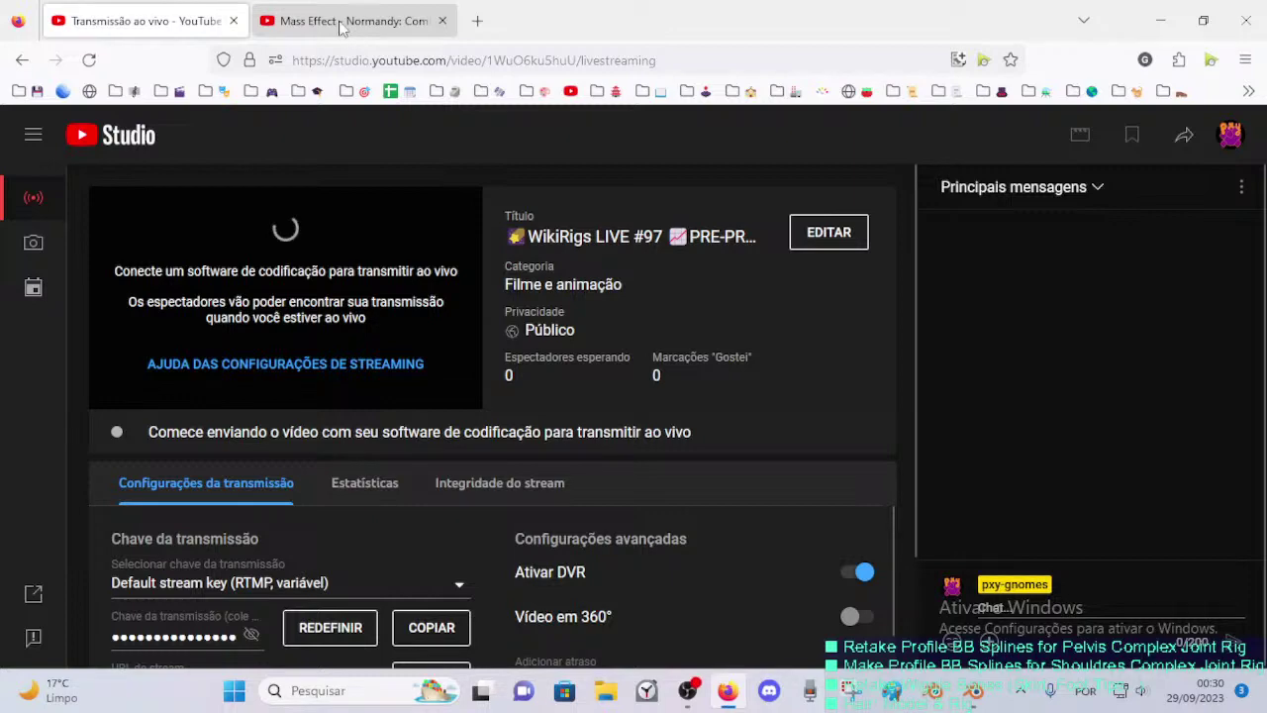
{"action": "left_click", "coordinate": [336, 13]}
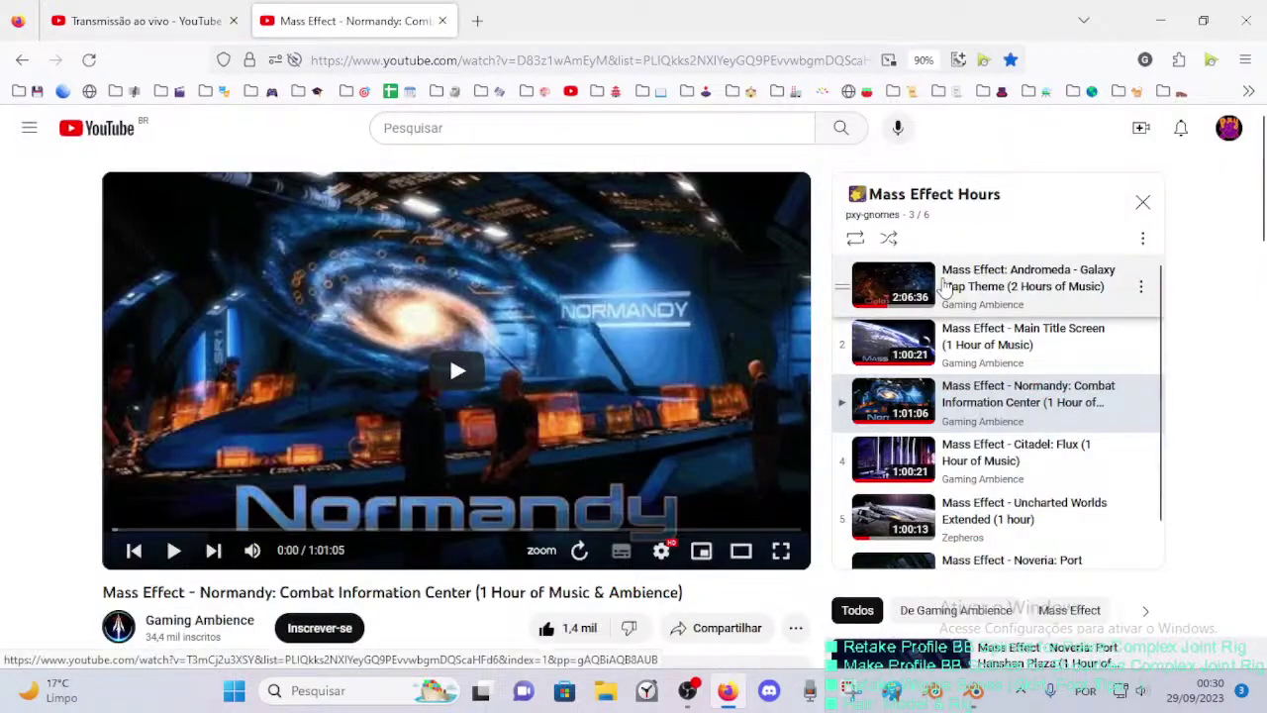
{"action": "left_click", "coordinate": [890, 240]}
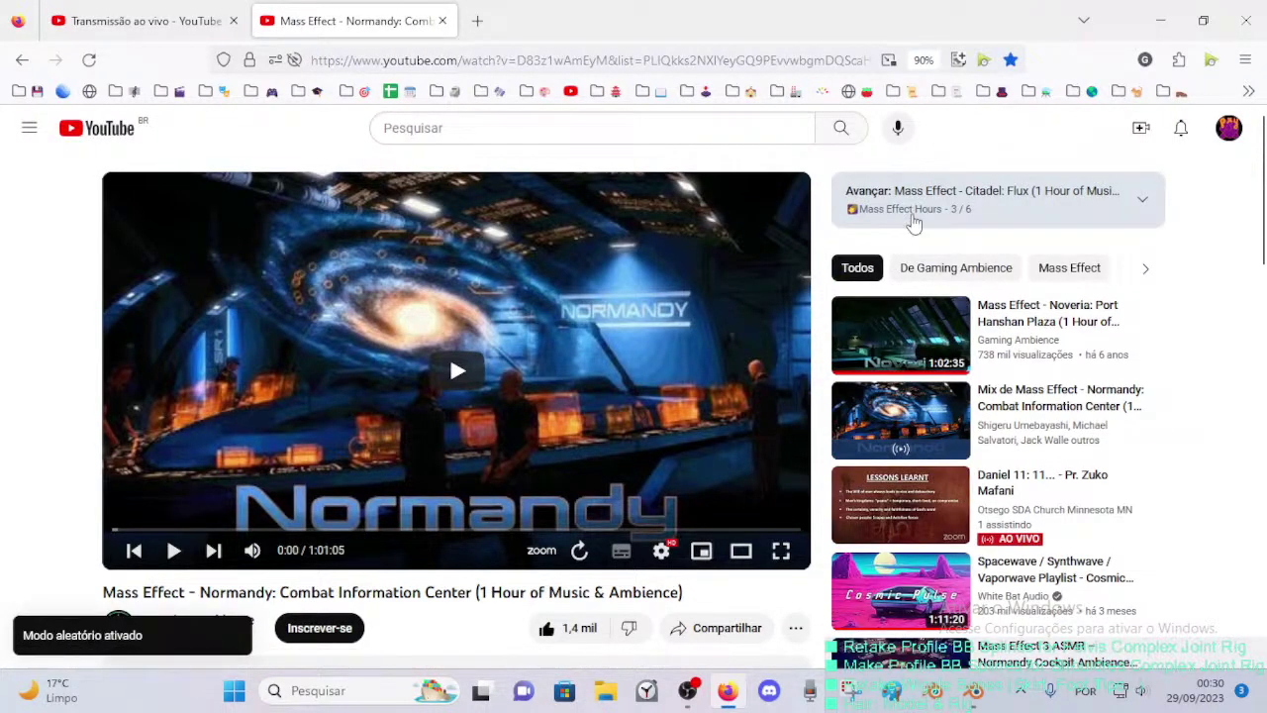
{"action": "left_click", "coordinate": [869, 208]}
{"action": "left_click", "coordinate": [896, 243]}
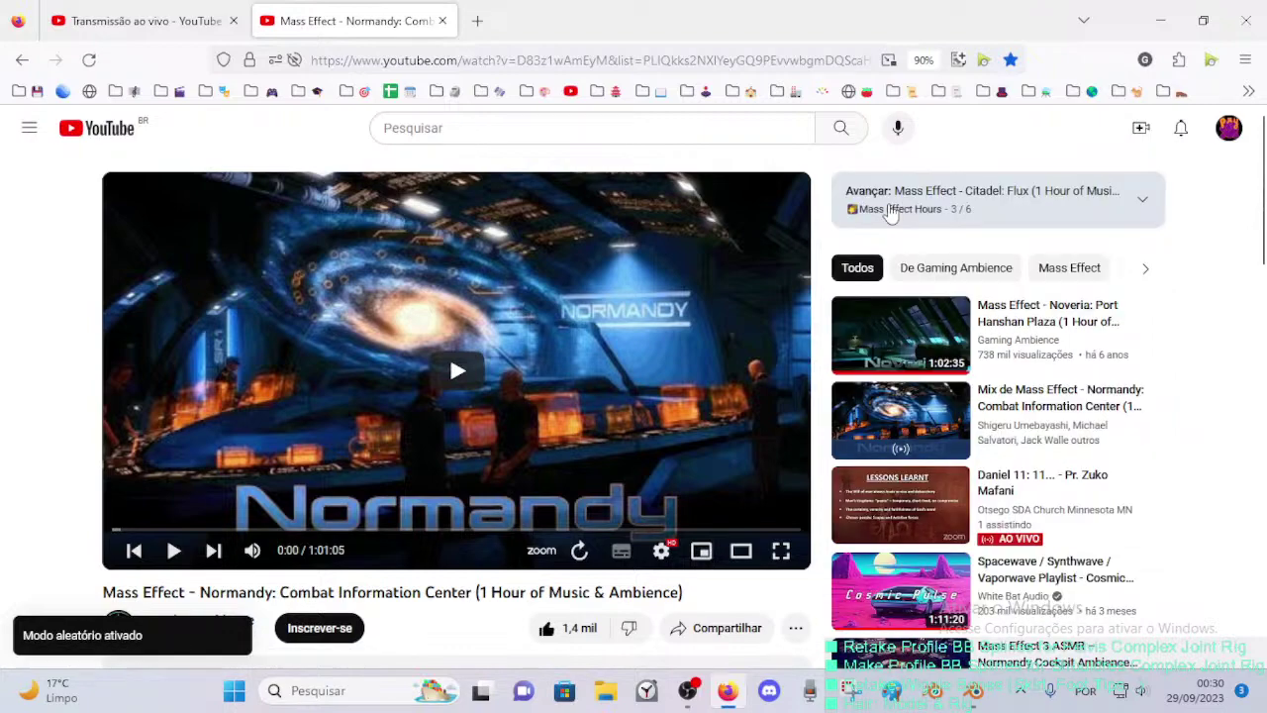
{"action": "left_click", "coordinate": [895, 209]}
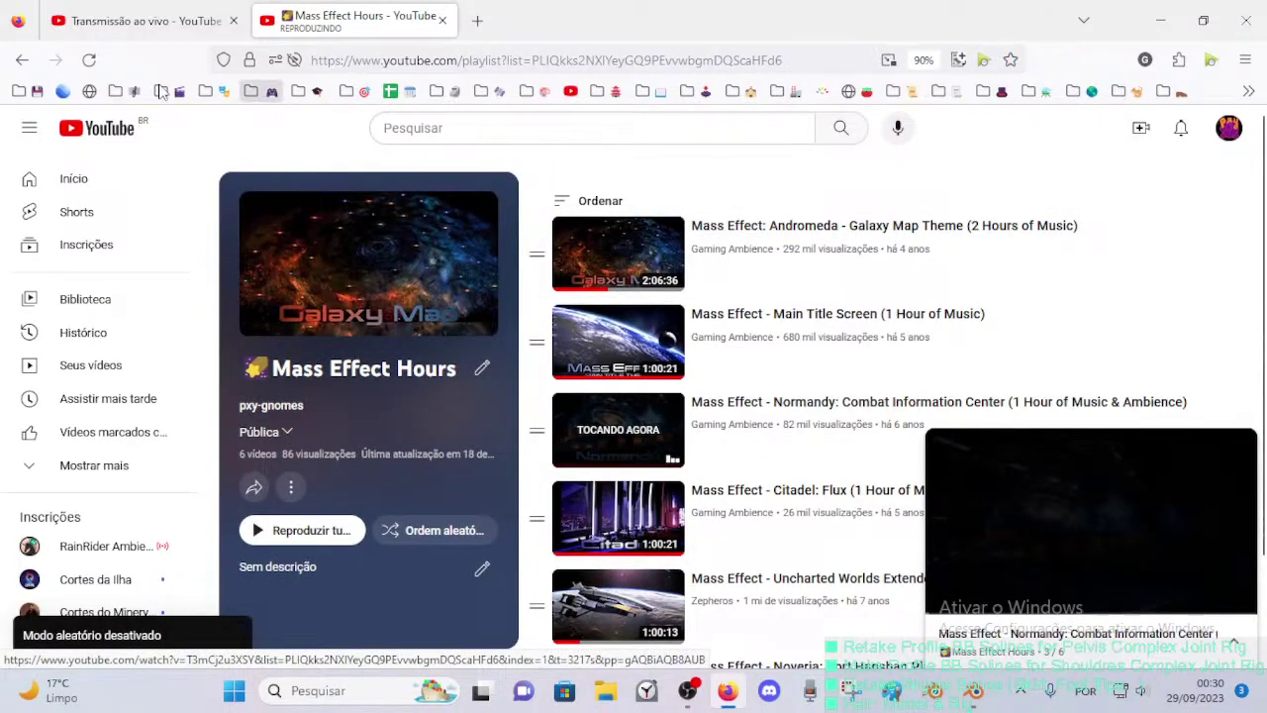
{"action": "left_click", "coordinate": [22, 59]}
{"action": "left_click", "coordinate": [121, 12]}
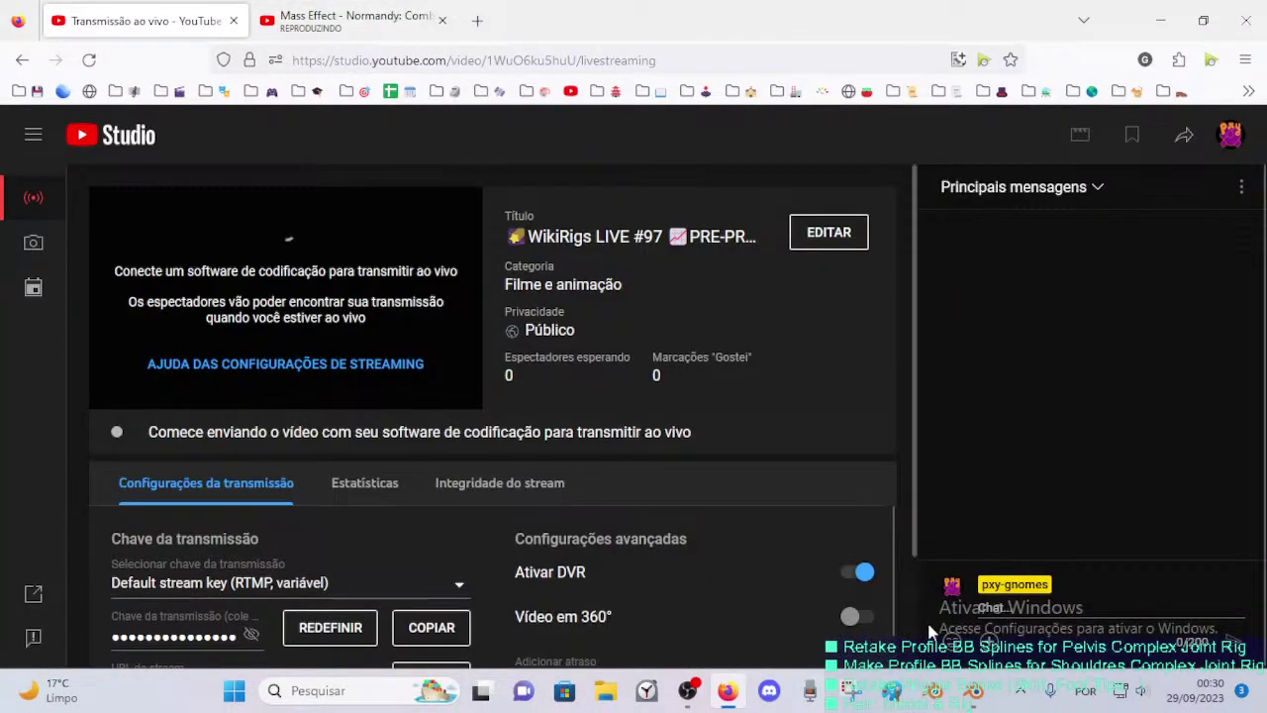
{"action": "left_click", "coordinate": [975, 689]}
{"action": "middle_click_drag", "start_coordinate": [378, 397], "coordinate": [505, 329]}
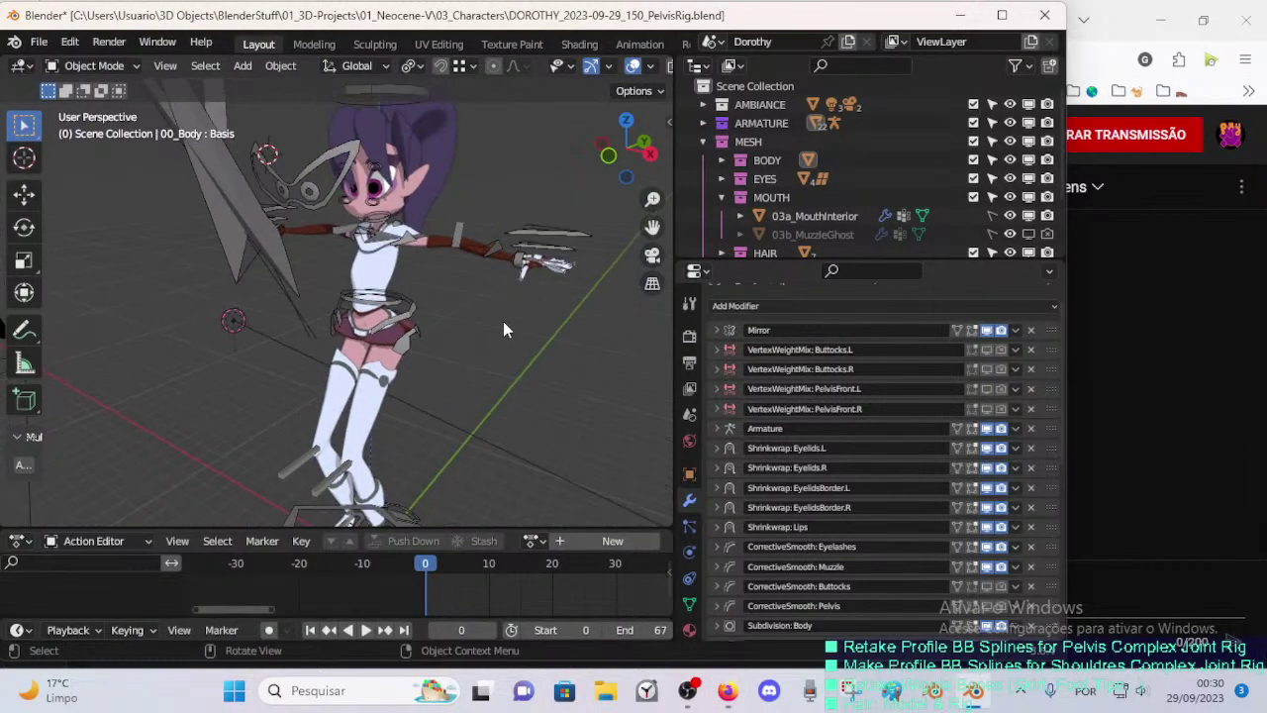
- Switch to Firefox, load the bookmarked Mass Effect - Normandy: Combat Information Center video, and return to the live stream dashboard
{"action": "left_click", "coordinate": [1223, 357]}
{"action": "left_click", "coordinate": [353, 19]}
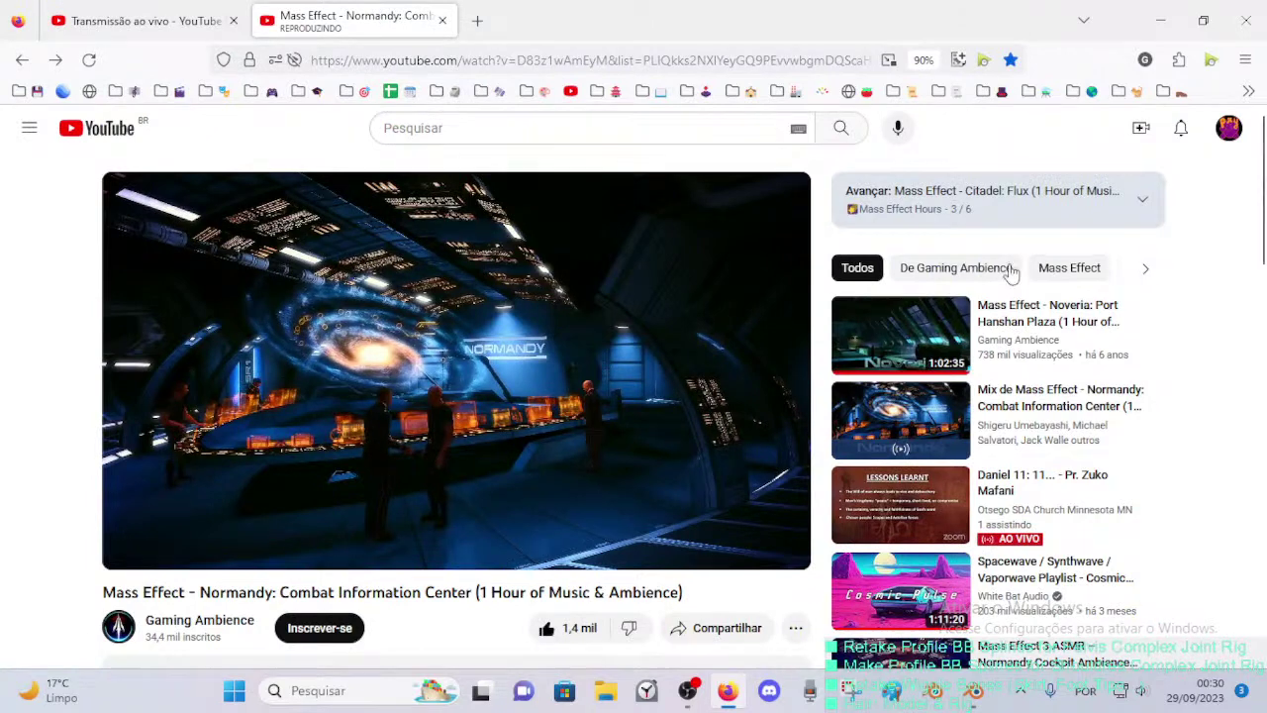
{"action": "left_click", "coordinate": [22, 59]}
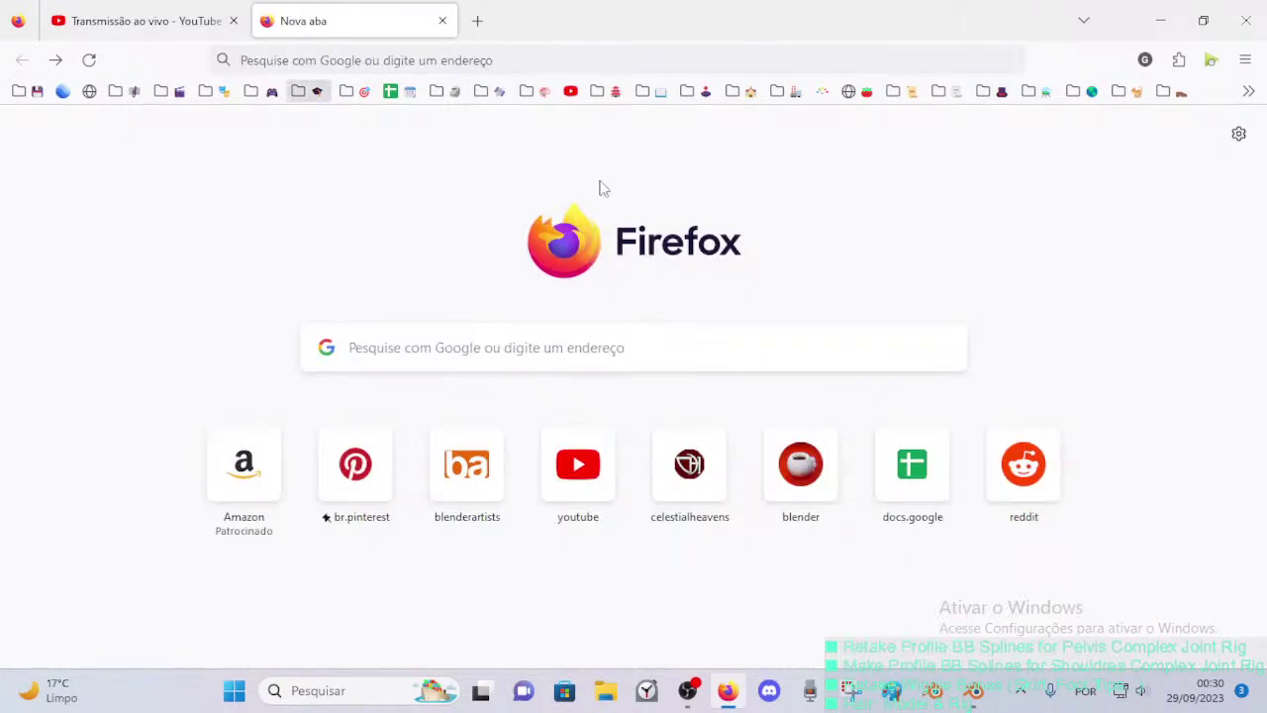
{"action": "left_click", "coordinate": [445, 90]}
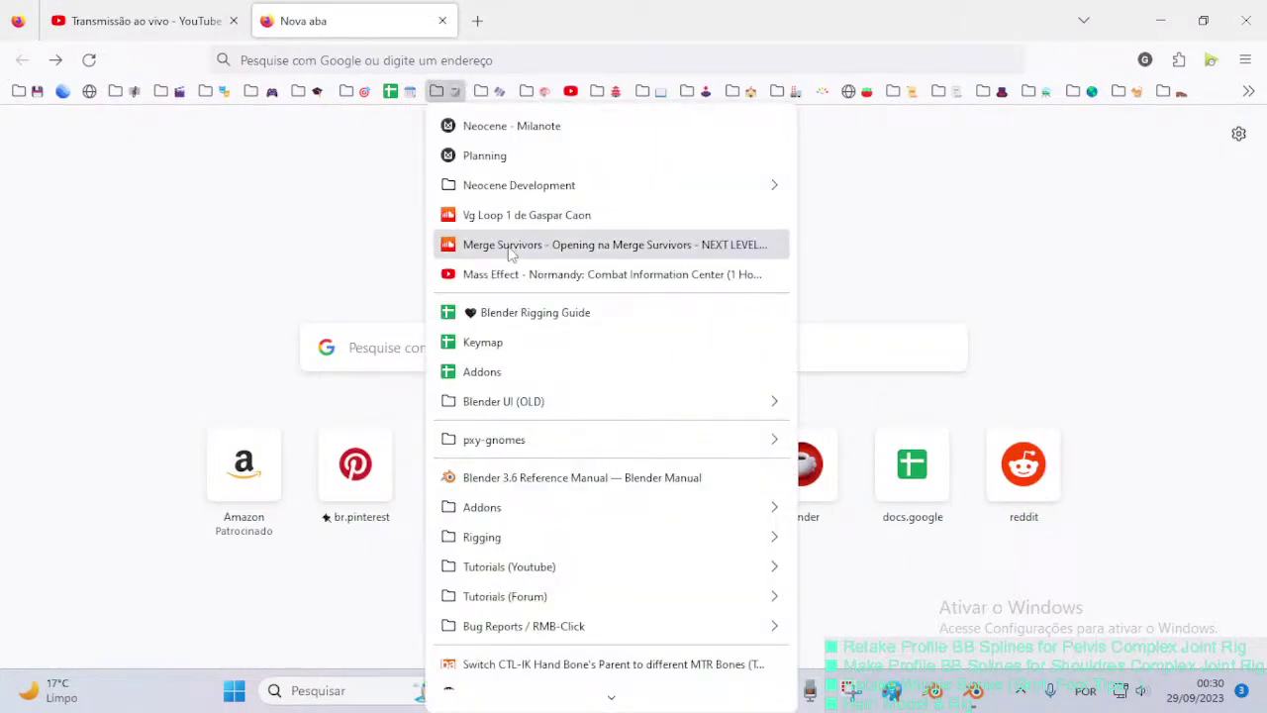
{"action": "left_click", "coordinate": [555, 274]}
{"action": "left_click", "coordinate": [139, 19]}
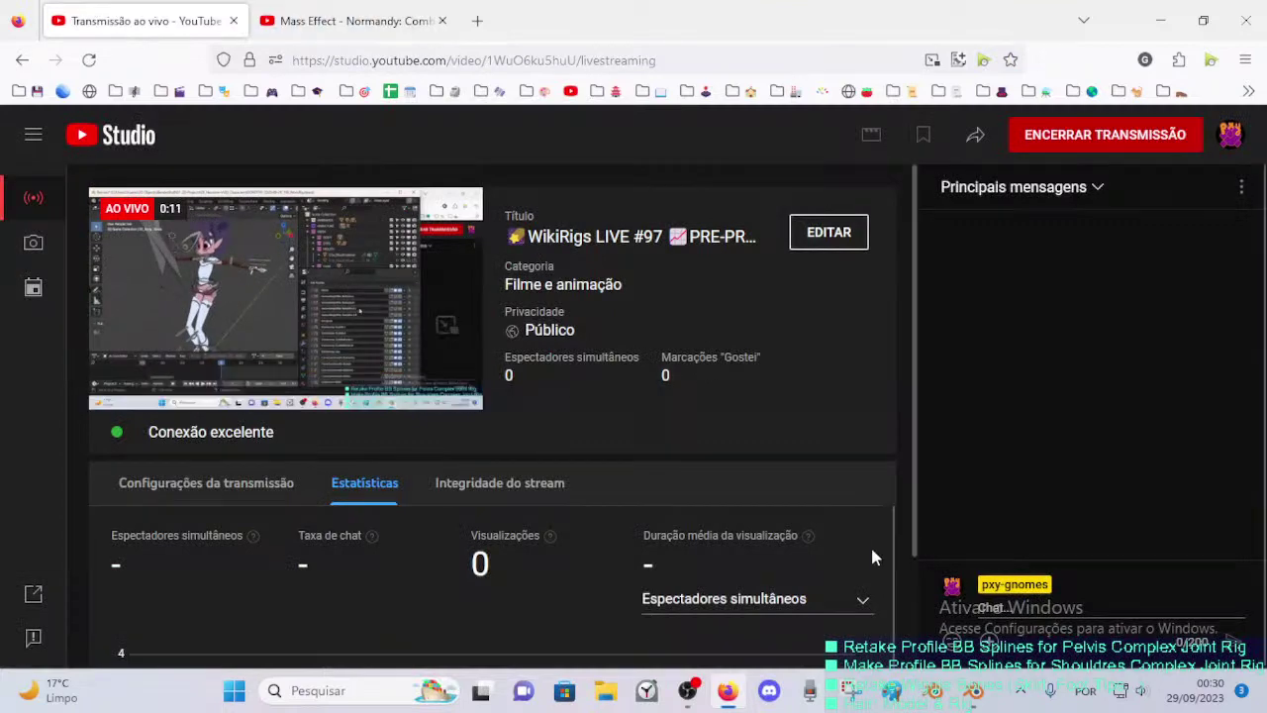
- Switch to Blender and select the ARM-Dorothy armature by its control near the character's hip
{"action": "left_click", "coordinate": [973, 690]}
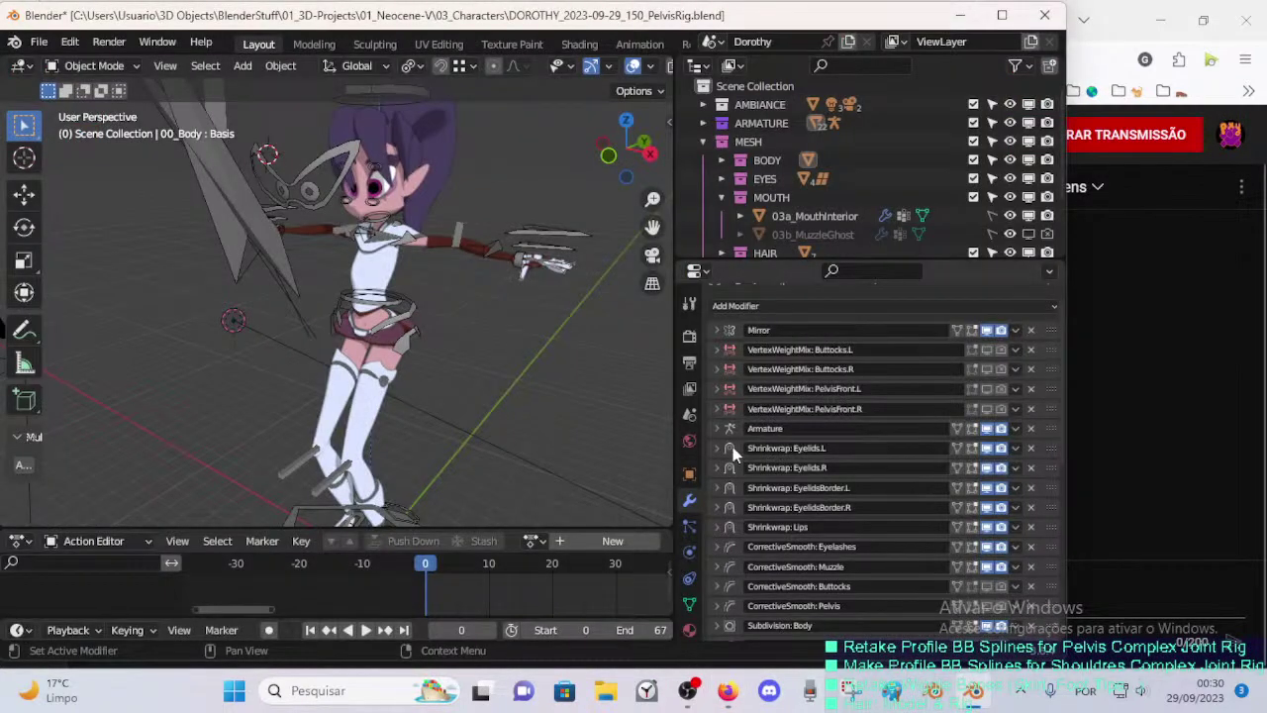
{"action": "scroll", "coordinate": [524, 323], "scroll_direction": "up", "scroll_amount": 2}
{"action": "middle_click_drag", "start_coordinate": [521, 322], "coordinate": [430, 288]}
{"action": "scroll", "coordinate": [462, 325], "scroll_direction": "up", "scroll_amount": 3}
{"action": "middle_click_drag", "start_coordinate": [527, 350], "coordinate": [427, 405]}
{"action": "left_click", "coordinate": [417, 375]}
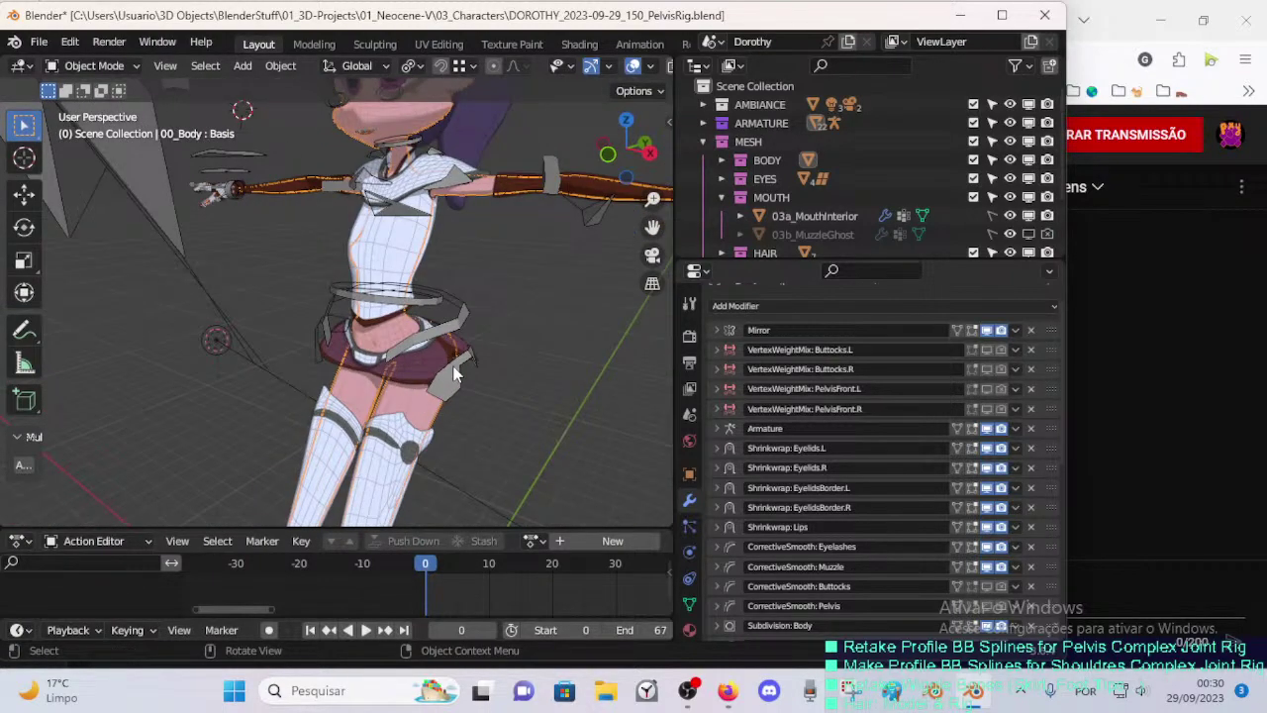
{"action": "left_click", "coordinate": [453, 372]}
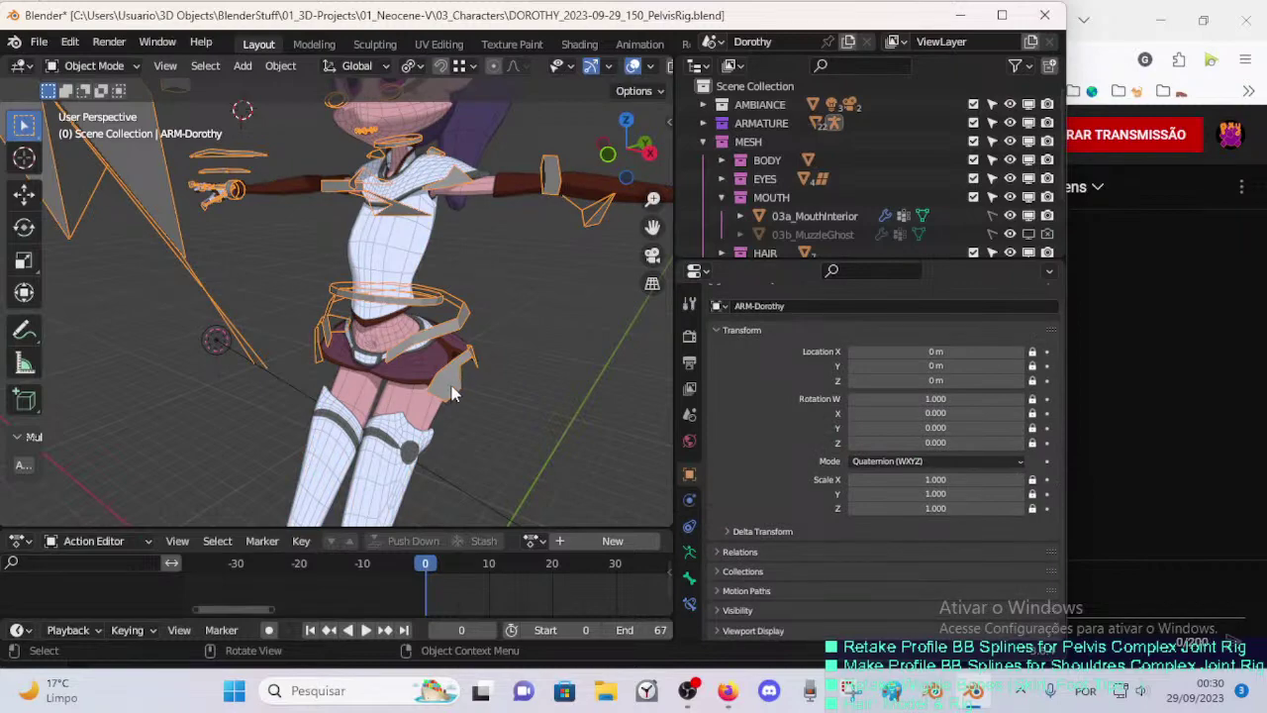
- Enlarge the Outliner area and disable the CLOTH collection in viewports
{"action": "middle_click_drag", "start_coordinate": [451, 393], "coordinate": [408, 358]}
{"action": "scroll", "coordinate": [950, 249], "scroll_direction": "down", "scroll_amount": 3}
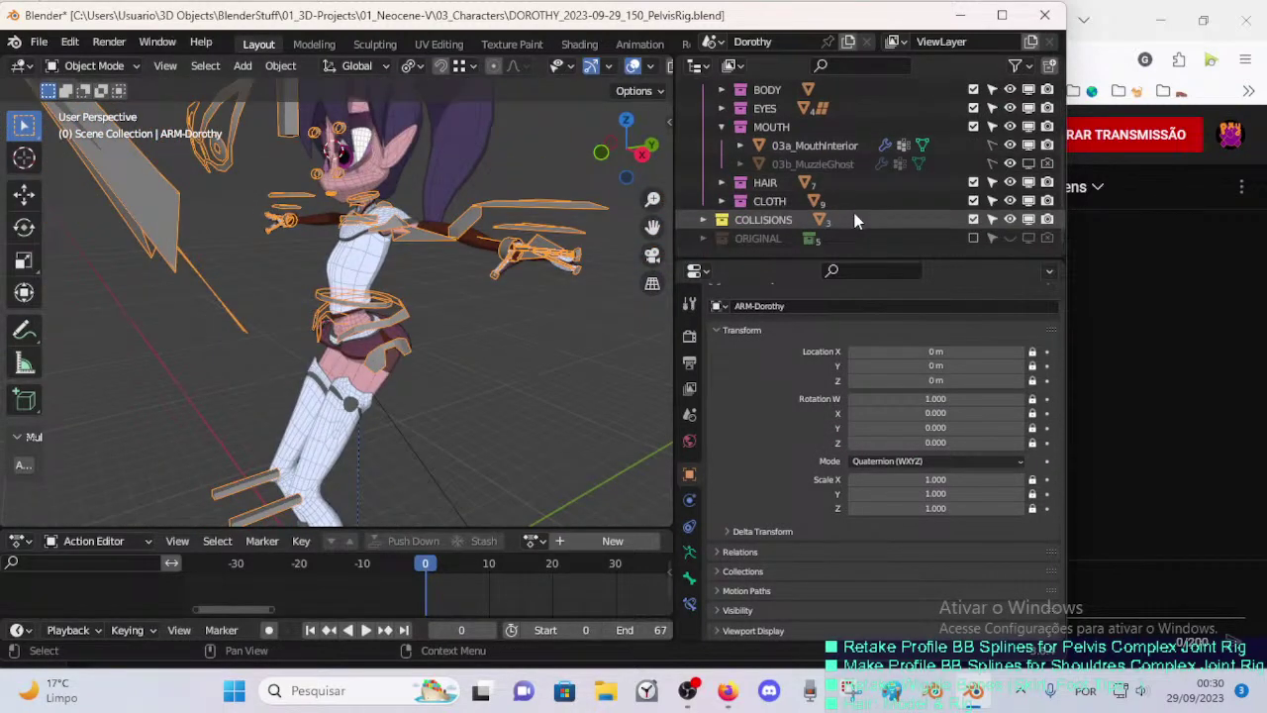
{"action": "left_click_drag", "start_coordinate": [841, 257], "coordinate": [841, 314]}
{"action": "scroll", "coordinate": [840, 247], "scroll_direction": "up", "scroll_amount": 3}
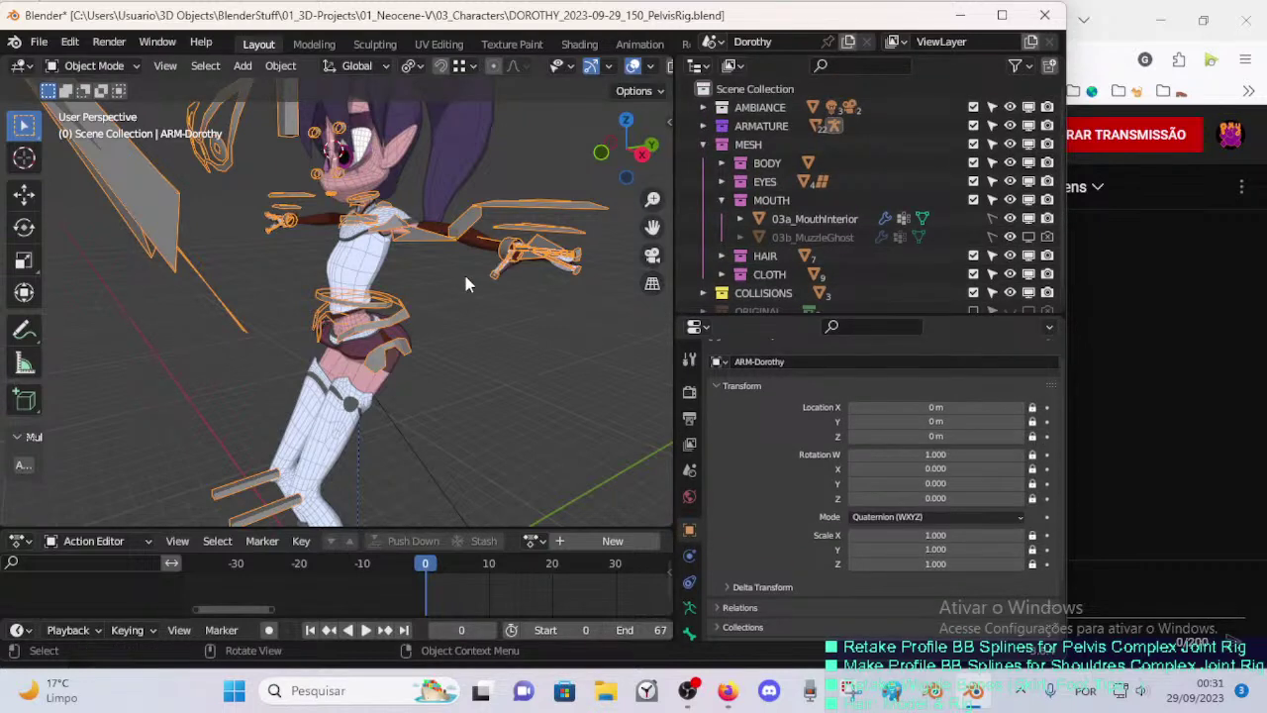
{"action": "middle_click_drag", "start_coordinate": [358, 348], "coordinate": [475, 307]}
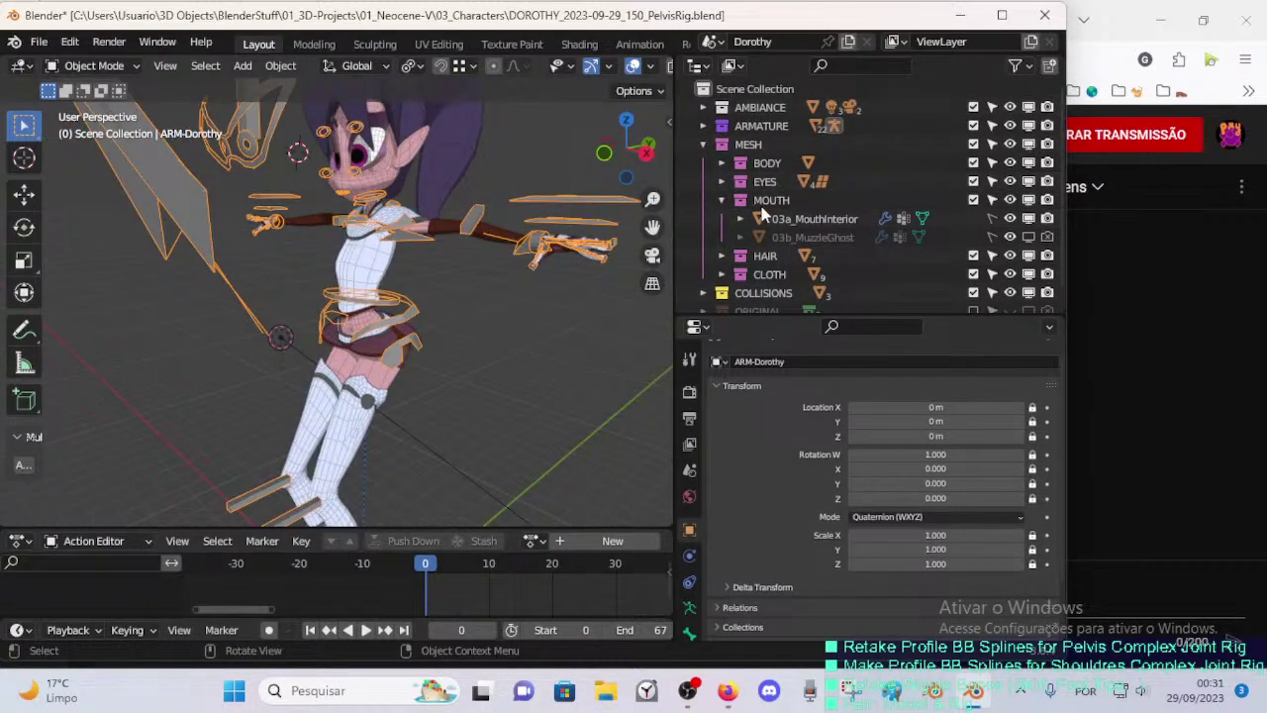
{"action": "middle_click_drag", "start_coordinate": [364, 295], "coordinate": [546, 293]}
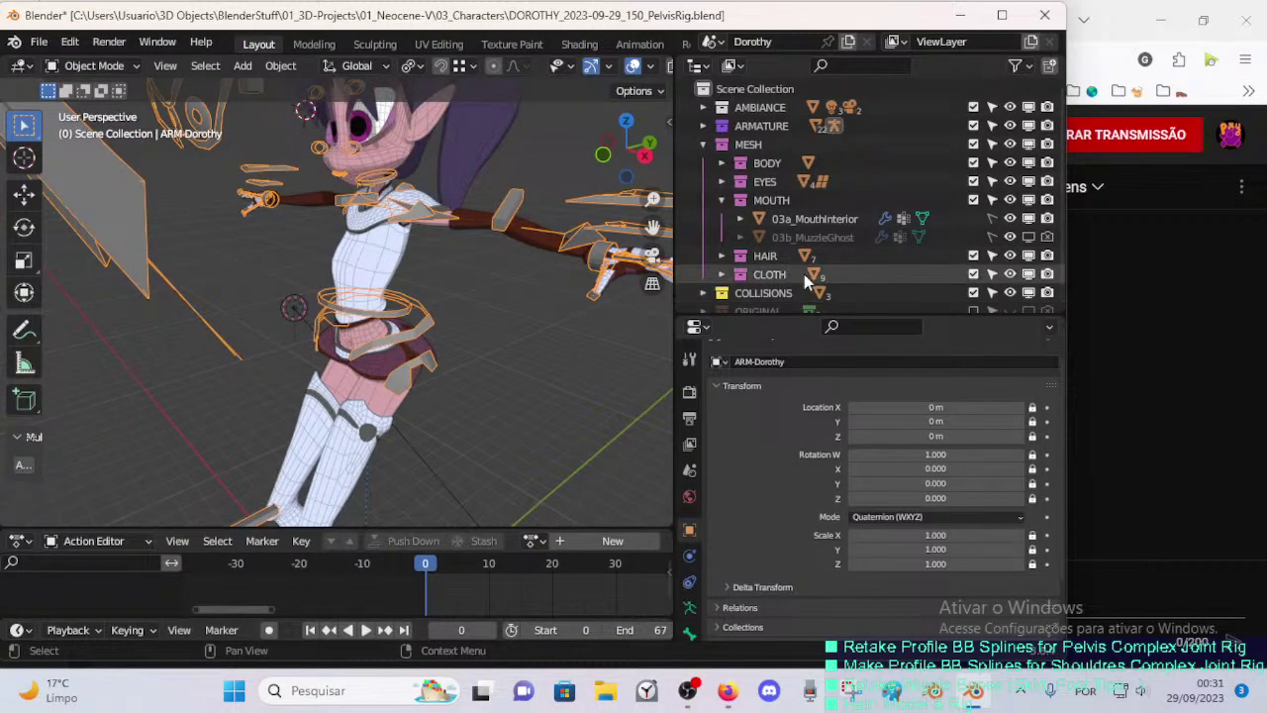
{"action": "scroll", "coordinate": [738, 262], "scroll_direction": "down", "scroll_amount": 1}
{"action": "left_click", "coordinate": [1032, 256]}
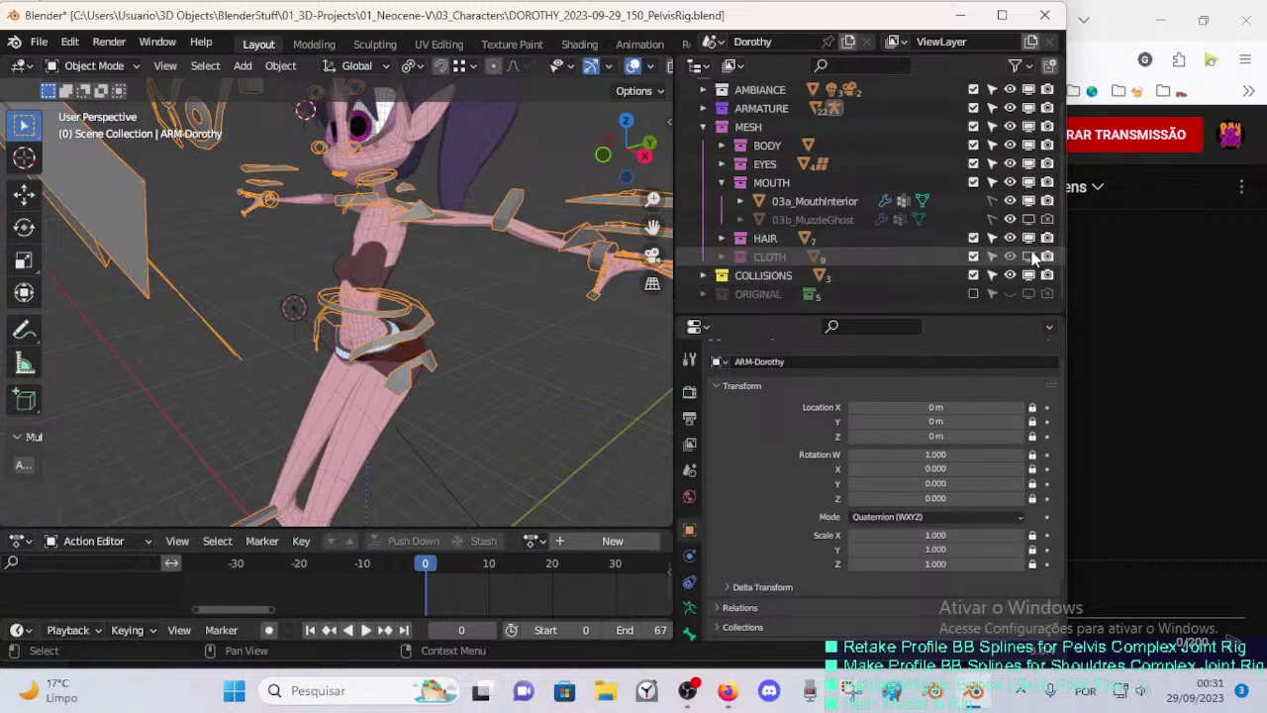
{"action": "middle_click_drag", "start_coordinate": [478, 297], "coordinate": [554, 295]}
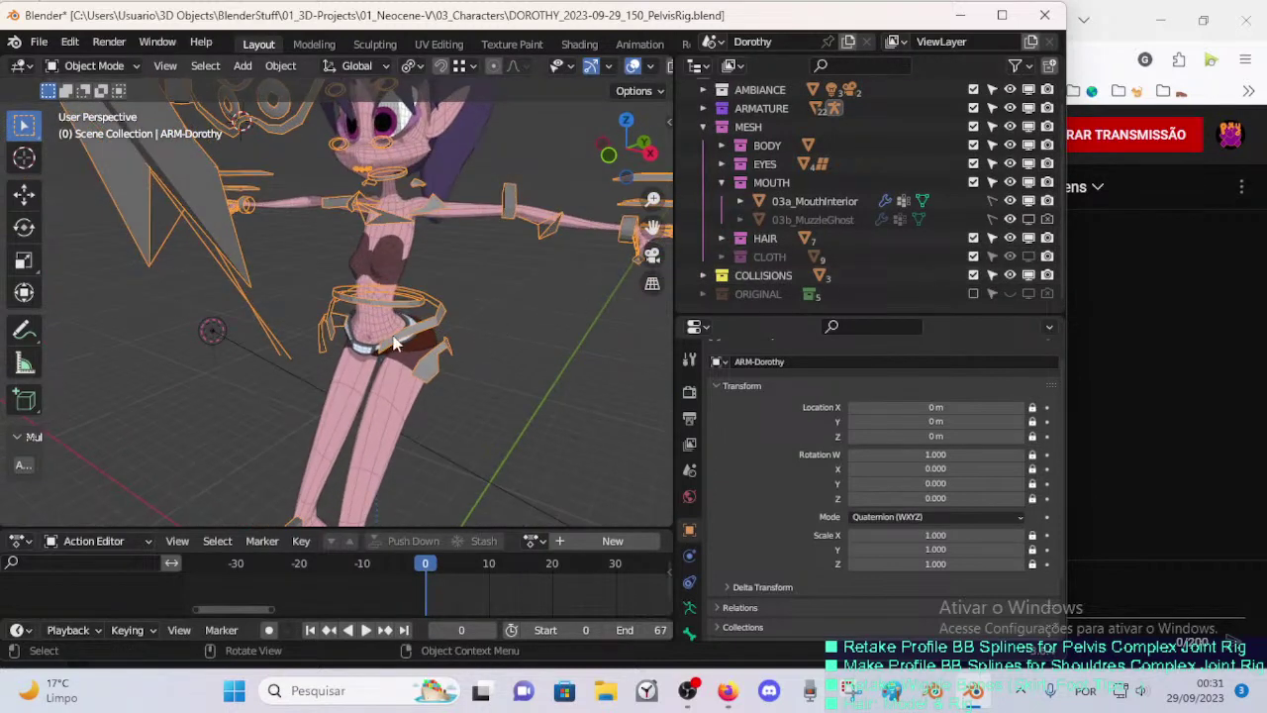
- Select the 05a_5Belt mesh and unlink it from the COLLISIONS collection
{"action": "left_click", "coordinate": [359, 346]}
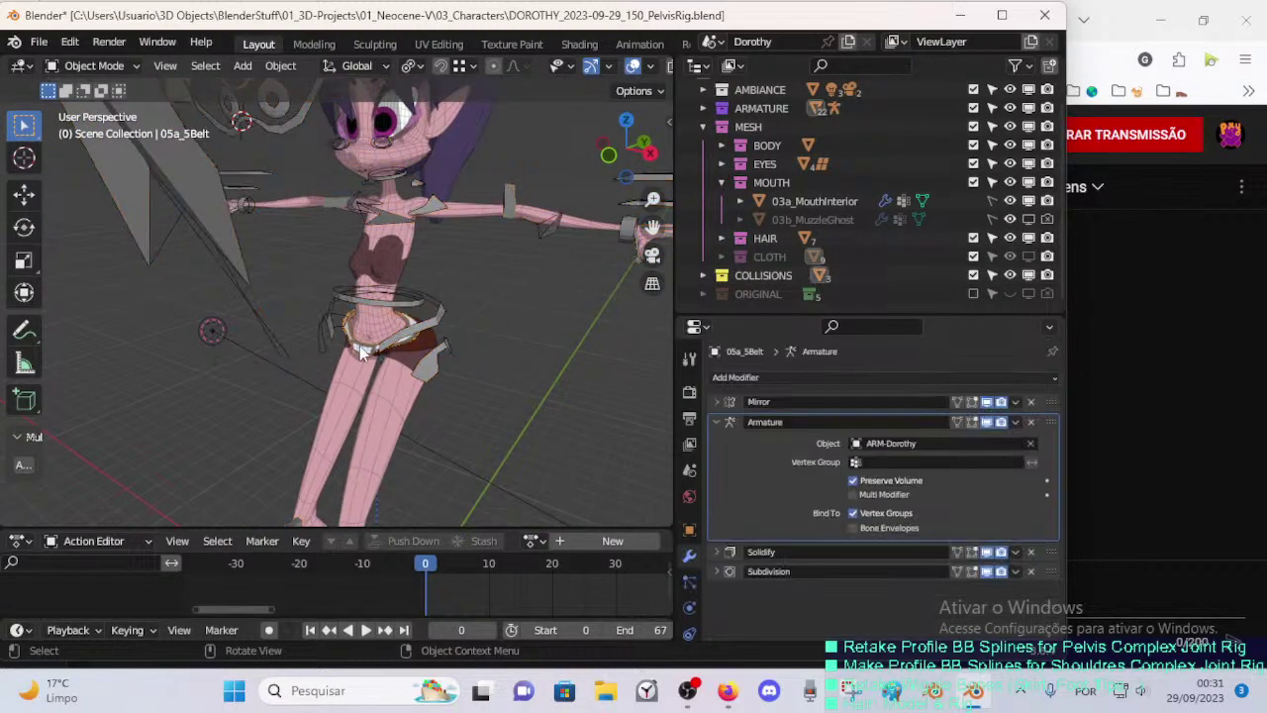
{"action": "left_click", "coordinate": [704, 275]}
{"action": "scroll", "coordinate": [810, 269], "scroll_direction": "down", "scroll_amount": 3}
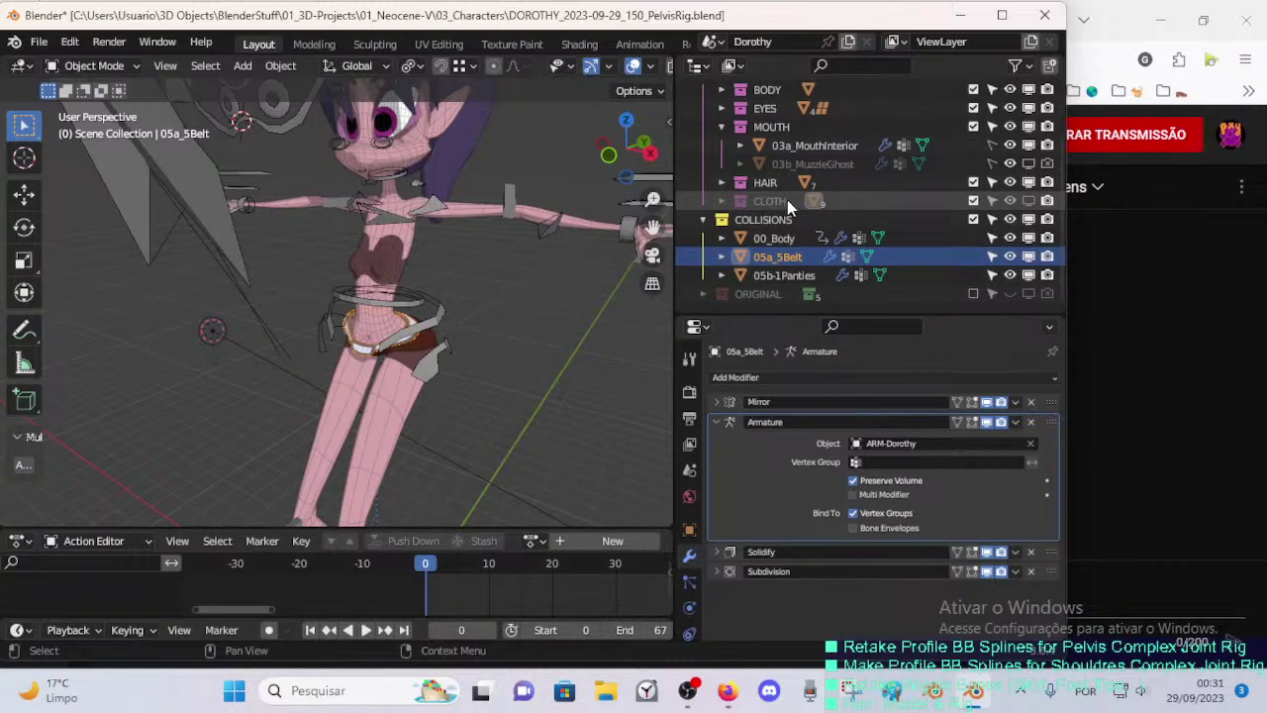
{"action": "right_click", "coordinate": [777, 257]}
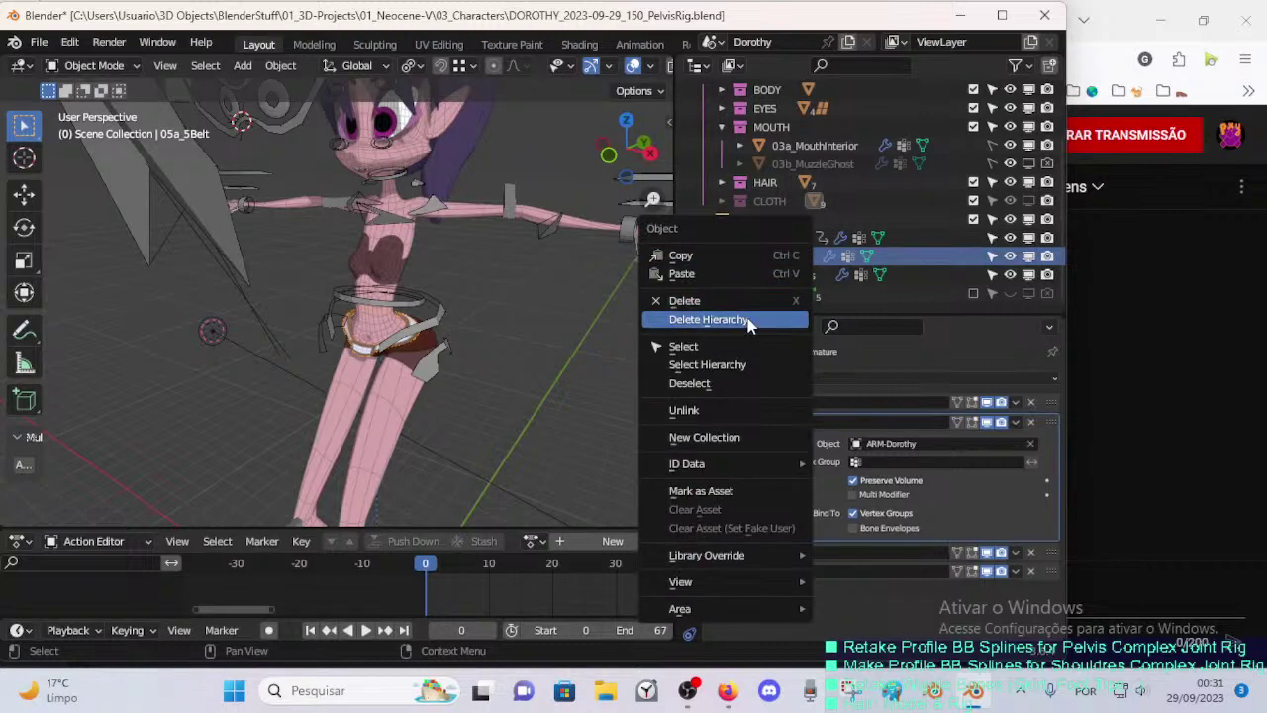
{"action": "left_click", "coordinate": [723, 409]}
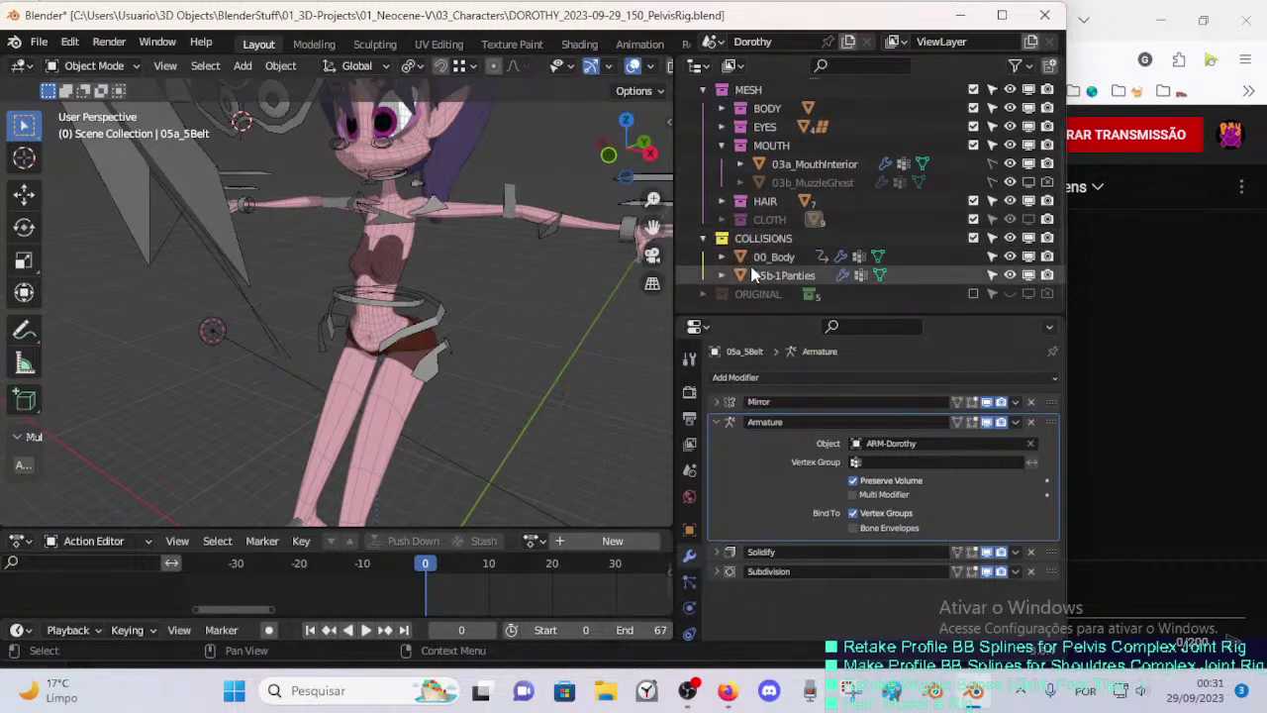
- Expand the CLOTH collection and link its 05a_5Belt object into the COLLISIONS collection
{"action": "left_click", "coordinate": [722, 218]}
{"action": "scroll", "coordinate": [788, 220], "scroll_direction": "down", "scroll_amount": 2}
{"action": "scroll", "coordinate": [789, 224], "scroll_direction": "down", "scroll_amount": 4}
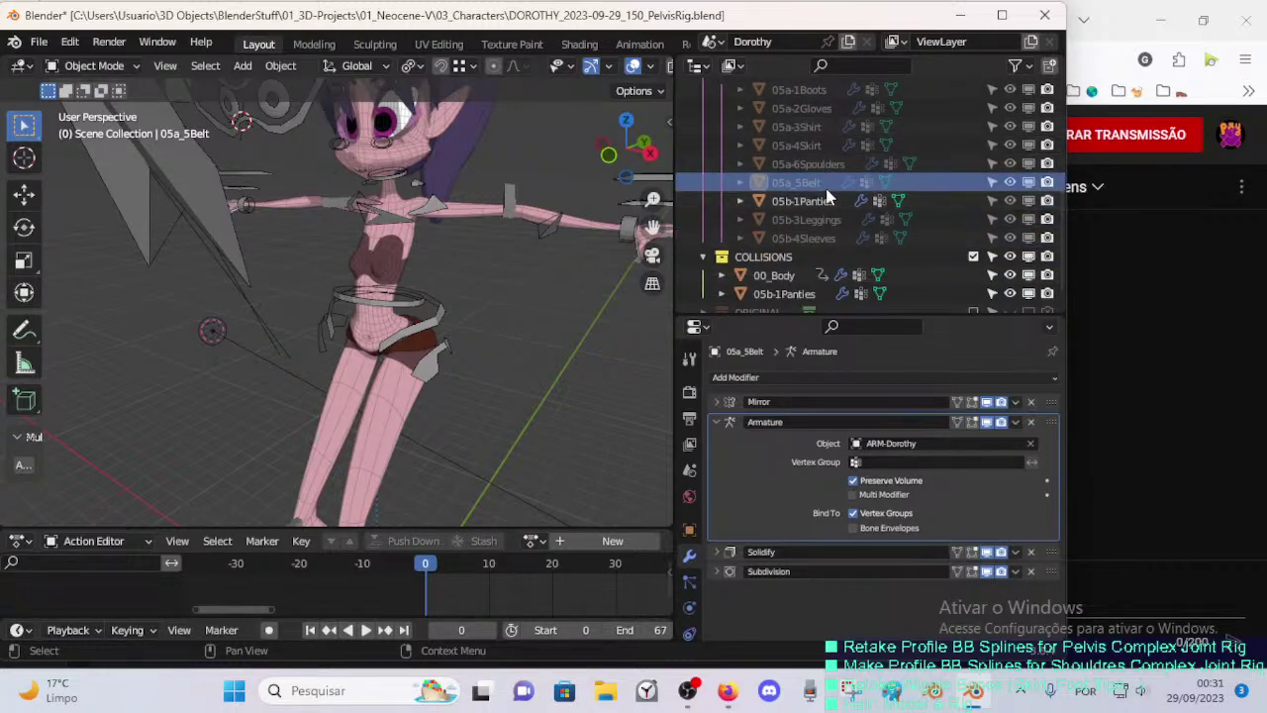
{"action": "scroll", "coordinate": [807, 177], "scroll_direction": "down", "scroll_amount": 1}
{"action": "left_click_drag", "start_coordinate": [807, 164], "coordinate": [780, 255]}
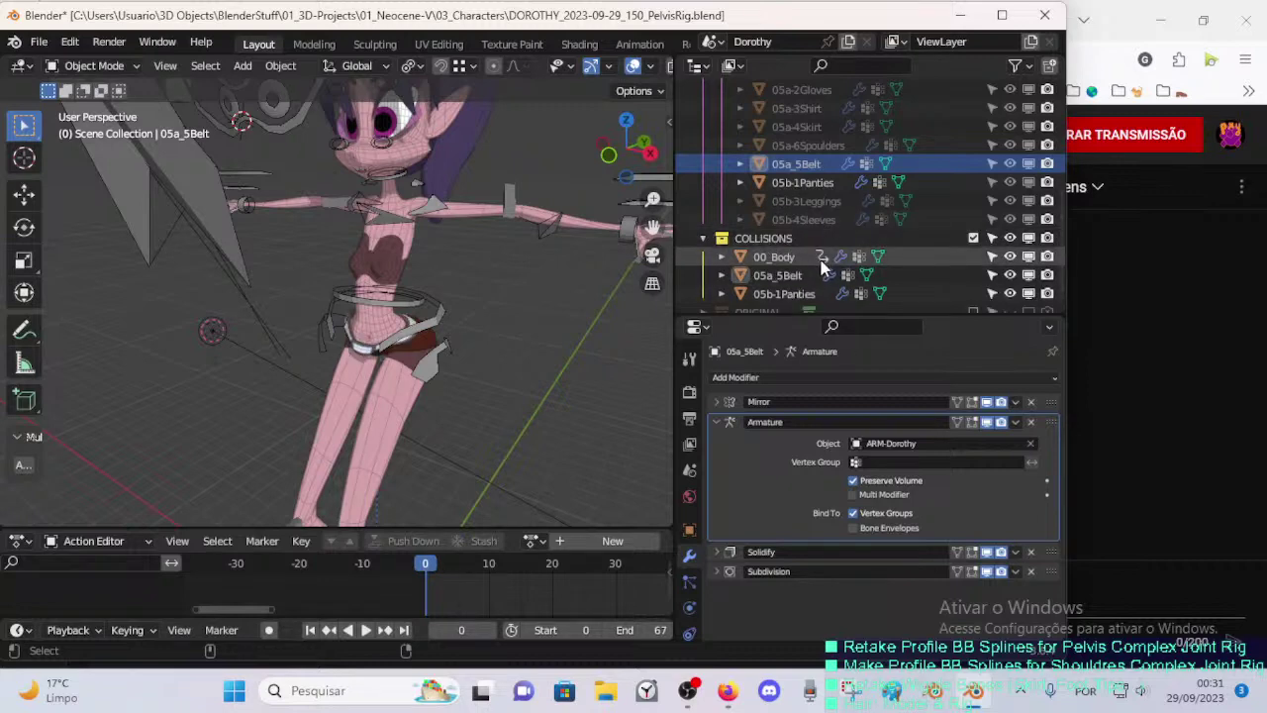
- Disable the COLLISIONS collection in viewports, and toggle the CLOTH collection's viewport display on and off again
{"action": "left_click", "coordinate": [1028, 238]}
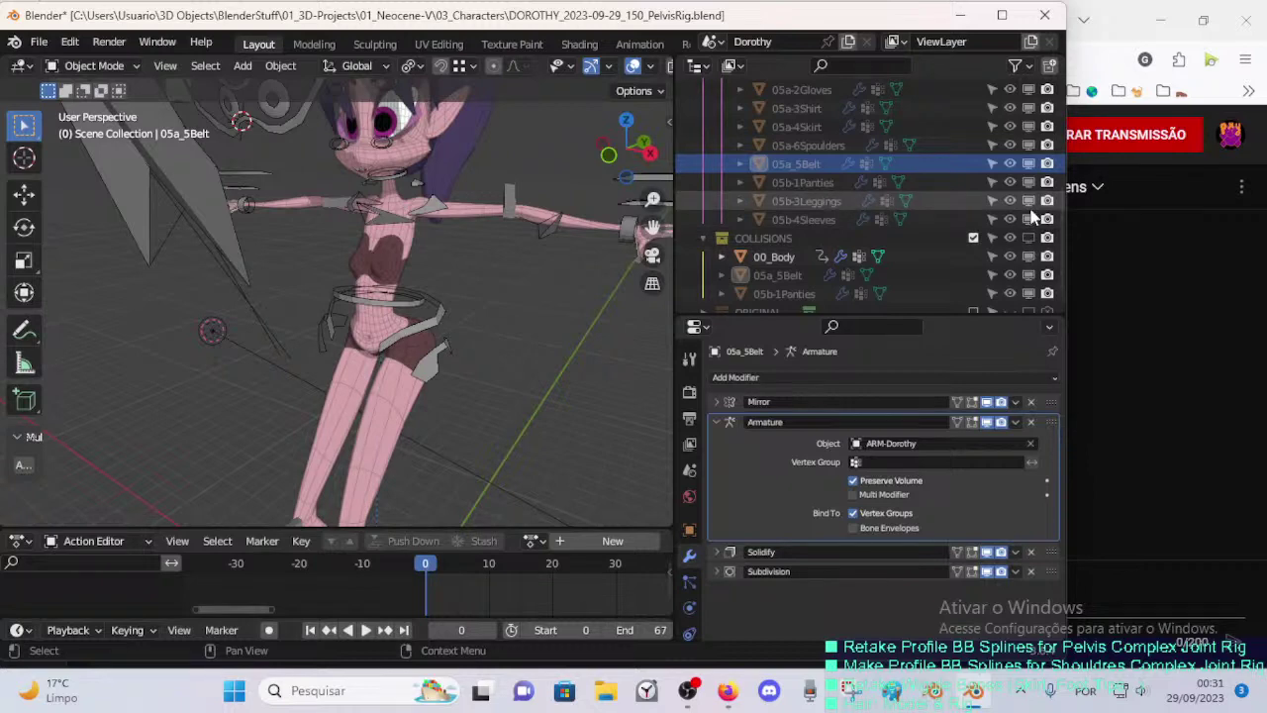
{"action": "scroll", "coordinate": [1025, 151], "scroll_direction": "up", "scroll_amount": 4}
{"action": "left_click", "coordinate": [1027, 127]}
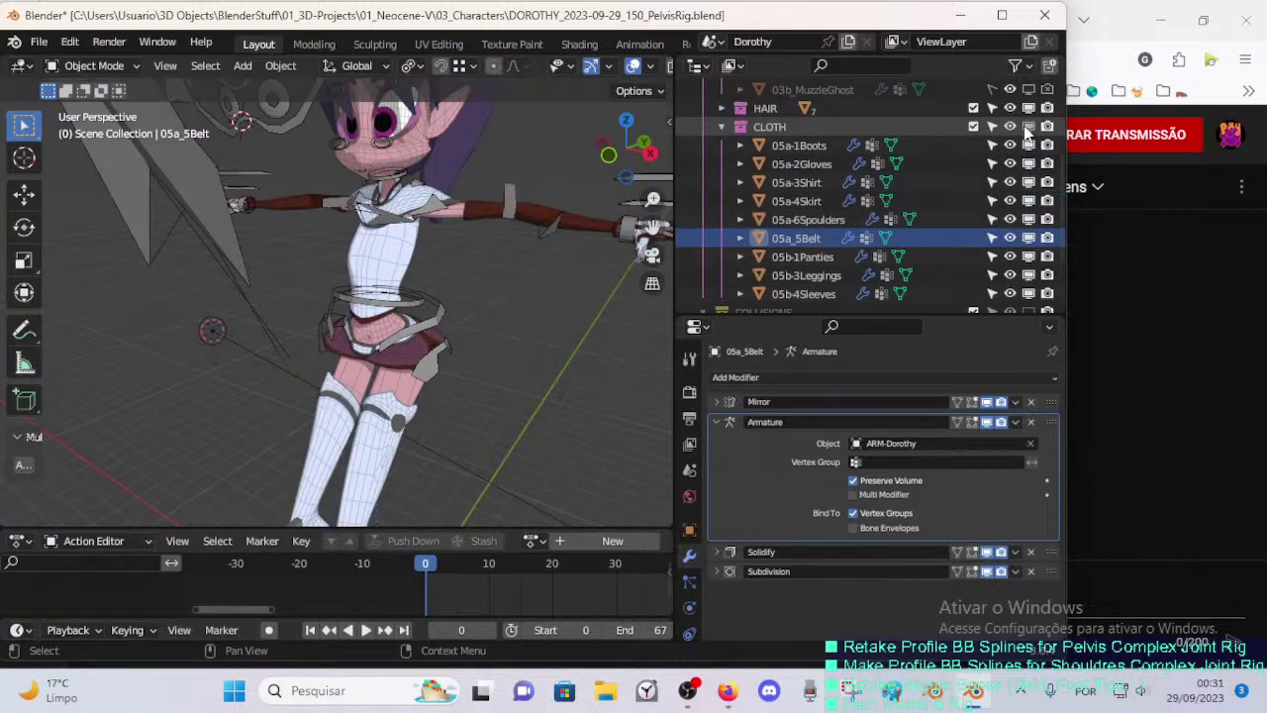
{"action": "left_click", "coordinate": [1027, 126]}
- Examine the data nested under 00_Body in the COLLISIONS collection, leave that object selected, and collapse the collection
{"action": "scroll", "coordinate": [980, 178], "scroll_direction": "down", "scroll_amount": 4}
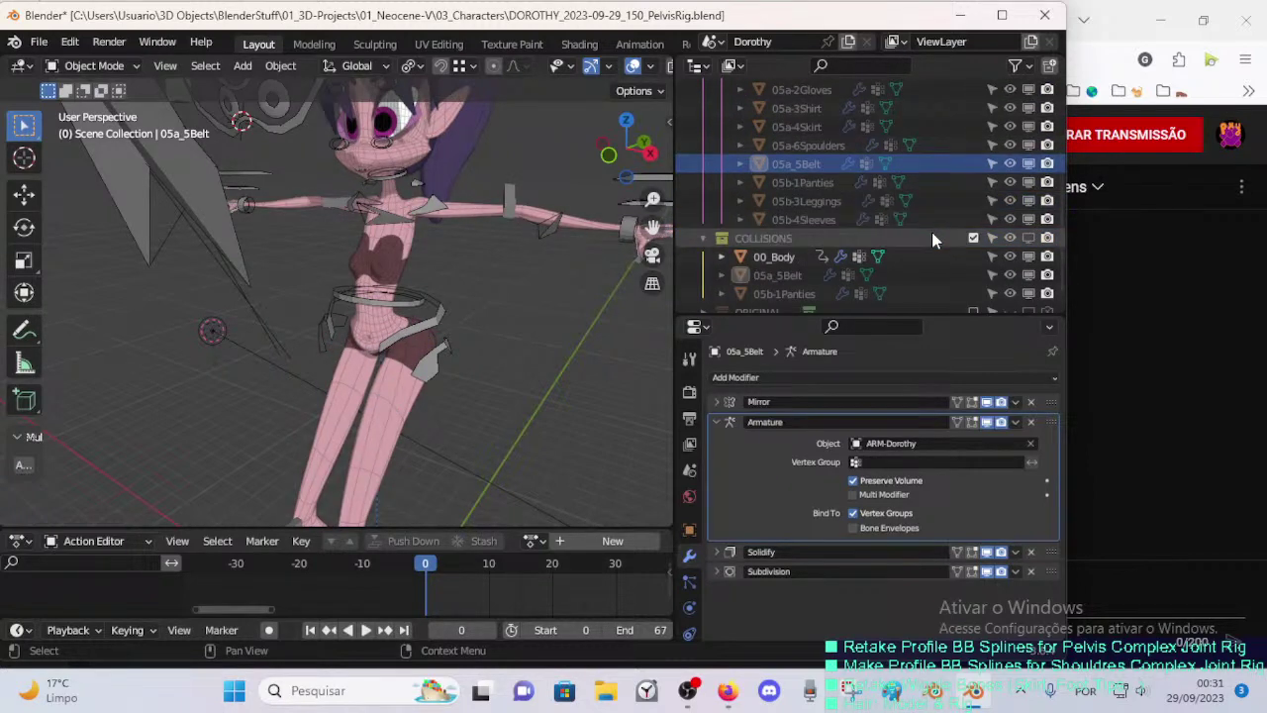
{"action": "left_click", "coordinate": [791, 275]}
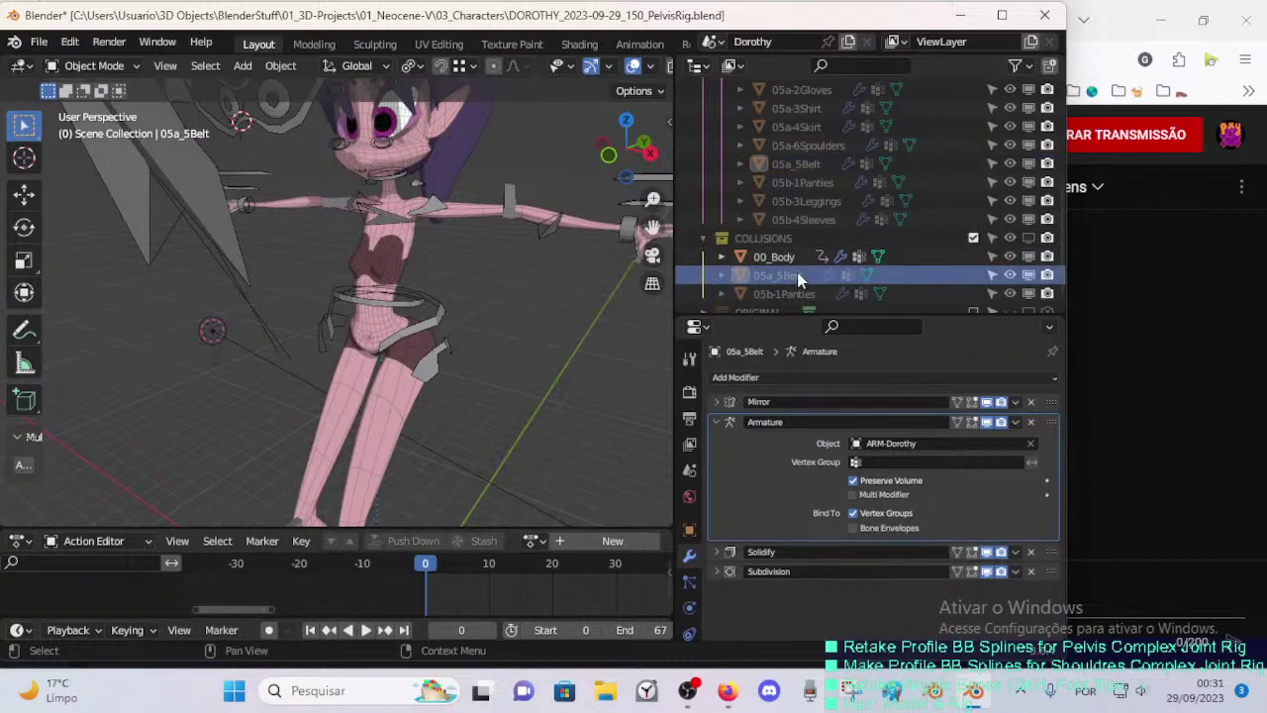
{"action": "left_click", "coordinate": [797, 257]}
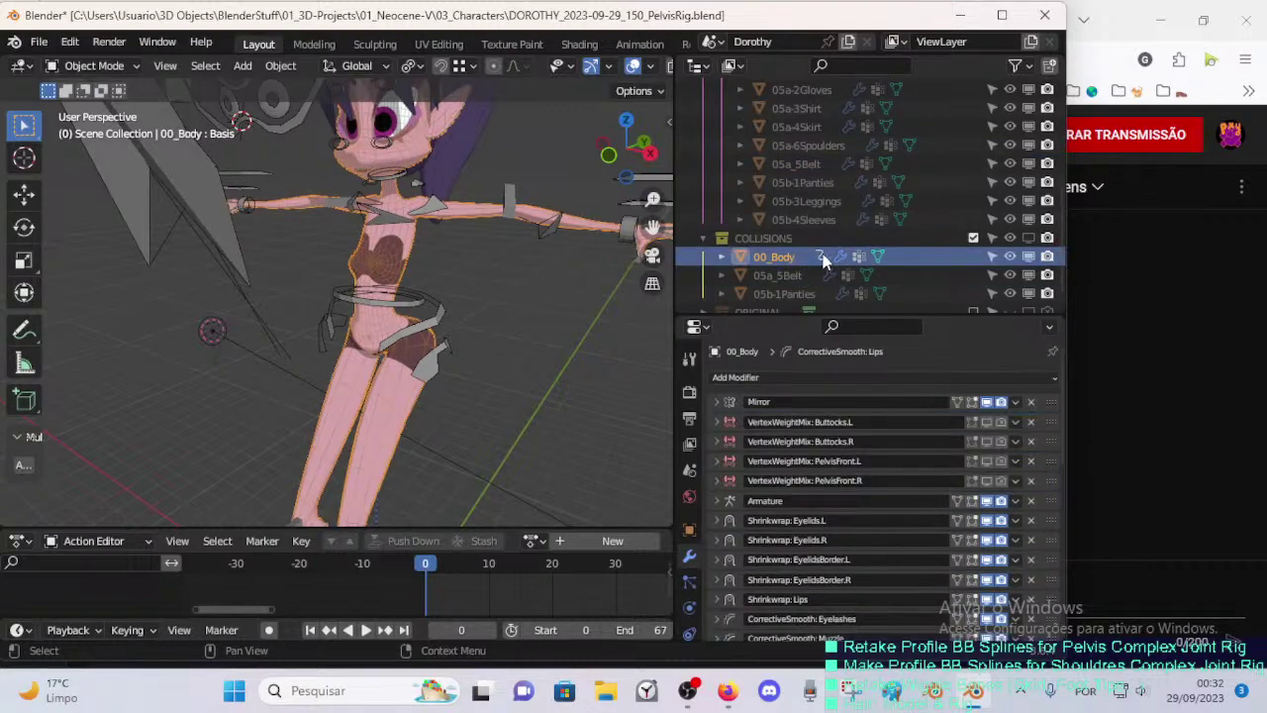
{"action": "left_click", "coordinate": [720, 257]}
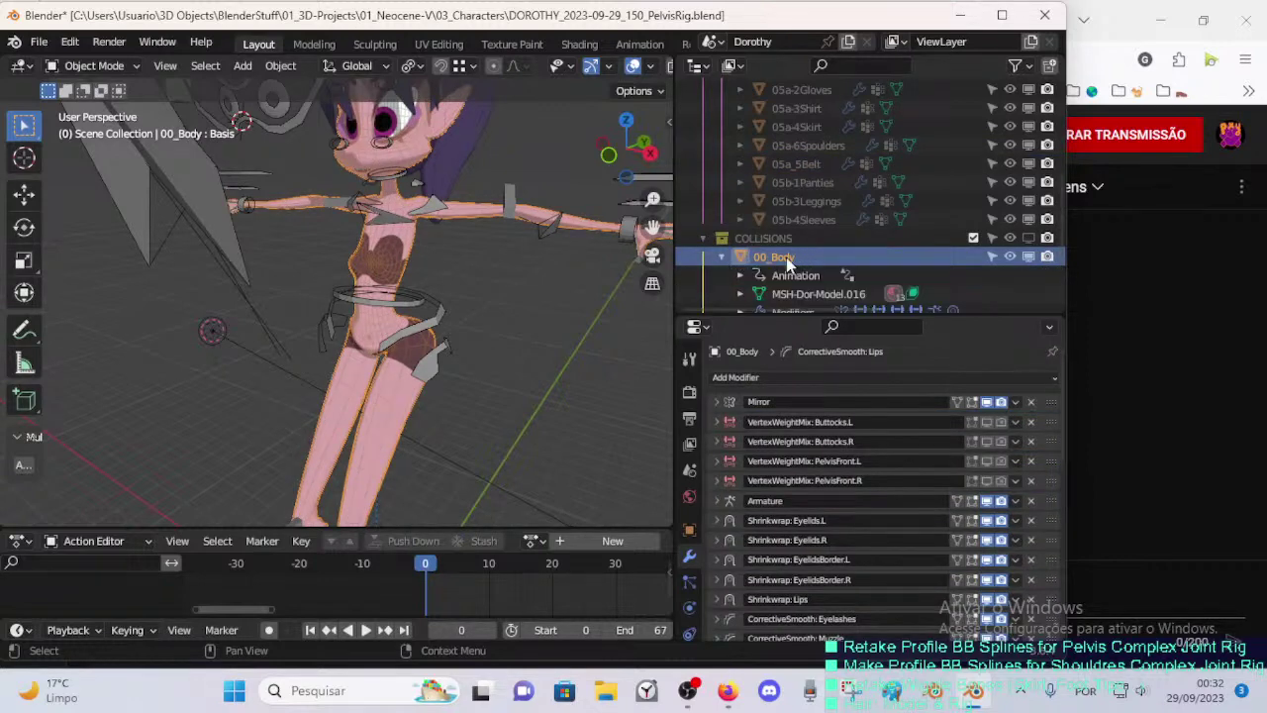
{"action": "scroll", "coordinate": [841, 247], "scroll_direction": "down", "scroll_amount": 2}
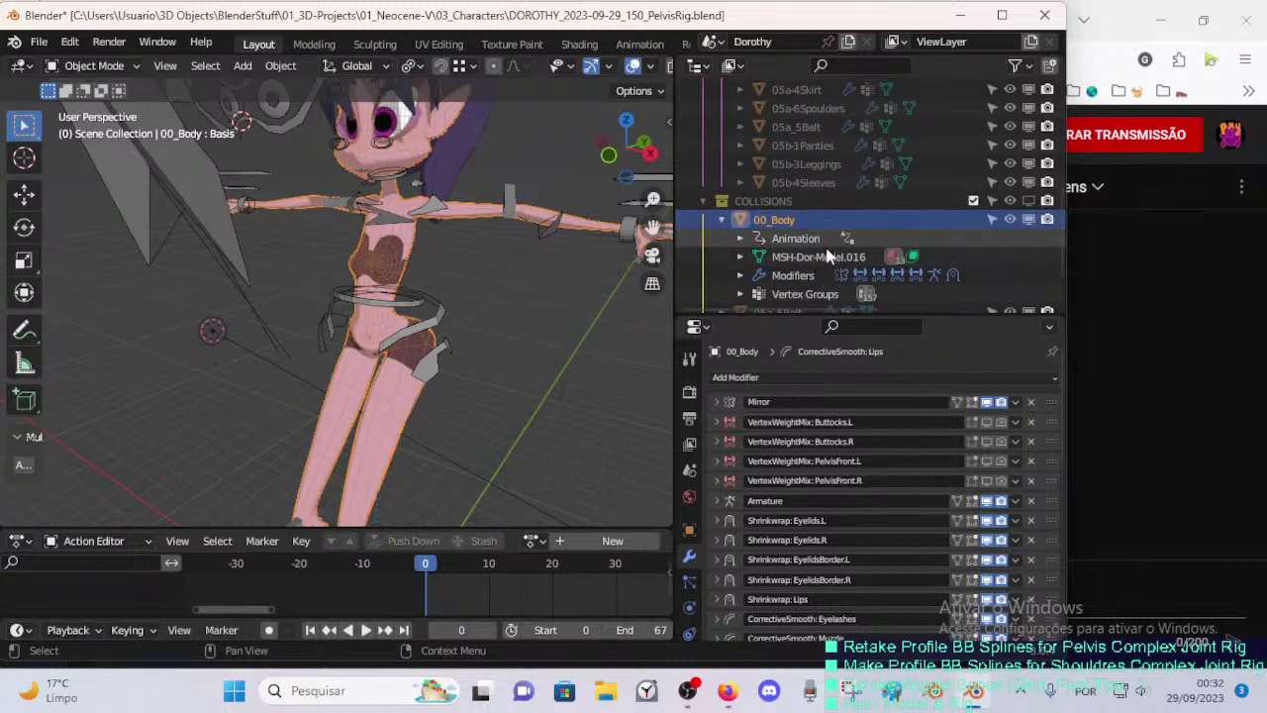
{"action": "left_click", "coordinate": [720, 219]}
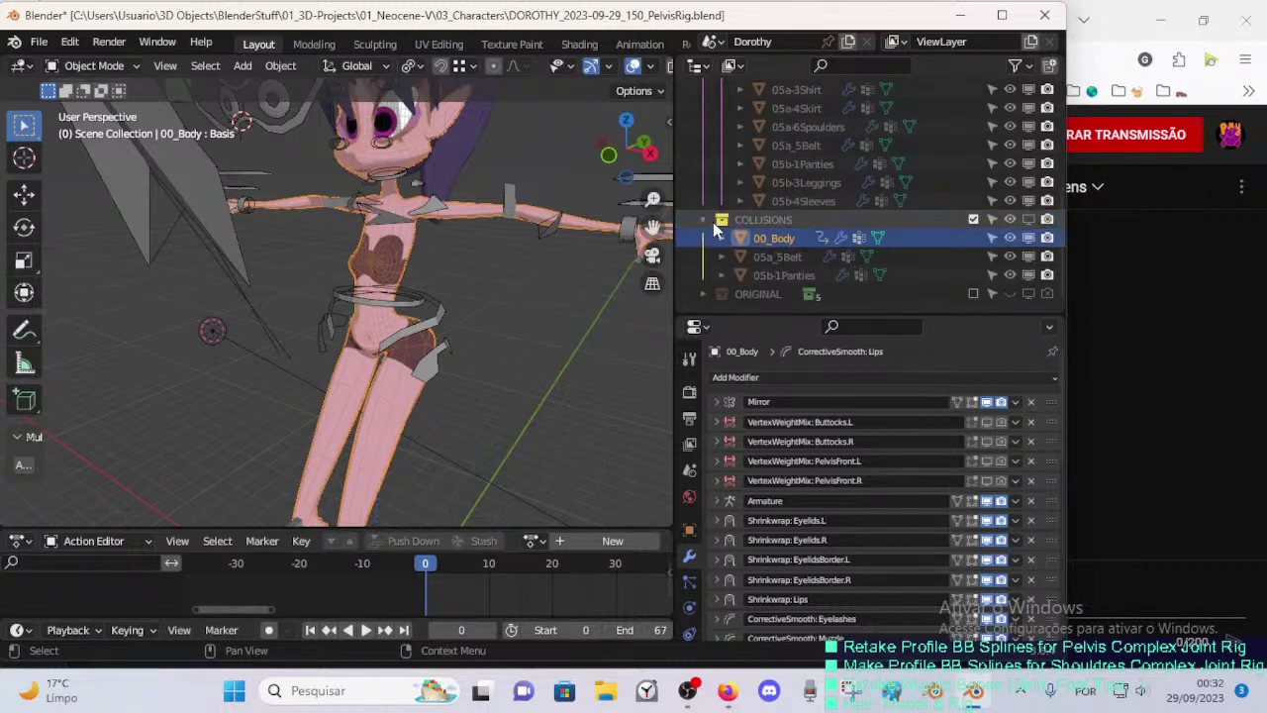
{"action": "right_click", "coordinate": [783, 245]}
{"action": "left_click", "coordinate": [780, 246]}
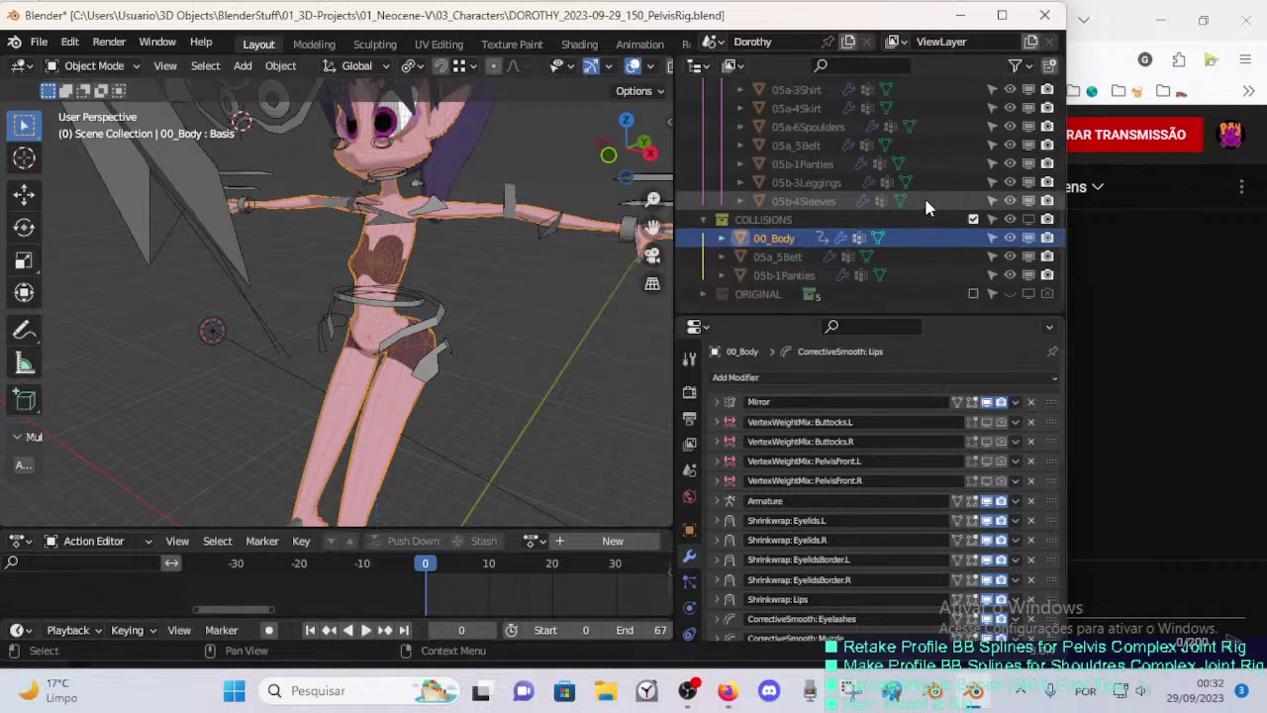
{"action": "left_click", "coordinate": [703, 219]}
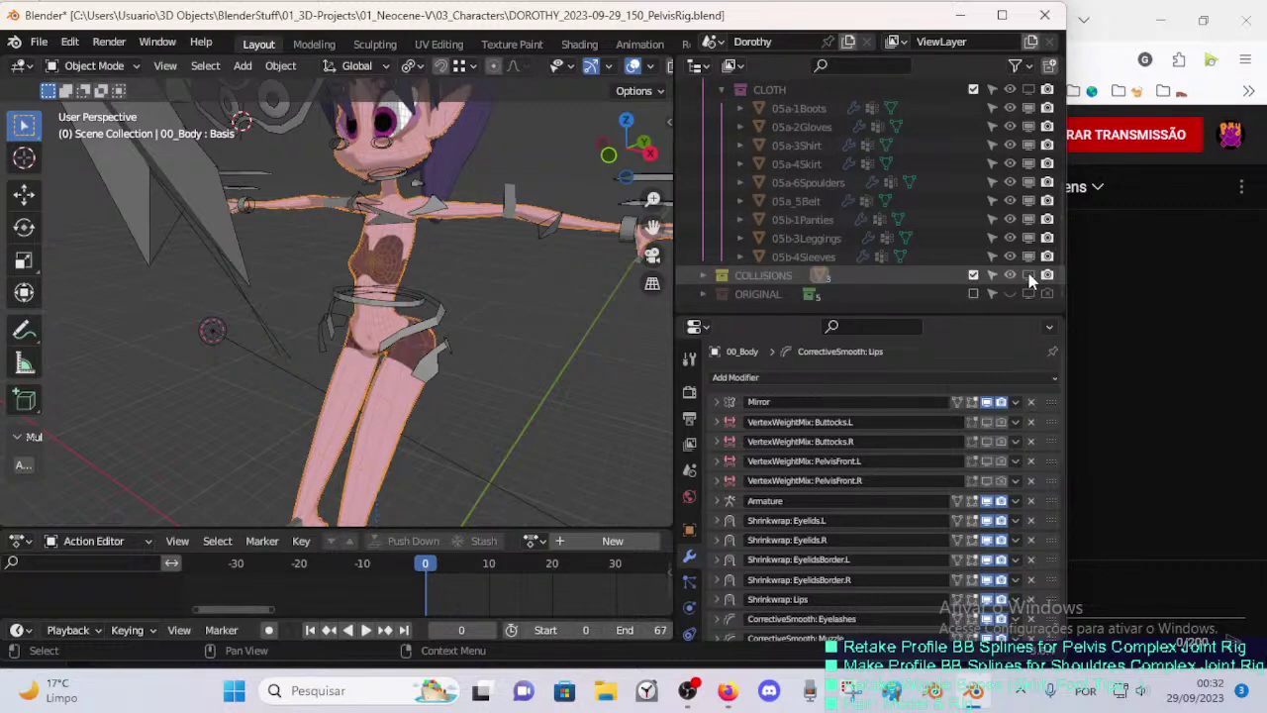
- Enable the CLOTH collection in viewports to check the clothes over the body, and disable it again
{"action": "scroll", "coordinate": [1028, 227], "scroll_direction": "up", "scroll_amount": 3}
{"action": "left_click", "coordinate": [1029, 163]}
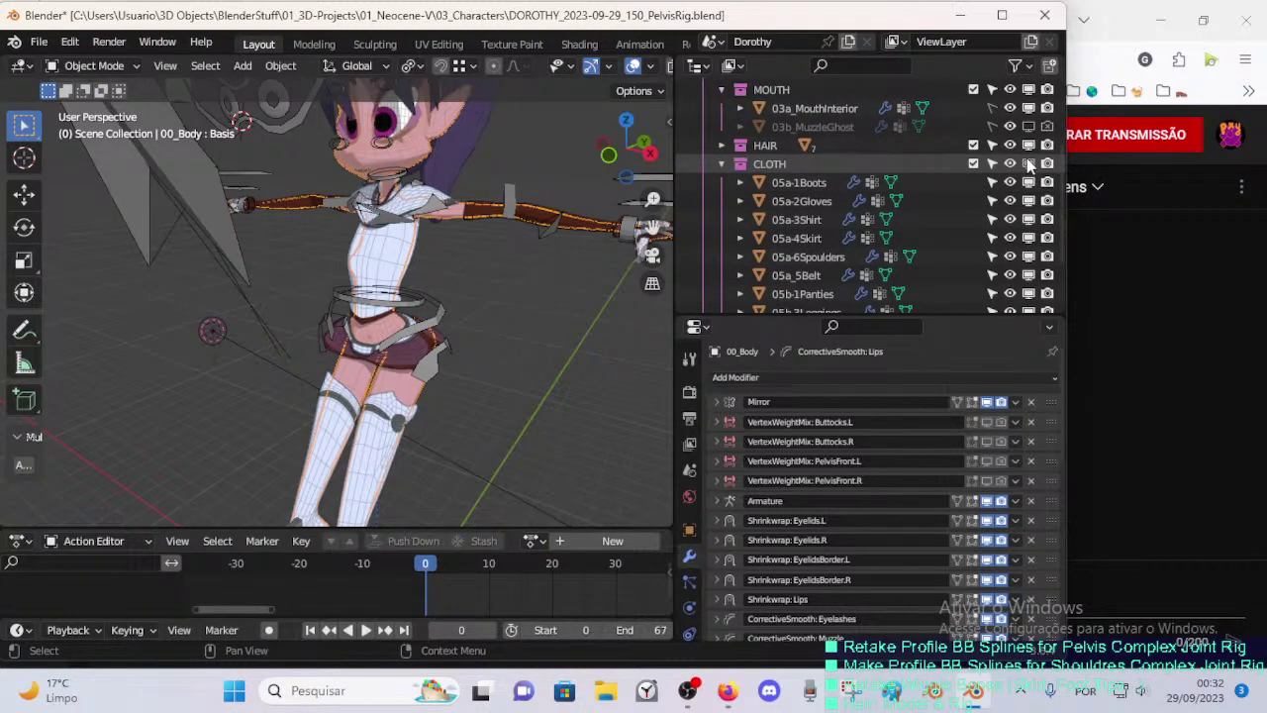
{"action": "left_click", "coordinate": [1028, 164]}
- Toggle the viewport display of 03b_MuzzleGhost in the MOUTH collection a few times, leaving it disabled
{"action": "scroll", "coordinate": [1029, 183], "scroll_direction": "up", "scroll_amount": 3}
{"action": "left_click", "coordinate": [1029, 201]}
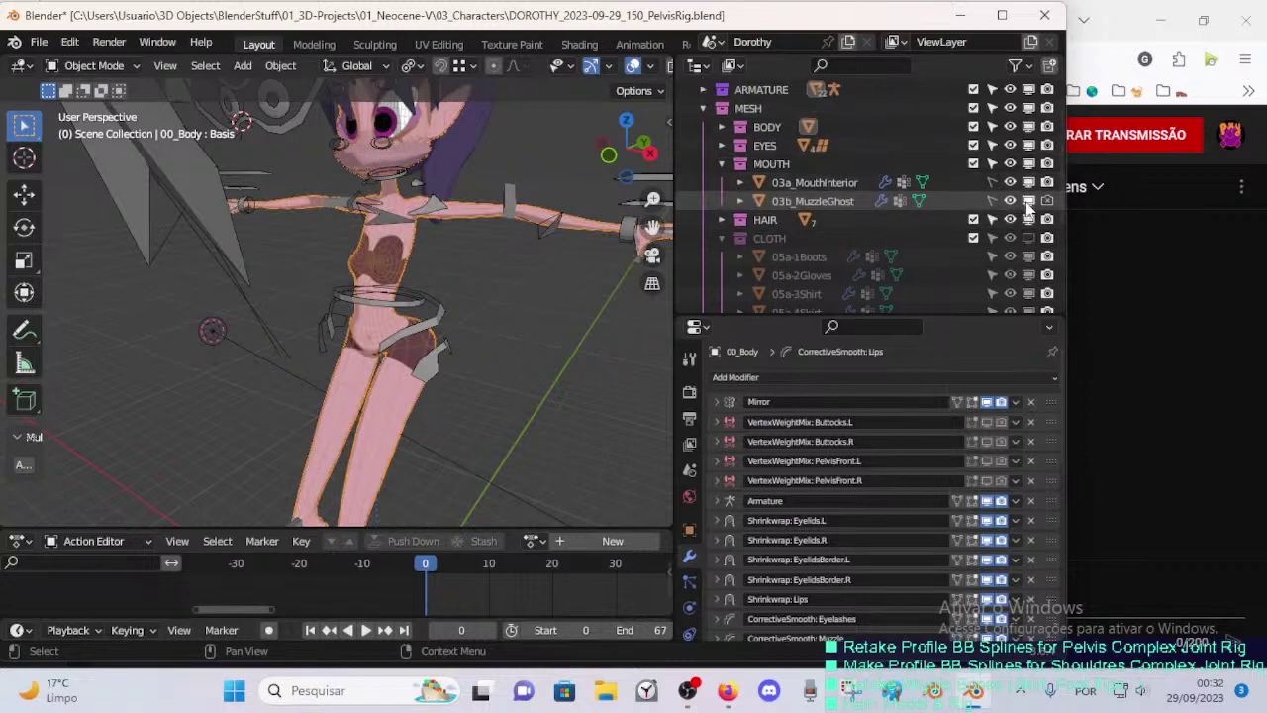
{"action": "left_click", "coordinate": [1028, 202]}
{"action": "left_click", "coordinate": [1028, 202]}
{"action": "left_click", "coordinate": [1028, 202]}
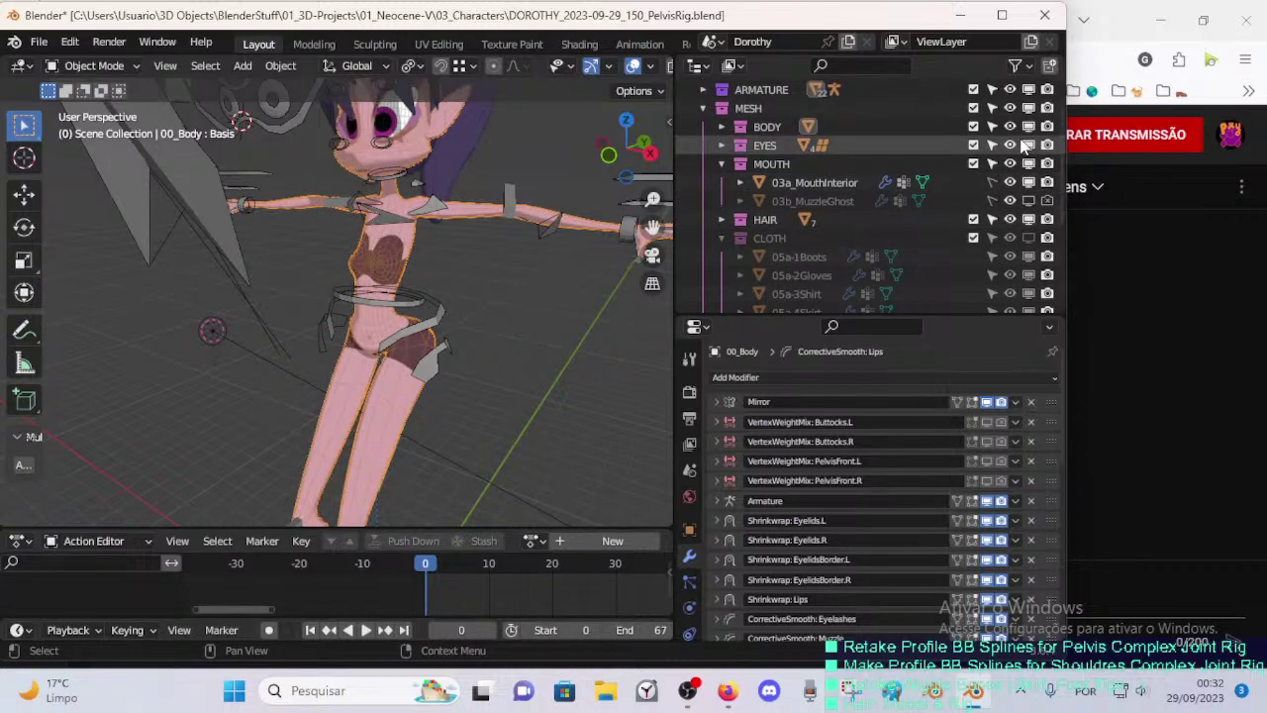
- Collapse the CLOTH collection in the outliner and keep the MOUTH collection expanded
{"action": "scroll", "coordinate": [891, 148], "scroll_direction": "up", "scroll_amount": 2}
{"action": "left_click", "coordinate": [722, 274]}
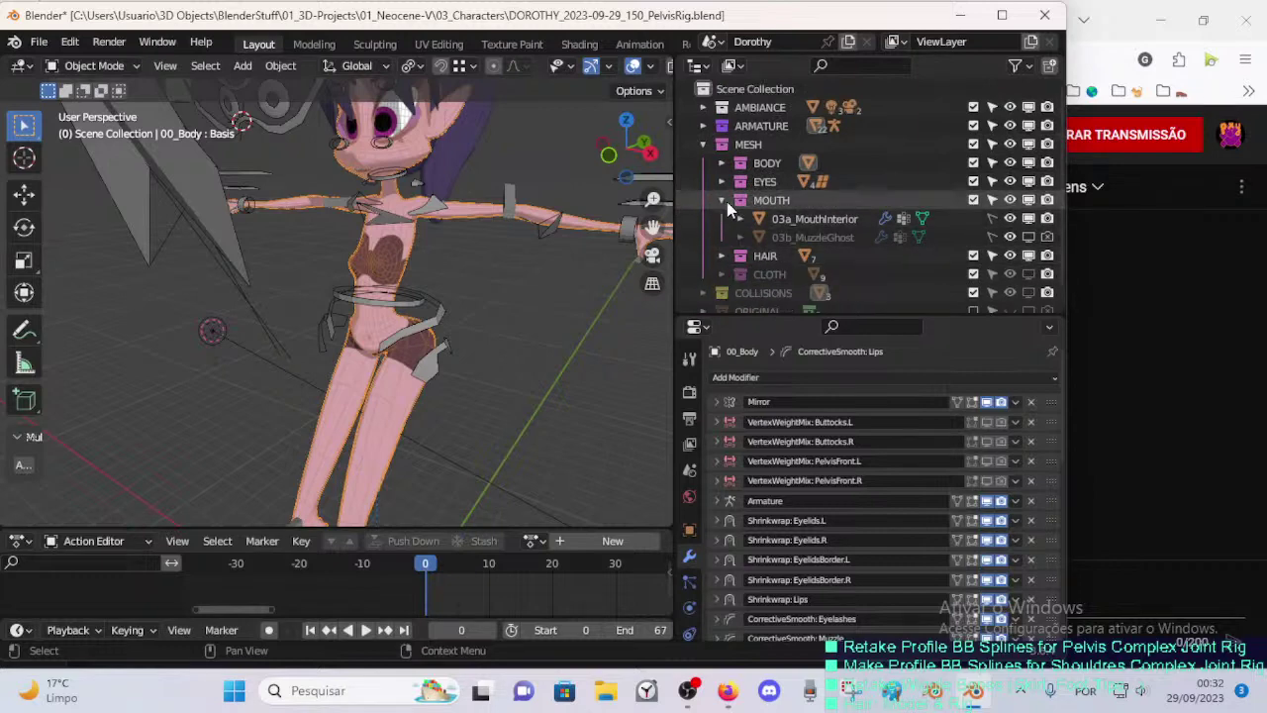
{"action": "left_click", "coordinate": [722, 200]}
{"action": "left_click", "coordinate": [722, 200]}
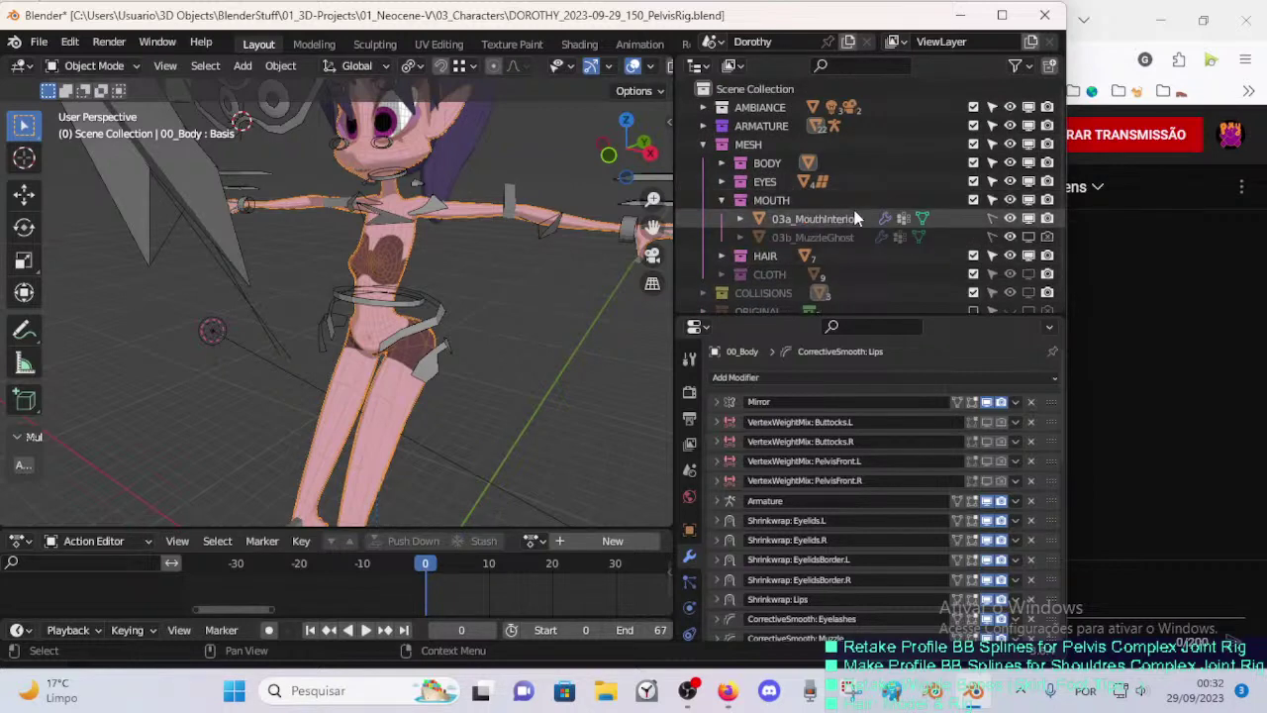
- Hide the 00_Body mesh and enable both 03a_MouthInterior and 03b_MuzzleGhost in viewports
{"action": "left_click", "coordinate": [1029, 219]}
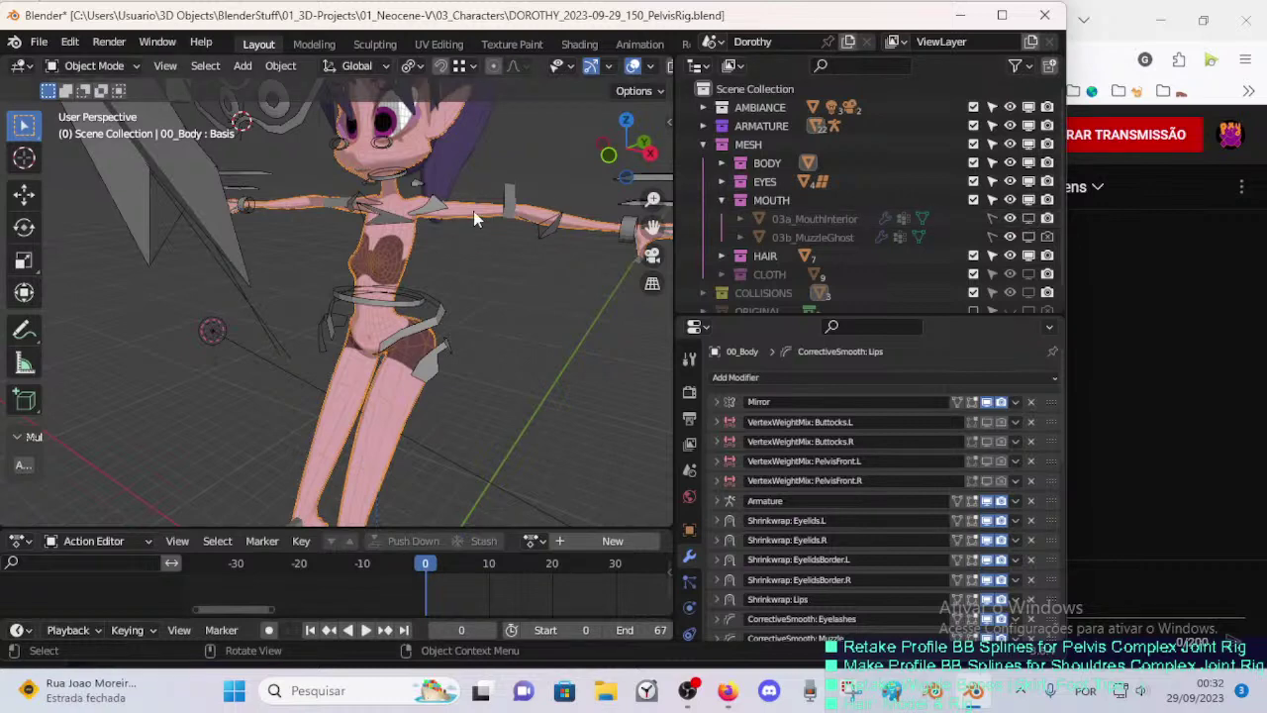
{"action": "key", "text": "h"}
{"action": "left_click_drag", "start_coordinate": [1028, 221], "coordinate": [1030, 239]}
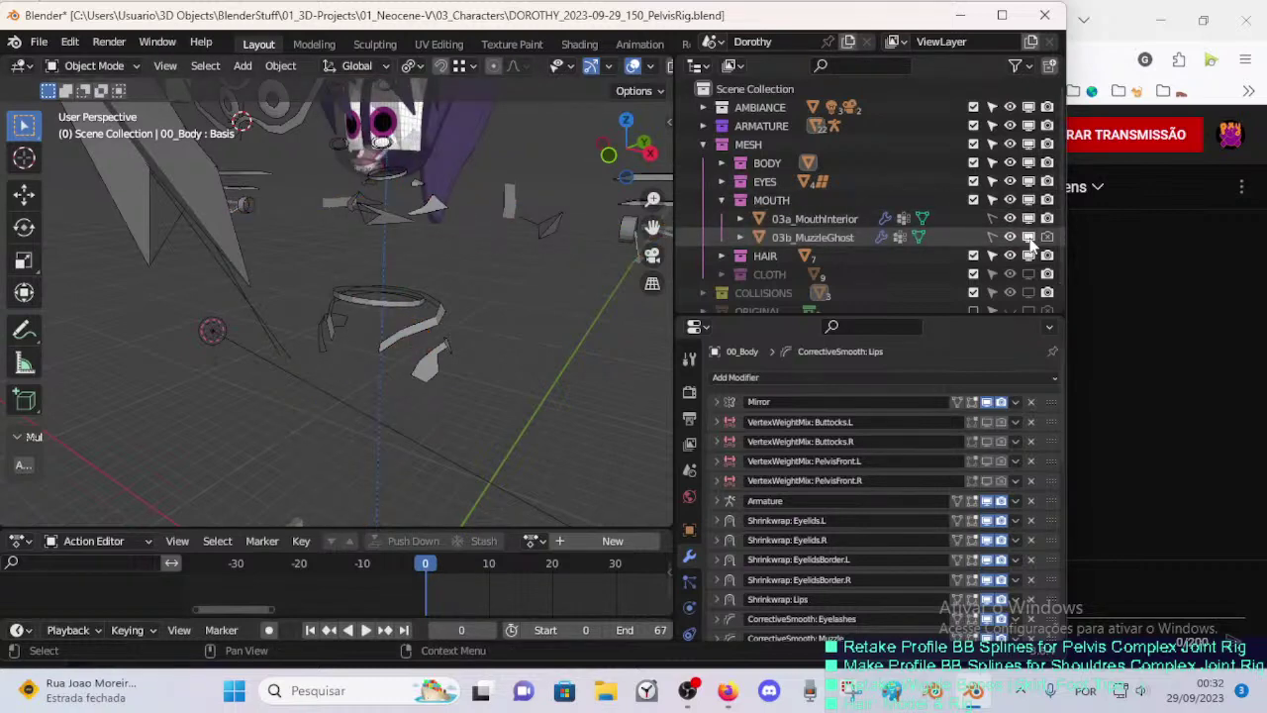
- Toggle the MOUTH collection's viewport display repeatedly to compare the head with and without the mouth meshes
{"action": "left_click", "coordinate": [1027, 198]}
{"action": "left_click", "coordinate": [1027, 198]}
{"action": "left_click", "coordinate": [1027, 198]}
{"action": "left_click", "coordinate": [1027, 198]}
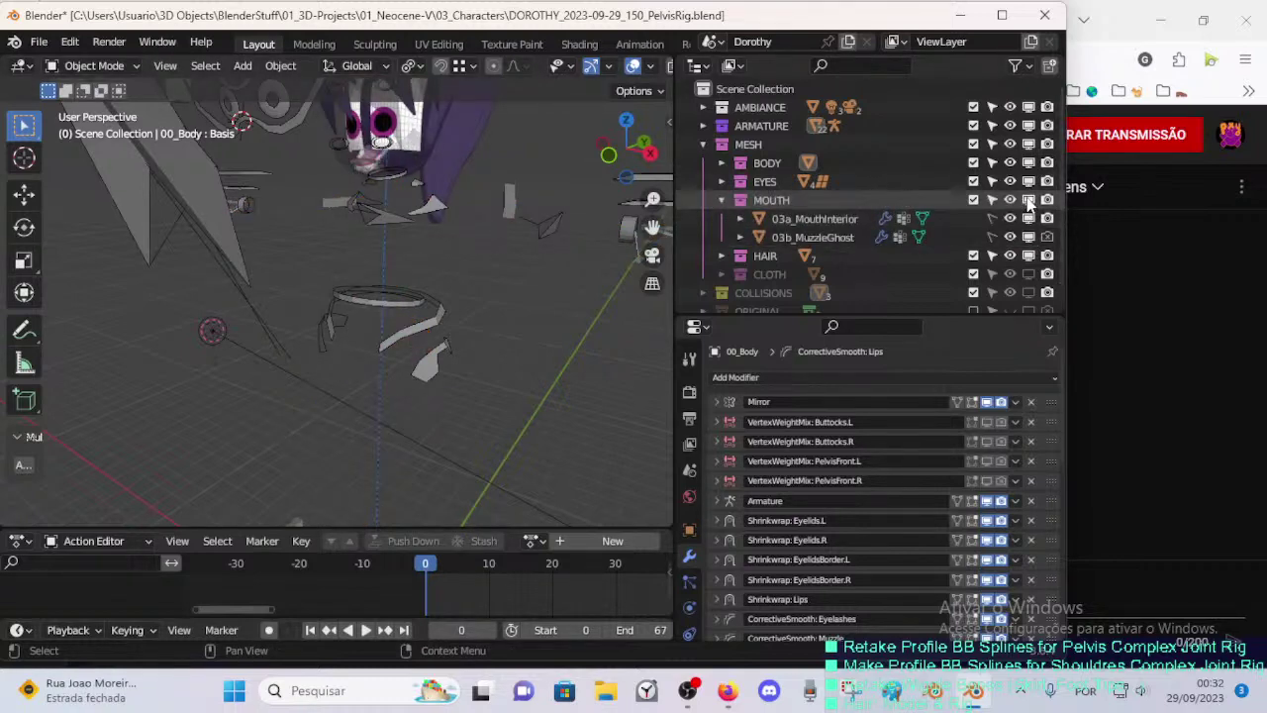
{"action": "left_click", "coordinate": [1027, 199]}
{"action": "left_click", "coordinate": [1027, 199]}
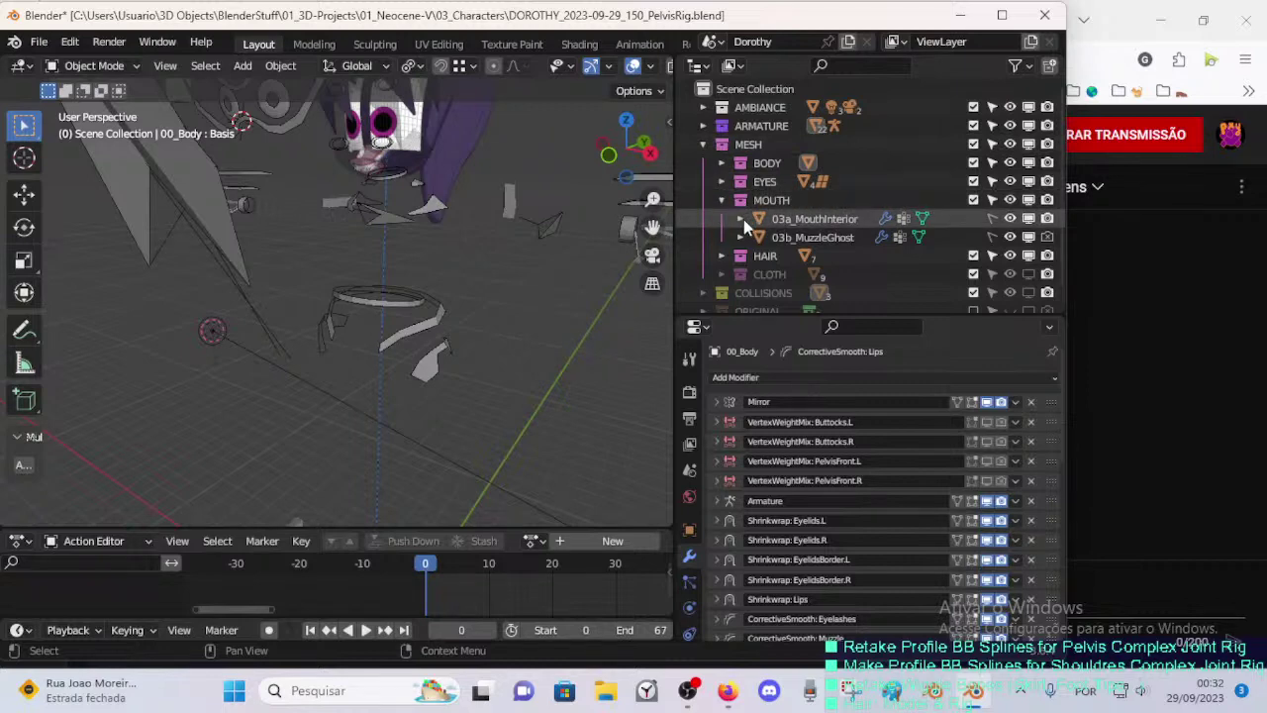
- Expand the ARMATURE collection, examine the objects parented under ARM-Dorothy, and collapse the armature's hierarchy again
{"action": "left_click", "coordinate": [704, 127]}
{"action": "left_click", "coordinate": [719, 145]}
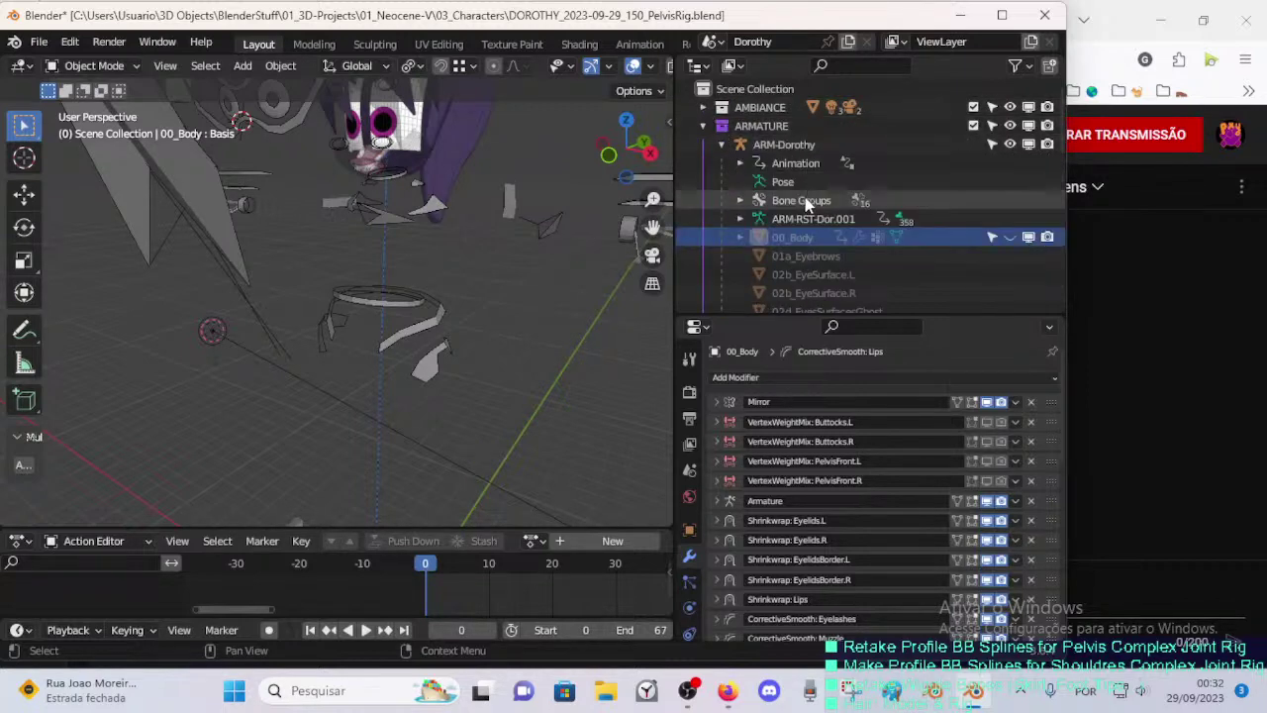
{"action": "scroll", "coordinate": [806, 204], "scroll_direction": "down", "scroll_amount": 5}
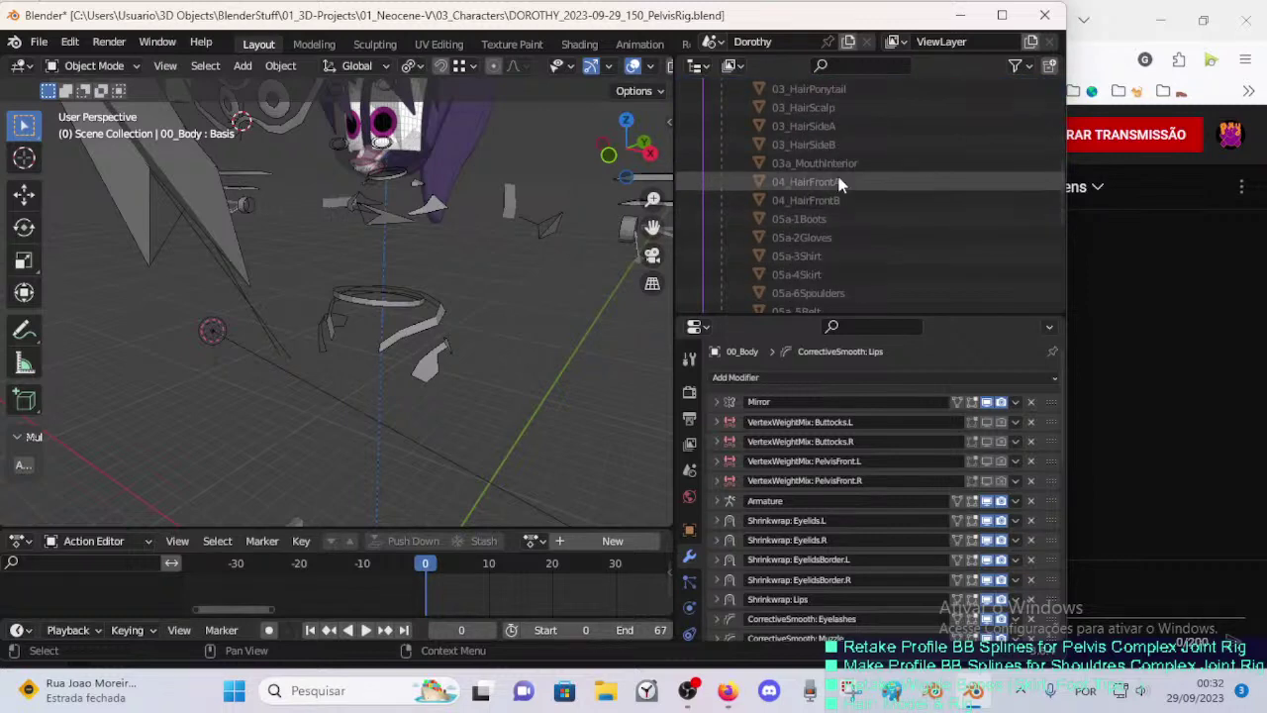
{"action": "scroll", "coordinate": [791, 165], "scroll_direction": "up", "scroll_amount": 5}
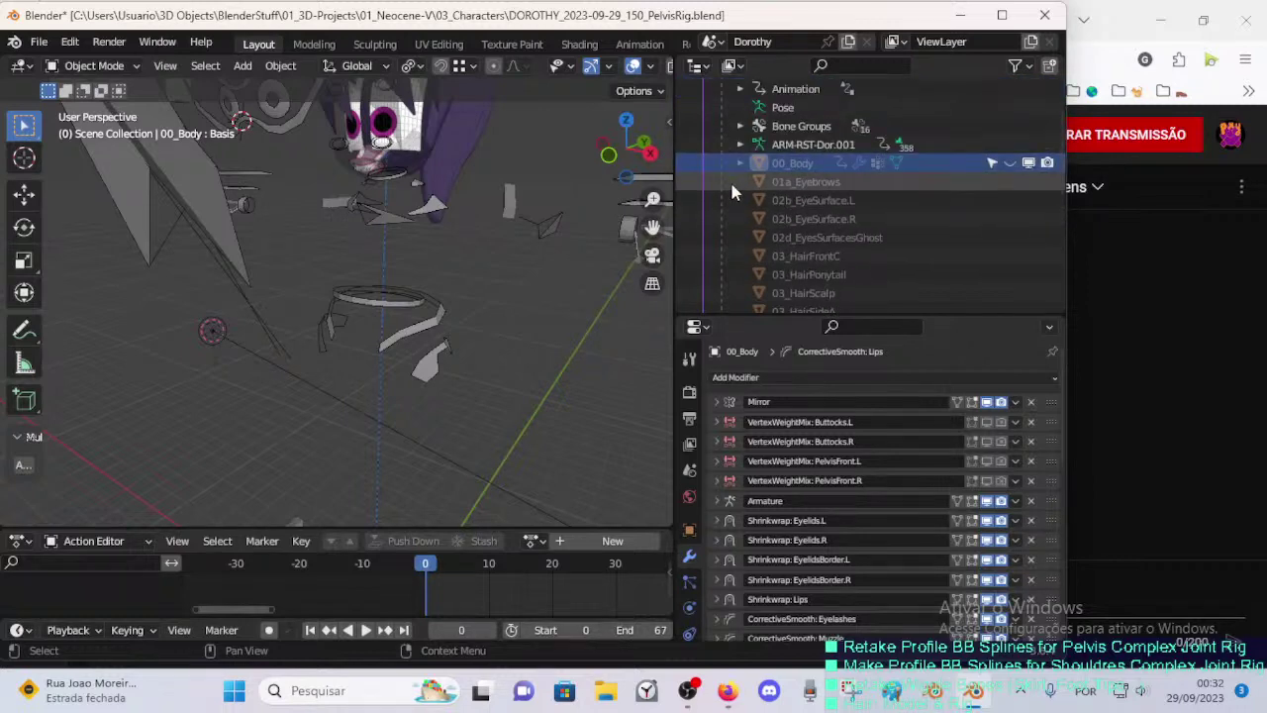
{"action": "left_click", "coordinate": [721, 144]}
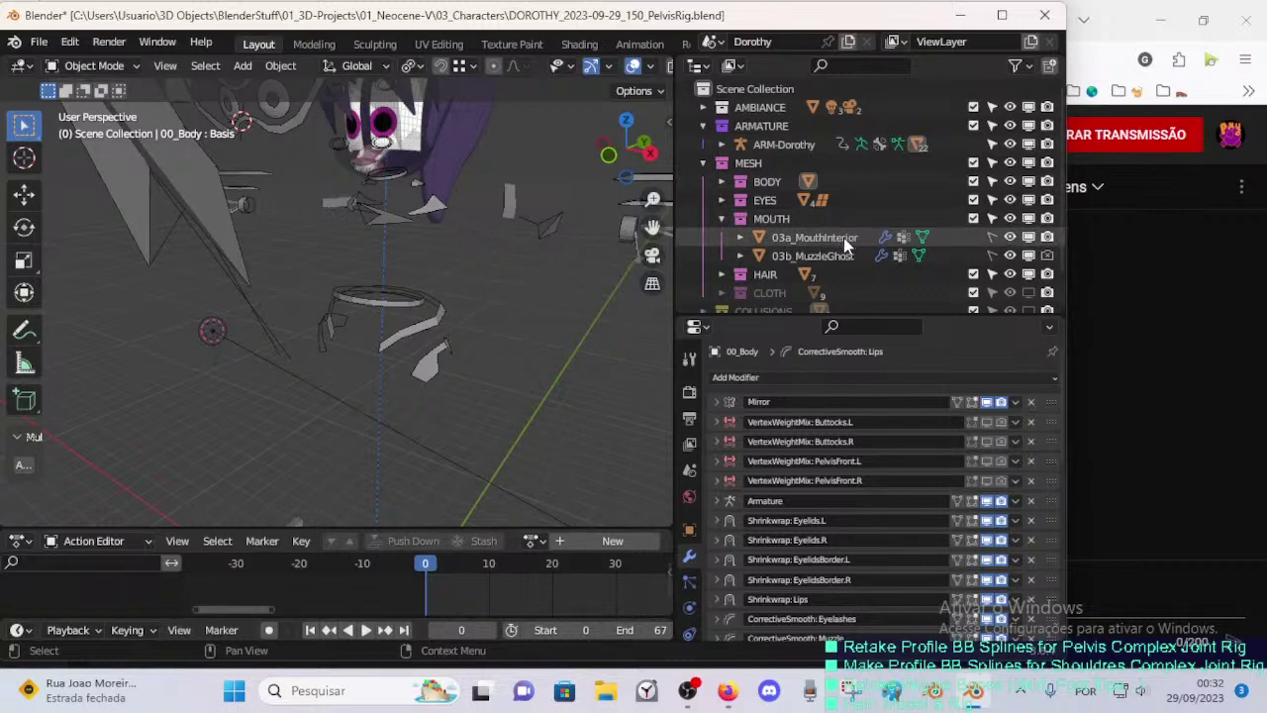
{"action": "scroll", "coordinate": [841, 233], "scroll_direction": "down", "scroll_amount": 1}
{"action": "scroll", "coordinate": [861, 228], "scroll_direction": "up", "scroll_amount": 1}
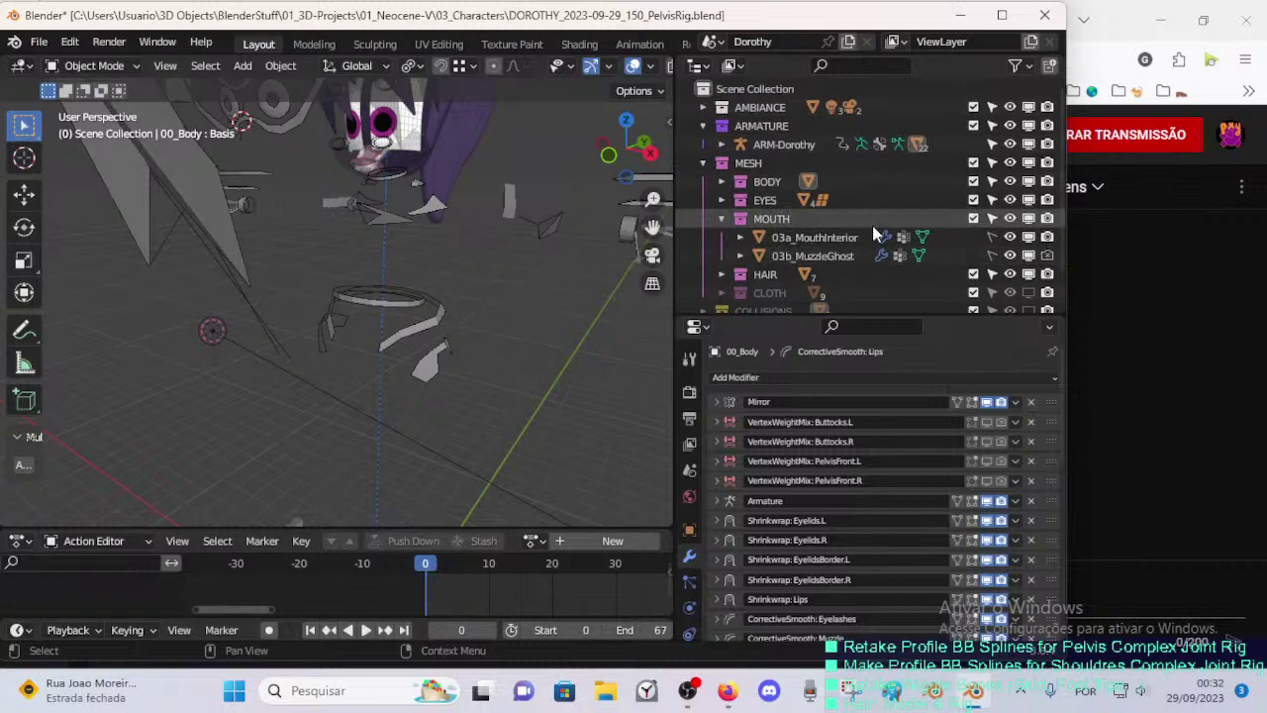
- Disable the MOUTH collection and its 03b_MuzzleGhost object in viewports, with the body mesh unhidden
{"action": "left_click", "coordinate": [1030, 219]}
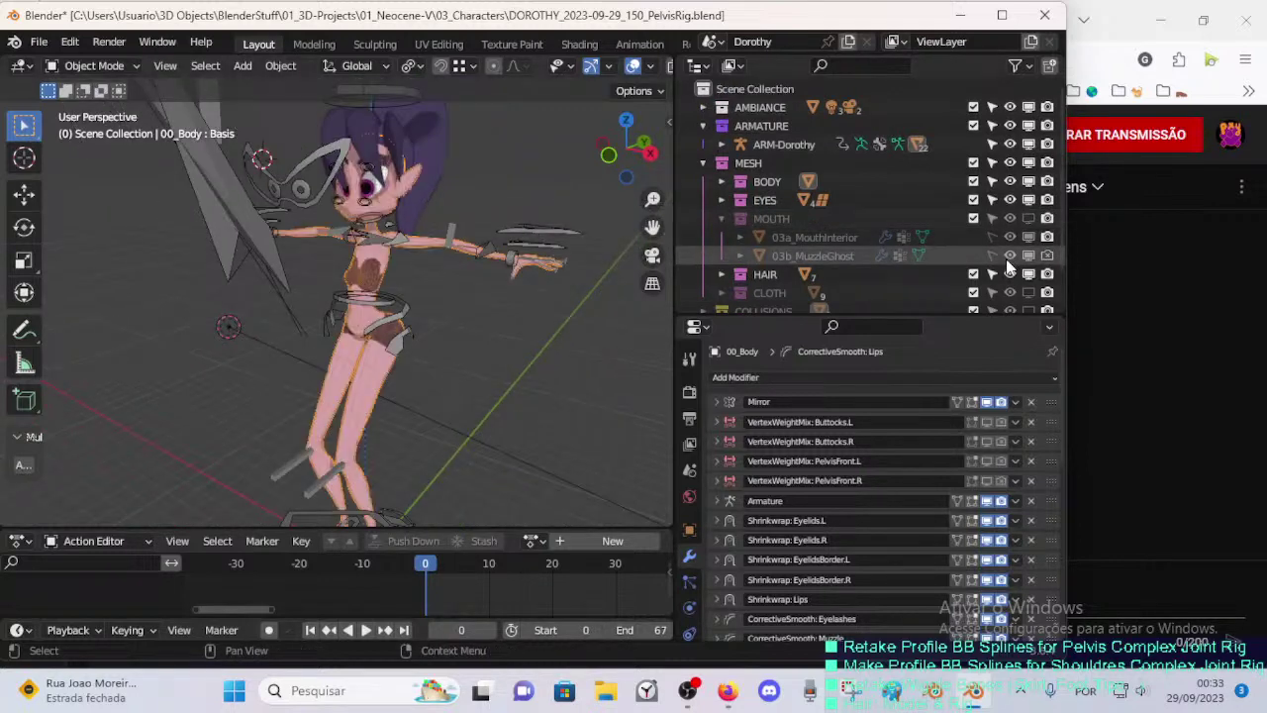
{"action": "left_click", "coordinate": [1031, 257]}
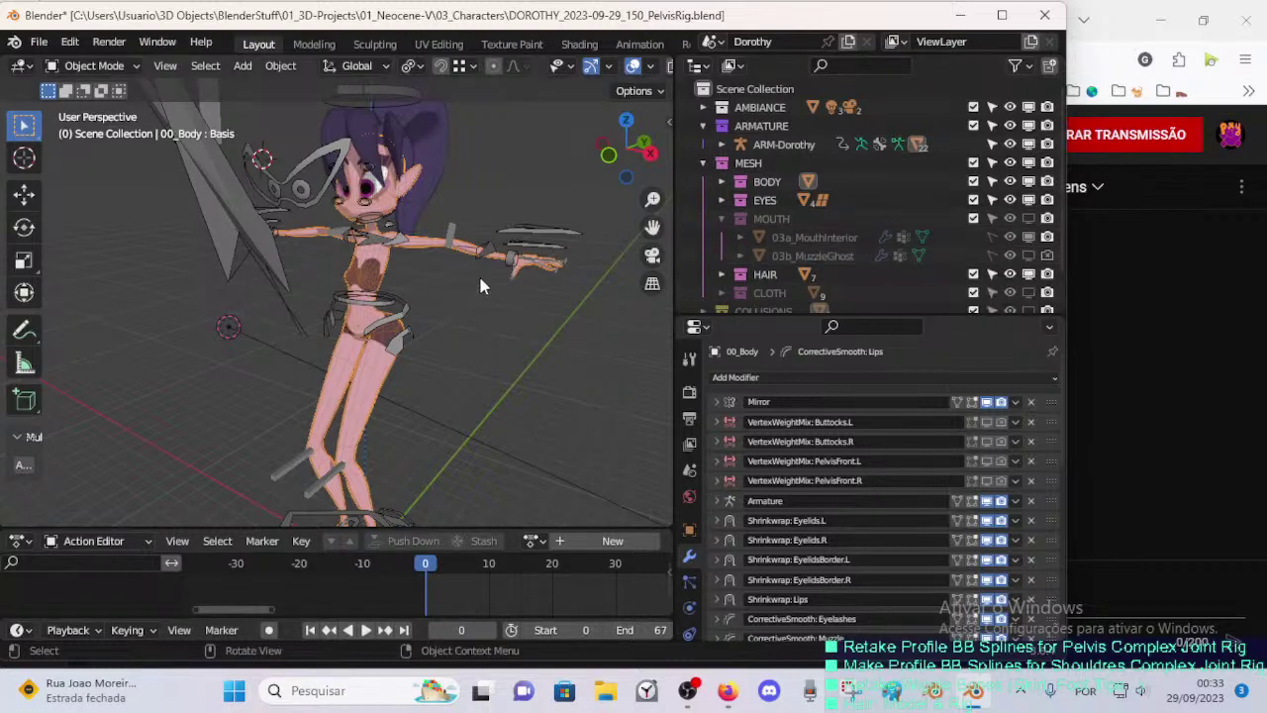
- Select the ARM-Dorothy armature and enlarge the 3D viewport slightly over the Action Editor
{"action": "left_click", "coordinate": [396, 330]}
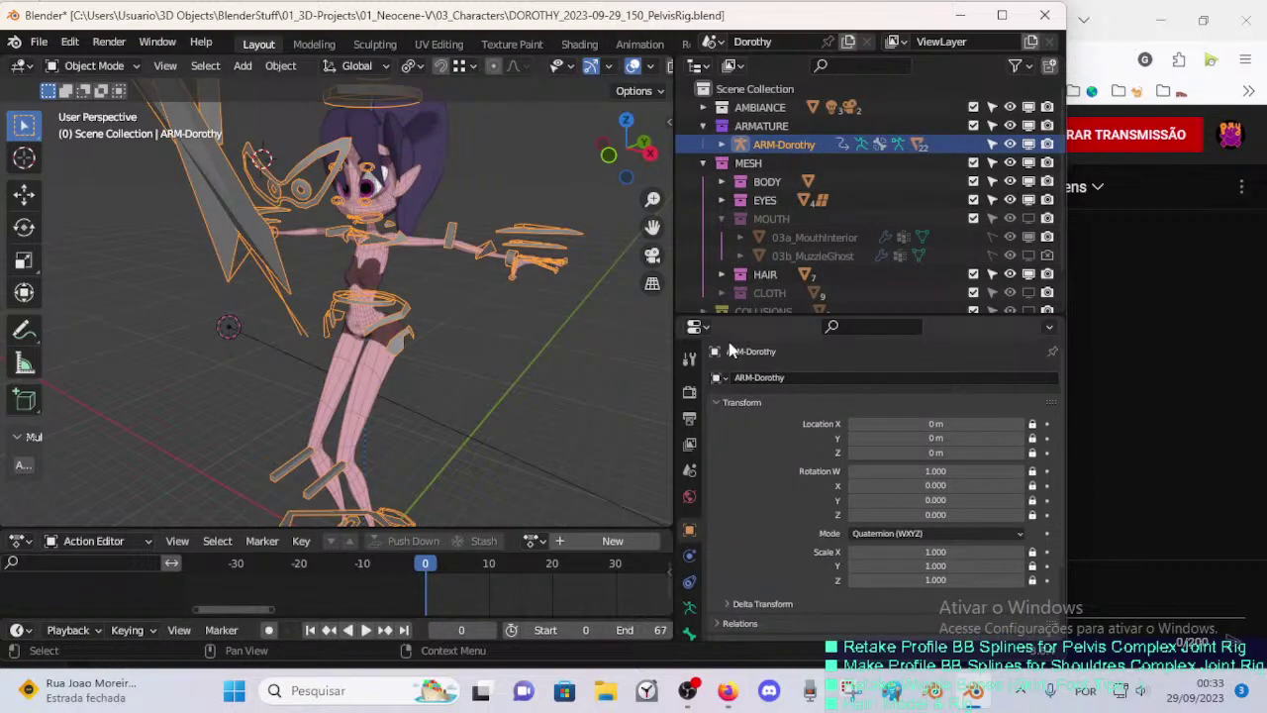
{"action": "mouse_move", "coordinate": [494, 532]}
{"action": "left_mouse_down"}
{"action": "mouse_move", "coordinate": [491, 568]}
{"action": "mouse_move", "coordinate": [495, 551]}
{"action": "left_mouse_up"}
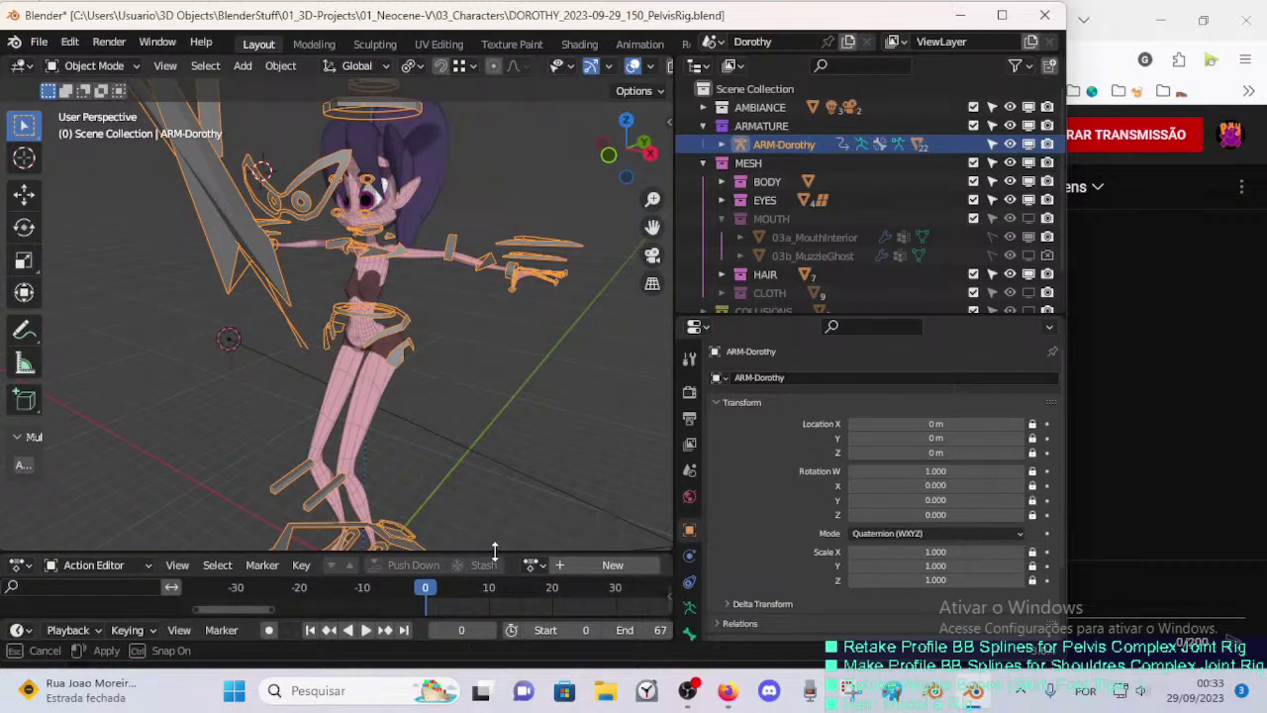
{"action": "mouse_move", "coordinate": [400, 366]}
{"action": "middle_mouse_down"}
{"action": "mouse_move", "coordinate": [357, 358]}
{"action": "mouse_move", "coordinate": [408, 347]}
{"action": "middle_mouse_up"}
{"action": "scroll", "coordinate": [357, 358], "scroll_direction": "up", "scroll_amount": 3}
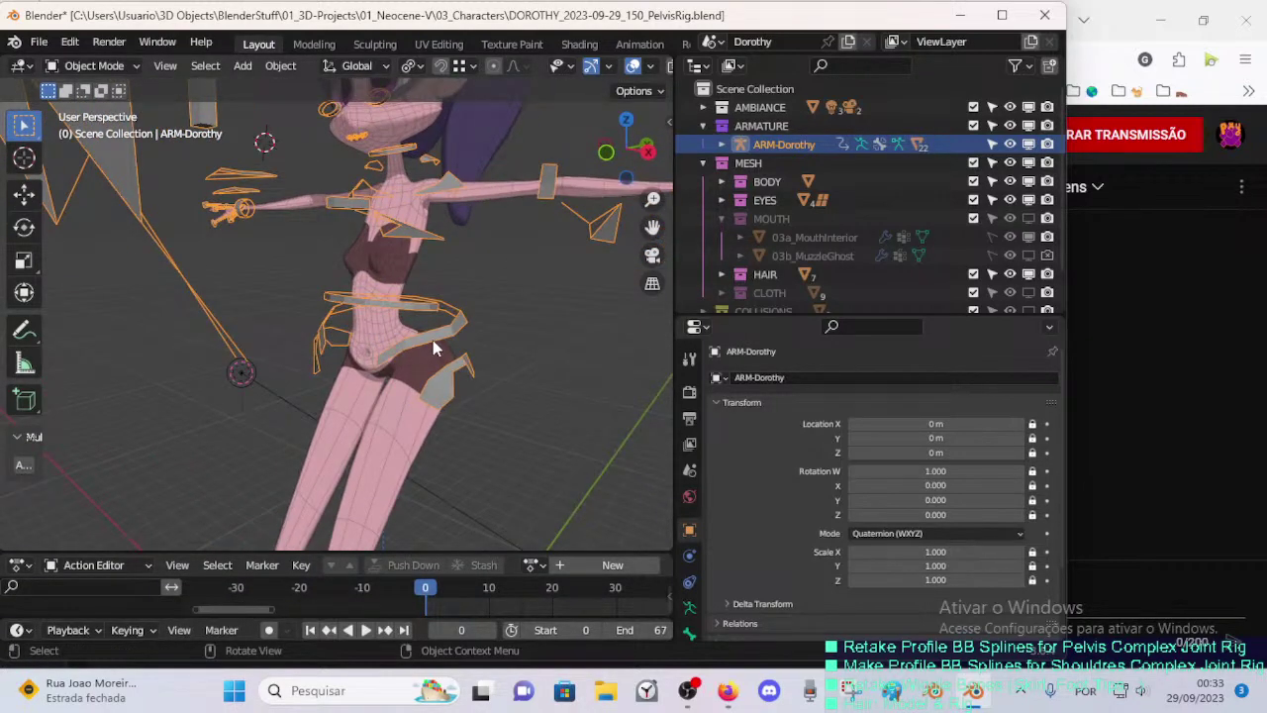
- Check the armature's rest position in Edit Mode, turn on X-ray, and return to Object Mode
{"action": "key", "text": "Tab"}
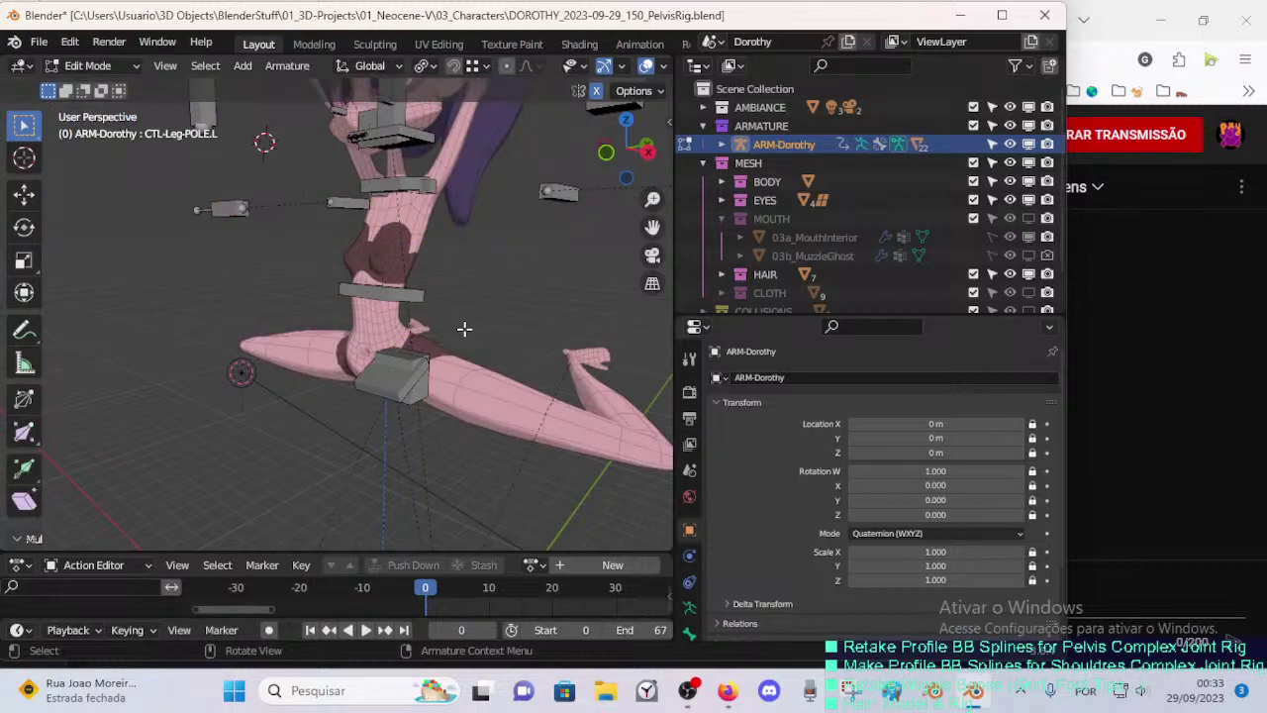
{"action": "middle_click_drag", "start_coordinate": [465, 328], "coordinate": [481, 338]}
{"action": "key", "text": "alt+z"}
{"action": "scroll", "coordinate": [464, 326], "scroll_direction": "down", "scroll_amount": 2}
{"action": "key", "text": "Tab"}
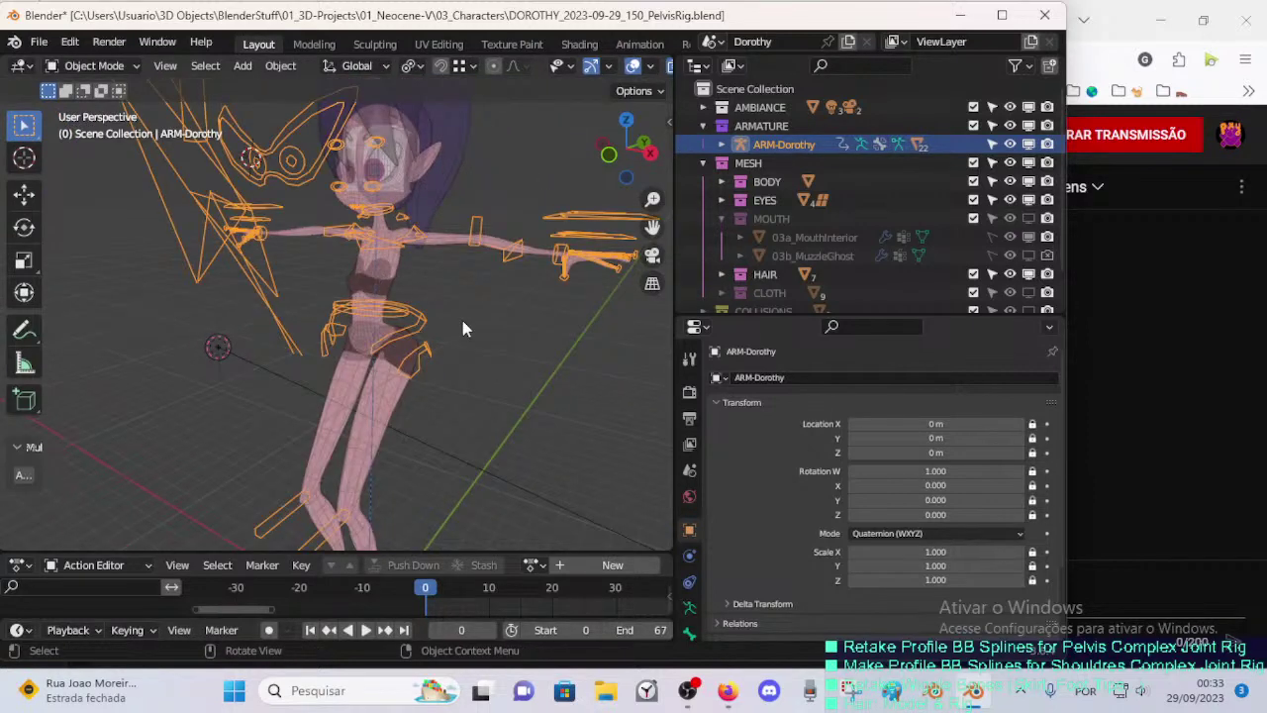
- Show the 3D viewport's sidebar, shrink its contents a little, and expand Layer Management for the bone layers
{"action": "key", "text": "n"}
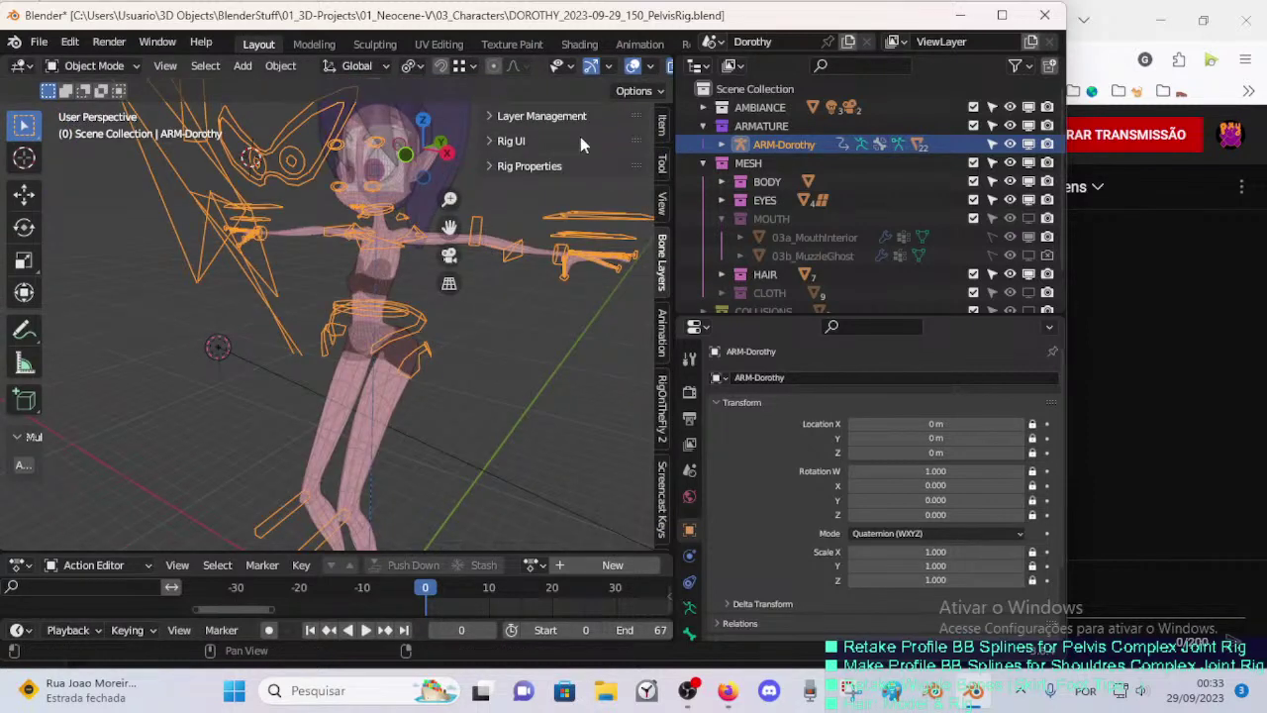
{"action": "middle_click_drag", "start_coordinate": [580, 137], "coordinate": [503, 113], "text": "ctrl"}
{"action": "middle_click_drag", "start_coordinate": [516, 164], "coordinate": [528, 131], "text": "ctrl"}
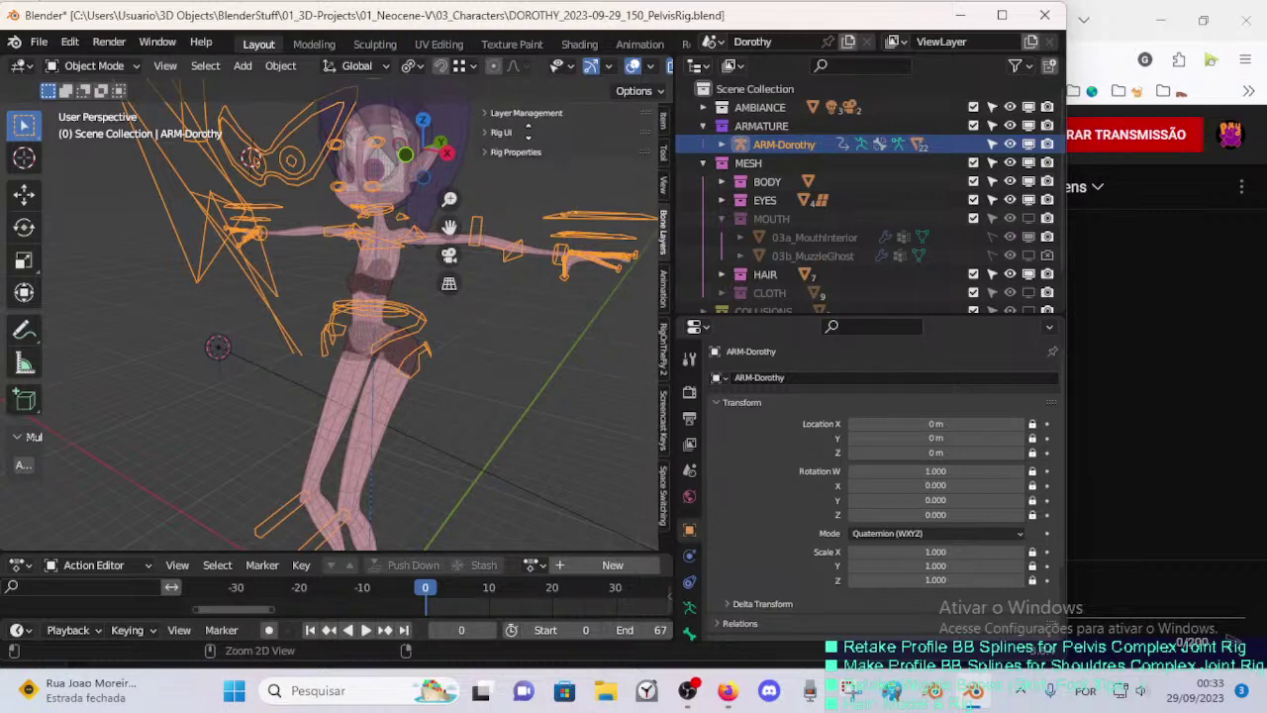
{"action": "left_click", "coordinate": [532, 116]}
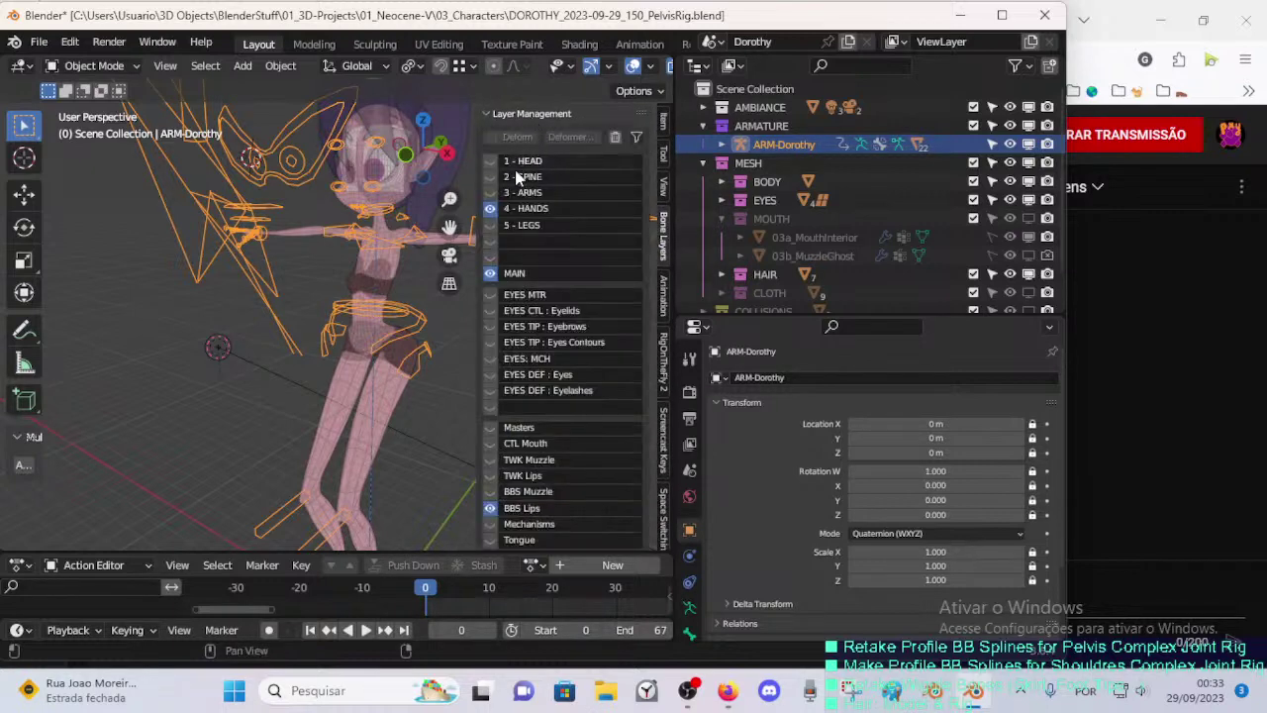
- Show the 5 - LEGS bone layer in place of 4 - HANDS, keeping the armature selected
{"action": "left_click", "coordinate": [490, 224]}
{"action": "left_click", "coordinate": [412, 356]}
{"action": "left_click", "coordinate": [410, 356]}
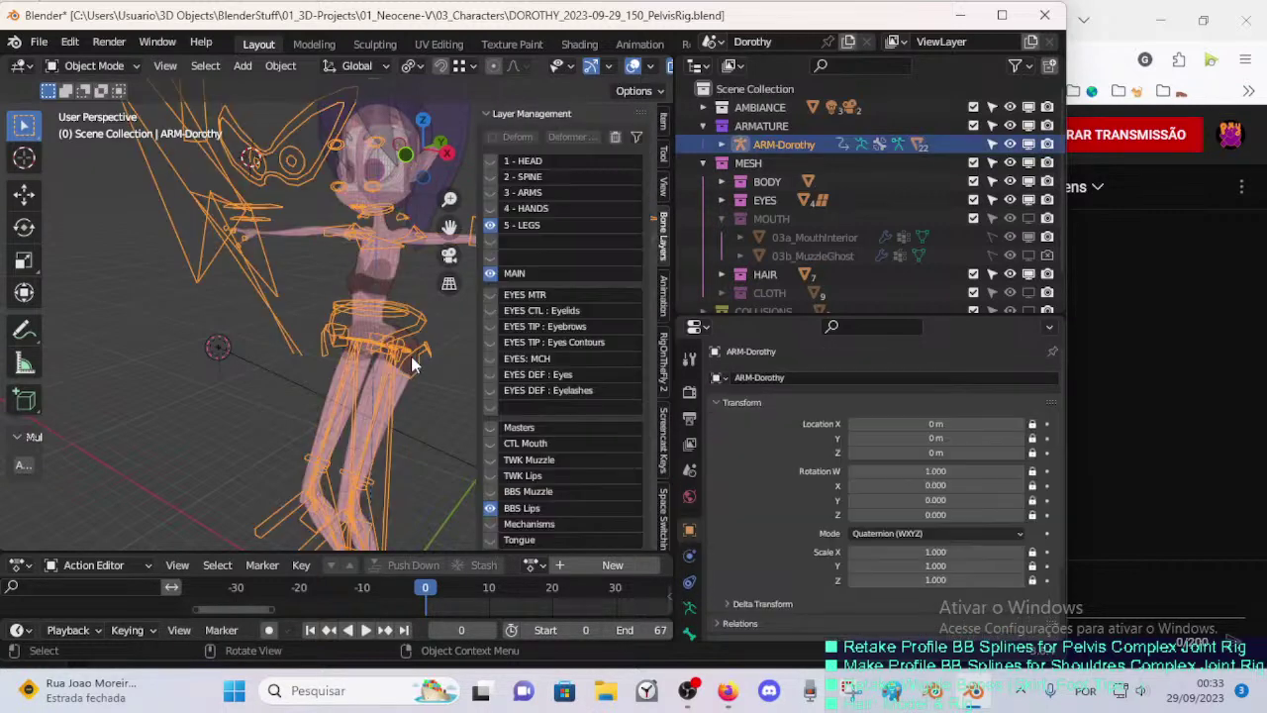
- Inspect the pelvis and leg bones in Edit Mode with the MAIN bone layer hidden, and return to Object Mode
{"action": "key", "text": "Tab"}
{"action": "scroll", "coordinate": [426, 359], "scroll_direction": "up", "scroll_amount": 3}
{"action": "middle_click_drag", "start_coordinate": [436, 361], "coordinate": [307, 315]}
{"action": "left_click", "coordinate": [492, 278]}
{"action": "scroll", "coordinate": [408, 306], "scroll_direction": "down", "scroll_amount": 3}
{"action": "scroll", "coordinate": [288, 297], "scroll_direction": "down", "scroll_amount": 2}
{"action": "scroll", "coordinate": [391, 316], "scroll_direction": "up", "scroll_amount": 2}
{"action": "middle_click_drag", "start_coordinate": [353, 337], "coordinate": [373, 356]}
{"action": "key", "text": "Tab"}
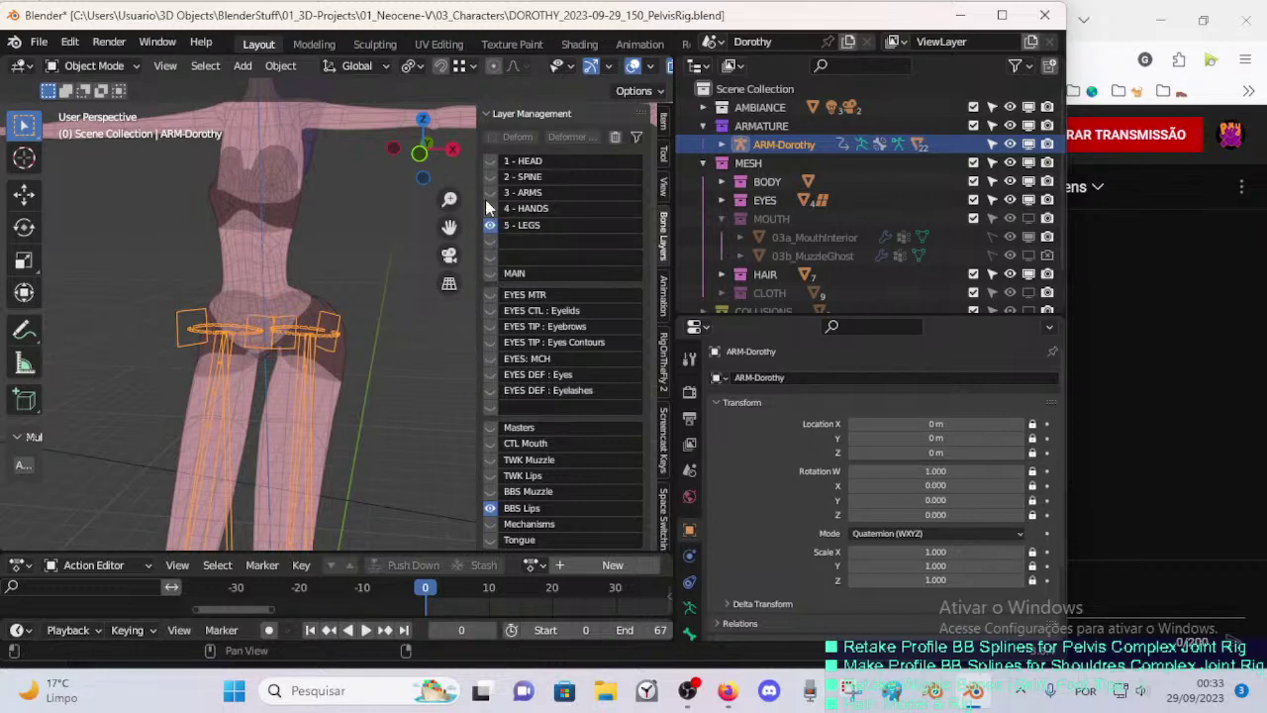
- Look through the remaining bone layers, reselect the ARM-Dorothy armature, and enter Pose Mode
{"action": "scroll", "coordinate": [543, 368], "scroll_direction": "down", "scroll_amount": 3}
{"action": "scroll", "coordinate": [543, 368], "scroll_direction": "up", "scroll_amount": 3}
{"action": "scroll", "coordinate": [539, 366], "scroll_direction": "down", "scroll_amount": 3}
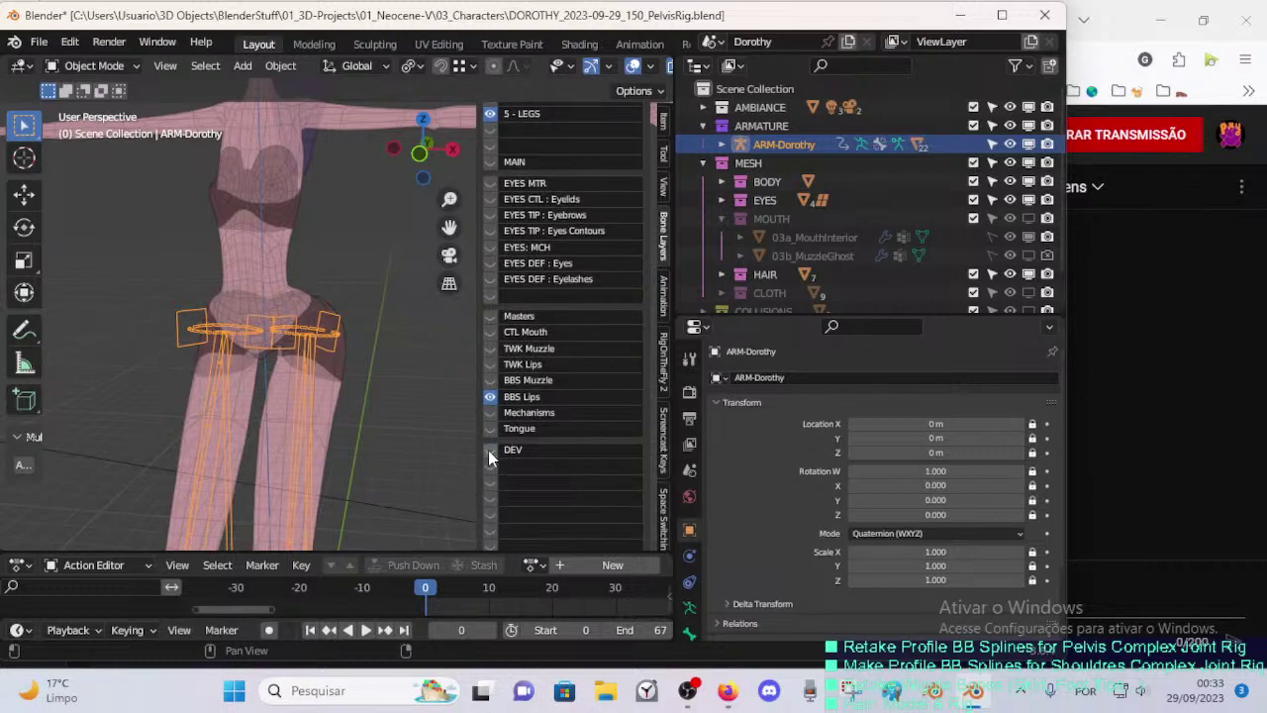
{"action": "left_click", "coordinate": [305, 346]}
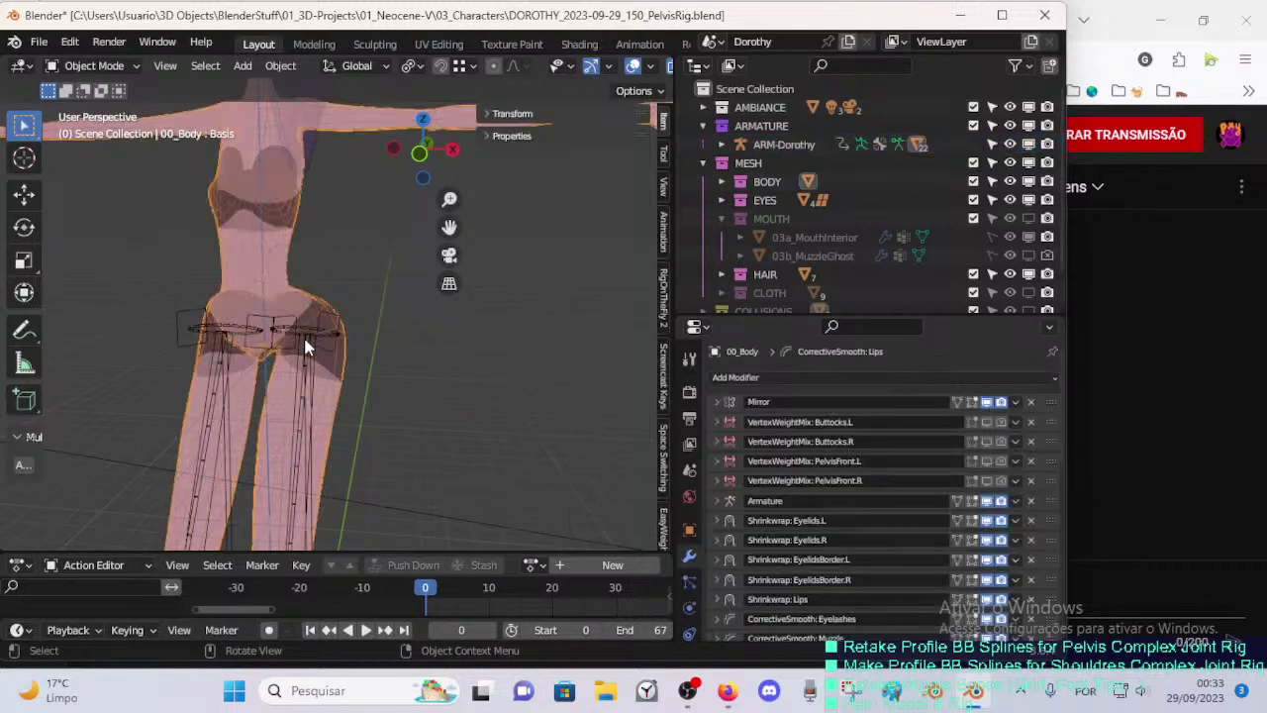
{"action": "left_click", "coordinate": [309, 334]}
{"action": "key", "text": "ctrl+Tab"}
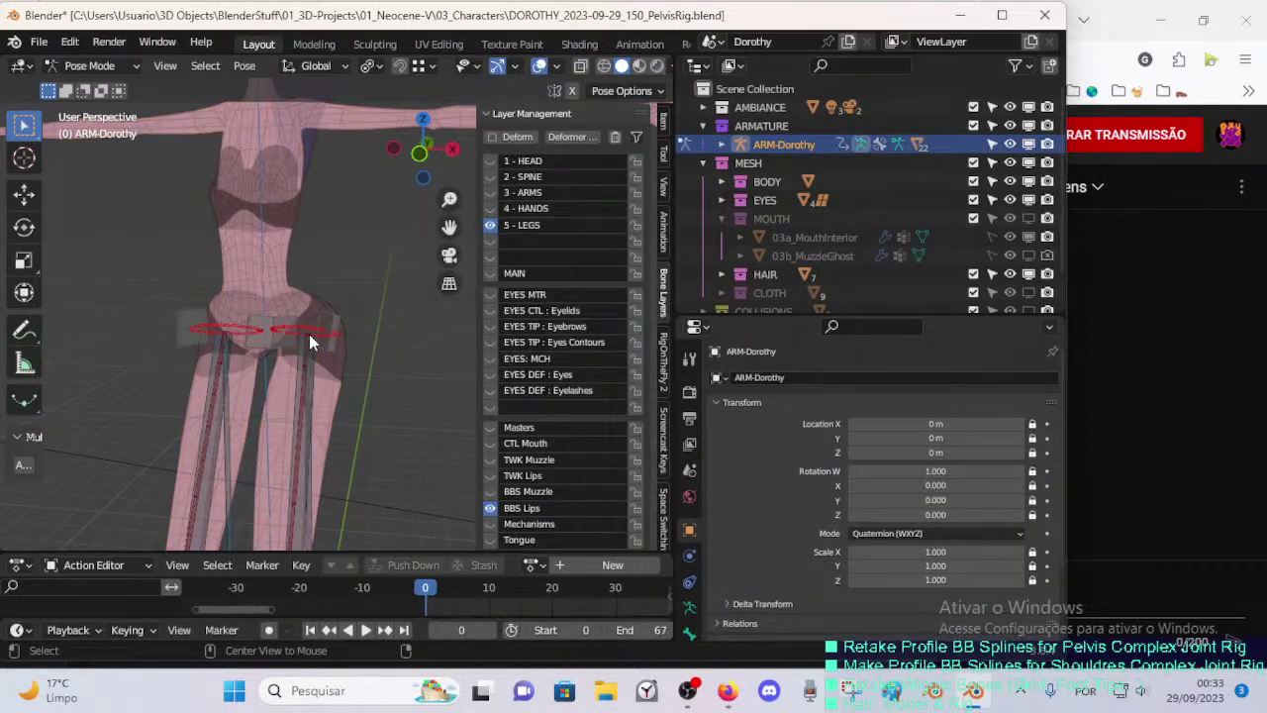
- Turn off the BBS Lips, DEV and MAIN bone layers, leaving only 5 - LEGS visible
{"action": "scroll", "coordinate": [542, 473], "scroll_direction": "down", "scroll_amount": 5}
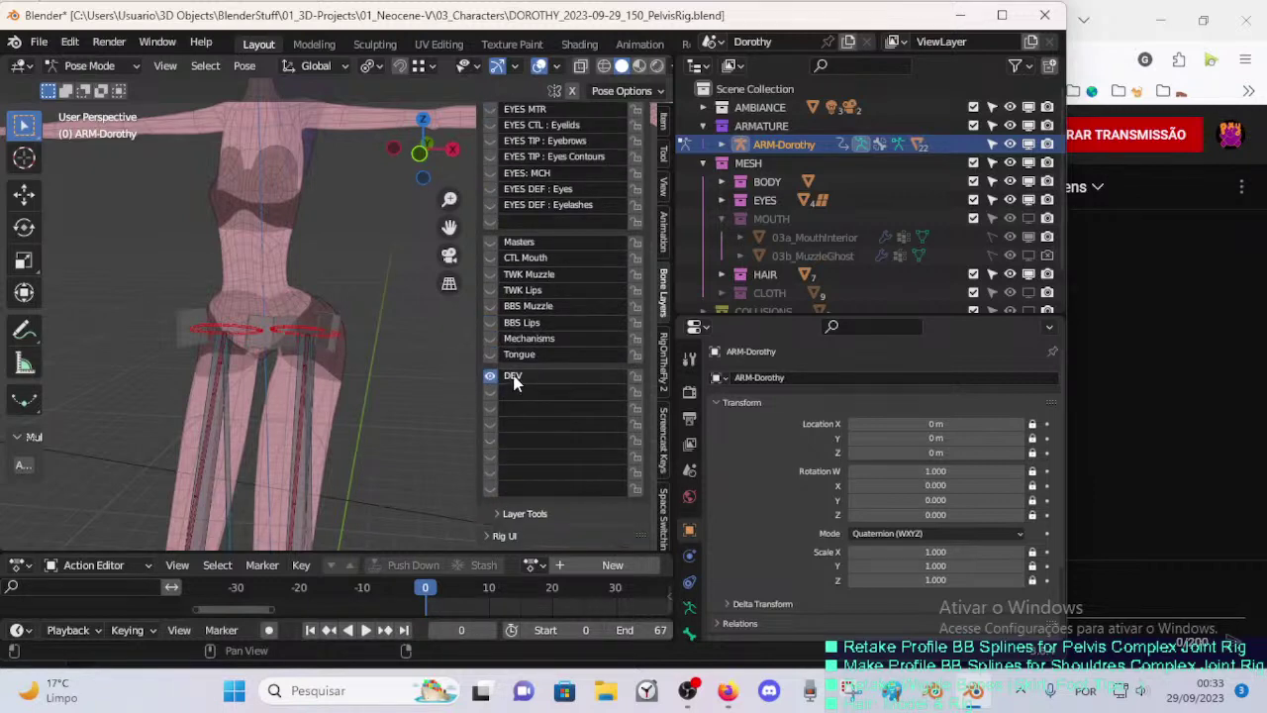
{"action": "scroll", "coordinate": [510, 309], "scroll_direction": "up", "scroll_amount": 5}
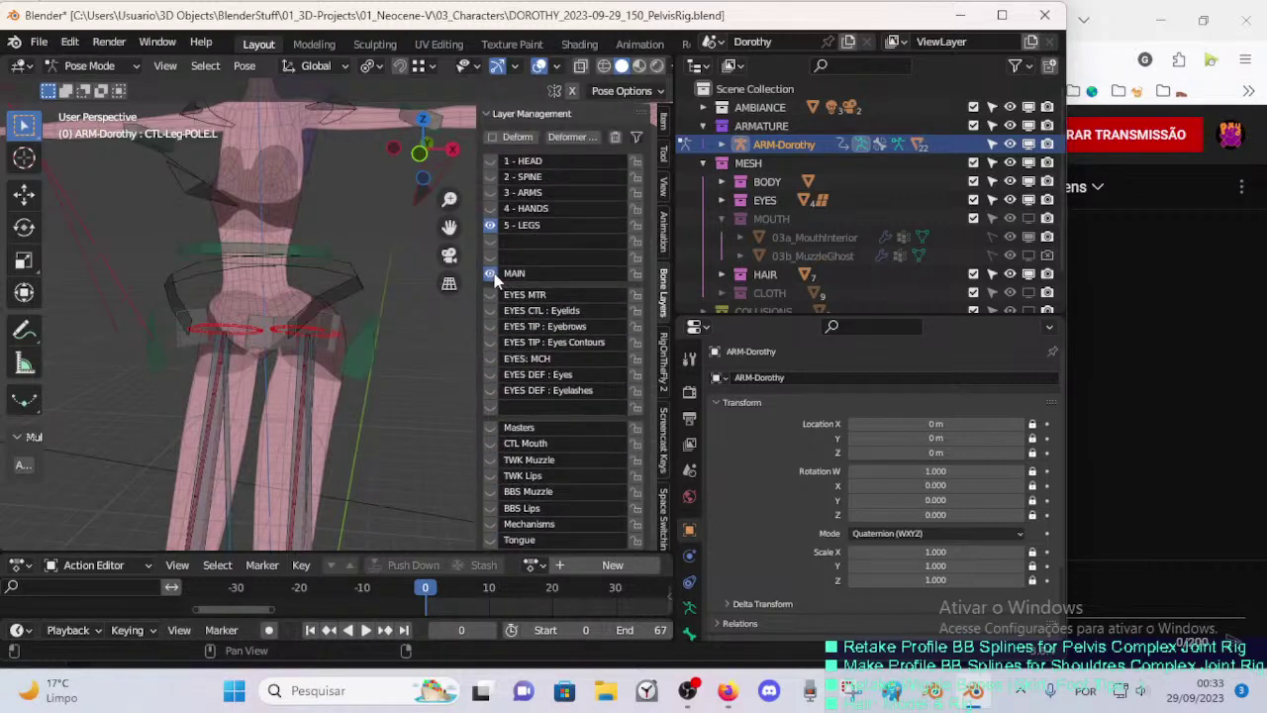
{"action": "left_click", "coordinate": [493, 274]}
{"action": "left_click", "coordinate": [492, 273]}
{"action": "left_click", "coordinate": [492, 227]}
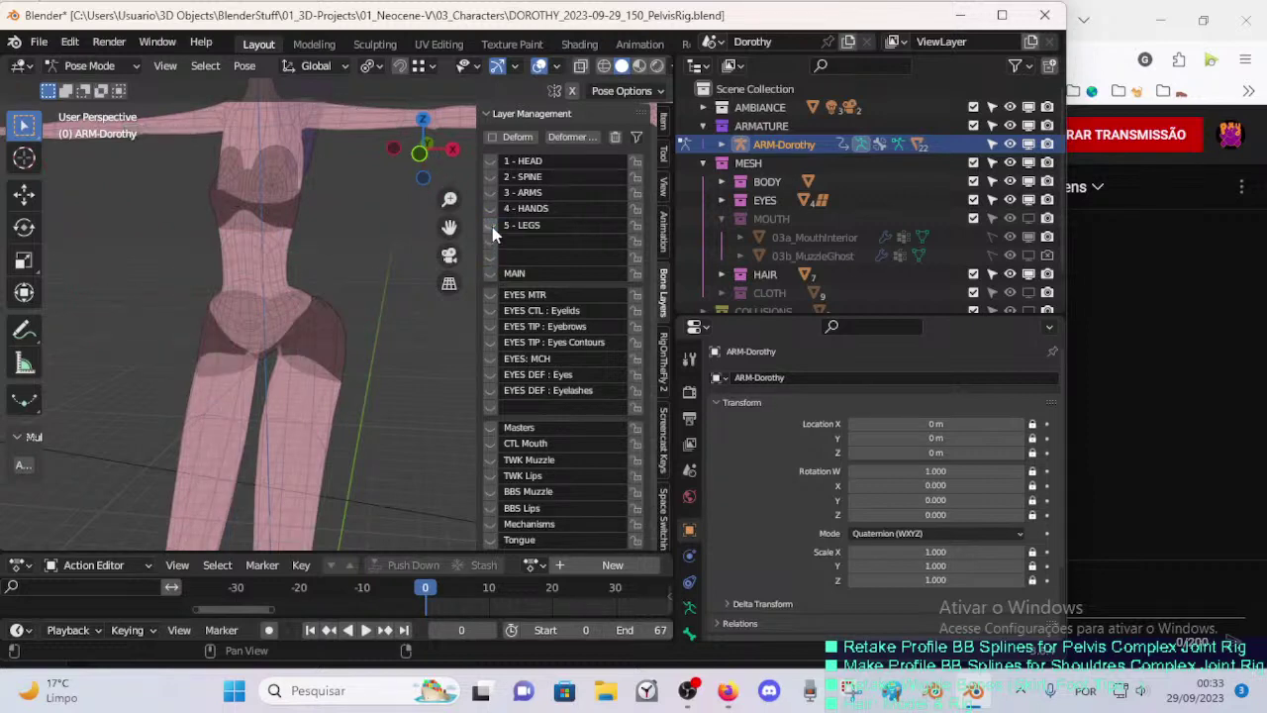
{"action": "left_click", "coordinate": [492, 227]}
- Save the Blender file while viewing the leg and pelvis controls from an angle
{"action": "middle_click_drag", "start_coordinate": [374, 289], "coordinate": [295, 305]}
{"action": "key", "text": "ctrl+s"}
{"action": "middle_click_drag", "start_coordinate": [300, 371], "coordinate": [342, 373]}
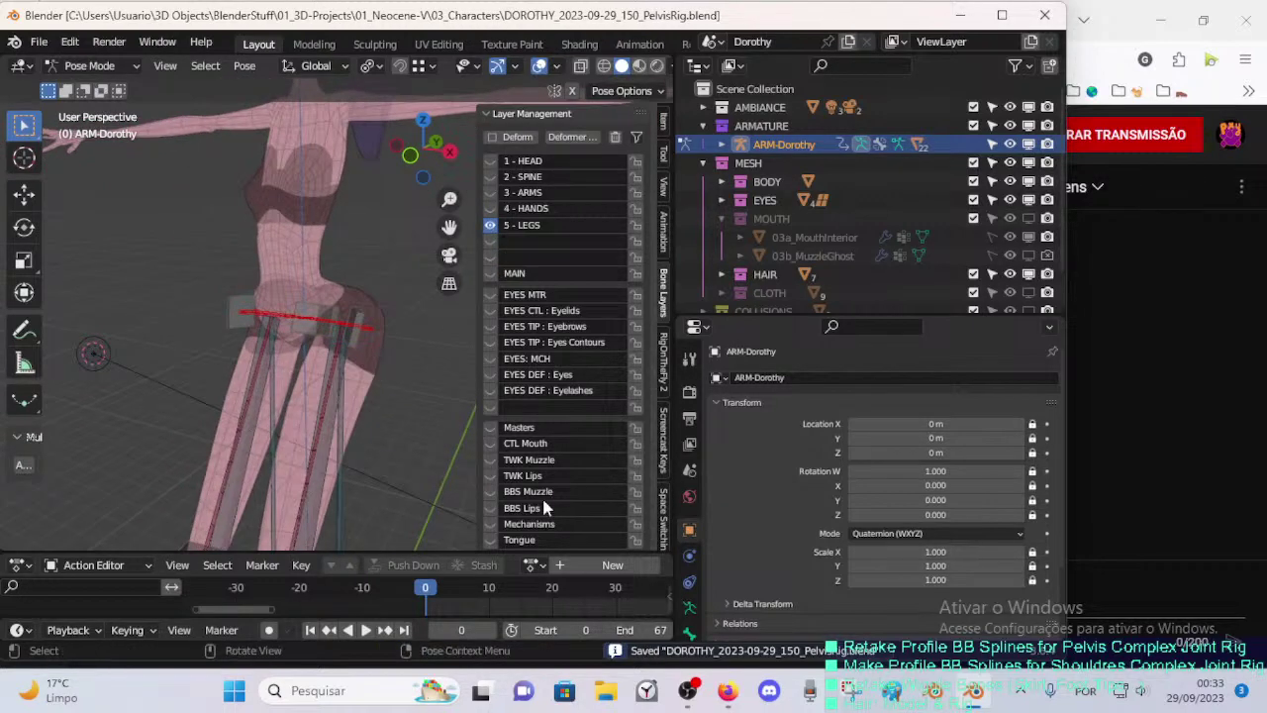
- Switch to Firefox and play the Mass Effect - Normandy: Combat Information Center video on YouTube
{"action": "left_click", "coordinate": [728, 693]}
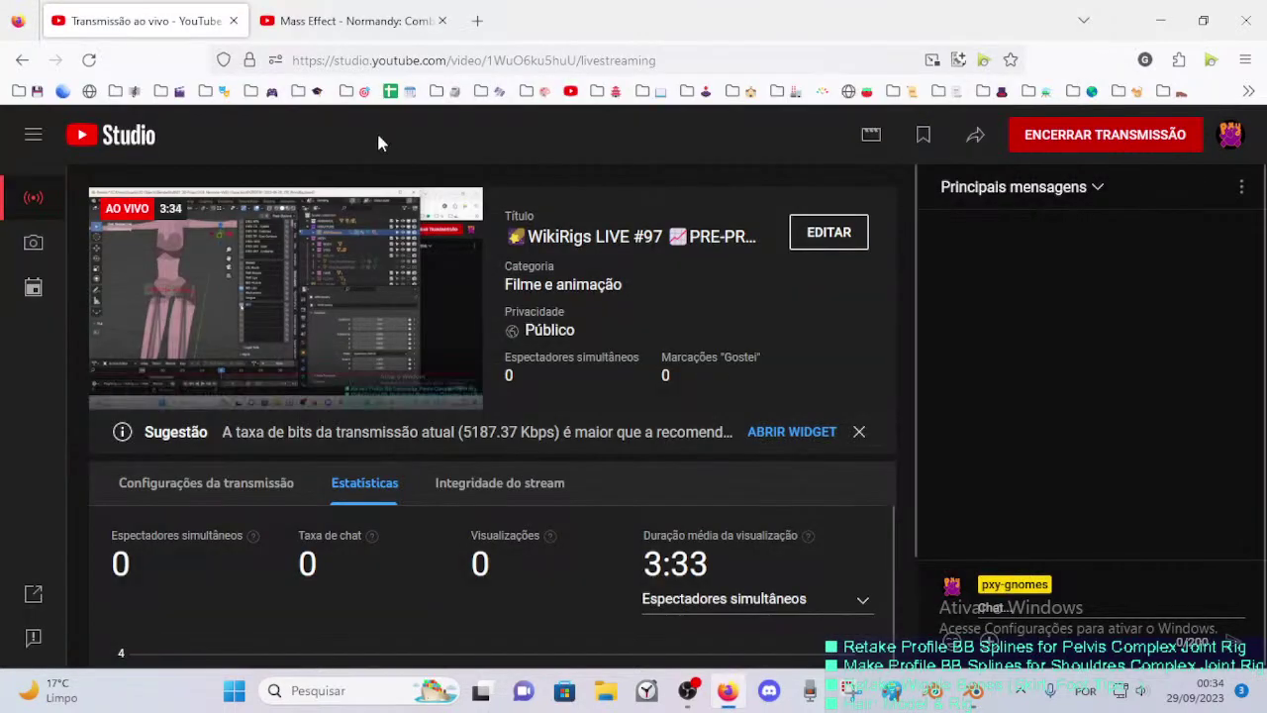
{"action": "left_click", "coordinate": [357, 15]}
{"action": "left_click", "coordinate": [441, 379]}
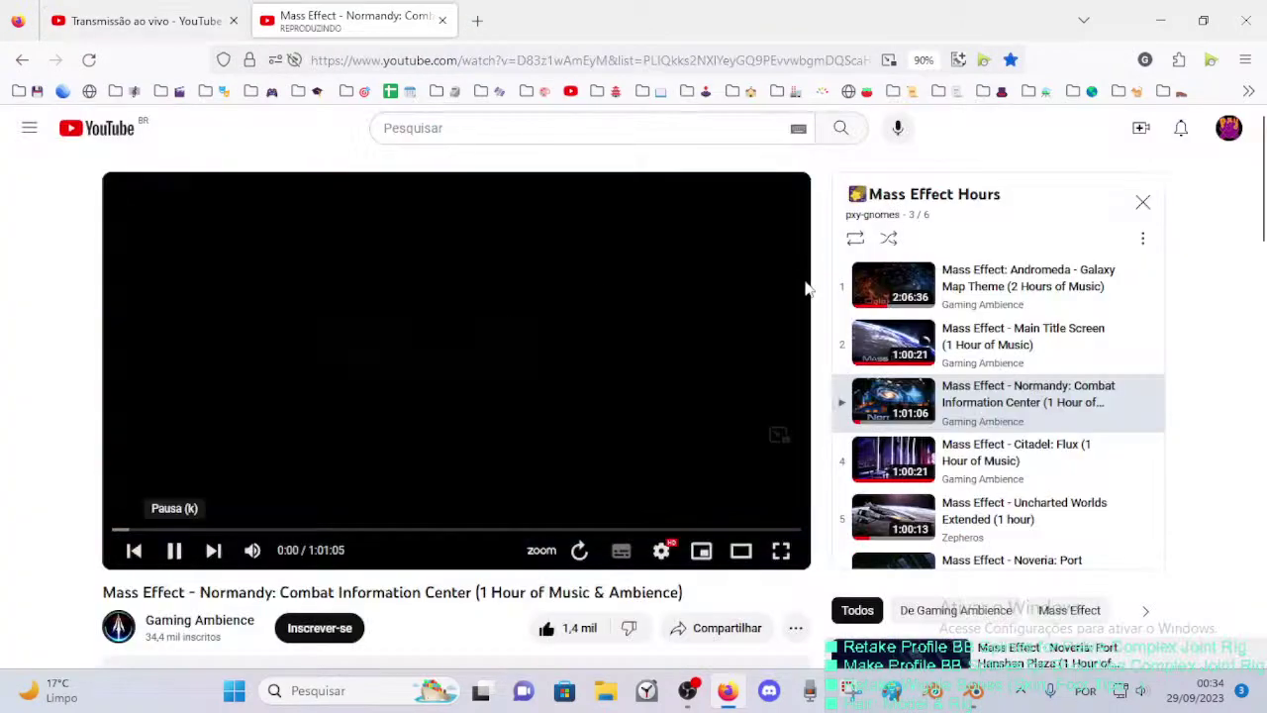
- Turn on shuffle mode for the Mass Effect Hours playlist
{"action": "left_click", "coordinate": [888, 240]}
{"action": "left_click", "coordinate": [1143, 202]}
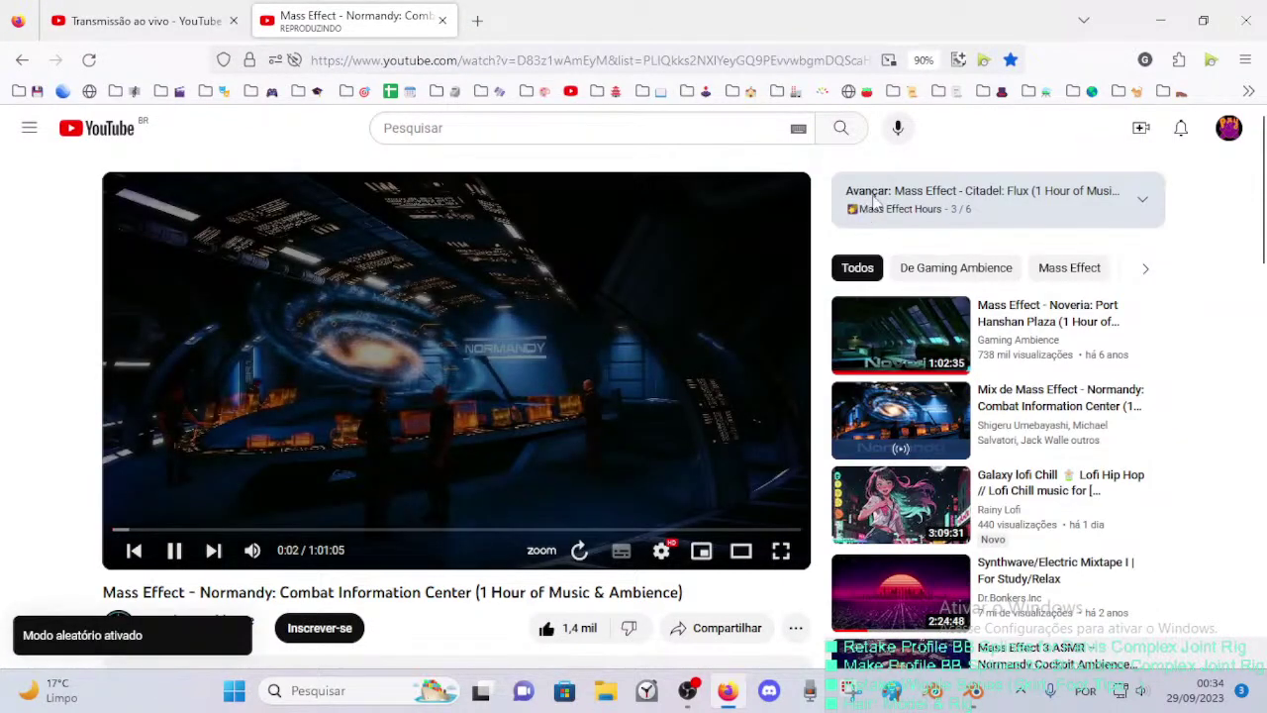
{"action": "left_click", "coordinate": [1136, 191]}
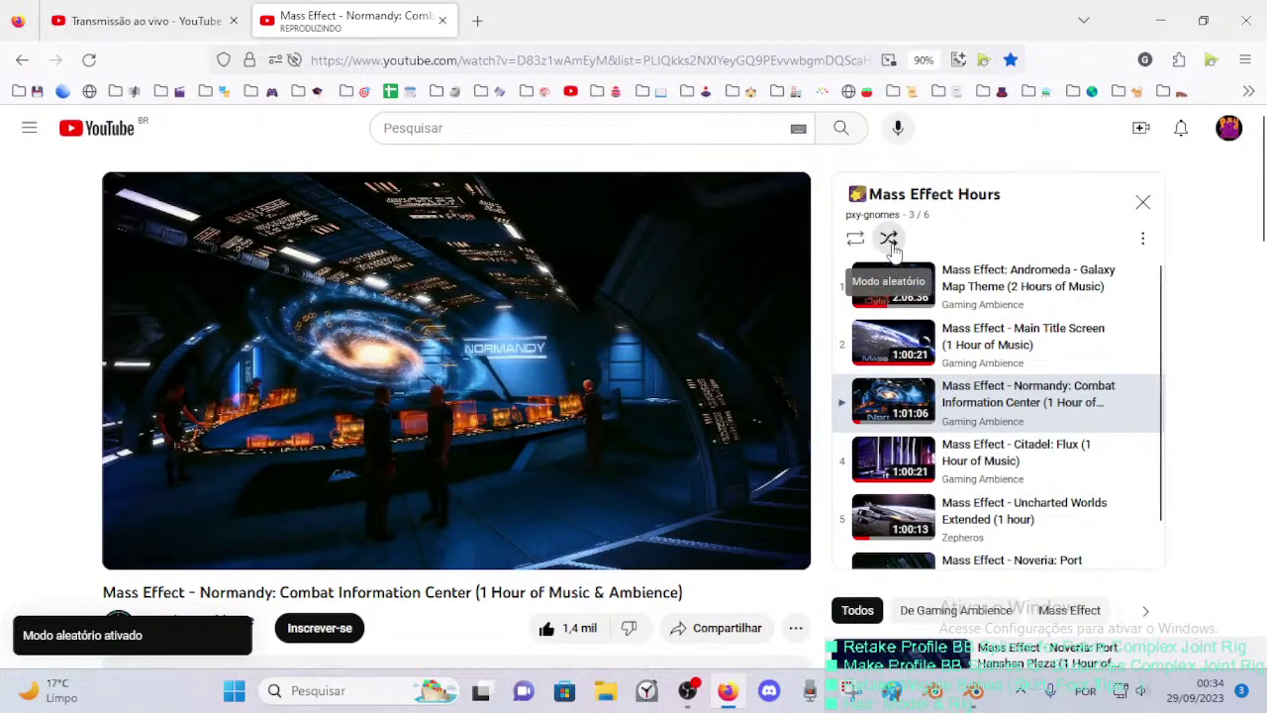
{"action": "left_click", "coordinate": [890, 241]}
{"action": "left_click", "coordinate": [1139, 202]}
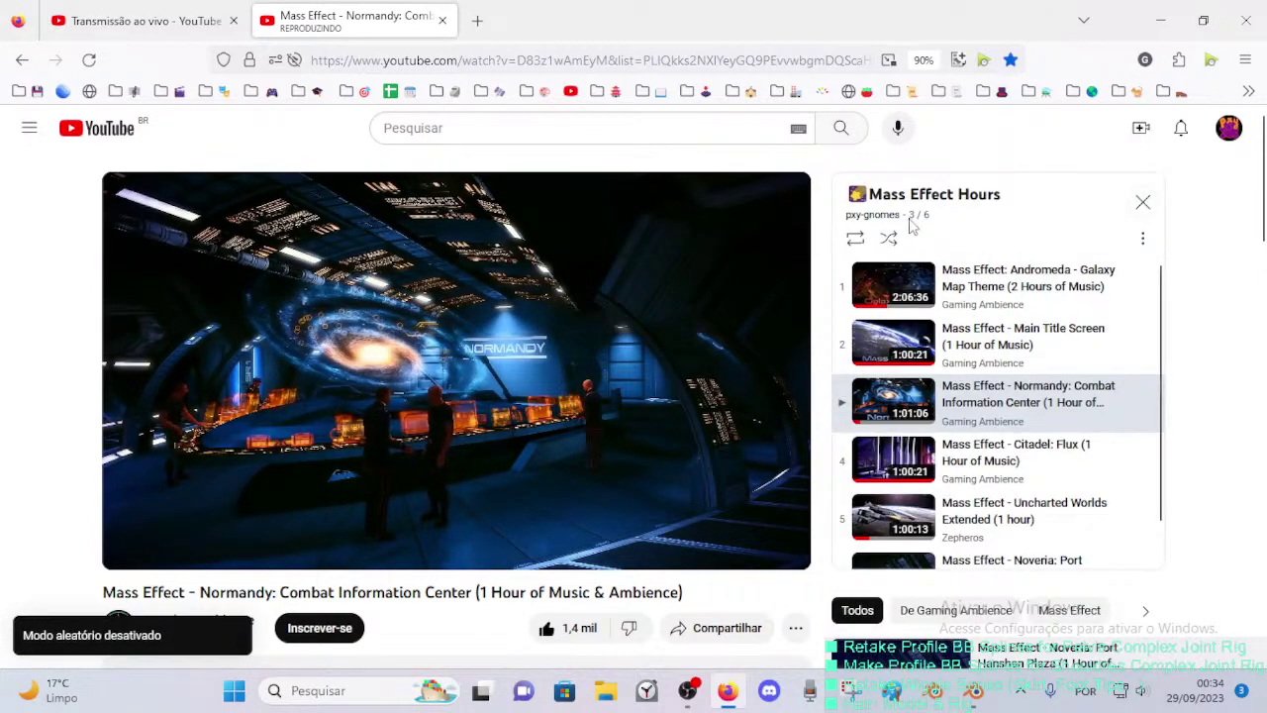
{"action": "left_click", "coordinate": [893, 242]}
- Check the YouTube Studio live-stream page and return to the pelvis rig in Blender
{"action": "left_click", "coordinate": [178, 20]}
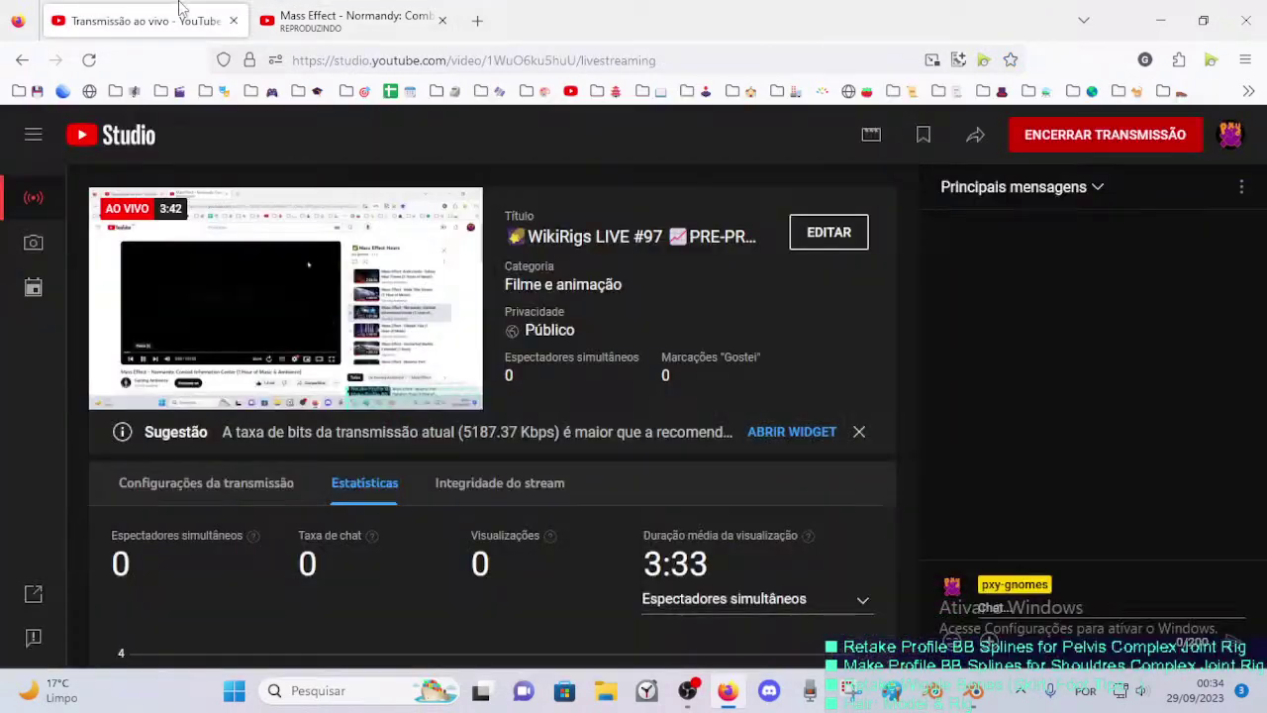
{"action": "left_click", "coordinate": [974, 690]}
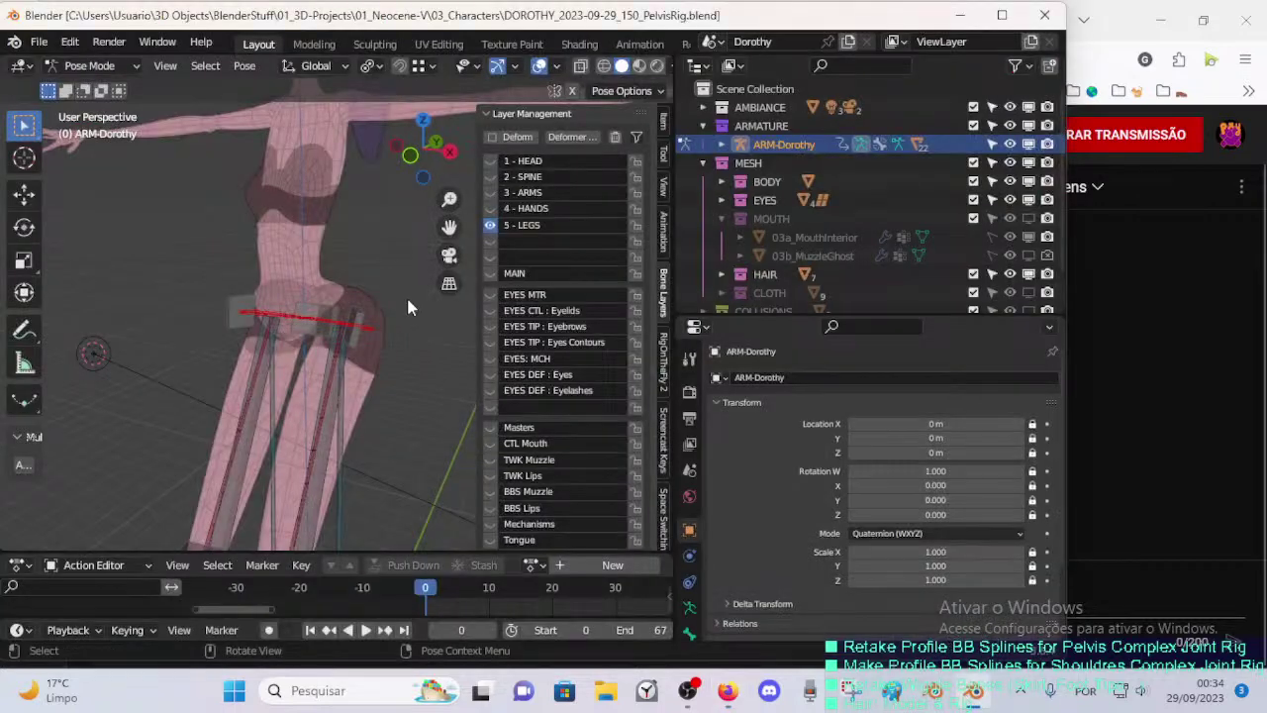
{"action": "middle_click_drag", "start_coordinate": [445, 333], "coordinate": [412, 374]}
{"action": "key", "text": "n"}
{"action": "middle_click_drag", "start_coordinate": [444, 326], "coordinate": [451, 203]}
- Select the CTL-Pelvis-BBHStart.001.L control, check the pelvis bones in Edit Mode, and return to Pose Mode
{"action": "key", "text": "ctrl+Tab"}
{"action": "left_click", "coordinate": [339, 274]}
{"action": "middle_click_drag", "start_coordinate": [344, 277], "coordinate": [428, 279]}
{"action": "scroll", "coordinate": [417, 331], "scroll_direction": "up", "scroll_amount": 4}
{"action": "middle_click_drag", "start_coordinate": [417, 331], "coordinate": [529, 301]}
{"action": "left_click", "coordinate": [450, 287]}
{"action": "left_click", "coordinate": [485, 327]}
{"action": "left_click", "coordinate": [461, 287]}
{"action": "key", "text": "Tab"}
{"action": "key", "text": "Tab"}
{"action": "key", "text": "ctrl+Tab"}
{"action": "left_click", "coordinate": [451, 378]}
- Test how the pelvis spline follows CTL-Pelvis-BBHStart.001.L by moving the control and trying to rotate it
{"action": "key", "text": "g"}
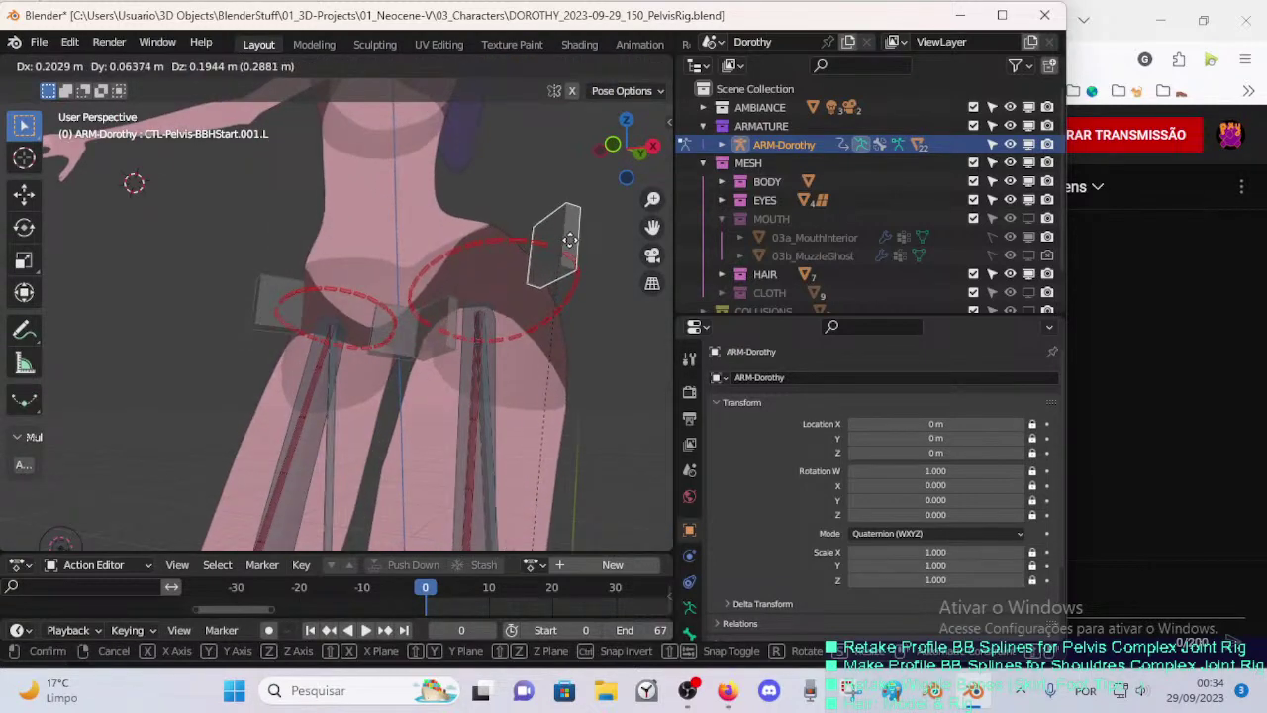
{"action": "left_click", "coordinate": [555, 260]}
{"action": "key", "text": "g"}
{"action": "middle_click_drag", "start_coordinate": [554, 259], "coordinate": [570, 278]}
{"action": "left_click", "coordinate": [589, 270]}
{"action": "key", "text": "r"}
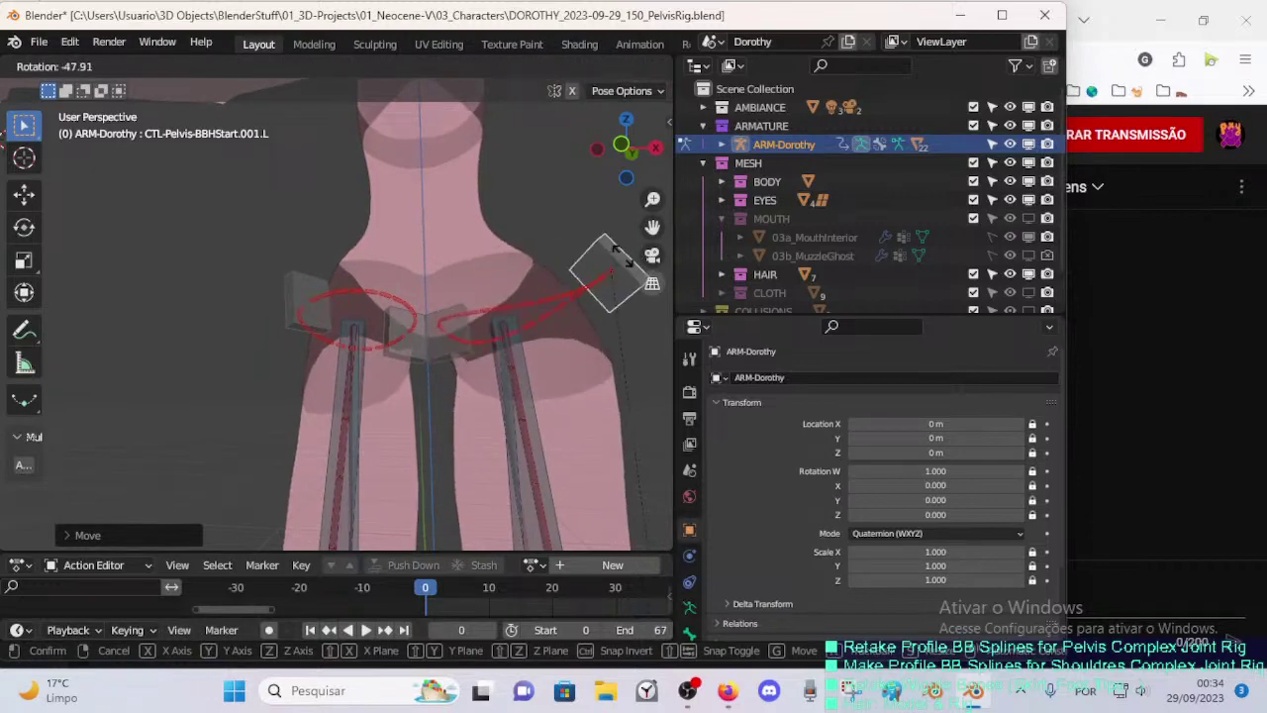
{"action": "right_click", "coordinate": [608, 265]}
{"action": "middle_click_drag", "start_coordinate": [504, 315], "coordinate": [516, 334]}
{"action": "key", "text": "g"}
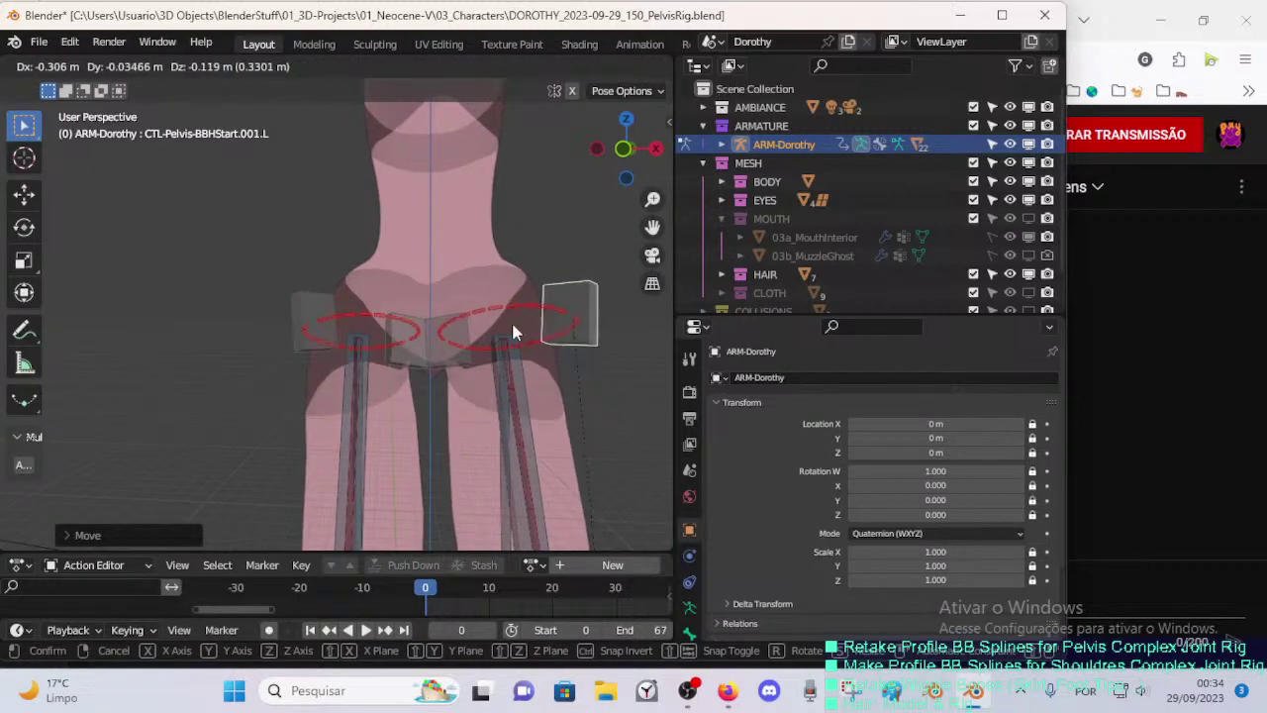
{"action": "right_click", "coordinate": [512, 332]}
- Test-rotate the inner control CTL-Pelvis-BBHEnd.001.L, and try moving both it and the outer CTL-Pelvis-BBHStart.001.L control
{"action": "left_click", "coordinate": [436, 365]}
{"action": "key", "text": "g"}
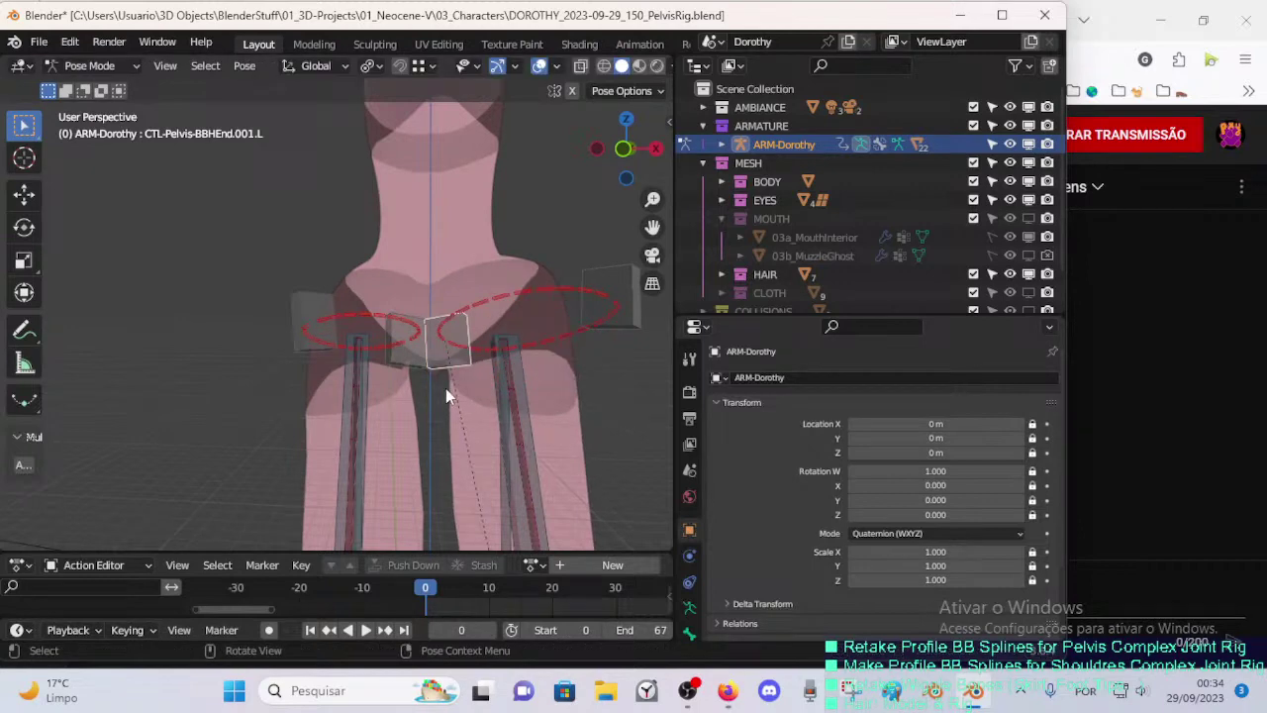
{"action": "key", "text": "r"}
{"action": "left_click", "coordinate": [523, 372]}
{"action": "key", "text": "g"}
{"action": "right_click", "coordinate": [526, 402]}
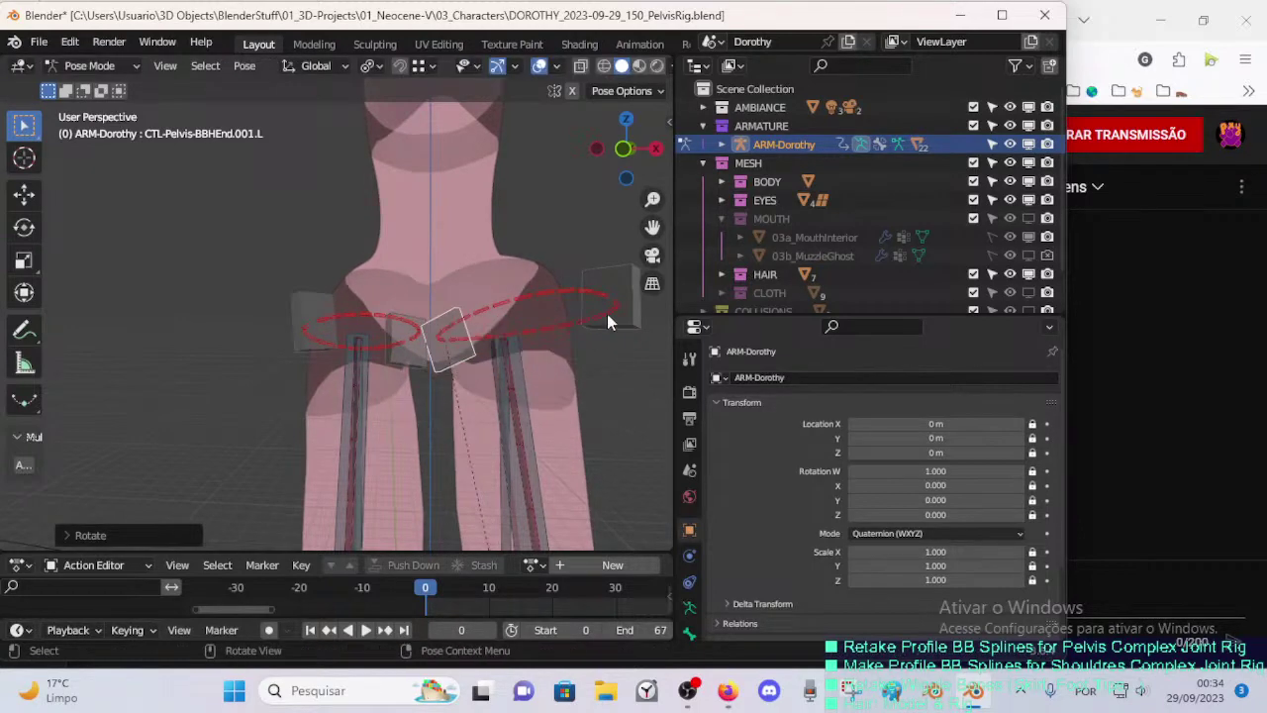
{"action": "left_click", "coordinate": [608, 311]}
{"action": "key", "text": "g"}
{"action": "right_click", "coordinate": [596, 265]}
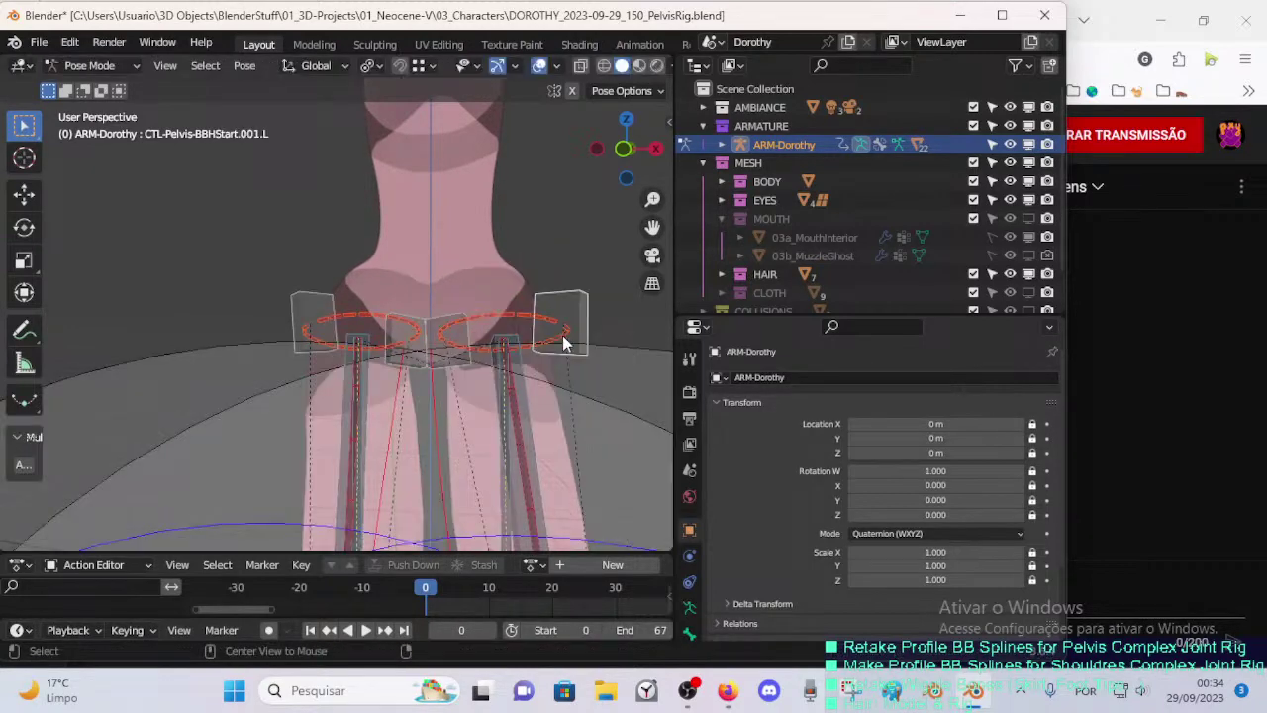
- Put the ARM-Dorothy armature in Edit Mode and reveal all hidden leg bones
{"action": "key", "text": "Tab"}
{"action": "middle_click_drag", "start_coordinate": [531, 356], "coordinate": [396, 364]}
{"action": "key", "text": "ctrl+Tab"}
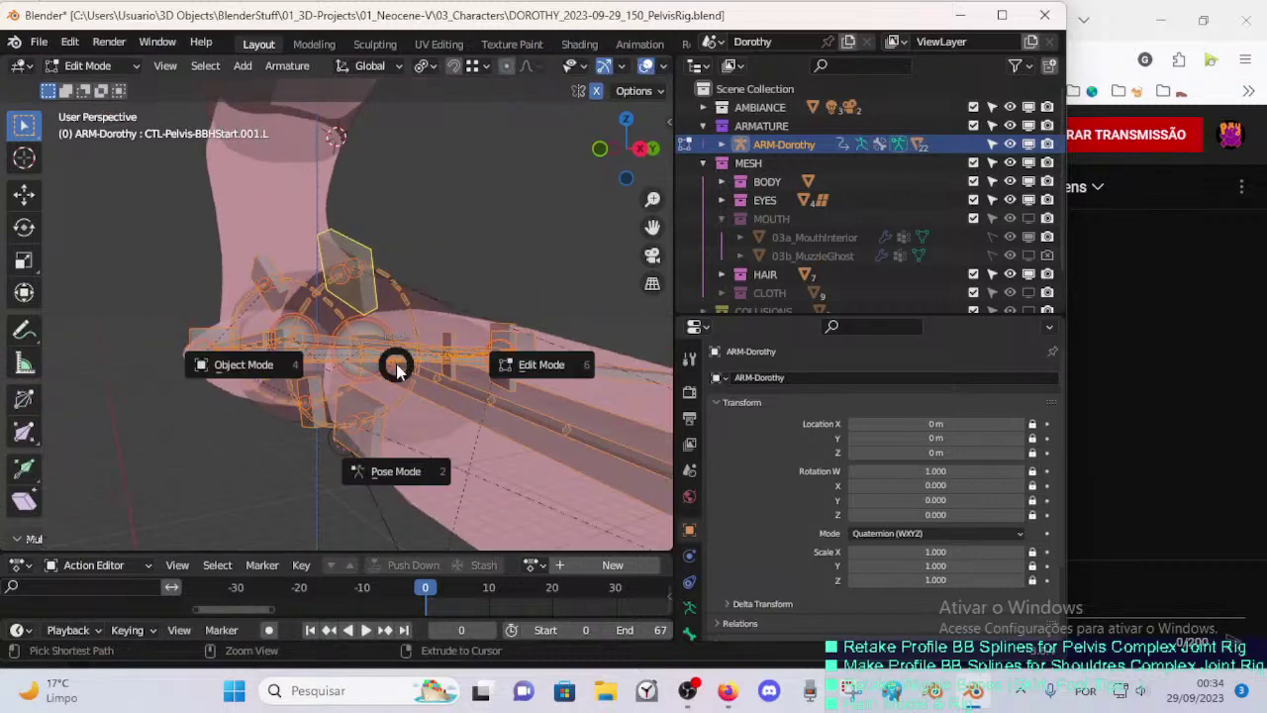
{"action": "left_click", "coordinate": [285, 358]}
{"action": "key", "text": "alt+h"}
{"action": "middle_click_drag", "start_coordinate": [282, 342], "coordinate": [456, 373]}
{"action": "key", "text": "alt+z"}
{"action": "key", "text": "Tab"}
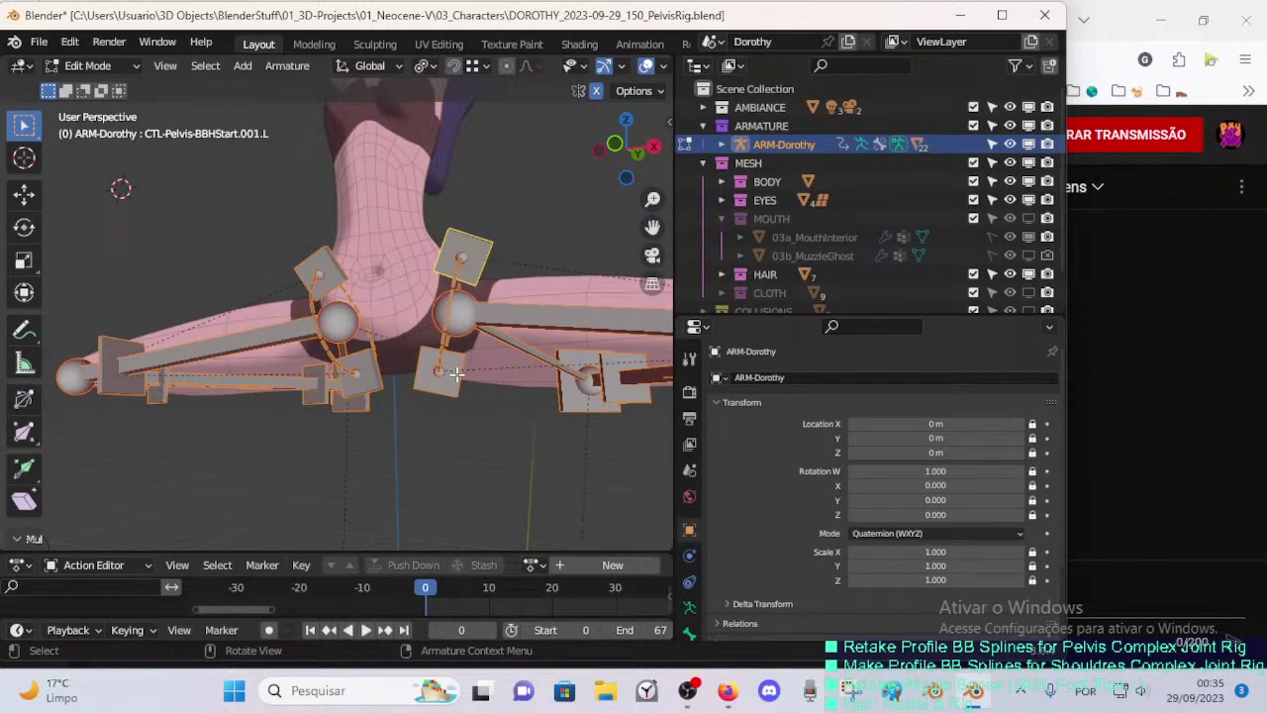
- Examine the pelvis and hip bones from the front, the side and an angle, with CTL-Pelvis-BBHEnd.001.L selected
{"action": "key", "text": "KP_3"}
{"action": "key", "text": "KP_1"}
{"action": "scroll", "coordinate": [457, 373], "scroll_direction": "down", "scroll_amount": 3}
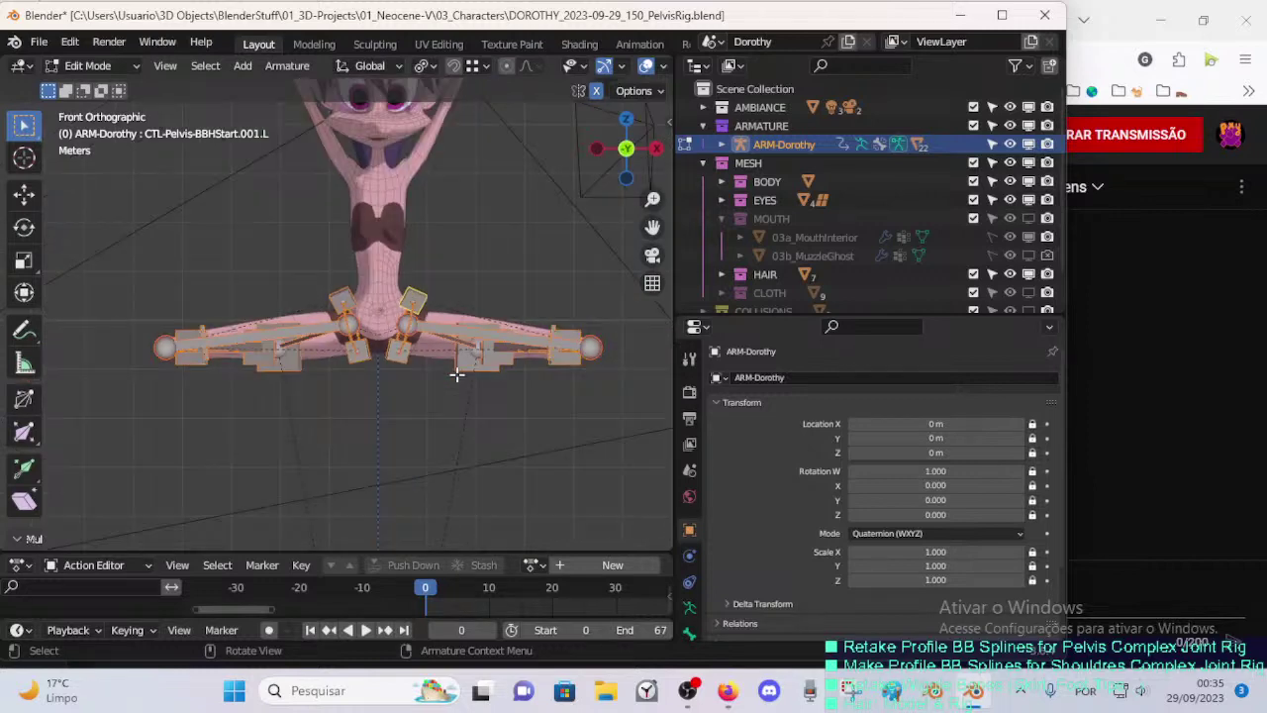
{"action": "key", "text": "n"}
{"action": "key", "text": "n"}
{"action": "scroll", "coordinate": [411, 317], "scroll_direction": "up", "scroll_amount": 2}
{"action": "middle_click_drag", "start_coordinate": [410, 317], "coordinate": [341, 370]}
{"action": "key", "text": "KP_3"}
{"action": "key", "text": "KP_1"}
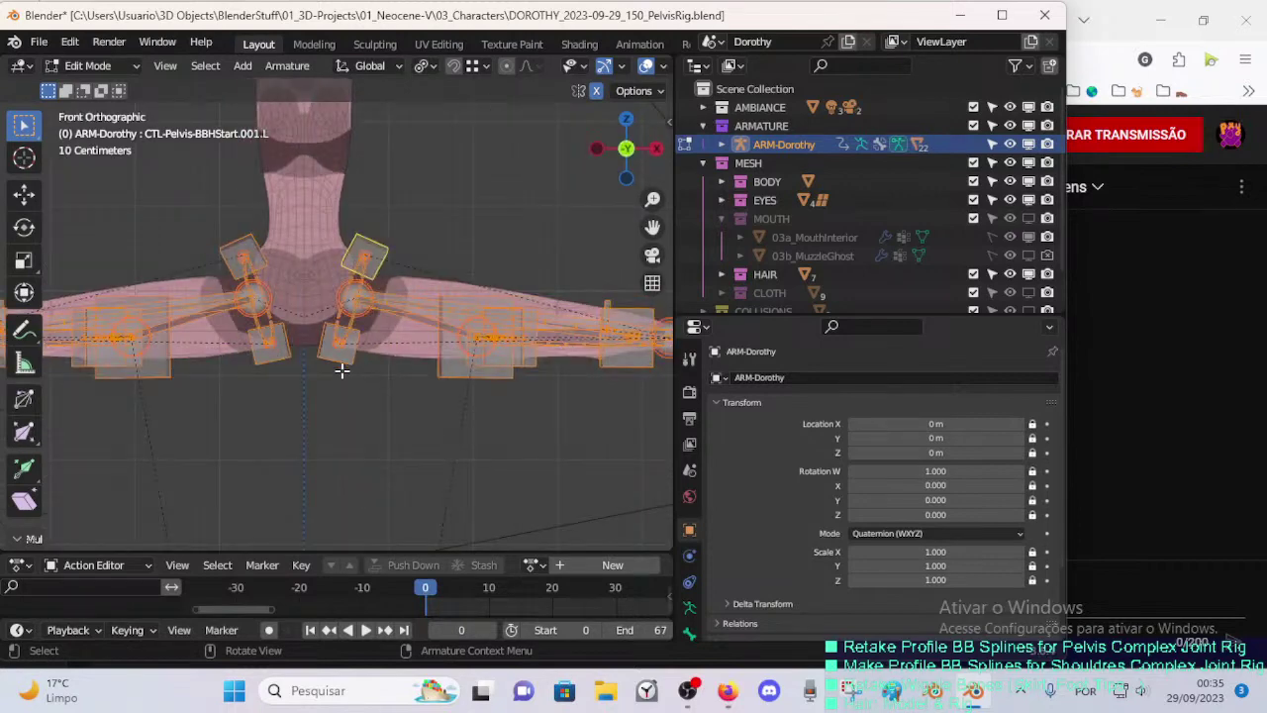
{"action": "scroll", "coordinate": [342, 370], "scroll_direction": "up", "scroll_amount": 2}
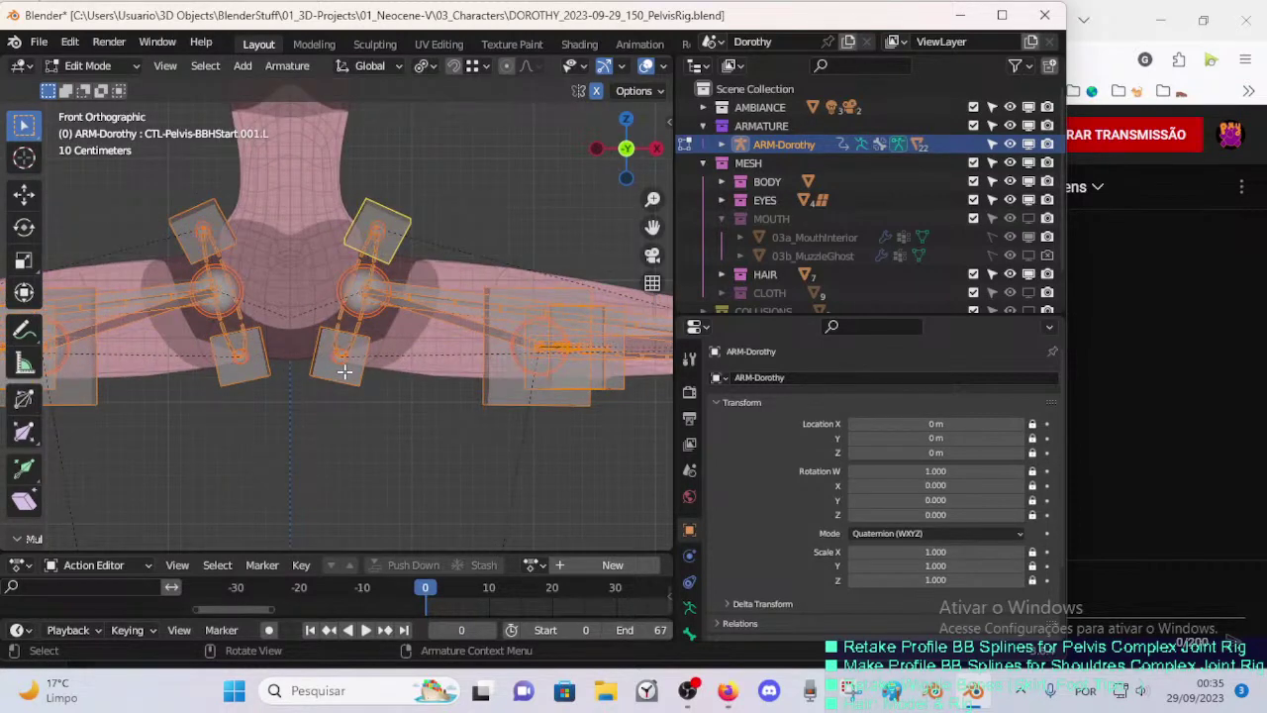
{"action": "left_click", "coordinate": [347, 375]}
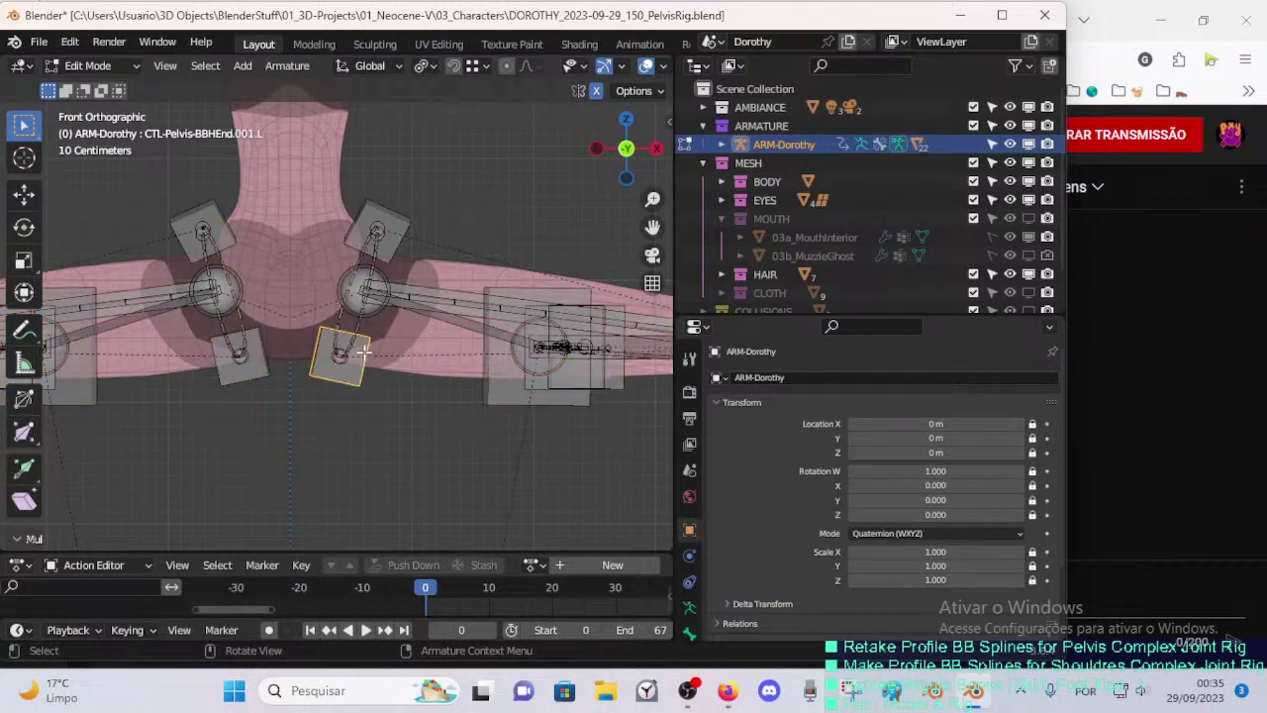
{"action": "middle_click_drag", "start_coordinate": [365, 352], "coordinate": [400, 269]}
{"action": "middle_click_drag", "start_coordinate": [401, 379], "coordinate": [405, 320]}
{"action": "middle_click_drag", "start_coordinate": [365, 418], "coordinate": [313, 449]}
- Lower the Windows system volume slightly and return to the Blender viewport with no bone selected
{"action": "left_click", "coordinate": [1120, 690]}
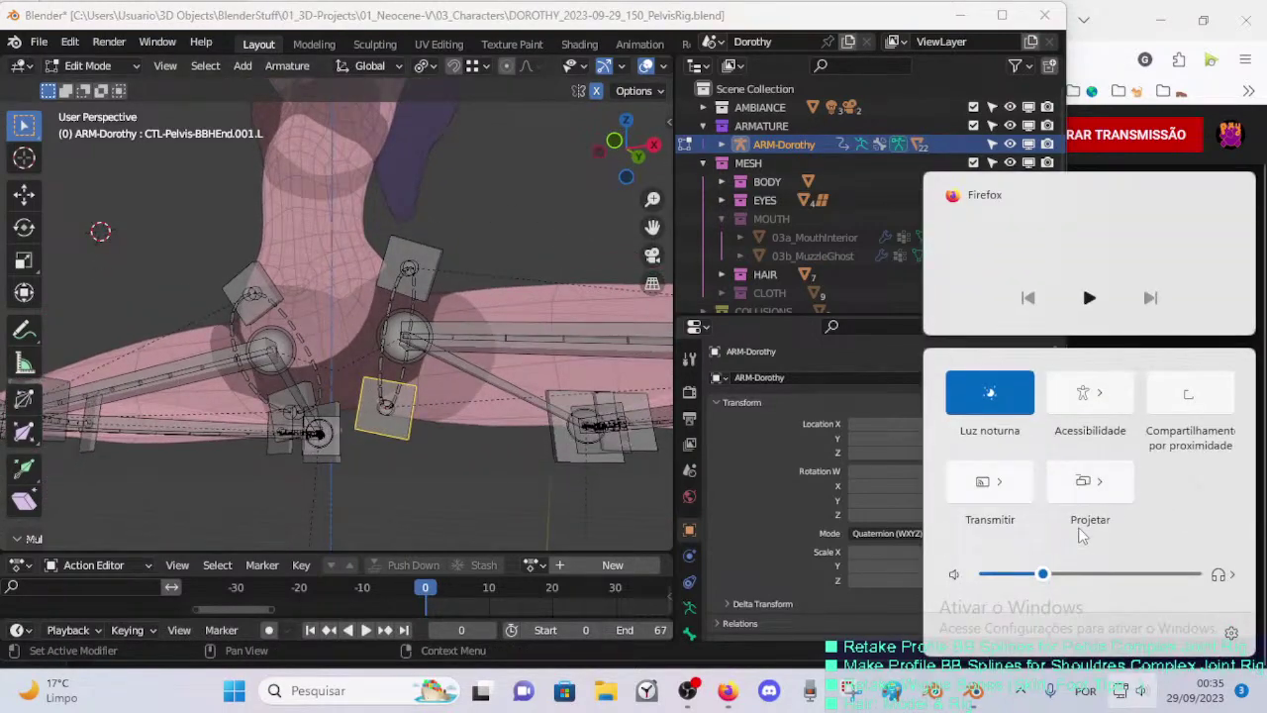
{"action": "left_click_drag", "start_coordinate": [1046, 574], "coordinate": [1035, 576]}
{"action": "left_click", "coordinate": [443, 424]}
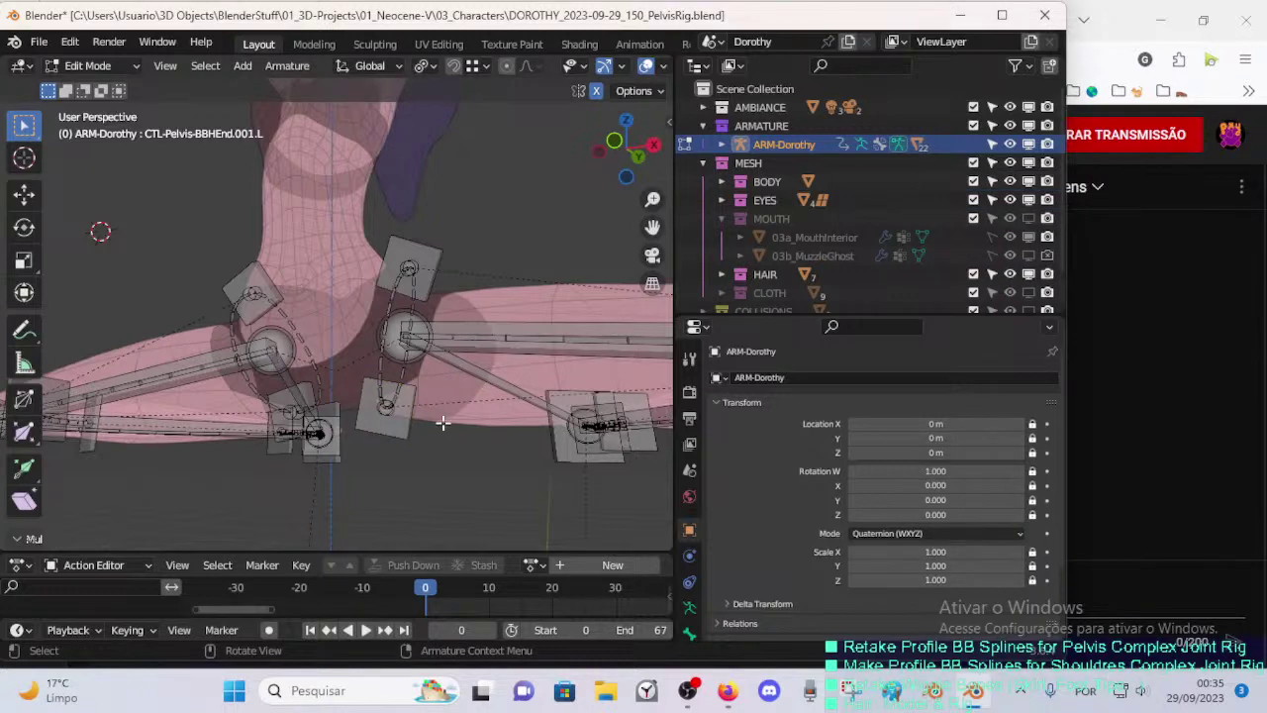
{"action": "middle_click_drag", "start_coordinate": [443, 424], "coordinate": [472, 468]}
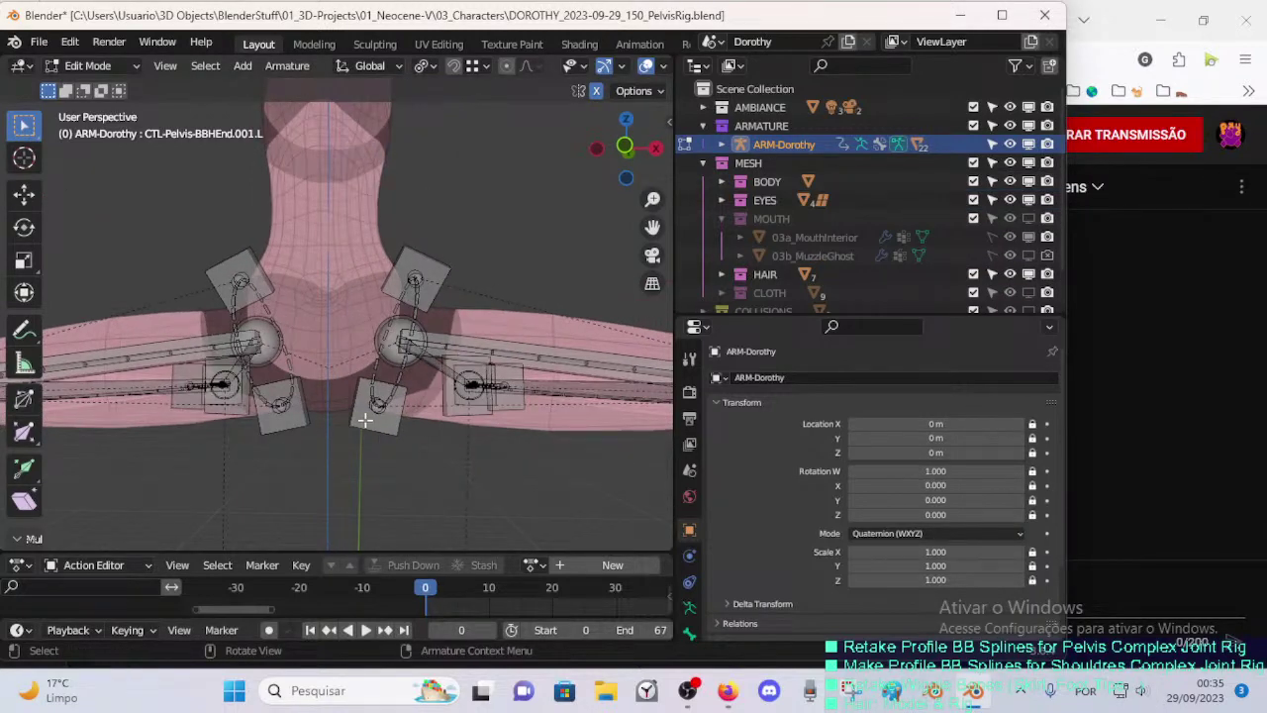
- Show only the MAIN bone layer with 5 - LEGS turned off, and reveal any hidden bones on it
{"action": "key", "text": "n"}
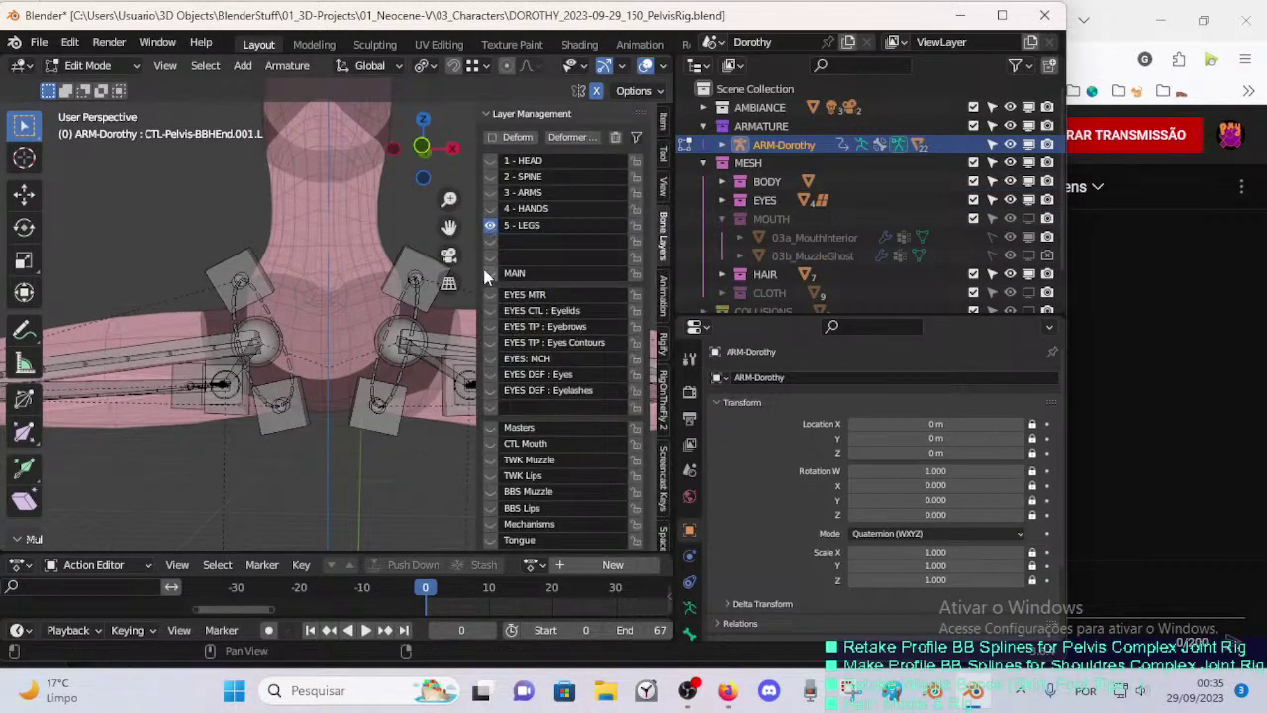
{"action": "left_click", "coordinate": [488, 275]}
{"action": "left_click", "coordinate": [490, 229]}
{"action": "left_click", "coordinate": [490, 228]}
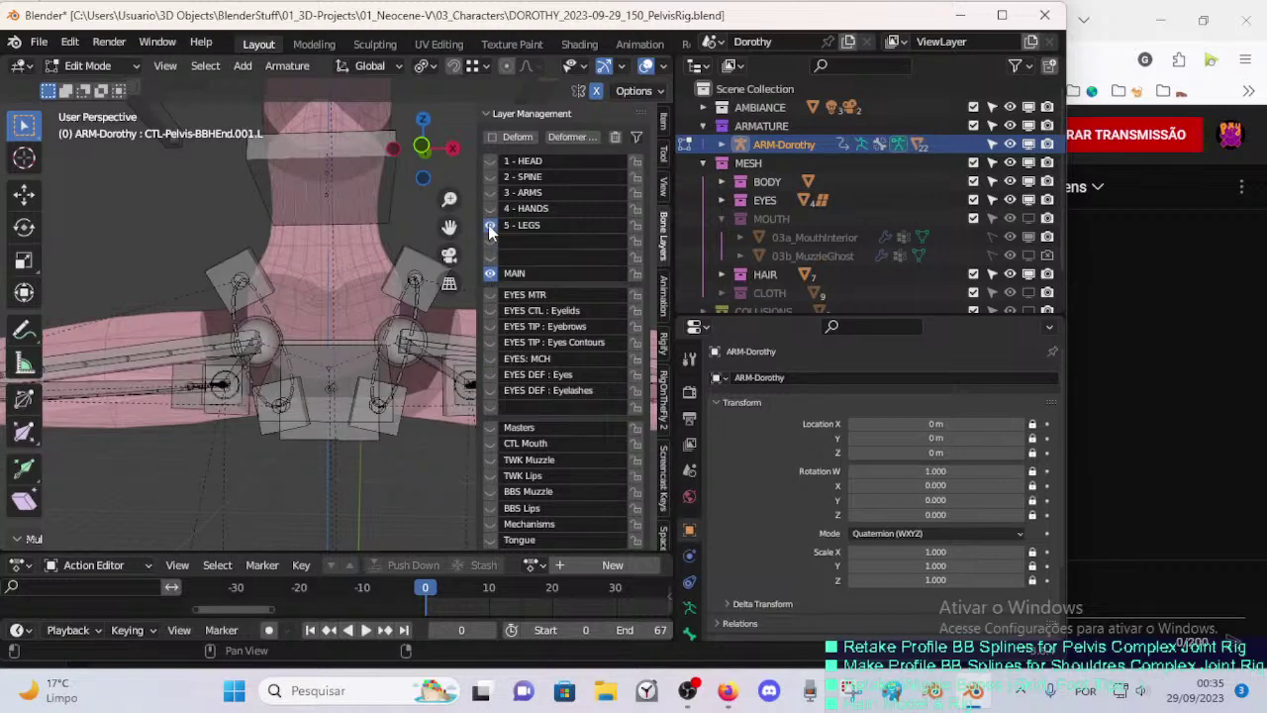
{"action": "left_click", "coordinate": [490, 274]}
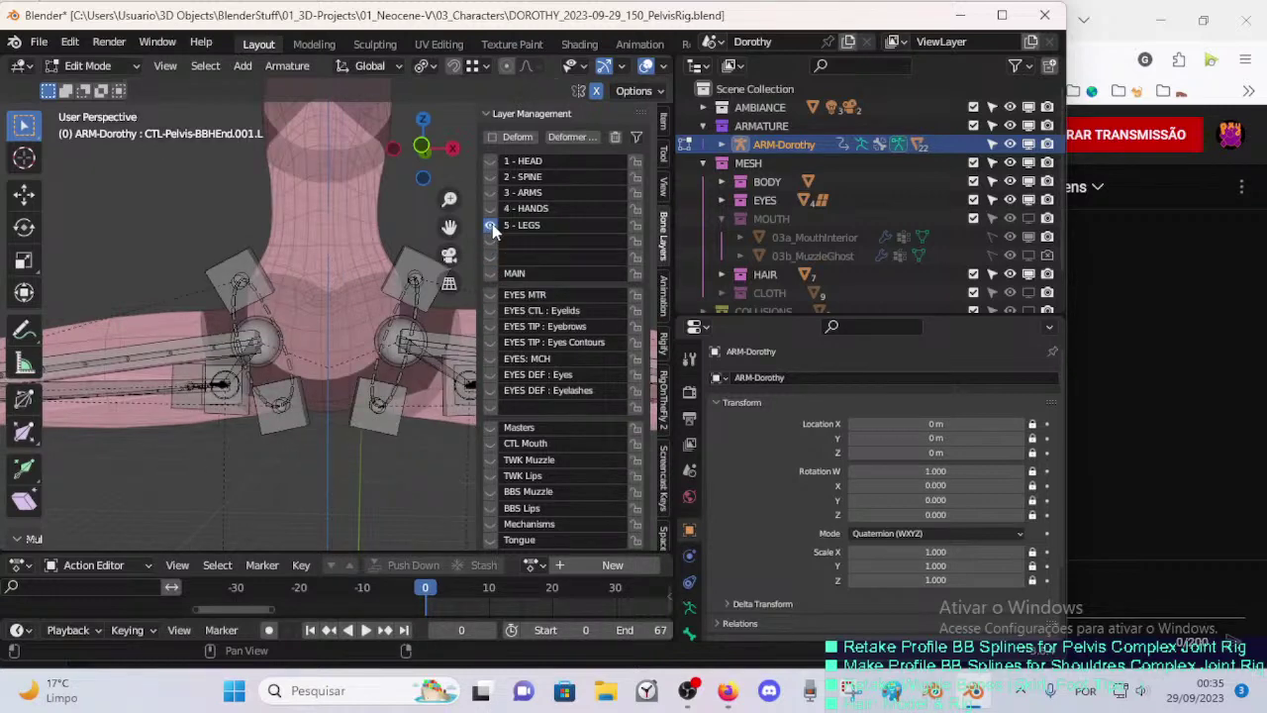
{"action": "left_click", "coordinate": [491, 228]}
{"action": "left_click", "coordinate": [491, 274]}
{"action": "middle_click_drag", "start_coordinate": [335, 363], "coordinate": [262, 367]}
{"action": "scroll", "coordinate": [285, 333], "scroll_direction": "down", "scroll_amount": 3}
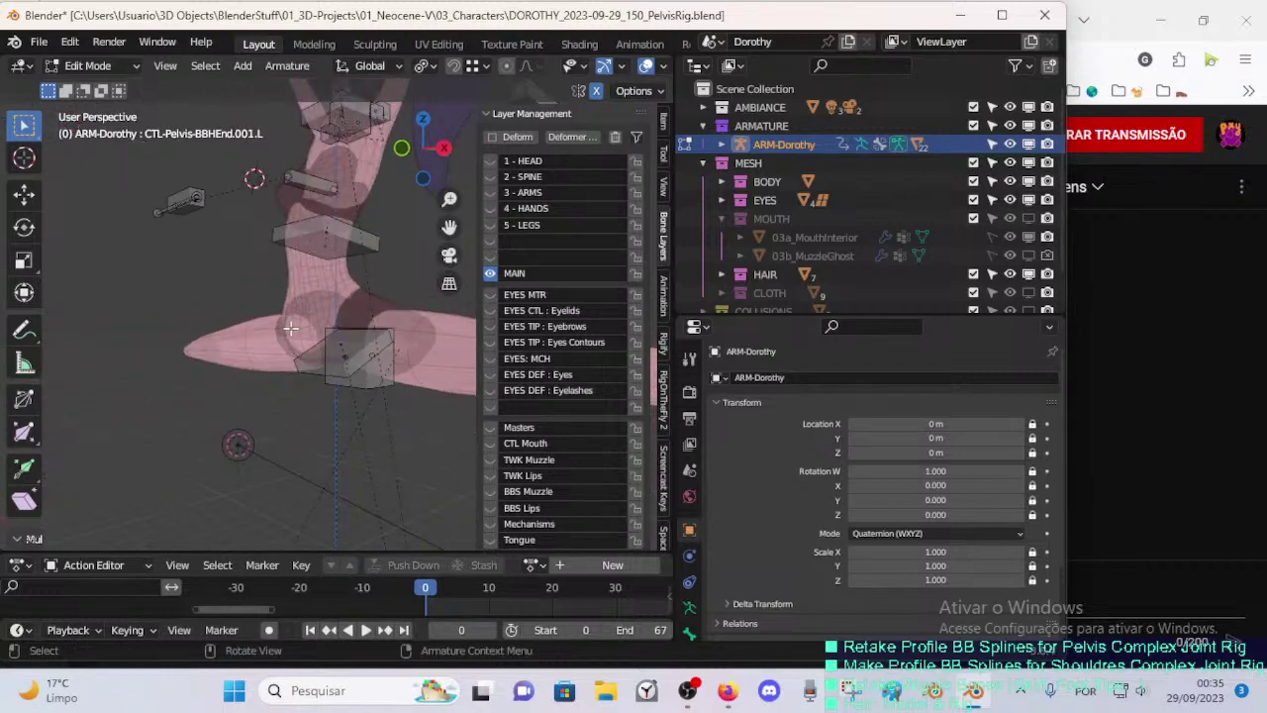
{"action": "key", "text": "n"}
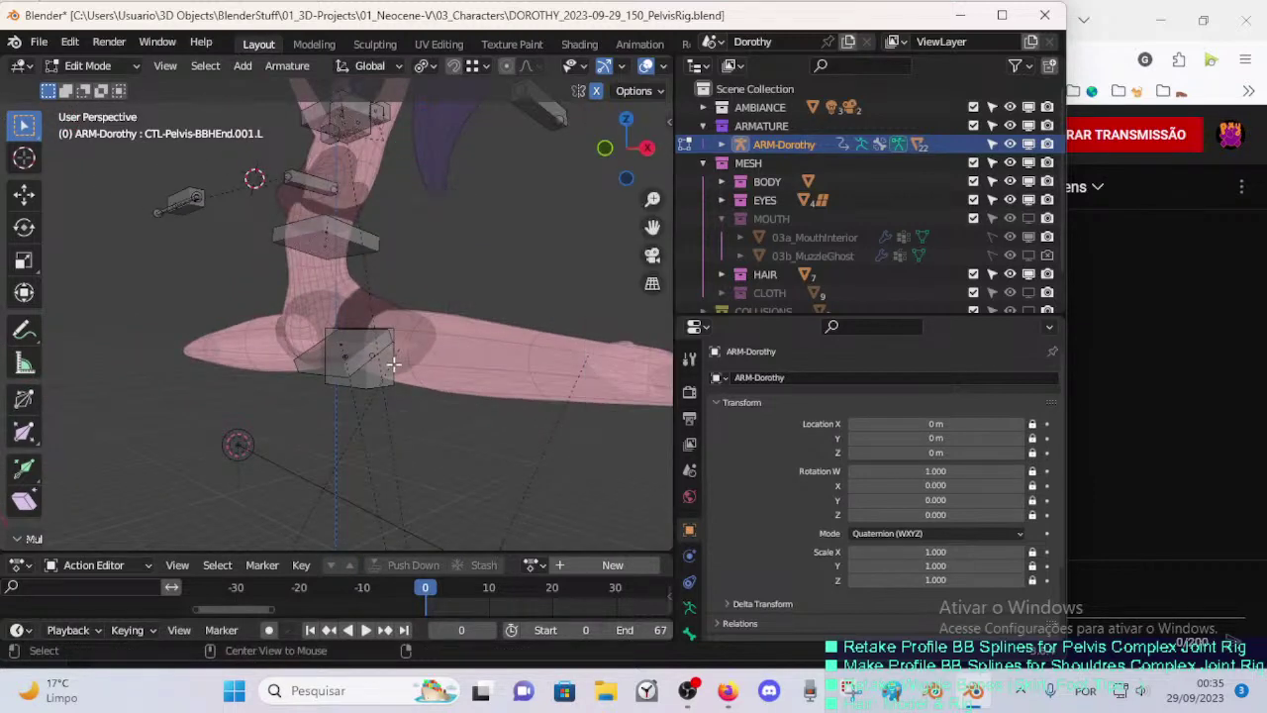
{"action": "key", "text": "alt+h"}
{"action": "middle_click_drag", "start_coordinate": [393, 365], "coordinate": [415, 383]}
- Return the armature to Pose Mode and show the 2 - SPINE bone layer alongside MAIN
{"action": "key", "text": "Tab"}
{"action": "key", "text": "ctrl+Tab"}
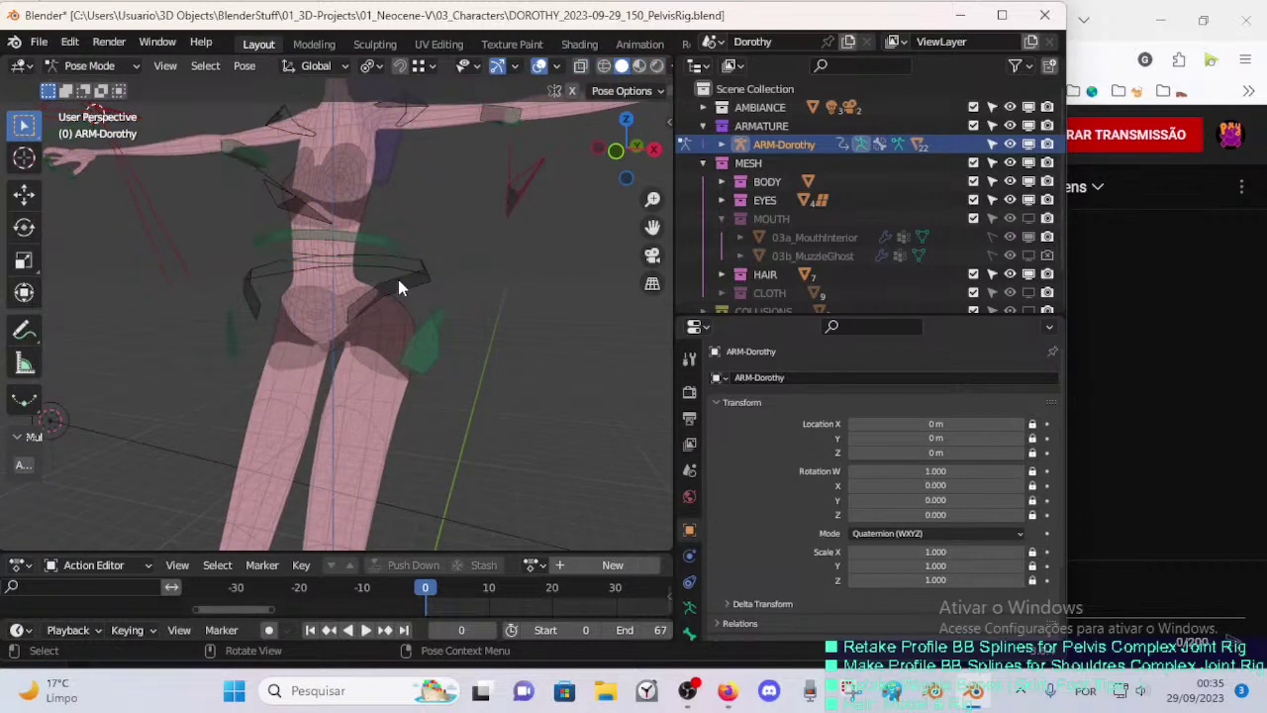
{"action": "key", "text": "n"}
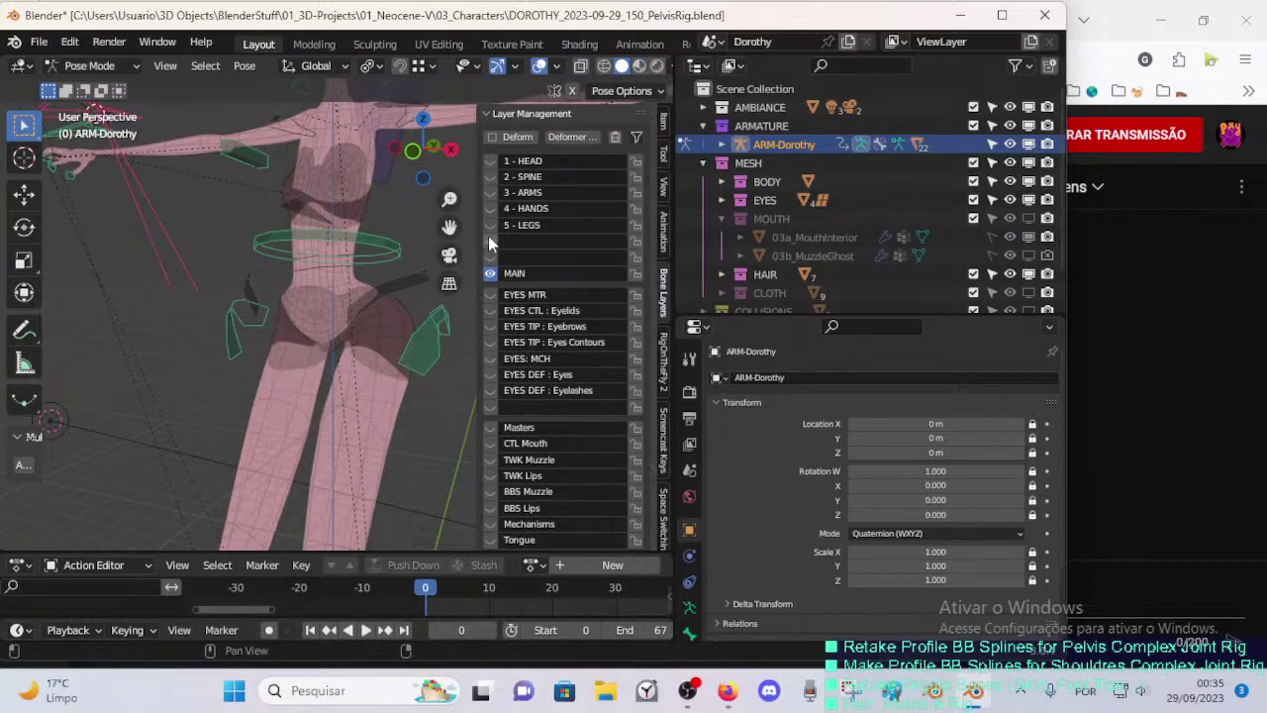
{"action": "left_click", "coordinate": [492, 179]}
{"action": "key", "text": "n"}
{"action": "scroll", "coordinate": [344, 390], "scroll_direction": "up", "scroll_amount": 2}
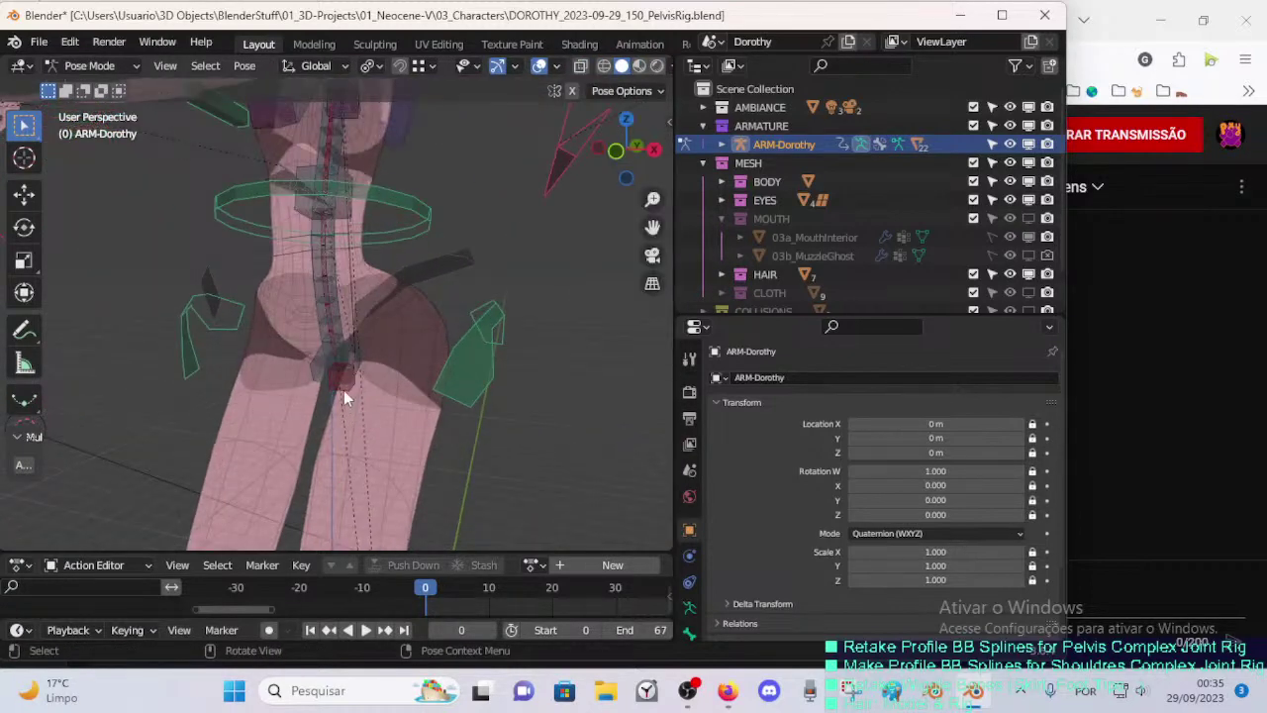
- Disable the Armature constraint on the DEF-2-TORSO-3-Crotch bone and collapse its settings
{"action": "left_click", "coordinate": [343, 388]}
{"action": "scroll", "coordinate": [343, 406], "scroll_direction": "up", "scroll_amount": 3}
{"action": "left_click", "coordinate": [692, 619]}
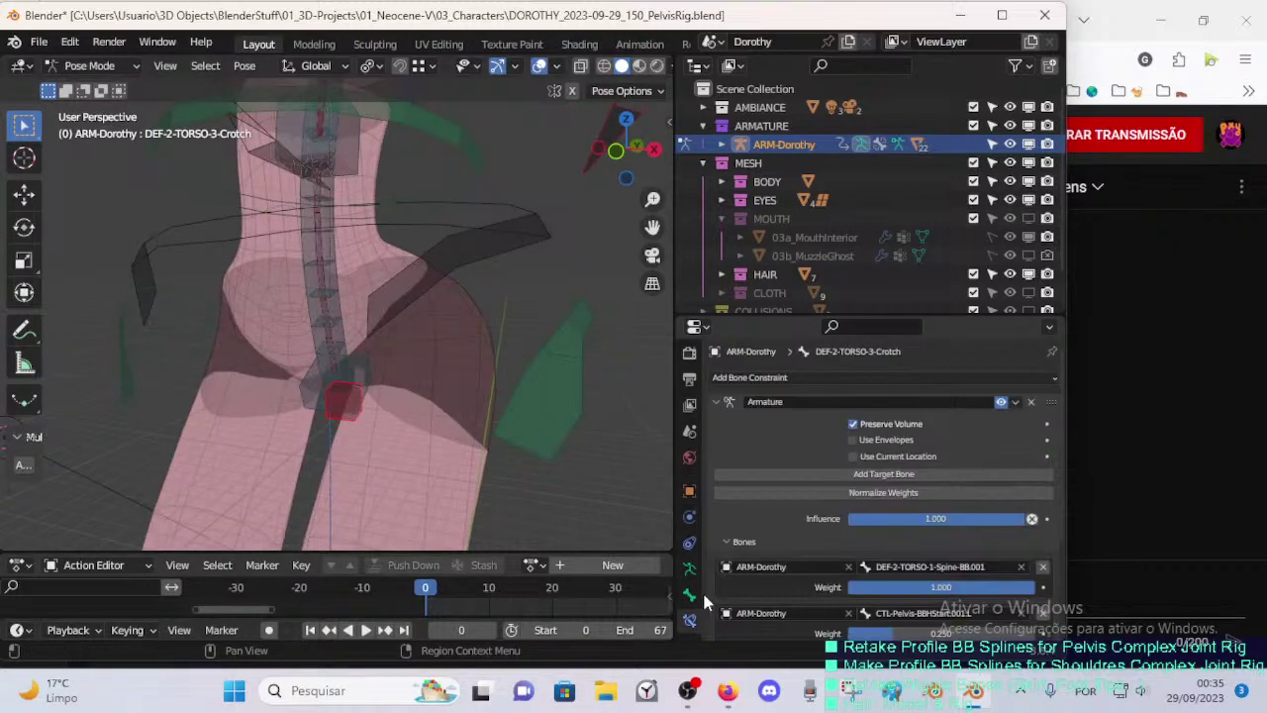
{"action": "left_click", "coordinate": [1002, 403]}
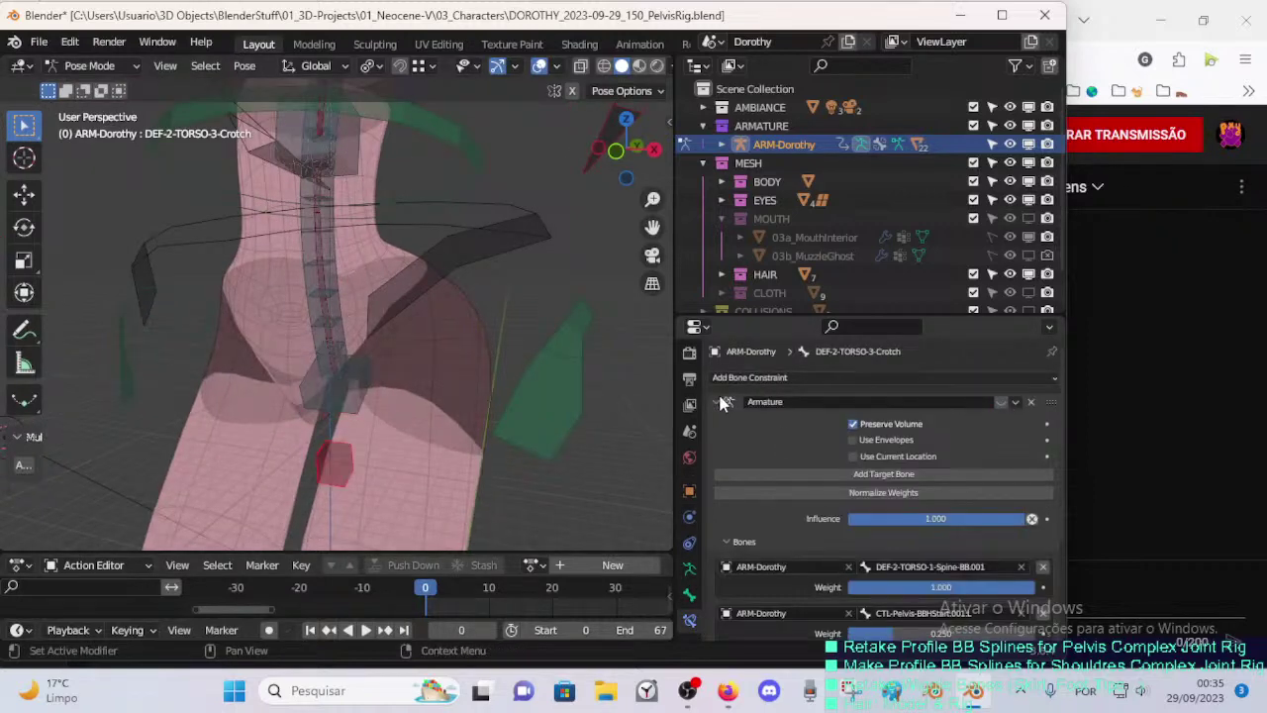
{"action": "left_click", "coordinate": [723, 402]}
- Try moving the DEF-2-TORSO-3-Crotch bone in Edit Mode and in Pose Mode to test its mesh deformation
{"action": "middle_click_drag", "start_coordinate": [431, 407], "coordinate": [397, 367]}
{"action": "left_click", "coordinate": [333, 403]}
{"action": "mouse_move", "coordinate": [332, 403]}
{"action": "middle_mouse_down"}
{"action": "mouse_move", "coordinate": [322, 430]}
{"action": "mouse_move", "coordinate": [338, 470]}
{"action": "mouse_move", "coordinate": [415, 458]}
{"action": "mouse_move", "coordinate": [337, 406]}
{"action": "middle_mouse_up"}
{"action": "left_click", "coordinate": [331, 477]}
{"action": "key", "text": "Tab"}
{"action": "key", "text": "g"}
{"action": "right_click", "coordinate": [275, 446]}
{"action": "key", "text": "Tab"}
{"action": "key", "text": "Tab"}
{"action": "key", "text": "Tab"}
{"action": "key", "text": "g"}
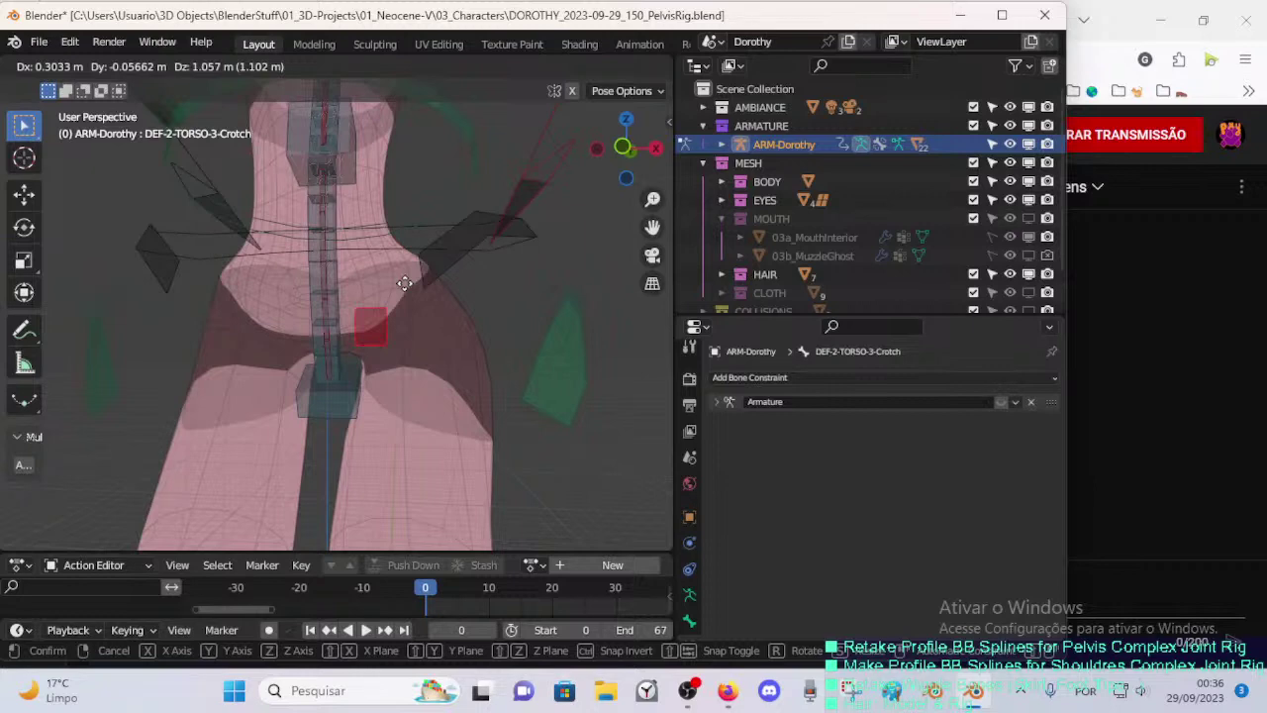
{"action": "key", "text": "Escape"}
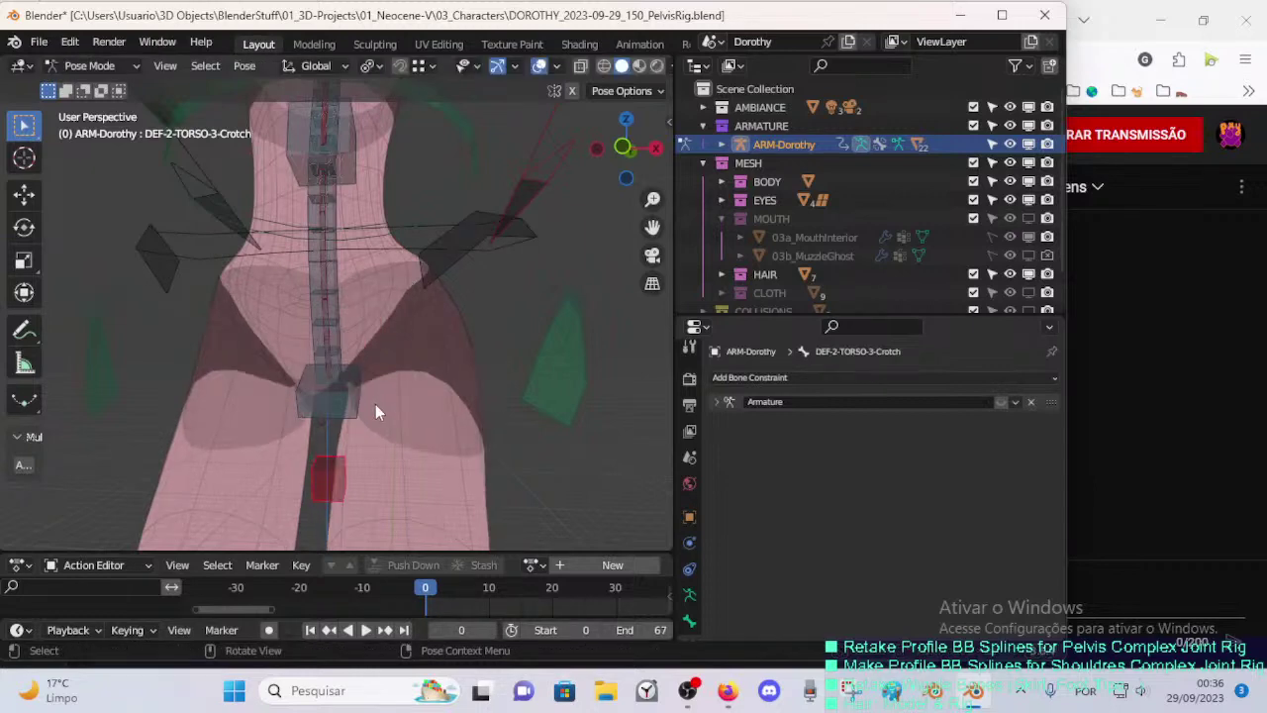
- Compare the crotch bone's placement in Edit and Pose Mode, try moving it while posed, and return to Edit Mode
{"action": "key", "text": "Tab"}
{"action": "middle_click_drag", "start_coordinate": [375, 404], "coordinate": [418, 440]}
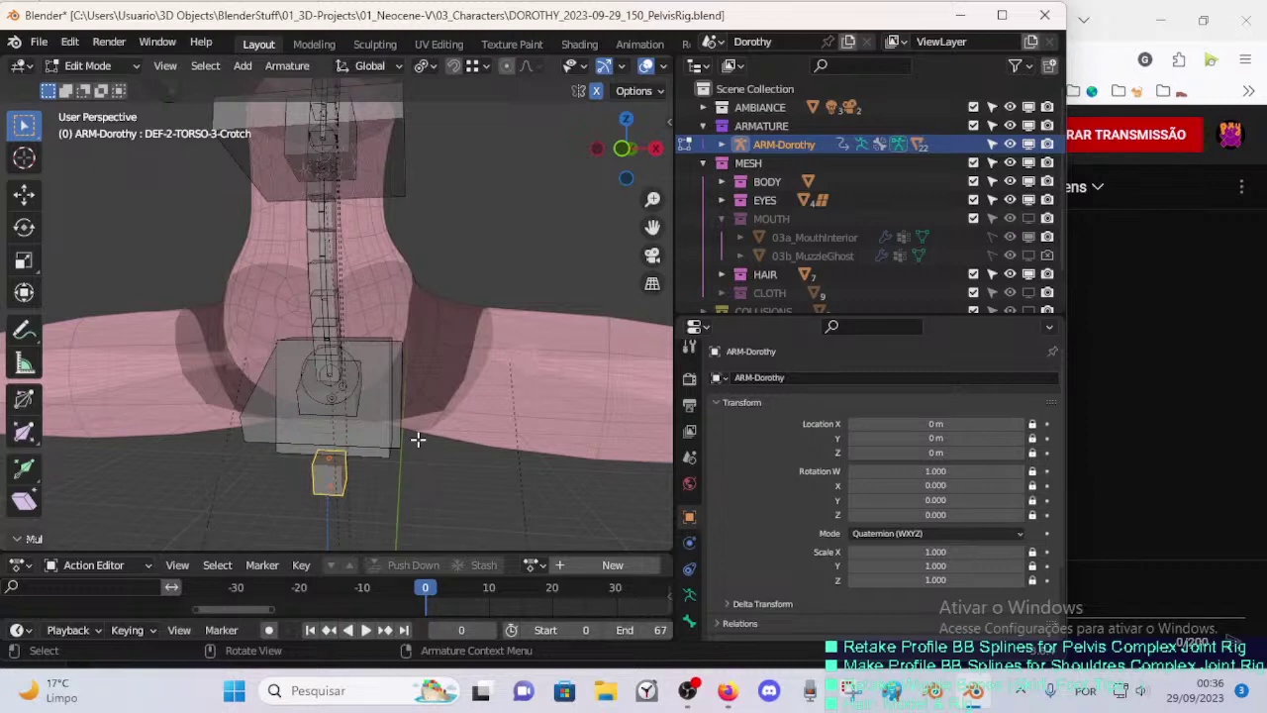
{"action": "key", "text": "ctrl+Tab"}
{"action": "key", "text": "g"}
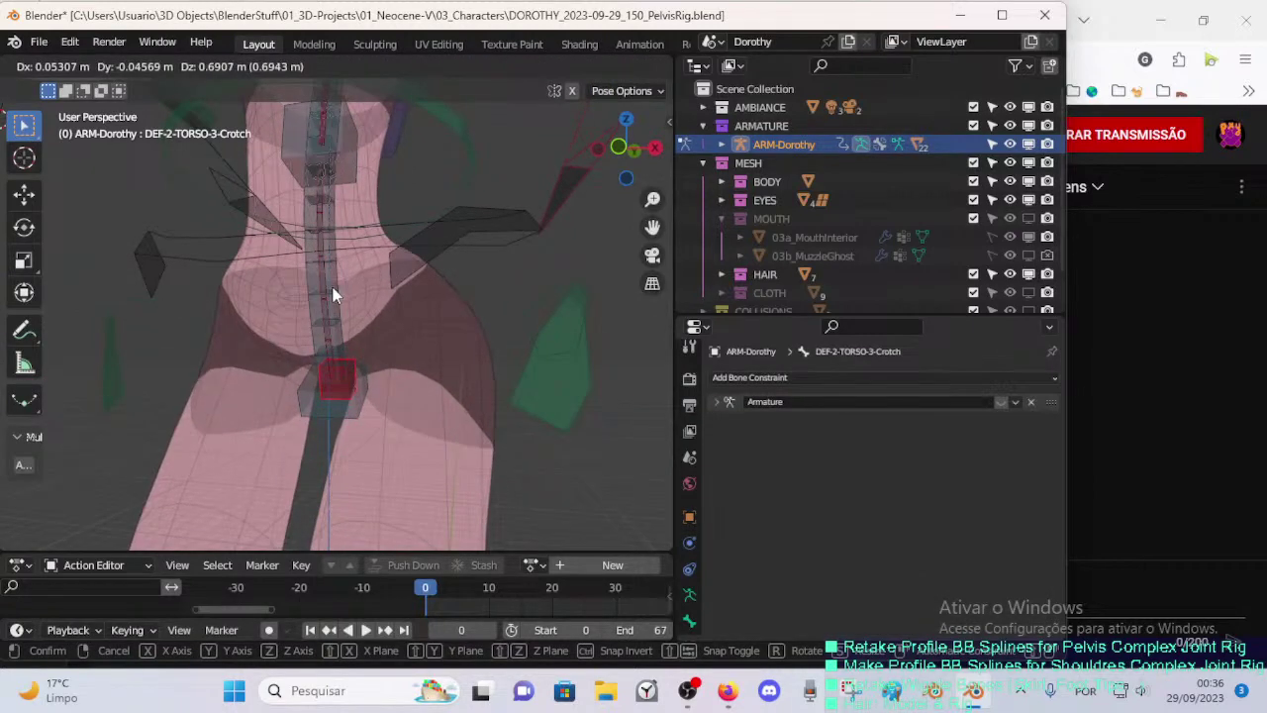
{"action": "right_click", "coordinate": [334, 289]}
{"action": "scroll", "coordinate": [331, 371], "scroll_direction": "down", "scroll_amount": 4}
{"action": "middle_click_drag", "start_coordinate": [330, 371], "coordinate": [353, 351]}
{"action": "scroll", "coordinate": [329, 413], "scroll_direction": "up", "scroll_amount": 2}
{"action": "key", "text": "Tab"}
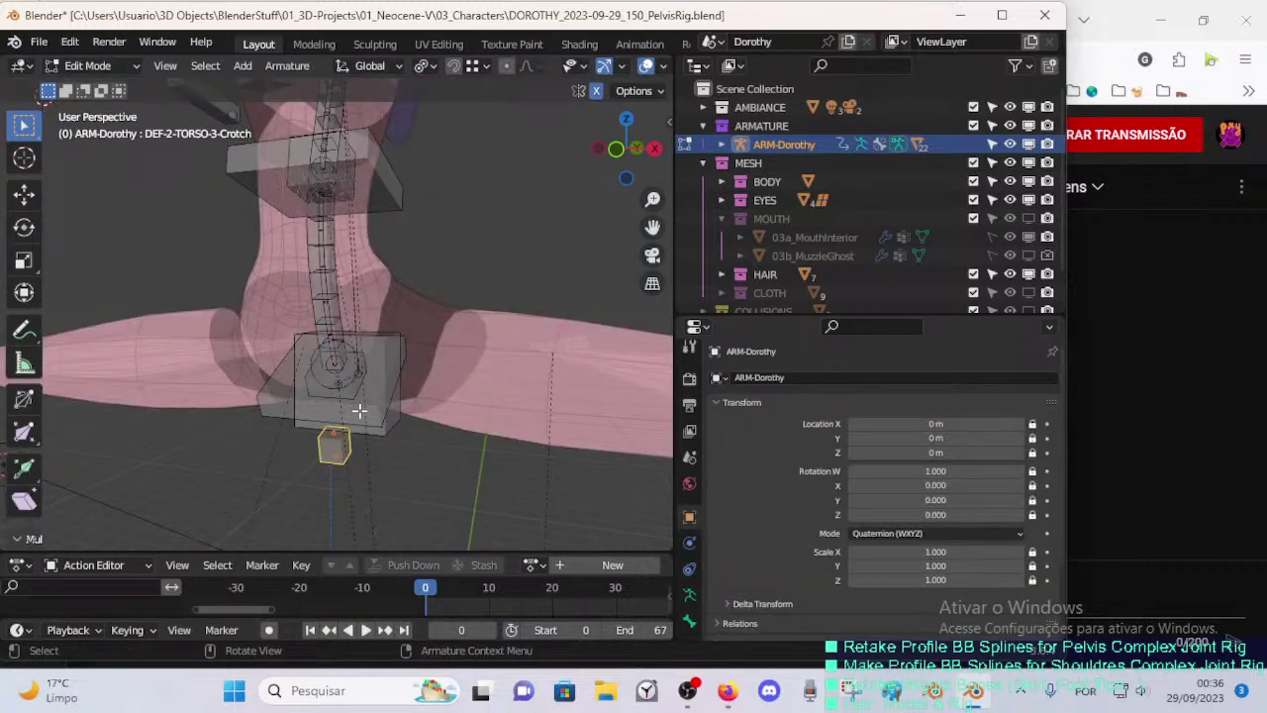
- Examine the DEF-2-TORSO-3-Crotch bone from the front and right side in Edit Mode and try moving it
{"action": "middle_click_drag", "start_coordinate": [387, 386], "coordinate": [363, 366]}
{"action": "key", "text": "KP_3"}
{"action": "key", "text": "KP_1"}
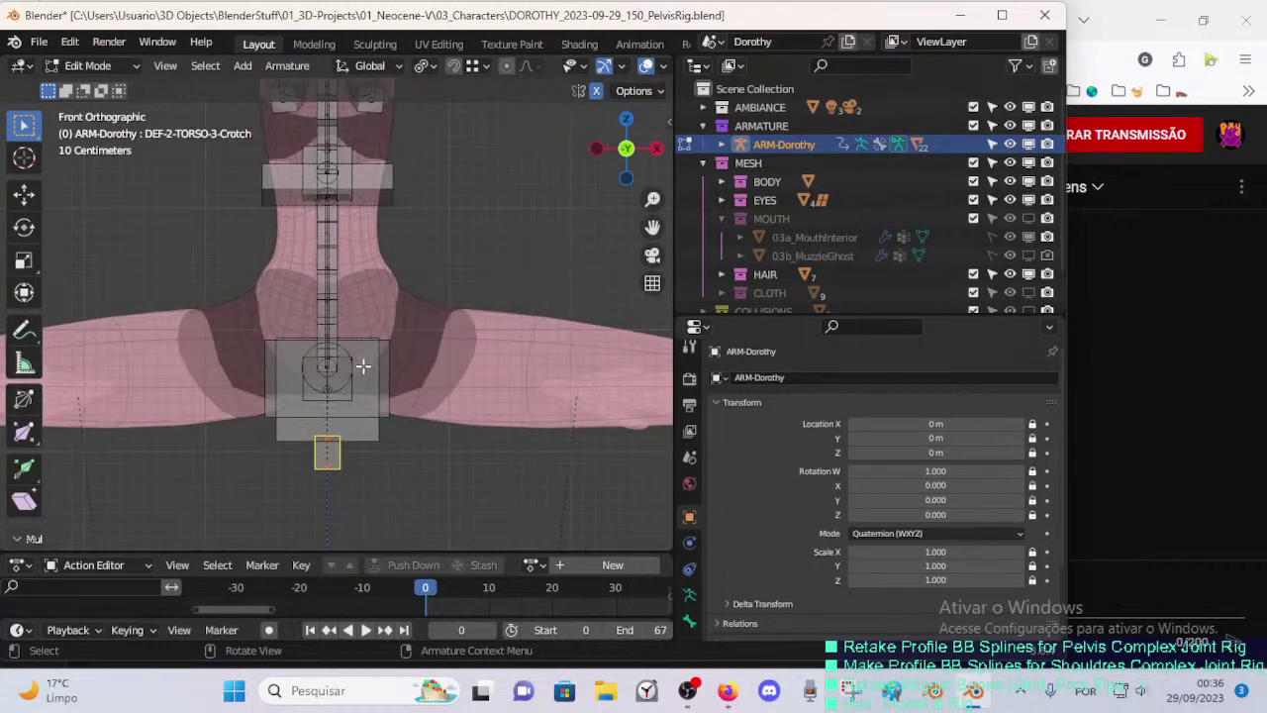
{"action": "key", "text": "KP_3"}
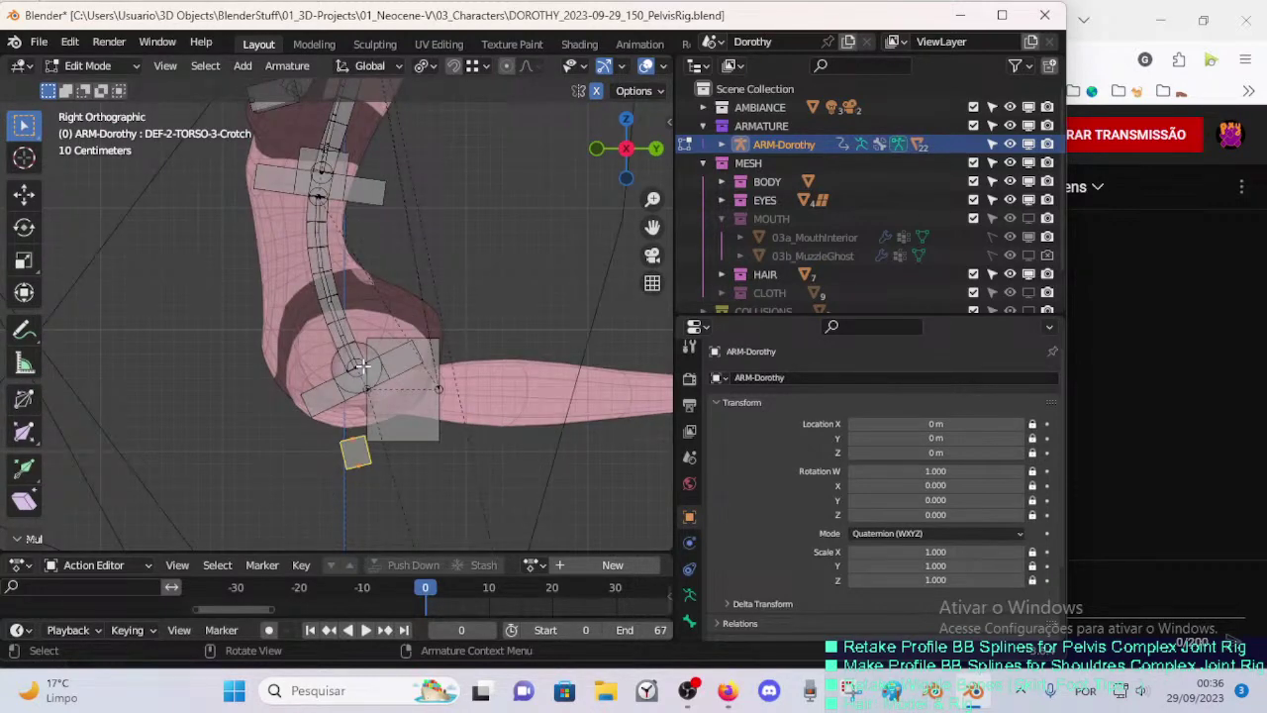
{"action": "key", "text": "KP_1"}
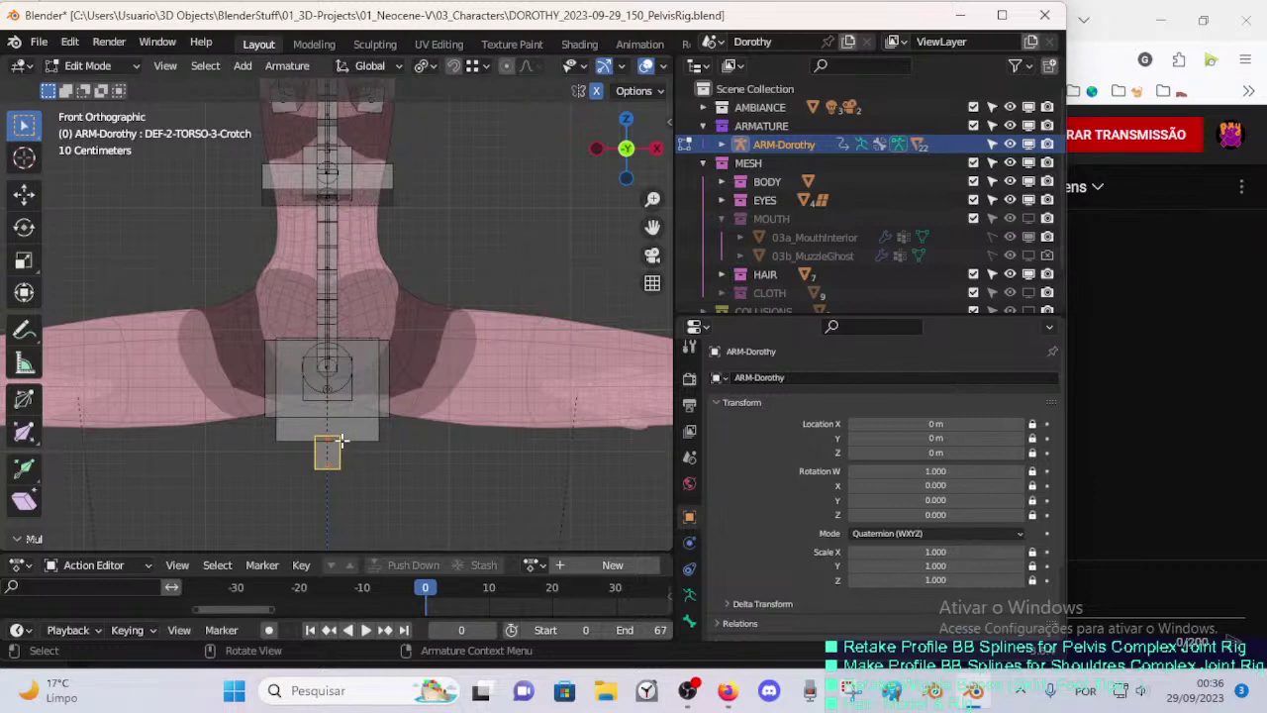
{"action": "key", "text": "g"}
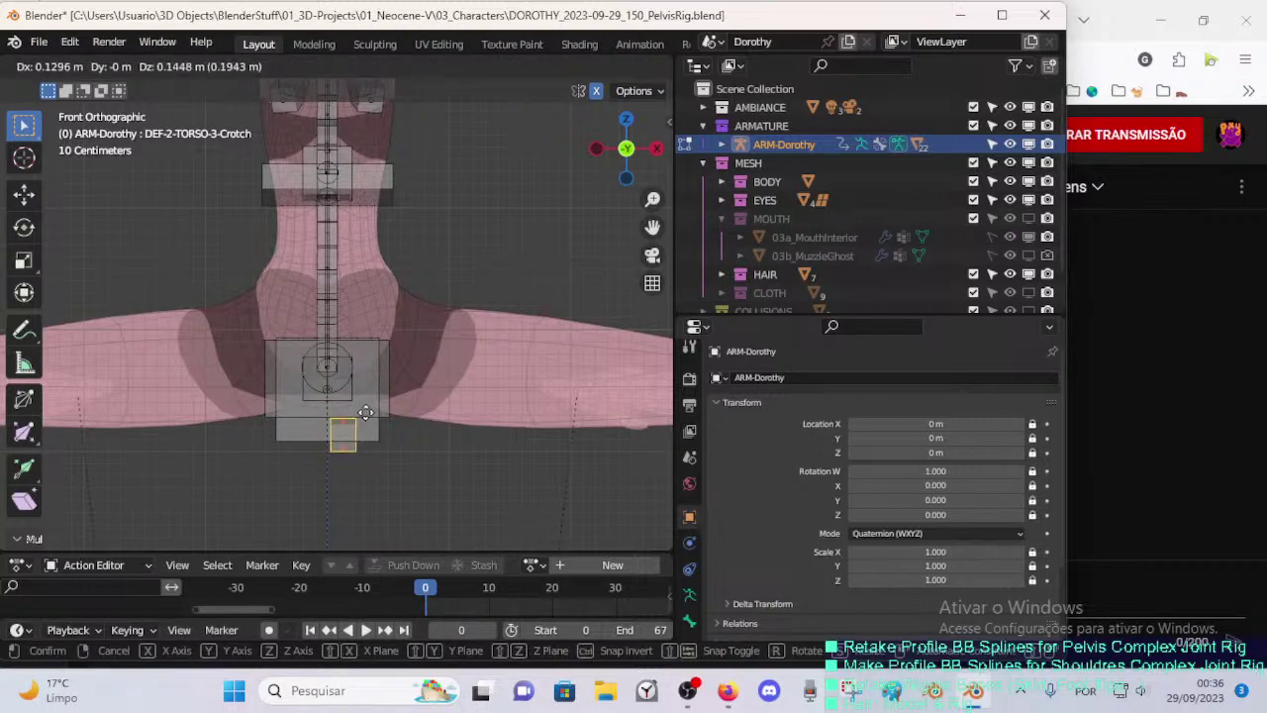
{"action": "right_click", "coordinate": [429, 297]}
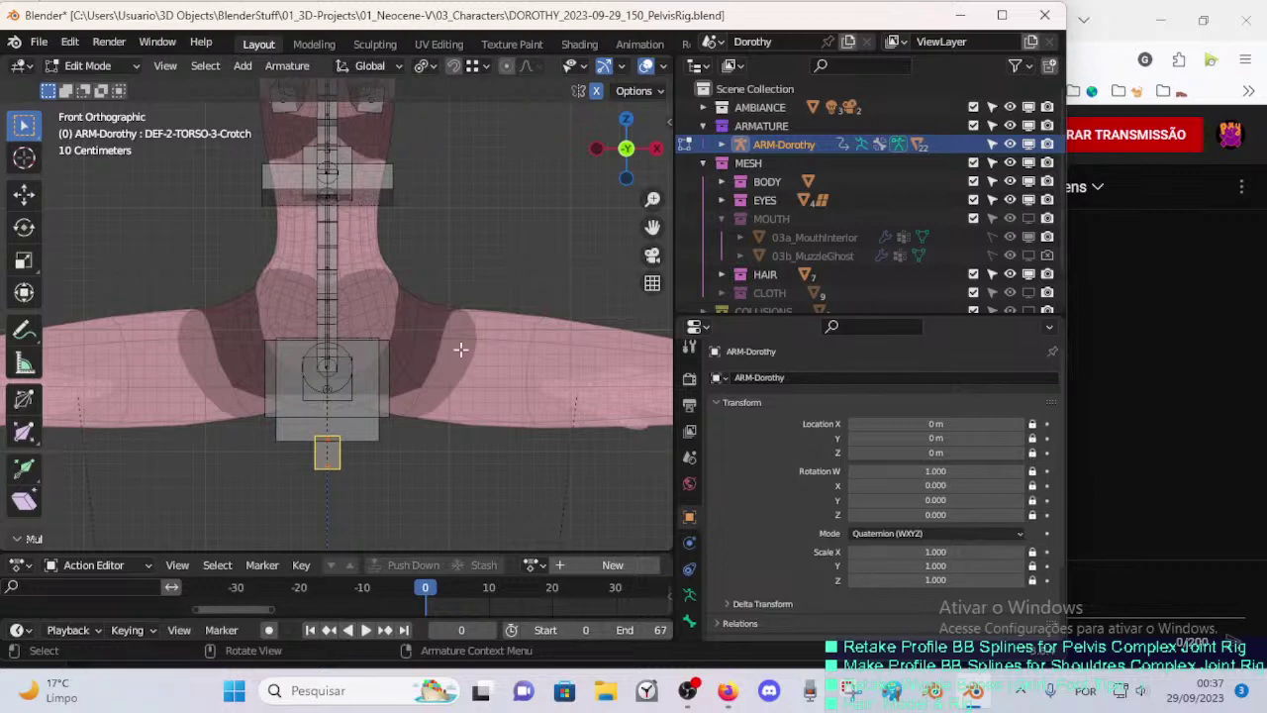
- Compare the crotch bone in Pose Mode and Edit Mode, then inspect its placement in the front and right orthographic views
{"action": "middle_click_drag", "start_coordinate": [460, 348], "coordinate": [338, 411]}
{"action": "key", "text": "ctrl+Tab"}
{"action": "scroll", "coordinate": [360, 432], "scroll_direction": "down", "scroll_amount": 1}
{"action": "key", "text": "Tab"}
{"action": "scroll", "coordinate": [410, 429], "scroll_direction": "up", "scroll_amount": 2}
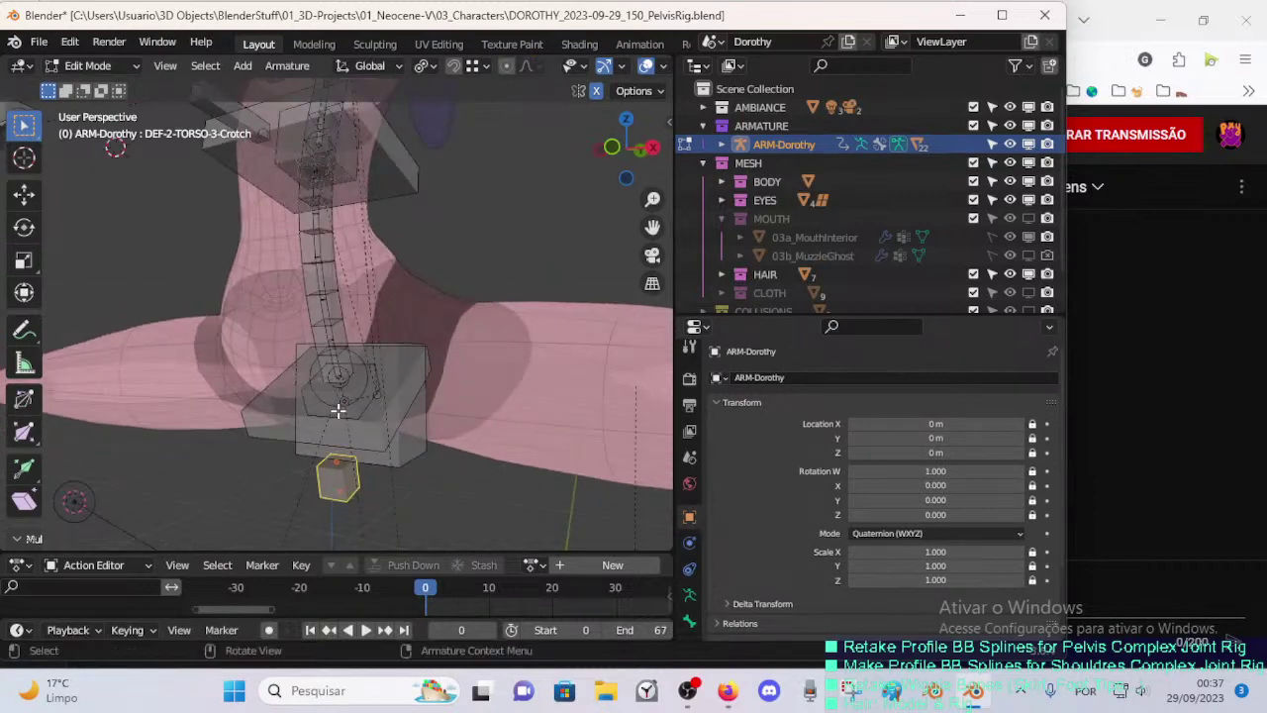
{"action": "key", "text": "KP_3"}
{"action": "key", "text": "KP_1"}
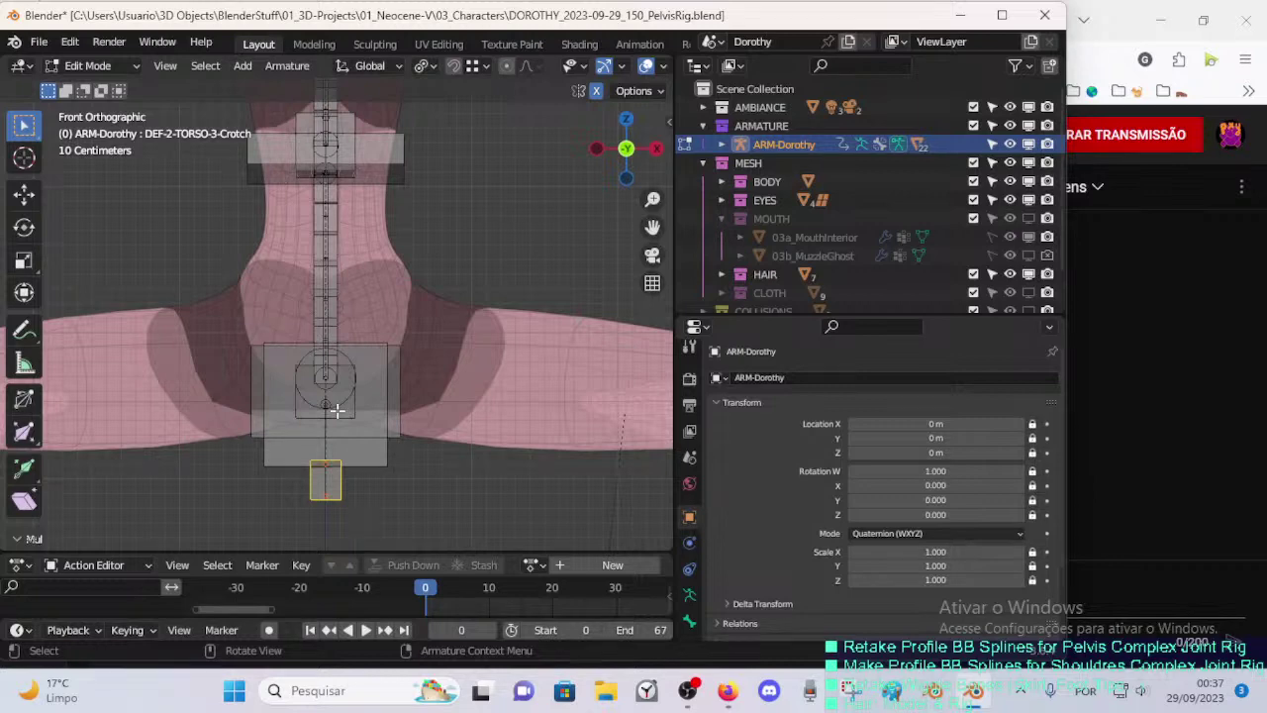
{"action": "key", "text": "KP_3"}
{"action": "key", "text": "KP_1"}
{"action": "key", "text": "KP_3"}
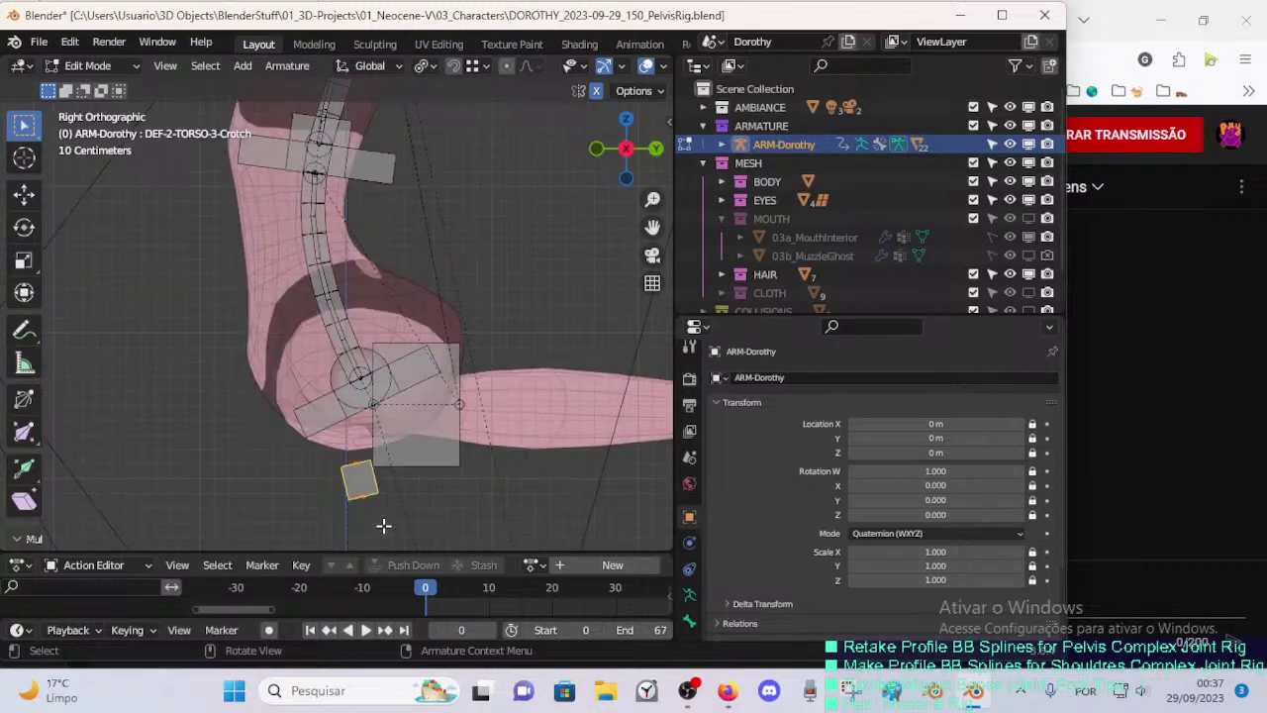
- Set the DEF-2-TORSO-3-Crotch bone's Bendy Bones segments to 7 and return the armature to Pose Mode
{"action": "left_click", "coordinate": [690, 620]}
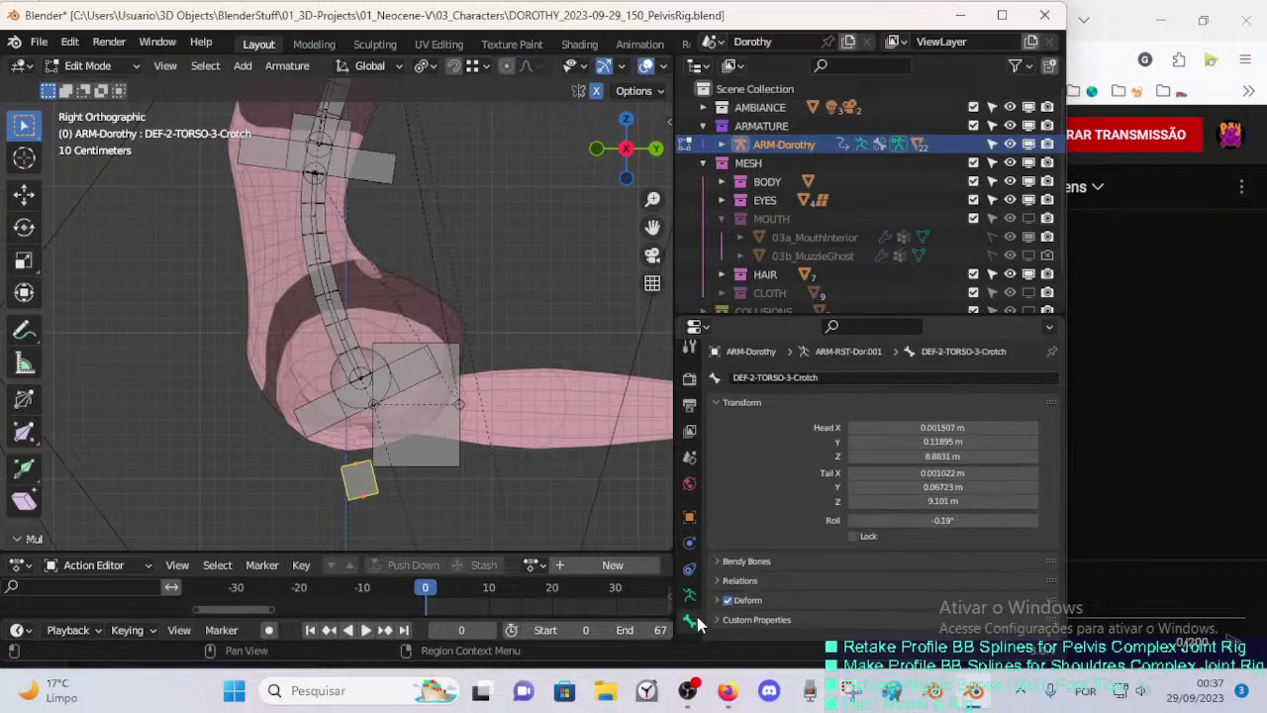
{"action": "left_click", "coordinate": [726, 399]}
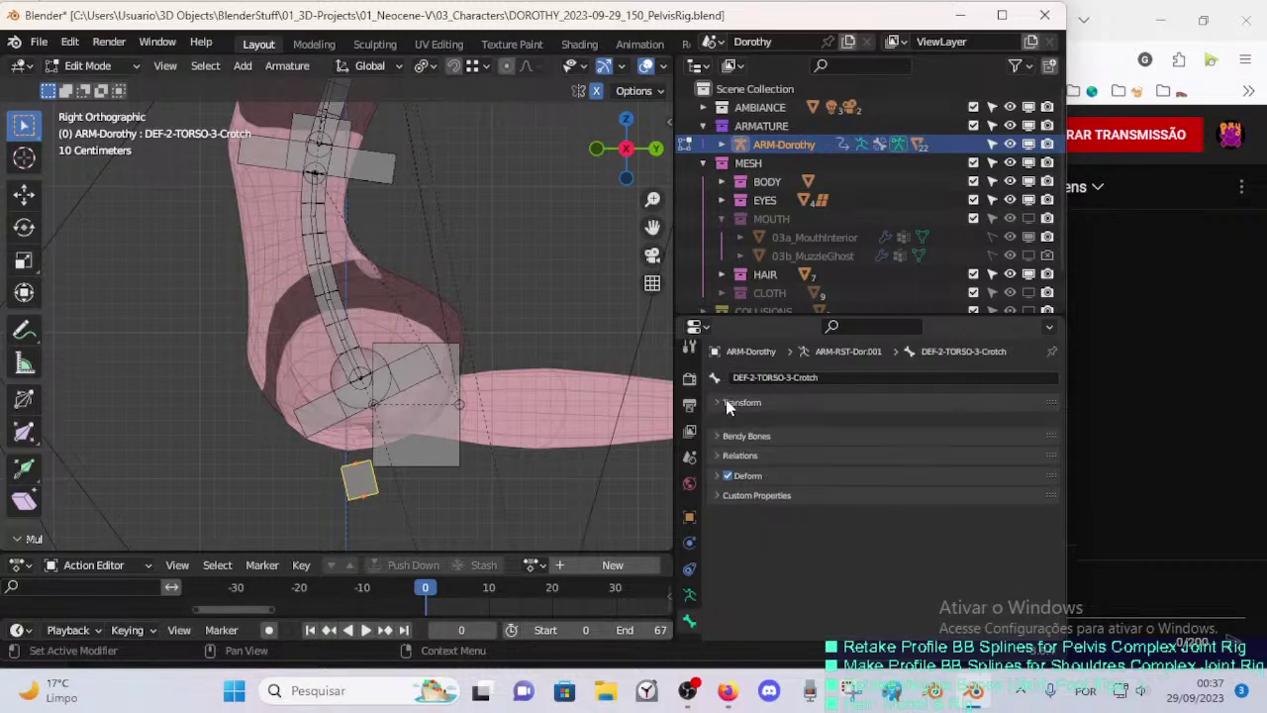
{"action": "left_click", "coordinate": [726, 404]}
{"action": "left_click", "coordinate": [725, 406]}
{"action": "left_click", "coordinate": [726, 420]}
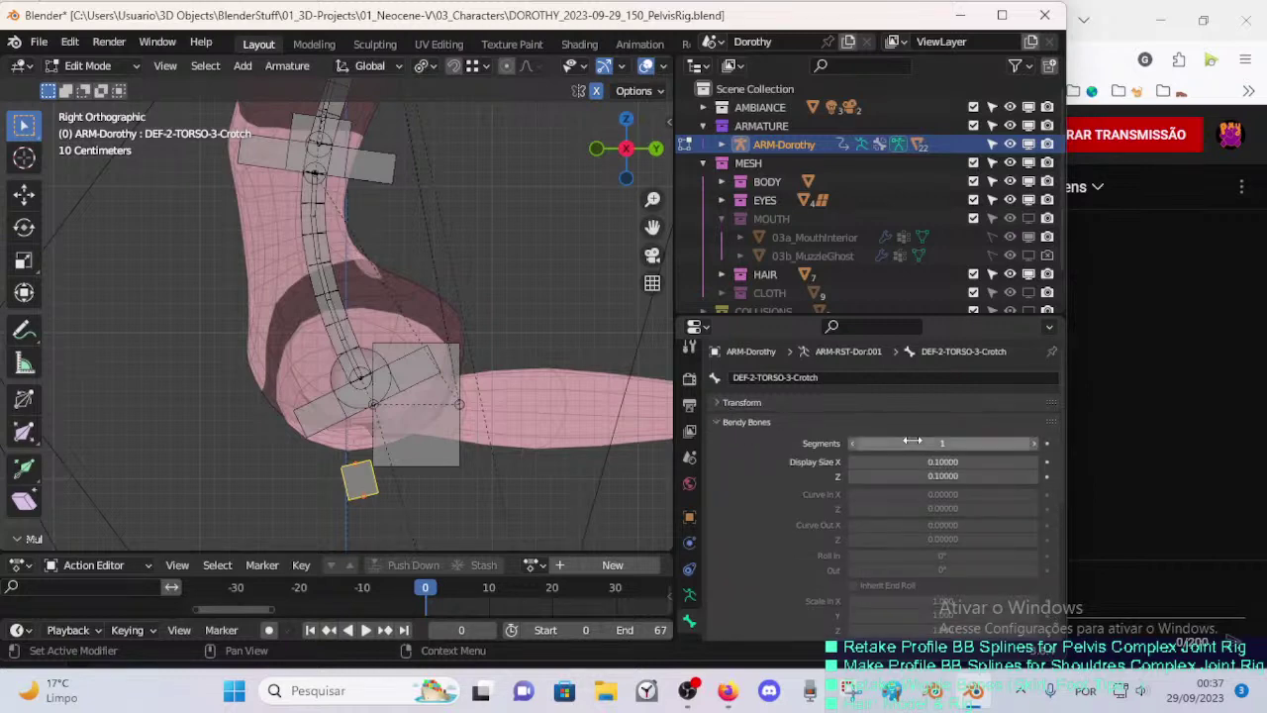
{"action": "left_click", "coordinate": [1036, 443]}
{"action": "left_click", "coordinate": [1037, 442]}
{"action": "left_click", "coordinate": [1036, 443]}
{"action": "left_click", "coordinate": [1036, 442]}
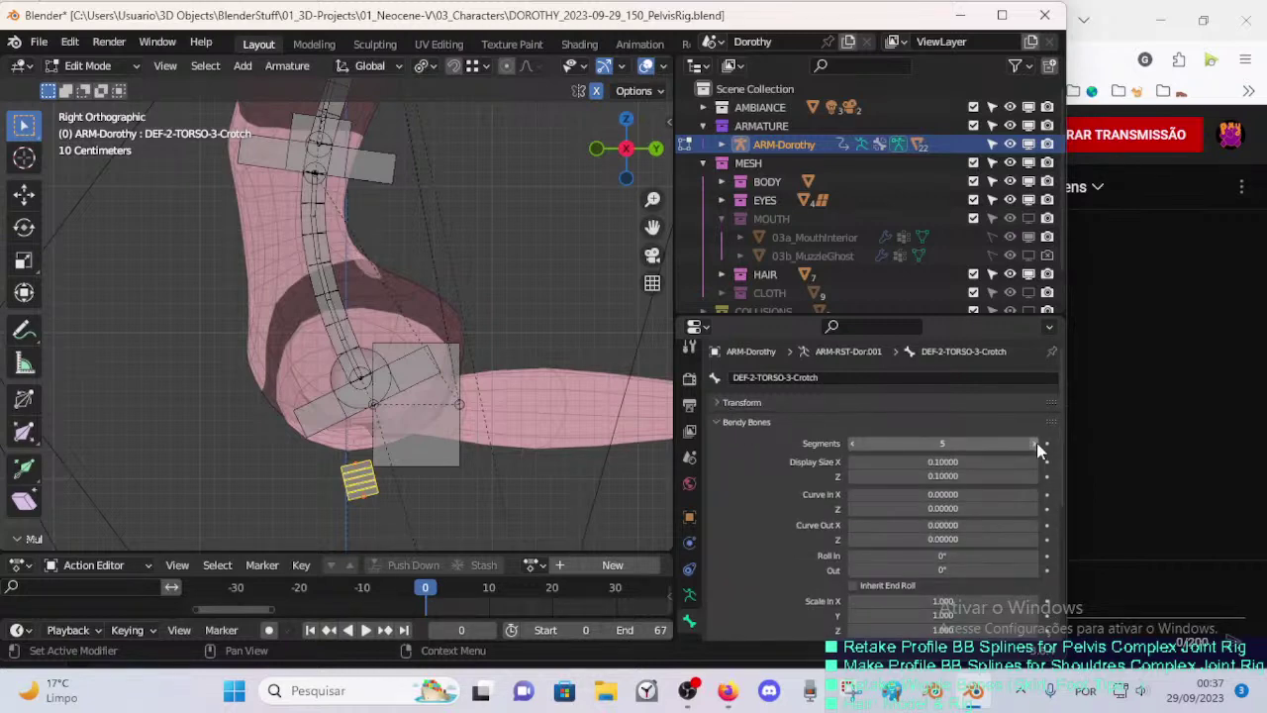
{"action": "left_click", "coordinate": [1037, 443]}
{"action": "left_click", "coordinate": [1036, 443]}
{"action": "middle_click_drag", "start_coordinate": [342, 473], "coordinate": [445, 449]}
{"action": "scroll", "coordinate": [429, 454], "scroll_direction": "up", "scroll_amount": 1}
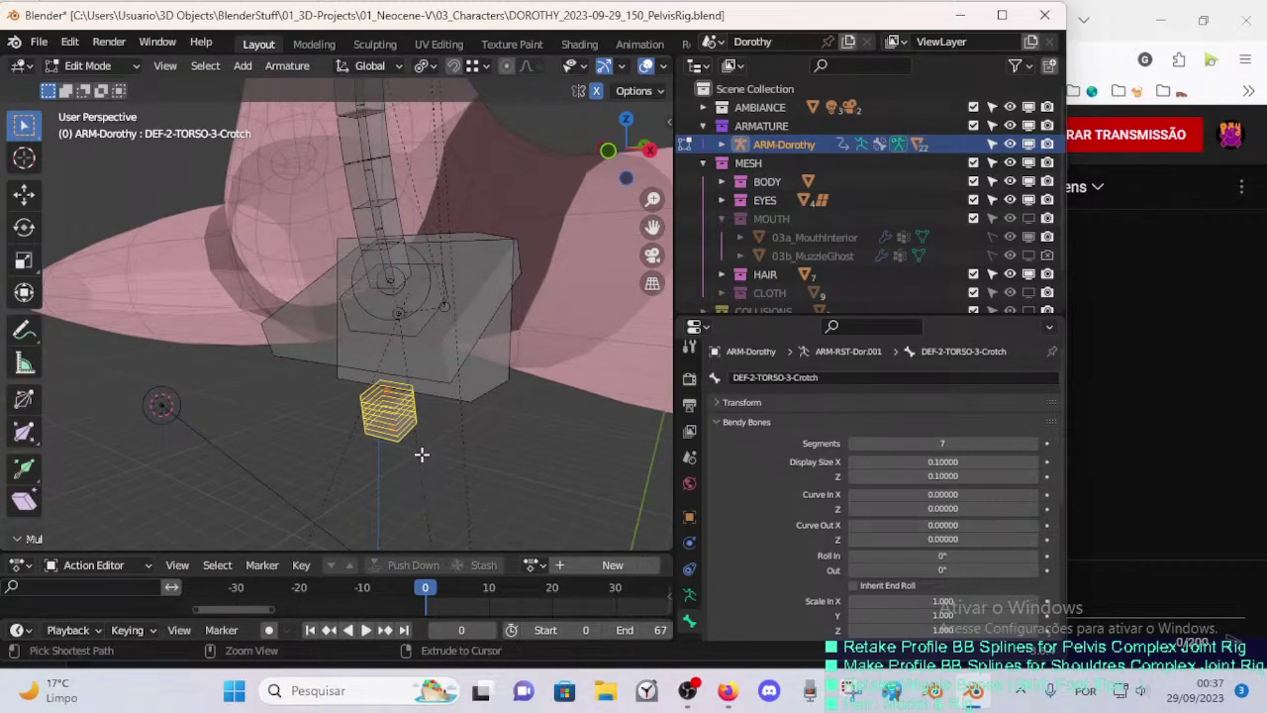
{"action": "key", "text": "ctrl+Tab"}
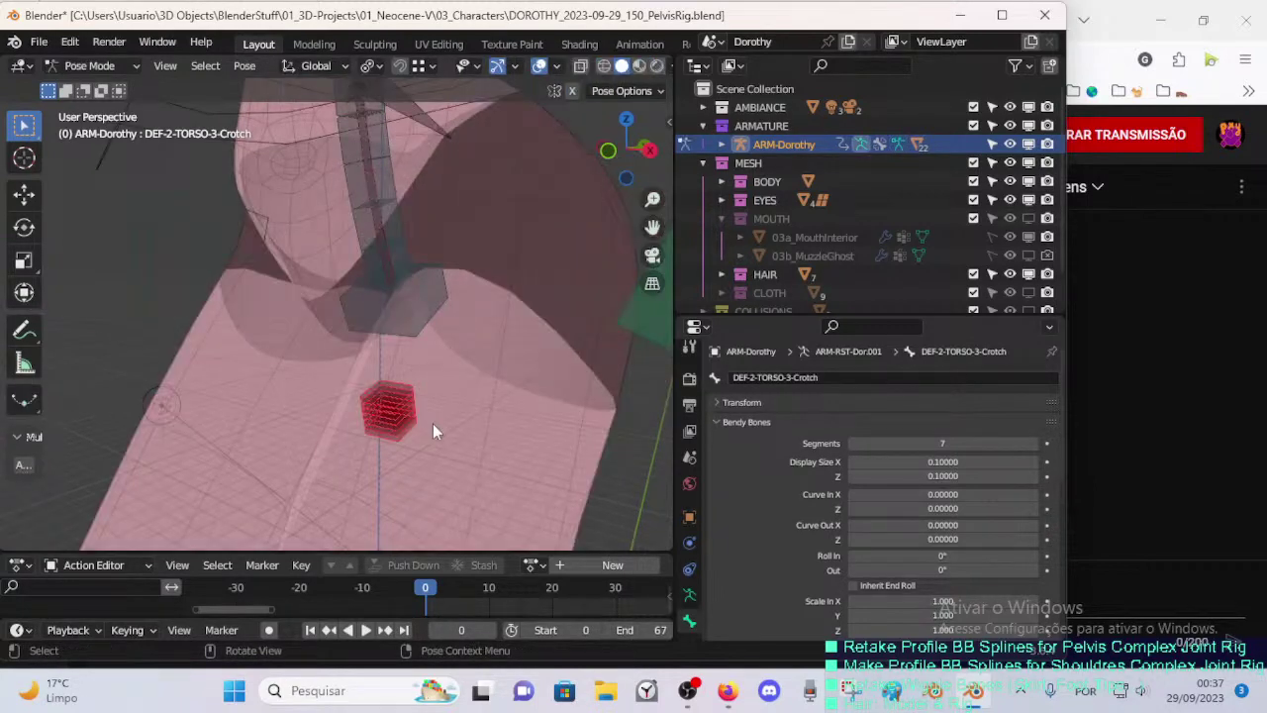
- Open the armature's Viewport Display settings and save the file
{"action": "left_click", "coordinate": [689, 595]}
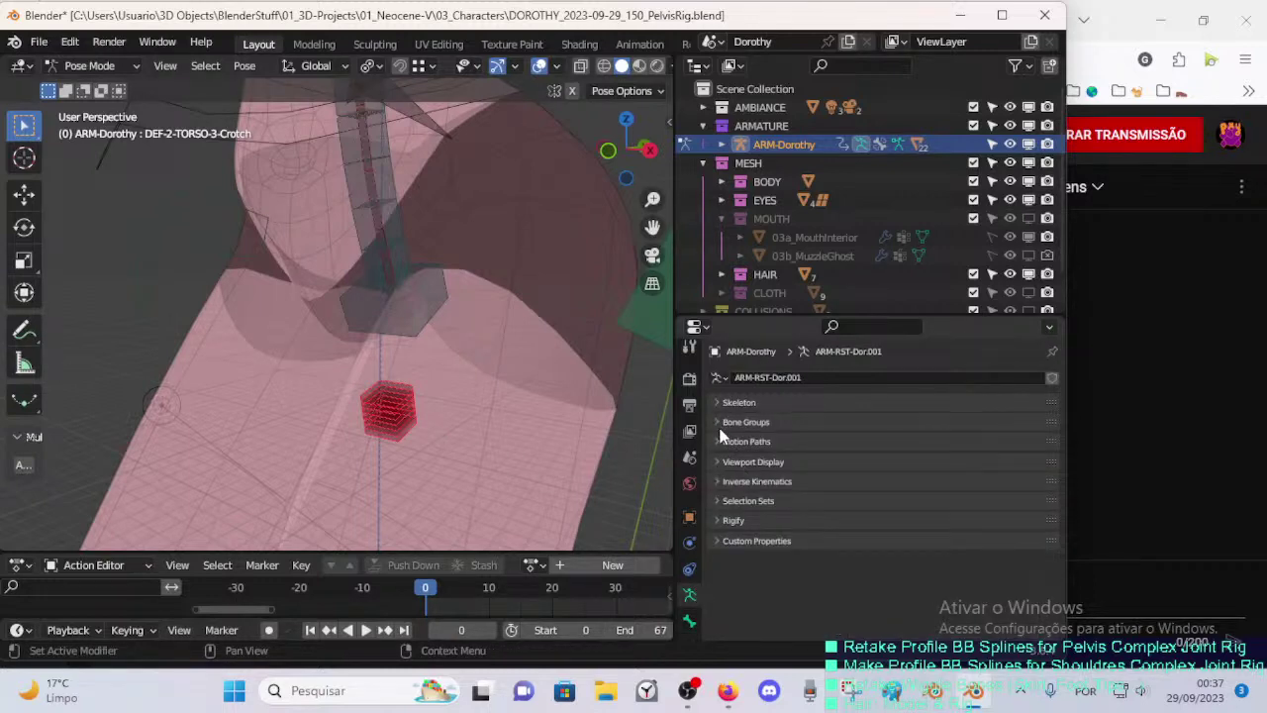
{"action": "left_click", "coordinate": [717, 461]}
{"action": "scroll", "coordinate": [708, 455], "scroll_direction": "down", "scroll_amount": 1}
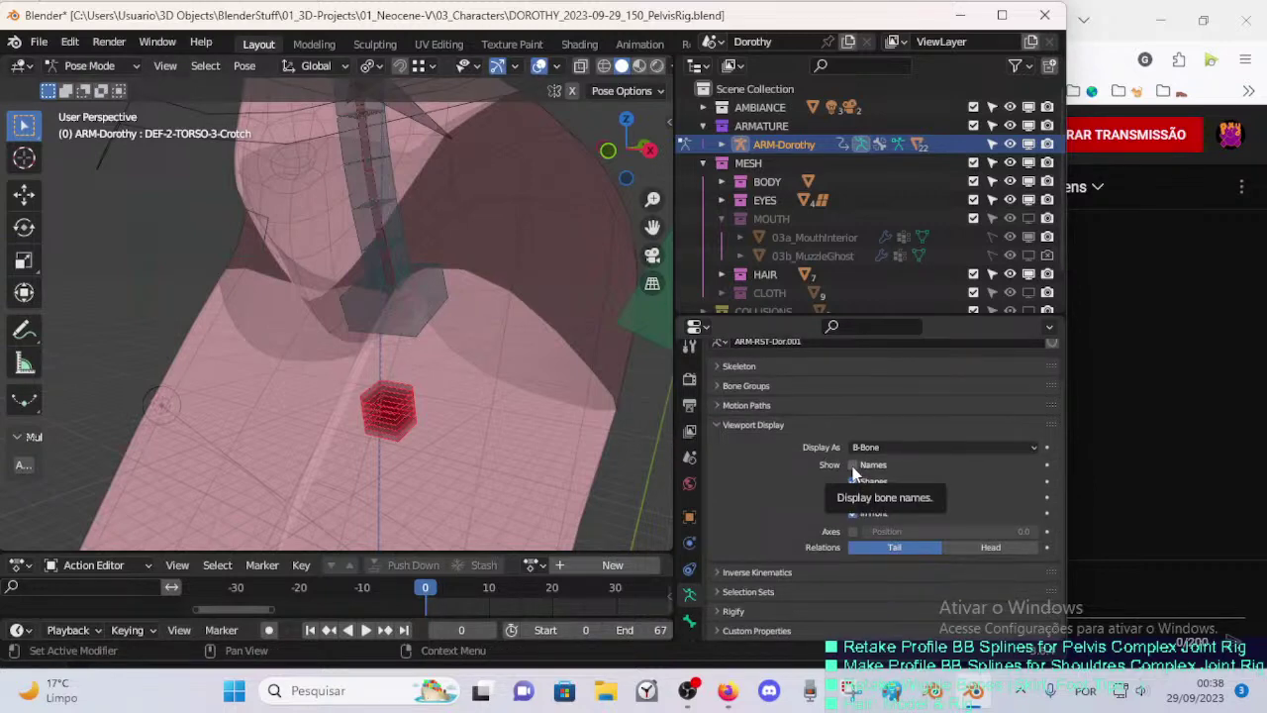
{"action": "right_click", "coordinate": [853, 468]}
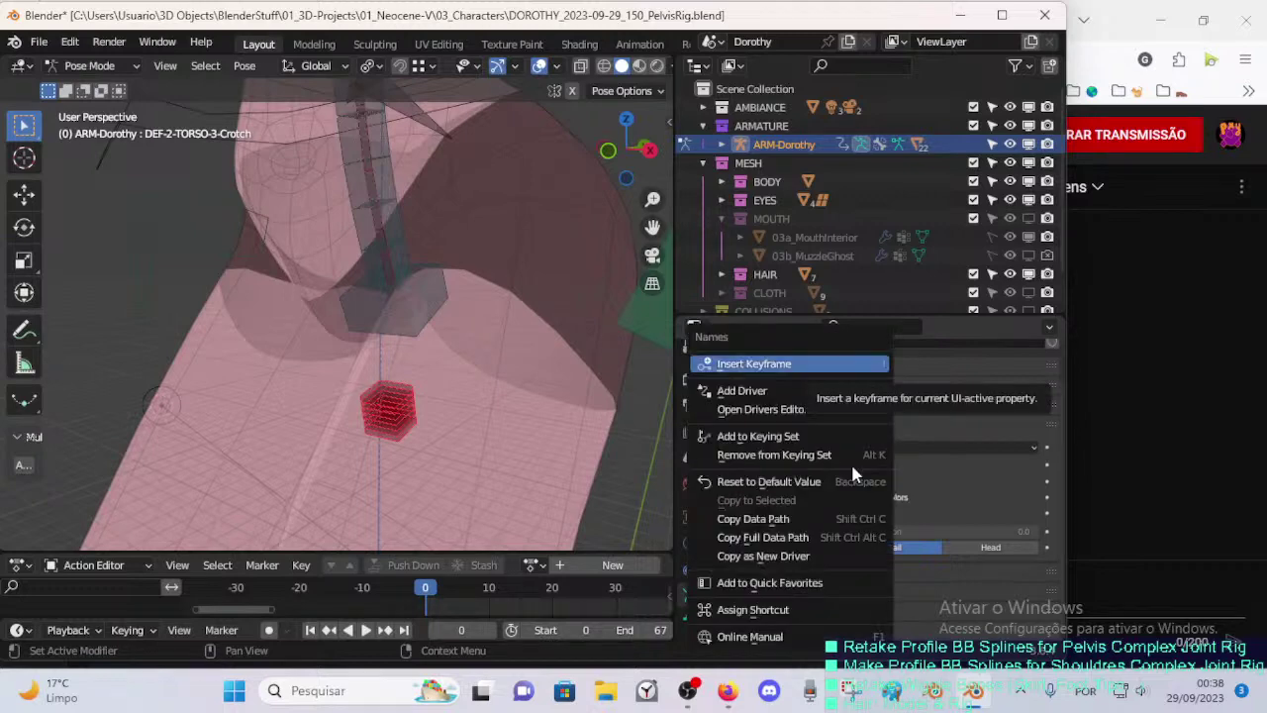
{"action": "key", "text": "Escape"}
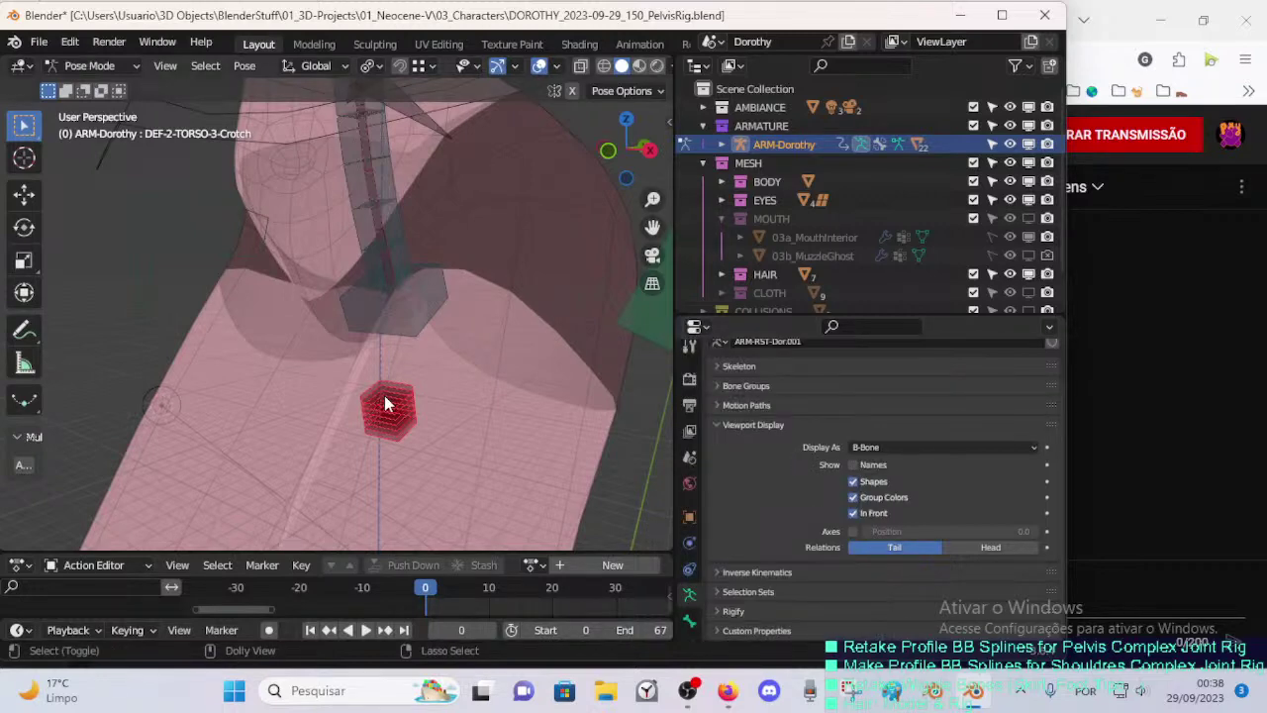
{"action": "key", "text": "ctrl"}
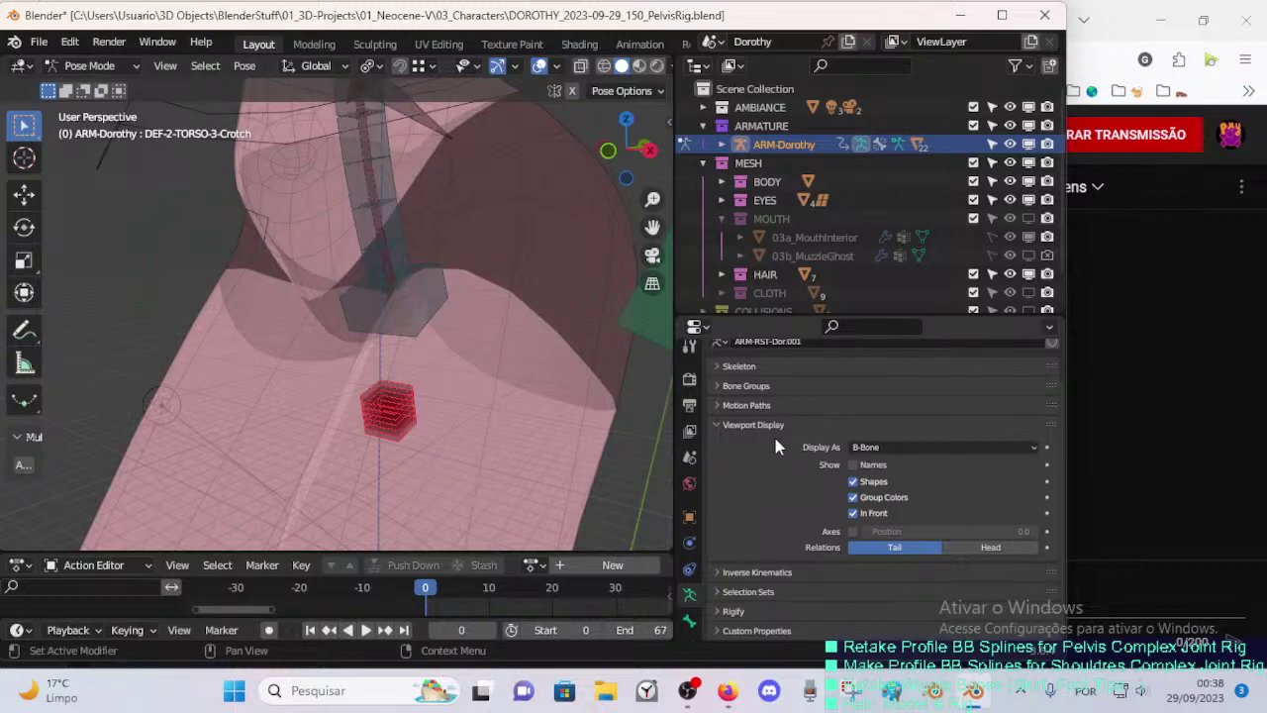
{"action": "scroll", "coordinate": [457, 400], "scroll_direction": "down", "scroll_amount": 2}
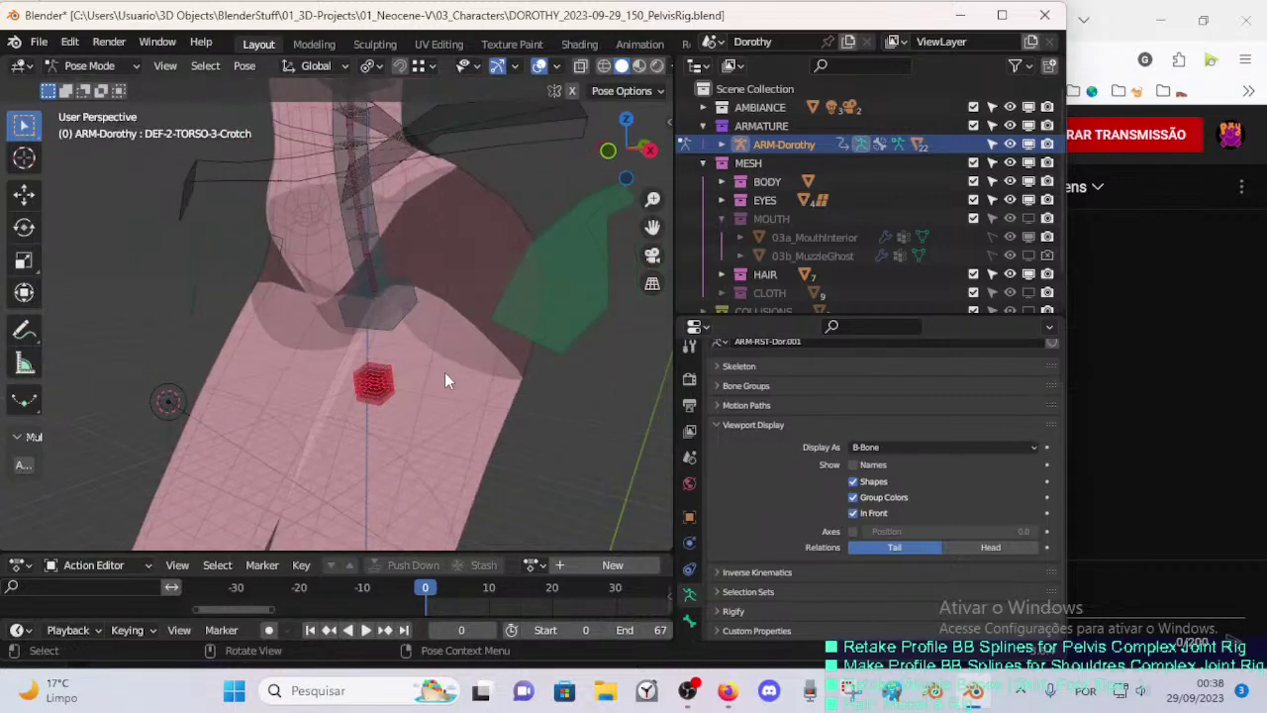
{"action": "scroll", "coordinate": [444, 380], "scroll_direction": "up", "scroll_amount": 1}
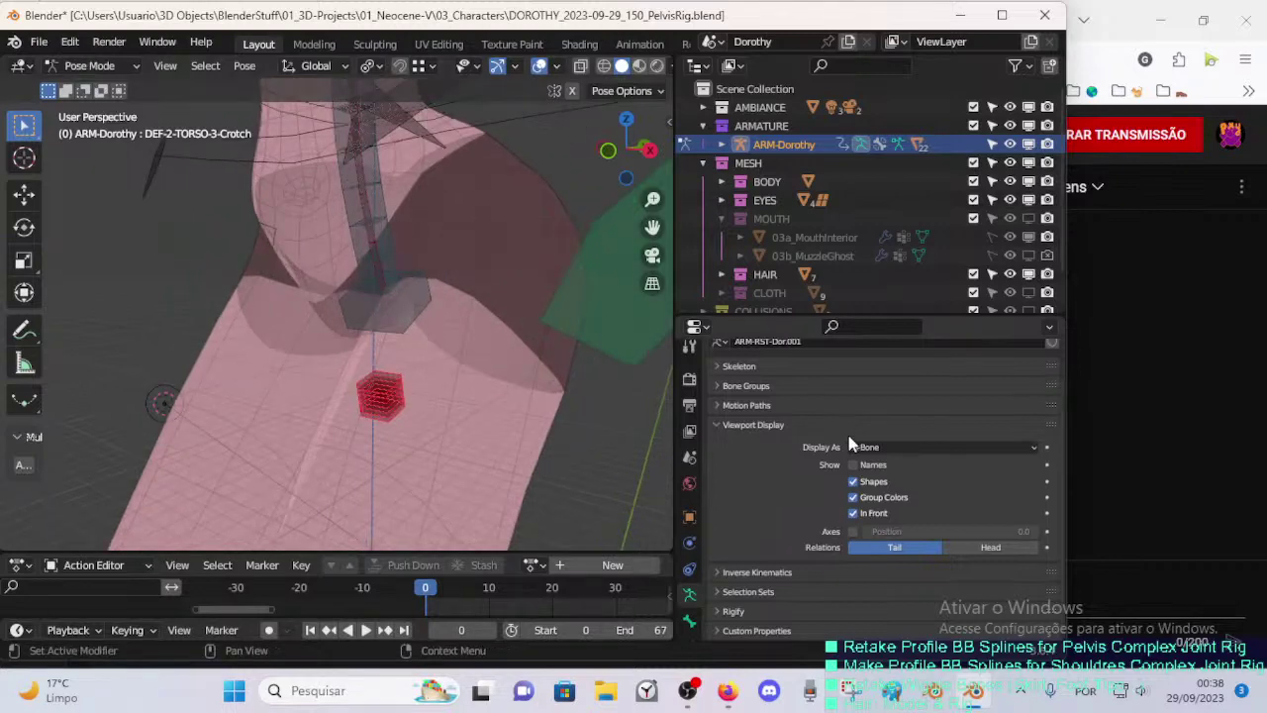
{"action": "key", "text": "ctrl+s"}
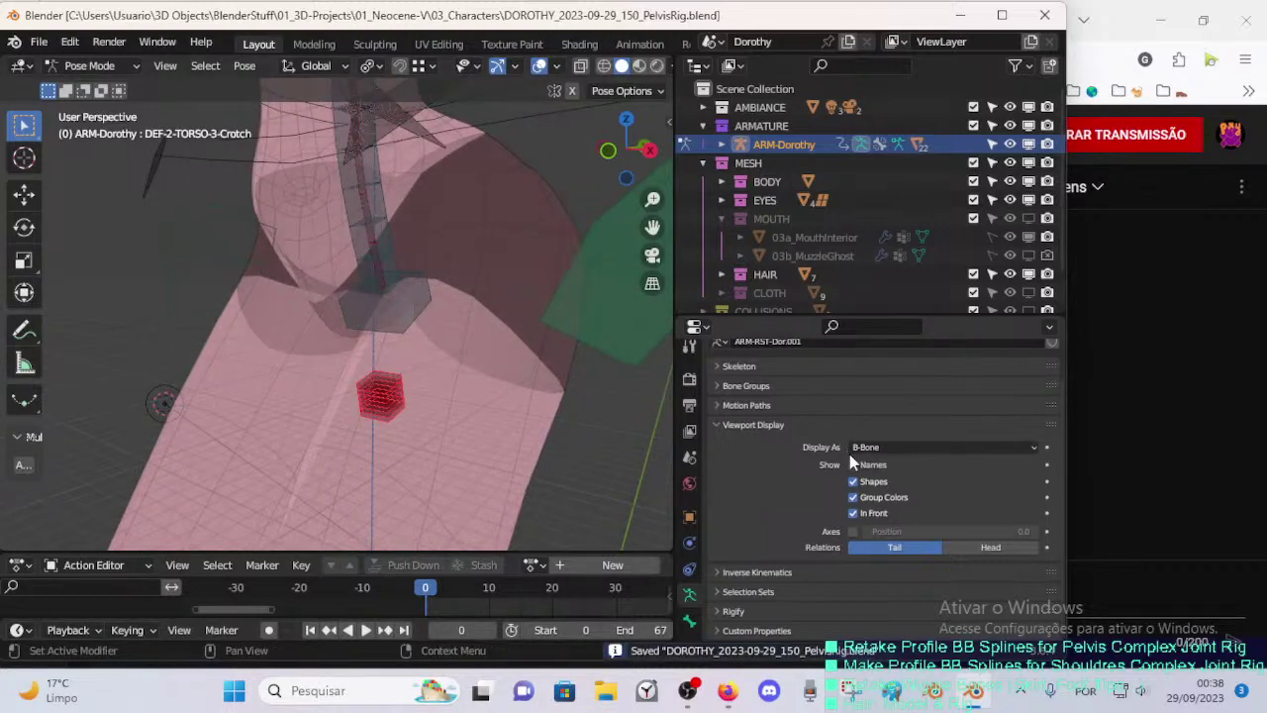
- Switch the bone names on and off, and try adding the Names option to Quick Favorites before removing it again
{"action": "mouse_move", "coordinate": [594, 416]}
{"action": "middle_mouse_down"}
{"action": "mouse_move", "coordinate": [474, 360]}
{"action": "mouse_move", "coordinate": [351, 370]}
{"action": "mouse_move", "coordinate": [601, 440]}
{"action": "middle_mouse_up"}
{"action": "left_click", "coordinate": [852, 464]}
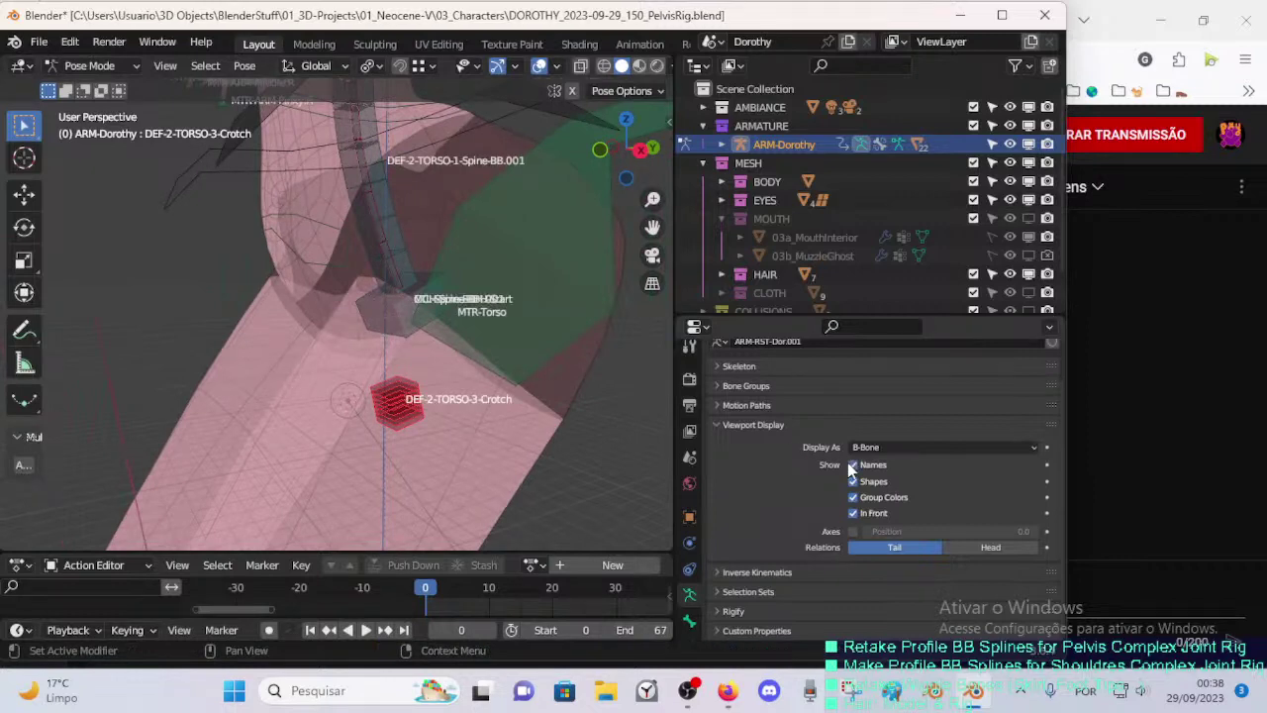
{"action": "left_click", "coordinate": [853, 465]}
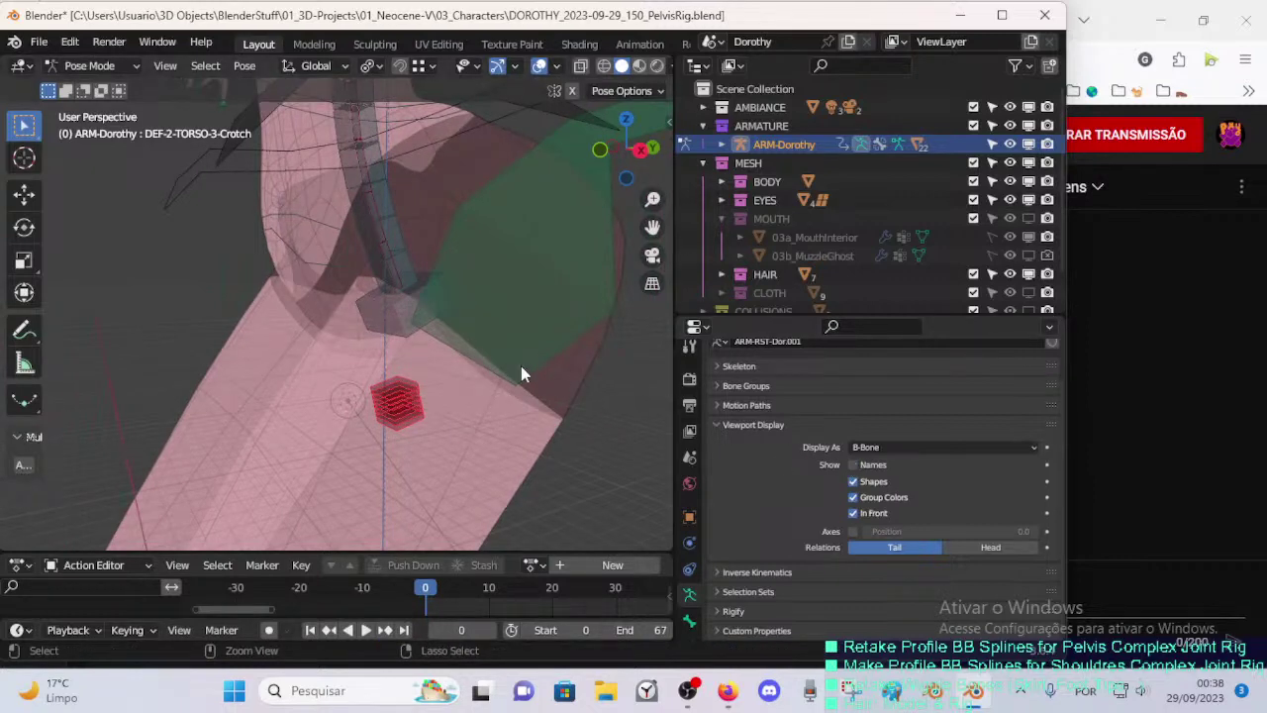
{"action": "right_click", "coordinate": [852, 464]}
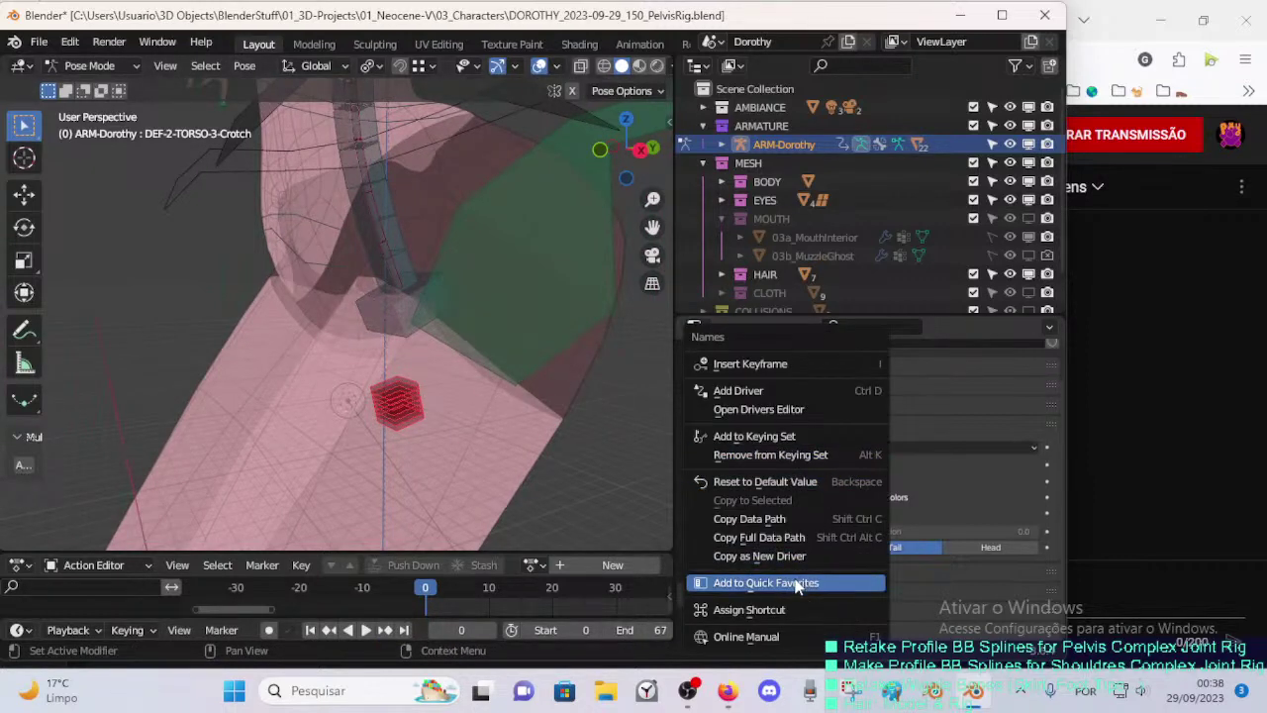
{"action": "left_click", "coordinate": [797, 583]}
{"action": "right_click", "coordinate": [850, 459]}
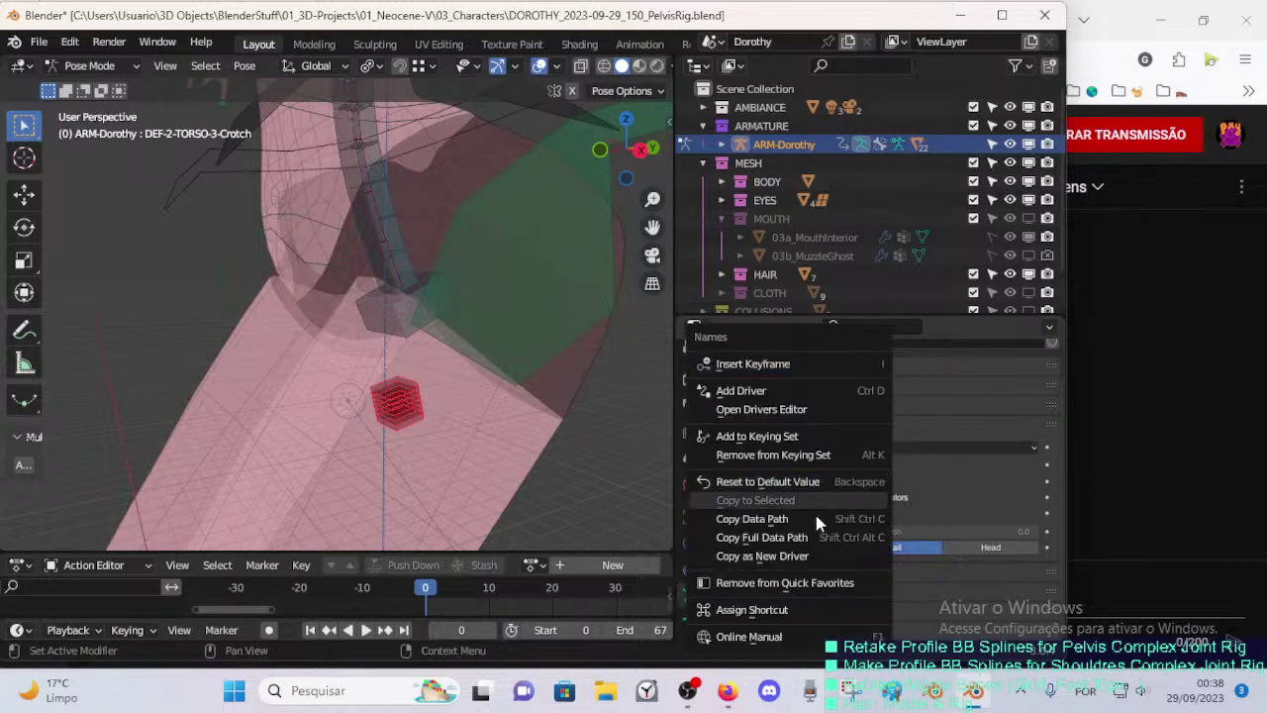
{"action": "left_click", "coordinate": [785, 583]}
- Assign Ctrl+N as the shortcut for the armature's Names display option
{"action": "right_click", "coordinate": [852, 469]}
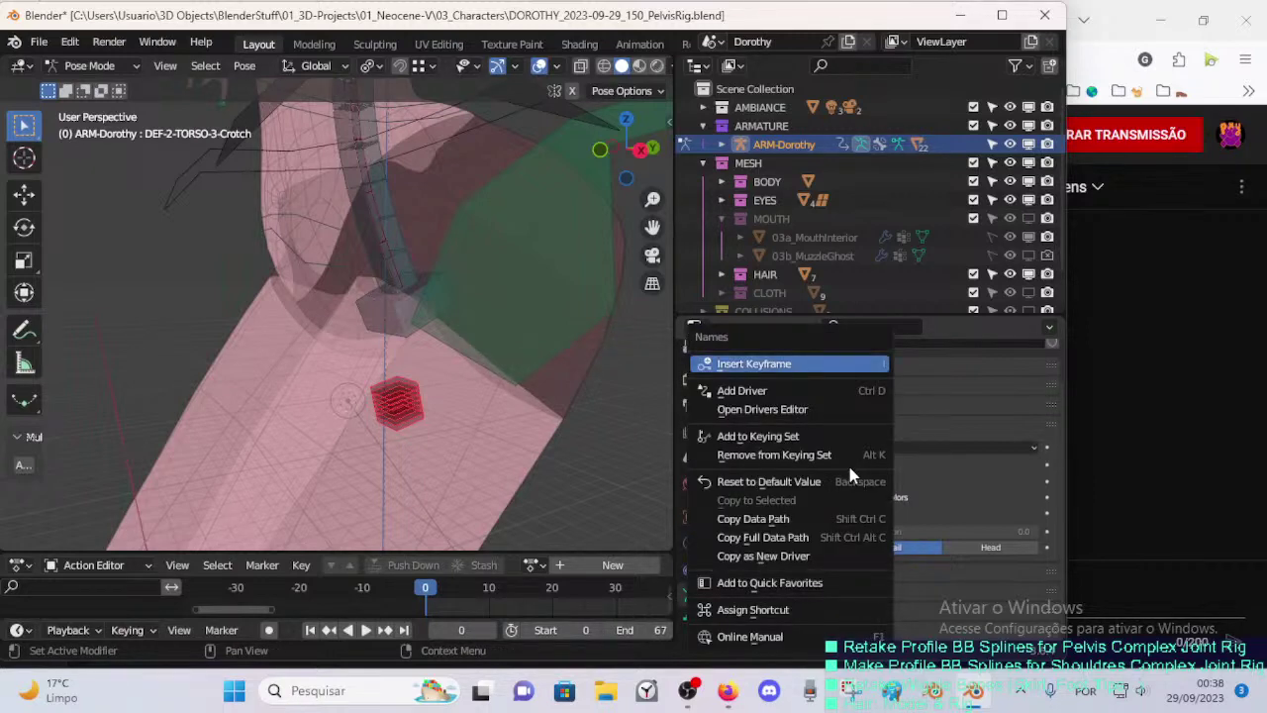
{"action": "left_click", "coordinate": [770, 610]}
{"action": "key", "text": "ctrl+n"}
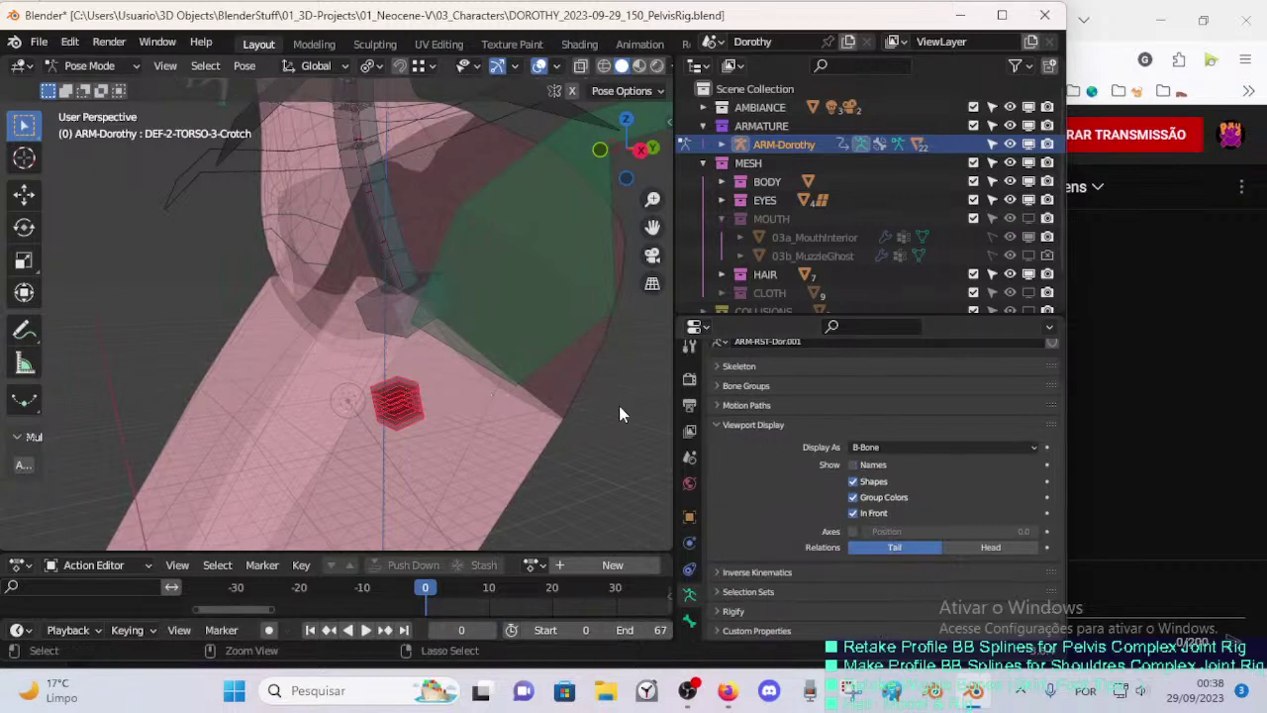
- Try to assign Ctrl+X as the shortcut for the armature's Axes display option and test it in the viewport
{"action": "left_click", "coordinate": [853, 513]}
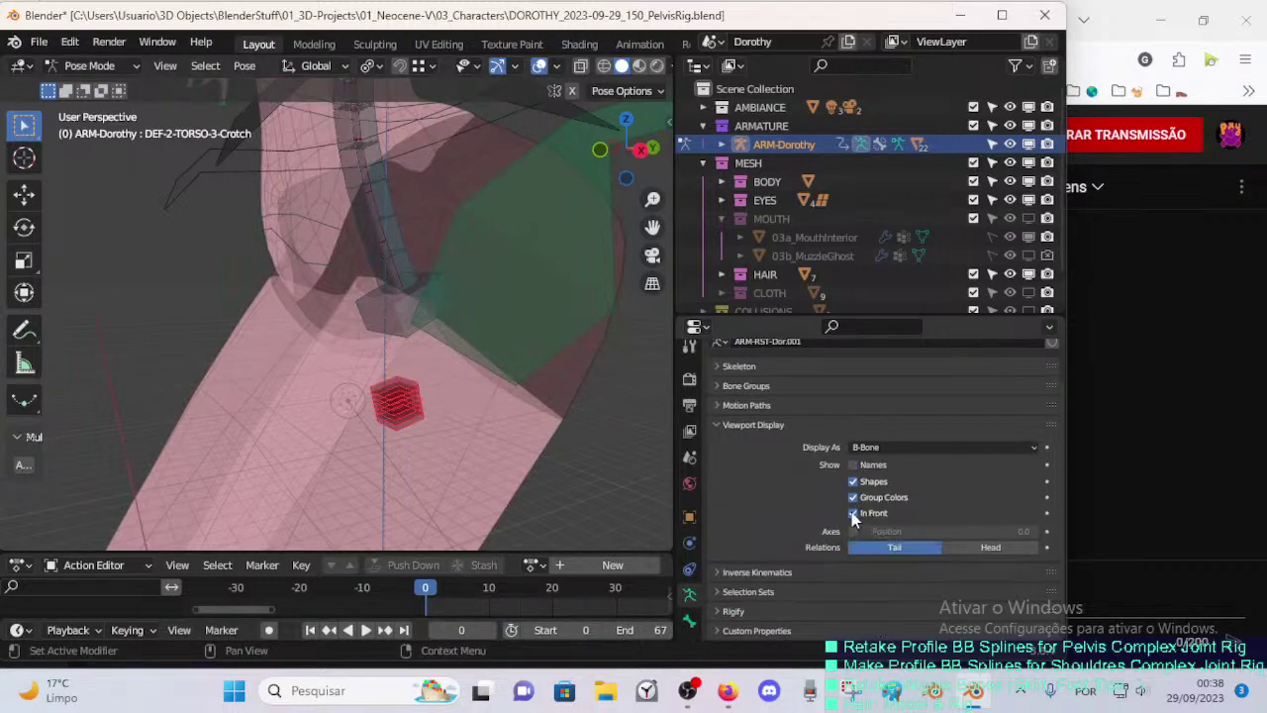
{"action": "right_click", "coordinate": [856, 532]}
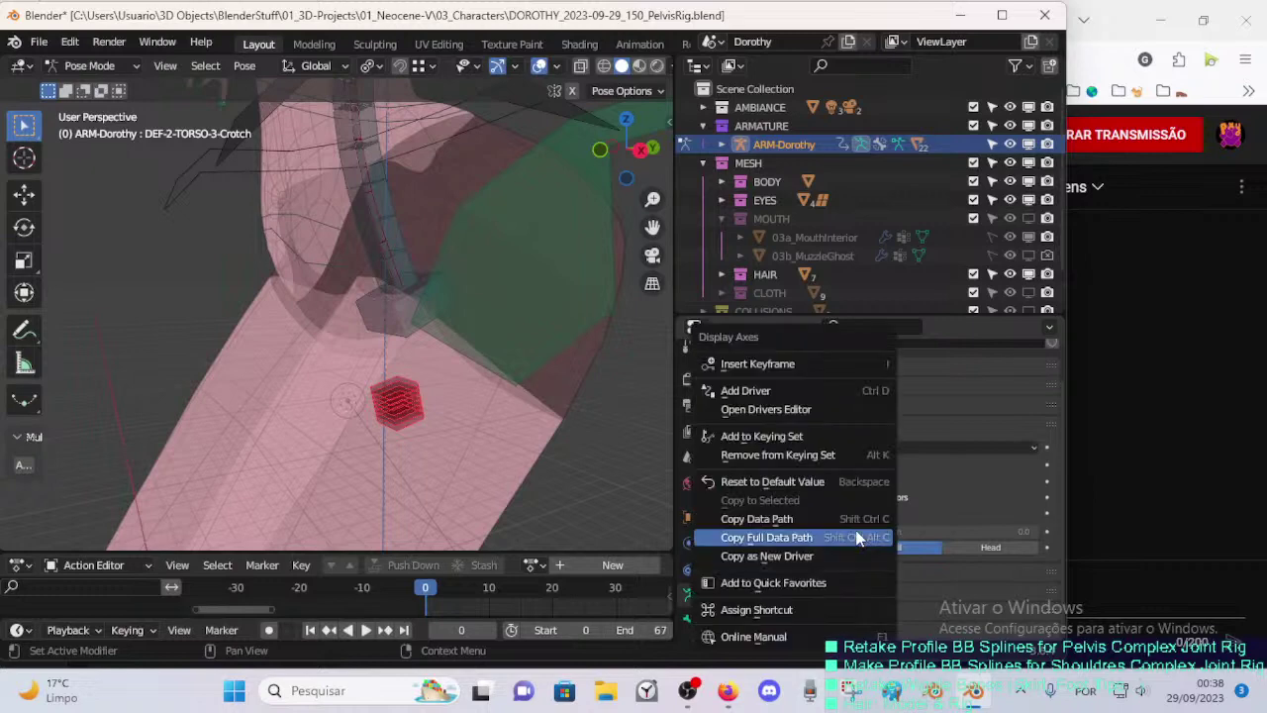
{"action": "left_click", "coordinate": [798, 605]}
{"action": "key", "text": "Escape"}
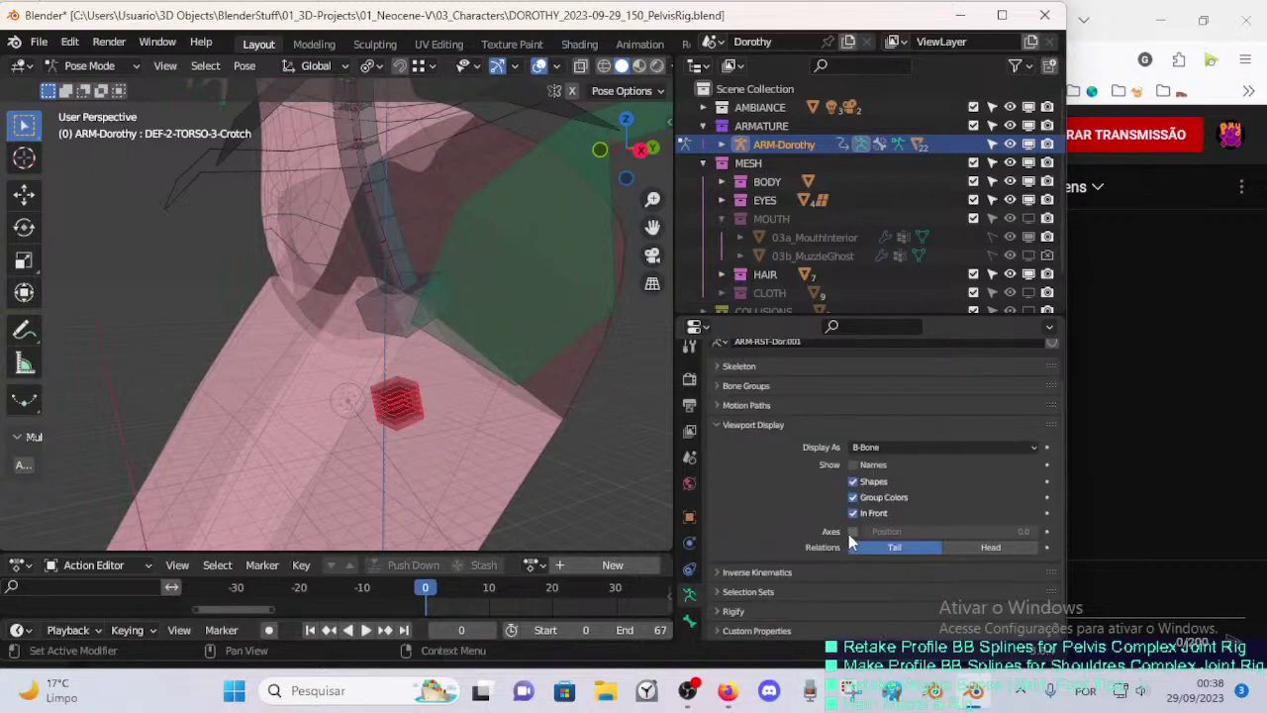
{"action": "left_click", "coordinate": [852, 532]}
{"action": "key", "text": "ctrl+x"}
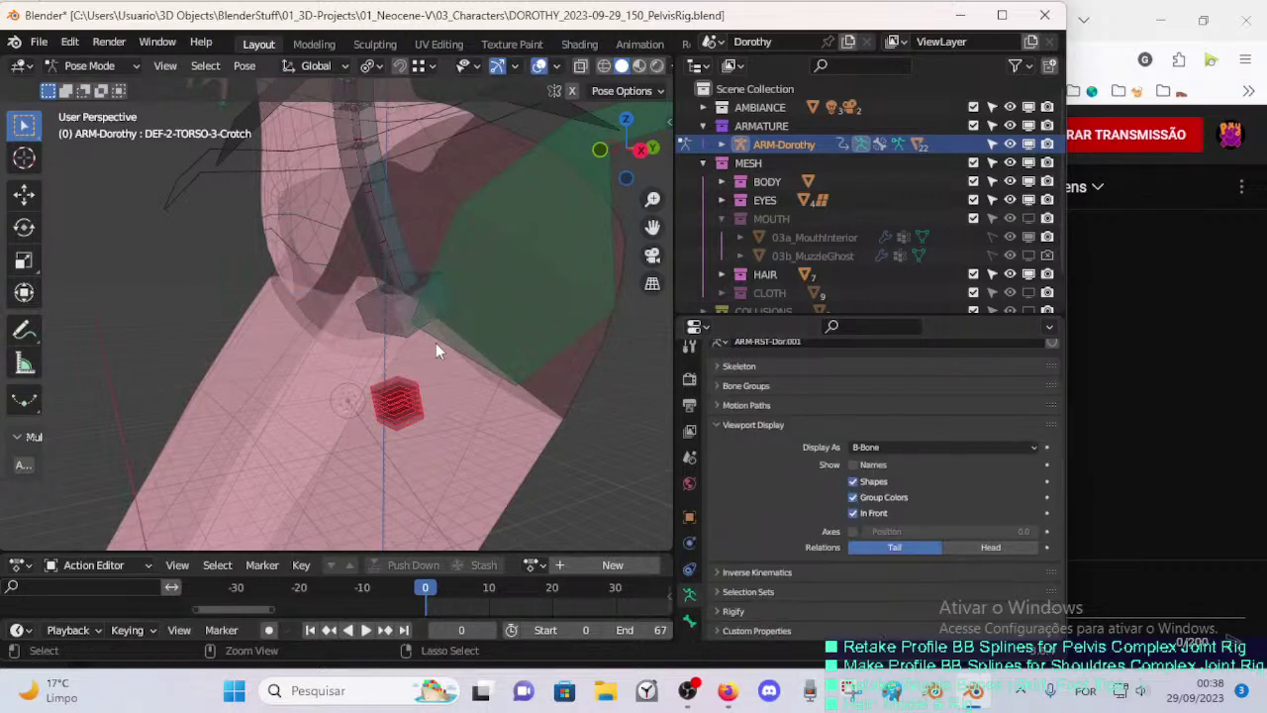
{"action": "key", "text": "ctrl+x"}
{"action": "key", "text": "ctrl+x"}
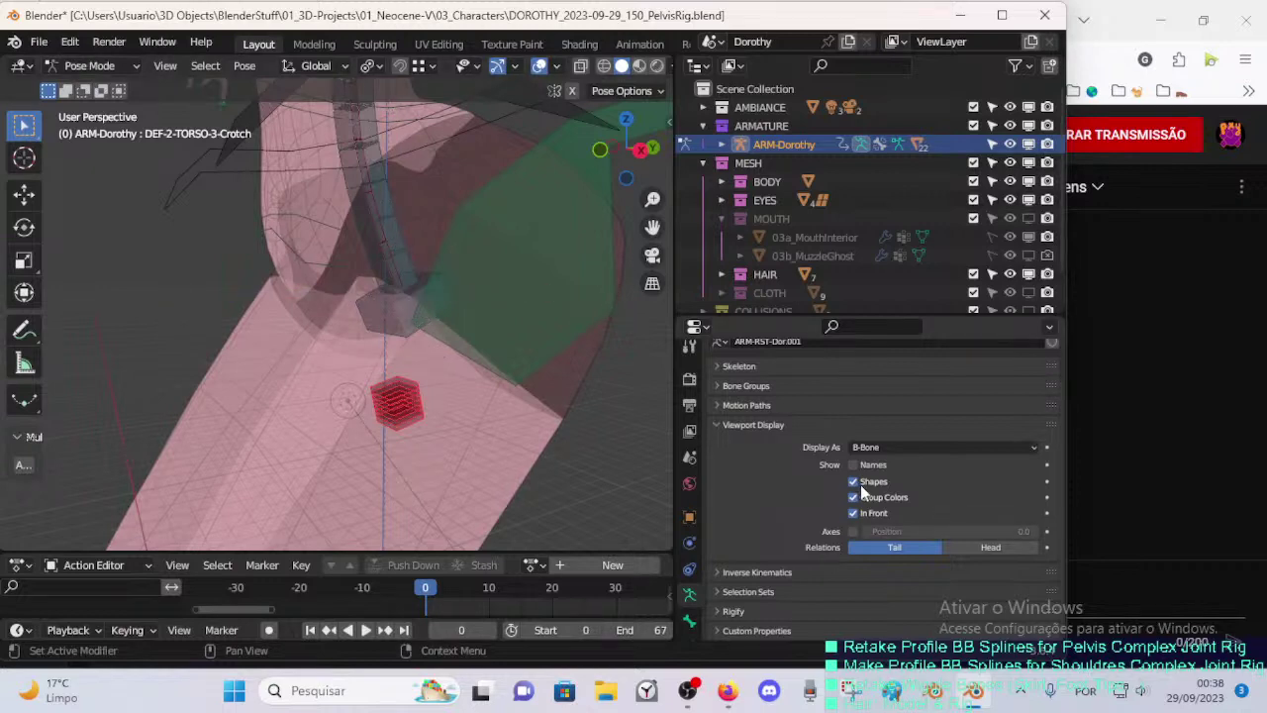
- Assign Ctrl+3 as the shortcut for the armature's Shapes display option and Ctrl+4 for its Group Colors option
{"action": "right_click", "coordinate": [857, 493]}
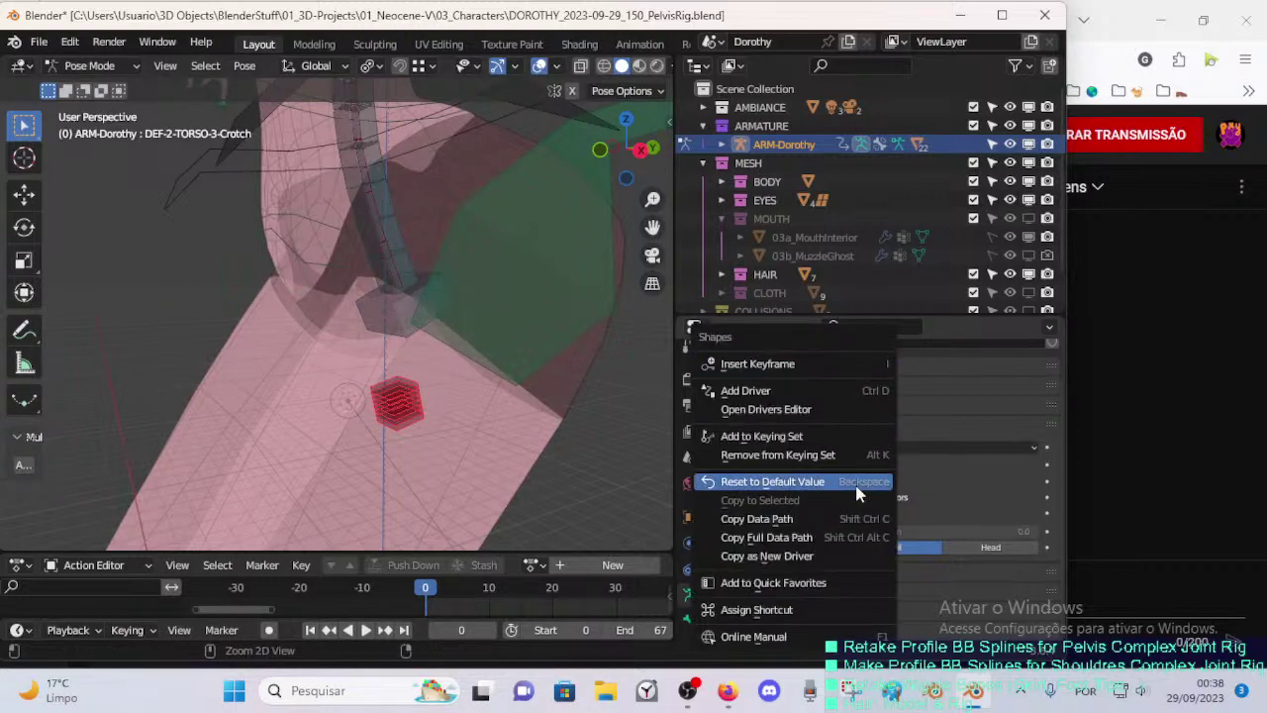
{"action": "left_click", "coordinate": [820, 609]}
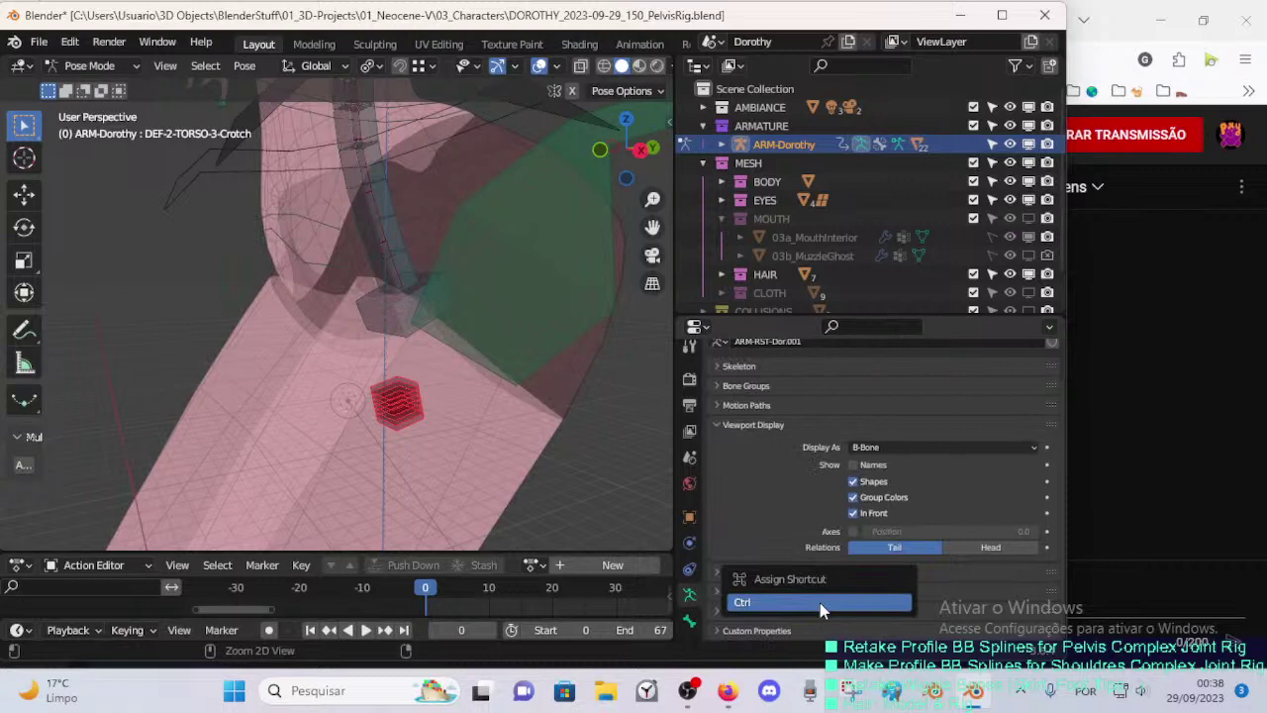
{"action": "right_click", "coordinate": [853, 500]}
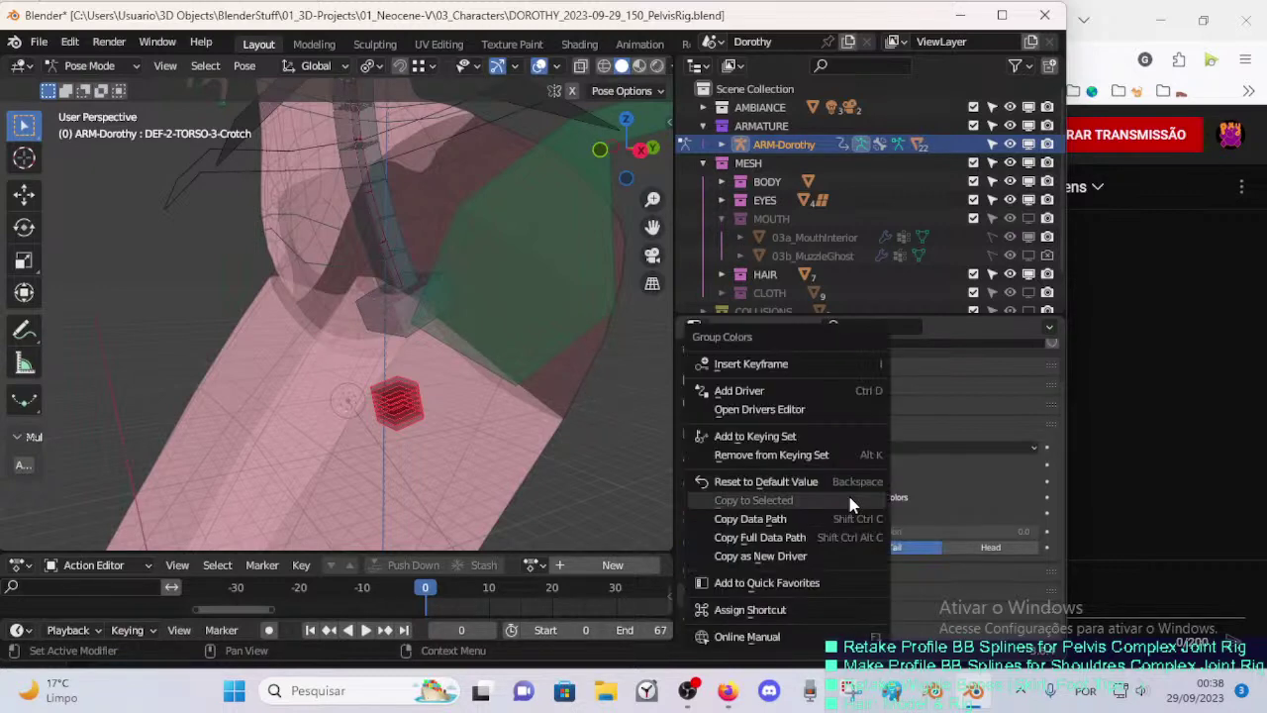
{"action": "left_click", "coordinate": [801, 608]}
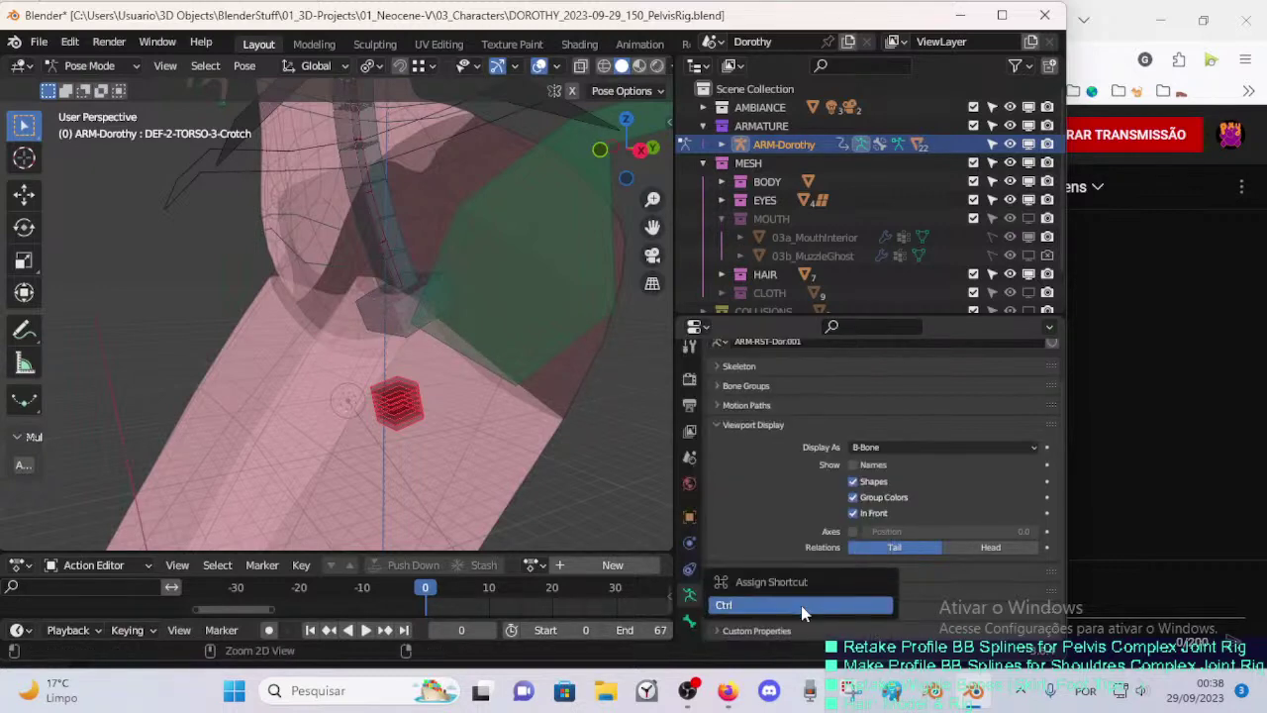
- Assign Ctrl+5 as the shortcut for the armature's In Front display option
{"action": "right_click", "coordinate": [853, 517]}
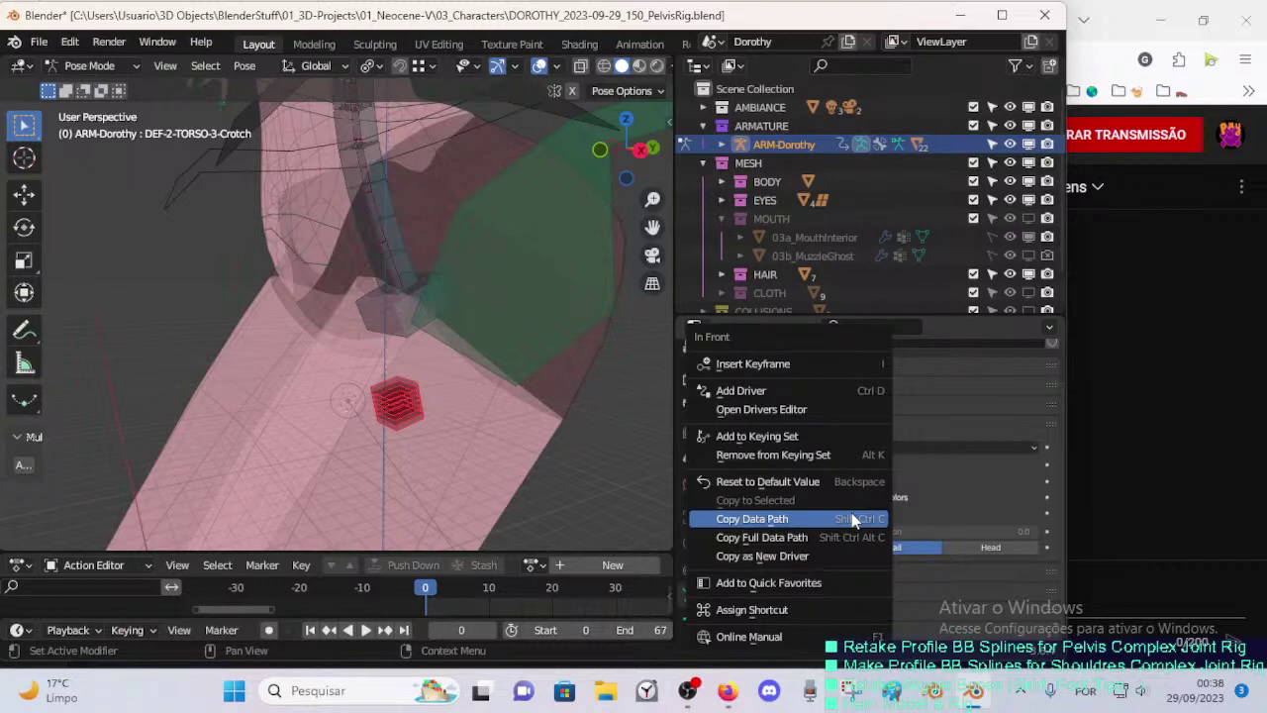
{"action": "key", "text": "r"}
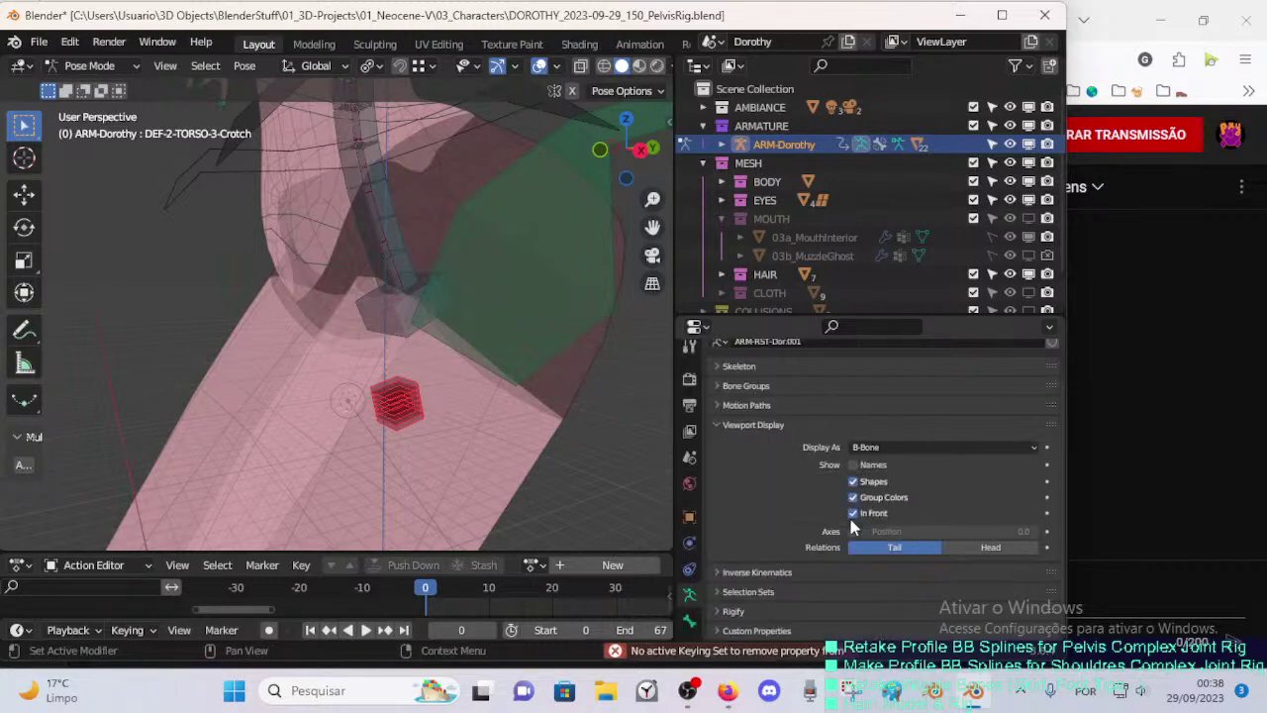
{"action": "right_click", "coordinate": [856, 523]}
{"action": "left_click", "coordinate": [802, 605]}
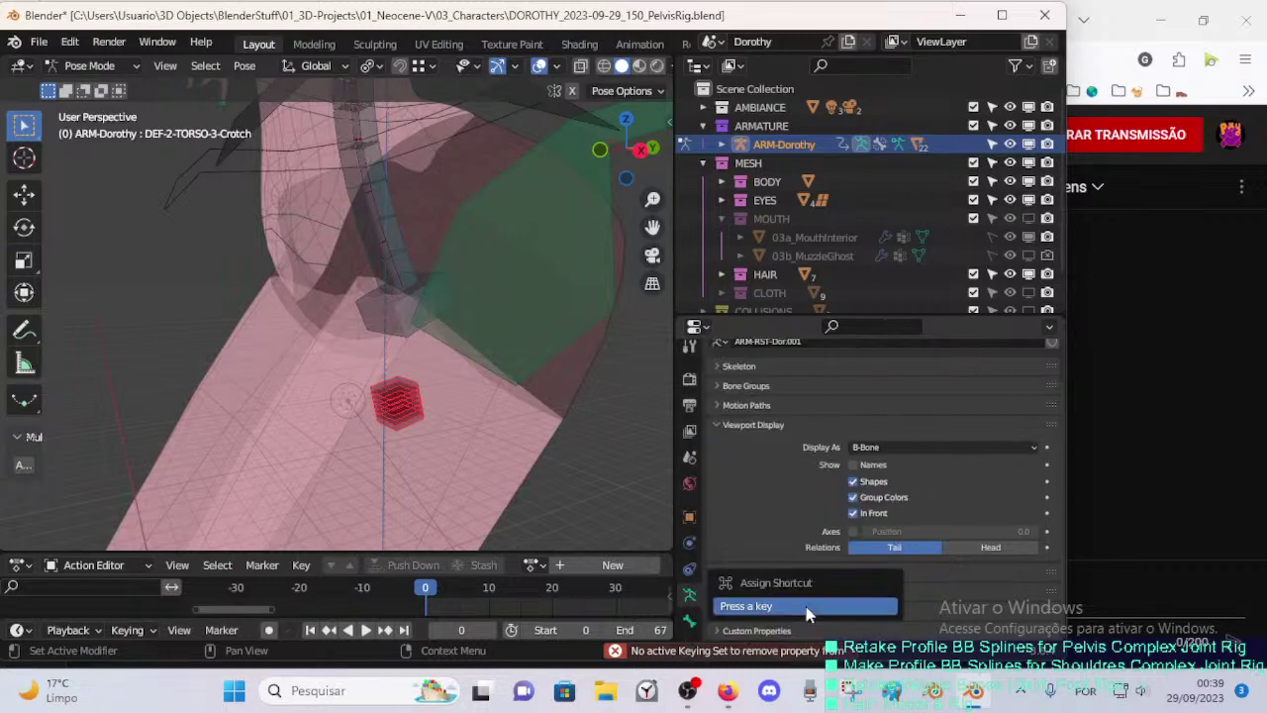
{"action": "key", "text": "ctrl"}
{"action": "key", "text": "ctrl+5"}
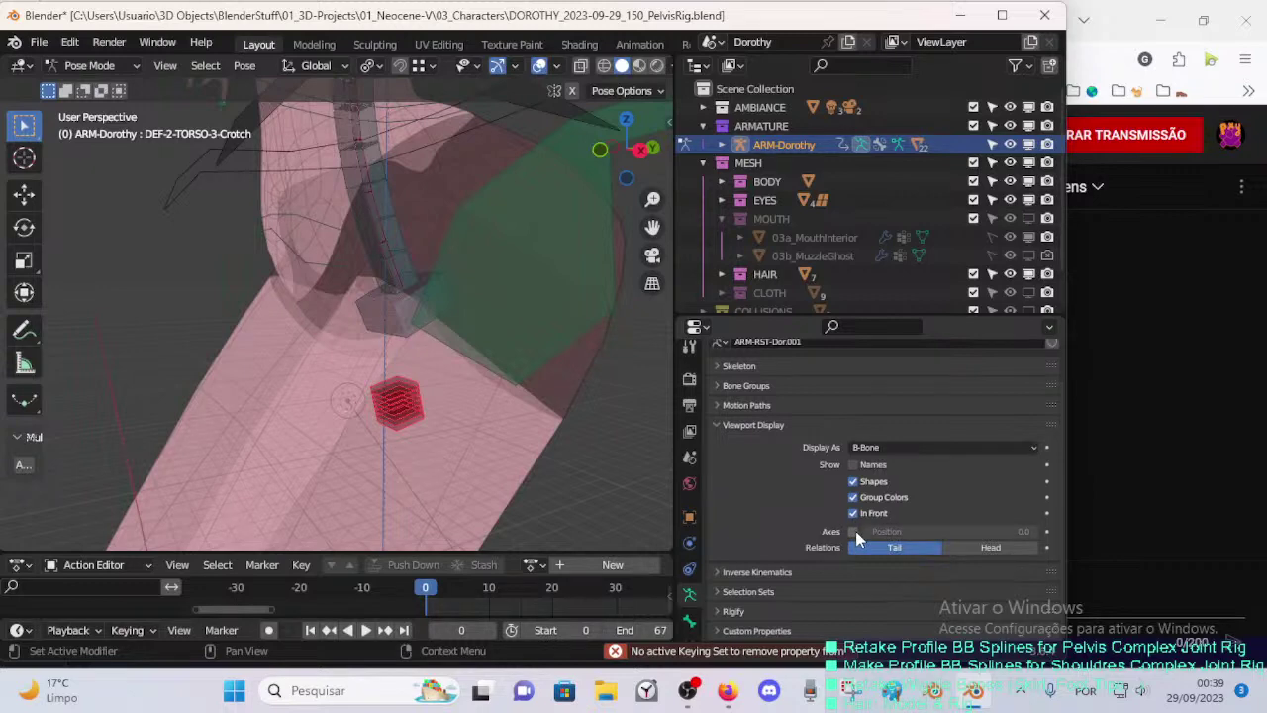
- Test the new shortcuts by toggling the armature's In Front and Group Colors options
{"action": "key", "text": "ctrl+5"}
{"action": "key", "text": "ctrl+5"}
{"action": "key", "text": "ctrl+5"}
{"action": "key", "text": "ctrl+5"}
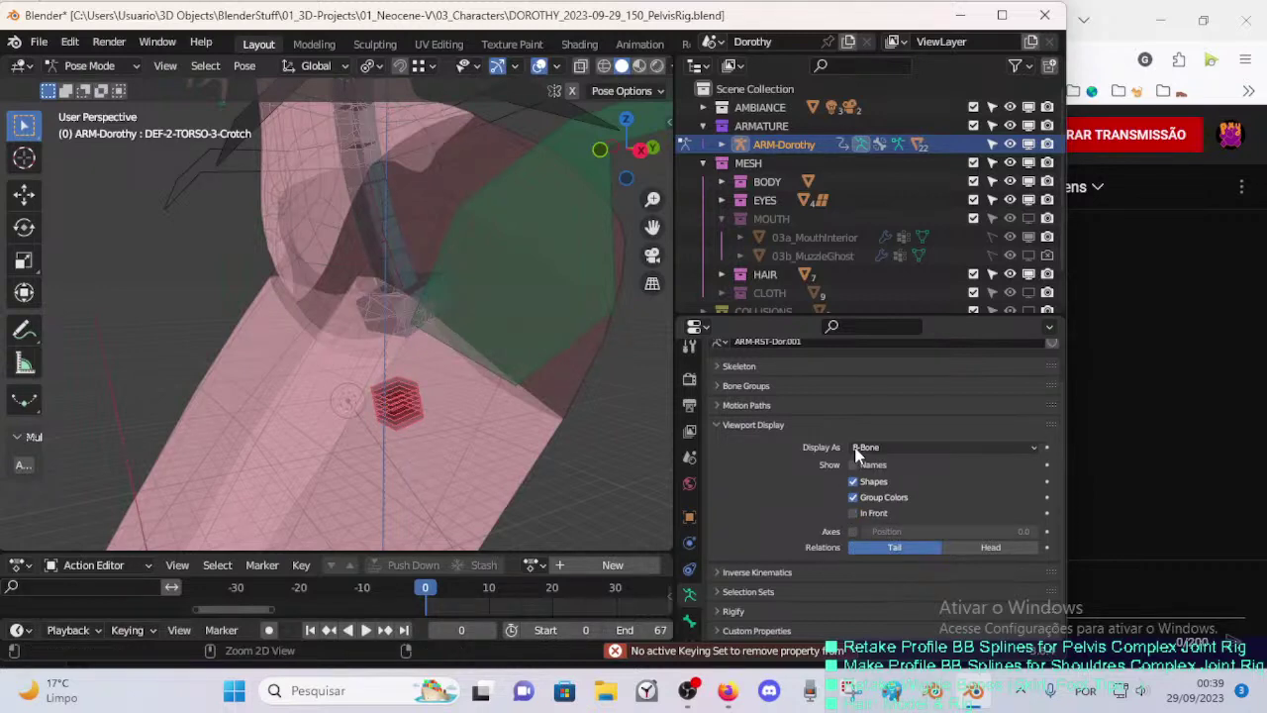
{"action": "key", "text": "ctrl+4"}
{"action": "key", "text": "ctrl+4"}
- Toggle the armature's Shapes option off and on again with its shortcut, and turn on the bone Axes display
{"action": "key", "text": "ctrl+3"}
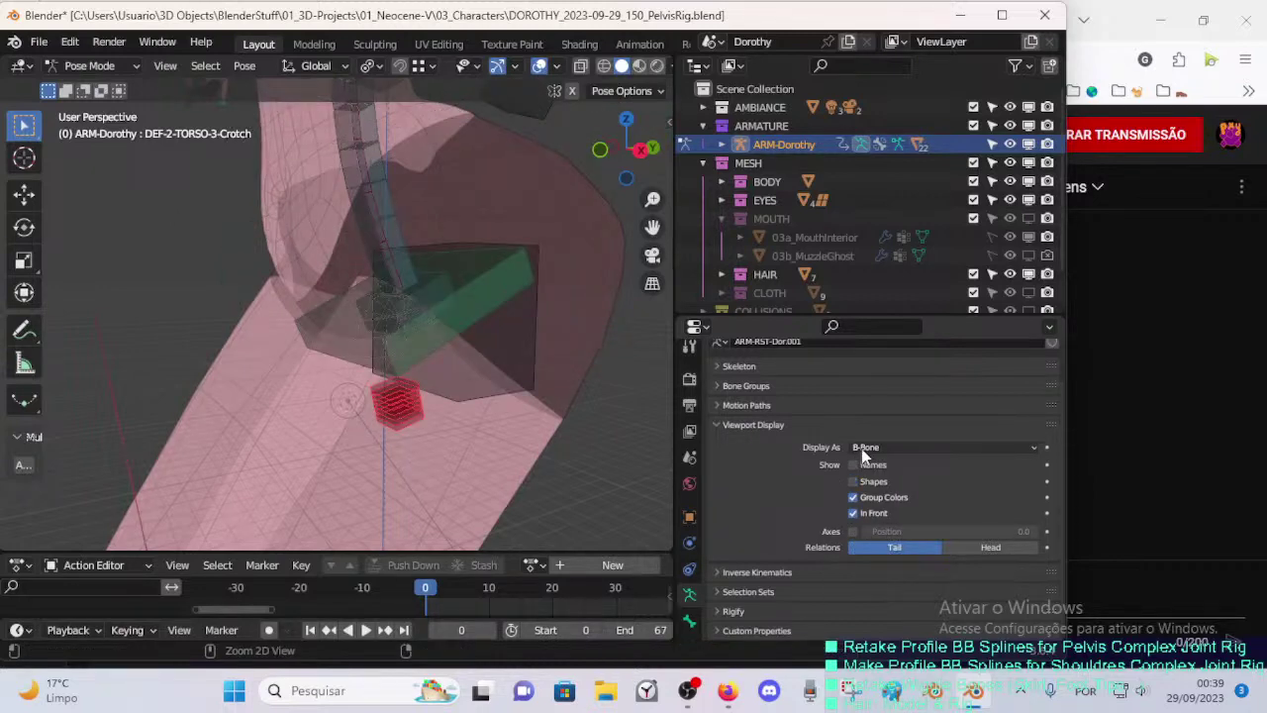
{"action": "key", "text": "ctrl+3"}
{"action": "key", "text": "ctrl+3"}
{"action": "key", "text": "ctrl+z"}
{"action": "key", "text": "ctrl+z"}
{"action": "key", "text": "ctrl+z"}
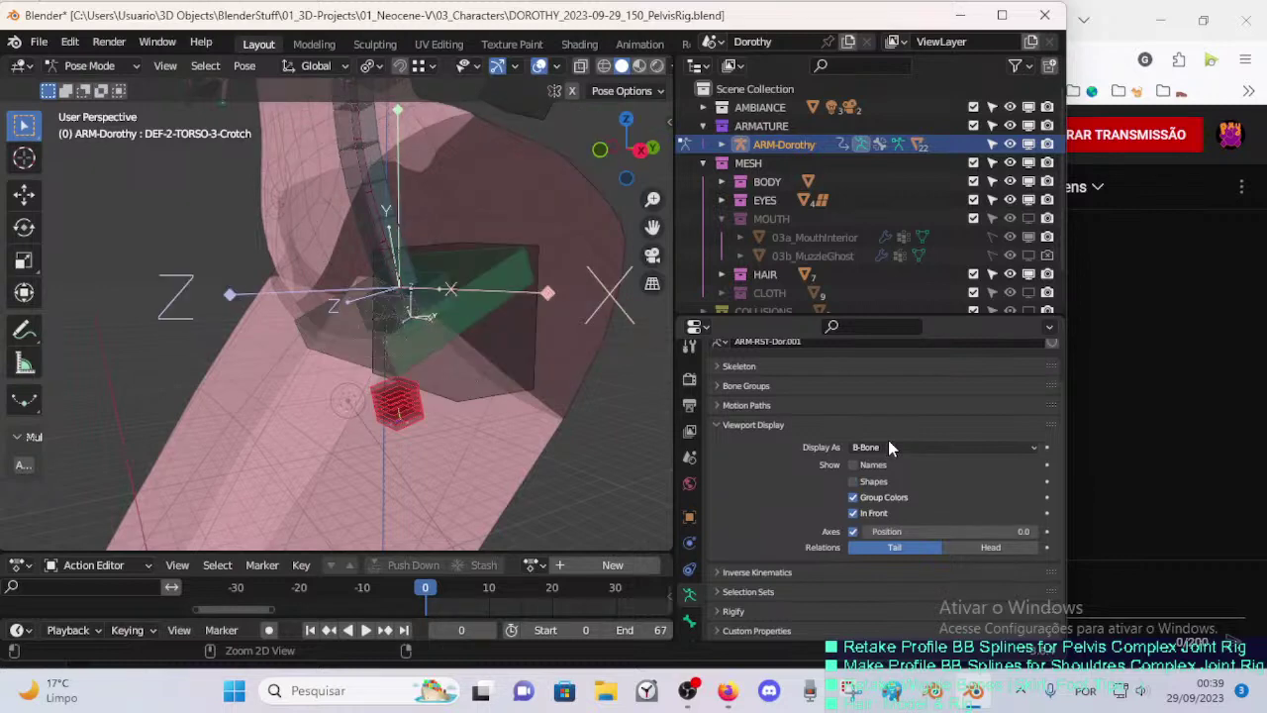
{"action": "key", "text": "ctrl+shift+z"}
{"action": "key", "text": "ctrl+shift+z"}
{"action": "key", "text": "ctrl+shift+z"}
{"action": "key", "text": "ctrl+3"}
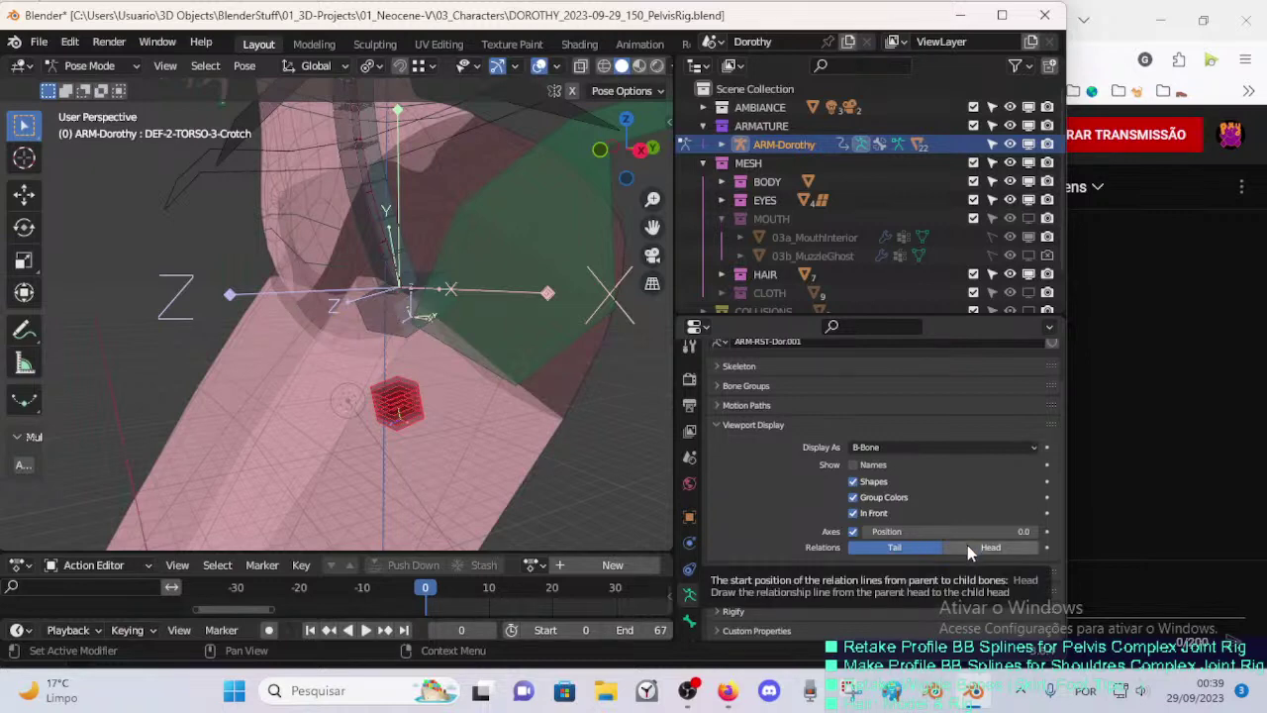
- Assign Ctrl+Shift+2 as the shortcut for the Relations line position and use it in the viewport to set the position to Head
{"action": "right_click", "coordinate": [913, 548]}
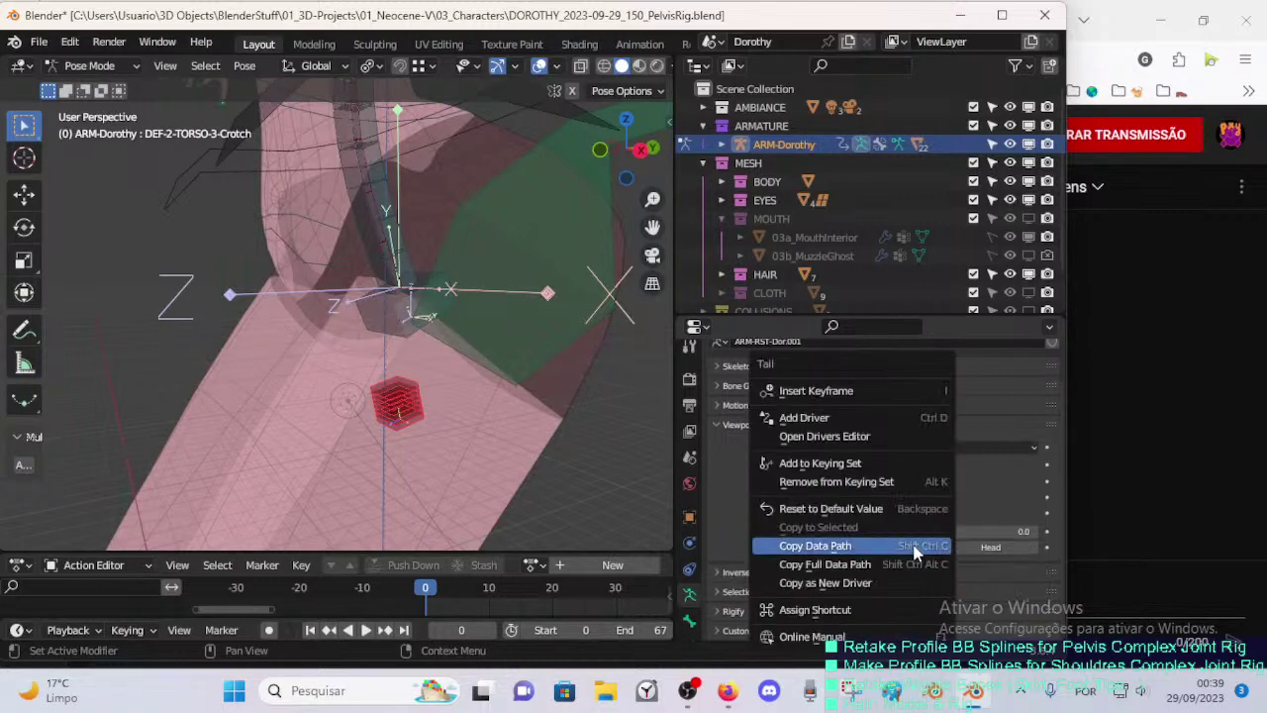
{"action": "left_click", "coordinate": [839, 608]}
{"action": "key", "text": "ctrl+shift+2"}
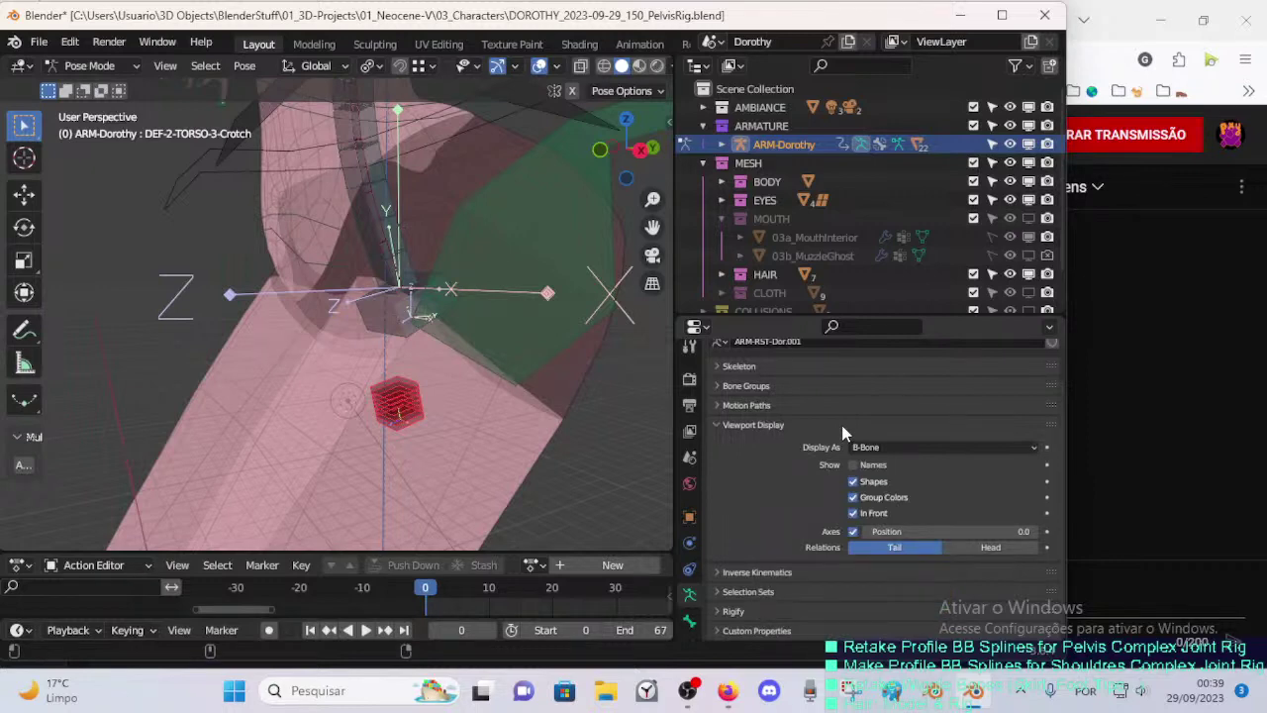
{"action": "key", "text": "ctrl+shift+2"}
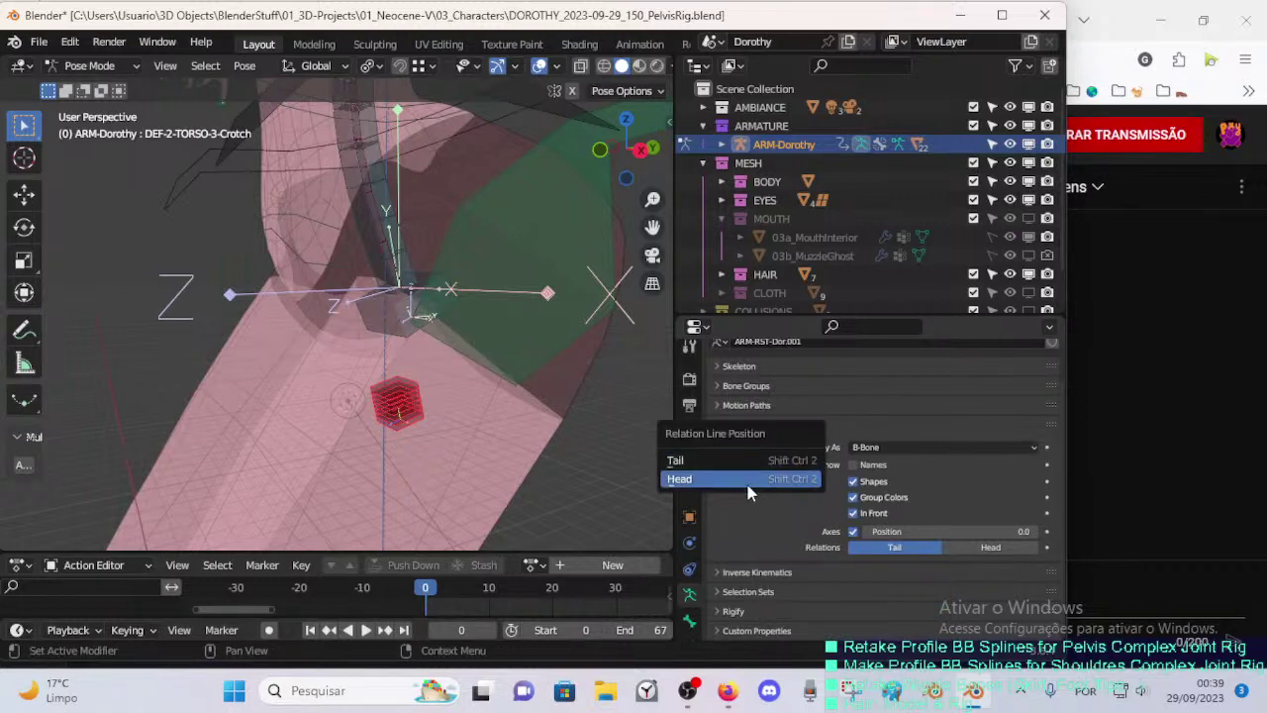
{"action": "key", "text": "ctrl+shift+2"}
{"action": "left_click", "coordinate": [461, 367]}
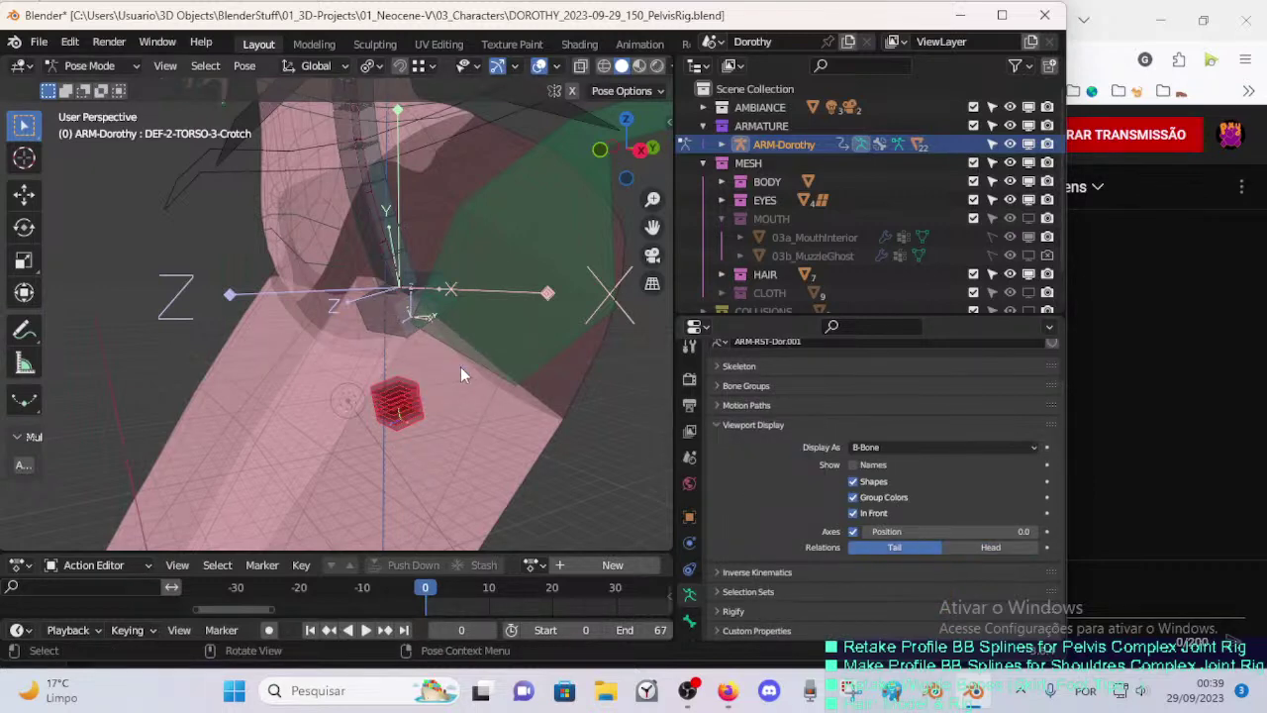
{"action": "key", "text": "ctrl+shift+2"}
{"action": "left_click", "coordinate": [469, 384]}
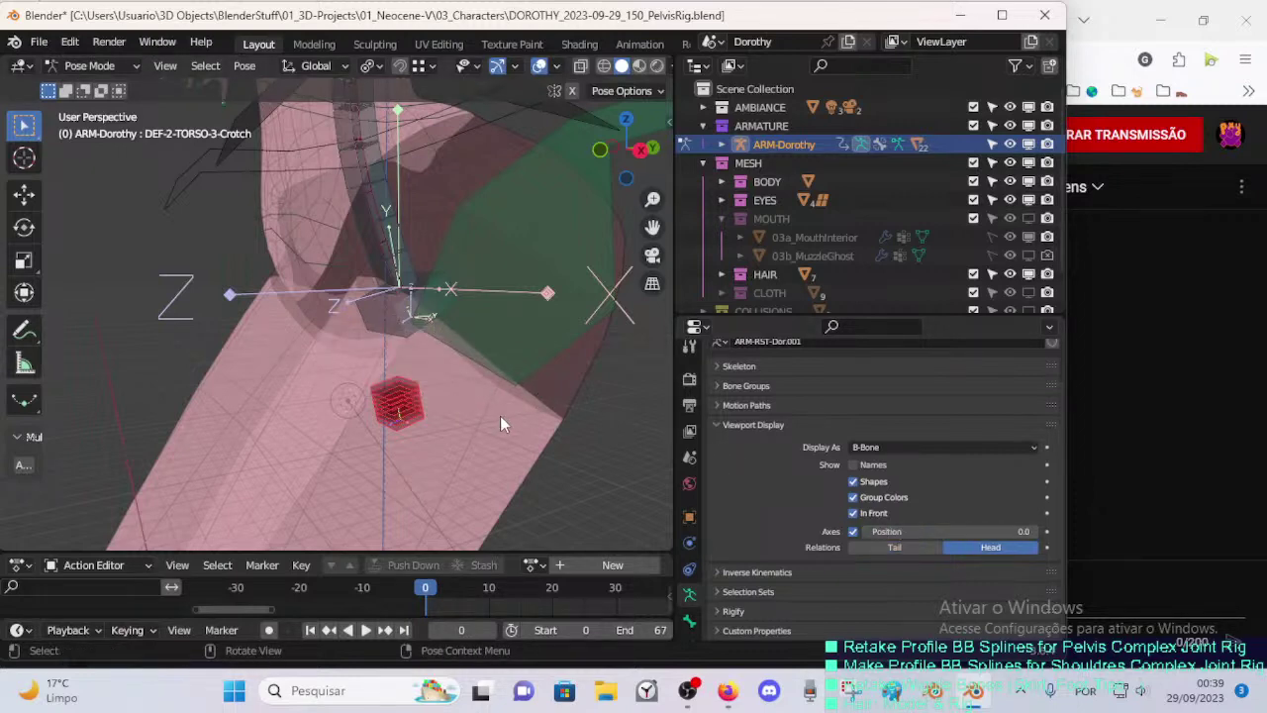
- Test the Ctrl+Shift+1 shortcut by switching the bone axes off and on repeatedly around the crotch bone
{"action": "key", "text": "ctrl+shift+1"}
{"action": "key", "text": "ctrl+shift+1"}
{"action": "key", "text": "ctrl+shift+1"}
{"action": "key", "text": "ctrl+shift+1"}
{"action": "key", "text": "ctrl+shift+1"}
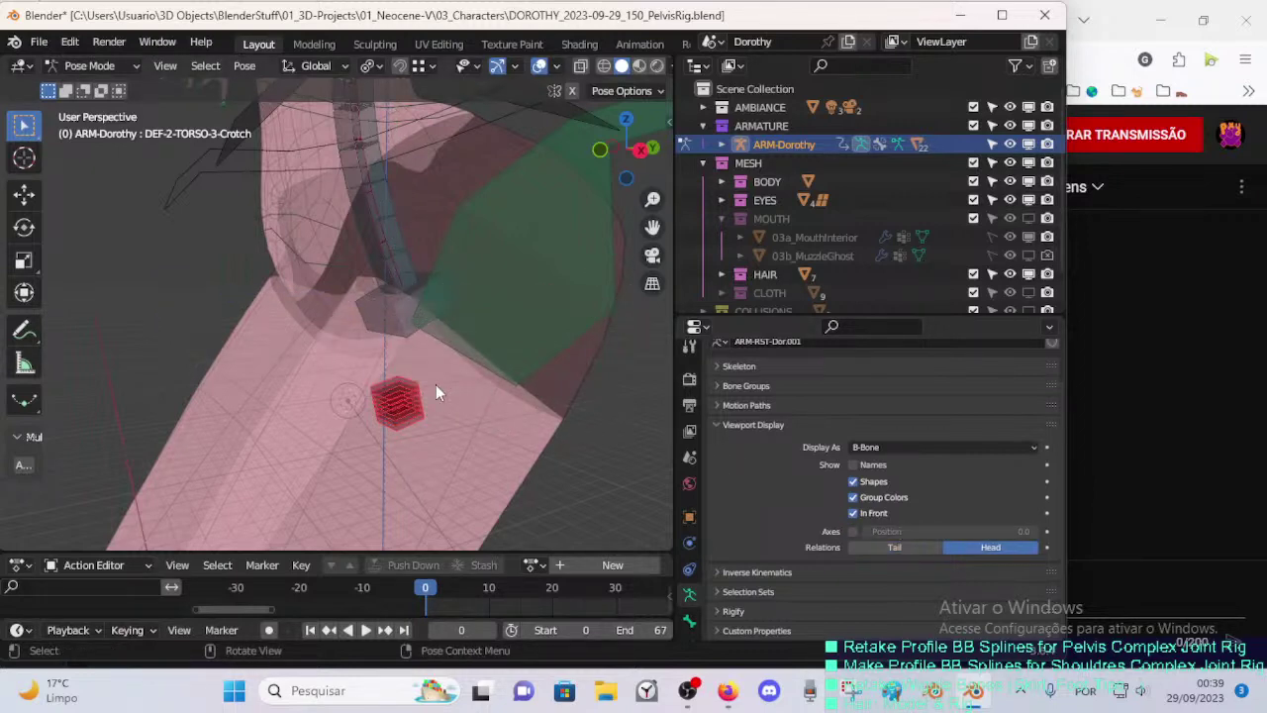
{"action": "middle_click_drag", "start_coordinate": [435, 384], "coordinate": [525, 457]}
{"action": "key", "text": "ctrl+shift+1"}
{"action": "key", "text": "ctrl+shift+1"}
{"action": "key", "text": "ctrl+shift+1"}
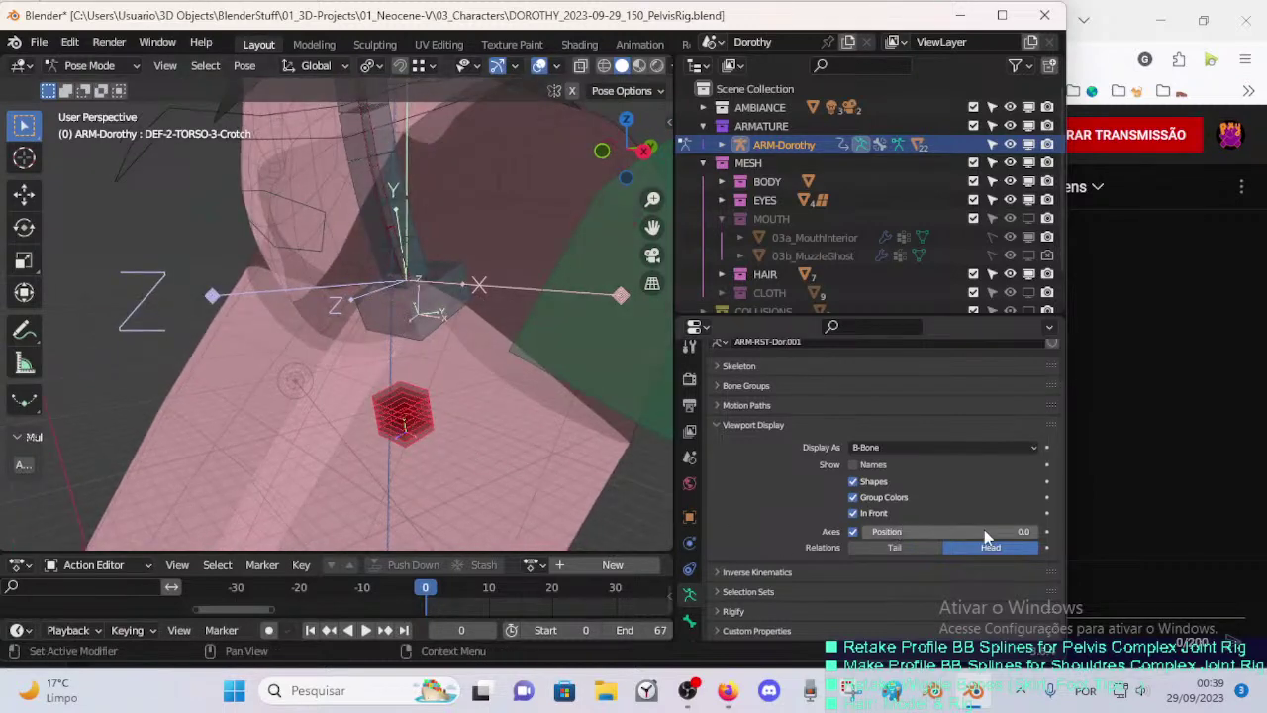
- Try adjusting the Position value of the bone axes and inspect the axes around the crotch bone
{"action": "right_click", "coordinate": [984, 529]}
{"action": "left_click", "coordinate": [1018, 534]}
{"action": "middle_click_drag", "start_coordinate": [500, 378], "coordinate": [445, 420]}
{"action": "left_click_drag", "start_coordinate": [898, 530], "coordinate": [863, 532]}
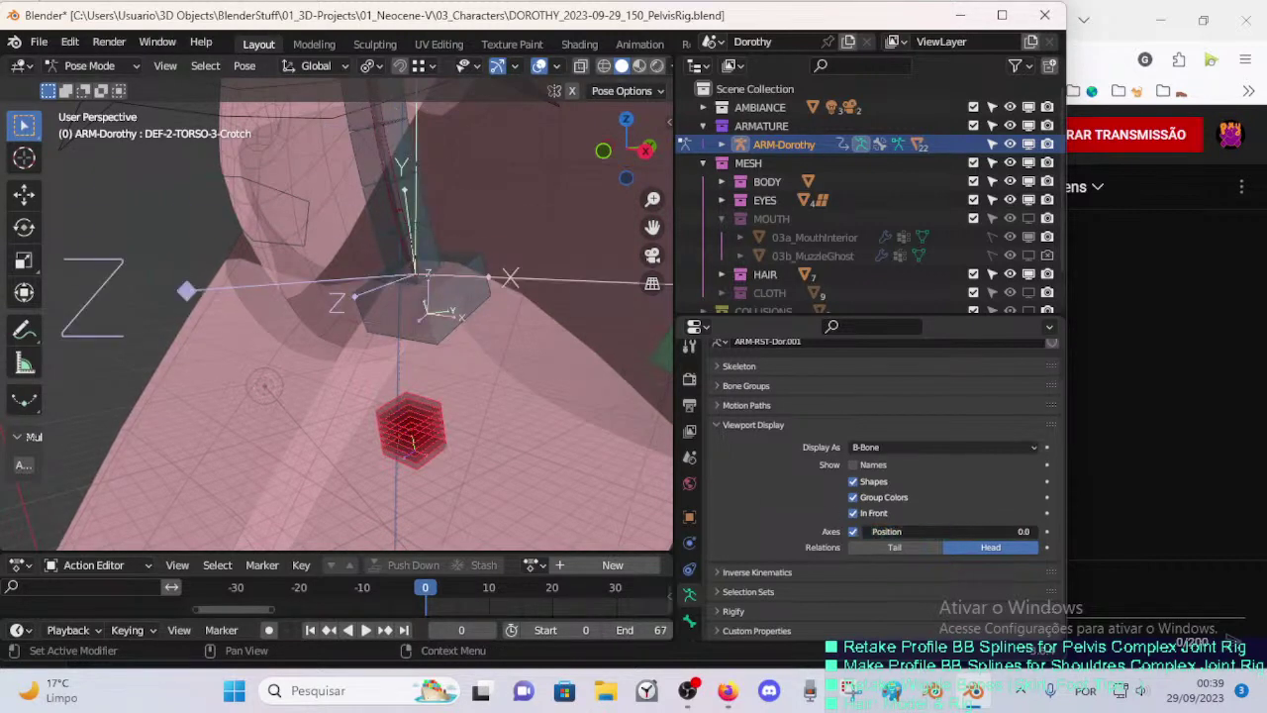
{"action": "middle_click_drag", "start_coordinate": [571, 440], "coordinate": [372, 393]}
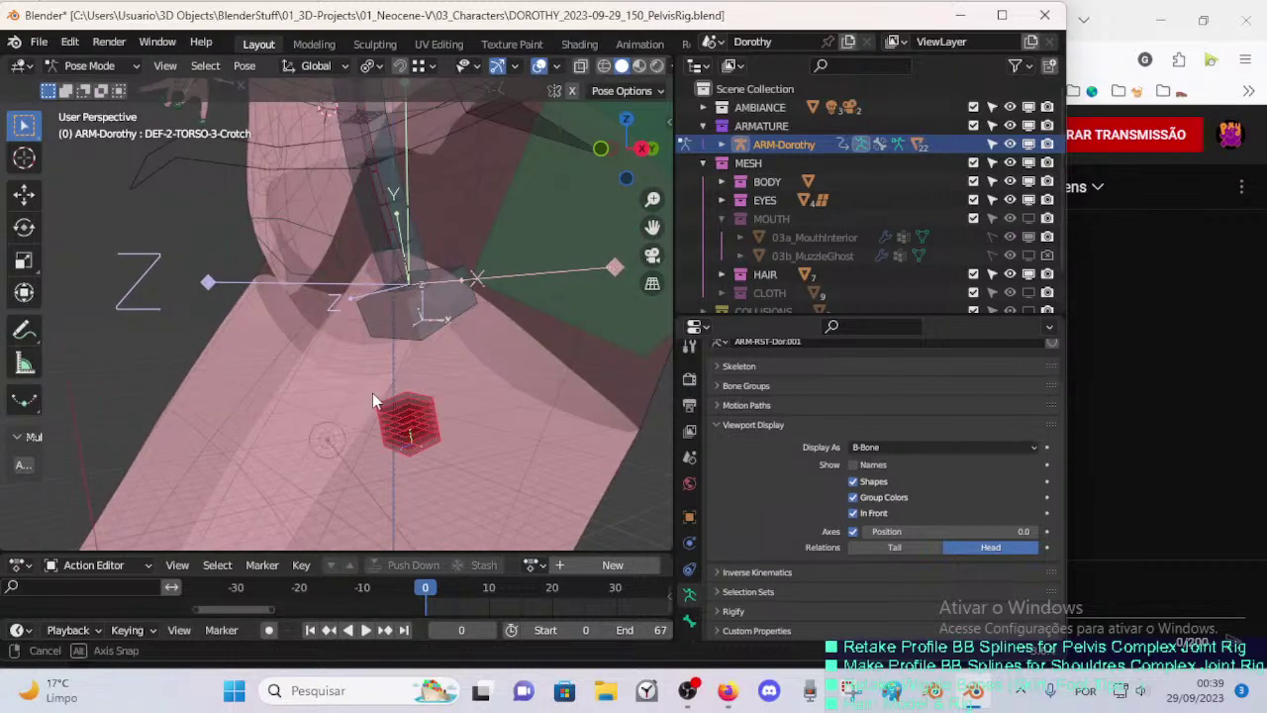
- Save the file, enter Edit Mode and align the crotch deform bone to the CTL-Spine-BBH.001 bone
{"action": "key", "text": "ctrl+s"}
{"action": "key", "text": "Tab"}
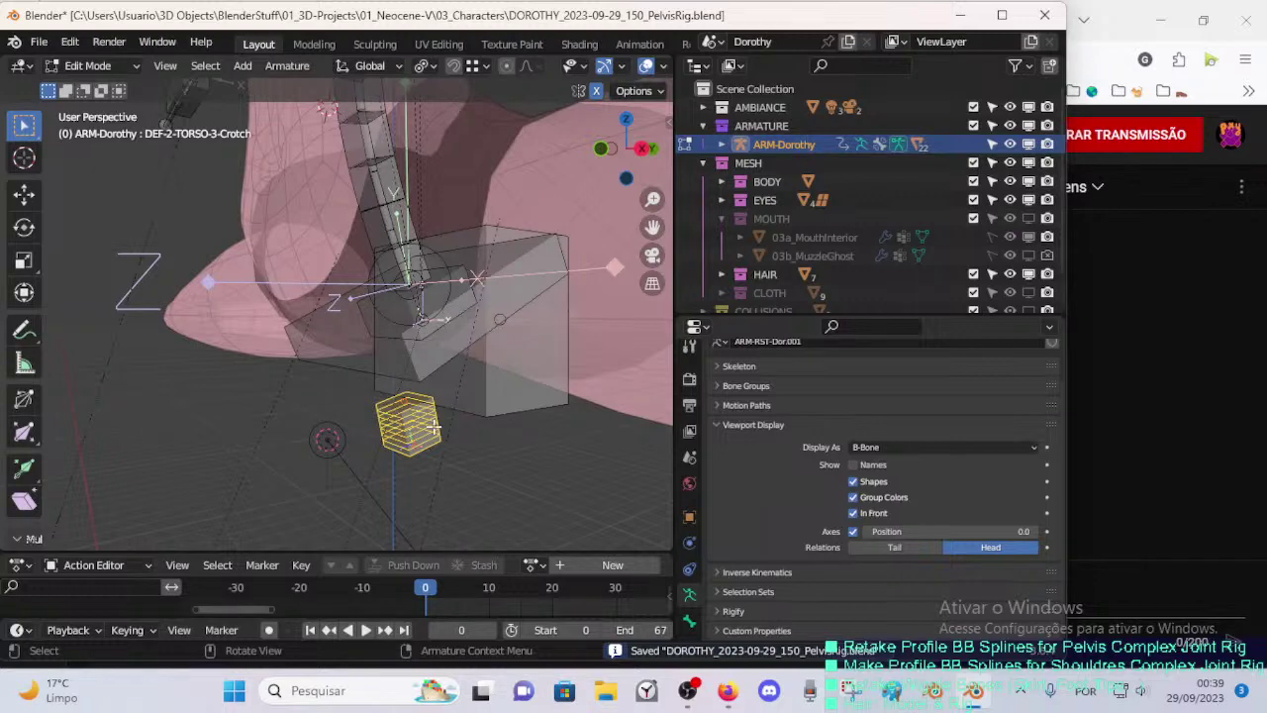
{"action": "left_click", "coordinate": [320, 336], "text": "shift"}
{"action": "key", "text": "ctrl+alt+a"}
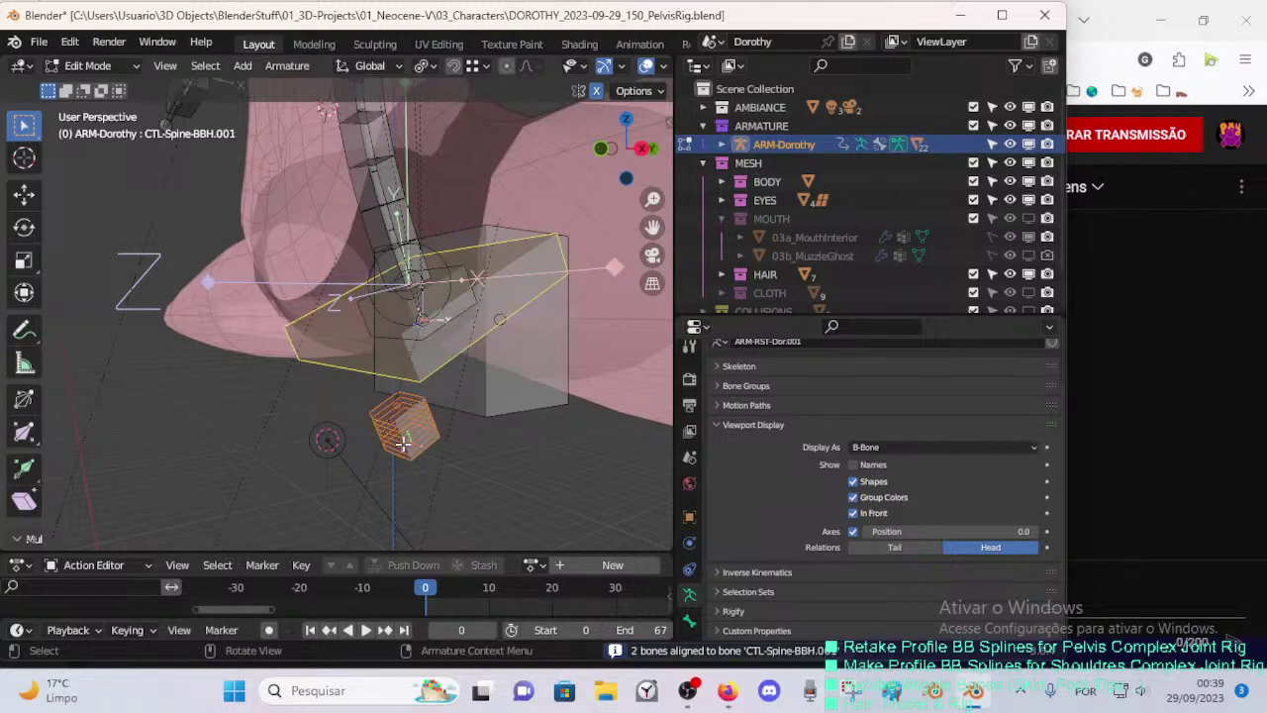
{"action": "mouse_move", "coordinate": [368, 428]}
{"action": "middle_mouse_down"}
{"action": "mouse_move", "coordinate": [346, 442]}
{"action": "mouse_move", "coordinate": [320, 433]}
{"action": "mouse_move", "coordinate": [346, 424]}
{"action": "middle_mouse_up"}
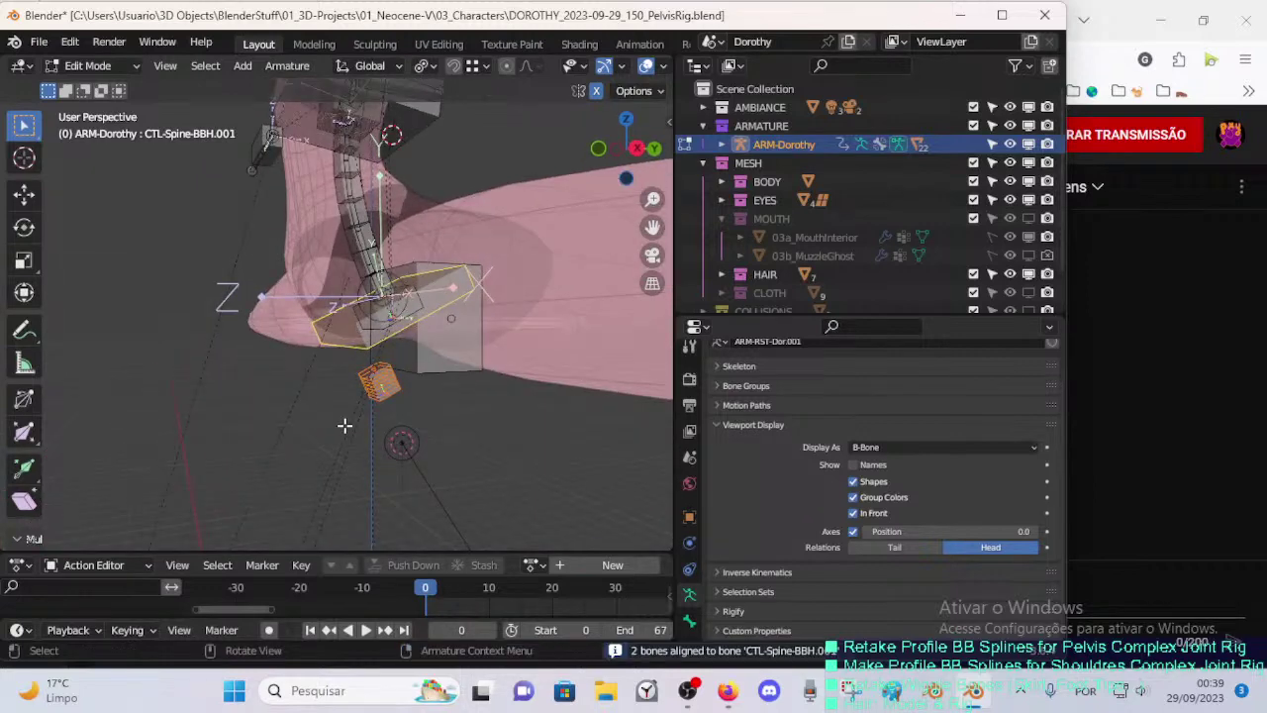
{"action": "key", "text": "r"}
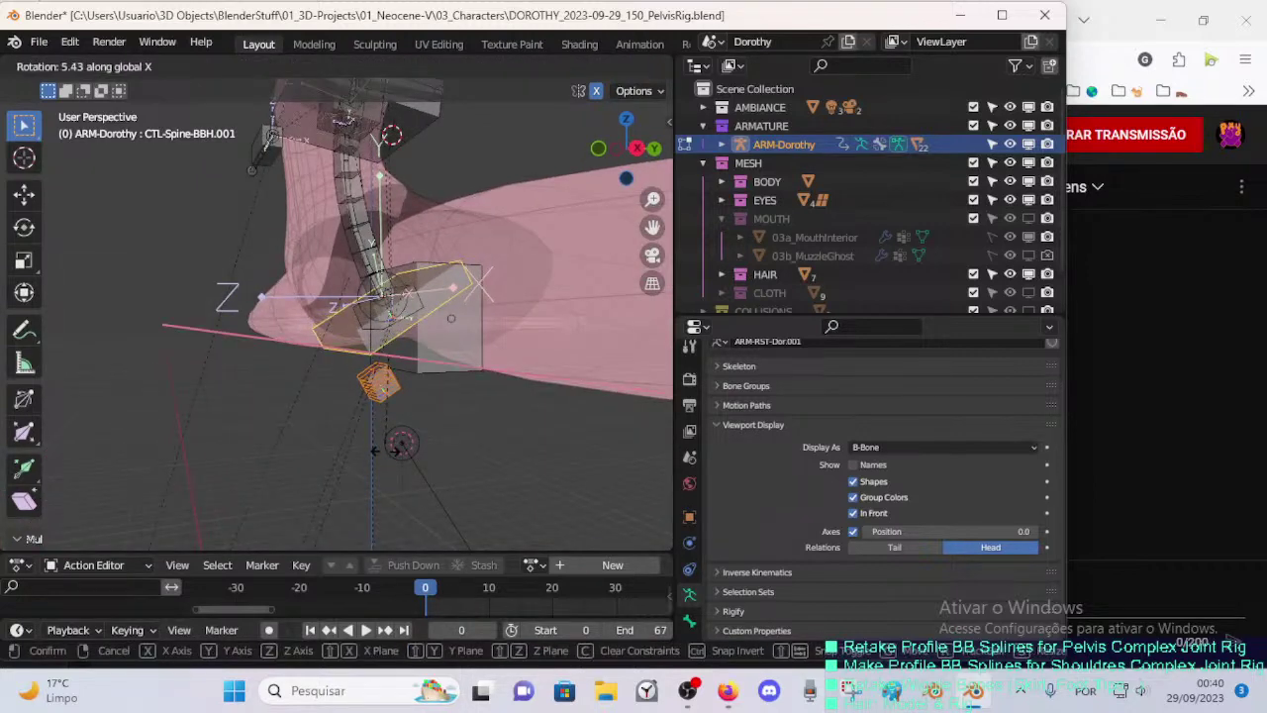
{"action": "left_click", "coordinate": [382, 434]}
- In the right side view, stretch the crotch bone beneath the pelvis by moving its two ends apart
{"action": "left_click", "coordinate": [360, 385]}
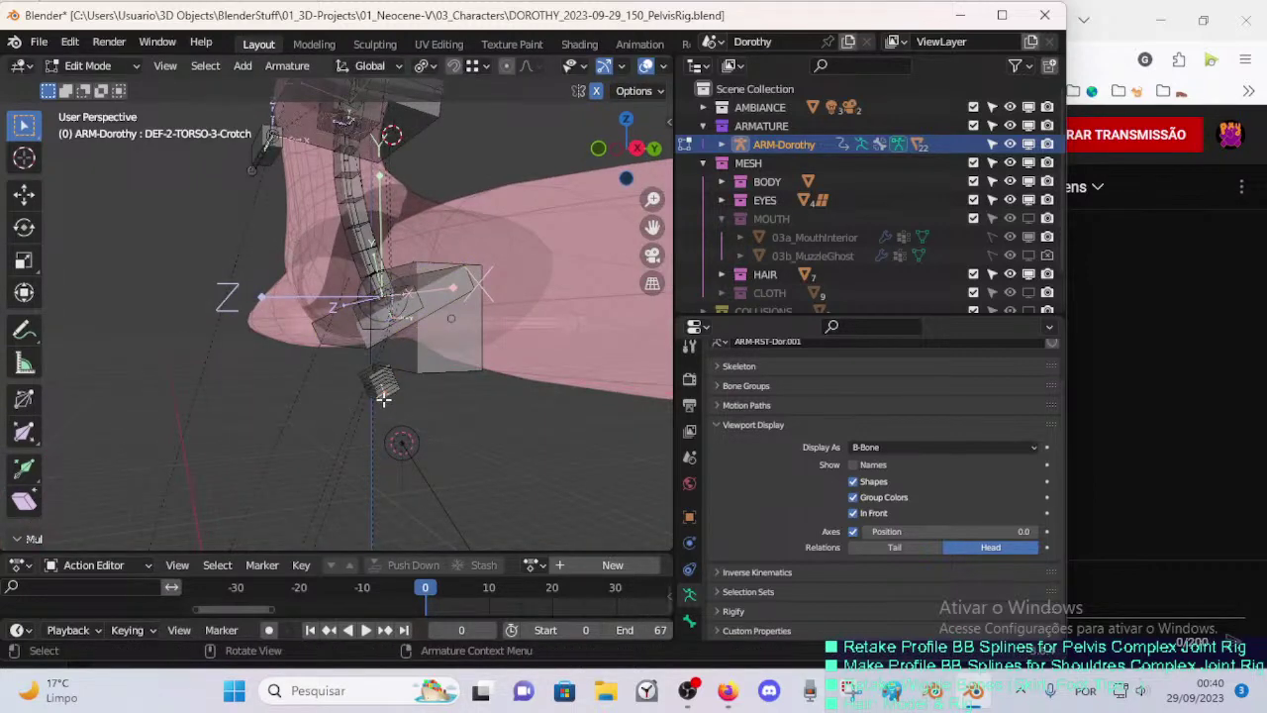
{"action": "left_click", "coordinate": [384, 398]}
{"action": "key", "text": "KP_3"}
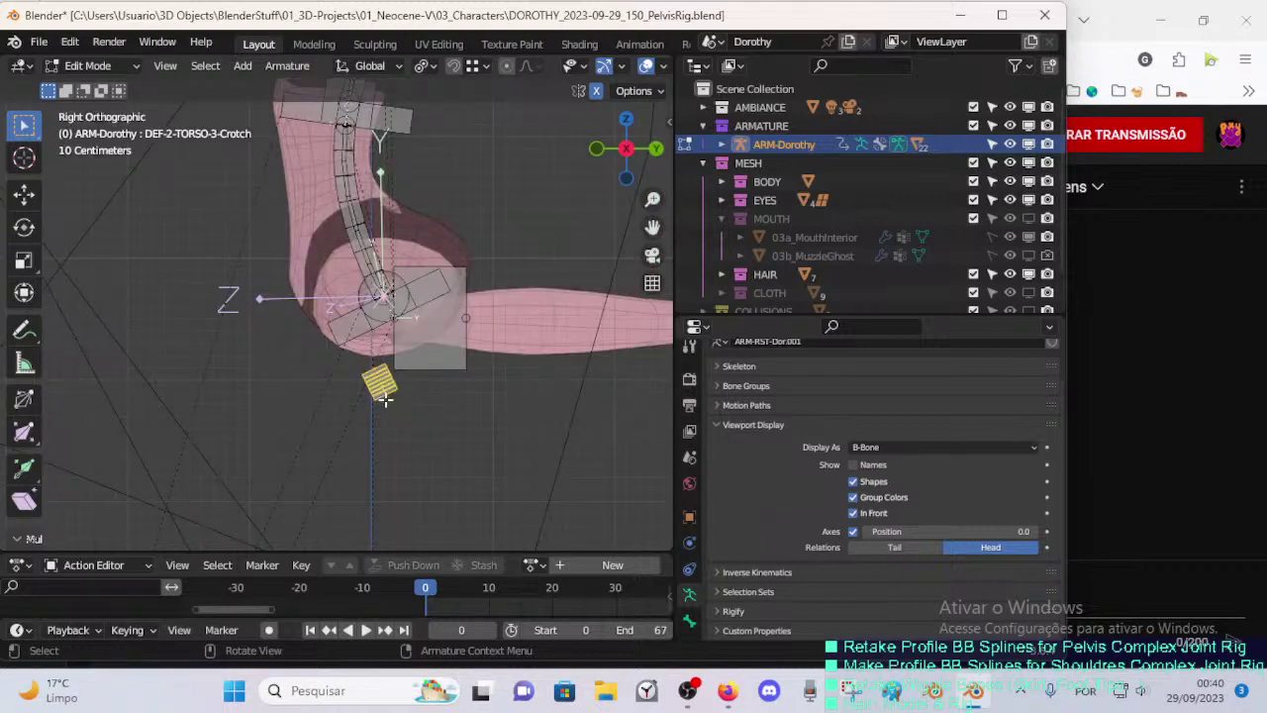
{"action": "scroll", "coordinate": [384, 391], "scroll_direction": "up", "scroll_amount": 2}
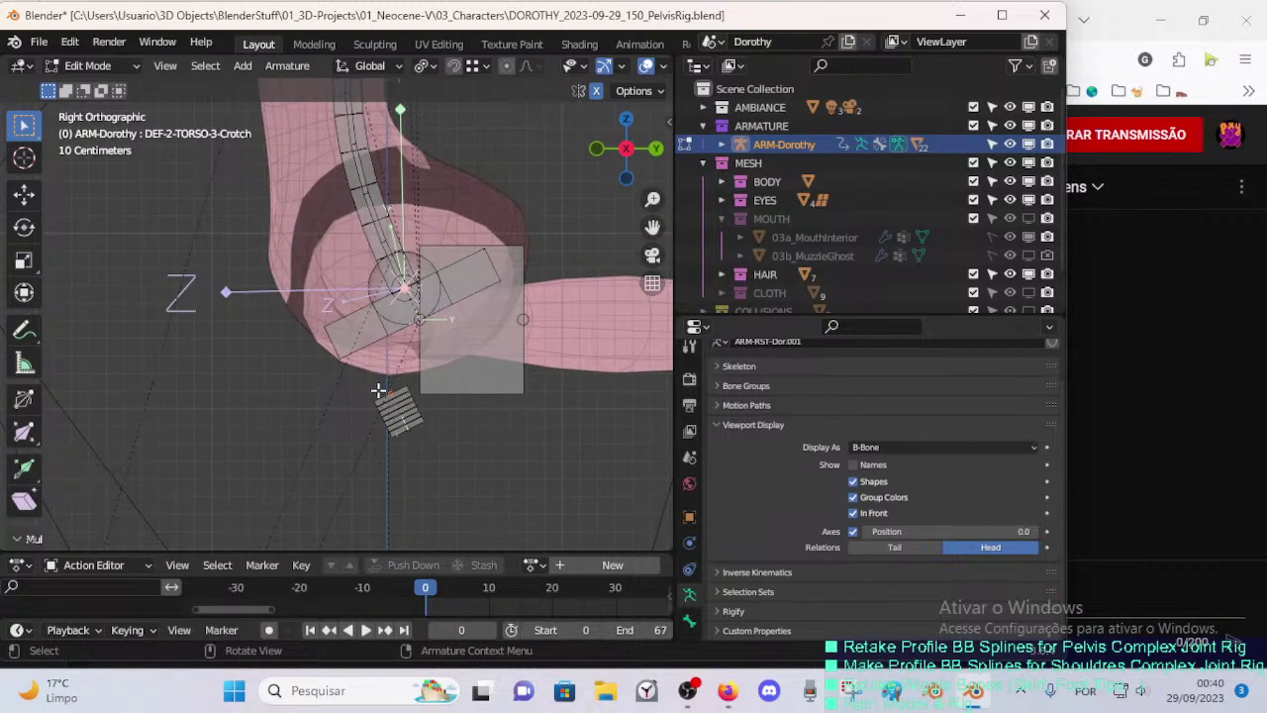
{"action": "key", "text": "g"}
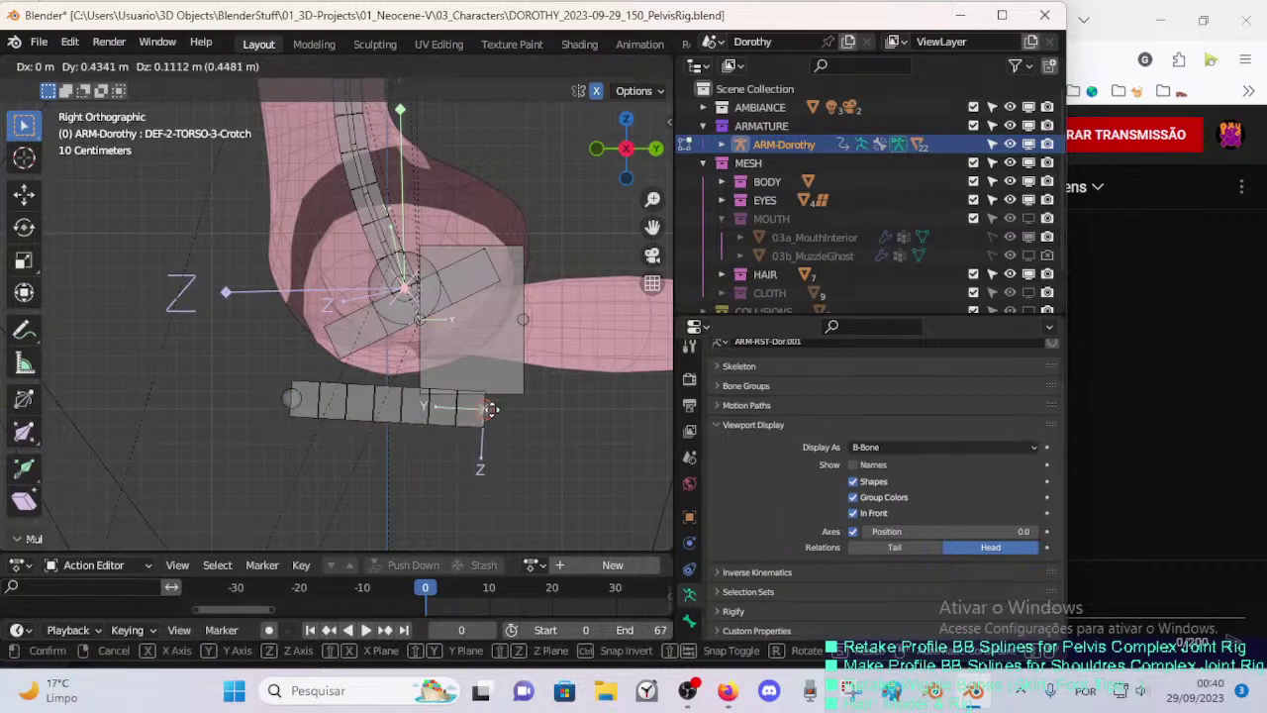
{"action": "left_click", "coordinate": [505, 356]}
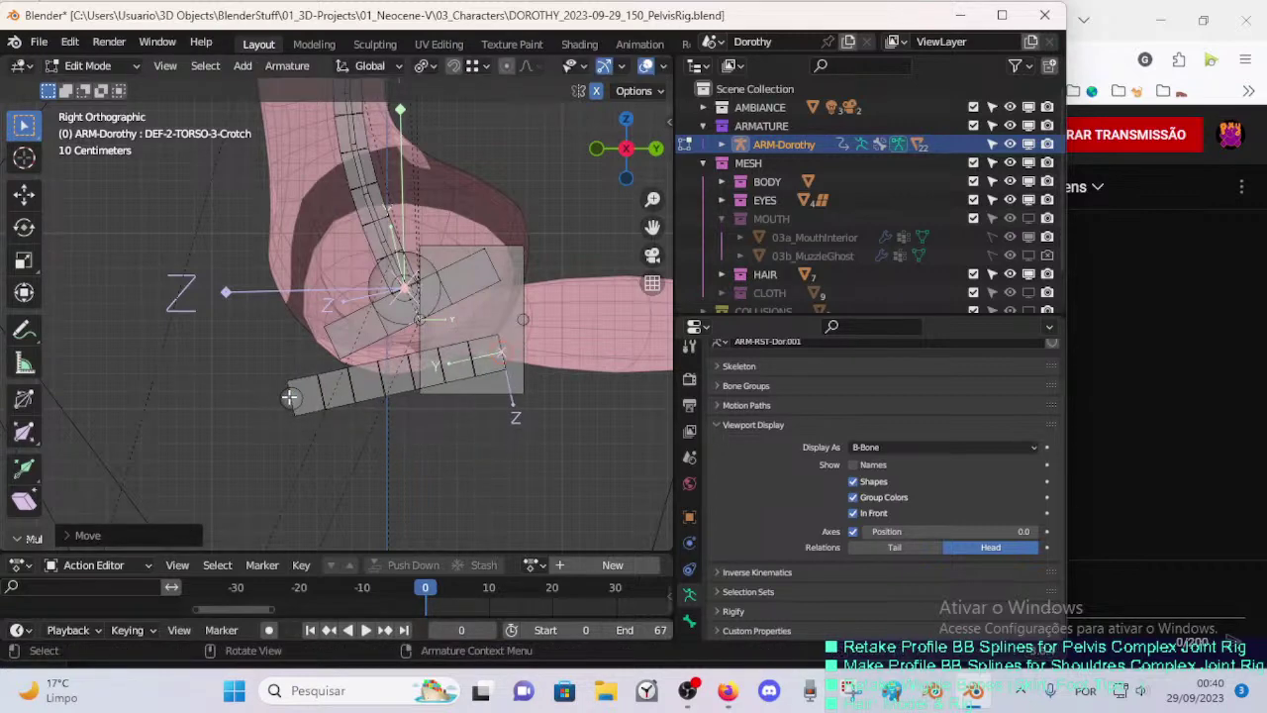
- Select the tail joint of the crotch bone and move it slightly up and inward beneath the pelvis
{"action": "key", "text": "c"}
{"action": "left_click", "coordinate": [283, 399]}
{"action": "key", "text": "Escape"}
{"action": "key", "text": "g"}
{"action": "left_click", "coordinate": [298, 381]}
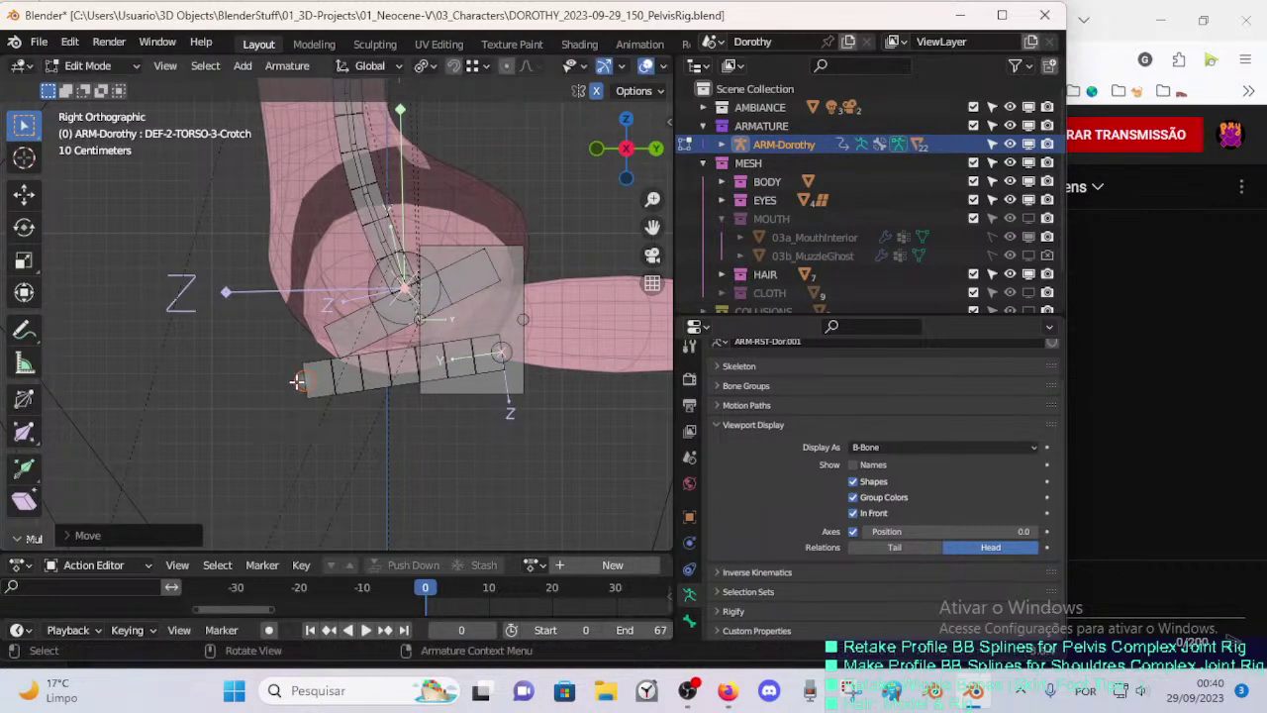
- Level the crotch bone by lowering its head joint, shorten it from both ends, and check its placement from another angle
{"action": "key", "text": "r"}
{"action": "right_click", "coordinate": [350, 419]}
{"action": "key", "text": "g"}
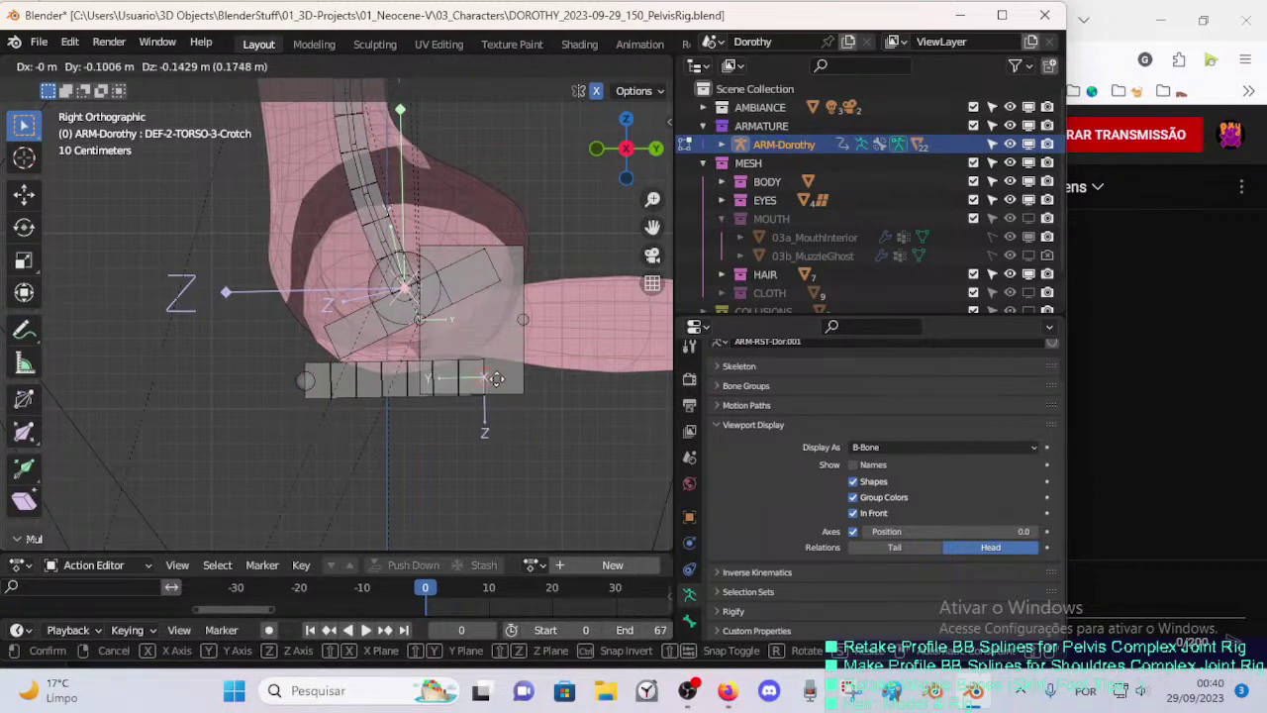
{"action": "left_click_drag", "start_coordinate": [506, 372], "coordinate": [479, 380]}
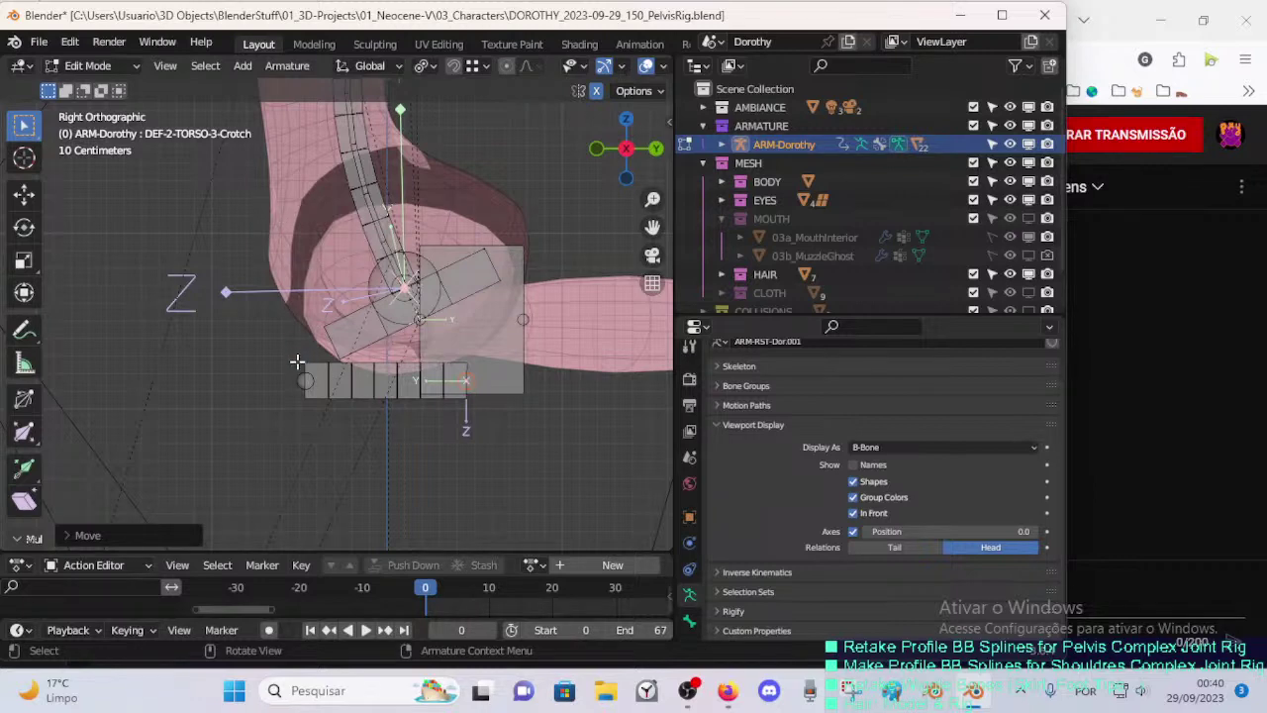
{"action": "left_click_drag", "start_coordinate": [294, 383], "coordinate": [321, 369]}
{"action": "middle_click_drag", "start_coordinate": [316, 367], "coordinate": [401, 329]}
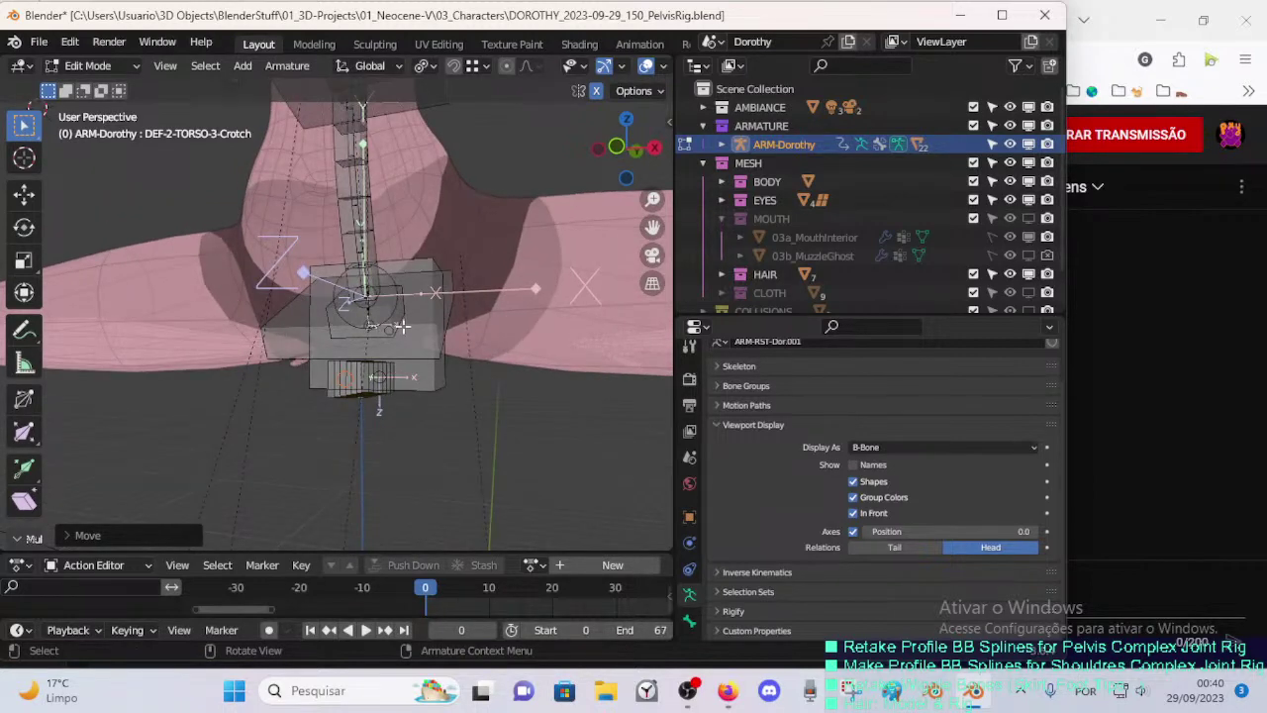
{"action": "key", "text": "KP_3"}
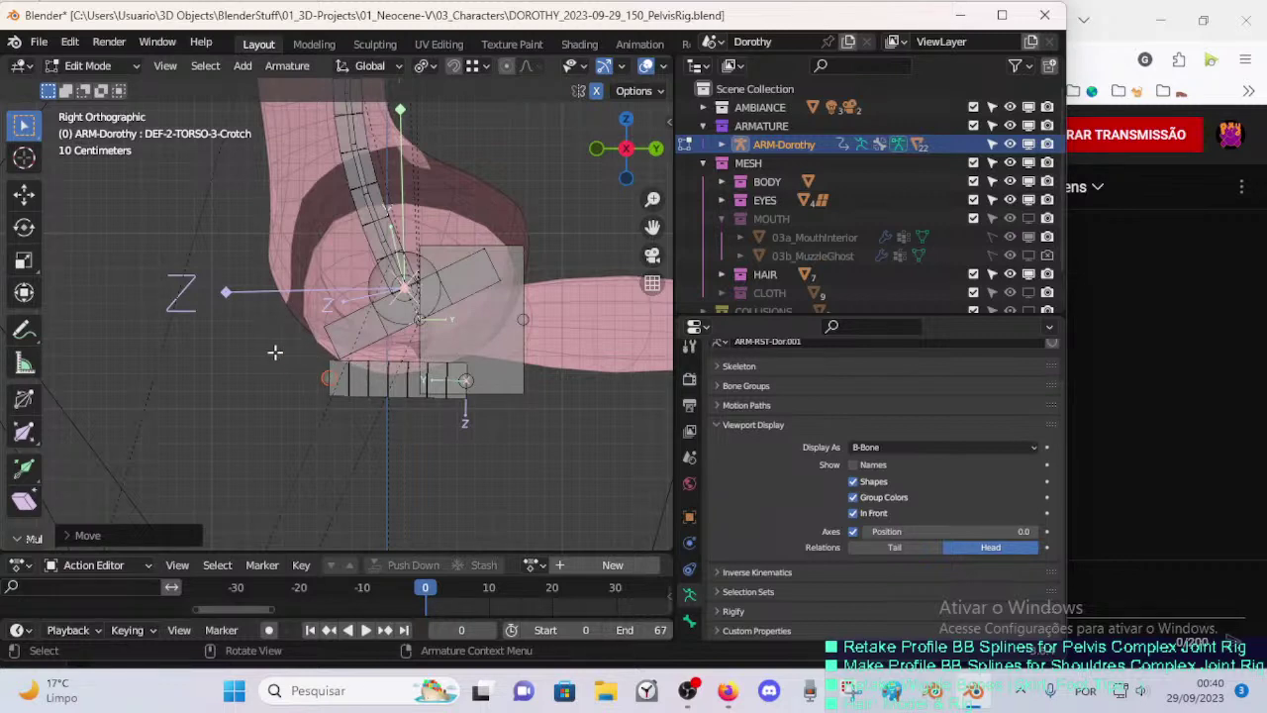
- Add a new bone at the crotch bone's front tail joint and align it with the crotch bone
{"action": "key", "text": "KP_1"}
{"action": "key", "text": "KP_3"}
{"action": "middle_click_drag", "start_coordinate": [321, 373], "coordinate": [474, 381]}
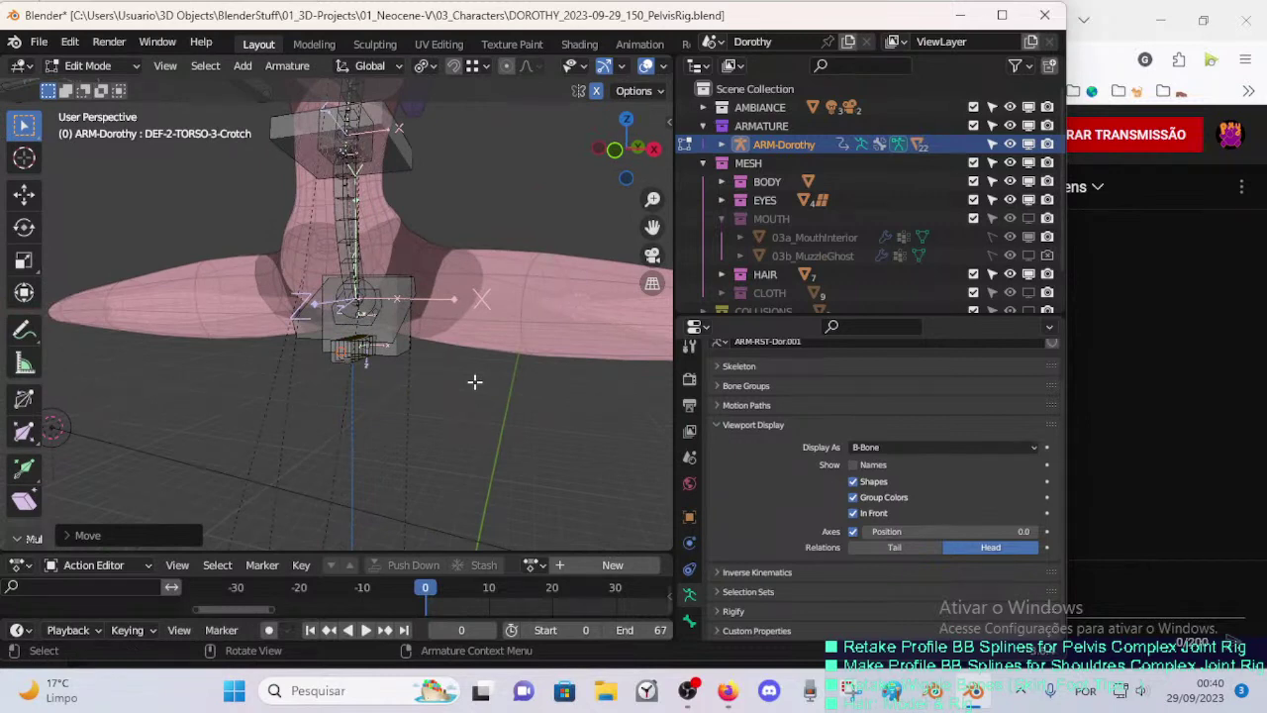
{"action": "key", "text": "KP_3"}
{"action": "scroll", "coordinate": [474, 381], "scroll_direction": "up", "scroll_amount": 2}
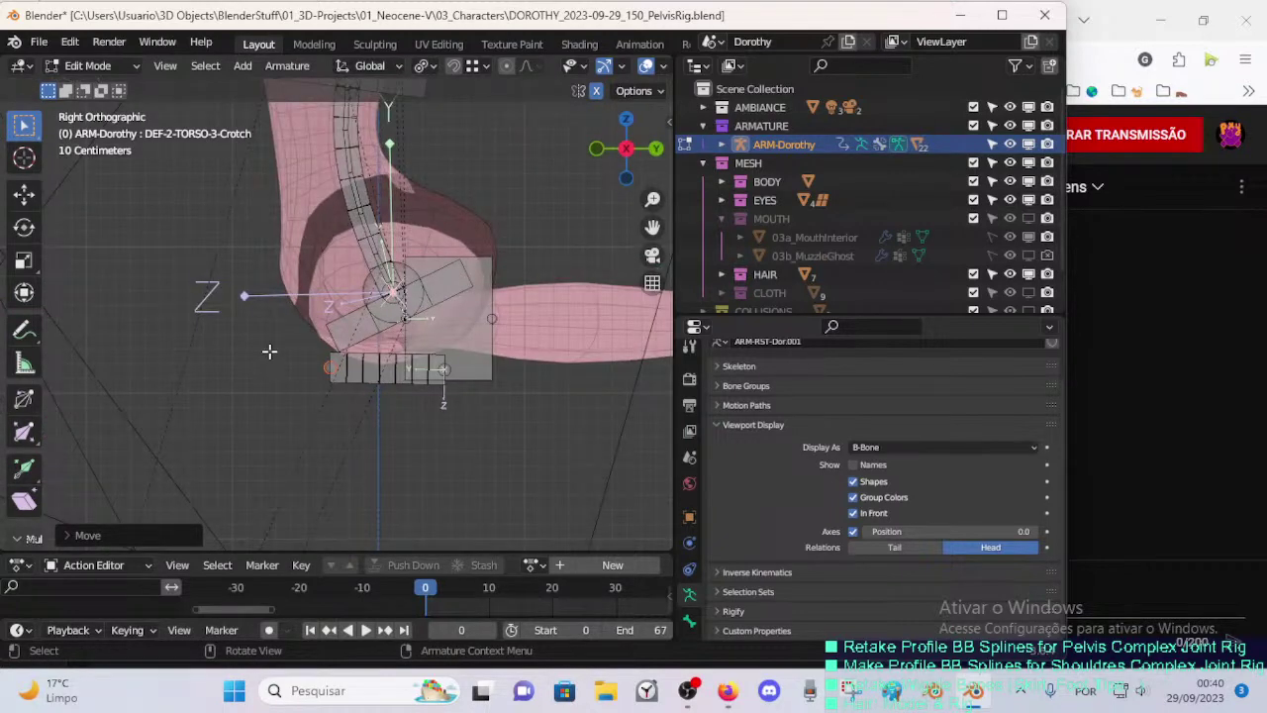
{"action": "left_click", "coordinate": [325, 366]}
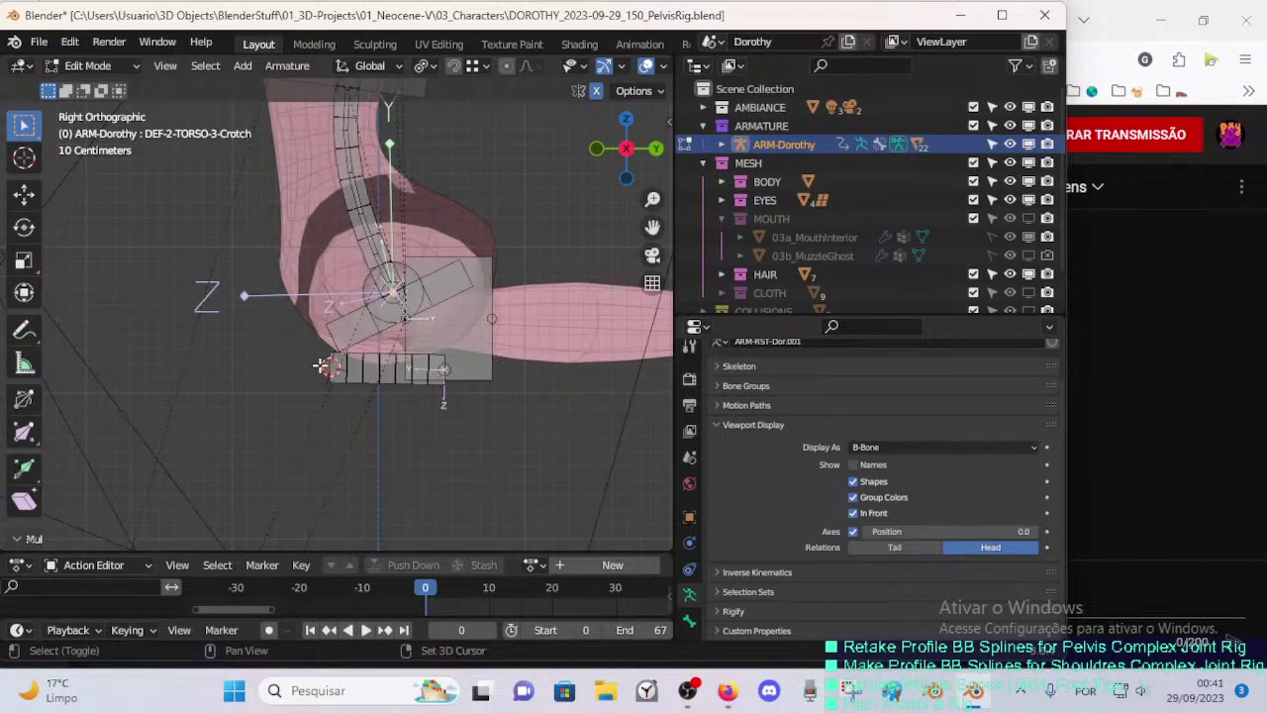
{"action": "key", "text": "shift+a"}
{"action": "left_click", "coordinate": [376, 381], "text": "shift"}
{"action": "key", "text": "ctrl+alt+a"}
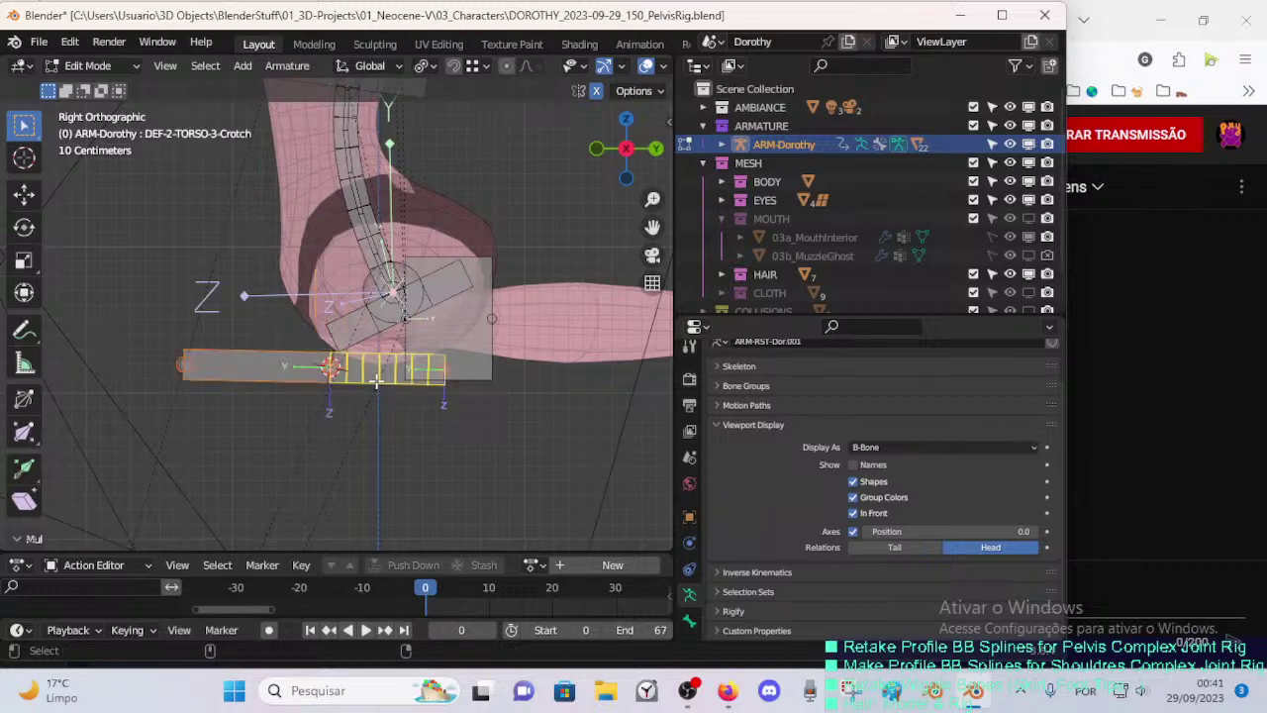
- Scale the new bone at the crotch bone's tail down to a short stub in two passes
{"action": "left_click", "coordinate": [272, 362]}
{"action": "key", "text": "s"}
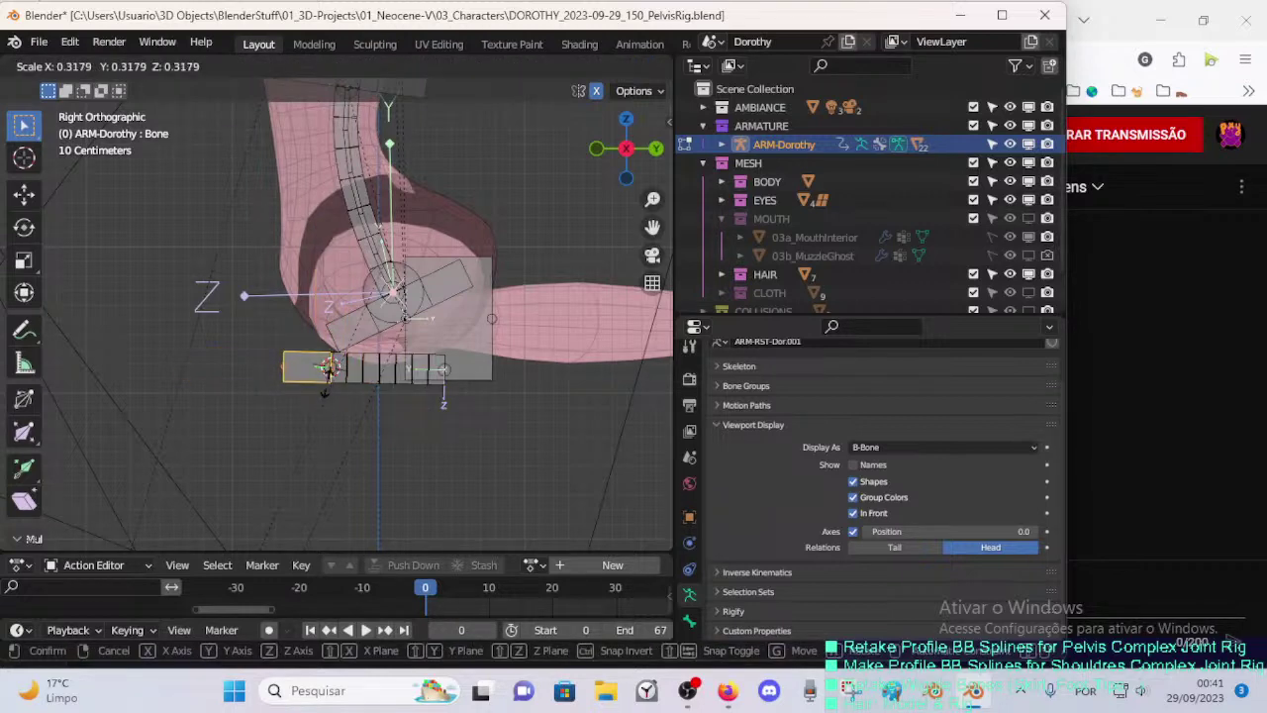
{"action": "left_click", "coordinate": [270, 403]}
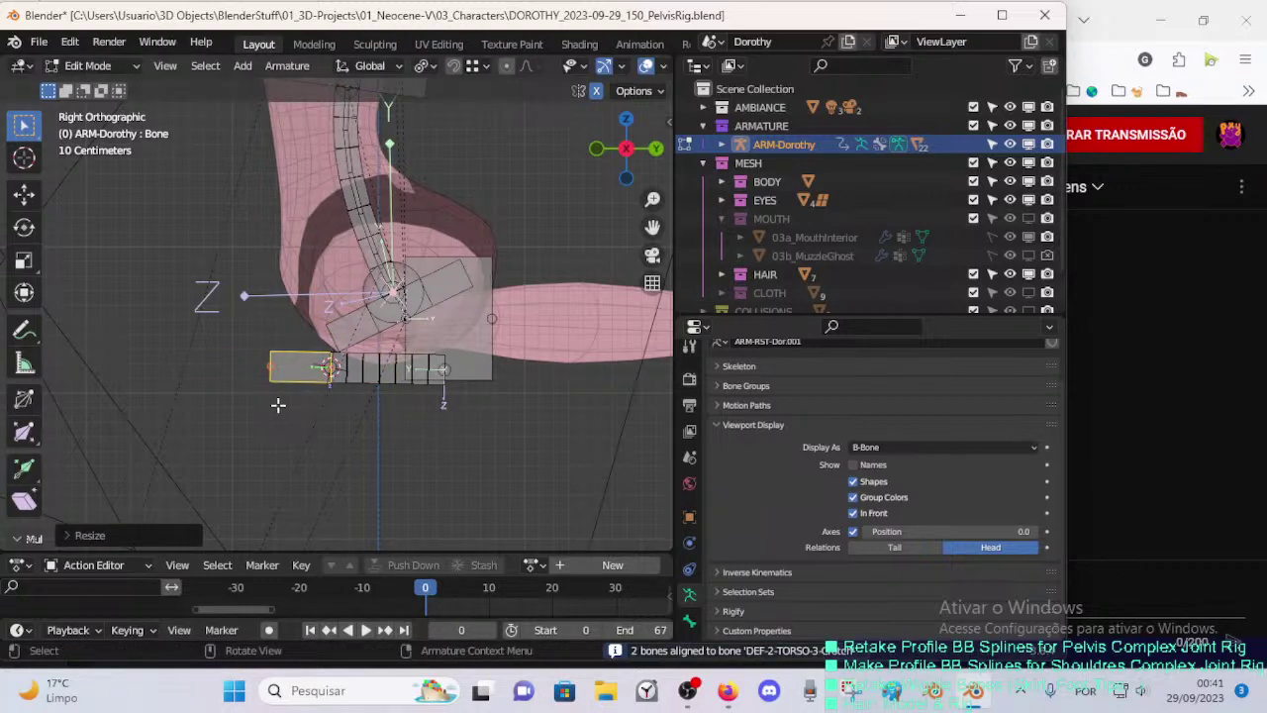
{"action": "key", "text": "s"}
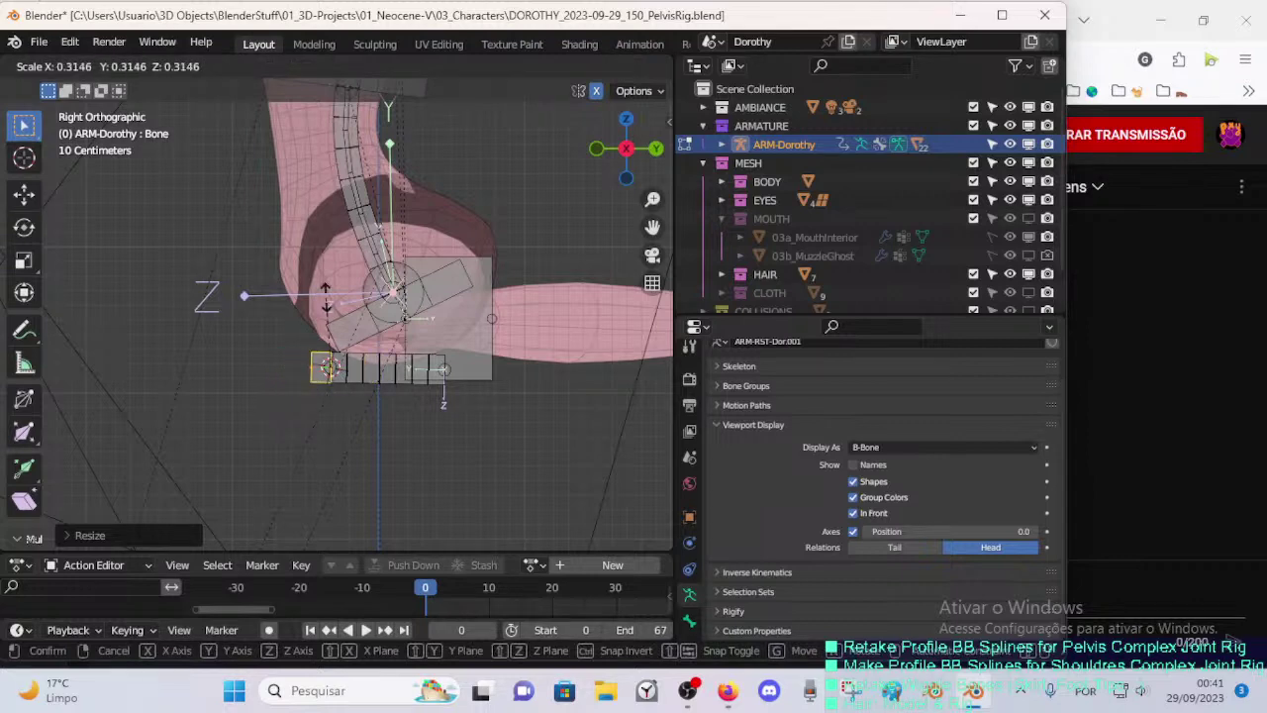
{"action": "left_click", "coordinate": [328, 417]}
- Enlarge the short bone's B-Bone display size and scale its length down further to form a thin, tall handle
{"action": "key", "text": "ctrl+alt+s"}
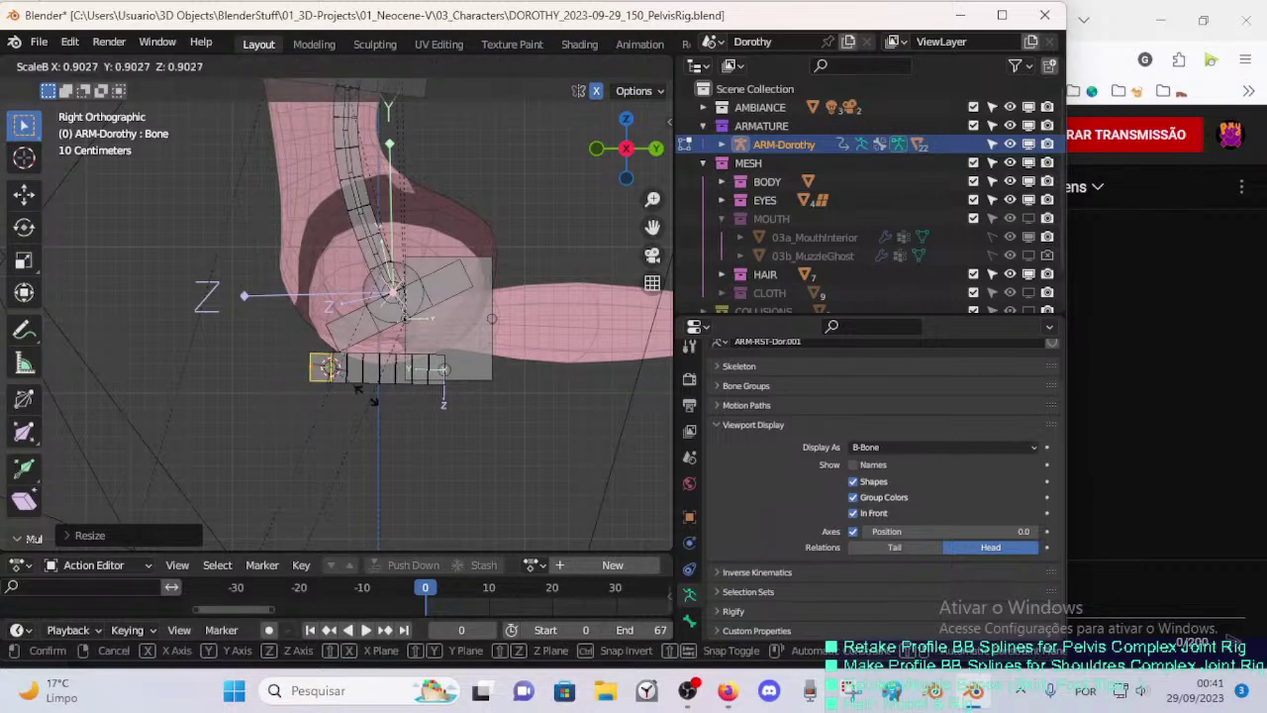
{"action": "left_click", "coordinate": [428, 356]}
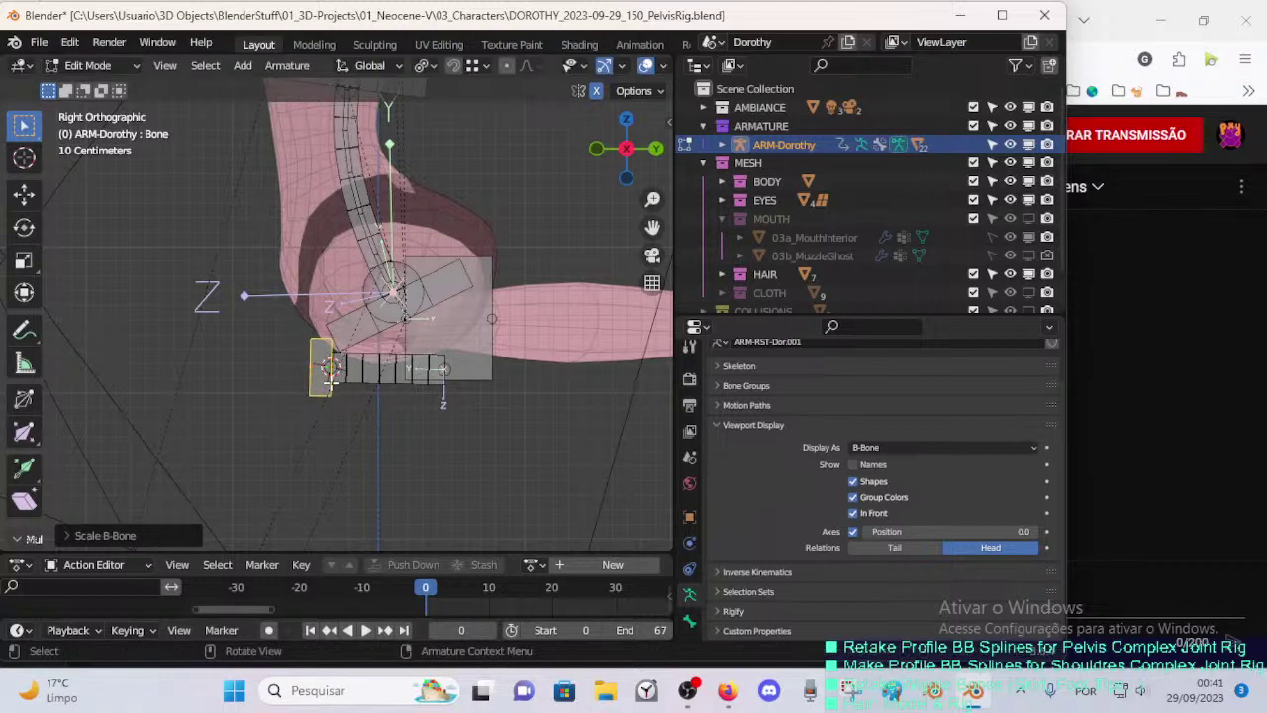
{"action": "key", "text": "ctrl+alt+s"}
{"action": "left_click", "coordinate": [363, 370]}
{"action": "key", "text": "ctrl+alt+s"}
{"action": "left_click", "coordinate": [366, 397]}
{"action": "key", "text": "s"}
{"action": "left_click", "coordinate": [353, 396]}
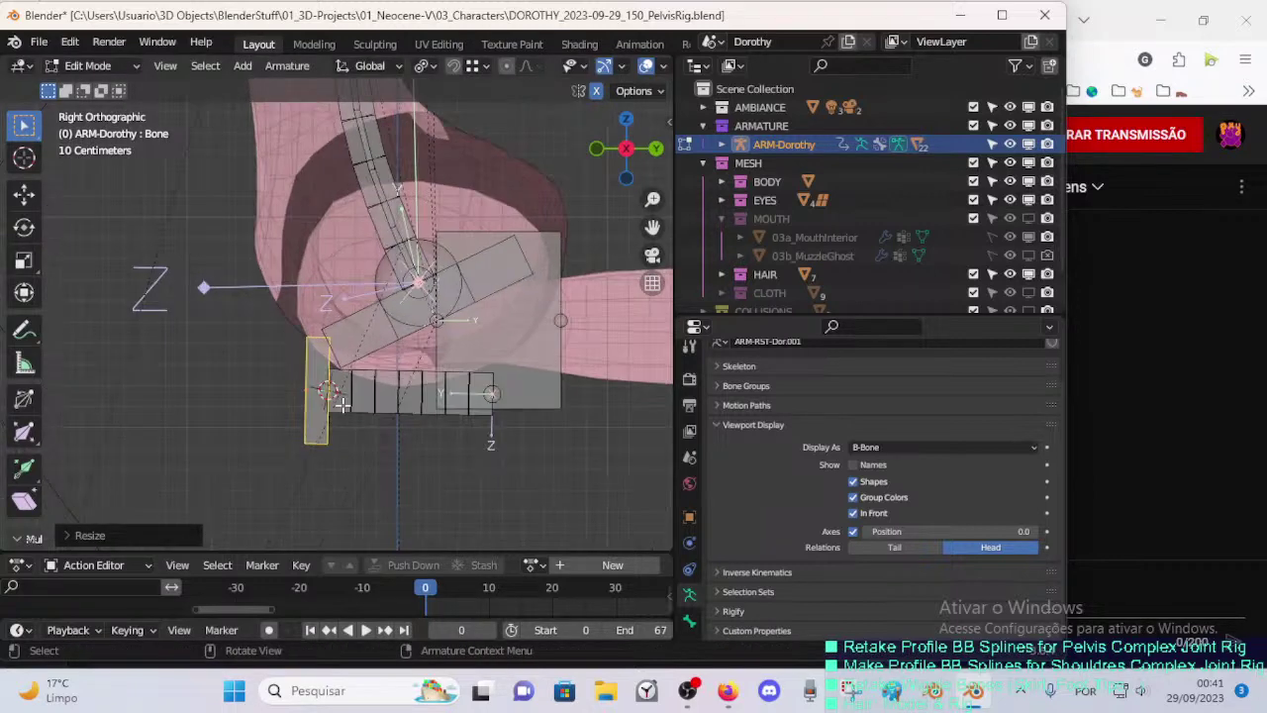
- Duplicate the handle bone to the rear of the crotch bone, tilt it, and position it at the base of the tail
{"action": "scroll", "coordinate": [340, 411], "scroll_direction": "up", "scroll_amount": 3}
{"action": "scroll", "coordinate": [353, 452], "scroll_direction": "down", "scroll_amount": 2}
{"action": "key", "text": "shift+d"}
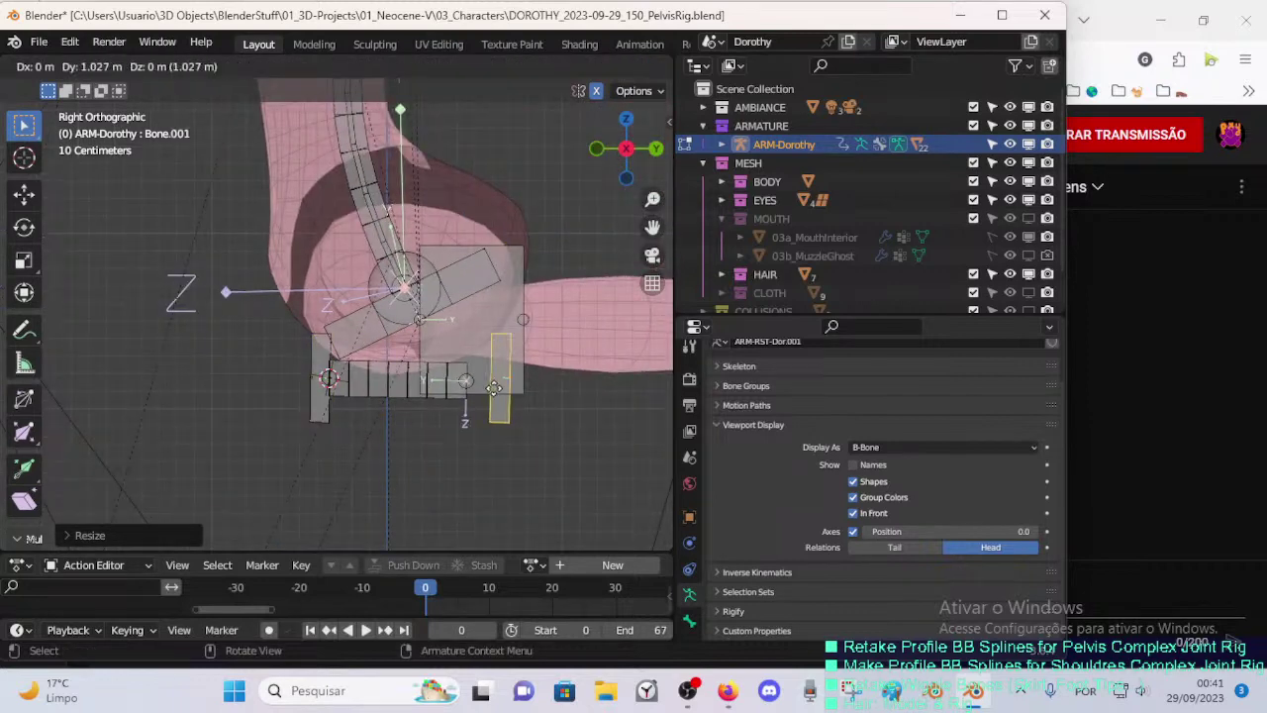
{"action": "left_click", "coordinate": [483, 388]}
{"action": "key", "text": "r"}
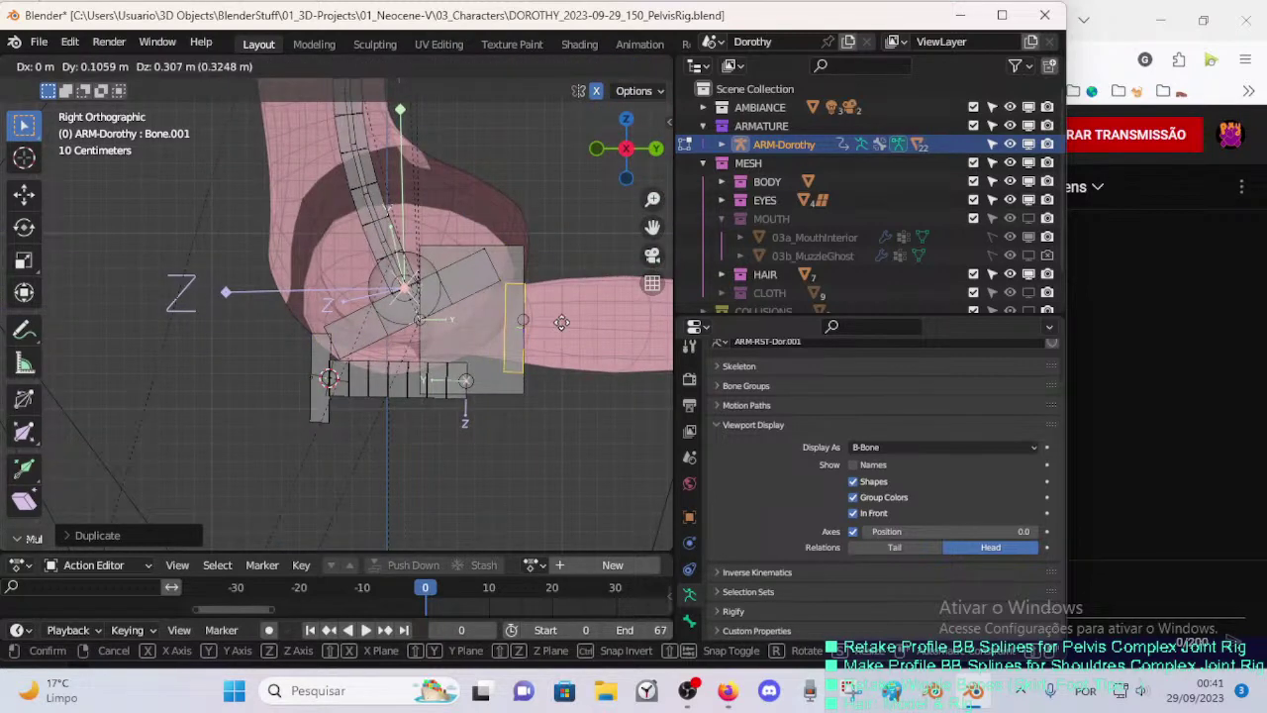
{"action": "left_click", "coordinate": [594, 331]}
{"action": "key", "text": "g"}
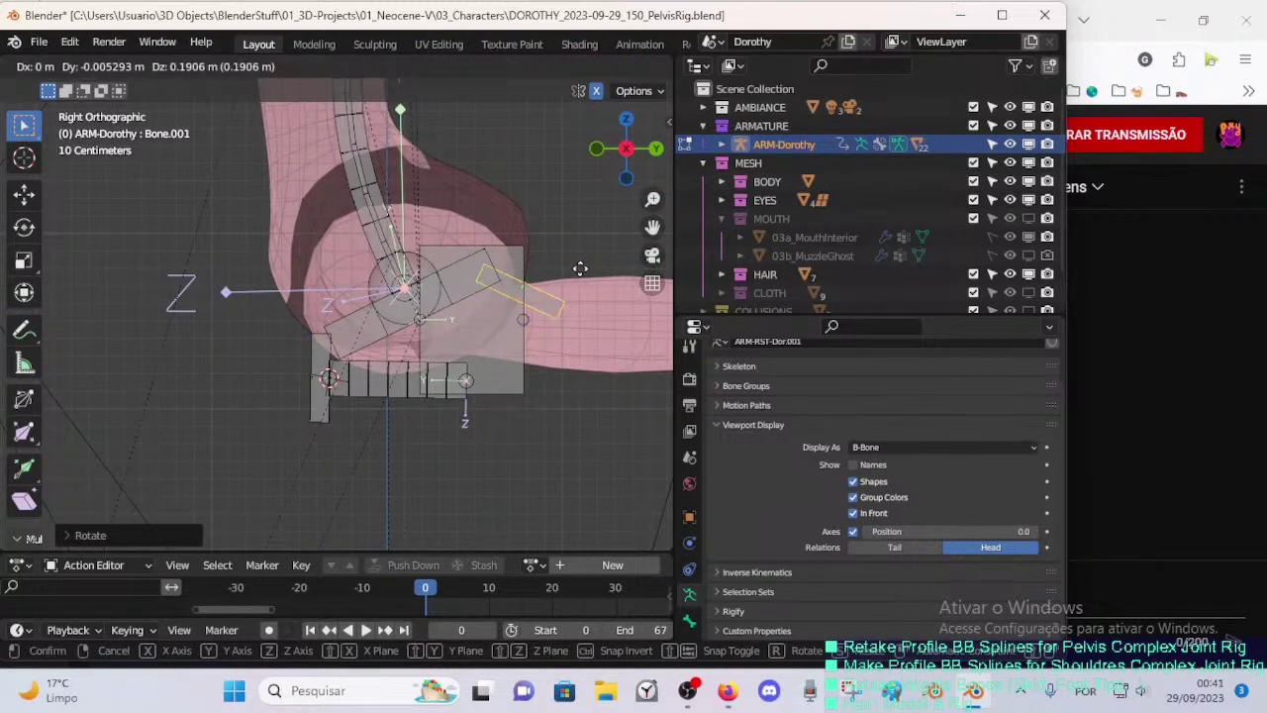
{"action": "left_click", "coordinate": [582, 288]}
{"action": "key", "text": "g"}
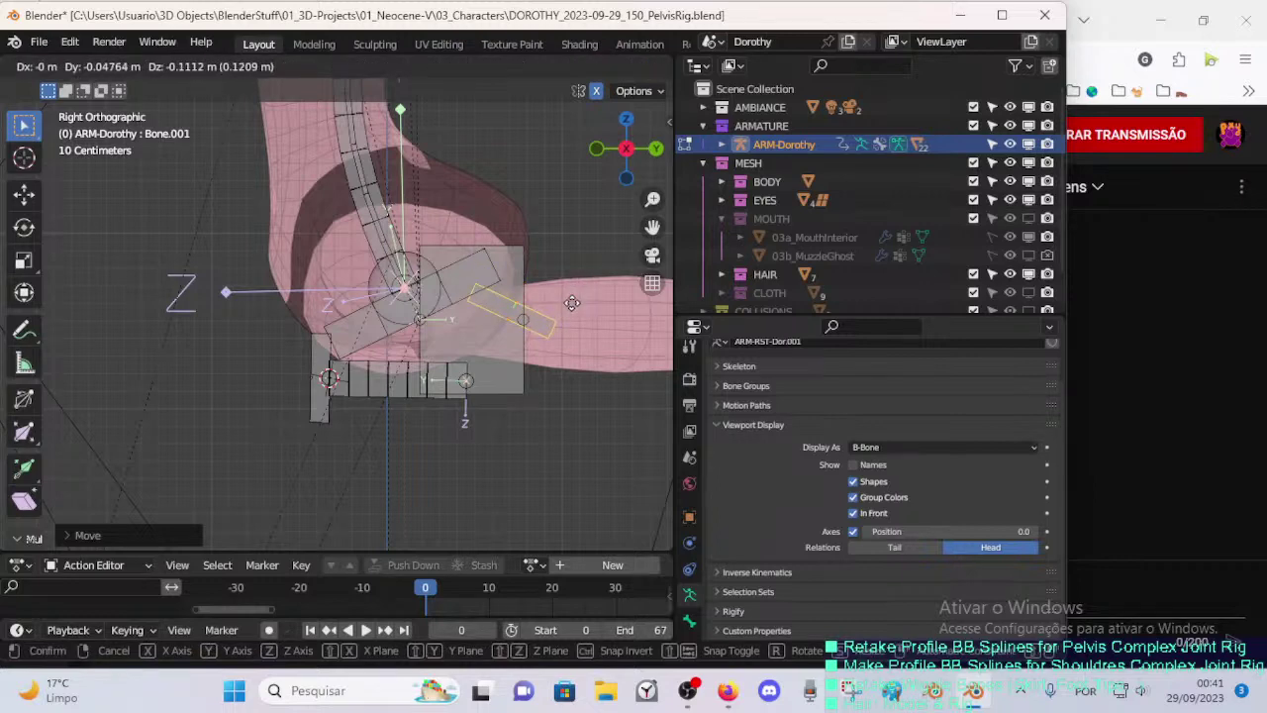
{"action": "left_click", "coordinate": [562, 315]}
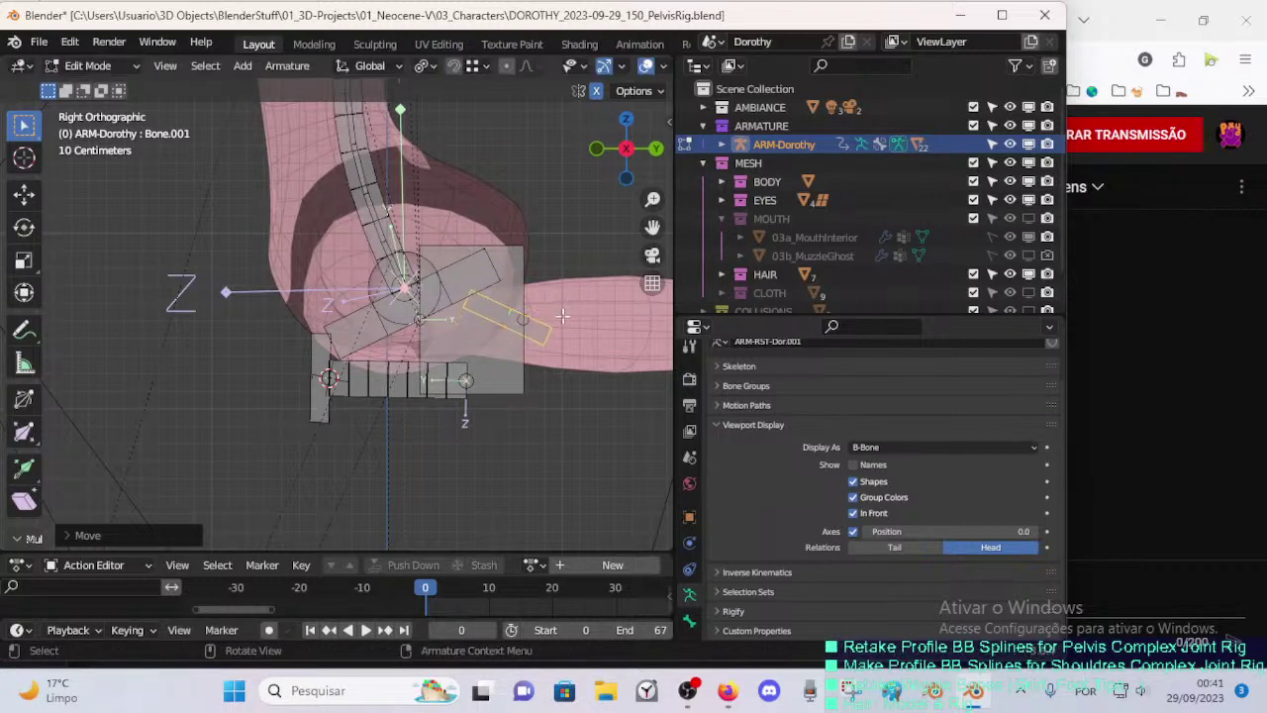
- Move the crotch bone's head joint up onto the tilted rear handle bone
{"action": "left_click", "coordinate": [466, 384]}
{"action": "key", "text": "g"}
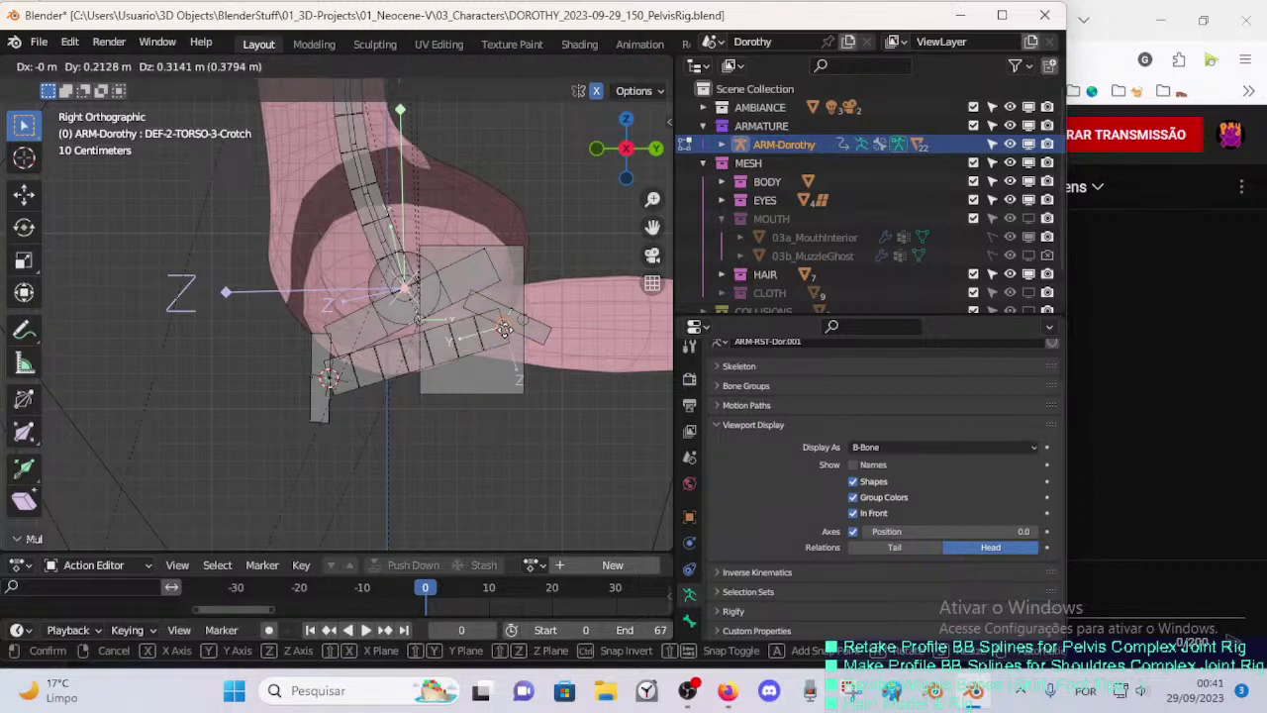
{"action": "left_click", "coordinate": [504, 321]}
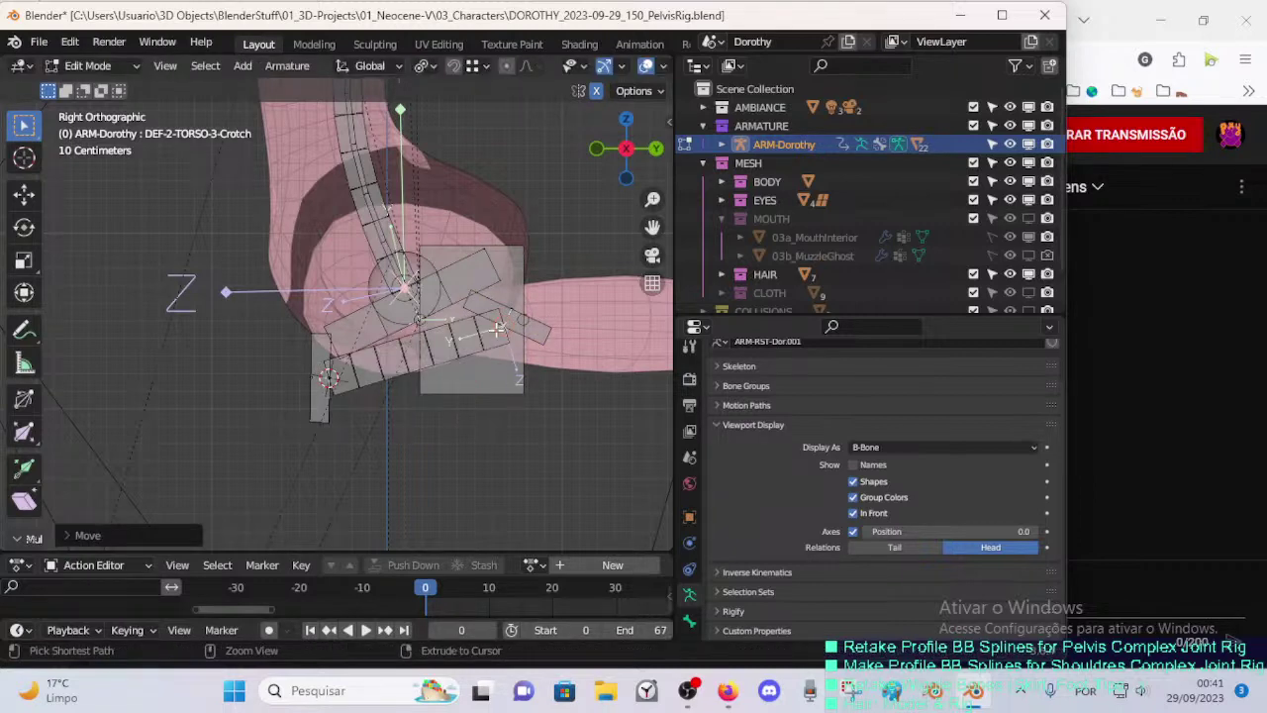
- Turn off snapping to non-edited objects while keeping Vertex as the snap target
{"action": "left_click", "coordinate": [473, 70]}
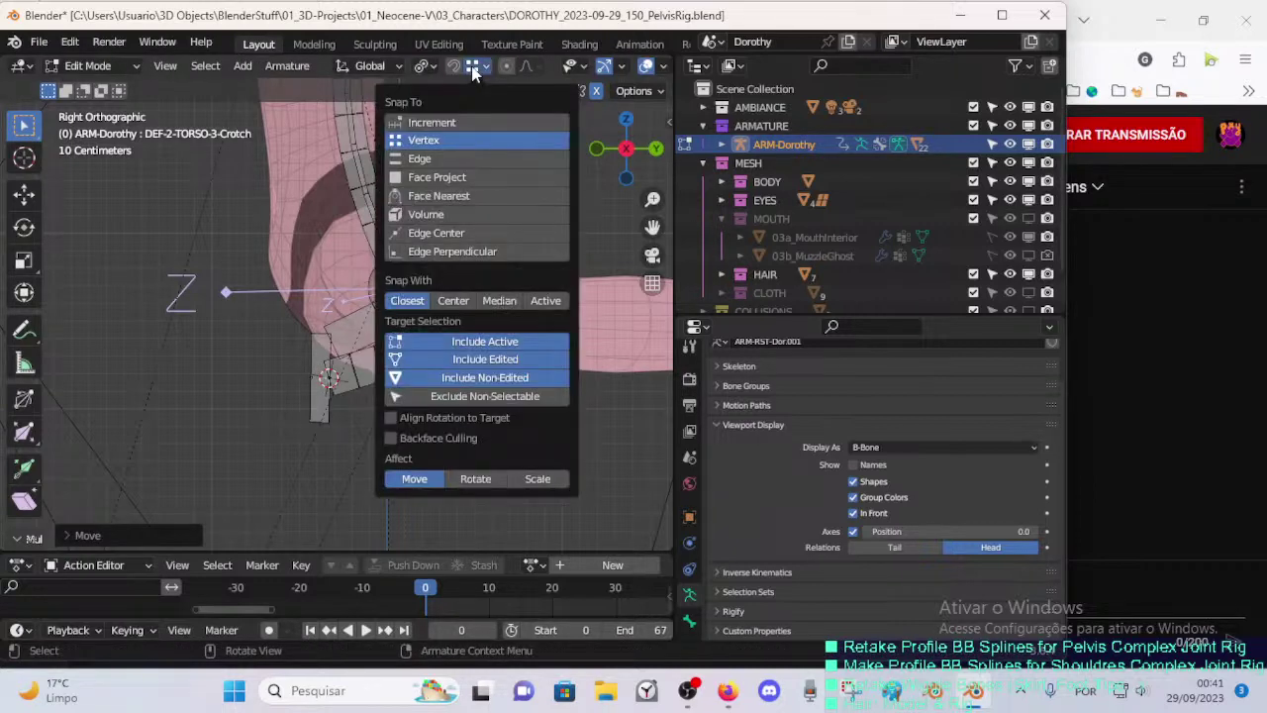
{"action": "left_click", "coordinate": [473, 71]}
{"action": "left_click", "coordinate": [475, 72]}
{"action": "left_click", "coordinate": [465, 377]}
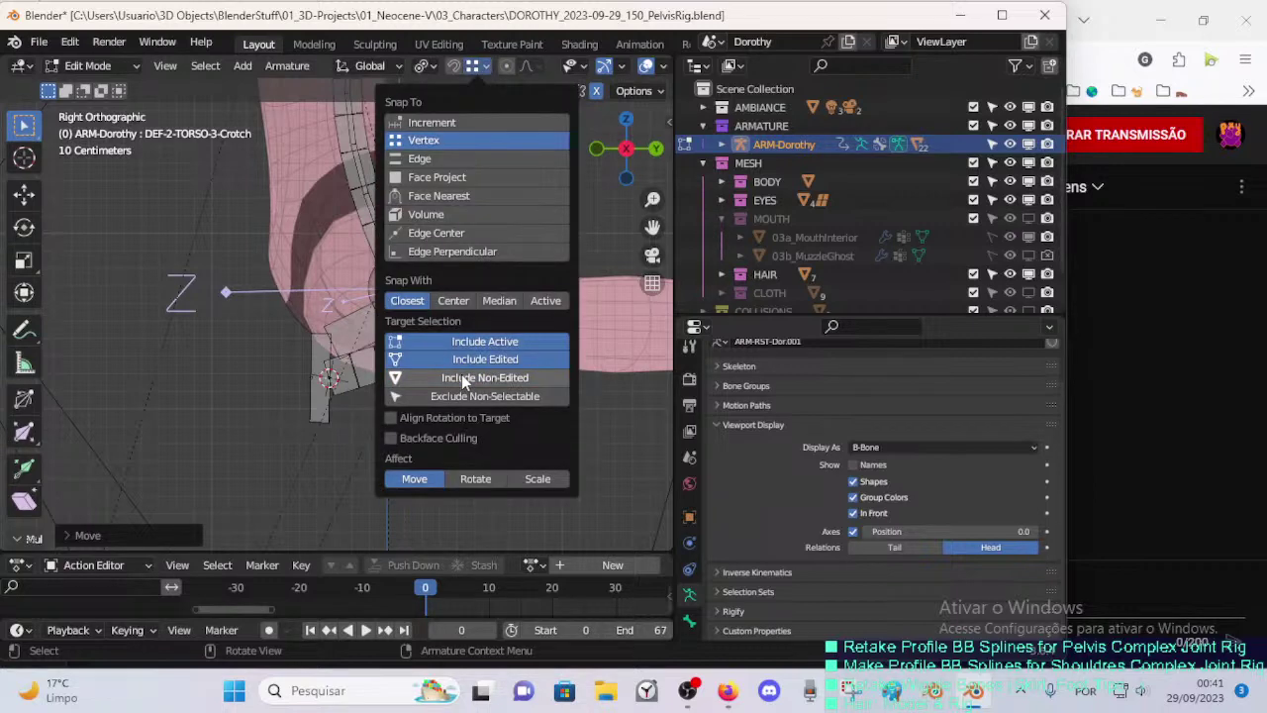
{"action": "key", "text": "g"}
{"action": "key", "text": "Escape"}
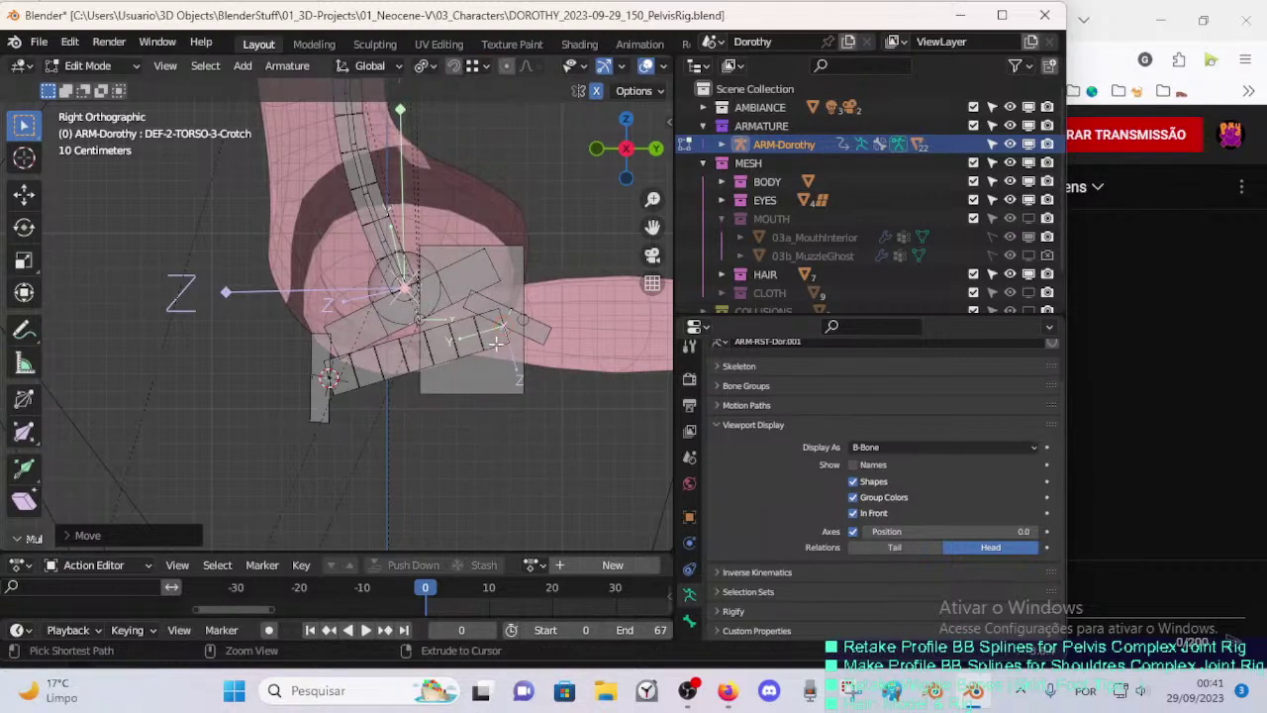
- Move the front handle bone up to the front of the pelvis and tilt it to follow the body's contour
{"action": "left_click", "coordinate": [328, 378]}
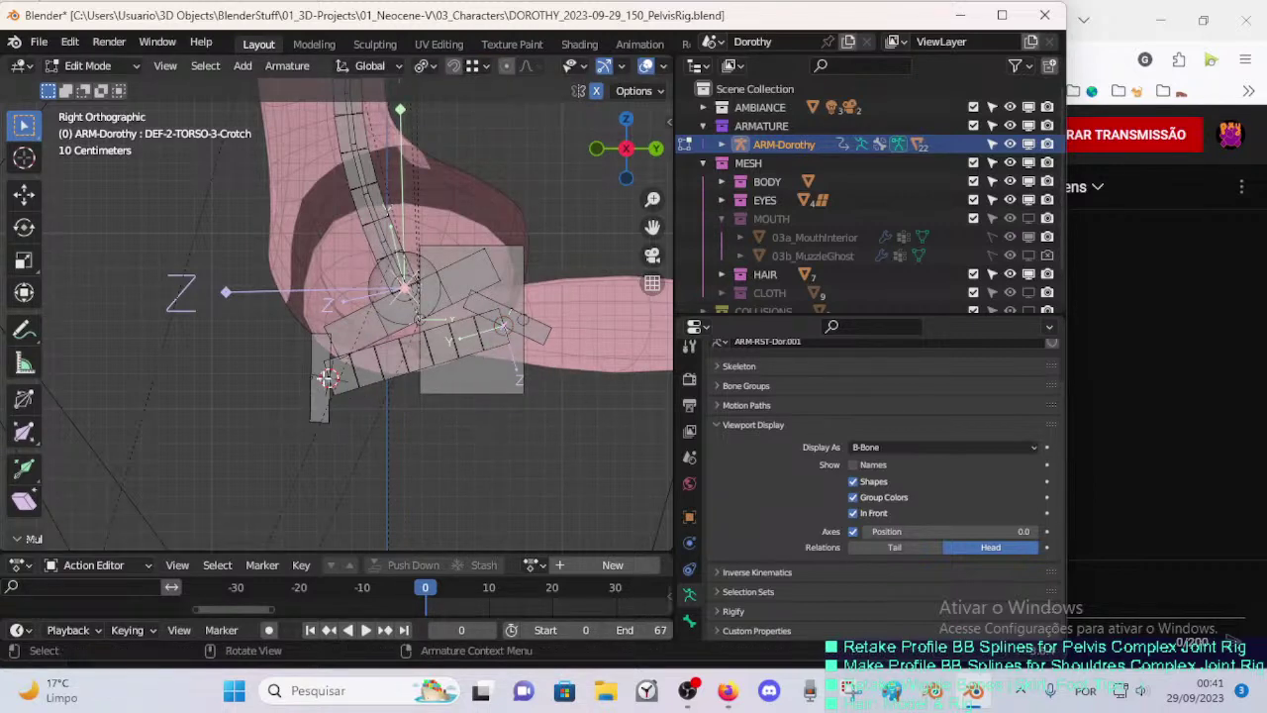
{"action": "left_click", "coordinate": [316, 390]}
{"action": "key", "text": "g"}
{"action": "left_click", "coordinate": [280, 346]}
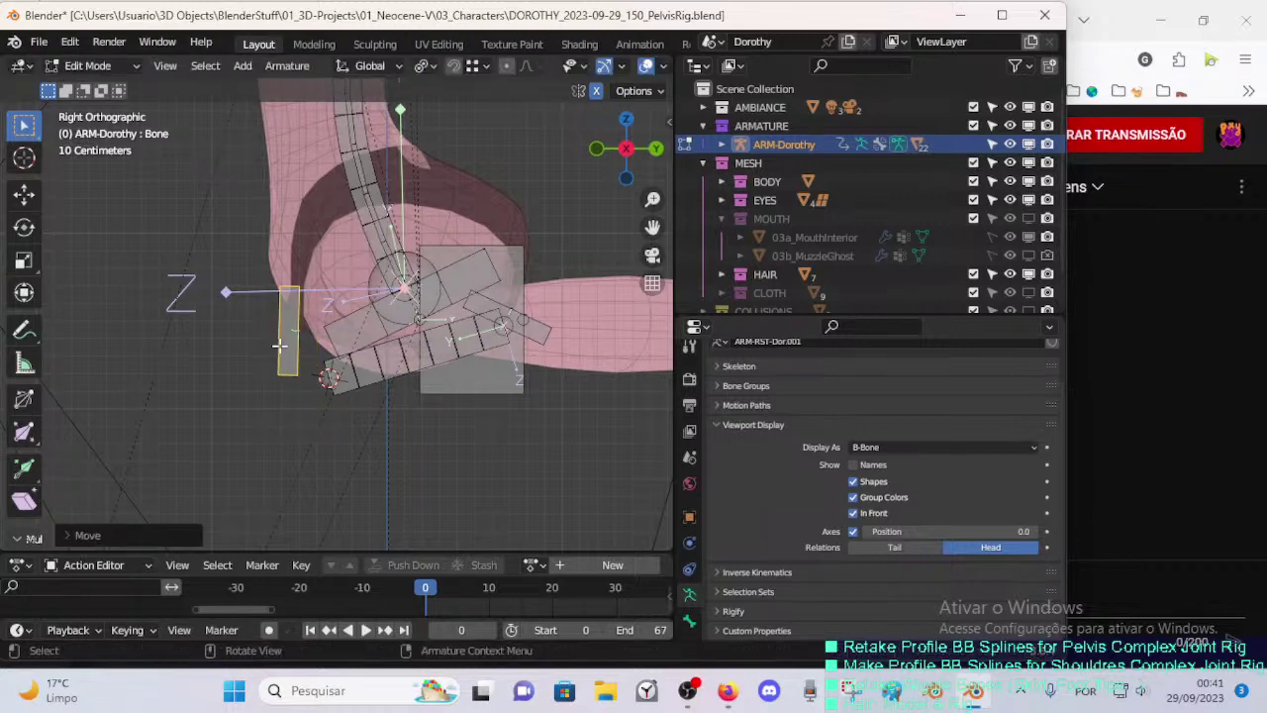
{"action": "key", "text": "r"}
{"action": "left_click", "coordinate": [334, 357]}
{"action": "key", "text": "g"}
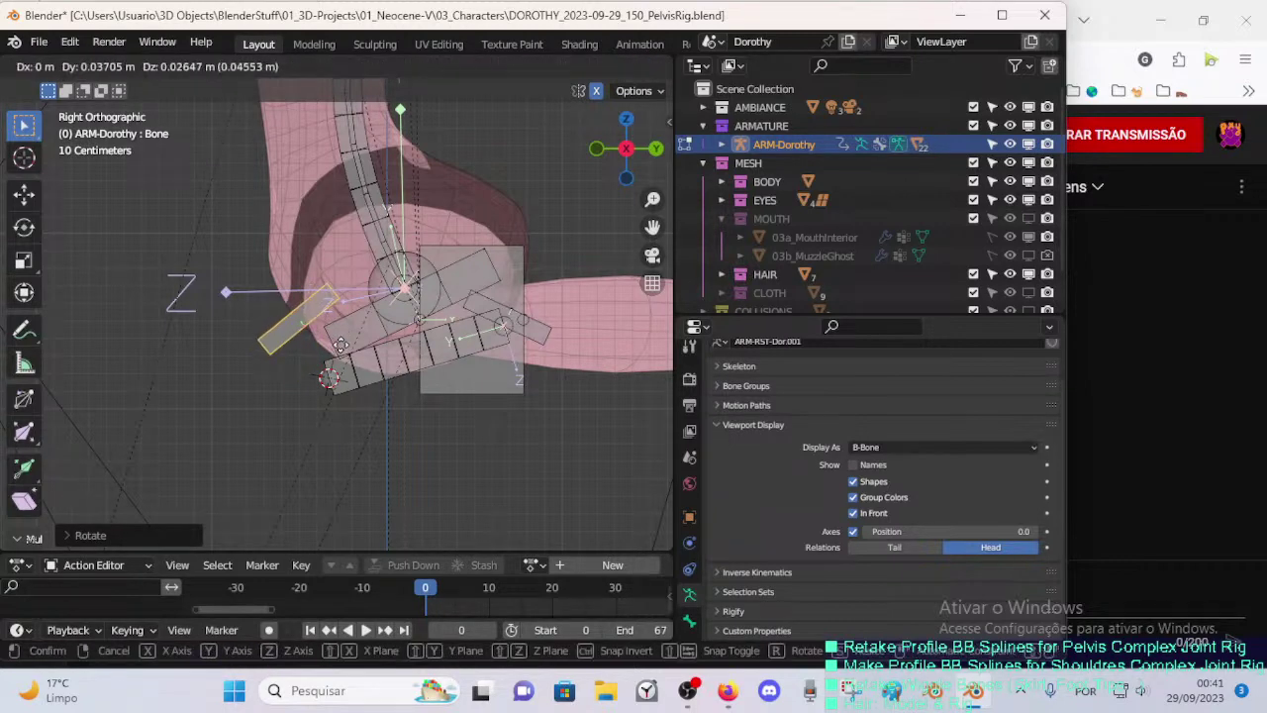
{"action": "left_click", "coordinate": [342, 353]}
- Move the crotch bone's tail joint up onto the front handle bone
{"action": "left_click", "coordinate": [330, 380]}
{"action": "key", "text": "g"}
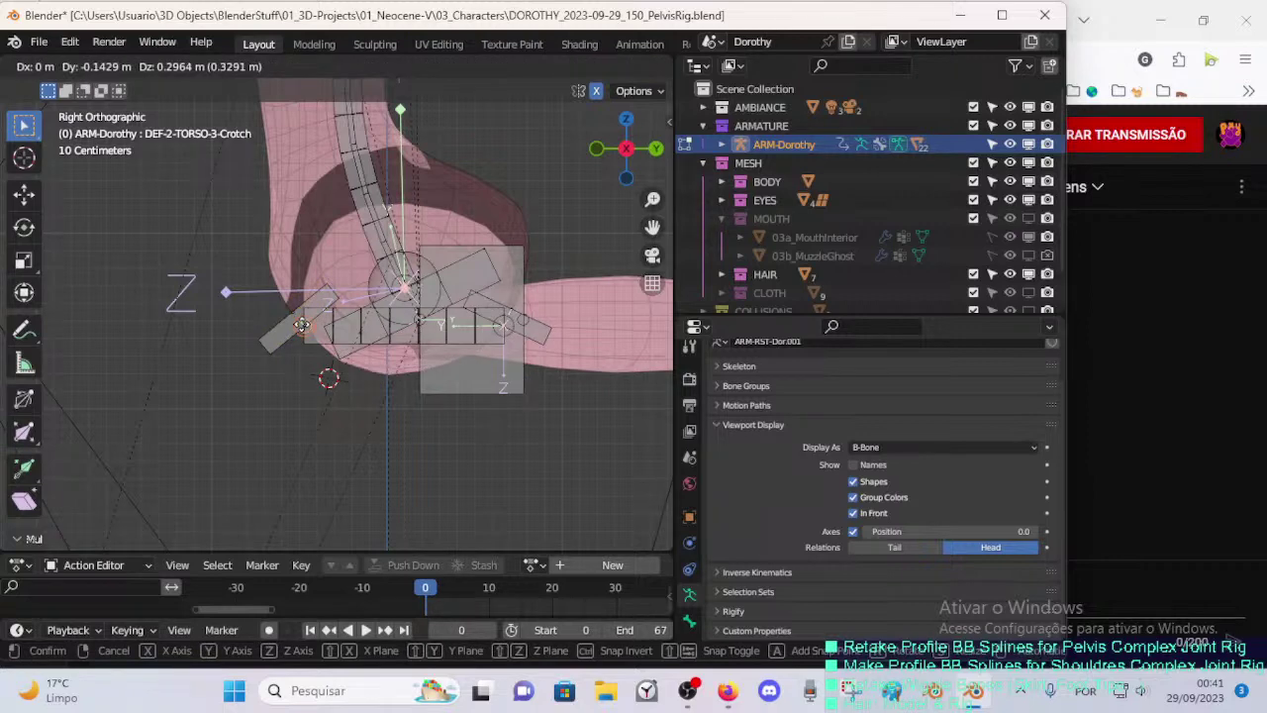
{"action": "left_click", "coordinate": [302, 324]}
- Set the crotch bone's bendy bone segments to 12
{"action": "left_click", "coordinate": [408, 339]}
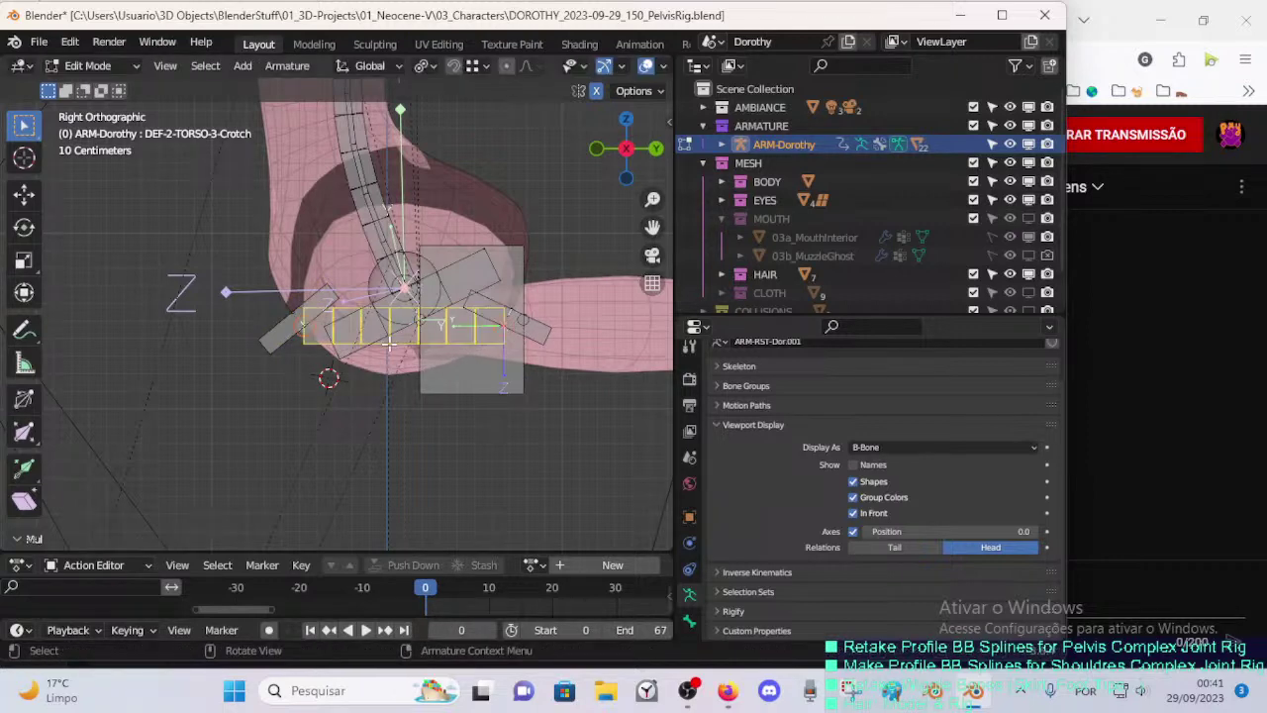
{"action": "left_click", "coordinate": [690, 621]}
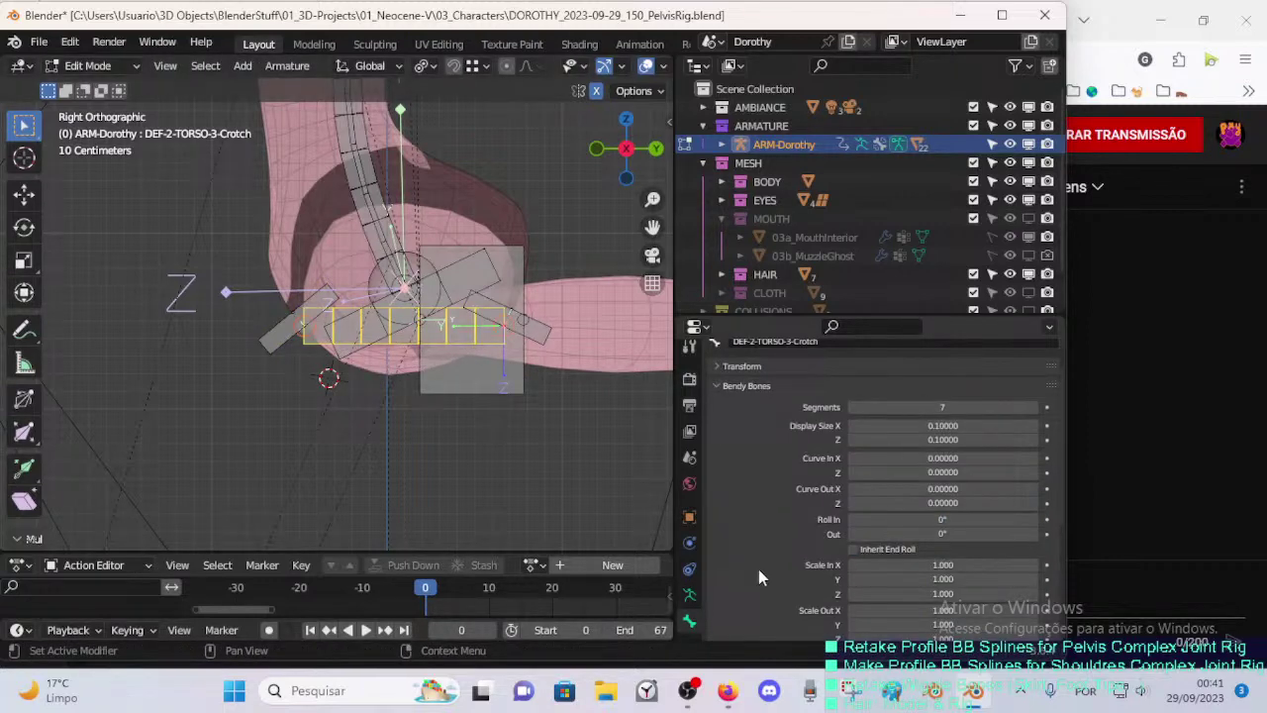
{"action": "scroll", "coordinate": [748, 418], "scroll_direction": "up", "scroll_amount": 1}
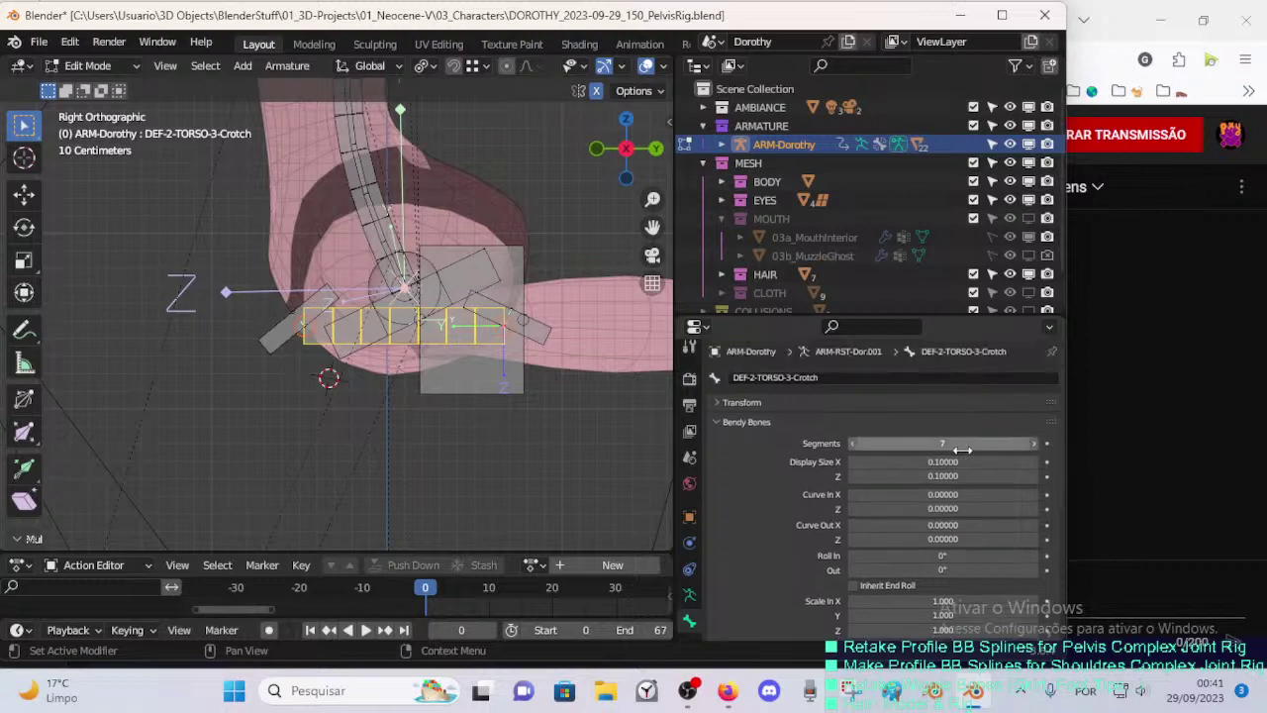
{"action": "left_click", "coordinate": [1020, 443]}
{"action": "type", "text": "10"}
{"action": "key", "text": "Return"}
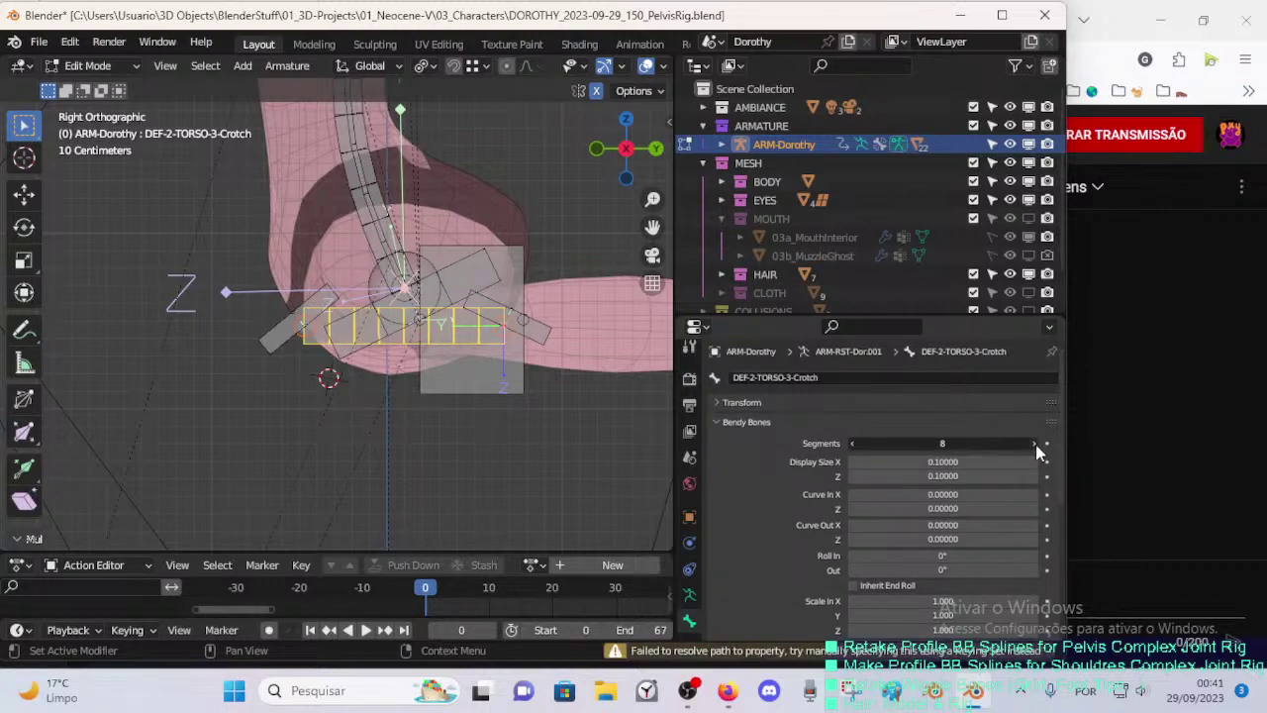
{"action": "left_click", "coordinate": [1036, 446]}
{"action": "left_click", "coordinate": [1035, 445]}
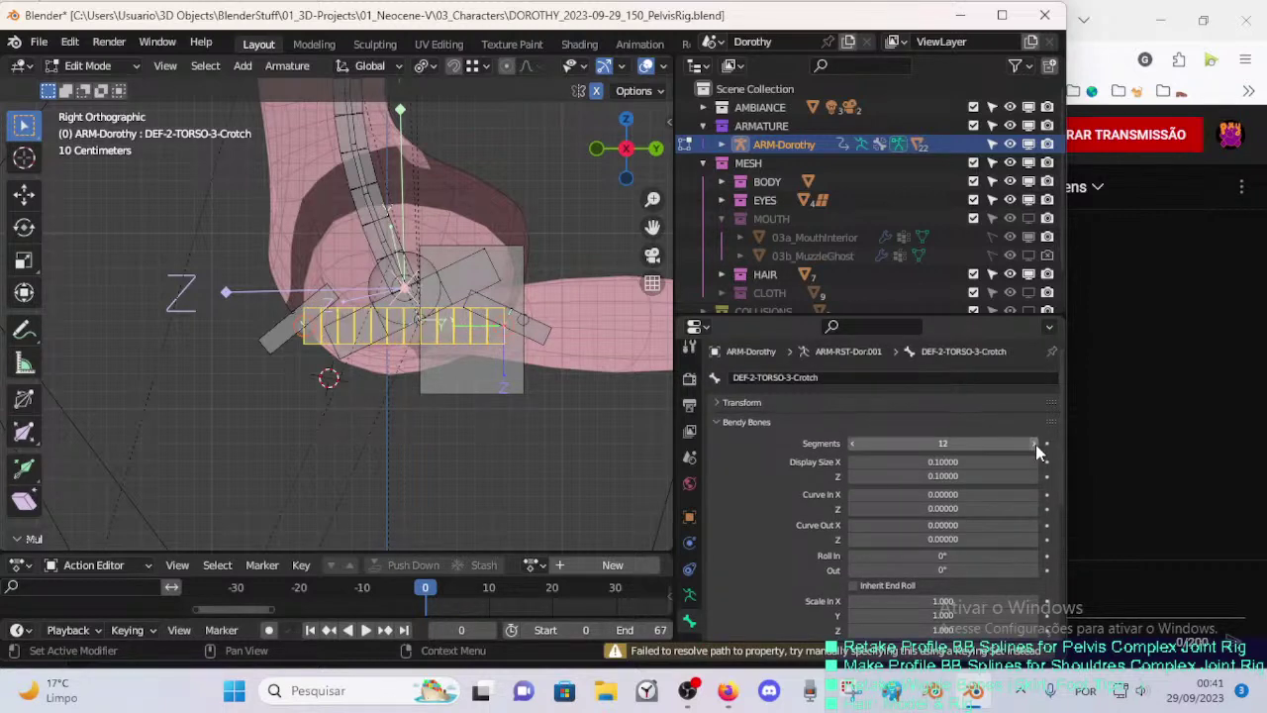
{"action": "left_click", "coordinate": [547, 336]}
{"action": "key", "text": "F2"}
{"action": "key", "text": "Escape"}
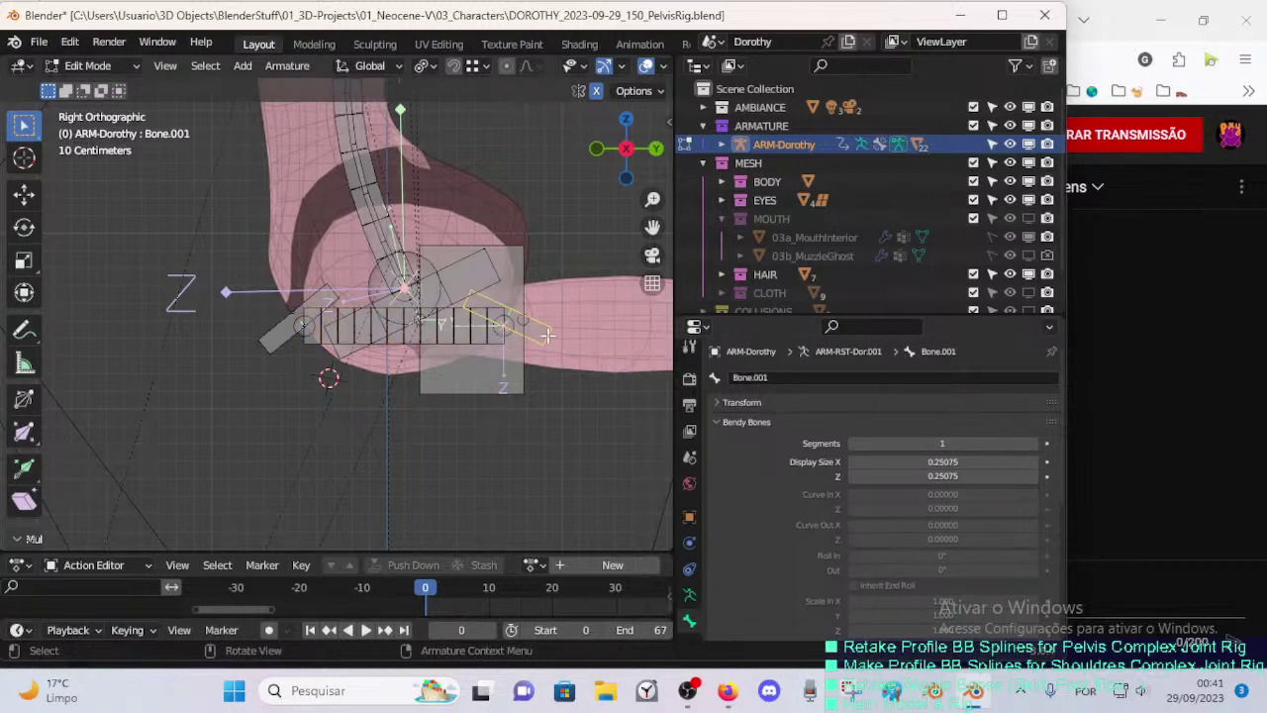
{"action": "left_click", "coordinate": [355, 333]}
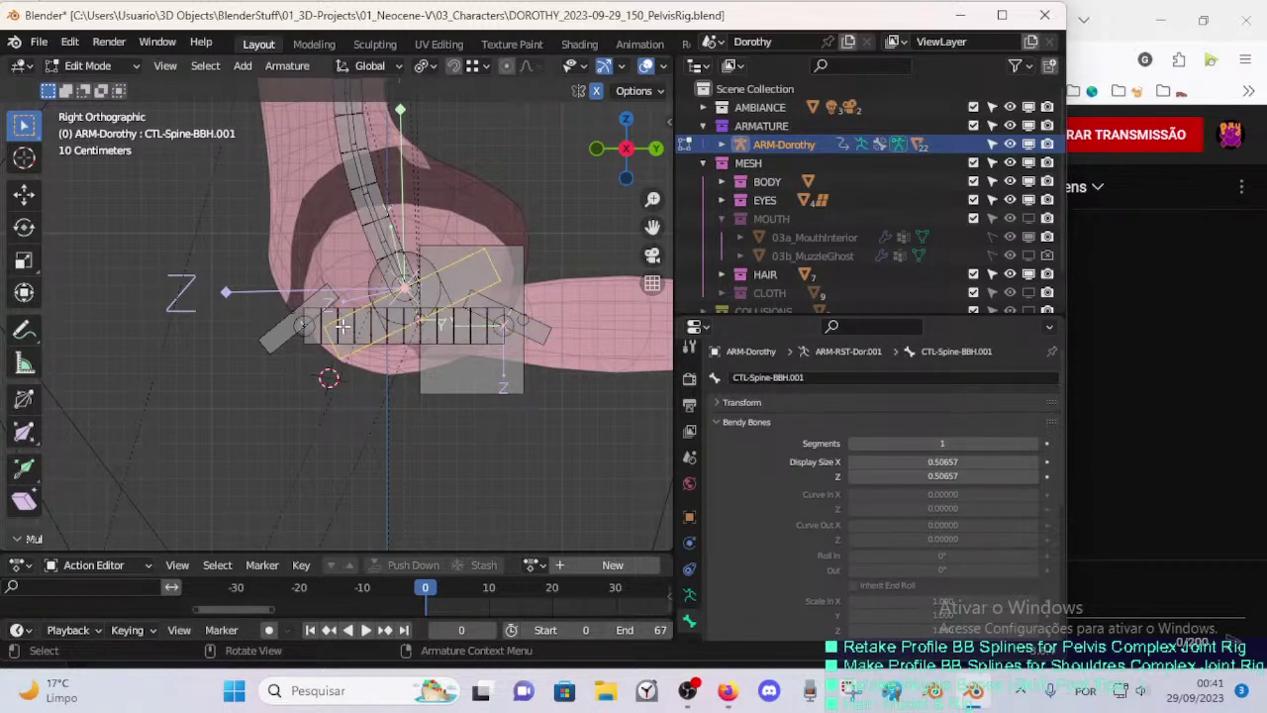
{"action": "left_click", "coordinate": [344, 306]}
- Rename the handle bone at the back end of the crotch bone as HDL
{"action": "left_click", "coordinate": [556, 337]}
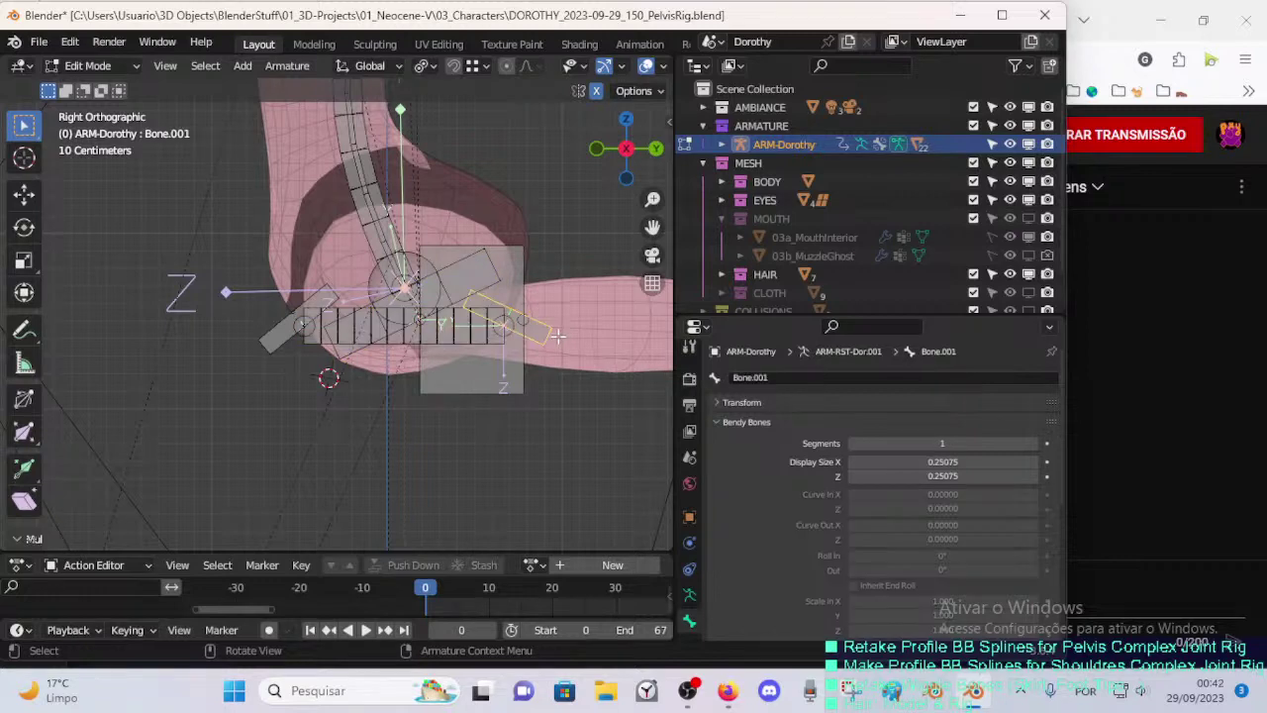
{"action": "key", "text": "F2"}
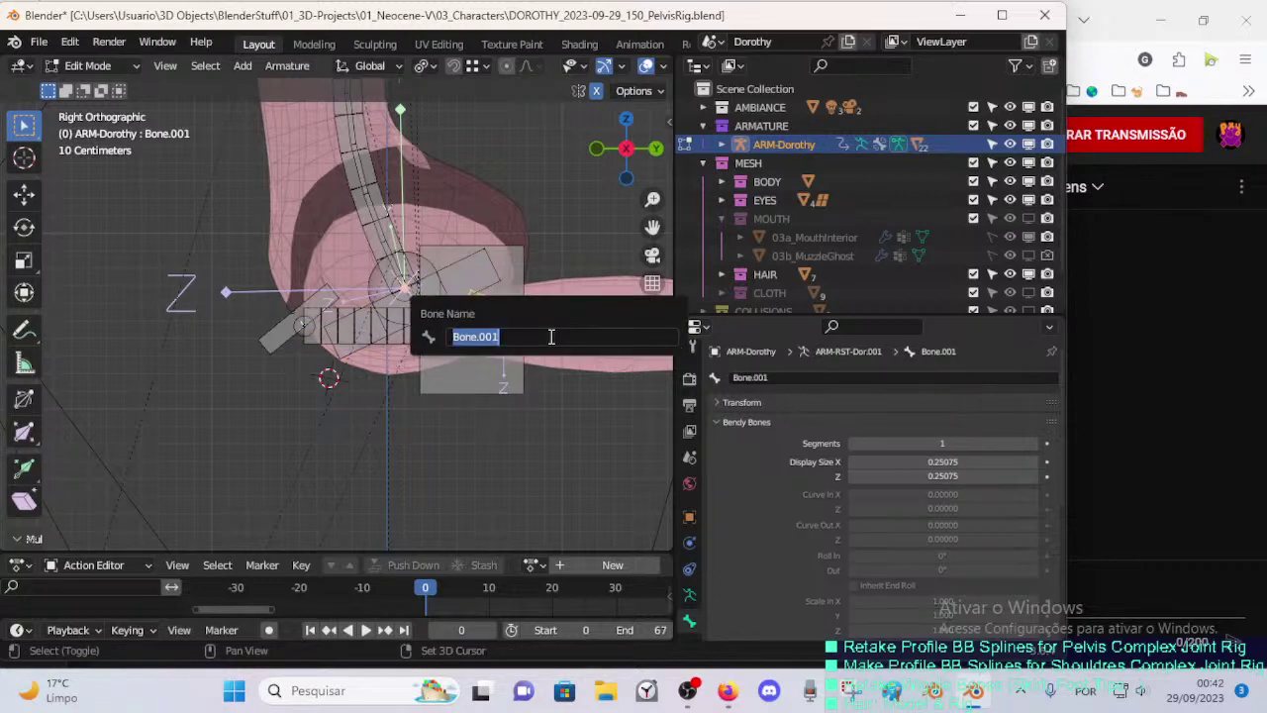
{"action": "key", "text": "BackSpace"}
{"action": "type", "text": "TOP"}
{"action": "key", "text": "BackSpace"}
{"action": "key", "text": "BackSpace"}
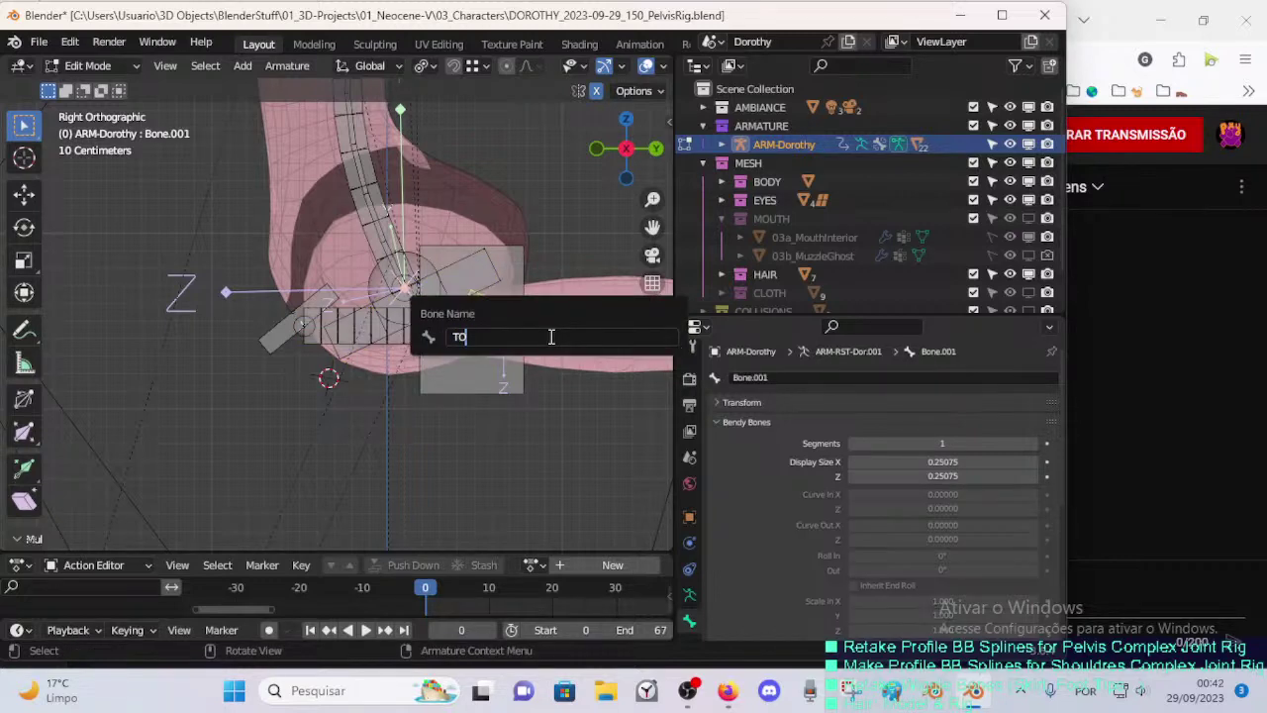
{"action": "type", "text": "IP"}
{"action": "key", "text": "BackSpace"}
{"action": "key", "text": "BackSpace"}
{"action": "key", "text": "BackSpace"}
{"action": "type", "text": "BBH"}
{"action": "key", "text": "BackSpace"}
{"action": "key", "text": "BackSpace"}
{"action": "key", "text": "BackSpace"}
{"action": "type", "text": "H"}
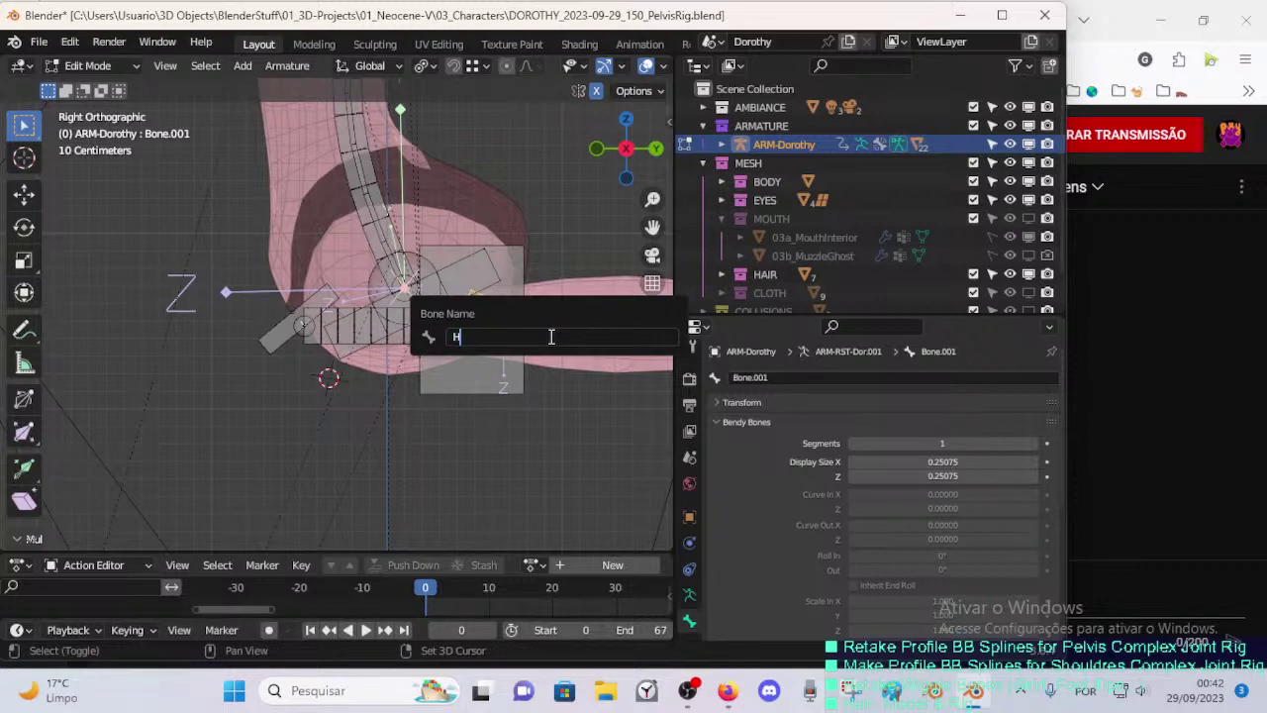
{"action": "type", "text": "ND"}
{"action": "key", "text": "BackSpace"}
{"action": "key", "text": "BackSpace"}
{"action": "type", "text": "DL"}
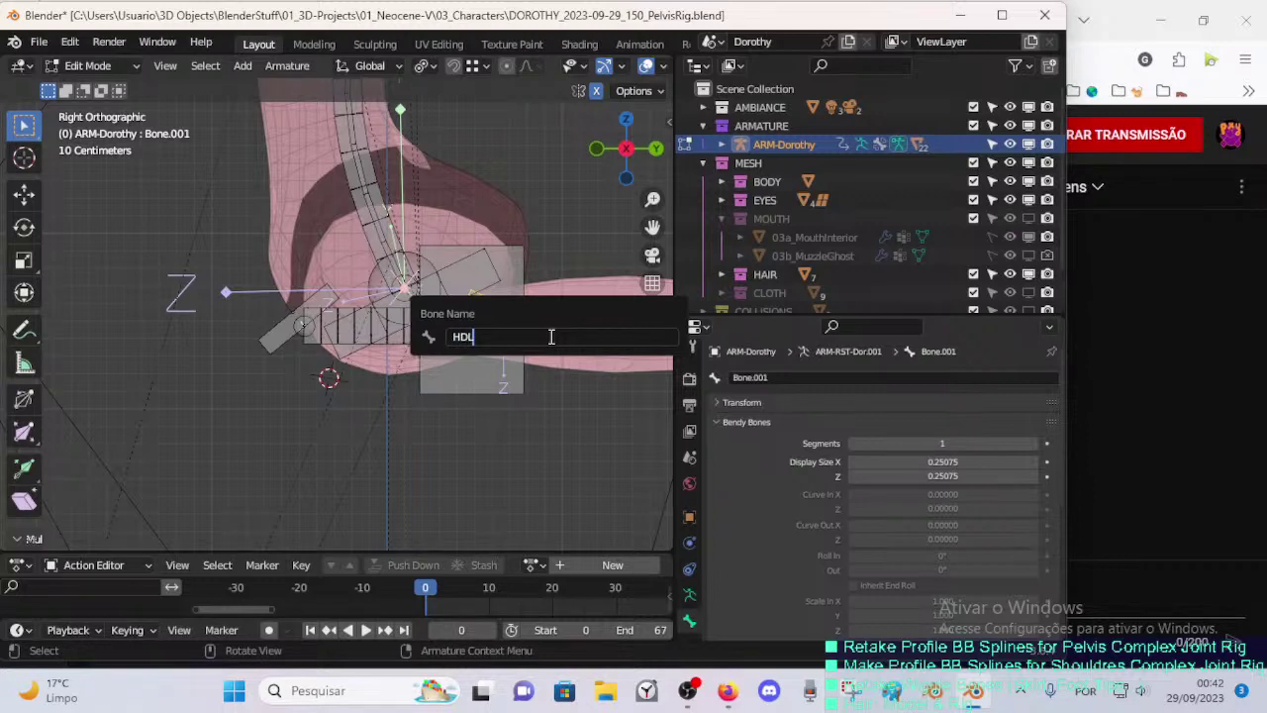
{"action": "type", "text": "ND"}
{"action": "key", "text": "BackSpace"}
{"action": "key", "text": "BackSpace"}
{"action": "key", "text": "BackSpace"}
{"action": "key", "text": "BackSpace"}
{"action": "type", "text": "TIPTWK"}
{"action": "key", "text": "BackSpace"}
{"action": "key", "text": "BackSpace"}
{"action": "key", "text": "BackSpace"}
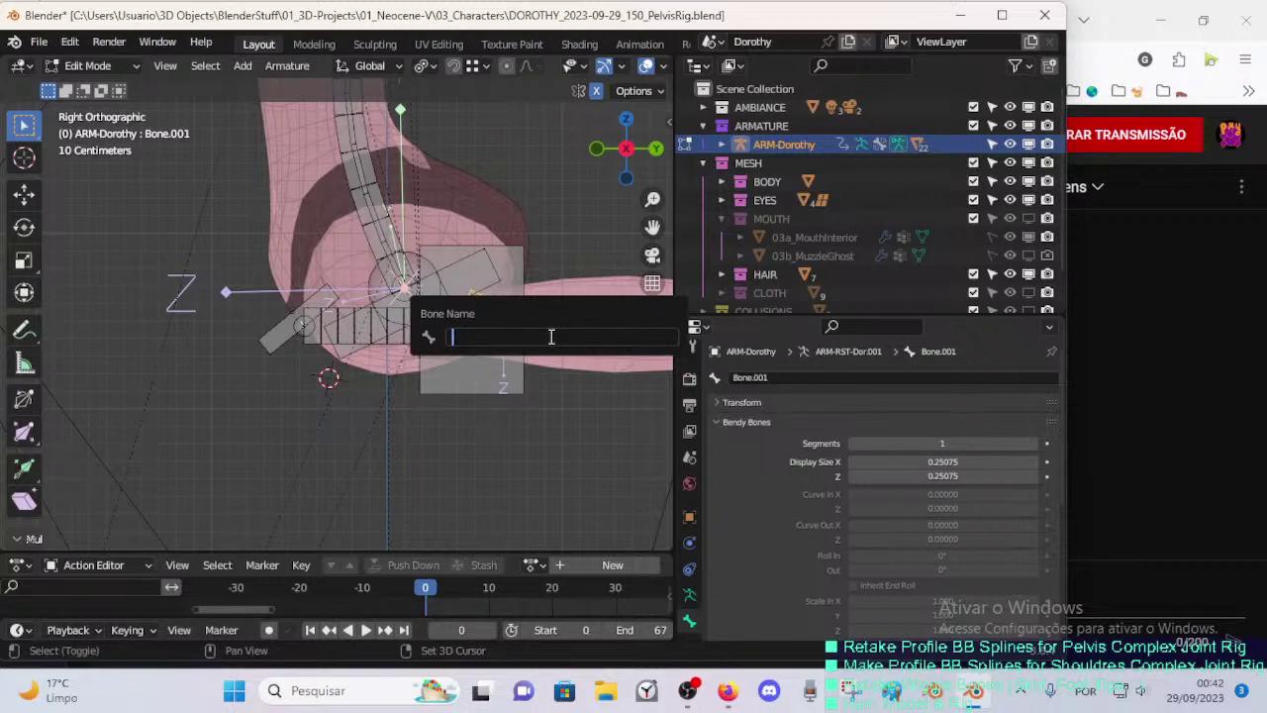
{"action": "type", "text": "HDL"}
{"action": "key", "text": "BackSpace"}
{"action": "key", "text": "BackSpace"}
{"action": "key", "text": "BackSpace"}
{"action": "type", "text": "BBH"}
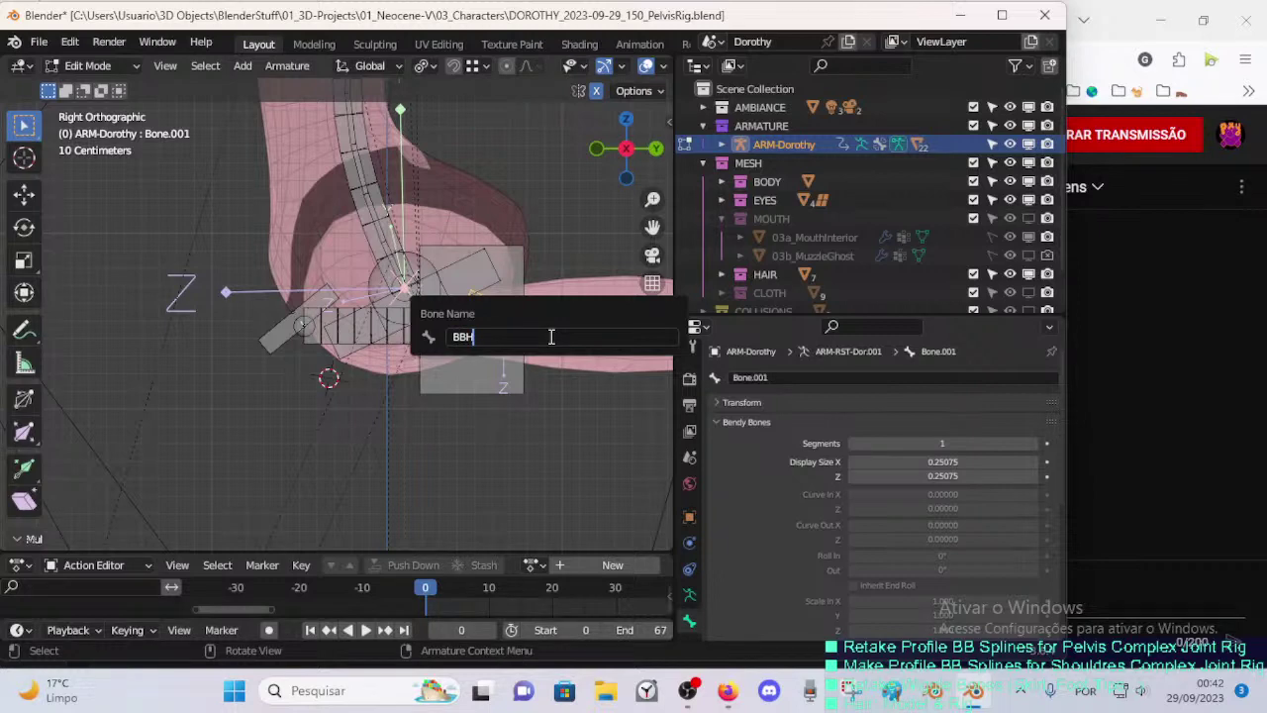
{"action": "key", "text": "BackSpace"}
{"action": "key", "text": "BackSpace"}
{"action": "key", "text": "BackSpace"}
{"action": "type", "text": "HDL"}
{"action": "key", "text": "Return"}
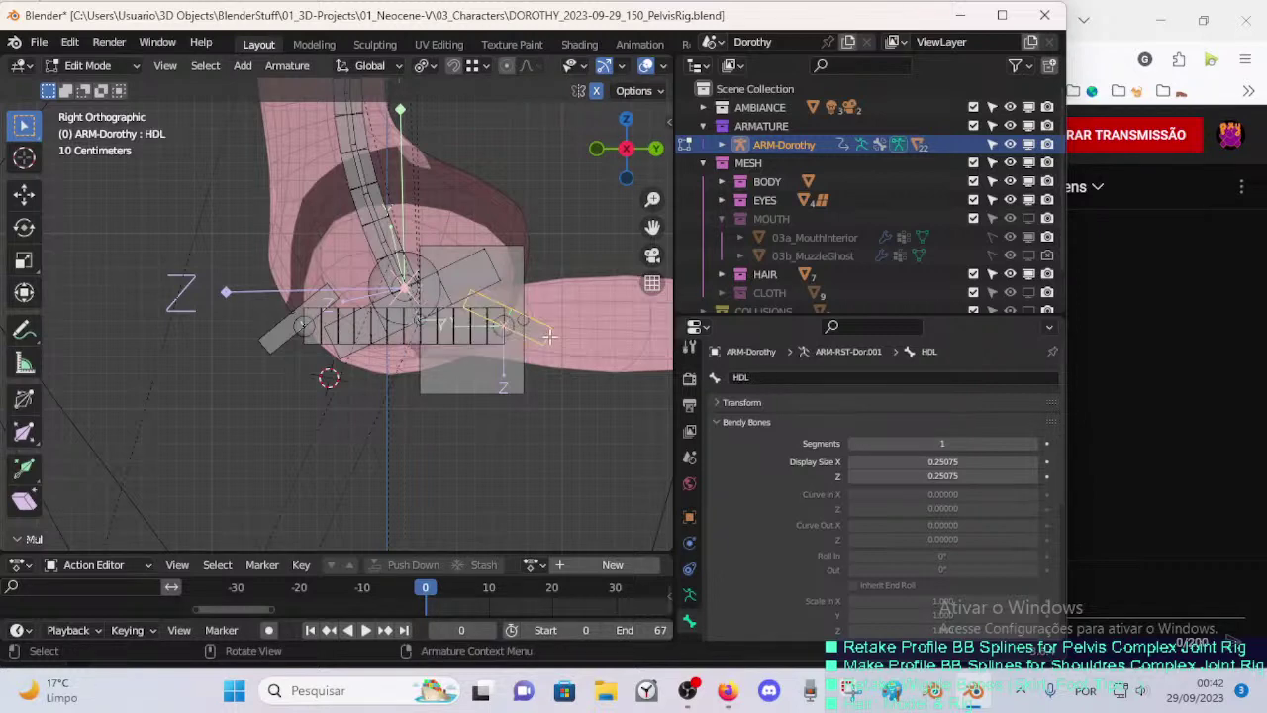
- Rename the handle bone at the front end of the crotch bone with the HDL prefix
{"action": "key", "text": "F2"}
{"action": "right_click", "coordinate": [254, 359], "text": "ctrl"}
{"action": "key", "text": "F2"}
{"action": "type", "text": "HDL"}
{"action": "key", "text": "Return"}
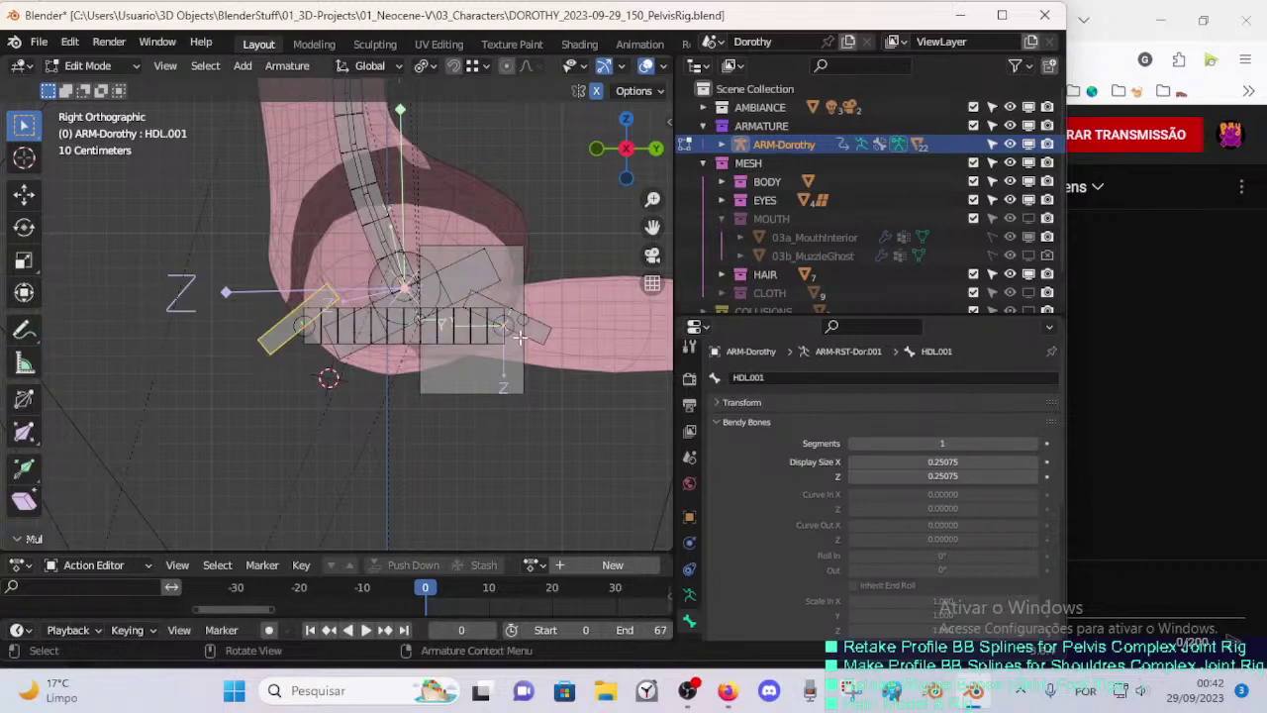
- Extend the back handle bone's name to HDL-STT-Crotch and copy the full name
{"action": "left_click", "coordinate": [544, 335]}
{"action": "key", "text": "F2"}
{"action": "left_click", "coordinate": [502, 339]}
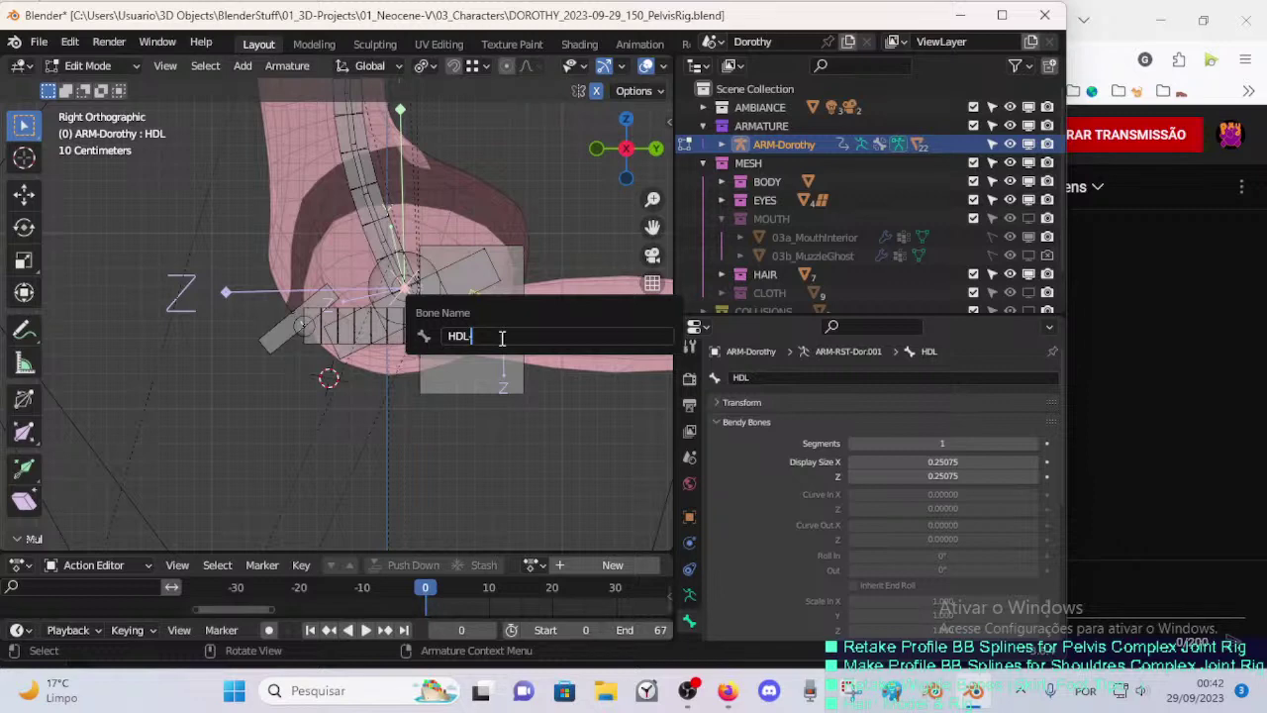
{"action": "type", "text": "-Star"}
{"action": "type", "text": "-Ct"}
{"action": "type", "text": "o"}
{"action": "key", "text": "BackSpace"}
{"action": "key", "text": "BackSpace"}
{"action": "type", "text": "ro"}
{"action": "type", "text": "ST"}
{"action": "key", "text": "BackSpace"}
{"action": "key", "text": "BackSpace"}
{"action": "type", "text": "ST"}
{"action": "key", "text": "BackSpace"}
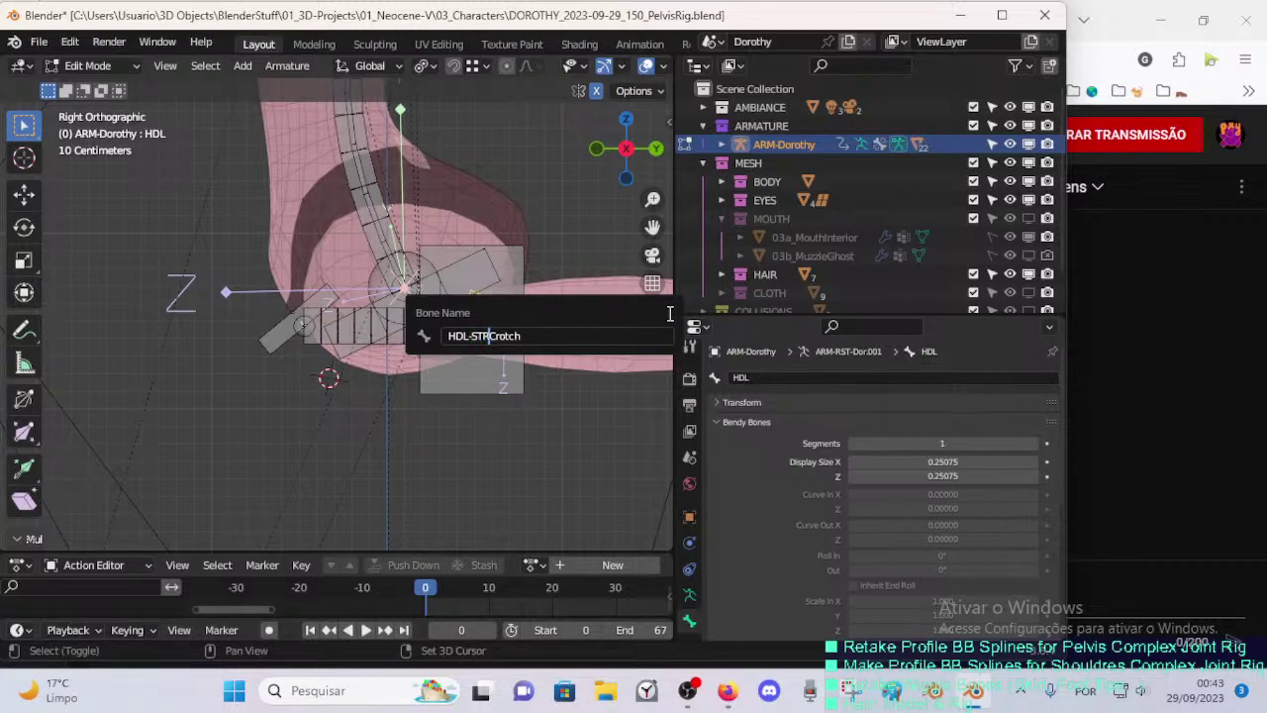
{"action": "type", "text": "RT"}
{"action": "key", "text": "BackSpace"}
{"action": "key", "text": "BackSpace"}
{"action": "type", "text": "T"}
{"action": "key", "text": "BackSpace"}
{"action": "key", "text": "BackSpace"}
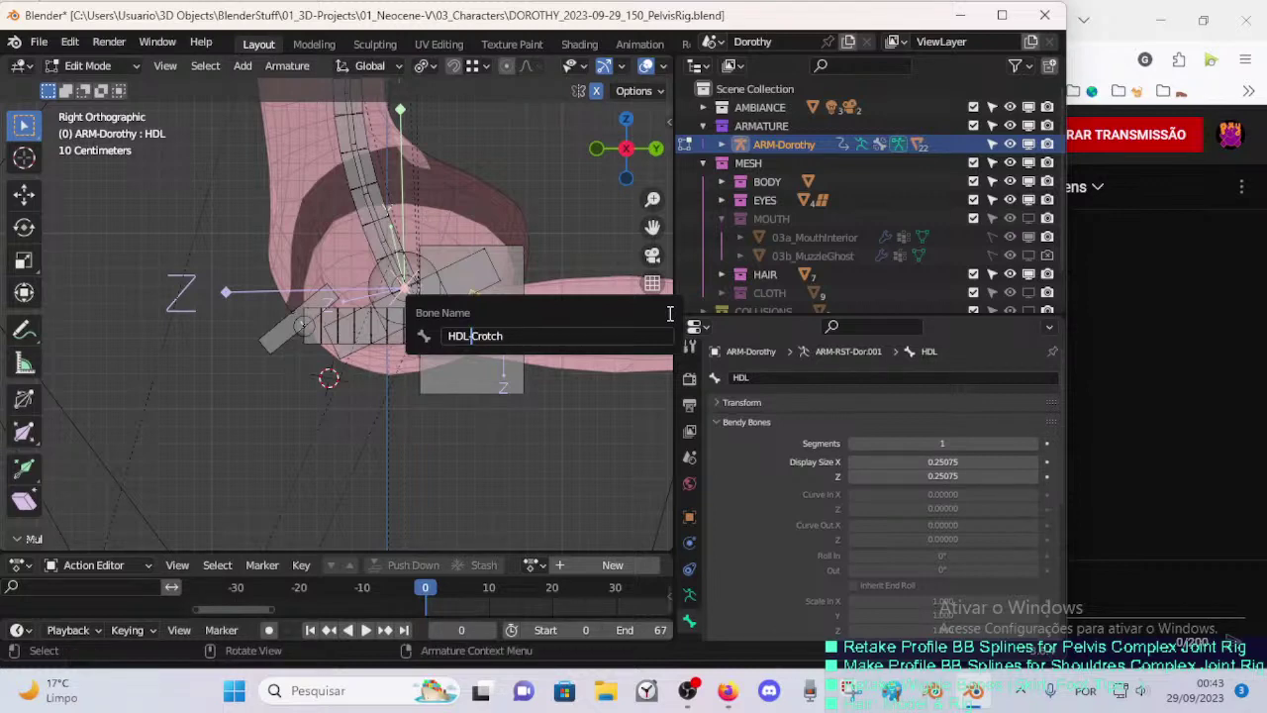
{"action": "type", "text": "1"}
{"action": "key", "text": "BackSpace"}
{"action": "type", "text": "ST"}
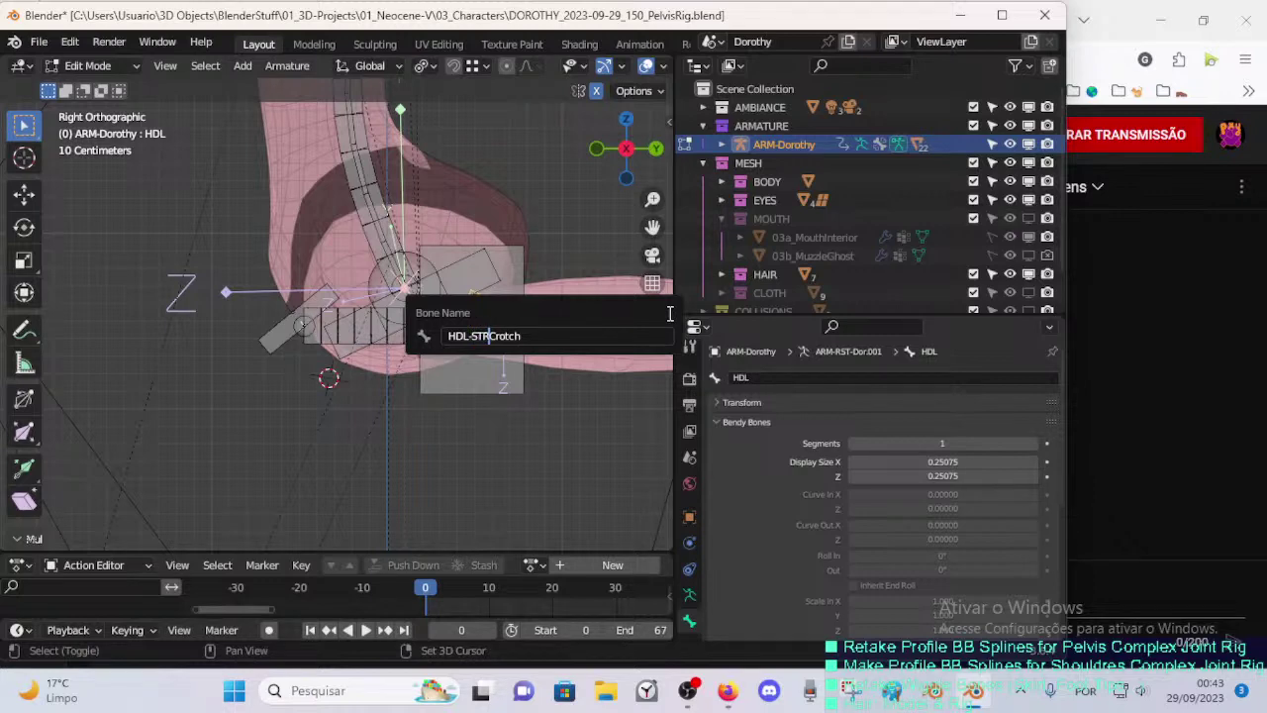
{"action": "key", "text": "BackSpace"}
{"action": "type", "text": "RT"}
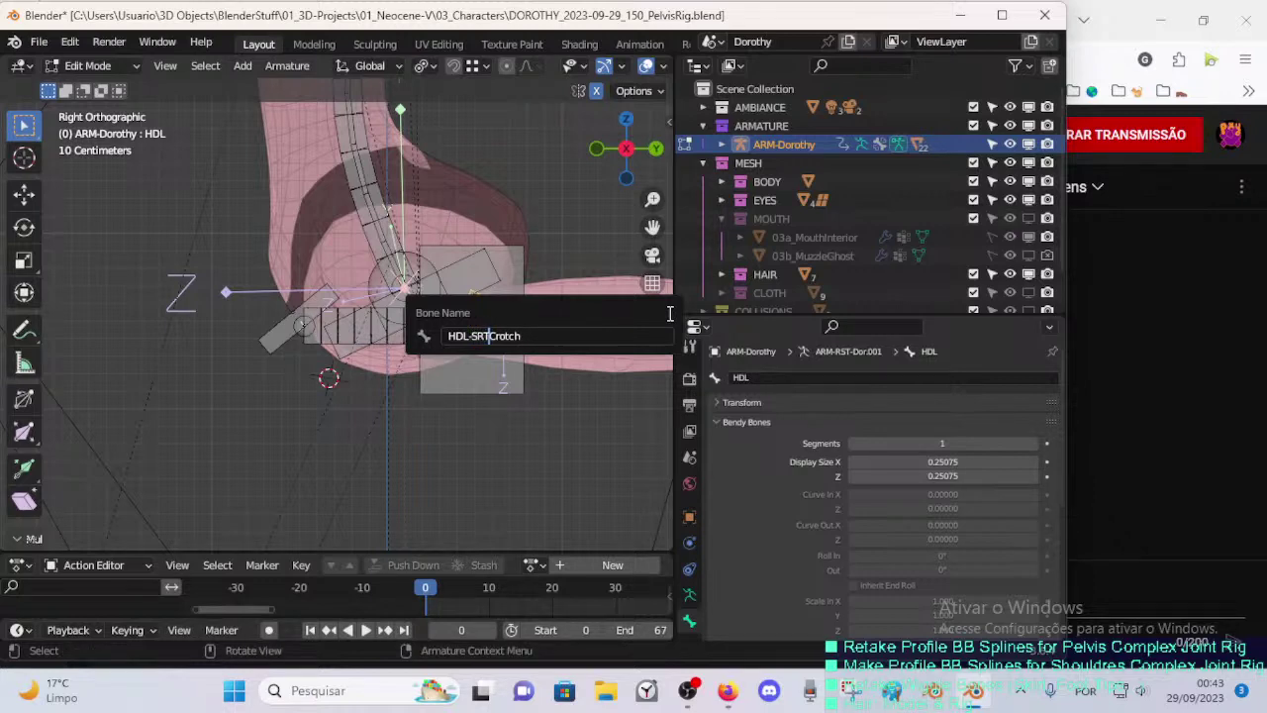
{"action": "key", "text": "BackSpace"}
{"action": "key", "text": "BackSpace"}
{"action": "type", "text": "TR"}
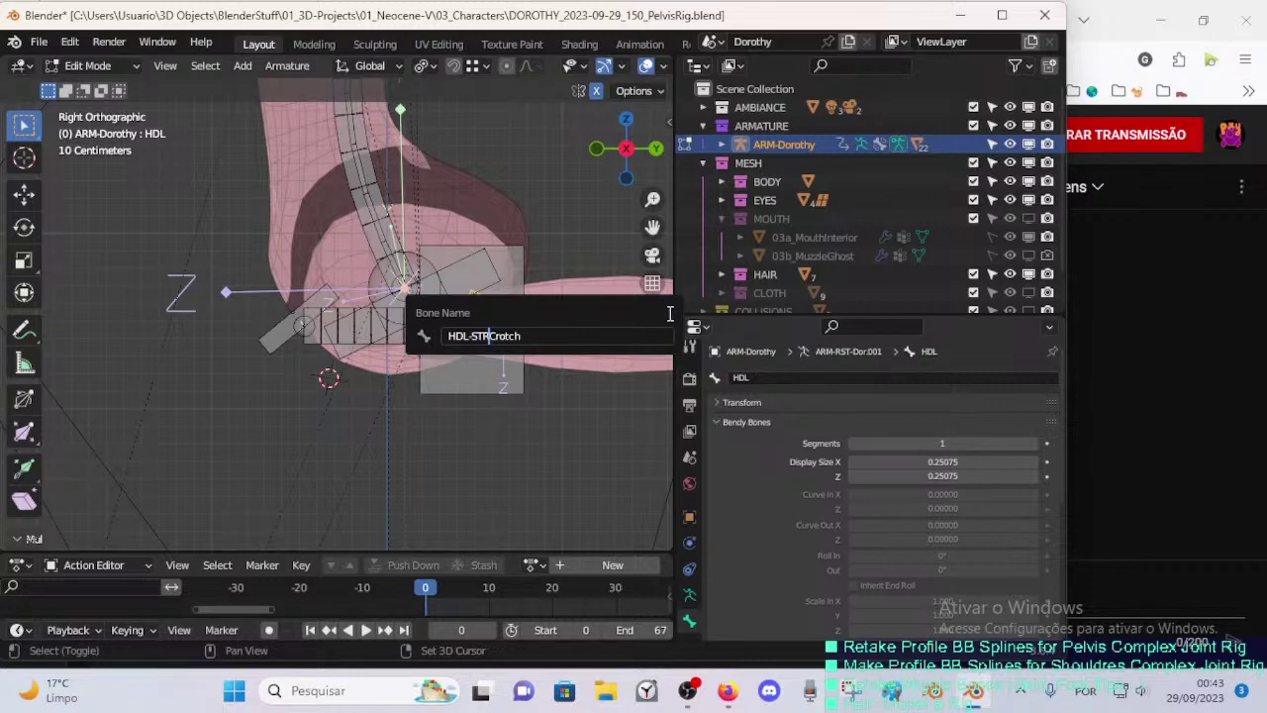
{"action": "key", "text": "BackSpace"}
{"action": "key", "text": "BackSpace"}
{"action": "type", "text": "RT-"}
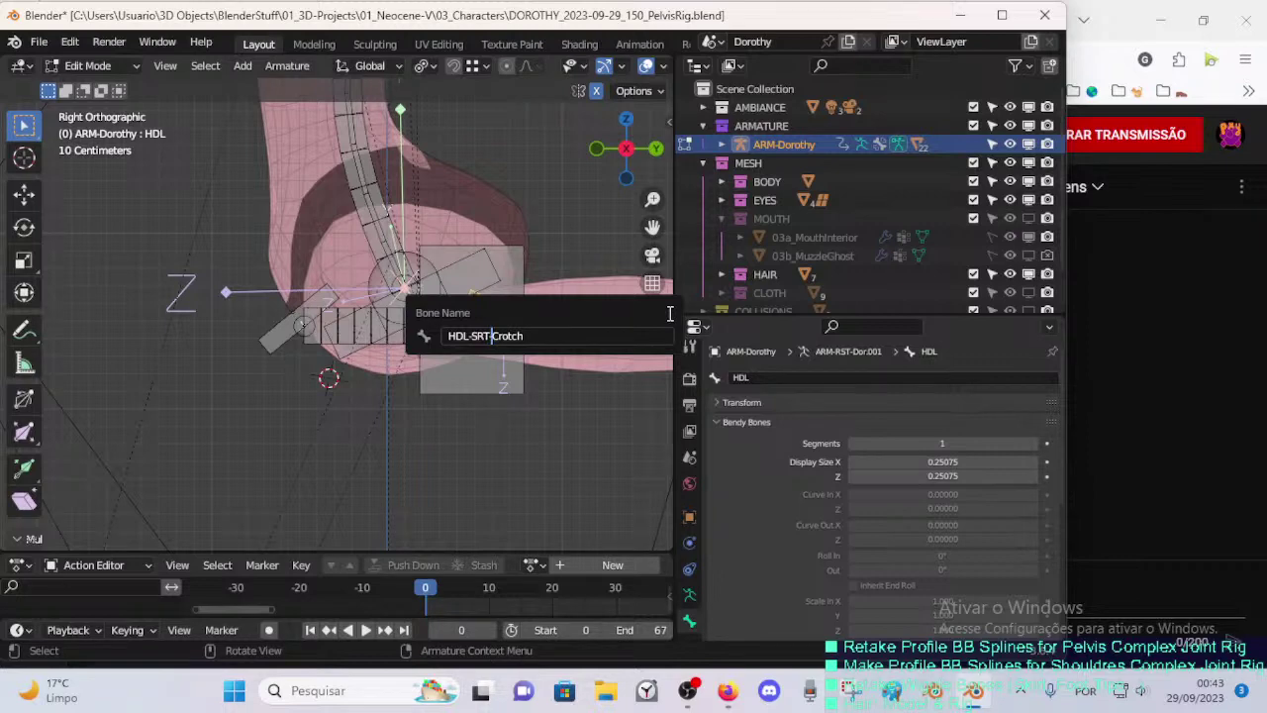
{"action": "key", "text": "BackSpace"}
{"action": "key", "text": "BackSpace"}
{"action": "type", "text": "TA"}
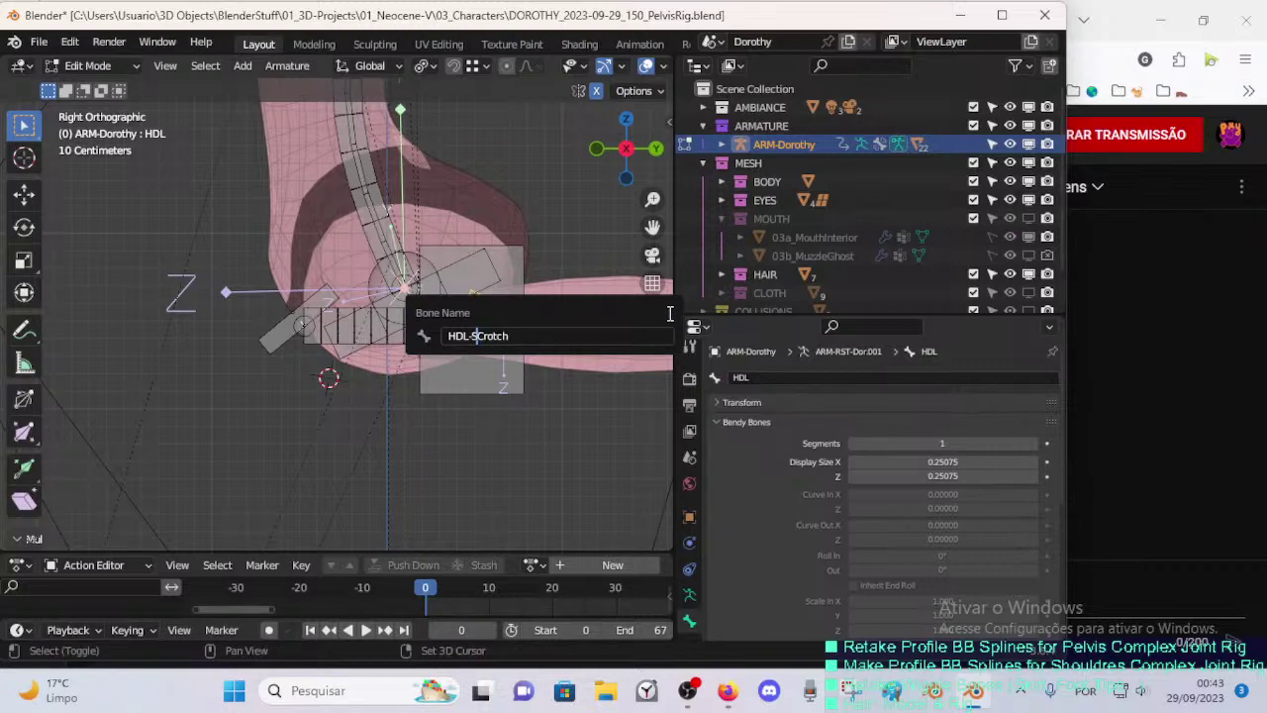
{"action": "type", "text": "-"}
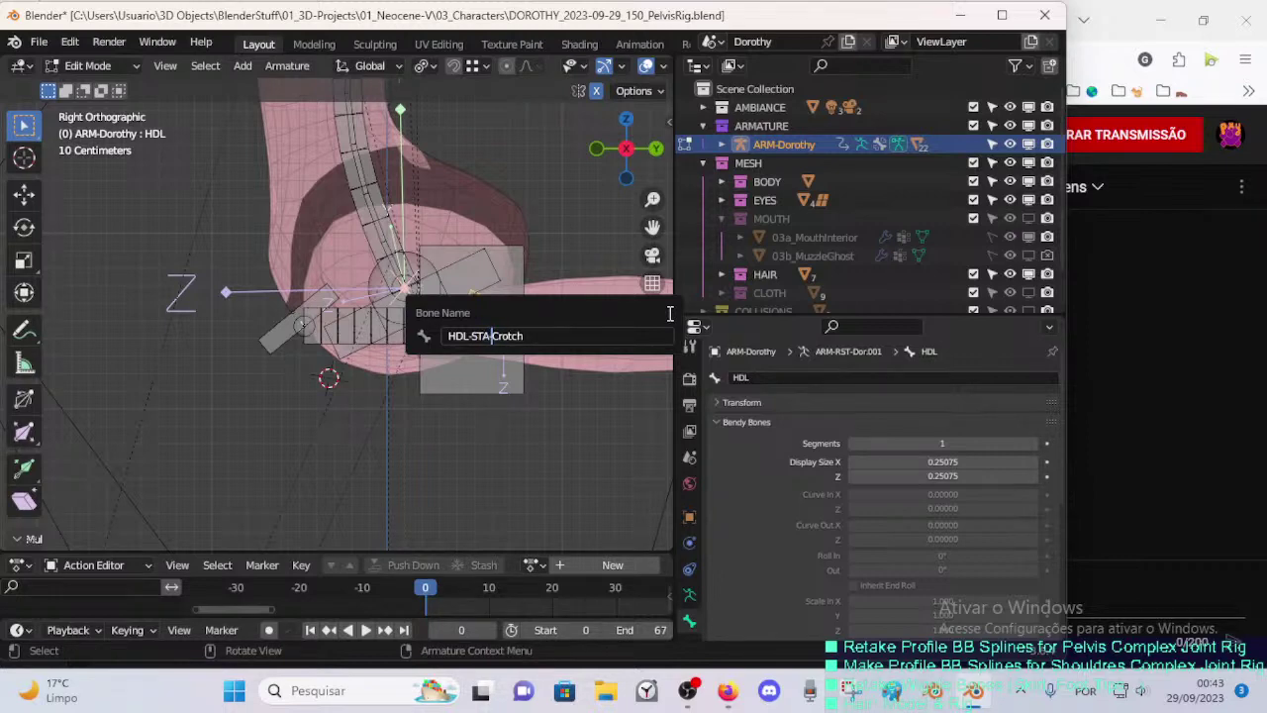
{"action": "key", "text": "BackSpace"}
{"action": "key", "text": "BackSpace"}
{"action": "key", "text": "BackSpace"}
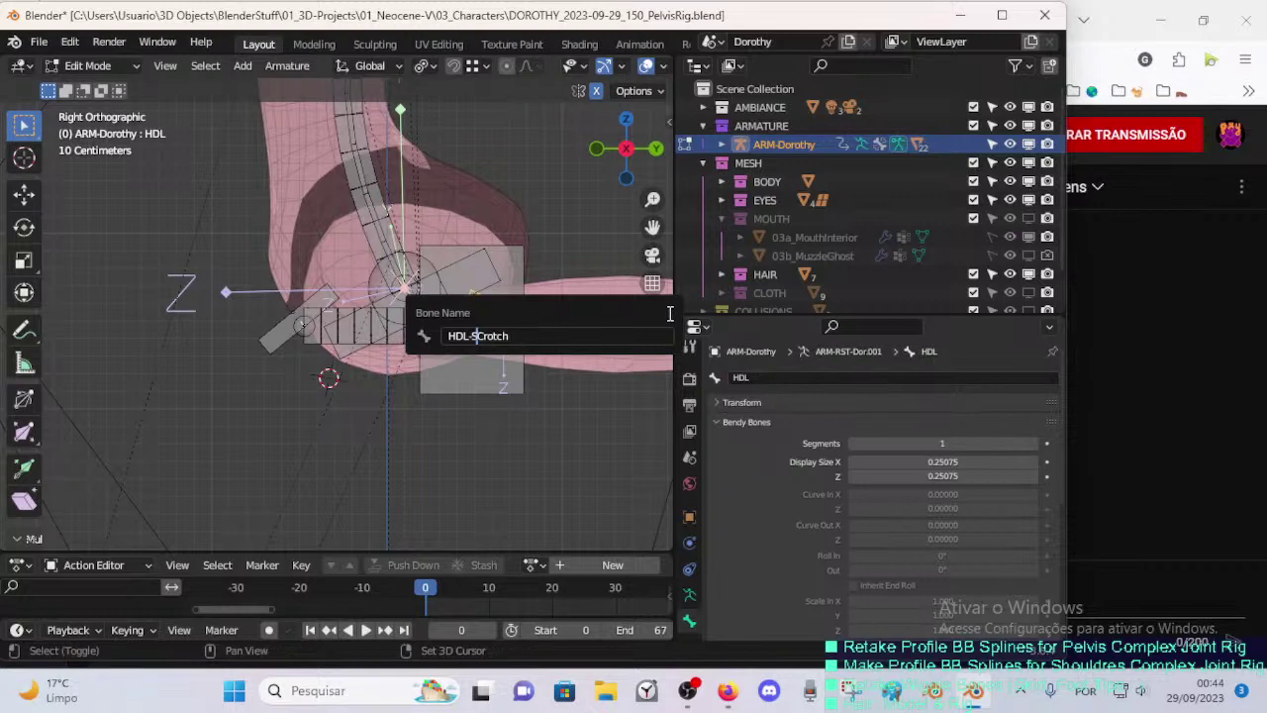
{"action": "type", "text": "RT"}
{"action": "type", "text": "-"}
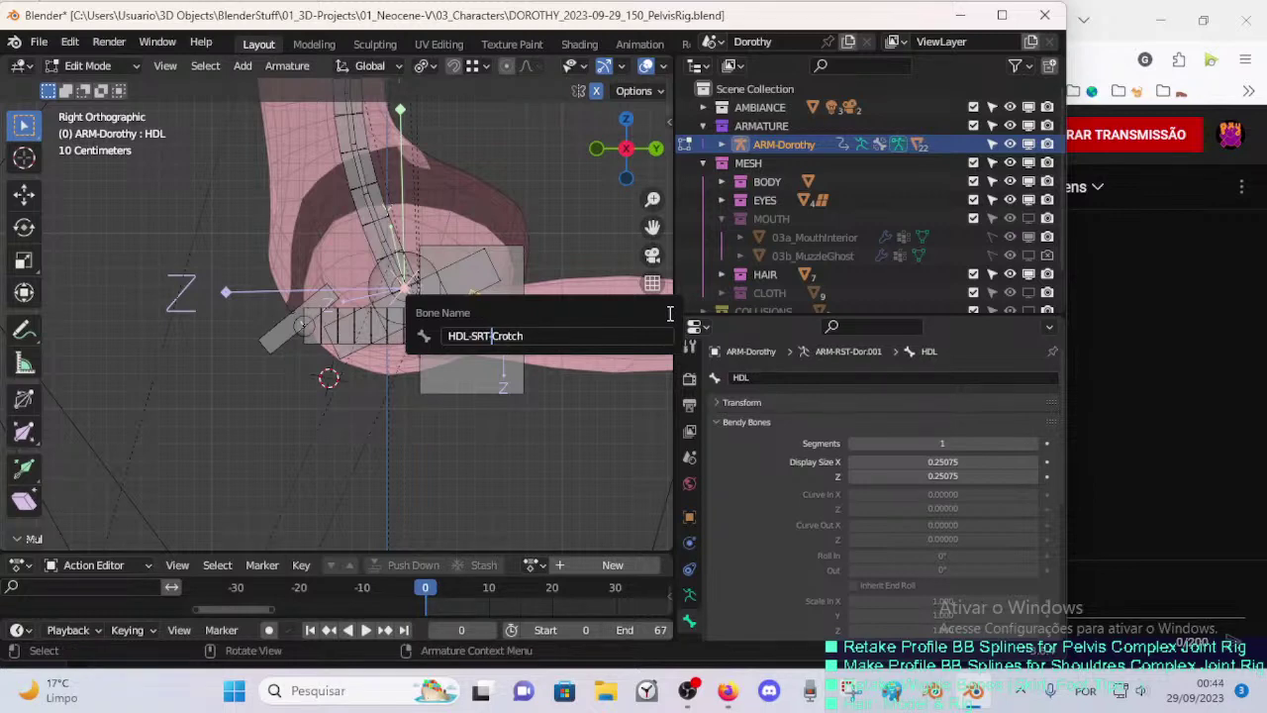
{"action": "key", "text": "Left"}
{"action": "key", "text": "Left"}
{"action": "key", "text": "Left"}
{"action": "key", "text": "Delete"}
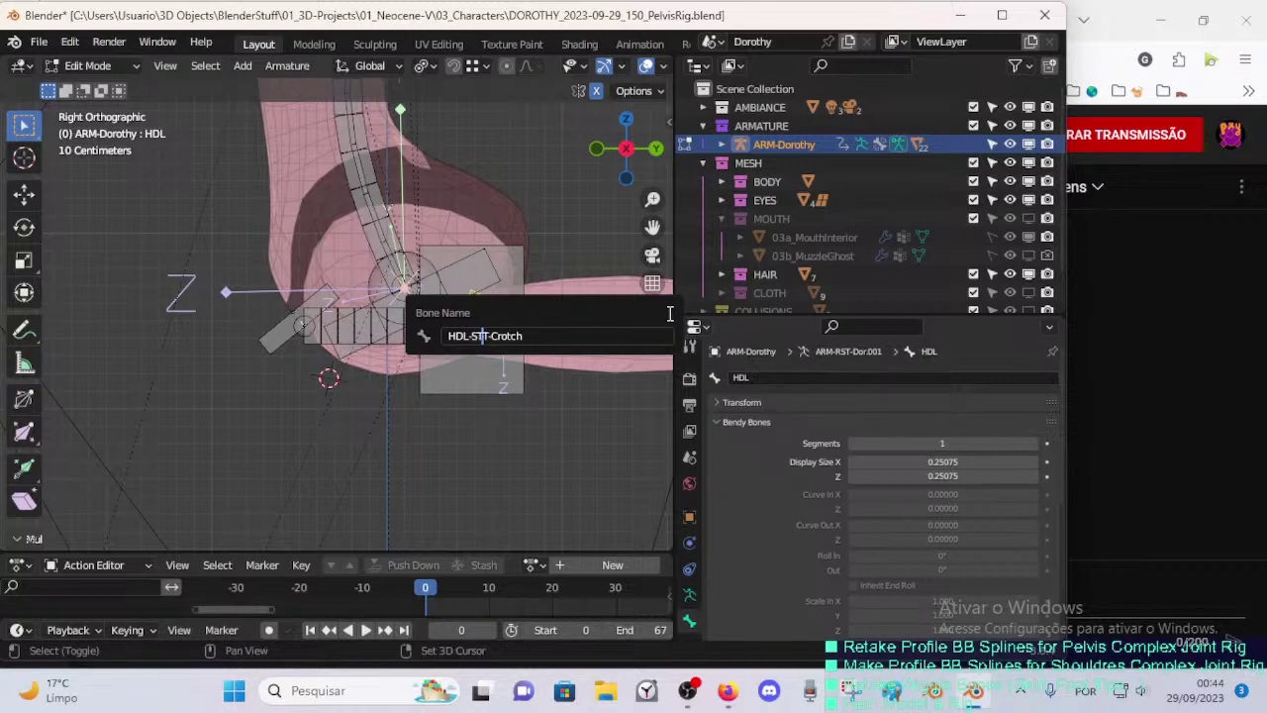
{"action": "key", "text": "Right"}
{"action": "type", "text": "A"}
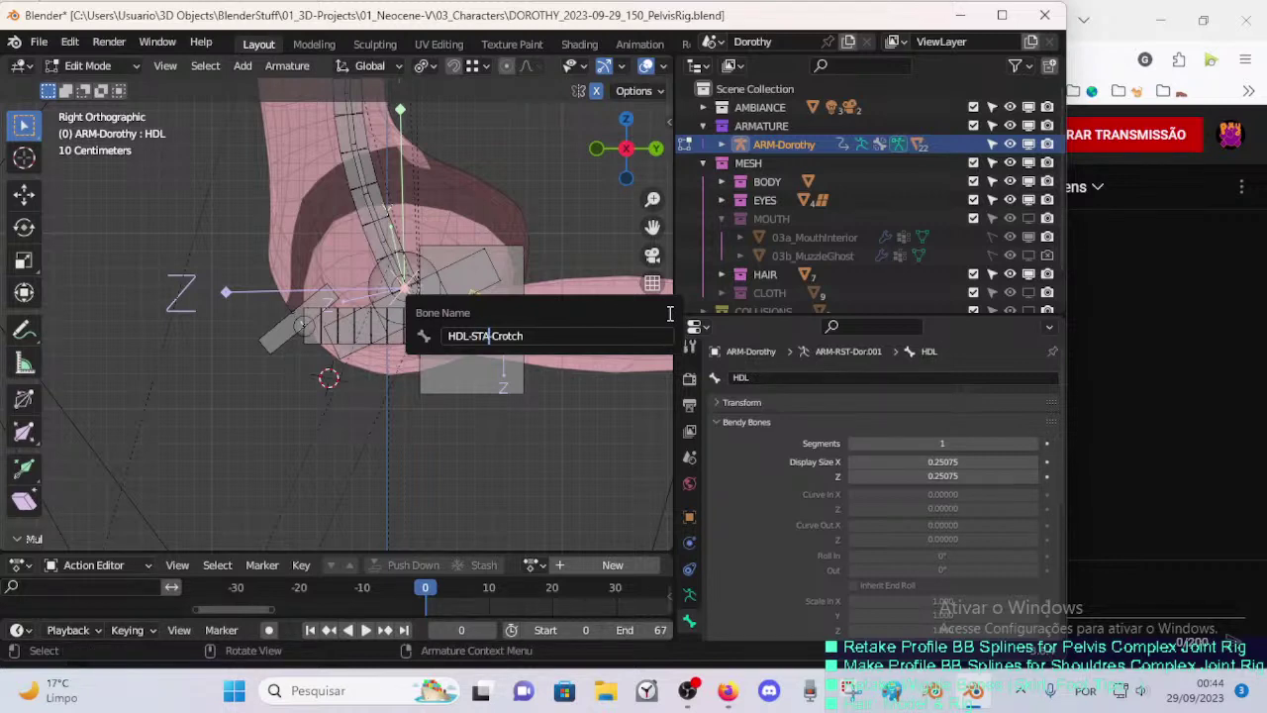
{"action": "key", "text": "Left"}
{"action": "key", "text": "Left"}
{"action": "key", "text": "Left"}
{"action": "key", "text": "Right"}
{"action": "key", "text": "BackSpace"}
{"action": "key", "text": "BackSpace"}
{"action": "key", "text": "shift"}
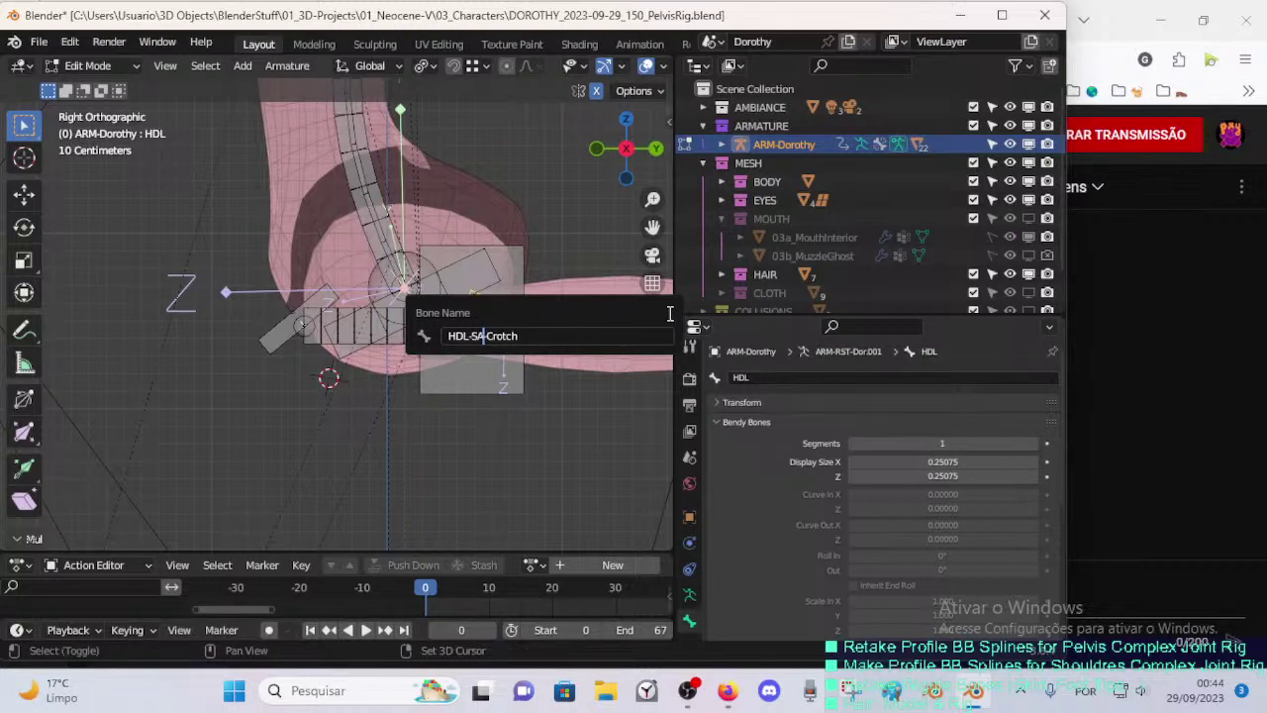
{"action": "type", "text": "TR"}
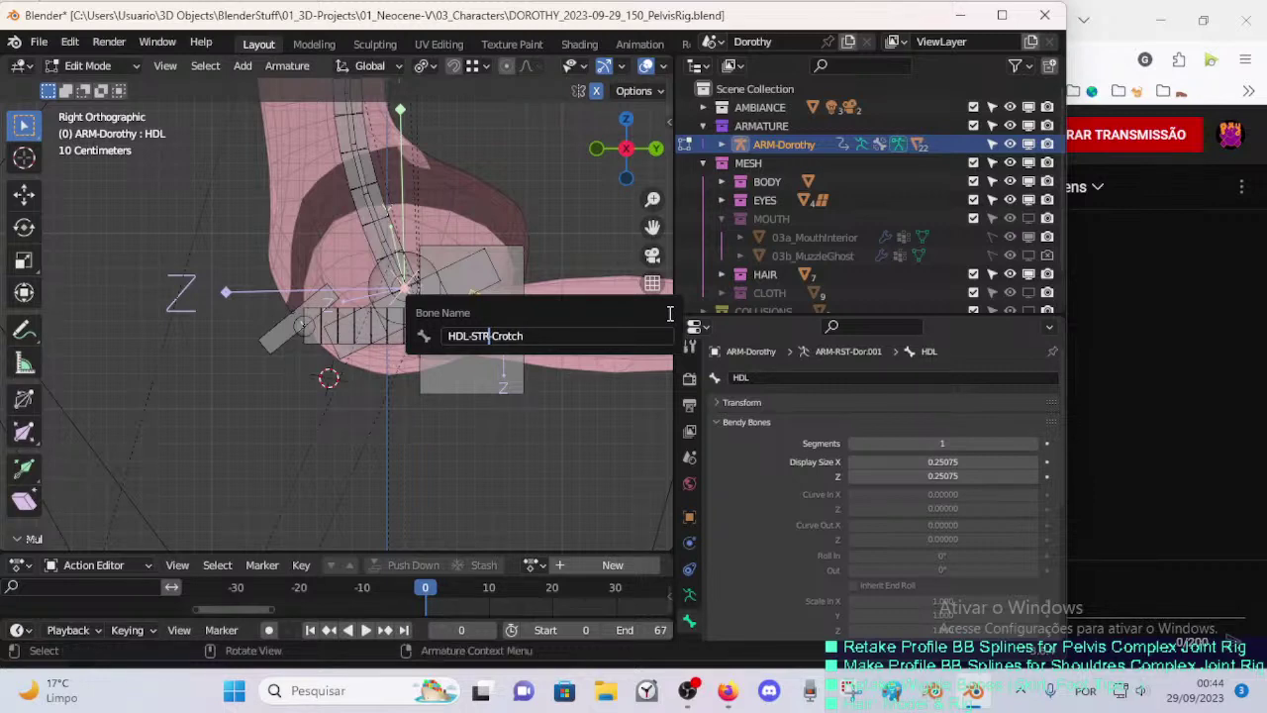
{"action": "key", "text": "BackSpace"}
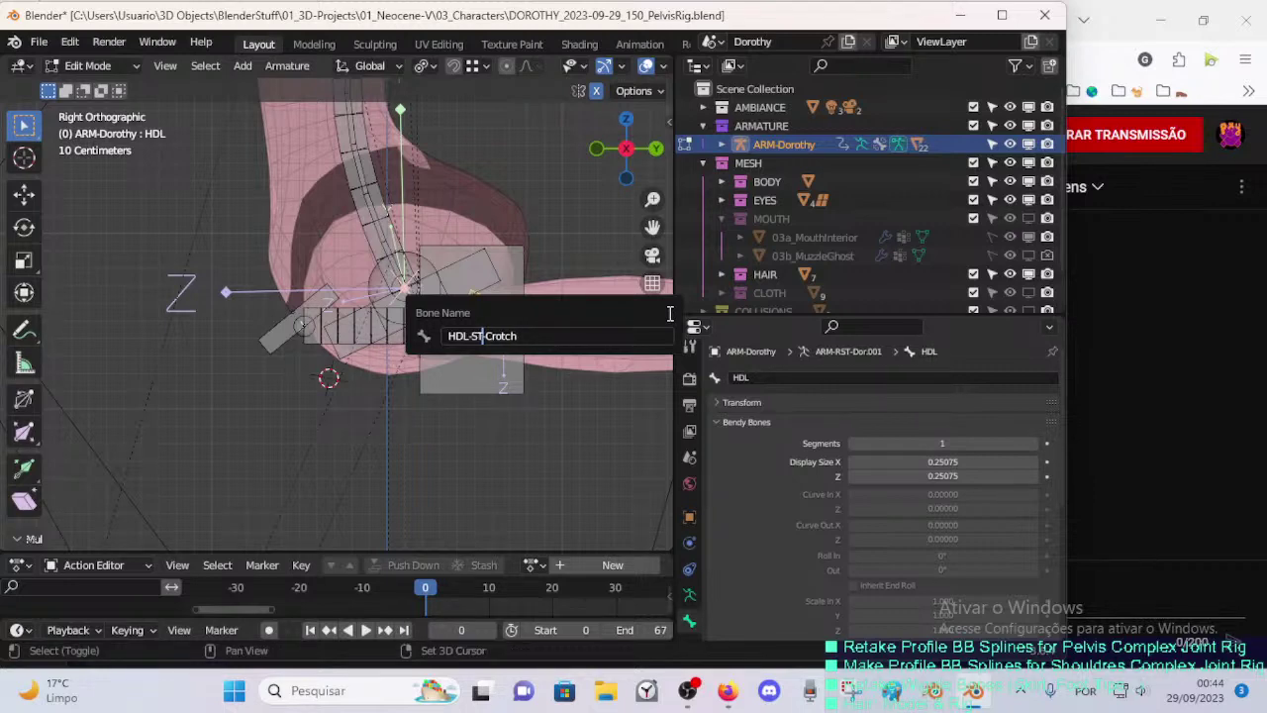
{"action": "type", "text": "T"}
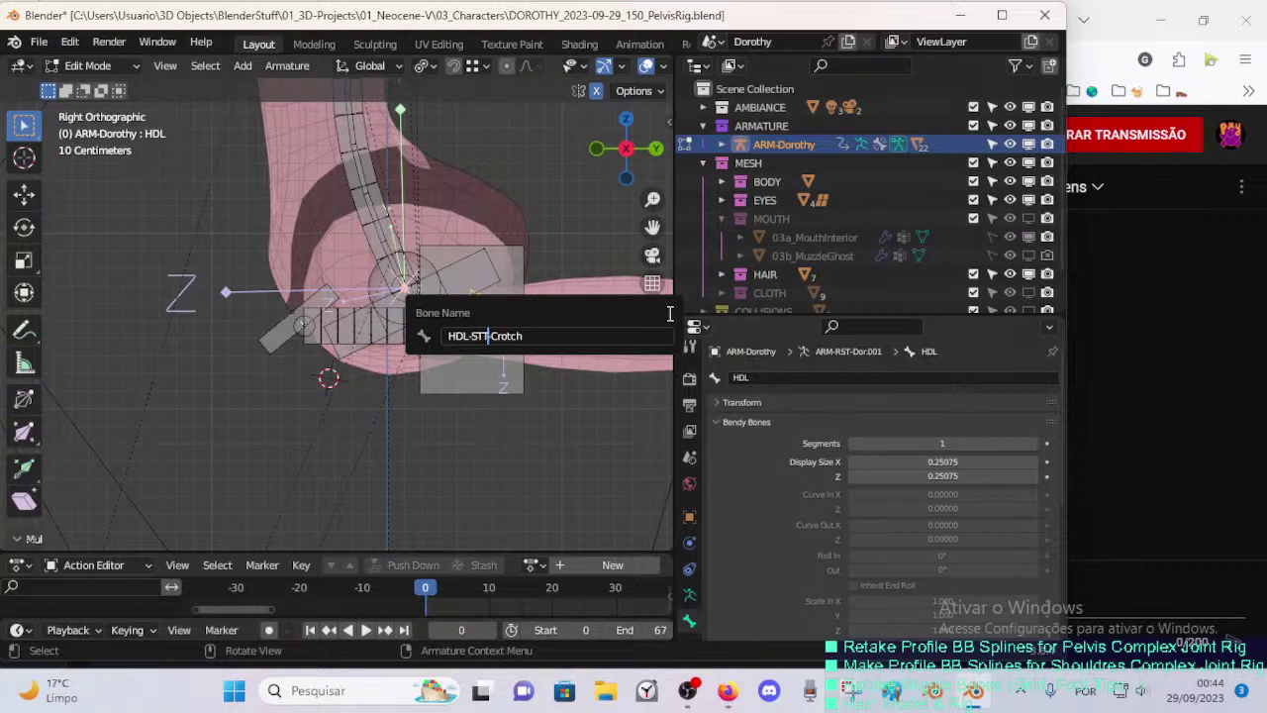
{"action": "key", "text": "Left"}
{"action": "key", "text": "Left"}
{"action": "key", "text": "Right"}
{"action": "key", "text": "Right"}
{"action": "key", "text": "End"}
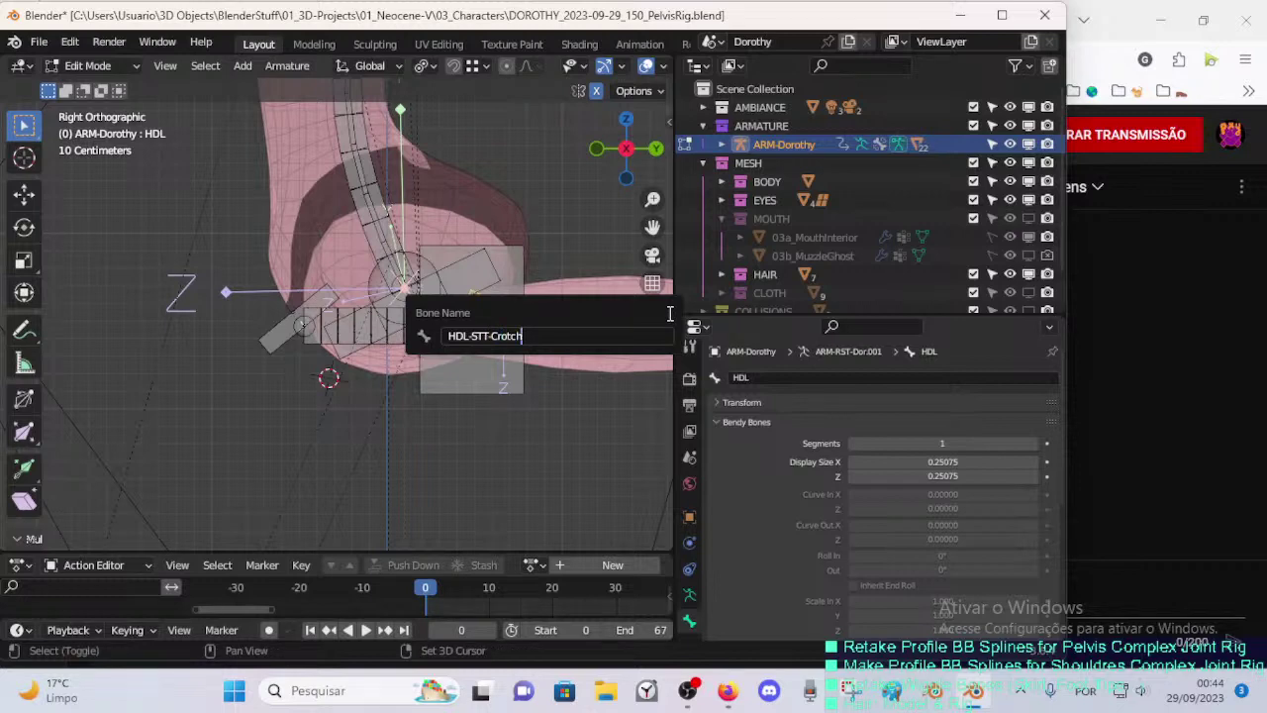
{"action": "key", "text": "ctrl+a"}
{"action": "key", "text": "End"}
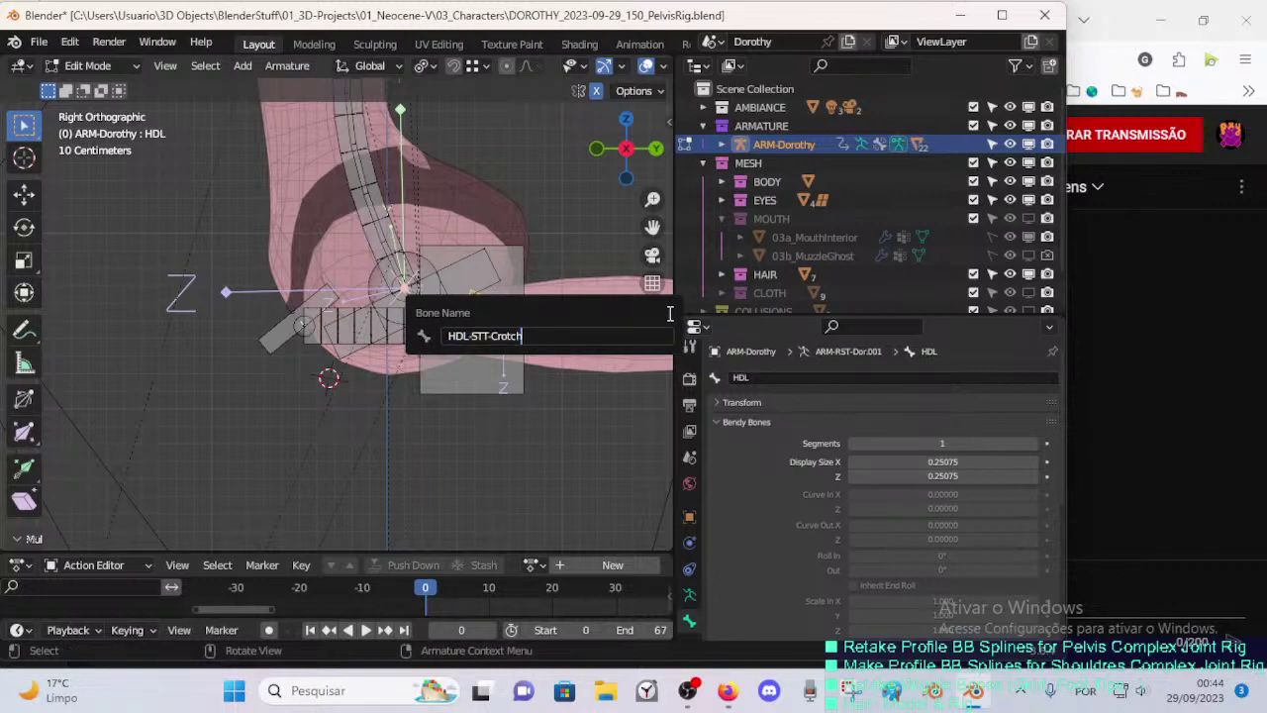
{"action": "key", "text": "ctrl+a"}
{"action": "key", "text": "ctrl+c"}
{"action": "key", "text": "Return"}
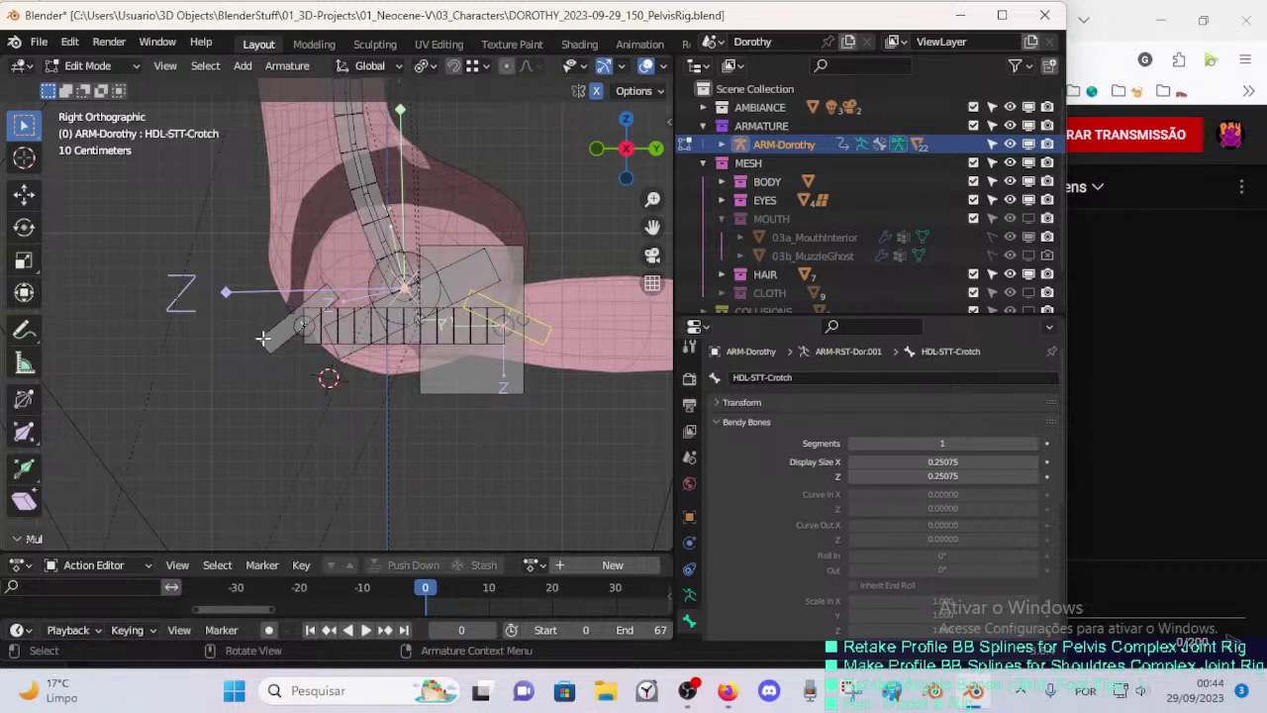
- Rename the front handle bone as HDL-END-Crotch, reusing the copied name with END in place of STT
{"action": "left_click", "coordinate": [271, 337]}
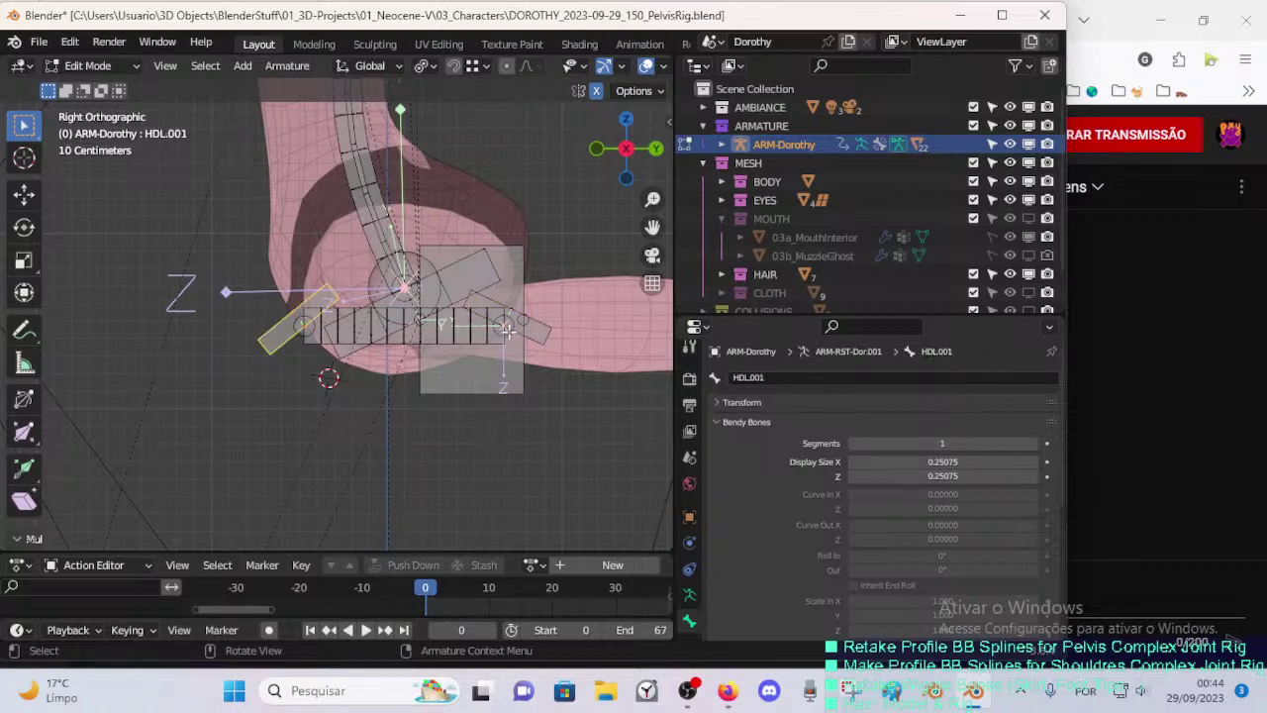
{"action": "left_click", "coordinate": [545, 340]}
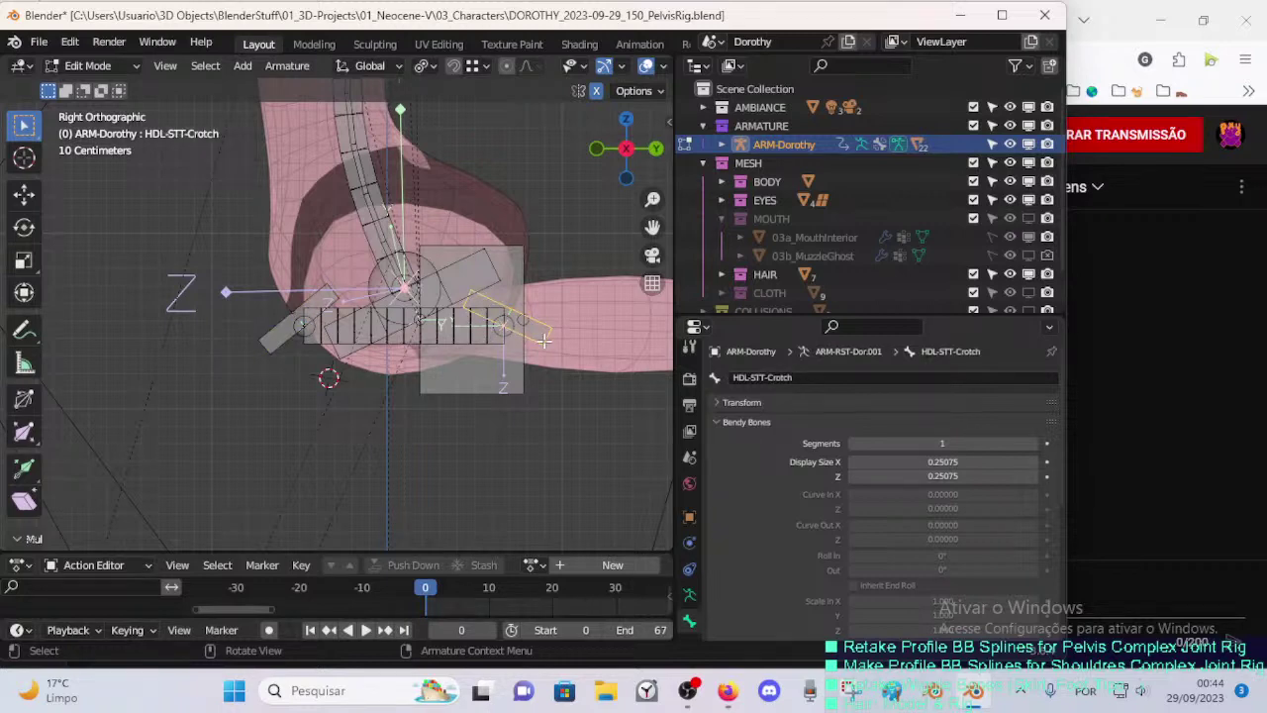
{"action": "left_click", "coordinate": [277, 345]}
{"action": "key", "text": "F2"}
{"action": "key", "text": "ctrl+v"}
{"action": "key", "text": "Left"}
{"action": "key", "text": "Left"}
{"action": "key", "text": "Left"}
{"action": "key", "text": "Left"}
{"action": "key", "text": "Left"}
{"action": "key", "text": "Left"}
{"action": "key", "text": "Left"}
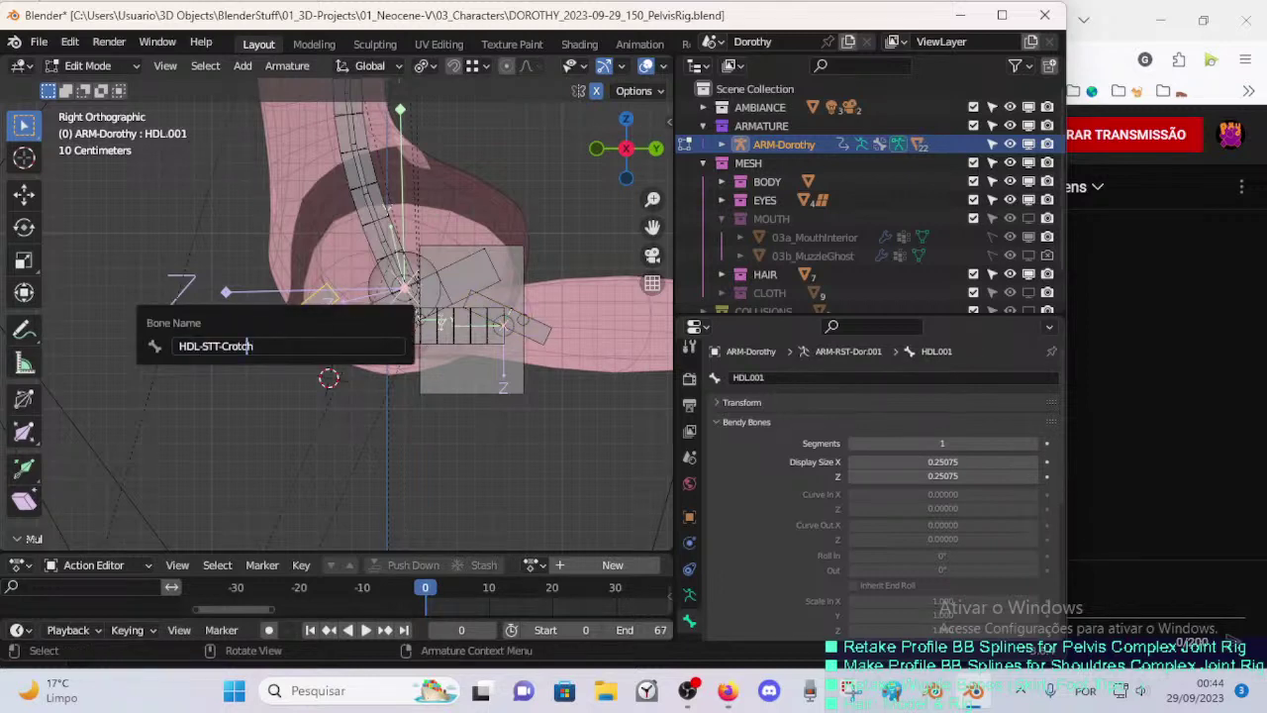
{"action": "key", "text": "BackSpace"}
{"action": "key", "text": "BackSpace"}
{"action": "key", "text": "BackSpace"}
{"action": "type", "text": "END"}
{"action": "key", "text": "Return"}
- Edit one character in the crotch deform bone's name, and select the back handle bone
{"action": "left_click", "coordinate": [396, 349]}
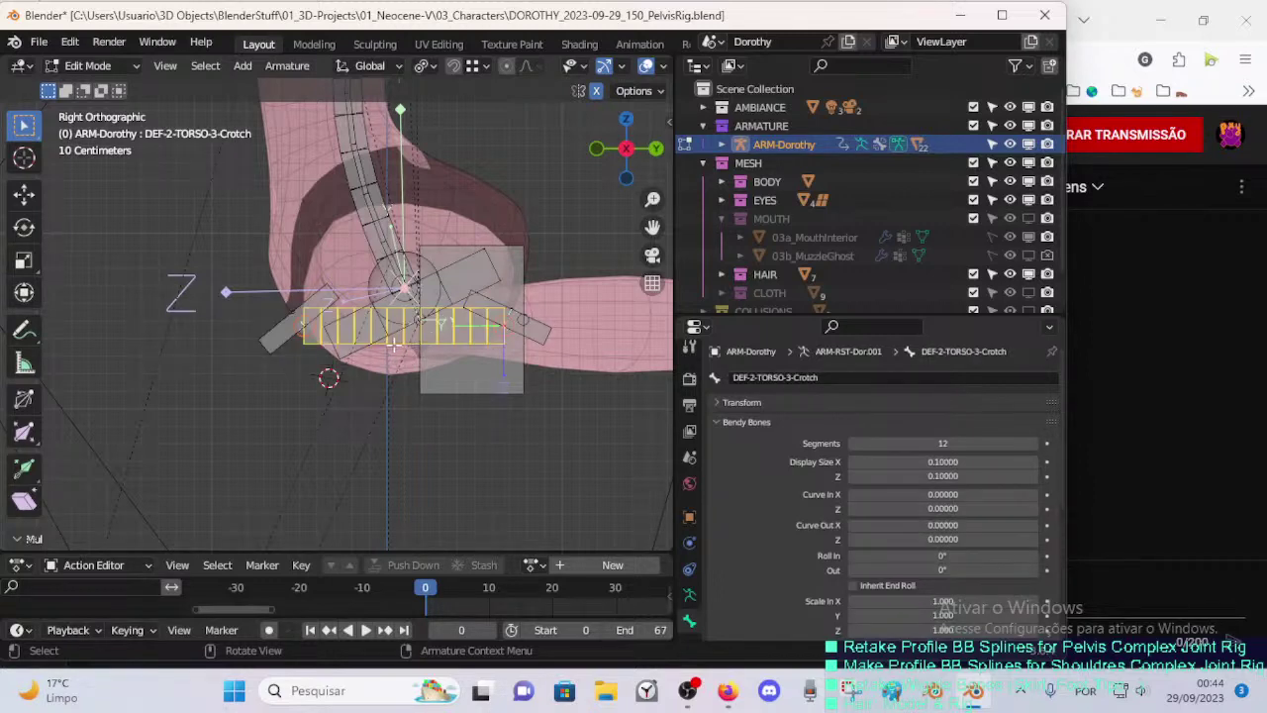
{"action": "key", "text": "F2"}
{"action": "key", "text": "Home"}
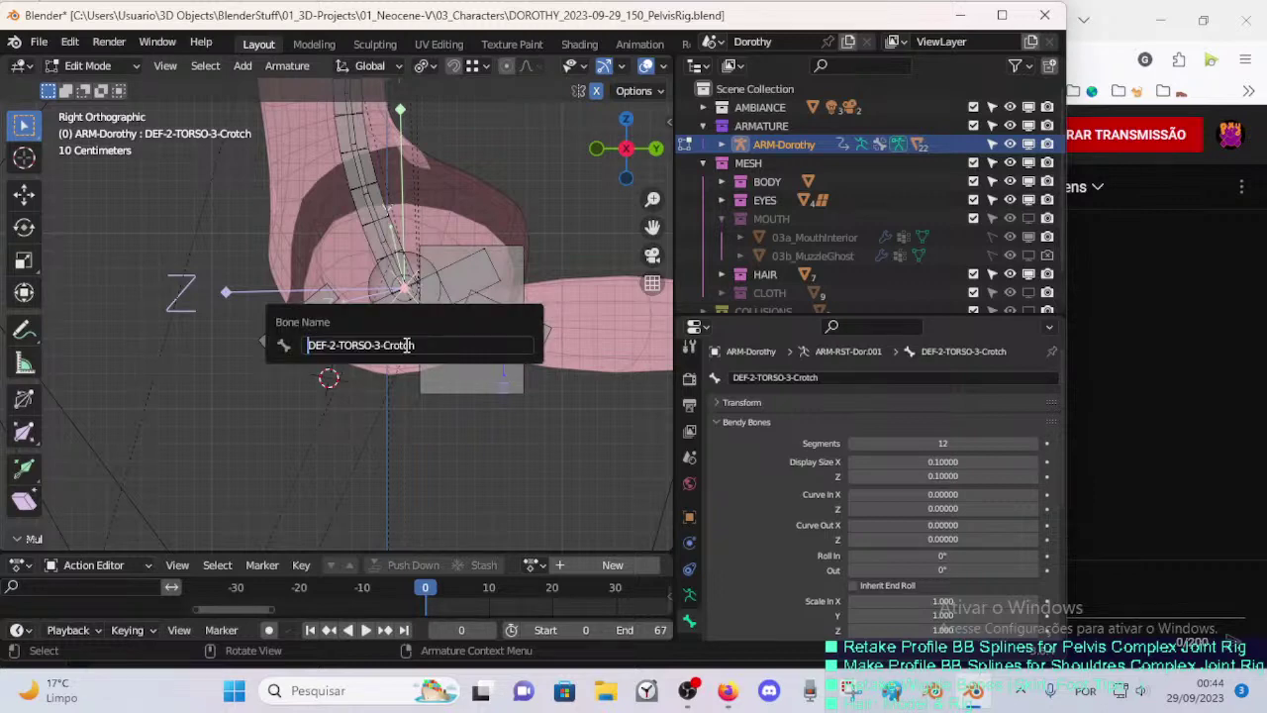
{"action": "key", "text": "Right"}
{"action": "key", "text": "Right"}
{"action": "key", "text": "Right"}
{"action": "key", "text": "Right"}
{"action": "key", "text": "Right"}
{"action": "key", "text": "Right"}
{"action": "key", "text": "Right"}
{"action": "key", "text": "Left"}
{"action": "key", "text": "Left"}
{"action": "key", "text": "Left"}
{"action": "key", "text": "Left"}
{"action": "key", "text": "Right"}
{"action": "key", "text": "Right"}
{"action": "key", "text": "Right"}
{"action": "key", "text": "Right"}
{"action": "key", "text": "Right"}
{"action": "key", "text": "Right"}
{"action": "key", "text": "Right"}
{"action": "key", "text": "Right"}
{"action": "key", "text": "Right"}
{"action": "key", "text": "Delete"}
{"action": "type", "text": "o"}
{"action": "key", "text": "Left"}
{"action": "key", "text": "Left"}
{"action": "key", "text": "Left"}
{"action": "key", "text": "Left"}
{"action": "key", "text": "Return"}
{"action": "left_click", "coordinate": [495, 325]}
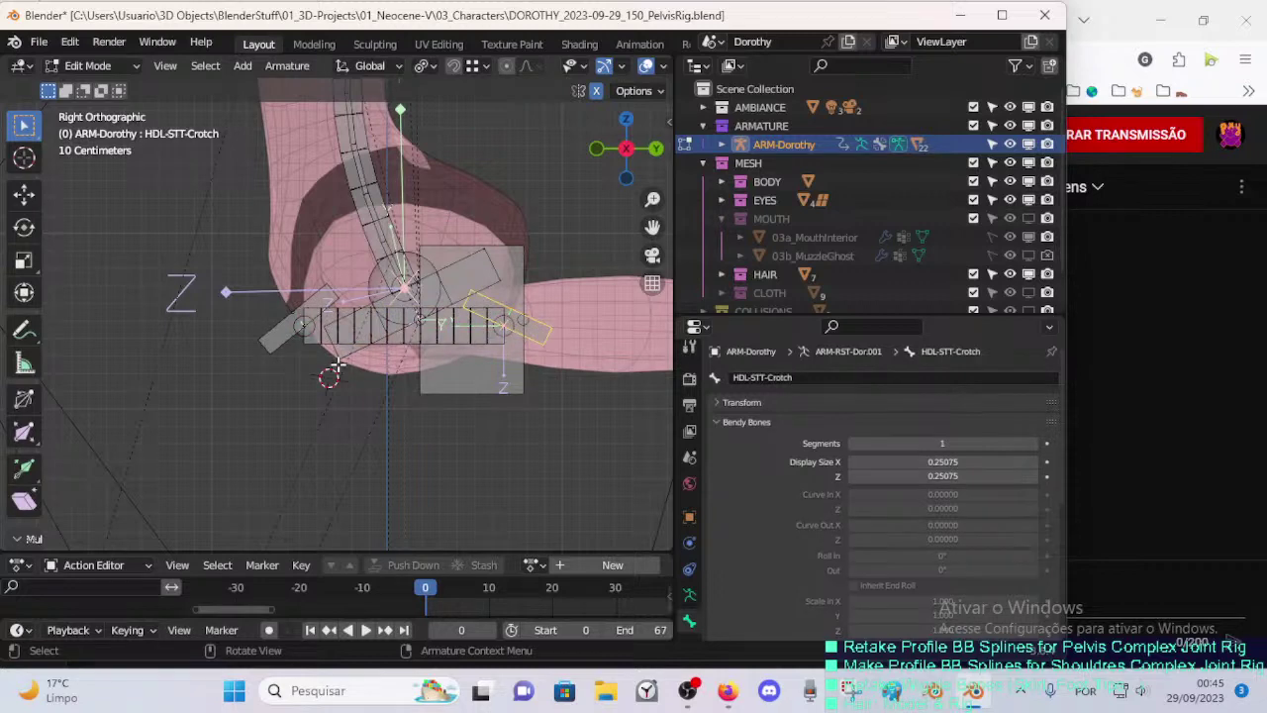
- Remove STT from the back handle bone's name, leaving it as HDL-Crotch
{"action": "left_click", "coordinate": [381, 337]}
{"action": "left_click", "coordinate": [279, 319]}
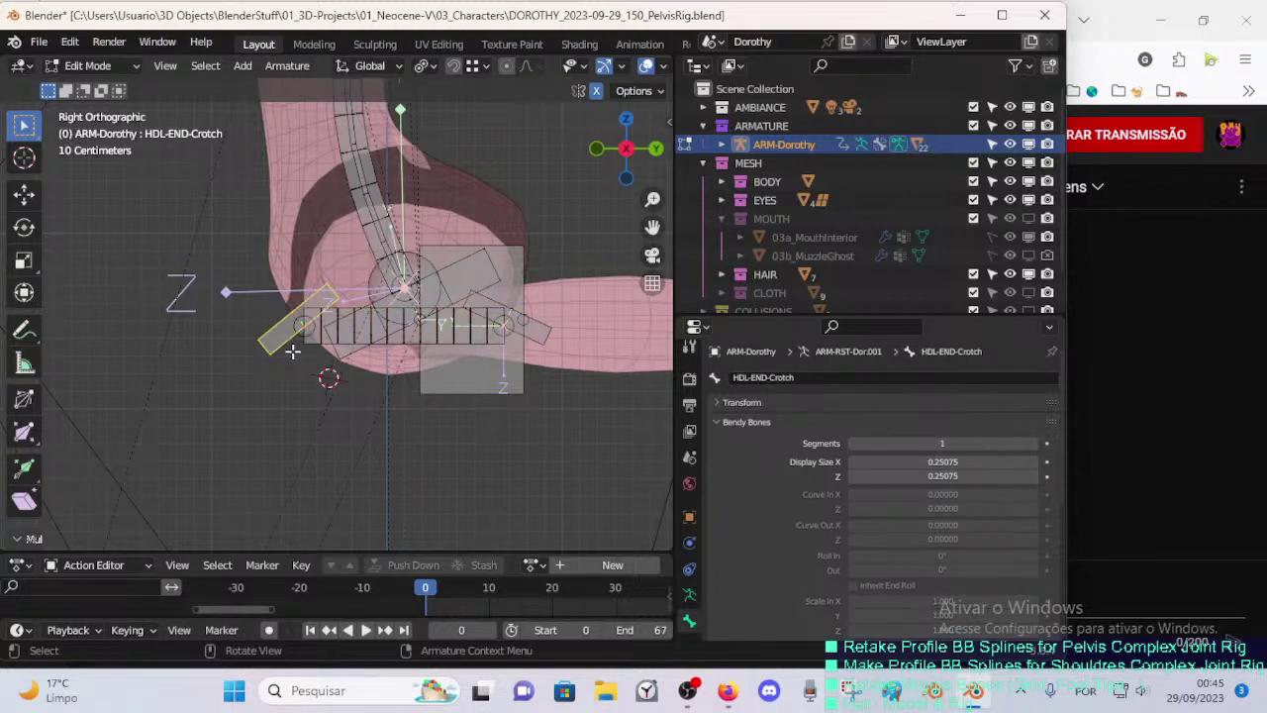
{"action": "left_click", "coordinate": [551, 341]}
{"action": "left_click", "coordinate": [366, 351]}
{"action": "left_click", "coordinate": [286, 332]}
{"action": "left_click", "coordinate": [548, 336]}
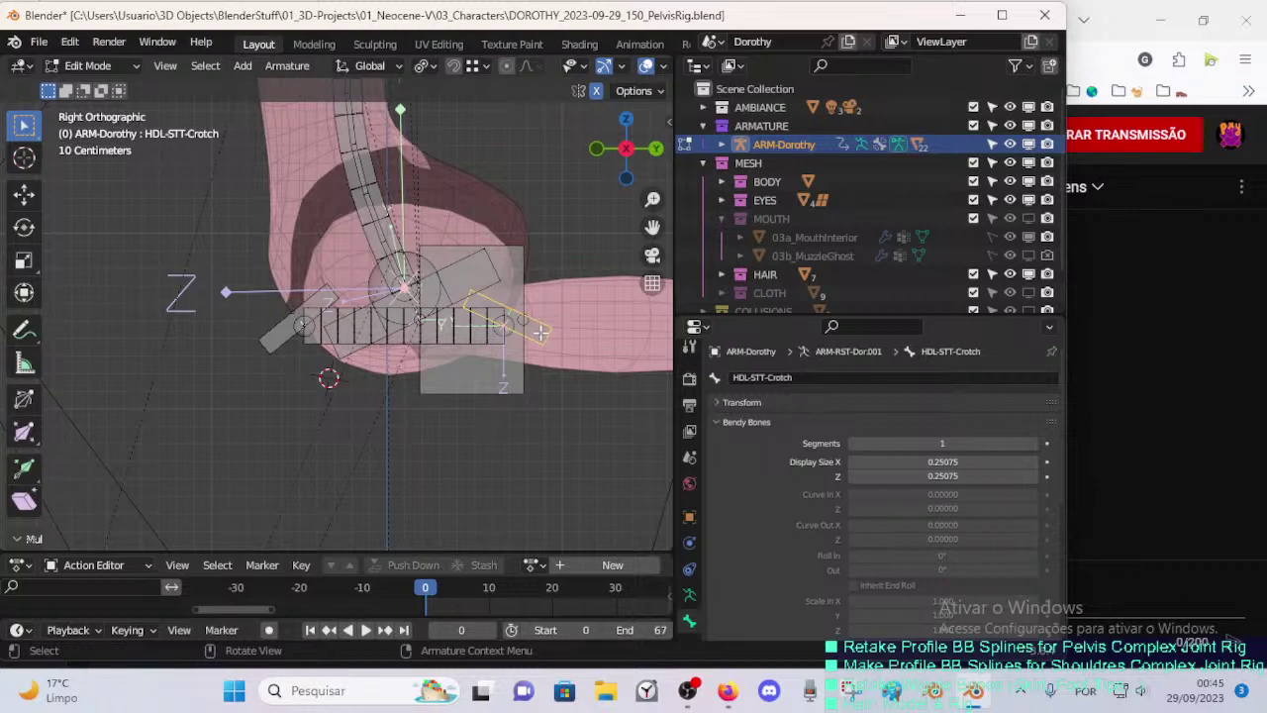
{"action": "key", "text": "F2"}
{"action": "left_click", "coordinate": [480, 337]}
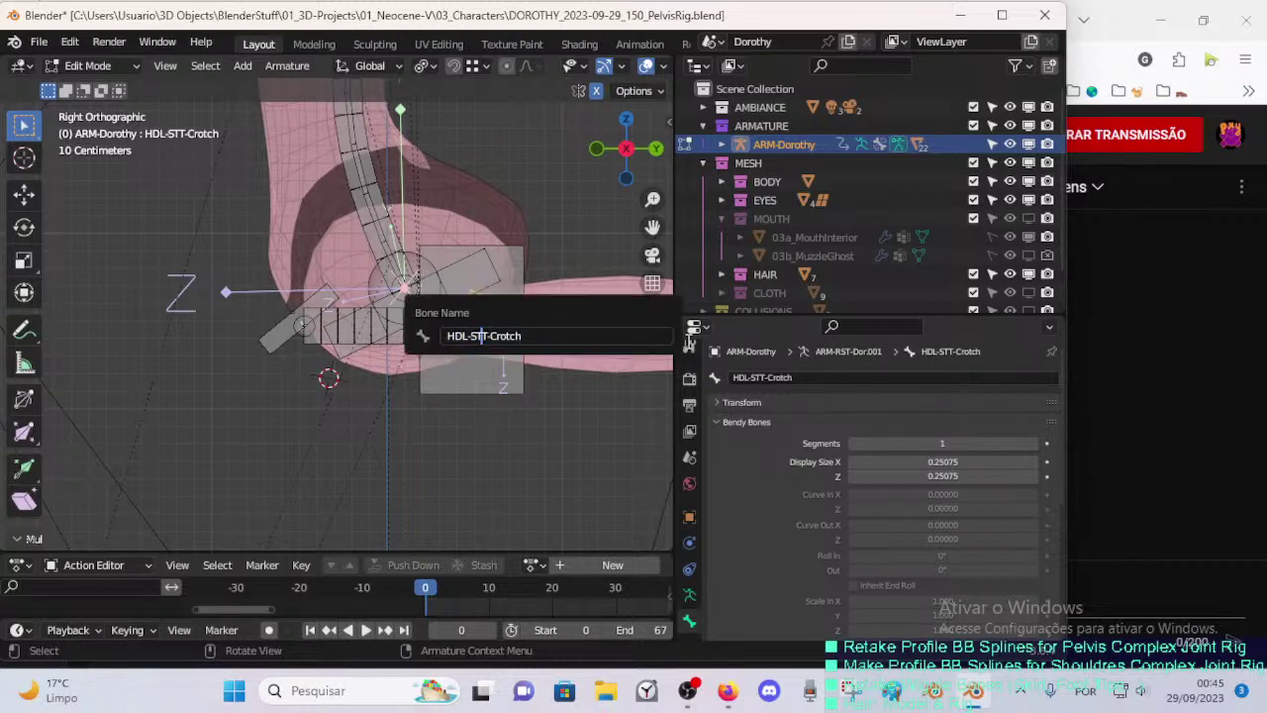
{"action": "key", "text": "shift+Right"}
{"action": "key", "text": "shift+Right"}
{"action": "key", "text": "shift+Right"}
{"action": "key", "text": "shift+Right"}
{"action": "key", "text": "BackSpace"}
{"action": "key", "text": "End"}
{"action": "key", "text": "Return"}
- Add the numeric suffix .001 to the back handle bone's name
{"action": "key", "text": "F2"}
{"action": "left_click", "coordinate": [553, 334]}
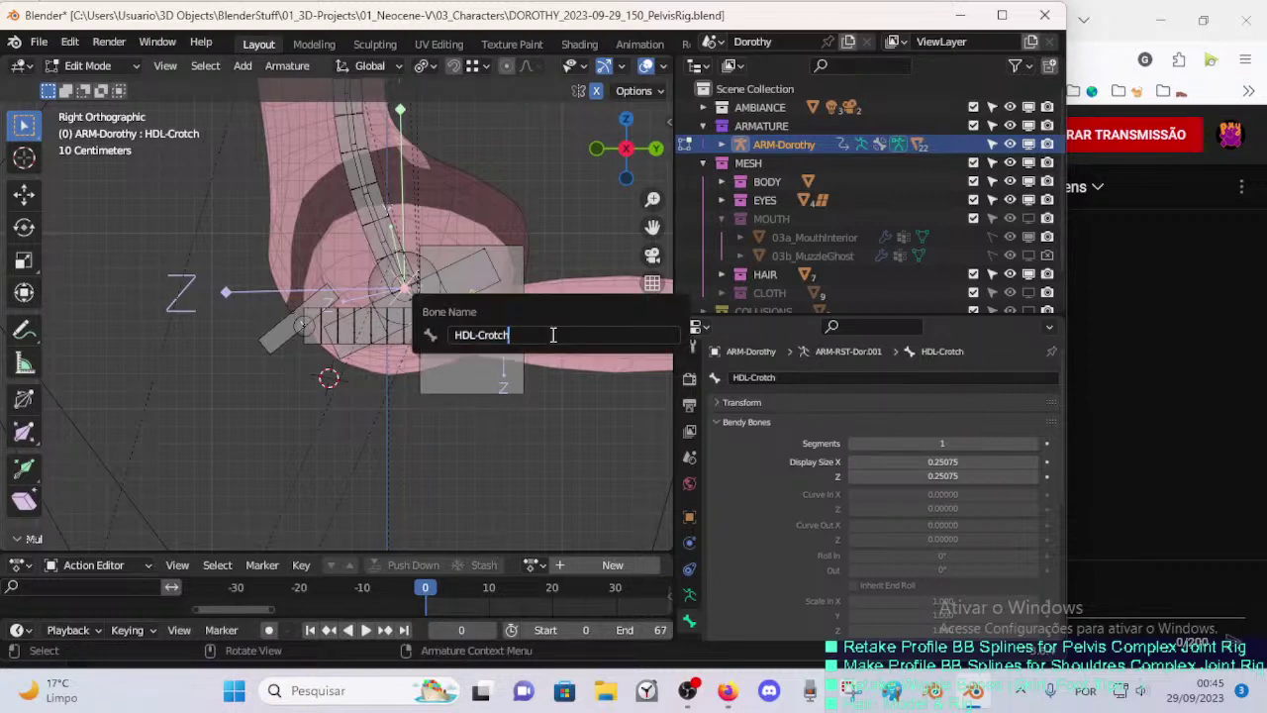
{"action": "type", "text": ".001"}
{"action": "key", "text": "Return"}
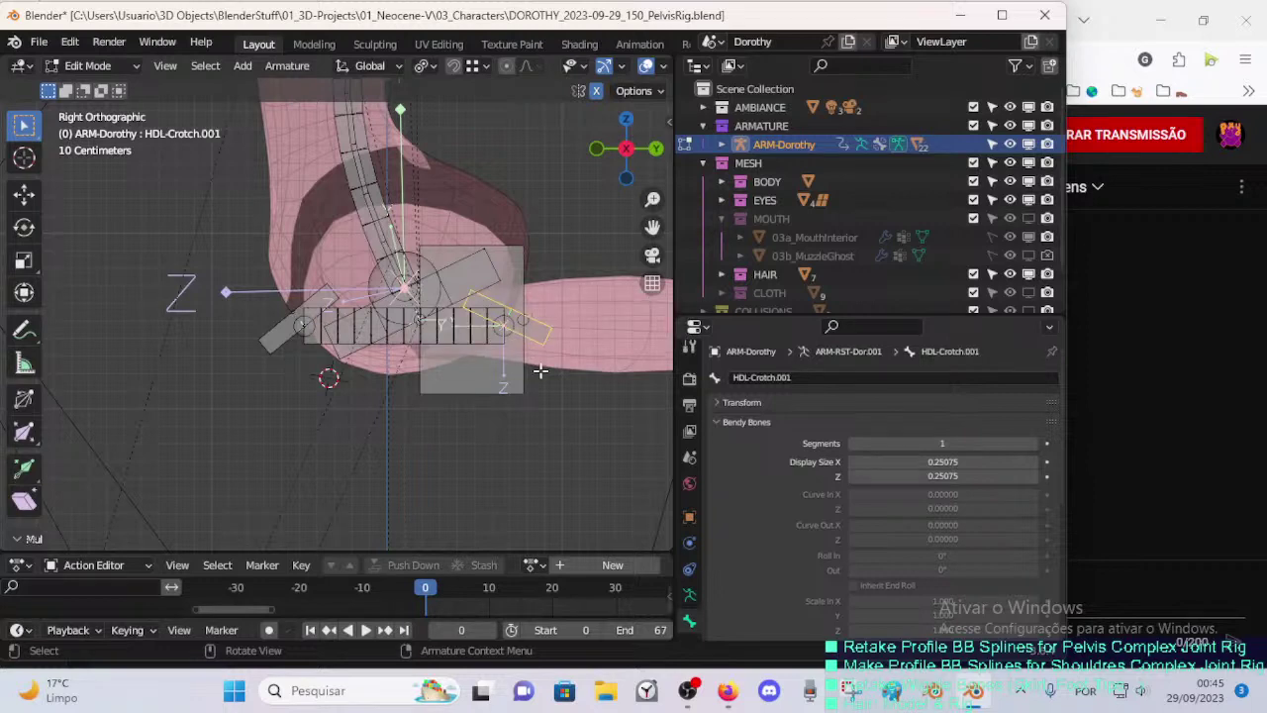
- Rename the front handle bone as HDL-Crotch.002, reusing the name copied from the back handle bone
{"action": "left_click", "coordinate": [276, 339]}
{"action": "left_click", "coordinate": [551, 328]}
{"action": "key", "text": "F2"}
{"action": "key", "text": "ctrl+c"}
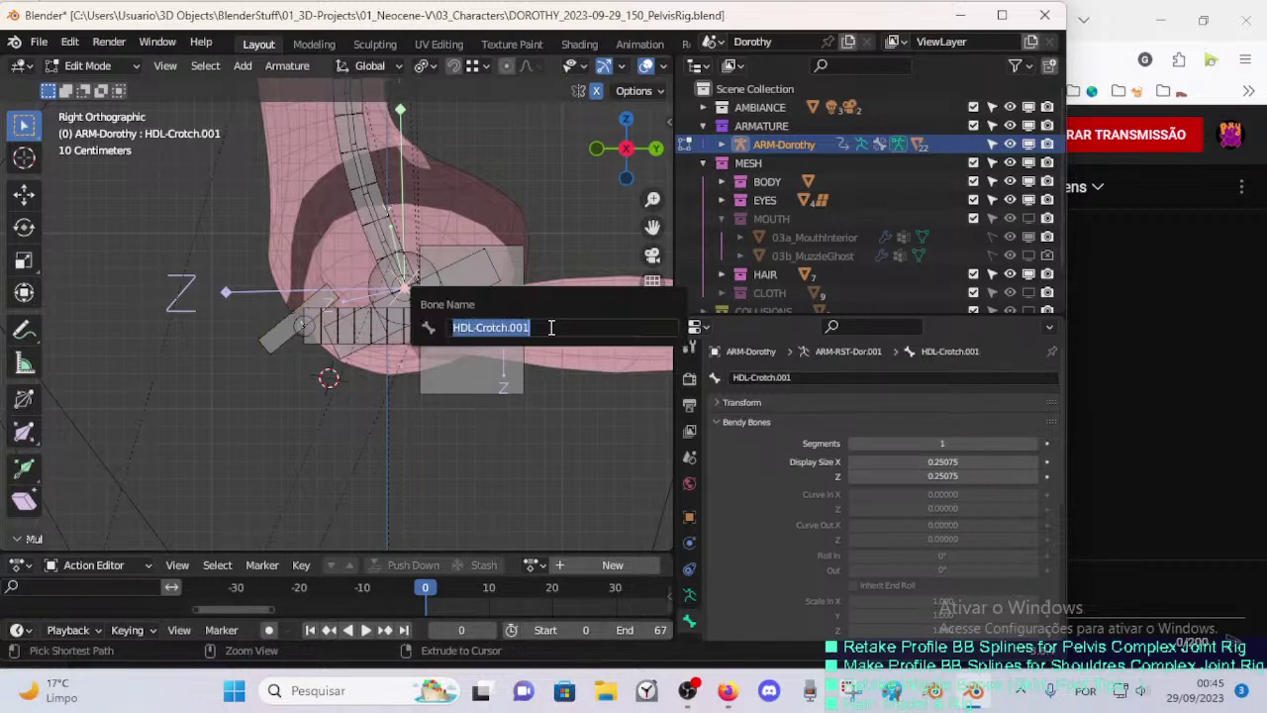
{"action": "left_click", "coordinate": [260, 324]}
{"action": "key", "text": "F2"}
{"action": "key", "text": "ctrl+v"}
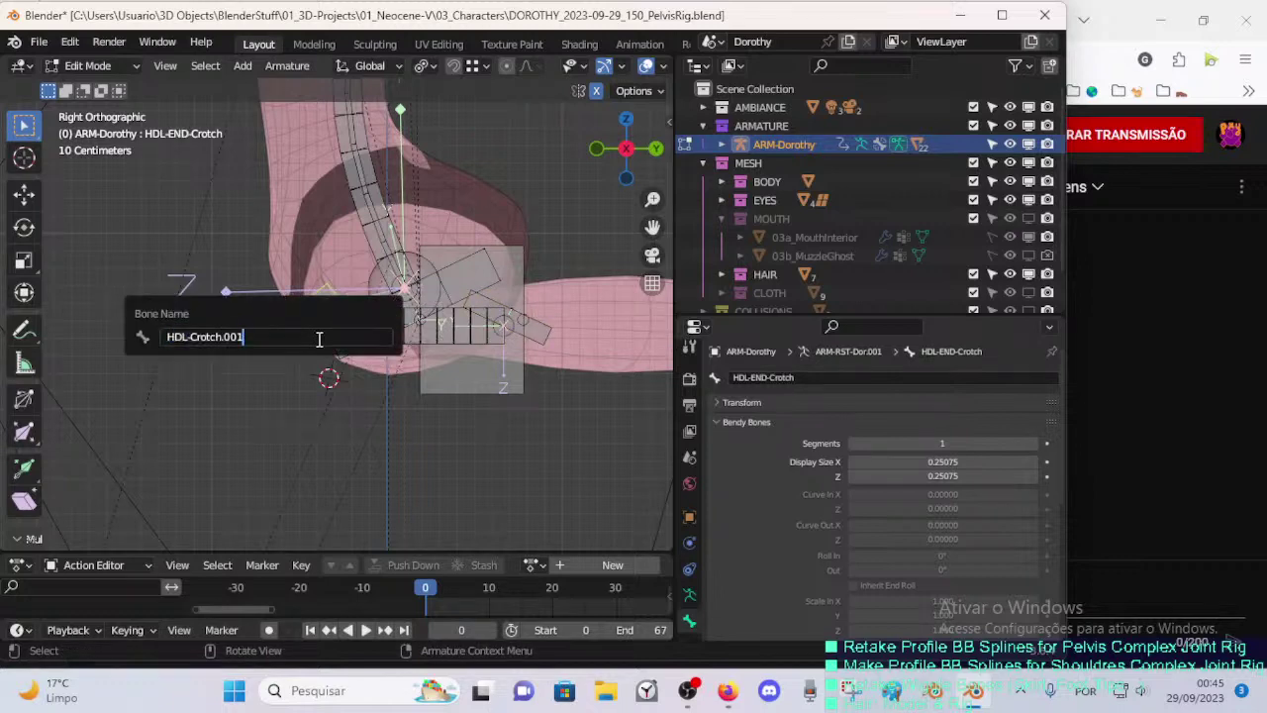
{"action": "key", "text": "Return"}
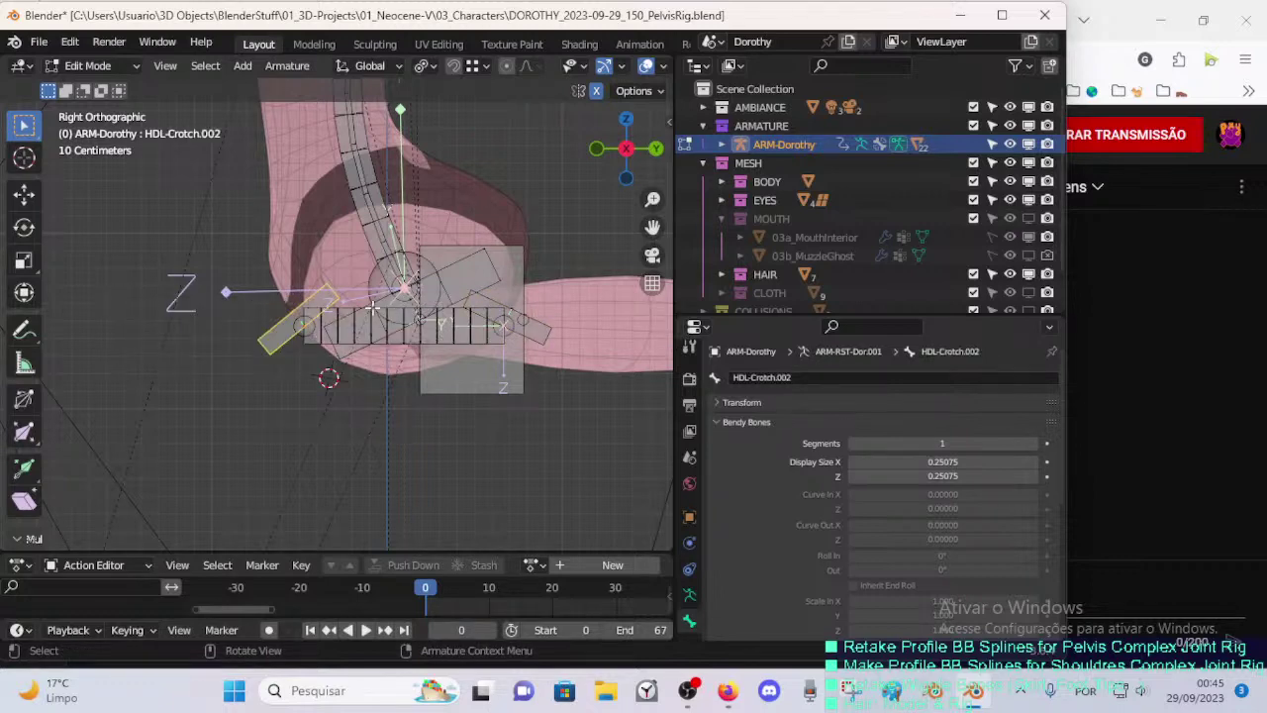
- Compare the names of the crotch deform bone and its front and back handle bones
{"action": "left_click", "coordinate": [546, 326]}
{"action": "left_click", "coordinate": [392, 344]}
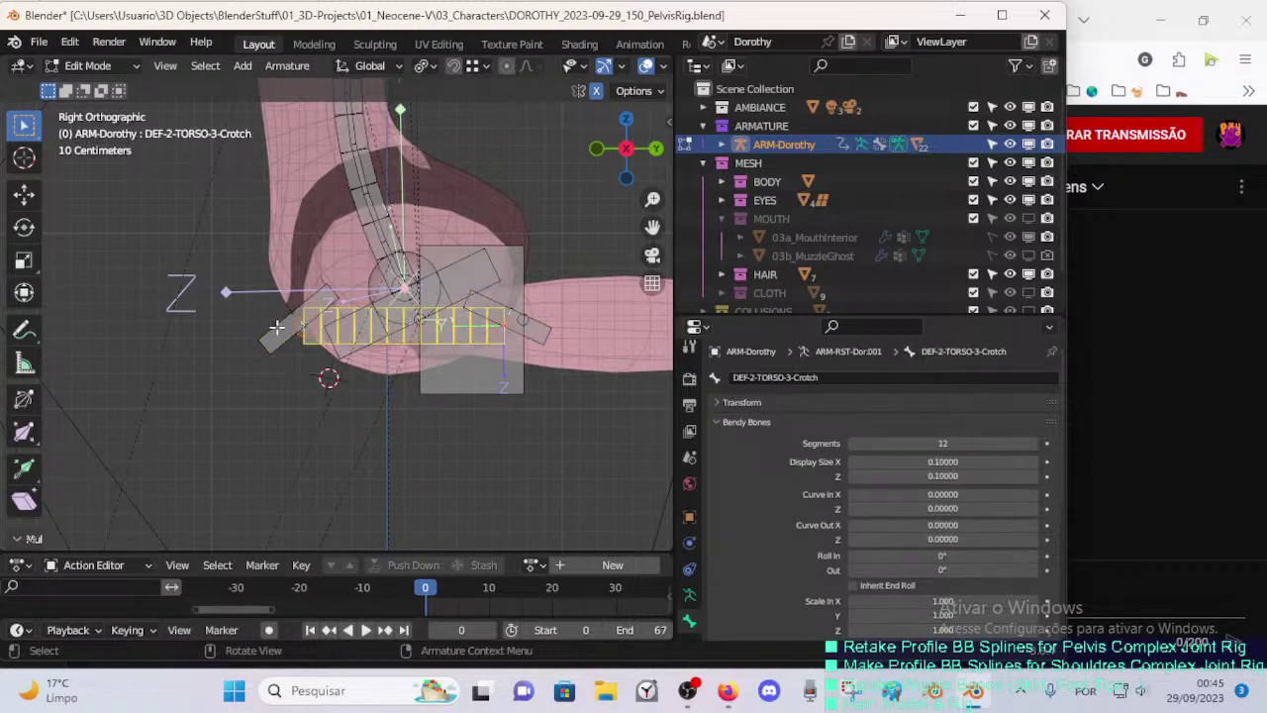
{"action": "left_click", "coordinate": [277, 326]}
{"action": "left_click", "coordinate": [555, 329]}
{"action": "left_click", "coordinate": [278, 344]}
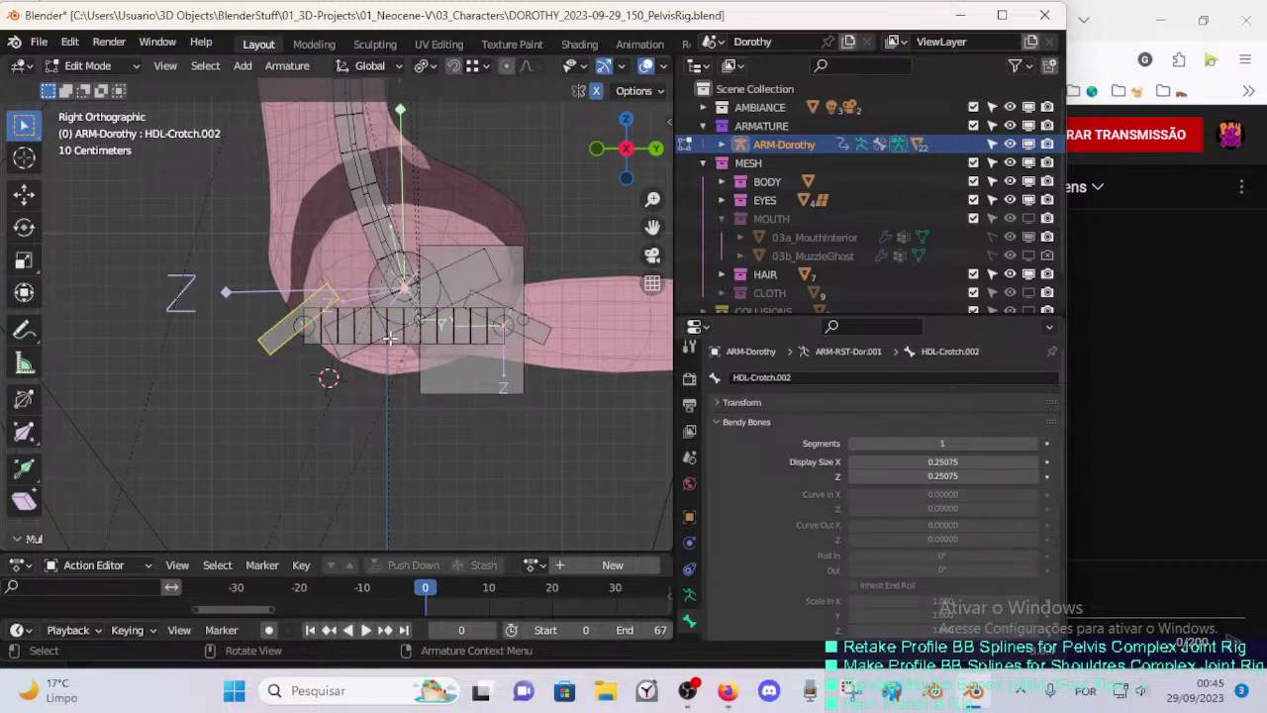
{"action": "key", "text": "ctrl+z"}
{"action": "left_click", "coordinate": [273, 347]}
{"action": "left_click", "coordinate": [399, 349]}
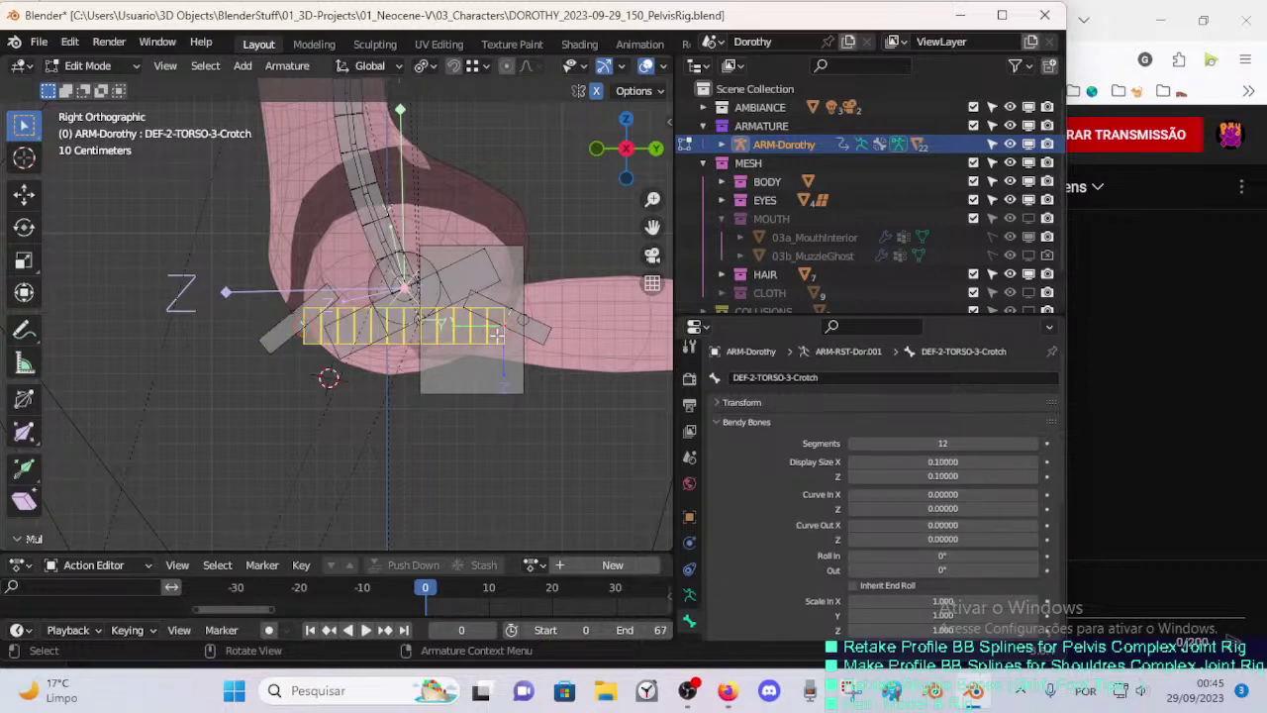
{"action": "left_click", "coordinate": [544, 329]}
{"action": "left_click", "coordinate": [399, 347]}
{"action": "left_click", "coordinate": [540, 334]}
{"action": "left_click", "coordinate": [402, 347]}
- Rename the crotch deform bone as DEF-2-TORSO-3-Crotch.001
{"action": "left_click", "coordinate": [402, 347]}
{"action": "key", "text": "F2"}
{"action": "left_click", "coordinate": [428, 339]}
{"action": "type", "text": ".001"}
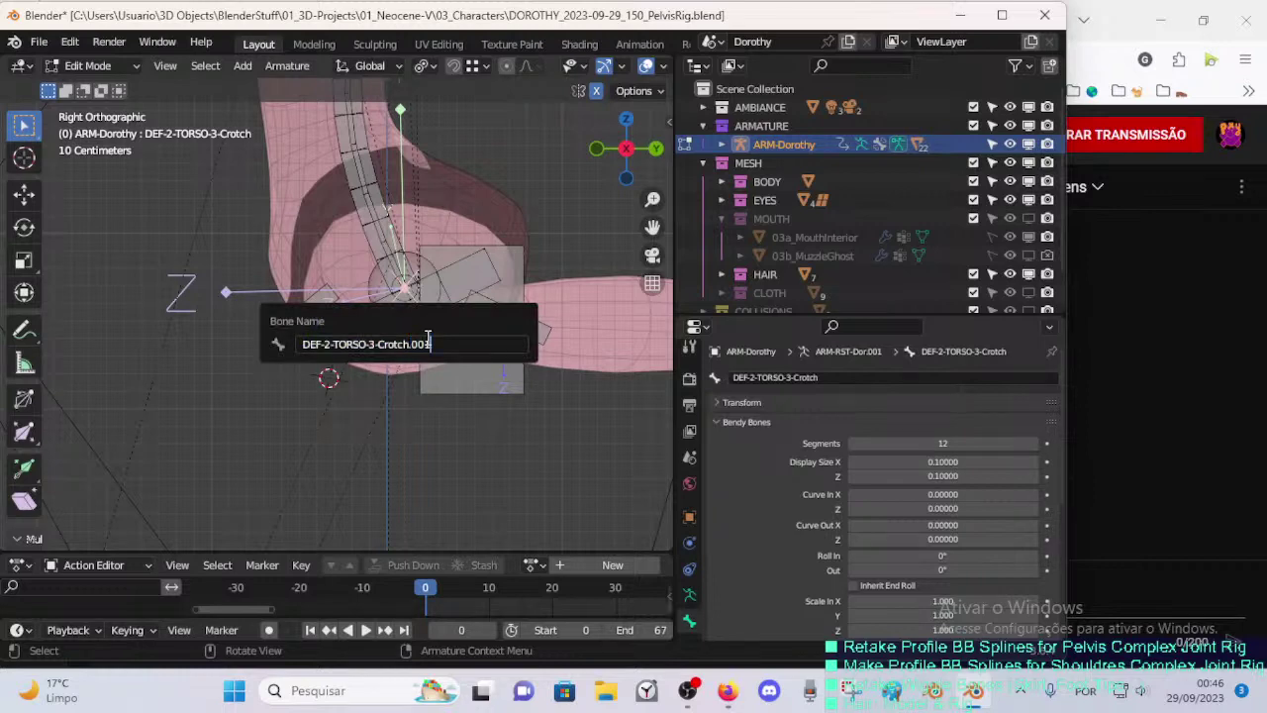
{"action": "key", "text": "Return"}
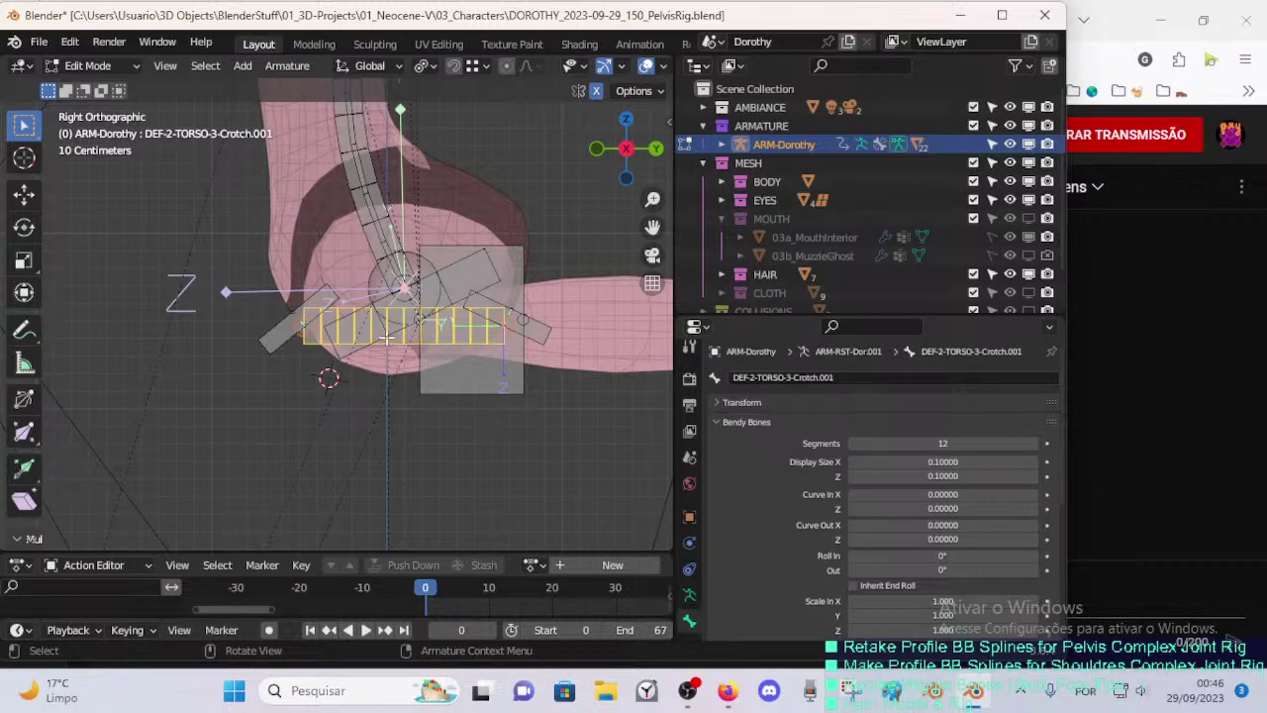
- Shorten the crotch deform bone's name to DEF-2C-Crotch.001, replacing the torso part with the code 2C
{"action": "key", "text": "F2"}
{"action": "left_click", "coordinate": [279, 319]}
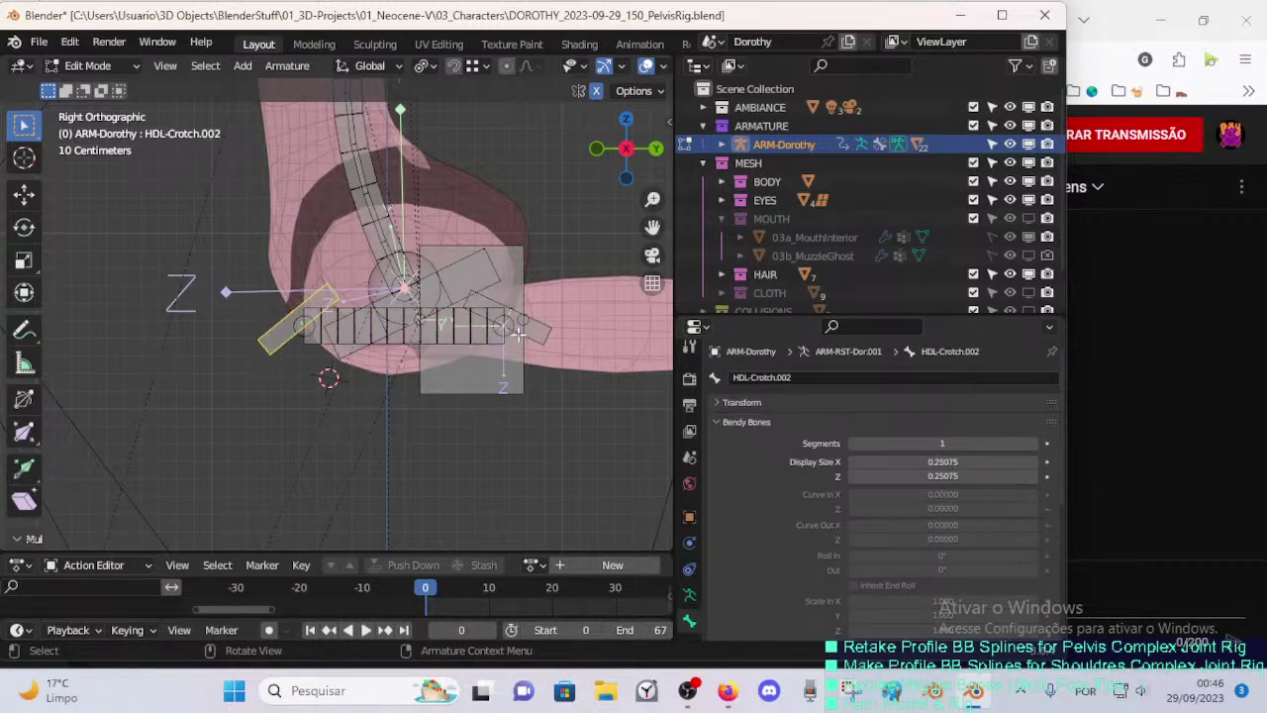
{"action": "left_click", "coordinate": [546, 335]}
{"action": "left_click", "coordinate": [276, 341]}
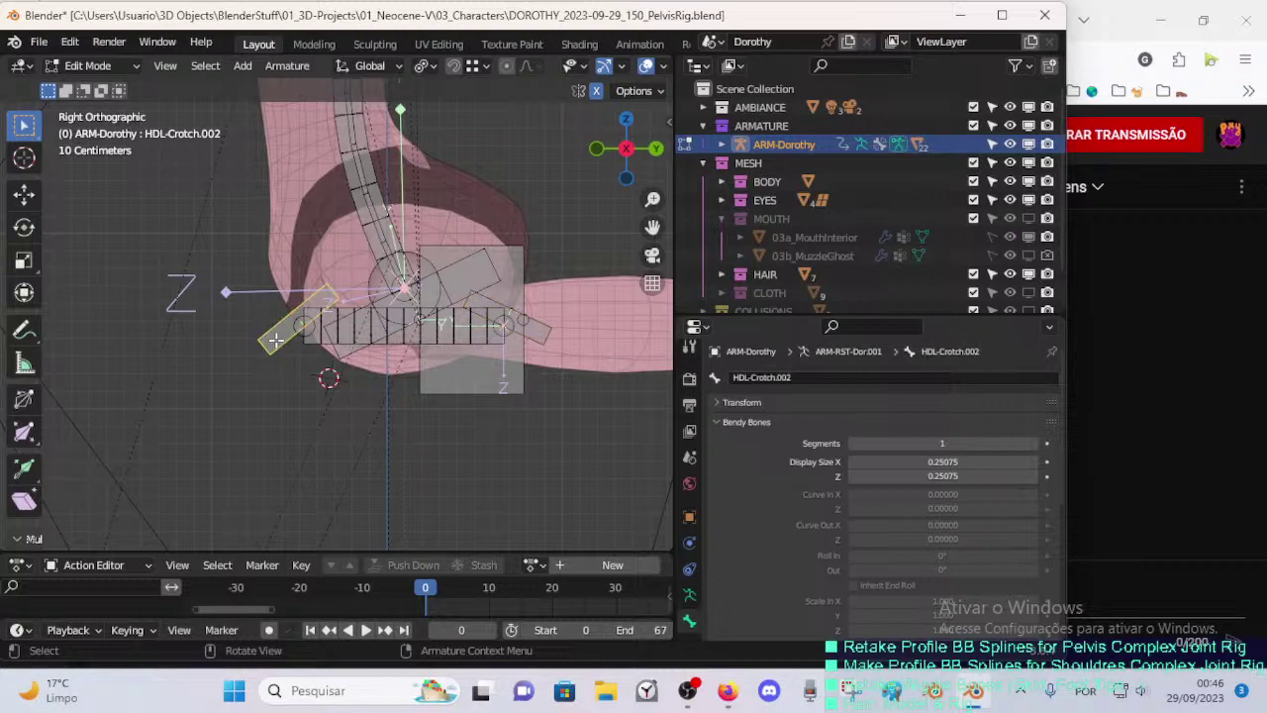
{"action": "left_click", "coordinate": [396, 341]}
{"action": "key", "text": "F2"}
{"action": "left_click", "coordinate": [334, 348]}
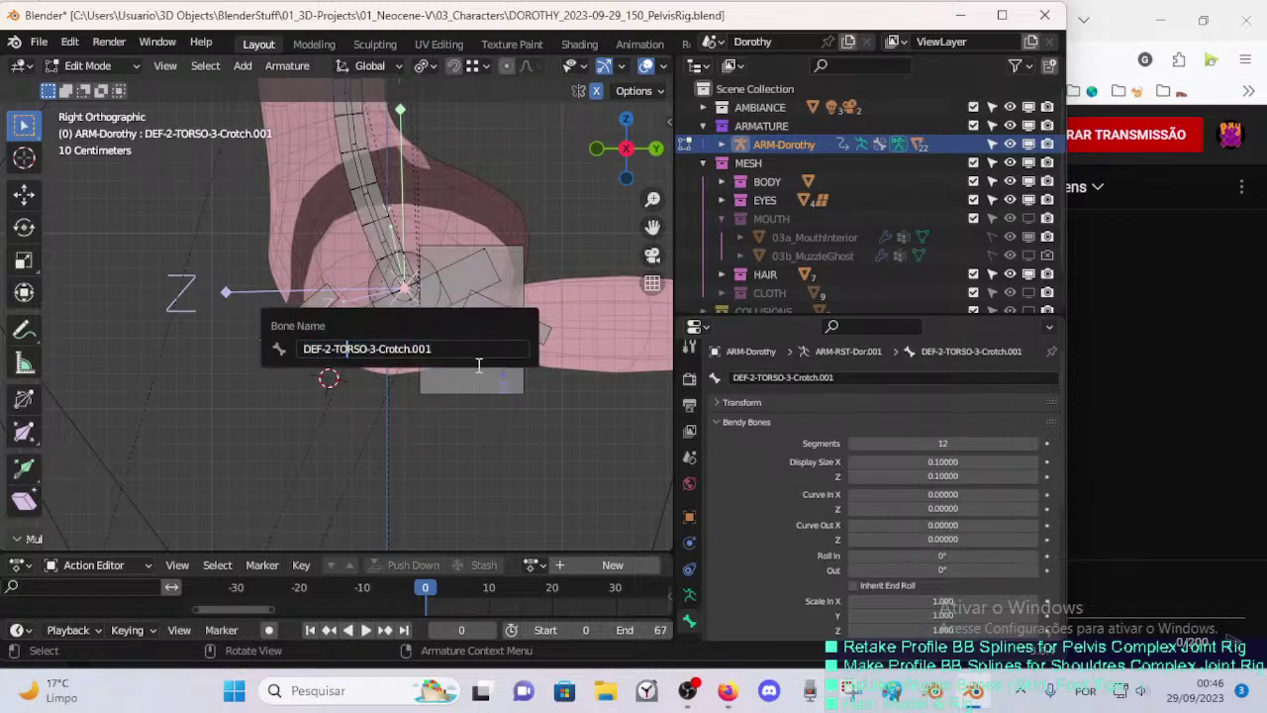
{"action": "key", "text": "shift+Right"}
{"action": "key", "text": "shift+Right"}
{"action": "key", "text": "shift+Right"}
{"action": "key", "text": "shift+Right"}
{"action": "key", "text": "shift+Right"}
{"action": "key", "text": "BackSpace"}
{"action": "key", "text": "Delete"}
{"action": "key", "text": "Delete"}
{"action": "type", "text": "C"}
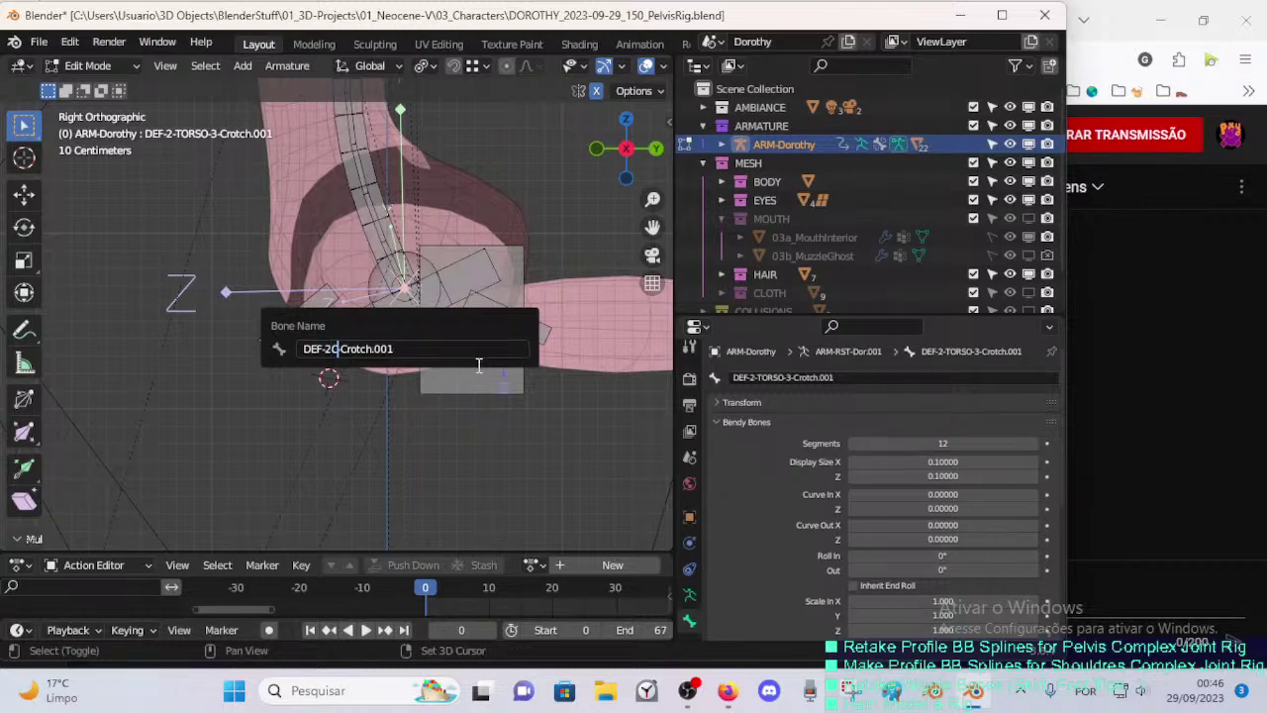
{"action": "key", "text": "Right"}
{"action": "key", "text": "Right"}
{"action": "key", "text": "End"}
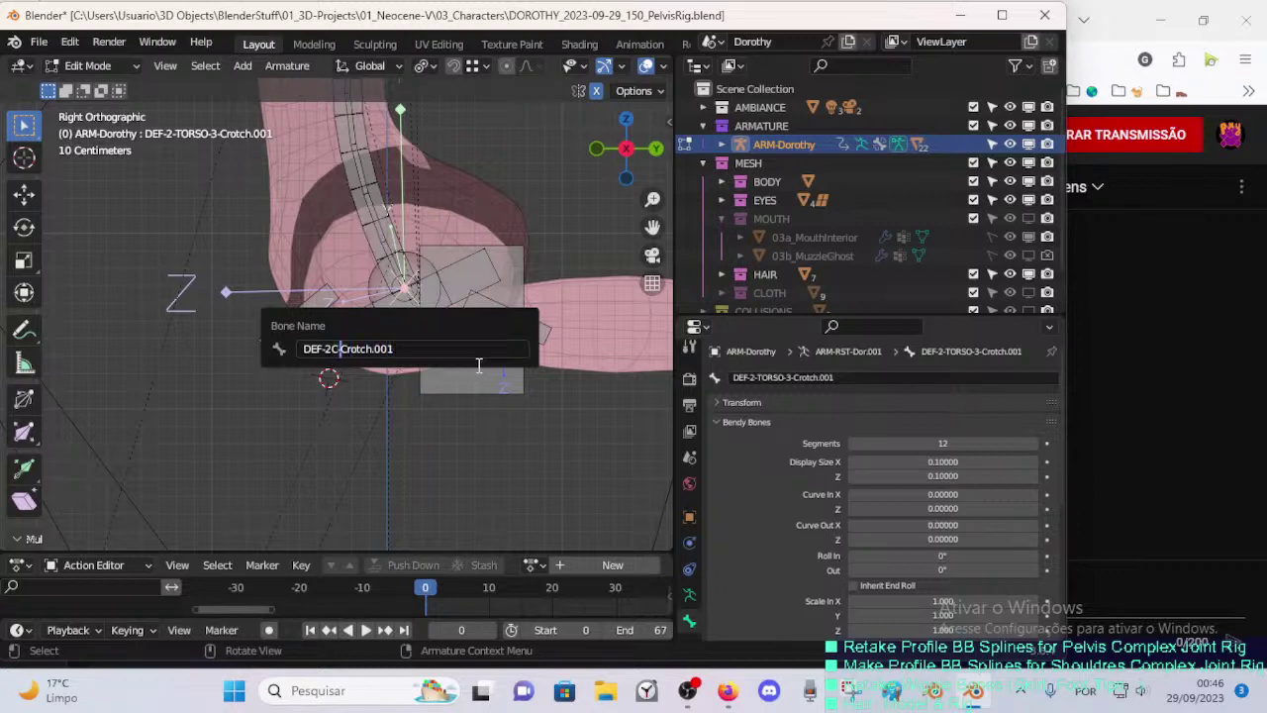
{"action": "key", "text": "Return"}
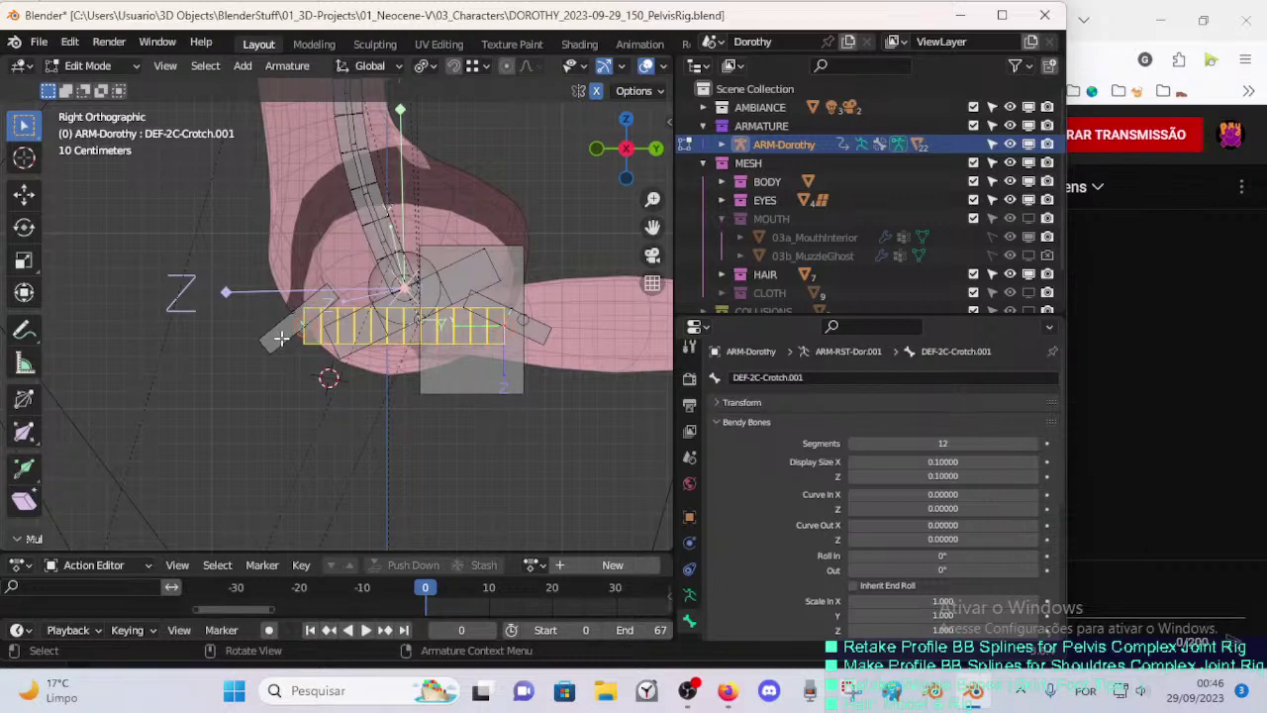
- Check the front handle bone's name against the crotch deform bone's name
{"action": "left_click", "coordinate": [281, 339]}
{"action": "left_click", "coordinate": [275, 338]}
{"action": "key", "text": "F2"}
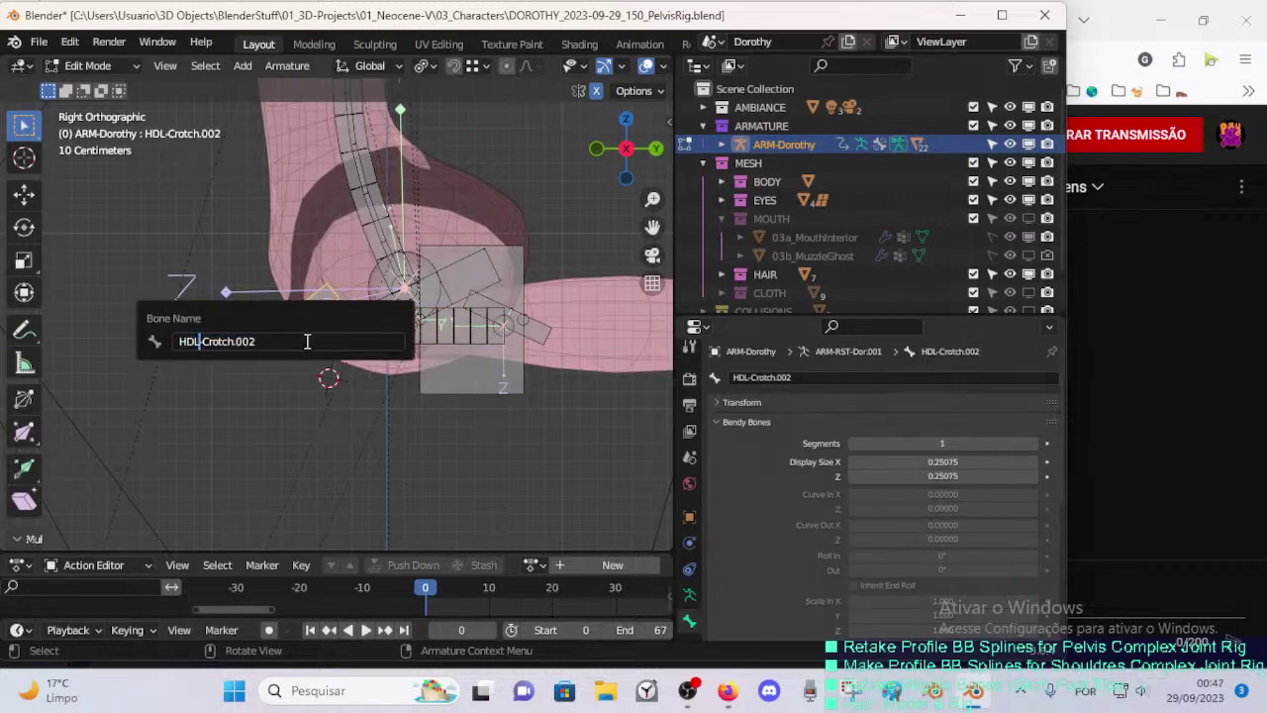
{"action": "key", "text": "Escape"}
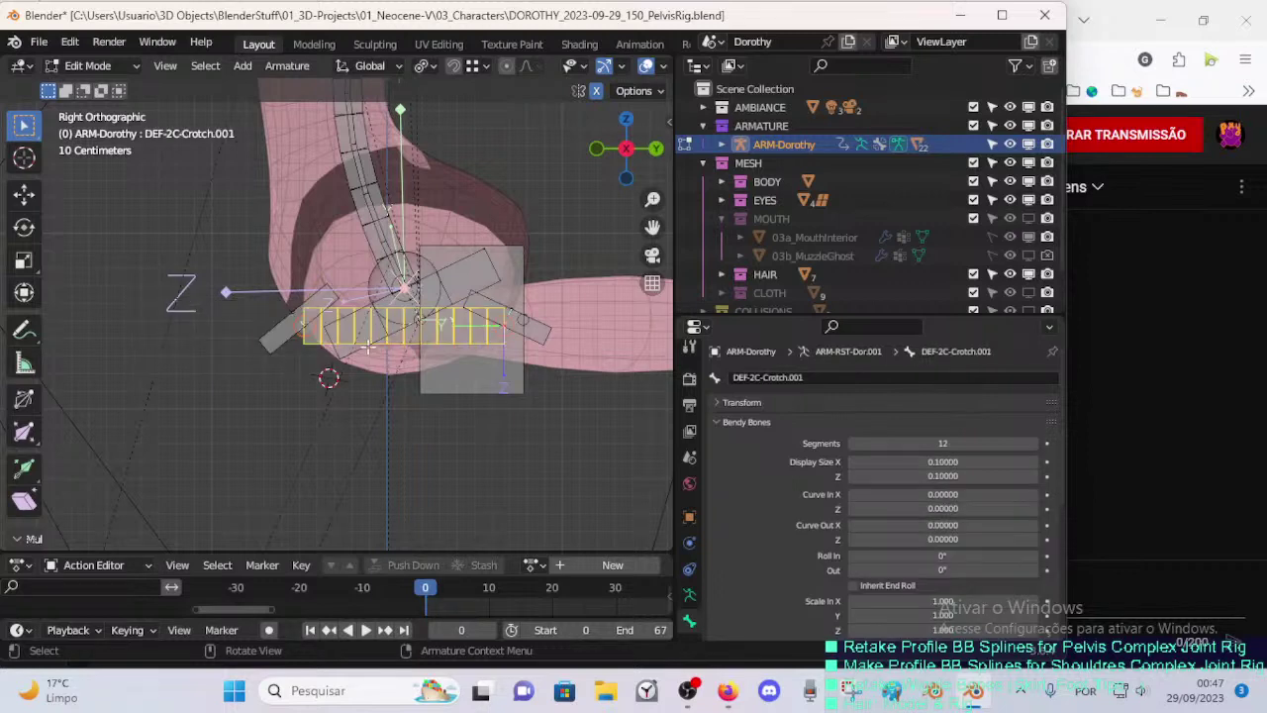
{"action": "key", "text": "F2"}
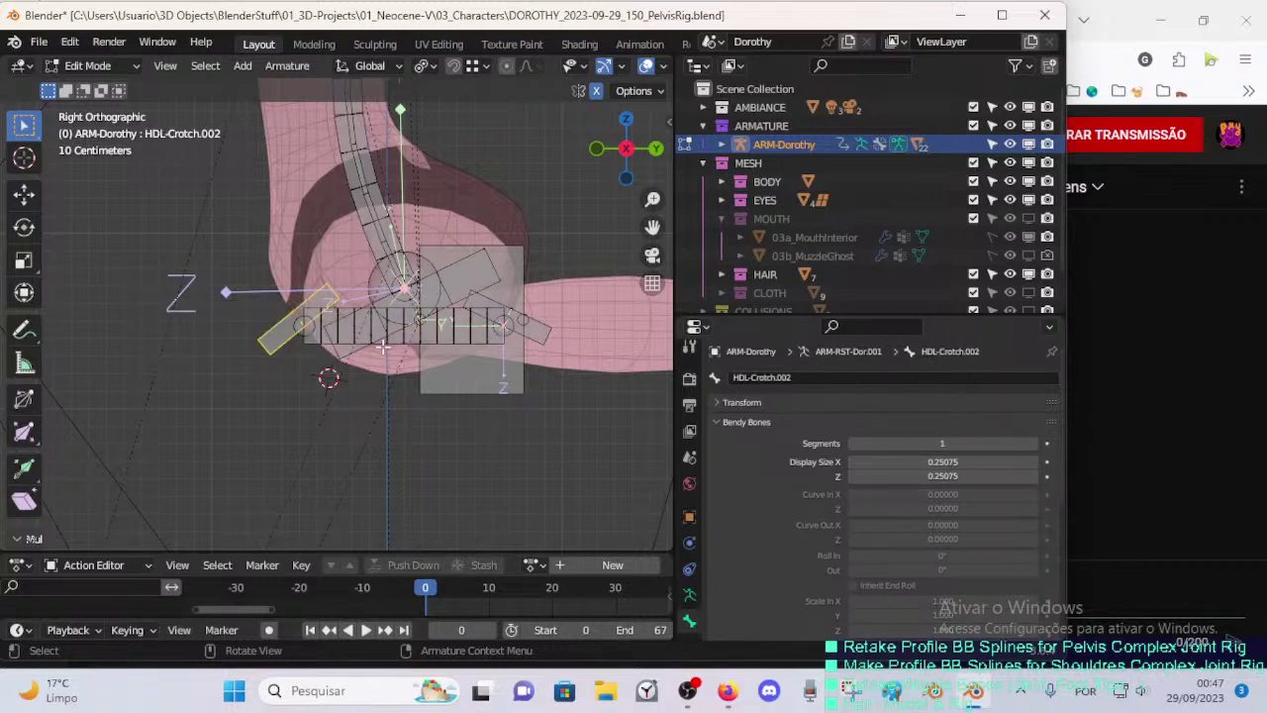
{"action": "left_click", "coordinate": [394, 346]}
{"action": "key", "text": "F2"}
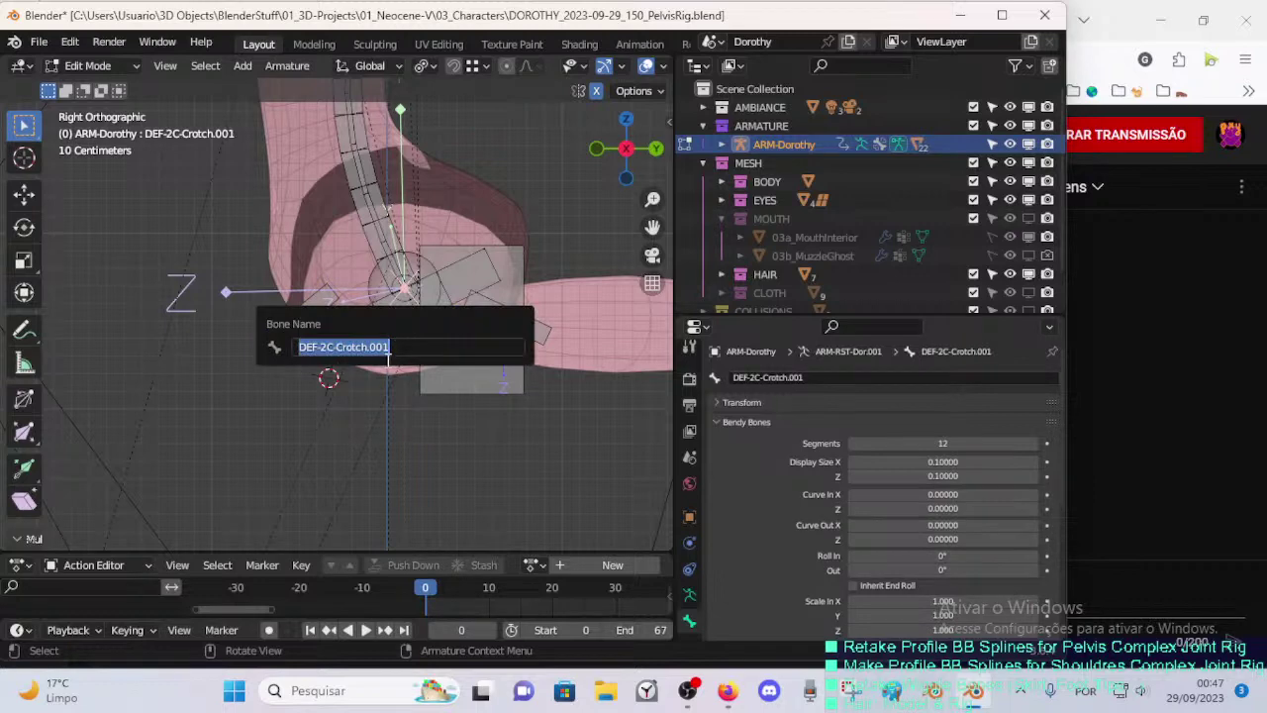
{"action": "key", "text": "Escape"}
{"action": "left_click", "coordinate": [285, 336]}
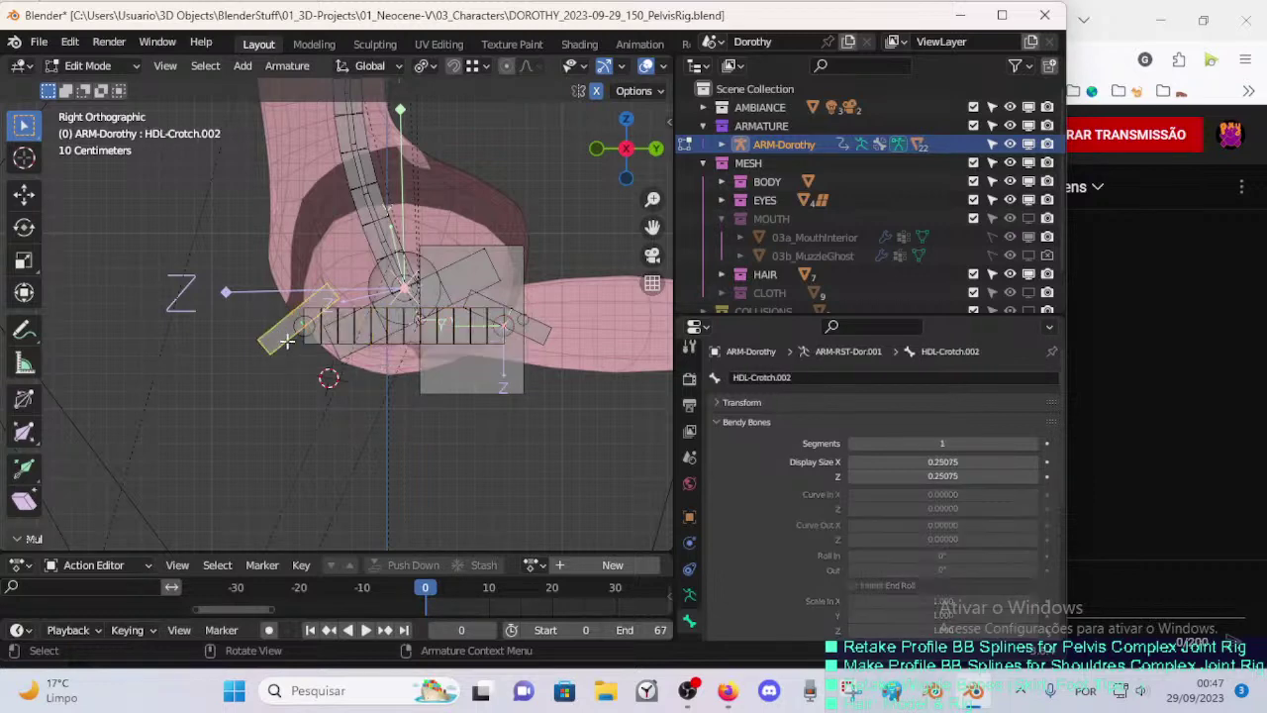
{"action": "left_click", "coordinate": [396, 347]}
{"action": "key", "text": "F2"}
{"action": "key", "text": "Escape"}
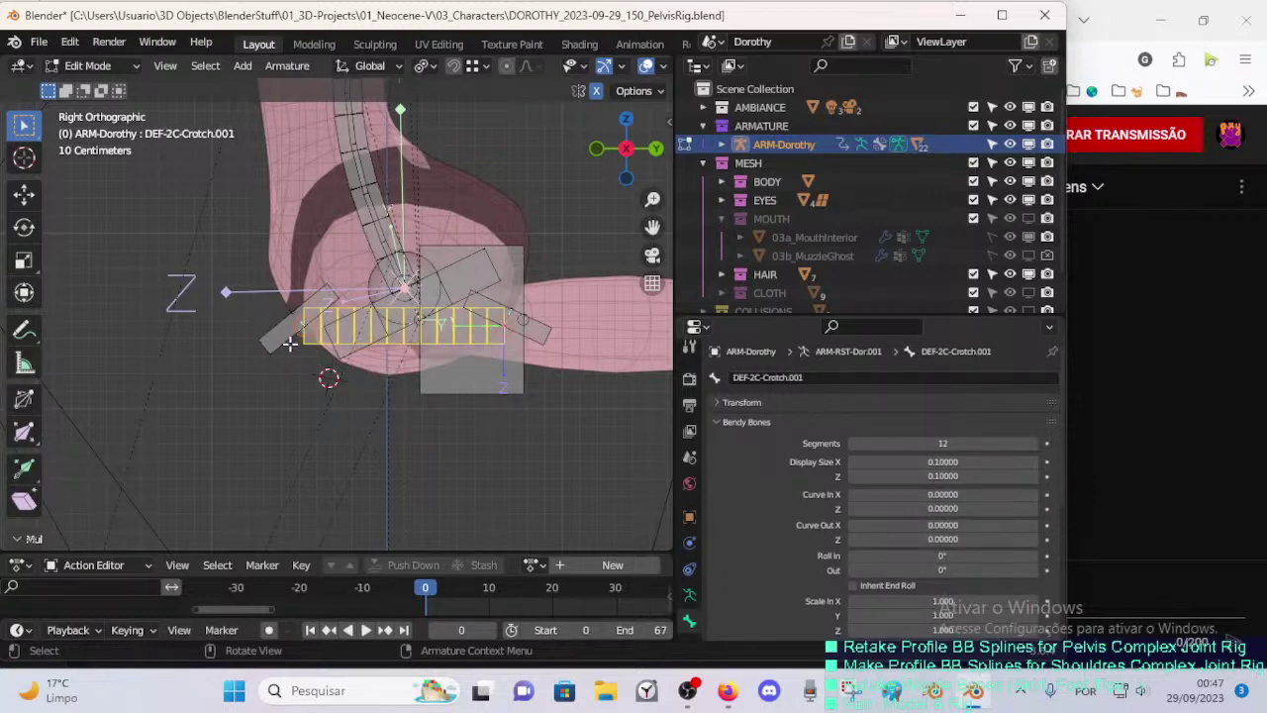
- Insert the 2C code into the front handle bone's name so it reads HDL-2C-Crotch.002
{"action": "left_click", "coordinate": [280, 342]}
{"action": "key", "text": "F2"}
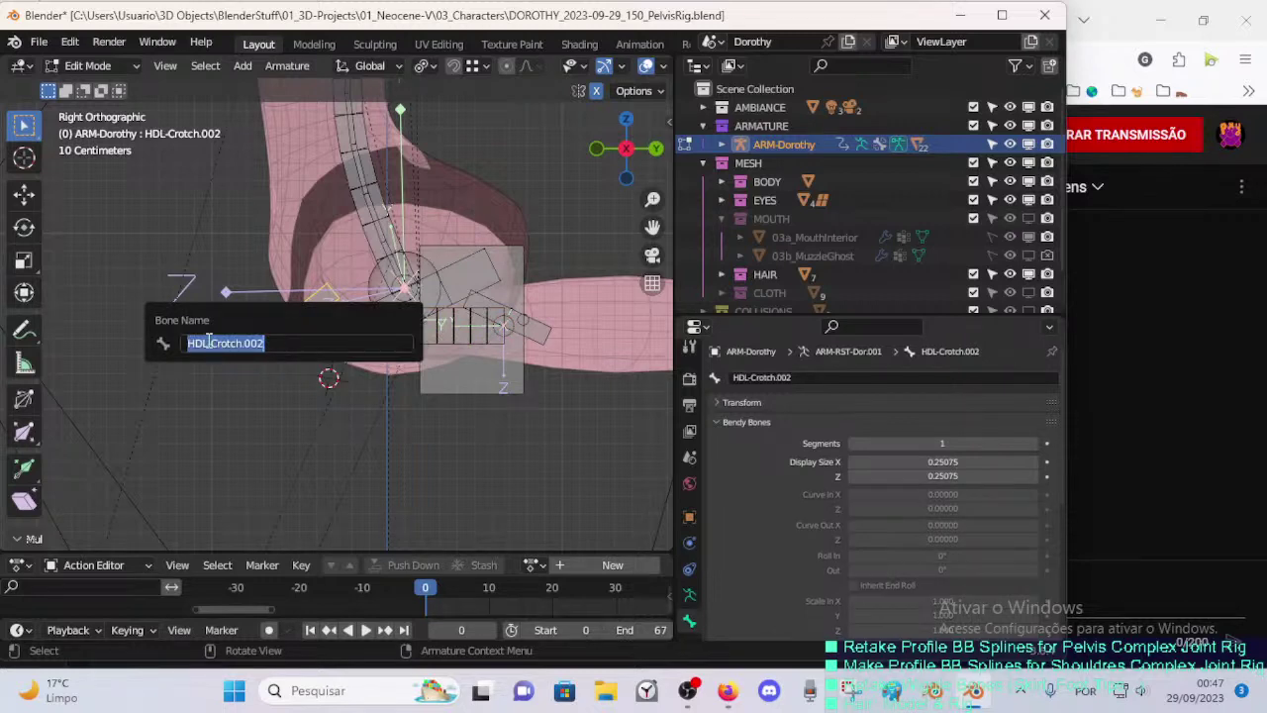
{"action": "key", "text": "Escape"}
{"action": "key", "text": "F2"}
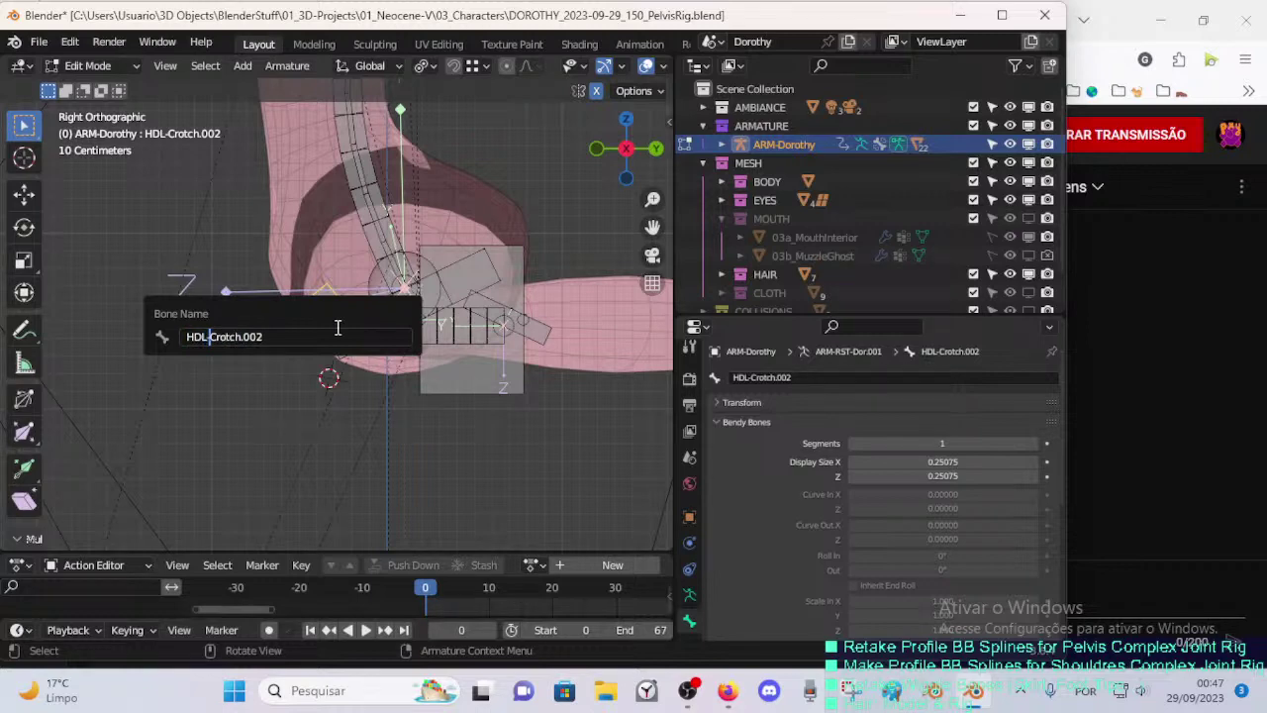
{"action": "type", "text": "2C-"}
{"action": "key", "text": "Return"}
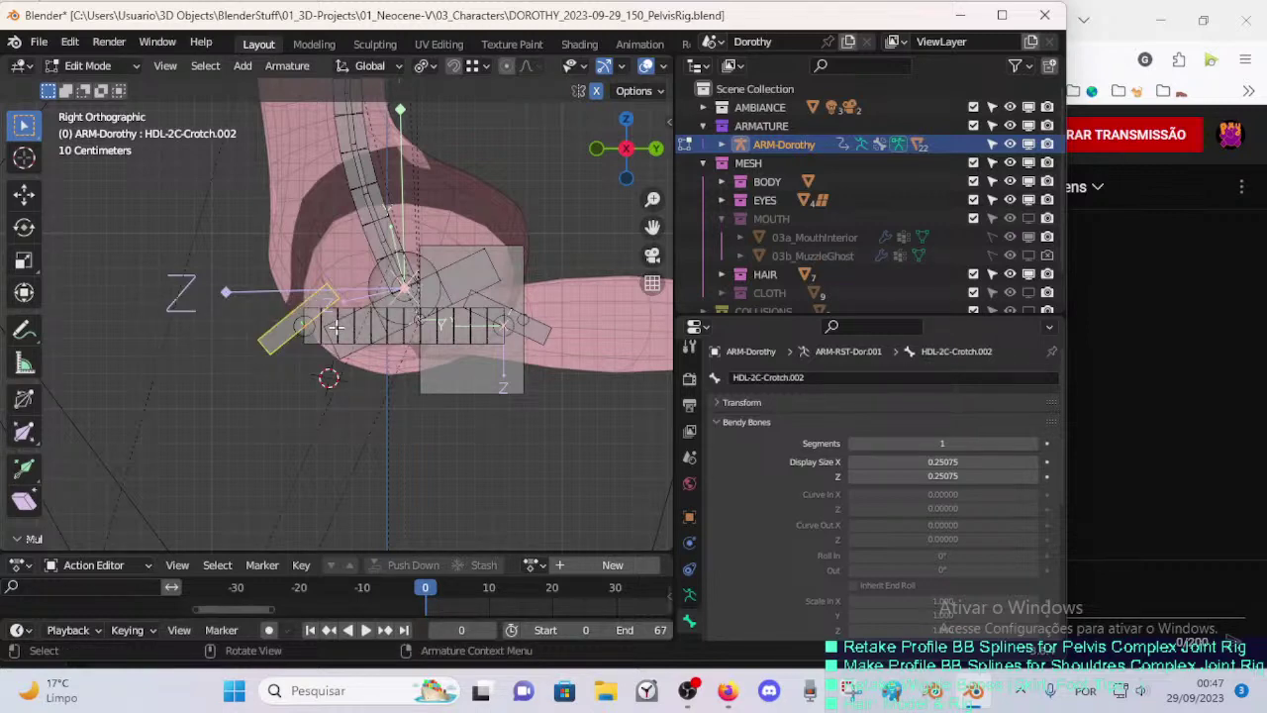
- Rename the back handle bone as HDL-2C-Crotch.001, matching the front handle's 2C code
{"action": "left_click", "coordinate": [552, 339]}
{"action": "key", "text": "F2"}
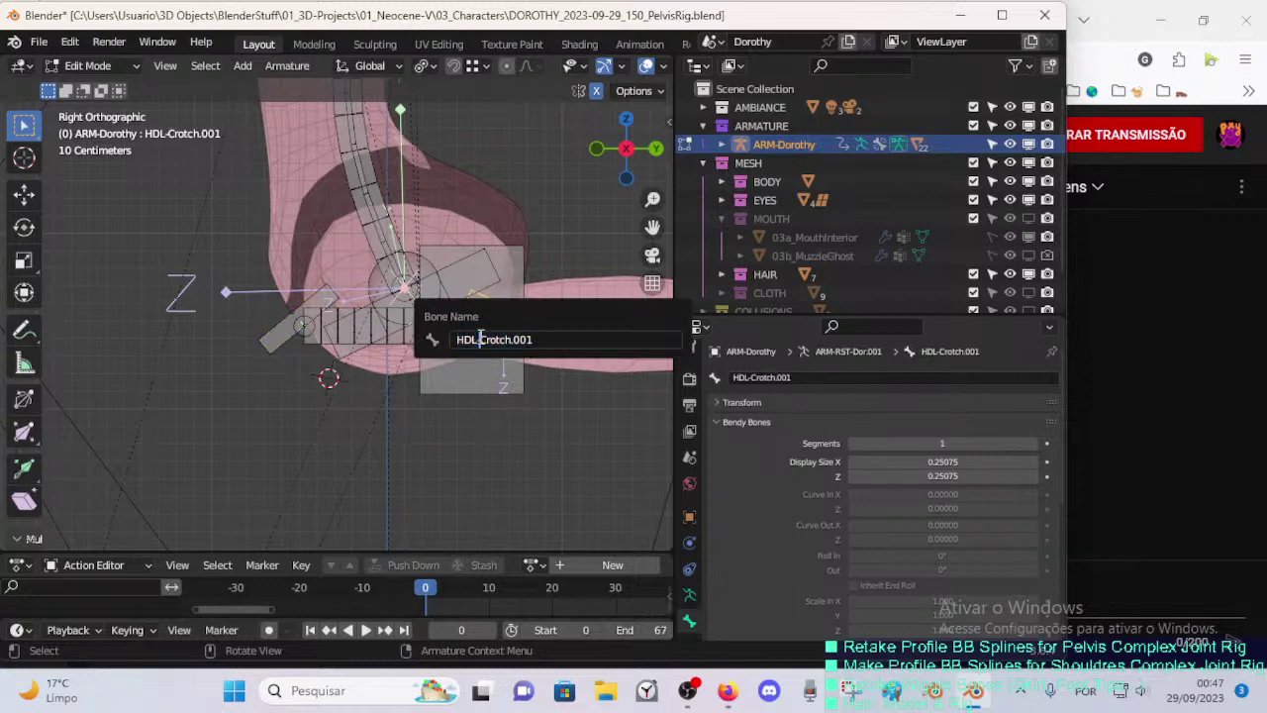
{"action": "type", "text": "2C-"}
{"action": "key", "text": "Return"}
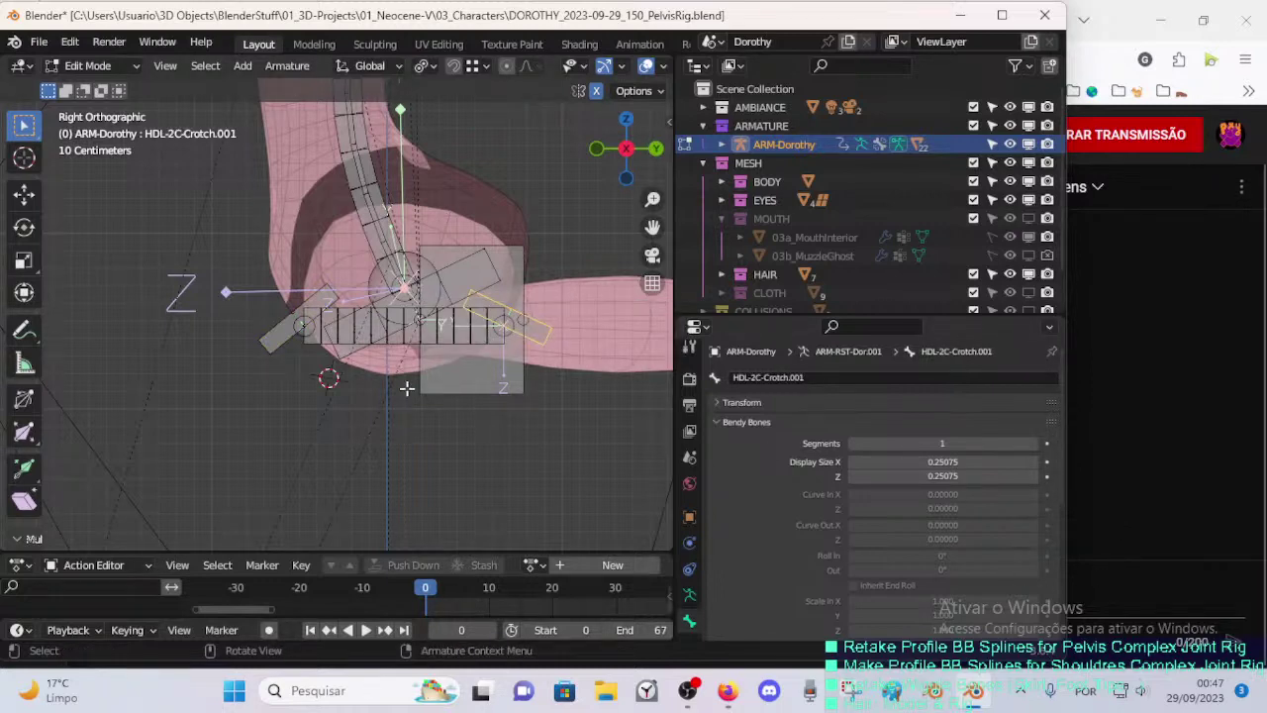
- Assign the back handle bone HDL-2C-Crotch.001 as the crotch deform bone's custom start handle
{"action": "middle_click_drag", "start_coordinate": [407, 389], "coordinate": [411, 367]}
{"action": "left_click", "coordinate": [414, 354]}
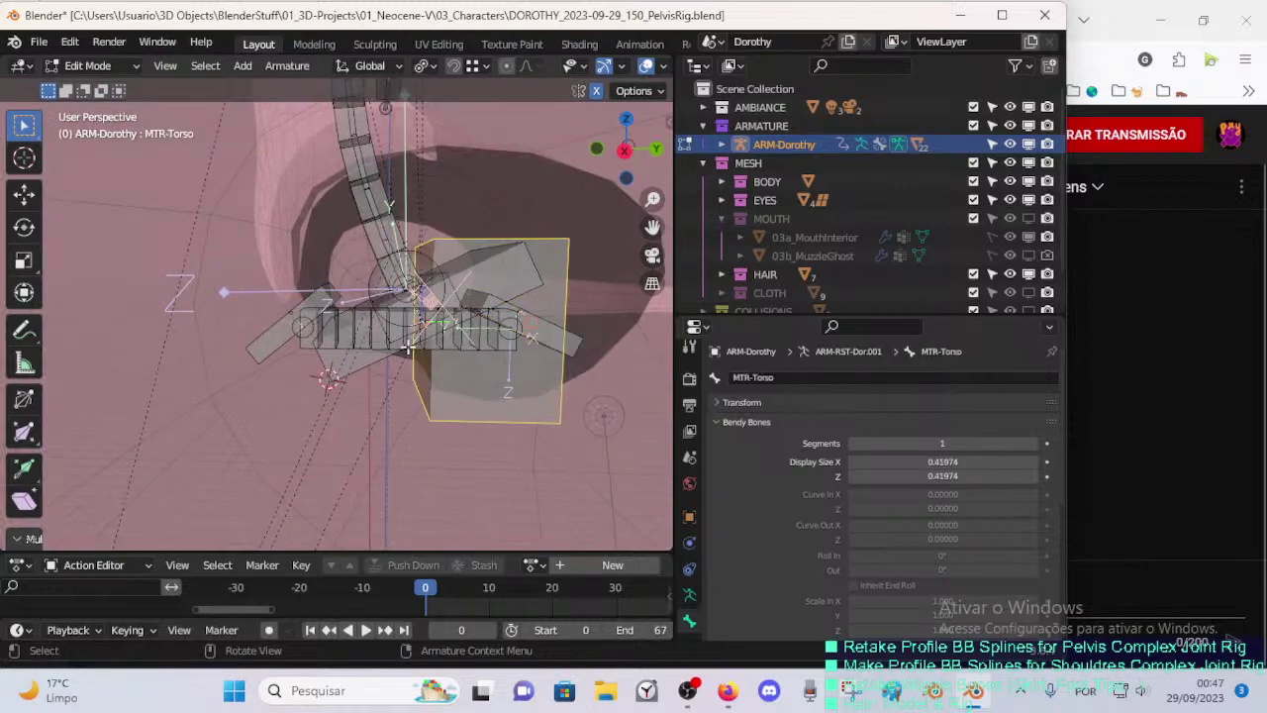
{"action": "left_click", "coordinate": [411, 353]}
{"action": "left_click", "coordinate": [410, 350]}
{"action": "key", "text": "F2"}
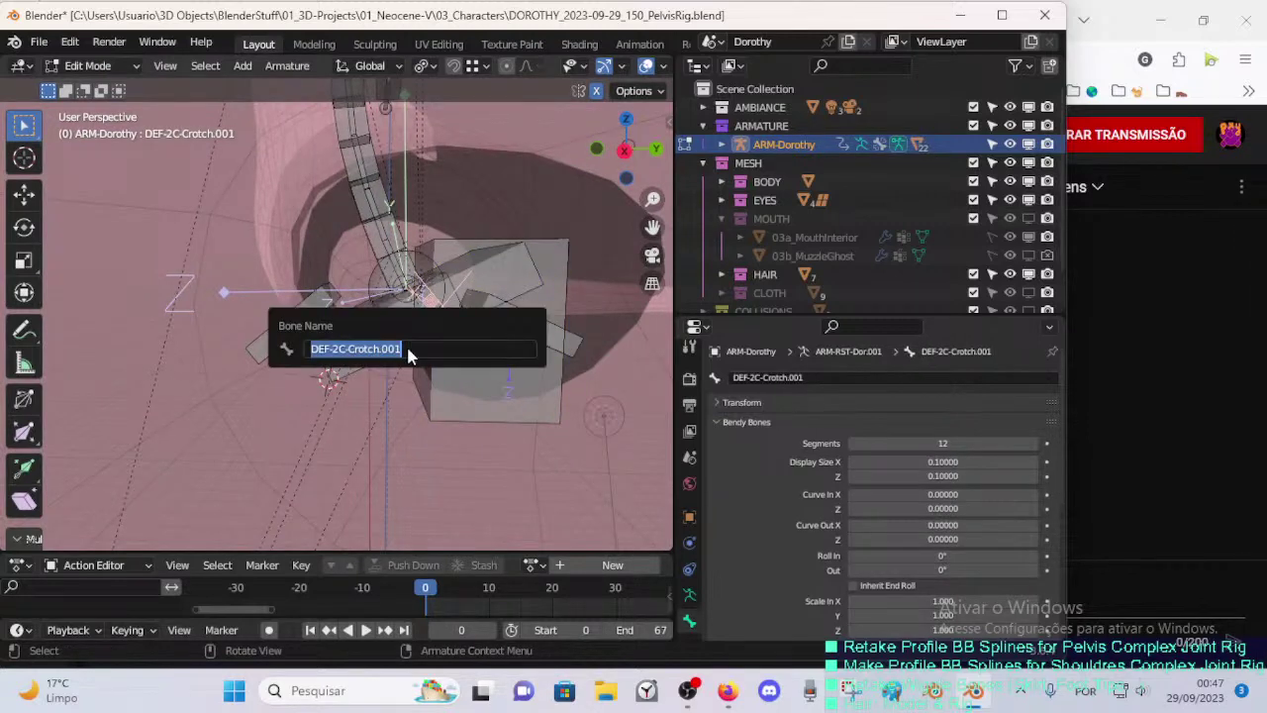
{"action": "scroll", "coordinate": [888, 487], "scroll_direction": "down", "scroll_amount": 6}
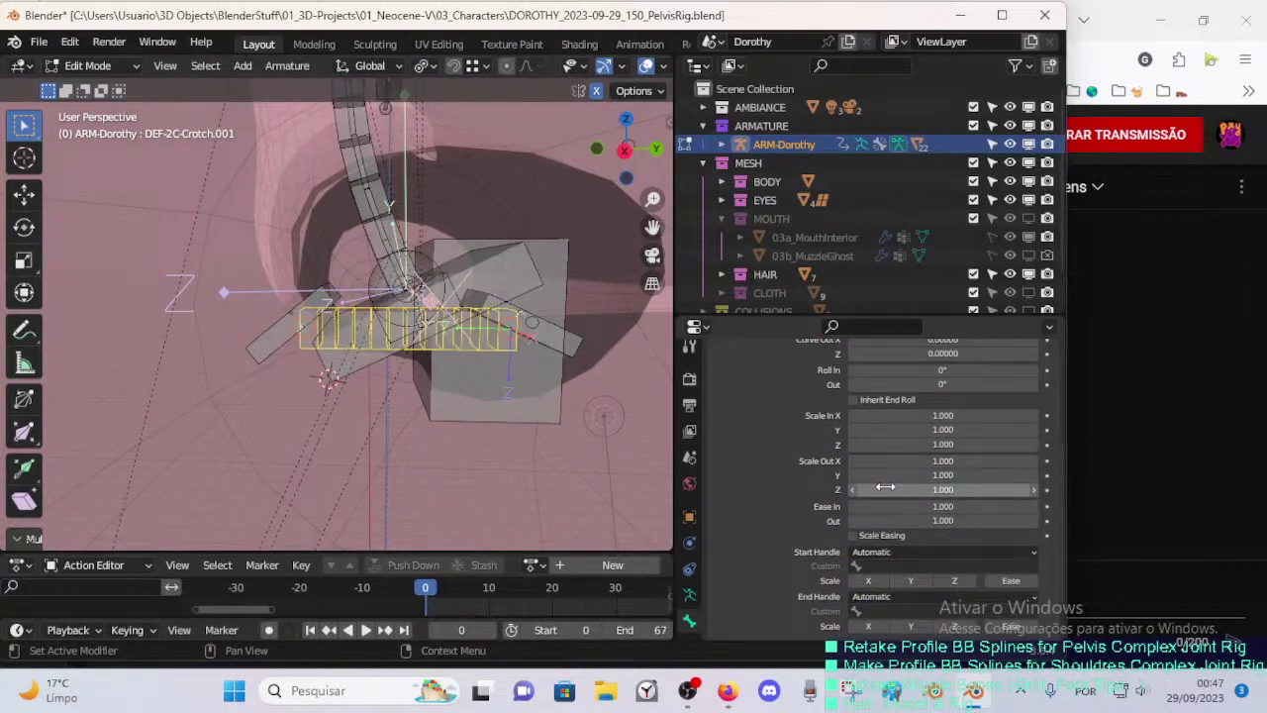
{"action": "left_click", "coordinate": [576, 341]}
{"action": "key", "text": "F2"}
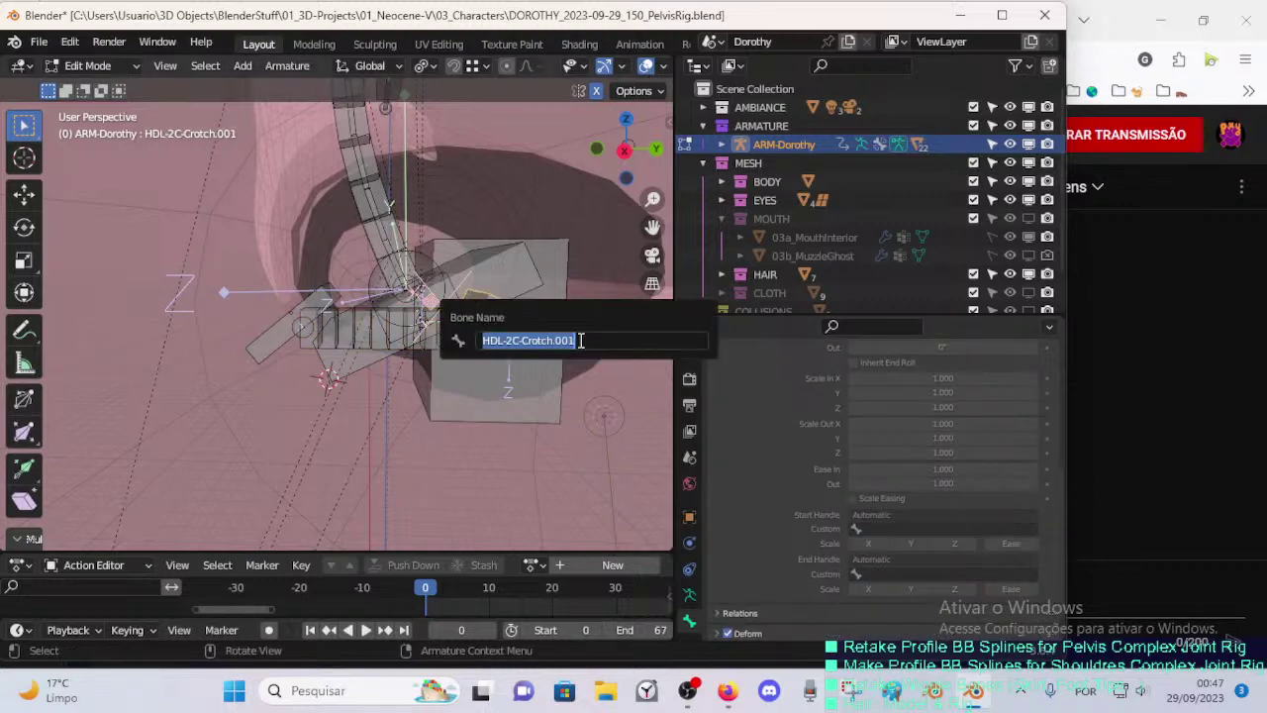
{"action": "left_click", "coordinate": [414, 347]}
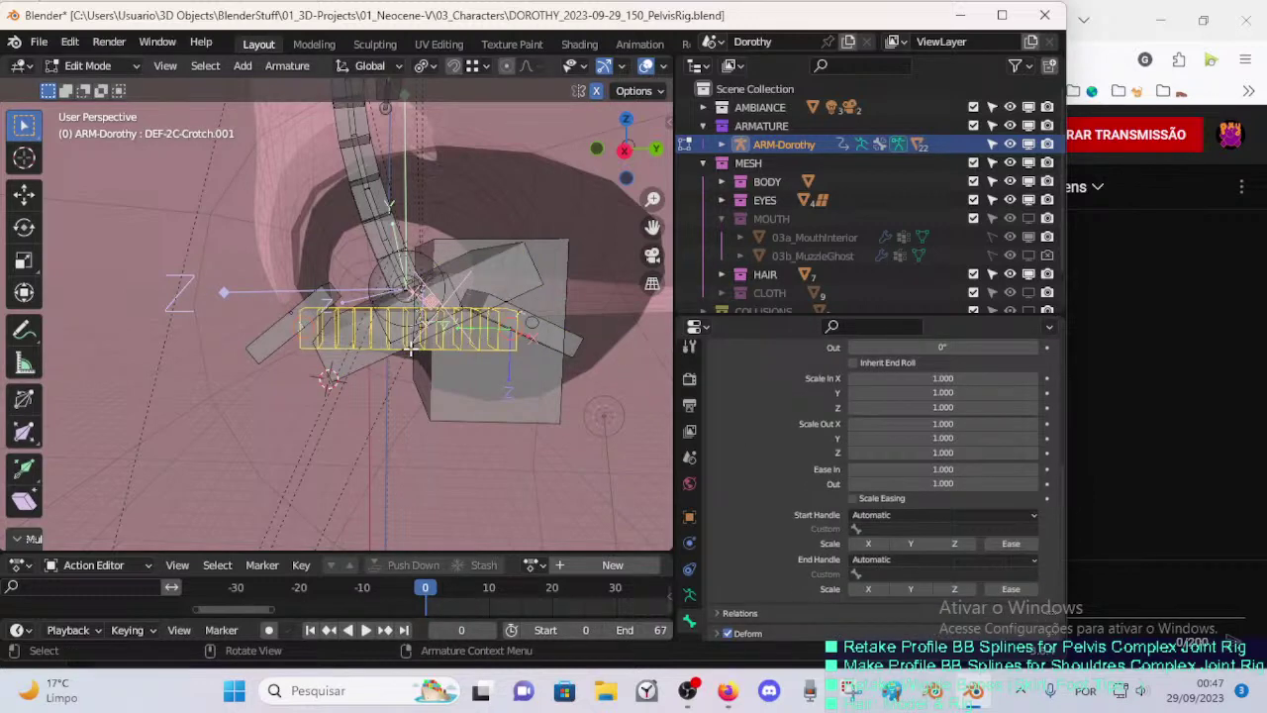
{"action": "scroll", "coordinate": [879, 505], "scroll_direction": "down", "scroll_amount": 1}
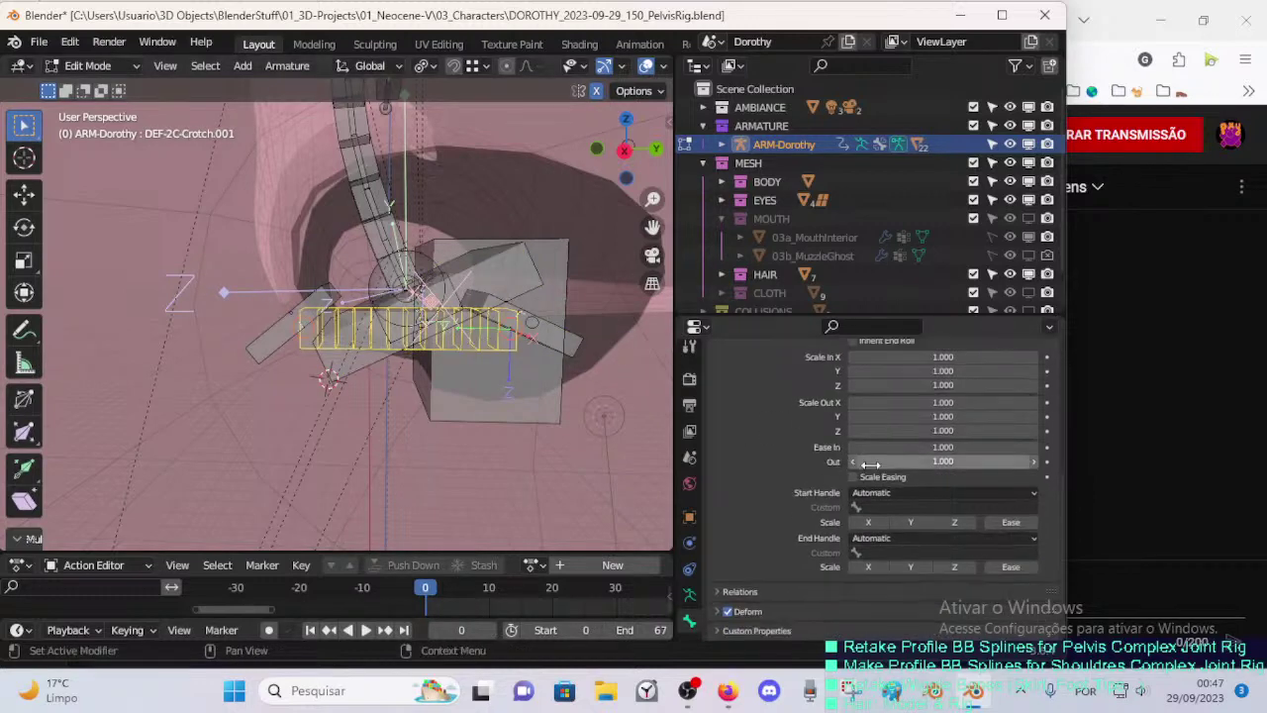
- Assign the front handle bone HDL-2C-Crotch.002 as the crotch deform bone's custom end handle
{"action": "left_click", "coordinate": [283, 341]}
{"action": "key", "text": "F2"}
{"action": "key", "text": "ctrl+c"}
{"action": "key", "text": "Return"}
{"action": "left_click", "coordinate": [421, 349]}
{"action": "left_click", "coordinate": [411, 351]}
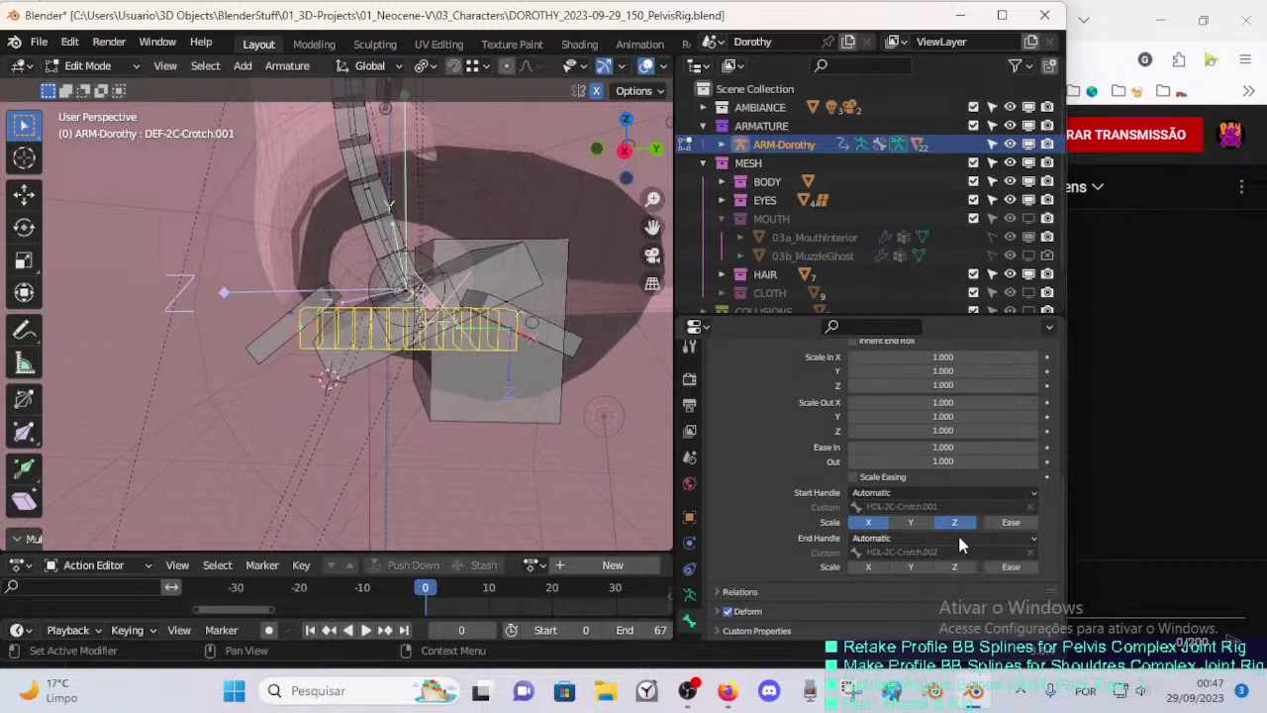
- Enable X scale, Z scale and Ease on both the start and end handles of the crotch deform bone
{"action": "key", "text": "a"}
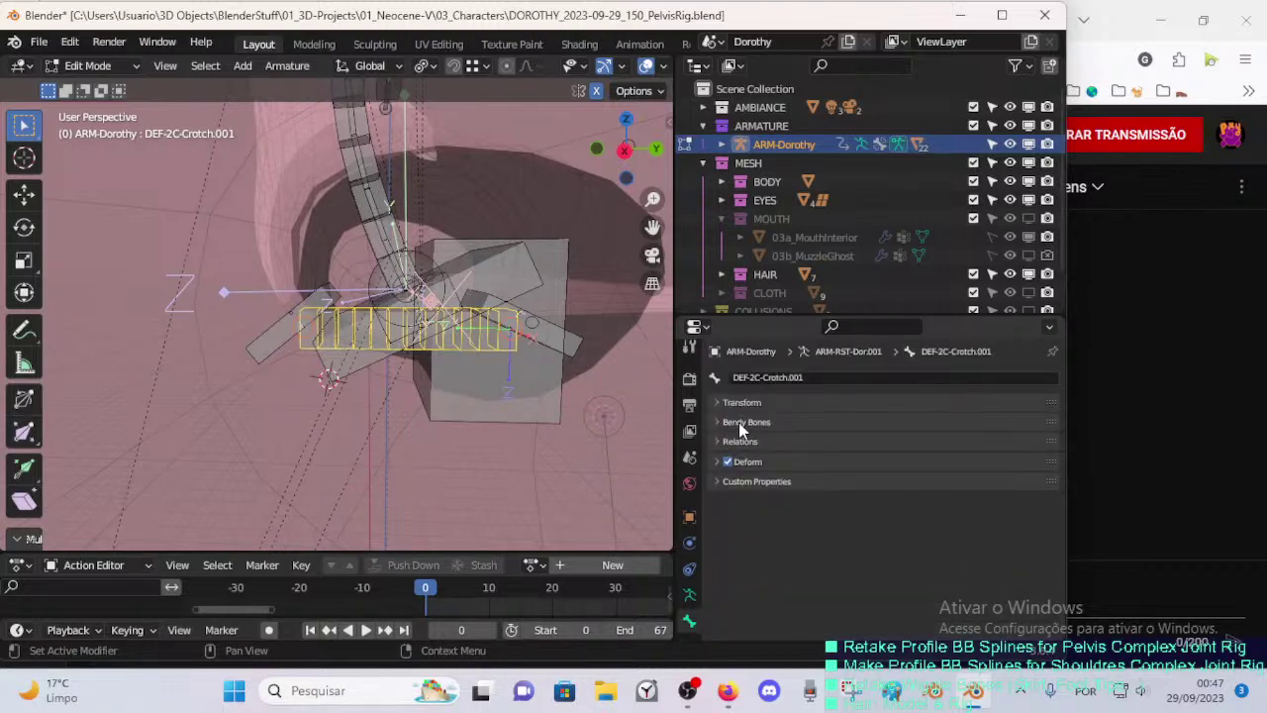
{"action": "left_click", "coordinate": [740, 425]}
{"action": "scroll", "coordinate": [941, 540], "scroll_direction": "down", "scroll_amount": 5}
{"action": "scroll", "coordinate": [951, 543], "scroll_direction": "down", "scroll_amount": 2}
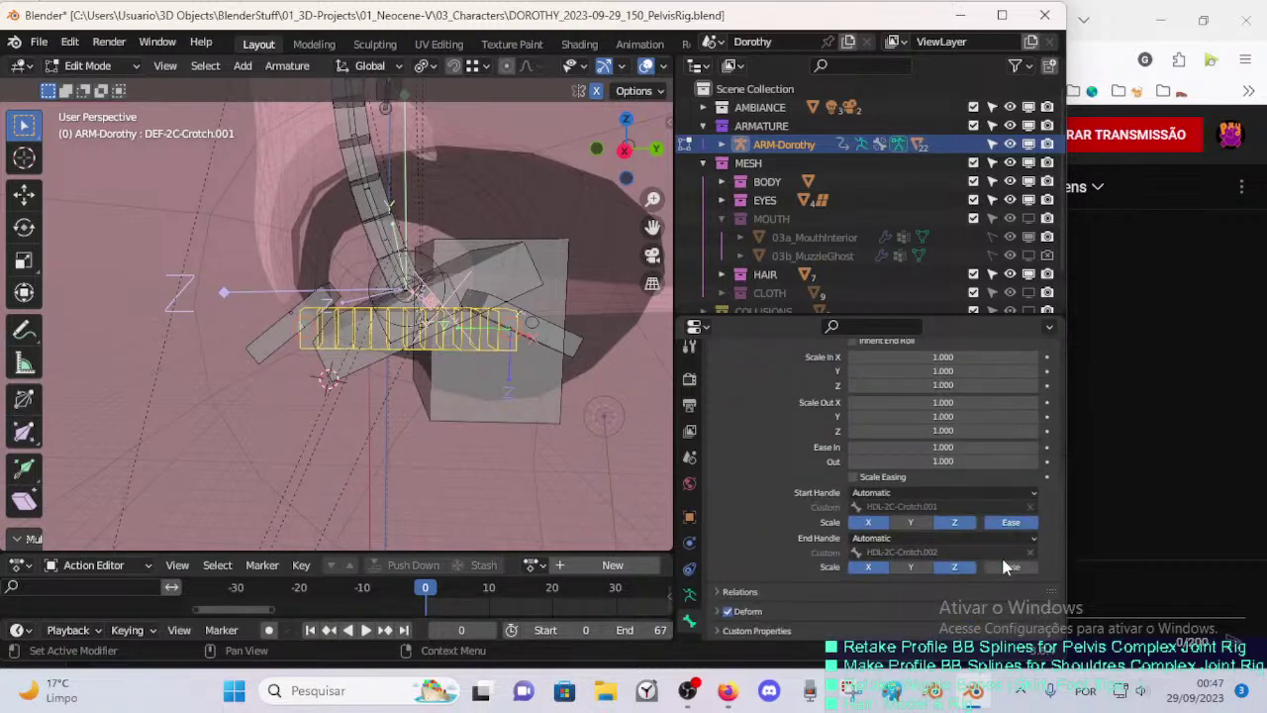
- Set both the start and end handle types of the crotch deform bone to Tangent
{"action": "left_click", "coordinate": [870, 492]}
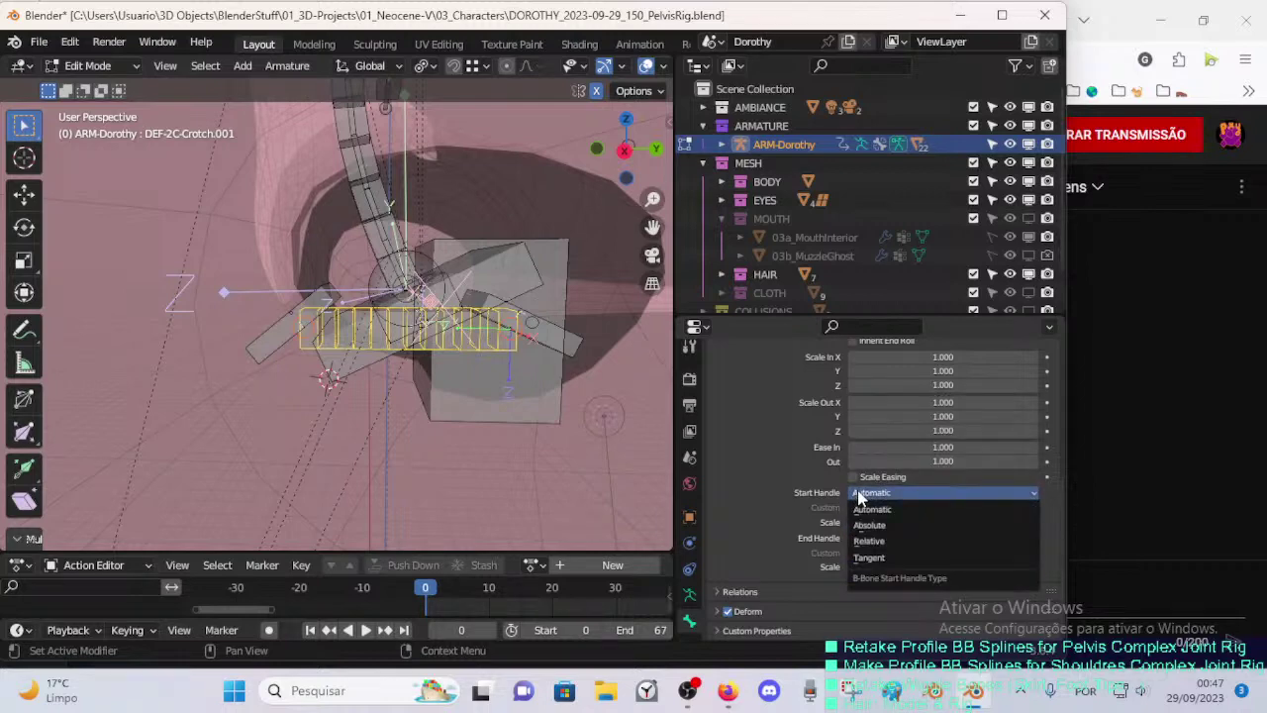
{"action": "left_click", "coordinate": [871, 556]}
{"action": "left_click", "coordinate": [871, 537]}
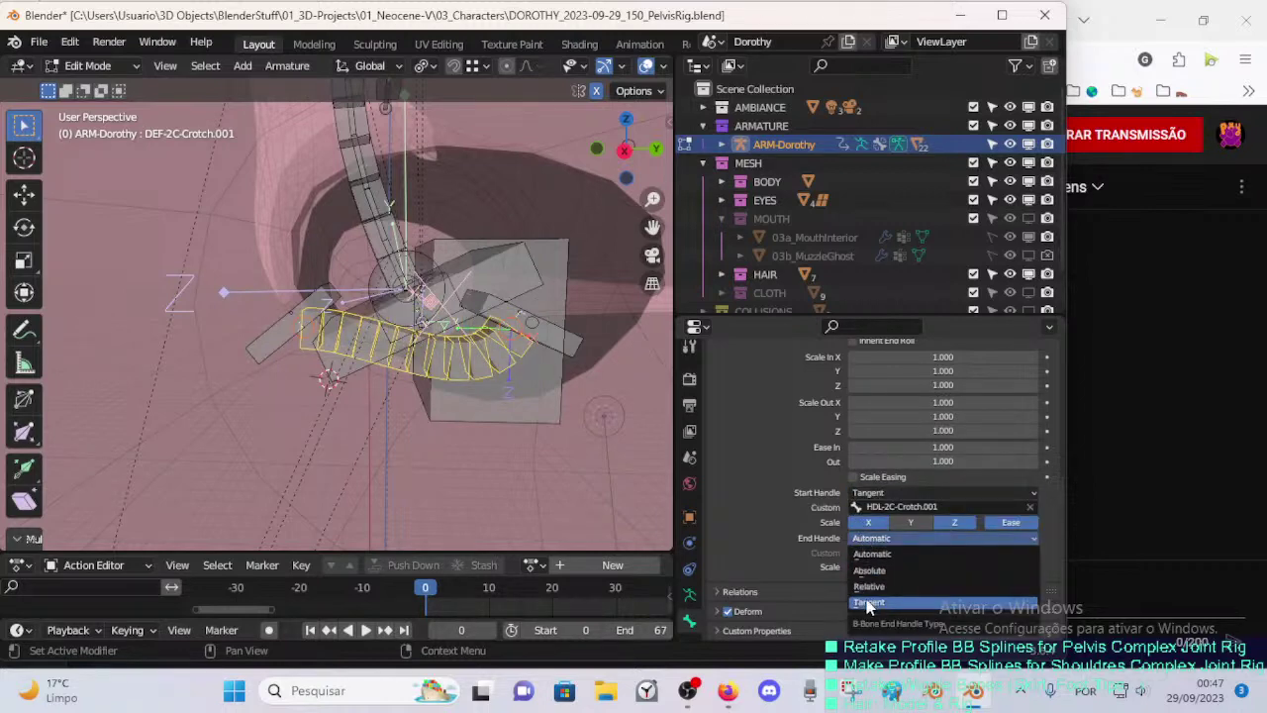
{"action": "left_click", "coordinate": [869, 602]}
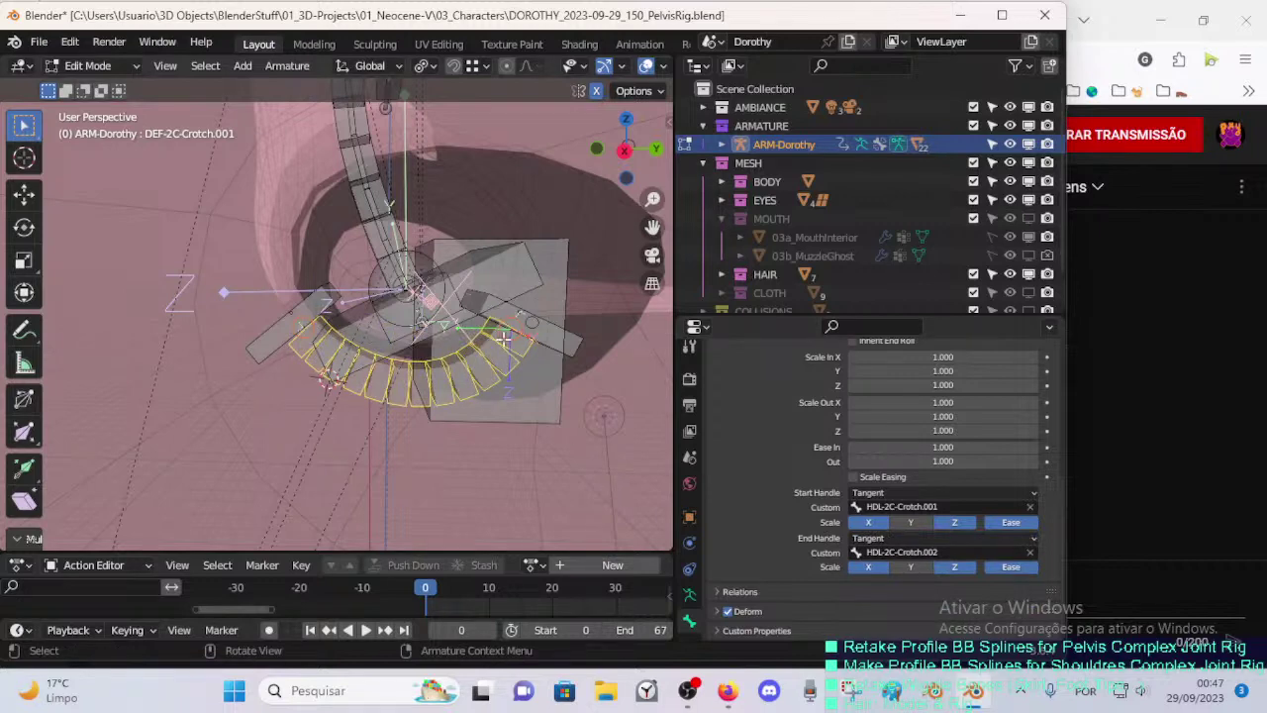
- Disable Deform on both crotch handle bones and save the file
{"action": "left_click", "coordinate": [585, 349]}
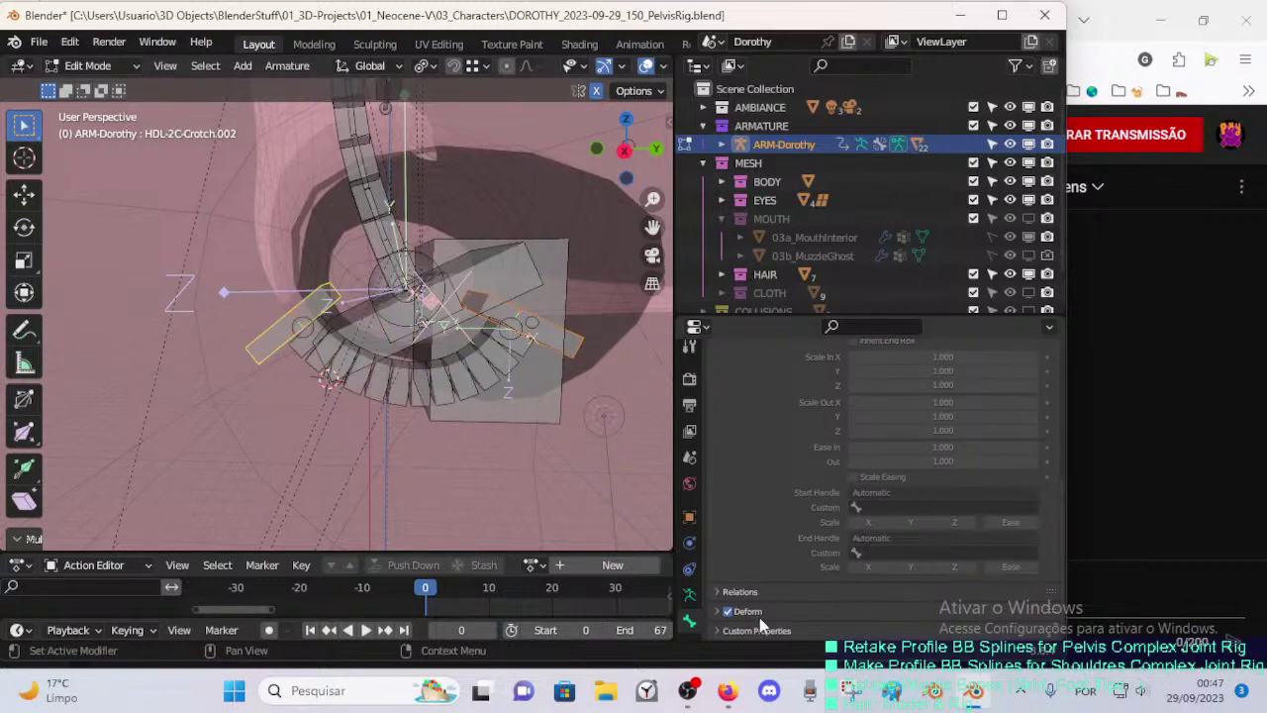
{"action": "key", "text": "ctrl+s"}
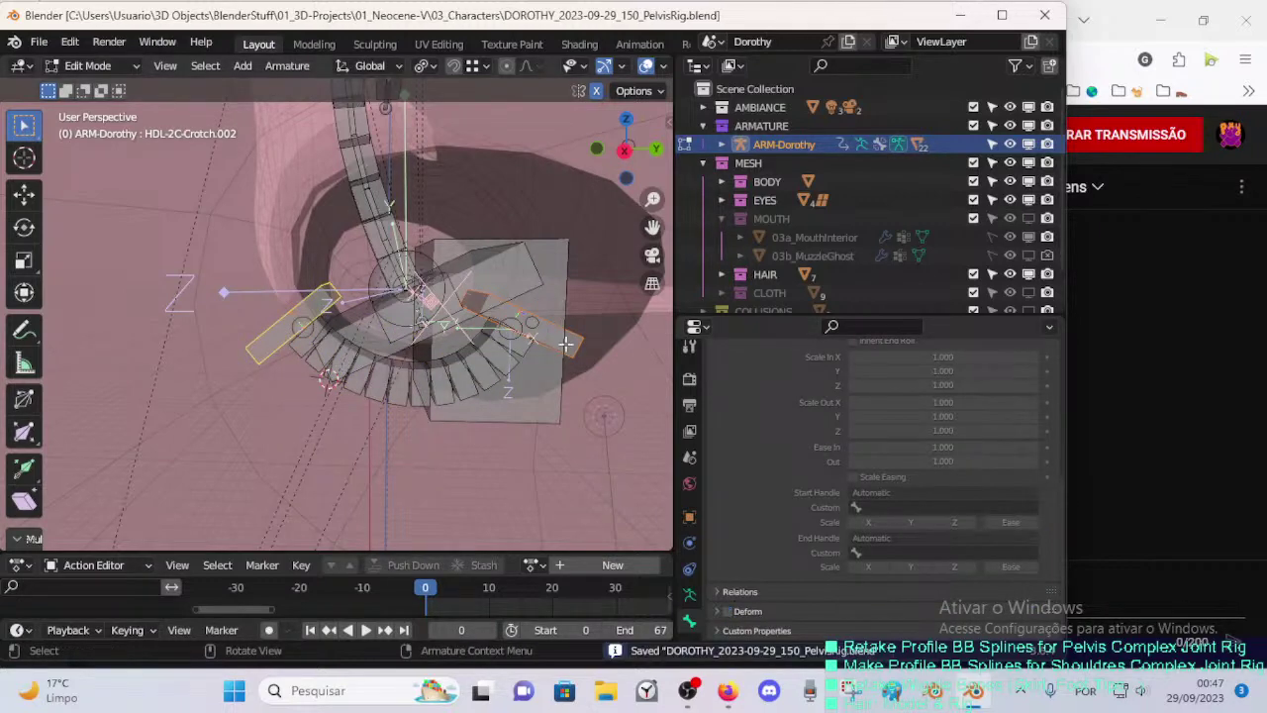
{"action": "left_click", "coordinate": [581, 338]}
{"action": "middle_click_drag", "start_coordinate": [359, 331], "coordinate": [259, 328]}
{"action": "scroll", "coordinate": [336, 318], "scroll_direction": "up", "scroll_amount": 4}
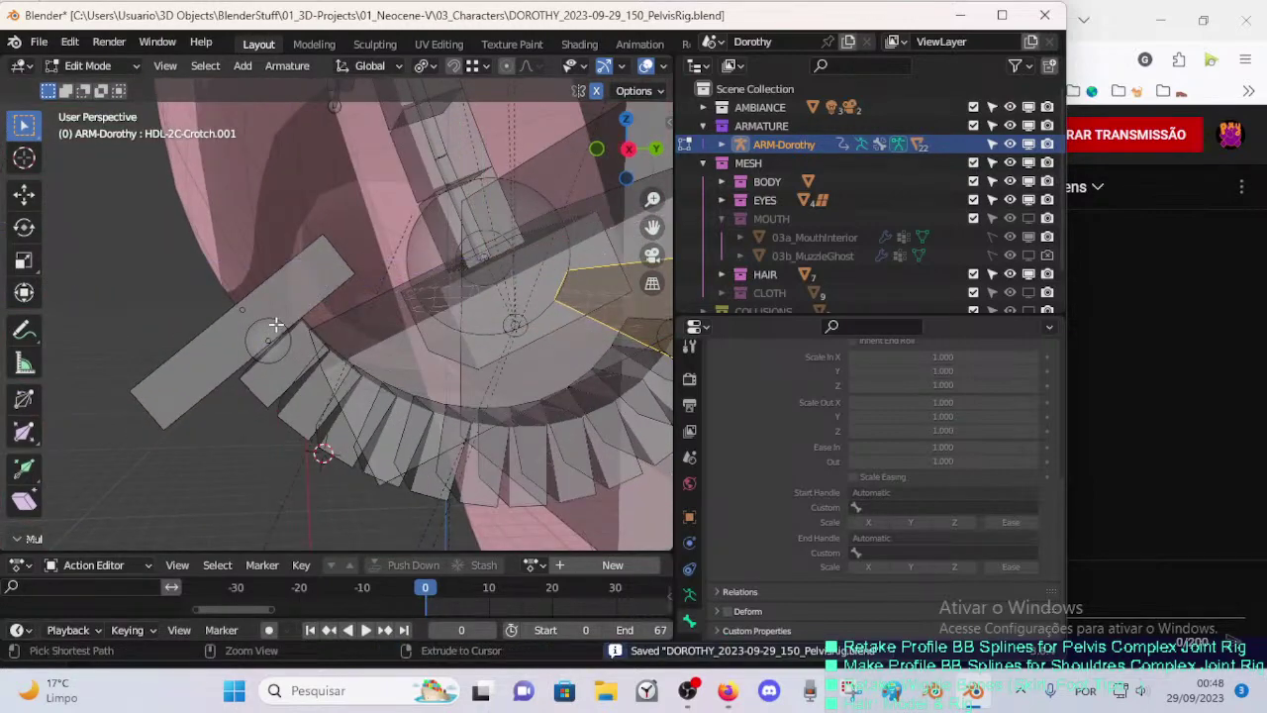
{"action": "scroll", "coordinate": [367, 323], "scroll_direction": "down", "scroll_amount": 5}
{"action": "middle_click_drag", "start_coordinate": [500, 327], "coordinate": [459, 326]}
{"action": "key", "text": "ctrl+s"}
{"action": "key", "text": "ctrl+s"}
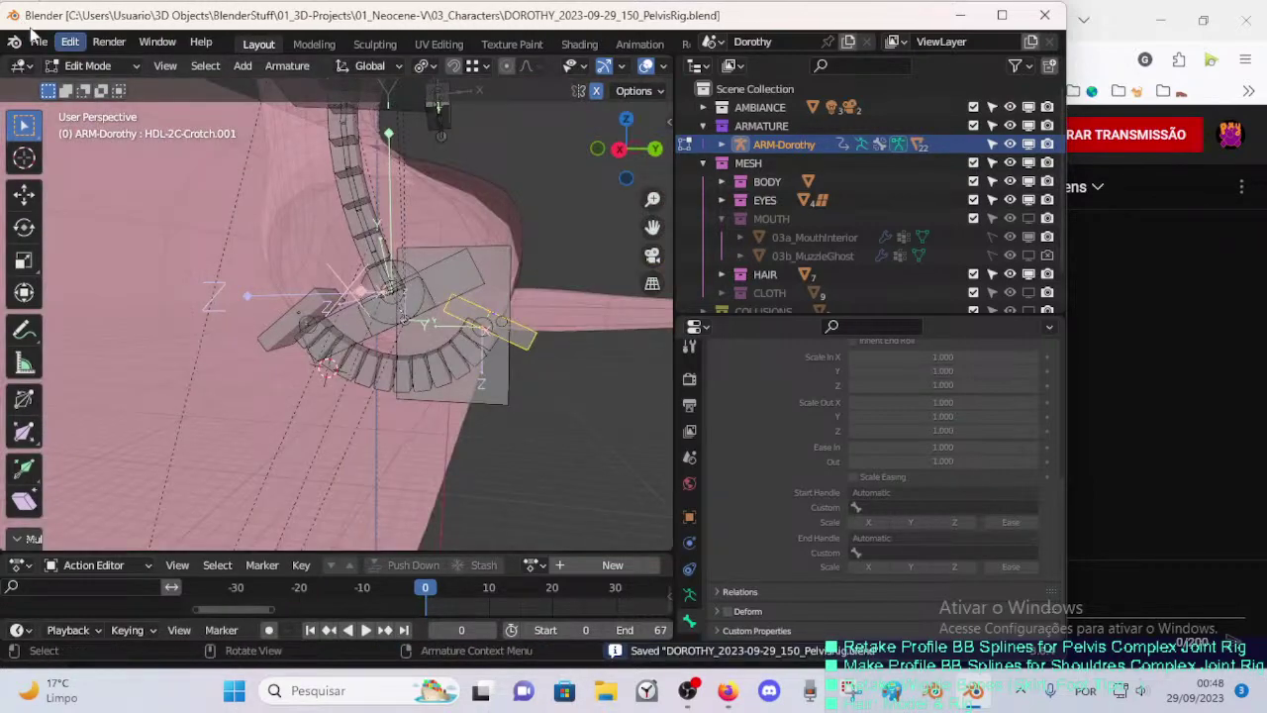
- Save the current Blender preferences and close the preferences window
{"action": "left_click", "coordinate": [38, 42]}
{"action": "left_click", "coordinate": [114, 308]}
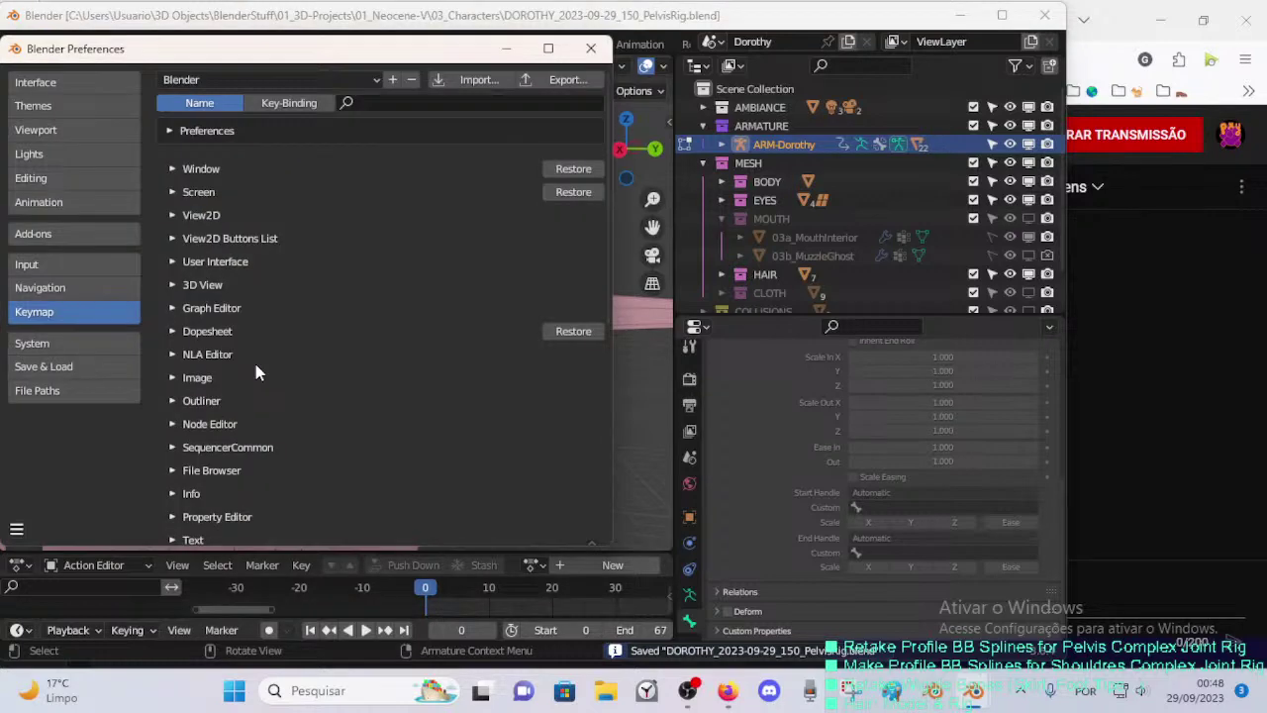
{"action": "left_click", "coordinate": [16, 528]}
{"action": "left_click", "coordinate": [51, 480]}
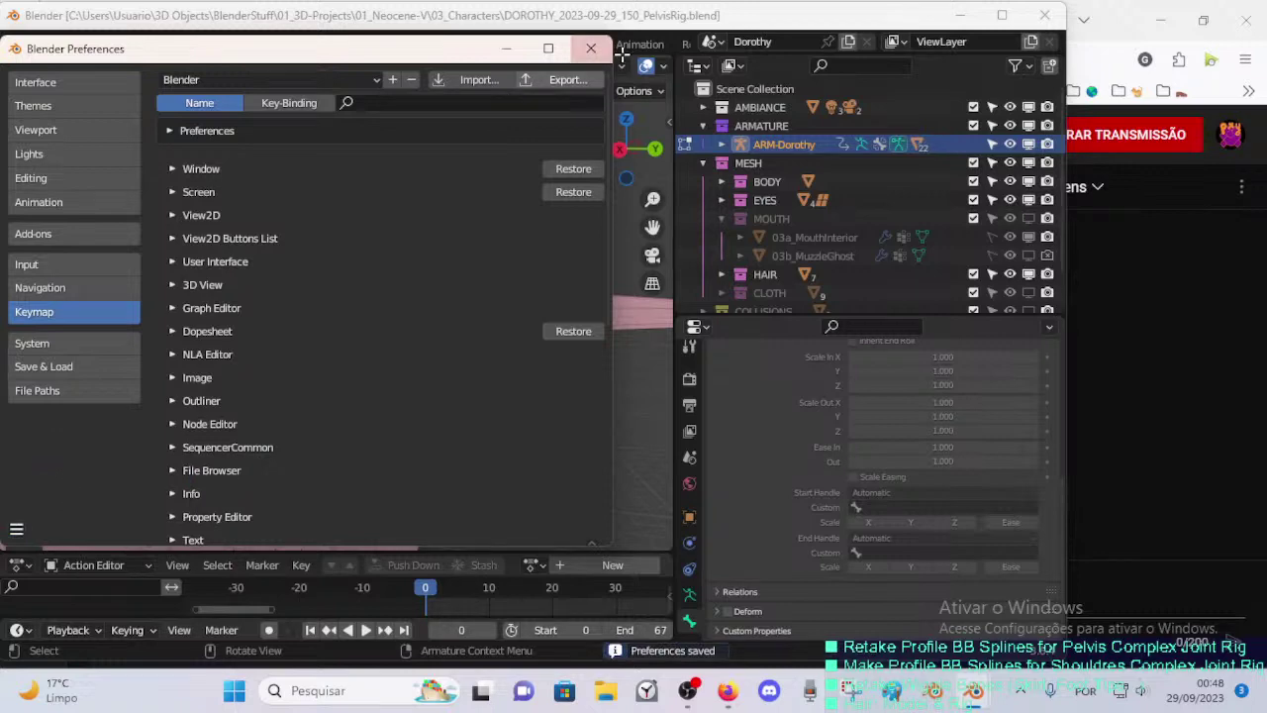
{"action": "left_click", "coordinate": [591, 49]}
- Scale the crotch deform bone's B-Bone thickness down to a display size of about 0.017
{"action": "middle_click_drag", "start_coordinate": [299, 337], "coordinate": [327, 330]}
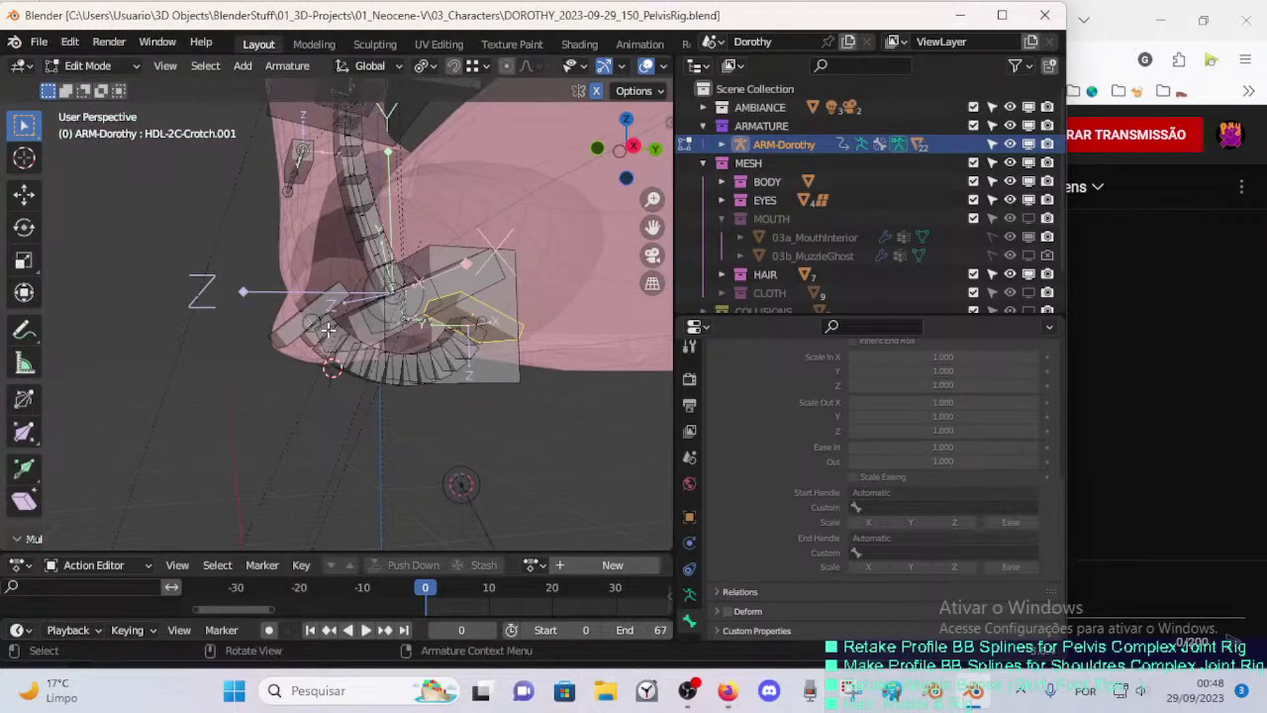
{"action": "left_click", "coordinate": [354, 369]}
{"action": "scroll", "coordinate": [462, 424], "scroll_direction": "up", "scroll_amount": 2}
{"action": "key", "text": "ctrl+alt+s"}
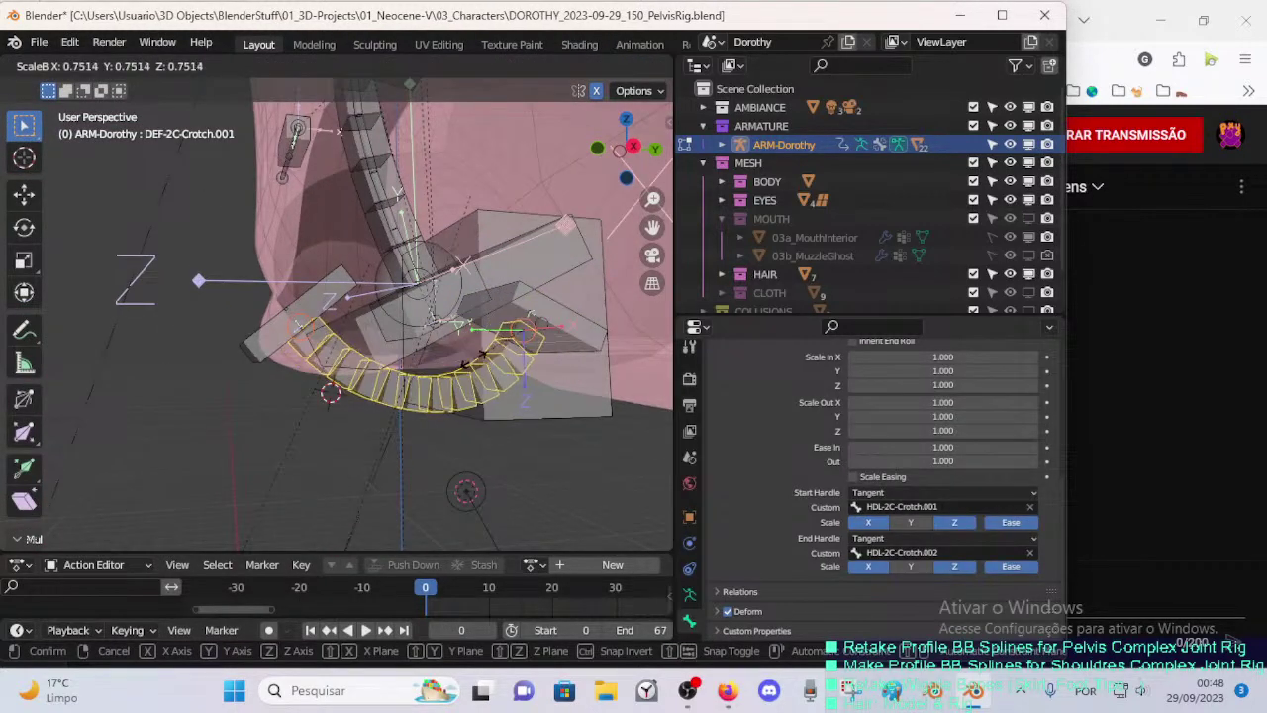
{"action": "left_click", "coordinate": [463, 348]}
{"action": "middle_click_drag", "start_coordinate": [463, 348], "coordinate": [466, 347]}
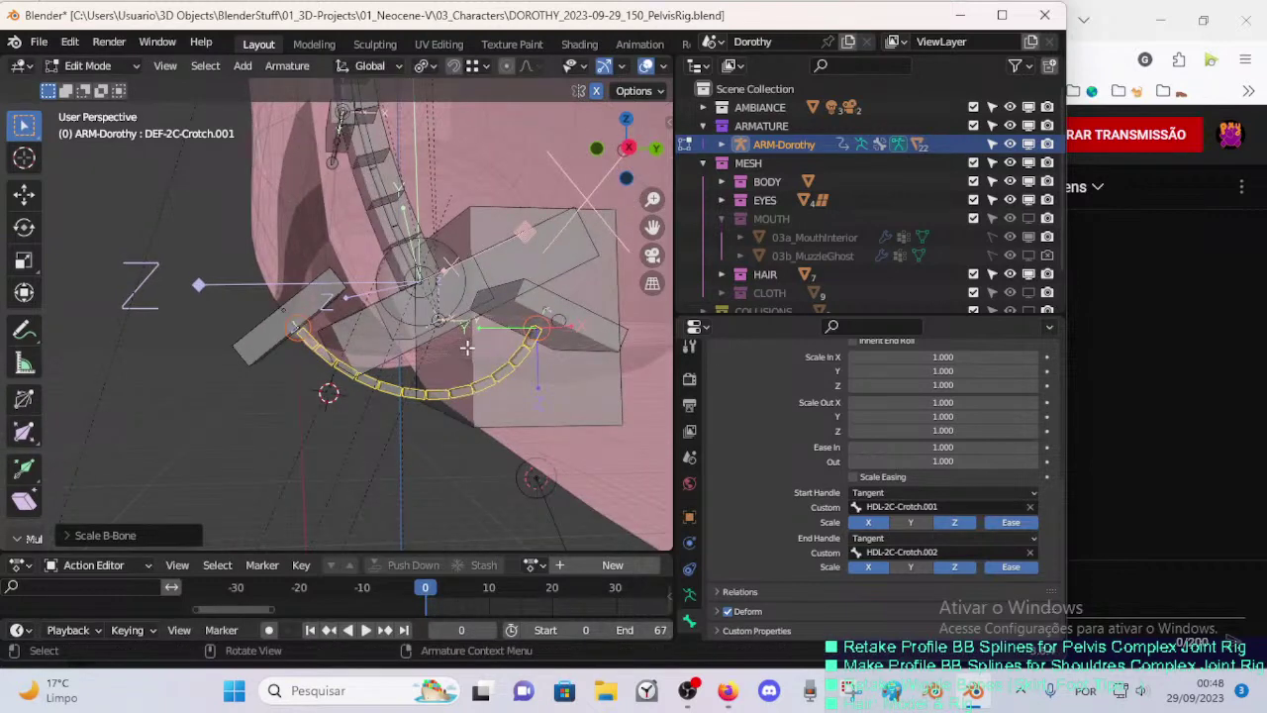
- Reposition the back crotch handle bone together with the adjoining end of the crotch deform bone, raising them slightly in side view
{"action": "key", "text": "KP_3"}
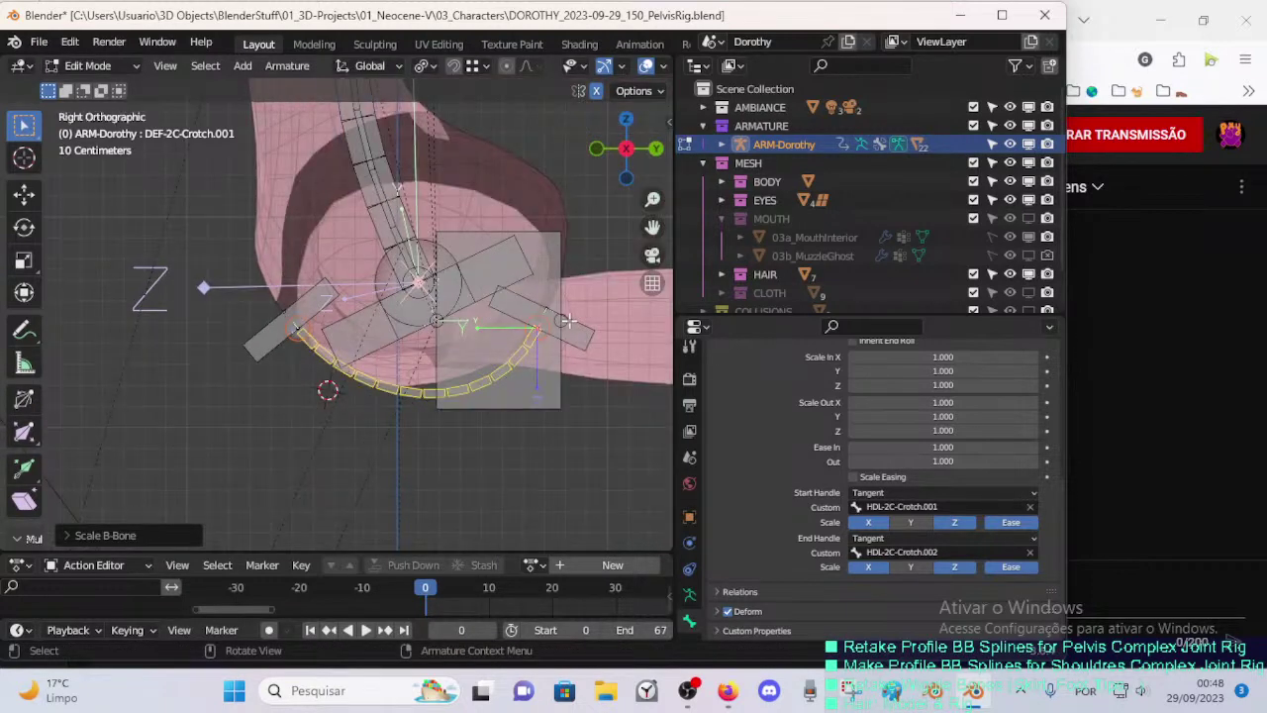
{"action": "left_click", "coordinate": [574, 327]}
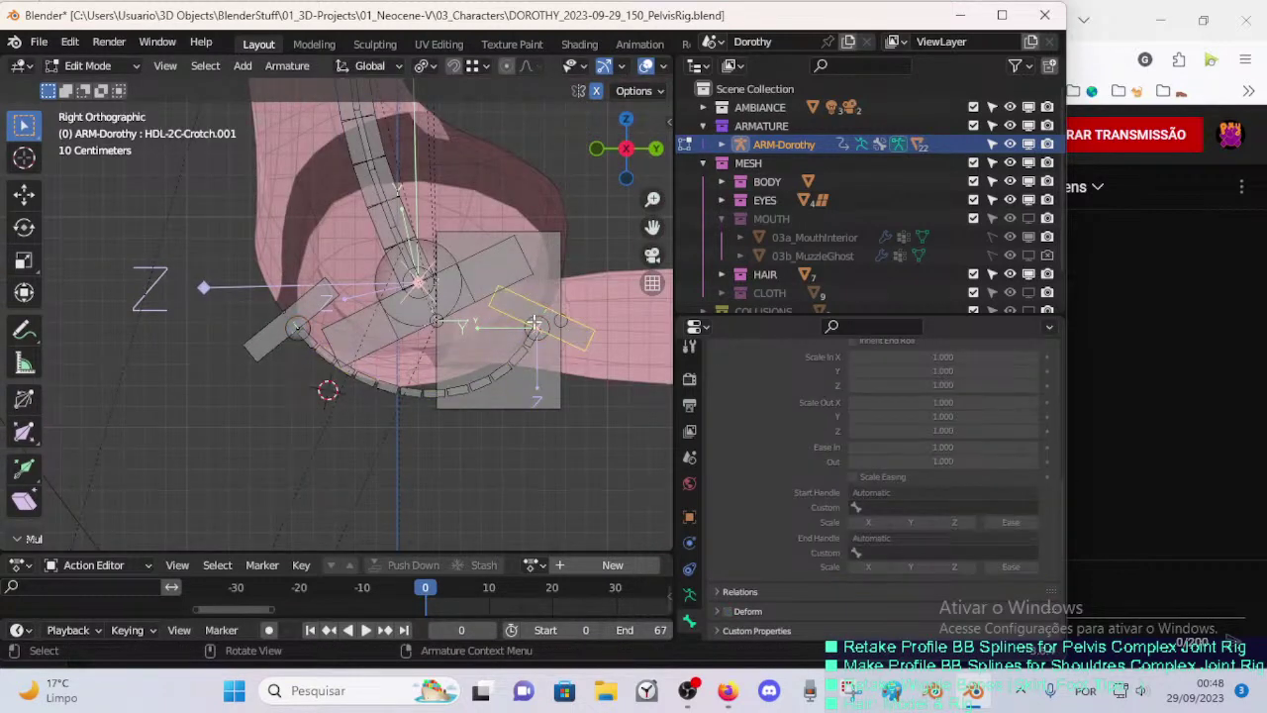
{"action": "left_click", "coordinate": [534, 325], "text": "shift"}
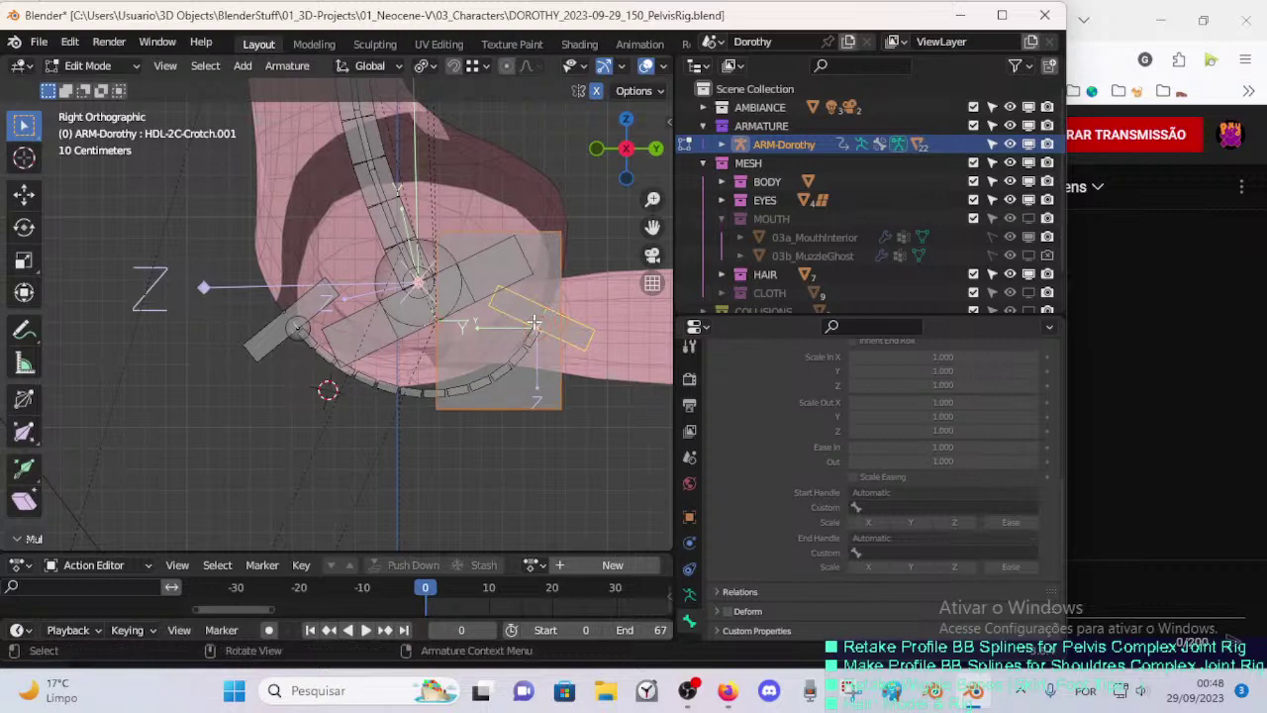
{"action": "key", "text": "g"}
{"action": "left_click", "coordinate": [564, 265]}
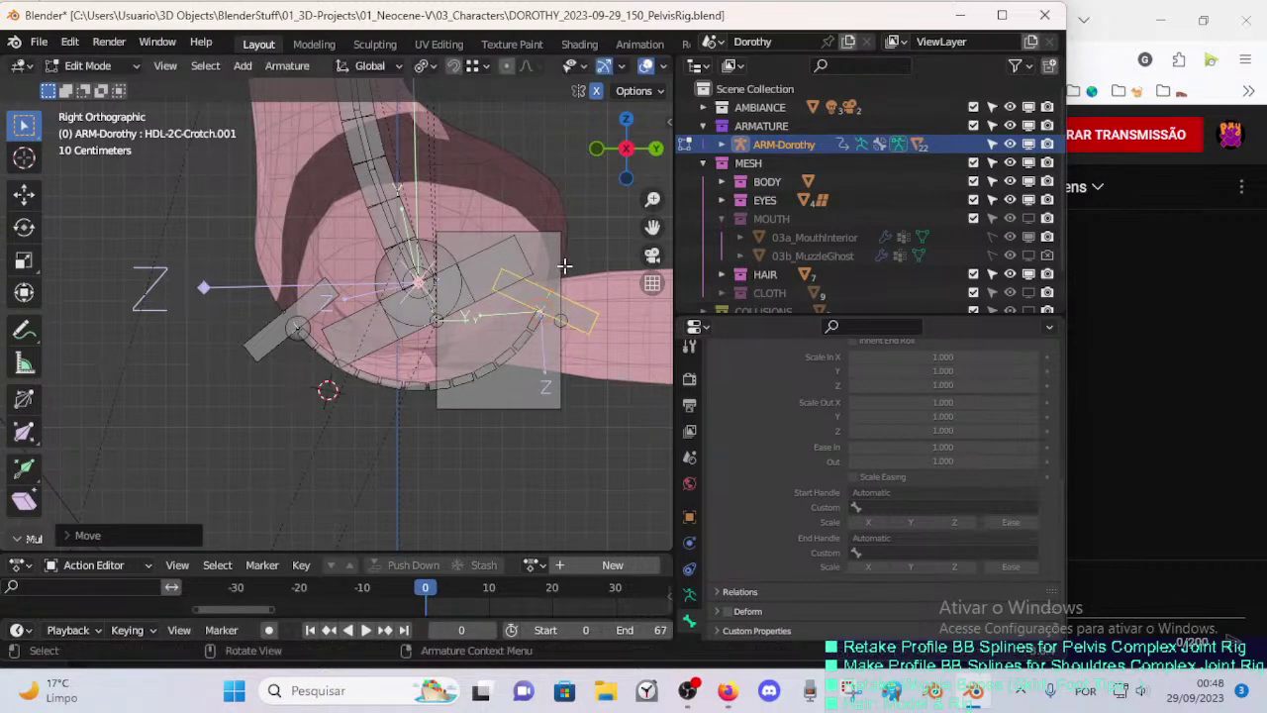
{"action": "key", "text": "KP_1"}
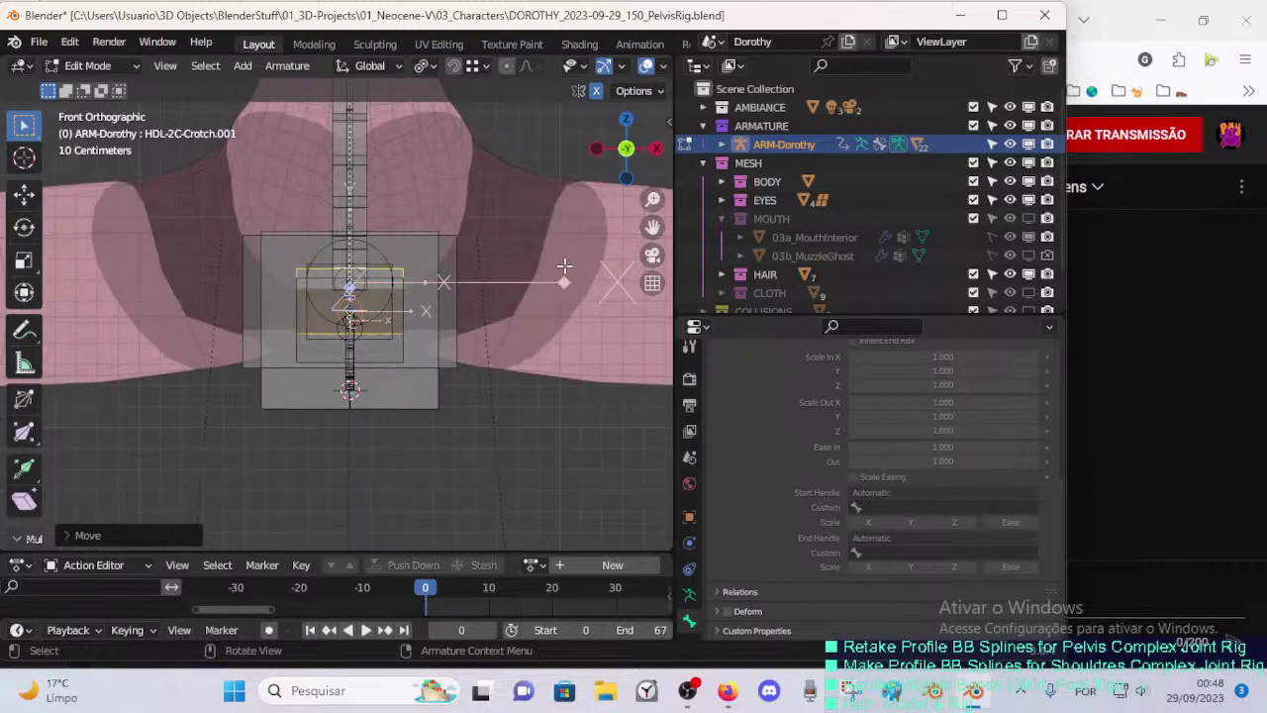
{"action": "middle_click_drag", "start_coordinate": [564, 266], "coordinate": [348, 368]}
{"action": "key", "text": "KP_3"}
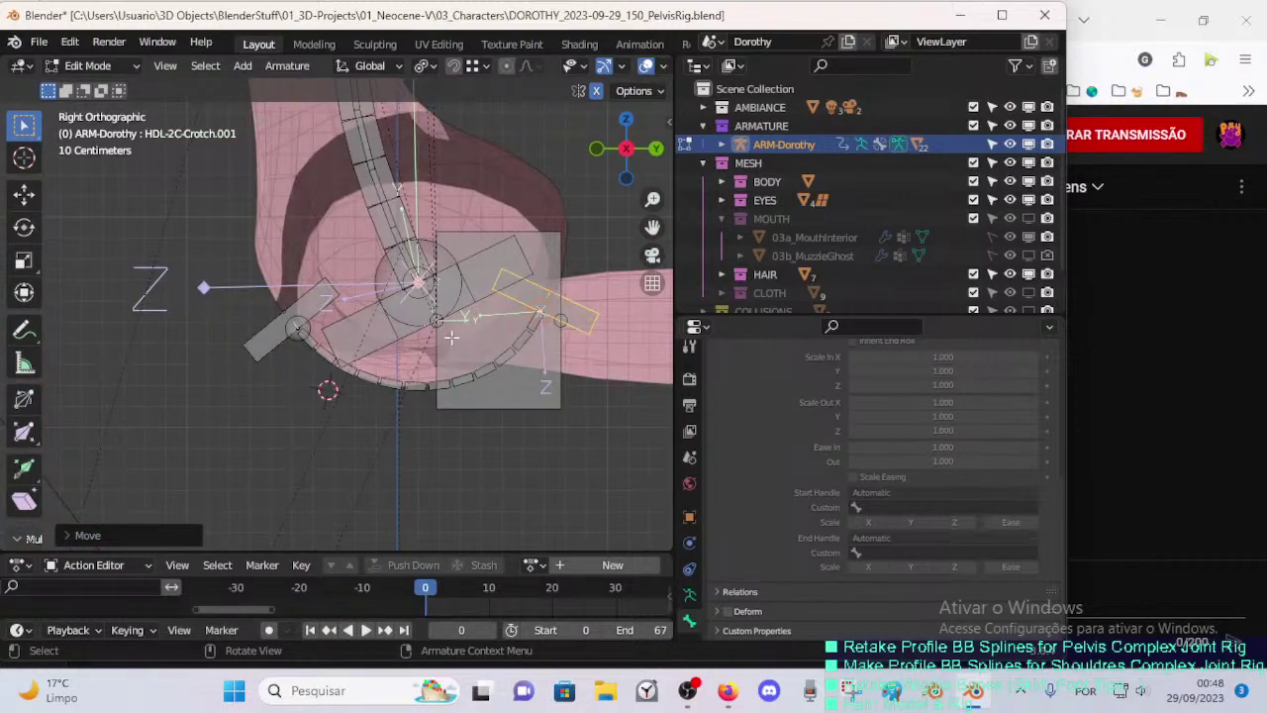
{"action": "key", "text": "g"}
{"action": "left_click", "coordinate": [449, 198]}
- Turn off X-ray and hide the large torso and pelvis bones that cover the crotch bones
{"action": "middle_click_drag", "start_coordinate": [504, 325], "coordinate": [407, 277]}
{"action": "key", "text": "alt+z"}
{"action": "left_click", "coordinate": [441, 289]}
{"action": "key", "text": "h"}
{"action": "left_click", "coordinate": [309, 301]}
{"action": "key", "text": "h"}
{"action": "left_click", "coordinate": [408, 276]}
{"action": "key", "text": "h"}
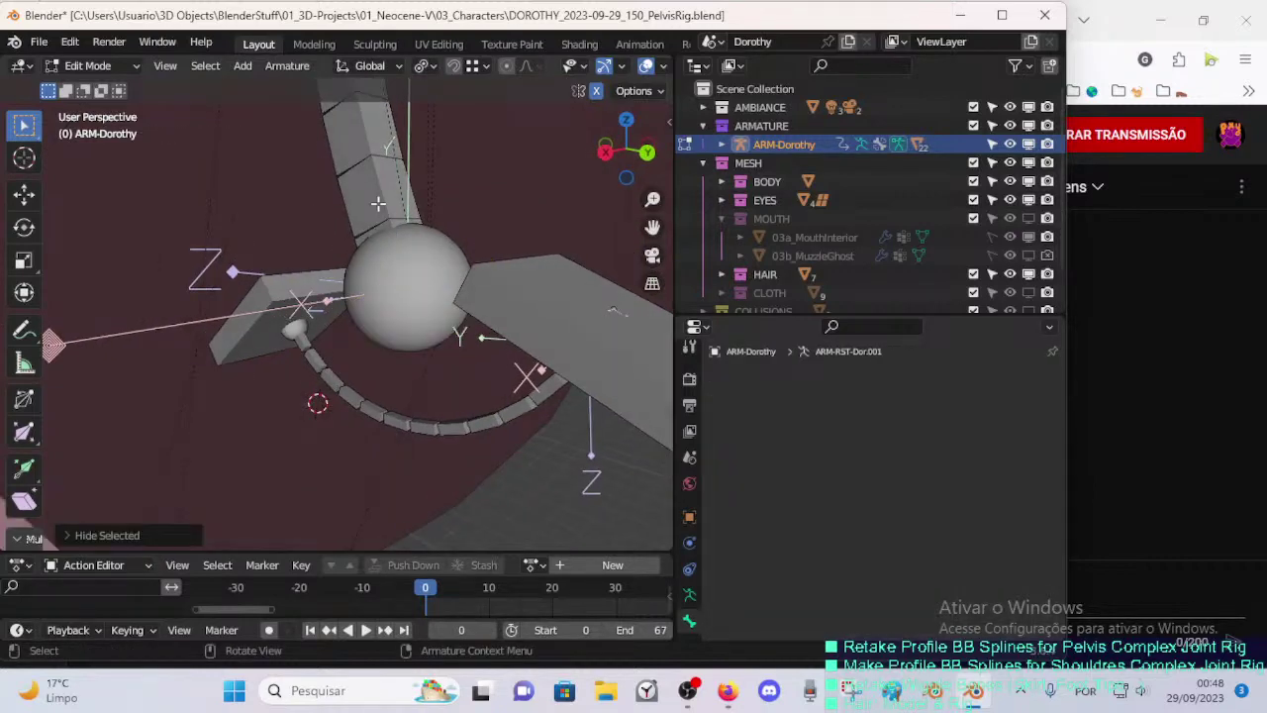
- Move the back crotch handle bone along the Y axis and deselect everything
{"action": "middle_click_drag", "start_coordinate": [378, 204], "coordinate": [531, 343]}
{"action": "left_click", "coordinate": [534, 341]}
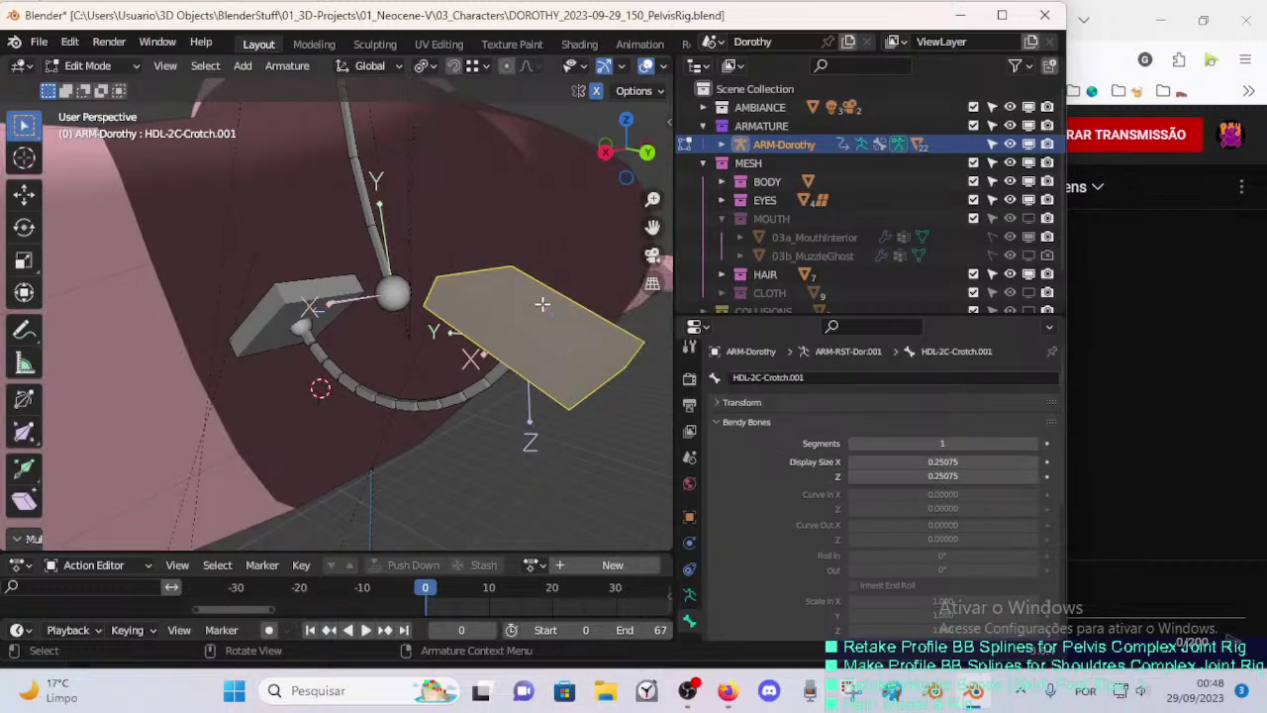
{"action": "key", "text": "alt+z"}
{"action": "key", "text": "c"}
{"action": "key", "text": "Escape"}
{"action": "key", "text": "alt+z"}
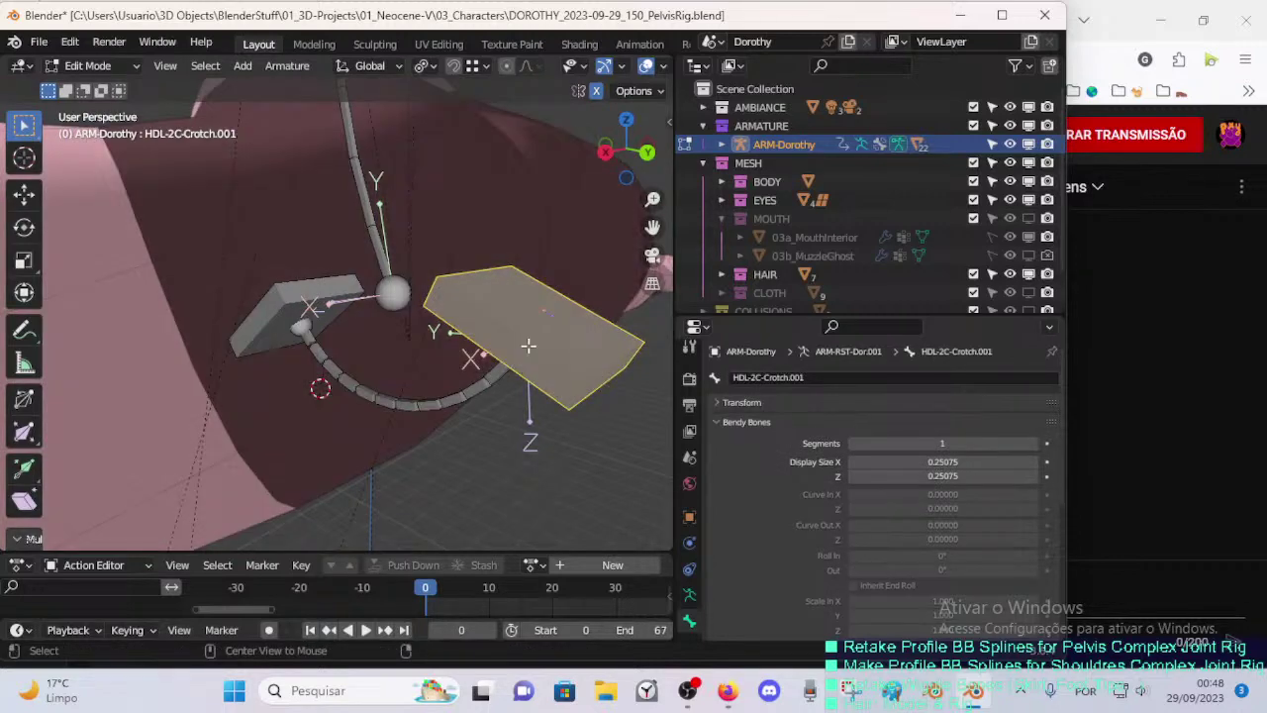
{"action": "middle_click_drag", "start_coordinate": [554, 317], "coordinate": [455, 396]}
{"action": "key", "text": "g"}
{"action": "key", "text": "y"}
{"action": "left_click", "coordinate": [429, 223]}
{"action": "key", "text": "alt+a"}
- Set the transform pivot point to Median Point
{"action": "left_click", "coordinate": [423, 67]}
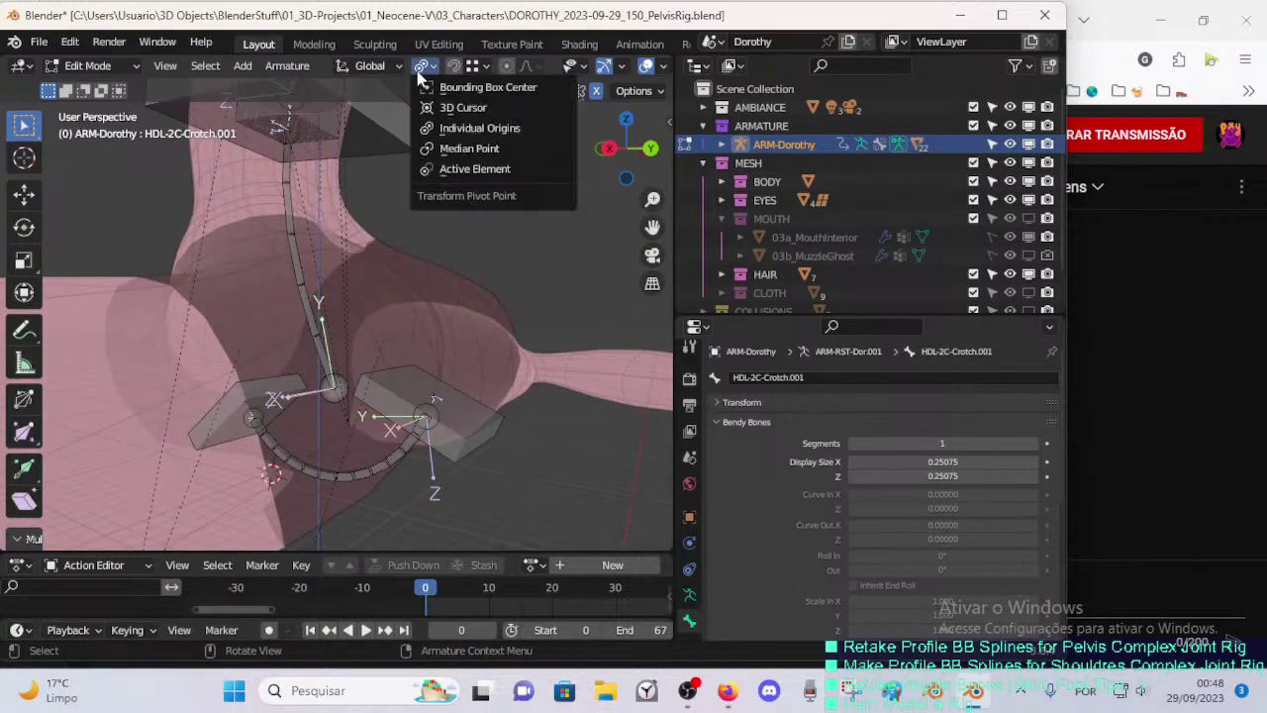
{"action": "left_click", "coordinate": [441, 129]}
{"action": "left_click", "coordinate": [420, 65]}
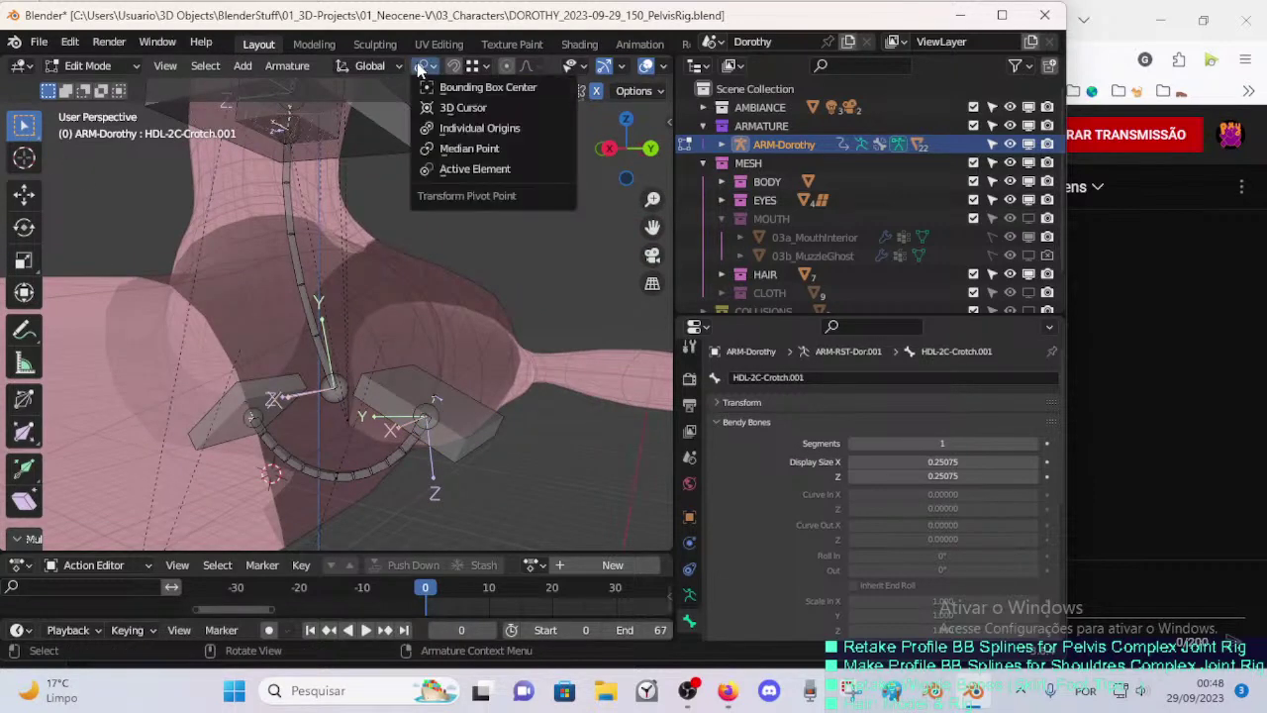
{"action": "left_click", "coordinate": [453, 148]}
- Move the crotch deform bone's back end with snapping at the back handle bone
{"action": "middle_click_drag", "start_coordinate": [470, 356], "coordinate": [460, 406]}
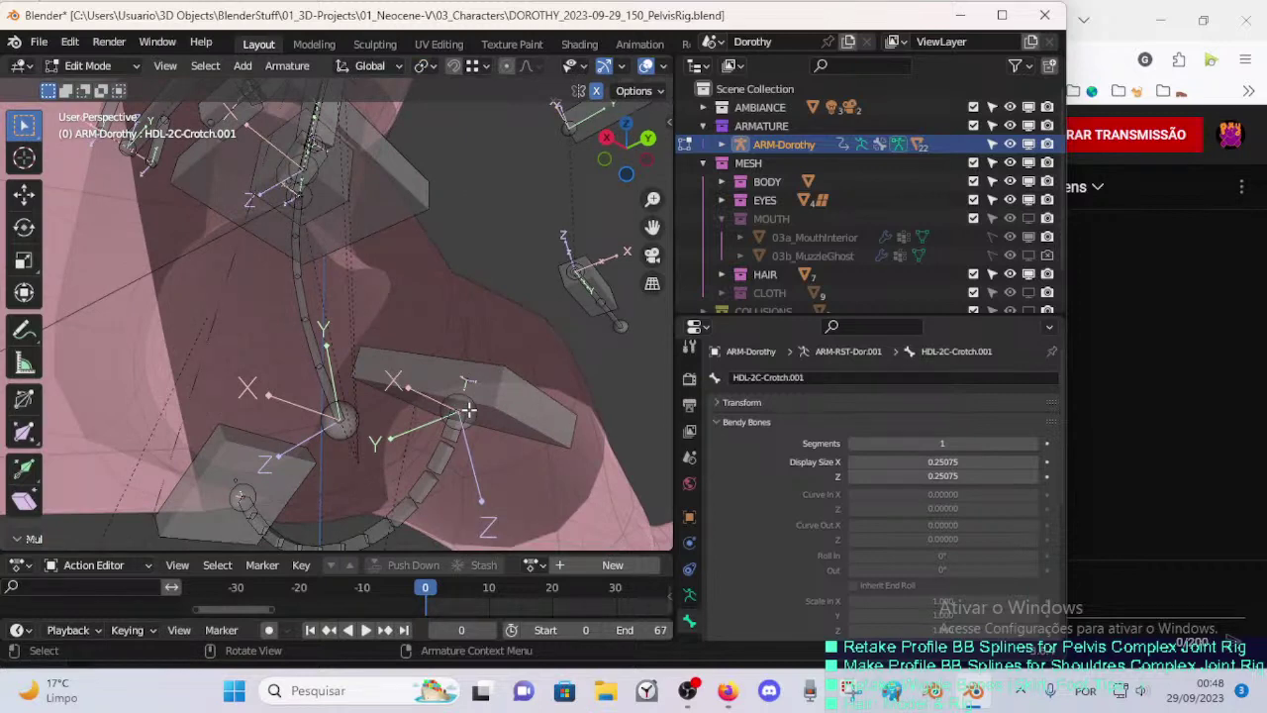
{"action": "left_click", "coordinate": [467, 419]}
{"action": "key", "text": "g"}
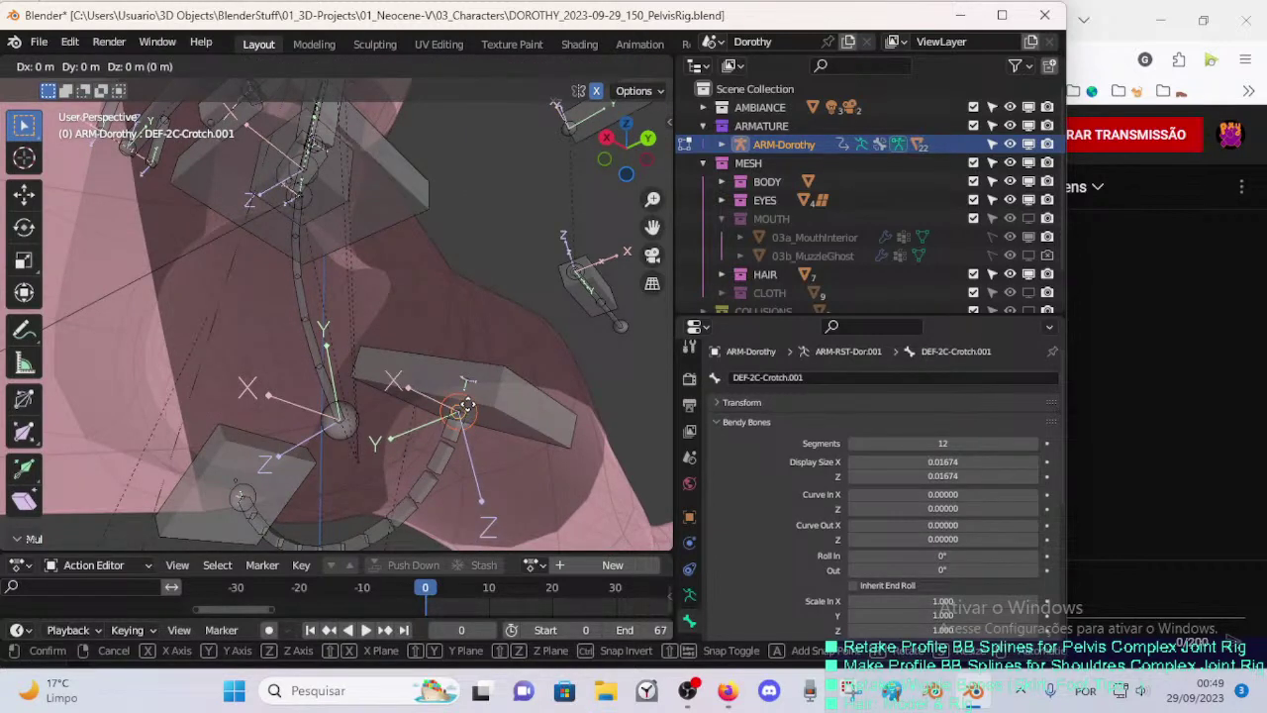
{"action": "left_click", "coordinate": [462, 420], "text": "ctrl"}
{"action": "mouse_move", "coordinate": [460, 421]}
{"action": "middle_mouse_down"}
{"action": "mouse_move", "coordinate": [200, 443]}
{"action": "mouse_move", "coordinate": [333, 404]}
{"action": "mouse_move", "coordinate": [475, 407]}
{"action": "middle_mouse_up"}
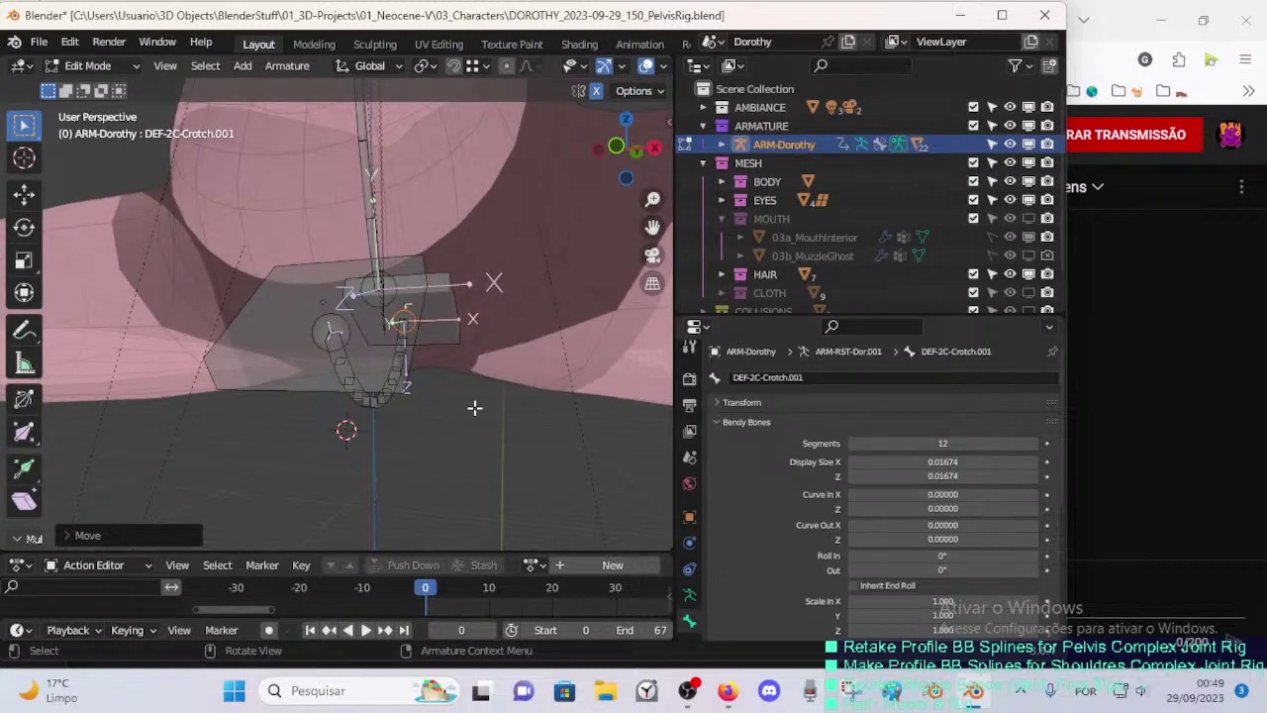
- Select the front crotch handle bone together with the crotch bone's attached end and move them at the front of the pelvis
{"action": "key", "text": "KP_3"}
{"action": "key", "text": "b"}
{"action": "left_click_drag", "start_coordinate": [241, 306], "coordinate": [299, 353]}
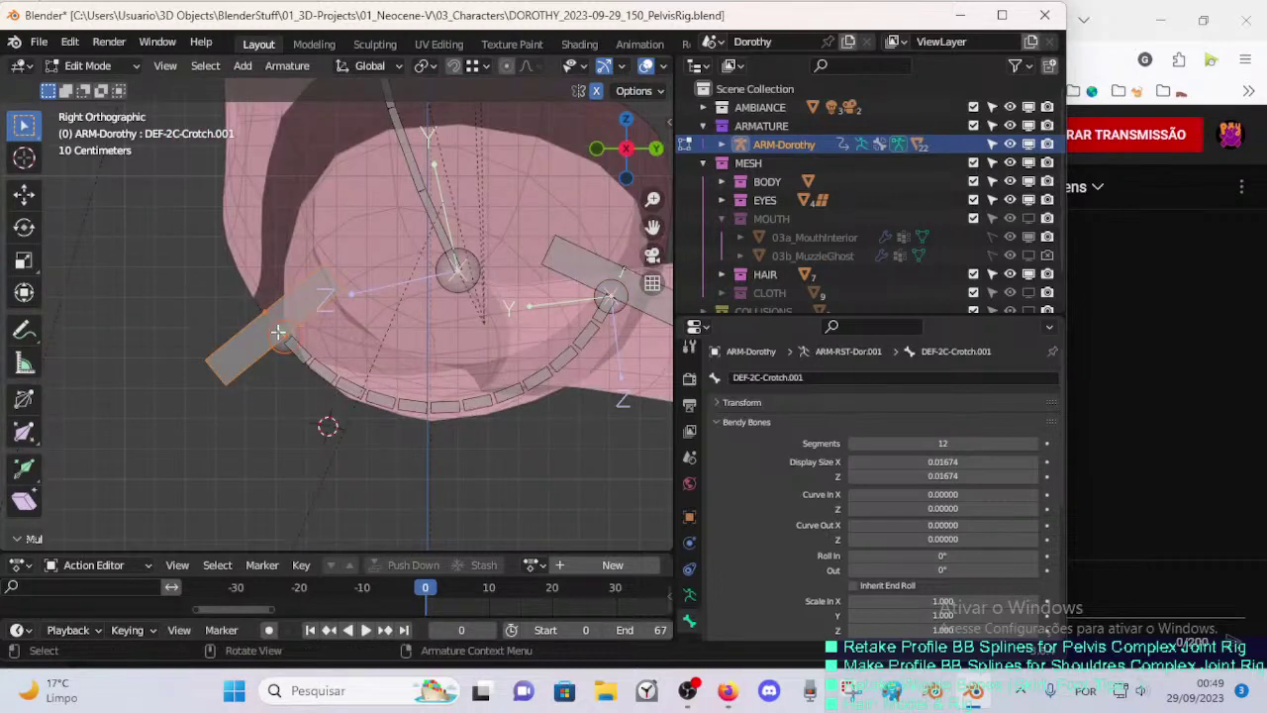
{"action": "key", "text": "g"}
{"action": "left_click", "coordinate": [172, 260], "text": "shift"}
{"action": "key", "text": "r"}
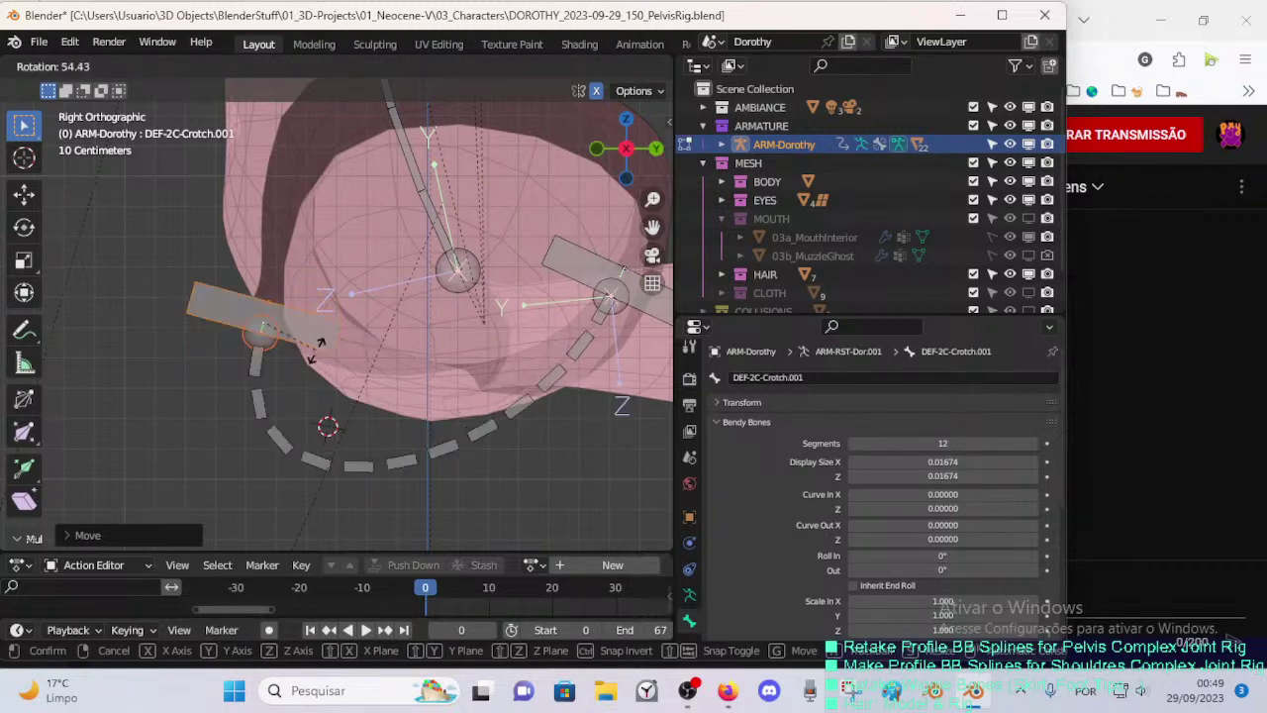
{"action": "key", "text": "g"}
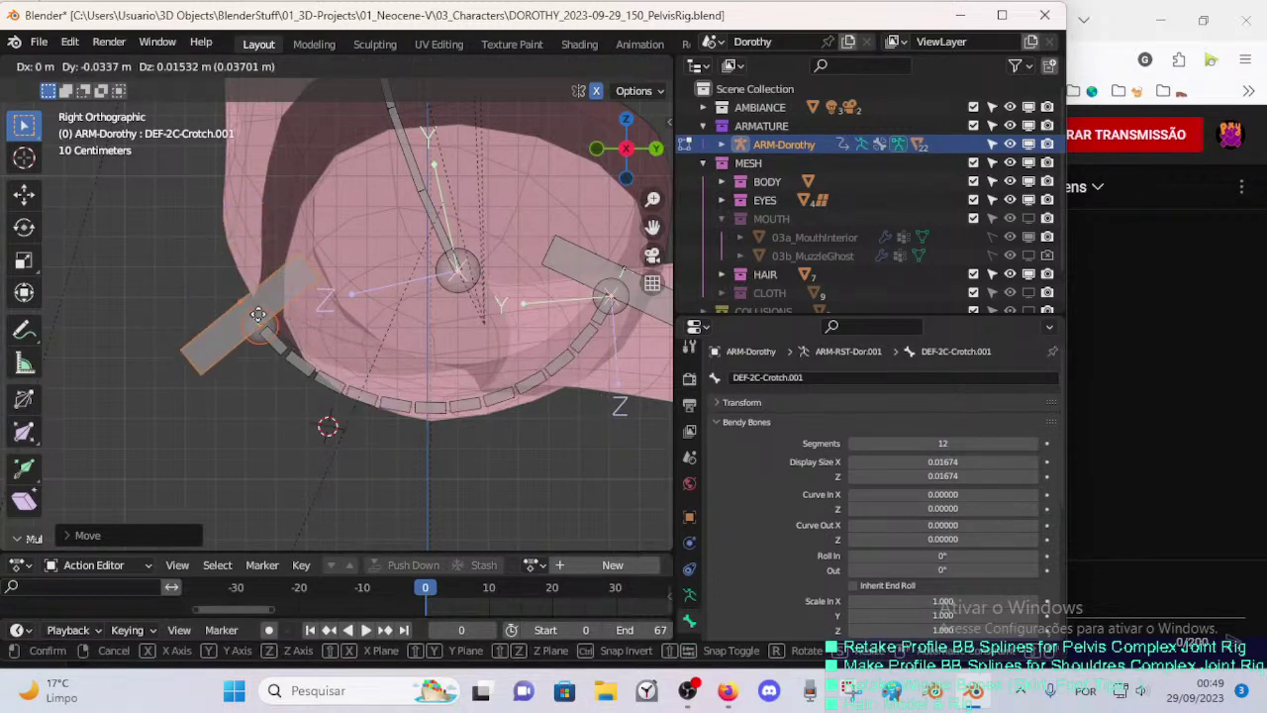
{"action": "key", "text": "r"}
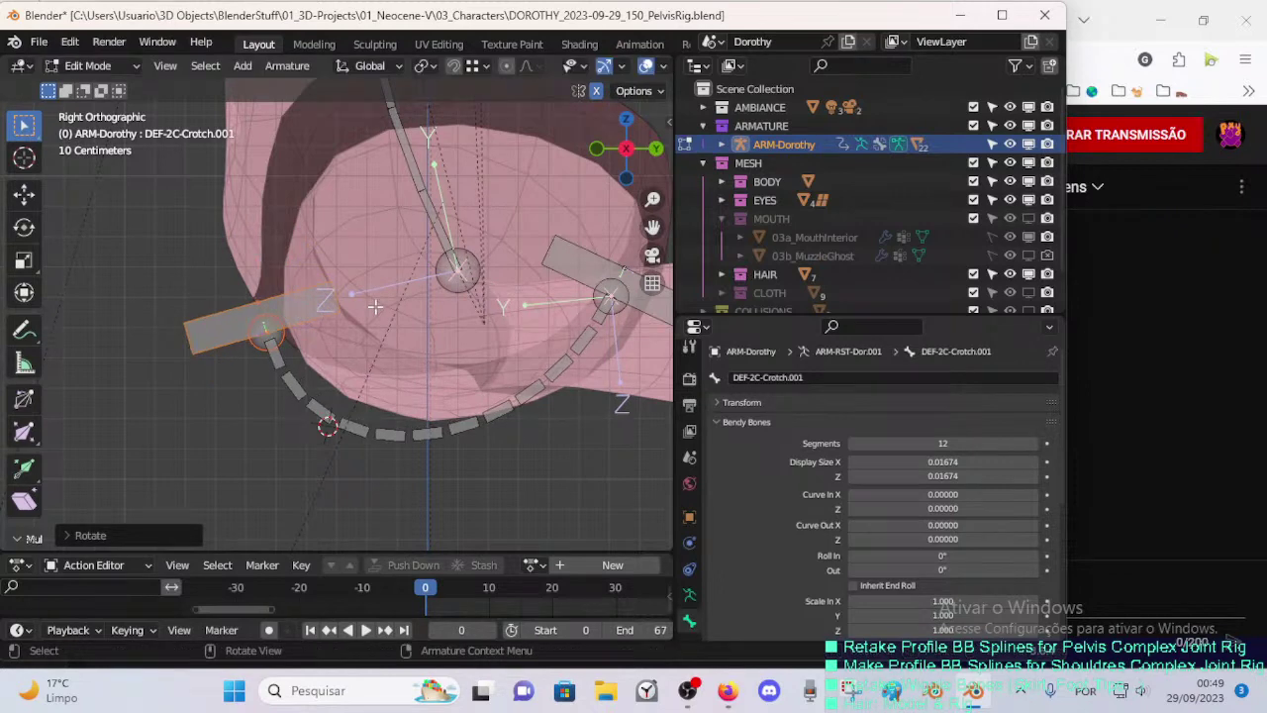
{"action": "left_click", "coordinate": [354, 285]}
{"action": "key", "text": "ctrl+z"}
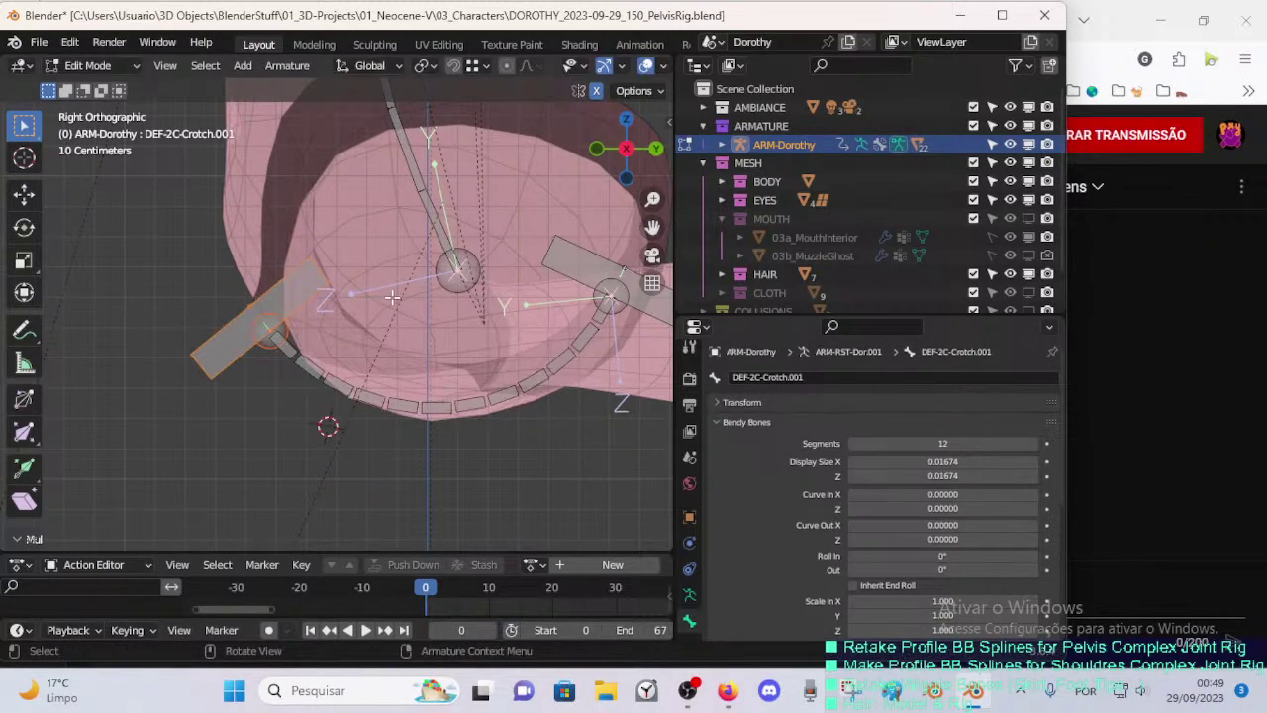
- Adjust the rotation of the front crotch handle bone and move it against the front surface of the pelvis
{"action": "key", "text": "r"}
{"action": "left_click", "coordinate": [354, 316]}
{"action": "middle_click_drag", "start_coordinate": [352, 317], "coordinate": [286, 377]}
{"action": "key", "text": "g"}
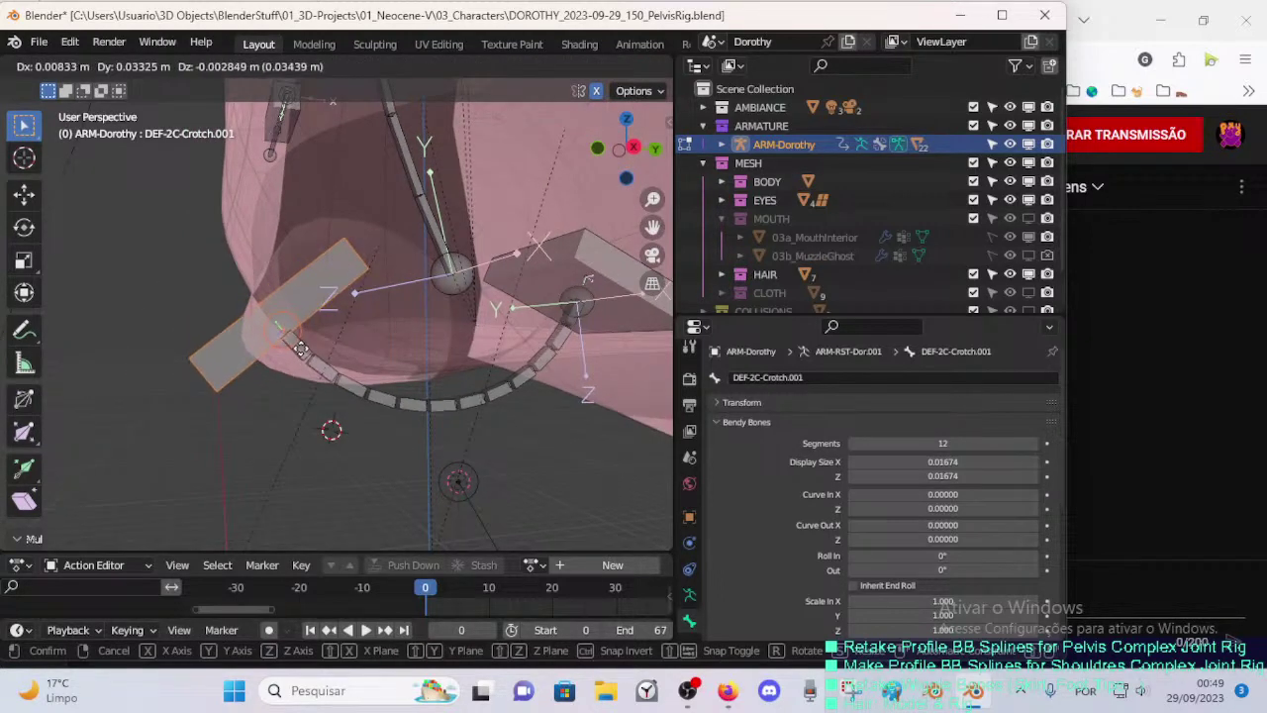
{"action": "left_click", "coordinate": [297, 351]}
- Deselect everything and reposition only the crotch deform bone's front end at the front handle bone
{"action": "key", "text": "alt+a"}
{"action": "left_click", "coordinate": [273, 349]}
{"action": "key", "text": "g"}
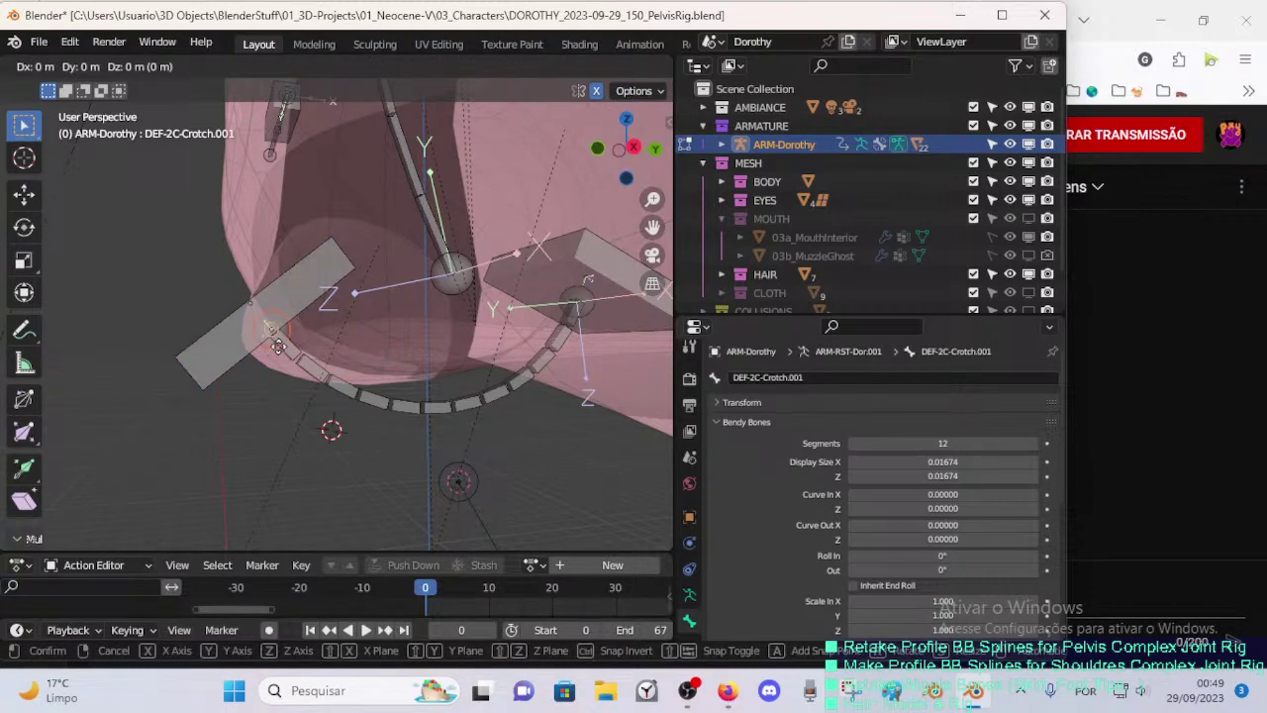
{"action": "left_click", "coordinate": [276, 341]}
{"action": "middle_click_drag", "start_coordinate": [277, 342], "coordinate": [311, 347]}
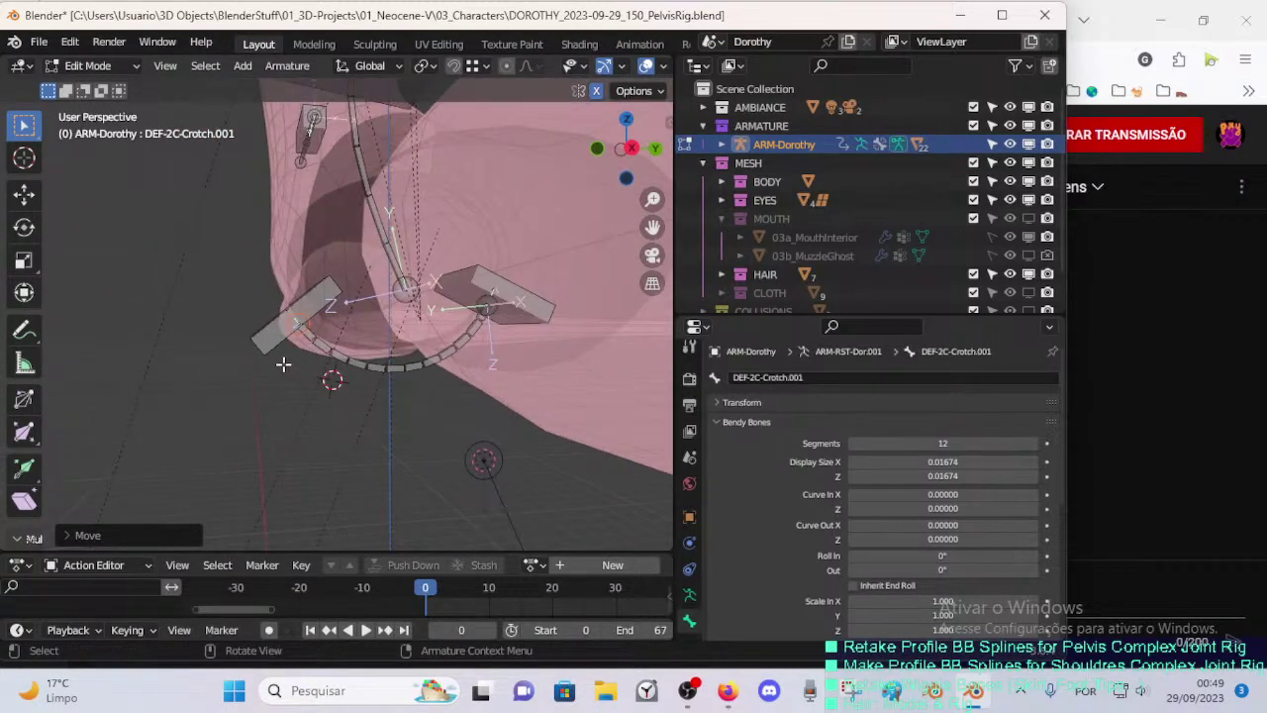
- Move the front crotch handle bone slightly upward in the right orthographic view and deselect everything
{"action": "left_click", "coordinate": [294, 317]}
{"action": "key", "text": "KP_3"}
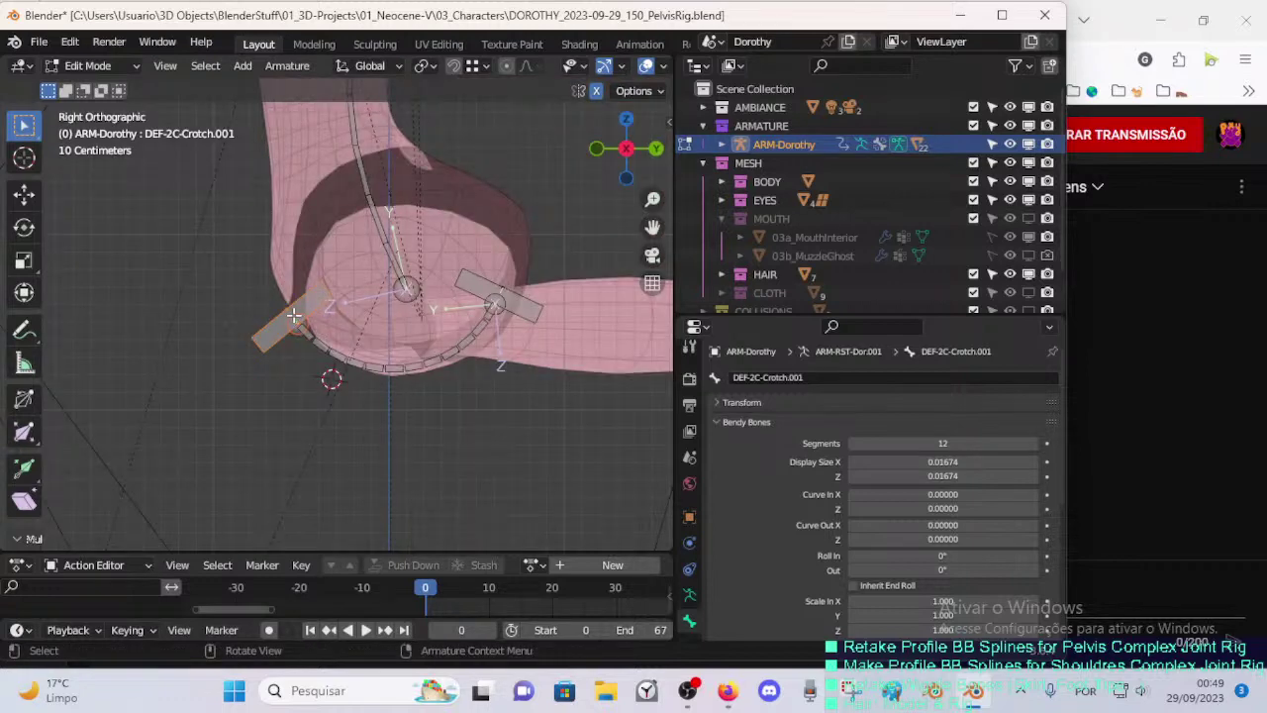
{"action": "key", "text": "g"}
{"action": "left_click", "coordinate": [241, 155]}
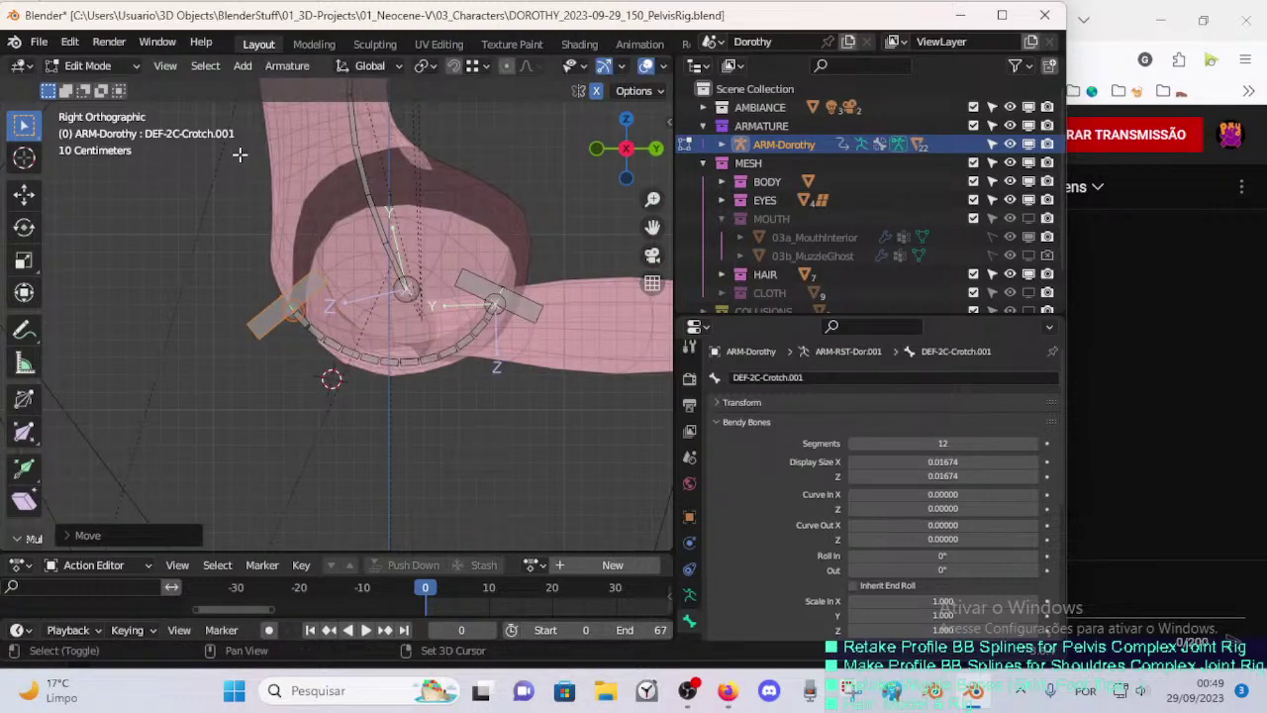
{"action": "middle_click_drag", "start_coordinate": [322, 300], "coordinate": [498, 310]}
{"action": "key", "text": "KP_3"}
{"action": "key", "text": "alt+a"}
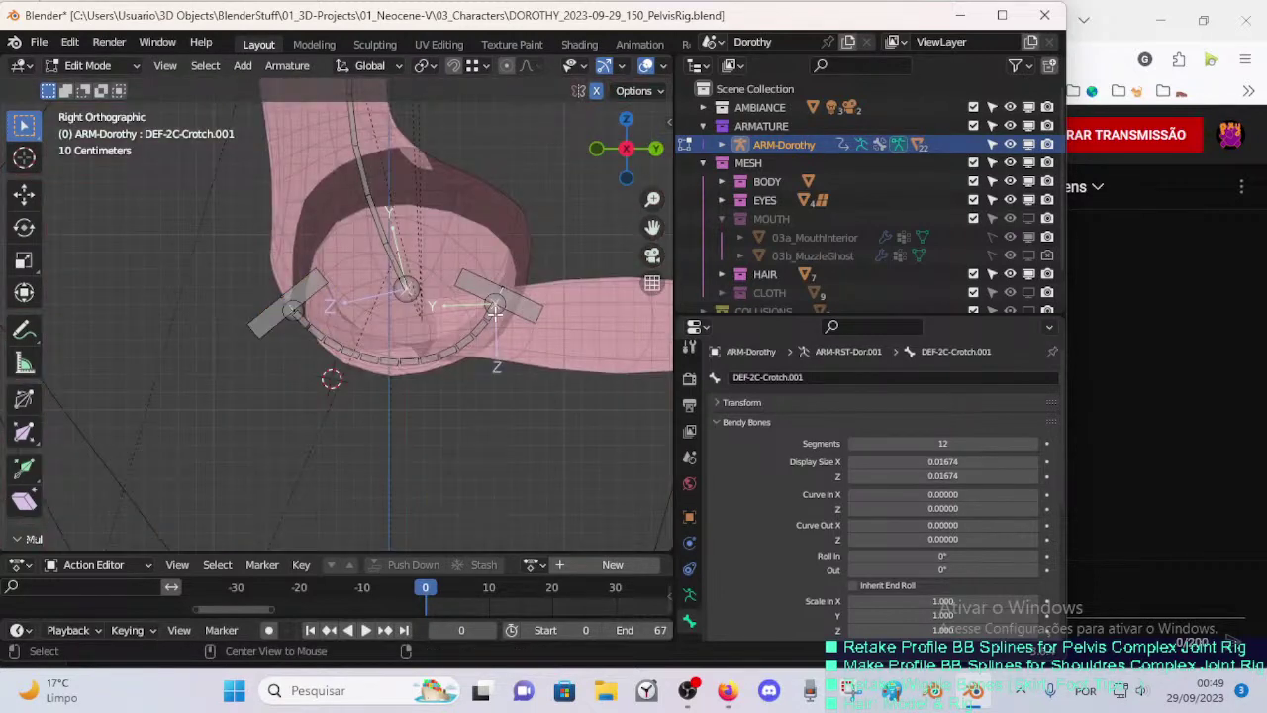
- Move the back crotch handle bone and the crotch bone's back end slightly upward, and inspect the curve in Pose Mode
{"action": "key", "text": "c"}
{"action": "left_click", "coordinate": [506, 313]}
{"action": "key", "text": "Escape"}
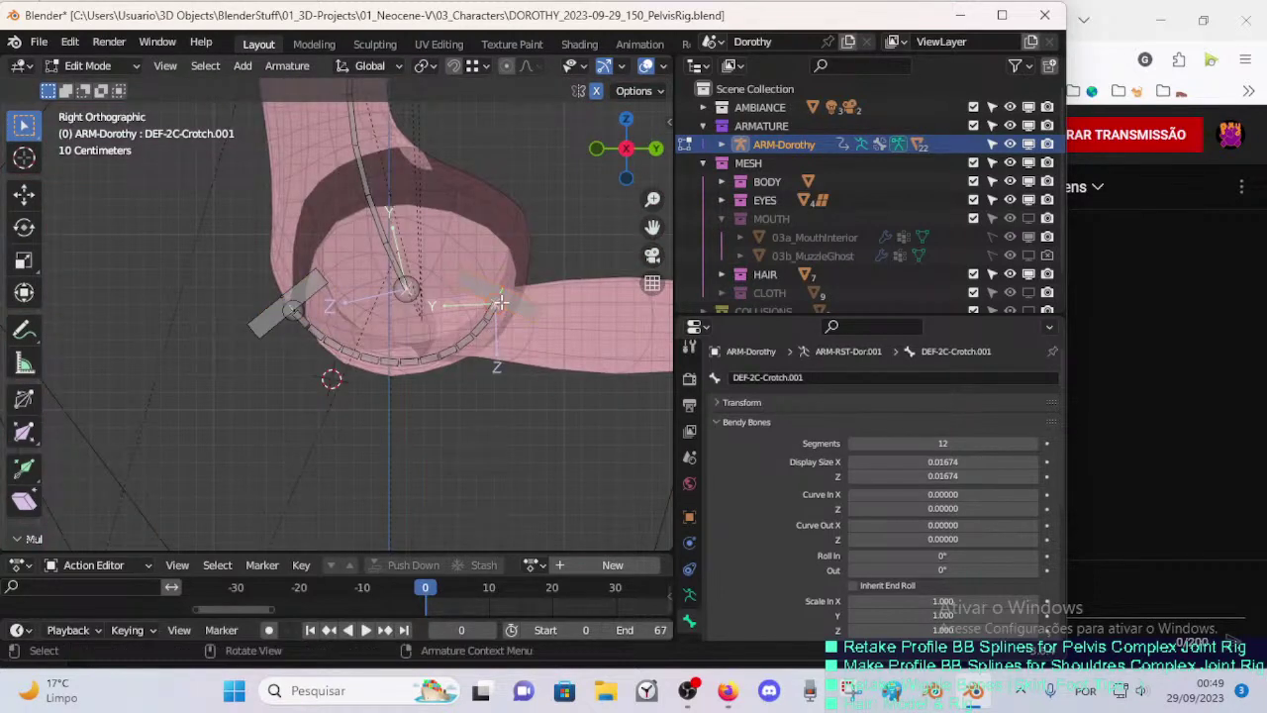
{"action": "key", "text": "g"}
{"action": "left_click", "coordinate": [520, 221]}
{"action": "key", "text": "Tab"}
{"action": "middle_click_drag", "start_coordinate": [502, 299], "coordinate": [512, 330]}
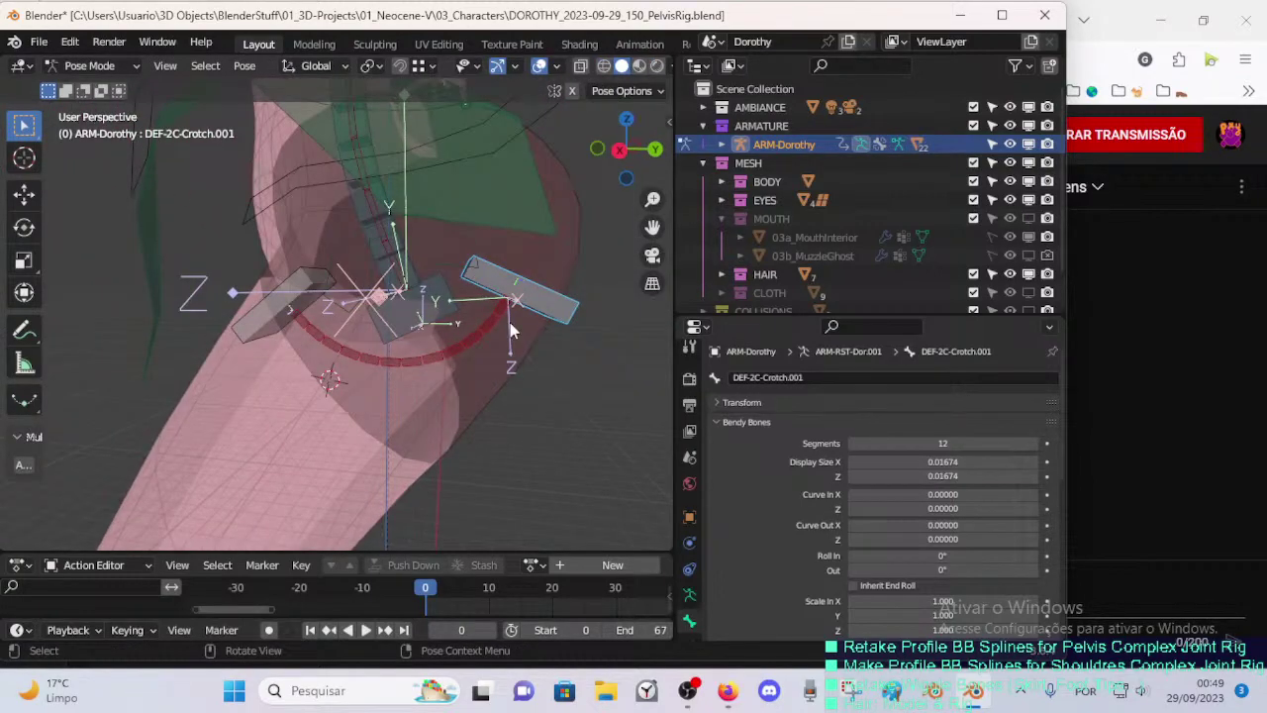
- Raise the back crotch handle bone further in Edit Mode, comparing it with Pose Mode, and save the file
{"action": "key", "text": "KP_3"}
{"action": "key", "text": "Tab"}
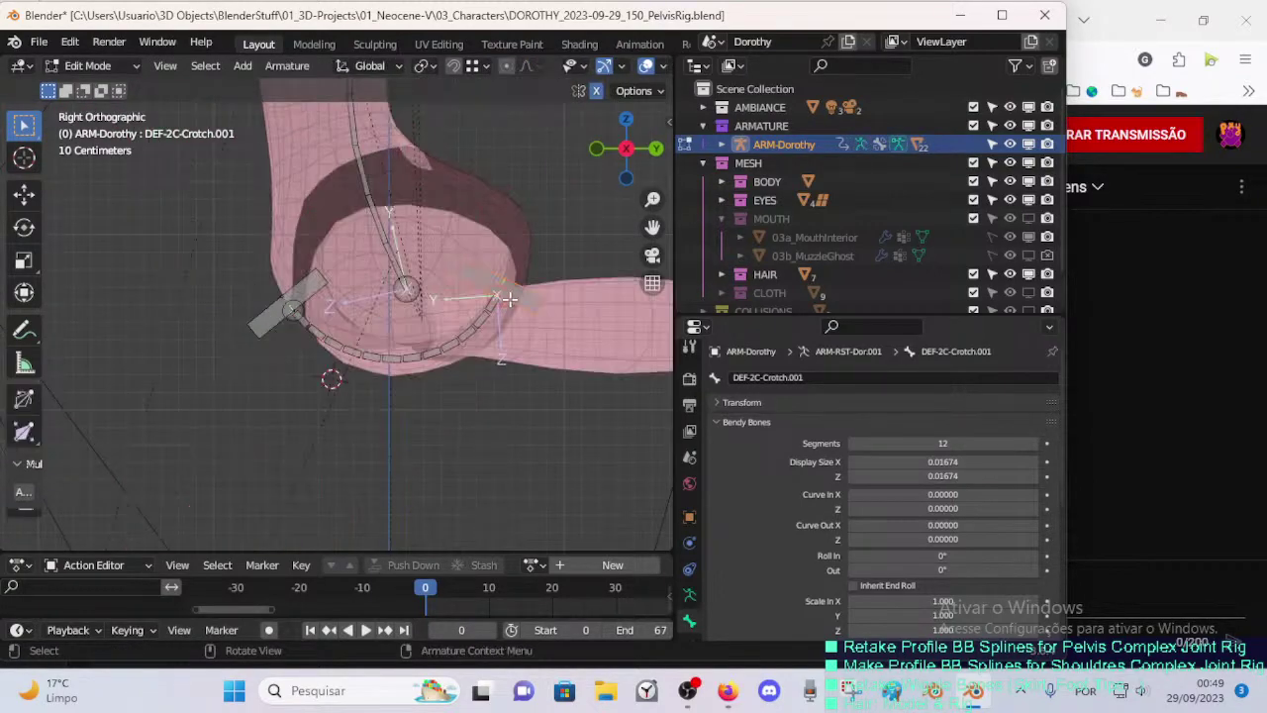
{"action": "key", "text": "Tab"}
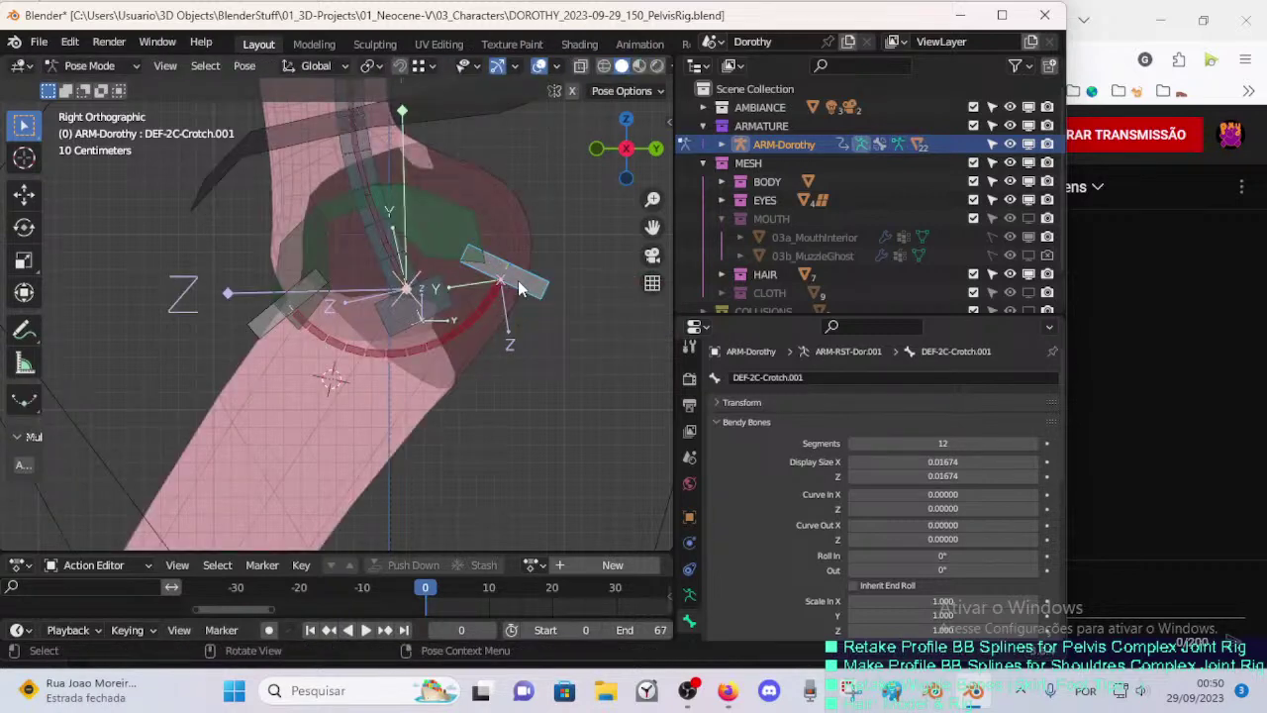
{"action": "key", "text": "Tab"}
{"action": "key", "text": "g"}
{"action": "left_click", "coordinate": [540, 229]}
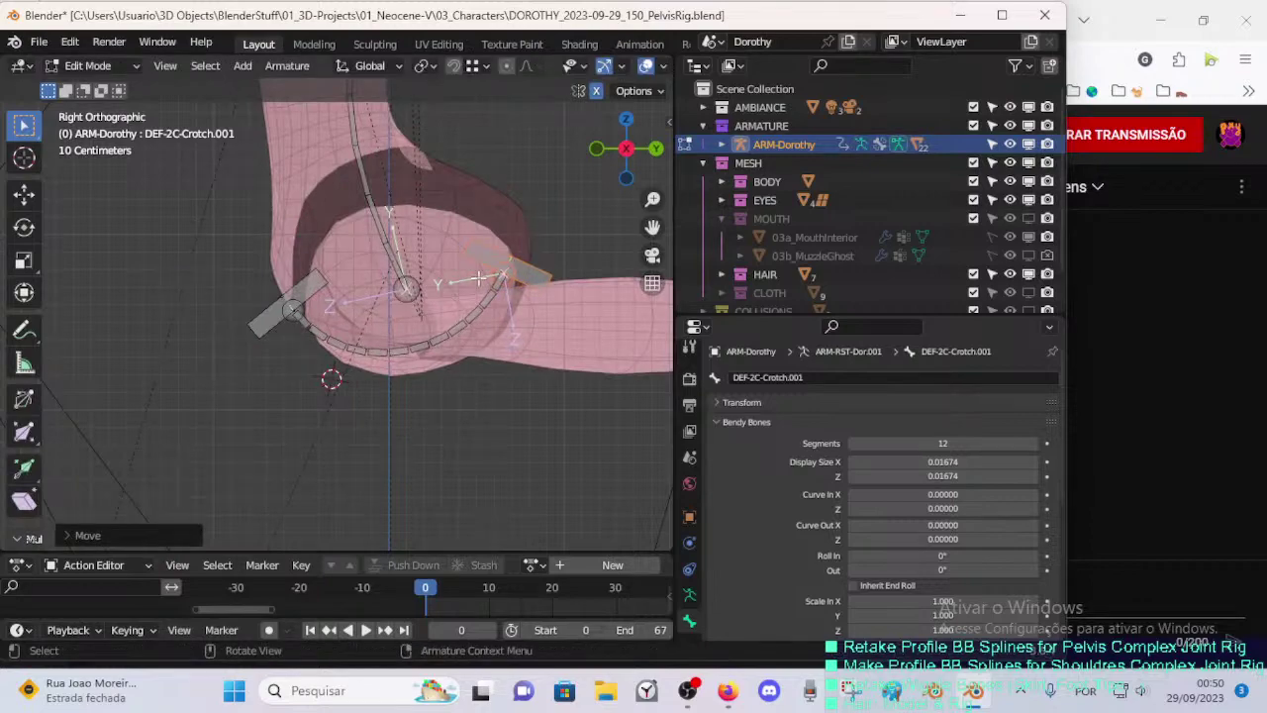
{"action": "middle_click_drag", "start_coordinate": [541, 229], "coordinate": [299, 375]}
{"action": "key", "text": "ctrl+s"}
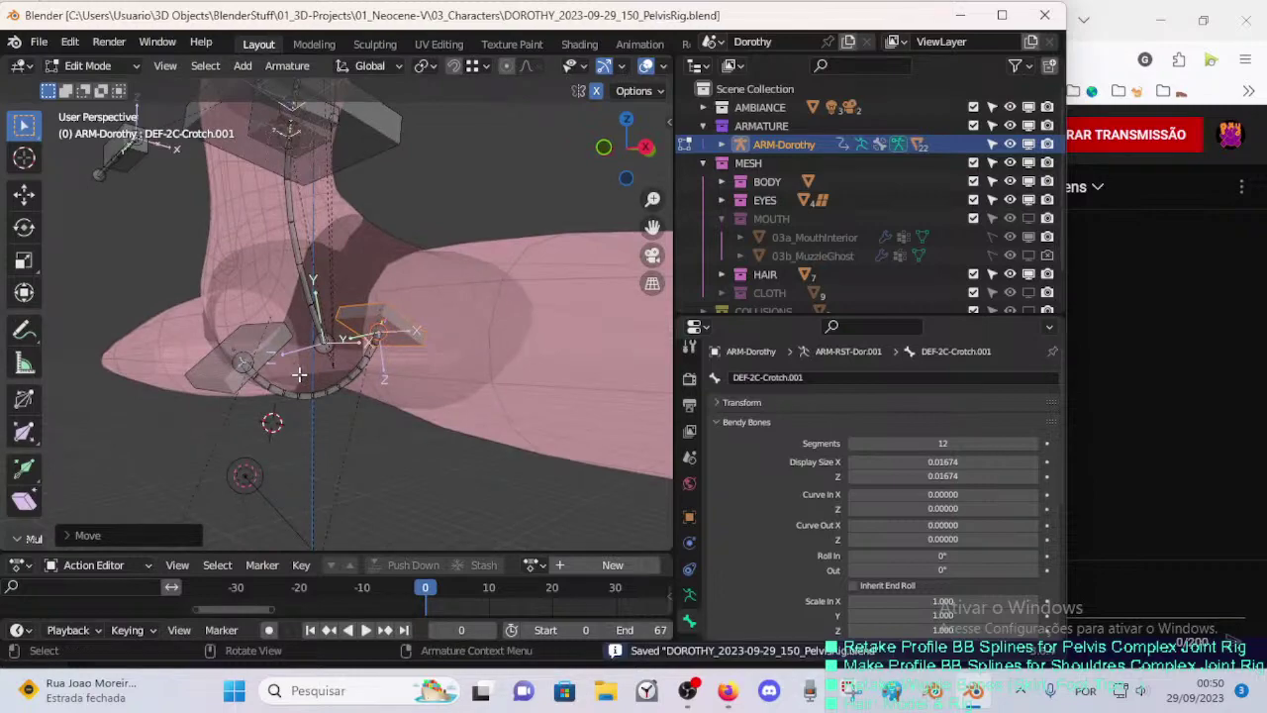
- Switch to Object Mode, select the armature and then the 00_Body mesh, and enter Weight Paint mode
{"action": "key", "text": "ctrl+Tab"}
{"action": "left_click", "coordinate": [113, 394]}
{"action": "left_click", "coordinate": [285, 394]}
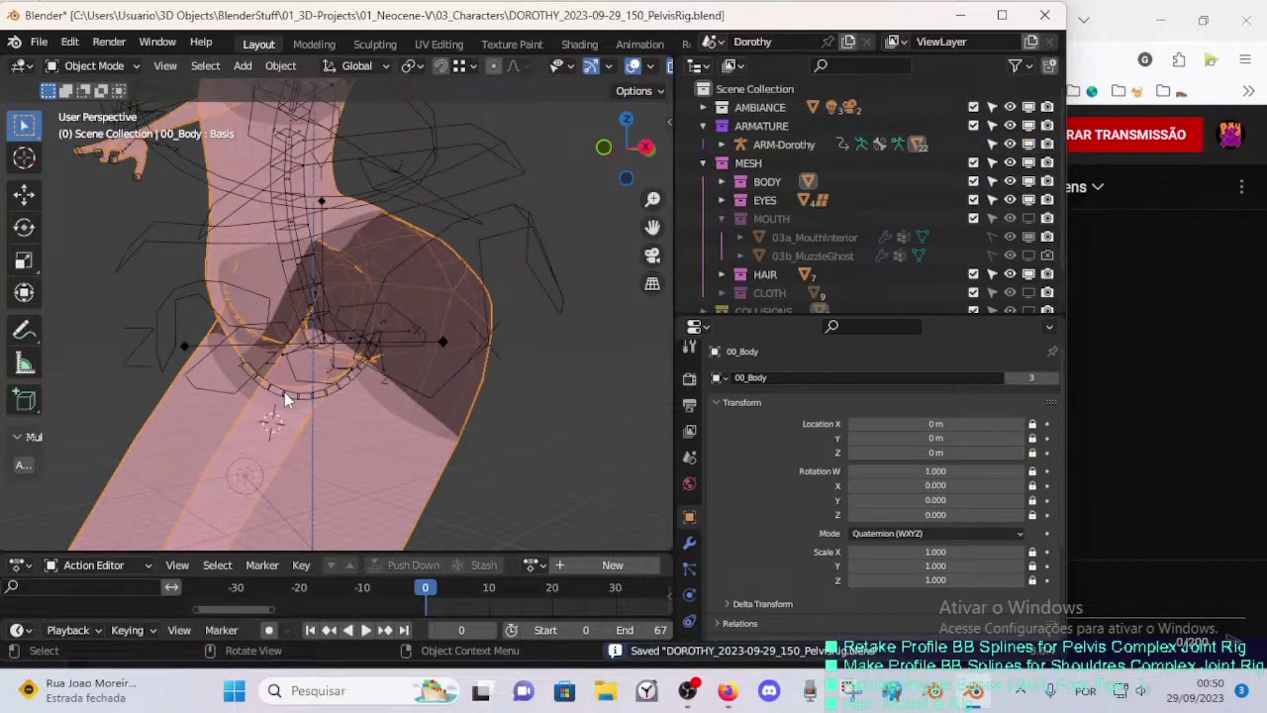
{"action": "left_click", "coordinate": [256, 393]}
{"action": "middle_click_drag", "start_coordinate": [256, 393], "coordinate": [399, 455]}
{"action": "left_click", "coordinate": [399, 455], "text": "shift"}
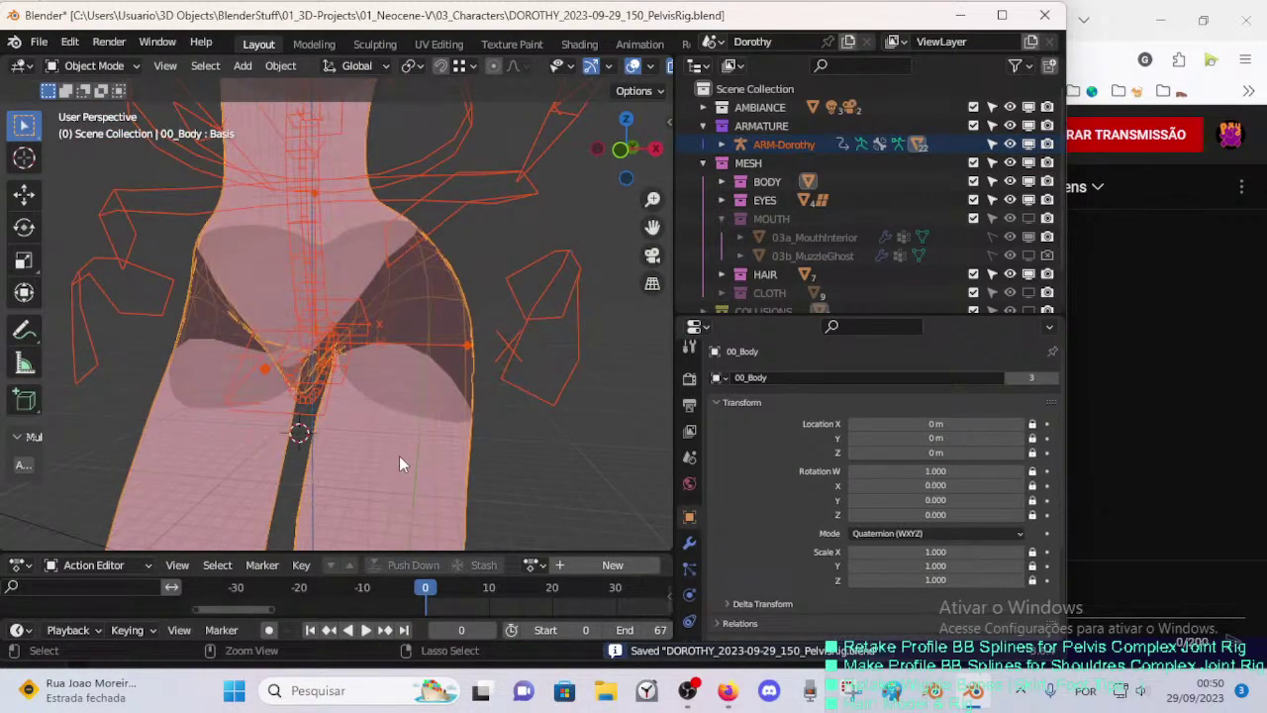
{"action": "key", "text": "ctrl+Tab"}
{"action": "left_click", "coordinate": [281, 392]}
{"action": "middle_click_drag", "start_coordinate": [280, 392], "coordinate": [206, 396]}
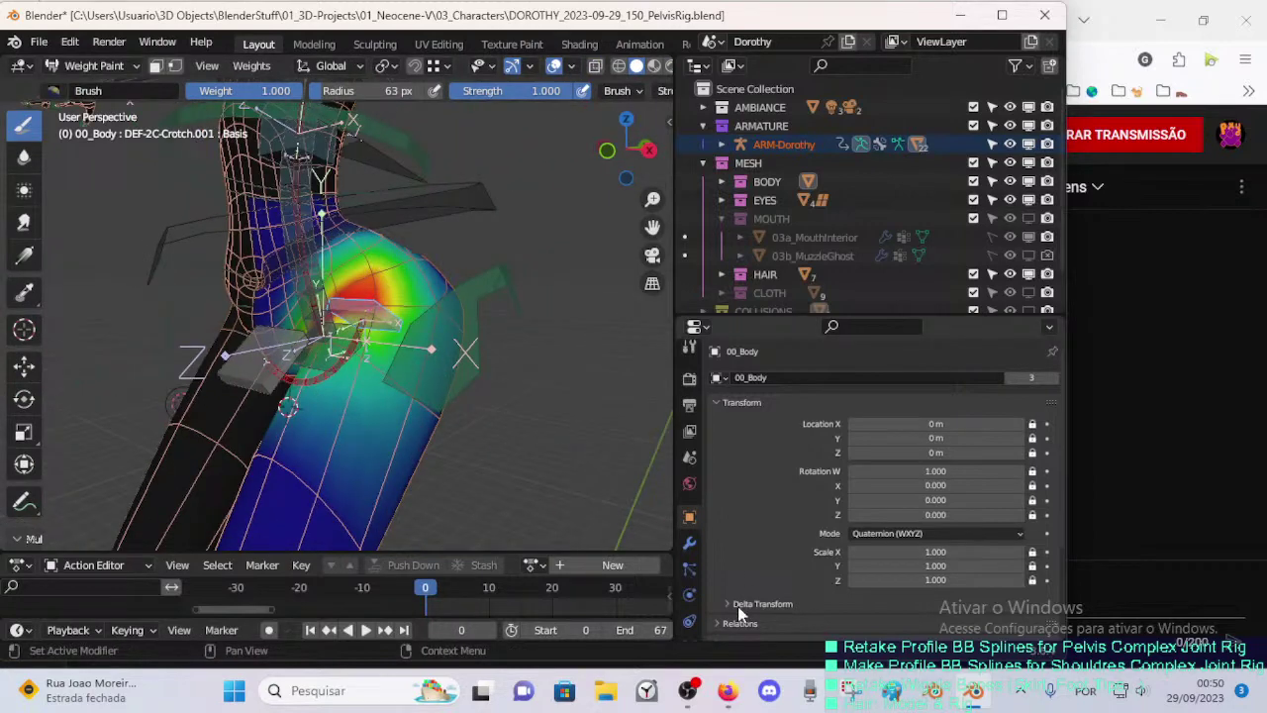
- Show the body mesh's vertex groups, enlarge their list, and collapse the other mesh data sections
{"action": "scroll", "coordinate": [690, 545], "scroll_direction": "down", "scroll_amount": 3}
{"action": "left_click", "coordinate": [690, 561]}
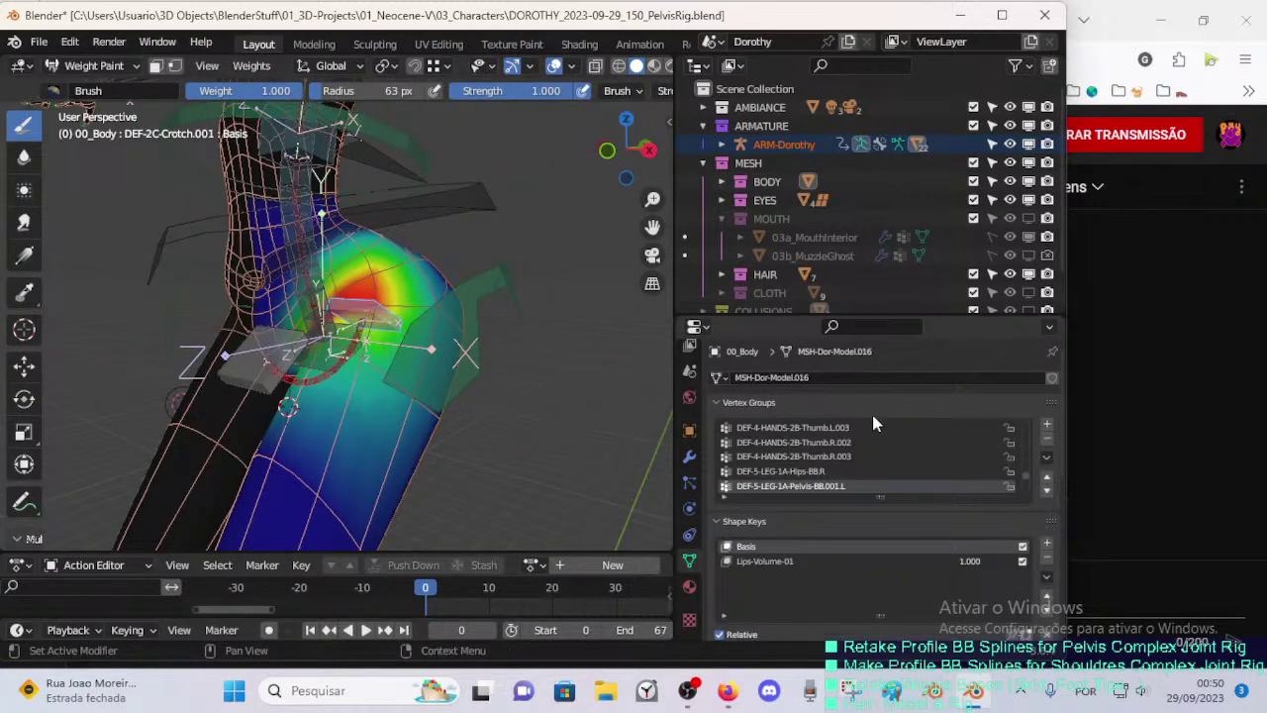
{"action": "left_click_drag", "start_coordinate": [875, 314], "coordinate": [875, 188]}
{"action": "middle_click_drag", "start_coordinate": [426, 368], "coordinate": [380, 373]}
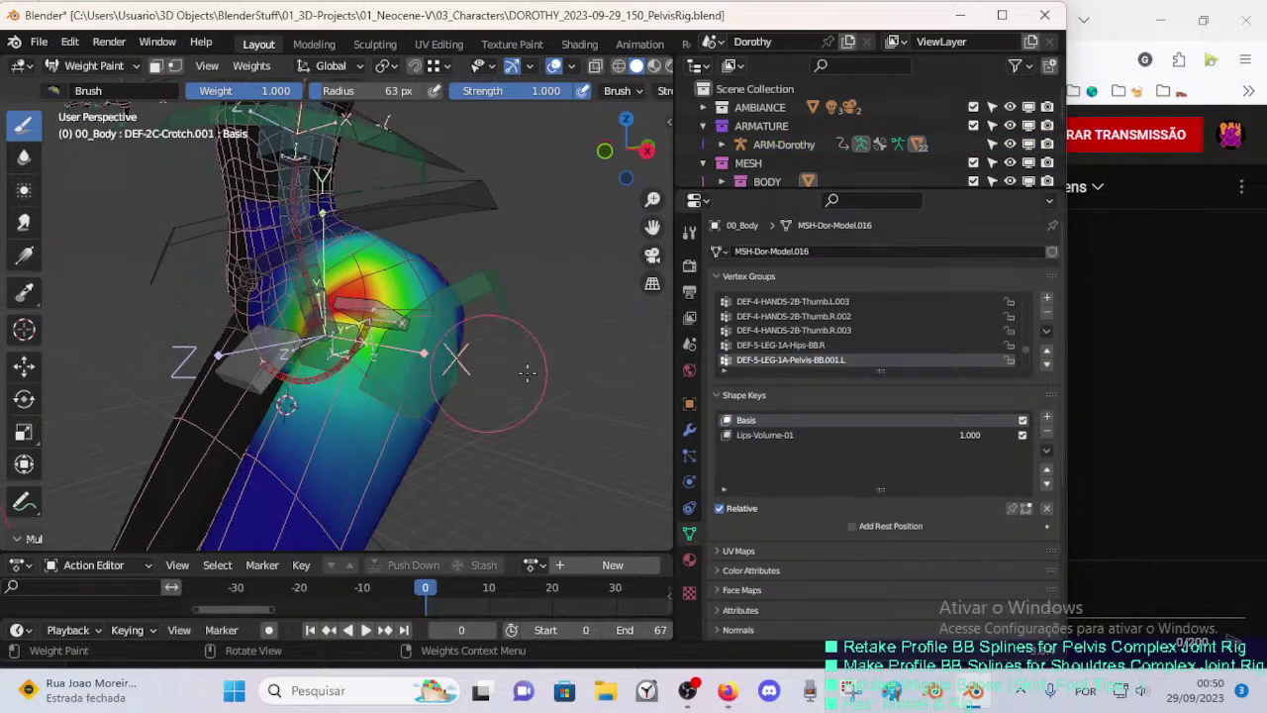
{"action": "left_click_drag", "start_coordinate": [878, 368], "coordinate": [882, 430]}
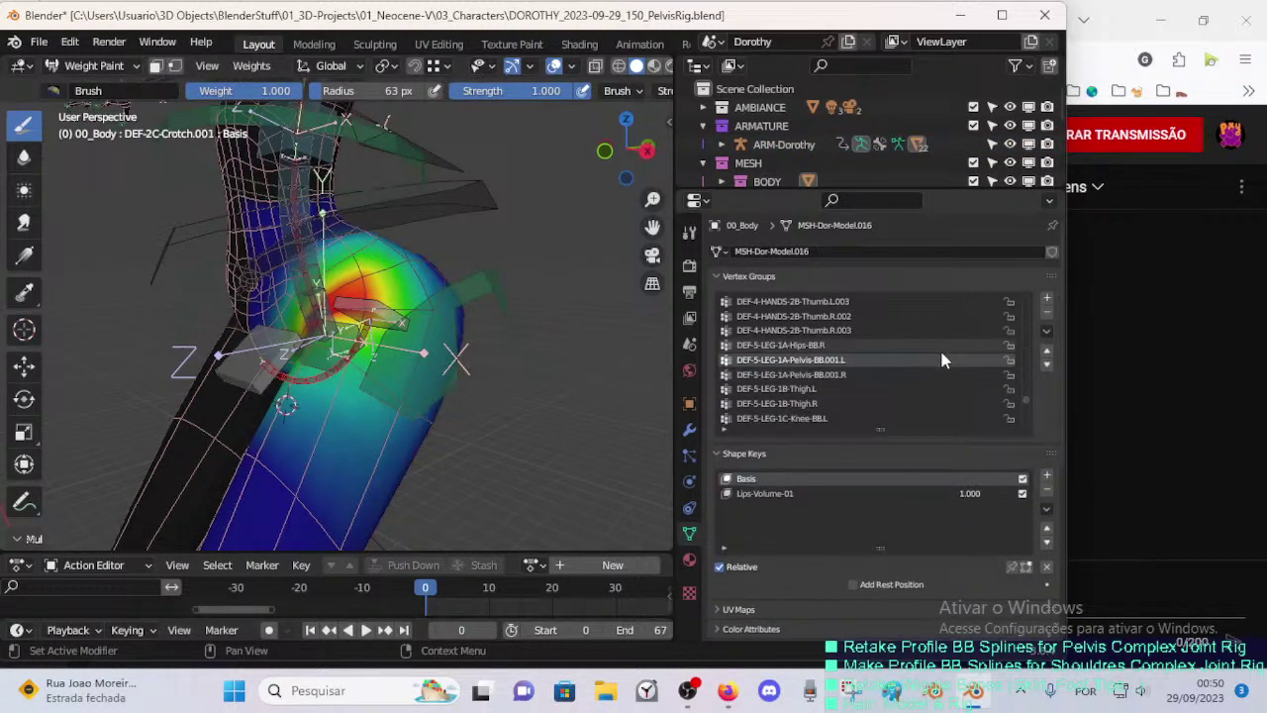
{"action": "key", "text": "a"}
{"action": "left_click", "coordinate": [728, 296]}
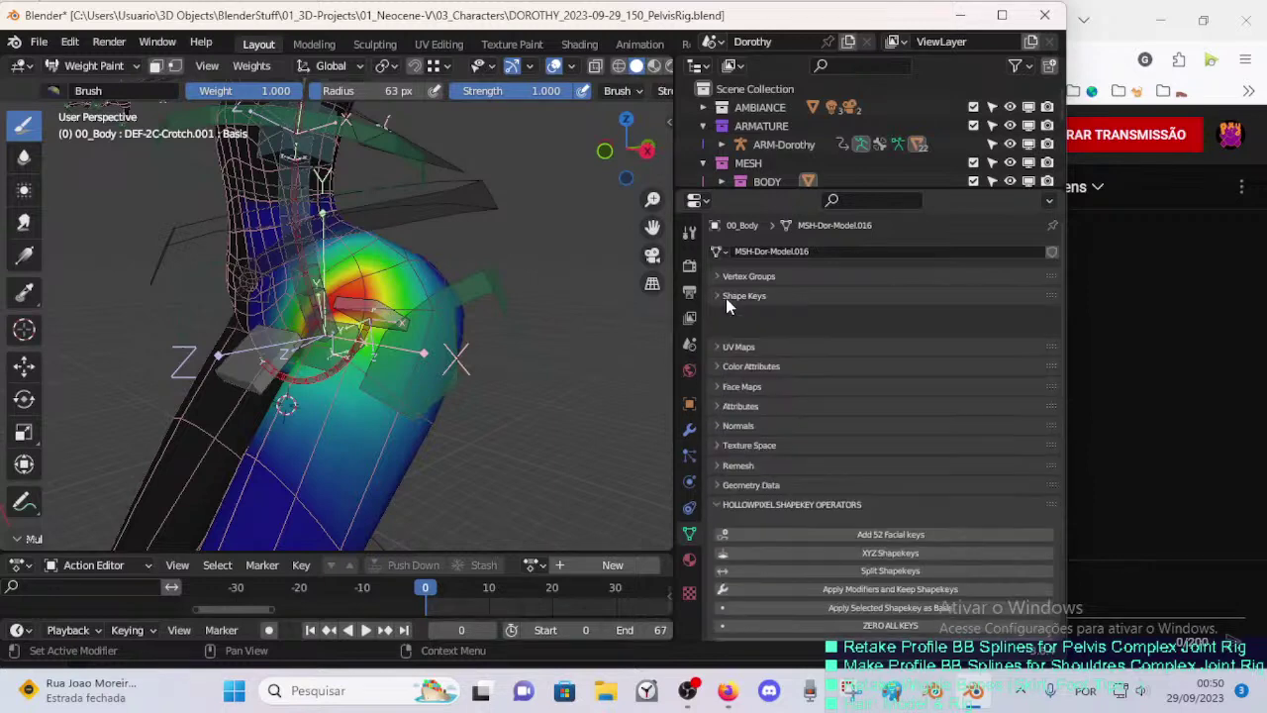
{"action": "left_click", "coordinate": [730, 276]}
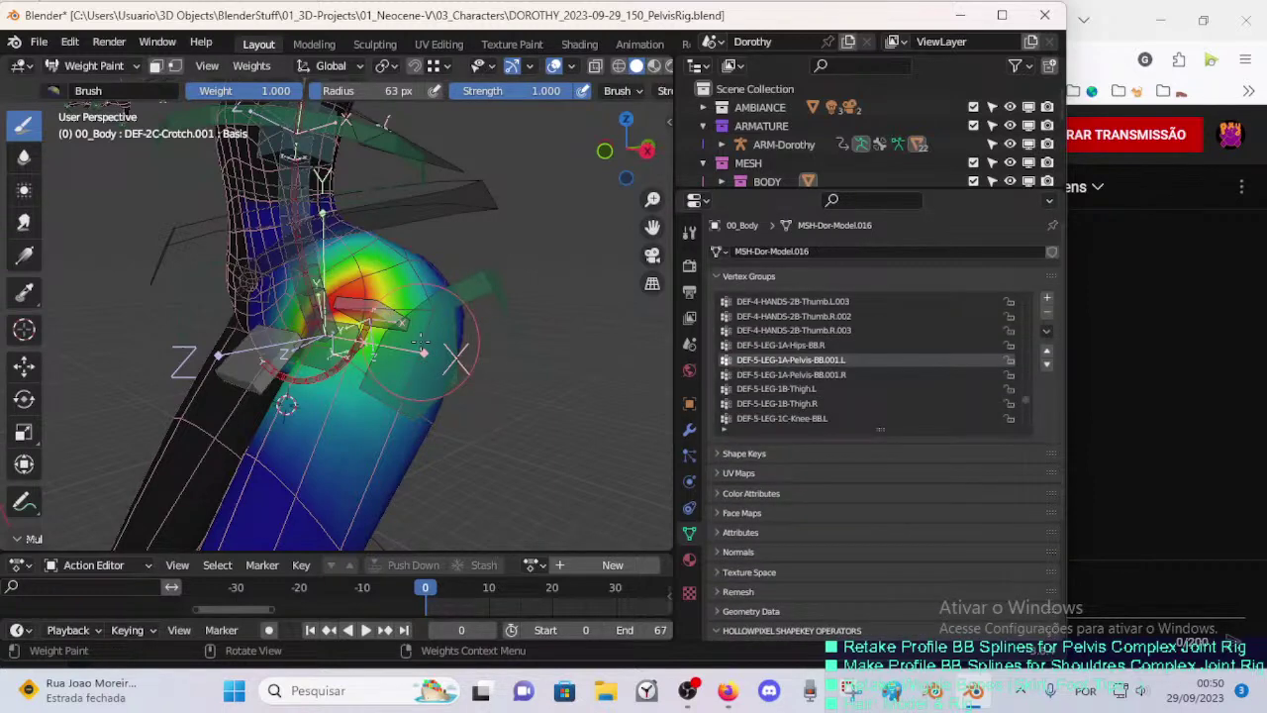
- Display the weights of the !HIDE-2-TORSO-Pelvis group and of the DEF-2C-Crotch.001 bone on the body
{"action": "middle_click_drag", "start_coordinate": [401, 322], "coordinate": [392, 329]}
{"action": "right_click", "coordinate": [369, 282], "text": "shift"}
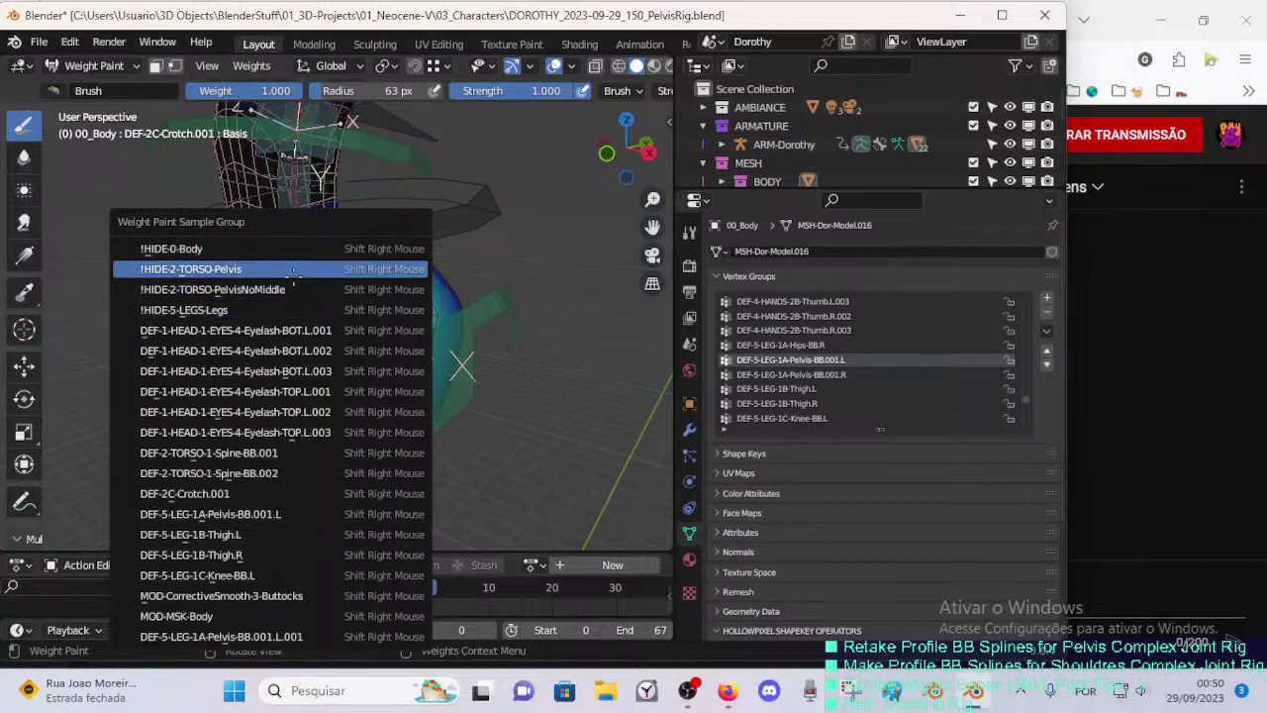
{"action": "left_click", "coordinate": [261, 269]}
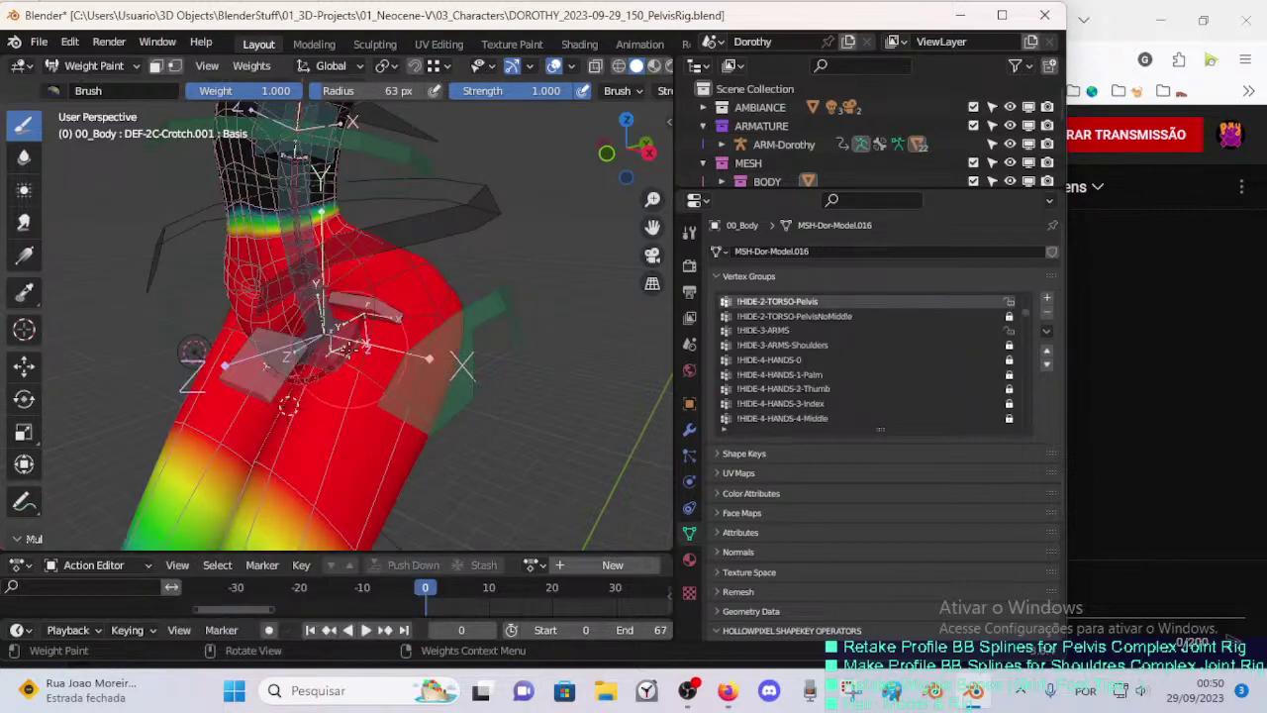
{"action": "mouse_move", "coordinate": [261, 268]}
{"action": "middle_mouse_down"}
{"action": "mouse_move", "coordinate": [442, 339]}
{"action": "mouse_move", "coordinate": [396, 345]}
{"action": "middle_mouse_up"}
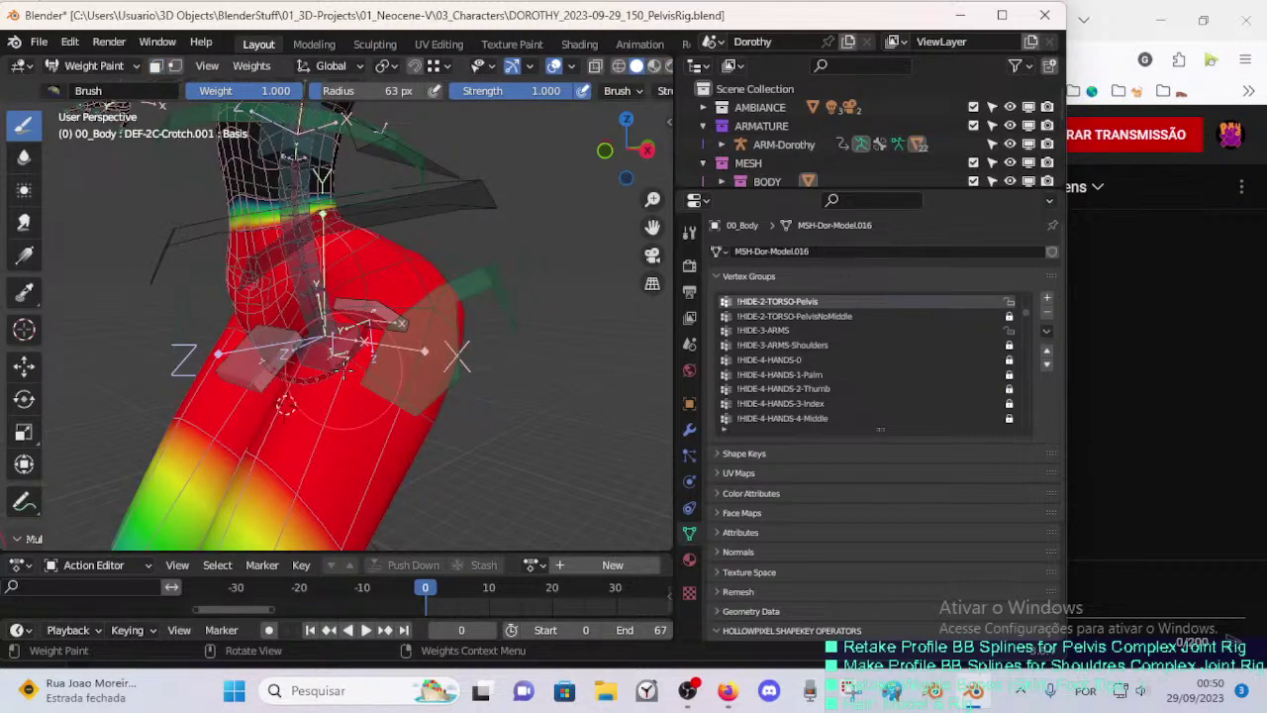
{"action": "left_click", "coordinate": [317, 368], "text": "ctrl"}
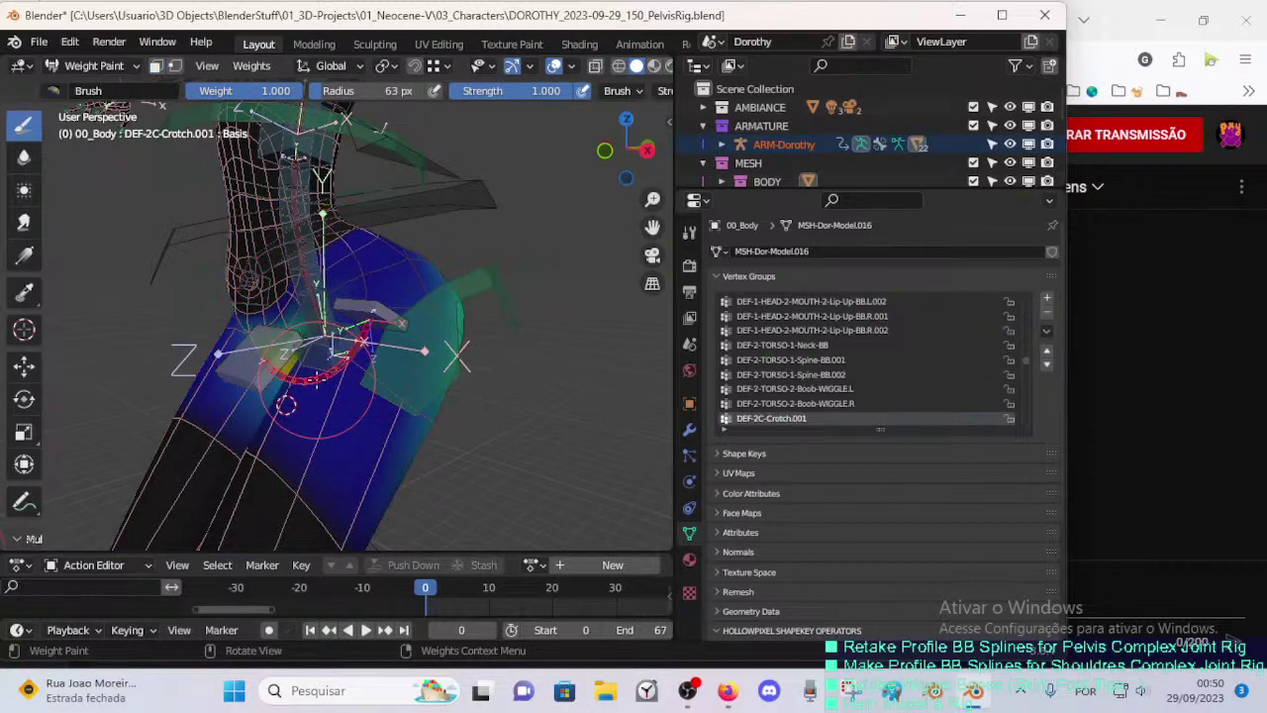
- Leave Weight Paint mode, select only the 00_Body mesh, and enter Edit Mode
{"action": "key", "text": "ctrl+Tab"}
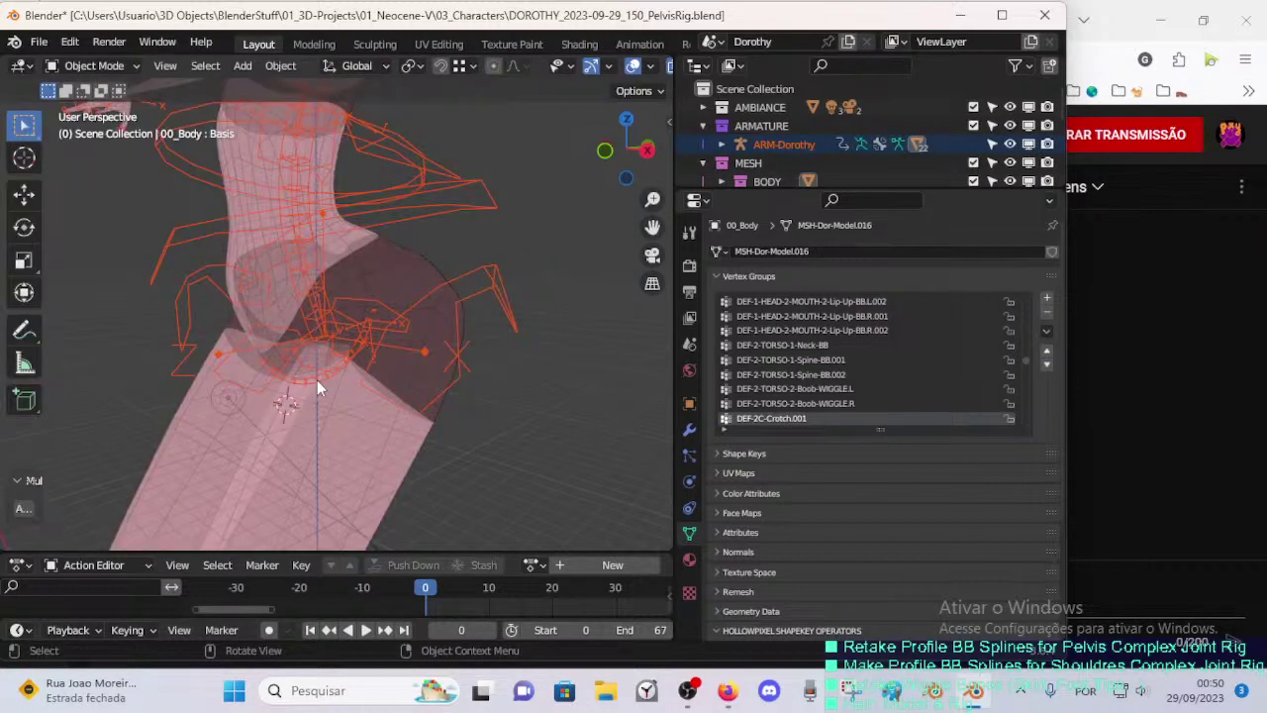
{"action": "left_click", "coordinate": [352, 414]}
{"action": "key", "text": "Tab"}
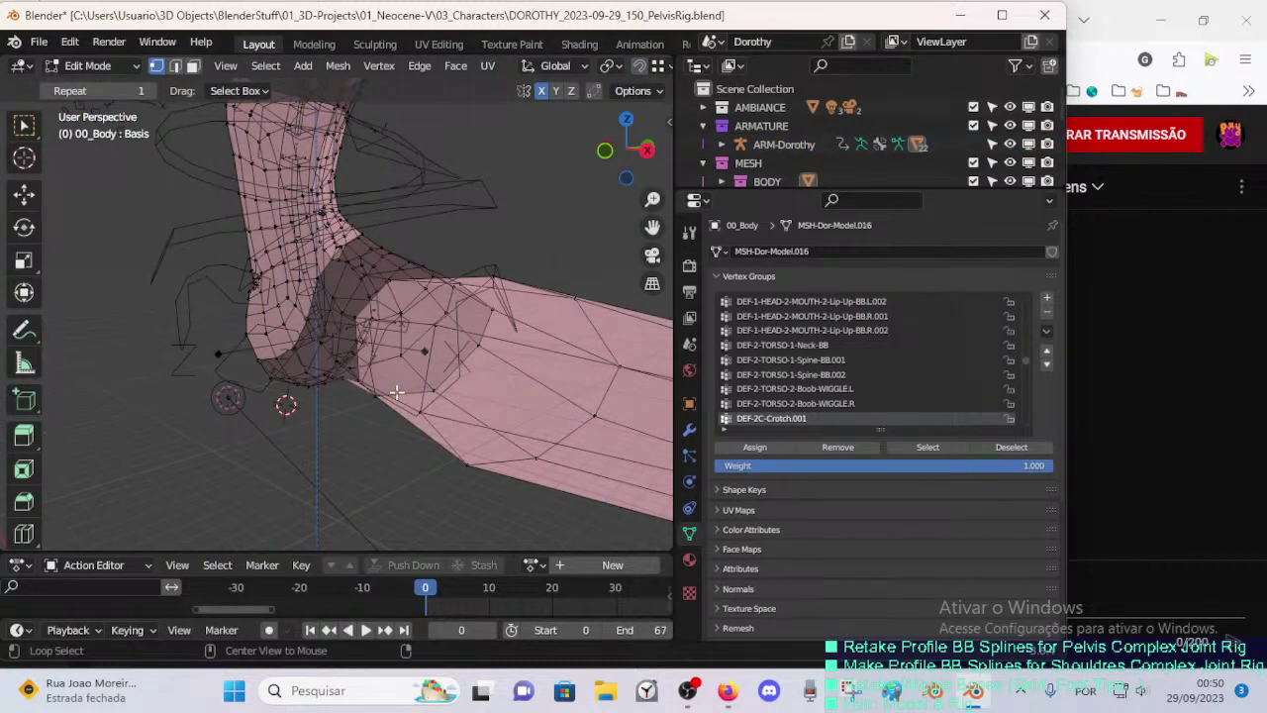
- Enlarge the body mesh's vertex group list and make the DEF-2C-Crotch.001 group active
{"action": "left_click_drag", "start_coordinate": [1025, 361], "coordinate": [1027, 298]}
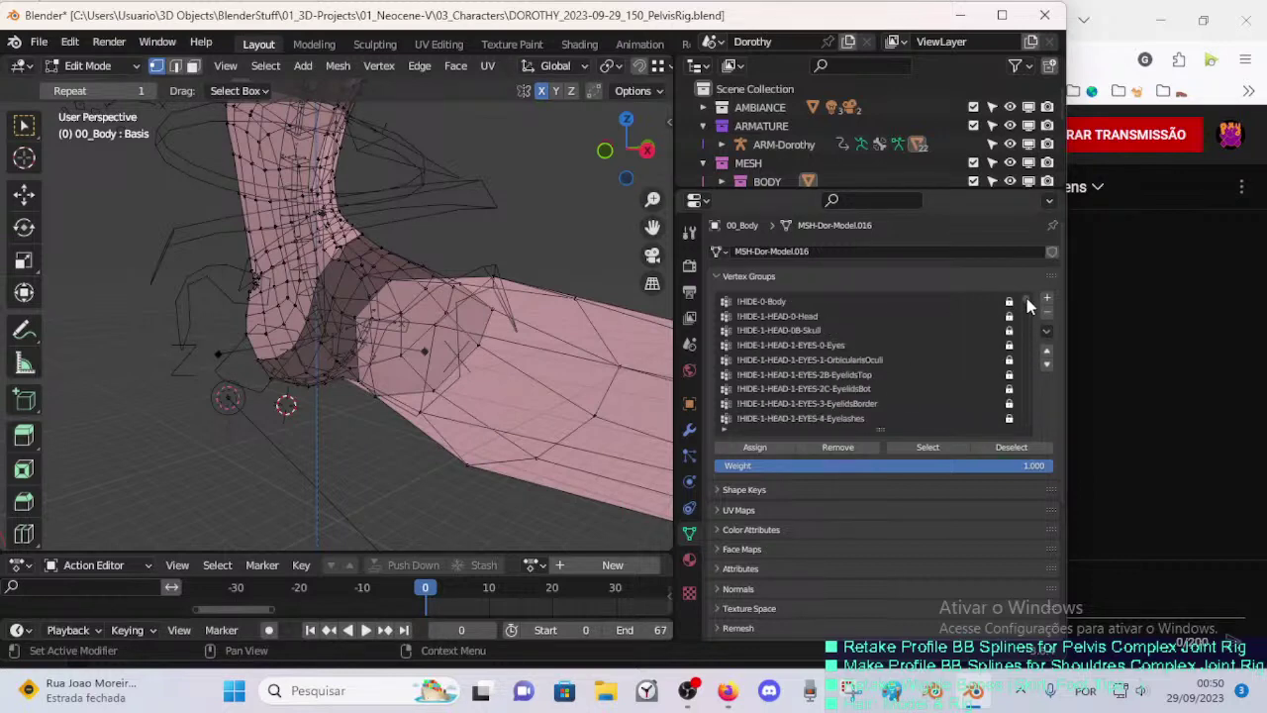
{"action": "scroll", "coordinate": [825, 366], "scroll_direction": "down", "scroll_amount": 8}
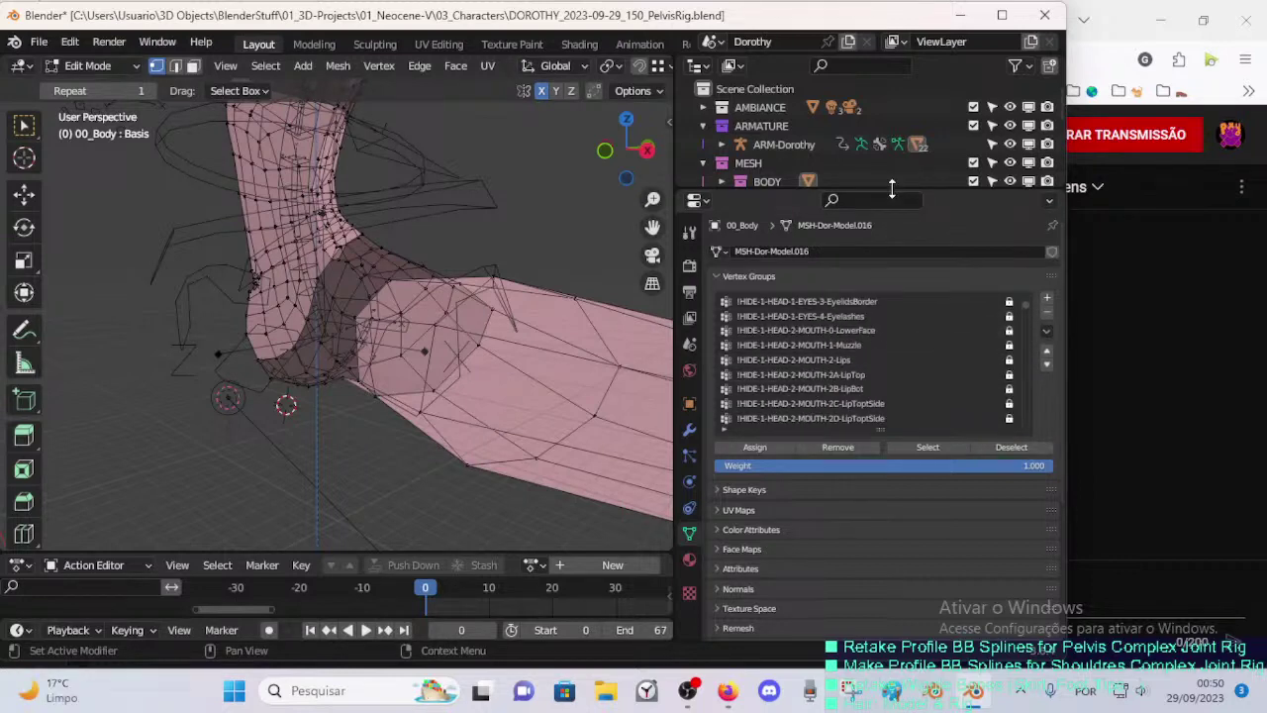
{"action": "left_click_drag", "start_coordinate": [892, 188], "coordinate": [892, 159]}
{"action": "left_click_drag", "start_coordinate": [878, 396], "coordinate": [880, 483]}
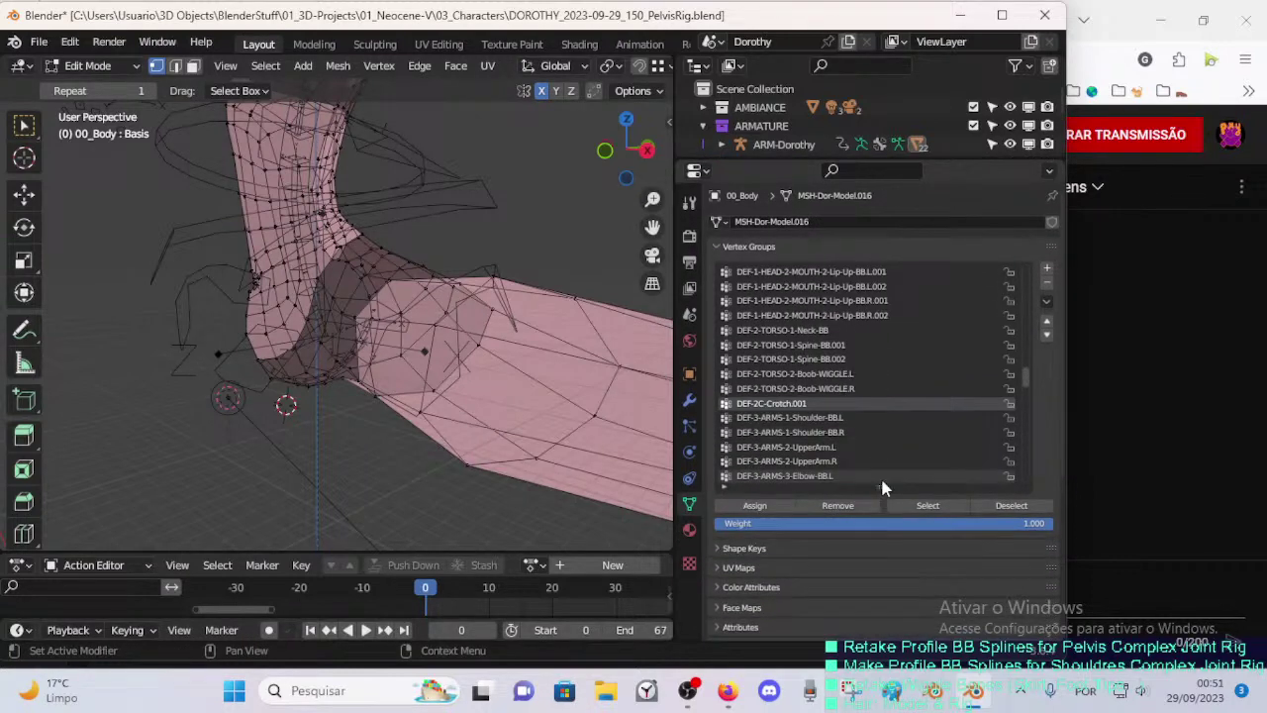
{"action": "left_click", "coordinate": [804, 329]}
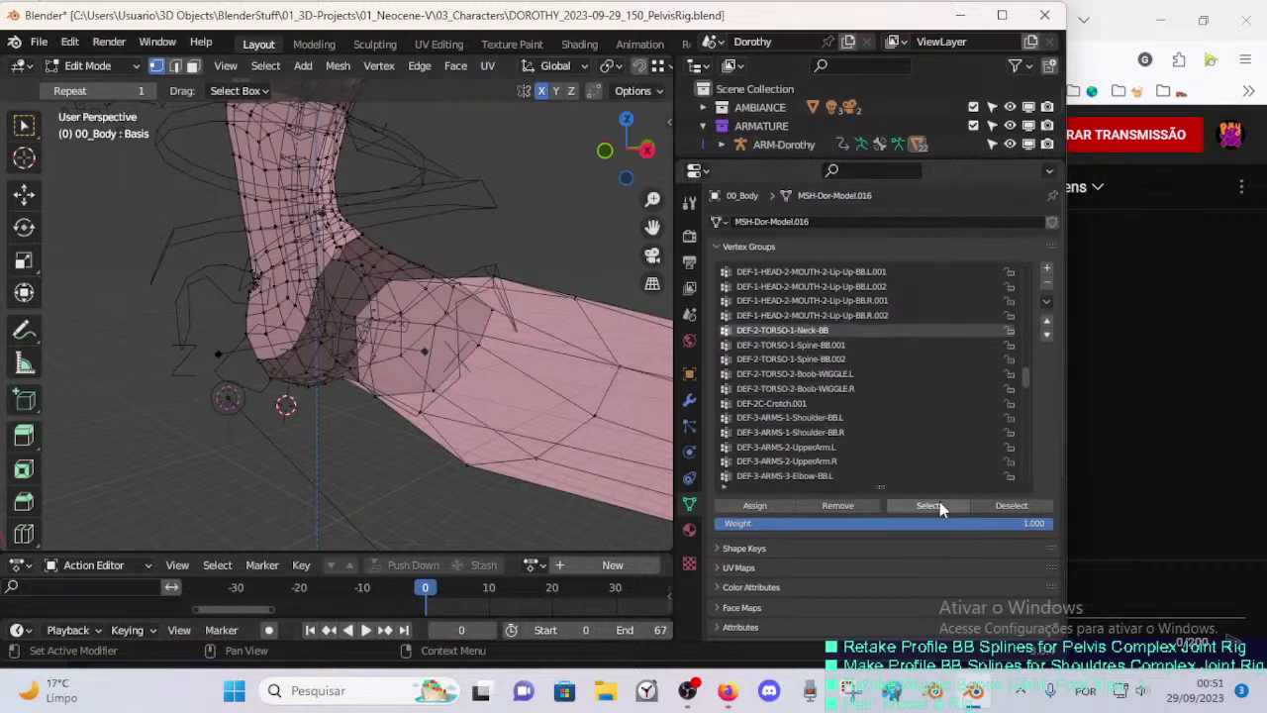
{"action": "left_click", "coordinate": [792, 403]}
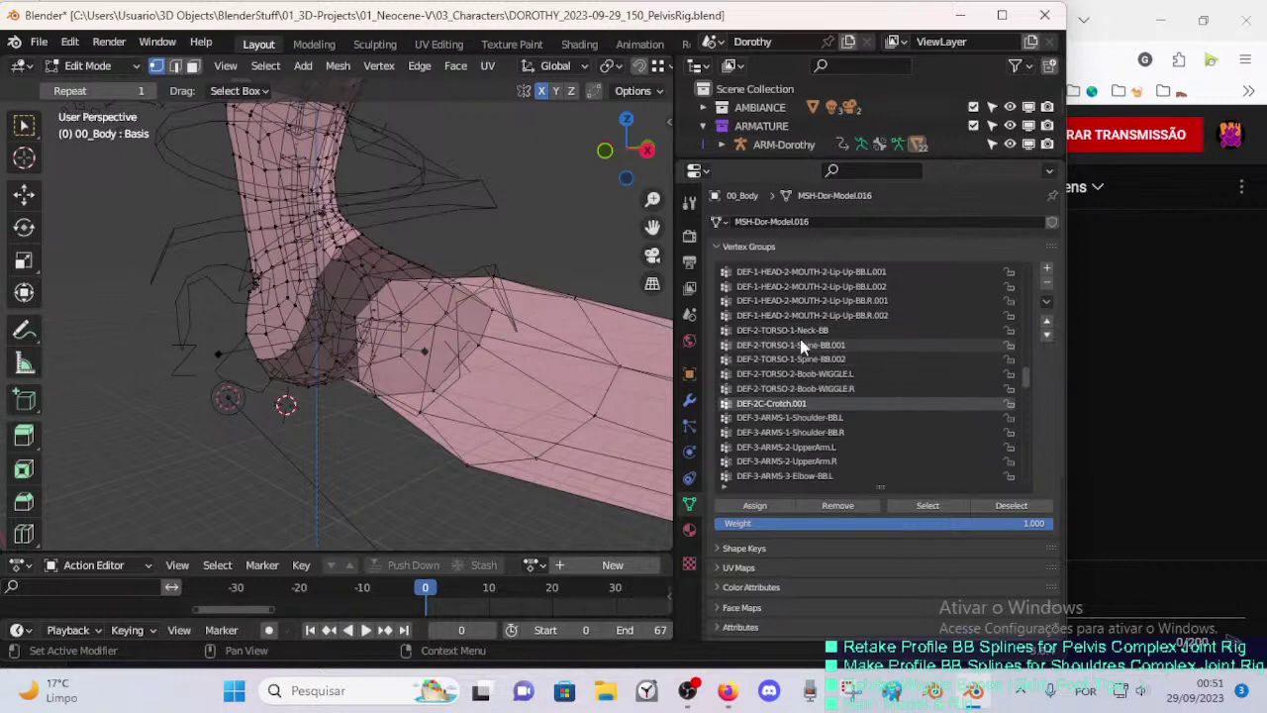
- Select the body vertices that belong to the !HIDE-2-TORSO-Pelvis group to examine the area it covers
{"action": "scroll", "coordinate": [997, 396], "scroll_direction": "up", "scroll_amount": 2}
{"action": "left_click_drag", "start_coordinate": [1029, 370], "coordinate": [1027, 272]}
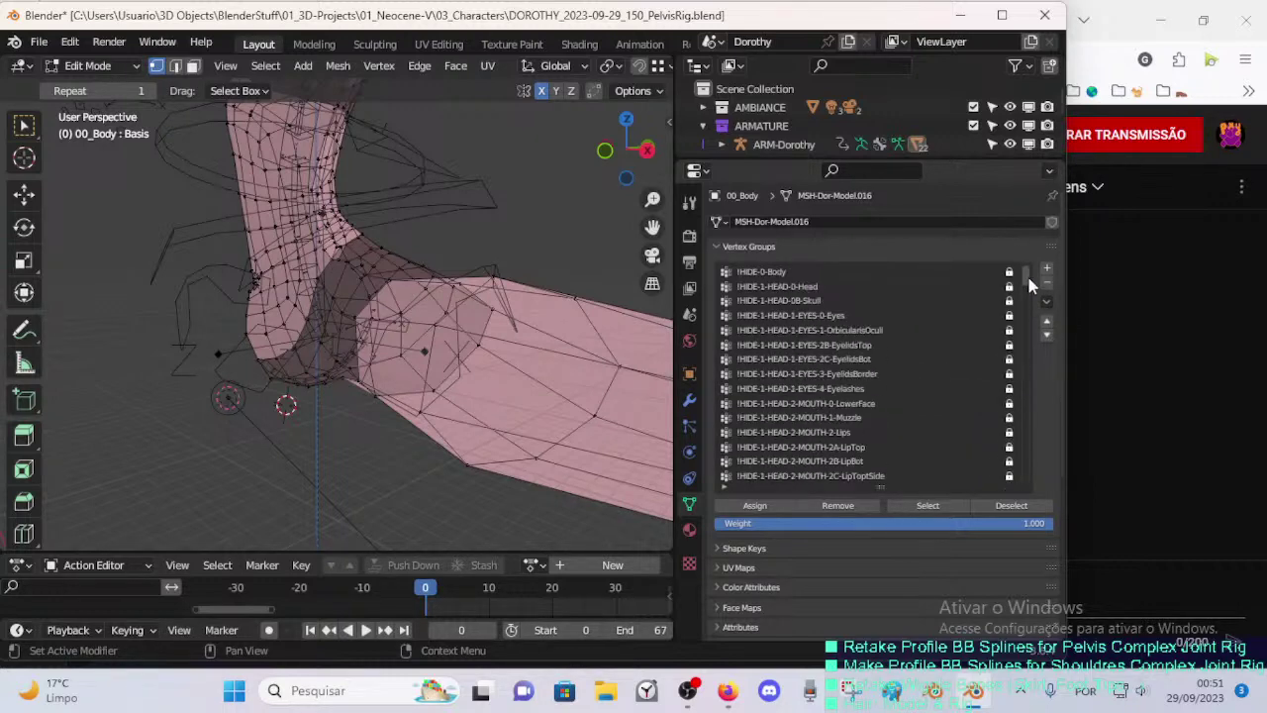
{"action": "scroll", "coordinate": [851, 407], "scroll_direction": "down", "scroll_amount": 1}
{"action": "left_click", "coordinate": [812, 373]}
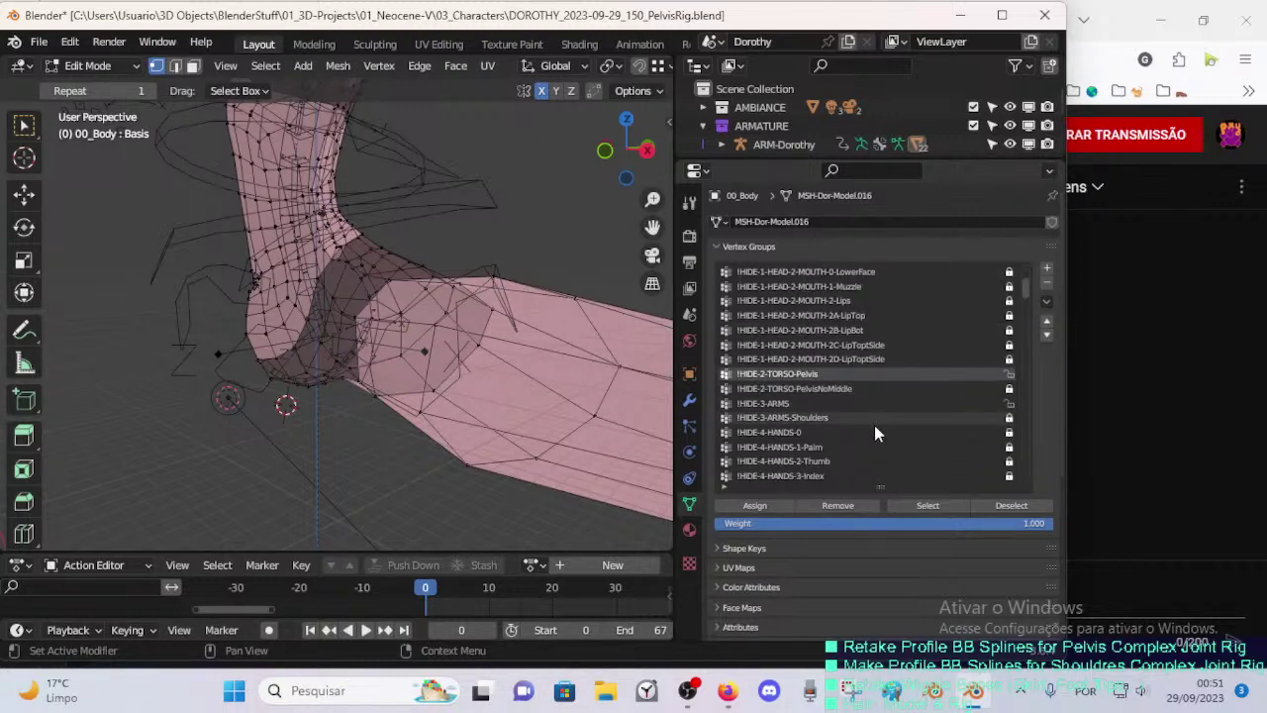
{"action": "left_click", "coordinate": [935, 507]}
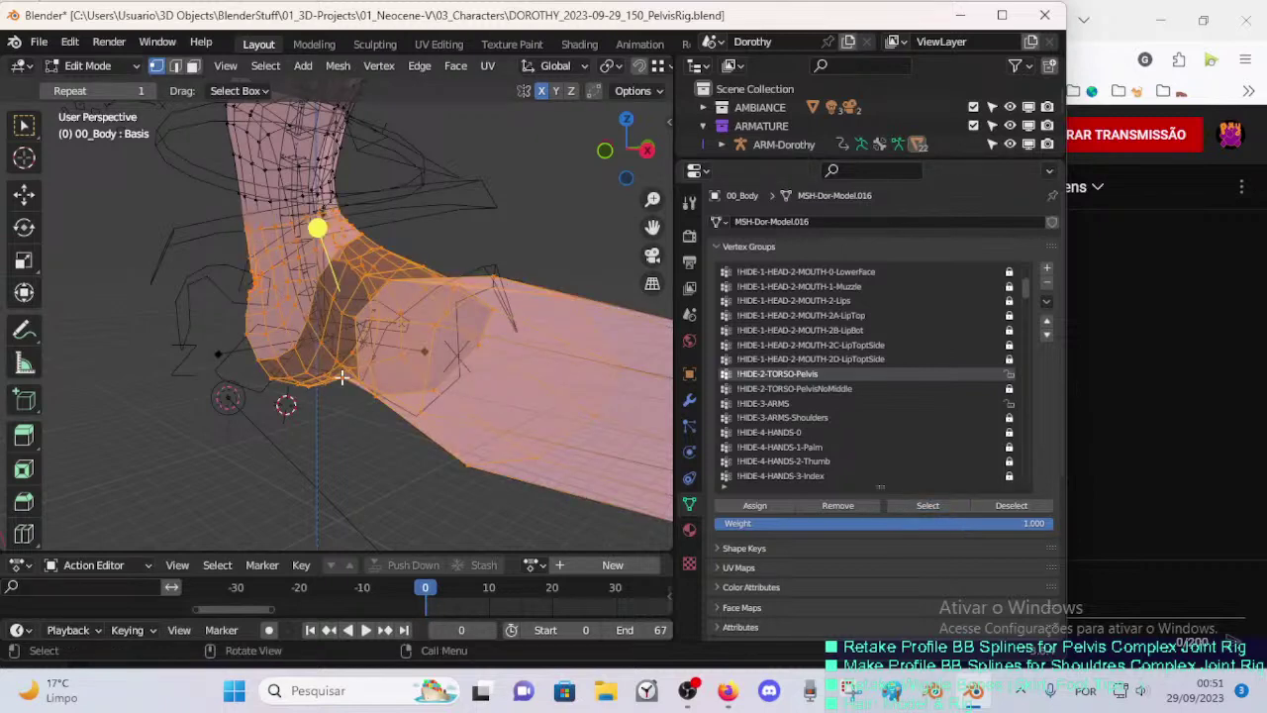
{"action": "middle_click_drag", "start_coordinate": [338, 370], "coordinate": [378, 364]}
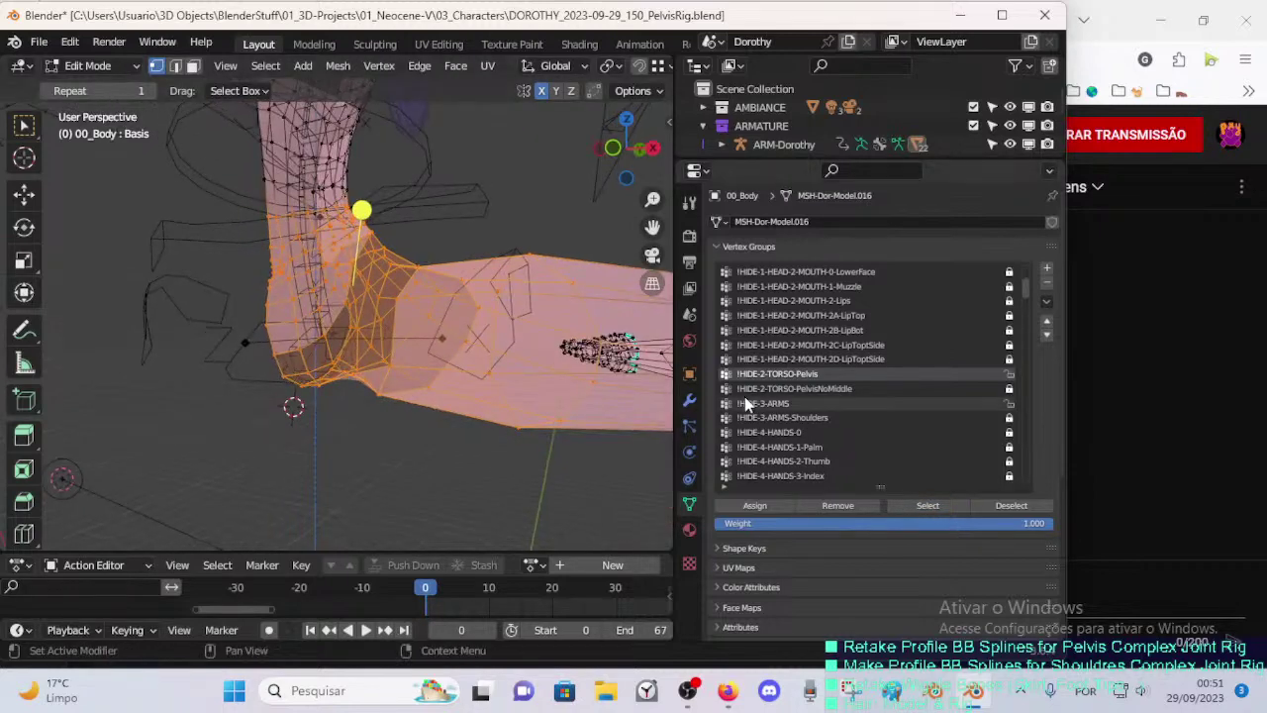
- Replace the selection with the vertices of the !HIDE-2-TORSO-PelvisNoMiddle group to compare its coverage
{"action": "left_click", "coordinate": [810, 390]}
{"action": "middle_click_drag", "start_coordinate": [609, 374], "coordinate": [527, 369]}
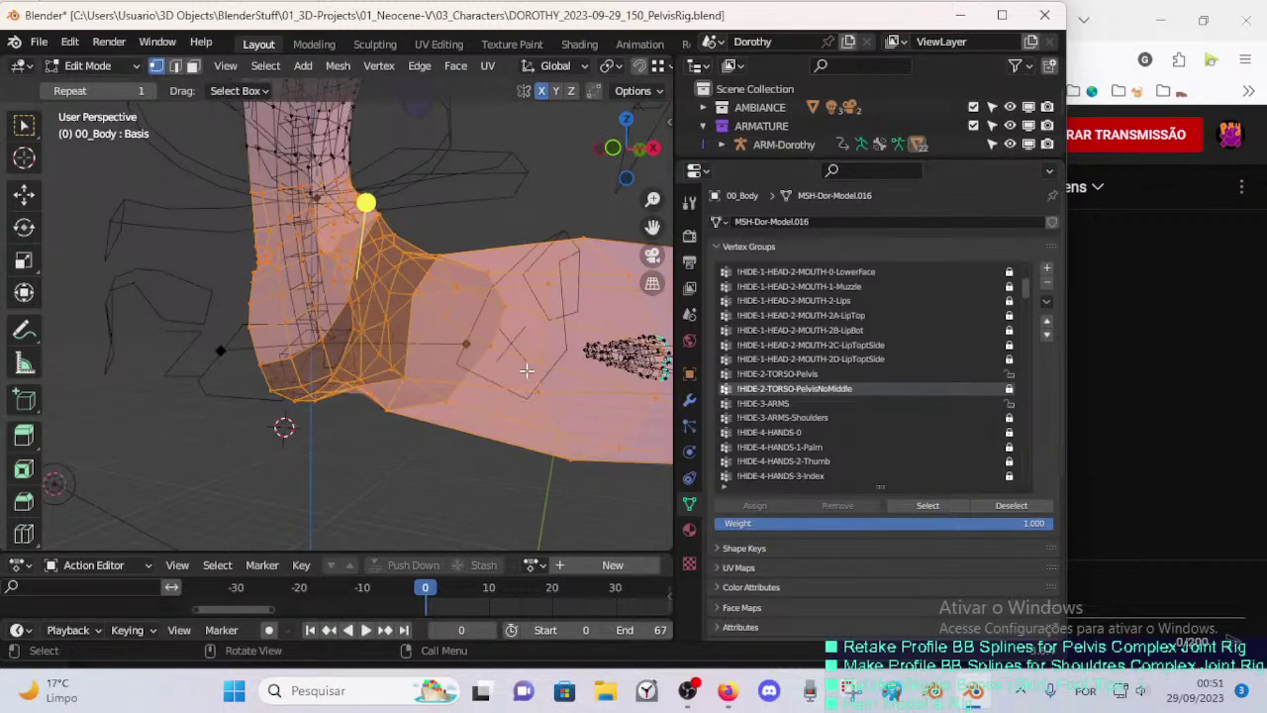
{"action": "left_click", "coordinate": [1011, 505]}
{"action": "left_click", "coordinate": [927, 506]}
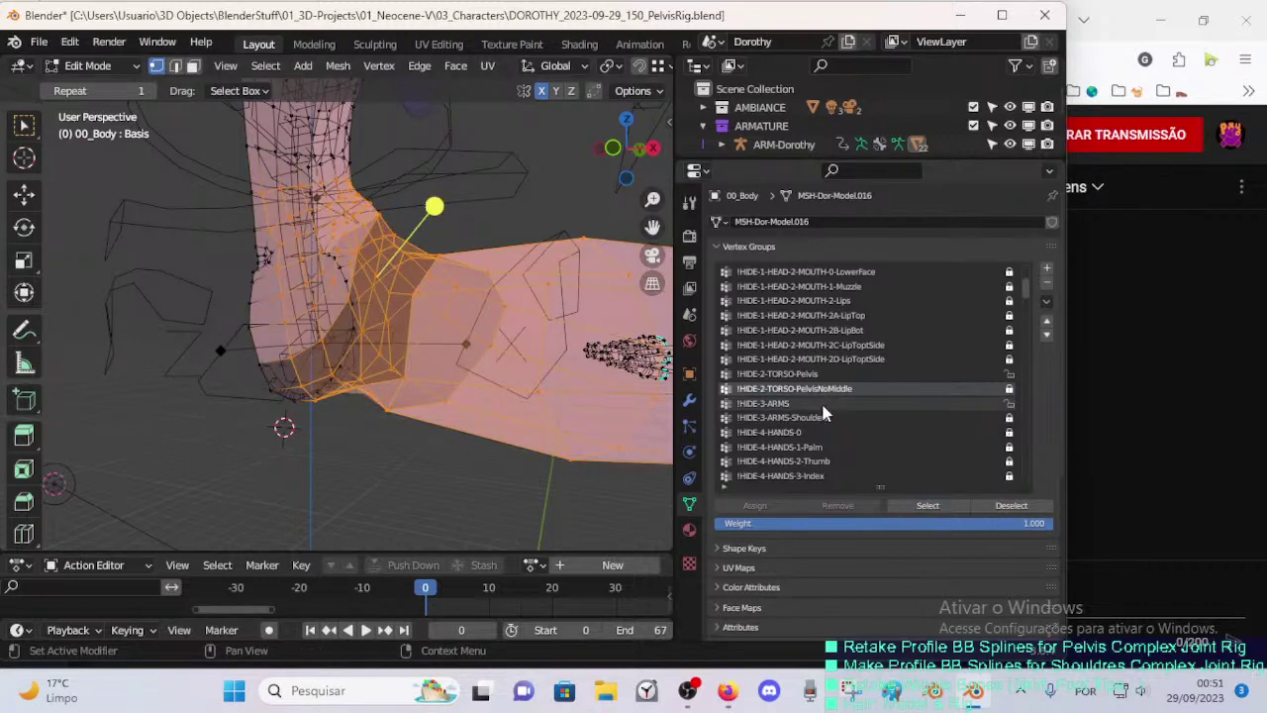
- Clear the selection, reselect the !HIDE-2-TORSO-Pelvis vertices, and examine them around the hips and crotch
{"action": "key", "text": "alt+a"}
{"action": "left_click", "coordinate": [800, 373]}
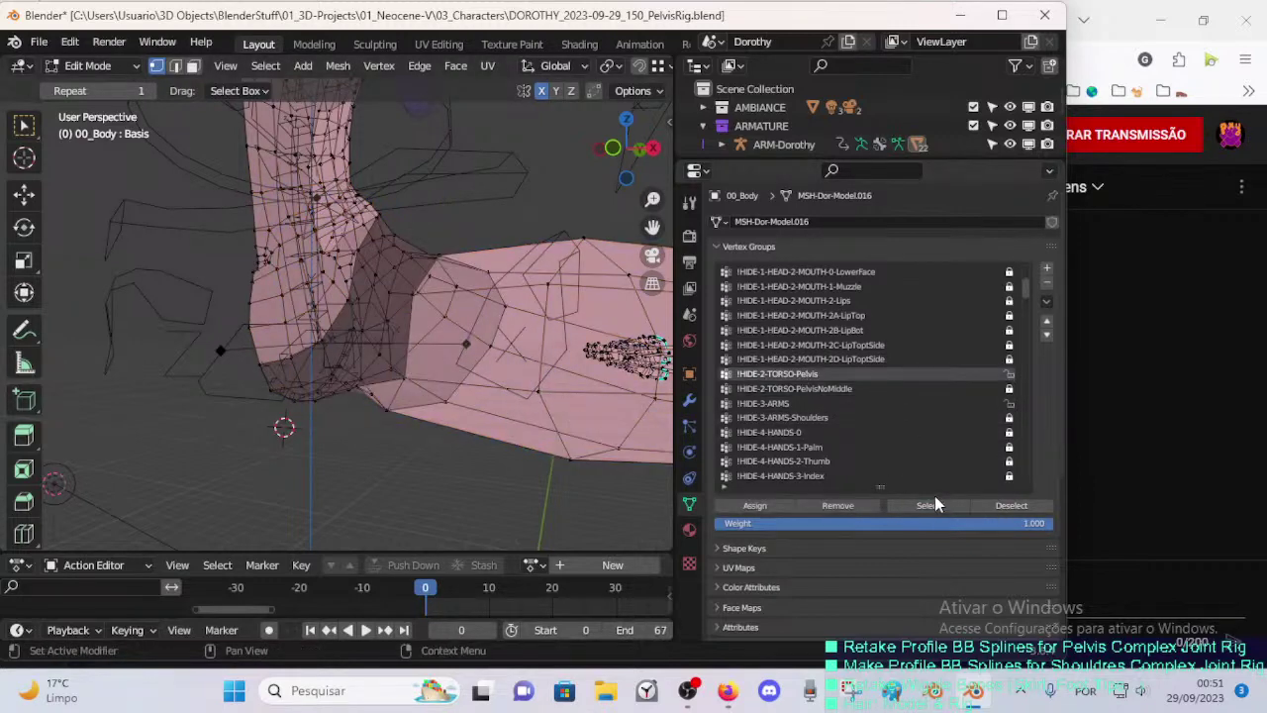
{"action": "left_click", "coordinate": [933, 508]}
{"action": "middle_click_drag", "start_coordinate": [386, 396], "coordinate": [407, 418]}
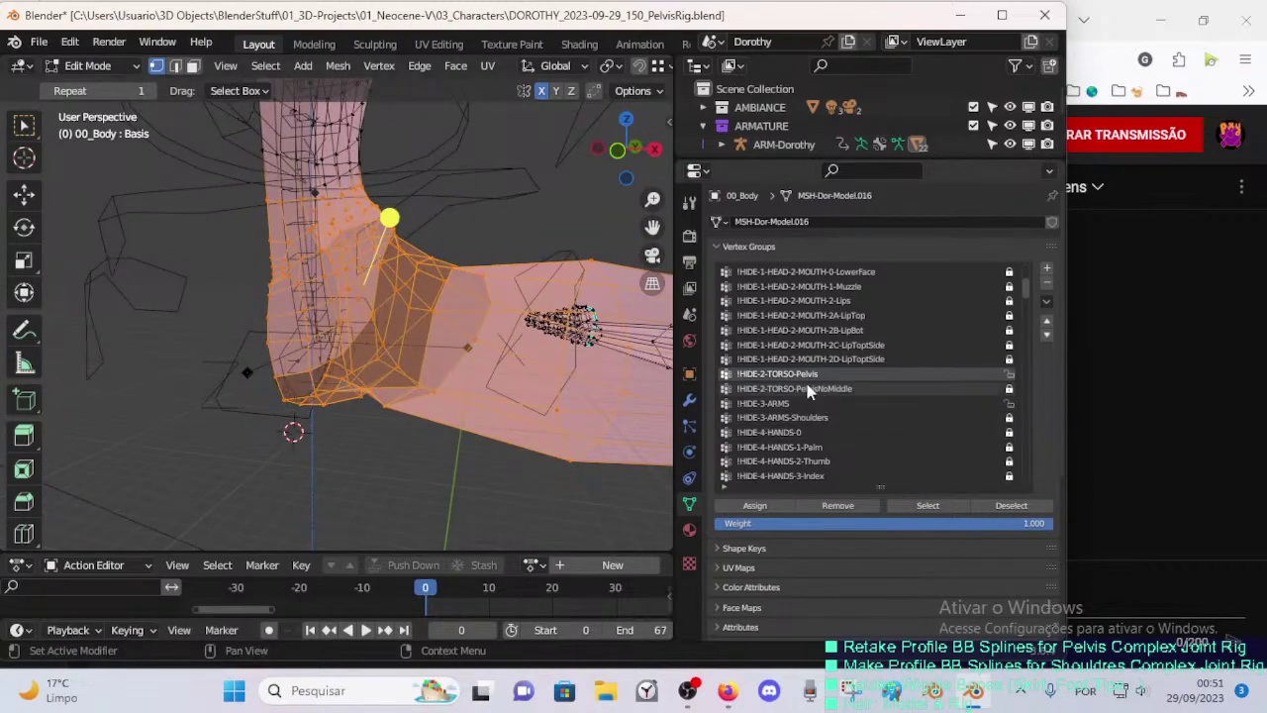
{"action": "middle_click_drag", "start_coordinate": [359, 354], "coordinate": [426, 317]}
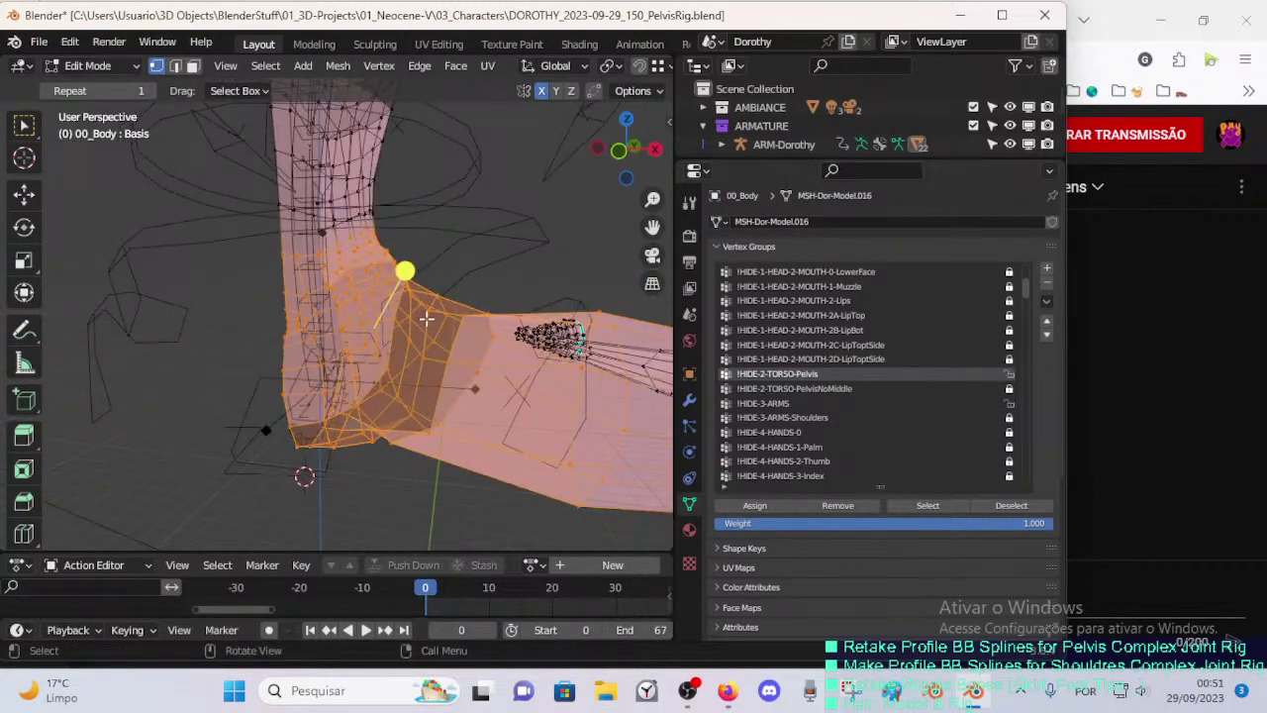
{"action": "middle_click_drag", "start_coordinate": [411, 428], "coordinate": [313, 426]}
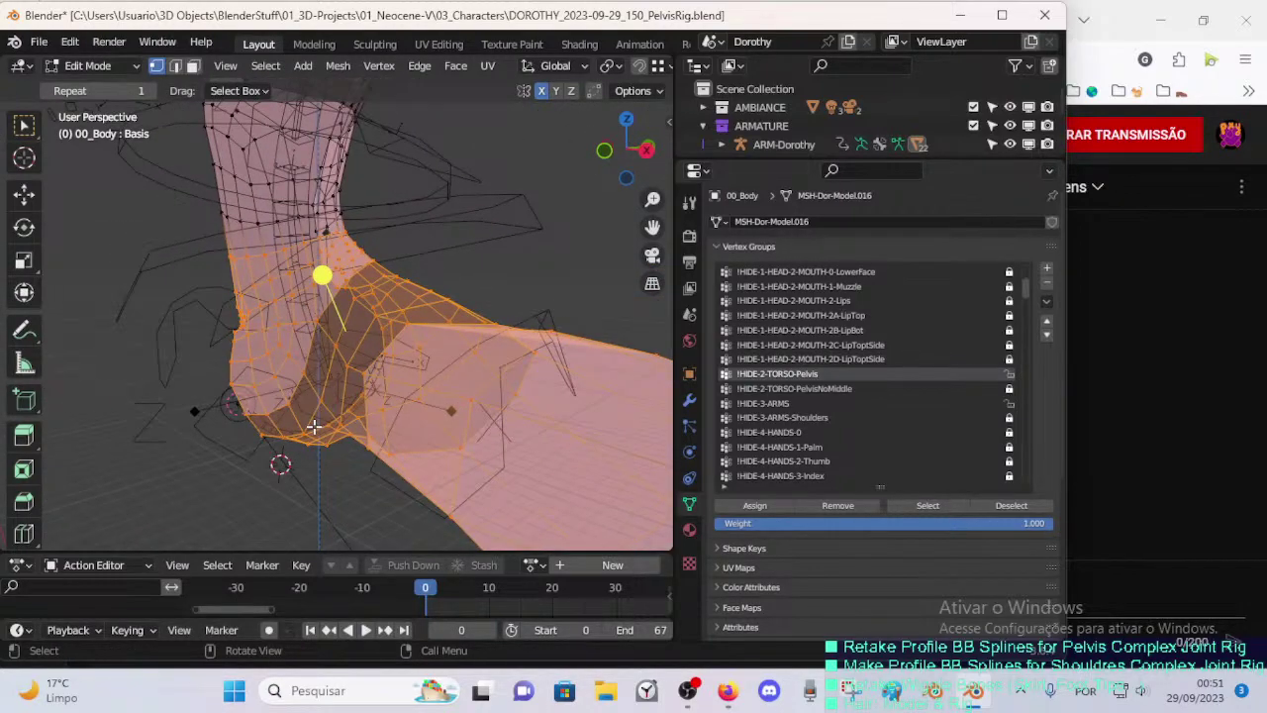
- Return to Object Mode, turn off X-ray, select the ARM-Dorothy armature, and save the file
{"action": "key", "text": "ctrl+Tab"}
{"action": "left_click", "coordinate": [194, 427]}
{"action": "middle_click_drag", "start_coordinate": [228, 425], "coordinate": [365, 405]}
{"action": "key", "text": "alt+z"}
{"action": "left_click", "coordinate": [342, 327]}
{"action": "key", "text": "ctrl+s"}
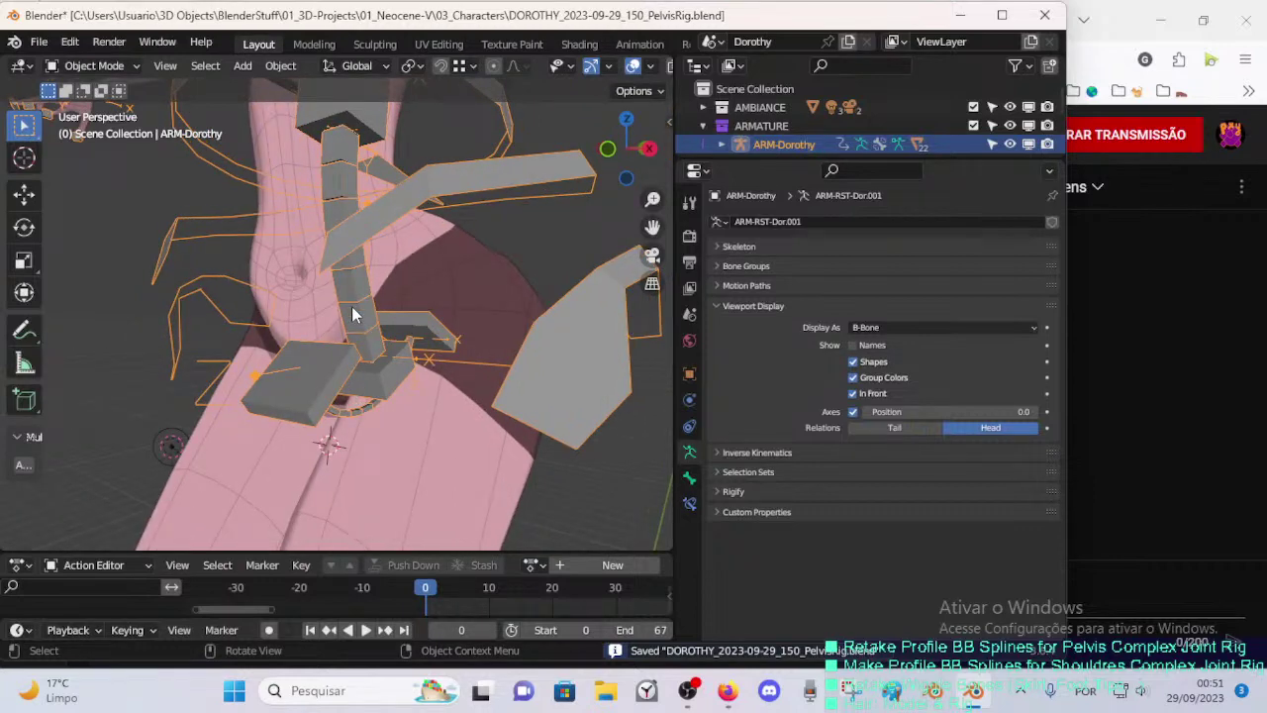
- Enter the armature's Edit Mode and select the bendy crotch bone together with its two HDL-2C-Crotch handle bones
{"action": "middle_click_drag", "start_coordinate": [353, 315], "coordinate": [360, 416]}
{"action": "key", "text": "Tab"}
{"action": "left_click", "coordinate": [395, 403], "text": "shift"}
{"action": "left_click", "coordinate": [366, 430]}
{"action": "left_click", "coordinate": [391, 405], "text": "shift"}
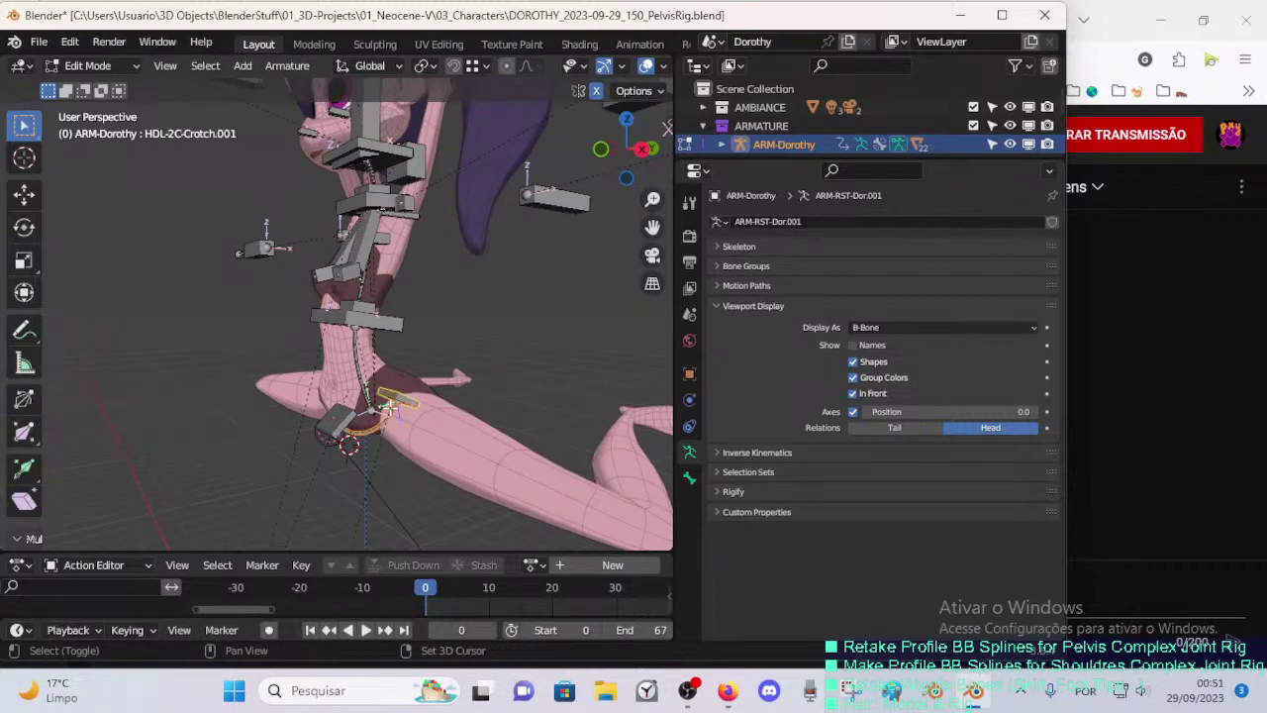
{"action": "left_click", "coordinate": [334, 432], "text": "shift"}
- Try isolating the selected crotch bones, and undo the hiding of the other bones
{"action": "key", "text": "shift+h"}
{"action": "middle_click_drag", "start_coordinate": [346, 428], "coordinate": [417, 427]}
{"action": "key", "text": "ctrl+Tab"}
{"action": "key", "text": "shift+h"}
{"action": "key", "text": "ctrl+z"}
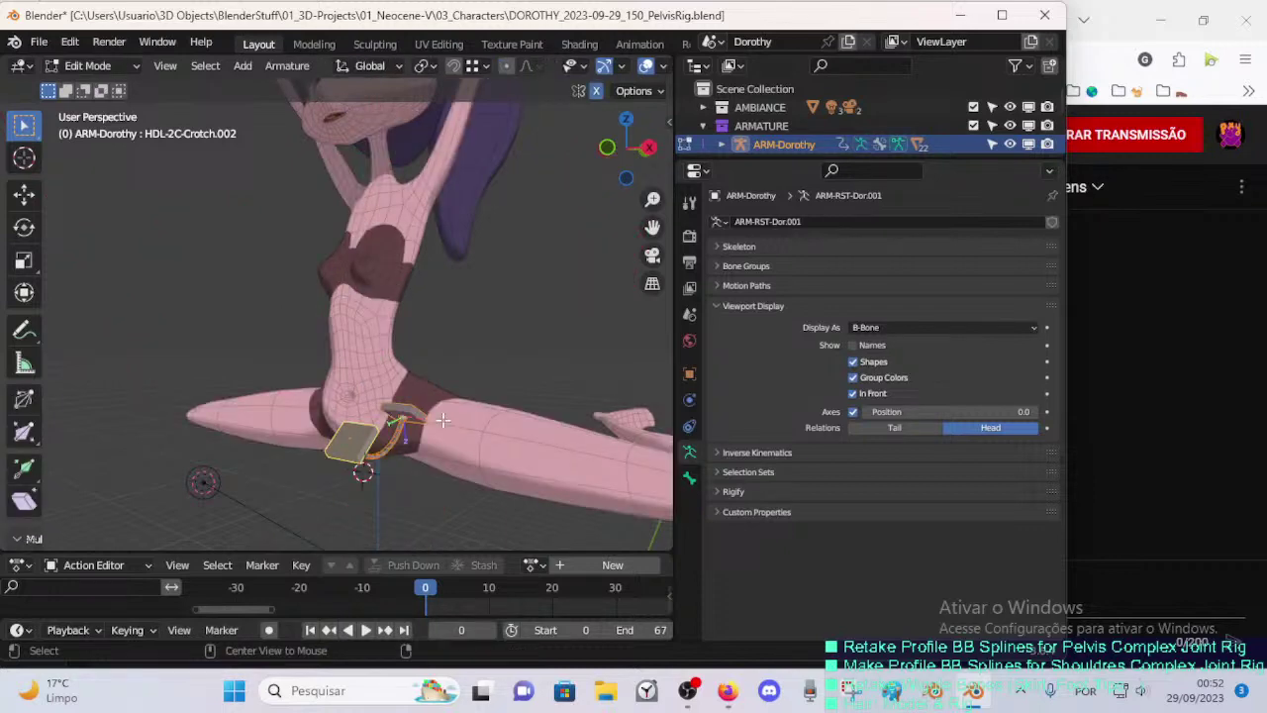
{"action": "key", "text": "Tab"}
- Show the armature's bone layer list and hide the large bone along the lower spine
{"action": "key", "text": "n"}
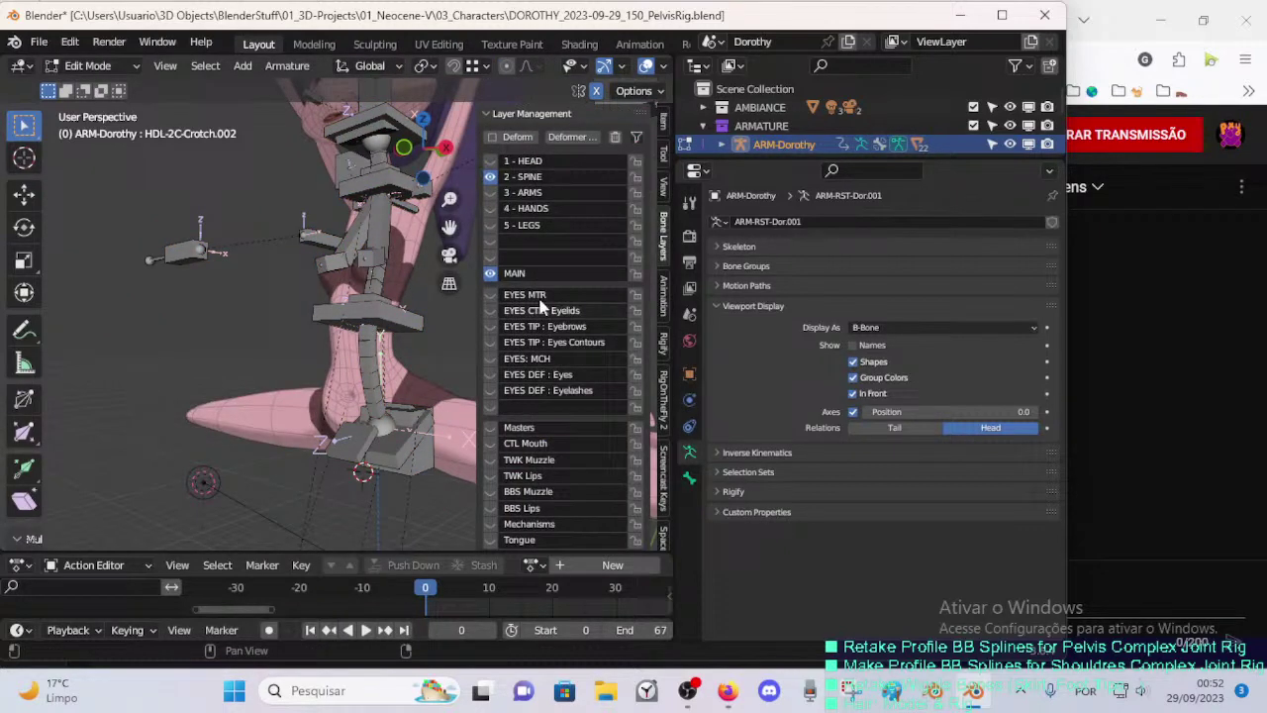
{"action": "left_click", "coordinate": [381, 350]}
{"action": "key", "text": "h"}
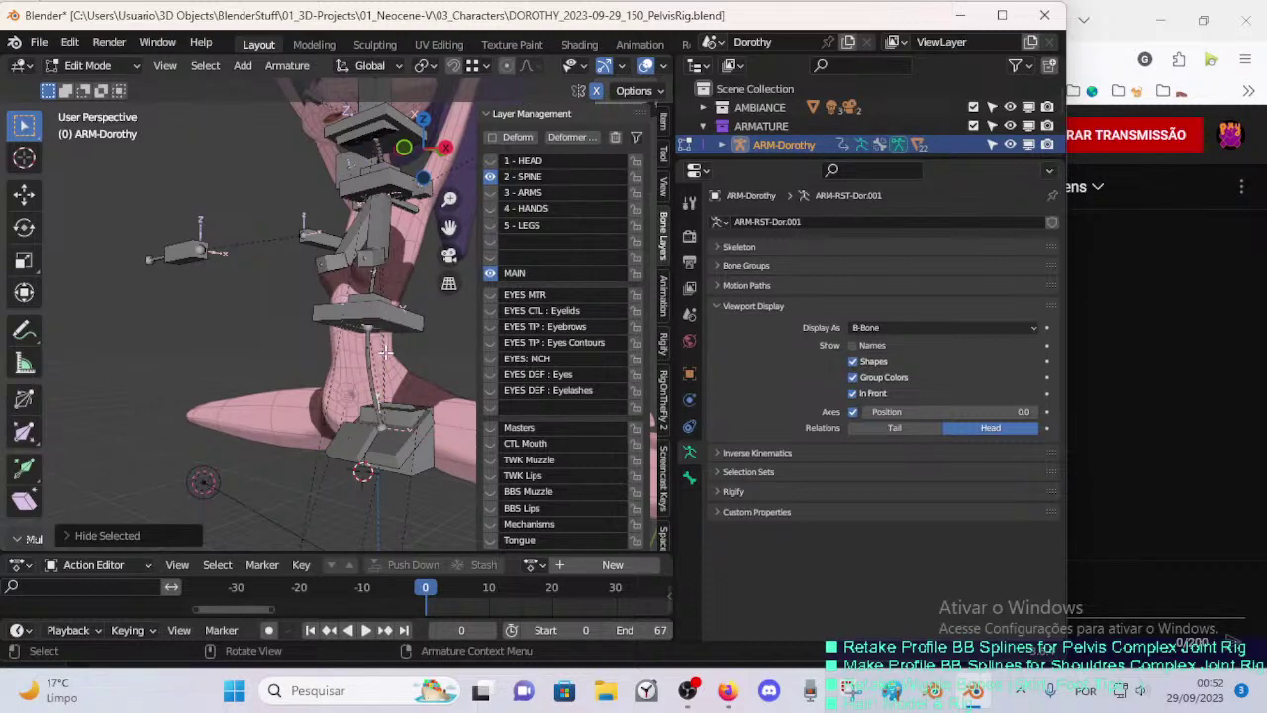
- Hide CTL-Spine-BBH.001 and the other large pelvis bone covering the crotch bones
{"action": "left_click", "coordinate": [371, 366]}
{"action": "middle_click_drag", "start_coordinate": [377, 402], "coordinate": [370, 367], "text": "shift"}
{"action": "left_click", "coordinate": [369, 401]}
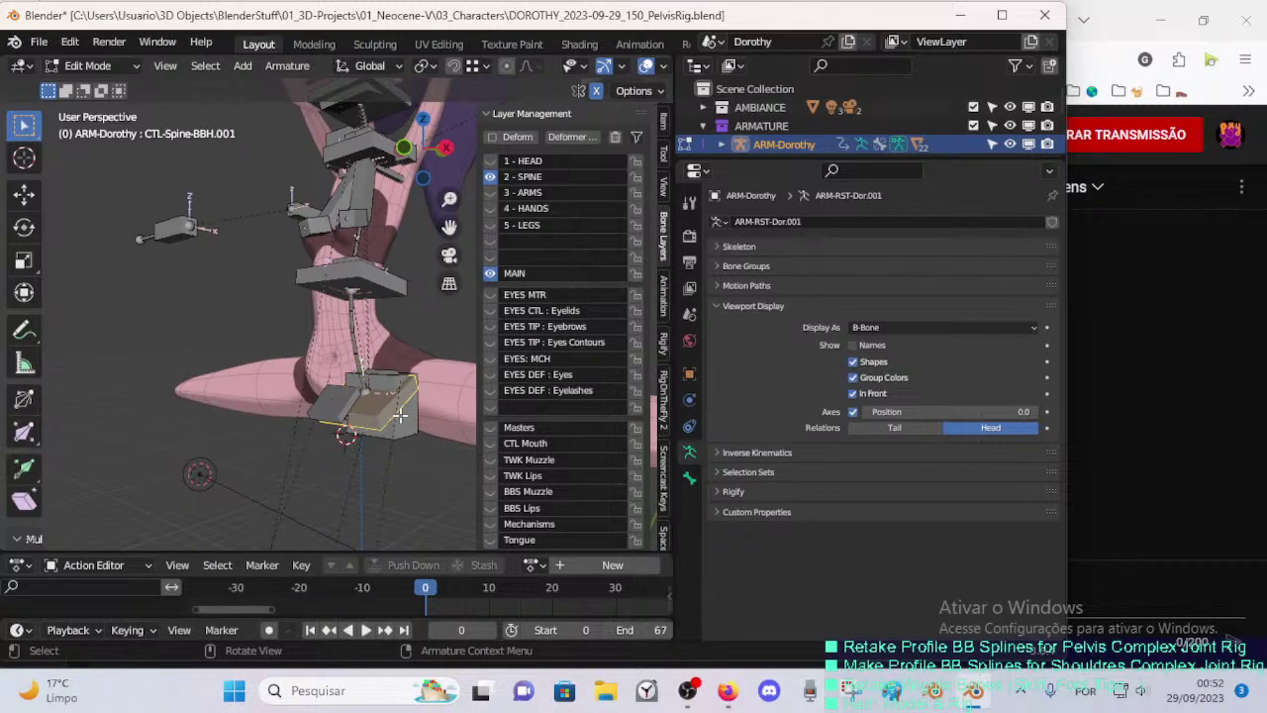
{"action": "middle_click_drag", "start_coordinate": [400, 415], "coordinate": [372, 417]}
{"action": "key", "text": "h"}
{"action": "left_click", "coordinate": [386, 430]}
{"action": "key", "text": "h"}
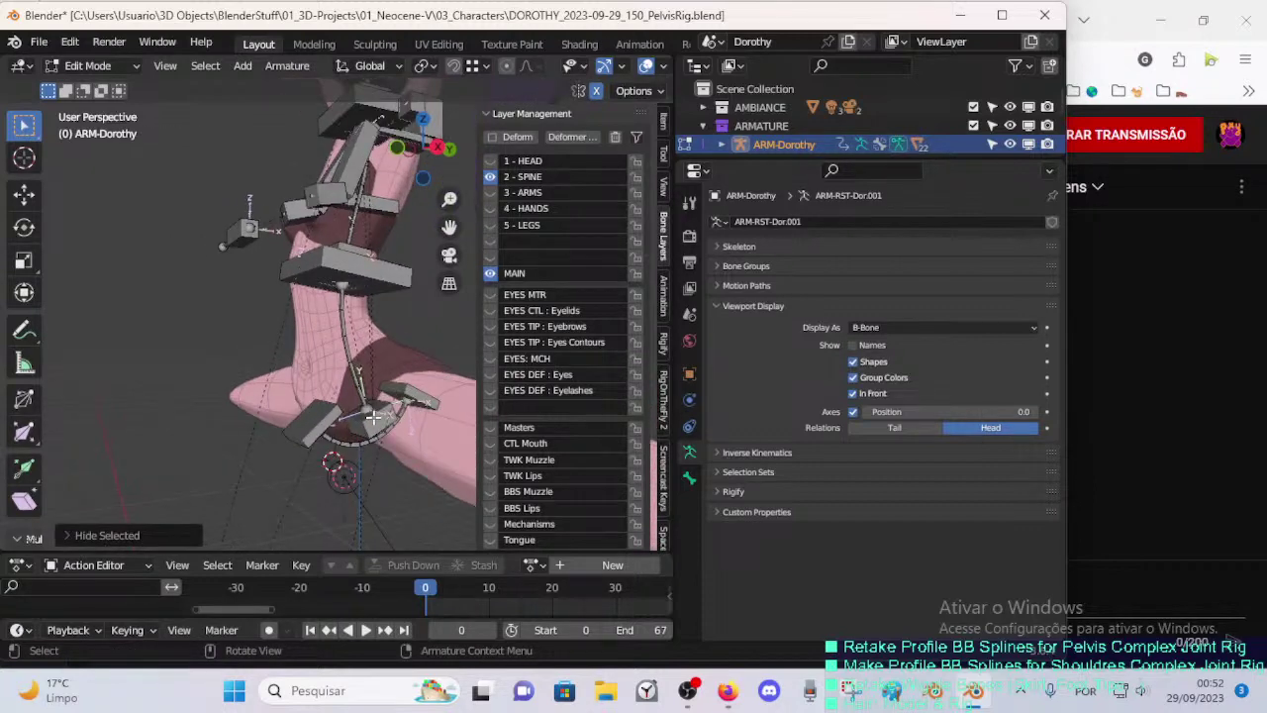
- Isolate the lower spine bone, the crotch bone and its two handles by hiding all unselected bones in Edit and Pose modes
{"action": "left_click", "coordinate": [344, 378]}
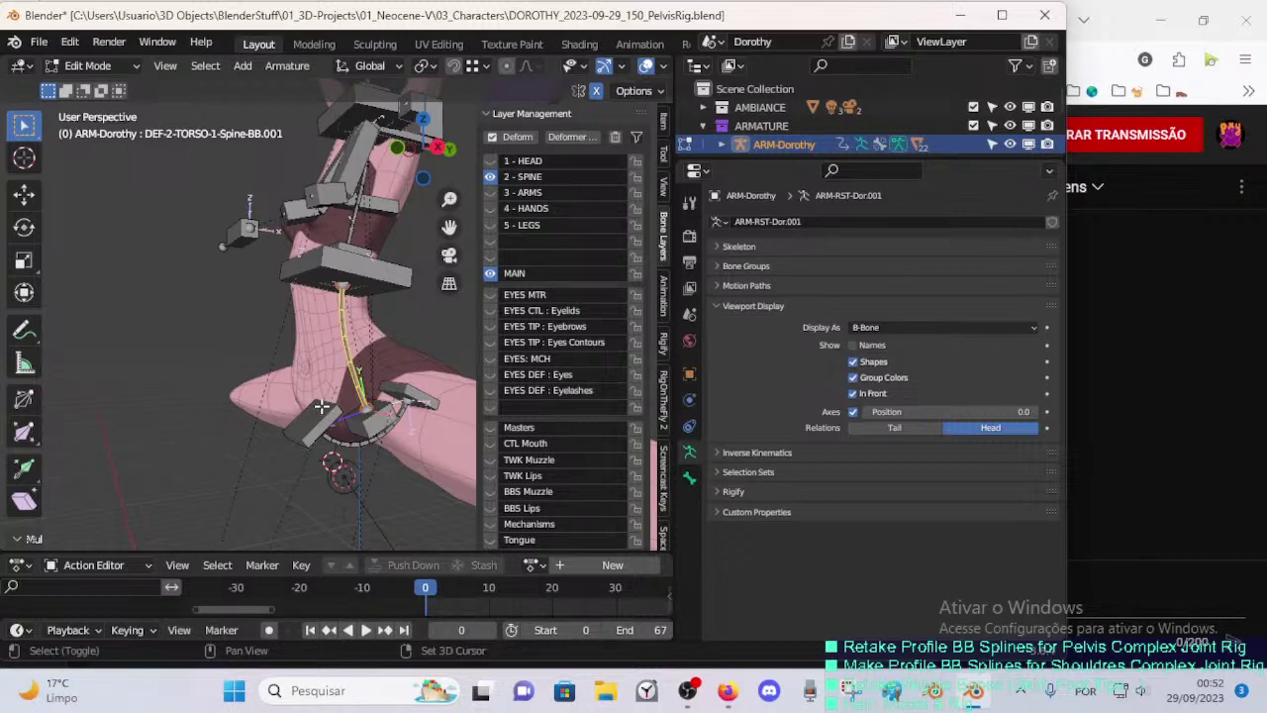
{"action": "left_click", "coordinate": [322, 408], "text": "shift"}
{"action": "left_click", "coordinate": [342, 444], "text": "shift"}
{"action": "left_click", "coordinate": [420, 390], "text": "shift"}
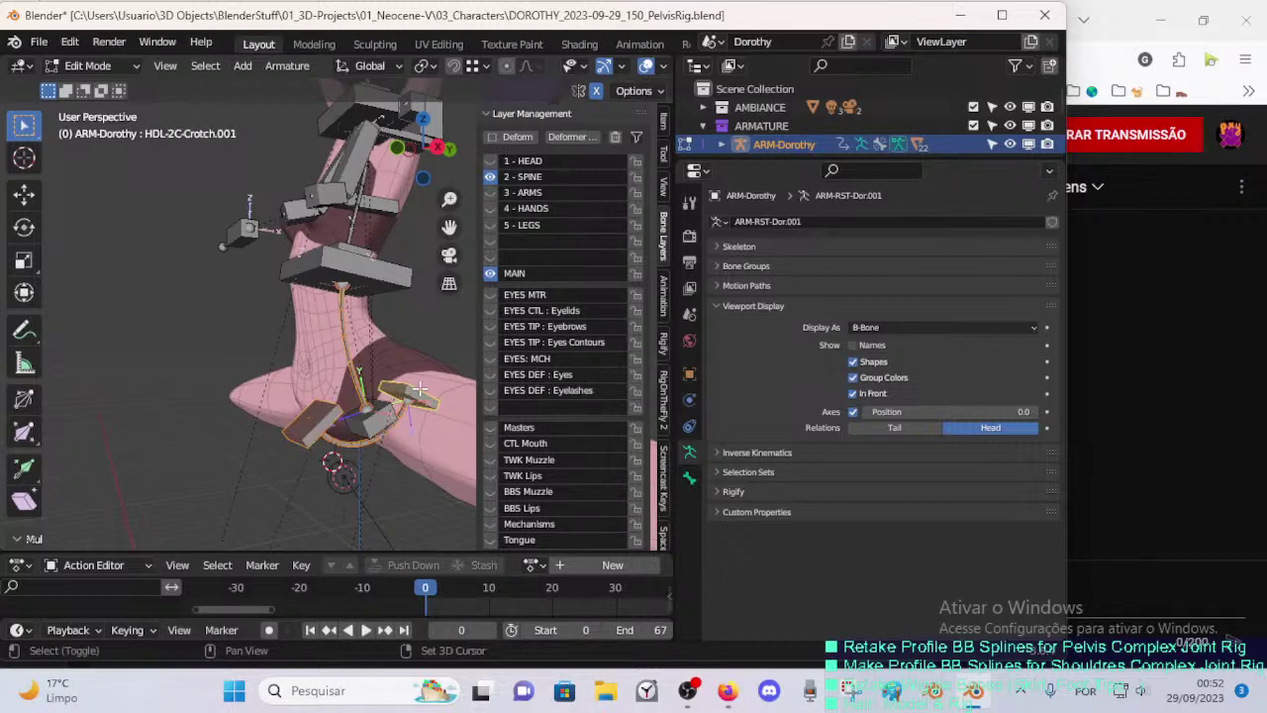
{"action": "key", "text": "shift+h"}
{"action": "key", "text": "ctrl+Tab"}
{"action": "key", "text": "p"}
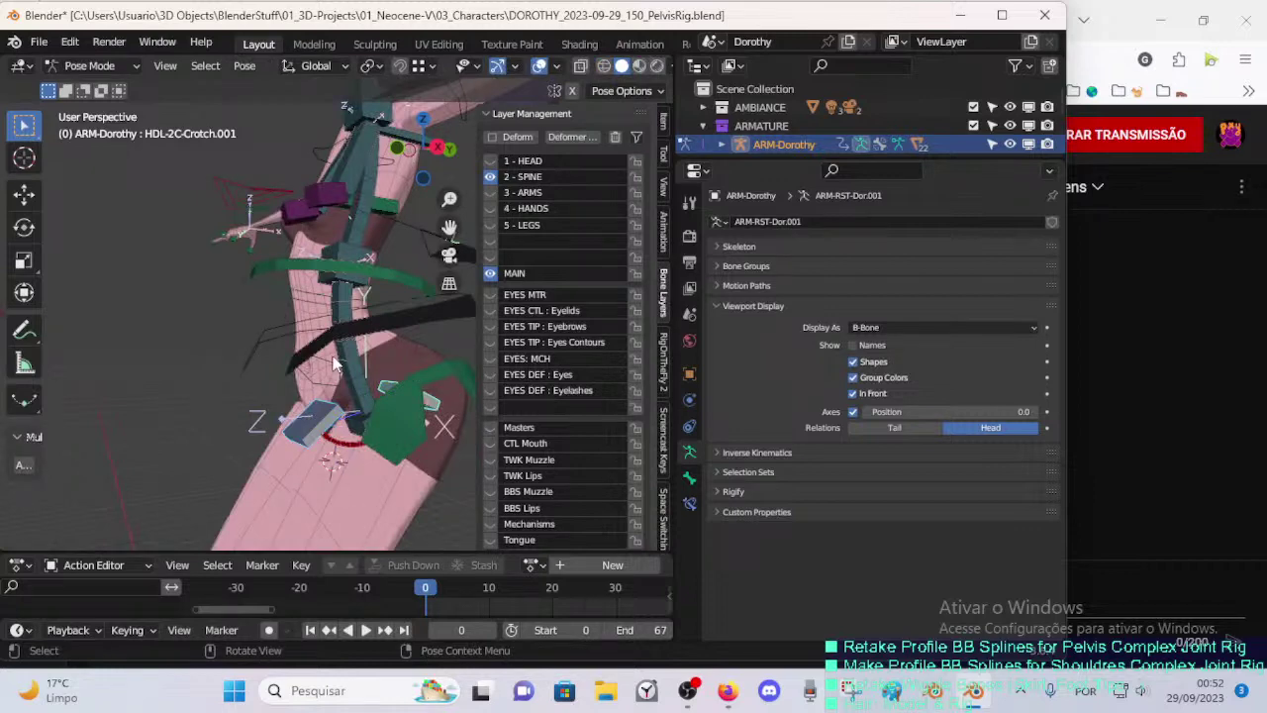
{"action": "key", "text": "shift+h"}
{"action": "middle_click_drag", "start_coordinate": [333, 363], "coordinate": [381, 388]}
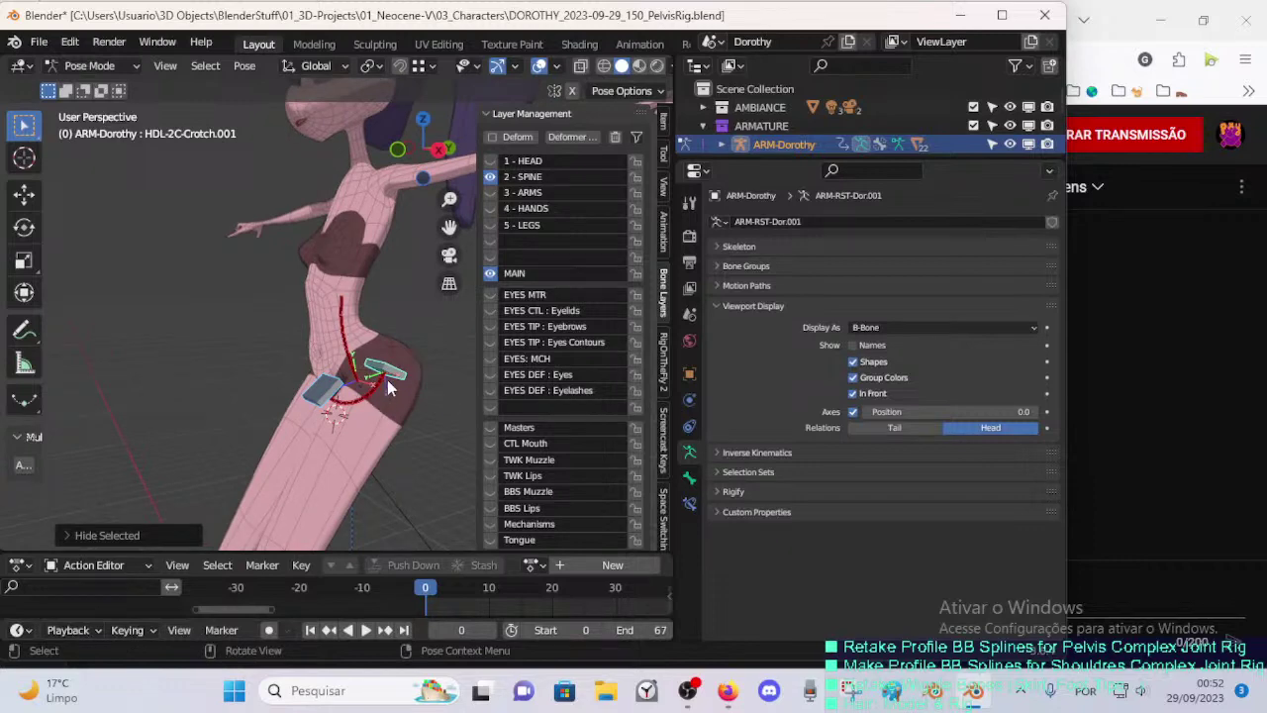
- Collapse Viewport Display, place Selection Sets first in the armature properties, and select the bones of the Buttocks set
{"action": "left_click", "coordinate": [413, 376]}
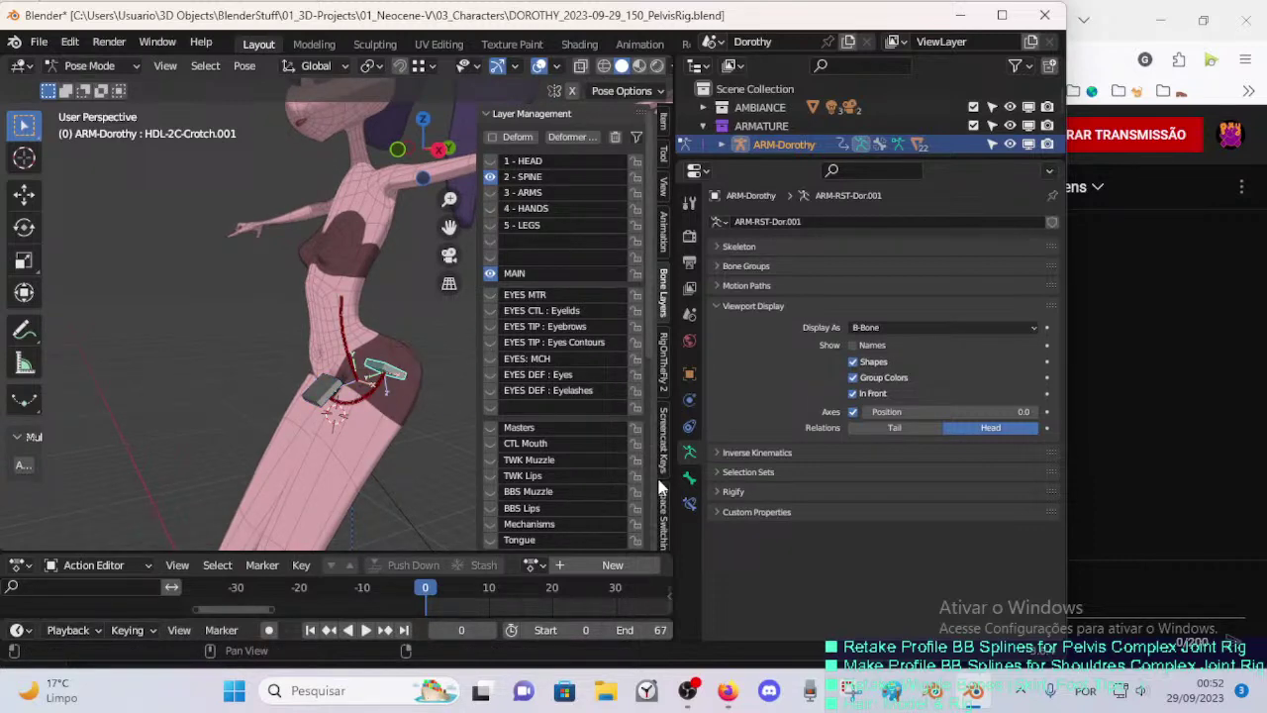
{"action": "left_click", "coordinate": [713, 309]}
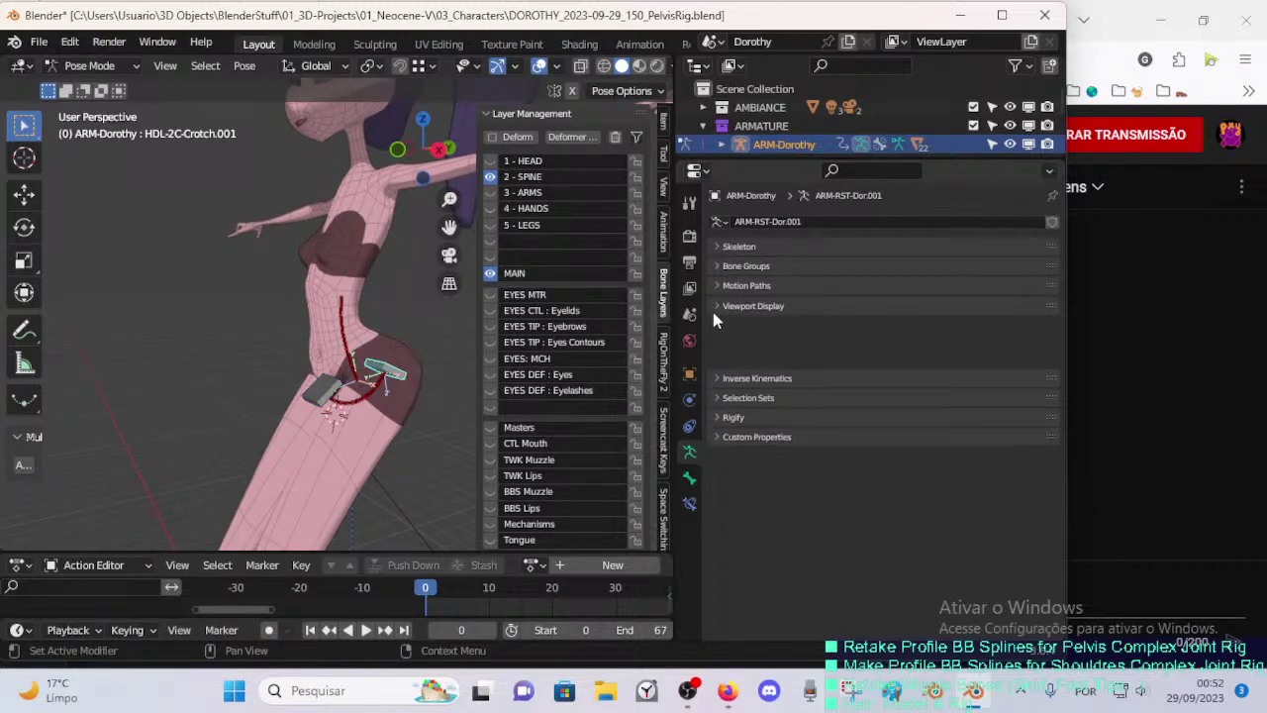
{"action": "left_click_drag", "start_coordinate": [1055, 343], "coordinate": [1064, 235]}
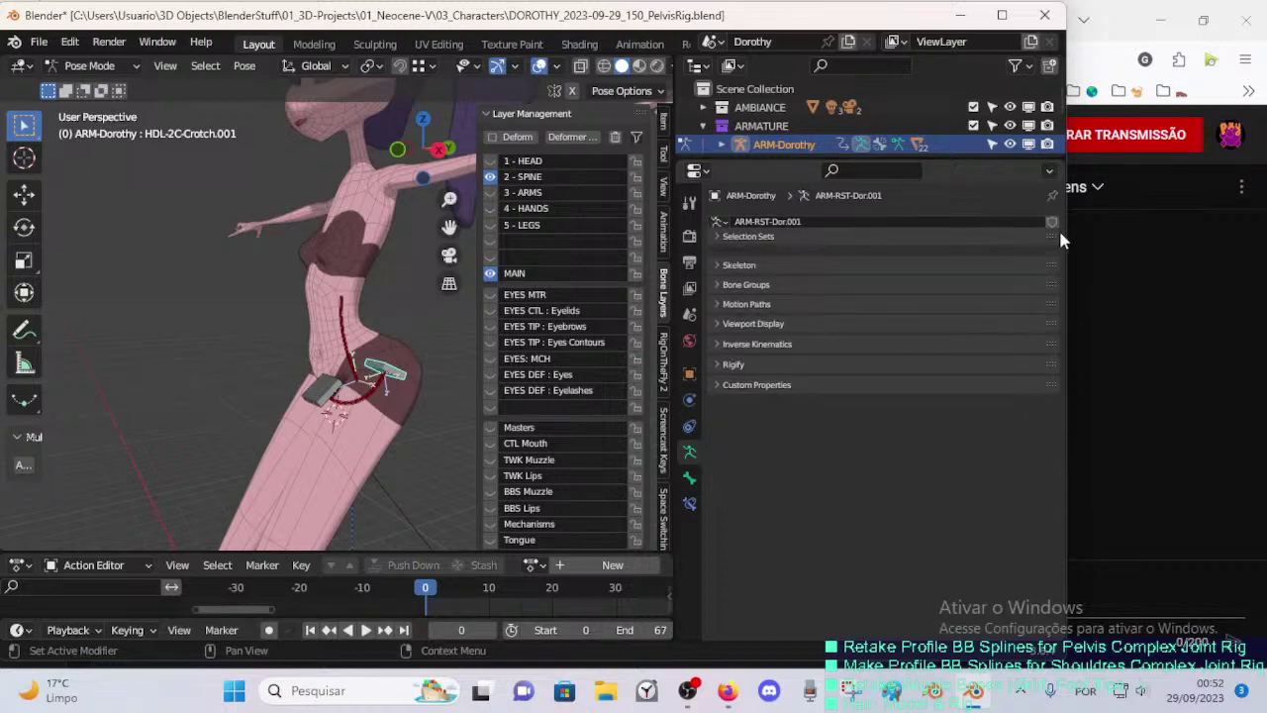
{"action": "left_click", "coordinate": [737, 245]}
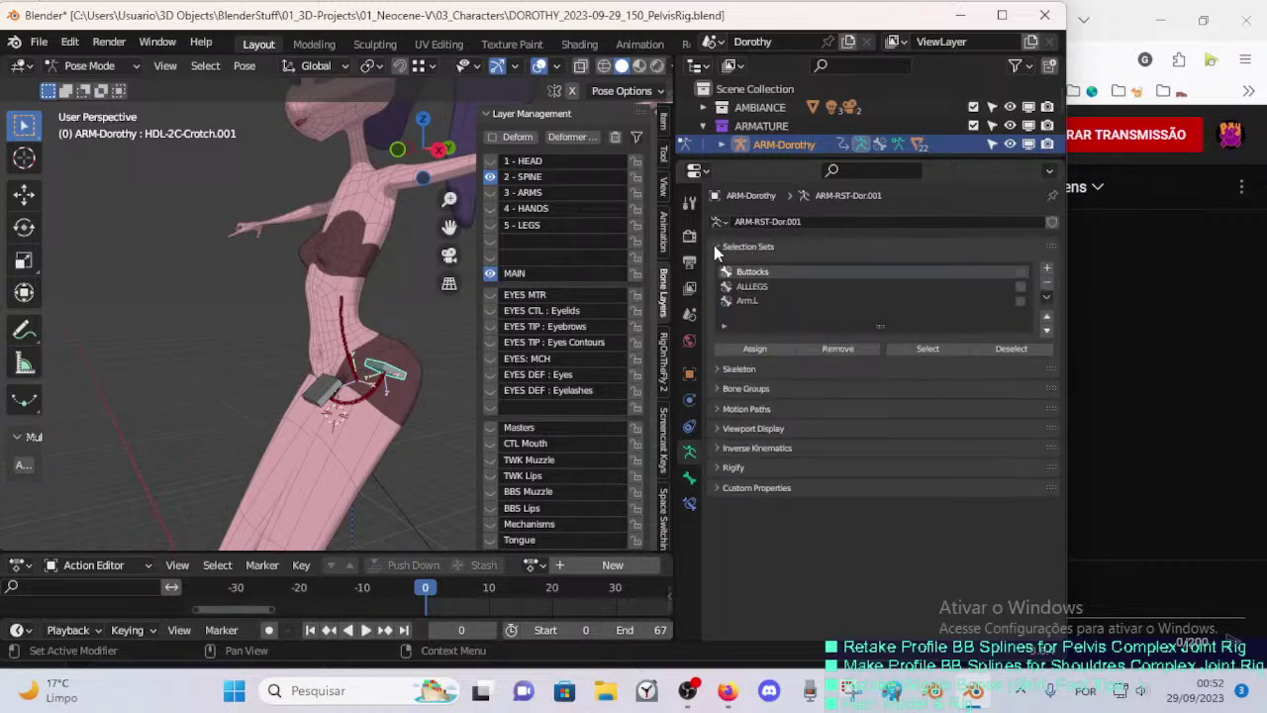
{"action": "left_click", "coordinate": [928, 350]}
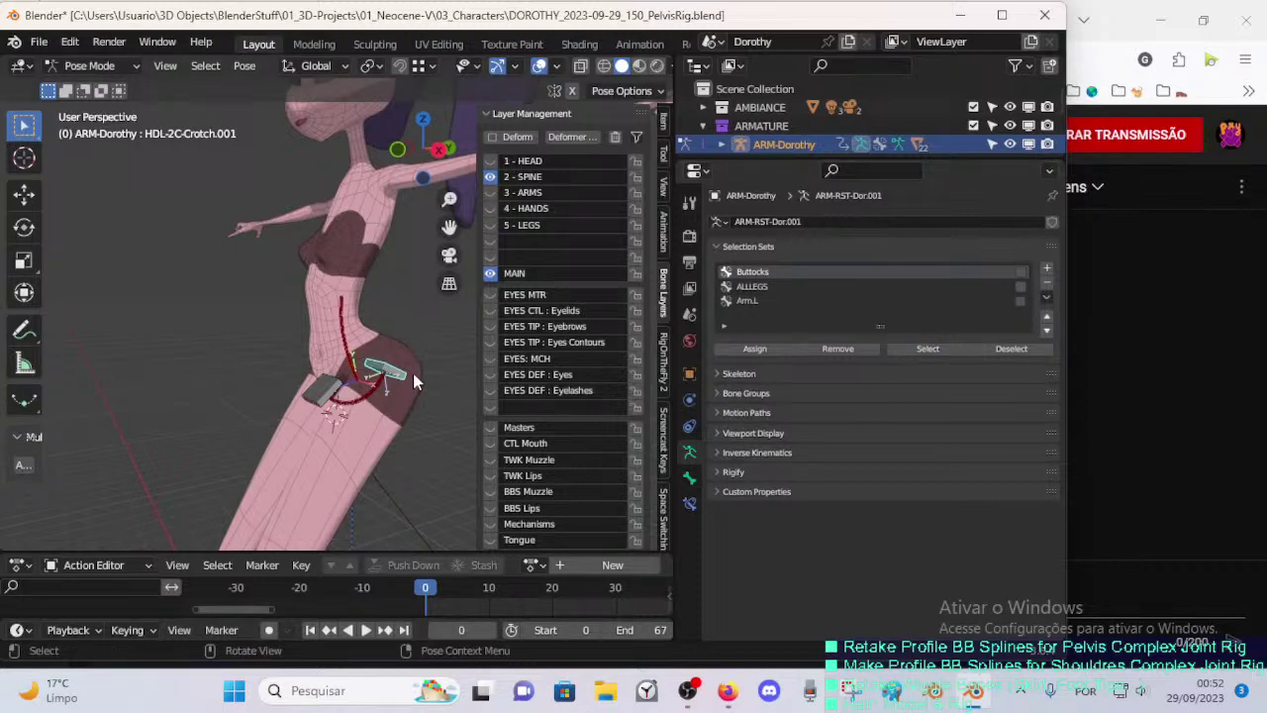
- Show the 5 - LEGS bone layer, clear the selection, and select the bones of the Buttocks selection set
{"action": "left_click", "coordinate": [490, 224]}
{"action": "mouse_move", "coordinate": [381, 365]}
{"action": "middle_mouse_down"}
{"action": "mouse_move", "coordinate": [396, 368]}
{"action": "mouse_move", "coordinate": [385, 378]}
{"action": "middle_mouse_up"}
{"action": "scroll", "coordinate": [382, 379], "scroll_direction": "up", "scroll_amount": 1}
{"action": "key", "text": "alt+a"}
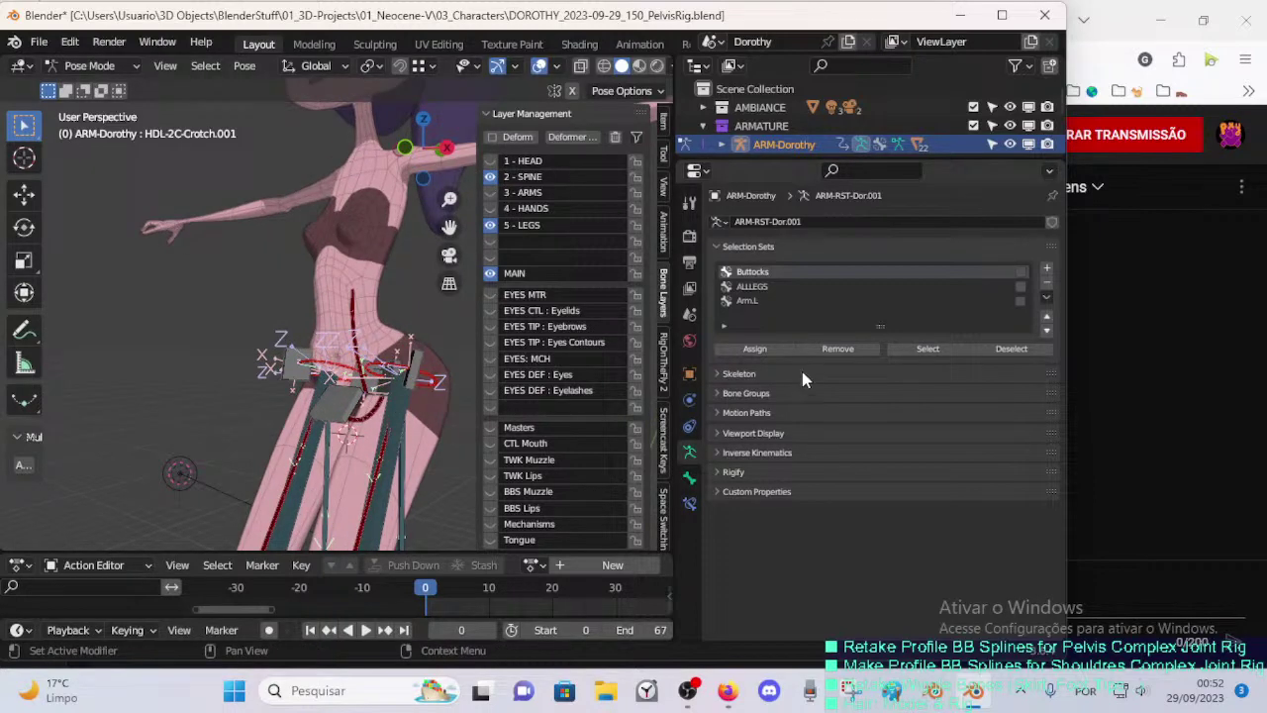
{"action": "scroll", "coordinate": [367, 421], "scroll_direction": "up", "scroll_amount": 2}
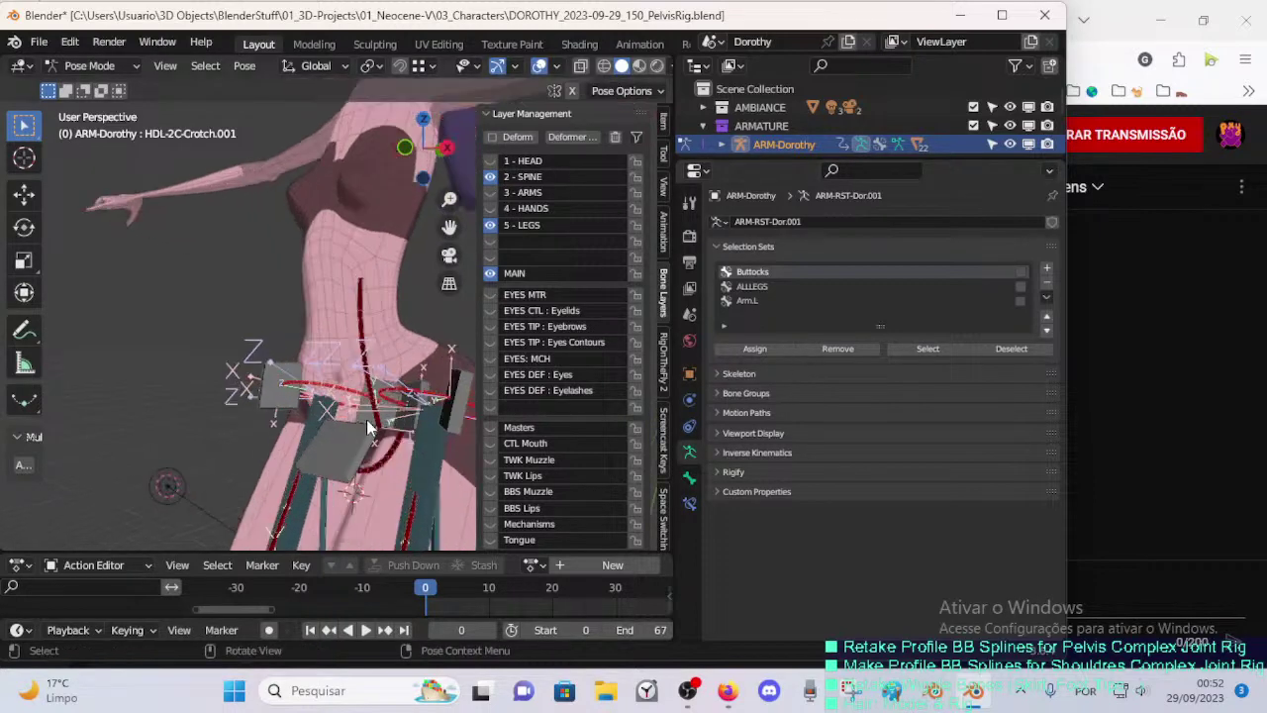
{"action": "left_click", "coordinate": [946, 346]}
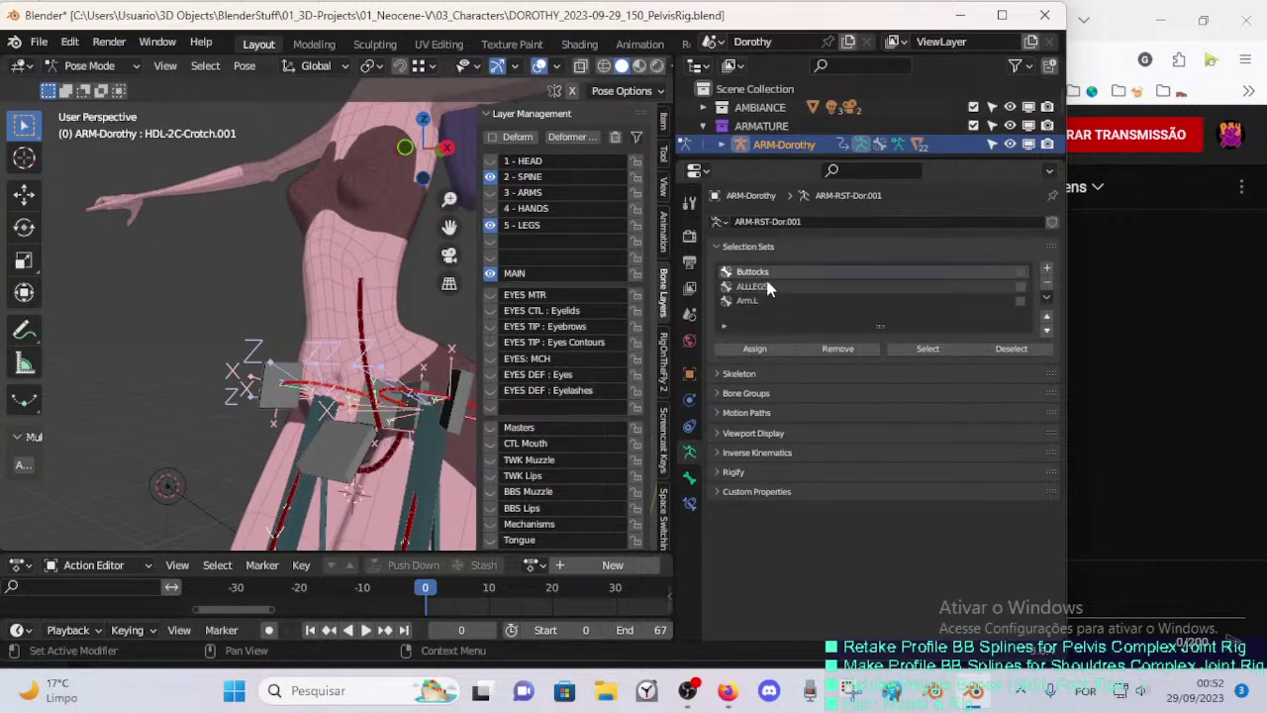
{"action": "left_click", "coordinate": [753, 286]}
{"action": "left_click", "coordinate": [919, 351]}
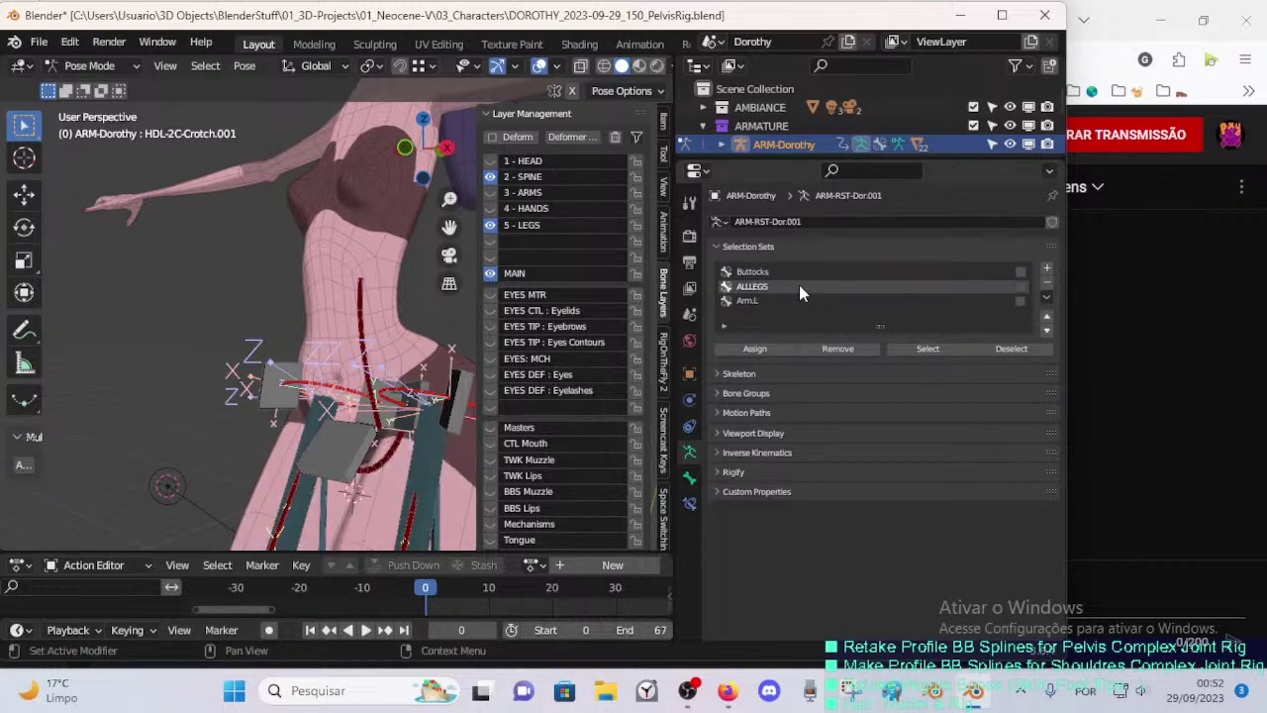
{"action": "left_click", "coordinate": [783, 274]}
{"action": "left_click", "coordinate": [928, 352]}
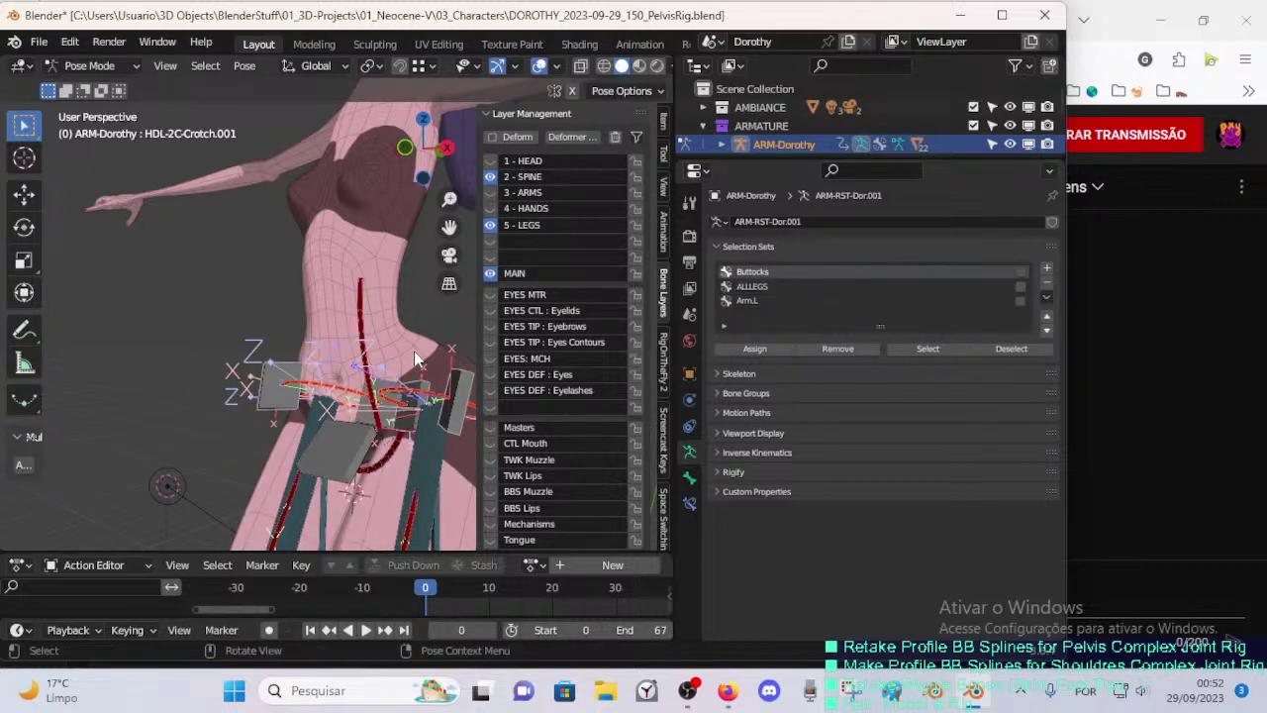
- Add the lower spine bone, the crotch bone and the crotch handles to the selected buttock bones
{"action": "middle_click_drag", "start_coordinate": [413, 350], "coordinate": [382, 253]}
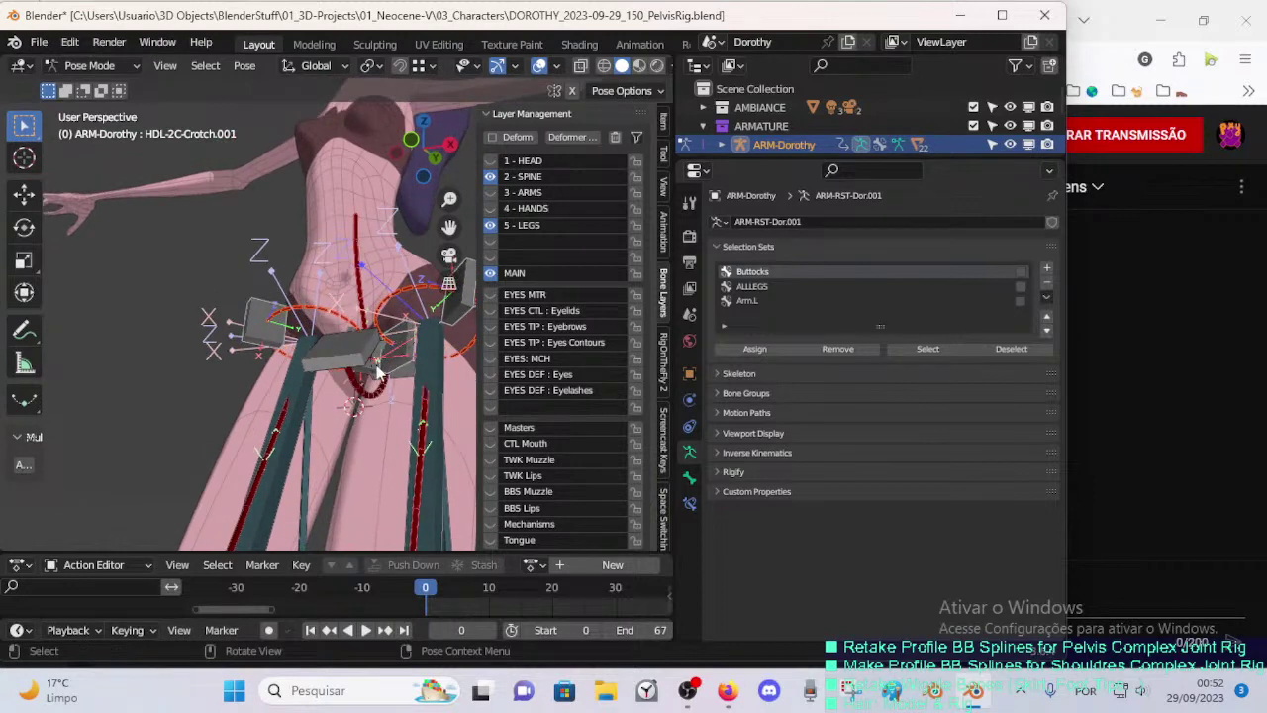
{"action": "left_click", "coordinate": [377, 366], "text": "shift"}
{"action": "left_click", "coordinate": [359, 393], "text": "shift"}
{"action": "left_click", "coordinate": [367, 271], "text": "shift"}
{"action": "middle_click_drag", "start_coordinate": [384, 396], "coordinate": [487, 398]}
{"action": "left_click", "coordinate": [439, 359], "text": "shift"}
{"action": "mouse_move", "coordinate": [327, 264]}
{"action": "middle_mouse_down"}
{"action": "mouse_move", "coordinate": [421, 353]}
{"action": "mouse_move", "coordinate": [325, 280]}
{"action": "middle_mouse_up"}
{"action": "mouse_move", "coordinate": [280, 363]}
{"action": "middle_mouse_down"}
{"action": "mouse_move", "coordinate": [253, 364]}
{"action": "mouse_move", "coordinate": [297, 356]}
{"action": "mouse_move", "coordinate": [224, 351]}
{"action": "mouse_move", "coordinate": [329, 366]}
{"action": "mouse_move", "coordinate": [297, 356]}
{"action": "mouse_move", "coordinate": [379, 335]}
{"action": "mouse_move", "coordinate": [365, 368]}
{"action": "mouse_move", "coordinate": [266, 386]}
{"action": "mouse_move", "coordinate": [367, 377]}
{"action": "mouse_move", "coordinate": [266, 370]}
{"action": "mouse_move", "coordinate": [257, 313]}
{"action": "mouse_move", "coordinate": [264, 345]}
{"action": "middle_mouse_up"}
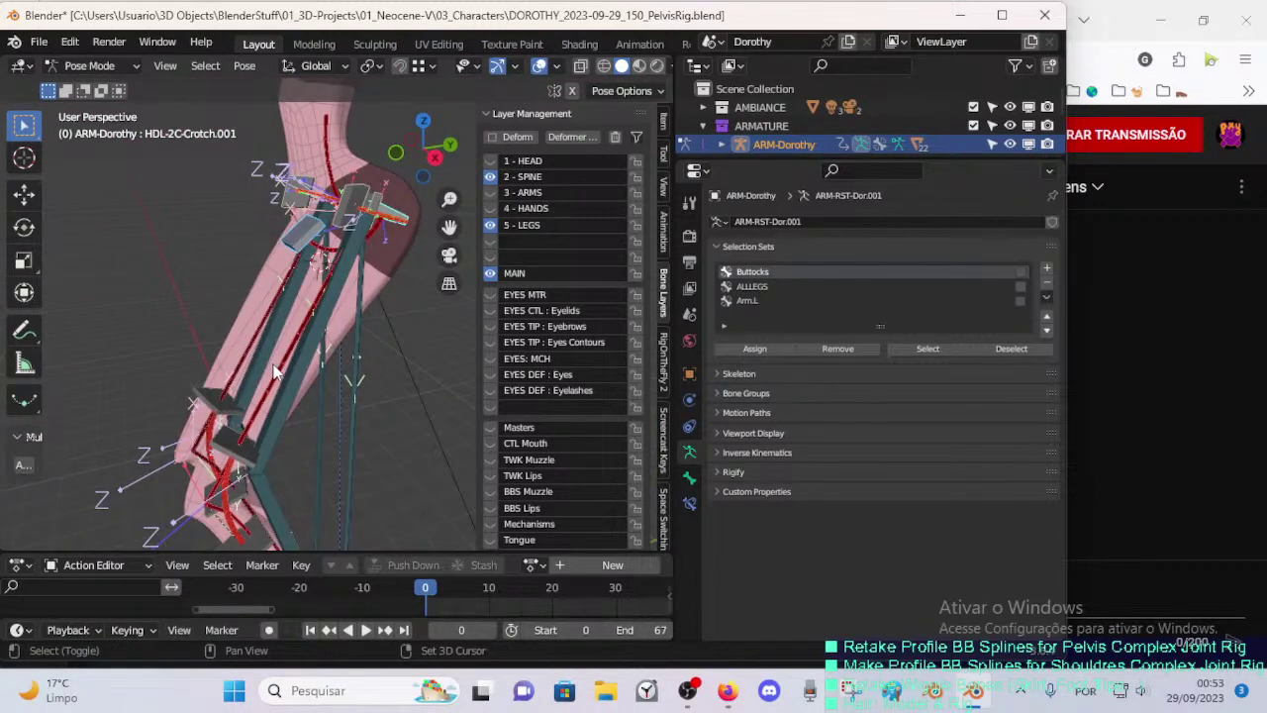
- Add the left thigh bone to the selection and assign the selected bones to the Buttocks set
{"action": "left_click", "coordinate": [279, 372]}
{"action": "key", "text": "ctrl+z"}
{"action": "left_click", "coordinate": [283, 366]}
{"action": "scroll", "coordinate": [278, 371], "scroll_direction": "down", "scroll_amount": 7}
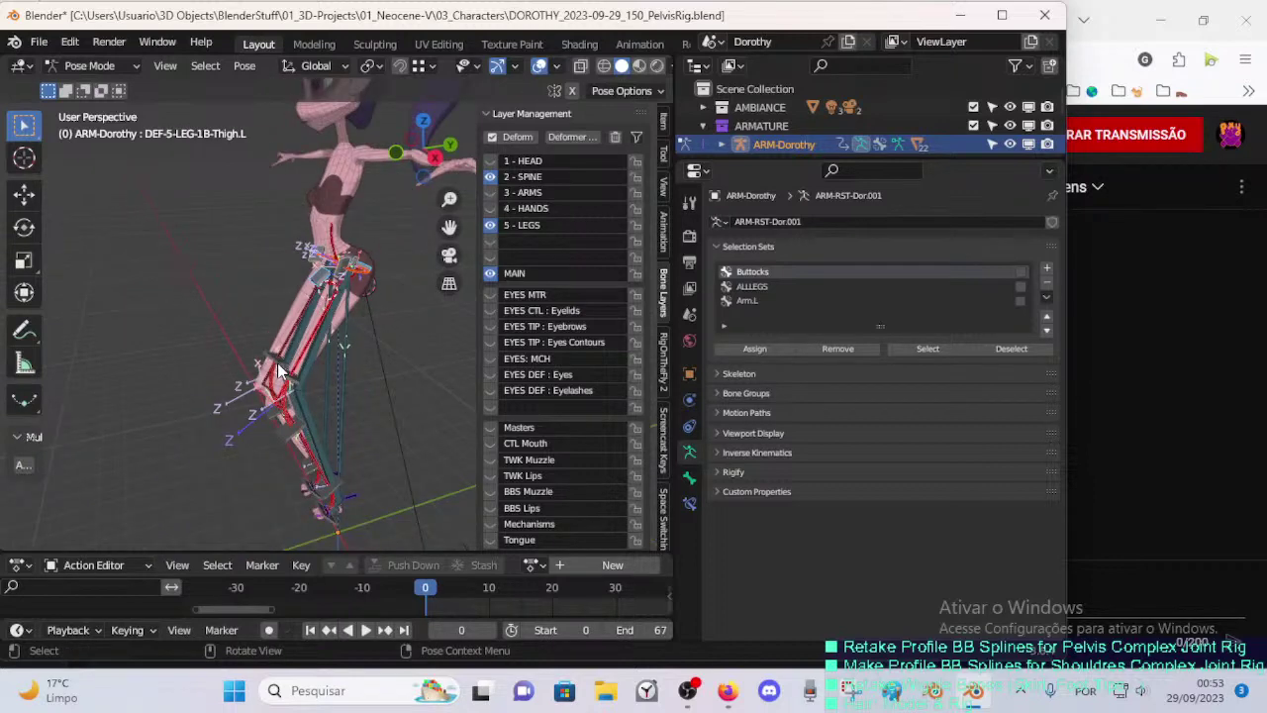
{"action": "middle_click_drag", "start_coordinate": [277, 373], "coordinate": [307, 355]}
{"action": "middle_click_drag", "start_coordinate": [401, 273], "coordinate": [442, 284]}
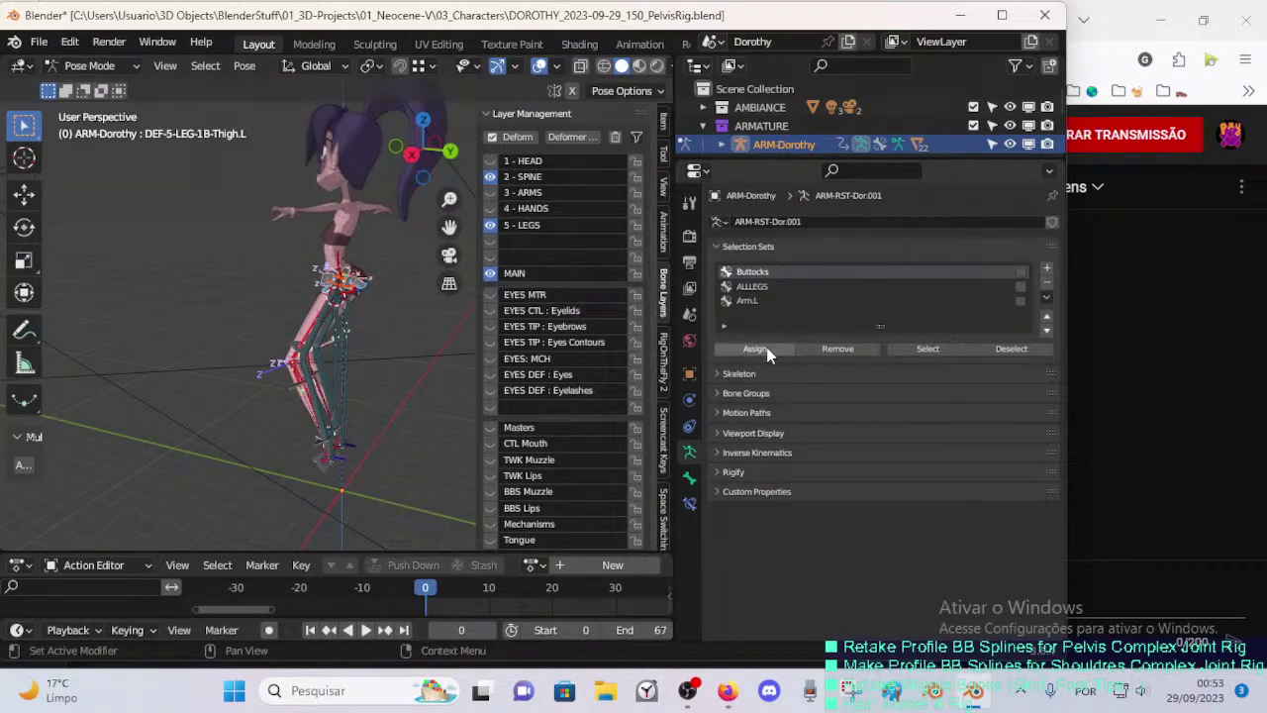
{"action": "middle_click_drag", "start_coordinate": [450, 346], "coordinate": [379, 358]}
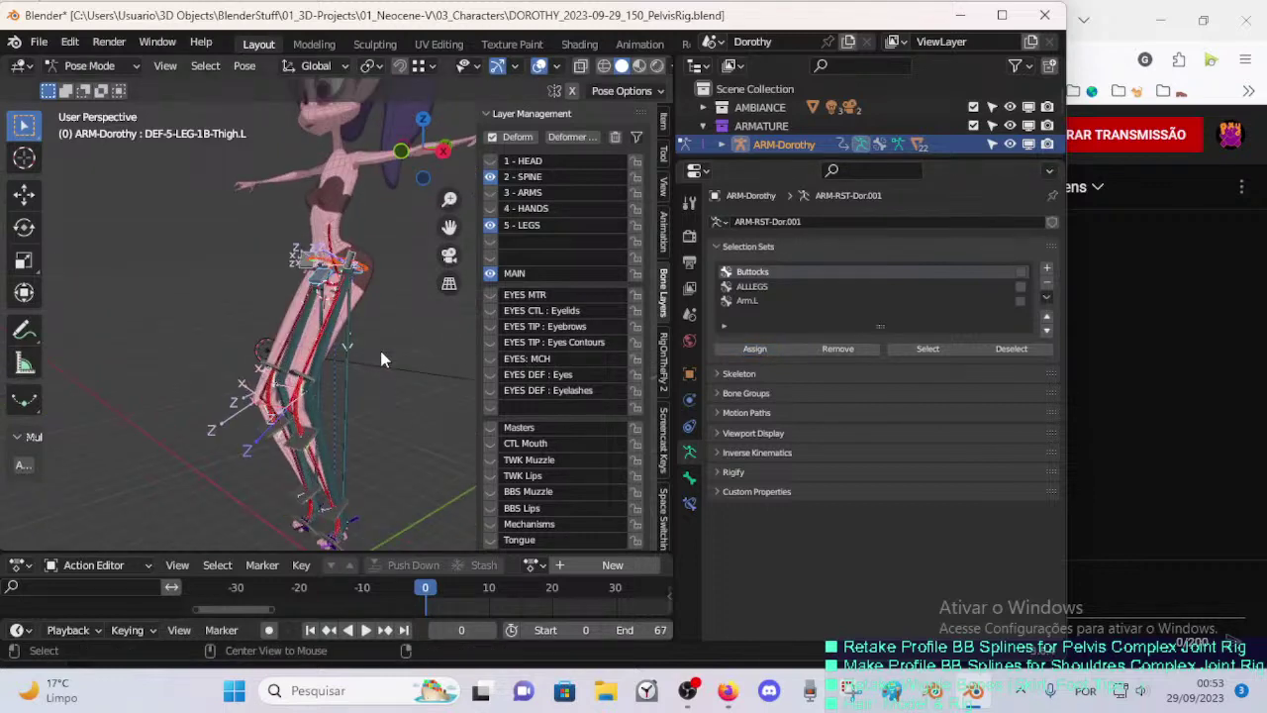
- Reveal the hidden bones, select the MTR-Leg.L control, and isolate it together with the bones of the Buttocks set
{"action": "key", "text": "alt+h"}
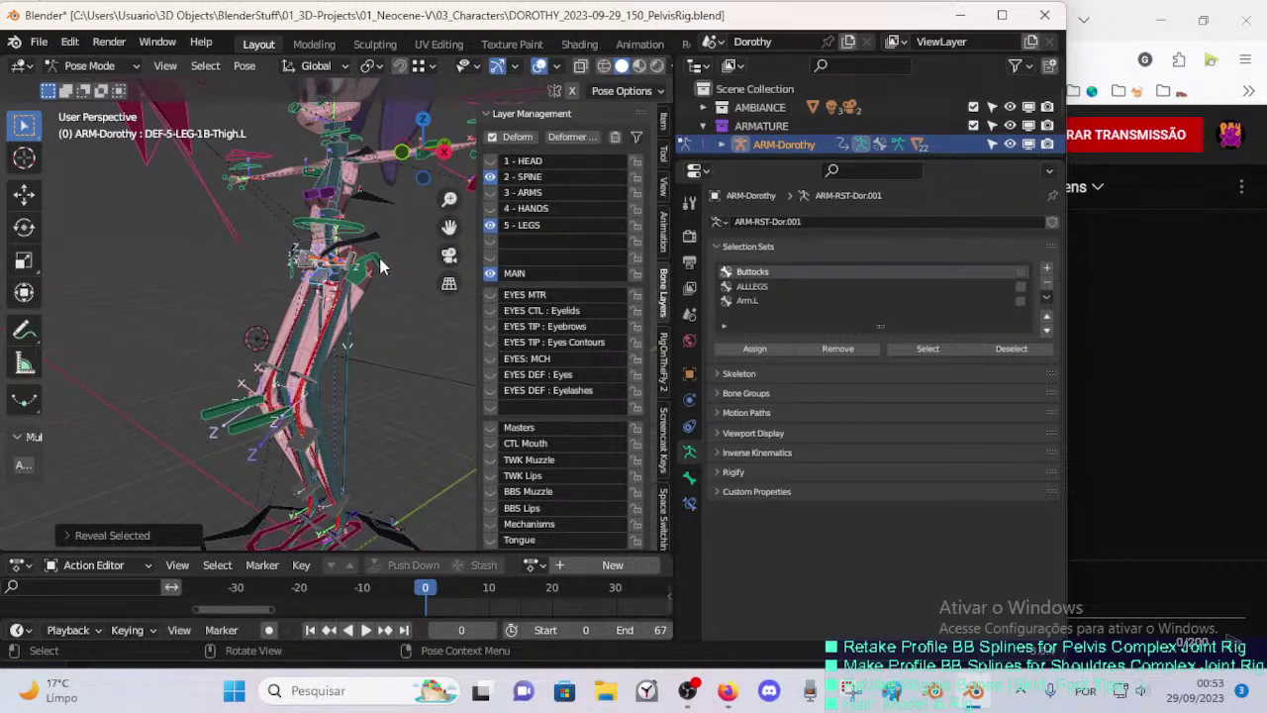
{"action": "middle_click_drag", "start_coordinate": [362, 347], "coordinate": [286, 417]}
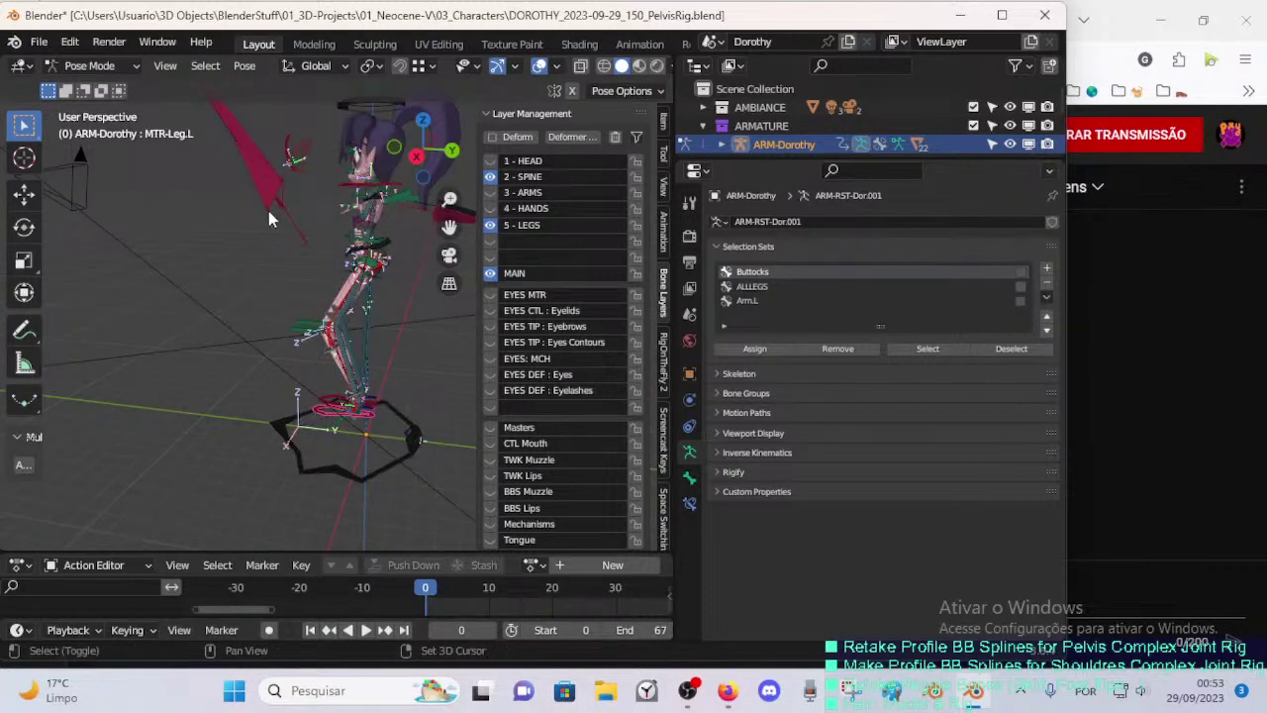
{"action": "middle_click_drag", "start_coordinate": [268, 211], "coordinate": [273, 300]}
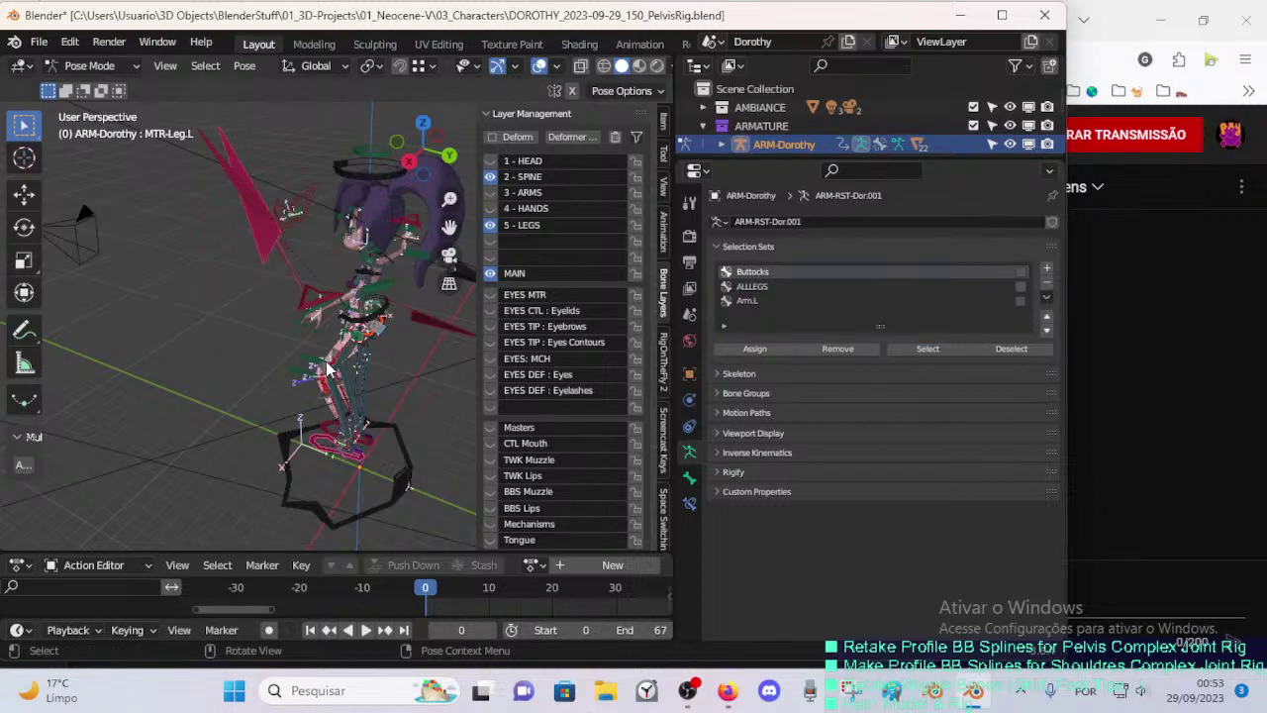
{"action": "left_click", "coordinate": [928, 348]}
{"action": "key", "text": "h"}
{"action": "middle_click_drag", "start_coordinate": [260, 379], "coordinate": [423, 386]}
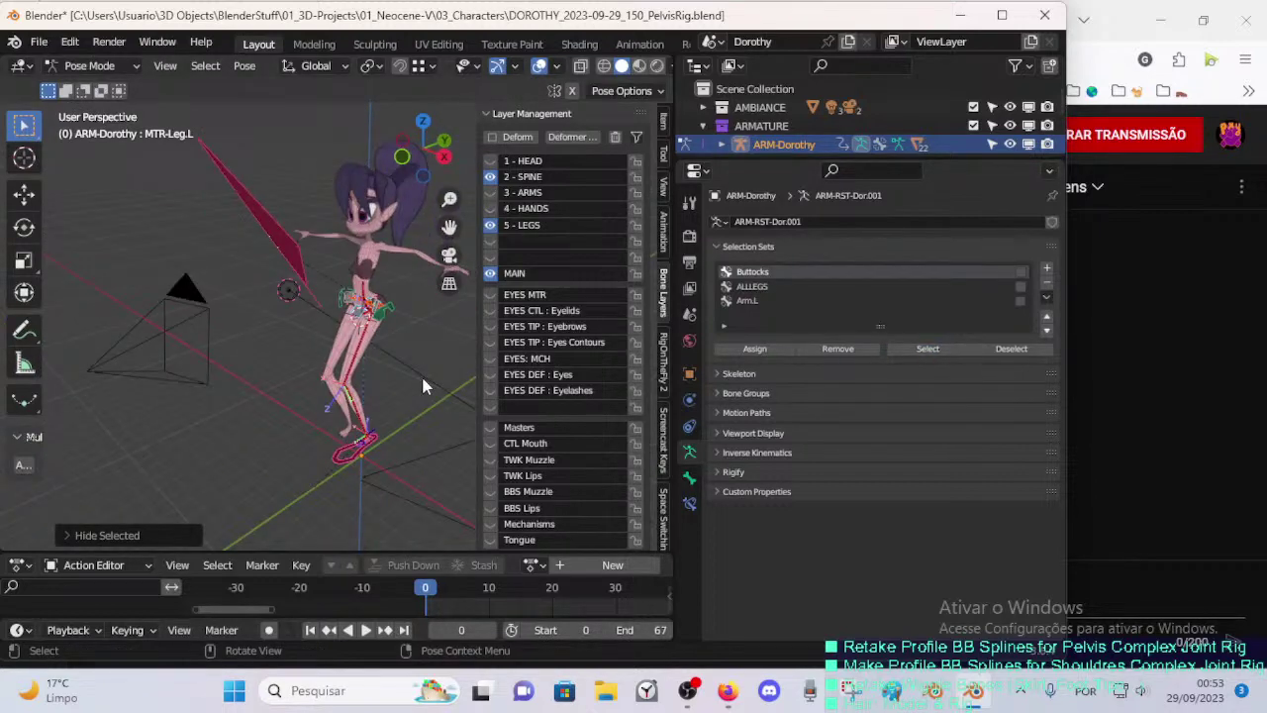
- Test-move the CTL-Spine-BBH.001 control, cancel the move, and save the file
{"action": "key", "text": "Tab"}
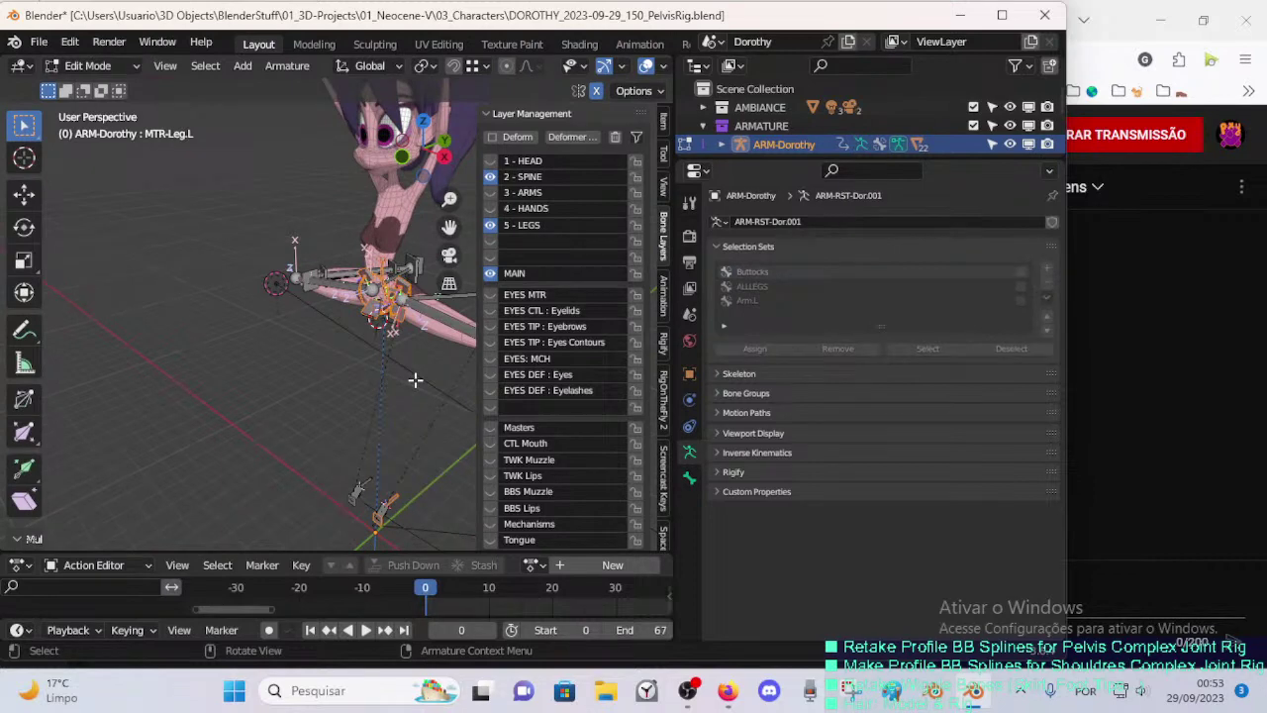
{"action": "key", "text": "Tab"}
{"action": "middle_click_drag", "start_coordinate": [415, 380], "coordinate": [336, 386]}
{"action": "scroll", "coordinate": [293, 341], "scroll_direction": "up", "scroll_amount": 4}
{"action": "scroll", "coordinate": [377, 342], "scroll_direction": "down", "scroll_amount": 3}
{"action": "scroll", "coordinate": [389, 323], "scroll_direction": "up", "scroll_amount": 4}
{"action": "scroll", "coordinate": [389, 324], "scroll_direction": "down", "scroll_amount": 2}
{"action": "left_click", "coordinate": [324, 287]}
{"action": "key", "text": "g"}
{"action": "right_click", "coordinate": [290, 302]}
{"action": "key", "text": "ctrl+s"}
{"action": "scroll", "coordinate": [344, 401], "scroll_direction": "down", "scroll_amount": 3}
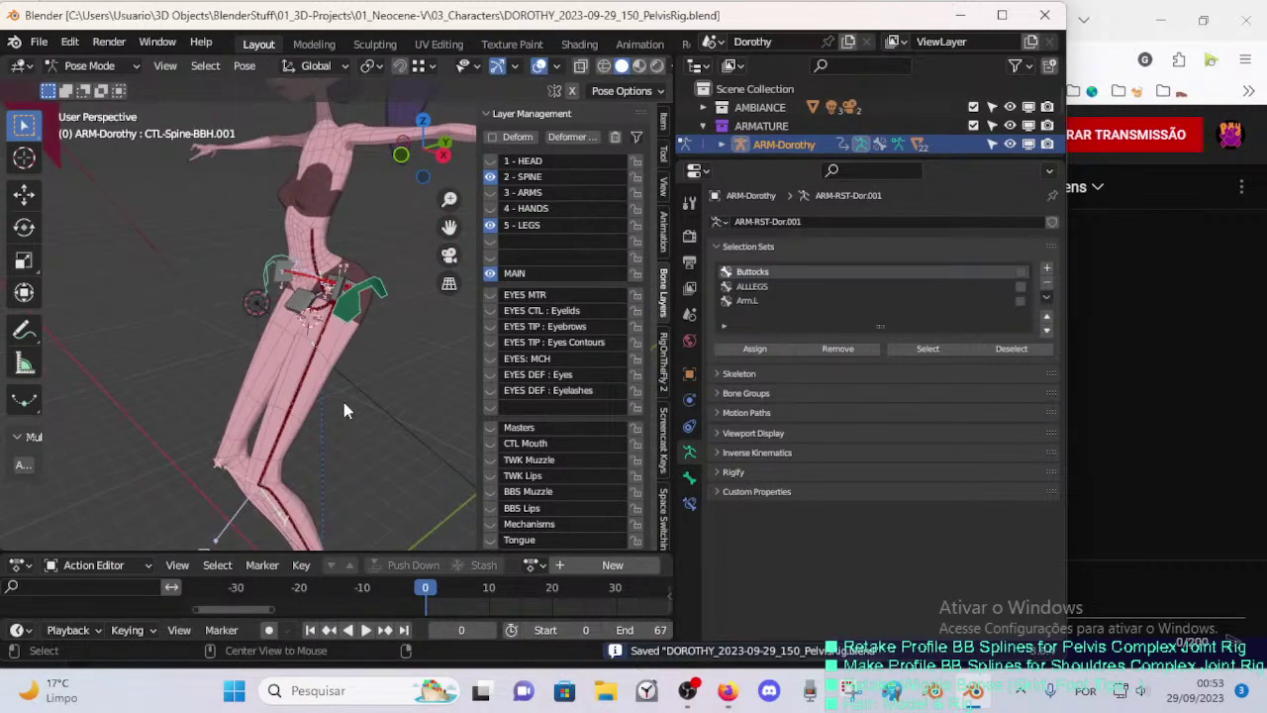
- Reveal all hidden bones in both Pose and Edit modes, and test-move the selected pelvis controls without keeping the move
{"action": "mouse_move", "coordinate": [361, 325]}
{"action": "middle_mouse_down"}
{"action": "mouse_move", "coordinate": [405, 327]}
{"action": "mouse_move", "coordinate": [356, 334]}
{"action": "mouse_move", "coordinate": [432, 342]}
{"action": "mouse_move", "coordinate": [378, 335]}
{"action": "middle_mouse_up"}
{"action": "scroll", "coordinate": [357, 333], "scroll_direction": "up", "scroll_amount": 3}
{"action": "key", "text": "Tab"}
{"action": "key", "text": "Tab"}
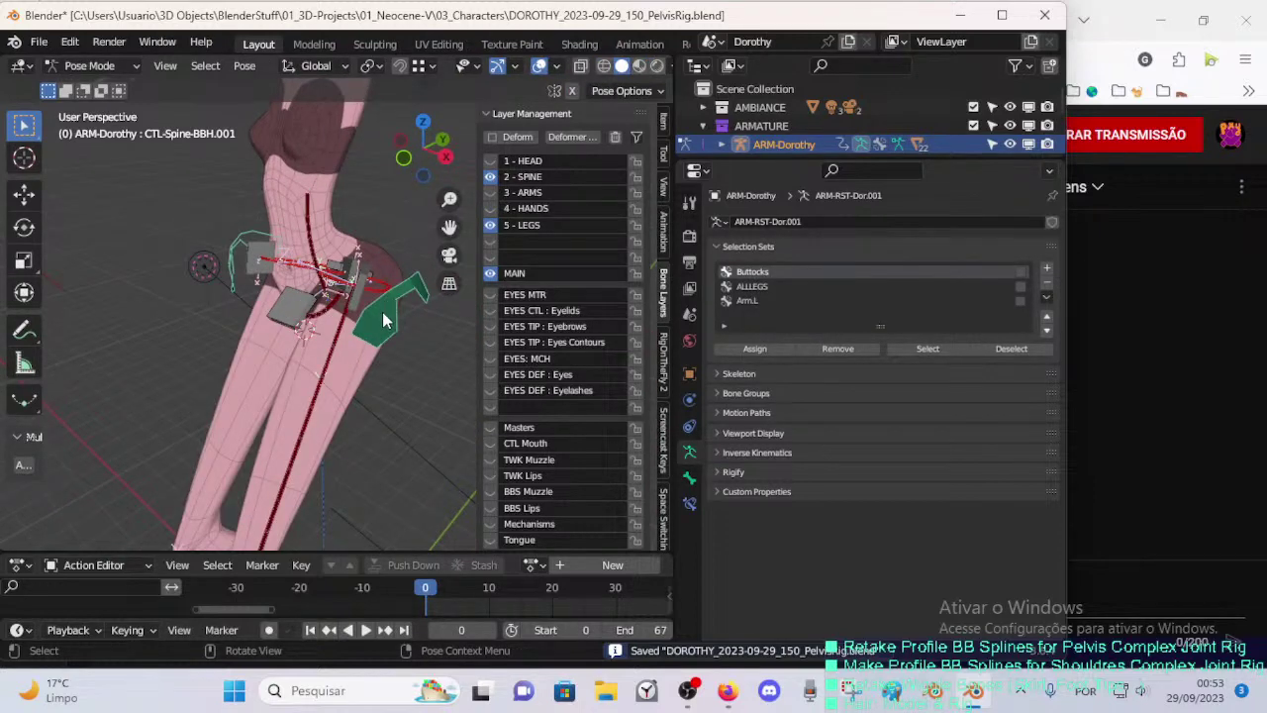
{"action": "key", "text": "alt+h"}
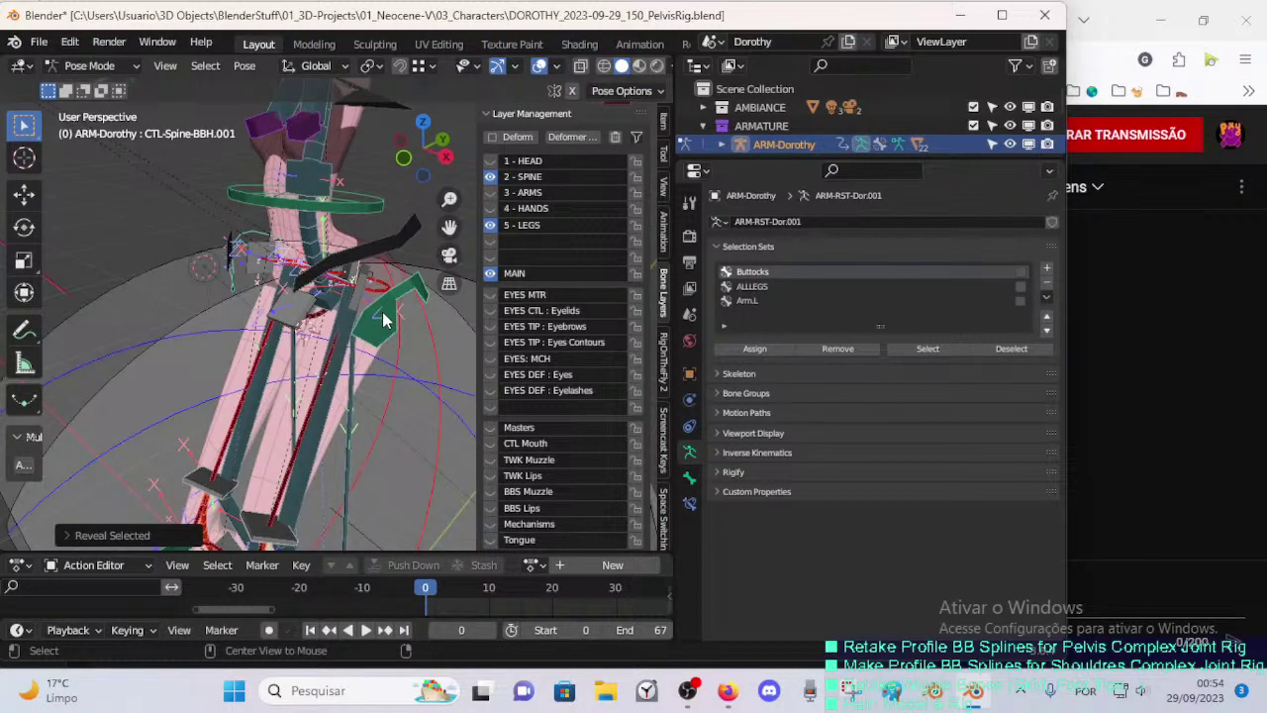
{"action": "key", "text": "Tab"}
{"action": "key", "text": "alt+h"}
{"action": "key", "text": "Tab"}
{"action": "middle_click_drag", "start_coordinate": [382, 312], "coordinate": [386, 321]}
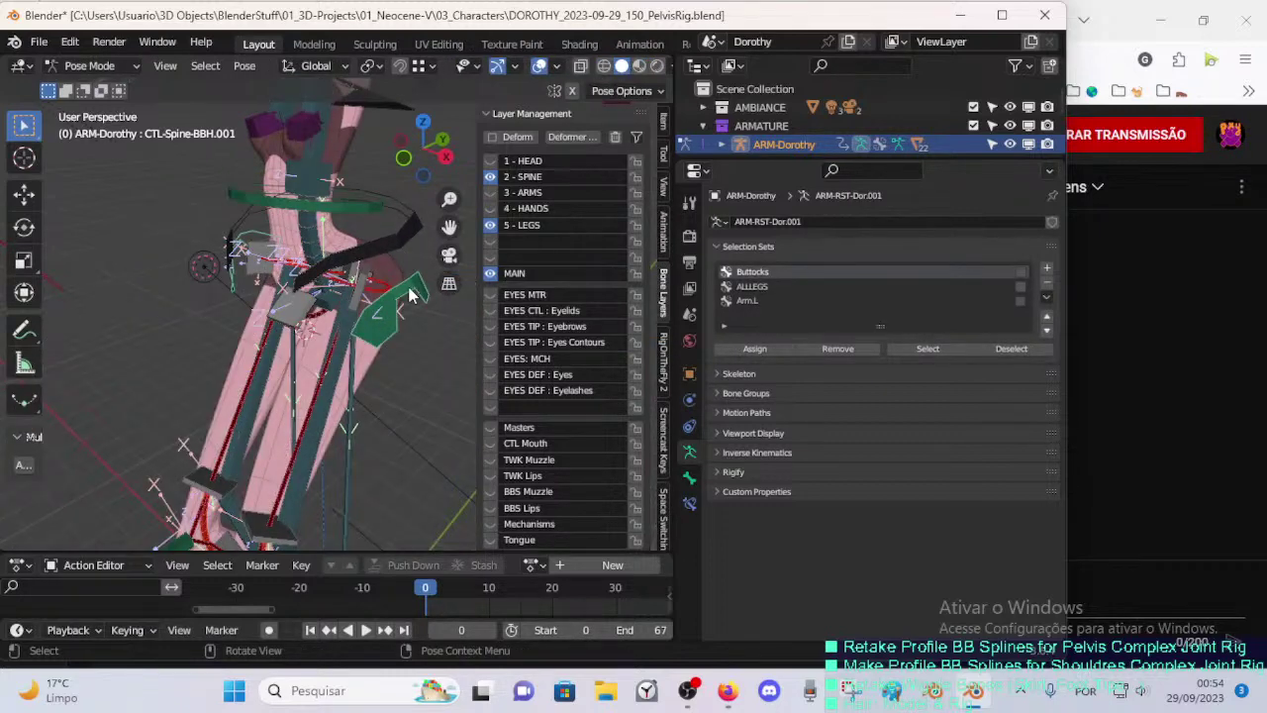
{"action": "key", "text": "g"}
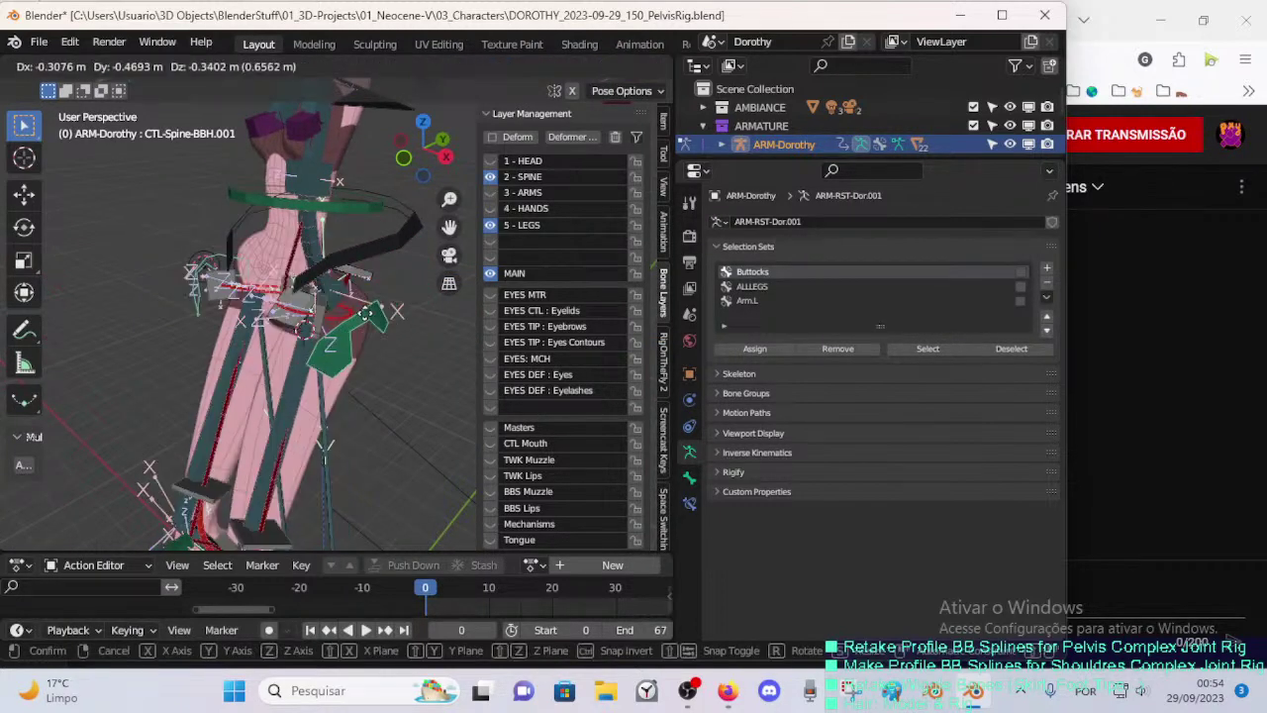
{"action": "left_click", "coordinate": [385, 246]}
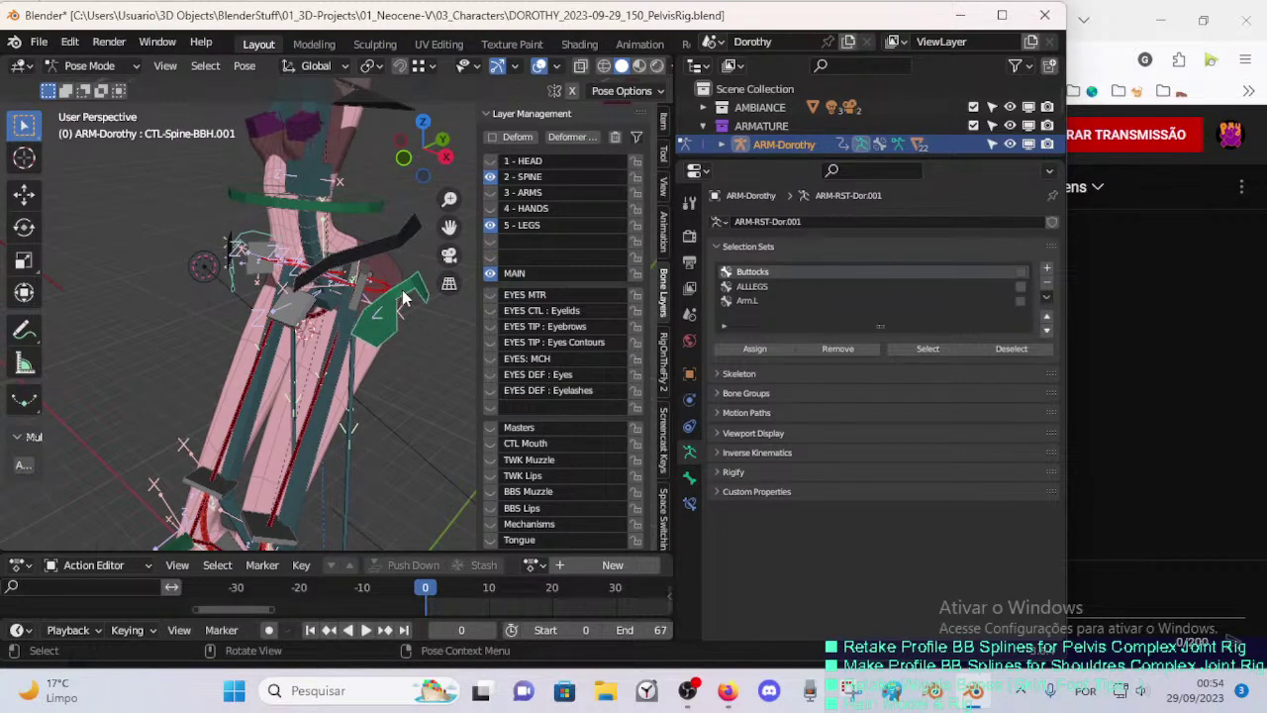
- Assign the MTR-Torso control to the Buttocks selection set and hide every bone outside the set
{"action": "left_click", "coordinate": [403, 230]}
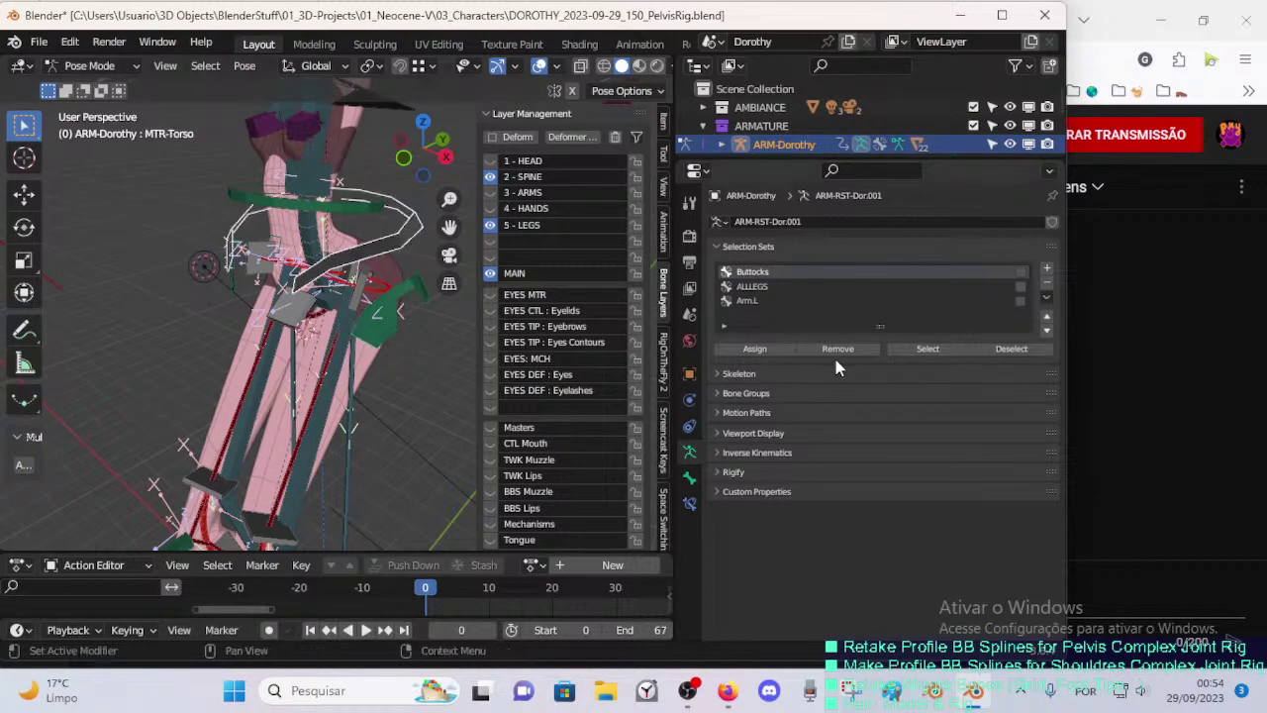
{"action": "left_click", "coordinate": [781, 358]}
{"action": "left_click", "coordinate": [442, 342]}
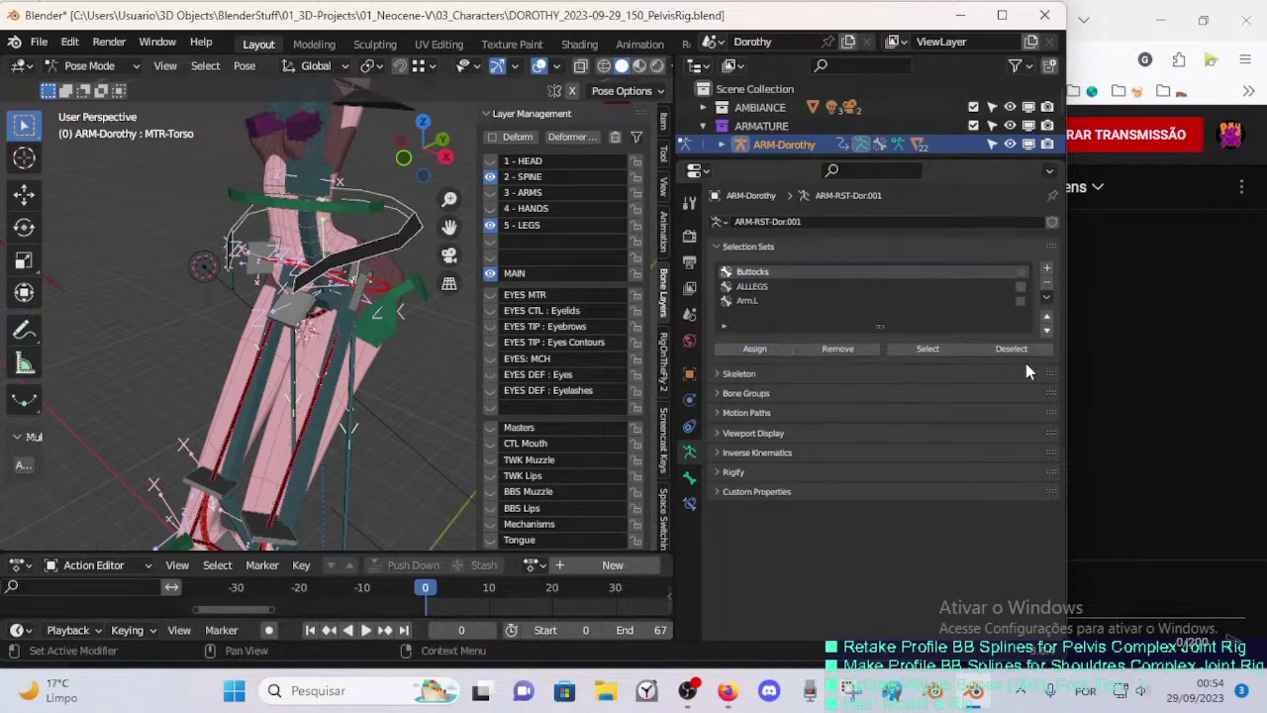
{"action": "left_click", "coordinate": [933, 348]}
{"action": "key", "text": "shift+h"}
{"action": "key", "text": "Tab"}
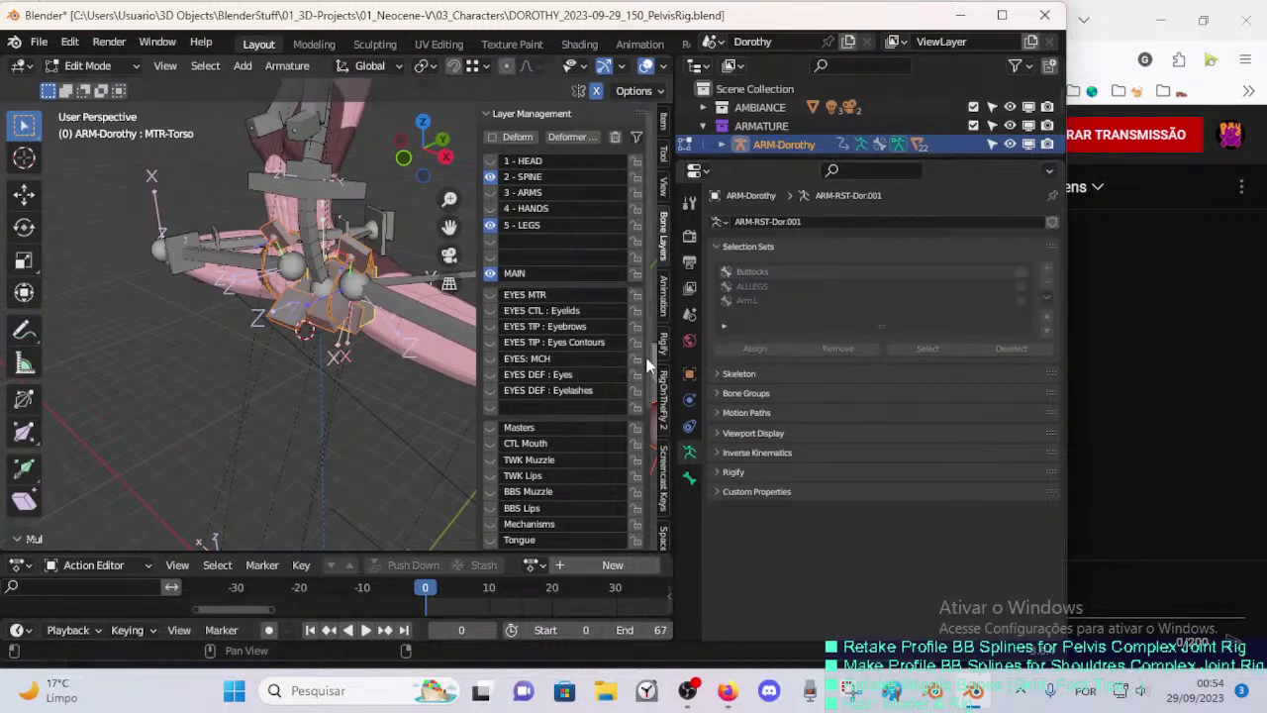
{"action": "key", "text": "Tab"}
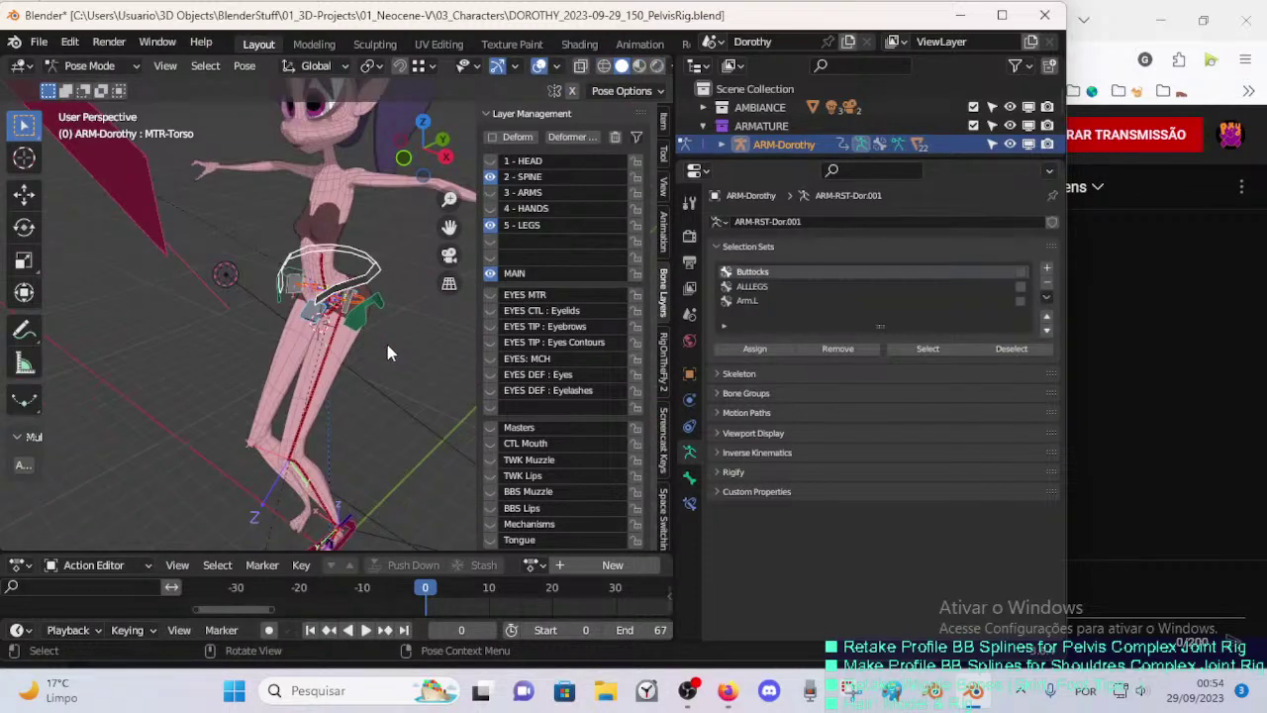
- Select the MTR-Leg.L control and test-move the left leg without keeping the pose
{"action": "middle_click_drag", "start_coordinate": [387, 345], "coordinate": [326, 440]}
{"action": "left_click", "coordinate": [301, 451]}
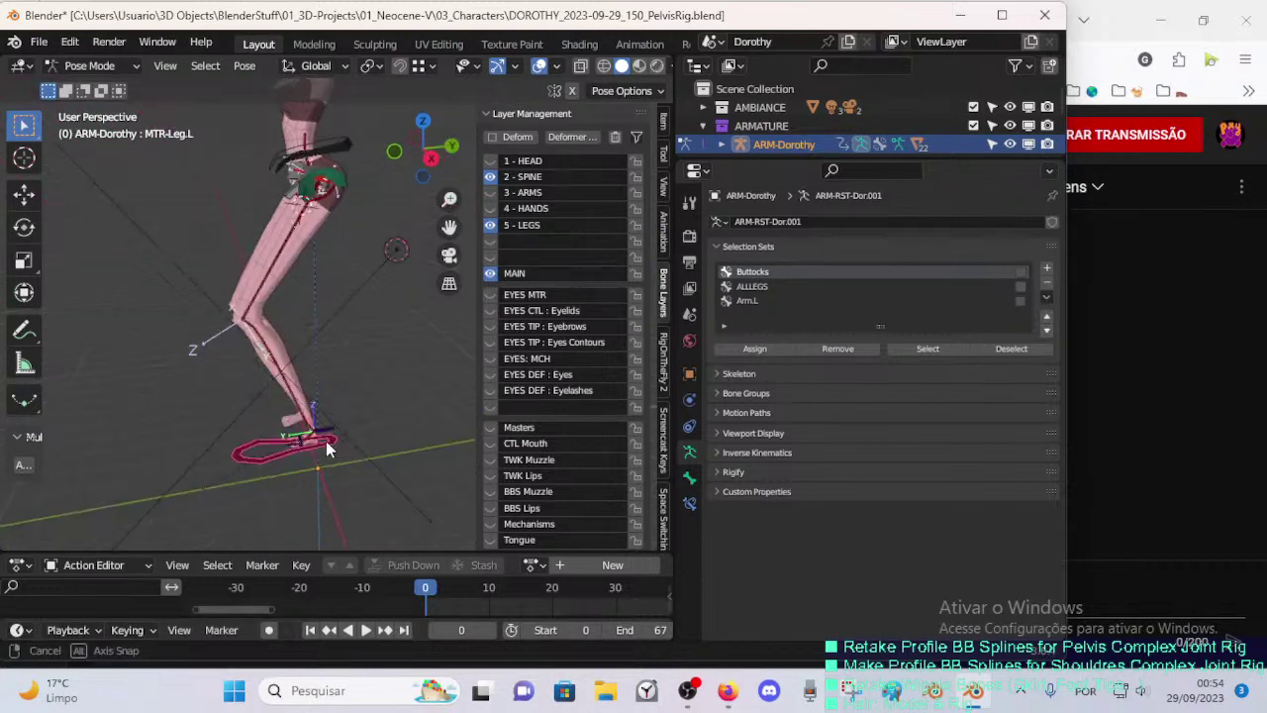
{"action": "scroll", "coordinate": [342, 418], "scroll_direction": "up", "scroll_amount": 2}
{"action": "key", "text": "g"}
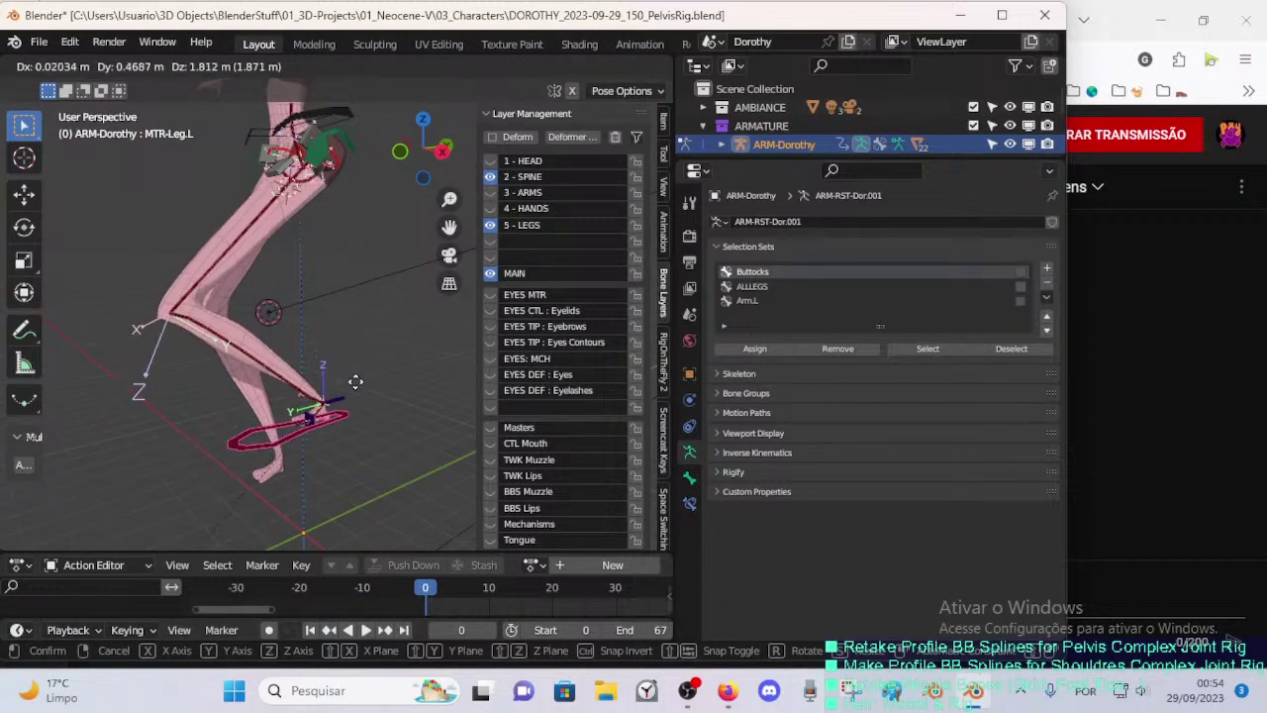
{"action": "left_click", "coordinate": [346, 423]}
{"action": "left_click", "coordinate": [940, 354]}
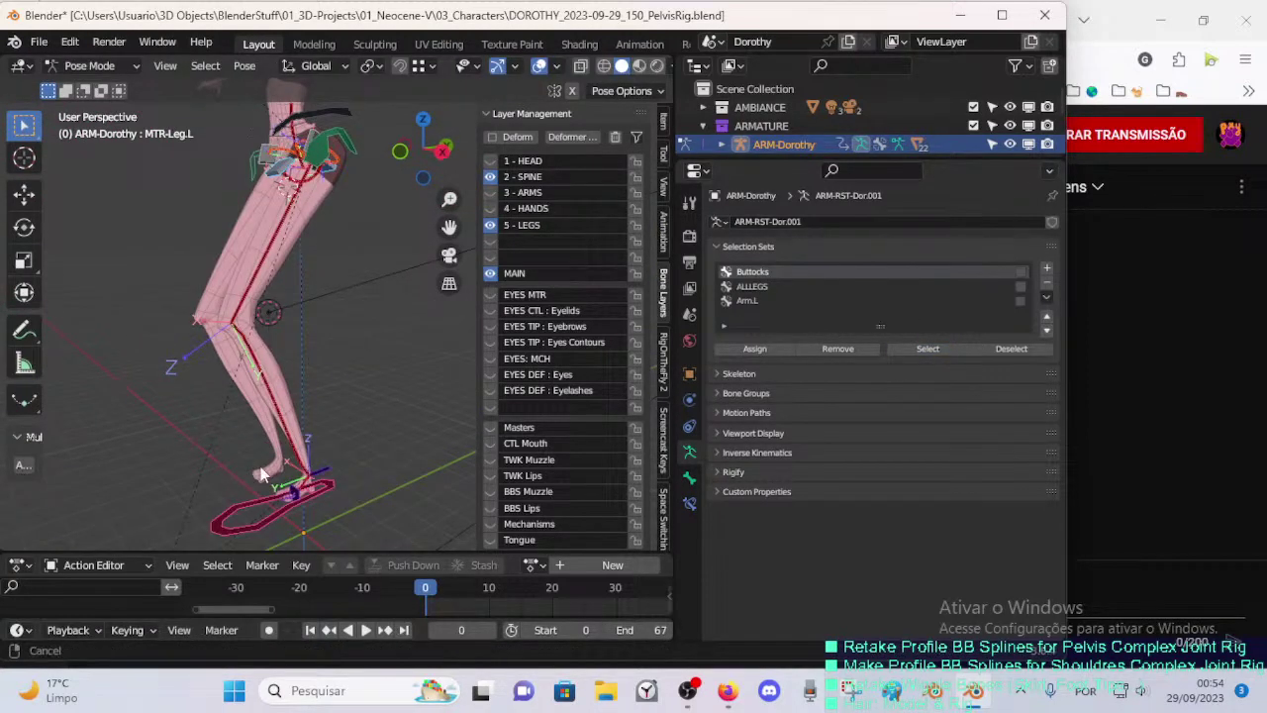
- Hide the left foot, toe, heel and shin bones around the MTR-Leg.L control
{"action": "scroll", "coordinate": [323, 342], "scroll_direction": "up", "scroll_amount": 5}
{"action": "middle_click_drag", "start_coordinate": [302, 495], "coordinate": [426, 297], "text": "shift"}
{"action": "scroll", "coordinate": [333, 320], "scroll_direction": "up", "scroll_amount": 2}
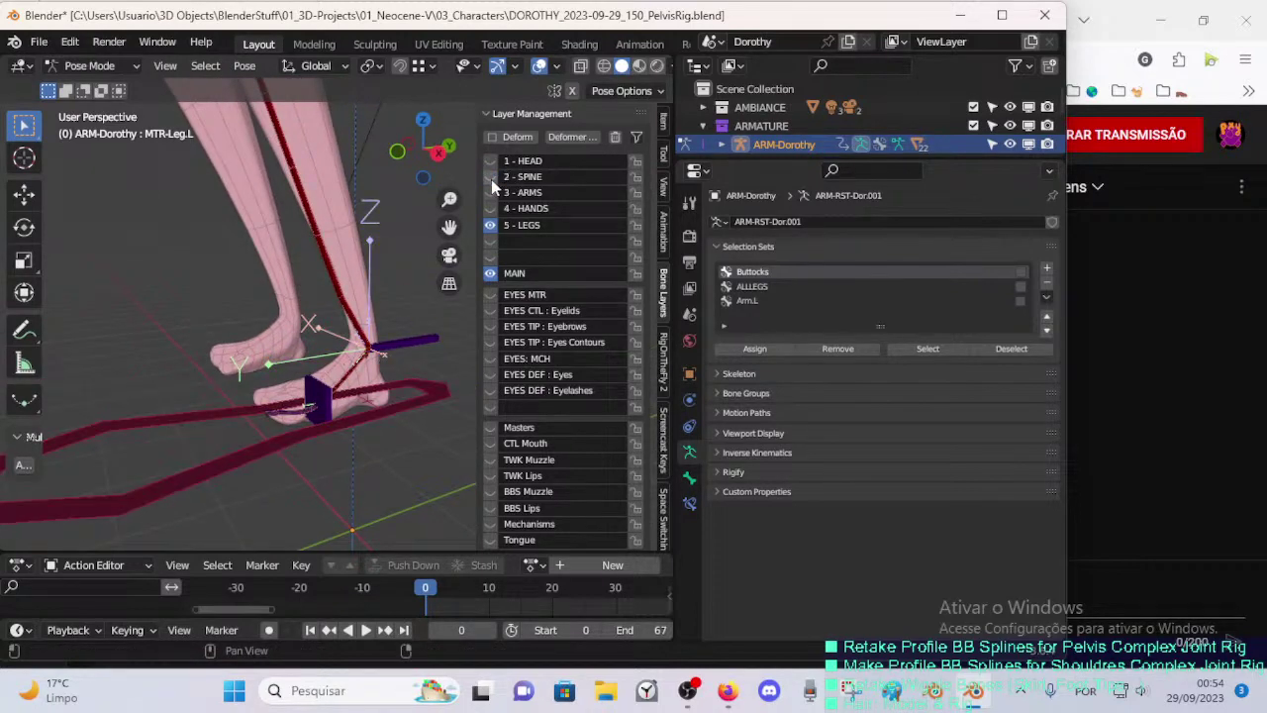
{"action": "left_click", "coordinate": [491, 225]}
{"action": "left_click", "coordinate": [492, 226]}
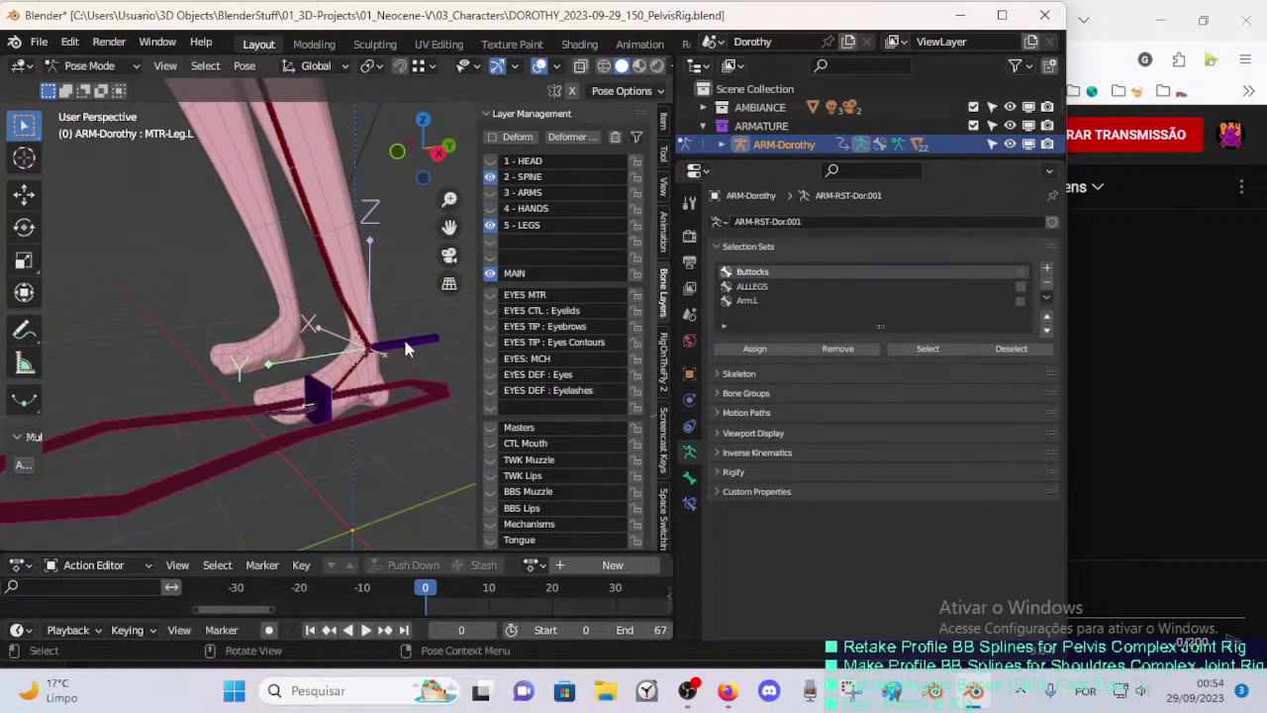
{"action": "key", "text": "h"}
{"action": "left_click", "coordinate": [312, 386]}
{"action": "key", "text": "h"}
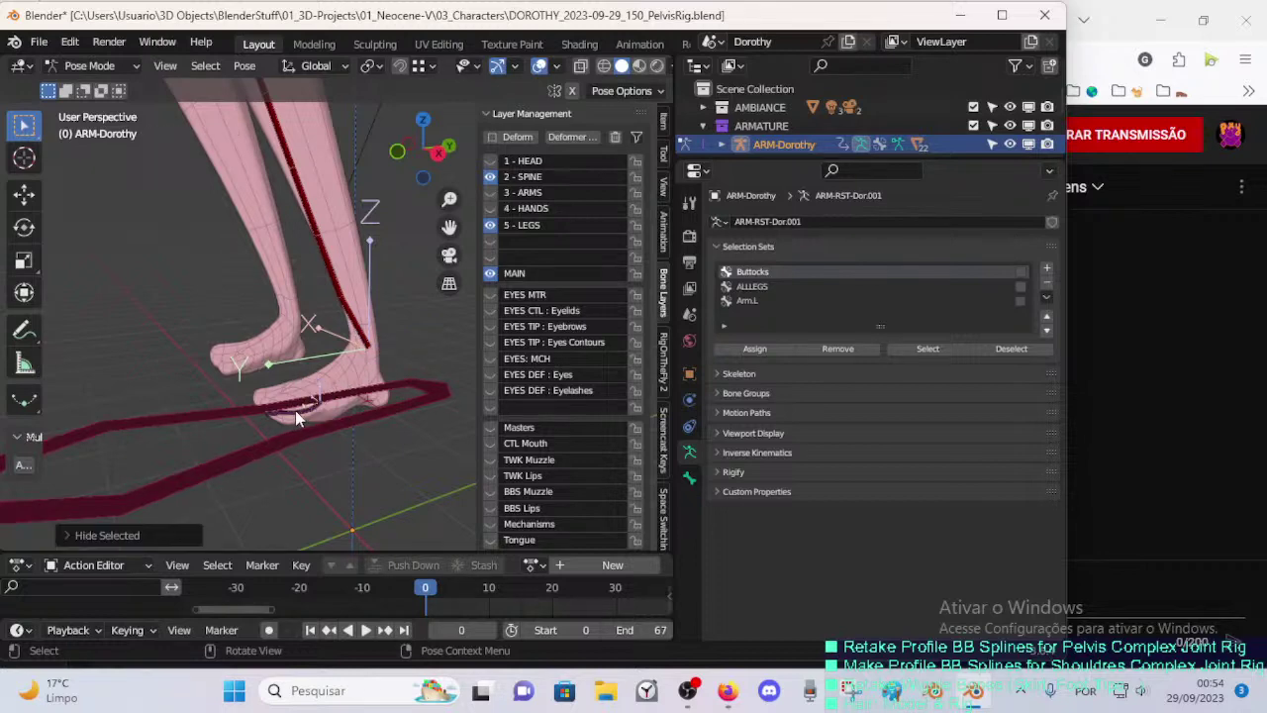
{"action": "left_click", "coordinate": [295, 413]}
{"action": "key", "text": "h"}
{"action": "left_click", "coordinate": [332, 285]}
{"action": "scroll", "coordinate": [328, 287], "scroll_direction": "down", "scroll_amount": 4}
{"action": "key", "text": "h"}
- Test the left leg deformation by moving and rotating the MTR-Leg.L control, ending back at the standing pose
{"action": "middle_click_drag", "start_coordinate": [298, 193], "coordinate": [315, 277]}
{"action": "middle_click_drag", "start_coordinate": [363, 346], "coordinate": [289, 406], "text": "shift"}
{"action": "scroll", "coordinate": [358, 304], "scroll_direction": "down", "scroll_amount": 3}
{"action": "left_click", "coordinate": [362, 481]}
{"action": "key", "text": "g"}
{"action": "right_click", "coordinate": [327, 396]}
{"action": "key", "text": "g"}
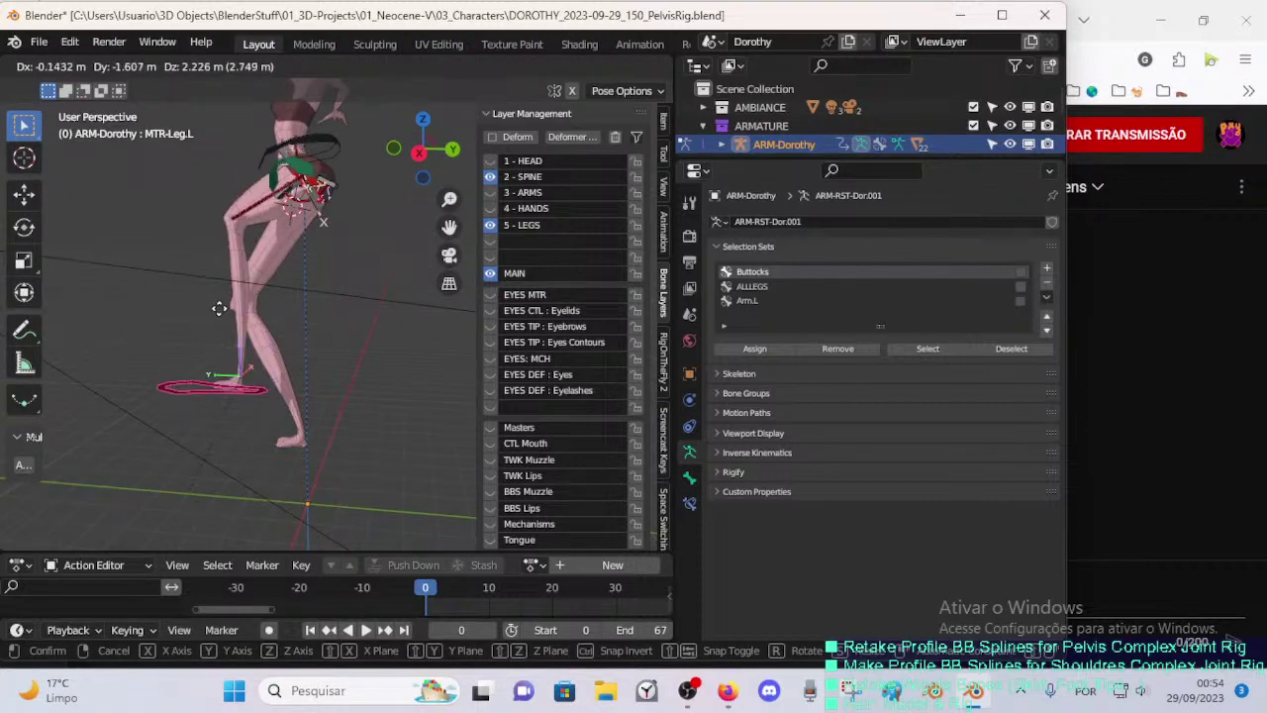
{"action": "left_click", "coordinate": [240, 323]}
{"action": "middle_click_drag", "start_coordinate": [240, 322], "coordinate": [352, 298]}
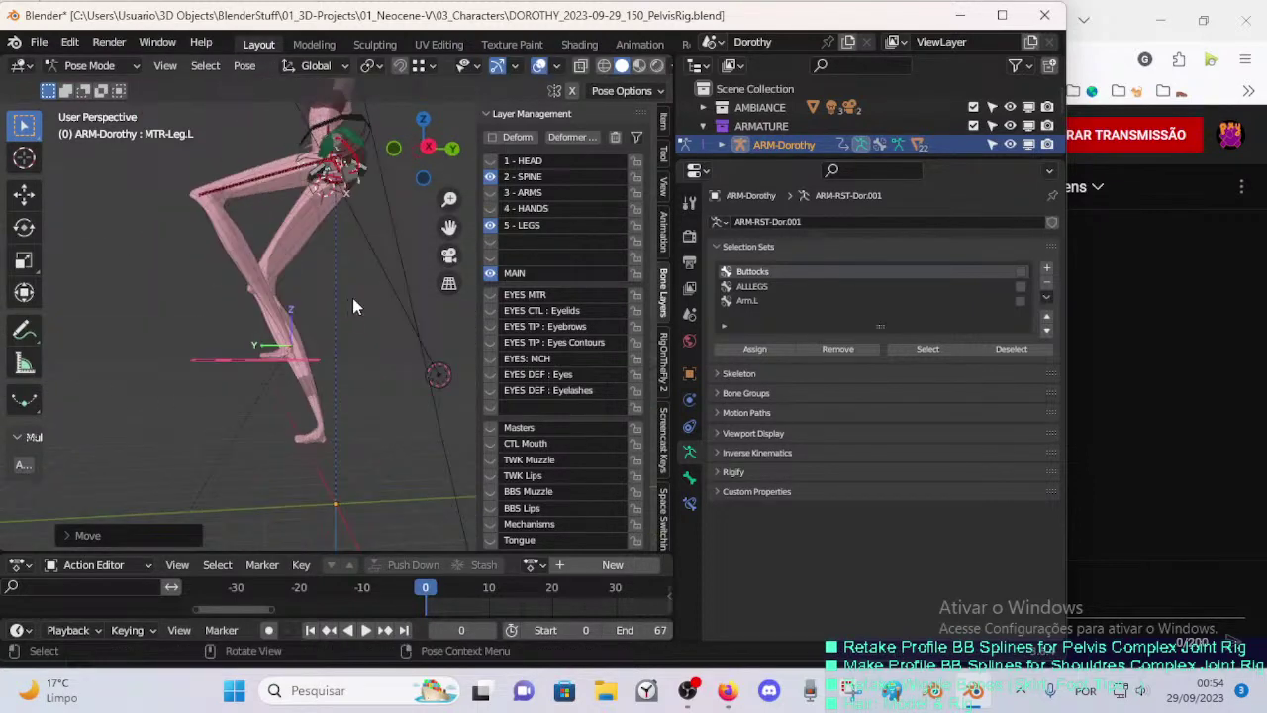
{"action": "key", "text": "r"}
{"action": "left_click", "coordinate": [346, 282]}
{"action": "key", "text": "g"}
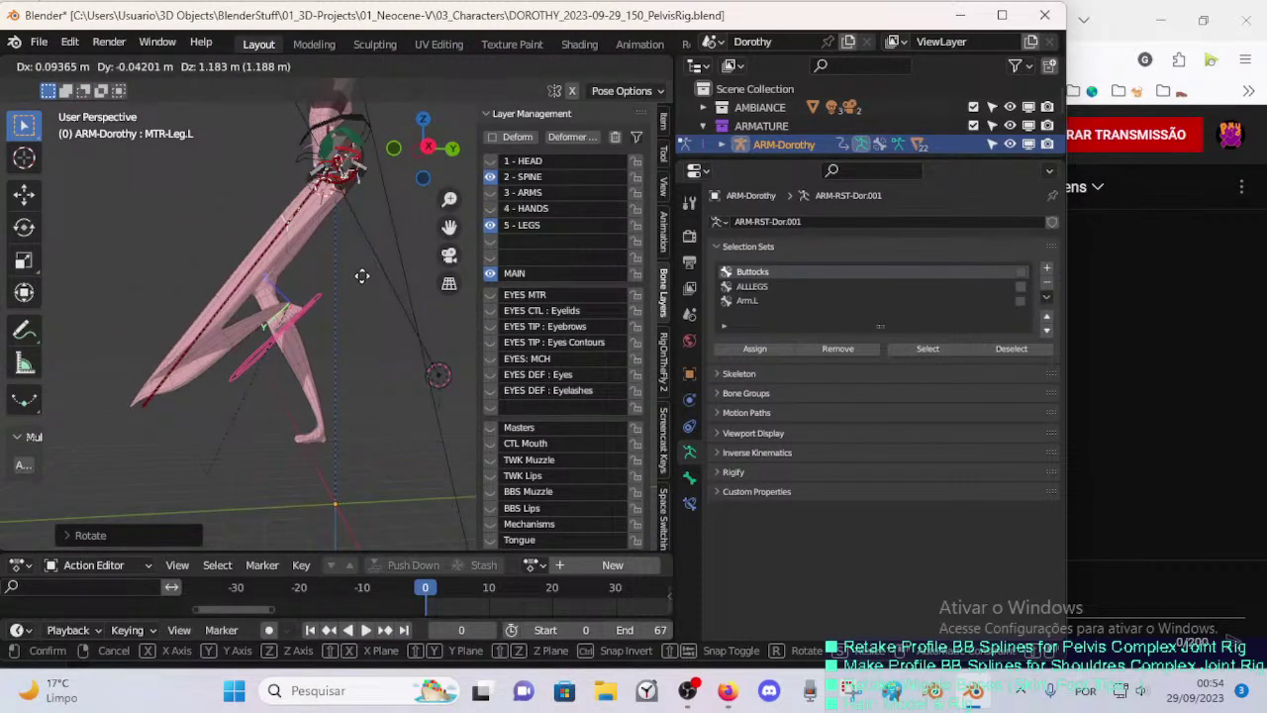
{"action": "left_click", "coordinate": [358, 311]}
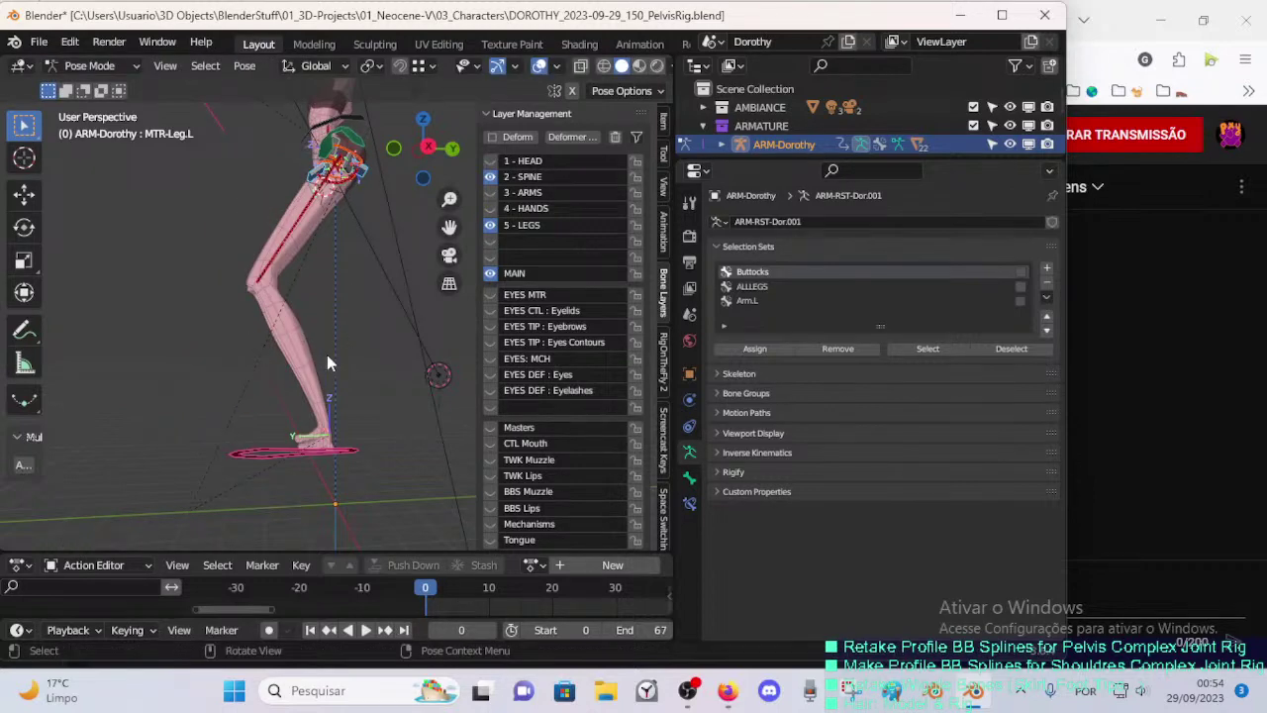
- Save the file and briefly check the remaining bones in Edit Mode before returning to Pose Mode
{"action": "key", "text": "ctrl+s"}
{"action": "key", "text": "Tab"}
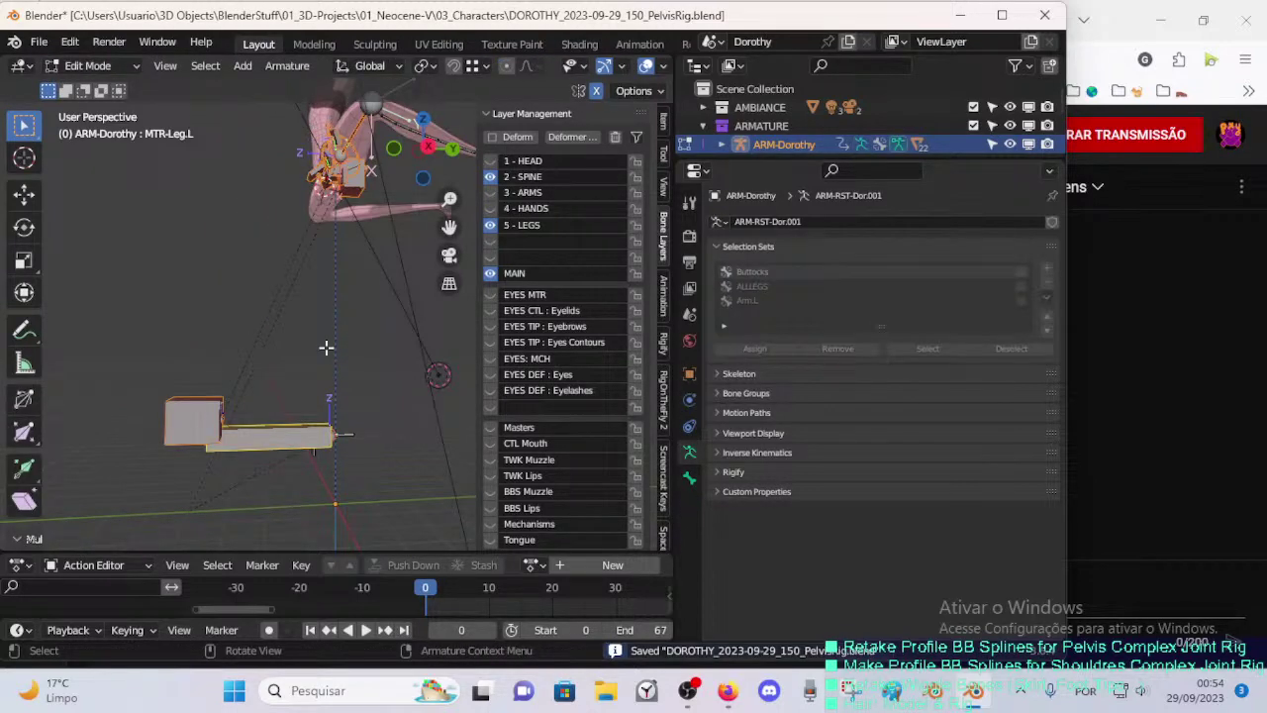
{"action": "key", "text": "Tab"}
{"action": "middle_click_drag", "start_coordinate": [309, 382], "coordinate": [310, 404]}
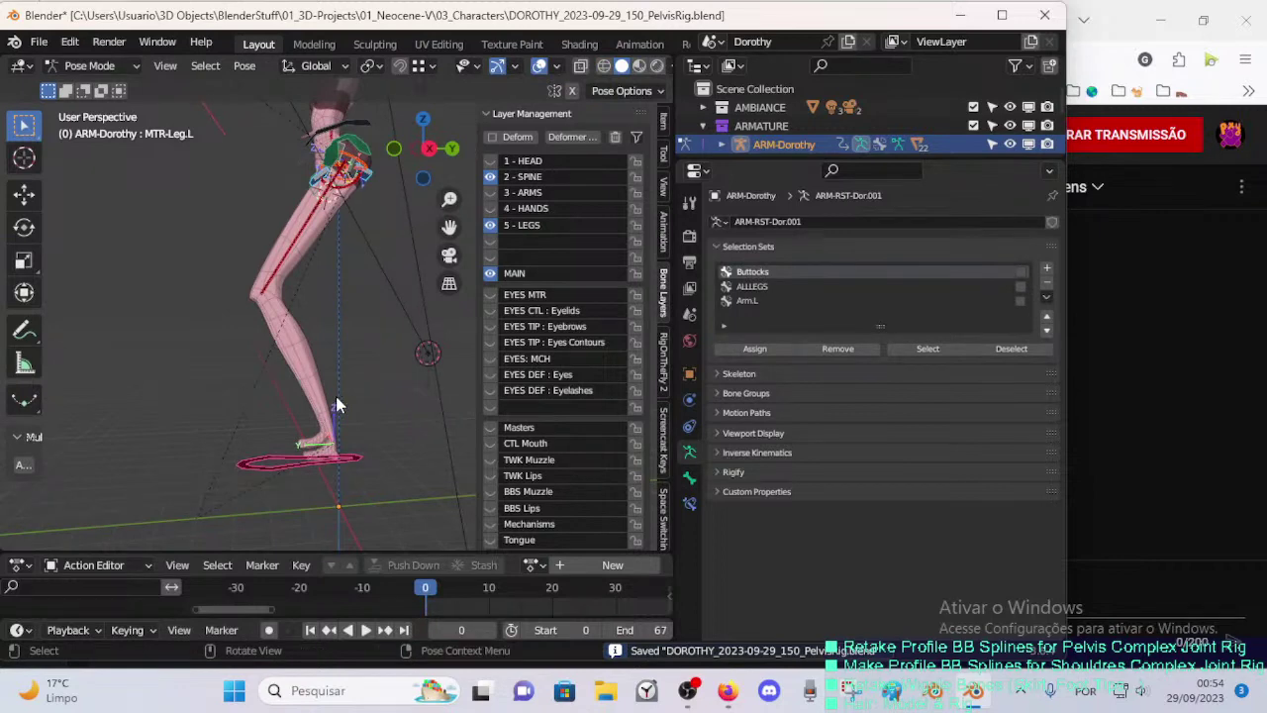
- Hide the 2 - SPINE bone layer and reveal all hidden bones of the 5 - LEGS and MAIN layers in Pose Mode
{"action": "left_click", "coordinate": [489, 273]}
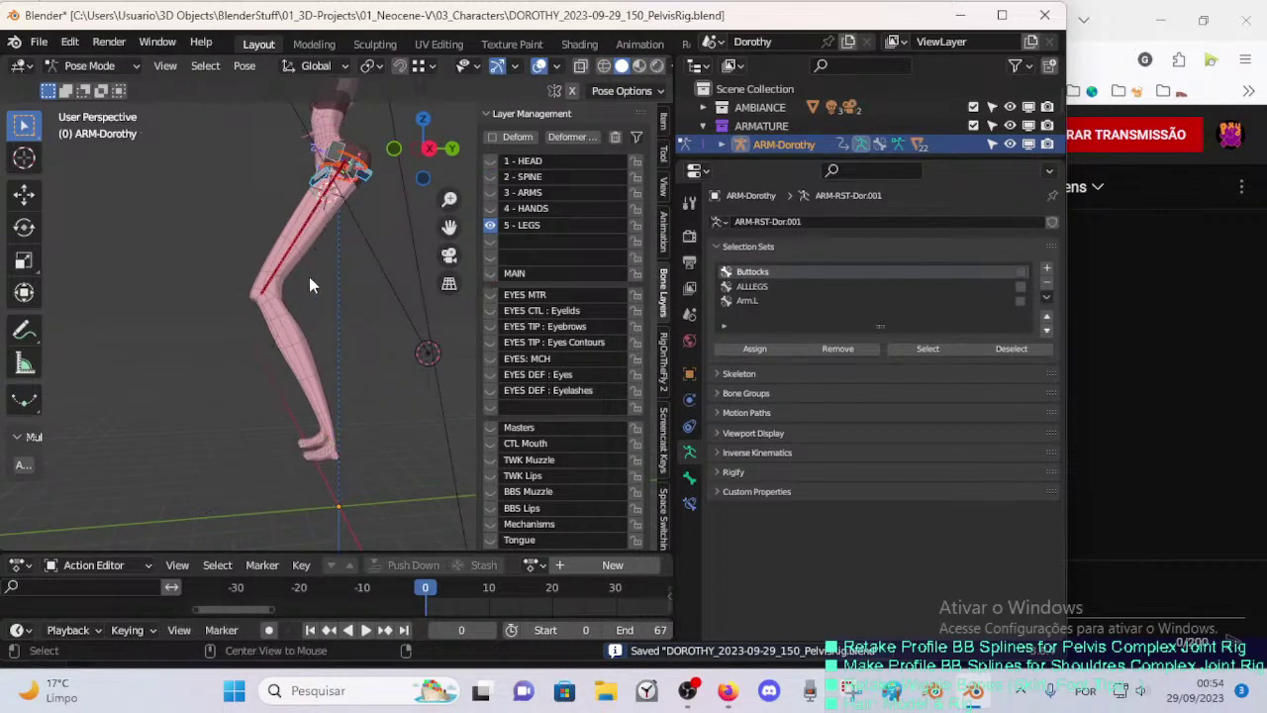
{"action": "key", "text": "alt+h"}
{"action": "key", "text": "alt+a"}
{"action": "middle_click_drag", "start_coordinate": [306, 293], "coordinate": [366, 357]}
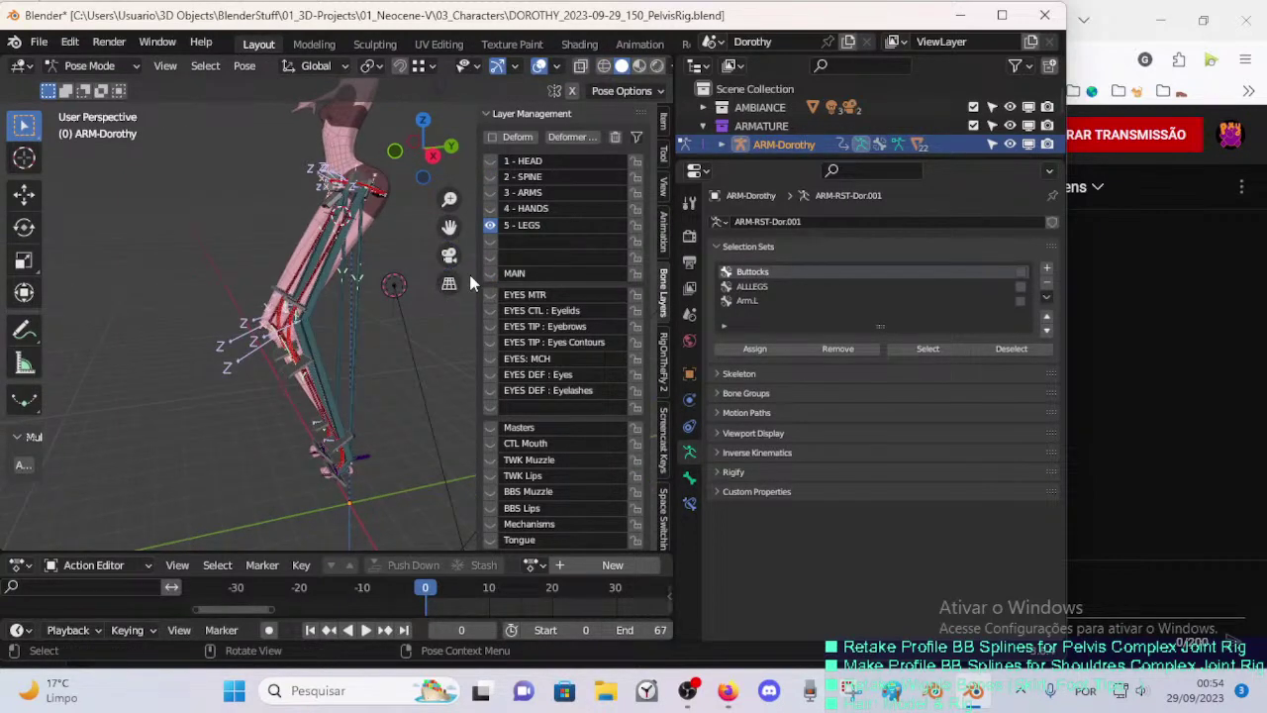
{"action": "left_click", "coordinate": [489, 273]}
{"action": "key", "text": "alt+h"}
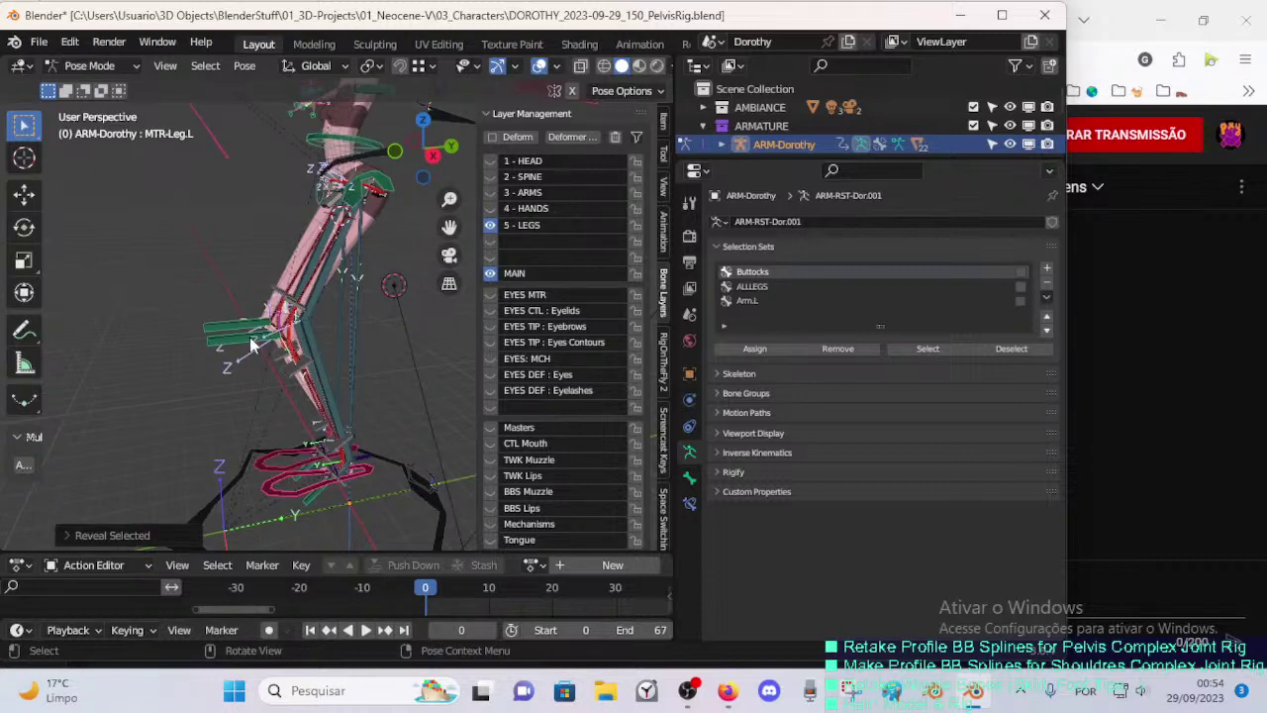
- Reveal all hidden bones in Edit Mode and save the file
{"action": "key", "text": "Tab"}
{"action": "middle_click_drag", "start_coordinate": [297, 362], "coordinate": [368, 354]}
{"action": "key", "text": "alt+h"}
{"action": "scroll", "coordinate": [282, 369], "scroll_direction": "up", "scroll_amount": 1}
{"action": "left_click", "coordinate": [266, 370]}
{"action": "left_click", "coordinate": [253, 360]}
{"action": "key", "text": "ctrl+s"}
- Turn on X-ray and snap the 3D cursor to the left knee joint of the DEF-5-LEG-1D-Shin.L bone
{"action": "left_click", "coordinate": [357, 270]}
{"action": "key", "text": "shift+s"}
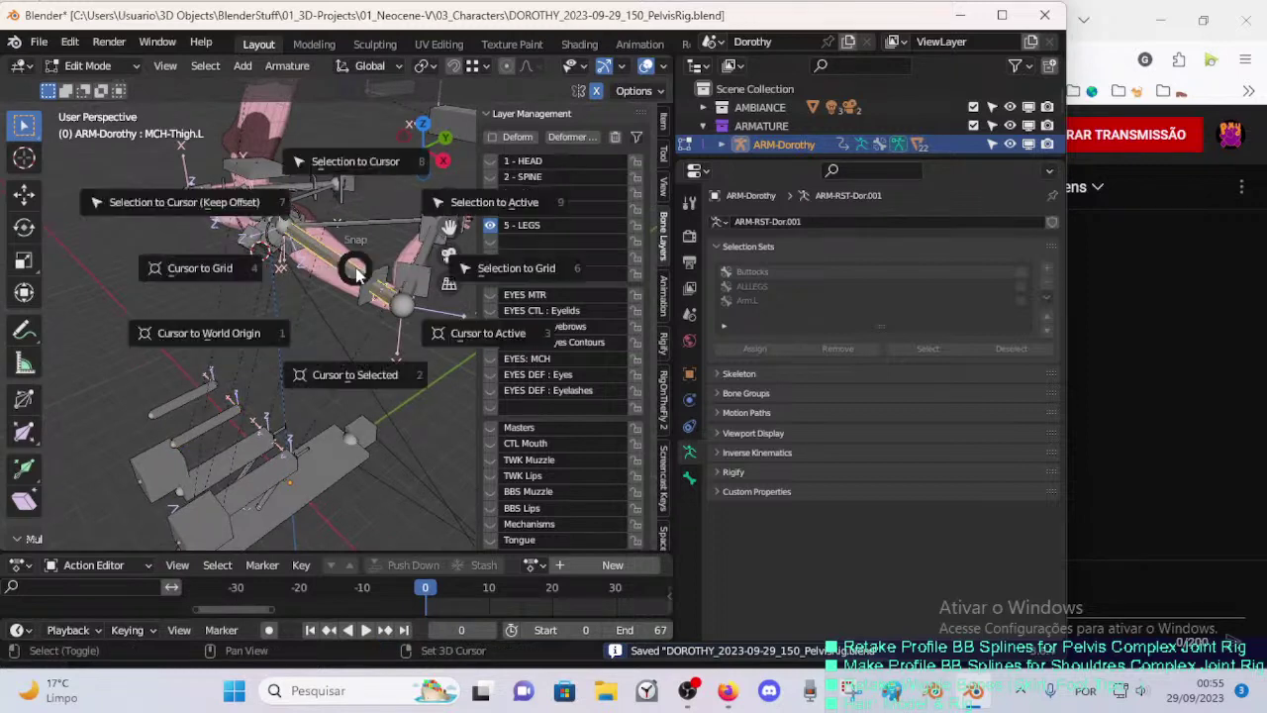
{"action": "left_click", "coordinate": [401, 303]}
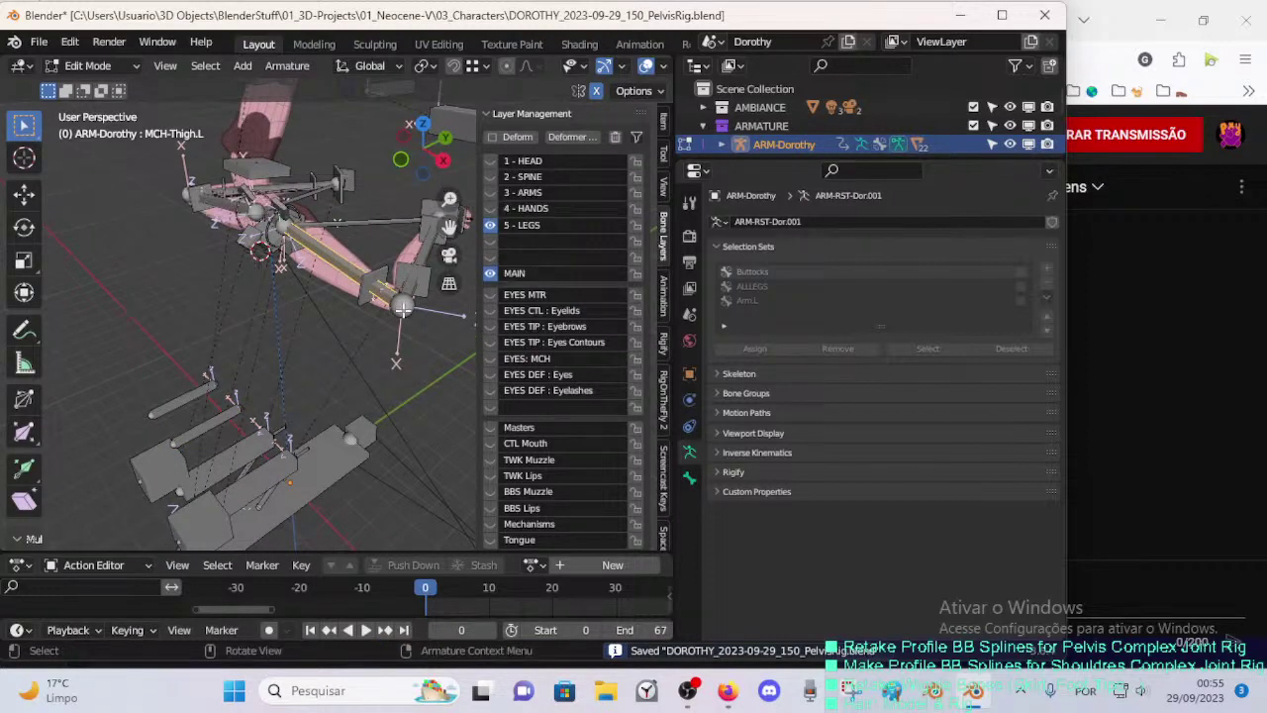
{"action": "left_click", "coordinate": [405, 307]}
{"action": "key", "text": "alt+z"}
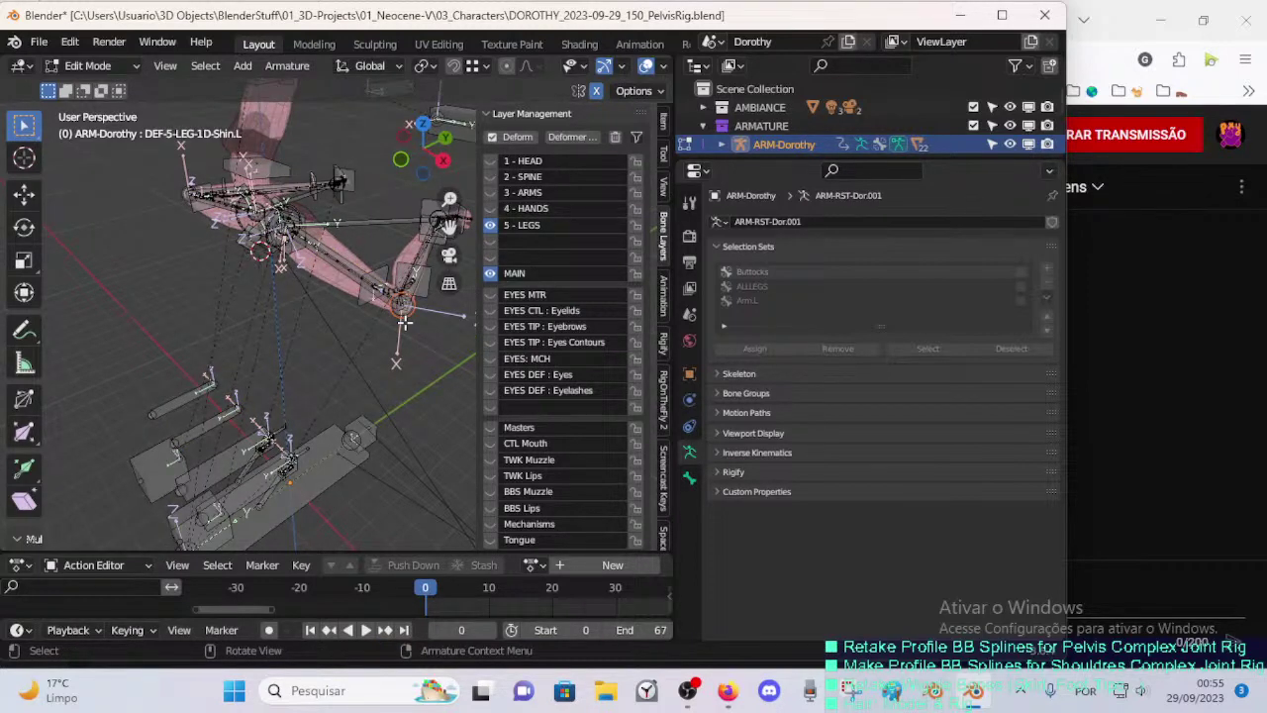
{"action": "key", "text": "shift+s"}
{"action": "left_click", "coordinate": [399, 381]}
- Snap the MTR-Knee.L bone to the 3D cursor at the knee and parent it to MCH-Thigh.L
{"action": "left_click", "coordinate": [210, 429]}
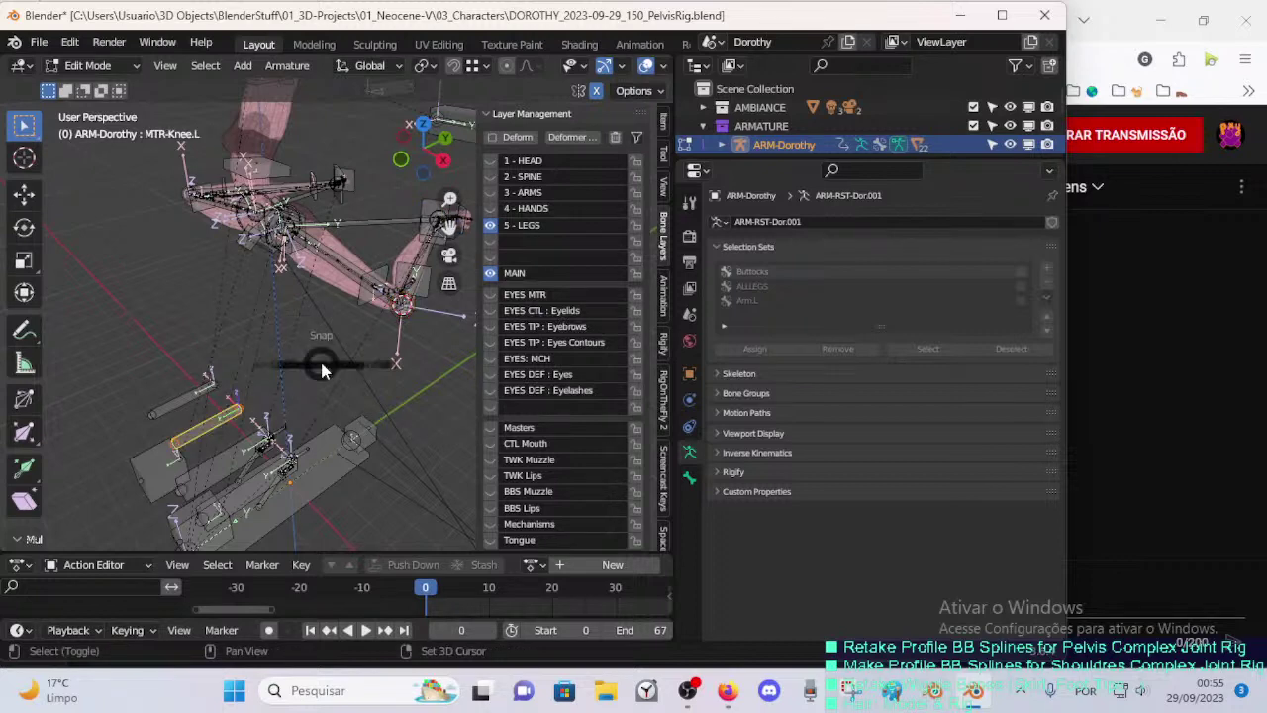
{"action": "key", "text": "shift+s"}
{"action": "left_click", "coordinate": [369, 316]}
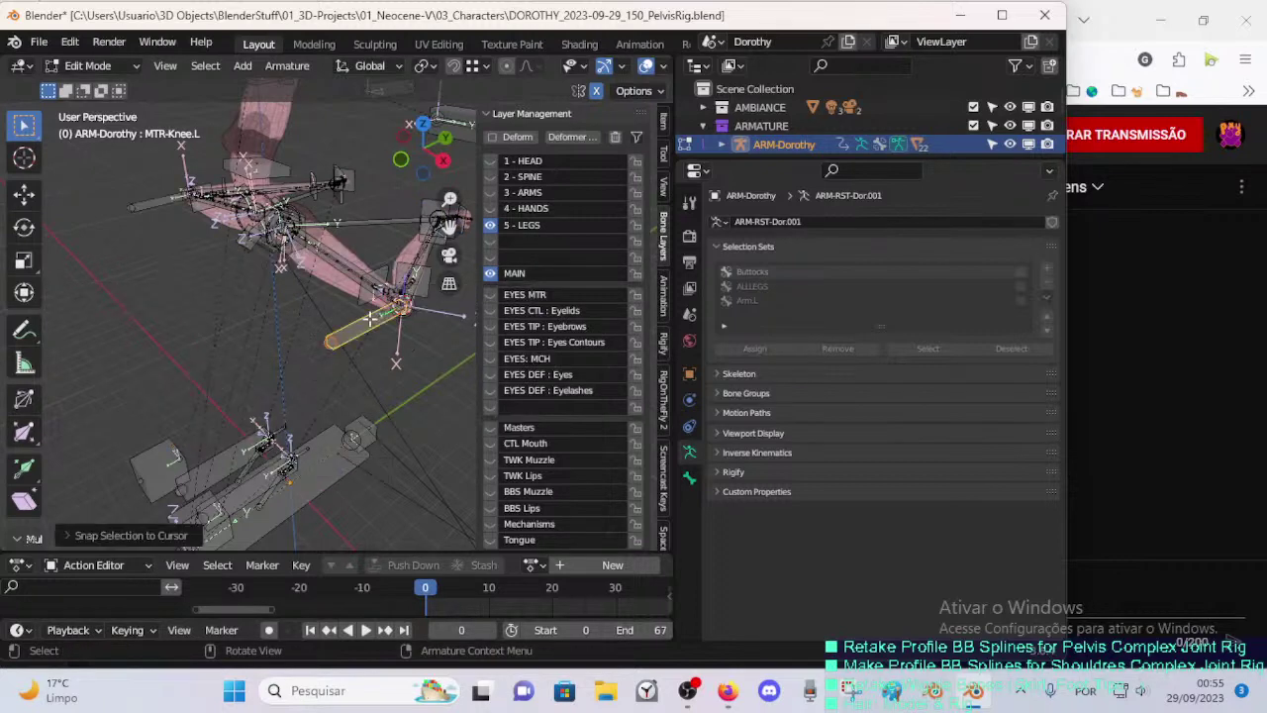
{"action": "left_click", "coordinate": [339, 275], "text": "shift"}
{"action": "key", "text": "ctrl+p"}
{"action": "left_click", "coordinate": [340, 275]}
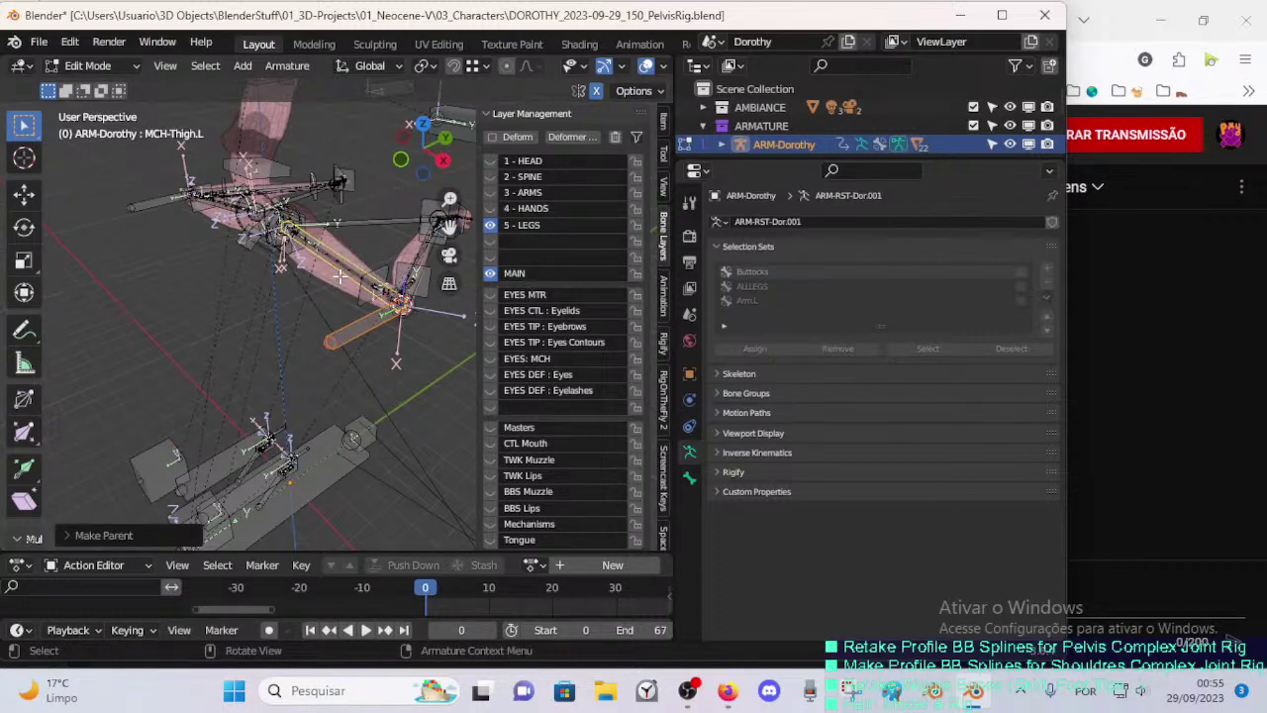
- Align the MTR-Knee.L bone to the MCH-Thigh.L bone
{"action": "left_click", "coordinate": [352, 319]}
{"action": "left_click", "coordinate": [335, 278], "text": "shift"}
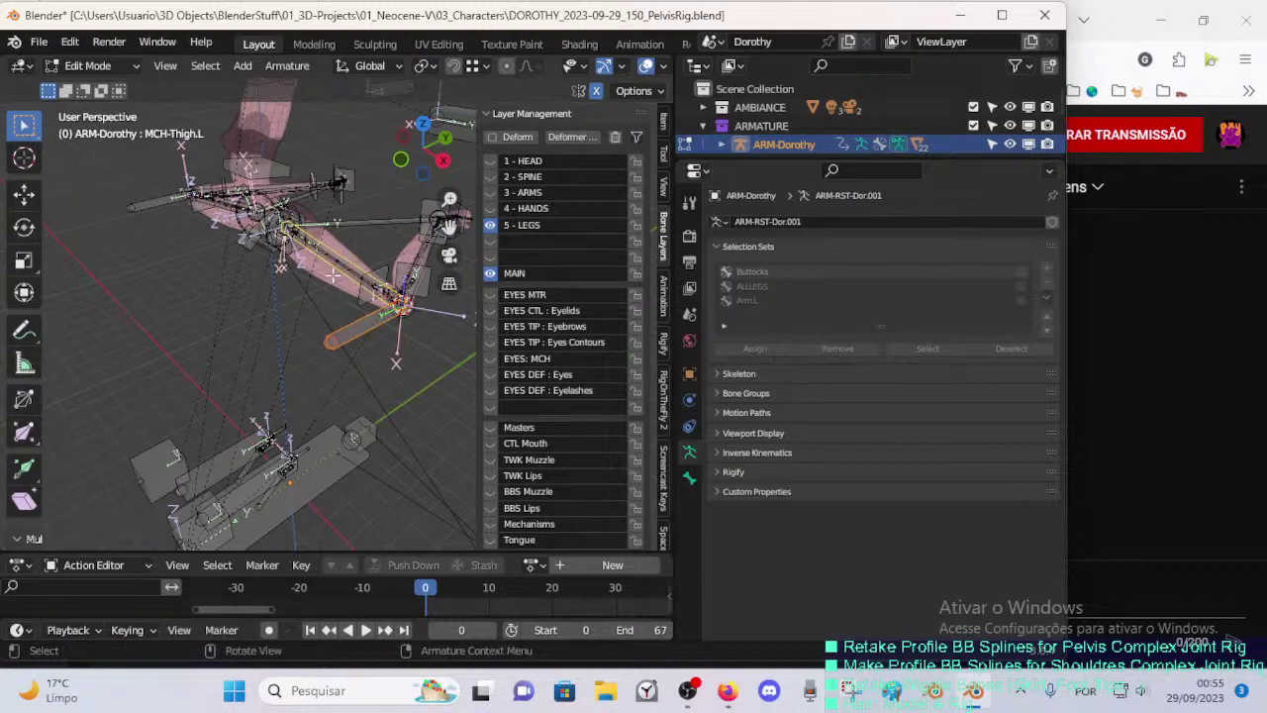
{"action": "key", "text": "ctrl+alt+a"}
- Switch to Pose Mode and test-move the MTR-Knee.L control, cancelling the move
{"action": "middle_click_drag", "start_coordinate": [322, 296], "coordinate": [325, 315]}
{"action": "key", "text": "ctrl+Tab"}
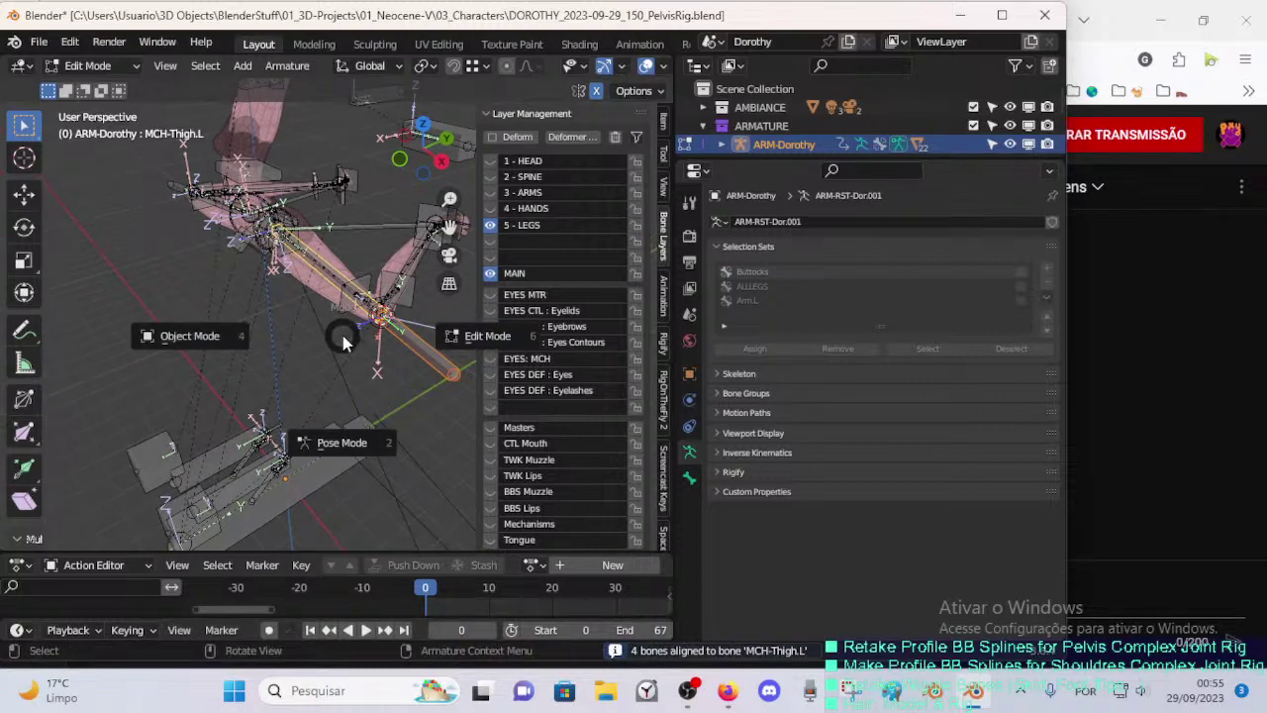
{"action": "left_click", "coordinate": [337, 393]}
{"action": "left_click", "coordinate": [263, 377]}
{"action": "middle_click_drag", "start_coordinate": [263, 376], "coordinate": [242, 368]}
{"action": "key", "text": "g"}
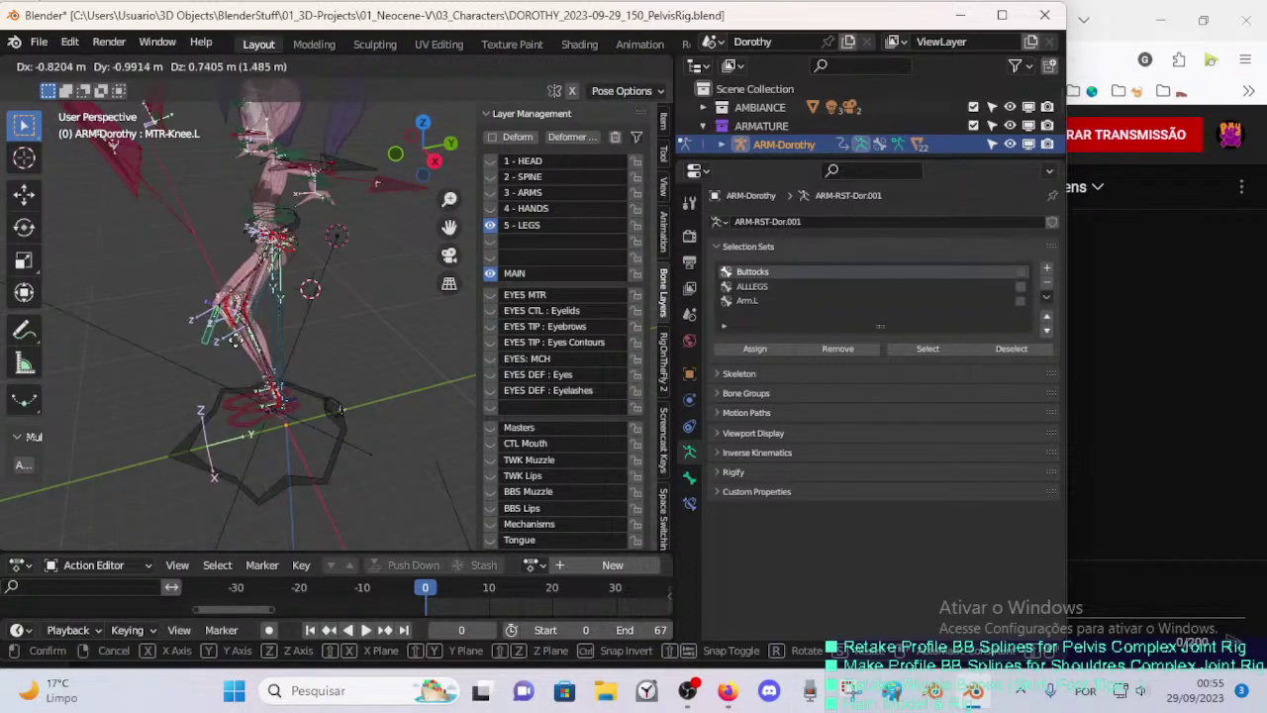
{"action": "right_click", "coordinate": [261, 359]}
- Test-move the MTR-Leg.L control, clear the location of all bones, and save the file
{"action": "key", "text": "a"}
{"action": "left_click", "coordinate": [273, 430]}
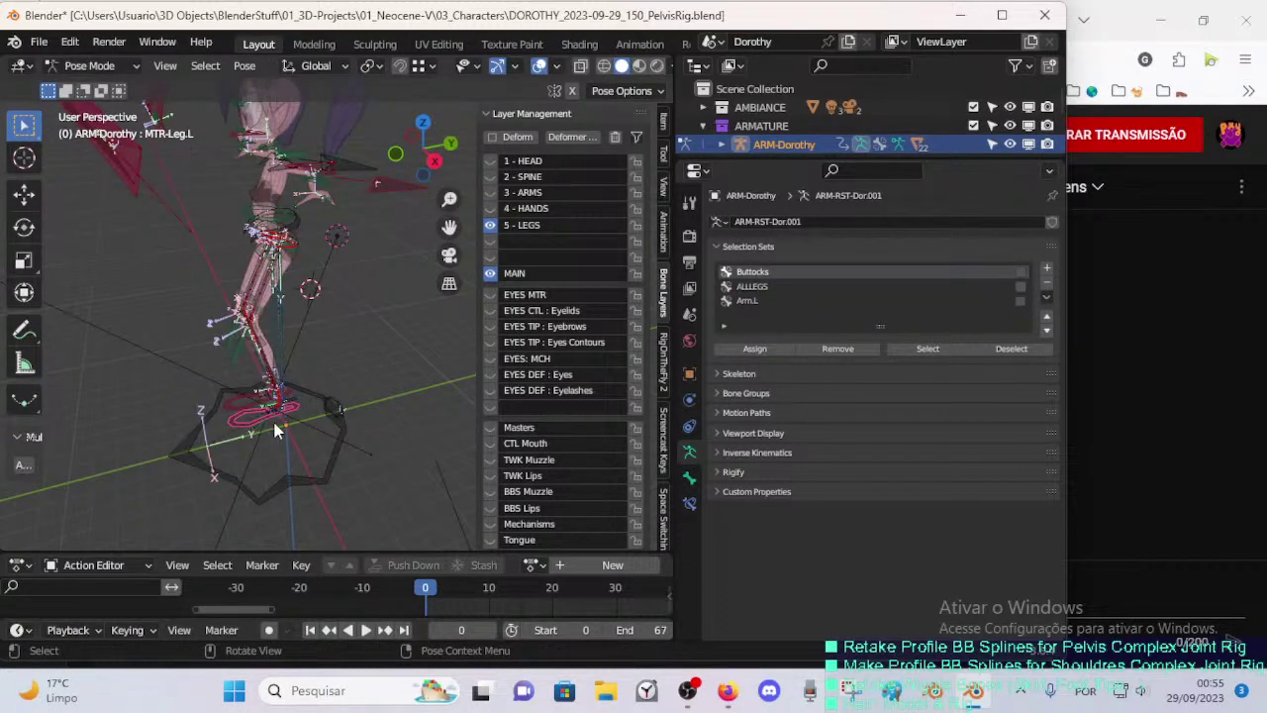
{"action": "key", "text": "g"}
{"action": "left_click", "coordinate": [306, 295]}
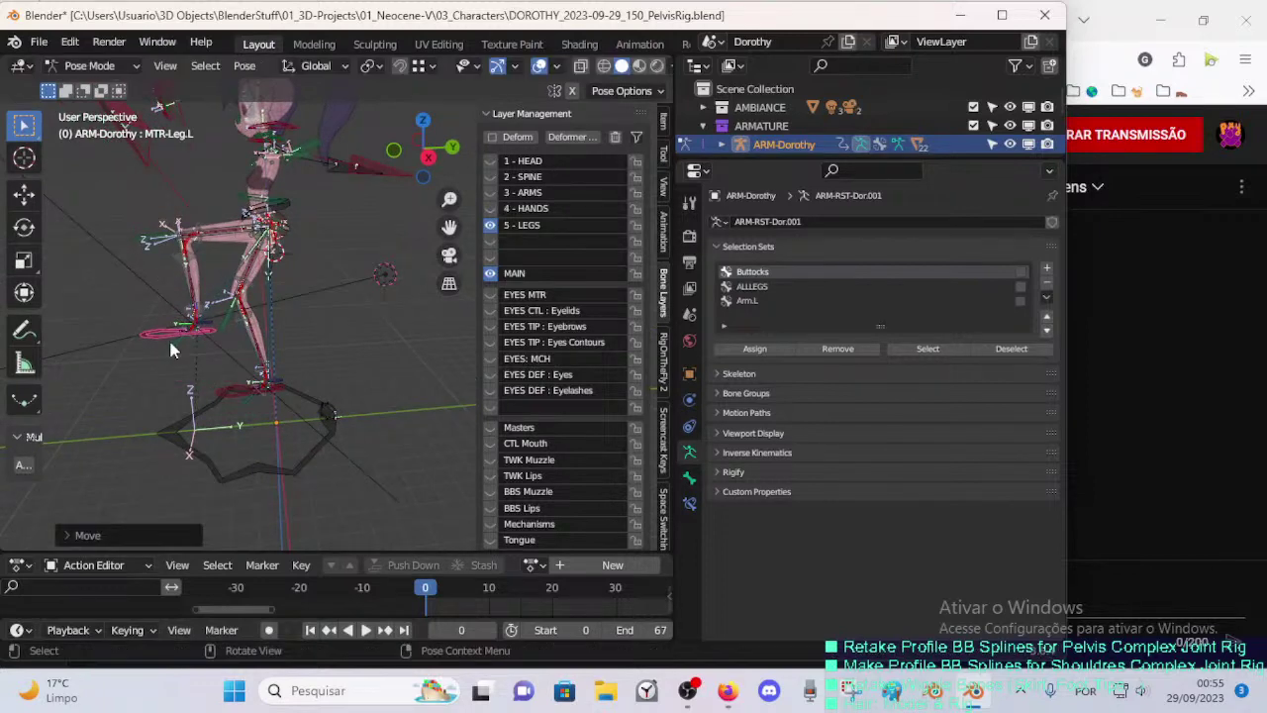
{"action": "middle_click_drag", "start_coordinate": [172, 347], "coordinate": [263, 343]}
{"action": "key", "text": "g"}
{"action": "left_click", "coordinate": [359, 343]}
{"action": "key", "text": "a"}
{"action": "key", "text": "alt+g"}
{"action": "middle_click_drag", "start_coordinate": [346, 334], "coordinate": [406, 357]}
{"action": "key", "text": "ctrl+s"}
- Open the system console and examine its log from the earliest messages to the latest entries
{"action": "left_click", "coordinate": [243, 65]}
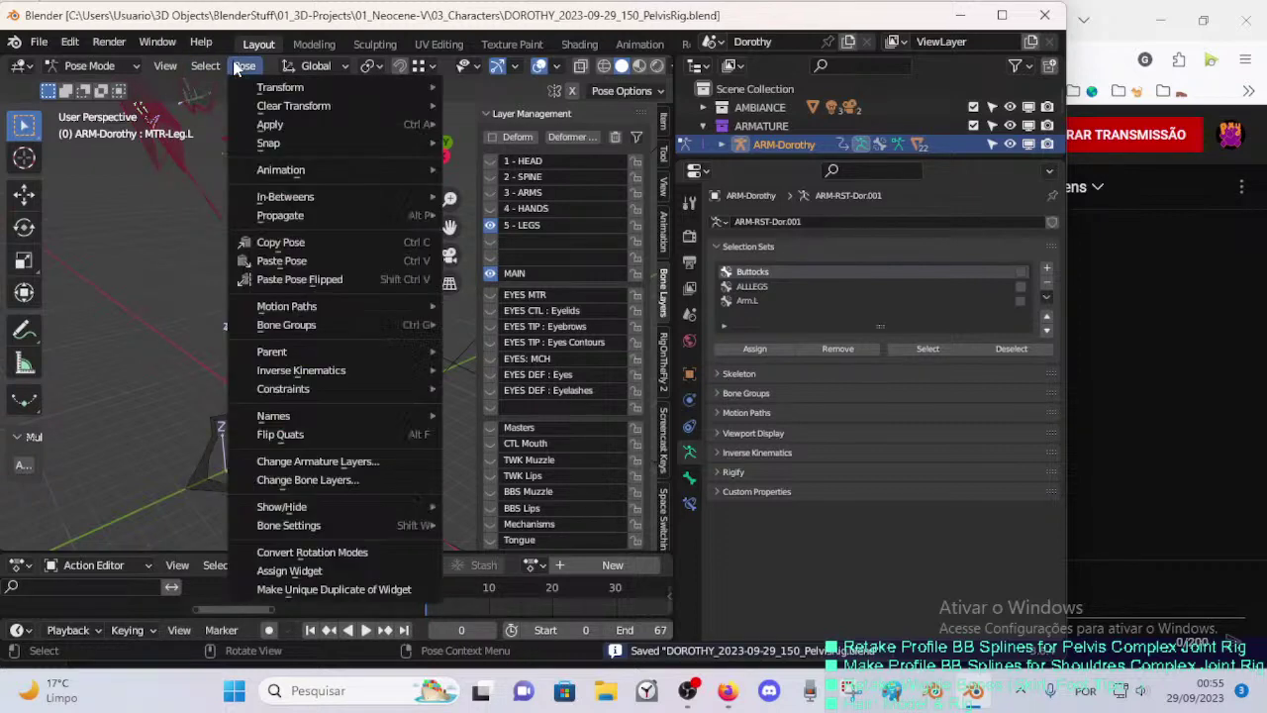
{"action": "left_click", "coordinate": [157, 42]}
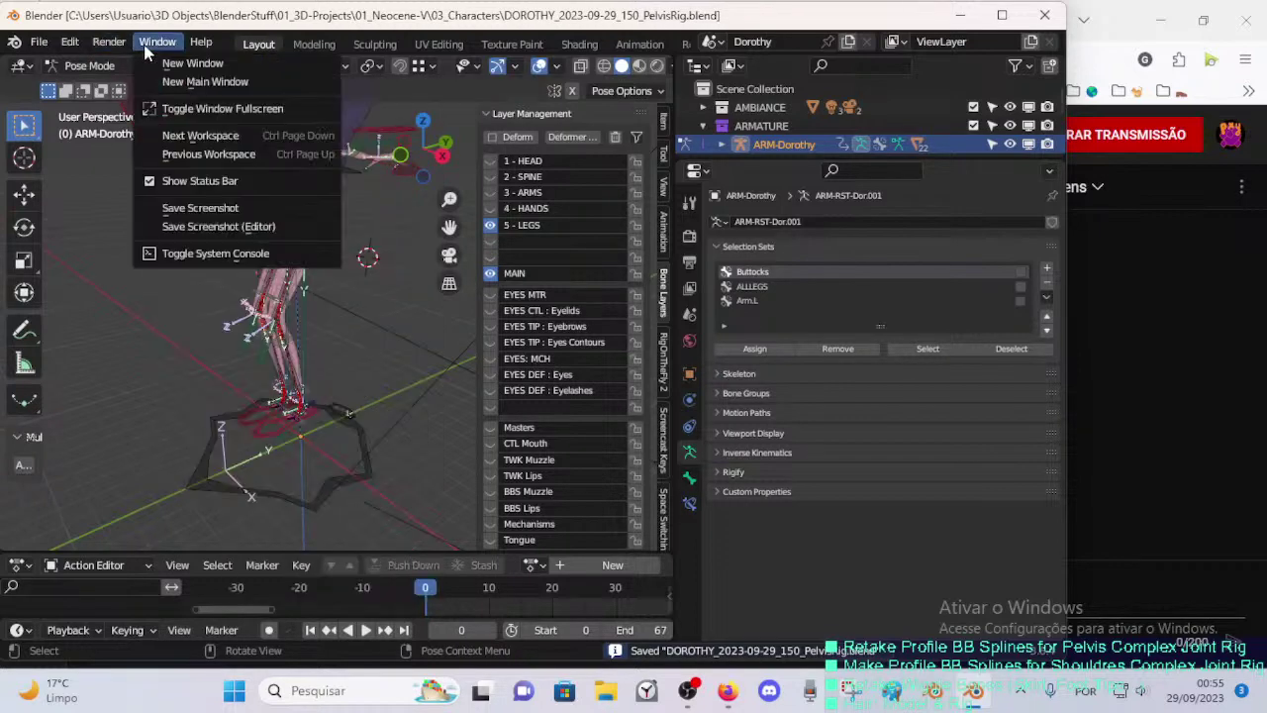
{"action": "left_click", "coordinate": [175, 253]}
{"action": "scroll", "coordinate": [318, 268], "scroll_direction": "down", "scroll_amount": 4}
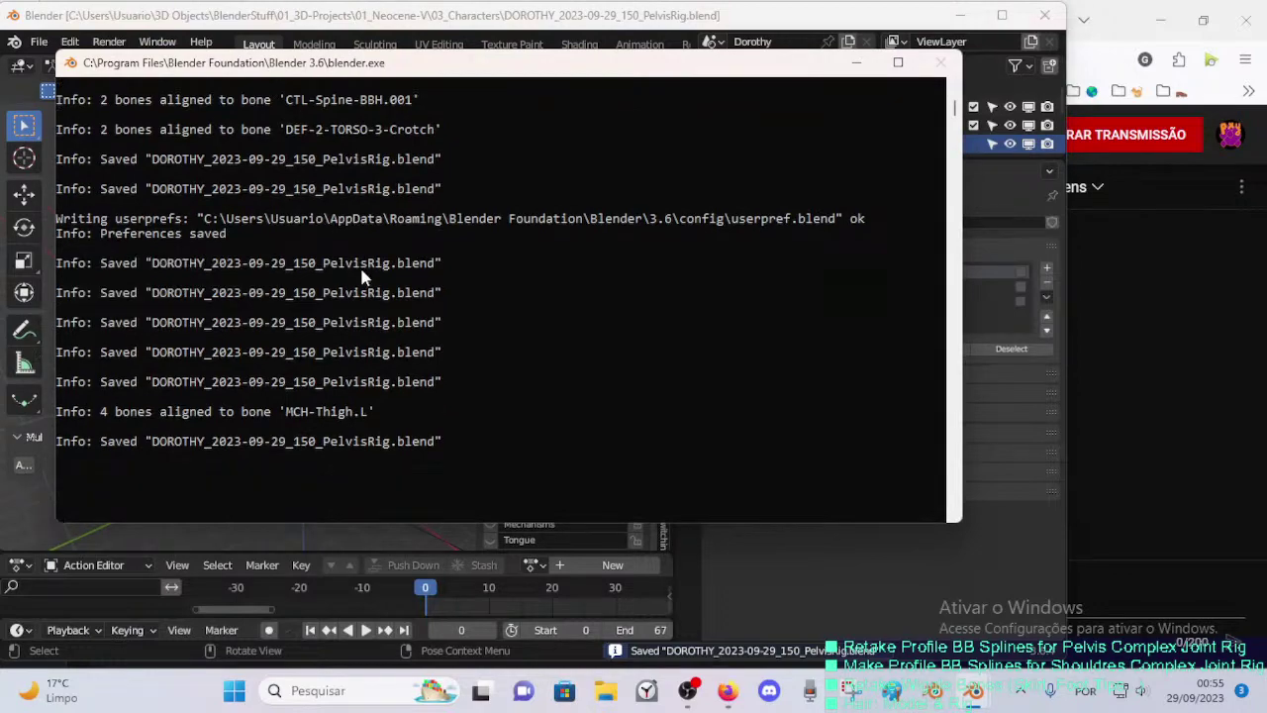
{"action": "scroll", "coordinate": [341, 280], "scroll_direction": "up", "scroll_amount": 12}
{"action": "scroll", "coordinate": [362, 288], "scroll_direction": "up", "scroll_amount": 10}
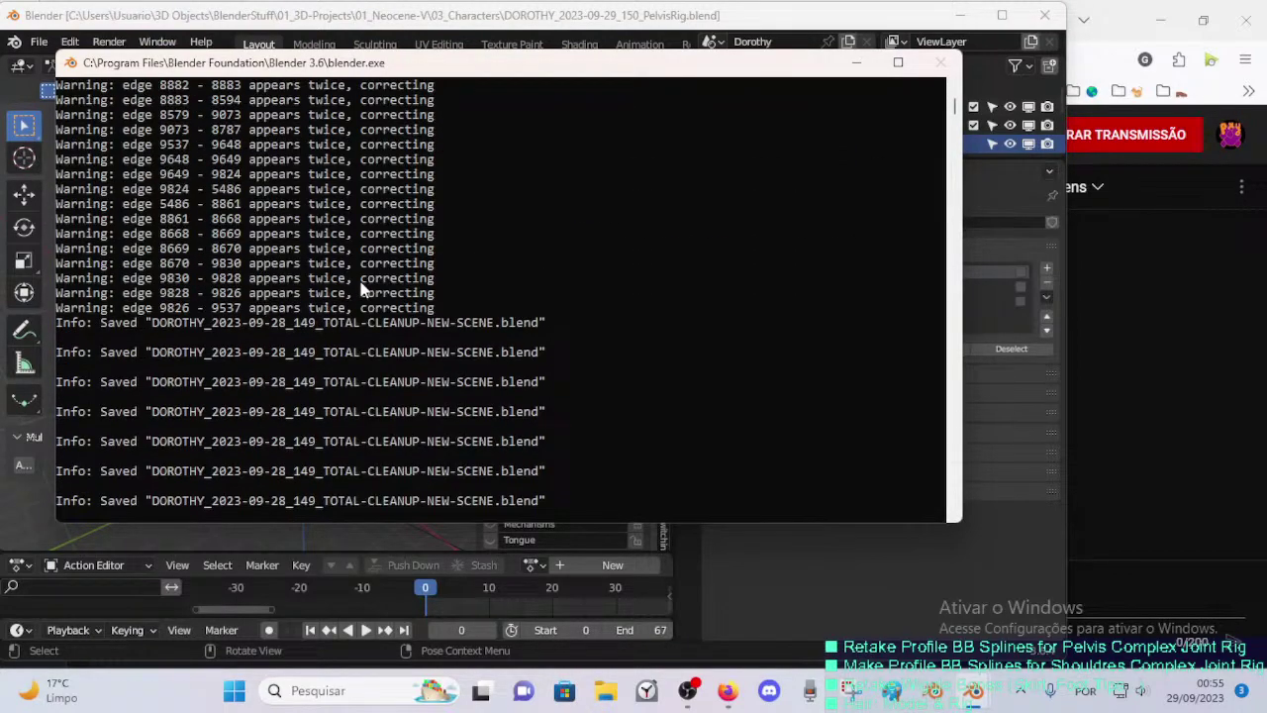
{"action": "scroll", "coordinate": [432, 307], "scroll_direction": "up", "scroll_amount": 15}
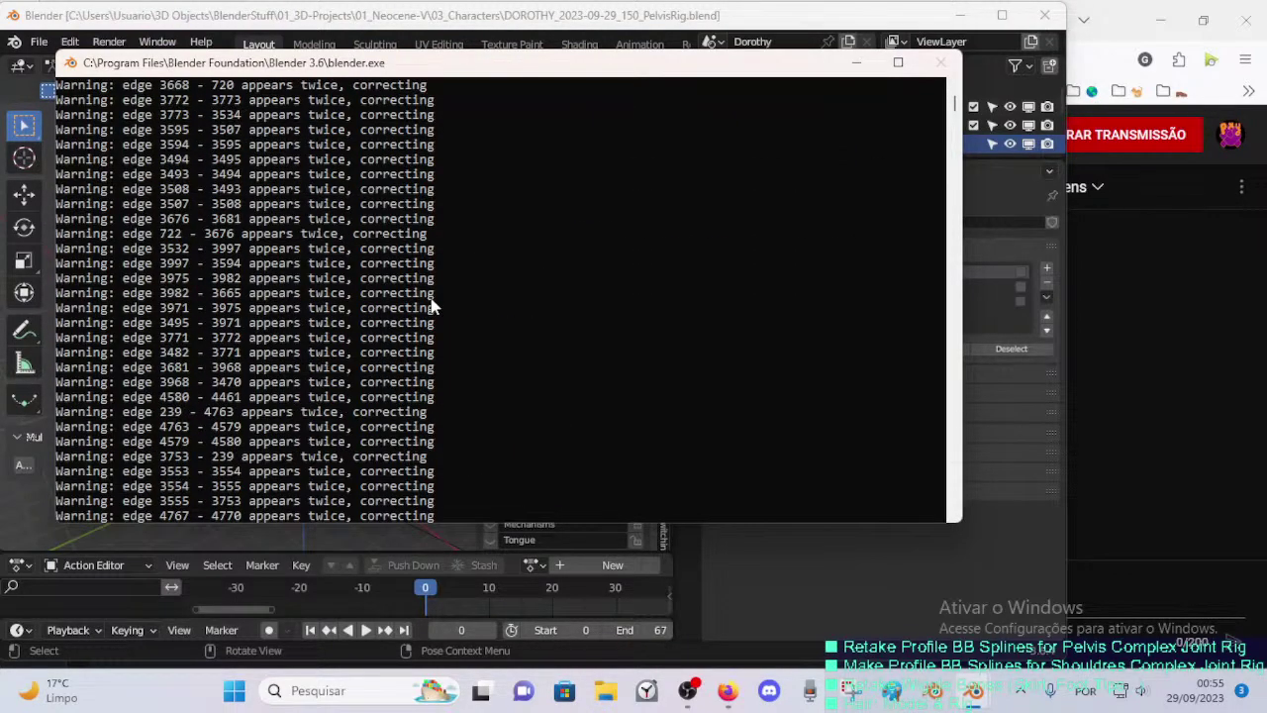
{"action": "scroll", "coordinate": [430, 297], "scroll_direction": "up", "scroll_amount": 2}
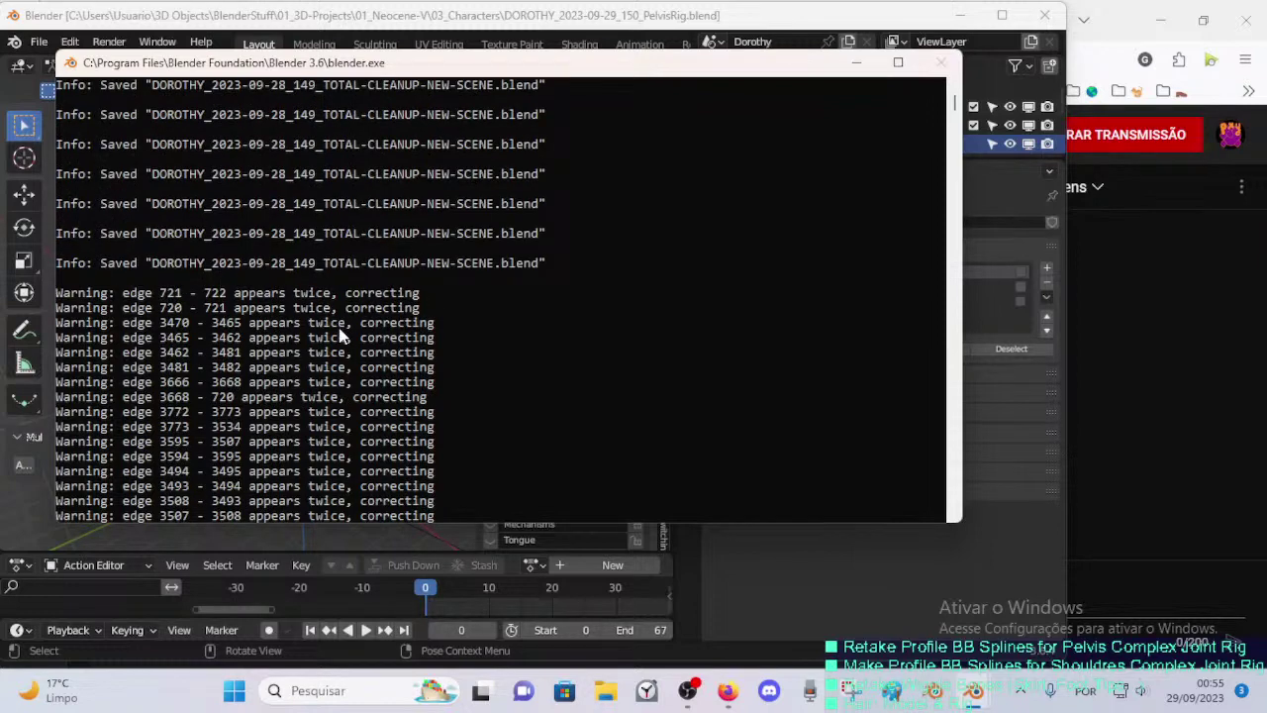
{"action": "scroll", "coordinate": [445, 316], "scroll_direction": "up", "scroll_amount": 12}
{"action": "scroll", "coordinate": [464, 324], "scroll_direction": "up", "scroll_amount": 2}
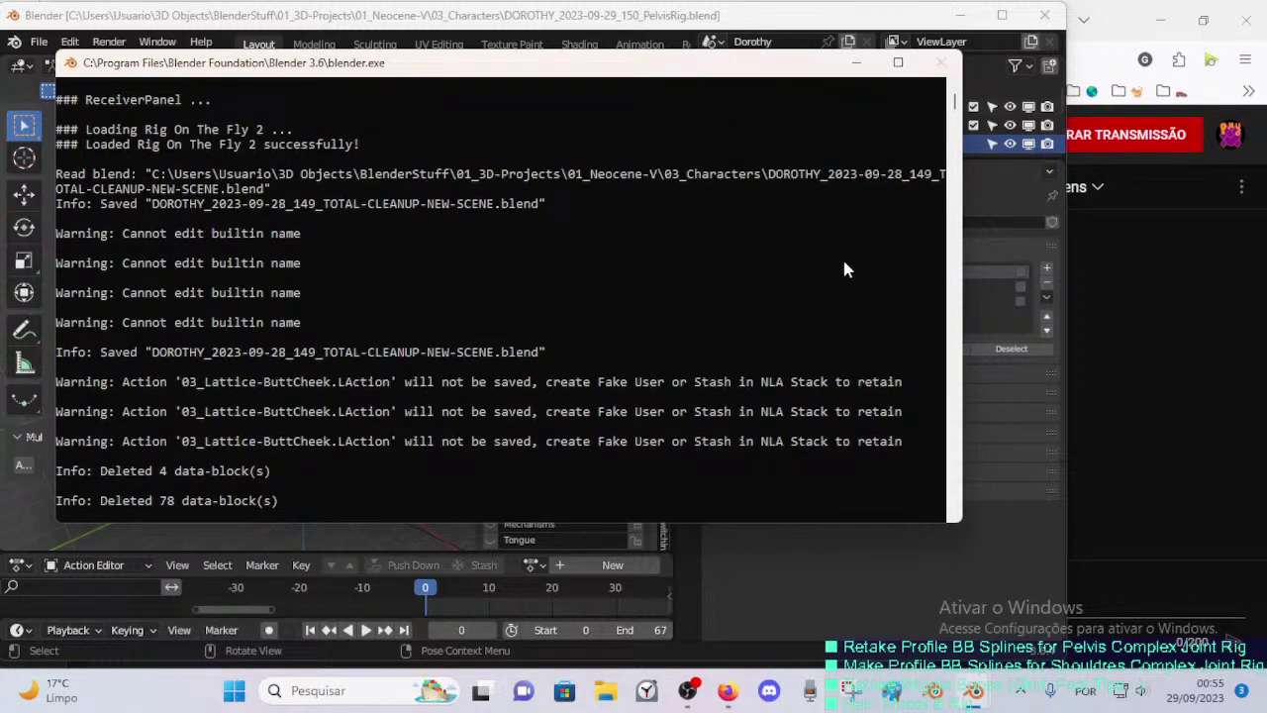
{"action": "mouse_move", "coordinate": [956, 107]}
{"action": "left_mouse_down"}
{"action": "mouse_move", "coordinate": [954, 122]}
{"action": "mouse_move", "coordinate": [954, 106]}
{"action": "left_mouse_up"}
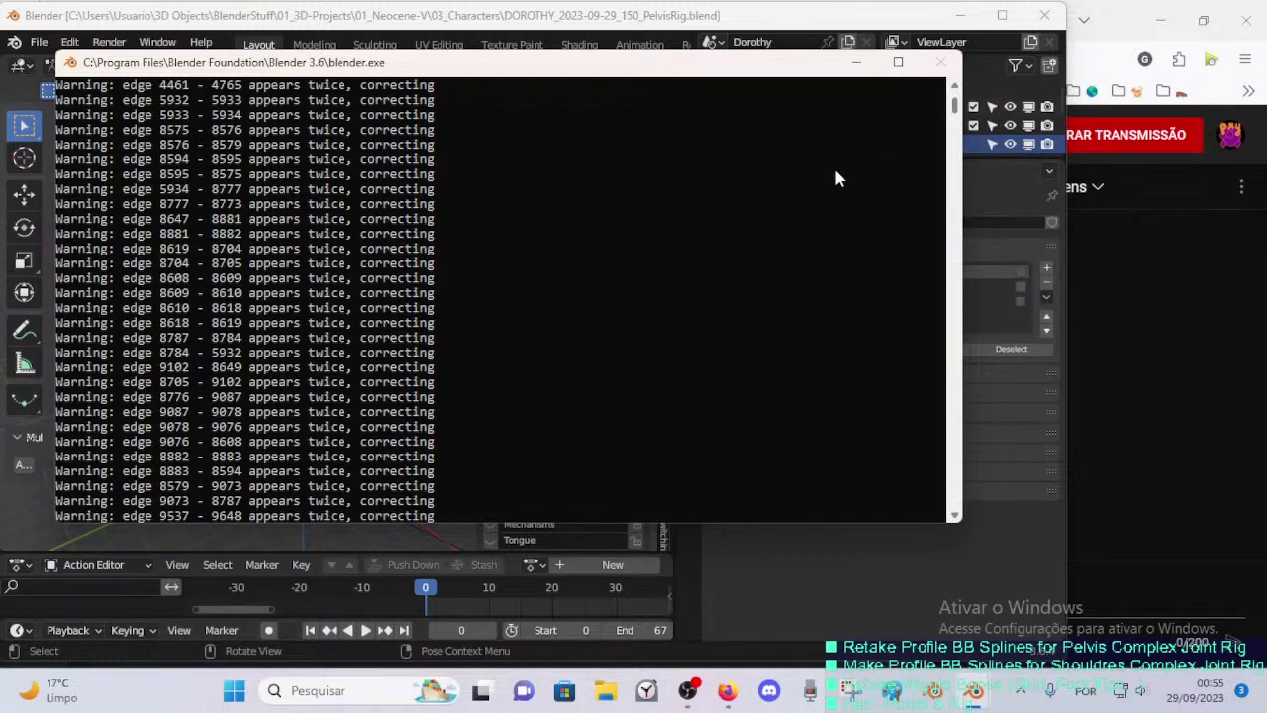
{"action": "scroll", "coordinate": [792, 203], "scroll_direction": "down", "scroll_amount": 6}
{"action": "scroll", "coordinate": [639, 262], "scroll_direction": "down", "scroll_amount": 15}
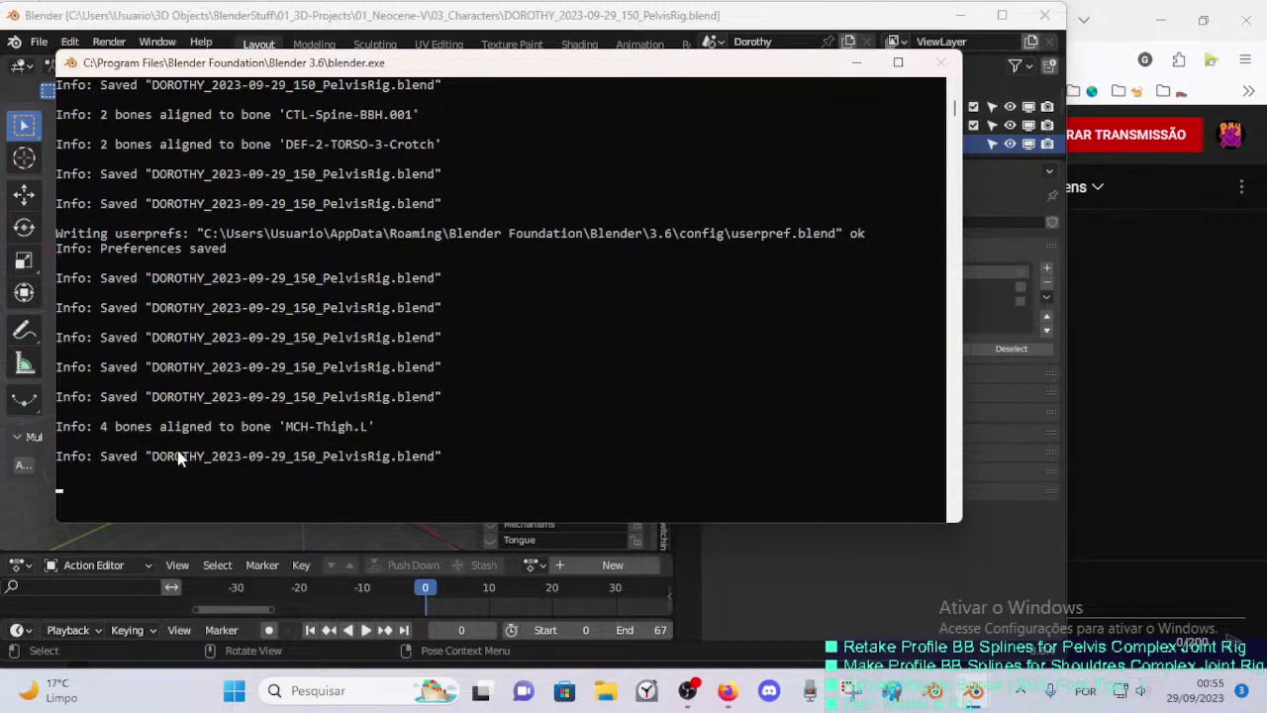
- Review the latest entries in the system console log and hide the console
{"action": "scroll", "coordinate": [207, 433], "scroll_direction": "up", "scroll_amount": 3}
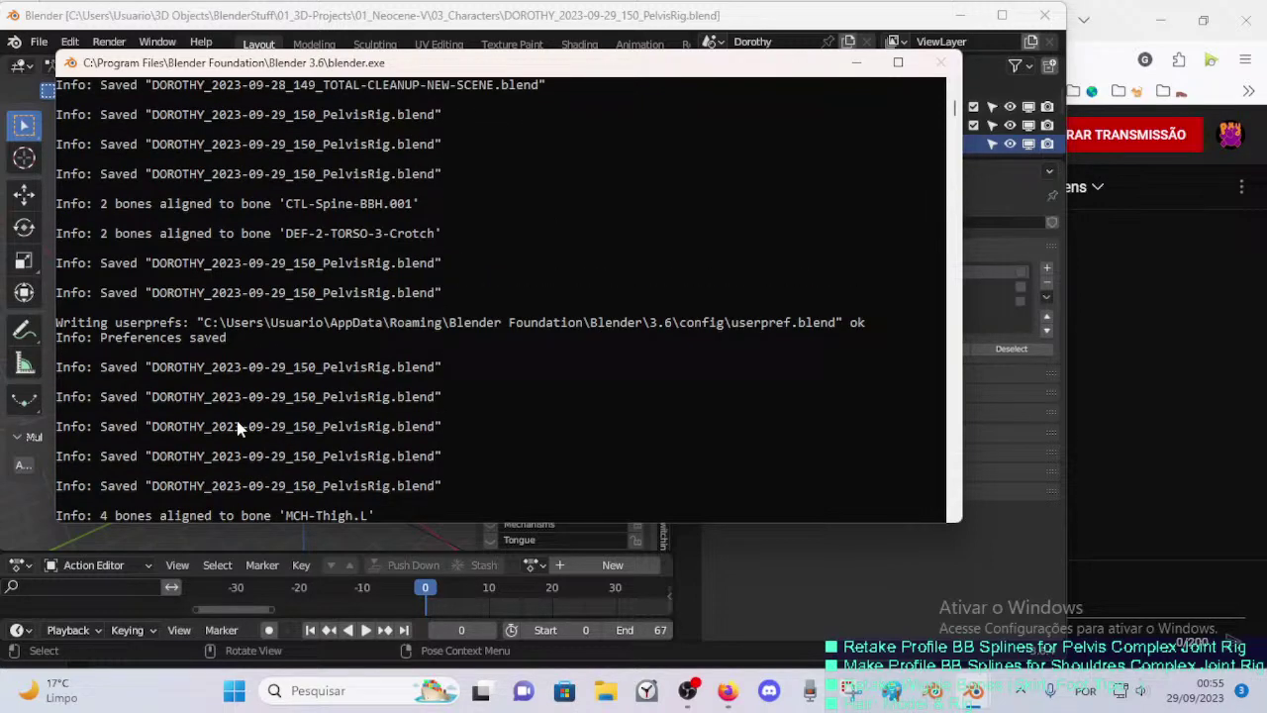
{"action": "scroll", "coordinate": [366, 341], "scroll_direction": "down", "scroll_amount": 6}
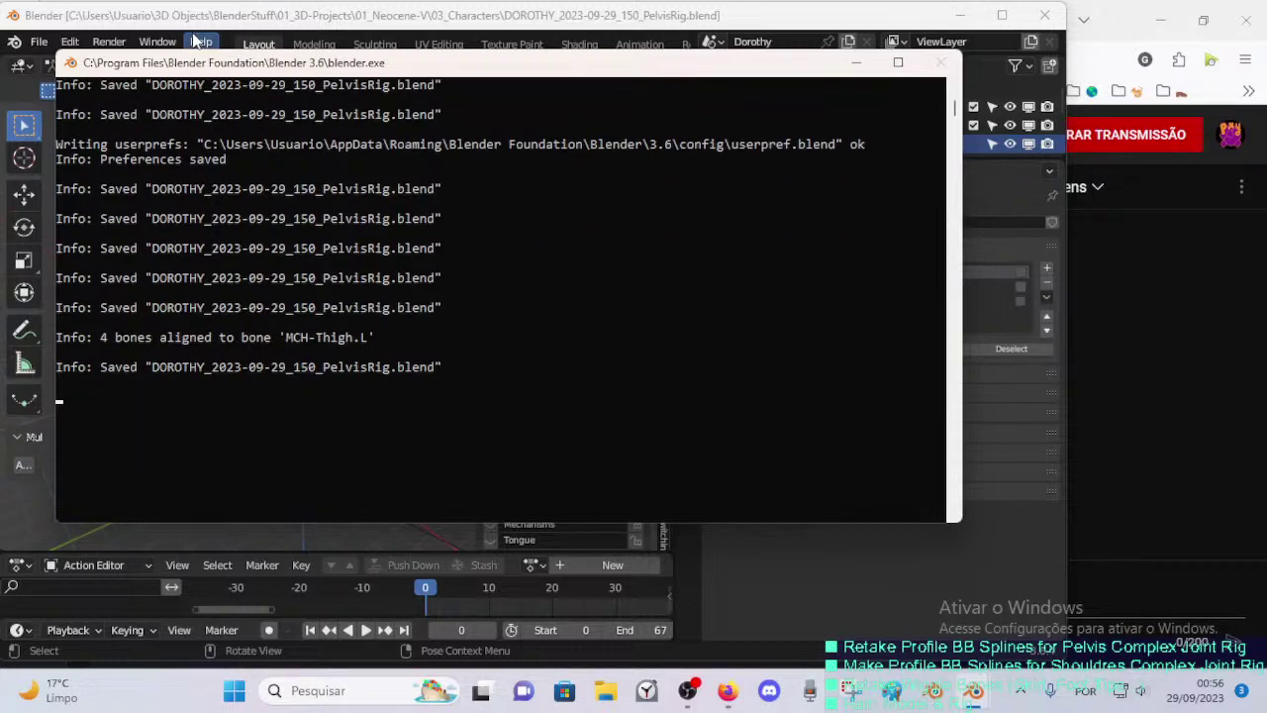
{"action": "left_click", "coordinate": [158, 41]}
{"action": "left_click", "coordinate": [184, 253]}
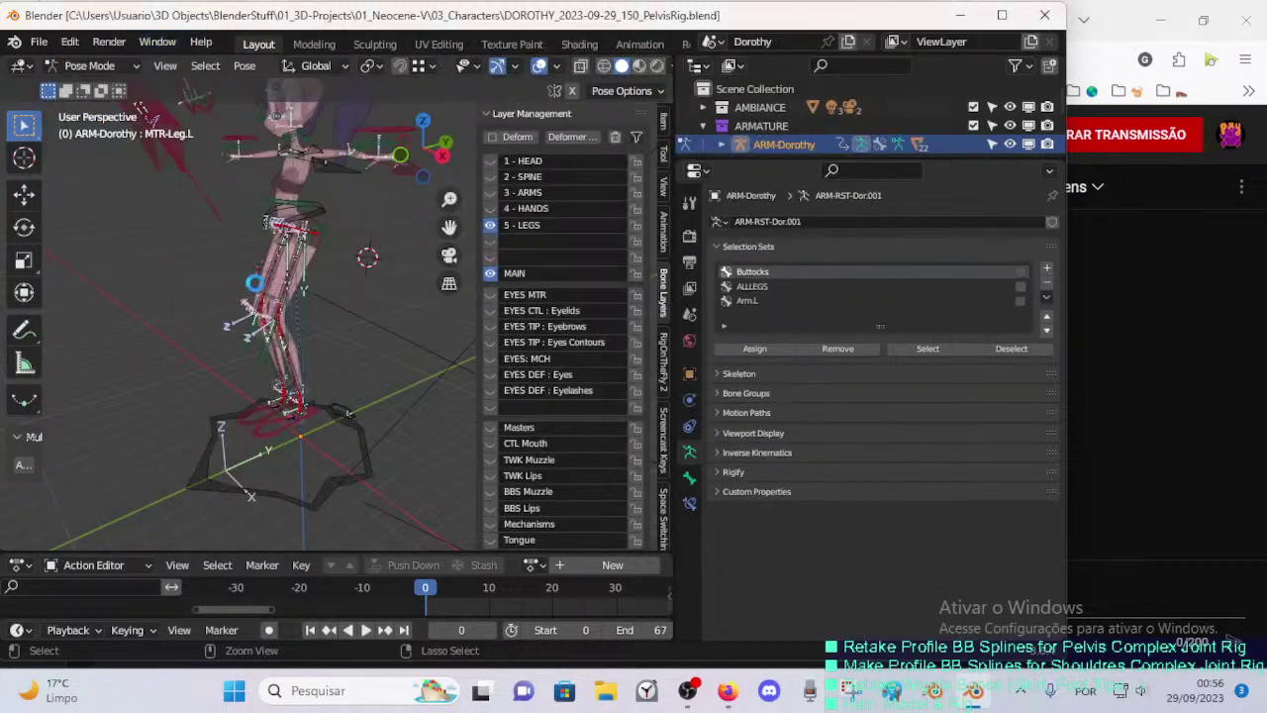
- Save the file, restart Blender, and reopen DOROTHY_2023-09-29_150_PelvisRig.blend
{"action": "key", "text": "ctrl+s"}
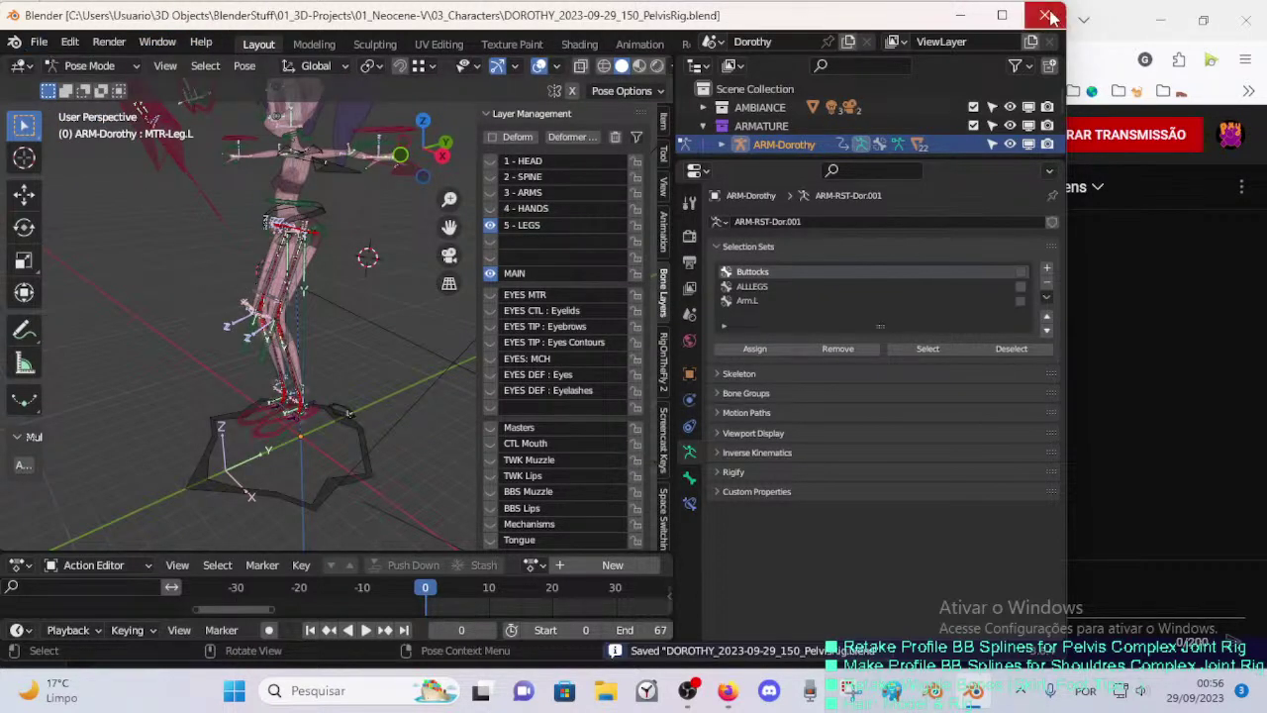
{"action": "left_click", "coordinate": [1049, 16]}
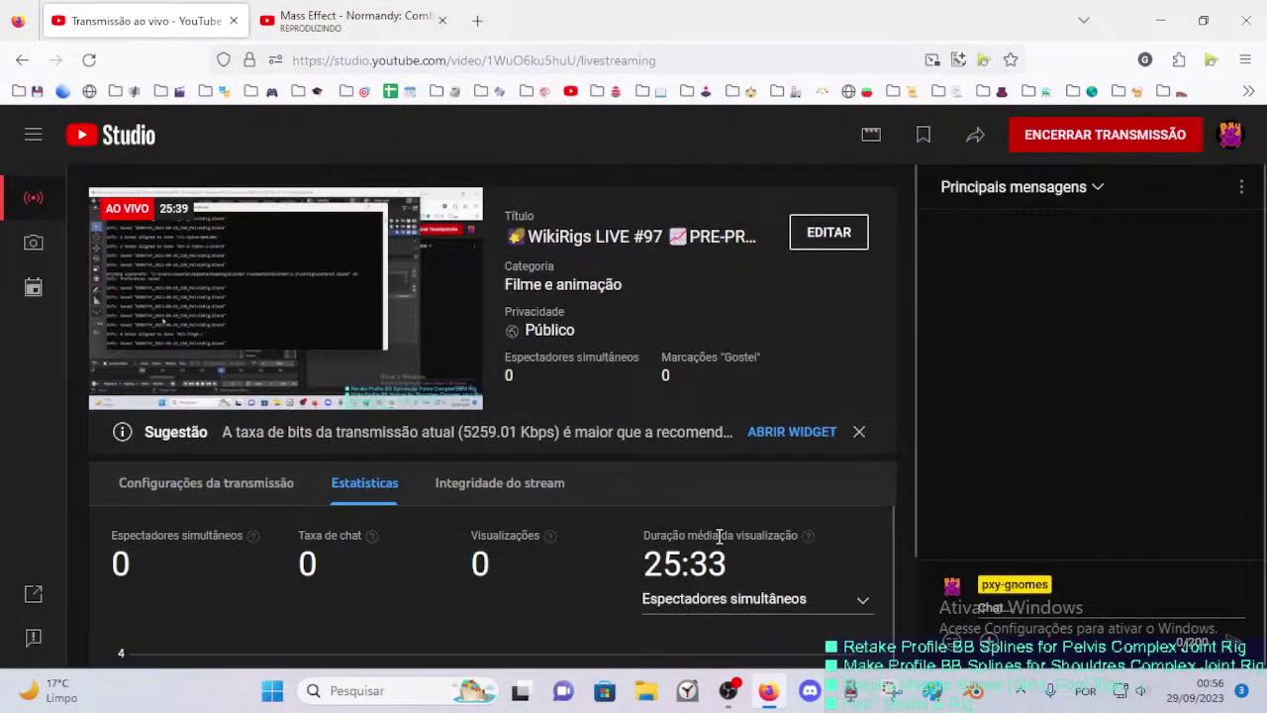
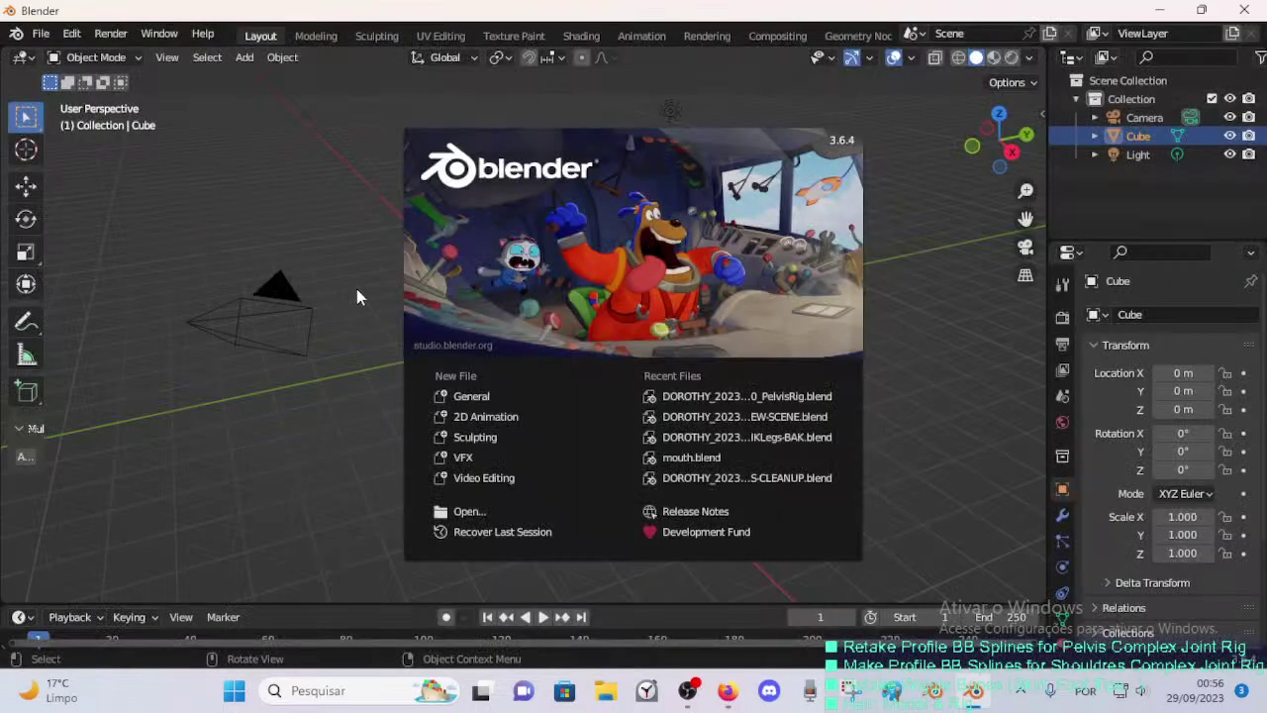
{"action": "left_click", "coordinate": [159, 172]}
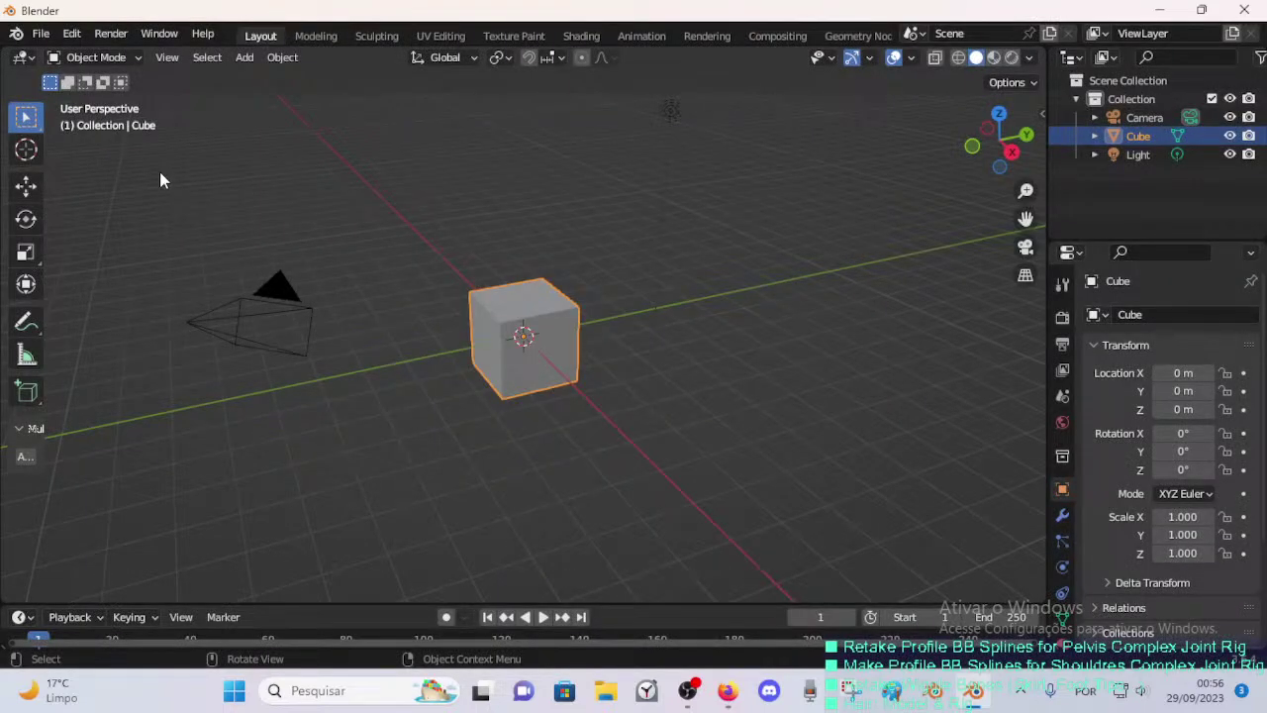
{"action": "left_click", "coordinate": [42, 32]}
{"action": "left_click", "coordinate": [54, 64]}
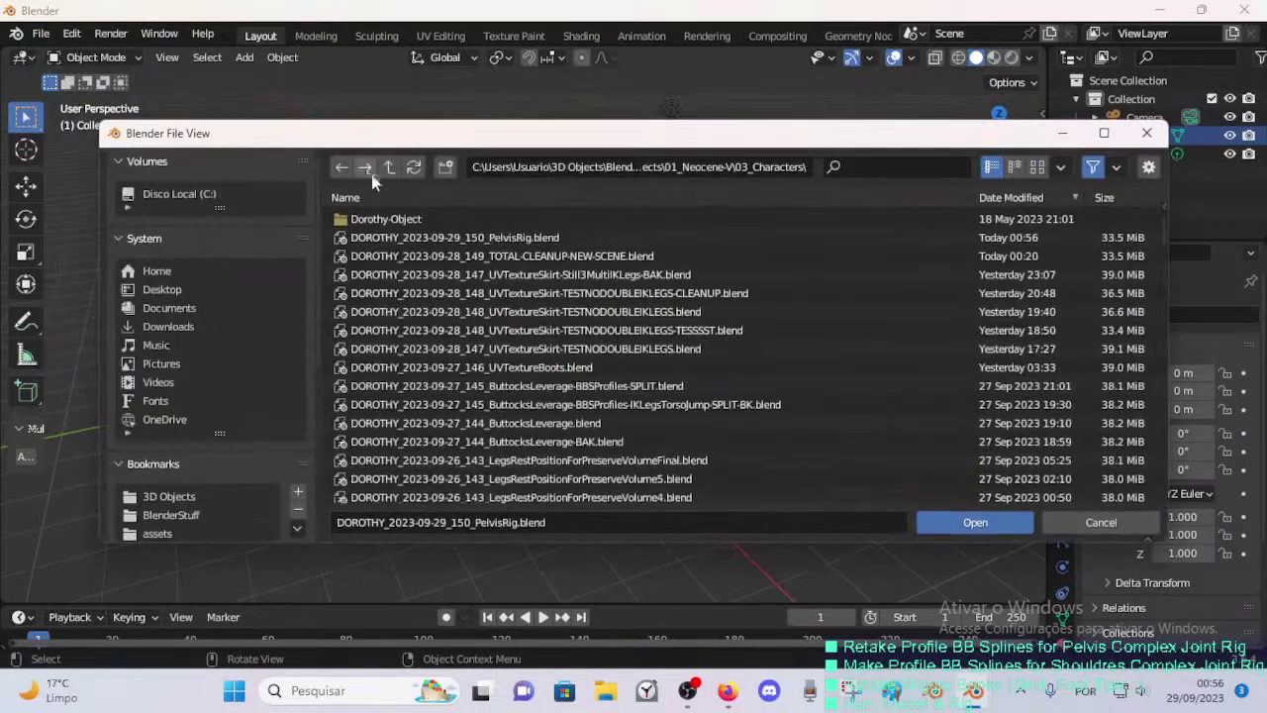
{"action": "left_click", "coordinate": [388, 238]}
{"action": "double_click", "coordinate": [388, 238]}
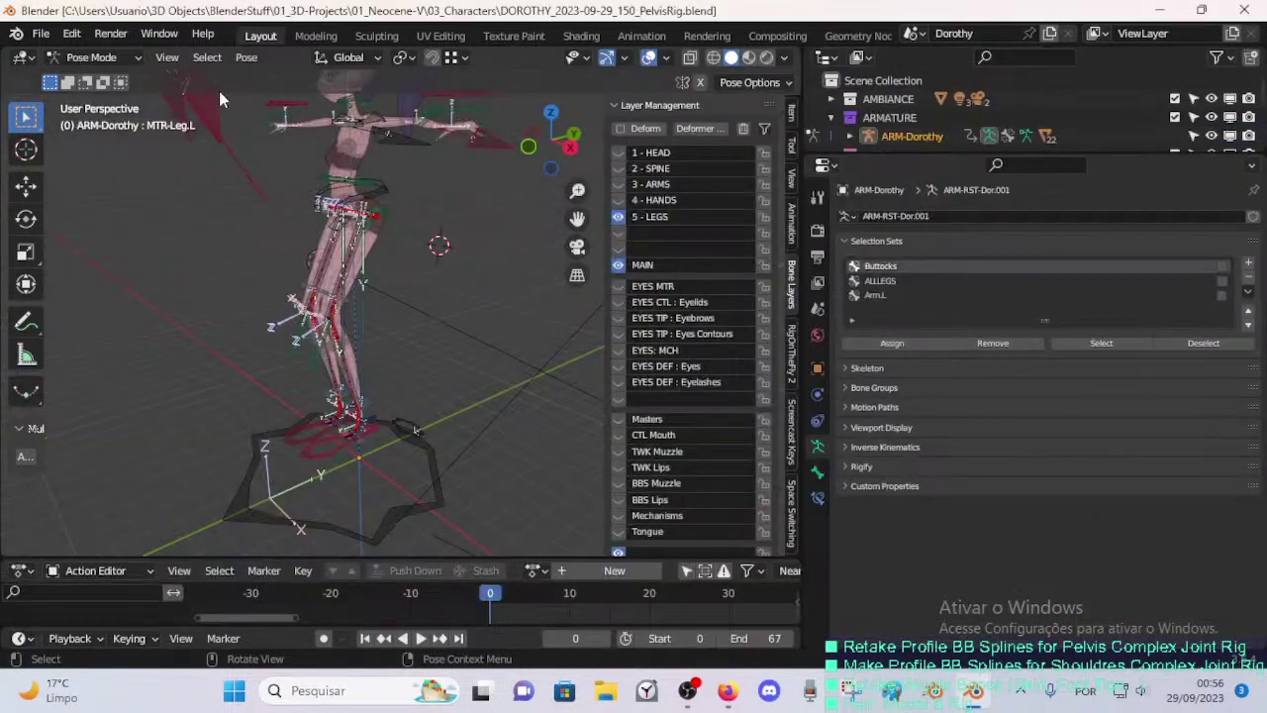
- Show the system console, check the startup and file loading log, and hide it again
{"action": "left_click", "coordinate": [155, 33]}
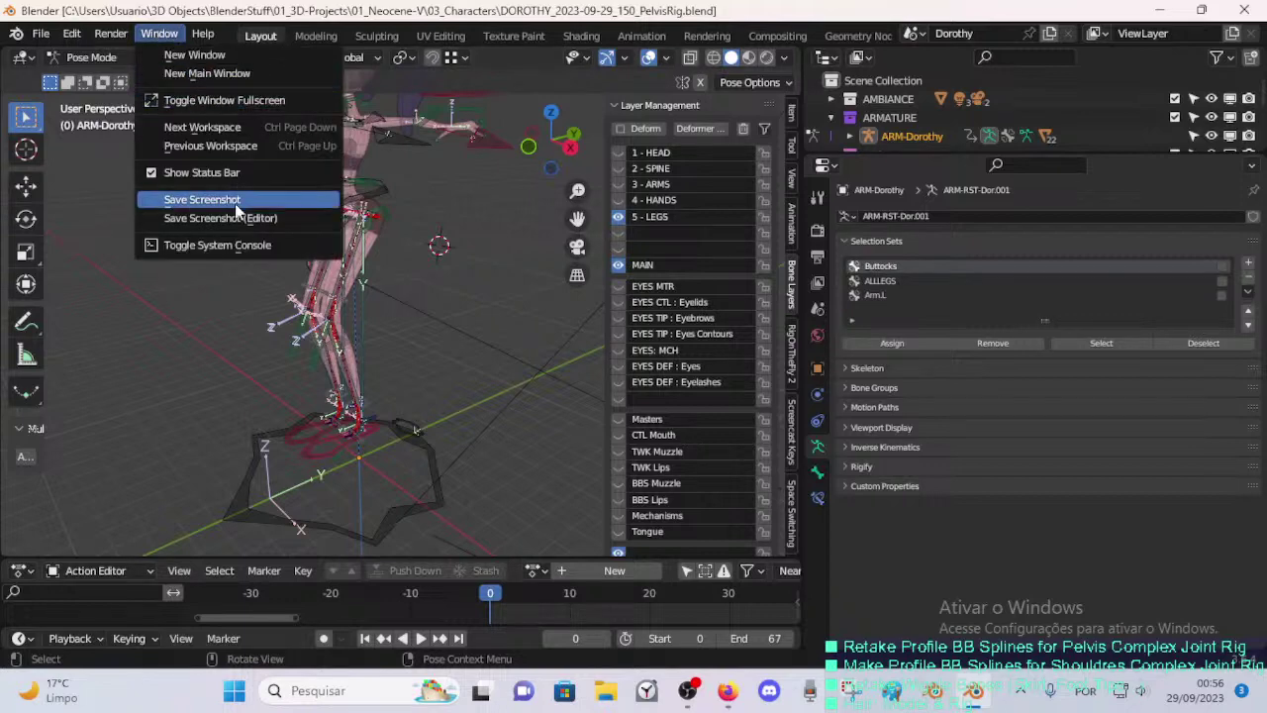
{"action": "left_click", "coordinate": [226, 248]}
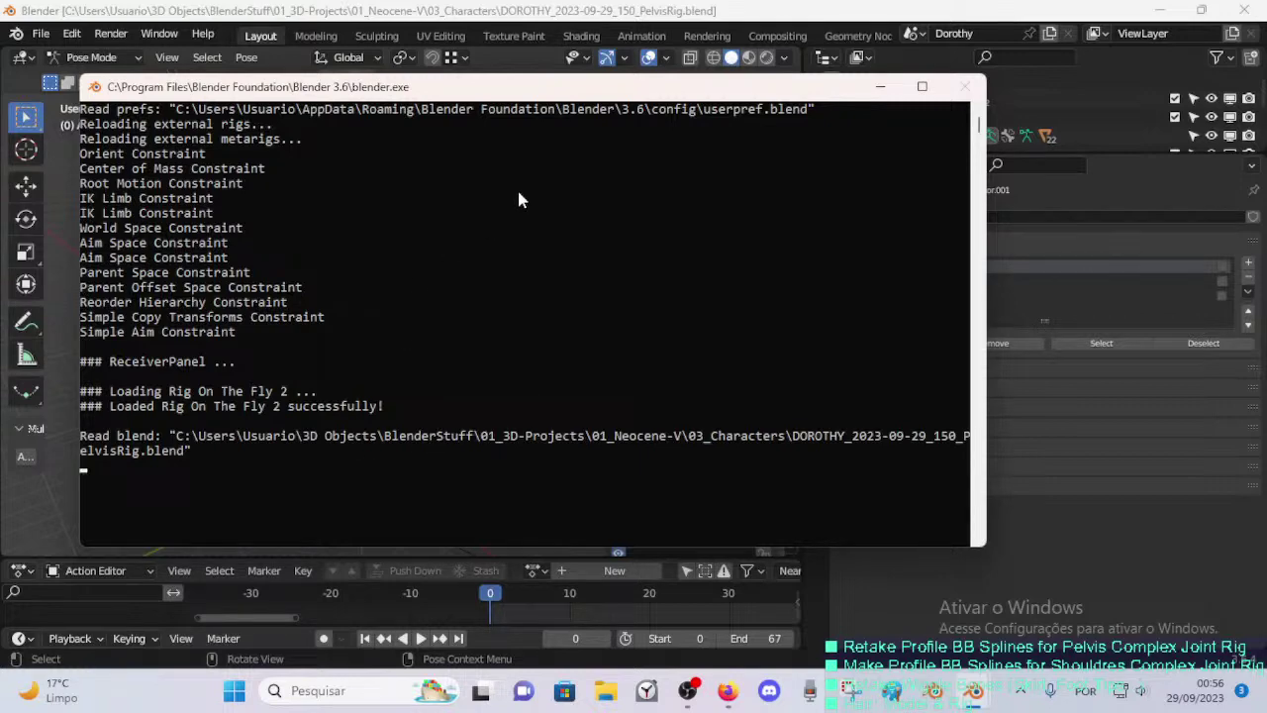
{"action": "left_click", "coordinate": [160, 34]}
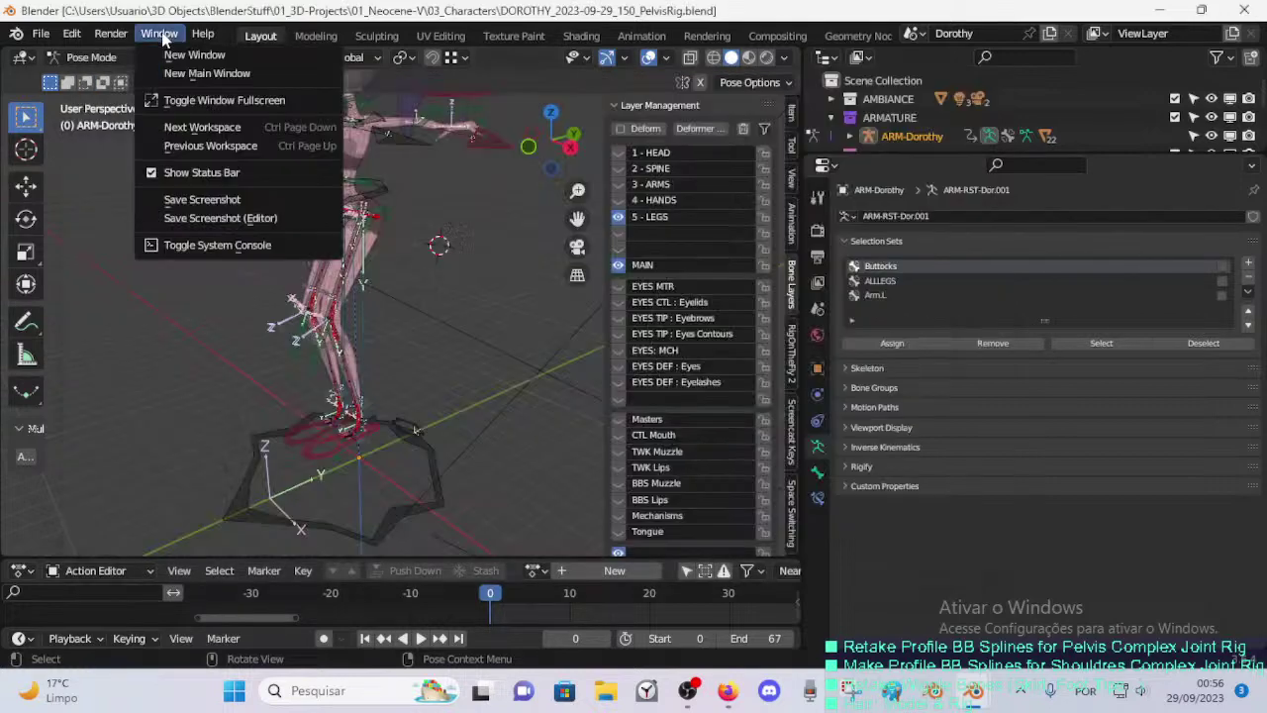
{"action": "left_click", "coordinate": [227, 244]}
- Select the MTR-UpperArm.L control, switch the armature to Edit Mode, and show the 3 - ARMS bone layer
{"action": "middle_click_drag", "start_coordinate": [259, 346], "coordinate": [394, 277]}
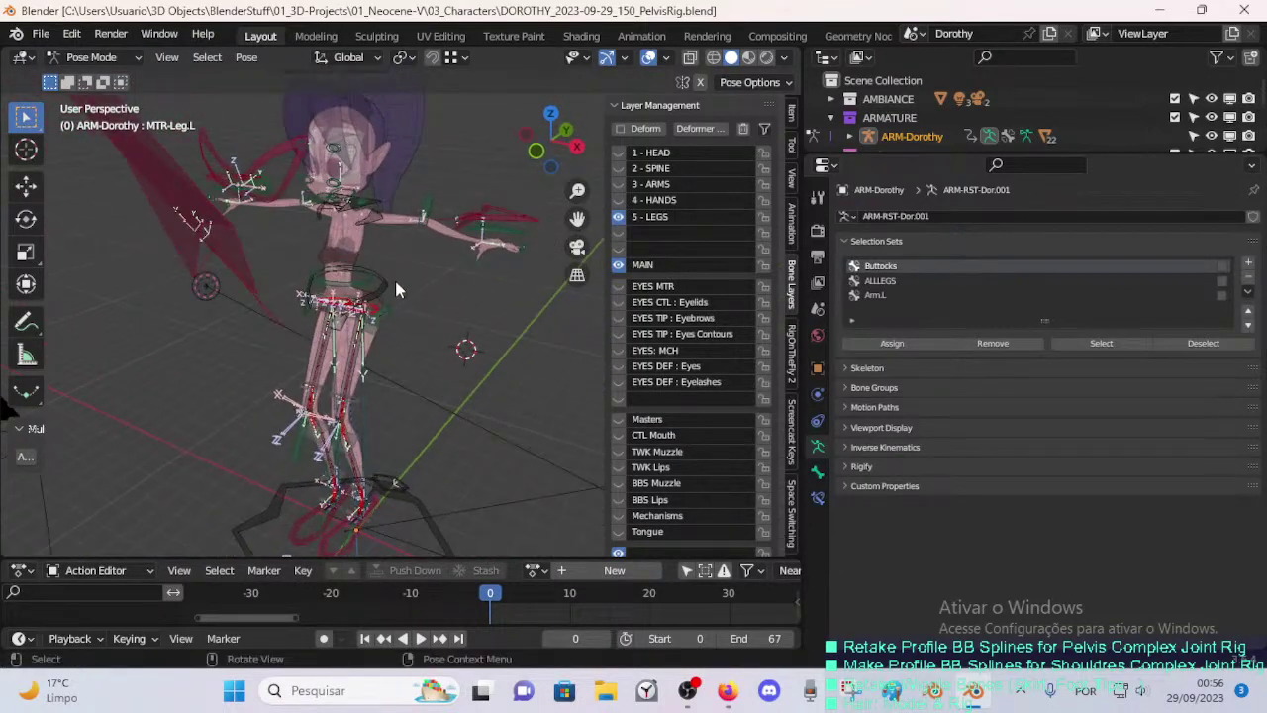
{"action": "left_click", "coordinate": [423, 210]}
{"action": "mouse_move", "coordinate": [422, 212]}
{"action": "middle_mouse_down"}
{"action": "mouse_move", "coordinate": [357, 342]}
{"action": "mouse_move", "coordinate": [413, 208]}
{"action": "middle_mouse_up"}
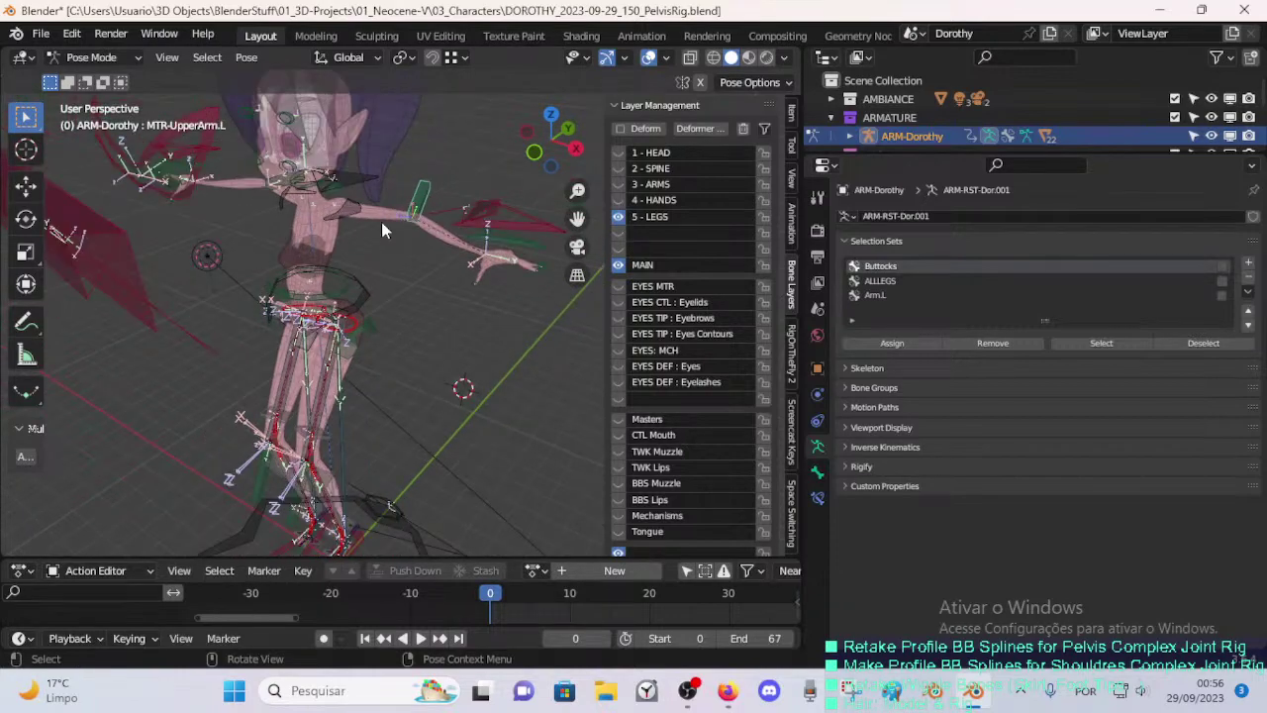
{"action": "key", "text": "Tab"}
{"action": "middle_click_drag", "start_coordinate": [382, 296], "coordinate": [334, 358]}
{"action": "middle_click_drag", "start_coordinate": [220, 469], "coordinate": [377, 268]}
{"action": "left_click", "coordinate": [618, 185]}
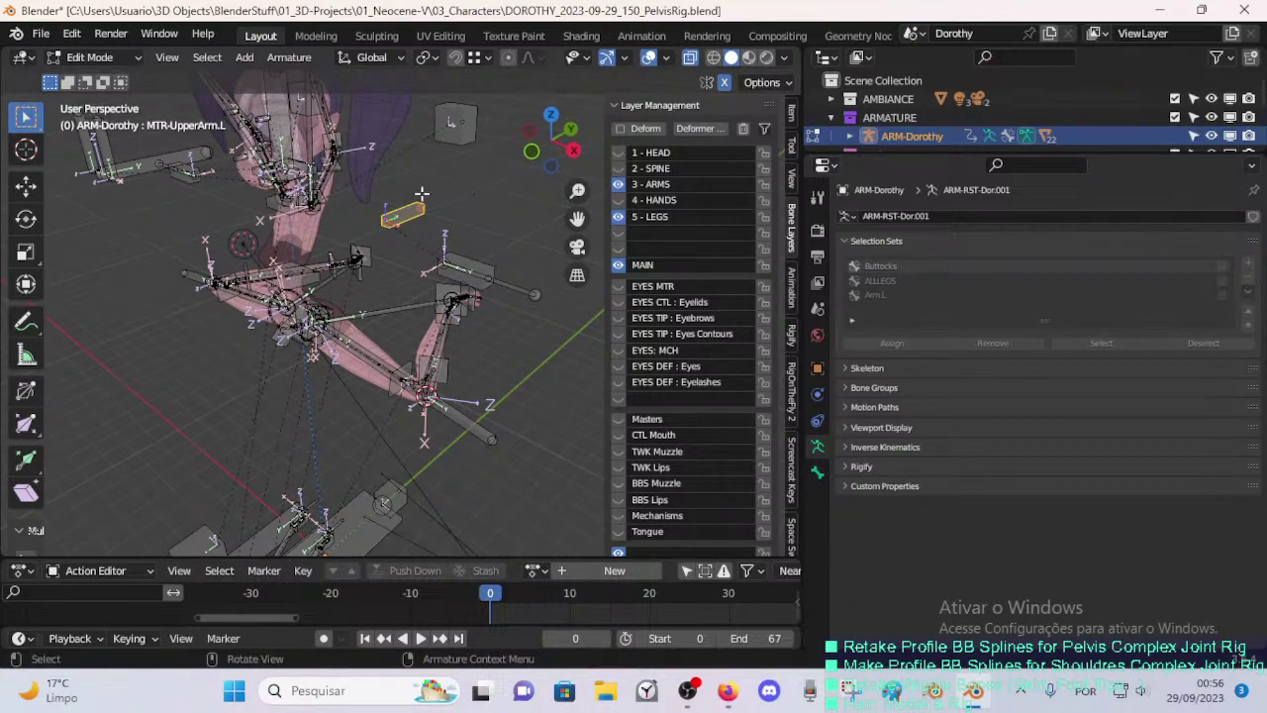
- Test-move the MCH-UpperArm.L bone to examine what is attached to it, cancelling each move
{"action": "middle_click_drag", "start_coordinate": [368, 327], "coordinate": [404, 327]}
{"action": "scroll", "coordinate": [405, 327], "scroll_direction": "up", "scroll_amount": 3}
{"action": "middle_click_drag", "start_coordinate": [474, 269], "coordinate": [503, 355], "text": "shift"}
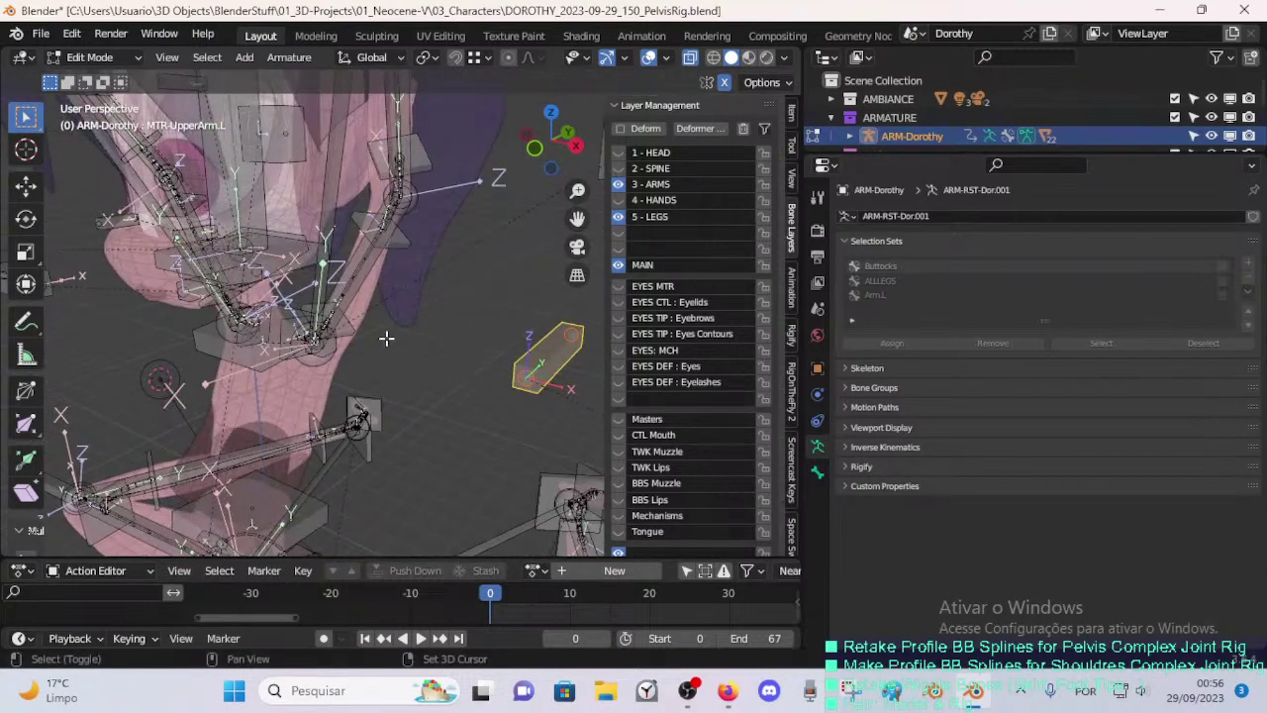
{"action": "left_click", "coordinate": [377, 277]}
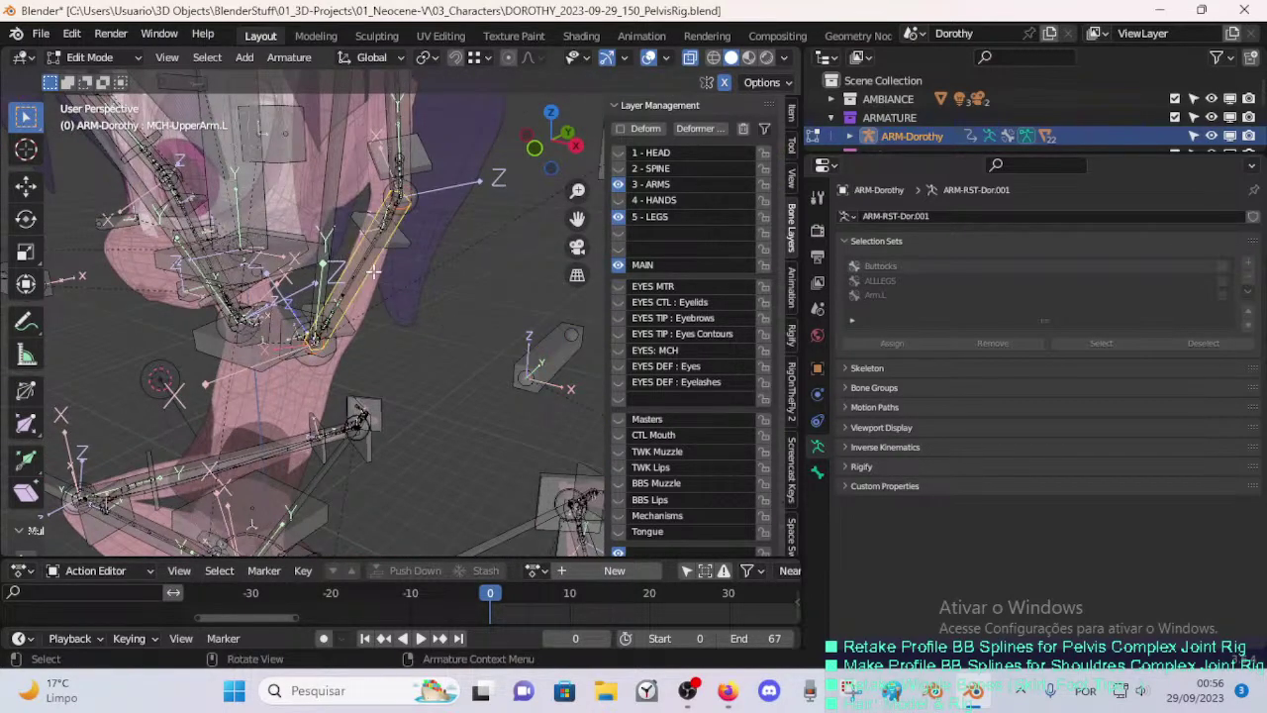
{"action": "key", "text": "g"}
{"action": "key", "text": "Escape"}
{"action": "scroll", "coordinate": [384, 252], "scroll_direction": "down", "scroll_amount": 3}
{"action": "key", "text": "g"}
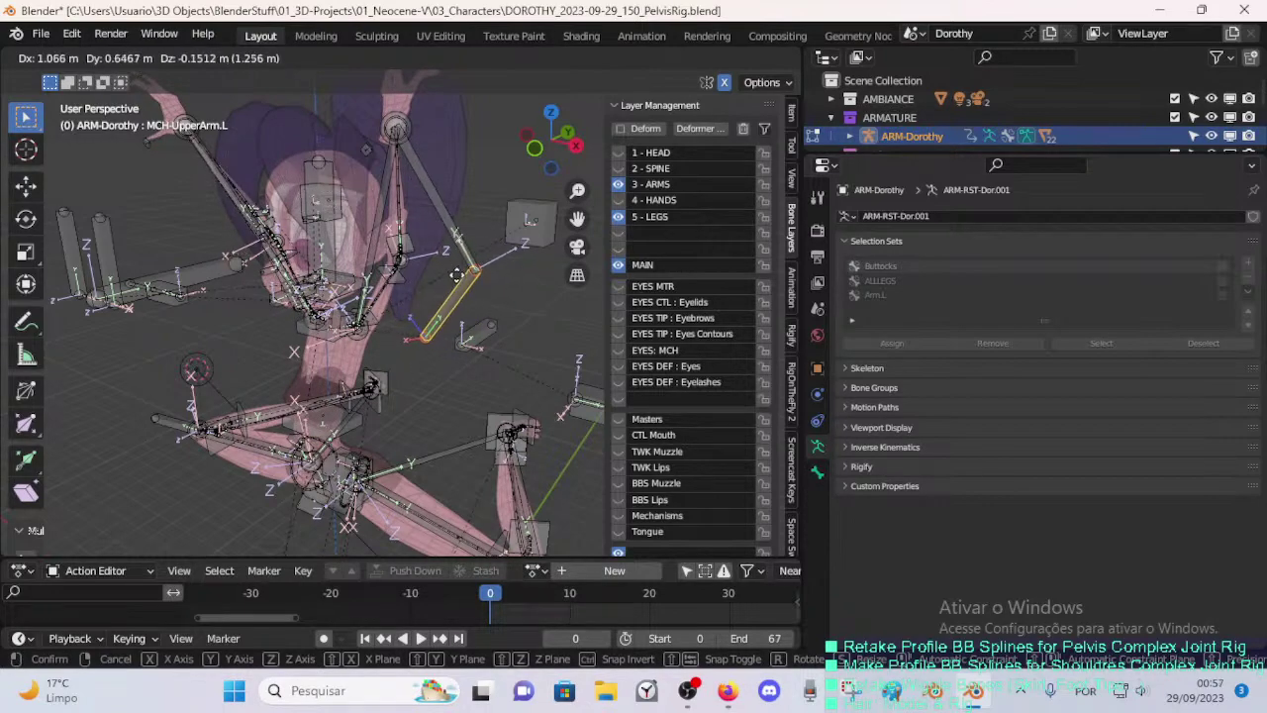
{"action": "right_click", "coordinate": [441, 281]}
- Test-move the DEF-3-ARMS-2-UpperArm.L deform bone and compare it with a test move of MCH-UpperArm.L, cancelling both
{"action": "scroll", "coordinate": [409, 292], "scroll_direction": "up", "scroll_amount": 6}
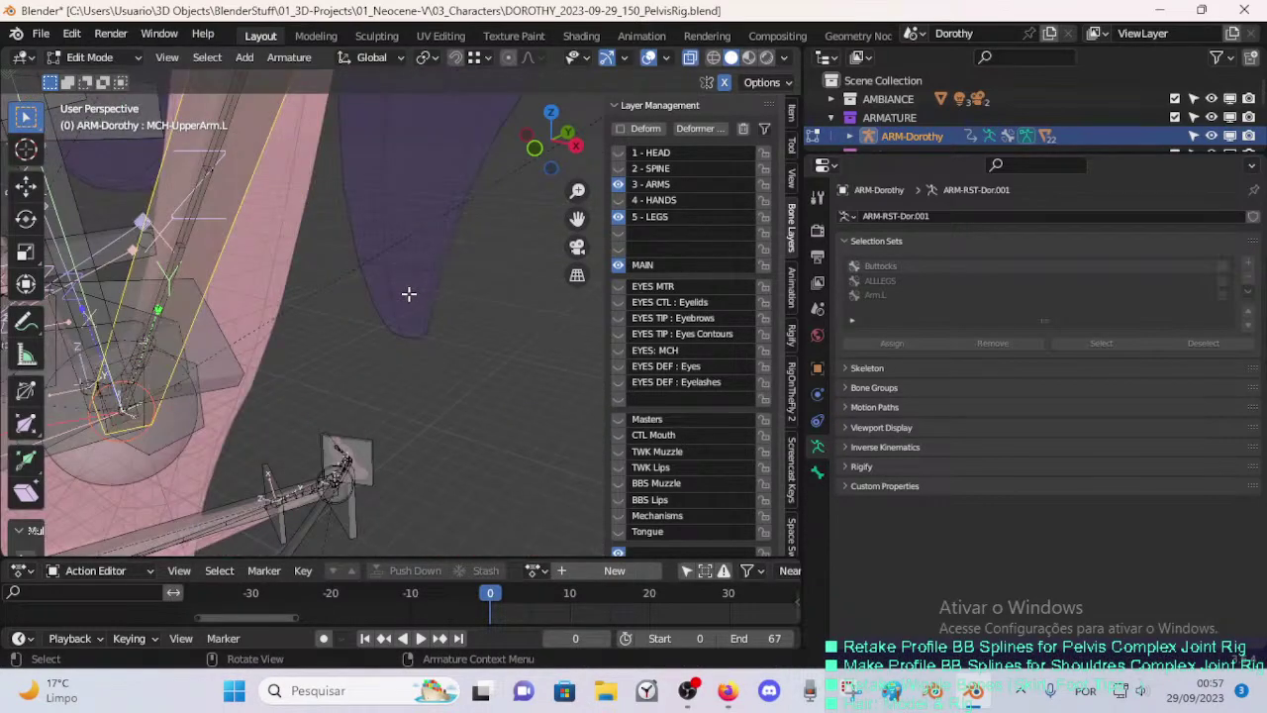
{"action": "middle_click_drag", "start_coordinate": [308, 295], "coordinate": [361, 311], "text": "shift"}
{"action": "scroll", "coordinate": [361, 312], "scroll_direction": "down", "scroll_amount": 1}
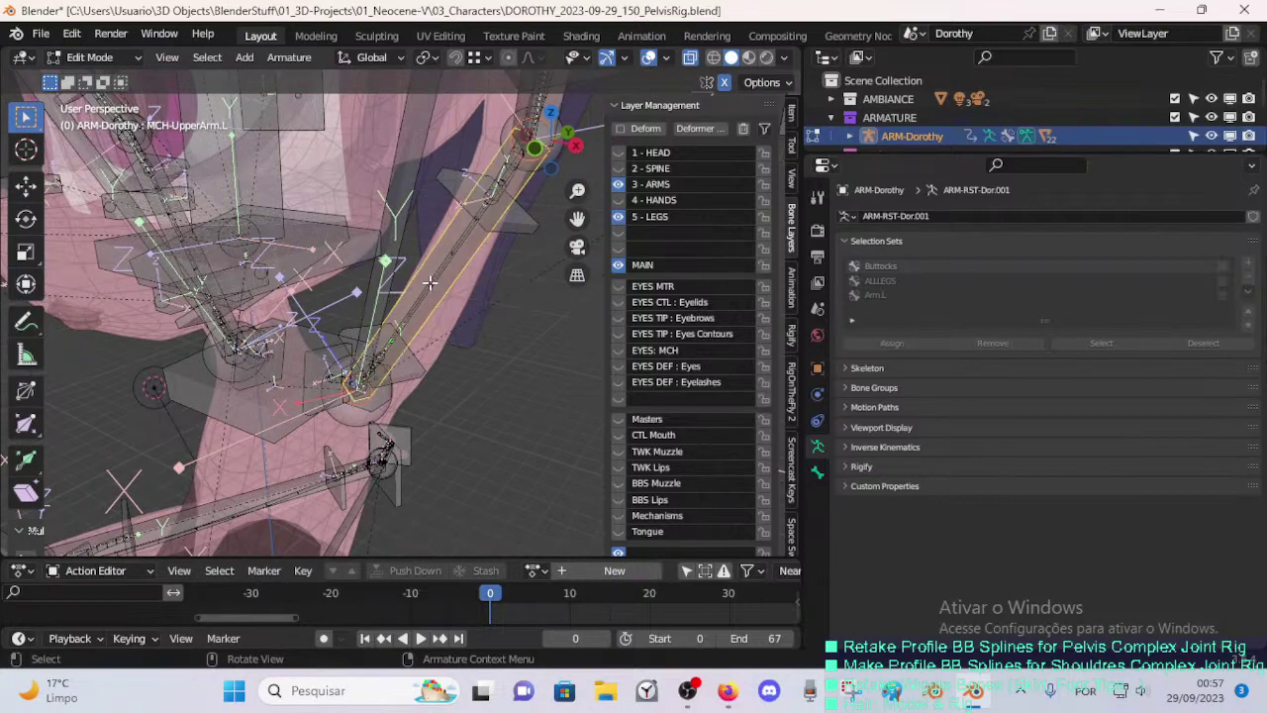
{"action": "left_click", "coordinate": [430, 280]}
{"action": "key", "text": "g"}
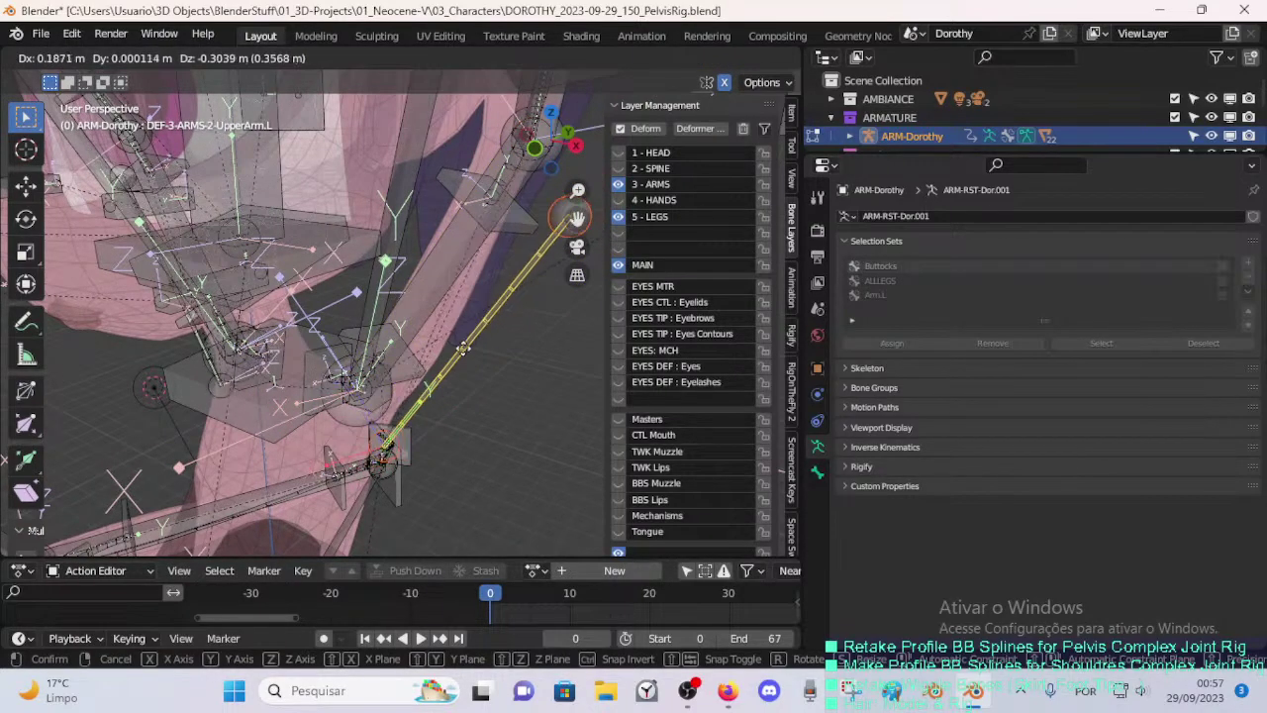
{"action": "right_click", "coordinate": [436, 363]}
{"action": "left_click", "coordinate": [412, 309]}
{"action": "scroll", "coordinate": [406, 311], "scroll_direction": "down", "scroll_amount": 7}
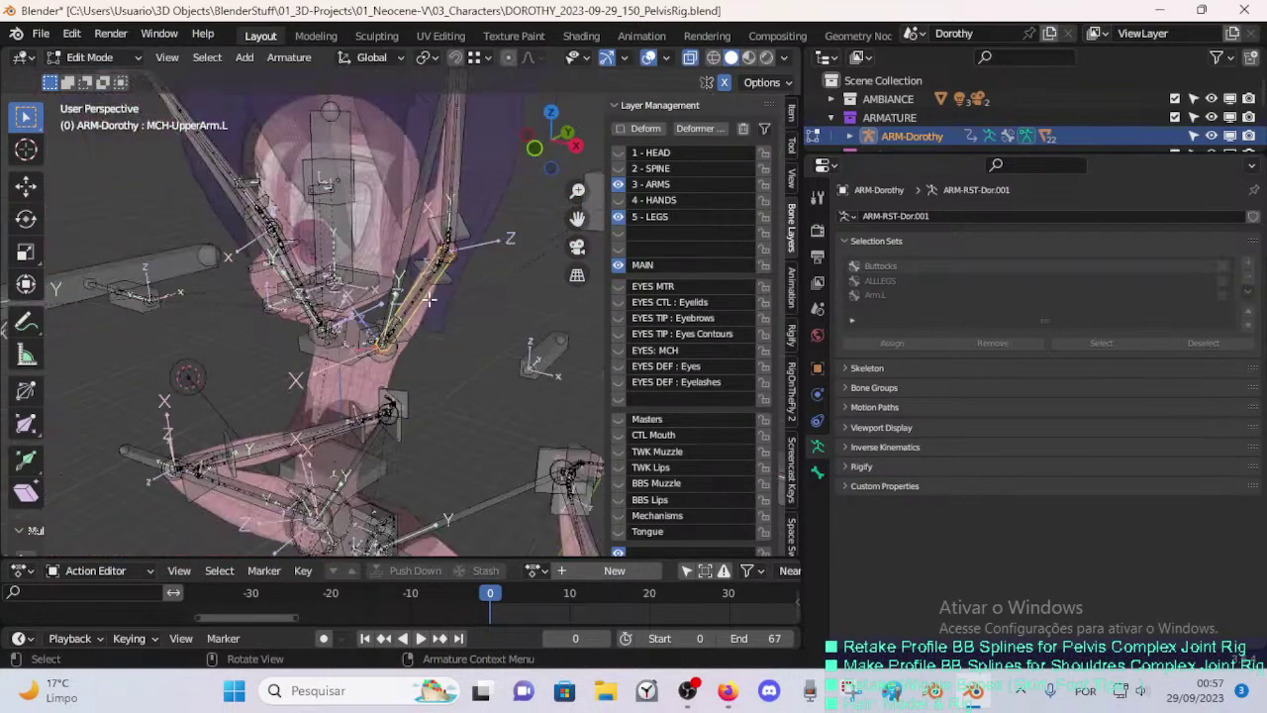
{"action": "key", "text": "g"}
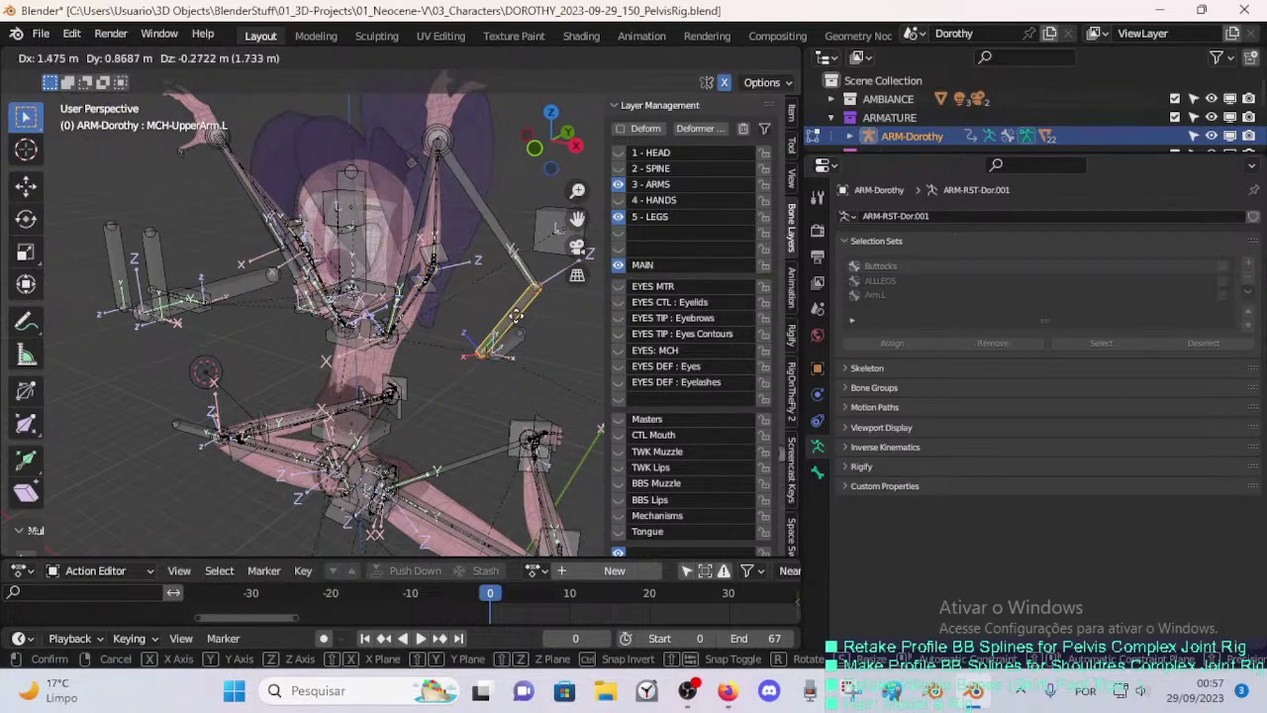
{"action": "key", "text": "Escape"}
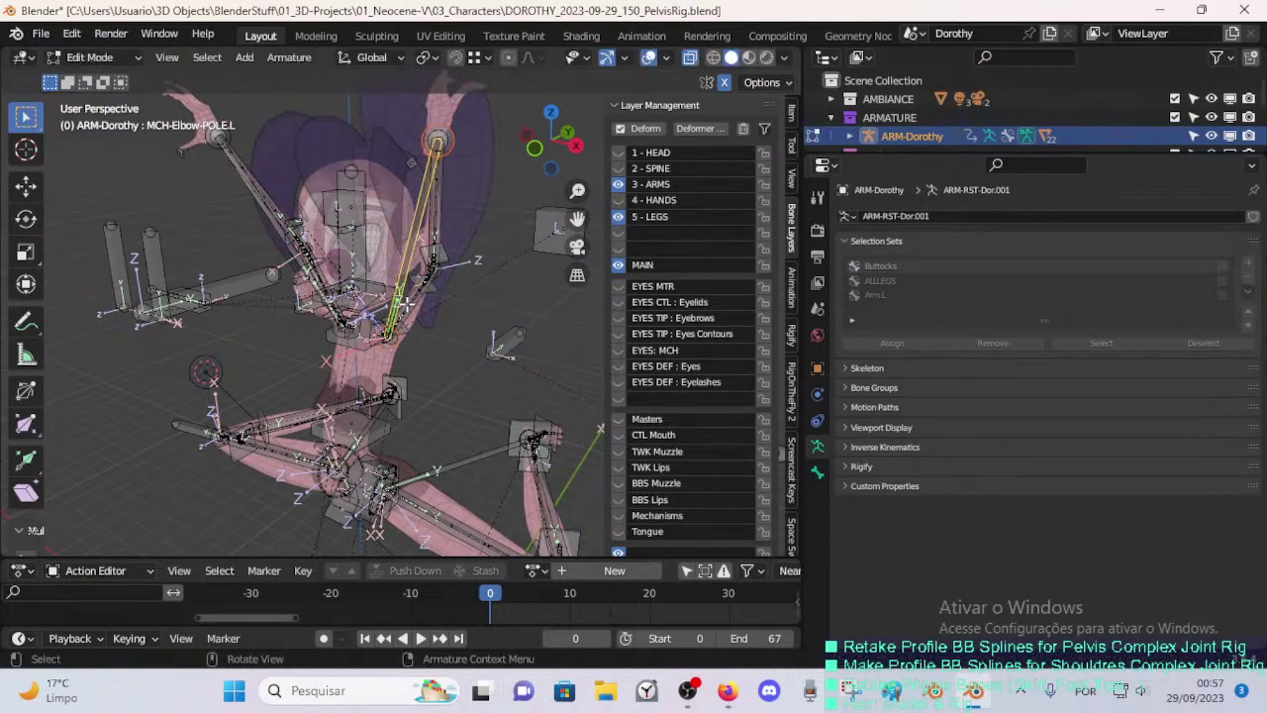
- Expand the bone relations of DEF-3-ARMS-2-UpperArm.L and parent that bone to MCH-UpperArm.L
{"action": "scroll", "coordinate": [412, 311], "scroll_direction": "up", "scroll_amount": 1}
{"action": "left_click", "coordinate": [817, 472]}
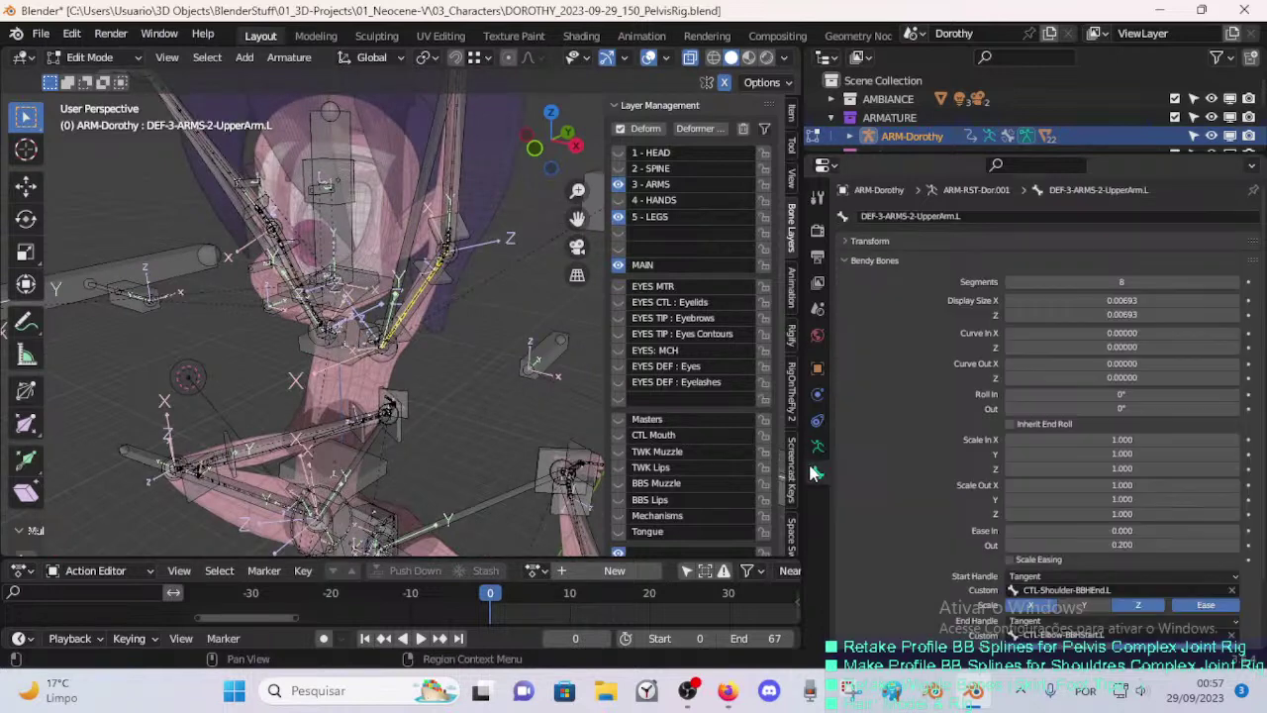
{"action": "left_click", "coordinate": [865, 261]}
{"action": "left_click", "coordinate": [845, 280]}
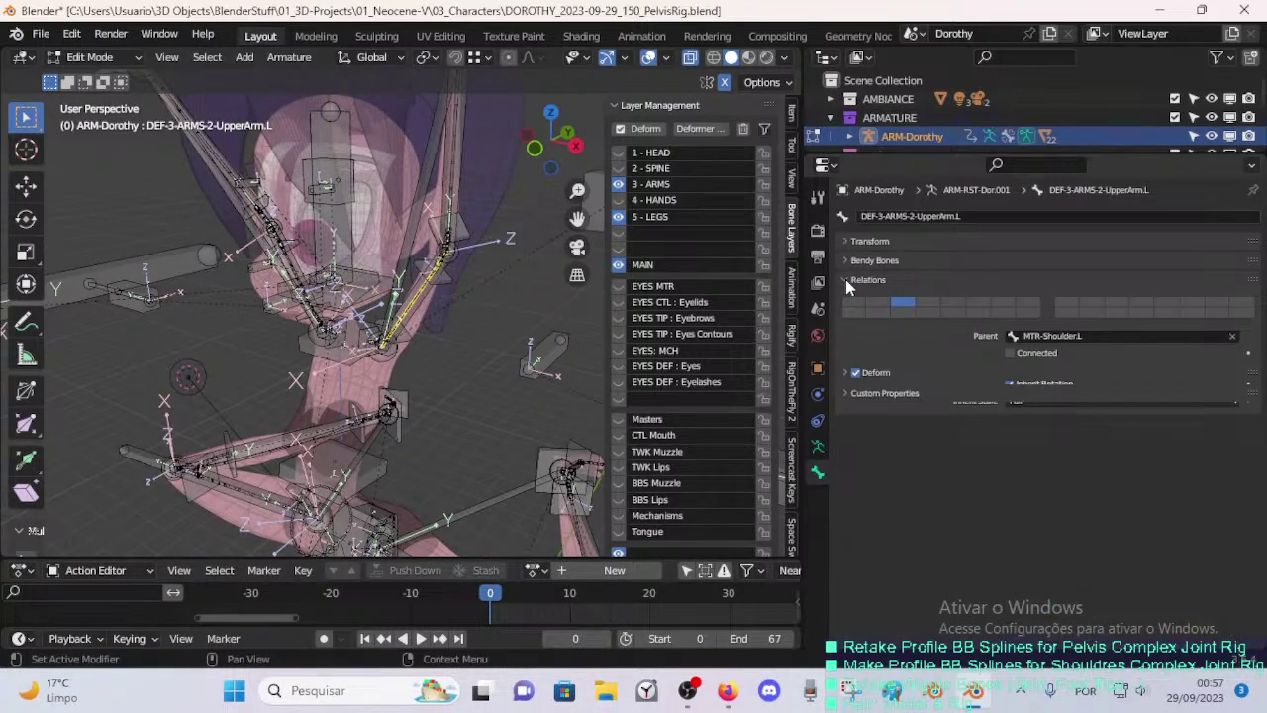
{"action": "scroll", "coordinate": [426, 295], "scroll_direction": "up", "scroll_amount": 3}
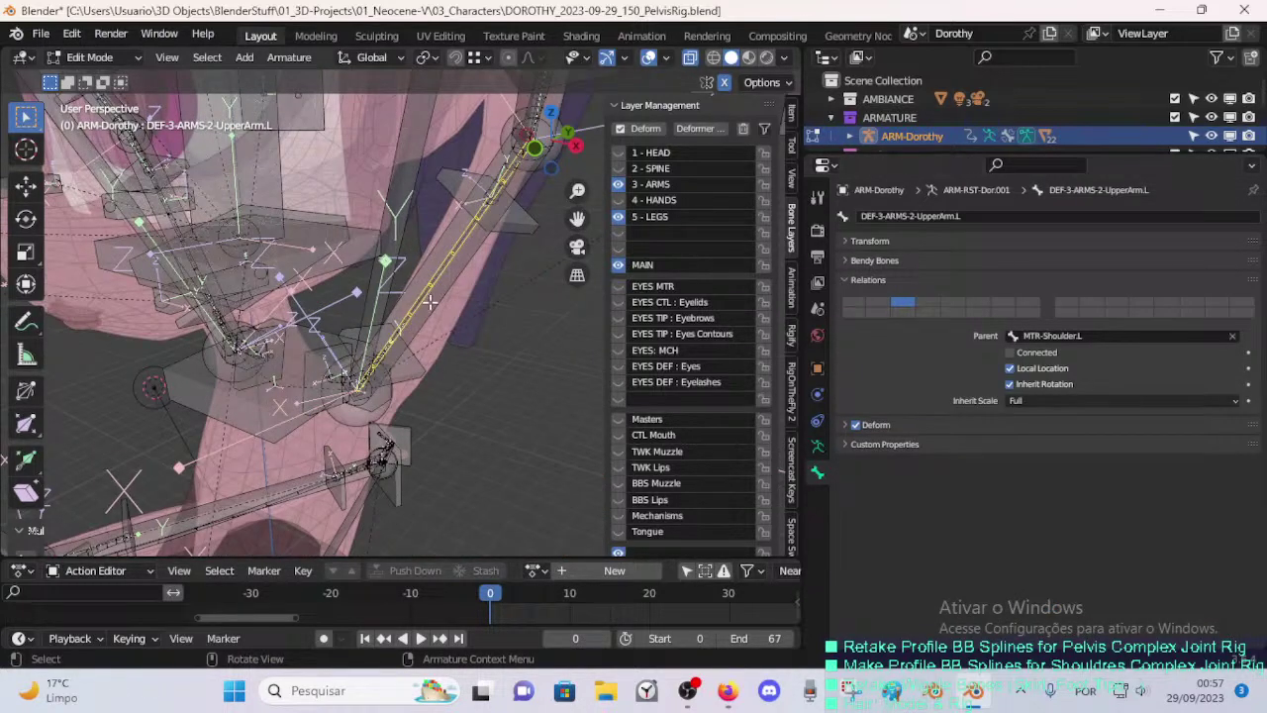
{"action": "left_click", "coordinate": [458, 277], "text": "shift"}
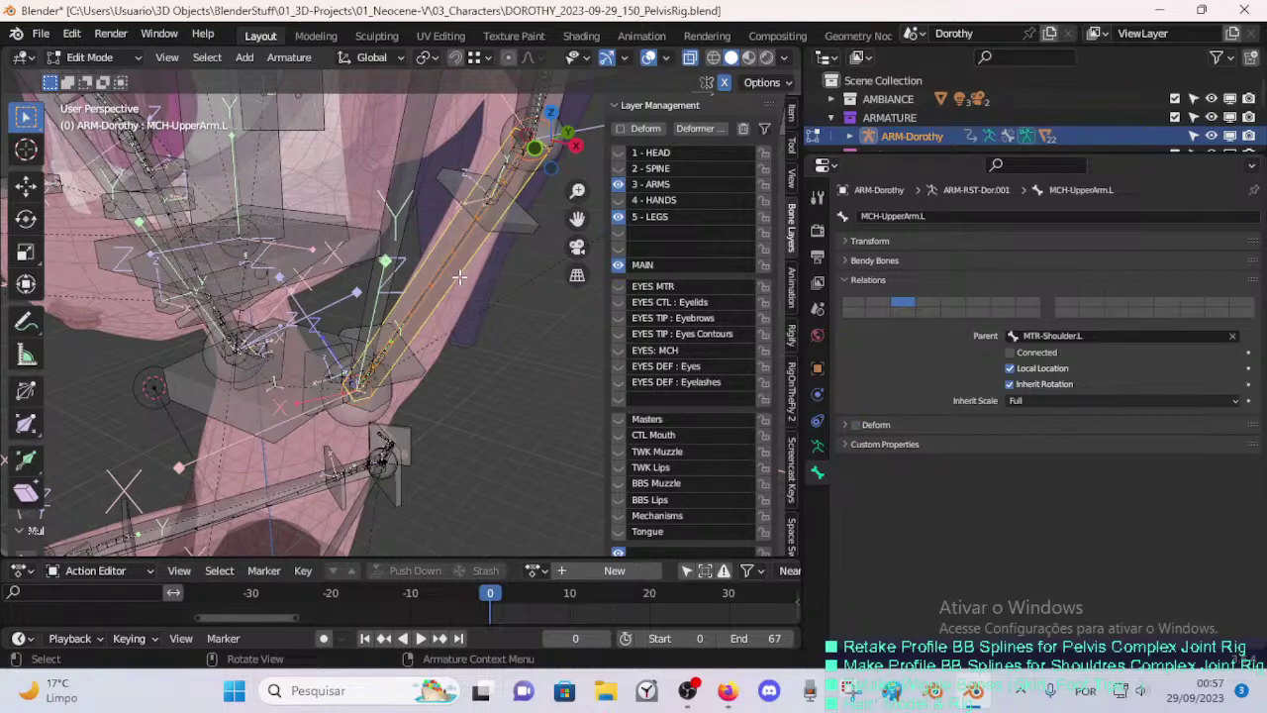
{"action": "key", "text": "ctrl+p"}
{"action": "left_click", "coordinate": [458, 278]}
- Parent the DEF-3-ARMS-4-LowerArm.L bone to MCH-Forearm.L with Keep Offset
{"action": "middle_click_drag", "start_coordinate": [459, 277], "coordinate": [376, 445], "text": "shift"}
{"action": "left_click", "coordinate": [442, 190]}
{"action": "scroll", "coordinate": [428, 203], "scroll_direction": "down", "scroll_amount": 5}
{"action": "left_click", "coordinate": [408, 217]}
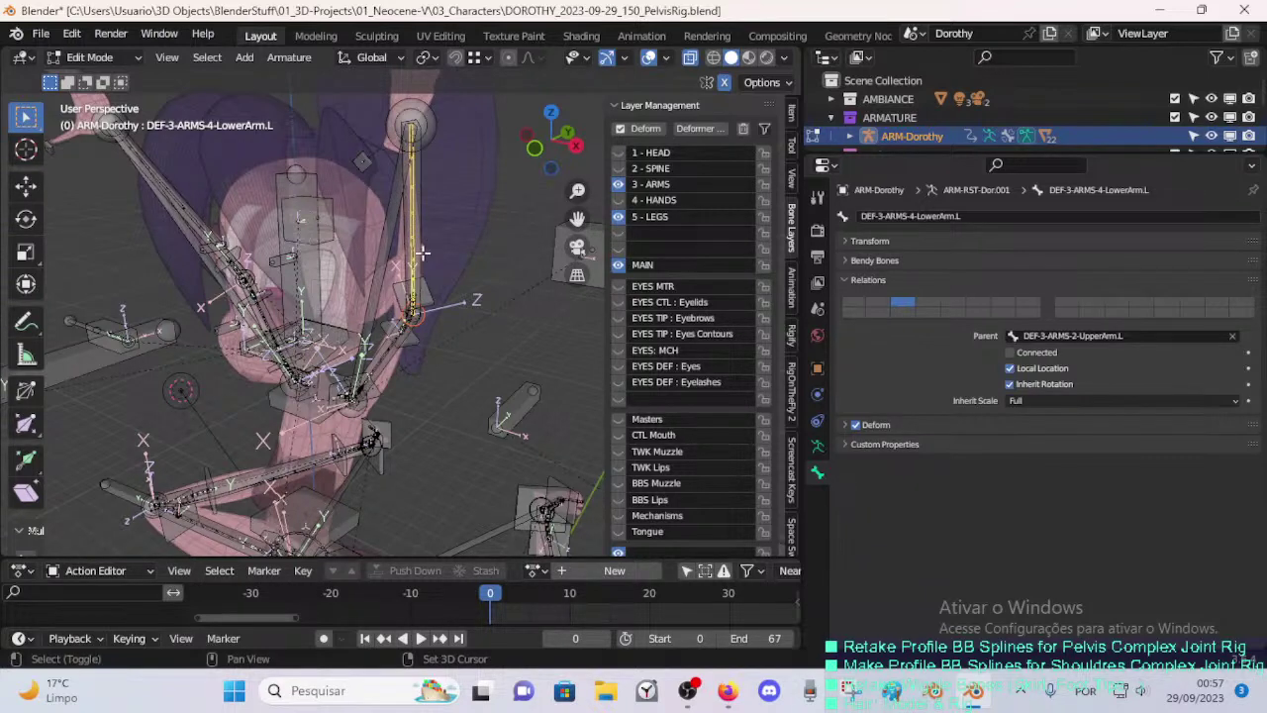
{"action": "left_click", "coordinate": [423, 250], "text": "shift"}
{"action": "key", "text": "ctrl+p"}
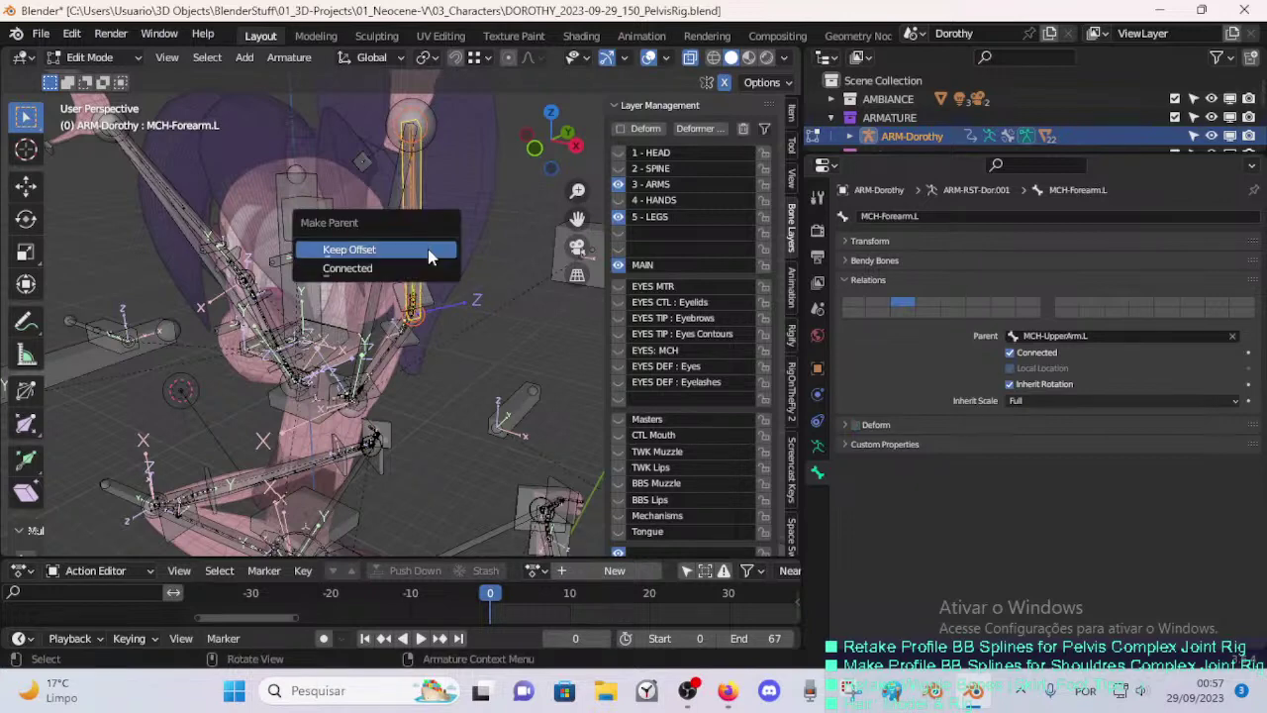
{"action": "left_click", "coordinate": [427, 249]}
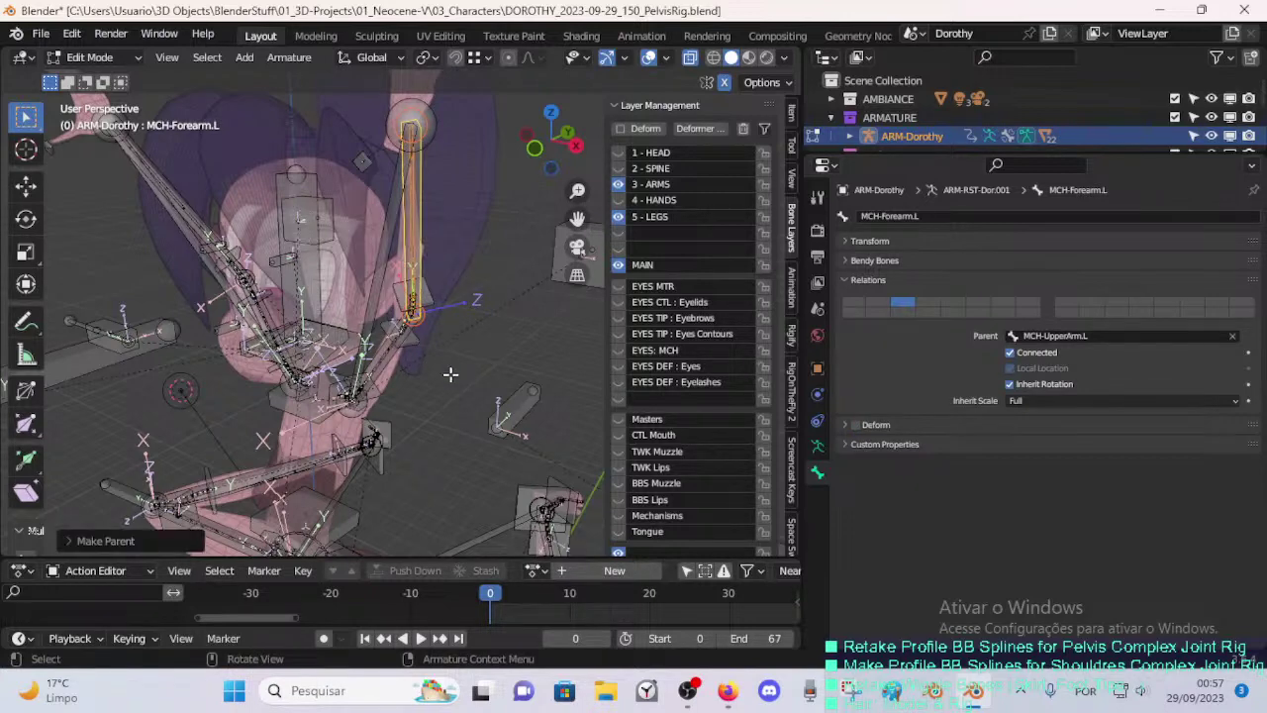
- Snap the 3D cursor to the left elbow joint of DEF-3-ARMS-4-LowerArm.L and snap the MTR-UpperArm.L control to it
{"action": "left_click", "coordinate": [521, 403]}
{"action": "middle_click_drag", "start_coordinate": [521, 402], "coordinate": [413, 357]}
{"action": "scroll", "coordinate": [454, 385], "scroll_direction": "up", "scroll_amount": 4}
{"action": "scroll", "coordinate": [436, 371], "scroll_direction": "down", "scroll_amount": 2}
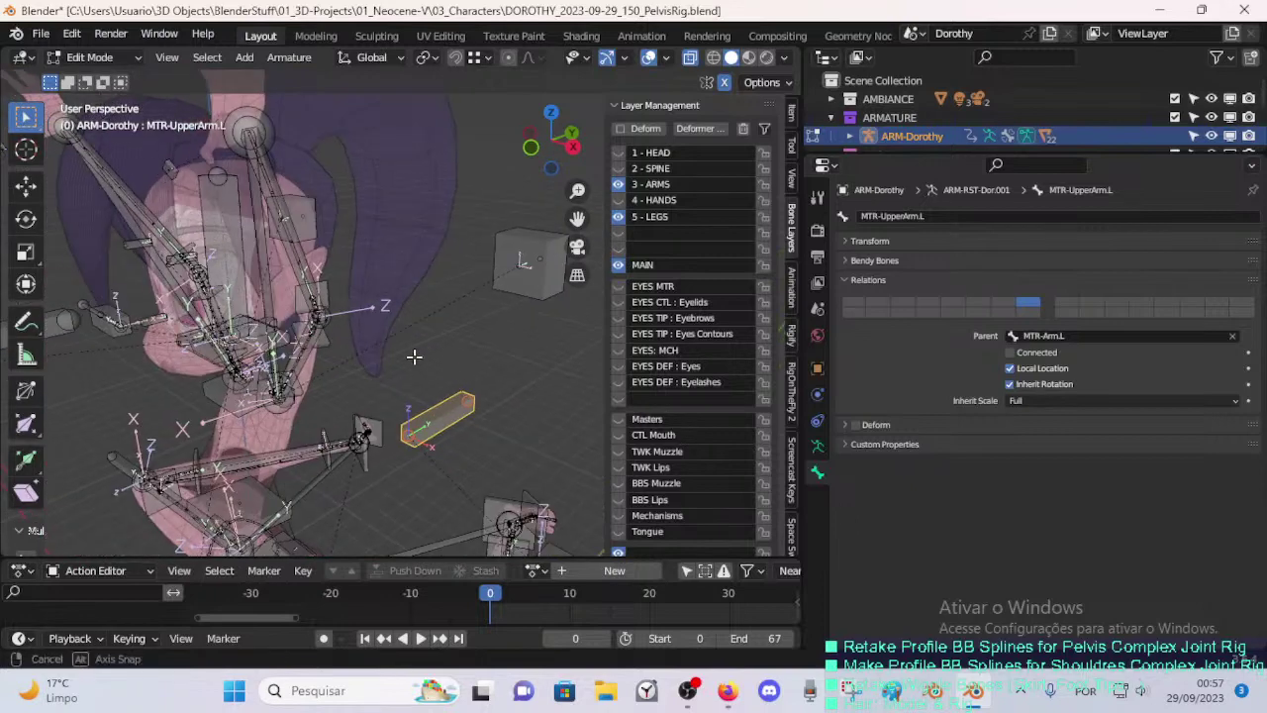
{"action": "left_click", "coordinate": [327, 313]}
{"action": "key", "text": "shift+s"}
{"action": "key", "text": "2"}
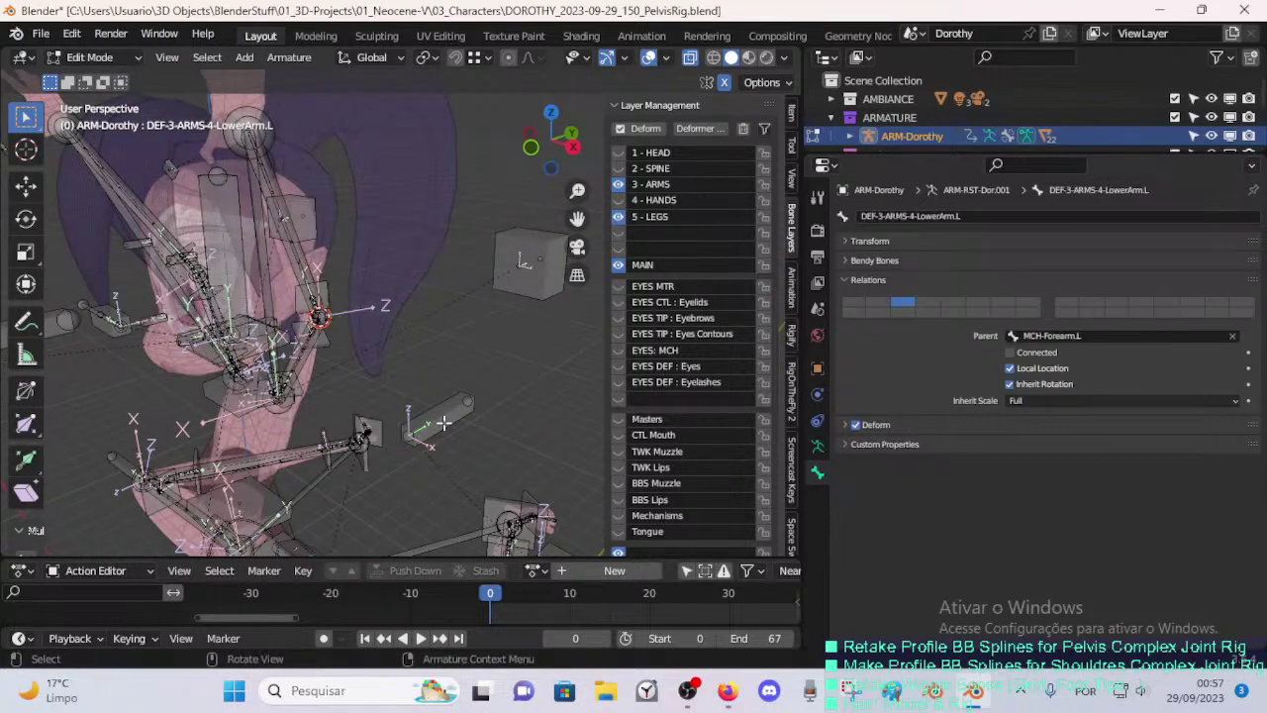
{"action": "left_click", "coordinate": [436, 419]}
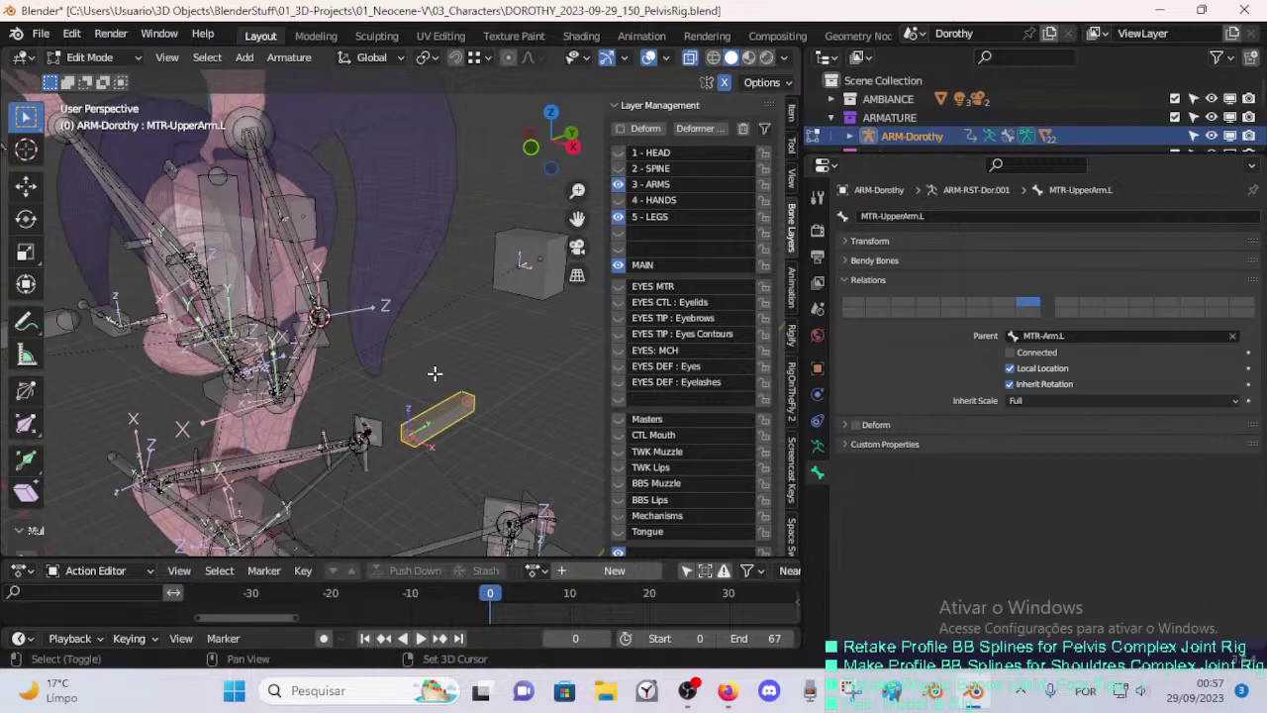
{"action": "key", "text": "shift+s"}
{"action": "left_click", "coordinate": [417, 306]}
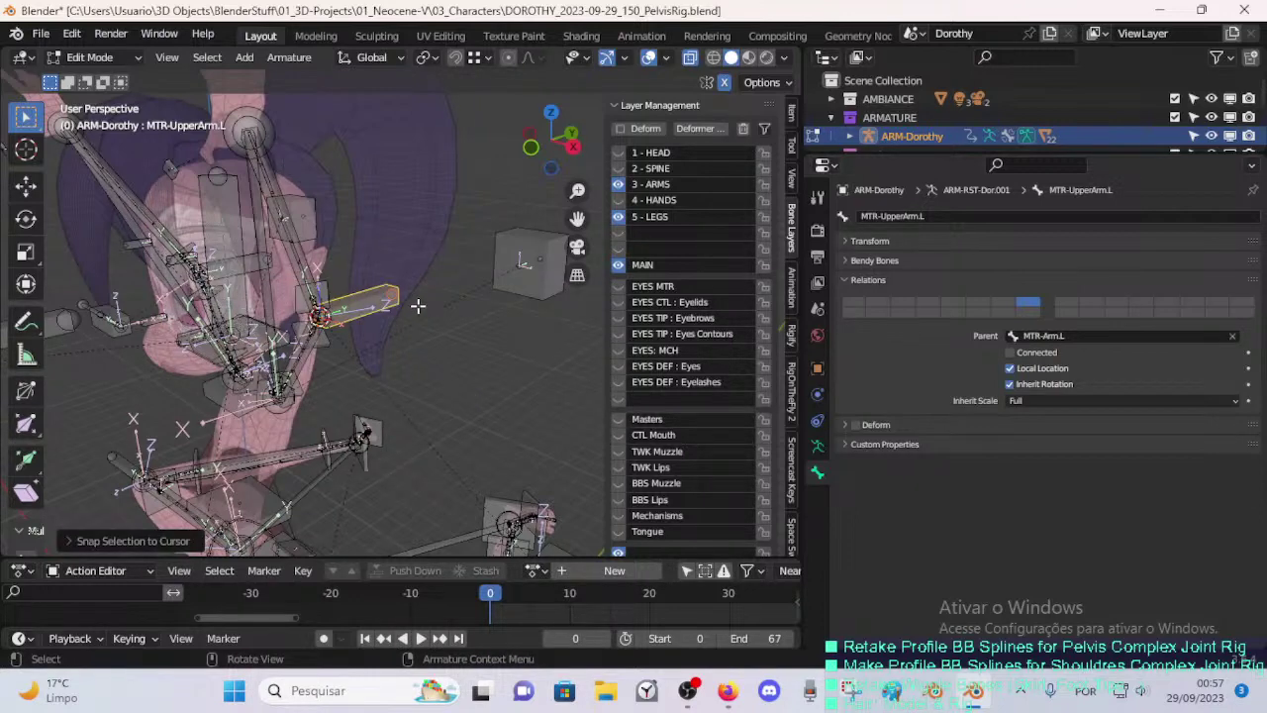
- Rotate the MTR-UpperArm.L control about the global Z axis in Edit Mode
{"action": "middle_click_drag", "start_coordinate": [389, 306], "coordinate": [451, 286]}
{"action": "key", "text": "r"}
{"action": "key", "text": "z"}
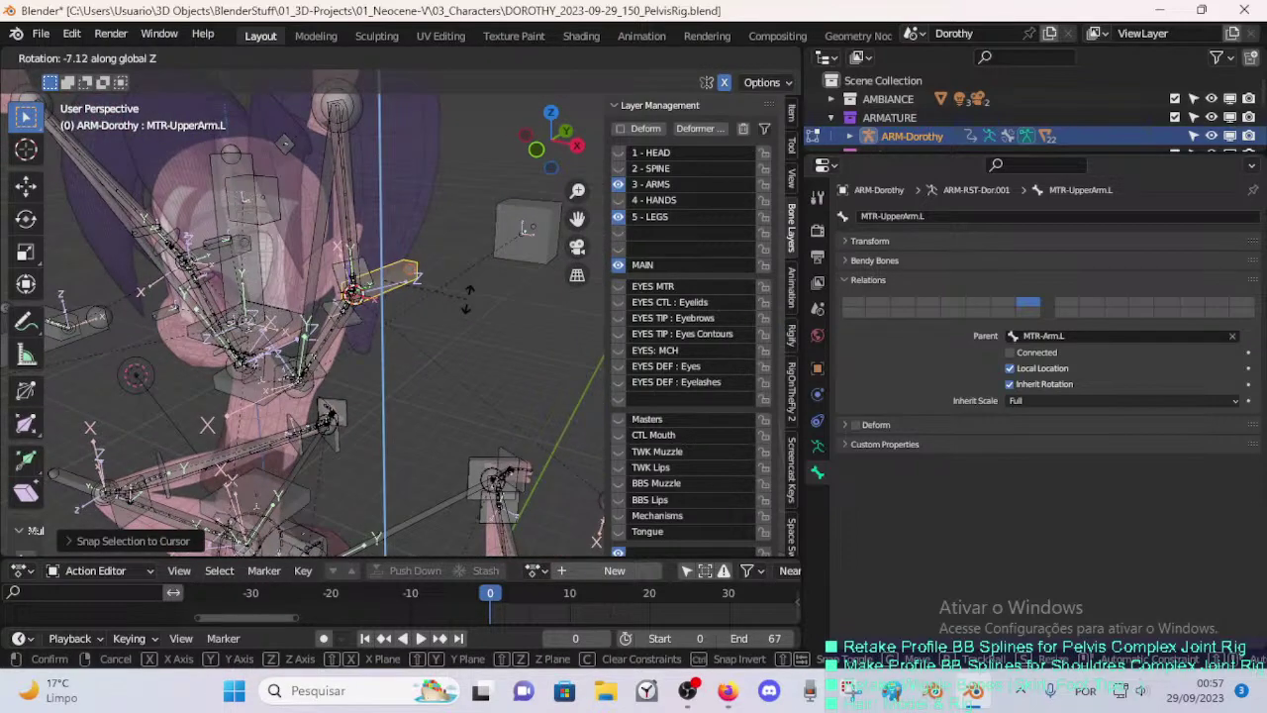
{"action": "left_click", "coordinate": [426, 295]}
- Align the MTR-UpperArm.L control to the MCH-UpperArm.L bone
{"action": "scroll", "coordinate": [411, 297], "scroll_direction": "up", "scroll_amount": 4}
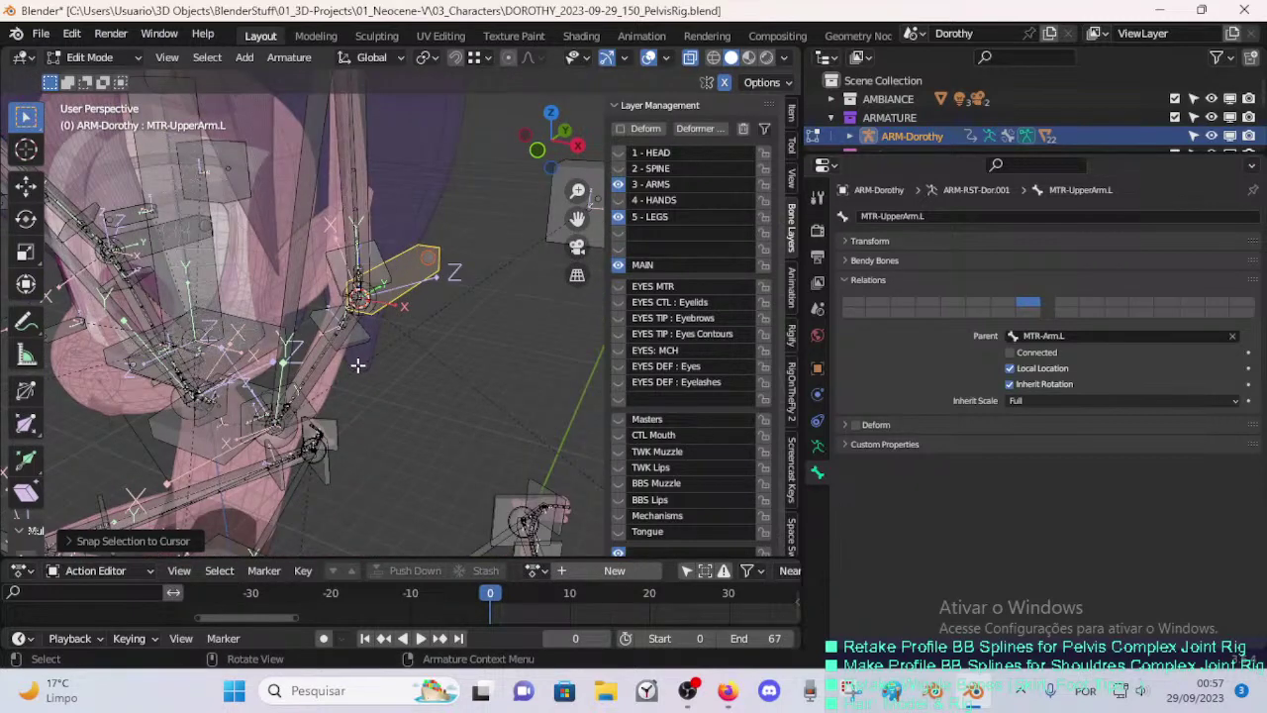
{"action": "left_click", "coordinate": [328, 370], "text": "shift"}
{"action": "key", "text": "ctrl+alt+a"}
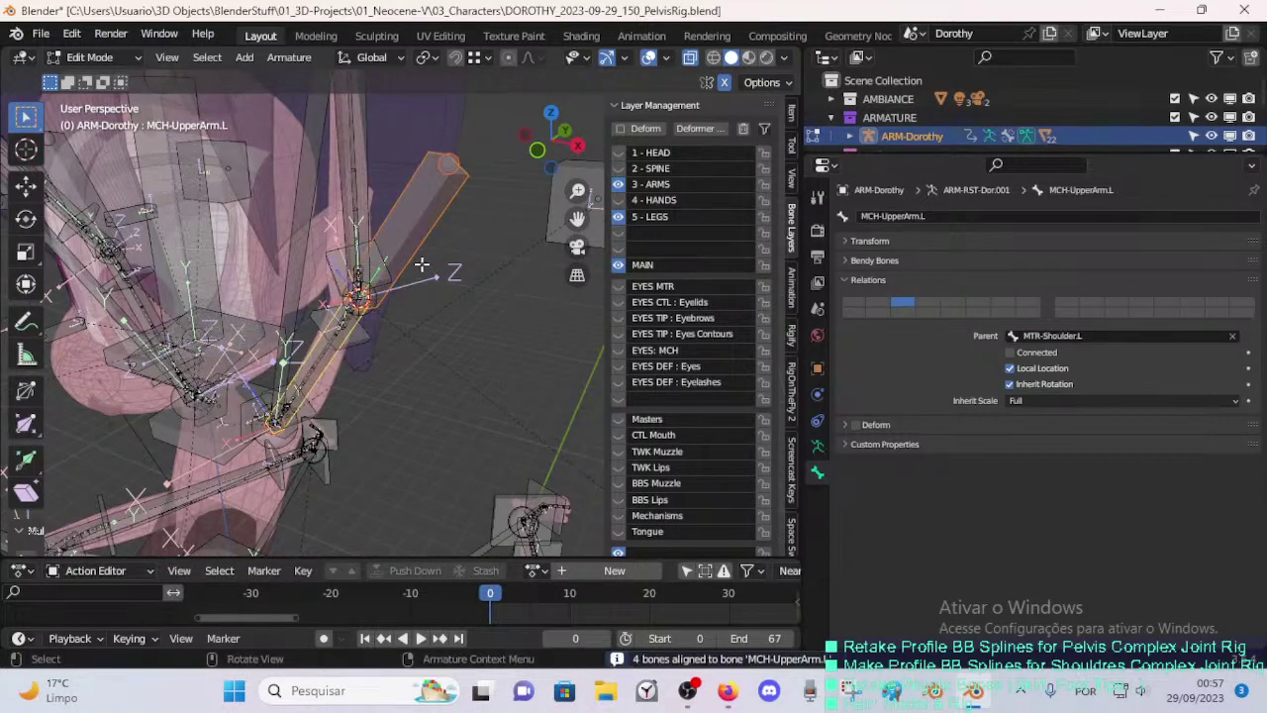
{"action": "left_click", "coordinate": [424, 218]}
{"action": "left_click", "coordinate": [334, 370]}
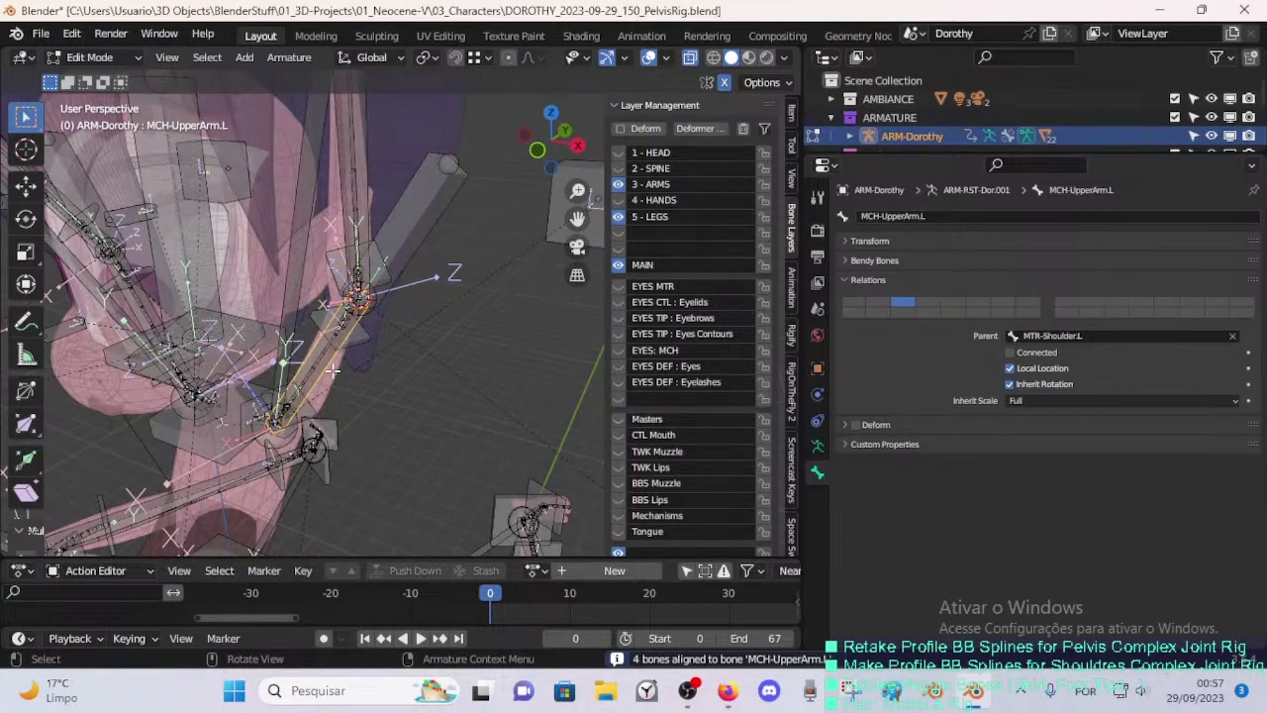
- Test-move the MTR-UpperArm.L control in Pose Mode and cancel the move
{"action": "scroll", "coordinate": [336, 368], "scroll_direction": "down", "scroll_amount": 6}
{"action": "key", "text": "ctrl+Tab"}
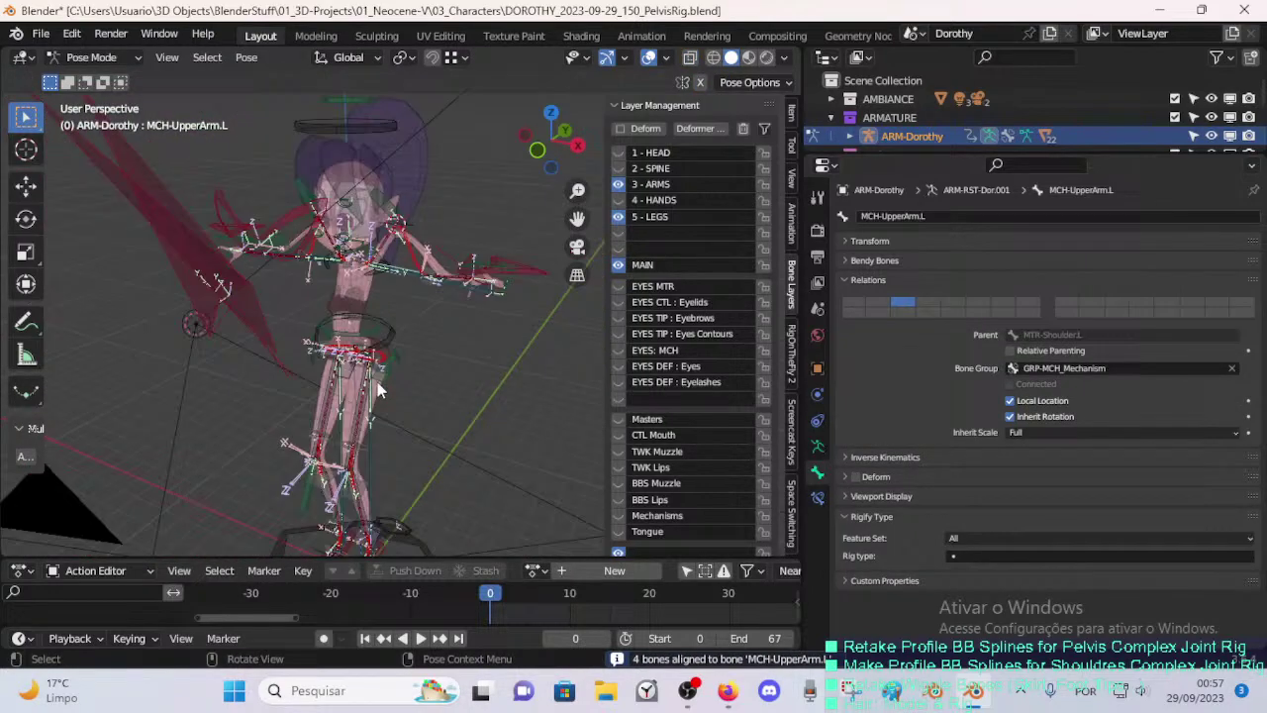
{"action": "scroll", "coordinate": [351, 386], "scroll_direction": "up", "scroll_amount": 3}
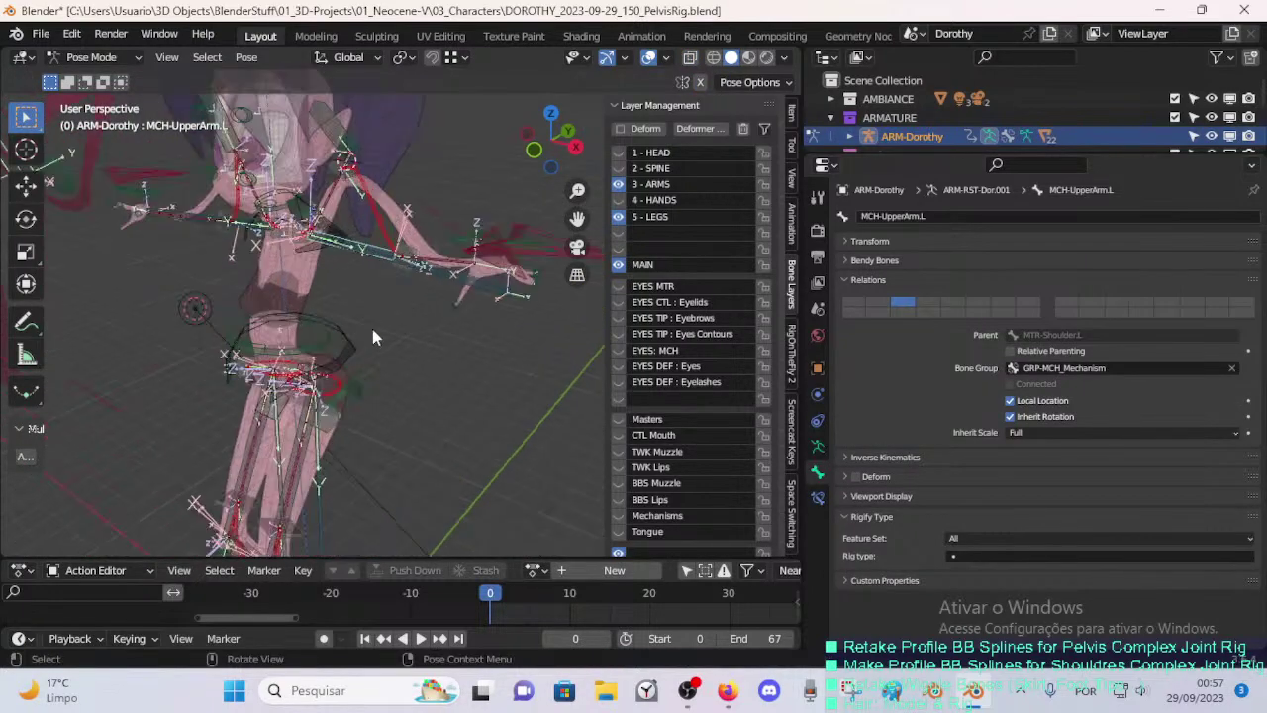
{"action": "left_click", "coordinate": [346, 137]}
{"action": "key", "text": "g"}
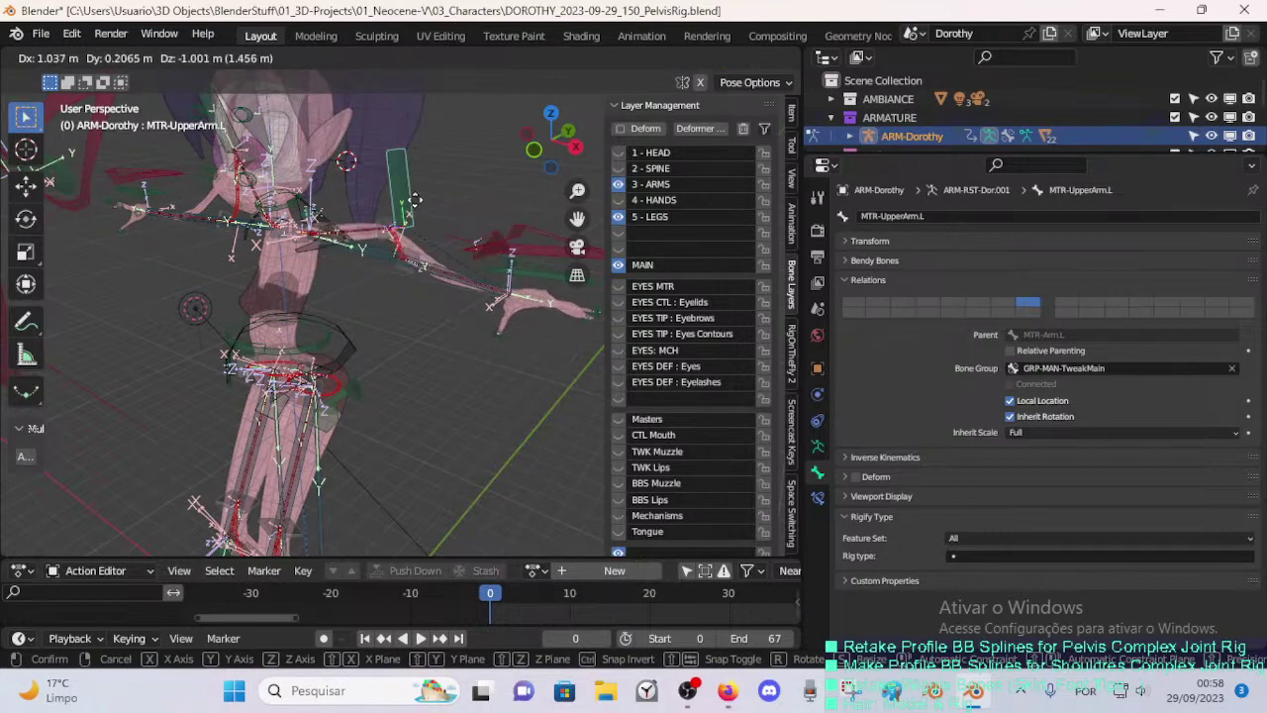
{"action": "right_click", "coordinate": [416, 200]}
- Inspect MTR-UpperArm.L's bone constraints, toggling Damped Track off and on and comparing the bone with its Edit Mode rest position
{"action": "left_click", "coordinate": [815, 498]}
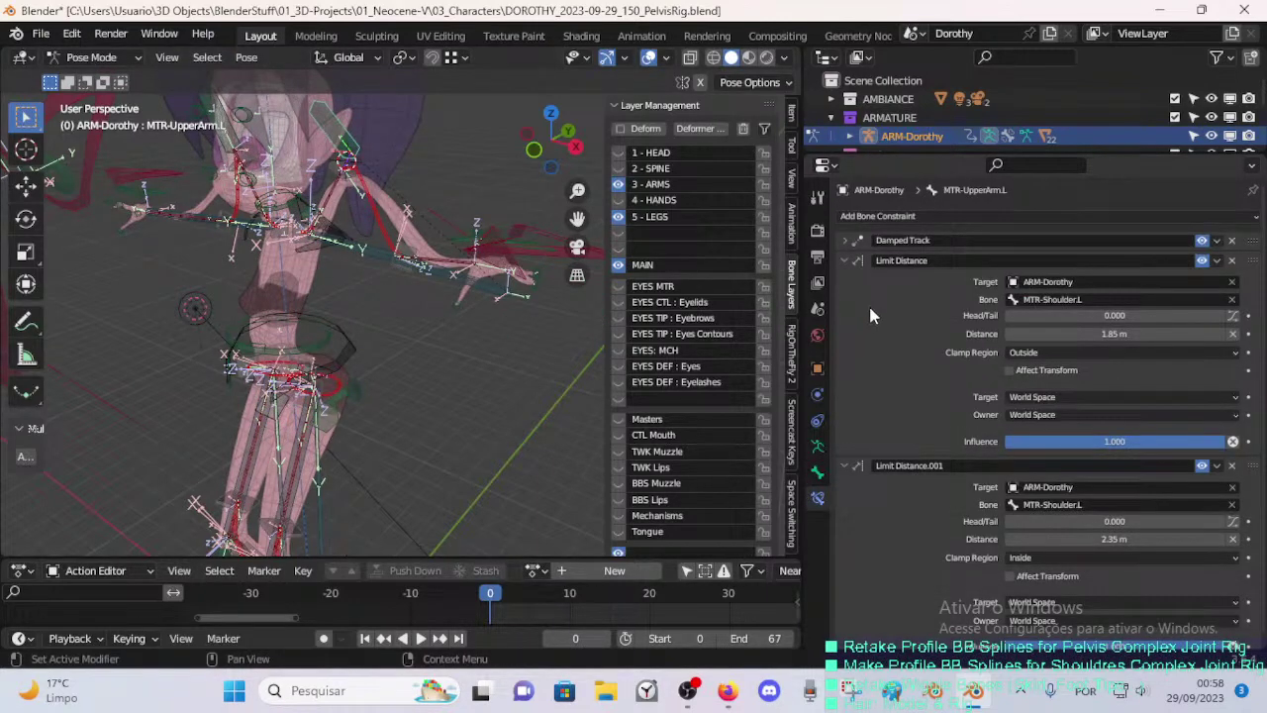
{"action": "scroll", "coordinate": [903, 382], "scroll_direction": "down", "scroll_amount": 1}
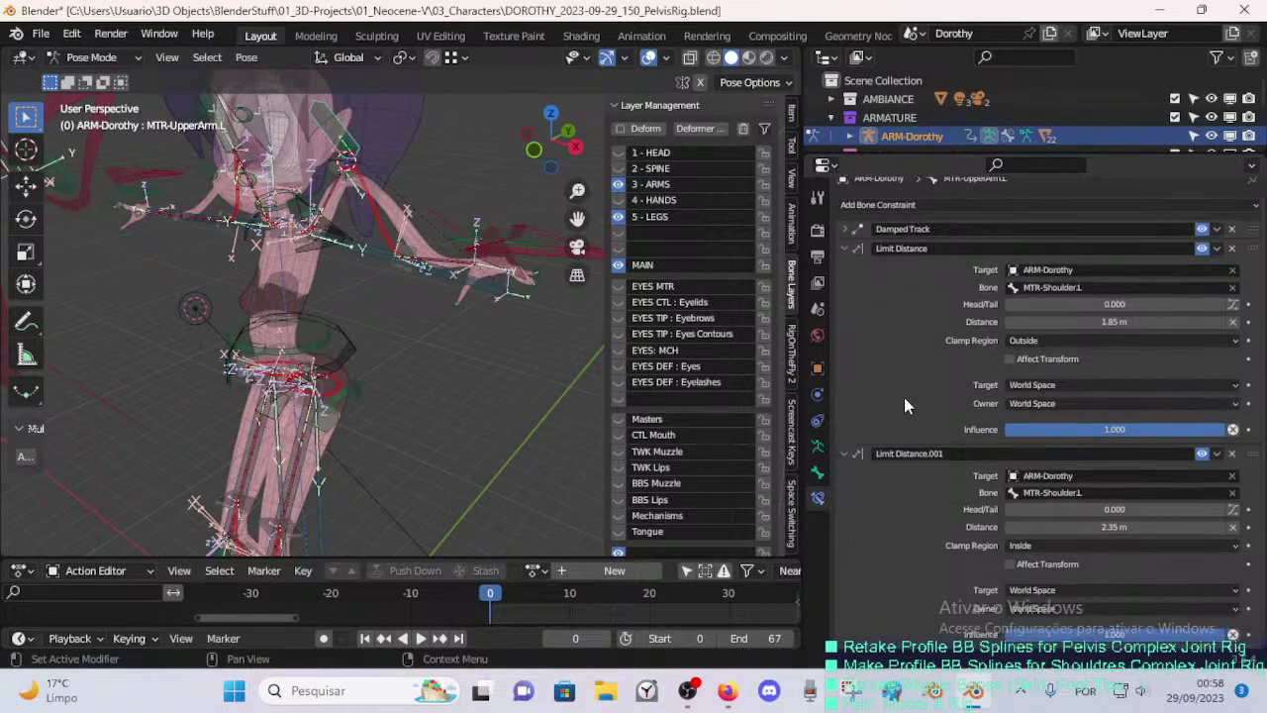
{"action": "left_click", "coordinate": [1199, 454]}
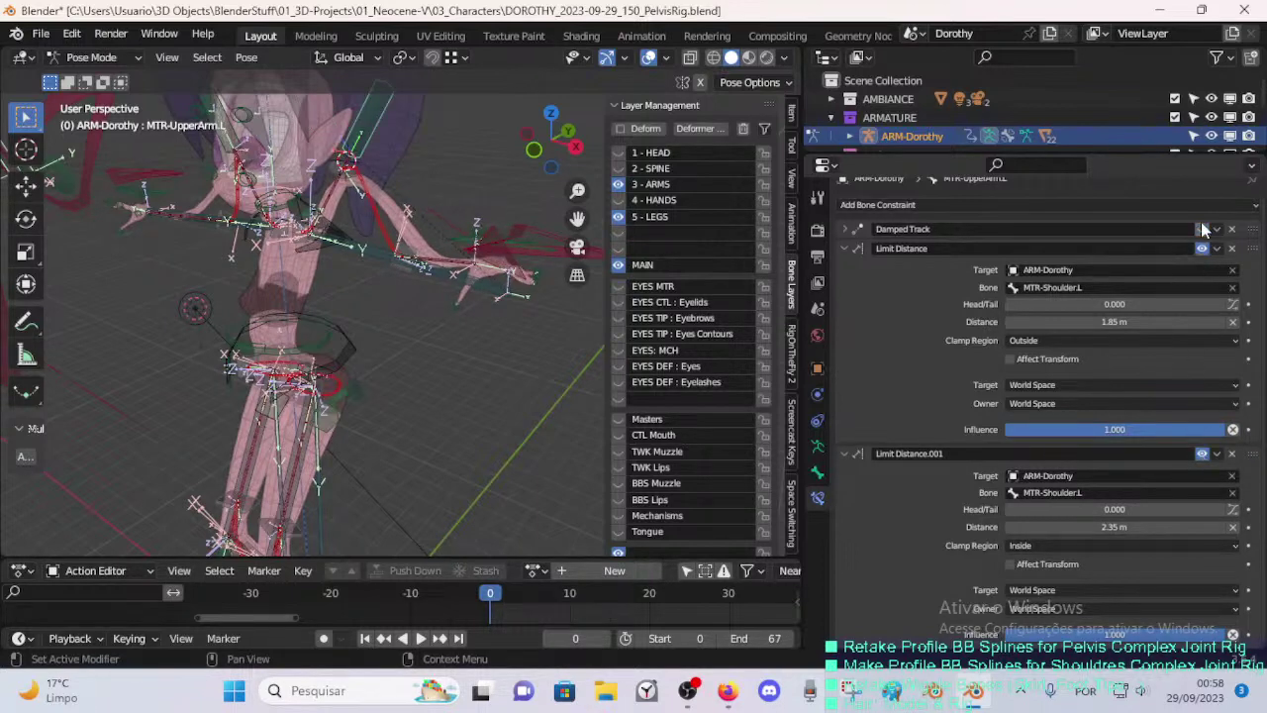
{"action": "key", "text": "Tab"}
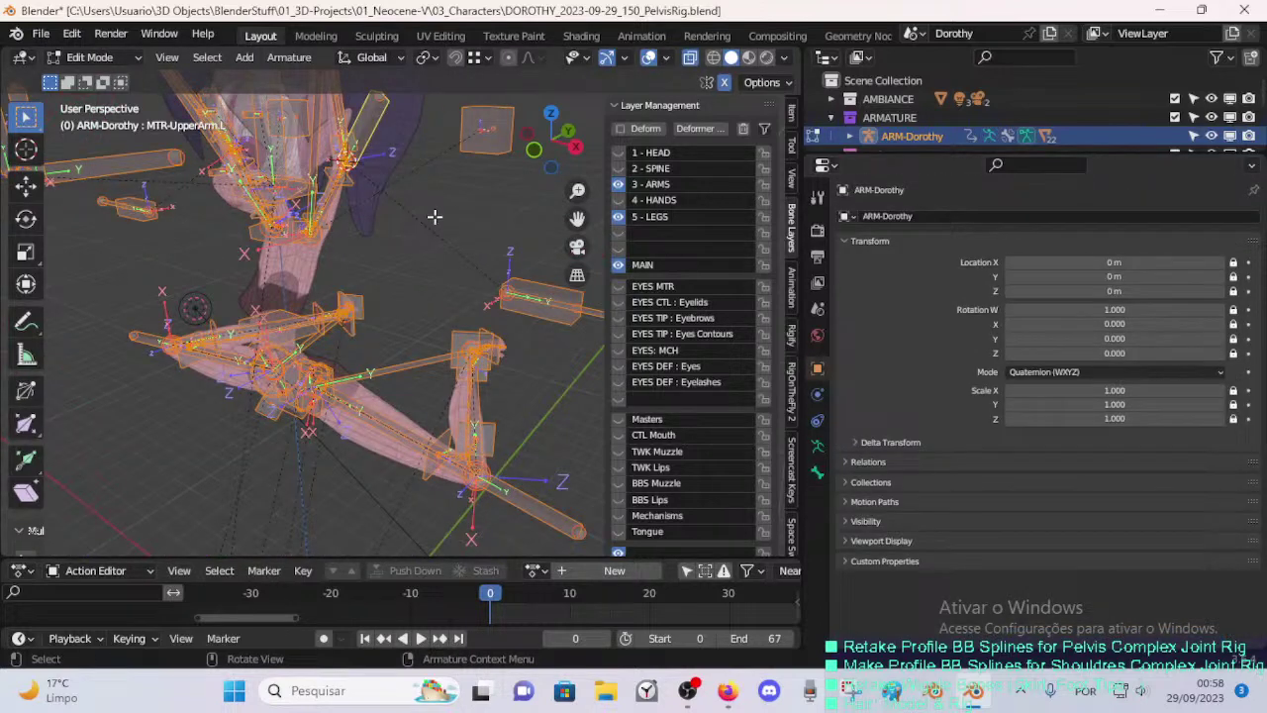
{"action": "key", "text": "Tab"}
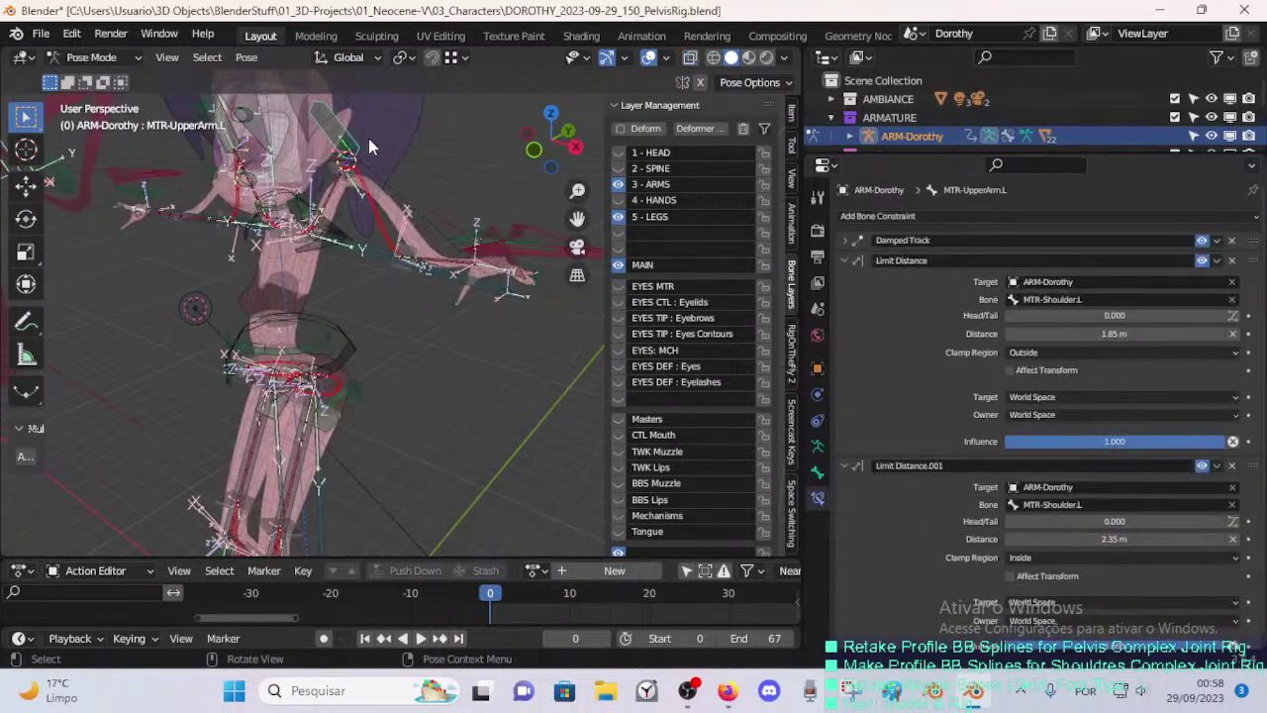
- Move MTR-UpperArm.L away from the left elbow to a free spot beside the arm in Edit Mode
{"action": "key", "text": "Tab"}
{"action": "key", "text": "g"}
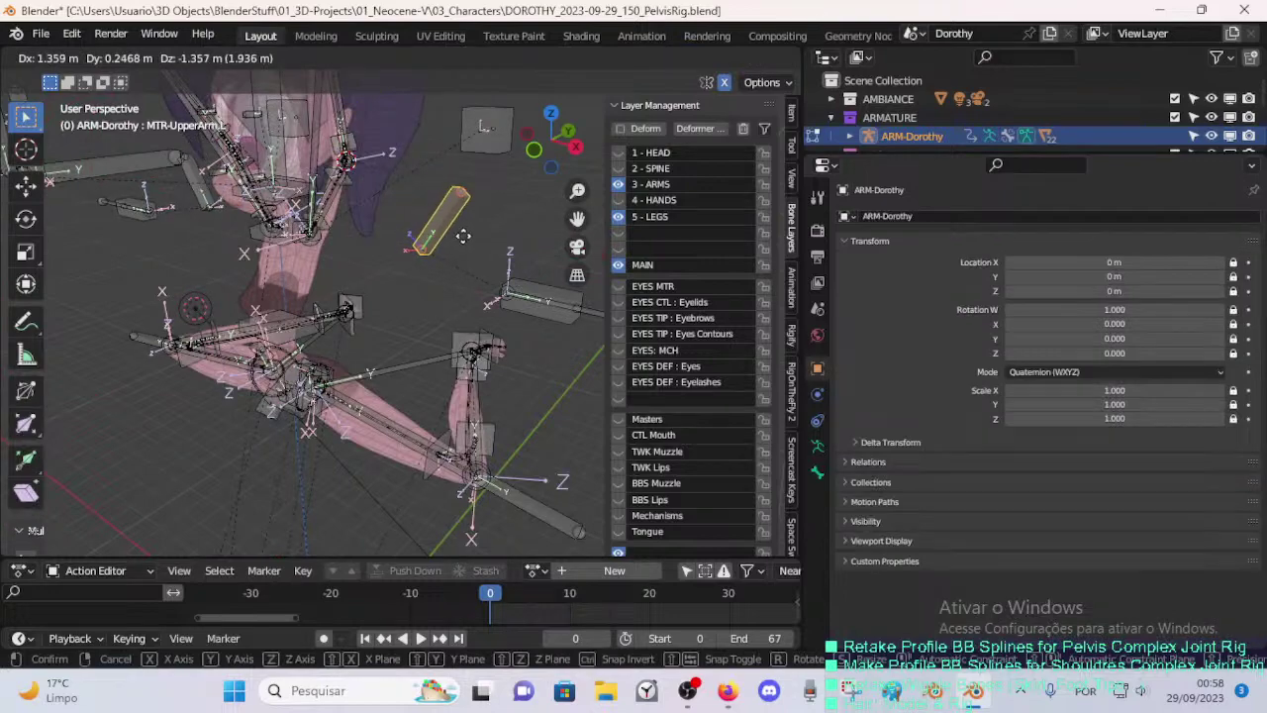
{"action": "left_click", "coordinate": [469, 236]}
{"action": "middle_click_drag", "start_coordinate": [469, 237], "coordinate": [412, 287]}
{"action": "key", "text": "g"}
{"action": "left_click", "coordinate": [359, 262]}
{"action": "key", "text": "g"}
{"action": "left_click", "coordinate": [280, 282]}
- Test-move the MTR-Arm.L control in Pose Mode and clear the location of all bones
{"action": "key", "text": "Tab"}
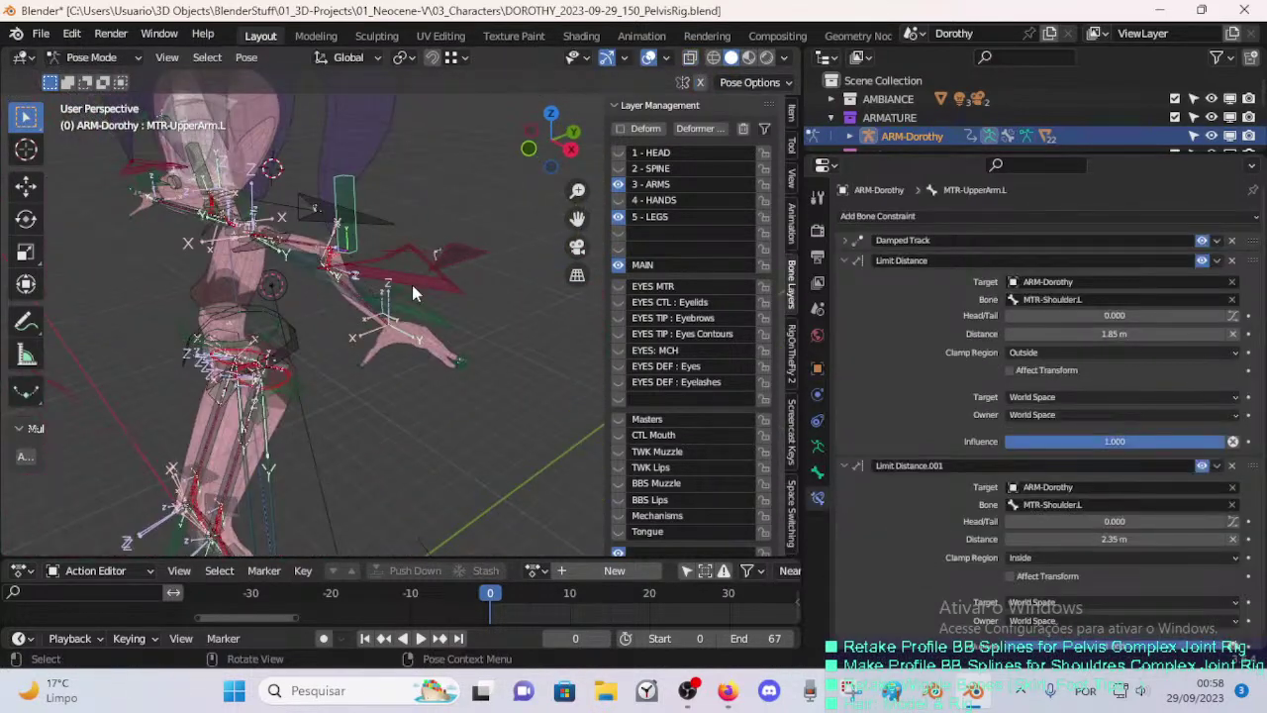
{"action": "left_click", "coordinate": [329, 344]}
{"action": "key", "text": "g"}
{"action": "left_click", "coordinate": [271, 289]}
{"action": "middle_click_drag", "start_coordinate": [271, 289], "coordinate": [442, 258]}
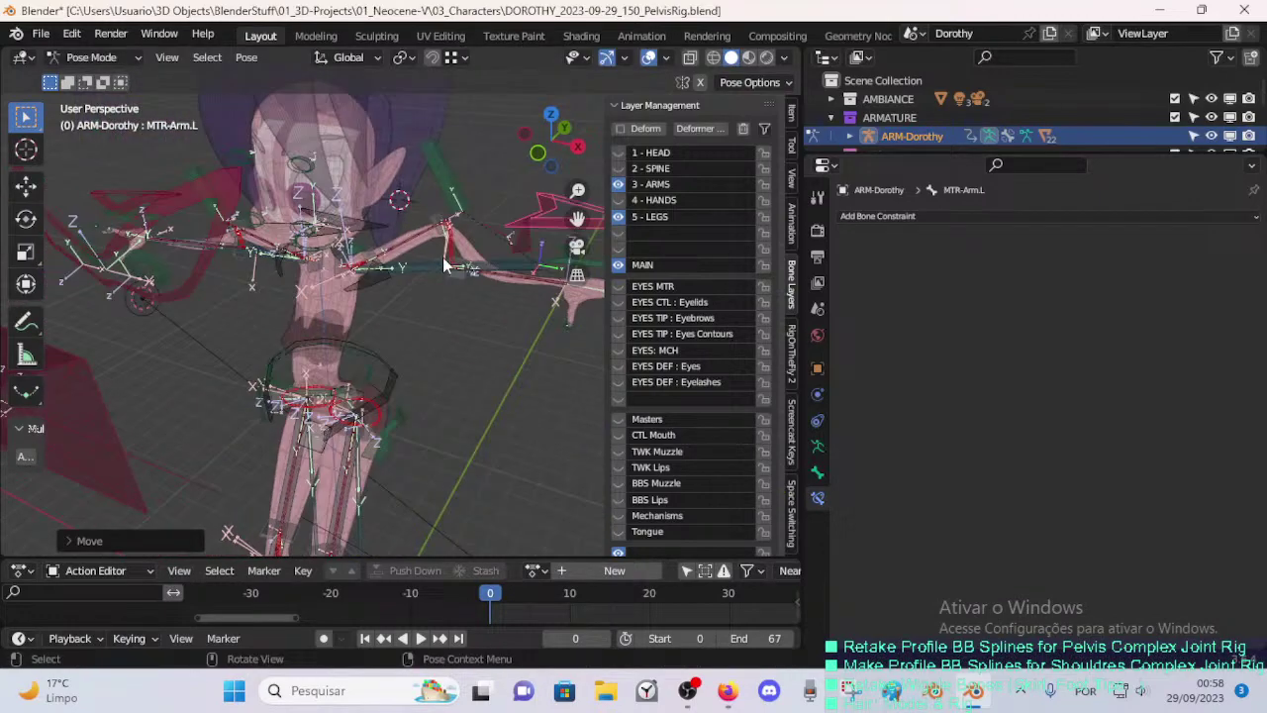
{"action": "key", "text": "g"}
{"action": "left_click", "coordinate": [477, 272]}
{"action": "key", "text": "a"}
{"action": "key", "text": "alt+g"}
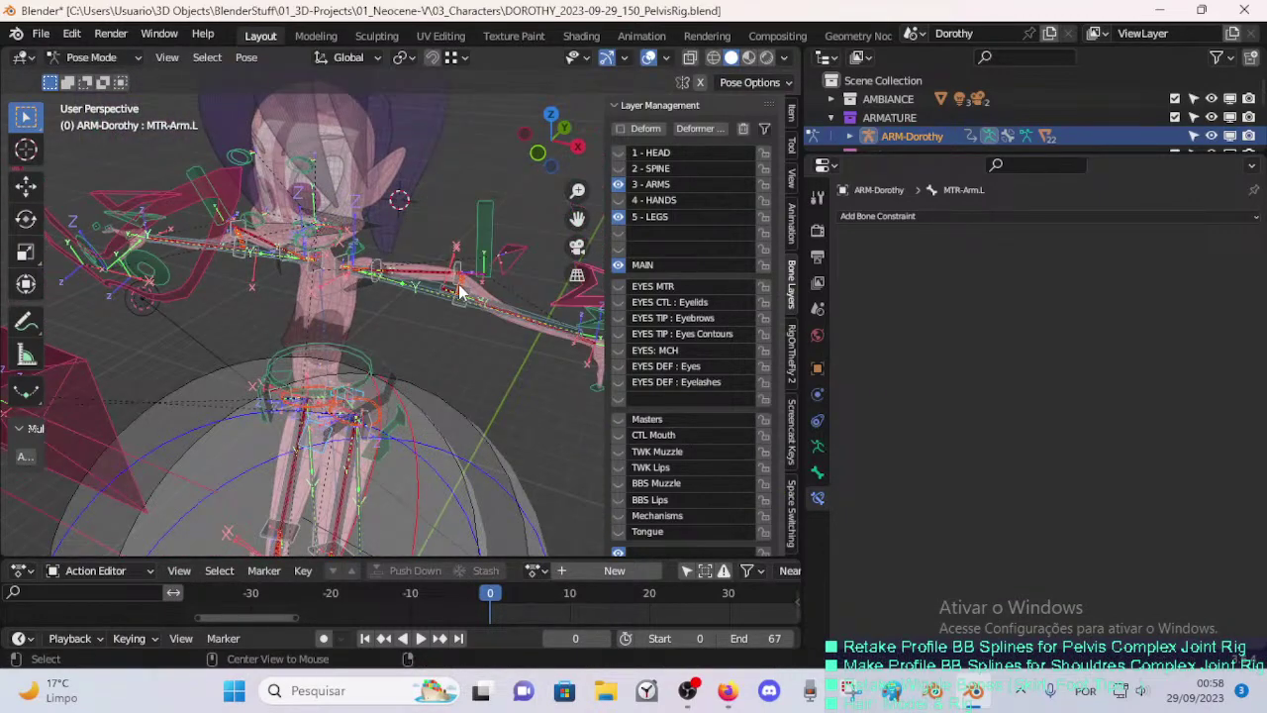
- Test-move MTR-UpperArm.L from its offset rest position and cancel the move
{"action": "left_click", "coordinate": [458, 285]}
{"action": "middle_click_drag", "start_coordinate": [458, 285], "coordinate": [400, 338]}
{"action": "key", "text": "g"}
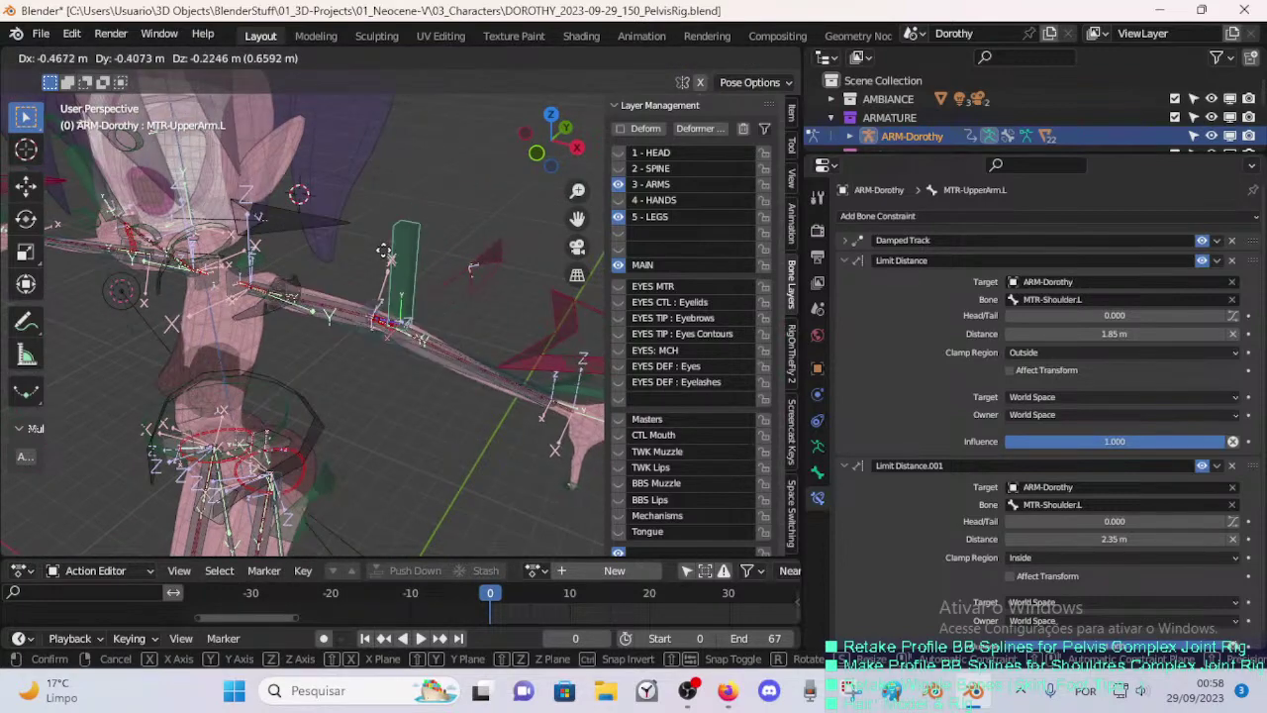
{"action": "key", "text": "Escape"}
- Reposition the offset MTR-UpperArm.L control in Edit Mode and compare it with Pose Mode
{"action": "key", "text": "Tab"}
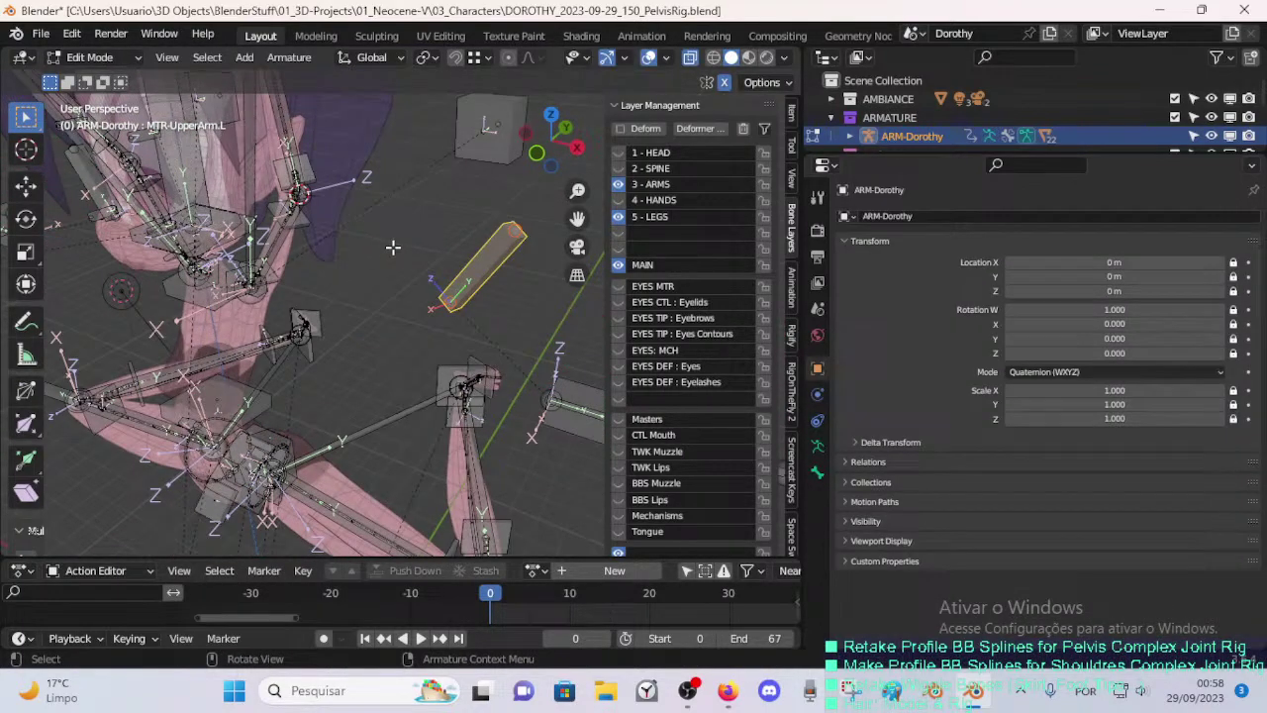
{"action": "middle_click_drag", "start_coordinate": [393, 247], "coordinate": [425, 227]}
{"action": "key", "text": "g"}
{"action": "left_click", "coordinate": [462, 257]}
{"action": "key", "text": "g"}
{"action": "left_click", "coordinate": [461, 245]}
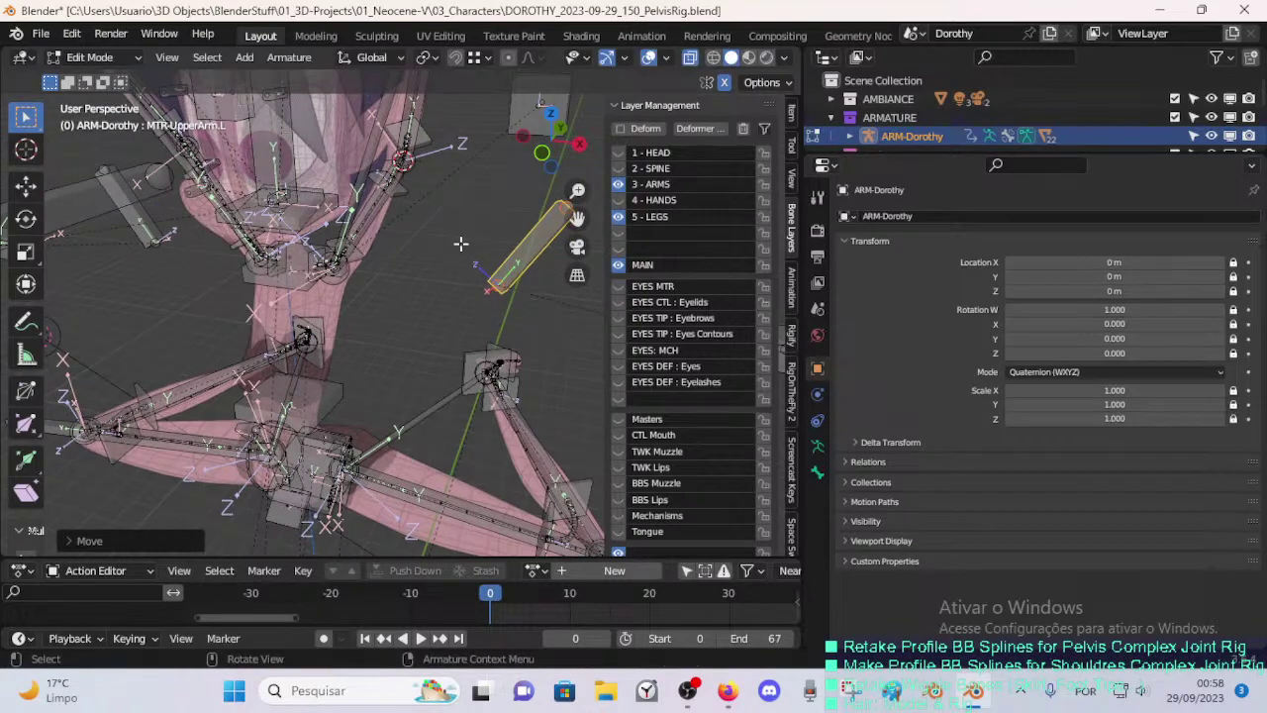
{"action": "key", "text": "Tab"}
{"action": "key", "text": "Tab"}
- Snap the 3D cursor to the left elbow joint of DEF-3-ARMS-4-LowerArm.L and snap MTR-UpperArm.L back to it
{"action": "middle_click_drag", "start_coordinate": [460, 280], "coordinate": [386, 259]}
{"action": "scroll", "coordinate": [426, 287], "scroll_direction": "down", "scroll_amount": 2}
{"action": "key", "text": "shift+s"}
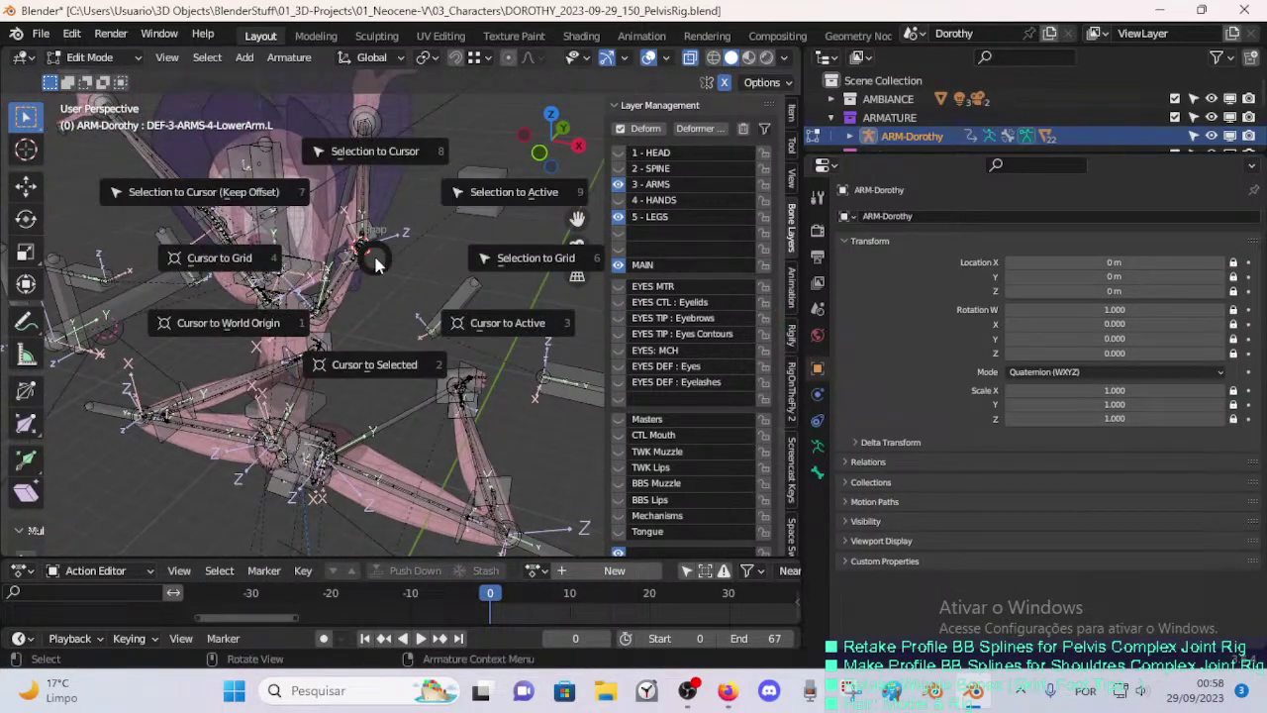
{"action": "left_click", "coordinate": [467, 312]}
{"action": "key", "text": "shift+s"}
{"action": "left_click", "coordinate": [442, 261]}
{"action": "scroll", "coordinate": [417, 284], "scroll_direction": "up", "scroll_amount": 2}
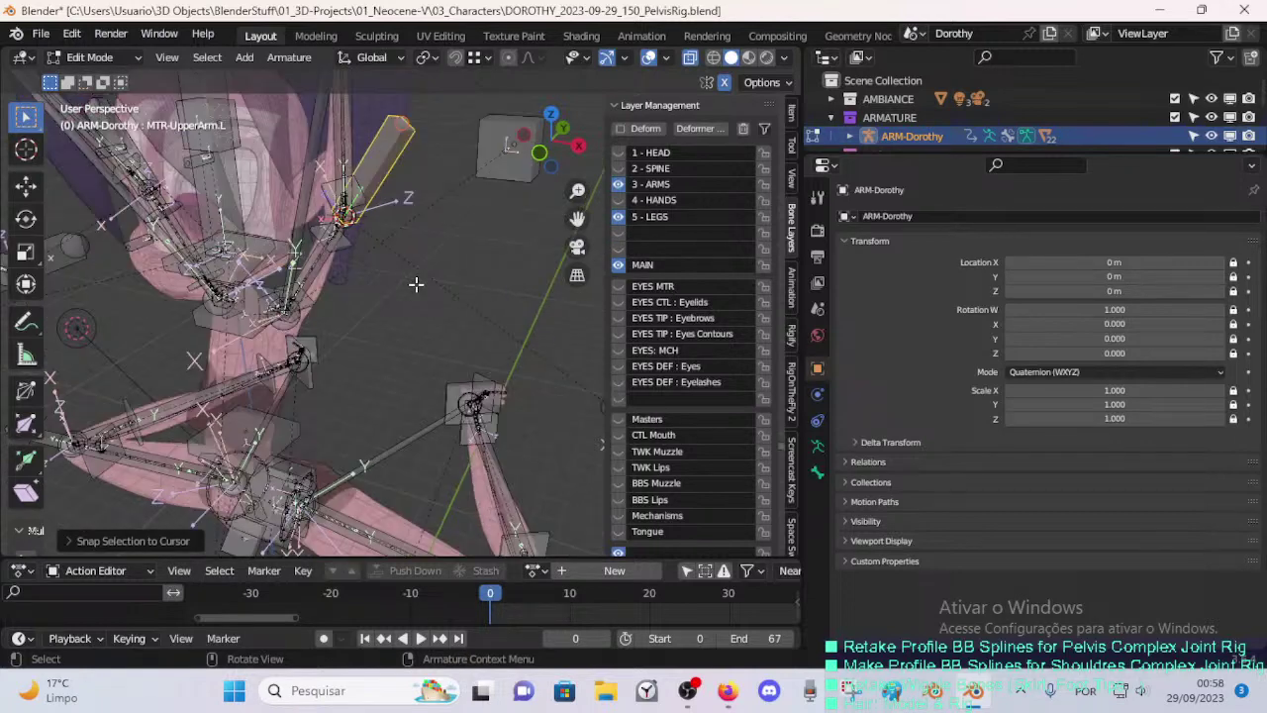
- Parent the MTR-UpperArm.L control to MCH-UpperArm.L with Keep Offset
{"action": "left_click", "coordinate": [318, 265], "text": "shift"}
{"action": "key", "text": "ctrl+p"}
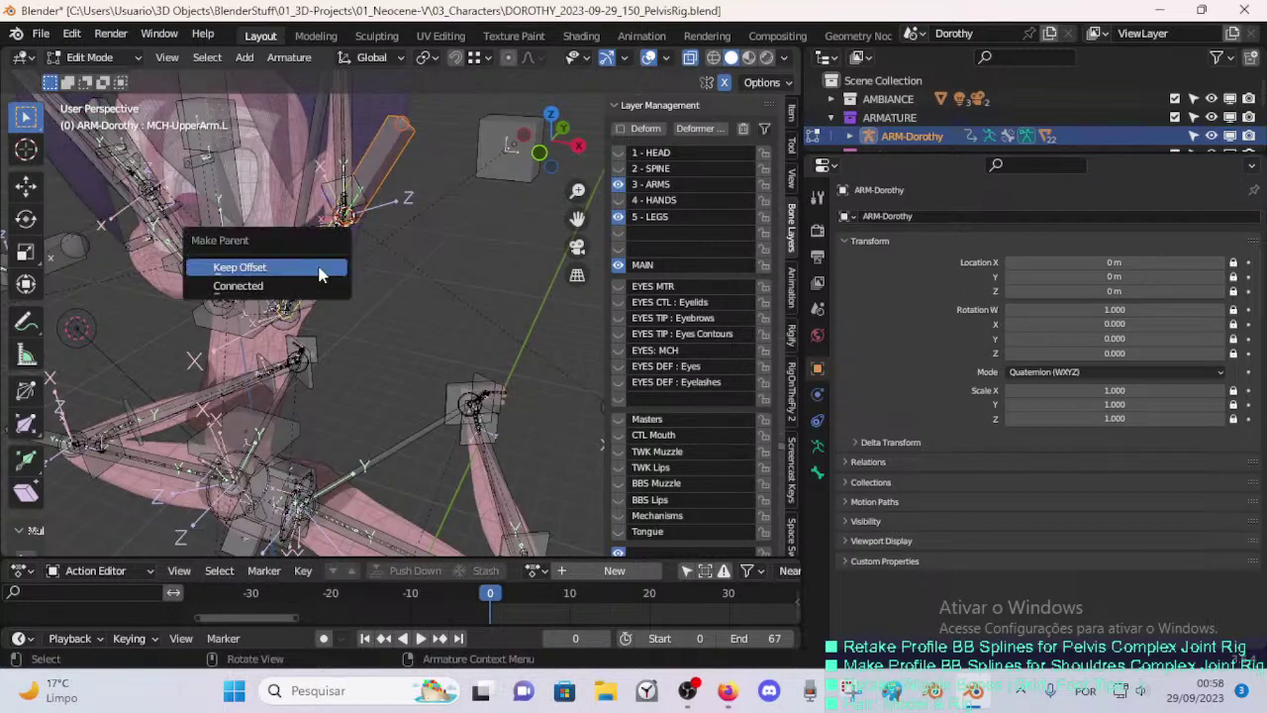
{"action": "left_click", "coordinate": [319, 267]}
- Test the new parenting in Pose Mode by moving the MTR-UpperArm.L and MTR-Arm.L controls
{"action": "key", "text": "Tab"}
{"action": "scroll", "coordinate": [406, 319], "scroll_direction": "down", "scroll_amount": 3}
{"action": "left_click", "coordinate": [412, 289]}
{"action": "key", "text": "g"}
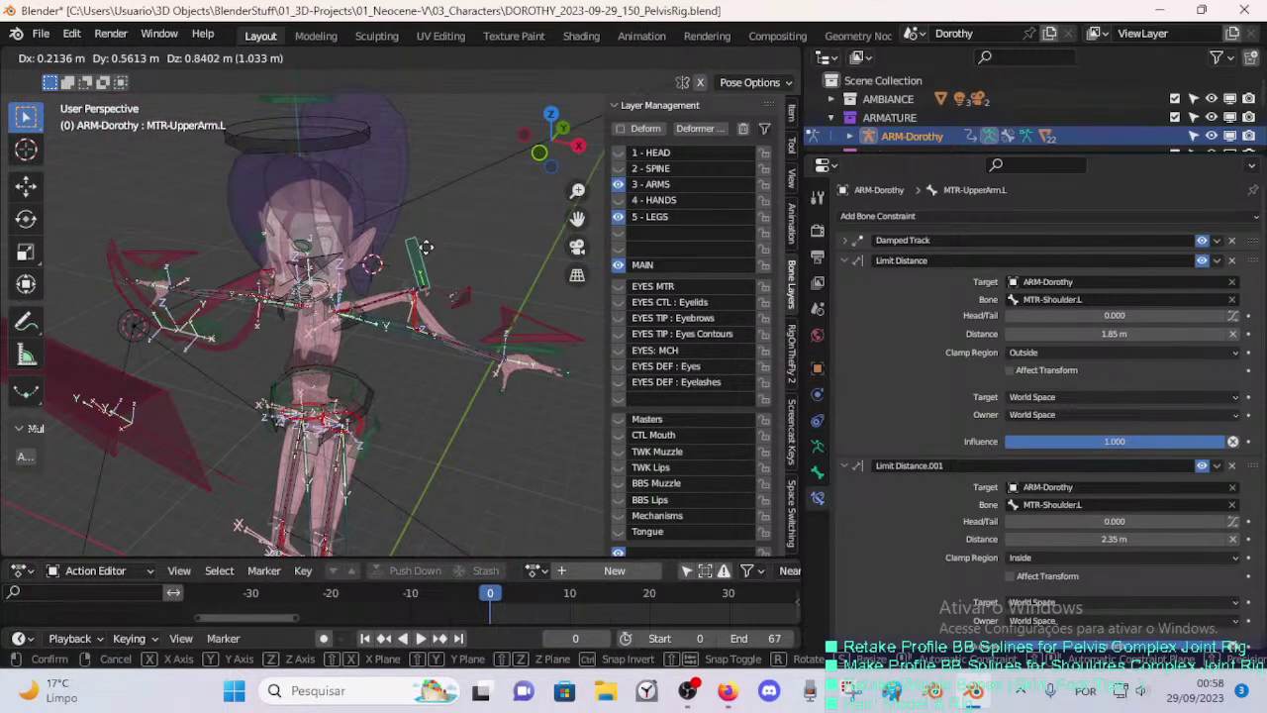
{"action": "right_click", "coordinate": [520, 275]}
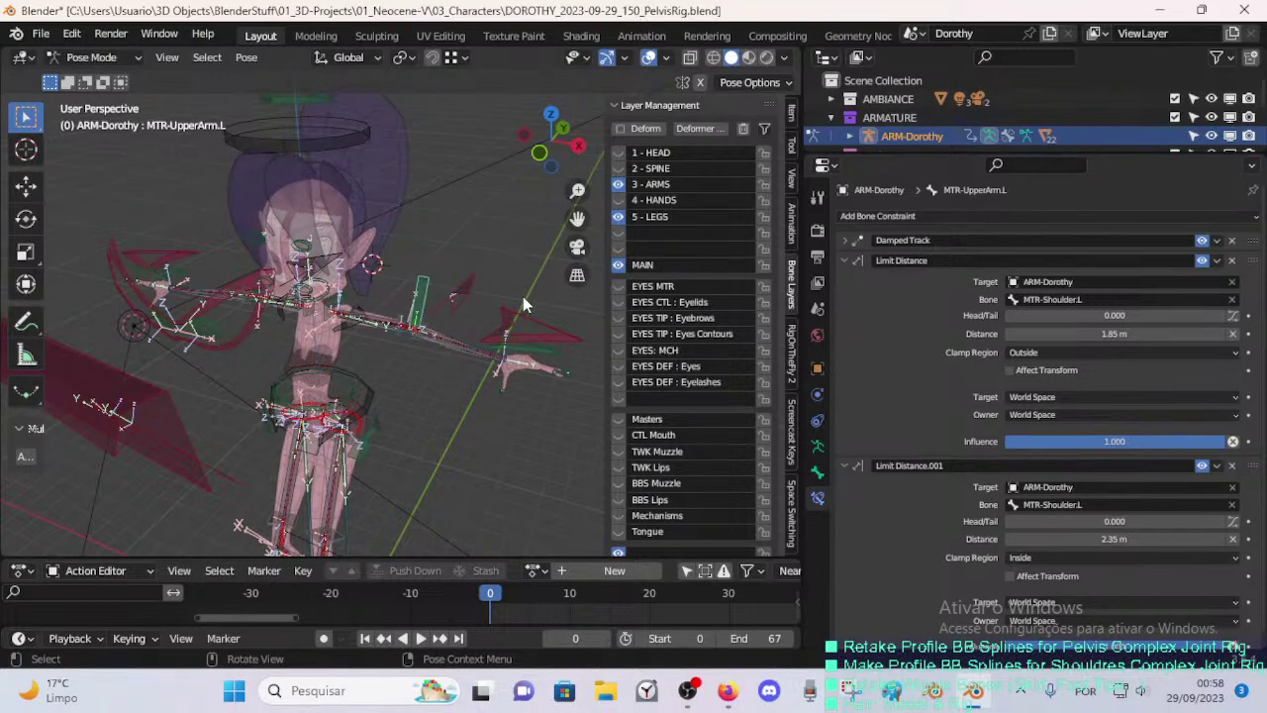
{"action": "left_click", "coordinate": [514, 318]}
{"action": "key", "text": "g"}
{"action": "left_click", "coordinate": [431, 359]}
{"action": "middle_click_drag", "start_coordinate": [431, 360], "coordinate": [387, 359]}
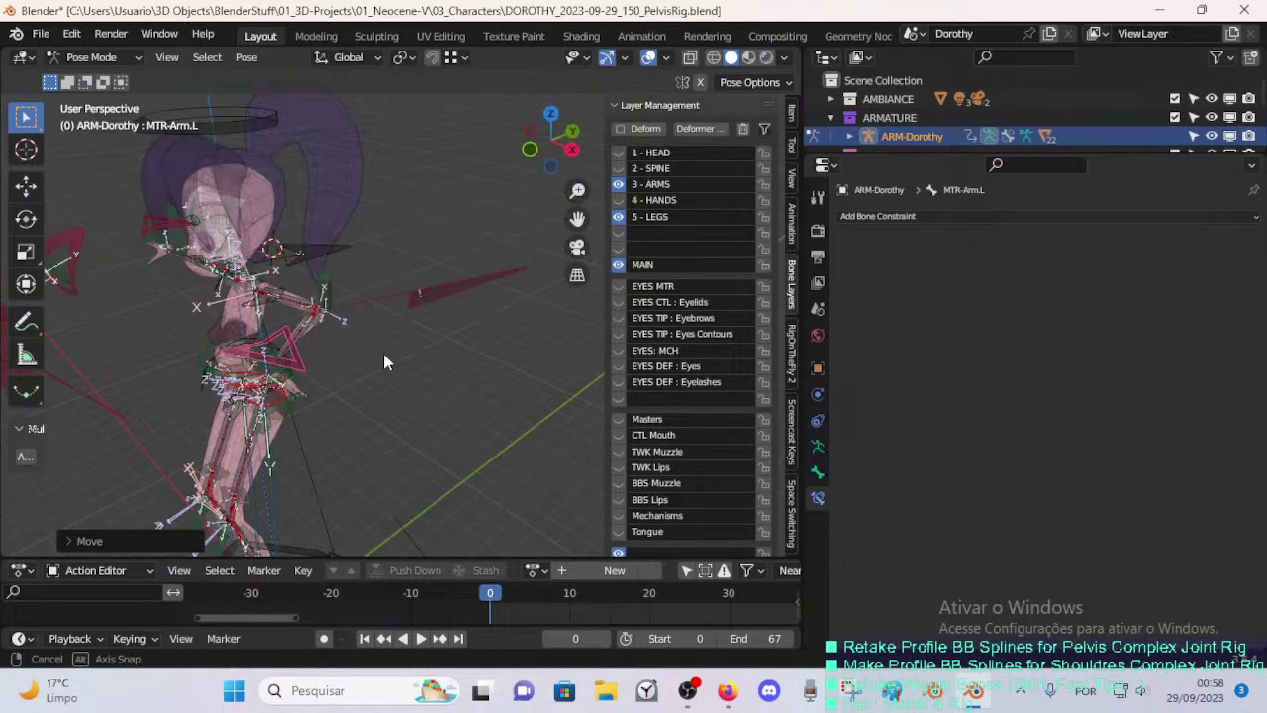
- Move MTR-UpperArm.L to bend the left elbow and disable its Damped Track constraint
{"action": "left_click", "coordinate": [332, 296]}
{"action": "scroll", "coordinate": [384, 330], "scroll_direction": "up", "scroll_amount": 2}
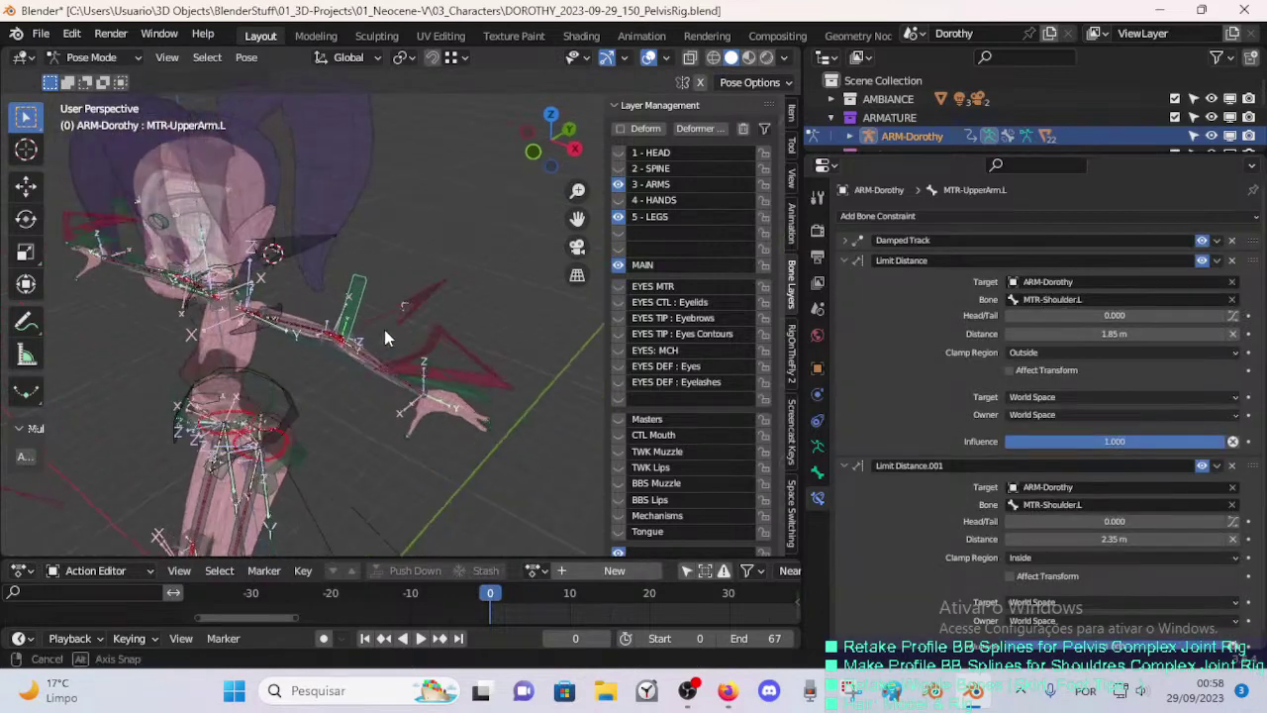
{"action": "key", "text": "g"}
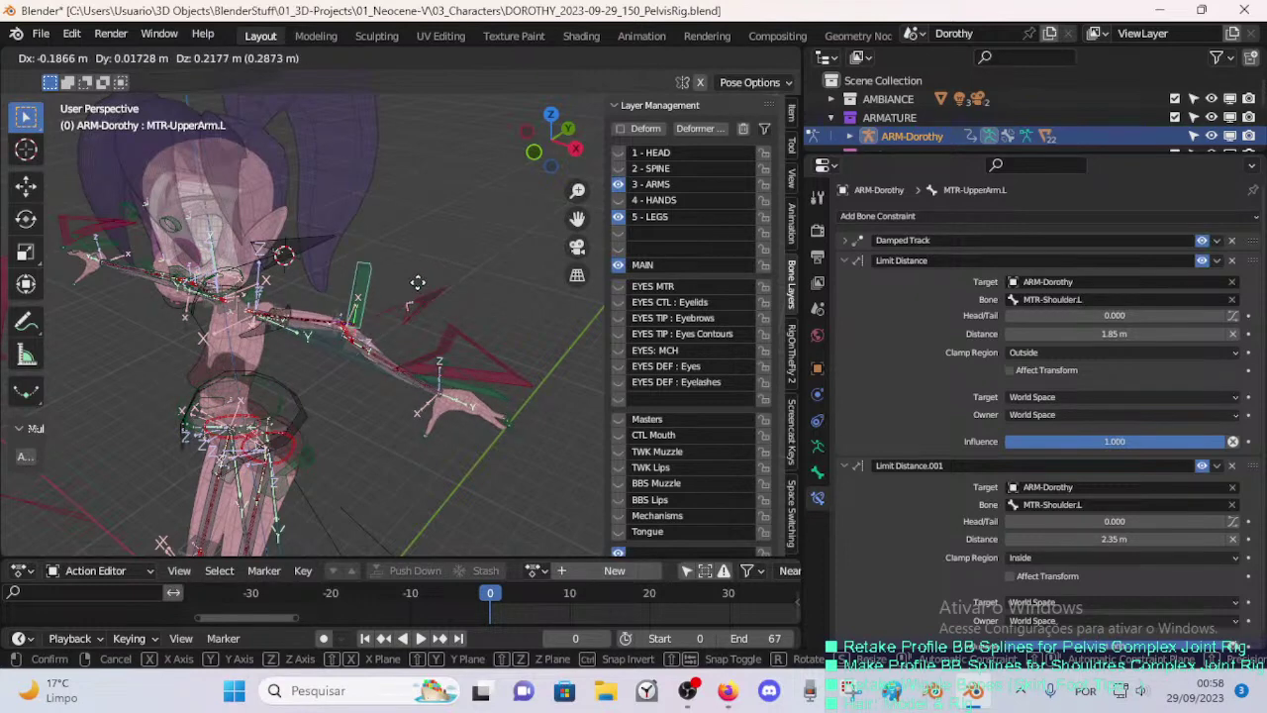
{"action": "left_click", "coordinate": [438, 285]}
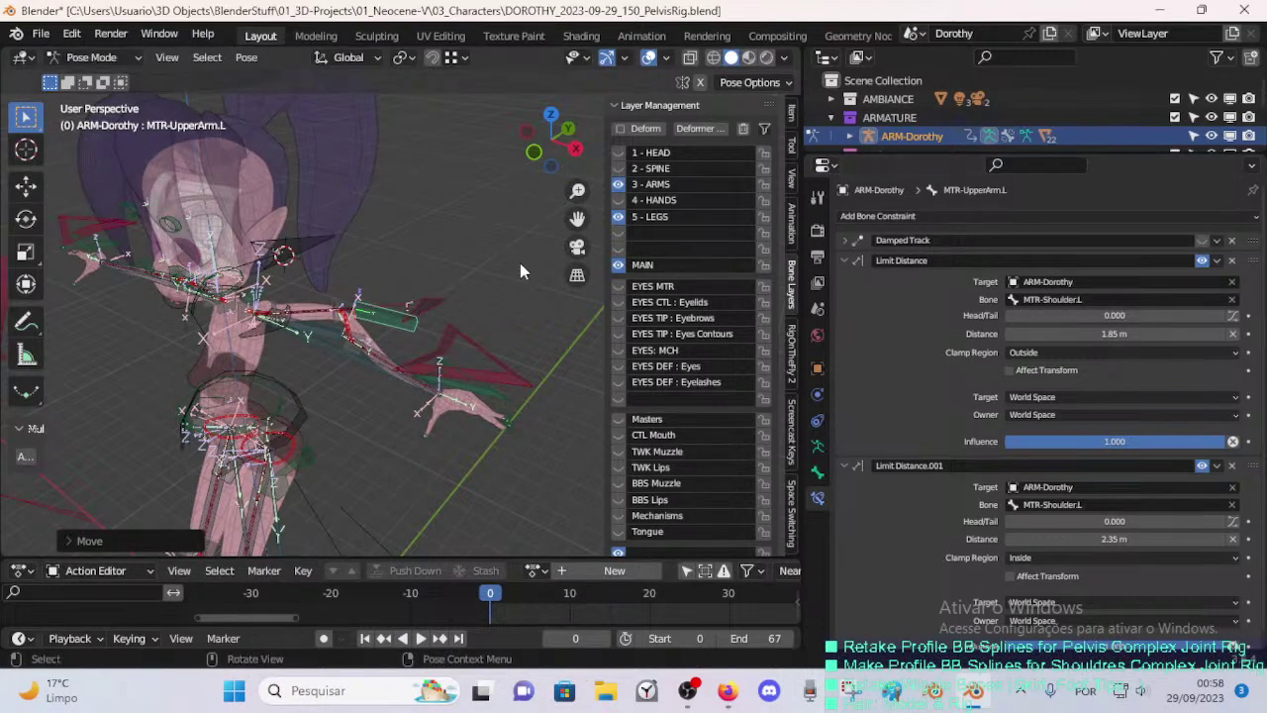
- Test-move MTR-UpperArm.L and MTR-Arm.L with Damped Track disabled
{"action": "key", "text": "g"}
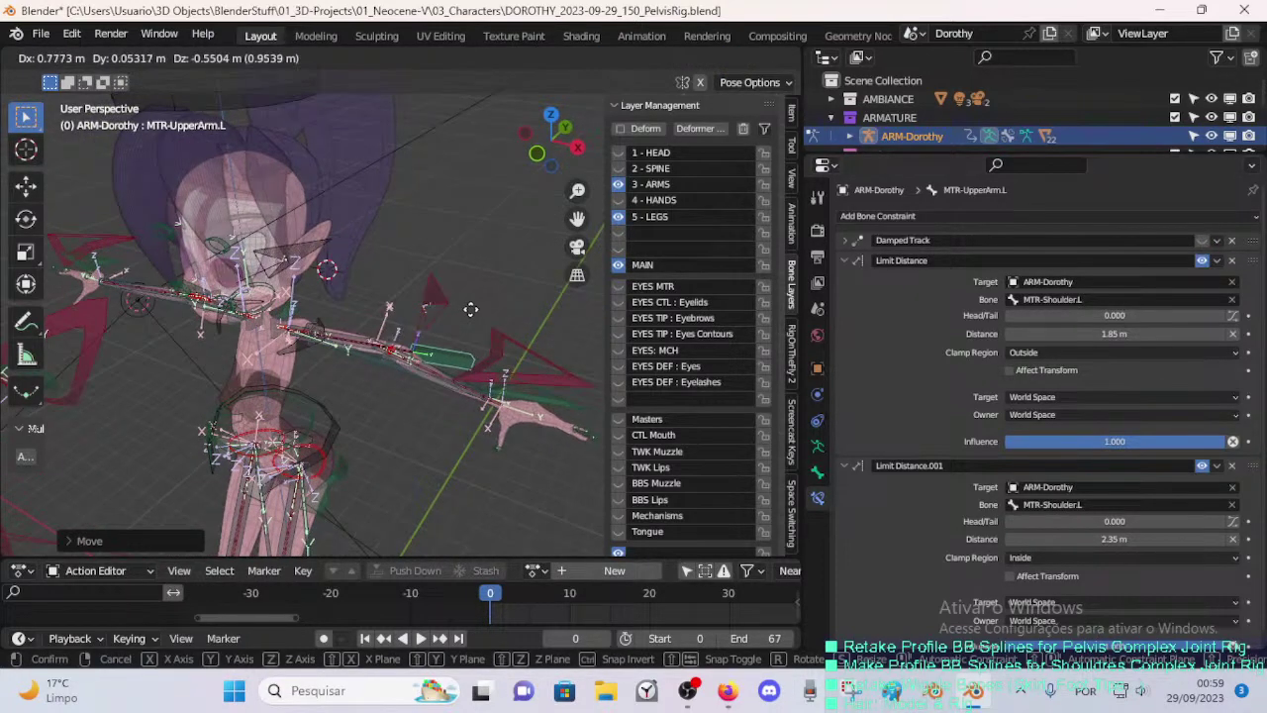
{"action": "left_click", "coordinate": [470, 271]}
{"action": "left_click", "coordinate": [515, 338]}
{"action": "key", "text": "g"}
{"action": "left_click", "coordinate": [502, 311]}
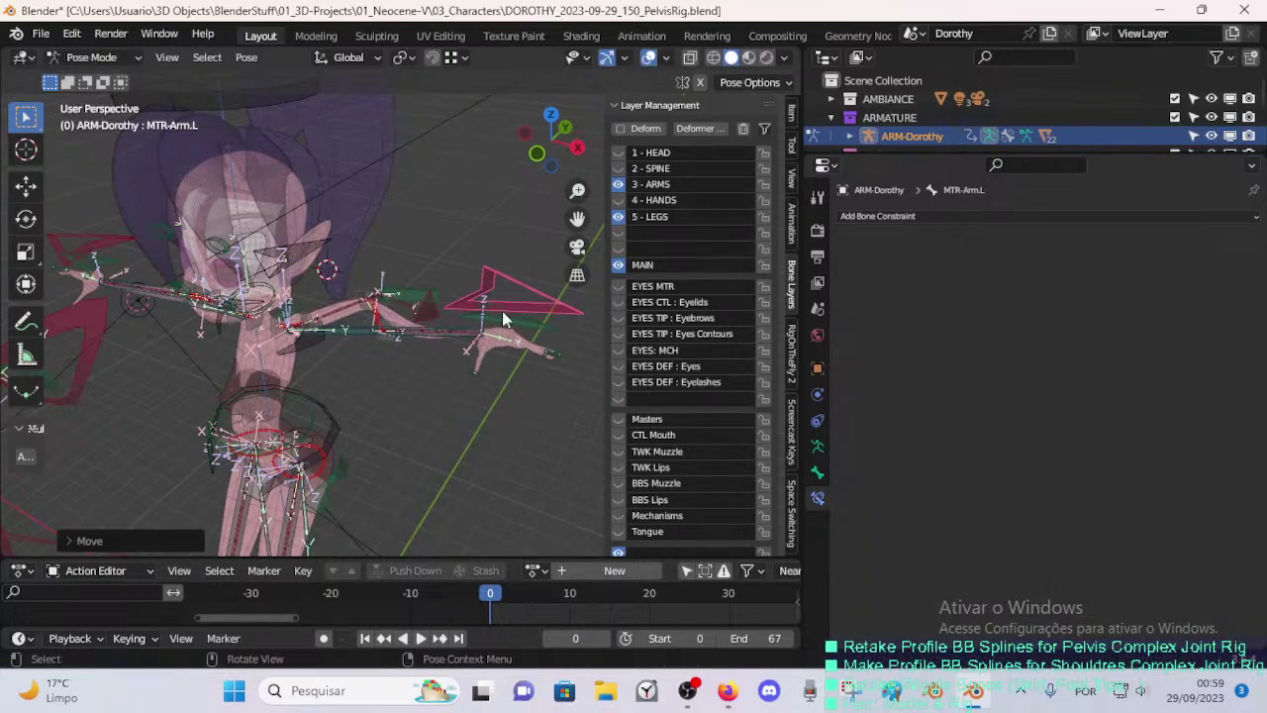
- Test the left arm by repeatedly rotating MTR-Arm.L about the global Z axis and moving it around the body
{"action": "middle_click_drag", "start_coordinate": [502, 311], "coordinate": [460, 405]}
{"action": "key", "text": "r"}
{"action": "key", "text": "z"}
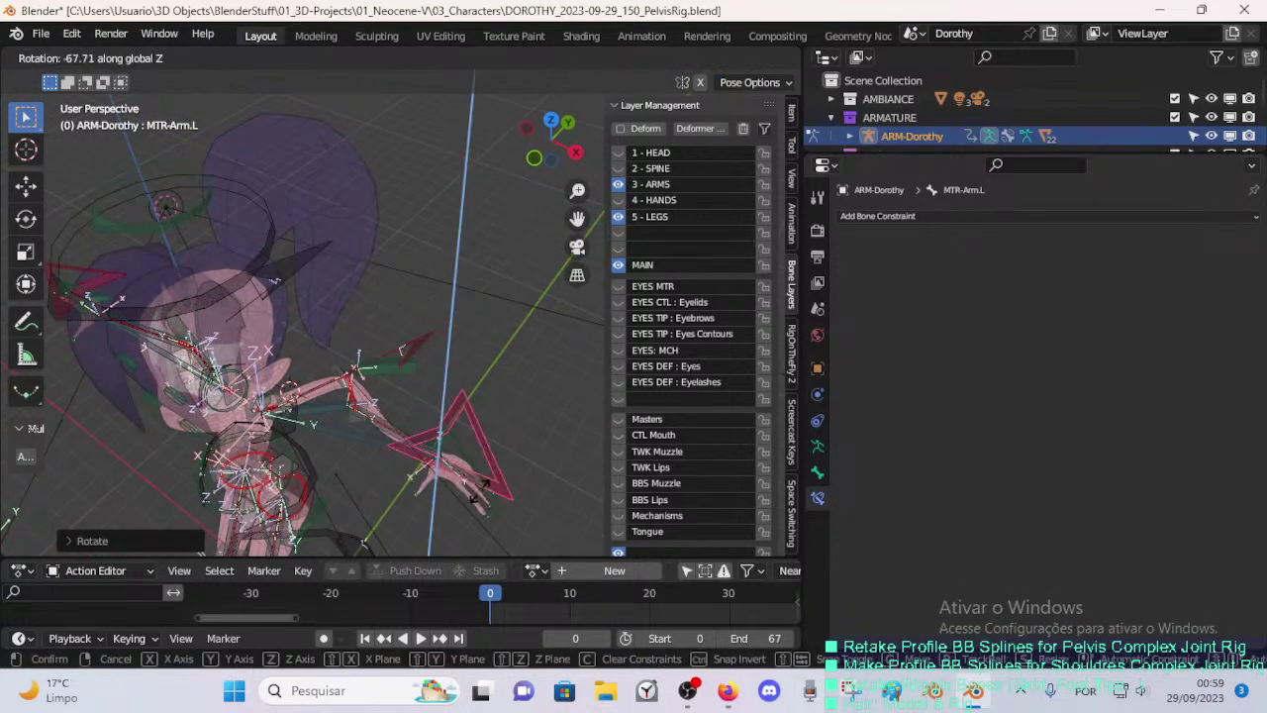
{"action": "left_click", "coordinate": [478, 492]}
{"action": "middle_click_drag", "start_coordinate": [478, 492], "coordinate": [419, 390]}
{"action": "key", "text": "g"}
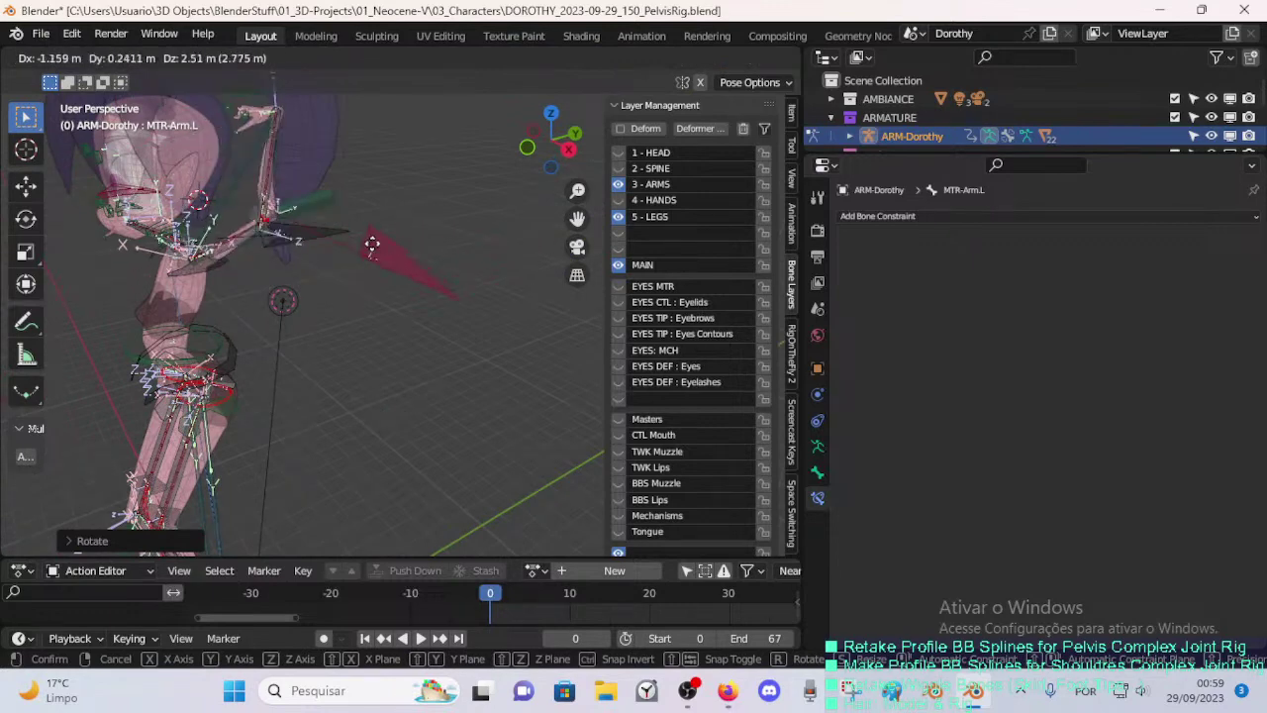
{"action": "left_click", "coordinate": [390, 481]}
{"action": "middle_click_drag", "start_coordinate": [390, 481], "coordinate": [358, 462]}
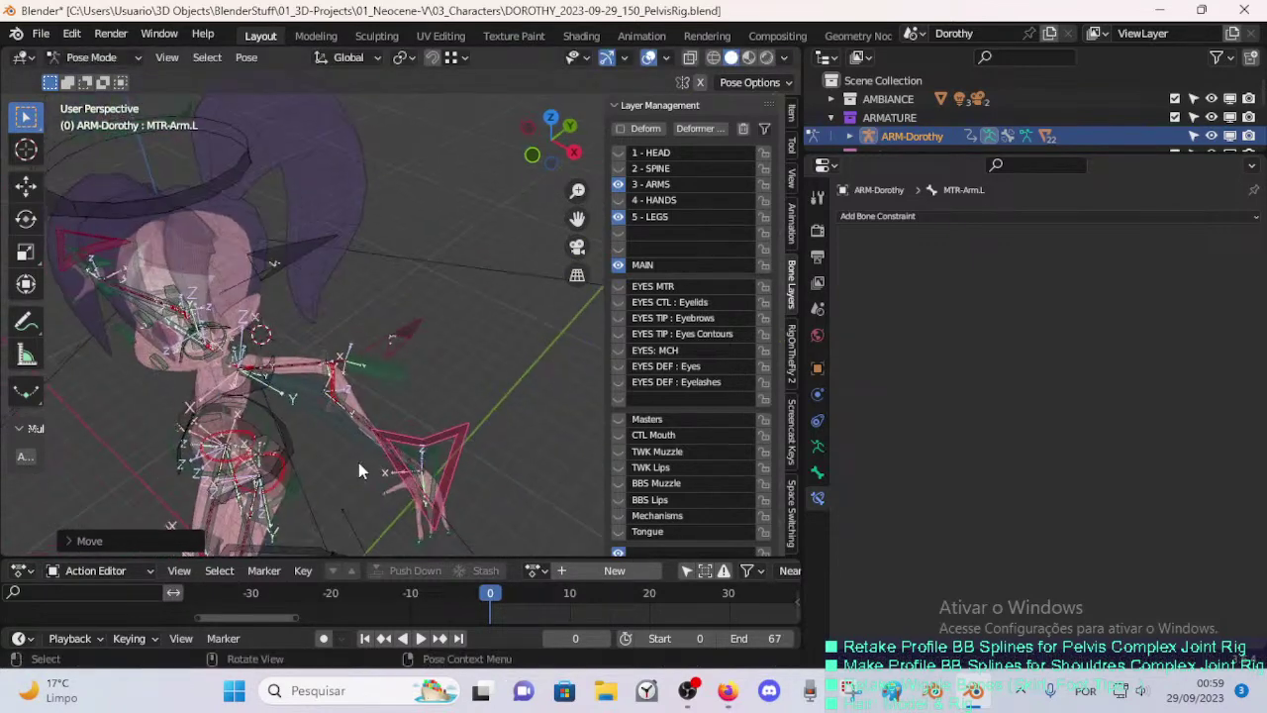
{"action": "key", "text": "r"}
{"action": "key", "text": "z"}
{"action": "left_click", "coordinate": [455, 399]}
{"action": "key", "text": "g"}
{"action": "left_click", "coordinate": [425, 391]}
- Reset the test pose of all bones and select the MTR-UpperArm.L control
{"action": "middle_click_drag", "start_coordinate": [424, 391], "coordinate": [458, 378]}
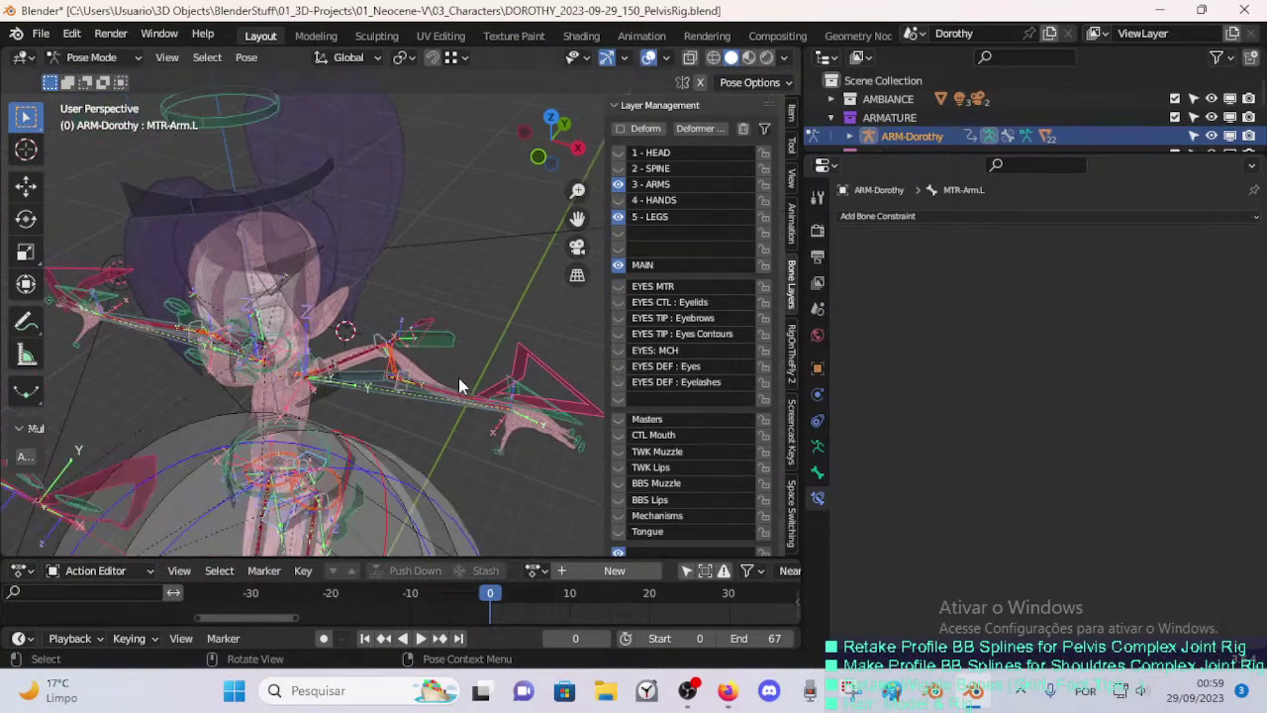
{"action": "key", "text": "ctrl+z"}
{"action": "left_click", "coordinate": [451, 413]}
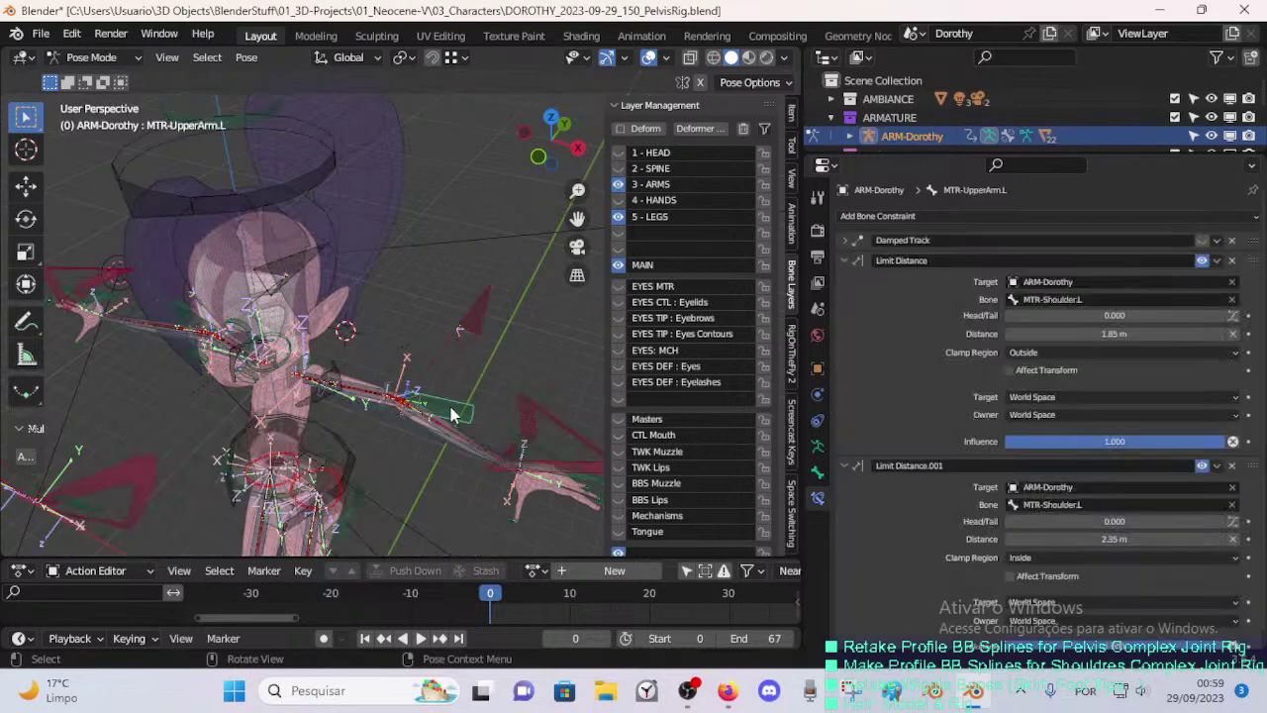
- Collapse and disable both Limit Distance constraints on MTR-UpperArm.L and test-move the MTR-Arm.L control inward
{"action": "left_click", "coordinate": [845, 260]}
{"action": "left_click", "coordinate": [844, 280]}
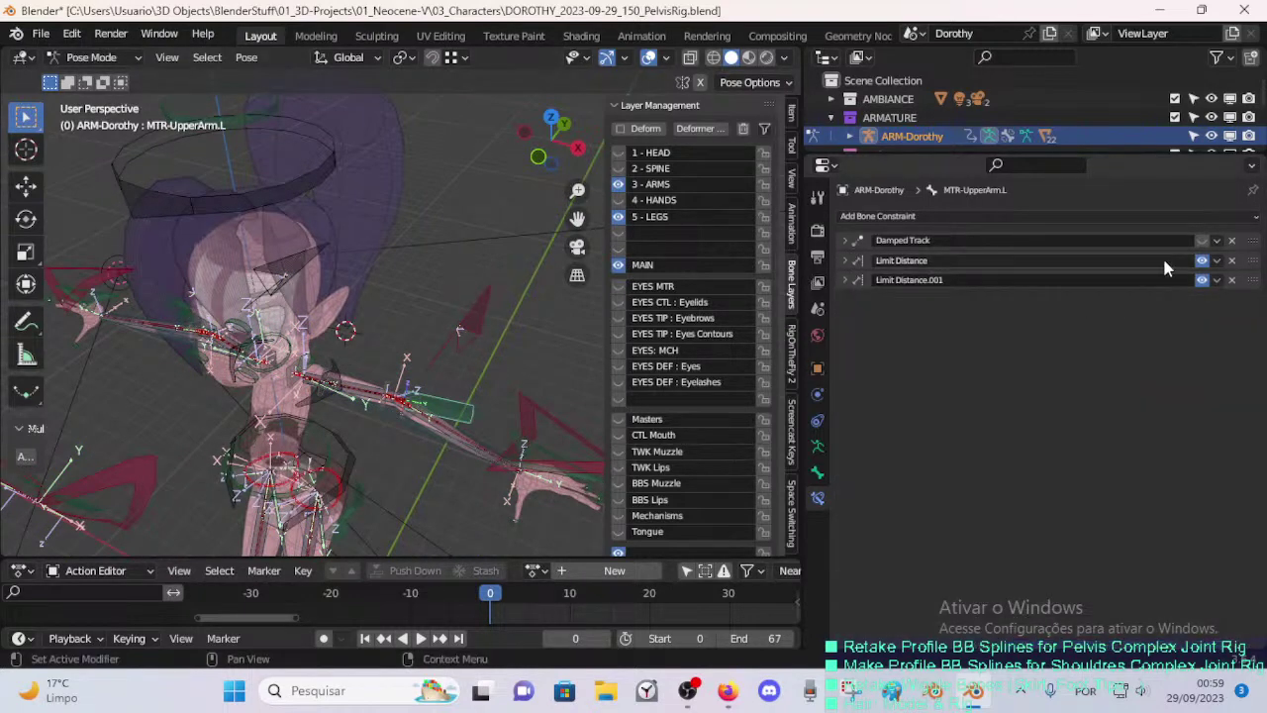
{"action": "middle_click_drag", "start_coordinate": [486, 417], "coordinate": [521, 403]}
{"action": "left_click", "coordinate": [519, 403]}
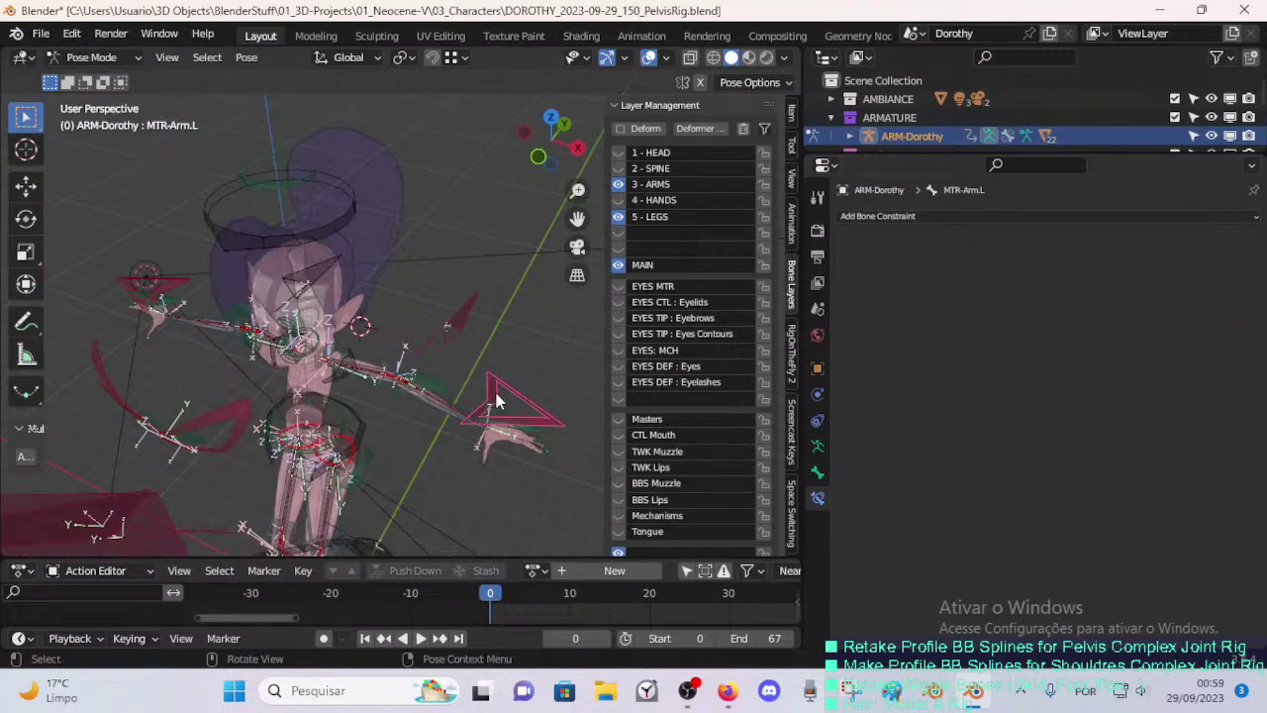
{"action": "key", "text": "g"}
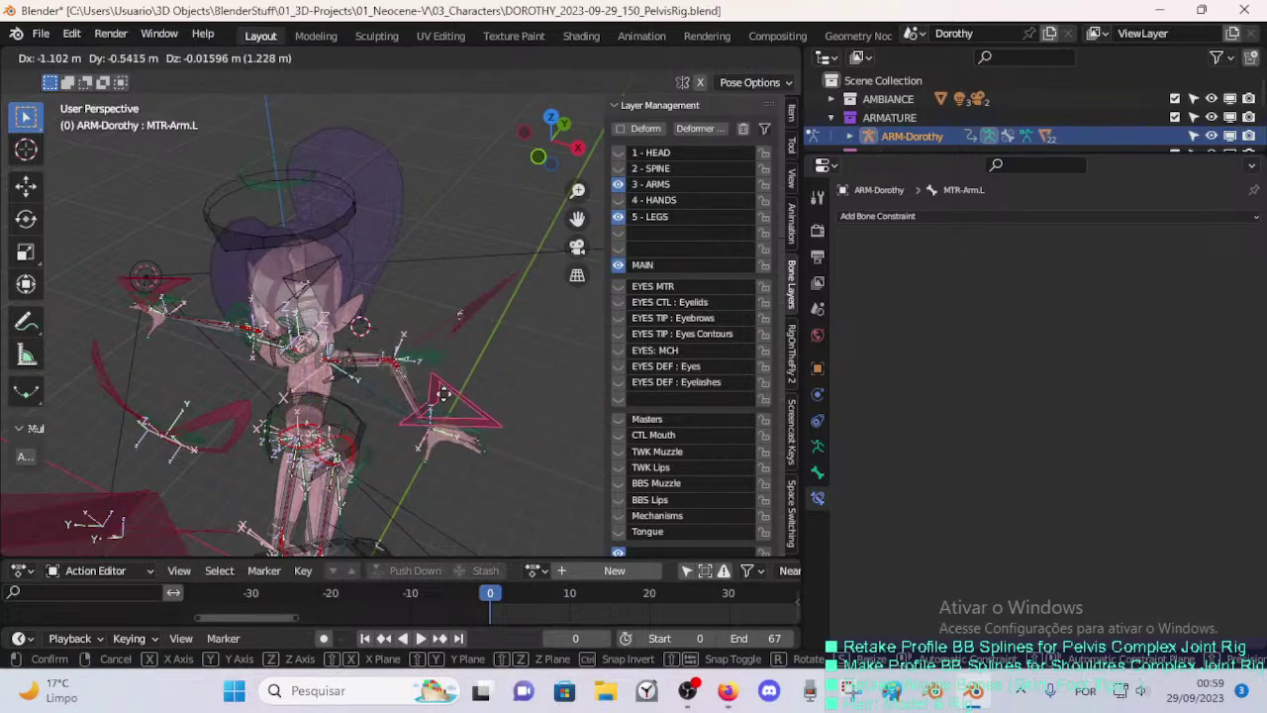
{"action": "left_click", "coordinate": [428, 363]}
- Test-move MTR-UpperArm.L and MTR-Arm.L with the Limit Distance constraints disabled, and clear the test pose
{"action": "left_click", "coordinate": [426, 356]}
{"action": "key", "text": "g"}
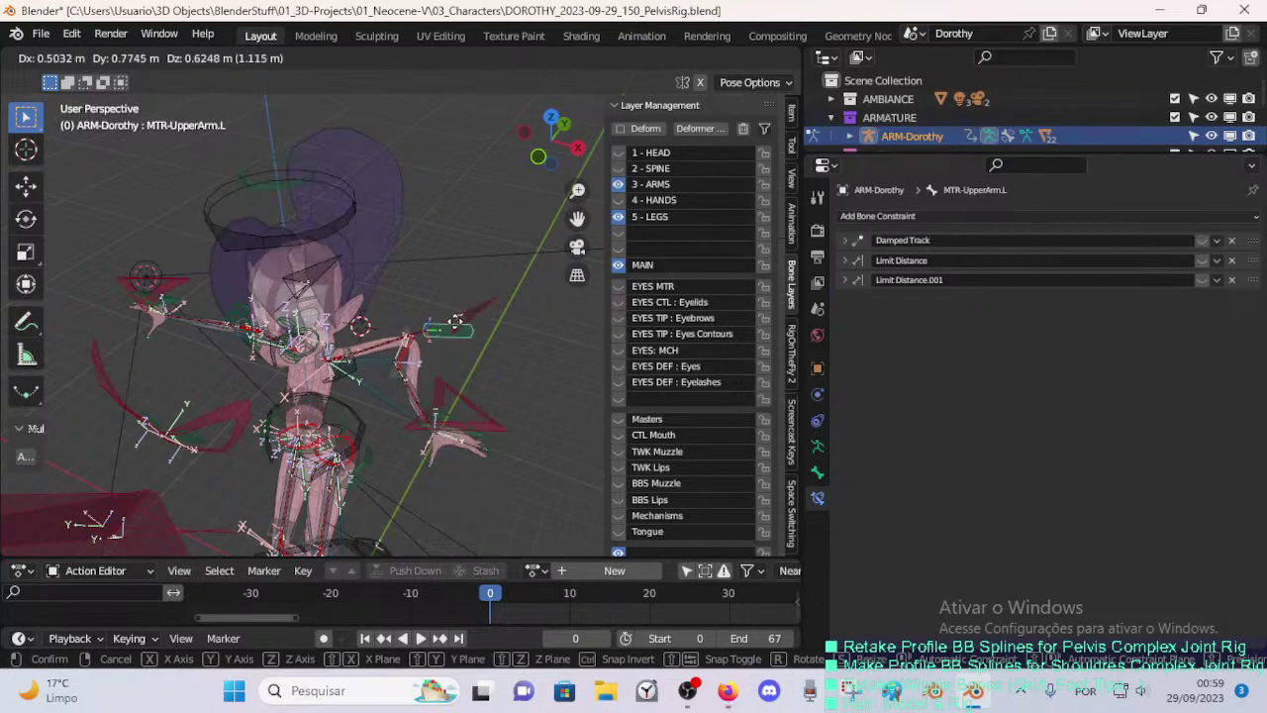
{"action": "left_click", "coordinate": [441, 358]}
{"action": "scroll", "coordinate": [447, 379], "scroll_direction": "up", "scroll_amount": 5}
{"action": "key", "text": "g"}
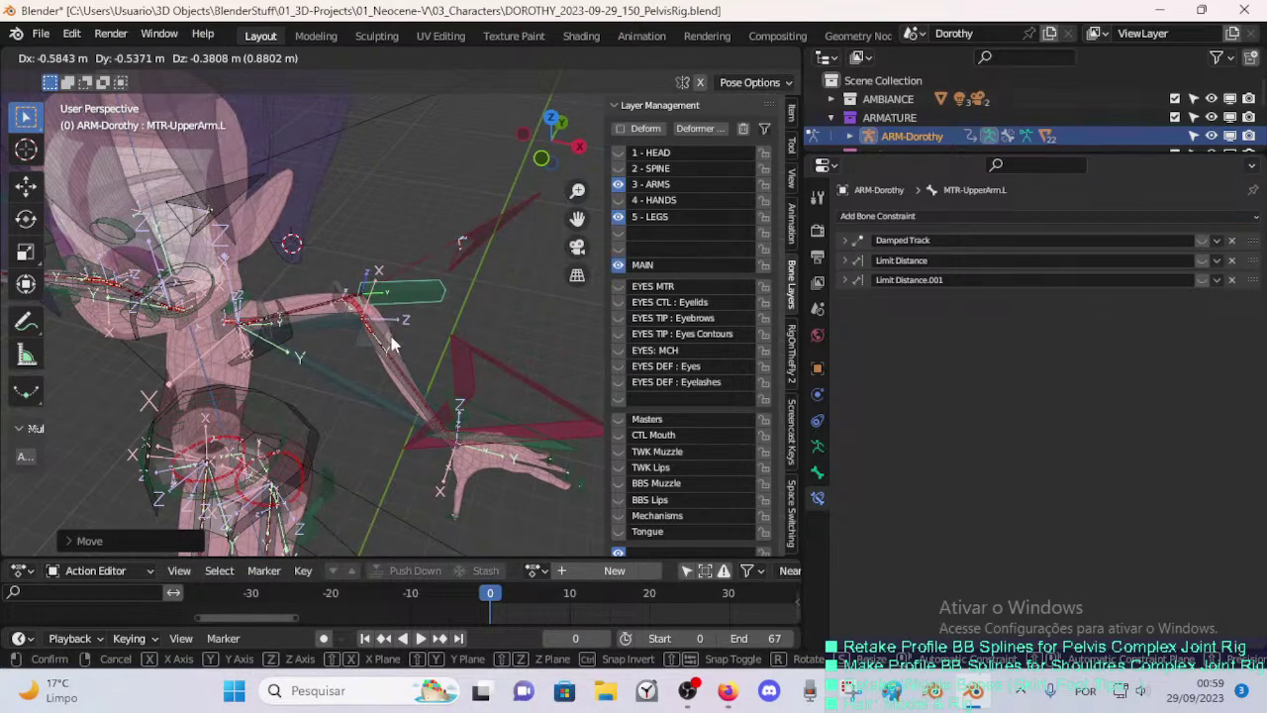
{"action": "left_click", "coordinate": [410, 340]}
{"action": "left_click", "coordinate": [479, 372]}
{"action": "key", "text": "g"}
{"action": "left_click", "coordinate": [479, 322]}
{"action": "key", "text": "g"}
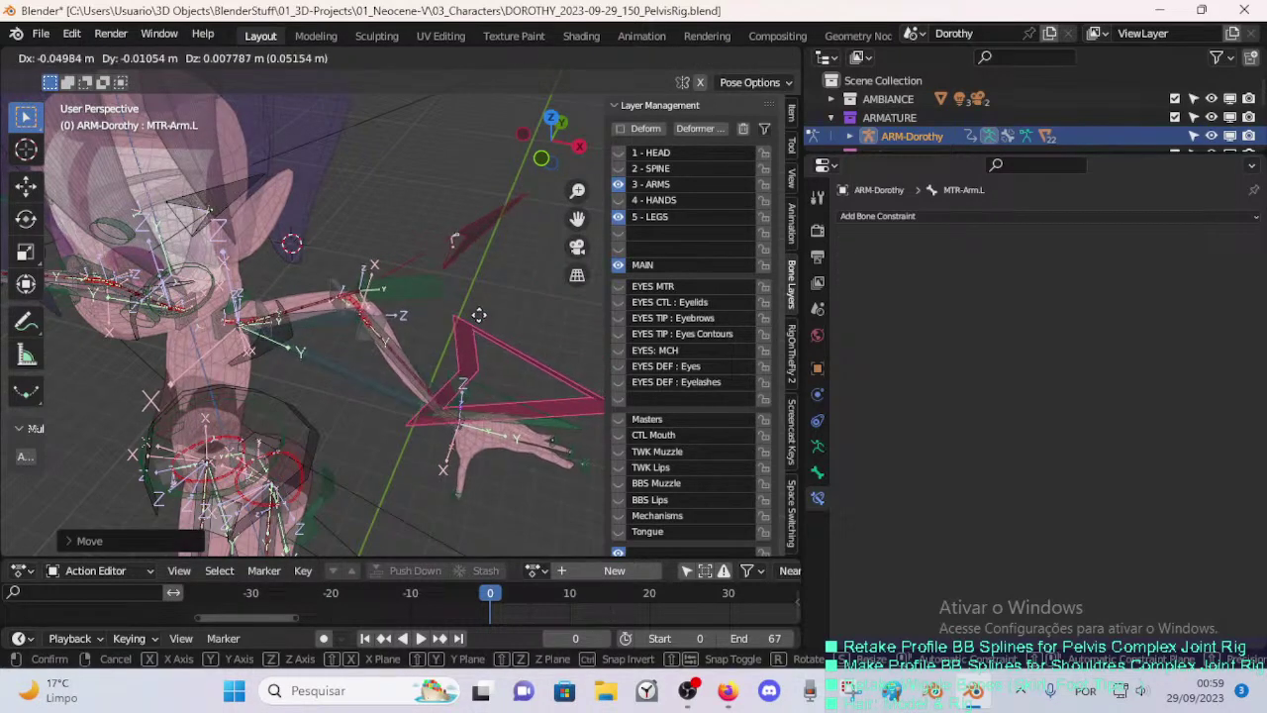
{"action": "left_click", "coordinate": [459, 341]}
{"action": "key", "text": "ctrl+z"}
{"action": "key", "text": "ctrl+z"}
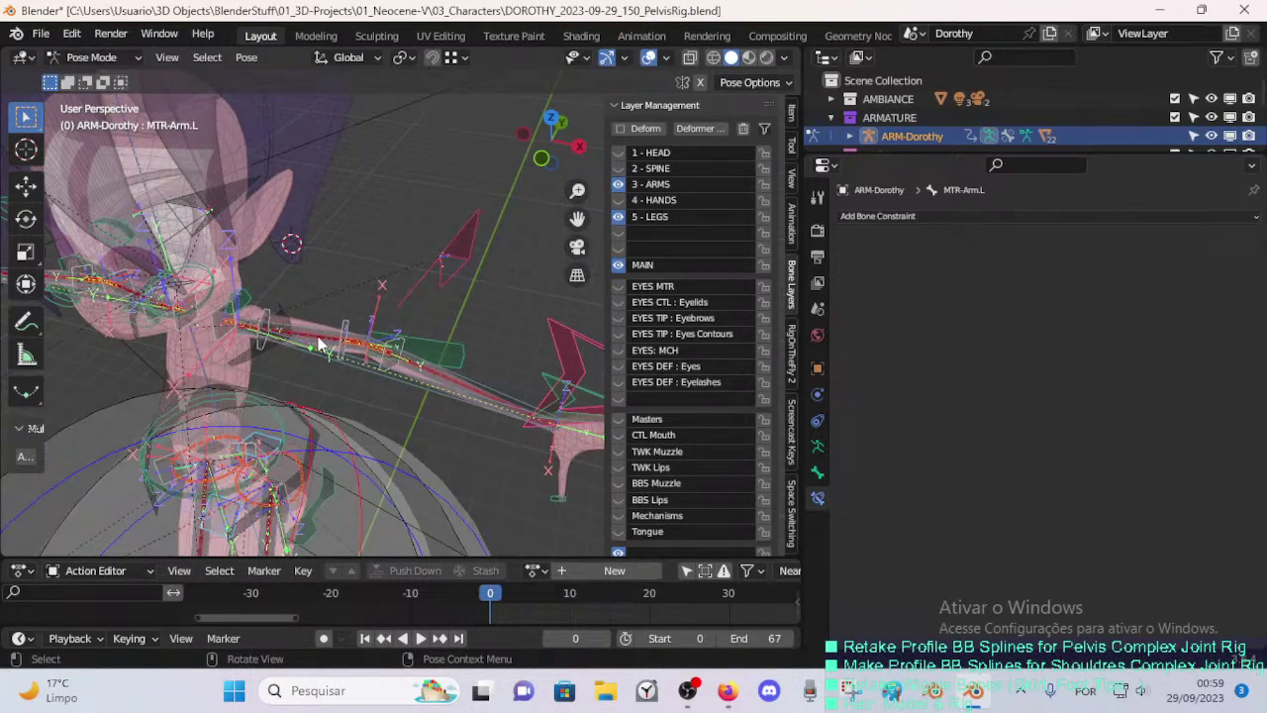
- Inspect the Stretch To constraint targets of DEF-3-ARMS-2-UpperArm.L and DEF-3-ARMS-4-LowerArm.L
{"action": "left_click", "coordinate": [323, 345]}
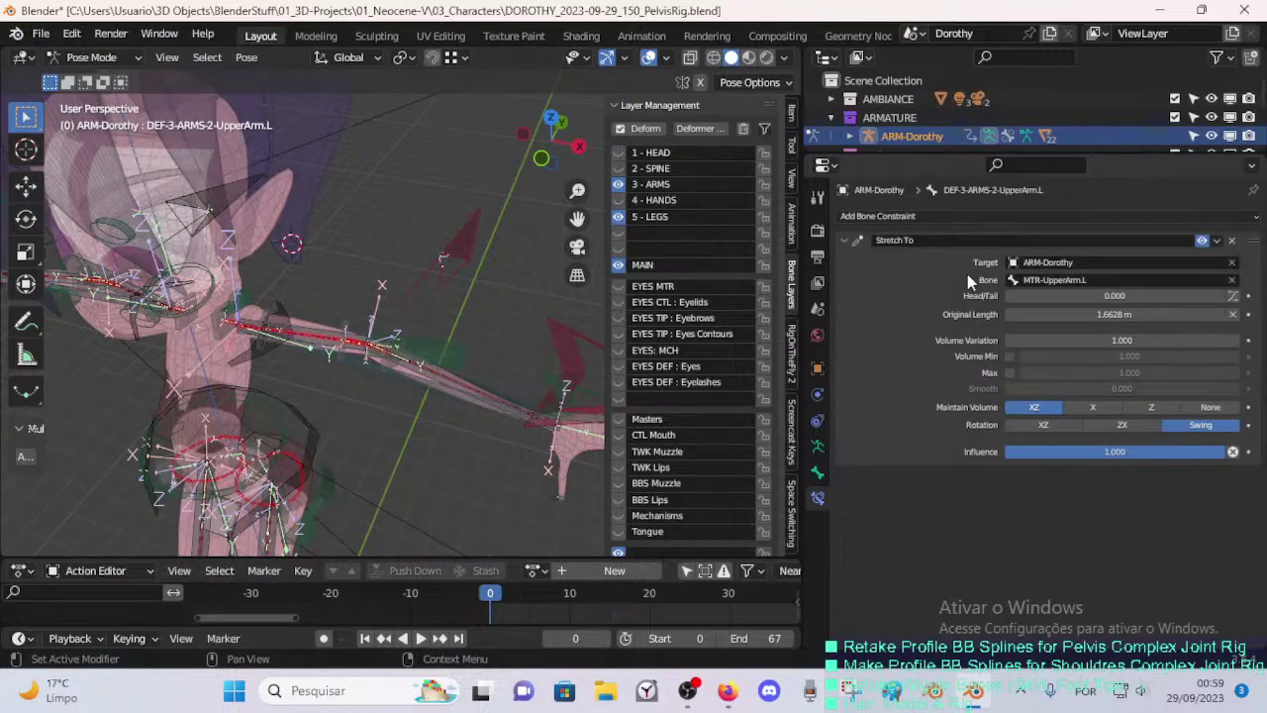
{"action": "left_click", "coordinate": [432, 346]}
{"action": "left_click", "coordinate": [472, 394]}
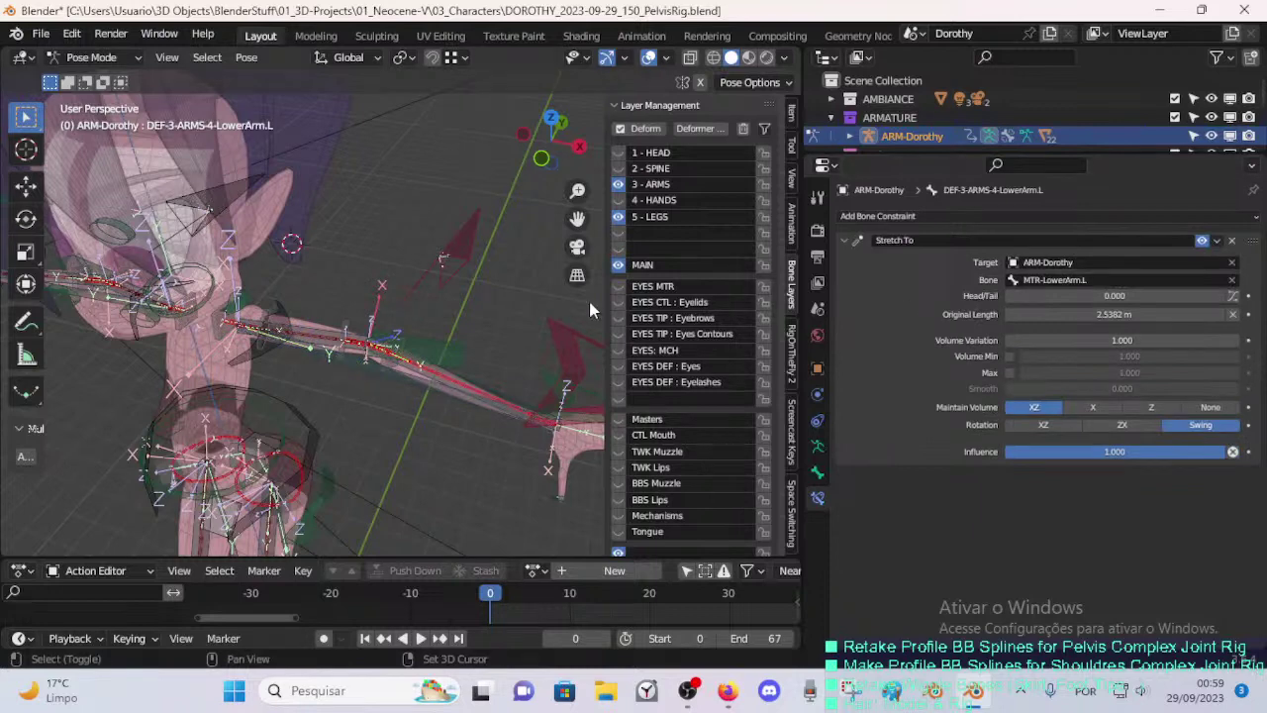
- Test-move the MTR-LowerArm.L control at the left wrist several times, cancelling the last move
{"action": "middle_click_drag", "start_coordinate": [588, 302], "coordinate": [549, 334], "text": "shift"}
{"action": "left_click", "coordinate": [582, 405]}
{"action": "key", "text": "g"}
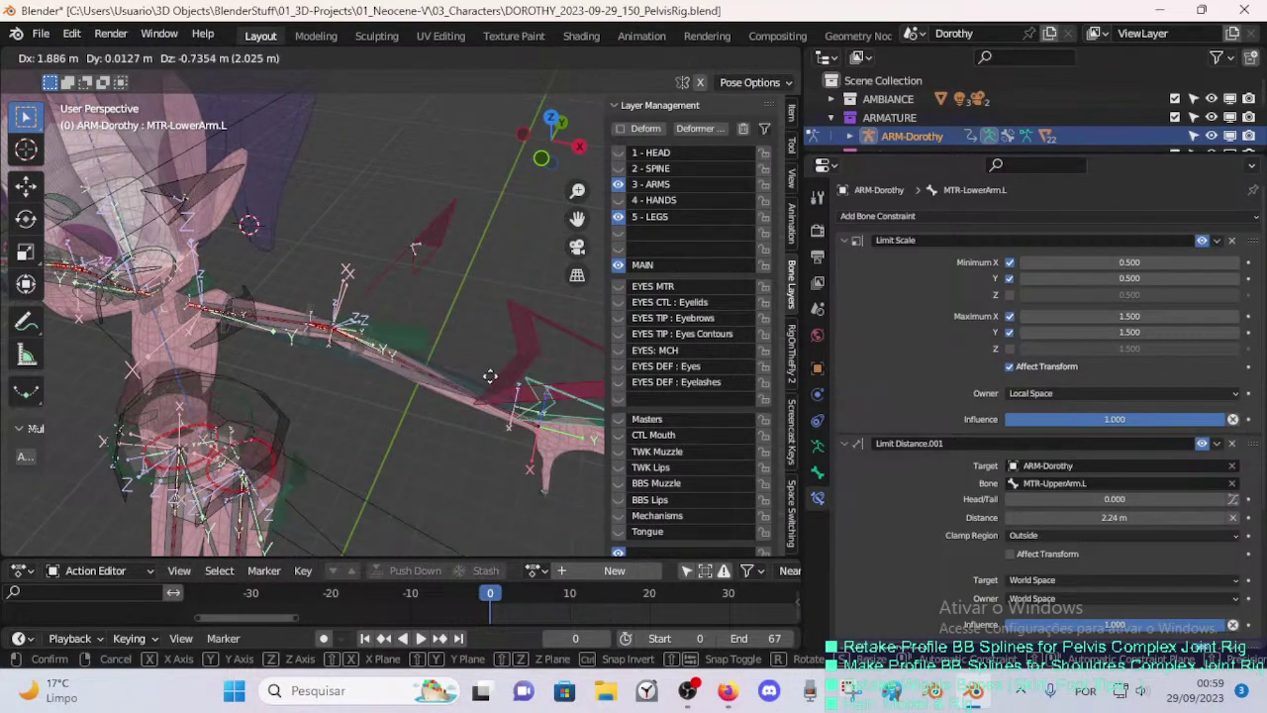
{"action": "left_click", "coordinate": [497, 432]}
{"action": "middle_click_drag", "start_coordinate": [497, 433], "coordinate": [491, 361]}
{"action": "key", "text": "g"}
{"action": "left_click", "coordinate": [481, 326]}
{"action": "scroll", "coordinate": [482, 328], "scroll_direction": "down", "scroll_amount": 3}
{"action": "key", "text": "g"}
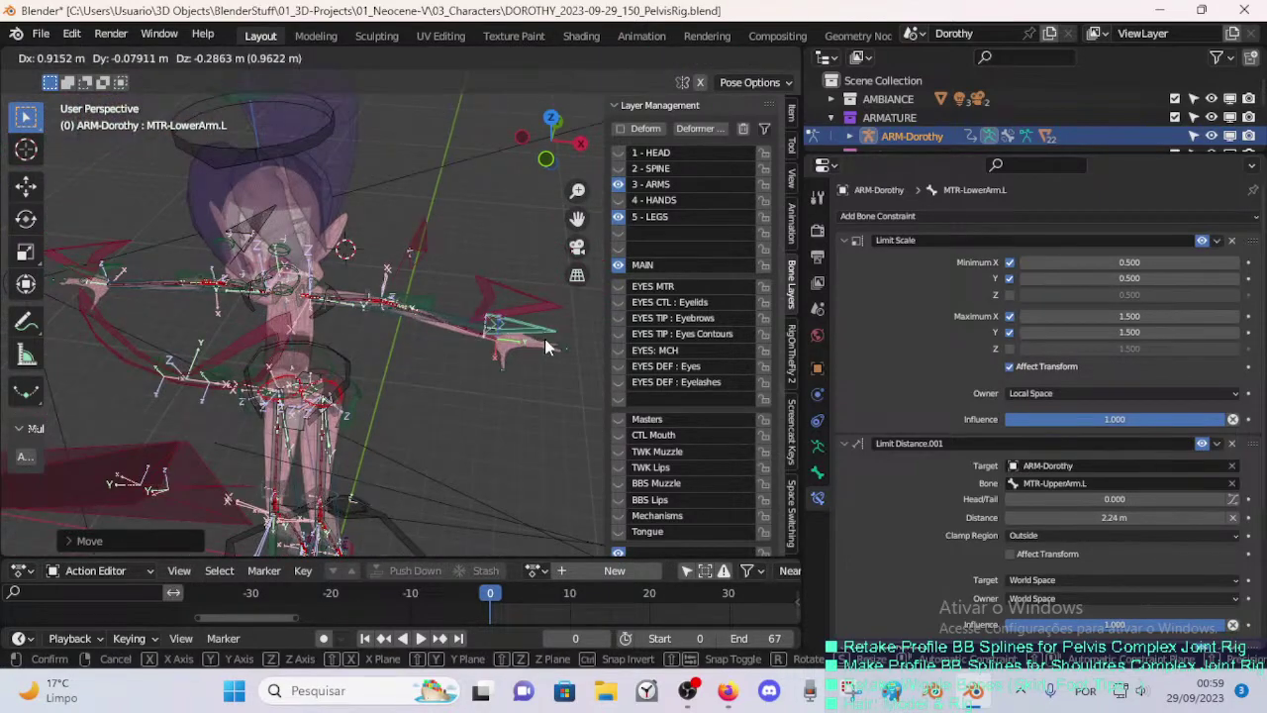
{"action": "right_click", "coordinate": [545, 342]}
- Test the left arm by moving MTR-Arm.L and bending the elbow with MTR-UpperArm.L, and restore the rest pose
{"action": "left_click", "coordinate": [525, 322]}
{"action": "key", "text": "g"}
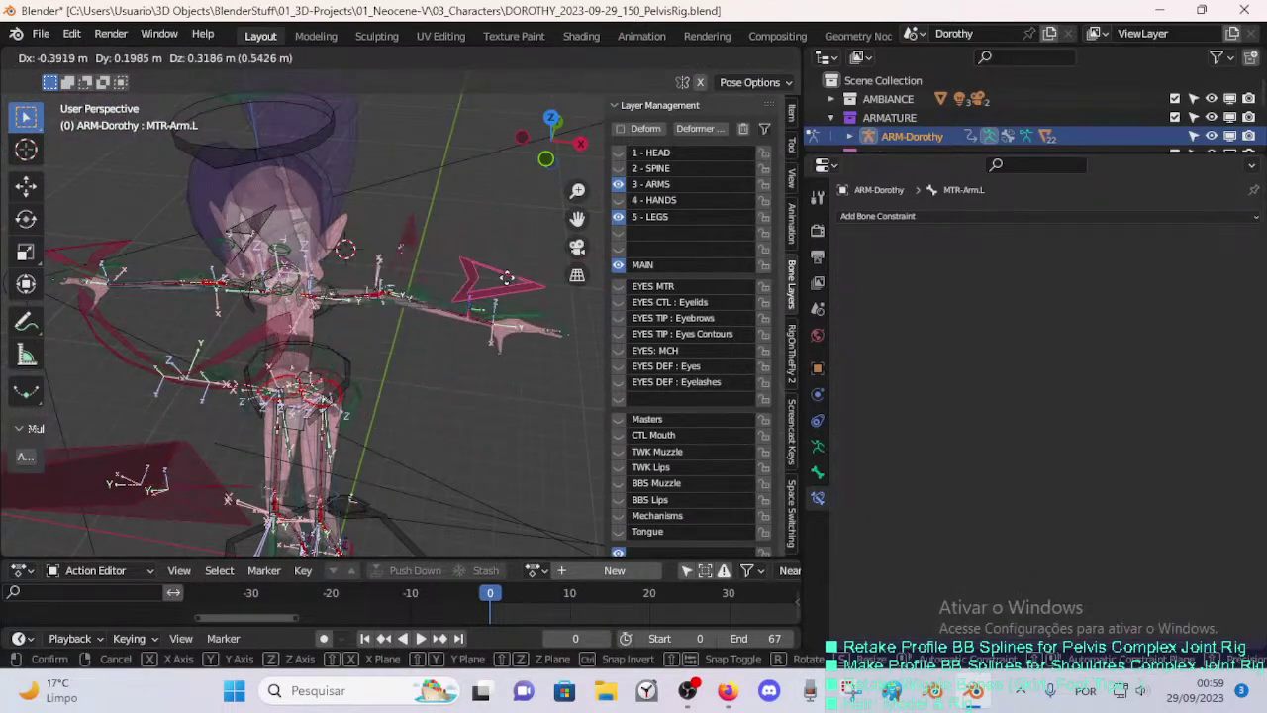
{"action": "left_click", "coordinate": [451, 359]}
{"action": "key", "text": "g"}
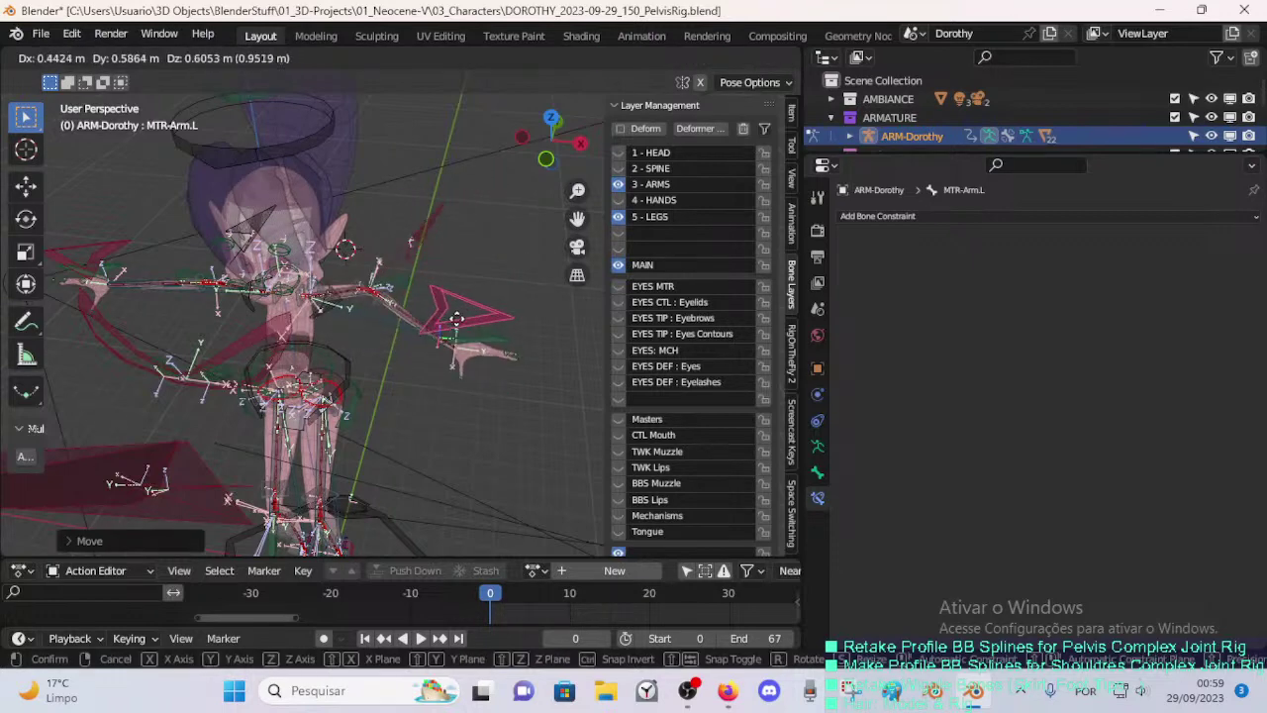
{"action": "left_click", "coordinate": [484, 335]}
{"action": "left_click", "coordinate": [424, 305]}
{"action": "key", "text": "g"}
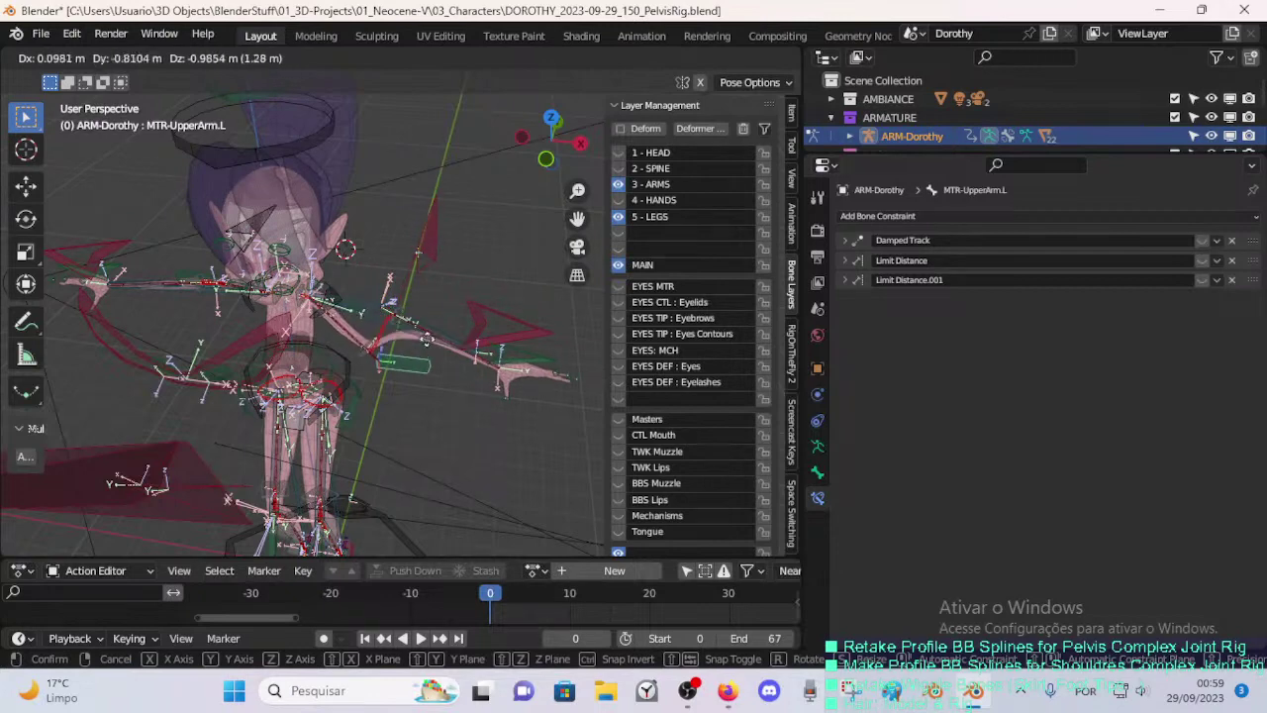
{"action": "left_click", "coordinate": [442, 327]}
{"action": "scroll", "coordinate": [443, 326], "scroll_direction": "up", "scroll_amount": 3}
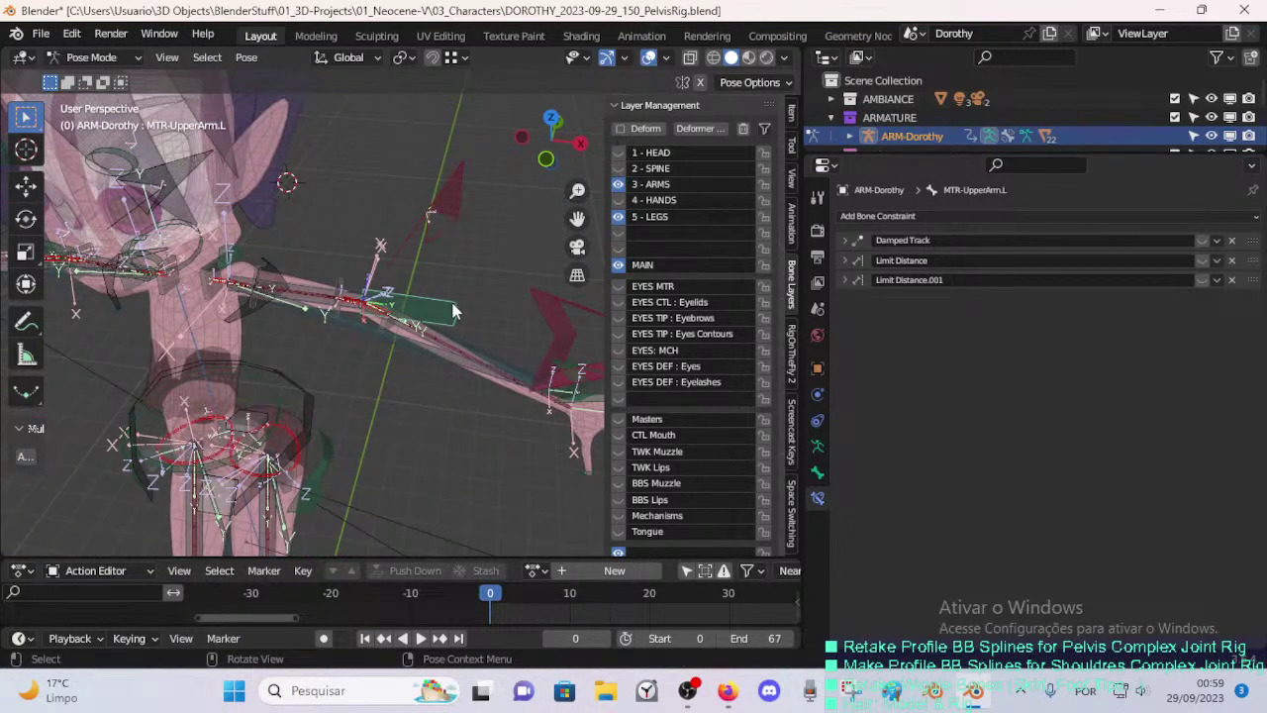
- Save the scene as a new version named DOROTHY_2023-09-29_151_PelvisRig.blend
{"action": "left_click", "coordinate": [71, 33]}
{"action": "mouse_move", "coordinate": [47, 35]}
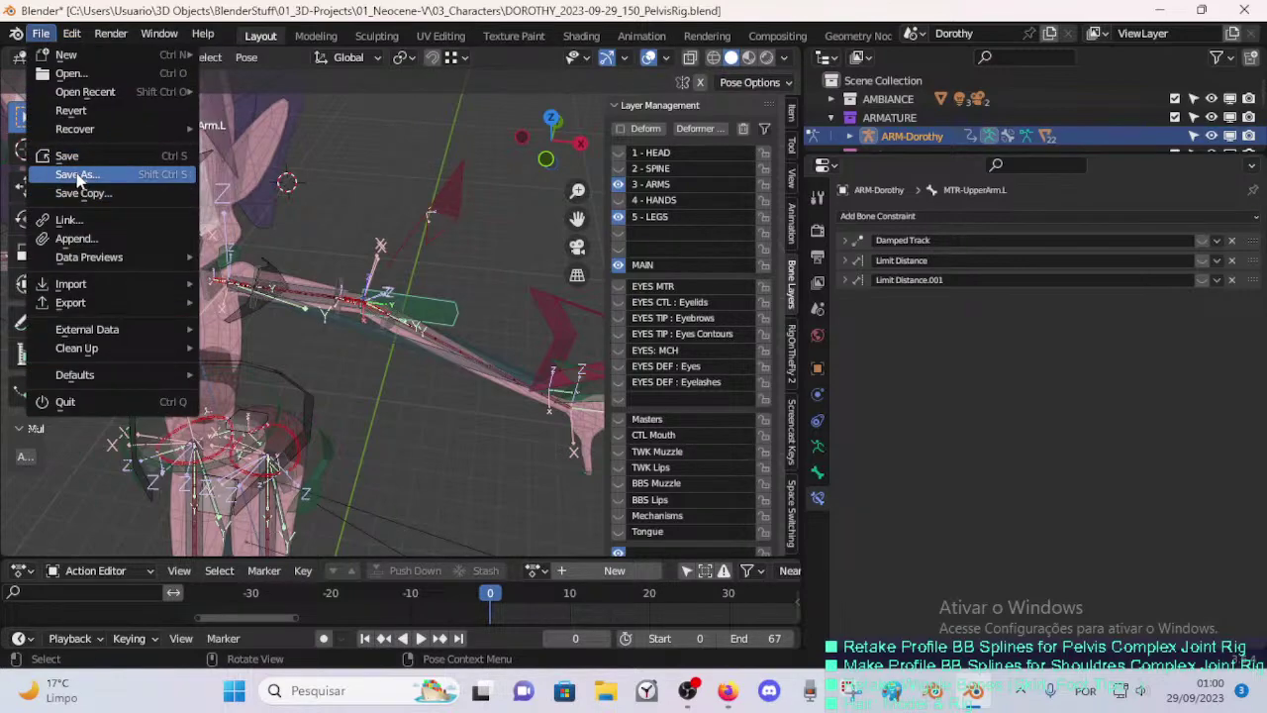
{"action": "left_click", "coordinate": [77, 175]}
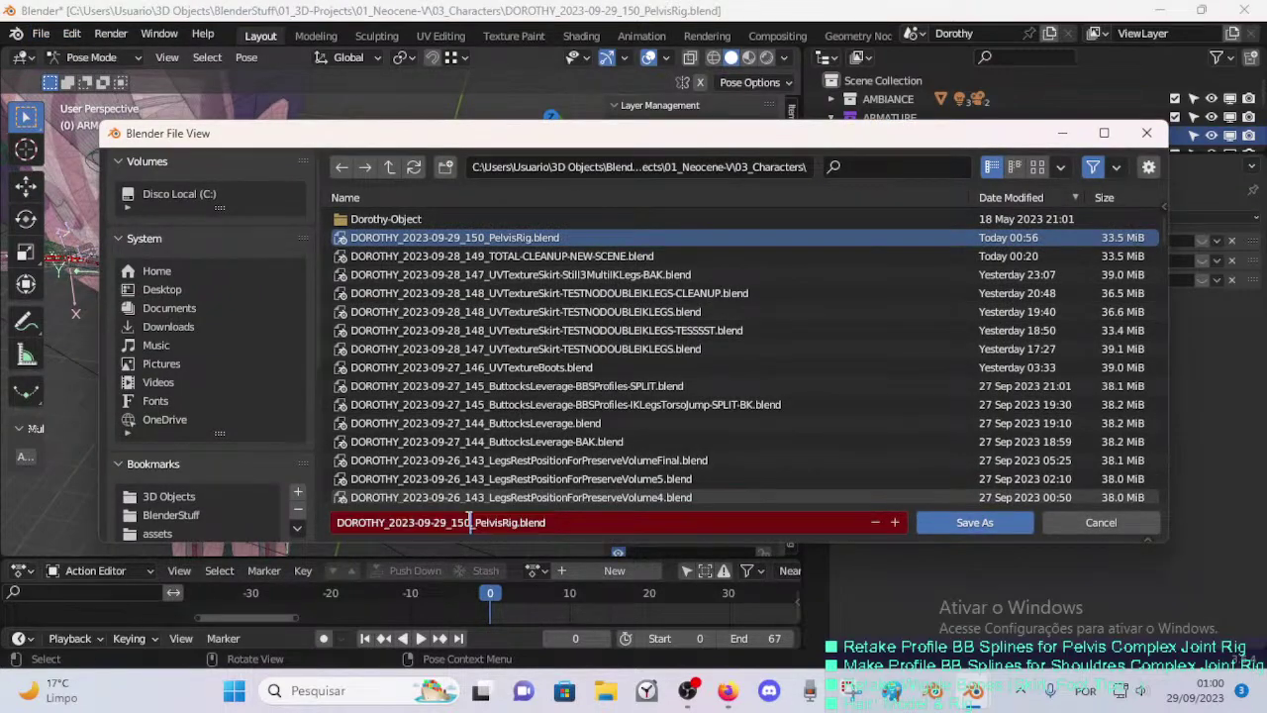
{"action": "key", "text": "Return"}
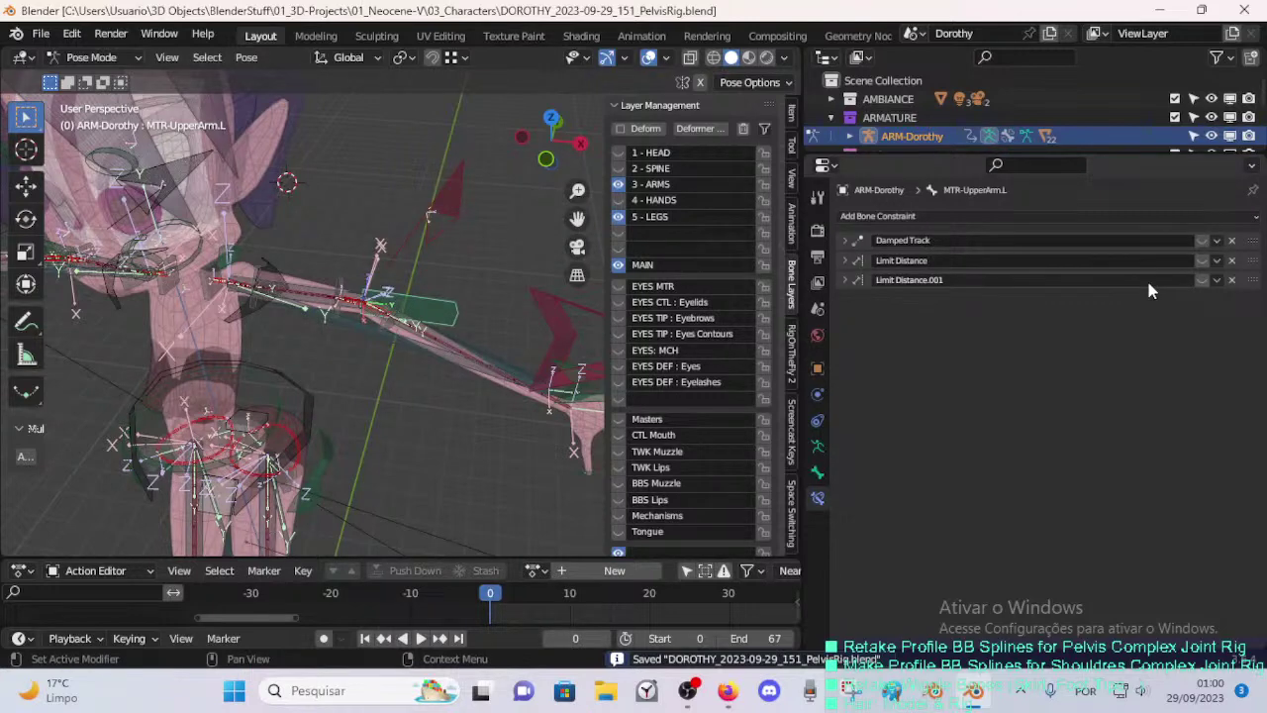
- Compare the constraints of MTR-Knee.L with the Limit Distance settings of MTR-UpperArm.L
{"action": "middle_click_drag", "start_coordinate": [406, 268], "coordinate": [332, 344]}
{"action": "left_click", "coordinate": [221, 388]}
{"action": "middle_click_drag", "start_coordinate": [331, 272], "coordinate": [354, 367], "text": "shift"}
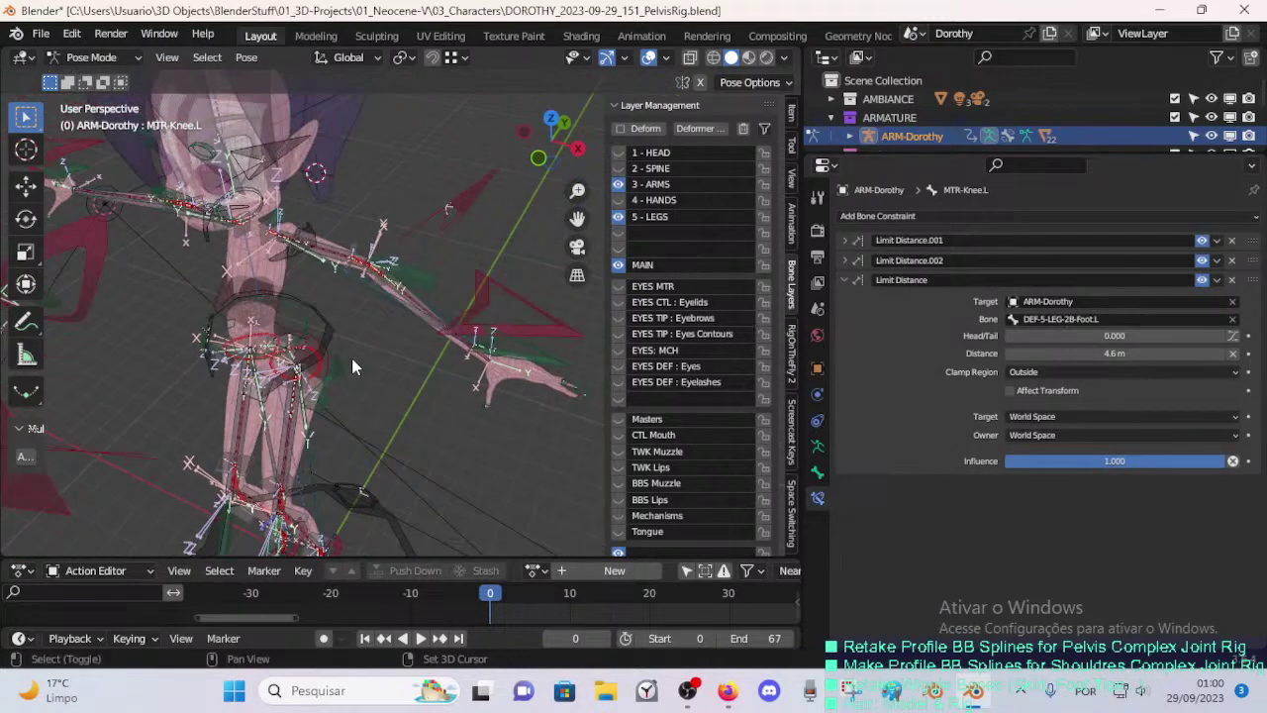
{"action": "scroll", "coordinate": [405, 307], "scroll_direction": "up", "scroll_amount": 2}
{"action": "left_click", "coordinate": [457, 259]}
{"action": "middle_click_drag", "start_coordinate": [433, 332], "coordinate": [485, 326]}
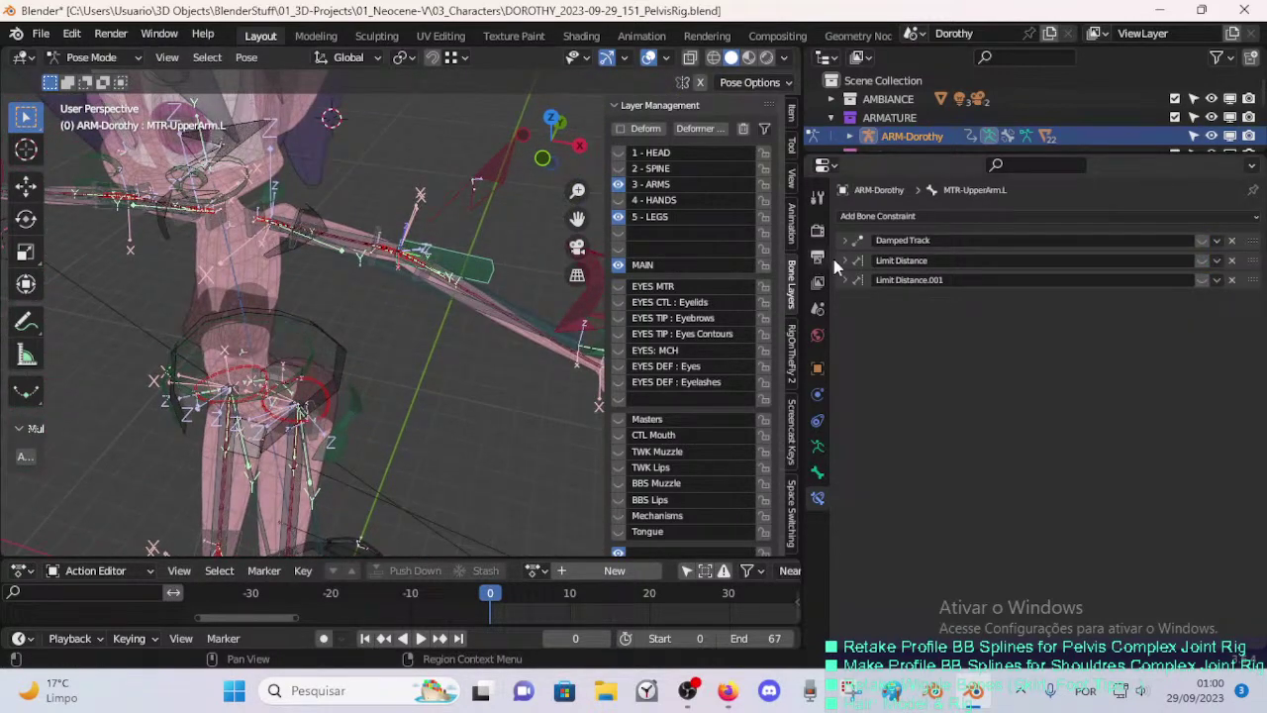
{"action": "left_click", "coordinate": [846, 280]}
{"action": "left_click", "coordinate": [846, 262]}
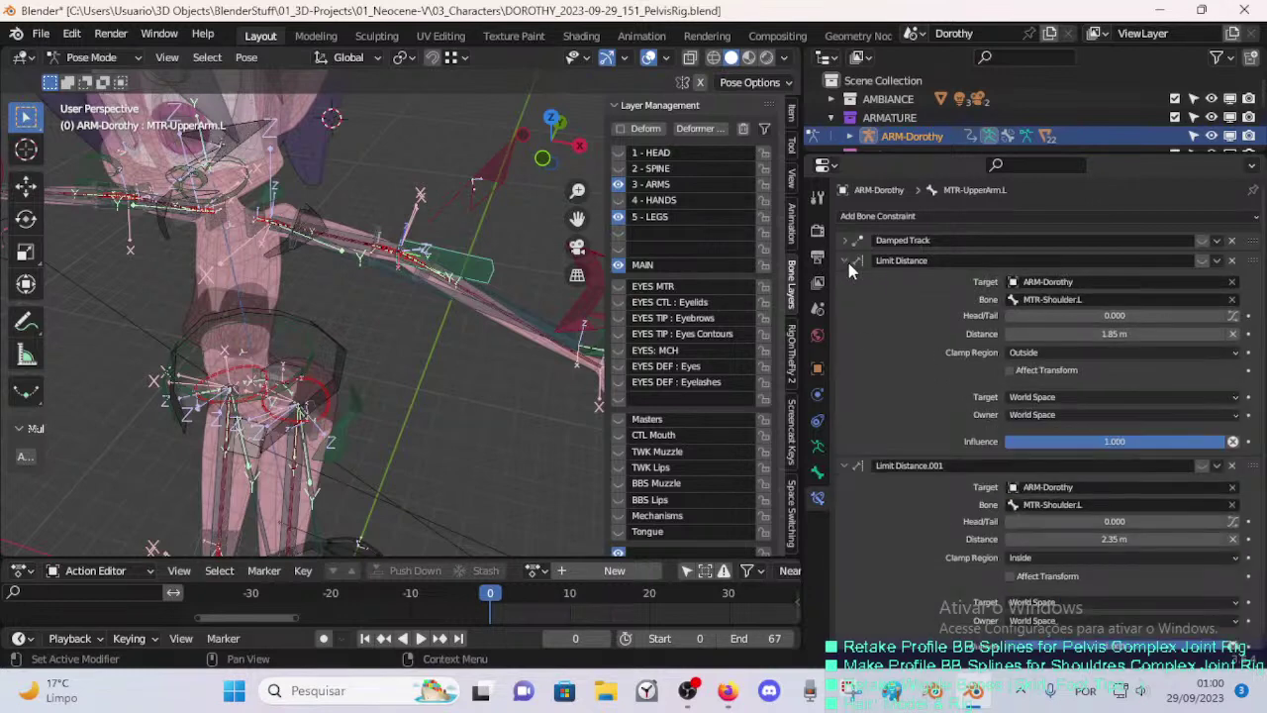
- Examine the targets and clamp regions of the Limit Distance constraints on MTR-Knee.L
{"action": "middle_click_drag", "start_coordinate": [571, 357], "coordinate": [445, 280]}
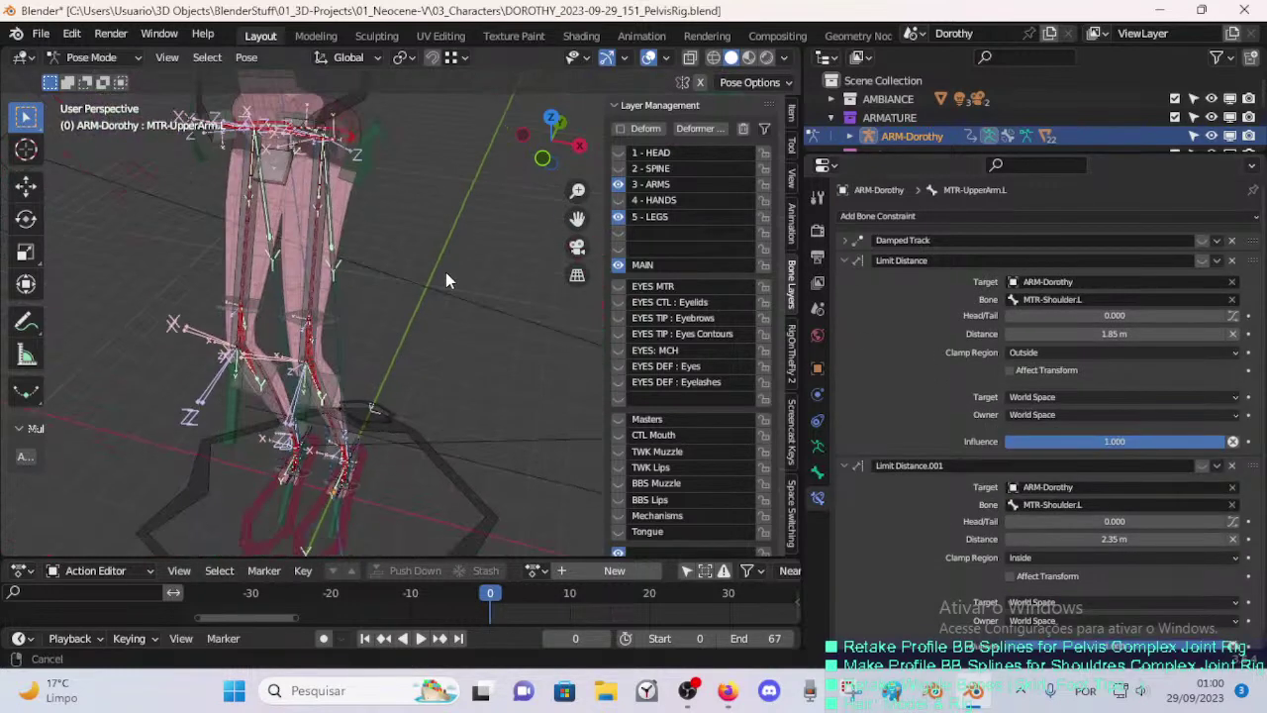
{"action": "left_click", "coordinate": [265, 394]}
{"action": "left_click", "coordinate": [843, 260]}
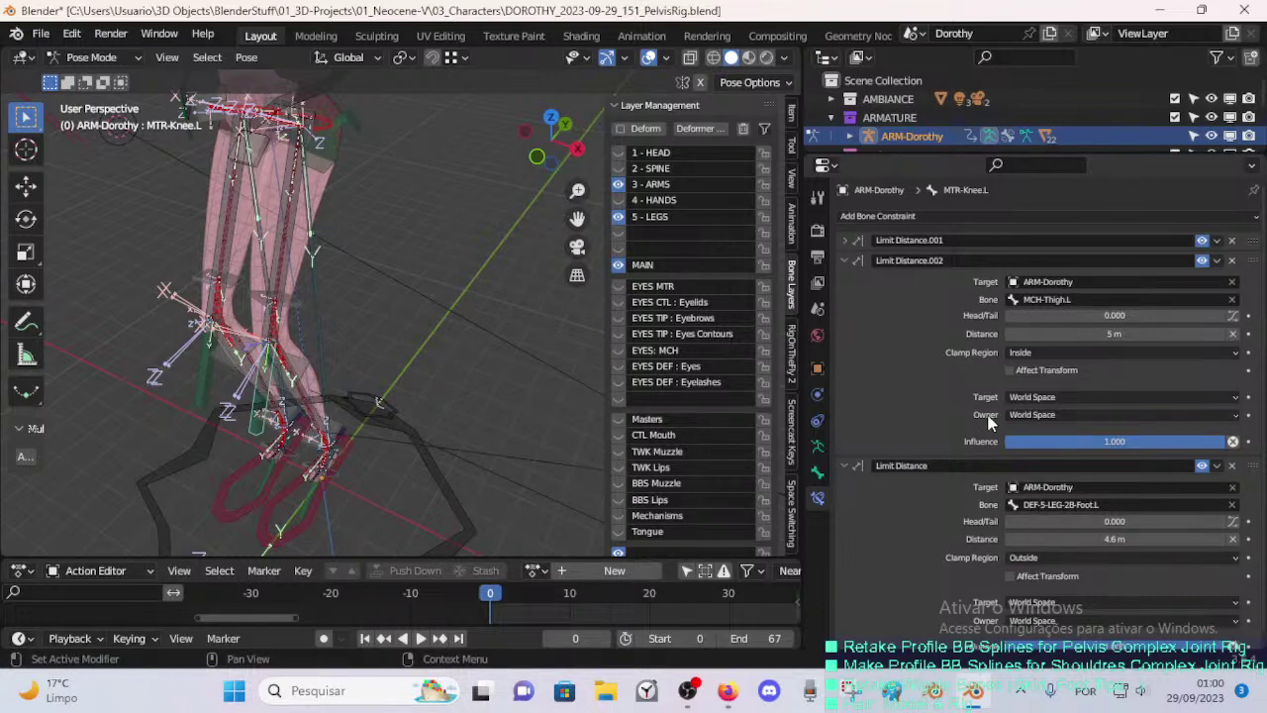
{"action": "left_click", "coordinate": [847, 465]}
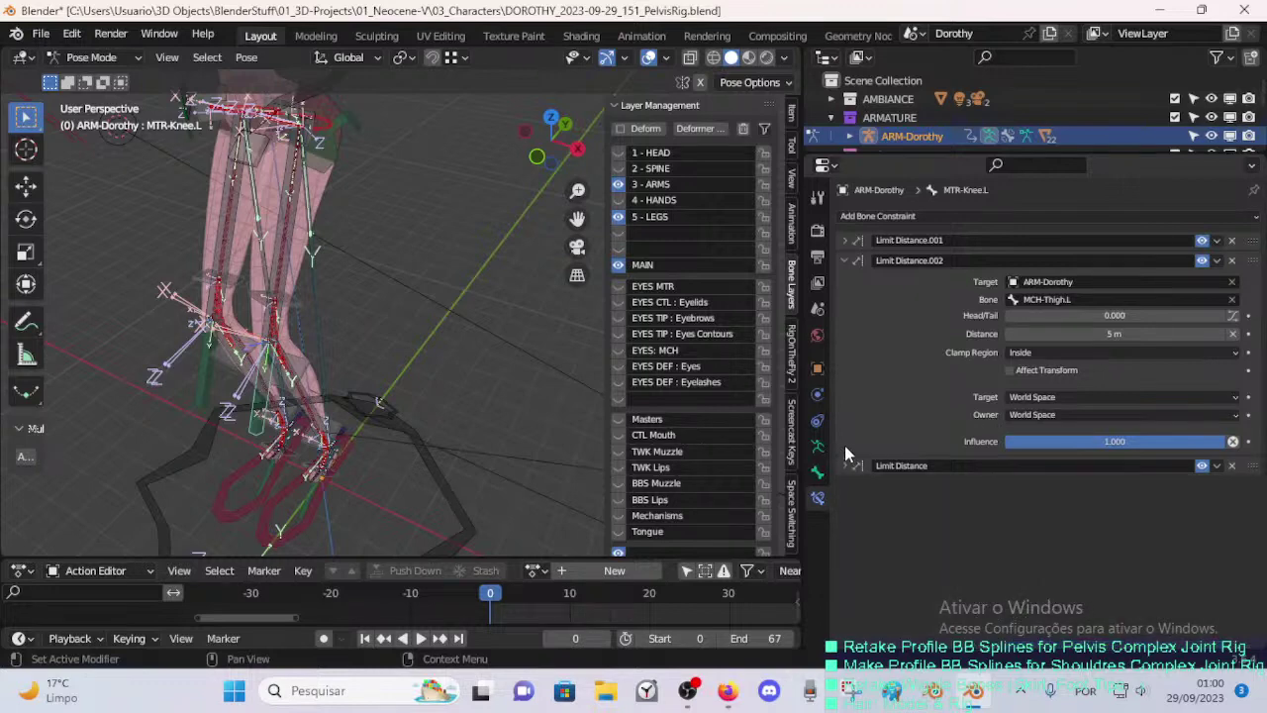
{"action": "left_click", "coordinate": [846, 239]}
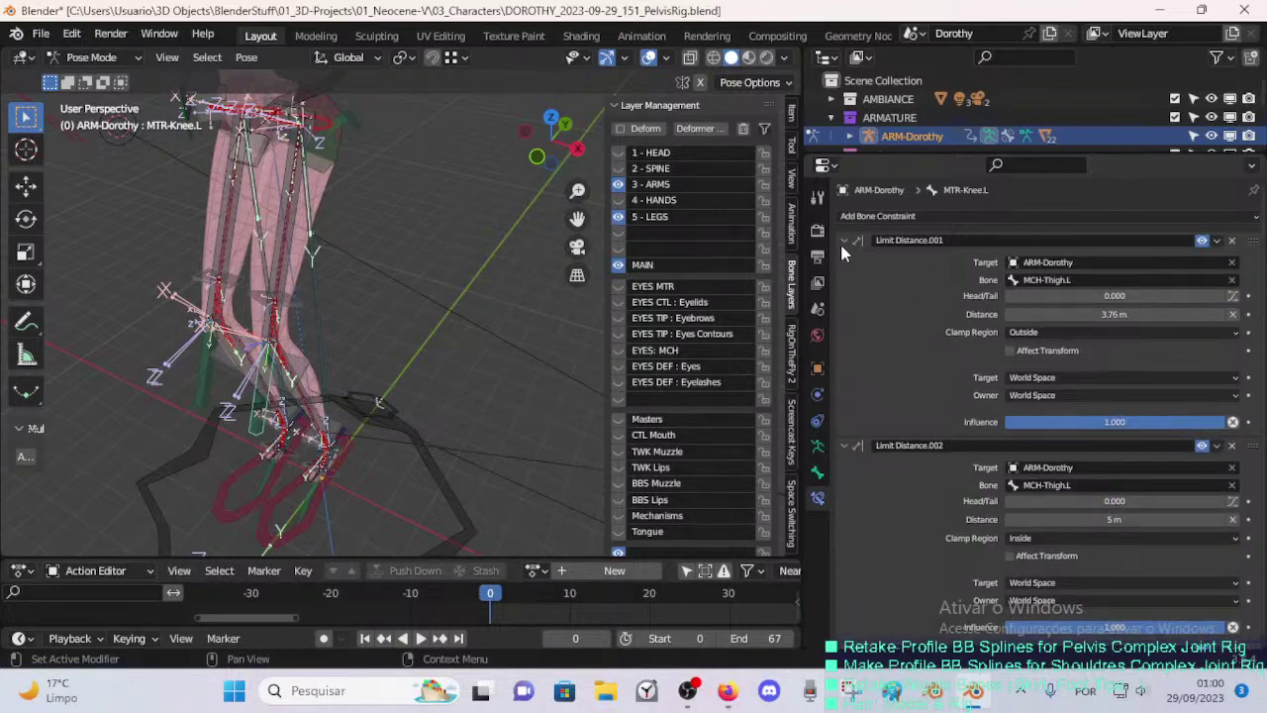
{"action": "left_click", "coordinate": [845, 241]}
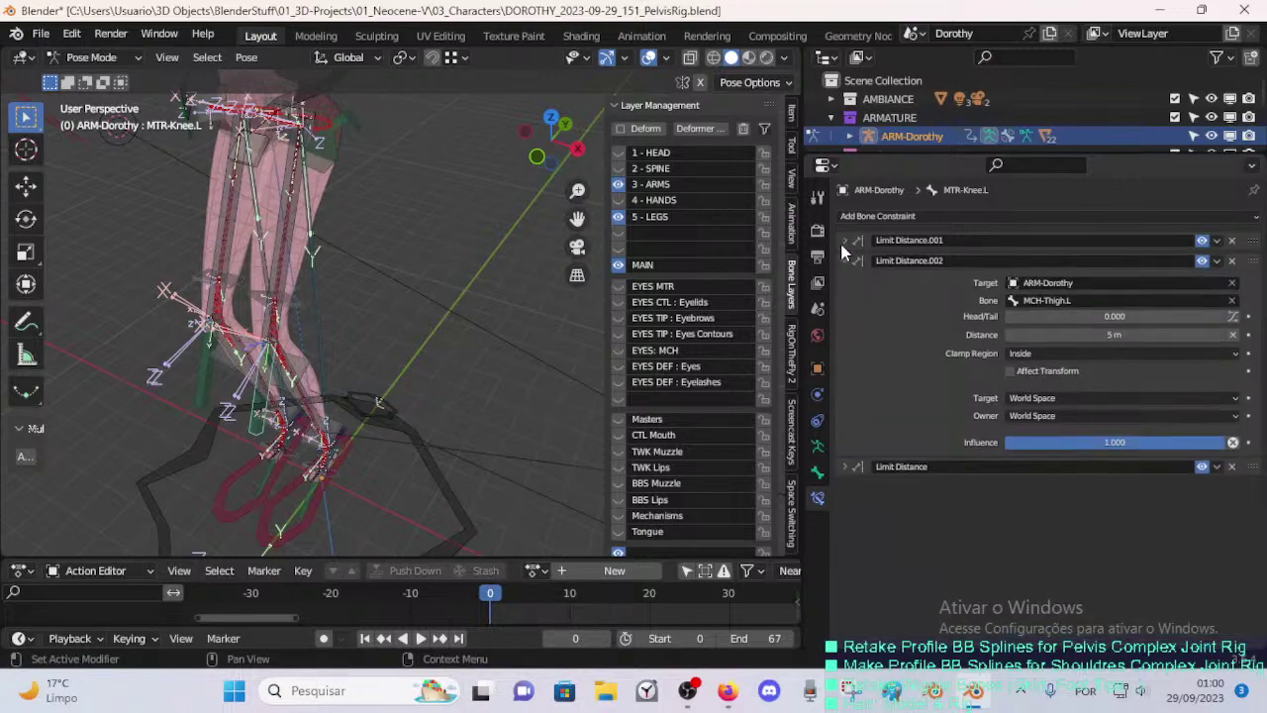
{"action": "left_click", "coordinate": [842, 261]}
- Select the MCH-UpperArm.L bone at the left elbow and copy its name
{"action": "middle_click_drag", "start_coordinate": [475, 337], "coordinate": [498, 259]}
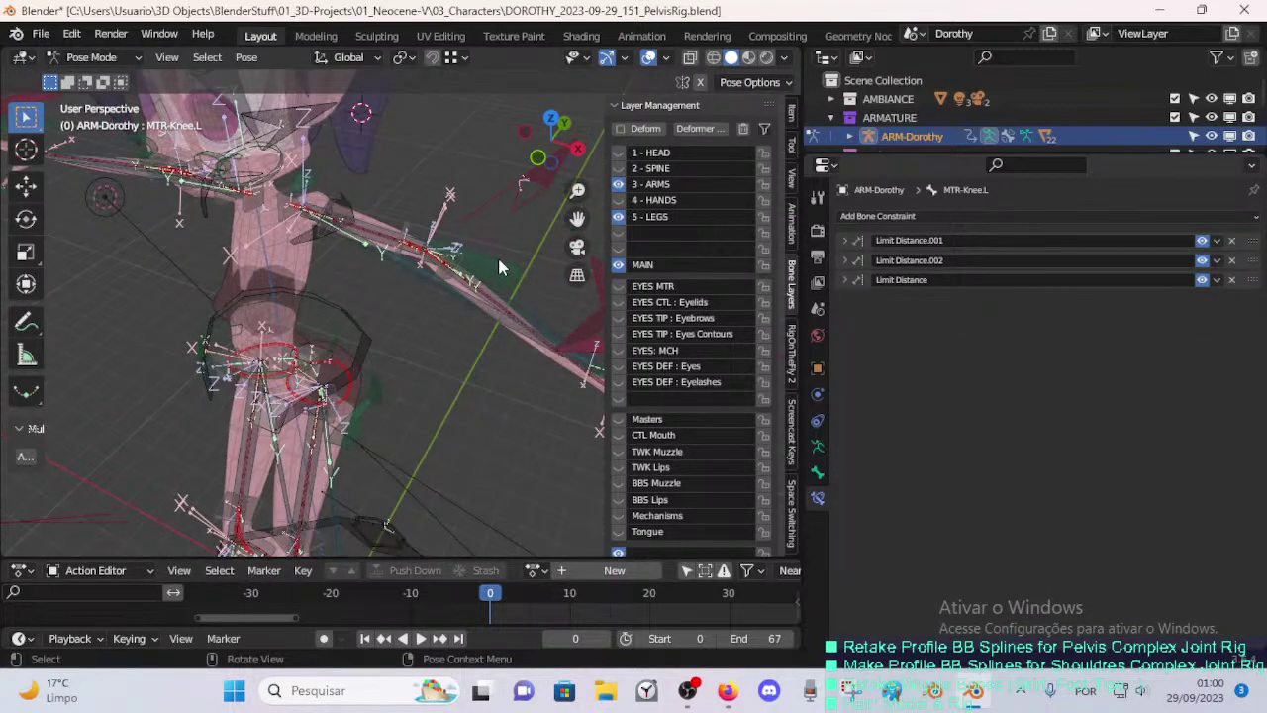
{"action": "left_click", "coordinate": [478, 319]}
{"action": "middle_click_drag", "start_coordinate": [387, 455], "coordinate": [372, 370]}
{"action": "scroll", "coordinate": [448, 318], "scroll_direction": "up", "scroll_amount": 10}
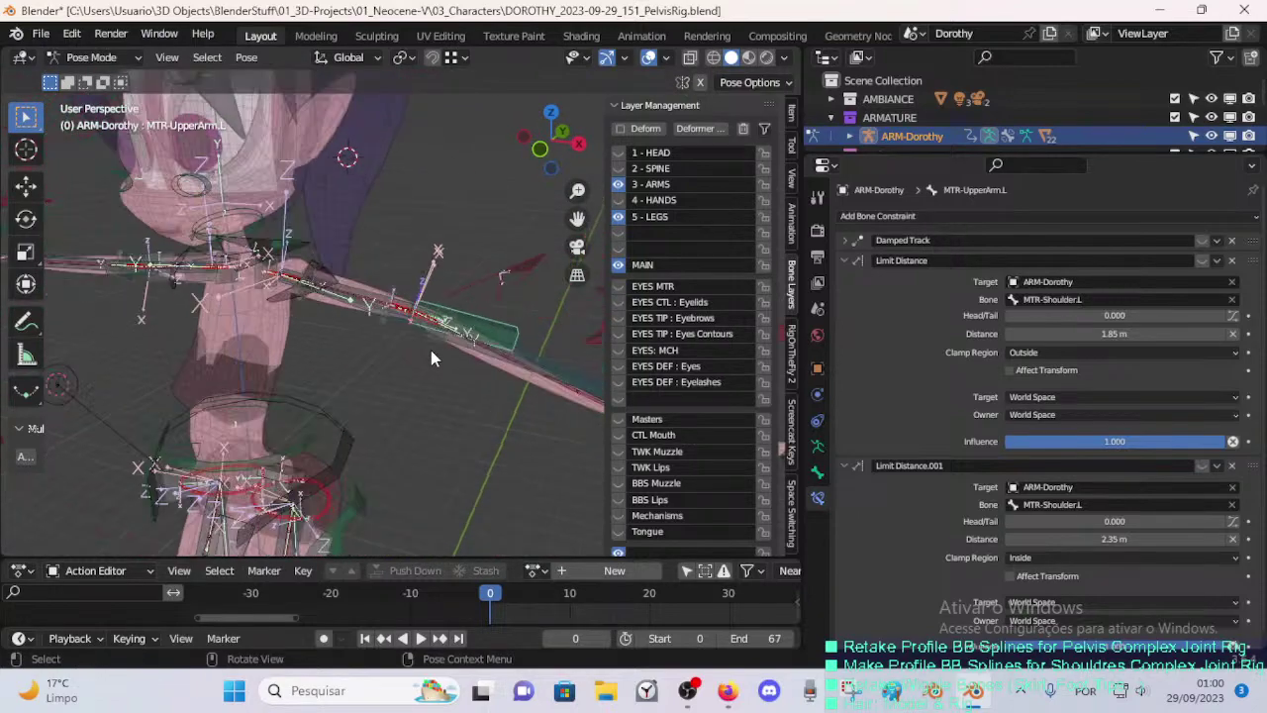
{"action": "middle_click_drag", "start_coordinate": [469, 324], "coordinate": [394, 309]}
{"action": "left_click", "coordinate": [438, 308]}
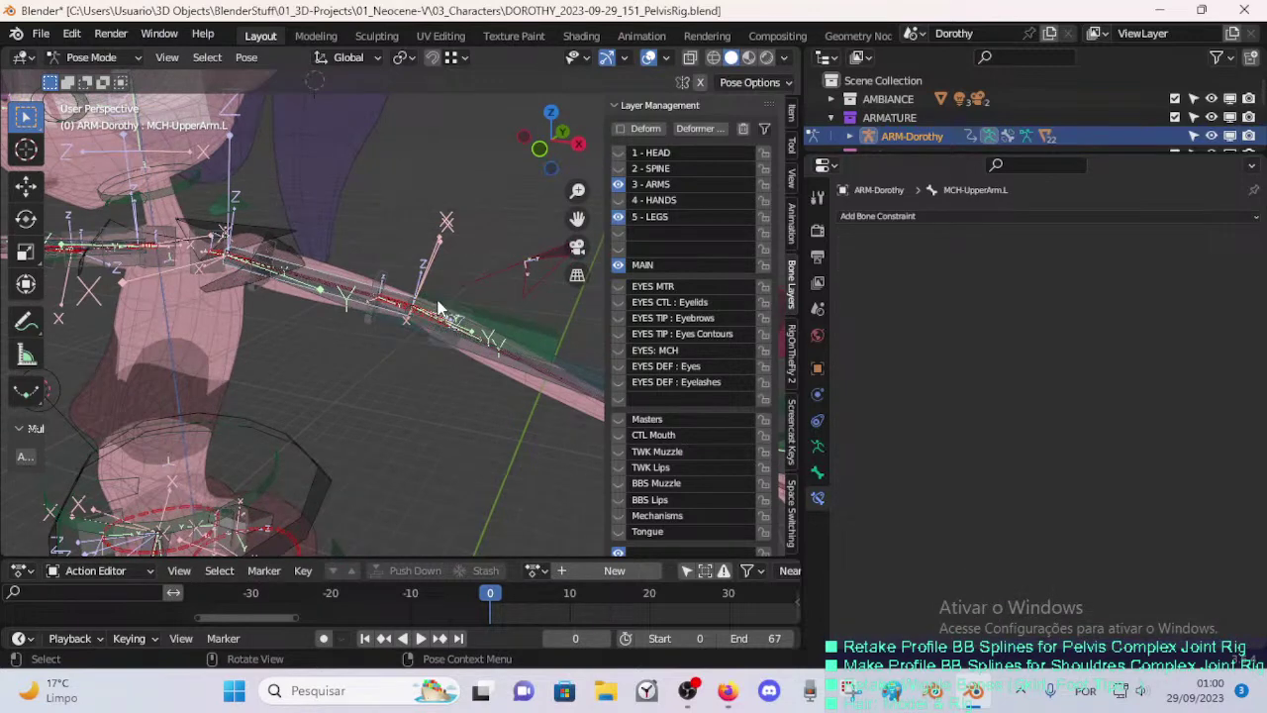
{"action": "key", "text": "F2"}
{"action": "key", "text": "ctrl+c"}
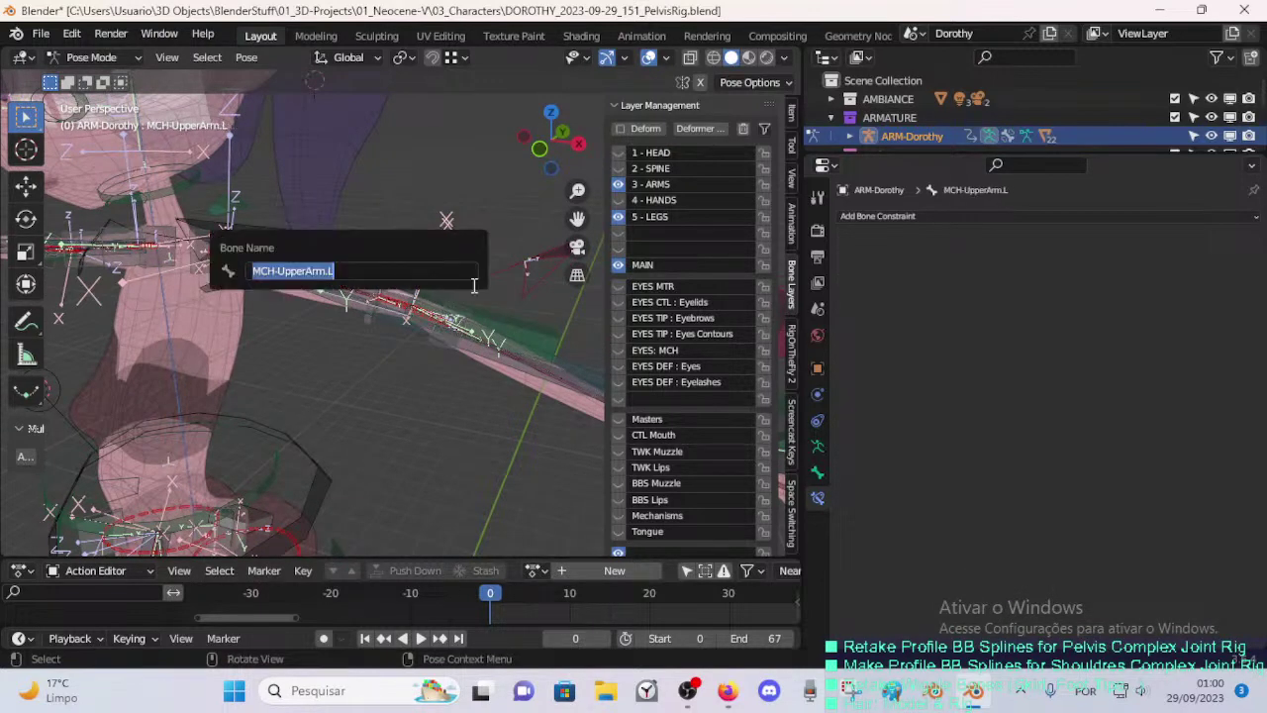
- Set MCH-UpperArm.L as the target bone of both Limit Distance constraints on MTR-UpperArm.L and re-enable them
{"action": "left_click", "coordinate": [527, 341]}
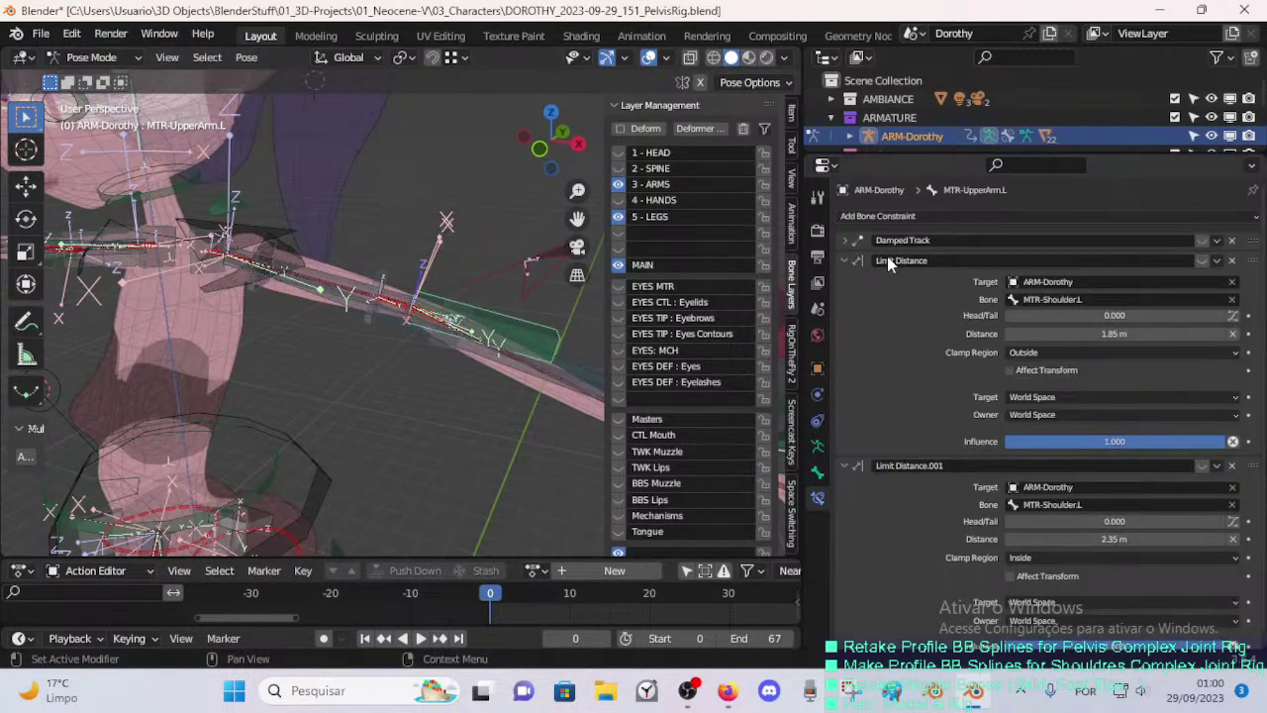
{"action": "left_click", "coordinate": [1099, 299]}
{"action": "key", "text": "ctrl+v"}
{"action": "key", "text": "Return"}
{"action": "left_click", "coordinate": [1094, 505]}
{"action": "type", "text": "upperarm"}
{"action": "key", "text": "Return"}
- Test the left arm by raising the elbow control MTR-UpperArm.L and moving MTR-Arm.L about 2.12 m inward to bend the arm
{"action": "scroll", "coordinate": [537, 323], "scroll_direction": "down", "scroll_amount": 3}
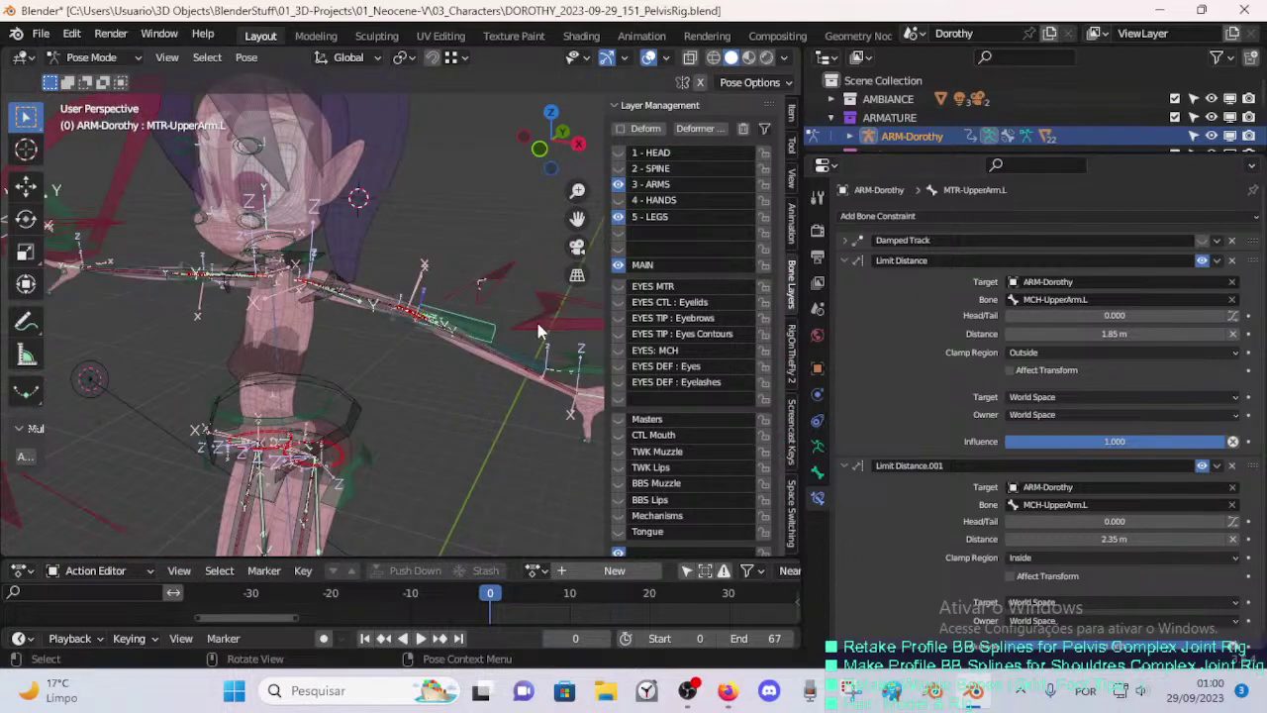
{"action": "key", "text": "g"}
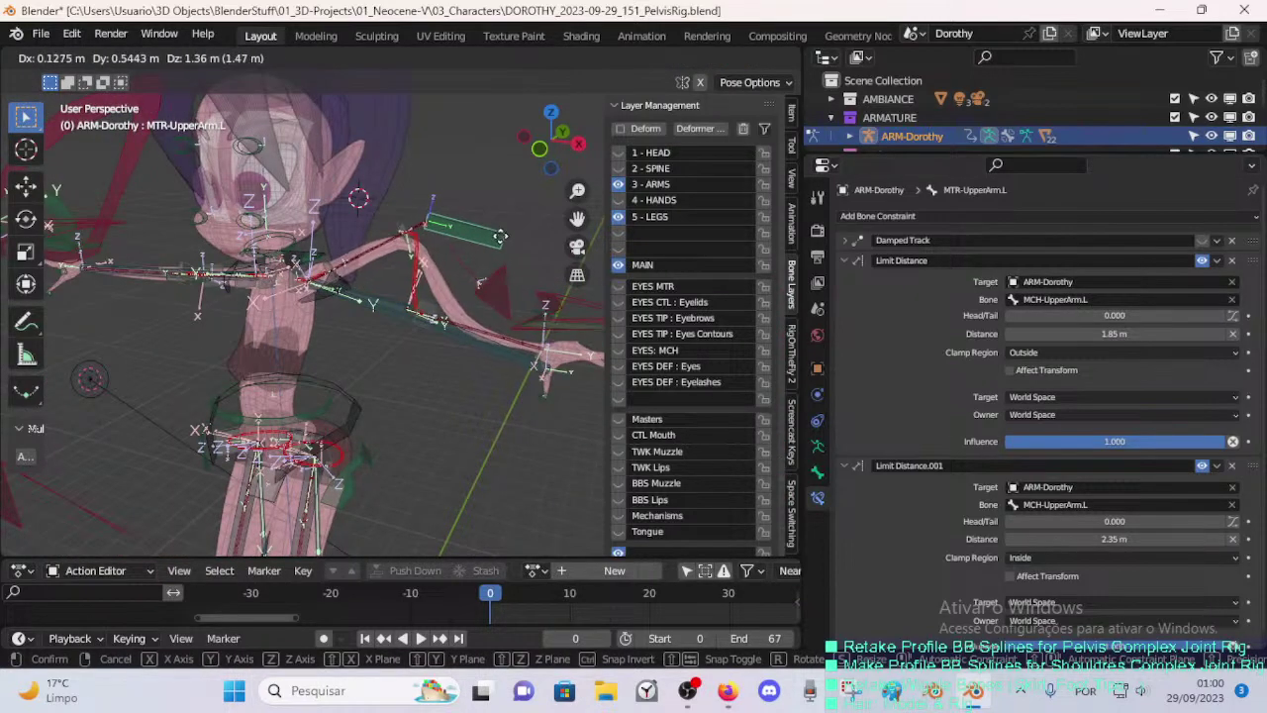
{"action": "left_click", "coordinate": [500, 278]}
{"action": "middle_click_drag", "start_coordinate": [509, 364], "coordinate": [482, 373]}
{"action": "left_click", "coordinate": [513, 393]}
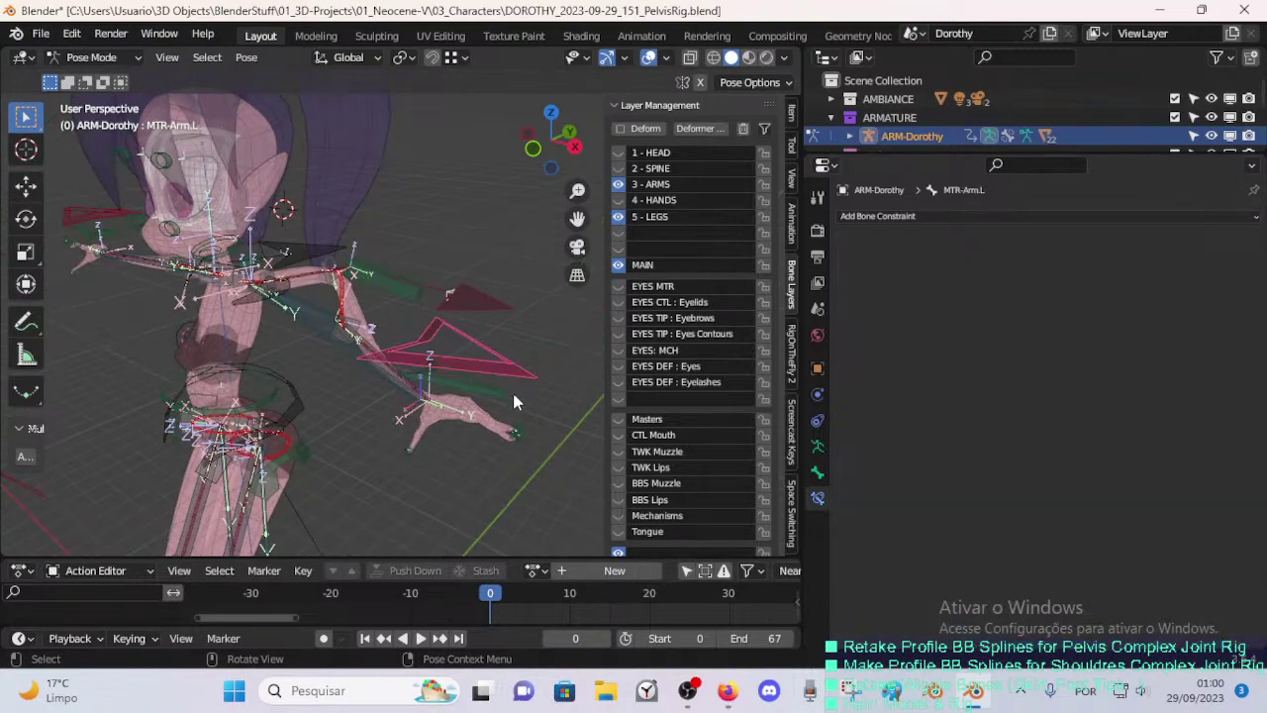
{"action": "key", "text": "g"}
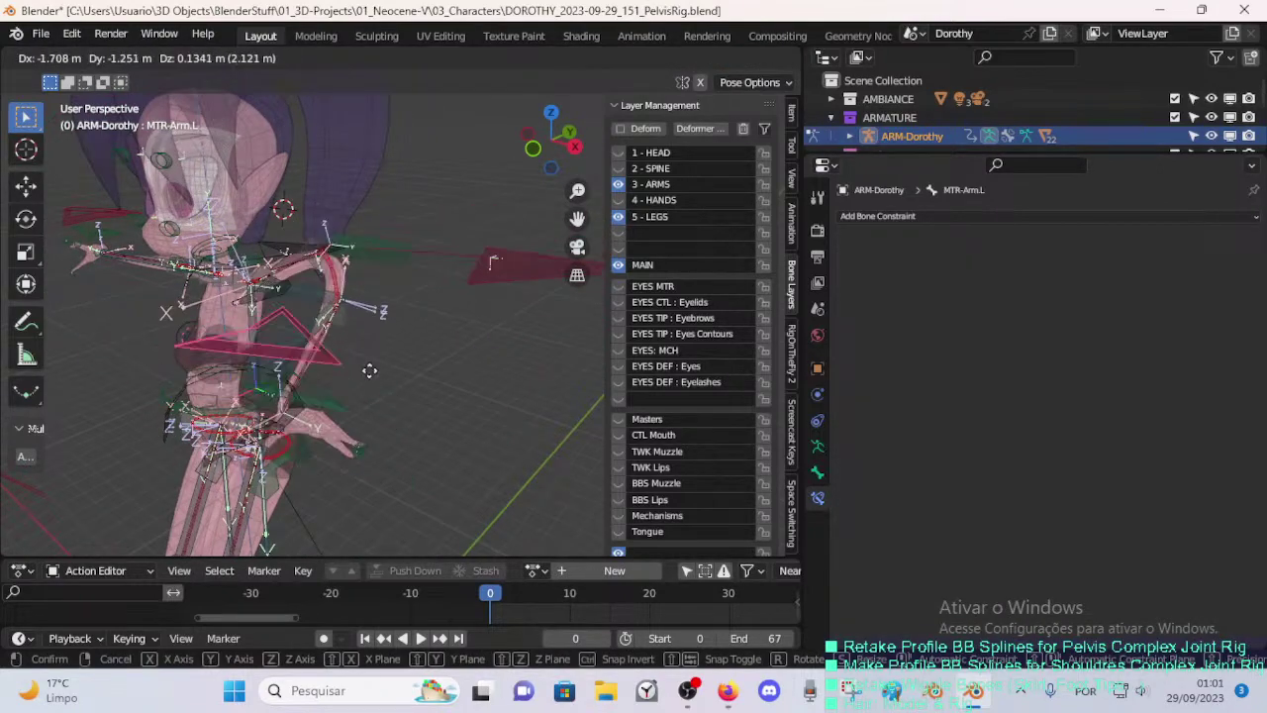
{"action": "left_click", "coordinate": [370, 367]}
- Reposition the elbow control MTR-UpperArm.L around the bent left elbow, first downward and back upward, to test its distance limits
{"action": "left_click", "coordinate": [391, 252]}
{"action": "middle_click_drag", "start_coordinate": [399, 268], "coordinate": [367, 274]}
{"action": "key", "text": "g"}
{"action": "left_click", "coordinate": [406, 329]}
{"action": "middle_click_drag", "start_coordinate": [375, 334], "coordinate": [400, 340]}
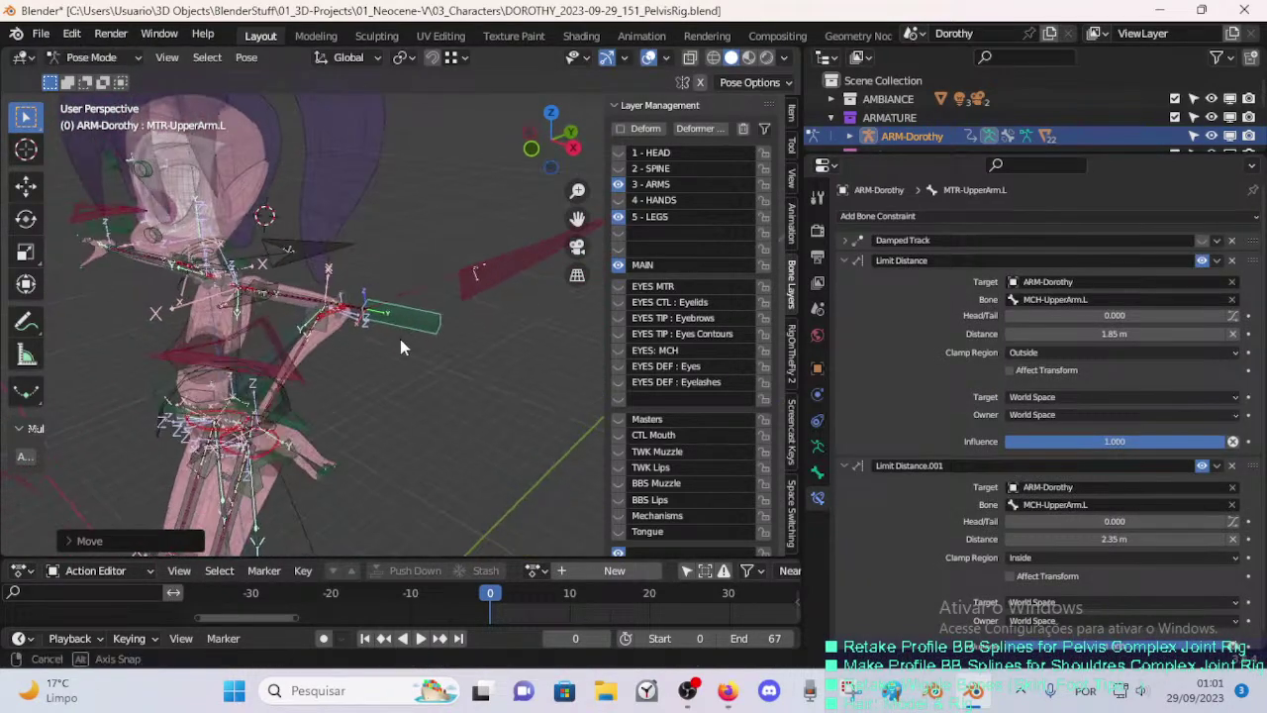
{"action": "key", "text": "g"}
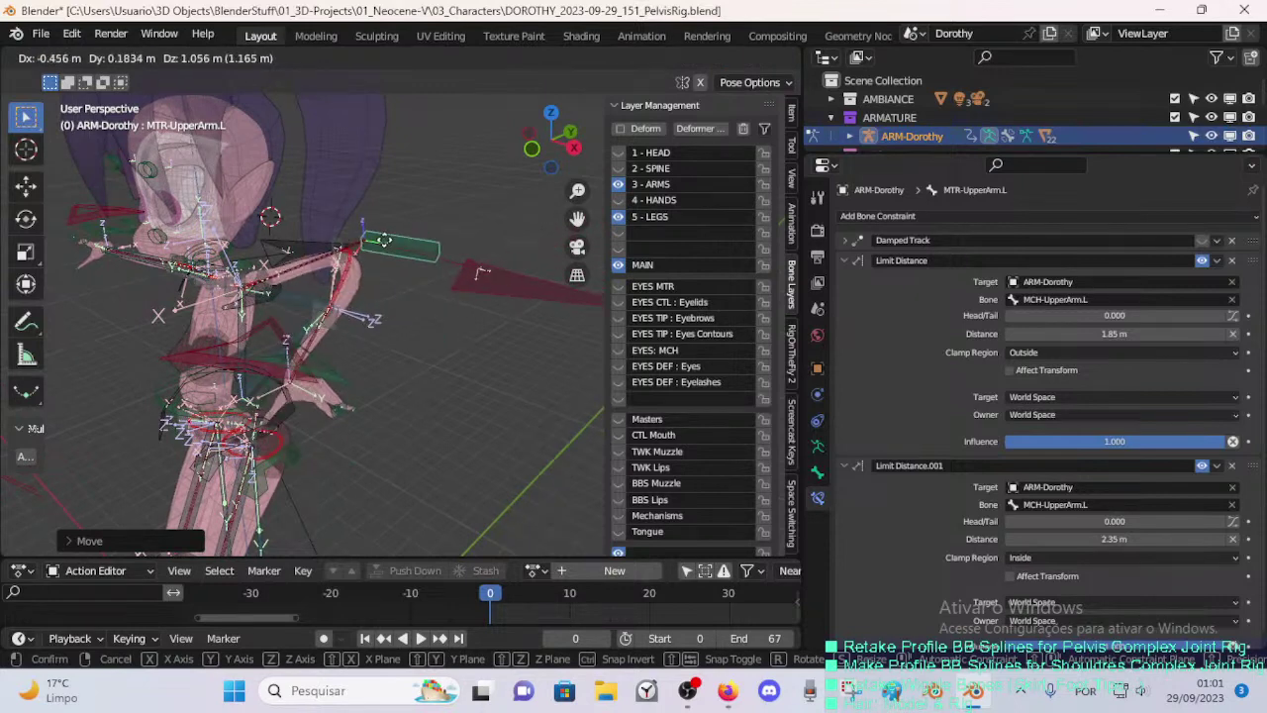
{"action": "left_click", "coordinate": [421, 188]}
- Move MTR-LowerArm.L outward to extend the left forearm and lower the elbow control MTR-UpperArm.L
{"action": "left_click", "coordinate": [342, 361]}
{"action": "key", "text": "g"}
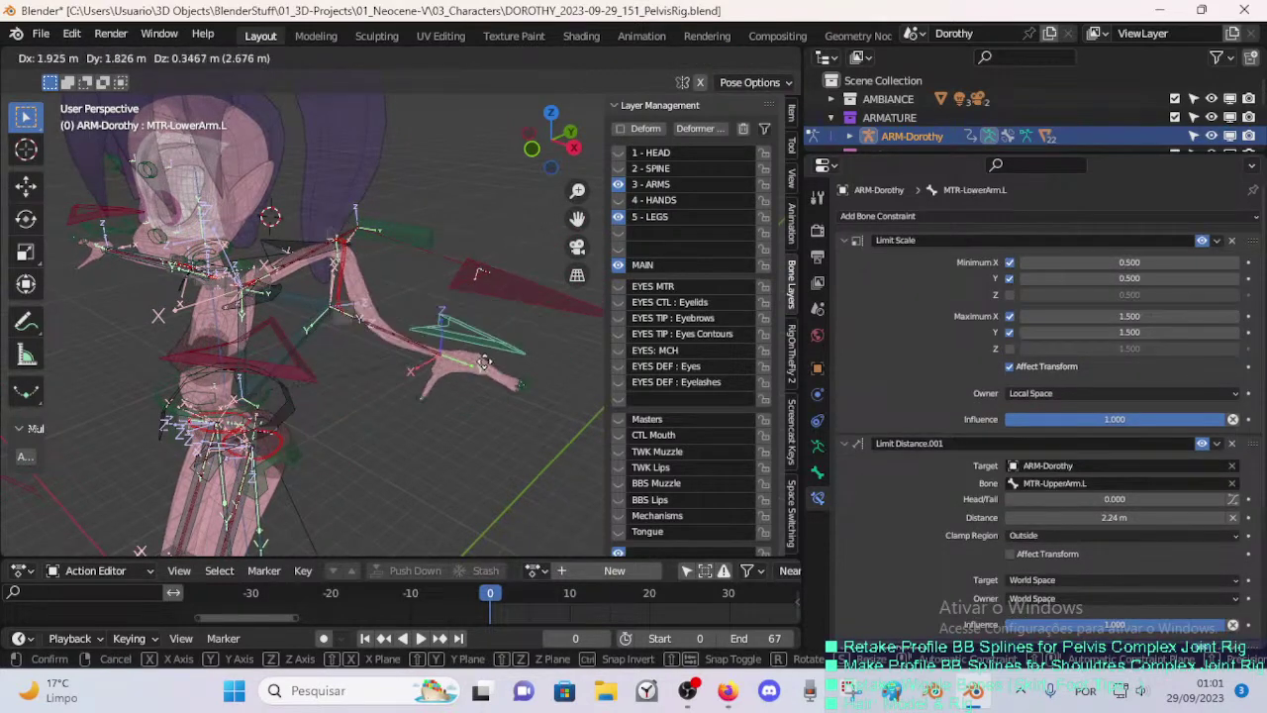
{"action": "left_click", "coordinate": [515, 328]}
{"action": "left_click", "coordinate": [415, 245]}
{"action": "key", "text": "g"}
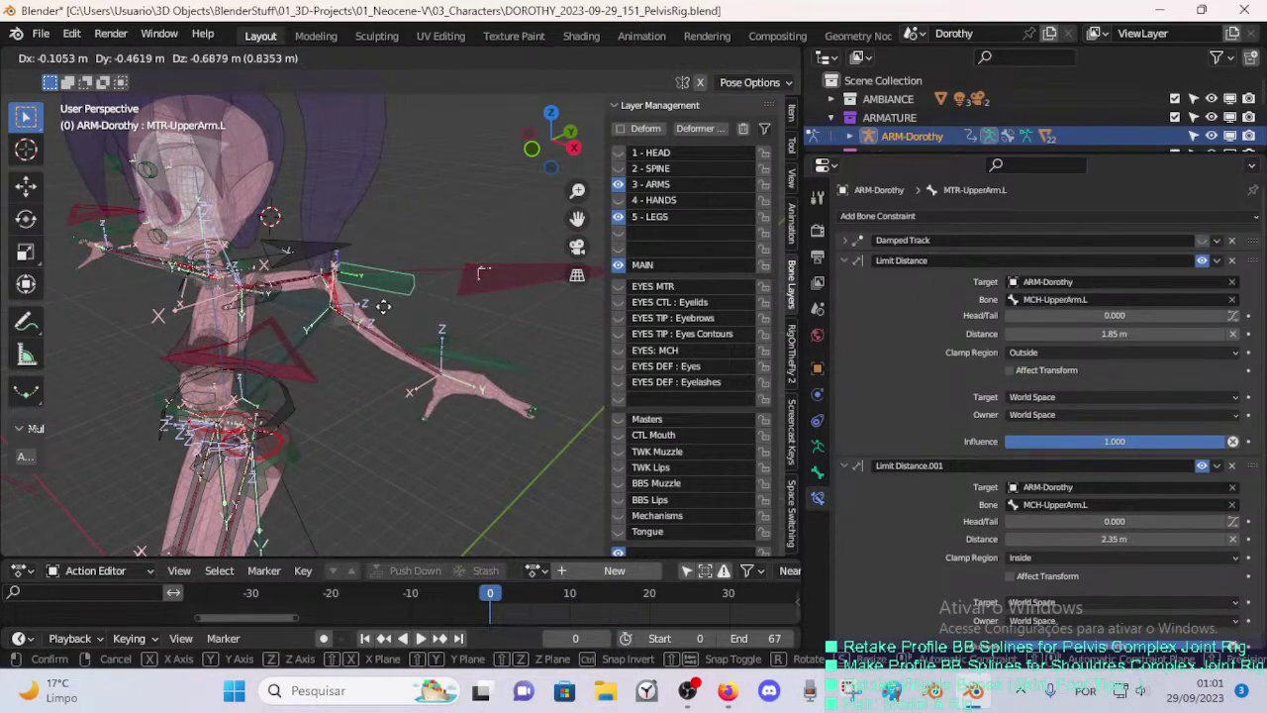
{"action": "left_click", "coordinate": [422, 281]}
- Enter Edit Mode on the armature and set the transform orientation to Normal
{"action": "key", "text": "Tab"}
{"action": "middle_click_drag", "start_coordinate": [421, 281], "coordinate": [413, 318]}
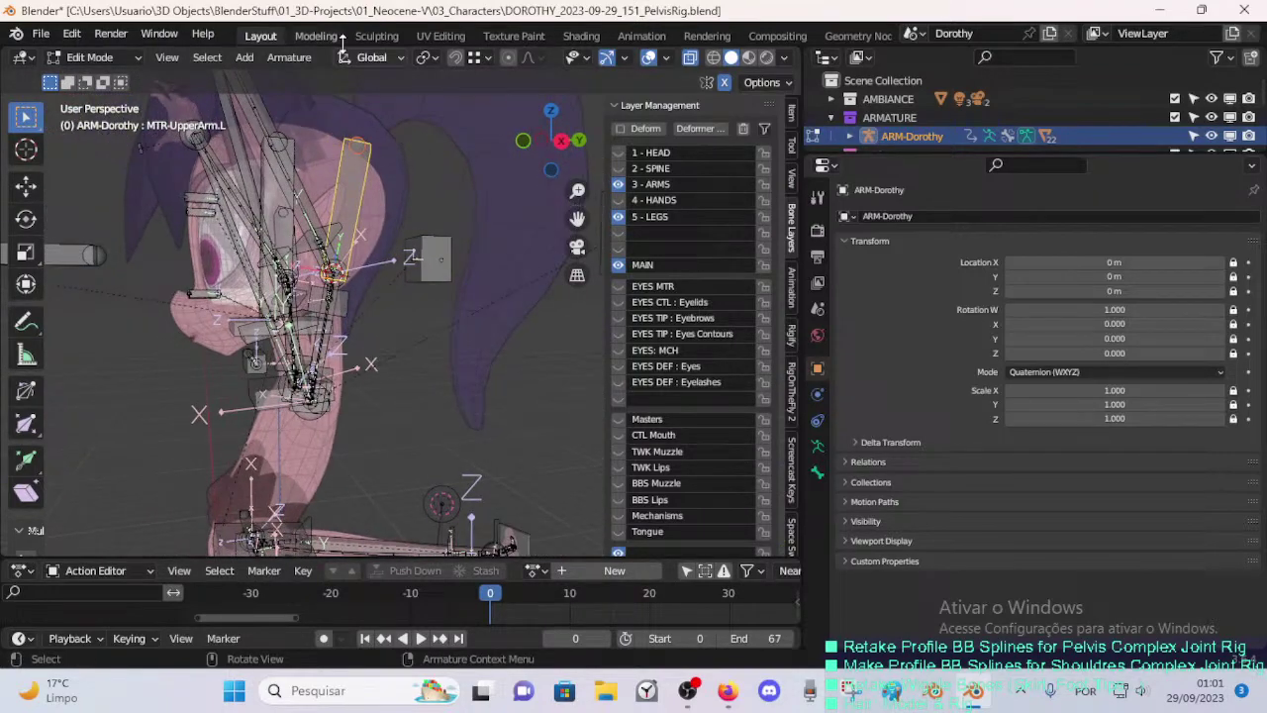
{"action": "left_click", "coordinate": [374, 57]}
{"action": "left_click", "coordinate": [343, 153]}
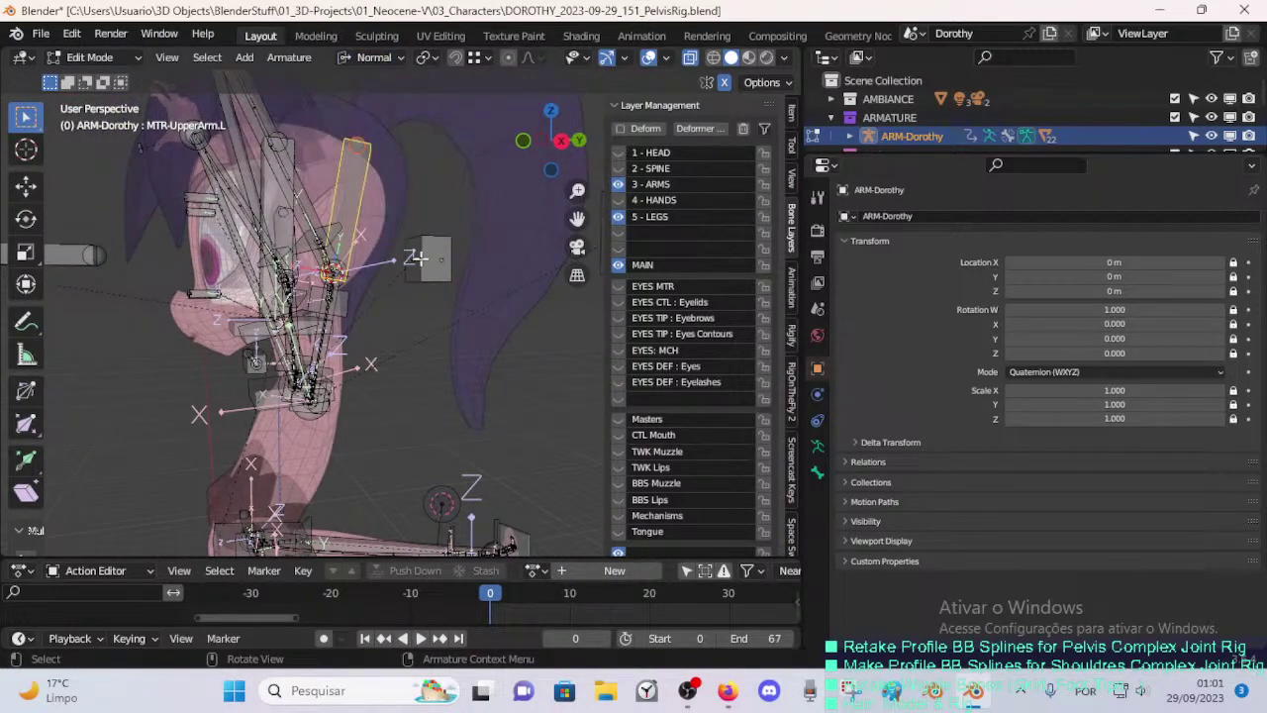
{"action": "type", "text": "rx90"}
{"action": "key", "text": "BackSpace"}
{"action": "key", "text": "BackSpace"}
{"action": "key", "text": "BackSpace"}
{"action": "key", "text": "BackSpace"}
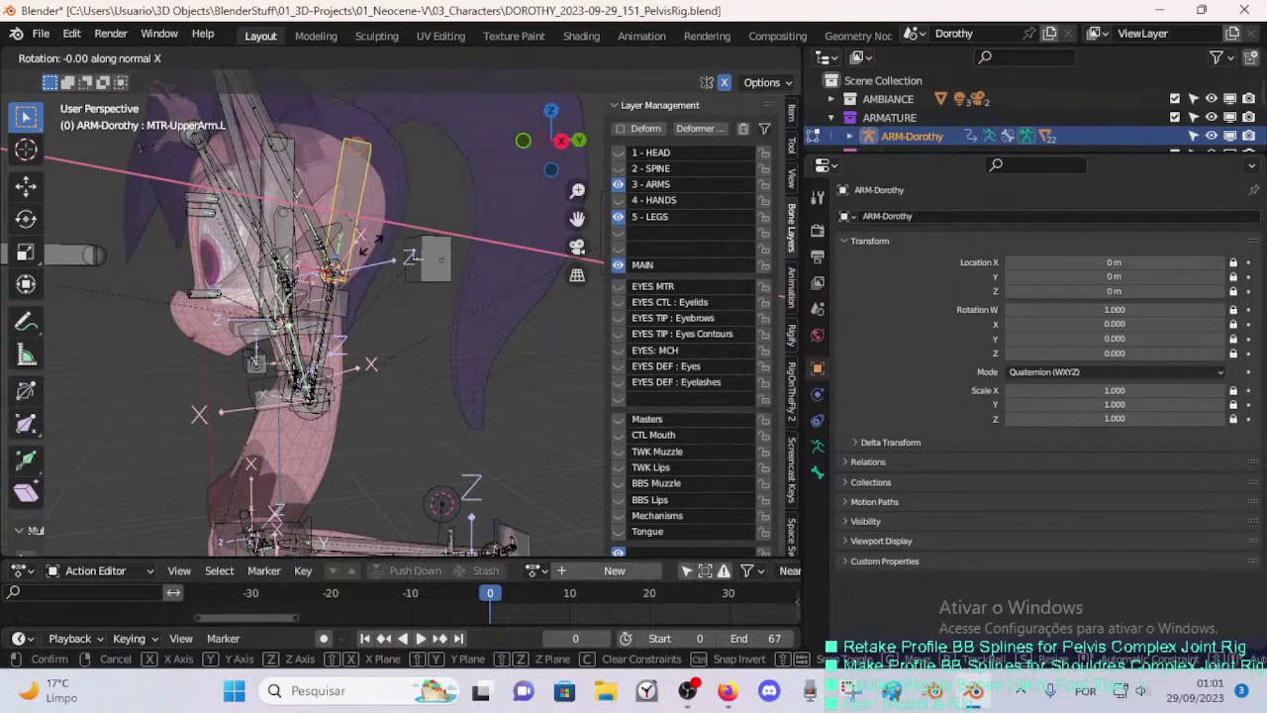
{"action": "key", "text": "Escape"}
{"action": "type", "text": "rz90"}
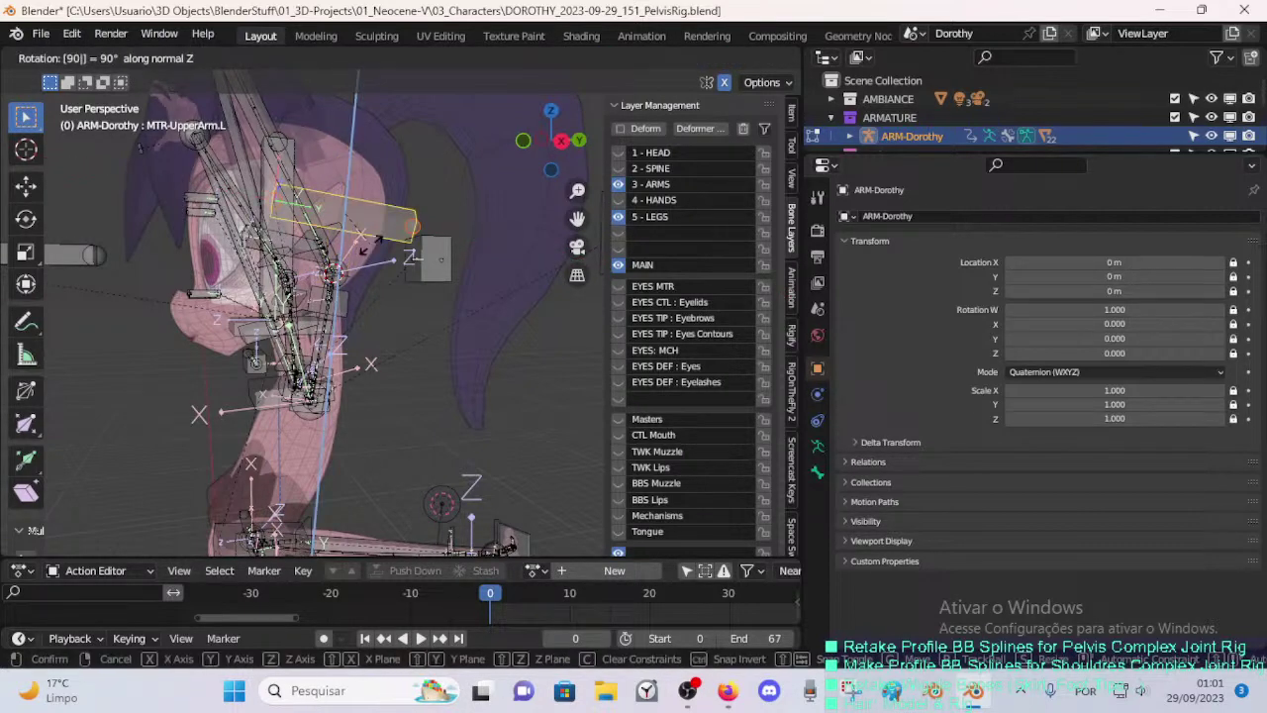
{"action": "key", "text": "Escape"}
- Set the transform pivot point to Individual Origins
{"action": "left_click", "coordinate": [421, 59]}
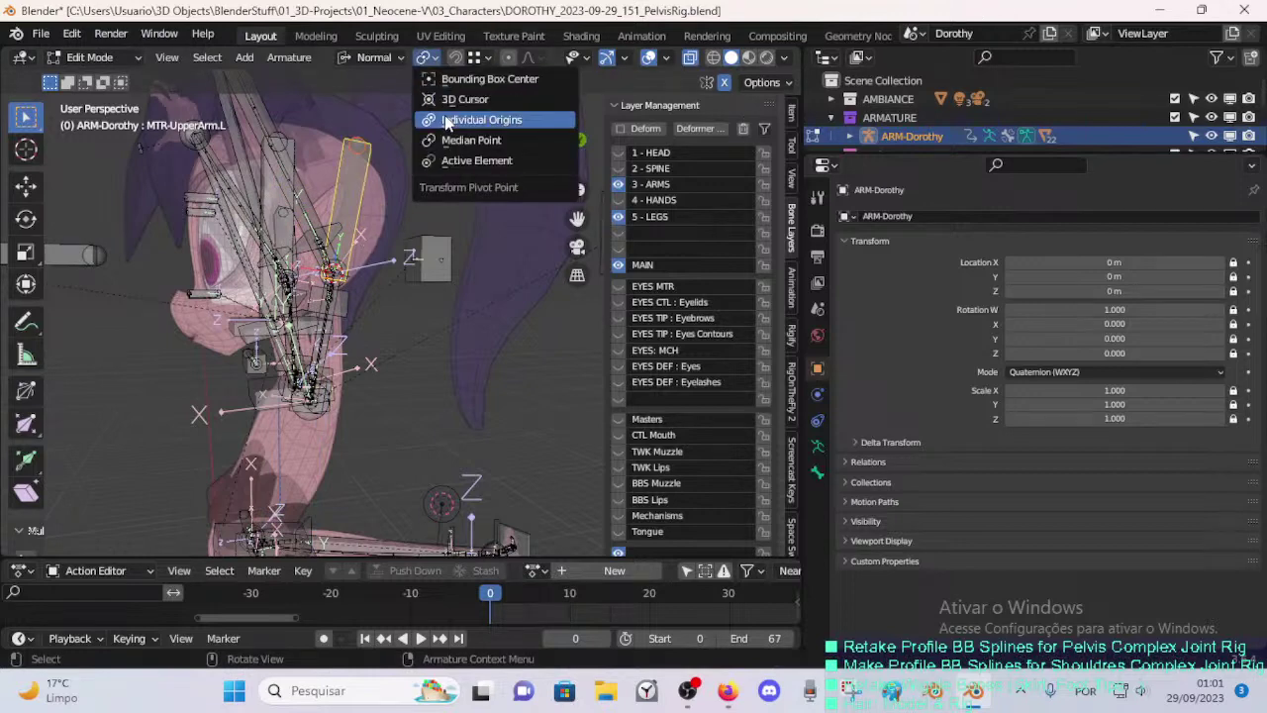
{"action": "left_click", "coordinate": [448, 120]}
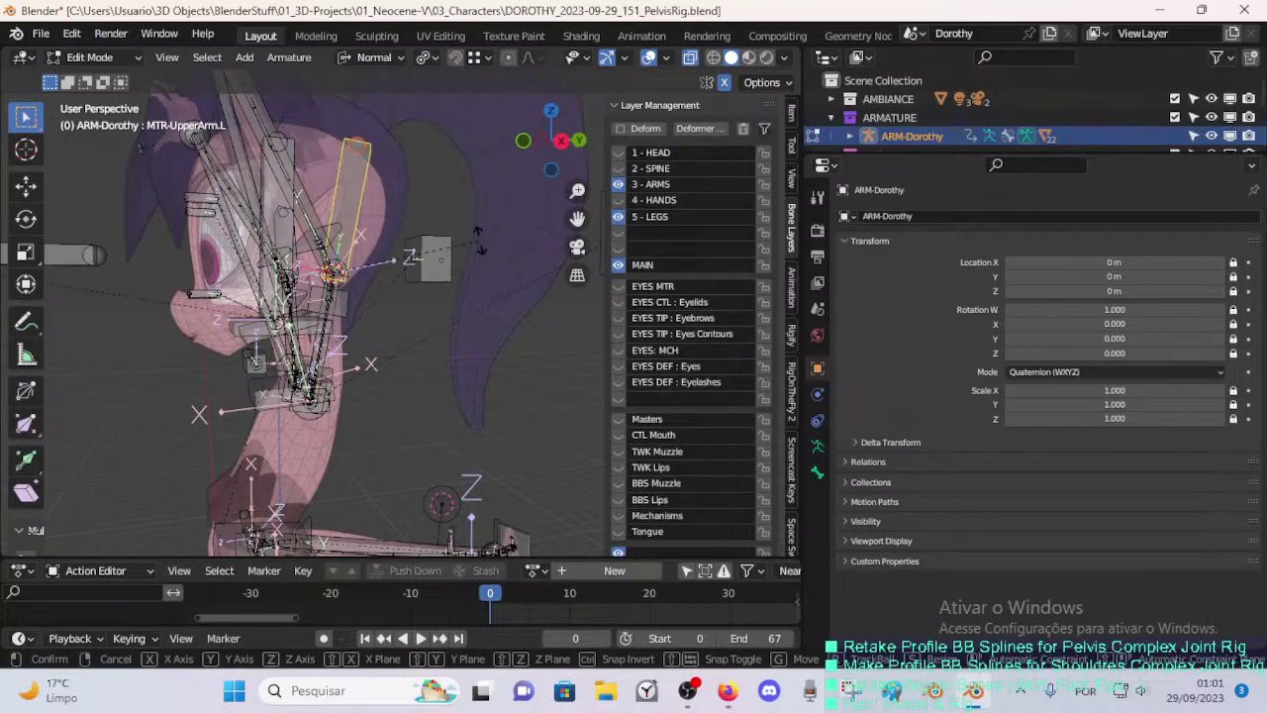
{"action": "key", "text": "r"}
{"action": "key", "text": "Escape"}
{"action": "type", "text": "rz90"}
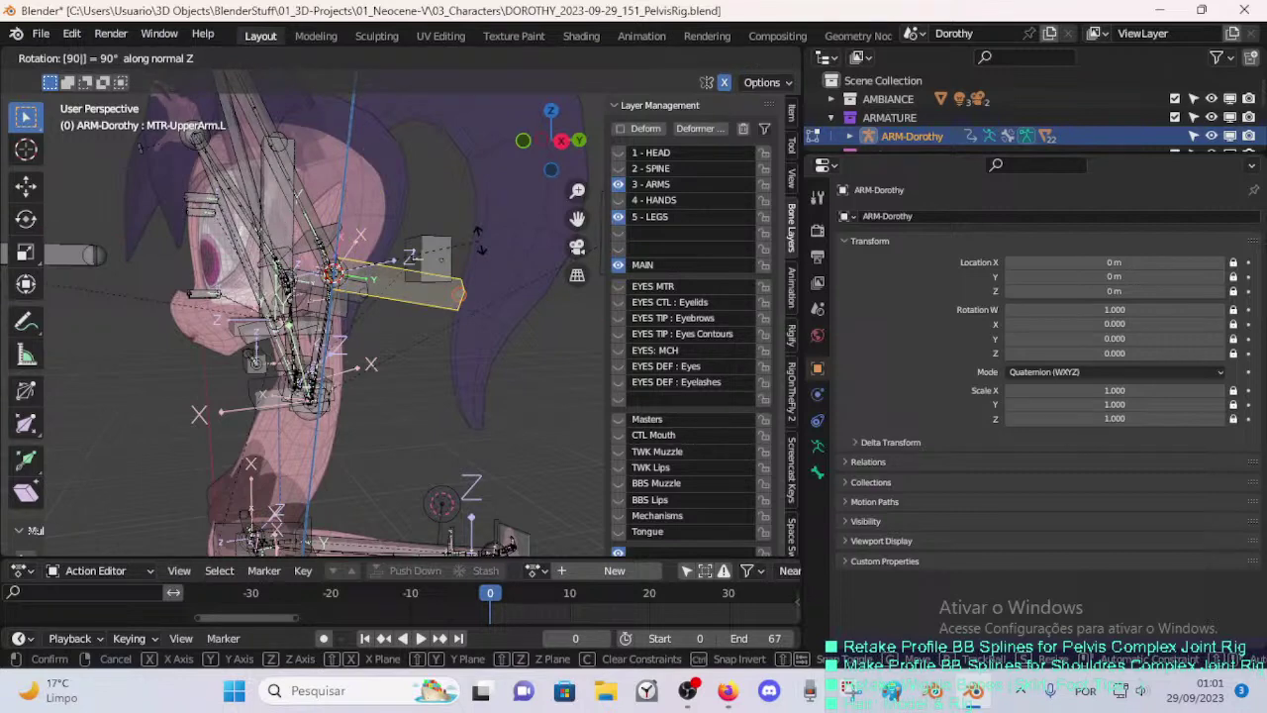
{"action": "type", "text": "y"}
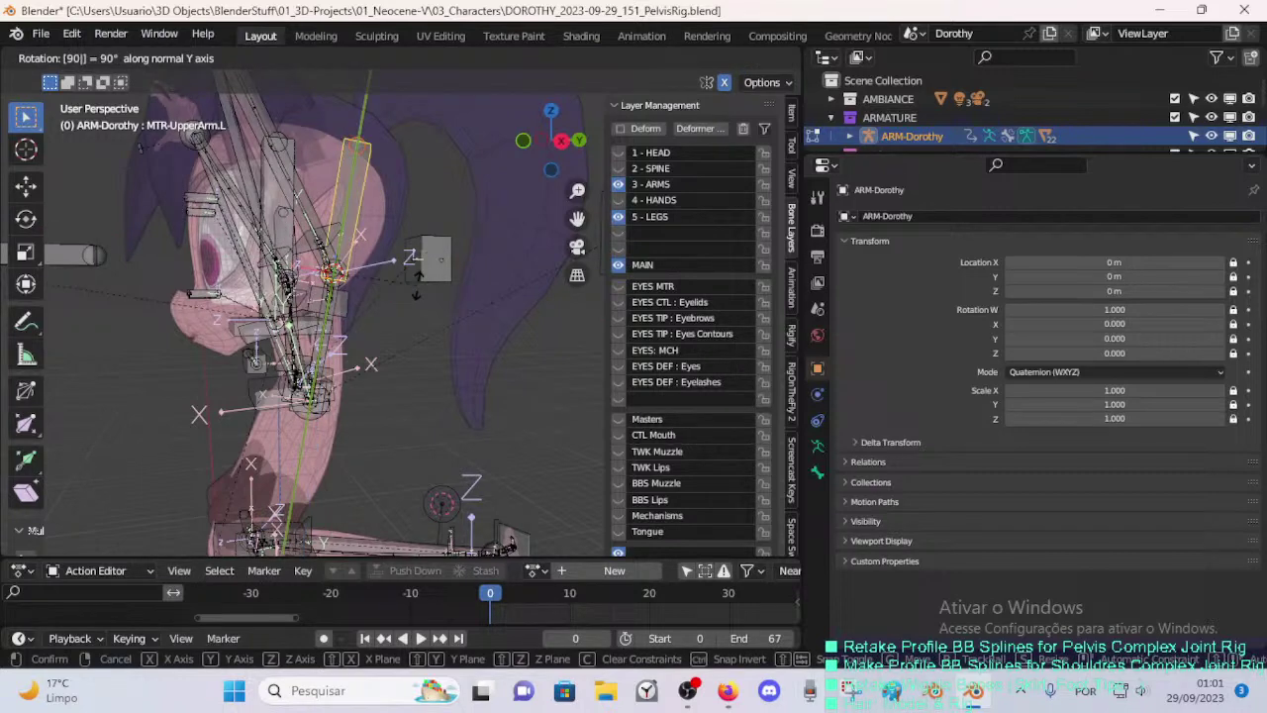
{"action": "key", "text": "Escape"}
{"action": "type", "text": "rz90"}
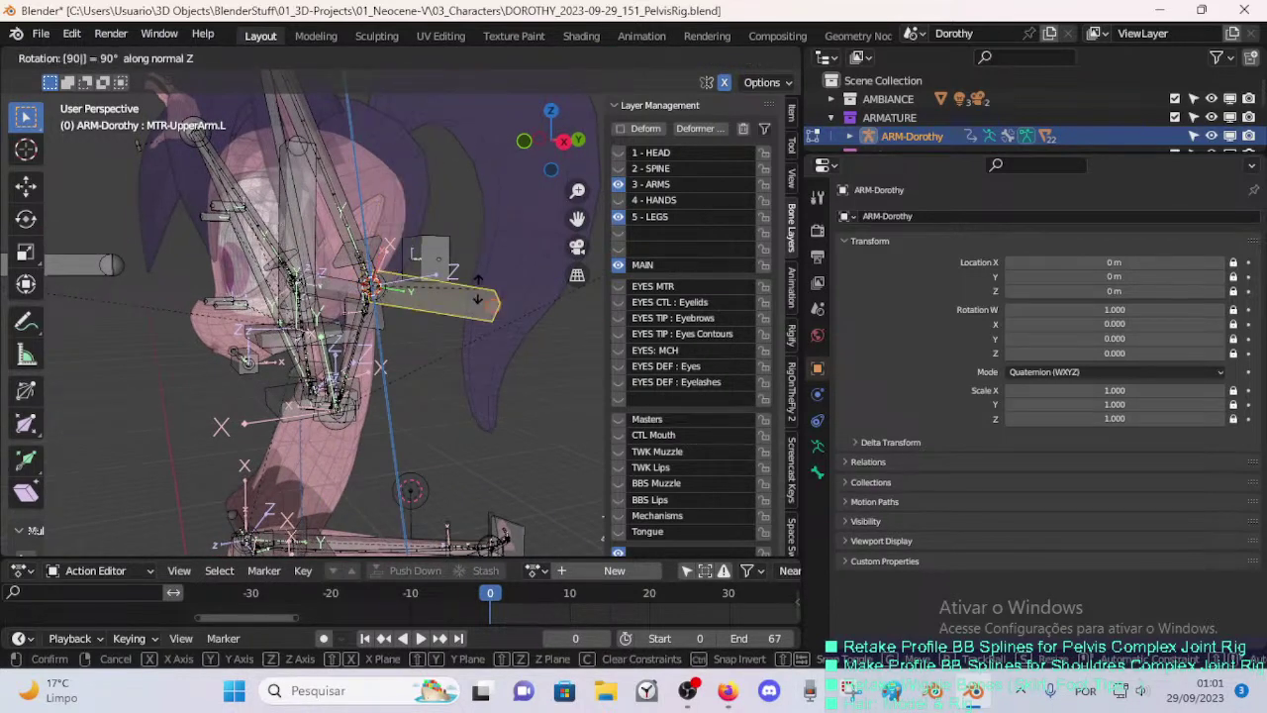
{"action": "key", "text": "Escape"}
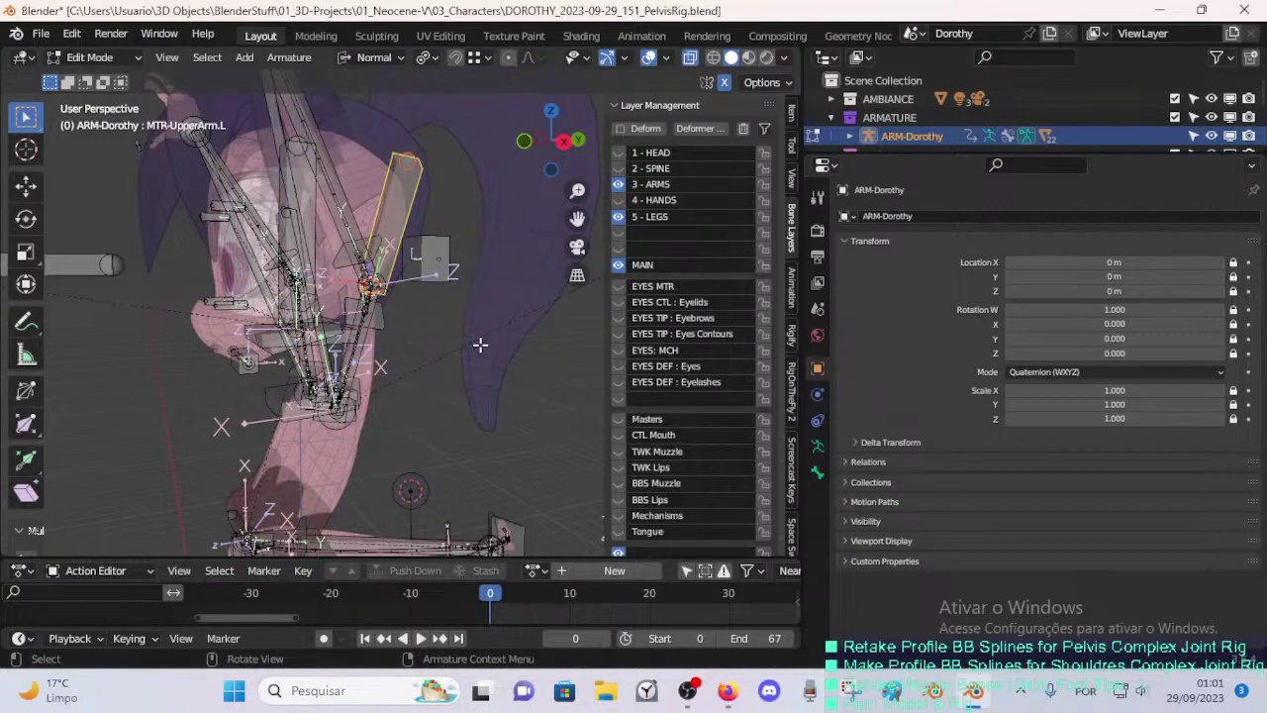
- Rotate the MTR-UpperArm.L bone 90° about its normal Z axis and check its new direction behind the elbow
{"action": "type", "text": "rz90"}
{"action": "key", "text": "Return"}
{"action": "middle_click_drag", "start_coordinate": [478, 343], "coordinate": [394, 337]}
{"action": "key", "text": "ctrl+r"}
{"action": "right_click", "coordinate": [519, 325]}
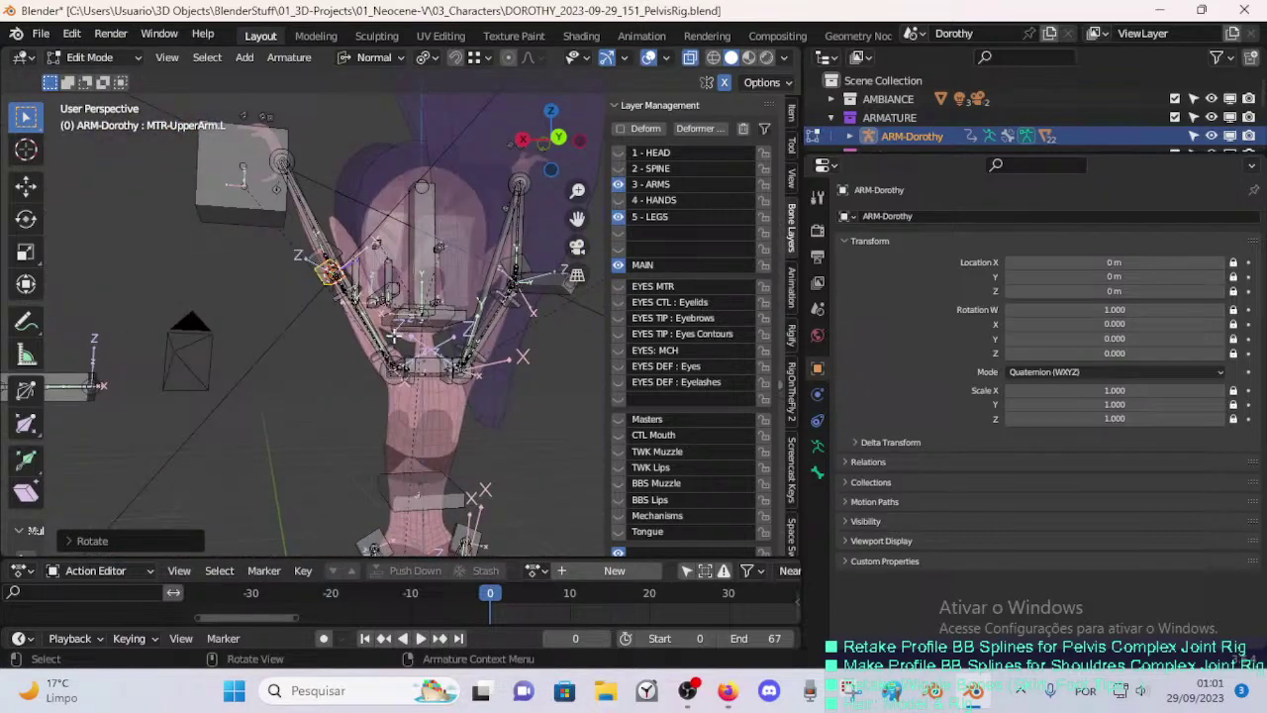
{"action": "scroll", "coordinate": [394, 337], "scroll_direction": "up", "scroll_amount": 2}
{"action": "middle_click_drag", "start_coordinate": [442, 238], "coordinate": [419, 282]}
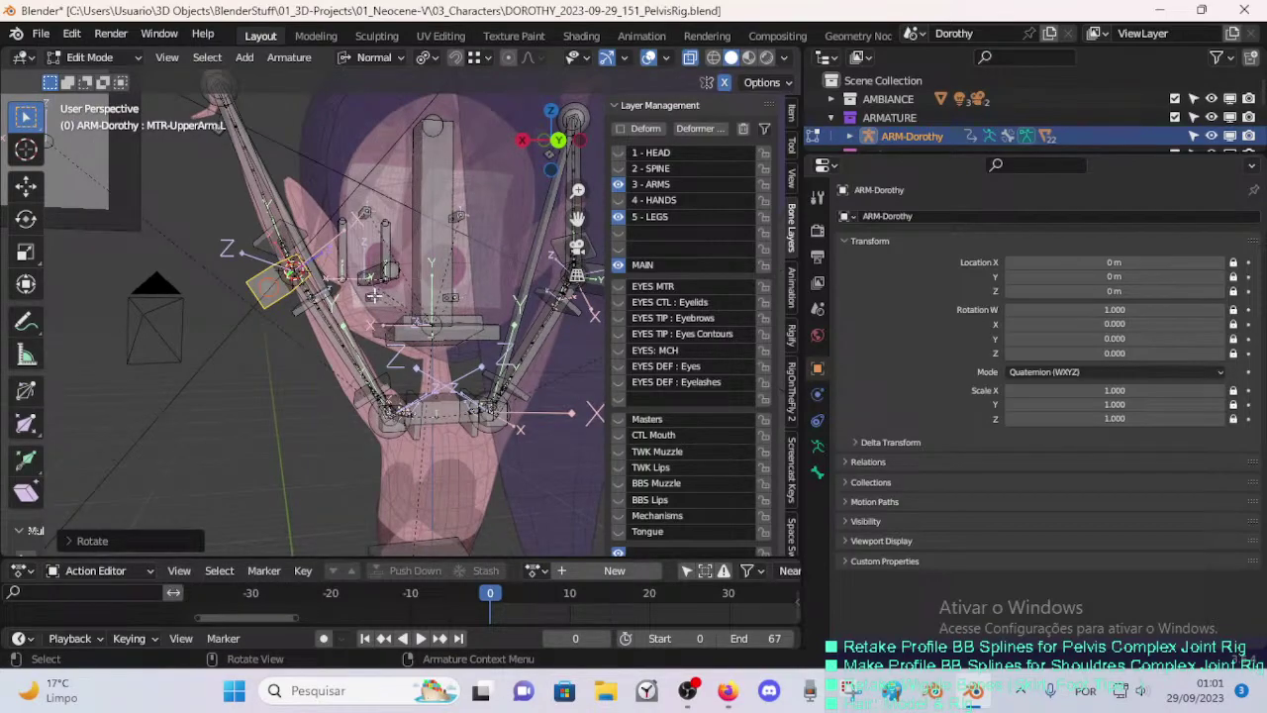
{"action": "middle_click_drag", "start_coordinate": [374, 295], "coordinate": [450, 300]}
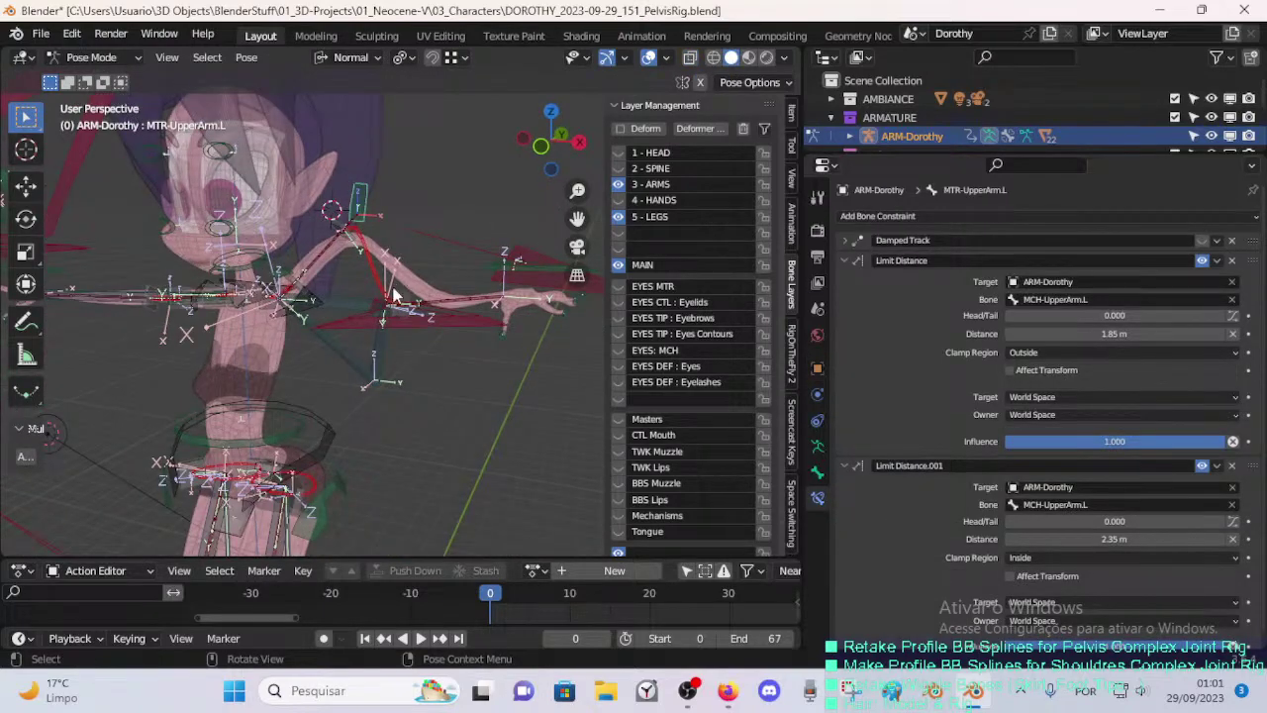
- Try moving the elbow control MTR-UpperArm.L in Pose Mode with the left arm back at rest
{"action": "middle_click_drag", "start_coordinate": [394, 295], "coordinate": [400, 342]}
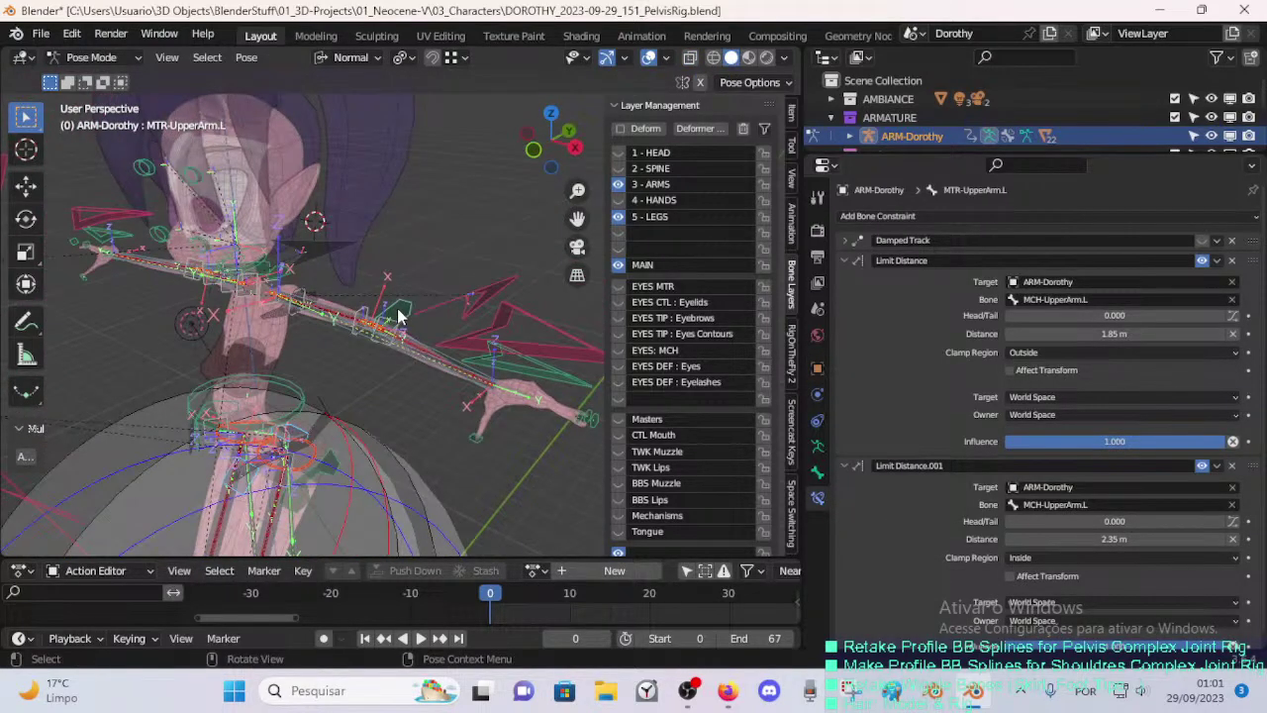
{"action": "key", "text": "g"}
{"action": "right_click", "coordinate": [420, 250]}
{"action": "key", "text": "g"}
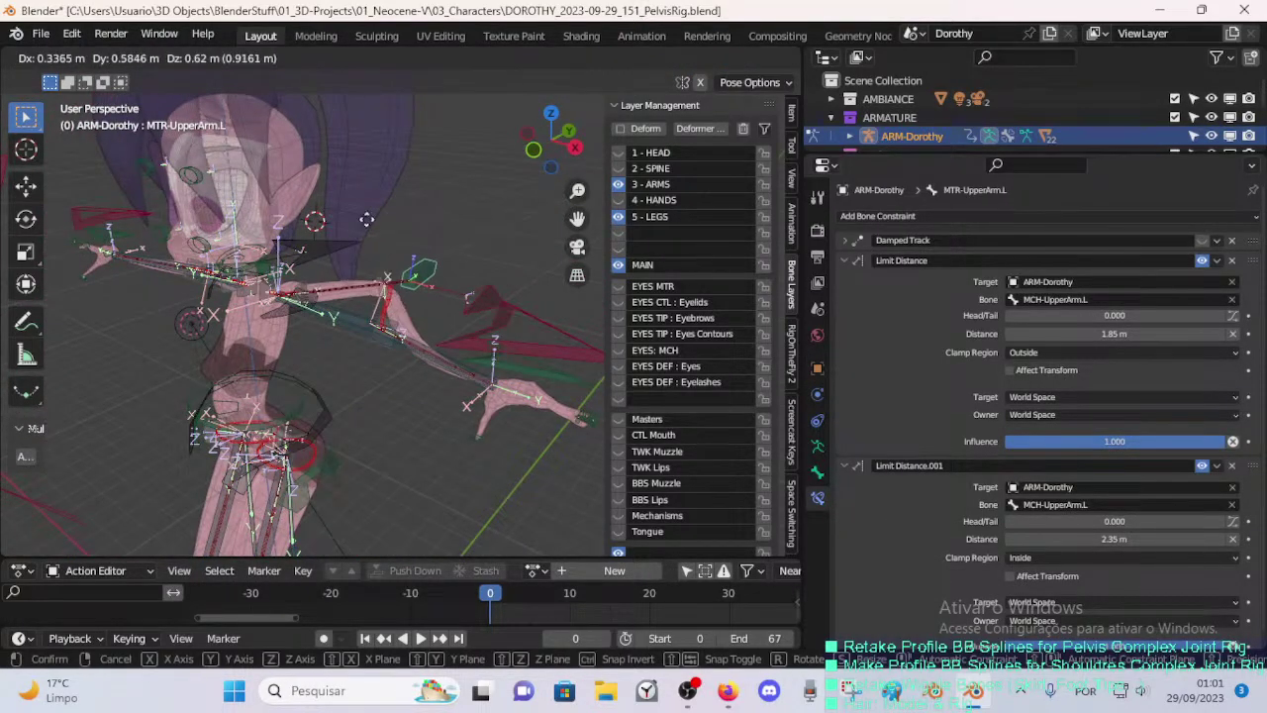
{"action": "right_click", "coordinate": [383, 270]}
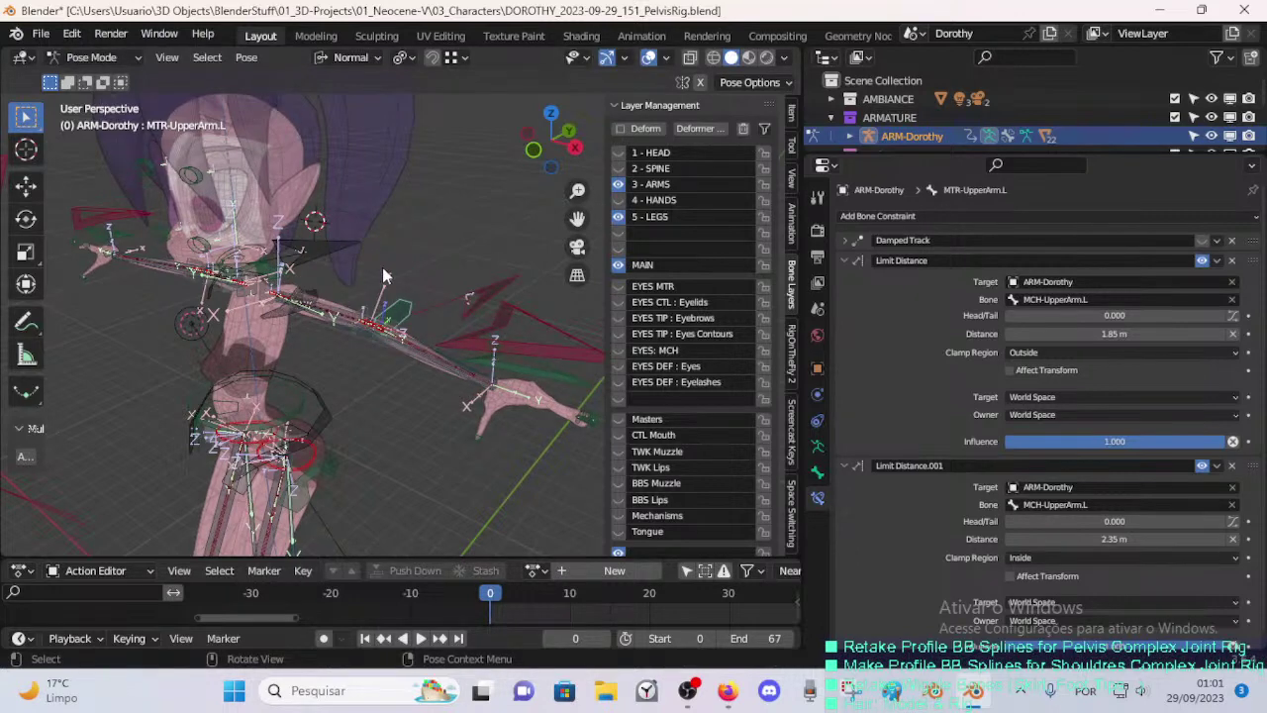
- Move MTR-Arm.L inward to bend the left arm and rotate MTR-UpperArm.L by about 18°
{"action": "left_click", "coordinate": [513, 335]}
{"action": "key", "text": "g"}
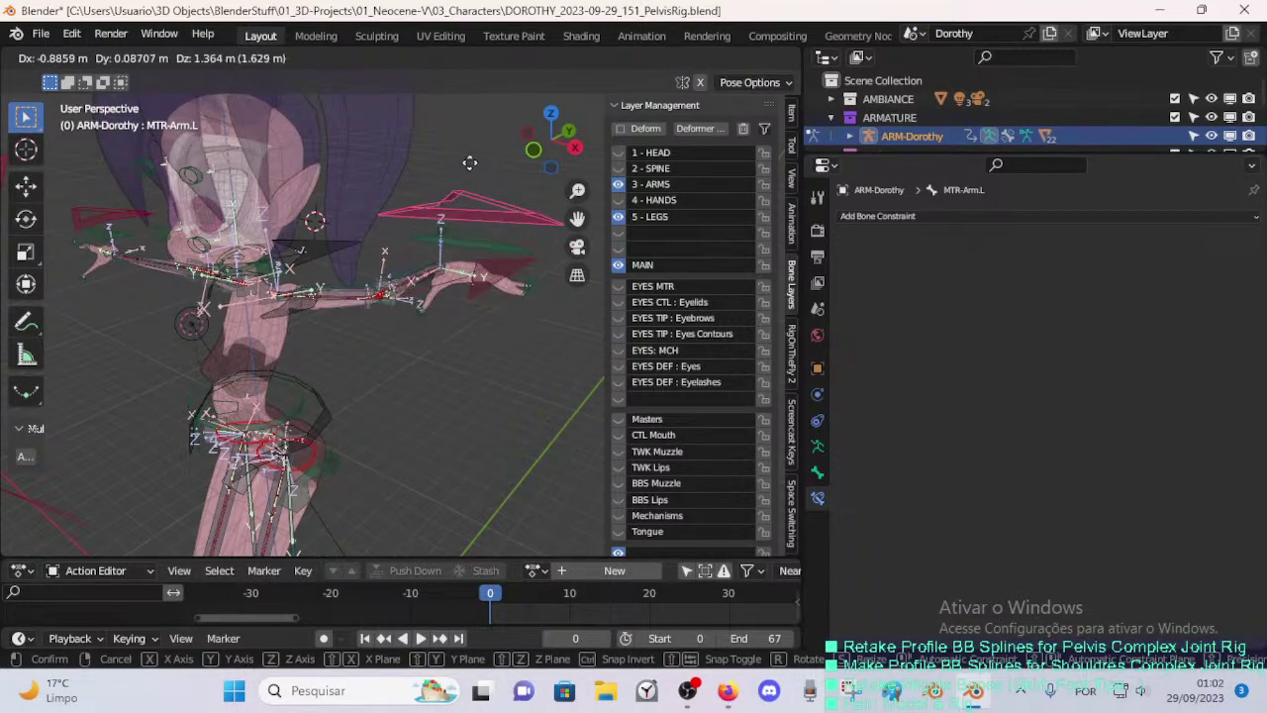
{"action": "left_click", "coordinate": [422, 345]}
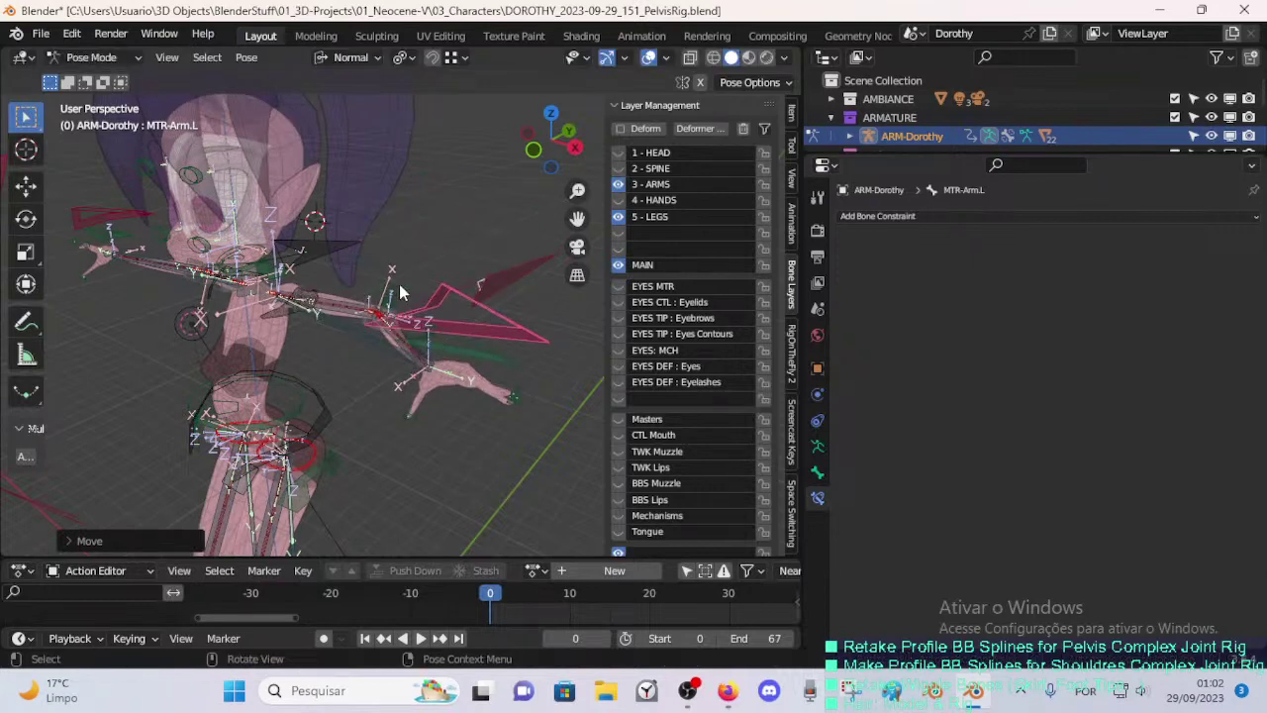
{"action": "left_click", "coordinate": [424, 346]}
{"action": "middle_click_drag", "start_coordinate": [424, 348], "coordinate": [486, 273]}
{"action": "key", "text": "r"}
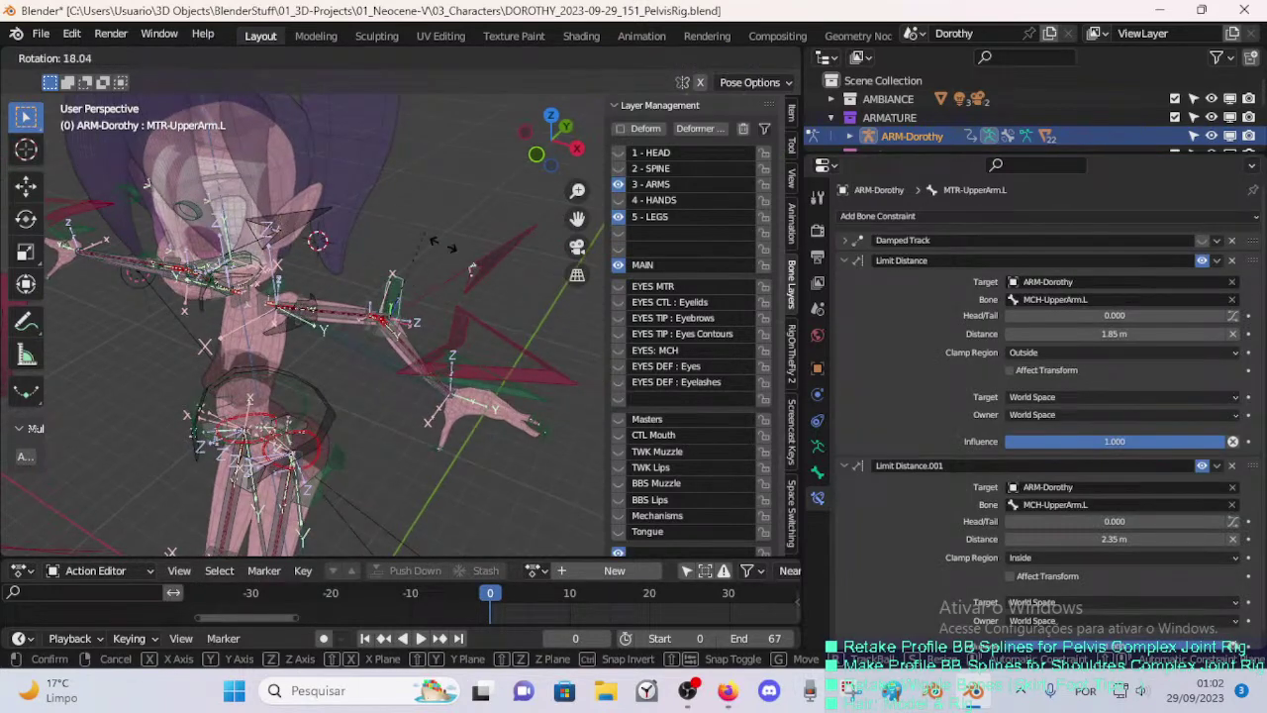
{"action": "left_click", "coordinate": [443, 245]}
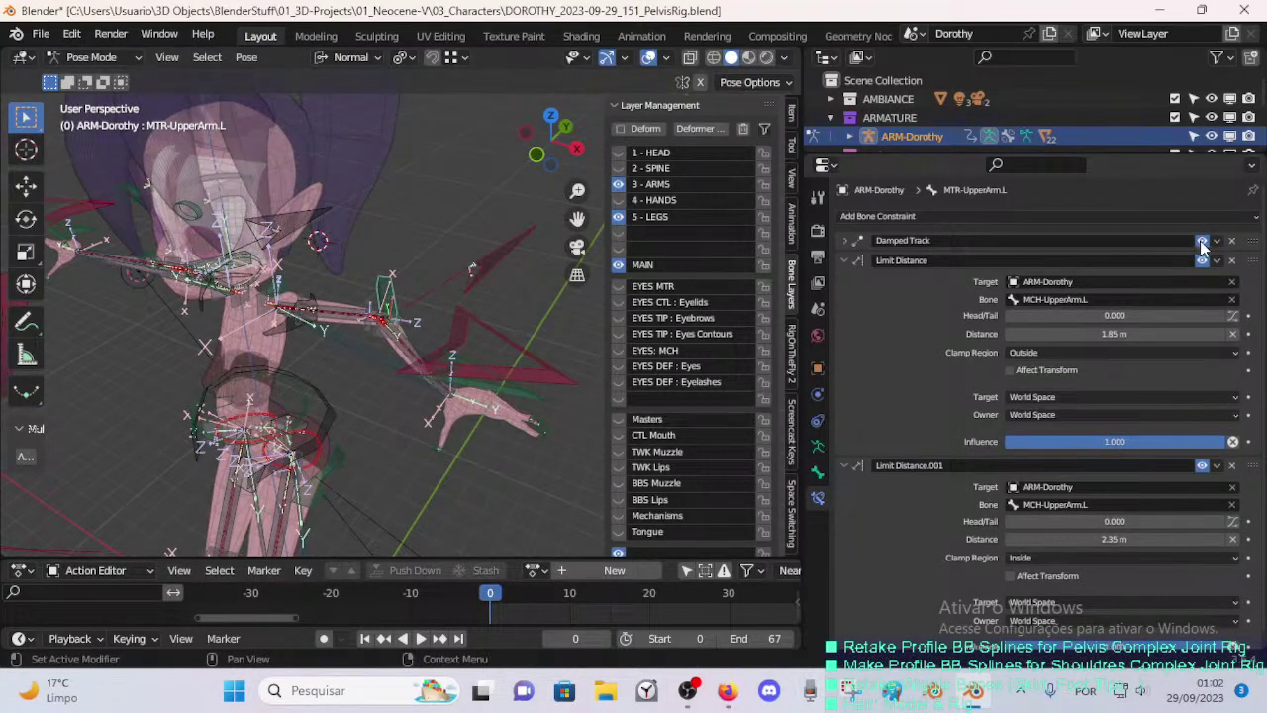
- Enable the Damped Track constraint on MTR-UpperArm.L, trying Y as the track axis before keeping it on Z
{"action": "left_click", "coordinate": [850, 241]}
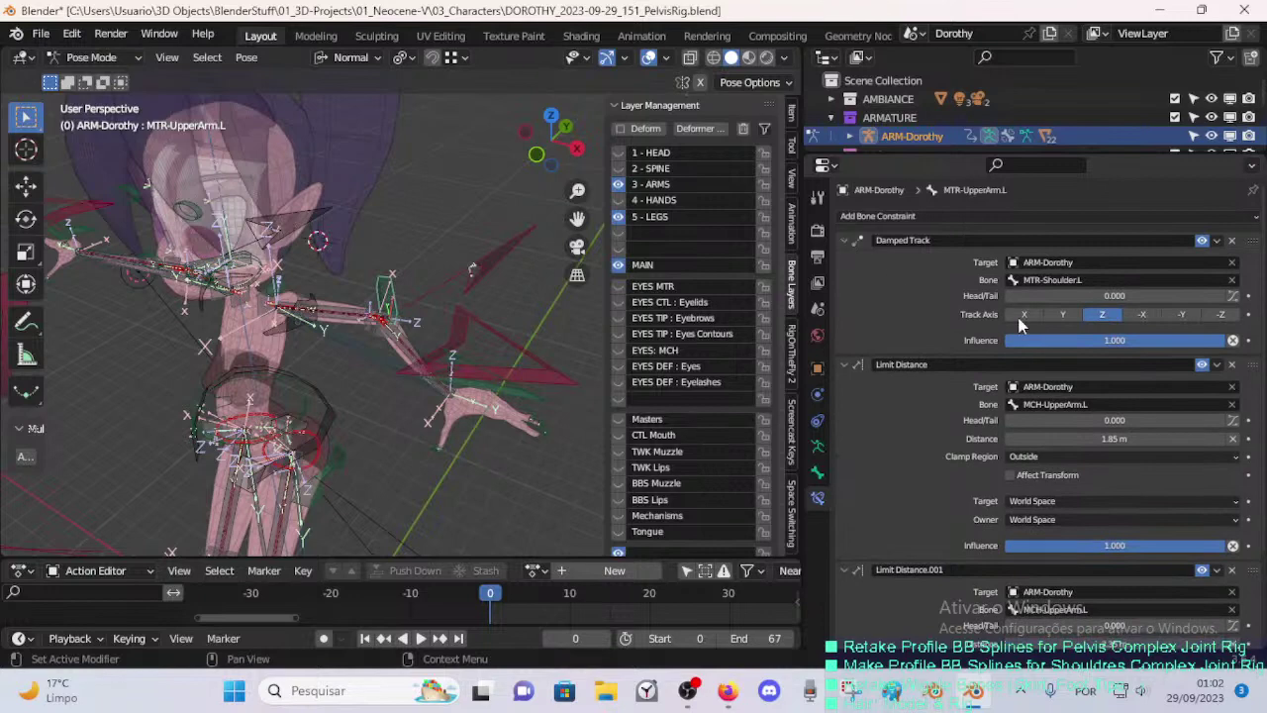
{"action": "left_click", "coordinate": [1102, 314]}
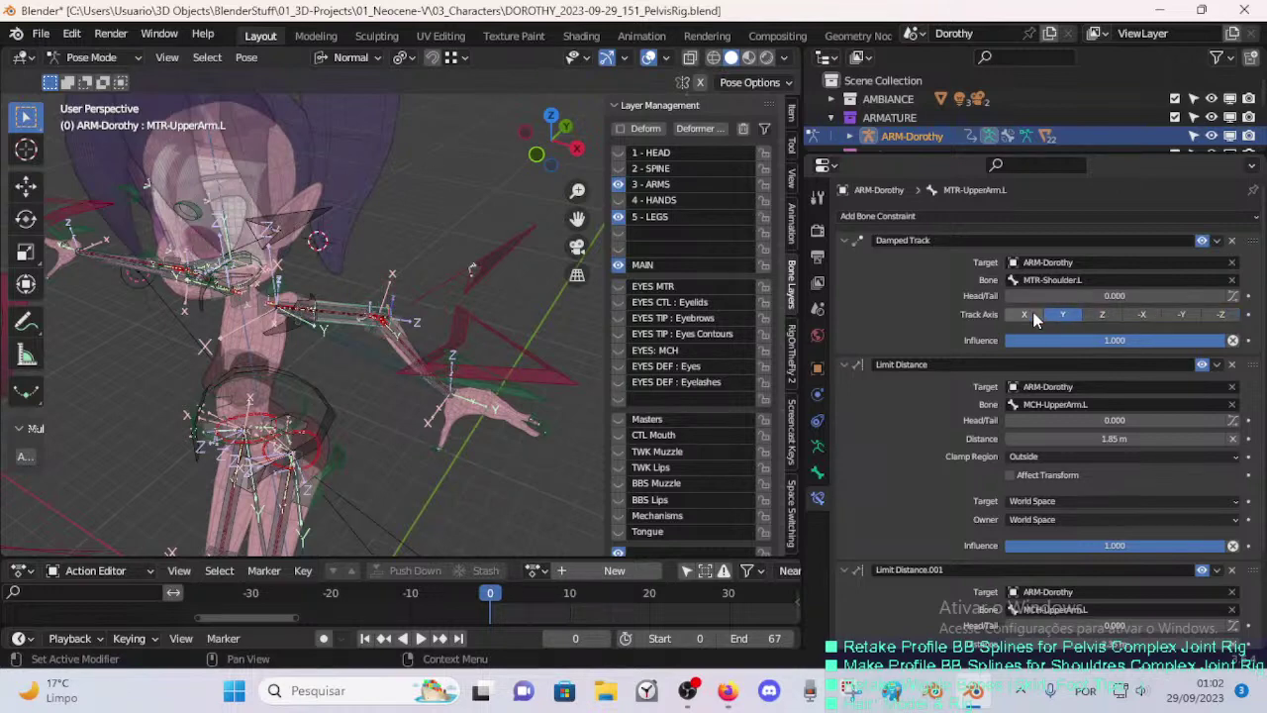
{"action": "left_click", "coordinate": [1103, 314]}
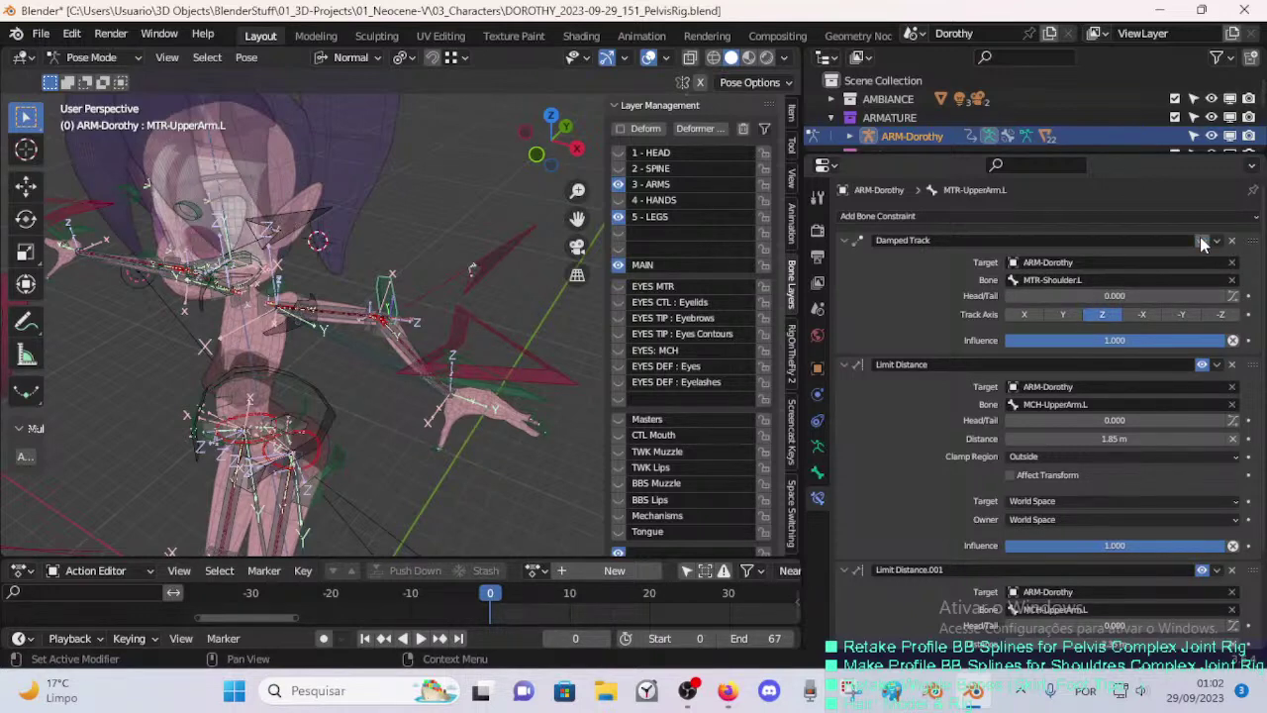
- Move MTR-Arm.L and the elbow control MTR-UpperArm.L to test the Damped Track constraint on the left elbow
{"action": "left_click", "coordinate": [471, 321]}
{"action": "key", "text": "g"}
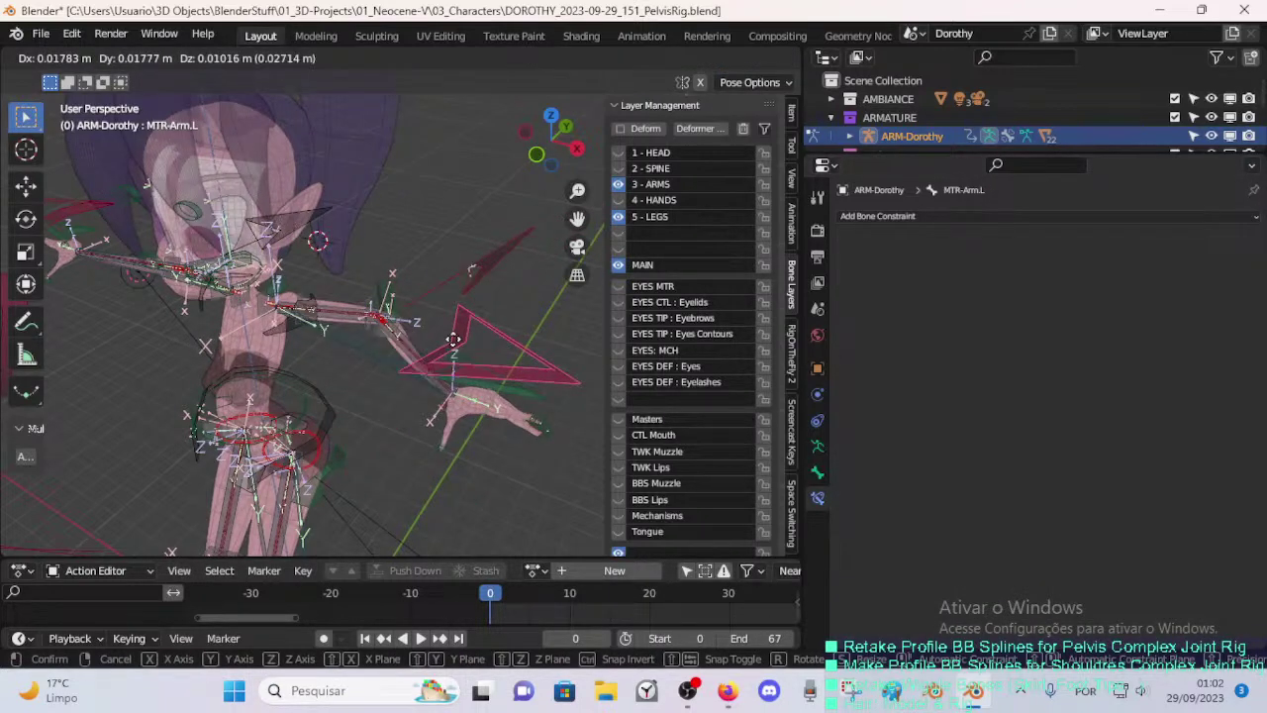
{"action": "left_click", "coordinate": [398, 290]}
{"action": "key", "text": "g"}
{"action": "left_click", "coordinate": [438, 259]}
{"action": "left_click", "coordinate": [402, 287]}
{"action": "key", "text": "g"}
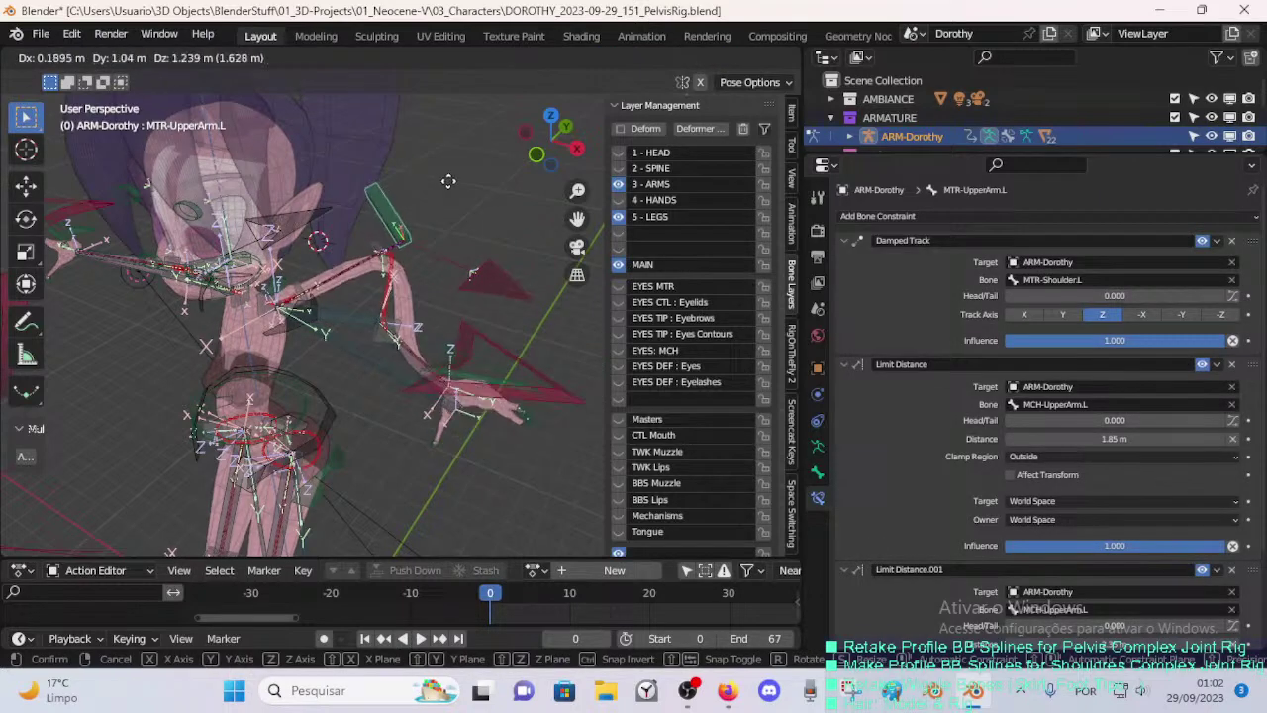
{"action": "left_click", "coordinate": [446, 277]}
- Move MTR-Arm.L inward and pull the elbow control MTR-UpperArm.L outward to test the left arm's bend
{"action": "left_click", "coordinate": [462, 343]}
{"action": "key", "text": "g"}
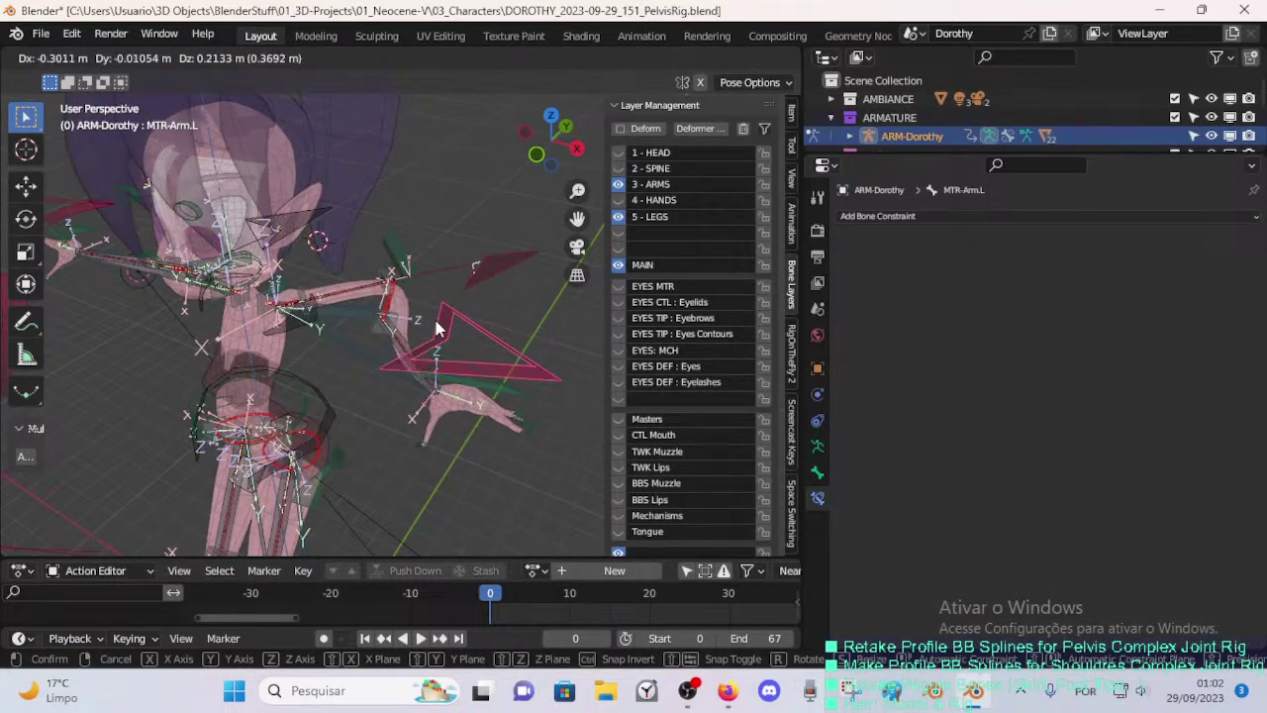
{"action": "left_click", "coordinate": [437, 325]}
{"action": "left_click", "coordinate": [408, 248]}
{"action": "key", "text": "g"}
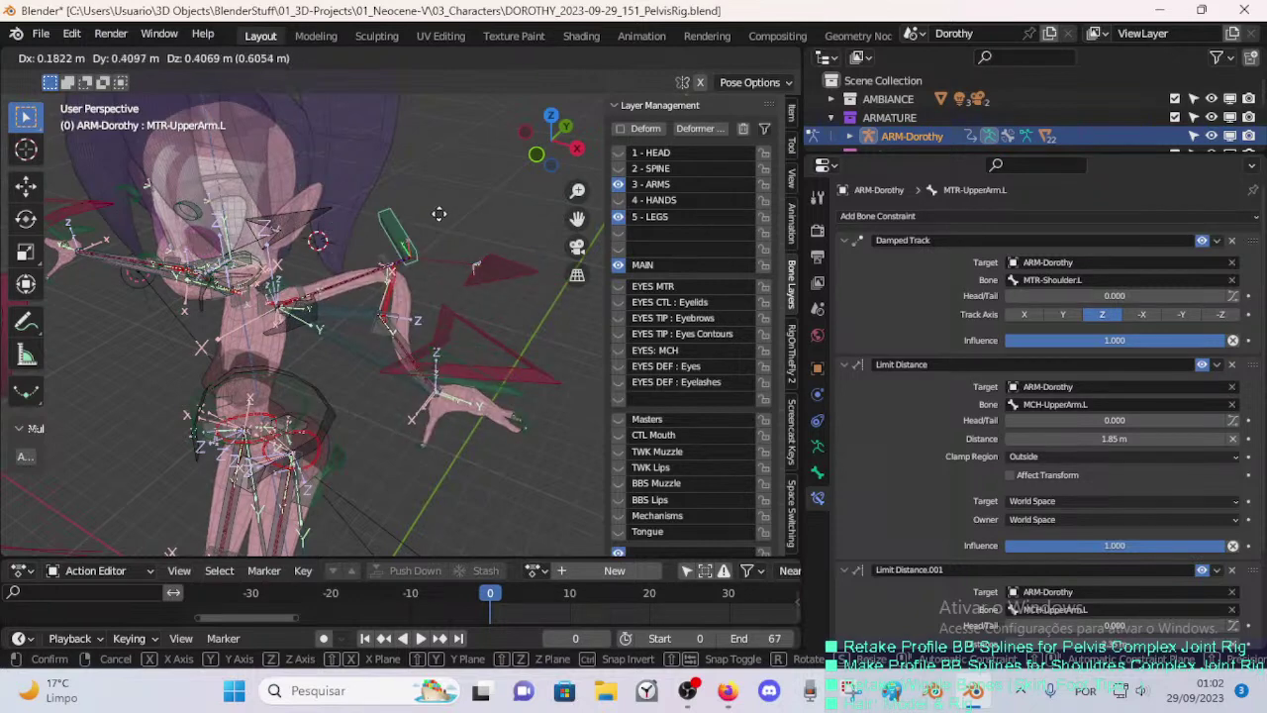
{"action": "left_click", "coordinate": [411, 259]}
- Move the forearm control MTR-LowerArm.L and view the left forearm's response from another angle
{"action": "left_click", "coordinate": [471, 392]}
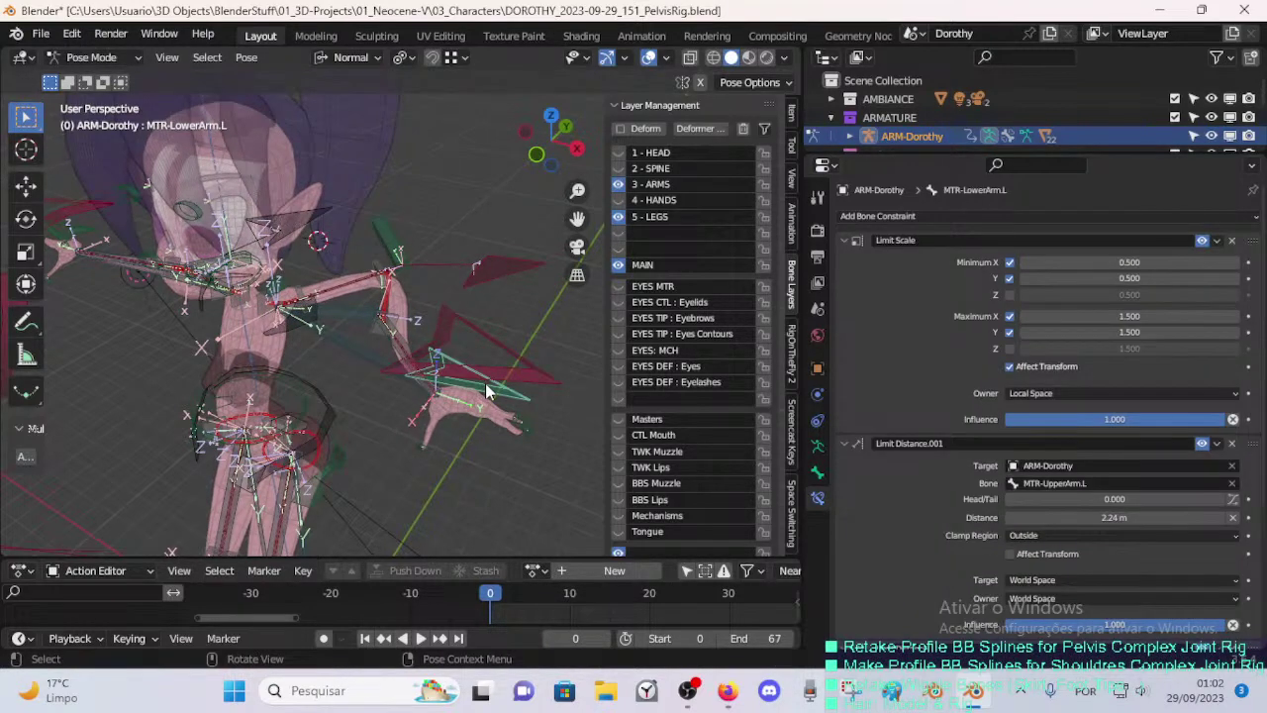
{"action": "key", "text": "g"}
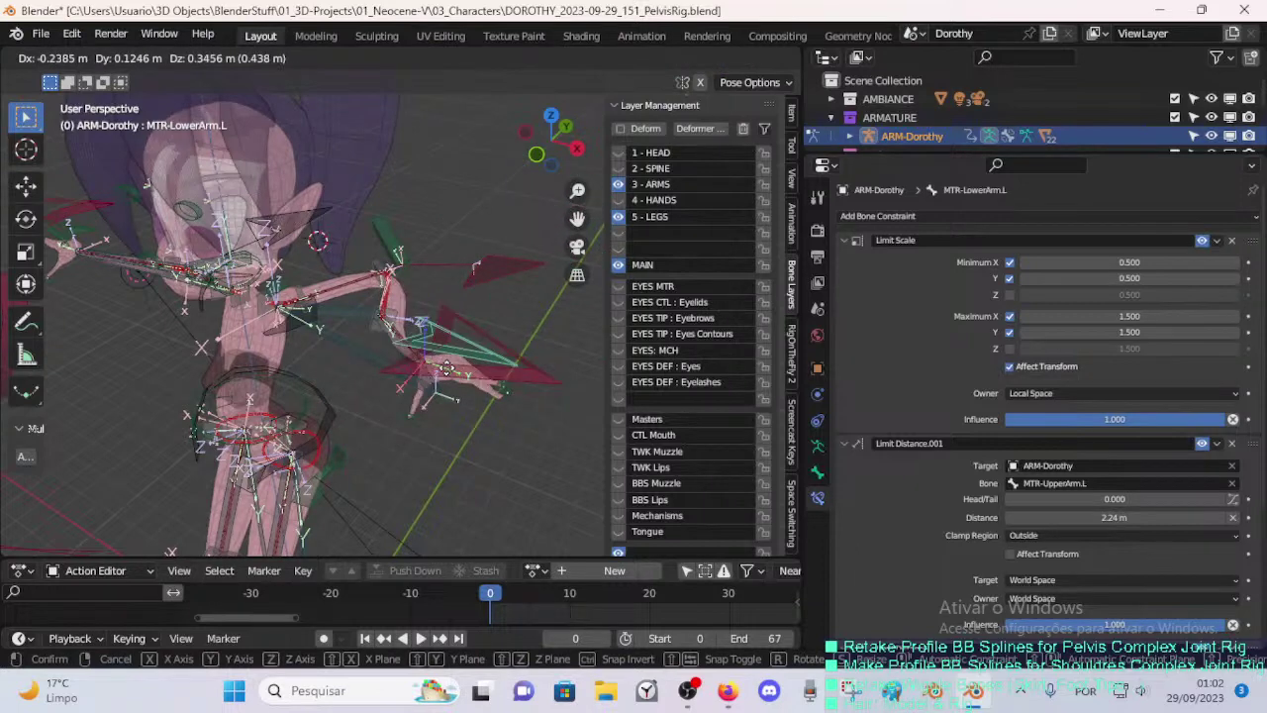
{"action": "left_click", "coordinate": [450, 401]}
{"action": "middle_click_drag", "start_coordinate": [450, 401], "coordinate": [425, 354]}
{"action": "left_click", "coordinate": [426, 352]}
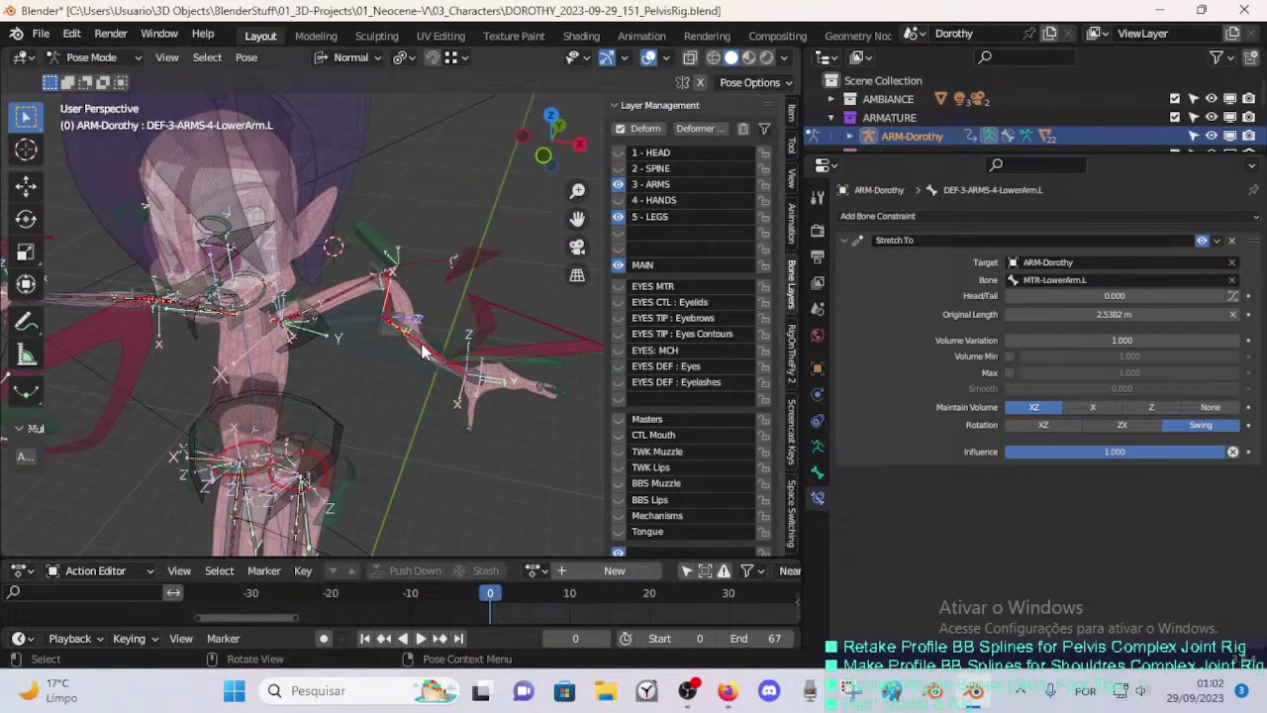
- Move the elbow control MTR-UpperArm.L downward to test how the left elbow follows
{"action": "left_click", "coordinate": [391, 274]}
{"action": "key", "text": "g"}
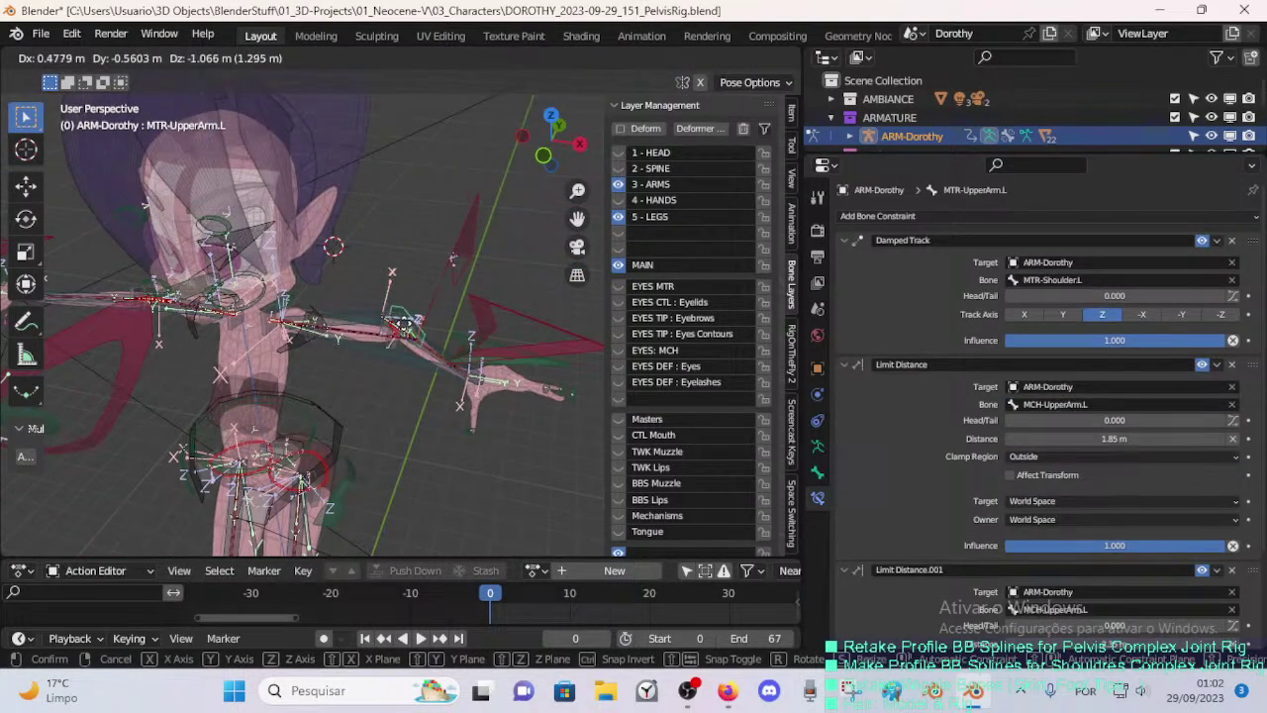
{"action": "left_click", "coordinate": [450, 324]}
{"action": "left_click", "coordinate": [449, 324]}
{"action": "key", "text": "g"}
{"action": "left_click", "coordinate": [467, 331]}
- Clear the location of all pose bones to return the rig to rest
{"action": "middle_click_drag", "start_coordinate": [467, 332], "coordinate": [430, 345]}
{"action": "key", "text": "a"}
{"action": "key", "text": "alt+g"}
- Move MTR-Arm.L toward the body to bend the left arm from its rest pose
{"action": "left_click", "coordinate": [516, 336]}
{"action": "key", "text": "g"}
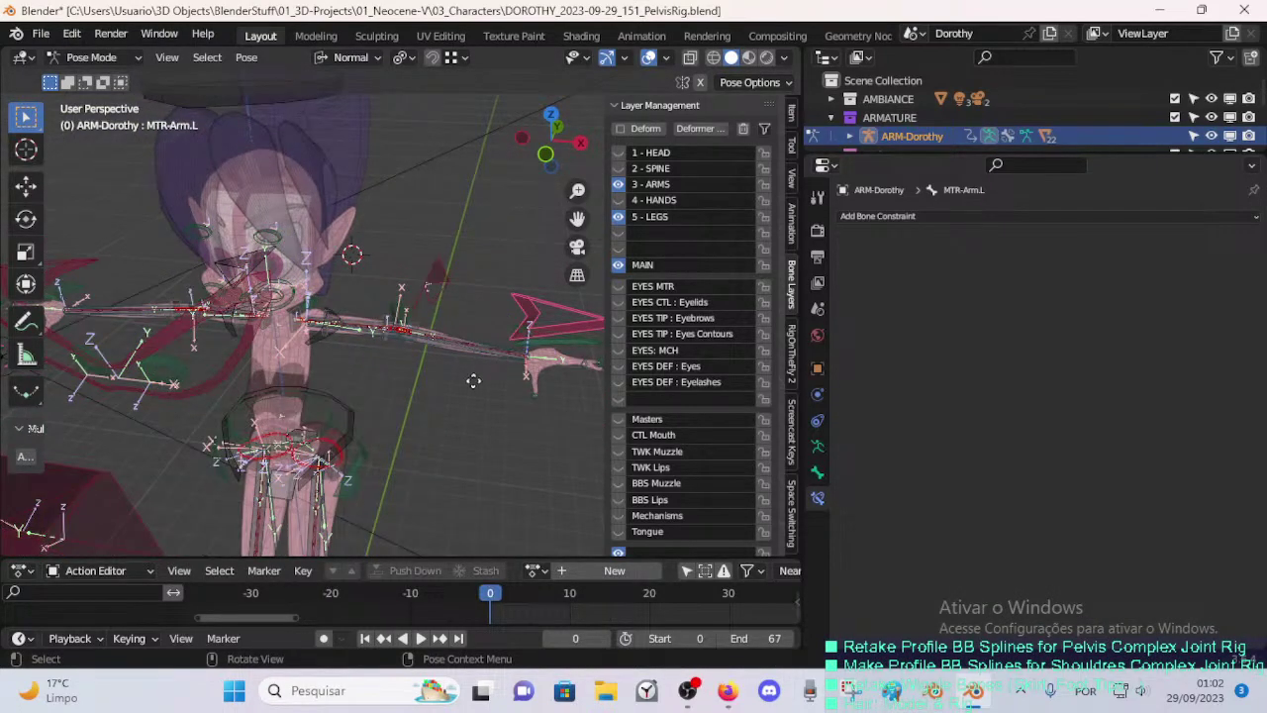
{"action": "left_click", "coordinate": [414, 401]}
{"action": "middle_click_drag", "start_coordinate": [414, 402], "coordinate": [378, 408]}
{"action": "key", "text": "g"}
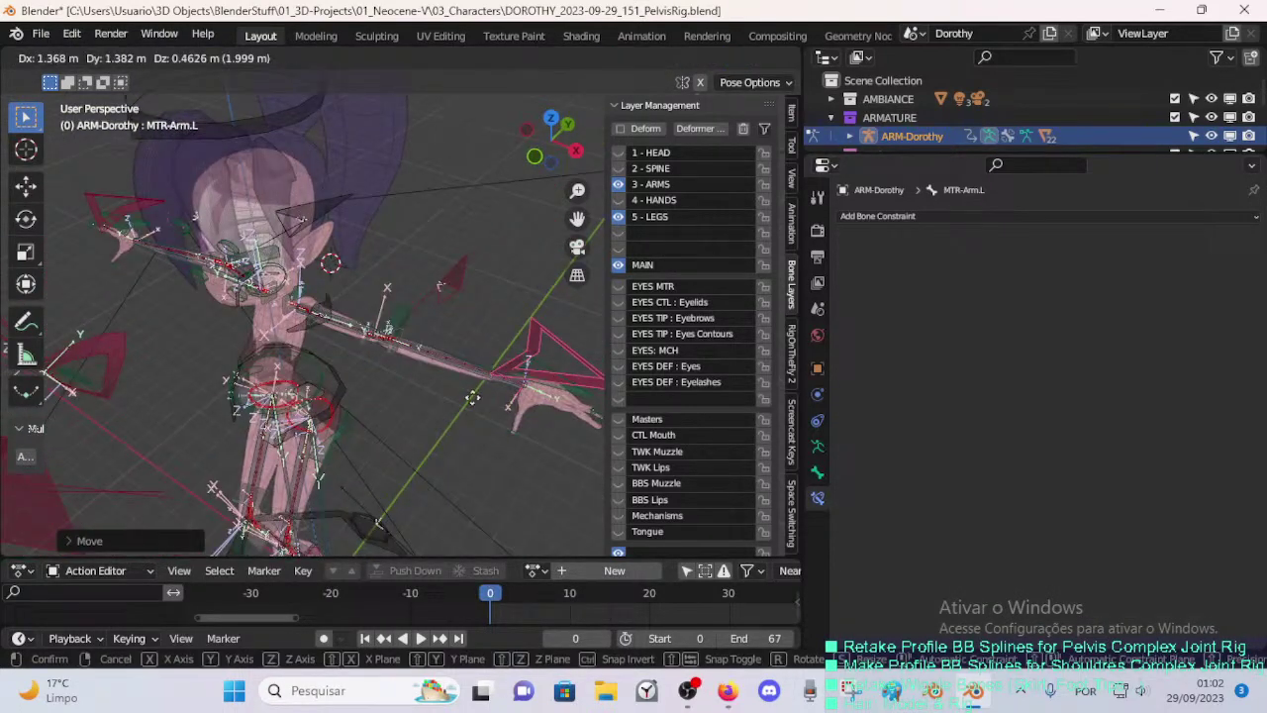
{"action": "left_click", "coordinate": [435, 357]}
- Try moving MTR-UpperArm.L and MTR-LowerArm.L on the bent left arm, reverting each move
{"action": "left_click", "coordinate": [385, 290]}
{"action": "key", "text": "g"}
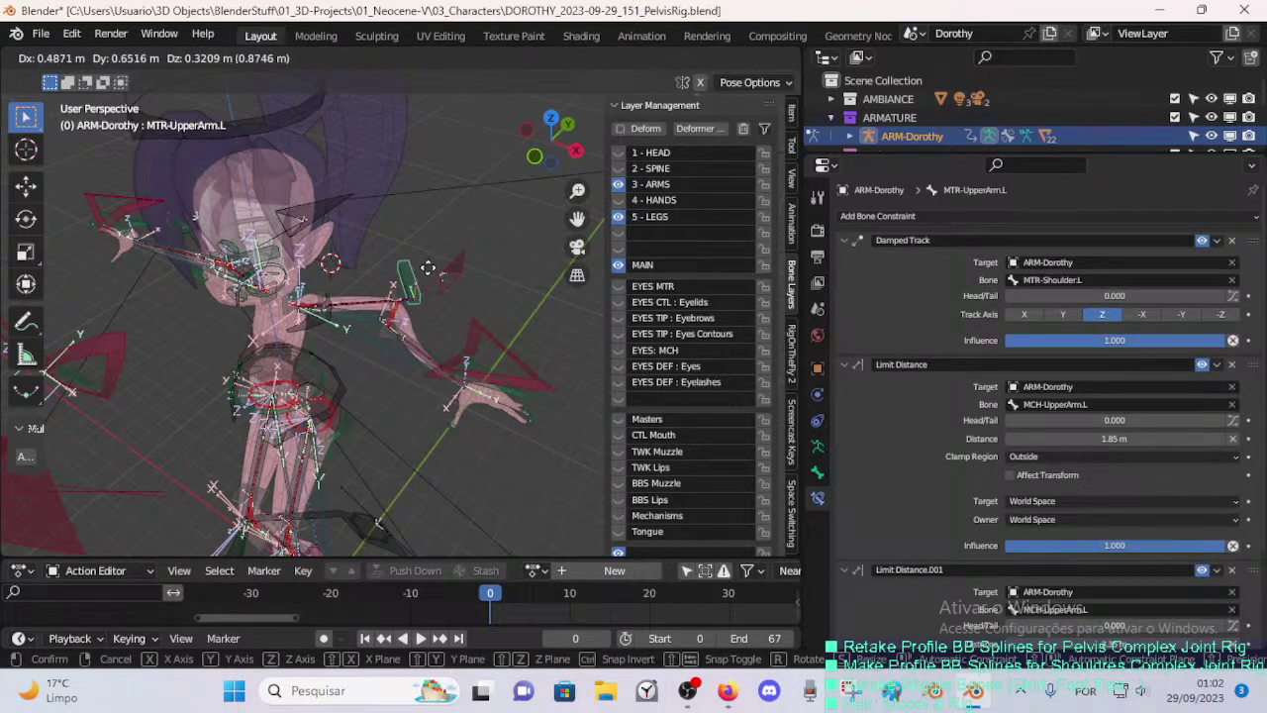
{"action": "left_click", "coordinate": [428, 267]}
{"action": "key", "text": "ctrl+z"}
{"action": "left_click", "coordinate": [479, 362]}
{"action": "key", "text": "g"}
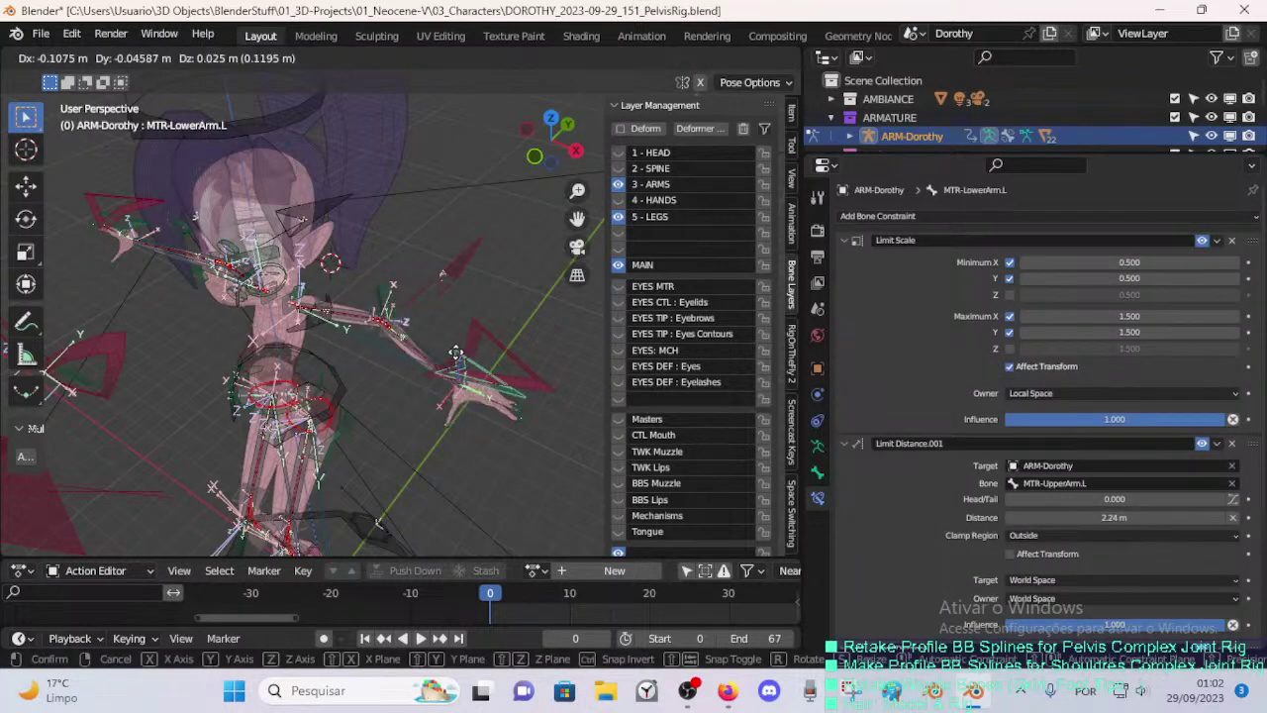
{"action": "right_click", "coordinate": [391, 446]}
- Move the knee control MTR-Knee.L forward and raise MTR-Leg.L to compare the left leg's bending
{"action": "middle_click_drag", "start_coordinate": [384, 461], "coordinate": [413, 504]}
{"action": "left_click", "coordinate": [386, 445]}
{"action": "key", "text": "g"}
{"action": "left_click", "coordinate": [413, 451]}
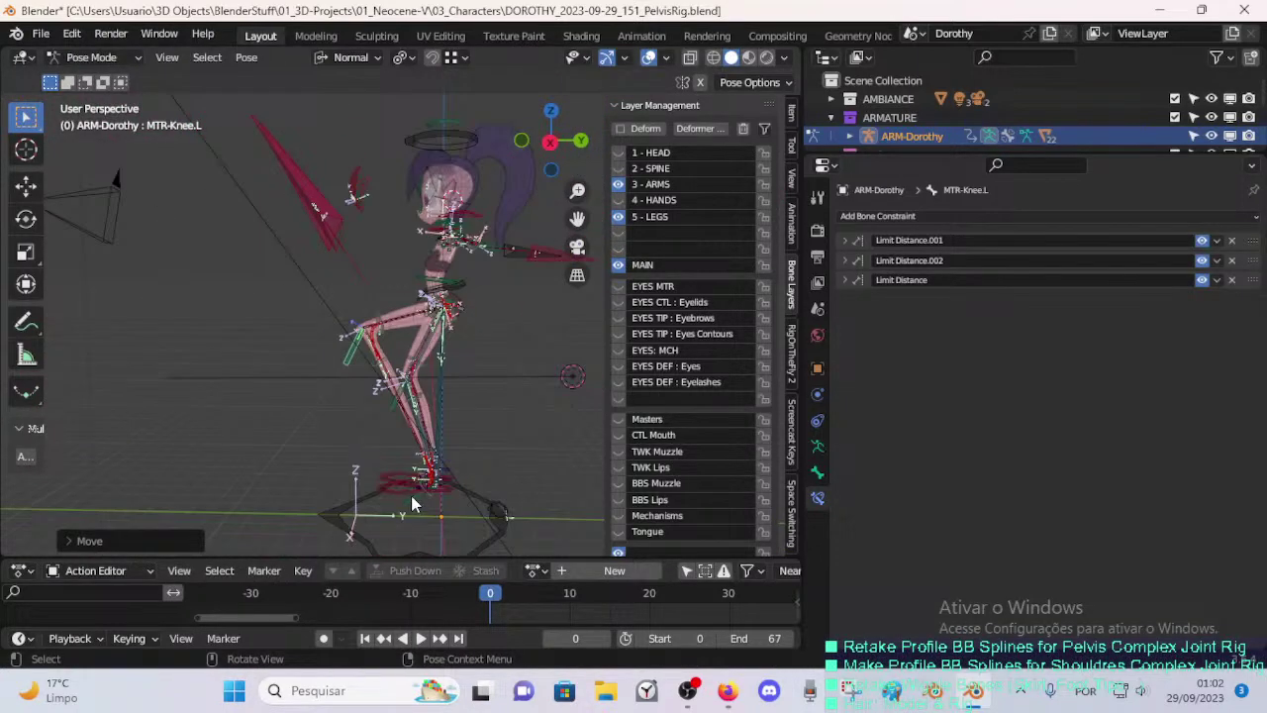
{"action": "left_click", "coordinate": [396, 498]}
{"action": "key", "text": "g"}
{"action": "left_click", "coordinate": [351, 272]}
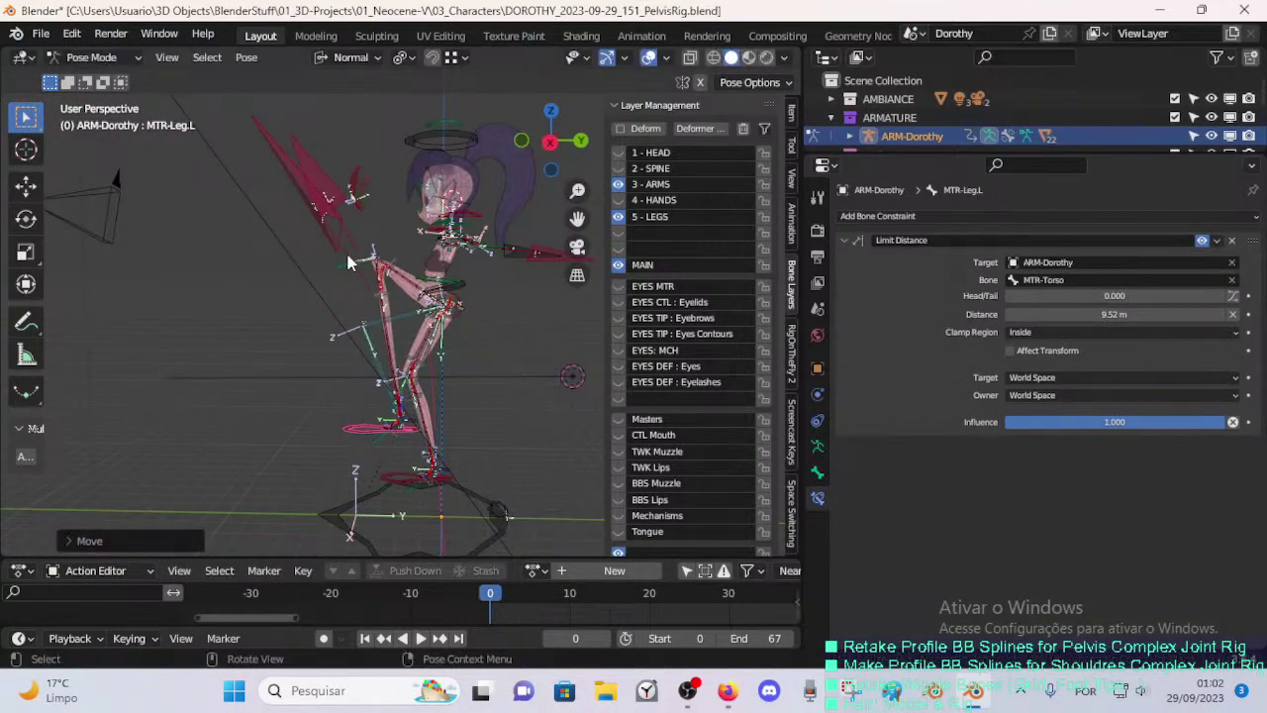
- Move the raised left leg's controls once more and clear the location of MTR-Knee.L
{"action": "key", "text": "g"}
{"action": "left_click", "coordinate": [347, 291]}
{"action": "left_click", "coordinate": [359, 257]}
{"action": "key", "text": "alt+g"}
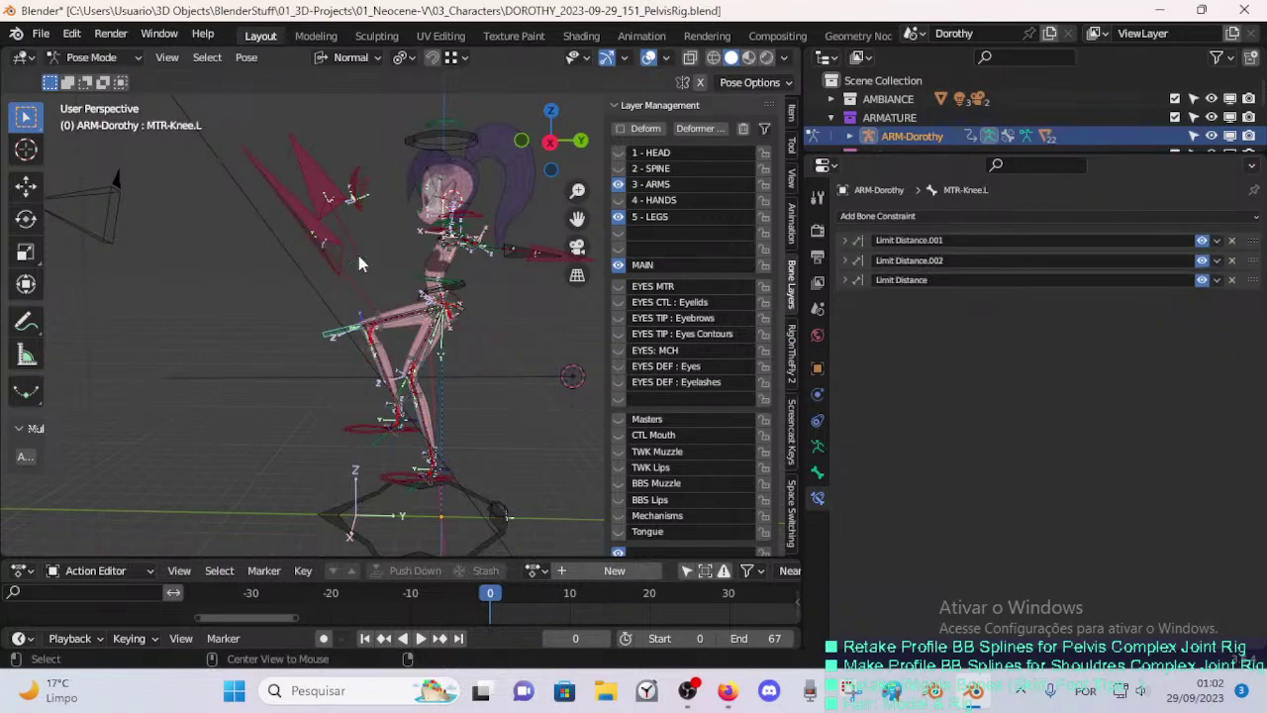
- Move MTR-Leg.L forward and shift MTR-Ankle.L backward to test the left shin
{"action": "left_click", "coordinate": [372, 423]}
{"action": "key", "text": "g"}
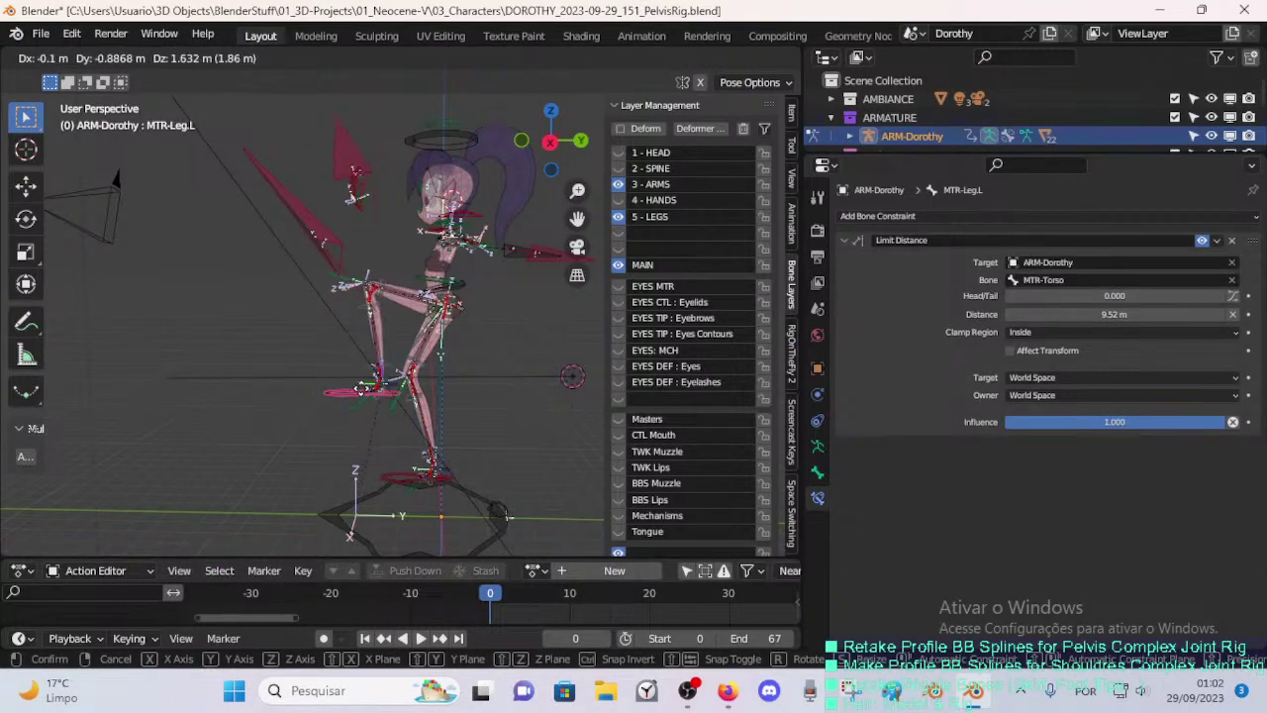
{"action": "left_click", "coordinate": [300, 414]}
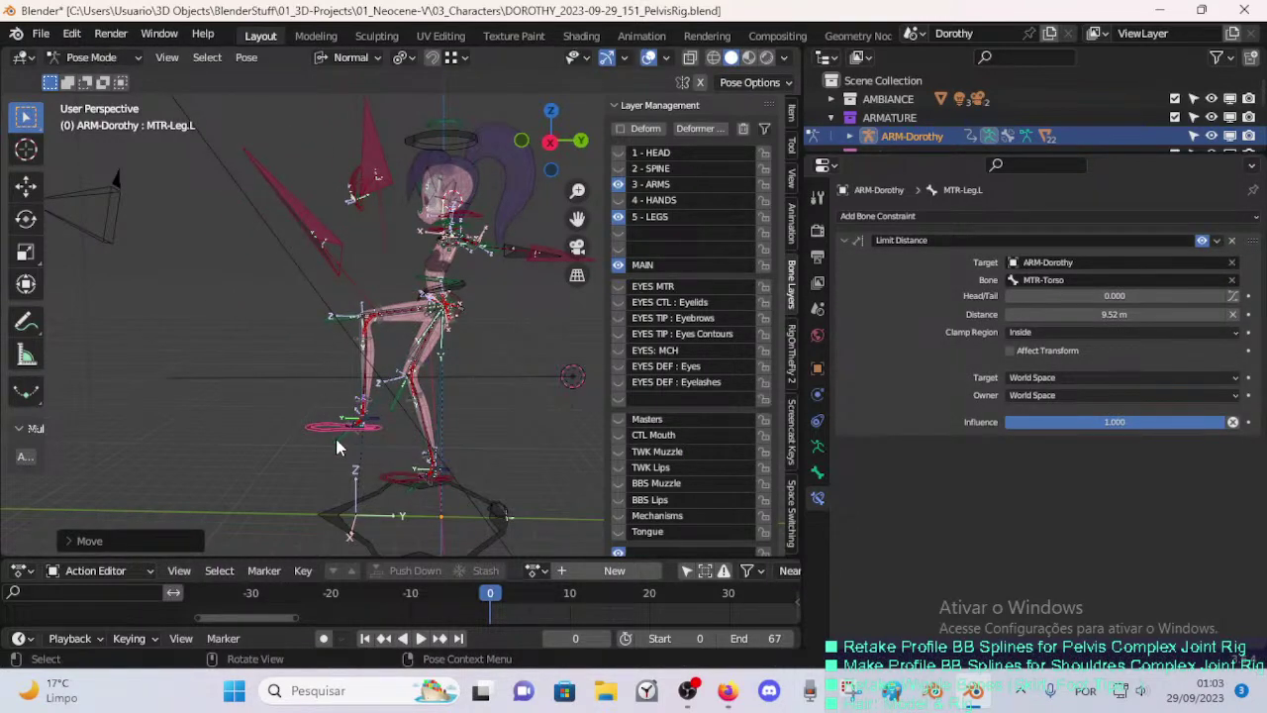
{"action": "left_click", "coordinate": [342, 426]}
{"action": "key", "text": "g"}
{"action": "left_click", "coordinate": [386, 432]}
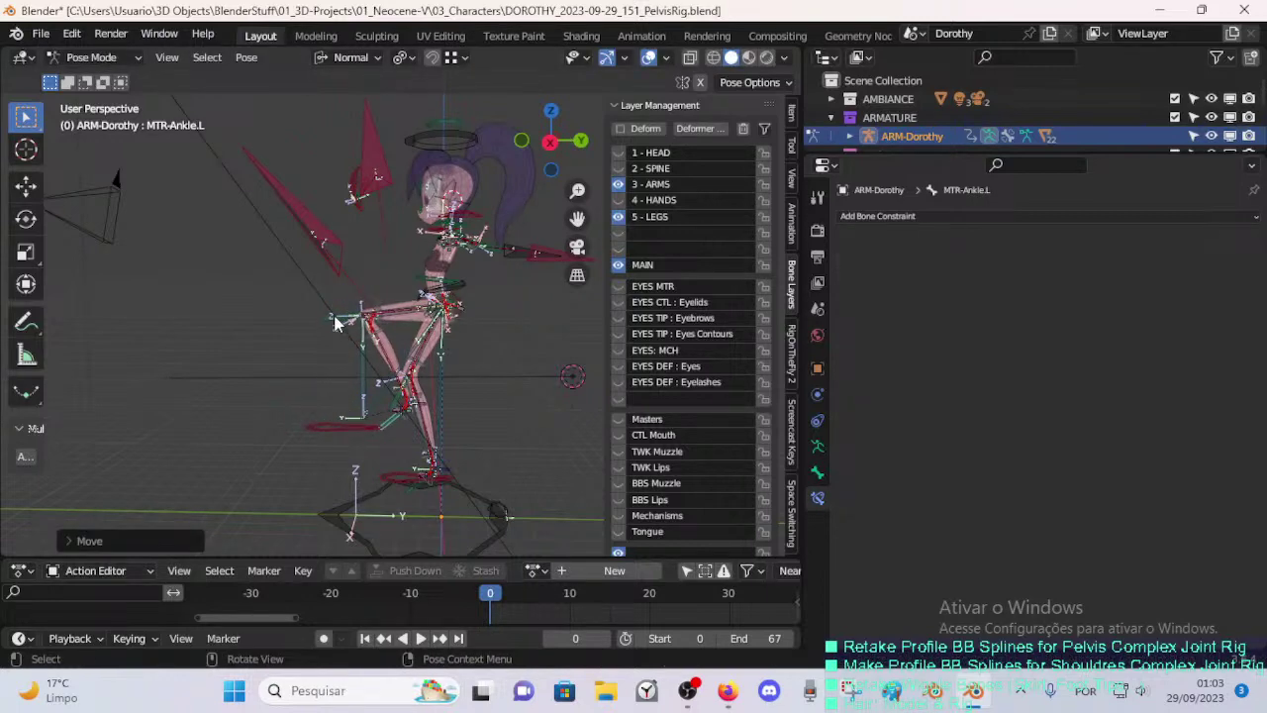
- Move MTR-Knee.L up and forward and swing MTR-Ankle.L in front of the foot control
{"action": "left_click", "coordinate": [334, 319]}
{"action": "key", "text": "g"}
{"action": "left_click", "coordinate": [319, 297]}
{"action": "left_click", "coordinate": [387, 425]}
{"action": "key", "text": "g"}
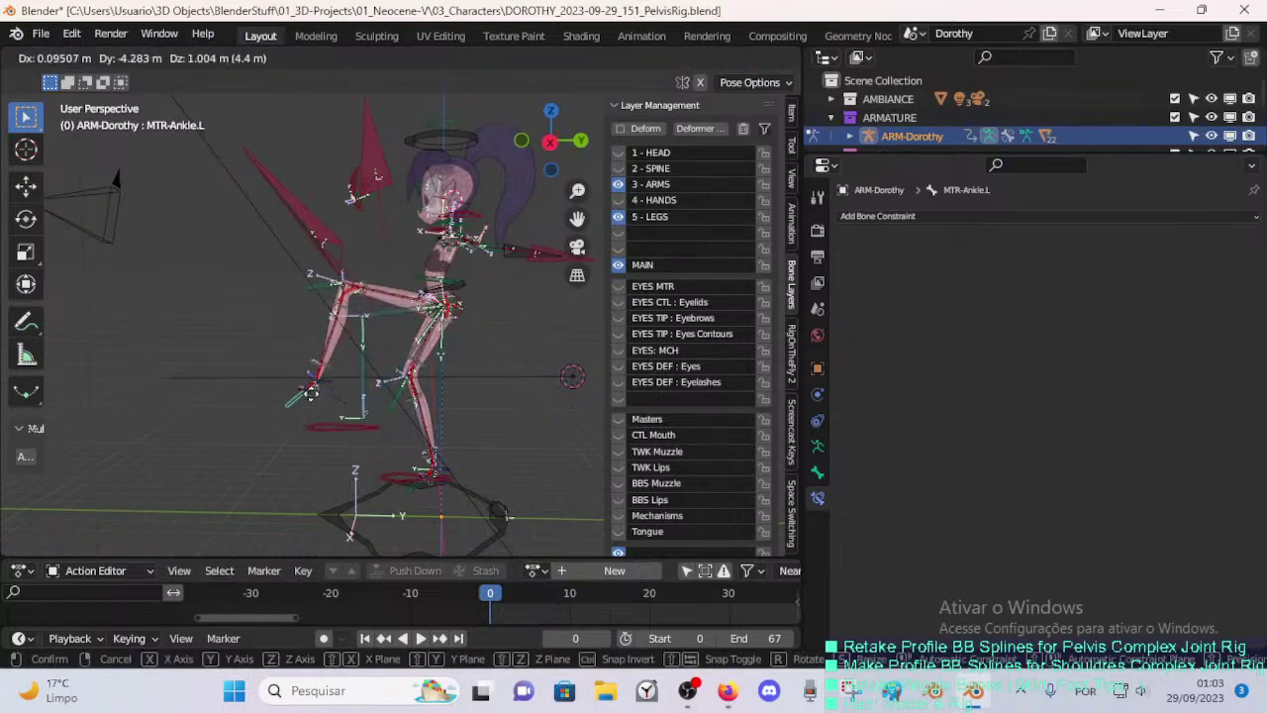
{"action": "left_click", "coordinate": [315, 393]}
- Clear the location of all pose bones and examine the leg, pelvis and arm joint axes from several angles
{"action": "key", "text": "a"}
{"action": "key", "text": "alt+g"}
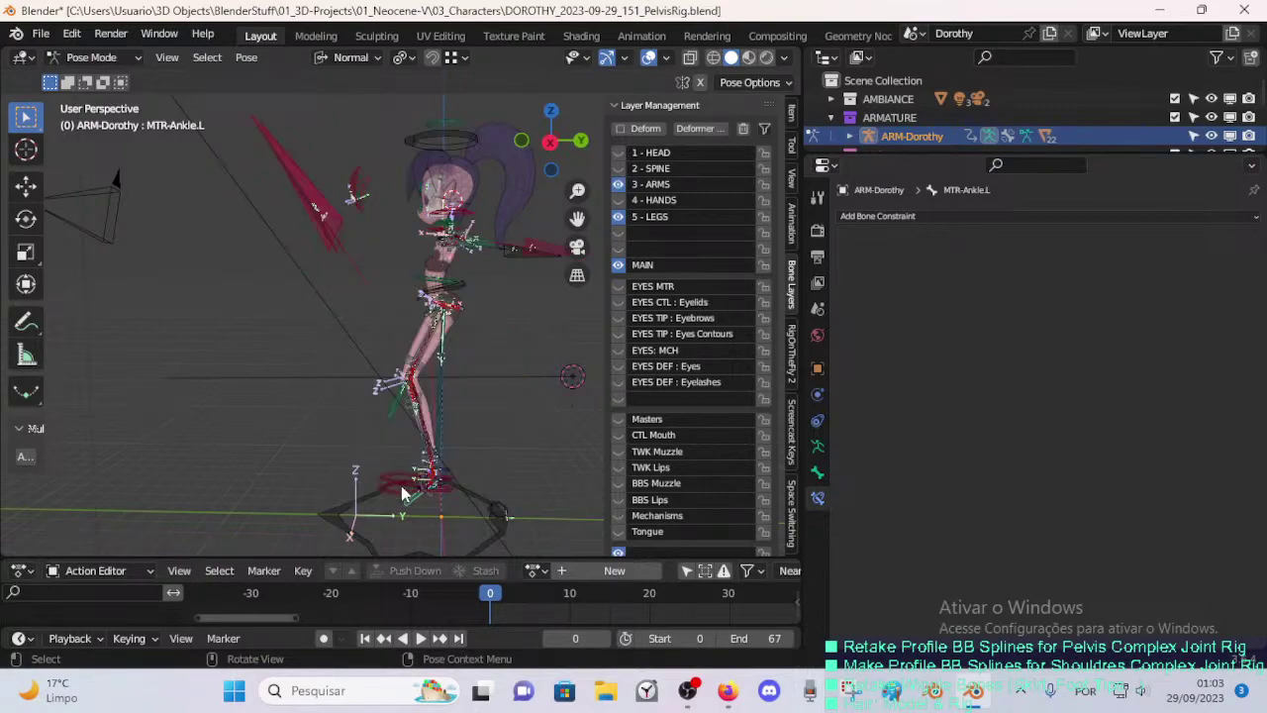
{"action": "middle_click_drag", "start_coordinate": [401, 490], "coordinate": [446, 336]}
{"action": "middle_click_drag", "start_coordinate": [433, 425], "coordinate": [459, 277]}
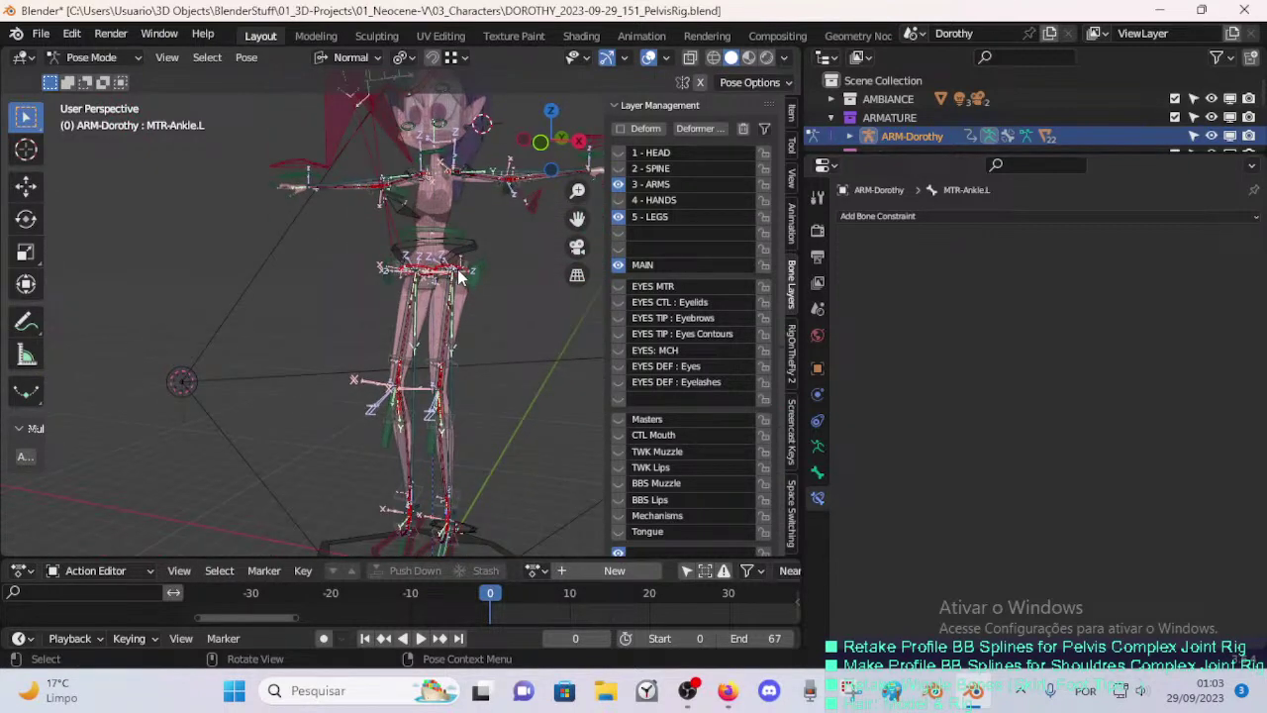
{"action": "middle_click_drag", "start_coordinate": [441, 415], "coordinate": [448, 302]}
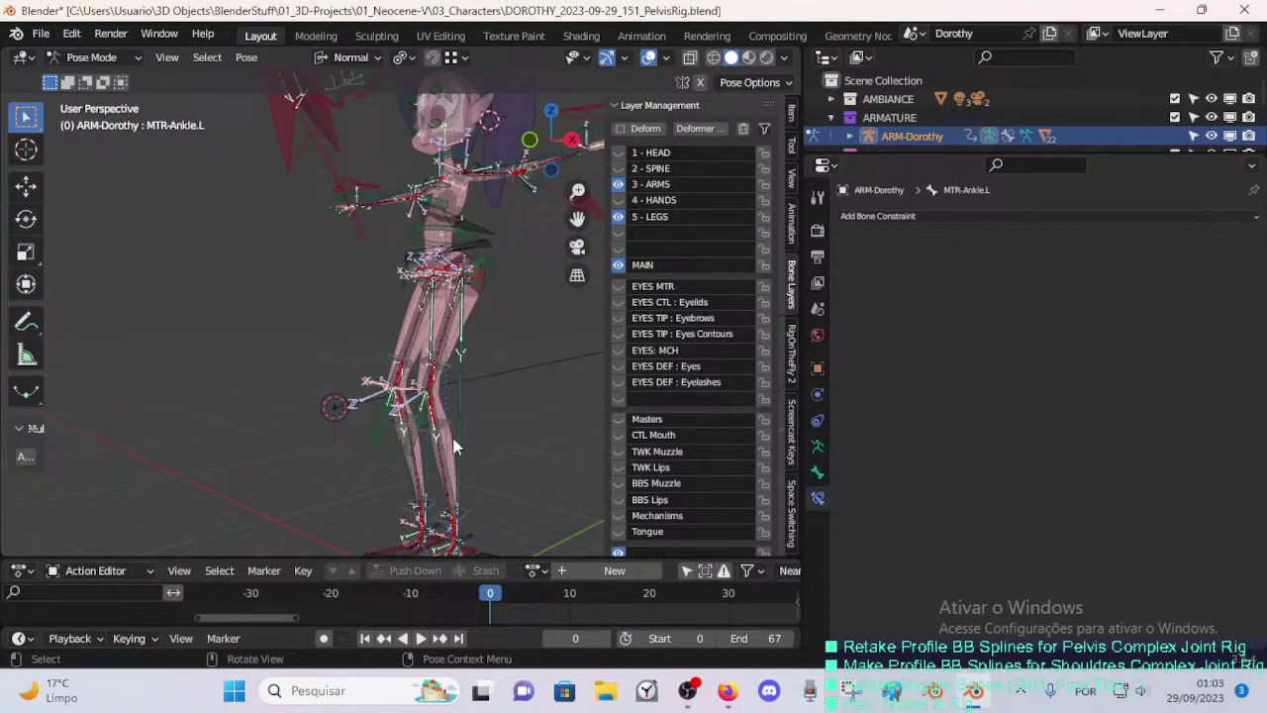
{"action": "middle_click_drag", "start_coordinate": [454, 445], "coordinate": [426, 322]}
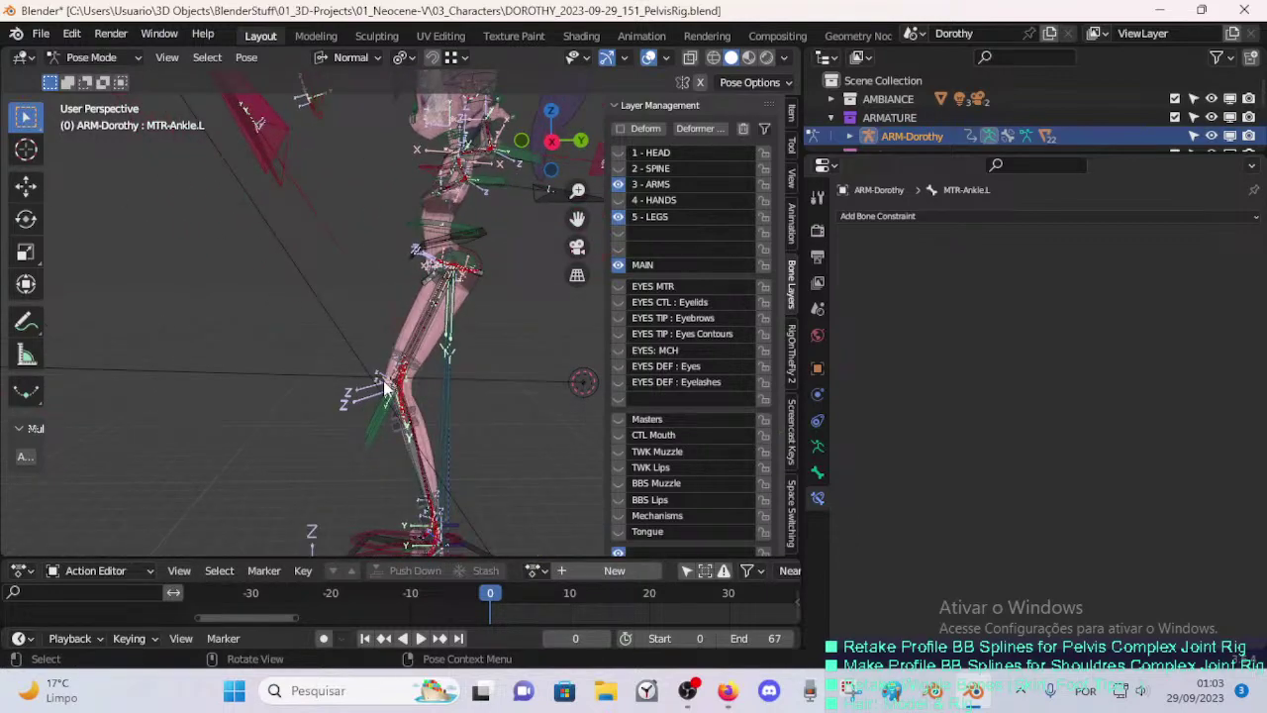
{"action": "middle_click_drag", "start_coordinate": [386, 389], "coordinate": [495, 272]}
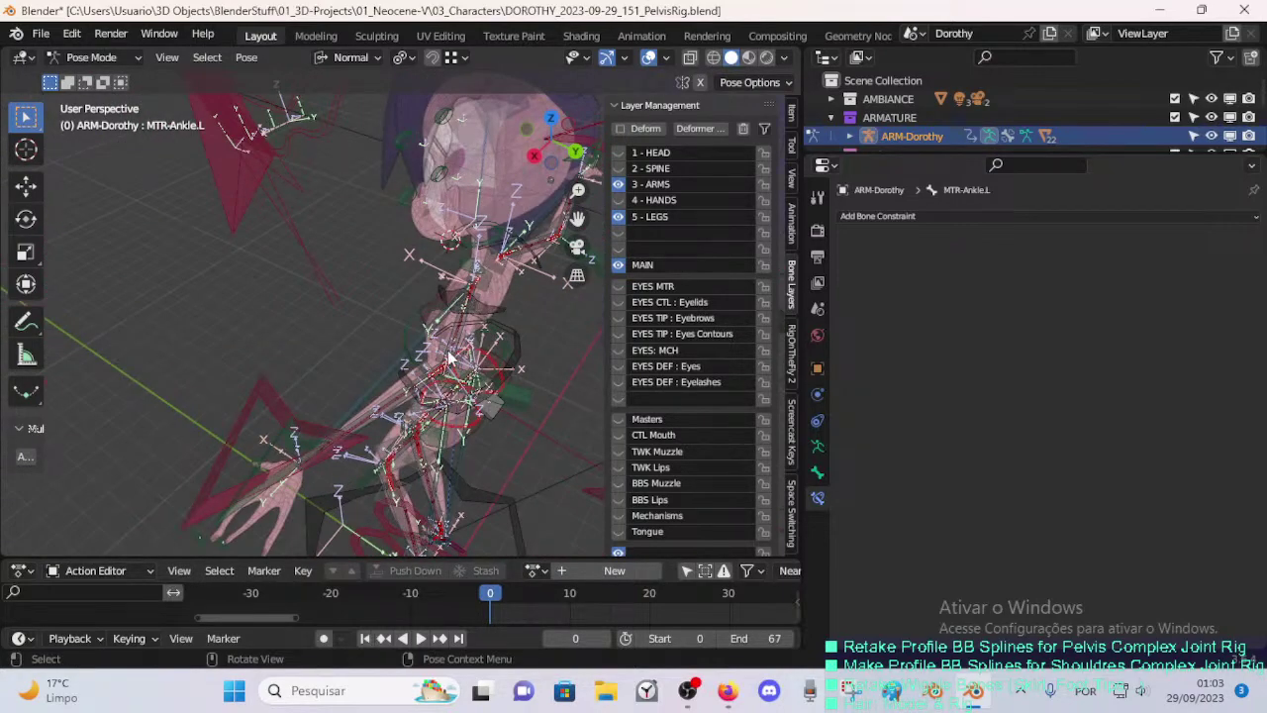
{"action": "middle_click_drag", "start_coordinate": [447, 350], "coordinate": [322, 332]}
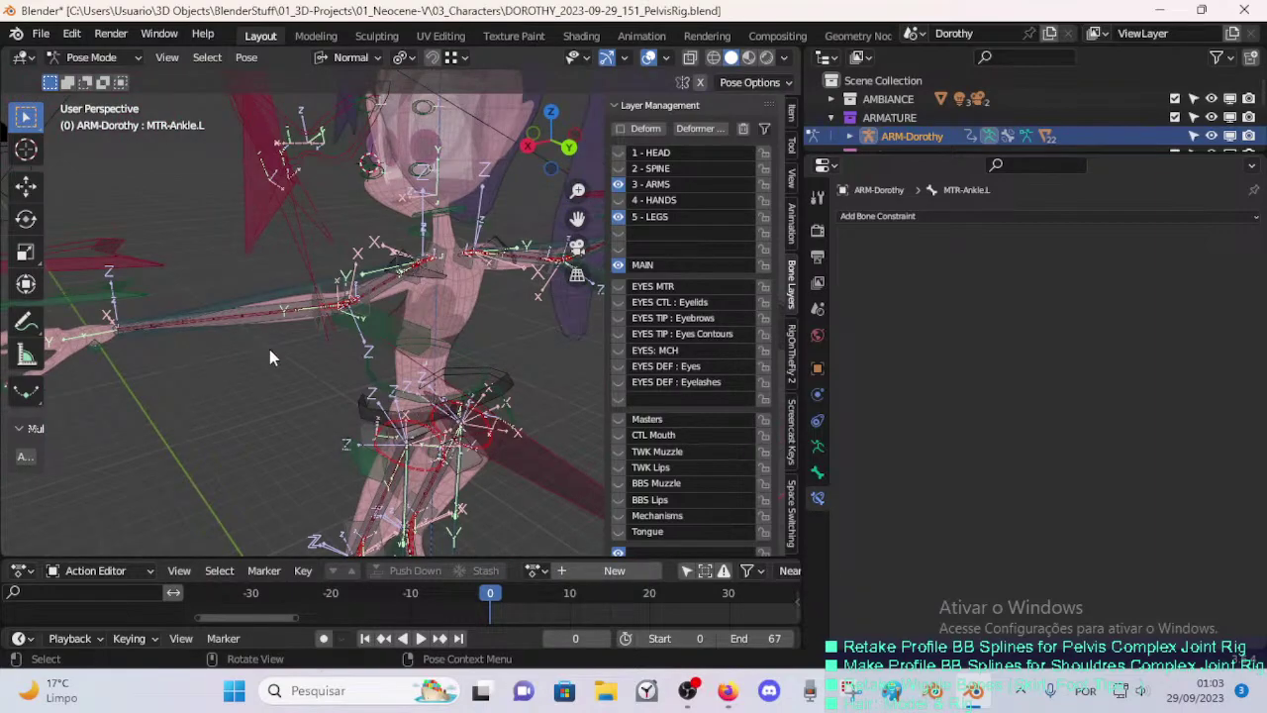
{"action": "middle_click_drag", "start_coordinate": [270, 350], "coordinate": [394, 378]}
- Select the left elbow control MTR-UpperArm.L, switch Edit Mode on and off, and try moving it in Pose Mode
{"action": "left_click", "coordinate": [417, 271]}
{"action": "key", "text": "Tab"}
{"action": "key", "text": "Tab"}
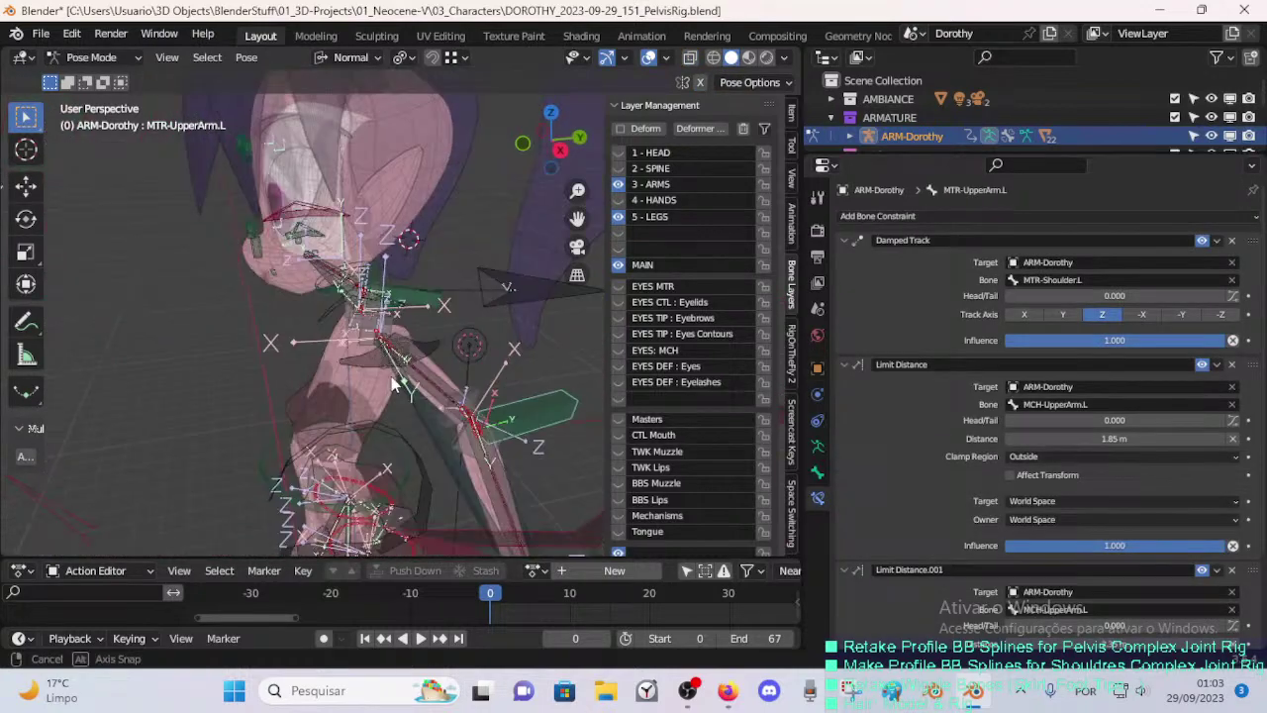
{"action": "key", "text": "g"}
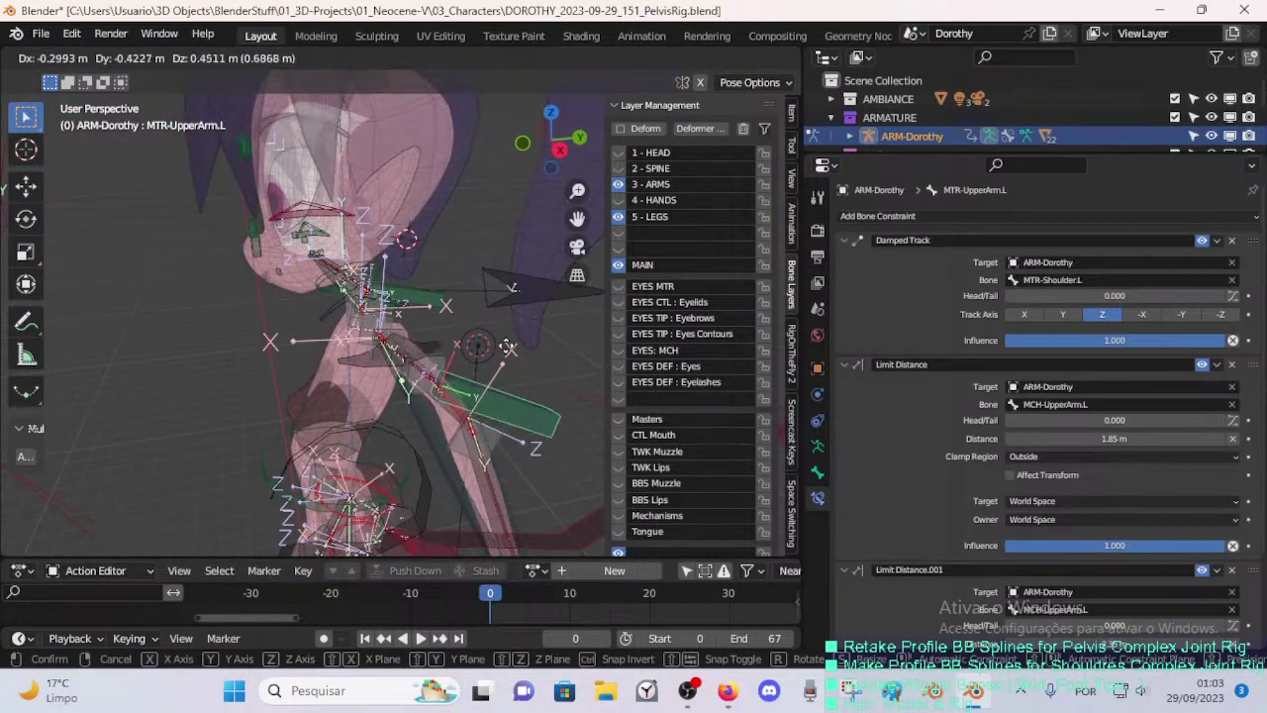
{"action": "right_click", "coordinate": [509, 365]}
- Swing MTR-UpperArm.L repeatedly away from the elbow to examine how the left arm's joint follows
{"action": "middle_click_drag", "start_coordinate": [491, 394], "coordinate": [433, 385], "text": "shift"}
{"action": "key", "text": "g"}
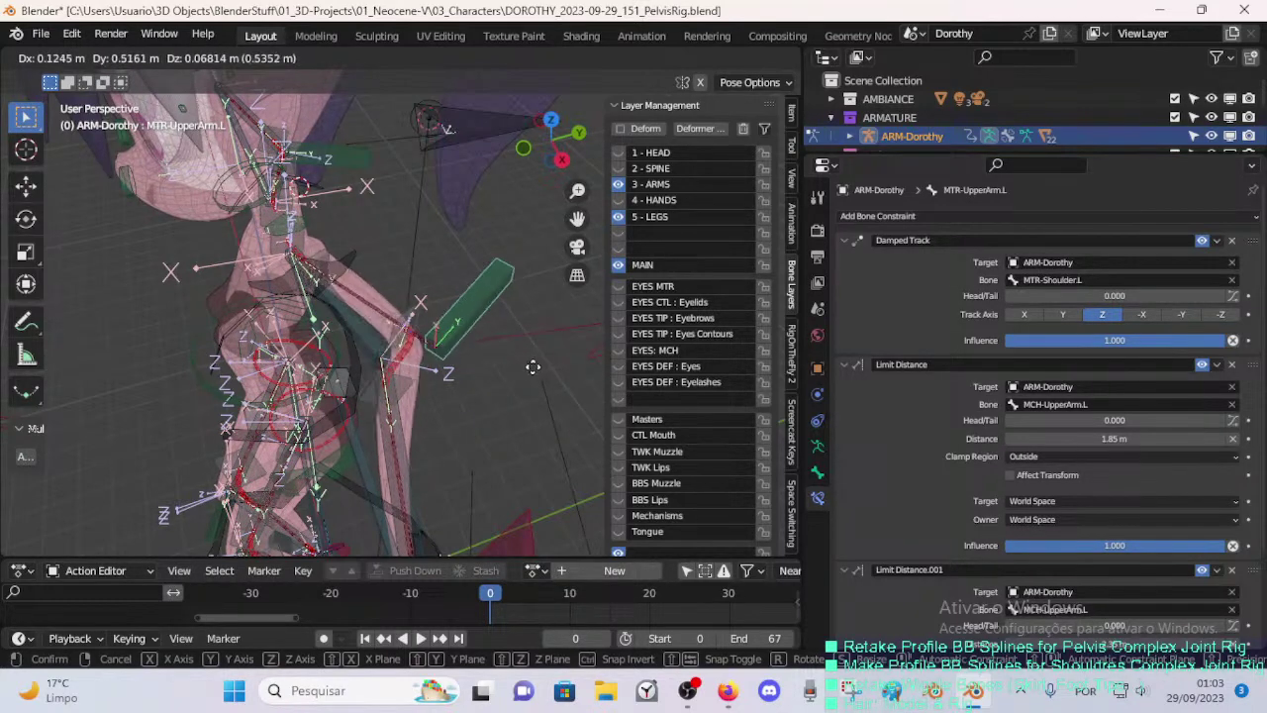
{"action": "left_click", "coordinate": [476, 381]}
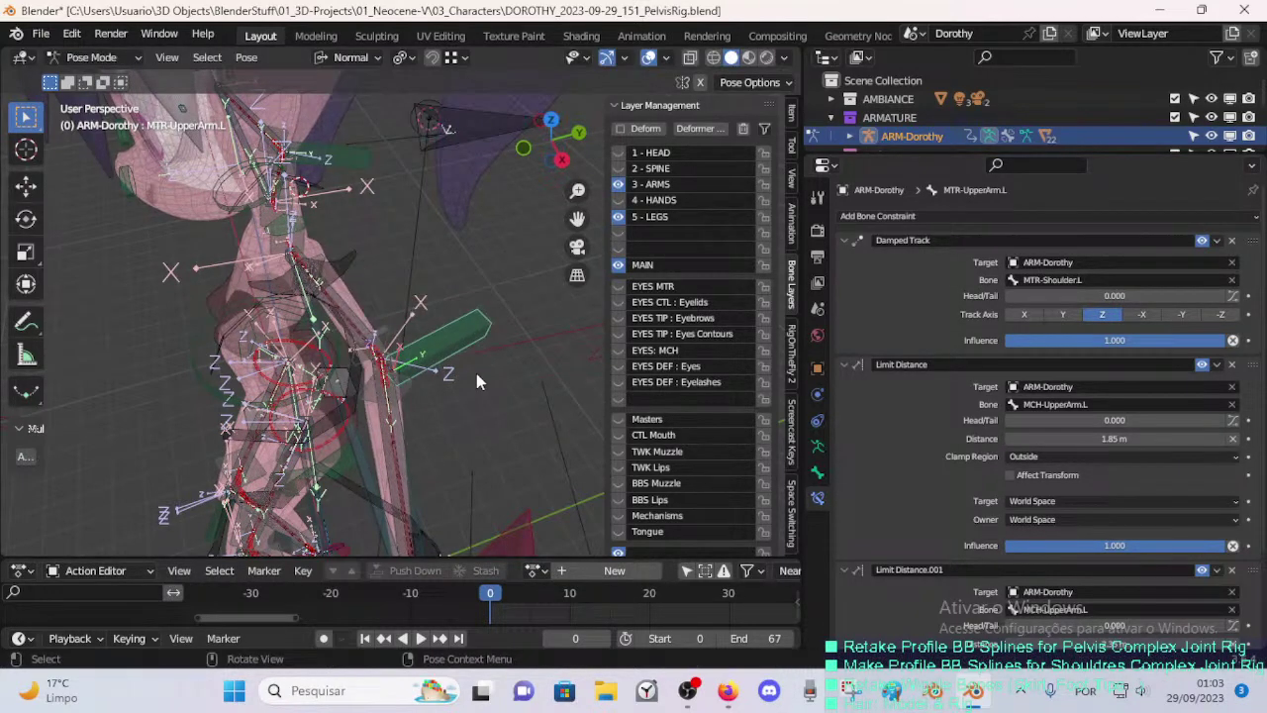
{"action": "key", "text": "g"}
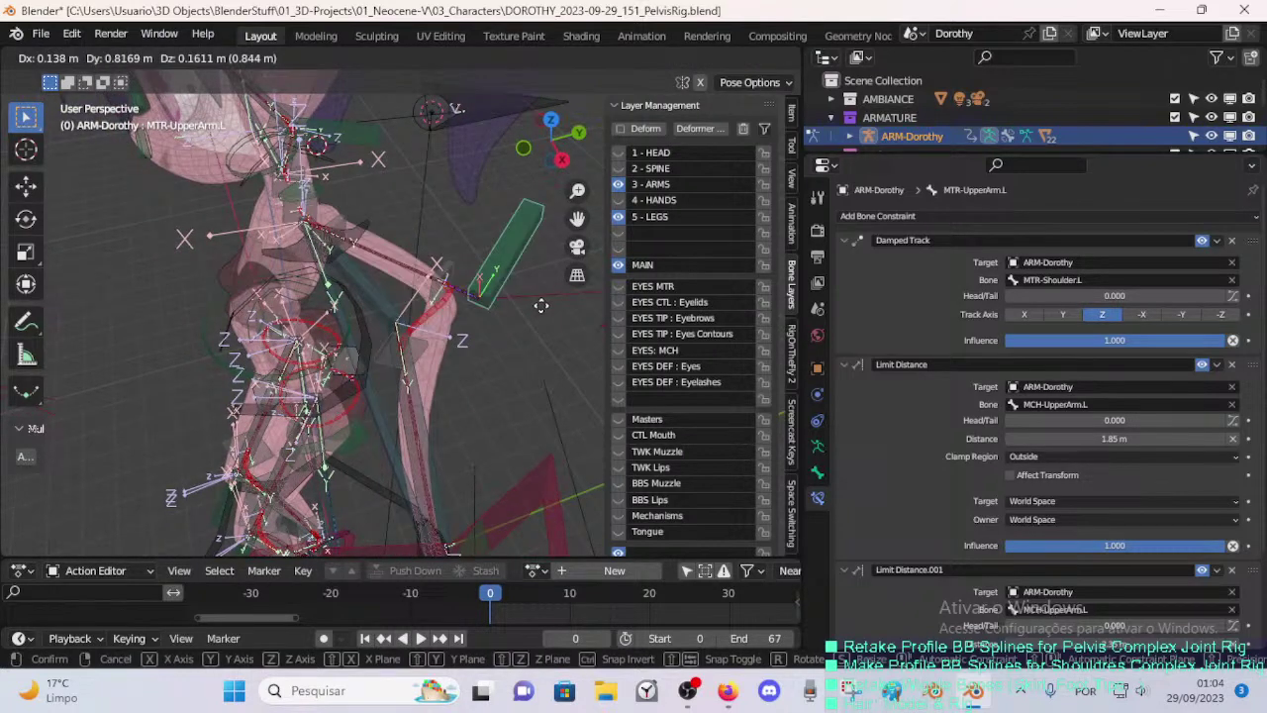
{"action": "right_click", "coordinate": [546, 308]}
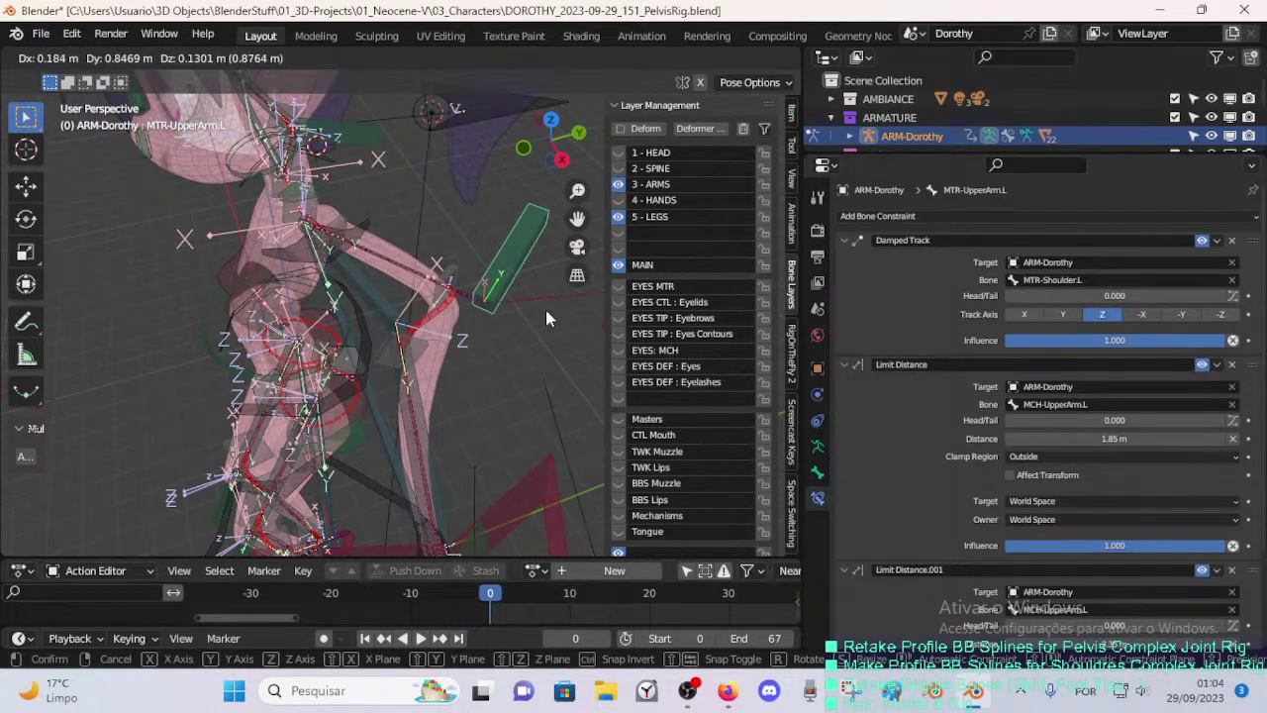
{"action": "key", "text": "g"}
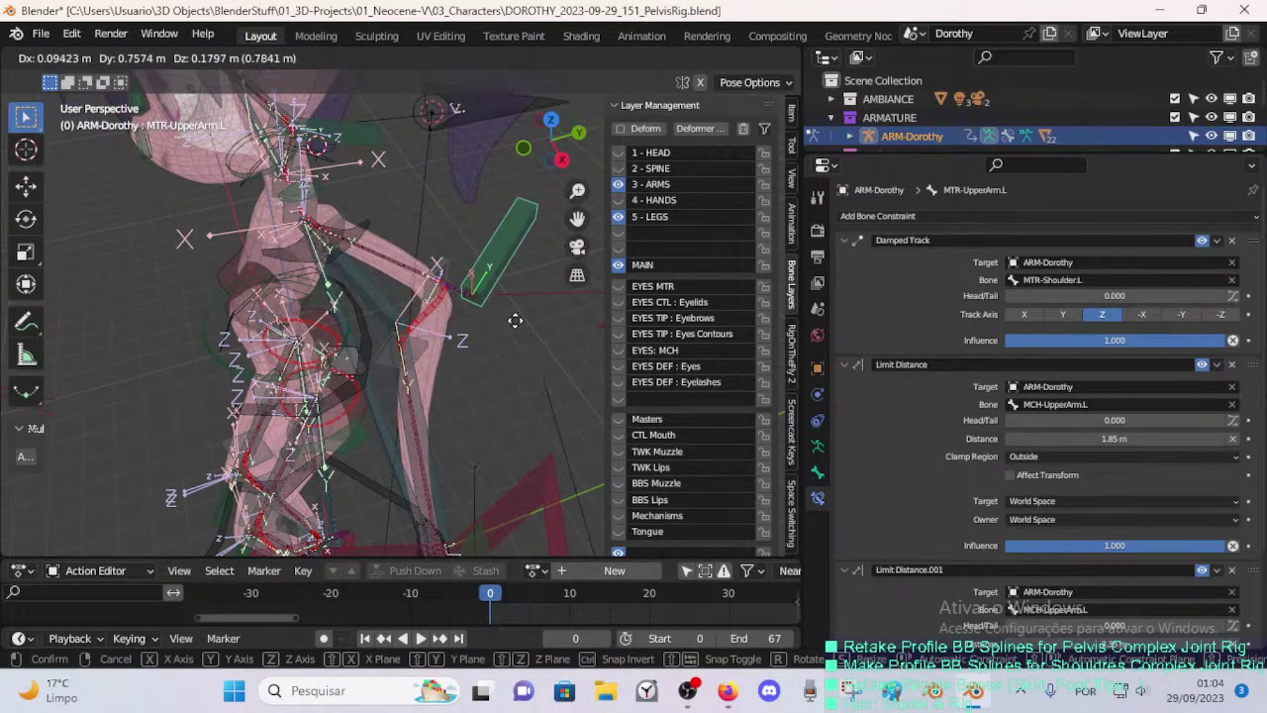
{"action": "left_click", "coordinate": [411, 363]}
- Try moving MTR-Knee.L sideways to compare the left knee's behavior with the elbow's
{"action": "middle_click_drag", "start_coordinate": [319, 450], "coordinate": [398, 282], "text": "shift"}
{"action": "left_click", "coordinate": [349, 410]}
{"action": "middle_click_drag", "start_coordinate": [350, 410], "coordinate": [511, 415]}
{"action": "key", "text": "g"}
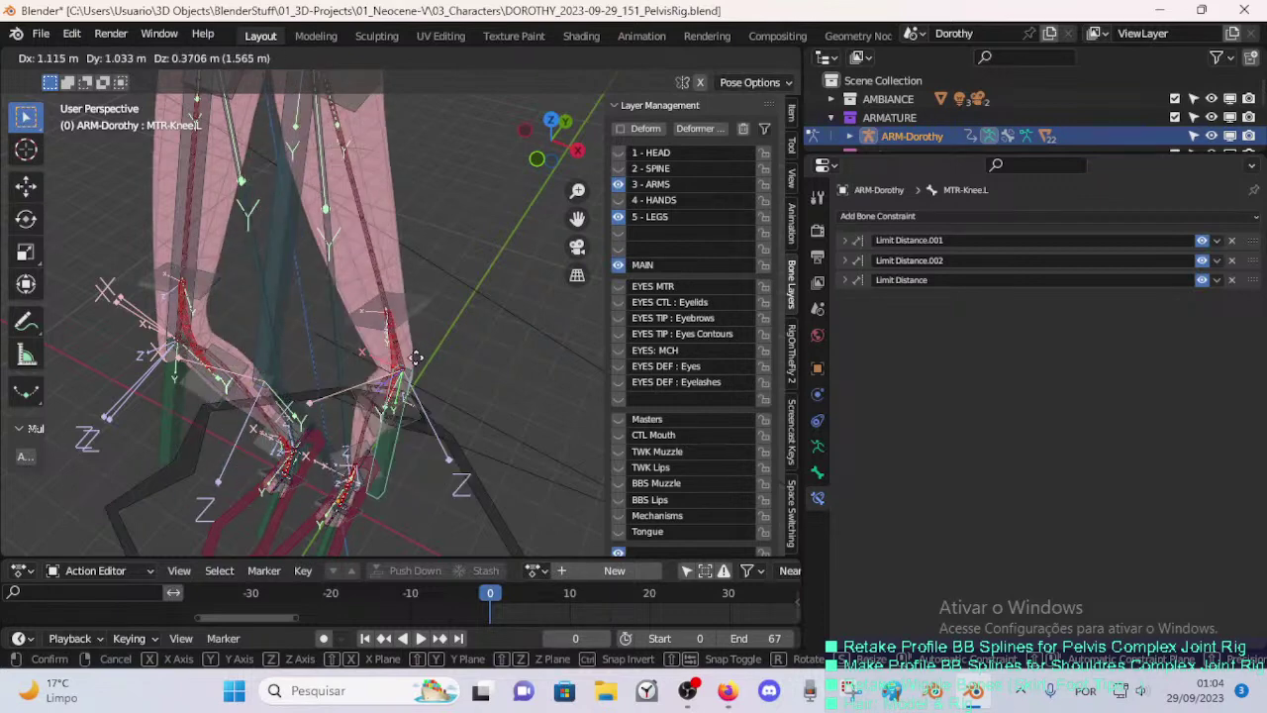
{"action": "left_click", "coordinate": [337, 395]}
- Select the left shin bone DEF-5-LEG-1D-Shin.L and inspect its Copy Location constraint settings
{"action": "left_click", "coordinate": [317, 437]}
{"action": "left_click", "coordinate": [319, 442]}
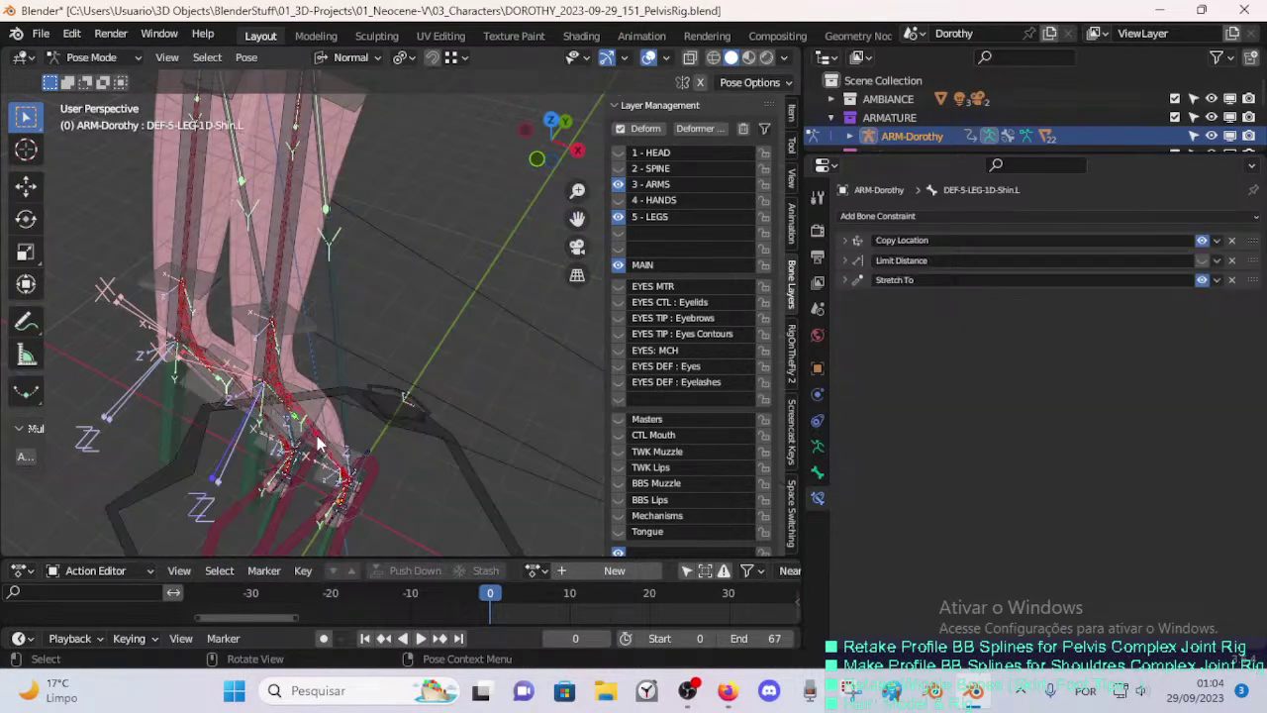
{"action": "middle_click_drag", "start_coordinate": [348, 448], "coordinate": [466, 297]}
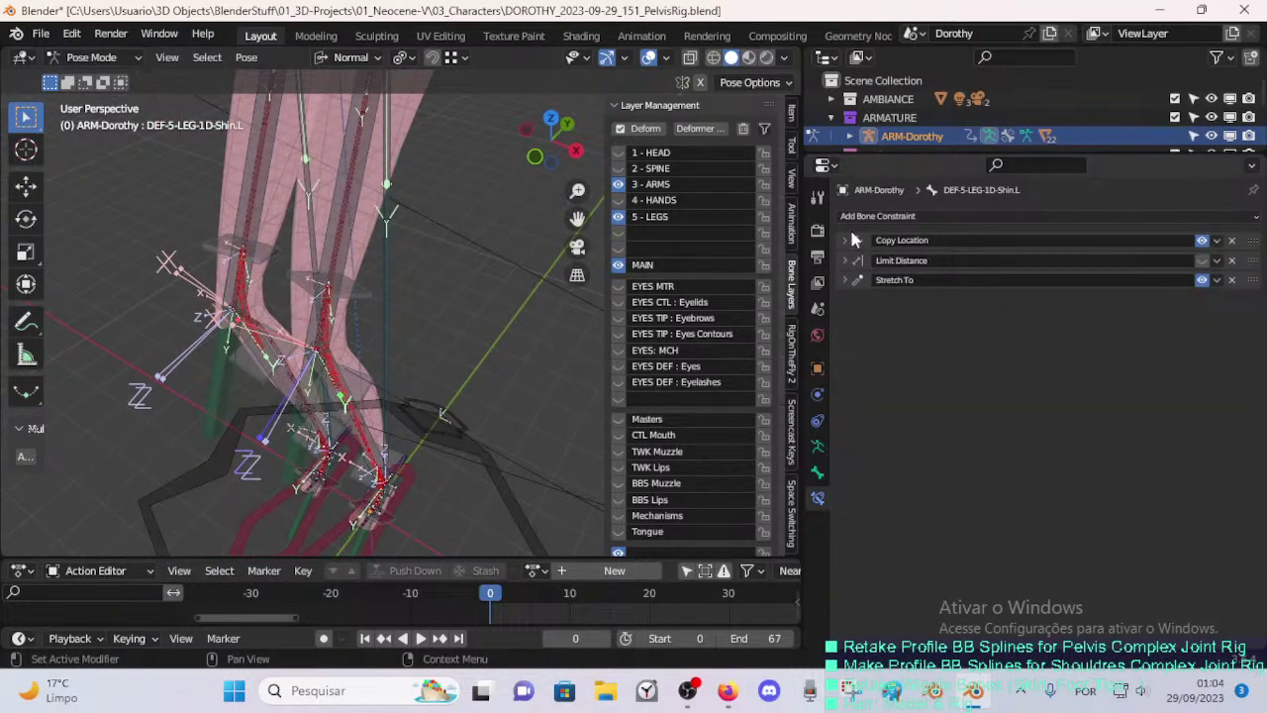
{"action": "left_click", "coordinate": [847, 240]}
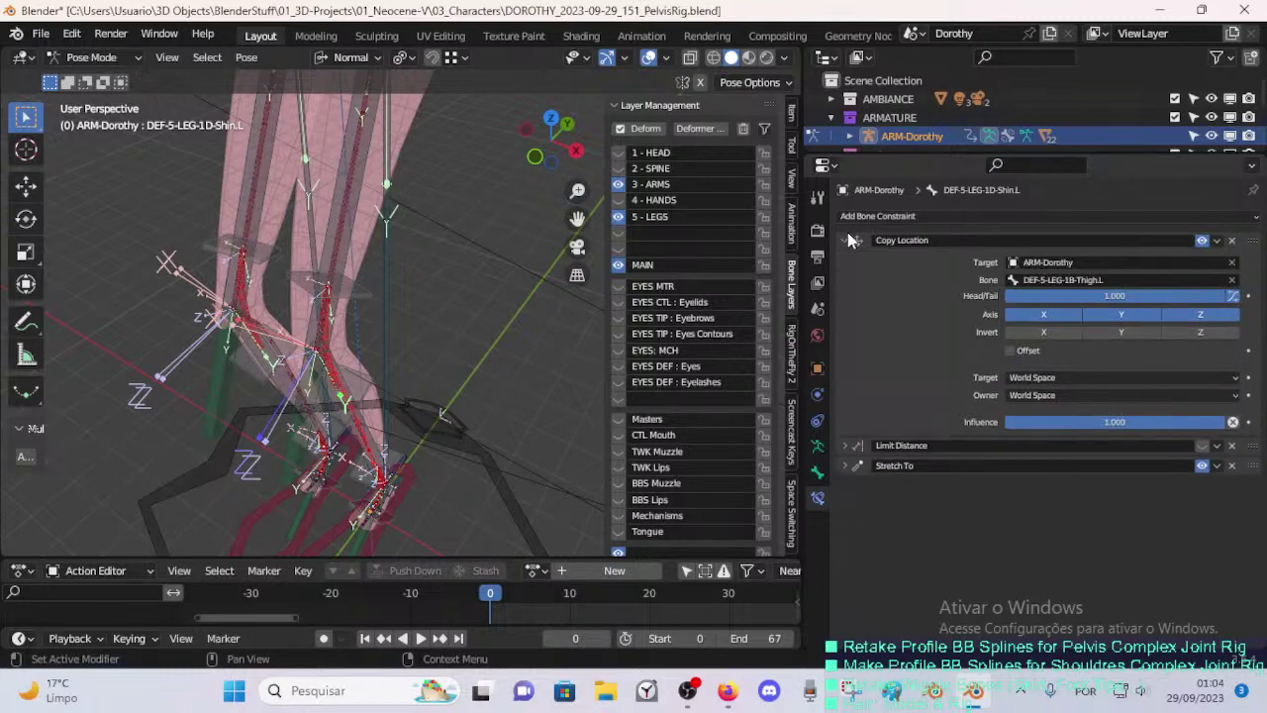
{"action": "left_click", "coordinate": [848, 241]}
{"action": "left_click", "coordinate": [848, 241]}
{"action": "left_click", "coordinate": [847, 239]}
{"action": "middle_click_drag", "start_coordinate": [436, 309], "coordinate": [427, 432], "text": "shift"}
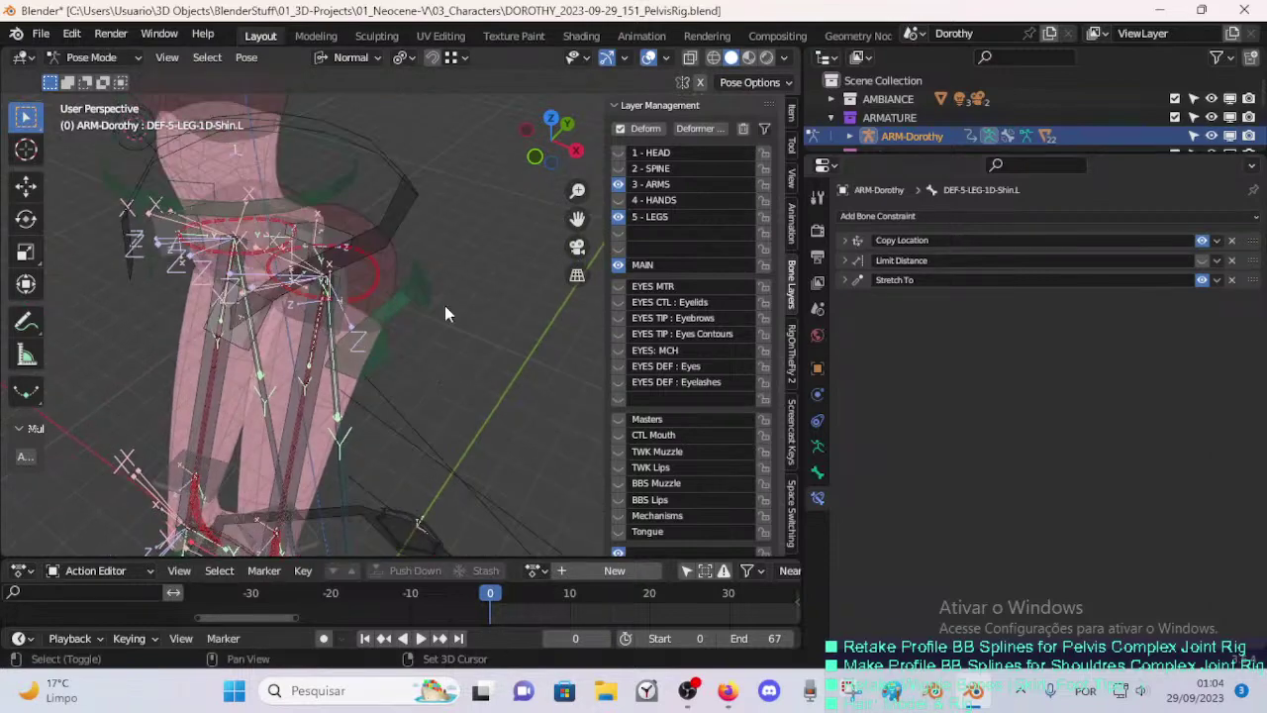
- Save the file and select the left forearm bone DEF-3-ARMS-4-LowerArm.L to inspect its Stretch To constraint
{"action": "scroll", "coordinate": [445, 304], "scroll_direction": "down", "scroll_amount": 1}
{"action": "scroll", "coordinate": [462, 167], "scroll_direction": "down", "scroll_amount": 1}
{"action": "middle_click_drag", "start_coordinate": [462, 168], "coordinate": [401, 322], "text": "shift"}
{"action": "middle_click_drag", "start_coordinate": [471, 269], "coordinate": [467, 297], "text": "shift"}
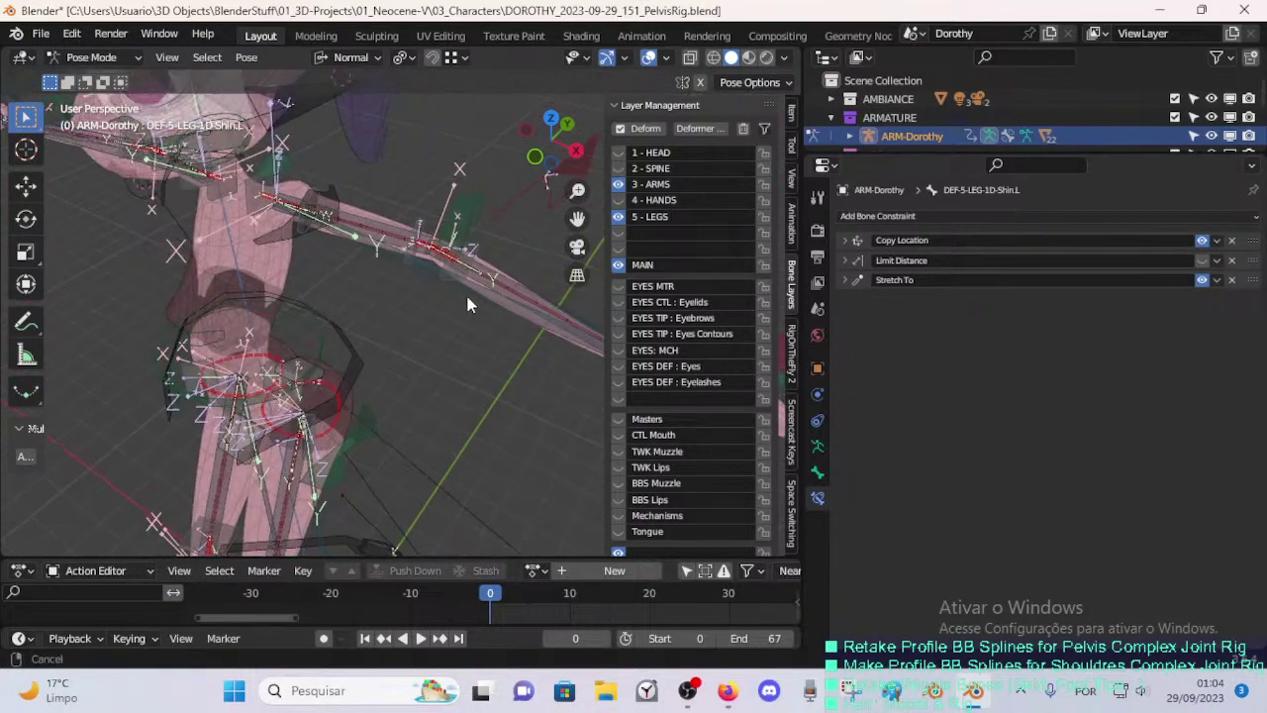
{"action": "scroll", "coordinate": [430, 332], "scroll_direction": "up", "scroll_amount": 2}
{"action": "key", "text": "ctrl+s"}
{"action": "left_click", "coordinate": [518, 328]}
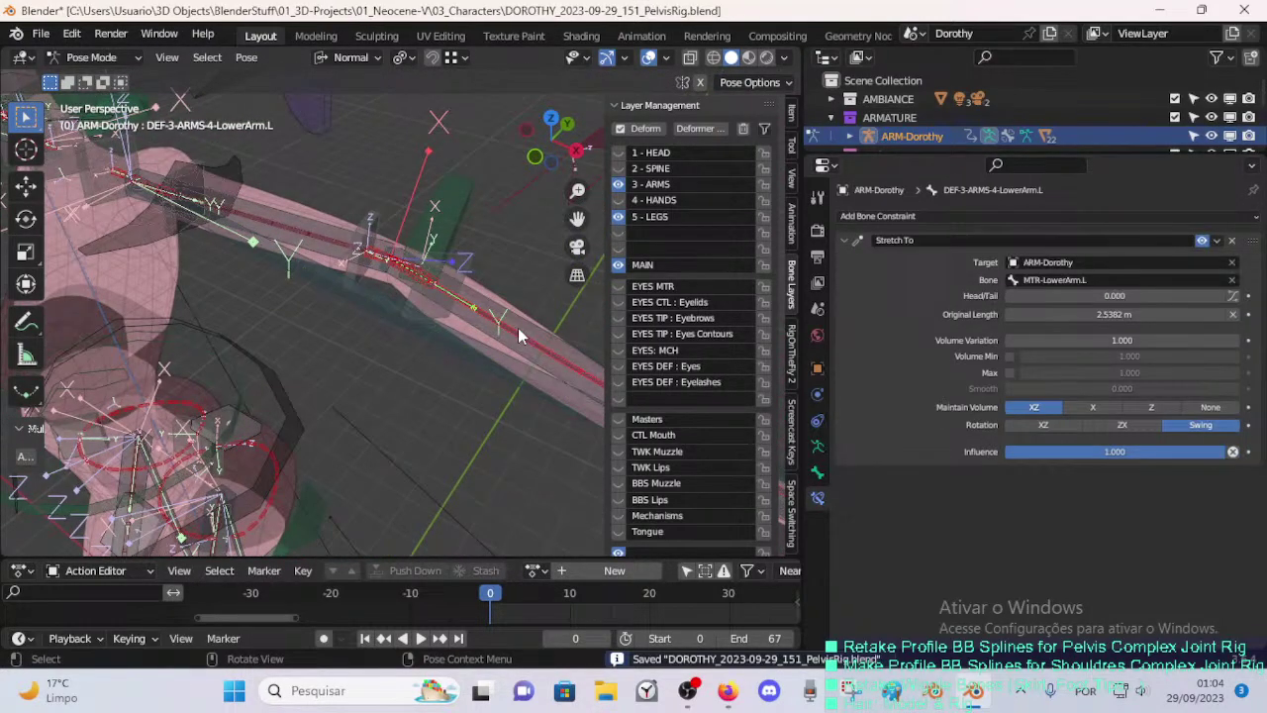
{"action": "key", "text": "s"}
{"action": "right_click", "coordinate": [514, 326]}
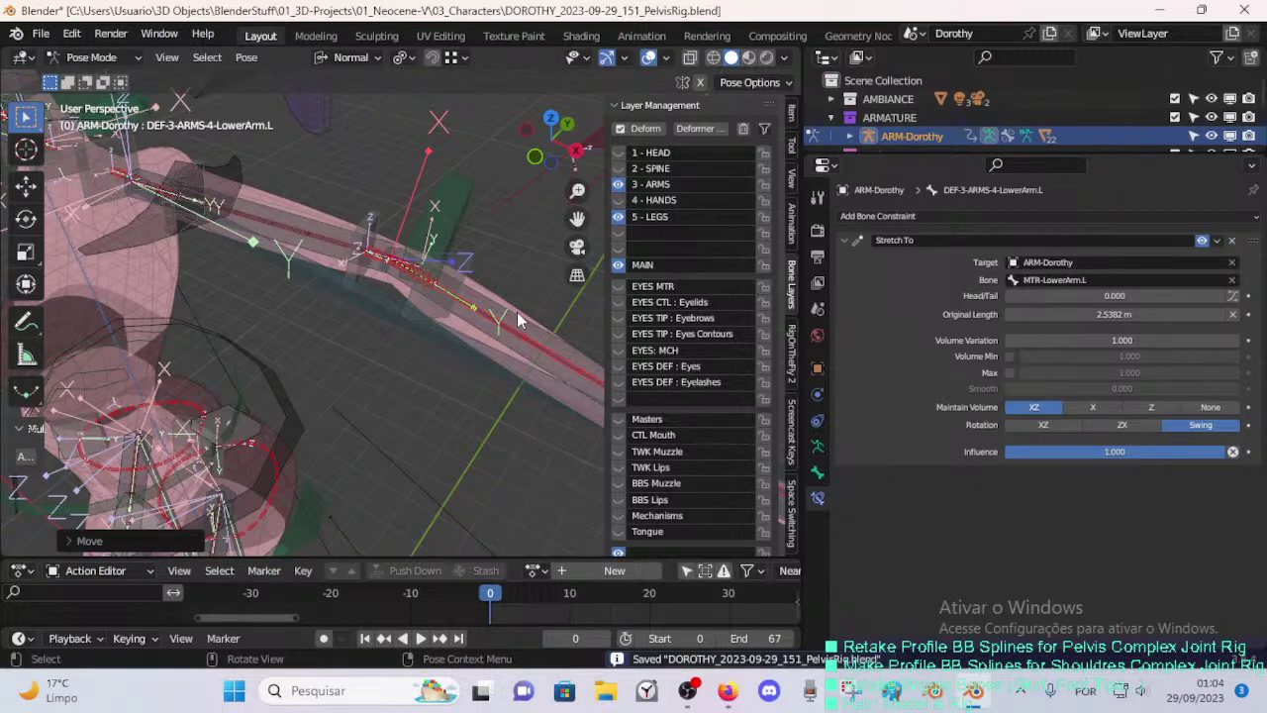
- Add a Copy Location constraint to DEF-3-ARMS-4-LowerArm.L with DEF-3-ARMS-2-UpperArm.L as its target bone
{"action": "left_click", "coordinate": [507, 329]}
{"action": "left_click", "coordinate": [507, 330]}
{"action": "left_click", "coordinate": [321, 237]}
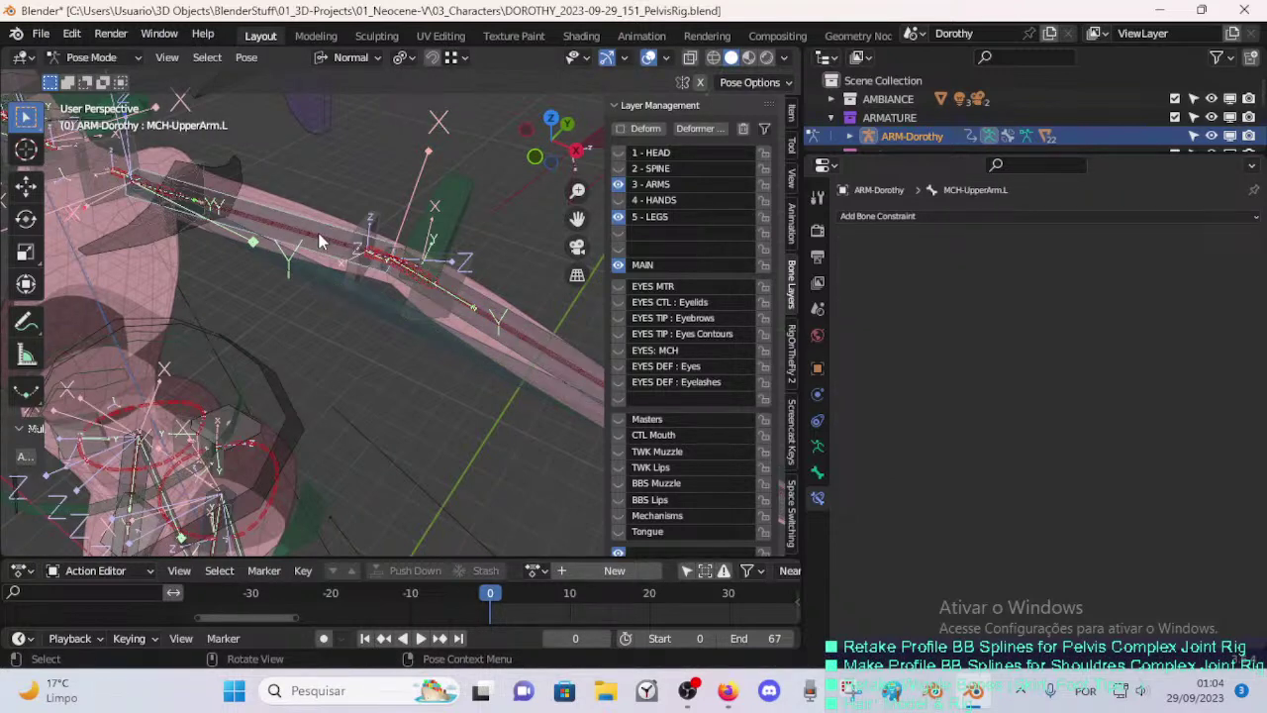
{"action": "left_click", "coordinate": [321, 237]}
{"action": "left_click", "coordinate": [513, 333], "text": "alt+shift"}
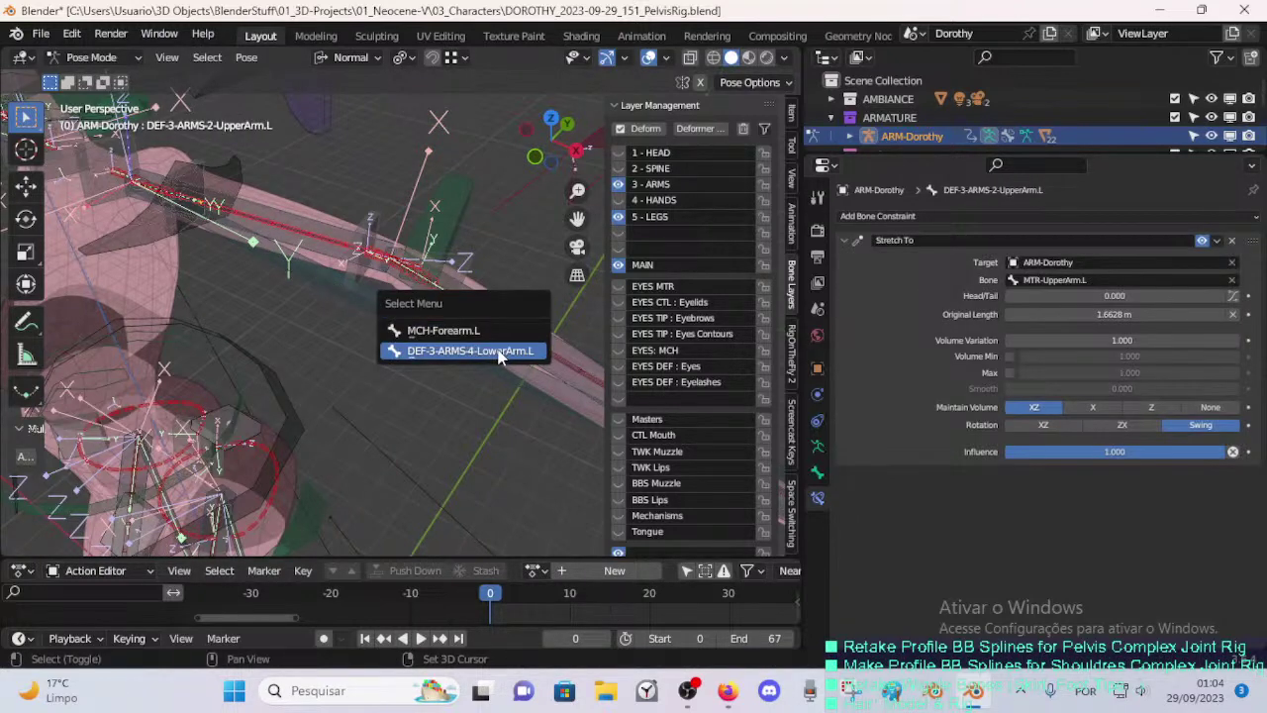
{"action": "left_click", "coordinate": [485, 350]}
{"action": "middle_click_drag", "start_coordinate": [485, 351], "coordinate": [439, 339]}
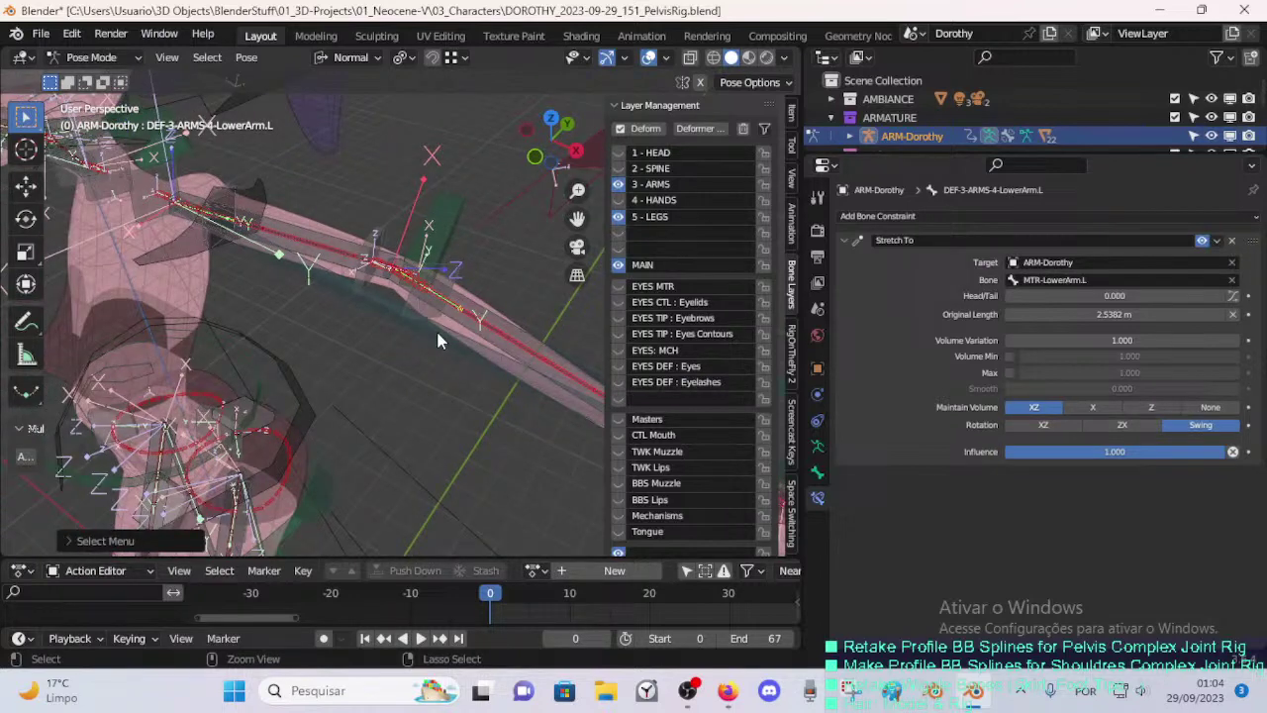
{"action": "key", "text": "shift+ctrl+c"}
{"action": "left_click", "coordinate": [176, 340]}
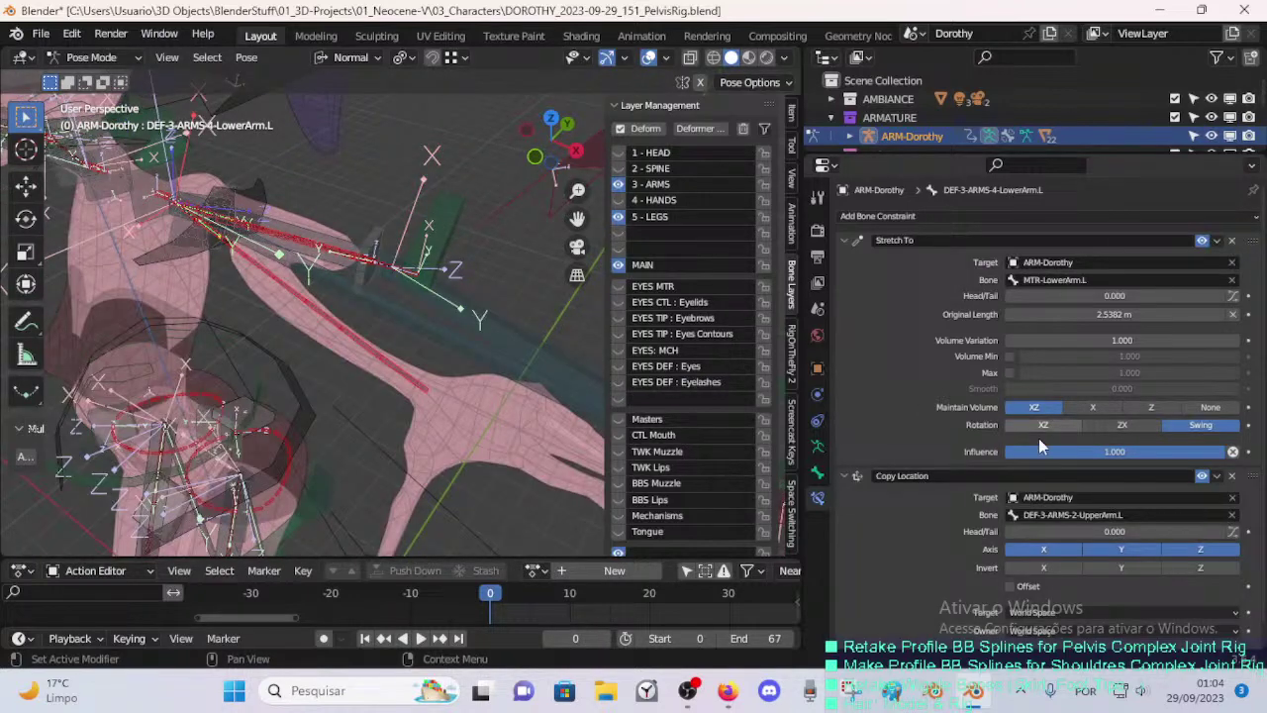
- Place the forearm's Copy Location constraint above Stretch To and set its Head/Tail to 1.000
{"action": "left_click_drag", "start_coordinate": [1255, 479], "coordinate": [1254, 241]}
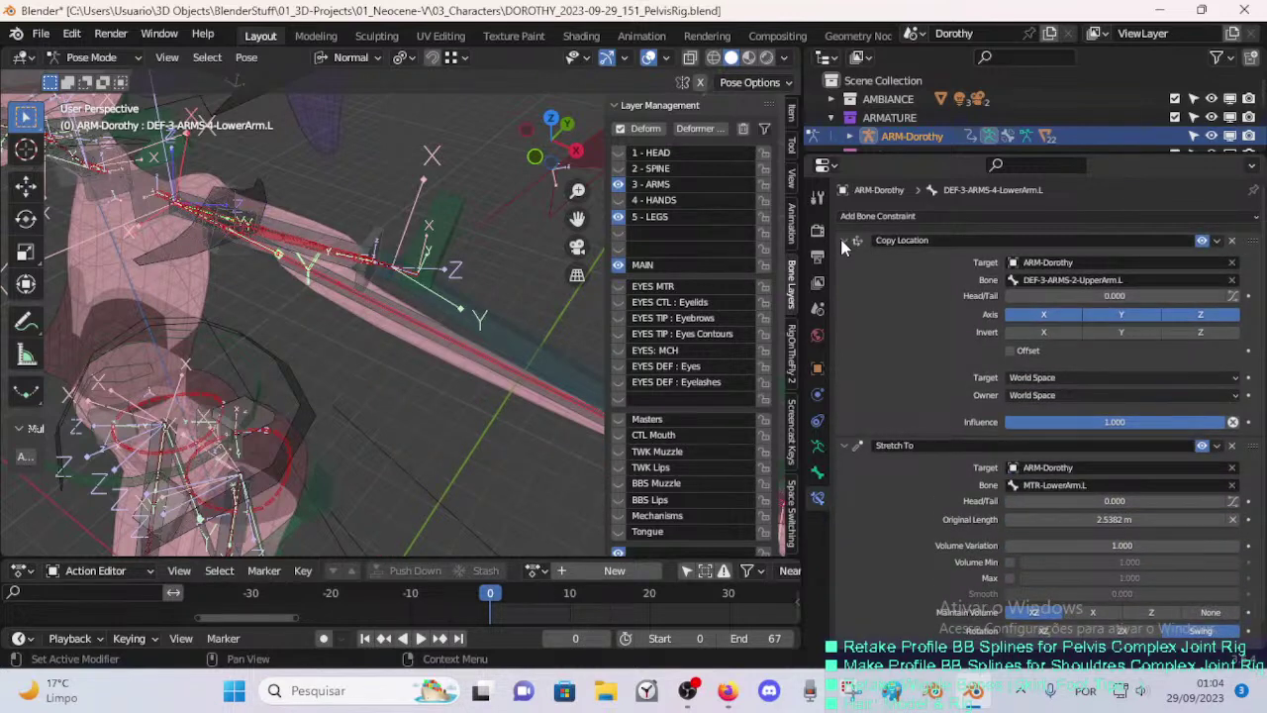
{"action": "left_click_drag", "start_coordinate": [1019, 295], "coordinate": [1233, 295]}
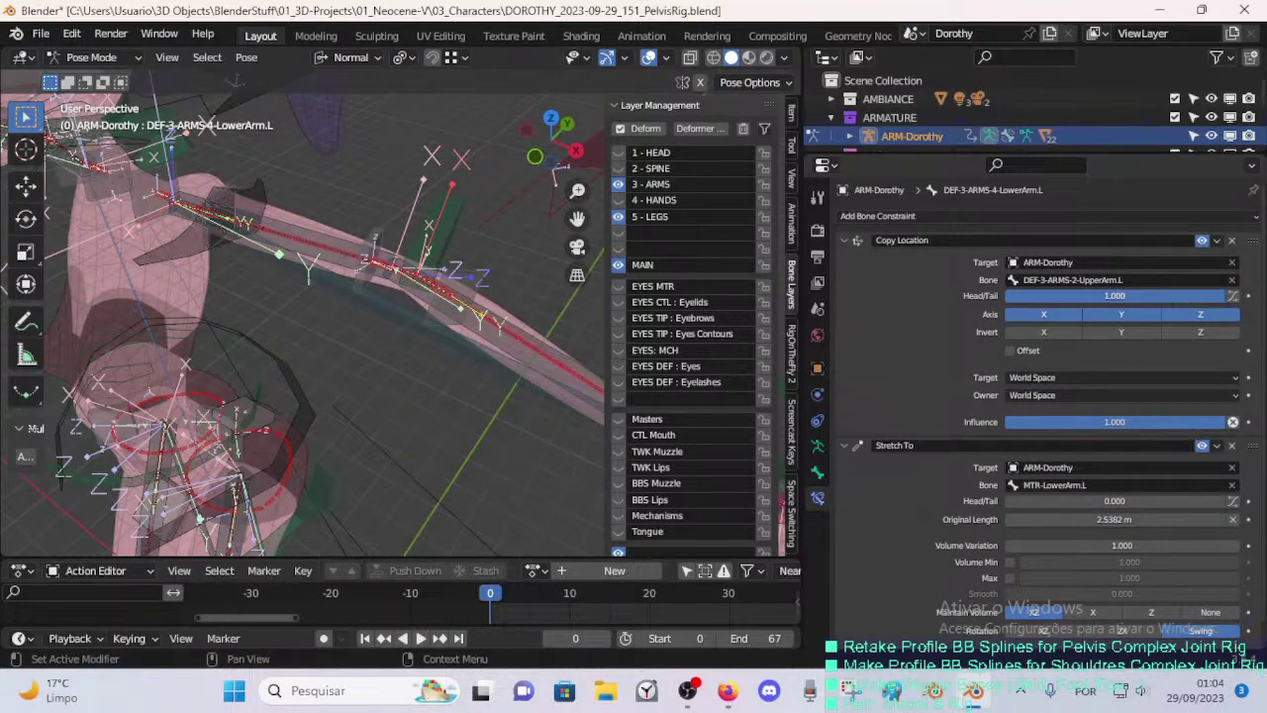
- Test the elbow by moving MTR-UpperArm.L and MTR-Arm.L, and clear MTR-Arm.L's location
{"action": "scroll", "coordinate": [386, 309], "scroll_direction": "down", "scroll_amount": 3}
{"action": "left_click", "coordinate": [430, 254]}
{"action": "key", "text": "g"}
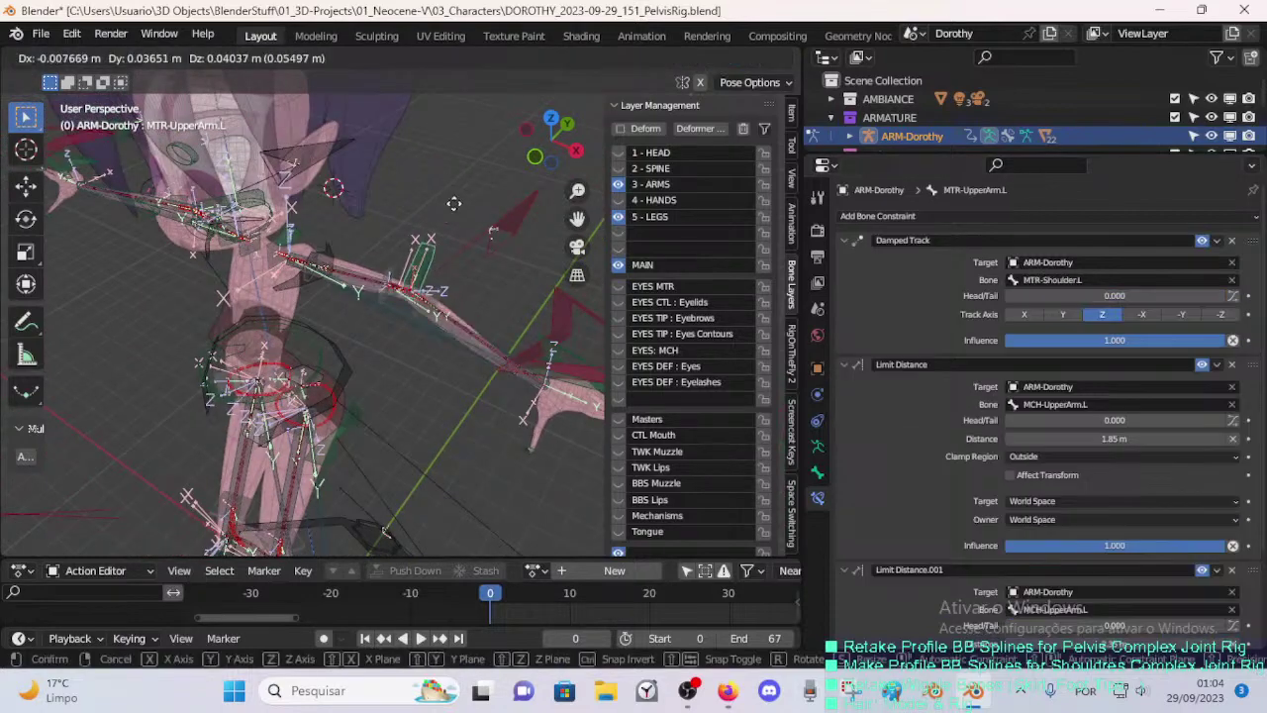
{"action": "left_click", "coordinate": [436, 187]}
{"action": "left_click", "coordinate": [568, 309]}
{"action": "key", "text": "g"}
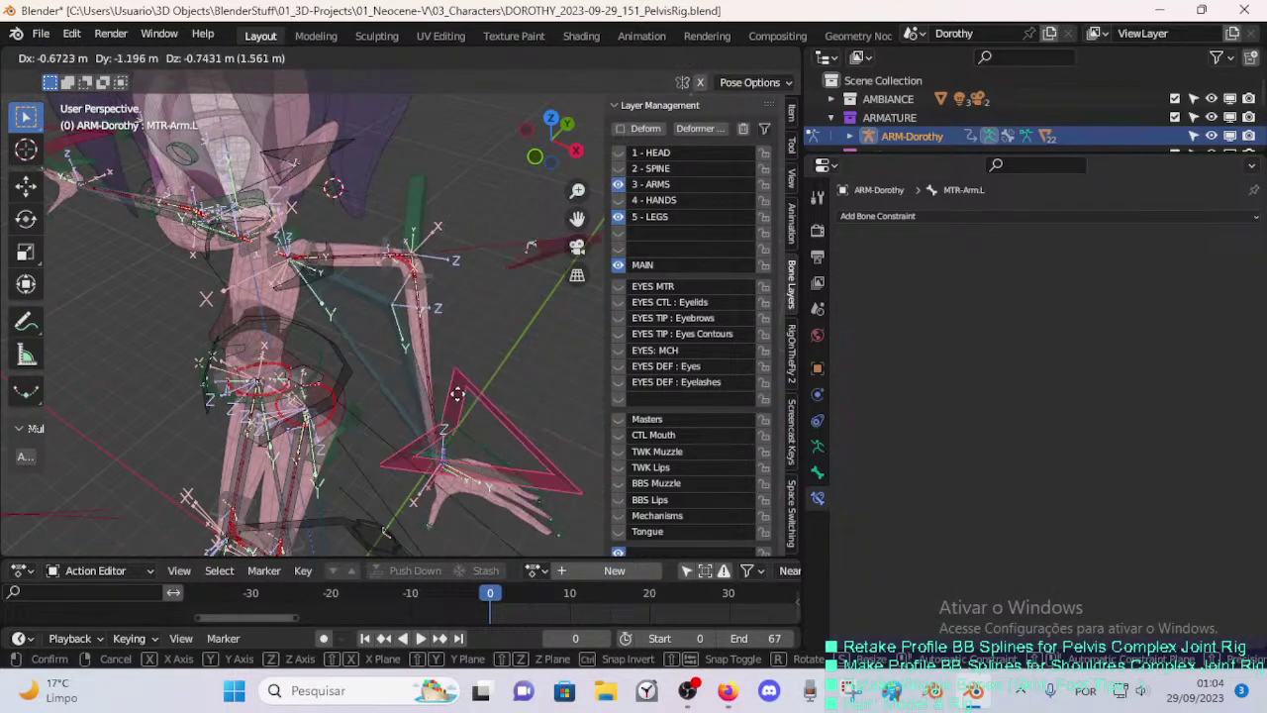
{"action": "left_click_drag", "start_coordinate": [458, 394], "coordinate": [456, 342]}
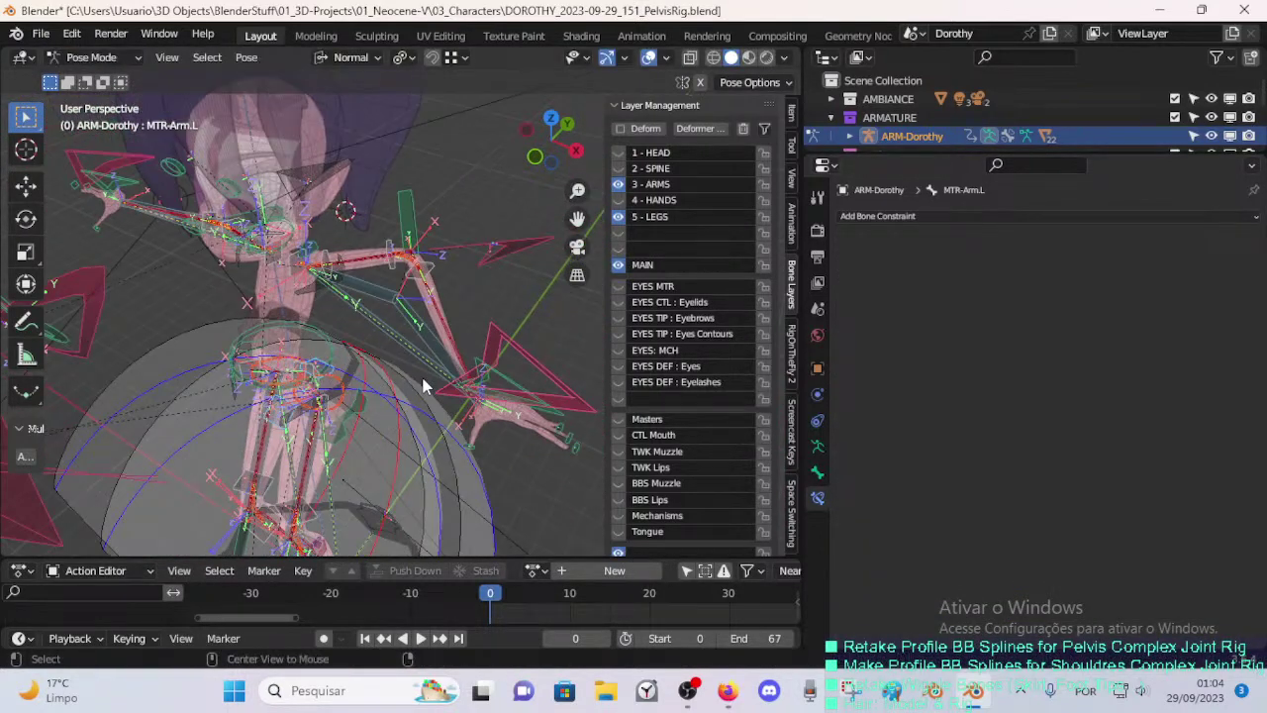
{"action": "key", "text": "alt+g"}
{"action": "middle_click_drag", "start_coordinate": [419, 358], "coordinate": [479, 349]}
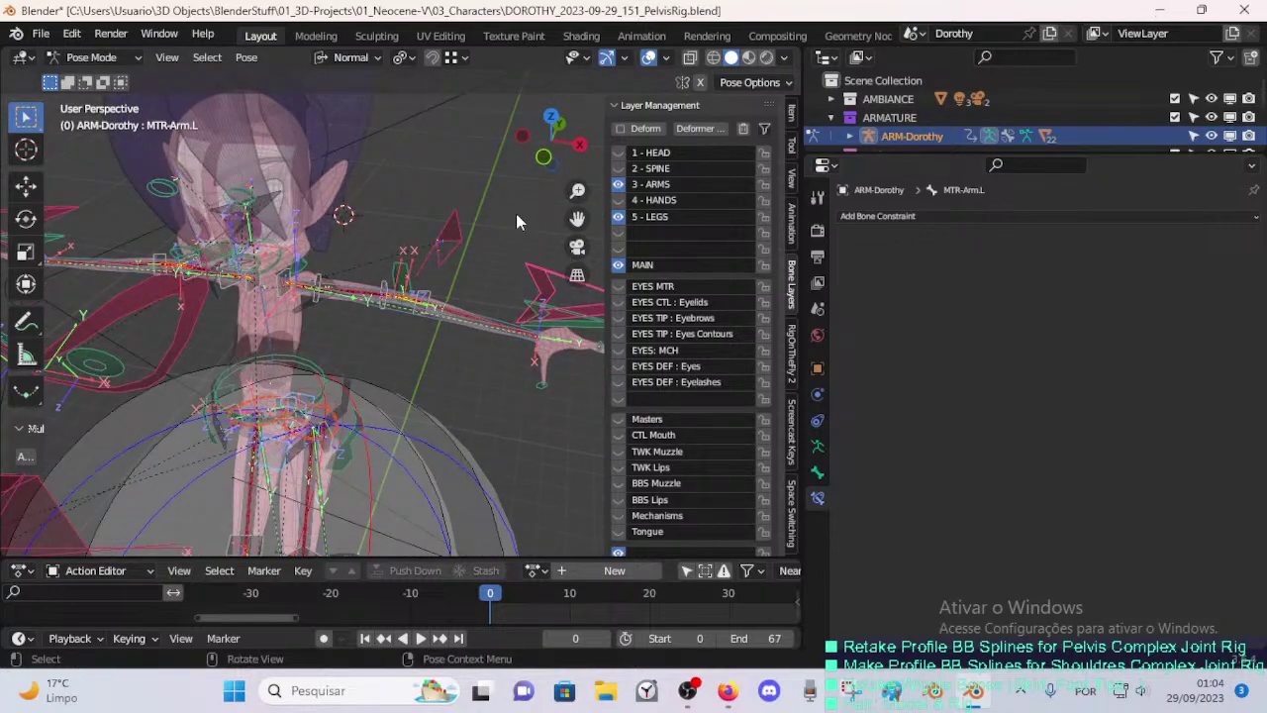
- Open the system console, examine the logged dependency cycles for the arm bones, and close the console again
{"action": "left_click", "coordinate": [160, 33]}
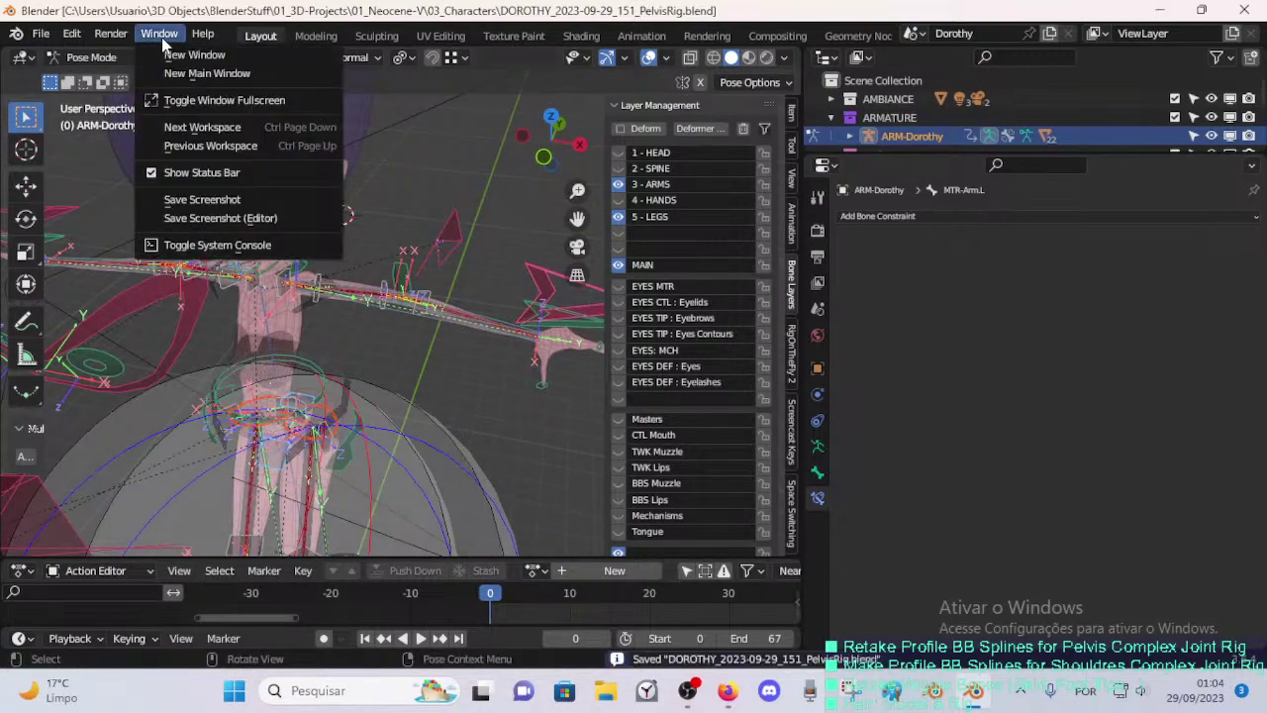
{"action": "left_click", "coordinate": [203, 246]}
{"action": "scroll", "coordinate": [384, 298], "scroll_direction": "down", "scroll_amount": 1}
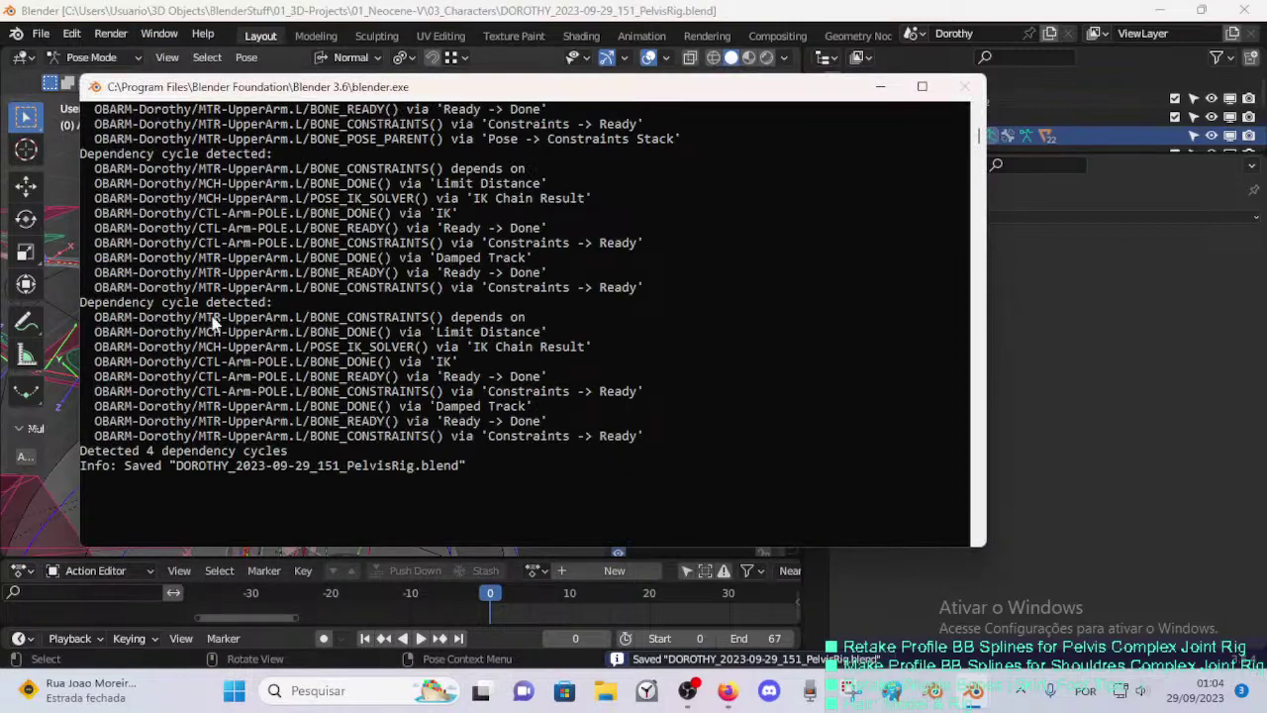
{"action": "scroll", "coordinate": [249, 317], "scroll_direction": "up", "scroll_amount": 12}
{"action": "scroll", "coordinate": [298, 346], "scroll_direction": "down", "scroll_amount": 2}
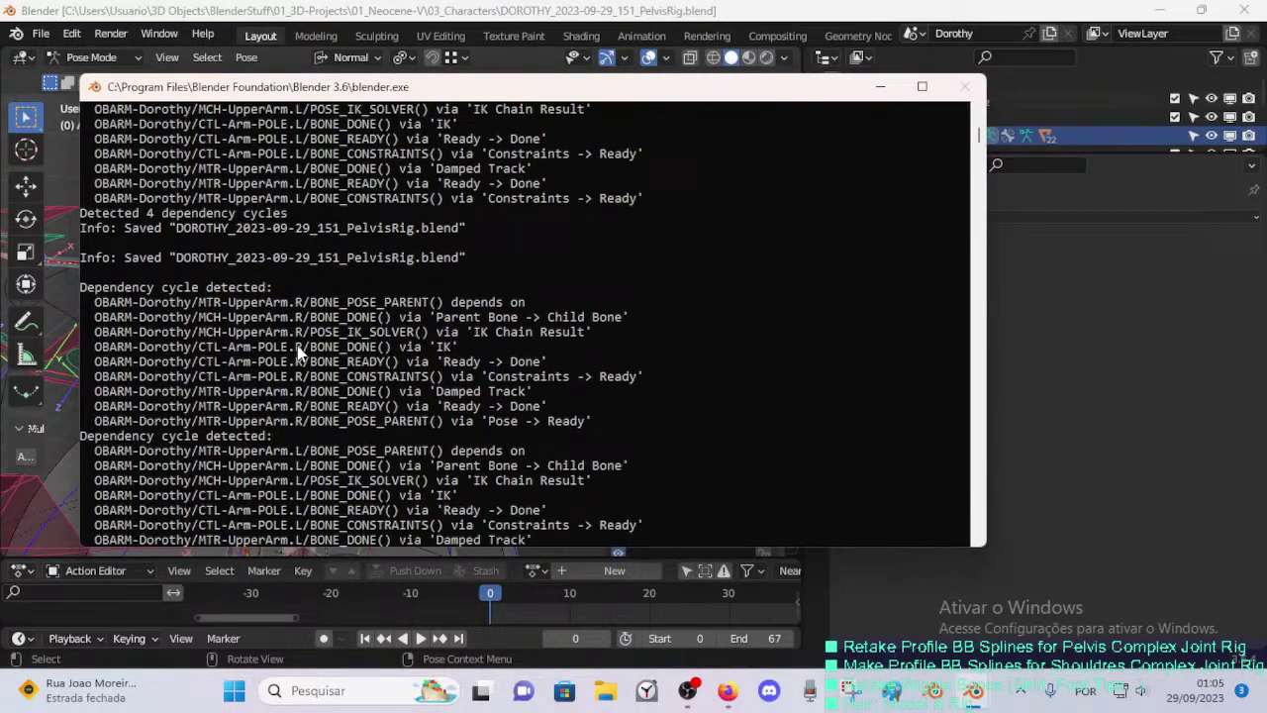
{"action": "scroll", "coordinate": [297, 351], "scroll_direction": "down", "scroll_amount": 9}
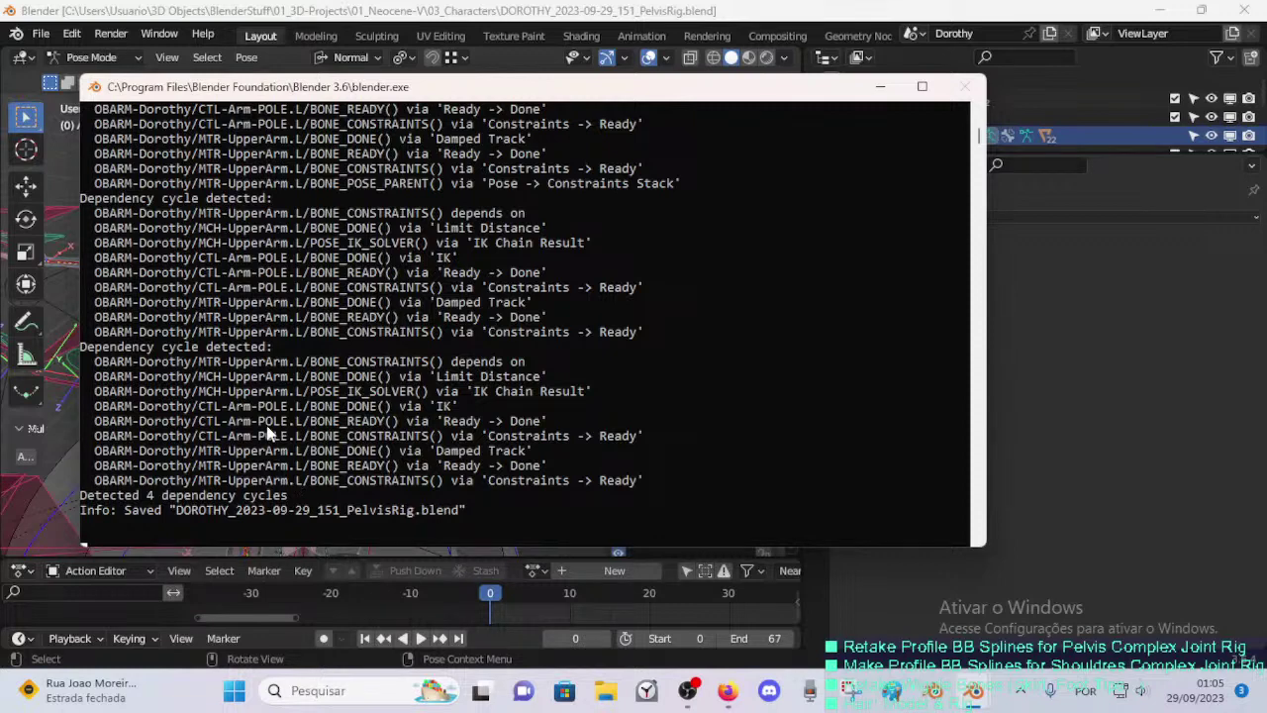
{"action": "scroll", "coordinate": [267, 432], "scroll_direction": "down", "scroll_amount": 8}
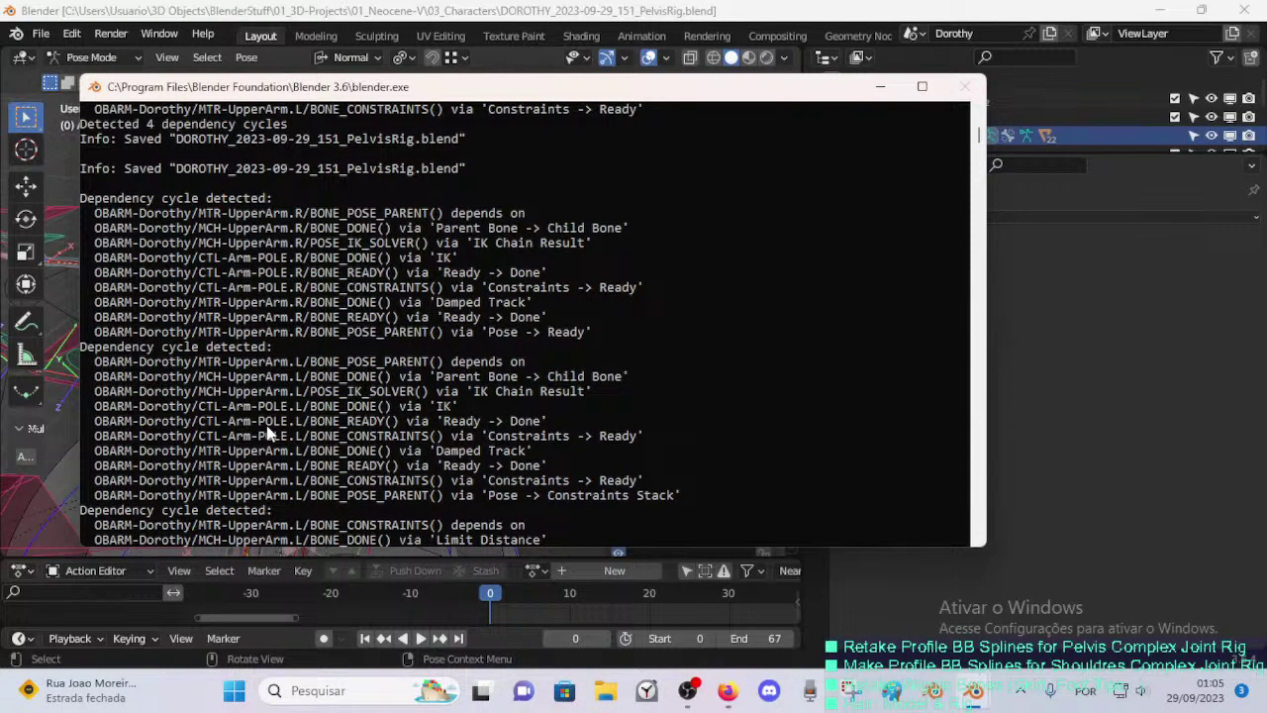
{"action": "scroll", "coordinate": [267, 433], "scroll_direction": "up", "scroll_amount": 3}
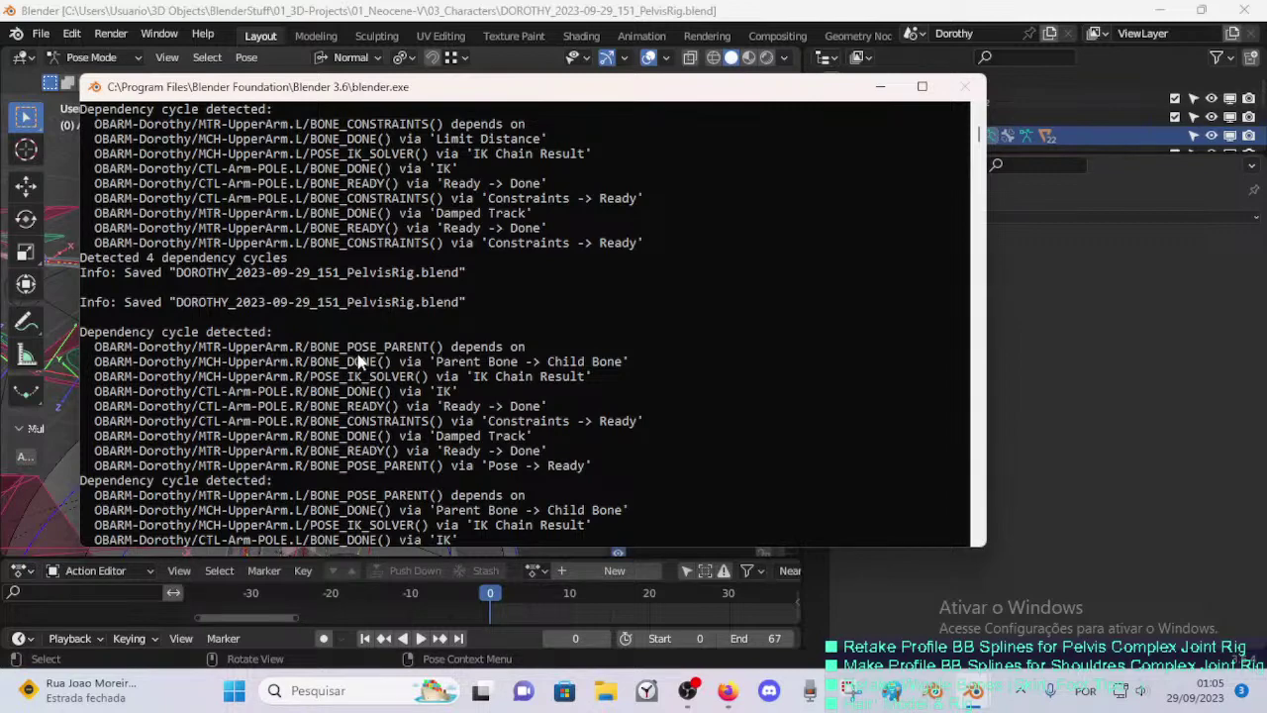
{"action": "scroll", "coordinate": [361, 364], "scroll_direction": "down", "scroll_amount": 8}
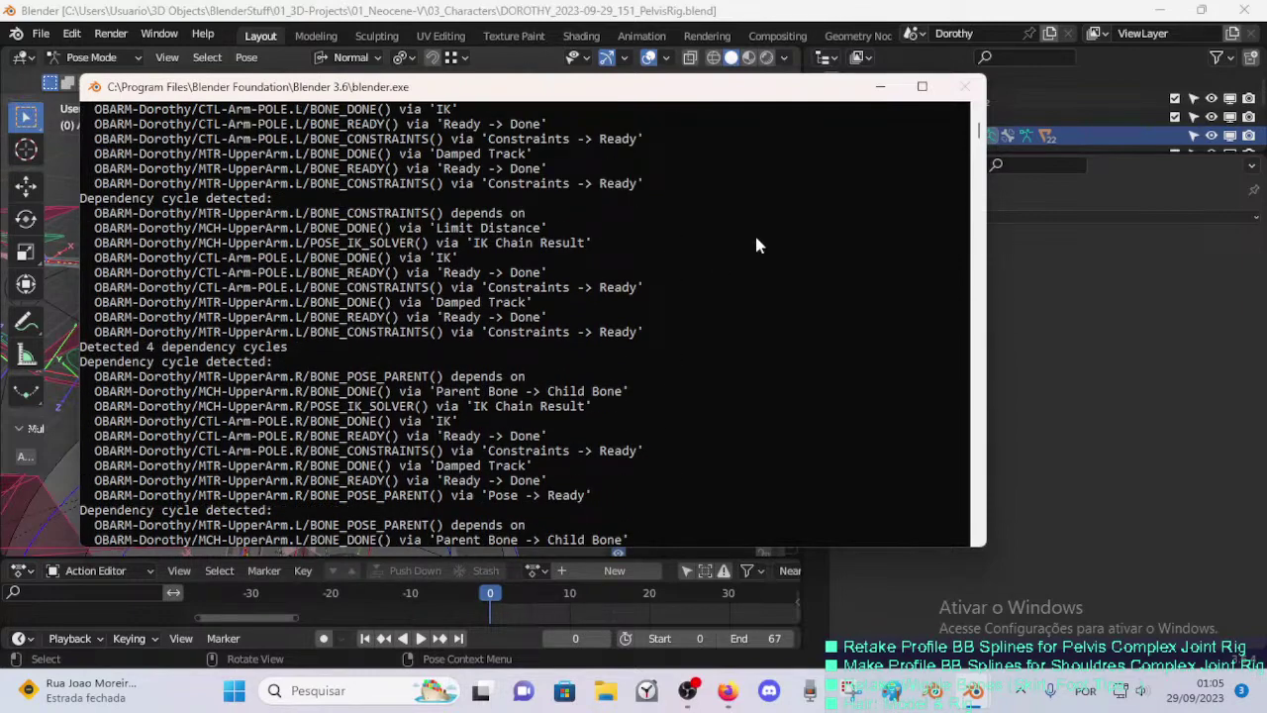
{"action": "left_click_drag", "start_coordinate": [979, 135], "coordinate": [978, 116]}
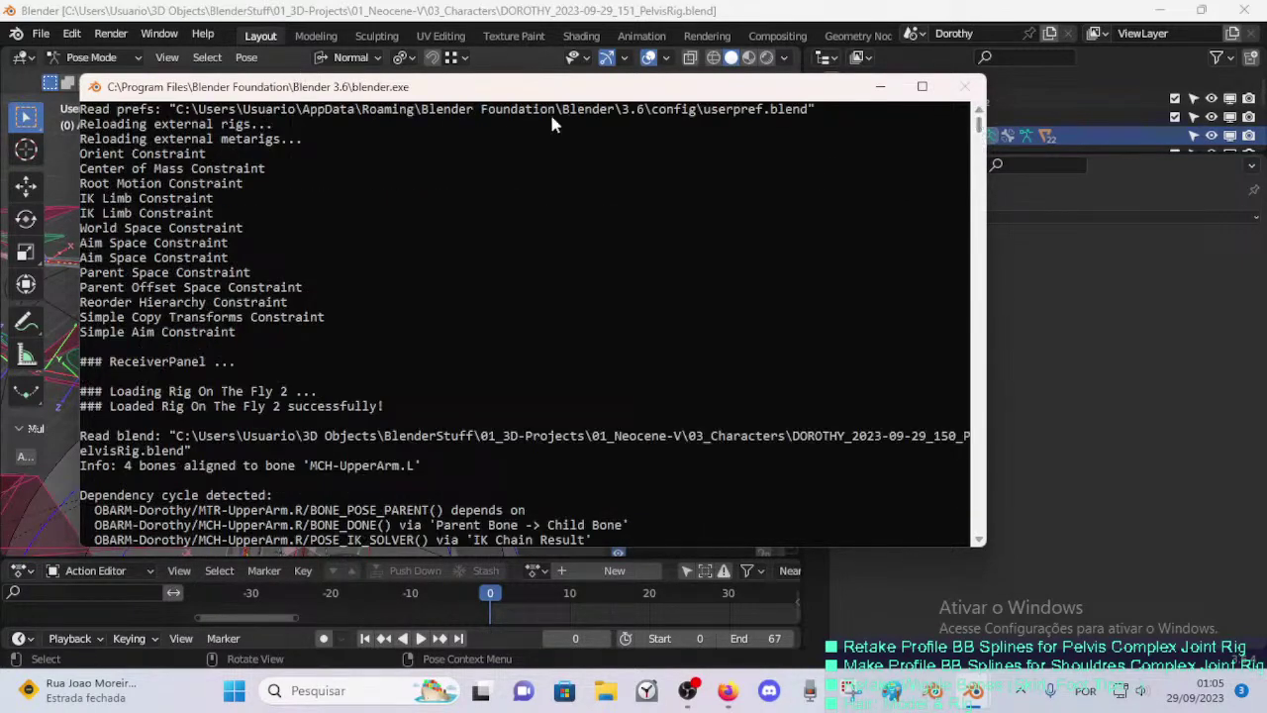
{"action": "left_click", "coordinate": [156, 34]}
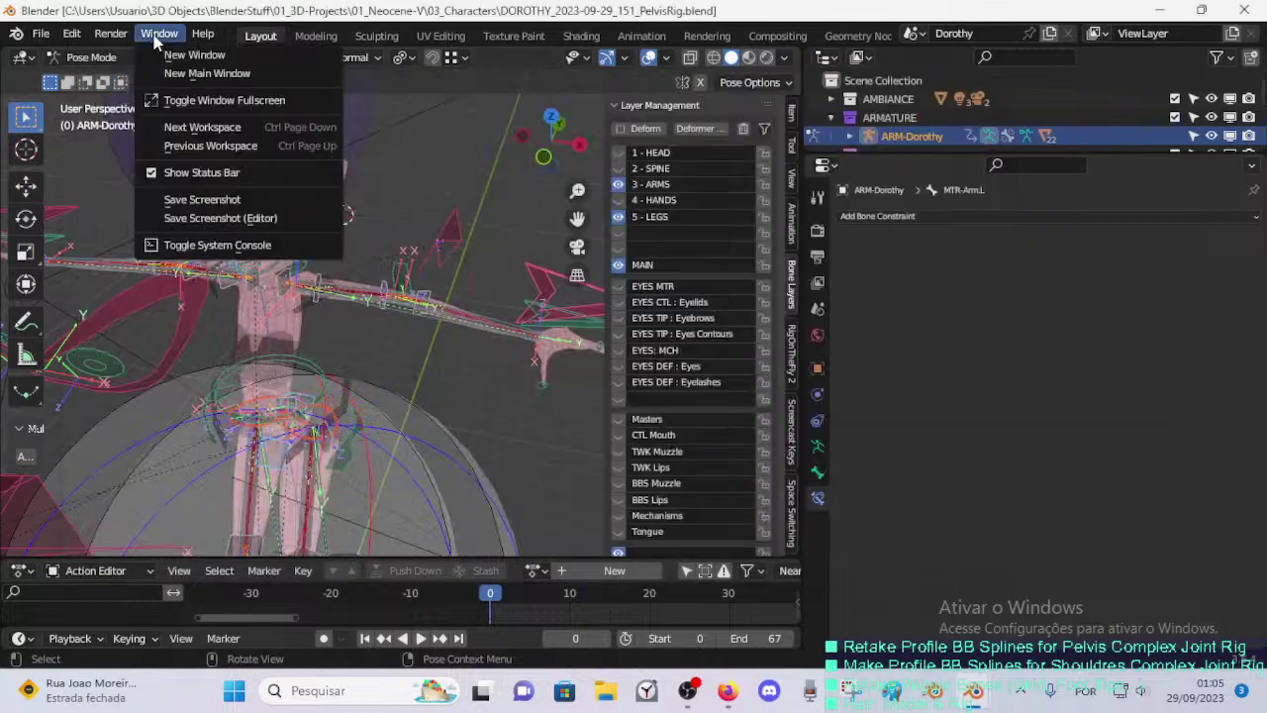
{"action": "left_click", "coordinate": [164, 246]}
- Try moving MTR-UpperArm.L, and lower the hand control MTR-Arm.L toward the body with a rotation about Z
{"action": "left_click", "coordinate": [410, 329]}
{"action": "middle_click_drag", "start_coordinate": [455, 352], "coordinate": [392, 346]}
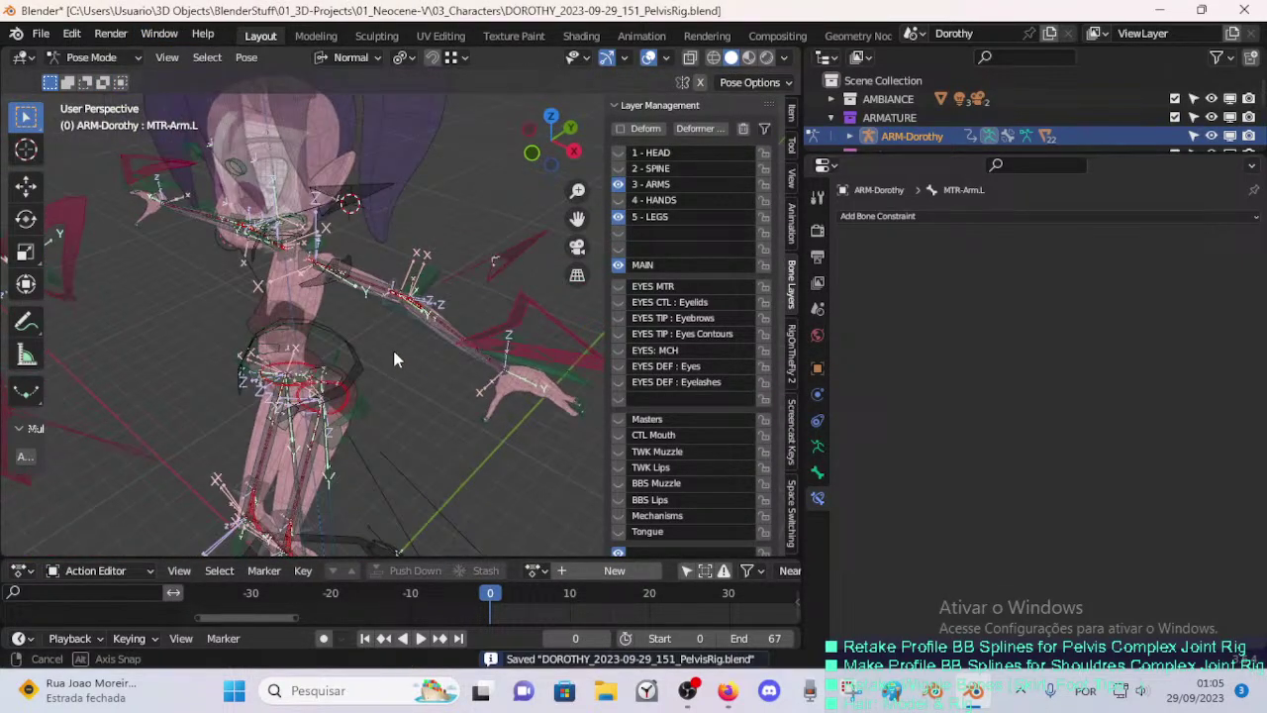
{"action": "left_click", "coordinate": [428, 263]}
{"action": "key", "text": "g"}
{"action": "right_click", "coordinate": [462, 242]}
{"action": "left_click", "coordinate": [526, 322]}
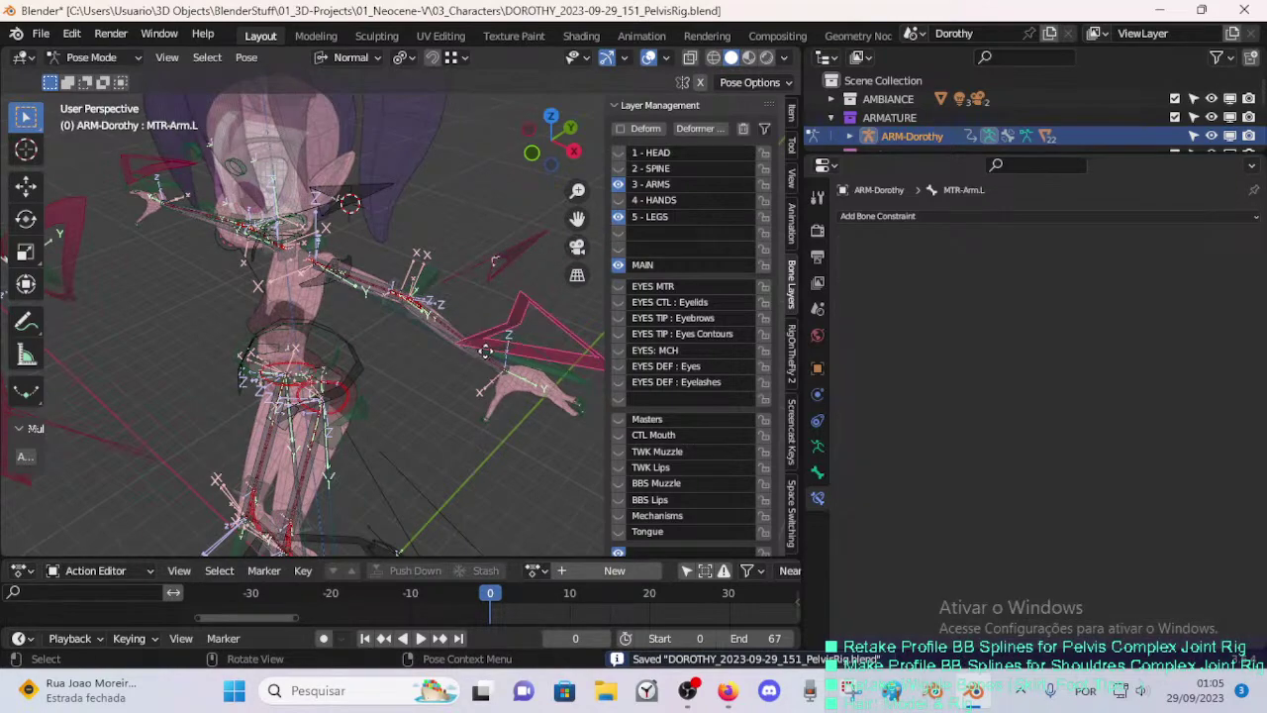
{"action": "key", "text": "g"}
{"action": "left_click", "coordinate": [438, 365]}
{"action": "key", "text": "r"}
{"action": "key", "text": "z"}
{"action": "left_click", "coordinate": [446, 392]}
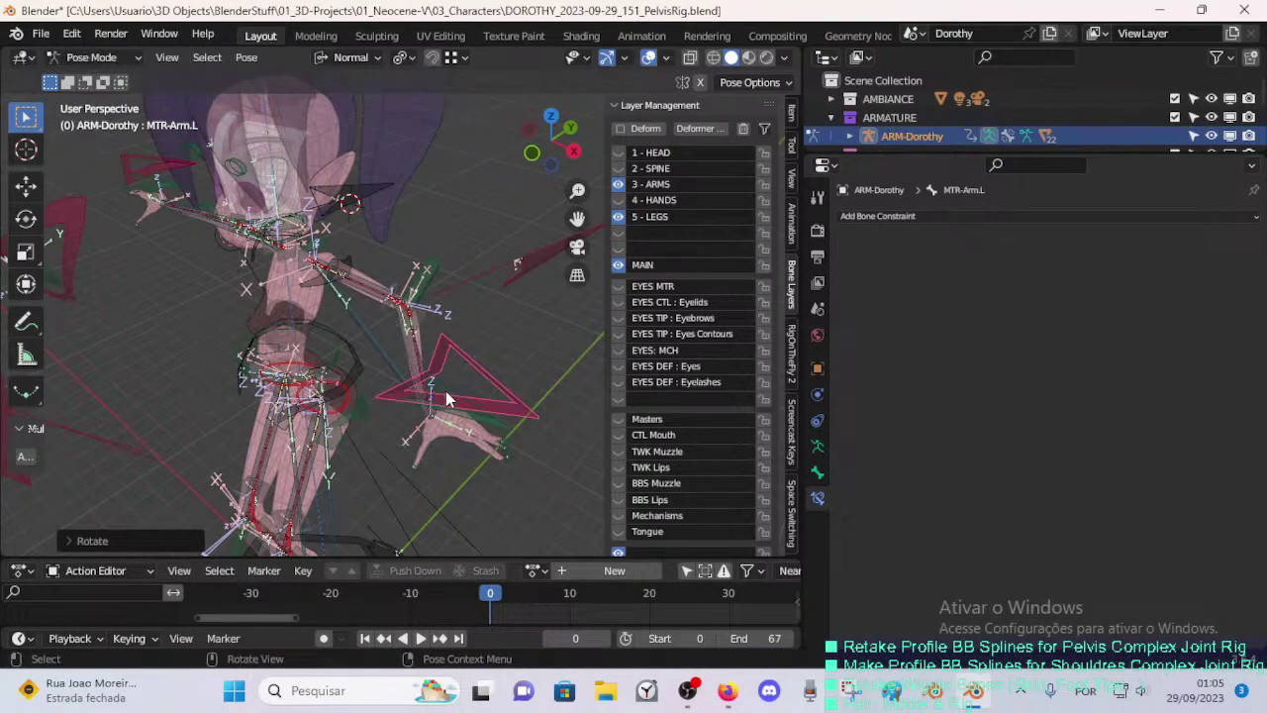
- Rotate MTR-Arm.L about Z again, reposition it around the torso to test the elbow's bend, and select MTR-Torso
{"action": "key", "text": "r"}
{"action": "key", "text": "z"}
{"action": "left_click", "coordinate": [466, 339]}
{"action": "key", "text": "g"}
{"action": "left_click", "coordinate": [371, 370]}
{"action": "middle_click_drag", "start_coordinate": [367, 370], "coordinate": [213, 382]}
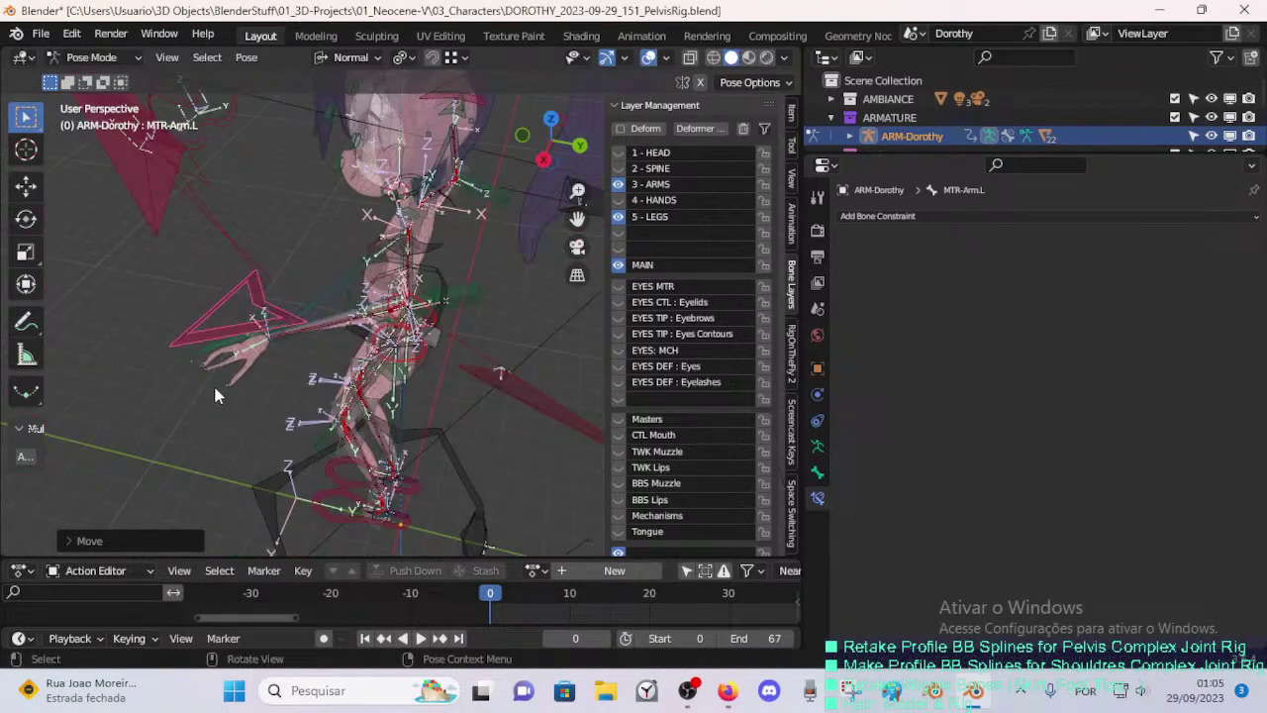
{"action": "key", "text": "g"}
{"action": "left_click", "coordinate": [343, 389]}
{"action": "middle_click_drag", "start_coordinate": [343, 389], "coordinate": [292, 376]}
{"action": "key", "text": "g"}
{"action": "left_click", "coordinate": [323, 336]}
{"action": "left_click", "coordinate": [391, 256]}
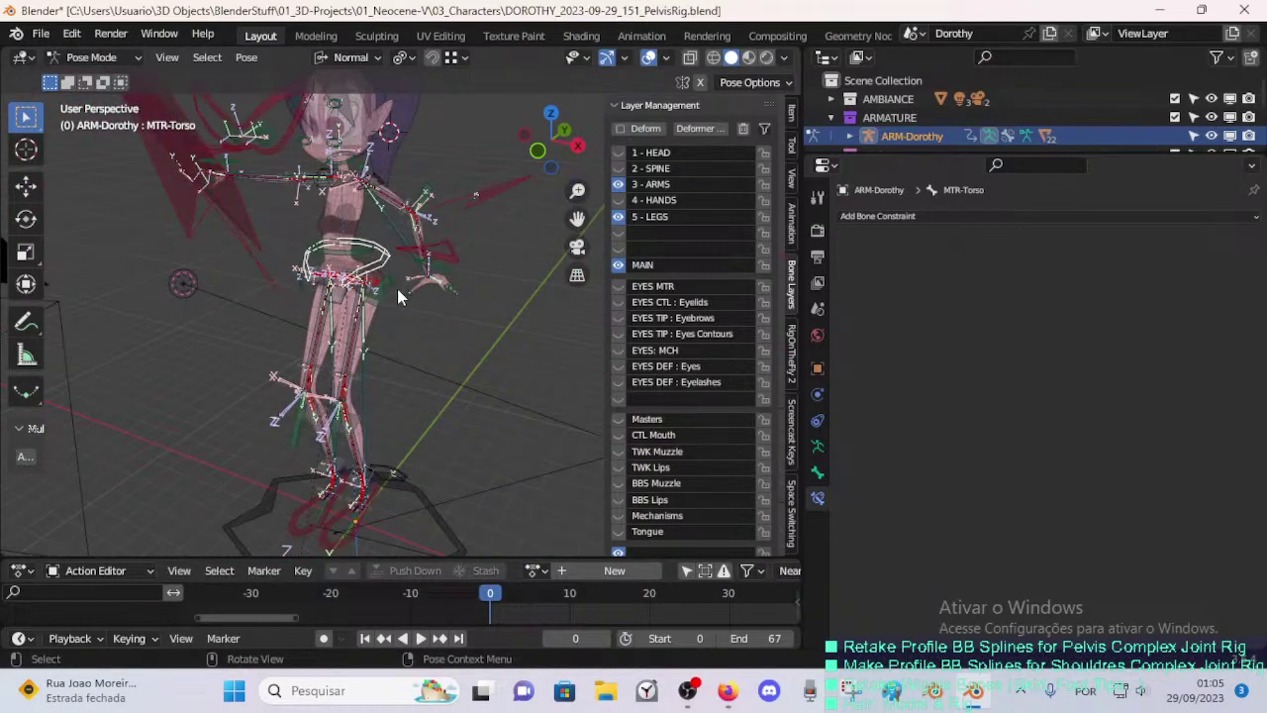
- Switch to Firefox to check the YouTube Studio livestream page, shrink its window, and return to Blender
{"action": "left_click", "coordinate": [727, 690]}
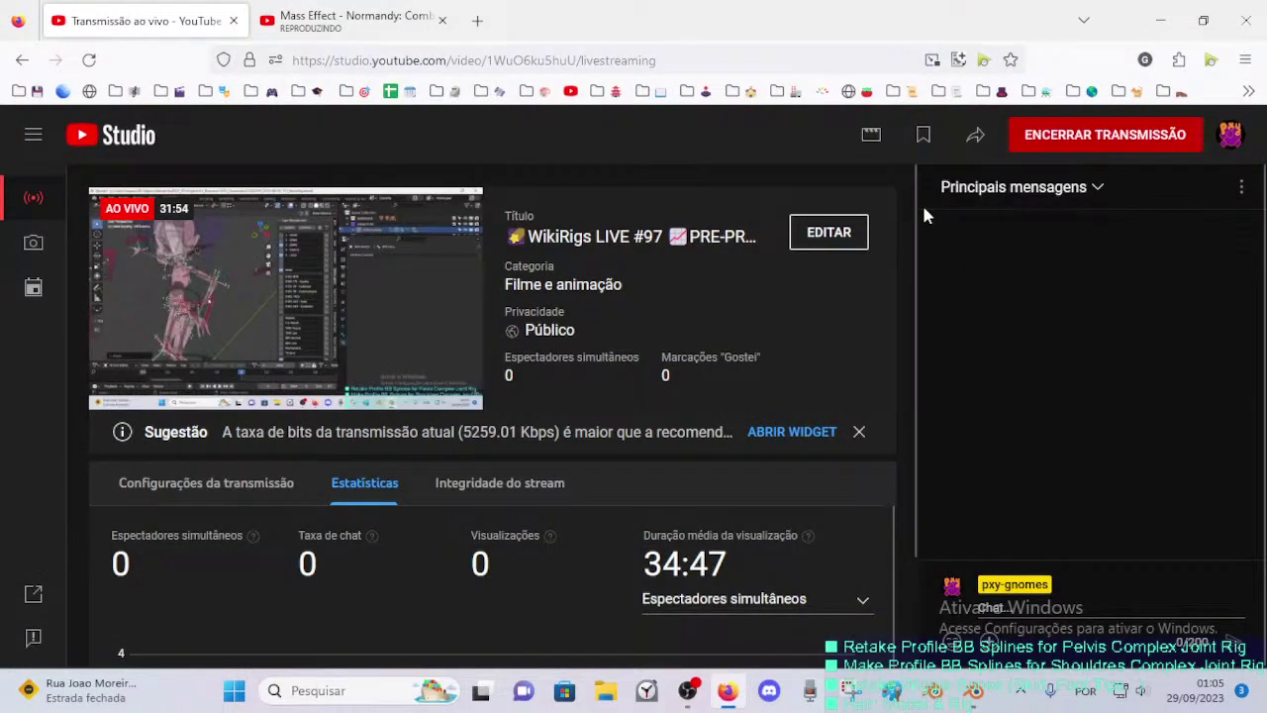
{"action": "double_click", "coordinate": [1006, 20]}
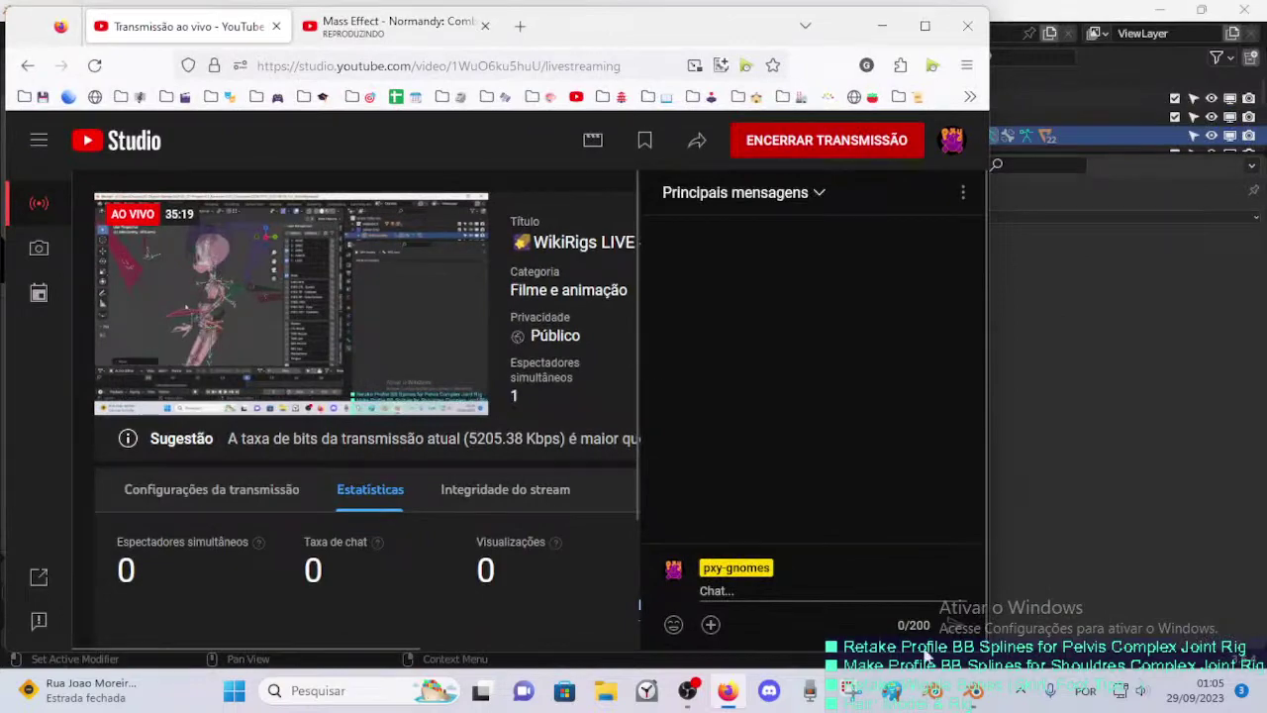
{"action": "left_click", "coordinate": [926, 655]}
- Save the file and move MTR-Arm.L down and inward beside the left hip to test the bent elbow
{"action": "key", "text": "ctrl+s"}
{"action": "scroll", "coordinate": [373, 324], "scroll_direction": "up", "scroll_amount": 3}
{"action": "middle_click_drag", "start_coordinate": [373, 325], "coordinate": [565, 326]}
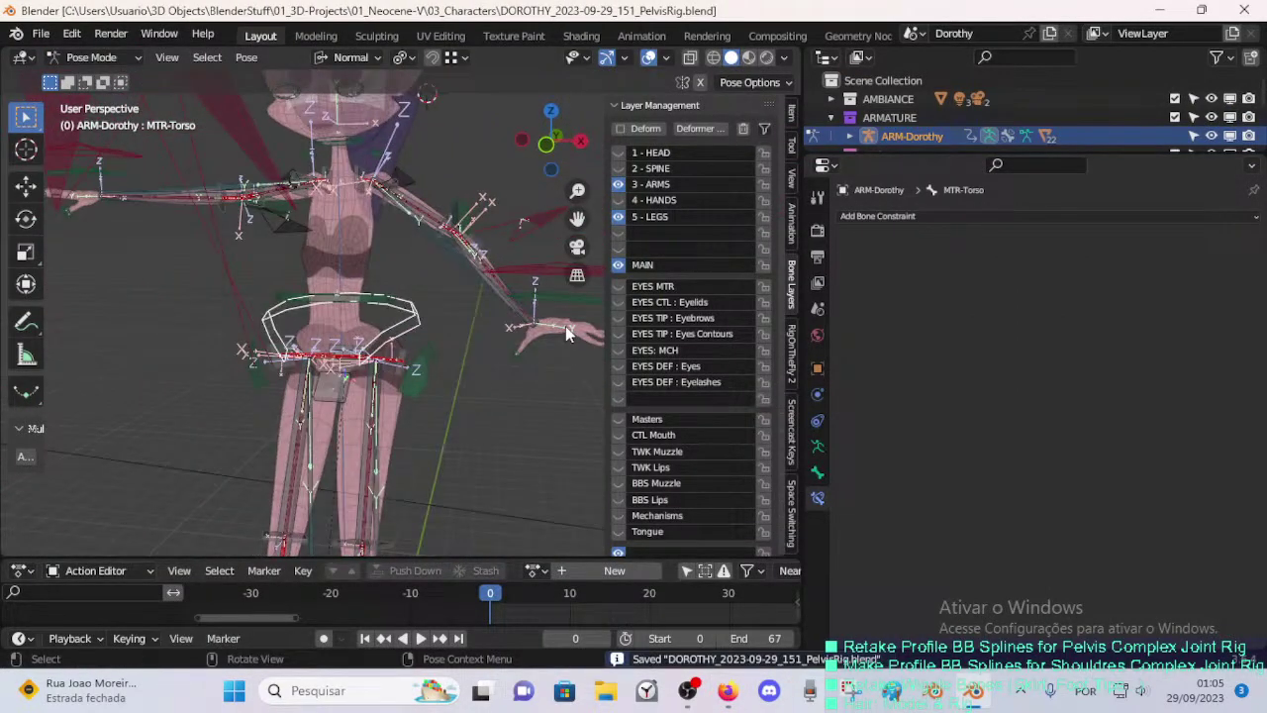
{"action": "middle_click_drag", "start_coordinate": [414, 267], "coordinate": [424, 268]}
{"action": "left_click", "coordinate": [426, 270]}
{"action": "key", "text": "g"}
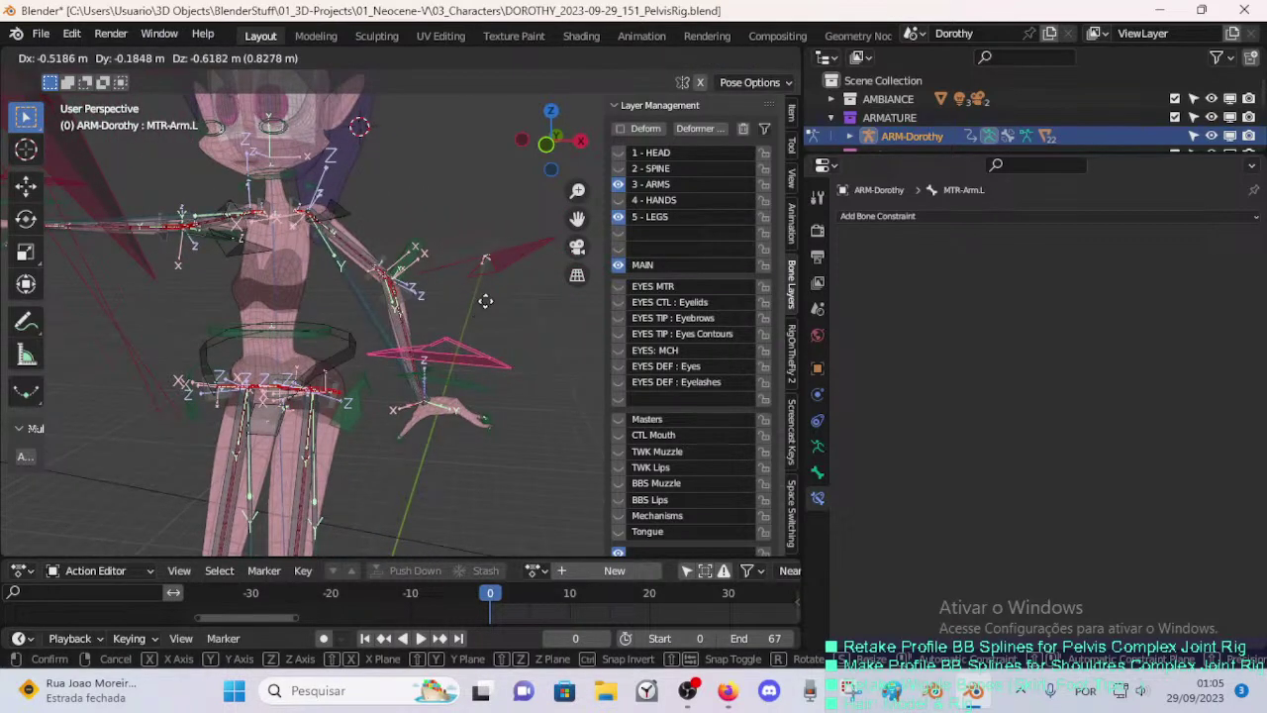
{"action": "left_click", "coordinate": [458, 336]}
{"action": "key", "text": "g"}
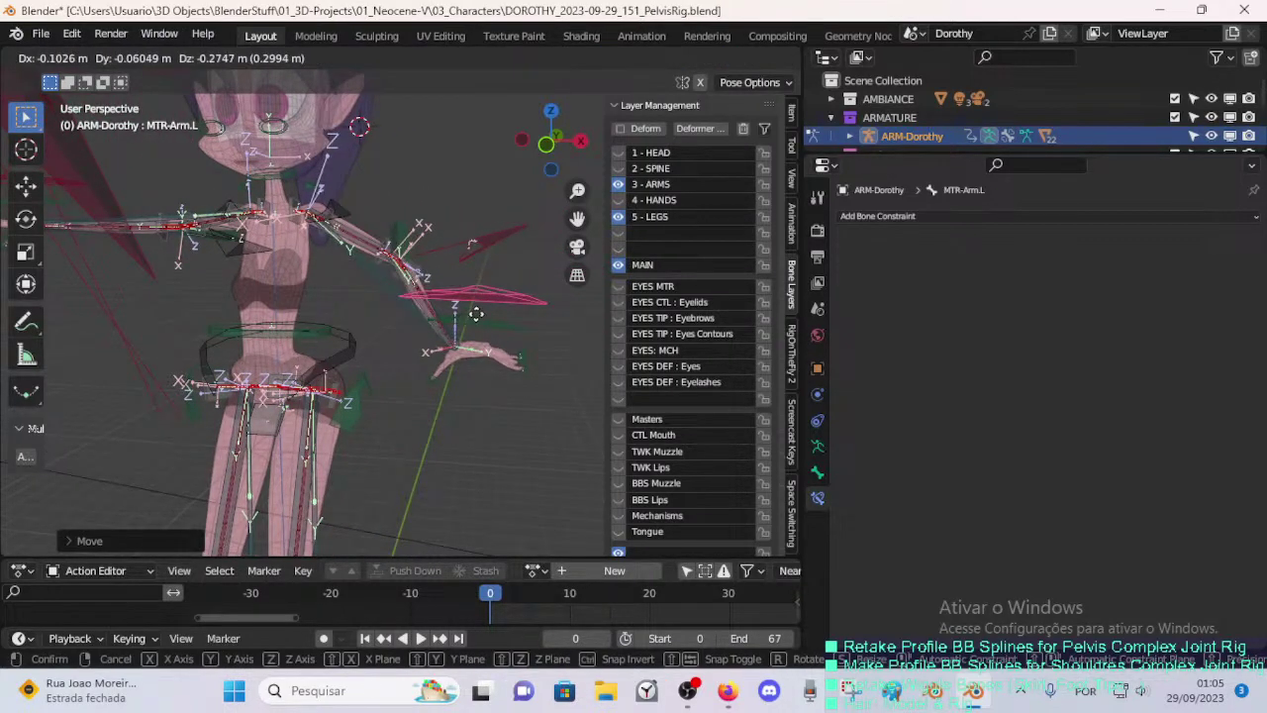
{"action": "left_click", "coordinate": [466, 332]}
{"action": "middle_click_drag", "start_coordinate": [465, 331], "coordinate": [434, 267]}
- Check the constraints on MTR-UpperArm.L and reposition MTR-Arm.L to see how the left elbow follows
{"action": "left_click", "coordinate": [480, 330]}
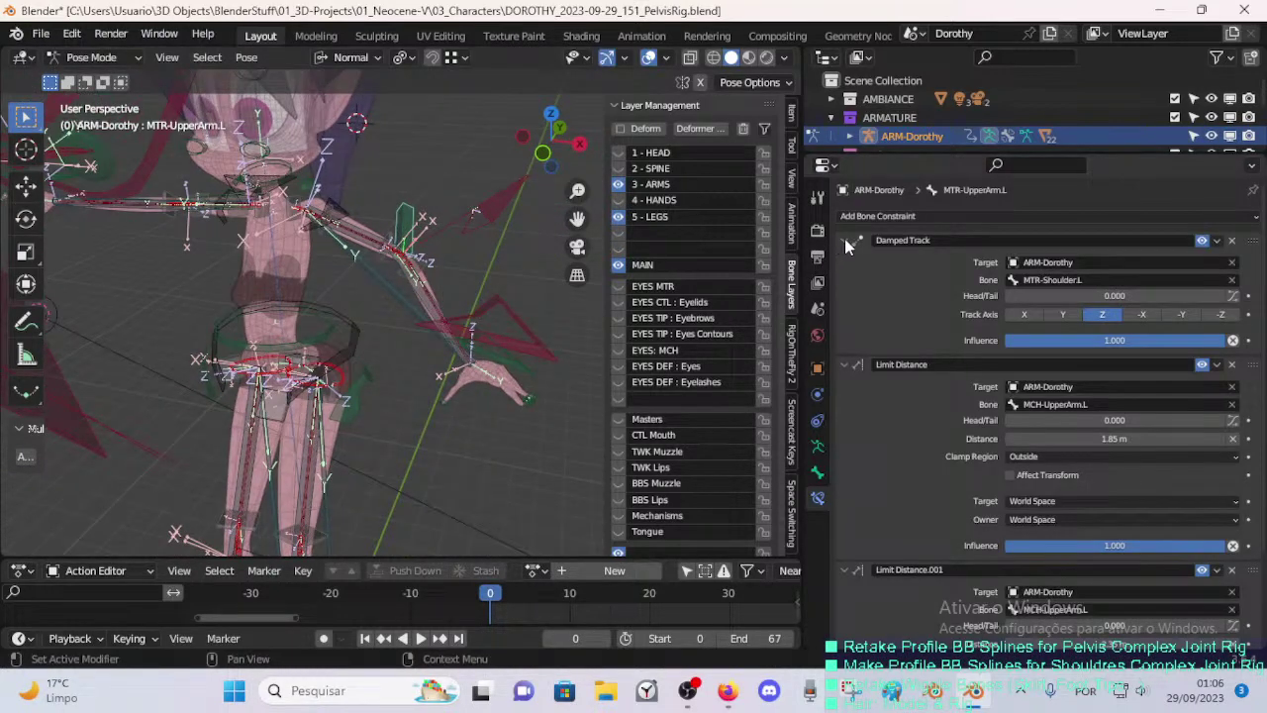
{"action": "left_click", "coordinate": [517, 331]}
{"action": "key", "text": "g"}
{"action": "left_click", "coordinate": [513, 336]}
{"action": "key", "text": "g"}
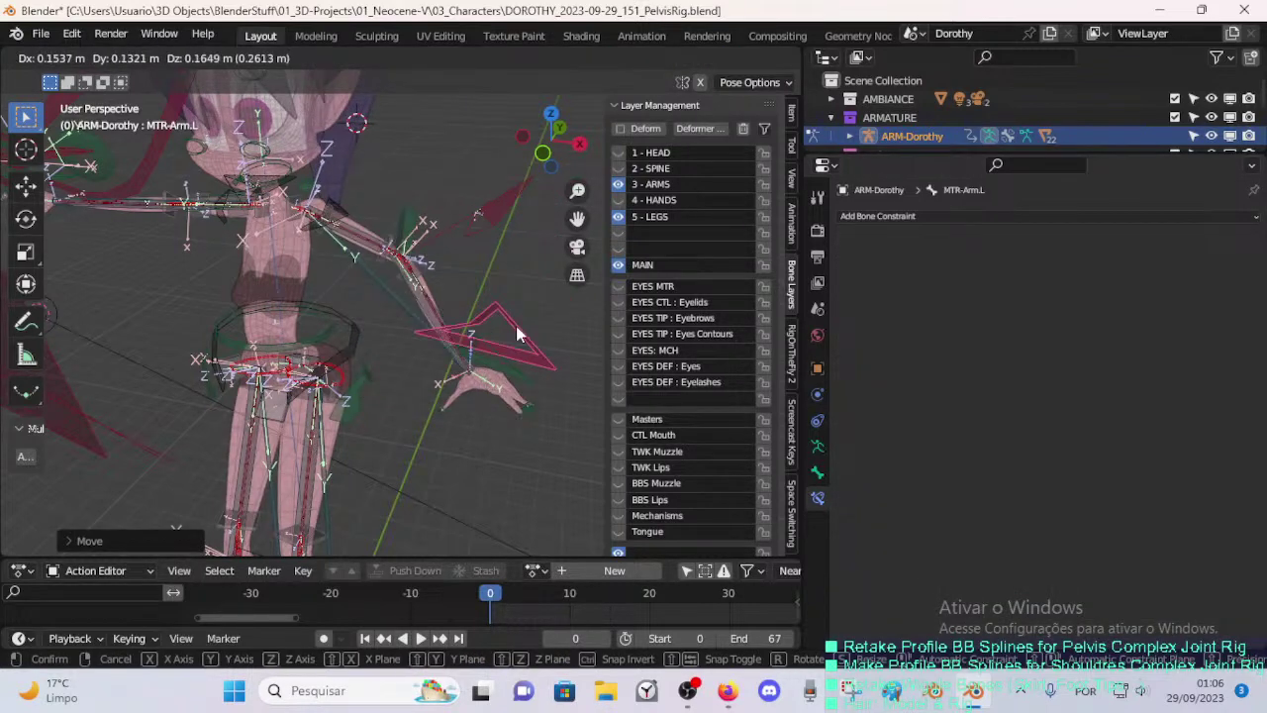
{"action": "left_click", "coordinate": [516, 327]}
{"action": "middle_click_drag", "start_coordinate": [516, 327], "coordinate": [364, 354]}
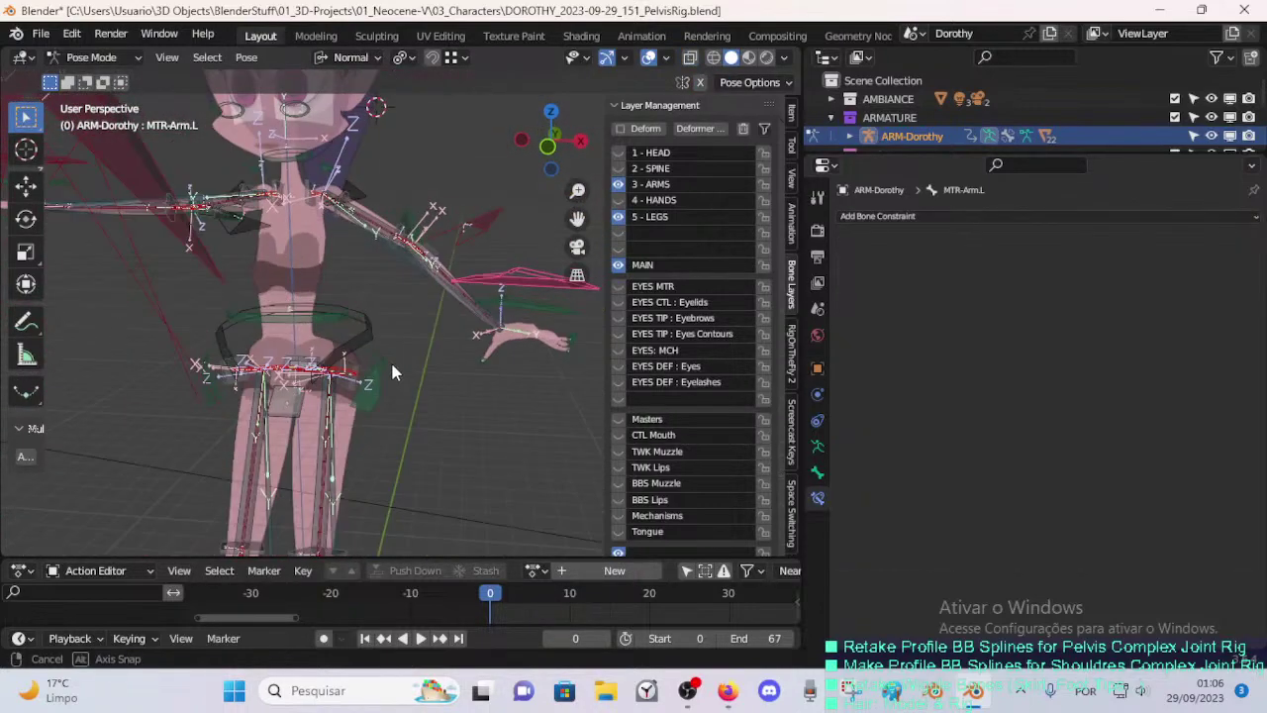
- Select the HDL-2C-Crotch.002 handle bone at the pelvis
{"action": "middle_click_drag", "start_coordinate": [390, 360], "coordinate": [473, 386]}
{"action": "scroll", "coordinate": [432, 321], "scroll_direction": "up", "scroll_amount": 3}
{"action": "left_click", "coordinate": [412, 234]}
{"action": "mouse_move", "coordinate": [429, 303]}
{"action": "middle_mouse_down"}
{"action": "mouse_move", "coordinate": [443, 331]}
{"action": "mouse_move", "coordinate": [485, 313]}
{"action": "mouse_move", "coordinate": [429, 304]}
{"action": "middle_mouse_up"}
{"action": "middle_click_drag", "start_coordinate": [406, 366], "coordinate": [352, 365]}
{"action": "left_click", "coordinate": [294, 369]}
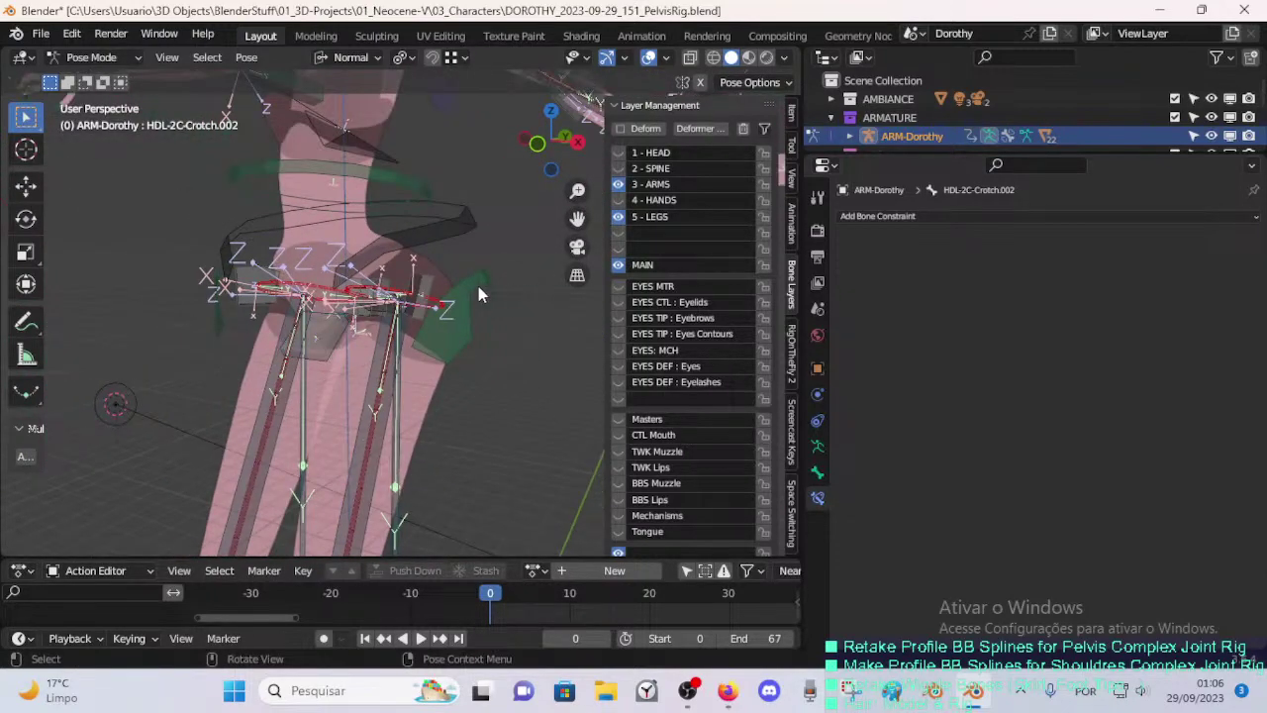
{"action": "middle_click_drag", "start_coordinate": [478, 294], "coordinate": [388, 335]}
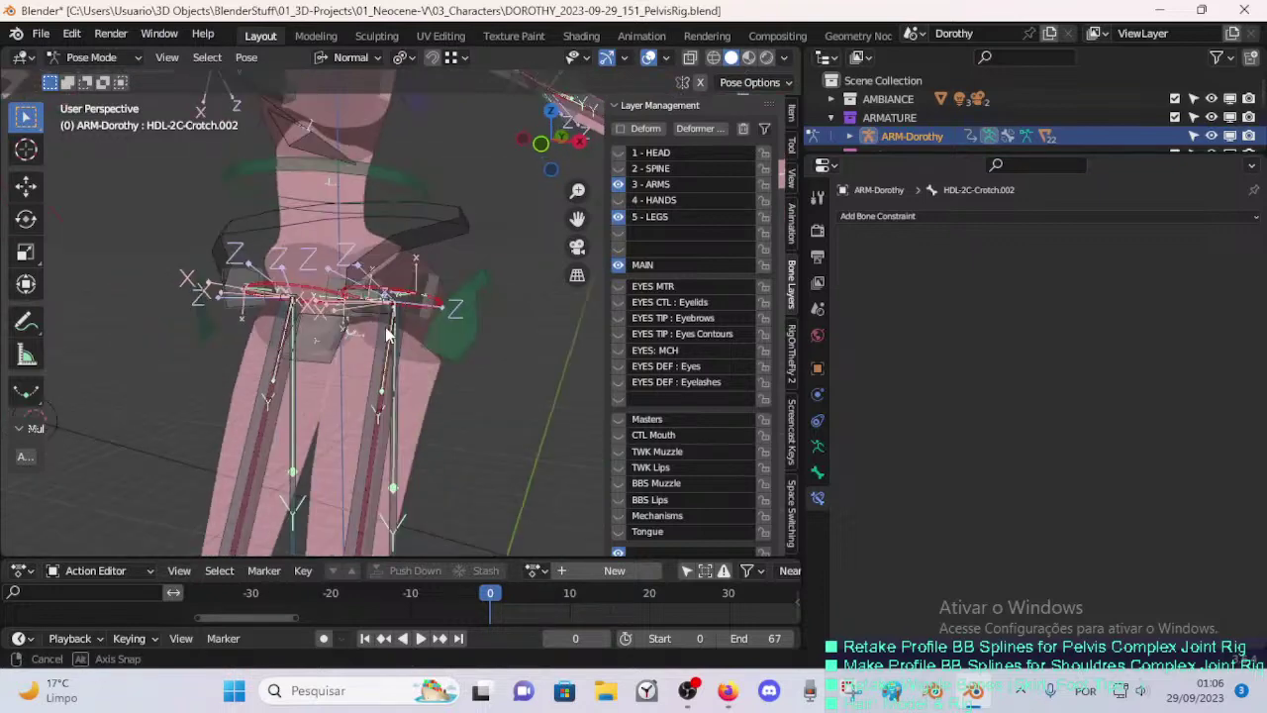
- Show the 2 - SPINE bone layer, hide the 3 - ARMS layer, and save the file
{"action": "key", "text": "a"}
{"action": "left_click", "coordinate": [617, 104]}
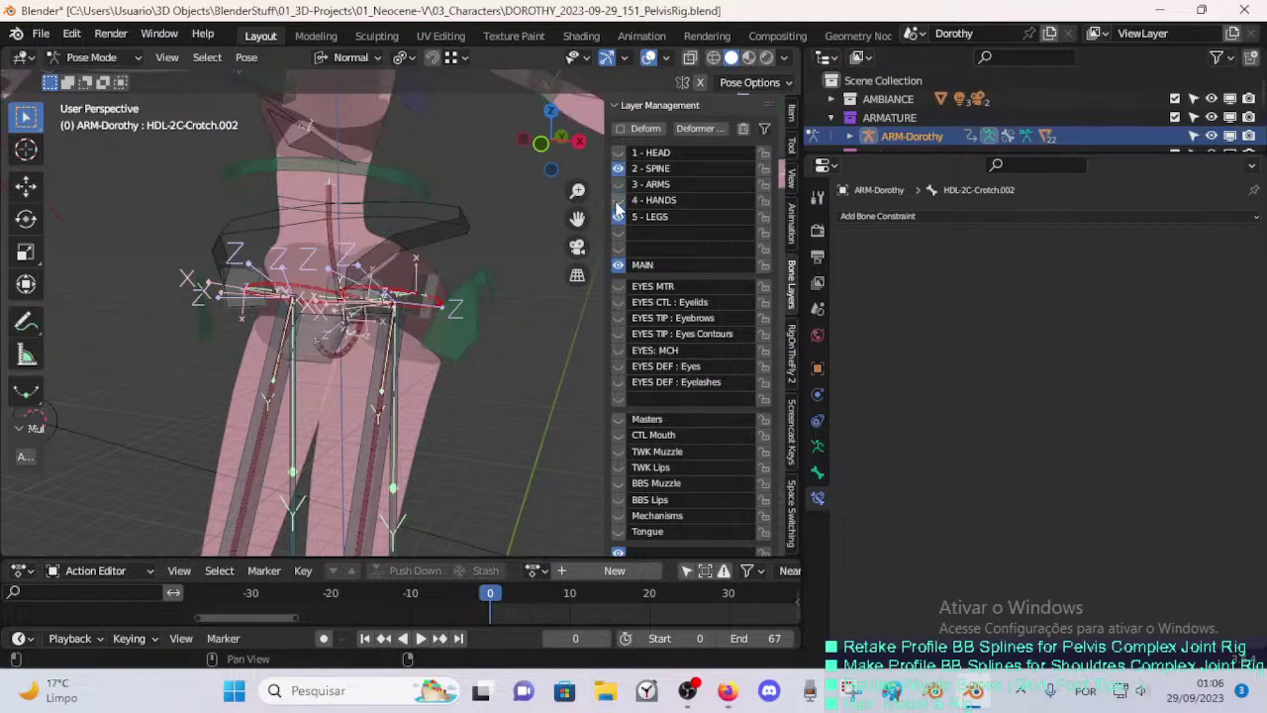
{"action": "key", "text": "ctrl+s"}
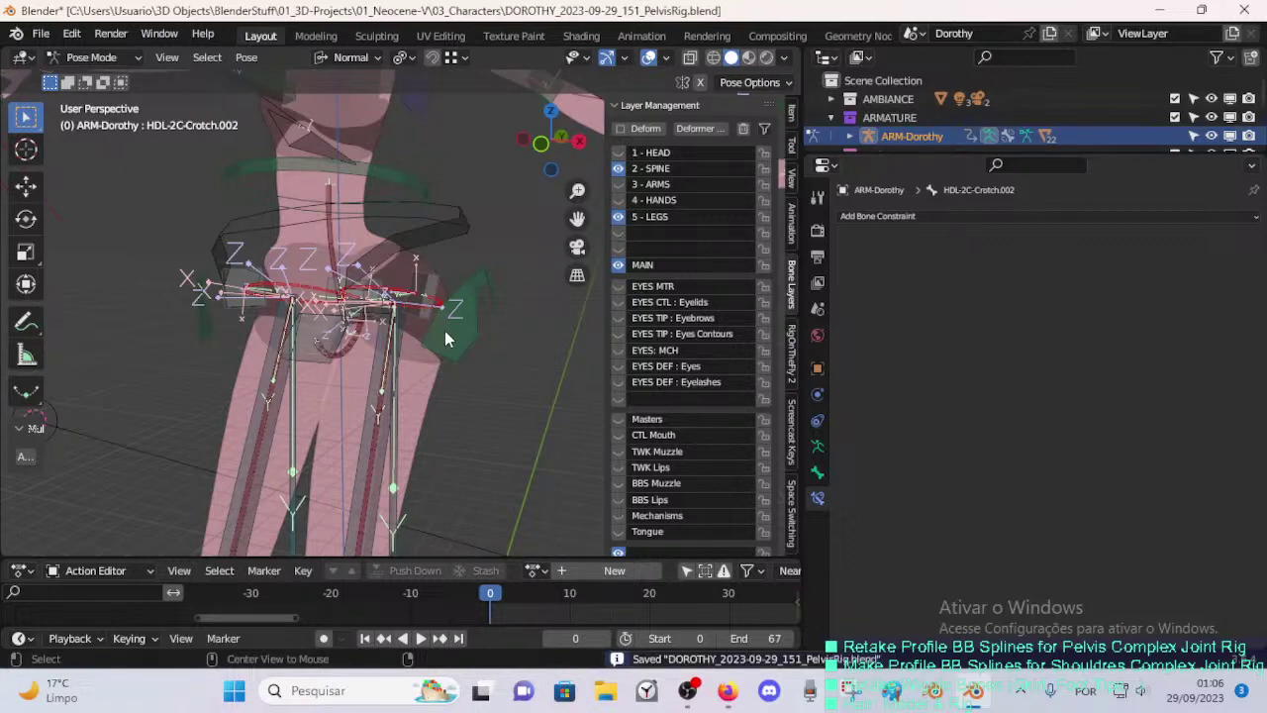
- Select the bones of the Buttocks selection set and hide all other bones
{"action": "left_click", "coordinate": [817, 446]}
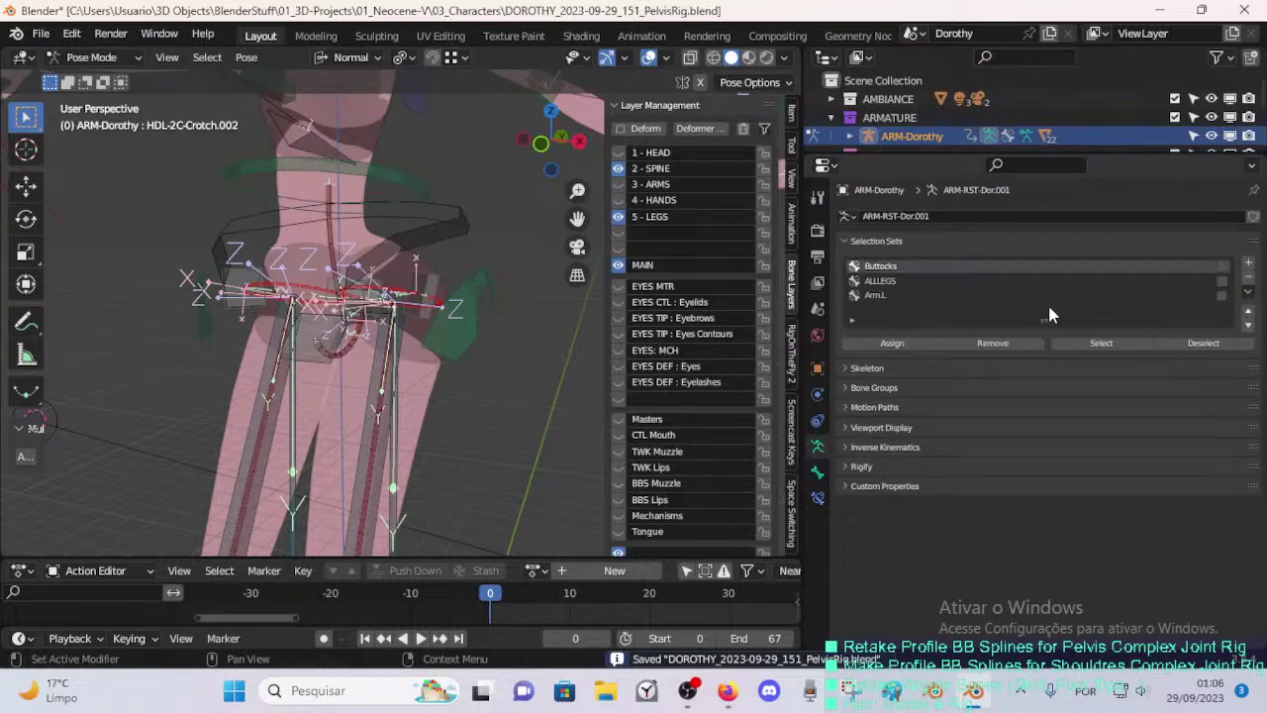
{"action": "left_click", "coordinate": [1126, 345]}
{"action": "key", "text": "h"}
{"action": "scroll", "coordinate": [471, 373], "scroll_direction": "down", "scroll_amount": 4}
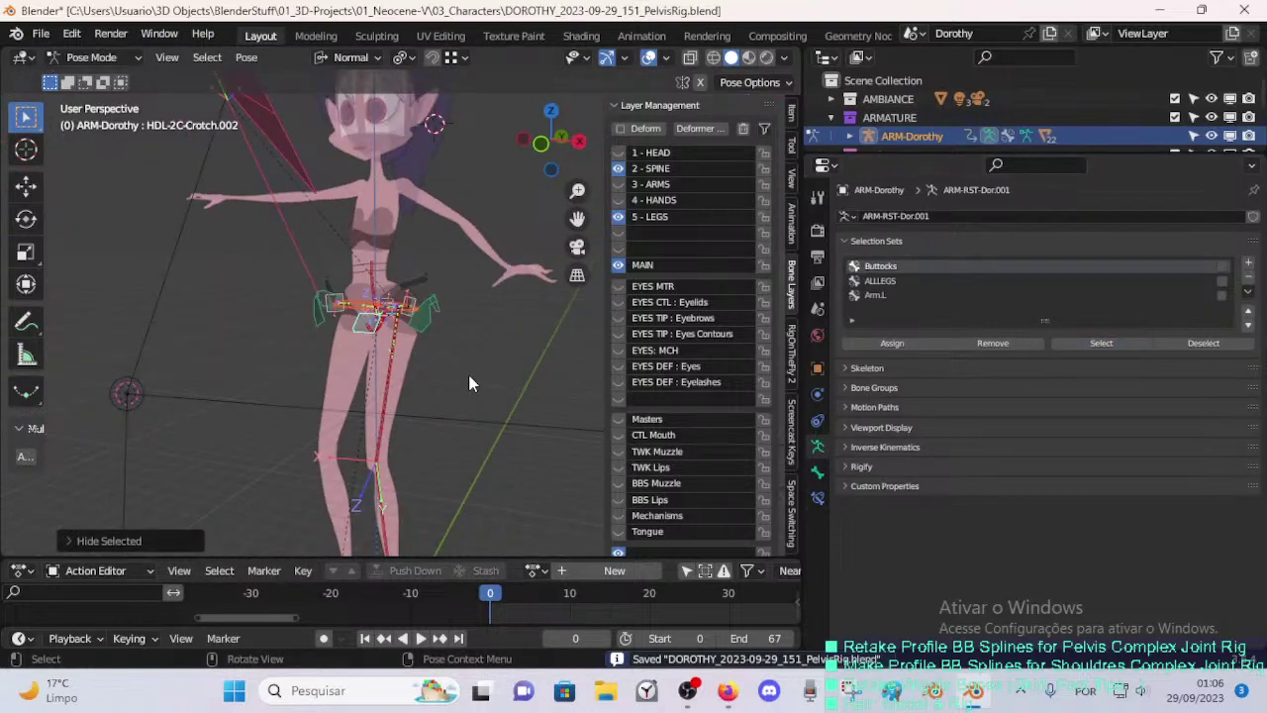
{"action": "middle_click_drag", "start_coordinate": [468, 374], "coordinate": [403, 385]}
{"action": "scroll", "coordinate": [449, 383], "scroll_direction": "up", "scroll_amount": 6}
{"action": "scroll", "coordinate": [403, 384], "scroll_direction": "up", "scroll_amount": 2}
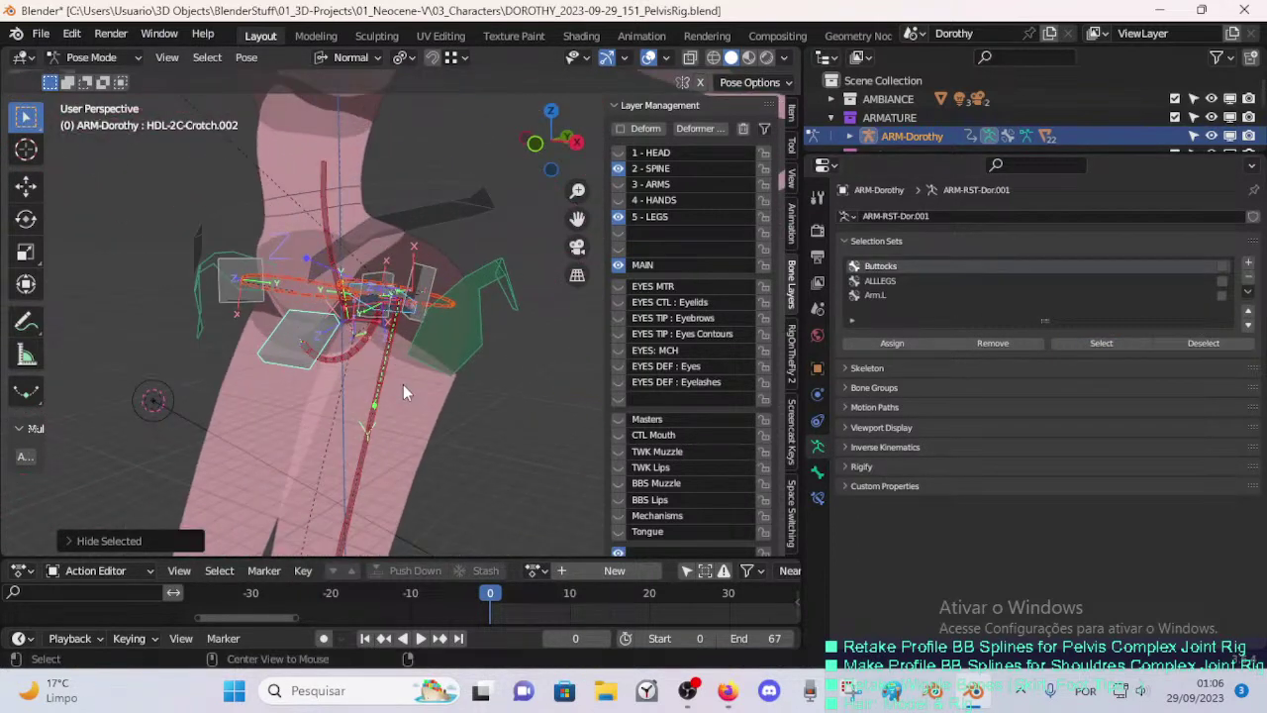
- Deselect all bones, enlarge the 3D viewport with its sidebar hidden, and save the file
{"action": "key", "text": "alt+a"}
{"action": "mouse_move", "coordinate": [515, 560]}
{"action": "left_mouse_down"}
{"action": "mouse_move", "coordinate": [528, 459]}
{"action": "mouse_move", "coordinate": [502, 578]}
{"action": "left_mouse_up"}
{"action": "scroll", "coordinate": [450, 429], "scroll_direction": "up", "scroll_amount": 2}
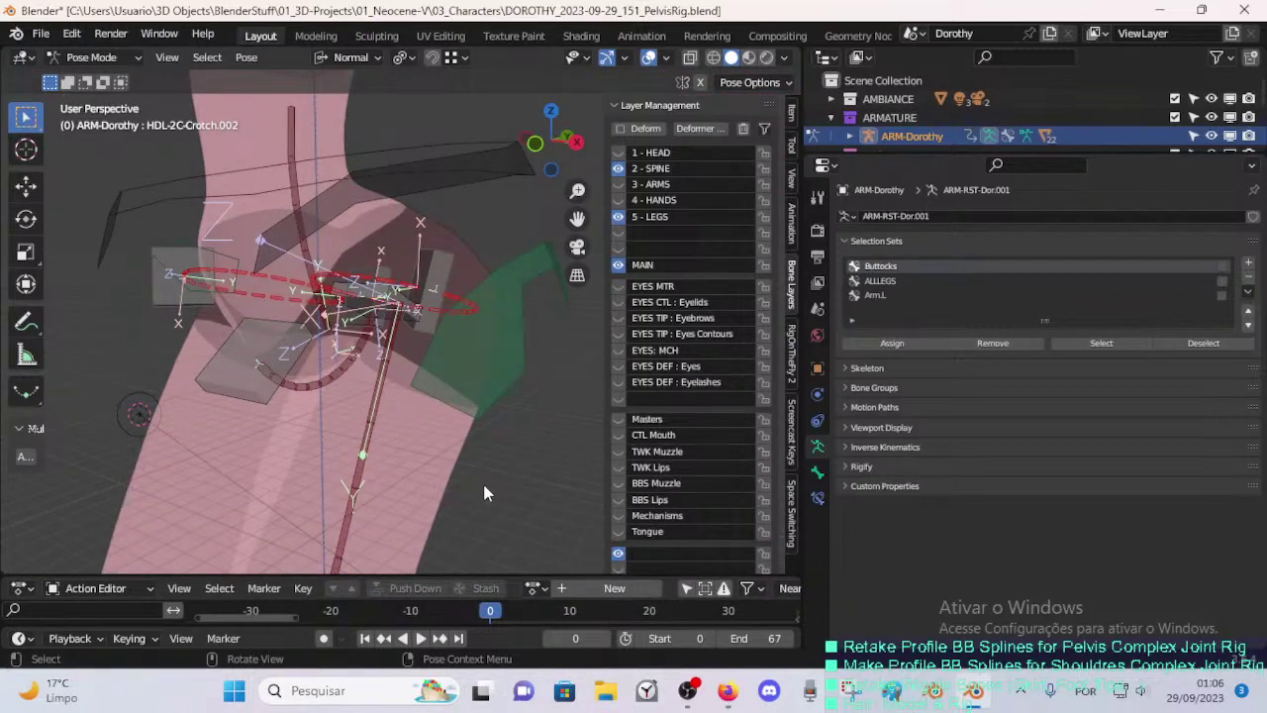
{"action": "key", "text": "n"}
{"action": "middle_click_drag", "start_coordinate": [501, 380], "coordinate": [350, 366]}
{"action": "key", "text": "ctrl+s"}
- Leave Pose Mode and enter Weight Paint mode with the ARM-Dorothy armature and the 00_Body mesh selected, the body active
{"action": "key", "text": "ctrl+Tab"}
{"action": "left_click", "coordinate": [333, 368]}
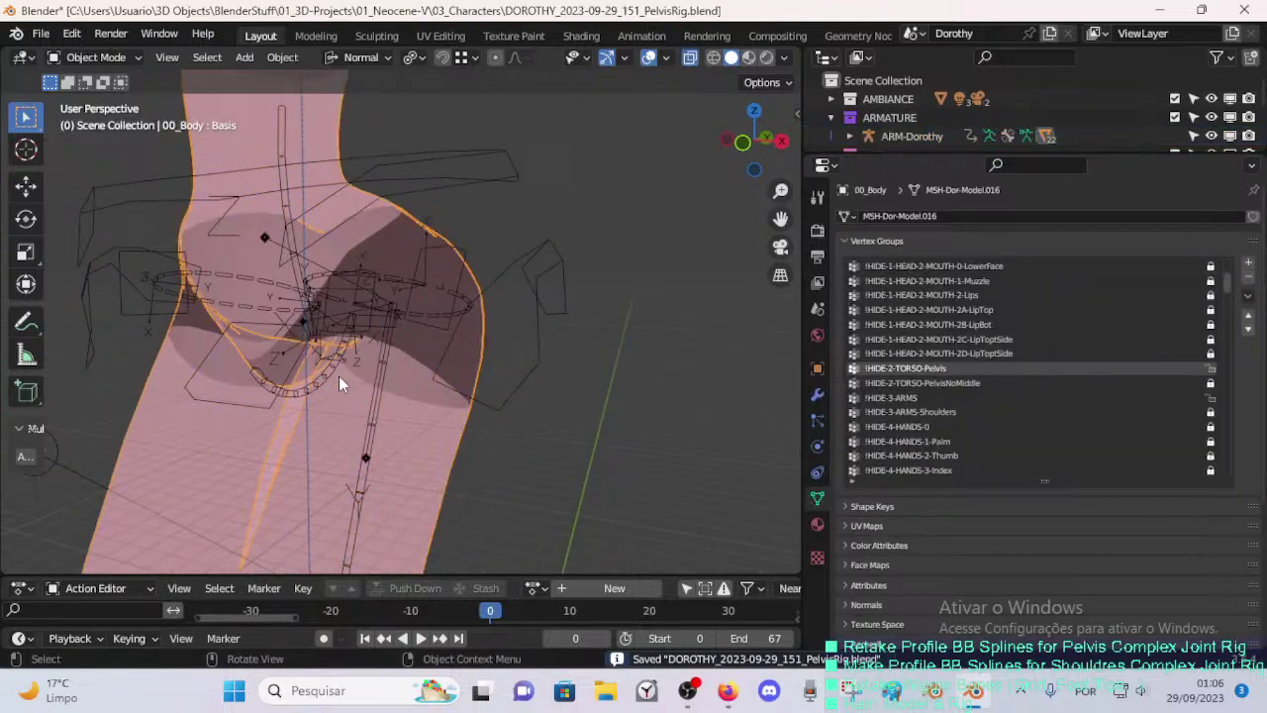
{"action": "left_click", "coordinate": [335, 381]}
{"action": "left_click", "coordinate": [352, 402], "text": "shift"}
{"action": "key", "text": "ctrl+Tab"}
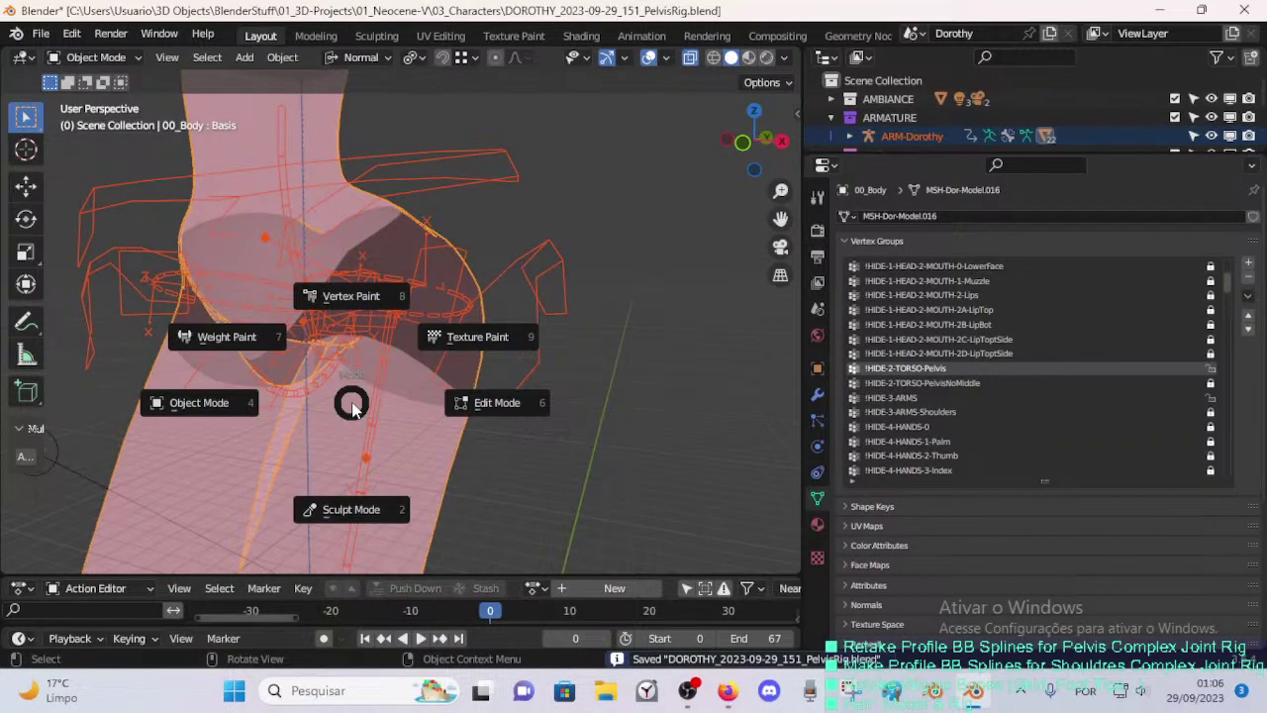
{"action": "key", "text": "w"}
{"action": "scroll", "coordinate": [352, 402], "scroll_direction": "down", "scroll_amount": 5}
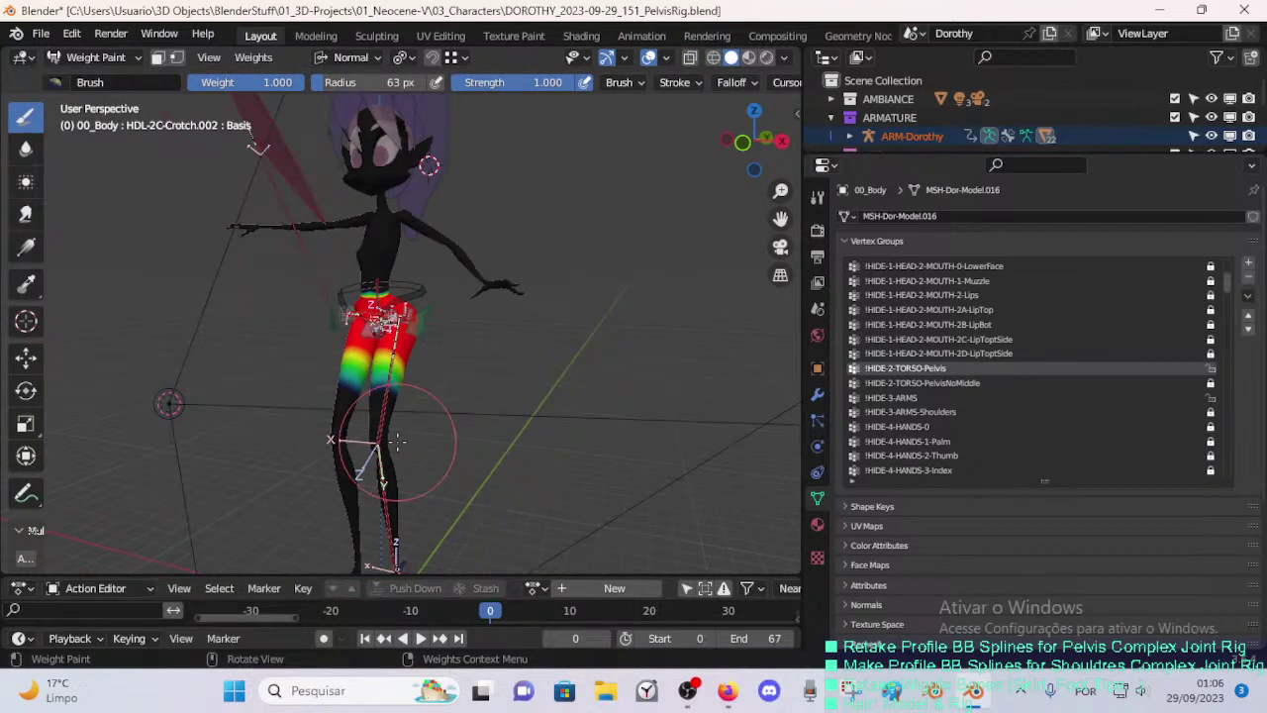
- Toggle the face selection mask on 00_Body to examine which part of the pelvis and thighs it covers
{"action": "scroll", "coordinate": [392, 380], "scroll_direction": "up", "scroll_amount": 5}
{"action": "key", "text": "m"}
{"action": "key", "text": "m"}
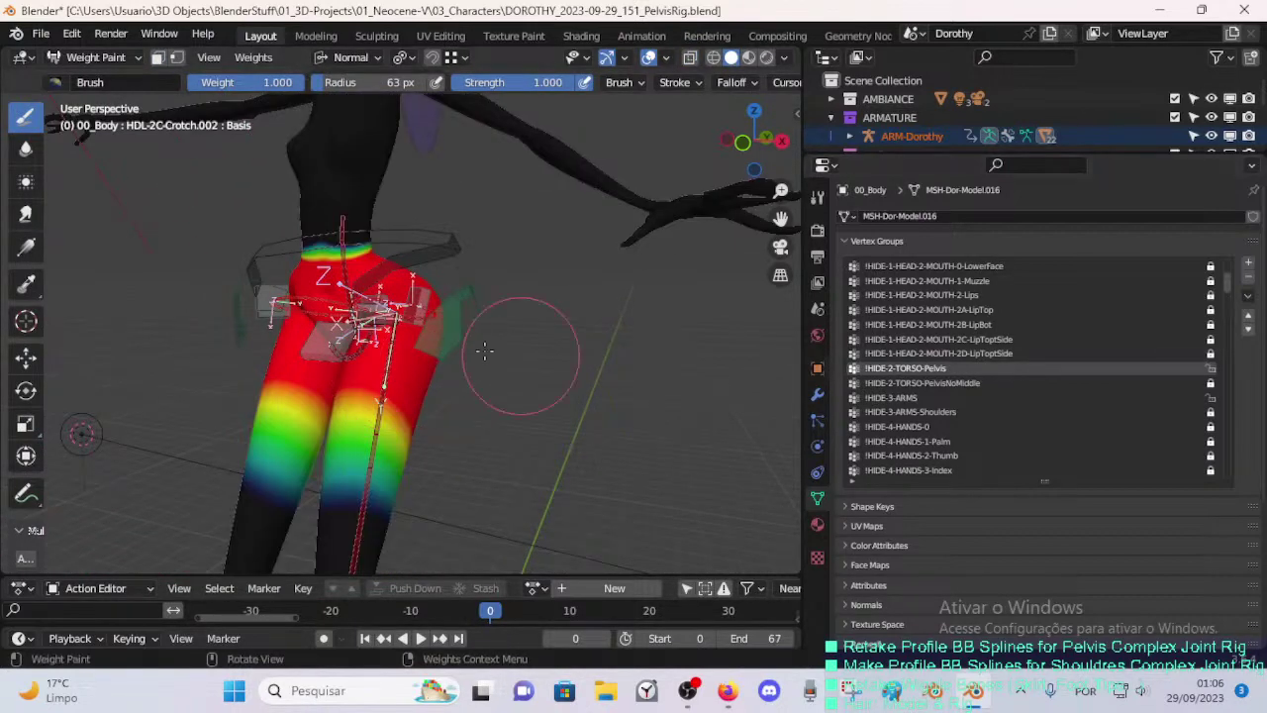
{"action": "middle_click_drag", "start_coordinate": [484, 349], "coordinate": [457, 358]}
{"action": "key", "text": "m"}
{"action": "key", "text": "m"}
{"action": "key", "text": "m"}
{"action": "key", "text": "m"}
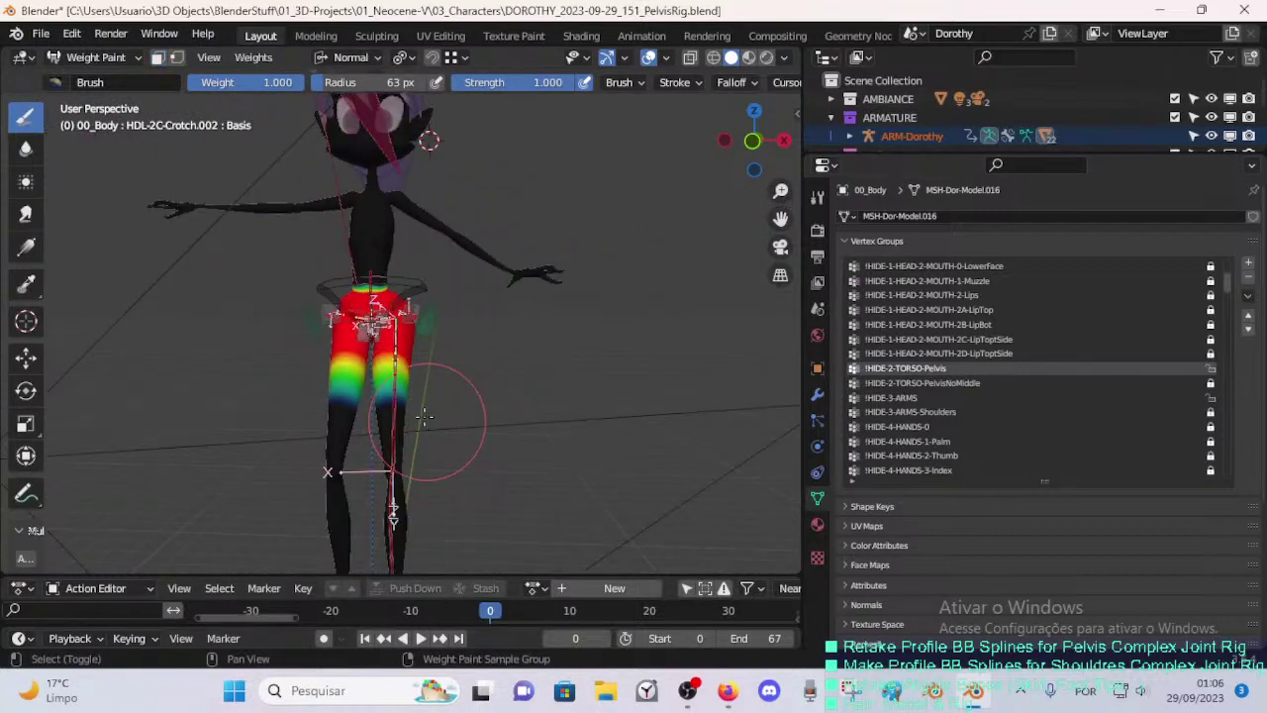
{"action": "middle_click_drag", "start_coordinate": [424, 416], "coordinate": [445, 522]}
{"action": "key", "text": "m"}
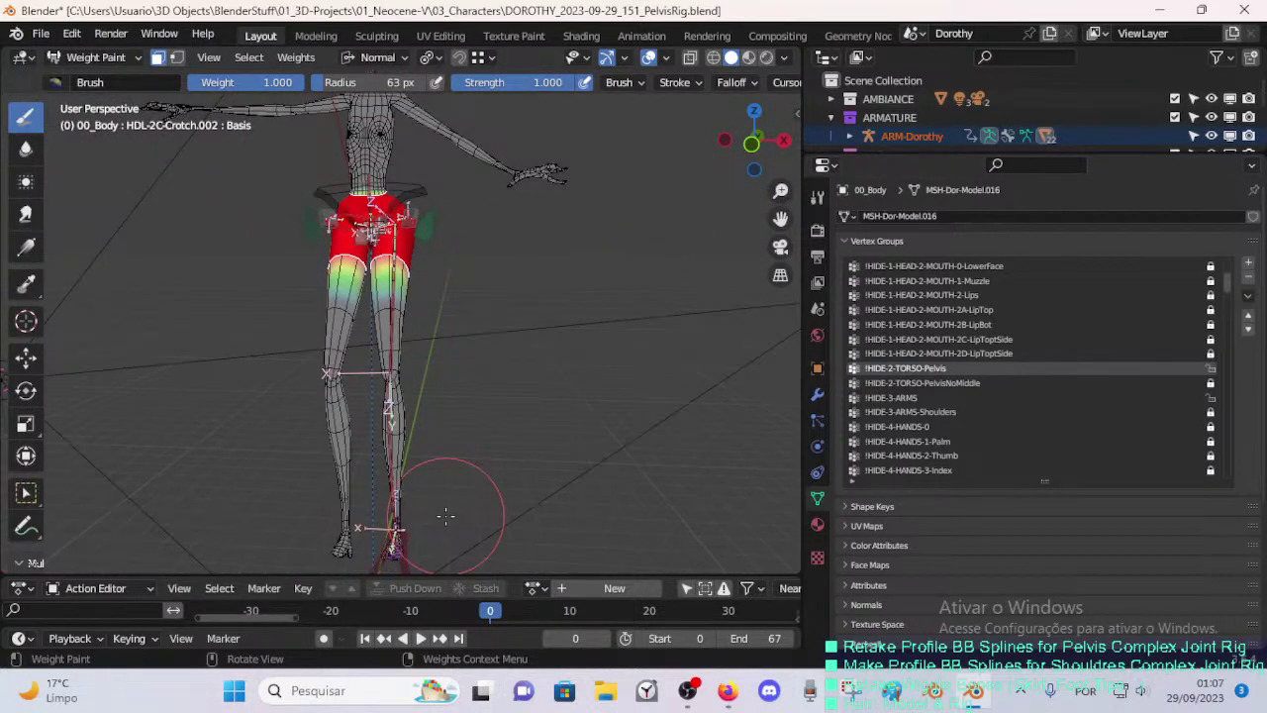
{"action": "key", "text": "m"}
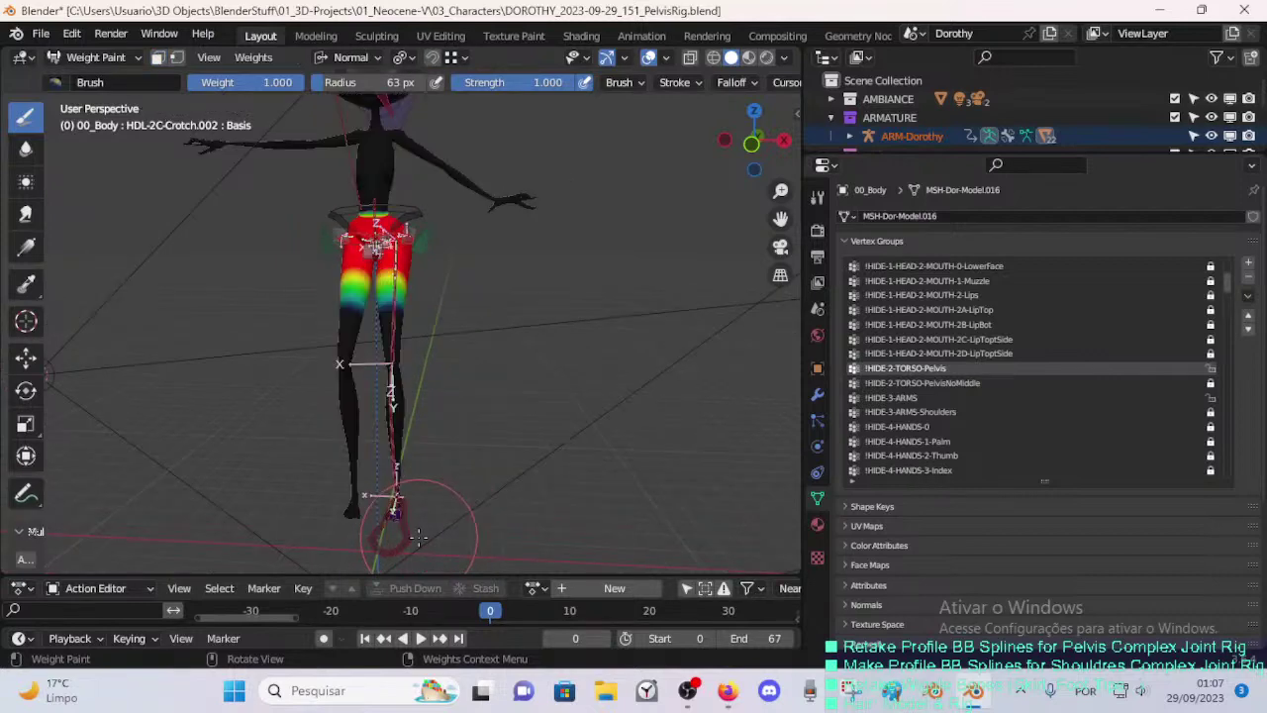
- Raise the left leg out sideways by moving MTR-Leg.L, and rotate that bone about Z and Y
{"action": "left_click", "coordinate": [411, 543], "text": "ctrl"}
{"action": "key", "text": "g"}
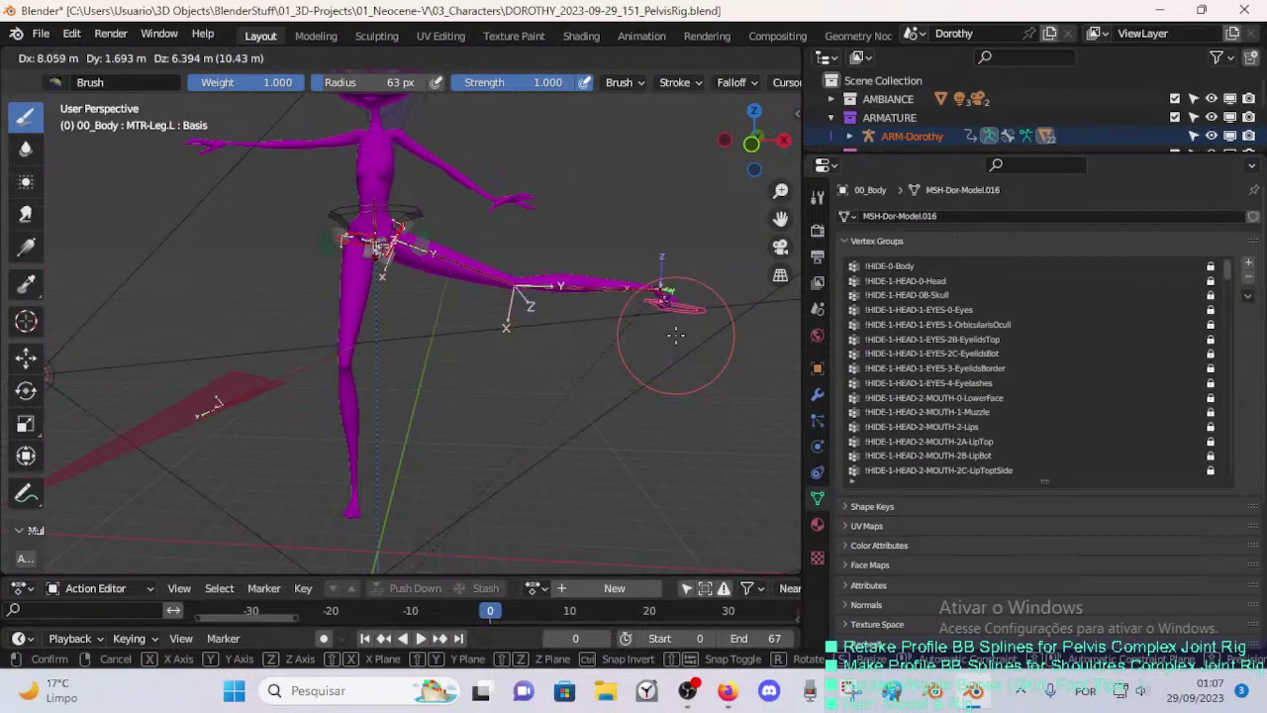
{"action": "left_click", "coordinate": [636, 310]}
{"action": "key", "text": "r"}
{"action": "key", "text": "z"}
{"action": "left_click", "coordinate": [673, 292]}
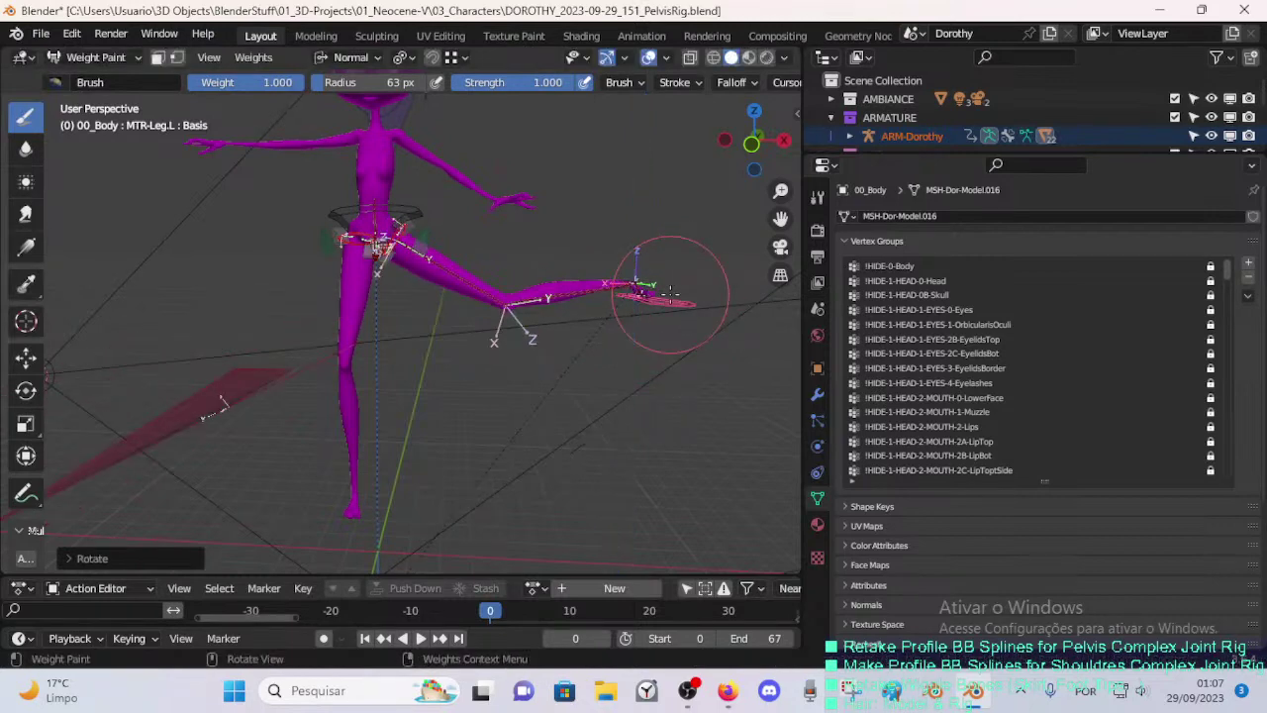
{"action": "key", "text": "r"}
{"action": "key", "text": "y"}
{"action": "left_click", "coordinate": [660, 260]}
- Make DEF-2C-Crotch.001 the active deform bone for painting and enable the face selection mask over the pelvis
{"action": "middle_click_drag", "start_coordinate": [466, 260], "coordinate": [510, 337], "text": "shift"}
{"action": "scroll", "coordinate": [503, 391], "scroll_direction": "up", "scroll_amount": 3}
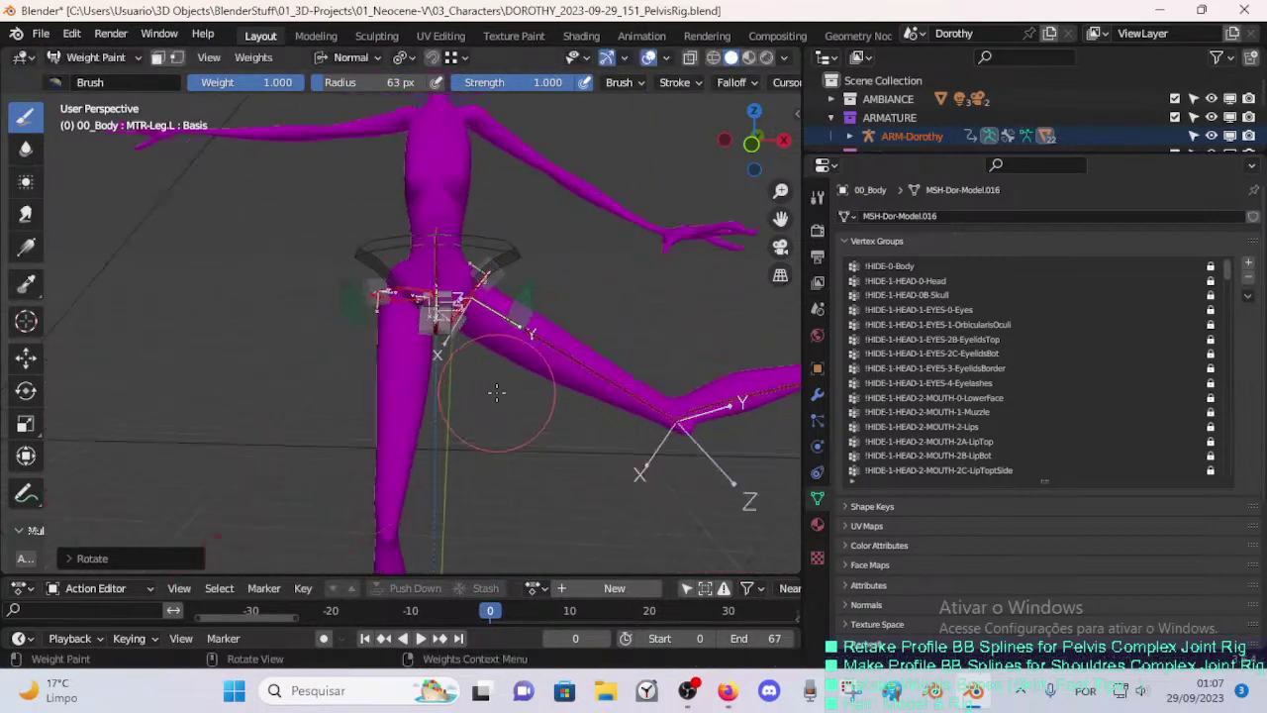
{"action": "middle_click_drag", "start_coordinate": [503, 393], "coordinate": [458, 426]}
{"action": "scroll", "coordinate": [448, 378], "scroll_direction": "up", "scroll_amount": 4}
{"action": "key", "text": "m"}
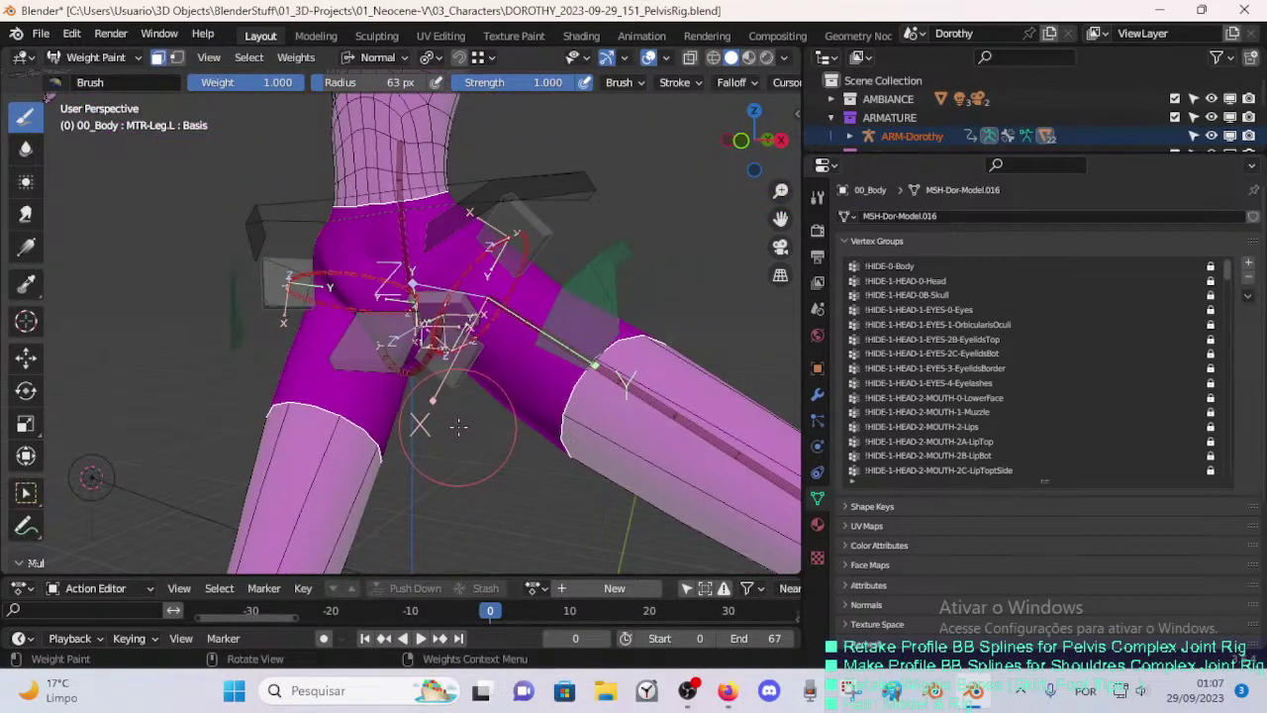
{"action": "key", "text": "m"}
{"action": "left_click", "coordinate": [421, 371], "text": "ctrl"}
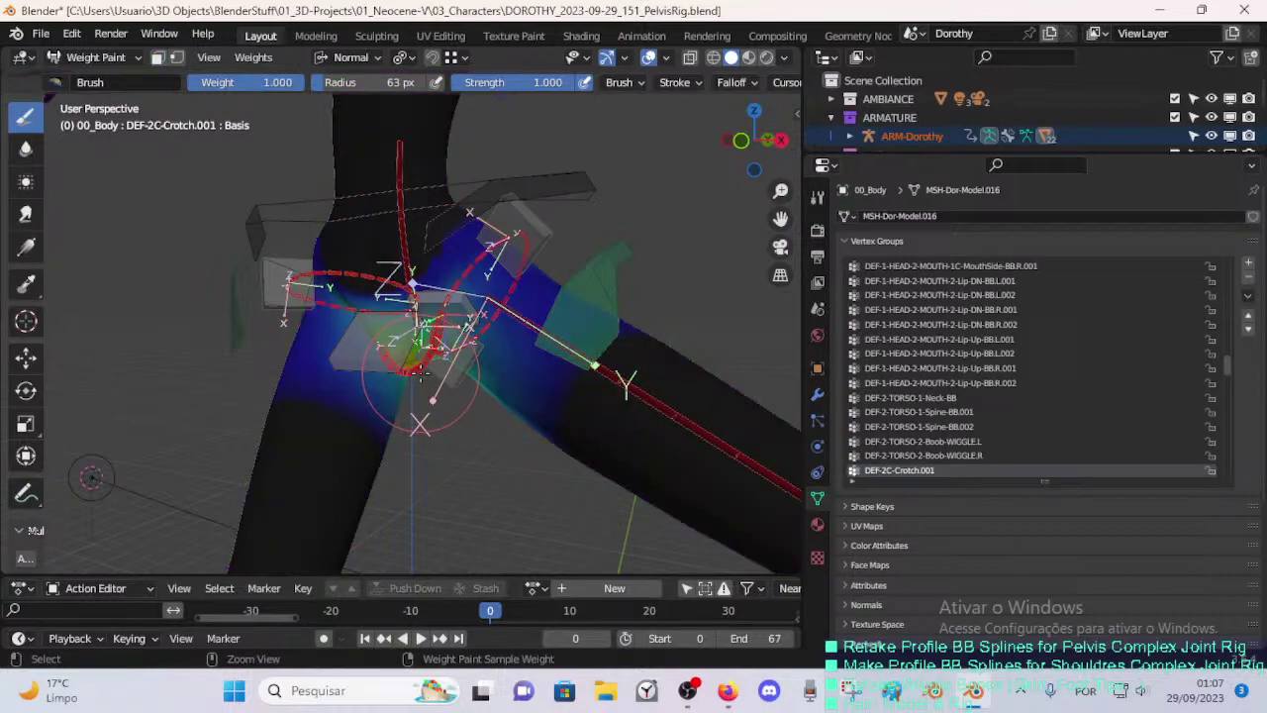
{"action": "key", "text": "m"}
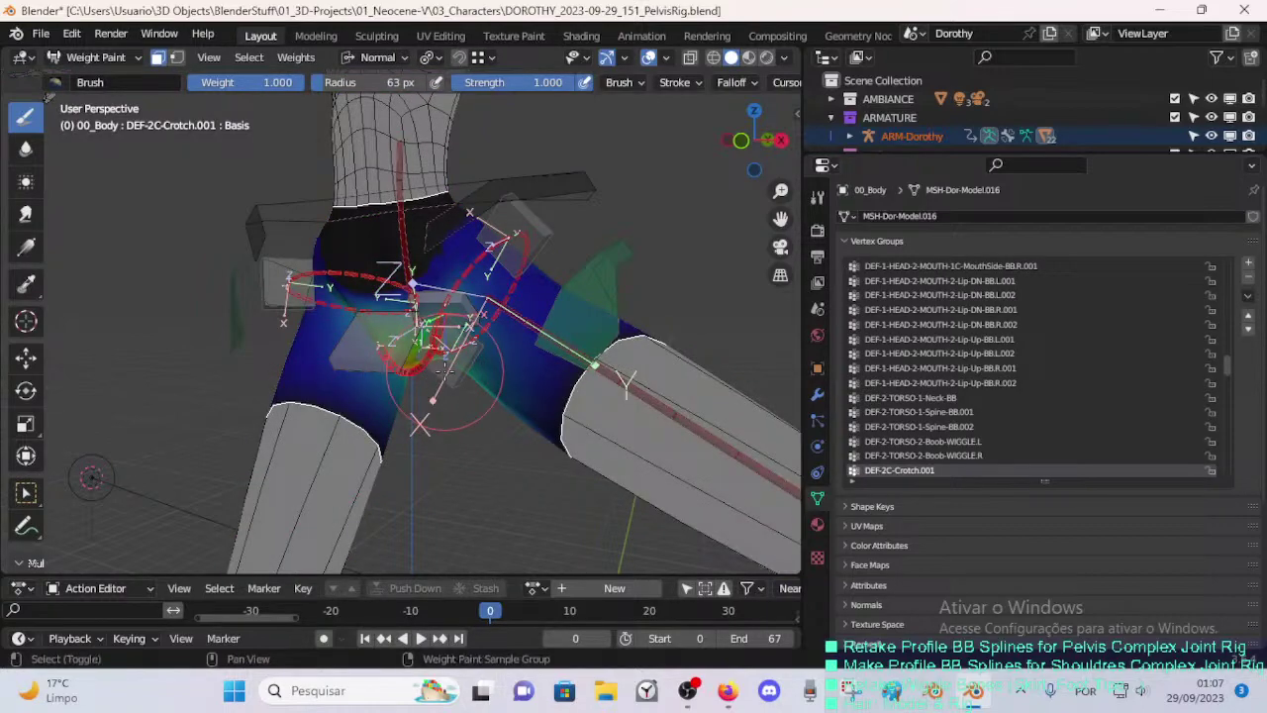
- Show the wireframe over the masked pelvis and paint DEF-2C-Crotch.001 weight around the crotch at weight 1.000
{"action": "middle_click_drag", "start_coordinate": [445, 371], "coordinate": [450, 445], "text": "shift"}
{"action": "scroll", "coordinate": [455, 327], "scroll_direction": "up", "scroll_amount": 2}
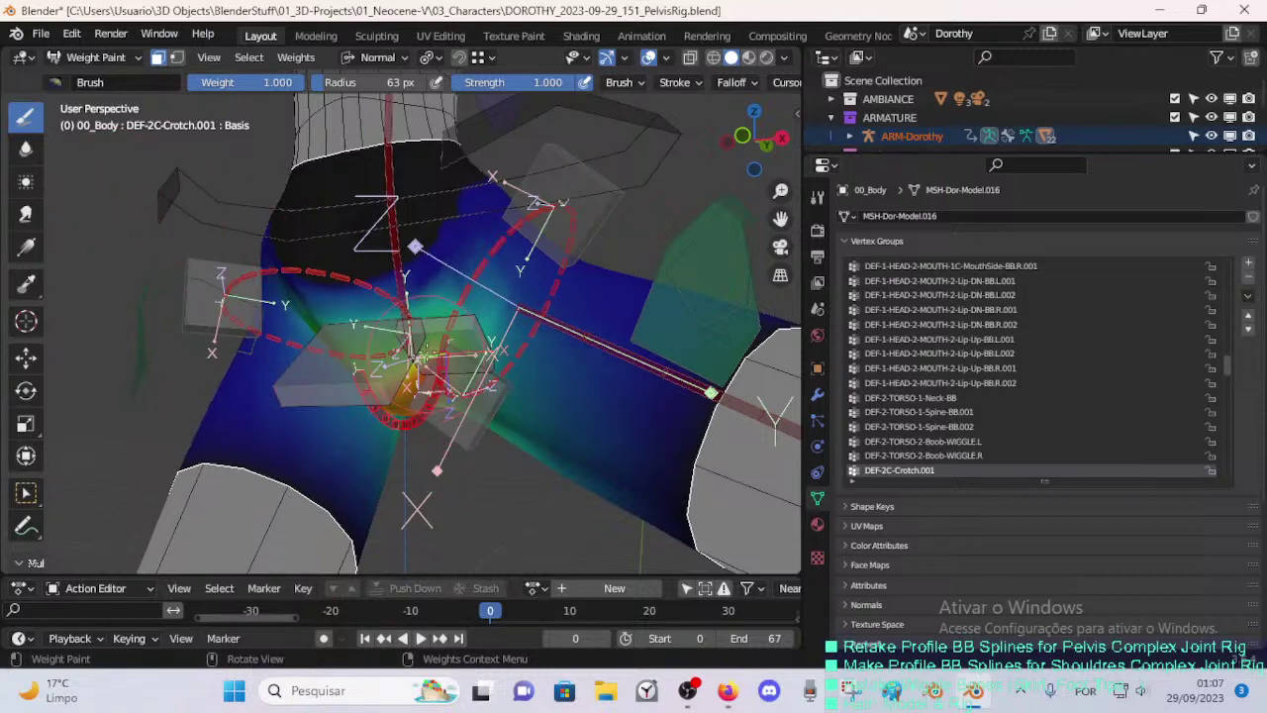
{"action": "key", "text": "alt+shift+z"}
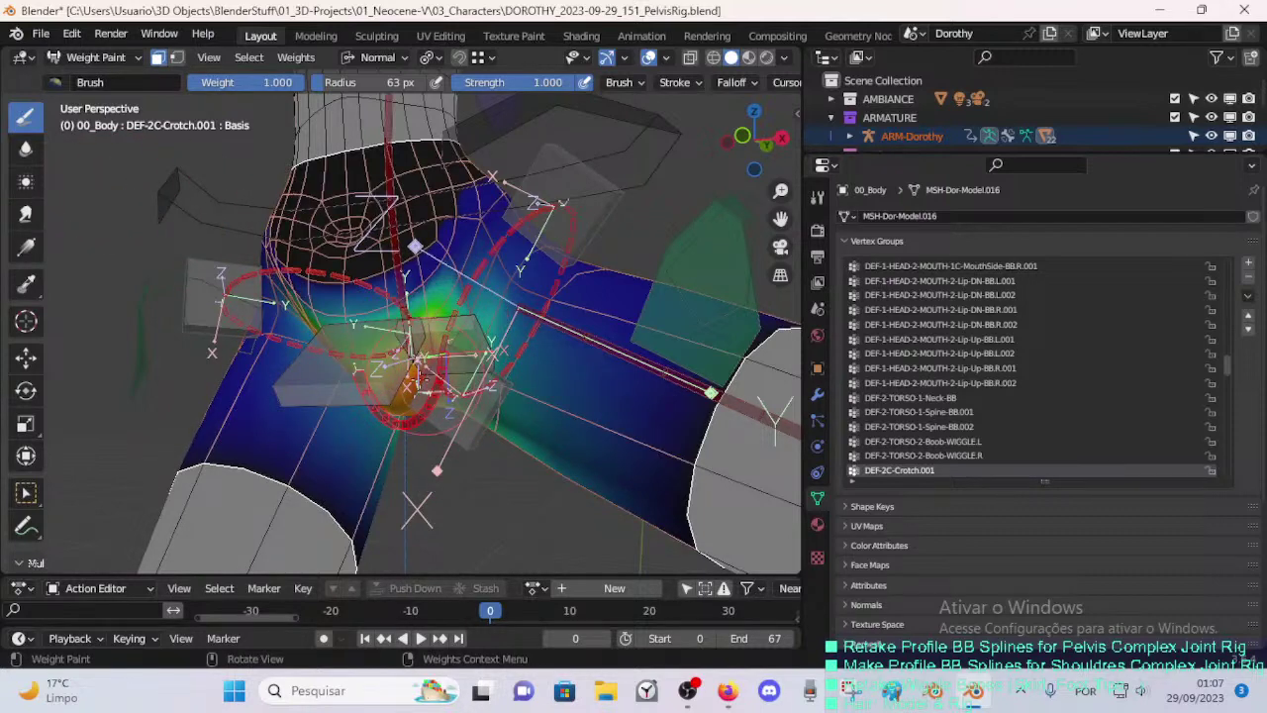
{"action": "middle_click_drag", "start_coordinate": [420, 357], "coordinate": [408, 355]}
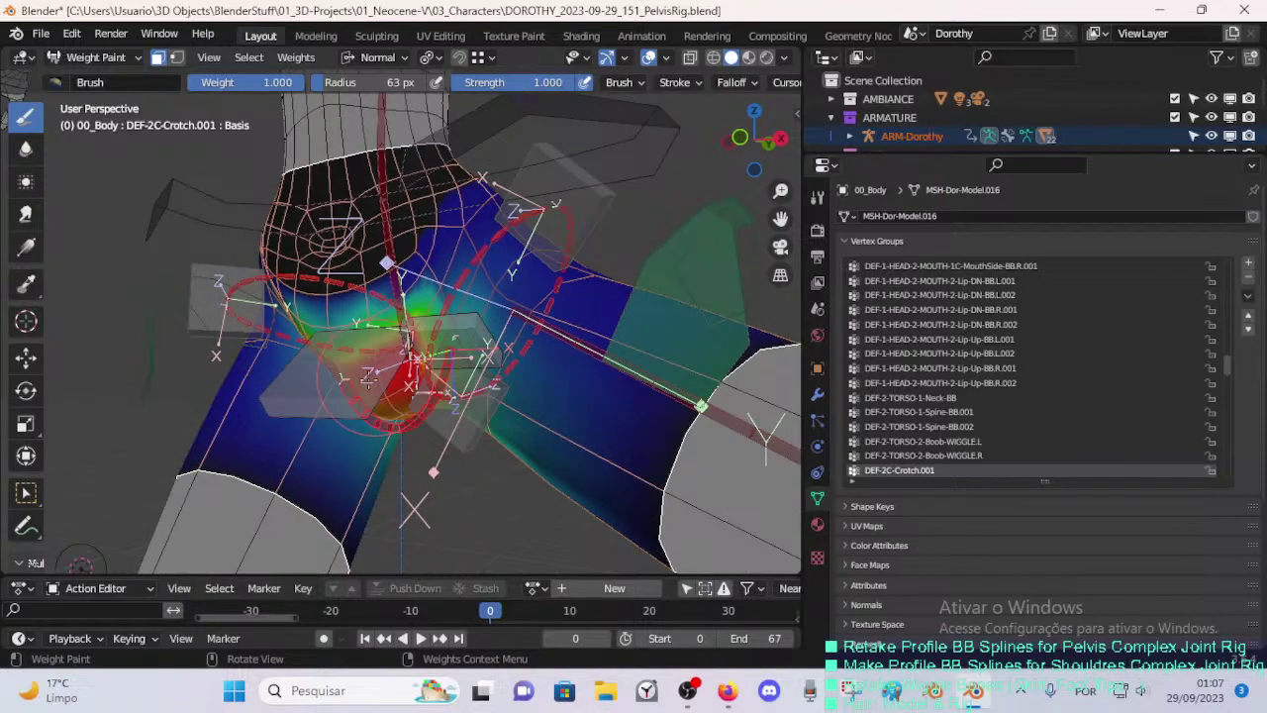
{"action": "middle_click_drag", "start_coordinate": [81, 565], "coordinate": [108, 555]}
{"action": "middle_click_drag", "start_coordinate": [385, 384], "coordinate": [404, 403]}
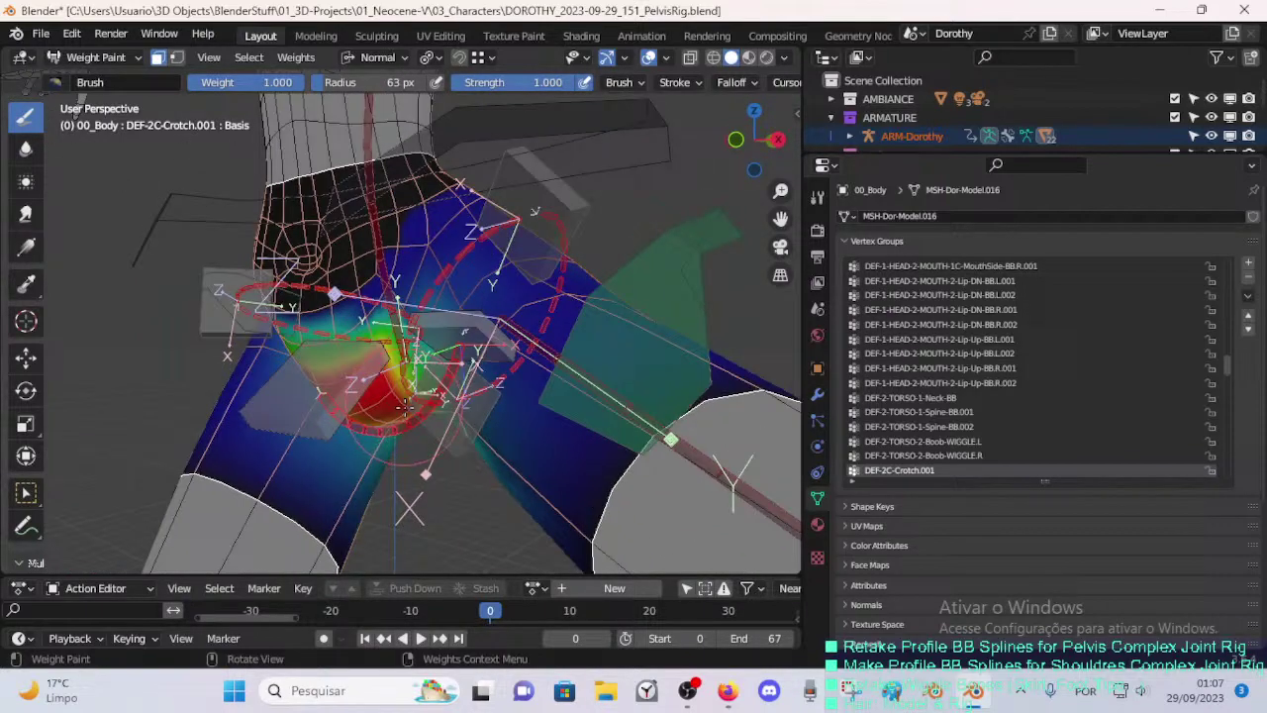
{"action": "middle_click_drag", "start_coordinate": [465, 332], "coordinate": [396, 313]}
- Blur the DEF-2C-Crotch.001 weights across the crotch and buttocks at strength 1.000 with a 63 px radius
{"action": "left_click", "coordinate": [26, 146]}
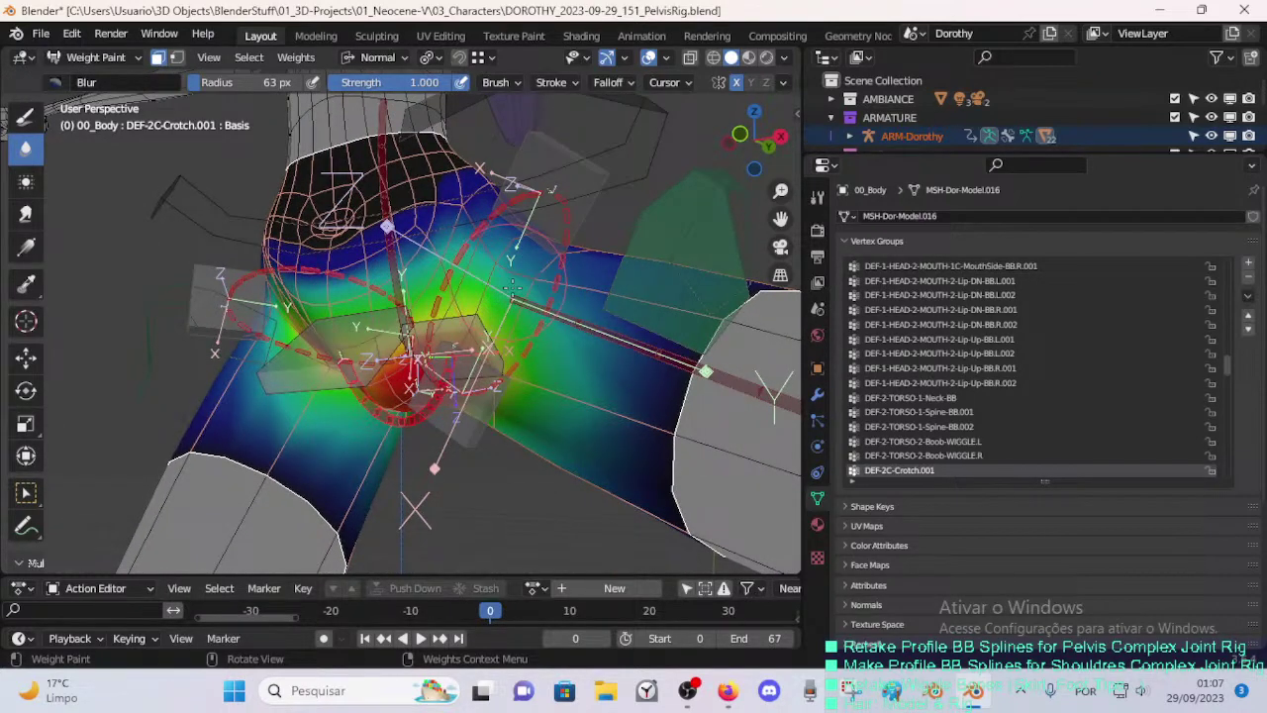
{"action": "middle_click_drag", "start_coordinate": [512, 287], "coordinate": [308, 344]}
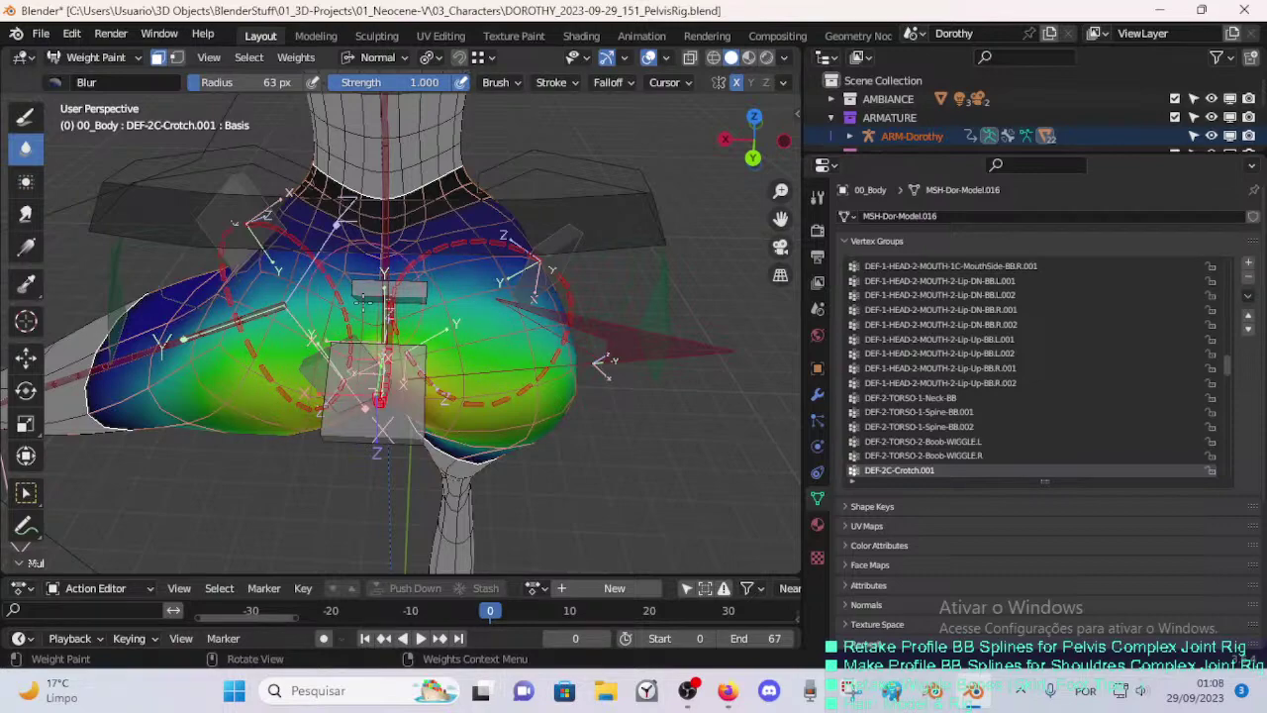
{"action": "middle_click_drag", "start_coordinate": [377, 288], "coordinate": [398, 290]}
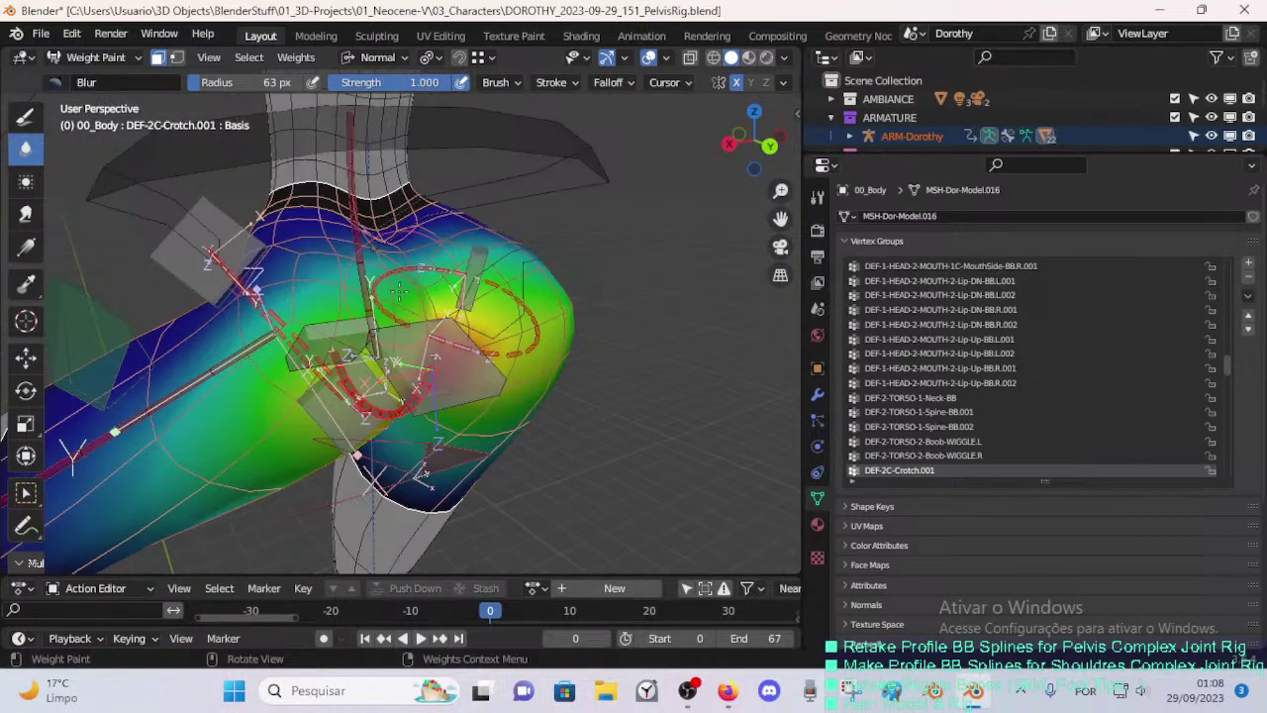
{"action": "middle_click_drag", "start_coordinate": [353, 334], "coordinate": [337, 284]}
{"action": "middle_click_drag", "start_coordinate": [327, 336], "coordinate": [319, 274]}
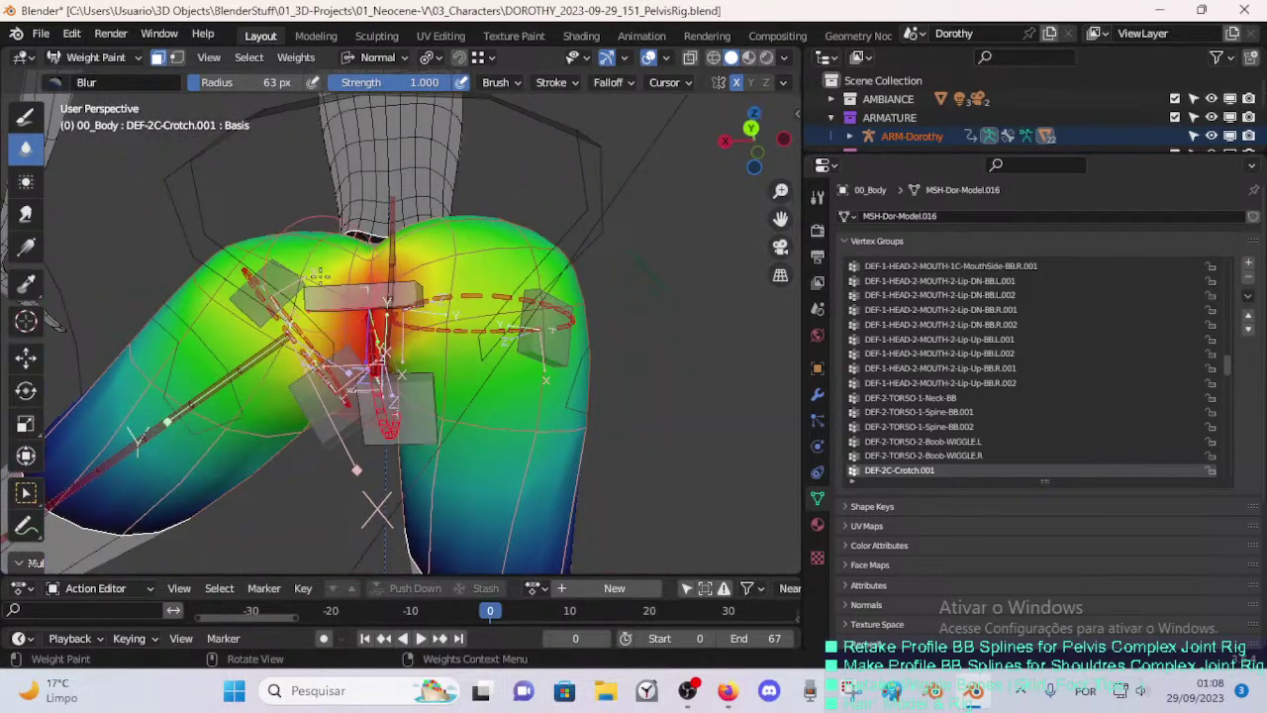
{"action": "middle_click_drag", "start_coordinate": [300, 324], "coordinate": [336, 249]}
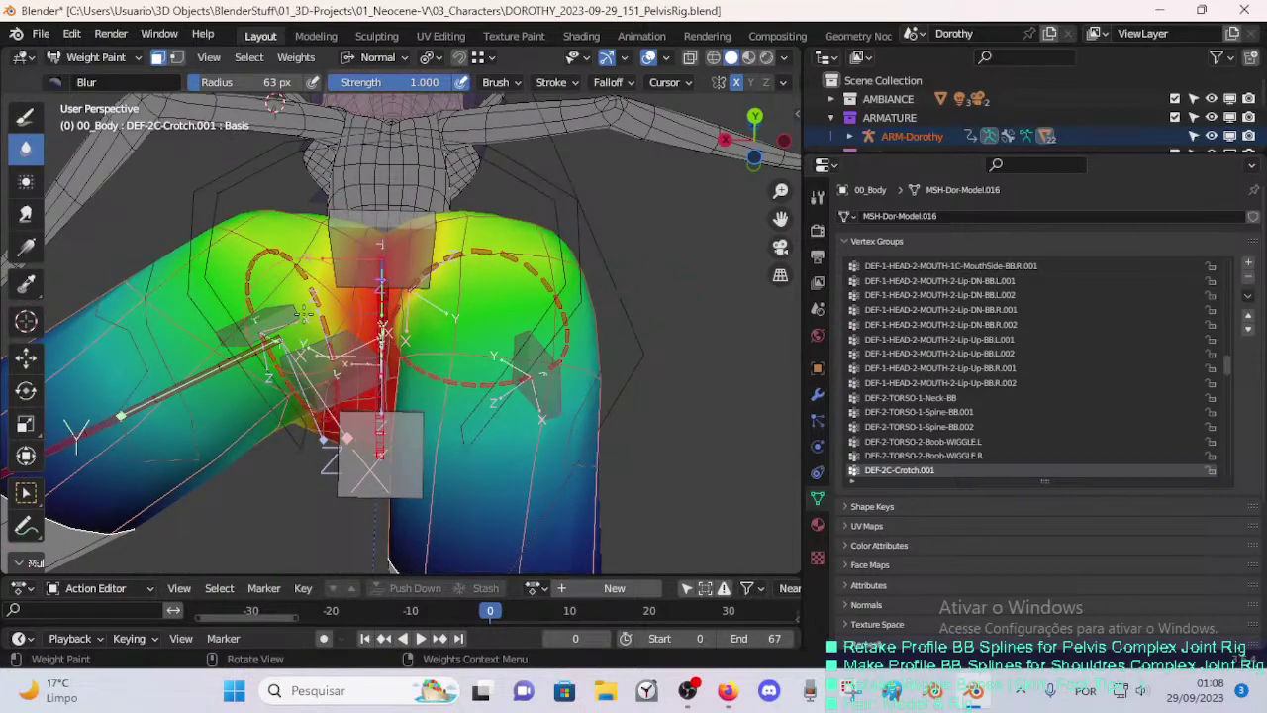
{"action": "middle_click_drag", "start_coordinate": [304, 312], "coordinate": [286, 312]}
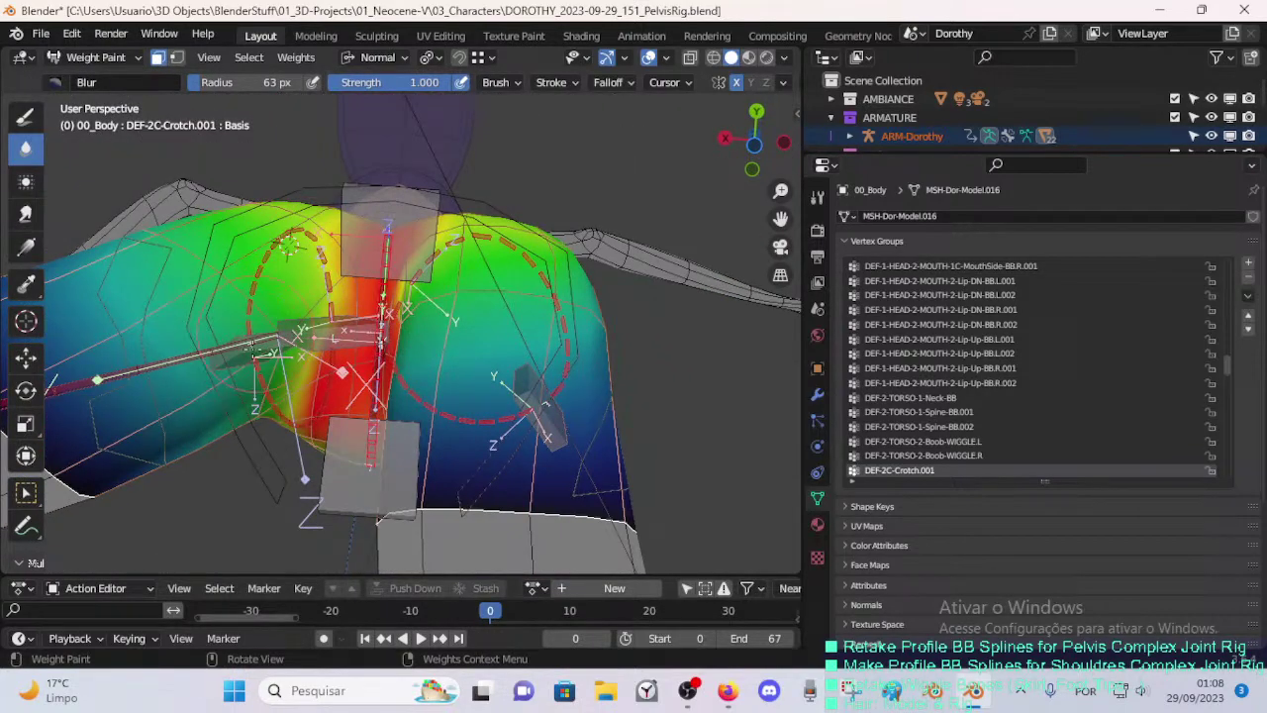
- Check the blurred DEF-2C-Crotch.001 weights from all around the pelvis and save the file
{"action": "mouse_move", "coordinate": [289, 244]}
{"action": "middle_mouse_down"}
{"action": "mouse_move", "coordinate": [289, 442]}
{"action": "mouse_move", "coordinate": [616, 276]}
{"action": "mouse_move", "coordinate": [499, 227]}
{"action": "mouse_move", "coordinate": [450, 425]}
{"action": "mouse_move", "coordinate": [394, 416]}
{"action": "mouse_move", "coordinate": [354, 437]}
{"action": "mouse_move", "coordinate": [315, 413]}
{"action": "mouse_move", "coordinate": [309, 394]}
{"action": "mouse_move", "coordinate": [349, 396]}
{"action": "middle_mouse_up"}
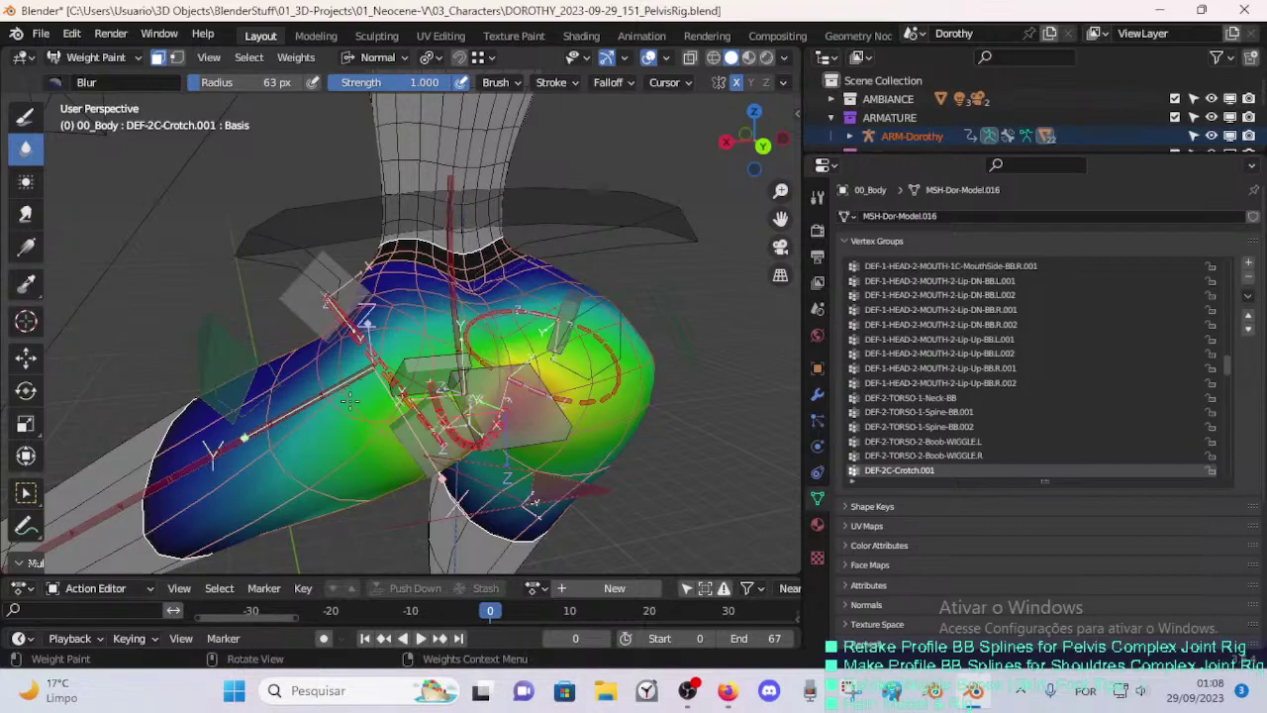
{"action": "middle_click_drag", "start_coordinate": [364, 407], "coordinate": [347, 361]}
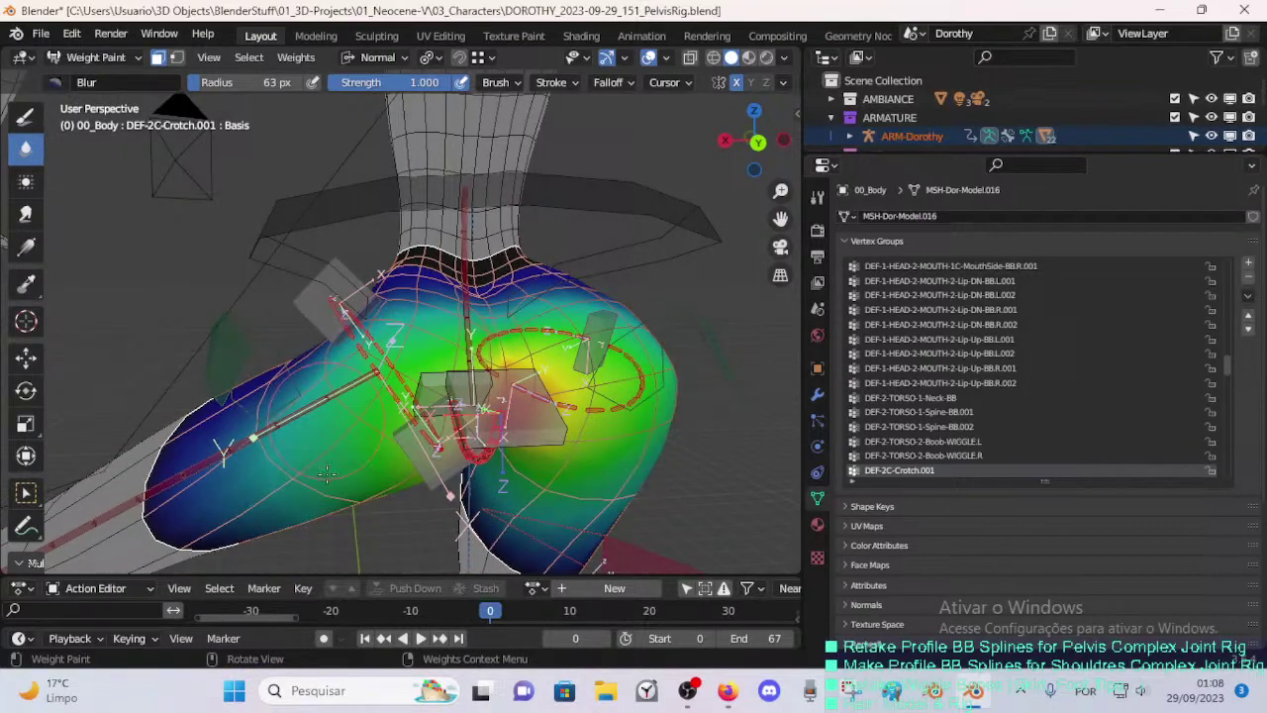
{"action": "middle_click_drag", "start_coordinate": [345, 446], "coordinate": [332, 393]}
{"action": "middle_click_drag", "start_coordinate": [357, 437], "coordinate": [351, 374]}
{"action": "mouse_move", "coordinate": [411, 462]}
{"action": "middle_mouse_down"}
{"action": "mouse_move", "coordinate": [462, 388]}
{"action": "mouse_move", "coordinate": [408, 265]}
{"action": "middle_mouse_up"}
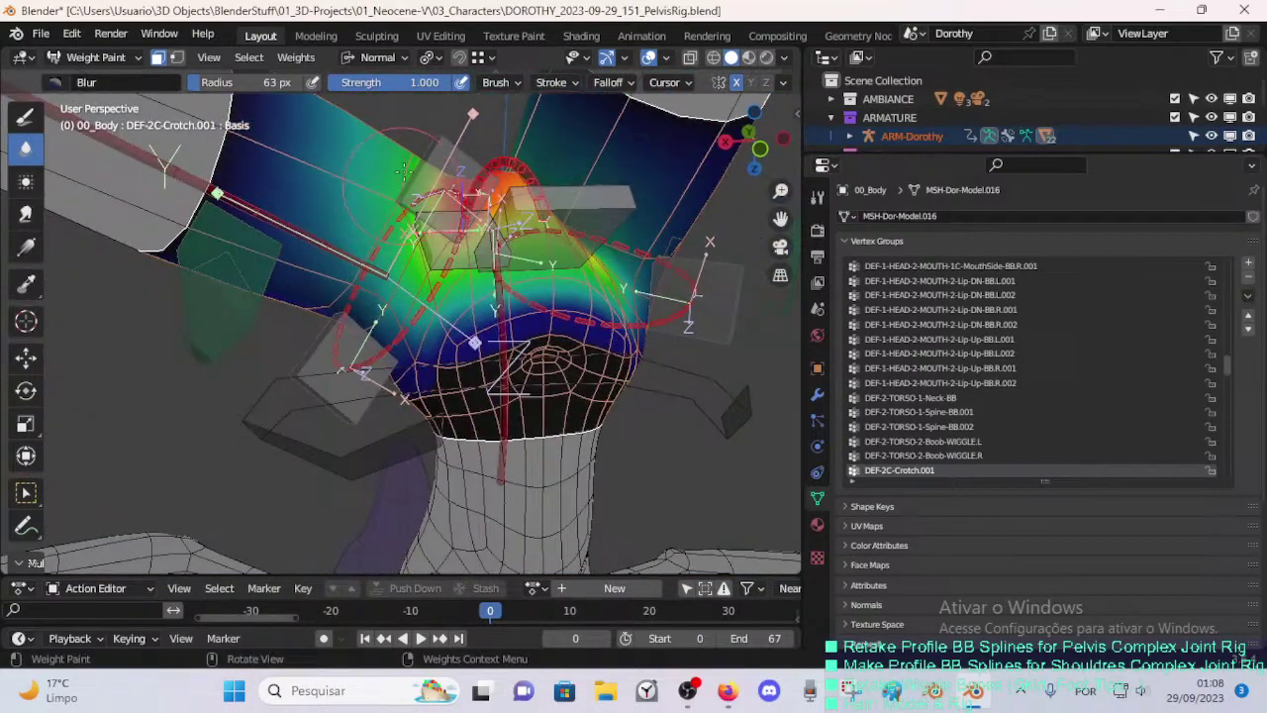
{"action": "middle_click_drag", "start_coordinate": [404, 170], "coordinate": [383, 212]}
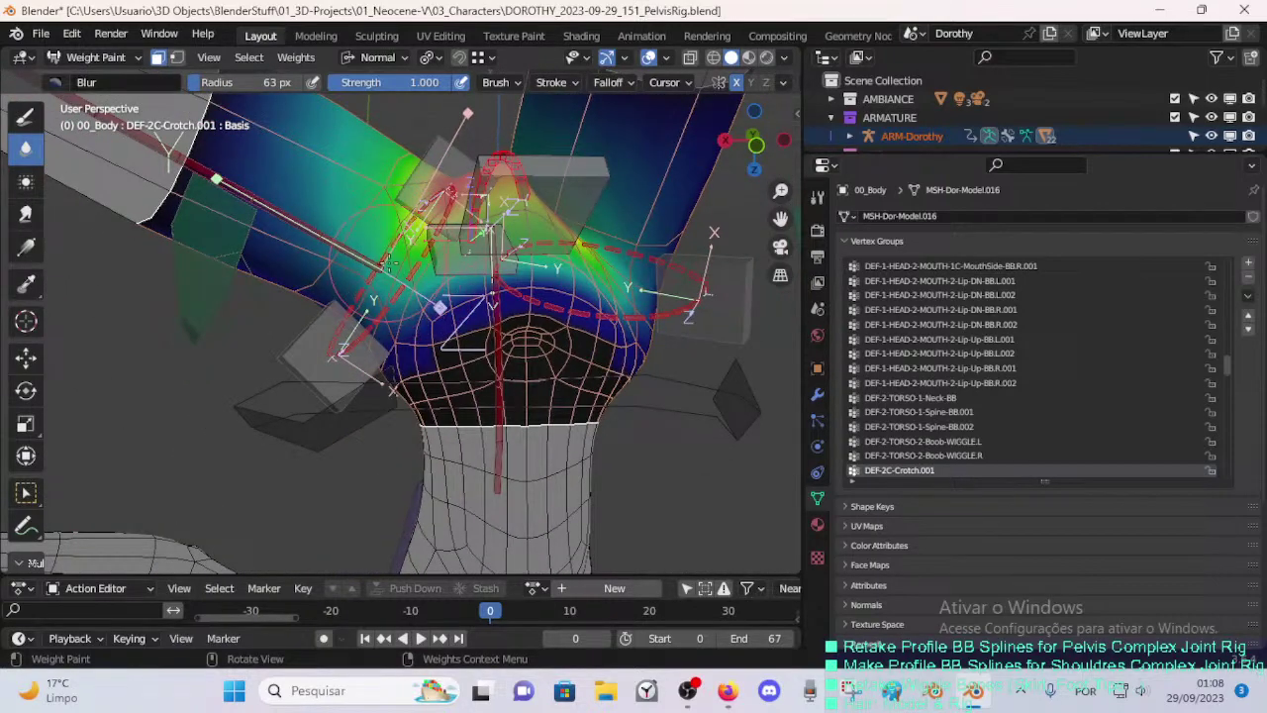
{"action": "middle_click_drag", "start_coordinate": [466, 228], "coordinate": [574, 323], "text": "shift"}
{"action": "key", "text": "ctrl+s"}
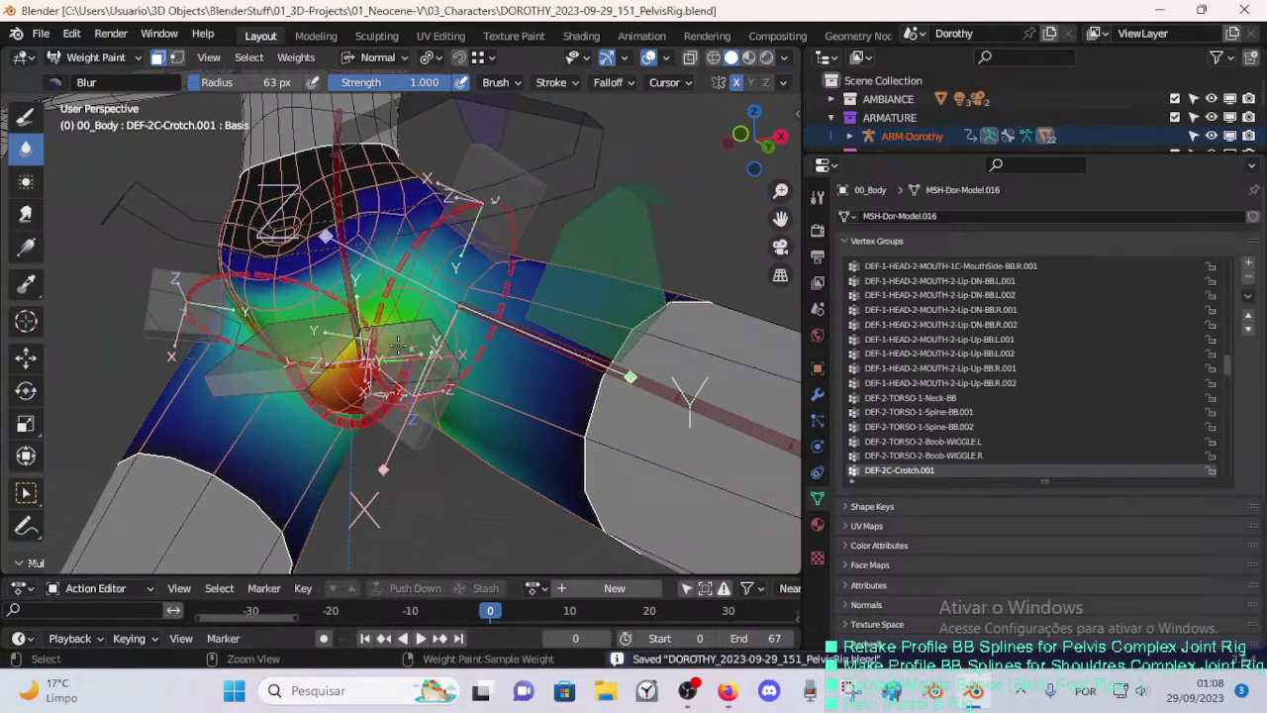
- Leave weight painting on the body mesh and put the ARM-Dorothy armature into Pose Mode
{"action": "key", "text": "ctrl+Tab"}
{"action": "left_click", "coordinate": [289, 345]}
{"action": "left_click", "coordinate": [358, 424]}
{"action": "left_click", "coordinate": [358, 423]}
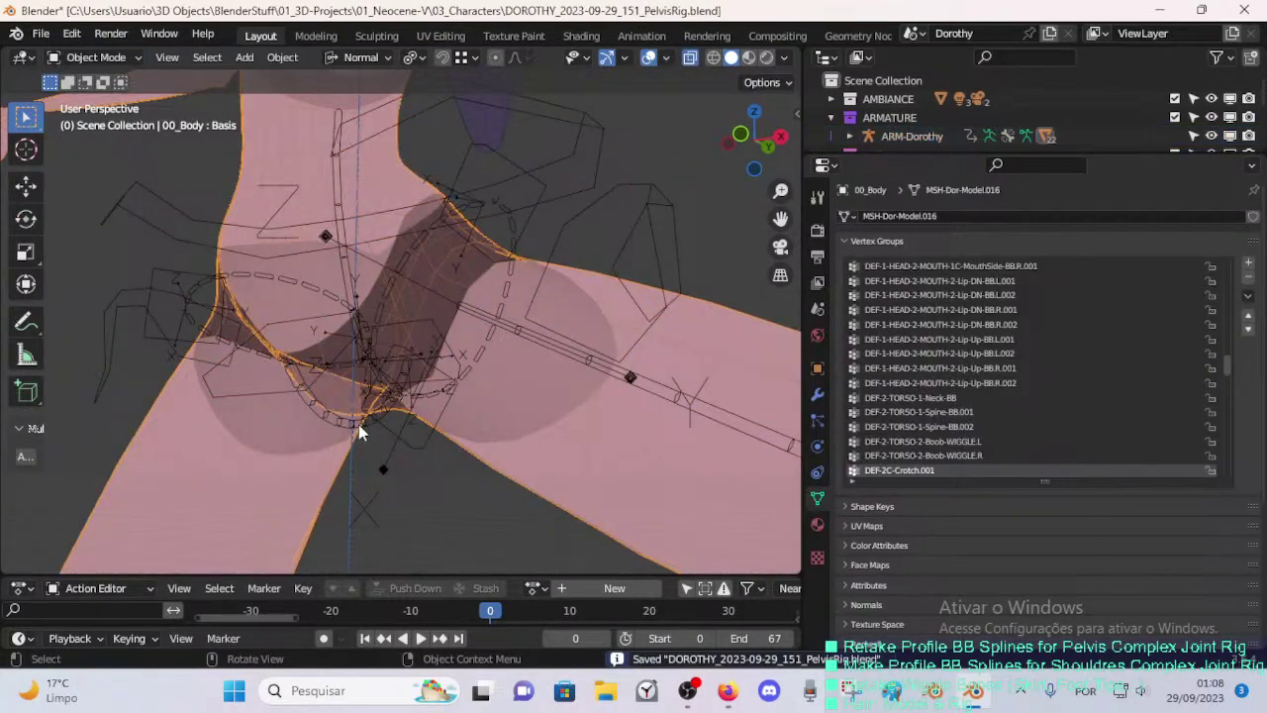
{"action": "left_click", "coordinate": [358, 423]}
{"action": "key", "text": "ctrl+Tab"}
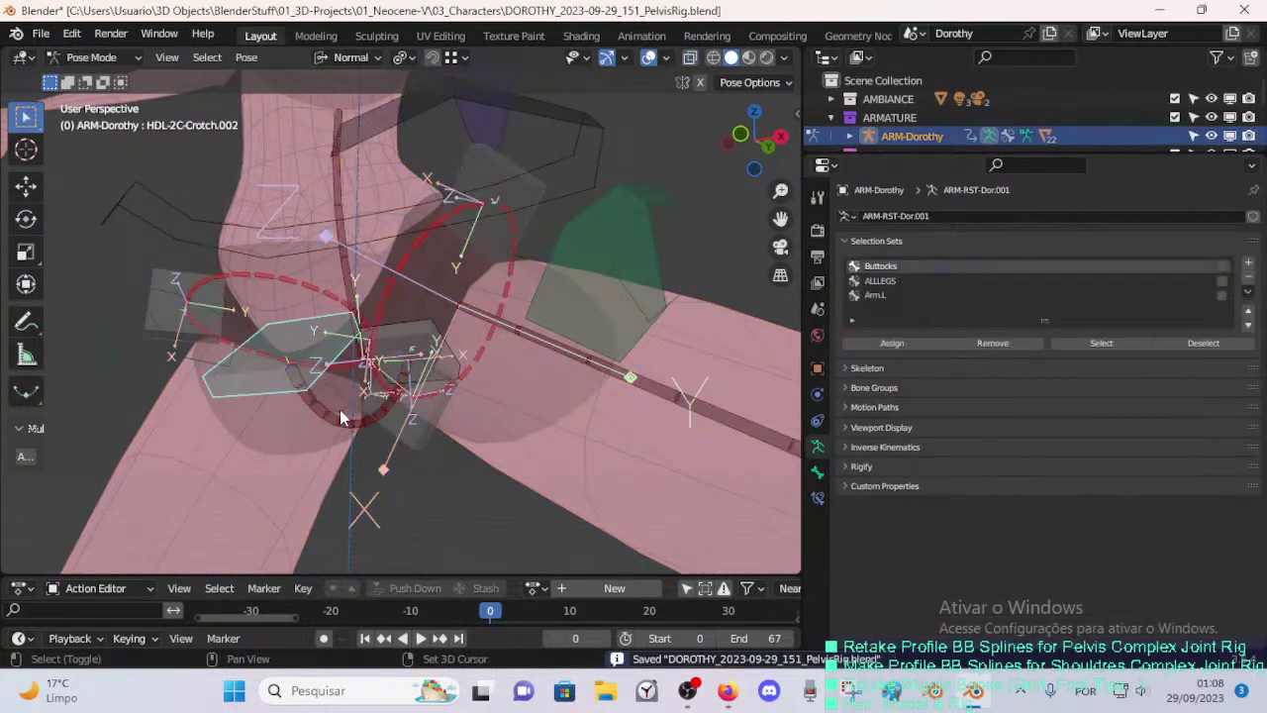
- Add a Stretch To constraint to DEF-2C-Crotch.001 with HDL-2C-Crotch.002 as its target bone, and save the file
{"action": "left_click", "coordinate": [342, 416]}
{"action": "key", "text": "shift+ctrl+c"}
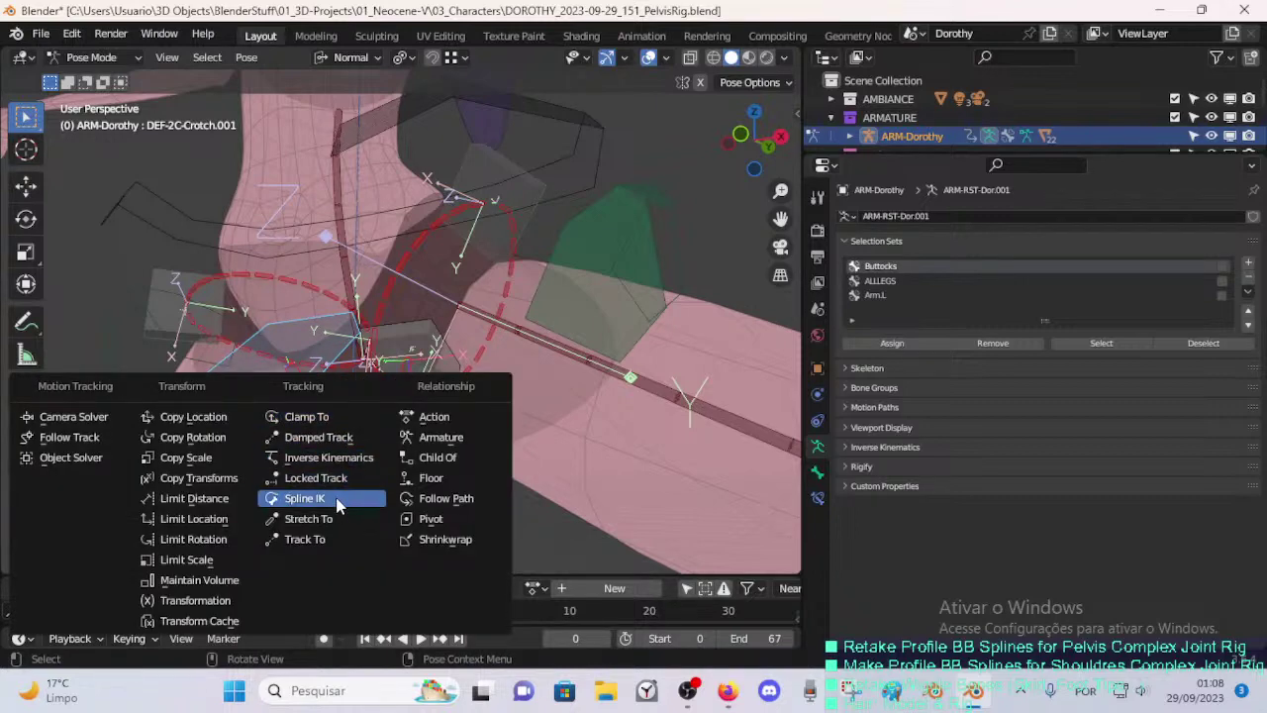
{"action": "left_click", "coordinate": [347, 522]}
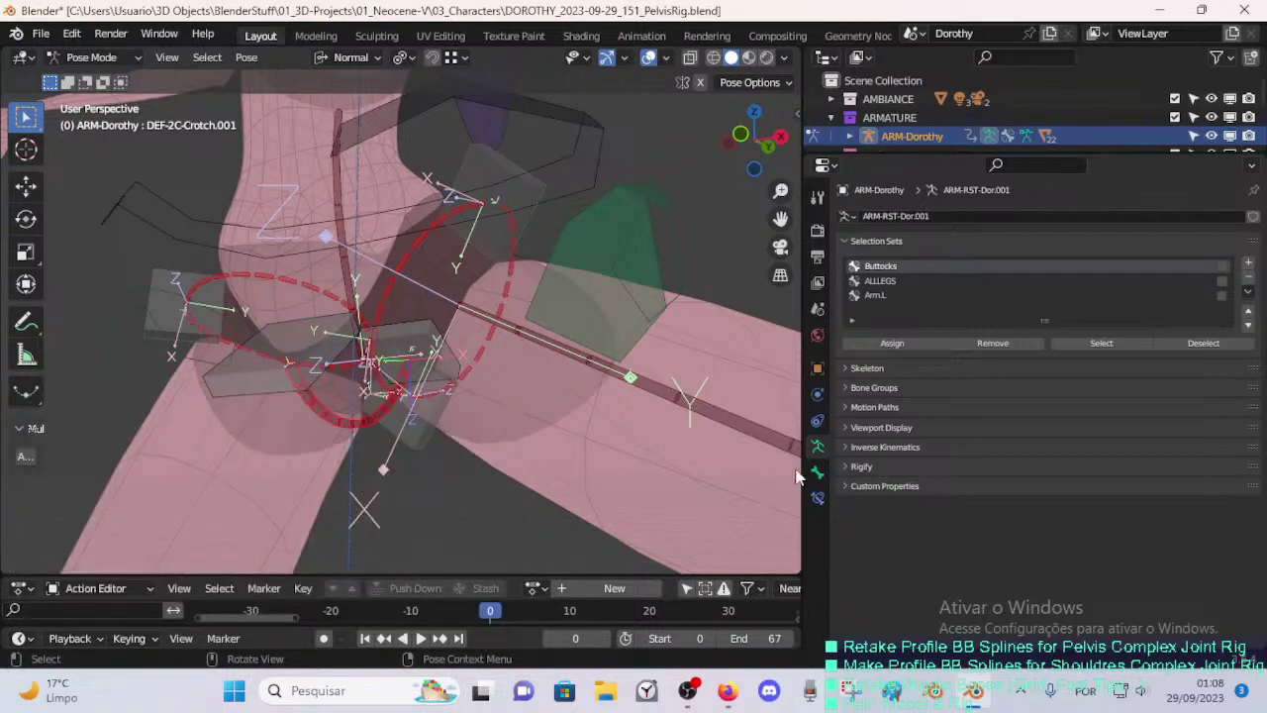
{"action": "left_click", "coordinate": [815, 500]}
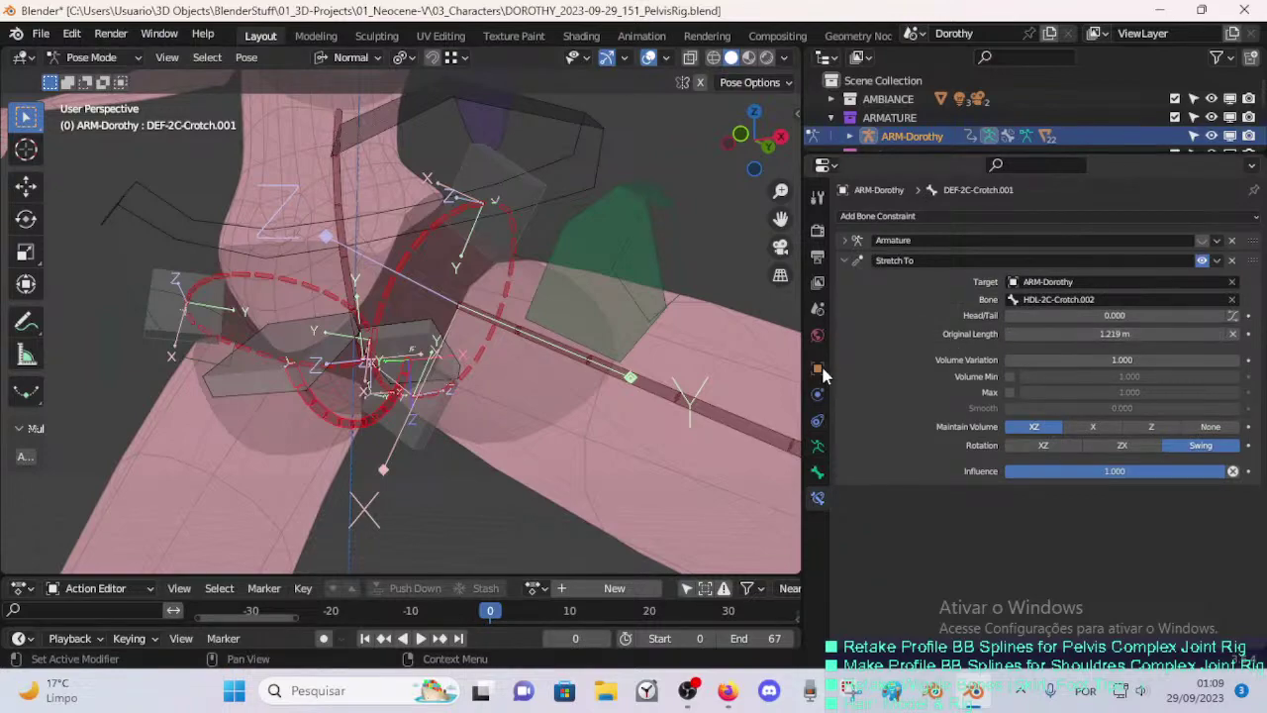
{"action": "middle_click_drag", "start_coordinate": [673, 384], "coordinate": [498, 402]}
{"action": "key", "text": "ctrl+s"}
- Test the crotch bone's stretch by moving and rotating HDL-2C-Crotch.002 and moving HDL-2C-Crotch.001
{"action": "middle_click_drag", "start_coordinate": [358, 406], "coordinate": [320, 410]}
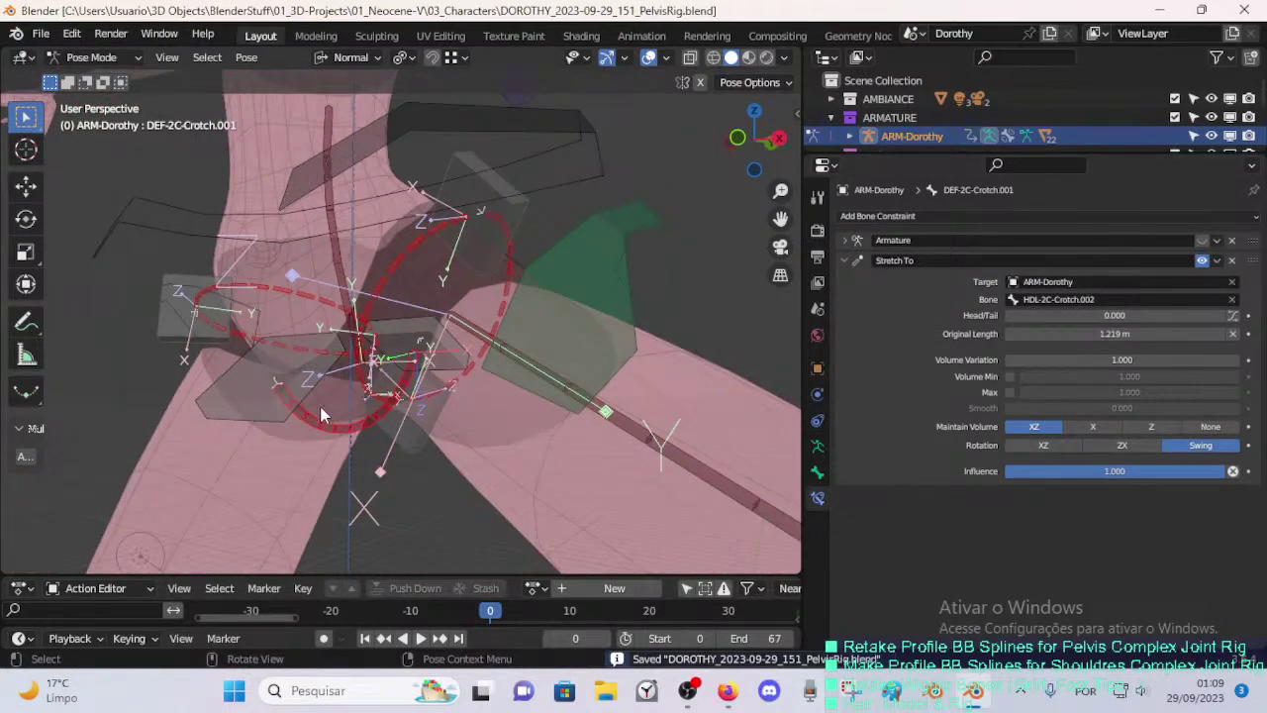
{"action": "left_click", "coordinate": [270, 398]}
{"action": "key", "text": "g"}
{"action": "left_click", "coordinate": [252, 406]}
{"action": "key", "text": "r"}
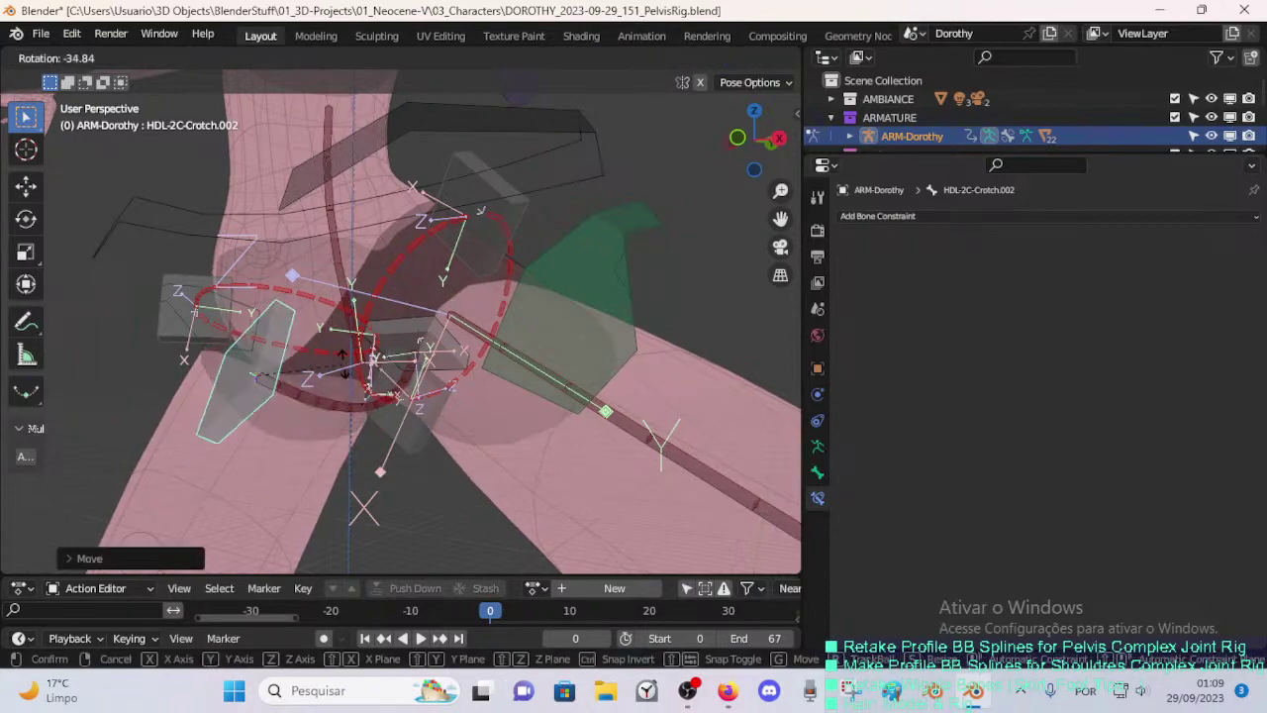
{"action": "left_click", "coordinate": [350, 376]}
{"action": "key", "text": "g"}
{"action": "mouse_move", "coordinate": [349, 376]}
{"action": "middle_mouse_down"}
{"action": "mouse_move", "coordinate": [426, 361]}
{"action": "mouse_move", "coordinate": [407, 362]}
{"action": "mouse_move", "coordinate": [424, 311]}
{"action": "mouse_move", "coordinate": [369, 362]}
{"action": "middle_mouse_up"}
{"action": "left_click", "coordinate": [427, 352]}
{"action": "left_click", "coordinate": [406, 363]}
{"action": "key", "text": "g"}
{"action": "right_click", "coordinate": [382, 311]}
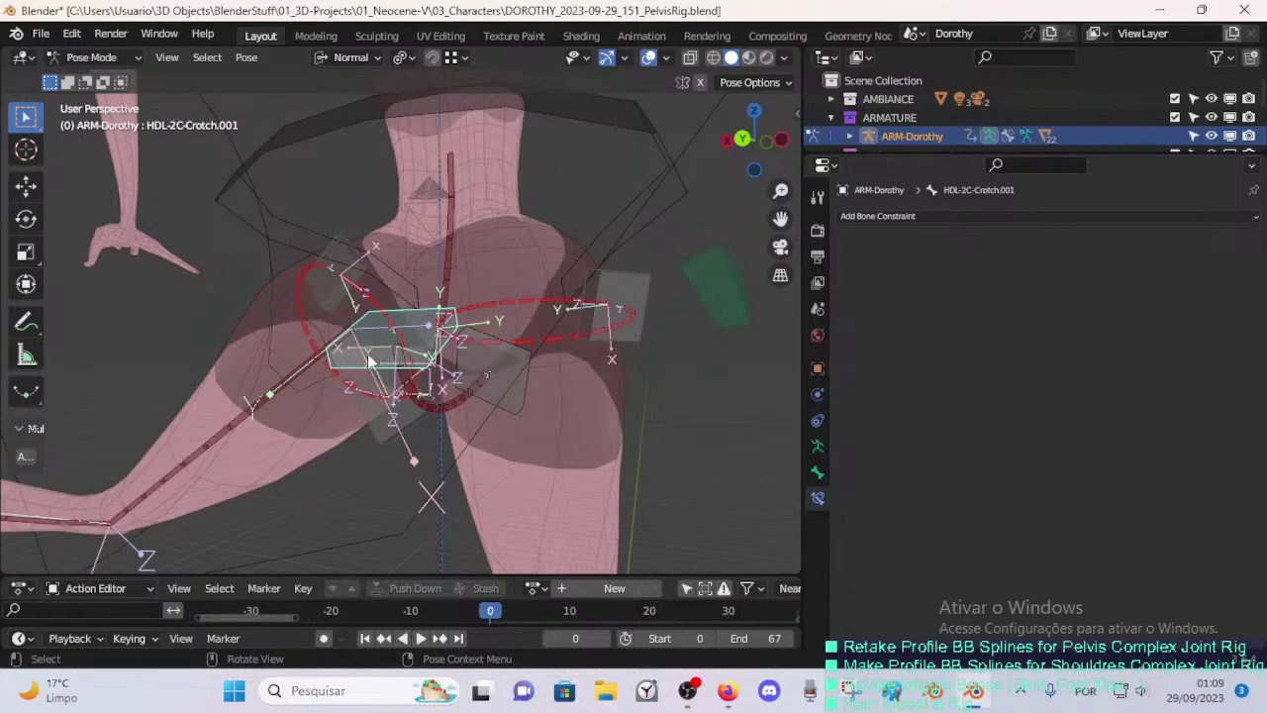
- Parent DEF-2C-Crotch.001 to HDL-2C-Crotch.001 in the armature's Edit Mode
{"action": "key", "text": "ctrl+Tab"}
{"action": "left_click", "coordinate": [424, 404]}
{"action": "left_click", "coordinate": [429, 415]}
{"action": "key", "text": "Tab"}
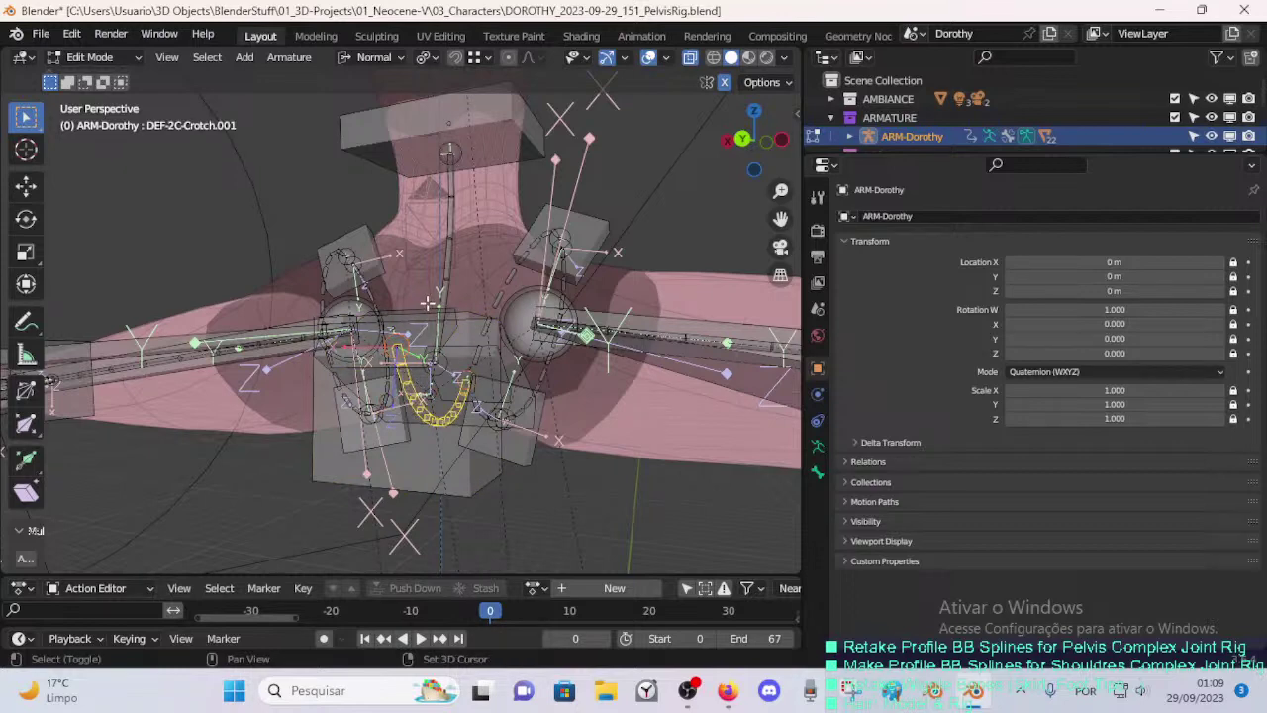
{"action": "key", "text": "ctrl+p"}
{"action": "left_click", "coordinate": [654, 378]}
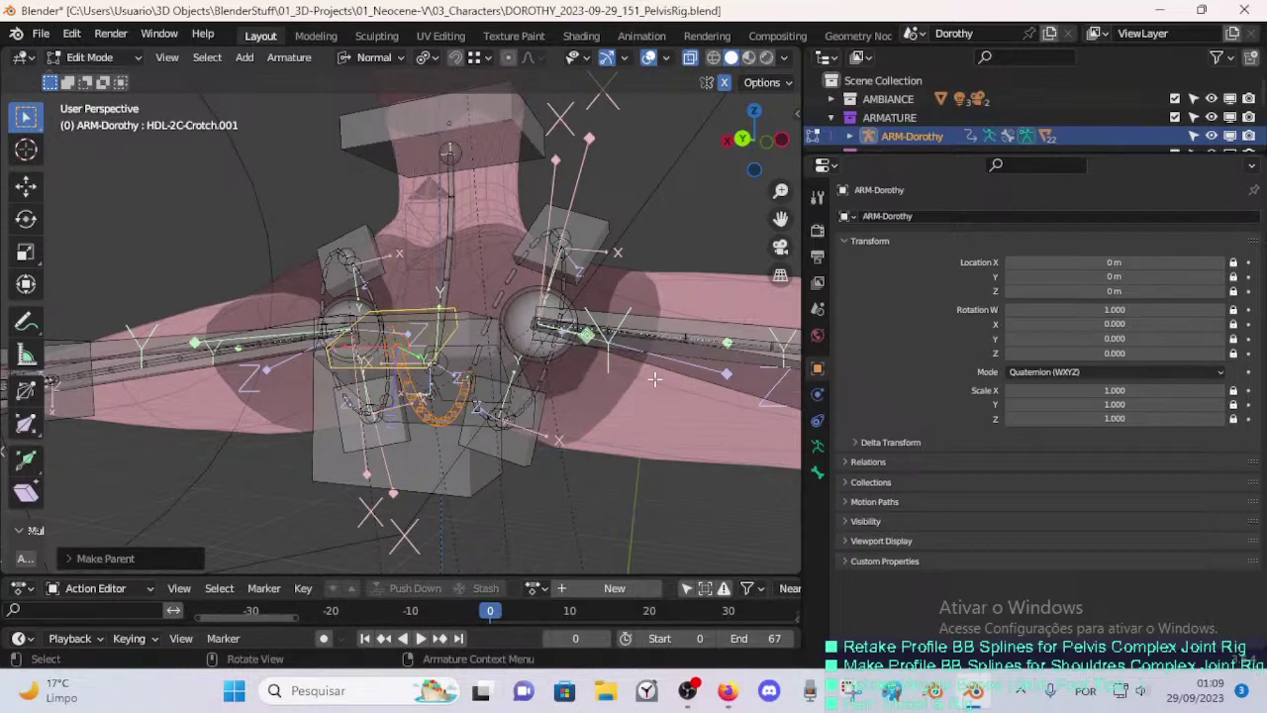
- Parent the crotch handle bones HDL-2C-Crotch.001 and HDL-2C-Crotch.002 to CTL-Spine-BBH.001
{"action": "middle_click_drag", "start_coordinate": [479, 308], "coordinate": [379, 427]}
{"action": "left_click", "coordinate": [463, 304]}
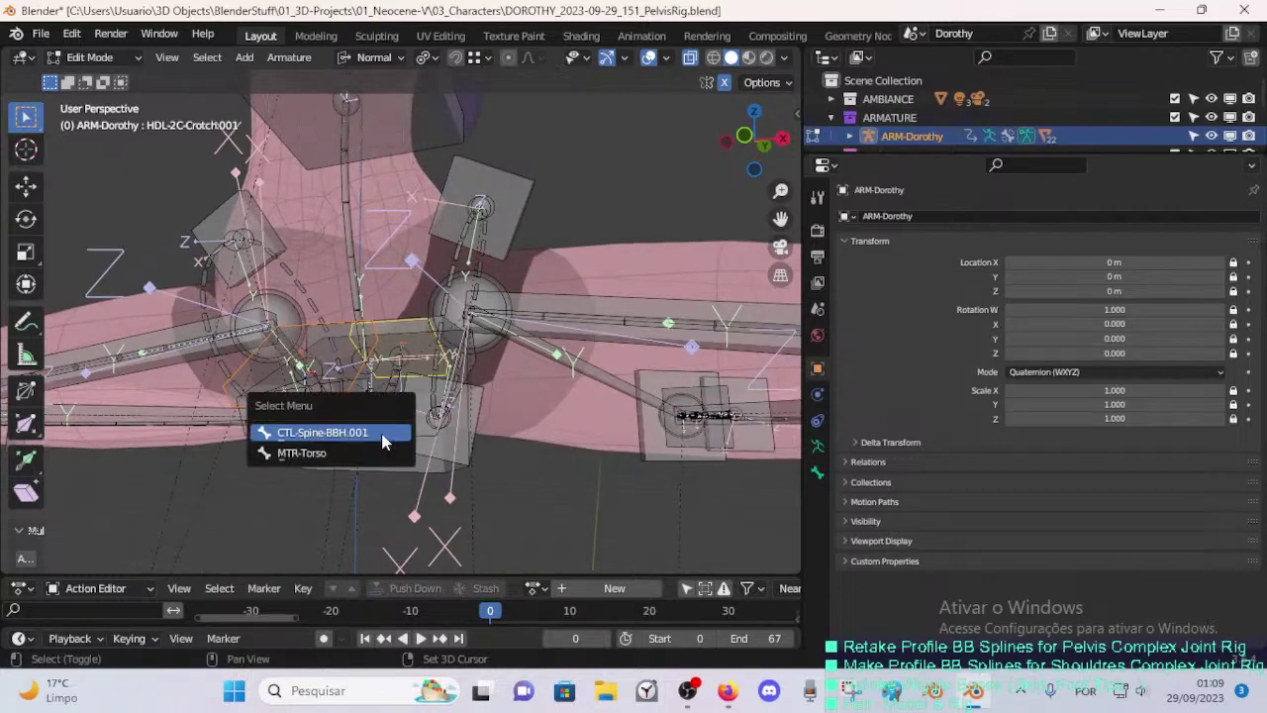
{"action": "left_click", "coordinate": [322, 432]}
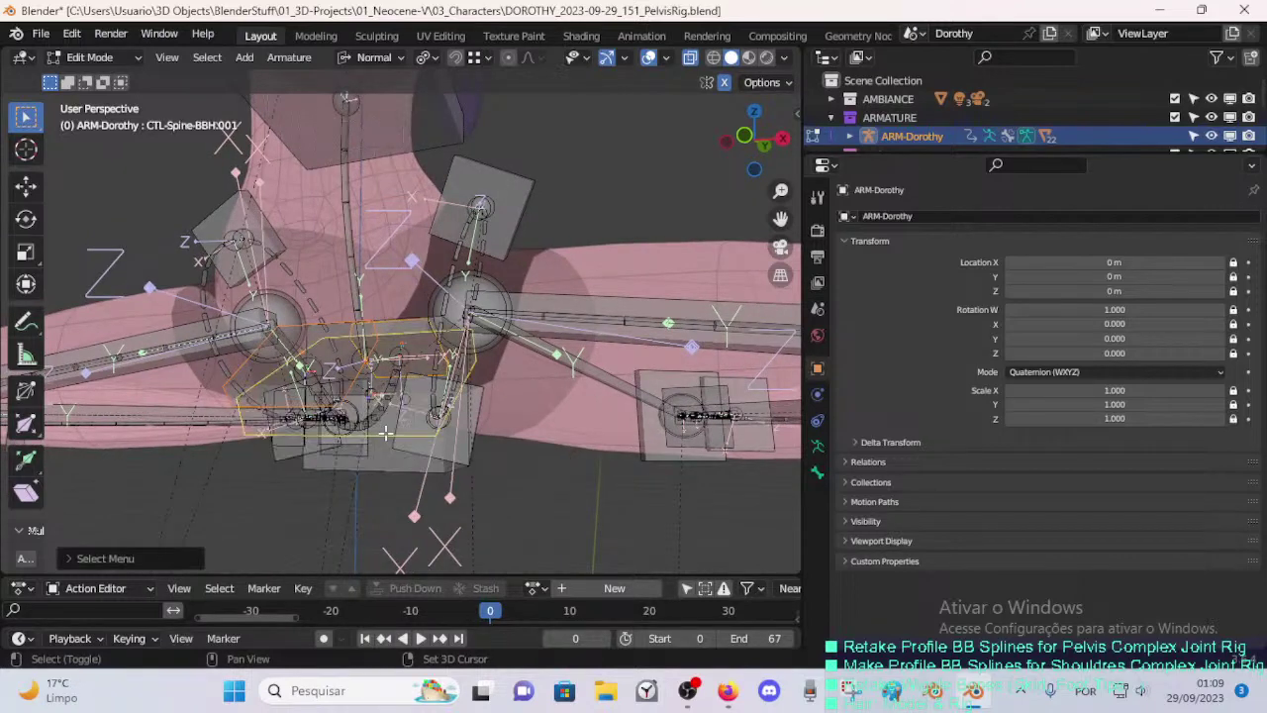
{"action": "key", "text": "ctrl+p"}
{"action": "left_click", "coordinate": [639, 397]}
- Return to Pose Mode, then move CTL-Spine-BBH.001 and rotate it about X to test how the crotch follows
{"action": "key", "text": "ctrl+Tab"}
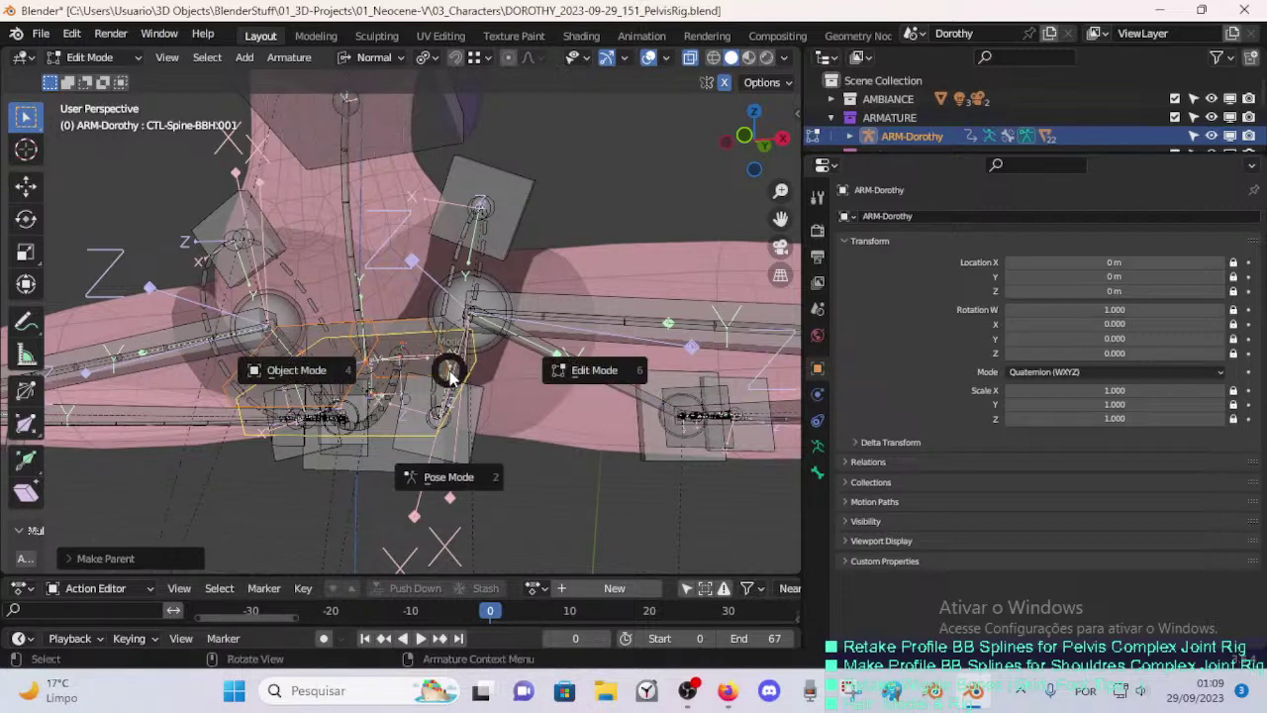
{"action": "middle_click_drag", "start_coordinate": [539, 242], "coordinate": [598, 311]}
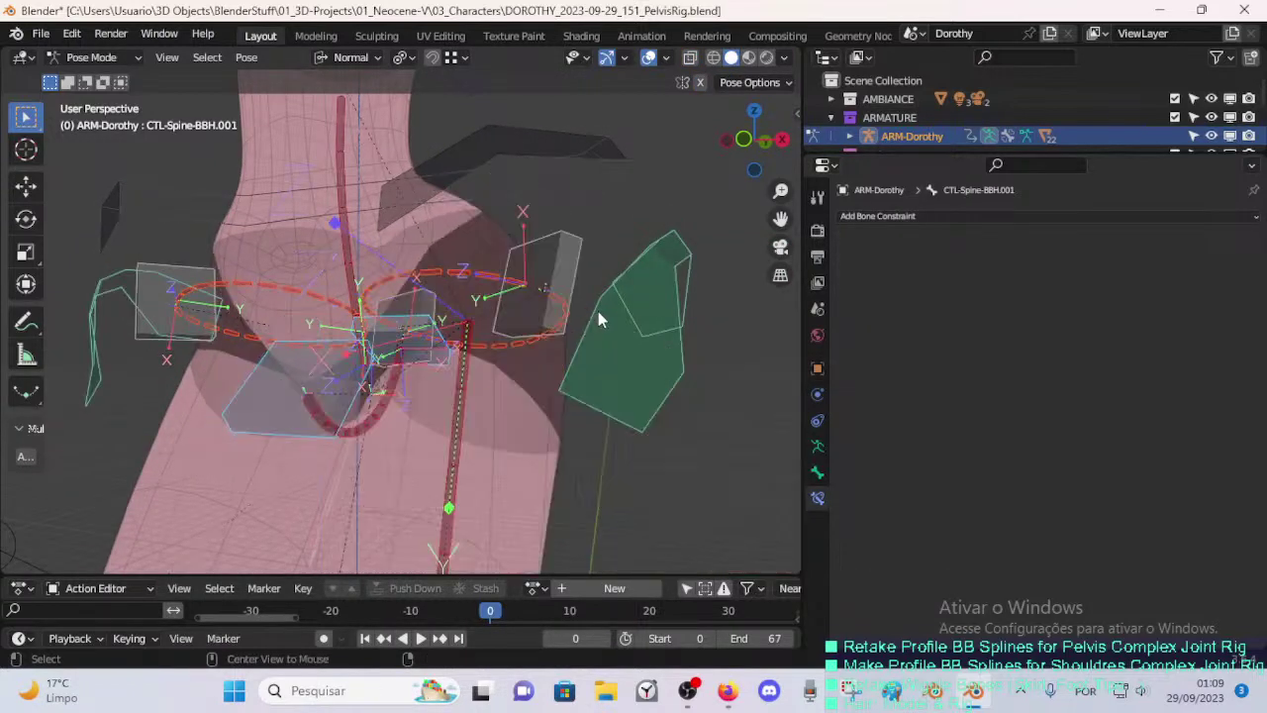
{"action": "key", "text": "g"}
{"action": "left_click", "coordinate": [512, 374]}
{"action": "key", "text": "r"}
{"action": "key", "text": "x"}
{"action": "key", "text": "x"}
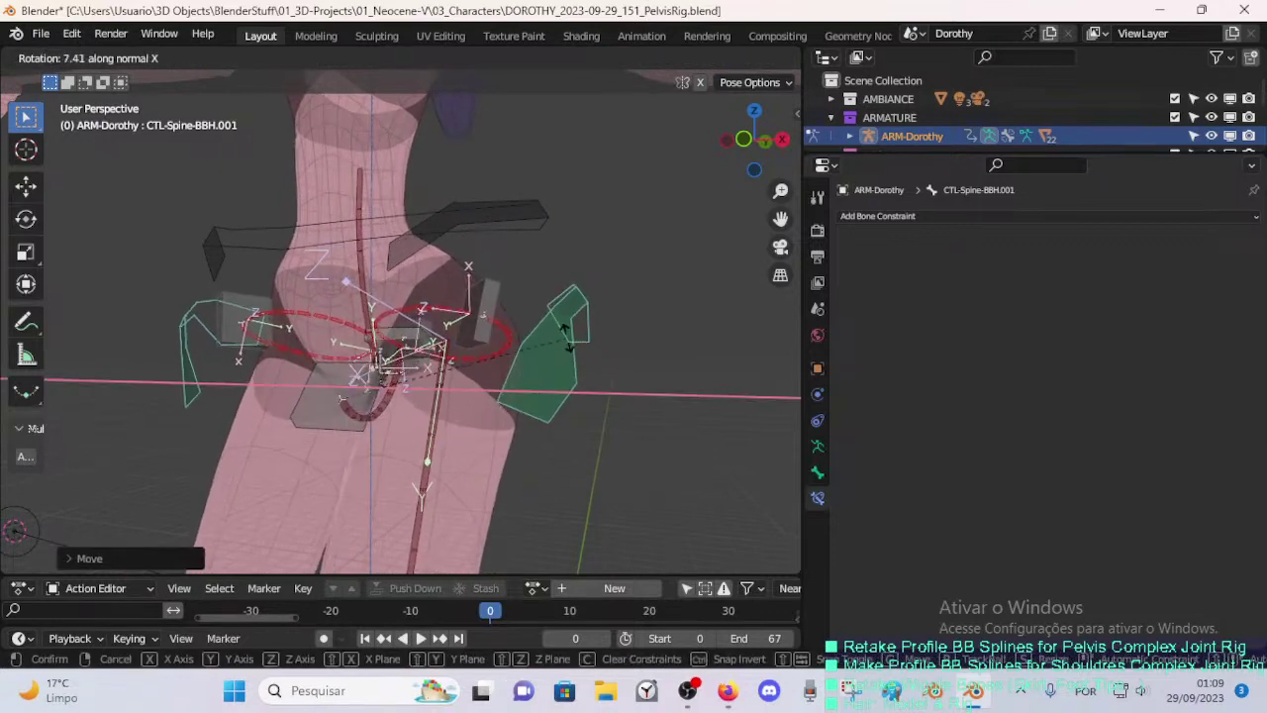
{"action": "left_click", "coordinate": [500, 402]}
{"action": "middle_click_drag", "start_coordinate": [500, 398], "coordinate": [452, 353]}
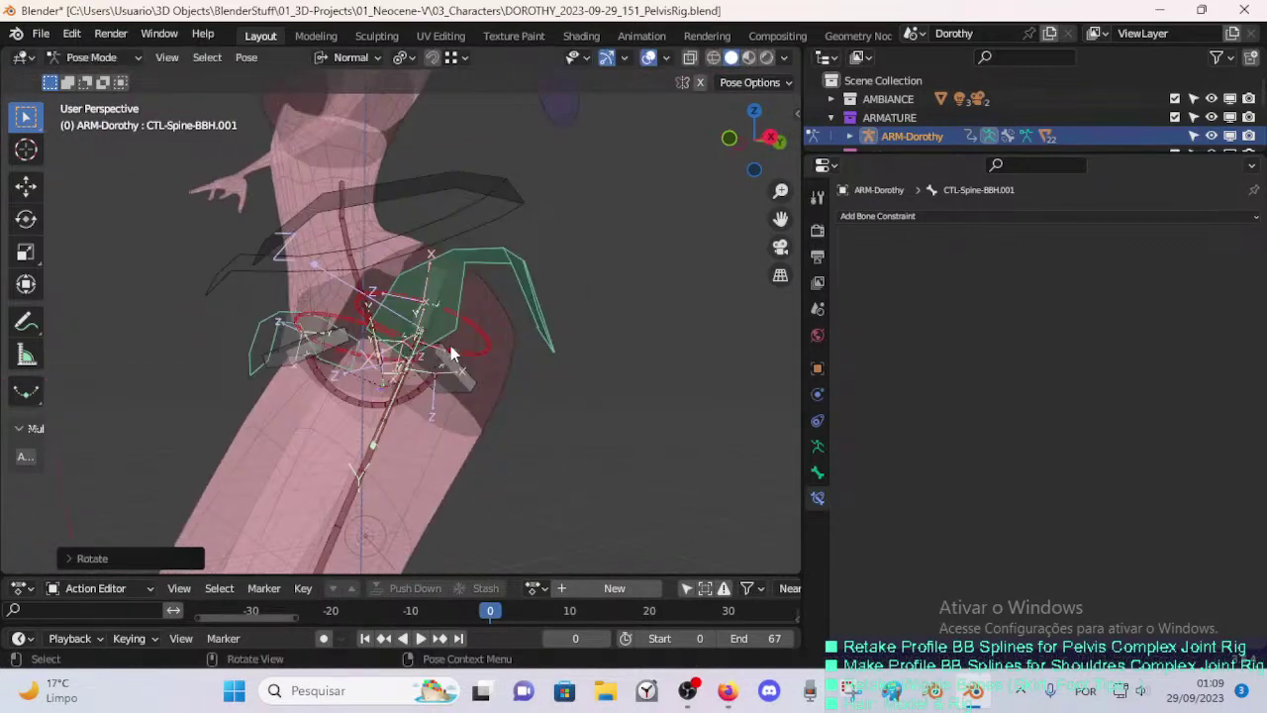
{"action": "key", "text": "r"}
{"action": "key", "text": "x"}
{"action": "left_click", "coordinate": [494, 321]}
- Swing the hips forward by moving CTL-Spine-BBH.001 repeatedly and tilting it about its normal X axis
{"action": "key", "text": "g"}
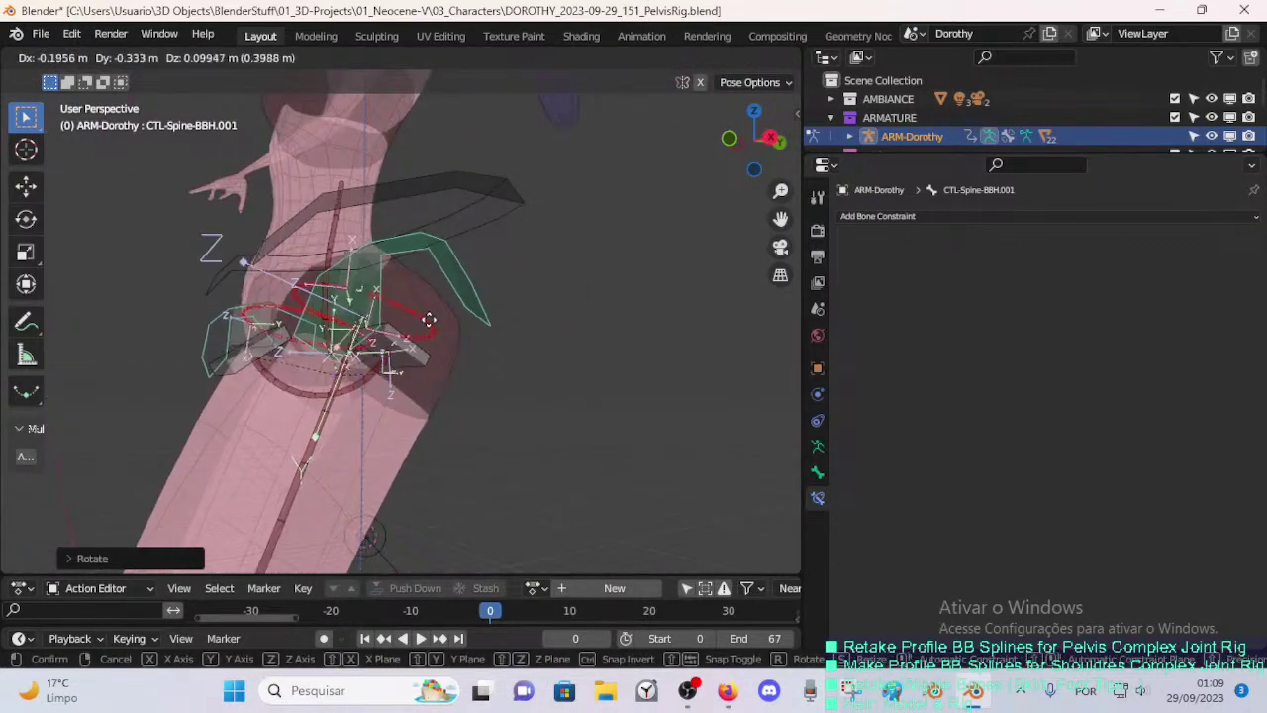
{"action": "key", "text": "Return"}
{"action": "key", "text": "r"}
{"action": "key", "text": "x"}
{"action": "key", "text": "x"}
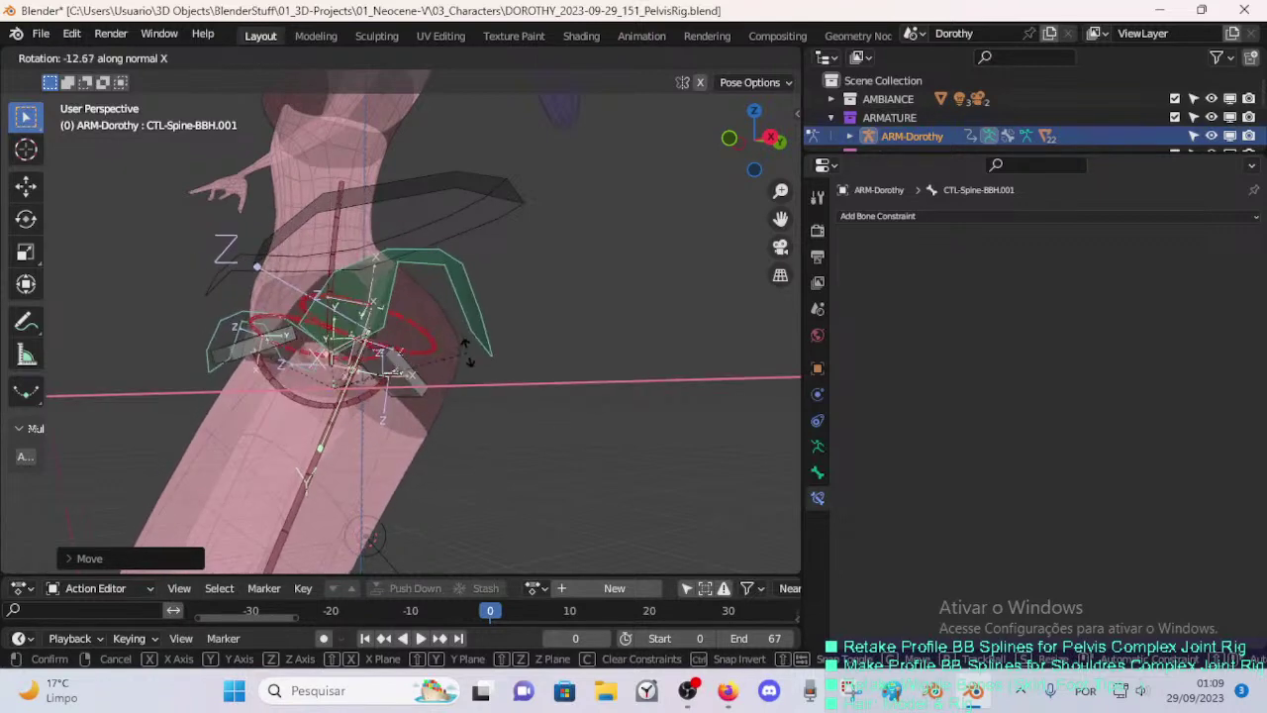
{"action": "left_click", "coordinate": [466, 353]}
{"action": "key", "text": "g"}
{"action": "left_click", "coordinate": [330, 348]}
{"action": "key", "text": "r"}
{"action": "key", "text": "x"}
{"action": "left_click", "coordinate": [369, 383]}
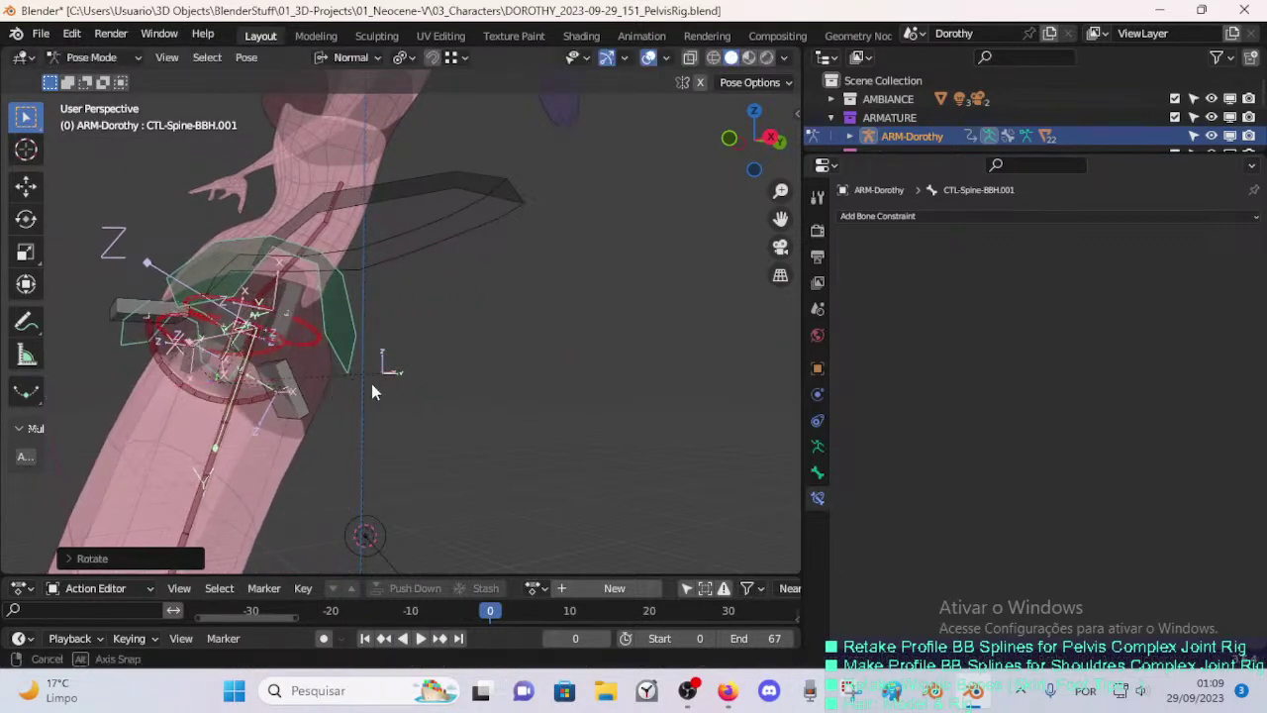
- Test the pelvis deformation from the side by alternately shifting CTL-Spine-BBH.001 and tilting it about normal X
{"action": "middle_click_drag", "start_coordinate": [371, 383], "coordinate": [507, 396]}
{"action": "key", "text": "r"}
{"action": "key", "text": "x"}
{"action": "left_click", "coordinate": [509, 347]}
{"action": "middle_click_drag", "start_coordinate": [510, 346], "coordinate": [428, 373]}
{"action": "key", "text": "g"}
{"action": "left_click", "coordinate": [515, 365]}
{"action": "middle_click_drag", "start_coordinate": [515, 365], "coordinate": [527, 335]}
{"action": "key", "text": "r"}
{"action": "key", "text": "x"}
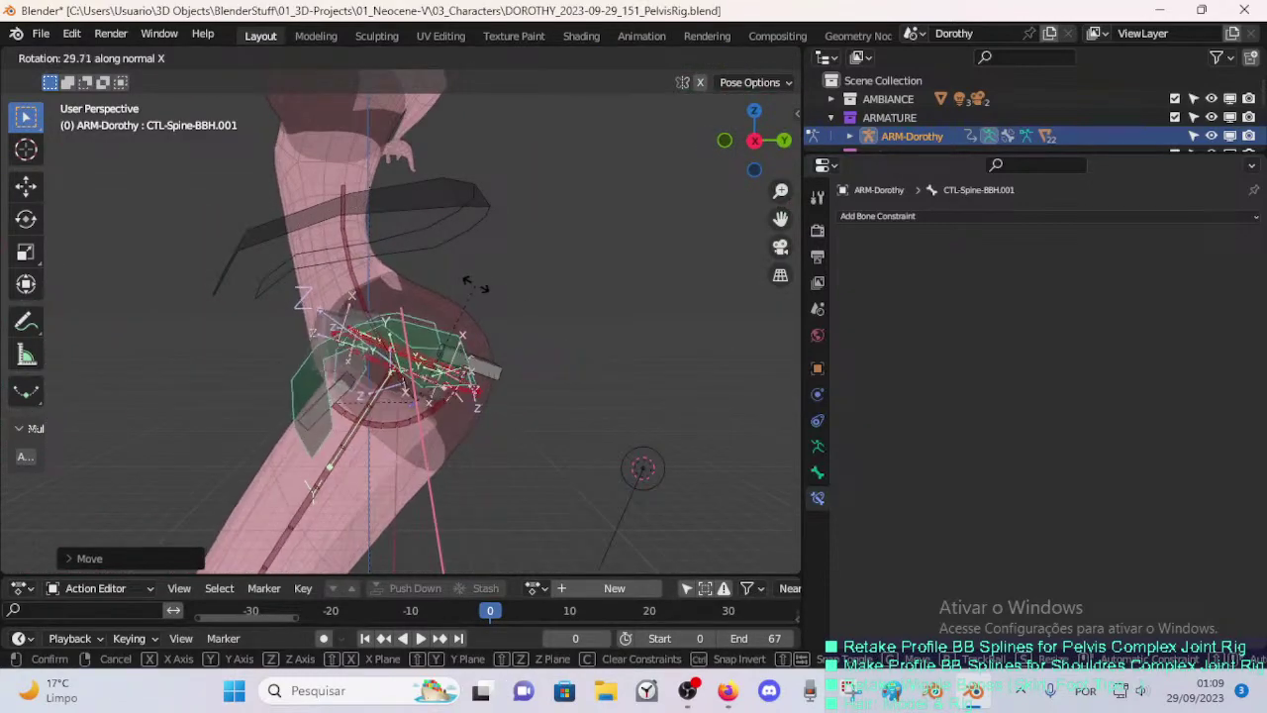
{"action": "left_click", "coordinate": [523, 295]}
{"action": "key", "text": "g"}
{"action": "left_click", "coordinate": [574, 289]}
{"action": "middle_click_drag", "start_coordinate": [576, 291], "coordinate": [557, 283]}
{"action": "key", "text": "r"}
{"action": "key", "text": "x"}
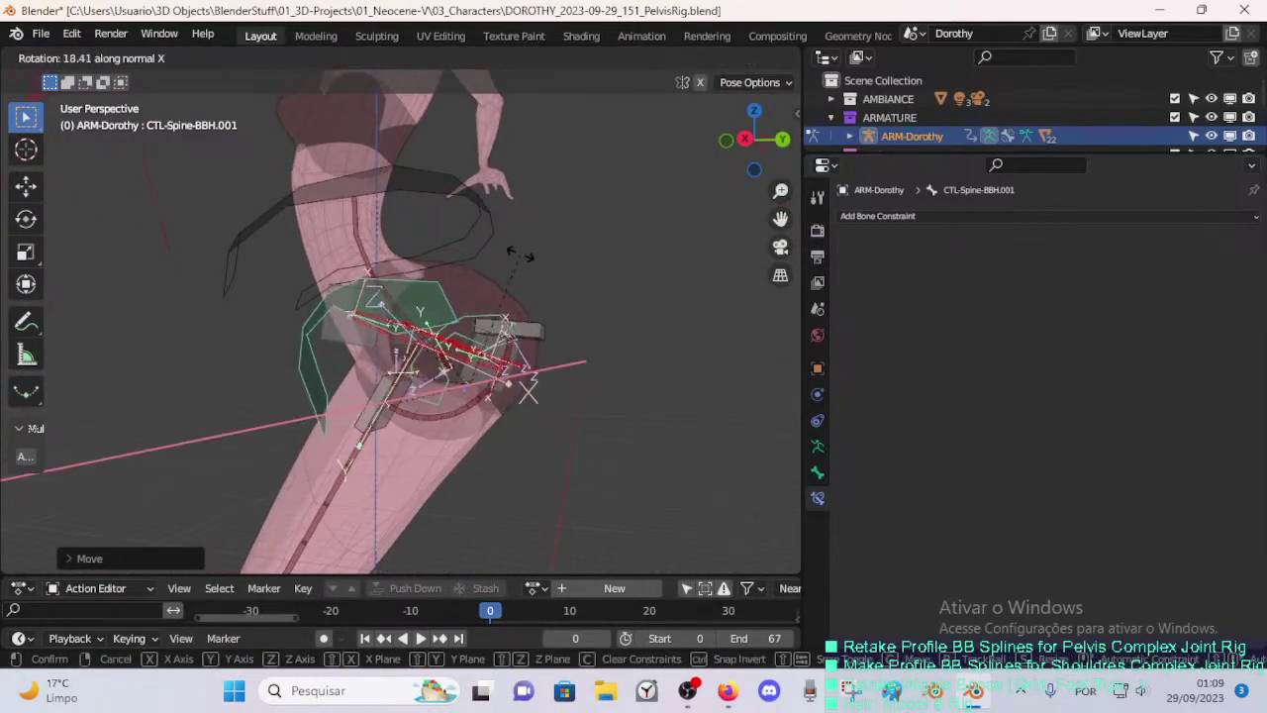
{"action": "key", "text": "Return"}
{"action": "key", "text": "g"}
{"action": "left_click", "coordinate": [379, 367]}
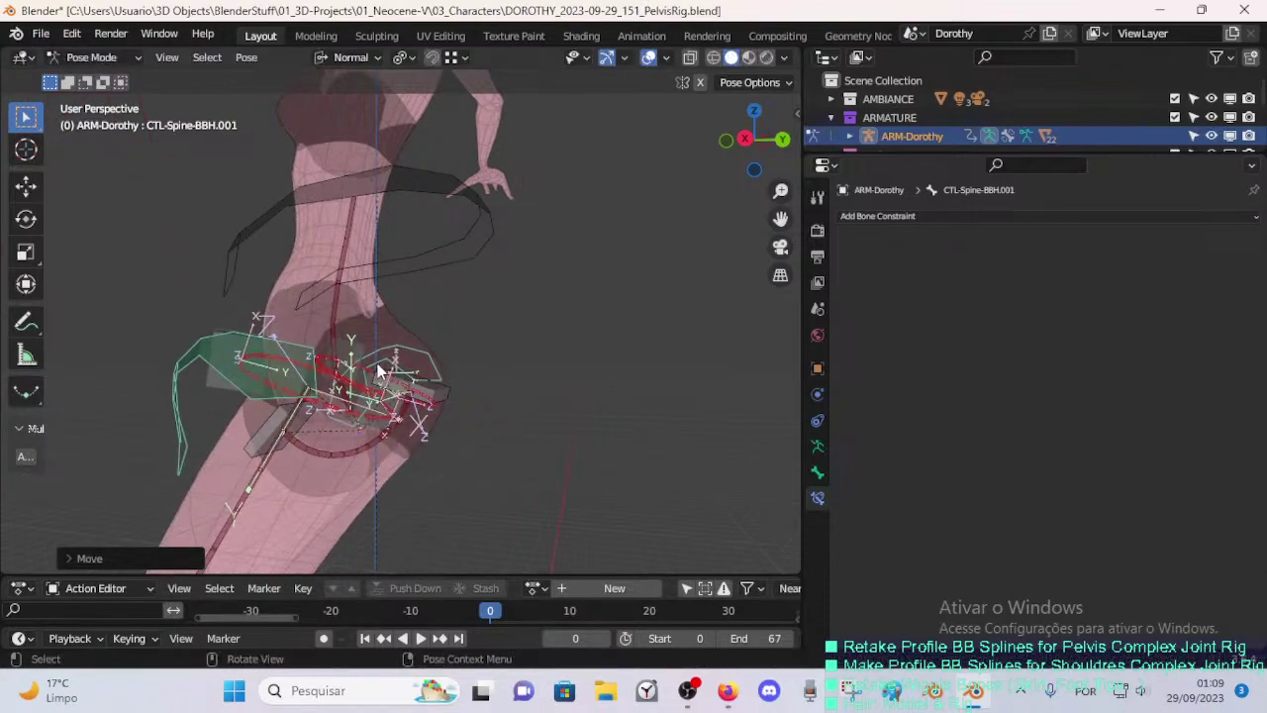
- Move CTL-Spine-BBH.001 once more and rotate it about X to set the hips over the legs
{"action": "middle_click_drag", "start_coordinate": [379, 368], "coordinate": [475, 353]}
{"action": "key", "text": "g"}
{"action": "left_click", "coordinate": [512, 313]}
{"action": "key", "text": "r"}
{"action": "key", "text": "x"}
{"action": "mouse_move", "coordinate": [511, 312]}
{"action": "middle_mouse_down"}
{"action": "mouse_move", "coordinate": [531, 309]}
{"action": "mouse_move", "coordinate": [526, 339]}
{"action": "mouse_move", "coordinate": [566, 337]}
{"action": "mouse_move", "coordinate": [455, 354]}
{"action": "mouse_move", "coordinate": [514, 329]}
{"action": "middle_mouse_up"}
{"action": "key", "text": "Return"}
{"action": "key", "text": "Tab"}
{"action": "key", "text": "Tab"}
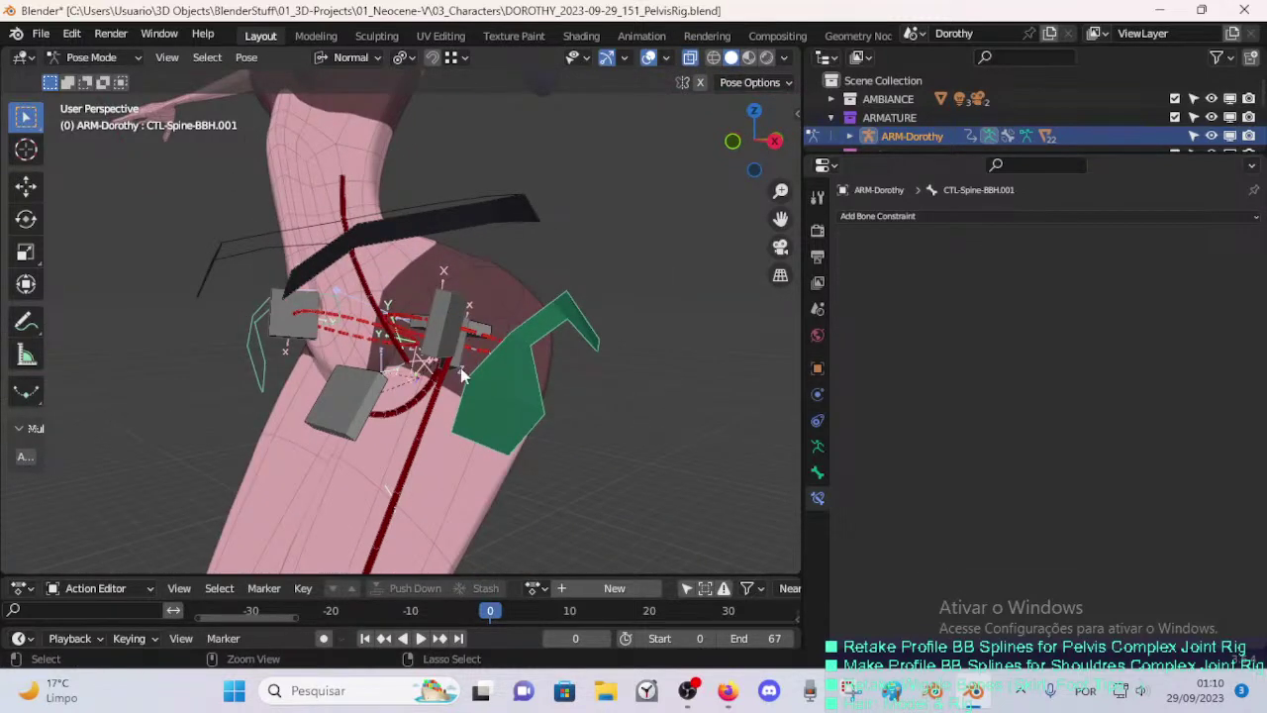
- Raise the left foot off the ground by moving MTR-Leg.L
{"action": "middle_click_drag", "start_coordinate": [462, 369], "coordinate": [441, 562], "text": "ctrl"}
{"action": "middle_click_drag", "start_coordinate": [431, 446], "coordinate": [431, 412], "text": "shift"}
{"action": "left_click", "coordinate": [406, 513]}
{"action": "key", "text": "g"}
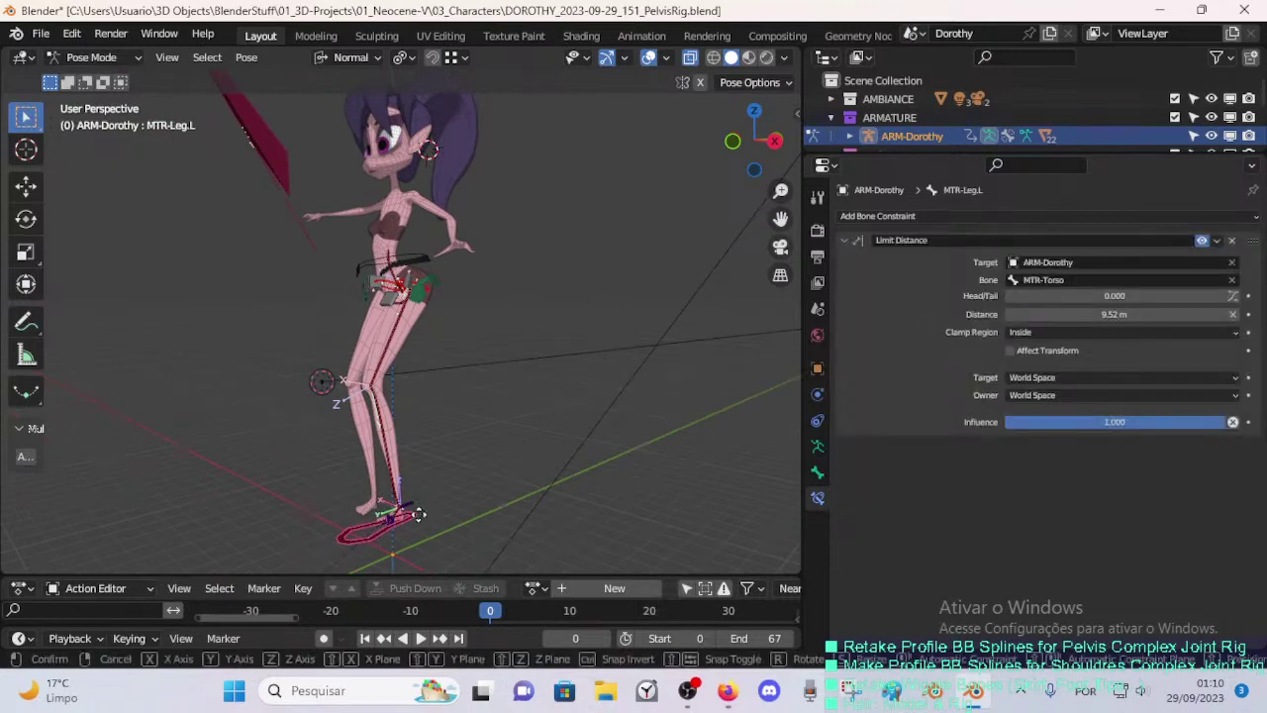
{"action": "left_click", "coordinate": [436, 355]}
{"action": "scroll", "coordinate": [451, 375], "scroll_direction": "up", "scroll_amount": 5}
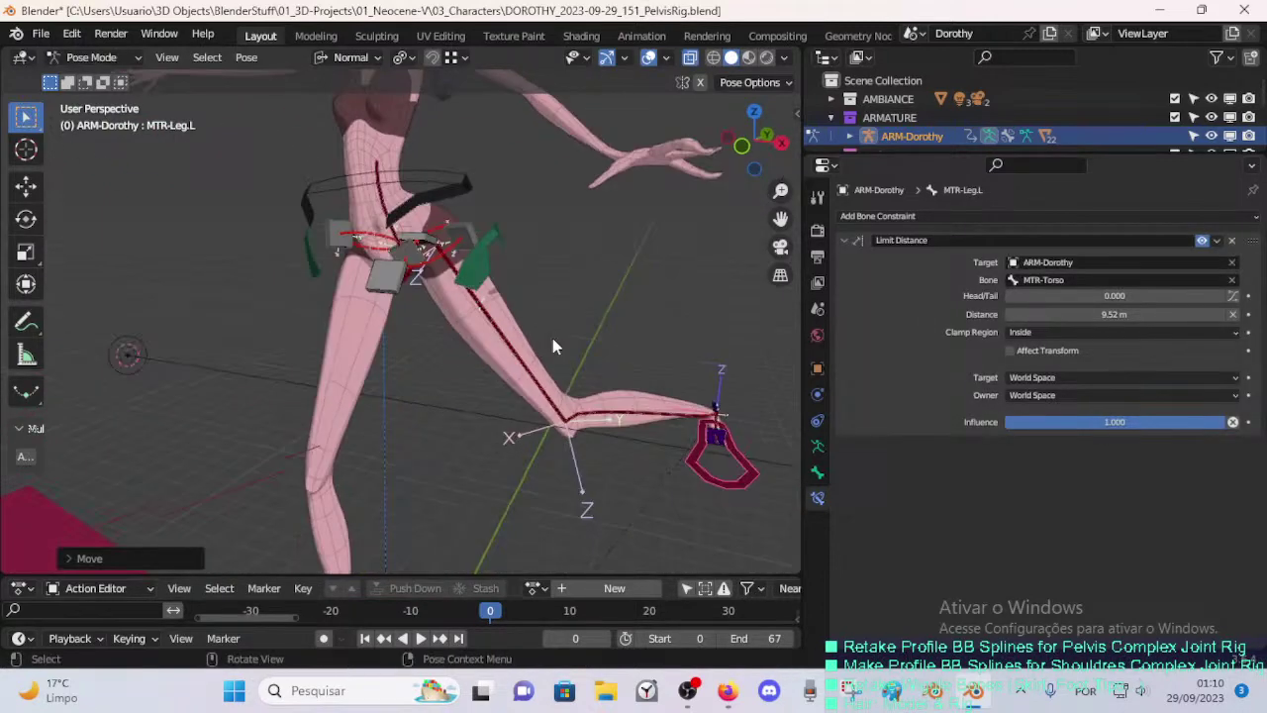
- Shift the hips with CTL-Spine-BBH.001 and rotate that bone about the global X axis to test the raised-leg pose
{"action": "middle_click_drag", "start_coordinate": [552, 346], "coordinate": [433, 372]}
{"action": "left_click", "coordinate": [458, 340]}
{"action": "key", "text": "g"}
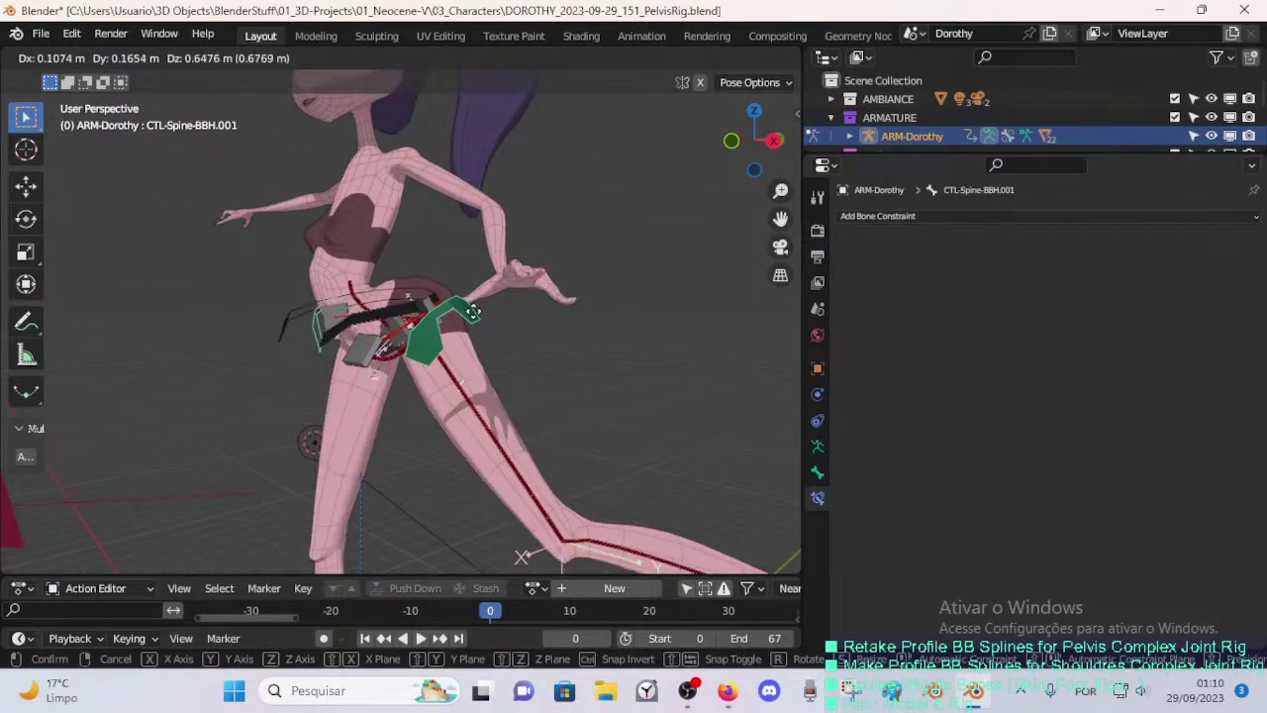
{"action": "left_click", "coordinate": [442, 346]}
{"action": "key", "text": "r"}
{"action": "key", "text": "x"}
{"action": "key", "text": "x"}
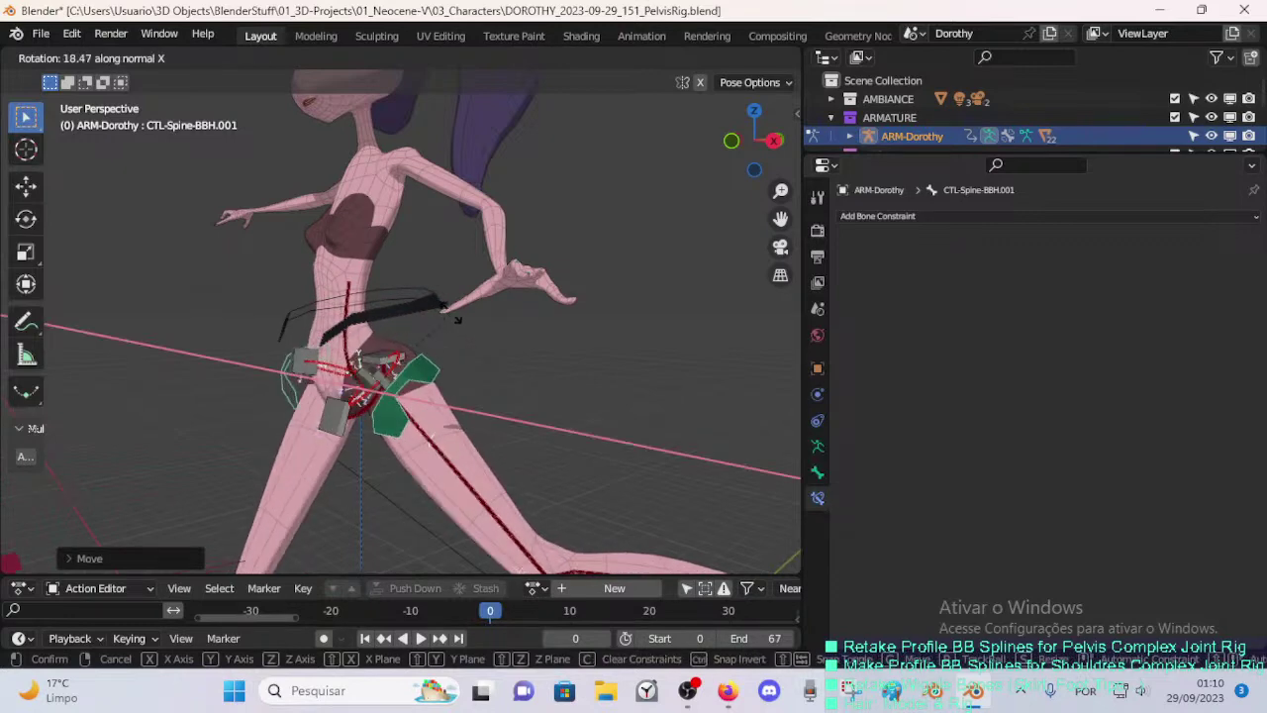
{"action": "key", "text": "x"}
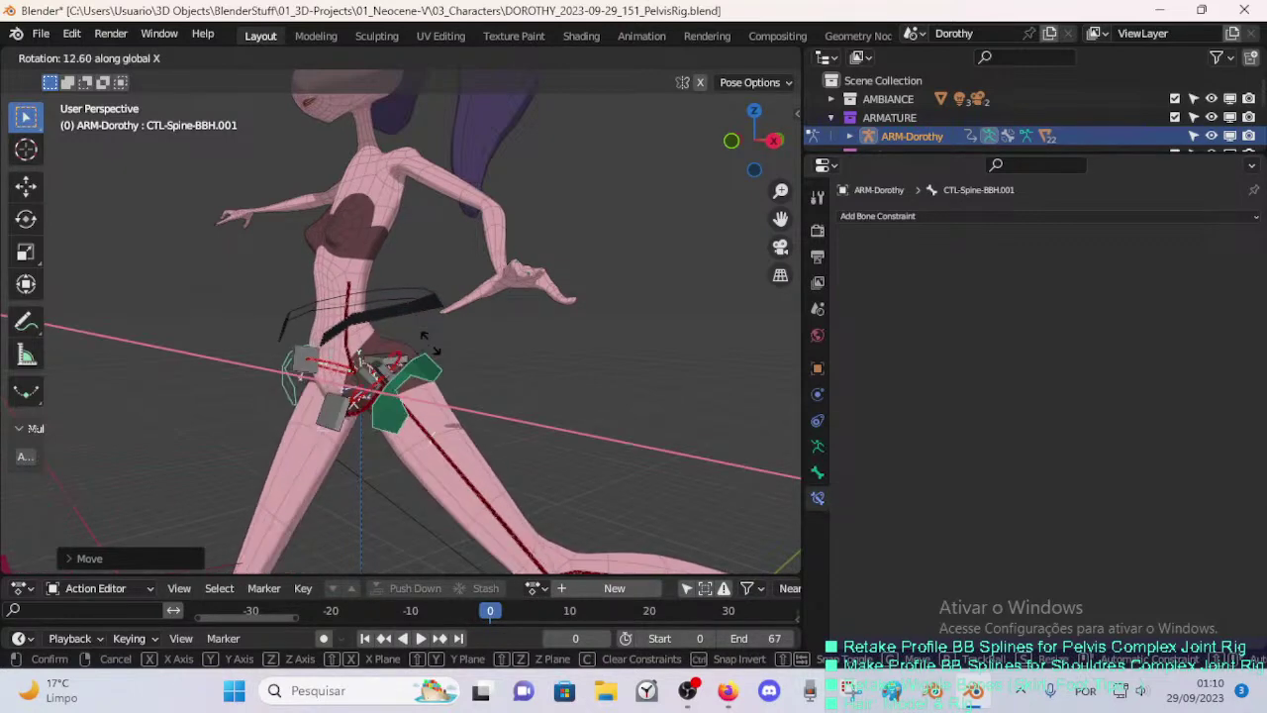
{"action": "left_click", "coordinate": [450, 346]}
- From the front, shift CTL-Spine-BBH.001 and tilt it about normal X to test the pelvis over the spread legs
{"action": "mouse_move", "coordinate": [460, 347]}
{"action": "middle_mouse_down"}
{"action": "mouse_move", "coordinate": [486, 348]}
{"action": "mouse_move", "coordinate": [445, 334]}
{"action": "mouse_move", "coordinate": [449, 366]}
{"action": "middle_mouse_up"}
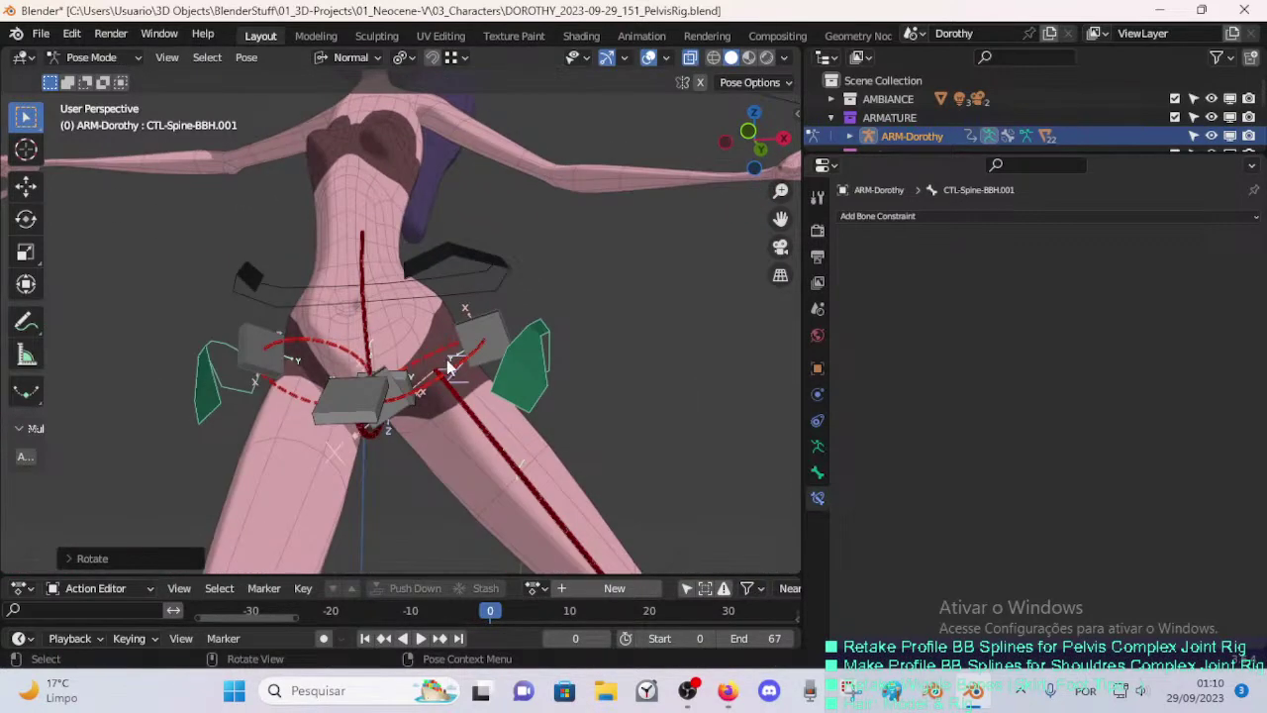
{"action": "key", "text": "r"}
{"action": "key", "text": "g"}
{"action": "left_click", "coordinate": [480, 375]}
{"action": "key", "text": "r"}
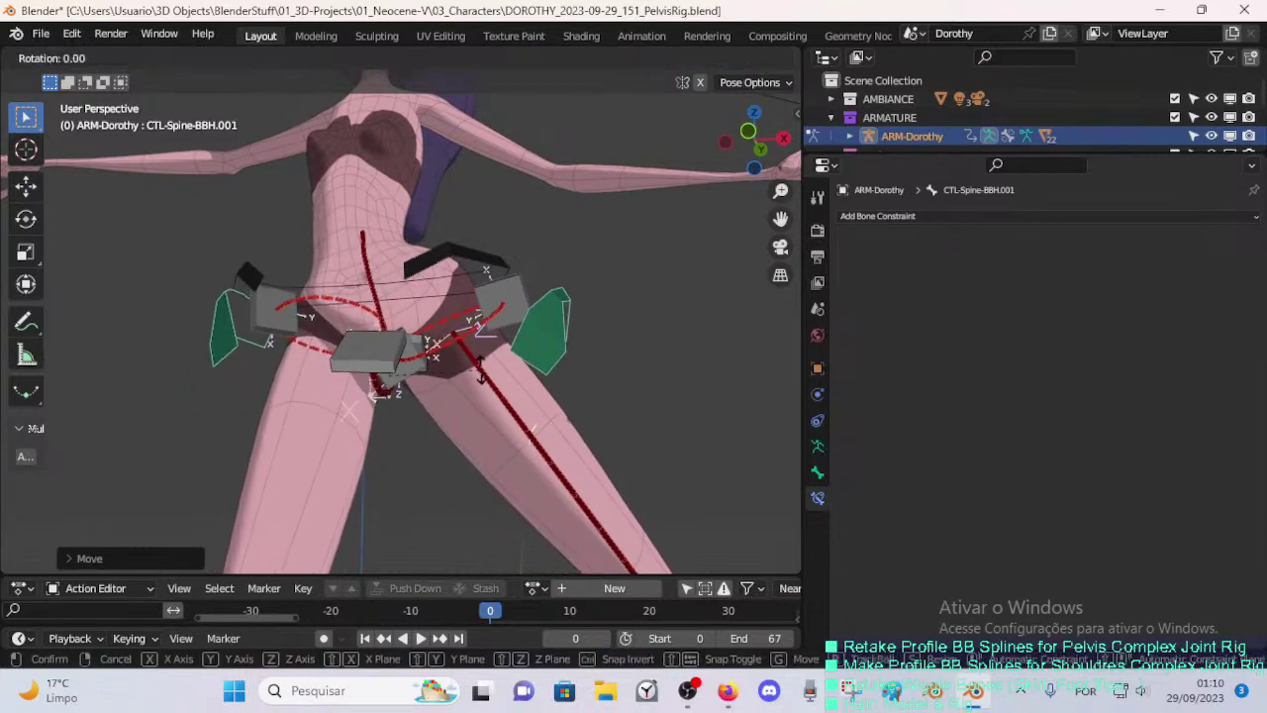
{"action": "key", "text": "x"}
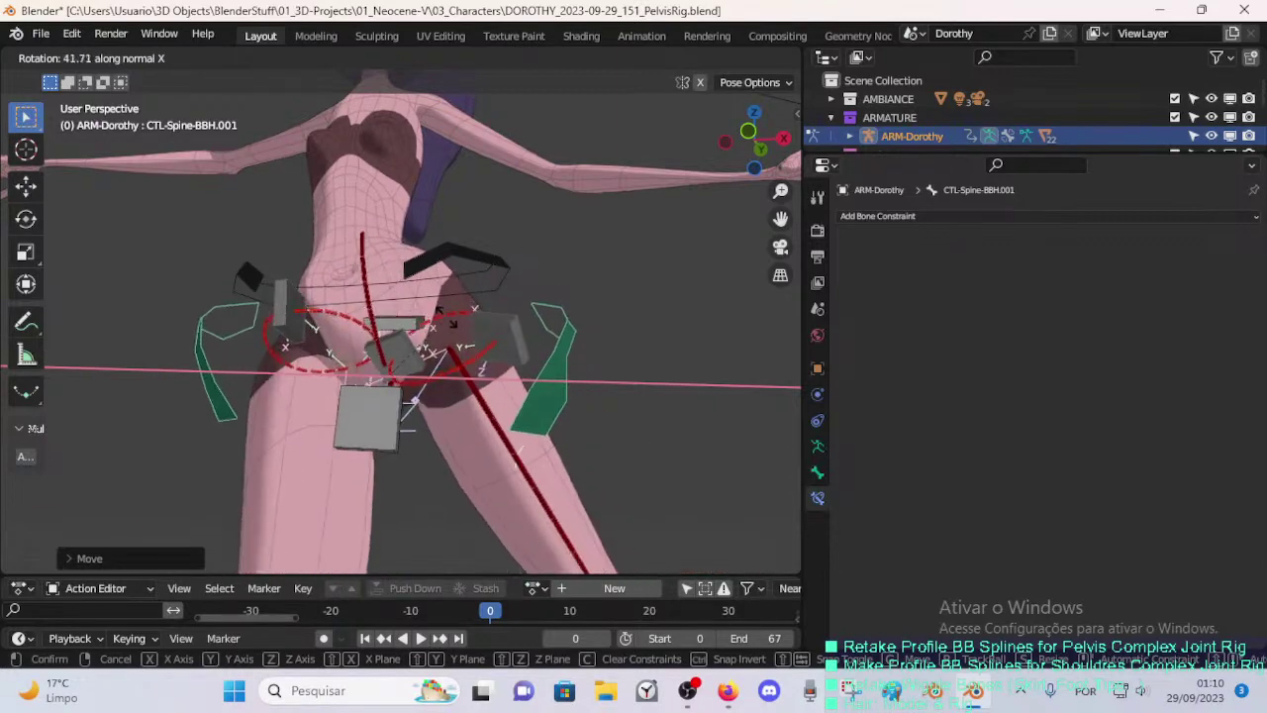
{"action": "left_click", "coordinate": [436, 351]}
- From the side, rotate CTL-Spine-BBH.001 about normal X and shift it to test the hip deformation
{"action": "middle_click_drag", "start_coordinate": [435, 351], "coordinate": [391, 358]}
{"action": "key", "text": "r"}
{"action": "key", "text": "x"}
{"action": "left_click", "coordinate": [384, 396]}
{"action": "key", "text": "g"}
{"action": "left_click", "coordinate": [368, 404]}
- Tilt CTL-Spine-BBH.001 twice more about normal X and rotate it freely from the front
{"action": "key", "text": "r"}
{"action": "key", "text": "x"}
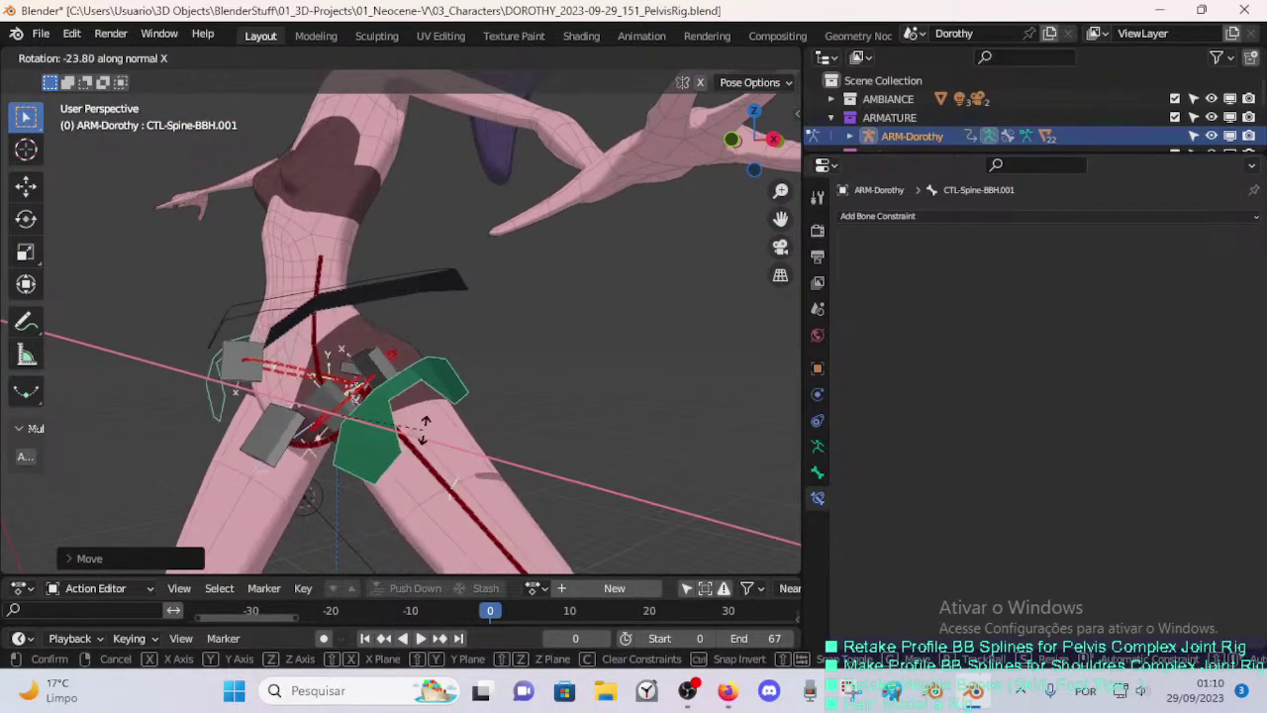
{"action": "left_click", "coordinate": [439, 417]}
{"action": "key", "text": "r"}
{"action": "key", "text": "x"}
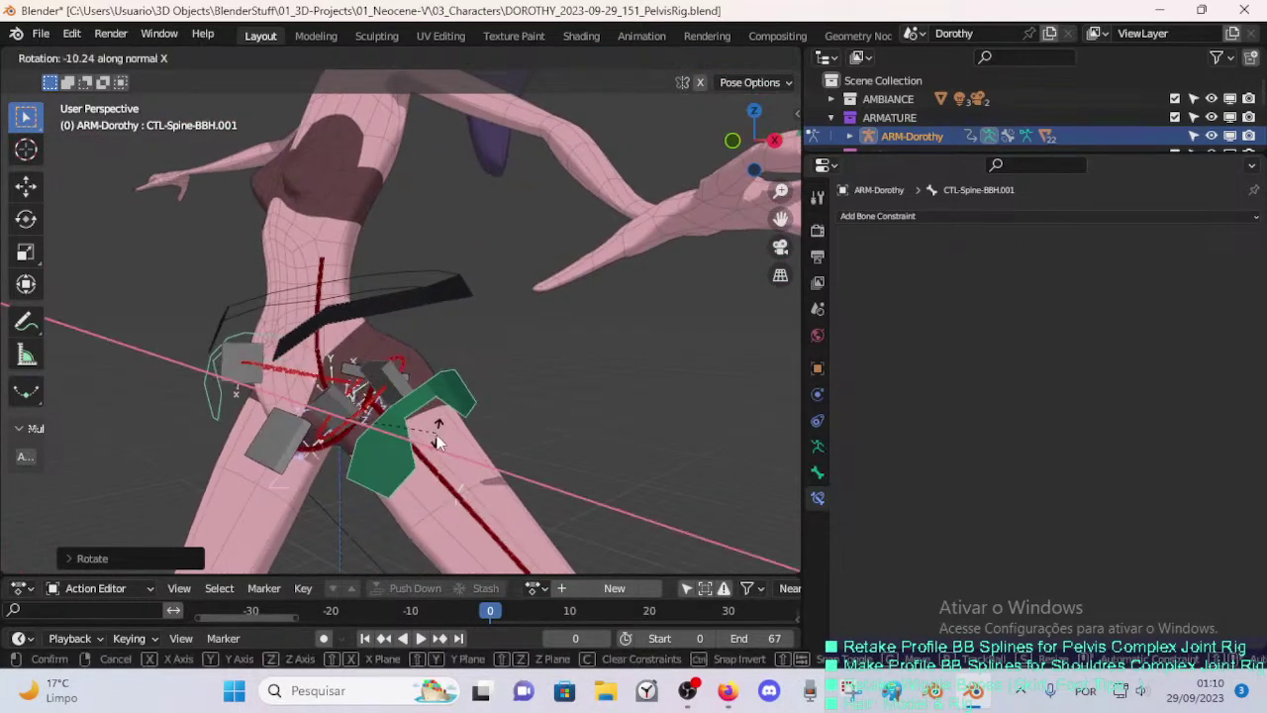
{"action": "left_click", "coordinate": [436, 426]}
{"action": "middle_click_drag", "start_coordinate": [436, 426], "coordinate": [531, 401]}
{"action": "key", "text": "r"}
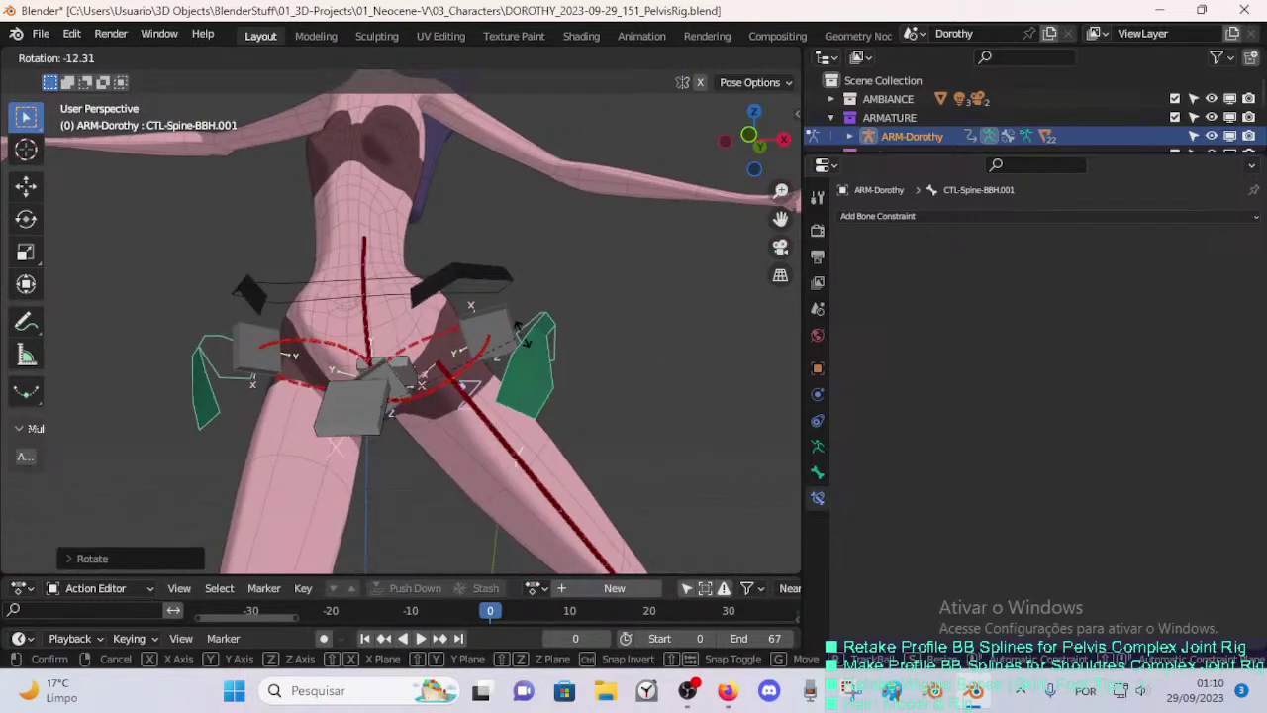
{"action": "left_click", "coordinate": [374, 419]}
- Test the crotch deformation by moving and rotating the handle bone HDL-2C-Crotch.002
{"action": "left_click", "coordinate": [374, 419]}
{"action": "key", "text": "g"}
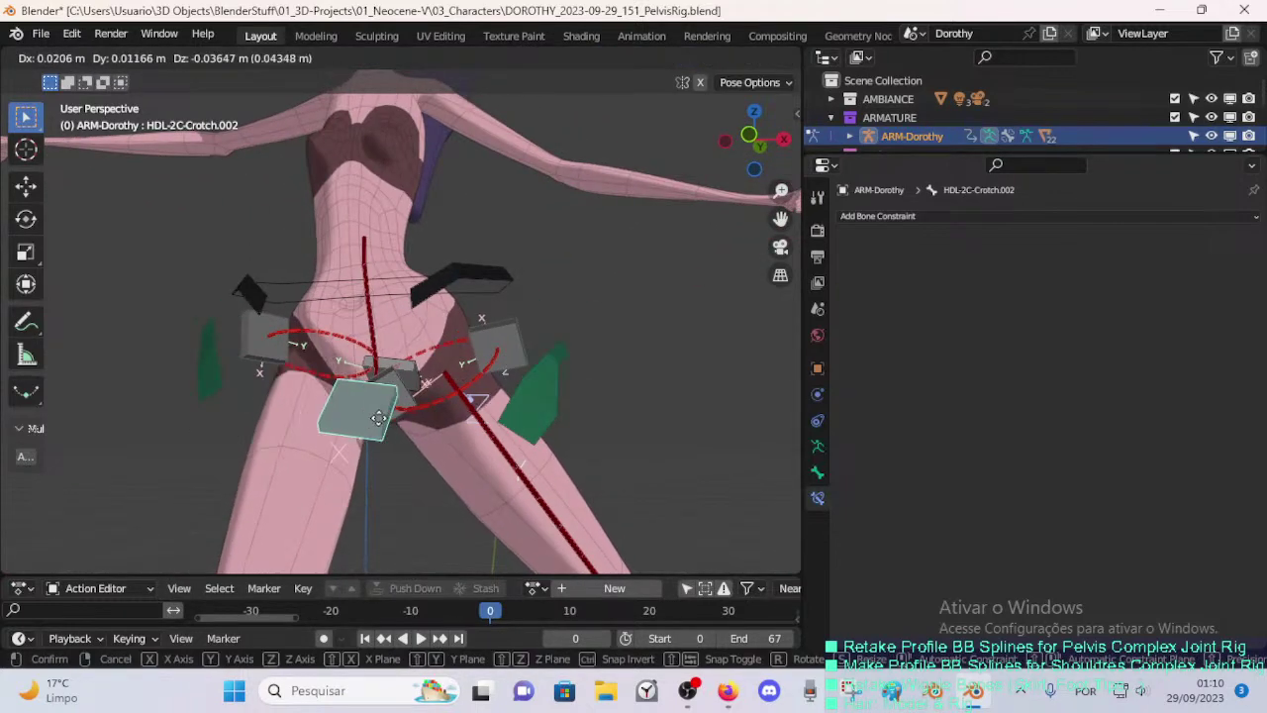
{"action": "left_click", "coordinate": [393, 396]}
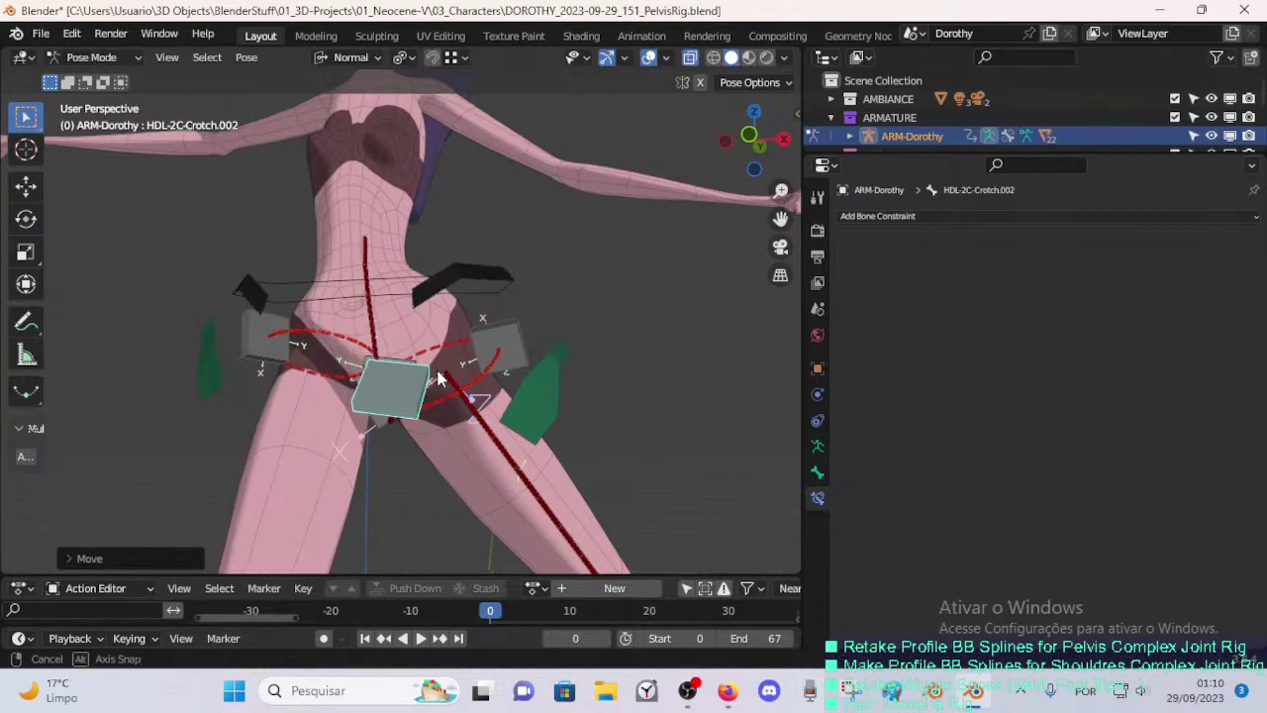
{"action": "middle_click_drag", "start_coordinate": [439, 376], "coordinate": [429, 344]}
{"action": "key", "text": "r"}
{"action": "left_click", "coordinate": [387, 337]}
{"action": "key", "text": "ctrl+Tab"}
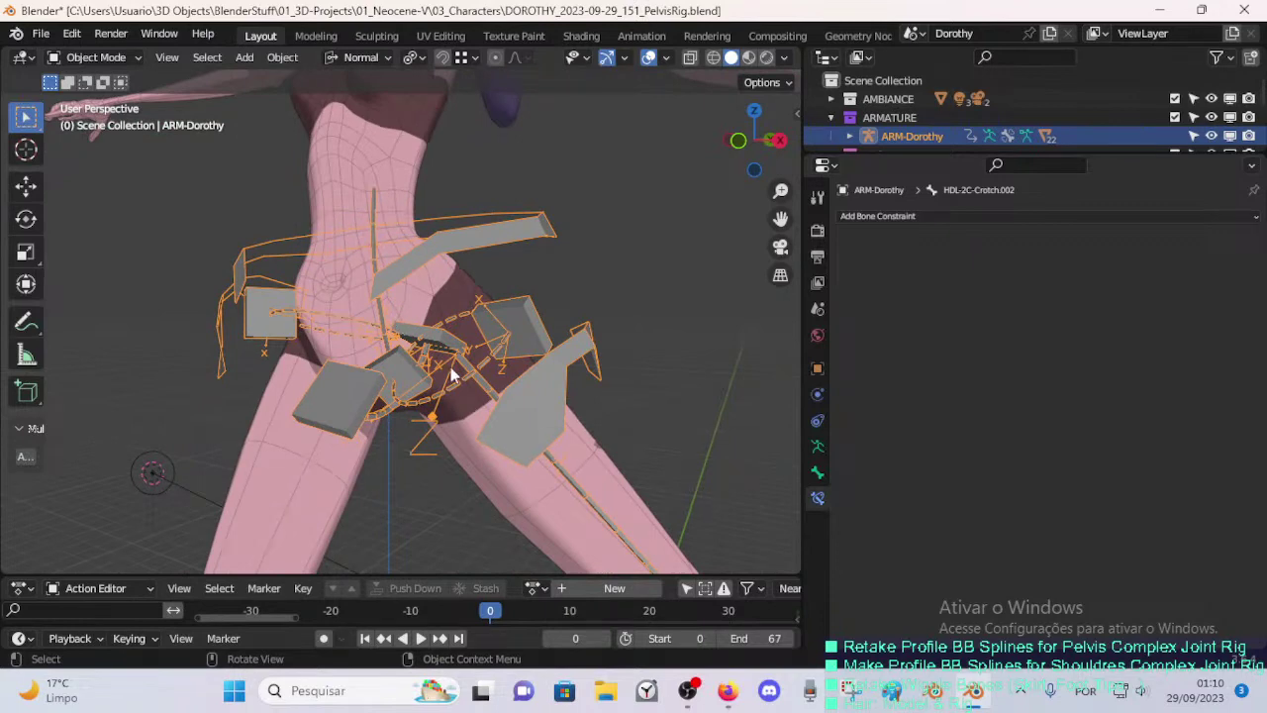
{"action": "key", "text": "ctrl+Tab"}
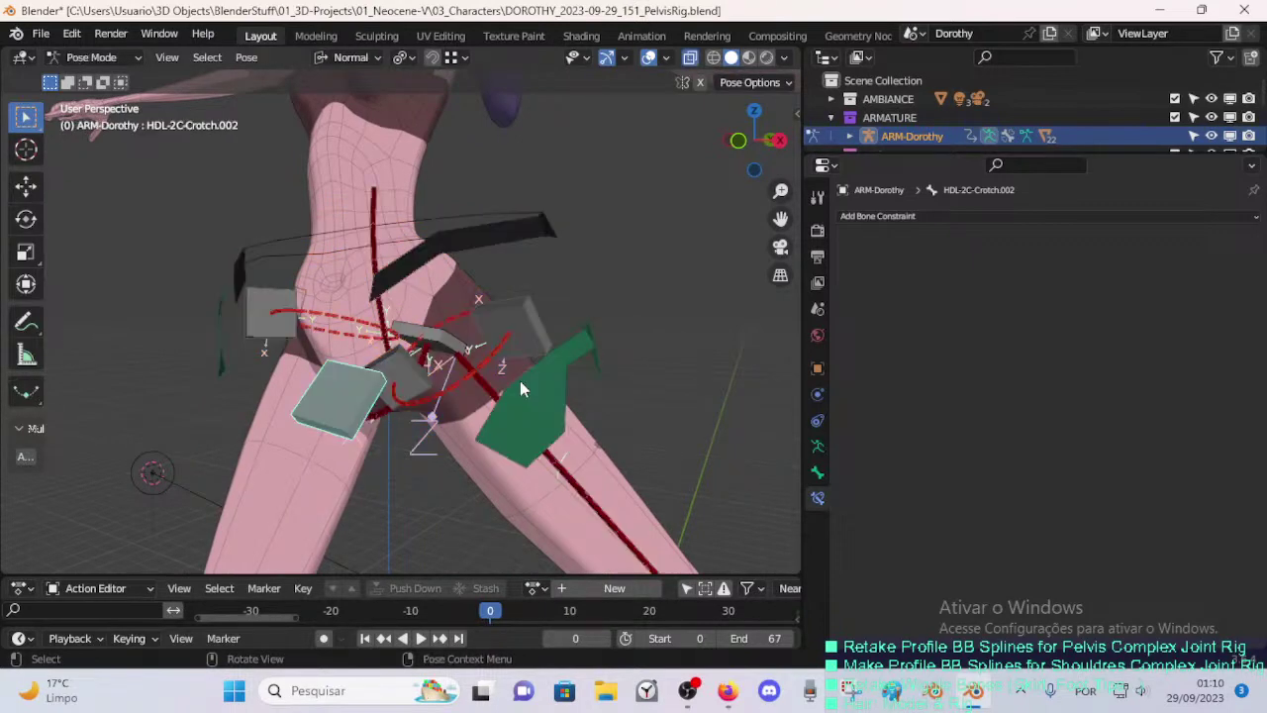
- Delete the Armature constraint from DEF-2C-Crotch.001, keeping its Stretch To constraint
{"action": "middle_click_drag", "start_coordinate": [520, 380], "coordinate": [485, 393]}
{"action": "middle_click_drag", "start_coordinate": [400, 387], "coordinate": [396, 401]}
{"action": "left_click", "coordinate": [396, 401]}
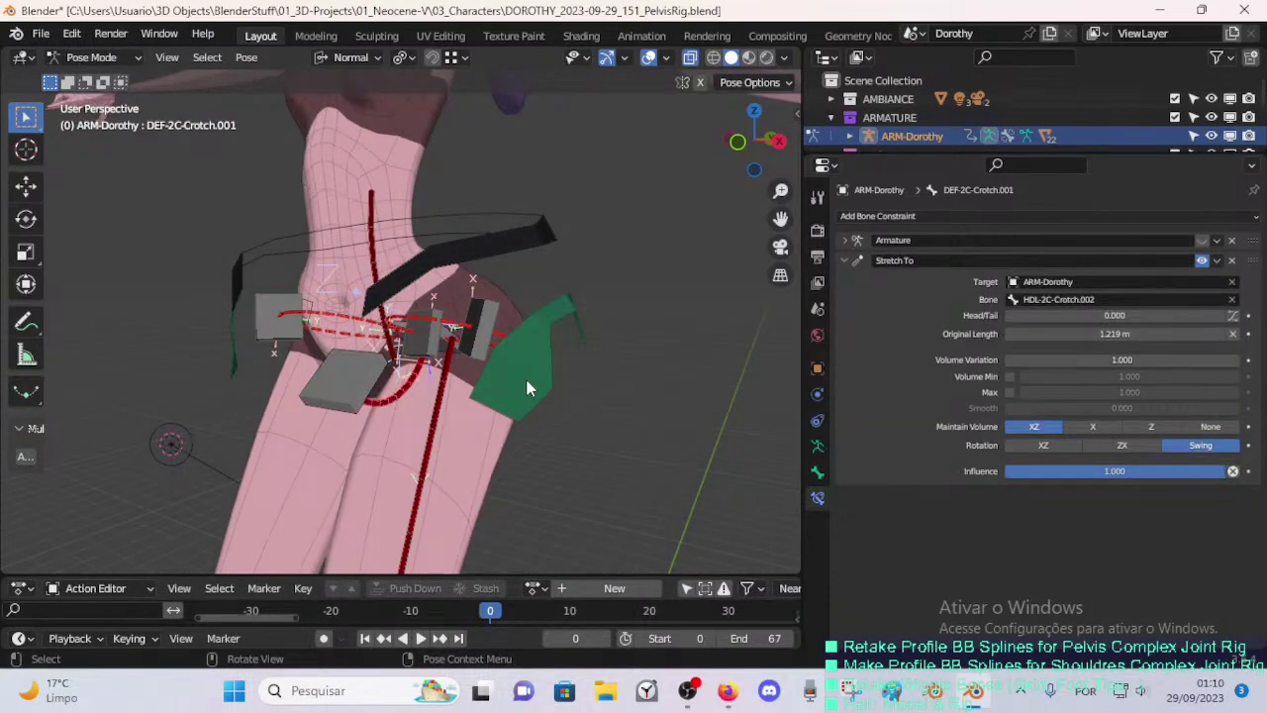
{"action": "left_click", "coordinate": [847, 241]}
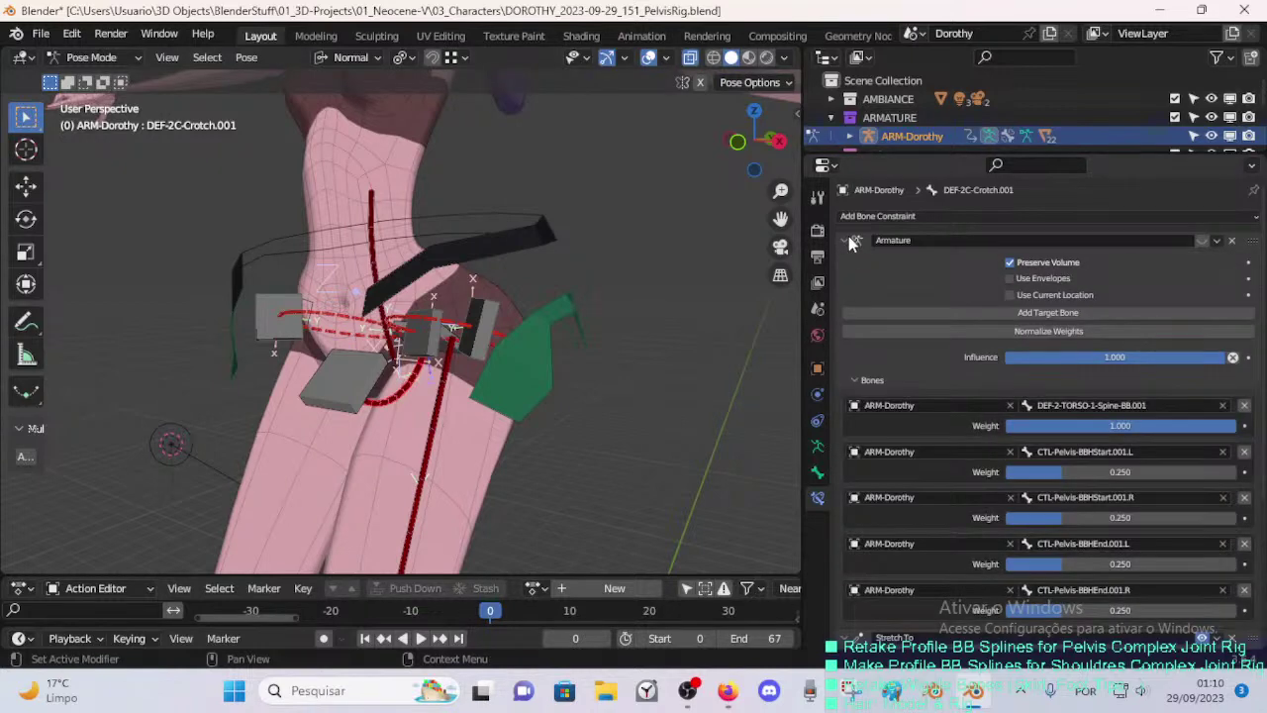
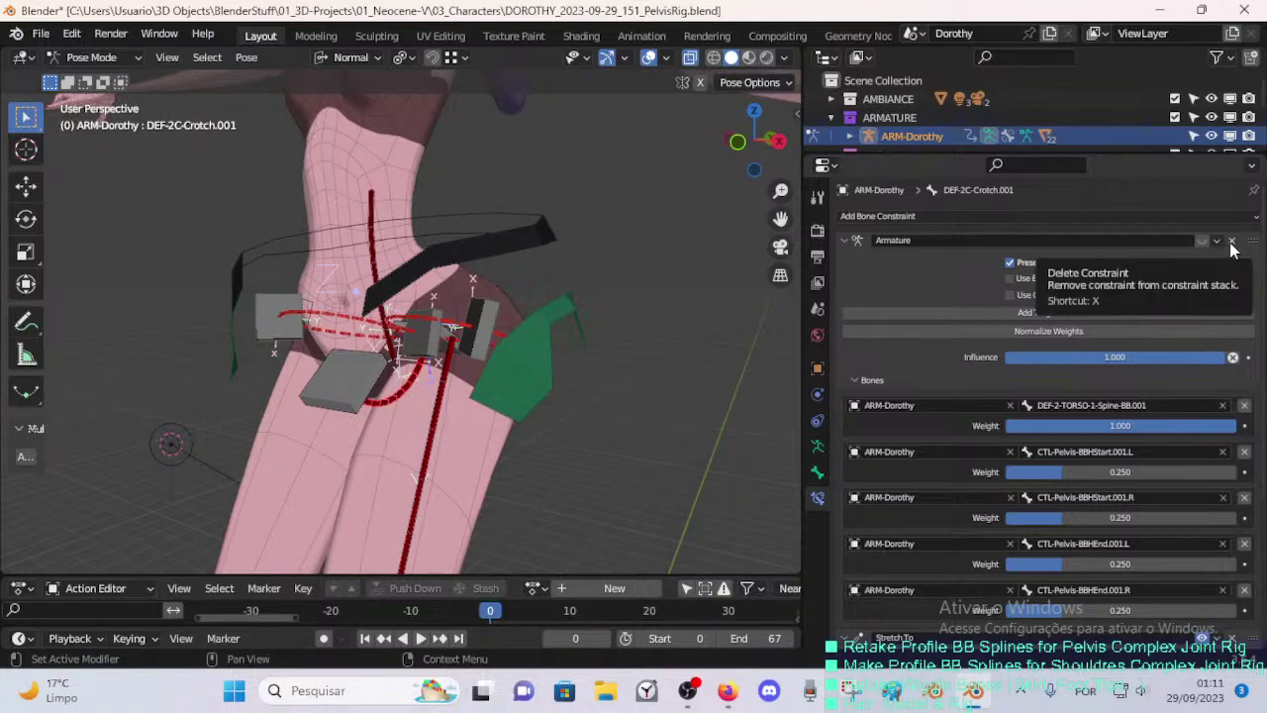
{"action": "left_click", "coordinate": [1231, 243]}
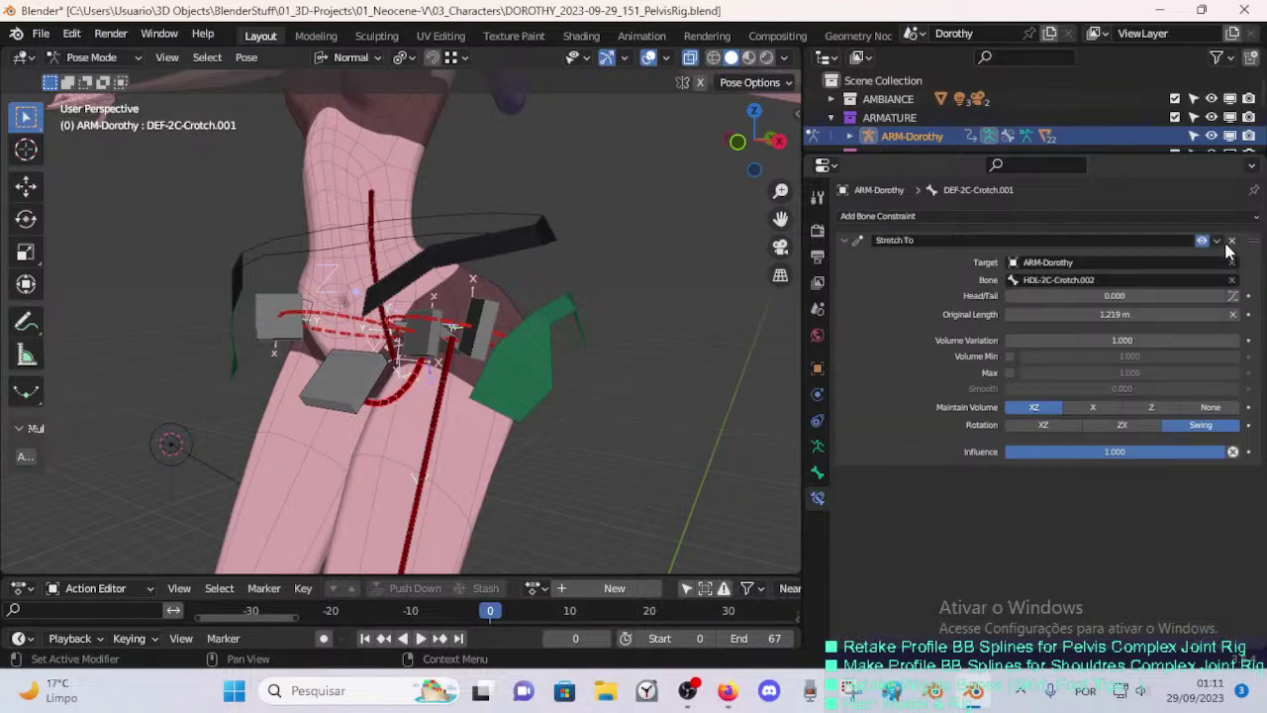
- Check HDL-2C-Crotch.002 in Edit Mode, return to Pose Mode and save the file
{"action": "middle_click_drag", "start_coordinate": [429, 376], "coordinate": [472, 392]}
{"action": "left_click", "coordinate": [354, 421]}
{"action": "key", "text": "ctrl+s"}
{"action": "key", "text": "Tab"}
{"action": "key", "text": "Tab"}
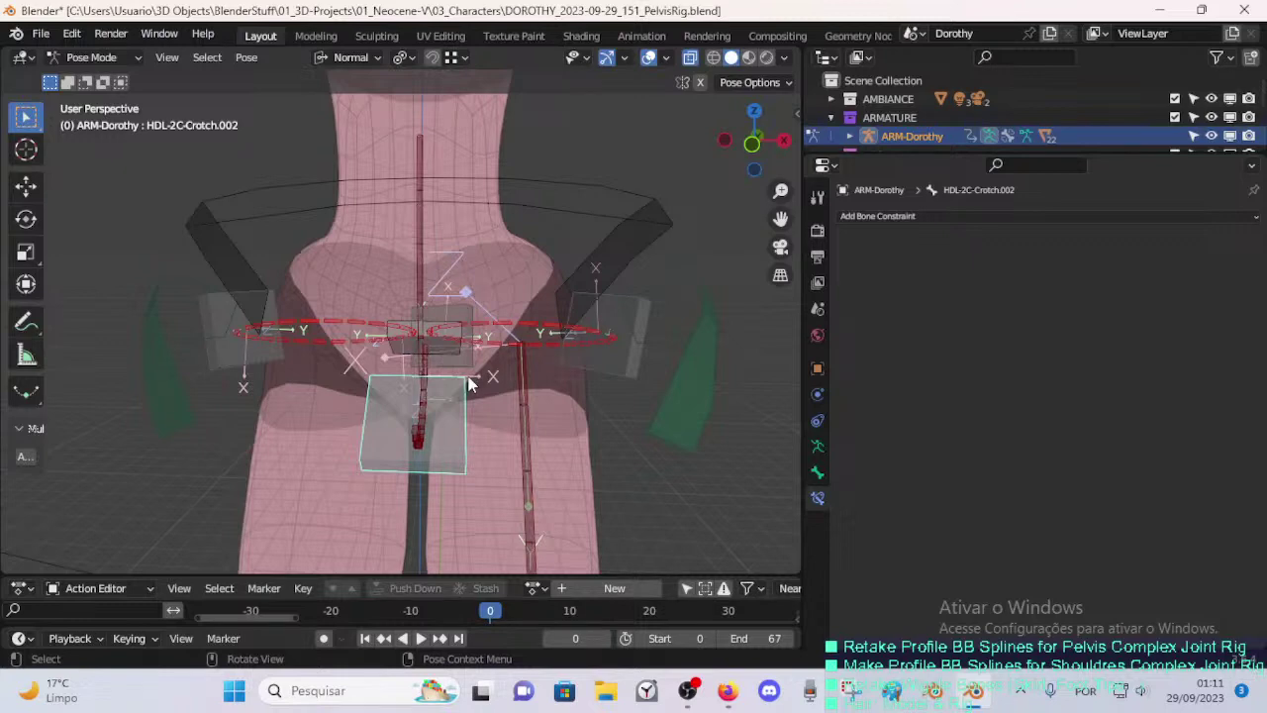
{"action": "middle_click_drag", "start_coordinate": [471, 382], "coordinate": [482, 340]}
{"action": "key", "text": "ctrl+s"}
- Inspect HDL-2C-Crotch.002 in Edit Mode and try moving it in Pose Mode
{"action": "left_click", "coordinate": [465, 342]}
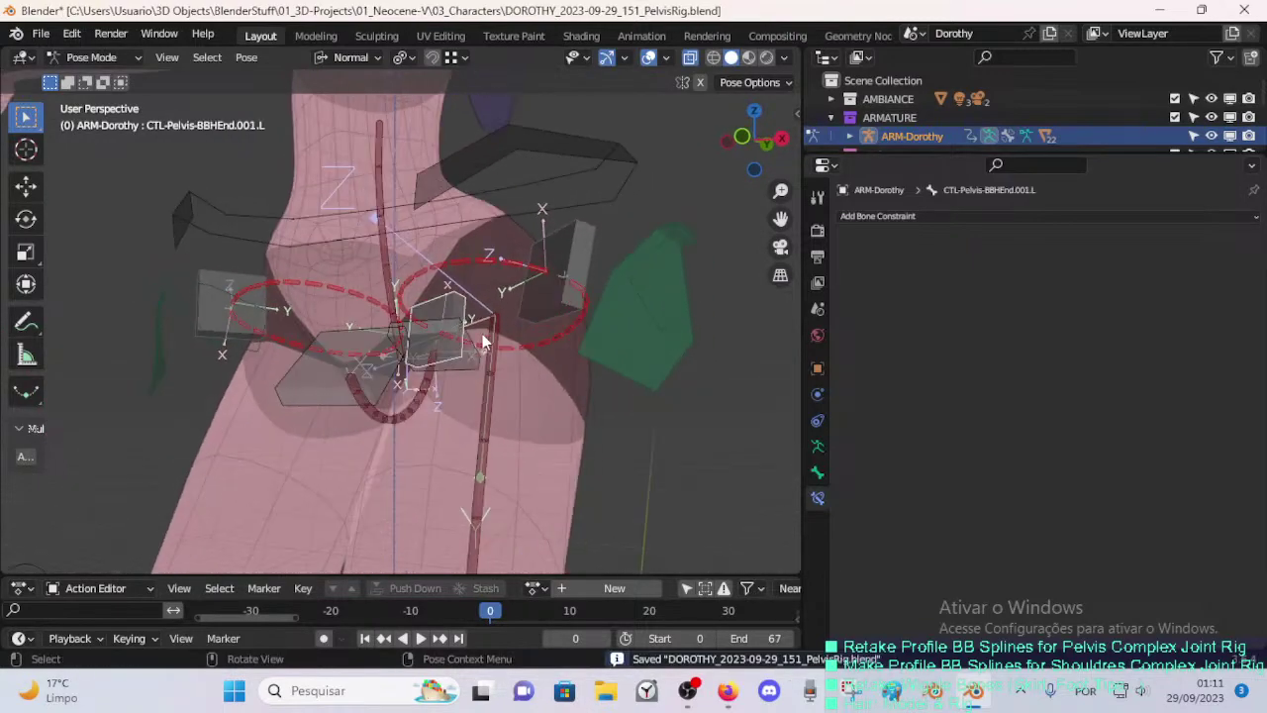
{"action": "left_click", "coordinate": [381, 387]}
{"action": "key", "text": "Tab"}
{"action": "mouse_move", "coordinate": [384, 398]}
{"action": "middle_mouse_down"}
{"action": "mouse_move", "coordinate": [418, 395]}
{"action": "mouse_move", "coordinate": [387, 387]}
{"action": "mouse_move", "coordinate": [403, 393]}
{"action": "middle_mouse_up"}
{"action": "key", "text": "Tab"}
{"action": "key", "text": "g"}
{"action": "right_click", "coordinate": [335, 372]}
- Put 00_Body in Weight Paint mode together with the armature and show the weights of DEF-2-TORSO-1-Spine-BB.001
{"action": "key", "text": "ctrl+Tab"}
{"action": "left_click", "coordinate": [399, 285]}
{"action": "left_click", "coordinate": [407, 286]}
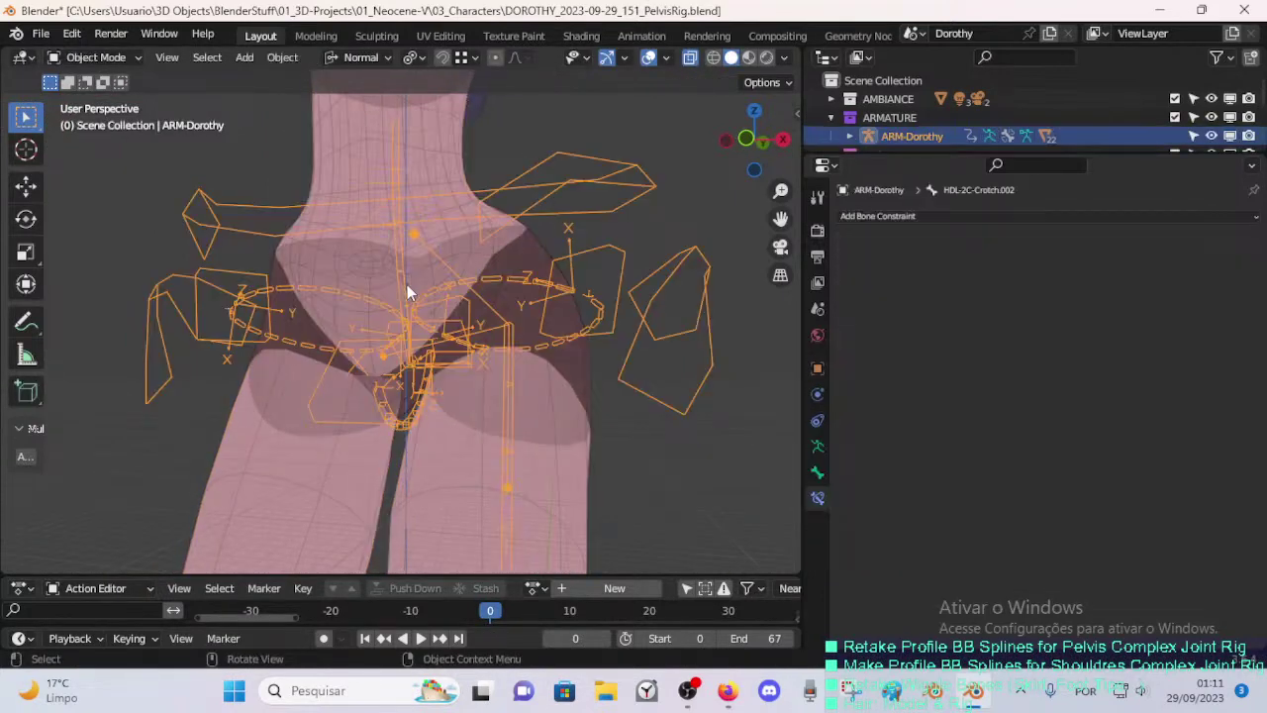
{"action": "left_click", "coordinate": [459, 419], "text": "shift"}
{"action": "key", "text": "ctrl+Tab"}
{"action": "left_click", "coordinate": [445, 397]}
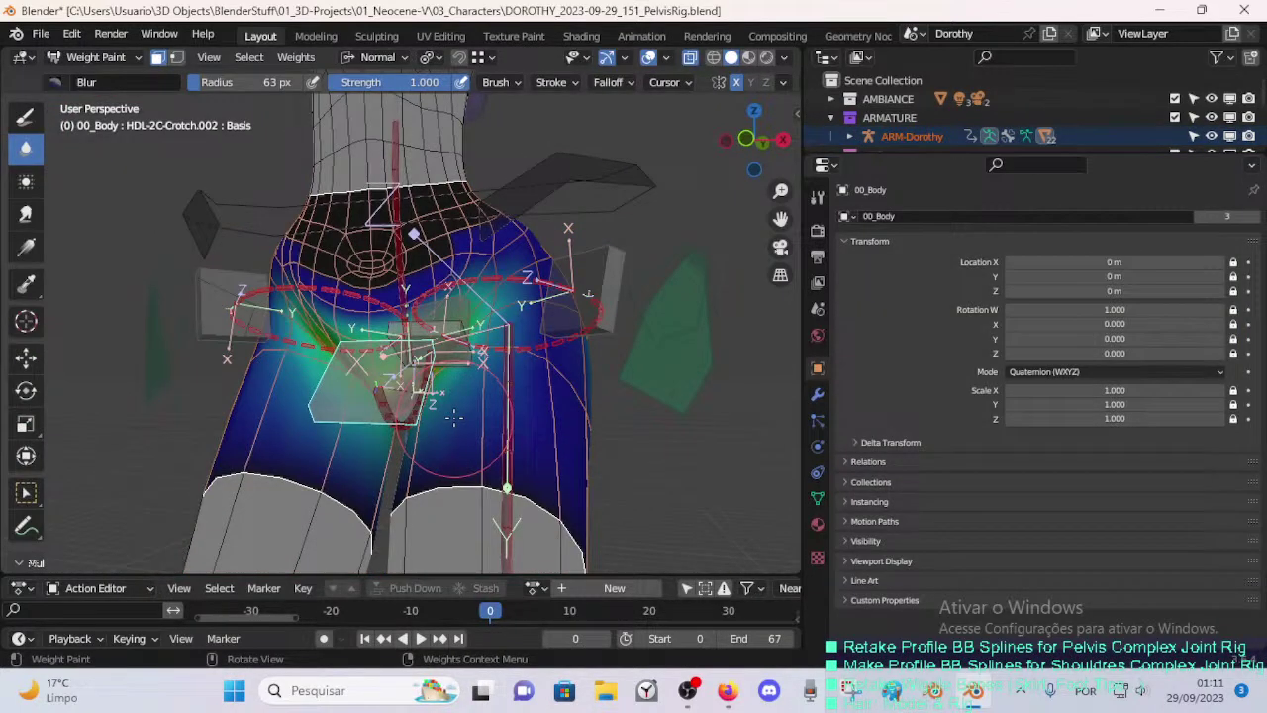
{"action": "key", "text": "m"}
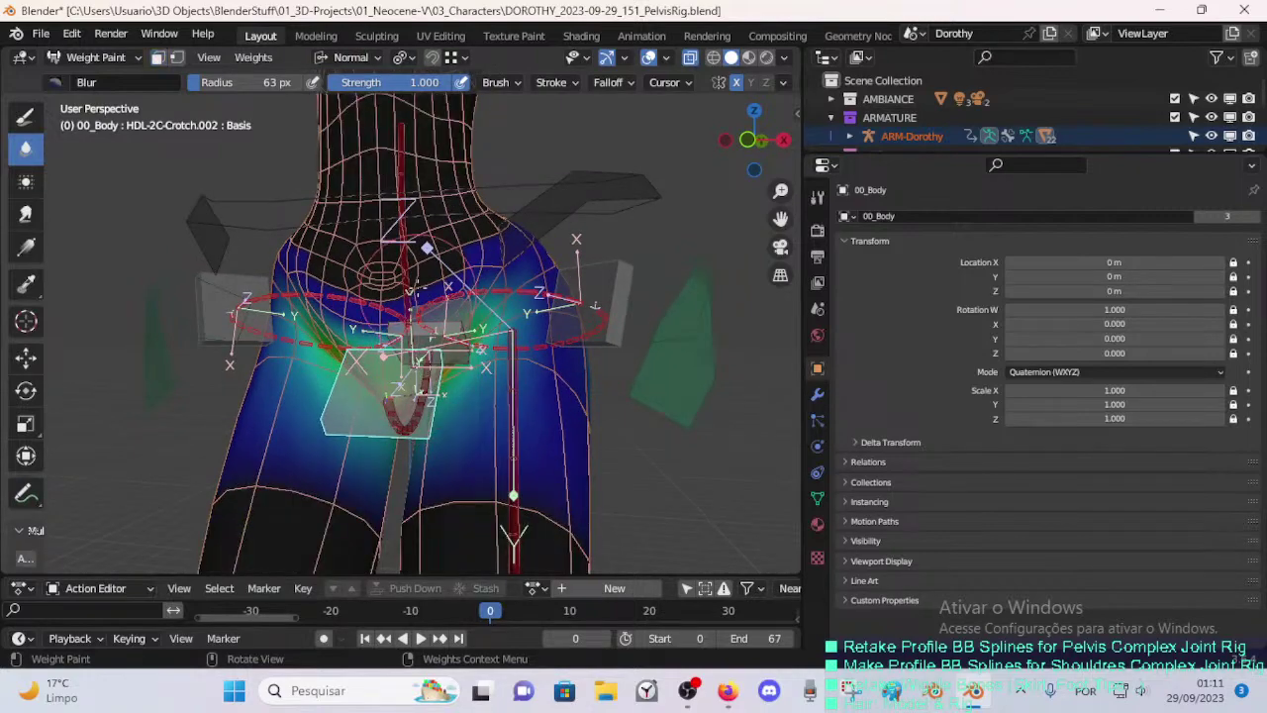
{"action": "left_click", "coordinate": [401, 259], "text": "ctrl"}
{"action": "mouse_move", "coordinate": [426, 342]}
{"action": "middle_mouse_down"}
{"action": "mouse_move", "coordinate": [494, 387]}
{"action": "mouse_move", "coordinate": [365, 348]}
{"action": "mouse_move", "coordinate": [491, 350]}
{"action": "mouse_move", "coordinate": [431, 398]}
{"action": "middle_mouse_up"}
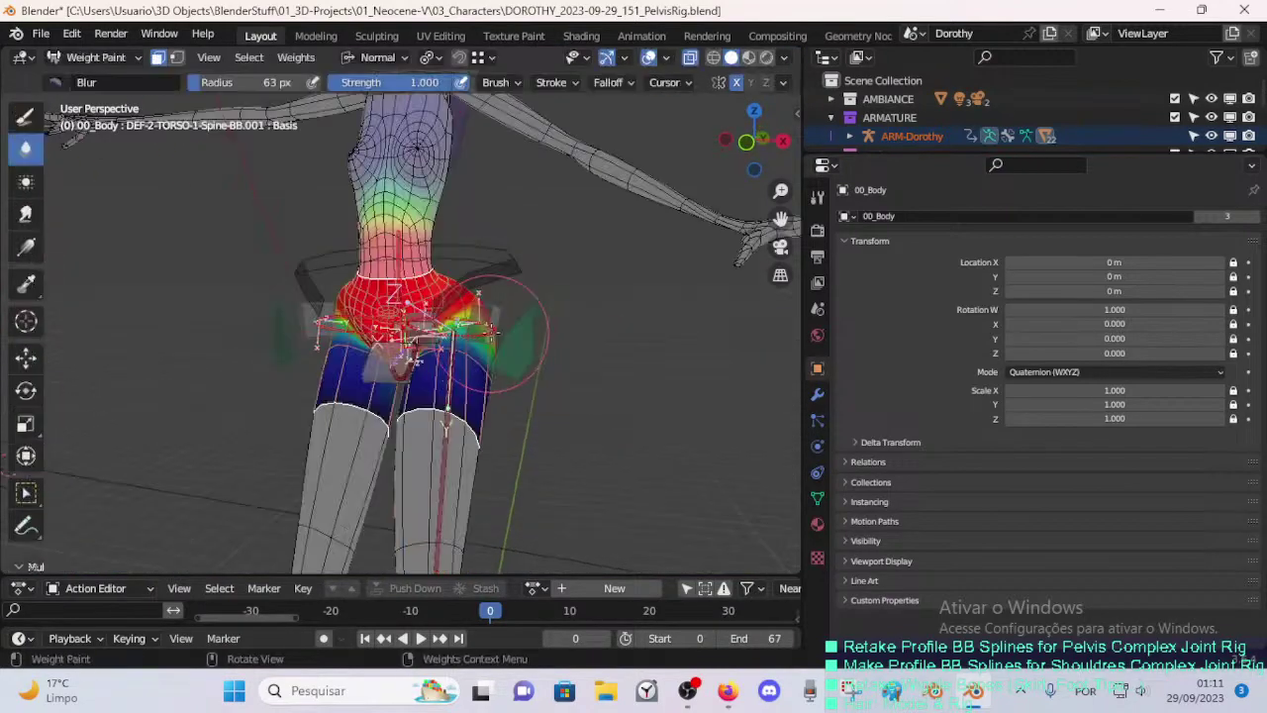
- Turn off the selection mask on the body mesh in Weight Paint mode, with the pelvis in close view
{"action": "mouse_move", "coordinate": [490, 332]}
{"action": "middle_mouse_down"}
{"action": "mouse_move", "coordinate": [420, 346]}
{"action": "mouse_move", "coordinate": [498, 344]}
{"action": "mouse_move", "coordinate": [465, 342]}
{"action": "middle_mouse_up"}
{"action": "mouse_move", "coordinate": [418, 376]}
{"action": "middle_mouse_down"}
{"action": "mouse_move", "coordinate": [413, 395]}
{"action": "mouse_move", "coordinate": [463, 360]}
{"action": "middle_mouse_up"}
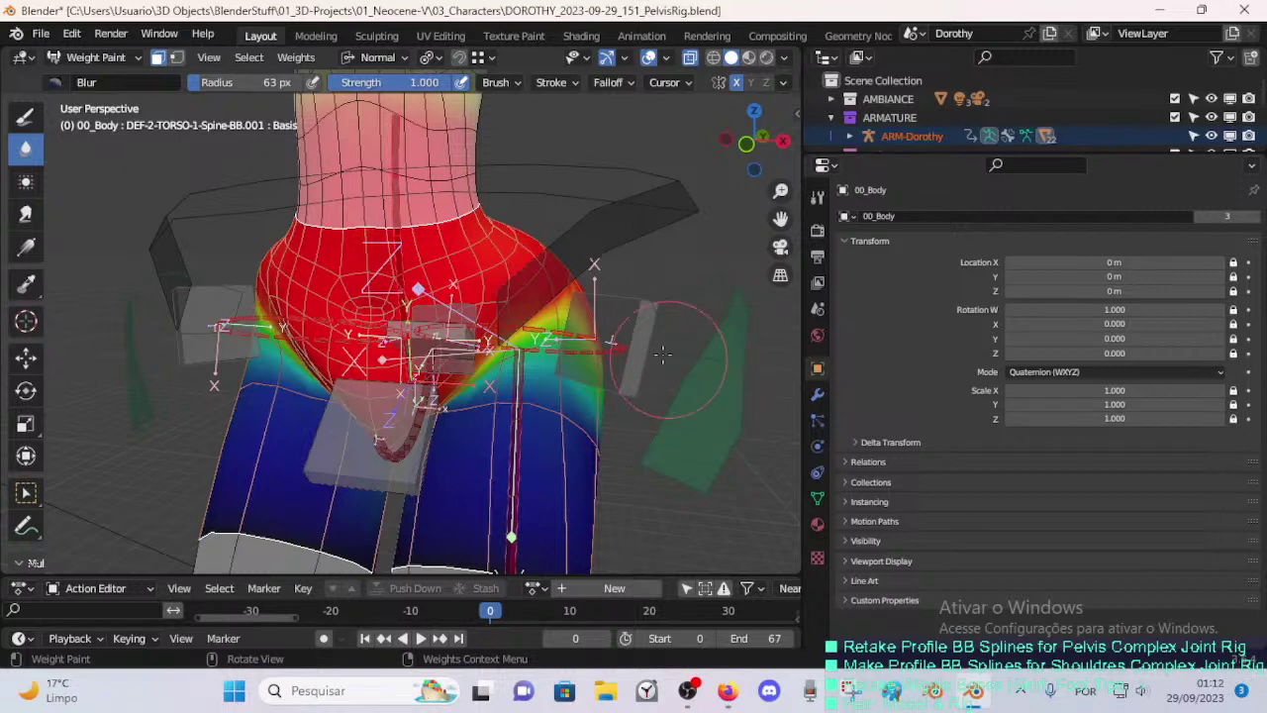
{"action": "key", "text": "s"}
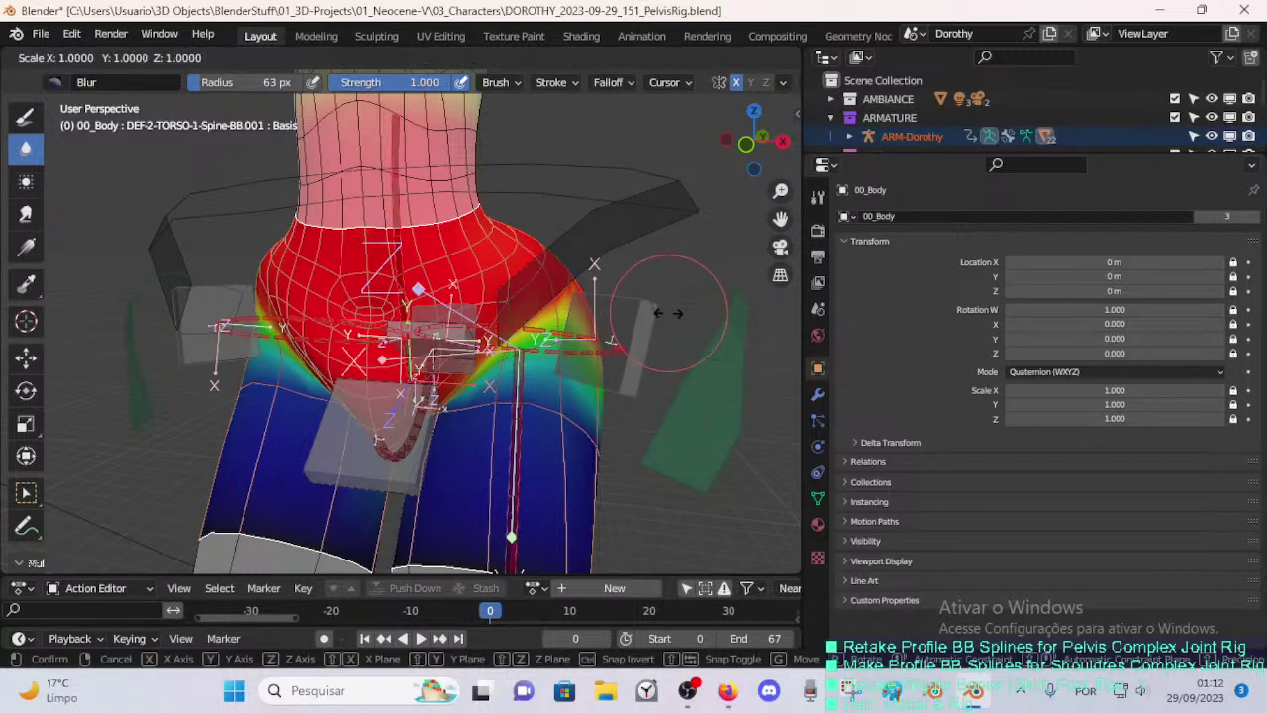
{"action": "left_click", "coordinate": [651, 348]}
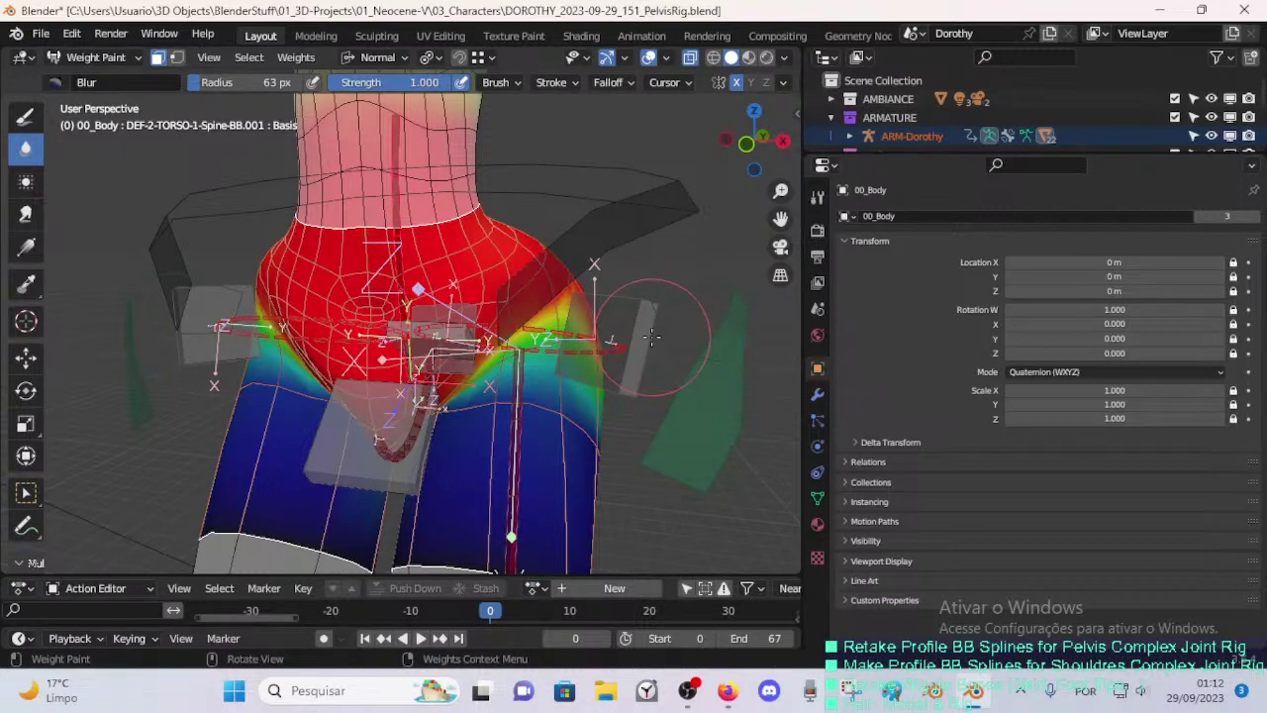
{"action": "key", "text": "m"}
- Test-pose the left pelvis start control, CTL-Pelvis-BBHStart.001.L, by moving and rotating it at the outer hip
{"action": "left_click", "coordinate": [644, 330], "text": "ctrl"}
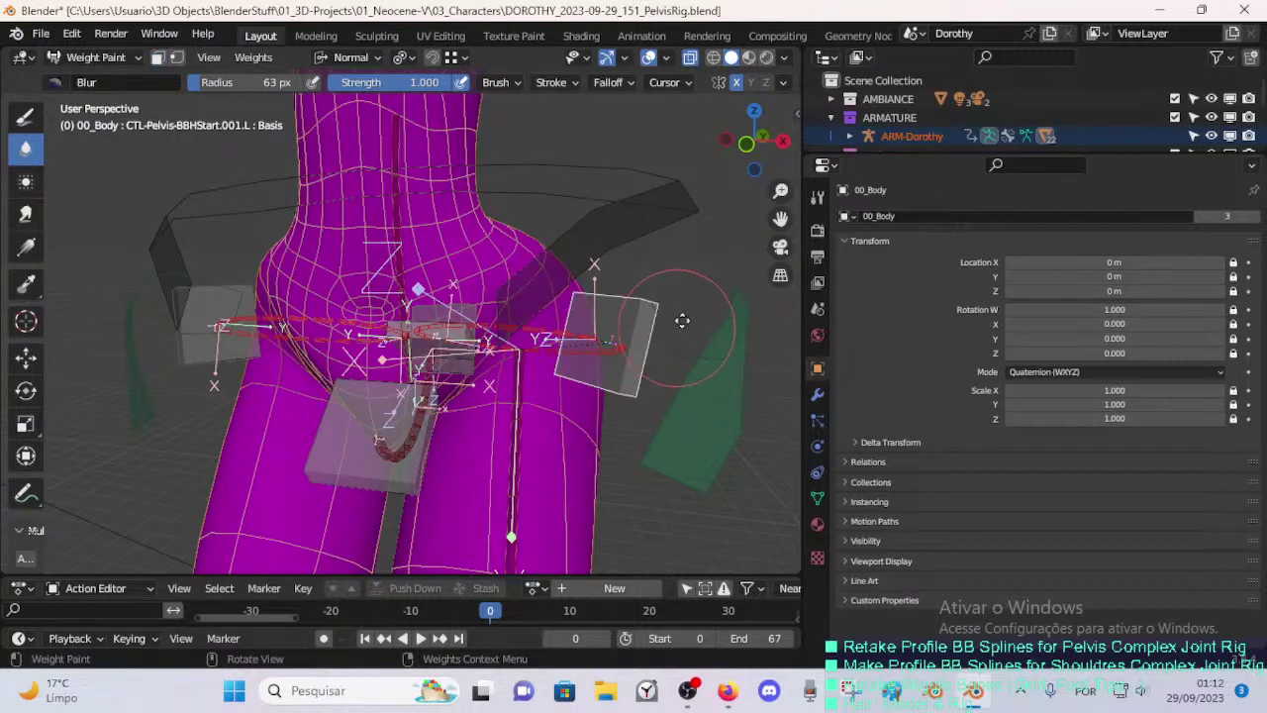
{"action": "key", "text": "g"}
{"action": "left_click", "coordinate": [717, 288]}
{"action": "key", "text": "r"}
{"action": "left_click", "coordinate": [659, 268]}
{"action": "key", "text": "g"}
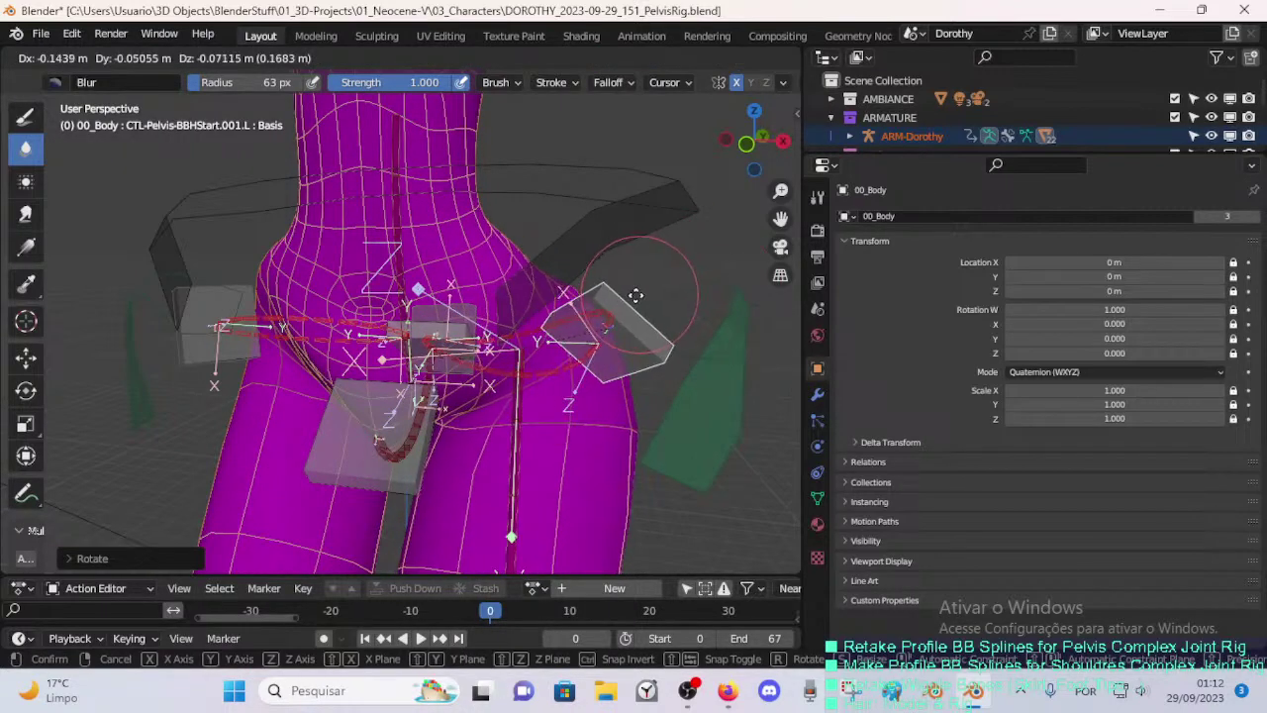
{"action": "left_click", "coordinate": [629, 295]}
- Test-pose the left pelvis end control, CTL-Pelvis-BBHEnd.001.L, by lowering it toward the crotch and rotating it
{"action": "left_click", "coordinate": [468, 309], "text": "ctrl"}
{"action": "key", "text": "g"}
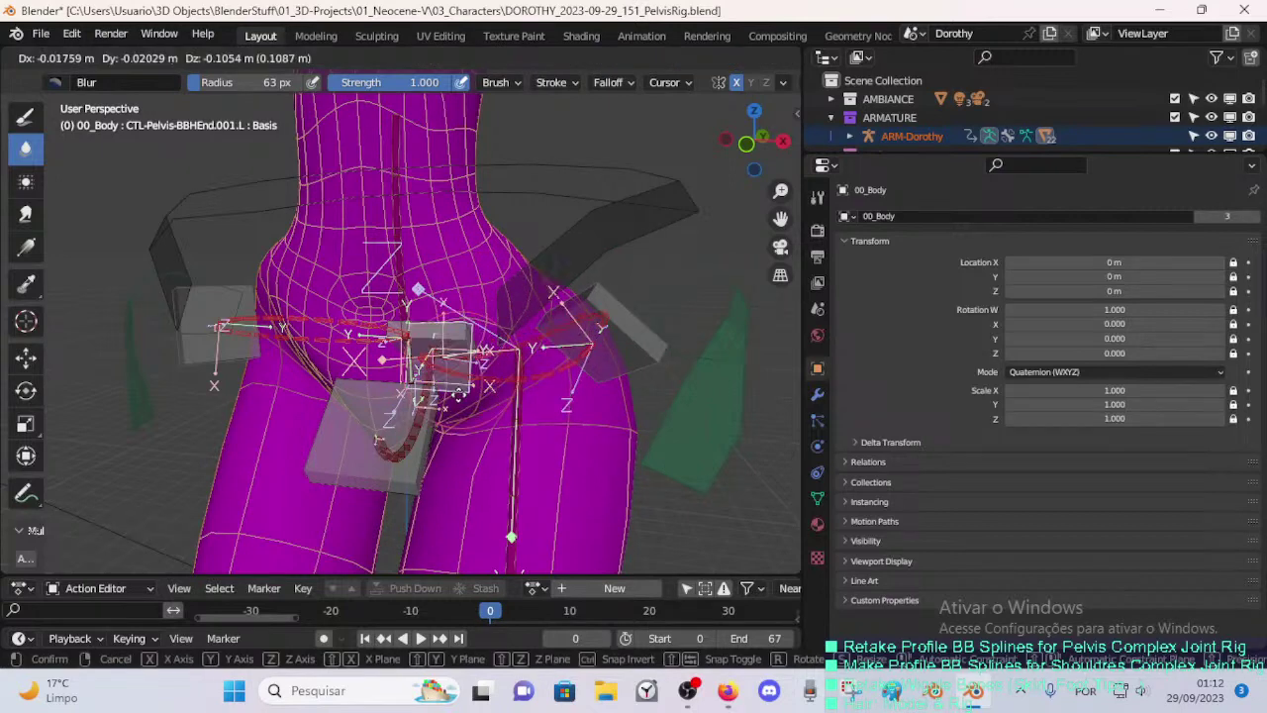
{"action": "key", "text": "r"}
{"action": "left_click", "coordinate": [552, 343]}
{"action": "key", "text": "g"}
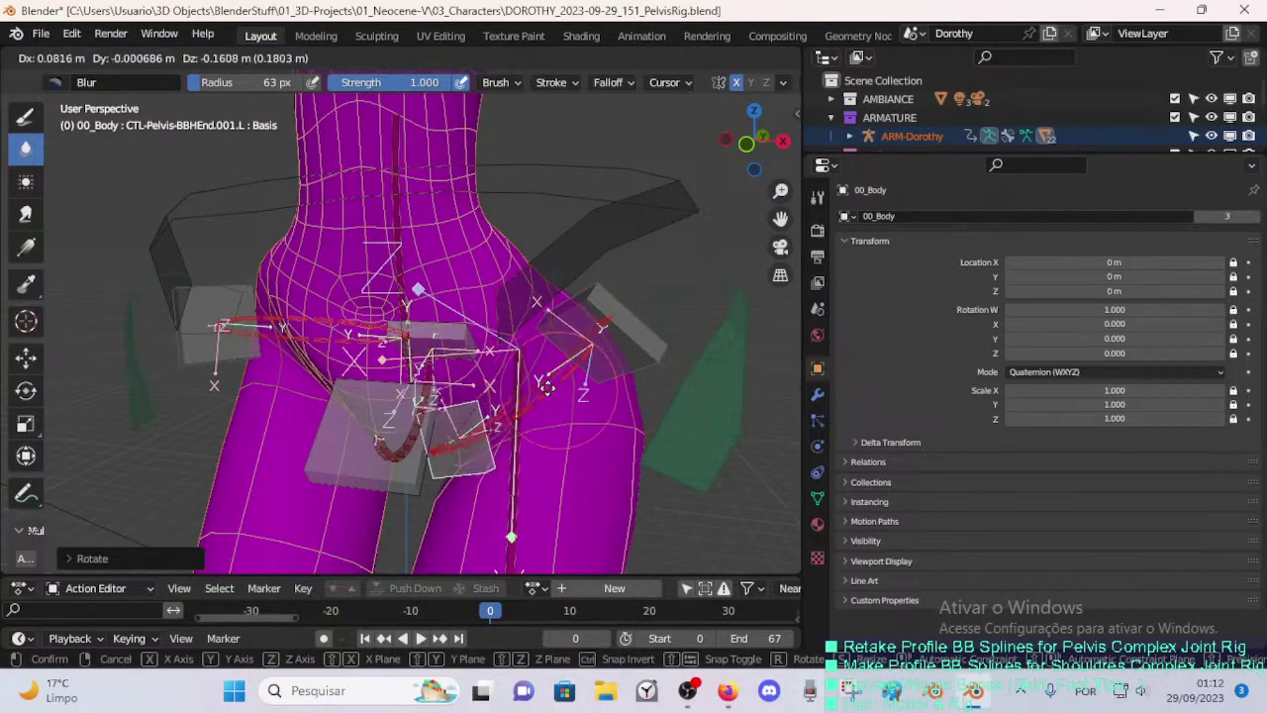
{"action": "left_click", "coordinate": [642, 335]}
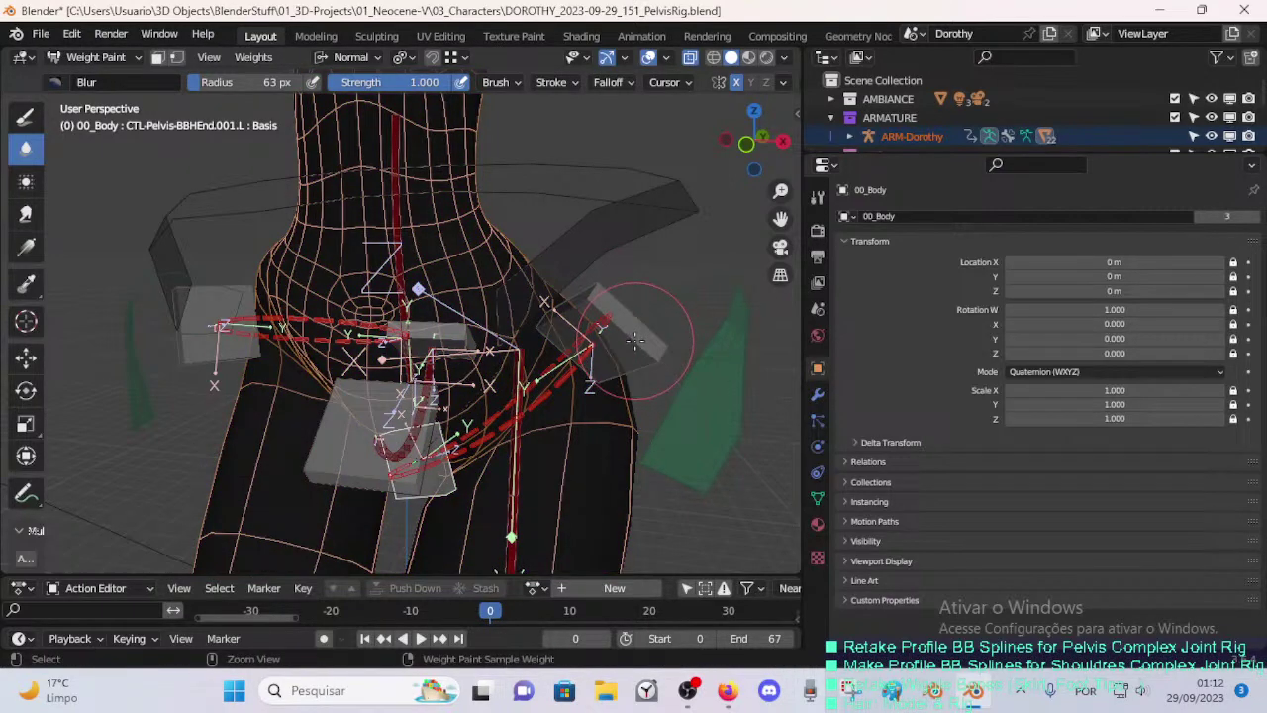
- Readjust the left pelvis start control with another move and rotation, and shift the end control slightly
{"action": "left_click", "coordinate": [635, 340], "text": "ctrl"}
{"action": "key", "text": "g"}
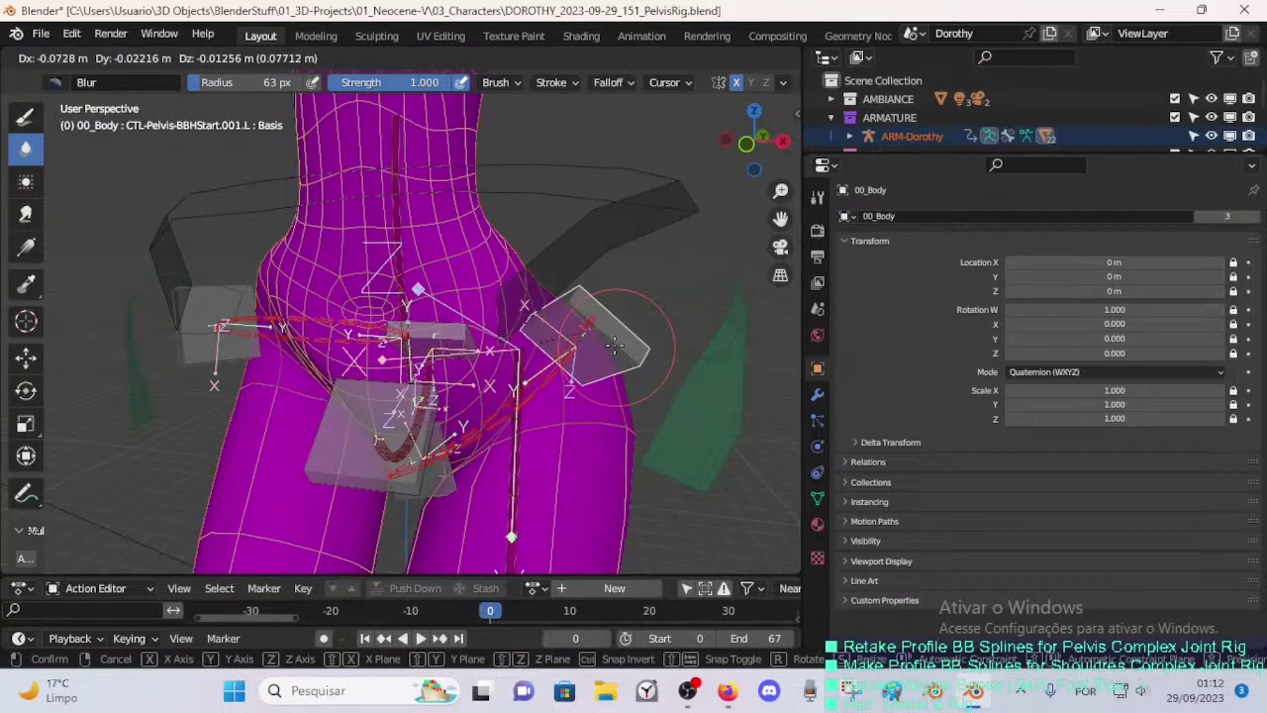
{"action": "key", "text": "r"}
{"action": "left_click", "coordinate": [624, 372]}
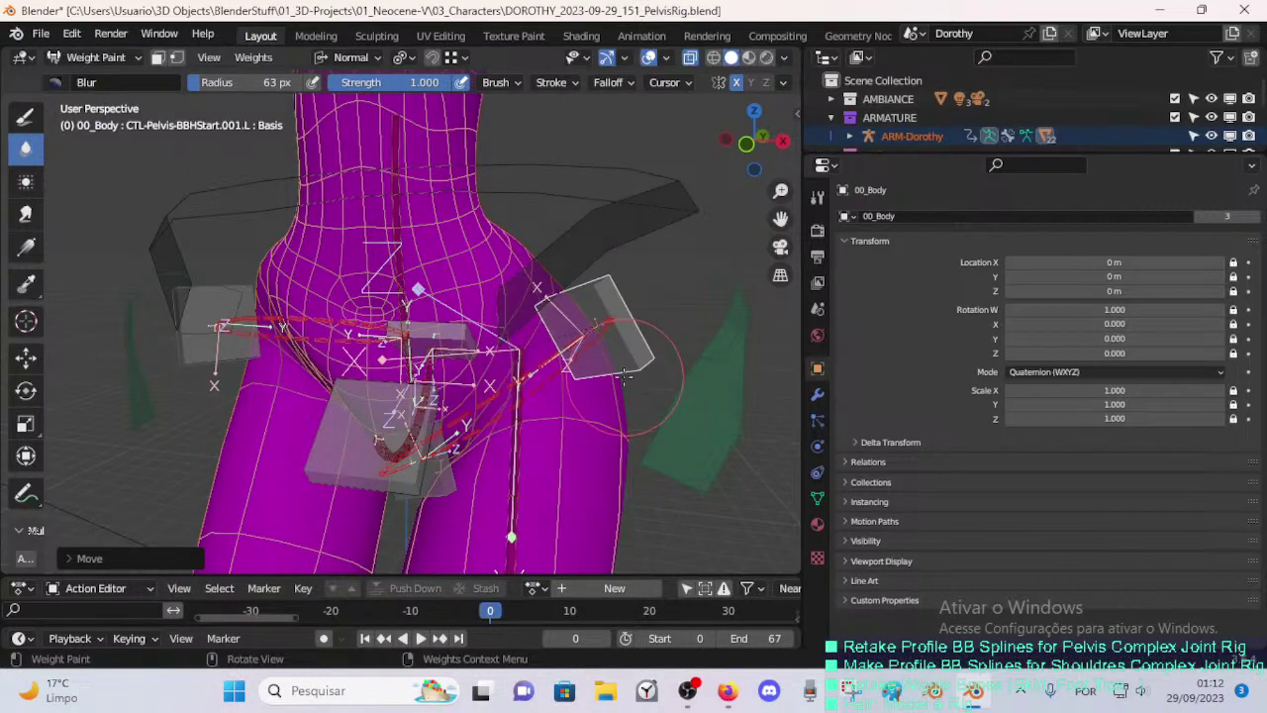
{"action": "key", "text": "g"}
{"action": "left_click", "coordinate": [482, 507]}
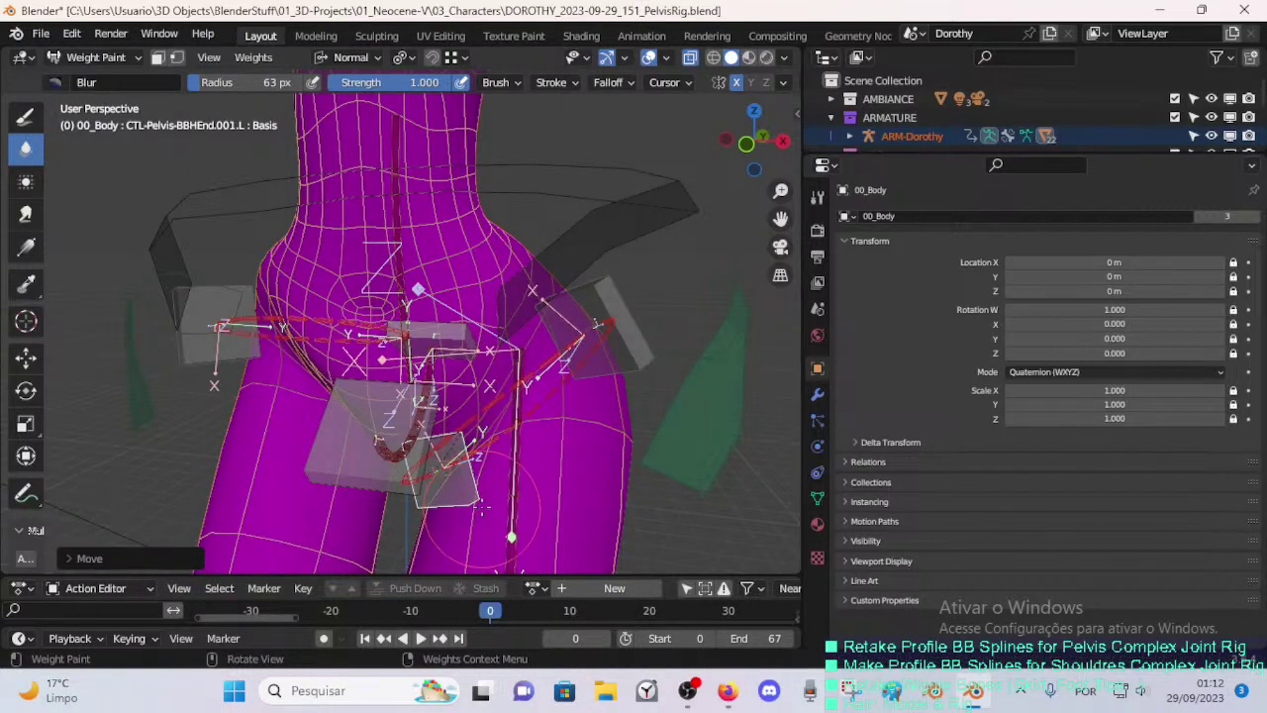
- From behind the character, raise the left pelvis start control above the hip to test the buttock deformation
{"action": "middle_click_drag", "start_coordinate": [484, 485], "coordinate": [293, 340]}
{"action": "left_click", "coordinate": [327, 337], "text": "ctrl"}
{"action": "key", "text": "g"}
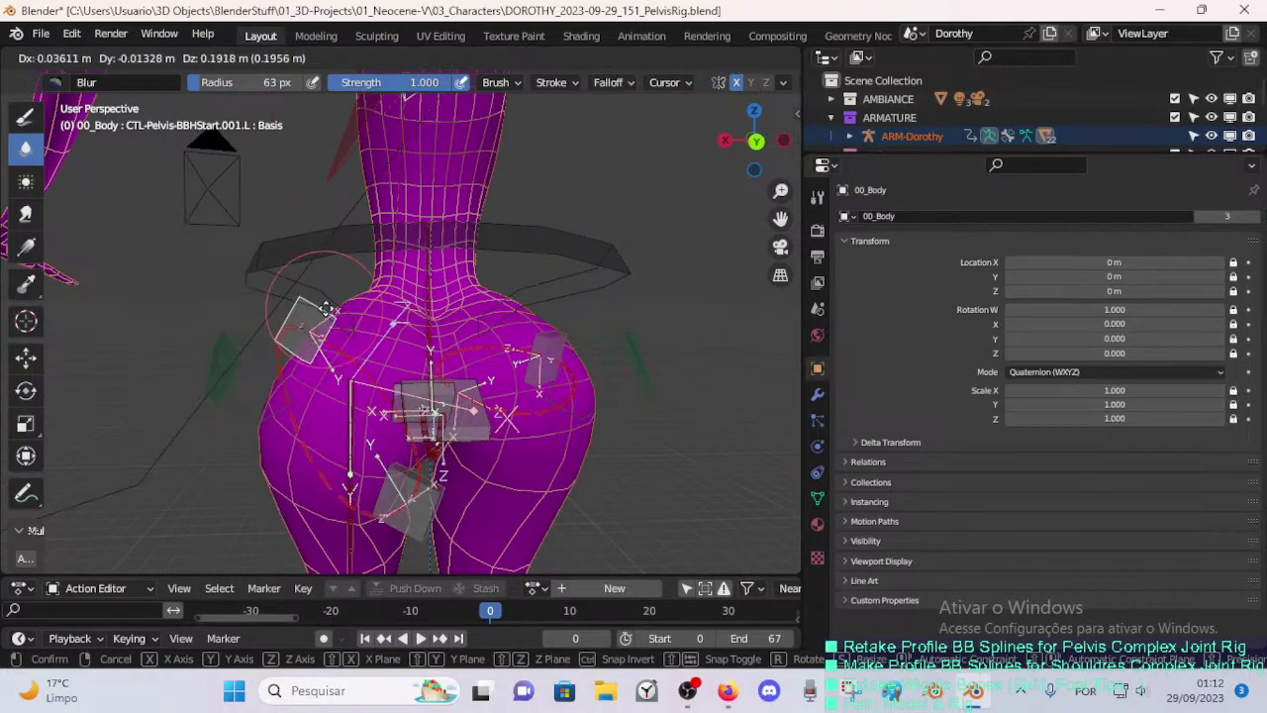
{"action": "left_click", "coordinate": [343, 292]}
- Move and rotate the left pelvis end control below the buttock through several poses to test the deformation
{"action": "left_click", "coordinate": [412, 527], "text": "ctrl"}
{"action": "middle_click_drag", "start_coordinate": [411, 528], "coordinate": [291, 503]}
{"action": "key", "text": "g"}
{"action": "left_click", "coordinate": [265, 493]}
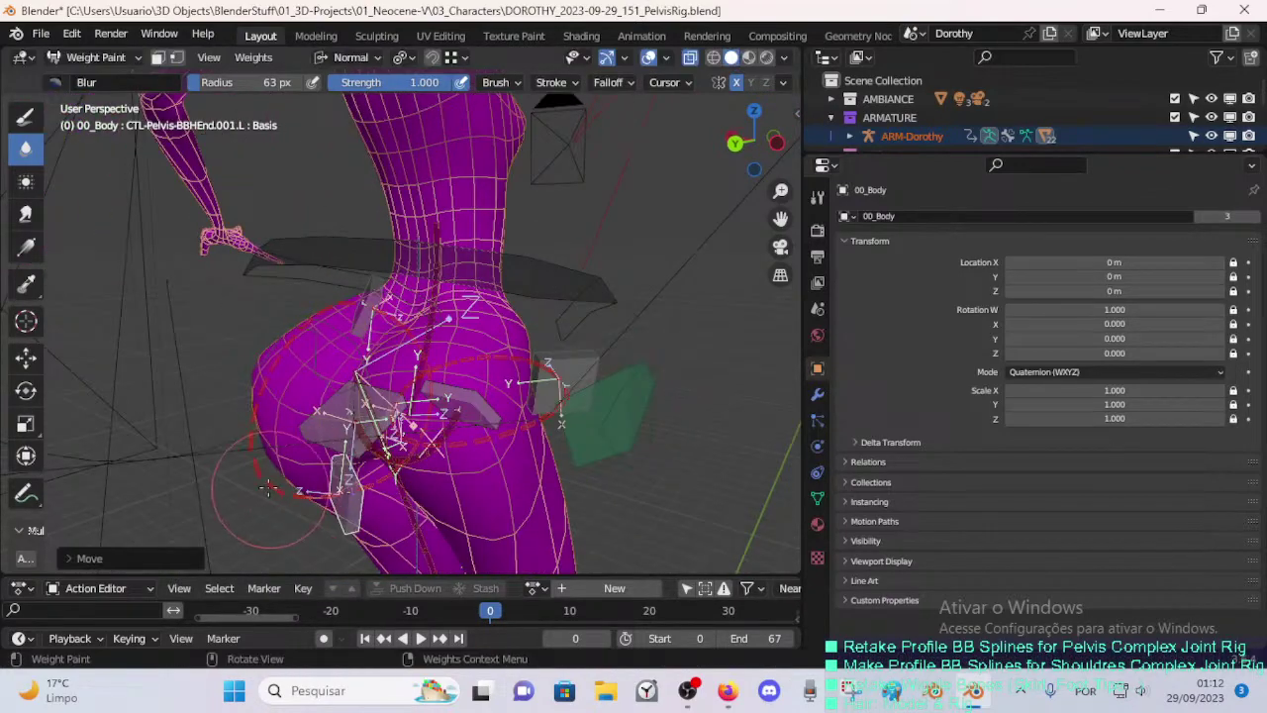
{"action": "key", "text": "g"}
{"action": "left_click", "coordinate": [380, 530]}
{"action": "key", "text": "r"}
{"action": "left_click", "coordinate": [396, 480]}
{"action": "key", "text": "g"}
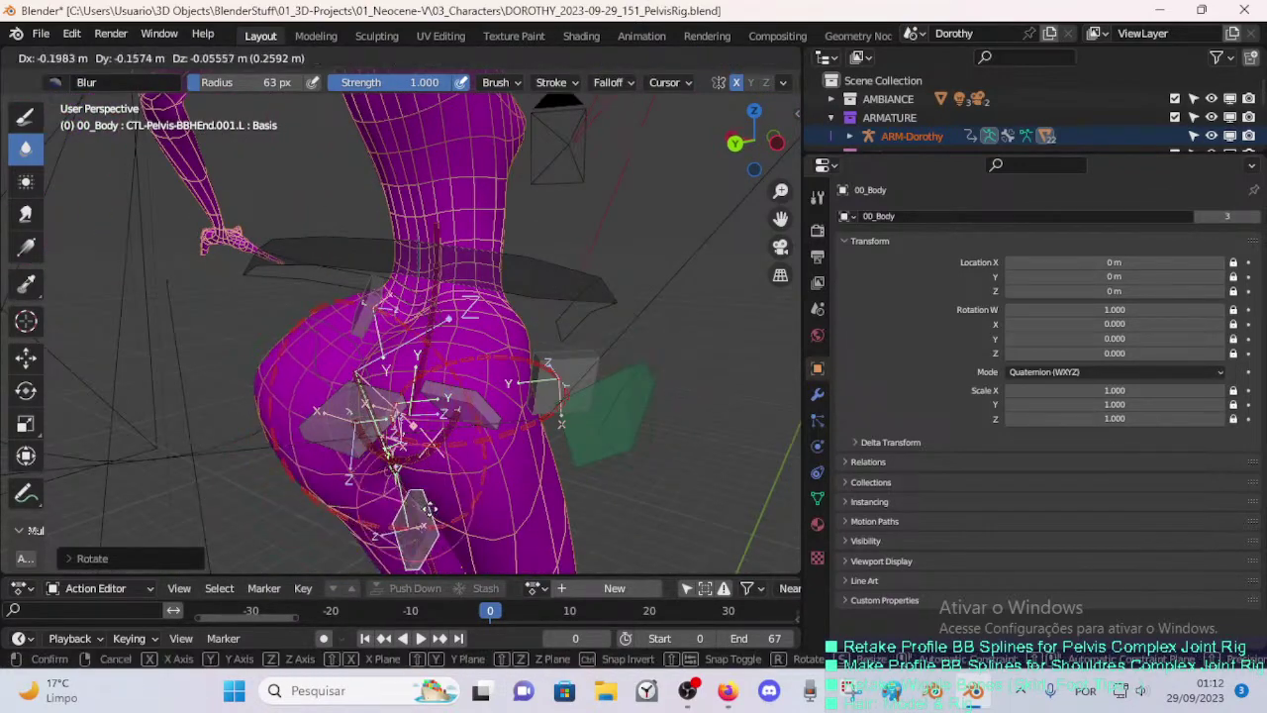
{"action": "left_click", "coordinate": [398, 457]}
{"action": "mouse_move", "coordinate": [374, 469]}
{"action": "middle_mouse_down"}
{"action": "mouse_move", "coordinate": [465, 436]}
{"action": "mouse_move", "coordinate": [441, 425]}
{"action": "mouse_move", "coordinate": [516, 394]}
{"action": "mouse_move", "coordinate": [473, 400]}
{"action": "mouse_move", "coordinate": [468, 427]}
{"action": "mouse_move", "coordinate": [498, 379]}
{"action": "middle_mouse_up"}
{"action": "key", "text": "g"}
{"action": "left_click", "coordinate": [424, 407]}
- Clear the location and rotation of all visible pose bones
{"action": "key", "text": "a"}
{"action": "key", "text": "alt+g"}
{"action": "key", "text": "alt+r"}
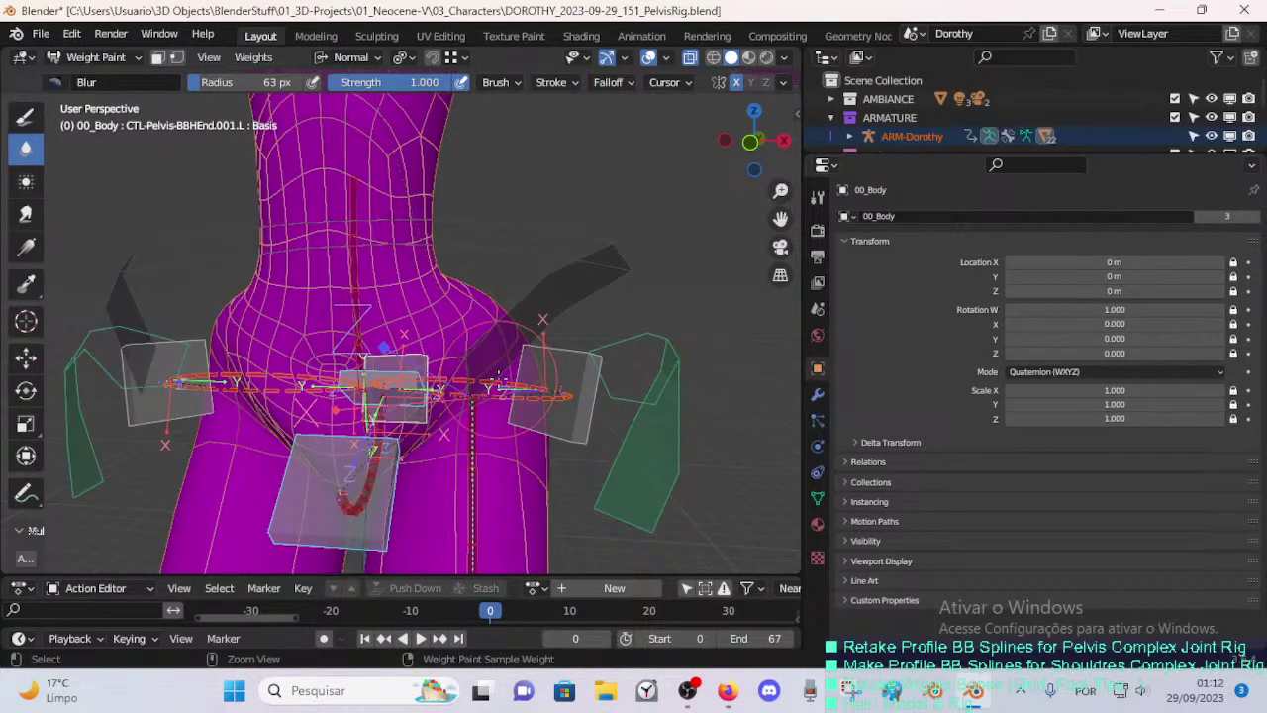
- Leave weight painting and put the ARM-Dorothy armature into Pose Mode with its edit bones deselected
{"action": "key", "text": "ctrl+Tab"}
{"action": "left_click", "coordinate": [425, 412]}
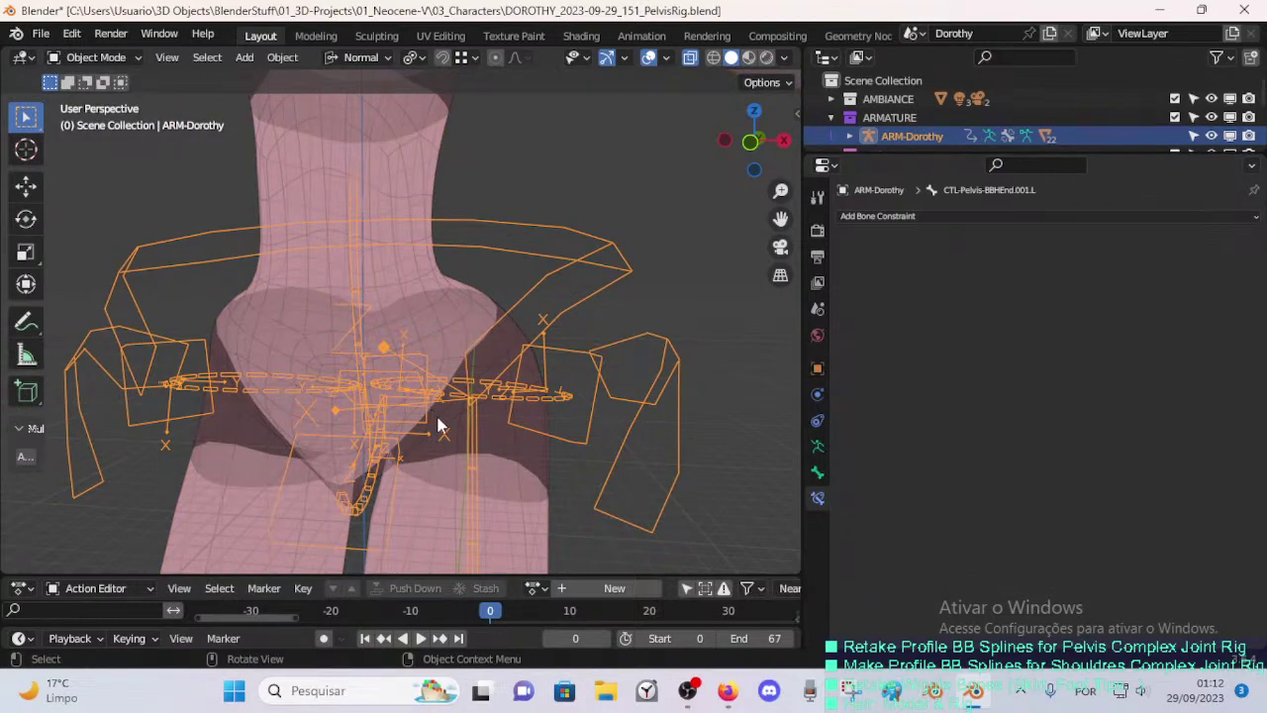
{"action": "left_click", "coordinate": [420, 416]}
{"action": "left_click", "coordinate": [420, 415]}
{"action": "key", "text": "Tab"}
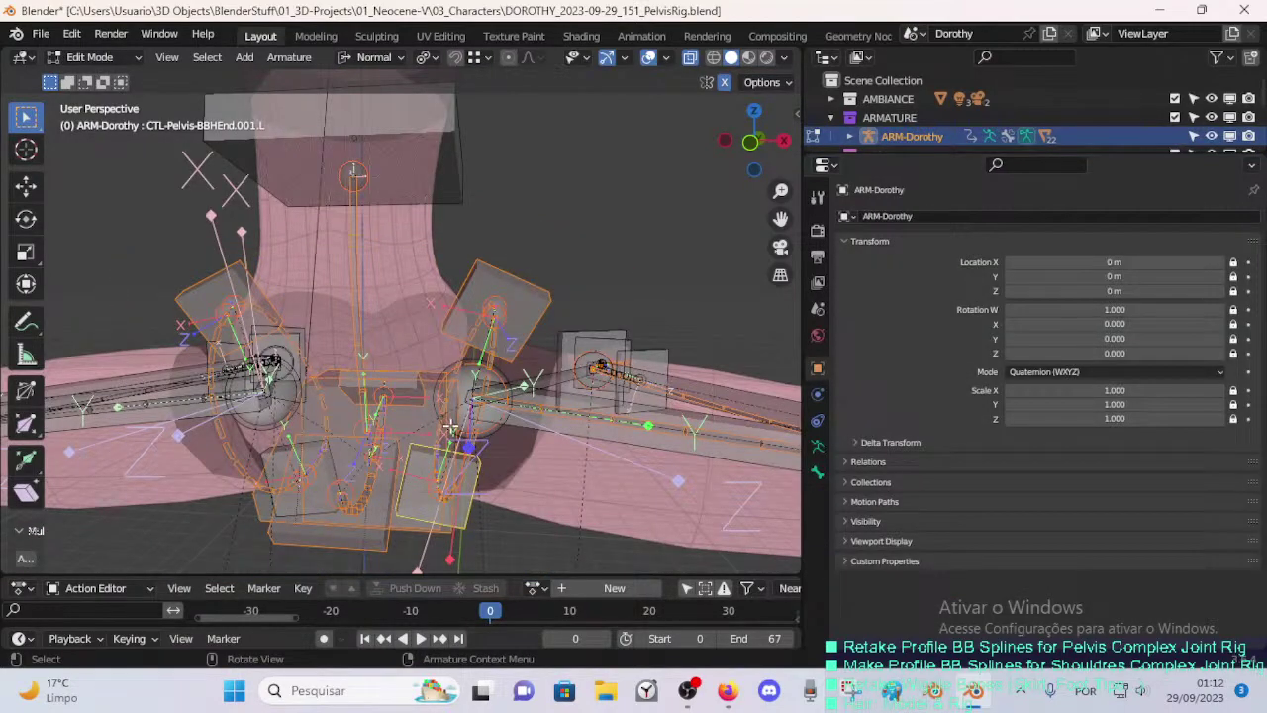
{"action": "middle_click_drag", "start_coordinate": [479, 417], "coordinate": [456, 462], "text": "ctrl"}
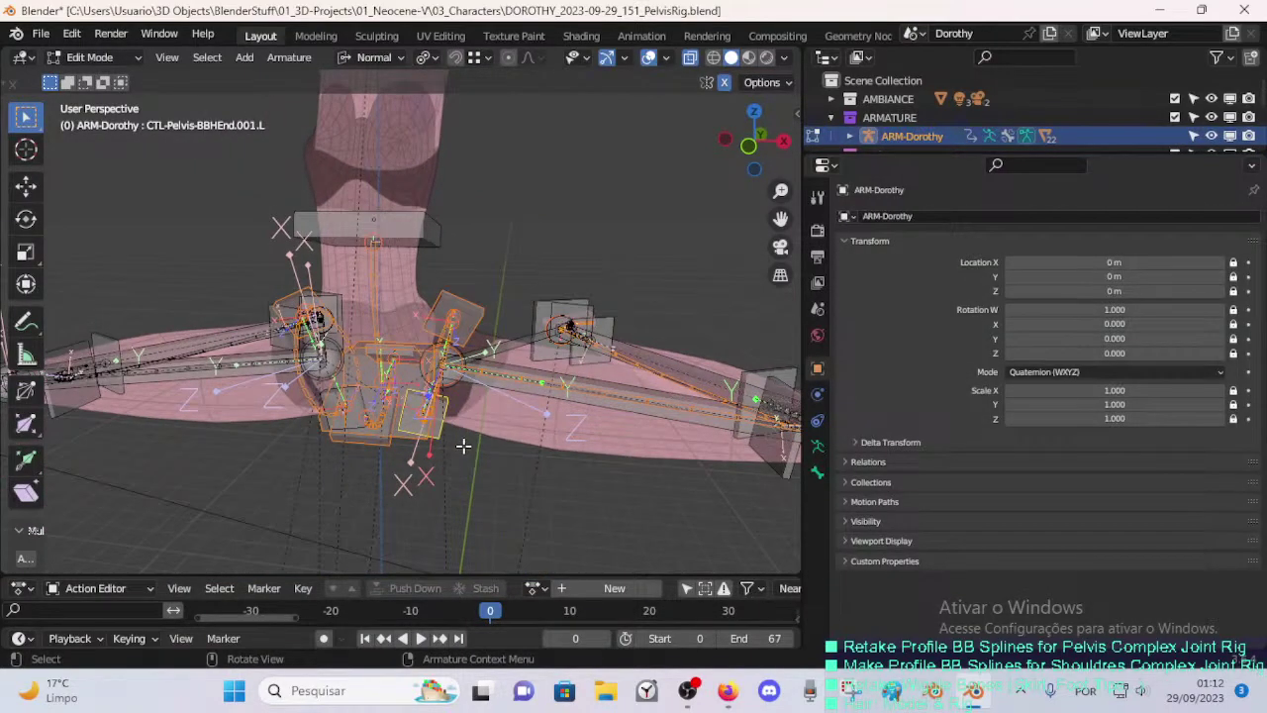
{"action": "key", "text": "alt+a"}
{"action": "key", "text": "ctrl+Tab"}
{"action": "left_click", "coordinate": [466, 470]}
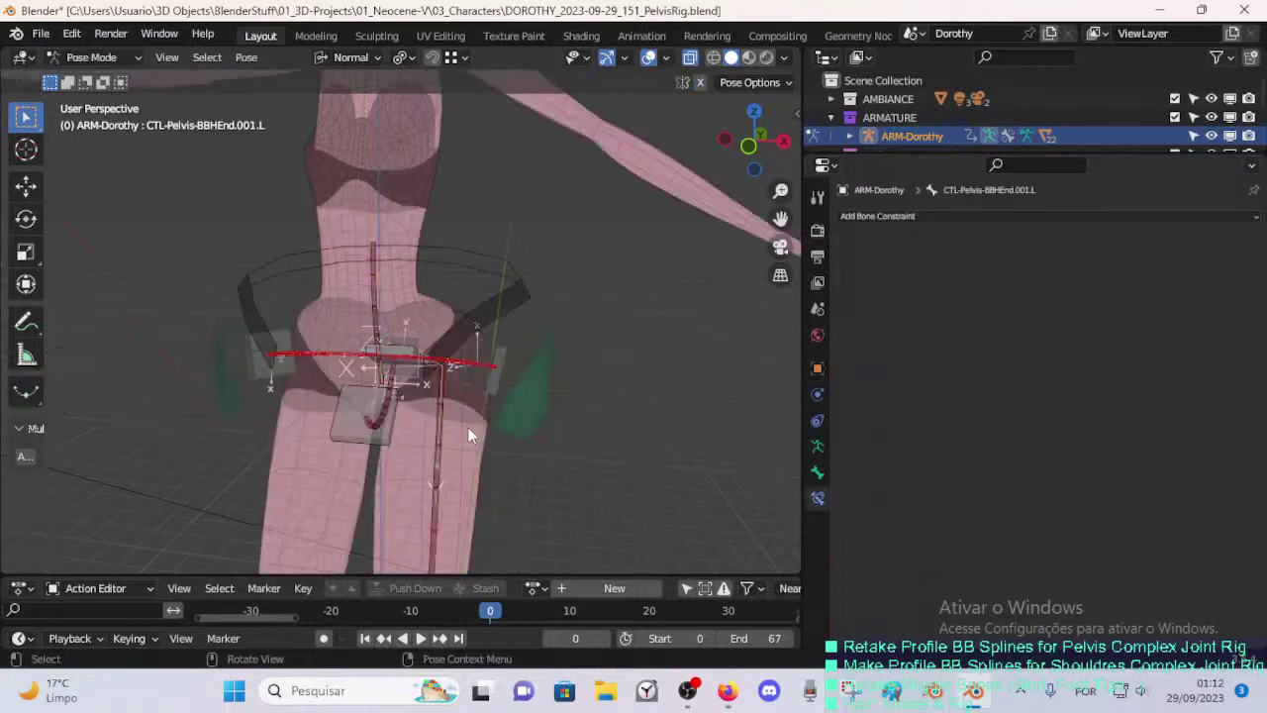
- Select all visible pose bones of ARM-Dorothy and hide the AMBIANCE collection in the viewport
{"action": "key", "text": "a"}
{"action": "left_click", "coordinate": [552, 388]}
{"action": "key", "text": "a"}
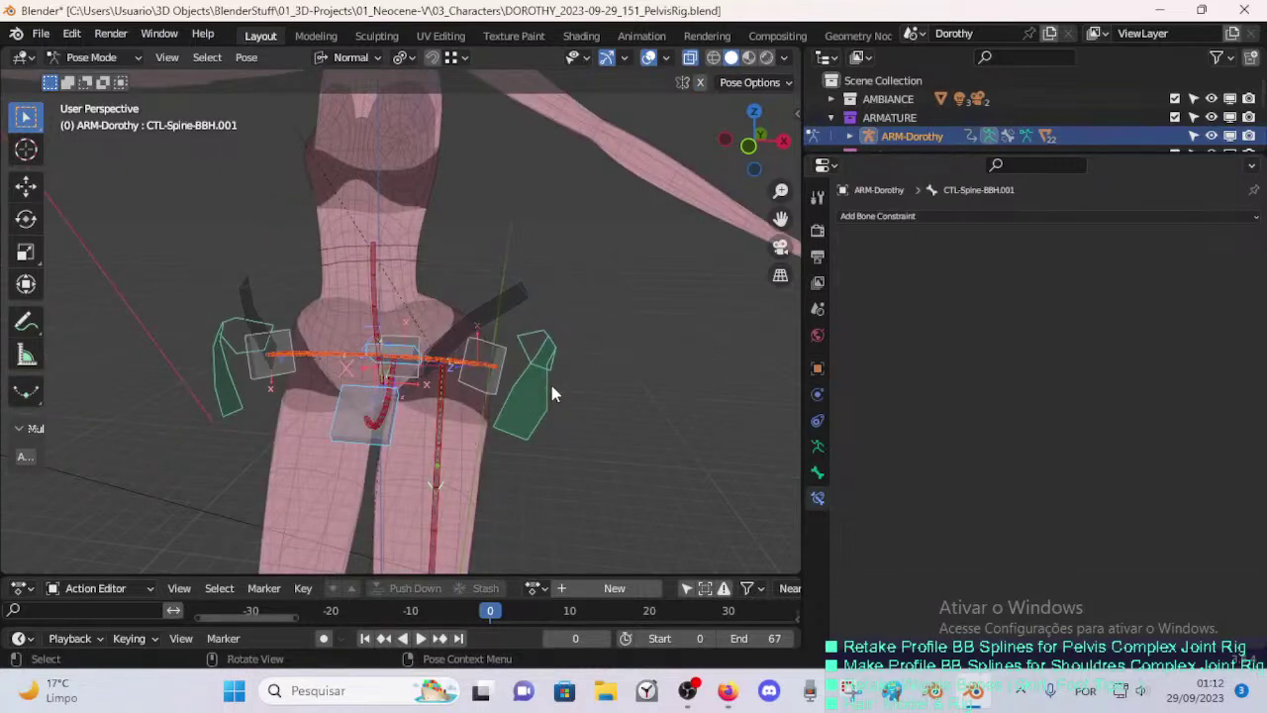
{"action": "key", "text": "ctrl+Tab"}
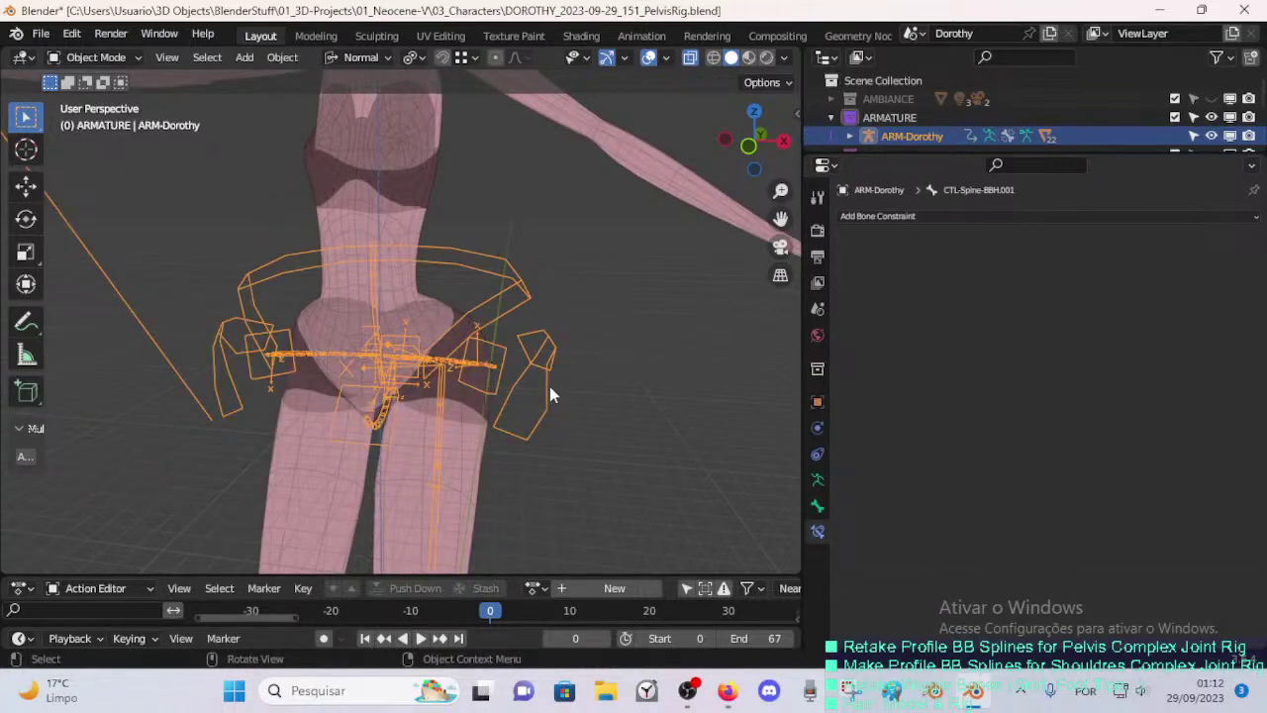
{"action": "key", "text": "ctrl+Tab"}
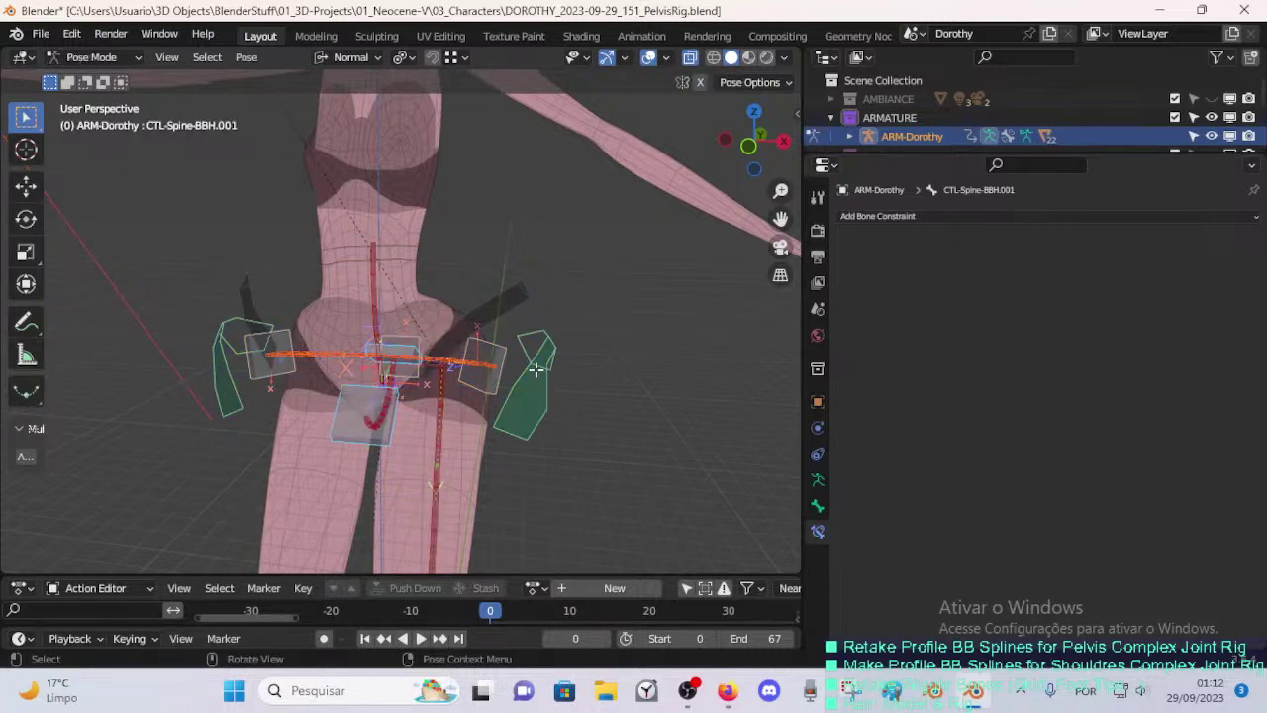
- Switch the armature to Edit Mode and hide every unselected bone around the pelvis
{"action": "key", "text": "Tab"}
{"action": "key", "text": "h"}
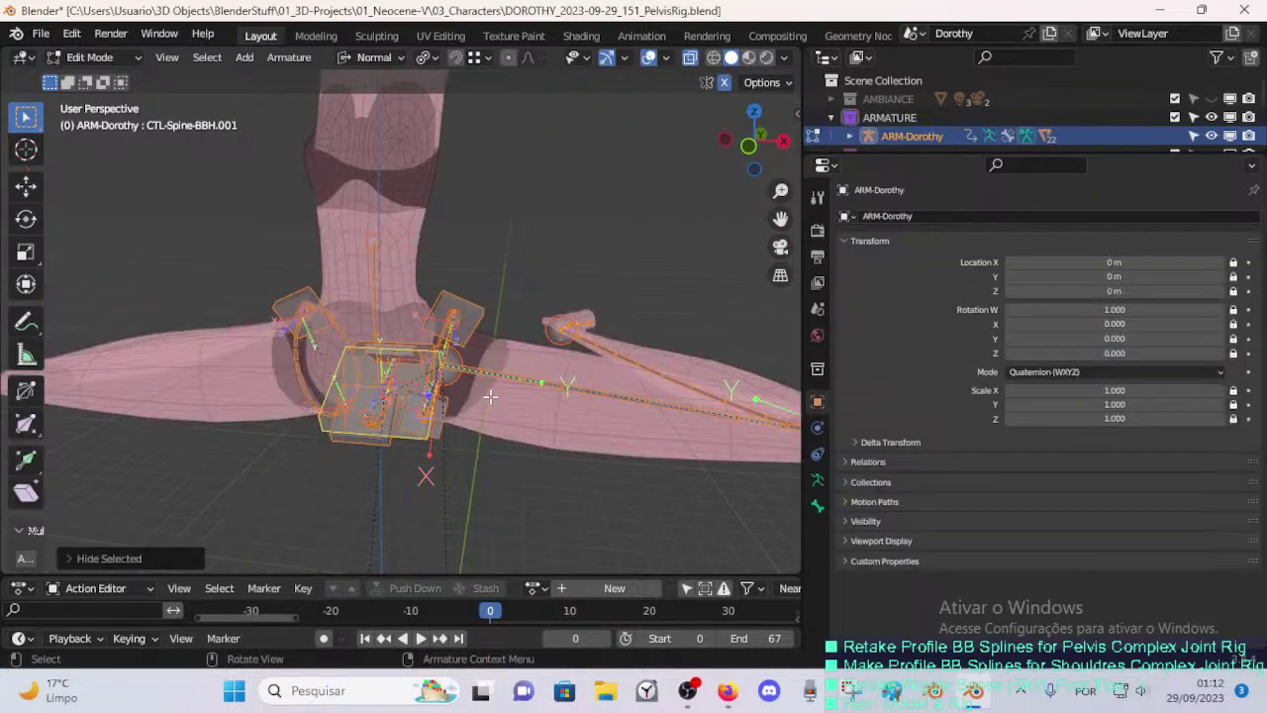
{"action": "middle_click_drag", "start_coordinate": [490, 396], "coordinate": [446, 410]}
{"action": "middle_click_drag", "start_coordinate": [421, 455], "coordinate": [515, 356]}
- Select the MTR-Torso bone and rescale its B-bone display size
{"action": "key", "text": "ctrl+s"}
{"action": "left_click", "coordinate": [464, 297]}
{"action": "middle_click_drag", "start_coordinate": [465, 297], "coordinate": [483, 367]}
{"action": "key", "text": "ctrl+alt+s"}
{"action": "left_click", "coordinate": [469, 367]}
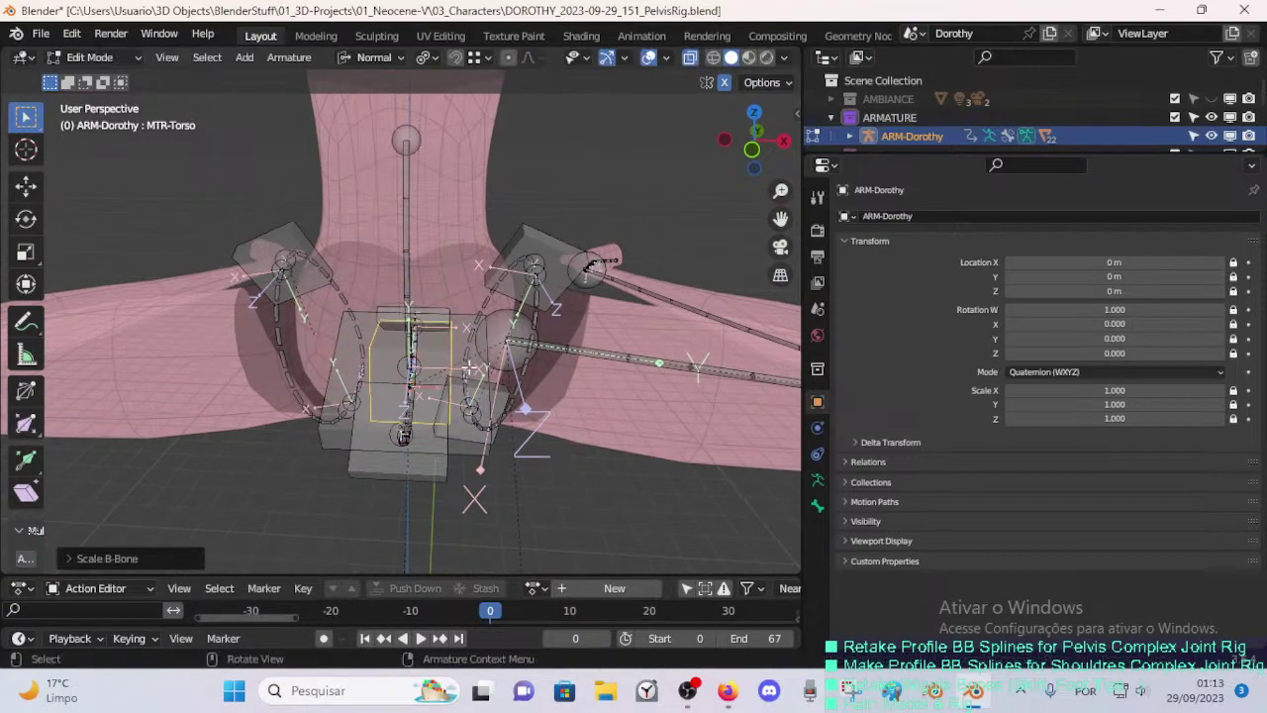
- Scale the B-bone display size of CTL-Spine-BBH.001 to about 0.78 and save the file
{"action": "left_click", "coordinate": [462, 328]}
{"action": "key", "text": "ctrl+alt+s"}
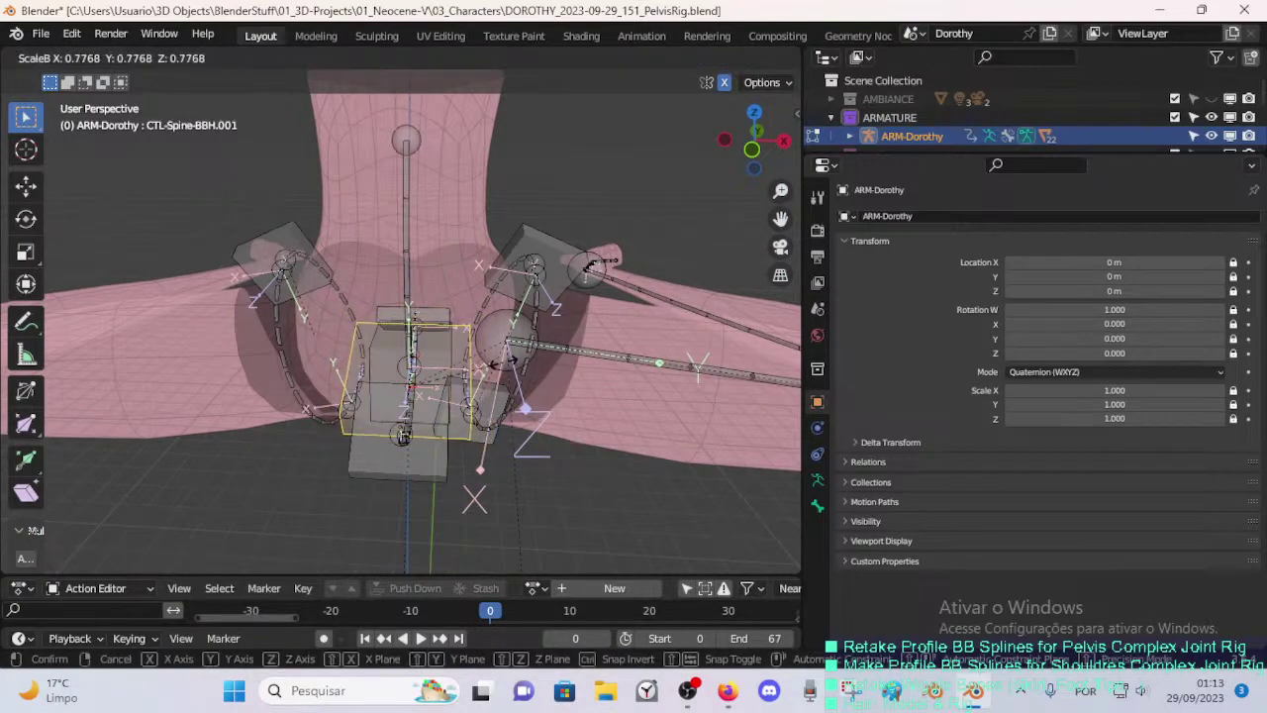
{"action": "left_click", "coordinate": [506, 363]}
{"action": "middle_click_drag", "start_coordinate": [506, 363], "coordinate": [518, 277]}
{"action": "key", "text": "ctrl+s"}
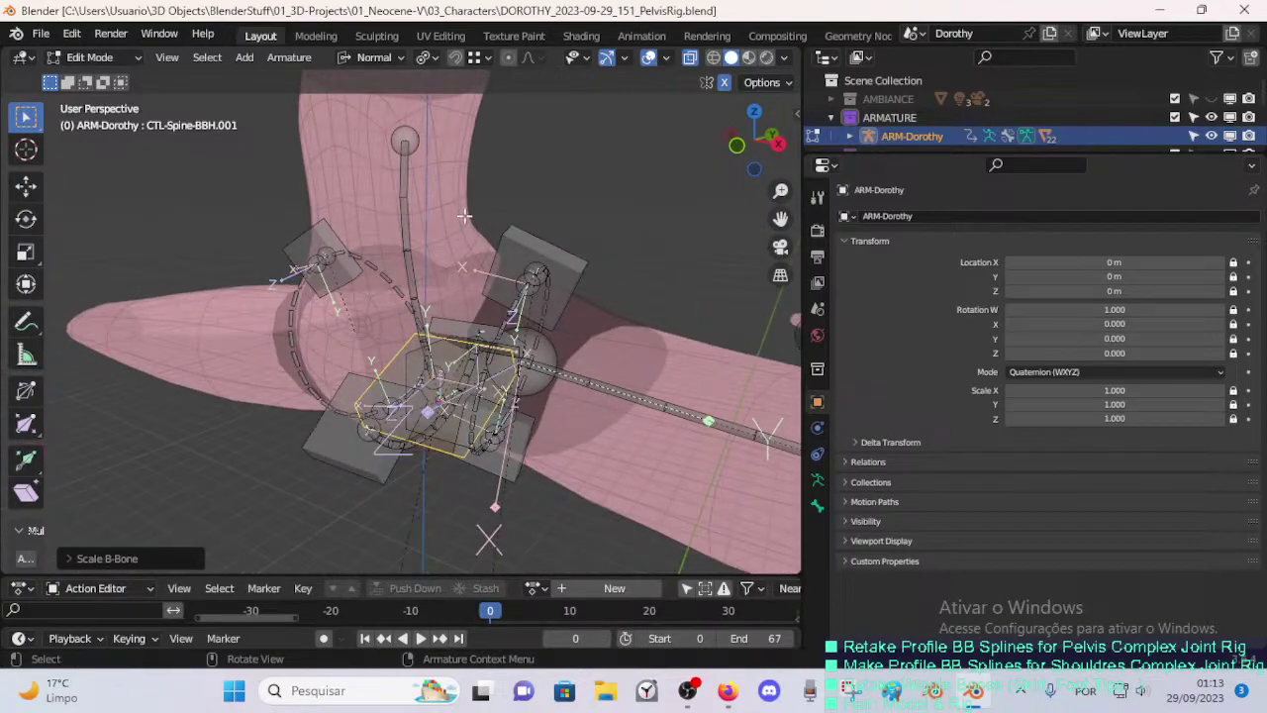
- Examine the arrangement of the pelvis spline bones and their controls from the front, side, back and below
{"action": "middle_click_drag", "start_coordinate": [464, 215], "coordinate": [459, 277]}
{"action": "middle_click_drag", "start_coordinate": [566, 344], "coordinate": [508, 284]}
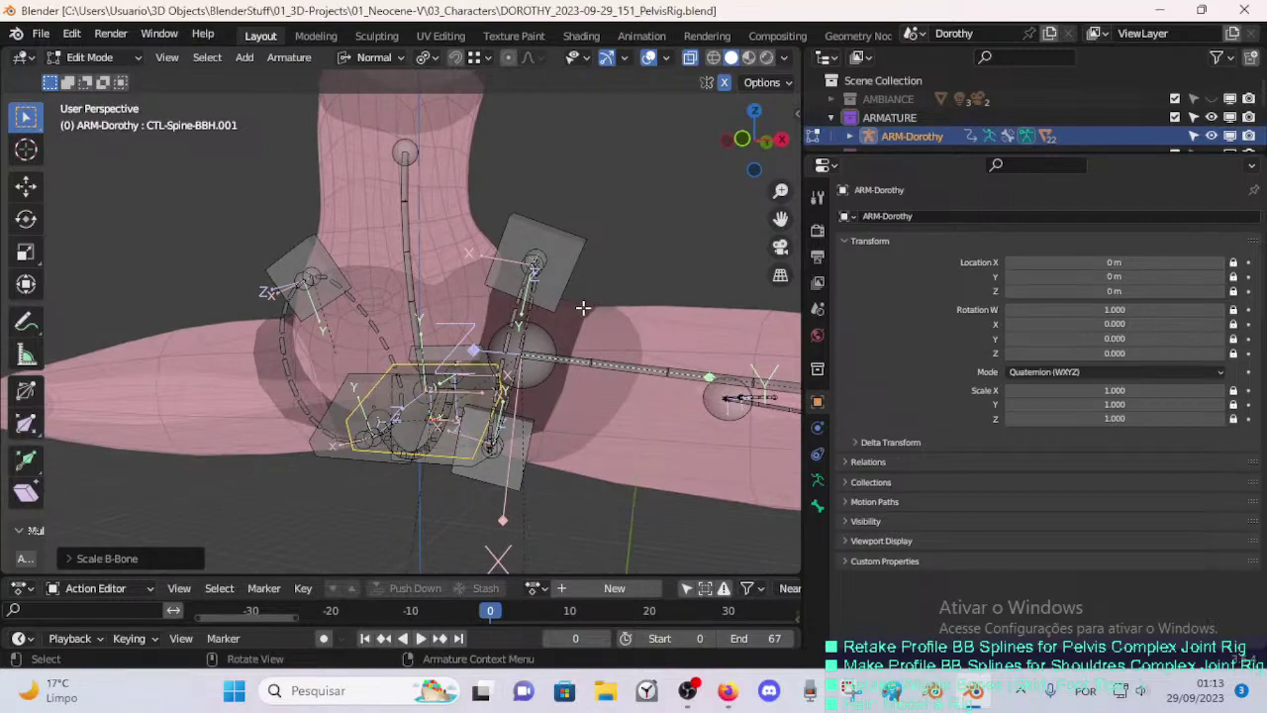
{"action": "middle_click_drag", "start_coordinate": [583, 308], "coordinate": [487, 279]}
{"action": "middle_click_drag", "start_coordinate": [552, 363], "coordinate": [455, 374]}
{"action": "middle_click_drag", "start_coordinate": [551, 317], "coordinate": [435, 337]}
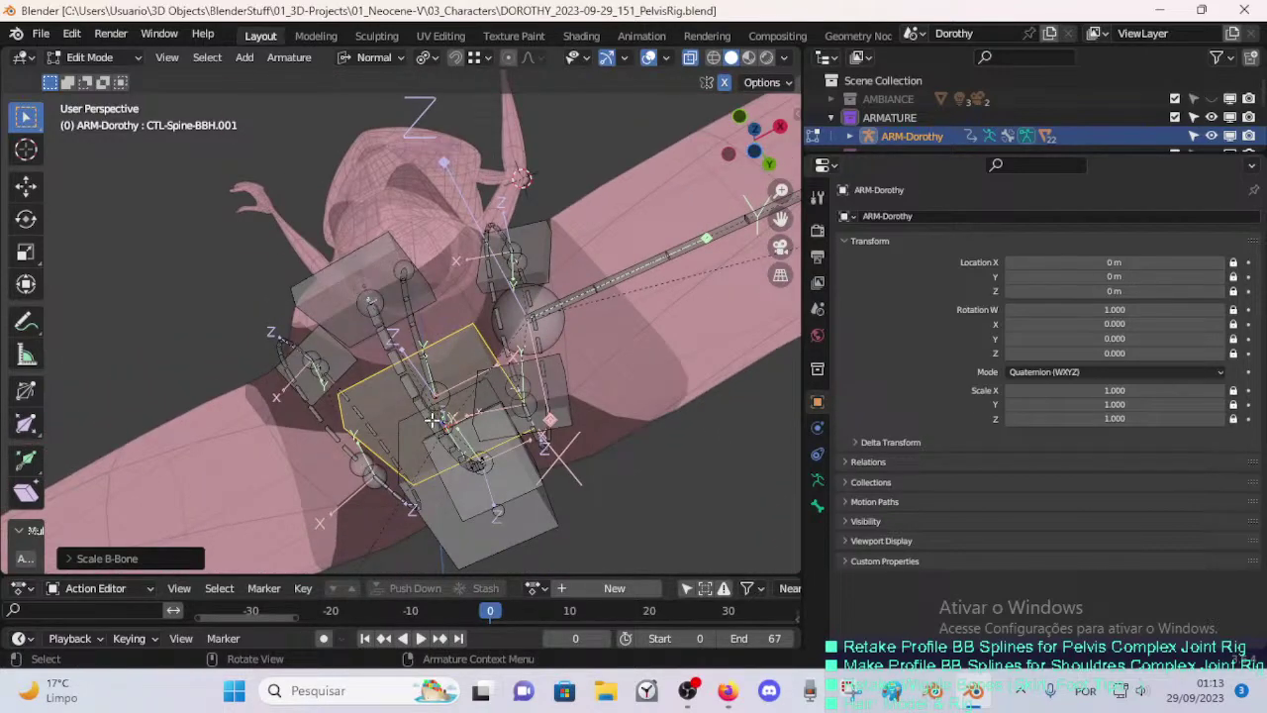
{"action": "middle_click_drag", "start_coordinate": [460, 396], "coordinate": [447, 370]}
{"action": "middle_click_drag", "start_coordinate": [477, 391], "coordinate": [384, 448]}
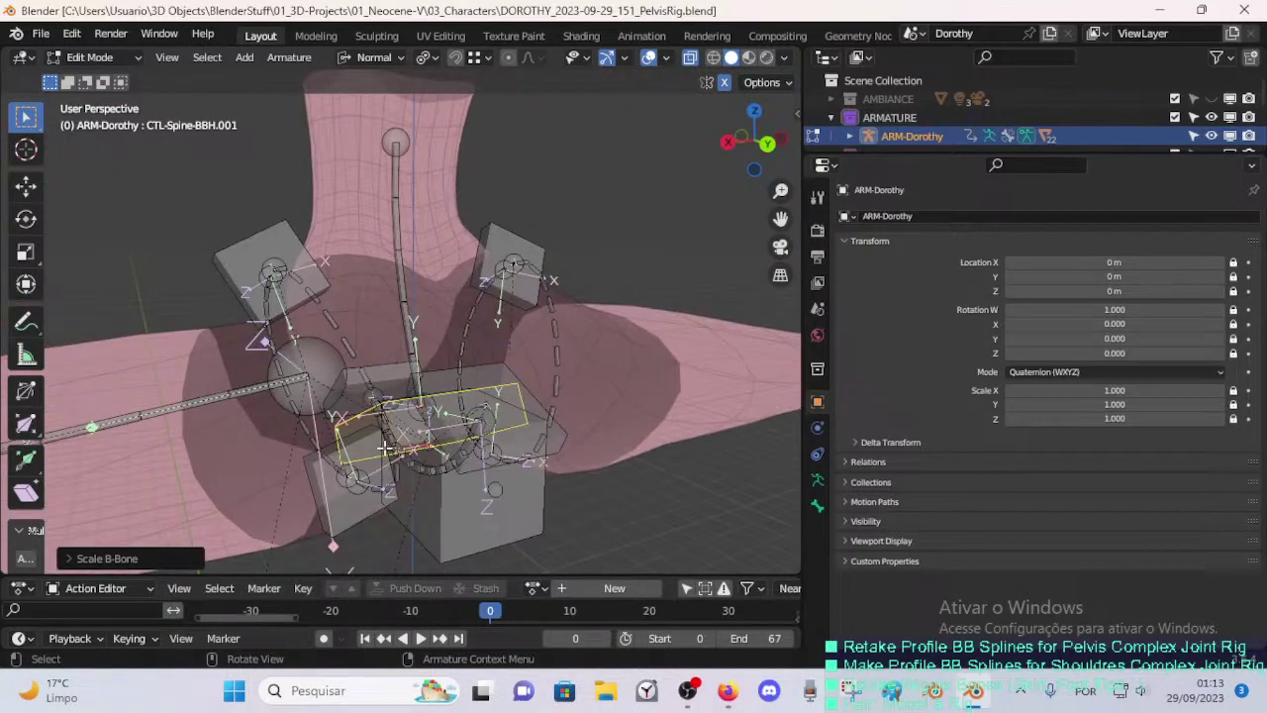
{"action": "middle_click_drag", "start_coordinate": [379, 401], "coordinate": [523, 294]}
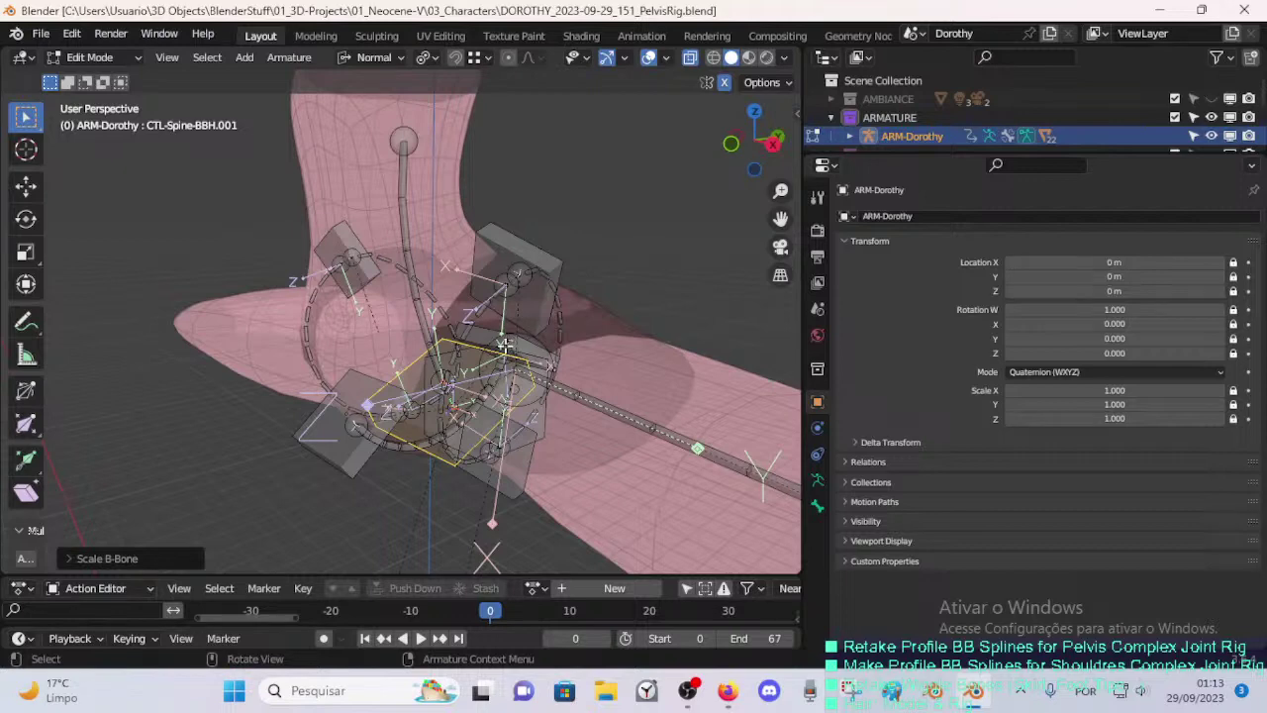
{"action": "middle_click_drag", "start_coordinate": [503, 347], "coordinate": [473, 405]}
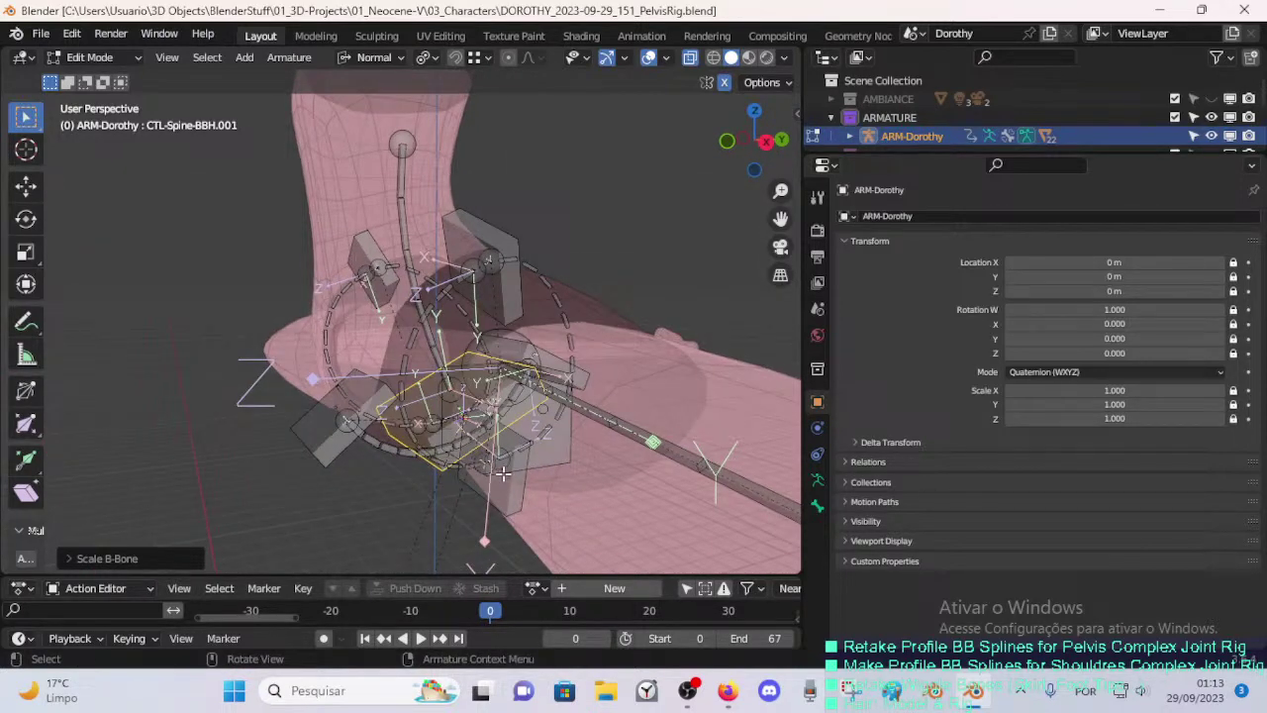
{"action": "middle_click_drag", "start_coordinate": [500, 470], "coordinate": [430, 420]}
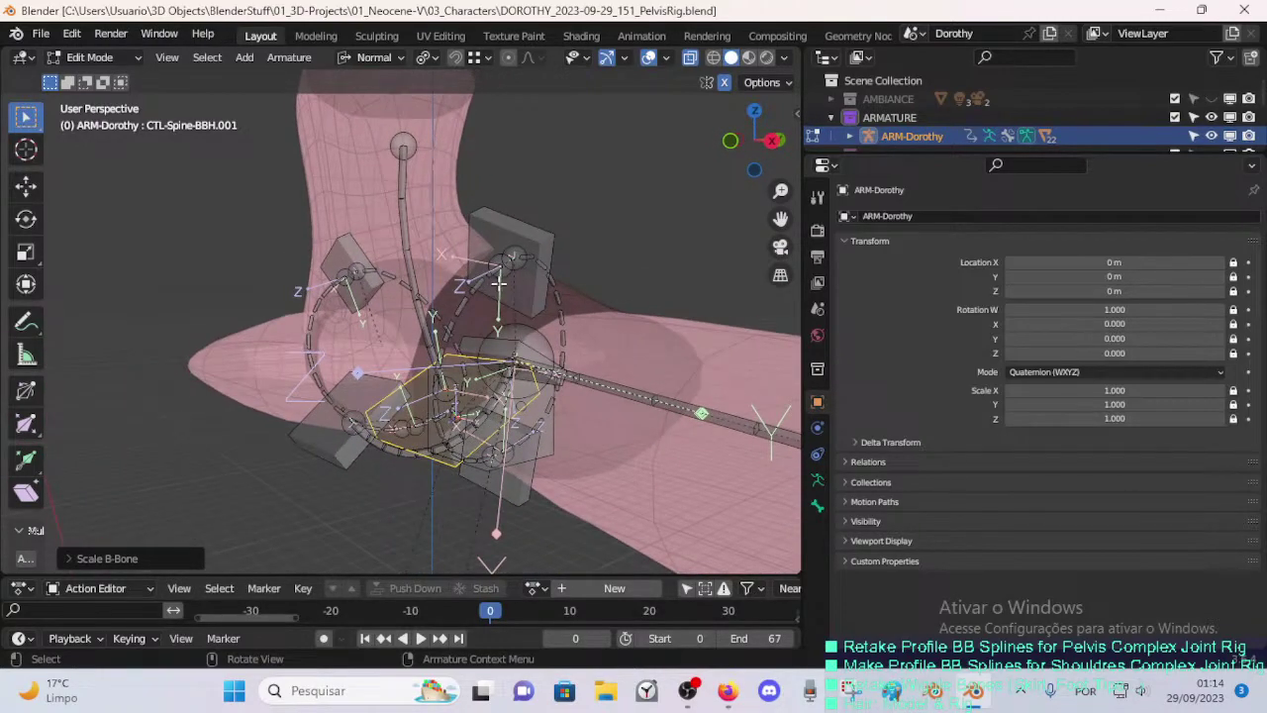
{"action": "mouse_move", "coordinate": [503, 290]}
{"action": "middle_mouse_down"}
{"action": "mouse_move", "coordinate": [593, 267]}
{"action": "mouse_move", "coordinate": [485, 282]}
{"action": "mouse_move", "coordinate": [522, 277]}
{"action": "middle_mouse_up"}
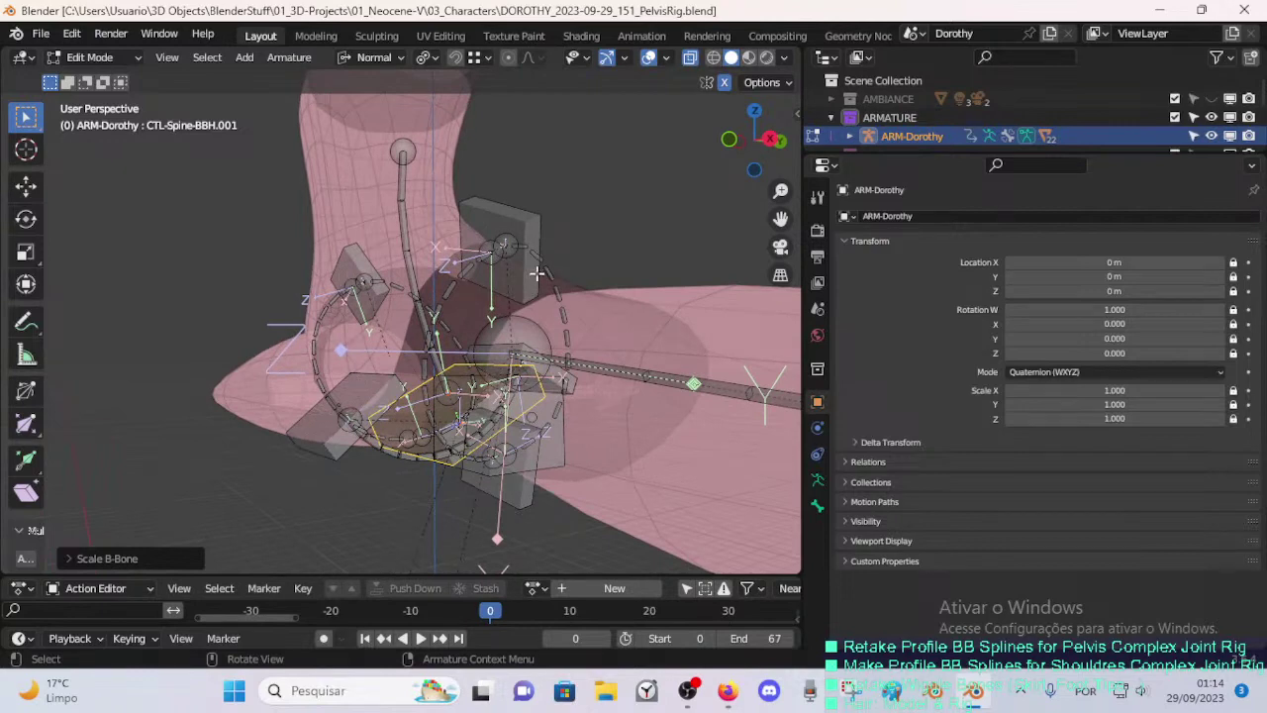
{"action": "middle_click_drag", "start_coordinate": [580, 270], "coordinate": [552, 261]}
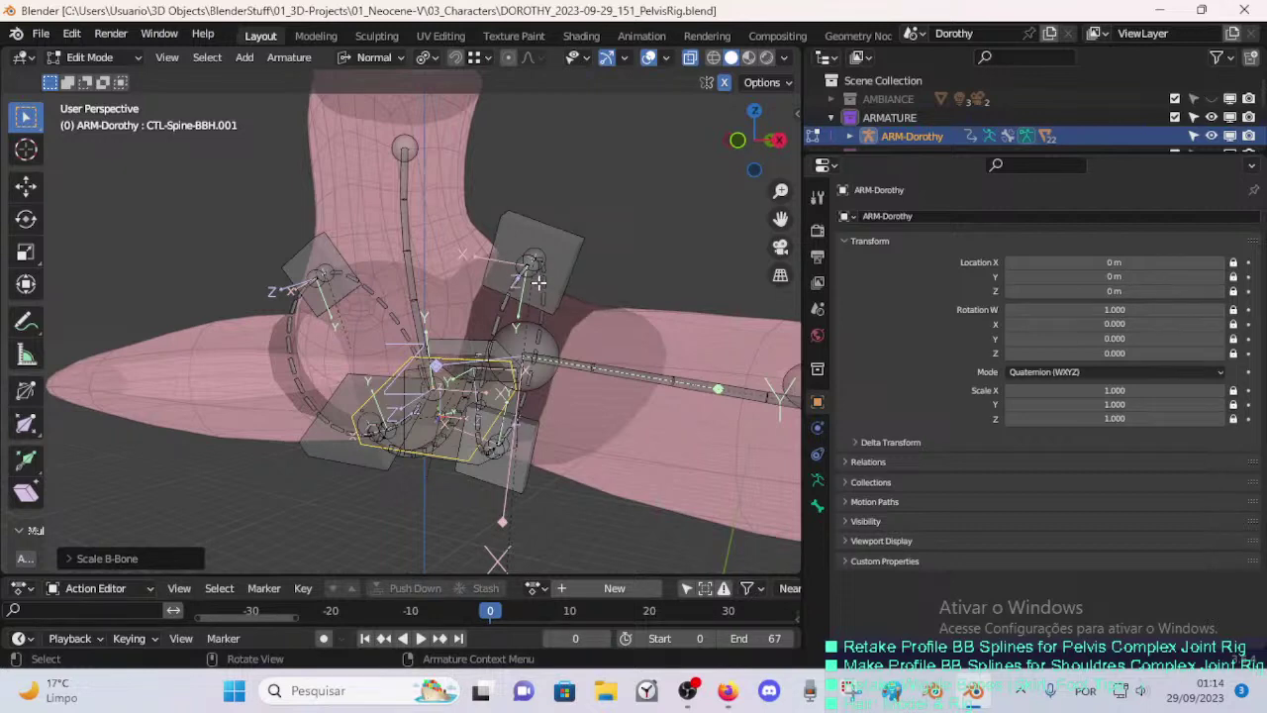
{"action": "middle_click_drag", "start_coordinate": [539, 283], "coordinate": [595, 276]}
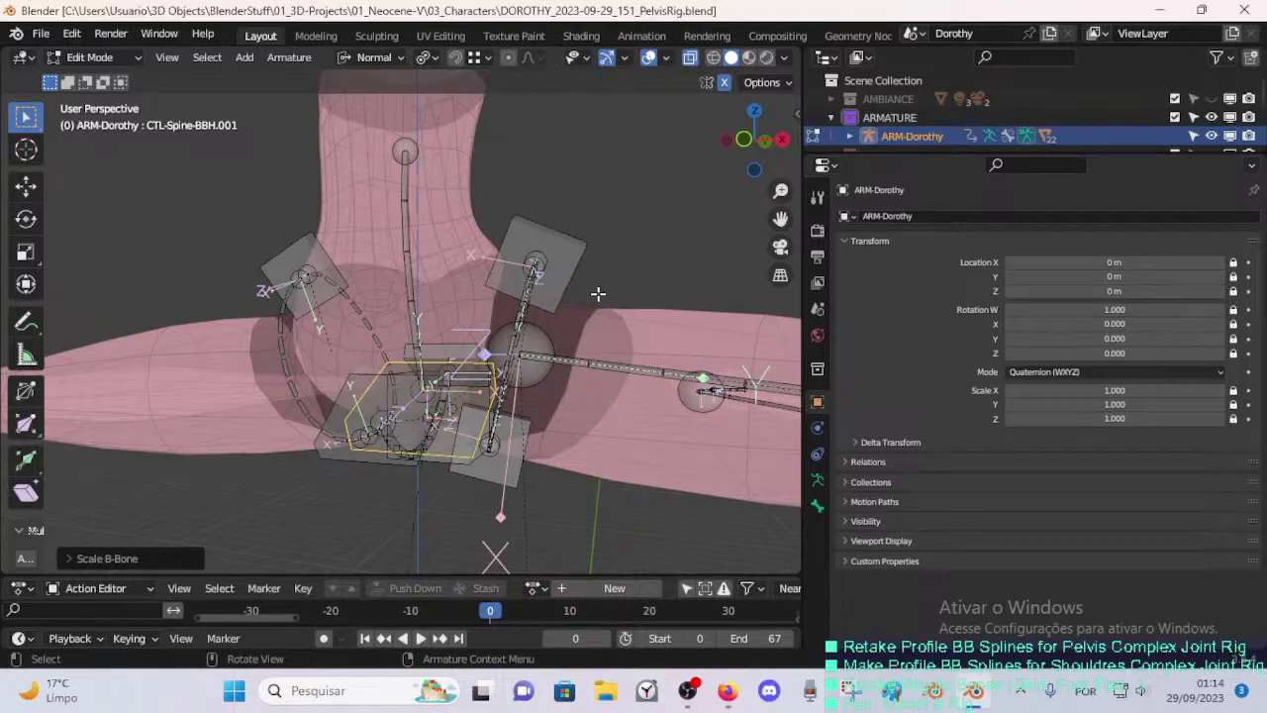
- Move the left front pelvis control bone outward from the torso, above the thigh
{"action": "middle_click_drag", "start_coordinate": [598, 293], "coordinate": [551, 269]}
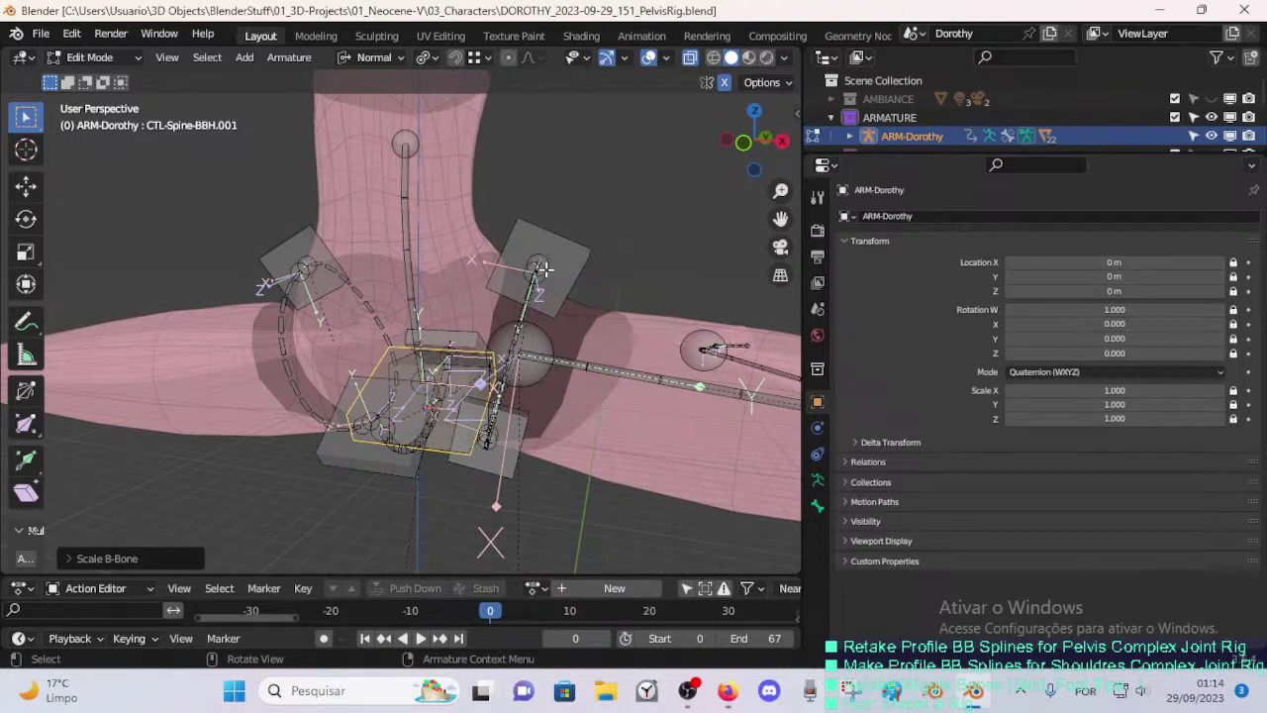
{"action": "left_click", "coordinate": [540, 268]}
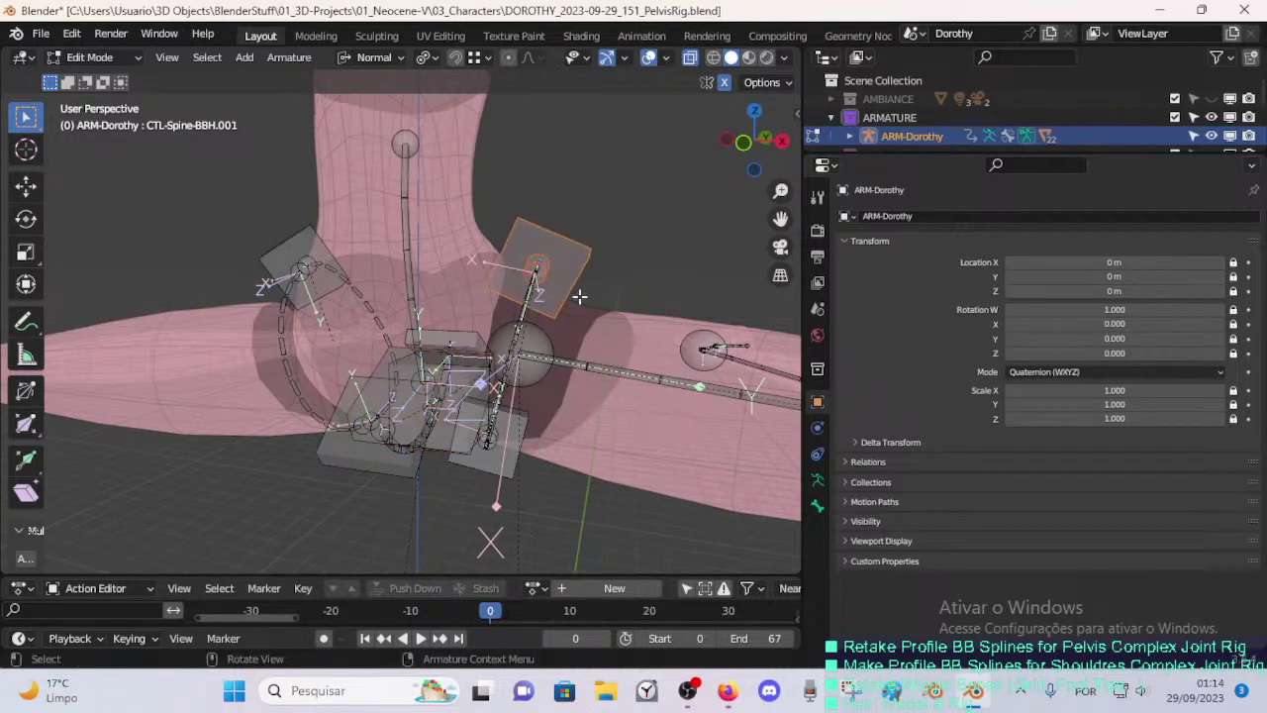
{"action": "key", "text": "g"}
{"action": "left_click", "coordinate": [636, 326]}
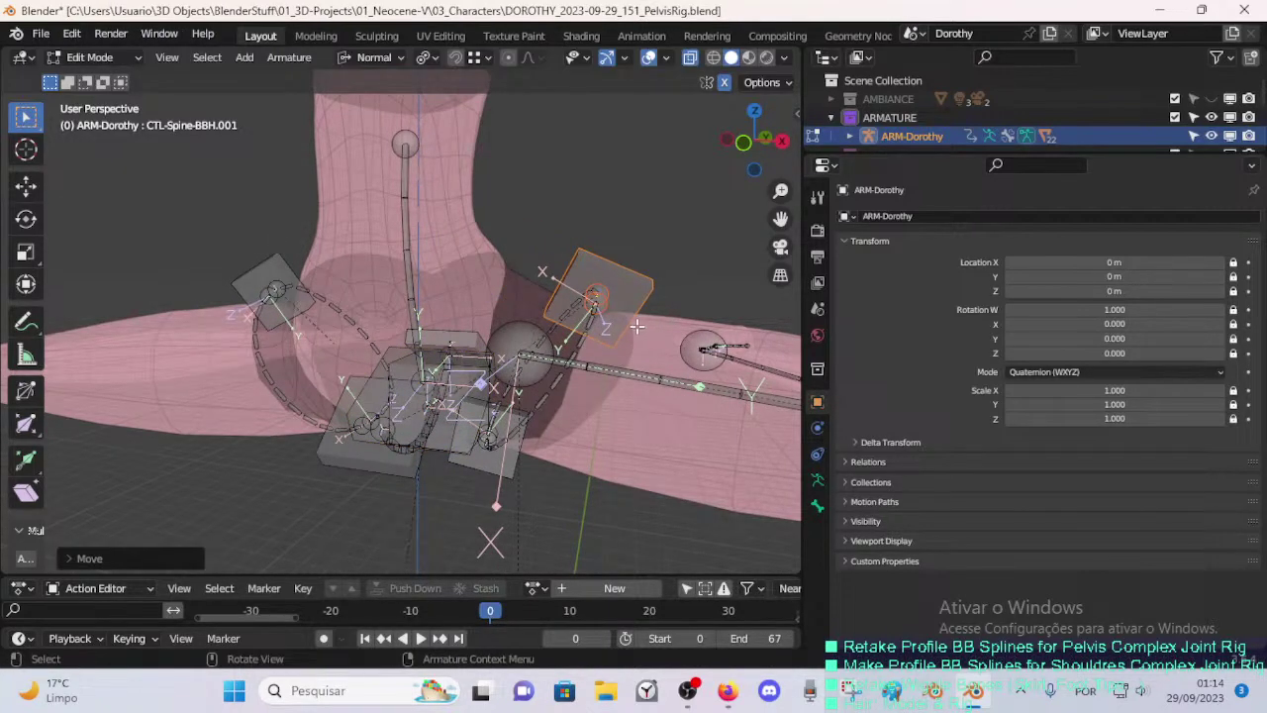
{"action": "middle_click_drag", "start_coordinate": [637, 327], "coordinate": [513, 305]}
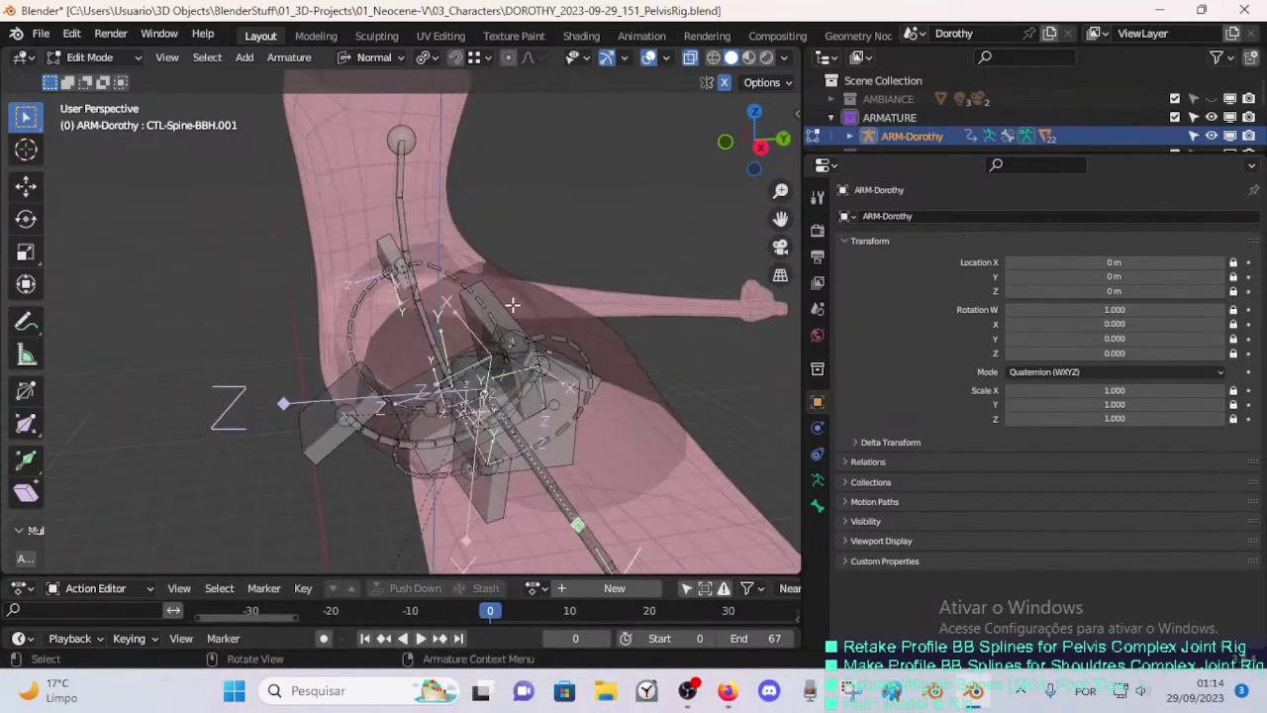
- Duplicate the control bone CTL-Pelvis-BBHStart.001.L, rotate the copy, and place it beside the lower torso
{"action": "left_click", "coordinate": [564, 345]}
{"action": "middle_click_drag", "start_coordinate": [564, 346], "coordinate": [561, 296]}
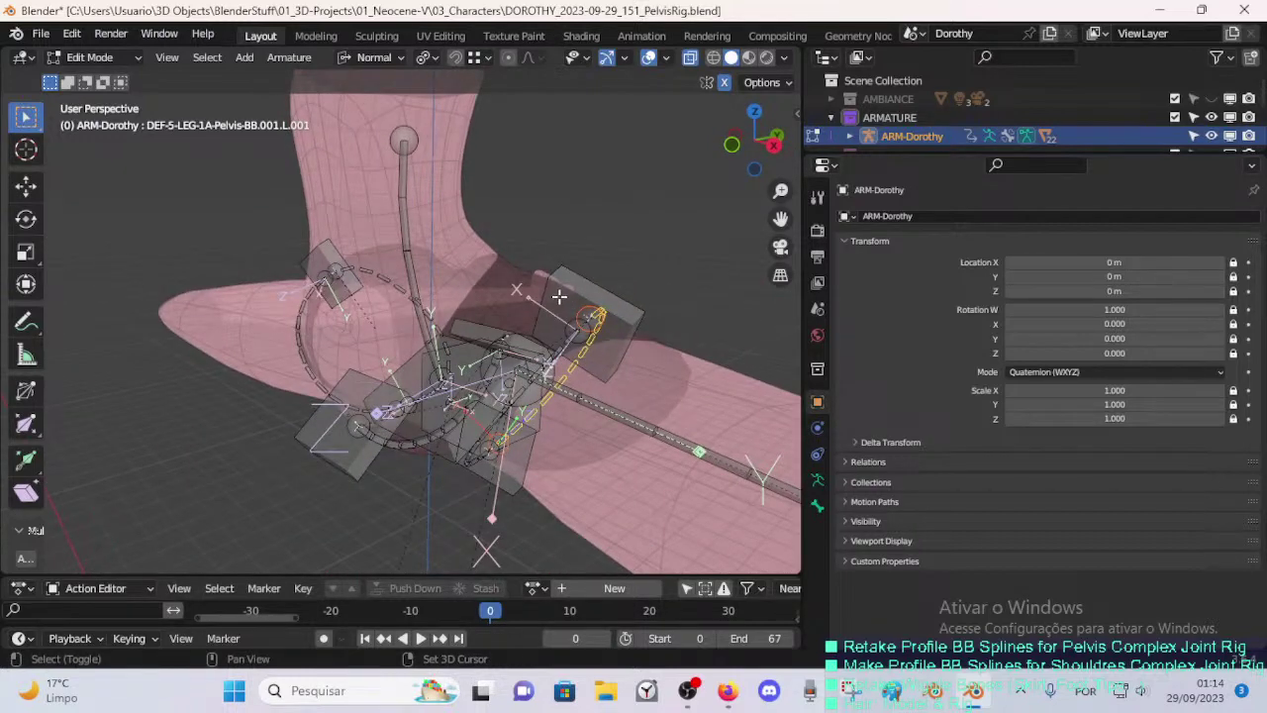
{"action": "left_click", "coordinate": [559, 296]}
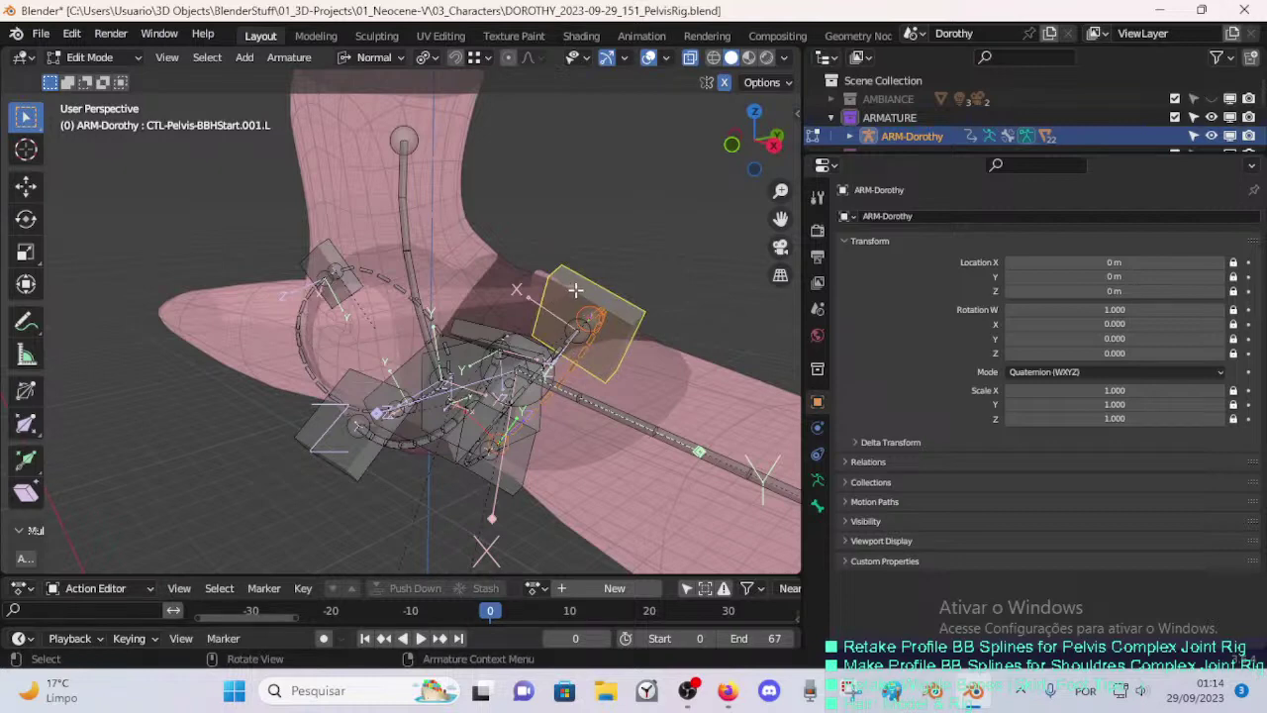
{"action": "key", "text": "shift+d"}
{"action": "left_click", "coordinate": [620, 227]}
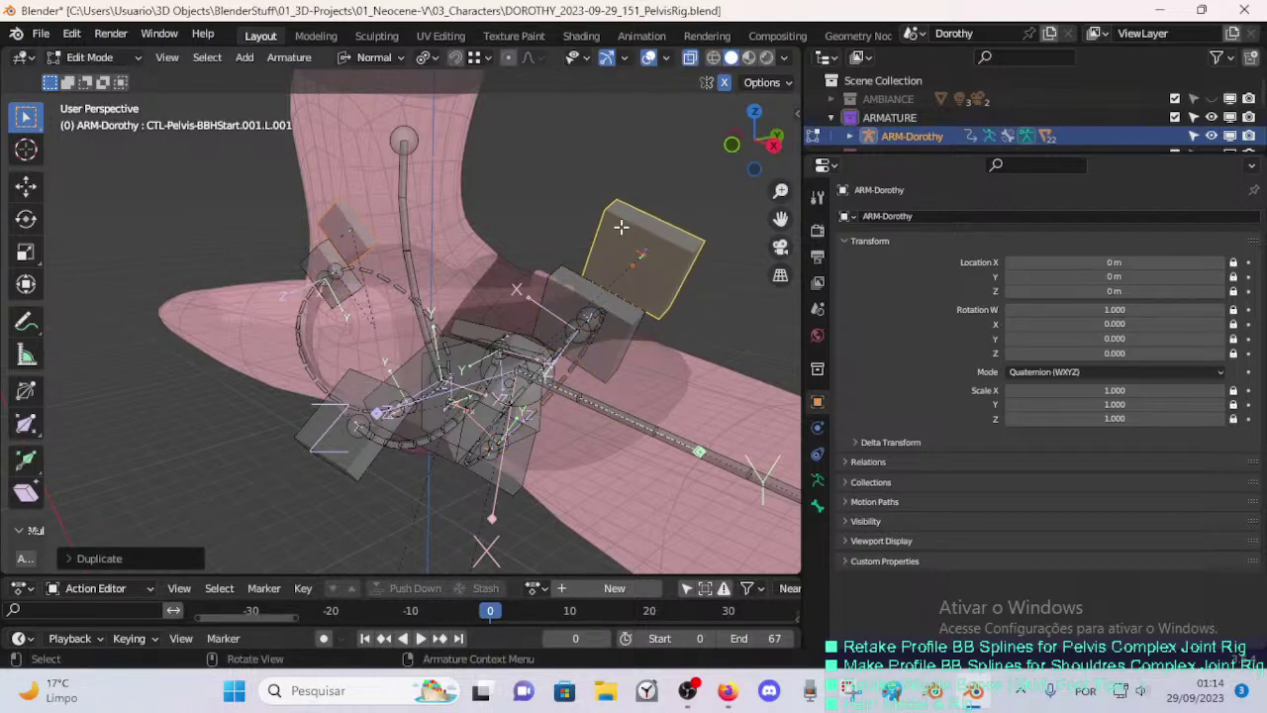
{"action": "key", "text": "r"}
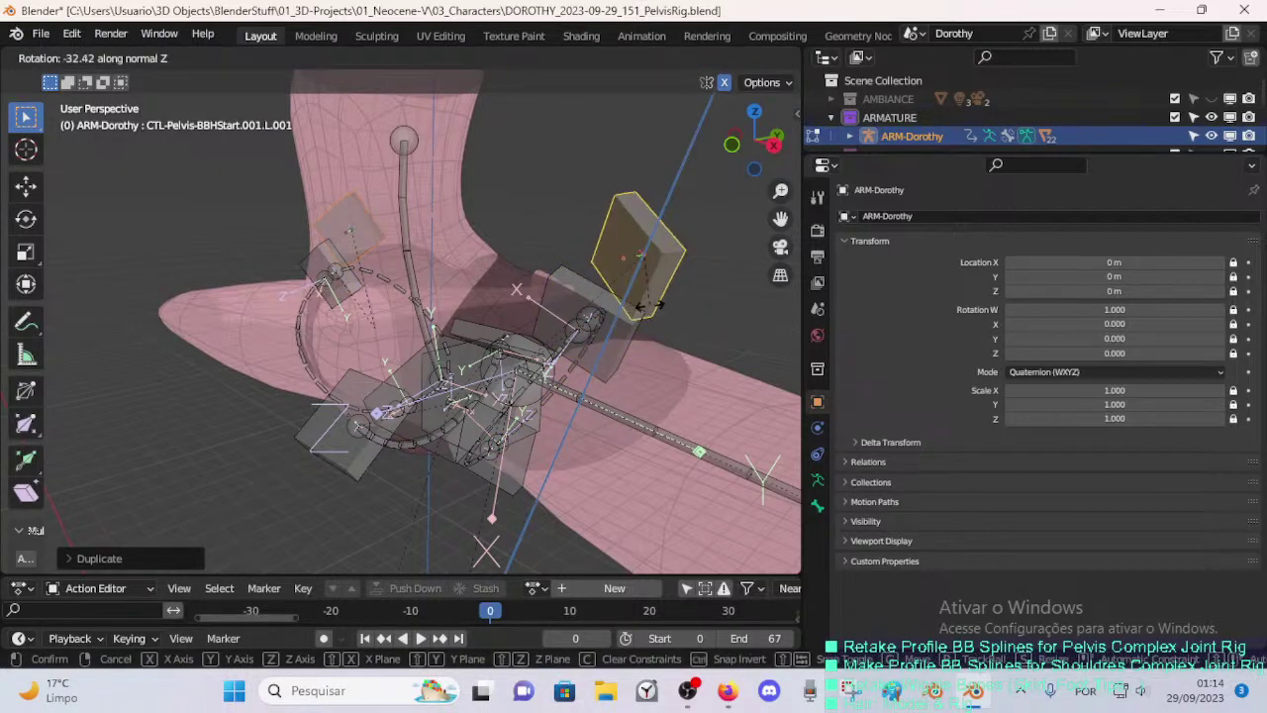
{"action": "left_click", "coordinate": [583, 290]}
{"action": "key", "text": "g"}
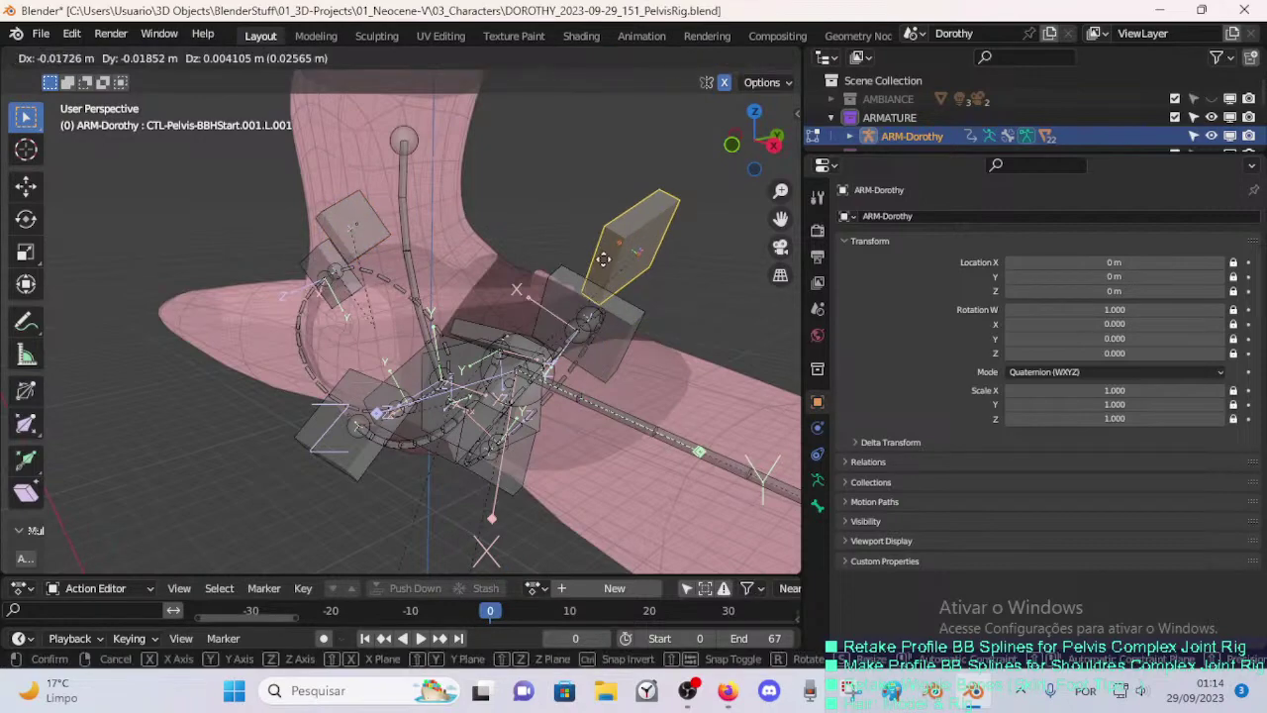
{"action": "left_click", "coordinate": [443, 220]}
- Rotate the duplicated pelvis control further, including about its own Z axis, and clear its roll
{"action": "middle_click_drag", "start_coordinate": [444, 219], "coordinate": [489, 201]}
{"action": "key", "text": "r"}
{"action": "left_click", "coordinate": [574, 247]}
{"action": "key", "text": "r"}
{"action": "key", "text": "z"}
{"action": "key", "text": "z"}
{"action": "left_click", "coordinate": [595, 214]}
{"action": "key", "text": "ctrl+r"}
{"action": "left_click", "coordinate": [443, 182]}
{"action": "key", "text": "alt+r"}
- Show the viewport sidebar with Layer Management collapsed, and pin its Transform and Layer Management panels
{"action": "key", "text": "n"}
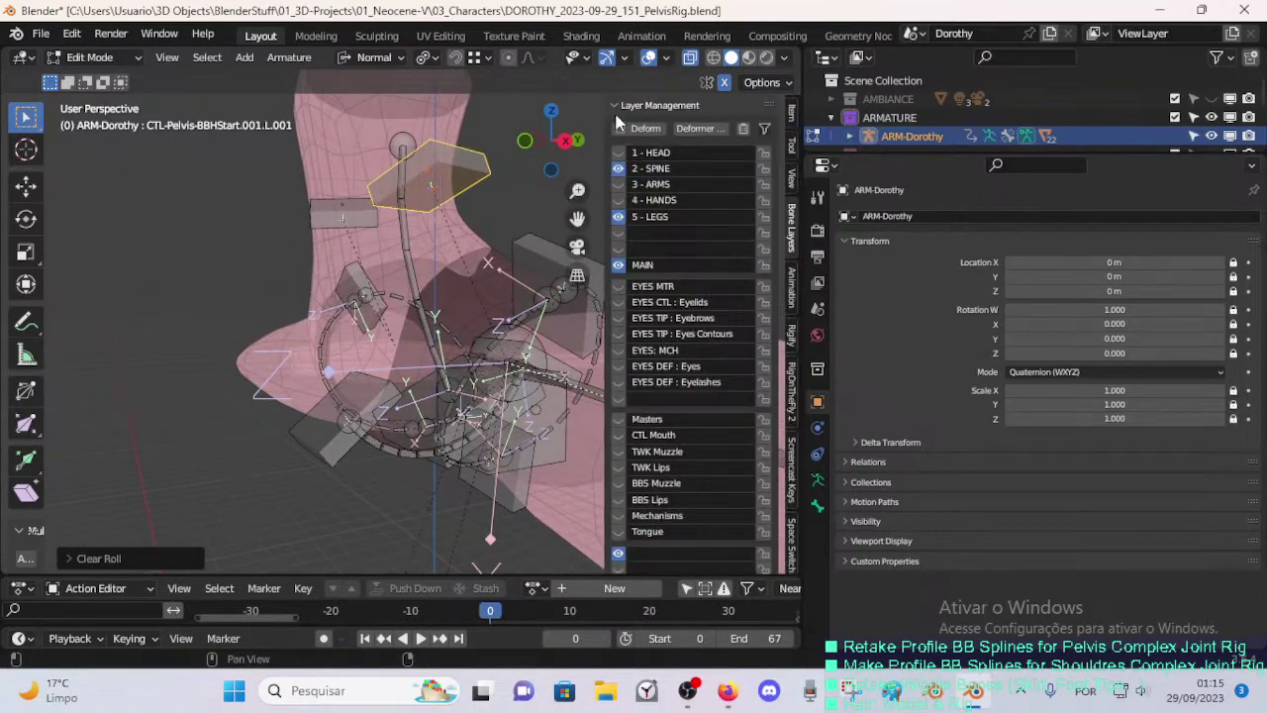
{"action": "left_click", "coordinate": [620, 105]}
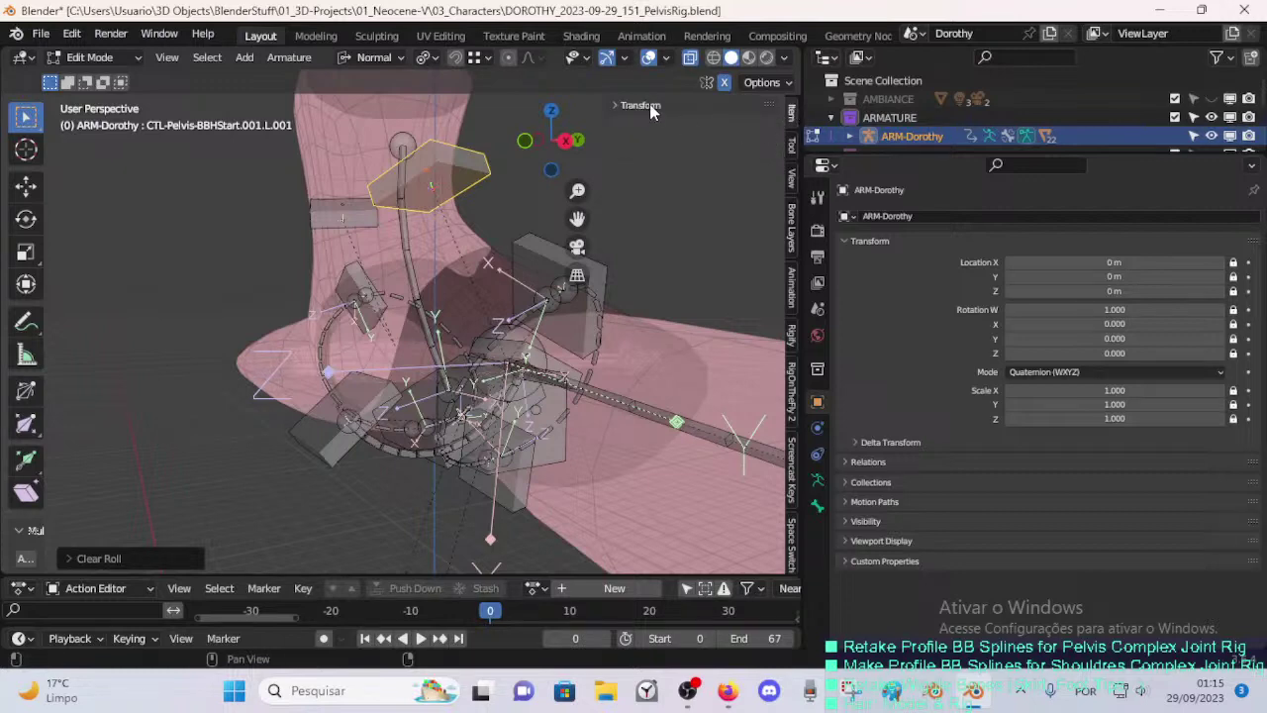
{"action": "right_click", "coordinate": [752, 107]}
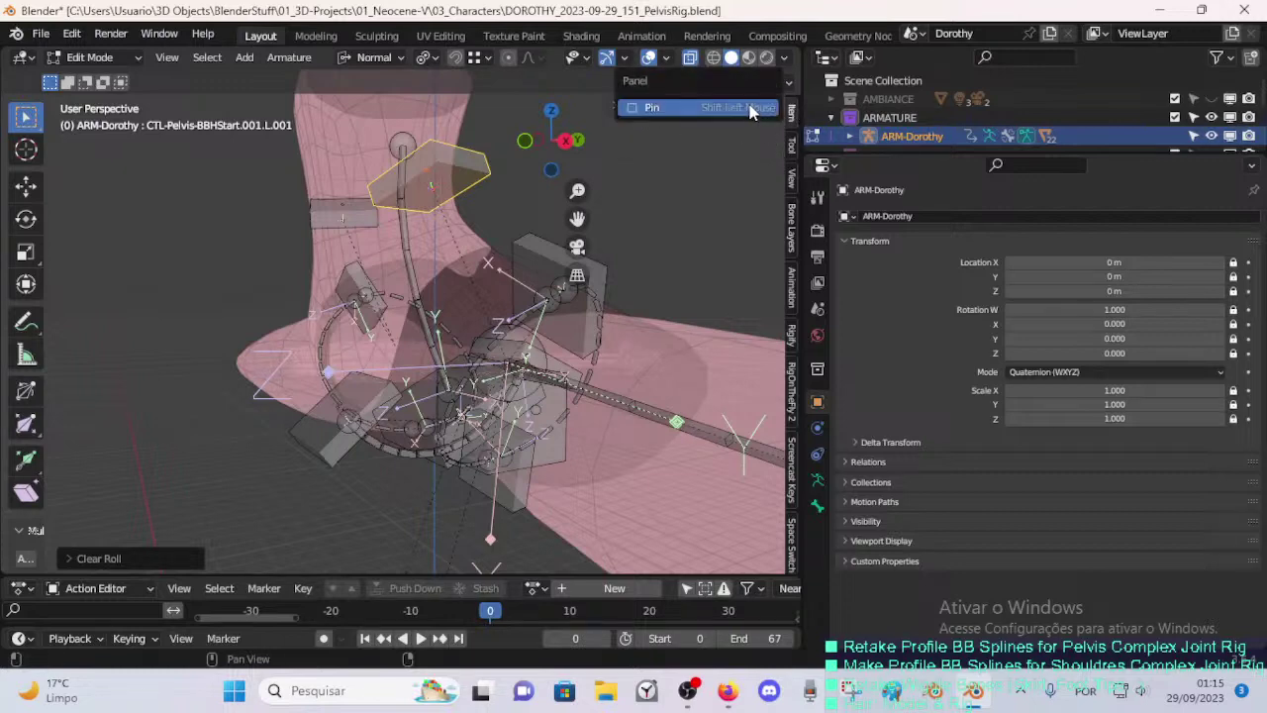
{"action": "left_click", "coordinate": [677, 111]}
{"action": "left_click", "coordinate": [787, 215]}
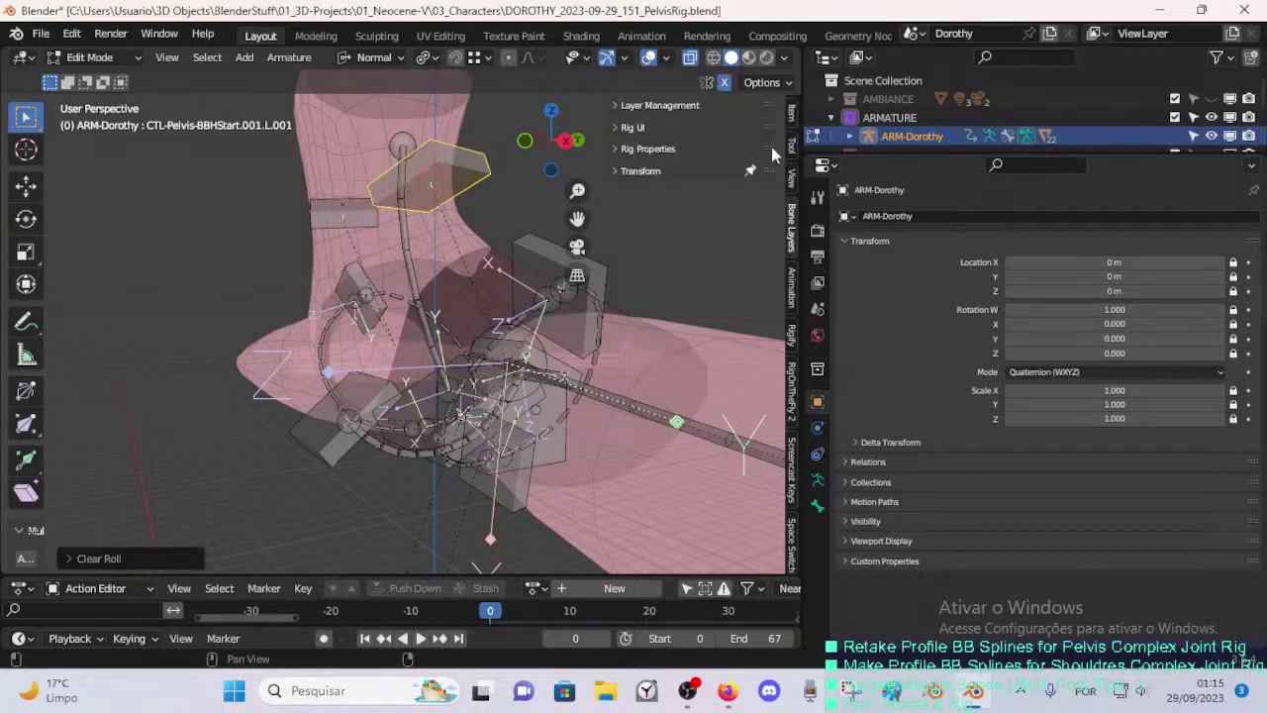
{"action": "right_click", "coordinate": [688, 106]}
{"action": "left_click", "coordinate": [677, 105]}
- Place the pinned Transform panel above Layer Management, leave it expanded, and save the file
{"action": "left_click", "coordinate": [640, 171]}
{"action": "left_click", "coordinate": [700, 149]}
{"action": "left_click", "coordinate": [701, 149]}
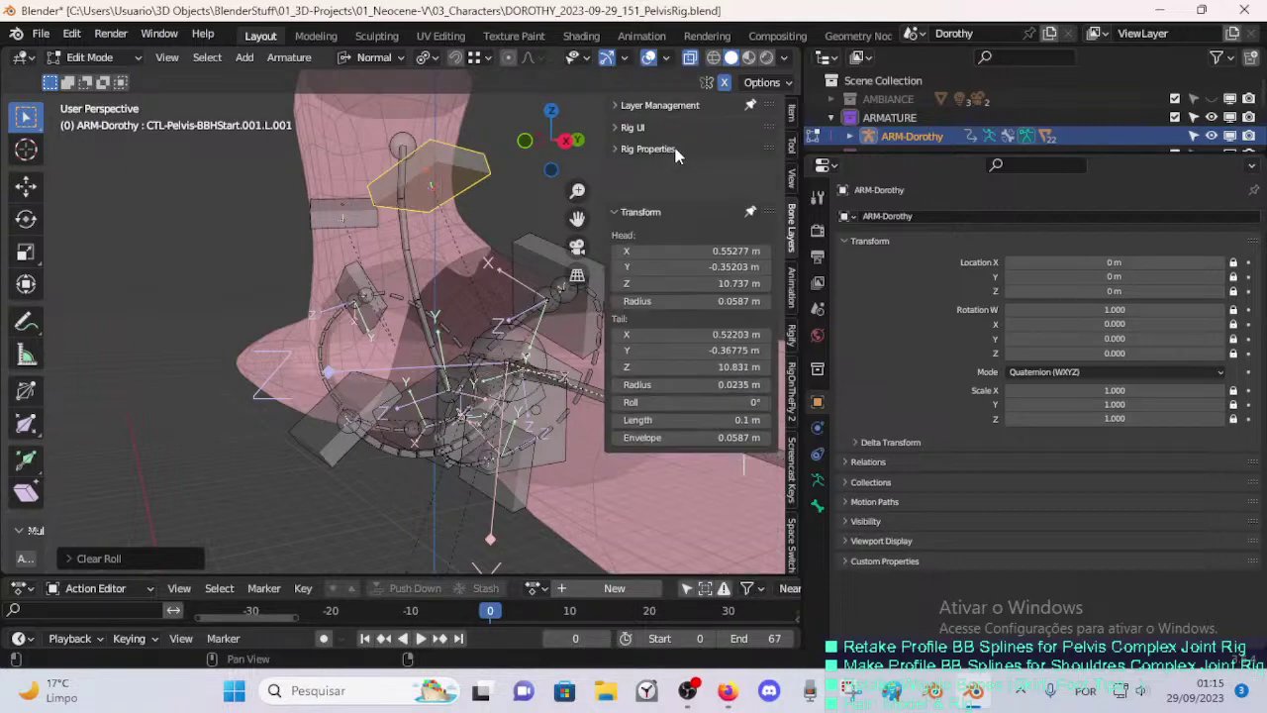
{"action": "left_click", "coordinate": [711, 171]}
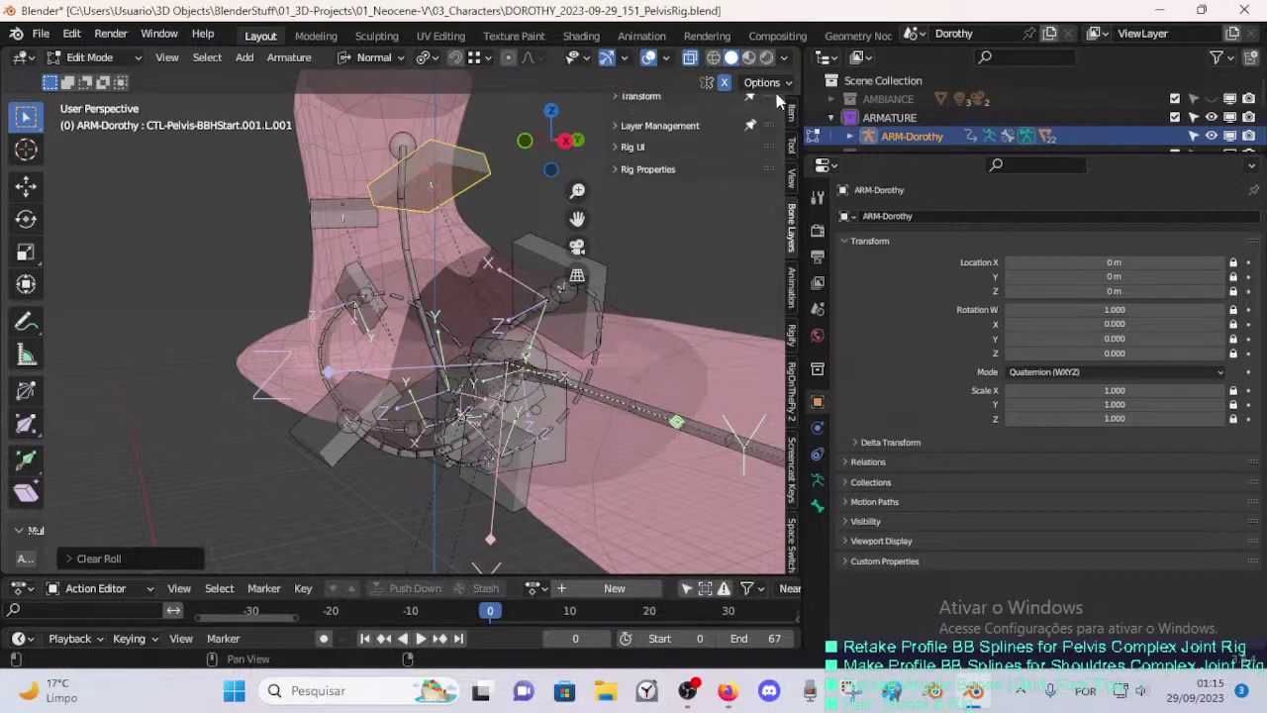
{"action": "left_click", "coordinate": [619, 105]}
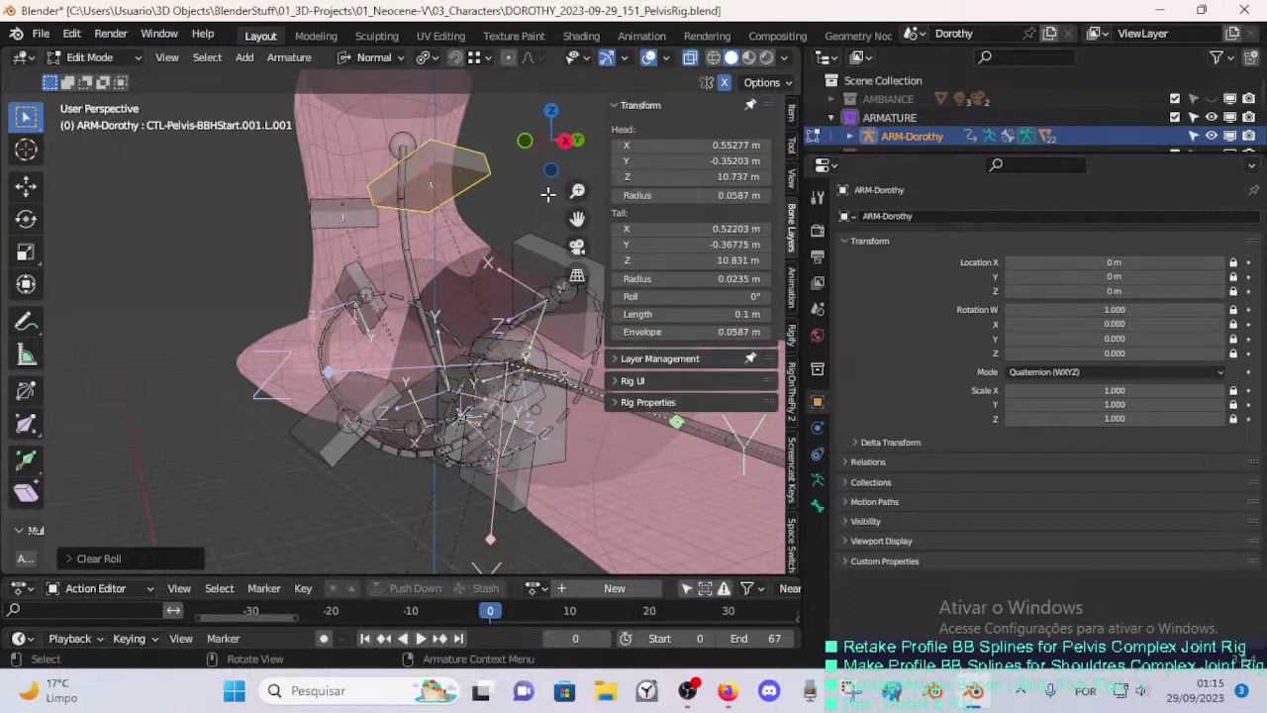
{"action": "middle_click_drag", "start_coordinate": [506, 239], "coordinate": [506, 273], "text": "shift"}
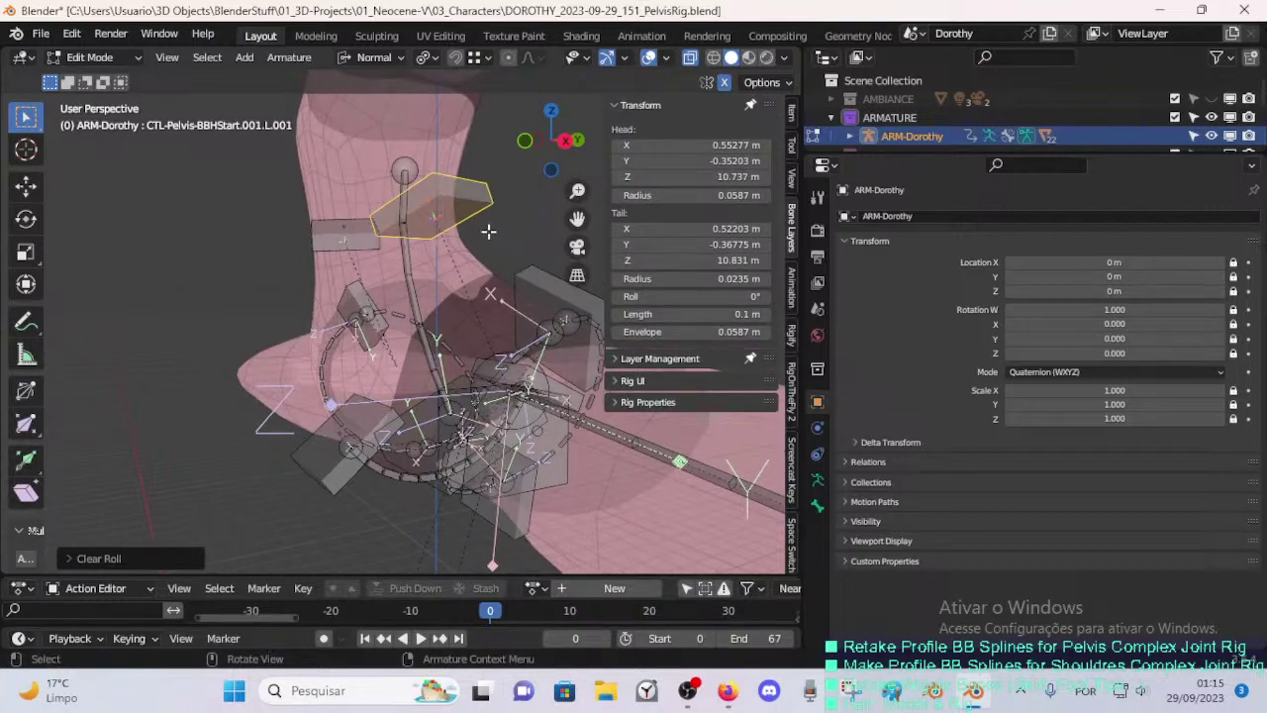
{"action": "key", "text": "ctrl+s"}
- Set the roll of the duplicated pelvis control CTL-Pelvis-BBHStart.001.L.001 to about 68°
{"action": "middle_click_drag", "start_coordinate": [489, 224], "coordinate": [544, 268]}
{"action": "key", "text": "n"}
{"action": "key", "text": "n"}
{"action": "key", "text": "ctrl+r"}
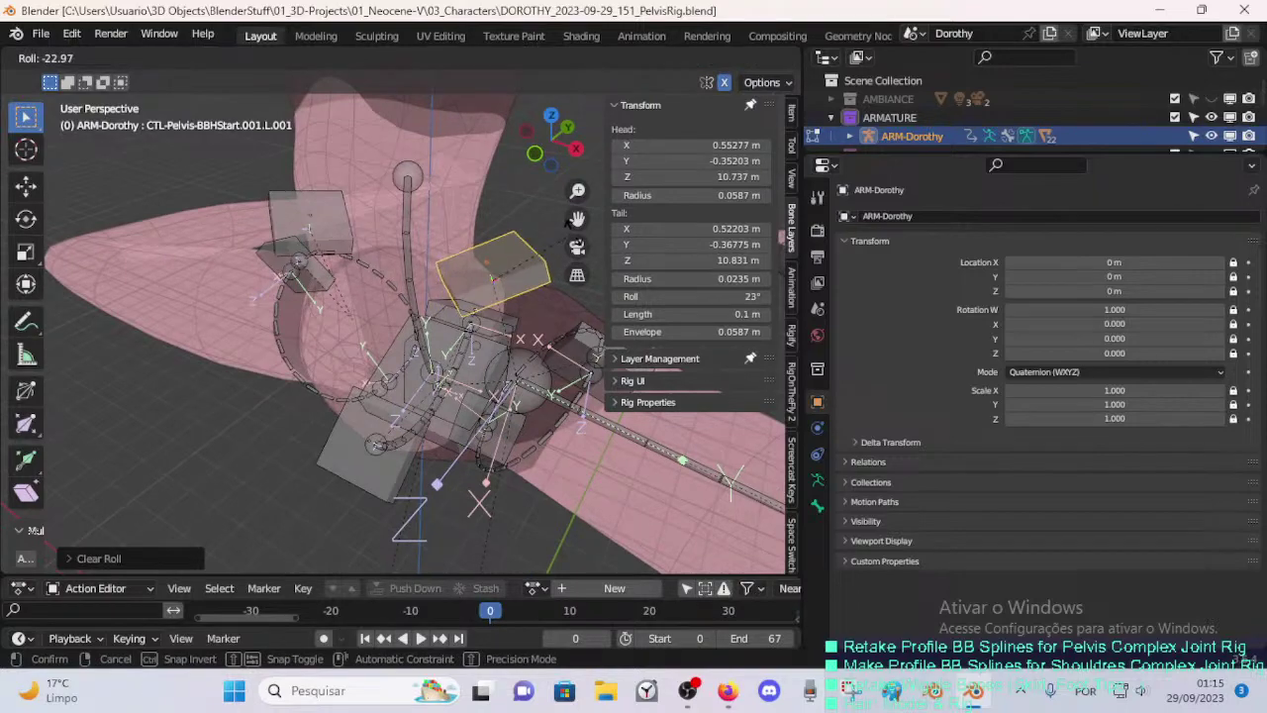
{"action": "left_click", "coordinate": [529, 169]}
{"action": "middle_click_drag", "start_coordinate": [530, 170], "coordinate": [394, 319]}
{"action": "key", "text": "ctrl+r"}
{"action": "left_click", "coordinate": [562, 260]}
- Move CTL-Pelvis-BBHStart.001.L.001 beside the waist, with its head at about X 0.492, Y -0.241, Z 10.719 m
{"action": "key", "text": "g"}
{"action": "left_click", "coordinate": [528, 209]}
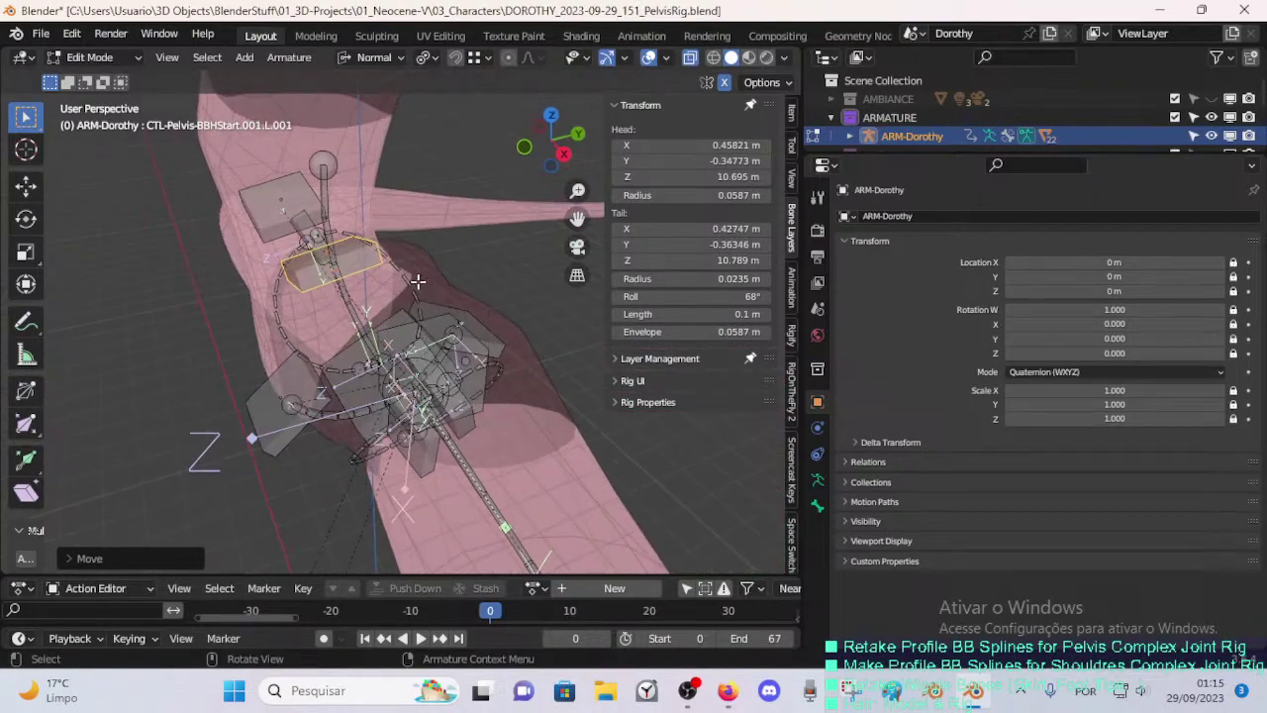
{"action": "key", "text": "g"}
{"action": "left_click", "coordinate": [434, 279]}
{"action": "middle_click_drag", "start_coordinate": [459, 280], "coordinate": [520, 267]}
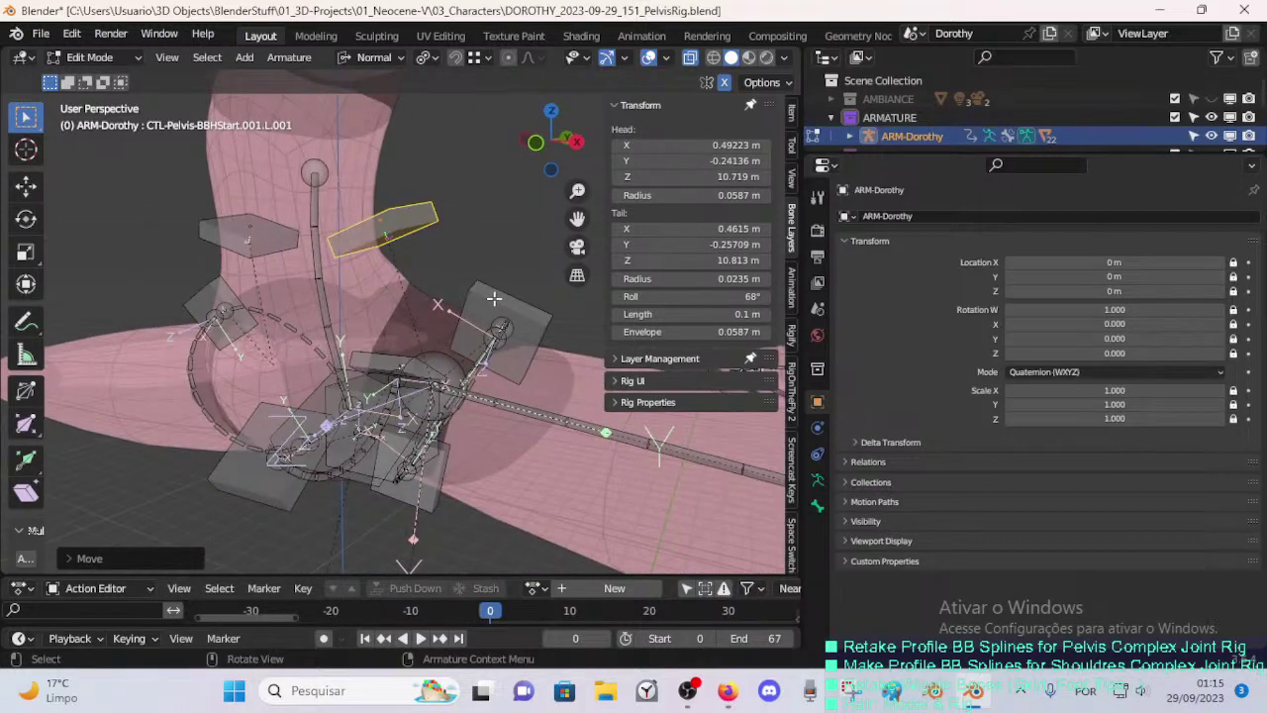
- Duplicate CTL-Pelvis-BBHStart.001.L.001 and place the copy's head at about X 0.679, Y -0.167, Z 10.441 m
{"action": "left_click", "coordinate": [497, 297]}
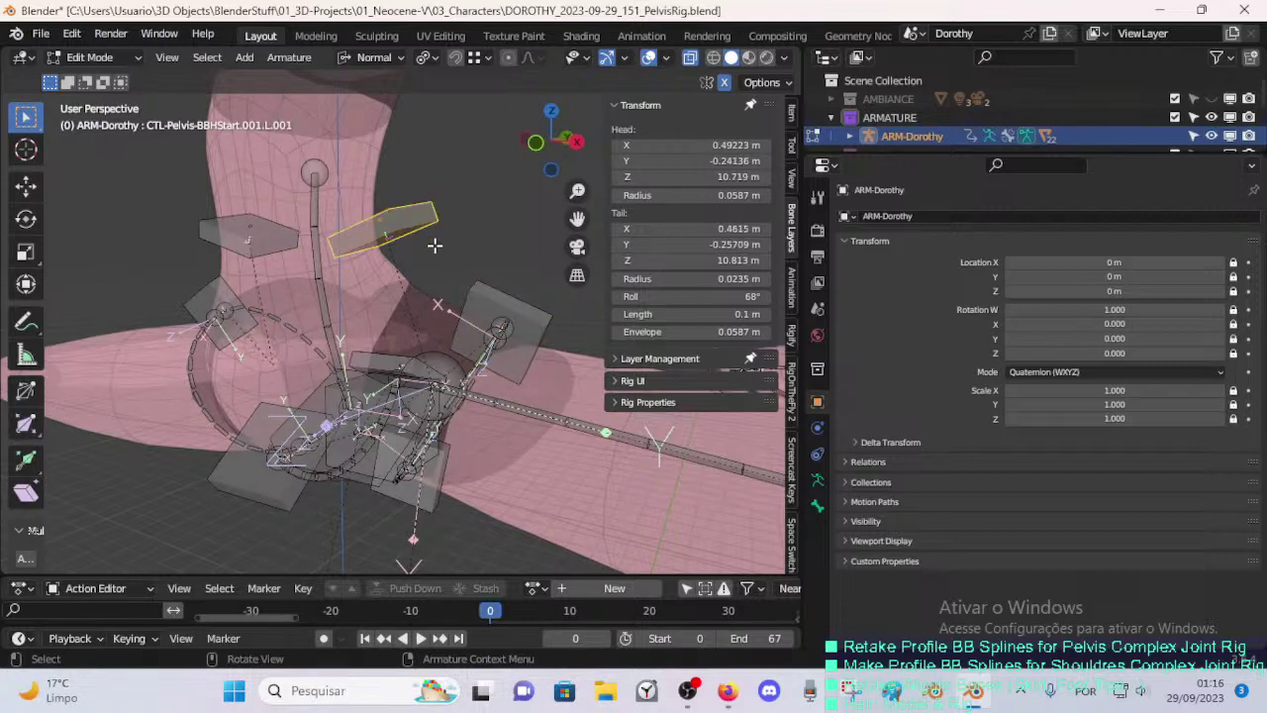
{"action": "key", "text": "shift+d"}
{"action": "left_click", "coordinate": [490, 326]}
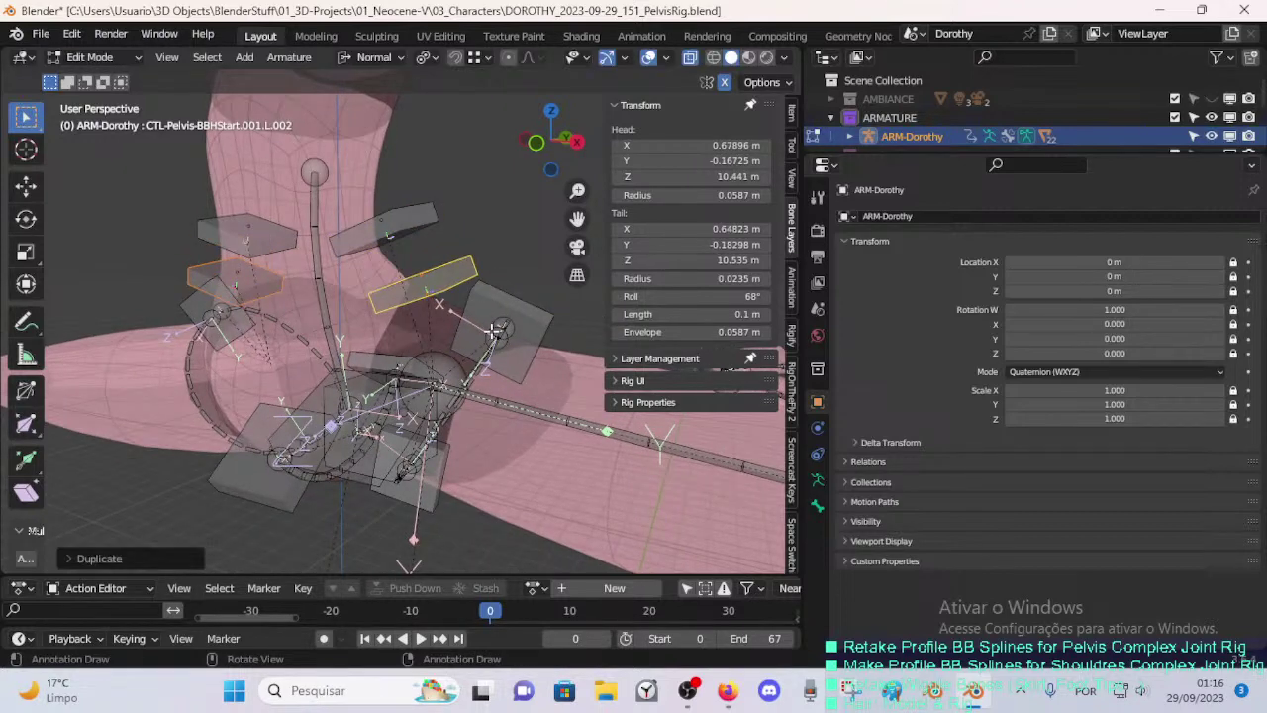
- Rotate the second copy freely and about its own Z axis until its roll is about 13°
{"action": "key", "text": "r"}
{"action": "key", "text": "r"}
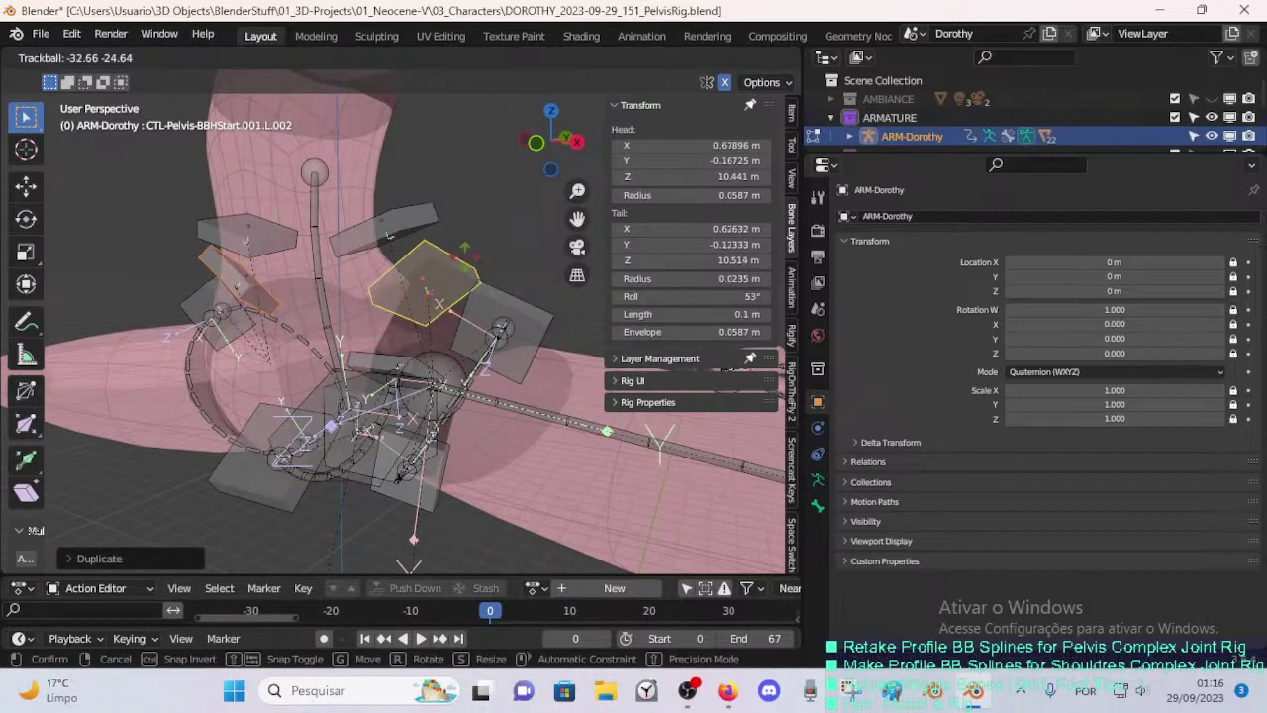
{"action": "key", "text": "r"}
{"action": "key", "text": "z"}
{"action": "key", "text": "z"}
{"action": "left_click", "coordinate": [467, 288]}
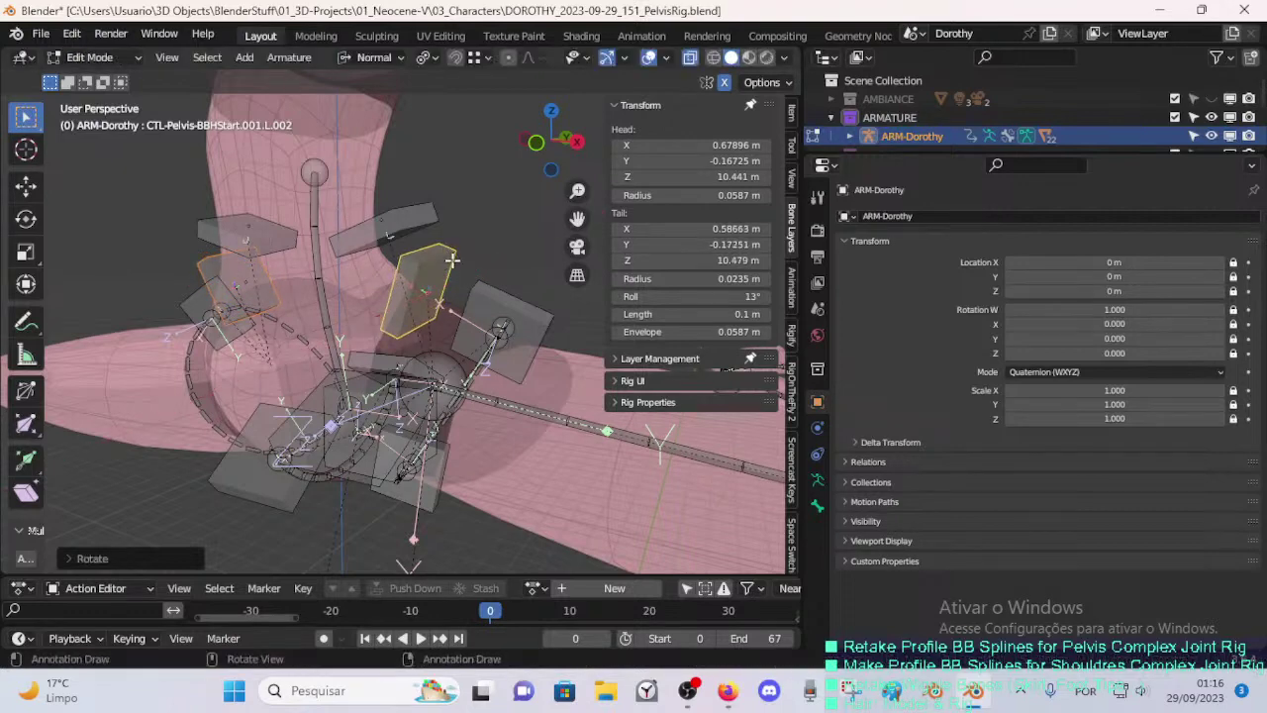
{"action": "middle_click_drag", "start_coordinate": [467, 288], "coordinate": [462, 281]}
- Set the transform orientation to Global and move the second copy toward the left front pelvis control
{"action": "left_click", "coordinate": [375, 57]}
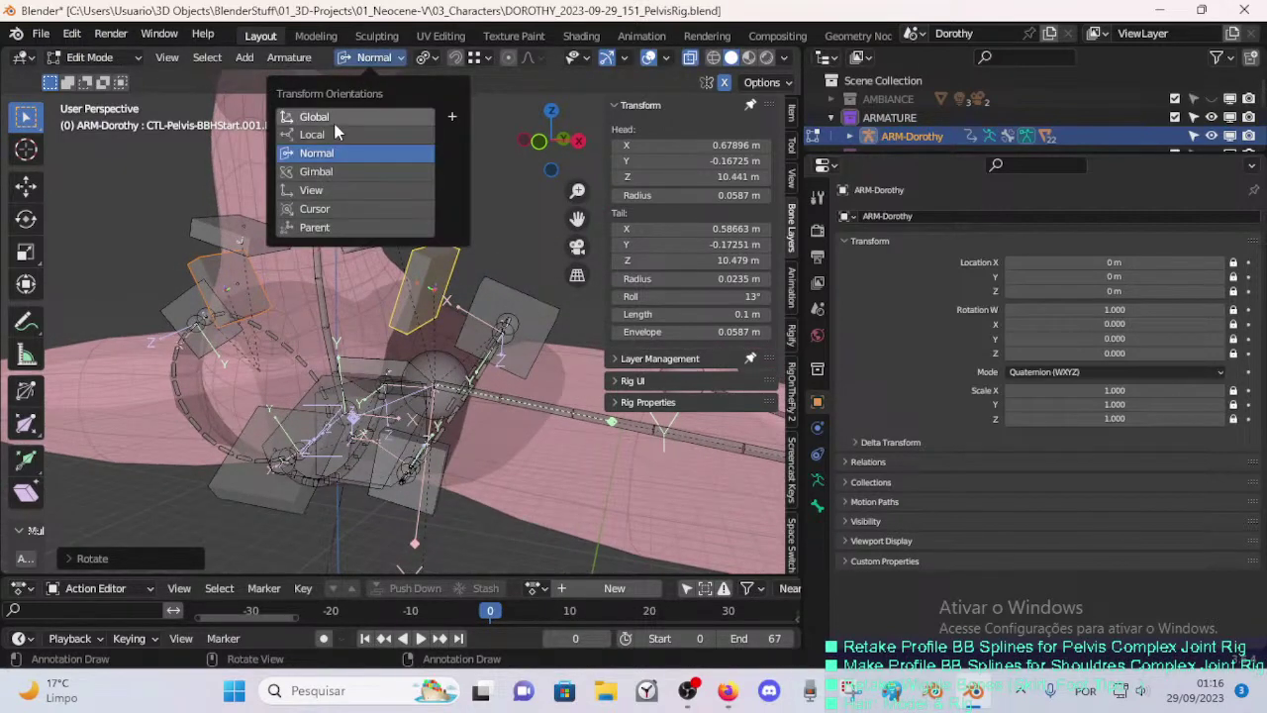
{"action": "key", "text": "g"}
{"action": "left_click", "coordinate": [503, 337]}
{"action": "middle_click_drag", "start_coordinate": [511, 343], "coordinate": [373, 319]}
- Snap the 3D cursor to the tail joint of CTL-Pelvis-BBHStart.001.L and try moving that control
{"action": "left_click", "coordinate": [472, 349]}
{"action": "key", "text": "shift+s"}
{"action": "key", "text": "2"}
{"action": "left_click", "coordinate": [443, 238]}
{"action": "left_click", "coordinate": [446, 341]}
{"action": "key", "text": "g"}
{"action": "right_click", "coordinate": [488, 336]}
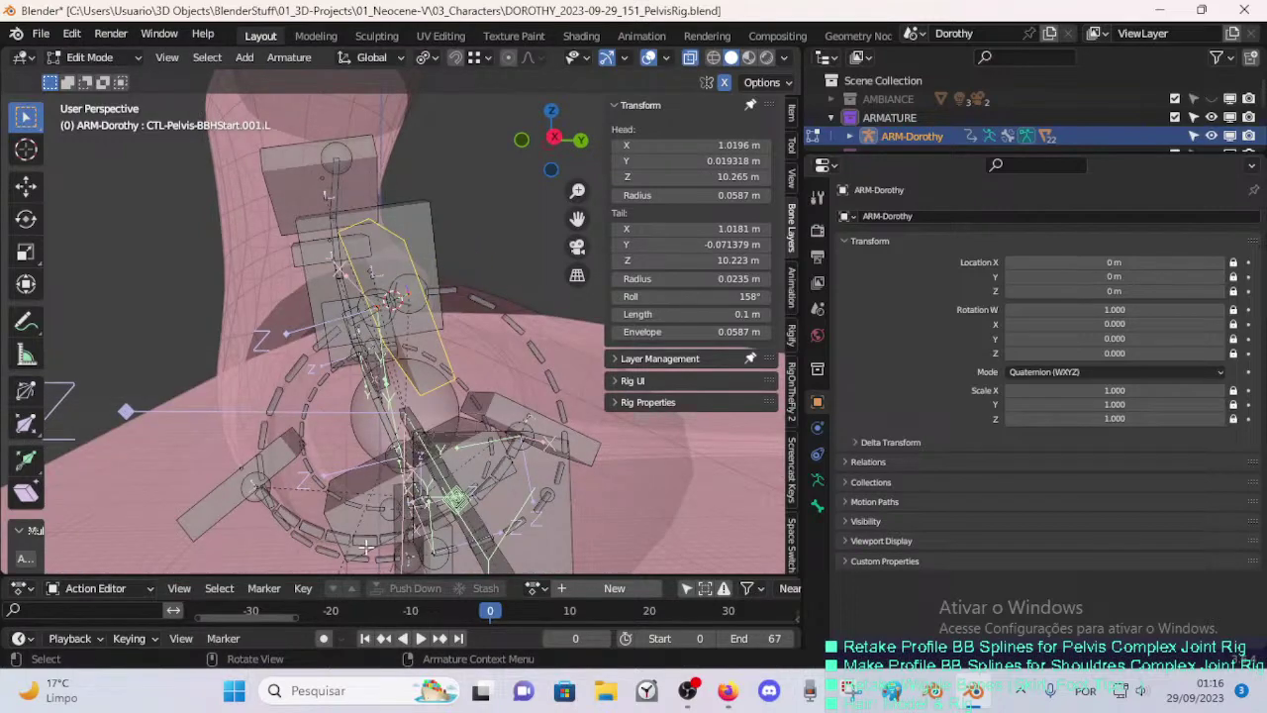
- Snap CTL-Pelvis-BBHStart.001.L.002 to the 3D cursor at the head joint of DEF-5-LEG-1A-Pelvis-BB.001.L
{"action": "middle_click_drag", "start_coordinate": [366, 545], "coordinate": [449, 374]}
{"action": "key", "text": "shift+s"}
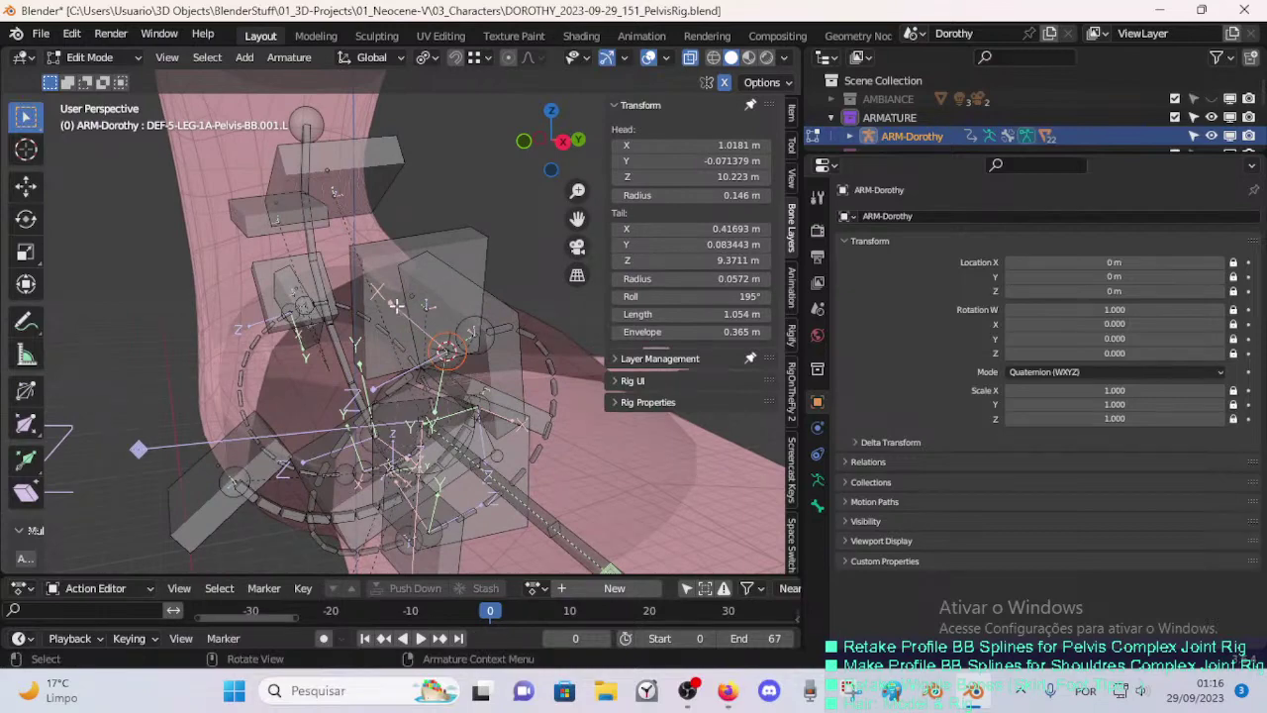
{"action": "left_click", "coordinate": [396, 306]}
{"action": "middle_click_drag", "start_coordinate": [396, 306], "coordinate": [489, 282]}
{"action": "key", "text": "shift+s"}
{"action": "left_click", "coordinate": [487, 280]}
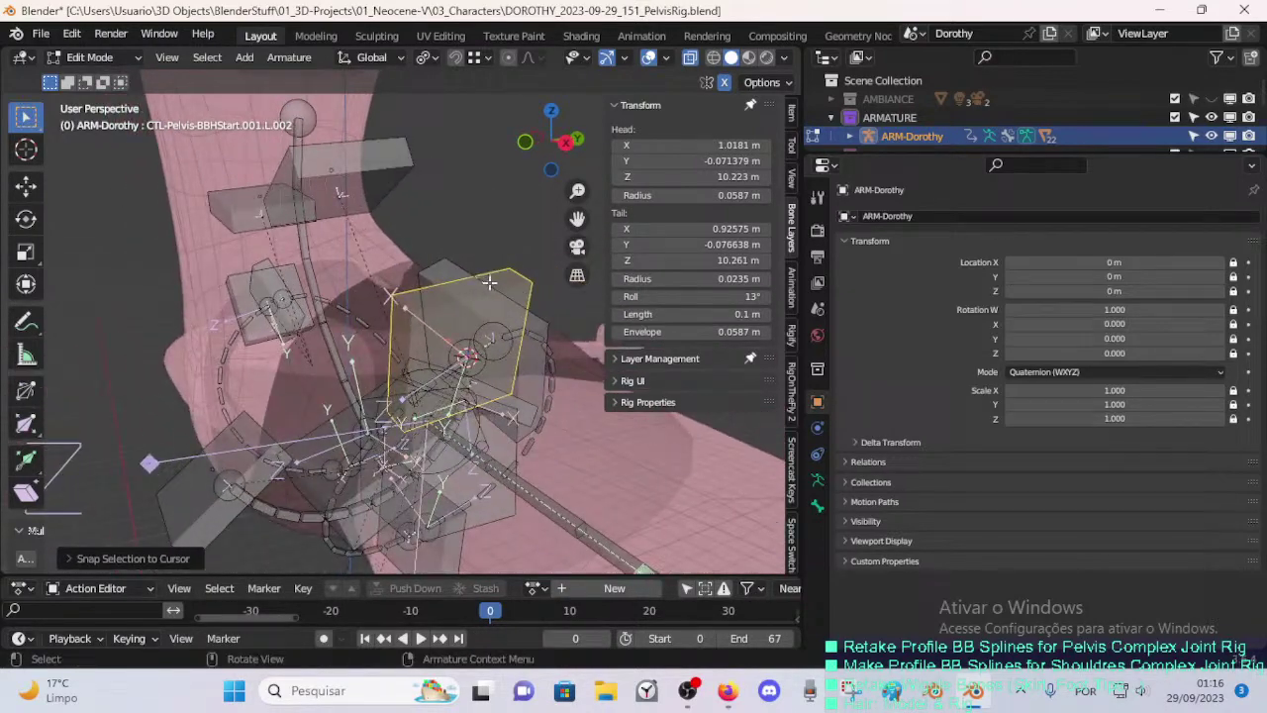
- Parent CTL-Pelvis-BBHStart.001.L to the snapped control bone CTL-Pelvis-BBHStart.001.L.002
{"action": "middle_click_drag", "start_coordinate": [517, 350], "coordinate": [531, 331]}
{"action": "left_click", "coordinate": [567, 318], "text": "shift"}
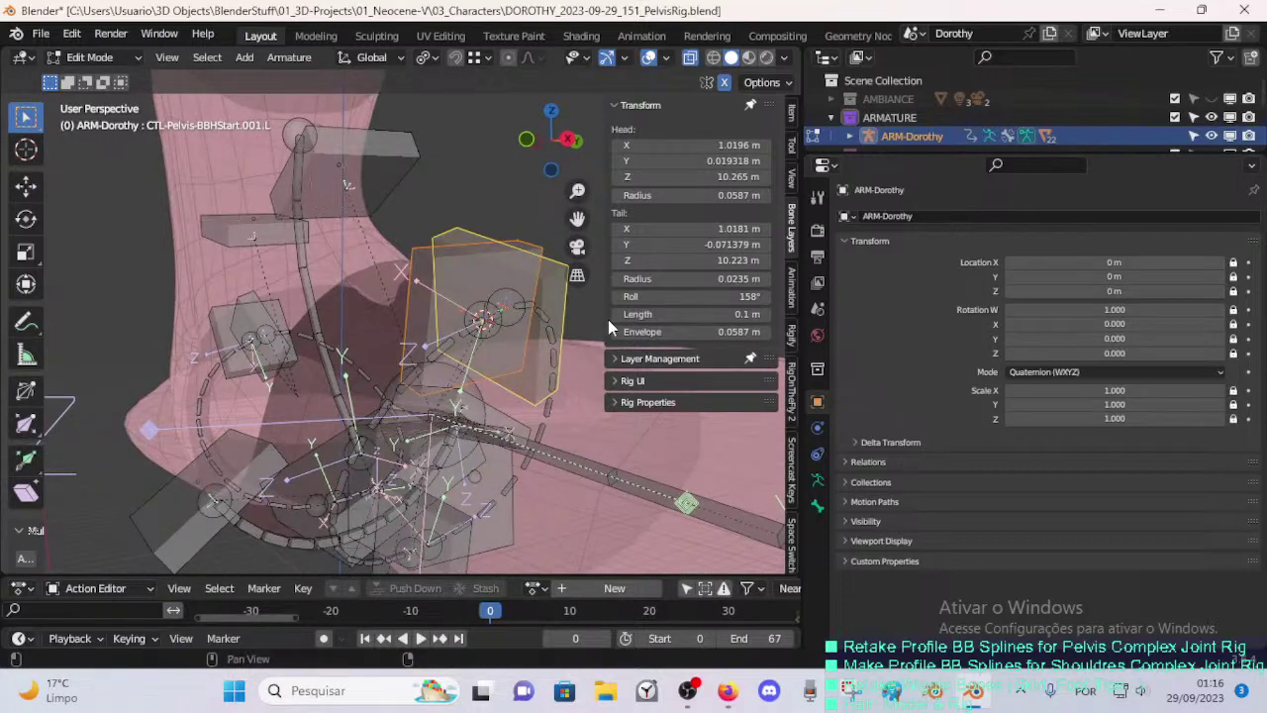
{"action": "left_click", "coordinate": [513, 347]}
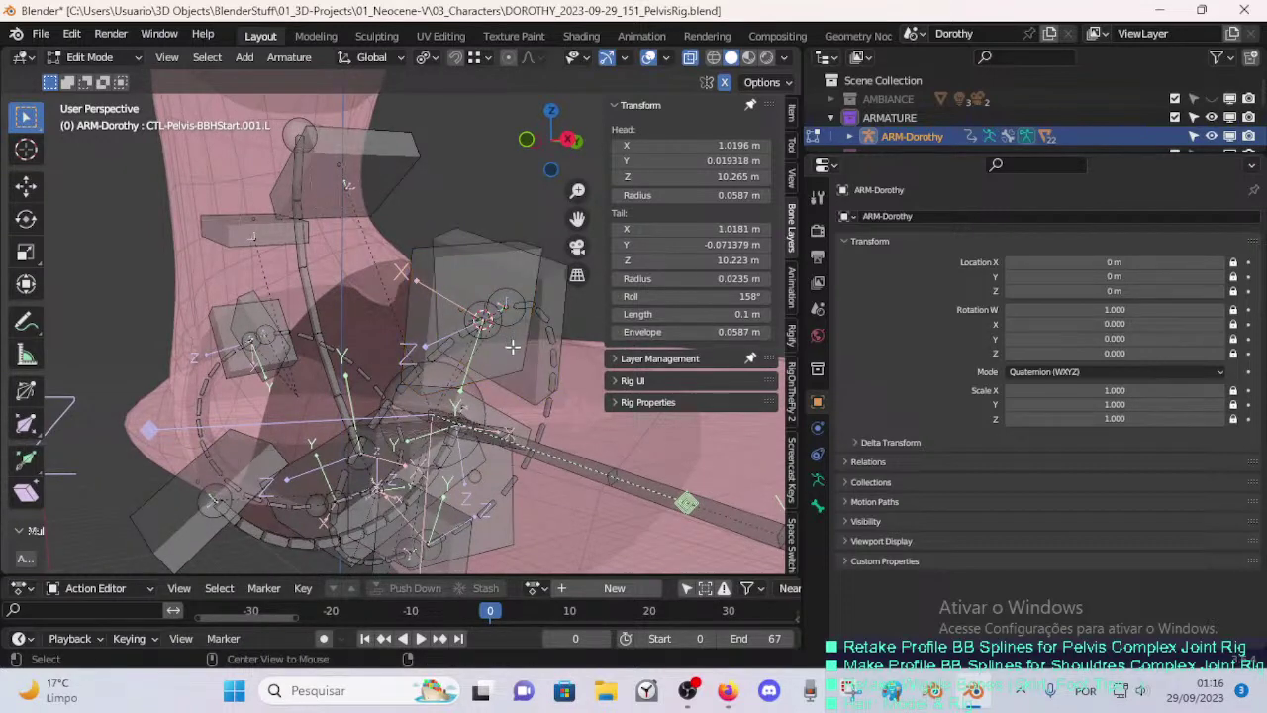
{"action": "left_click", "coordinate": [422, 299], "text": "shift"}
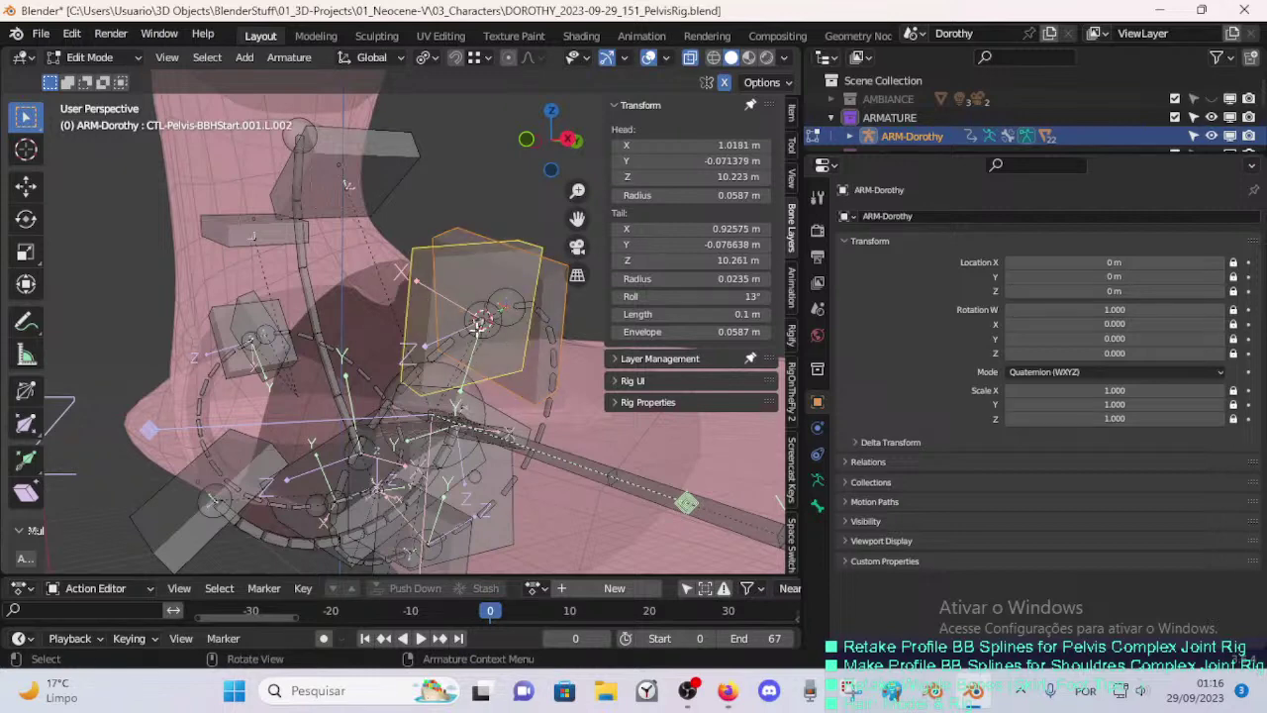
{"action": "key", "text": "ctrl+p"}
{"action": "left_click", "coordinate": [554, 342]}
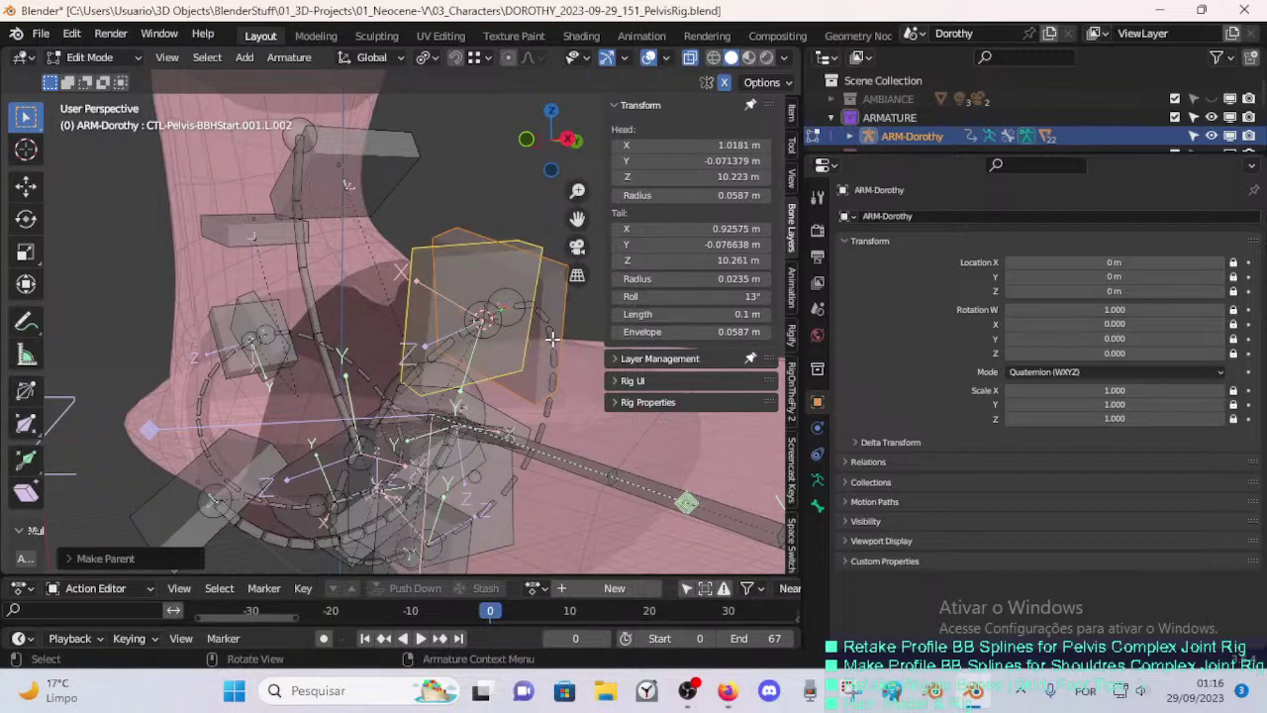
- Test-move the bendy bones DEF-5-LEG-1A-Pelvis-BB.001.L and DEF-5-LEG-1A-Pelvis-BB.001.L.001, cancelling the moves
{"action": "middle_click_drag", "start_coordinate": [551, 338], "coordinate": [447, 337]}
{"action": "left_click", "coordinate": [369, 378]}
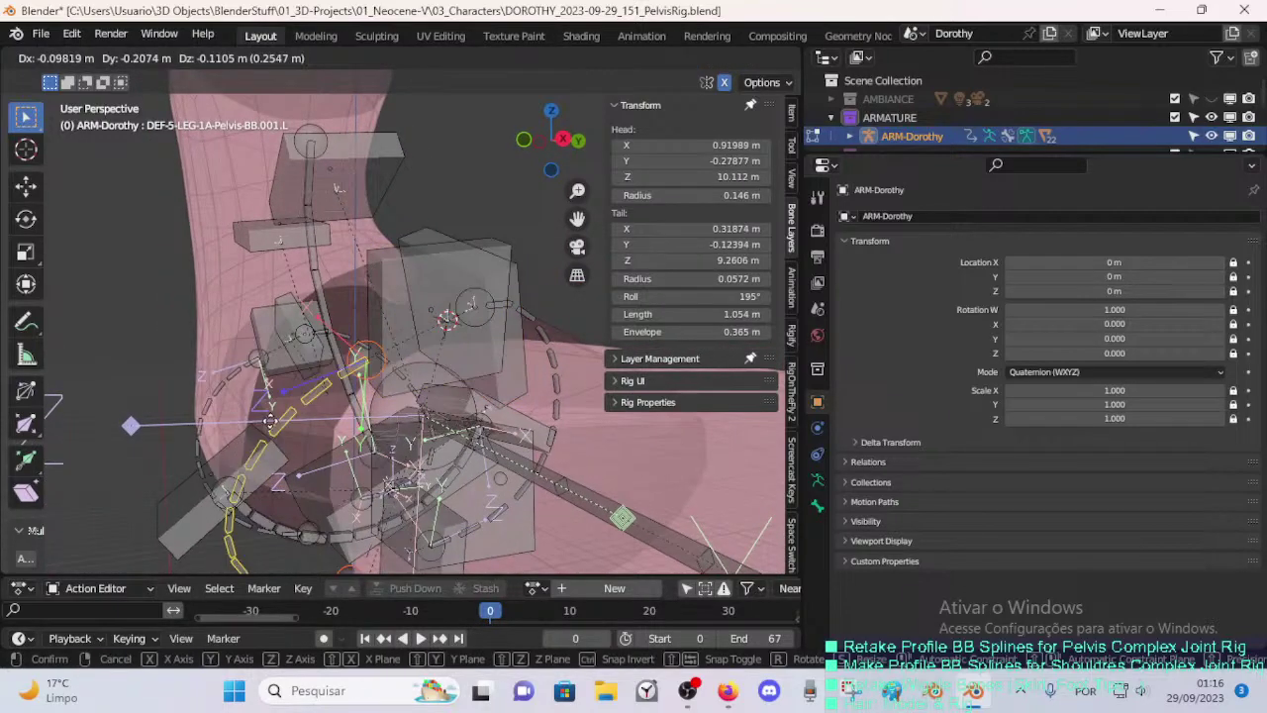
{"action": "left_click", "coordinate": [553, 376]}
{"action": "key", "text": "g"}
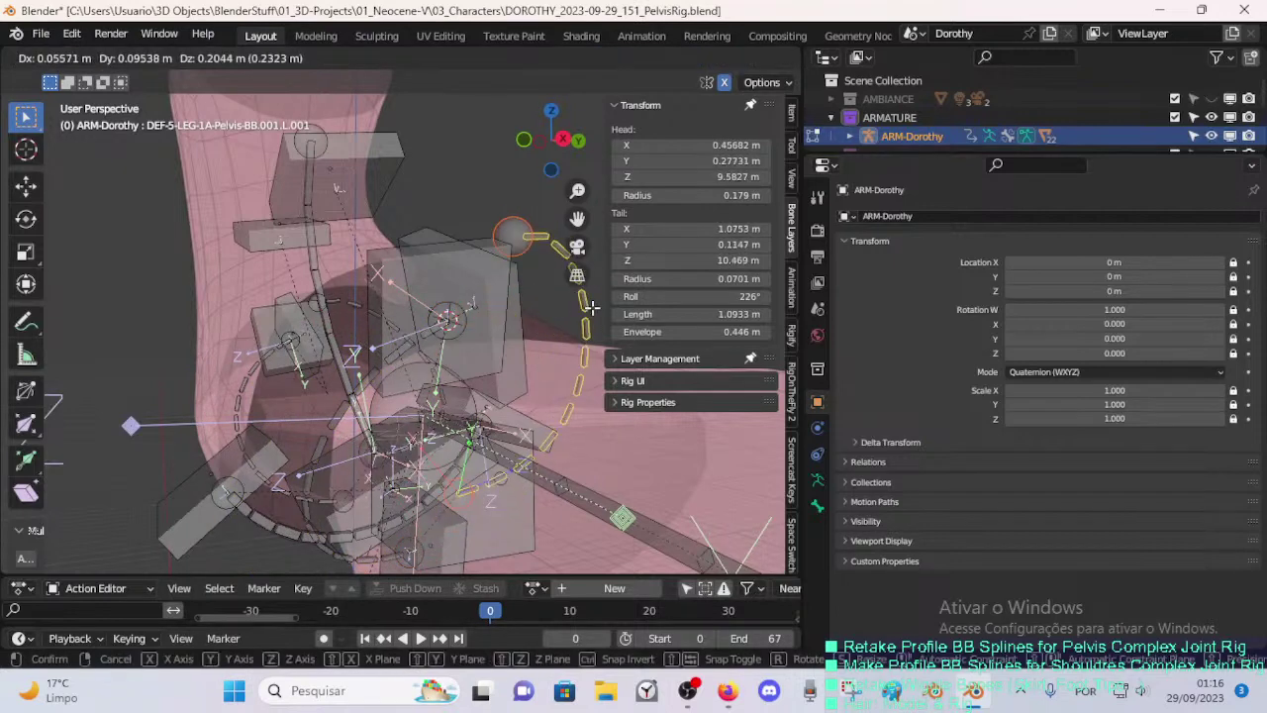
{"action": "right_click", "coordinate": [594, 305]}
- Test-move the control bone CTL-Pelvis-BBHStart.001.L.002, cancelling the move
{"action": "middle_click_drag", "start_coordinate": [414, 274], "coordinate": [432, 275]}
{"action": "left_click", "coordinate": [432, 271]}
{"action": "key", "text": "g"}
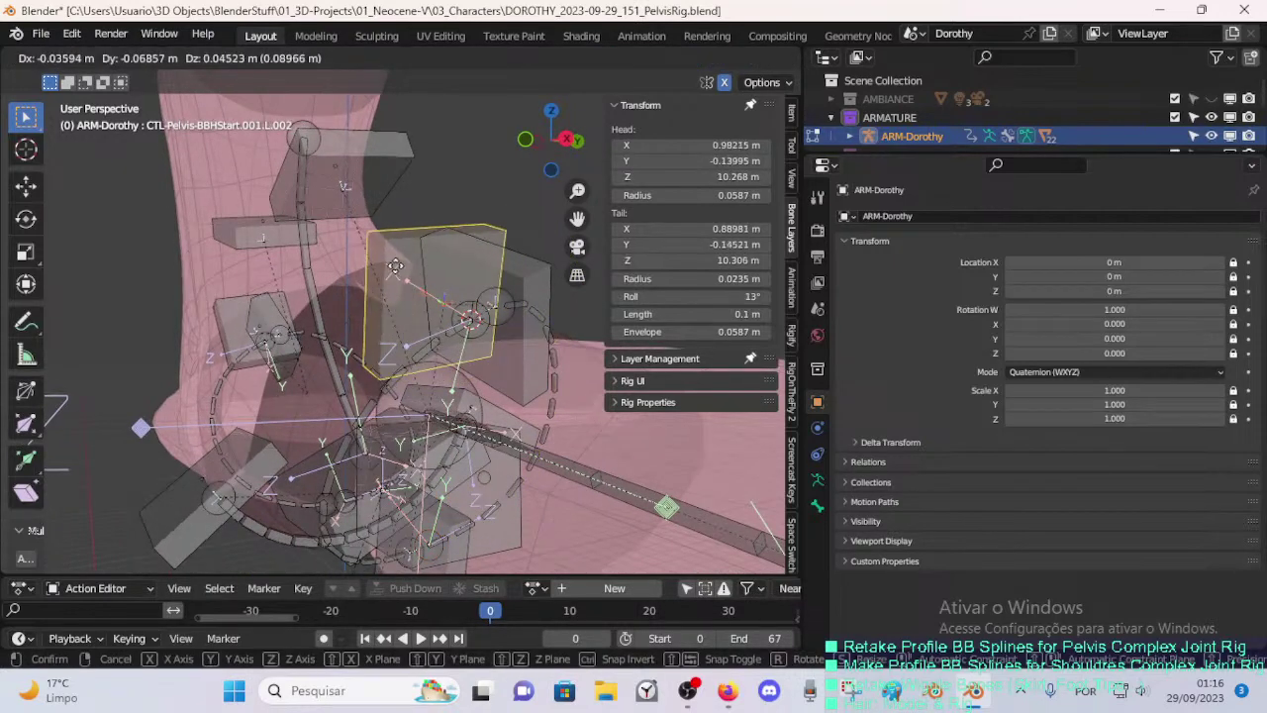
{"action": "right_click", "coordinate": [419, 244]}
- Parent the hip-side control above the pelvis to CTL-Spine-BBH.001 with Keep Offset, and save the file
{"action": "left_click", "coordinate": [386, 177]}
{"action": "middle_click_drag", "start_coordinate": [386, 177], "coordinate": [402, 342]}
{"action": "middle_click_drag", "start_coordinate": [339, 308], "coordinate": [346, 416]}
{"action": "left_click", "coordinate": [344, 436]}
{"action": "middle_click_drag", "start_coordinate": [368, 483], "coordinate": [317, 447]}
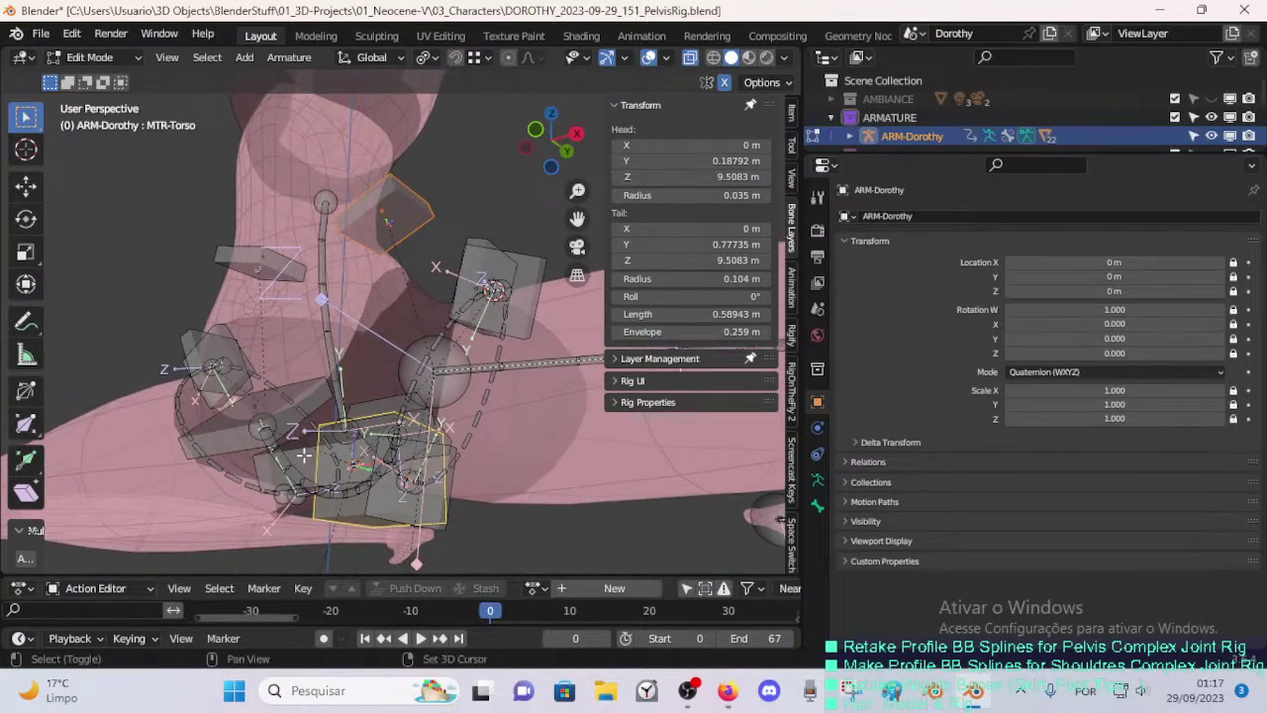
{"action": "left_click", "coordinate": [388, 226]}
{"action": "left_click", "coordinate": [266, 470]}
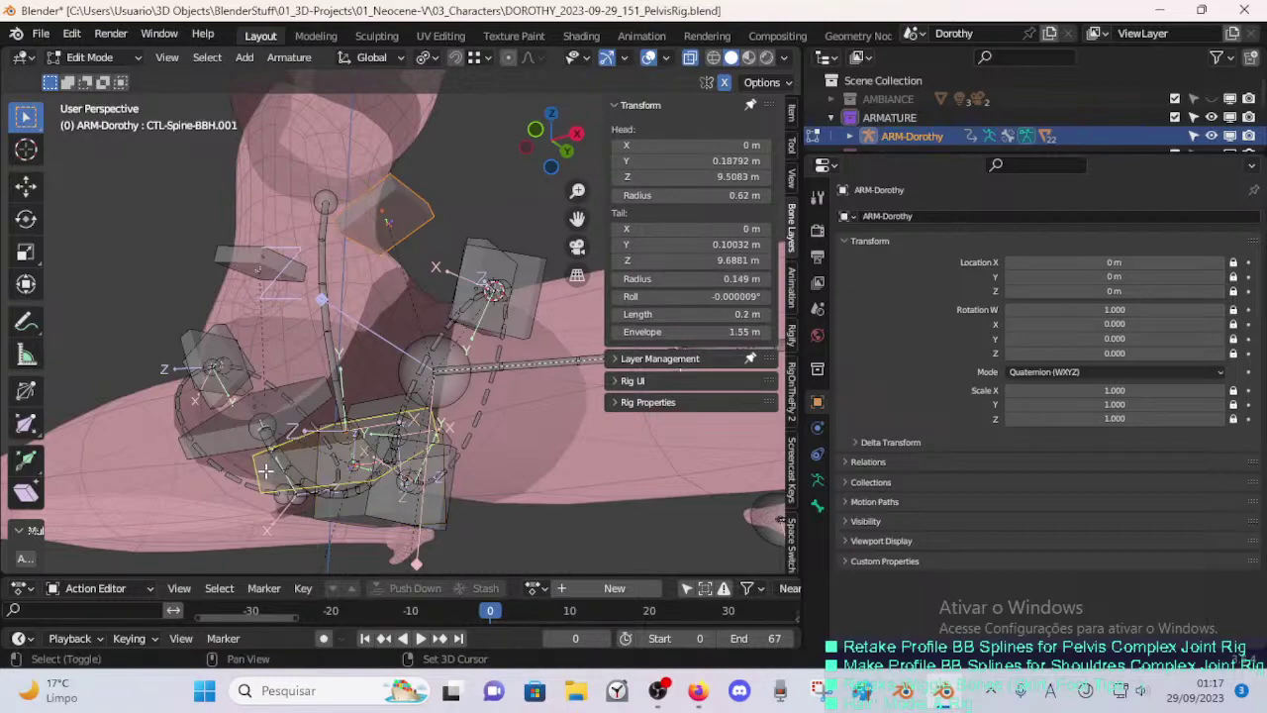
{"action": "key", "text": "ctrl+p"}
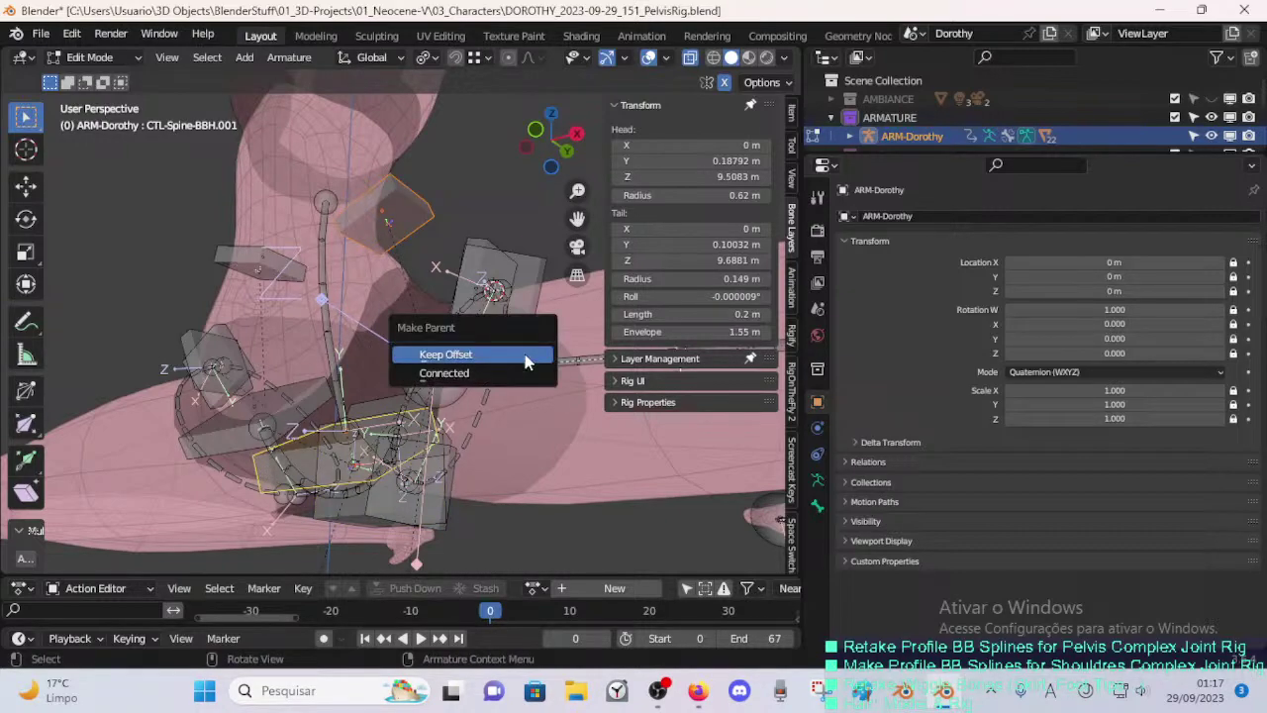
{"action": "left_click", "coordinate": [445, 354]}
{"action": "mouse_move", "coordinate": [522, 361]}
{"action": "middle_mouse_down"}
{"action": "mouse_move", "coordinate": [451, 352]}
{"action": "mouse_move", "coordinate": [473, 337]}
{"action": "middle_mouse_up"}
{"action": "key", "text": "ctrl+s"}
- Duplicate the bendy bone DEF-5-LEG-1A-Pelvis-BB.001.L.001, place the copy away from the leg and shift its head joint outward
{"action": "left_click", "coordinate": [510, 346]}
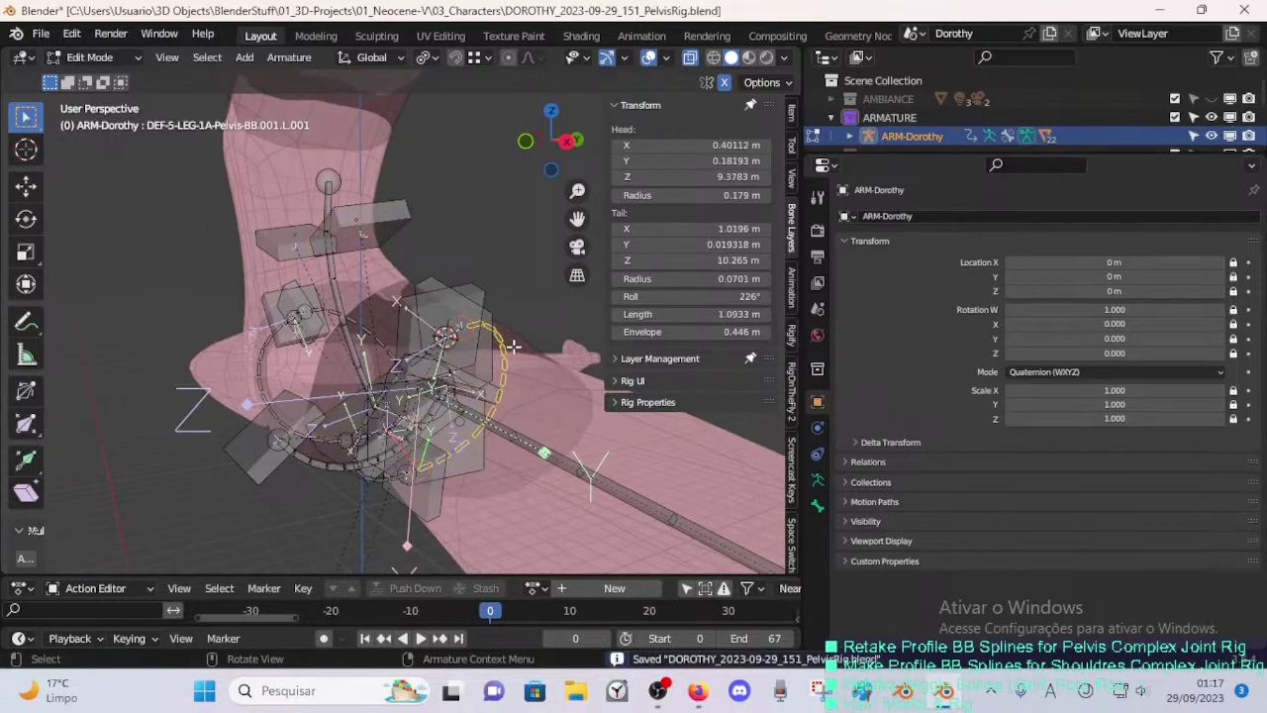
{"action": "key", "text": "shift+d"}
{"action": "left_click", "coordinate": [570, 287]}
{"action": "key", "text": "g"}
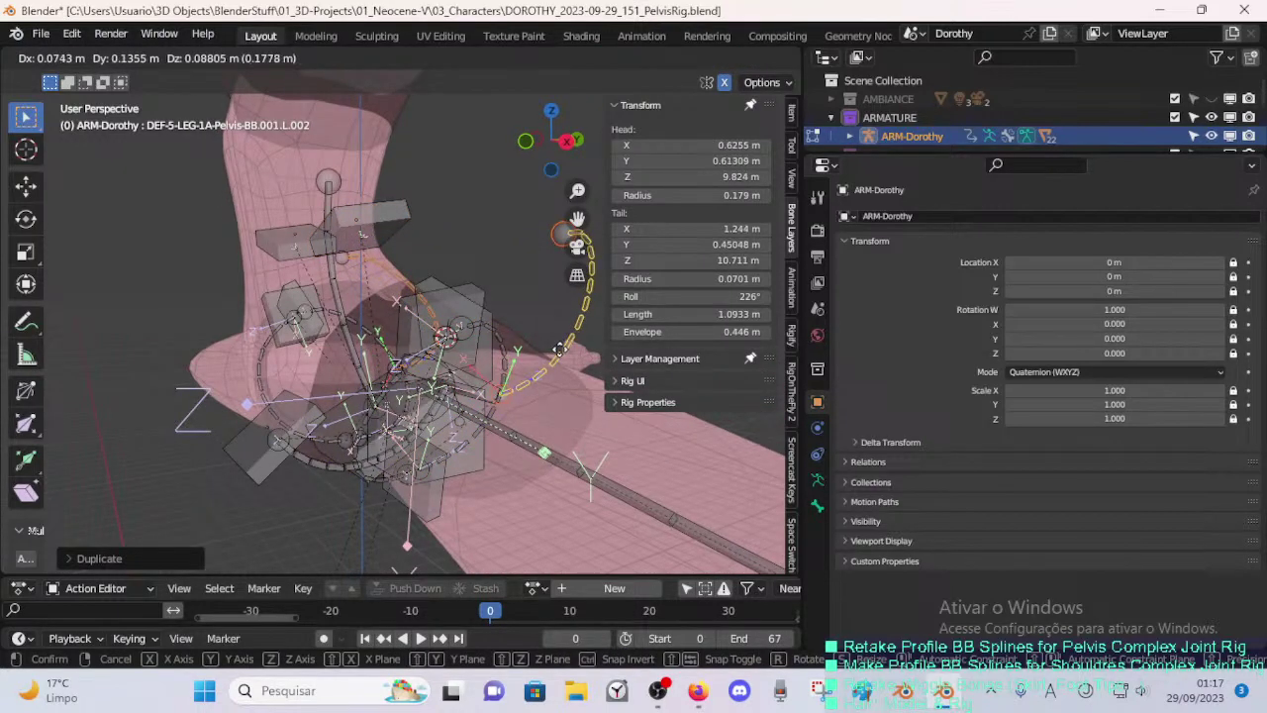
{"action": "left_click", "coordinate": [510, 394]}
{"action": "middle_click_drag", "start_coordinate": [517, 394], "coordinate": [554, 377]}
{"action": "key", "text": "g"}
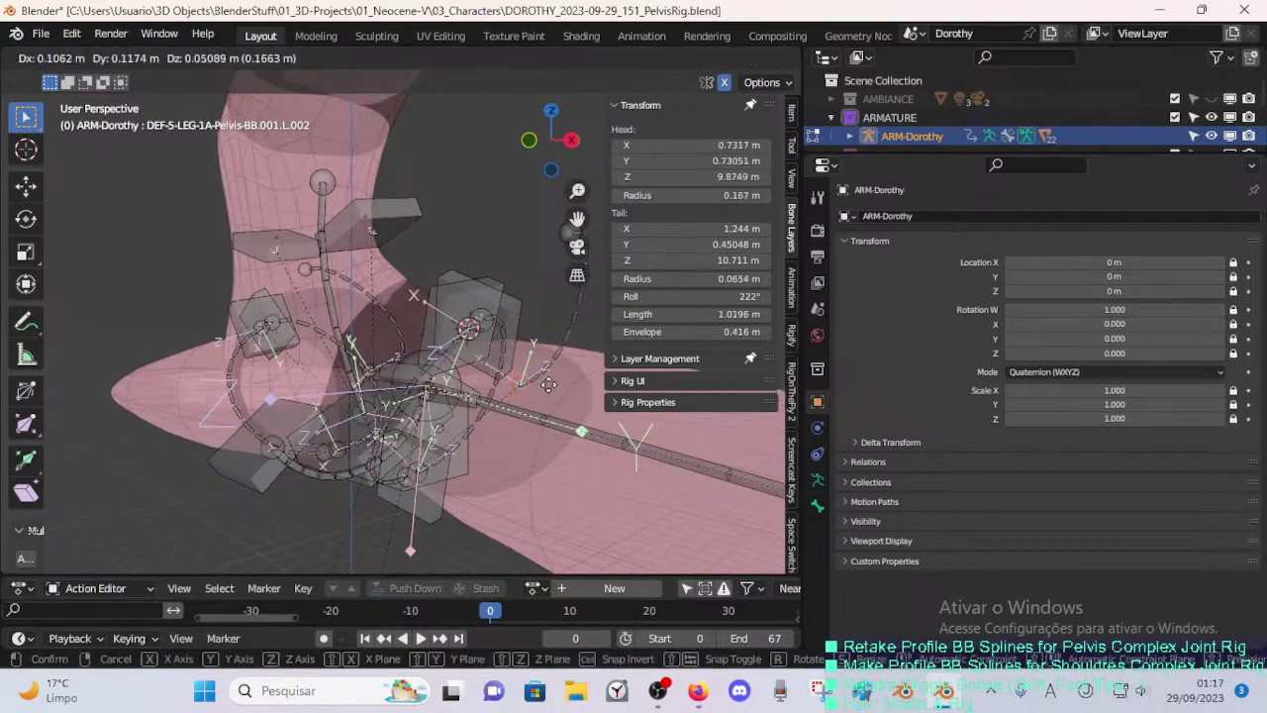
{"action": "left_click", "coordinate": [546, 382]}
- Parent the duplicated bendy bone to CTL-Pelvis-BBHStart.001.L.002 with Keep Offset
{"action": "middle_click_drag", "start_coordinate": [449, 295], "coordinate": [447, 342]}
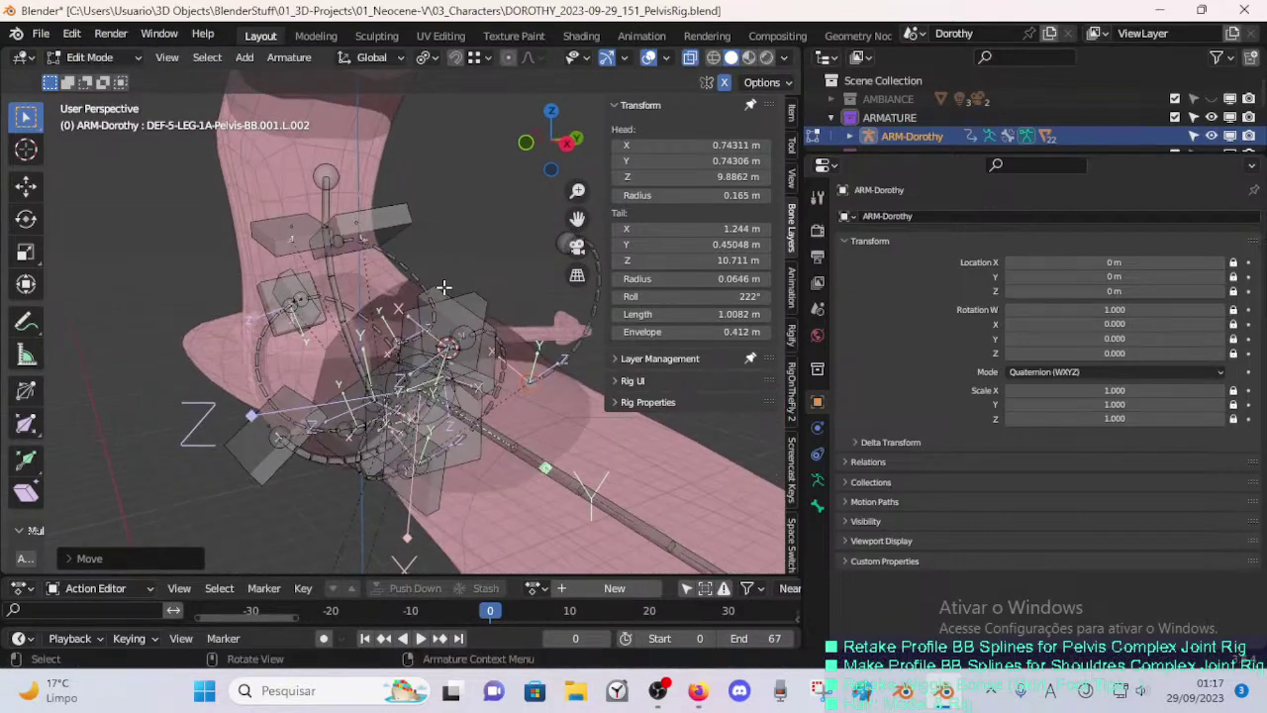
{"action": "left_click", "coordinate": [448, 341]}
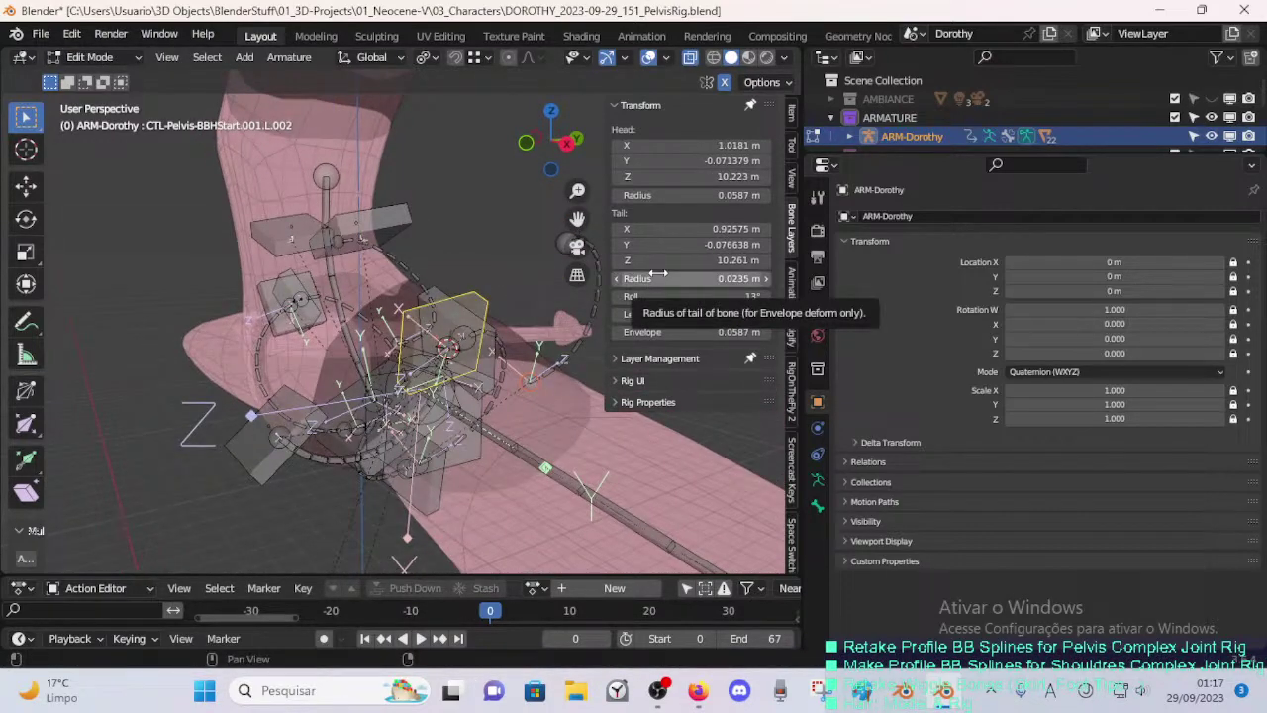
{"action": "key", "text": "ctrl+p"}
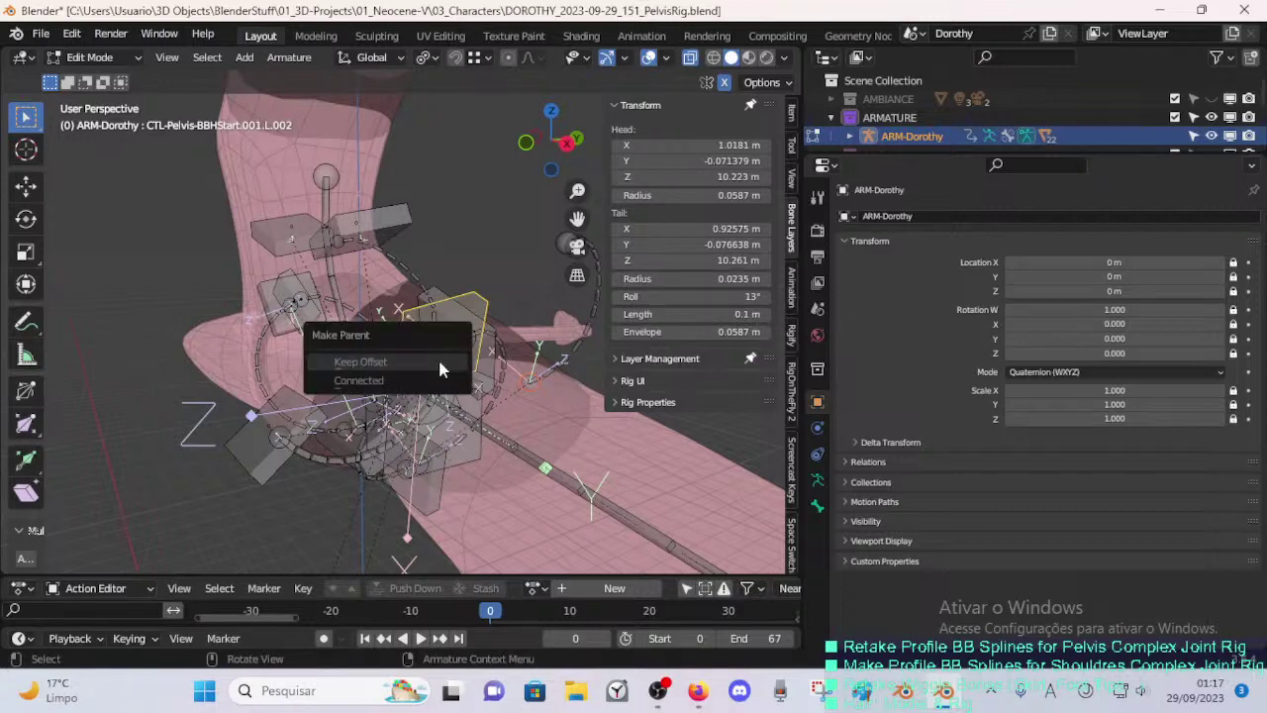
{"action": "left_click", "coordinate": [440, 364]}
{"action": "middle_click_drag", "start_coordinate": [485, 353], "coordinate": [518, 329]}
{"action": "left_click", "coordinate": [563, 338]}
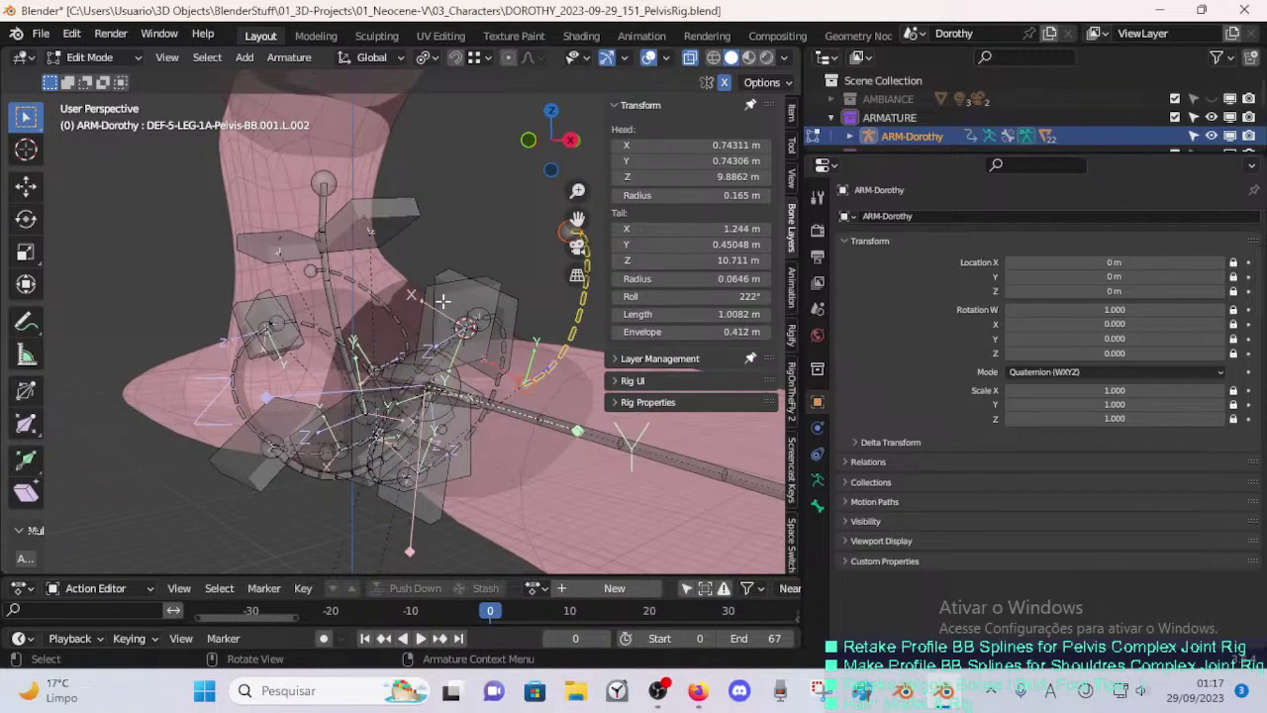
{"action": "left_click", "coordinate": [464, 295], "text": "shift"}
{"action": "key", "text": "ctrl+p"}
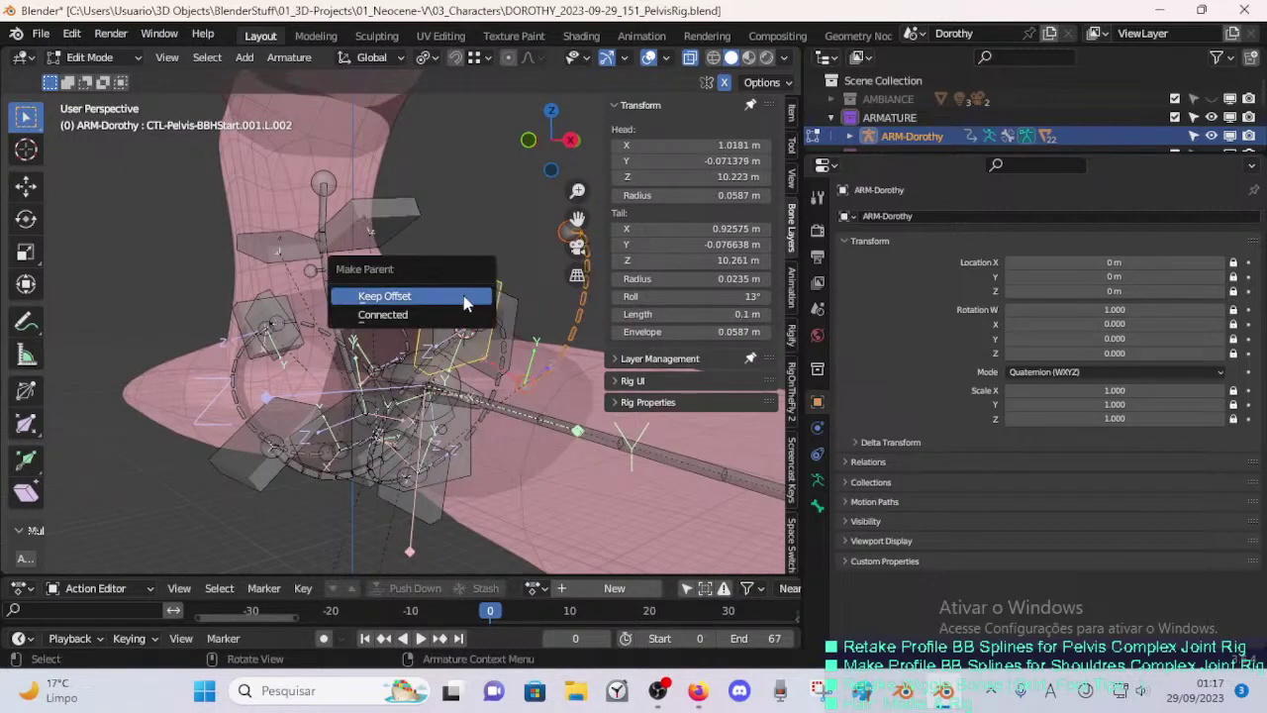
{"action": "left_click", "coordinate": [464, 295]}
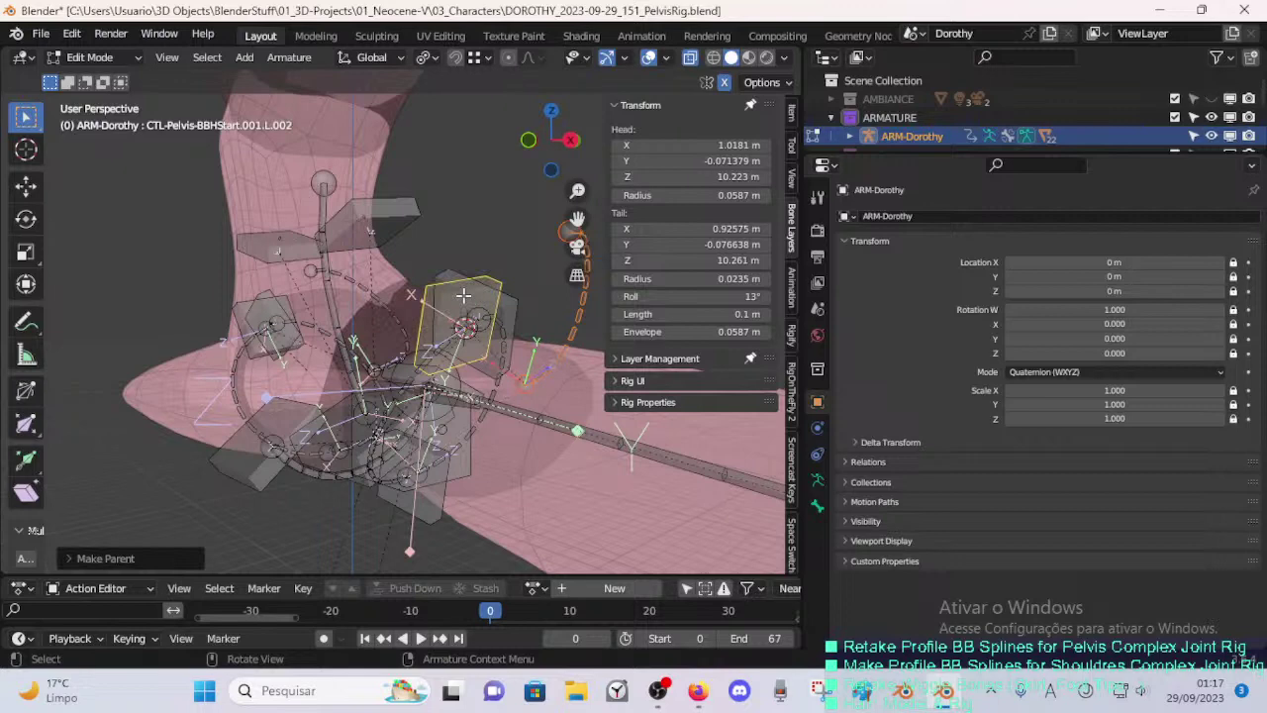
- Reorder the bone property sections to put Deform and Relations first, expand the Bendy Bones settings and save the file
{"action": "left_click", "coordinate": [817, 504]}
{"action": "left_click", "coordinate": [867, 280]}
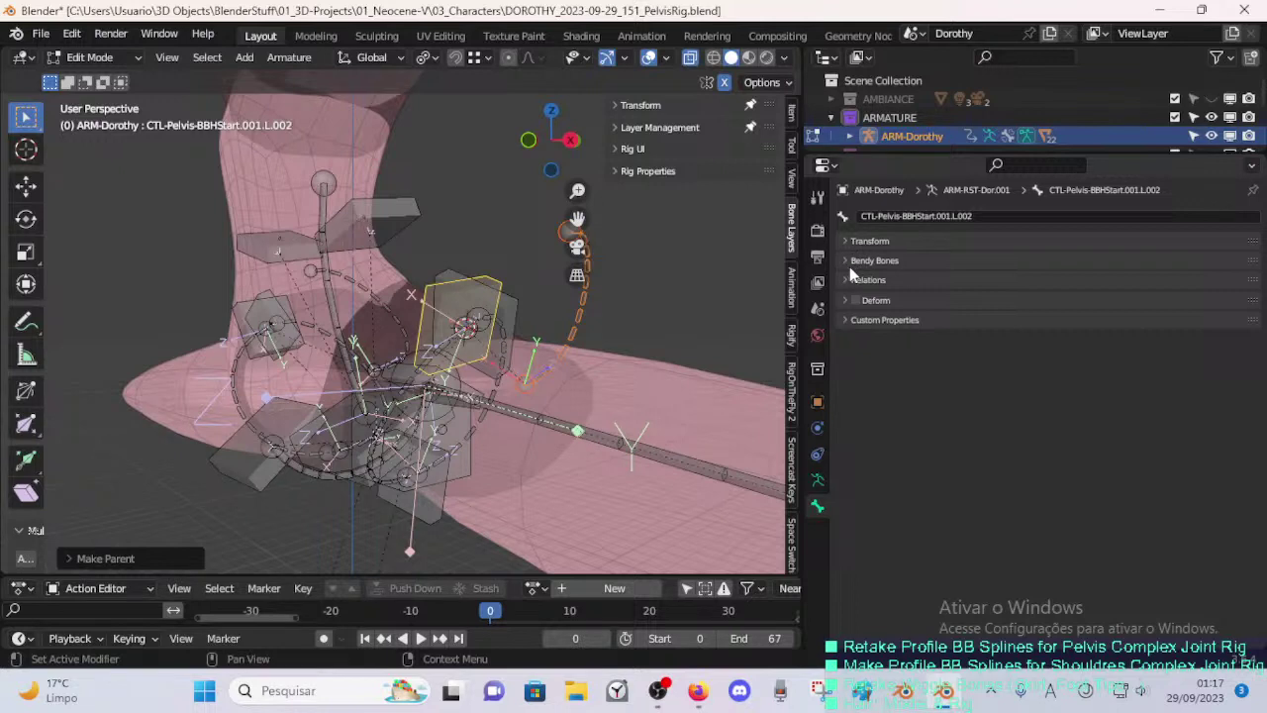
{"action": "mouse_move", "coordinate": [849, 264]}
{"action": "left_mouse_down"}
{"action": "mouse_move", "coordinate": [857, 246]}
{"action": "mouse_move", "coordinate": [841, 258]}
{"action": "mouse_move", "coordinate": [852, 276]}
{"action": "left_mouse_up"}
{"action": "left_click_drag", "start_coordinate": [1249, 281], "coordinate": [1148, 243]}
{"action": "left_click", "coordinate": [847, 279]}
{"action": "left_click", "coordinate": [845, 279]}
{"action": "left_click_drag", "start_coordinate": [1252, 300], "coordinate": [942, 270]}
{"action": "left_click", "coordinate": [844, 300]}
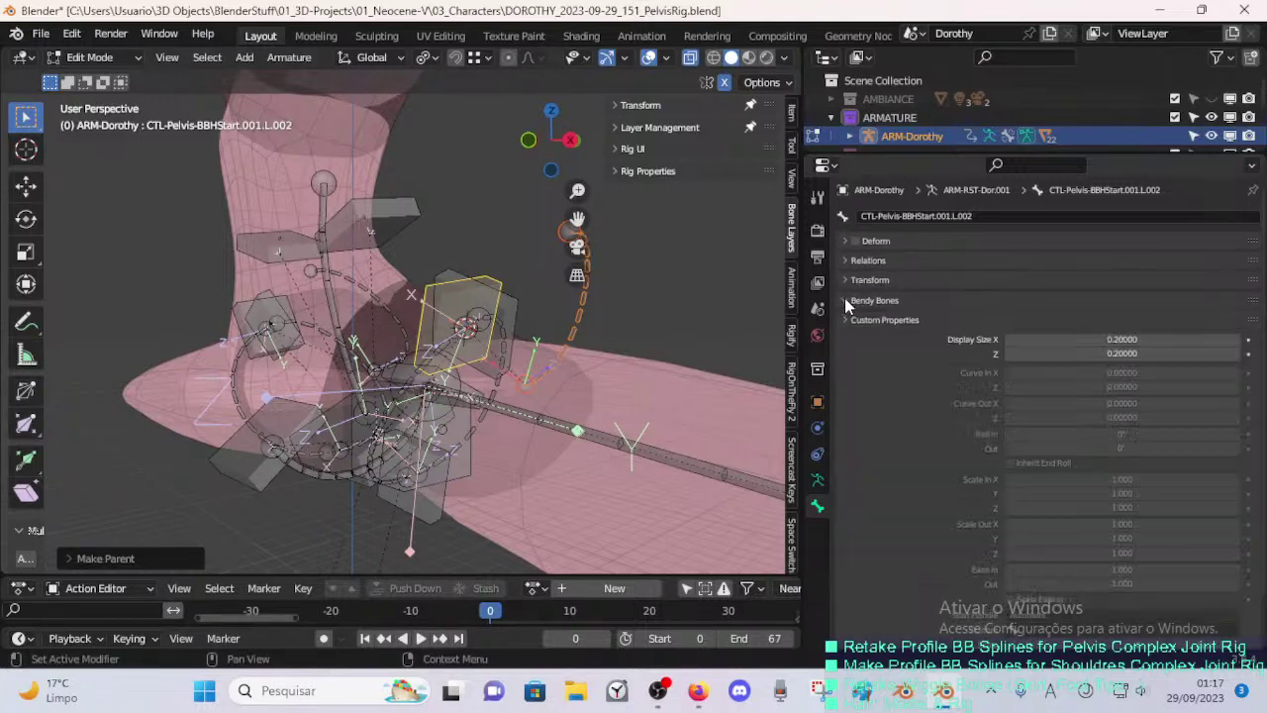
{"action": "scroll", "coordinate": [890, 332], "scroll_direction": "down", "scroll_amount": 2}
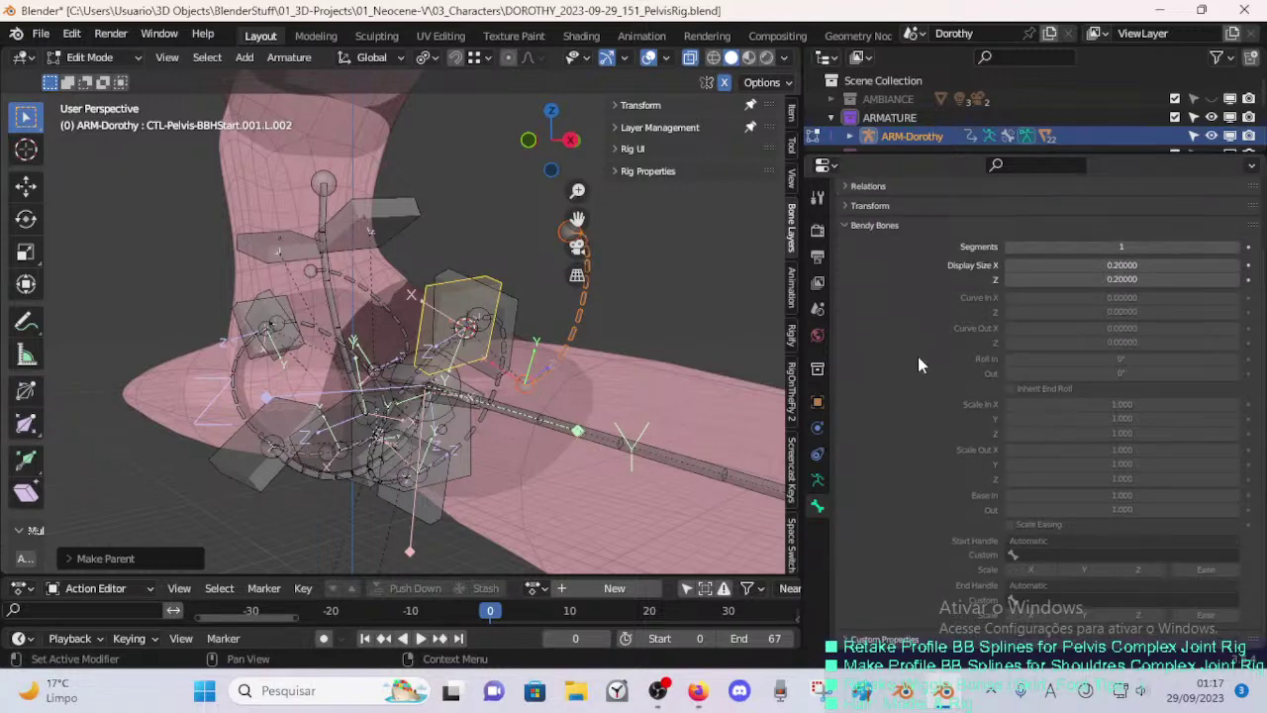
{"action": "middle_click_drag", "start_coordinate": [503, 327], "coordinate": [543, 329]}
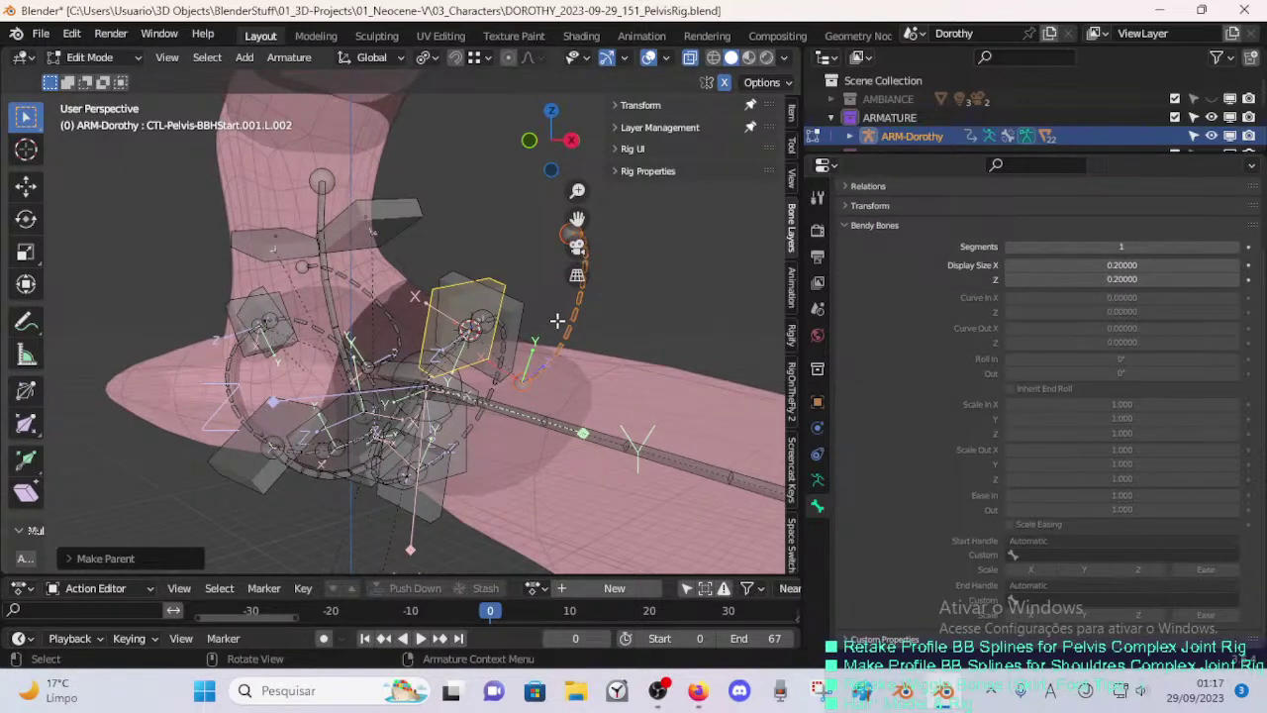
{"action": "key", "text": "ctrl+s"}
- Set the duplicated bendy bone's custom start handle to CTL-Pelvis-BBHStart.001.L.002, copying the name from that control
{"action": "left_click", "coordinate": [568, 324]}
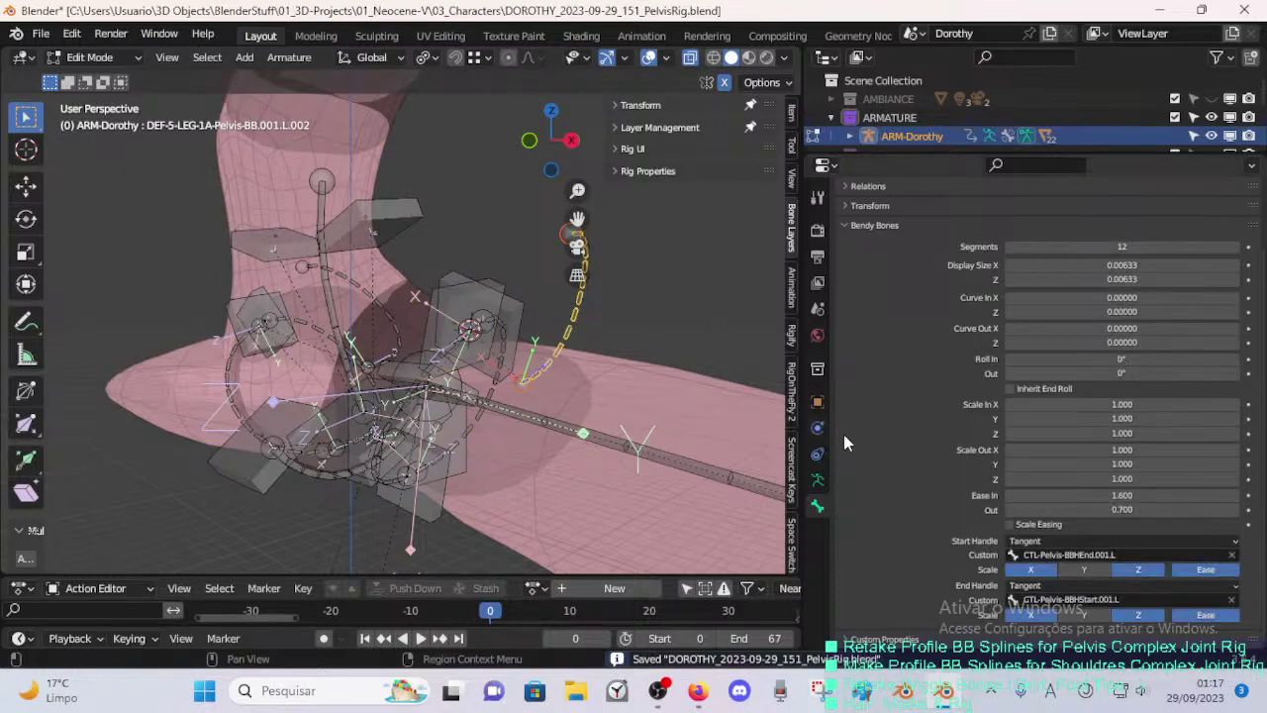
{"action": "left_click", "coordinate": [430, 307]}
{"action": "key", "text": "F2"}
{"action": "key", "text": "Escape"}
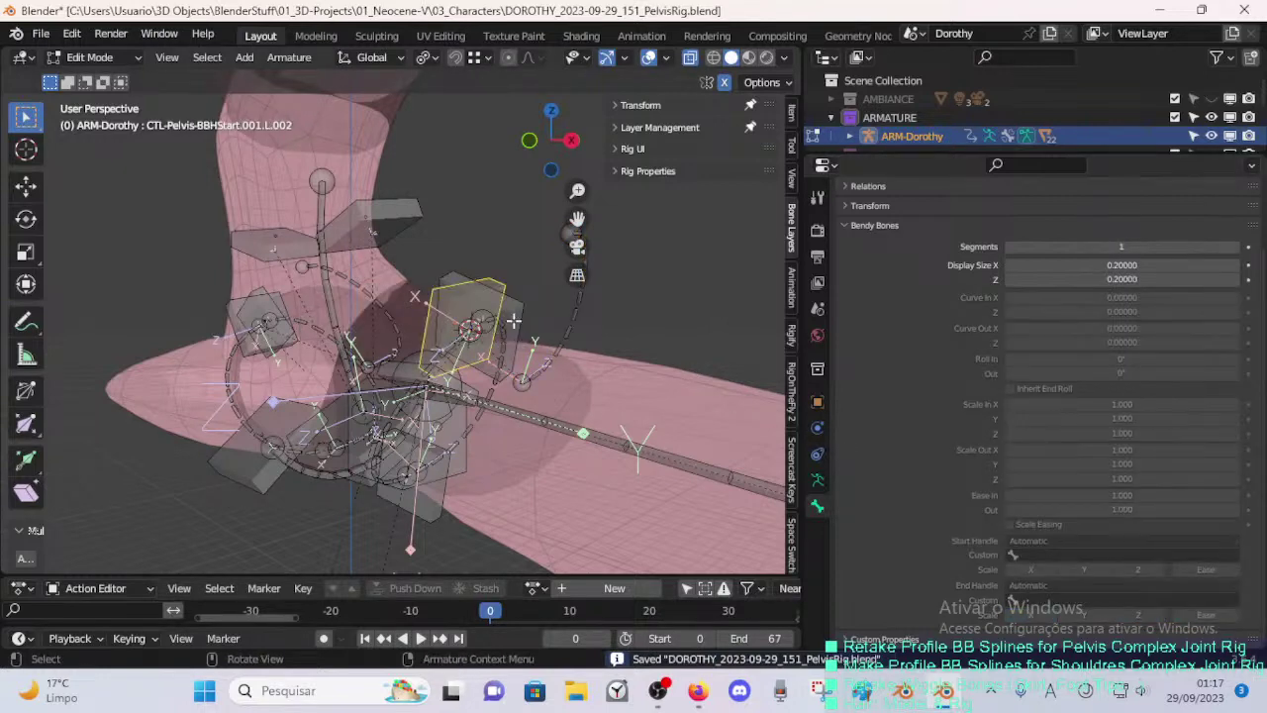
{"action": "left_click", "coordinate": [581, 314]}
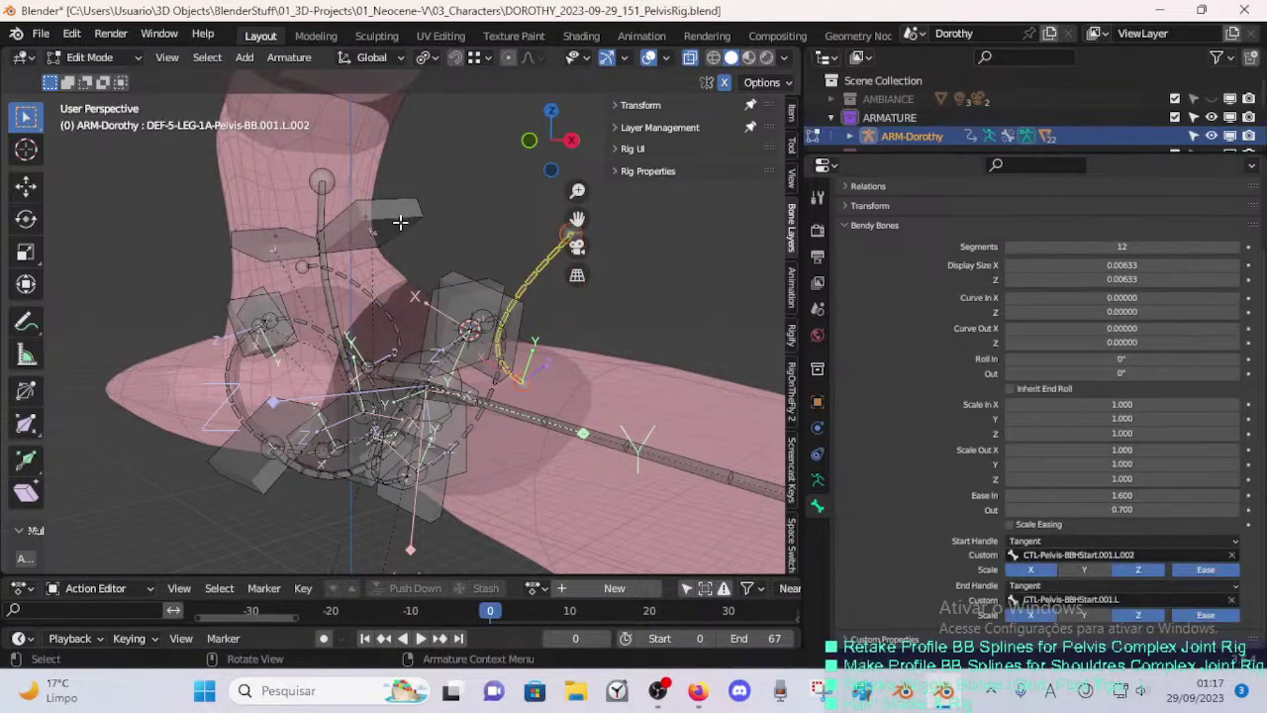
- Set the duplicated bendy bone's custom end handle to CTL-Pelvis-BBHStart.001.L.001, copying the name from that control
{"action": "left_click", "coordinate": [427, 241]}
{"action": "key", "text": "F2"}
{"action": "key", "text": "Escape"}
{"action": "left_click", "coordinate": [547, 287]}
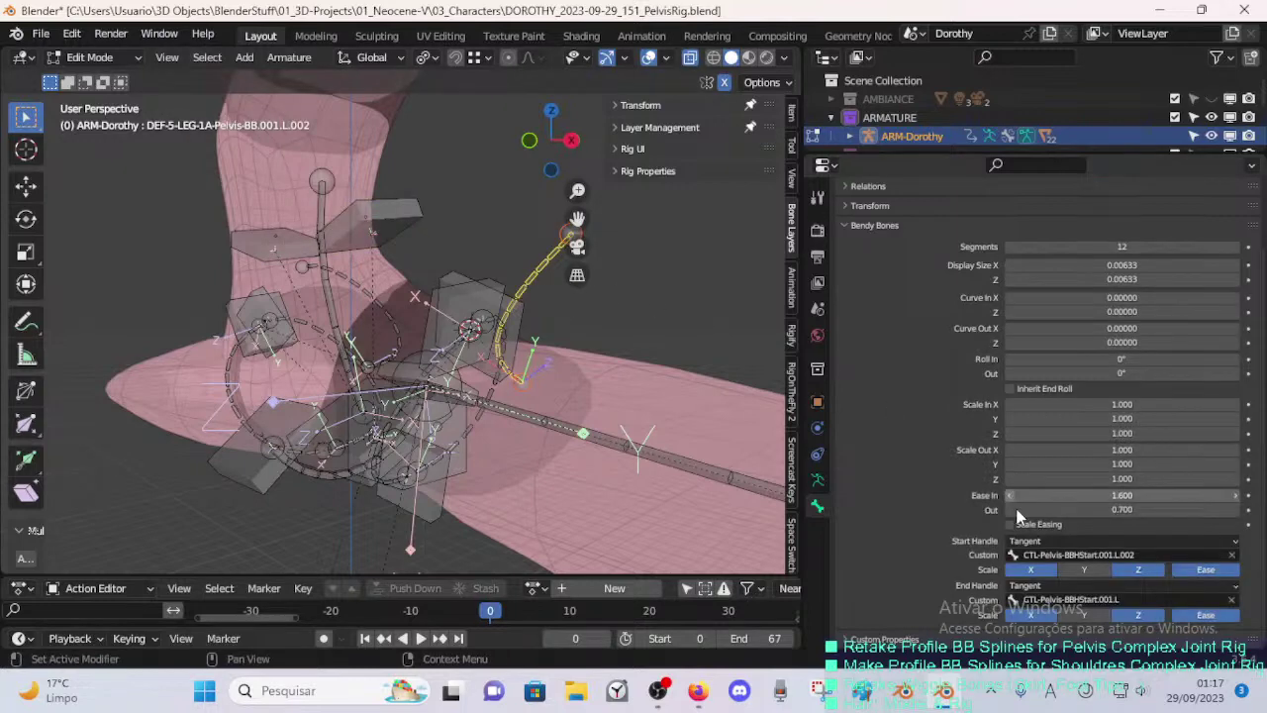
- Move the duplicated bendy bone's head to the joint of CTL-Pelvis-BBHStart.001.L.002 and its tail to the joint of CTL-Pelvis-BBHStart.001.L.001
{"action": "left_click", "coordinate": [519, 385]}
{"action": "middle_click_drag", "start_coordinate": [519, 385], "coordinate": [515, 332]}
{"action": "key", "text": "g"}
{"action": "left_click", "coordinate": [461, 326]}
{"action": "key", "text": "g"}
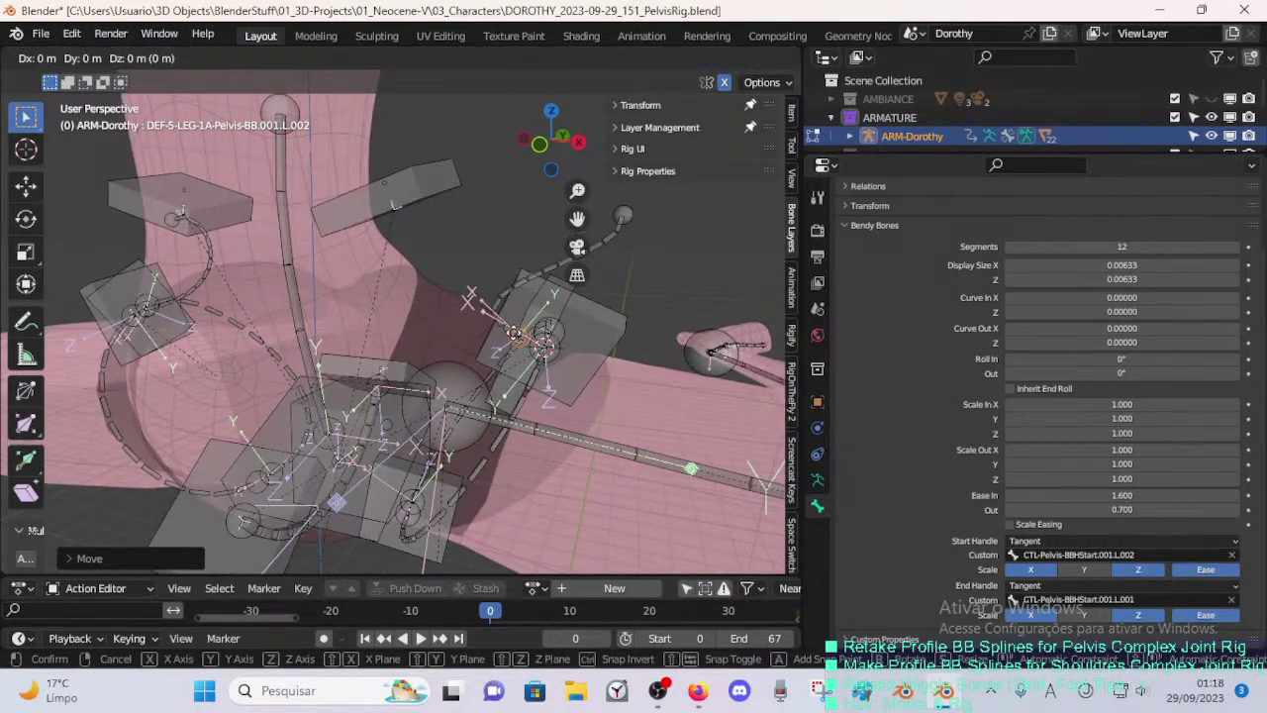
{"action": "left_click", "coordinate": [545, 342]}
{"action": "left_click", "coordinate": [624, 215]}
{"action": "key", "text": "g"}
{"action": "left_click", "coordinate": [394, 210]}
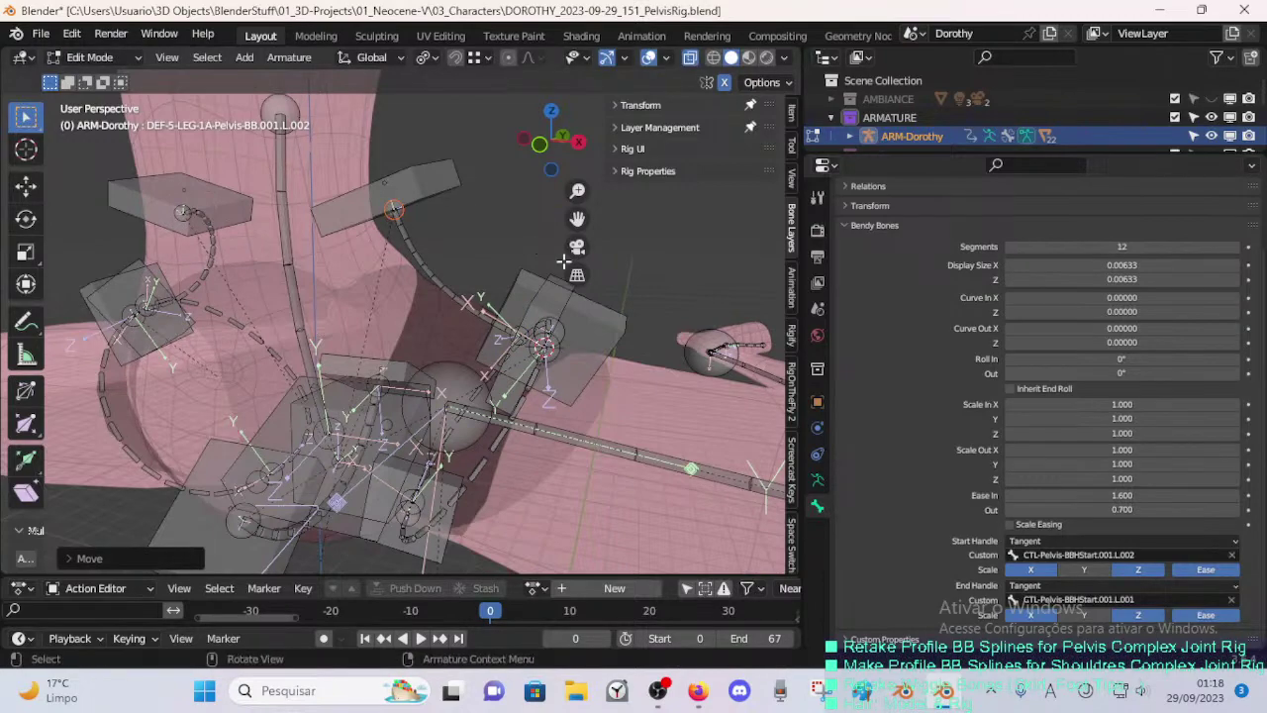
- Try adjusting the roll of the duplicated bendy bone DEF-5-LEG-1A-Pelvis-BB.001.L.002
{"action": "middle_click_drag", "start_coordinate": [562, 261], "coordinate": [533, 254]}
{"action": "left_click", "coordinate": [544, 275]}
{"action": "left_click", "coordinate": [540, 269]}
{"action": "key", "text": "ctrl+r"}
{"action": "left_click", "coordinate": [567, 295]}
- Align the duplicated bendy bone to the control bone CTL-Pelvis-BBHStart.001.L.002
{"action": "middle_click_drag", "start_coordinate": [570, 299], "coordinate": [485, 358]}
{"action": "left_click", "coordinate": [485, 359]}
{"action": "left_click", "coordinate": [490, 368]}
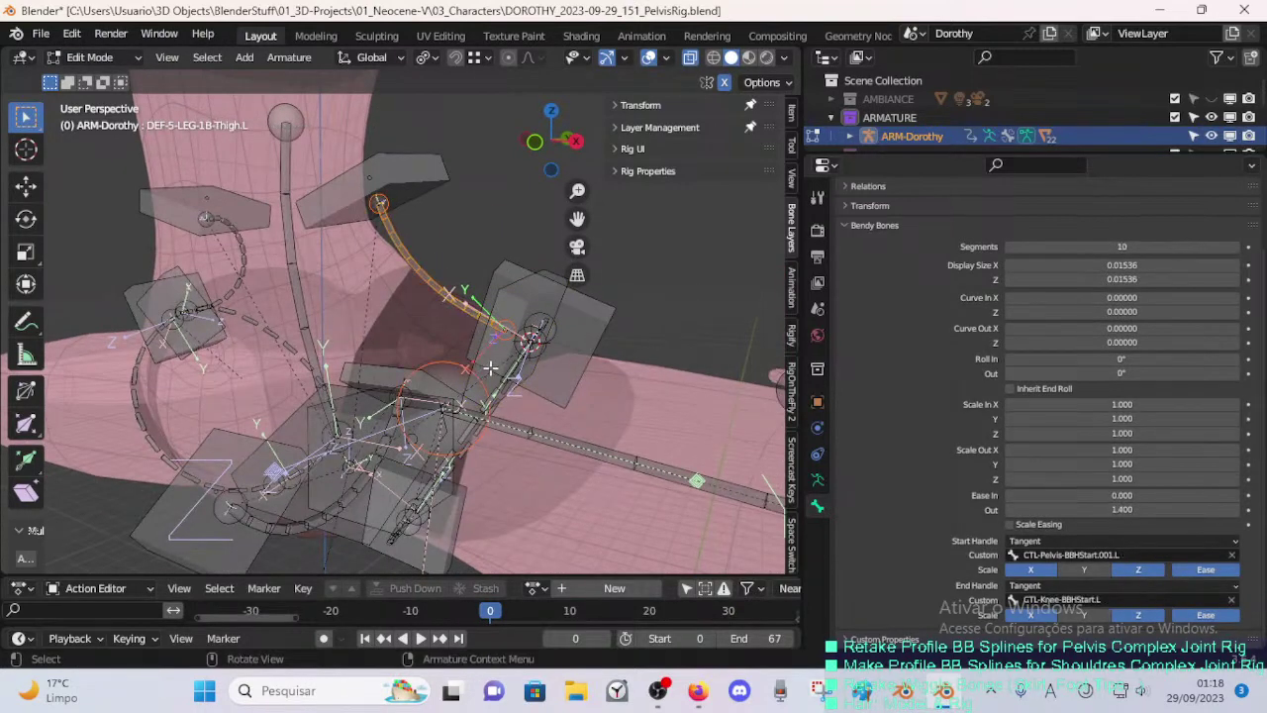
{"action": "left_click", "coordinate": [496, 383]}
{"action": "left_click", "coordinate": [482, 376], "text": "shift"}
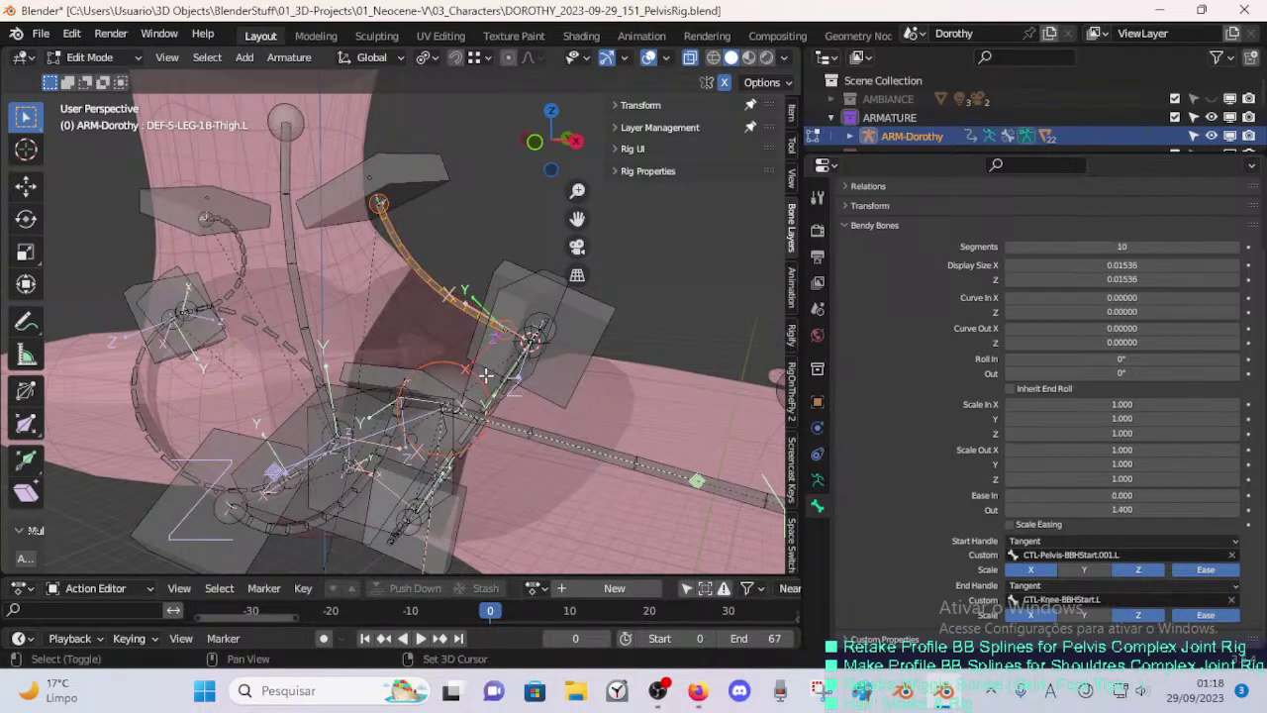
{"action": "left_click", "coordinate": [473, 305]}
{"action": "left_click", "coordinate": [530, 271], "text": "shift"}
{"action": "key", "text": "ctrl+alt+a"}
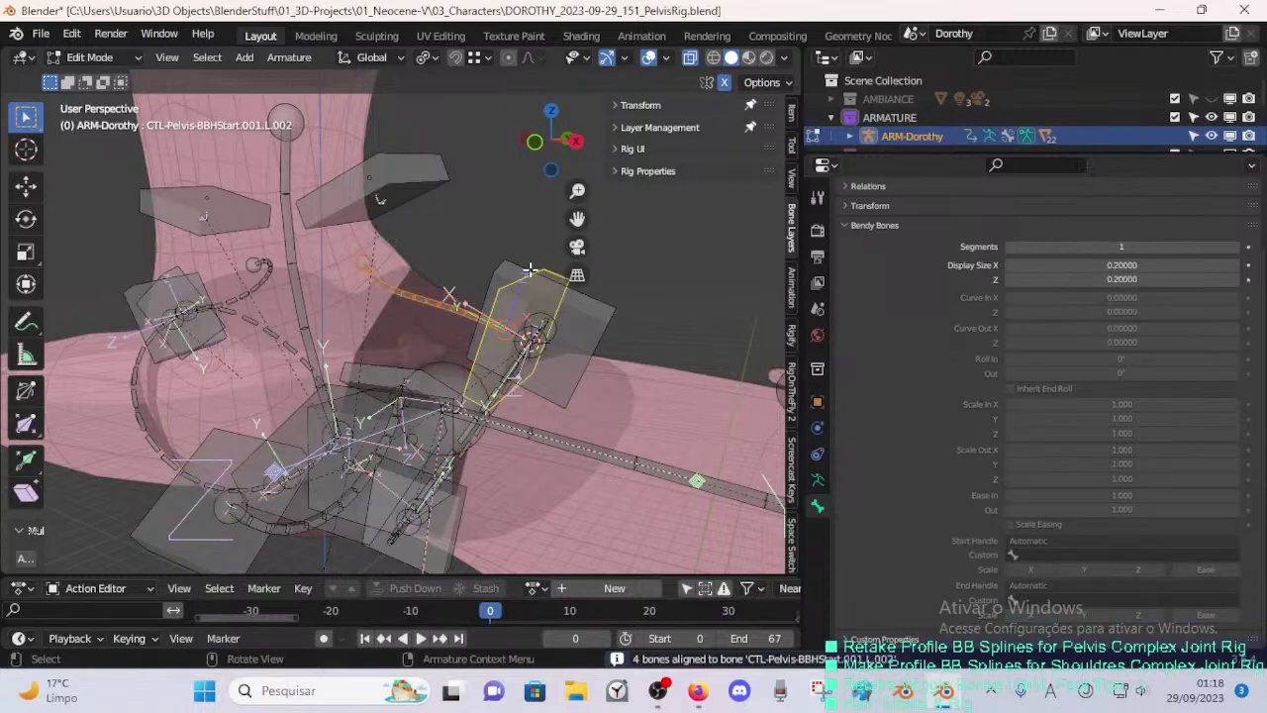
- Move the aligned bendy bone's tail back onto the joint of CTL-Pelvis-BBHStart.001.L.001 and save the file
{"action": "left_click", "coordinate": [358, 259]}
{"action": "key", "text": "g"}
{"action": "left_click", "coordinate": [385, 202]}
{"action": "middle_click_drag", "start_coordinate": [485, 266], "coordinate": [507, 299]}
{"action": "key", "text": "ctrl+s"}
- Select DEF-5-LEG-1A-Pelvis-BB.001.L.002 and switch the armature to Pose Mode
{"action": "left_click", "coordinate": [452, 288]}
{"action": "key", "text": "ctrl+Tab"}
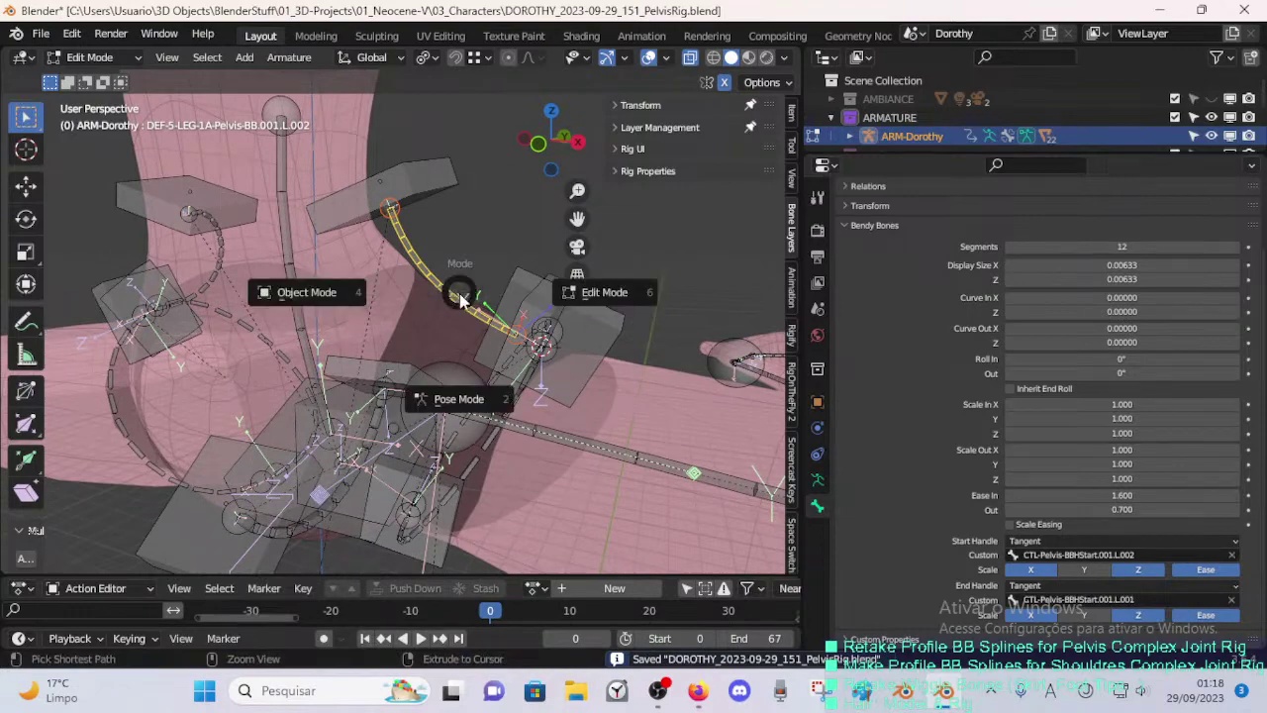
{"action": "left_click", "coordinate": [458, 399]}
{"action": "scroll", "coordinate": [474, 263], "scroll_direction": "down", "scroll_amount": 3}
{"action": "middle_click_drag", "start_coordinate": [448, 410], "coordinate": [511, 376]}
{"action": "scroll", "coordinate": [473, 373], "scroll_direction": "down", "scroll_amount": 2}
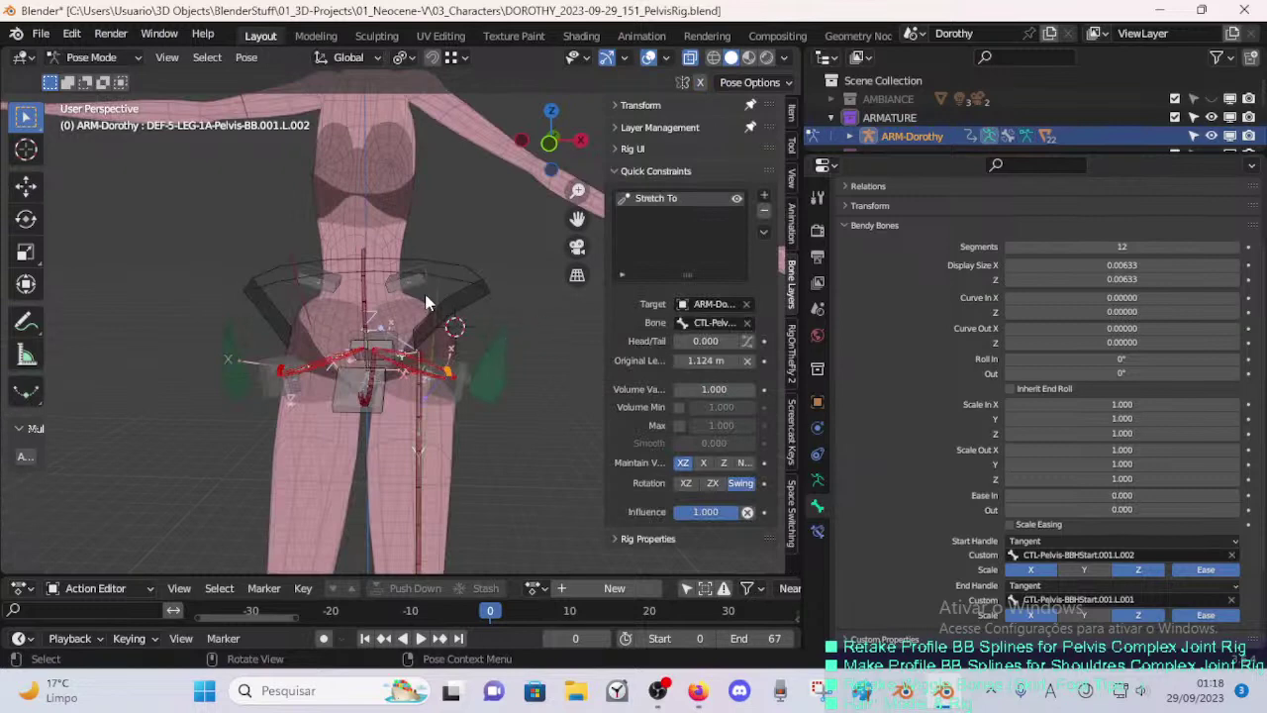
- Set the Stretch To target bone of DEF-5-LEG-1A-Pelvis-BB.001.L.002 to CTL-Pelvis-BBHStart.001.L.001, copying that control's name
{"action": "left_click", "coordinate": [429, 289]}
{"action": "key", "text": "F2"}
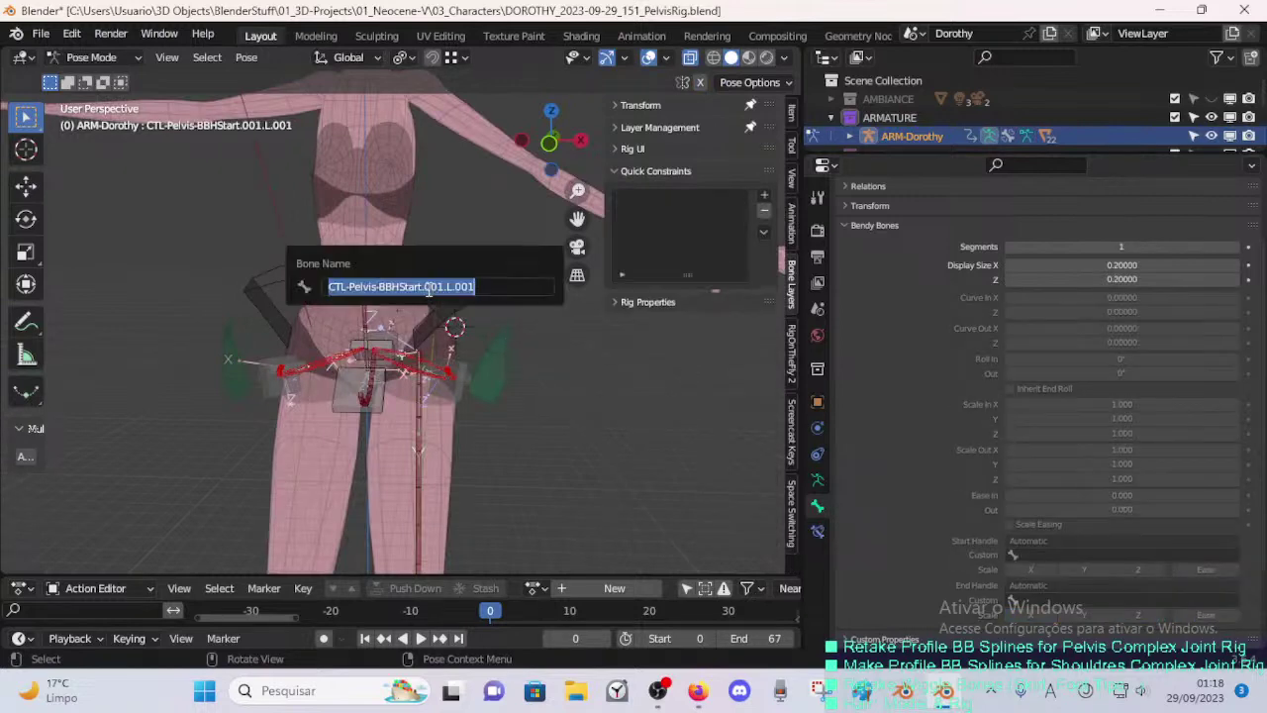
{"action": "key", "text": "Escape"}
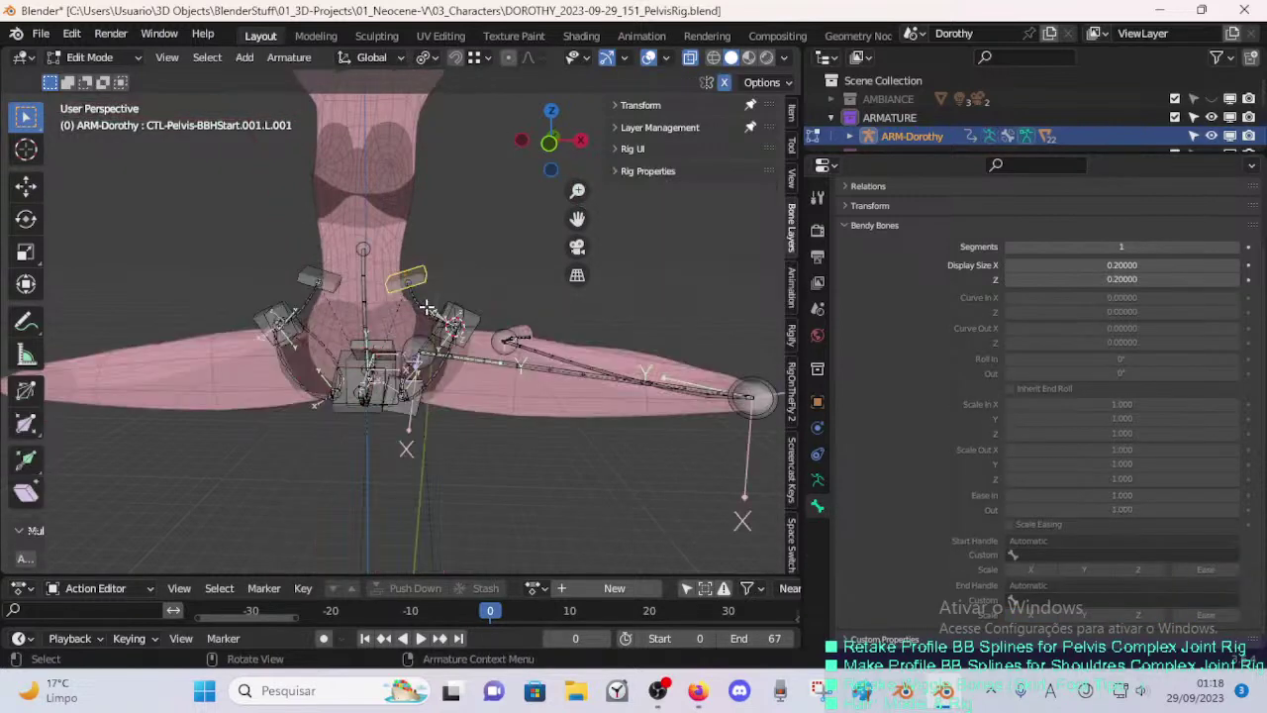
{"action": "left_click", "coordinate": [438, 309]}
{"action": "key", "text": "F2"}
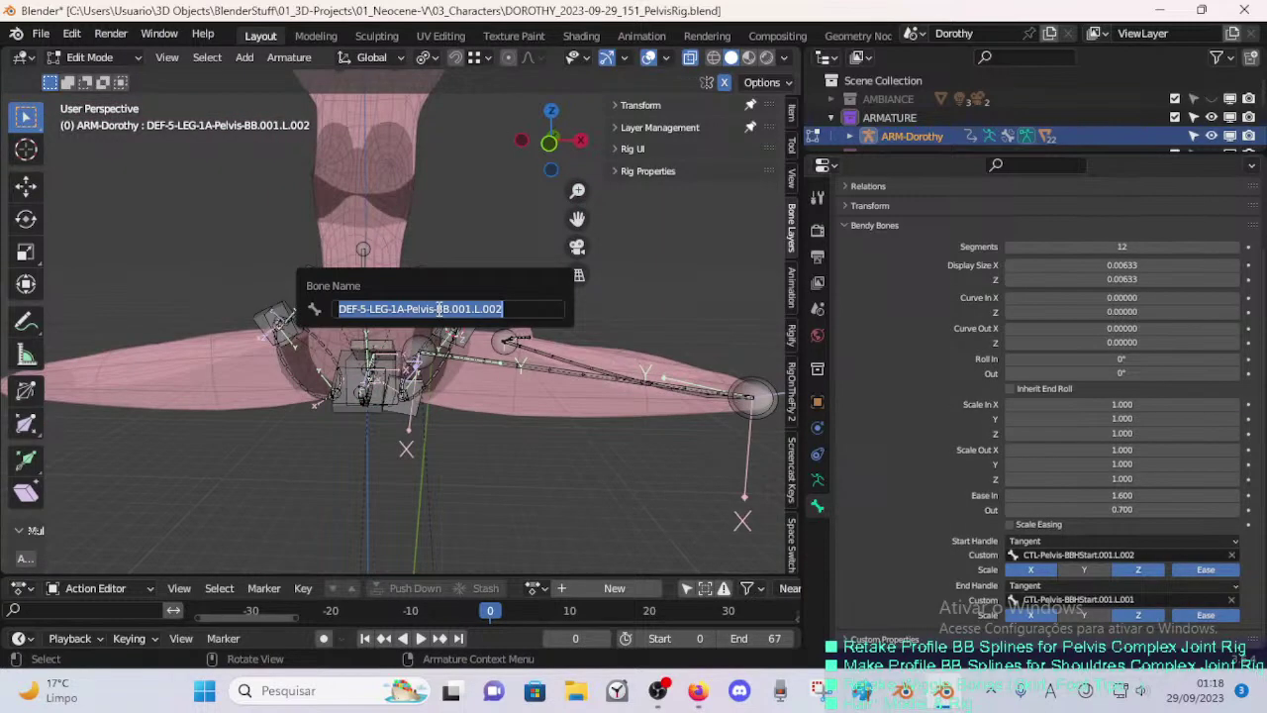
{"action": "key", "text": "Escape"}
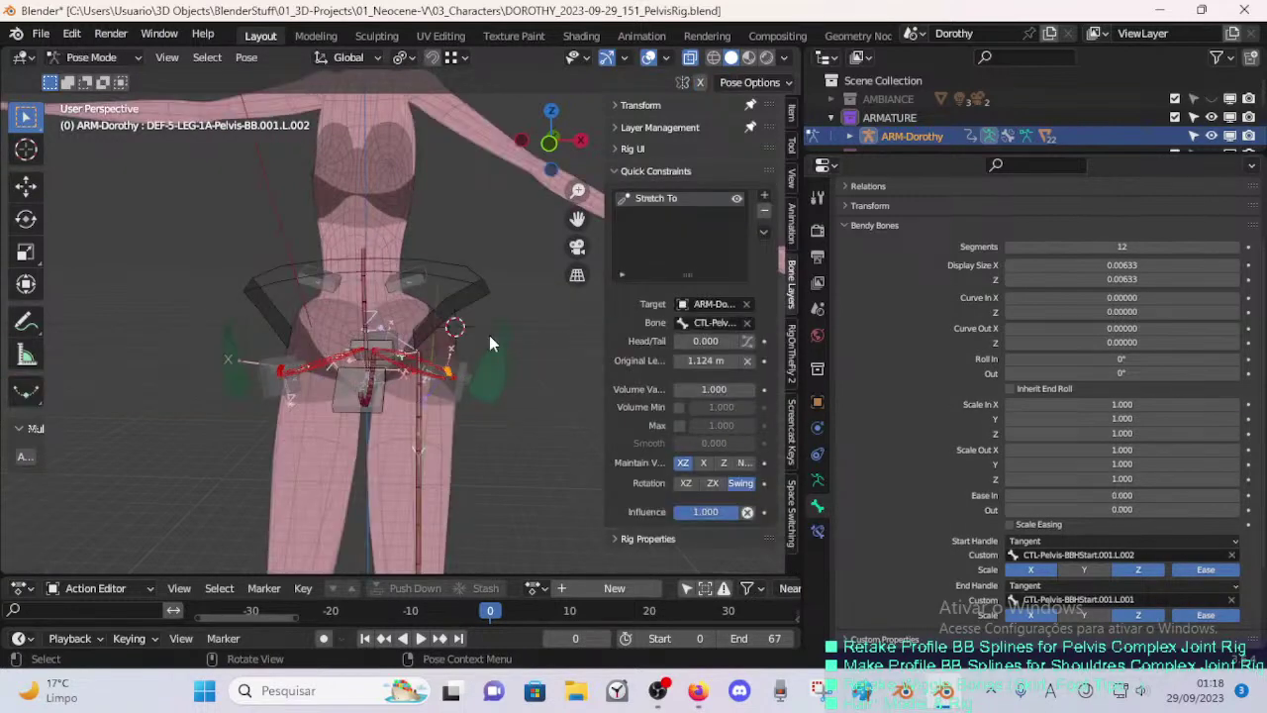
{"action": "left_click", "coordinate": [817, 530]}
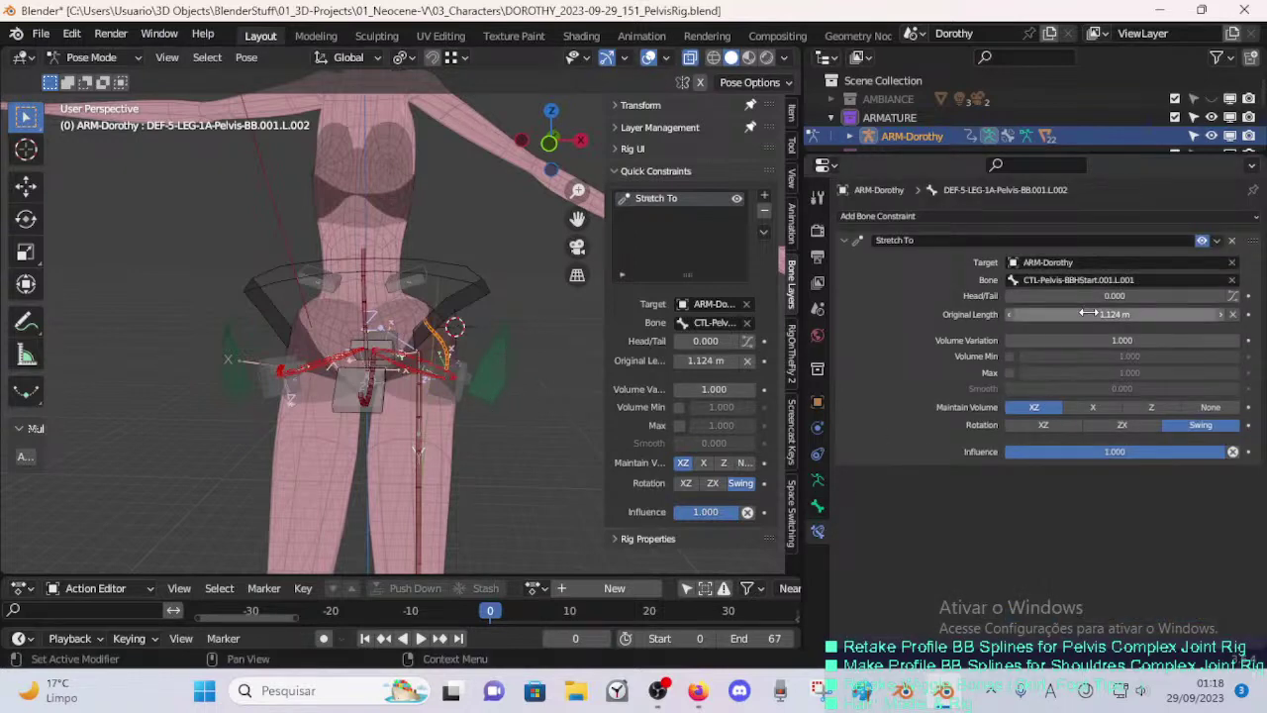
- Compare the bendy bone between Edit Mode and Pose Mode, and reset the original length of its Stretch To constraint
{"action": "middle_click_drag", "start_coordinate": [507, 351], "coordinate": [457, 352]}
{"action": "key", "text": "Tab"}
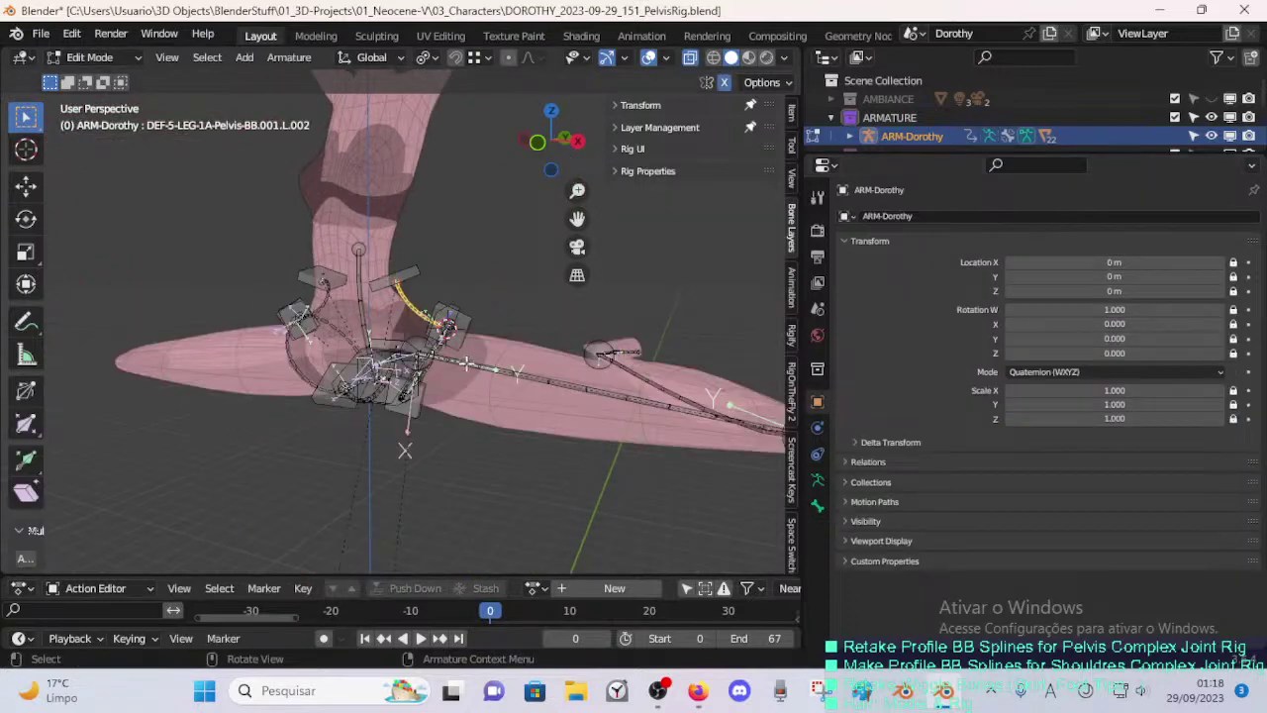
{"action": "scroll", "coordinate": [478, 350], "scroll_direction": "up", "scroll_amount": 2}
{"action": "key", "text": "Tab"}
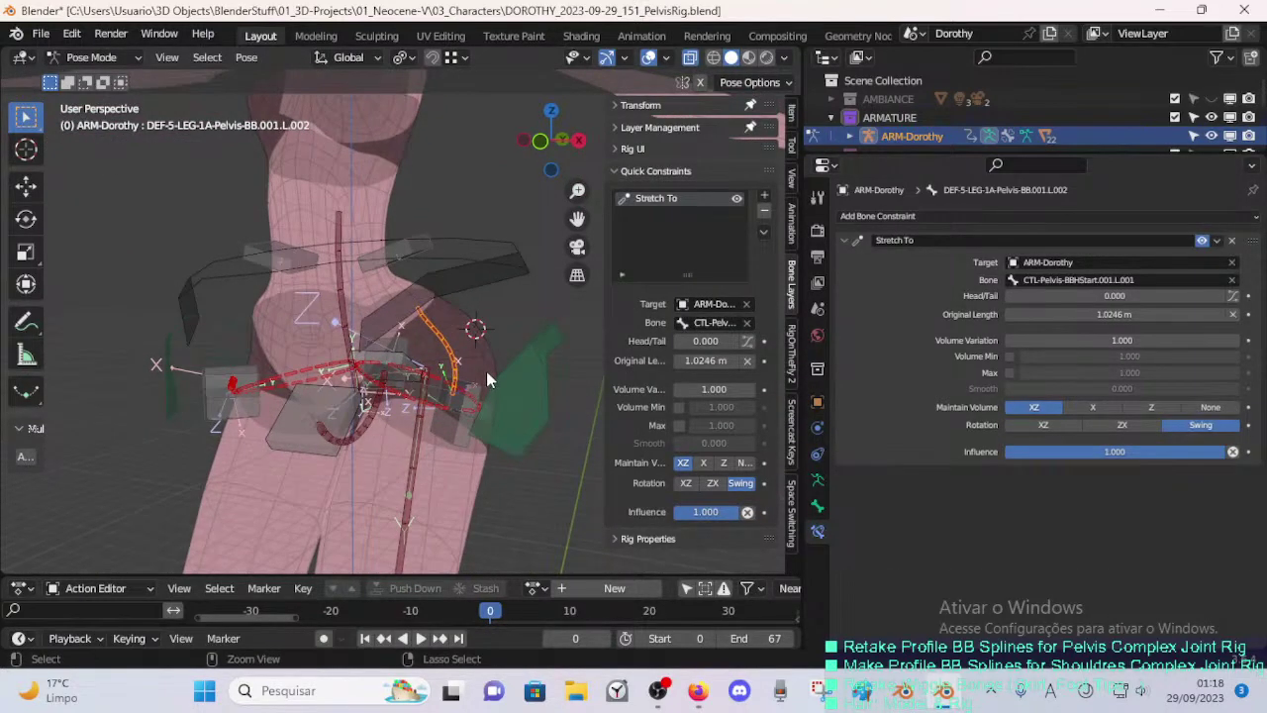
- Save the file, reset the Stretch To constraint's Original Length with the armature in Rest Position, and return it to Pose Position
{"action": "key", "text": "ctrl+s"}
{"action": "key", "text": "ctrl+alt+shift+r"}
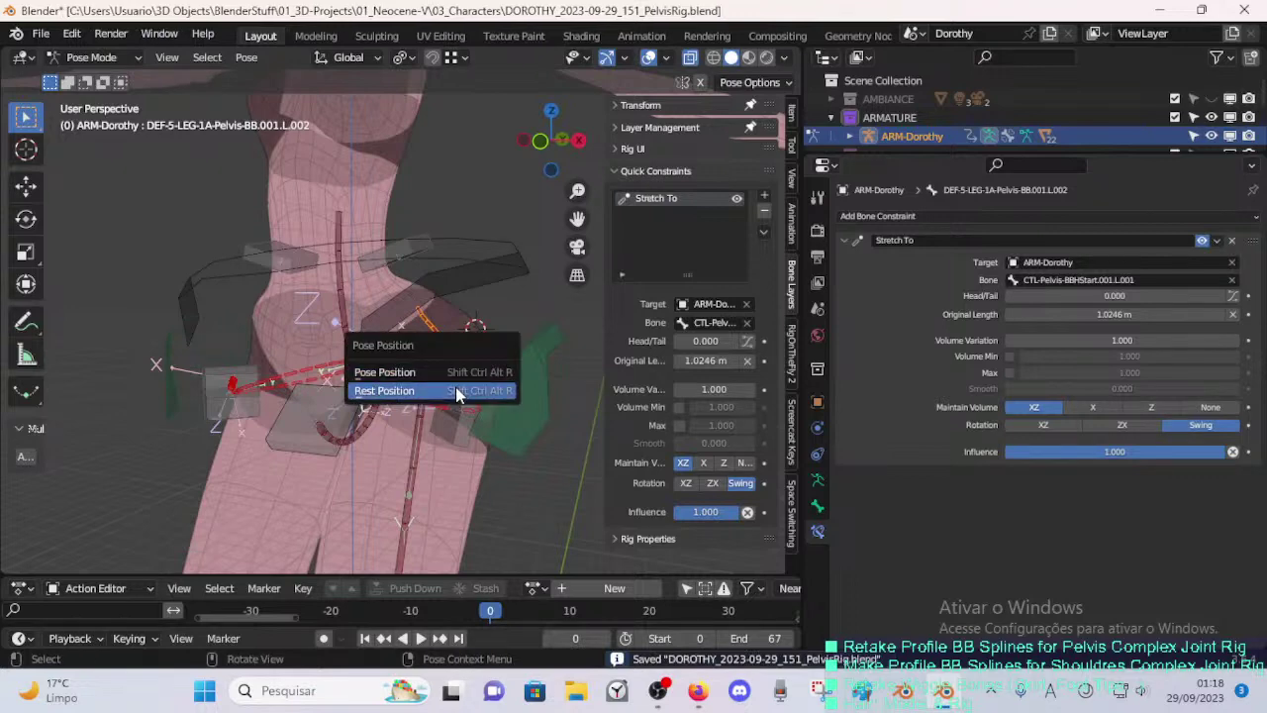
{"action": "left_click", "coordinate": [456, 392]}
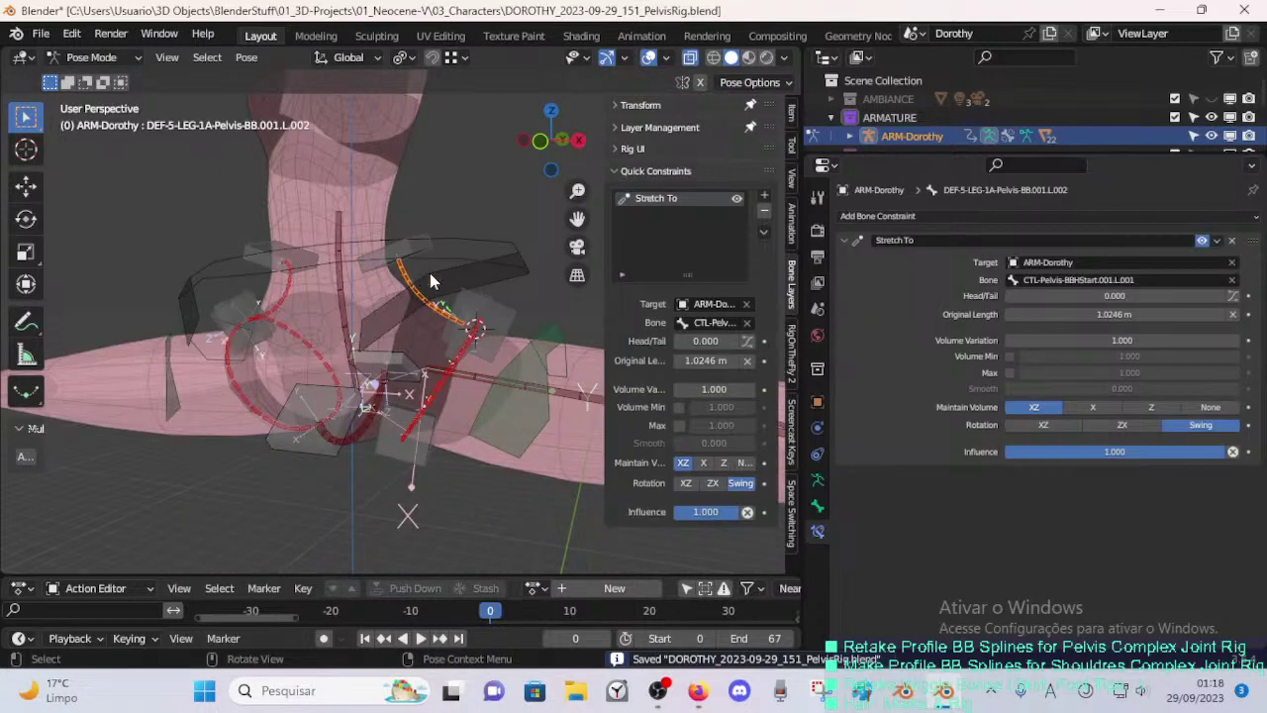
{"action": "key", "text": "BackSpace"}
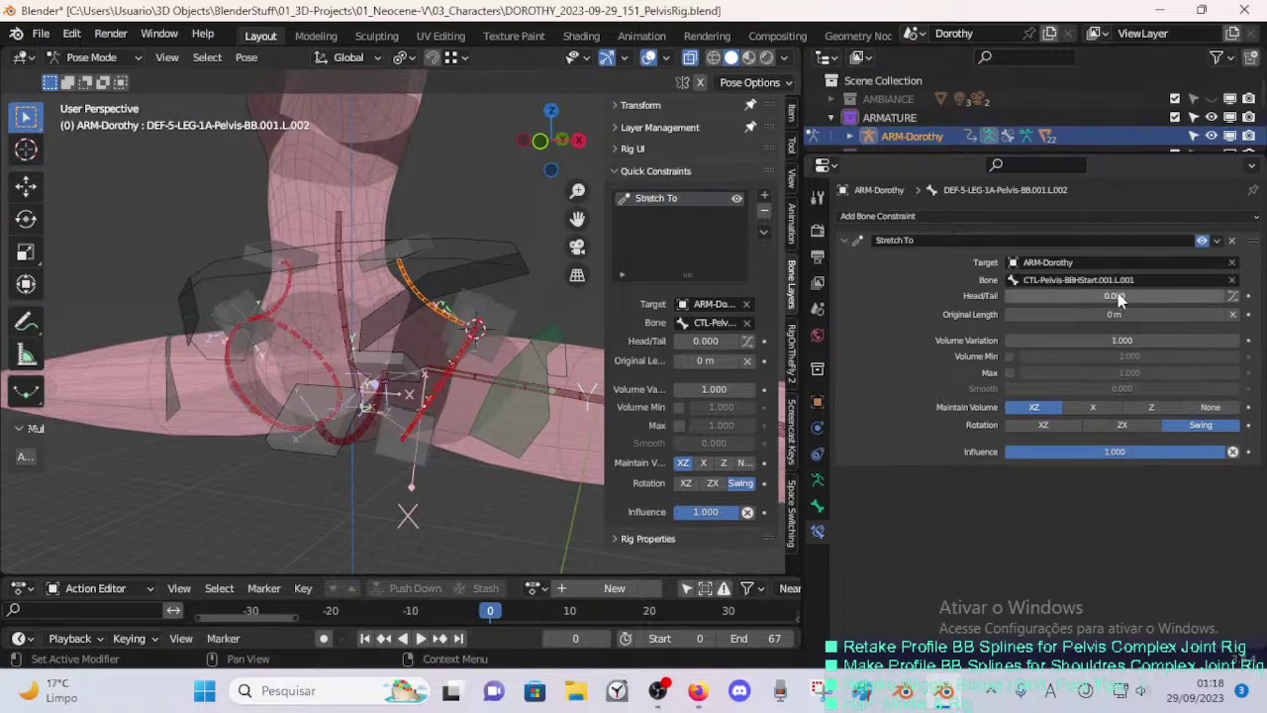
{"action": "left_click", "coordinate": [1201, 241]}
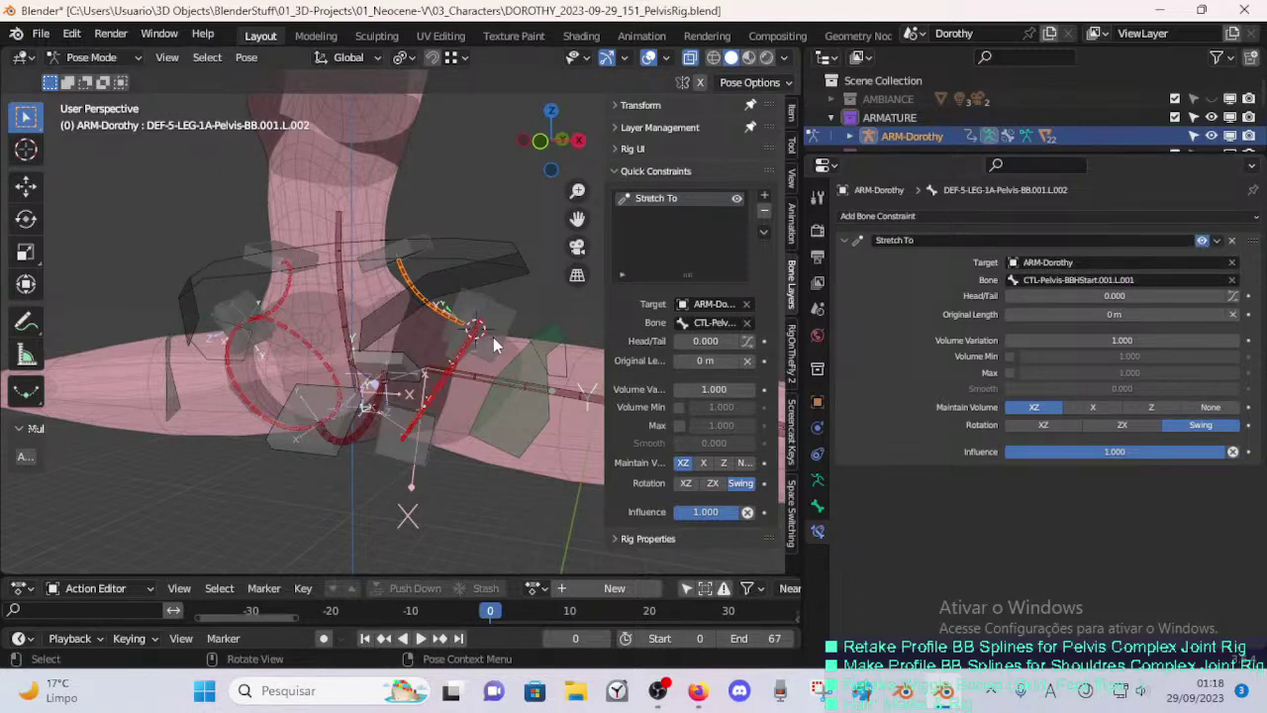
{"action": "key", "text": "ctrl+alt+shift+r"}
{"action": "left_click", "coordinate": [470, 319]}
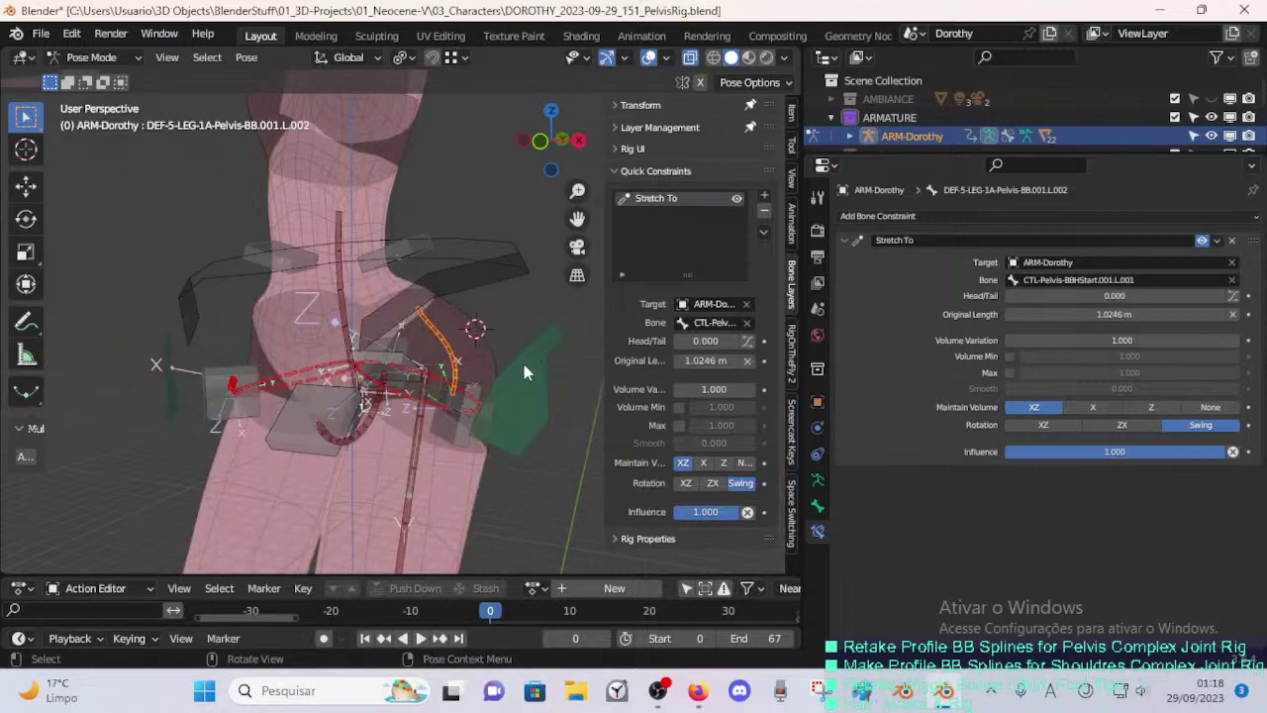
- Set the Stretch To Original Length of DEF-5-LEG-1A-Pelvis-BB.001.L.002 to 0.62457 m so the bendy bone reaches the waist control
{"action": "middle_click_drag", "start_coordinate": [523, 371], "coordinate": [532, 353]}
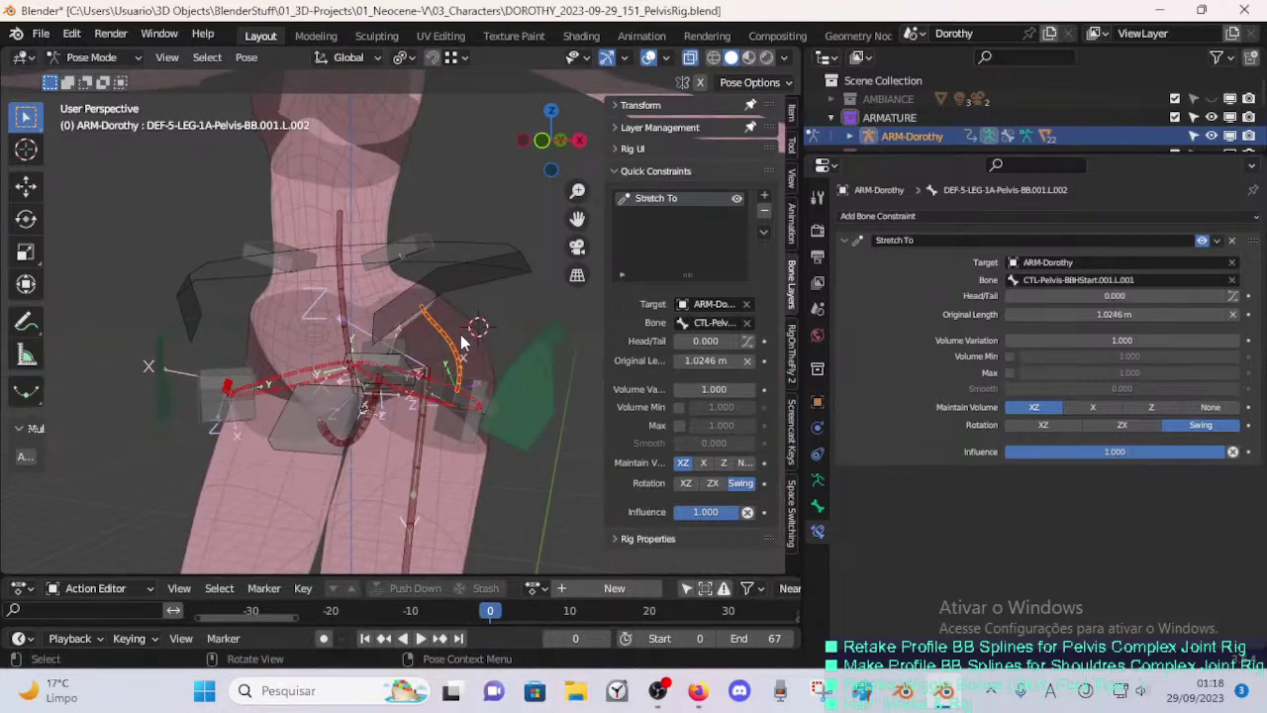
{"action": "left_click", "coordinate": [485, 408]}
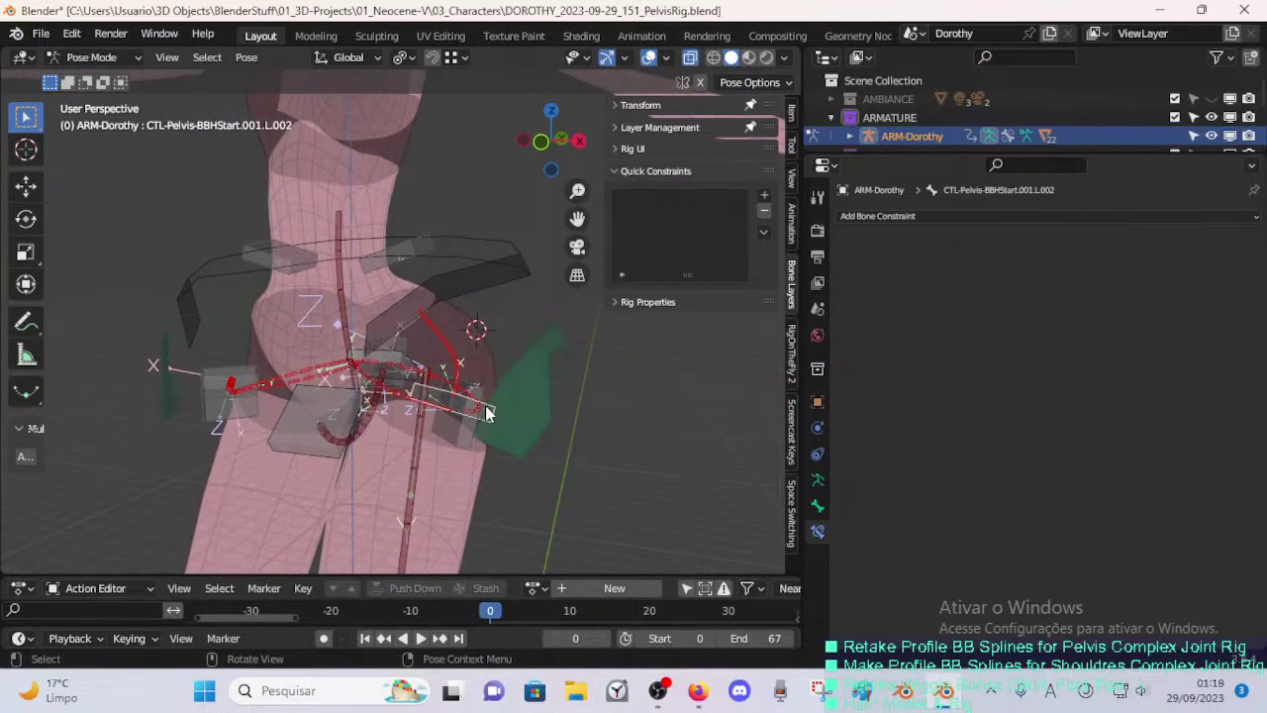
{"action": "left_click", "coordinate": [459, 355]}
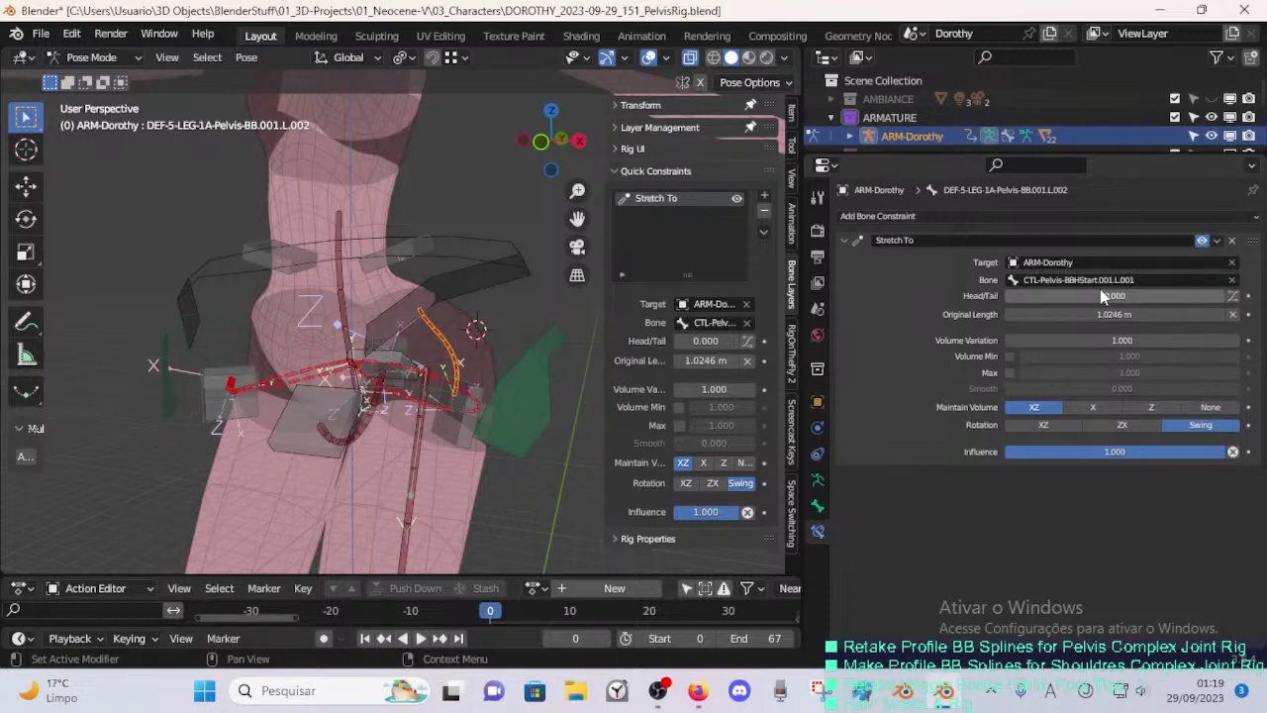
{"action": "left_click", "coordinate": [389, 275]}
{"action": "left_click", "coordinate": [466, 342]}
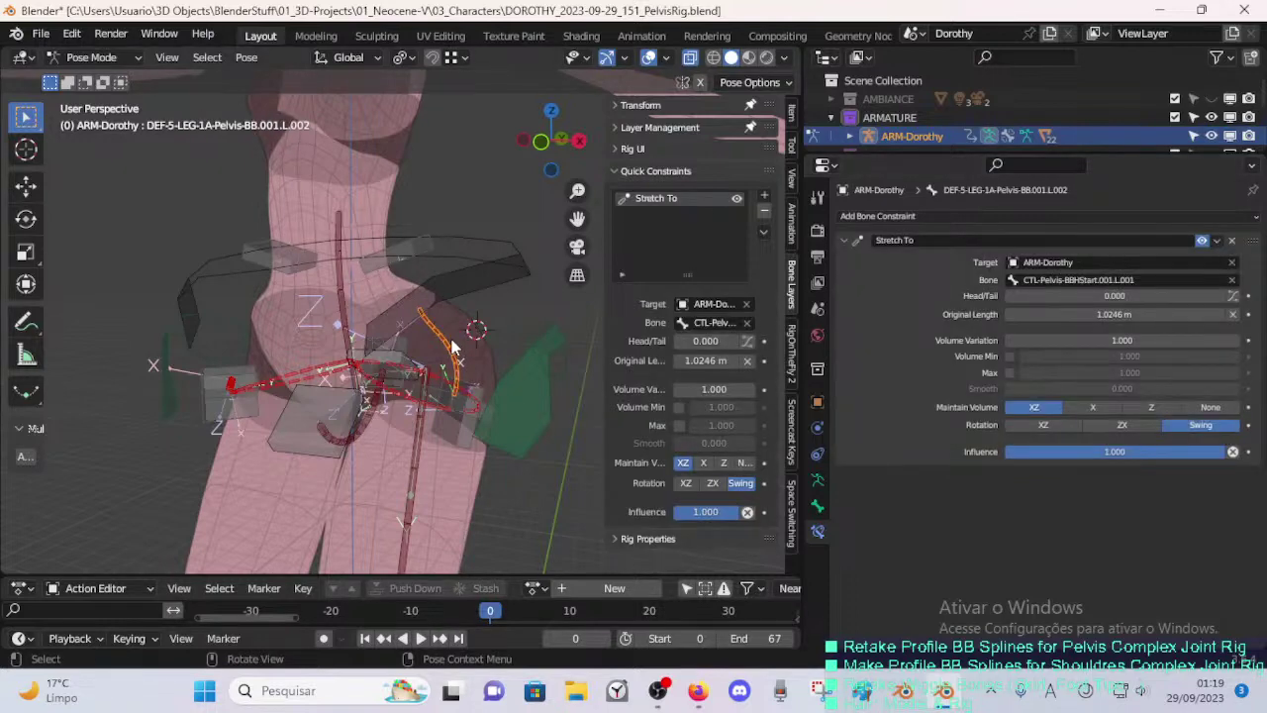
{"action": "left_click", "coordinate": [1232, 314]}
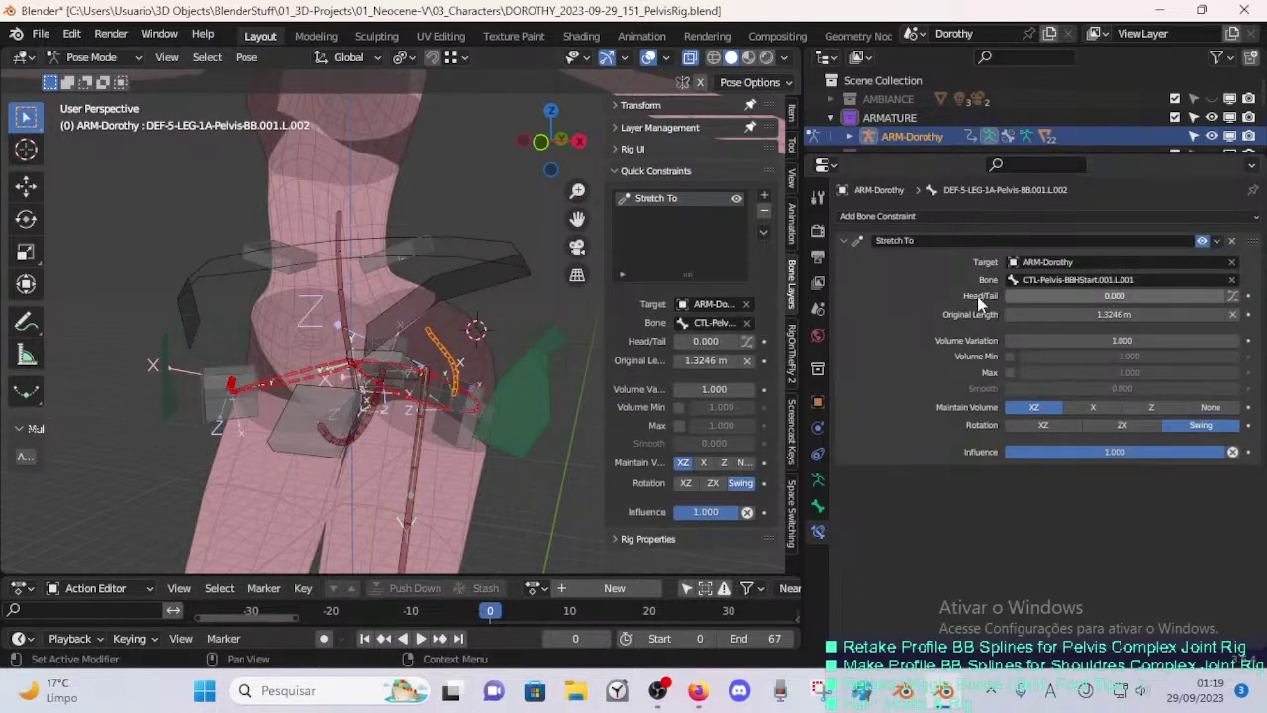
{"action": "left_click", "coordinate": [1009, 313]}
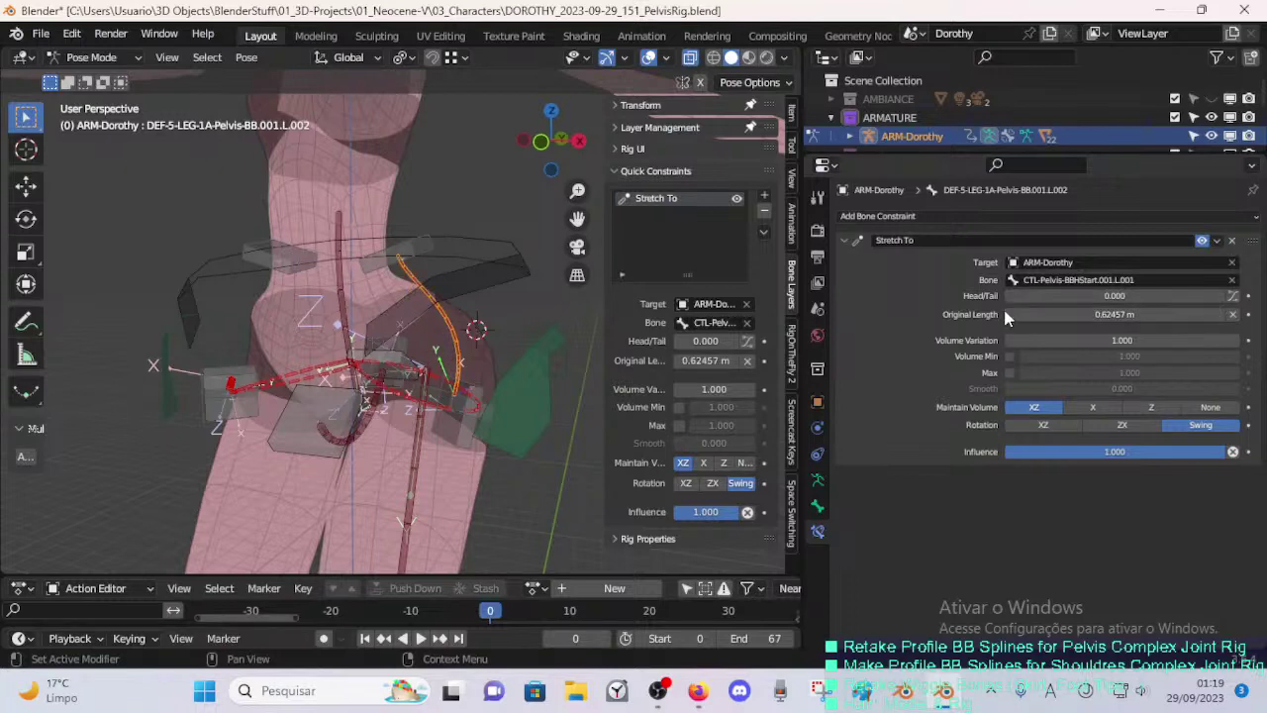
{"action": "middle_click_drag", "start_coordinate": [469, 379], "coordinate": [503, 351]}
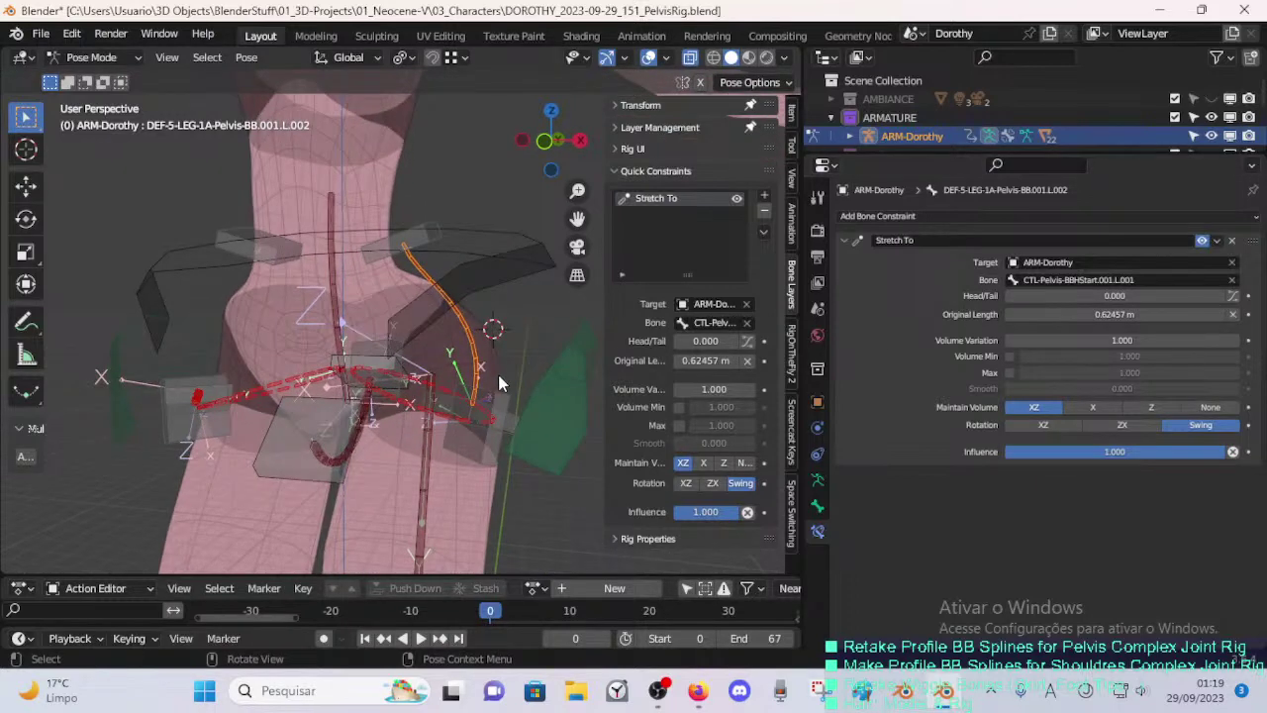
- Switch the armature to Edit Mode, collapse the object's Transform settings and save the file
{"action": "key", "text": "Tab"}
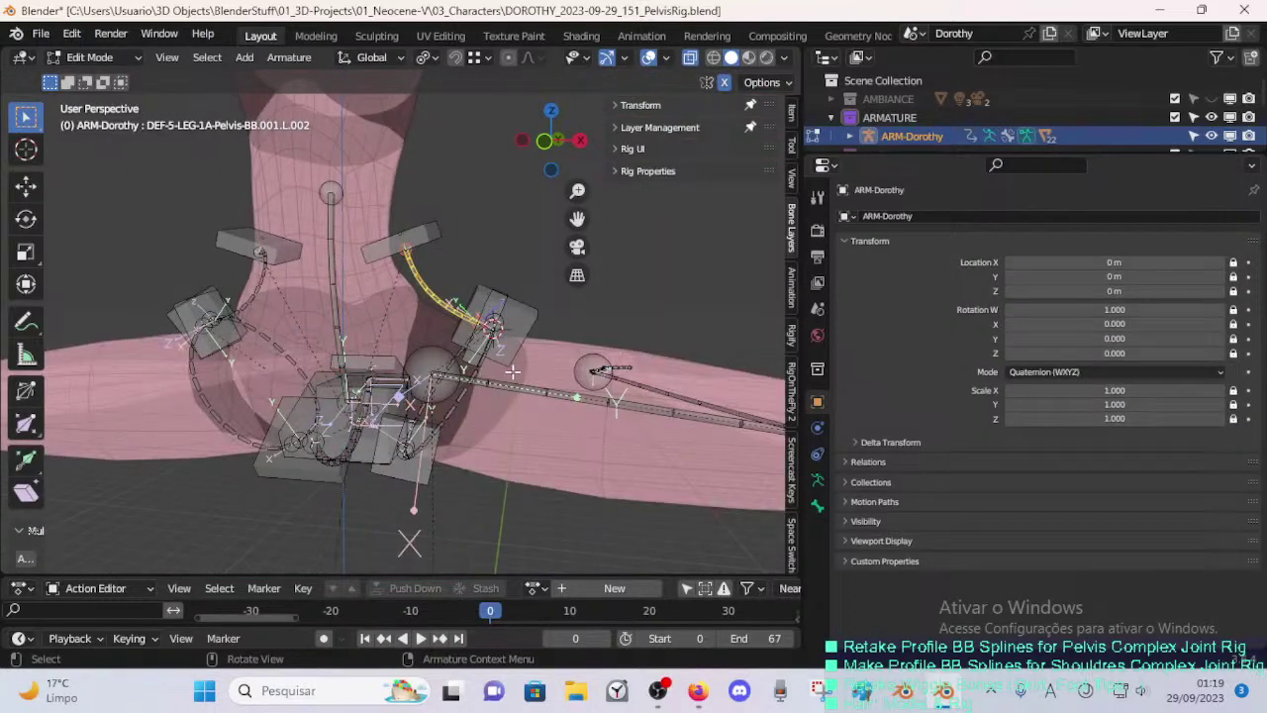
{"action": "middle_click_drag", "start_coordinate": [501, 384], "coordinate": [451, 350]}
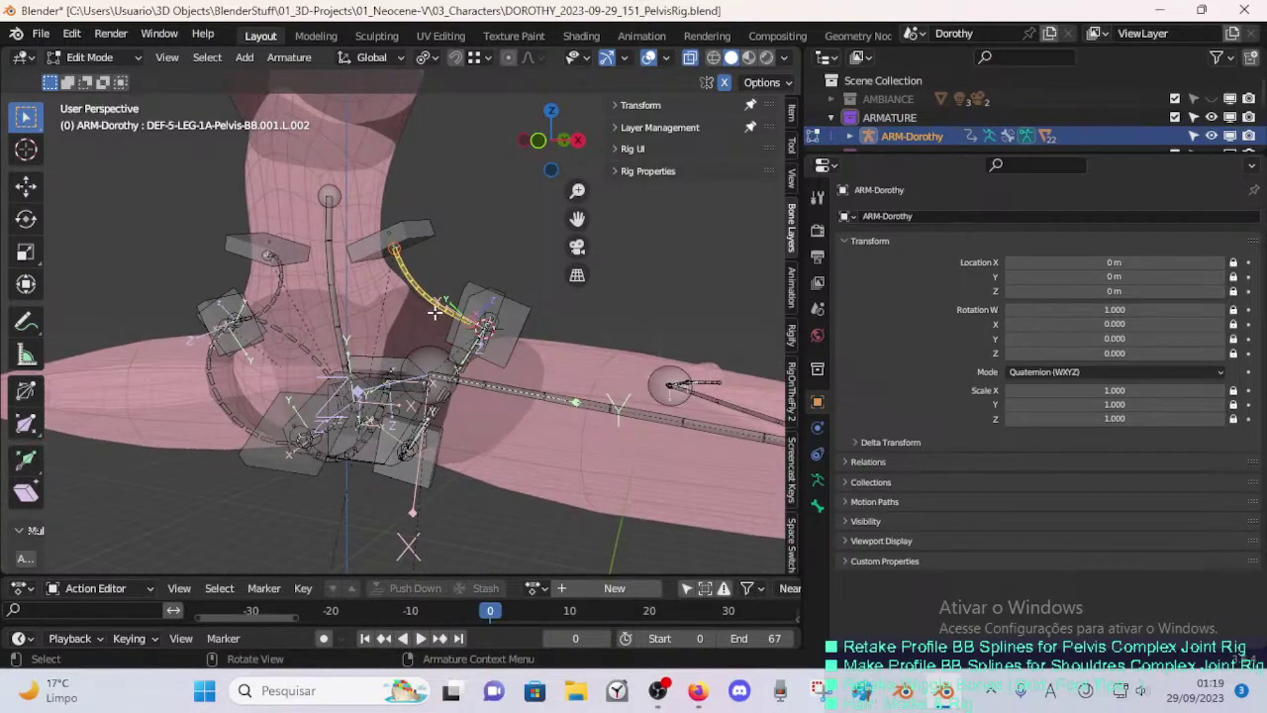
{"action": "left_click", "coordinate": [848, 241]}
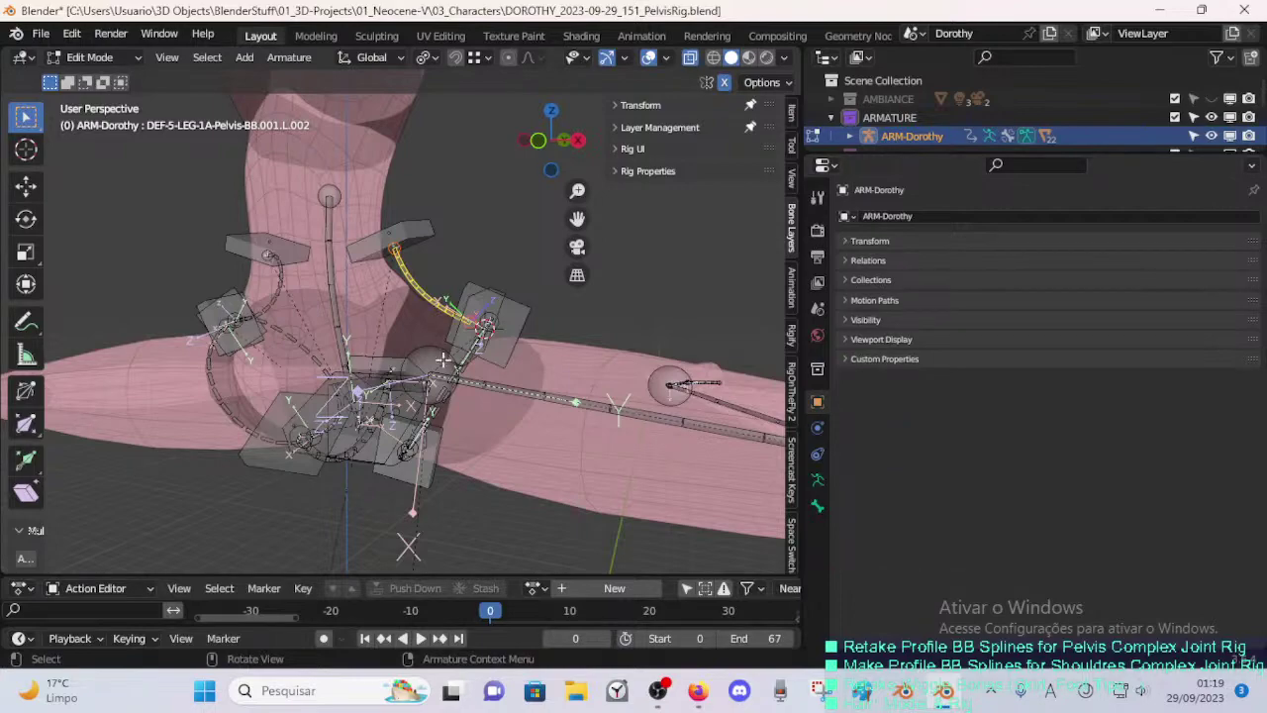
{"action": "middle_click_drag", "start_coordinate": [448, 406], "coordinate": [456, 360]}
{"action": "key", "text": "ctrl+s"}
- Move CTL-Pelvis-BBHEnd.001.L and the attached bendy bone end toward the rear of the pelvis
{"action": "left_click", "coordinate": [379, 371]}
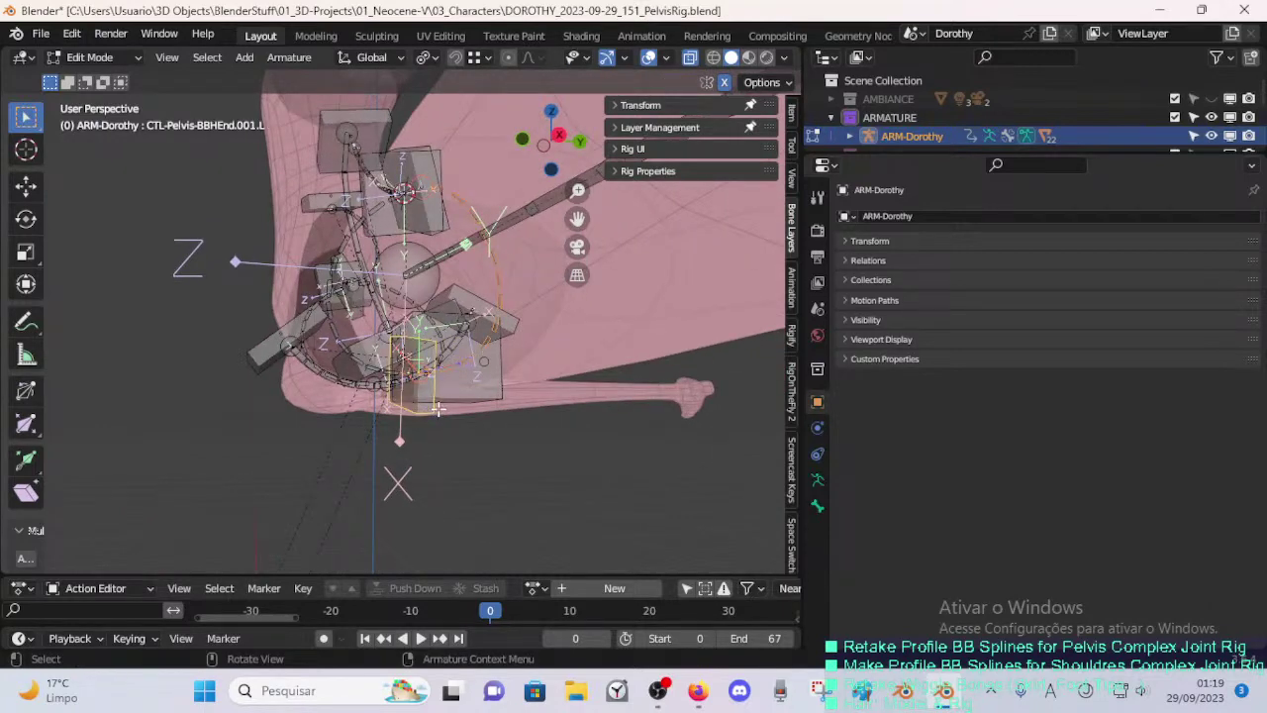
{"action": "key", "text": "g"}
{"action": "left_click", "coordinate": [523, 391]}
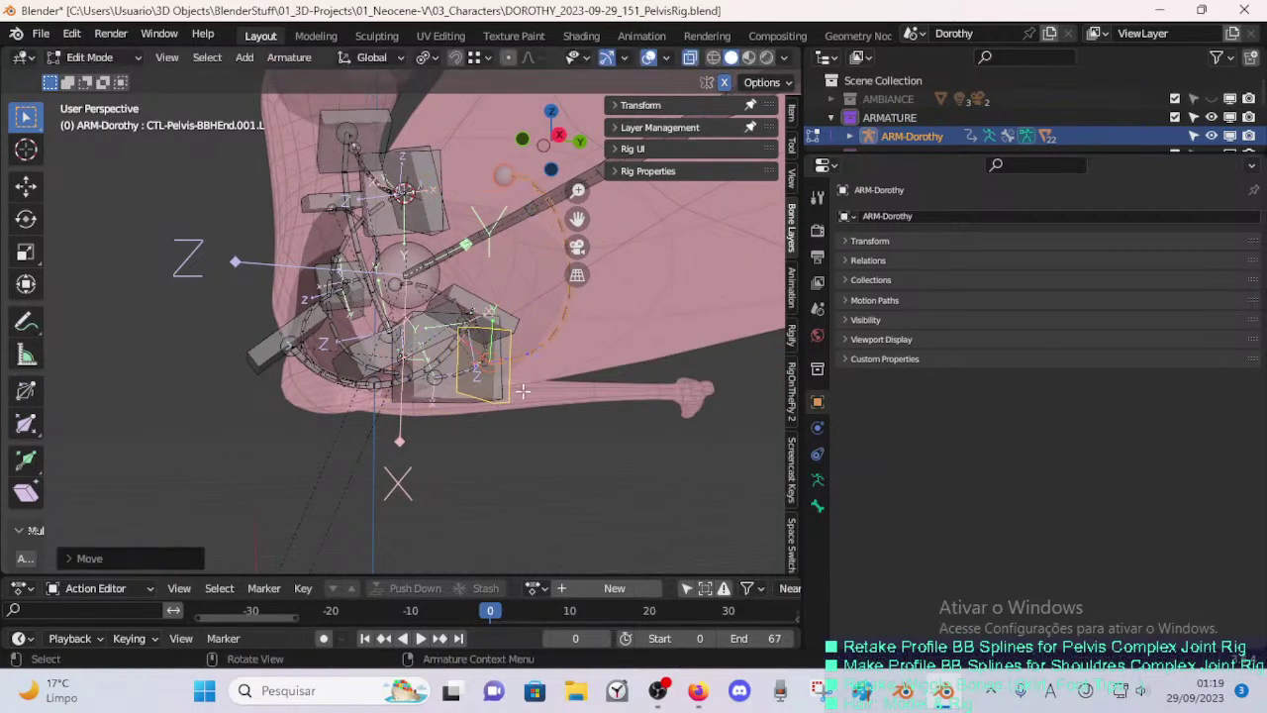
- Try another placement for the start joint of DEF-5-LEG-1A-Pelvis-BB.001.L.001 and undo it
{"action": "left_click", "coordinate": [530, 214]}
{"action": "middle_click_drag", "start_coordinate": [530, 214], "coordinate": [341, 295]}
{"action": "middle_click_drag", "start_coordinate": [341, 295], "coordinate": [563, 353]}
{"action": "key", "text": "g"}
{"action": "left_click", "coordinate": [310, 334]}
{"action": "key", "text": "ctrl+z"}
{"action": "key", "text": "ctrl+z"}
{"action": "key", "text": "ctrl+z"}
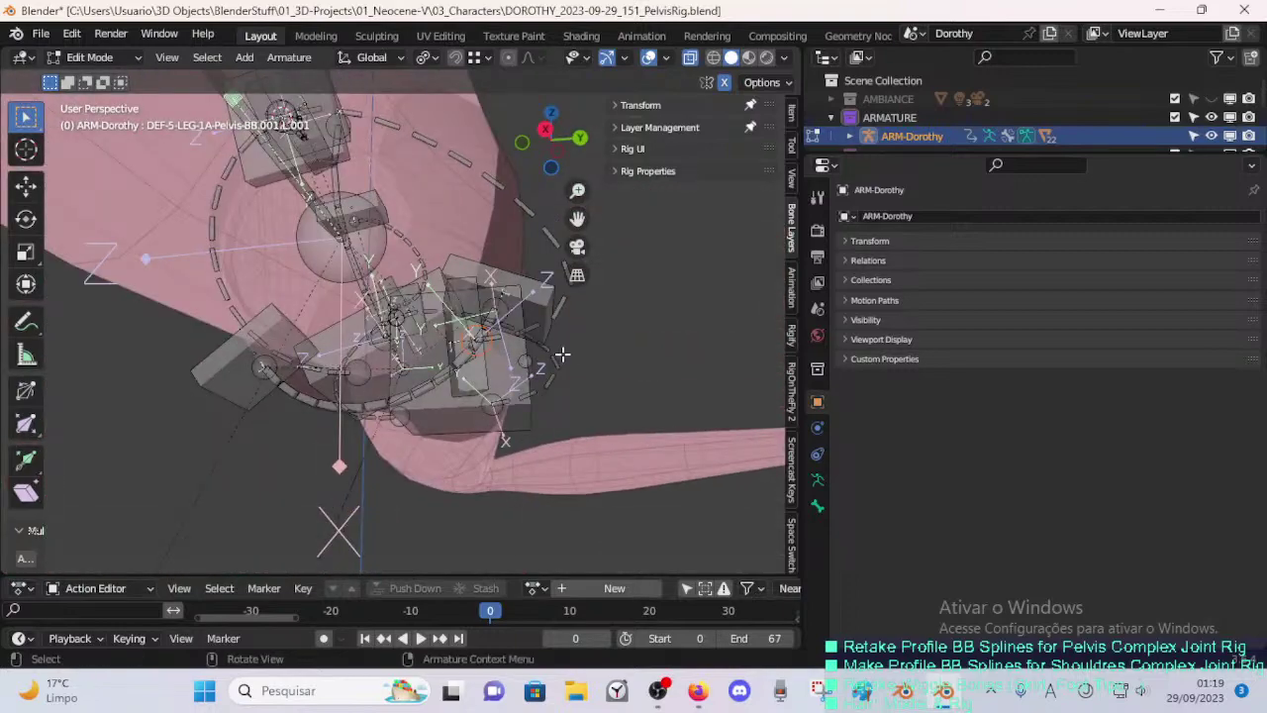
- Rotate CTL-Pelvis-BBHEnd.001.L together with the start joint of DEF-5-LEG-1A-Pelvis-BB.001.L.001 and move them outward under the buttock
{"action": "left_click", "coordinate": [475, 378], "text": "shift"}
{"action": "middle_click_drag", "start_coordinate": [475, 378], "coordinate": [270, 466]}
{"action": "key", "text": "r"}
{"action": "right_click", "coordinate": [515, 363]}
{"action": "key", "text": "r"}
{"action": "left_click", "coordinate": [532, 359]}
{"action": "key", "text": "g"}
{"action": "left_click", "coordinate": [285, 443]}
- Fine-tune the position of CTL-Pelvis-BBHEnd.001.L and bring the bendy bone's start joint back onto it
{"action": "key", "text": "g"}
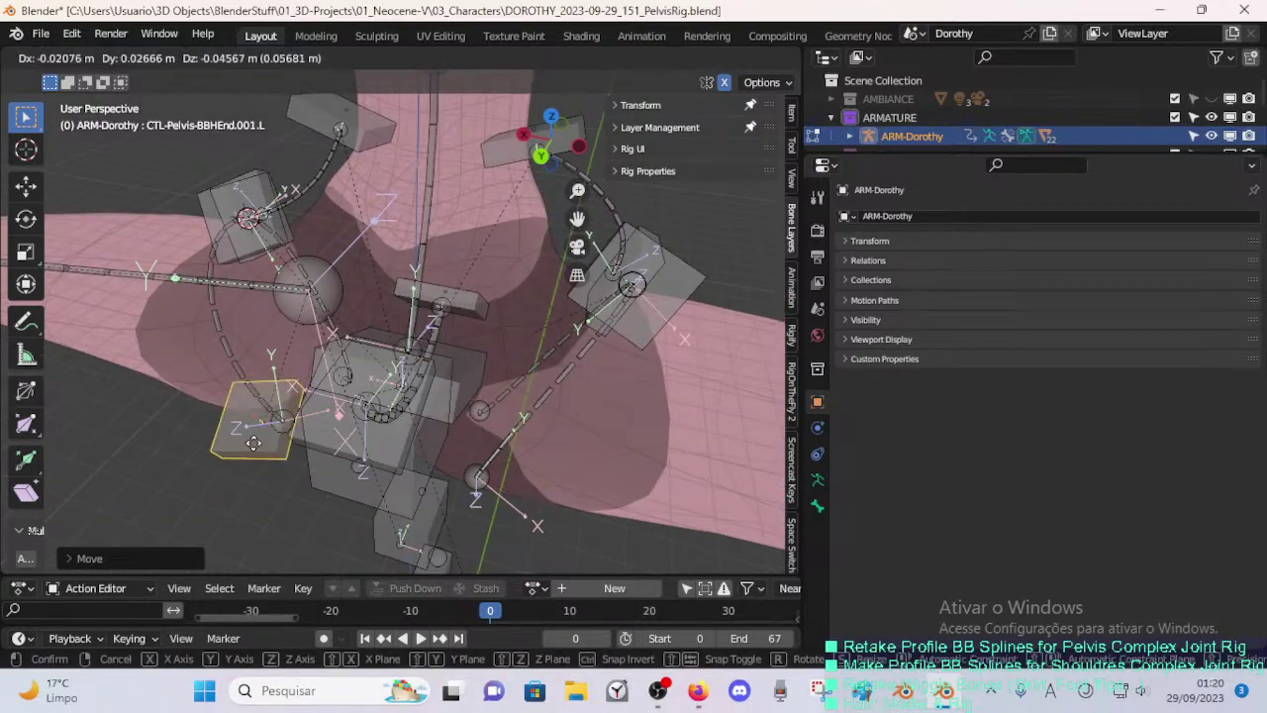
{"action": "left_click", "coordinate": [255, 439]}
{"action": "left_click", "coordinate": [273, 436]}
{"action": "key", "text": "g"}
{"action": "left_click", "coordinate": [275, 436]}
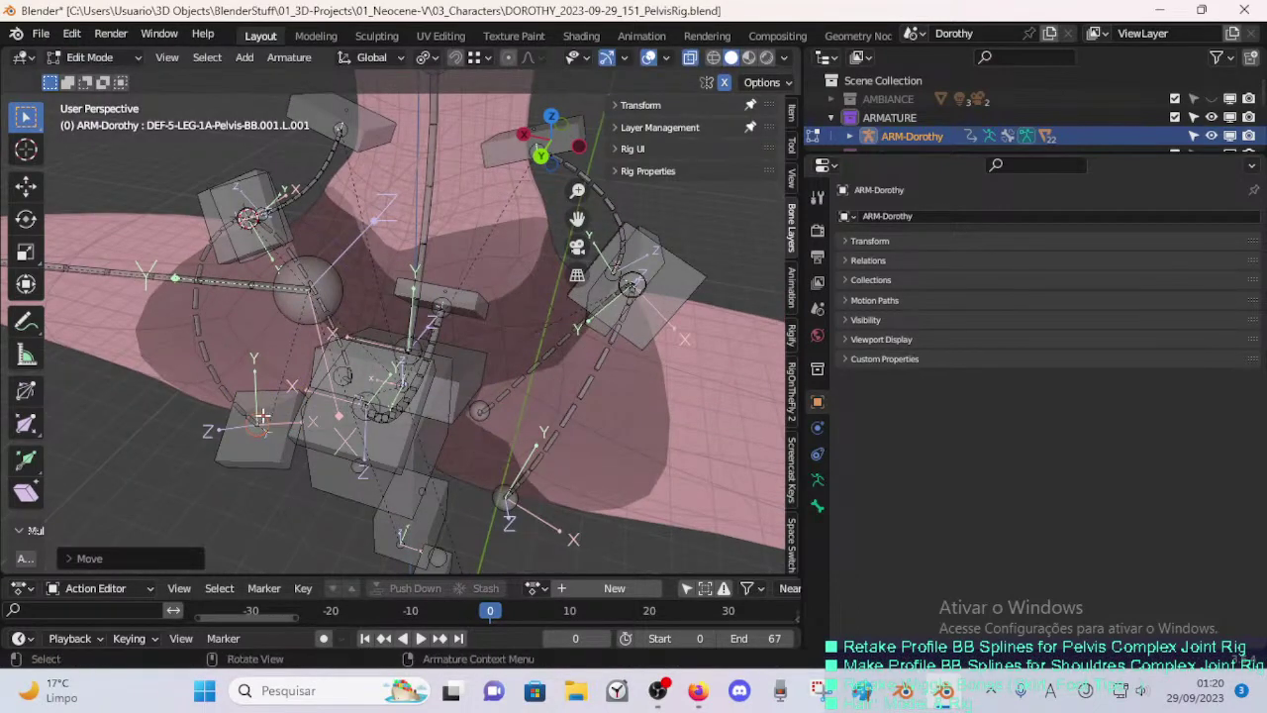
- Select the control and bendy bone joint together, then move and rotate them from rear and side views to follow the buttock's curve
{"action": "middle_click_drag", "start_coordinate": [275, 435], "coordinate": [313, 371]}
{"action": "key", "text": "c"}
{"action": "key", "text": "Escape"}
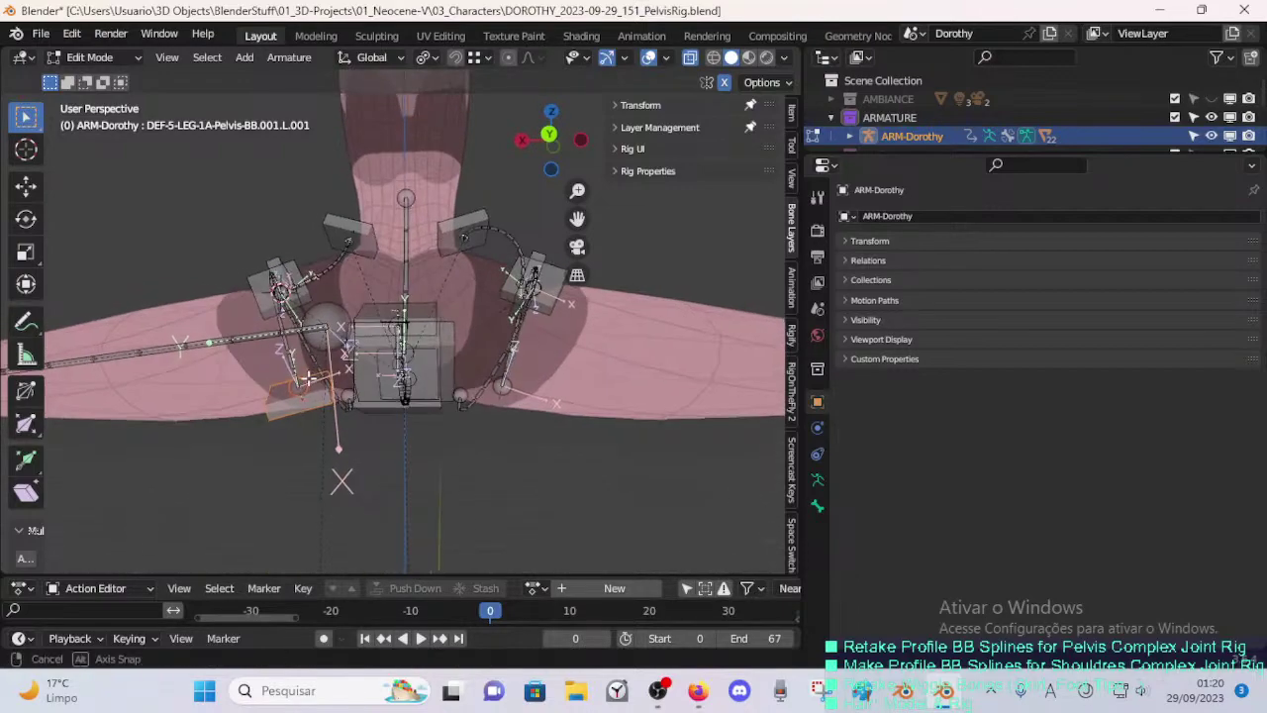
{"action": "key", "text": "g"}
{"action": "left_click", "coordinate": [364, 325]}
{"action": "middle_click_drag", "start_coordinate": [365, 324], "coordinate": [525, 304]}
{"action": "key", "text": "r"}
{"action": "left_click", "coordinate": [557, 345]}
{"action": "key", "text": "g"}
{"action": "left_click", "coordinate": [569, 338]}
{"action": "key", "text": "r"}
{"action": "left_click", "coordinate": [571, 337]}
{"action": "mouse_move", "coordinate": [447, 285]}
{"action": "middle_mouse_down"}
{"action": "mouse_move", "coordinate": [508, 304]}
{"action": "mouse_move", "coordinate": [435, 303]}
{"action": "middle_mouse_up"}
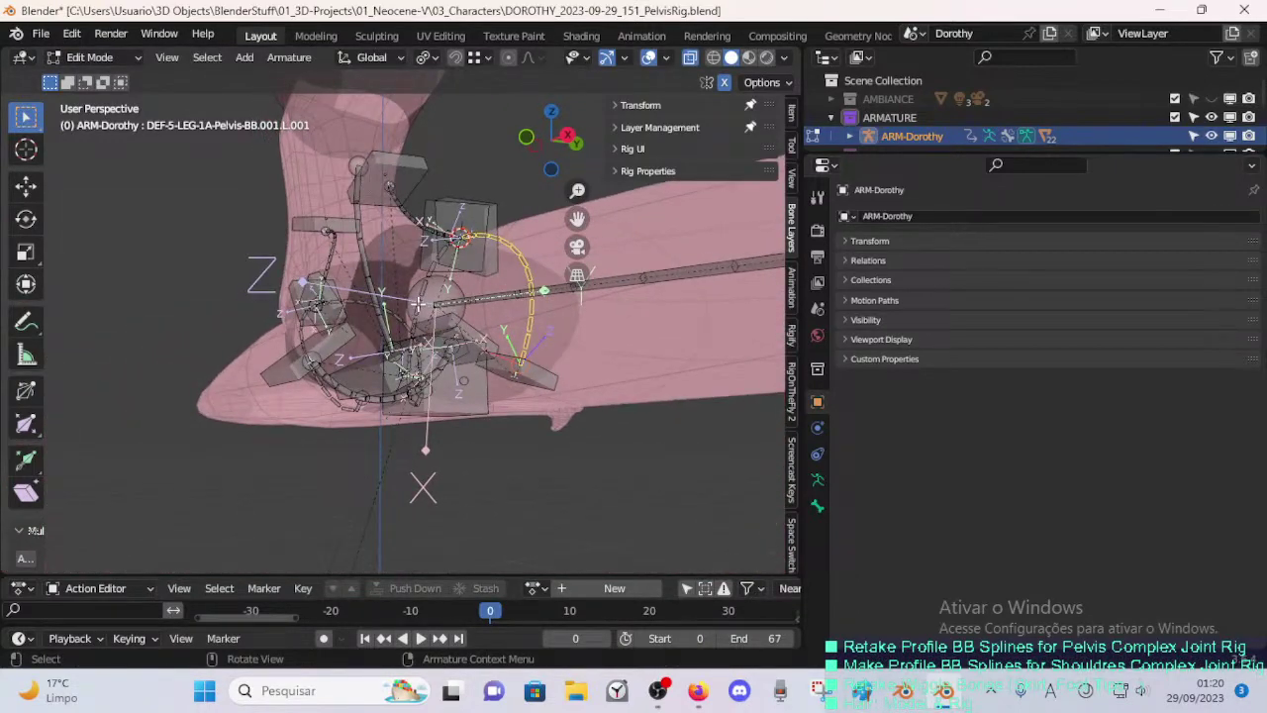
- Reset Ease In and Ease Out of DEF-5-LEG-1A-Pelvis-BB.001.L.001 to 1.000, and check the Bendy Bones settings of the neighbouring pelvis and crotch bones
{"action": "left_click", "coordinate": [817, 507]}
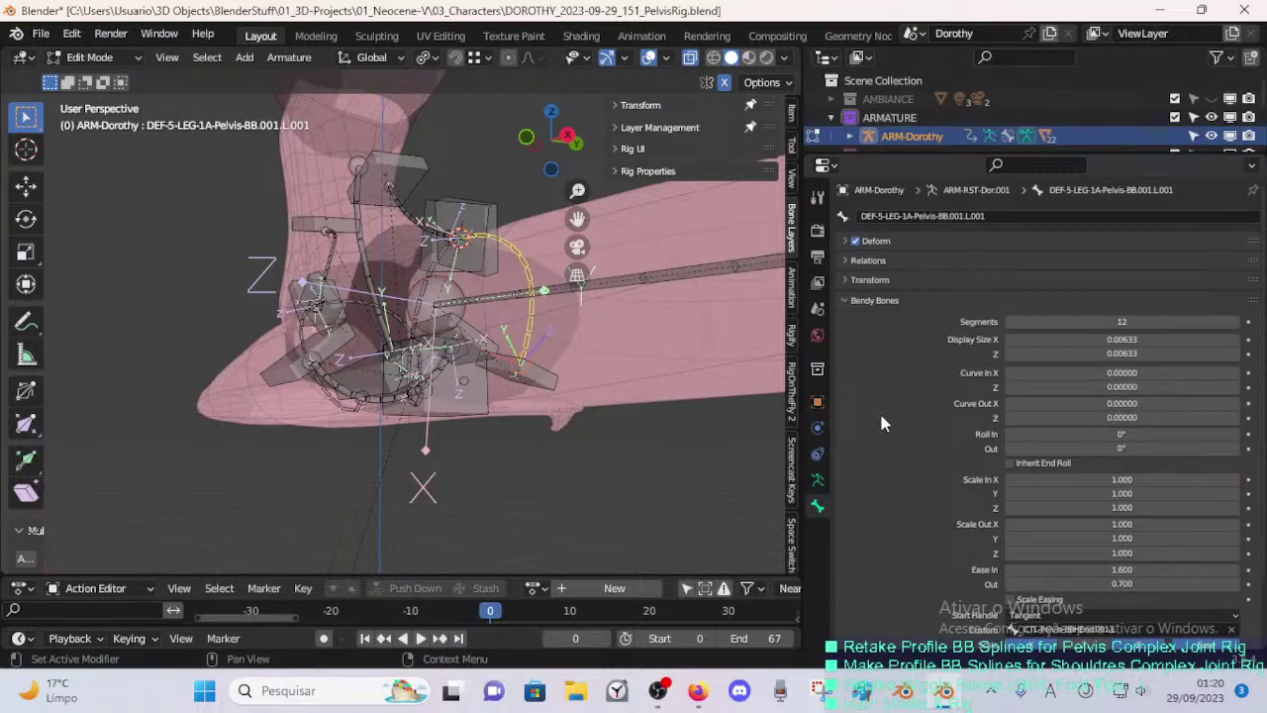
{"action": "scroll", "coordinate": [937, 495], "scroll_direction": "down", "scroll_amount": 2}
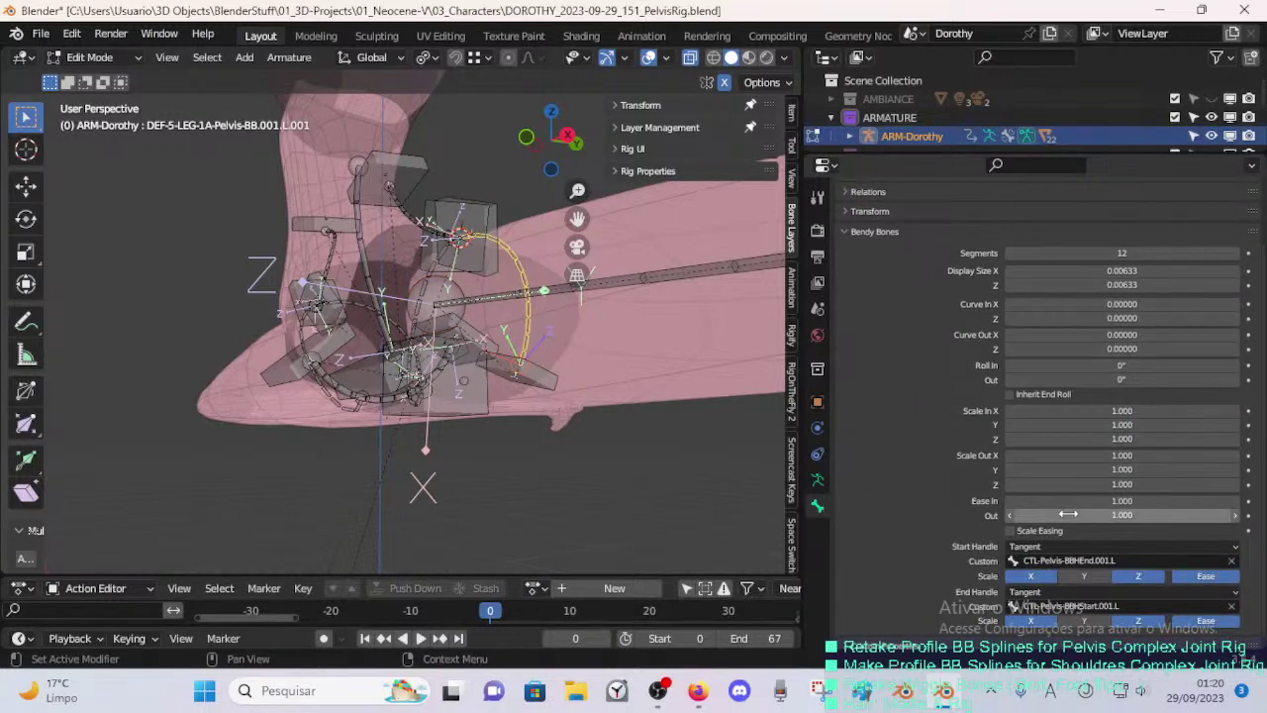
{"action": "left_click", "coordinate": [452, 285]}
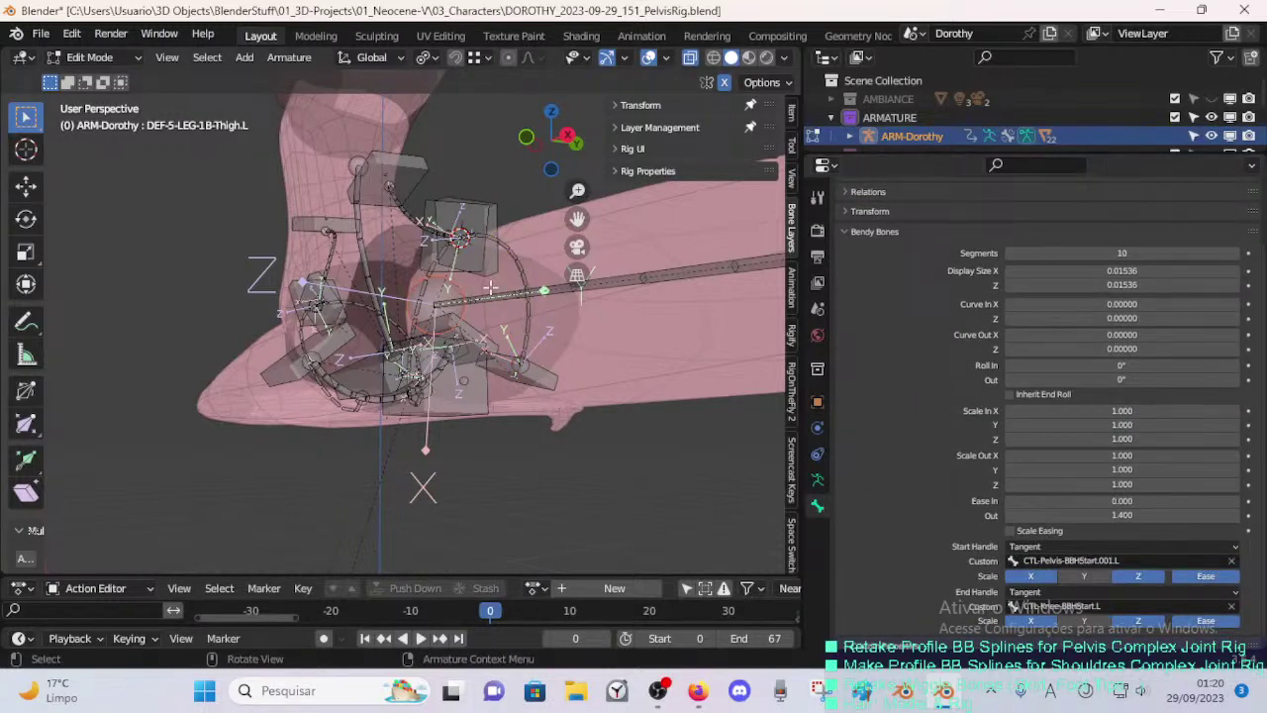
{"action": "left_click", "coordinate": [432, 268]}
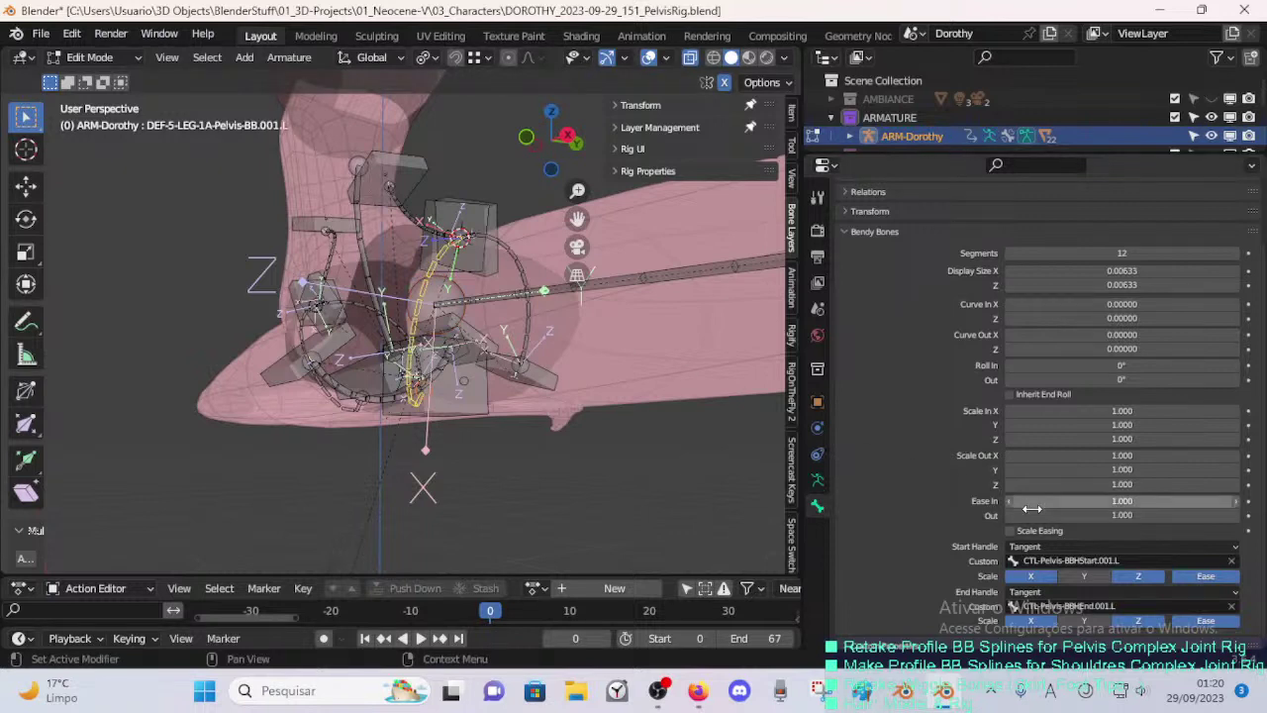
{"action": "left_click", "coordinate": [400, 218]}
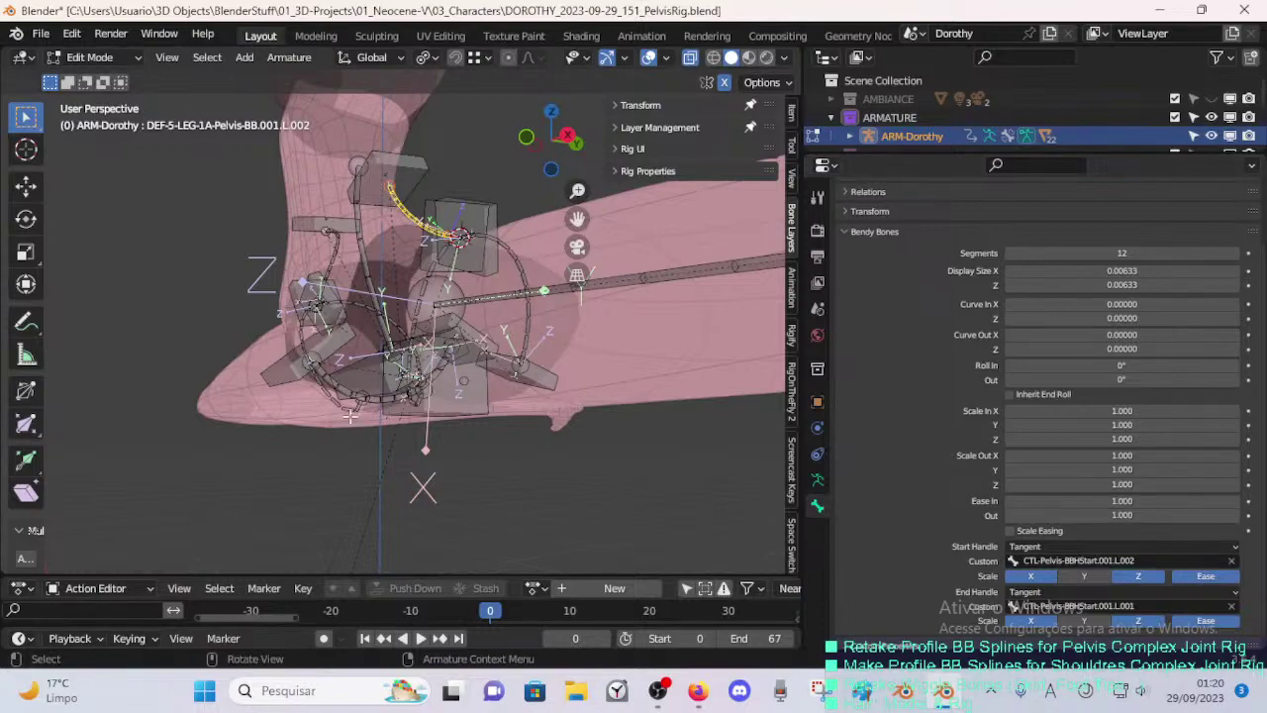
{"action": "middle_click_drag", "start_coordinate": [350, 416], "coordinate": [384, 404]}
{"action": "left_click", "coordinate": [384, 404]}
{"action": "left_click", "coordinate": [378, 398]}
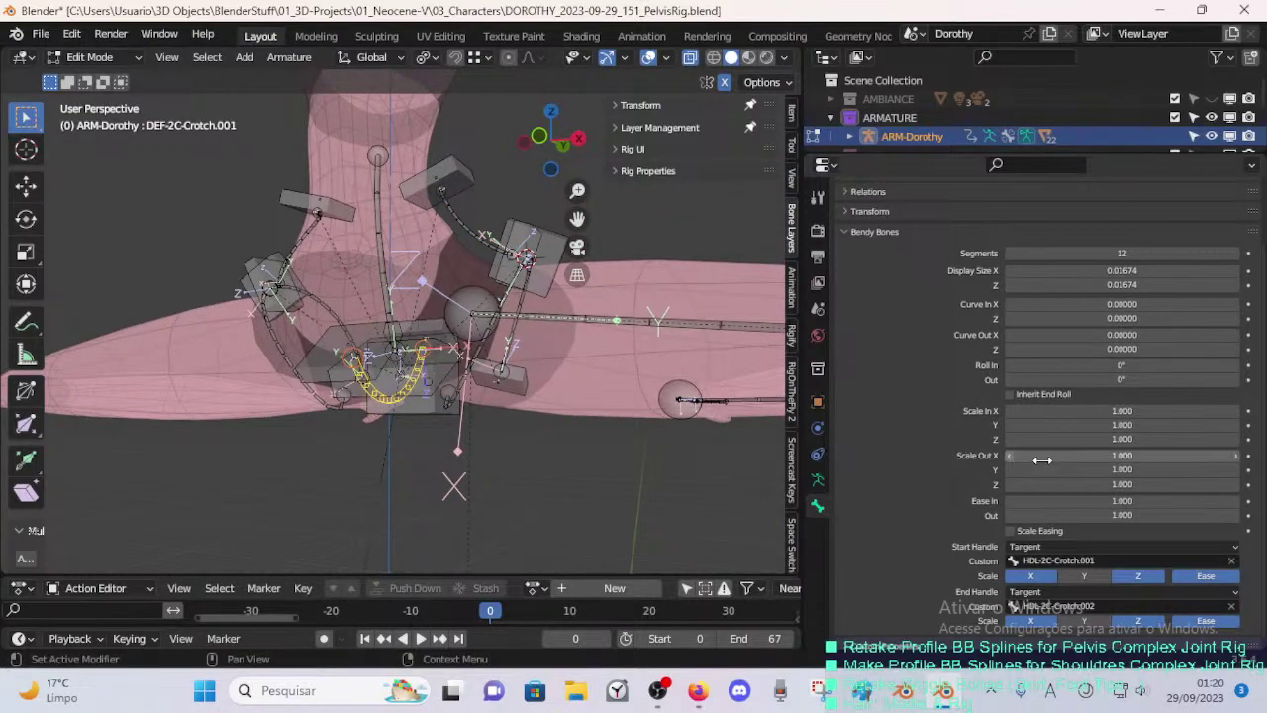
{"action": "middle_click_drag", "start_coordinate": [594, 436], "coordinate": [535, 418]}
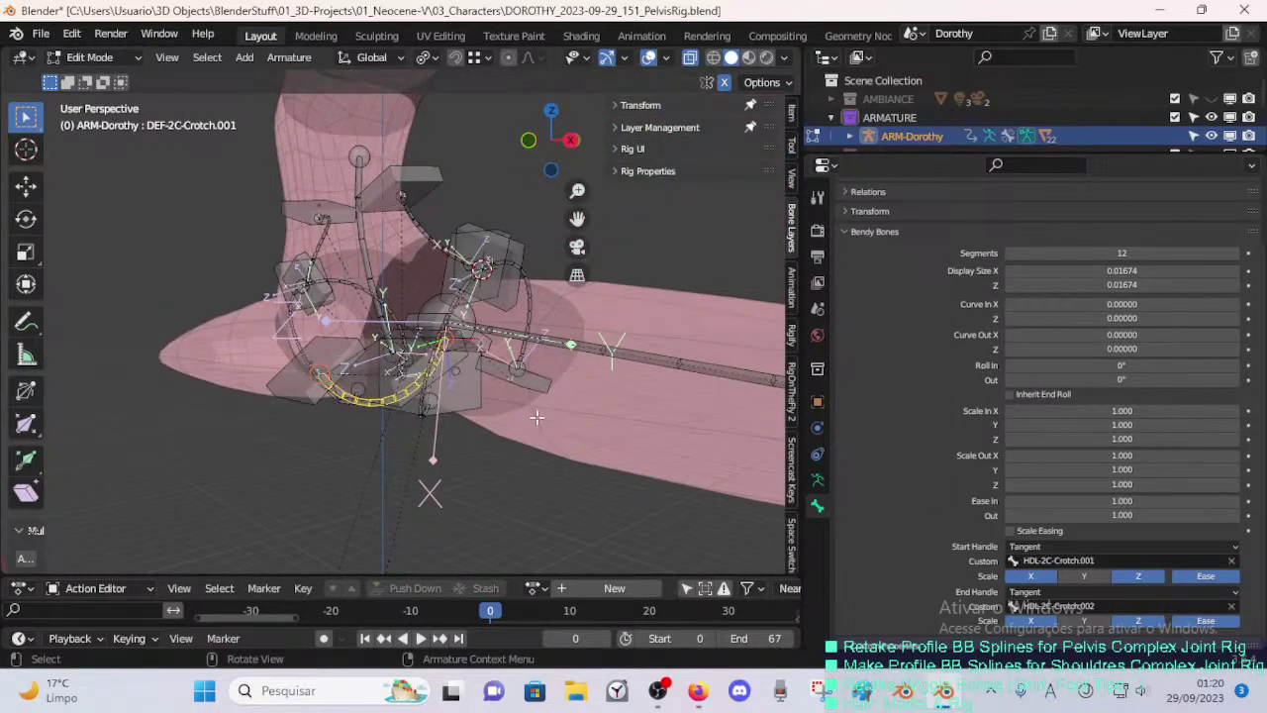
- Set the segments of bendy bones DEF-5-LEG-1A-Pelvis-BB.001.L.002, .L.001 and .L to 8
{"action": "middle_click_drag", "start_coordinate": [503, 368], "coordinate": [485, 294]}
{"action": "left_click", "coordinate": [489, 242]}
{"action": "double_click", "coordinate": [1105, 252]}
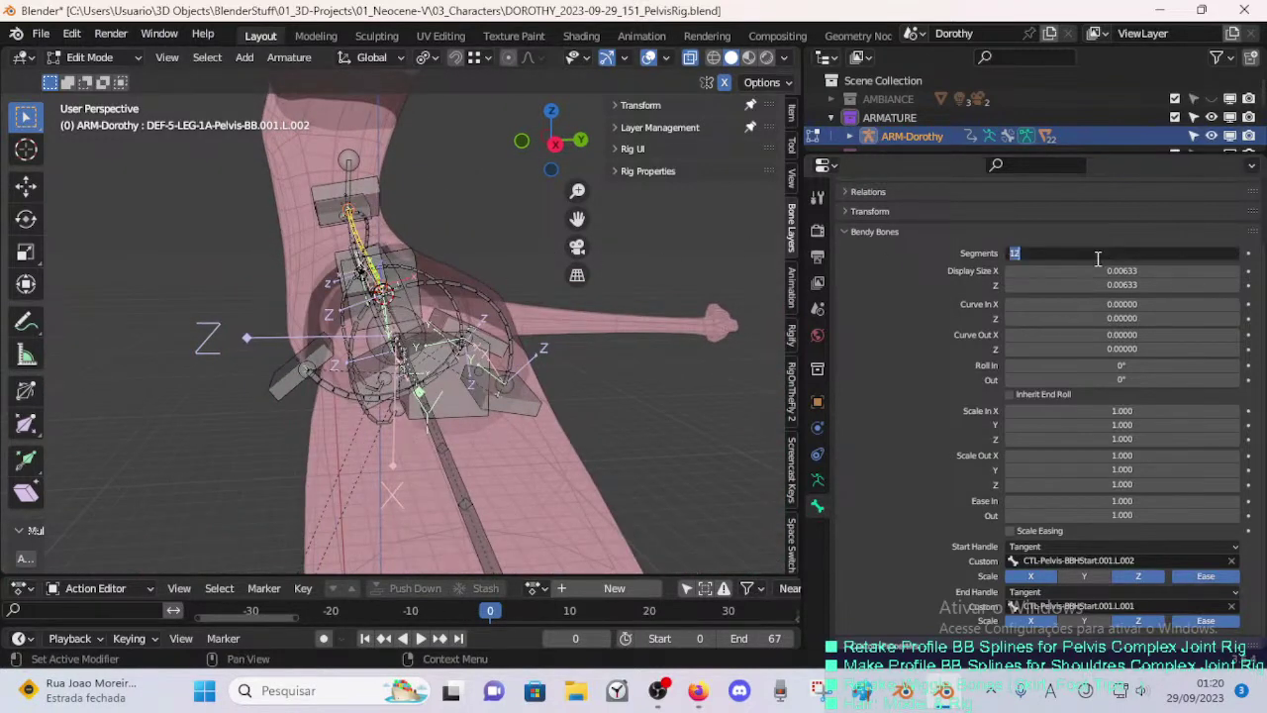
{"action": "key", "text": "Return"}
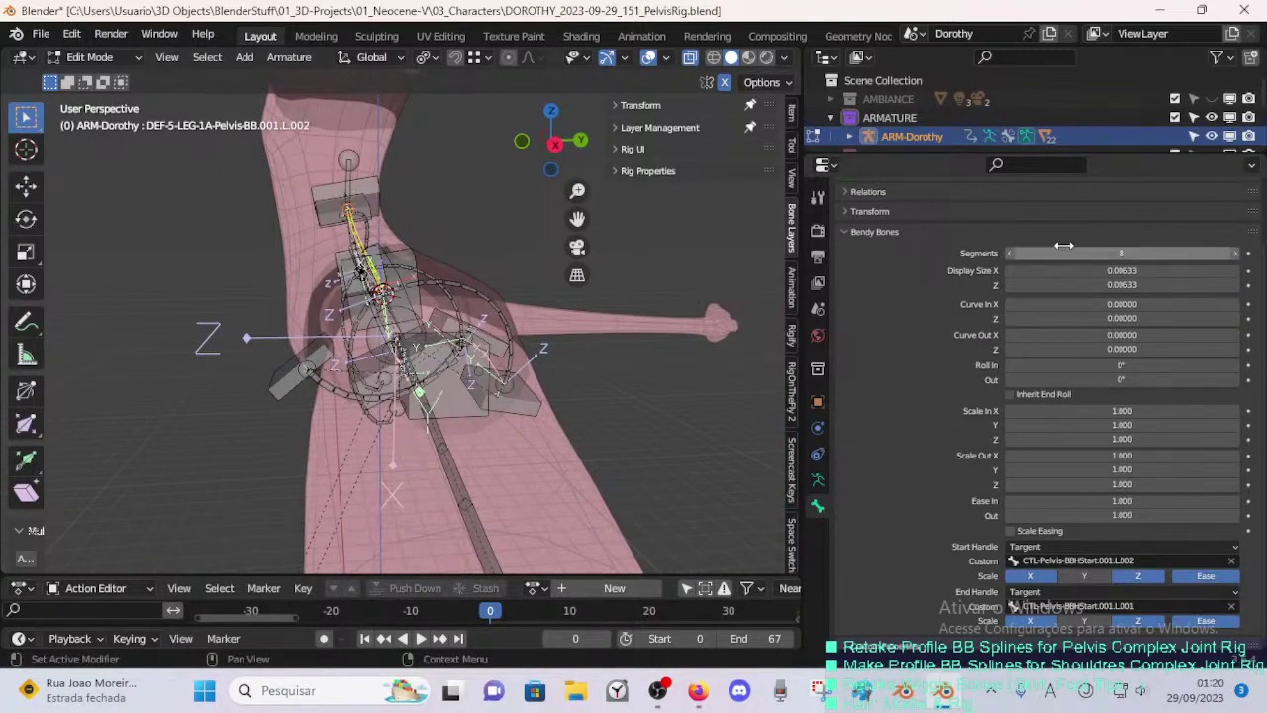
{"action": "middle_click_drag", "start_coordinate": [651, 270], "coordinate": [460, 312]}
{"action": "left_click", "coordinate": [516, 291]}
{"action": "type", "text": "8"}
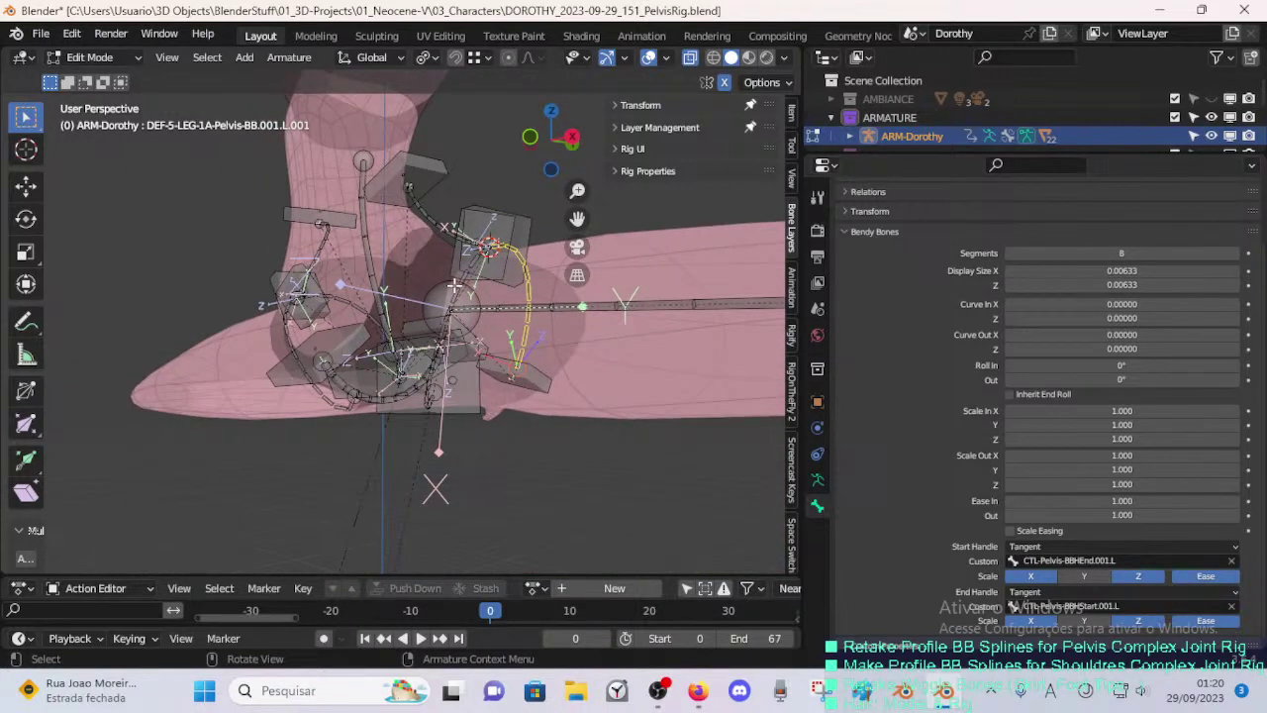
{"action": "left_click", "coordinate": [458, 289]}
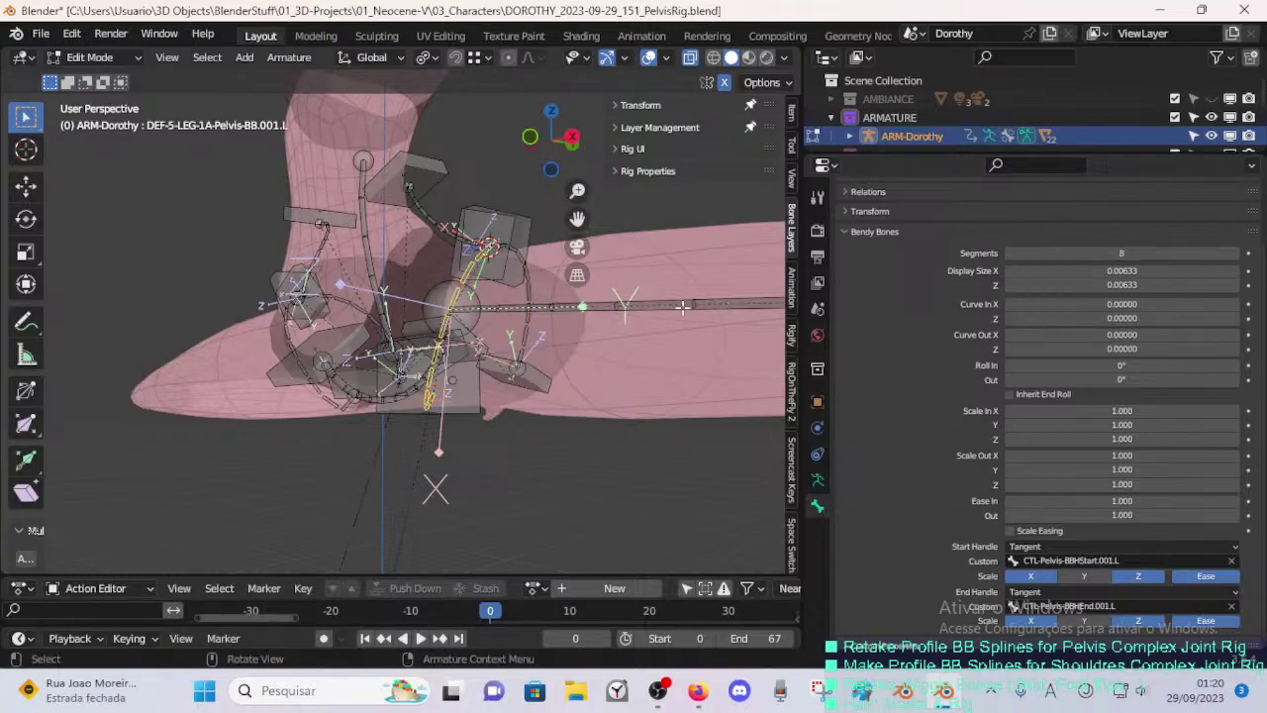
- Duplicate the CTL-Pelvis-BBHEnd.001.L control, place the copy beneath the hip and rotate it about the global X axis
{"action": "middle_click_drag", "start_coordinate": [682, 306], "coordinate": [549, 399]}
{"action": "left_click", "coordinate": [561, 357]}
{"action": "key", "text": "shift+d"}
{"action": "left_click", "coordinate": [410, 460]}
{"action": "key", "text": "r"}
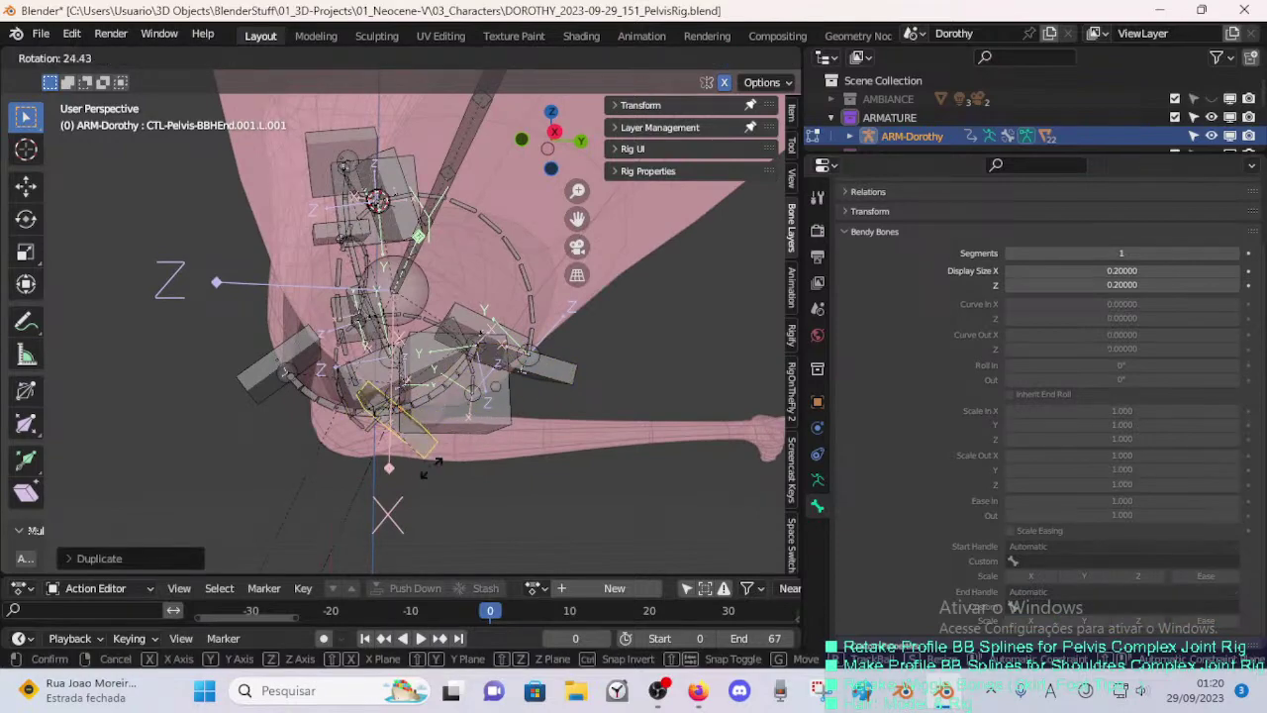
{"action": "key", "text": "r"}
{"action": "key", "text": "x"}
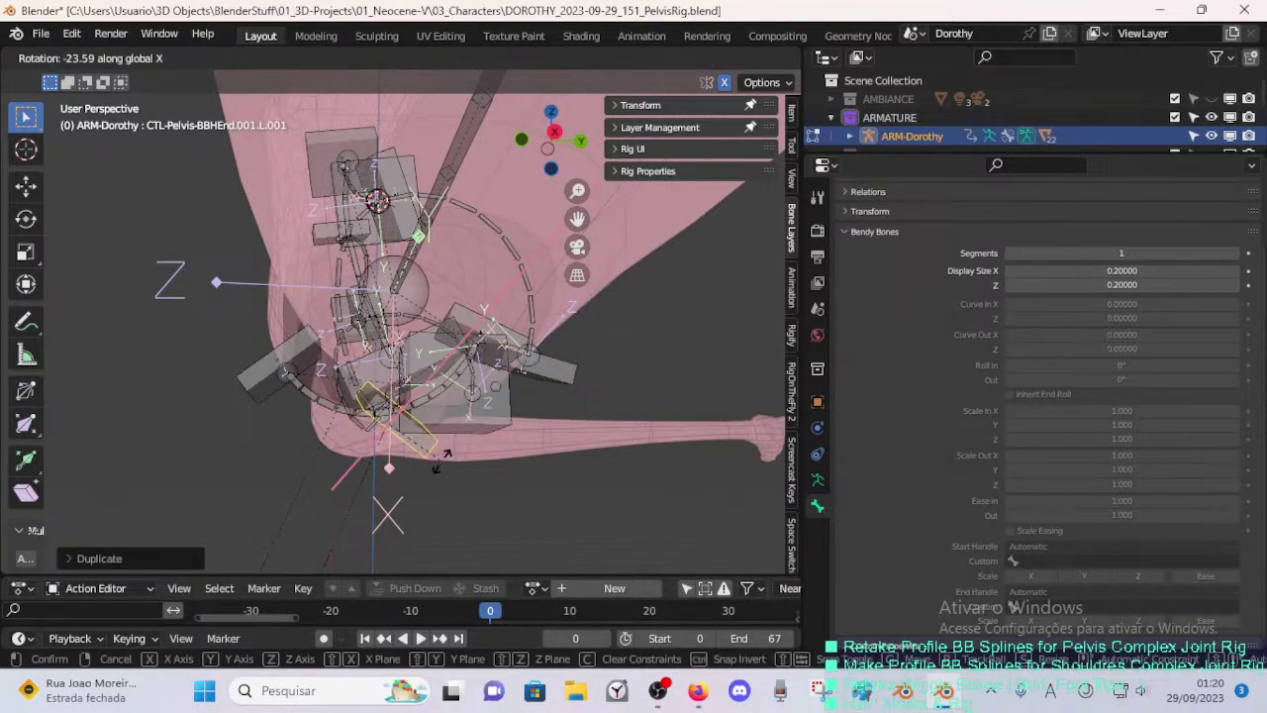
{"action": "left_click", "coordinate": [388, 471]}
- Roll the duplicated control, rotate it further about the X axis and reposition it under the buttock
{"action": "middle_click_drag", "start_coordinate": [388, 471], "coordinate": [554, 381]}
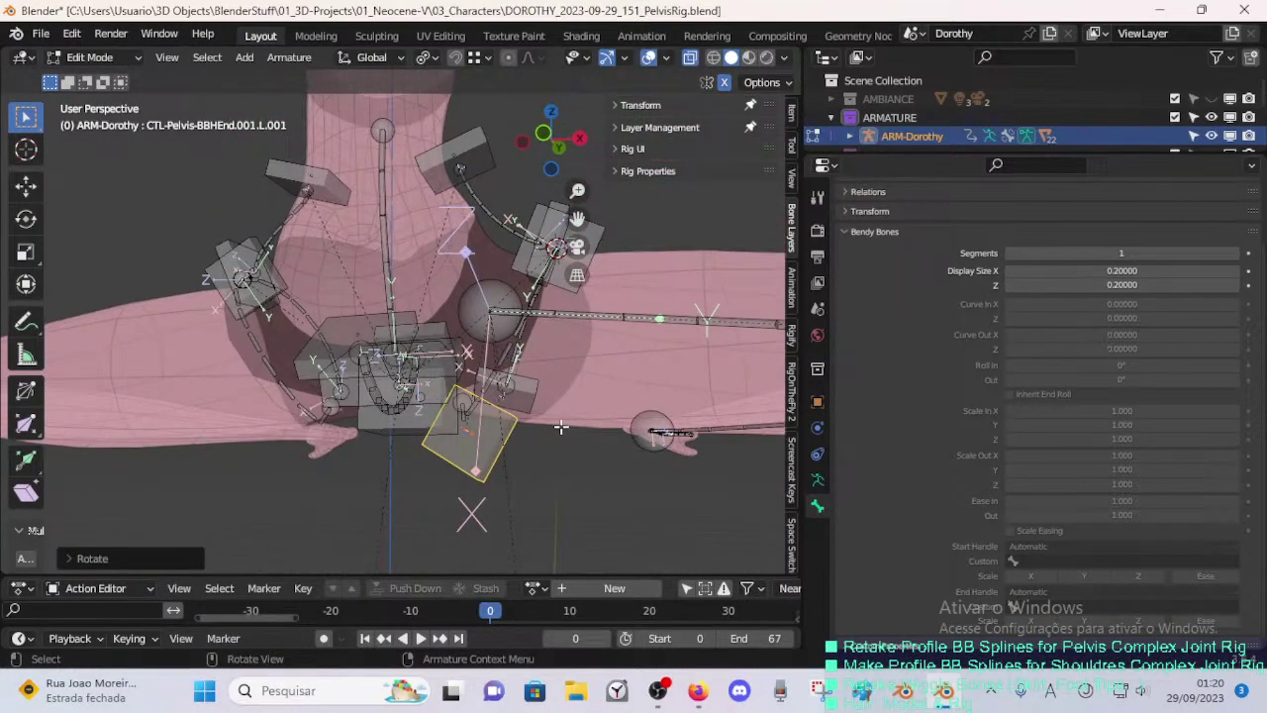
{"action": "key", "text": "ctrl+r"}
{"action": "left_click", "coordinate": [530, 442]}
{"action": "middle_click_drag", "start_coordinate": [531, 436], "coordinate": [412, 385]}
{"action": "key", "text": "r"}
{"action": "key", "text": "x"}
{"action": "left_click", "coordinate": [517, 396]}
{"action": "key", "text": "g"}
{"action": "left_click", "coordinate": [440, 404]}
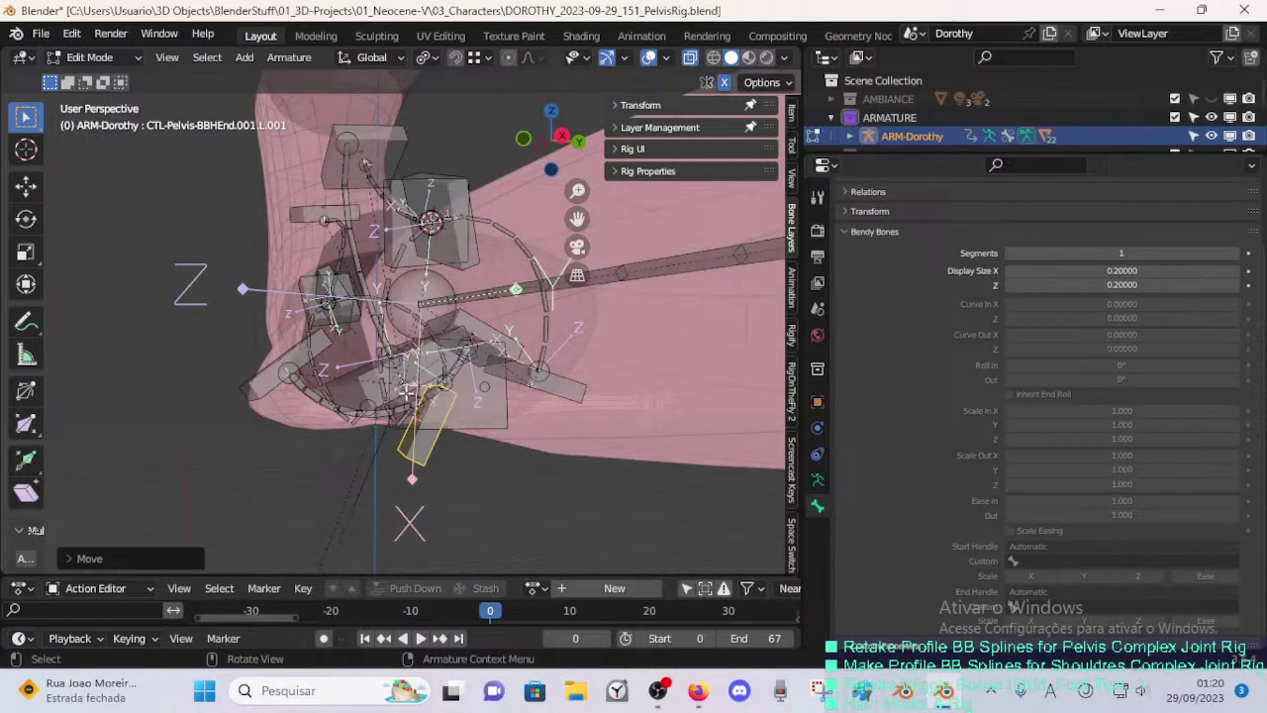
- Duplicate a pelvis bendy bone, rotate it and move its ends to span the new lower control and CTL-Pelvis-BBHEnd.001.L
{"action": "left_click", "coordinate": [390, 369]}
{"action": "key", "text": "shift+d"}
{"action": "left_click", "coordinate": [525, 519]}
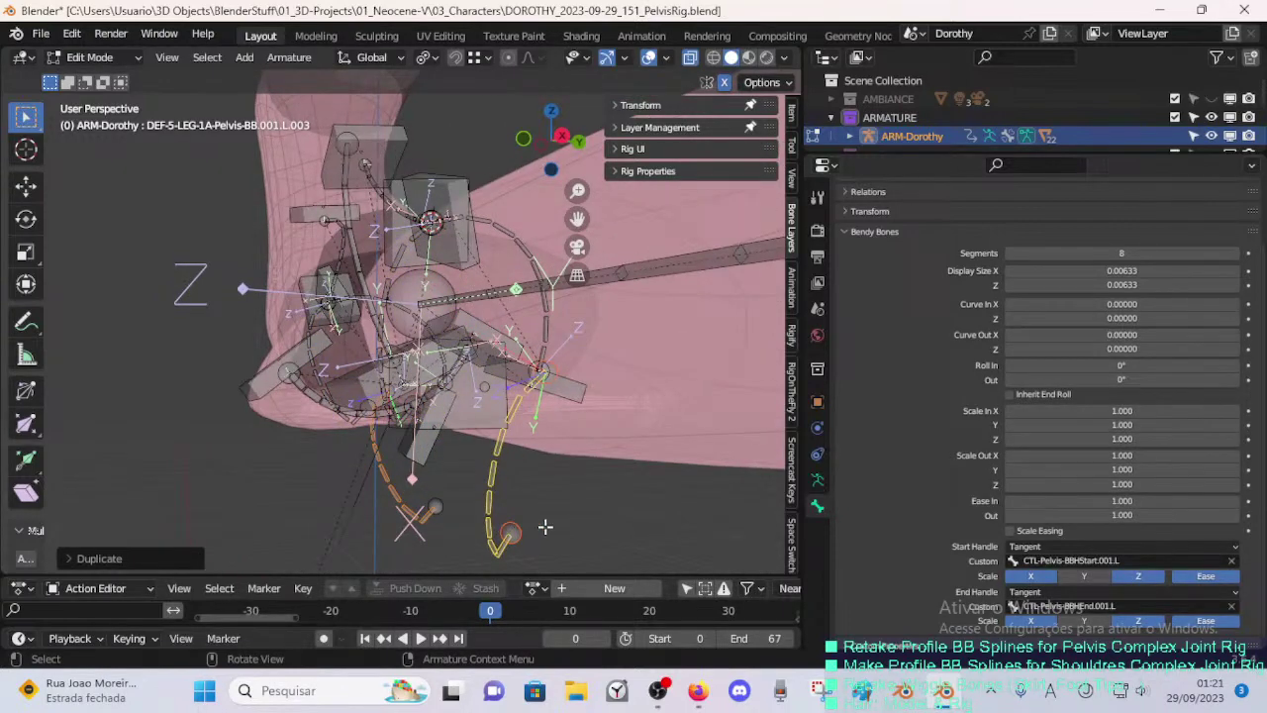
{"action": "key", "text": "r"}
{"action": "left_click", "coordinate": [577, 370]}
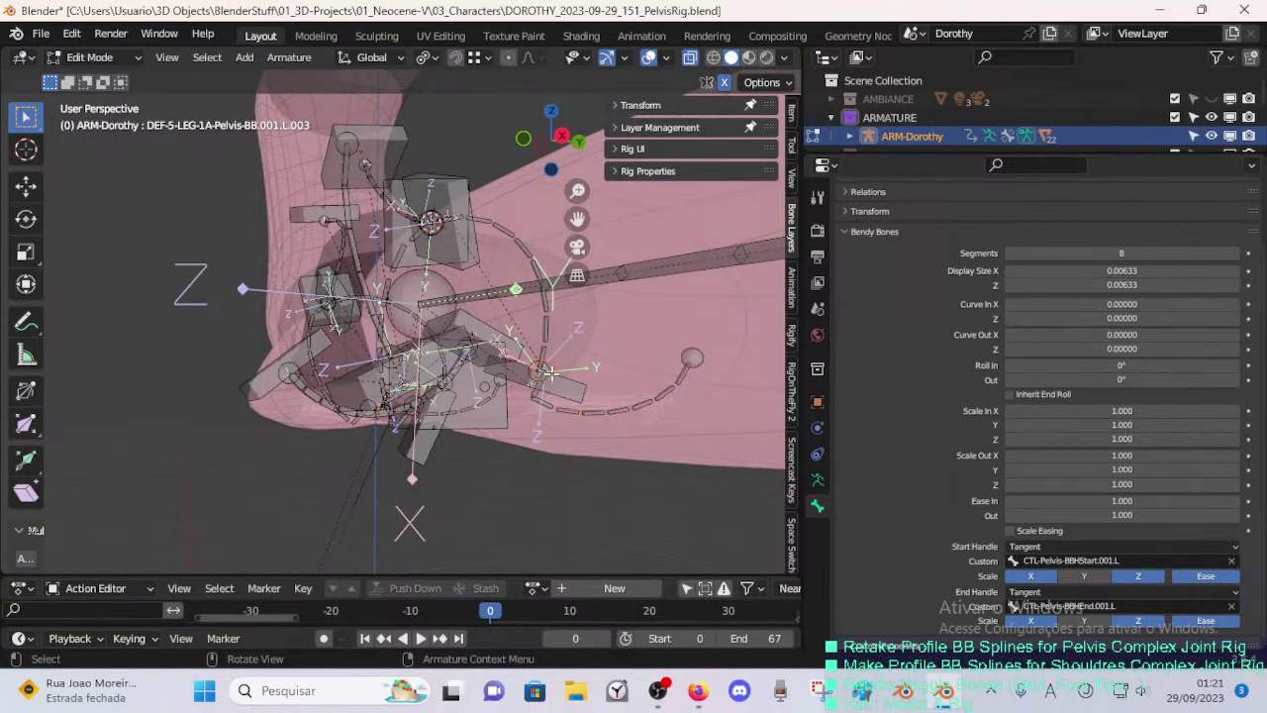
{"action": "key", "text": "g"}
{"action": "left_click", "coordinate": [672, 369]}
{"action": "left_click", "coordinate": [698, 345]}
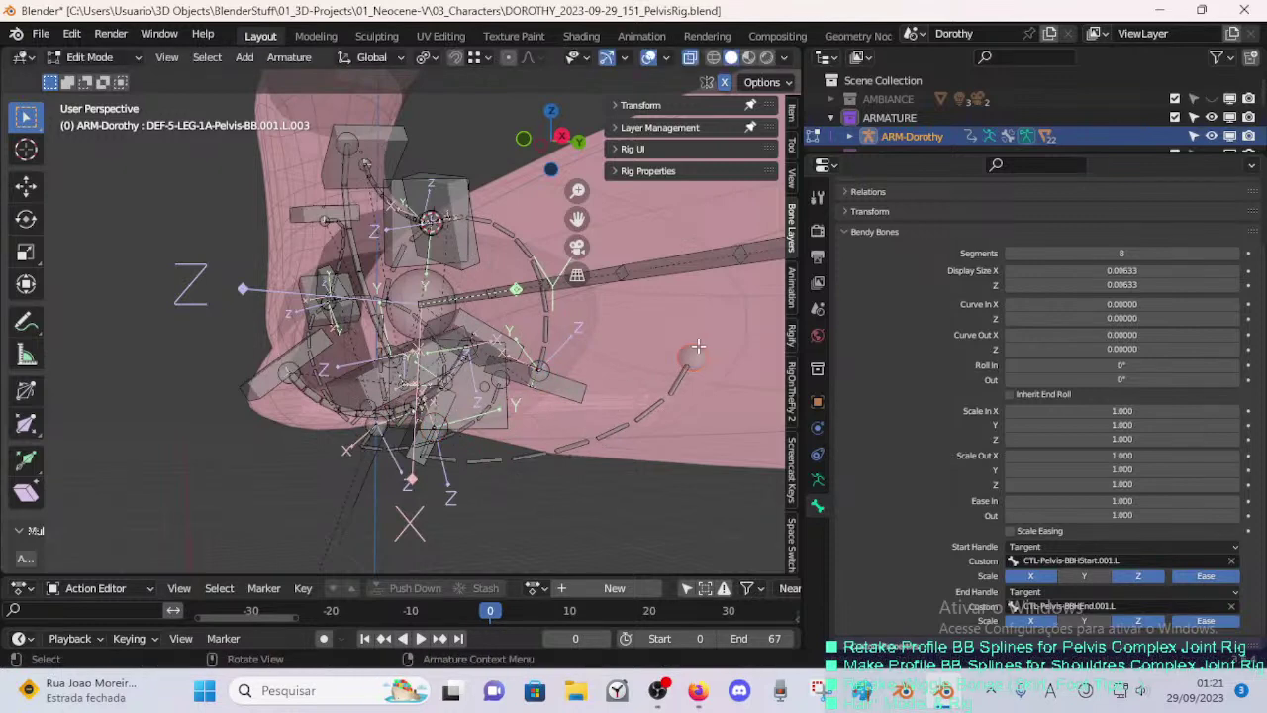
{"action": "key", "text": "g"}
{"action": "left_click", "coordinate": [683, 391]}
- Select CTL-Pelvis-BBHStart.001.L and save the file
{"action": "middle_click_drag", "start_coordinate": [683, 391], "coordinate": [487, 241]}
{"action": "left_click", "coordinate": [485, 424]}
{"action": "key", "text": "ctrl+s"}
{"action": "left_click", "coordinate": [424, 253]}
{"action": "key", "text": "ctrl+s"}
{"action": "left_click", "coordinate": [455, 221]}
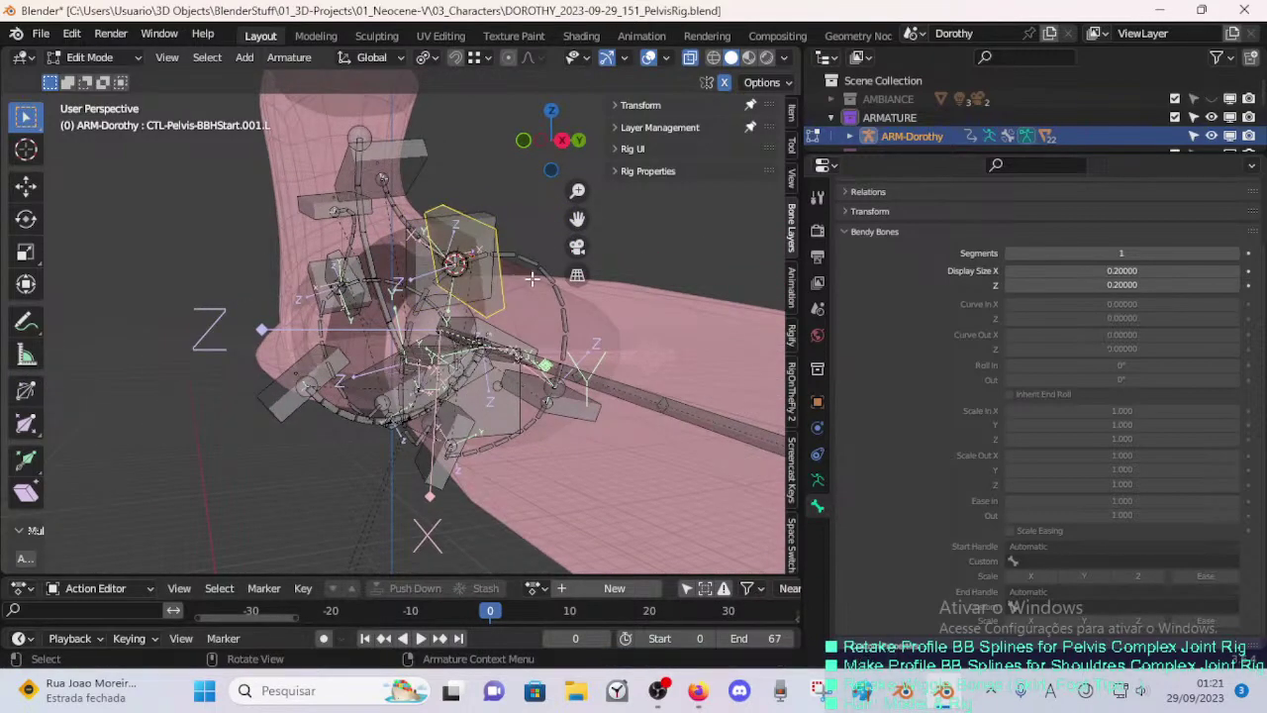
{"action": "key", "text": "ctrl+s"}
- Select the controls and bendy bones around the left hip together and examine the loop they form
{"action": "middle_click_drag", "start_coordinate": [532, 280], "coordinate": [515, 281]}
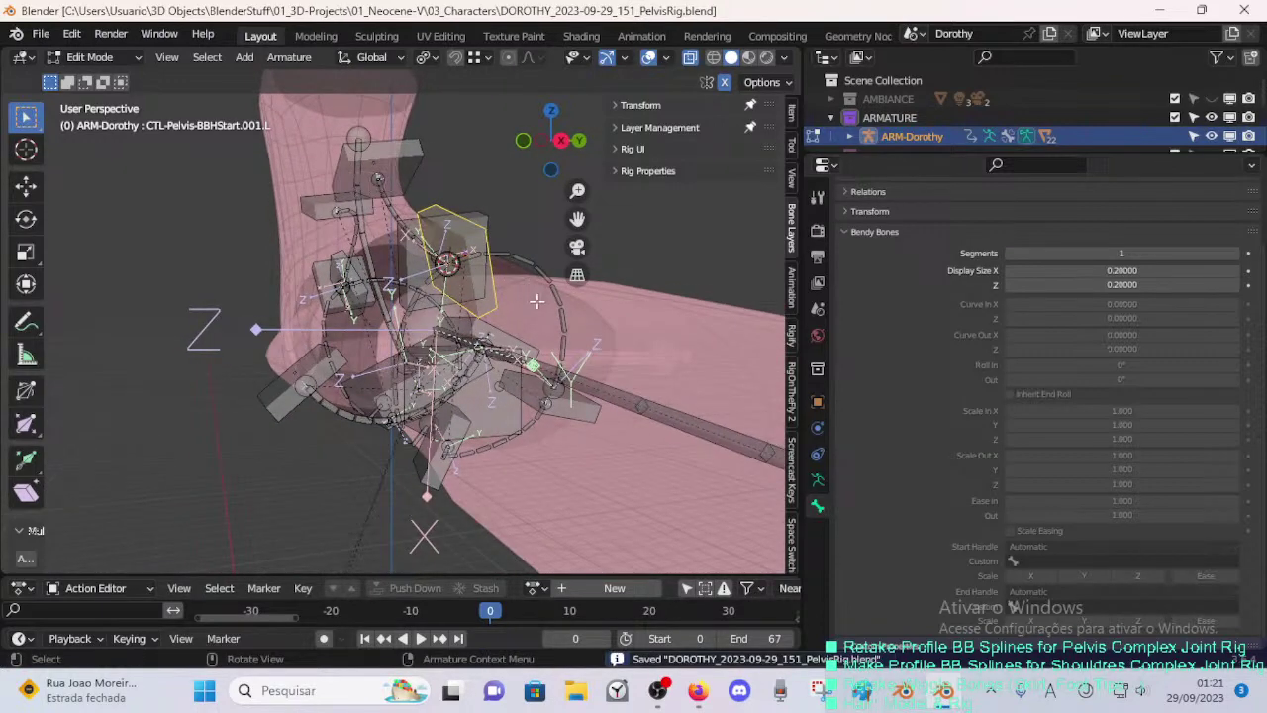
{"action": "left_click", "coordinate": [557, 295], "text": "shift"}
{"action": "left_click", "coordinate": [582, 407], "text": "shift"}
{"action": "left_click", "coordinate": [521, 434], "text": "shift"}
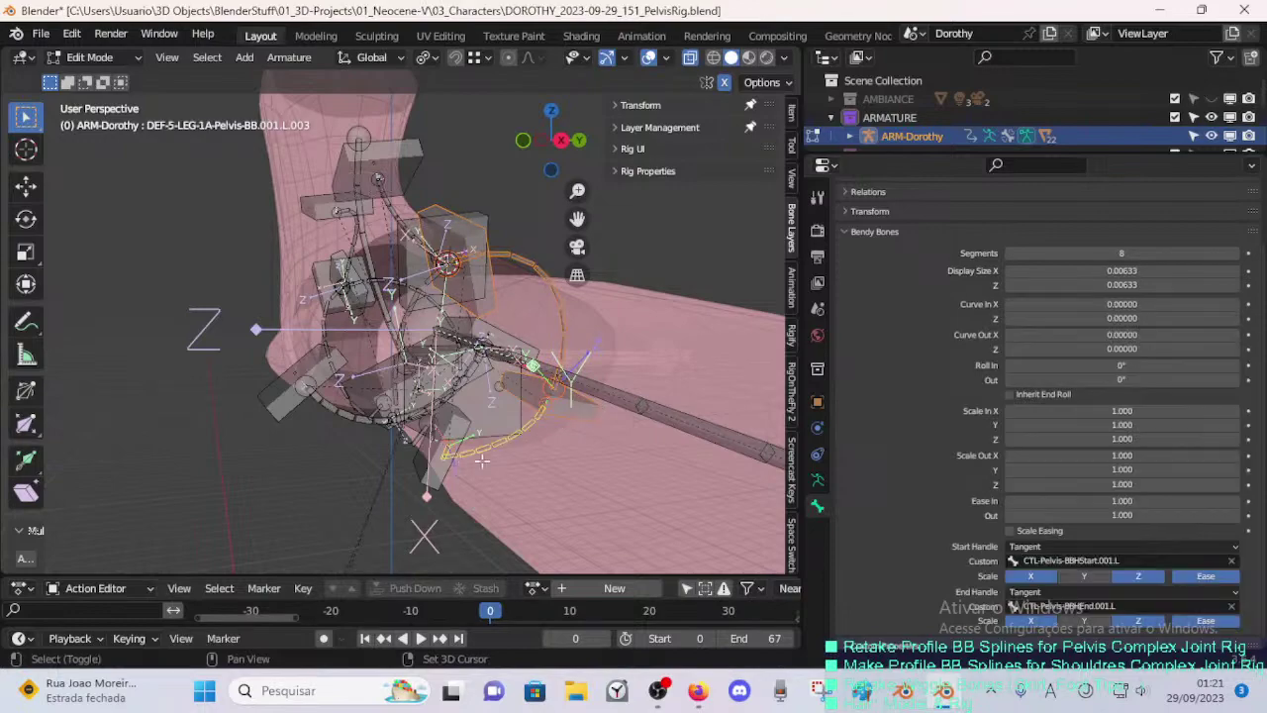
{"action": "left_click", "coordinate": [443, 477], "text": "shift"}
{"action": "middle_click_drag", "start_coordinate": [442, 476], "coordinate": [517, 330]}
{"action": "left_click", "coordinate": [541, 348]}
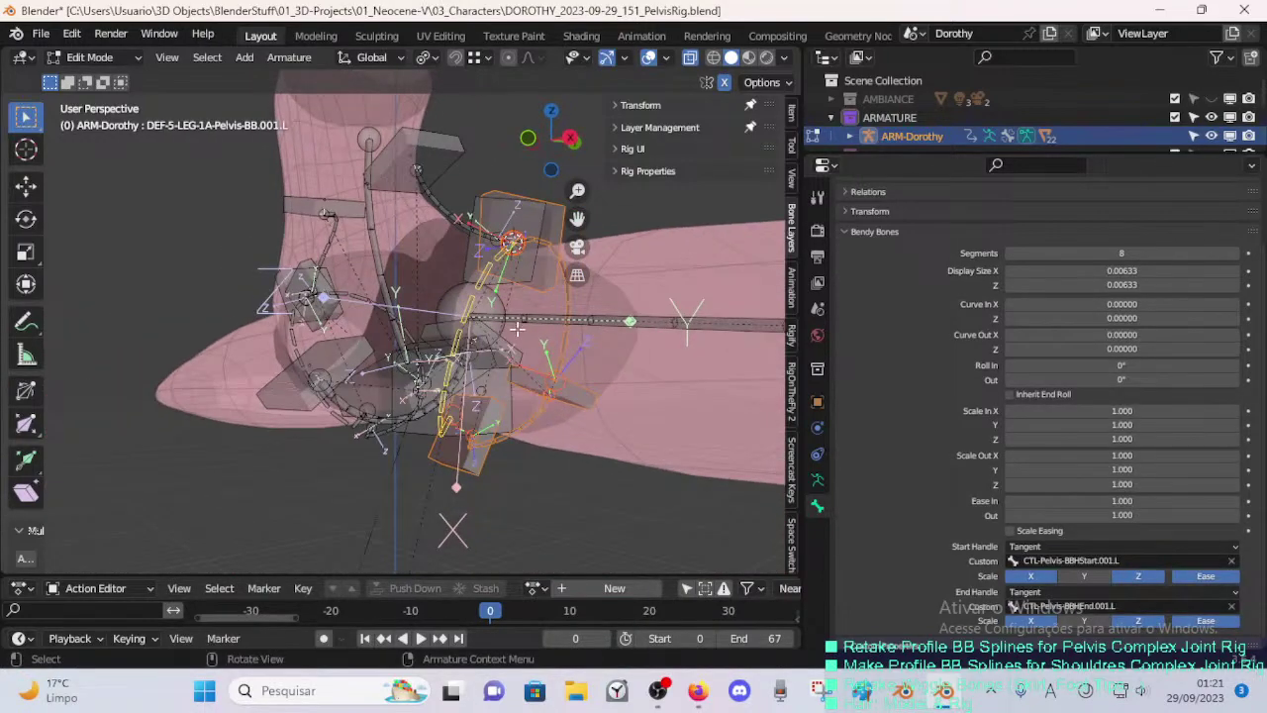
- Clear the roll of CTL-Pelvis-BBHStart.001.L, then move and rotate it slightly to fit the top of the hip loop
{"action": "middle_click_drag", "start_coordinate": [522, 269], "coordinate": [596, 290]}
{"action": "left_click", "coordinate": [515, 285]}
{"action": "key", "text": "ctrl+r"}
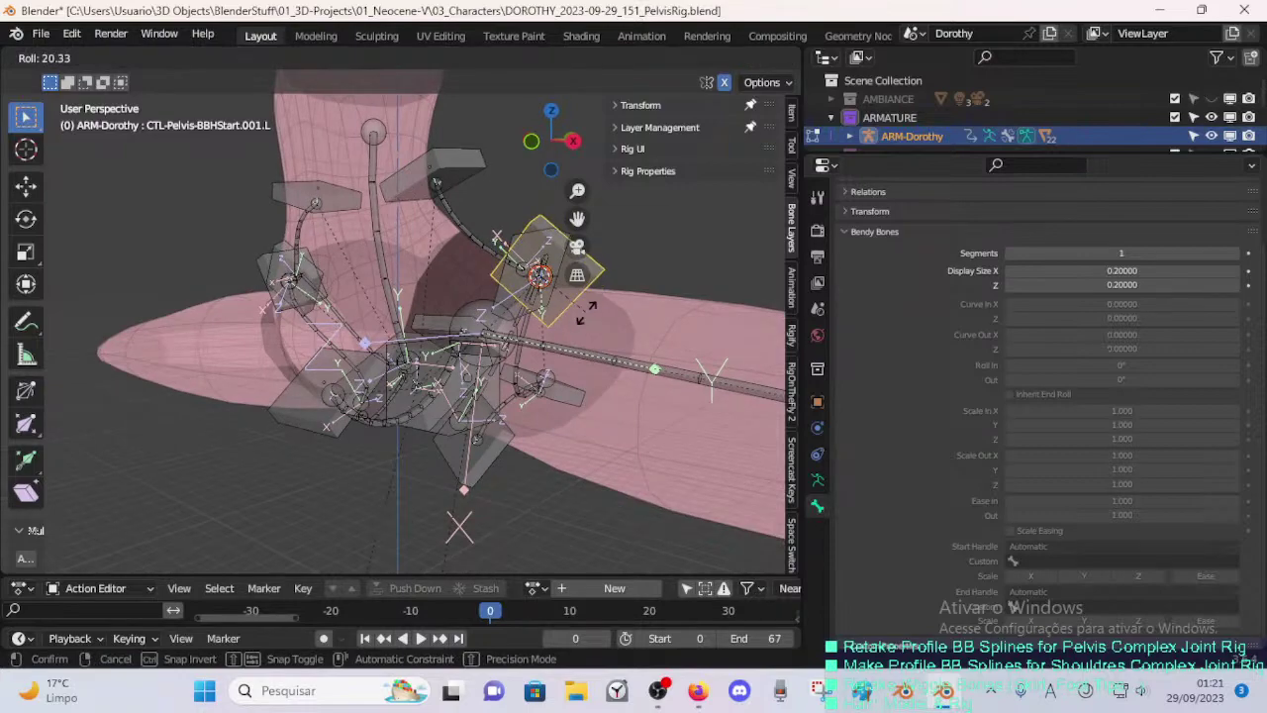
{"action": "right_click", "coordinate": [591, 299]}
{"action": "key", "text": "alt+r"}
{"action": "mouse_move", "coordinate": [591, 299]}
{"action": "middle_mouse_down"}
{"action": "mouse_move", "coordinate": [469, 303]}
{"action": "mouse_move", "coordinate": [536, 295]}
{"action": "mouse_move", "coordinate": [536, 337]}
{"action": "mouse_move", "coordinate": [580, 339]}
{"action": "middle_mouse_up"}
{"action": "key", "text": "g"}
{"action": "left_click", "coordinate": [533, 285]}
{"action": "key", "text": "r"}
{"action": "left_click", "coordinate": [536, 294]}
{"action": "key", "text": "c"}
{"action": "left_click_drag", "start_coordinate": [485, 428], "coordinate": [530, 339]}
{"action": "right_click", "coordinate": [544, 330]}
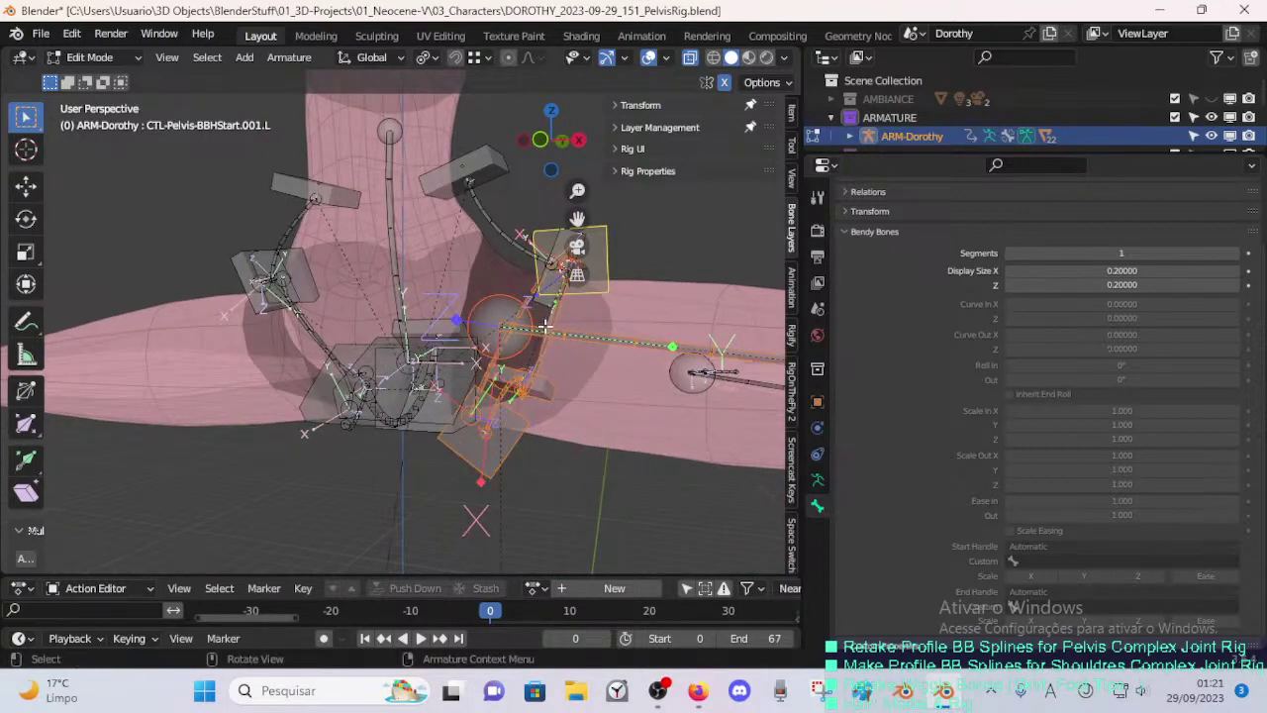
{"action": "key", "text": "alt+a"}
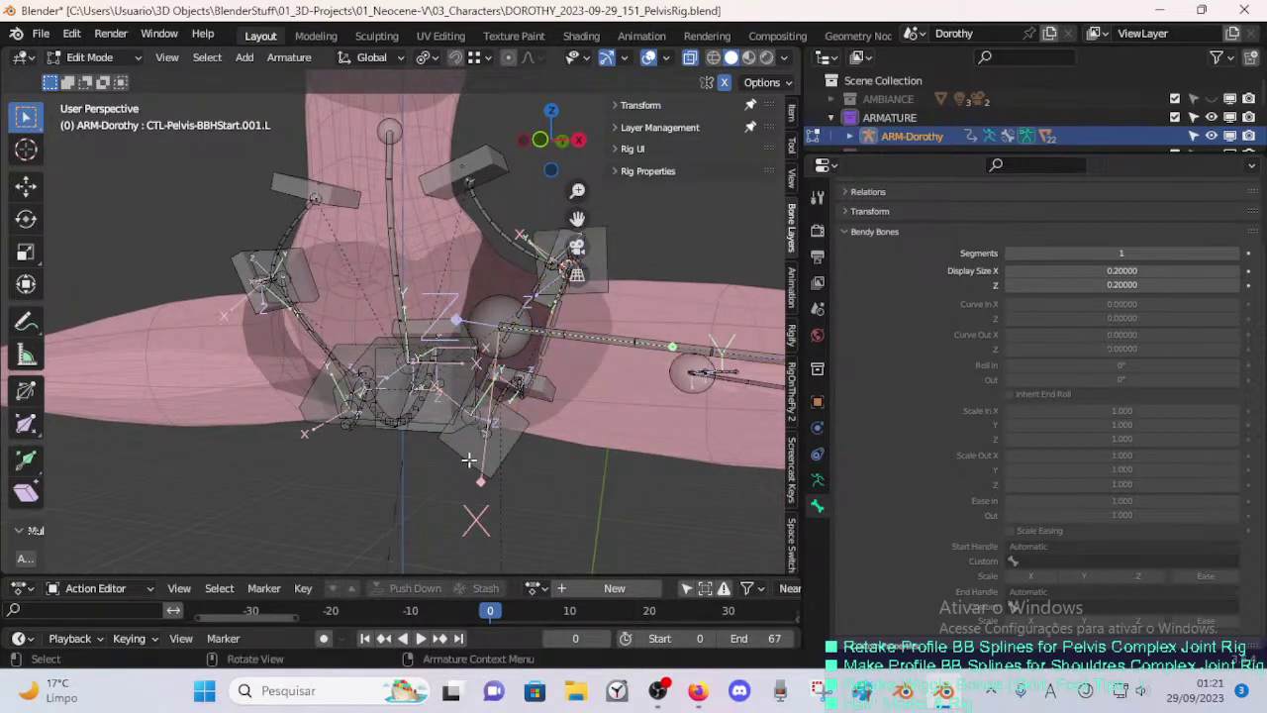
- Hide the opposite-side and central pelvis bones, along with the outer leg bones
{"action": "mouse_move", "coordinate": [428, 369]}
{"action": "middle_mouse_down"}
{"action": "mouse_move", "coordinate": [396, 388]}
{"action": "mouse_move", "coordinate": [425, 345]}
{"action": "middle_mouse_up"}
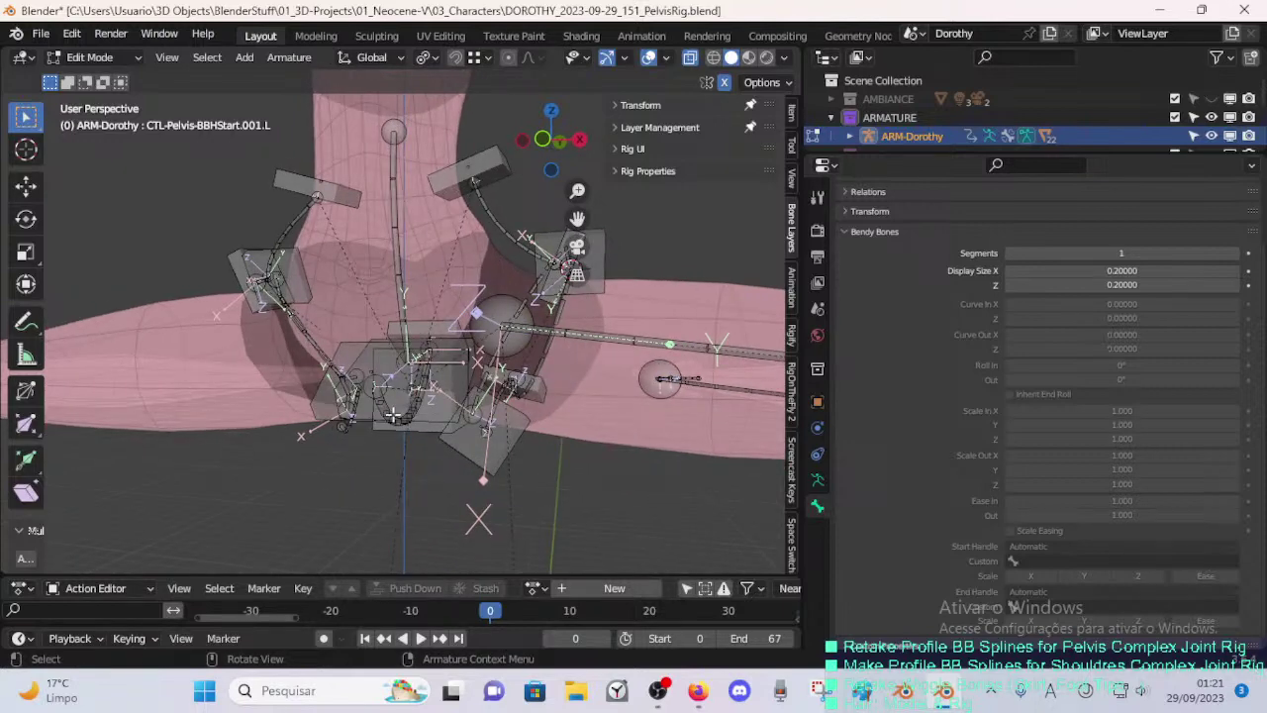
{"action": "scroll", "coordinate": [361, 453], "scroll_direction": "down", "scroll_amount": 2}
{"action": "left_click_drag", "start_coordinate": [309, 450], "coordinate": [412, 196]}
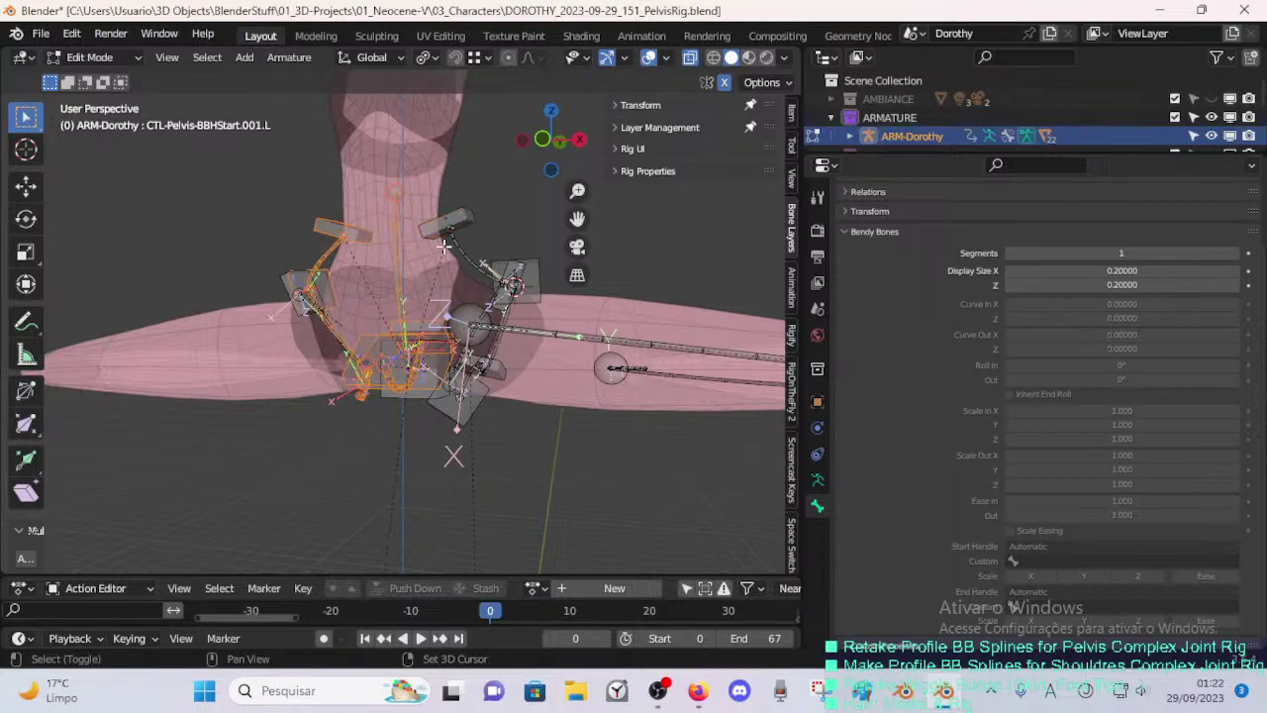
{"action": "key", "text": "h"}
{"action": "scroll", "coordinate": [581, 414], "scroll_direction": "down", "scroll_amount": 3}
{"action": "left_click_drag", "start_coordinate": [497, 450], "coordinate": [713, 258]}
{"action": "key", "text": "h"}
- Hide the leftover opposite-side bones, the thigh bone and the central control, isolating the left hip's bendy bones and their controls
{"action": "scroll", "coordinate": [546, 321], "scroll_direction": "up", "scroll_amount": 2}
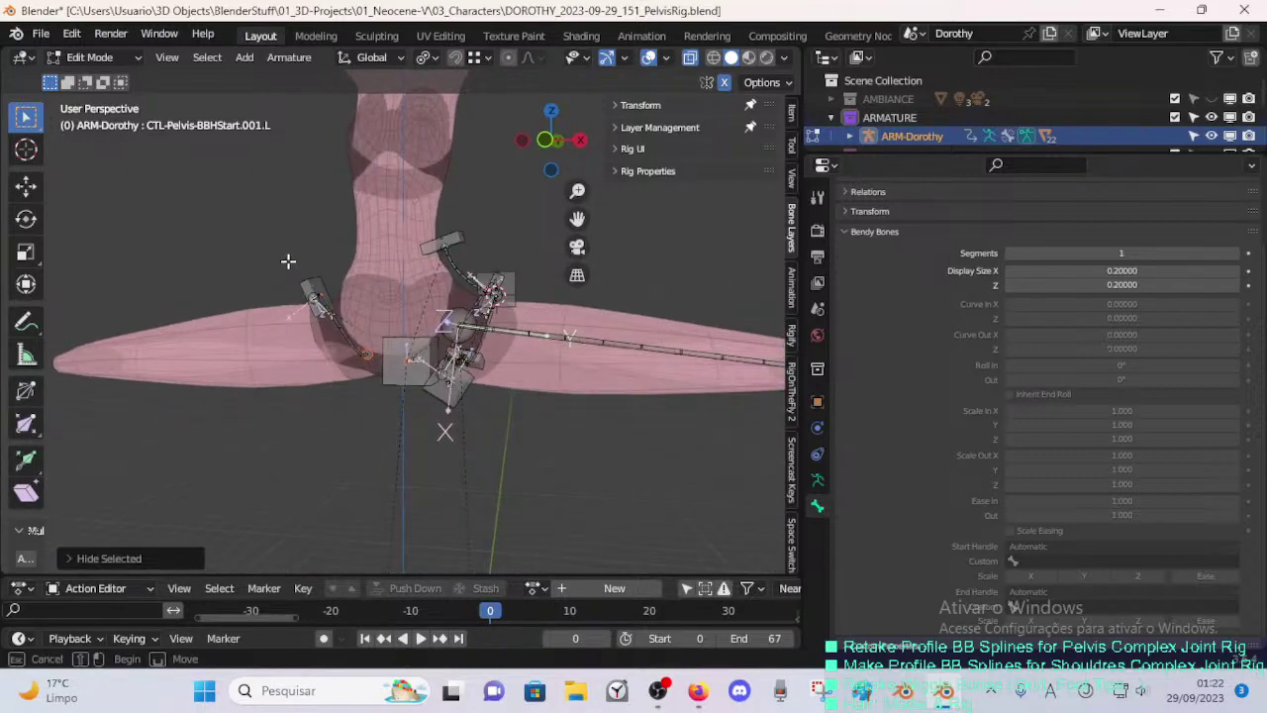
{"action": "left_click_drag", "start_coordinate": [288, 260], "coordinate": [375, 403]}
{"action": "key", "text": "h"}
{"action": "left_click", "coordinate": [588, 338]}
{"action": "key", "text": "h"}
{"action": "middle_click_drag", "start_coordinate": [587, 338], "coordinate": [492, 407]}
{"action": "left_click", "coordinate": [423, 339]}
{"action": "key", "text": "h"}
{"action": "left_click", "coordinate": [473, 465]}
{"action": "middle_click_drag", "start_coordinate": [473, 465], "coordinate": [537, 445]}
{"action": "left_click", "coordinate": [421, 358]}
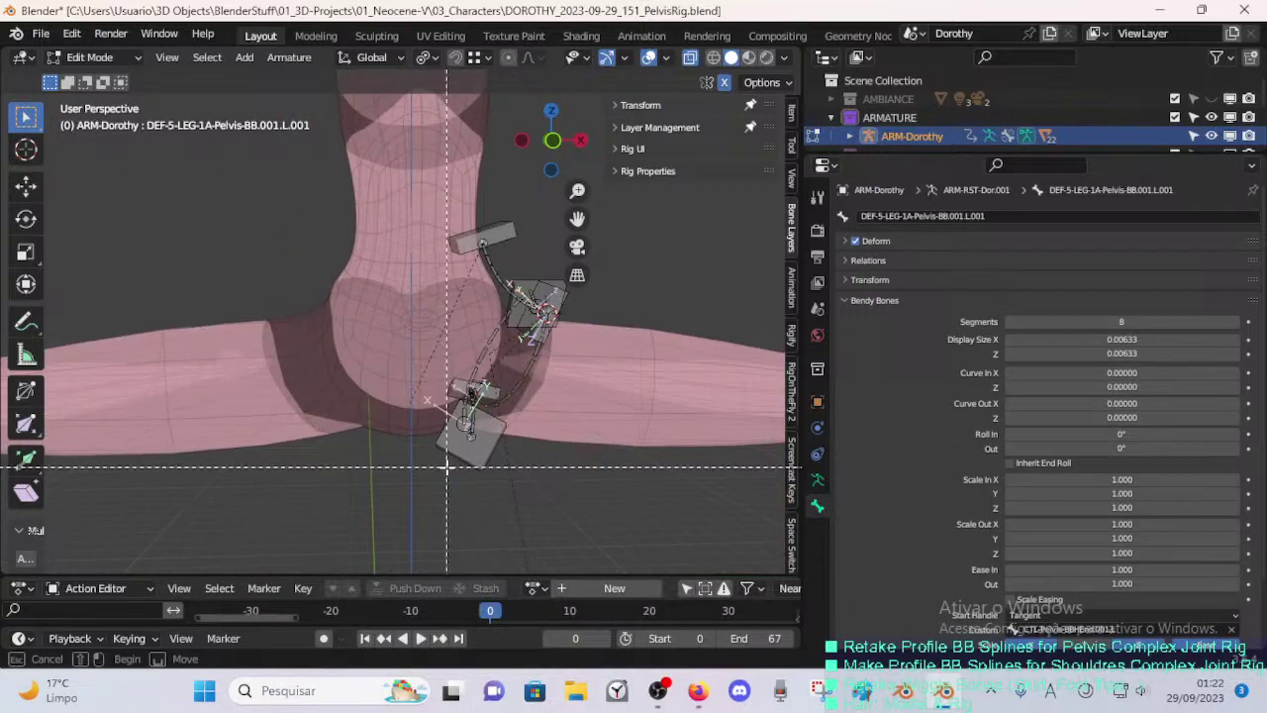
- Clear the custom start and end handle bones of the three lower left hip bendy bones and check the neighbouring bone's handles
{"action": "middle_click_drag", "start_coordinate": [520, 371], "coordinate": [486, 366]}
{"action": "left_click", "coordinate": [468, 423]}
{"action": "left_click", "coordinate": [468, 422]}
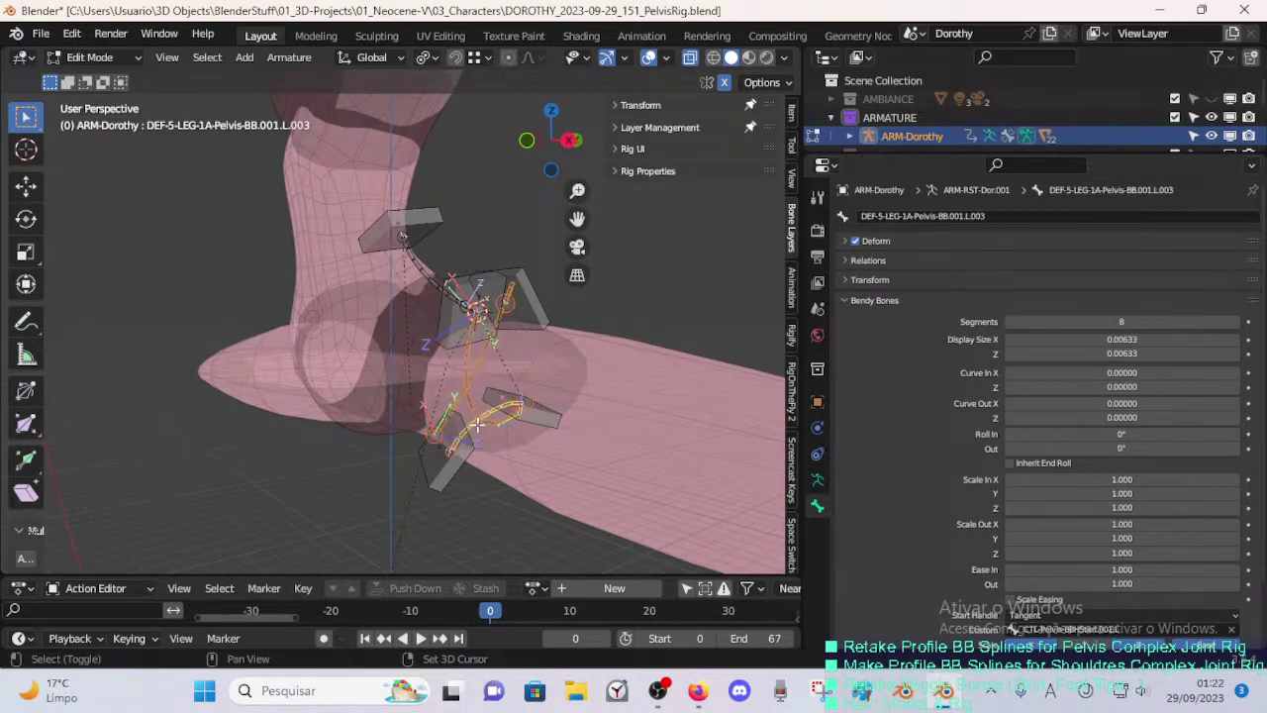
{"action": "scroll", "coordinate": [1112, 568], "scroll_direction": "down", "scroll_amount": 3}
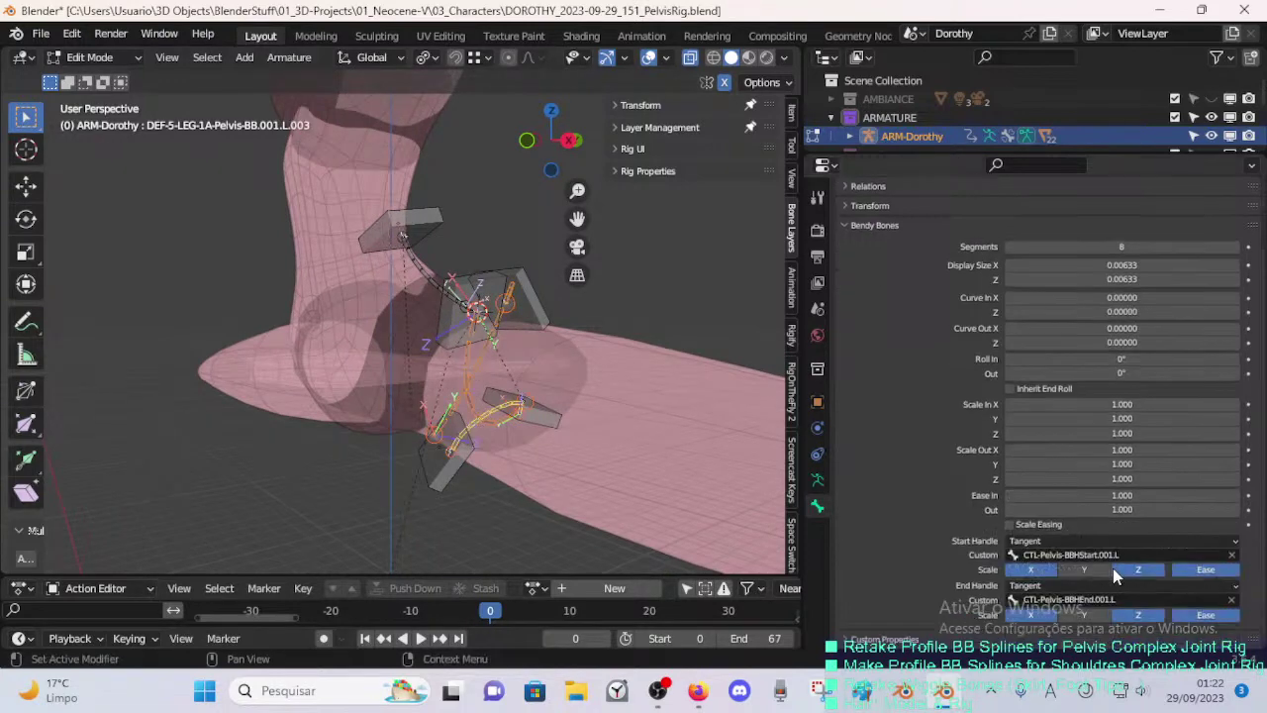
{"action": "left_click", "coordinate": [1231, 555]}
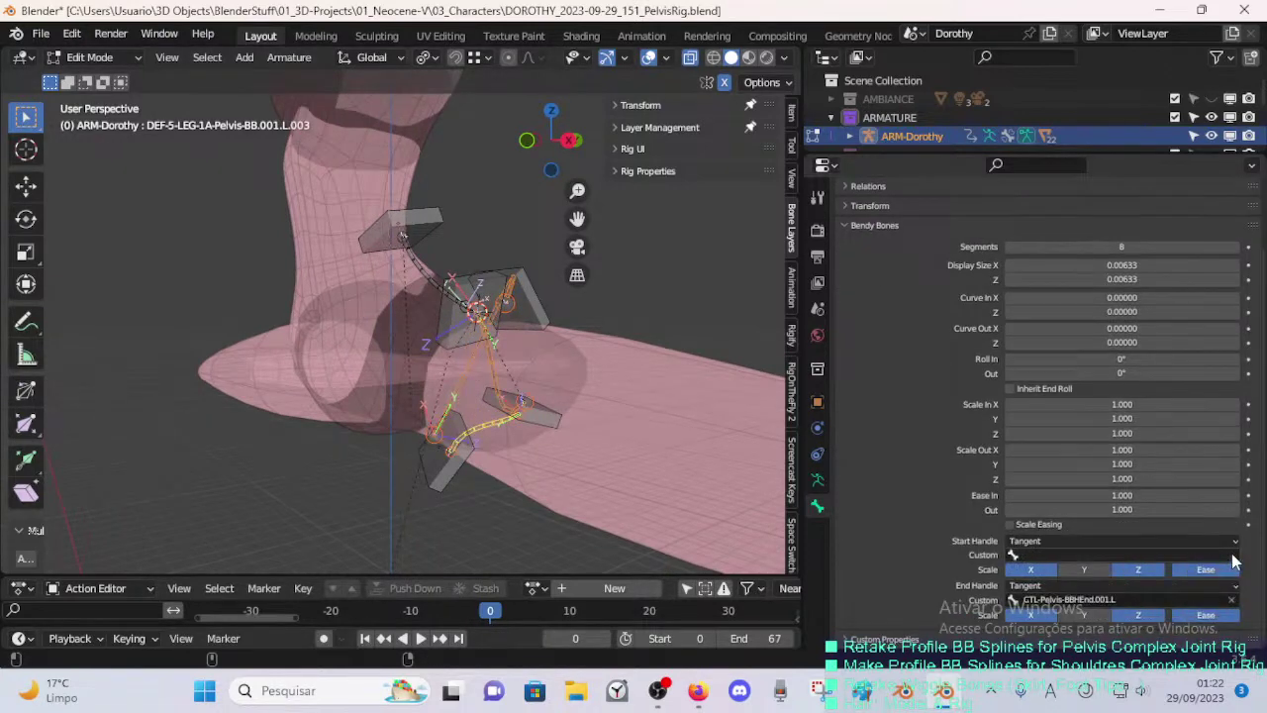
{"action": "left_click", "coordinate": [1231, 600]}
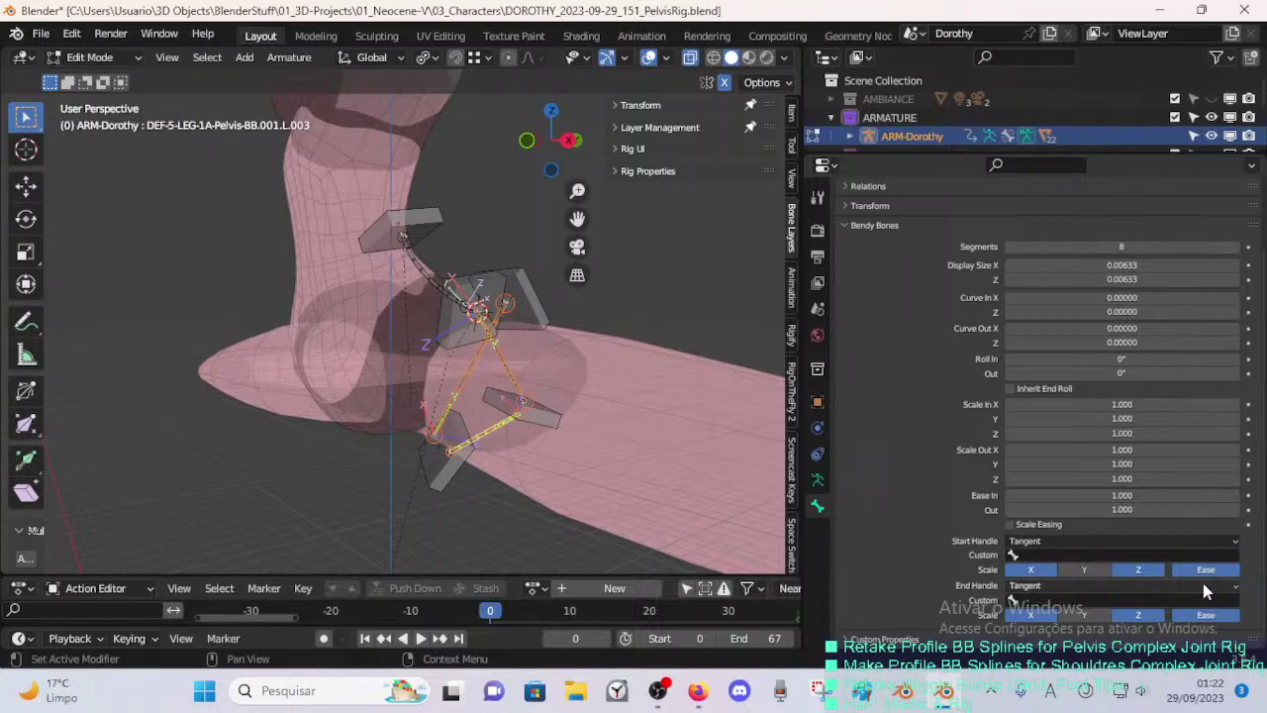
{"action": "left_click", "coordinate": [505, 384]}
{"action": "left_click", "coordinate": [506, 383]}
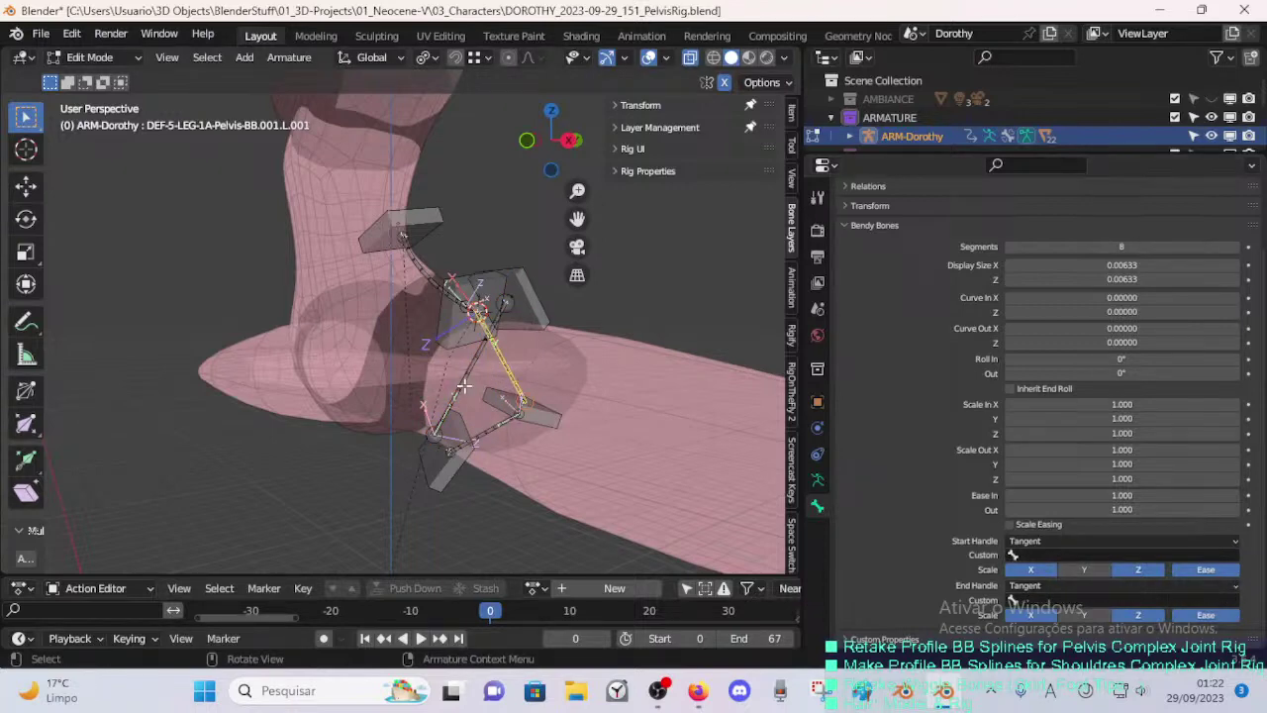
{"action": "left_click", "coordinate": [457, 387]}
{"action": "middle_click_drag", "start_coordinate": [501, 348], "coordinate": [525, 355]}
{"action": "left_click", "coordinate": [455, 289]}
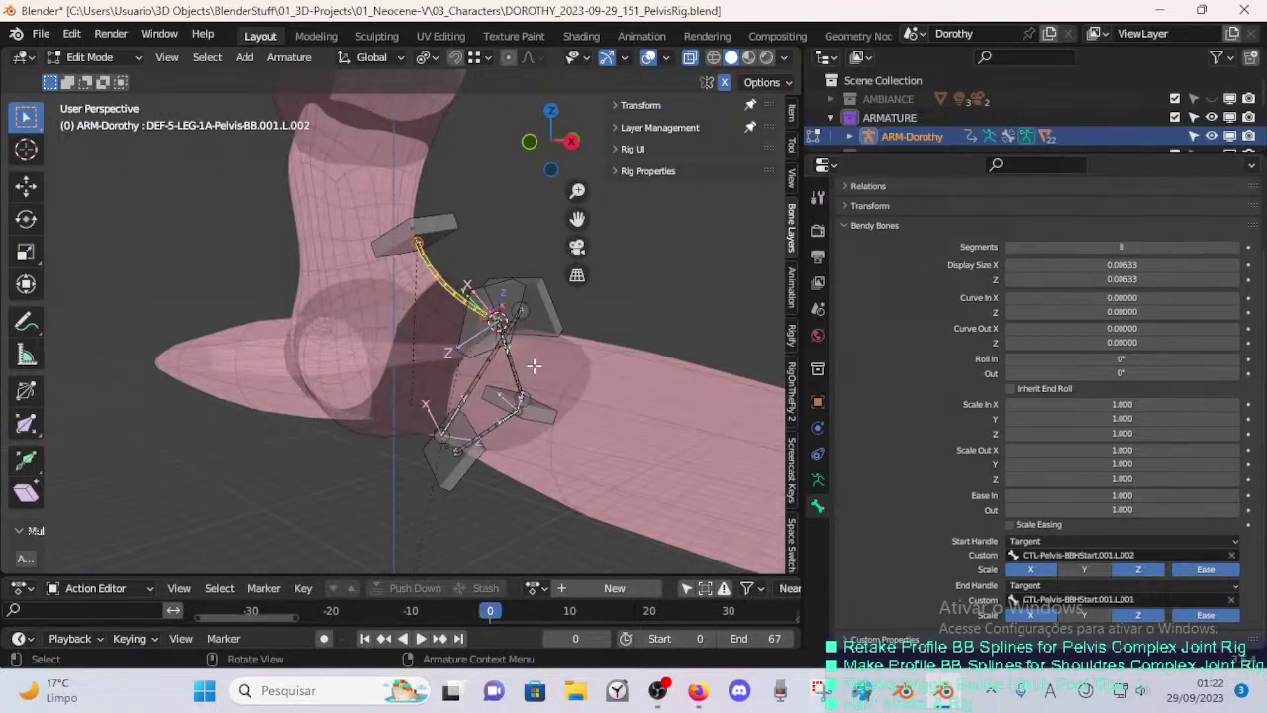
{"action": "mouse_move", "coordinate": [457, 295]}
{"action": "middle_mouse_down"}
{"action": "mouse_move", "coordinate": [492, 332]}
{"action": "mouse_move", "coordinate": [387, 277]}
{"action": "mouse_move", "coordinate": [504, 283]}
{"action": "mouse_move", "coordinate": [482, 293]}
{"action": "middle_mouse_up"}
{"action": "left_click", "coordinate": [492, 331]}
{"action": "key", "text": "F2"}
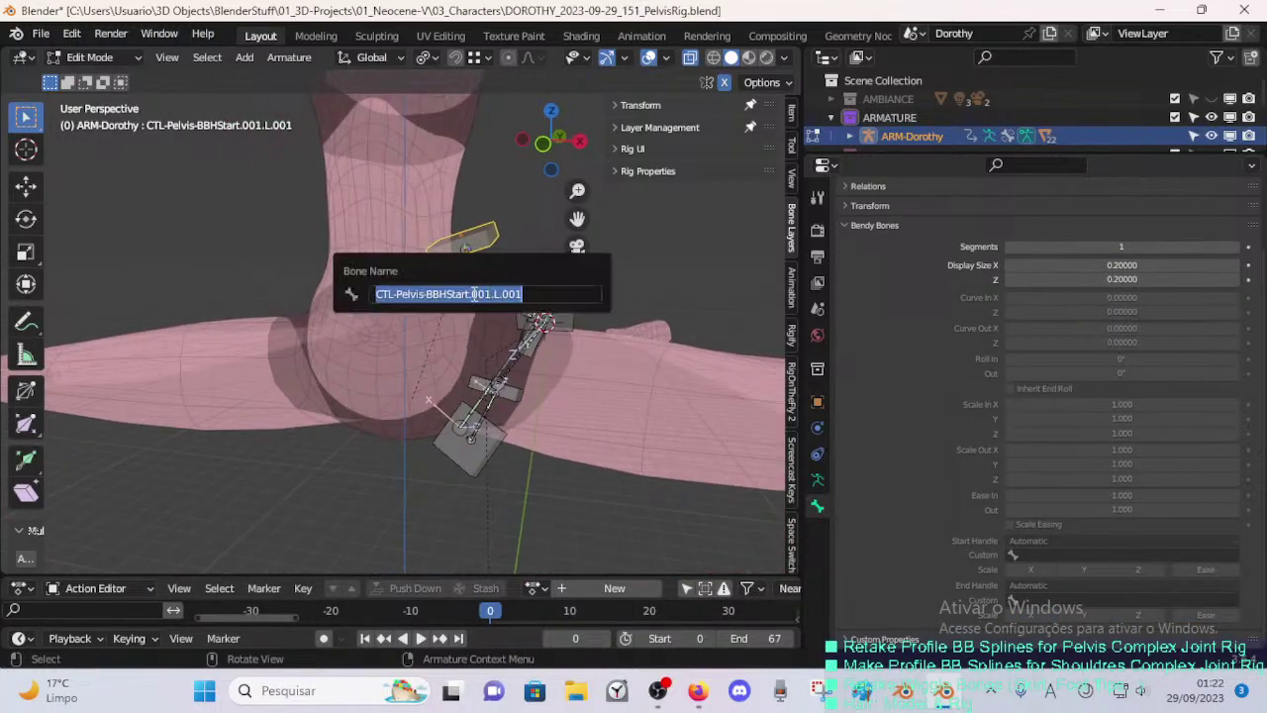
{"action": "key", "text": "Escape"}
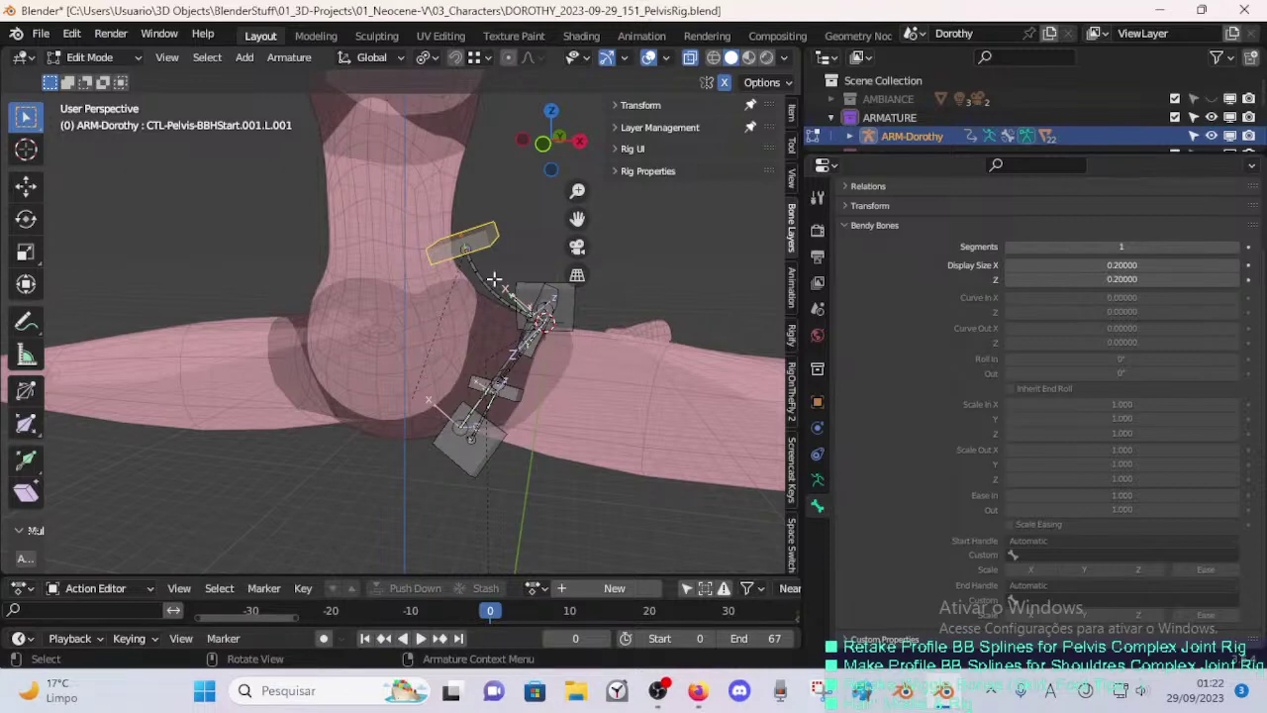
{"action": "key", "text": "F2"}
{"action": "key", "text": "Escape"}
{"action": "middle_click_drag", "start_coordinate": [512, 273], "coordinate": [461, 452]}
{"action": "left_click", "coordinate": [455, 451]}
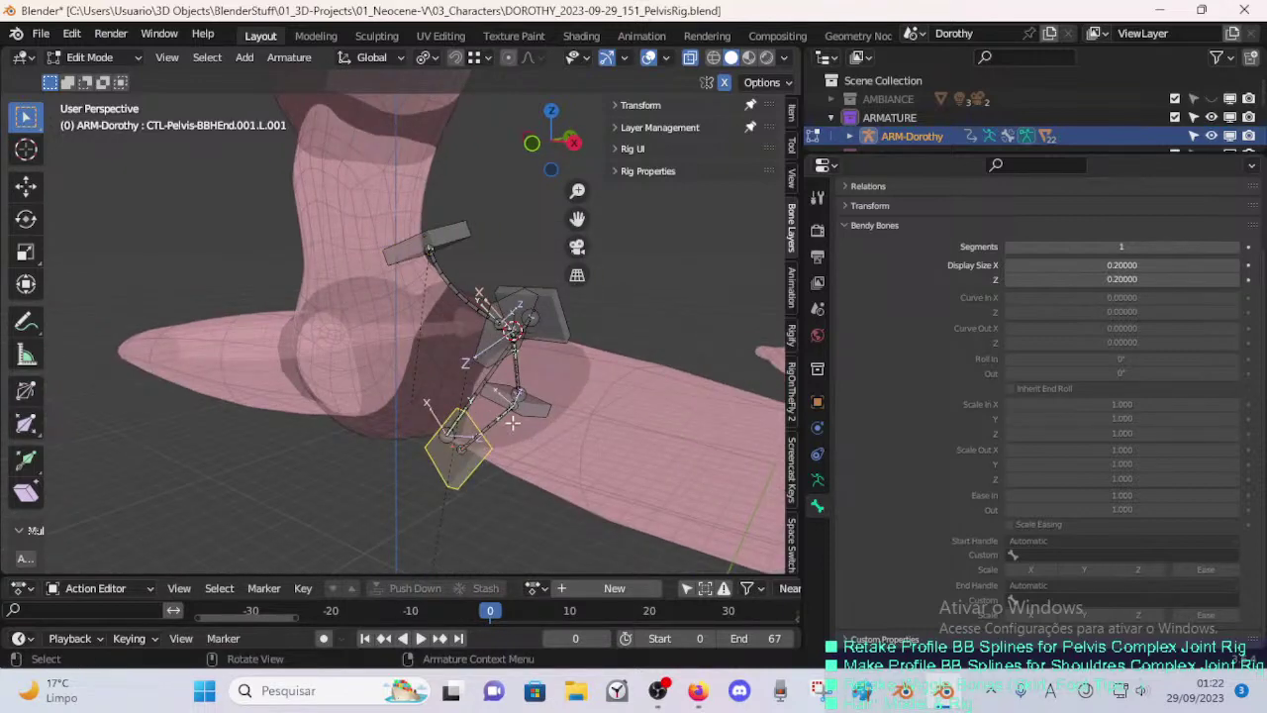
{"action": "left_click", "coordinate": [539, 396], "text": "shift"}
{"action": "left_click", "coordinate": [555, 315], "text": "shift"}
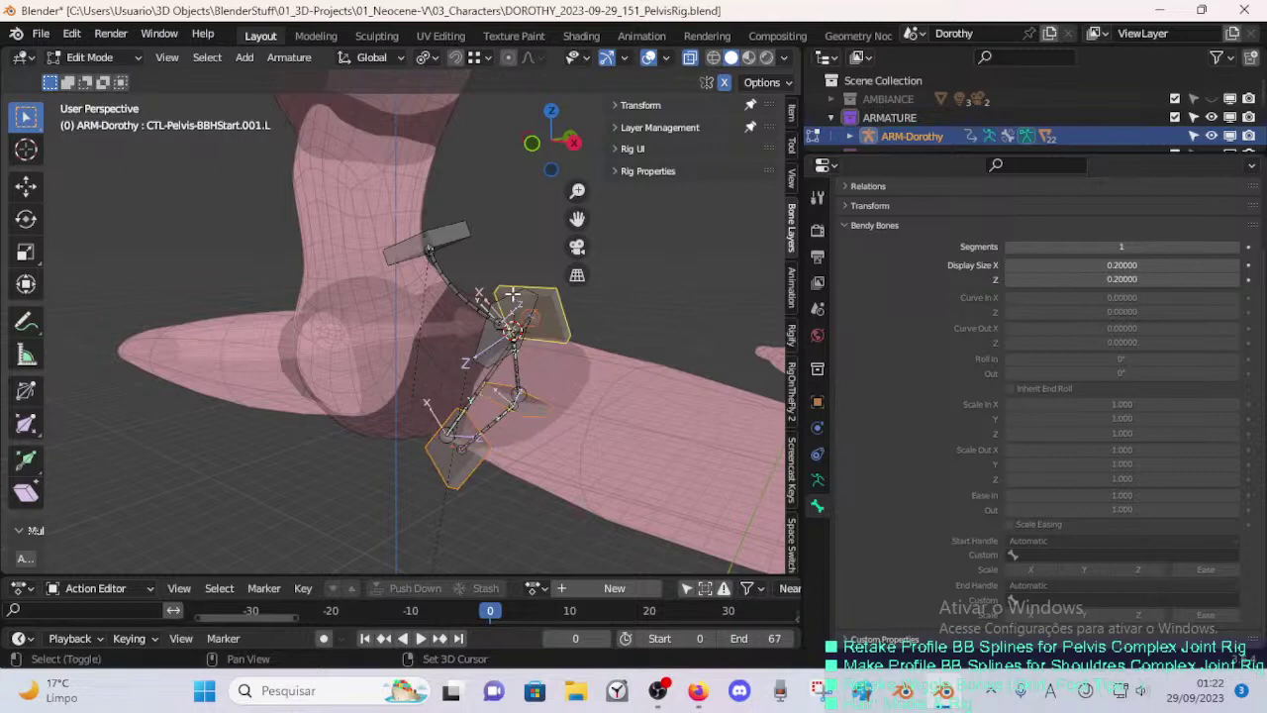
- Batch-rename the left hip's BBHStart and BBHEnd control bones, replacing CTL with HDL
{"action": "left_click", "coordinate": [453, 230]}
{"action": "left_click", "coordinate": [518, 295], "text": "shift"}
{"action": "left_click", "coordinate": [543, 289], "text": "shift"}
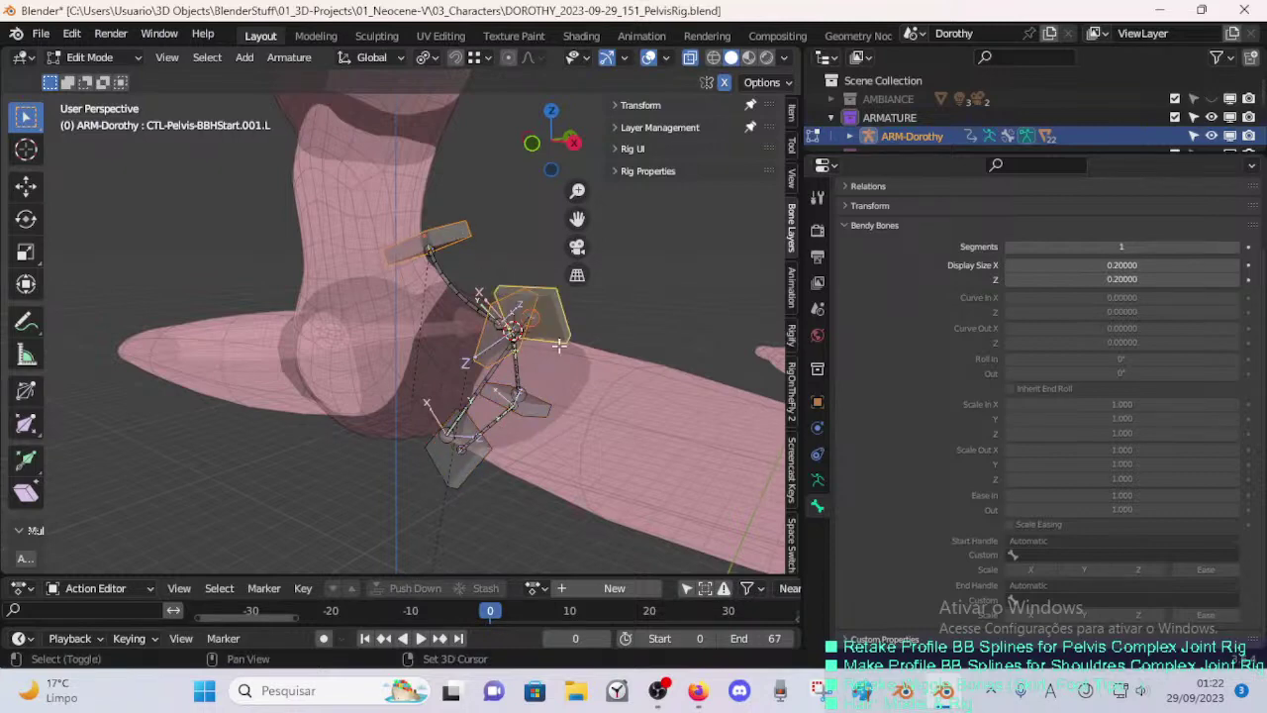
{"action": "left_click", "coordinate": [534, 408], "text": "shift"}
{"action": "left_click", "coordinate": [457, 453], "text": "shift"}
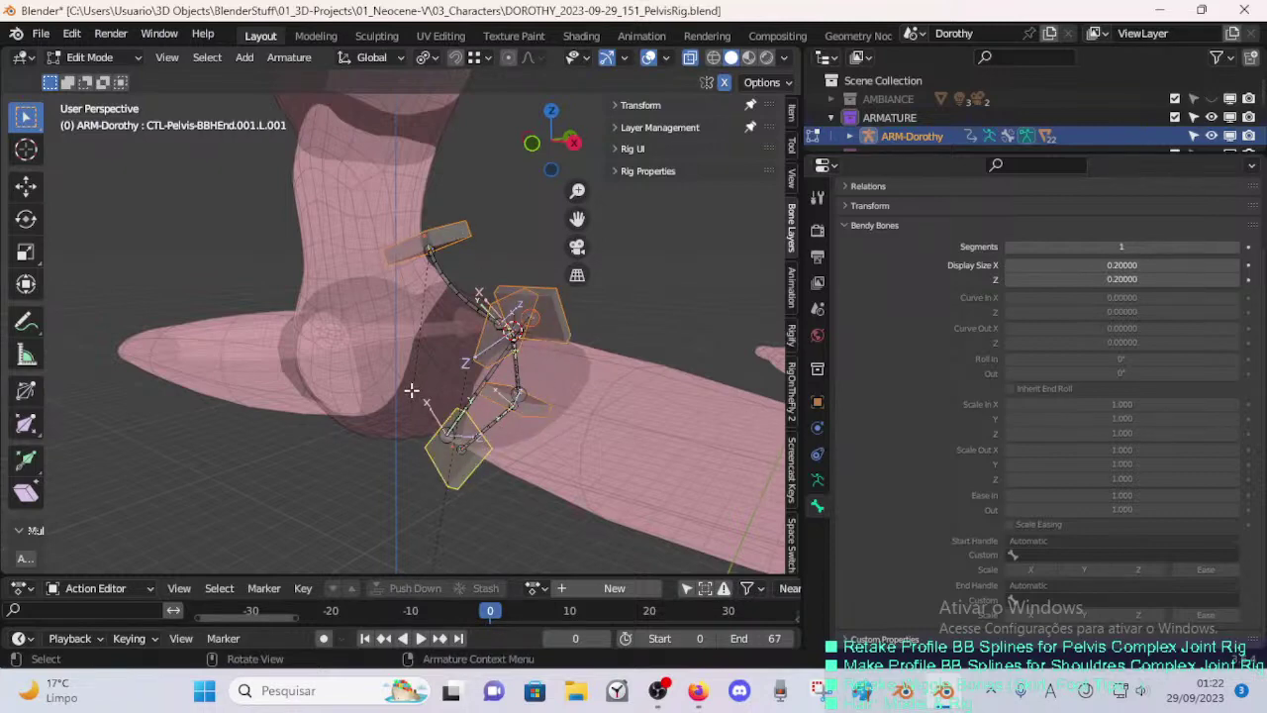
{"action": "key", "text": "ctrl+F2"}
{"action": "left_click", "coordinate": [499, 414]}
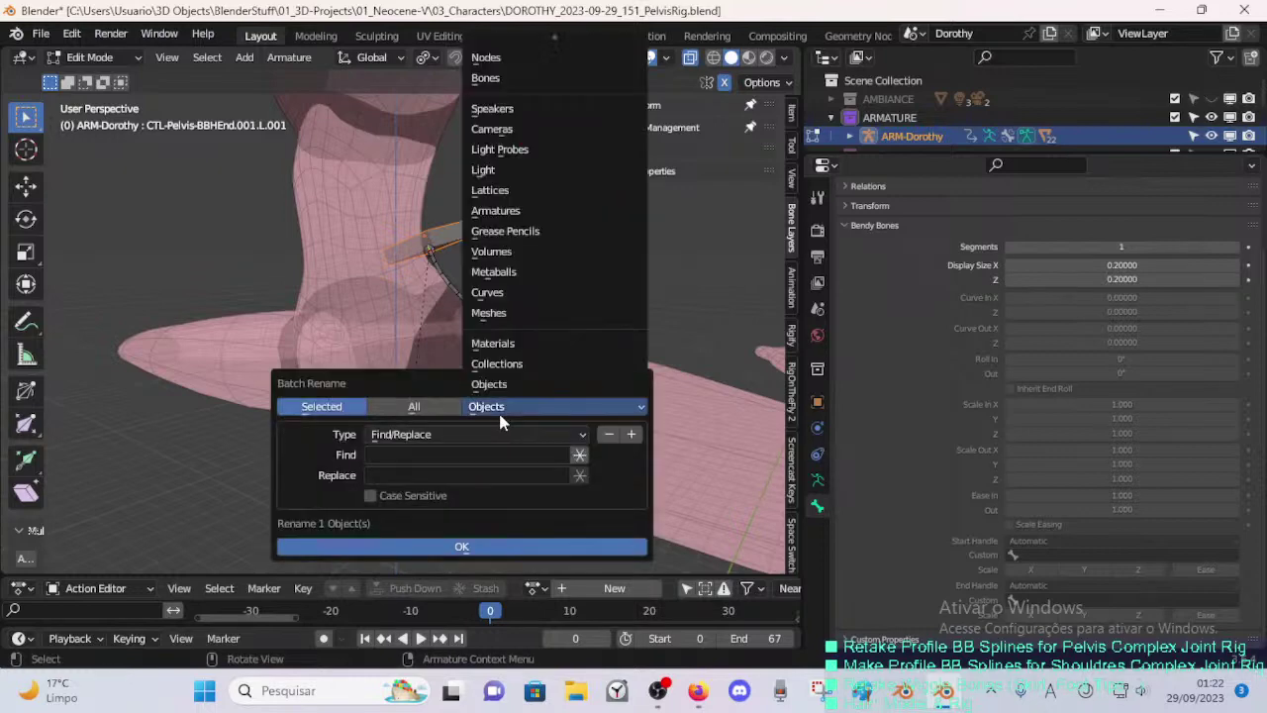
{"action": "left_click", "coordinate": [507, 78]}
{"action": "left_click", "coordinate": [417, 454]}
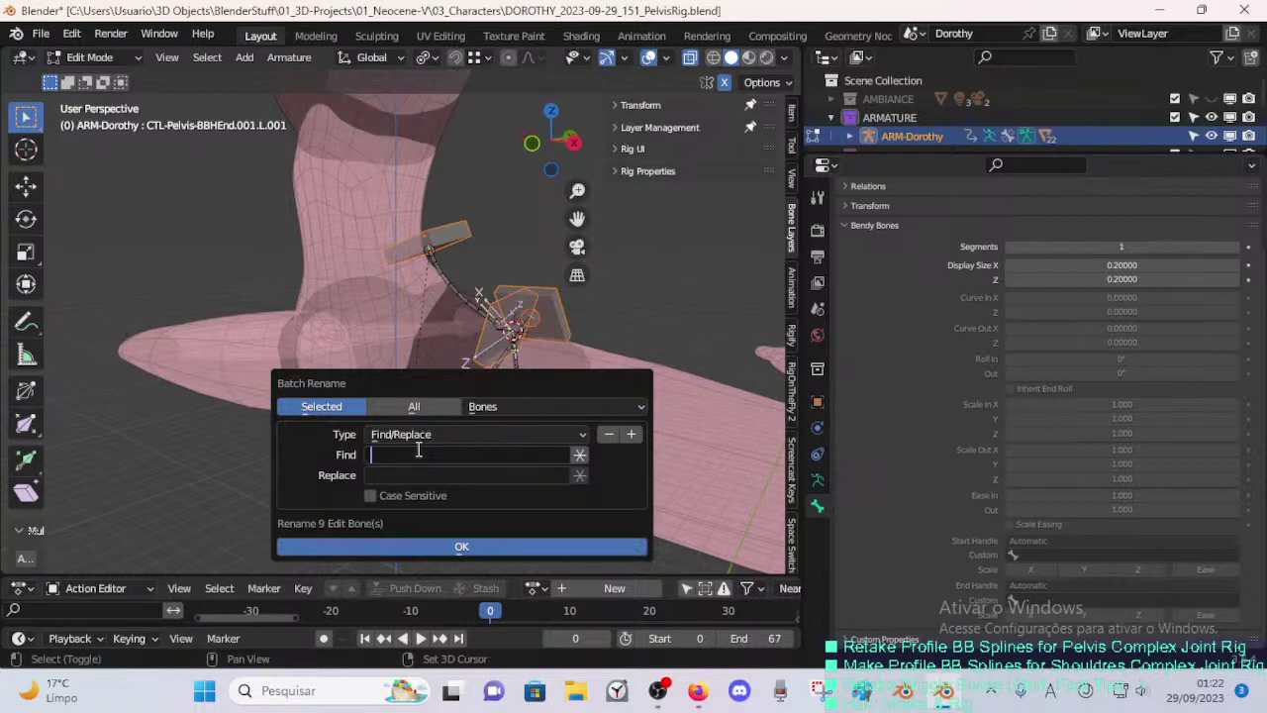
{"action": "type", "text": "CTL"}
{"action": "key", "text": "Tab"}
{"action": "left_click", "coordinate": [462, 547]}
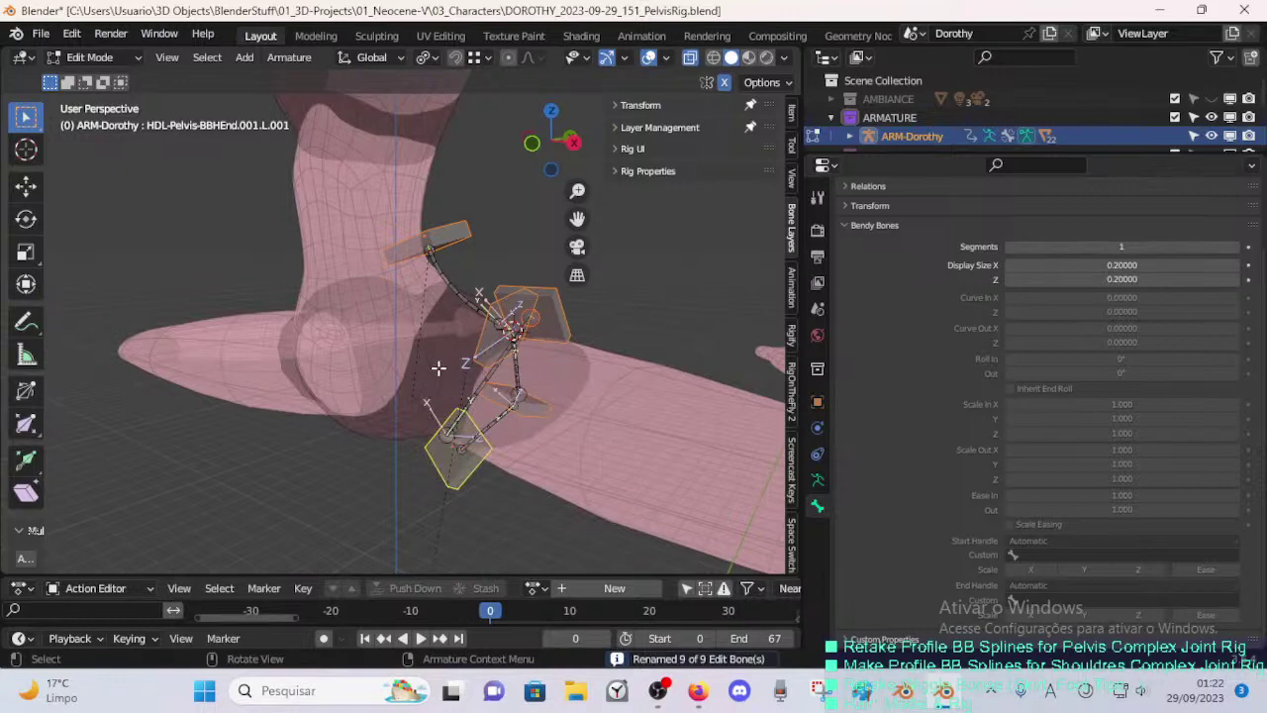
- Batch-rename the selected left hip handle bones, replacing HDL- with HDL-5A-
{"action": "key", "text": "ctrl+F2"}
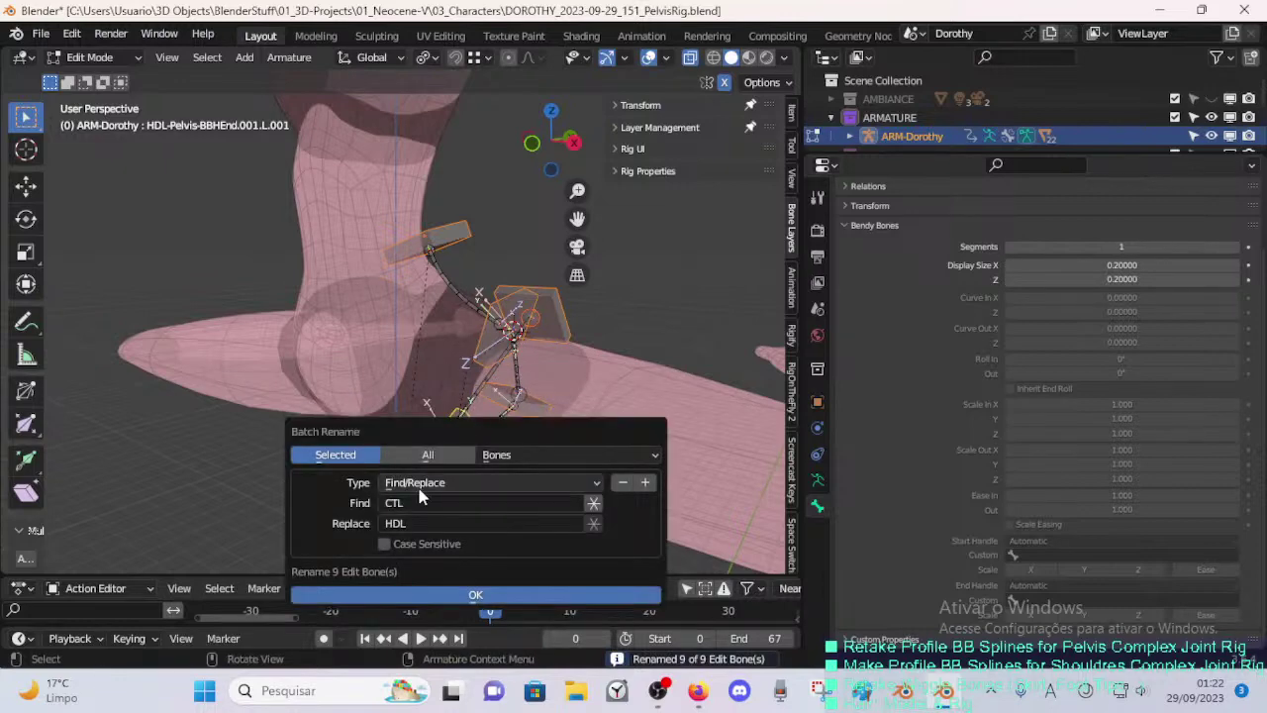
{"action": "left_click", "coordinate": [423, 504]}
{"action": "type", "text": "-S"}
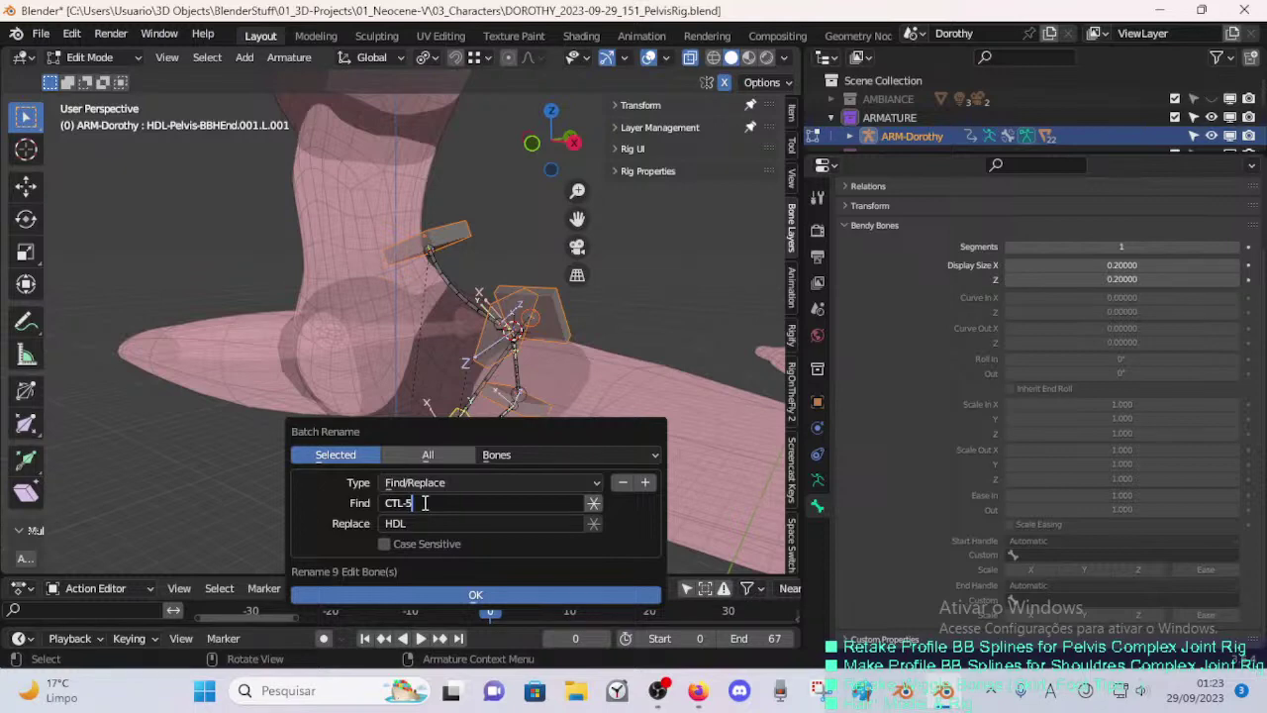
{"action": "key", "text": "BackSpace"}
{"action": "type", "text": "Pel"}
{"action": "left_click", "coordinate": [418, 523]}
{"action": "left_click", "coordinate": [435, 503]}
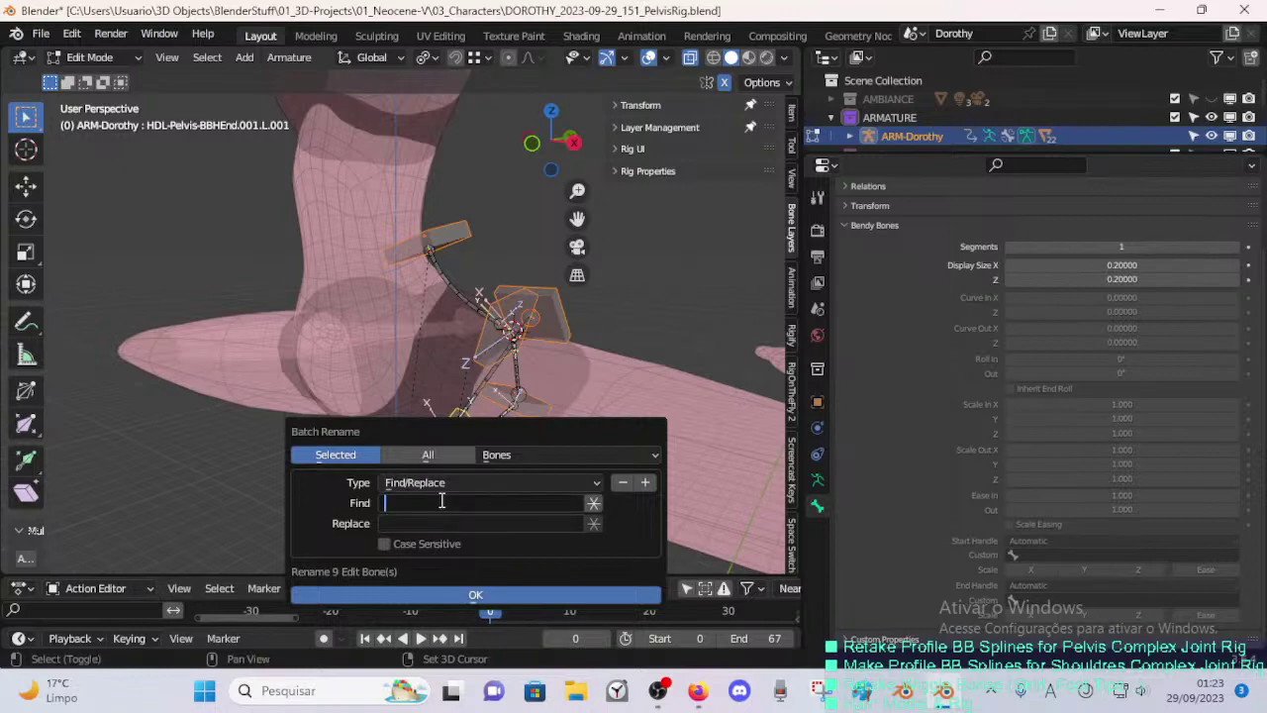
{"action": "key", "text": "BackSpace"}
{"action": "key", "text": "BackSpace"}
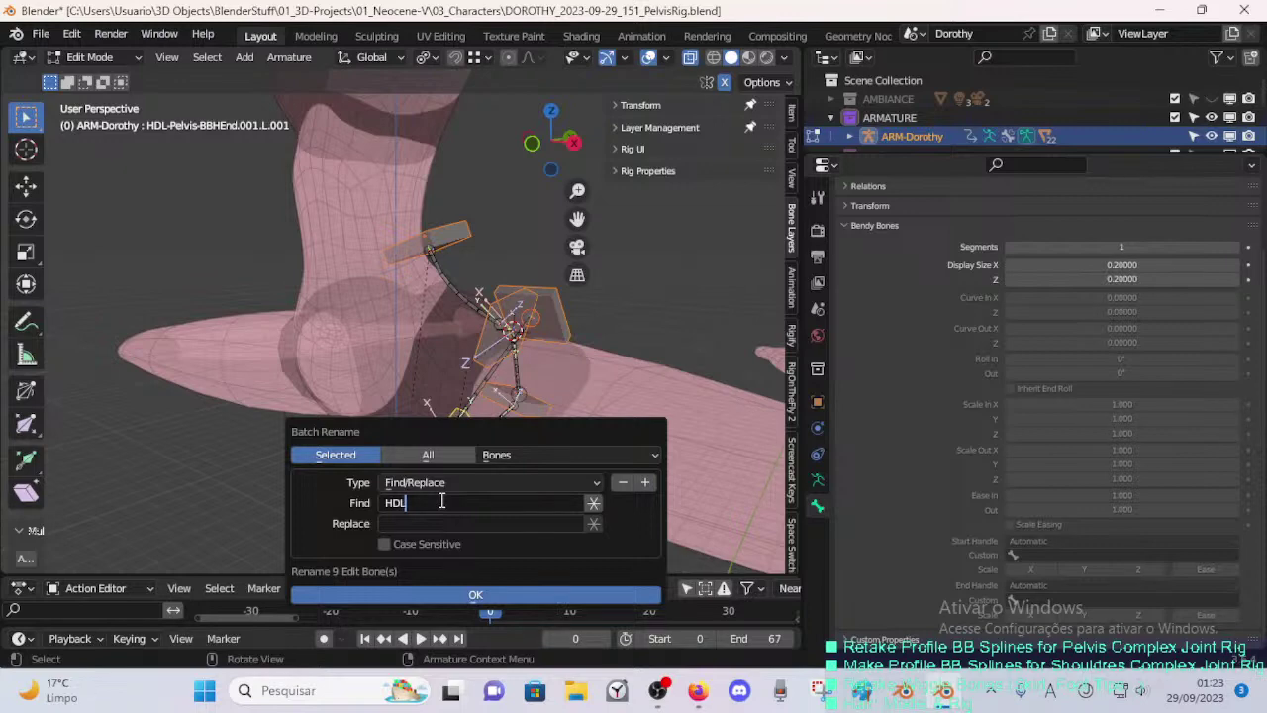
{"action": "type", "text": "HDL-5A"}
{"action": "left_click", "coordinate": [489, 593]}
{"action": "middle_click_drag", "start_coordinate": [459, 370], "coordinate": [463, 349]}
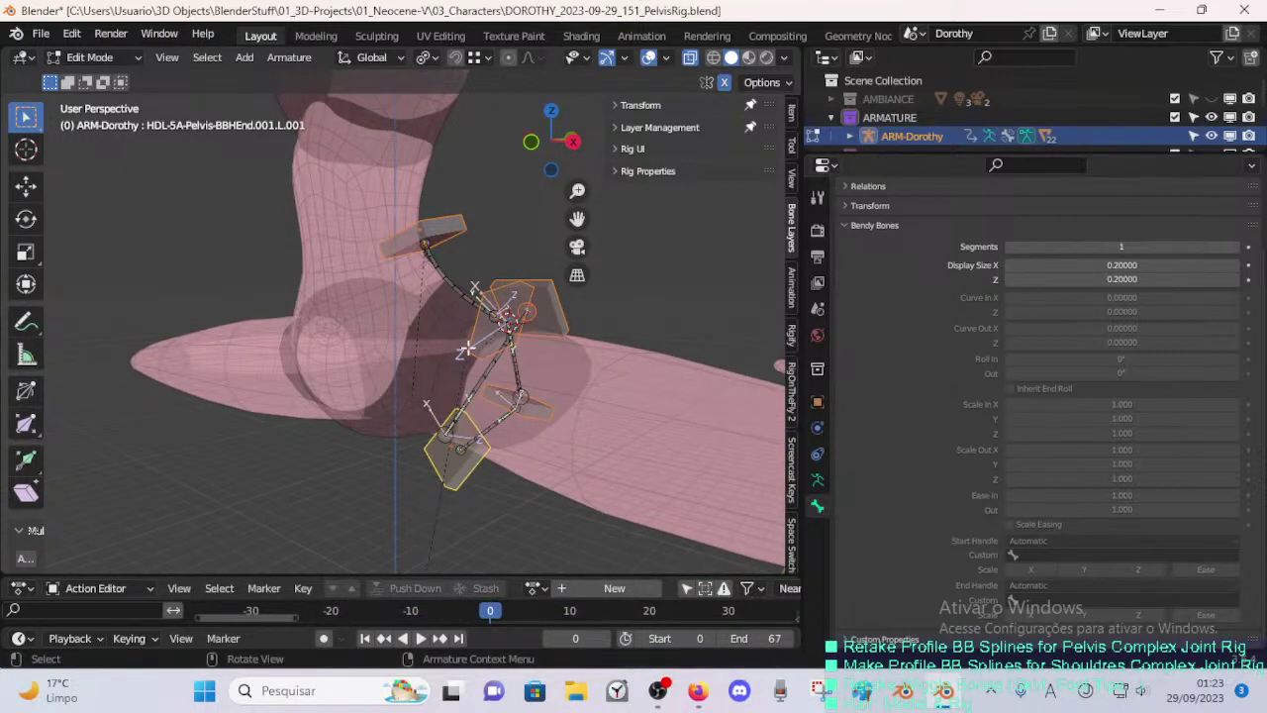
{"action": "key", "text": "ctrl+F2"}
{"action": "left_click", "coordinate": [451, 531]}
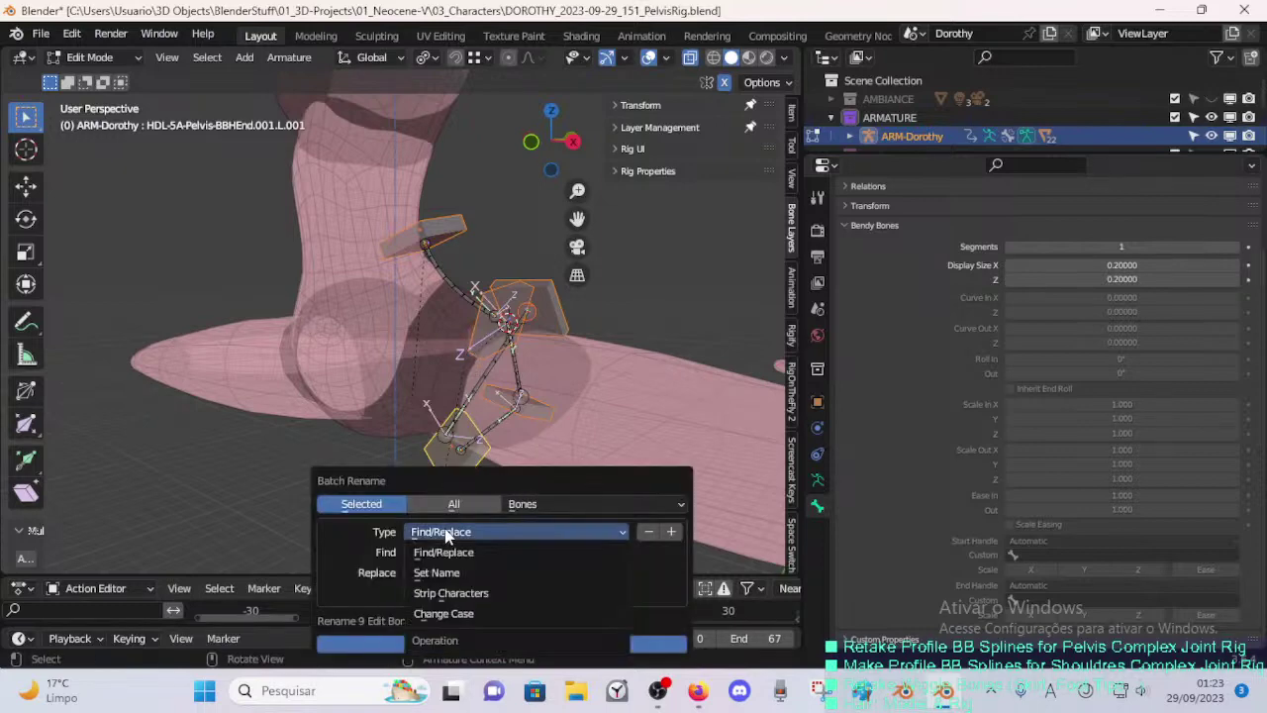
{"action": "left_click", "coordinate": [454, 592]}
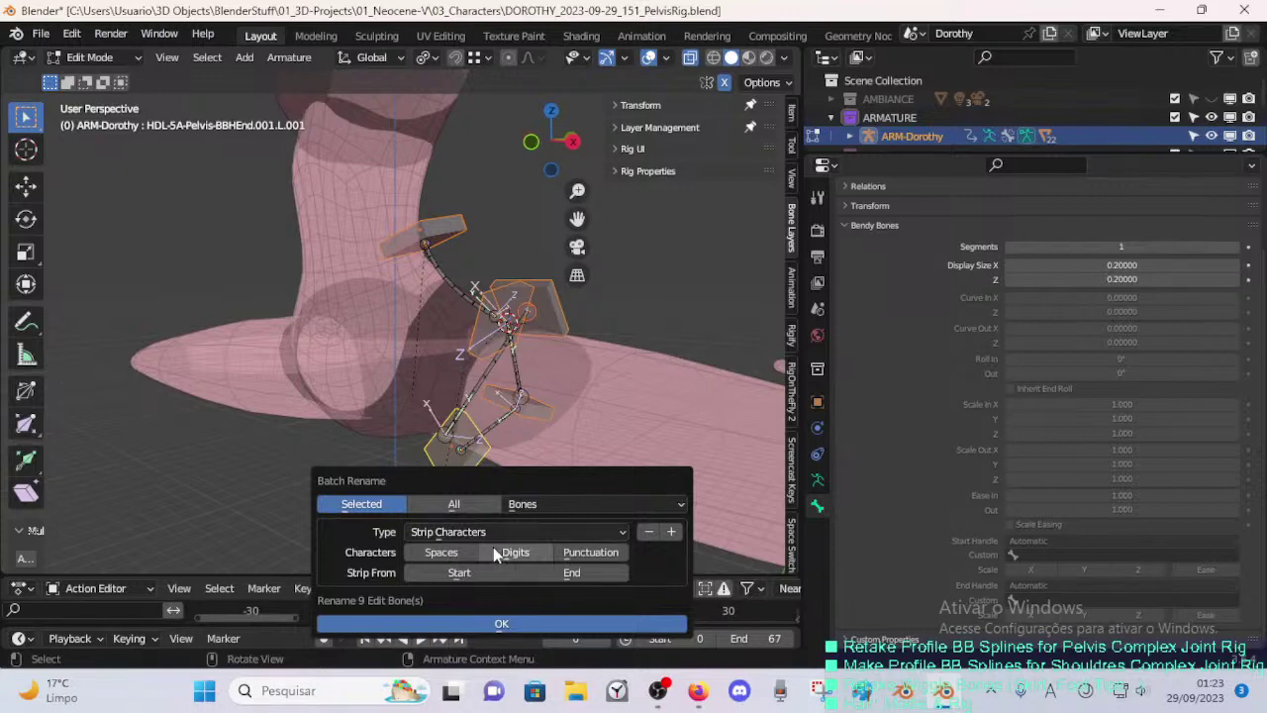
{"action": "left_click", "coordinate": [522, 533]}
{"action": "key", "text": "Escape"}
{"action": "key", "text": "Escape"}
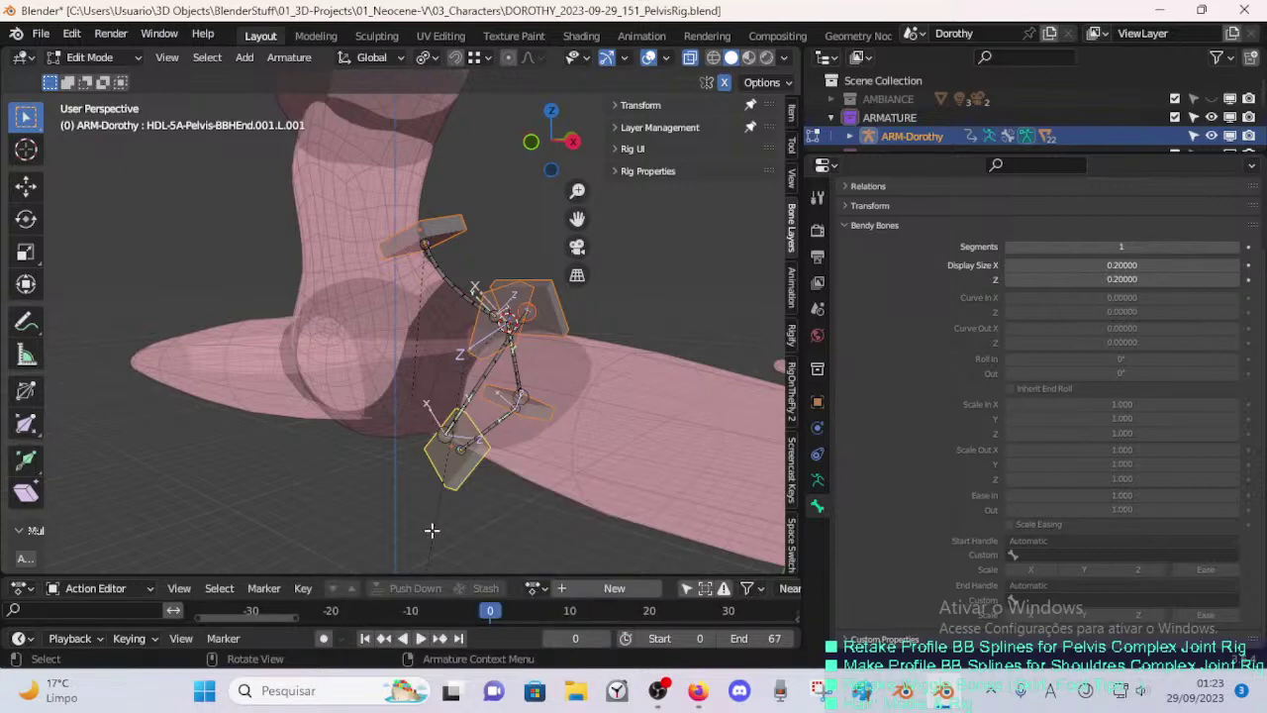
- Batch-rename the selected handle bones by stripping digits from the end of their names
{"action": "key", "text": "ctrl+F2"}
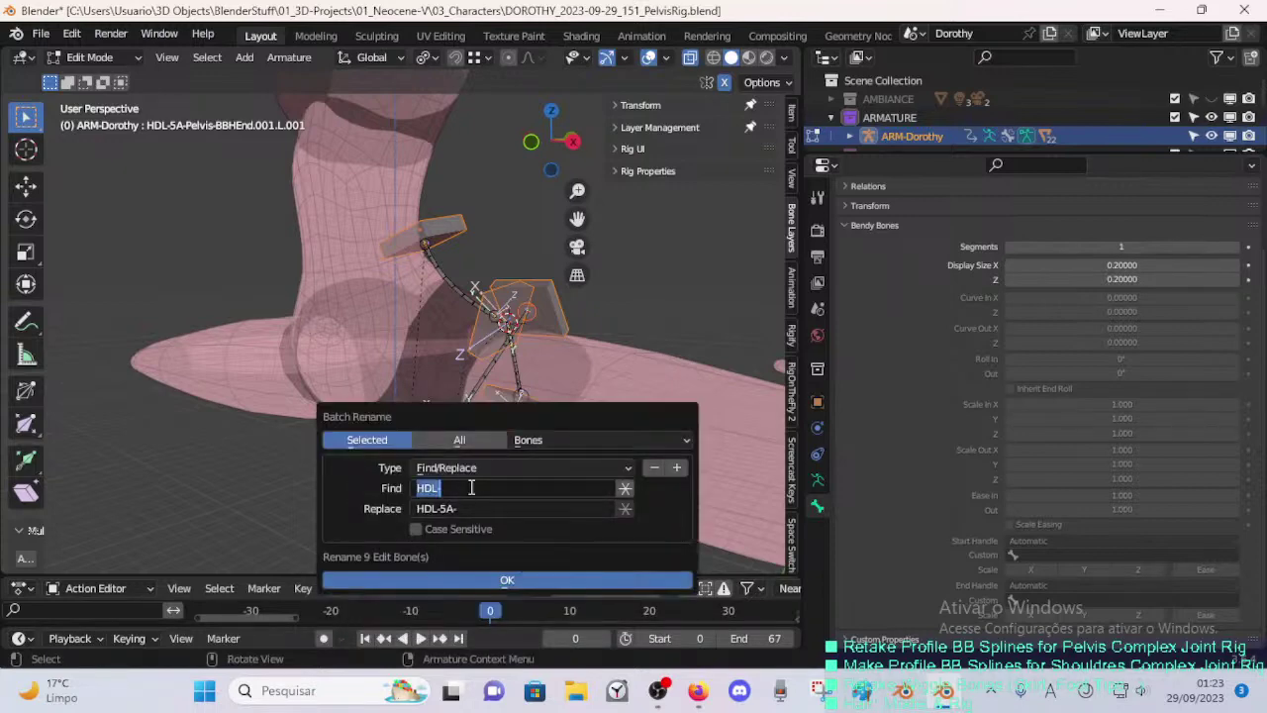
{"action": "key", "text": "BackSpace"}
{"action": "left_click", "coordinate": [454, 469]}
{"action": "left_click", "coordinate": [440, 512]}
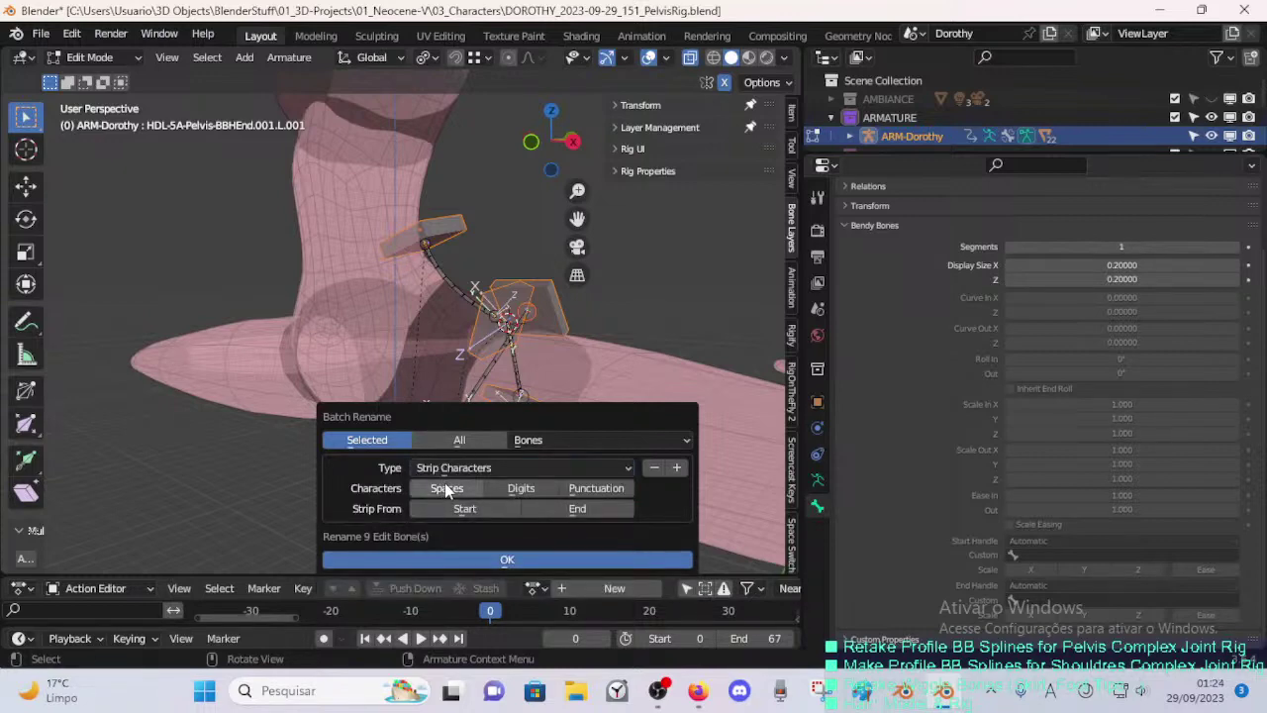
{"action": "left_click", "coordinate": [468, 470]}
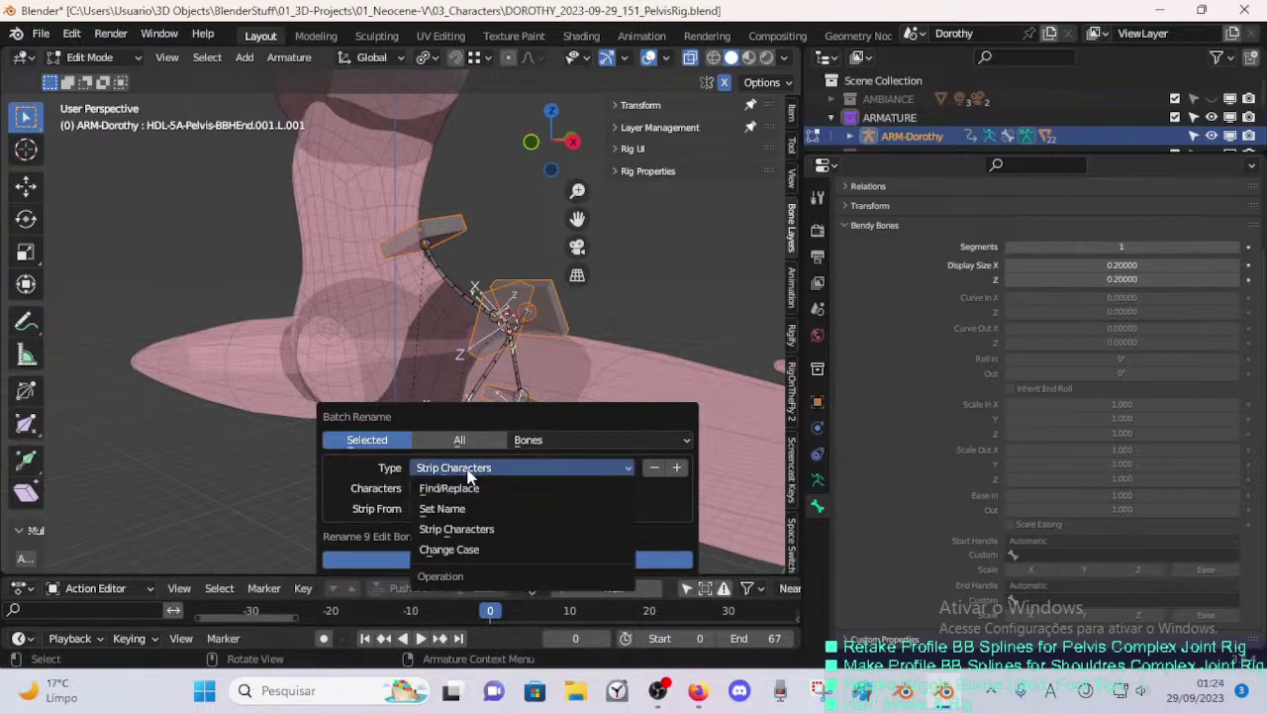
{"action": "left_click", "coordinate": [468, 473]}
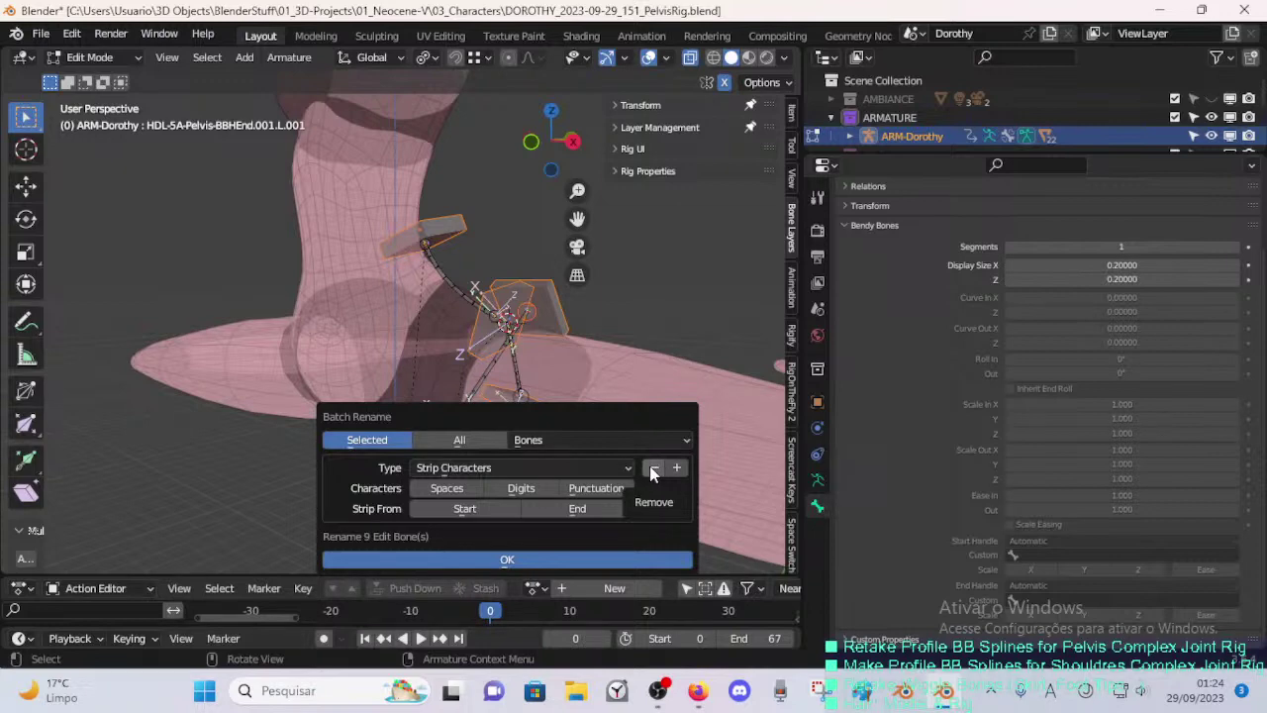
{"action": "left_click", "coordinate": [570, 494]}
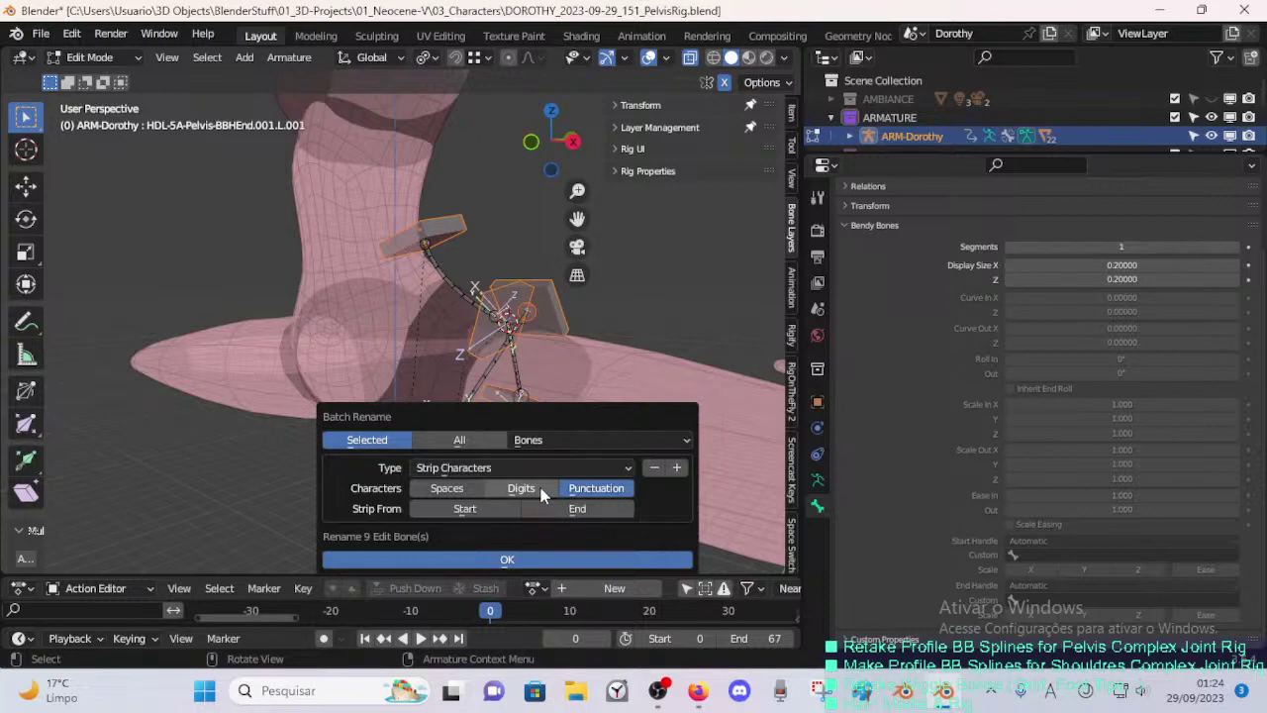
{"action": "left_click", "coordinate": [542, 495]}
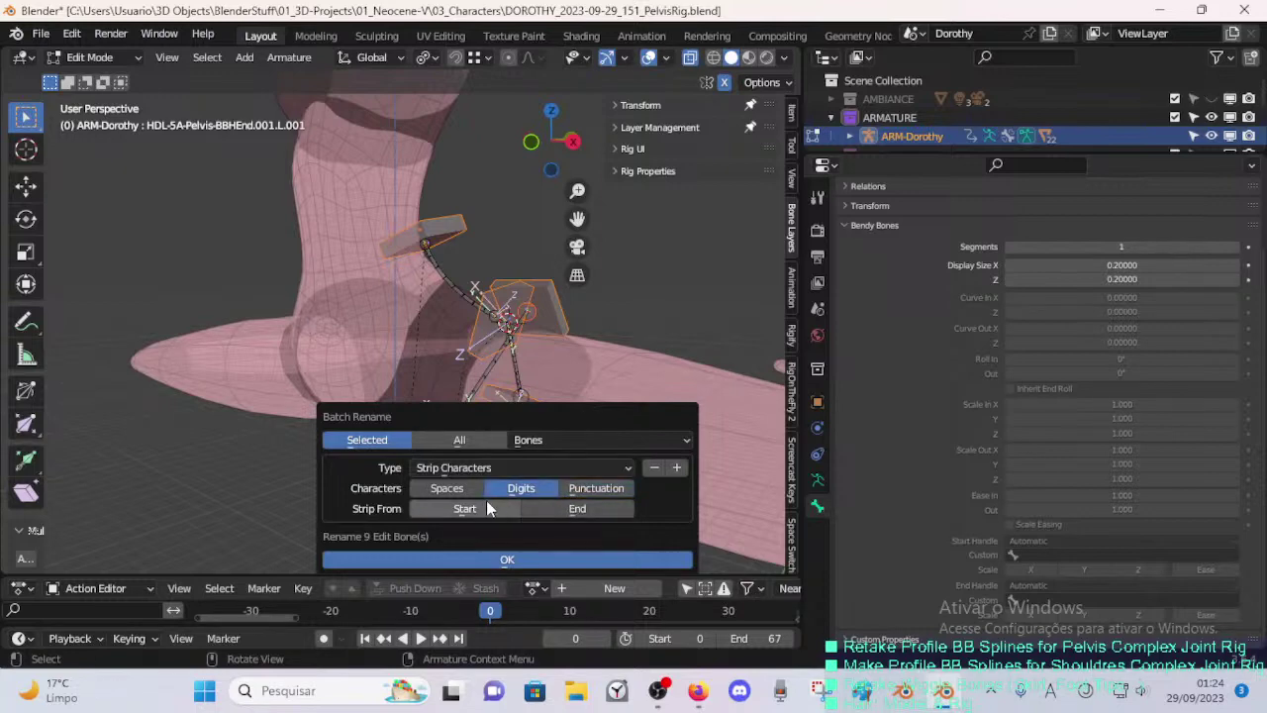
{"action": "left_click", "coordinate": [556, 510]}
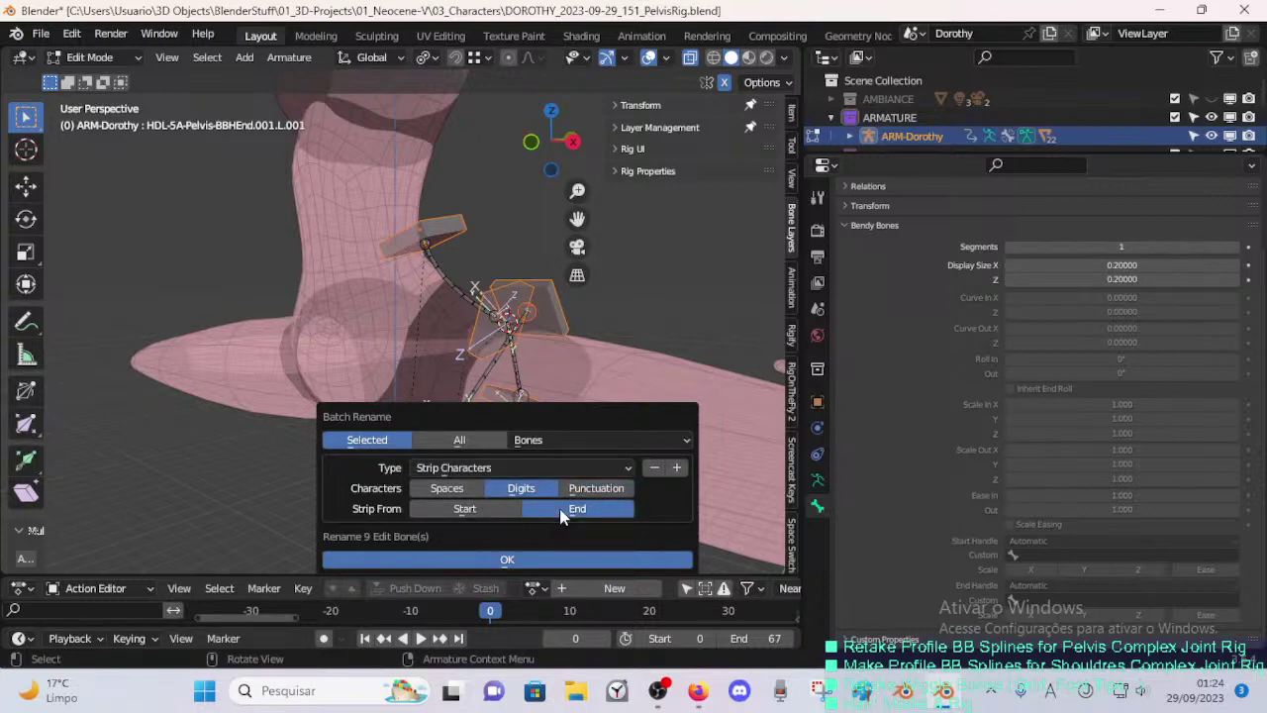
{"action": "left_click", "coordinate": [529, 561]}
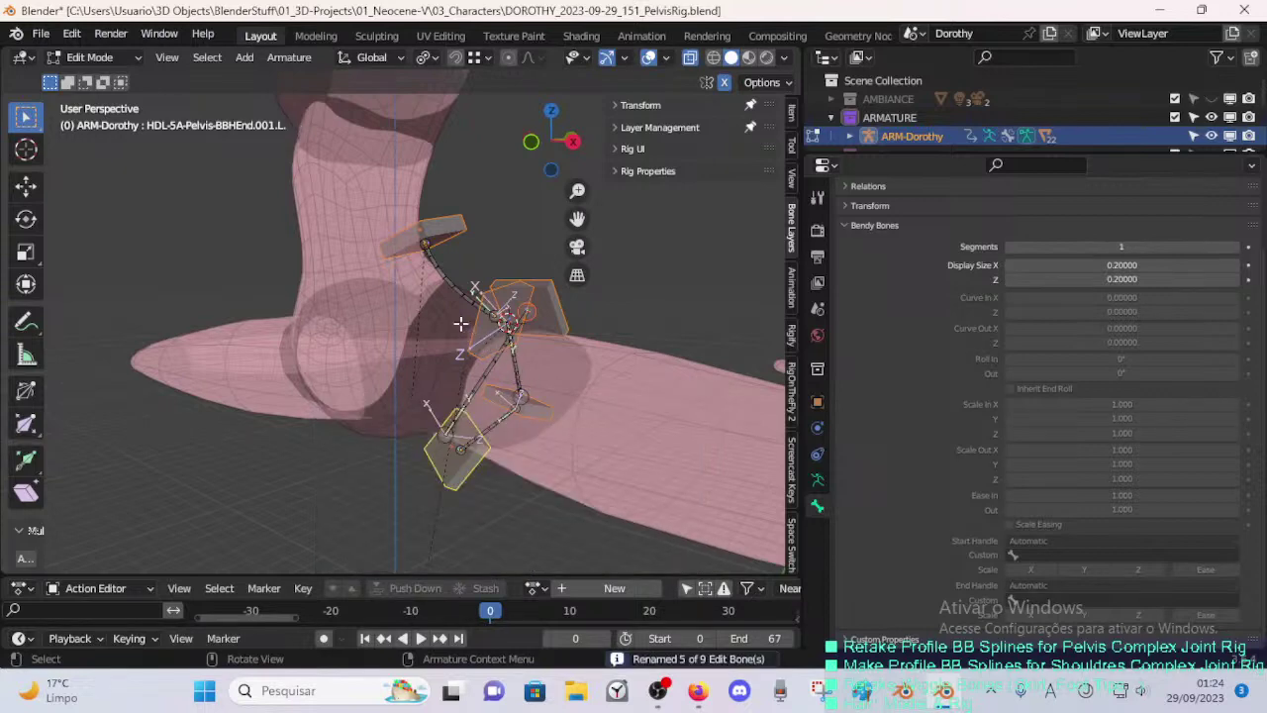
- Batch-rename the selected handle bones by stripping punctuation from the end of their names
{"action": "key", "text": "ctrl+F2"}
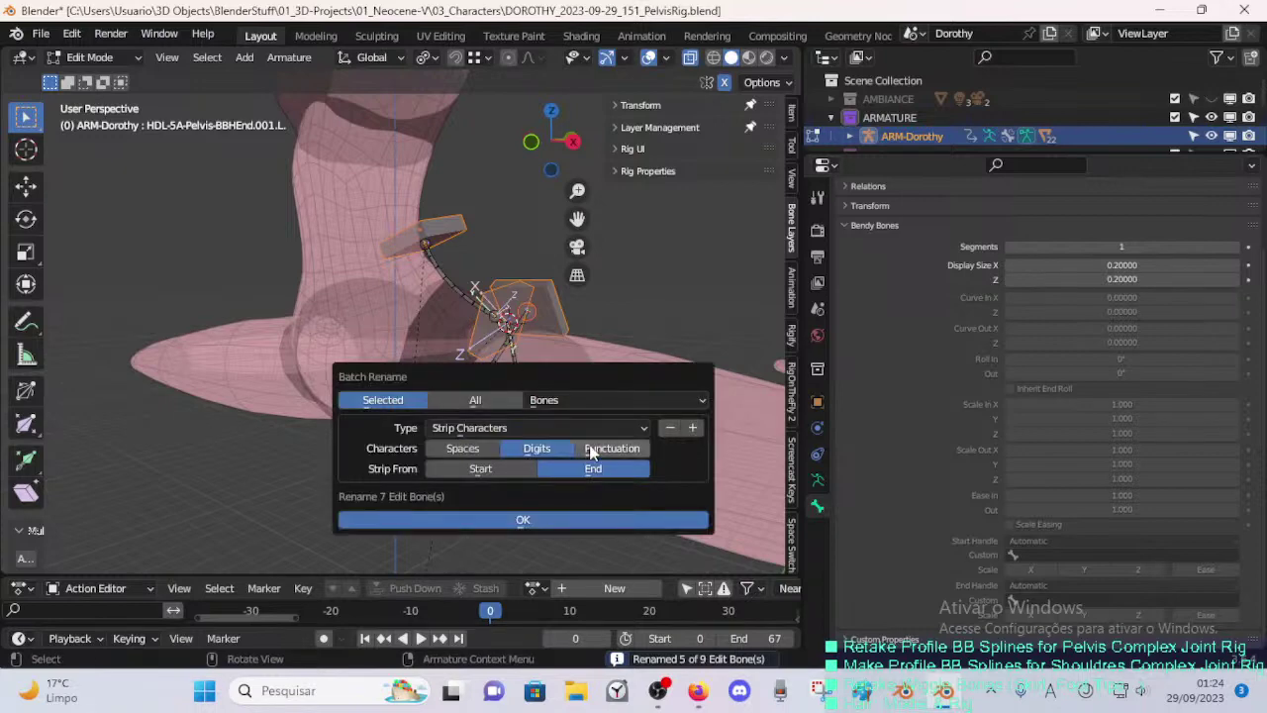
{"action": "left_click", "coordinate": [609, 451]}
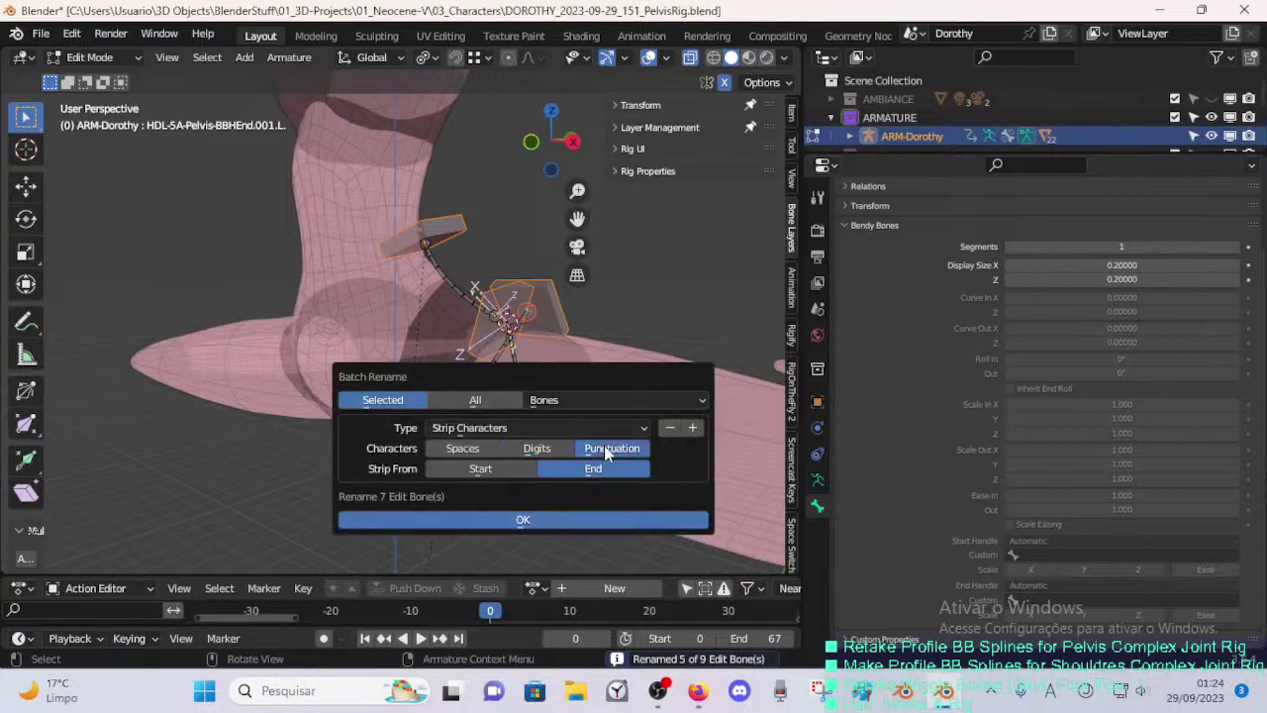
{"action": "left_click", "coordinate": [537, 518]}
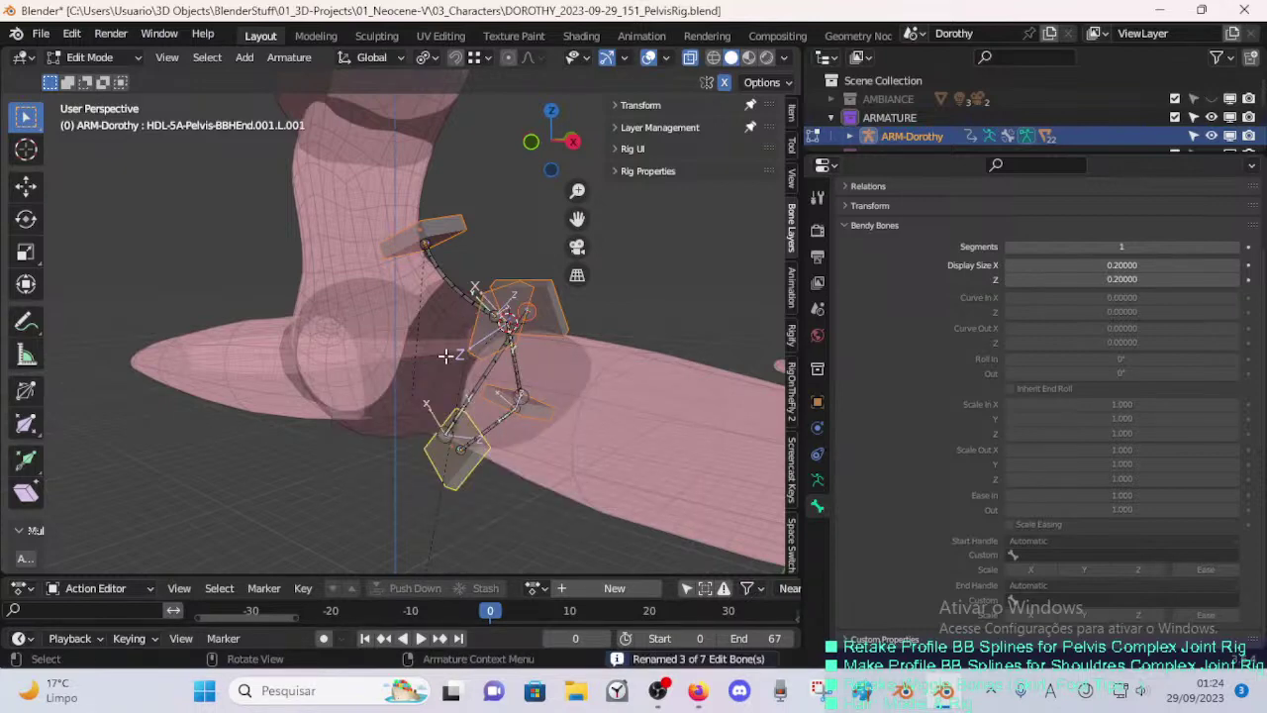
- Remove BBHEnd from the selected handle bones' names with a find-and-replace batch rename
{"action": "key", "text": "ctrl+F2"}
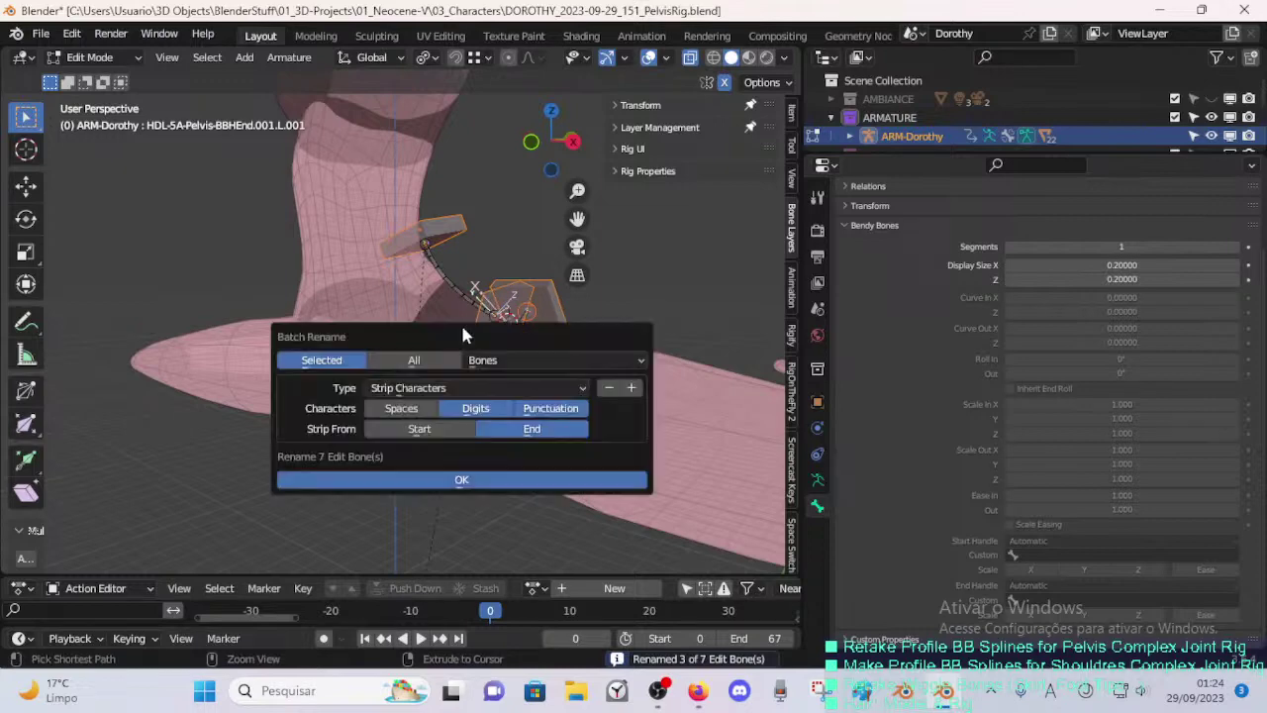
{"action": "left_click", "coordinate": [456, 390]}
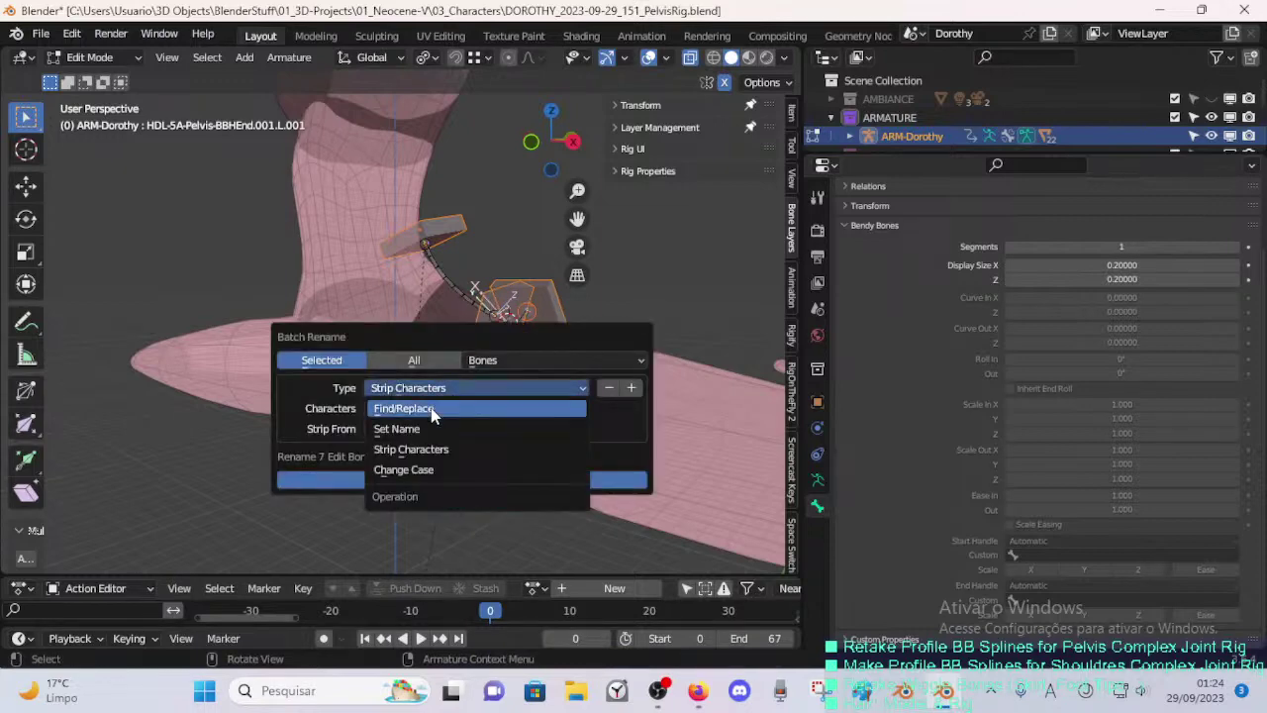
{"action": "left_click", "coordinate": [452, 407]}
{"action": "left_click", "coordinate": [453, 406]}
{"action": "type", "text": "BB-H"}
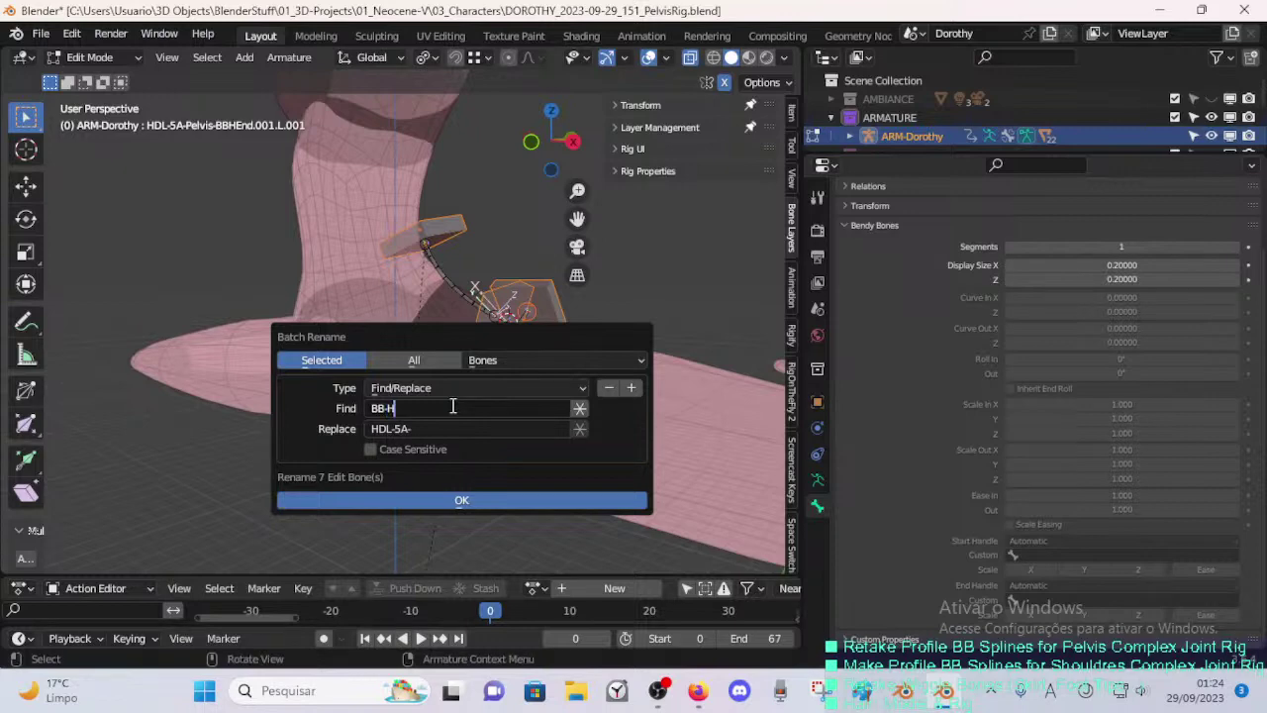
{"action": "key", "text": "BackSpace"}
{"action": "key", "text": "BackSpace"}
{"action": "type", "text": "HEnd"}
{"action": "key", "text": "Tab"}
{"action": "key", "text": "BackSpace"}
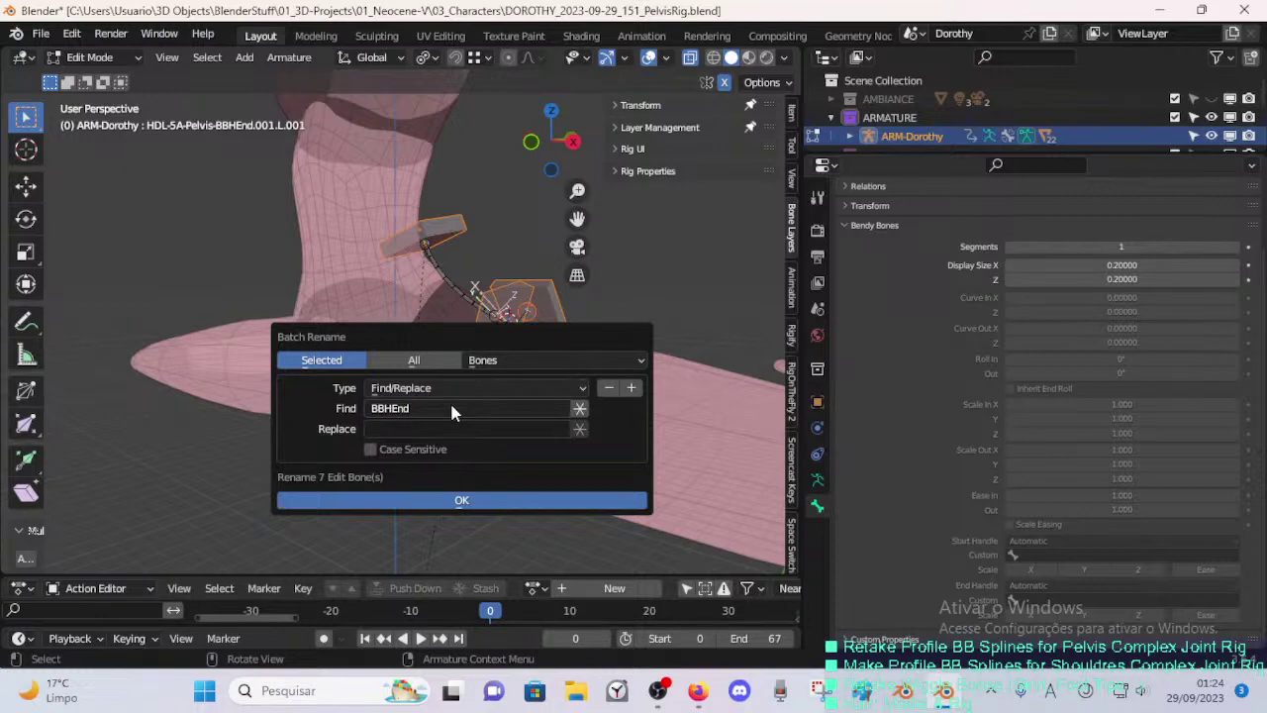
{"action": "left_click", "coordinate": [444, 495]}
- Remove BBHStart from the selected handle bones' names with a find-and-replace batch rename
{"action": "key", "text": "ctrl+F2"}
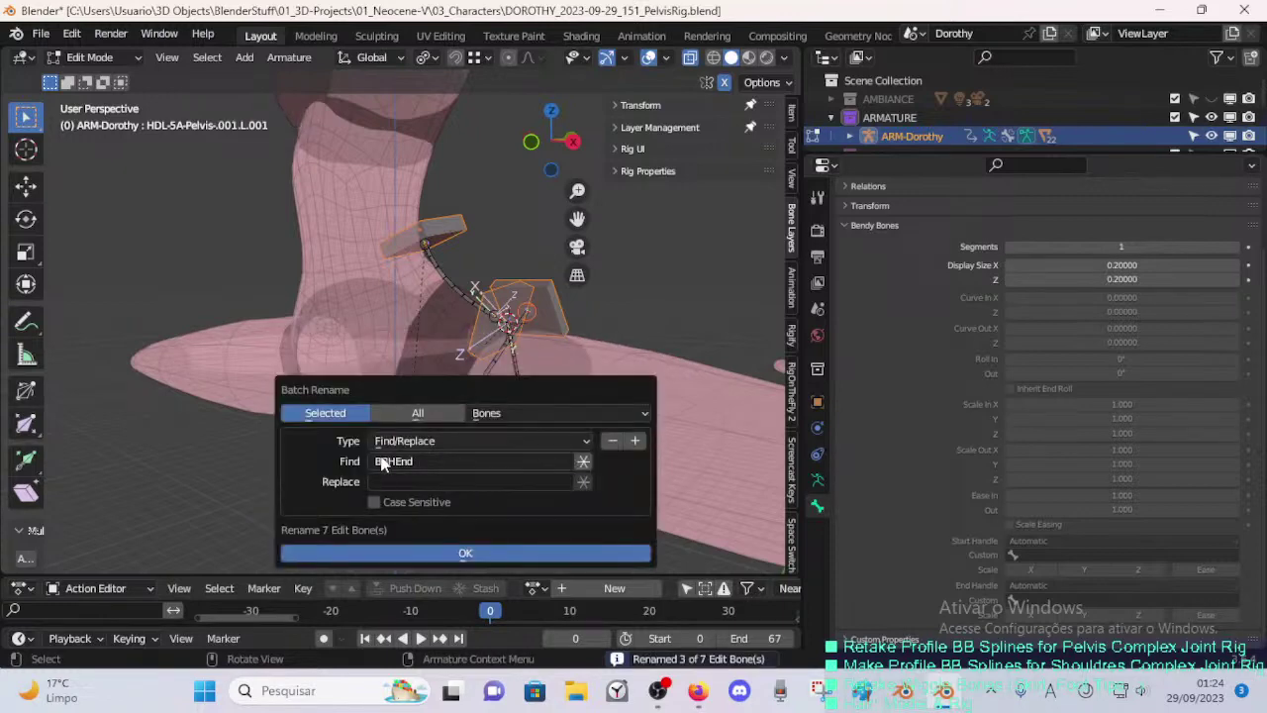
{"action": "left_click_drag", "start_coordinate": [396, 462], "coordinate": [469, 463]}
{"action": "type", "text": "Start"}
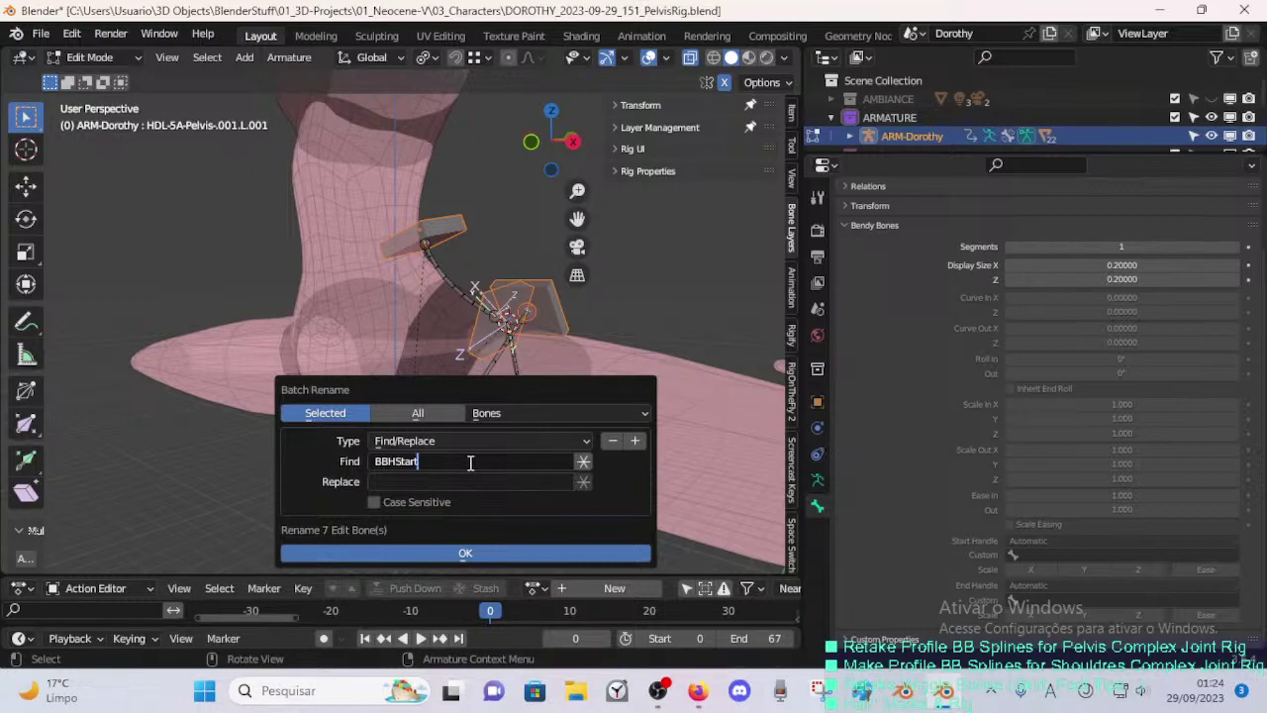
{"action": "key", "text": "Tab"}
{"action": "left_click", "coordinate": [453, 552]}
- Select all visible left hip bones and batch-rename them to remove BB from their names
{"action": "left_click", "coordinate": [466, 399]}
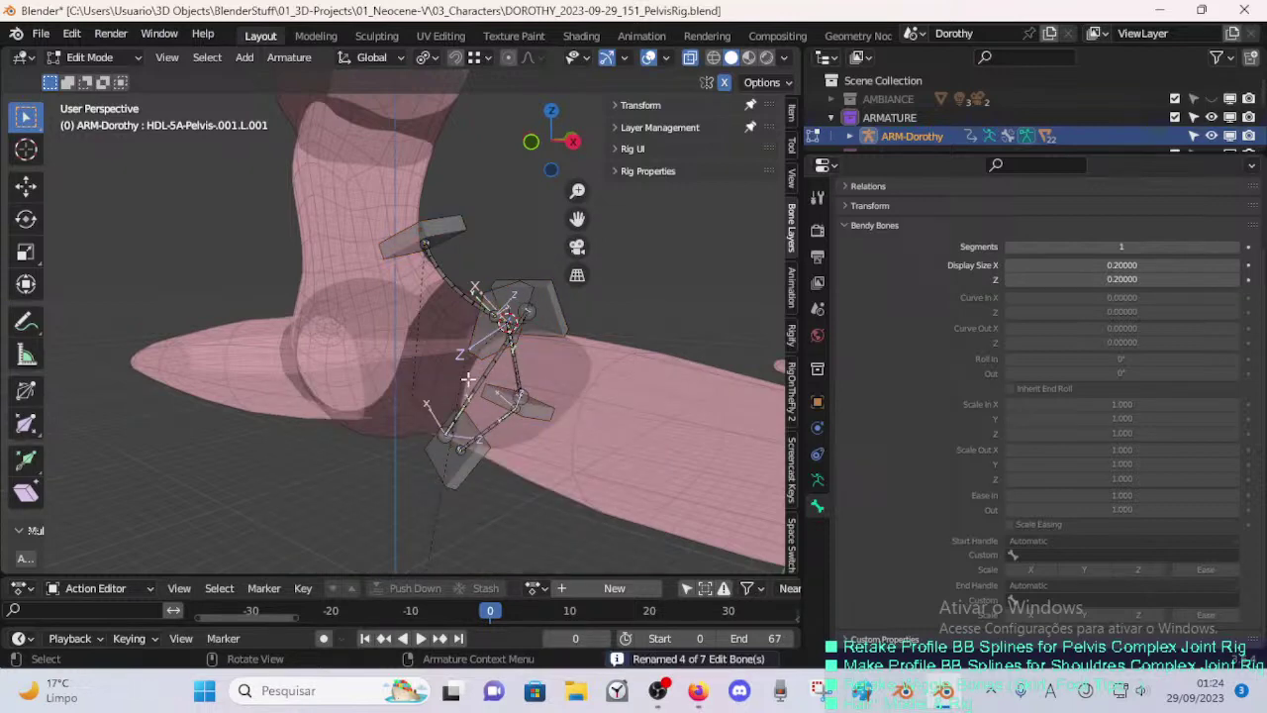
{"action": "key", "text": "a"}
{"action": "key", "text": "ctrl+F2"}
{"action": "left_click", "coordinate": [412, 459]}
{"action": "left_click", "coordinate": [398, 461]}
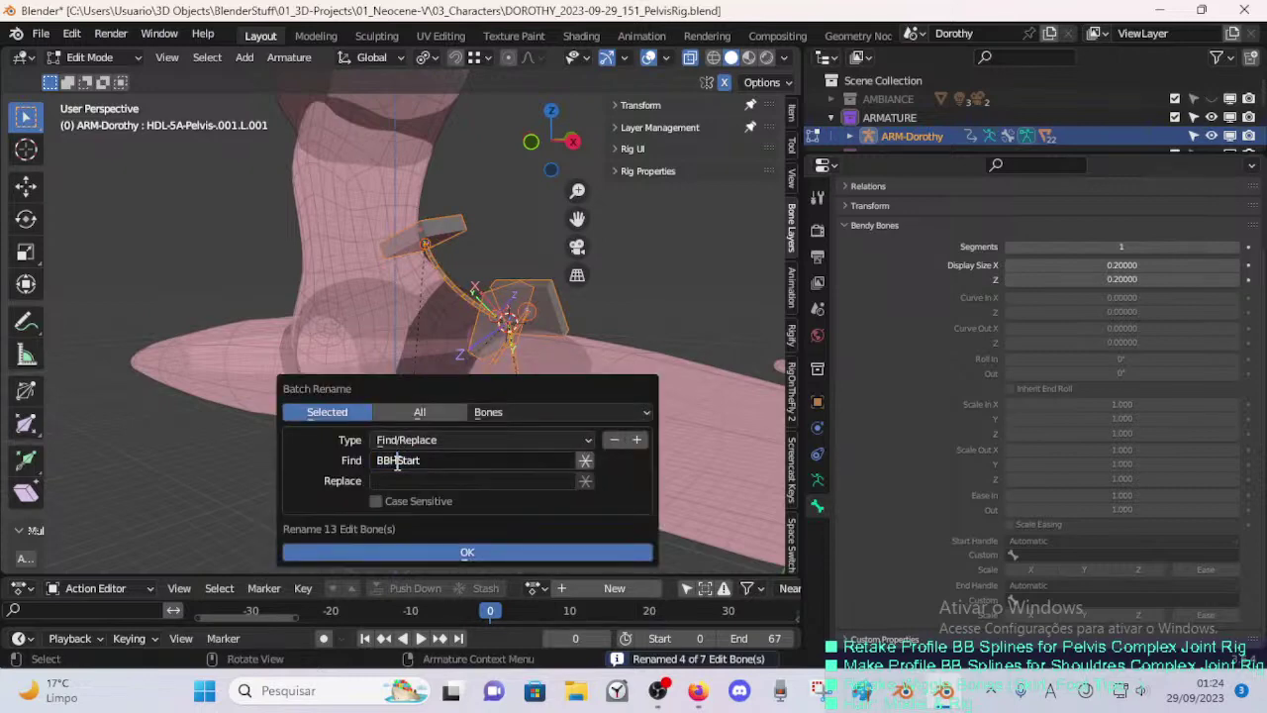
{"action": "left_click_drag", "start_coordinate": [393, 462], "coordinate": [526, 475]}
{"action": "key", "text": "BackSpace"}
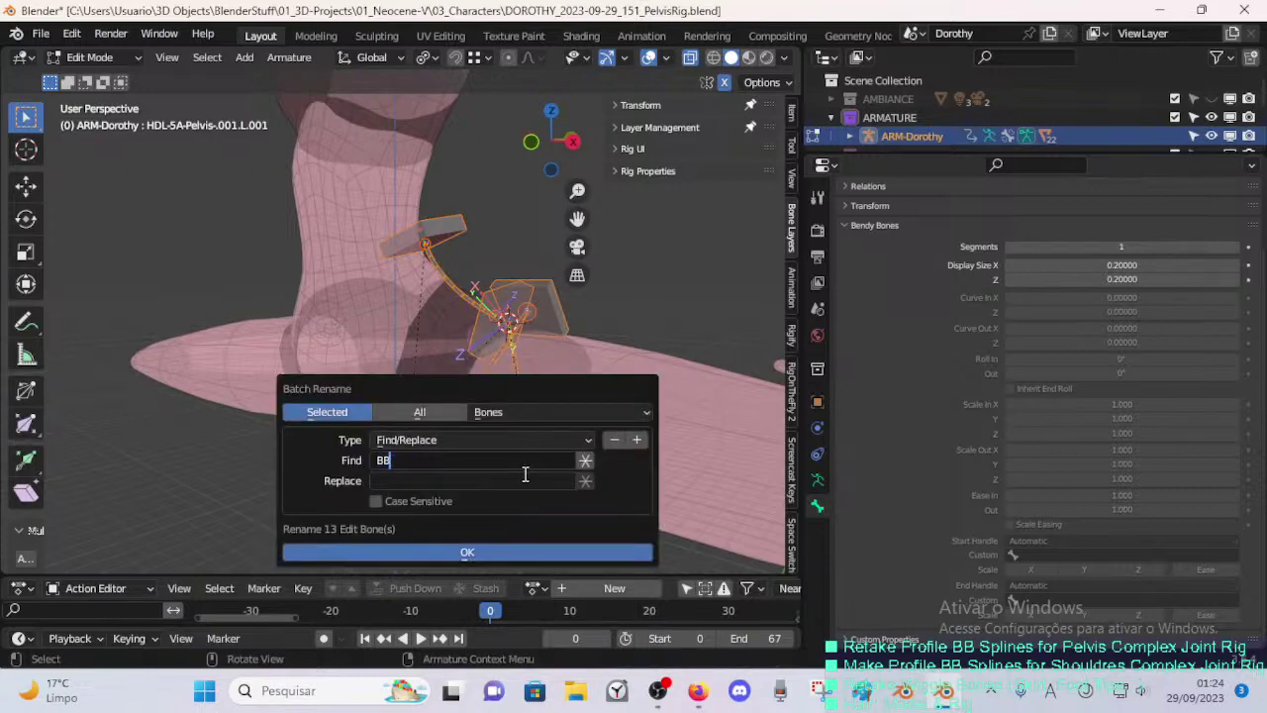
{"action": "left_click", "coordinate": [507, 551]}
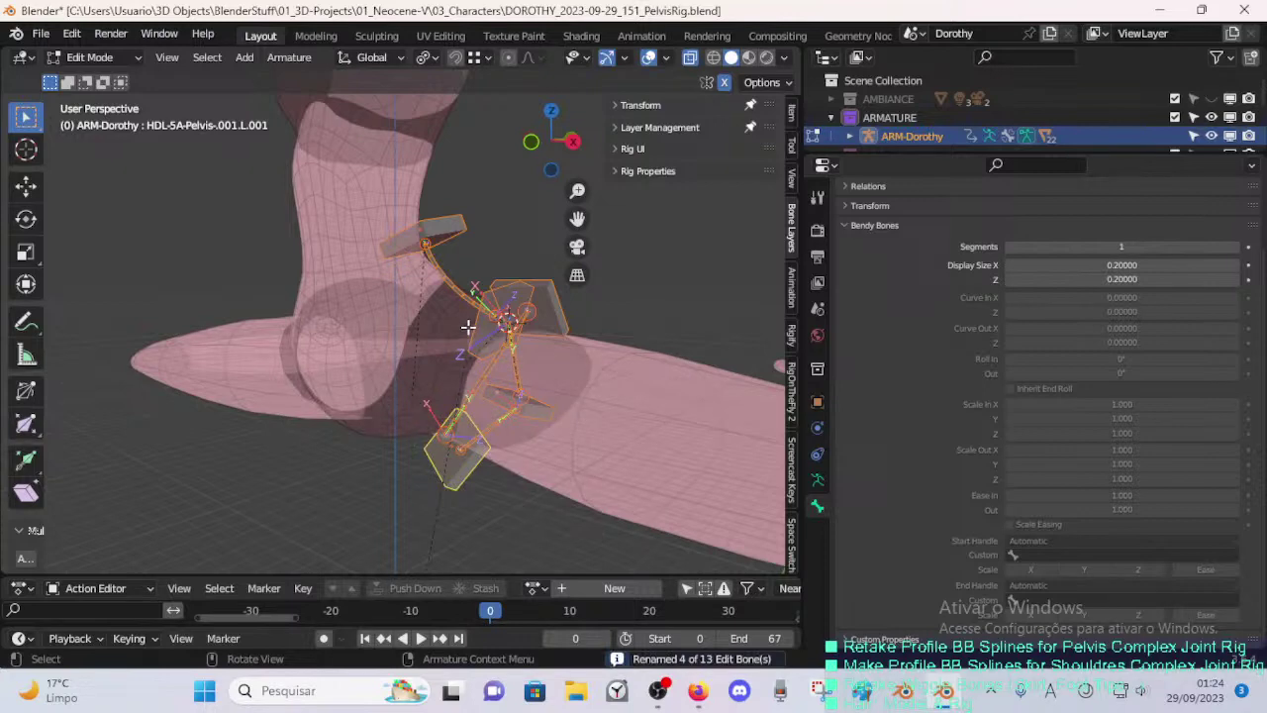
- Batch-rename all visible hip bones to remove .001 from their names
{"action": "key", "text": "ctrl+F2"}
{"action": "left_click", "coordinate": [441, 460]}
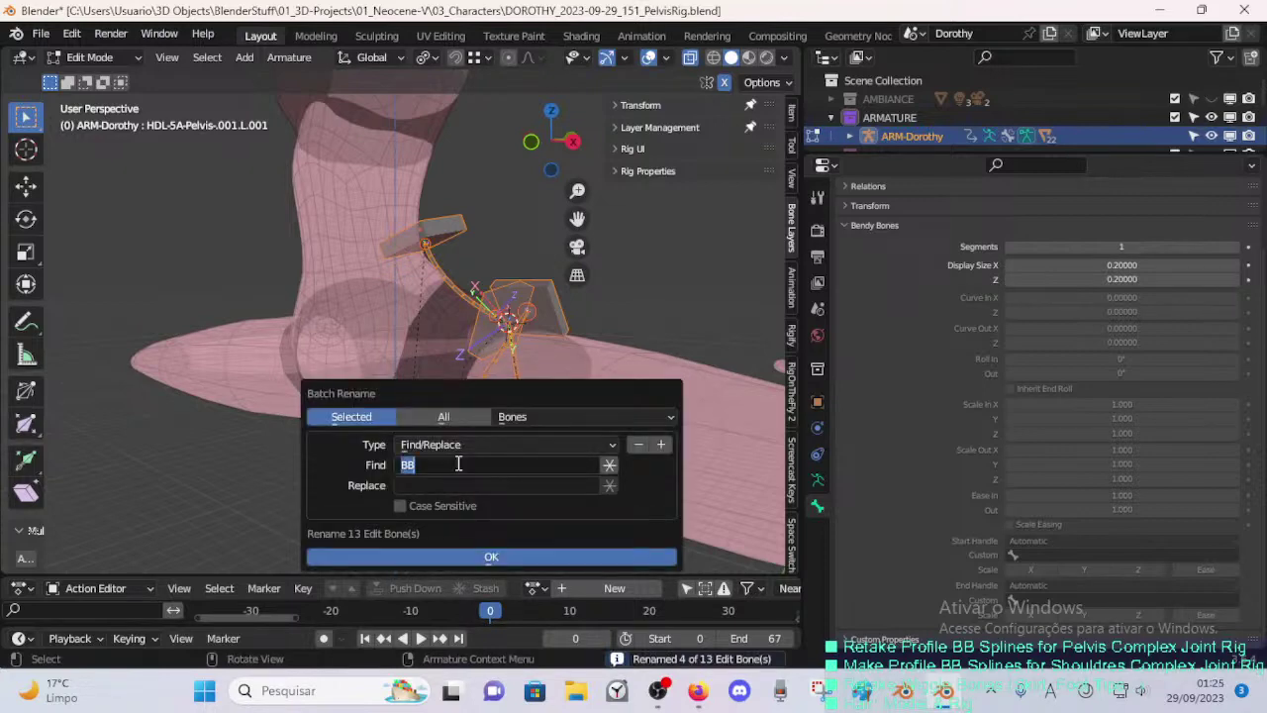
{"action": "type", "text": "00"}
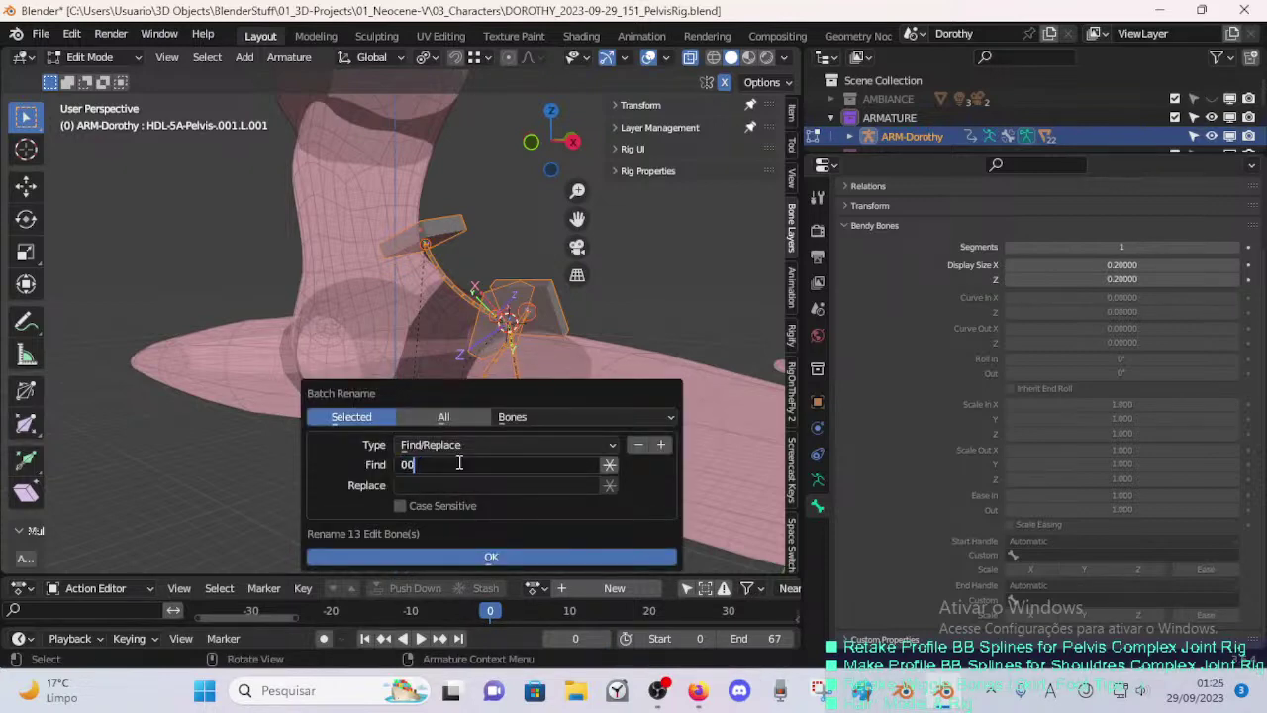
{"action": "type", "text": ".001"}
{"action": "left_click", "coordinate": [470, 556]}
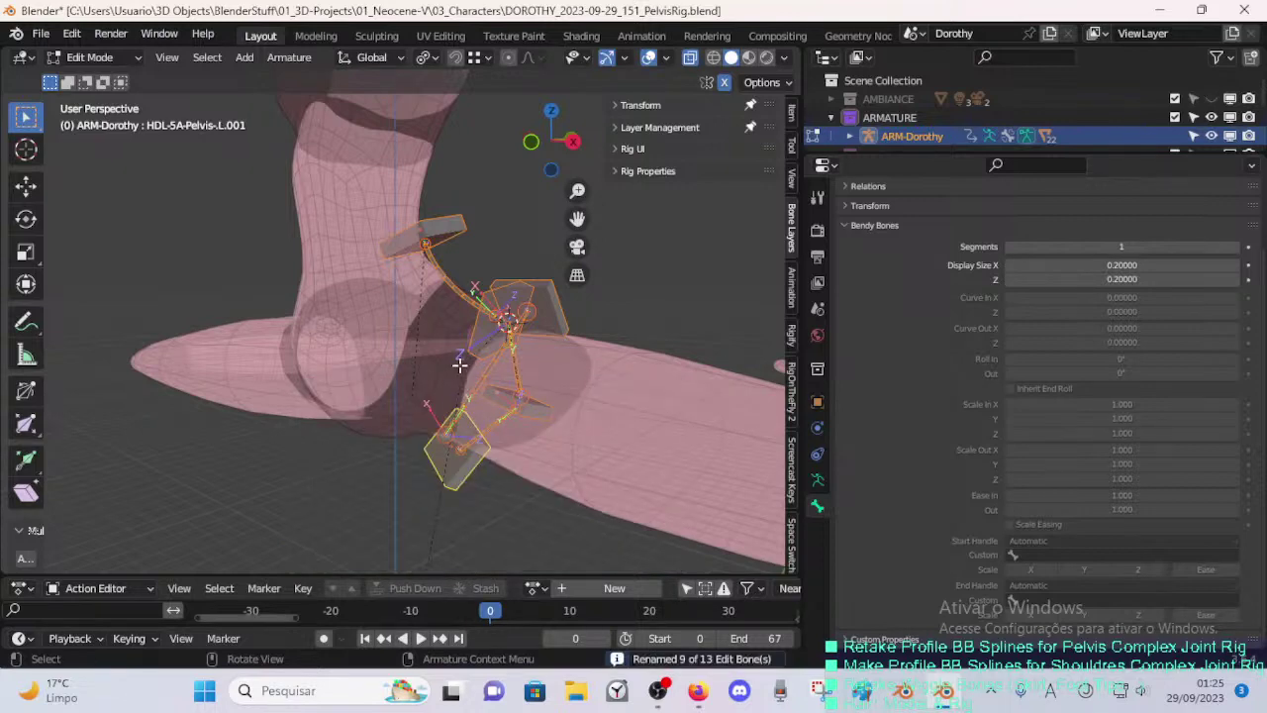
- Batch-rename all visible hip bones to remove every period from their names
{"action": "key", "text": "ctrl+F2"}
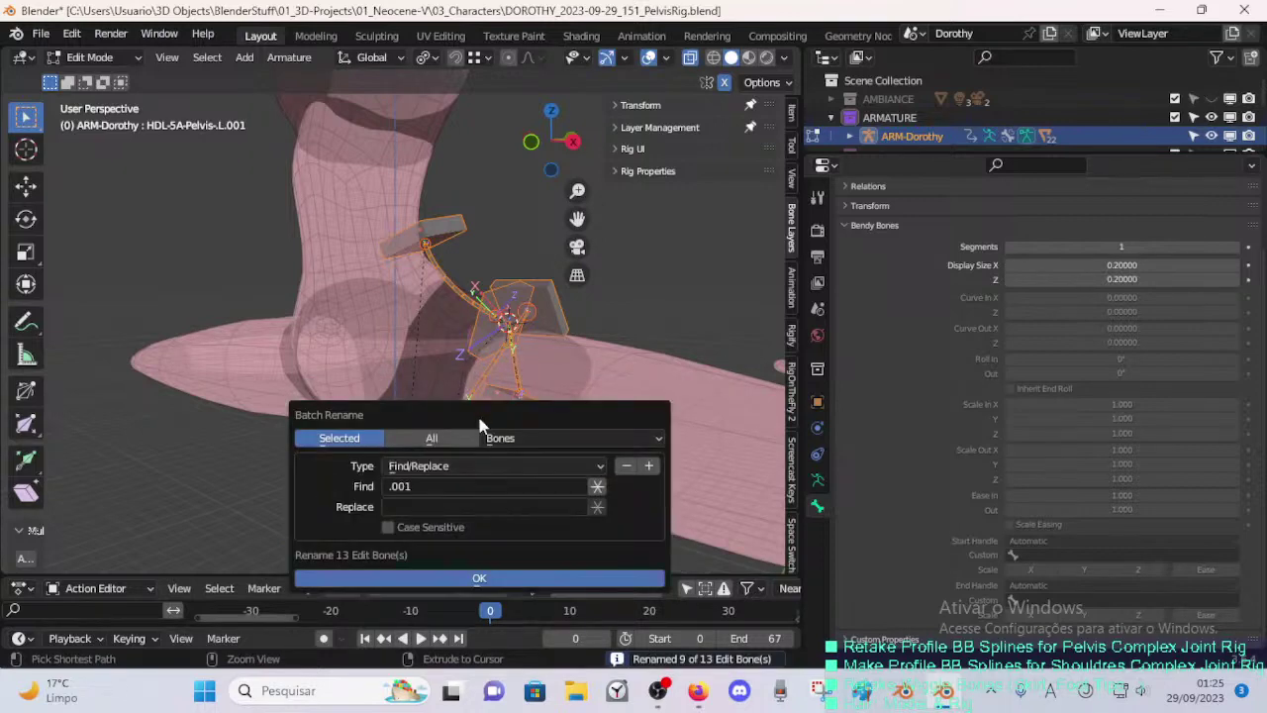
{"action": "left_click", "coordinate": [443, 486]}
{"action": "key", "text": "BackSpace"}
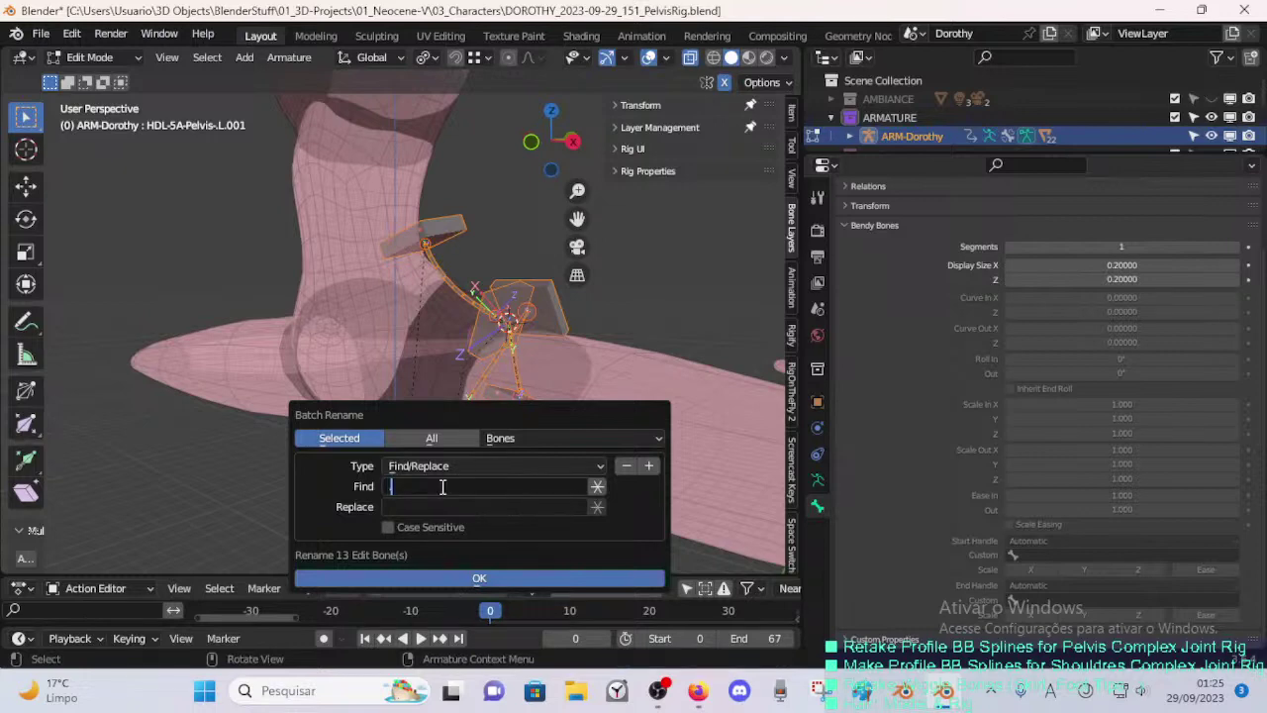
{"action": "left_click", "coordinate": [441, 578]}
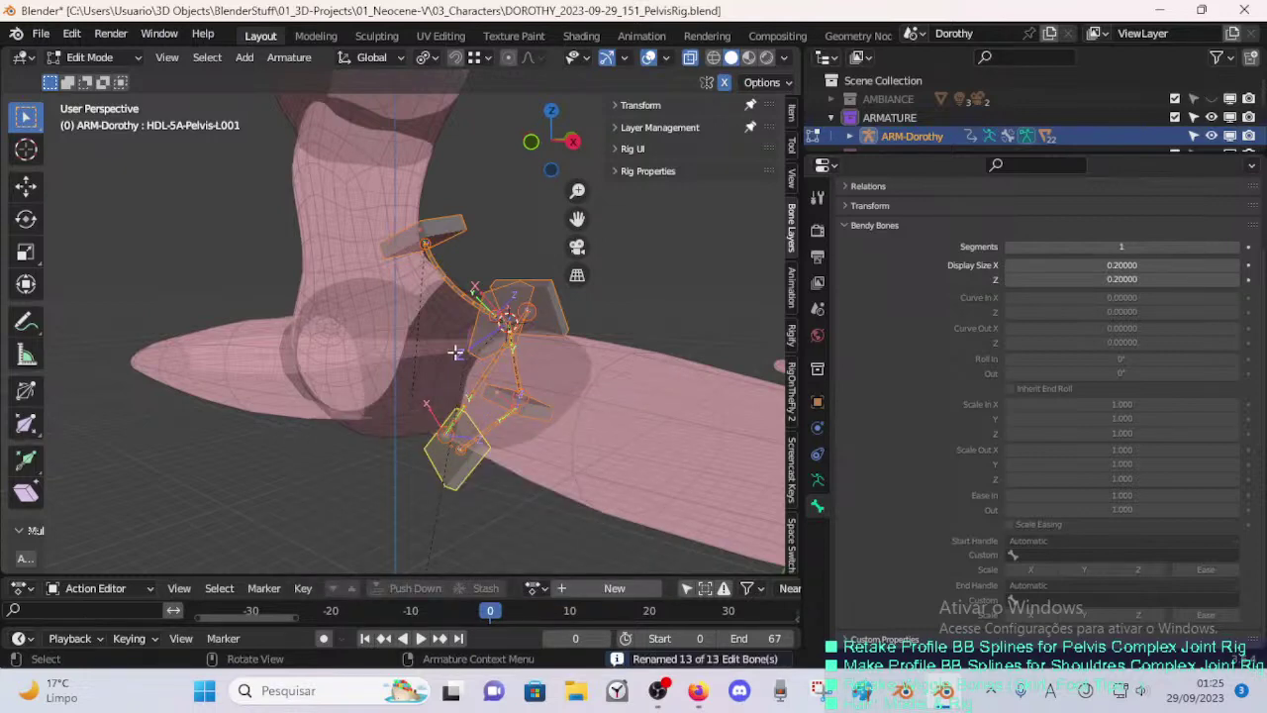
- Switch the viewport to orthographic projection and select the uppermost pelvis handle bone
{"action": "scroll", "coordinate": [455, 348], "scroll_direction": "up", "scroll_amount": 1}
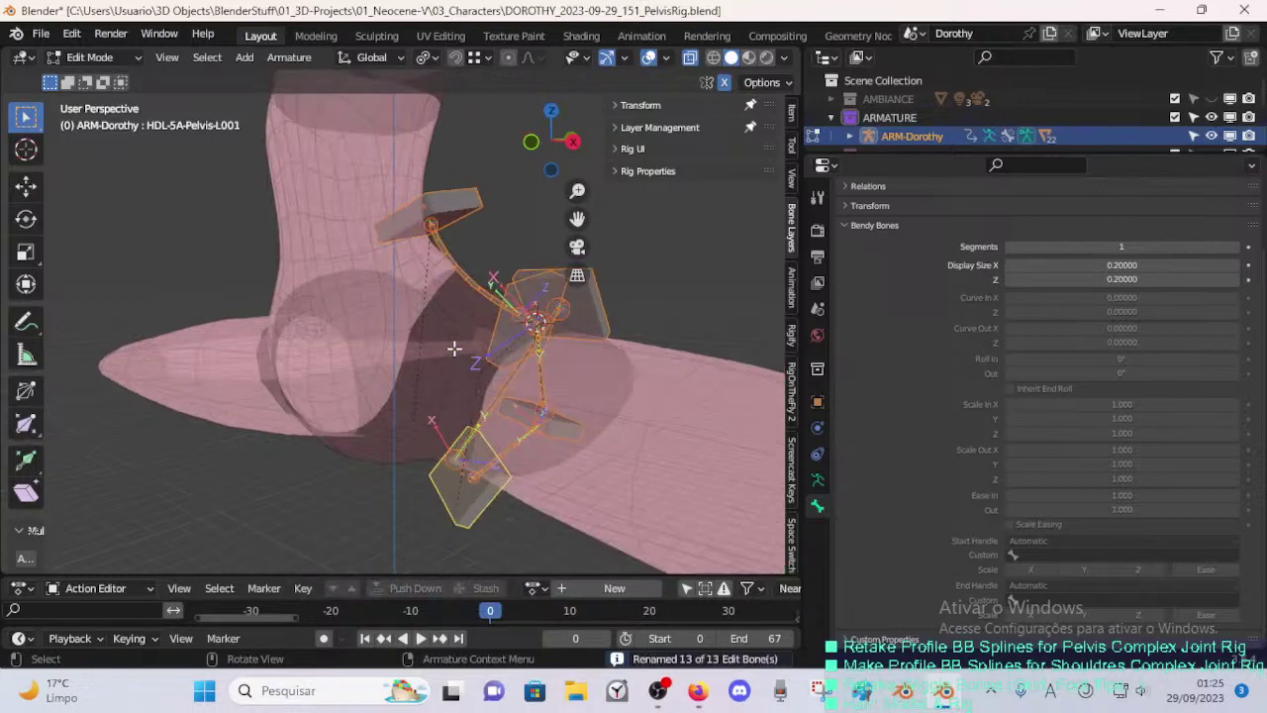
{"action": "left_click", "coordinate": [451, 199]}
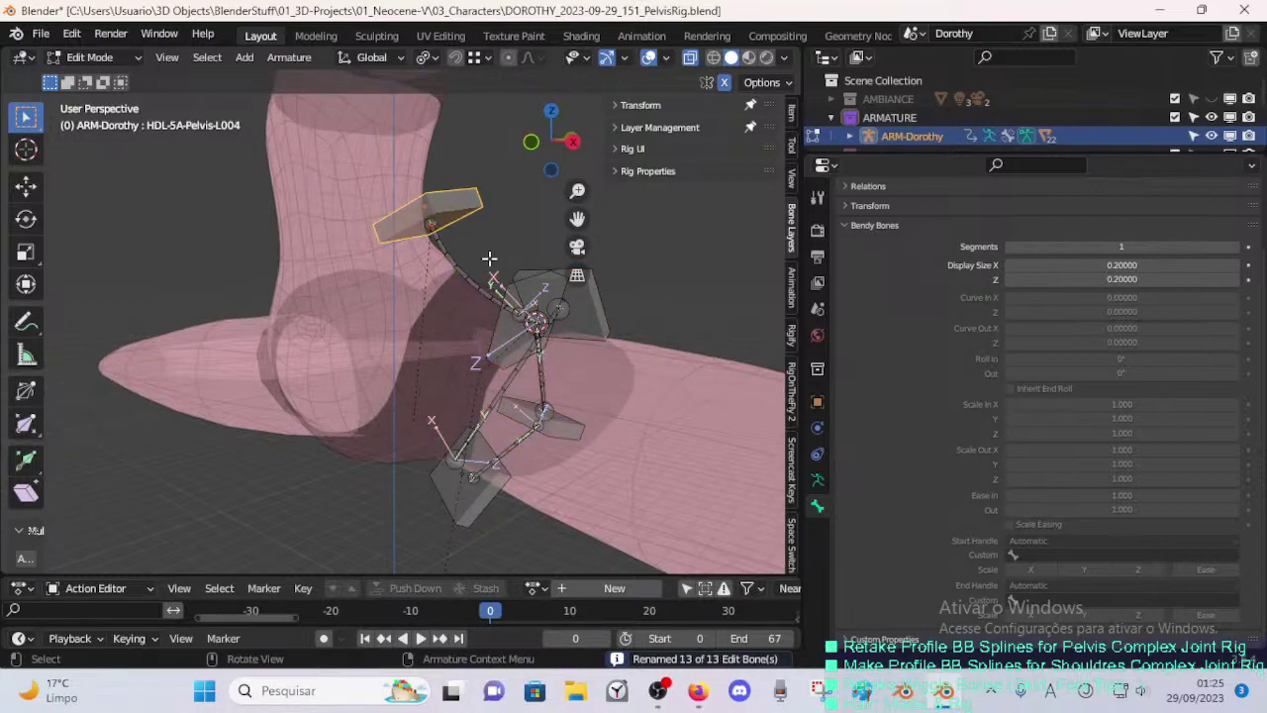
{"action": "left_click", "coordinate": [577, 274]}
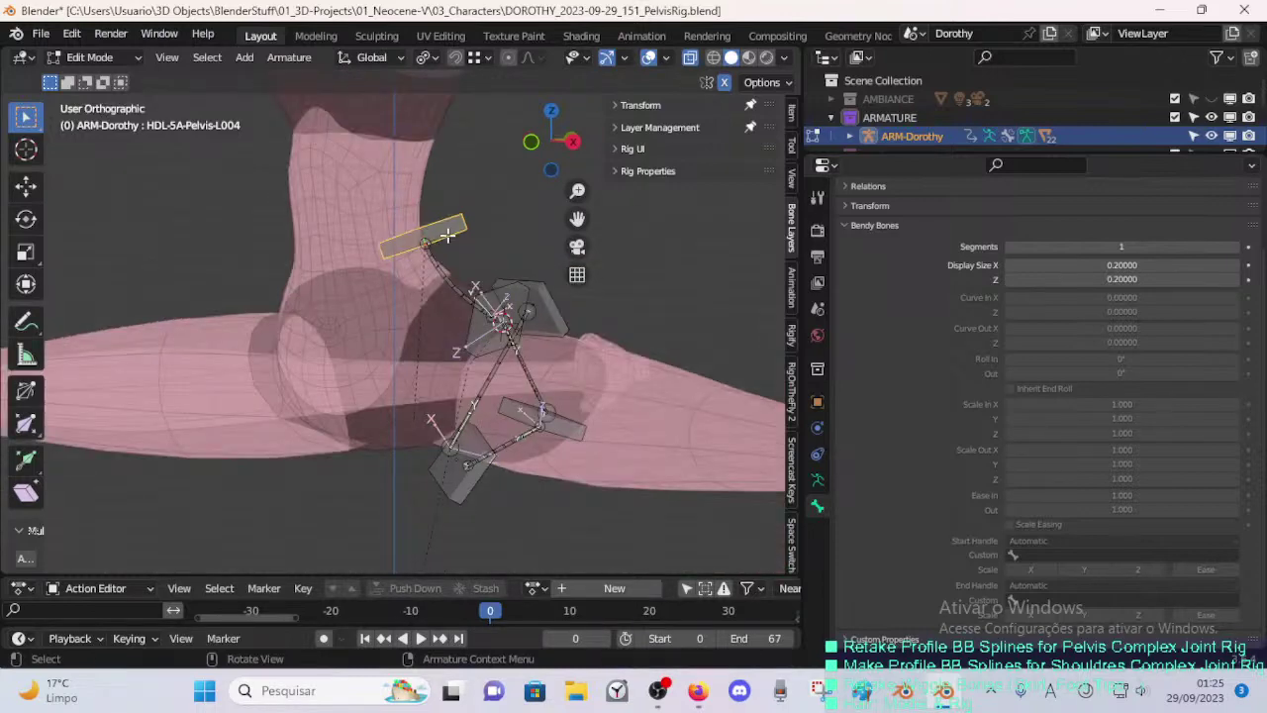
{"action": "left_click", "coordinate": [466, 289]}
{"action": "middle_click_drag", "start_coordinate": [479, 317], "coordinate": [485, 330]}
{"action": "left_click", "coordinate": [418, 235]}
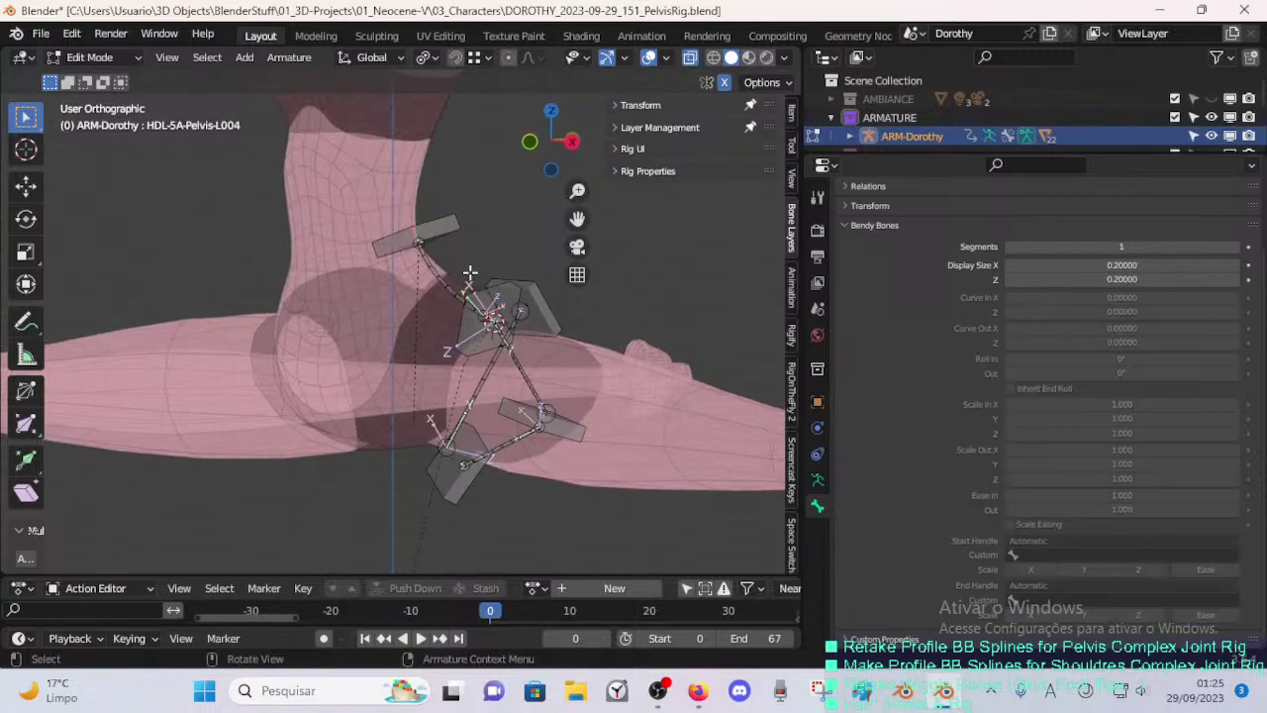
- Clear the custom start and end handles of the bendy bone running down from the uppermost pelvis handle
{"action": "middle_click_drag", "start_coordinate": [470, 272], "coordinate": [413, 257]}
{"action": "left_click", "coordinate": [406, 231]}
{"action": "middle_click_drag", "start_coordinate": [433, 330], "coordinate": [448, 285]}
{"action": "left_click", "coordinate": [444, 255], "text": "shift"}
{"action": "middle_click_drag", "start_coordinate": [504, 347], "coordinate": [481, 327]}
{"action": "left_click", "coordinate": [473, 351], "text": "shift"}
{"action": "left_click", "coordinate": [462, 245], "text": "shift"}
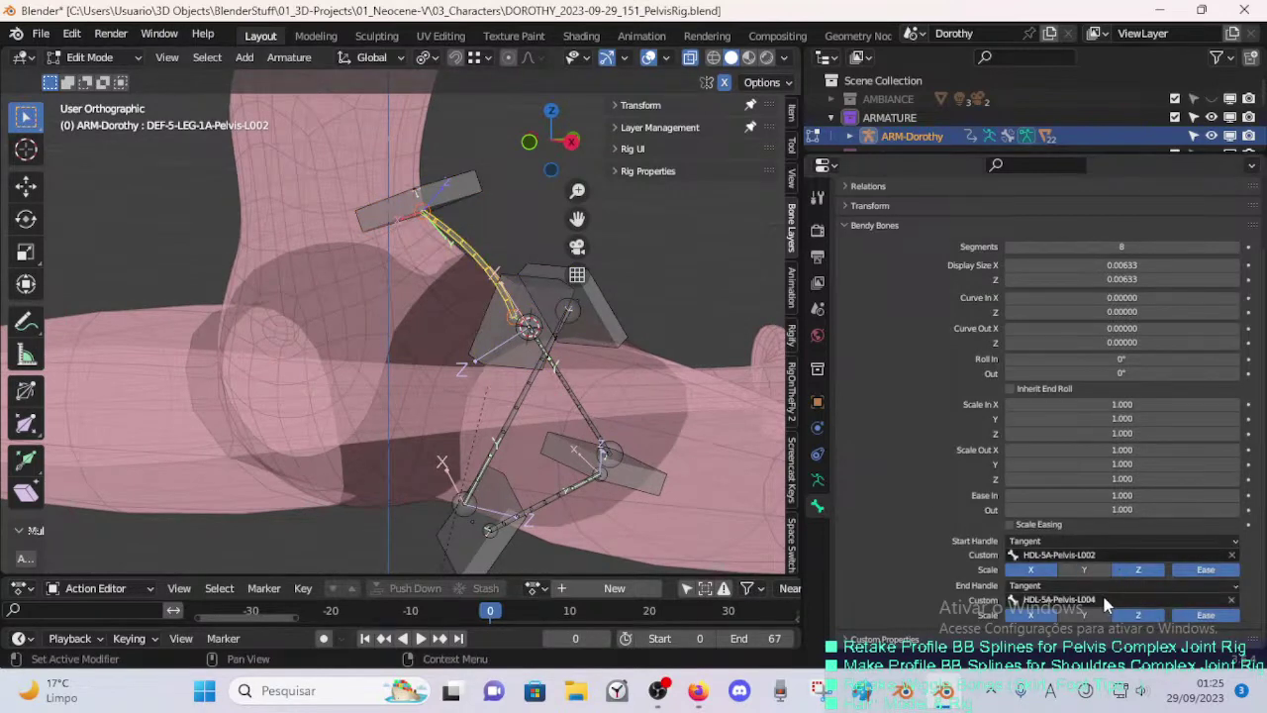
{"action": "key", "text": "BackSpace"}
{"action": "key", "text": "BackSpace"}
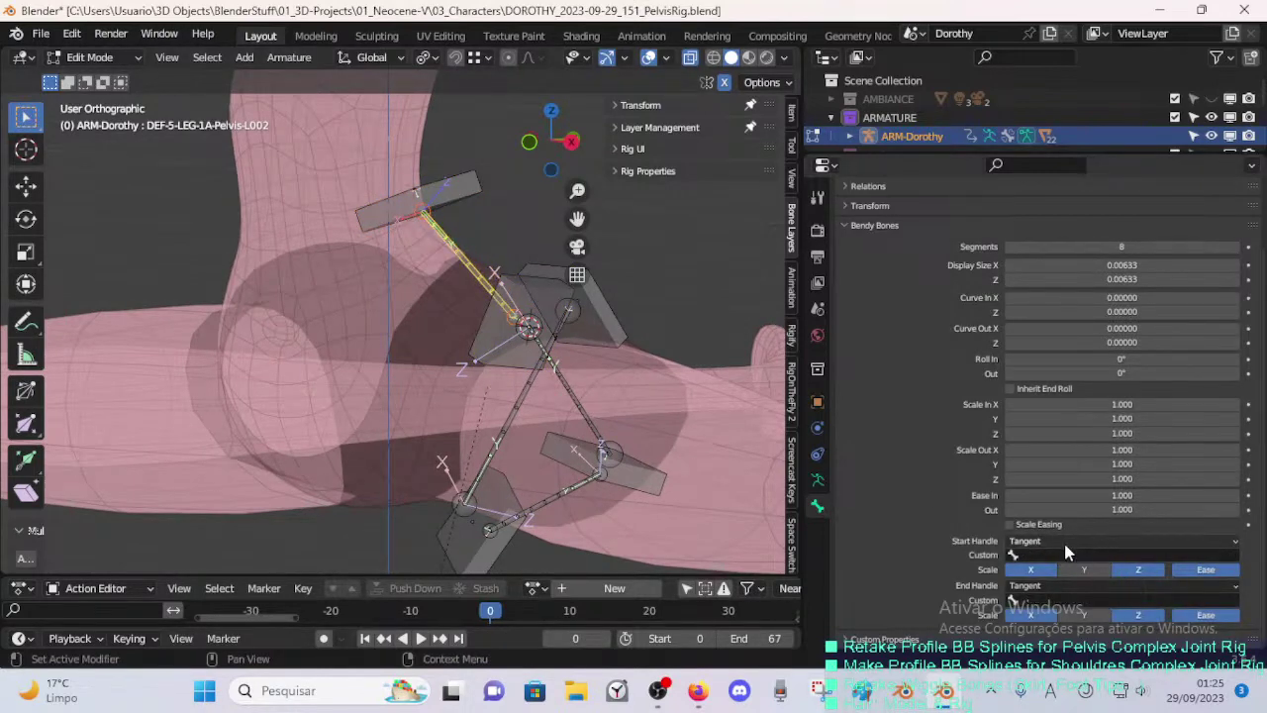
{"action": "middle_click_drag", "start_coordinate": [471, 227], "coordinate": [477, 242]}
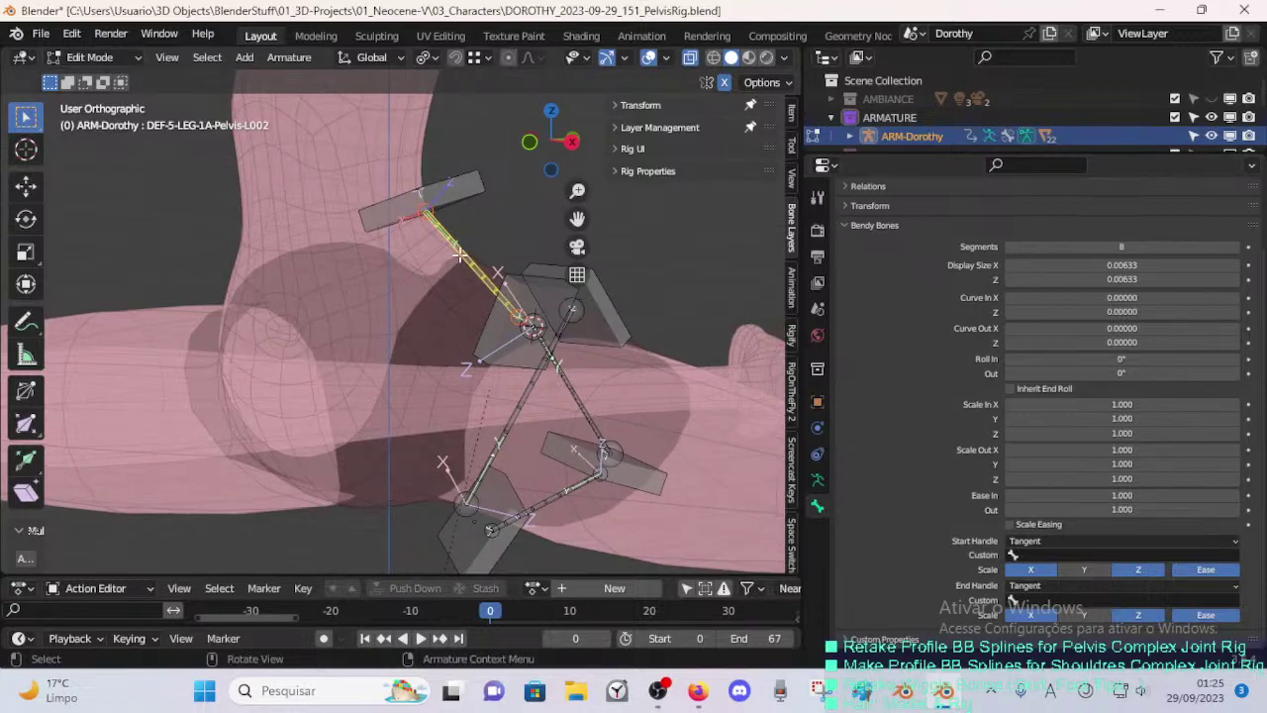
{"action": "key", "text": "g"}
{"action": "right_click", "coordinate": [442, 285]}
{"action": "left_click", "coordinate": [456, 179]}
{"action": "left_click", "coordinate": [451, 237], "text": "shift"}
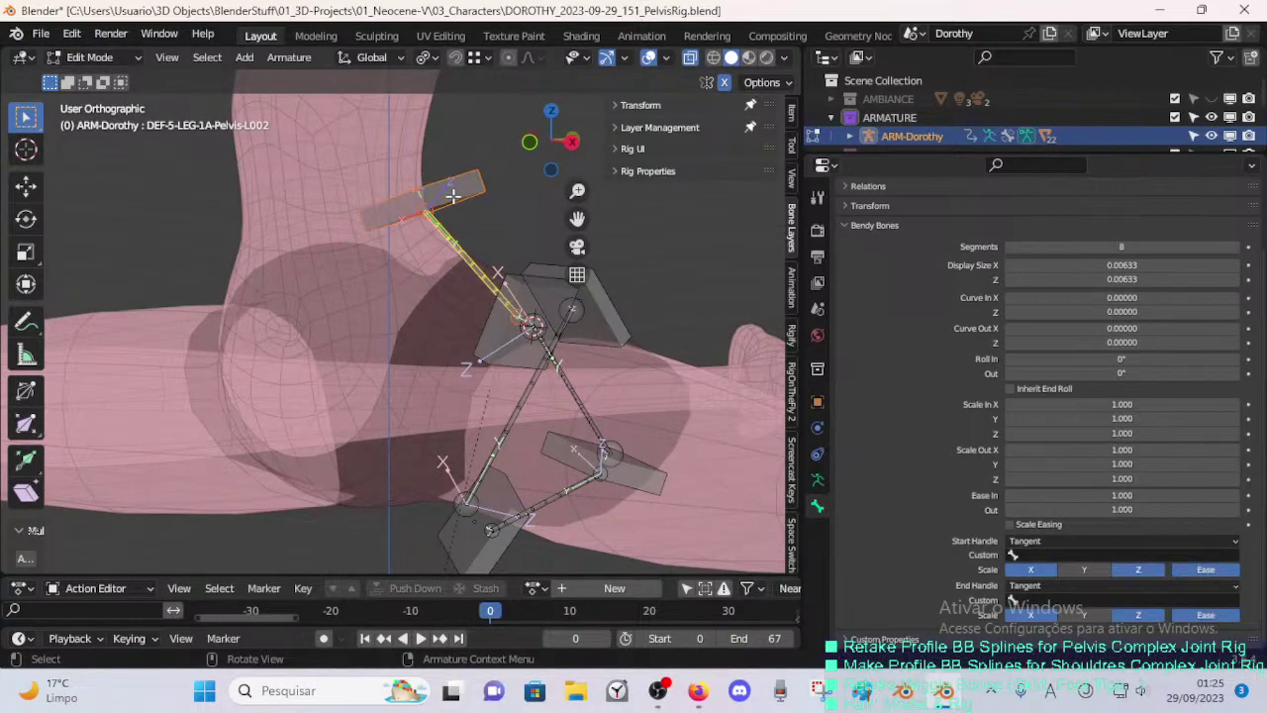
- Clear the roll of the uppermost pelvis handle bone and roll it to about 76°
{"action": "left_click", "coordinate": [452, 196]}
{"action": "key", "text": "alt+r"}
{"action": "middle_click_drag", "start_coordinate": [452, 194], "coordinate": [569, 286]}
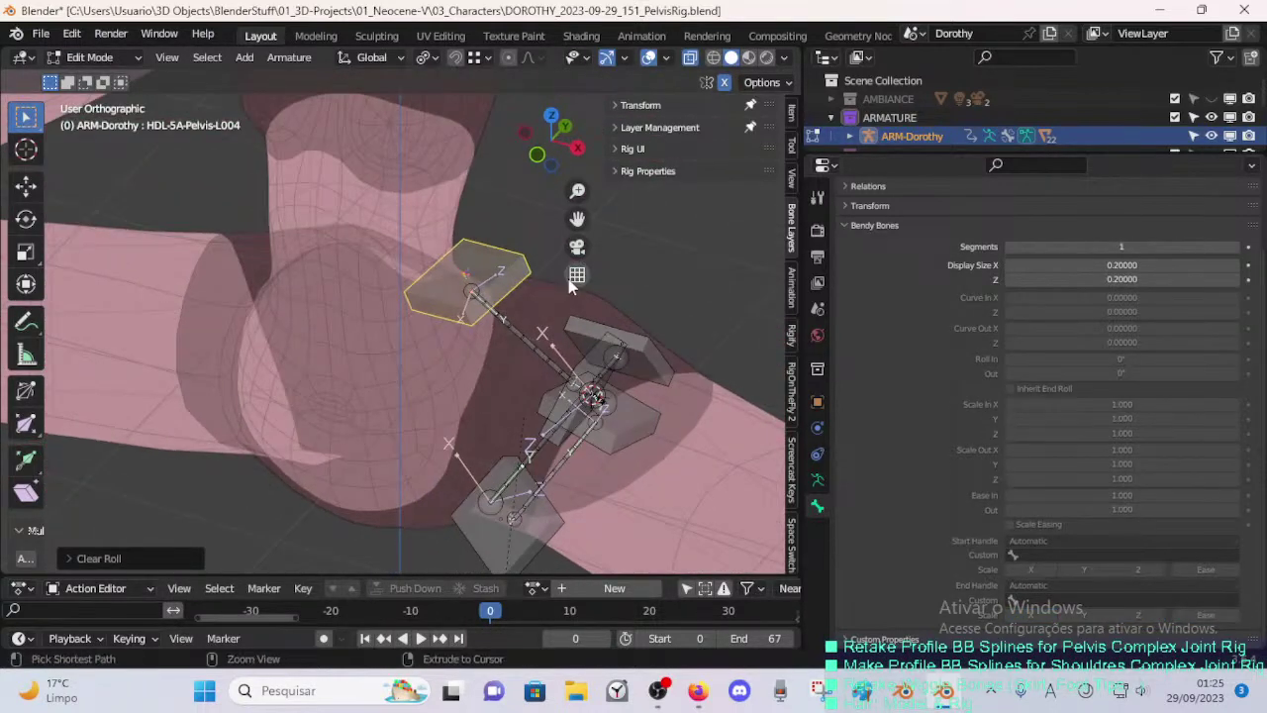
{"action": "left_click", "coordinate": [634, 105]}
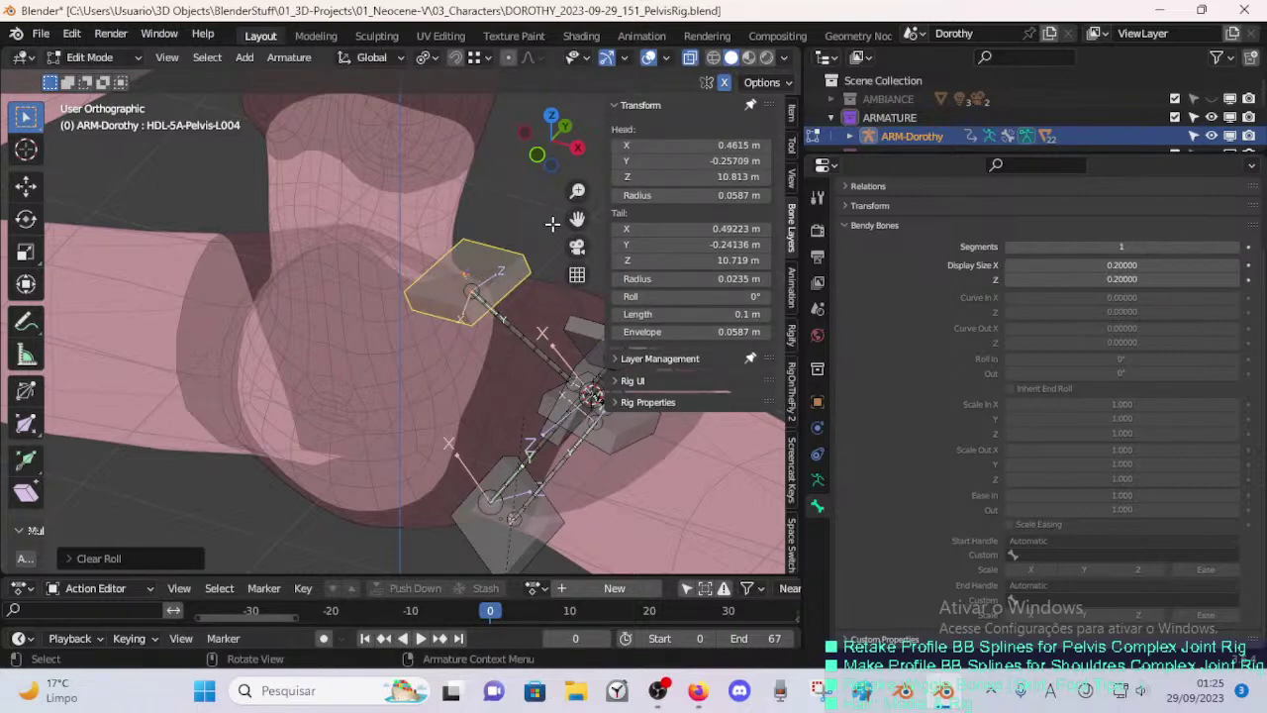
{"action": "key", "text": "ctrl+r"}
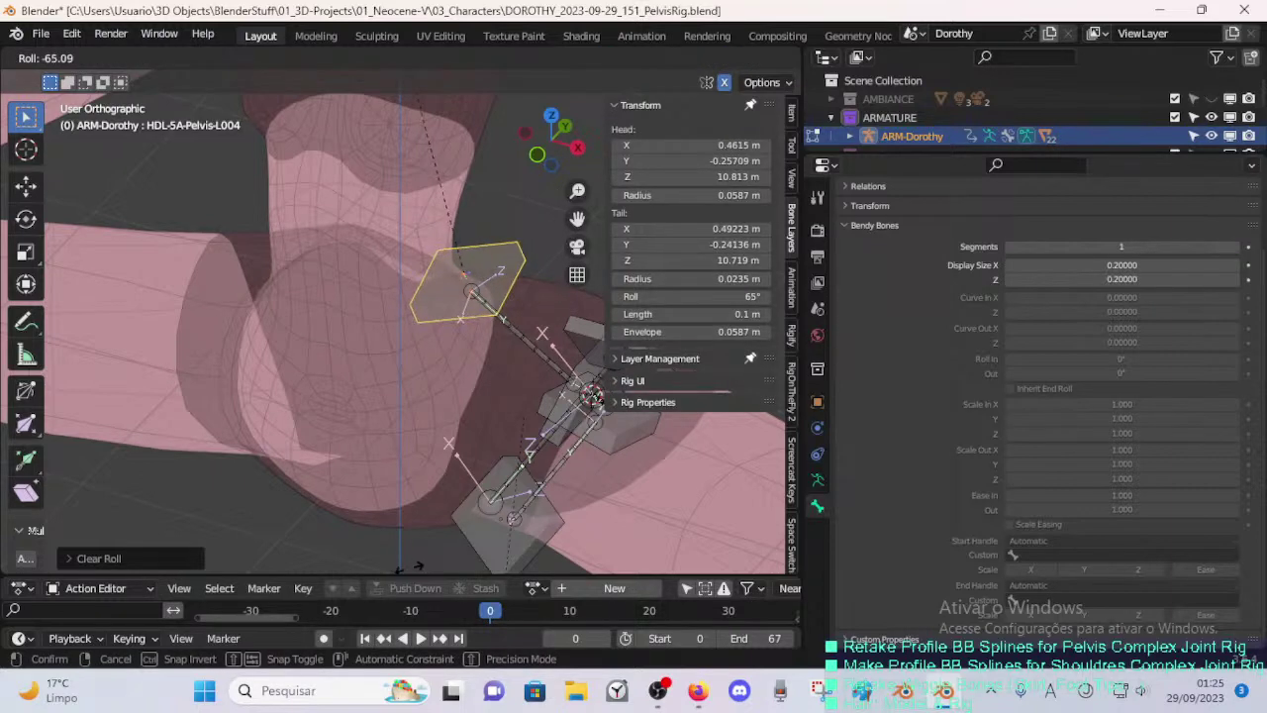
{"action": "left_click", "coordinate": [342, 525]}
{"action": "middle_click_drag", "start_coordinate": [342, 524], "coordinate": [401, 346]}
- Rename the uppermost pelvis handle bone as HDL-5A-Pelvis.L.001
{"action": "key", "text": "F2"}
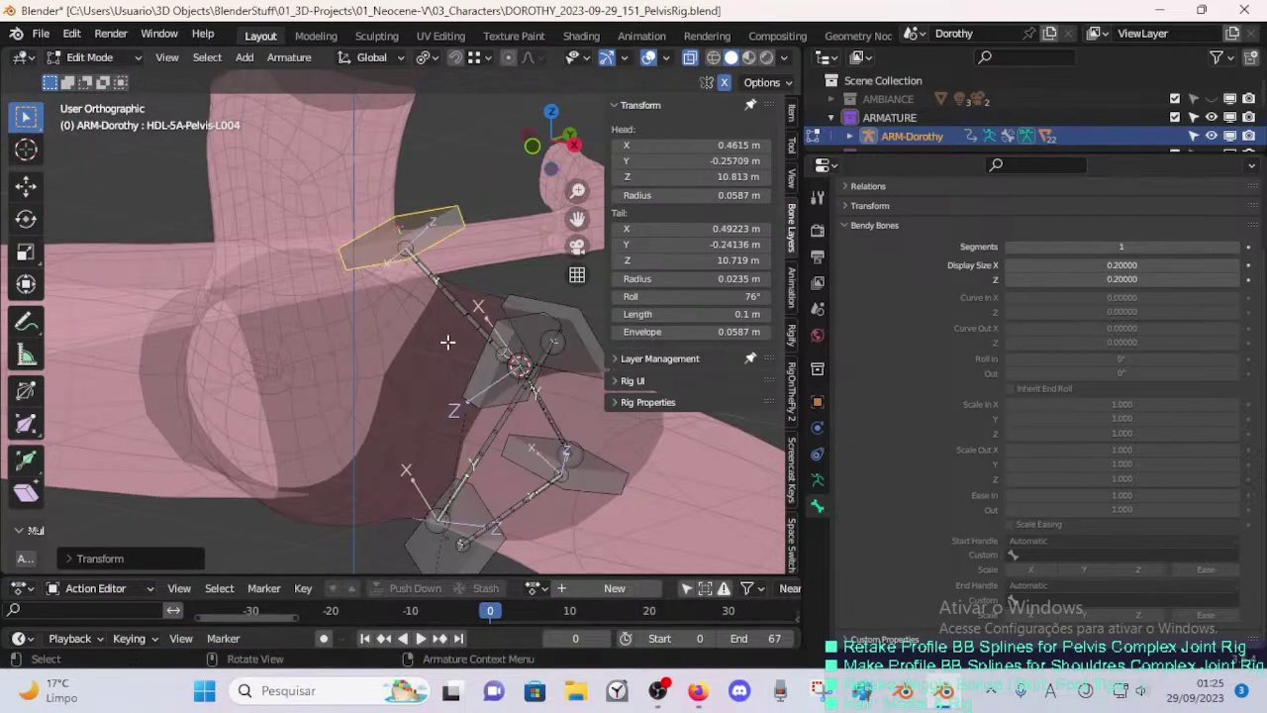
{"action": "key", "text": "F2"}
{"action": "left_click", "coordinate": [394, 340]}
{"action": "left_click_drag", "start_coordinate": [396, 341], "coordinate": [549, 354]}
{"action": "left_click", "coordinate": [439, 341]}
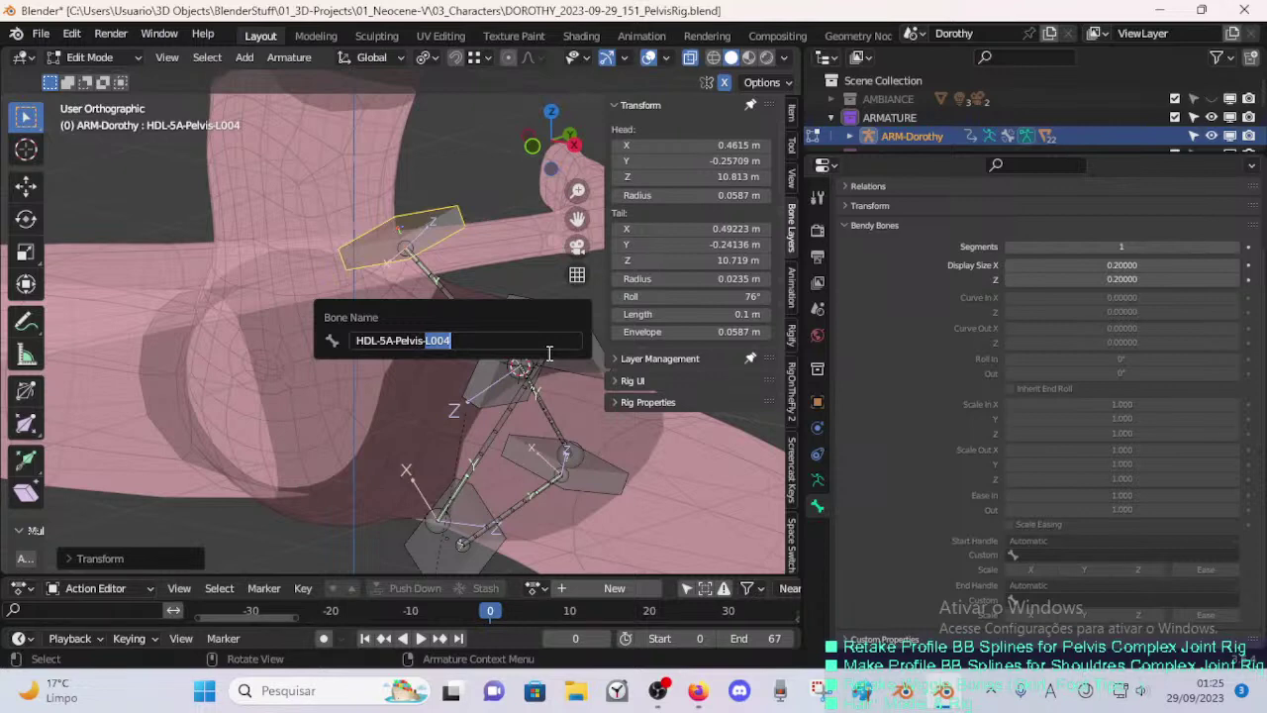
{"action": "key", "text": "BackSpace"}
{"action": "key", "text": "BackSpace"}
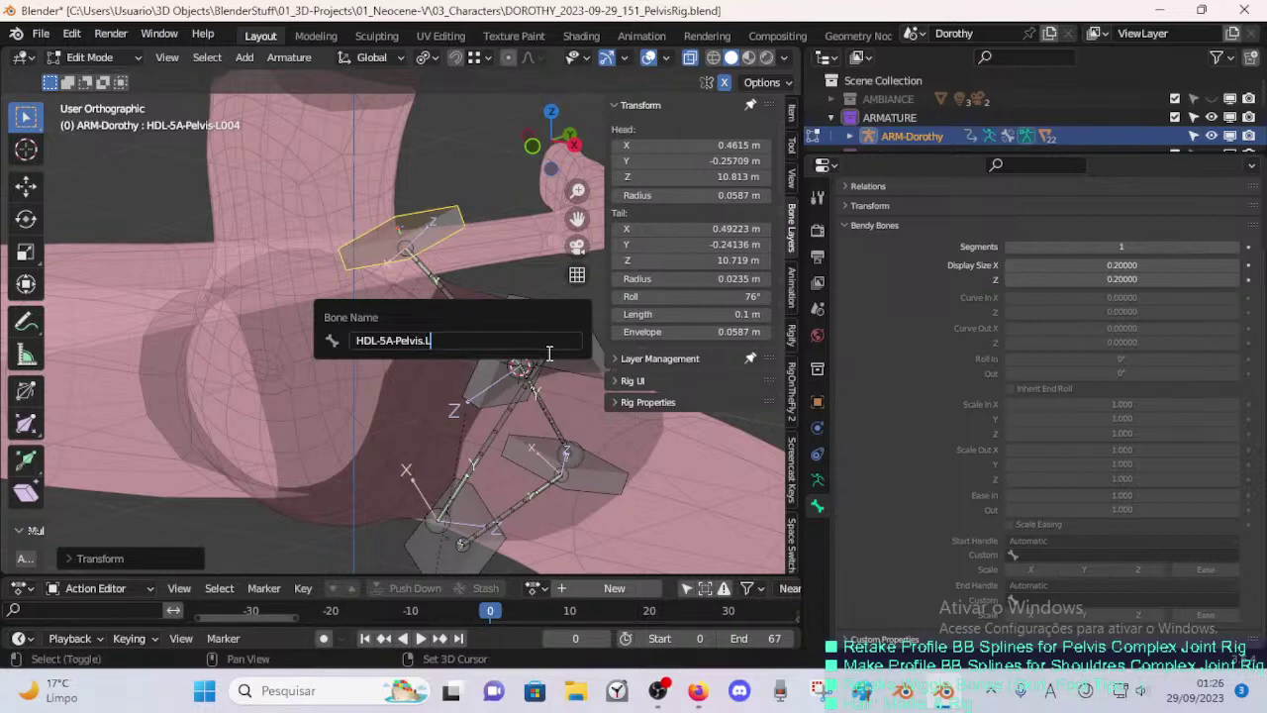
{"action": "type", "text": ".L.0"}
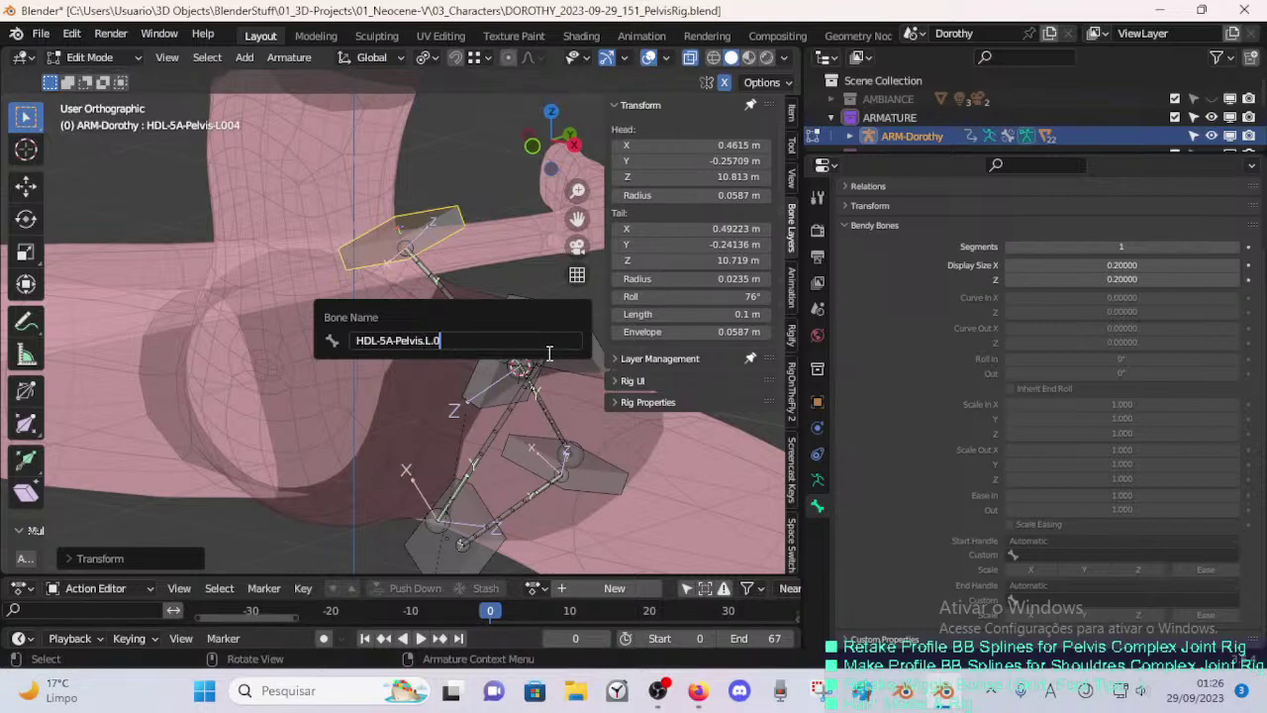
{"action": "type", "text": "01"}
{"action": "key", "text": "Return"}
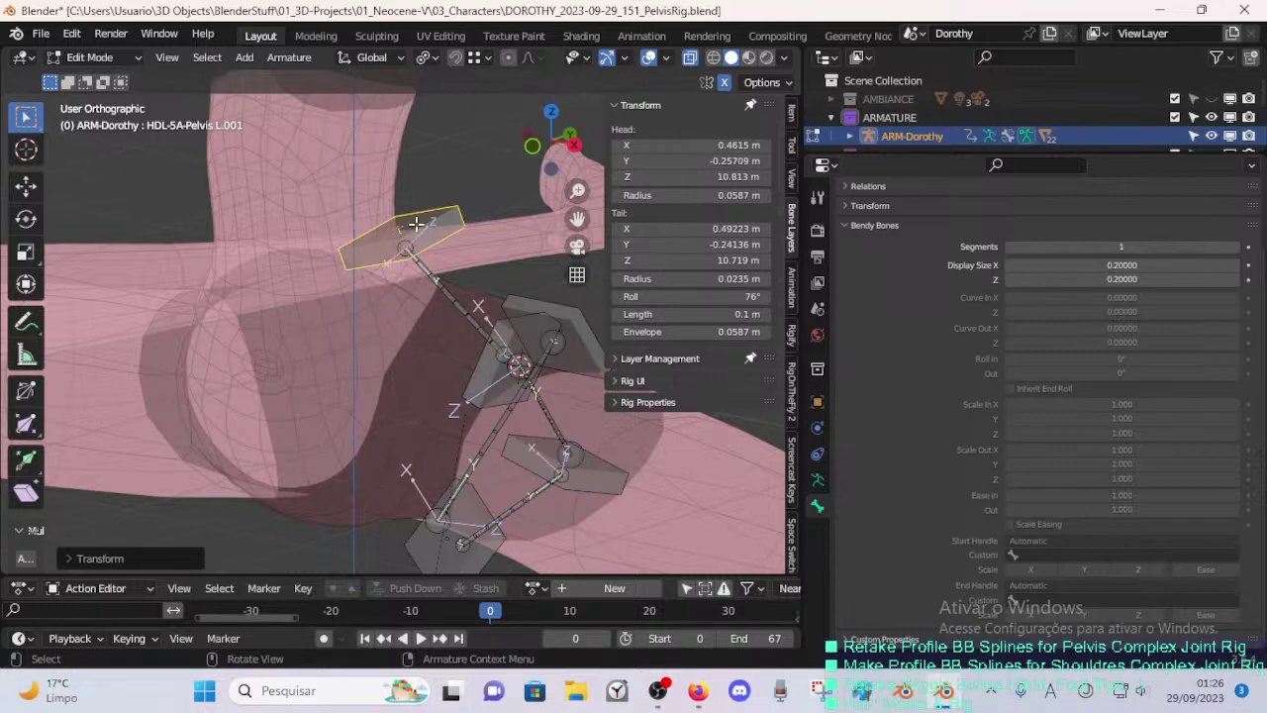
- Copy the uppermost handle's name and rename the handle at the upper bendy bone's lower end as HDL-5A-Pelvis.L.002
{"action": "key", "text": "F2"}
{"action": "key", "text": "ctrl+c"}
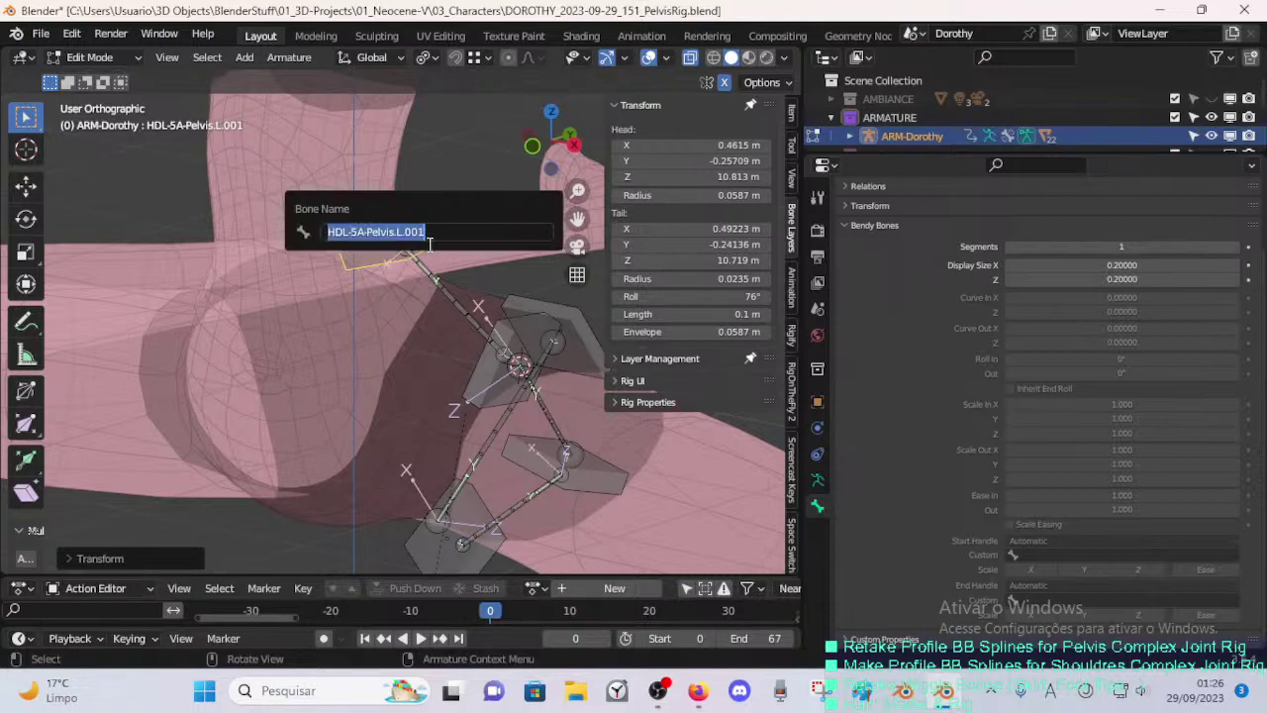
{"action": "middle_click_drag", "start_coordinate": [426, 236], "coordinate": [460, 370]}
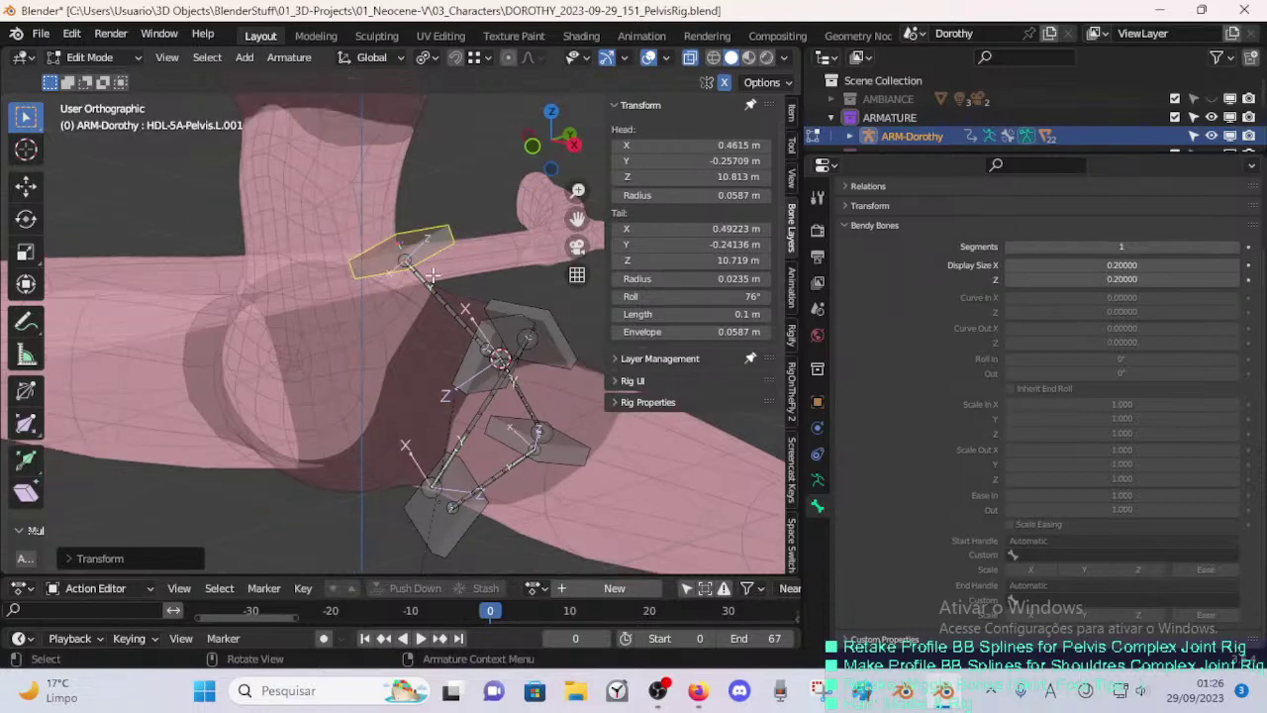
{"action": "left_click", "coordinate": [460, 370]}
{"action": "key", "text": "F2"}
{"action": "key", "text": "ctrl+v"}
{"action": "type", "text": "2"}
{"action": "key", "text": "Return"}
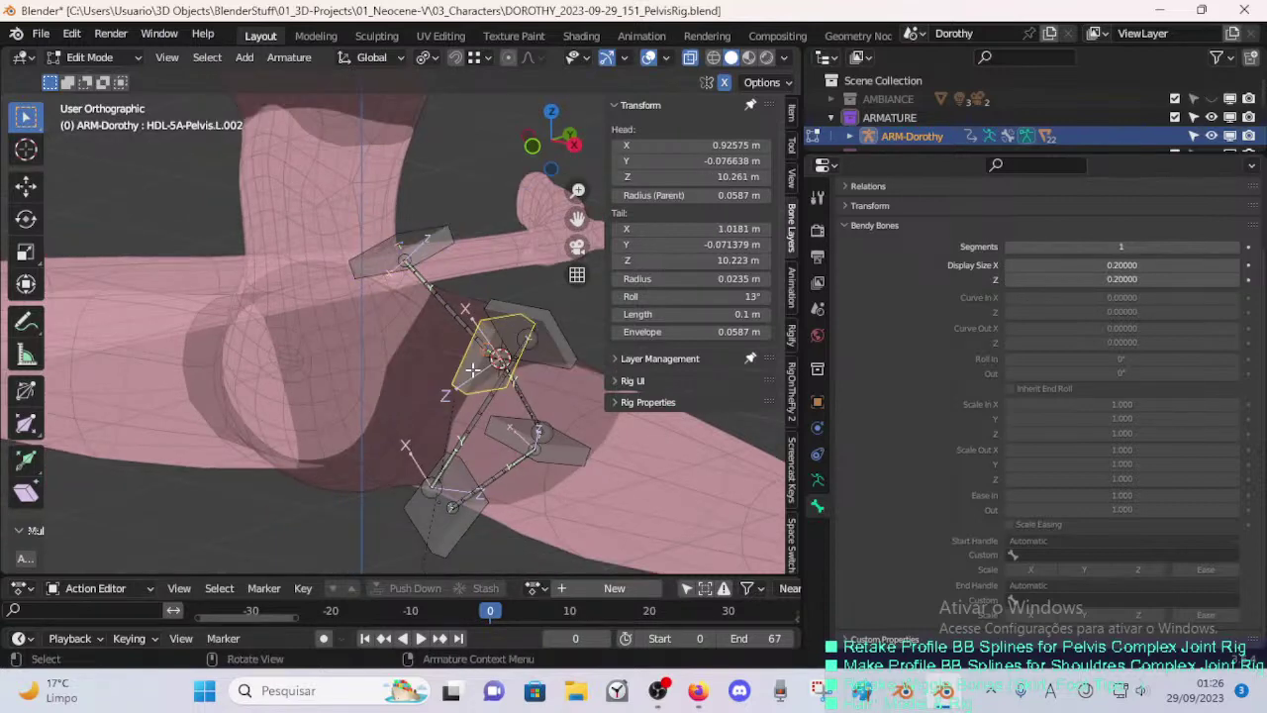
- Rename the neighbouring handle bone at the upper end of the long diagonal bendy bone as HDL-5A-Pelvis.L.003
{"action": "mouse_move", "coordinate": [500, 359]}
{"action": "middle_mouse_down"}
{"action": "mouse_move", "coordinate": [466, 370]}
{"action": "mouse_move", "coordinate": [484, 368]}
{"action": "middle_mouse_up"}
{"action": "left_click", "coordinate": [498, 367]}
{"action": "key", "text": "F2"}
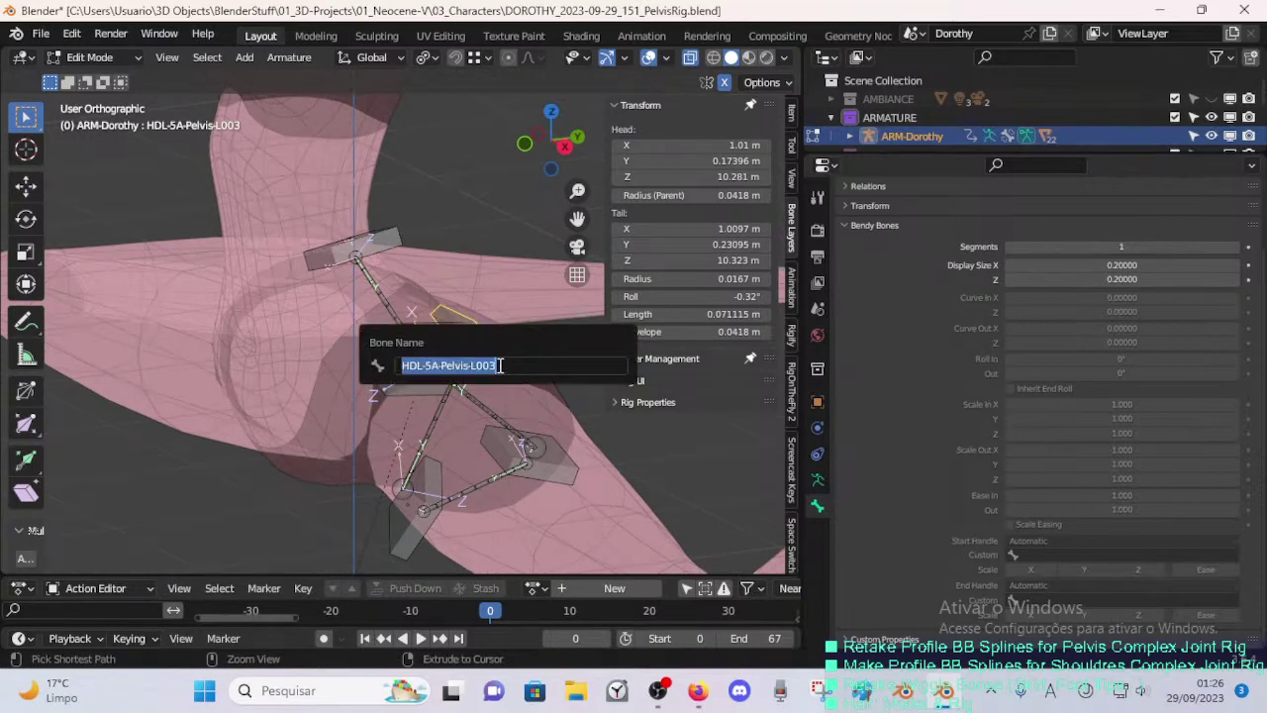
{"action": "key", "text": "ctrl+v"}
{"action": "type", "text": "2"}
{"action": "key", "text": "Return"}
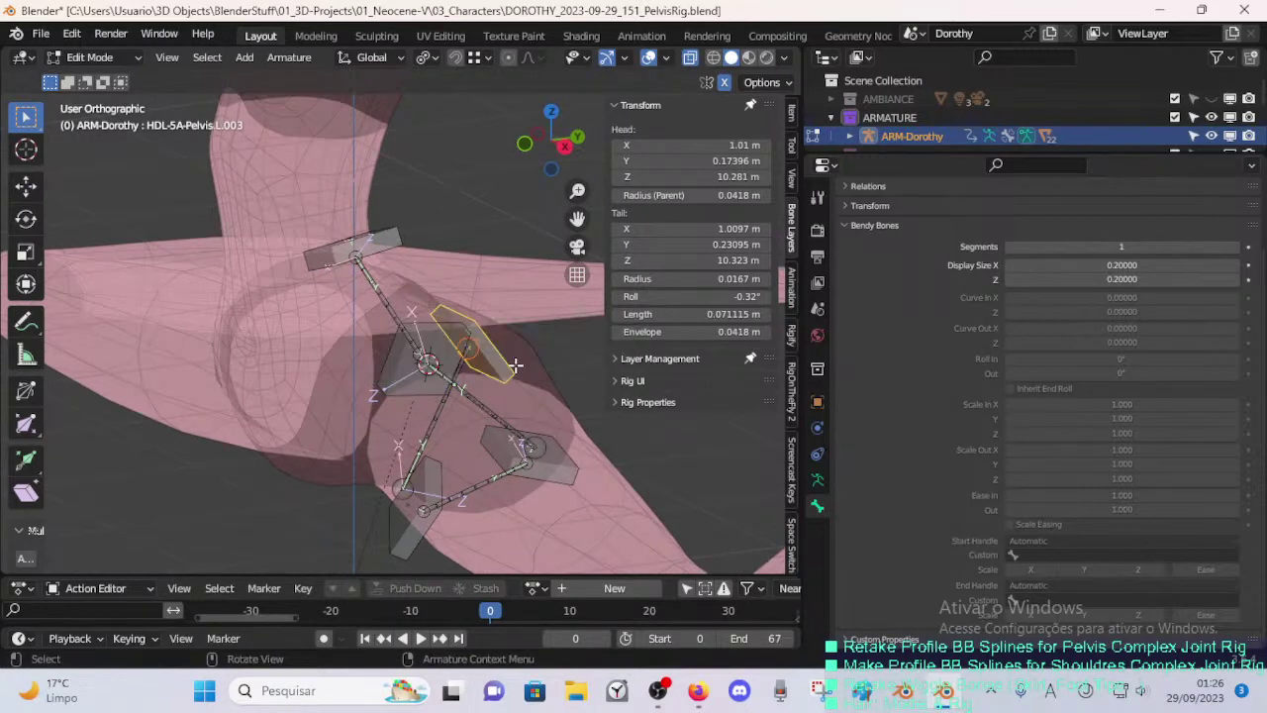
- Rename the handle bone at the rear of the hip as HDL-5A-Pelvis.L.004
{"action": "left_click", "coordinate": [562, 477]}
{"action": "key", "text": "F2"}
{"action": "key", "text": "ctrl+v"}
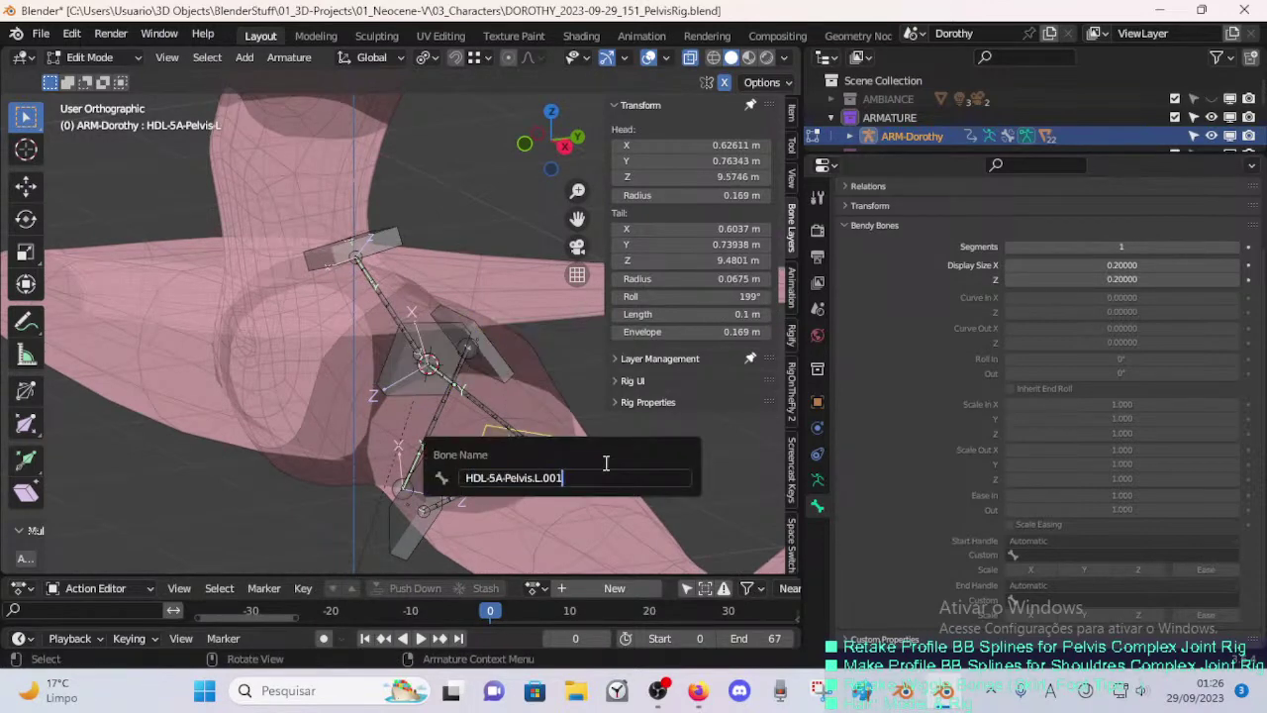
{"action": "type", "text": "4"}
{"action": "key", "text": "Return"}
- Rename the lowest pelvis handle bone as HDL-5A-Pelvis.L.005
{"action": "left_click", "coordinate": [390, 530]}
{"action": "key", "text": "F2"}
{"action": "type", "text": "HDL-5A-Pelvis.L.00"}
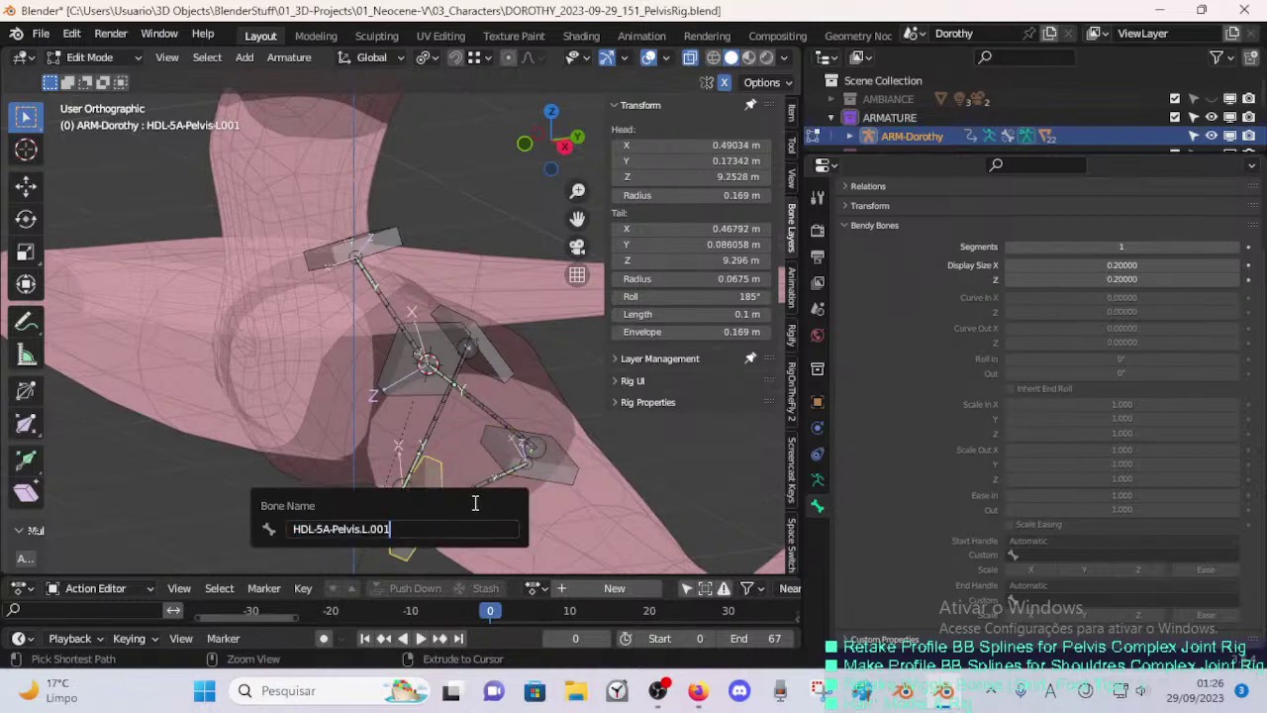
{"action": "type", "text": "5"}
{"action": "key", "text": "Return"}
{"action": "mouse_move", "coordinate": [423, 362]}
{"action": "middle_mouse_down"}
{"action": "mouse_move", "coordinate": [439, 346]}
{"action": "mouse_move", "coordinate": [429, 340]}
{"action": "middle_mouse_up"}
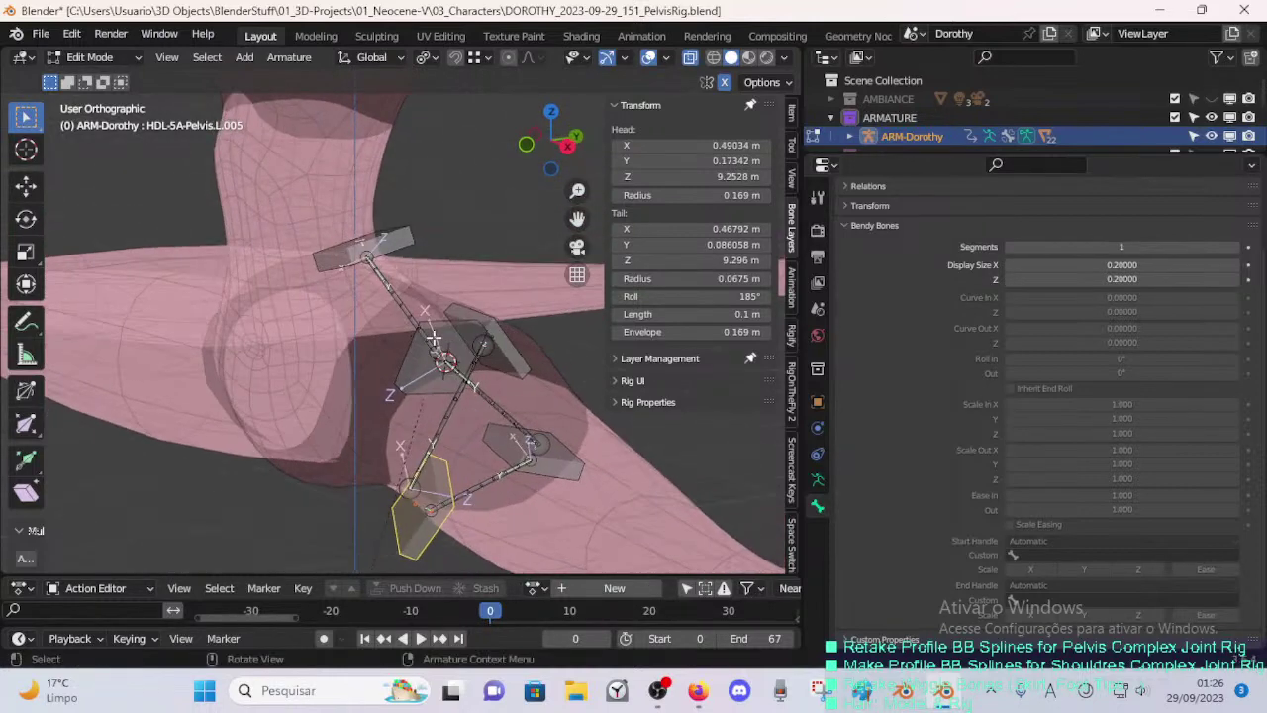
- Rename the upper bendy bone below the first handle as DEF-5A-Pelvis.L.001
{"action": "left_click", "coordinate": [402, 295]}
{"action": "key", "text": "F2"}
{"action": "type", "text": "HDL-5A-Pelvis.L.00"}
{"action": "type", "text": "1"}
{"action": "key", "text": "Return"}
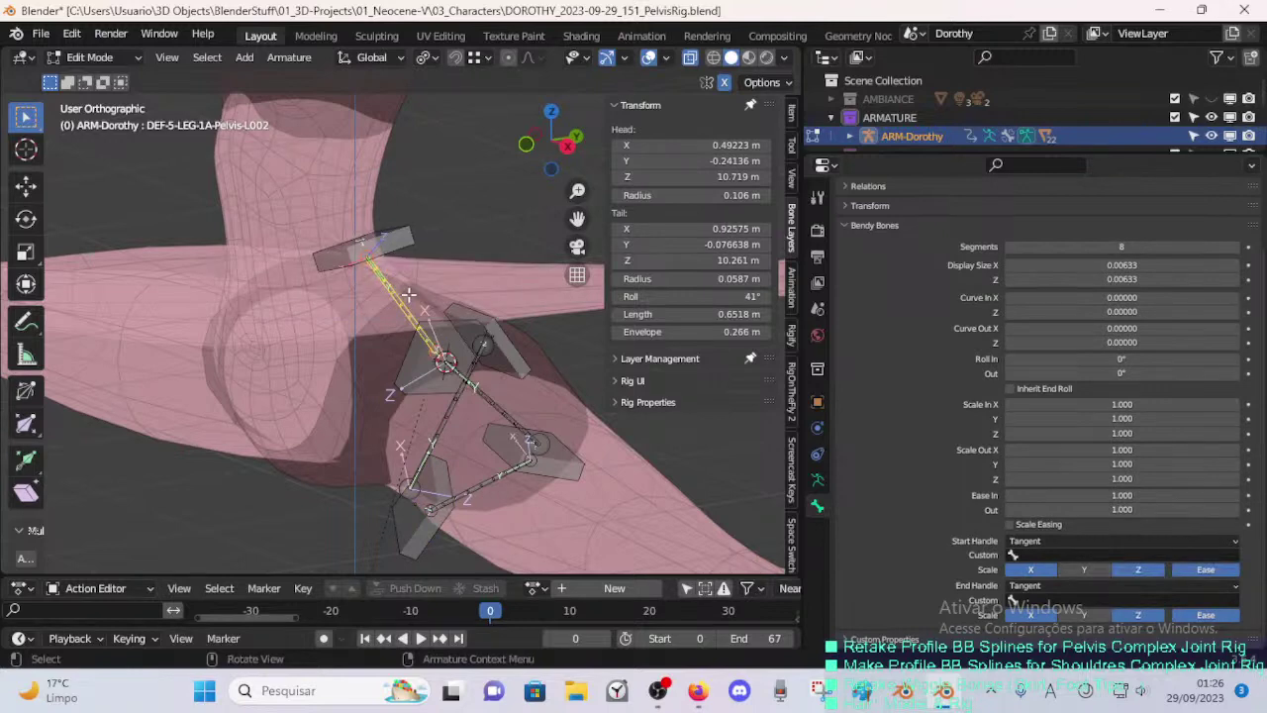
{"action": "key", "text": "F2"}
{"action": "key", "text": "End"}
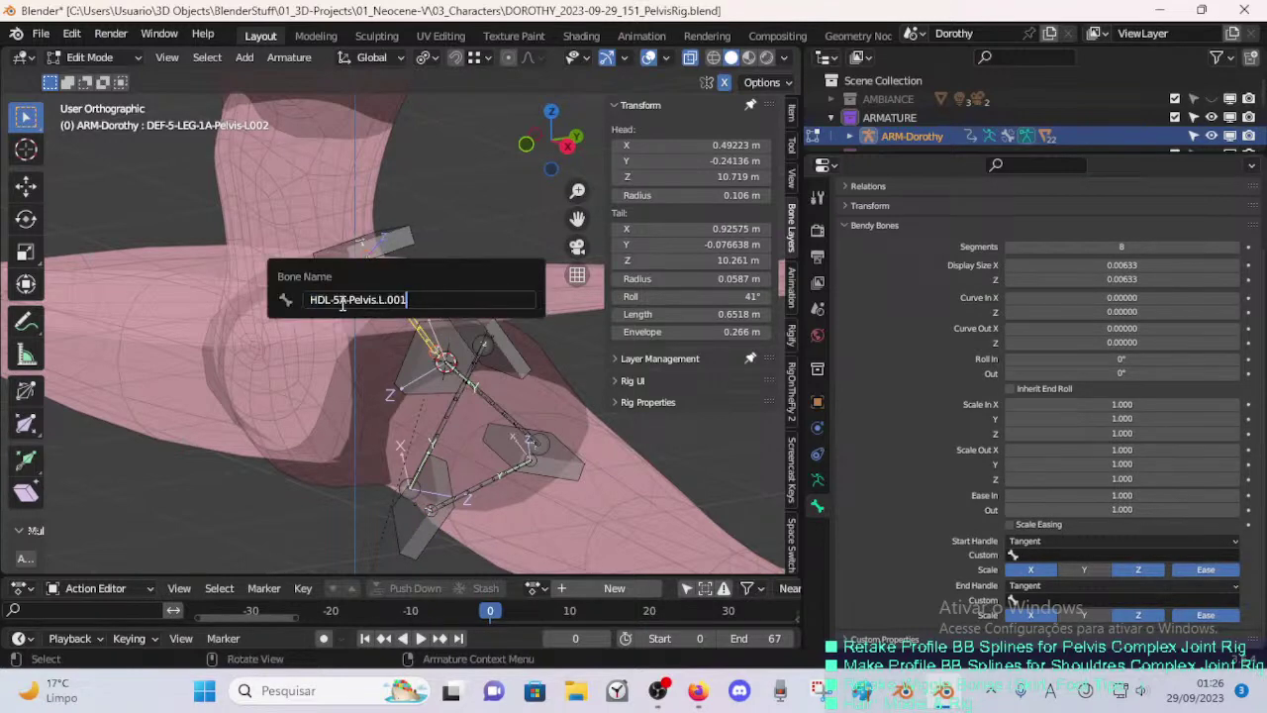
{"action": "key", "text": "shift+Home"}
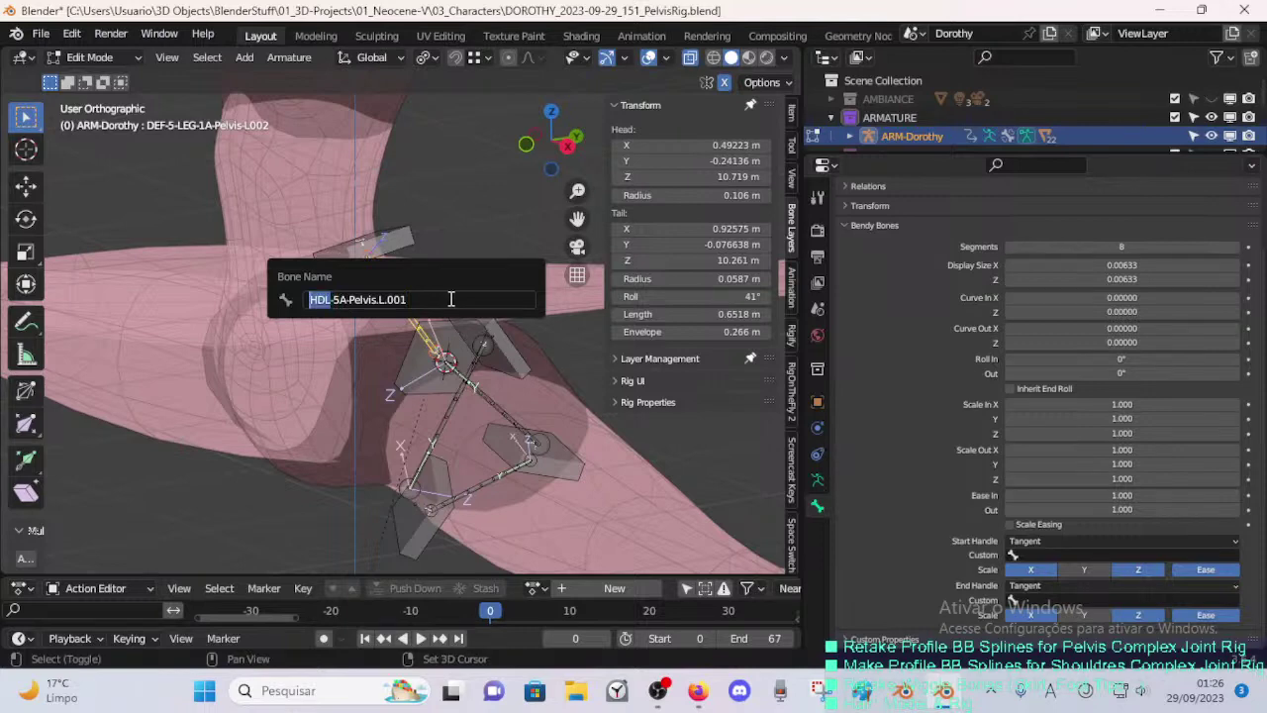
{"action": "type", "text": "DEF"}
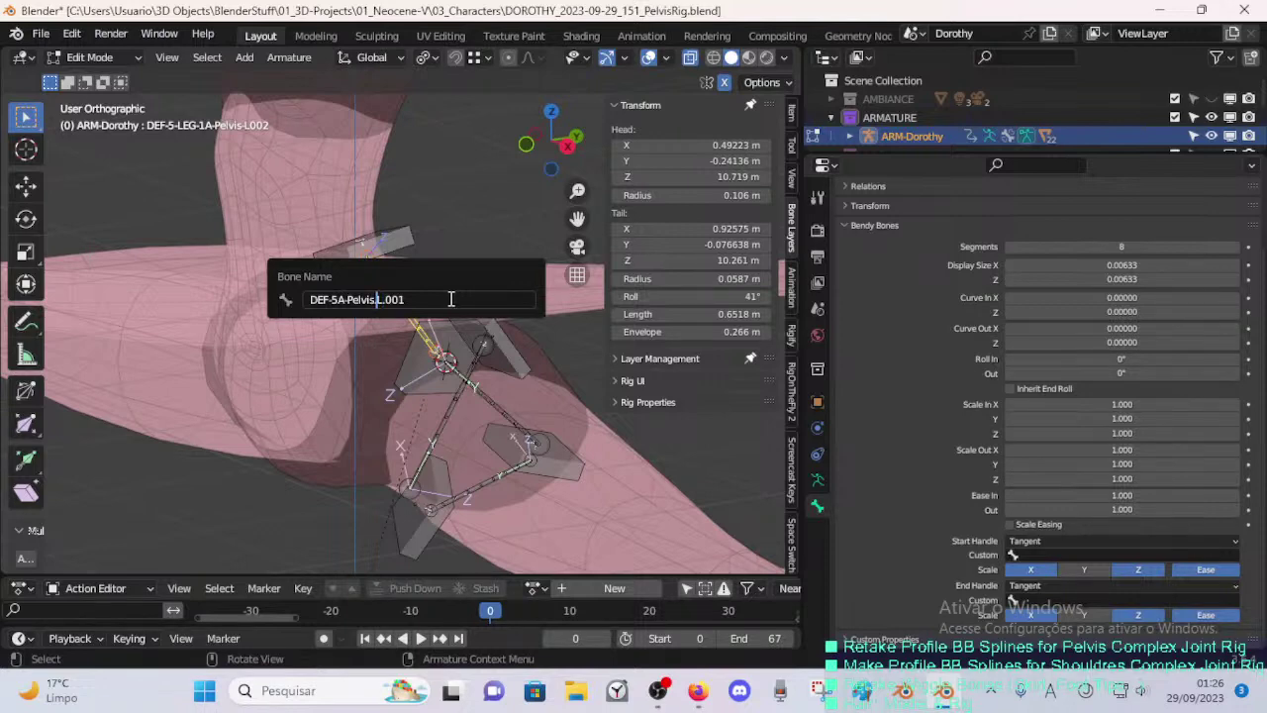
{"action": "key", "text": "Return"}
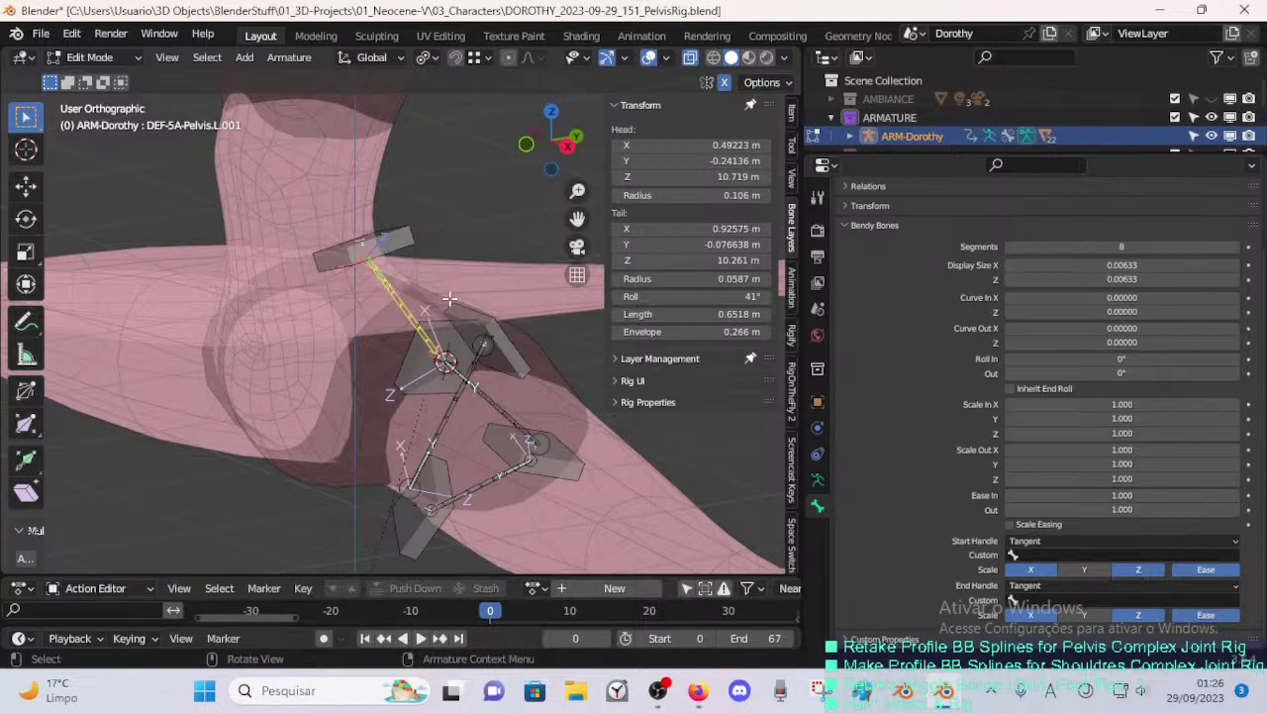
- Rename the next two bendy bones in the loop, toward and below the rear handle, by entering DEF-5A-Pelvis.L.001
{"action": "left_click", "coordinate": [499, 405]}
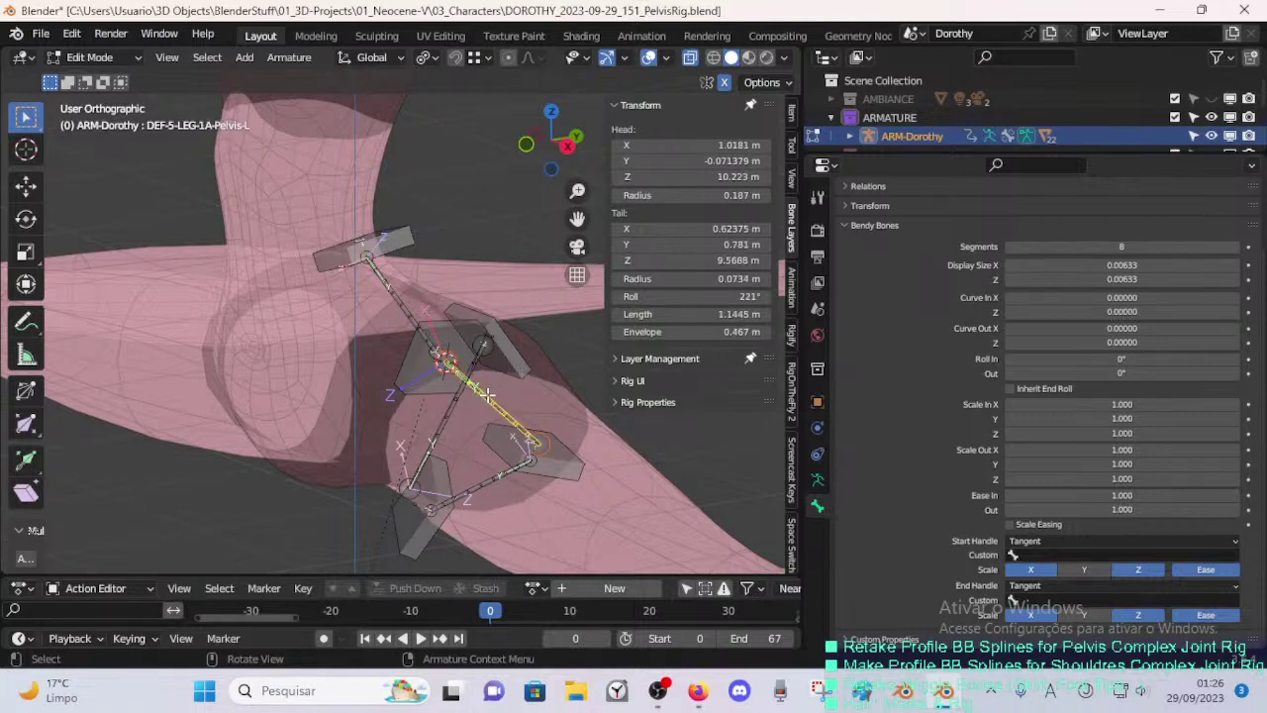
{"action": "key", "text": "F2"}
{"action": "type", "text": "DEF-5A-Pelvis.L.001"}
{"action": "key", "text": "Return"}
{"action": "left_click", "coordinate": [492, 472]}
{"action": "key", "text": "F2"}
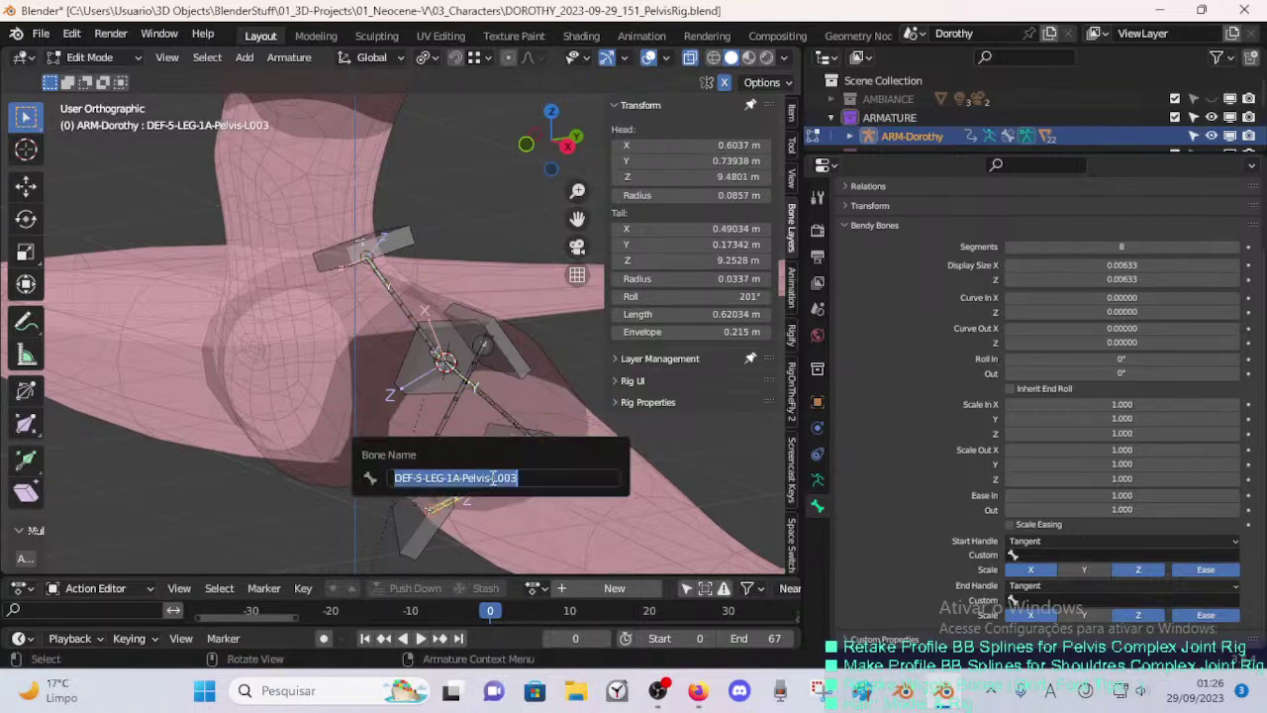
{"action": "type", "text": "DEF-5A-Pelvis.L.001"}
{"action": "key", "text": "Return"}
- Rename the long diagonal bendy bone by entering DEF-5A-Pelvis.L.001, and save the file
{"action": "left_click", "coordinate": [442, 423]}
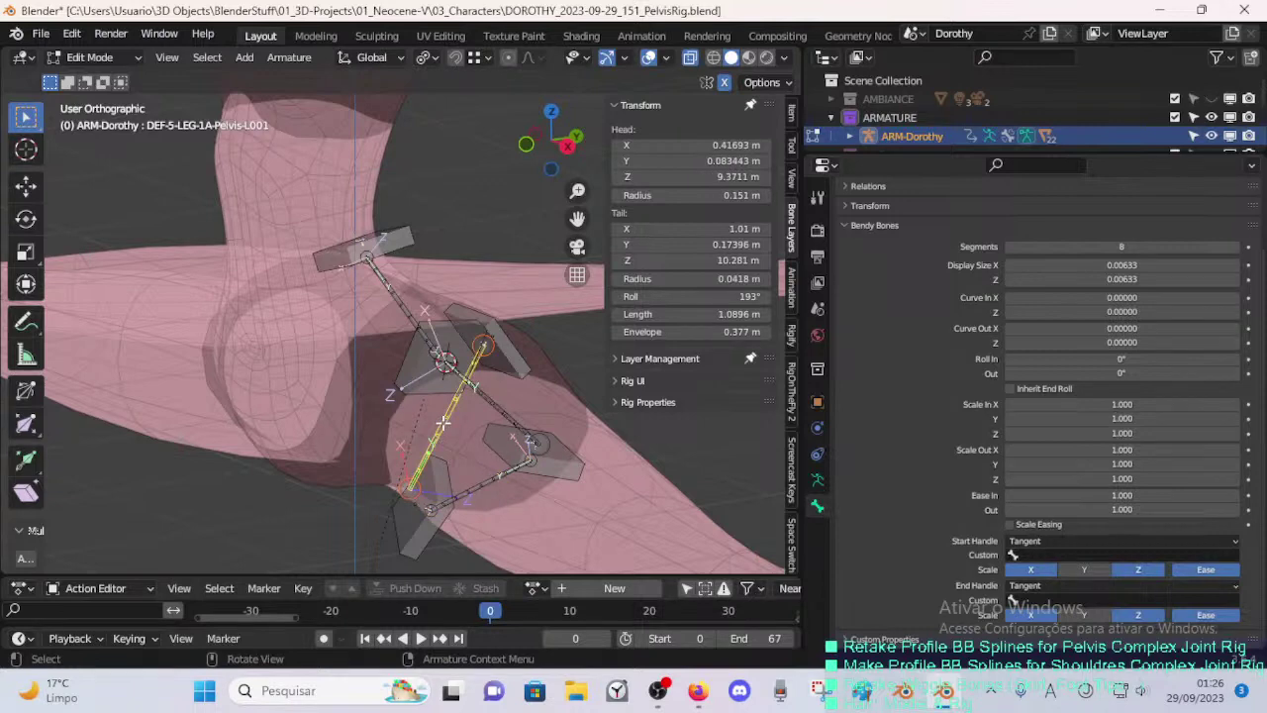
{"action": "key", "text": "F2"}
{"action": "type", "text": "DEF-5A-Pelvis.L.001"}
{"action": "key", "text": "Return"}
{"action": "left_click", "coordinate": [389, 288]}
{"action": "key", "text": "ctrl+s"}
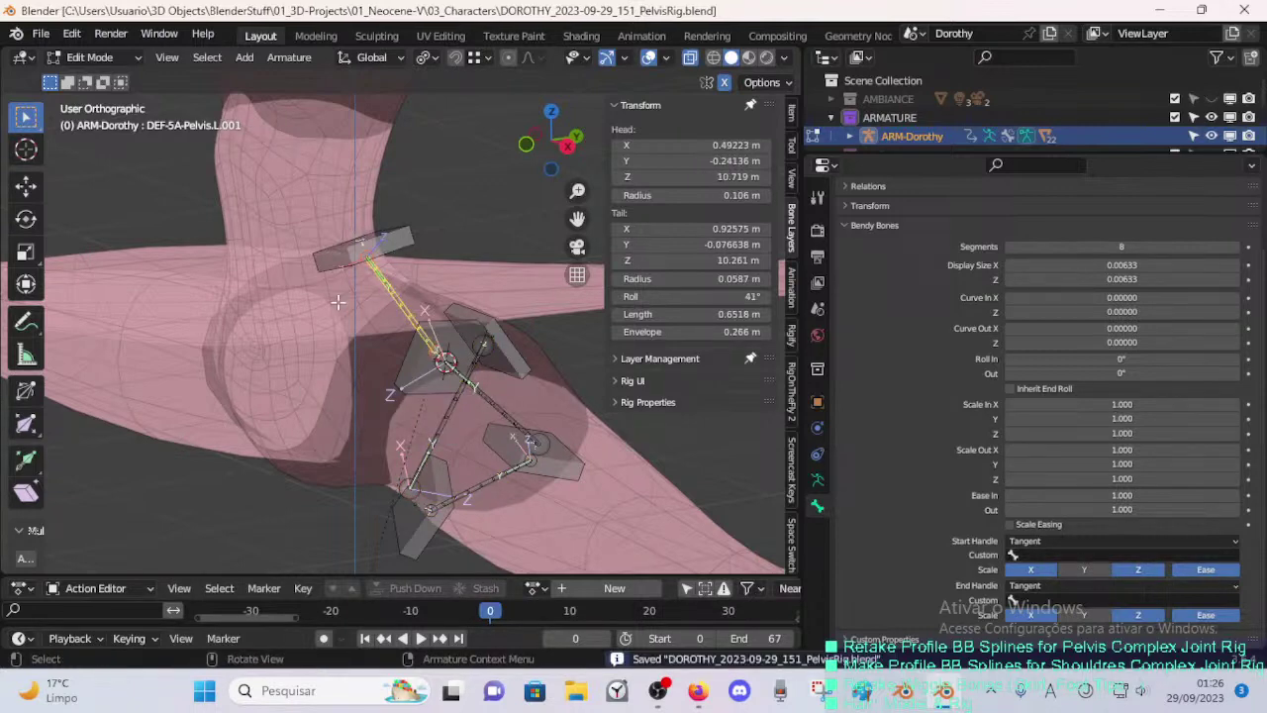
{"action": "key", "text": "alt+h"}
{"action": "middle_click_drag", "start_coordinate": [324, 354], "coordinate": [392, 346]}
{"action": "key", "text": "ctrl+z"}
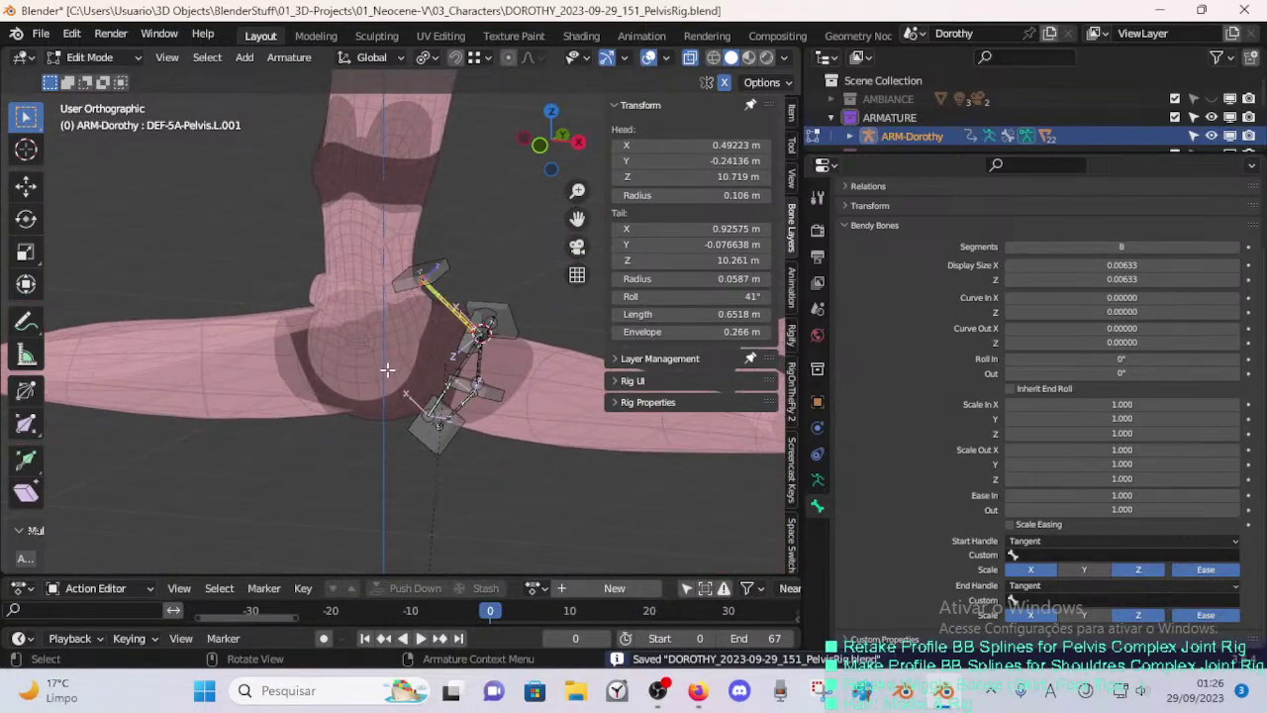
- Reveal all hidden bones of the armature and hide the obstructing bones over the opposite hip
{"action": "key", "text": "alt+h"}
{"action": "middle_click_drag", "start_coordinate": [343, 380], "coordinate": [235, 377]}
{"action": "left_click", "coordinate": [306, 315]}
{"action": "left_click", "coordinate": [230, 393]}
{"action": "key", "text": "h"}
{"action": "left_click", "coordinate": [210, 395]}
{"action": "key", "text": "h"}
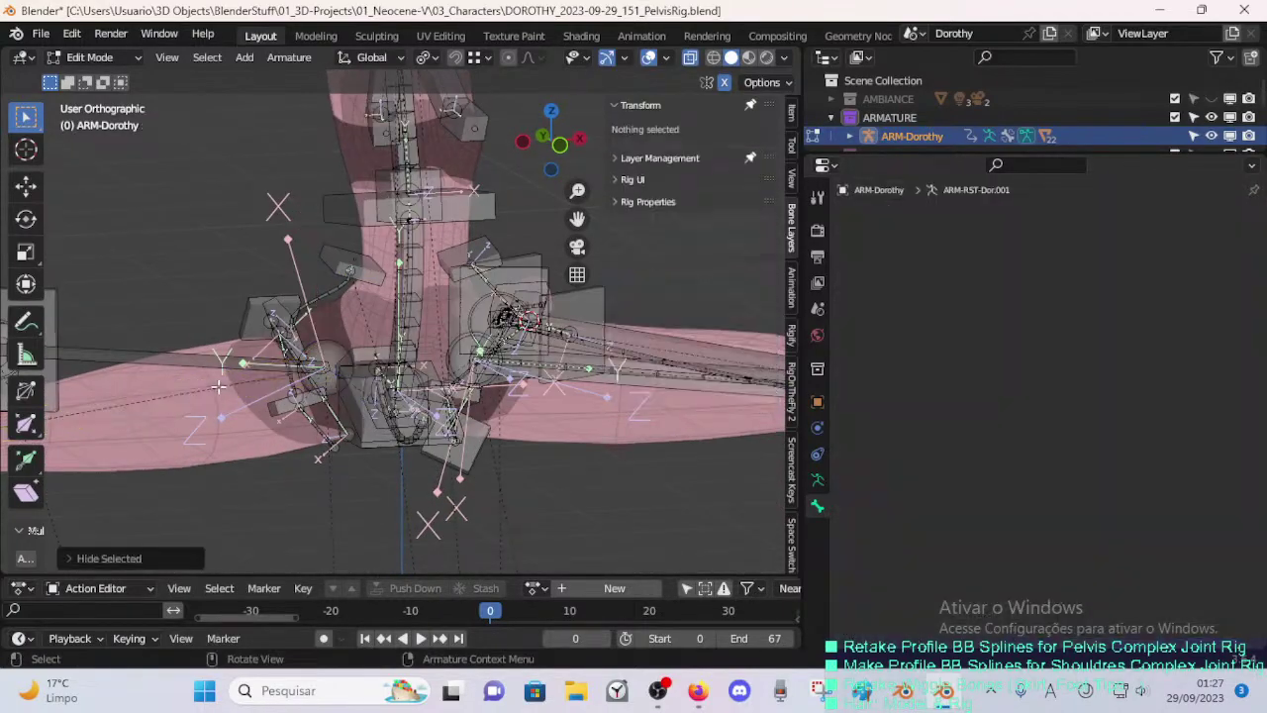
- Hide the remaining obstructing bones over the opposite hip and delete the old right-side pelvis handles and bendy bones
{"action": "left_click", "coordinate": [212, 392]}
{"action": "key", "text": "h"}
{"action": "mouse_move", "coordinate": [332, 360]}
{"action": "middle_mouse_down"}
{"action": "mouse_move", "coordinate": [362, 360]}
{"action": "mouse_move", "coordinate": [320, 366]}
{"action": "middle_mouse_up"}
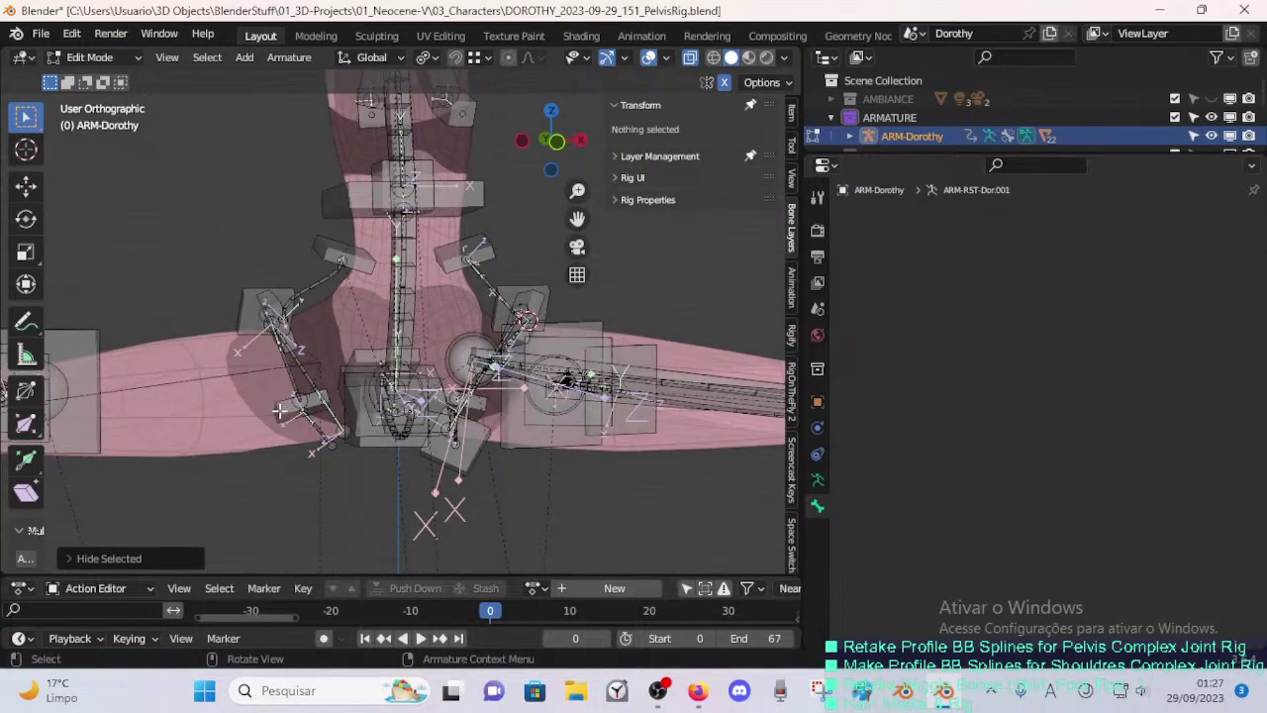
{"action": "middle_click_drag", "start_coordinate": [279, 408], "coordinate": [264, 408]}
{"action": "key", "text": "b"}
{"action": "left_click_drag", "start_coordinate": [235, 462], "coordinate": [299, 292]}
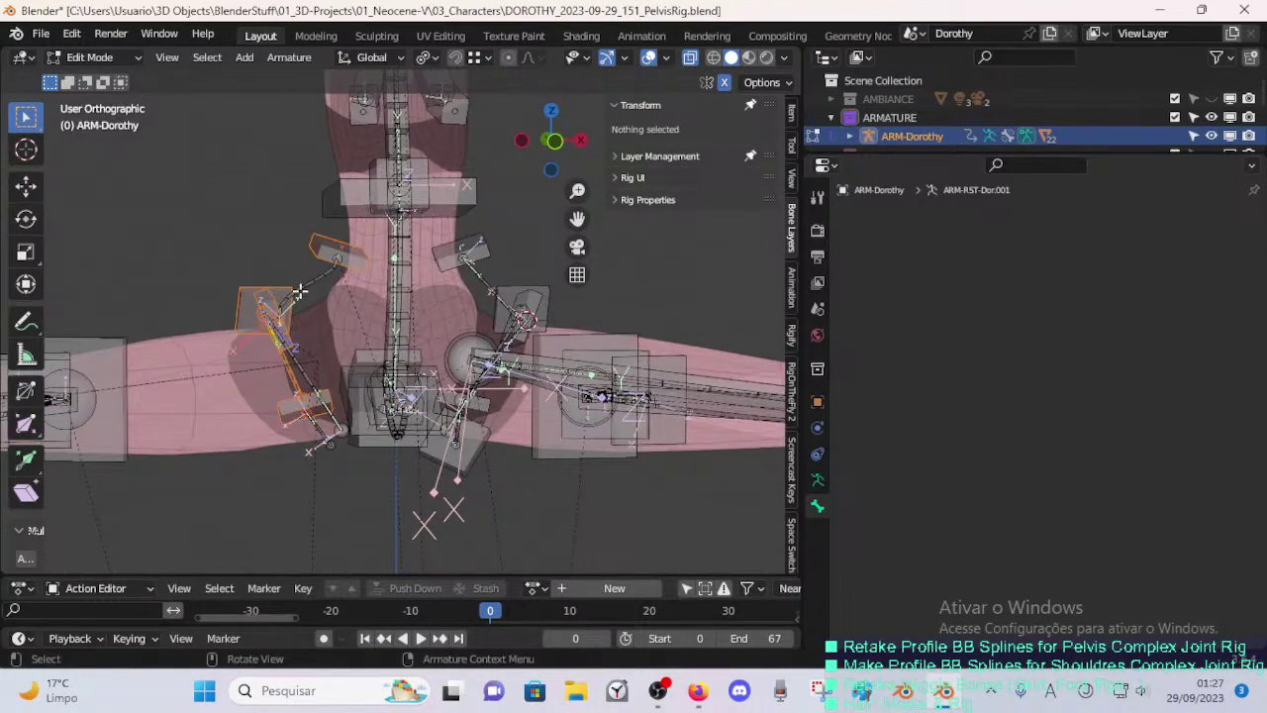
{"action": "middle_click_drag", "start_coordinate": [315, 300], "coordinate": [303, 308]}
{"action": "left_click", "coordinate": [308, 420], "text": "shift"}
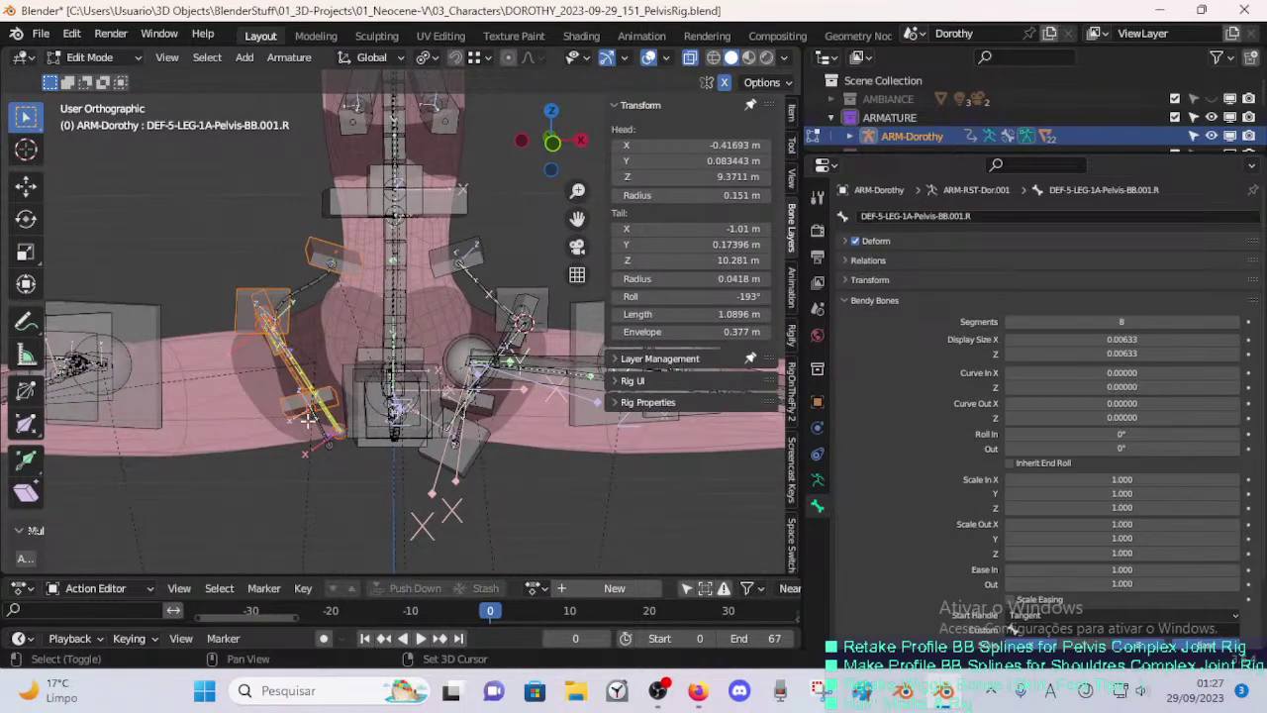
{"action": "key", "text": "x"}
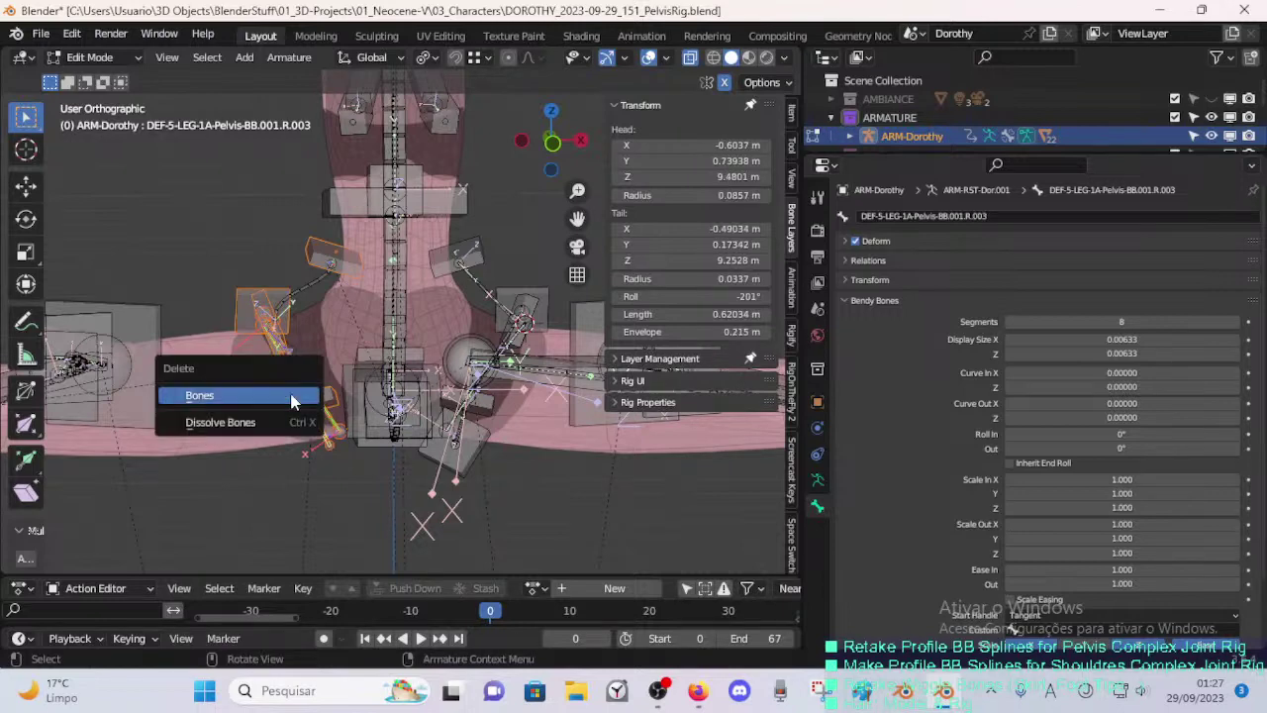
{"action": "left_click", "coordinate": [297, 401]}
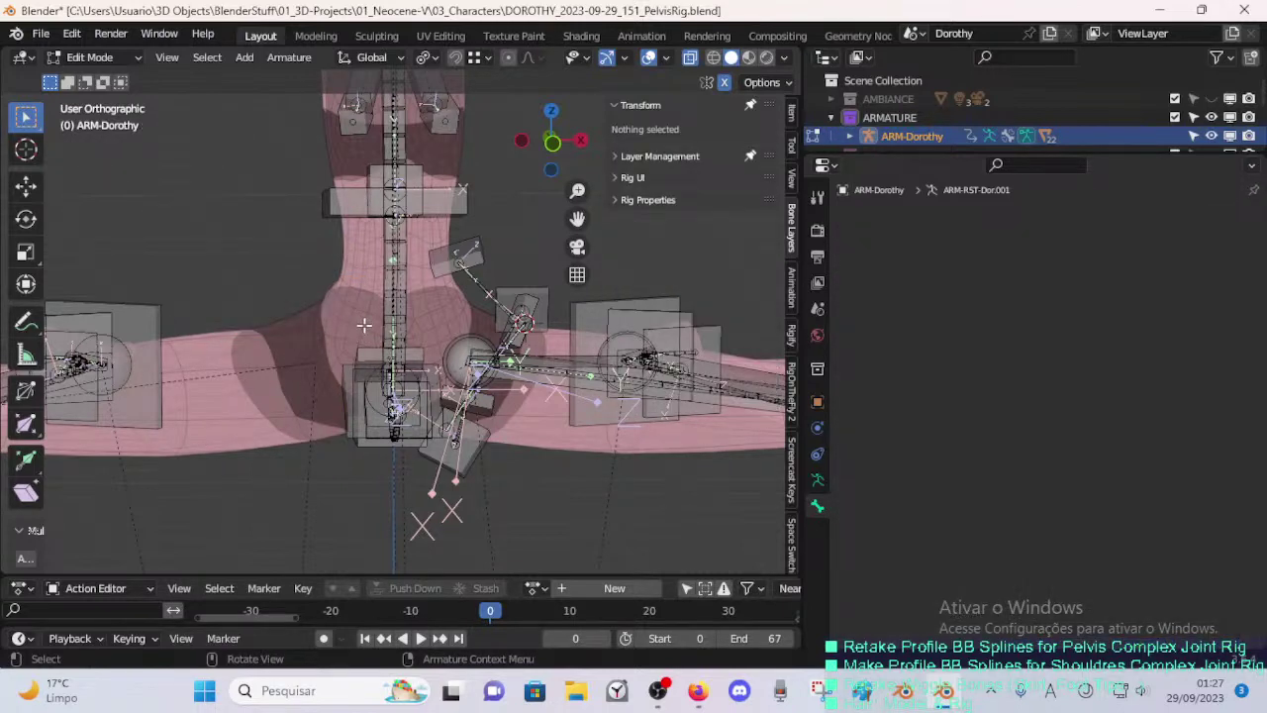
- Select the bones of the Buttocks selection set in Pose Mode and hide all the other bones
{"action": "middle_click_drag", "start_coordinate": [303, 290], "coordinate": [425, 384]}
{"action": "key", "text": "ctrl+Tab"}
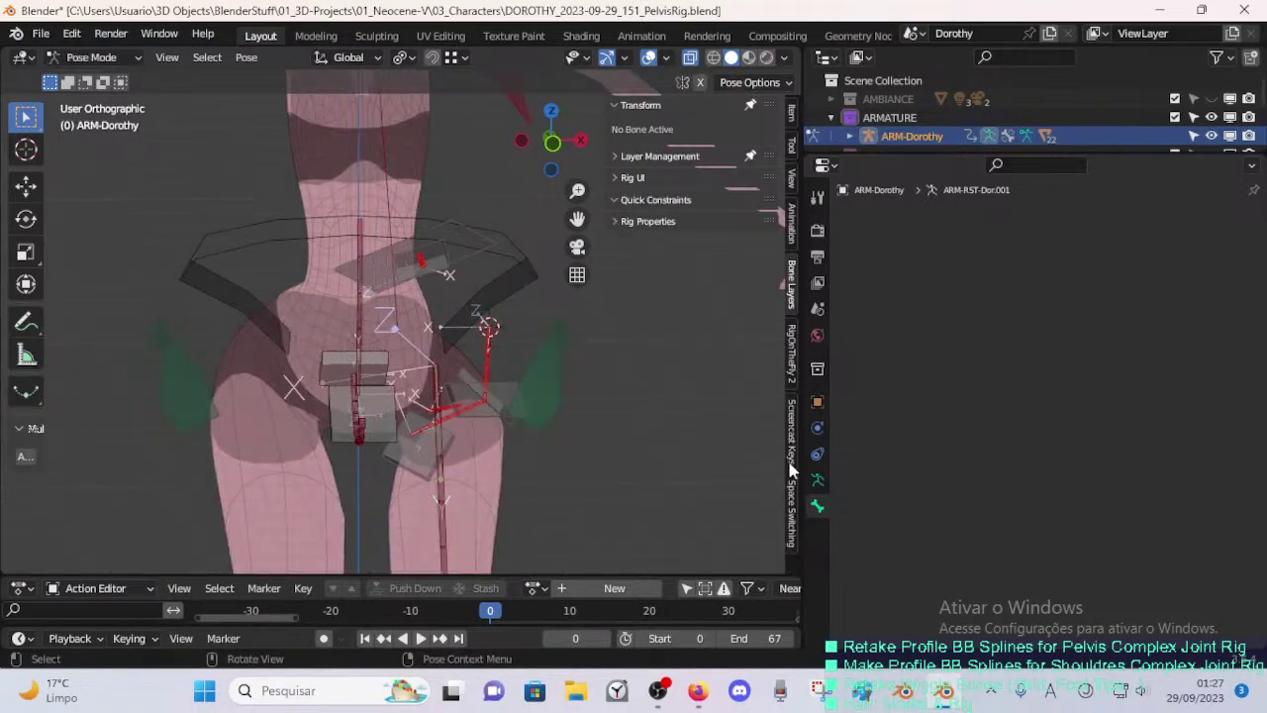
{"action": "left_click", "coordinate": [818, 480]}
{"action": "left_click", "coordinate": [1100, 342]}
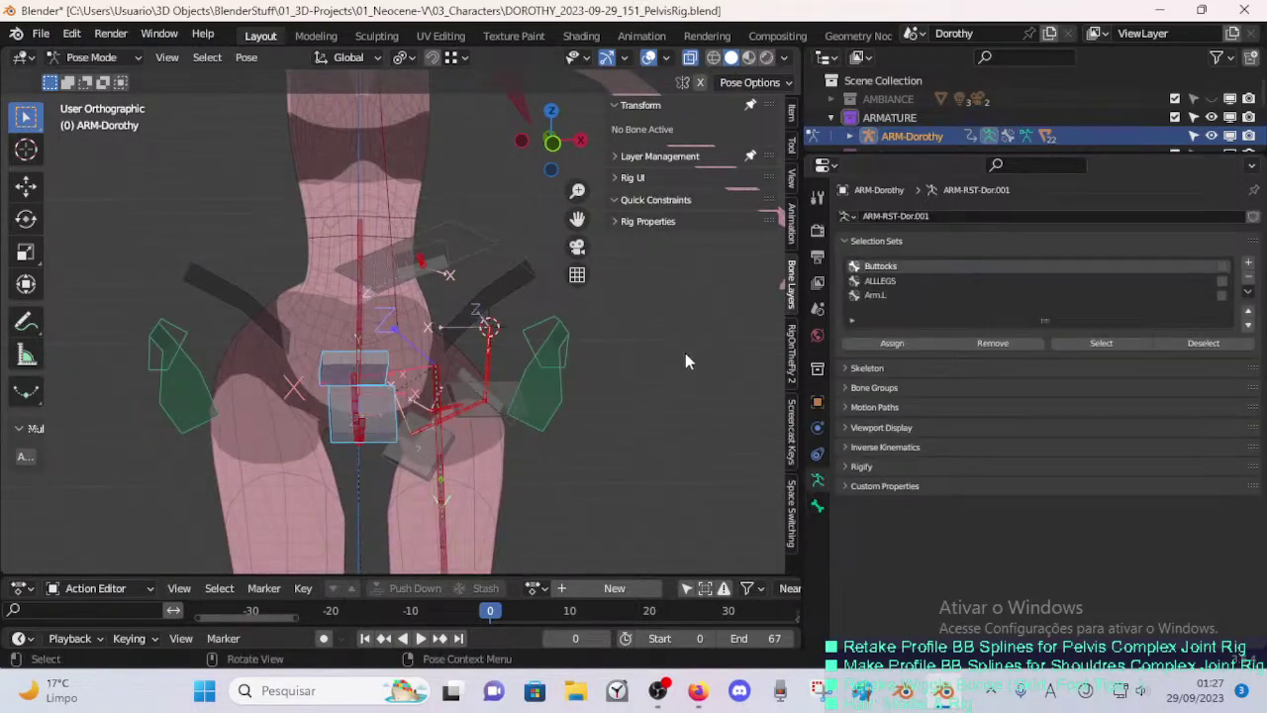
{"action": "key", "text": "h"}
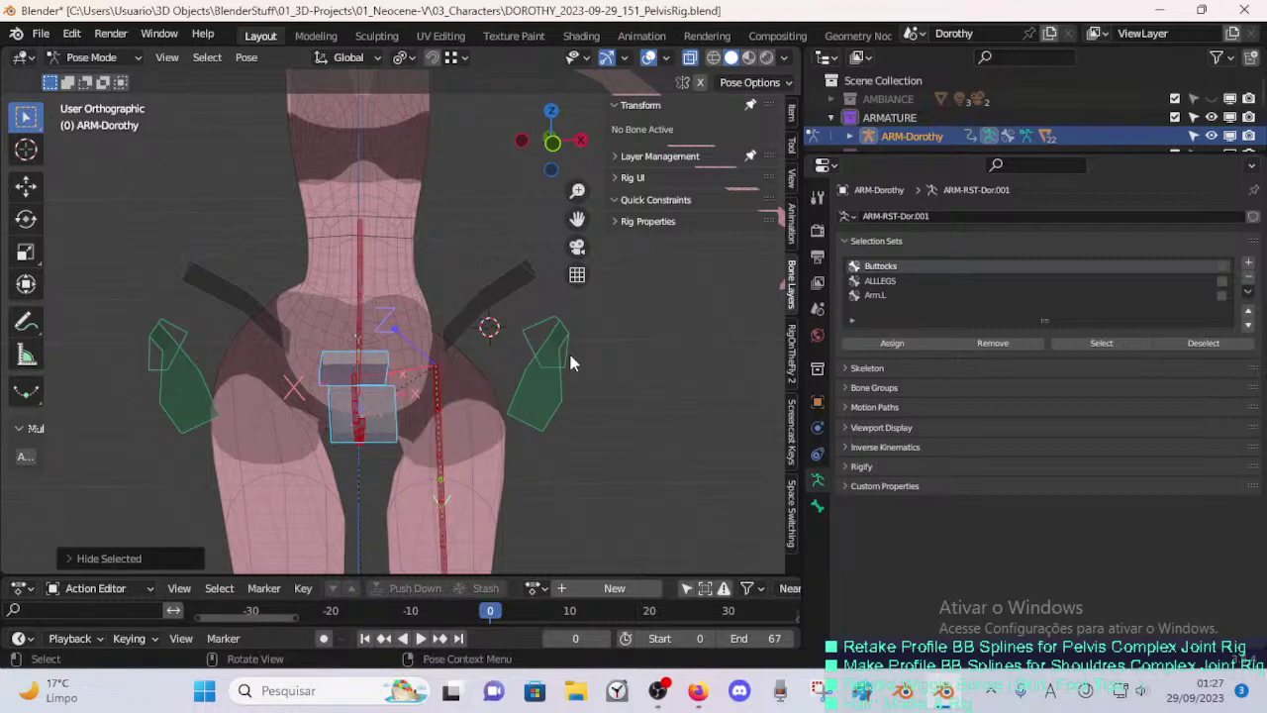
{"action": "key", "text": "Tab"}
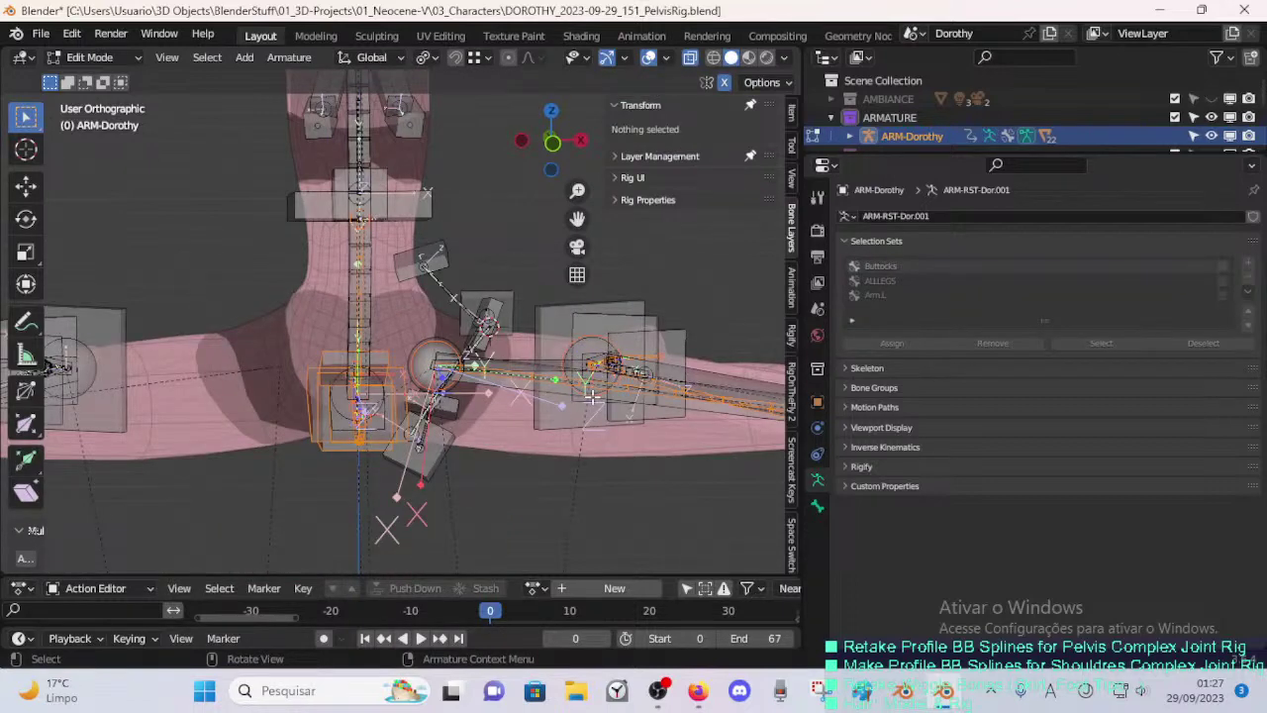
{"action": "key", "text": "shift+h"}
{"action": "key", "text": "Tab"}
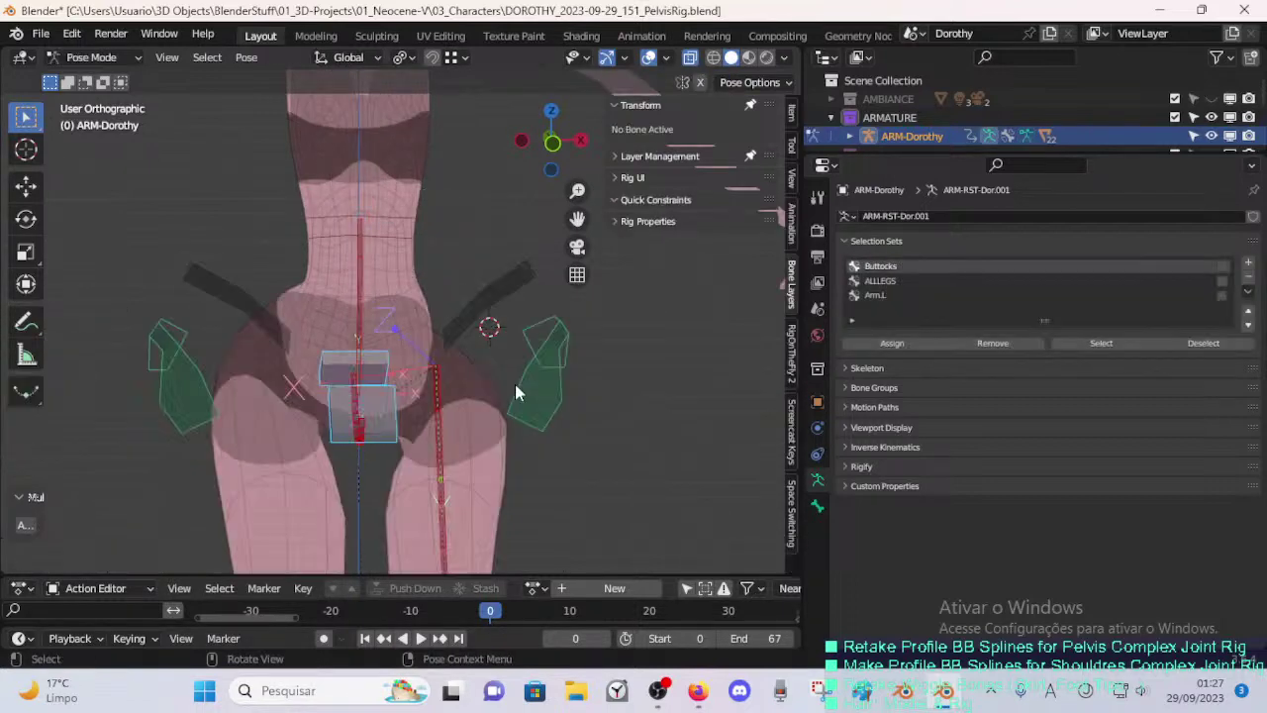
{"action": "key", "text": "Tab"}
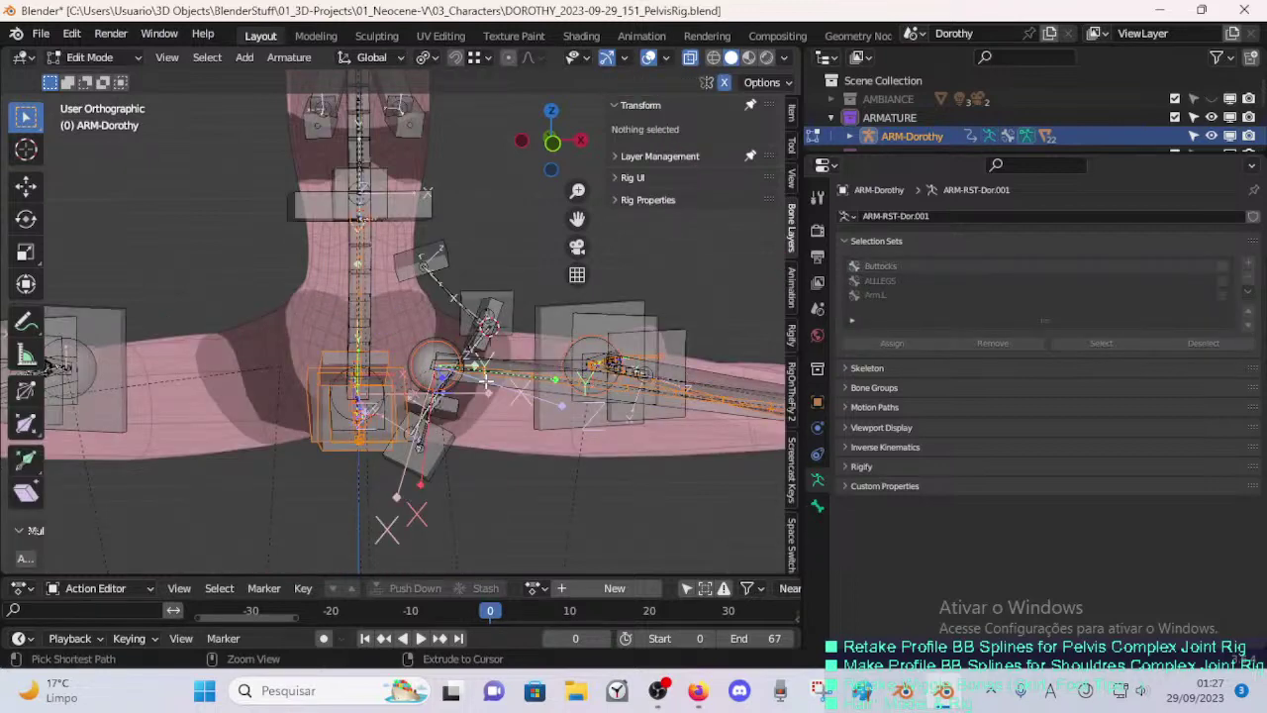
- Reveal the hidden pelvis bones and assign them to the Buttocks selection set, isolating the set's bones in Edit Mode
{"action": "key", "text": "Tab"}
{"action": "key", "text": "alt+h"}
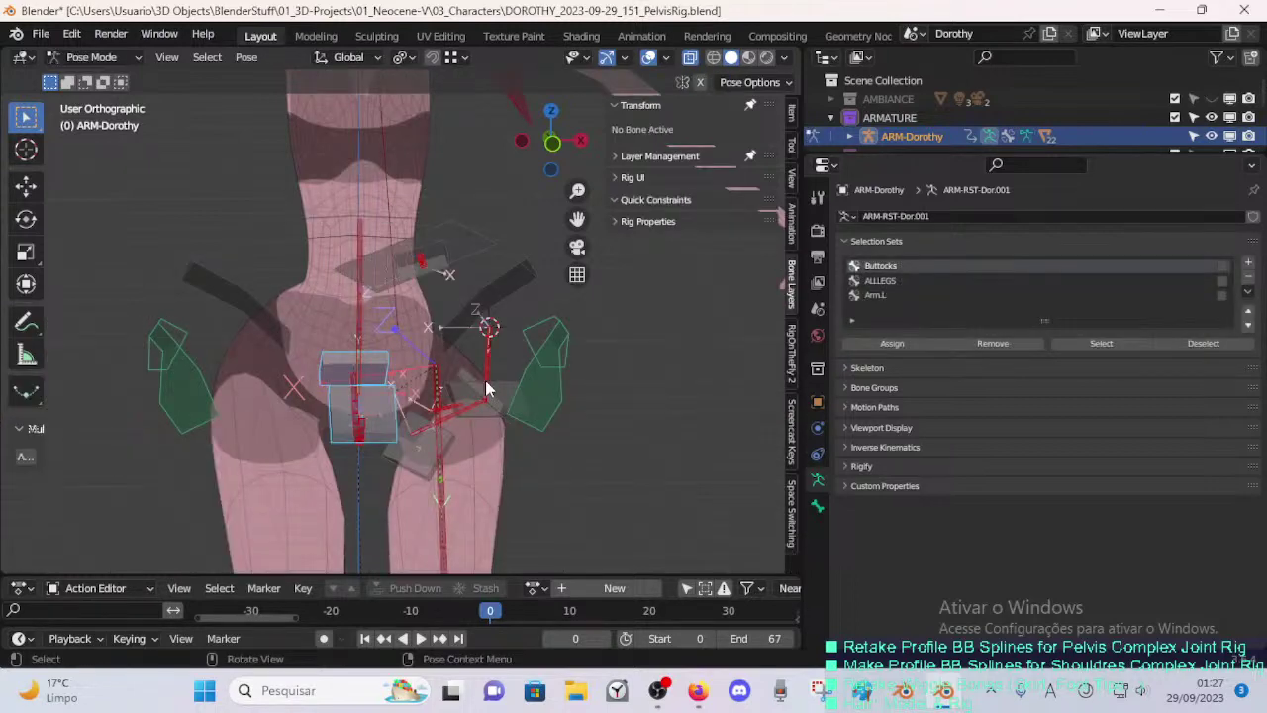
{"action": "middle_click_drag", "start_coordinate": [485, 380], "coordinate": [435, 398]}
{"action": "left_click", "coordinate": [880, 448]}
{"action": "left_click", "coordinate": [899, 342]}
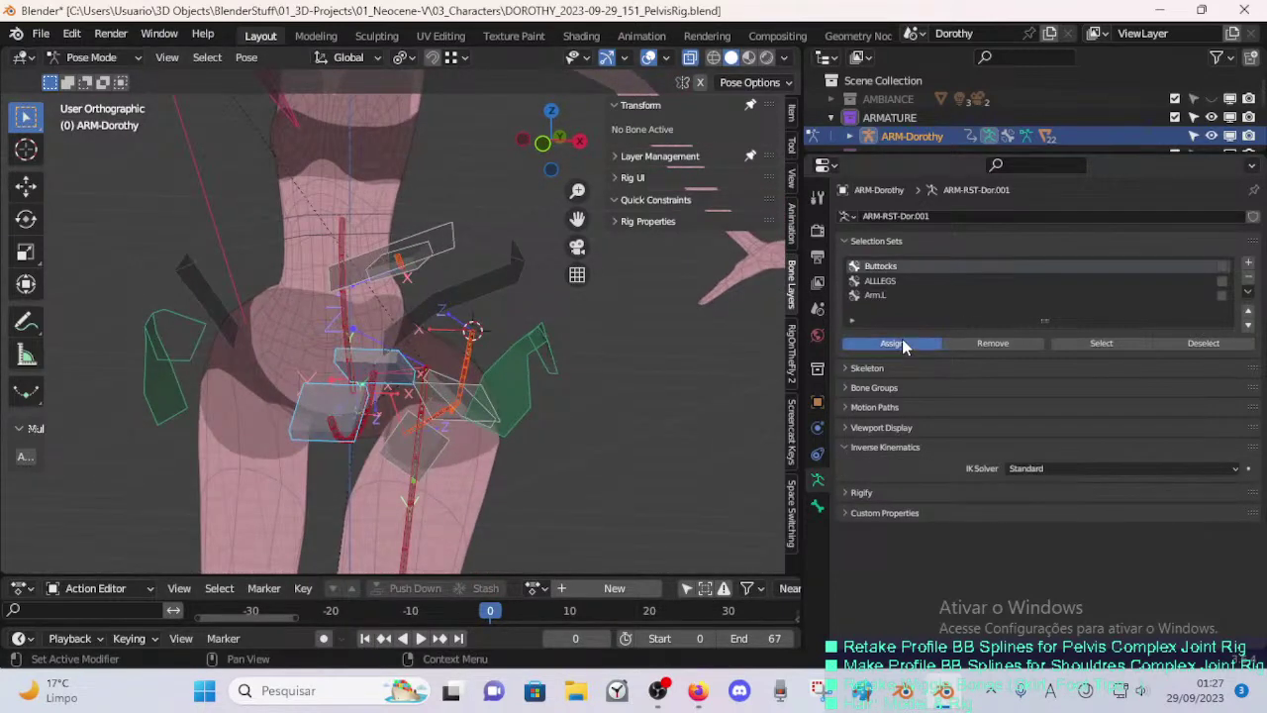
{"action": "key", "text": "Tab"}
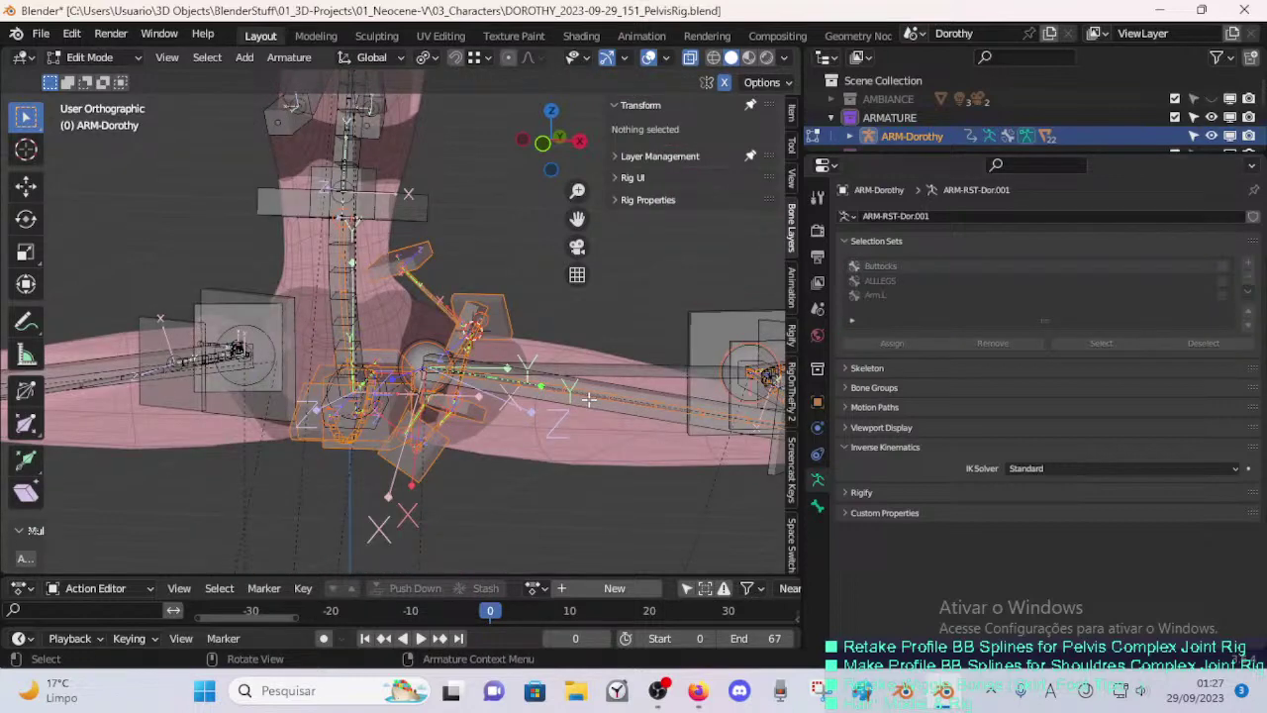
{"action": "key", "text": "shift+h"}
- Symmetrize the left pelvis handles and bendy bones onto the right side of the armature
{"action": "middle_click_drag", "start_coordinate": [484, 369], "coordinate": [430, 391]}
{"action": "key", "text": "alt+a"}
{"action": "middle_click_drag", "start_coordinate": [485, 336], "coordinate": [413, 254]}
{"action": "key", "text": "c"}
{"action": "mouse_move", "coordinate": [413, 243]}
{"action": "left_mouse_down"}
{"action": "mouse_move", "coordinate": [421, 276]}
{"action": "mouse_move", "coordinate": [493, 286]}
{"action": "left_mouse_up"}
{"action": "right_click", "coordinate": [493, 286]}
{"action": "middle_click_drag", "start_coordinate": [495, 448], "coordinate": [470, 438]}
{"action": "key", "text": "c"}
{"action": "left_click_drag", "start_coordinate": [470, 438], "coordinate": [423, 477]}
{"action": "right_click", "coordinate": [423, 477]}
{"action": "mouse_move", "coordinate": [423, 477]}
{"action": "middle_mouse_down"}
{"action": "mouse_move", "coordinate": [476, 481]}
{"action": "mouse_move", "coordinate": [502, 311]}
{"action": "middle_mouse_up"}
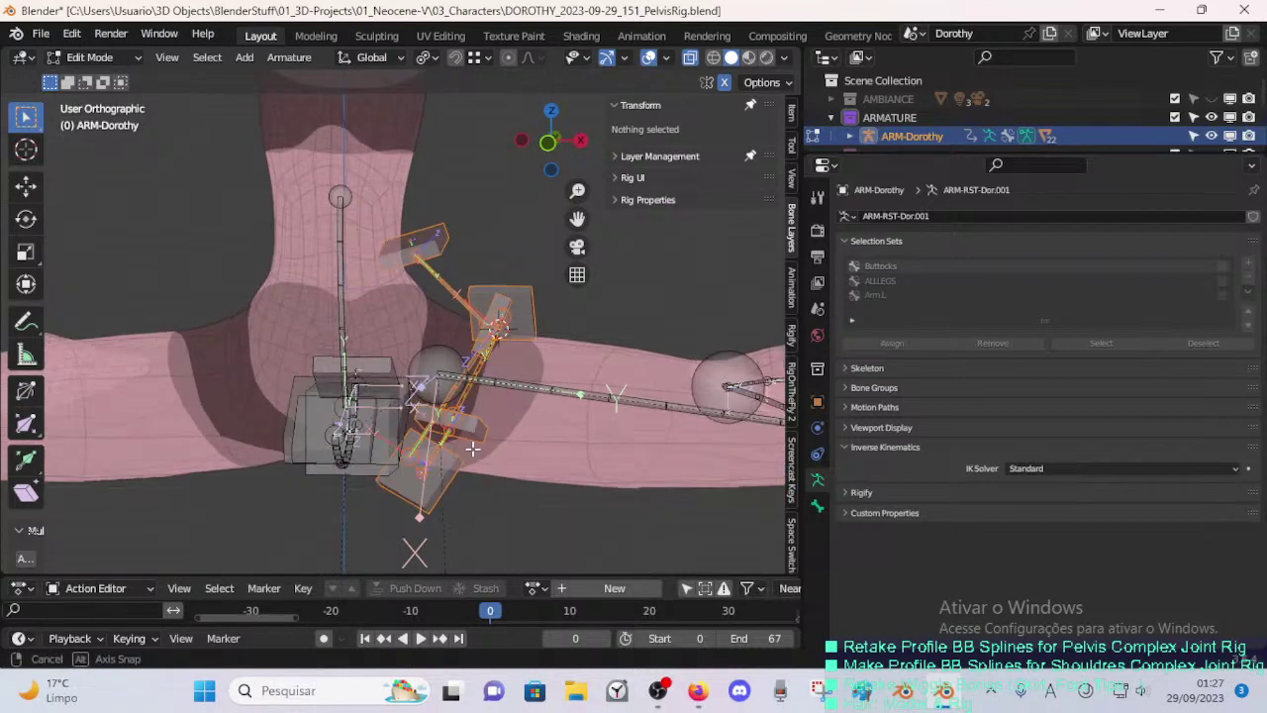
{"action": "right_click", "coordinate": [502, 311]}
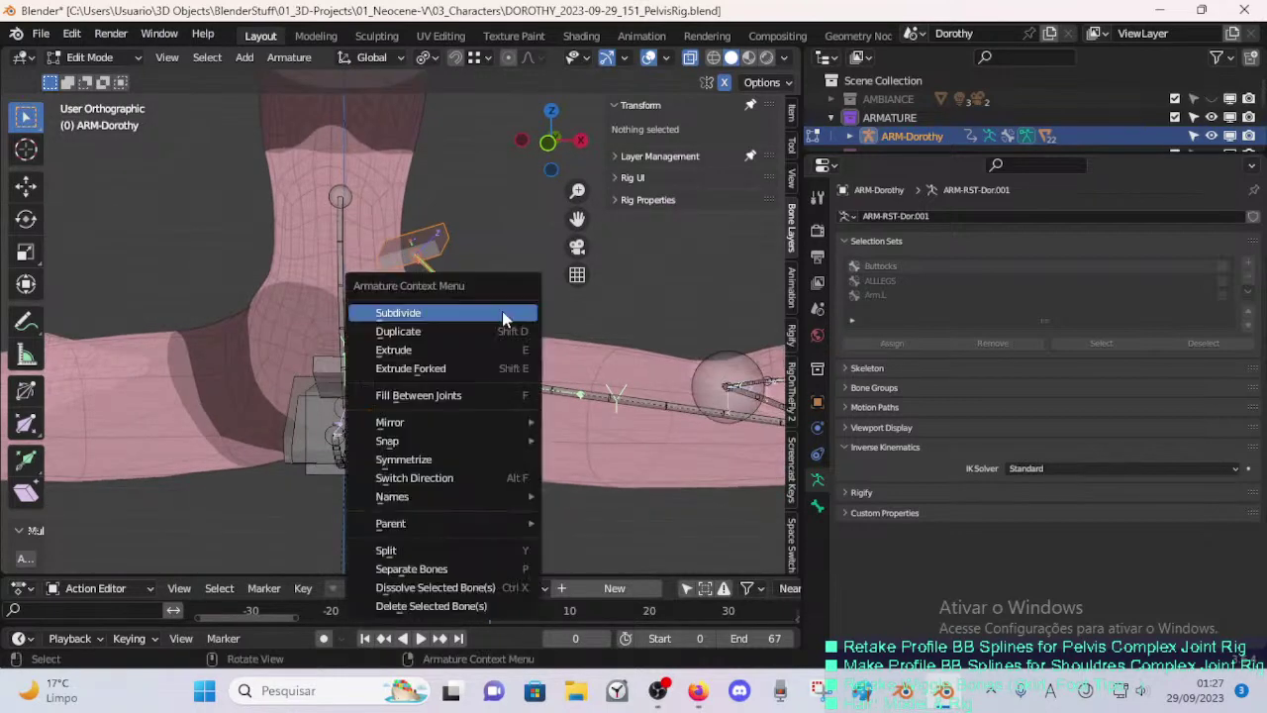
{"action": "left_click", "coordinate": [441, 460]}
- Assign the mirrored right-side pelvis bones to the Buttocks selection set in Pose Mode, and return to Edit Mode
{"action": "key", "text": "ctrl+Tab"}
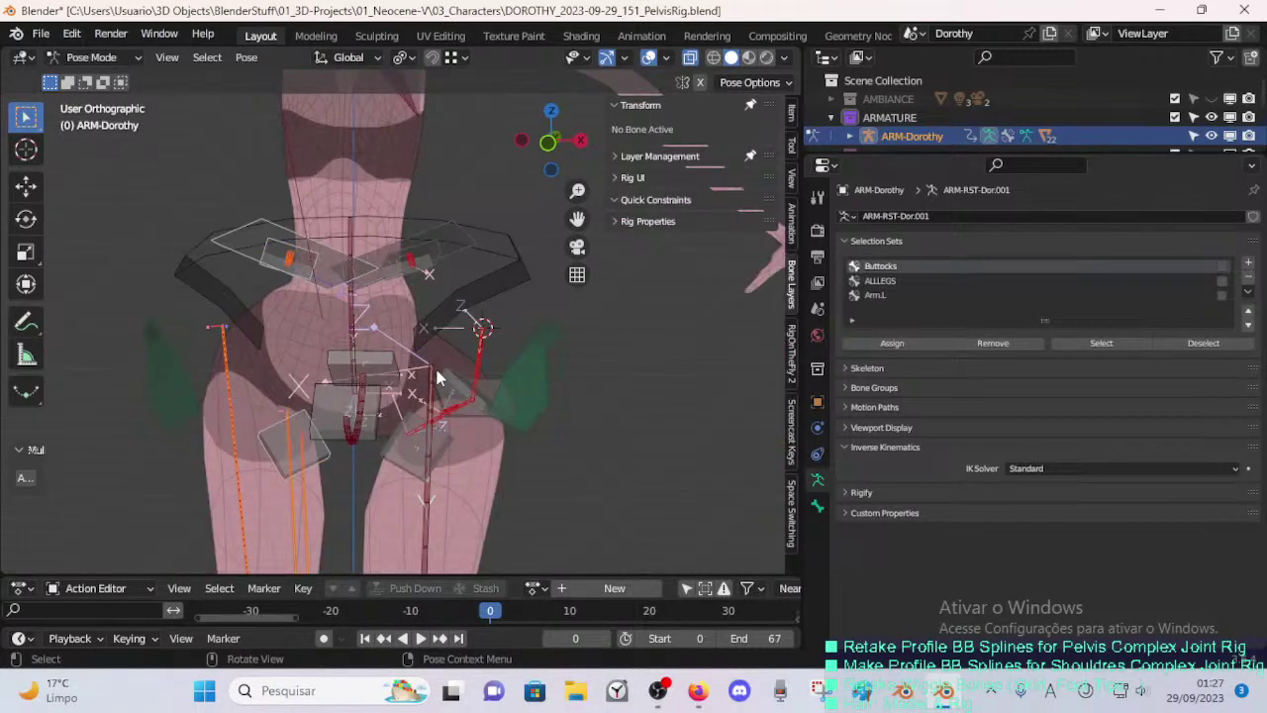
{"action": "left_click", "coordinate": [888, 345]}
{"action": "key", "text": "Tab"}
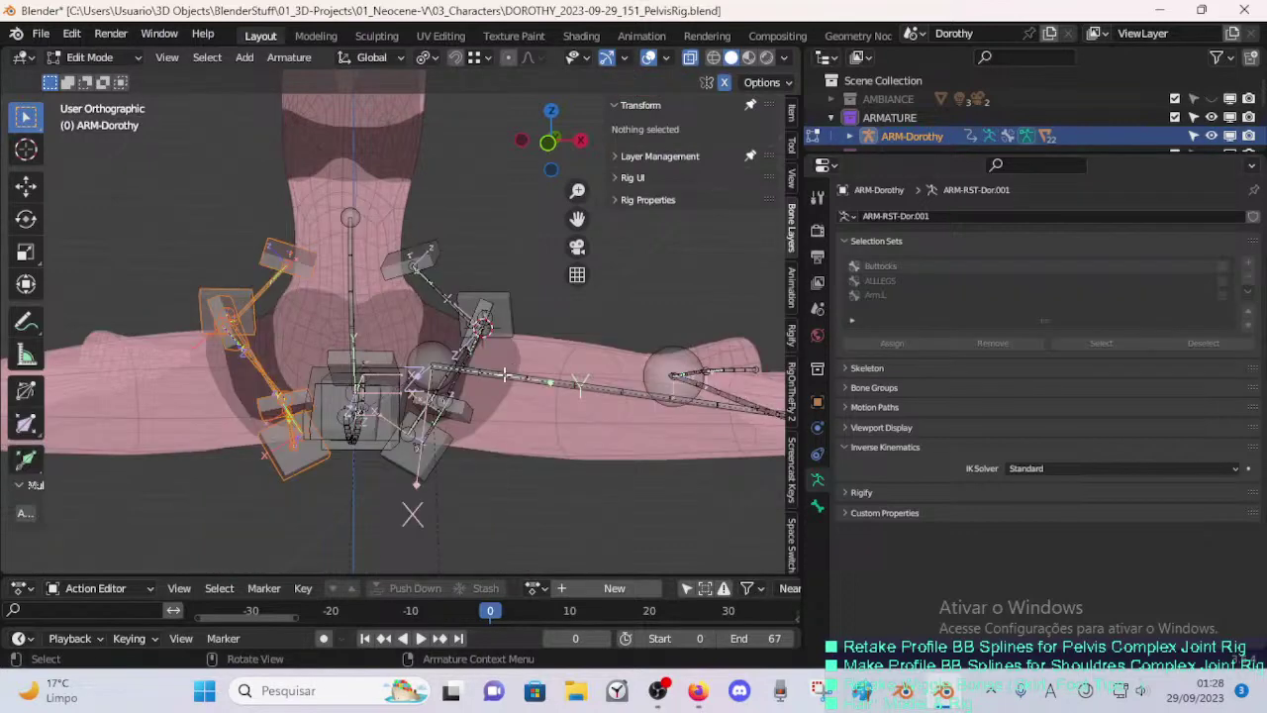
- Show the bone properties of the upper left bendy bone DEF-5A-Pelvis.L.001 and save the file
{"action": "middle_click_drag", "start_coordinate": [505, 376], "coordinate": [448, 283]}
{"action": "scroll", "coordinate": [449, 388], "scroll_direction": "up", "scroll_amount": 2}
{"action": "left_click", "coordinate": [449, 283]}
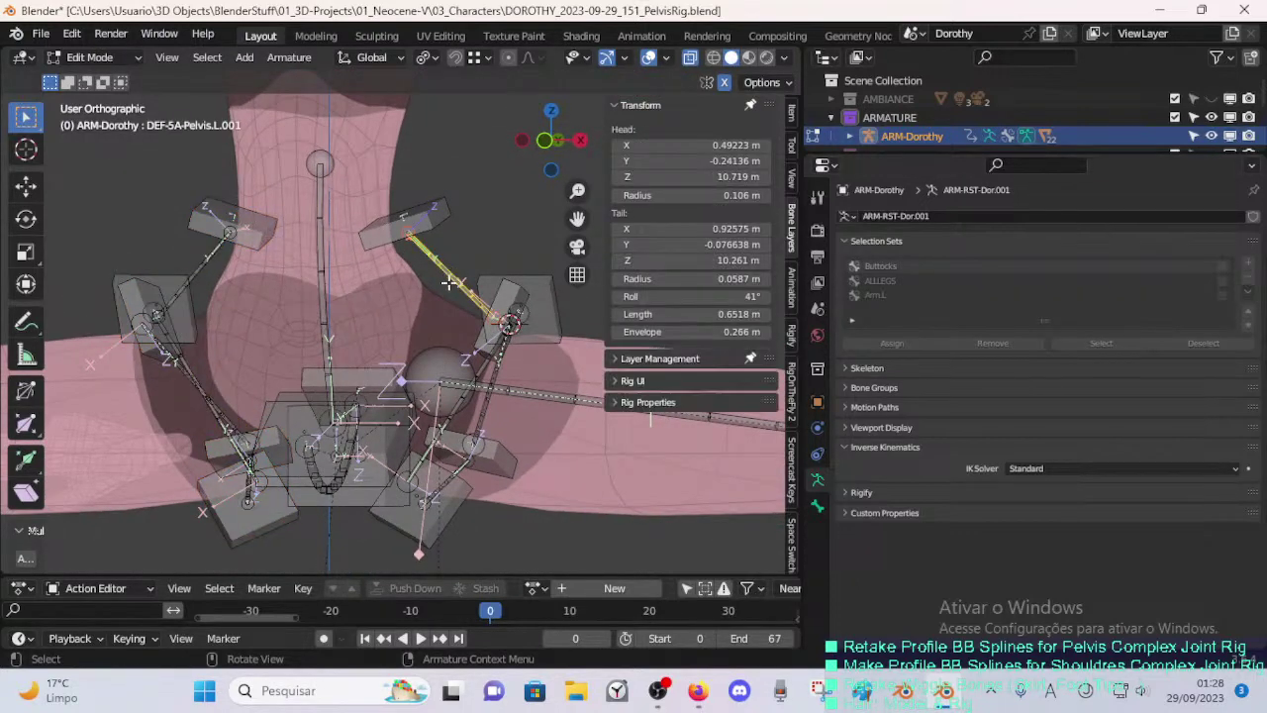
{"action": "key", "text": "n"}
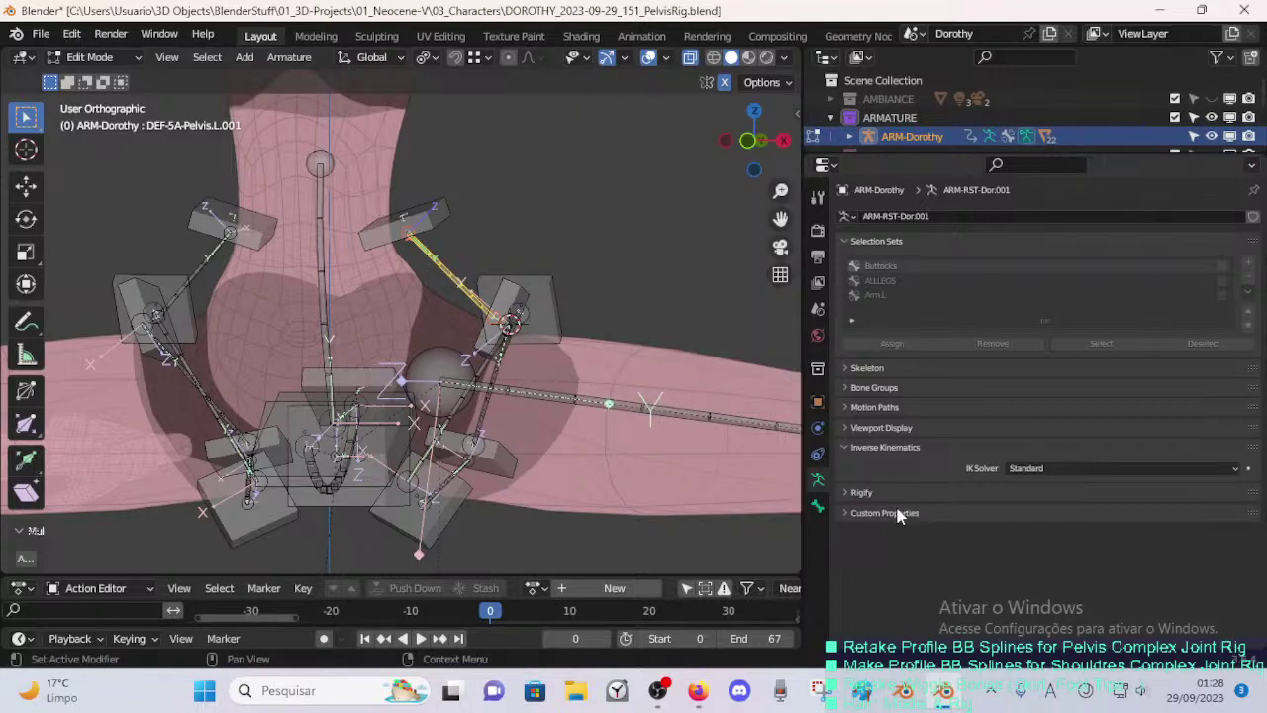
{"action": "left_click", "coordinate": [817, 506]}
{"action": "key", "text": "ctrl+s"}
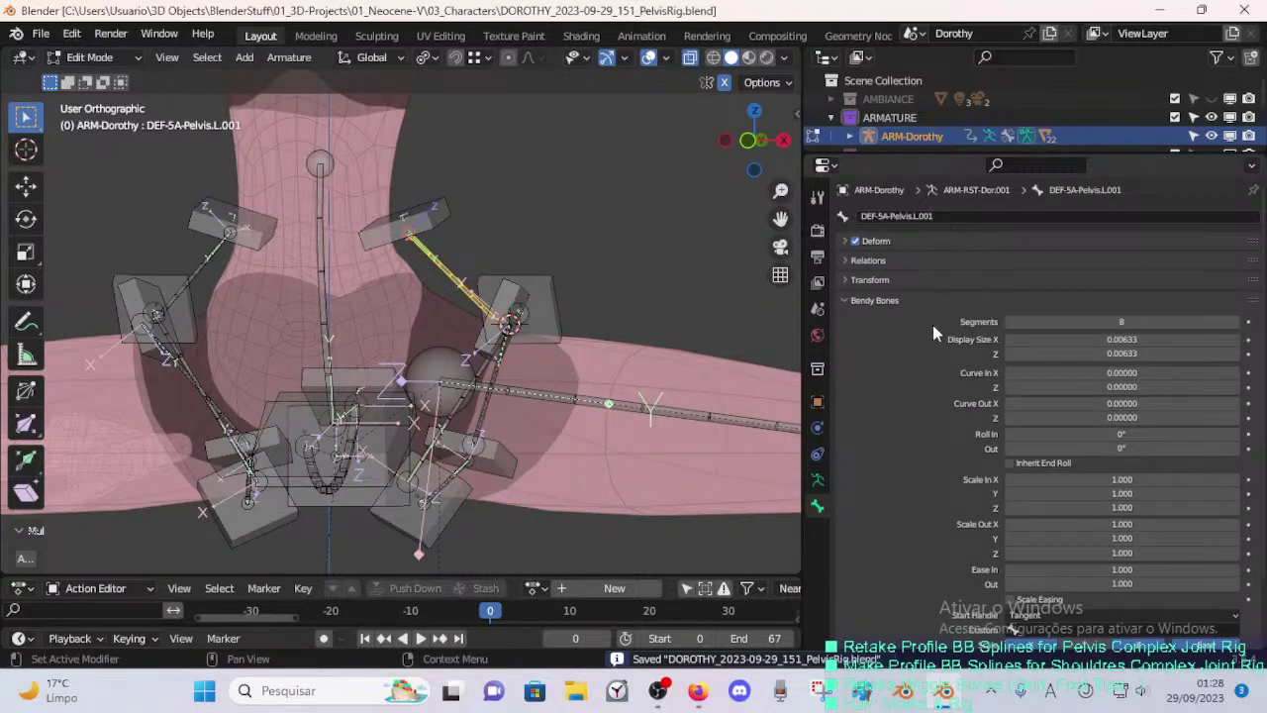
{"action": "scroll", "coordinate": [920, 360], "scroll_direction": "down", "scroll_amount": 2}
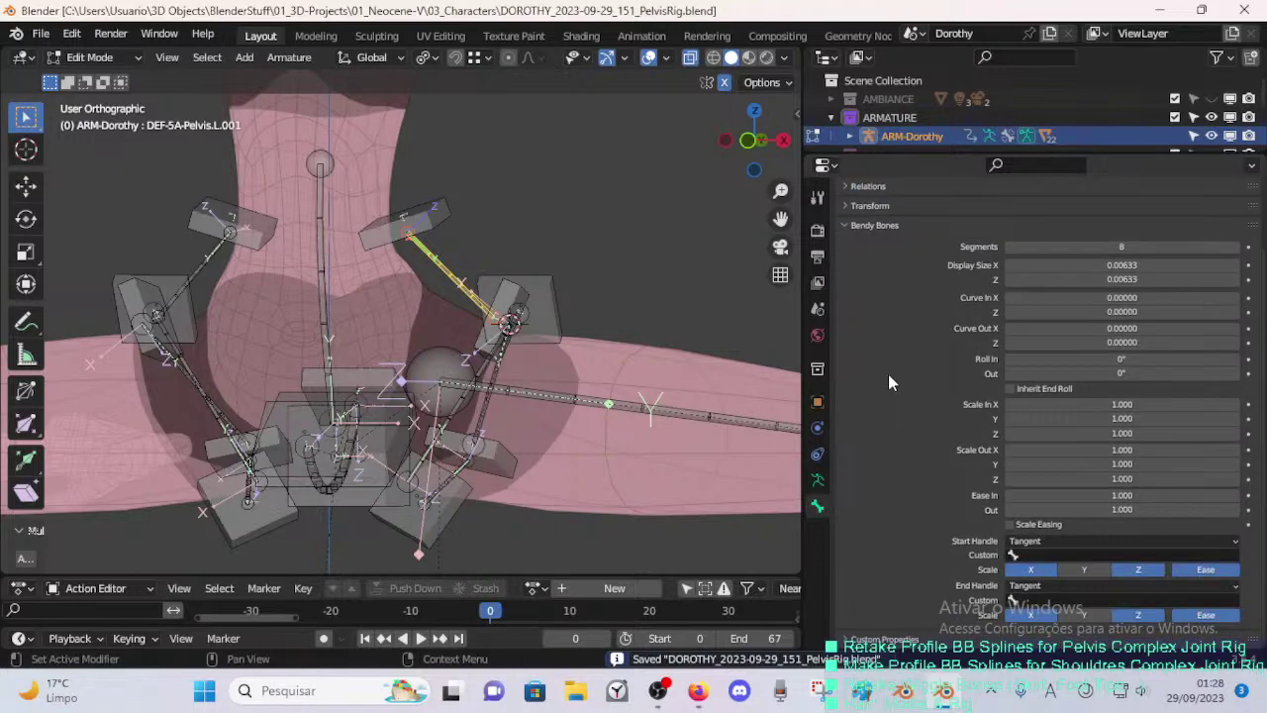
- Restore the maximized Blender window and narrow it to leave part of the desktop free beside it
{"action": "middle_click_drag", "start_coordinate": [1004, 367], "coordinate": [1000, 406], "text": "ctrl"}
{"action": "middle_click_drag", "start_coordinate": [1018, 631], "coordinate": [1073, 370], "text": "ctrl"}
{"action": "double_click", "coordinate": [1020, 19]}
{"action": "scroll", "coordinate": [1049, 450], "scroll_direction": "down", "scroll_amount": 1}
{"action": "left_click", "coordinate": [1218, 13]}
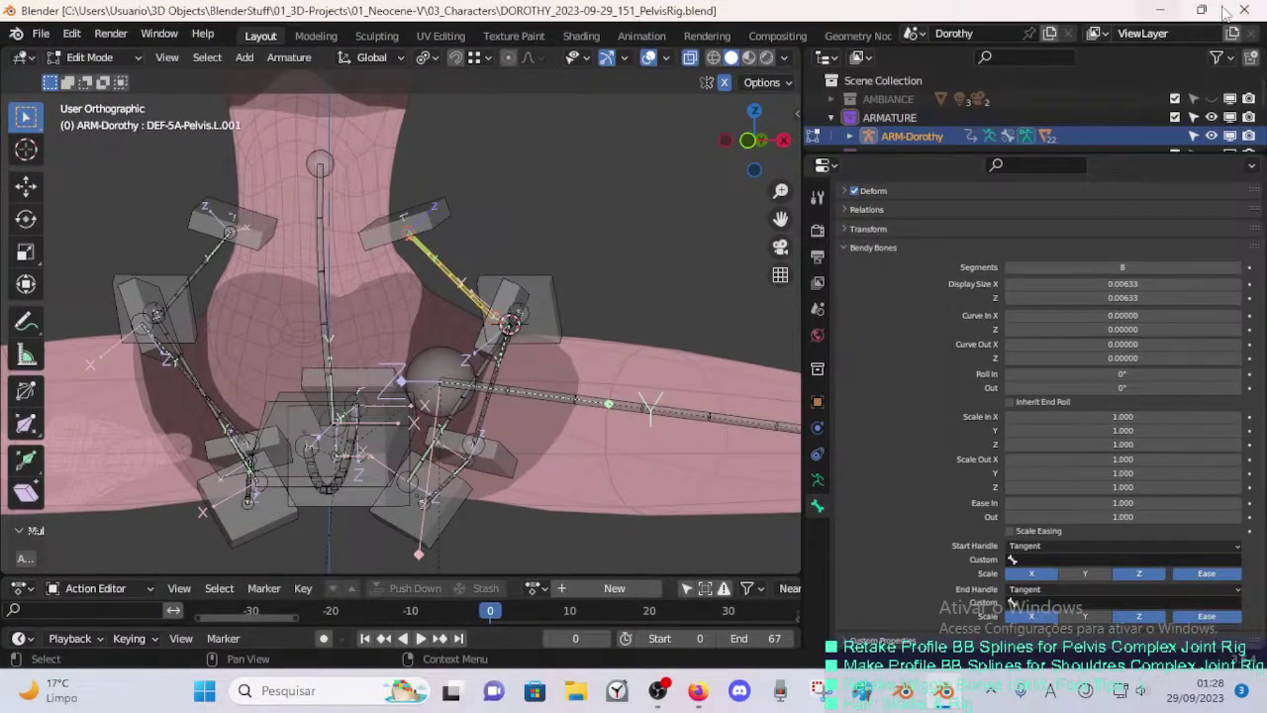
{"action": "double_click", "coordinate": [990, 8]}
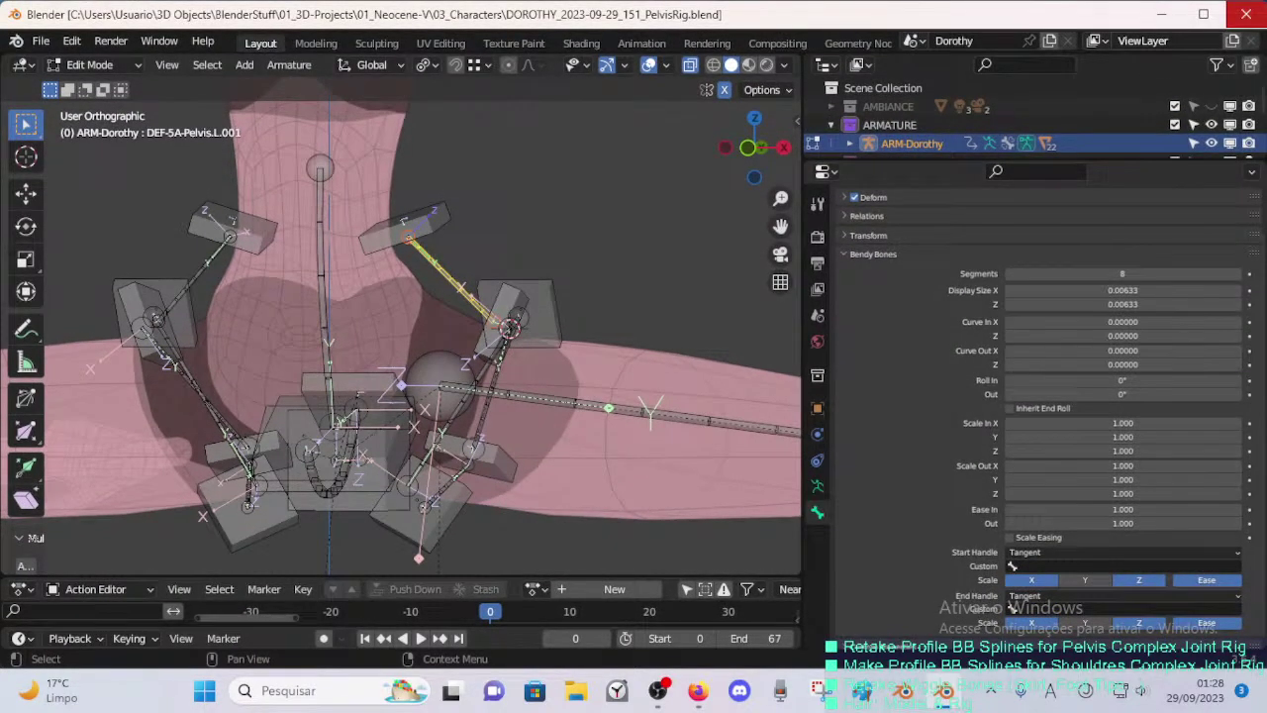
{"action": "left_click_drag", "start_coordinate": [1262, 5], "coordinate": [1017, 4]}
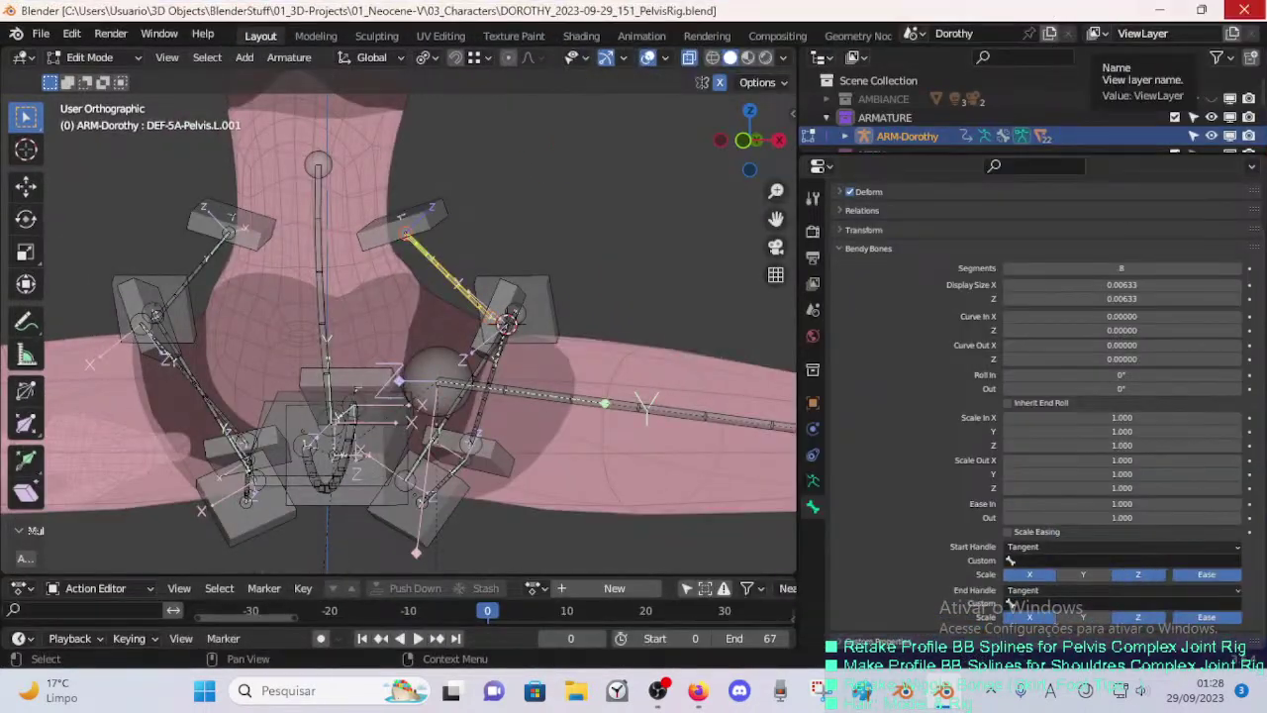
{"action": "double_click", "coordinate": [1071, 17]}
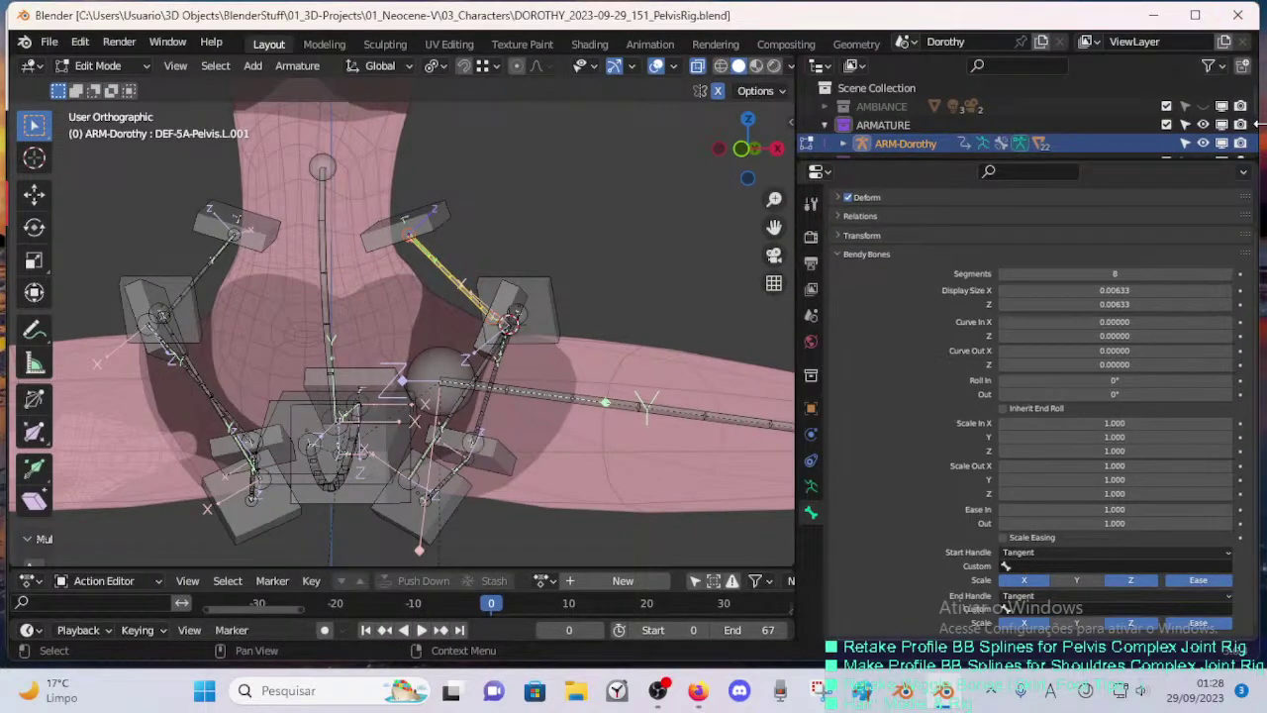
{"action": "left_click_drag", "start_coordinate": [1255, 124], "coordinate": [998, 106]}
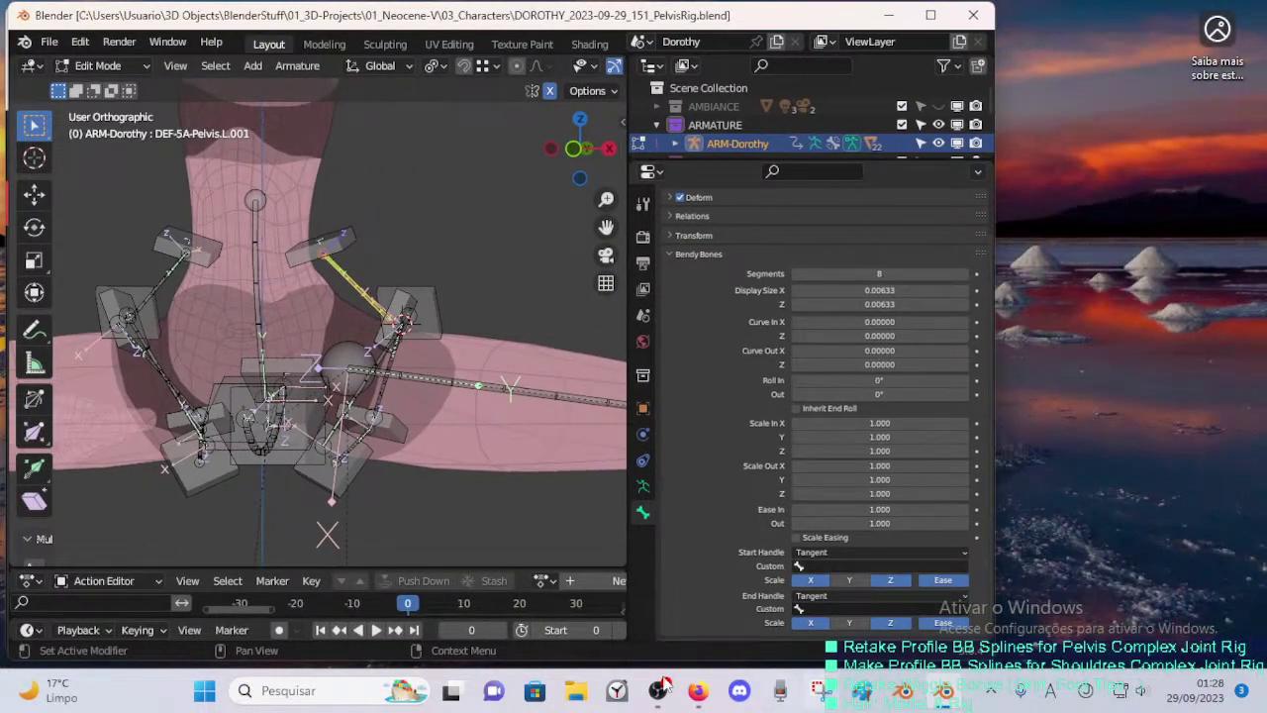
- Switch to Firefox to check the live stream's dashboard and chat, and return to Blender
{"action": "left_click", "coordinate": [698, 689]}
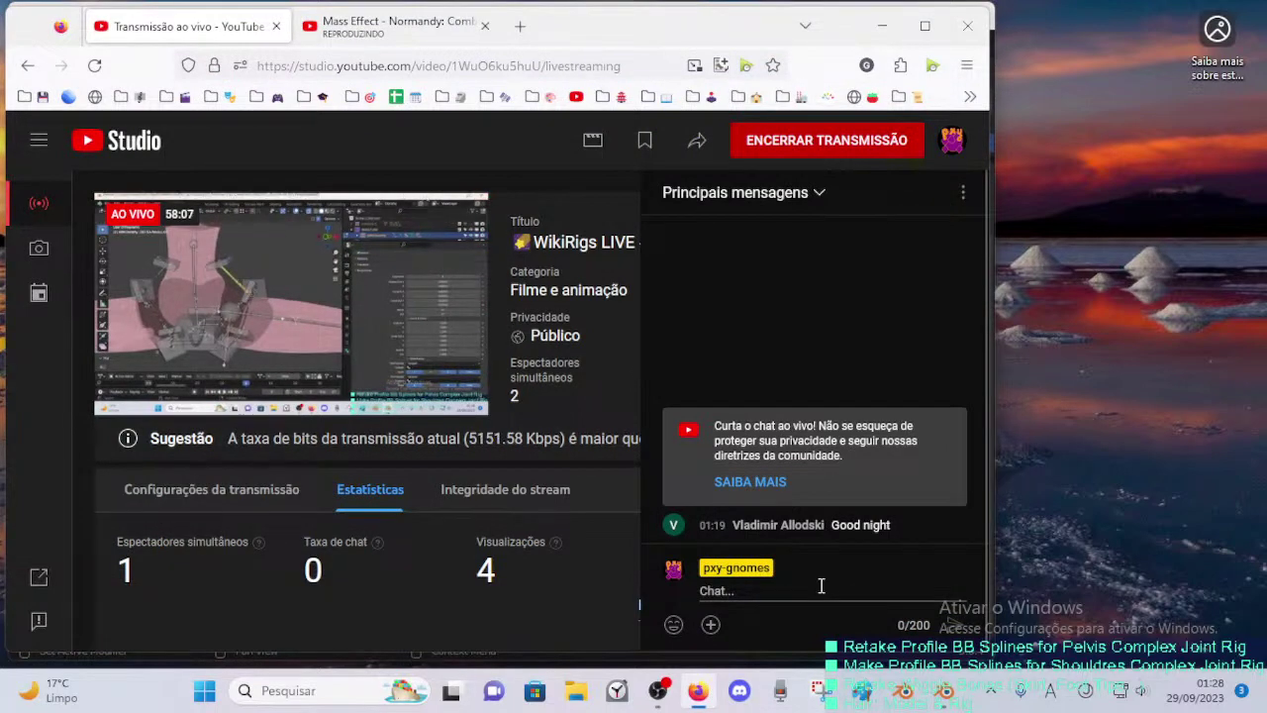
{"action": "left_click", "coordinate": [943, 693]}
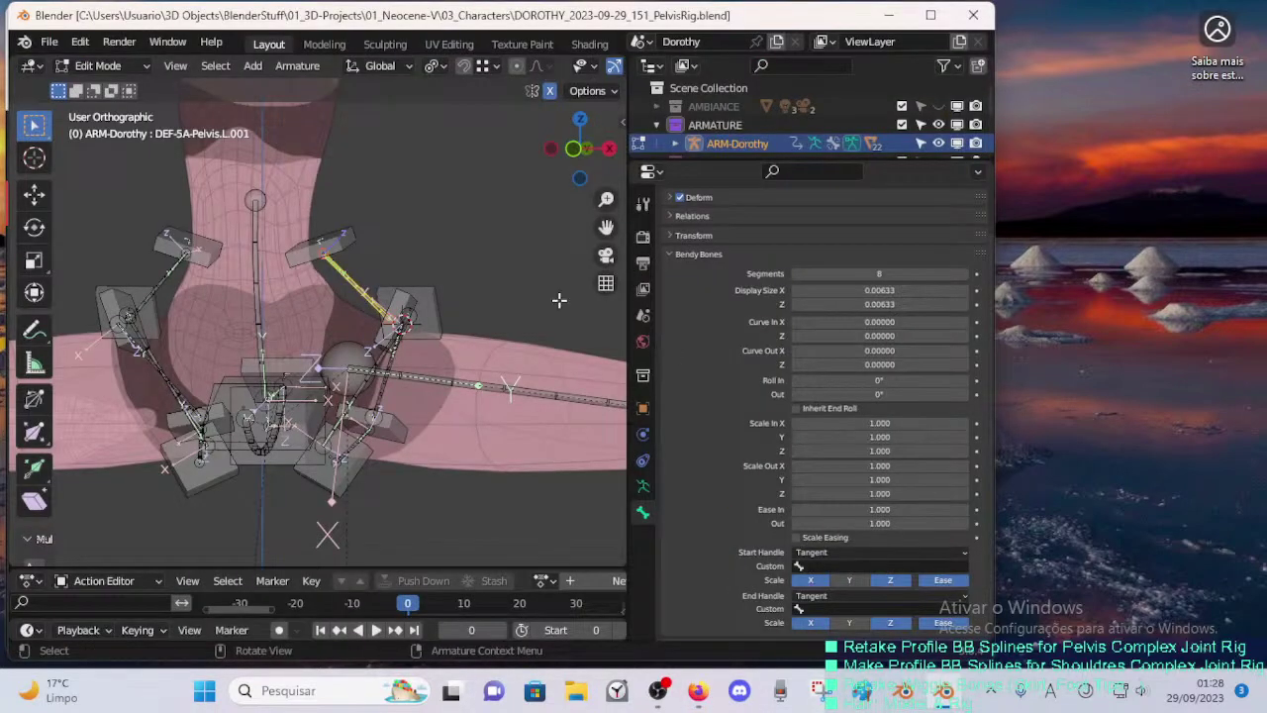
{"action": "middle_click_drag", "start_coordinate": [425, 386], "coordinate": [411, 408]}
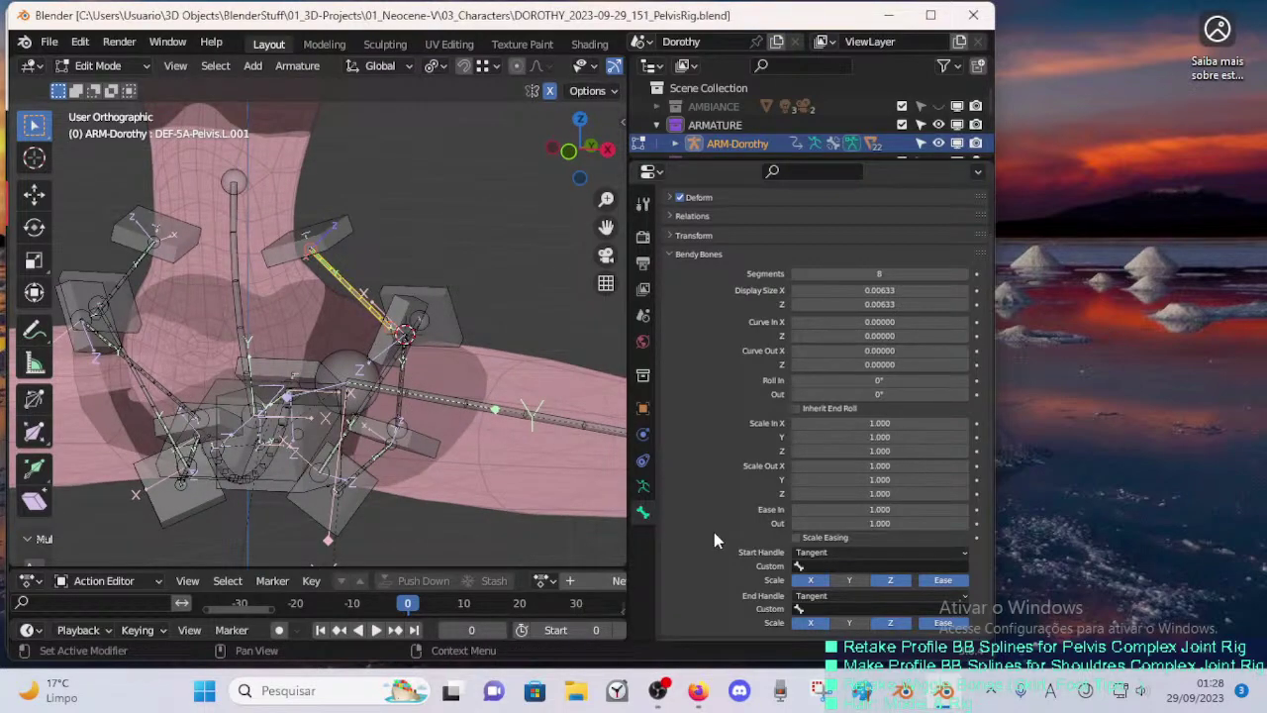
{"action": "left_click", "coordinate": [943, 690]}
{"action": "left_click", "coordinate": [943, 690]}
- Parent the upper left pelvis handle to the DEF-5A-Pelvis.L.001 bendy bone
{"action": "middle_click_drag", "start_coordinate": [567, 420], "coordinate": [381, 343]}
{"action": "scroll", "coordinate": [462, 391], "scroll_direction": "up", "scroll_amount": 1}
{"action": "scroll", "coordinate": [381, 343], "scroll_direction": "down", "scroll_amount": 1}
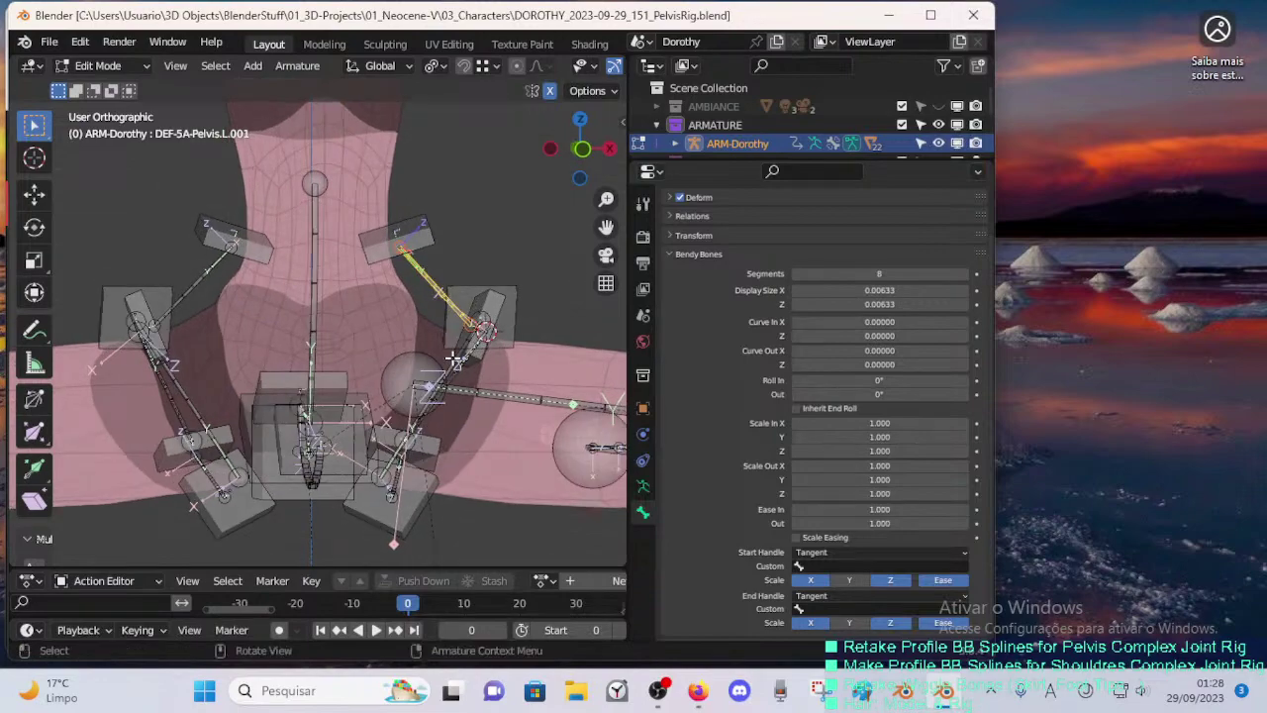
{"action": "middle_click_drag", "start_coordinate": [453, 359], "coordinate": [497, 348]}
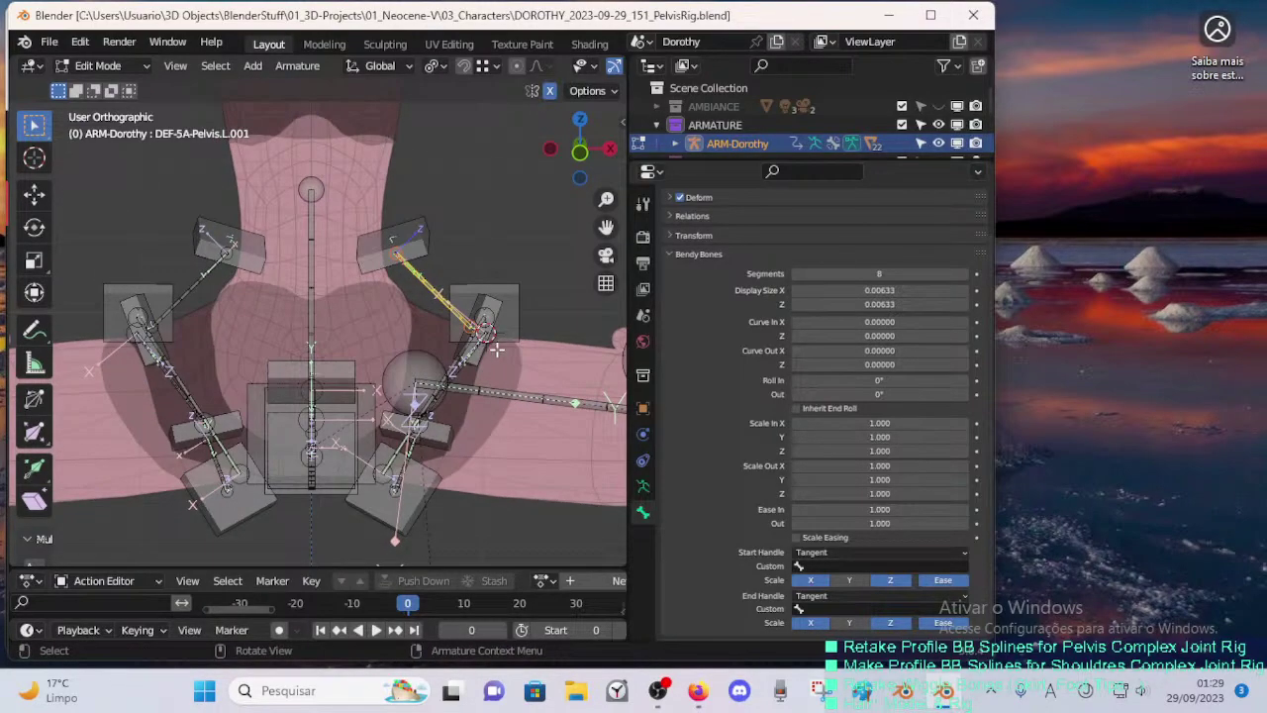
{"action": "scroll", "coordinate": [405, 312], "scroll_direction": "up", "scroll_amount": 1}
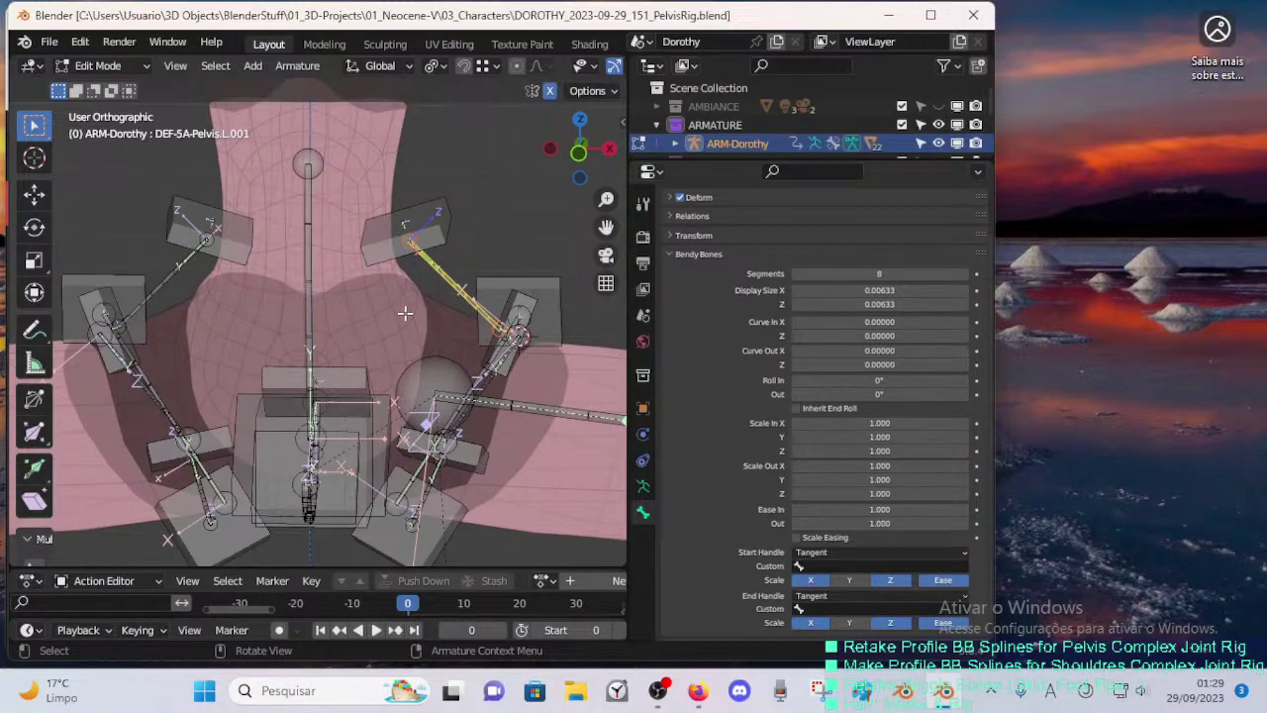
{"action": "middle_click_drag", "start_coordinate": [405, 313], "coordinate": [390, 288]}
{"action": "left_click", "coordinate": [440, 172]}
{"action": "left_click", "coordinate": [473, 288], "text": "shift"}
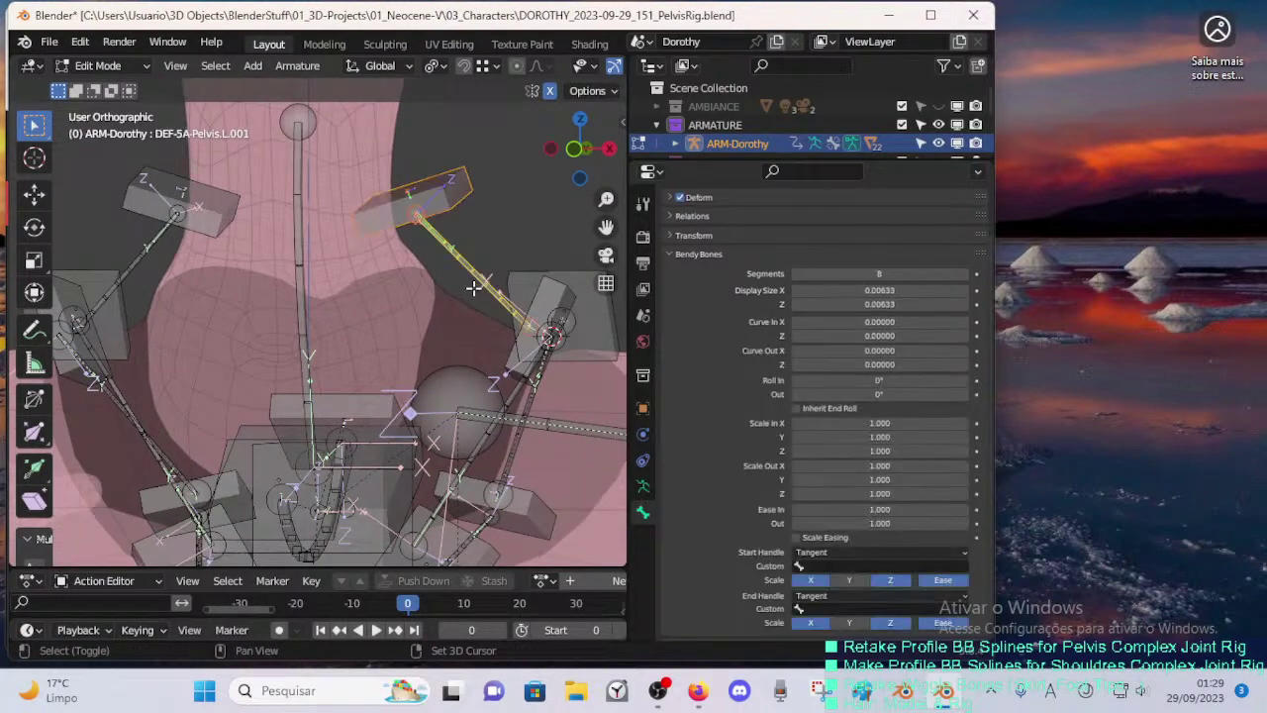
{"action": "left_click", "coordinate": [483, 288]}
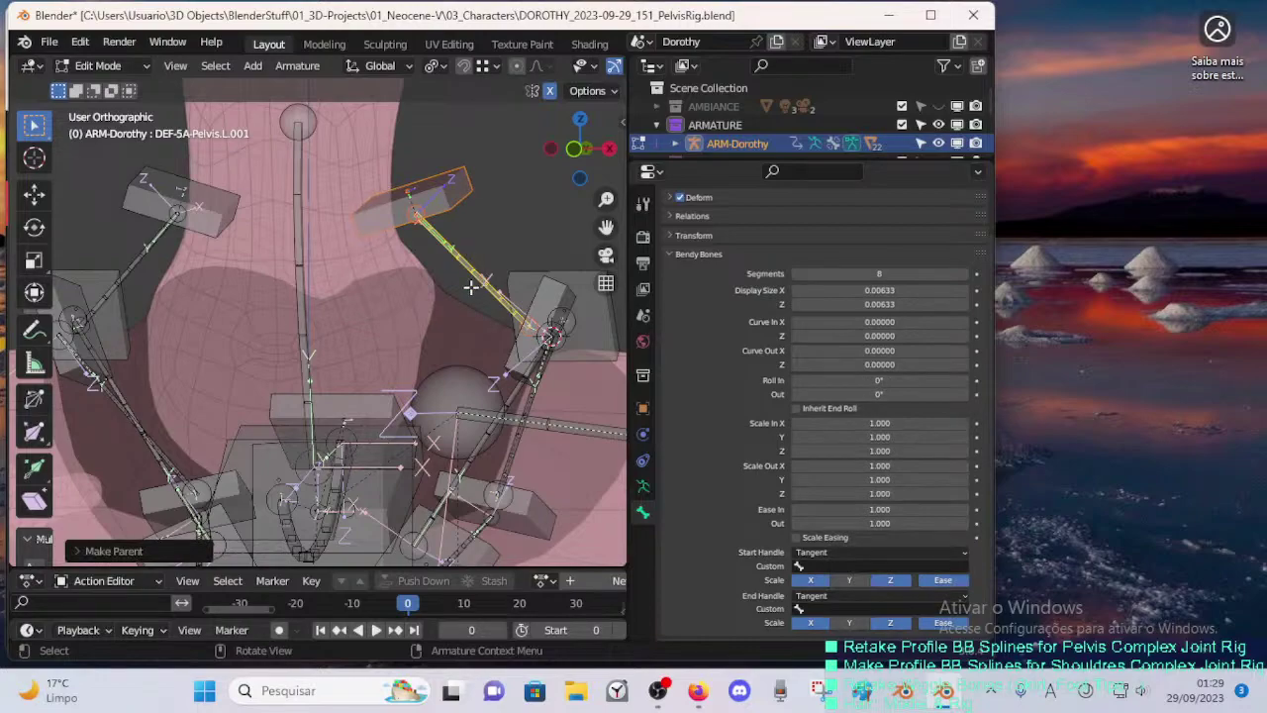
- Examine the left hip handles HDL-5A-Pelvis.L.003 and HDL-5A-Pelvis.L.002 and the bendy bones meeting there from several angles
{"action": "middle_click_drag", "start_coordinate": [471, 288], "coordinate": [478, 393]}
{"action": "left_click", "coordinate": [495, 336]}
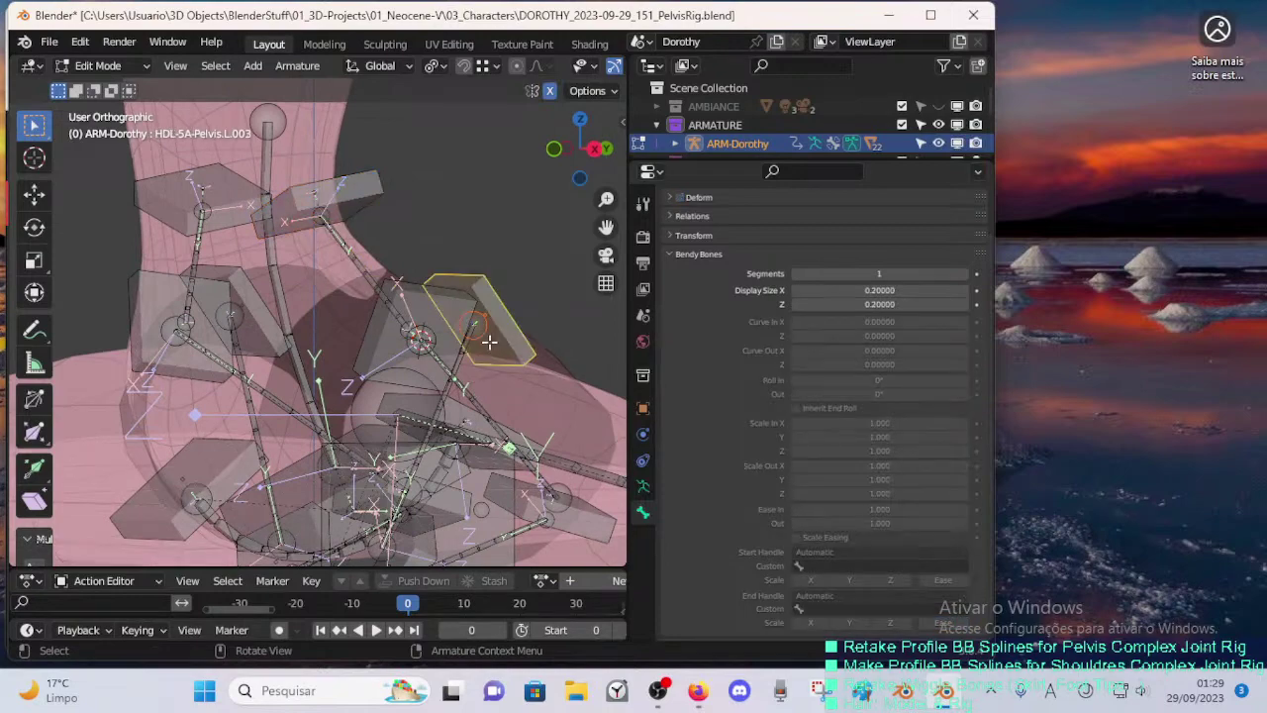
{"action": "scroll", "coordinate": [426, 371], "scroll_direction": "down", "scroll_amount": 5}
{"action": "middle_click_drag", "start_coordinate": [356, 398], "coordinate": [470, 353]}
{"action": "scroll", "coordinate": [436, 393], "scroll_direction": "up", "scroll_amount": 1}
{"action": "scroll", "coordinate": [403, 389], "scroll_direction": "up", "scroll_amount": 2}
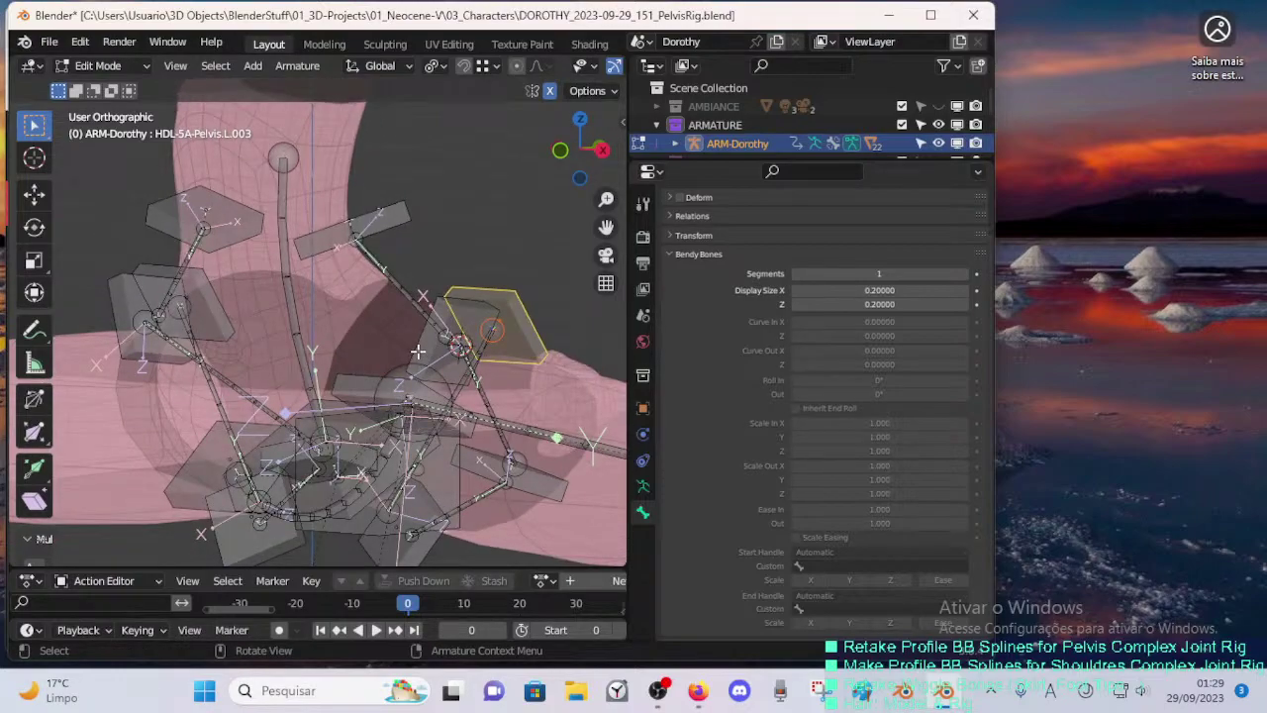
{"action": "scroll", "coordinate": [417, 351], "scroll_direction": "up", "scroll_amount": 3}
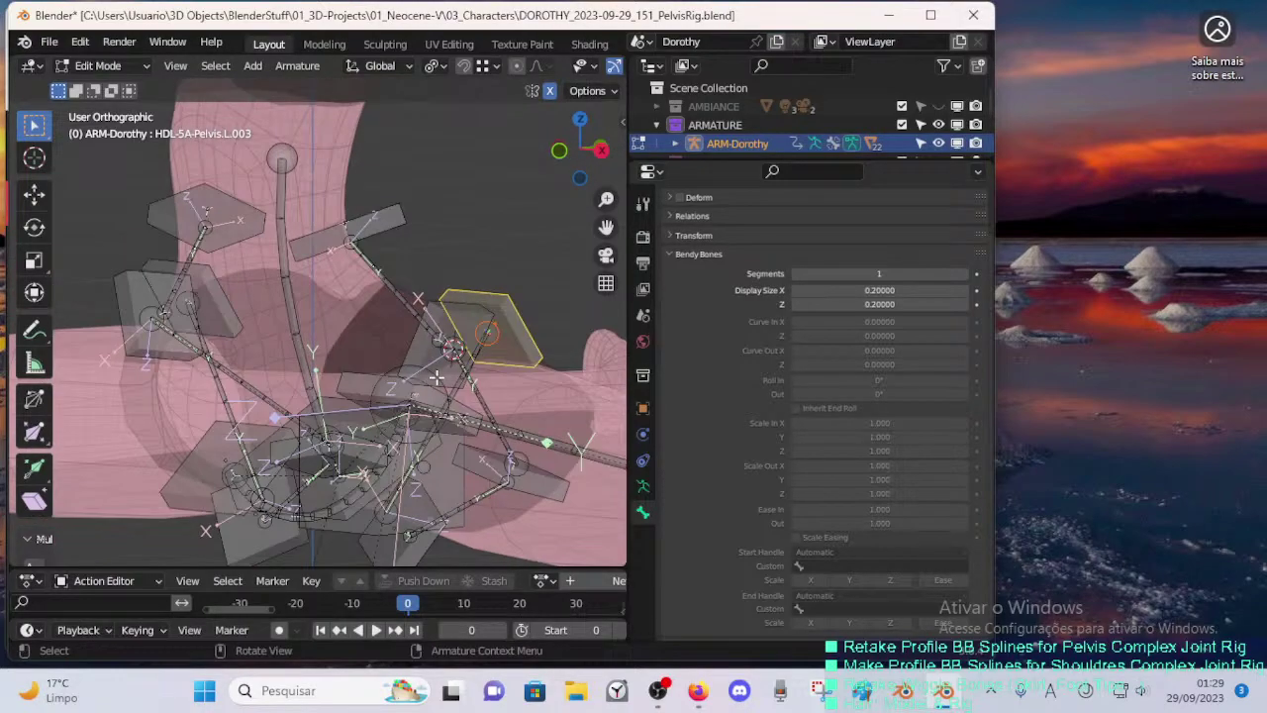
{"action": "mouse_move", "coordinate": [450, 372]}
{"action": "middle_mouse_down"}
{"action": "mouse_move", "coordinate": [520, 362]}
{"action": "mouse_move", "coordinate": [427, 362]}
{"action": "mouse_move", "coordinate": [469, 368]}
{"action": "middle_mouse_up"}
{"action": "scroll", "coordinate": [521, 362], "scroll_direction": "down", "scroll_amount": 1}
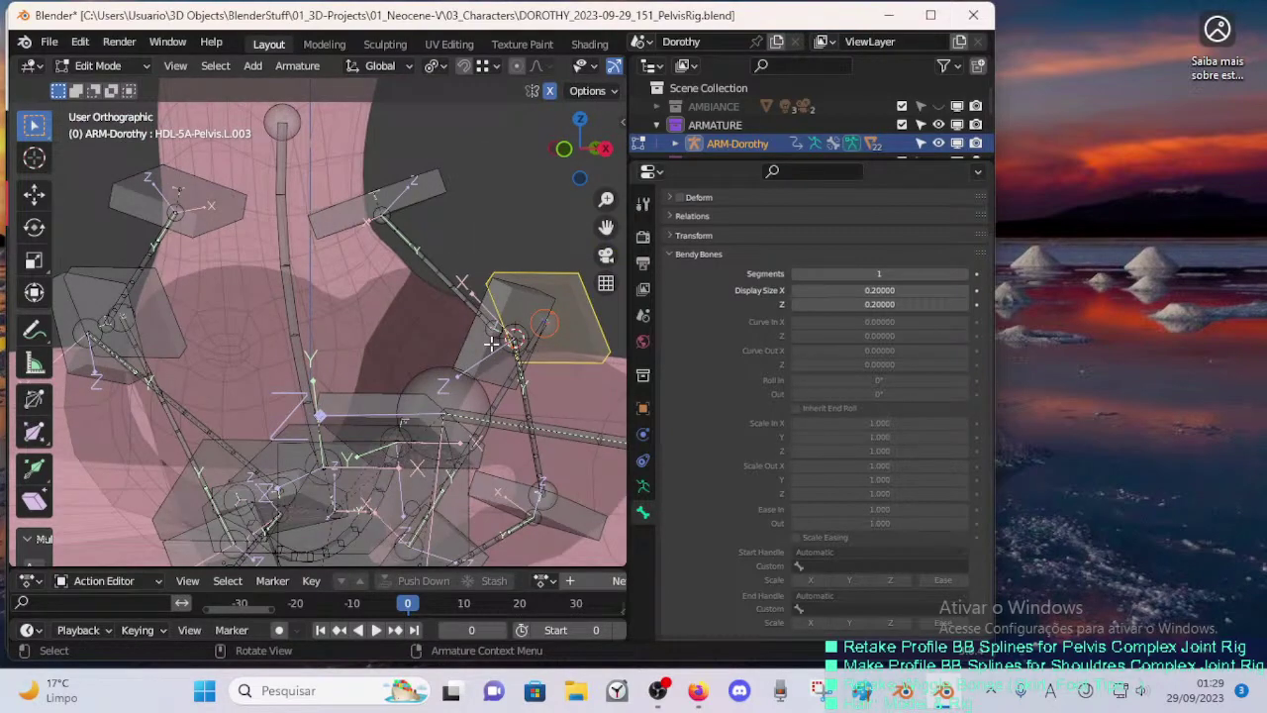
{"action": "middle_click_drag", "start_coordinate": [501, 362], "coordinate": [386, 329]}
{"action": "middle_click_drag", "start_coordinate": [516, 318], "coordinate": [424, 371]}
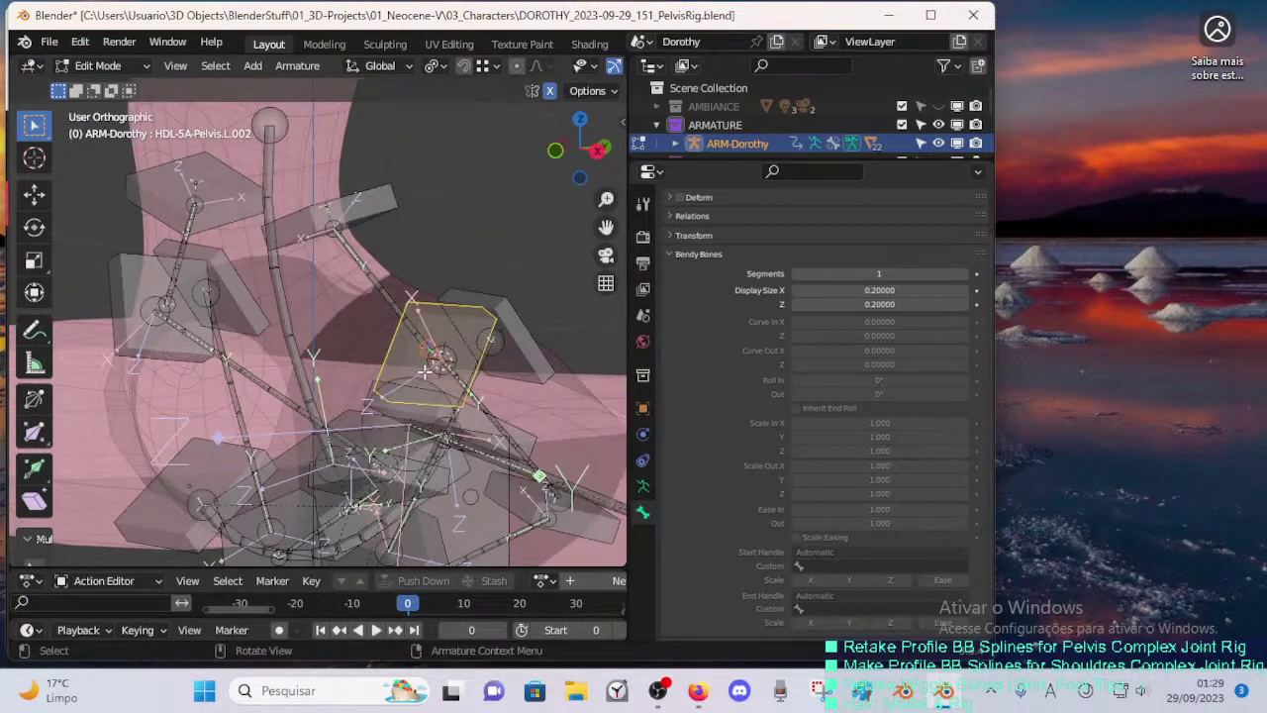
{"action": "middle_click_drag", "start_coordinate": [506, 353], "coordinate": [408, 367]}
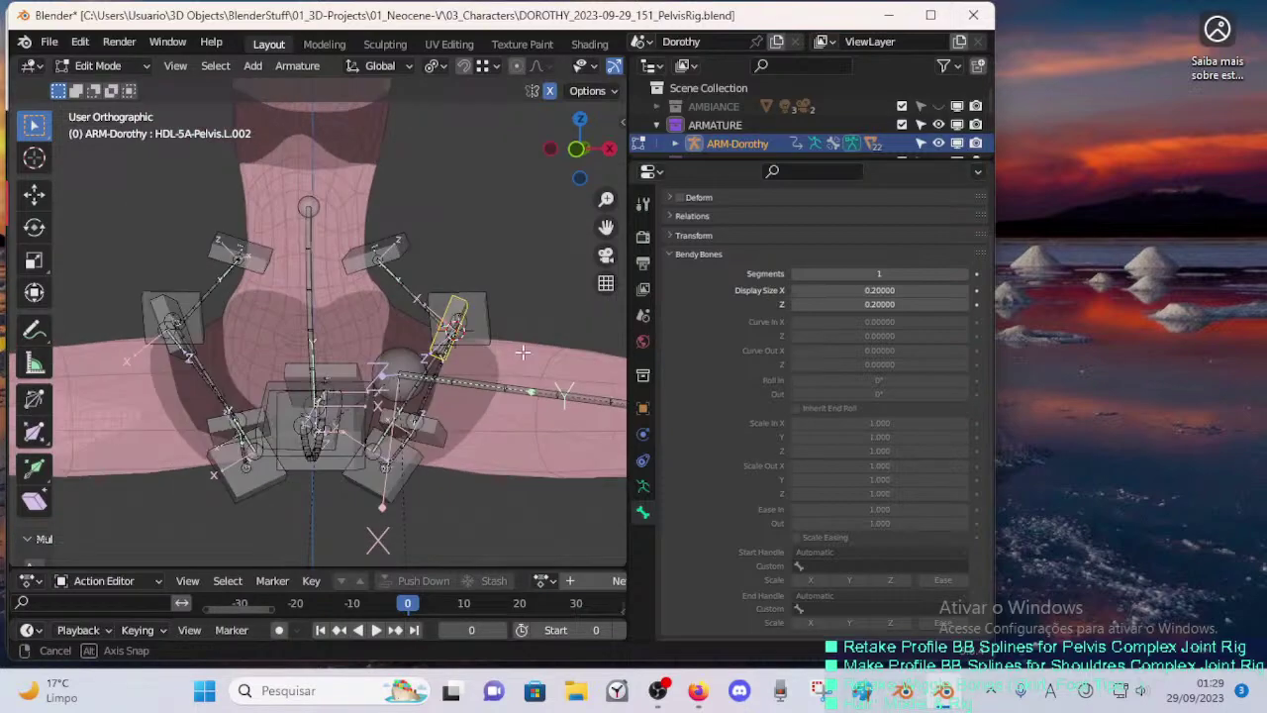
{"action": "middle_click_drag", "start_coordinate": [506, 337], "coordinate": [528, 367]}
{"action": "middle_click_drag", "start_coordinate": [310, 346], "coordinate": [552, 353]}
{"action": "scroll", "coordinate": [456, 349], "scroll_direction": "up", "scroll_amount": 2}
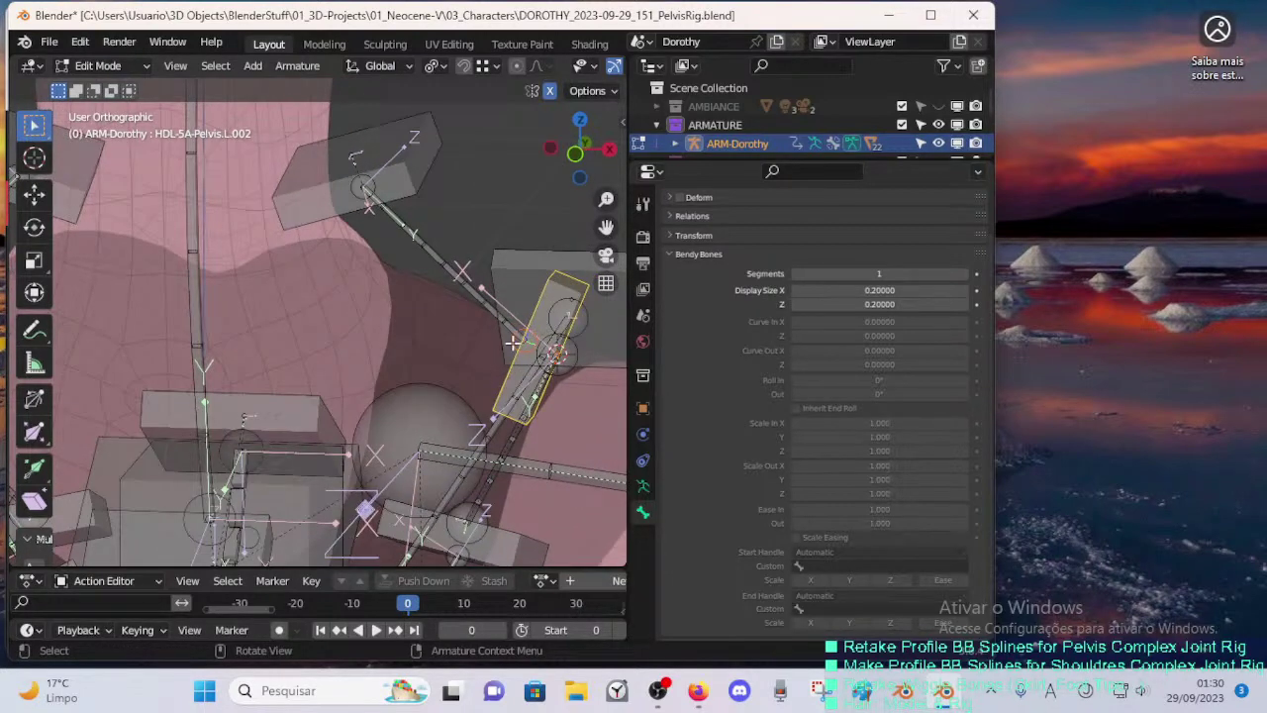
{"action": "left_click", "coordinate": [512, 343]}
{"action": "middle_click_drag", "start_coordinate": [512, 344], "coordinate": [504, 350]}
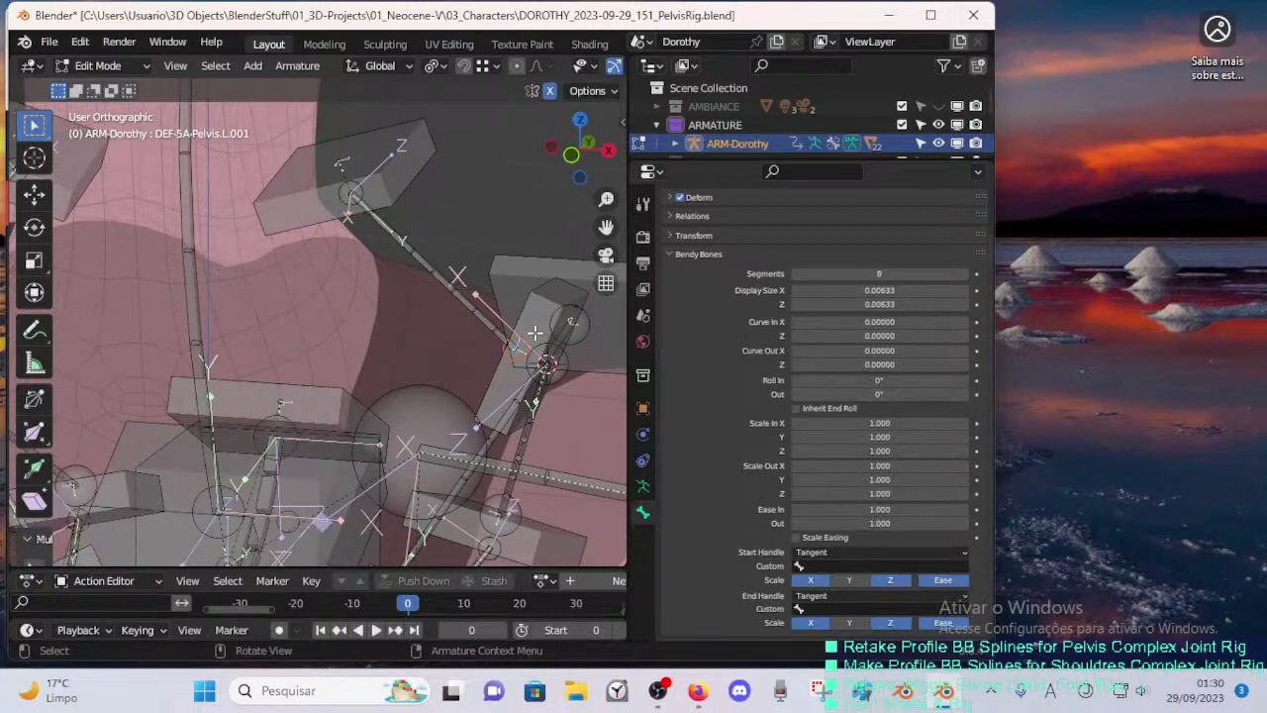
{"action": "left_click", "coordinate": [518, 344]}
{"action": "left_click", "coordinate": [503, 345]}
{"action": "key", "text": "g"}
{"action": "right_click", "coordinate": [517, 352]}
{"action": "left_click", "coordinate": [507, 365]}
{"action": "key", "text": "g"}
{"action": "middle_click_drag", "start_coordinate": [519, 356], "coordinate": [525, 334]}
{"action": "right_click", "coordinate": [485, 324]}
{"action": "key", "text": "g"}
{"action": "right_click", "coordinate": [516, 329]}
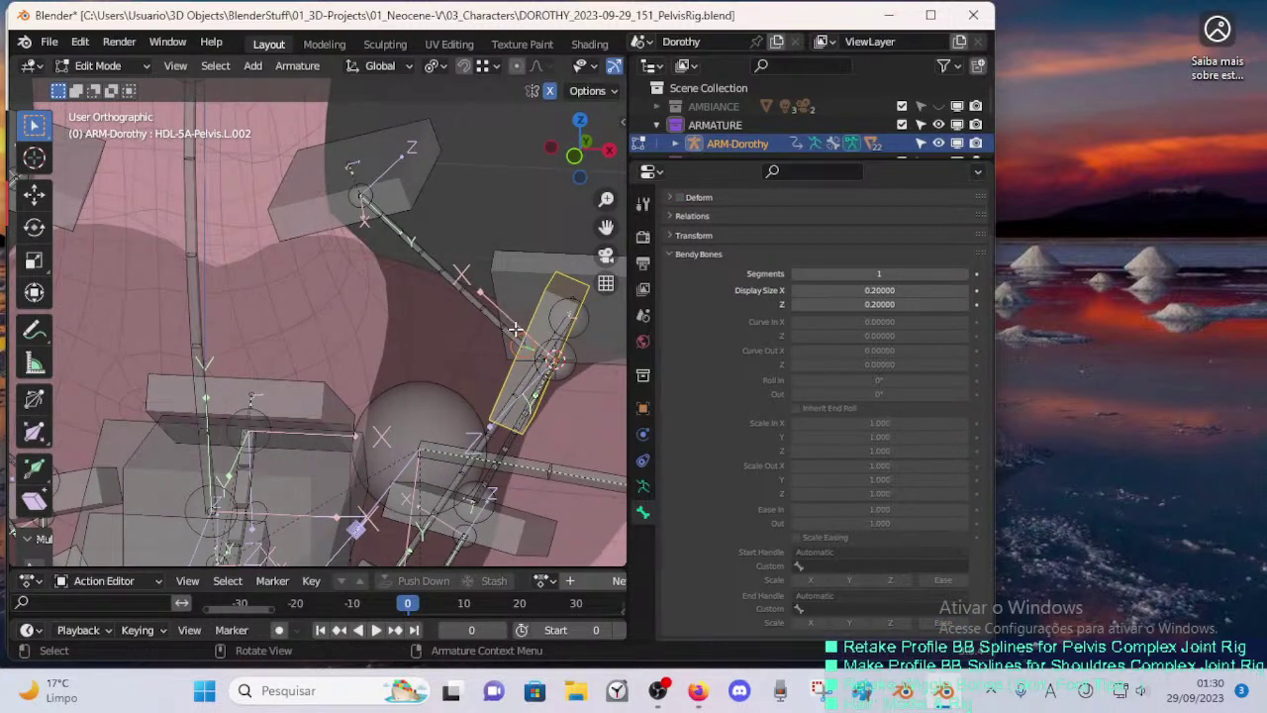
- Inspect the upper left handle HDL-5A-Pelvis.L.001 and its bendy bone DEF-5A-Pelvis.L.001
{"action": "left_click", "coordinate": [424, 251]}
{"action": "left_click", "coordinate": [422, 170]}
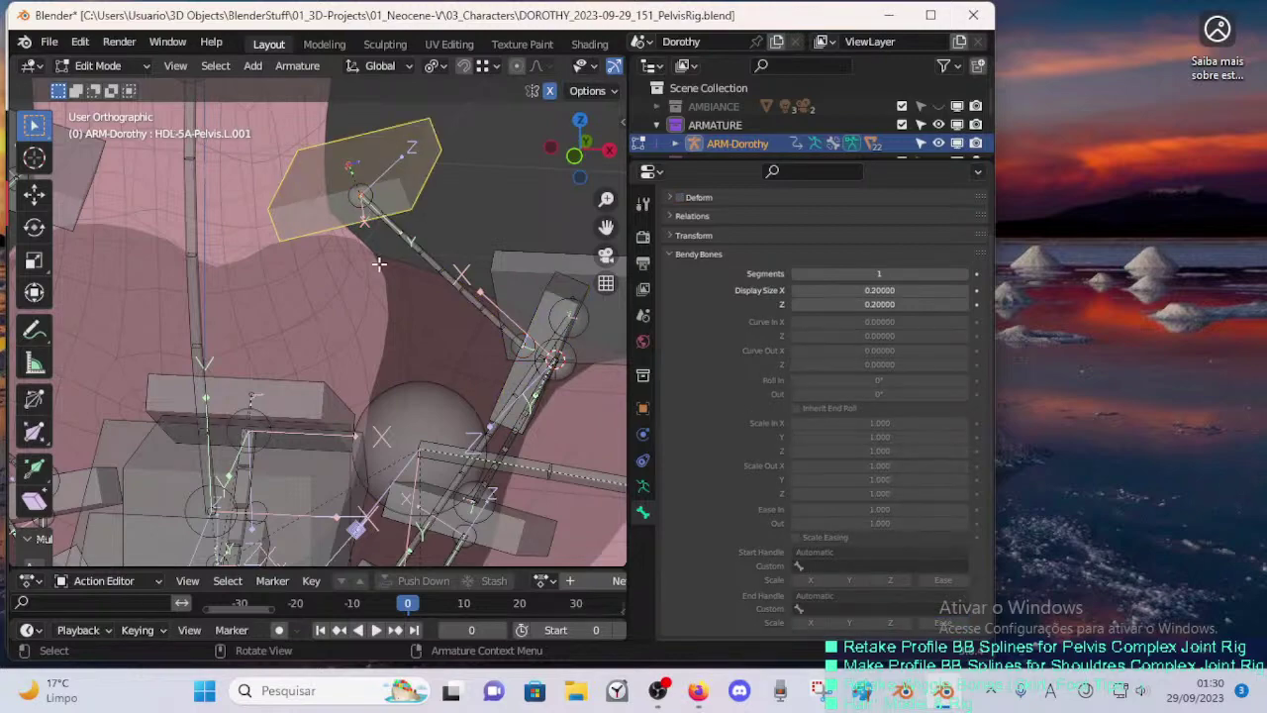
{"action": "middle_click_drag", "start_coordinate": [380, 265], "coordinate": [386, 322]}
{"action": "left_click", "coordinate": [403, 292]}
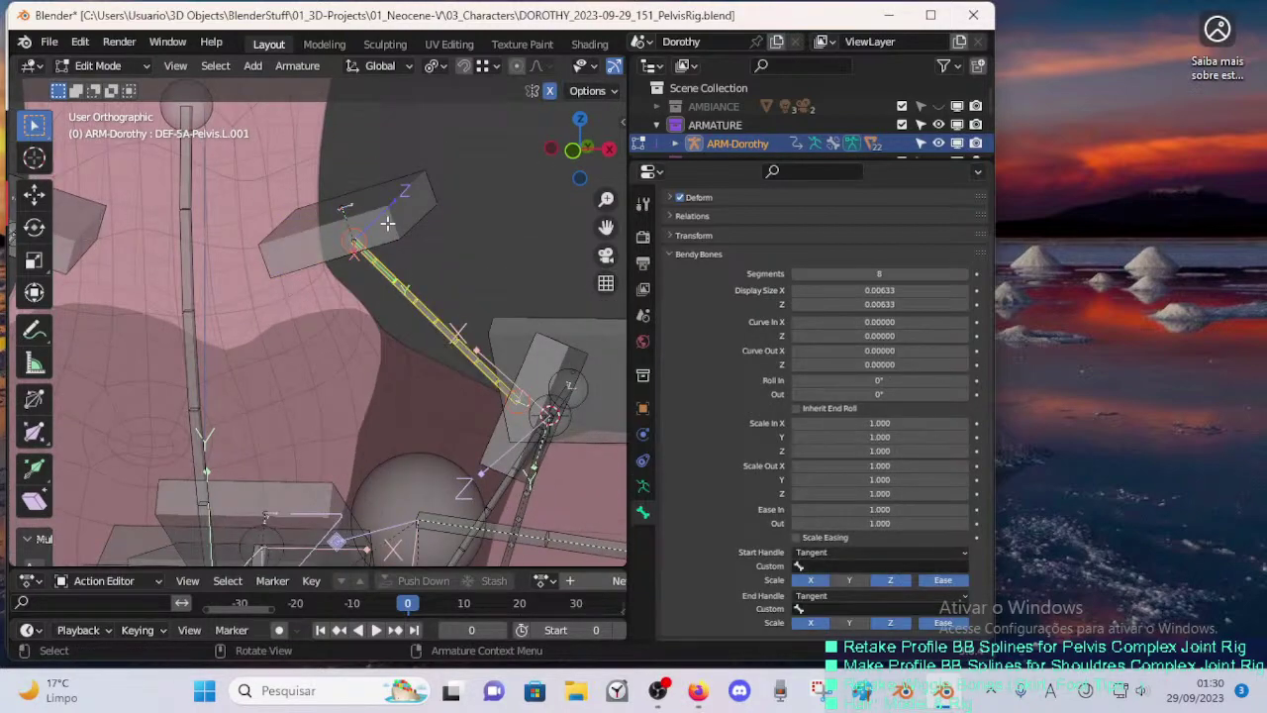
{"action": "middle_click_drag", "start_coordinate": [431, 356], "coordinate": [345, 404]}
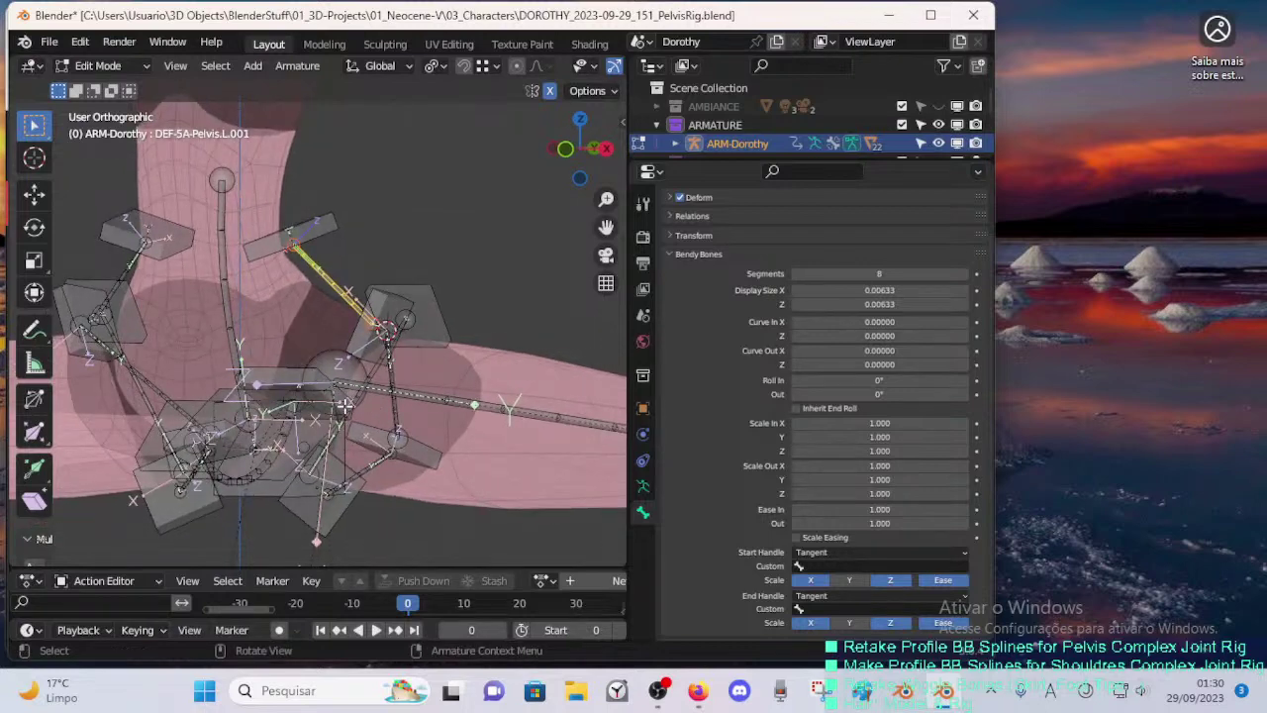
- Switch to Firefox, widen its window so the live chat shows beside Blender, and return to Blender
{"action": "left_click", "coordinate": [698, 690]}
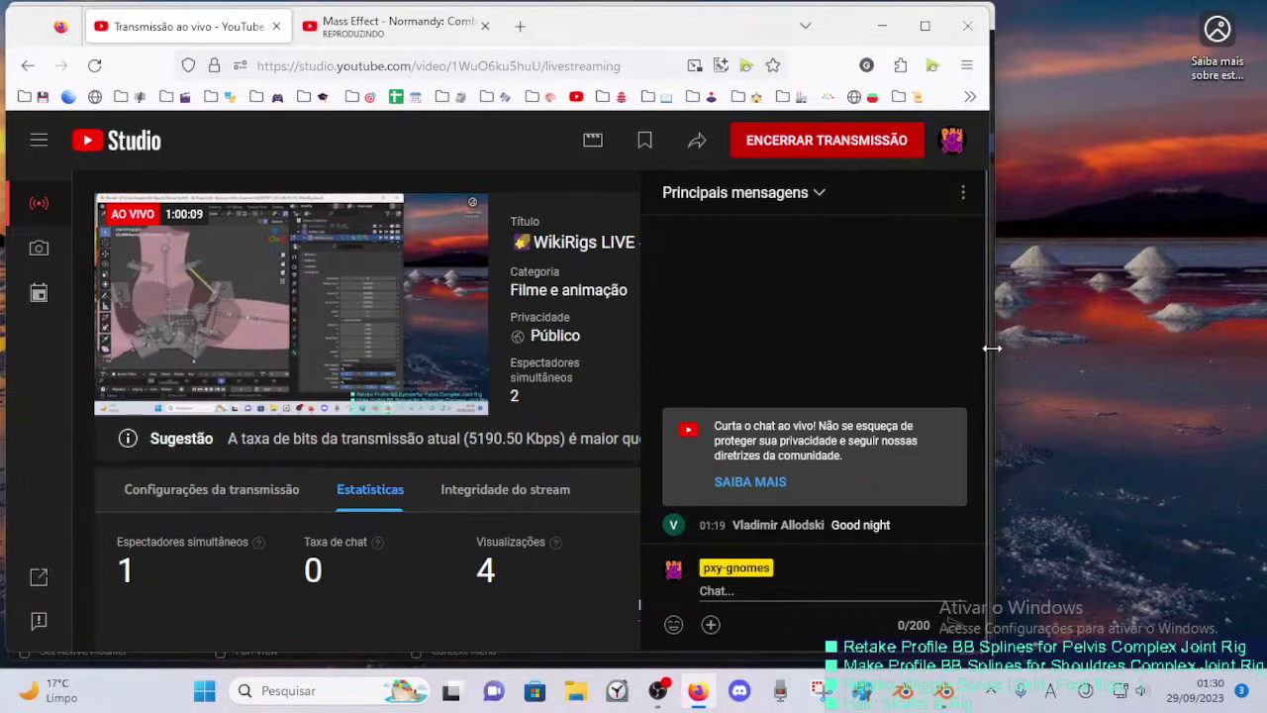
{"action": "left_click_drag", "start_coordinate": [992, 346], "coordinate": [1261, 350]}
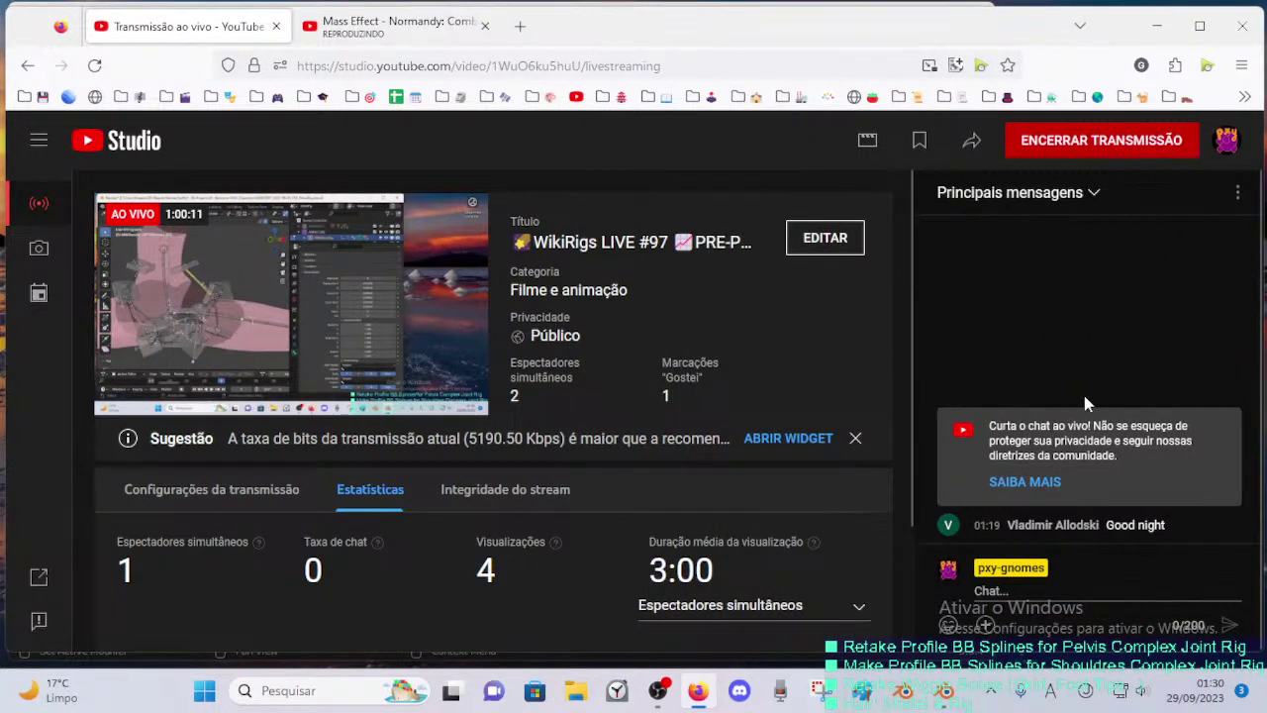
{"action": "left_click", "coordinate": [946, 690]}
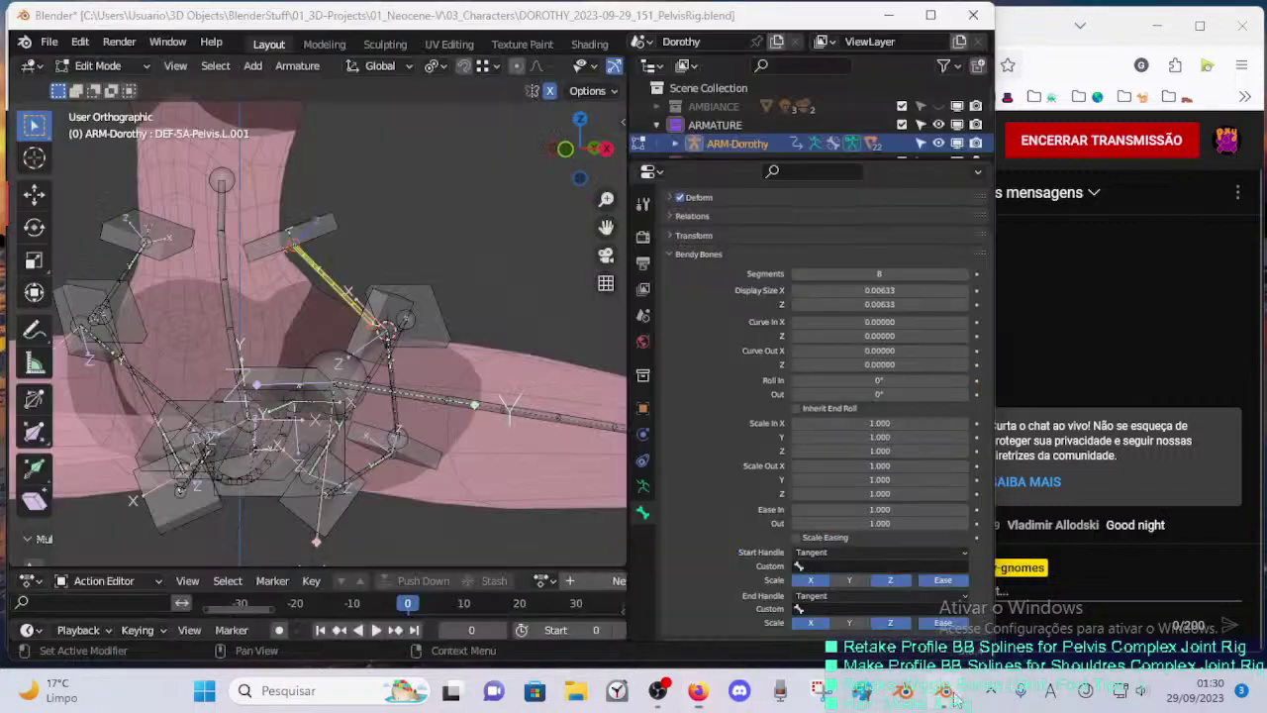
- Save the blend file and widen the Blender window slightly to meet the desktop's edge
{"action": "middle_click_drag", "start_coordinate": [371, 368], "coordinate": [428, 320]}
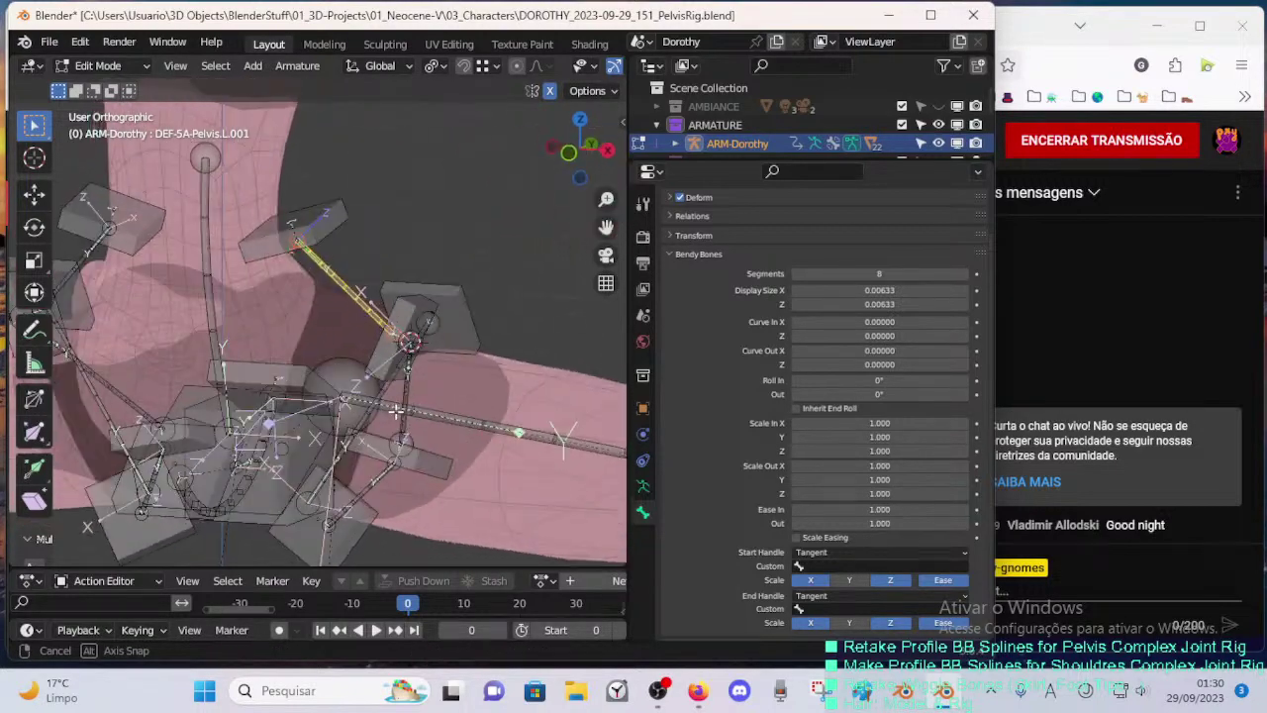
{"action": "key", "text": "ctrl+s"}
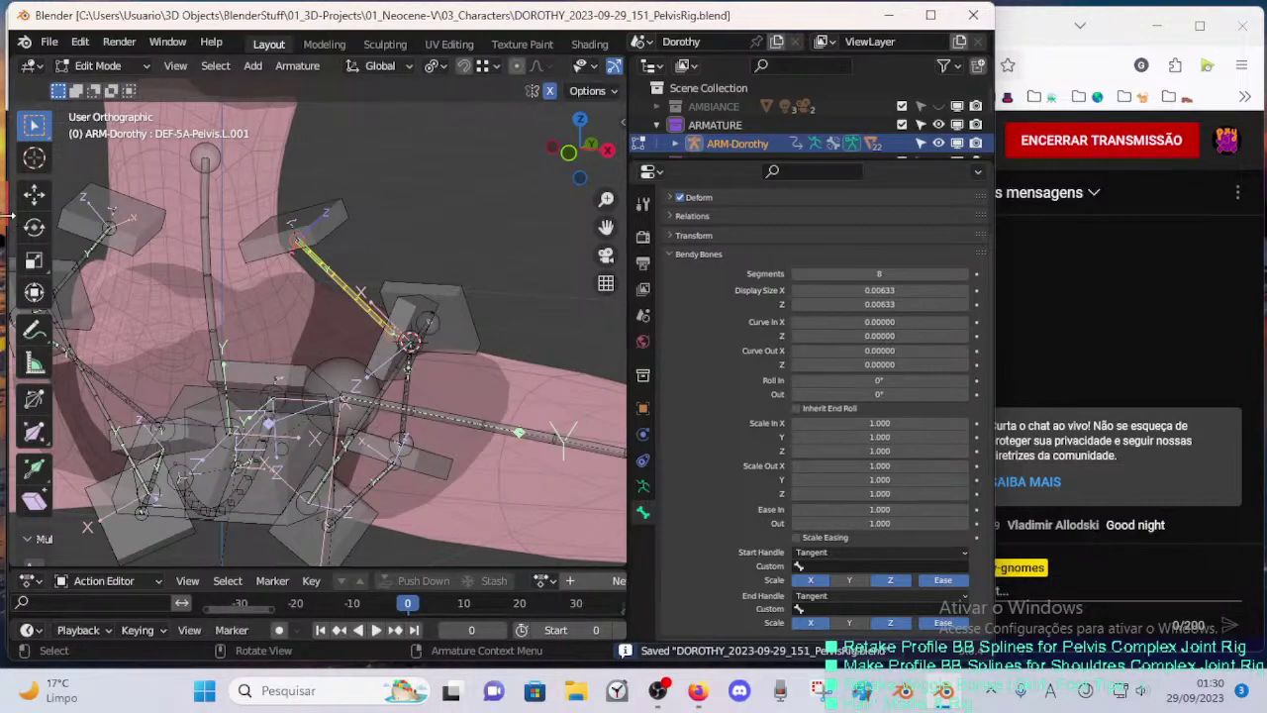
{"action": "left_click_drag", "start_coordinate": [13, 215], "coordinate": [7, 224]}
{"action": "middle_click_drag", "start_coordinate": [458, 300], "coordinate": [411, 343]}
{"action": "scroll", "coordinate": [411, 344], "scroll_direction": "up", "scroll_amount": 2}
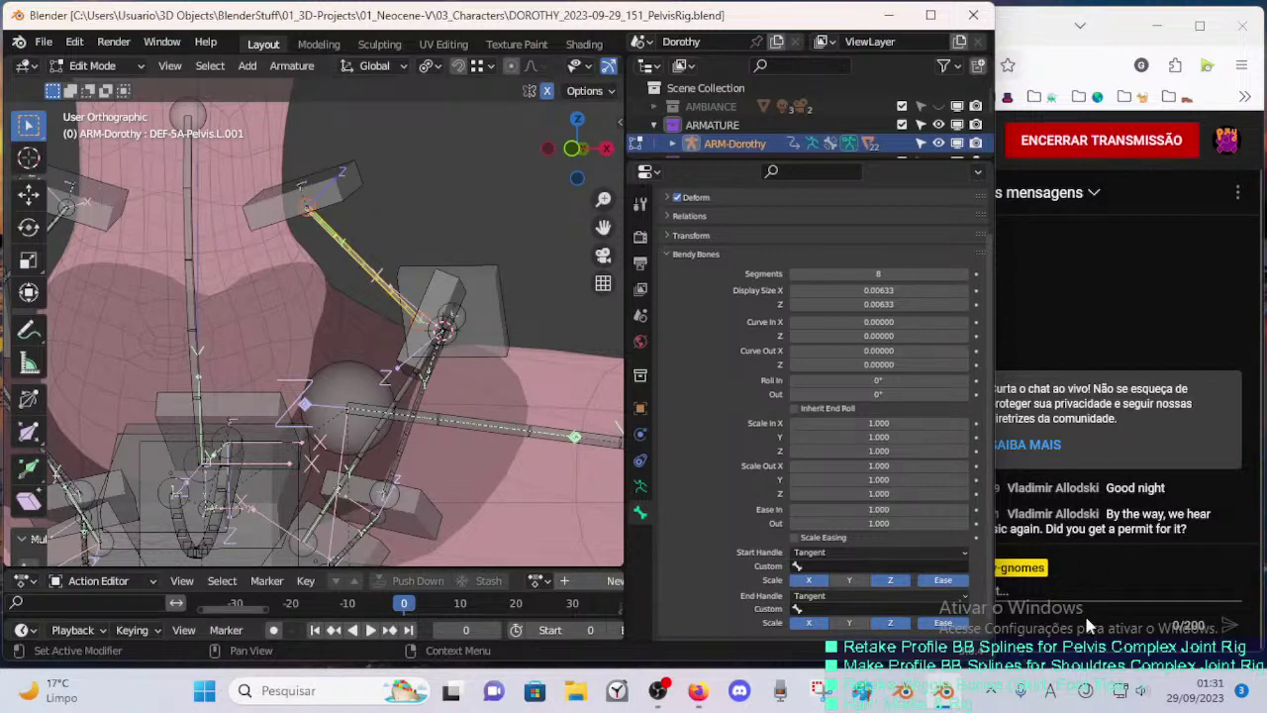
- Switch to Firefox to read the new live chat message, check OBS, and return to Firefox
{"action": "left_click", "coordinate": [1098, 581]}
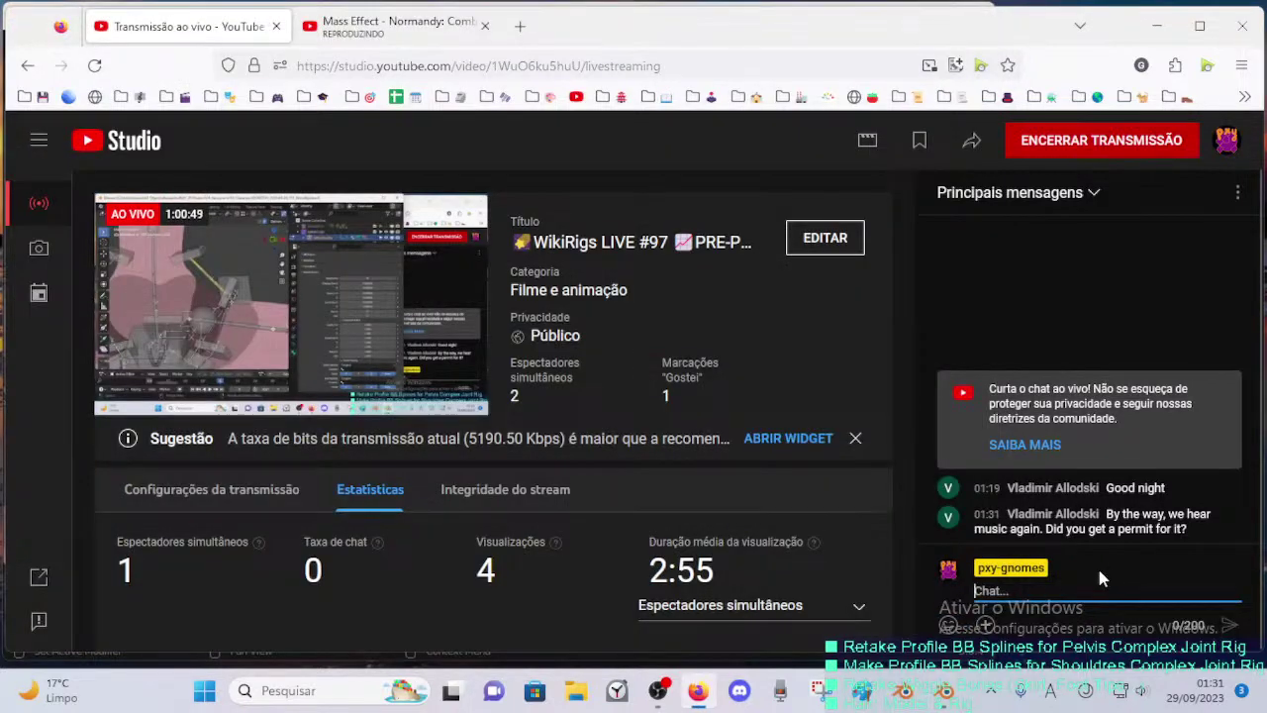
{"action": "left_click", "coordinate": [657, 685]}
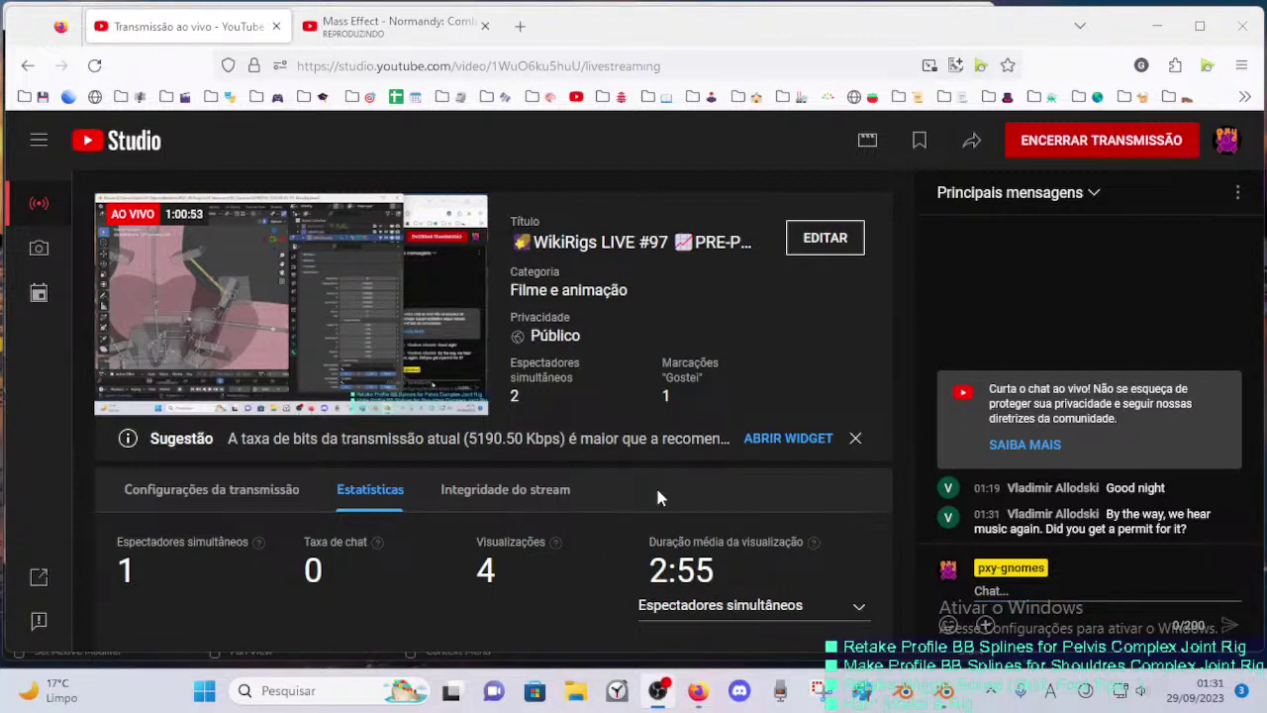
{"action": "left_click", "coordinate": [697, 690]}
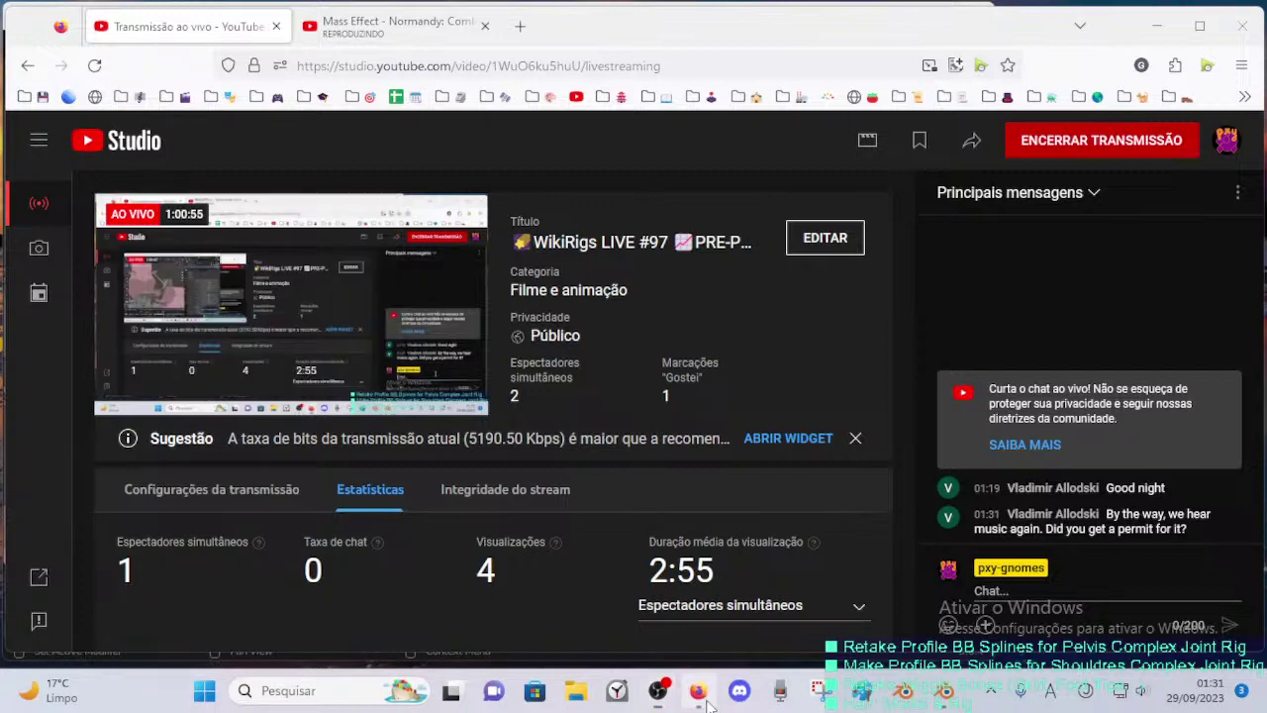
- Open YouTube in a new tab and search for "permit denied"
{"action": "left_click", "coordinate": [515, 24]}
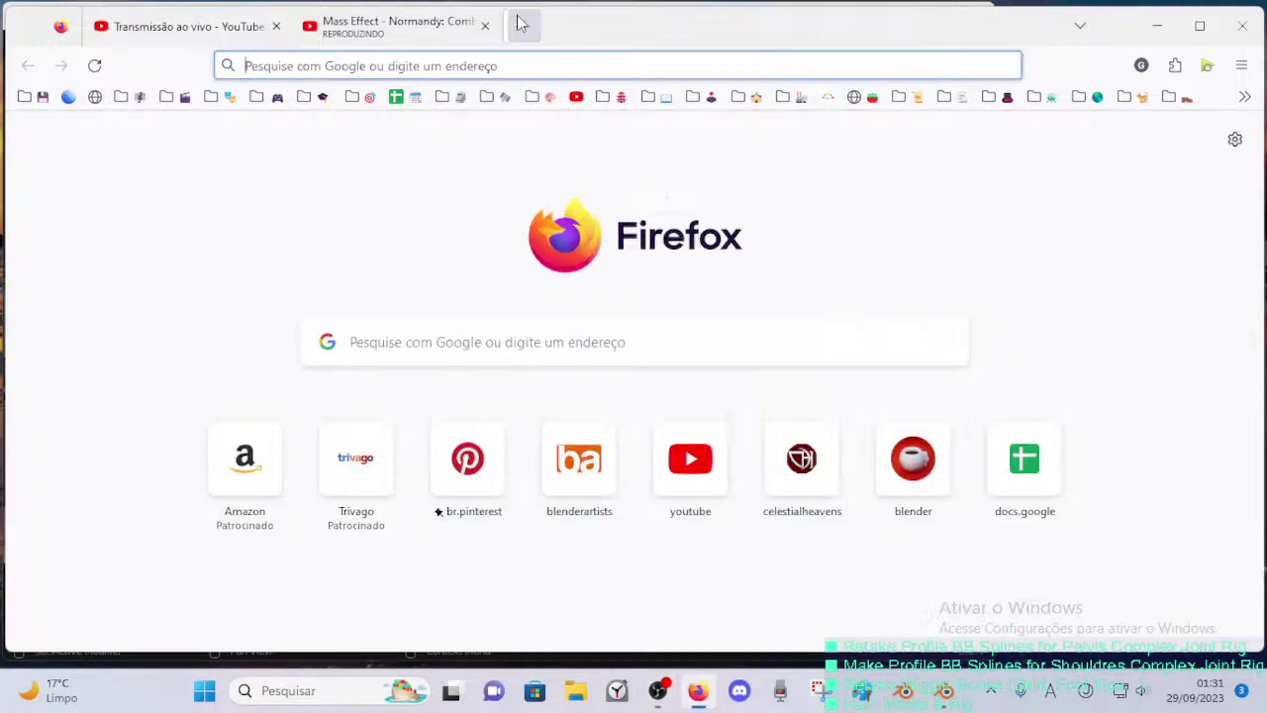
{"action": "left_click", "coordinate": [578, 97]}
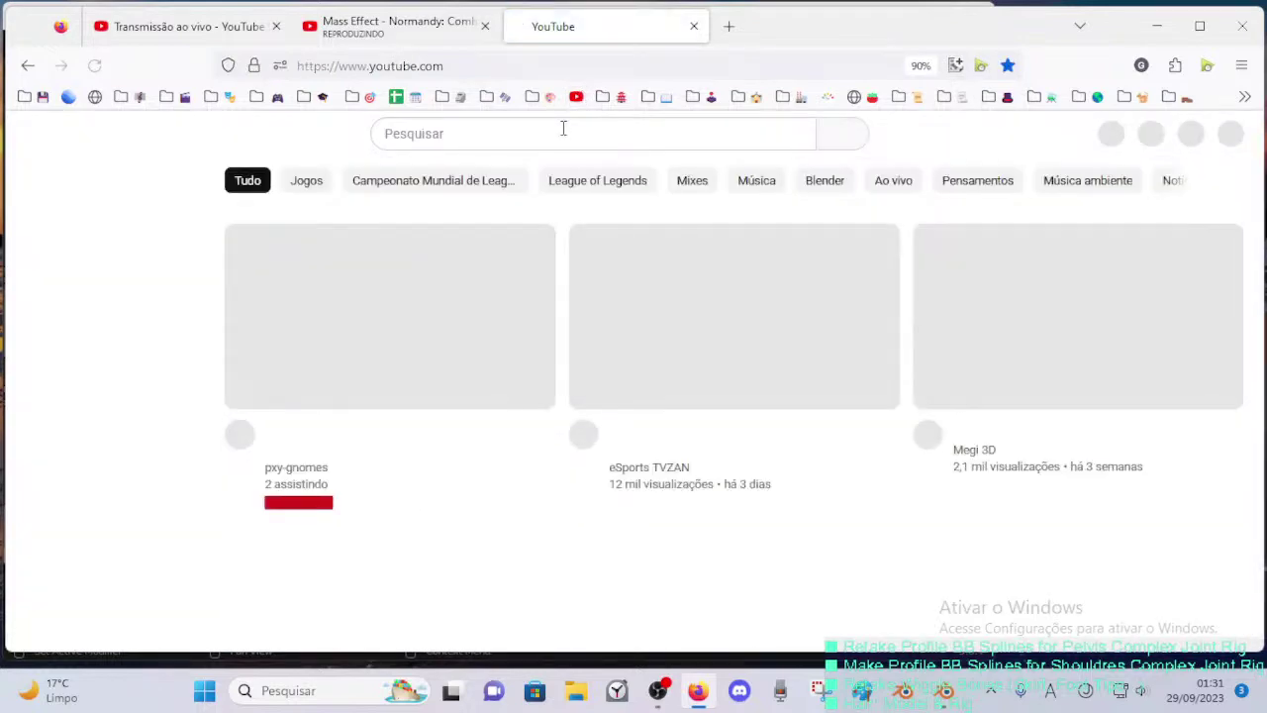
{"action": "left_click", "coordinate": [564, 133]}
{"action": "type", "text": "permit"}
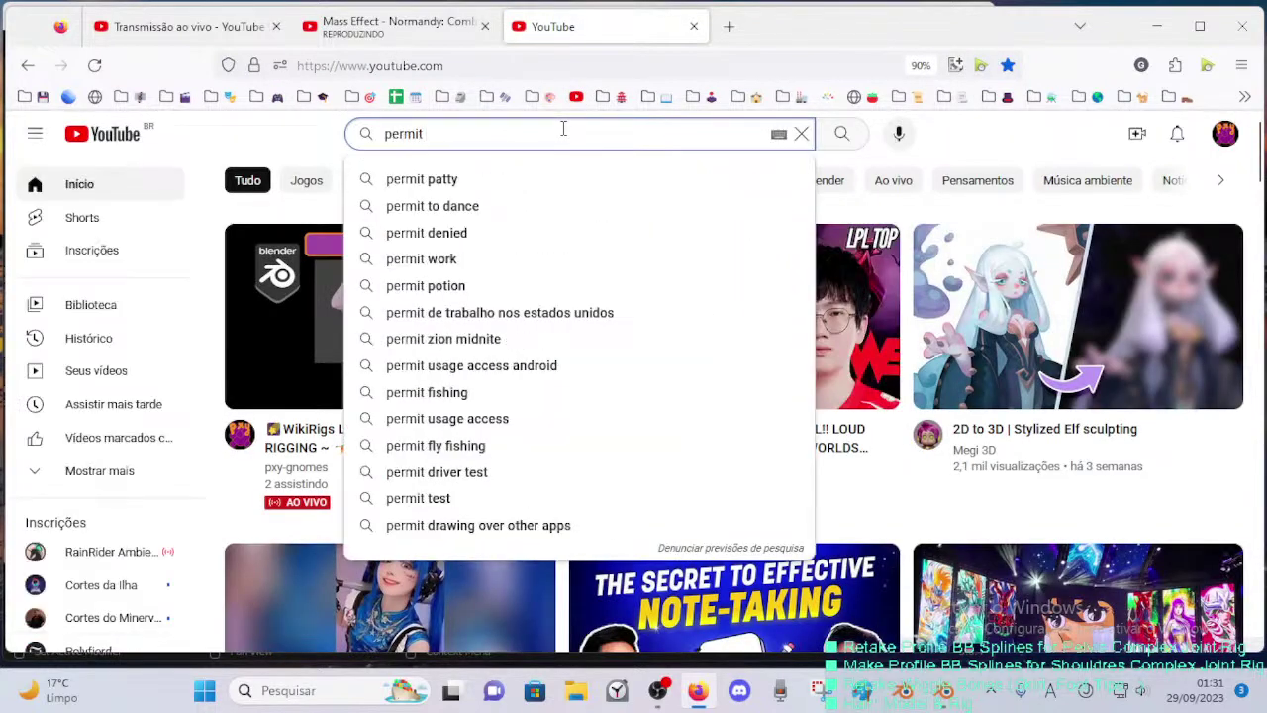
{"action": "type", "text": " denied"}
{"action": "key", "text": "Return"}
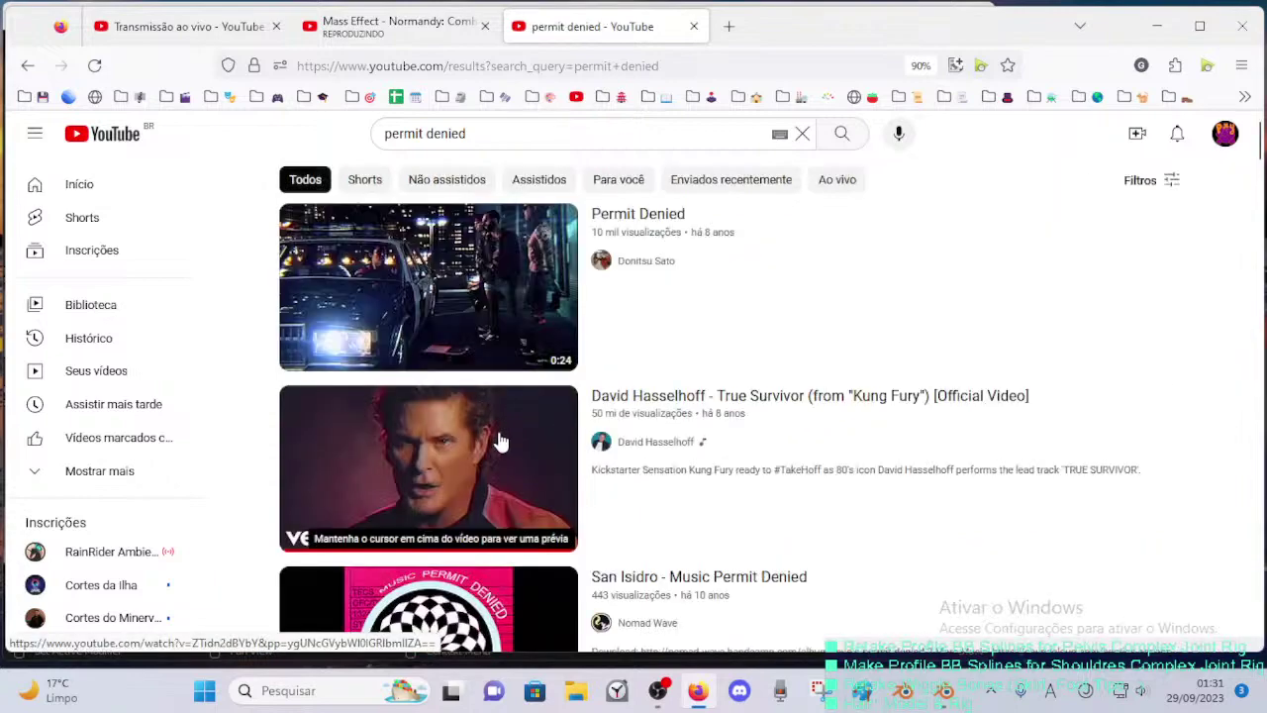
- Play and pause the "True Survivor" music video, close its tab, and return to Blender
{"action": "left_click", "coordinate": [614, 286]}
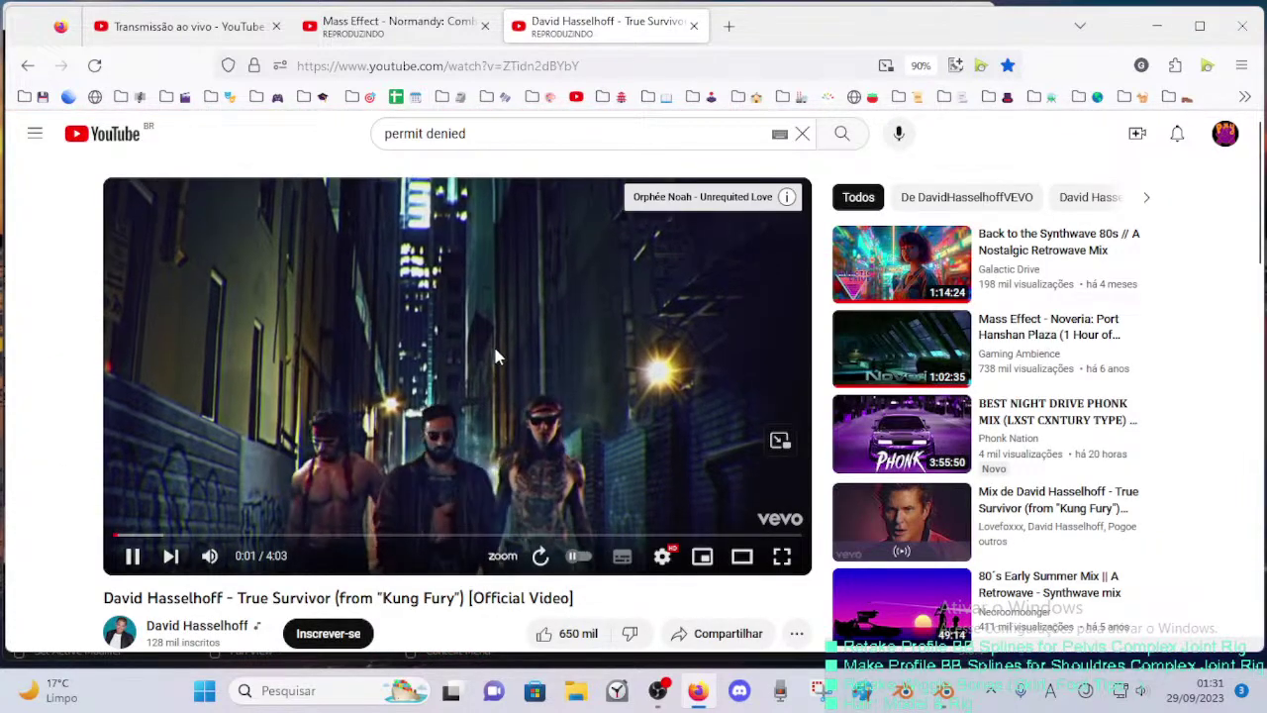
{"action": "left_click", "coordinate": [483, 360]}
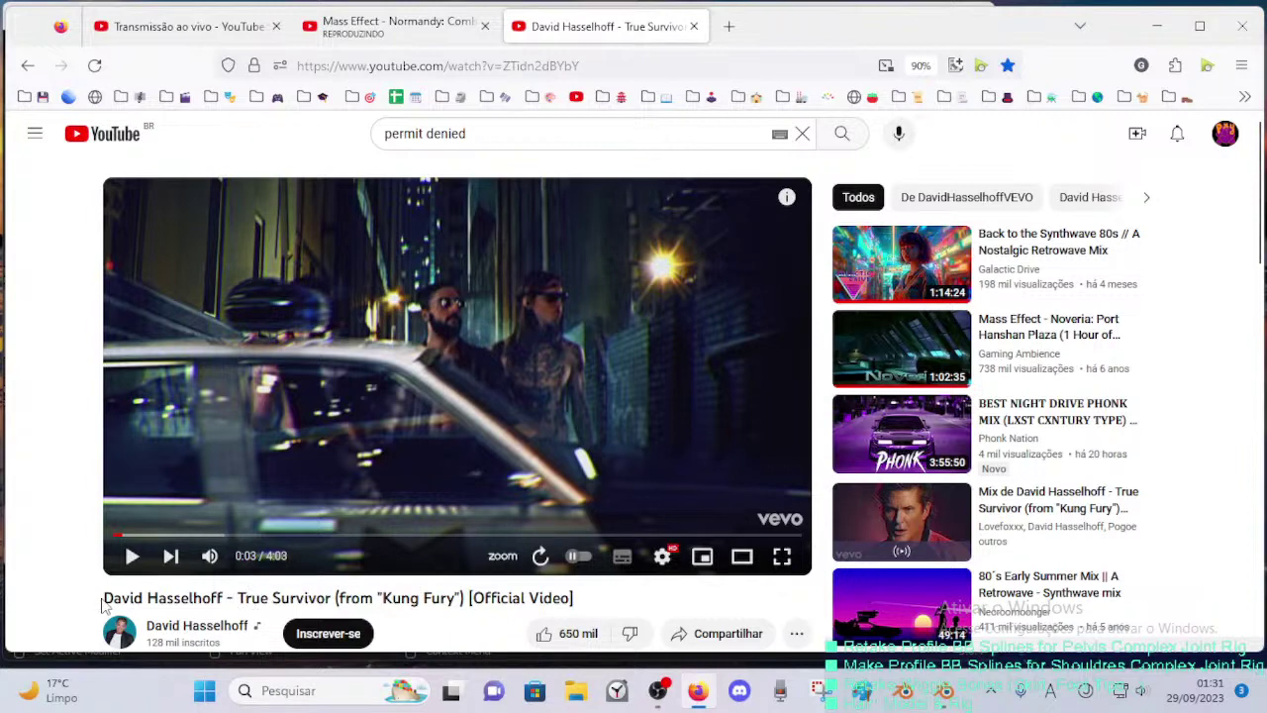
{"action": "left_click_drag", "start_coordinate": [102, 604], "coordinate": [278, 588]}
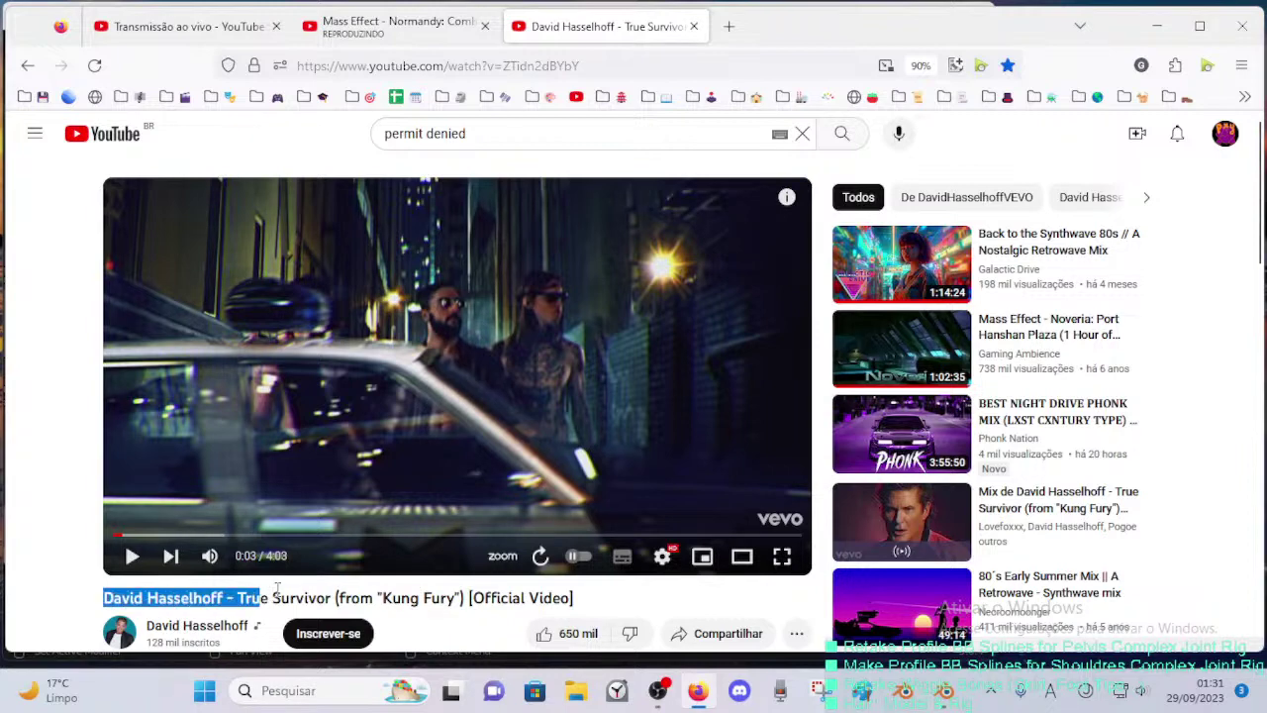
{"action": "left_click", "coordinate": [694, 27]}
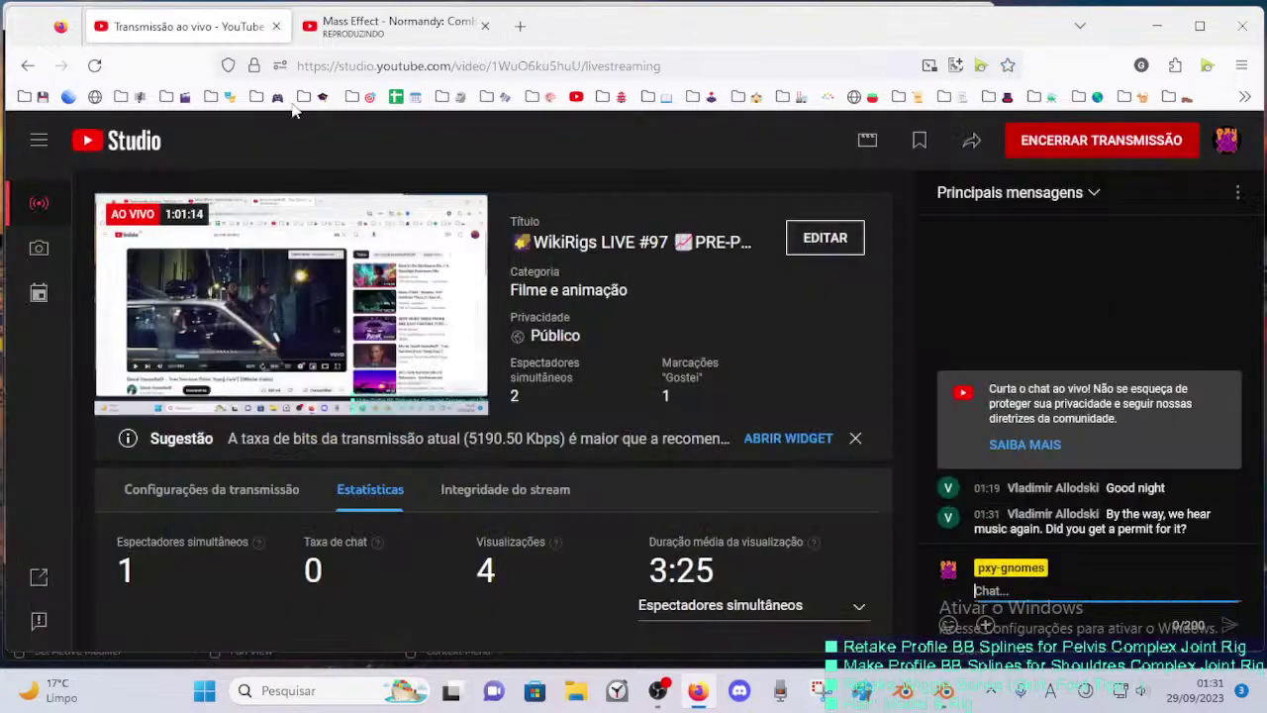
{"action": "left_click", "coordinate": [943, 699]}
- Check the pelvis bones in Pose Mode and return the armature to Edit Mode
{"action": "middle_click_drag", "start_coordinate": [366, 291], "coordinate": [359, 369]}
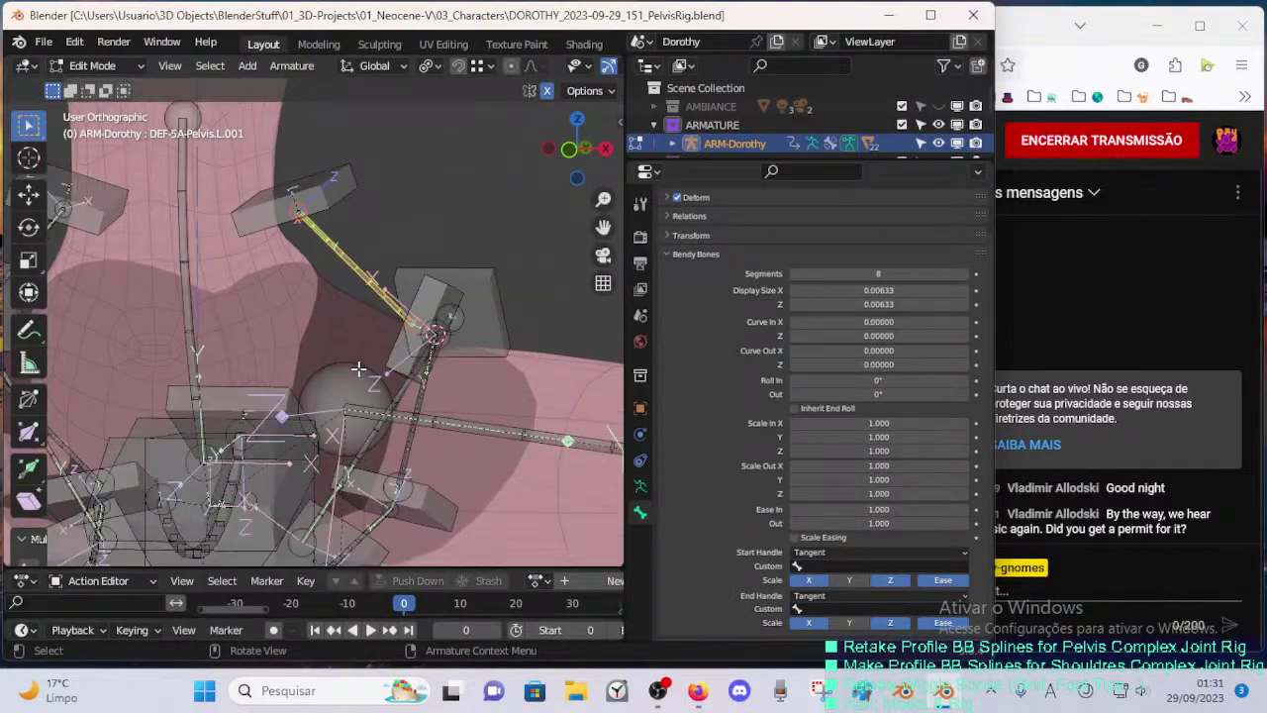
{"action": "middle_click_drag", "start_coordinate": [336, 269], "coordinate": [352, 322]}
{"action": "key", "text": "ctrl+Tab"}
{"action": "key", "text": "p"}
{"action": "scroll", "coordinate": [356, 322], "scroll_direction": "up", "scroll_amount": 1}
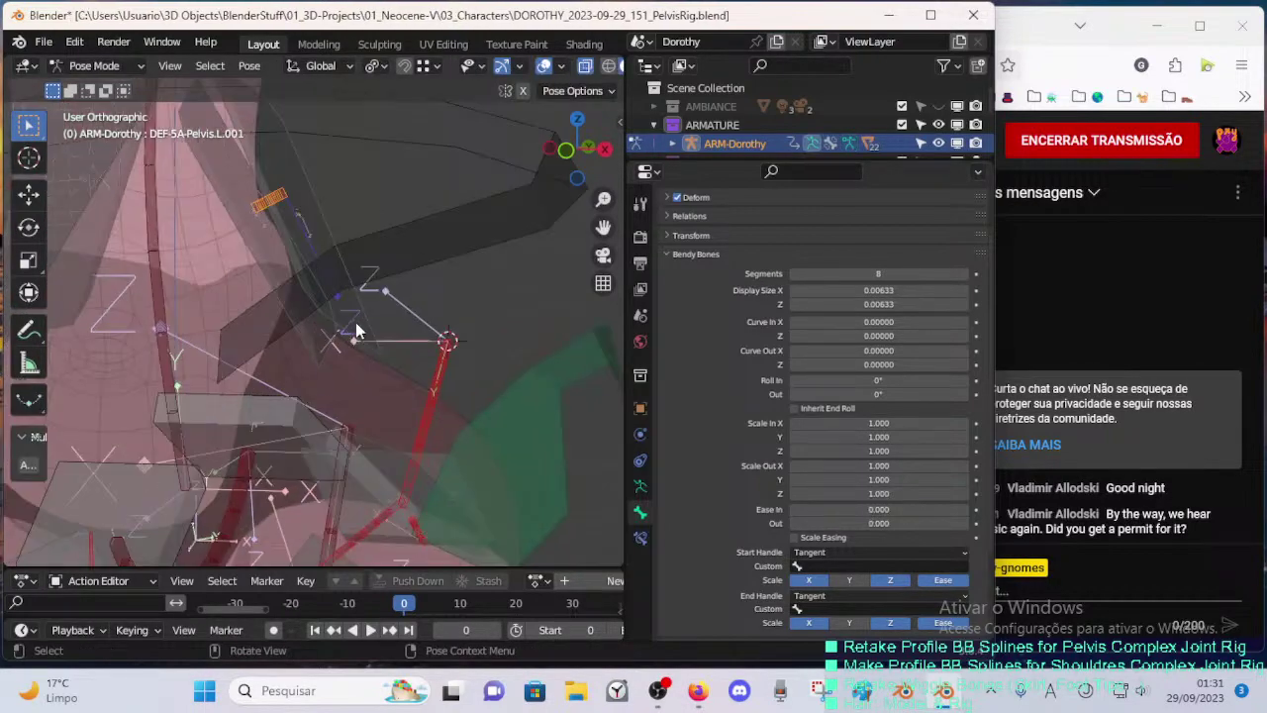
{"action": "scroll", "coordinate": [355, 322], "scroll_direction": "down", "scroll_amount": 3}
{"action": "key", "text": "Tab"}
{"action": "mouse_move", "coordinate": [416, 366]}
{"action": "middle_mouse_down"}
{"action": "mouse_move", "coordinate": [449, 288]}
{"action": "mouse_move", "coordinate": [411, 305]}
{"action": "mouse_move", "coordinate": [438, 369]}
{"action": "mouse_move", "coordinate": [444, 357]}
{"action": "mouse_move", "coordinate": [427, 364]}
{"action": "middle_mouse_up"}
{"action": "scroll", "coordinate": [445, 356], "scroll_direction": "up", "scroll_amount": 3}
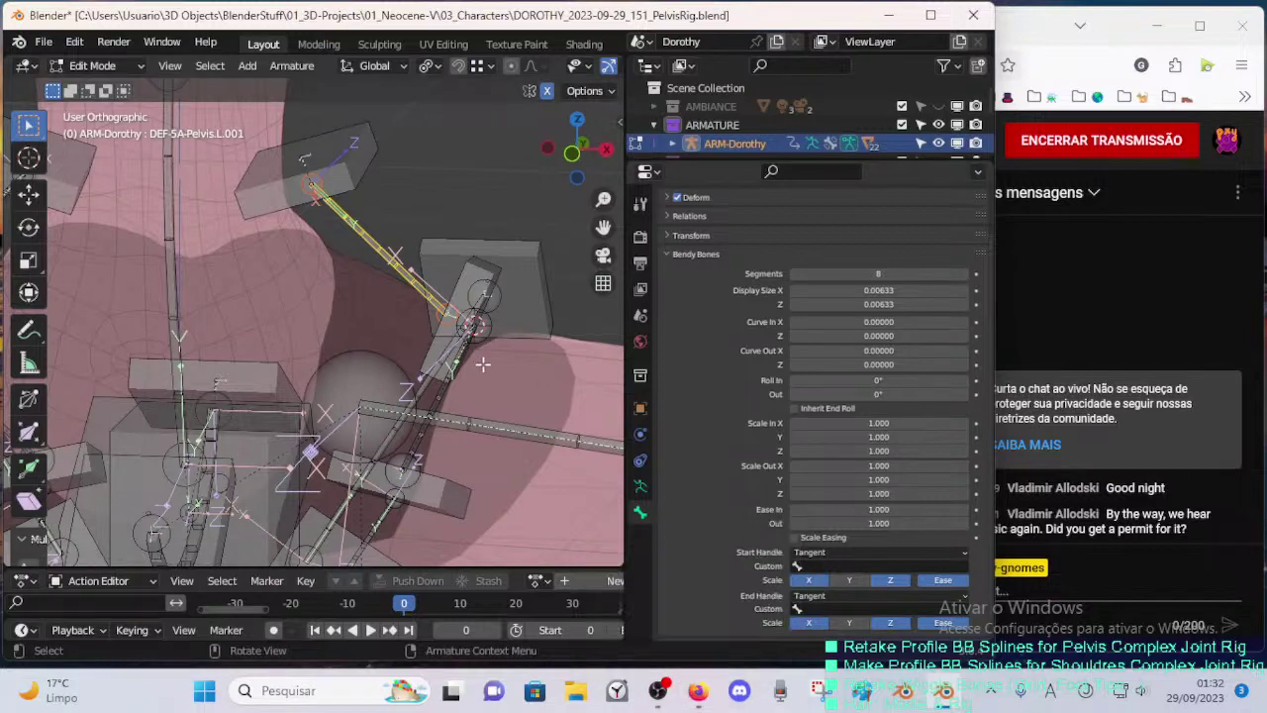
- Parent the left bendy bone running down from the hip joint to the handle HDL-5A-Pelvis.L.003 with Keep Offset
{"action": "middle_click_drag", "start_coordinate": [477, 362], "coordinate": [452, 359]}
{"action": "middle_click_drag", "start_coordinate": [354, 171], "coordinate": [451, 336]}
{"action": "left_click", "coordinate": [445, 349]}
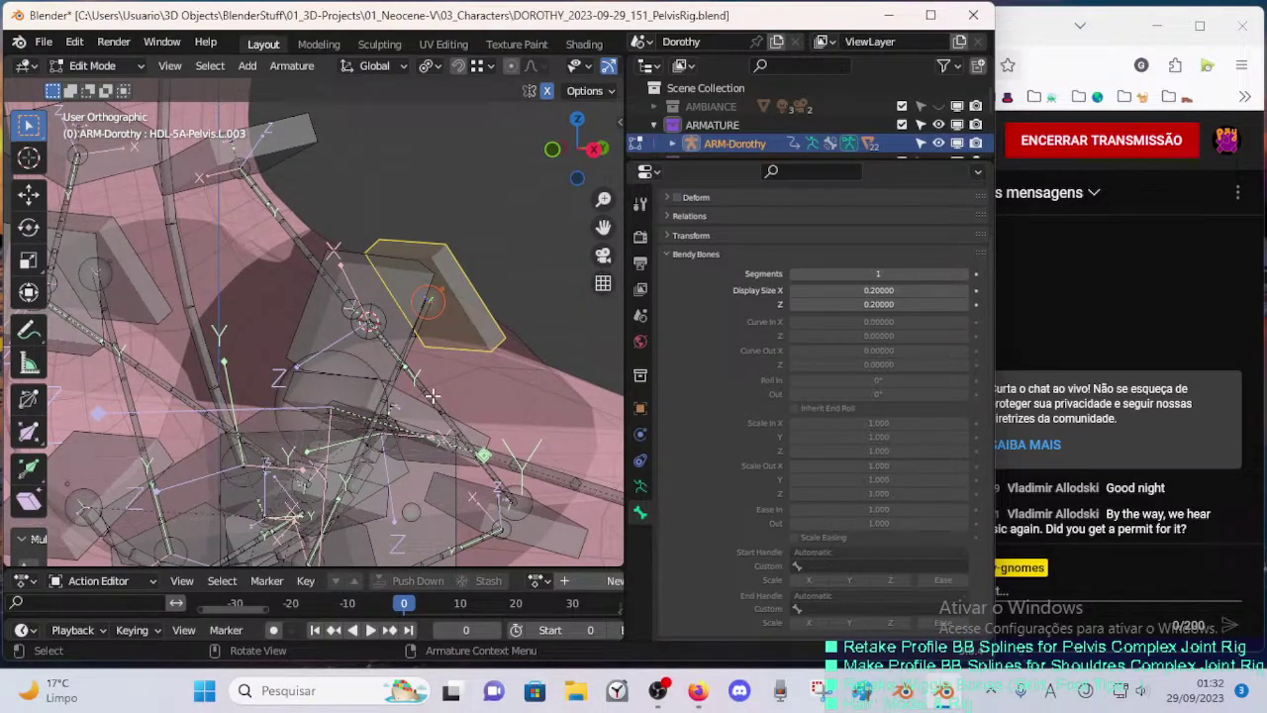
{"action": "left_click", "coordinate": [433, 395]}
{"action": "middle_click_drag", "start_coordinate": [433, 395], "coordinate": [435, 328]}
{"action": "left_click", "coordinate": [439, 322], "text": "shift"}
{"action": "key", "text": "ctrl+p"}
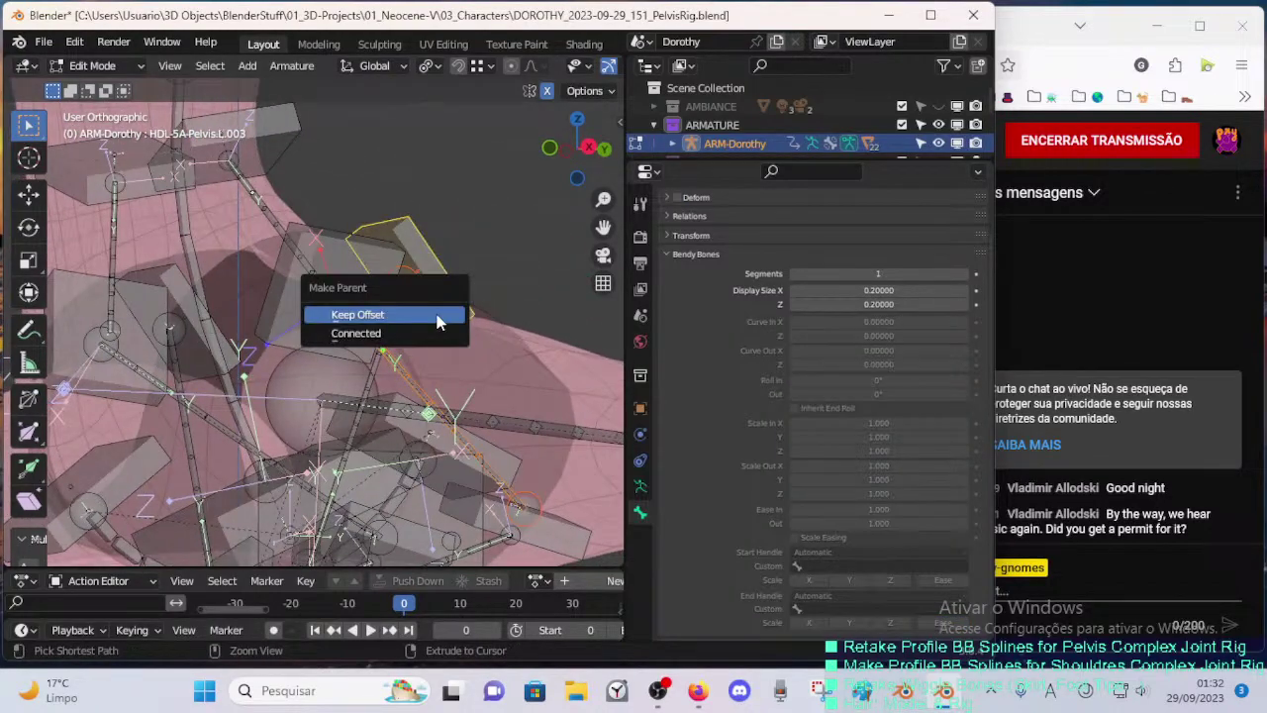
{"action": "left_click", "coordinate": [438, 316]}
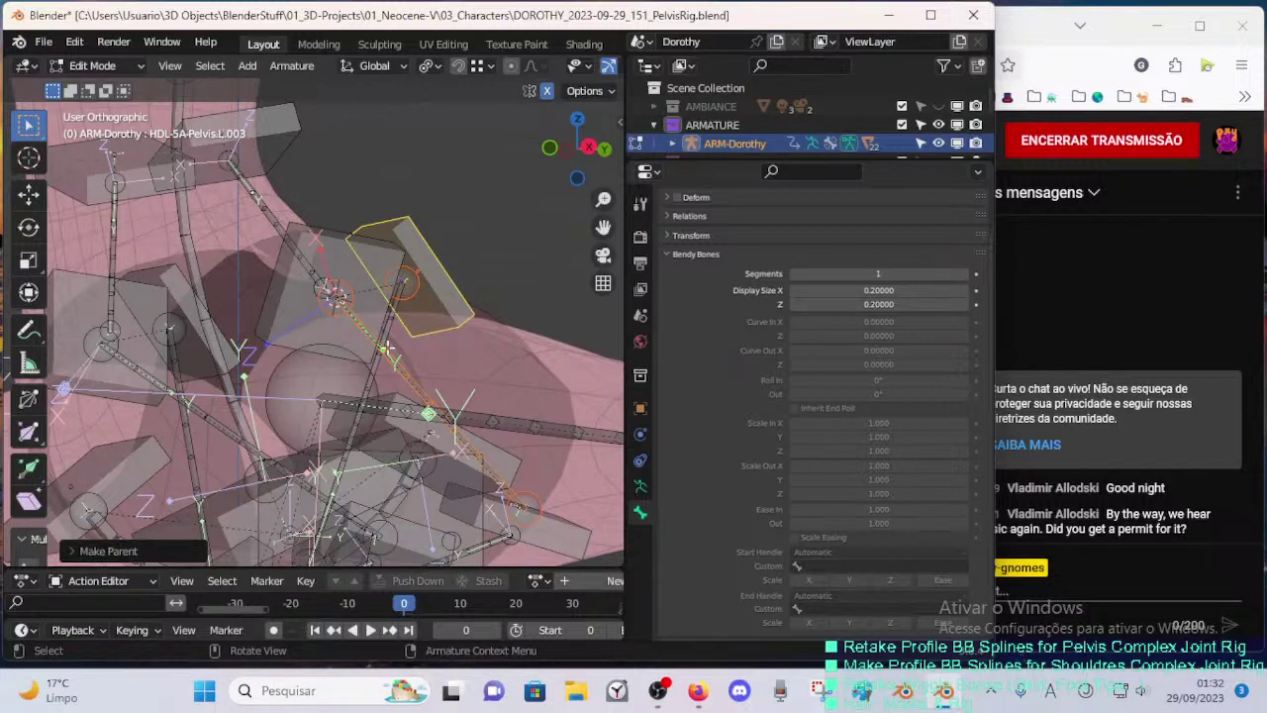
- Move the head of bendy bone DEF-5A-Pelvis.L.002 to the joint of the handle HDL-5A-Pelvis.L.003
{"action": "middle_click_drag", "start_coordinate": [387, 349], "coordinate": [387, 314], "text": "shift"}
{"action": "left_click", "coordinate": [353, 251]}
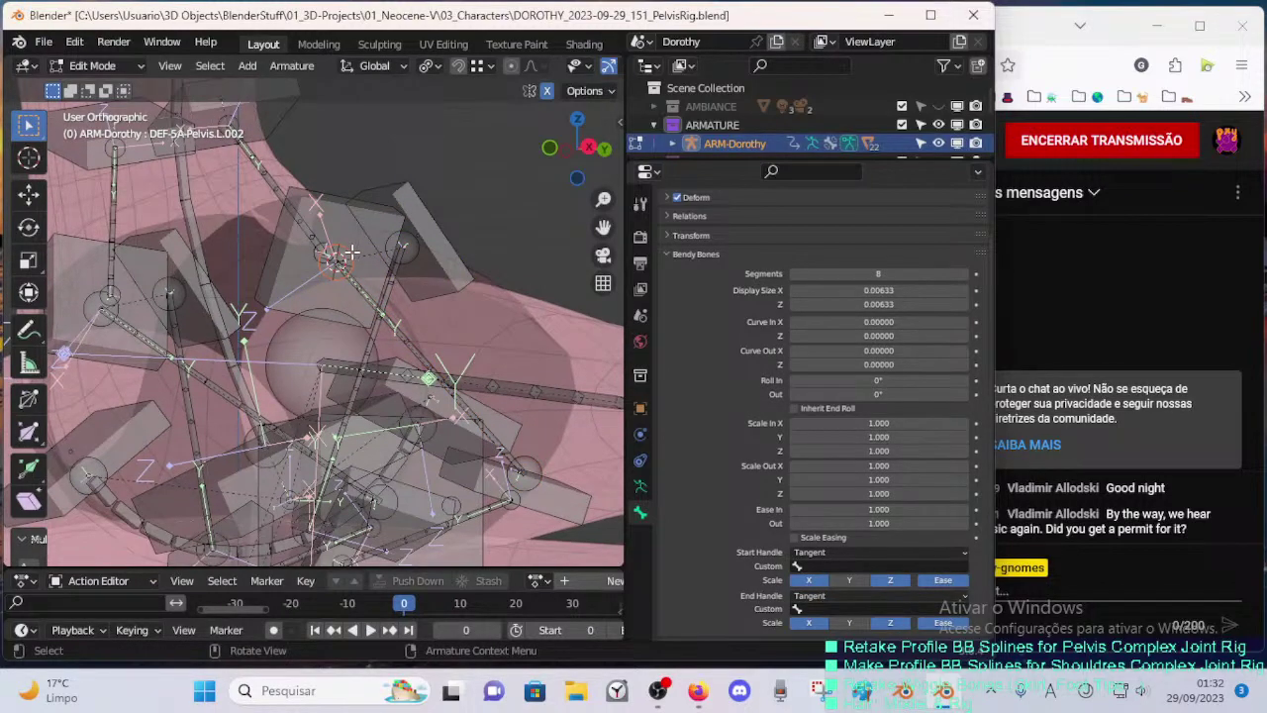
{"action": "key", "text": "g"}
{"action": "left_click", "coordinate": [420, 238]}
{"action": "middle_click_drag", "start_coordinate": [420, 238], "coordinate": [441, 295]}
{"action": "left_click", "coordinate": [457, 207]}
{"action": "mouse_move", "coordinate": [507, 340]}
{"action": "middle_mouse_down"}
{"action": "mouse_move", "coordinate": [514, 371]}
{"action": "mouse_move", "coordinate": [518, 321]}
{"action": "middle_mouse_up"}
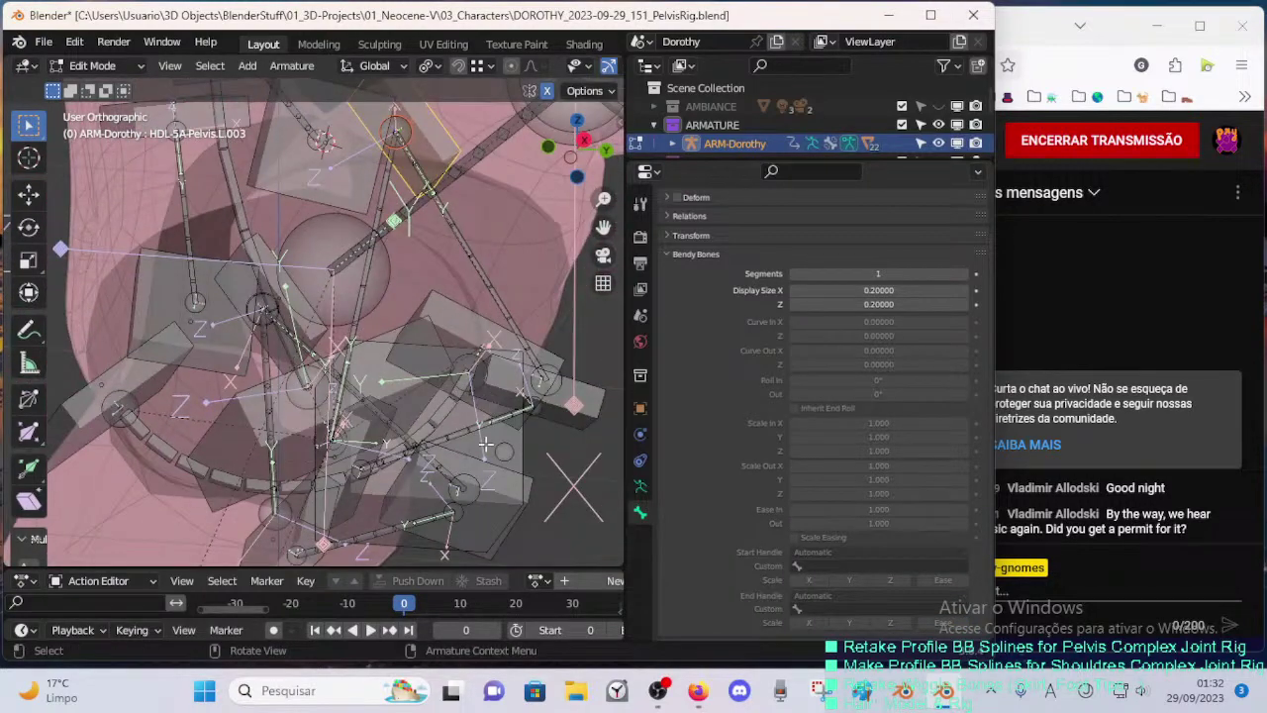
- Parent the left lower bendy bone that starts beside HDL-5A-Pelvis.L.004 to that handle with Keep Offset
{"action": "left_click", "coordinate": [503, 438]}
{"action": "left_click", "coordinate": [485, 423]}
{"action": "left_click", "coordinate": [575, 407], "text": "shift"}
{"action": "middle_click_drag", "start_coordinate": [506, 418], "coordinate": [359, 392]}
{"action": "key", "text": "ctrl+p"}
{"action": "left_click", "coordinate": [556, 448]}
- Parent the left bendy bone rising from the lowest pelvis handle to the hip to HDL-5A-Pelvis.L.005 with Keep Offset
{"action": "left_click", "coordinate": [358, 389]}
{"action": "left_click", "coordinate": [315, 465], "text": "shift"}
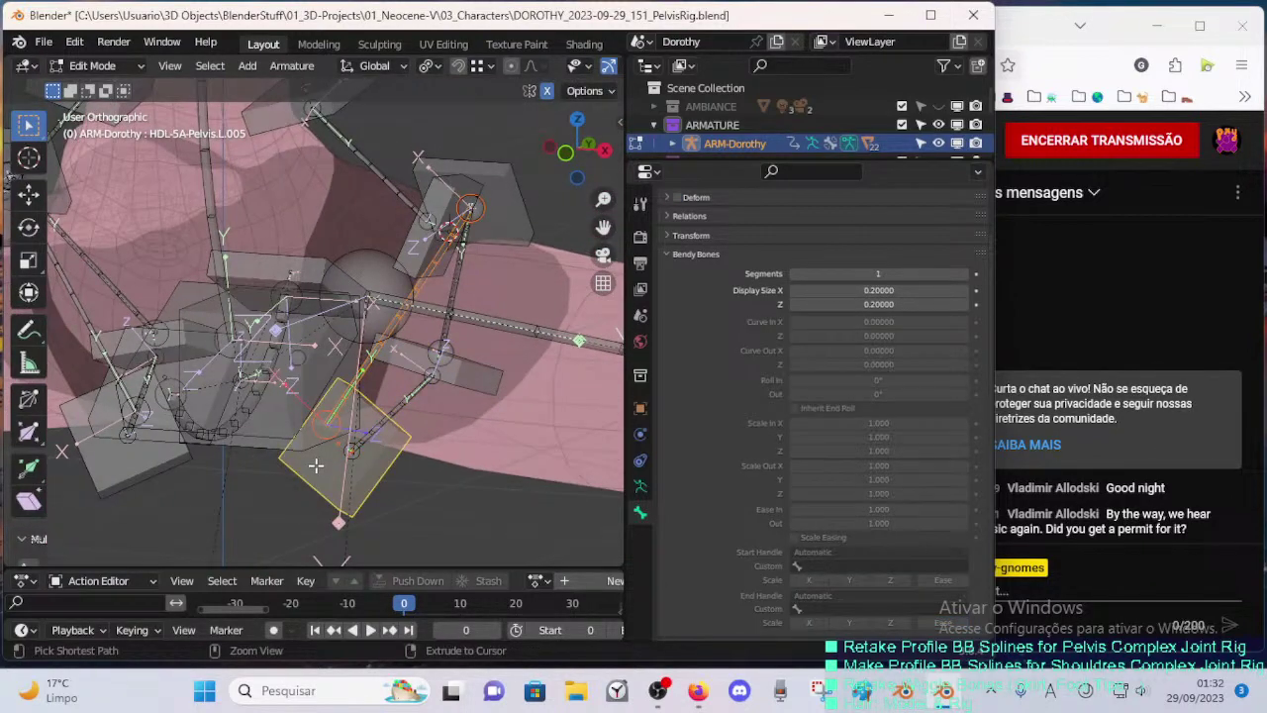
{"action": "key", "text": "ctrl+p"}
{"action": "left_click", "coordinate": [315, 465]}
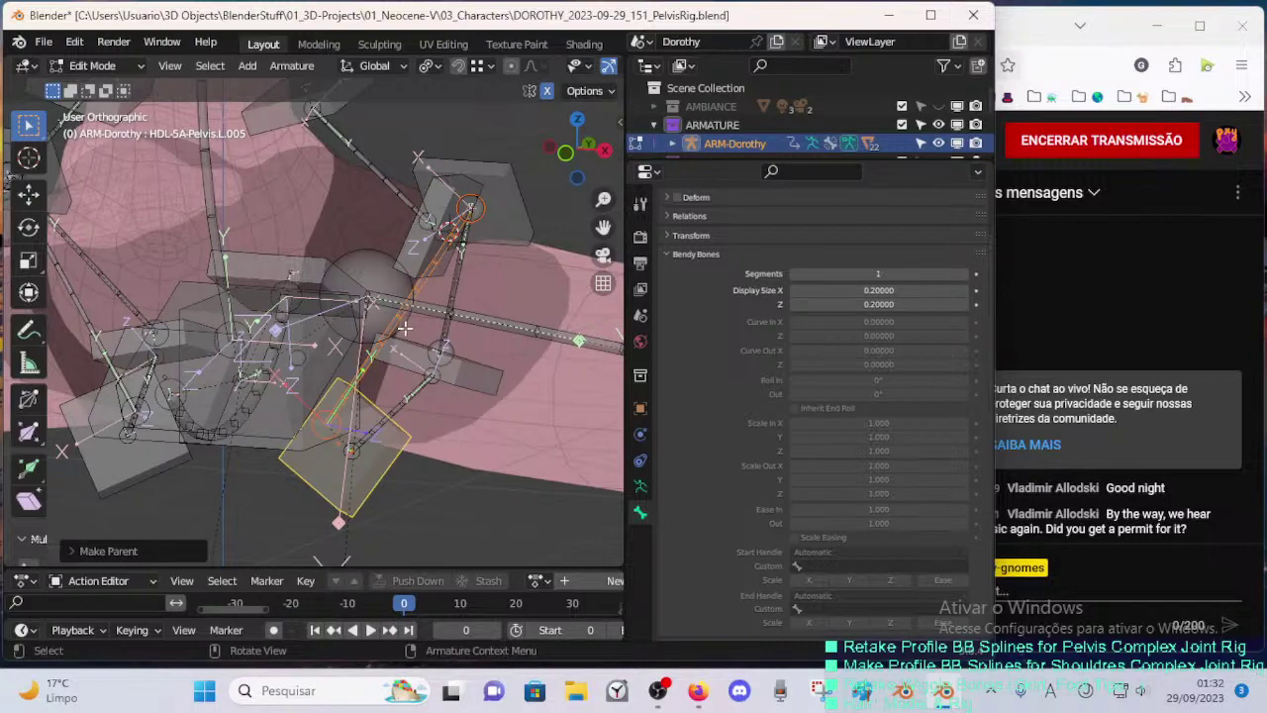
- Parent the upper left handle HDL-5A-Pelvis.L.001 to the spine control CTL-Spine-BBH.001 with Keep Offset
{"action": "middle_click_drag", "start_coordinate": [405, 328], "coordinate": [391, 287]}
{"action": "left_click", "coordinate": [288, 149]}
{"action": "middle_click_drag", "start_coordinate": [297, 238], "coordinate": [190, 382]}
{"action": "left_click", "coordinate": [159, 375]}
{"action": "key", "text": "ctrl+p"}
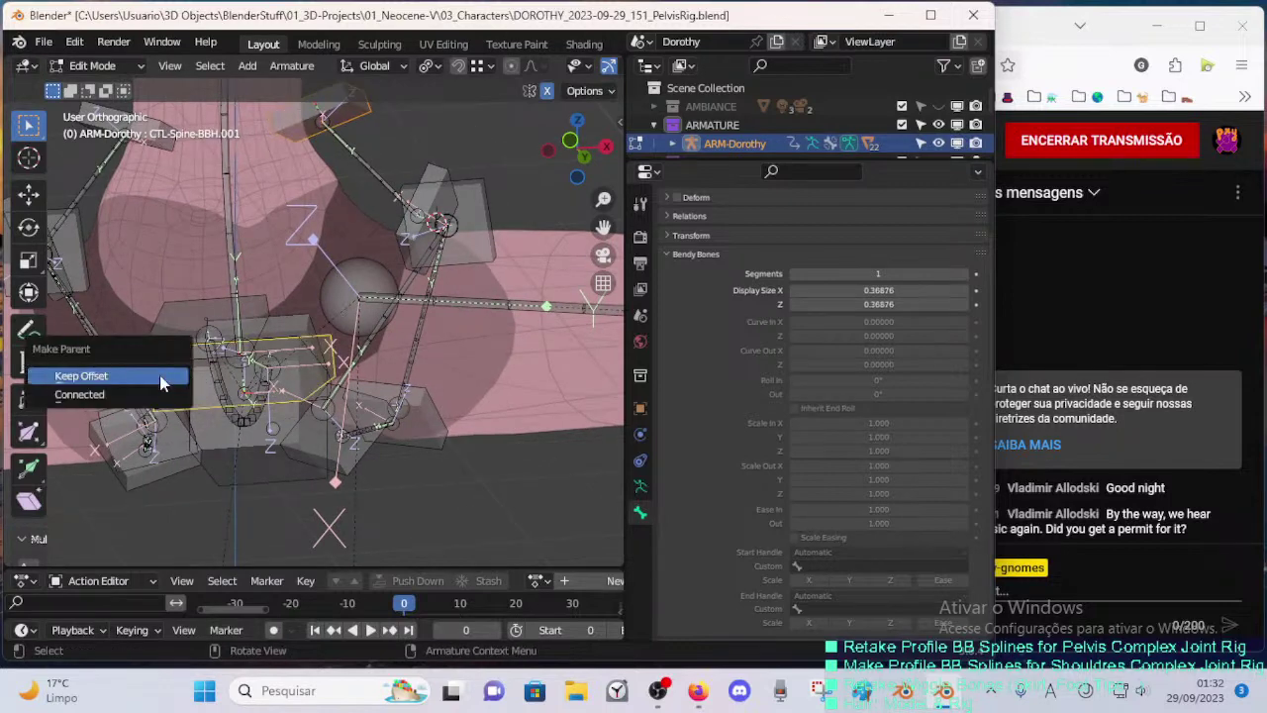
{"action": "left_click", "coordinate": [162, 374]}
- Parent the left pelvis handles 002, 003, 004 and 005 to HDL-5A-Pelvis.L.001 with Keep Offset
{"action": "middle_click_drag", "start_coordinate": [328, 286], "coordinate": [439, 252]}
{"action": "left_click", "coordinate": [394, 255]}
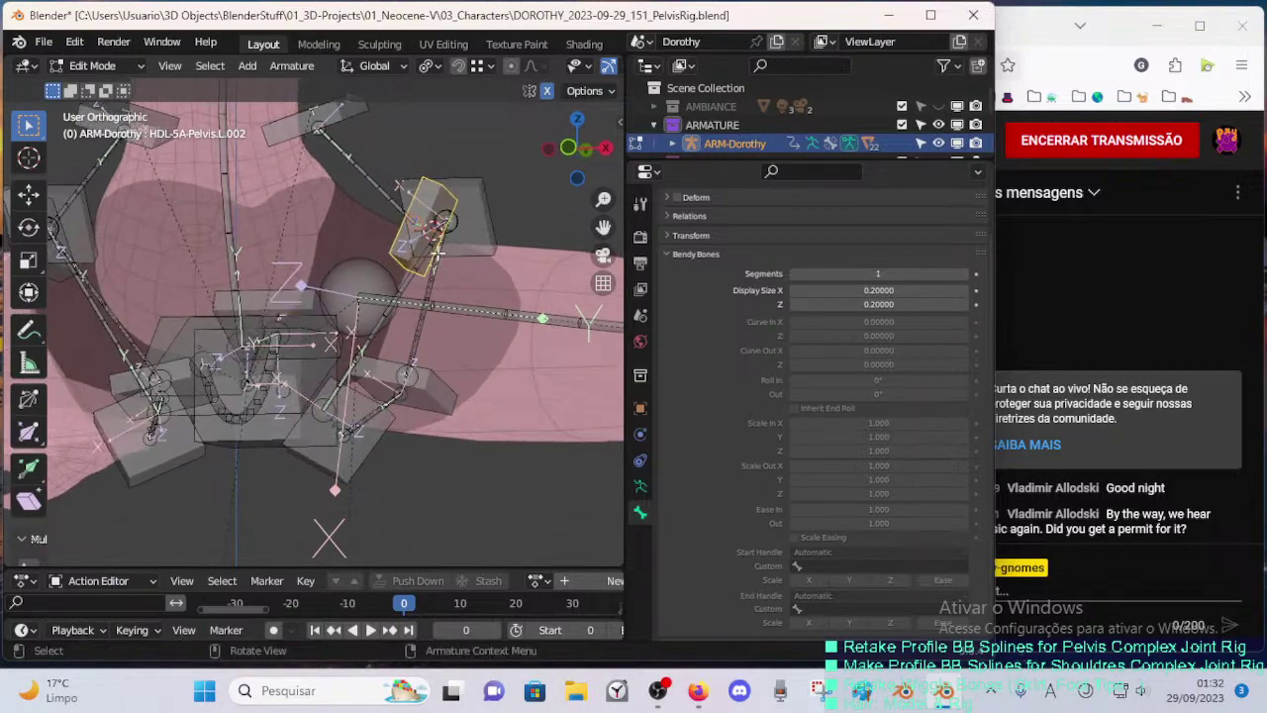
{"action": "middle_click_drag", "start_coordinate": [391, 185], "coordinate": [470, 210]}
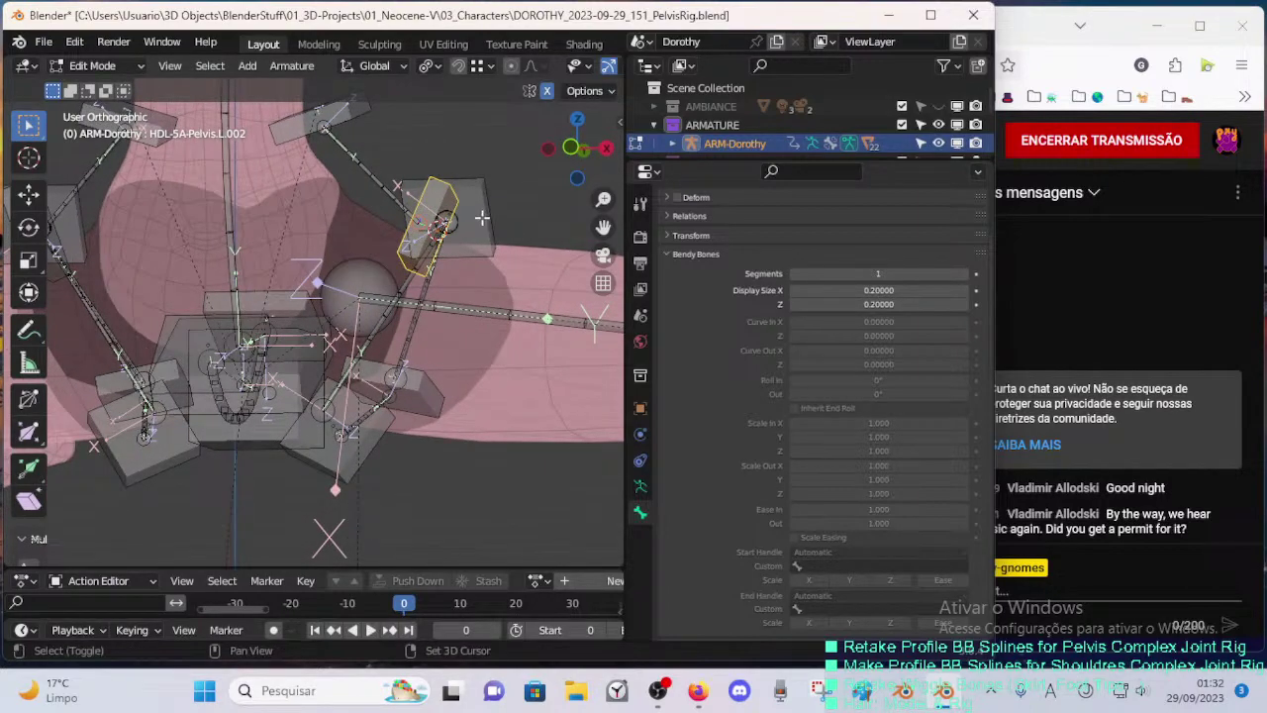
{"action": "left_click", "coordinate": [482, 217], "text": "shift"}
{"action": "middle_click_drag", "start_coordinate": [461, 376], "coordinate": [352, 475]}
{"action": "left_click", "coordinate": [424, 418], "text": "shift"}
{"action": "left_click", "coordinate": [345, 427], "text": "shift"}
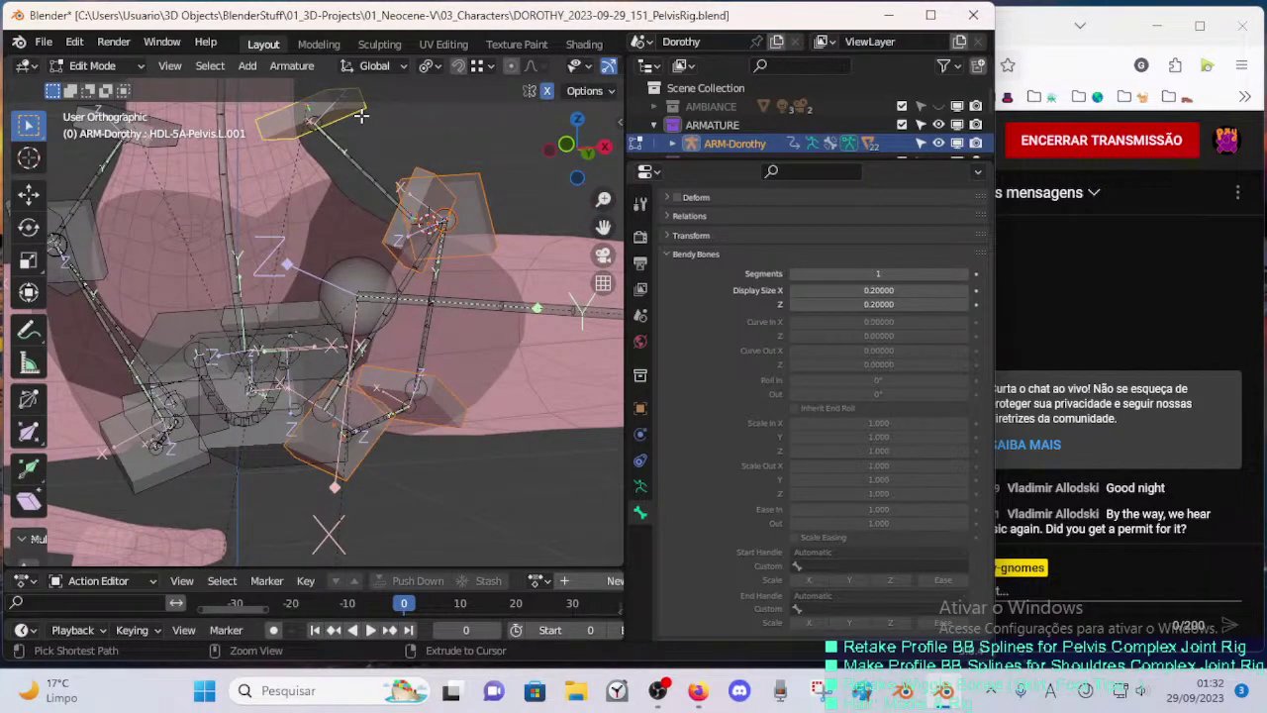
{"action": "left_click", "coordinate": [361, 119]}
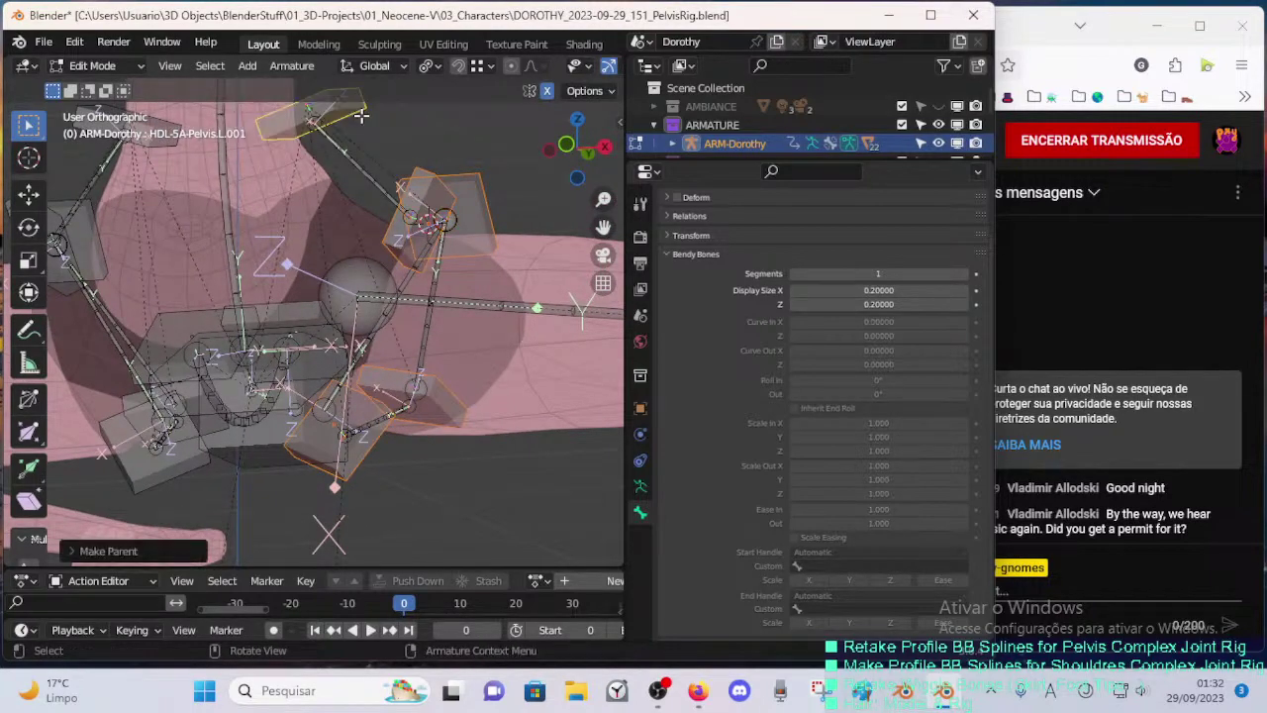
- Parent the lower left handle HDL-5A-Pelvis.L.005 to the crotch handle HDL-2C-Crotch.002 with Keep Offset
{"action": "middle_click_drag", "start_coordinate": [349, 287], "coordinate": [313, 437]}
{"action": "left_click", "coordinate": [353, 462]}
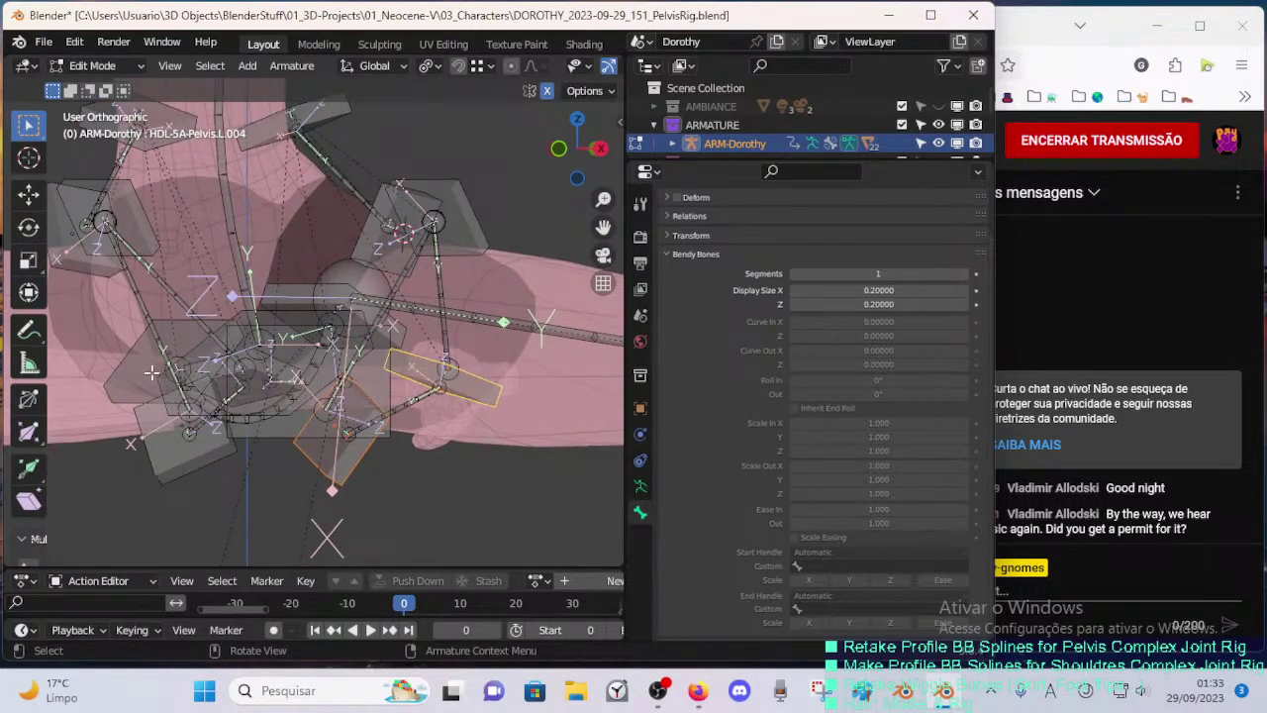
{"action": "middle_click_drag", "start_coordinate": [152, 372], "coordinate": [228, 400]}
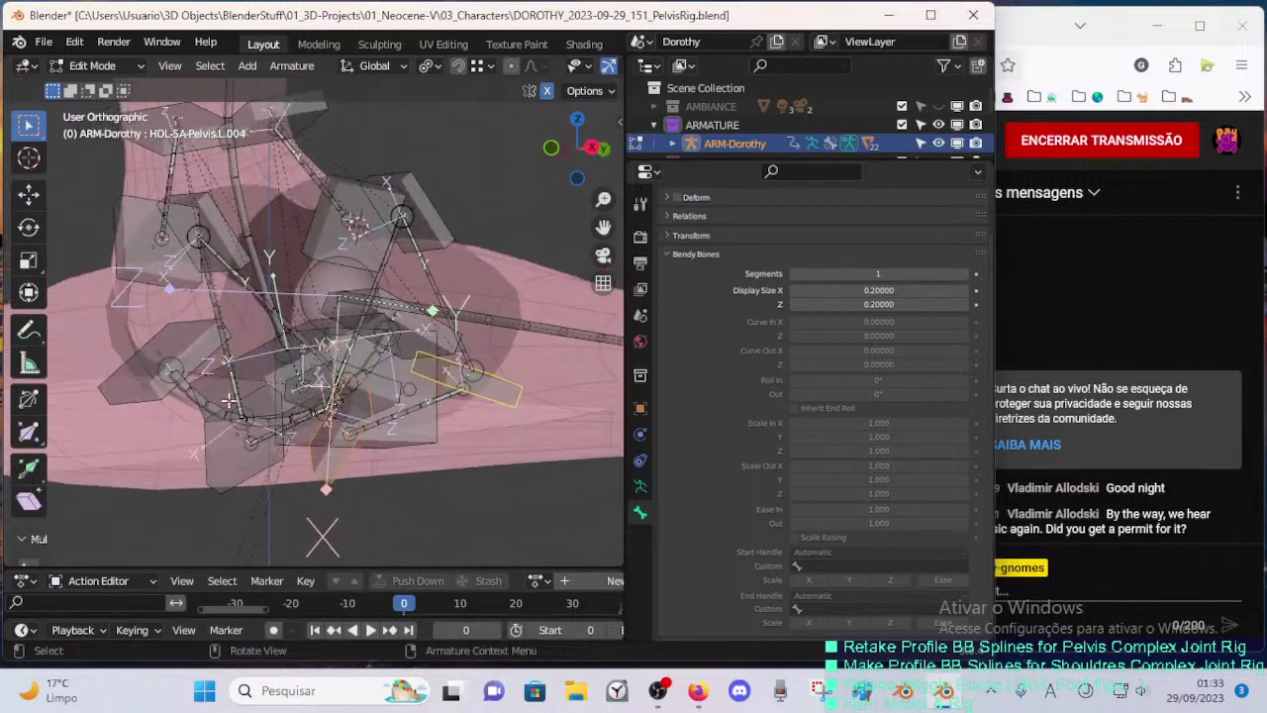
{"action": "middle_click_drag", "start_coordinate": [307, 457], "coordinate": [248, 425]}
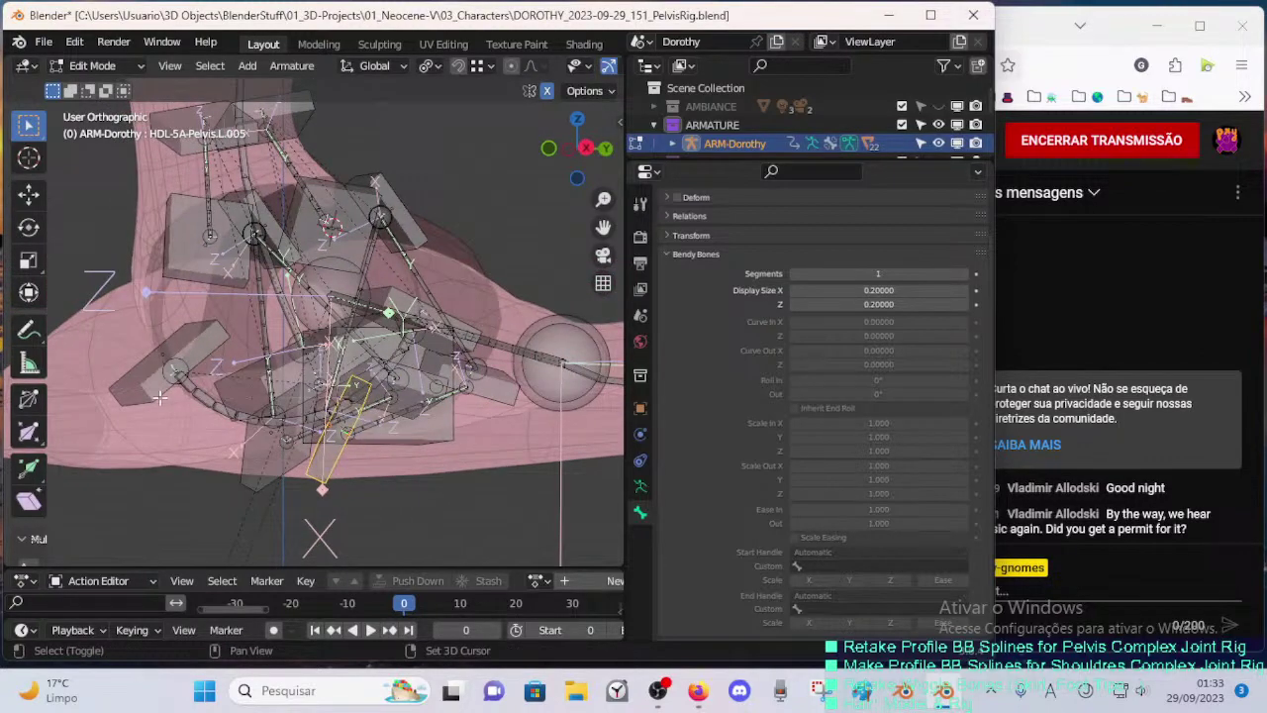
{"action": "left_click", "coordinate": [160, 397], "text": "shift"}
{"action": "key", "text": "ctrl+p"}
{"action": "left_click", "coordinate": [159, 397]}
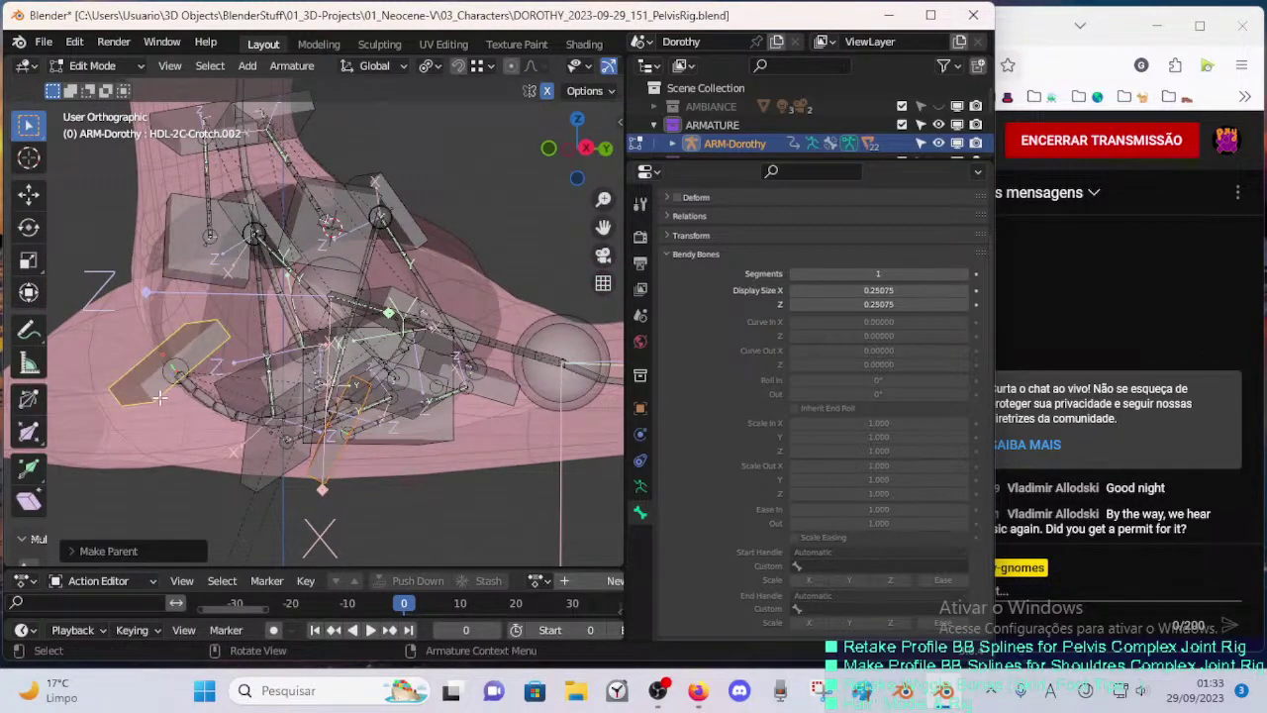
- Parent the rear lower left handle HDL-5A-Pelvis.L.004 to the crotch handle HDL-2C-Crotch.001 with Keep Offset
{"action": "middle_click_drag", "start_coordinate": [248, 420], "coordinate": [333, 428]}
{"action": "left_click", "coordinate": [447, 441]}
{"action": "left_click", "coordinate": [446, 297], "text": "shift"}
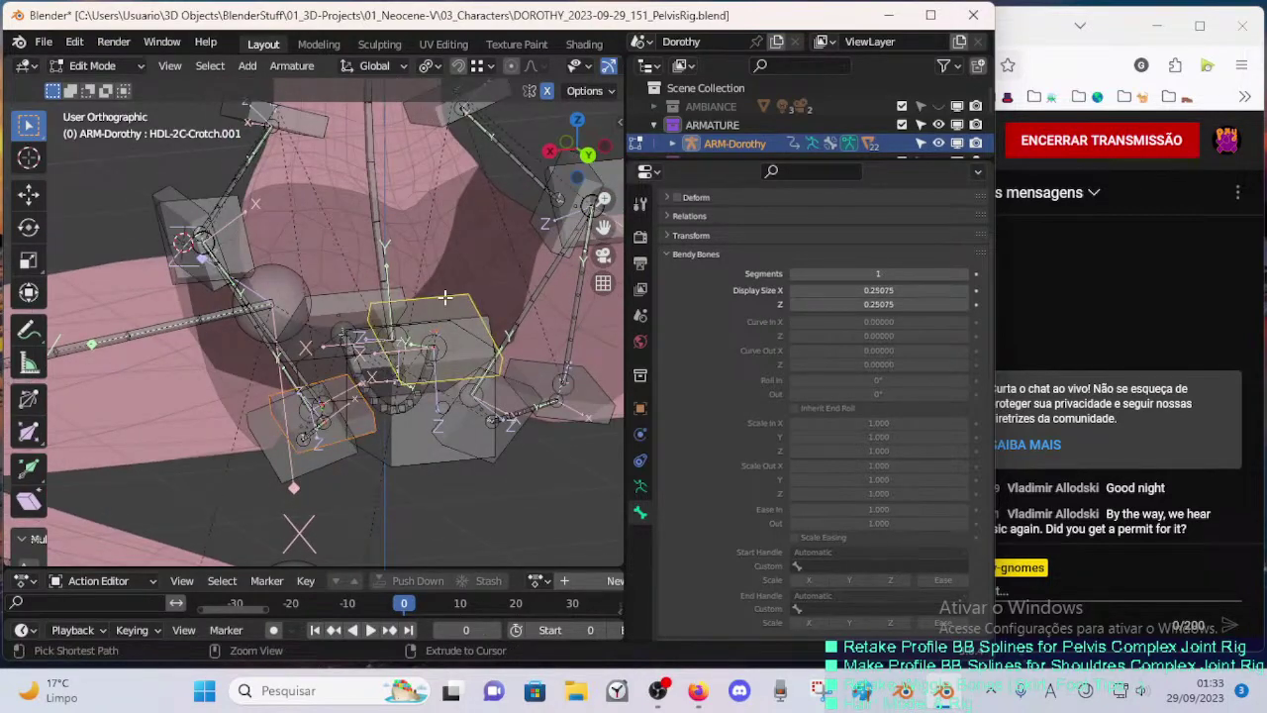
{"action": "key", "text": "ctrl+p"}
{"action": "left_click", "coordinate": [444, 297]}
- Parent the outer hip handle HDL-5A-Pelvis.L.003 to the neighbouring handle HDL-5A-Pelvis.L.002 with Keep Offset
{"action": "middle_click_drag", "start_coordinate": [254, 309], "coordinate": [388, 252]}
{"action": "left_click", "coordinate": [269, 226]}
{"action": "left_click", "coordinate": [386, 238], "text": "shift"}
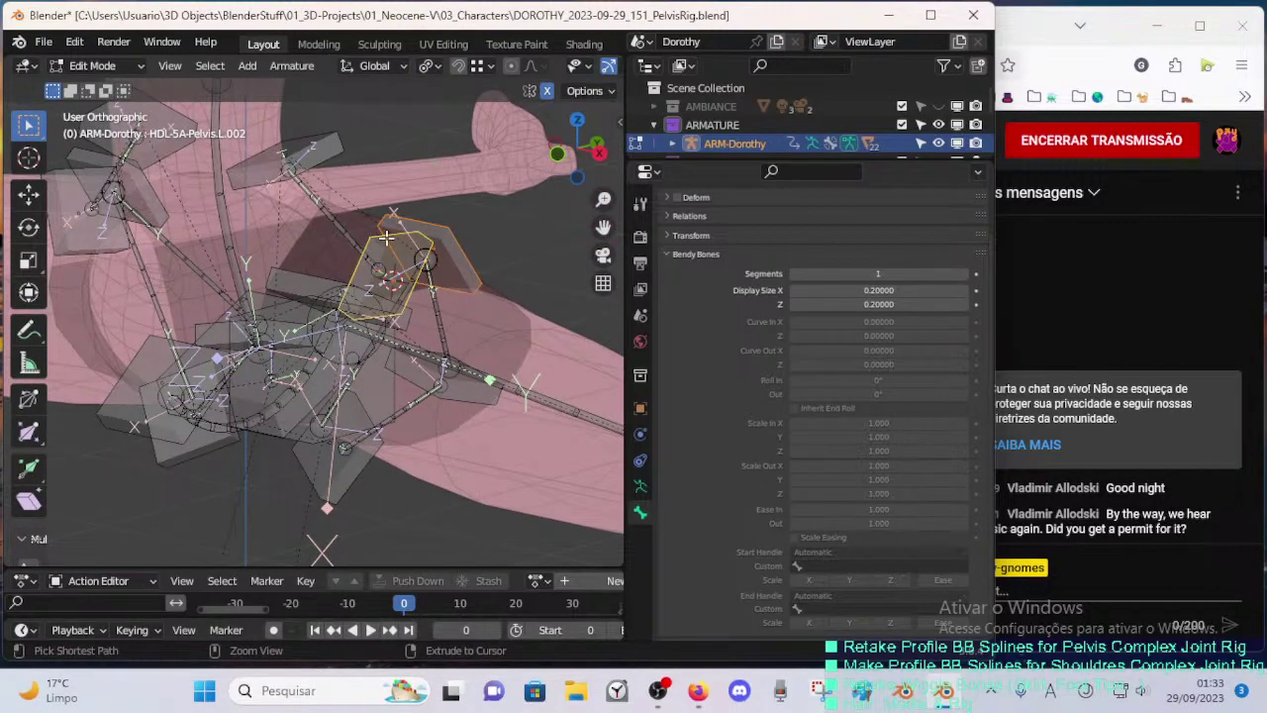
{"action": "key", "text": "ctrl+p"}
{"action": "left_click", "coordinate": [386, 237]}
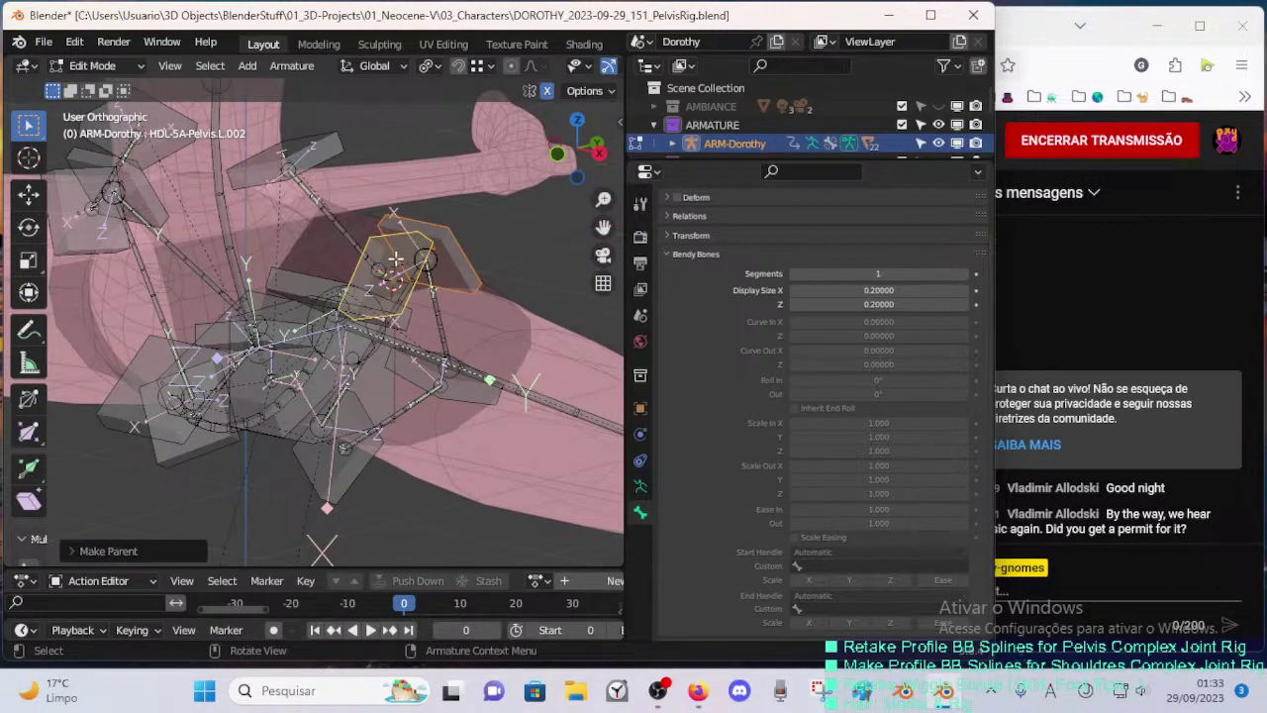
- Parent the handle HDL-5A-Pelvis.L.002 to the upper left handle HDL-5A-Pelvis.L.001 with Keep Offset
{"action": "left_click", "coordinate": [389, 238]}
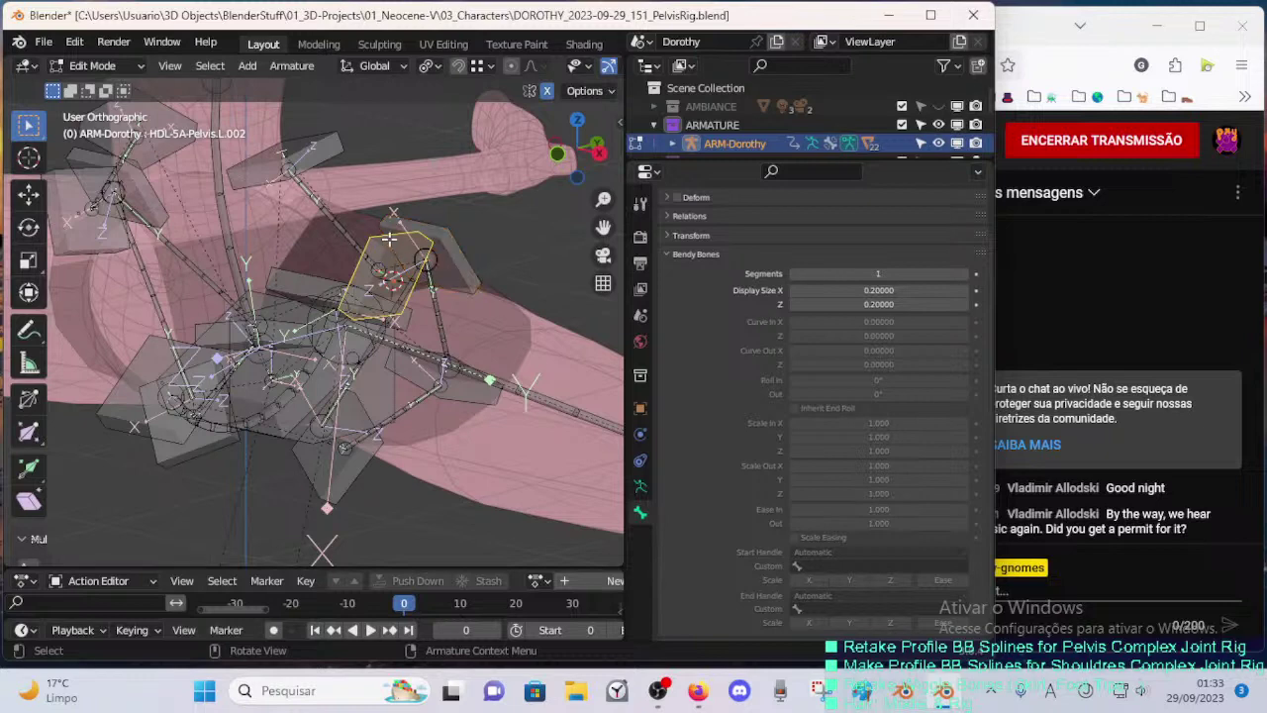
{"action": "left_click", "coordinate": [323, 147], "text": "shift"}
{"action": "key", "text": "ctrl+p"}
{"action": "left_click", "coordinate": [324, 146]}
{"action": "middle_click_drag", "start_coordinate": [324, 147], "coordinate": [349, 150]}
{"action": "left_click", "coordinate": [324, 150]}
- Parent the mirrored lower right pelvis handle to the front crotch handle with Keep Offset
{"action": "middle_click_drag", "start_coordinate": [209, 461], "coordinate": [340, 356], "text": "shift"}
{"action": "left_click", "coordinate": [363, 370]}
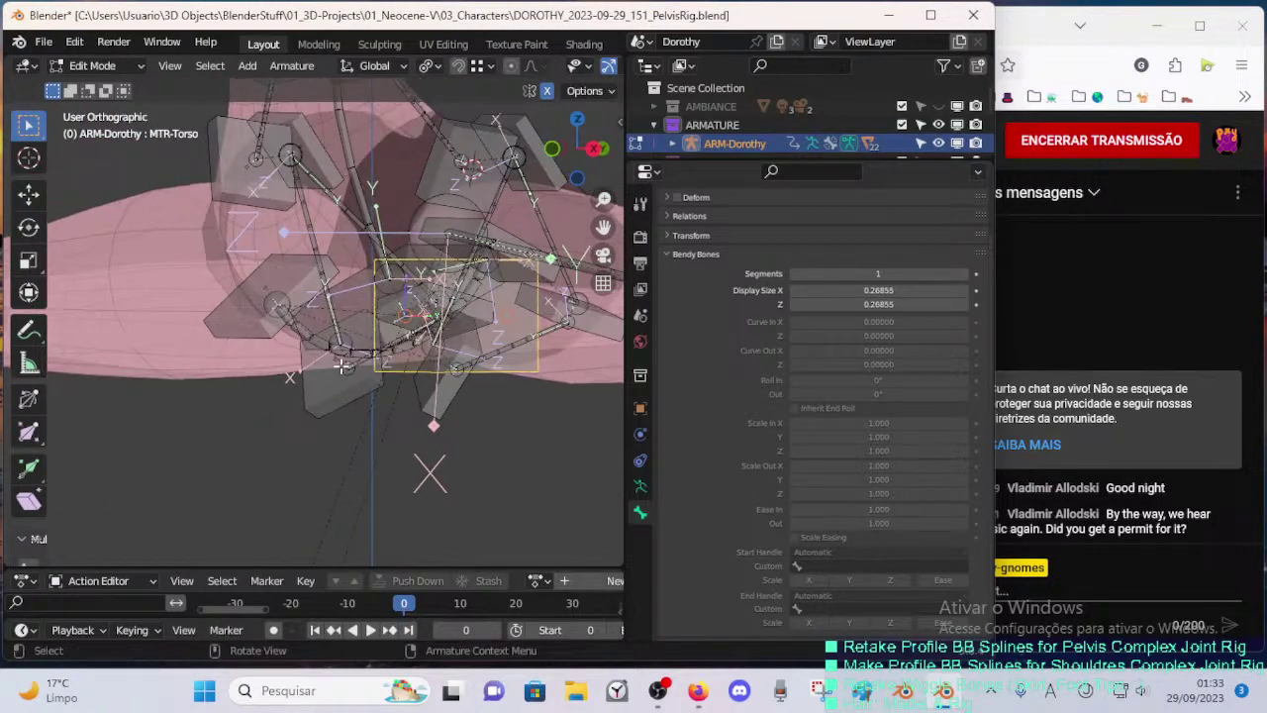
{"action": "left_click", "coordinate": [341, 366]}
{"action": "left_click", "coordinate": [340, 293], "text": "shift"}
{"action": "middle_click_drag", "start_coordinate": [340, 293], "coordinate": [485, 266]}
{"action": "key", "text": "ctrl+p"}
{"action": "left_click", "coordinate": [419, 319]}
- Assign HDL-5A-Pelvis.L.001 as the custom start handle of the bendy bone DEF-5A-Pelvis.L.001
{"action": "left_click", "coordinate": [495, 183]}
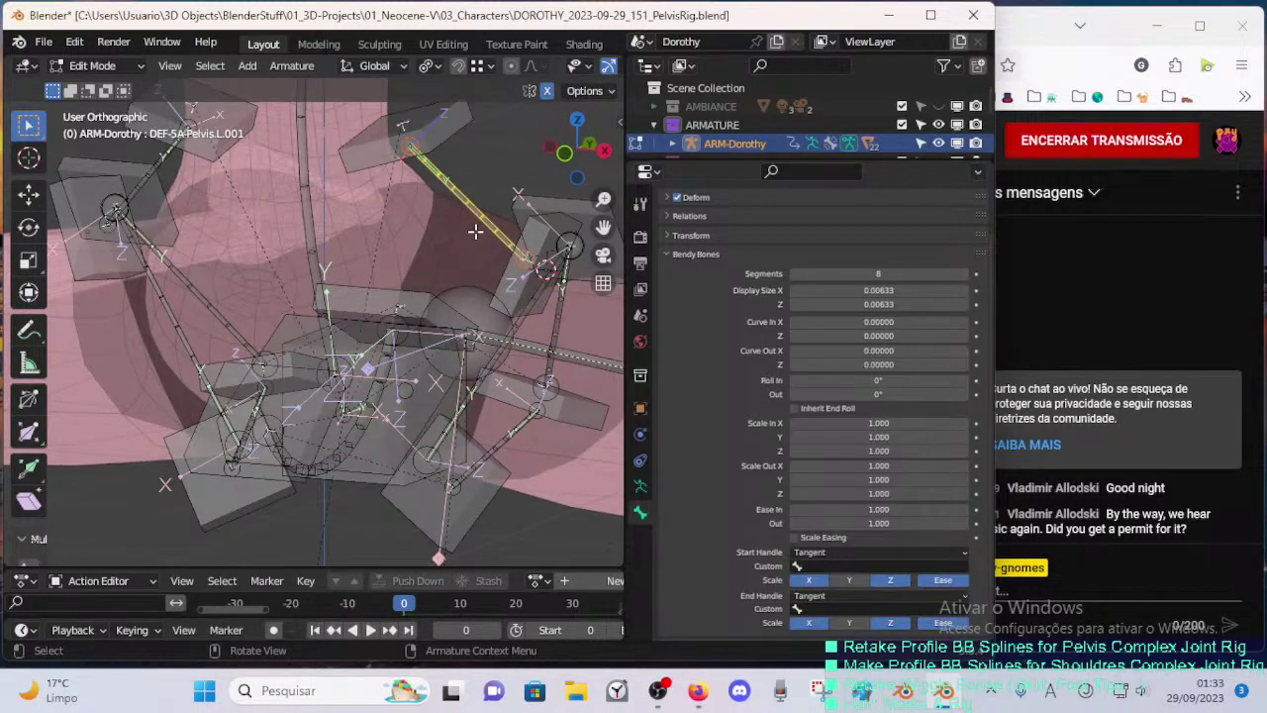
{"action": "key", "text": "F2"}
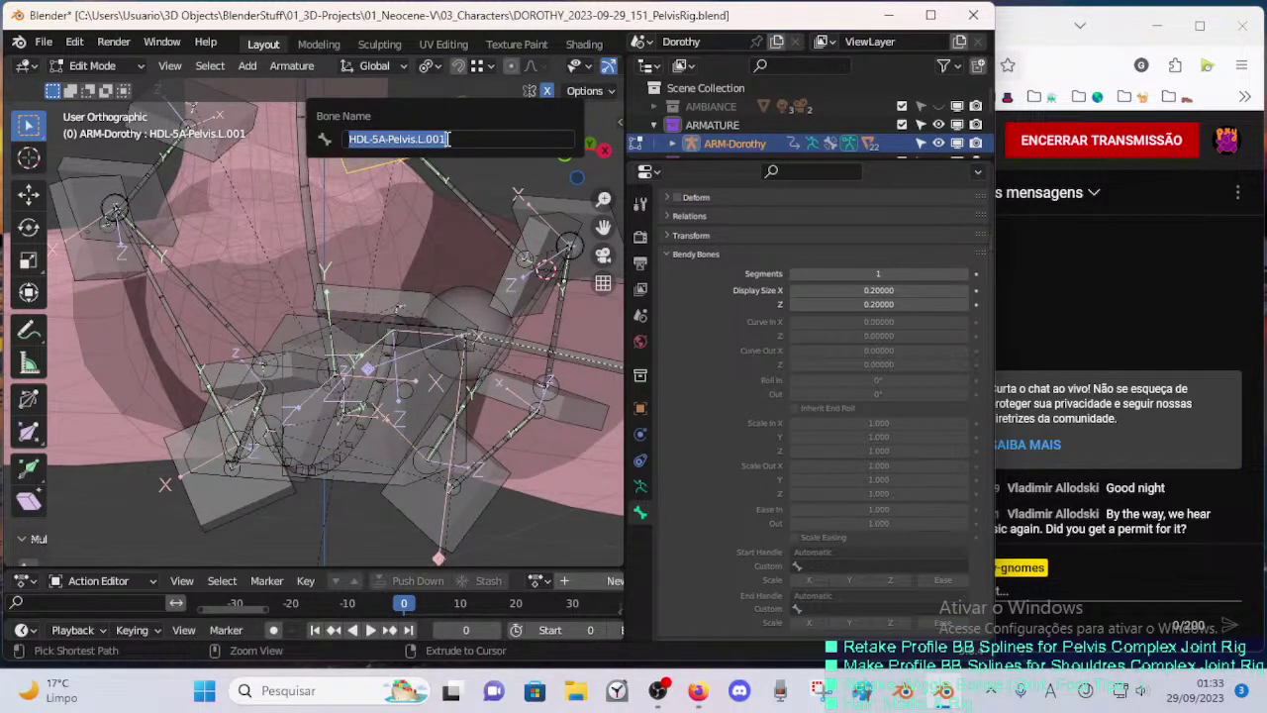
{"action": "key", "text": "ctrl+c"}
{"action": "key", "text": "Return"}
{"action": "left_click", "coordinate": [468, 206]}
{"action": "key", "text": "ctrl+v"}
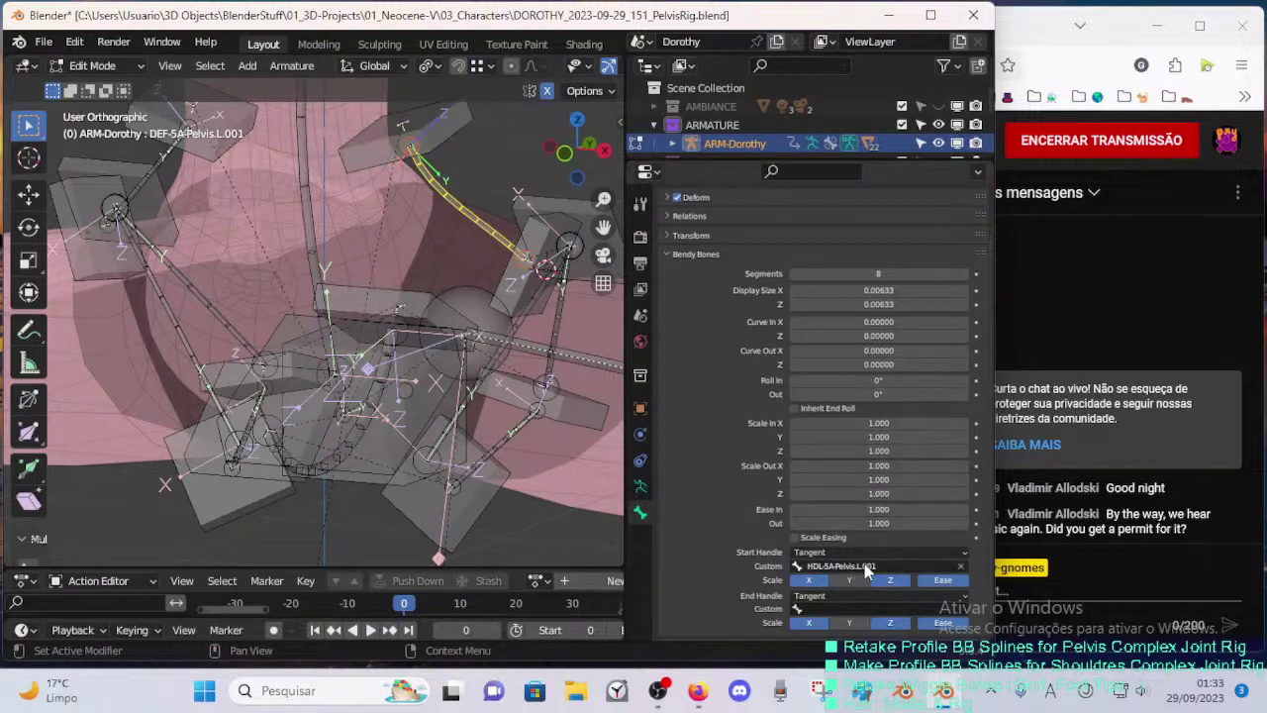
- Assign HDL-5A-Pelvis.L.002 as the custom start handle of the bendy bone DEF-5A-Pelvis.L.002
{"action": "middle_click_drag", "start_coordinate": [441, 261], "coordinate": [406, 261]}
{"action": "left_click", "coordinate": [483, 293]}
{"action": "middle_click_drag", "start_coordinate": [540, 300], "coordinate": [494, 310]}
{"action": "key", "text": "F2"}
{"action": "key", "text": "ctrl+c"}
{"action": "key", "text": "Escape"}
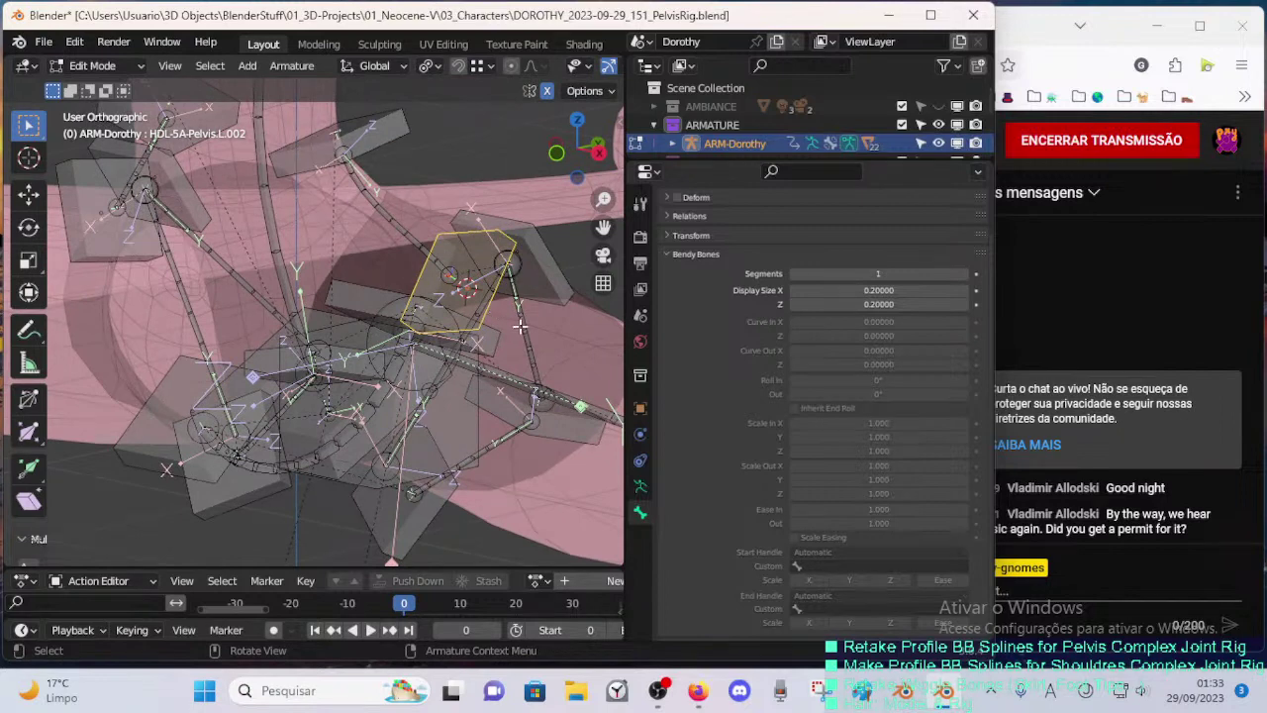
{"action": "left_click", "coordinate": [519, 327]}
{"action": "key", "text": "ctrl+v"}
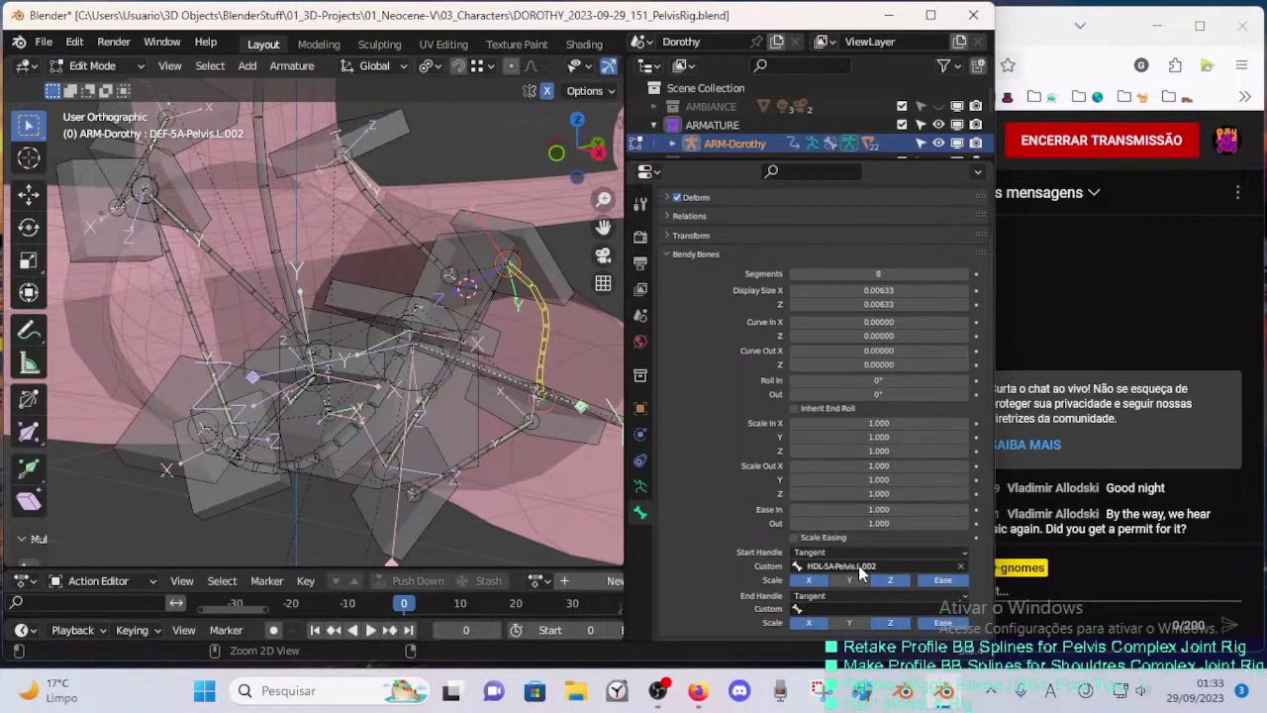
- Assign HDL-5A-Pelvis.L.002 as the custom end handle of the bendy bone DEF-5A-Pelvis.L.004
{"action": "left_click", "coordinate": [436, 387]}
{"action": "left_click", "coordinate": [432, 402]}
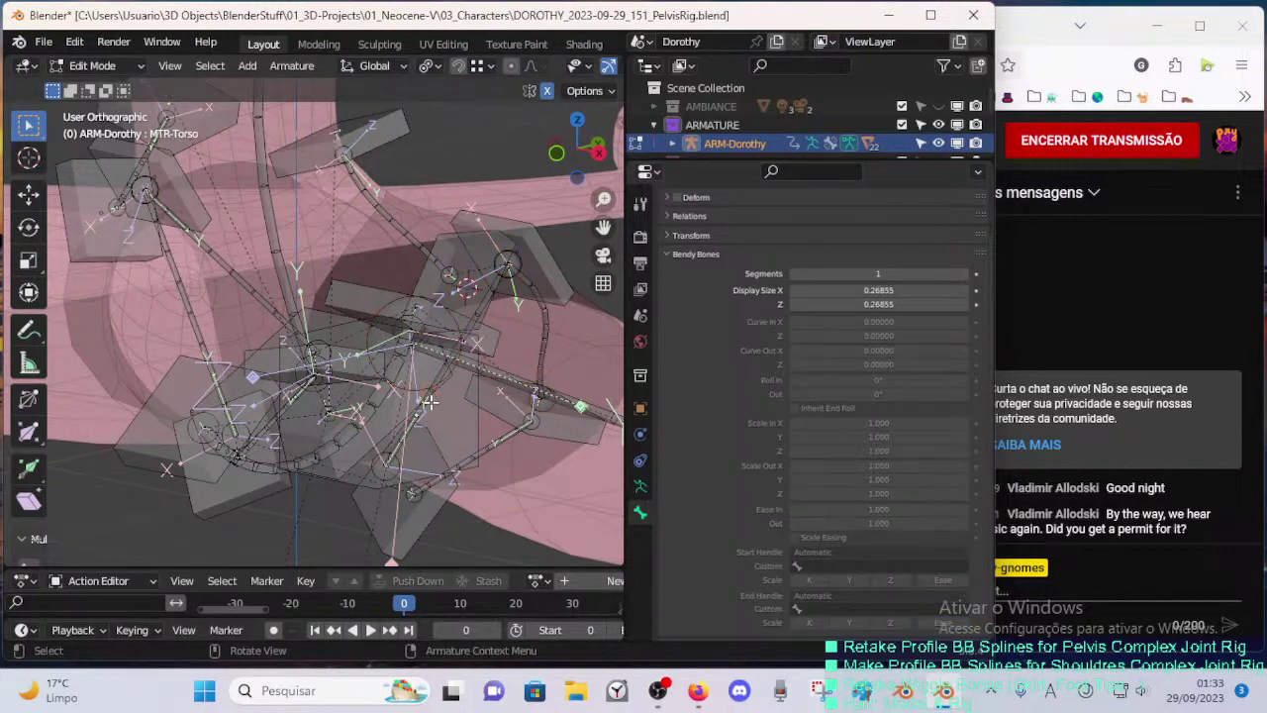
{"action": "left_click", "coordinate": [430, 410]}
{"action": "left_click", "coordinate": [428, 420]}
{"action": "middle_click_drag", "start_coordinate": [432, 421], "coordinate": [473, 447]}
{"action": "key", "text": "ctrl+v"}
- Copy the name of the outer hip handle HDL-5A-Pelvis.L.003 and select the bendy bone DEF-5A-Pelvis.L.002
{"action": "left_click", "coordinate": [584, 252]}
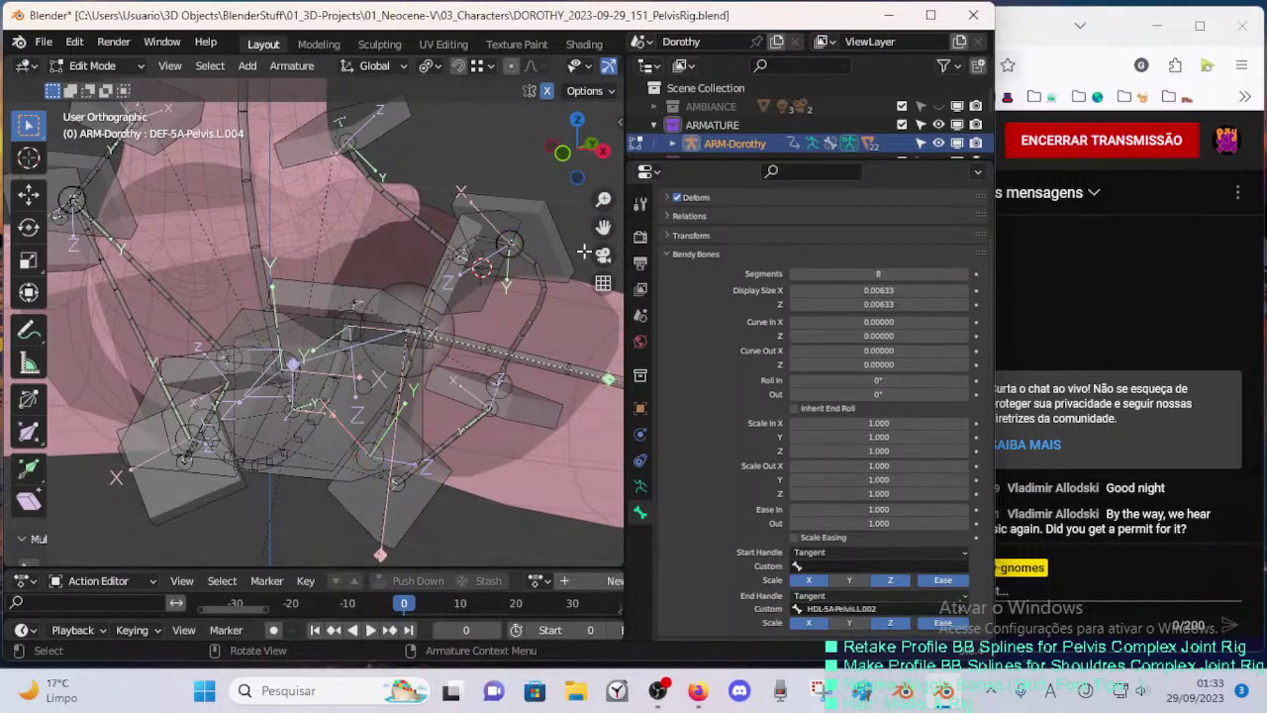
{"action": "left_click", "coordinate": [549, 245]}
{"action": "key", "text": "F2"}
{"action": "key", "text": "Return"}
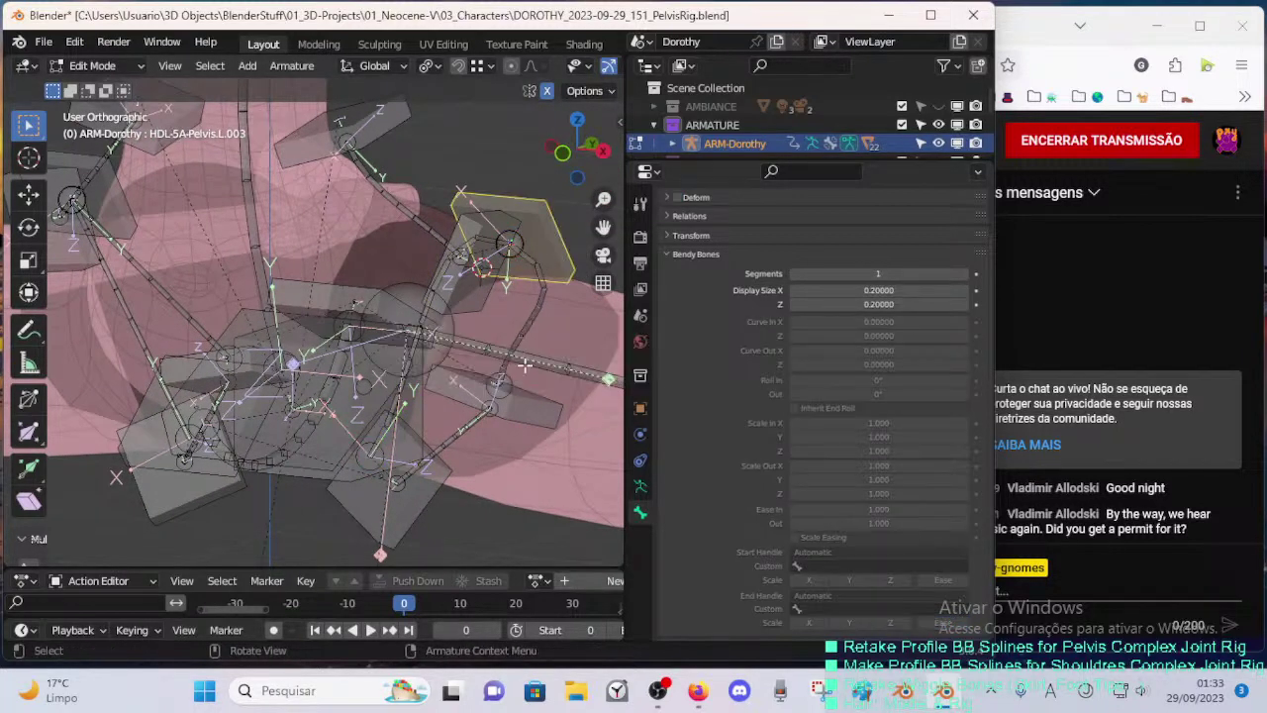
{"action": "middle_click_drag", "start_coordinate": [515, 378], "coordinate": [436, 295]}
{"action": "left_click", "coordinate": [515, 337]}
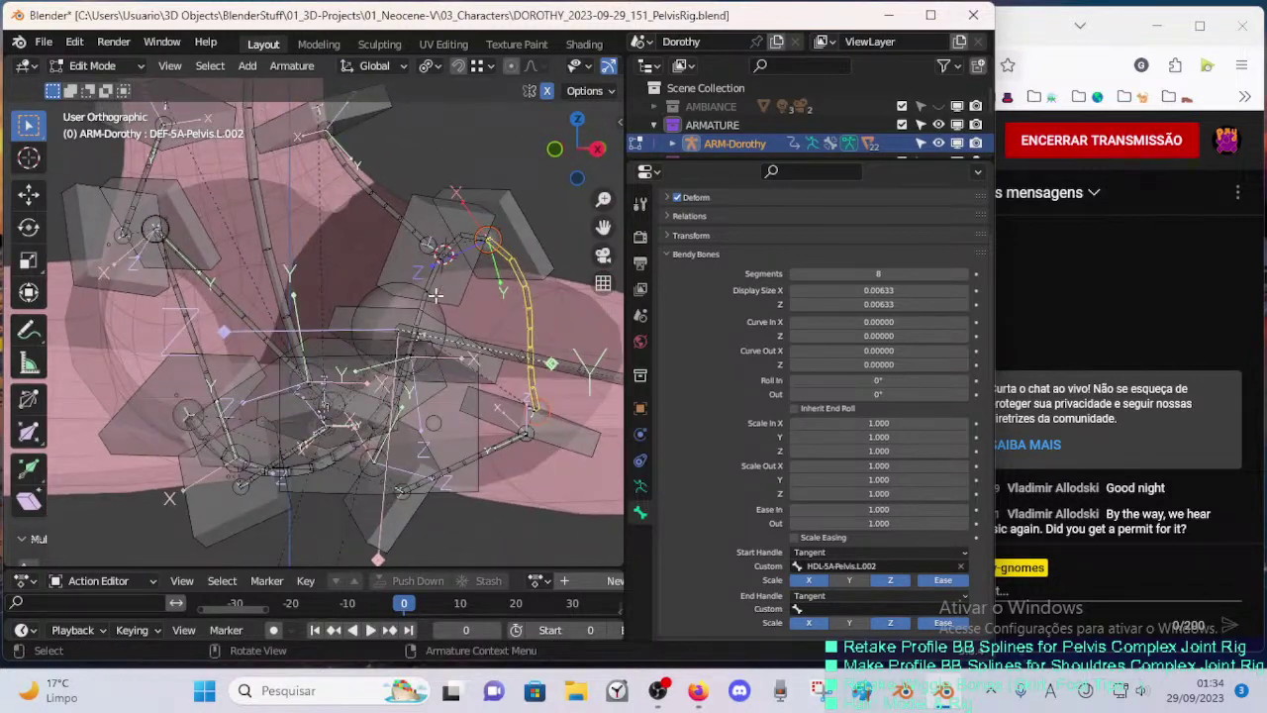
- Assign HDL-5A-Pelvis.L.002 as the custom end handle of the bendy bone DEF-5A-Pelvis.L.001
{"action": "left_click", "coordinate": [361, 176]}
{"action": "left_click", "coordinate": [396, 273]}
{"action": "key", "text": "F2"}
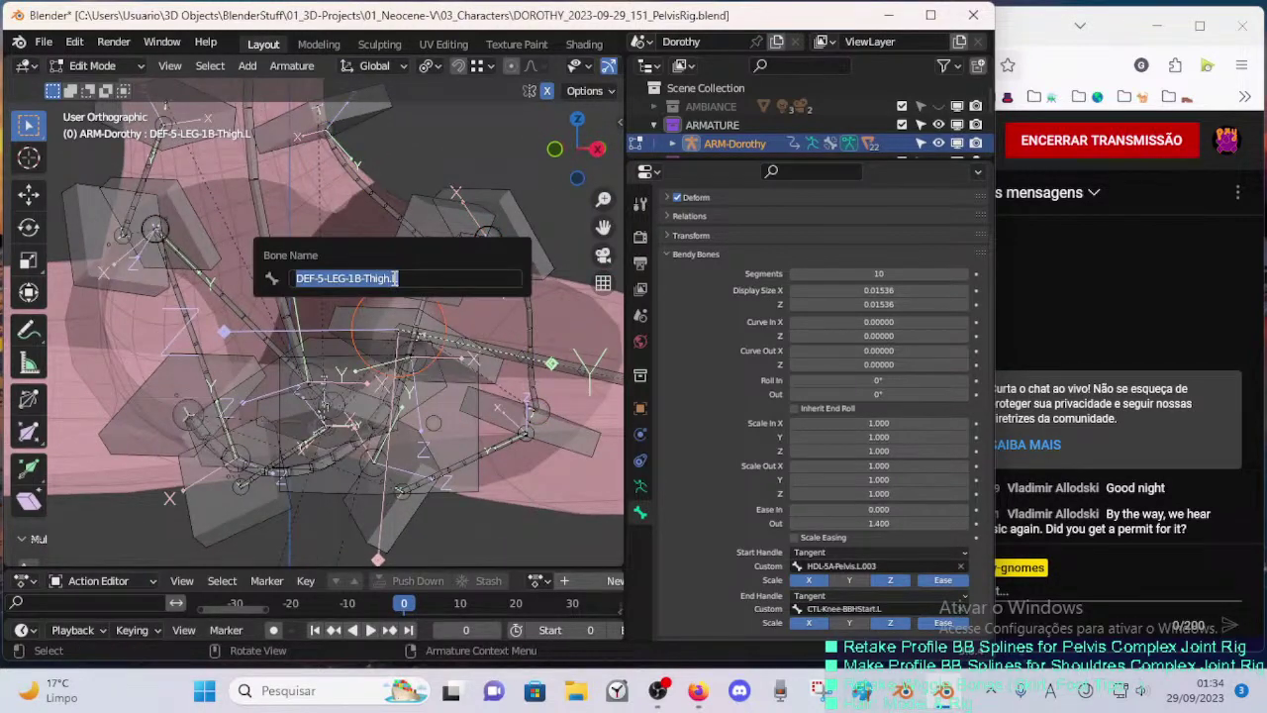
{"action": "key", "text": "Escape"}
{"action": "left_click", "coordinate": [397, 257]}
{"action": "key", "text": "F2"}
{"action": "left_click", "coordinate": [371, 183]}
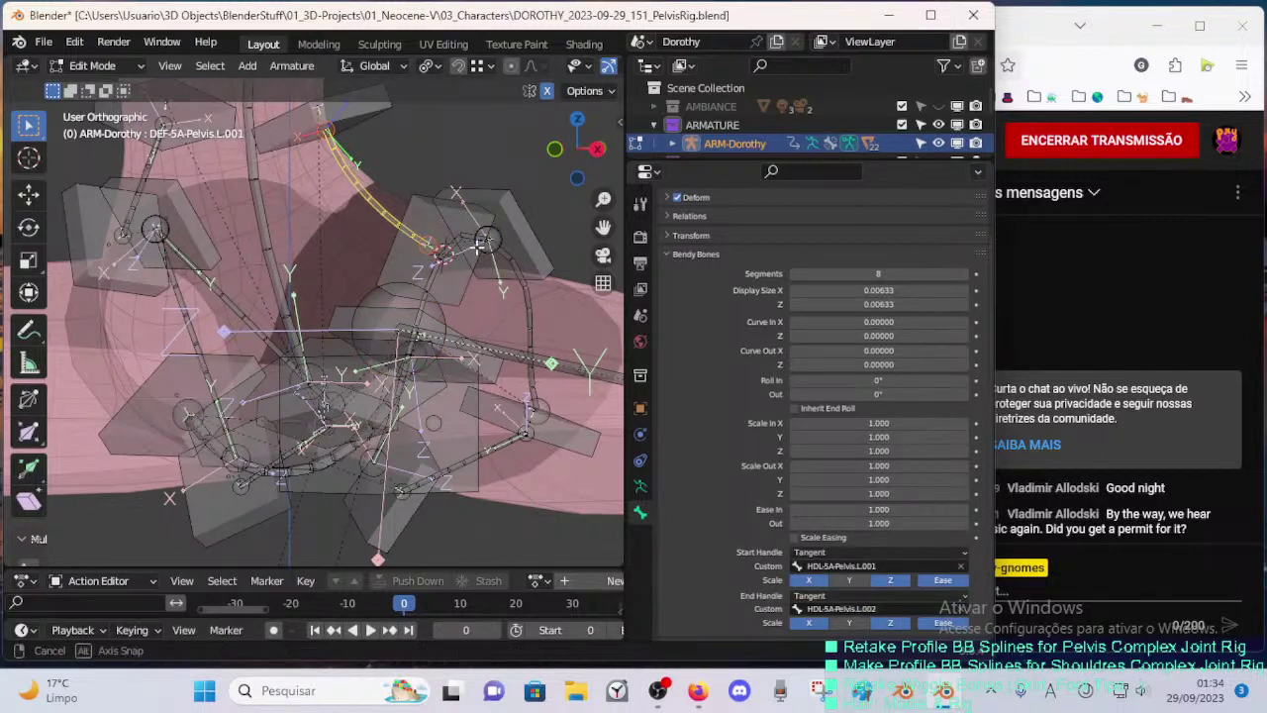
- Change the custom start handle of the bendy bone DEF-5A-Pelvis.L.002 to HDL-5A-Pelvis.L.003
{"action": "middle_click_drag", "start_coordinate": [462, 260], "coordinate": [426, 237]}
{"action": "left_click", "coordinate": [419, 231]}
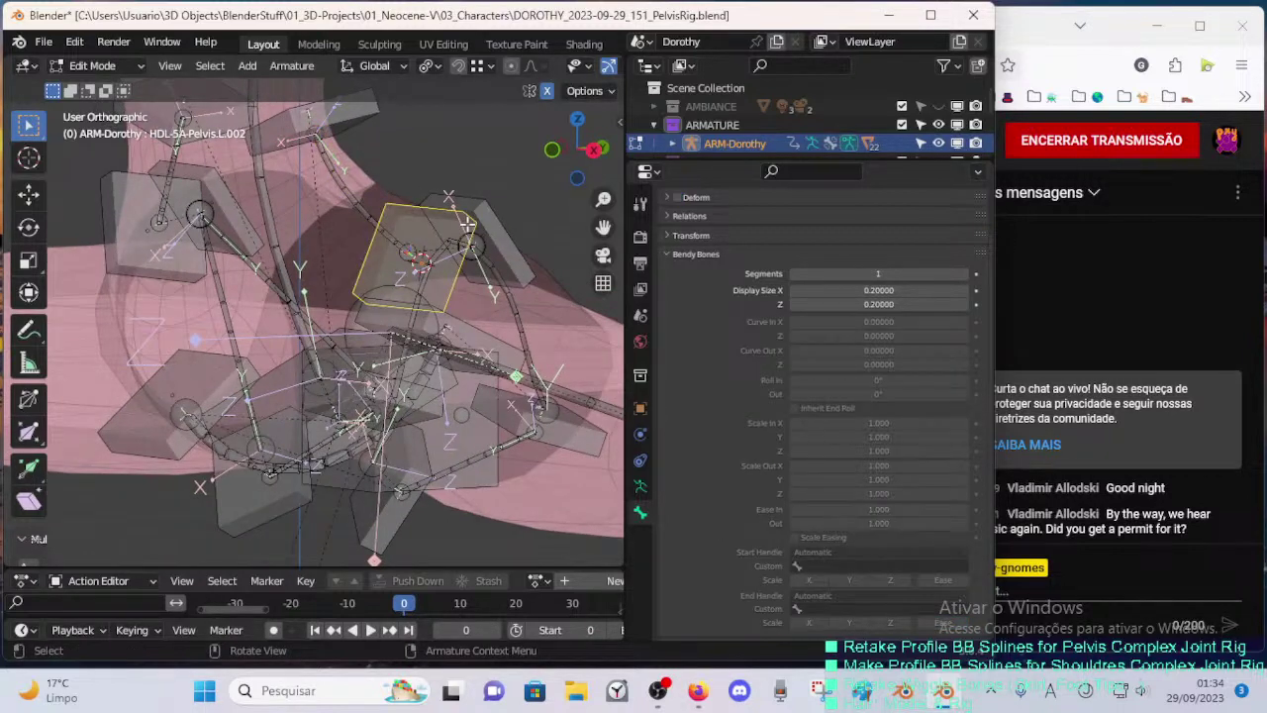
{"action": "left_click", "coordinate": [510, 249]}
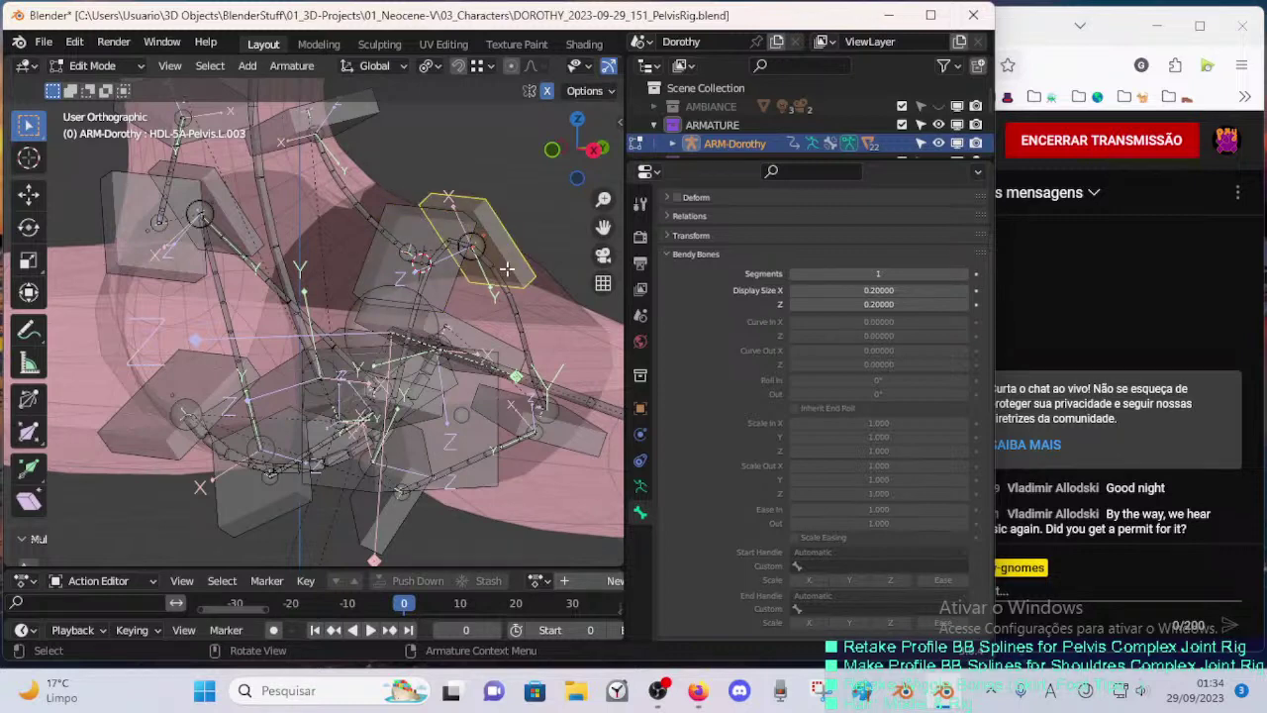
{"action": "left_click", "coordinate": [520, 307]}
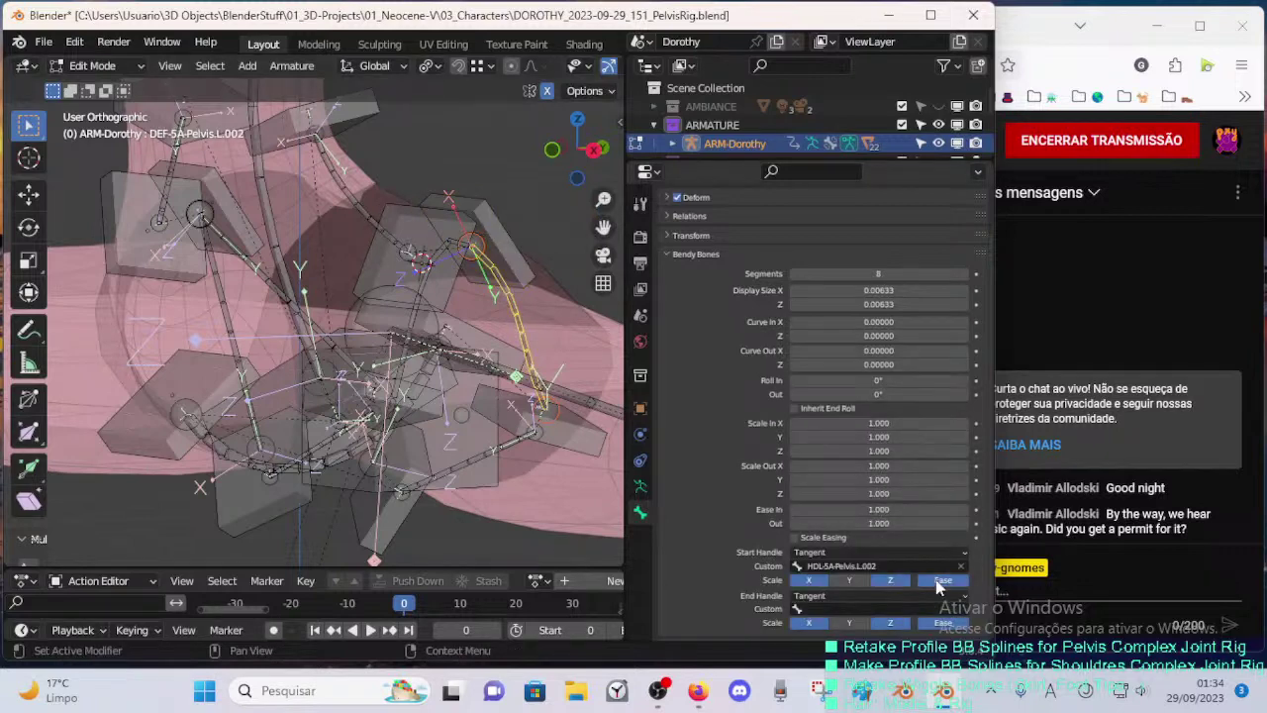
{"action": "key", "text": "ctrl+v"}
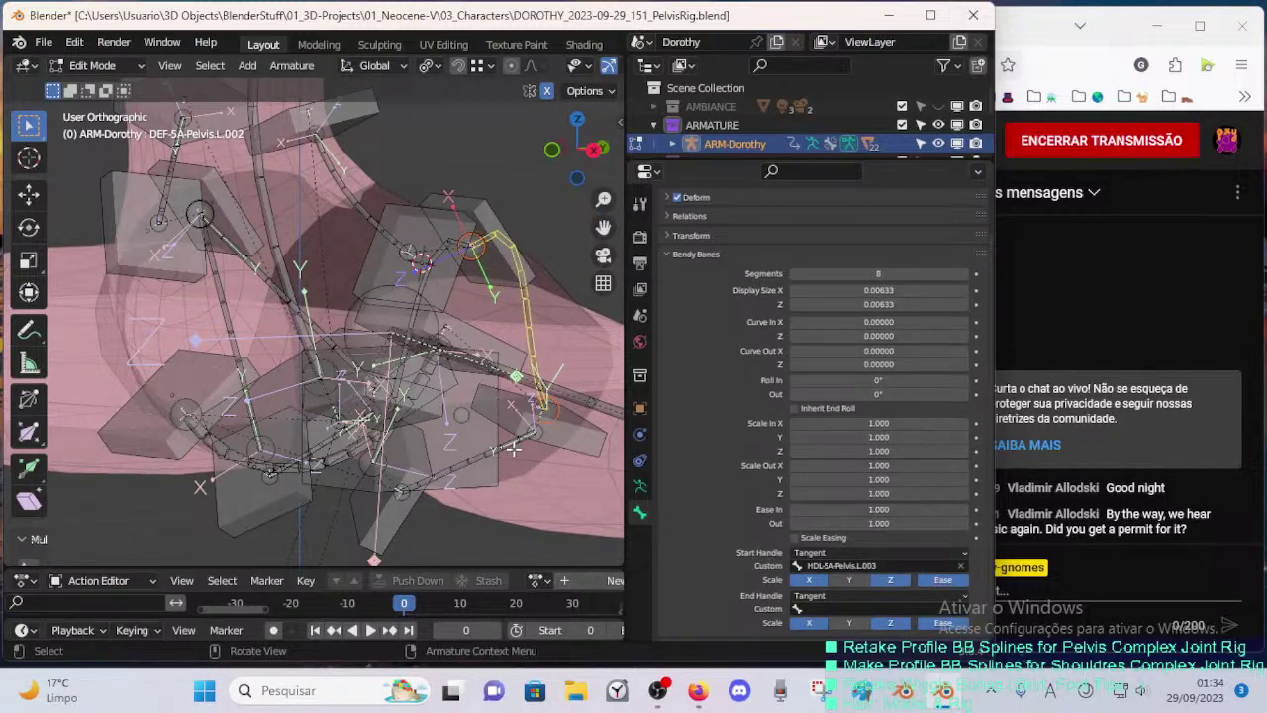
- Assign HDL-5A-Pelvis.L.004 as the custom end handle of the bendy bone DEF-5A-Pelvis.L.002
{"action": "left_click", "coordinate": [566, 436]}
{"action": "key", "text": "F2"}
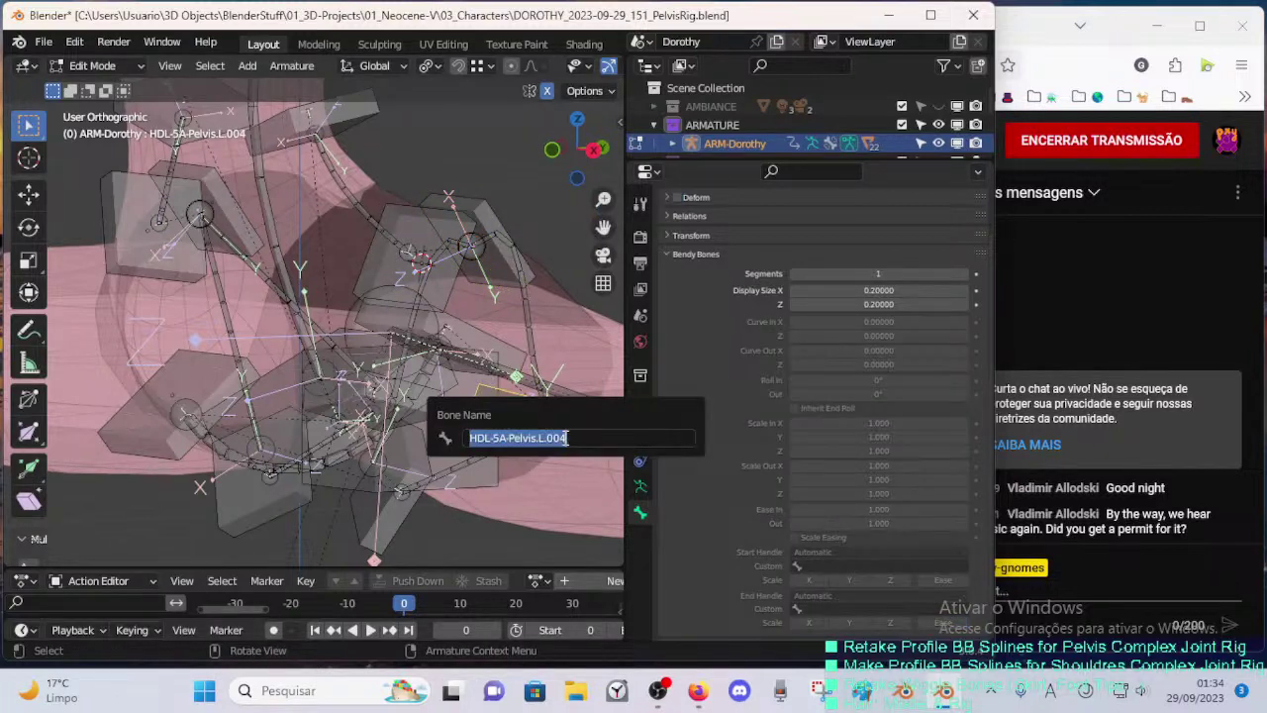
{"action": "left_click", "coordinate": [547, 461]}
{"action": "left_click", "coordinate": [530, 327]}
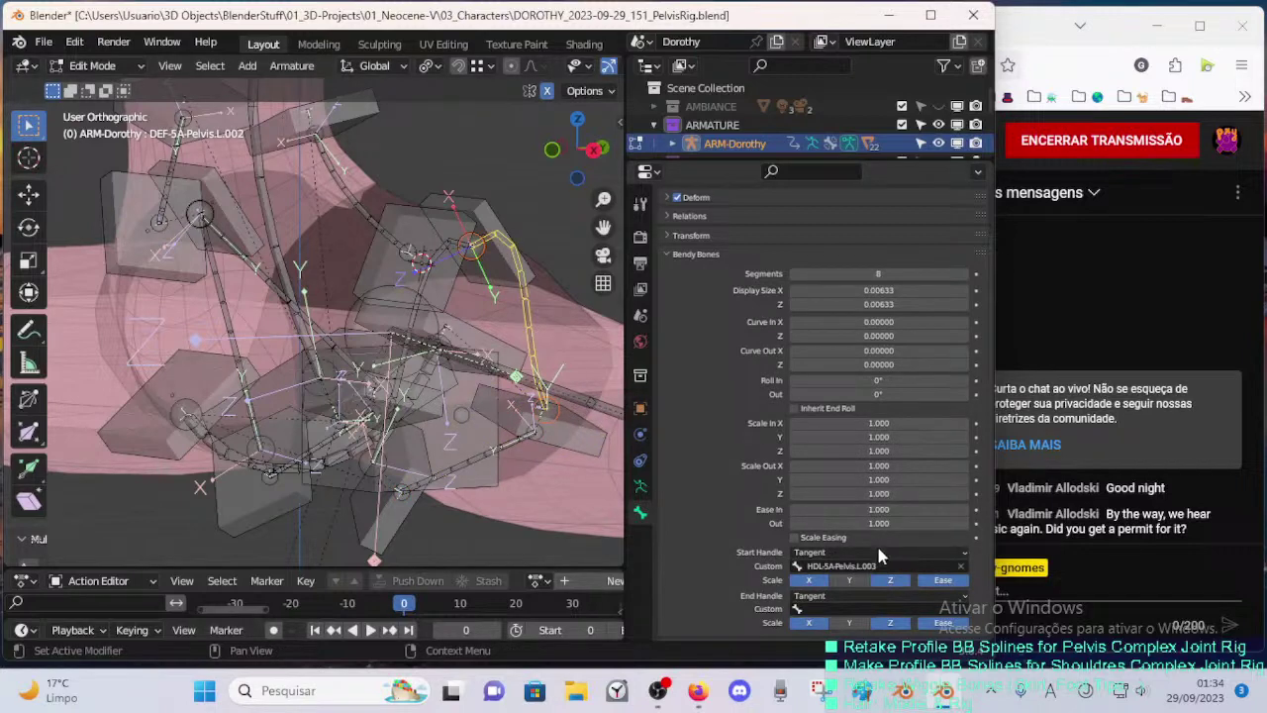
{"action": "left_click", "coordinate": [848, 609]}
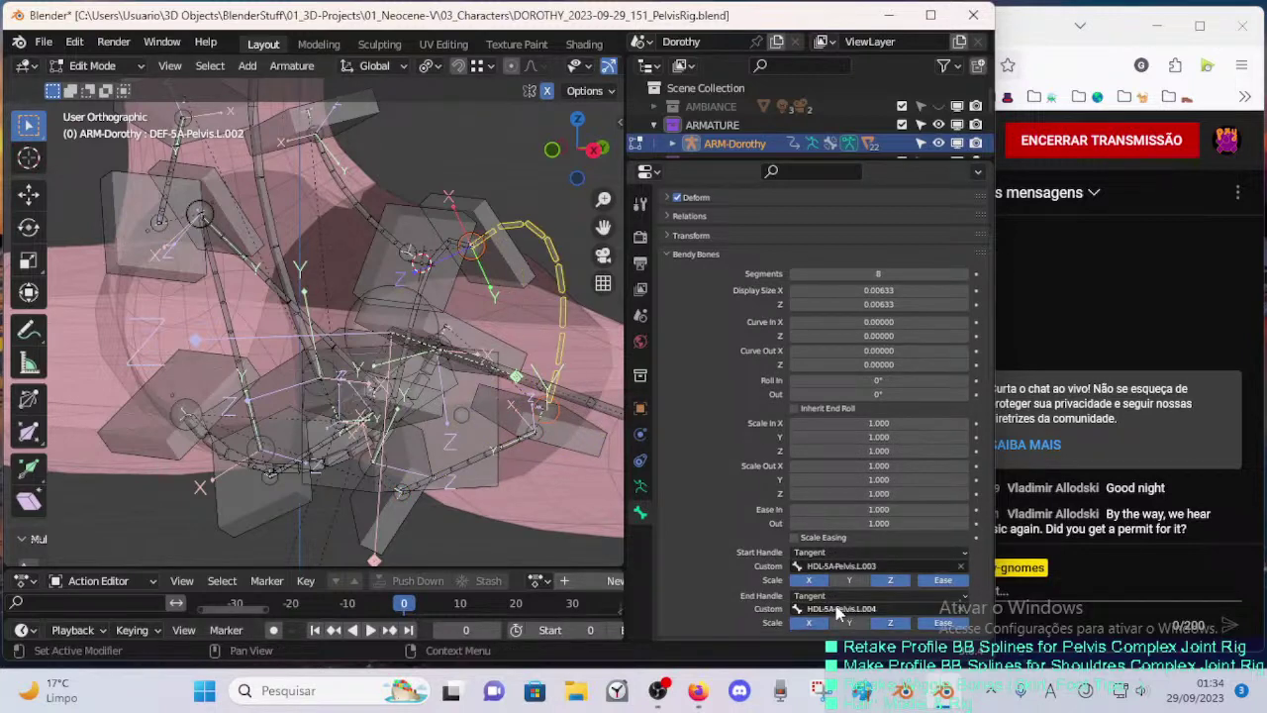
- Assign HDL-5A-Pelvis.L.004 as the custom start handle and HDL-5A-Pelvis.L.005 as the custom end handle of the bendy bone DEF-5A-Pelvis.L.003
{"action": "left_click", "coordinate": [515, 452]}
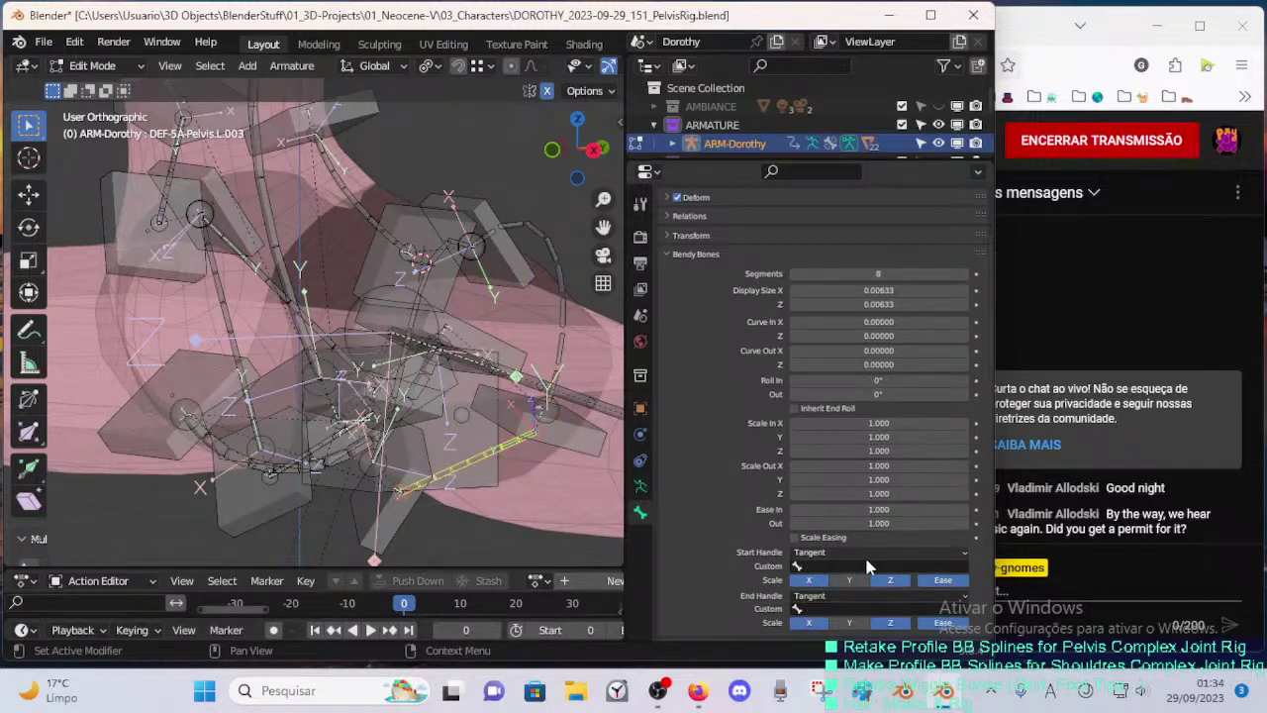
{"action": "left_click", "coordinate": [406, 516]}
{"action": "key", "text": "F2"}
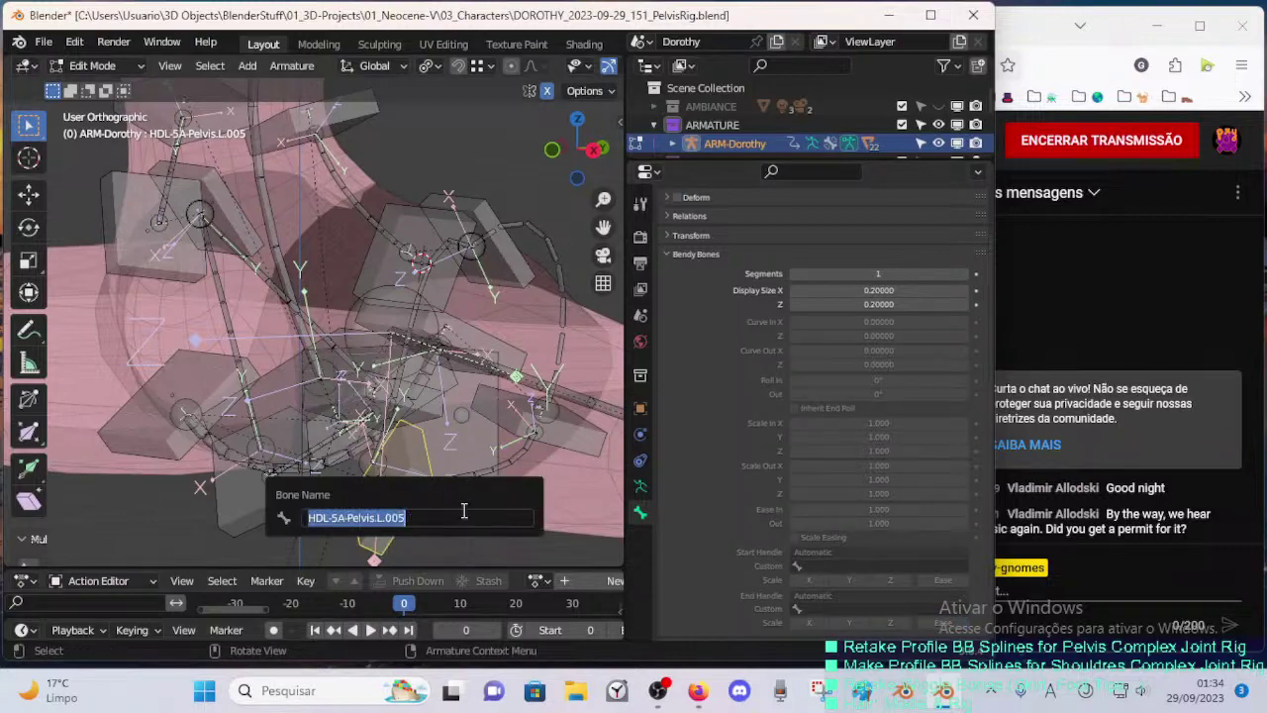
{"action": "key", "text": "Return"}
{"action": "left_click", "coordinate": [521, 444]}
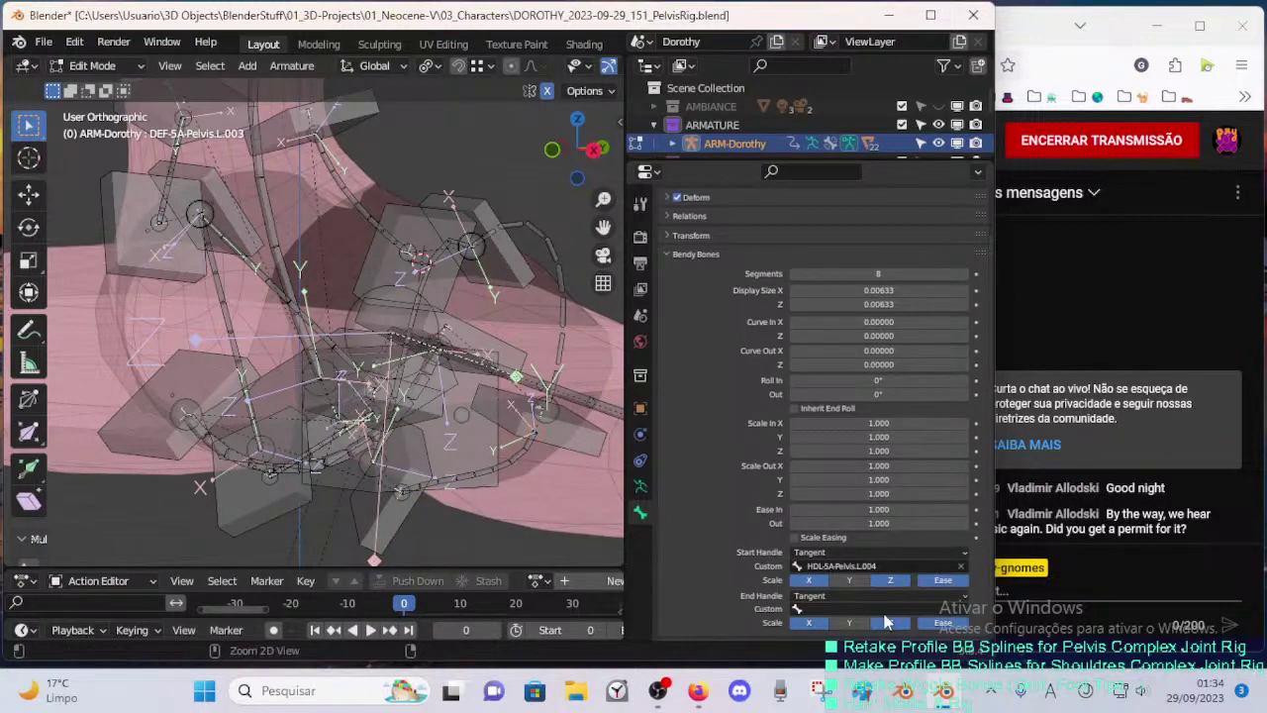
{"action": "type", "text": "HDL-5A-Pelvis.L.005"}
- Assign HDL-5A-Pelvis.L.005 as the custom start handle of the bendy bone DEF-5A-Pelvis.L.004
{"action": "middle_click_drag", "start_coordinate": [391, 466], "coordinate": [398, 420]}
{"action": "left_click", "coordinate": [396, 417]}
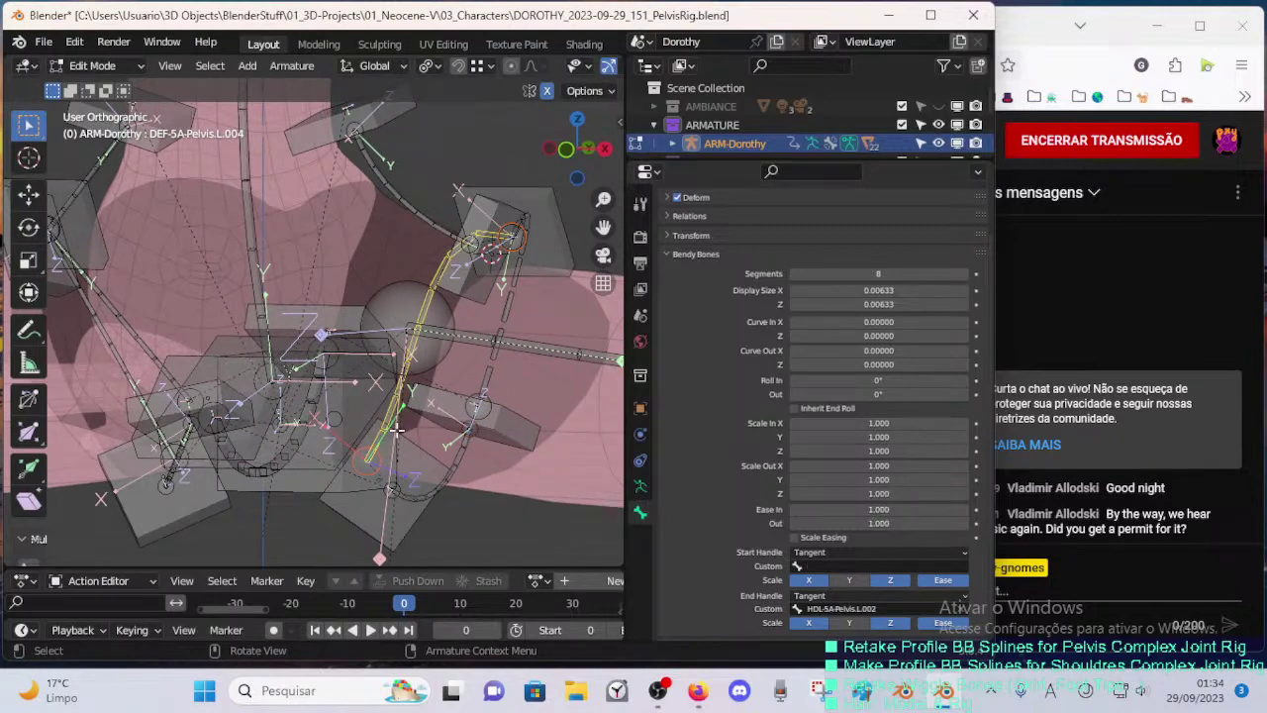
{"action": "type", "text": "HDL-5A-Pelvis.L.005"}
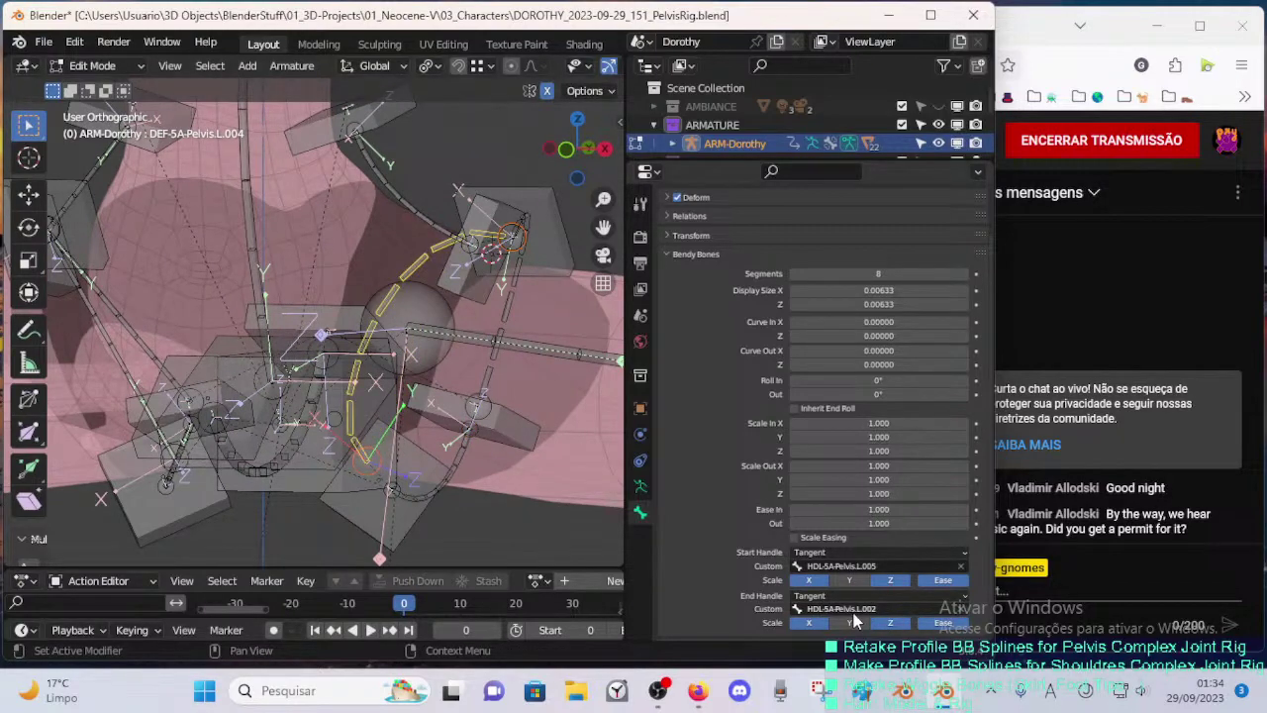
- Change the custom end handle of the bendy bone DEF-5A-Pelvis.L.004 to the outer hip handle HDL-5A-Pelvis.L.003
{"action": "left_click", "coordinate": [462, 285]}
{"action": "middle_click_drag", "start_coordinate": [477, 295], "coordinate": [431, 314]}
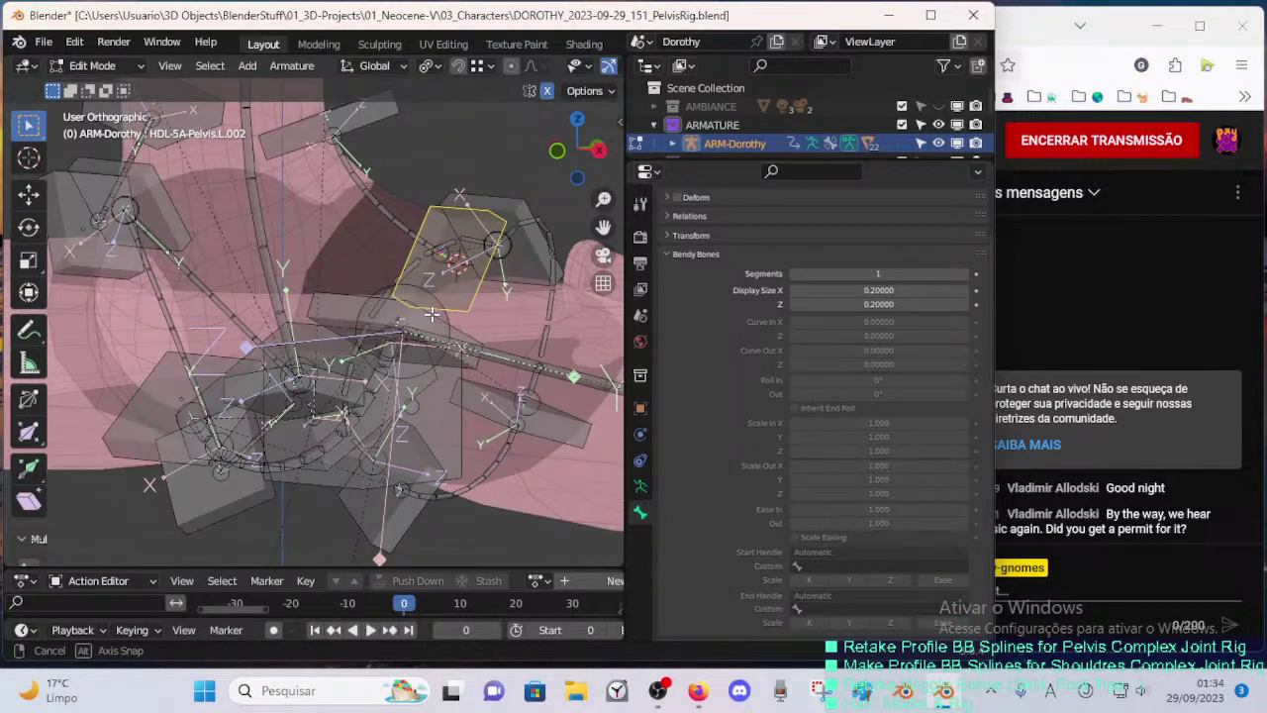
{"action": "left_click", "coordinate": [535, 284]}
{"action": "key", "text": "F2"}
{"action": "key", "text": "ctrl+c"}
{"action": "key", "text": "Escape"}
{"action": "middle_click_drag", "start_coordinate": [444, 402], "coordinate": [368, 378]}
{"action": "left_click", "coordinate": [400, 271]}
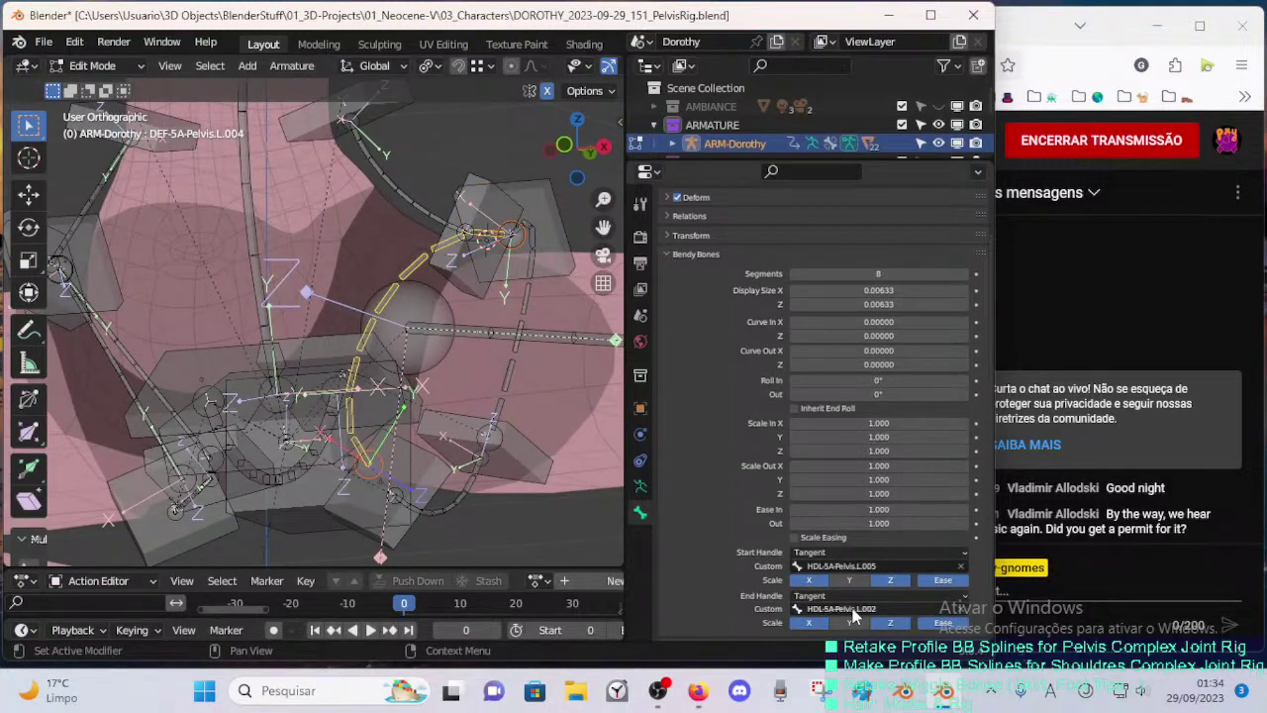
{"action": "scroll", "coordinate": [854, 616], "scroll_direction": "down", "scroll_amount": 1, "text": "ctrl"}
- Save the file and compare the pelvis bendy bones between Pose Mode and Edit Mode
{"action": "middle_click_drag", "start_coordinate": [440, 401], "coordinate": [412, 364]}
{"action": "key", "text": "ctrl+s"}
{"action": "scroll", "coordinate": [430, 366], "scroll_direction": "down", "scroll_amount": 4}
{"action": "key", "text": "ctrl+Tab"}
{"action": "key", "text": "p"}
{"action": "scroll", "coordinate": [384, 369], "scroll_direction": "down", "scroll_amount": 8}
{"action": "key", "text": "Tab"}
{"action": "key", "text": "Tab"}
{"action": "scroll", "coordinate": [366, 366], "scroll_direction": "up", "scroll_amount": 8}
{"action": "key", "text": "Tab"}
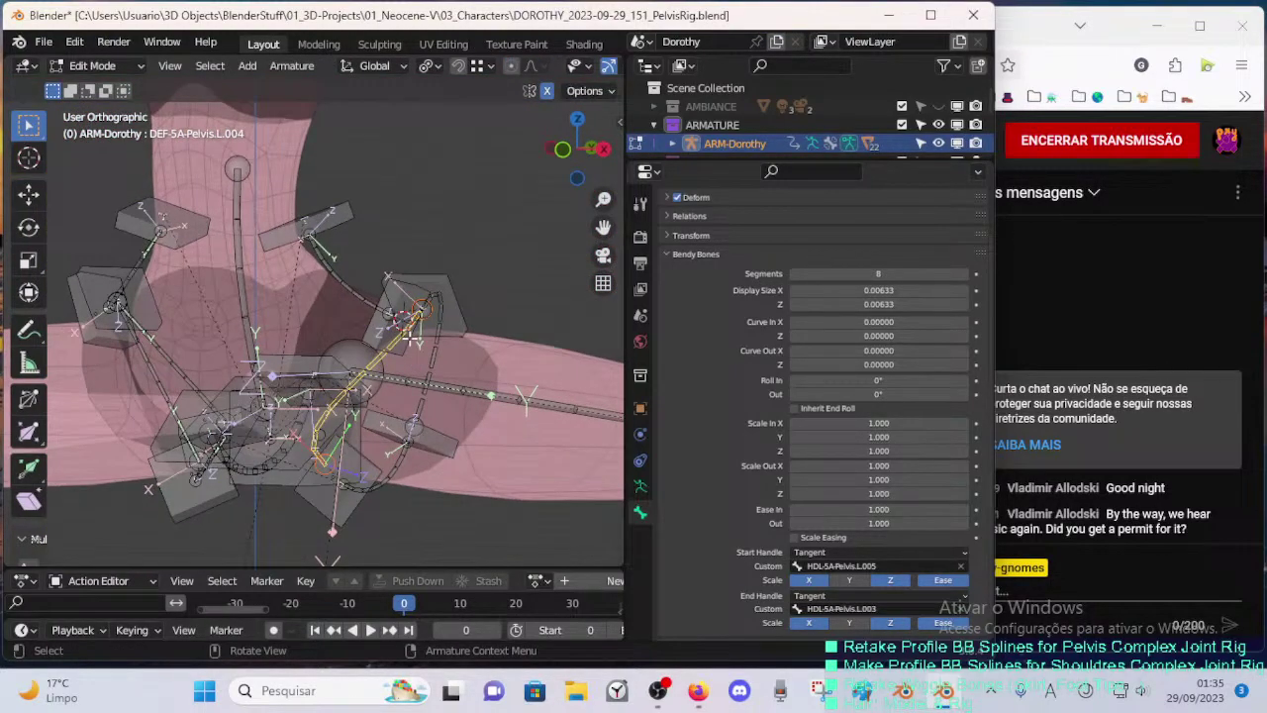
- Inspect the Stretch To constraint of the bendy bone DEF-5A-Pelvis.L.004 in Pose Mode and return to Edit Mode
{"action": "key", "text": "ctrl+Tab"}
{"action": "left_click", "coordinate": [398, 375]}
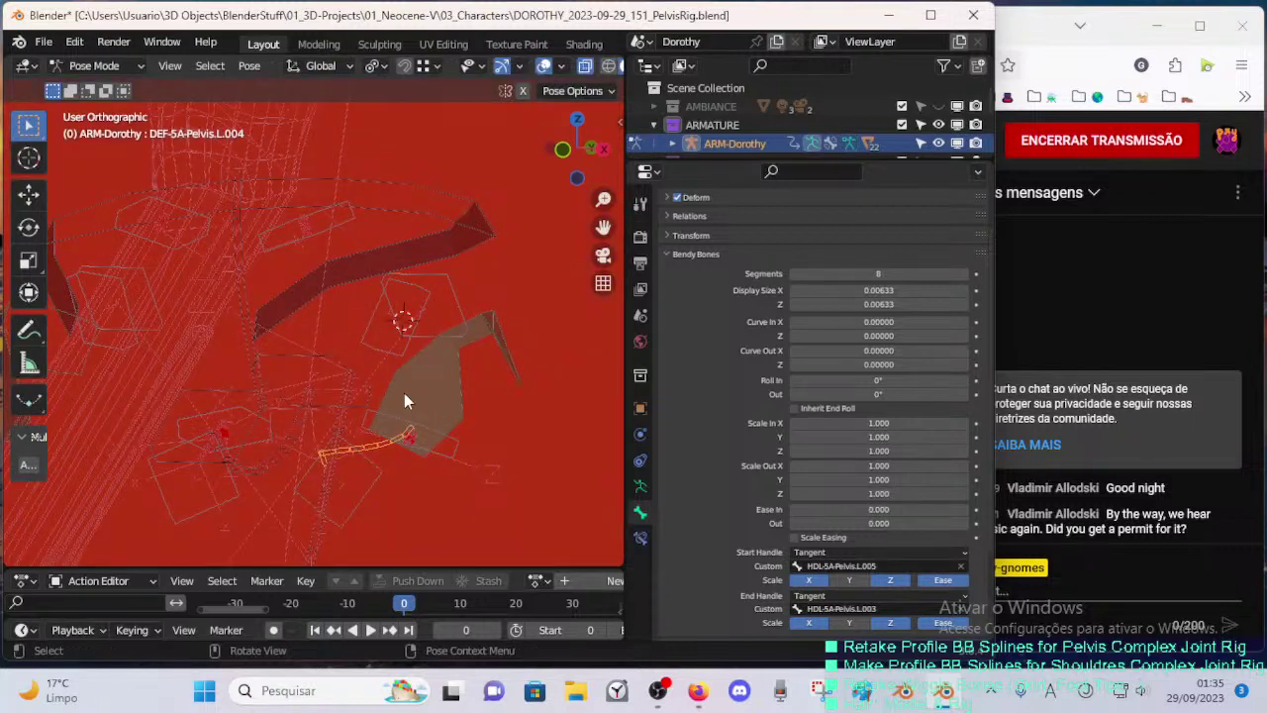
{"action": "left_click", "coordinate": [639, 538]}
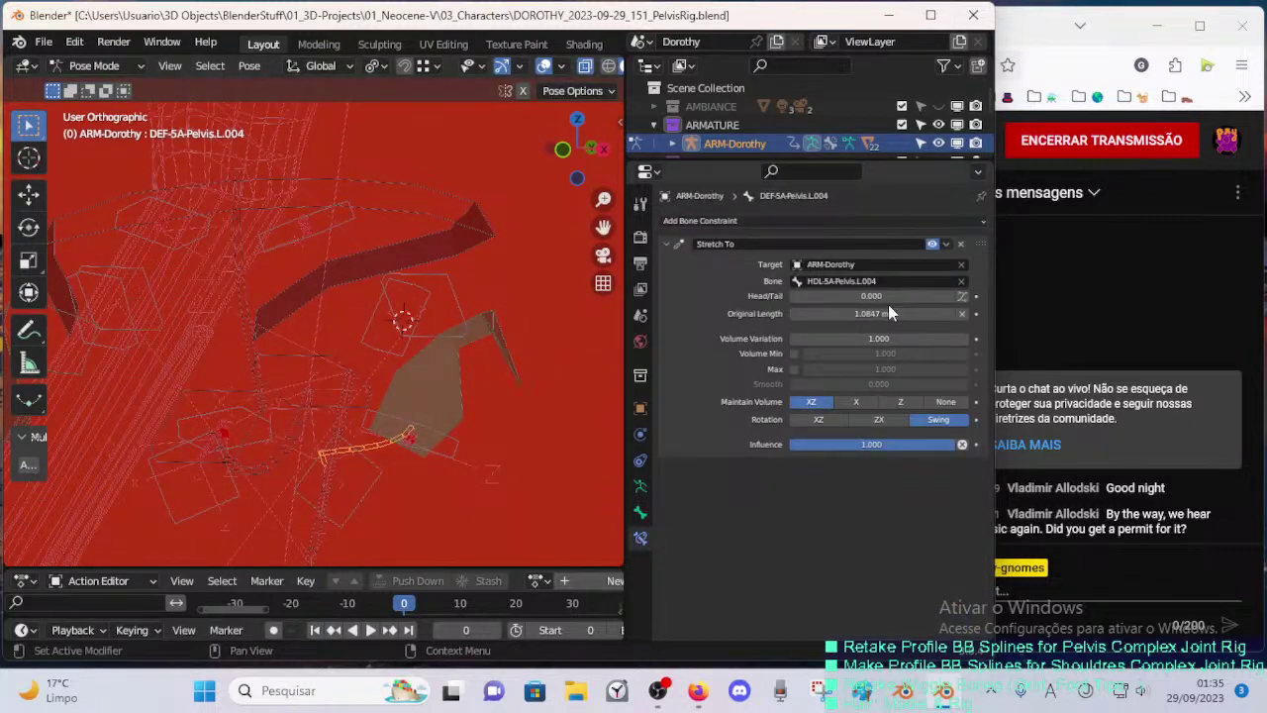
{"action": "key", "text": "Tab"}
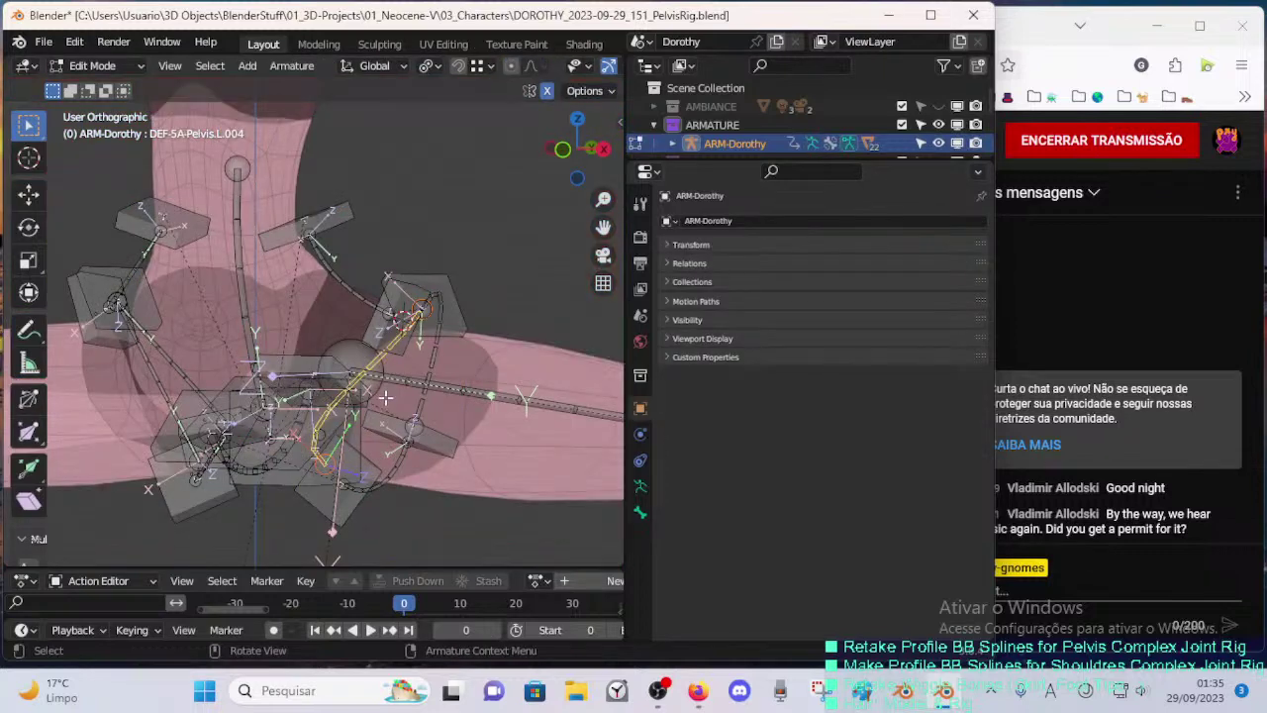
- Select the left-side pelvis deform bones and remove the Stretch To constraint from DEF-5A-Pelvis.L.003 in Pose Mode
{"action": "left_click", "coordinate": [432, 351], "text": "shift"}
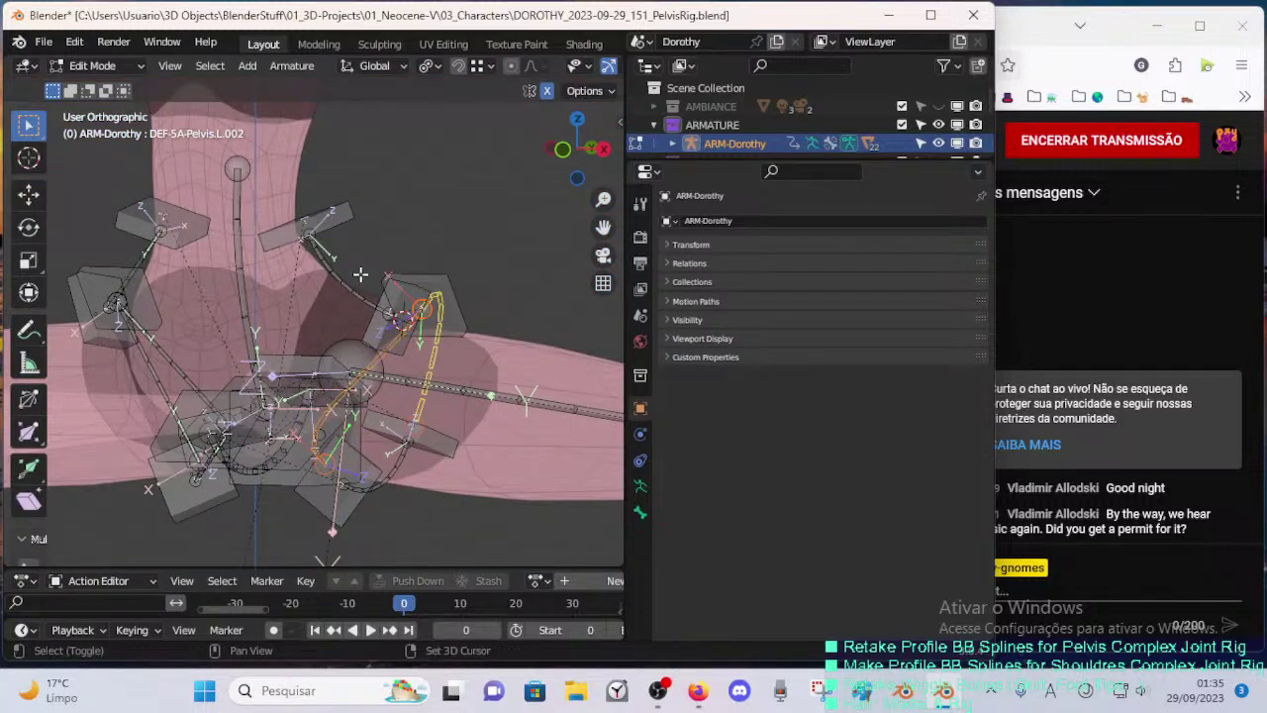
{"action": "key", "text": "shift+bracketleft"}
{"action": "left_click", "coordinate": [399, 472]}
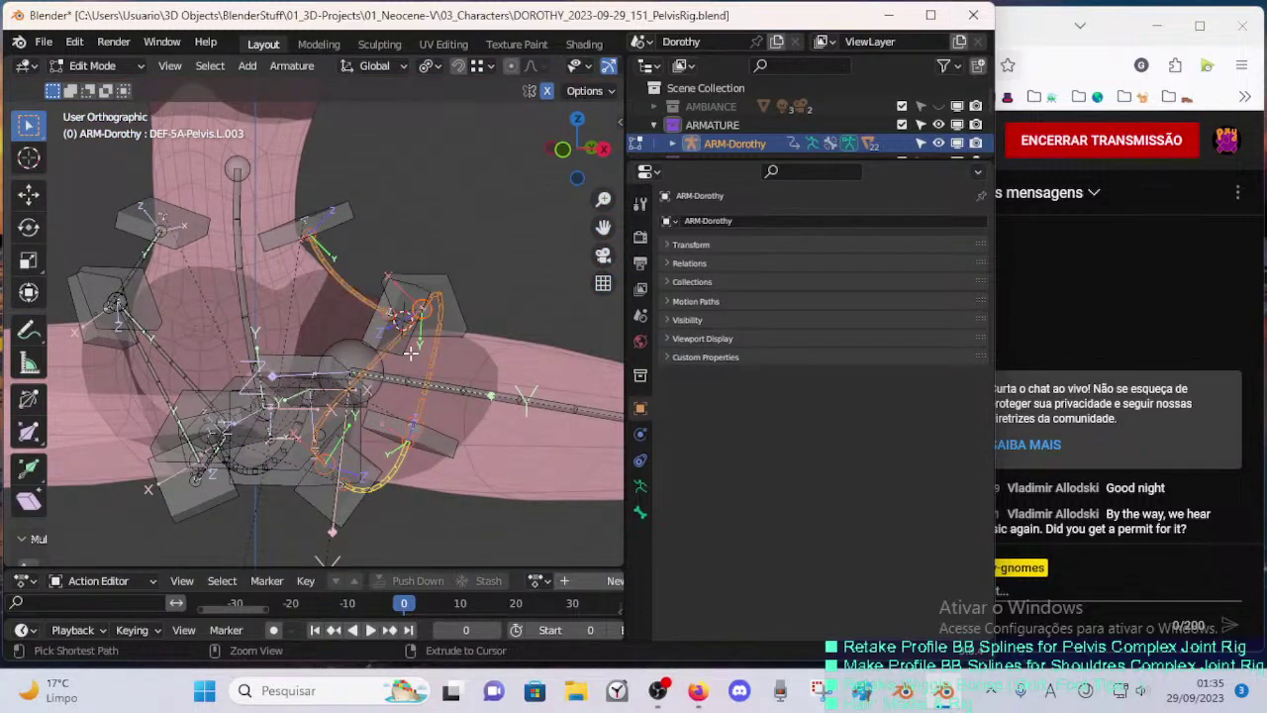
{"action": "key", "text": "Tab"}
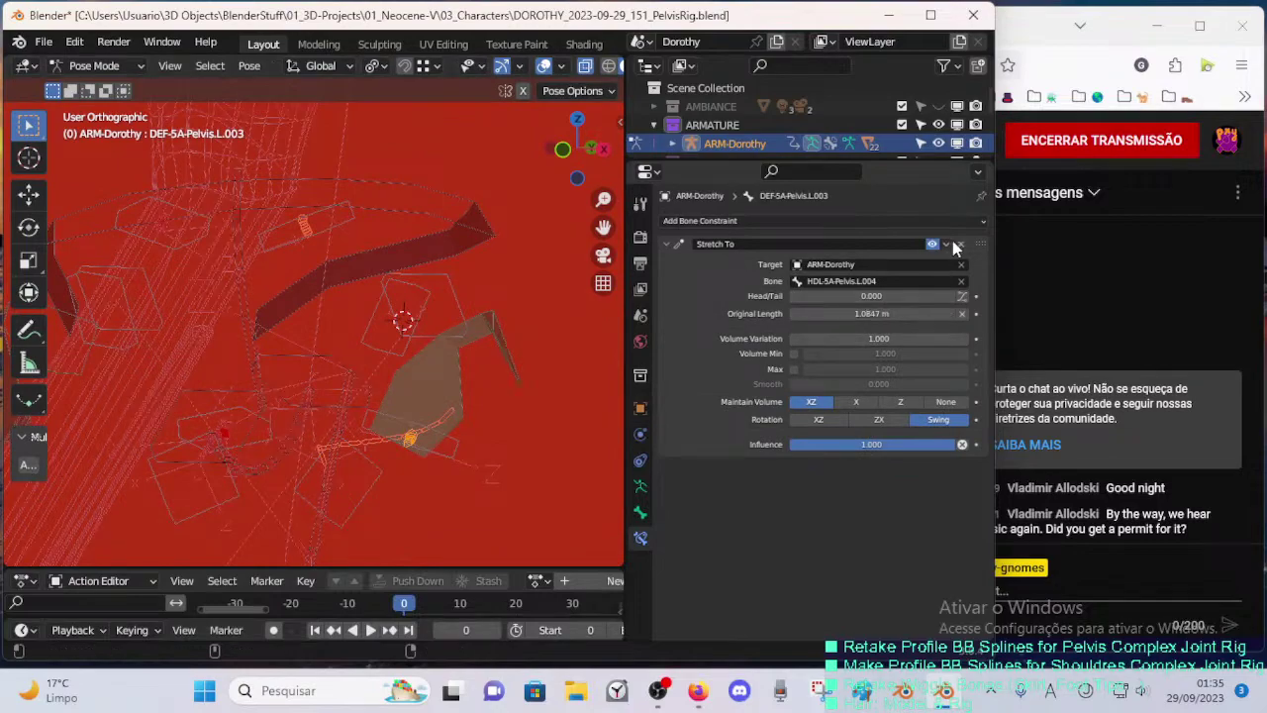
{"action": "left_click", "coordinate": [957, 244]}
- Examine the right-side pelvis bones in Edit Mode, selecting DEF-5A-Pelvis.R.002
{"action": "middle_click_drag", "start_coordinate": [291, 407], "coordinate": [396, 410]}
{"action": "scroll", "coordinate": [291, 426], "scroll_direction": "up", "scroll_amount": 2}
{"action": "key", "text": "Tab"}
{"action": "scroll", "coordinate": [265, 407], "scroll_direction": "up", "scroll_amount": 2}
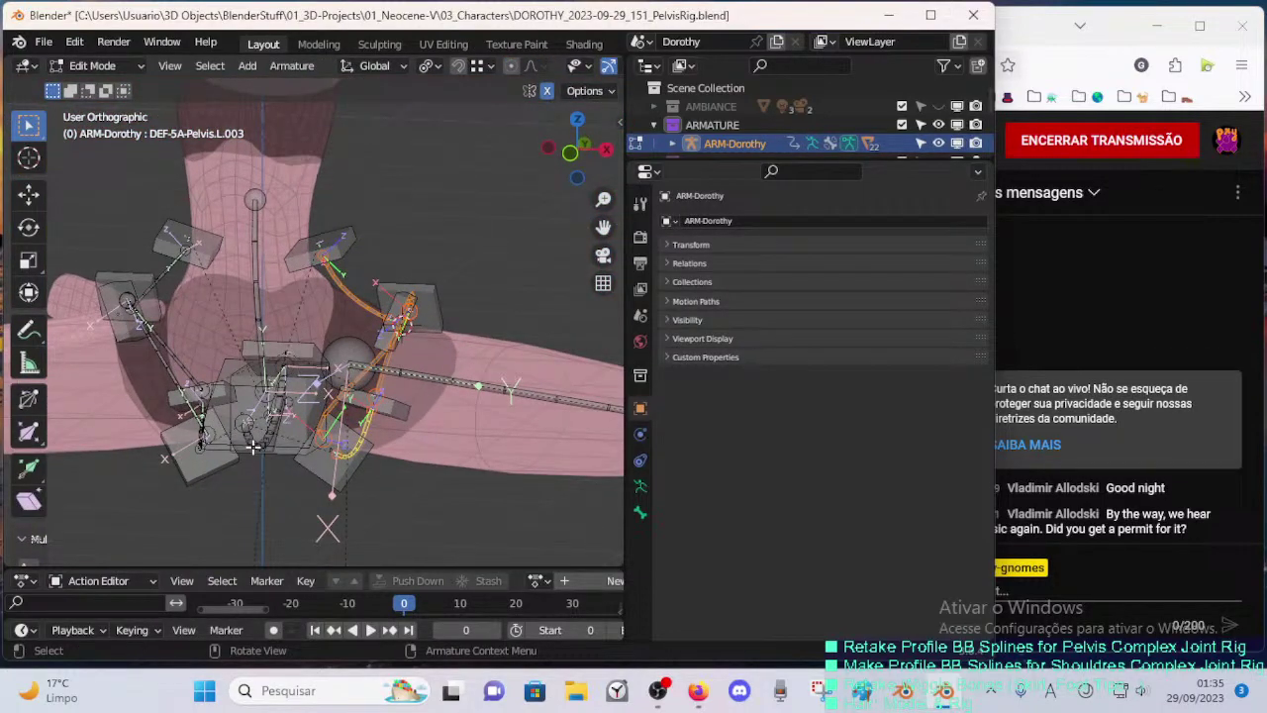
{"action": "left_click", "coordinate": [254, 448]}
{"action": "left_click", "coordinate": [185, 365]}
{"action": "middle_click_drag", "start_coordinate": [185, 366], "coordinate": [390, 365]}
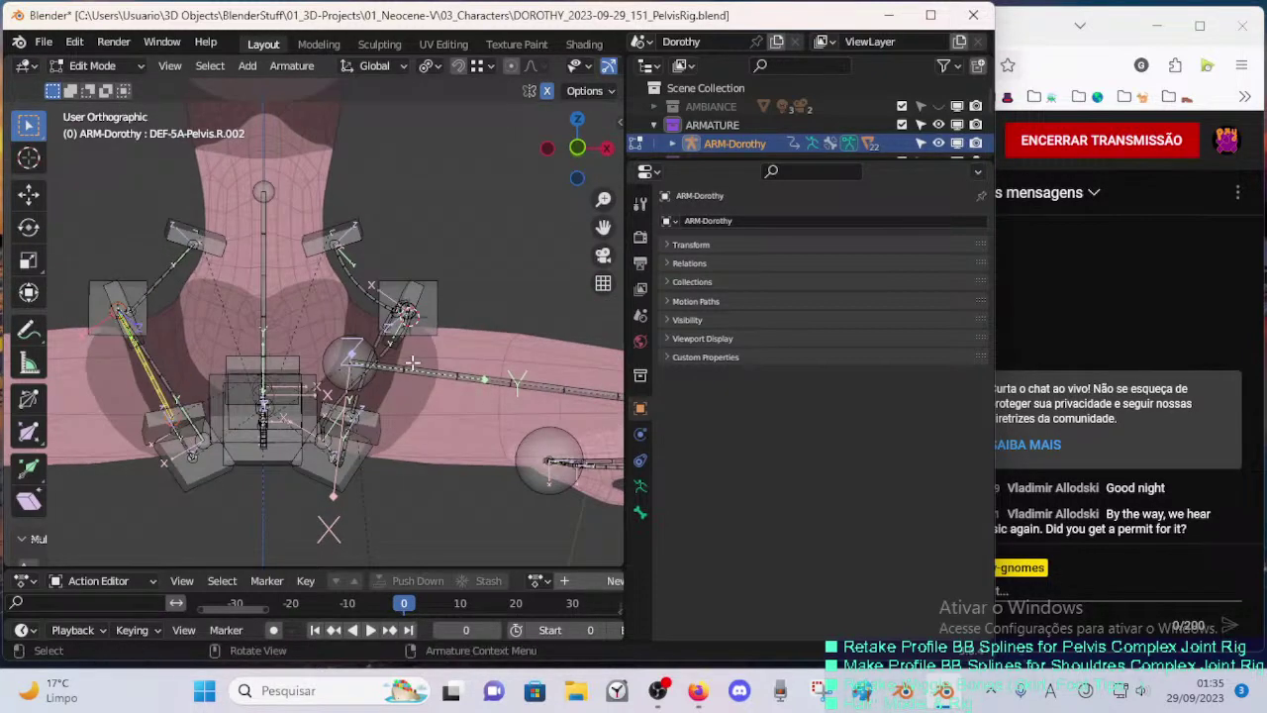
- Symmetrize all left-side pelvis and hip bones in Edit Mode and return to Pose Mode
{"action": "key", "text": "alt+a"}
{"action": "key", "text": "b"}
{"action": "left_click_drag", "start_coordinate": [333, 495], "coordinate": [463, 196]}
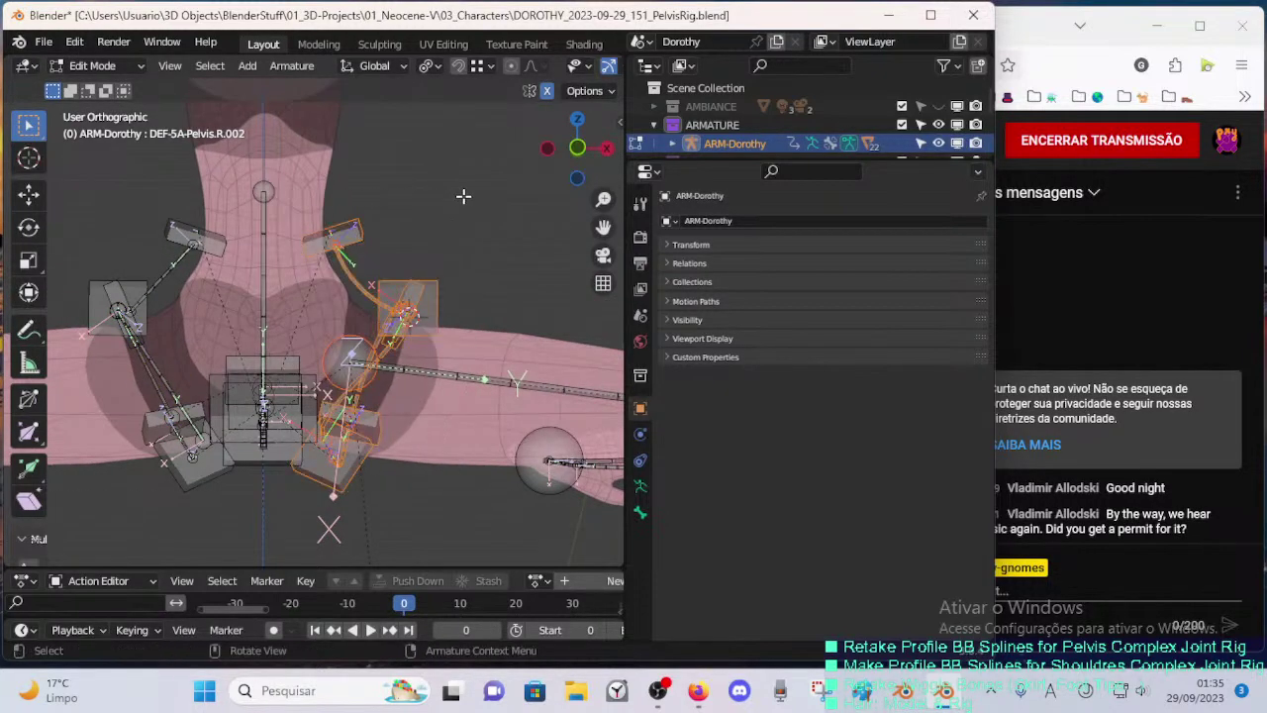
{"action": "middle_click_drag", "start_coordinate": [445, 319], "coordinate": [372, 278]}
{"action": "right_click", "coordinate": [420, 325]}
{"action": "left_click", "coordinate": [418, 321]}
{"action": "key", "text": "Tab"}
- Remove the Stretch To constraints from DEF-5A-Pelvis.R.002 and DEF-5A-Pelvis.L.002
{"action": "scroll", "coordinate": [244, 395], "scroll_direction": "down", "scroll_amount": 5}
{"action": "scroll", "coordinate": [293, 420], "scroll_direction": "down", "scroll_amount": 9}
{"action": "scroll", "coordinate": [319, 354], "scroll_direction": "up", "scroll_amount": 5}
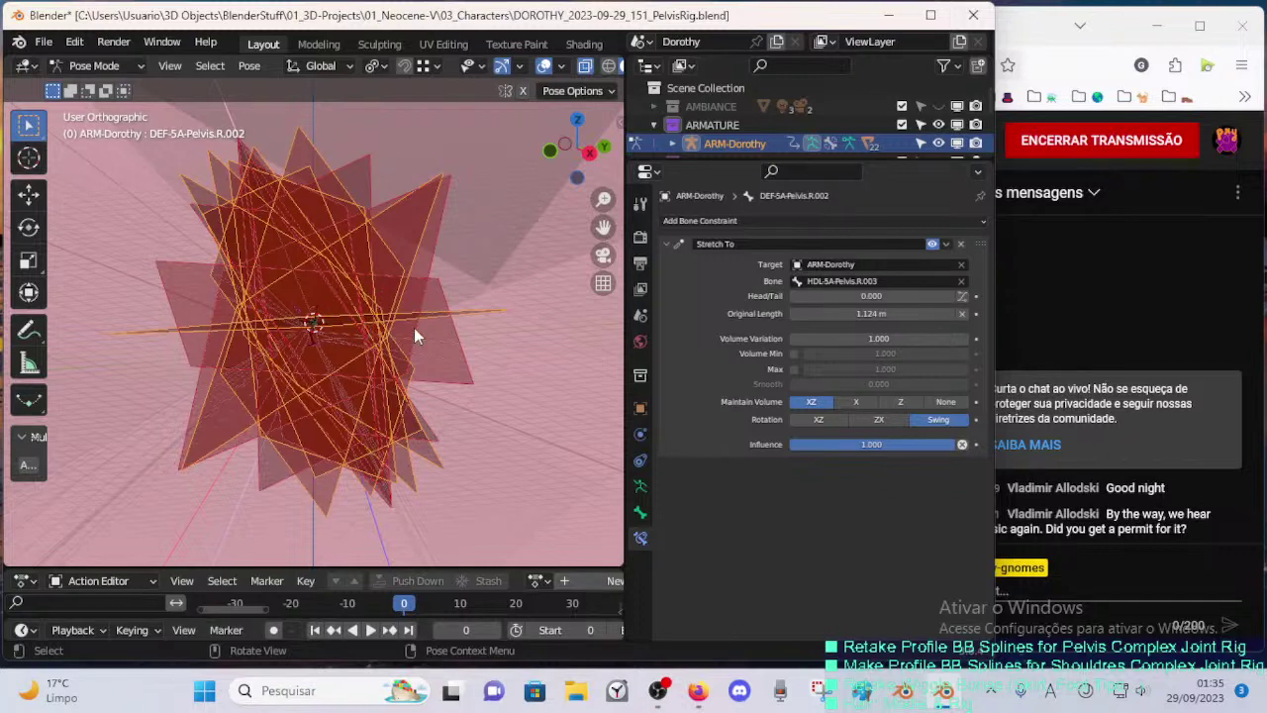
{"action": "left_click", "coordinate": [960, 243]}
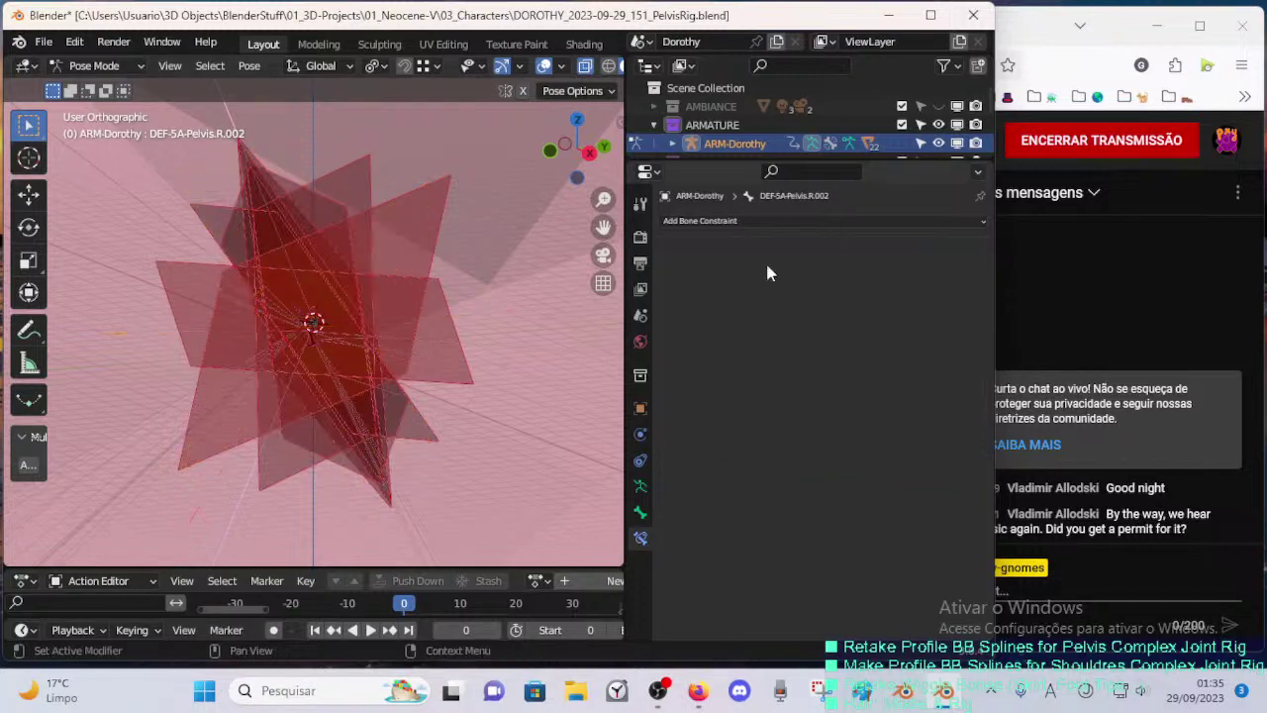
{"action": "left_click", "coordinate": [336, 351]}
{"action": "left_click", "coordinate": [961, 246]}
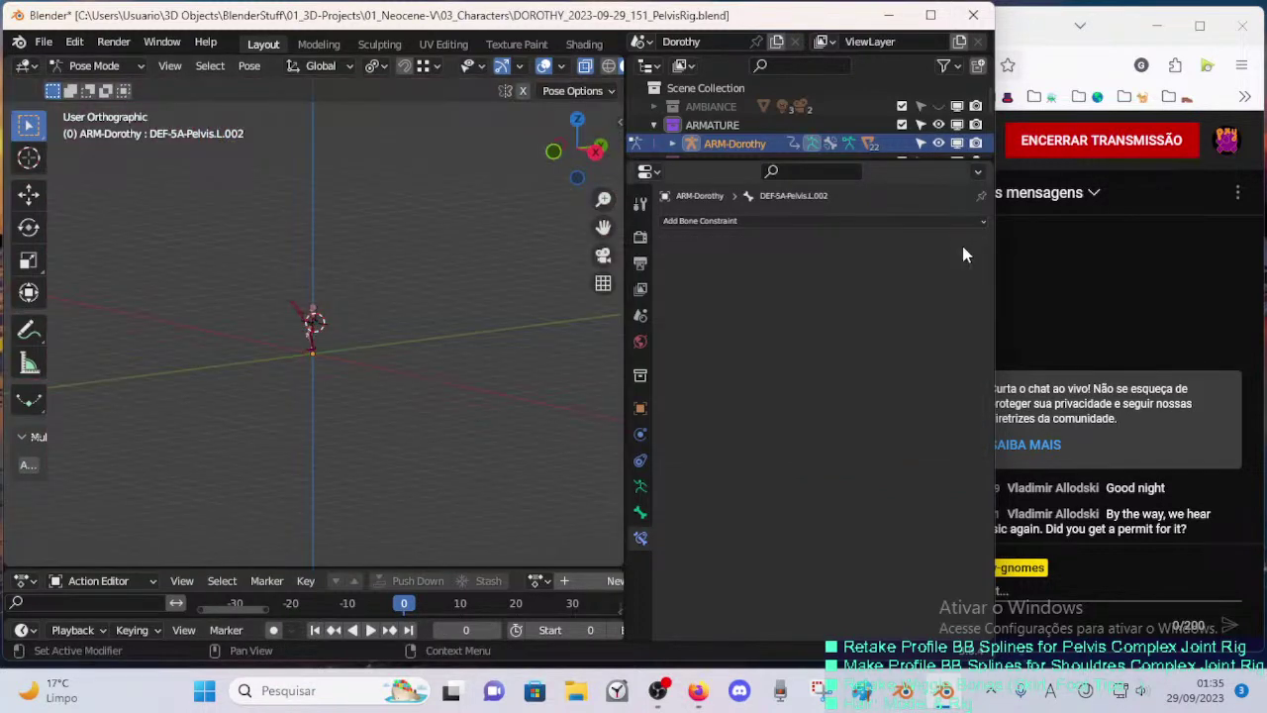
- Examine the pelvis handle HDL-5A-Pelvis.L.001 and the left thigh bone, comparing the posed leg with its Edit Mode rest position
{"action": "scroll", "coordinate": [315, 376], "scroll_direction": "up", "scroll_amount": 12}
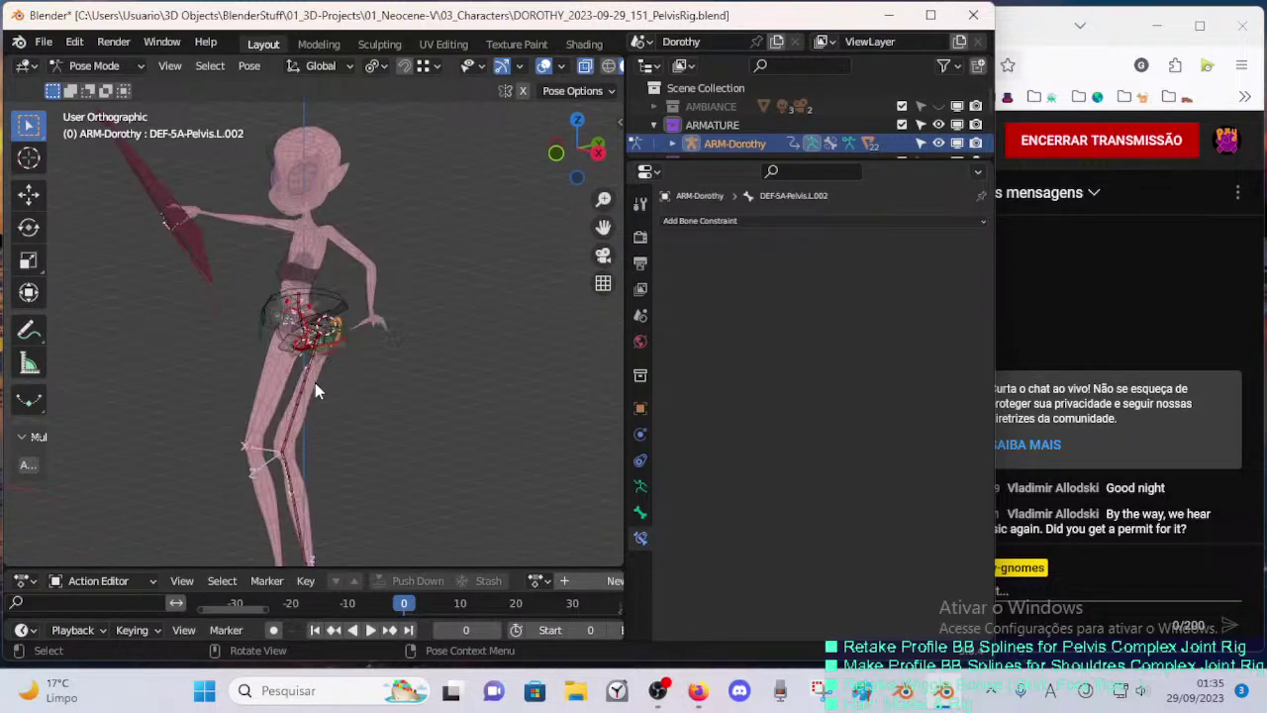
{"action": "middle_click_drag", "start_coordinate": [315, 391], "coordinate": [401, 377]}
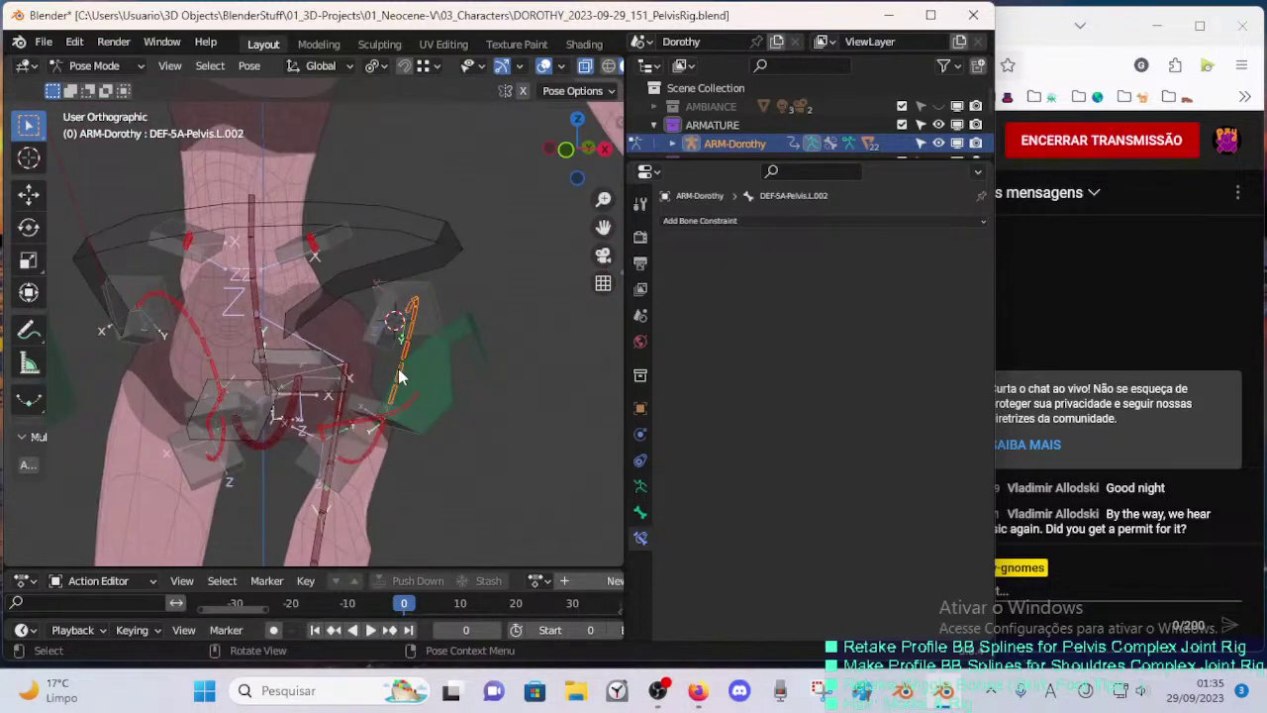
{"action": "middle_click_drag", "start_coordinate": [406, 391], "coordinate": [347, 260]}
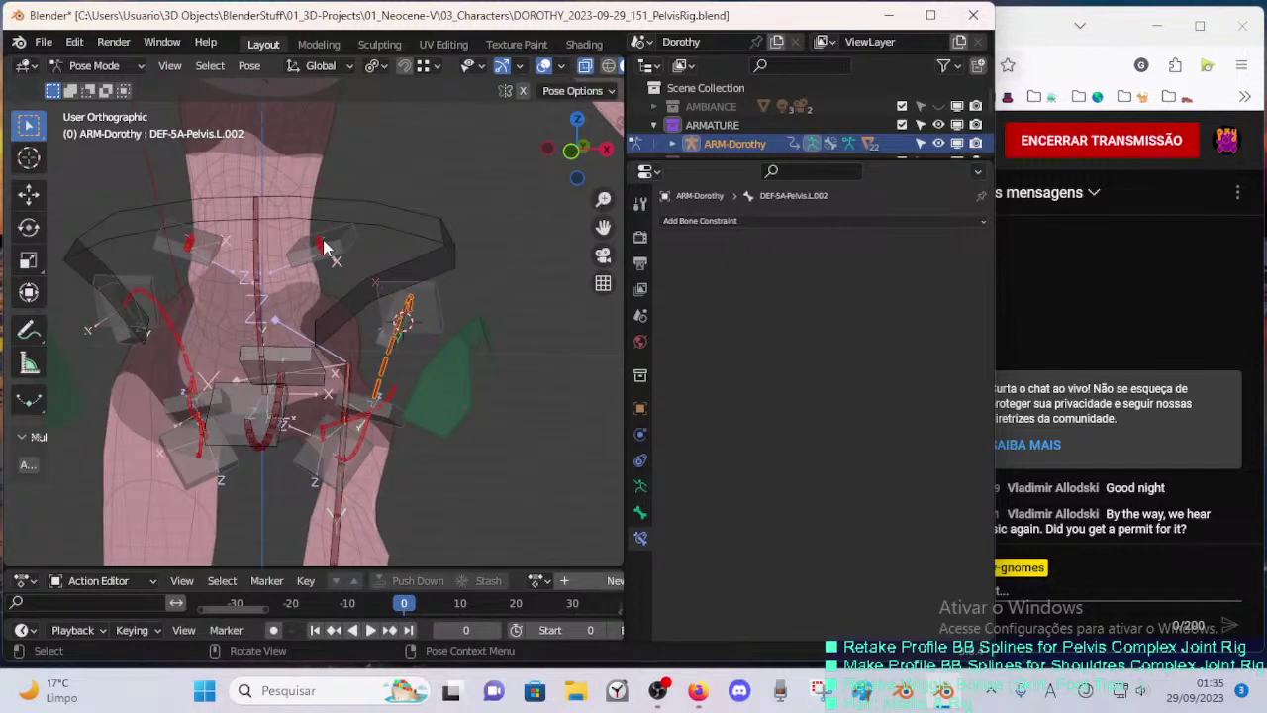
{"action": "left_click", "coordinate": [323, 243]}
{"action": "middle_click_drag", "start_coordinate": [399, 338], "coordinate": [337, 420]}
{"action": "scroll", "coordinate": [395, 350], "scroll_direction": "down", "scroll_amount": 3}
{"action": "scroll", "coordinate": [221, 377], "scroll_direction": "down", "scroll_amount": 2}
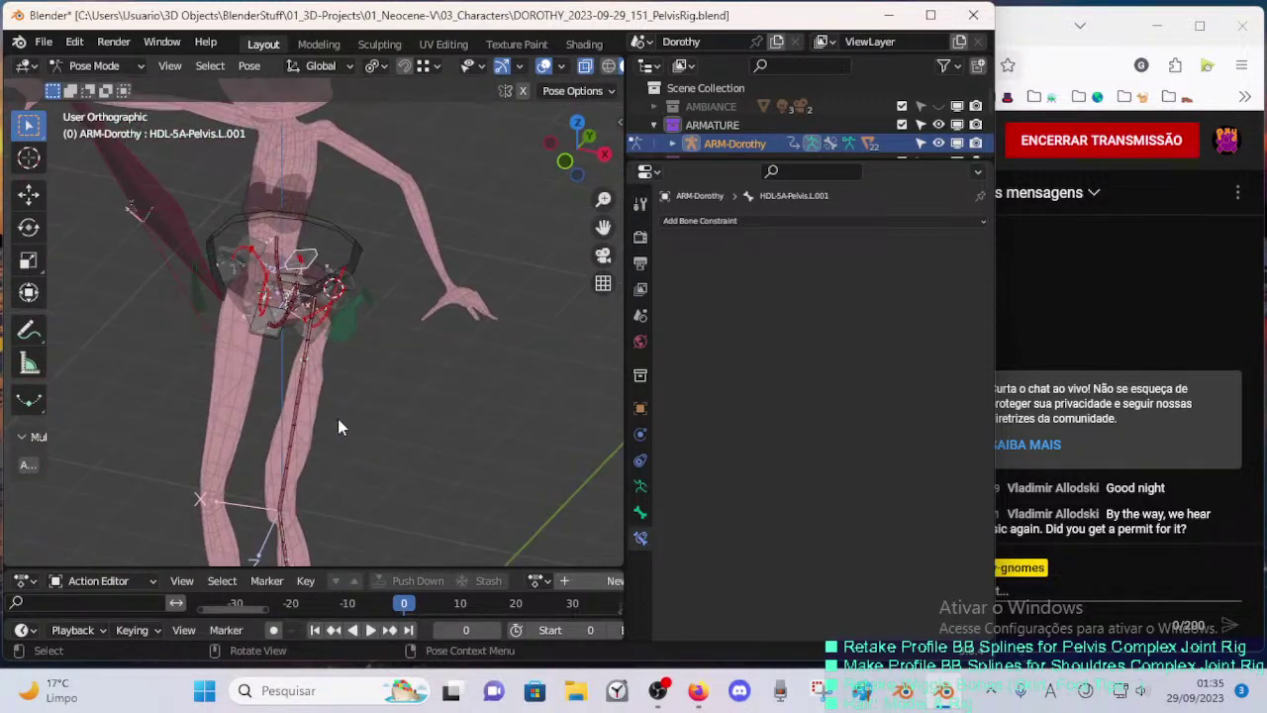
{"action": "left_click", "coordinate": [304, 381]}
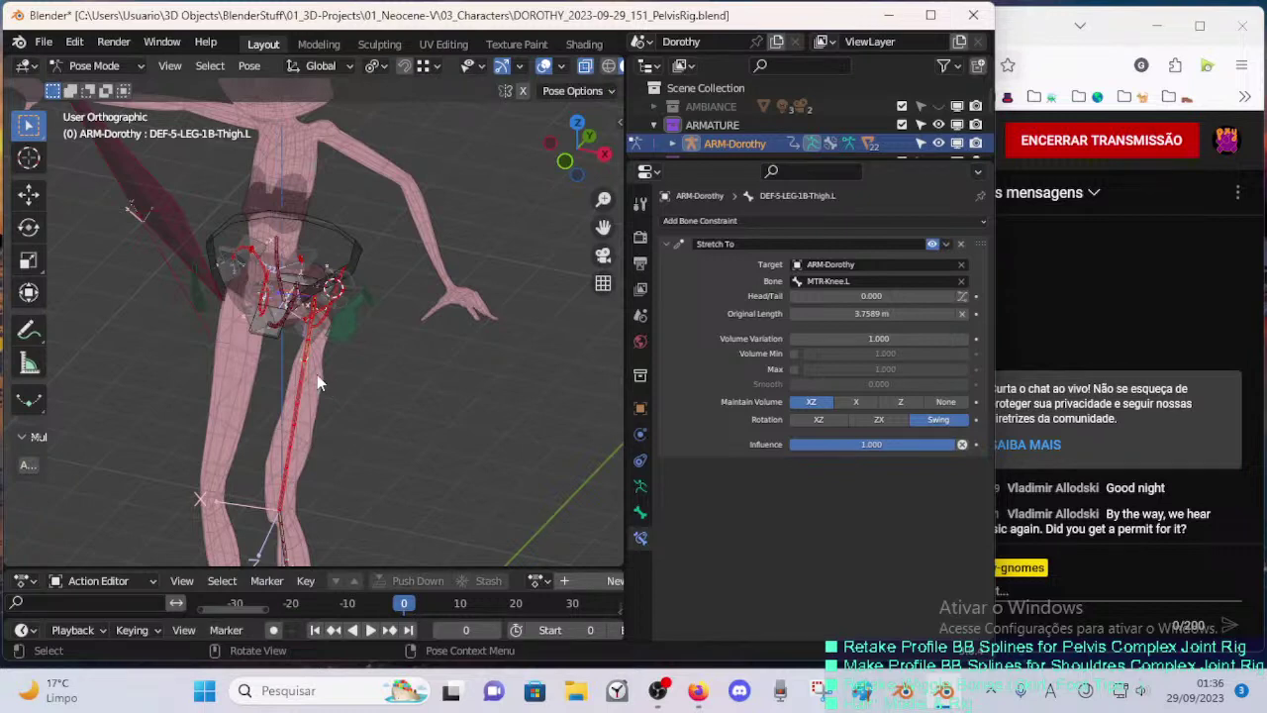
{"action": "key", "text": "Tab"}
{"action": "middle_click_drag", "start_coordinate": [373, 390], "coordinate": [367, 343]}
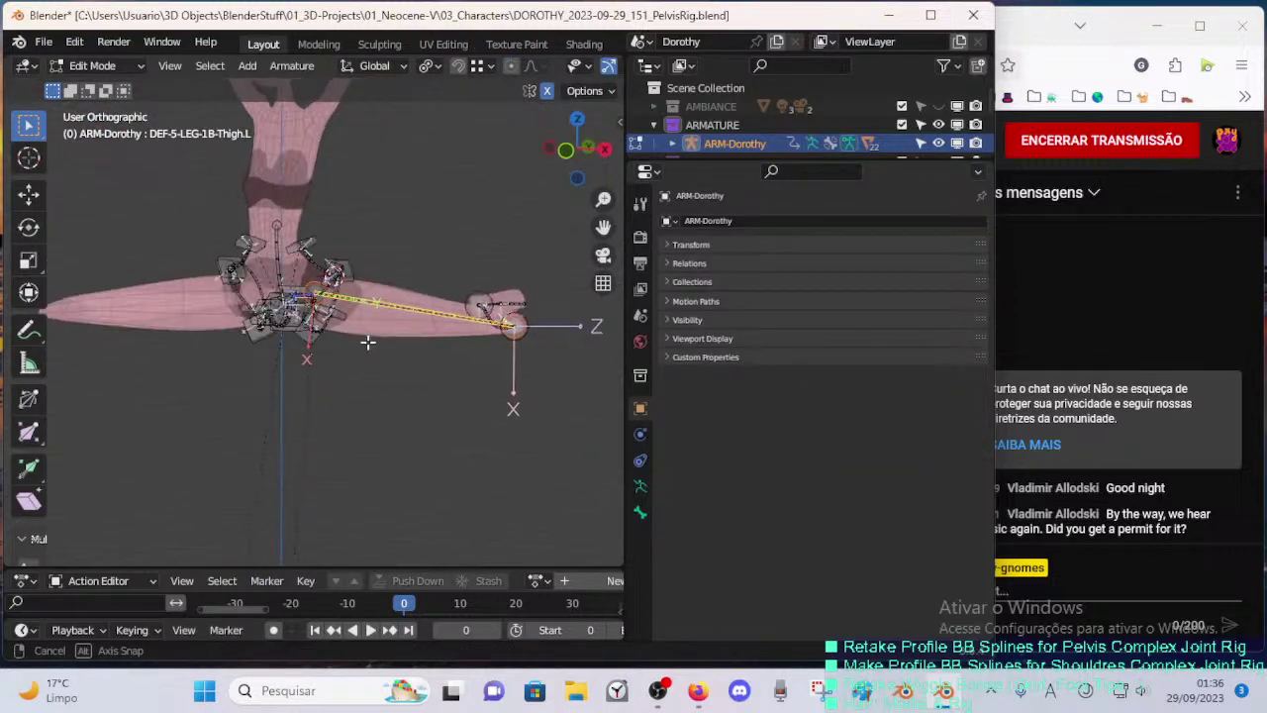
{"action": "key", "text": "Tab"}
{"action": "middle_click_drag", "start_coordinate": [292, 389], "coordinate": [411, 439]}
- Inspect the lower left pelvis bones, including HDL-5A-Pelvis.L.005 and DEF-5A-Pelvis.L.004, comparing them in Pose and Edit modes
{"action": "scroll", "coordinate": [301, 394], "scroll_direction": "up", "scroll_amount": 2}
{"action": "scroll", "coordinate": [273, 414], "scroll_direction": "up", "scroll_amount": 3}
{"action": "left_click", "coordinate": [405, 393]}
{"action": "left_click", "coordinate": [368, 386]}
{"action": "key", "text": "Tab"}
{"action": "key", "text": "Tab"}
{"action": "left_click", "coordinate": [415, 406]}
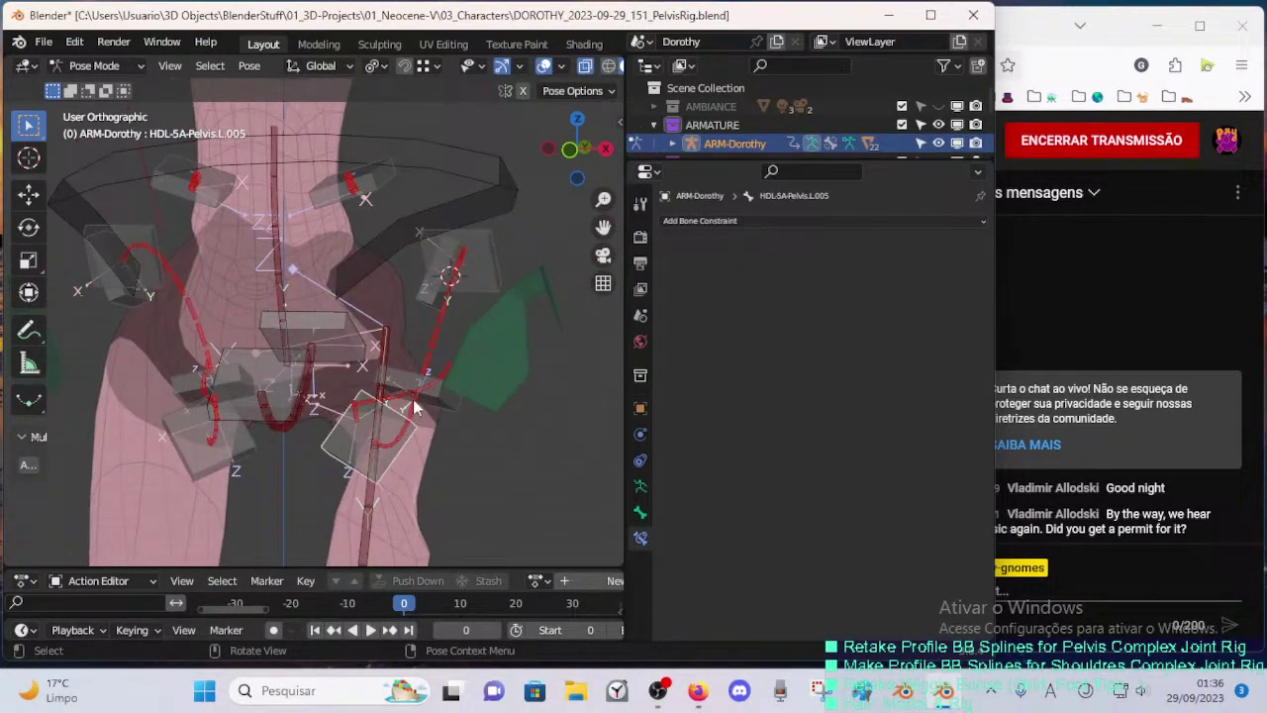
{"action": "left_click", "coordinate": [397, 403]}
{"action": "mouse_move", "coordinate": [398, 375]}
{"action": "middle_mouse_down"}
{"action": "mouse_move", "coordinate": [425, 384]}
{"action": "mouse_move", "coordinate": [400, 367]}
{"action": "middle_mouse_up"}
{"action": "key", "text": "Tab"}
{"action": "key", "text": "Tab"}
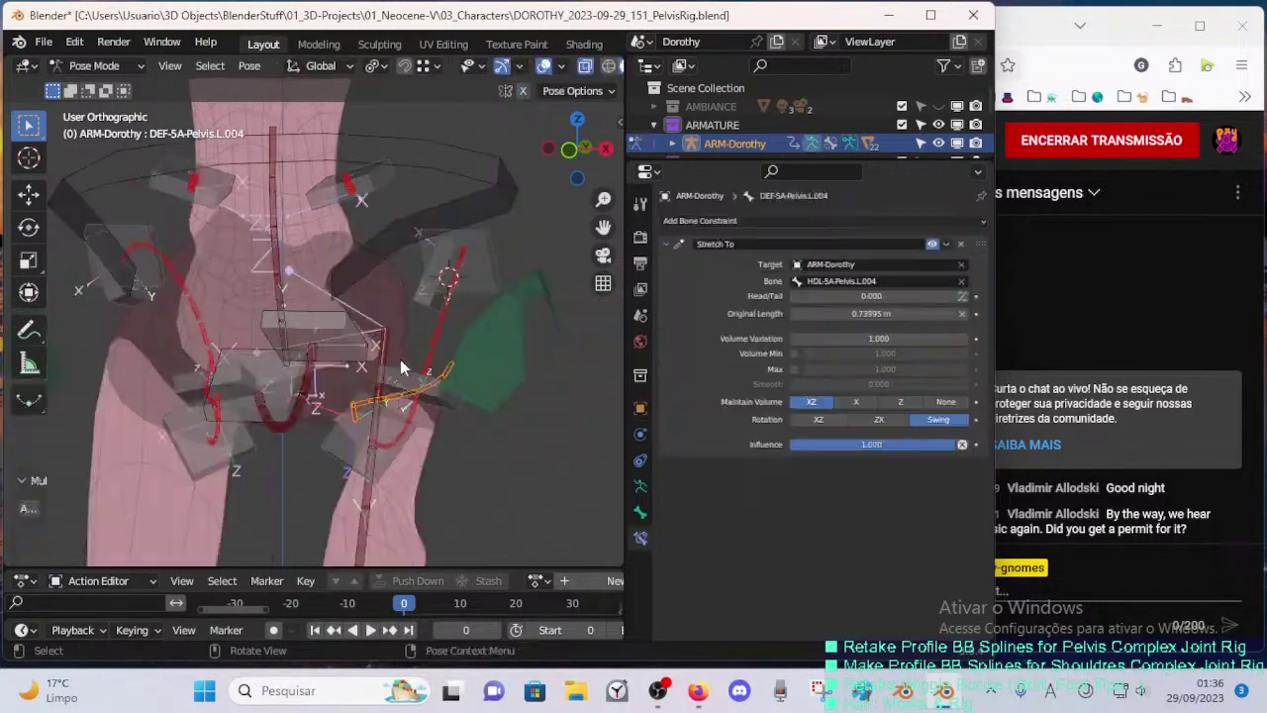
- Retarget the Stretch To constraint of DEF-5A-Pelvis.L.001 to bone HDL-5A-Pelvis.L.002 and reset its original length
{"action": "middle_click_drag", "start_coordinate": [399, 229], "coordinate": [362, 192]}
{"action": "left_click", "coordinate": [339, 176]}
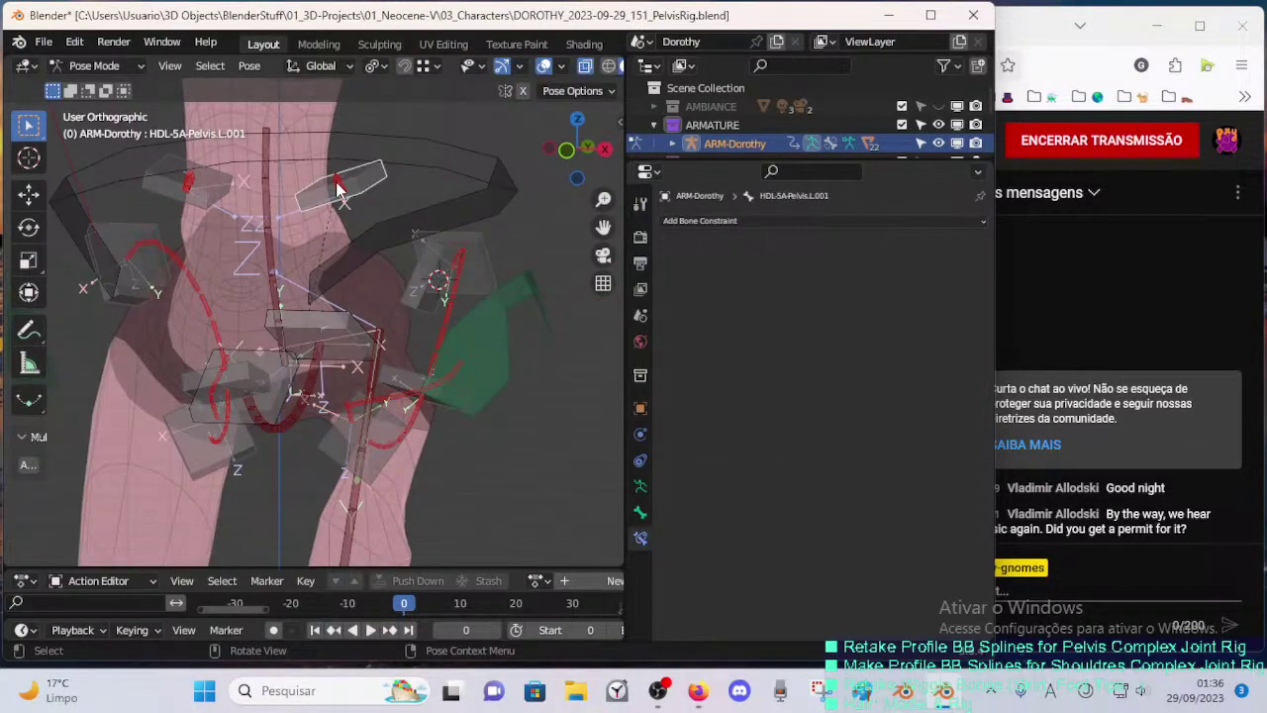
{"action": "left_click", "coordinate": [338, 188]}
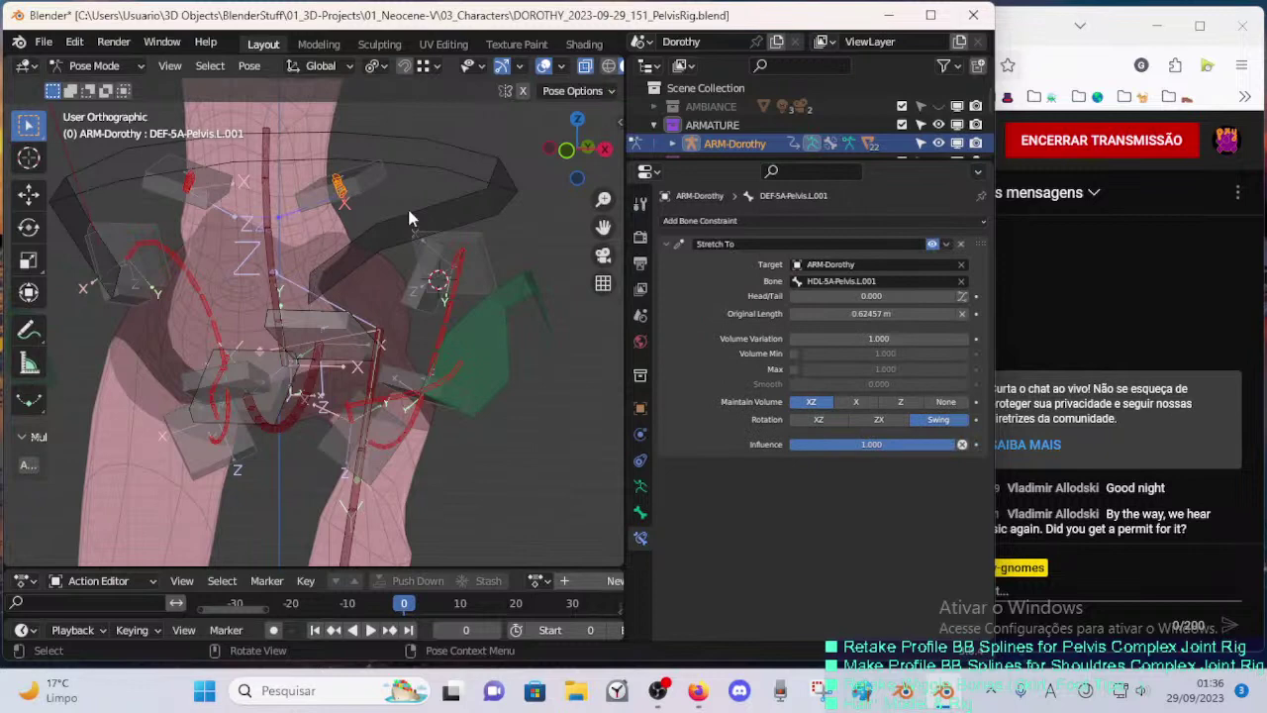
{"action": "left_click", "coordinate": [416, 290]}
{"action": "key", "text": "ctrl+c"}
{"action": "key", "text": "F2"}
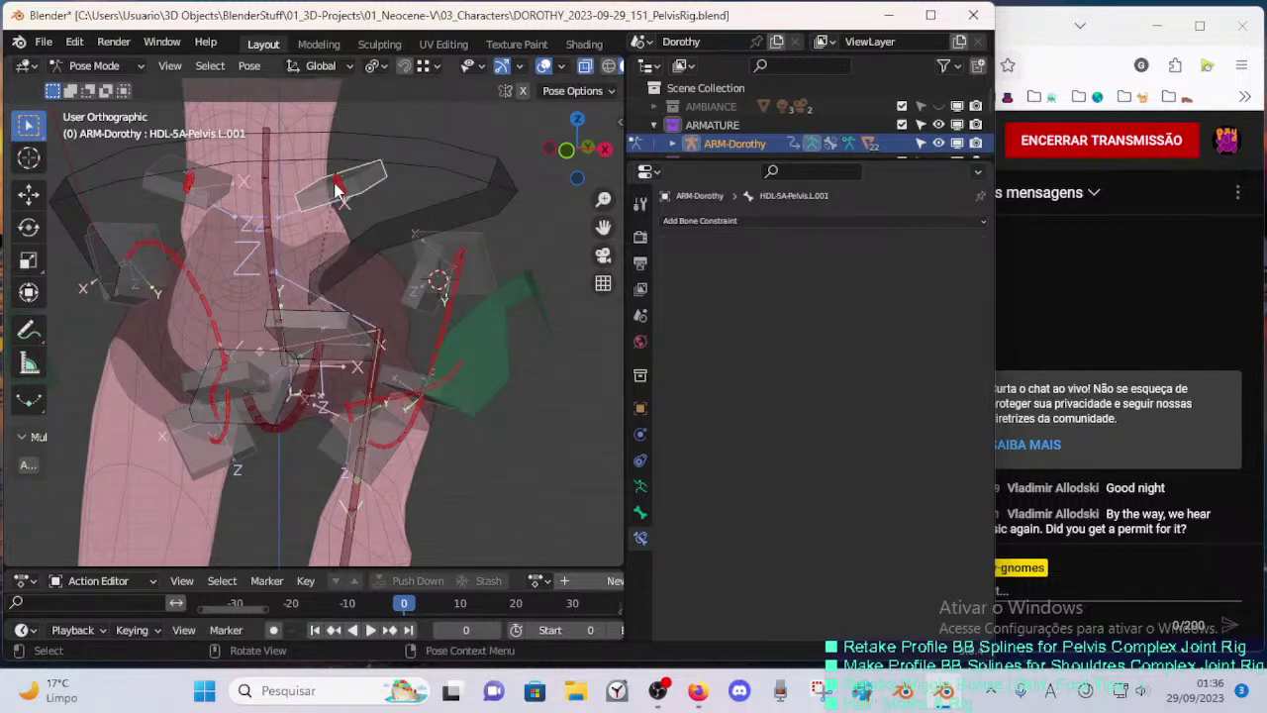
{"action": "left_click", "coordinate": [336, 189]}
{"action": "key", "text": "ctrl+v"}
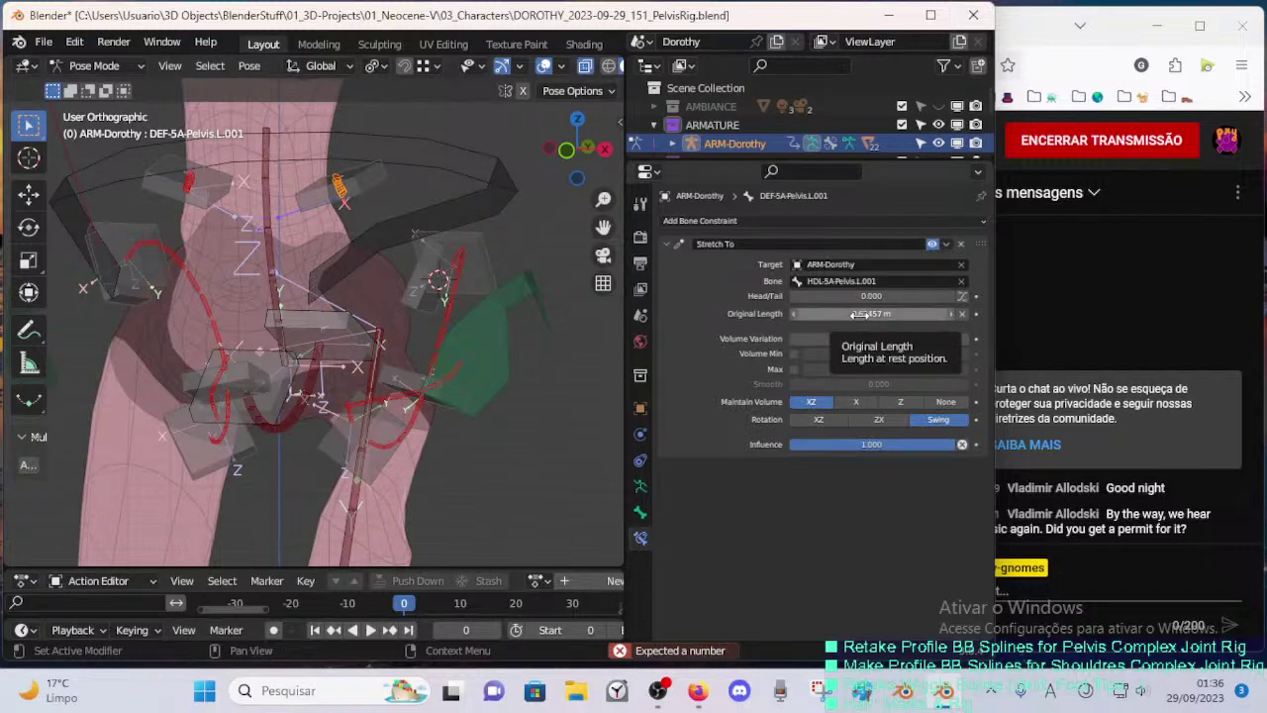
{"action": "key", "text": "ctrl+v"}
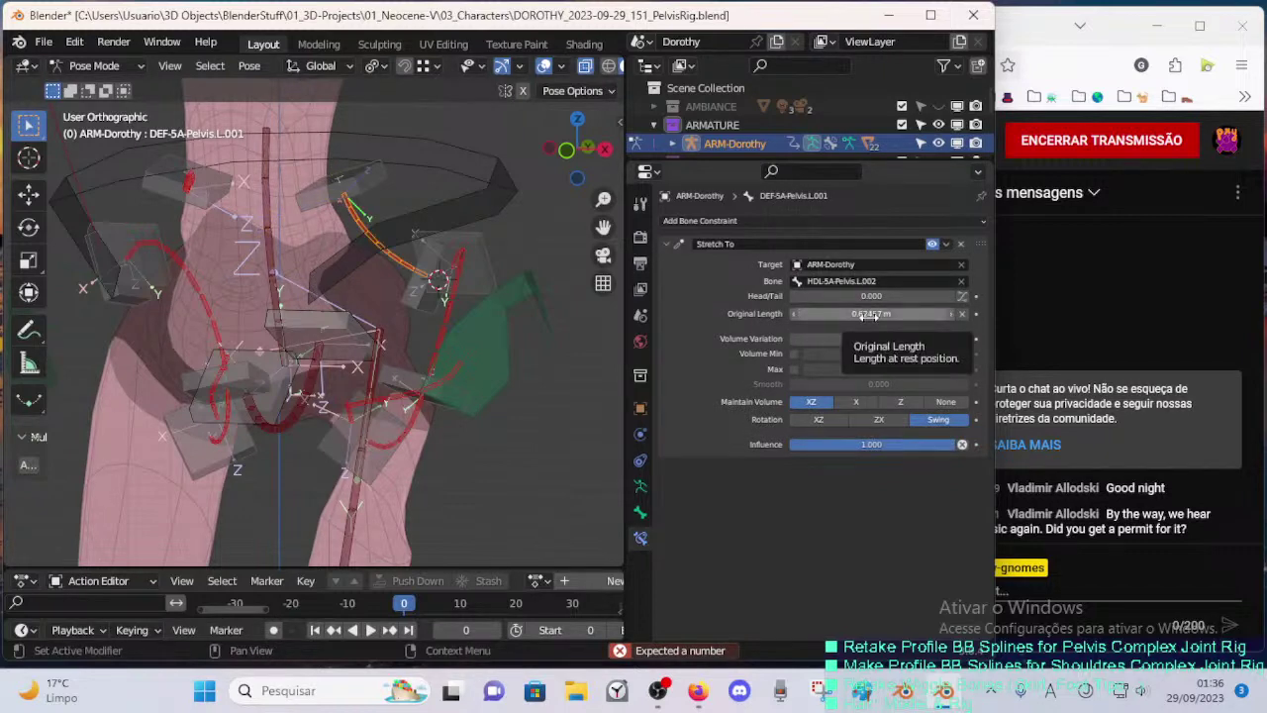
{"action": "key", "text": "BackSpace"}
- Symmetrize DEF-5A-Pelvis.L.001 to the right side in Edit Mode and return to Pose Mode
{"action": "key", "text": "Tab"}
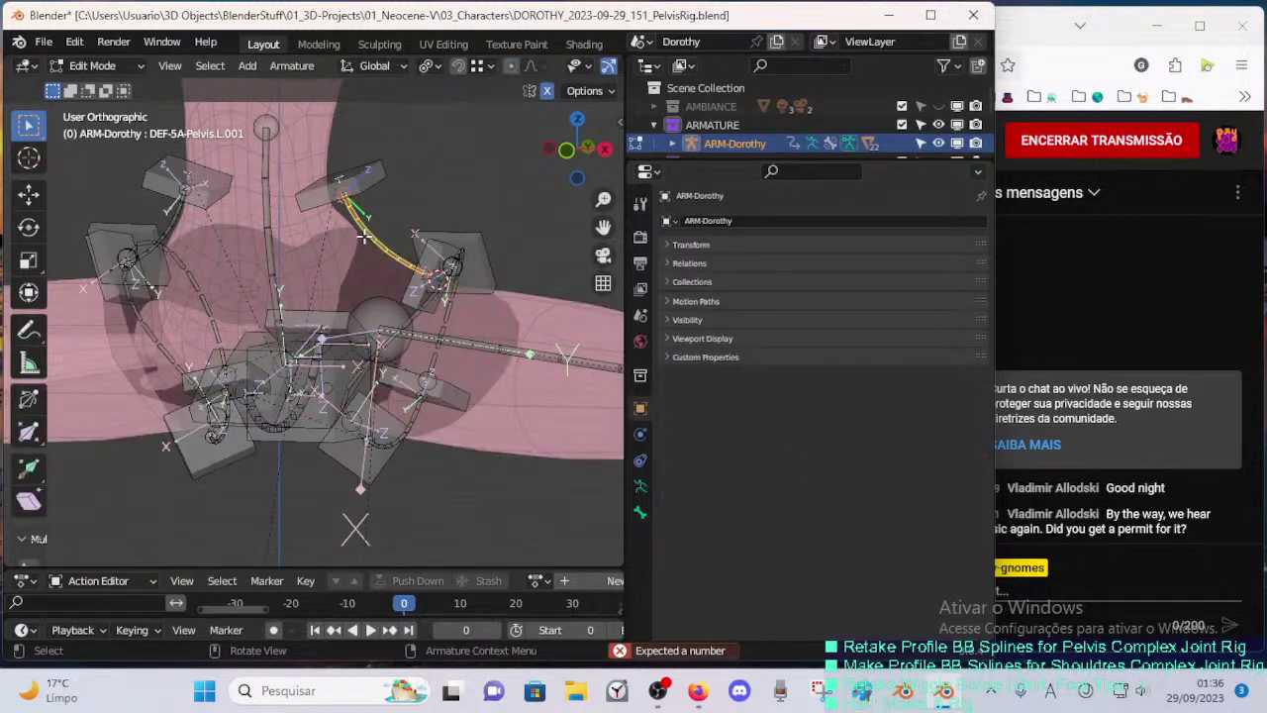
{"action": "right_click", "coordinate": [372, 235]}
{"action": "left_click", "coordinate": [371, 235]}
{"action": "key", "text": "Tab"}
- Check the names of the handle bones at both ends of DEF-5A-Pelvis.L.002
{"action": "middle_click_drag", "start_coordinate": [449, 290], "coordinate": [429, 285]}
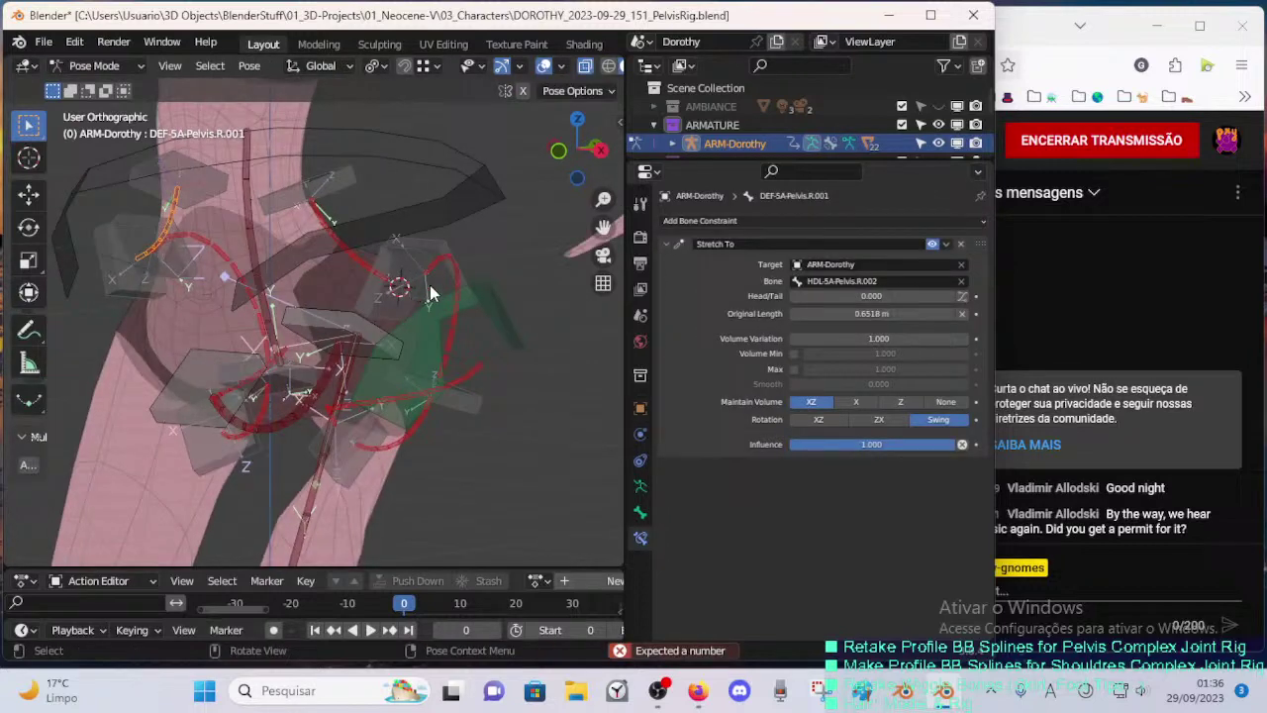
{"action": "left_click", "coordinate": [454, 317]}
{"action": "mouse_move", "coordinate": [448, 331]}
{"action": "middle_mouse_down"}
{"action": "mouse_move", "coordinate": [425, 336]}
{"action": "mouse_move", "coordinate": [429, 320]}
{"action": "middle_mouse_up"}
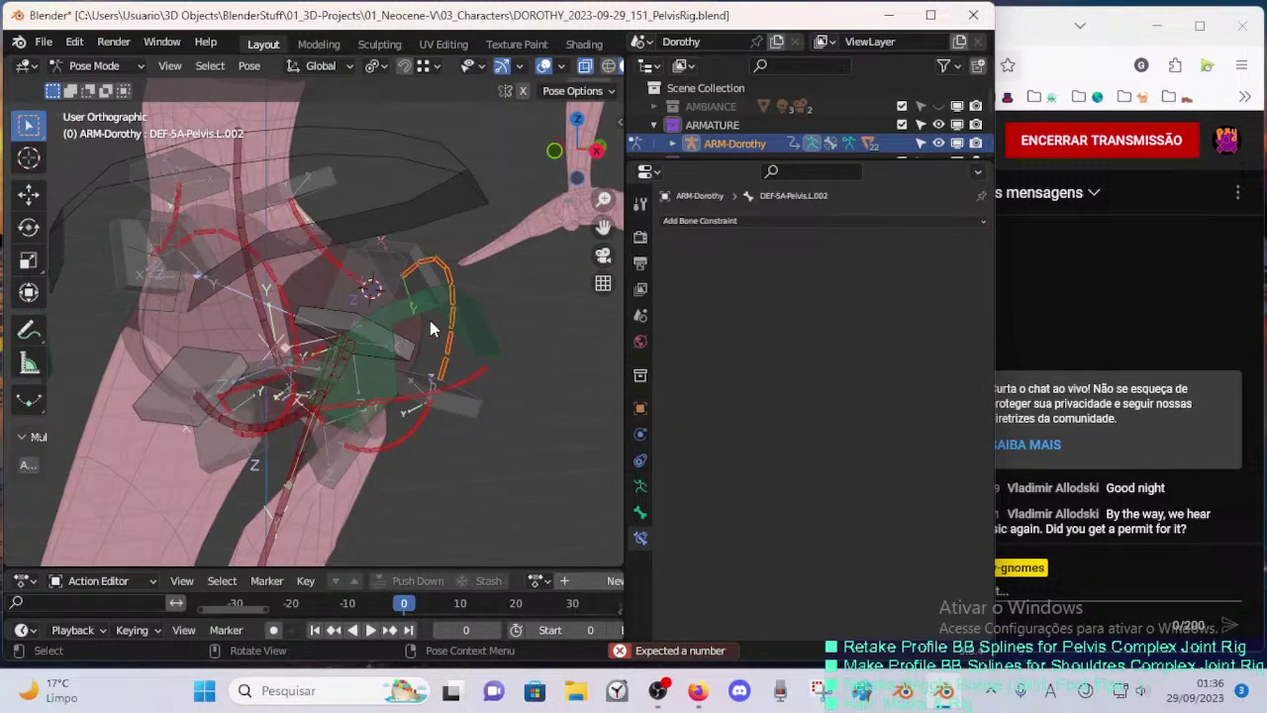
{"action": "key", "text": "F2"}
{"action": "left_click", "coordinate": [454, 299]}
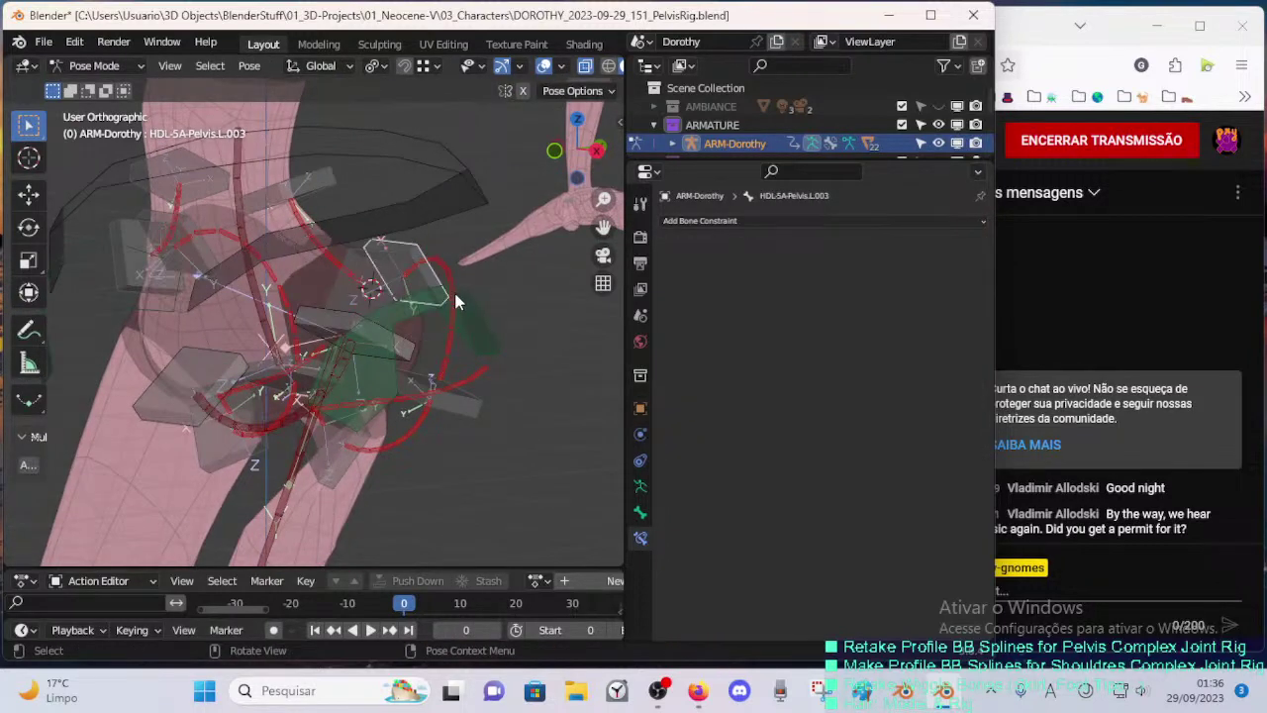
{"action": "left_click", "coordinate": [464, 404]}
{"action": "key", "text": "F2"}
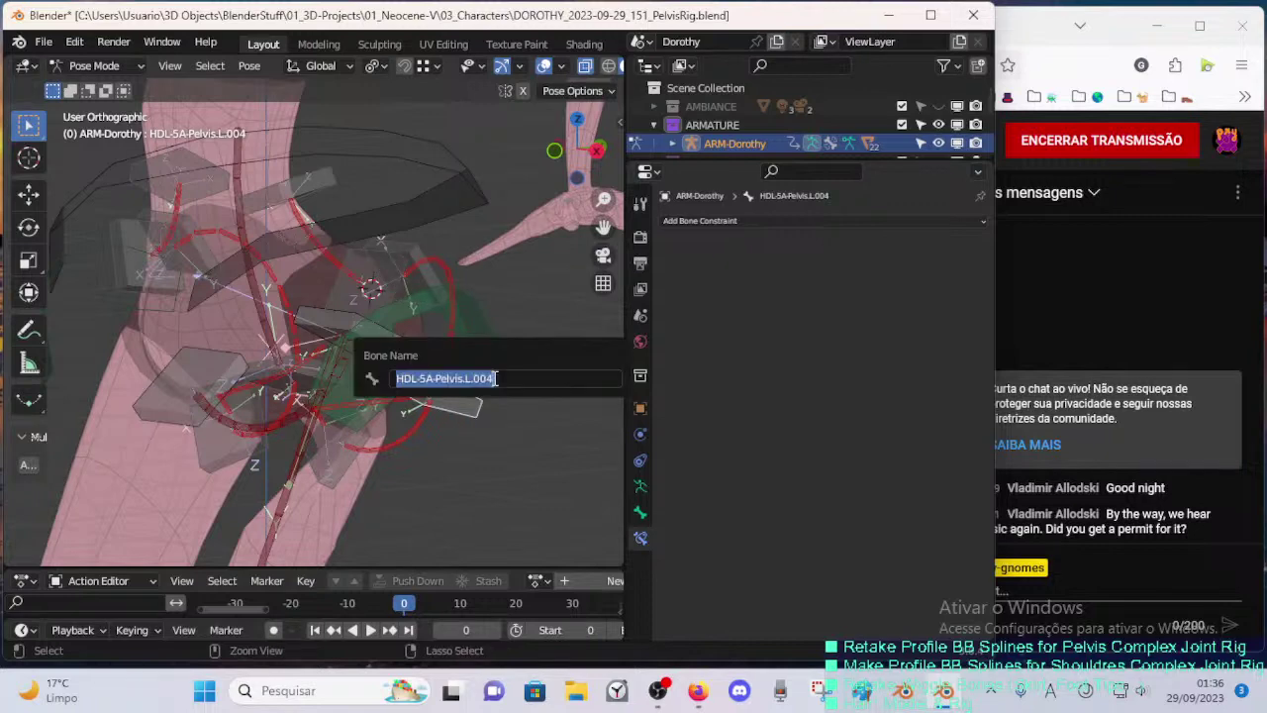
{"action": "left_click", "coordinate": [455, 287]}
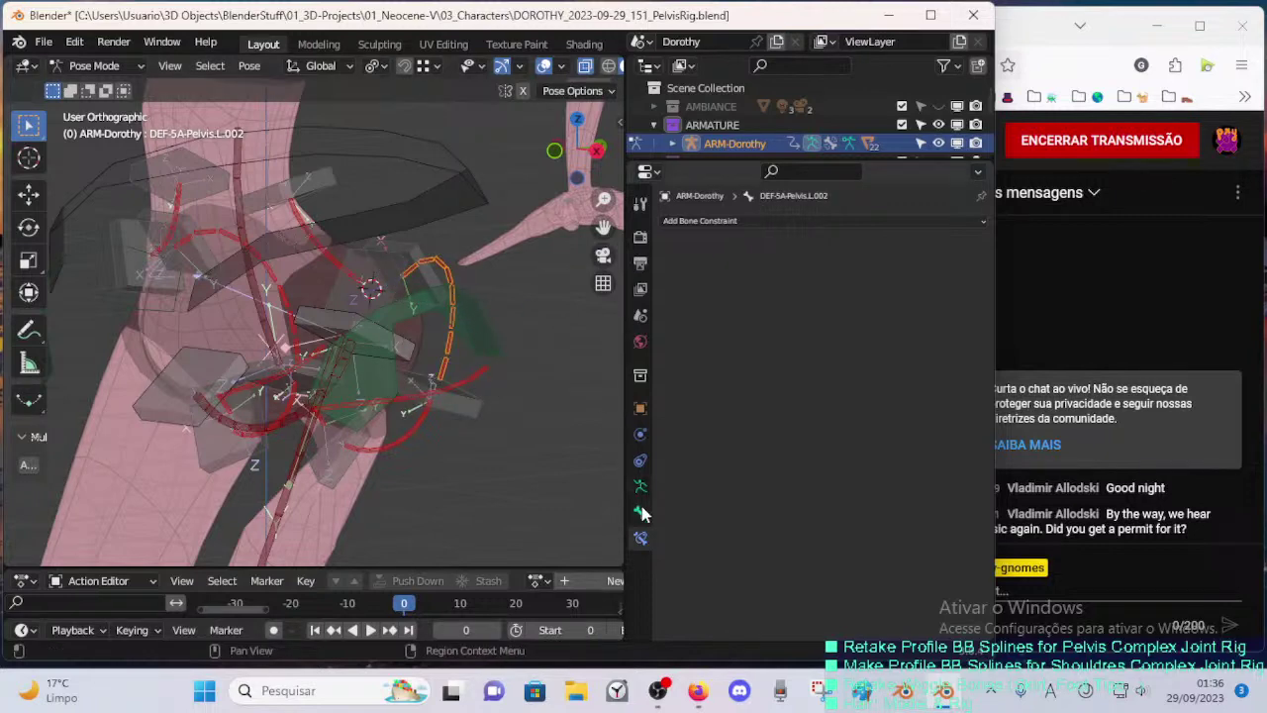
{"action": "left_click", "coordinate": [465, 395]}
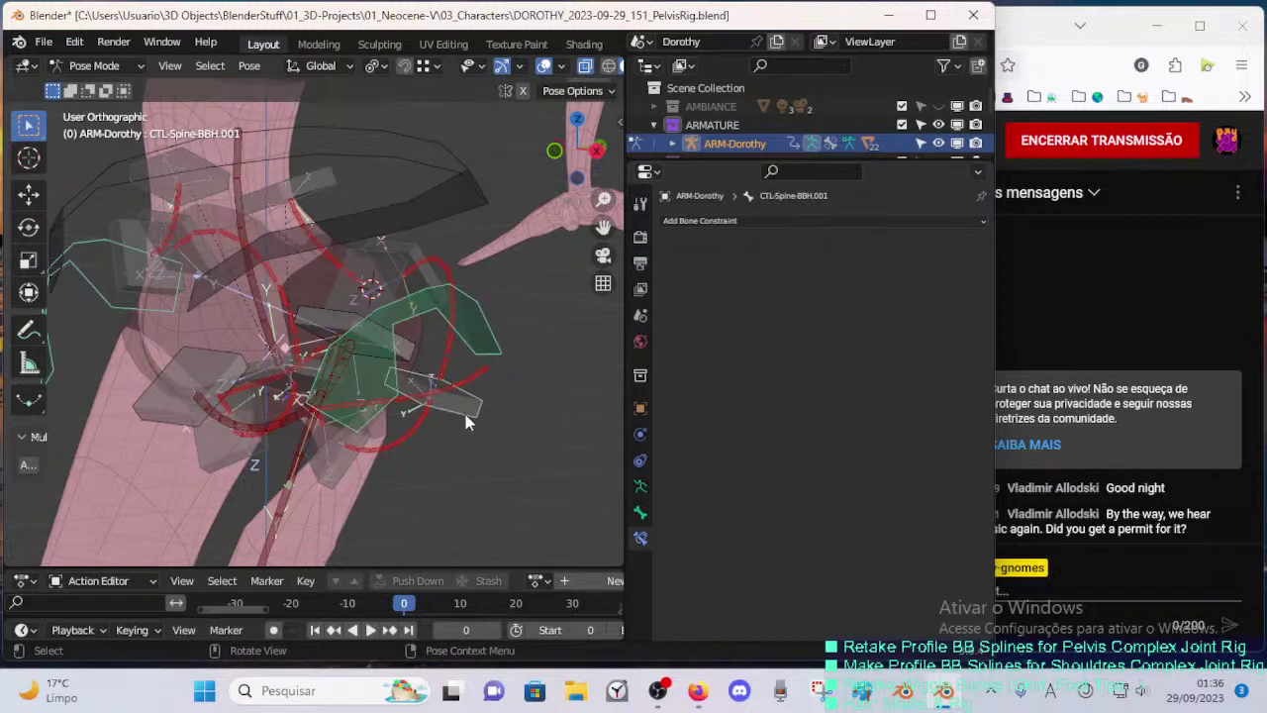
{"action": "left_click", "coordinate": [450, 266]}
{"action": "key", "text": "shift+ctrl+c"}
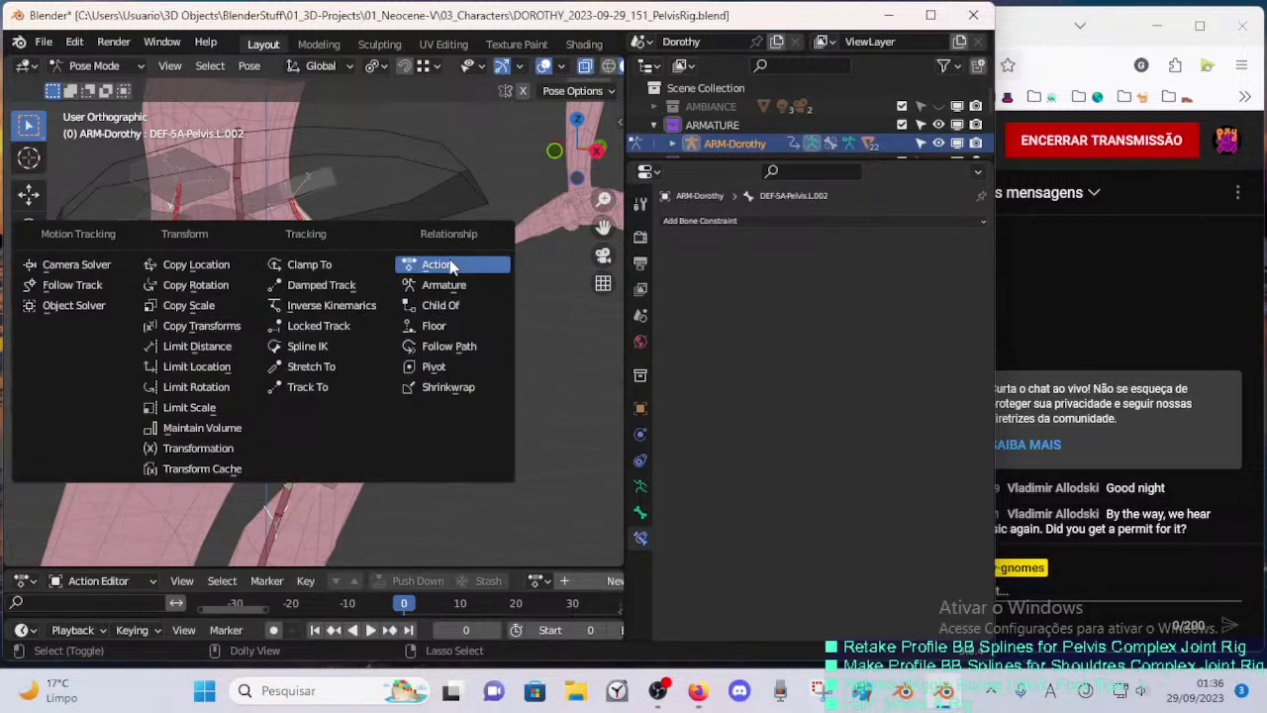
{"action": "key", "text": "Escape"}
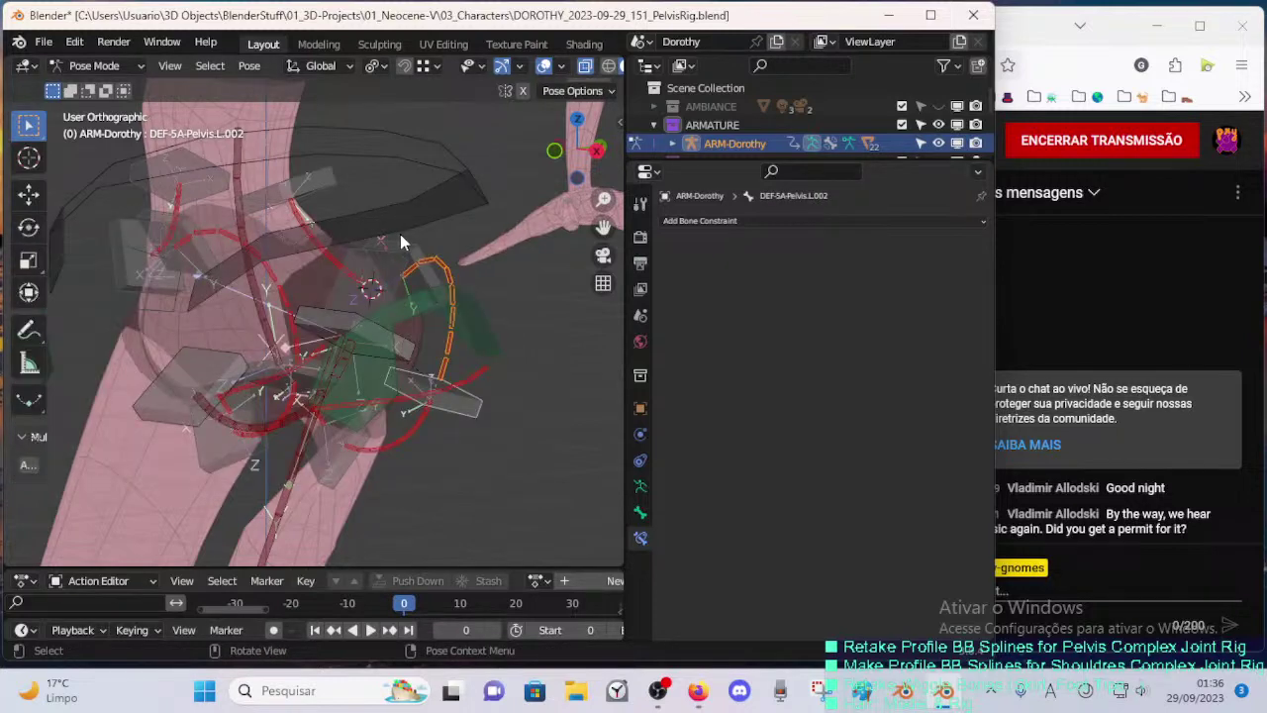
- Add a Stretch To constraint to DEF-5A-Pelvis.L.002 targeting the handle bone HDL-5A-Pelvis.L.004
{"action": "left_click", "coordinate": [450, 341]}
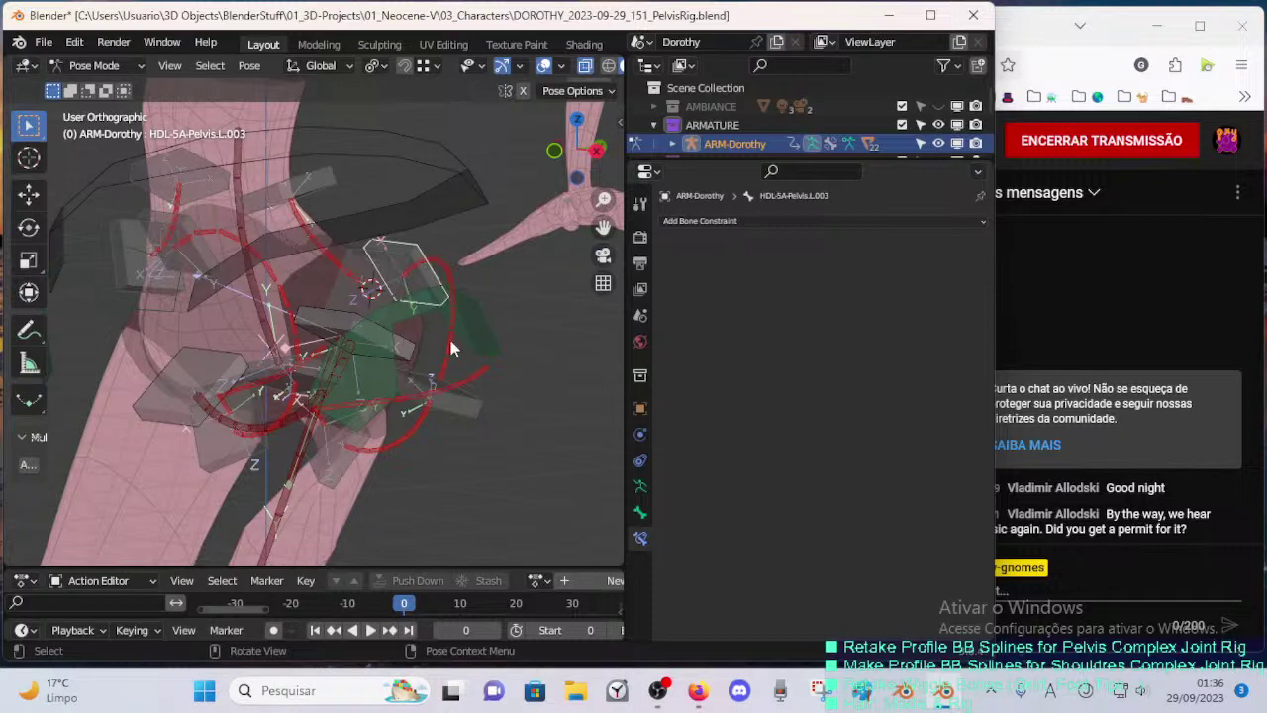
{"action": "left_click", "coordinate": [446, 268]}
{"action": "key", "text": "shift+ctrl+c"}
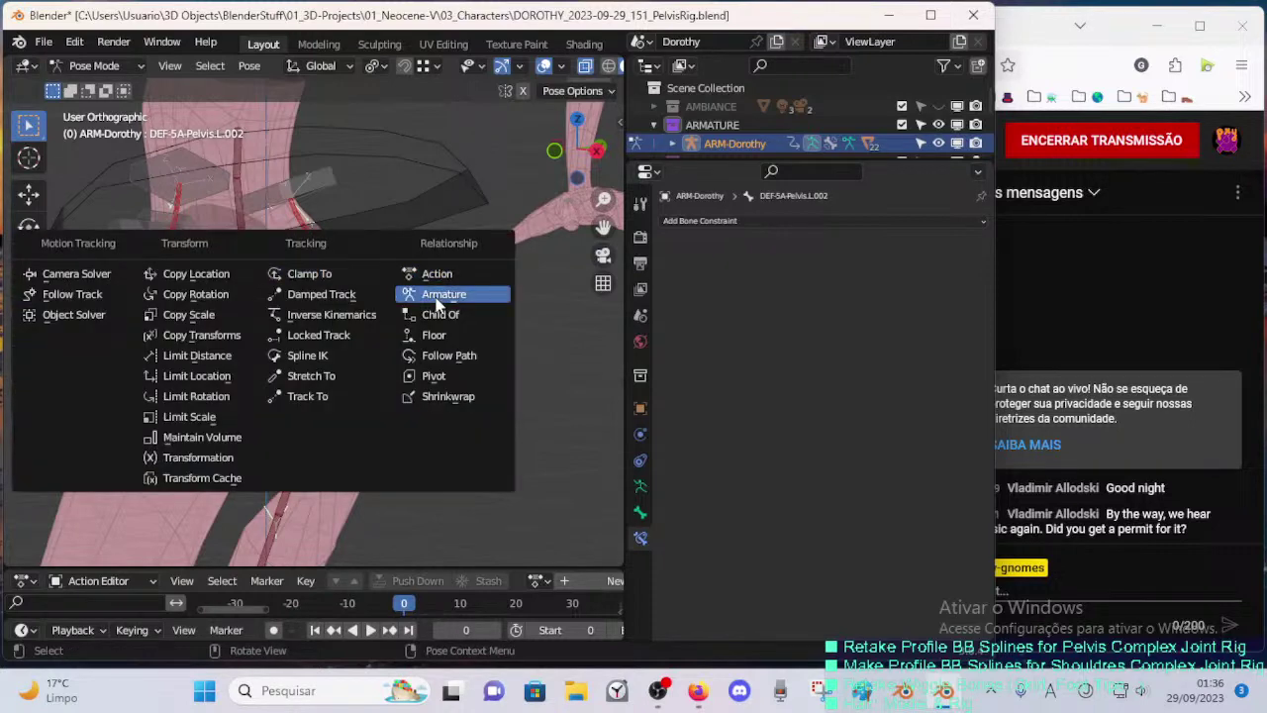
{"action": "left_click", "coordinate": [302, 376]}
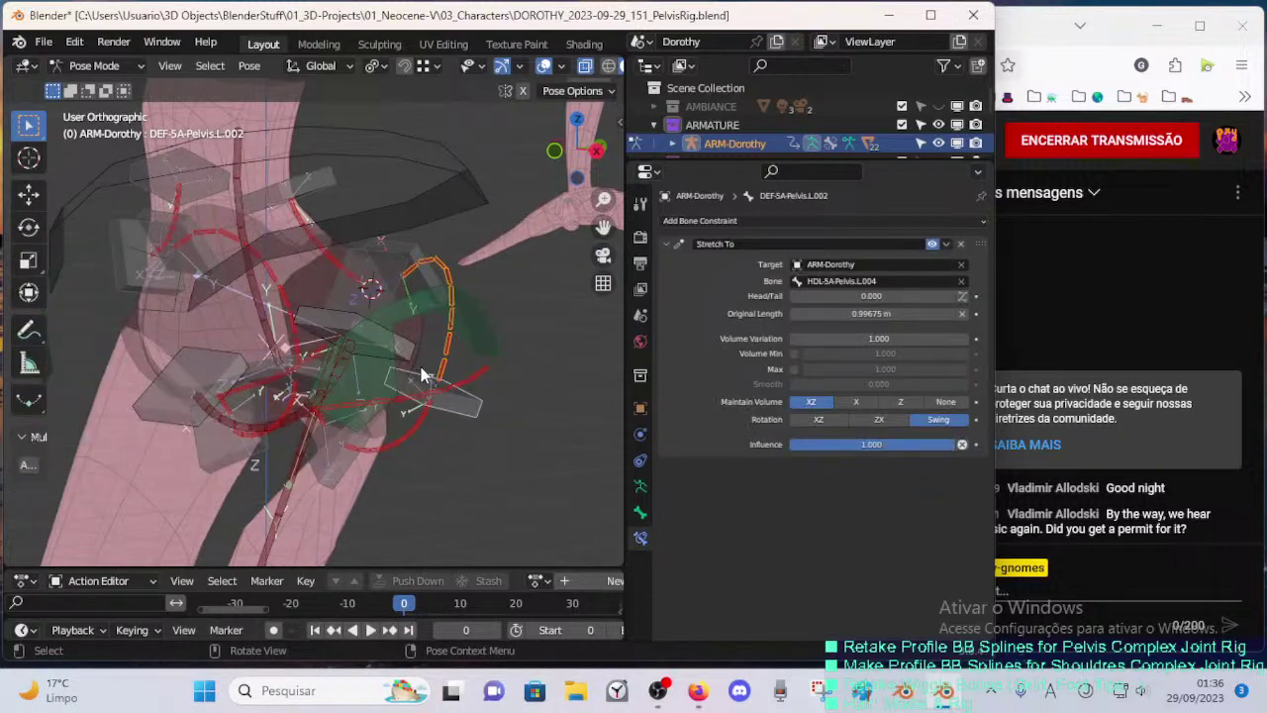
{"action": "middle_click_drag", "start_coordinate": [421, 375], "coordinate": [480, 384]}
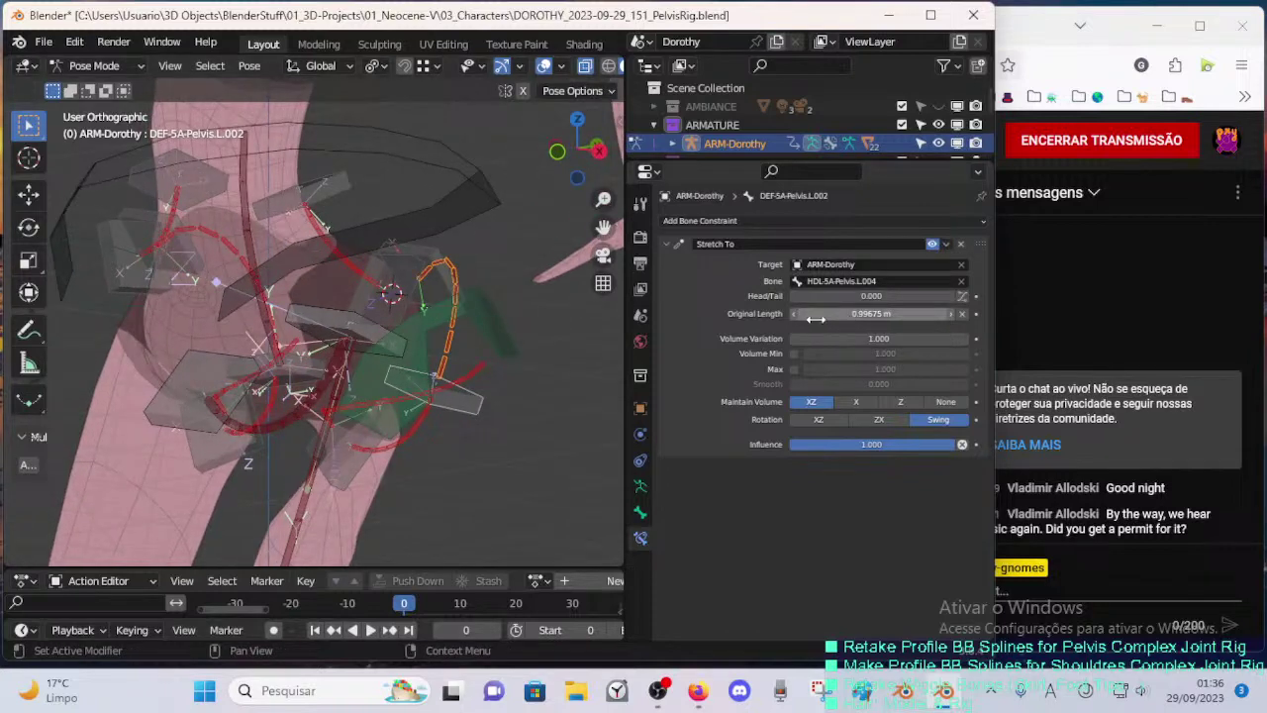
- Add a Stretch To constraint to DEF-5A-Pelvis.L.003 targeting the handle bone HDL-5A-Pelvis.L.005
{"action": "middle_click_drag", "start_coordinate": [599, 327], "coordinate": [559, 323]}
{"action": "left_click", "coordinate": [372, 454]}
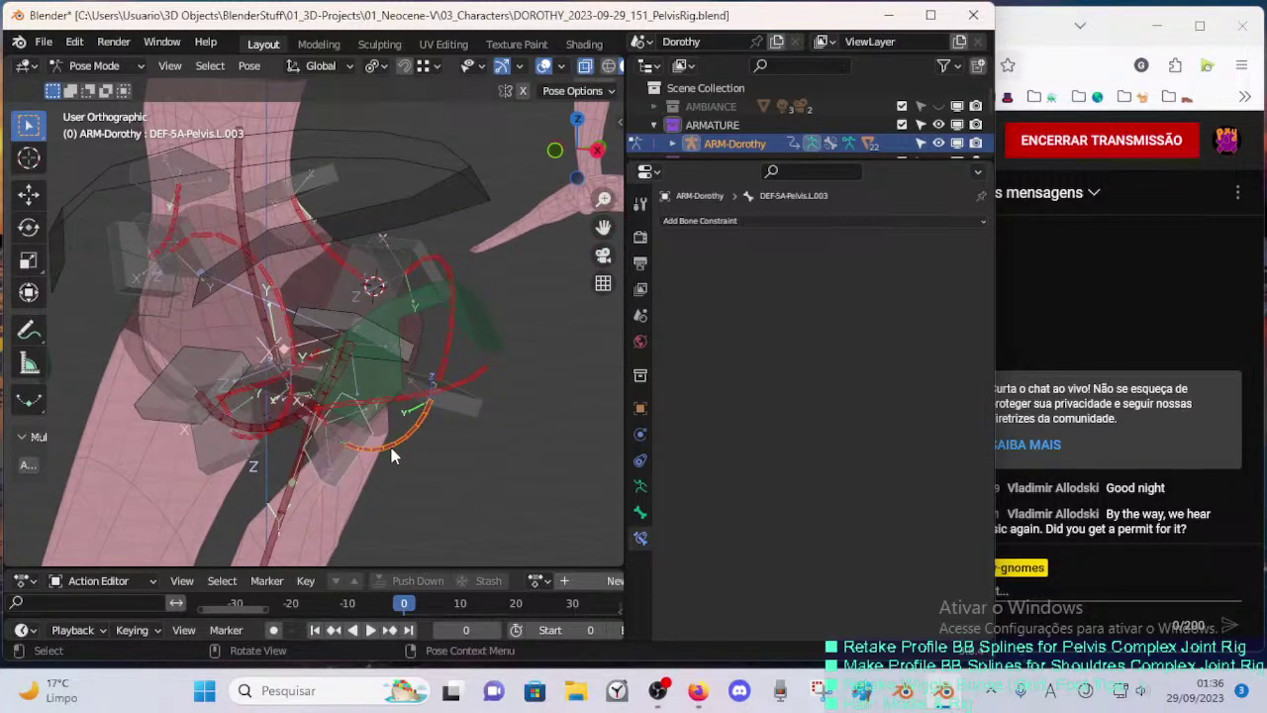
{"action": "key", "text": "ctrl+shift+c"}
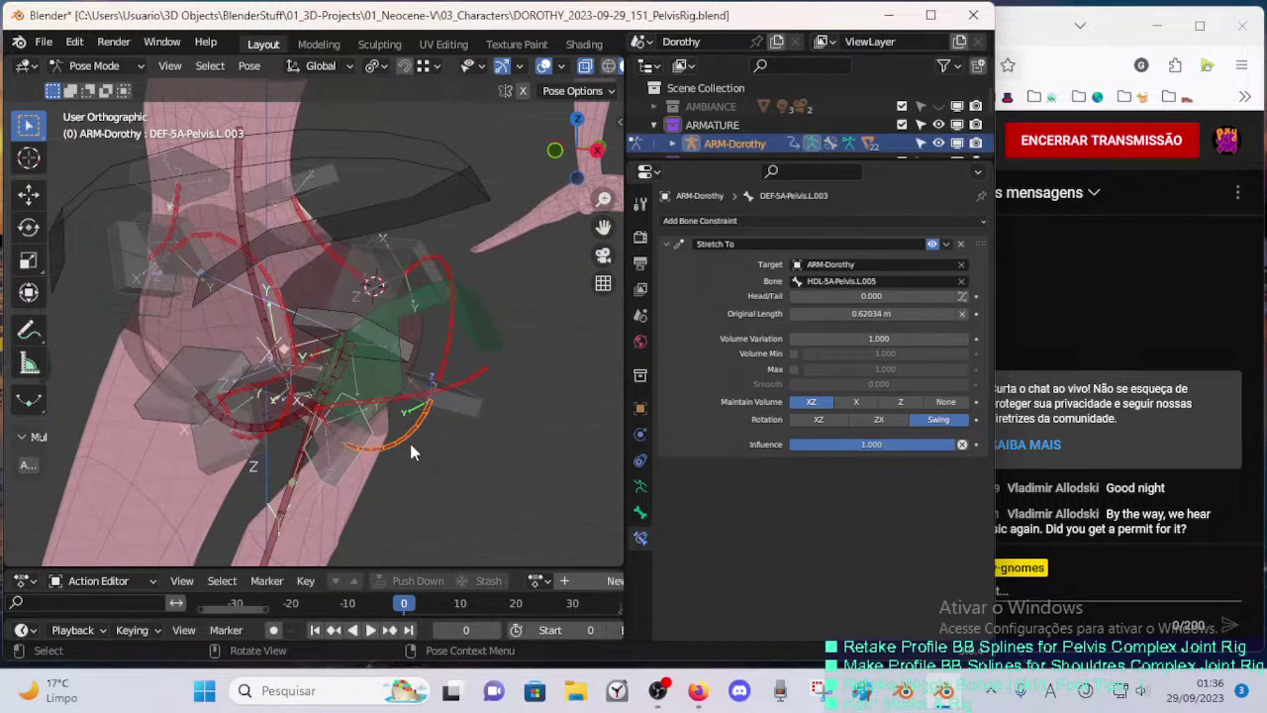
- Check the Stretch To targets of the bones DEF-5A-Pelvis.L.004, L.003 and L.002 against the nearby handle bones
{"action": "middle_click_drag", "start_coordinate": [413, 452], "coordinate": [429, 426]}
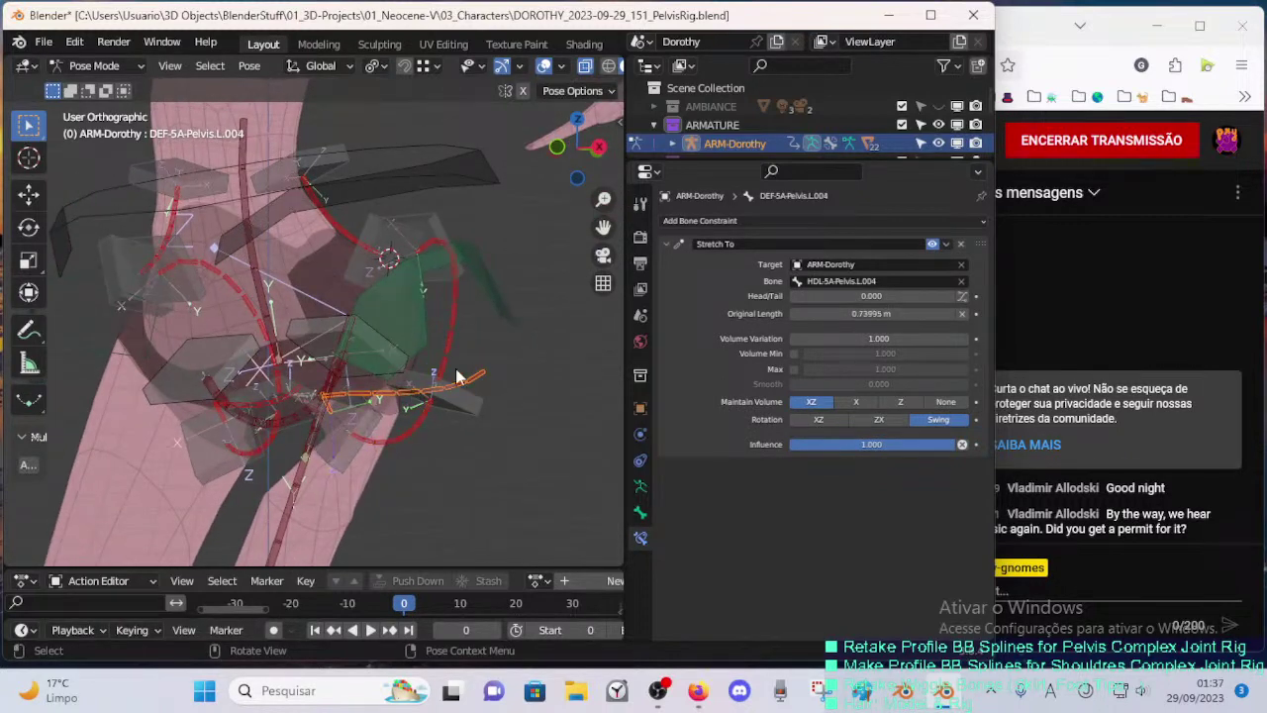
{"action": "left_click", "coordinate": [350, 448]}
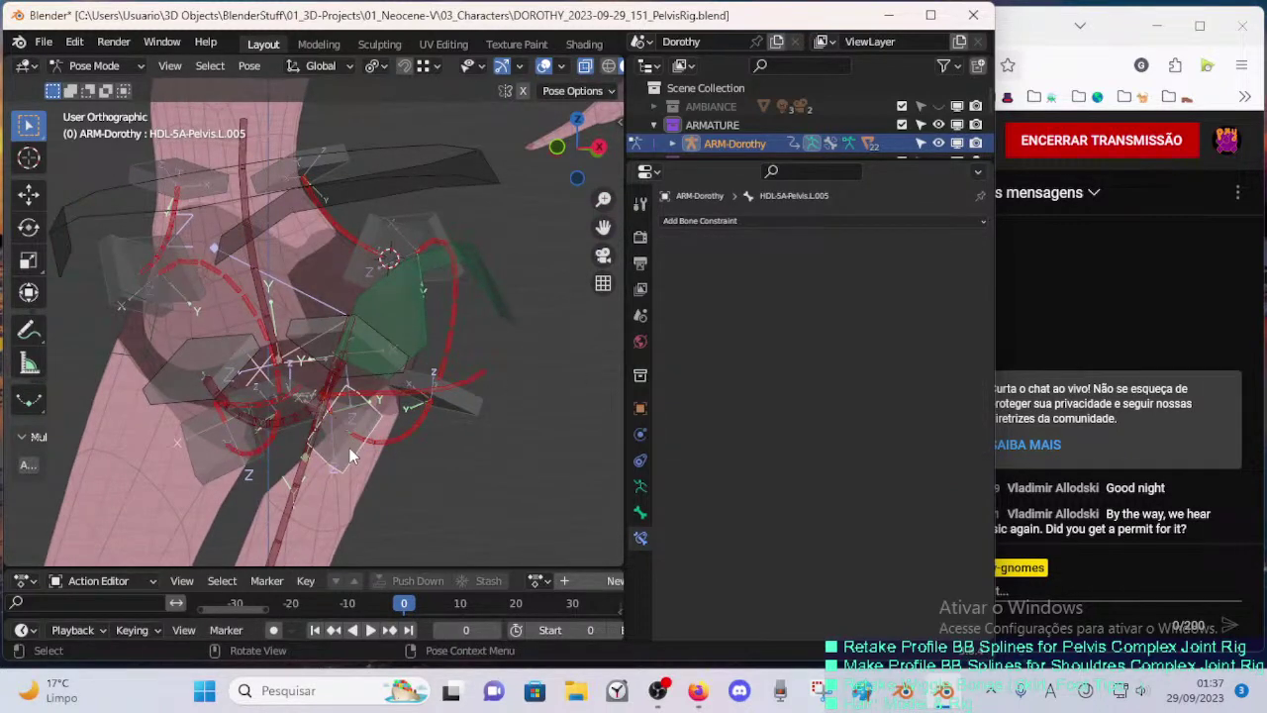
{"action": "left_click", "coordinate": [358, 449]}
{"action": "left_click", "coordinate": [357, 452]}
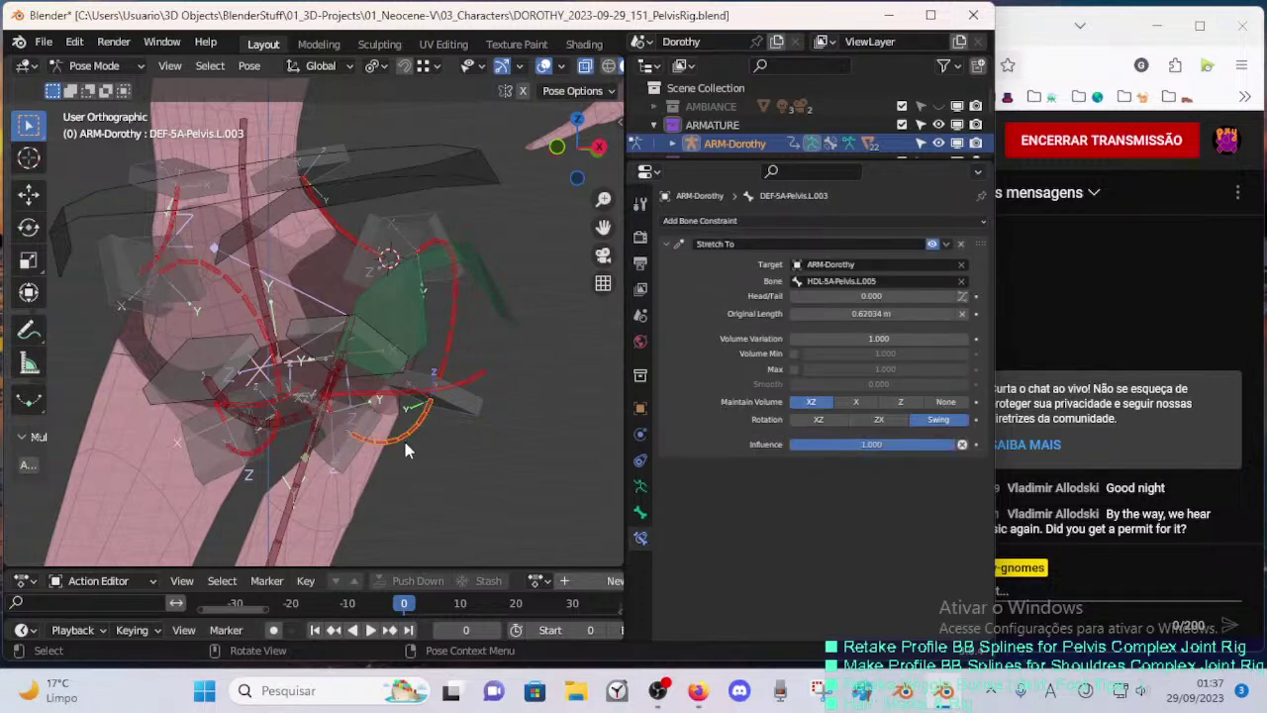
{"action": "left_click", "coordinate": [403, 437]}
{"action": "left_click", "coordinate": [466, 405]}
{"action": "left_click", "coordinate": [464, 348]}
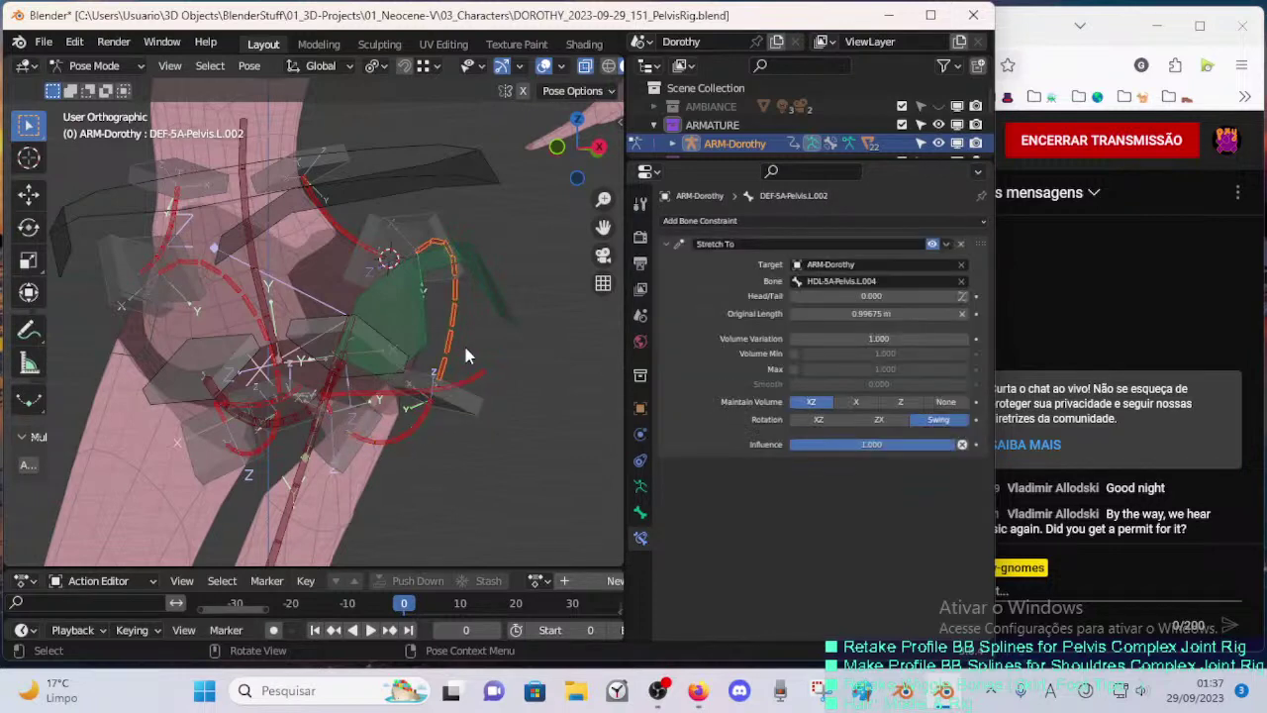
- Retarget the Stretch To constraint of DEF-5A-Pelvis.L.004 to bone HDL-5A-Pelvis.L.003 and reset its original length
{"action": "left_click", "coordinate": [463, 401]}
{"action": "middle_click_drag", "start_coordinate": [356, 364], "coordinate": [444, 324]}
{"action": "key", "text": "F2"}
{"action": "key", "text": "Return"}
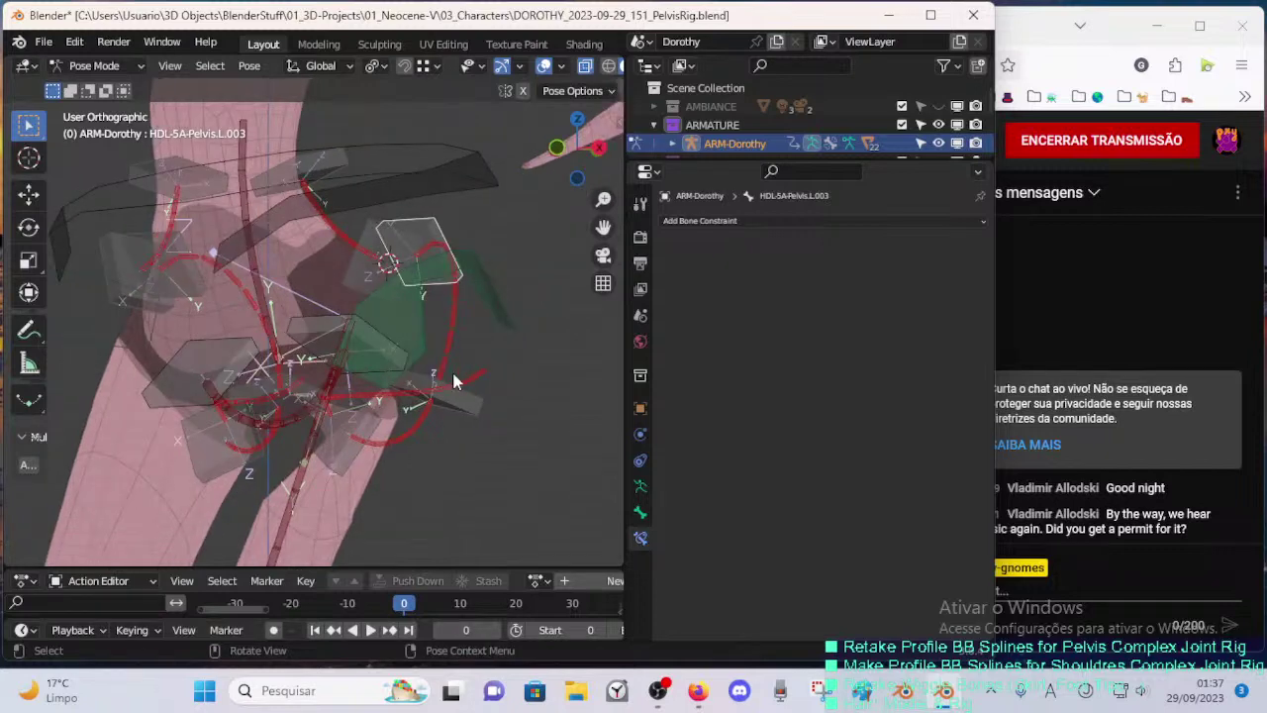
{"action": "left_click", "coordinate": [459, 377]}
{"action": "left_click", "coordinate": [461, 376]}
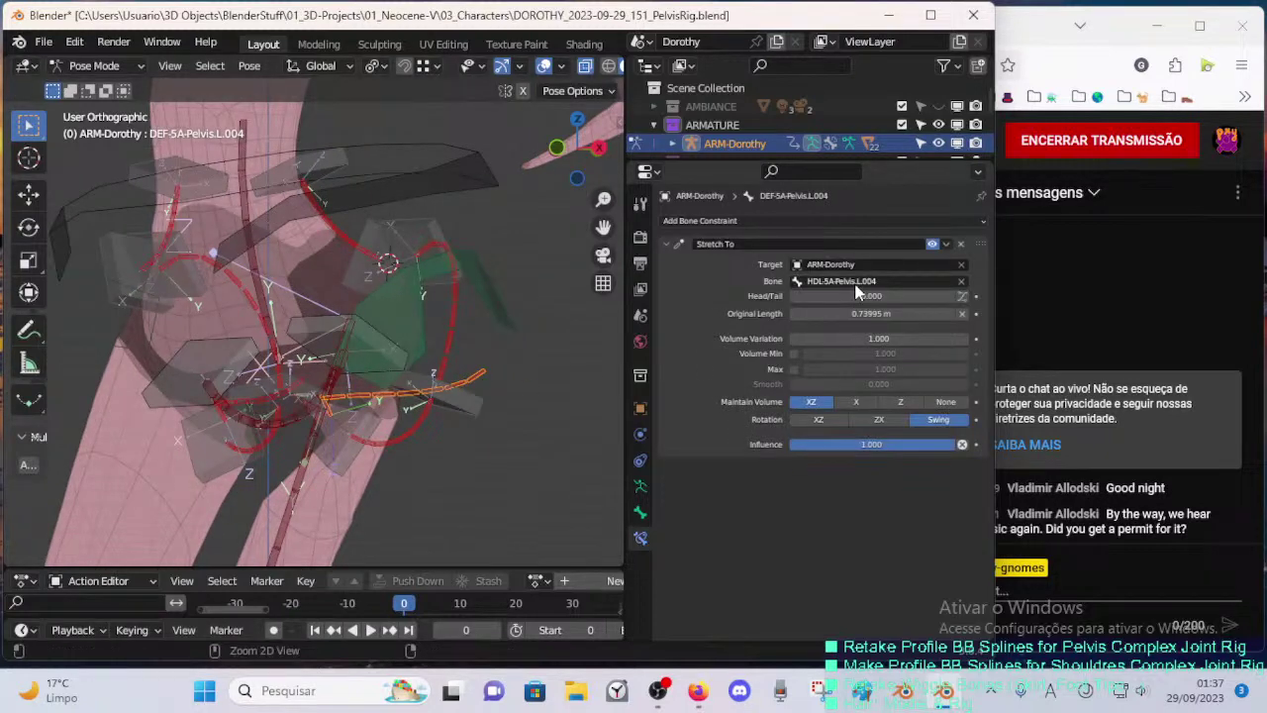
{"action": "key", "text": "ctrl+v"}
{"action": "key", "text": "BackSpace"}
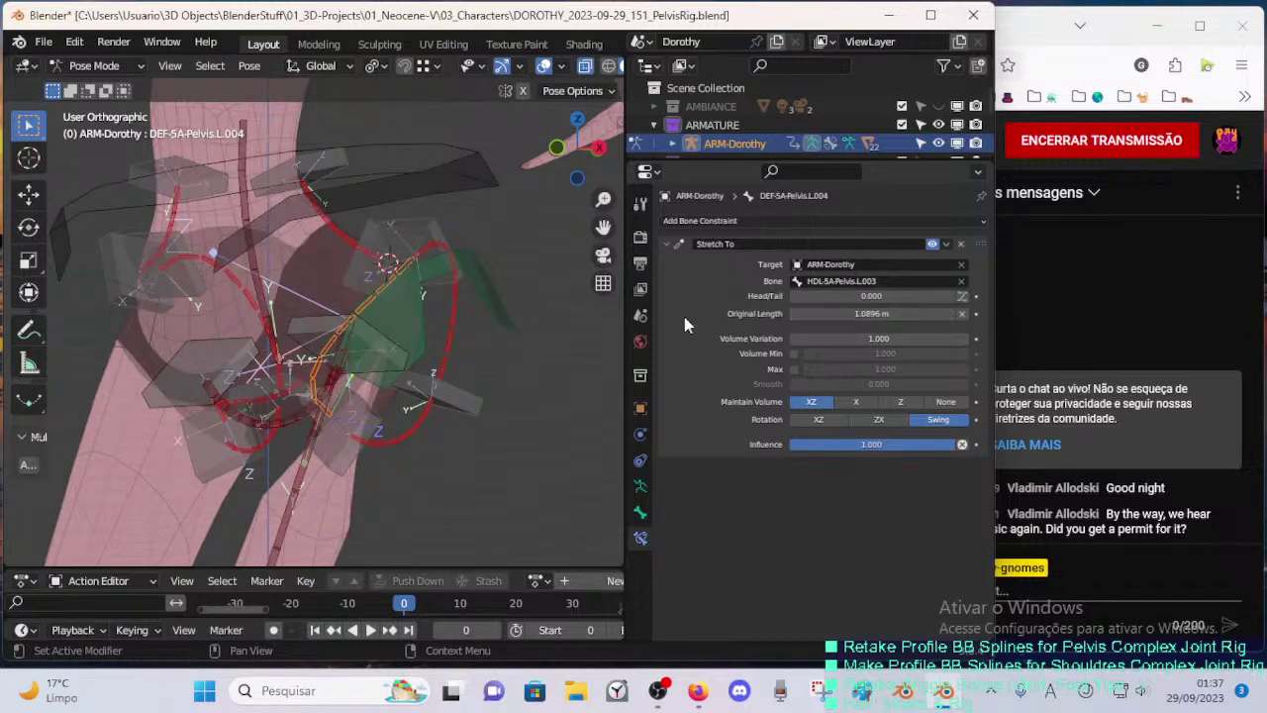
- Symmetrize all the left pelvis bones to the right side in Edit Mode and return to Pose Mode
{"action": "middle_click_drag", "start_coordinate": [475, 309], "coordinate": [418, 316]}
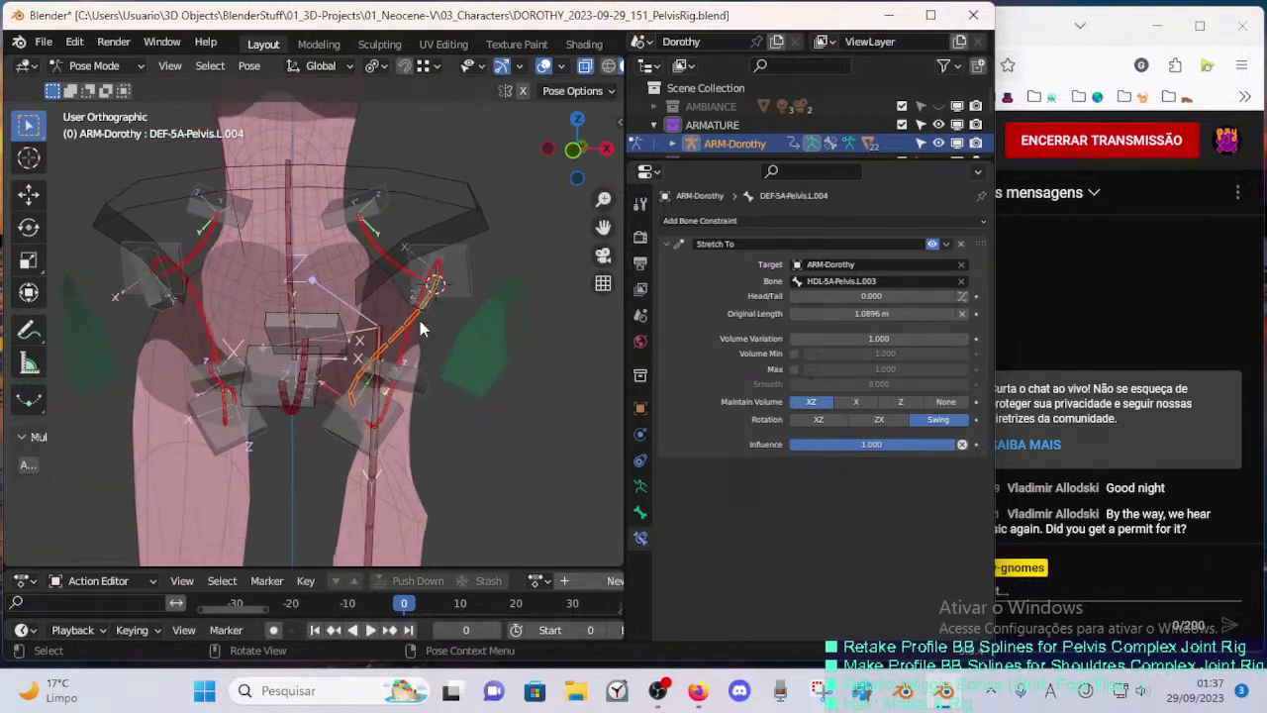
{"action": "key", "text": "KP_1"}
{"action": "key", "text": "Tab"}
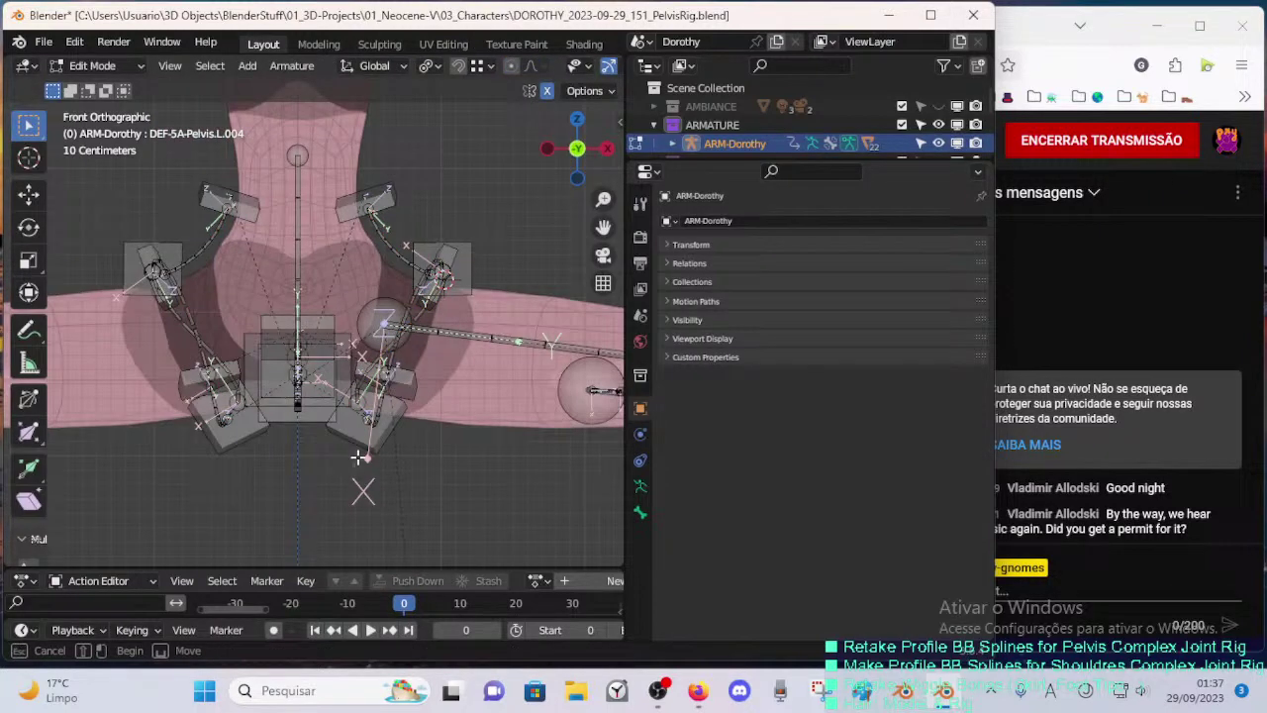
{"action": "left_click_drag", "start_coordinate": [351, 462], "coordinate": [532, 107]}
{"action": "right_click", "coordinate": [458, 271]}
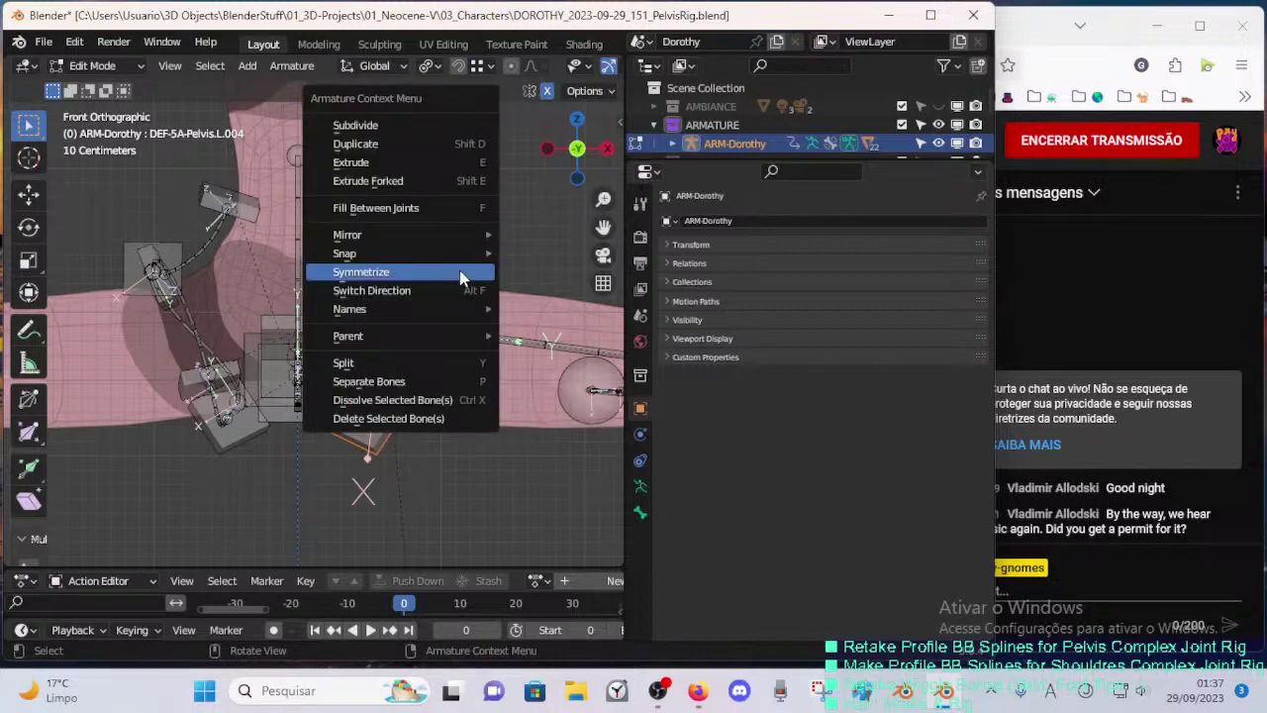
{"action": "left_click", "coordinate": [458, 272]}
{"action": "key", "text": "Tab"}
- Inspect the body and rig around the pelvis, including the Stretch To settings of DEF-5-LEG-1B-Thigh.L and DEF-5A-Pelvis.L.004
{"action": "middle_click_drag", "start_coordinate": [447, 302], "coordinate": [330, 318]}
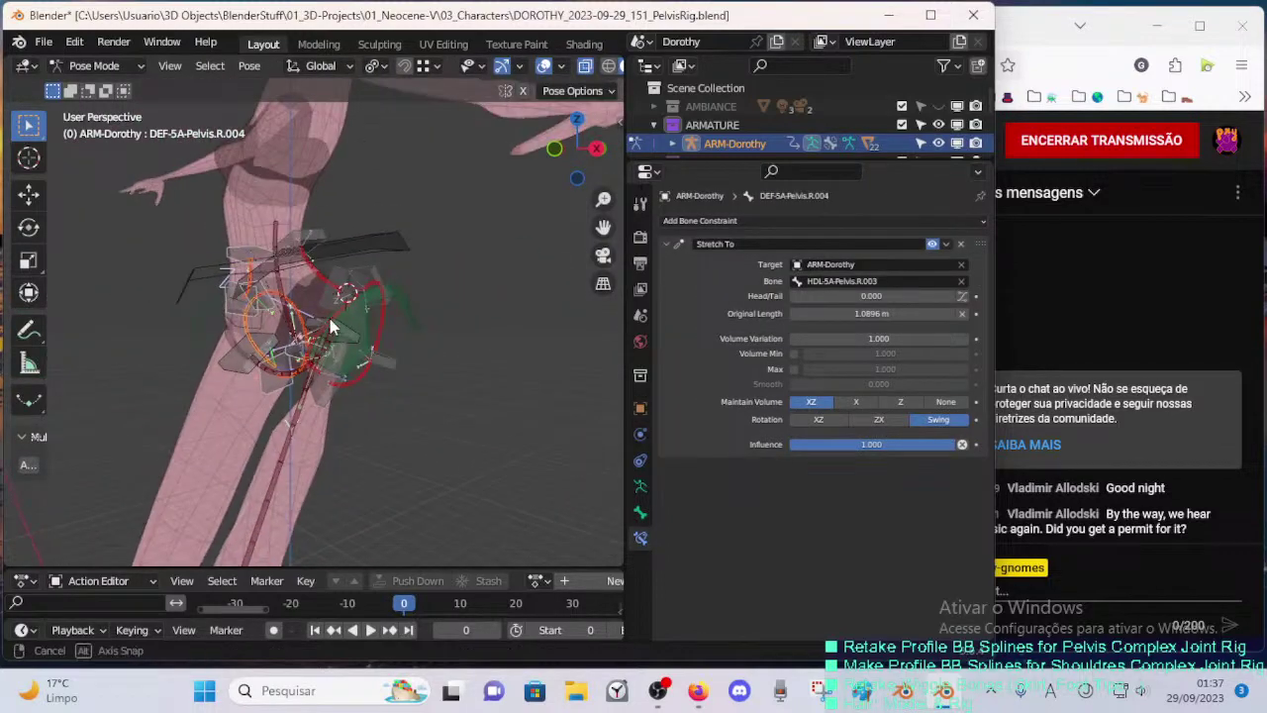
{"action": "scroll", "coordinate": [395, 332], "scroll_direction": "down", "scroll_amount": 3}
{"action": "left_click", "coordinate": [337, 447]}
{"action": "key", "text": "alt+z"}
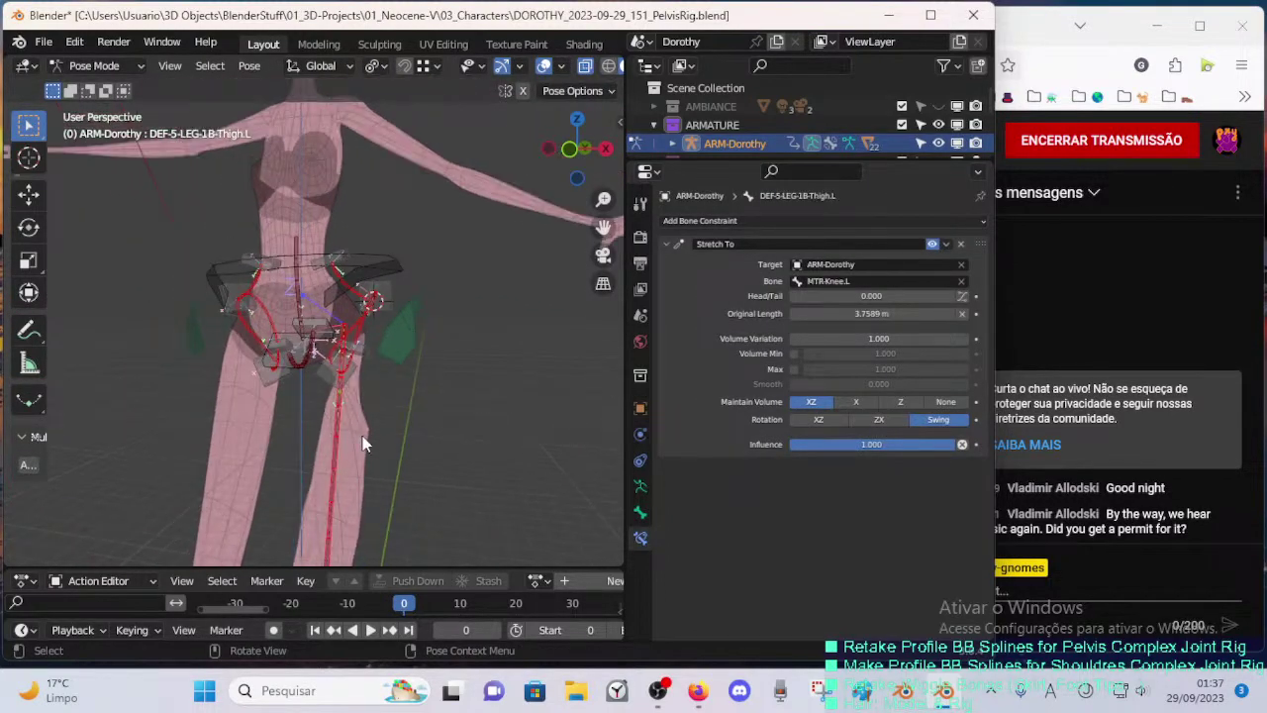
{"action": "key", "text": "alt+z"}
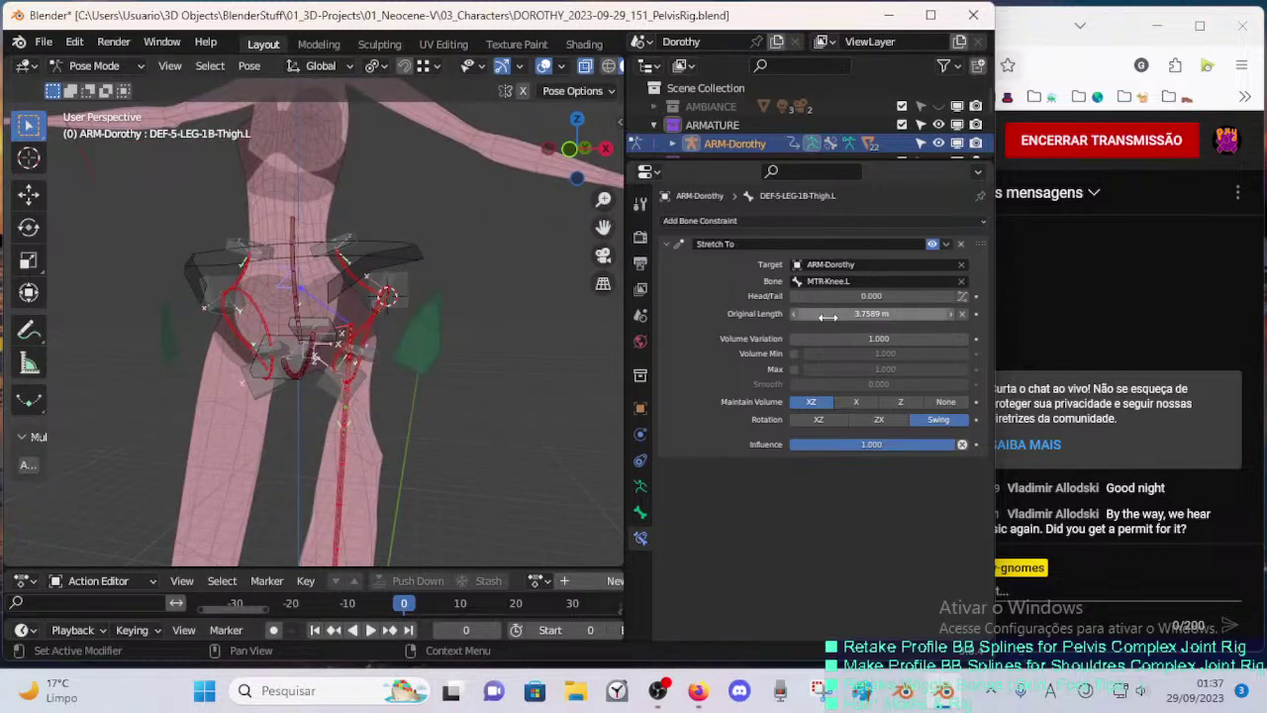
{"action": "mouse_move", "coordinate": [386, 365]}
{"action": "middle_mouse_down"}
{"action": "mouse_move", "coordinate": [294, 387]}
{"action": "mouse_move", "coordinate": [376, 379]}
{"action": "middle_mouse_up"}
{"action": "scroll", "coordinate": [294, 387], "scroll_direction": "up", "scroll_amount": 2}
{"action": "key", "text": "Tab"}
{"action": "key", "text": "Tab"}
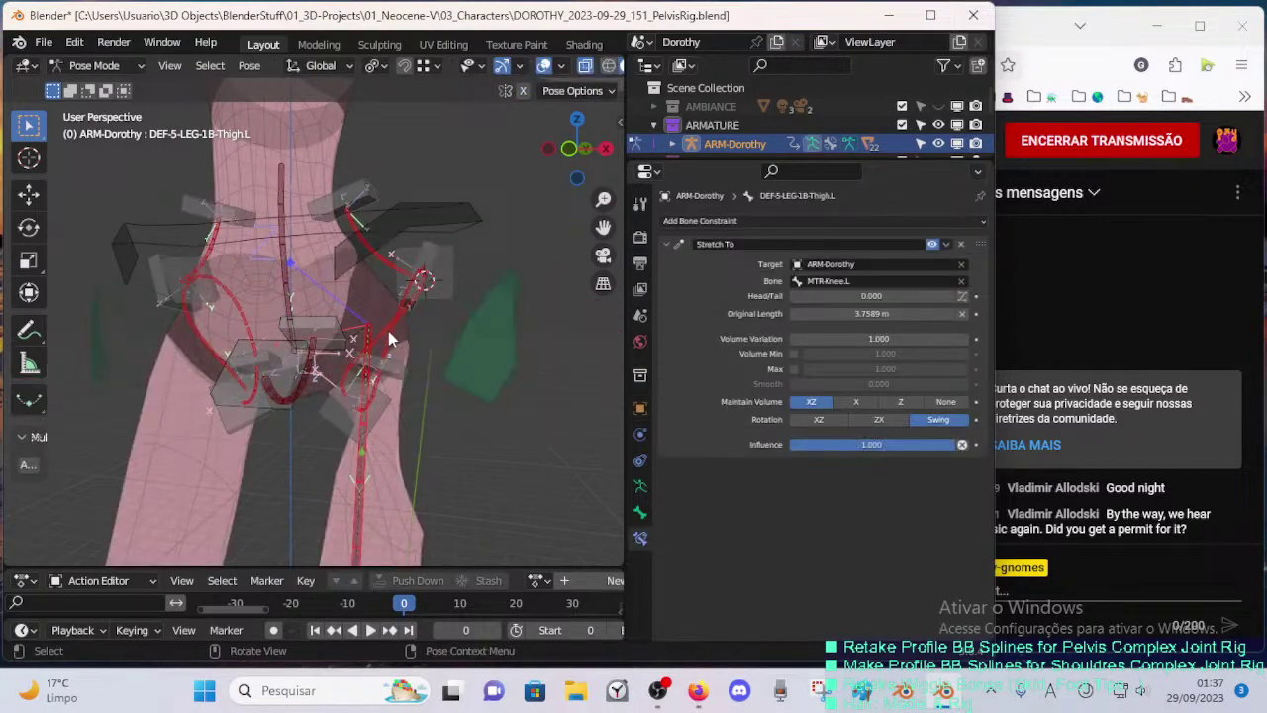
{"action": "scroll", "coordinate": [371, 391], "scroll_direction": "down", "scroll_amount": 2}
{"action": "scroll", "coordinate": [383, 400], "scroll_direction": "up", "scroll_amount": 2}
{"action": "left_click", "coordinate": [396, 327]}
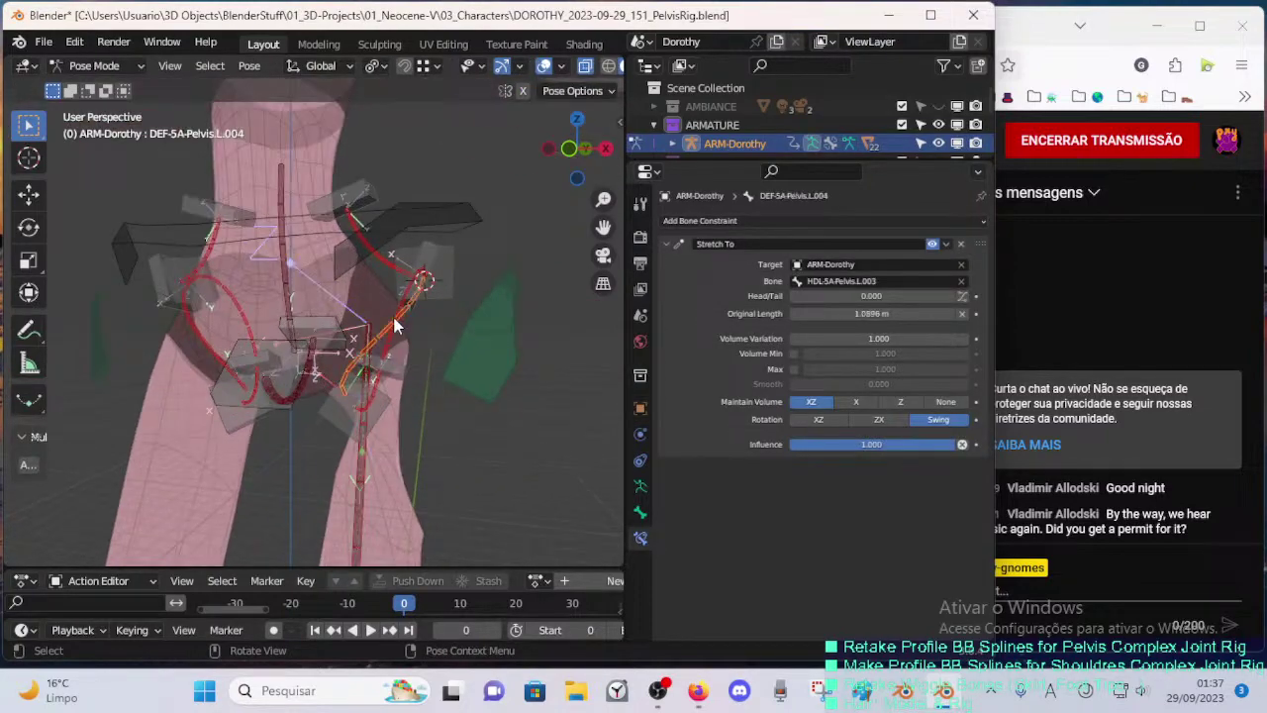
{"action": "middle_click_drag", "start_coordinate": [396, 327], "coordinate": [385, 361]}
- Save the file and enter Weight Paint mode on 00_Body with the ARM-Dorothy armature also selected
{"action": "key", "text": "ctrl+s"}
{"action": "key", "text": "ctrl+Tab"}
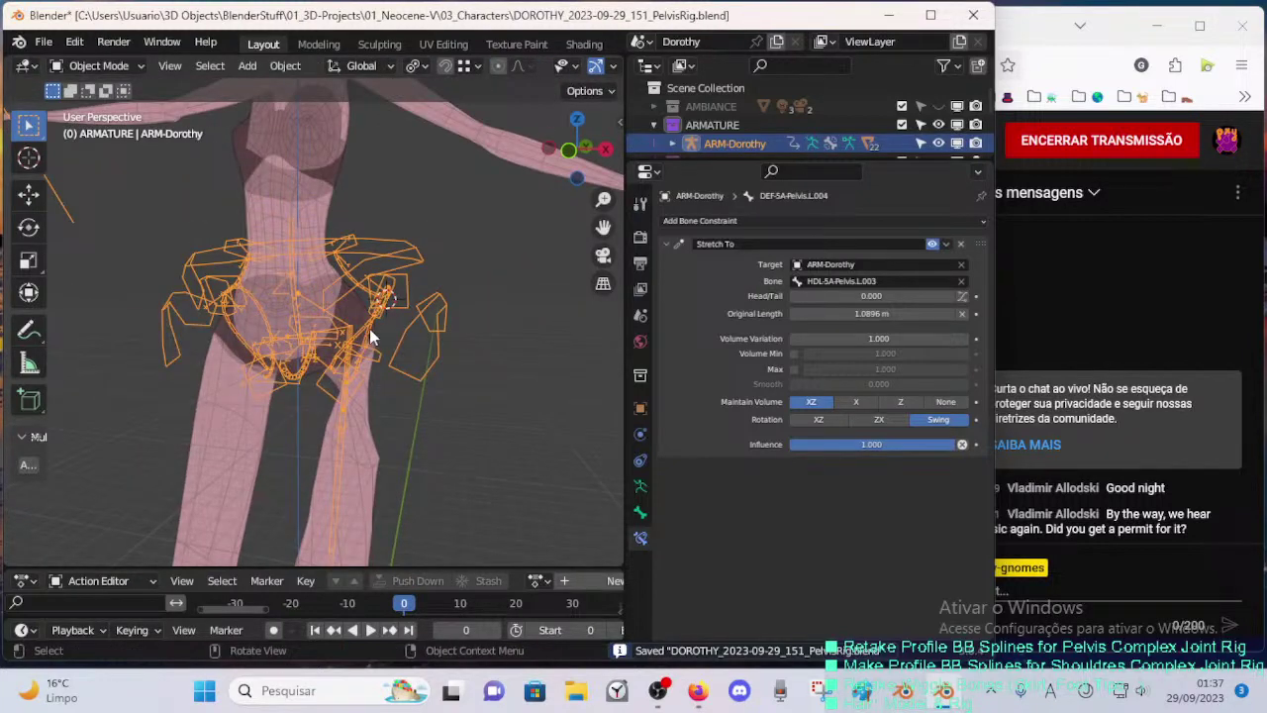
{"action": "left_click", "coordinate": [367, 333]}
{"action": "left_click", "coordinate": [371, 445]}
{"action": "left_click", "coordinate": [370, 444], "text": "shift"}
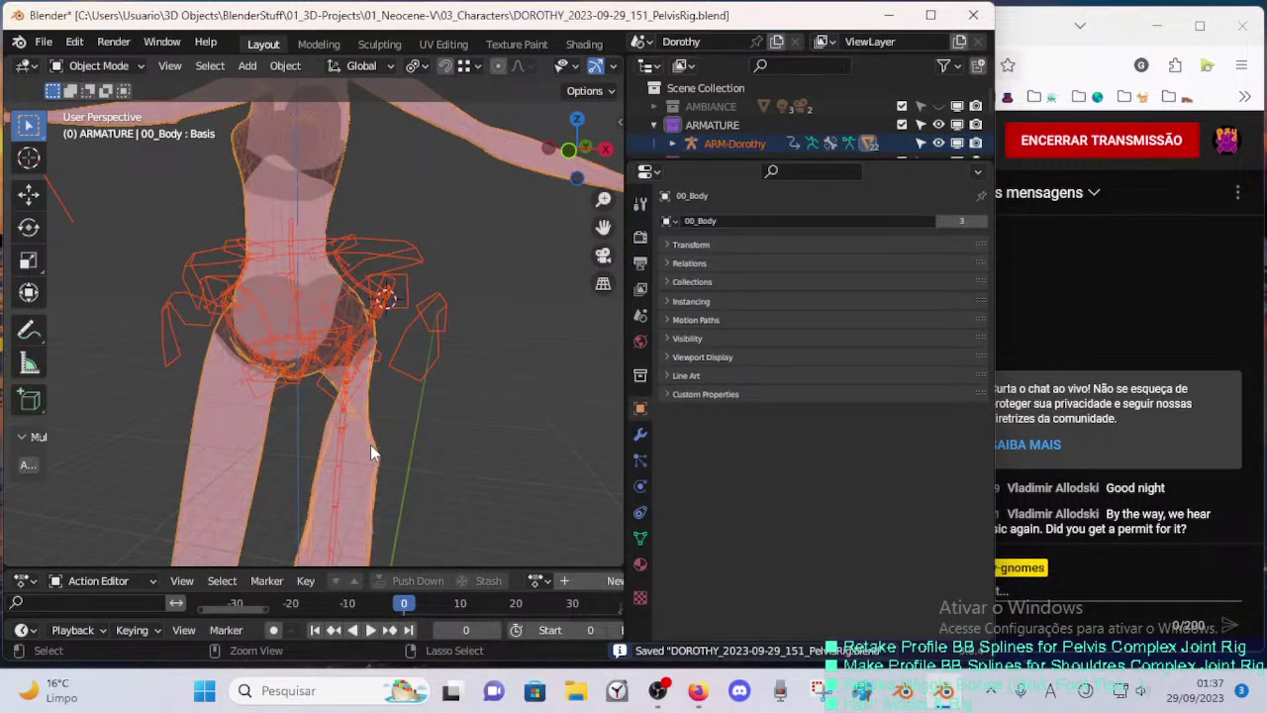
{"action": "key", "text": "ctrl+Tab"}
- Examine the 00_Body weights of DEF-5A-Pelvis.L.001, L.002 and L.004 and of the matching bones on the right side
{"action": "left_click", "coordinate": [368, 314], "text": "ctrl"}
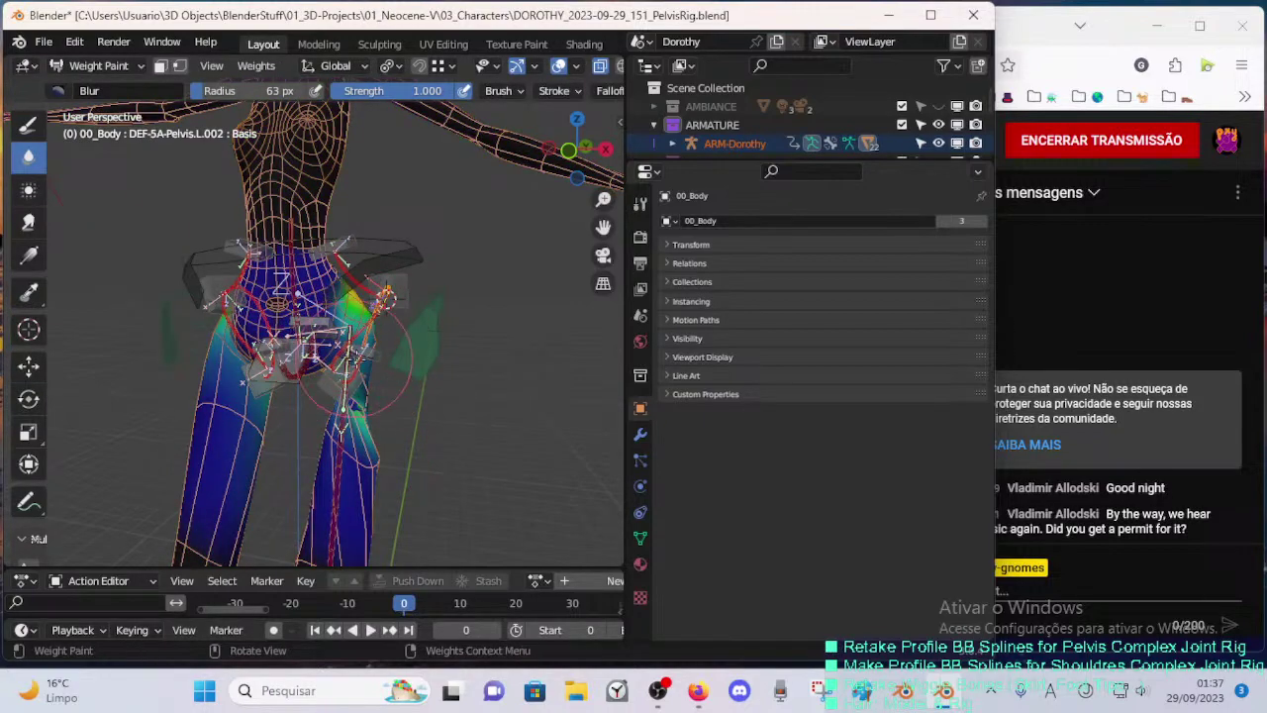
{"action": "middle_click_drag", "start_coordinate": [348, 362], "coordinate": [287, 349]}
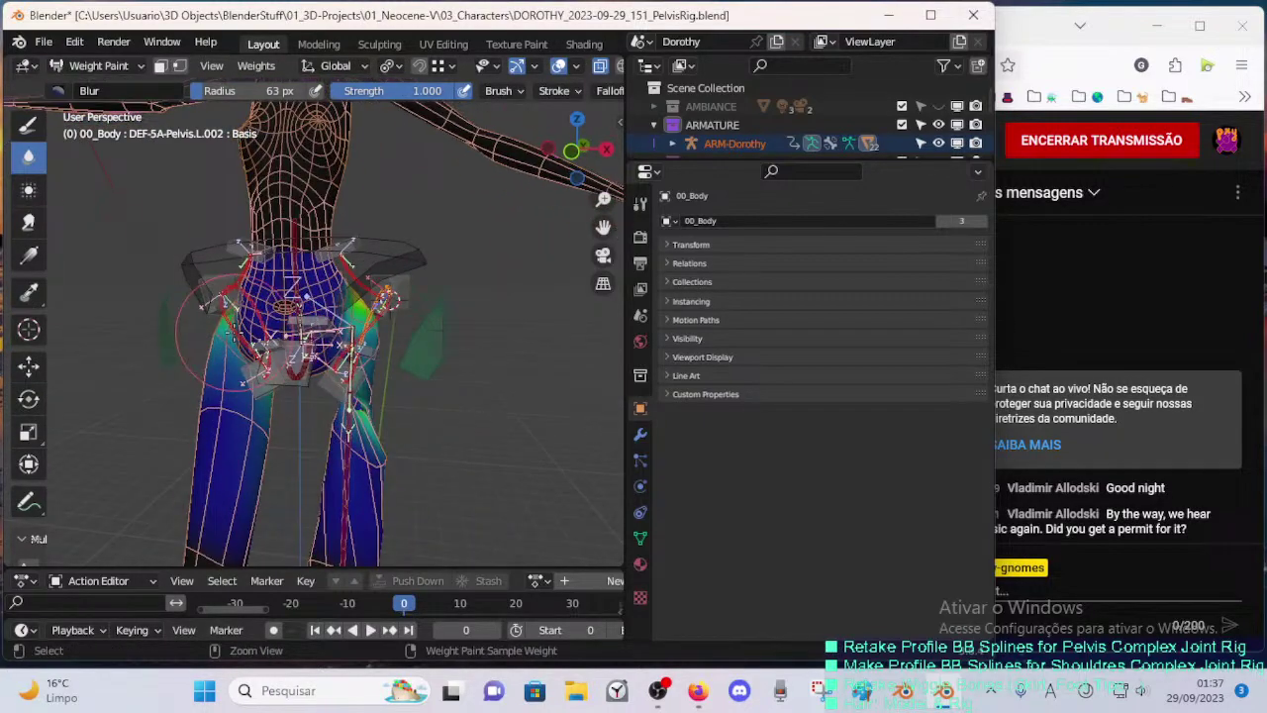
{"action": "left_click", "coordinate": [230, 335], "text": "ctrl"}
{"action": "left_click", "coordinate": [371, 340], "text": "ctrl"}
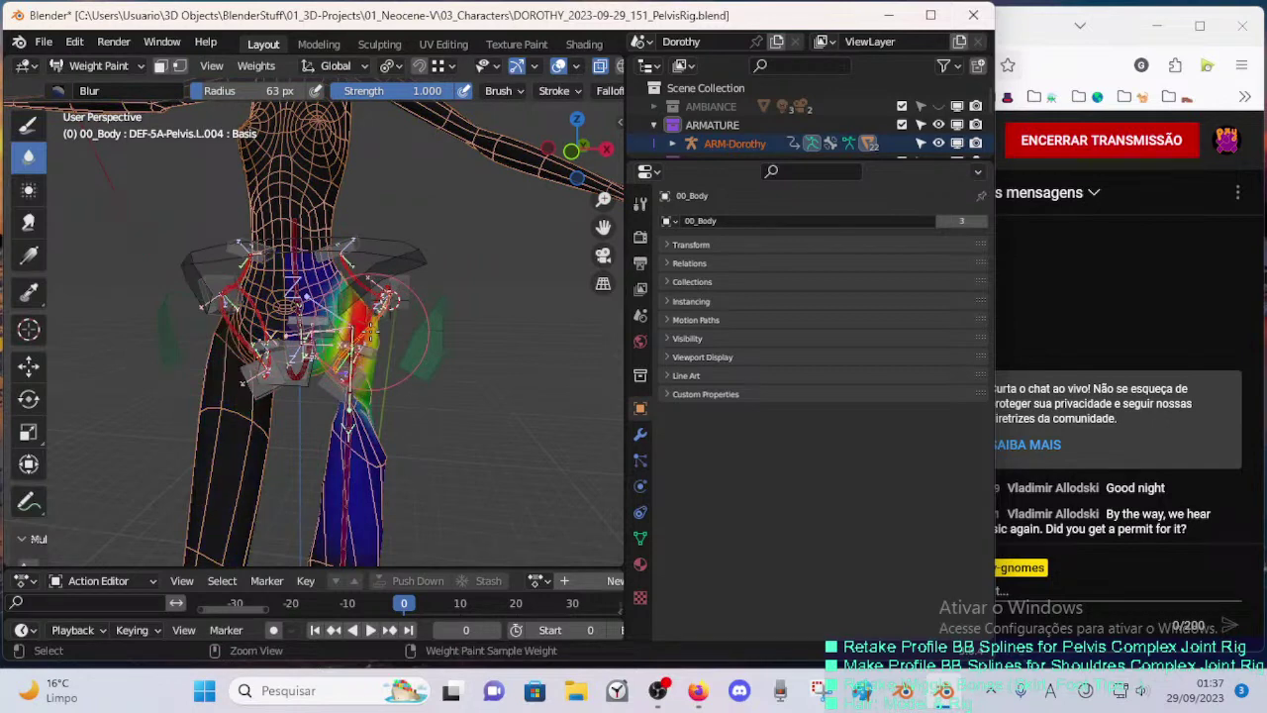
{"action": "left_click", "coordinate": [239, 337], "text": "ctrl"}
{"action": "left_click", "coordinate": [256, 304], "text": "ctrl"}
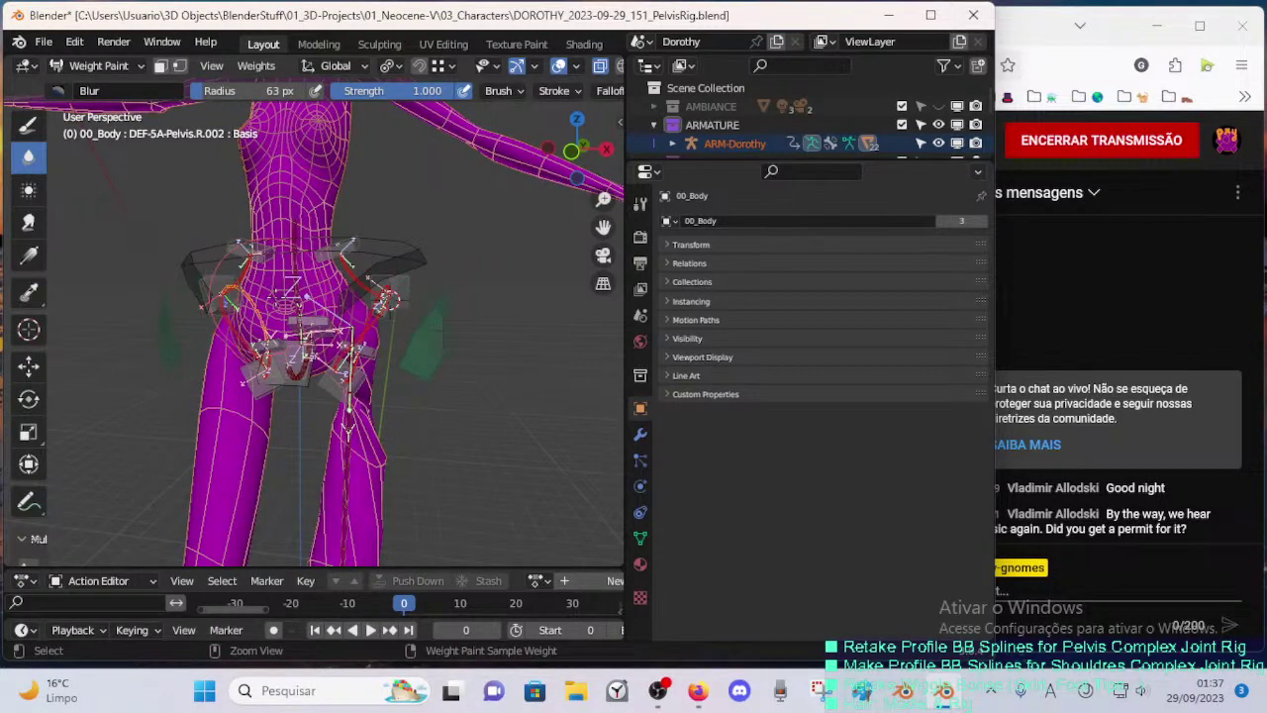
{"action": "left_click", "coordinate": [374, 295], "text": "ctrl"}
{"action": "left_click", "coordinate": [361, 272], "text": "ctrl"}
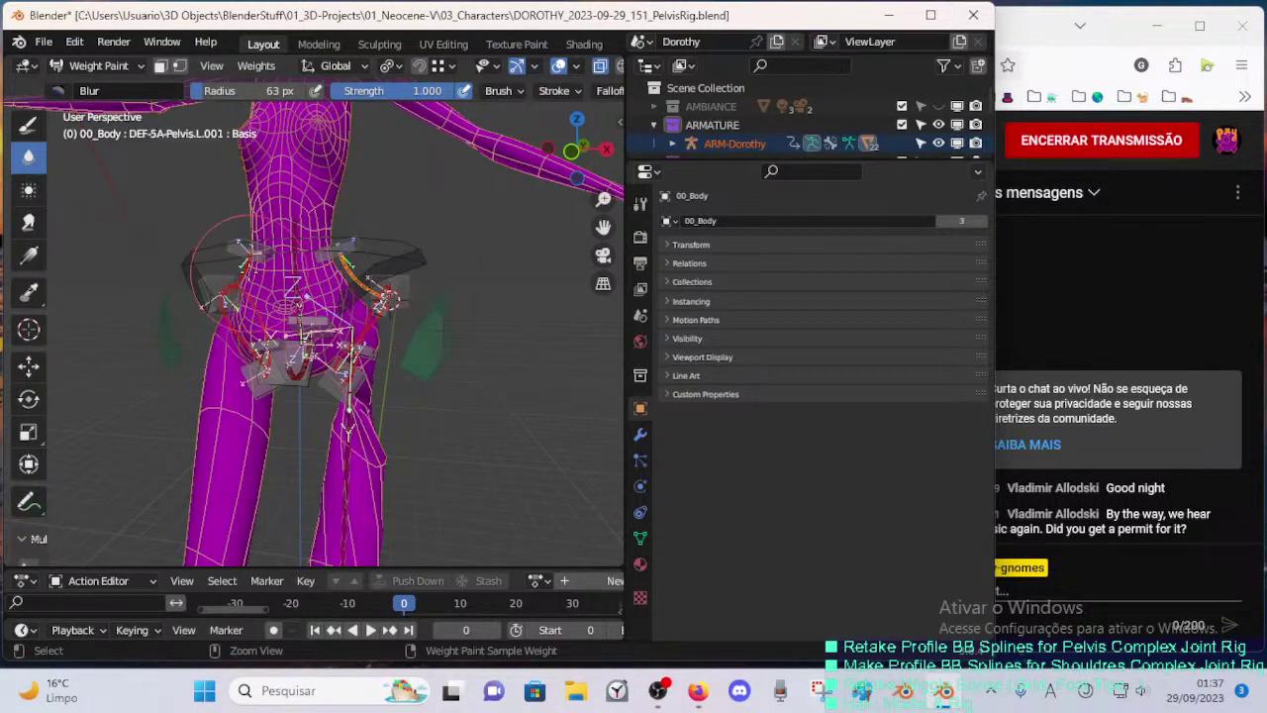
{"action": "left_click", "coordinate": [346, 282], "text": "ctrl"}
- Compare the body weights of DEF-5A-Pelvis.R.004 and R.002 with those of DEF-5A-Pelvis.L.002 and DEF-5-LEG-1B-Thigh.L
{"action": "middle_click_drag", "start_coordinate": [404, 311], "coordinate": [377, 345]}
{"action": "scroll", "coordinate": [408, 336], "scroll_direction": "up", "scroll_amount": 2}
{"action": "left_click", "coordinate": [379, 342], "text": "ctrl"}
{"action": "left_click", "coordinate": [202, 348], "text": "ctrl"}
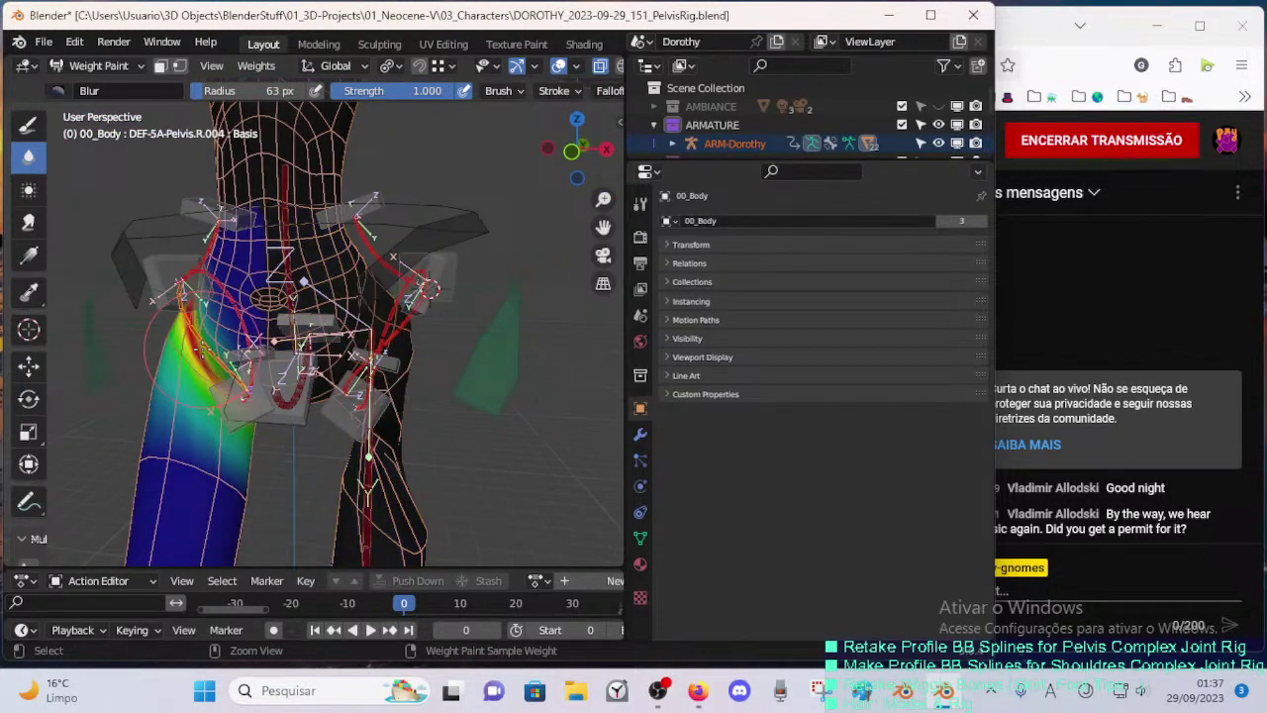
{"action": "middle_click_drag", "start_coordinate": [202, 348], "coordinate": [207, 348]}
{"action": "left_click", "coordinate": [234, 306], "text": "ctrl"}
{"action": "left_click", "coordinate": [384, 329], "text": "ctrl"}
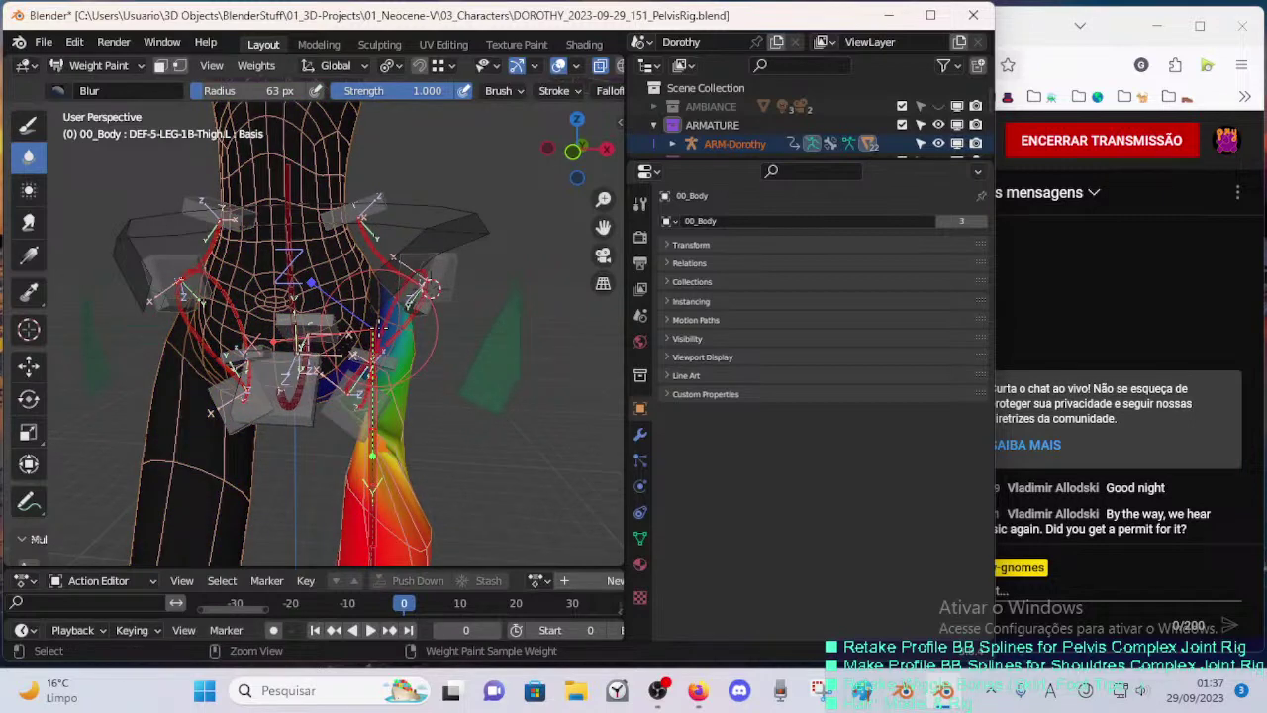
{"action": "left_click", "coordinate": [212, 308], "text": "ctrl"}
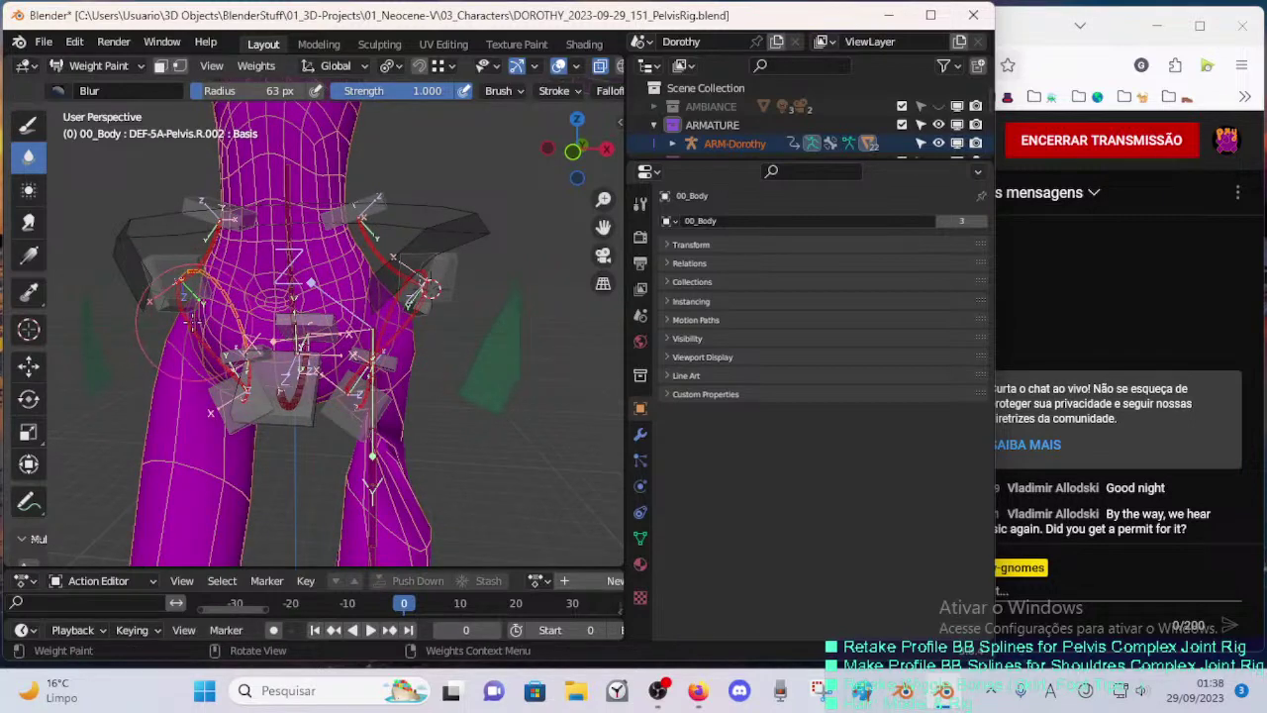
{"action": "left_click", "coordinate": [388, 314], "text": "ctrl"}
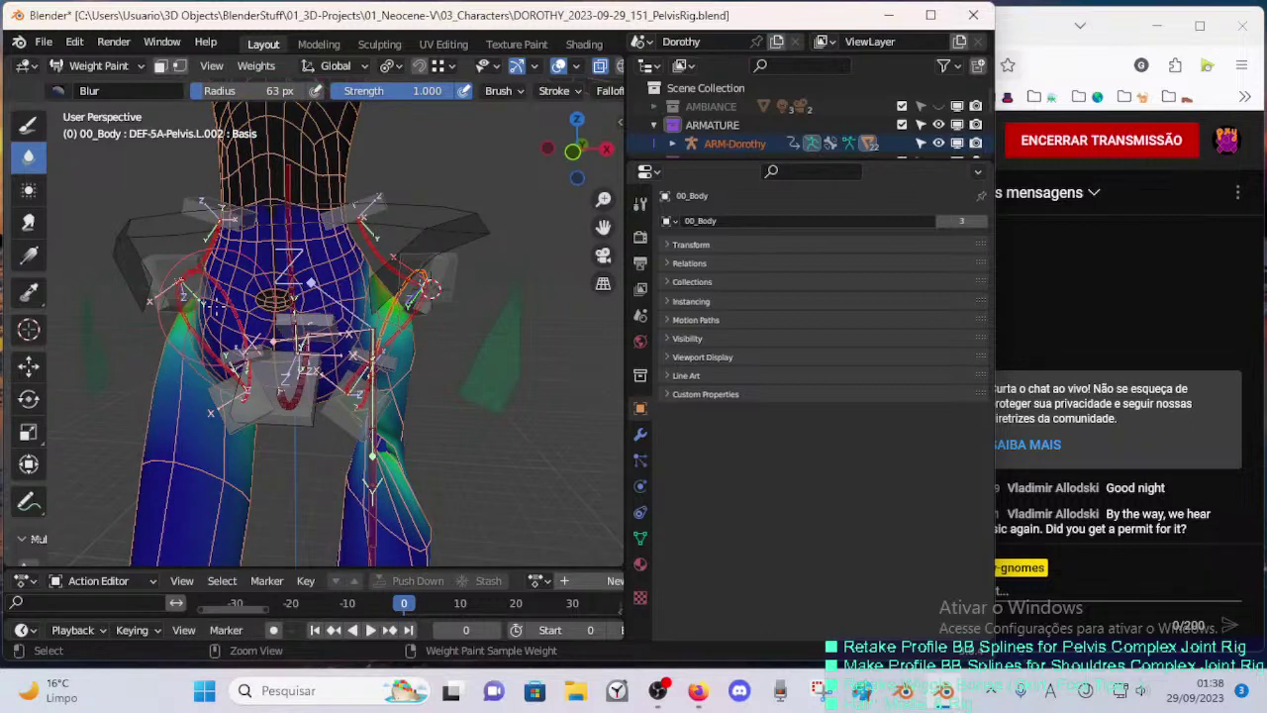
{"action": "left_click", "coordinate": [211, 307], "text": "ctrl"}
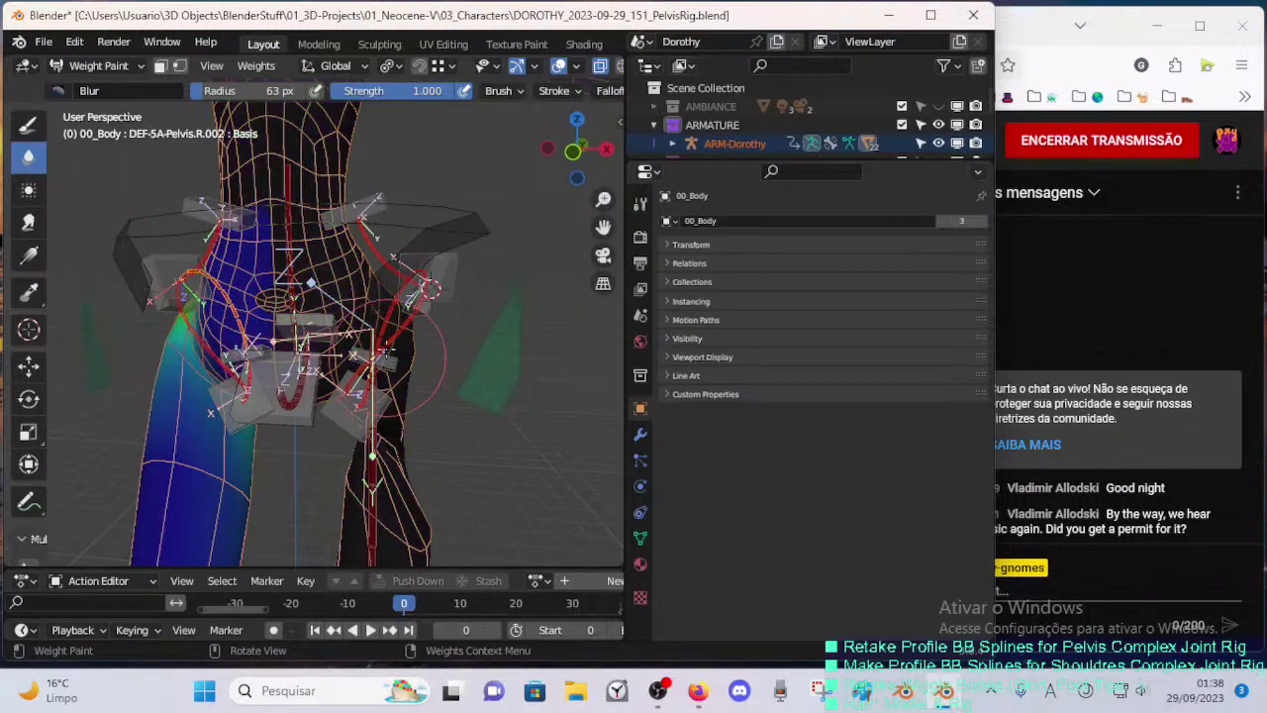
{"action": "left_click", "coordinate": [387, 342], "text": "ctrl"}
{"action": "left_click", "coordinate": [224, 299], "text": "ctrl"}
{"action": "left_click", "coordinate": [403, 343], "text": "ctrl"}
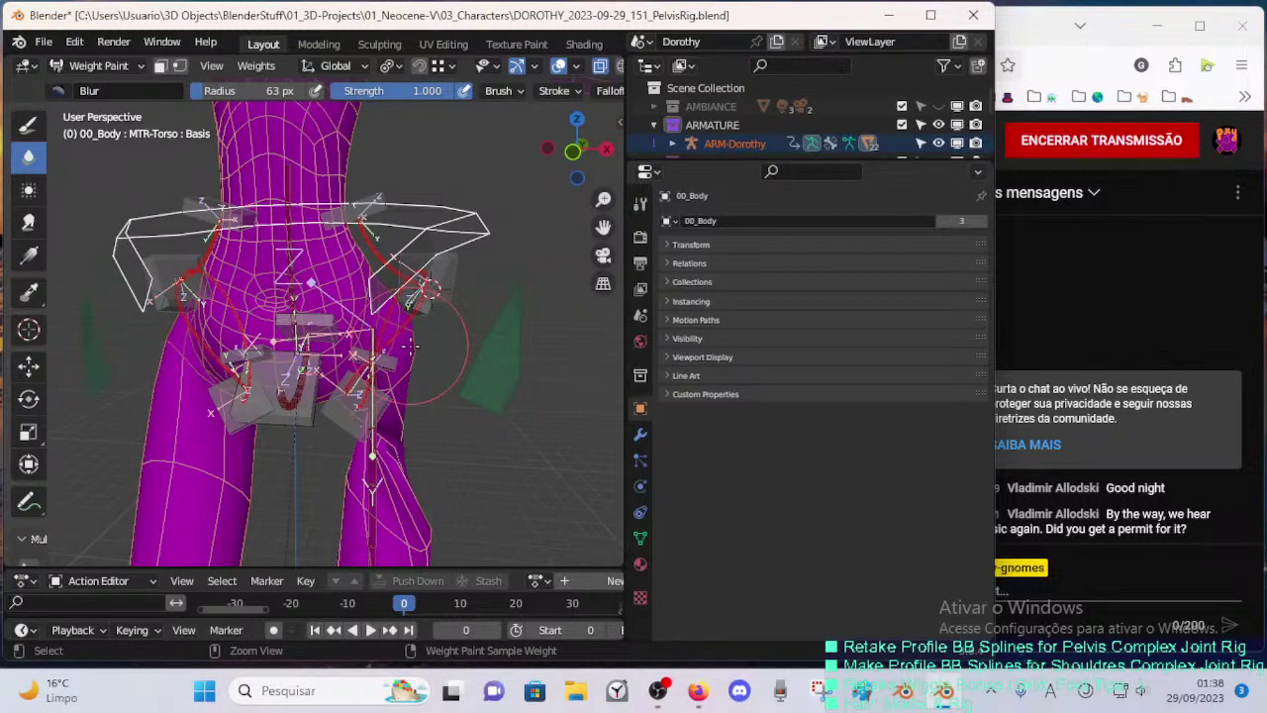
{"action": "left_click", "coordinate": [402, 335], "text": "ctrl"}
{"action": "left_click", "coordinate": [205, 337], "text": "ctrl"}
{"action": "left_click", "coordinate": [231, 300], "text": "ctrl"}
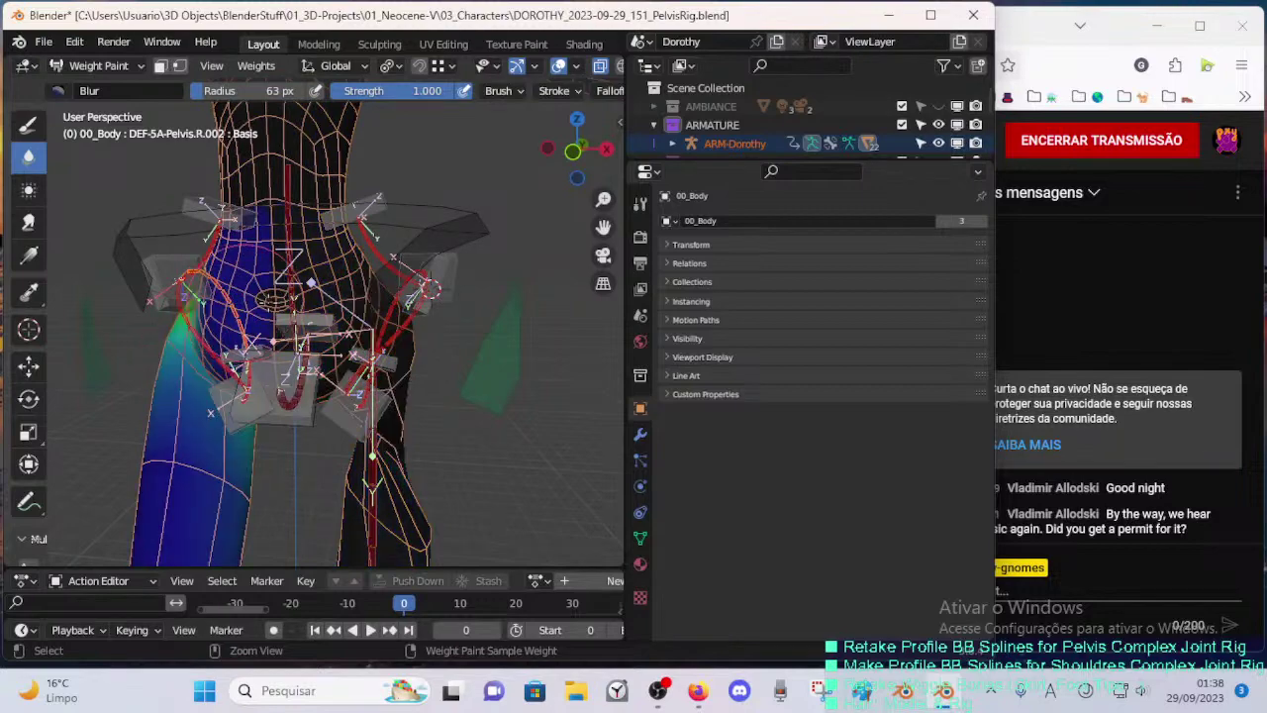
{"action": "left_click", "coordinate": [384, 308], "text": "ctrl"}
{"action": "left_click", "coordinate": [385, 340], "text": "ctrl"}
- Examine the weights of the lower pelvis bones around both inner thighs and of DEF-5-LEG-1B-Thigh.L
{"action": "middle_click_drag", "start_coordinate": [382, 348], "coordinate": [348, 349]}
{"action": "middle_click_drag", "start_coordinate": [366, 307], "coordinate": [381, 396]}
{"action": "left_click", "coordinate": [381, 400], "text": "ctrl"}
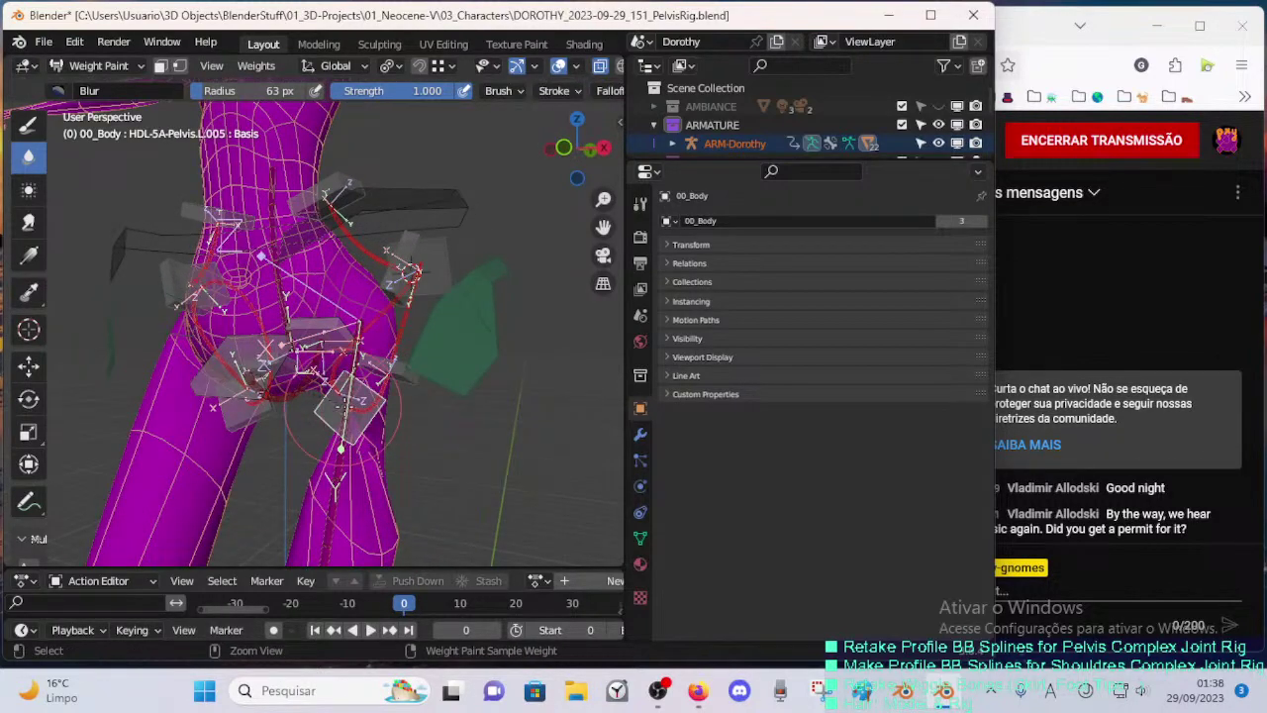
{"action": "left_click", "coordinate": [390, 392], "text": "ctrl"}
{"action": "middle_click_drag", "start_coordinate": [283, 397], "coordinate": [319, 470]}
{"action": "left_click", "coordinate": [261, 377], "text": "ctrl"}
{"action": "left_click", "coordinate": [235, 398], "text": "ctrl"}
{"action": "left_click", "coordinate": [252, 384], "text": "ctrl"}
{"action": "left_click", "coordinate": [212, 384], "text": "ctrl"}
{"action": "left_click", "coordinate": [339, 492], "text": "ctrl"}
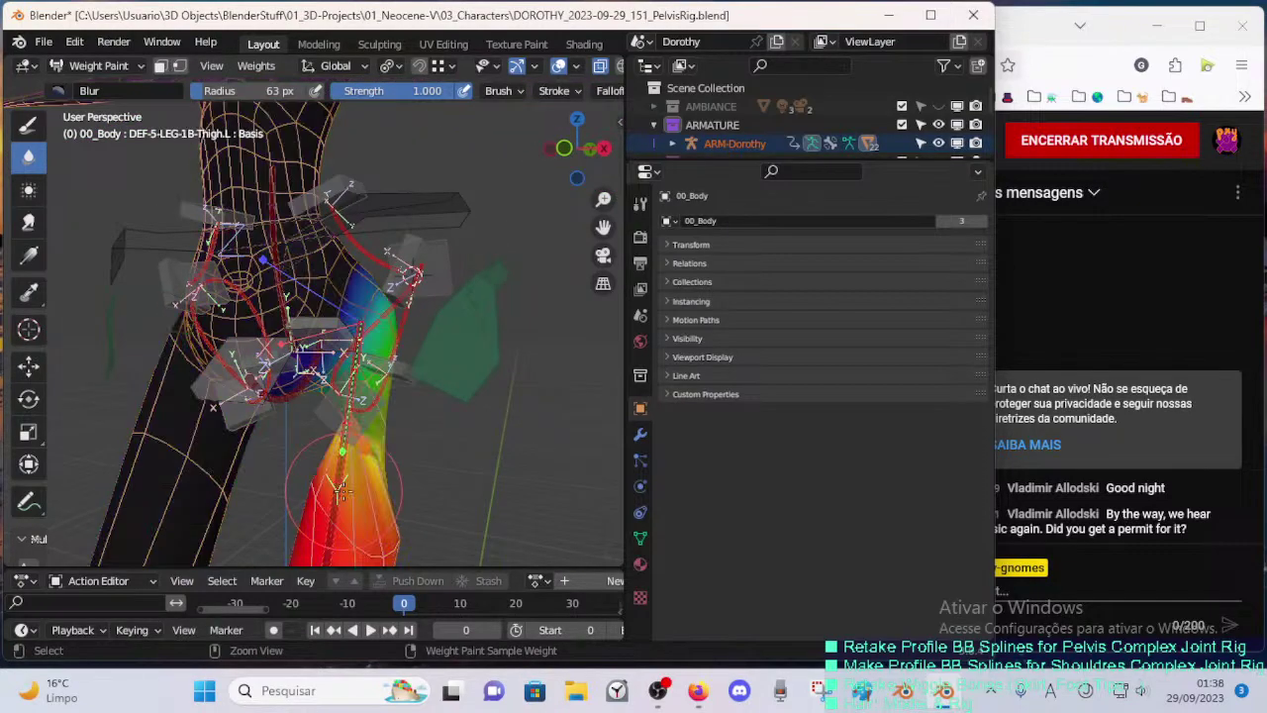
- Return 00_Body to Object Mode and select the ARM-Dorothy armature
{"action": "scroll", "coordinate": [322, 479], "scroll_direction": "down", "scroll_amount": 3}
{"action": "key", "text": "ctrl+Tab"}
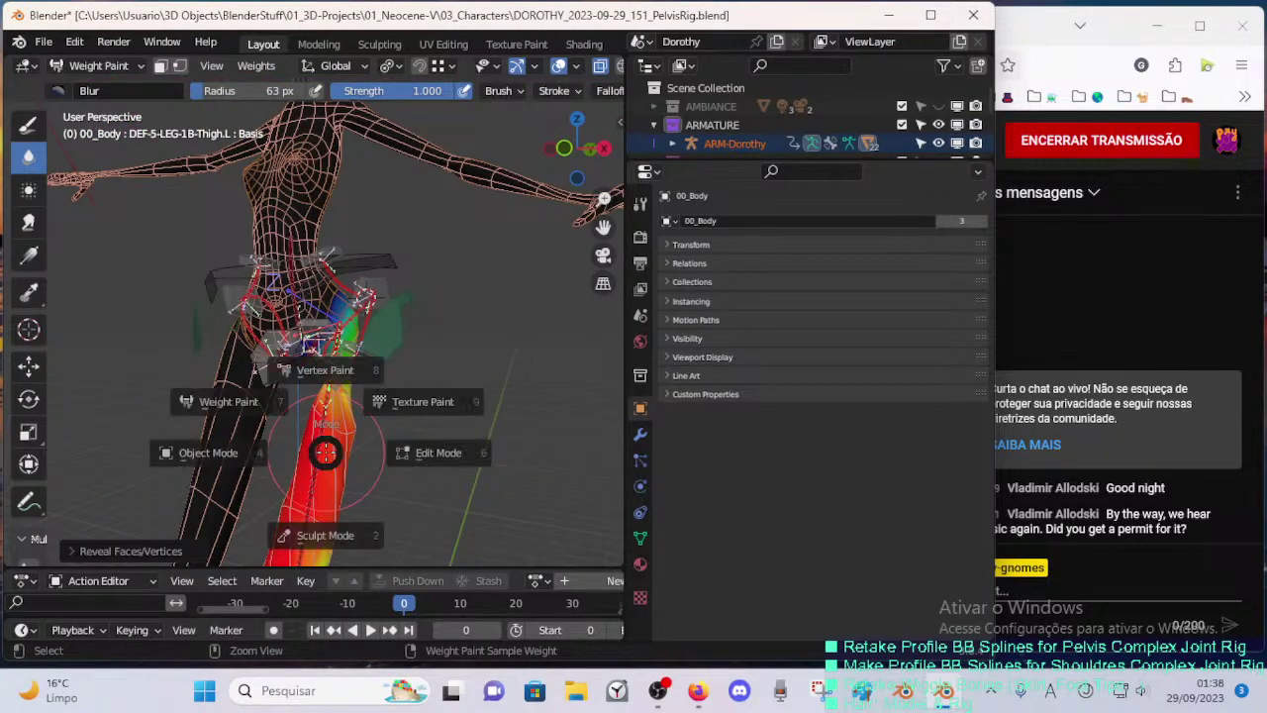
{"action": "left_click", "coordinate": [198, 453]}
{"action": "left_click", "coordinate": [319, 434]}
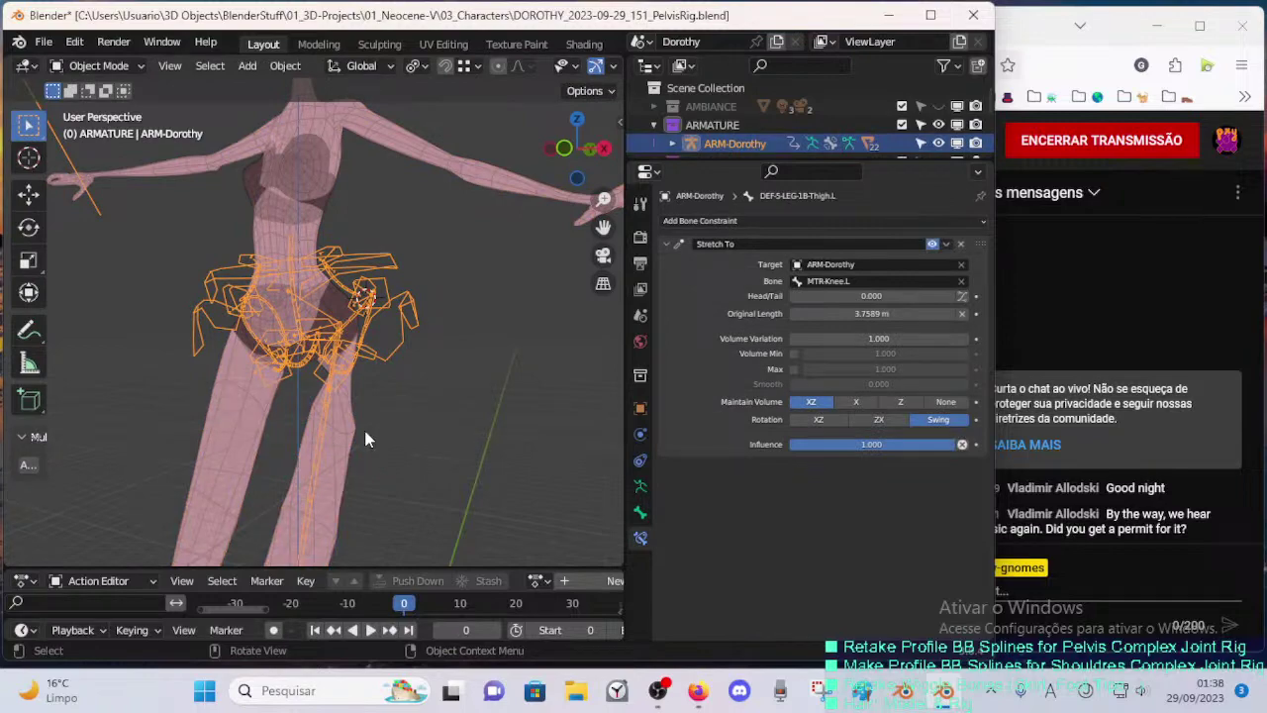
- Put ARM-Dorothy into Pose Mode at the pelvis bones
{"action": "key", "text": "ctrl+Tab"}
{"action": "mouse_move", "coordinate": [363, 425]}
{"action": "middle_mouse_down"}
{"action": "mouse_move", "coordinate": [391, 452]}
{"action": "mouse_move", "coordinate": [365, 438]}
{"action": "middle_mouse_up"}
{"action": "scroll", "coordinate": [365, 438], "scroll_direction": "up", "scroll_amount": 3}
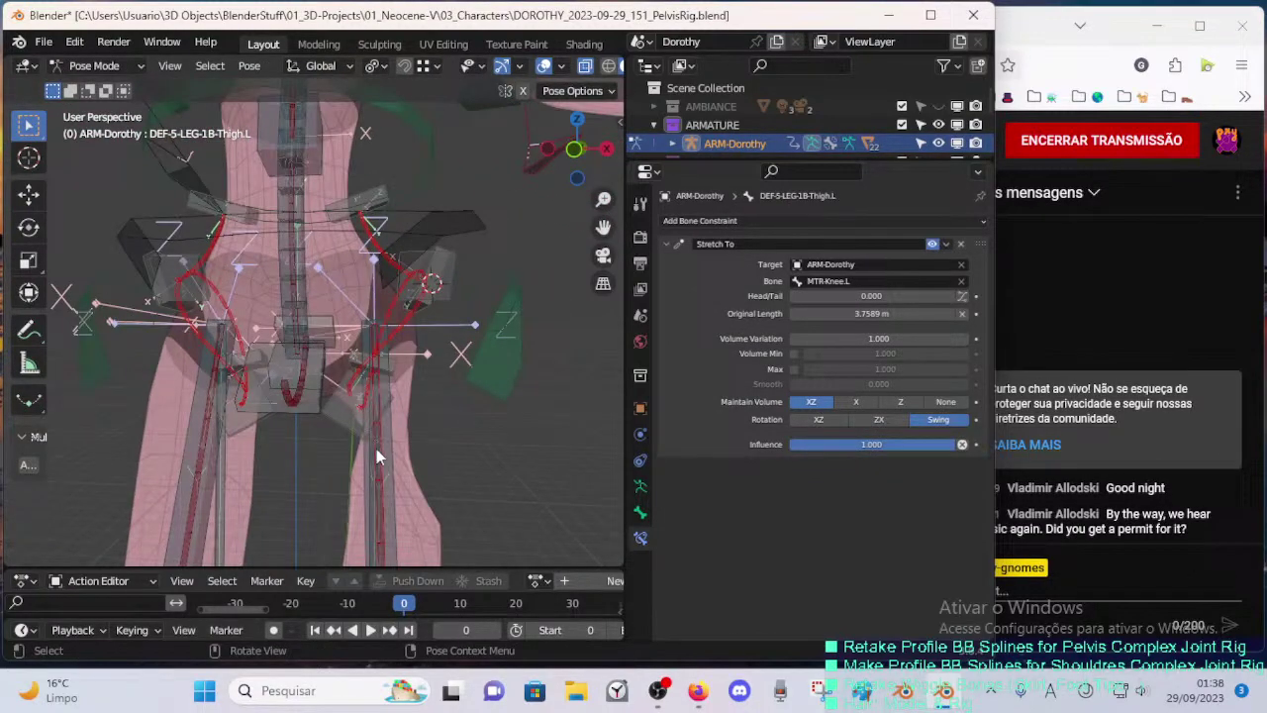
- Hide MCH-Thigh.L and MCH-Thigh.R to expose the deform bones of both thighs
{"action": "left_click", "coordinate": [379, 471]}
{"action": "left_click", "coordinate": [380, 472]}
{"action": "left_click", "coordinate": [392, 464]}
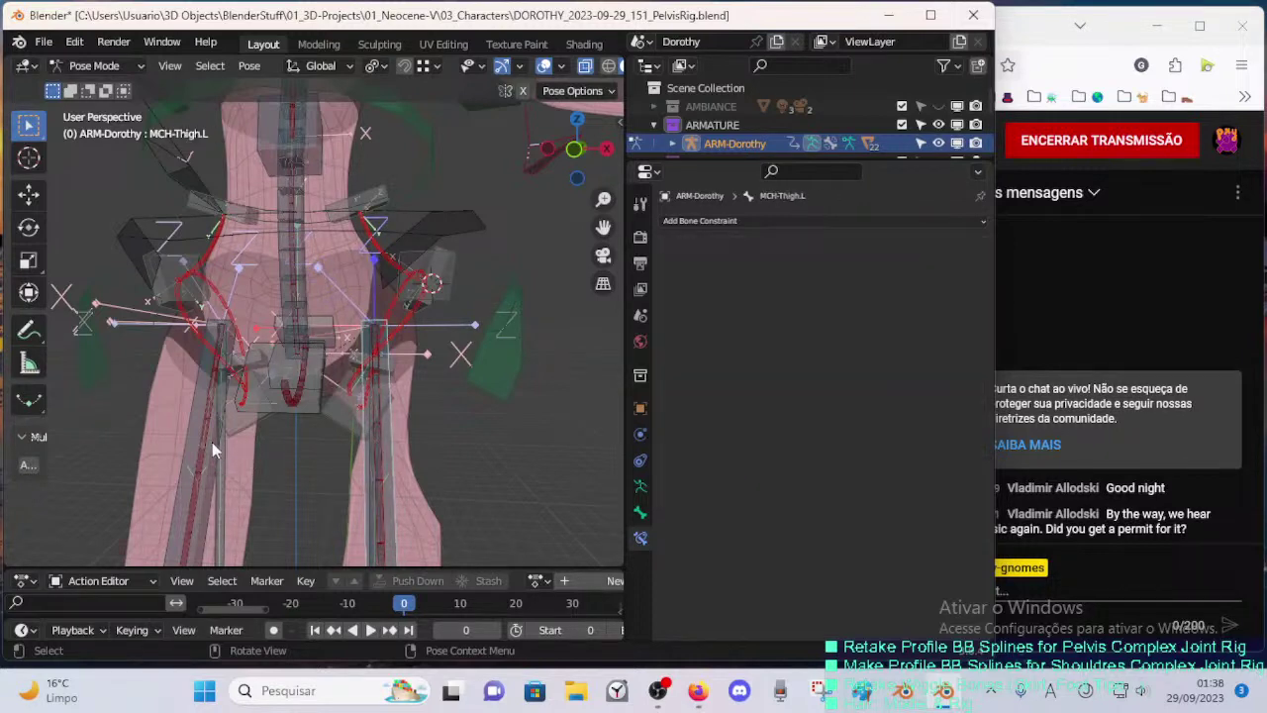
{"action": "left_click", "coordinate": [212, 442]}
{"action": "left_click", "coordinate": [393, 454]}
{"action": "key", "text": "h"}
{"action": "left_click", "coordinate": [204, 441]}
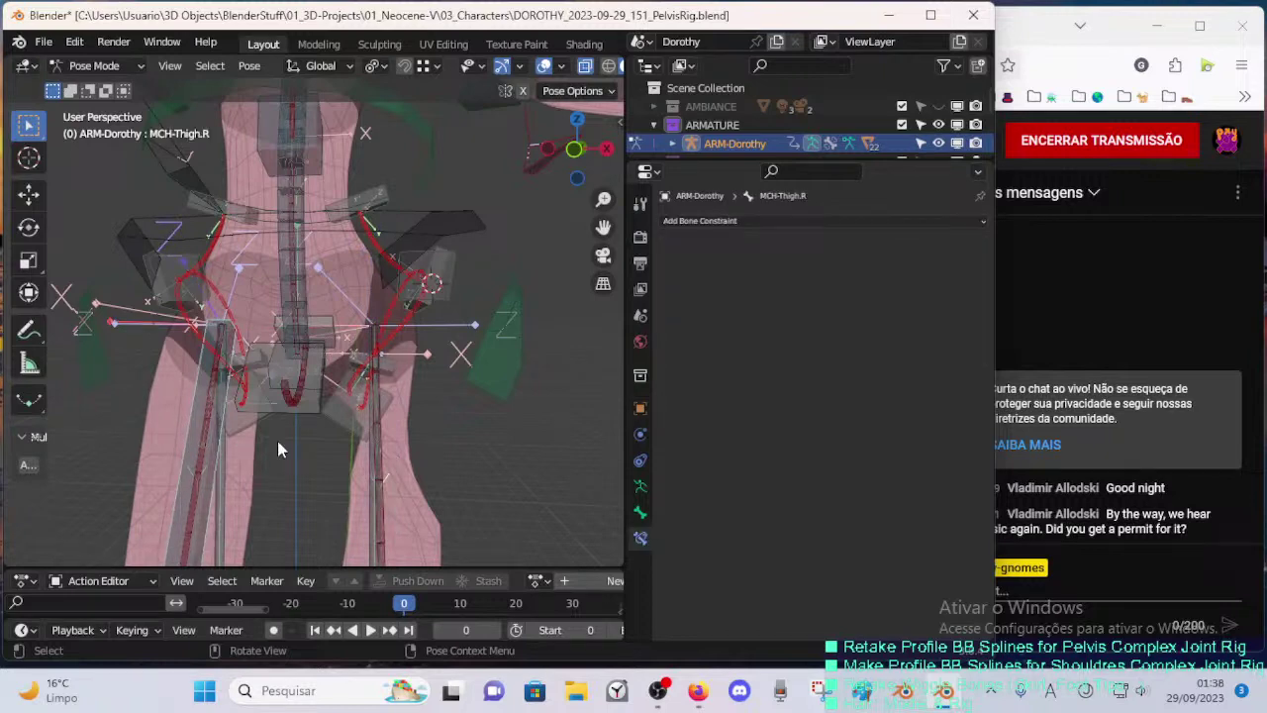
{"action": "key", "text": "h"}
- Select both DEF-5-LEG-1B-Thigh bones, reveal all hidden bones and clear the location and rotation of the selection
{"action": "left_click", "coordinate": [382, 448]}
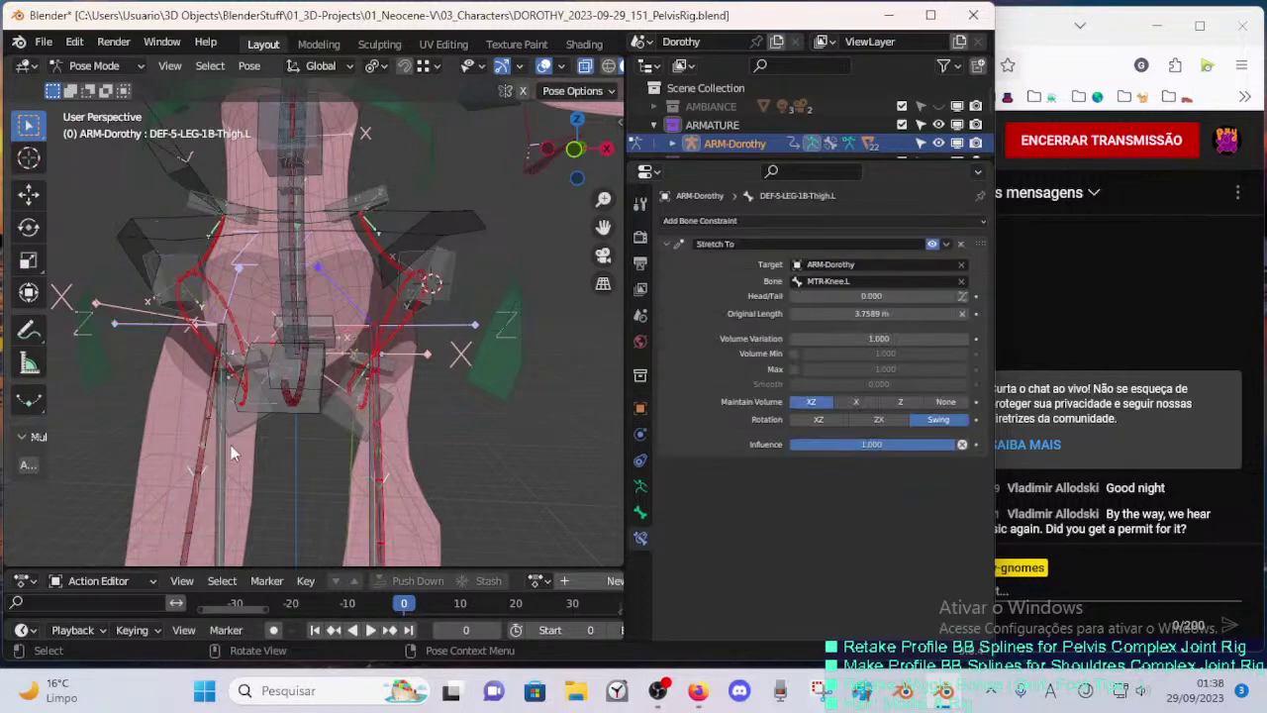
{"action": "left_click", "coordinate": [384, 477]}
{"action": "middle_click_drag", "start_coordinate": [384, 478], "coordinate": [255, 351]}
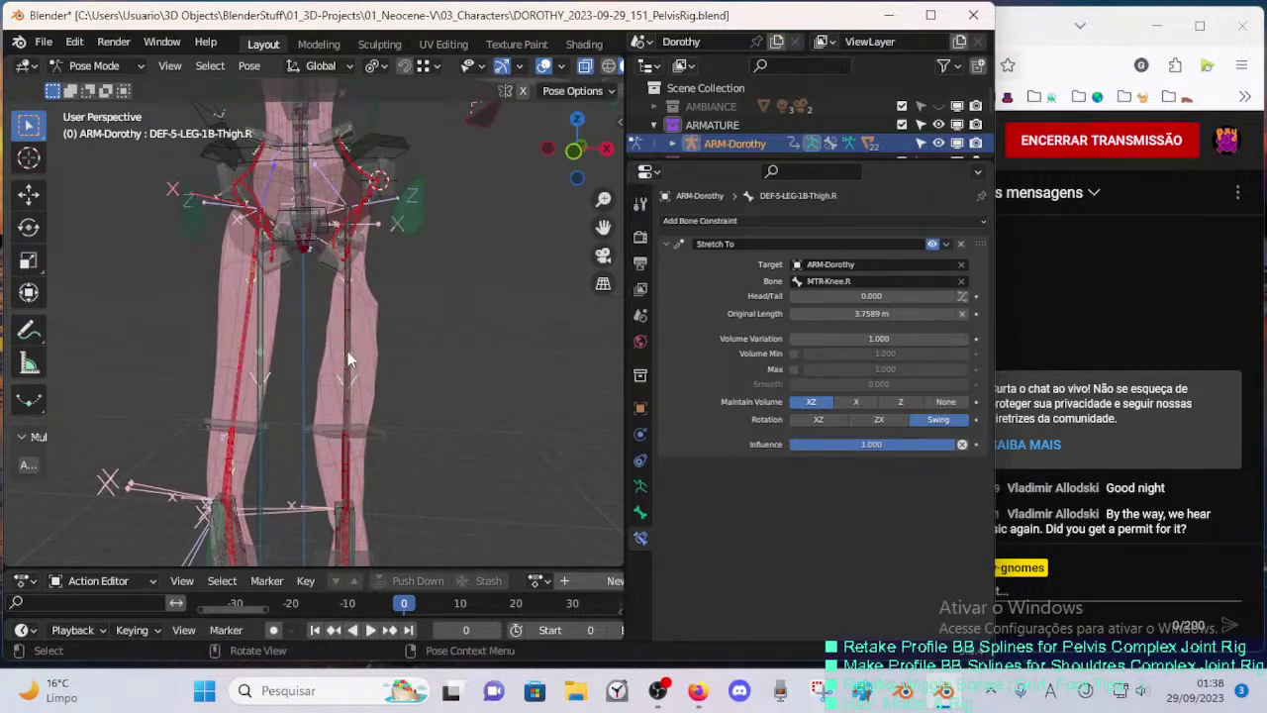
{"action": "scroll", "coordinate": [354, 381], "scroll_direction": "down", "scroll_amount": 6}
{"action": "key", "text": "alt+h"}
{"action": "key", "text": "alt+g"}
{"action": "key", "text": "alt+r"}
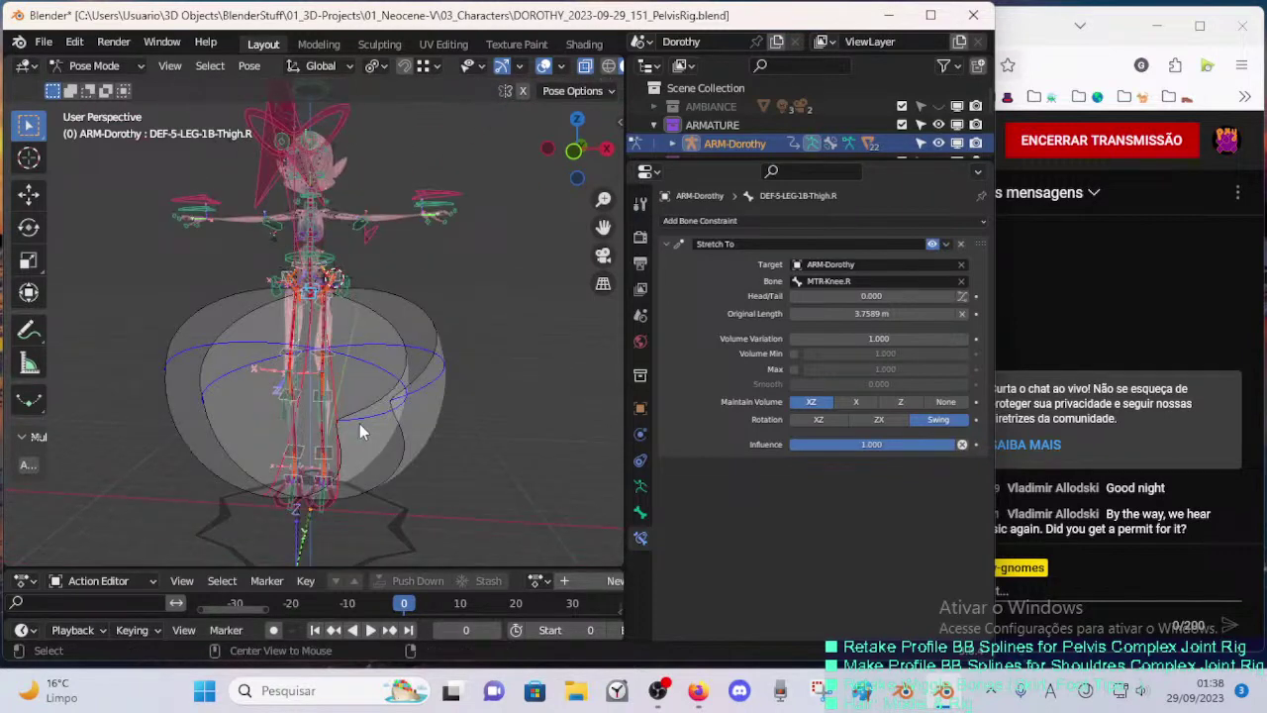
- Select the HDL-2C-Crotch.002 handle in Pose Mode to inspect the crotch bones
{"action": "scroll", "coordinate": [359, 424], "scroll_direction": "up", "scroll_amount": 3}
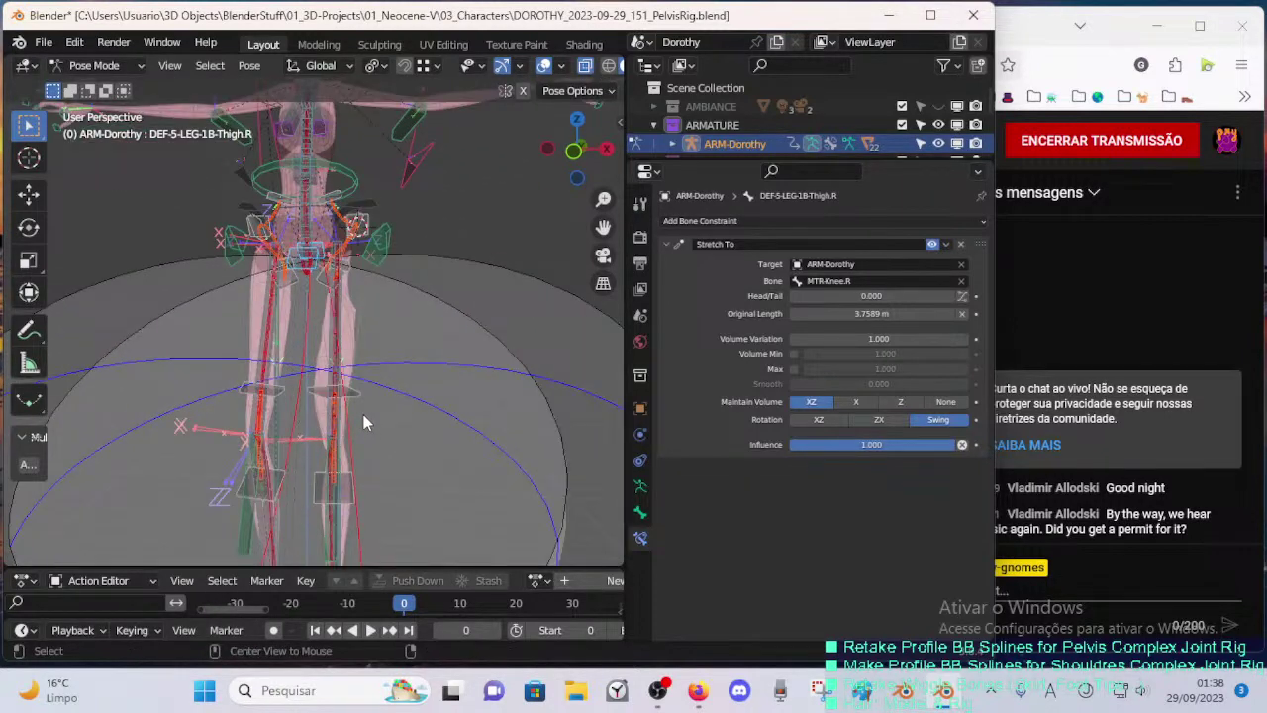
{"action": "scroll", "coordinate": [370, 404], "scroll_direction": "up", "scroll_amount": 3}
{"action": "middle_click_drag", "start_coordinate": [377, 294], "coordinate": [306, 366], "text": "shift"}
{"action": "key", "text": "Tab"}
{"action": "scroll", "coordinate": [375, 402], "scroll_direction": "up", "scroll_amount": 1}
{"action": "key", "text": "Tab"}
{"action": "left_click", "coordinate": [297, 361]}
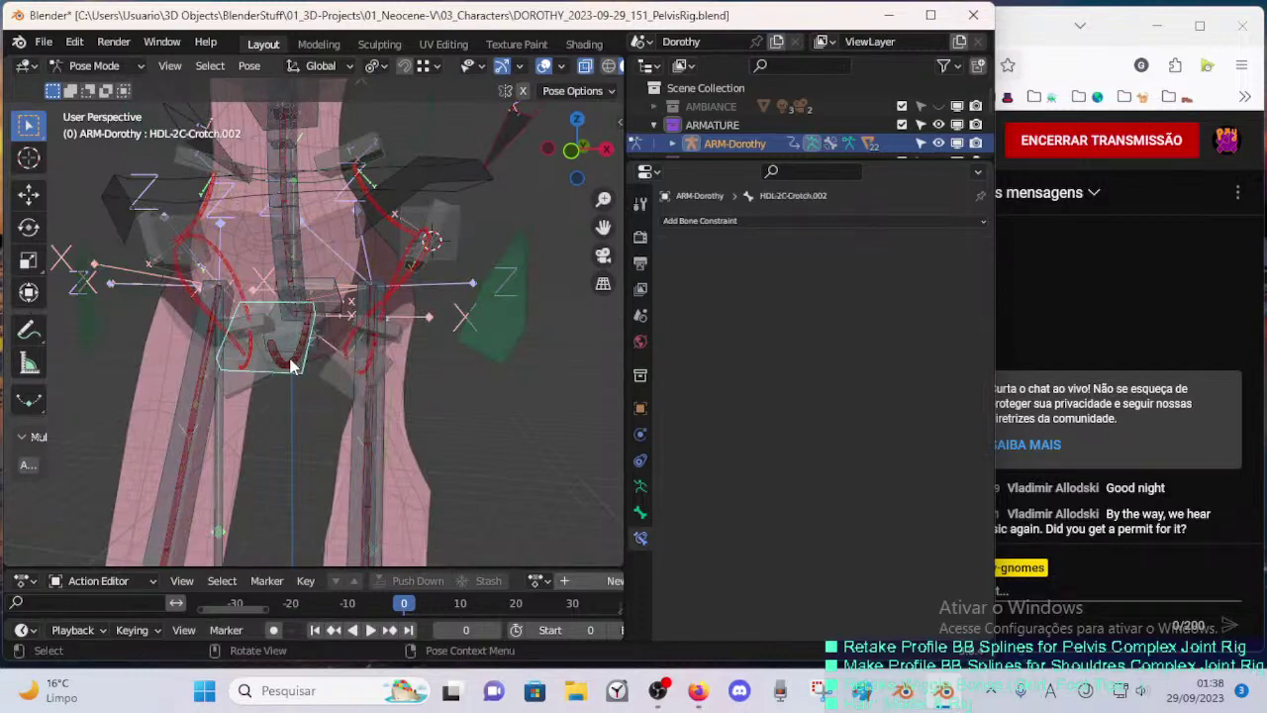
{"action": "left_click", "coordinate": [290, 367]}
- Test-move the HDL-5A-Pelvis.R.001 handle in Pose Mode and cancel each move
{"action": "middle_click_drag", "start_coordinate": [422, 332], "coordinate": [315, 201]}
{"action": "left_click", "coordinate": [315, 201]}
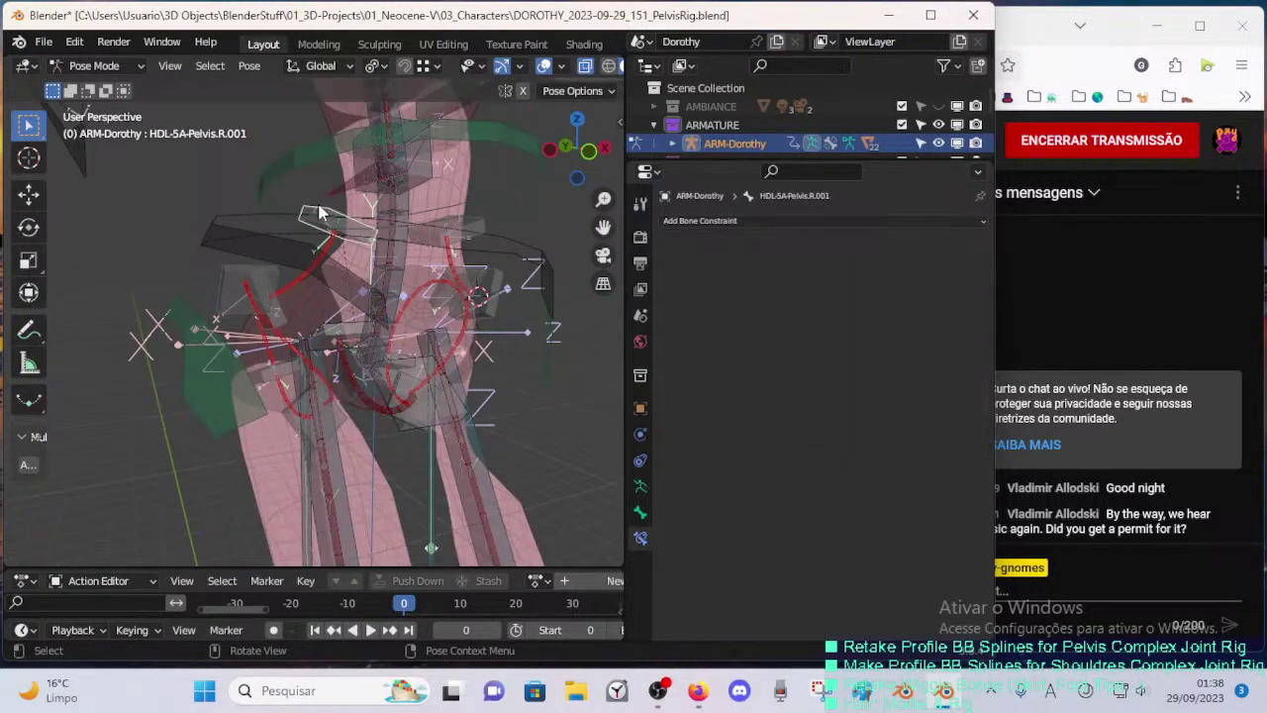
{"action": "key", "text": "g"}
{"action": "right_click", "coordinate": [303, 155]}
{"action": "middle_click_drag", "start_coordinate": [340, 234], "coordinate": [368, 243]}
{"action": "key", "text": "g"}
{"action": "right_click", "coordinate": [343, 186]}
- In Edit Mode, parent DEF-5A-Pelvis.L.001 to HDL-5A-Pelvis.L.001 with Keep Offset
{"action": "key", "text": "Tab"}
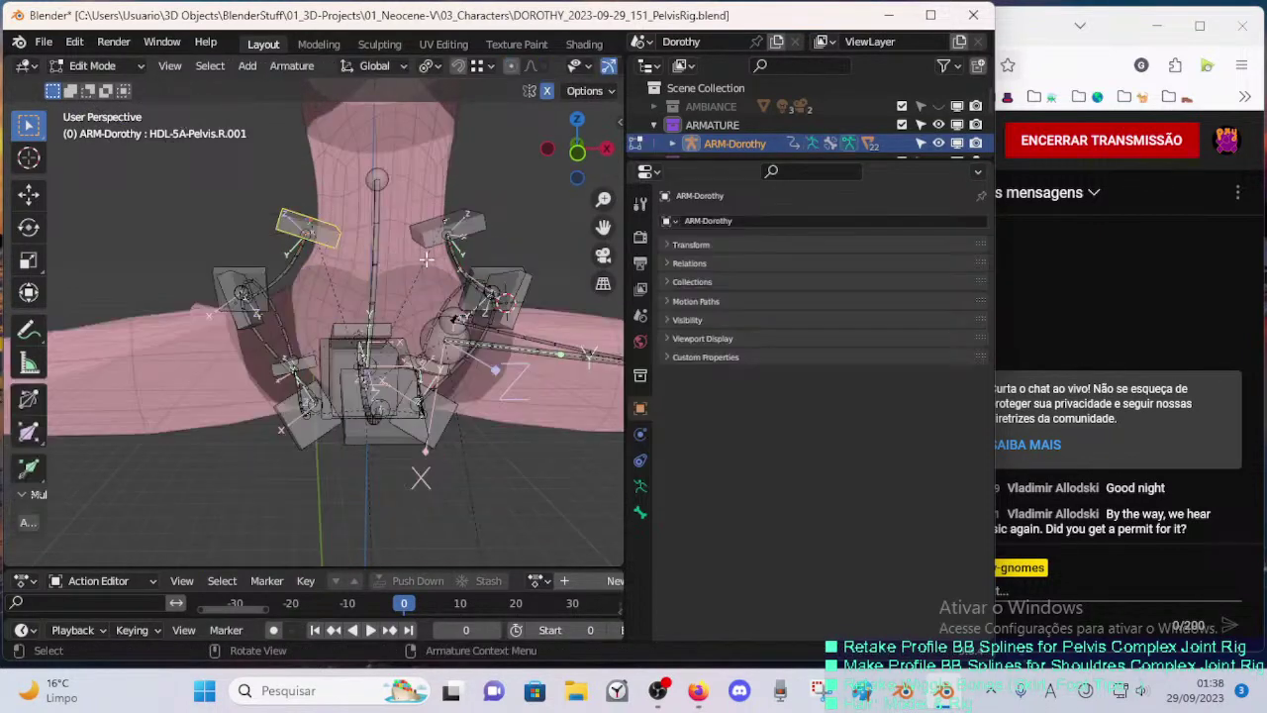
{"action": "left_click", "coordinate": [441, 234], "text": "shift"}
{"action": "key", "text": "ctrl+p"}
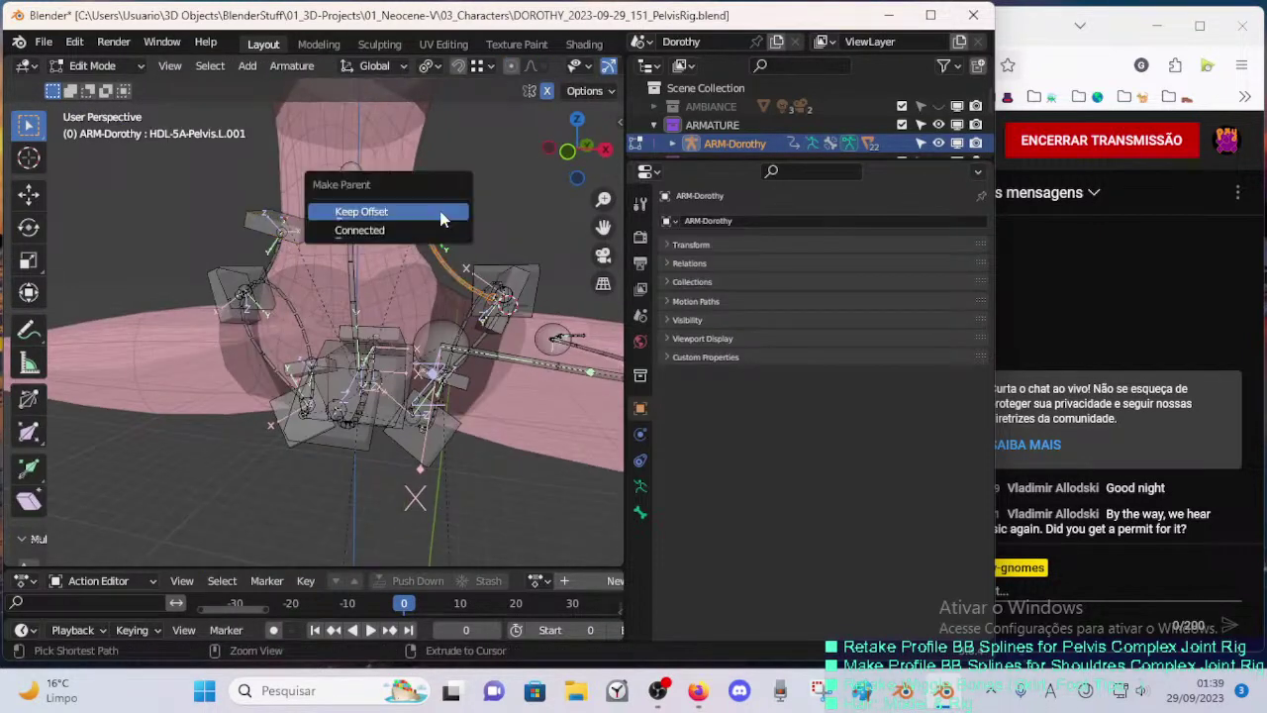
{"action": "left_click", "coordinate": [442, 216]}
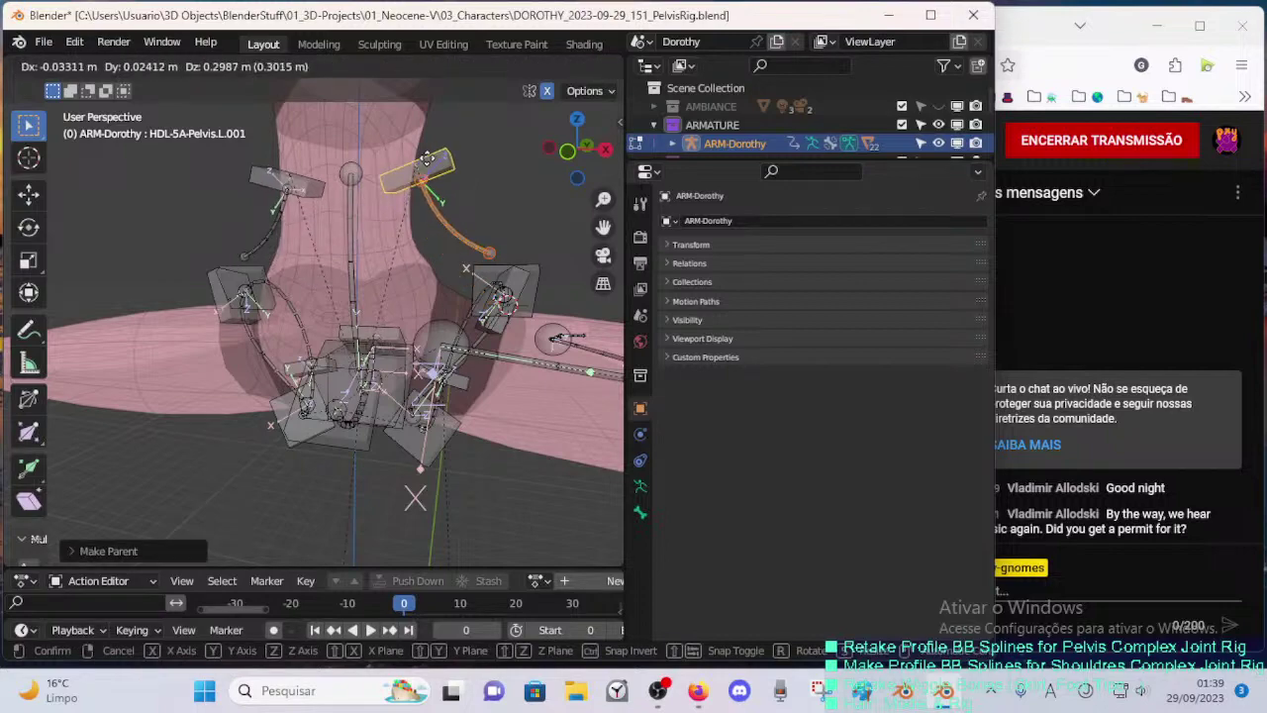
- Move the HDL-5A-Pelvis.L.002 handle near the left hip and adjust its roll
{"action": "middle_click_drag", "start_coordinate": [431, 205], "coordinate": [396, 317]}
{"action": "key", "text": "ctrl+s"}
{"action": "left_click", "coordinate": [379, 297]}
{"action": "key", "text": "g"}
{"action": "left_click", "coordinate": [358, 294]}
{"action": "key", "text": "ctrl+r"}
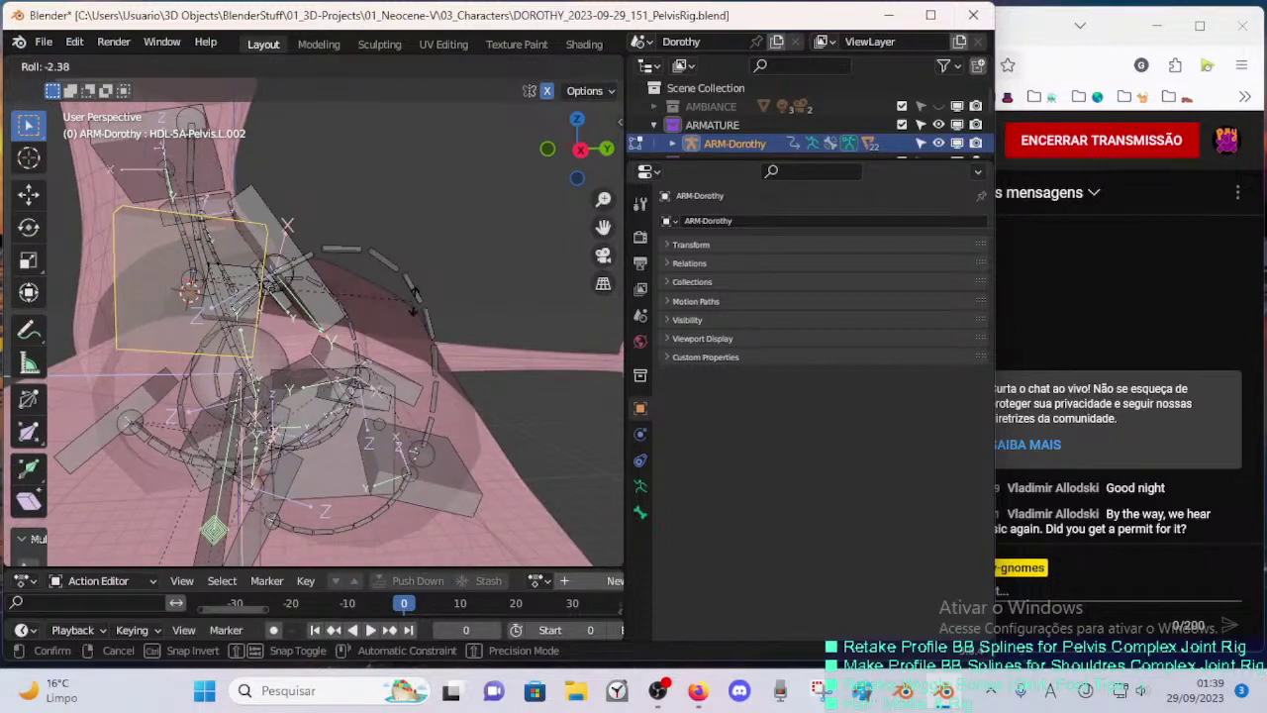
{"action": "left_click", "coordinate": [402, 260]}
- Reposition and rotate HDL-5A-Pelvis.L.002 beside the end of the DEF-5A-Pelvis.L.001 curve
{"action": "middle_click_drag", "start_coordinate": [402, 259], "coordinate": [426, 74]}
{"action": "left_click", "coordinate": [428, 65]}
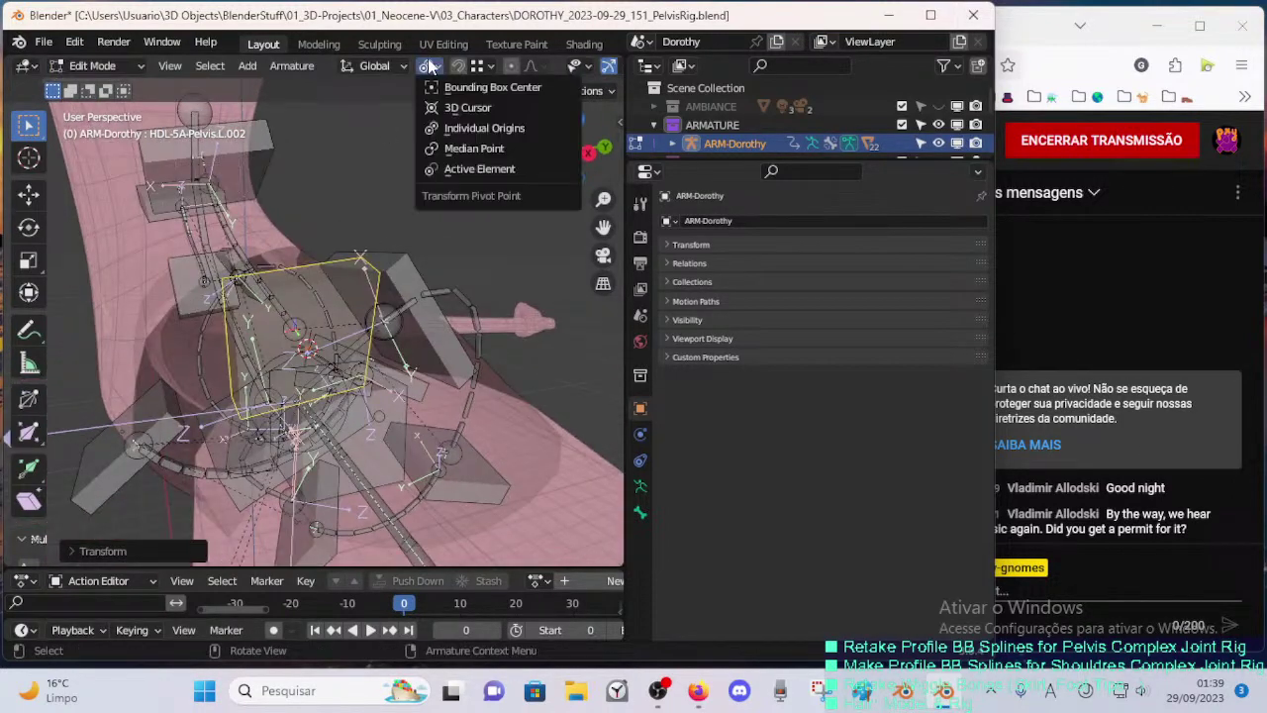
{"action": "left_click", "coordinate": [451, 158]}
{"action": "middle_click_drag", "start_coordinate": [450, 159], "coordinate": [504, 310]}
{"action": "key", "text": "Escape"}
{"action": "key", "text": "g"}
{"action": "left_click", "coordinate": [496, 294]}
{"action": "key", "text": "r"}
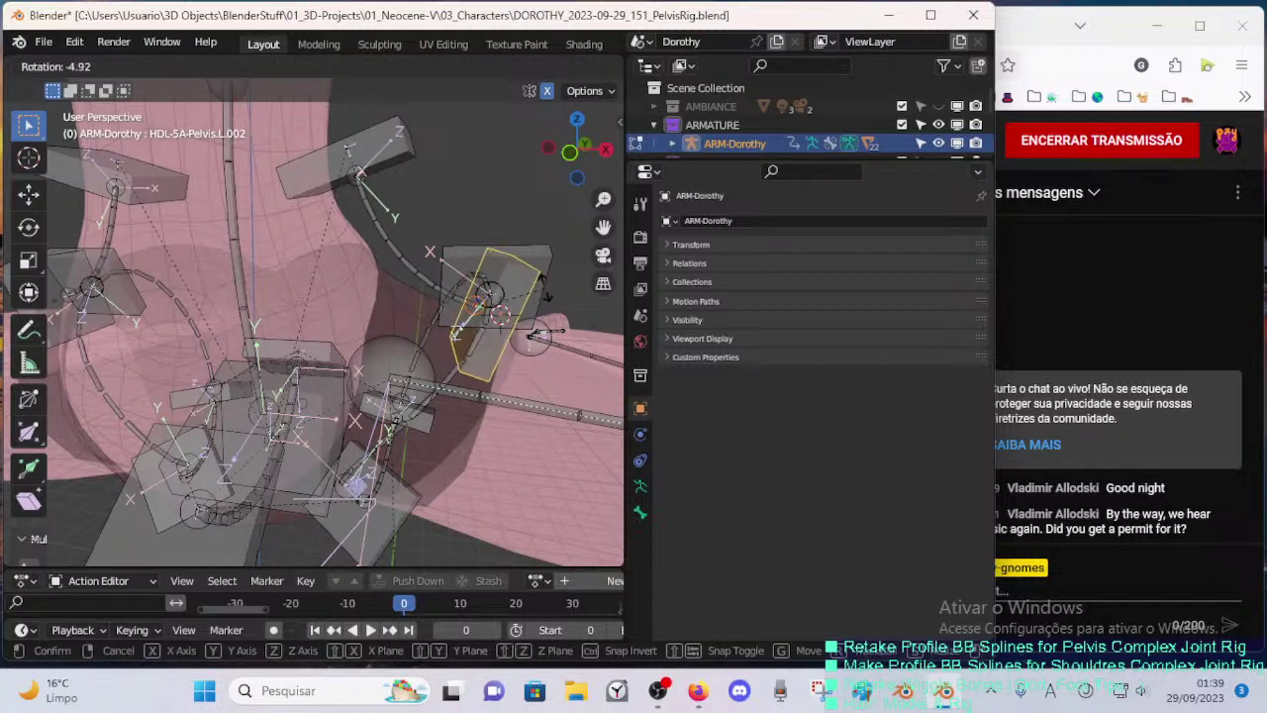
{"action": "left_click", "coordinate": [536, 276]}
{"action": "key", "text": "g"}
{"action": "left_click", "coordinate": [513, 270]}
- Move HDL-5A-Pelvis.L.001 closer to the left waist and tilt it to follow the hip contour
{"action": "key", "text": "alt+a"}
{"action": "key", "text": "c"}
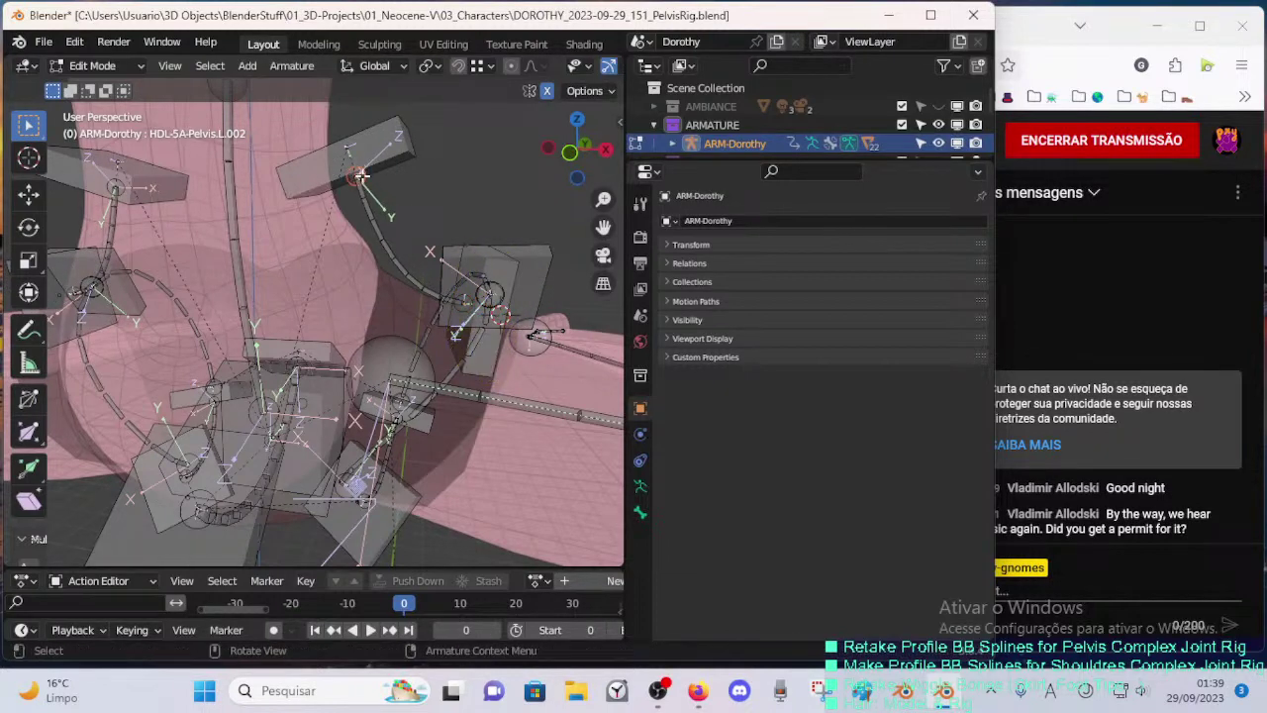
{"action": "middle_click_drag", "start_coordinate": [362, 176], "coordinate": [383, 172]}
{"action": "left_click", "coordinate": [406, 151]}
{"action": "key", "text": "g"}
{"action": "left_click", "coordinate": [412, 213]}
{"action": "key", "text": "r"}
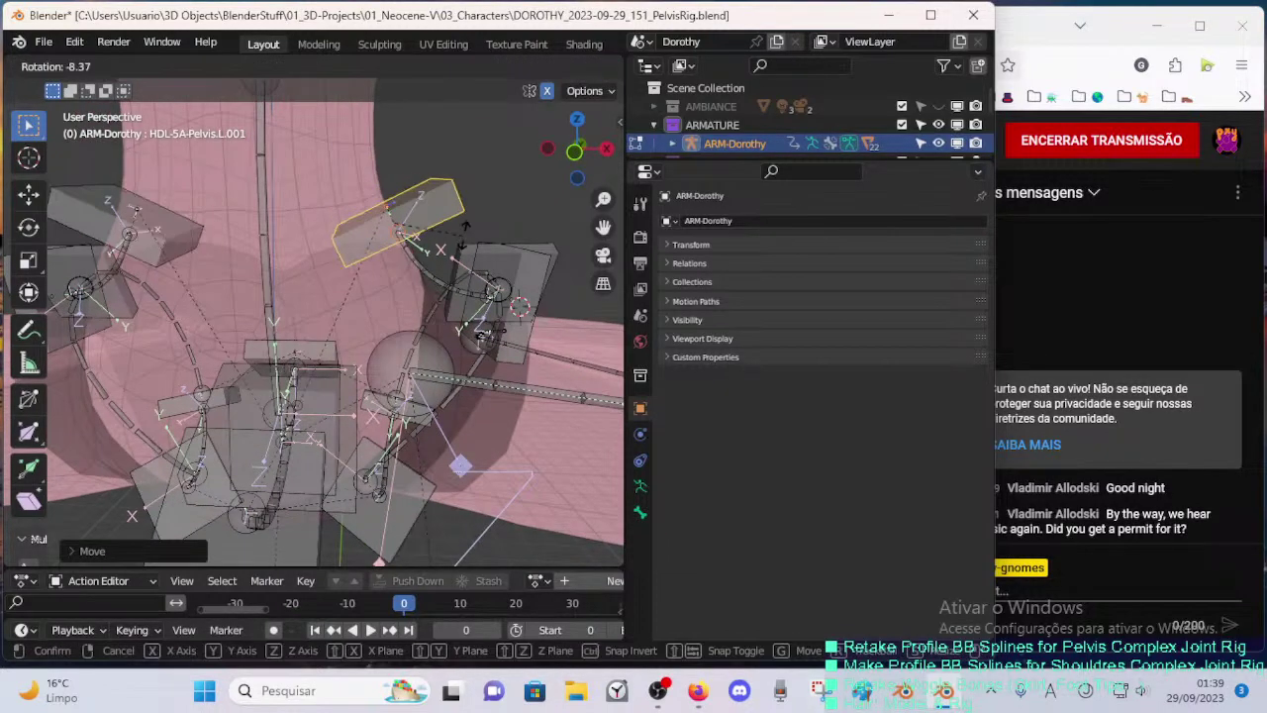
{"action": "key", "text": "g"}
{"action": "left_click", "coordinate": [453, 215]}
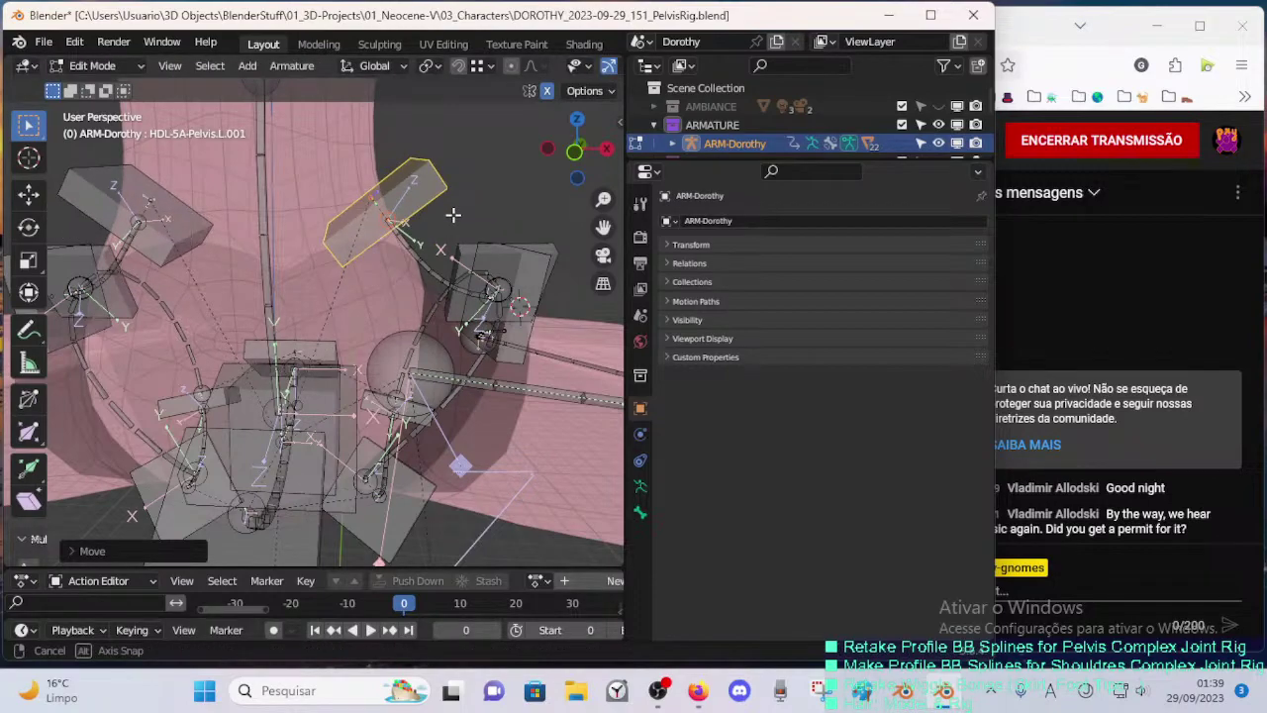
- Refine the position and rotation of HDL-5A-Pelvis.L.001 and adjust the end of the DEF-5A-Pelvis.L.001 curve
{"action": "middle_click_drag", "start_coordinate": [452, 214], "coordinate": [425, 265]}
{"action": "key", "text": "g"}
{"action": "left_click", "coordinate": [449, 202]}
{"action": "key", "text": "r"}
{"action": "left_click", "coordinate": [466, 212]}
{"action": "key", "text": "g"}
{"action": "left_click", "coordinate": [293, 265]}
{"action": "key", "text": "g"}
{"action": "left_click", "coordinate": [426, 233]}
{"action": "left_click", "coordinate": [401, 261]}
{"action": "key", "text": "g"}
{"action": "left_click", "coordinate": [452, 260]}
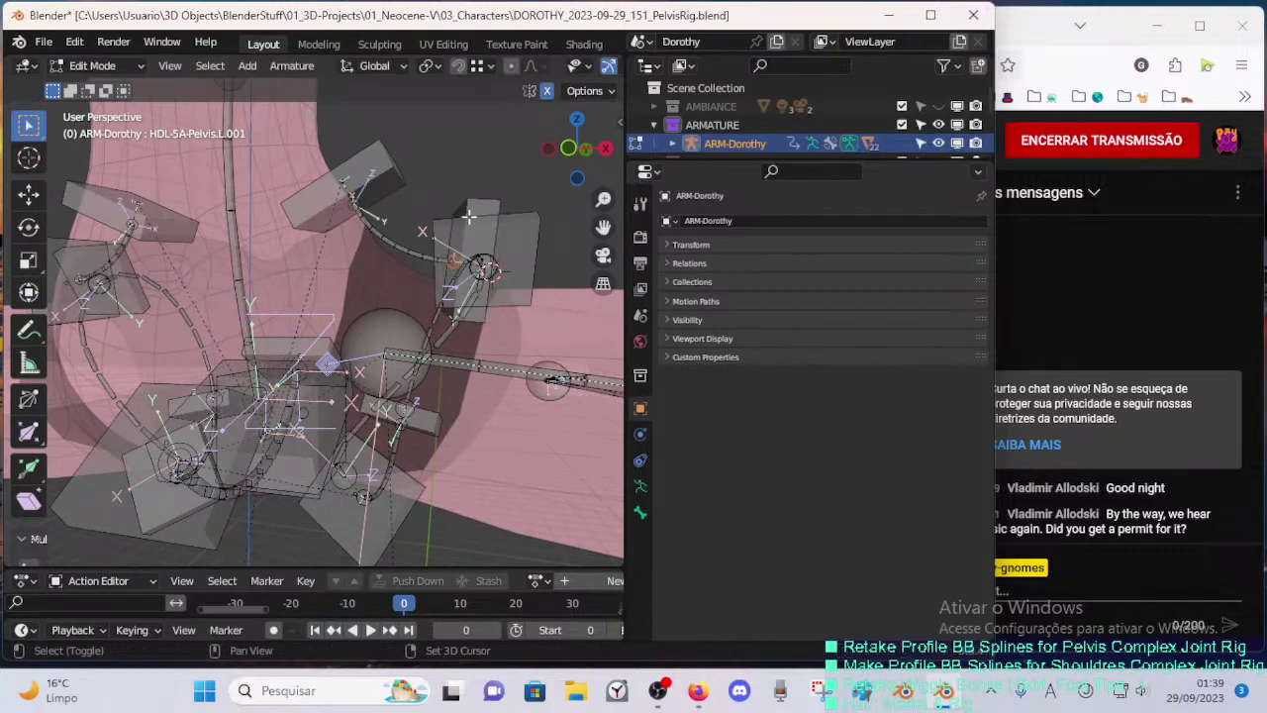
- Move and tilt HDL-5A-Pelvis.L.002 inward together with the end of the DEF-5A-Pelvis.L.001 curve
{"action": "key", "text": "g"}
{"action": "left_click", "coordinate": [456, 221]}
{"action": "key", "text": "r"}
{"action": "left_click", "coordinate": [472, 254]}
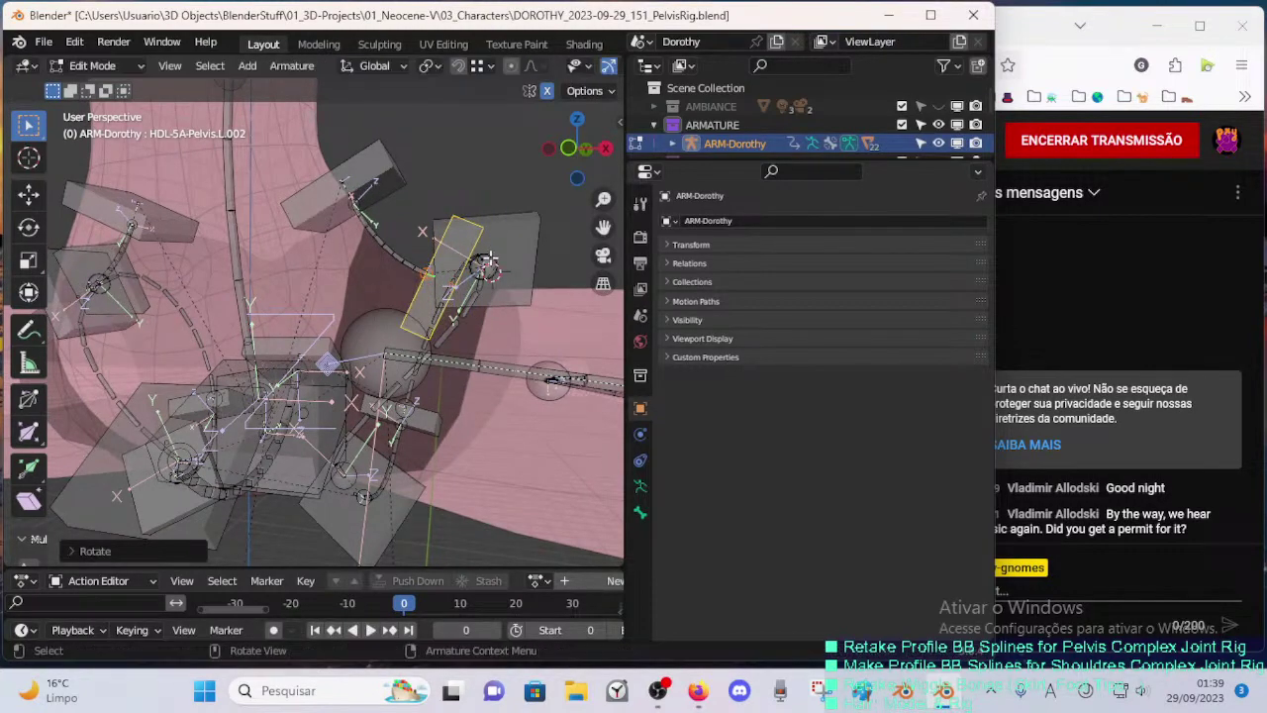
- Fine-tune the placement of HDL-5A-Pelvis.L.002 from another angle and adjust its roll
{"action": "middle_click_drag", "start_coordinate": [472, 256], "coordinate": [391, 300]}
{"action": "key", "text": "g"}
{"action": "left_click", "coordinate": [483, 270]}
{"action": "key", "text": "g"}
{"action": "left_click", "coordinate": [295, 382]}
{"action": "key", "text": "ctrl+r"}
{"action": "left_click", "coordinate": [371, 345]}
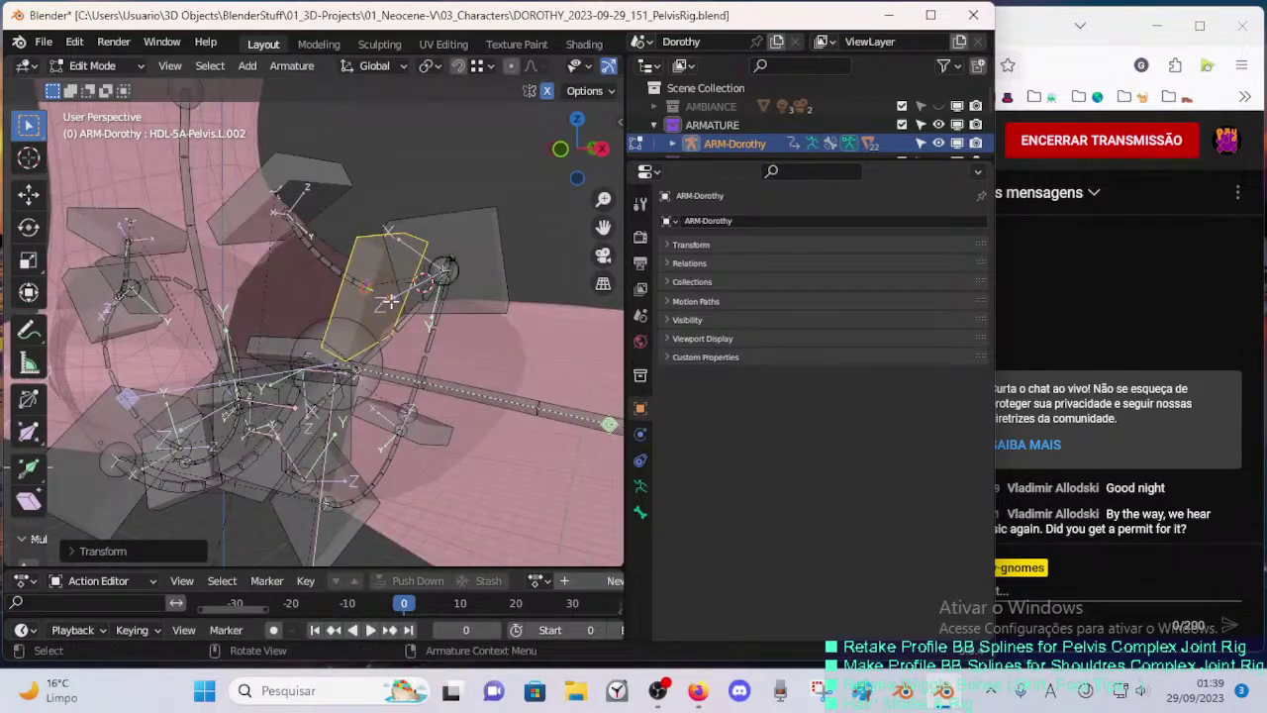
- Place the 3D cursor at the end of DEF-5A-Pelvis.L.001 and snap the HDL-5A-Pelvis.L.003 handle to the cursor
{"action": "key", "text": "shift+s"}
{"action": "left_click", "coordinate": [443, 342]}
{"action": "middle_click_drag", "start_coordinate": [442, 334], "coordinate": [422, 321]}
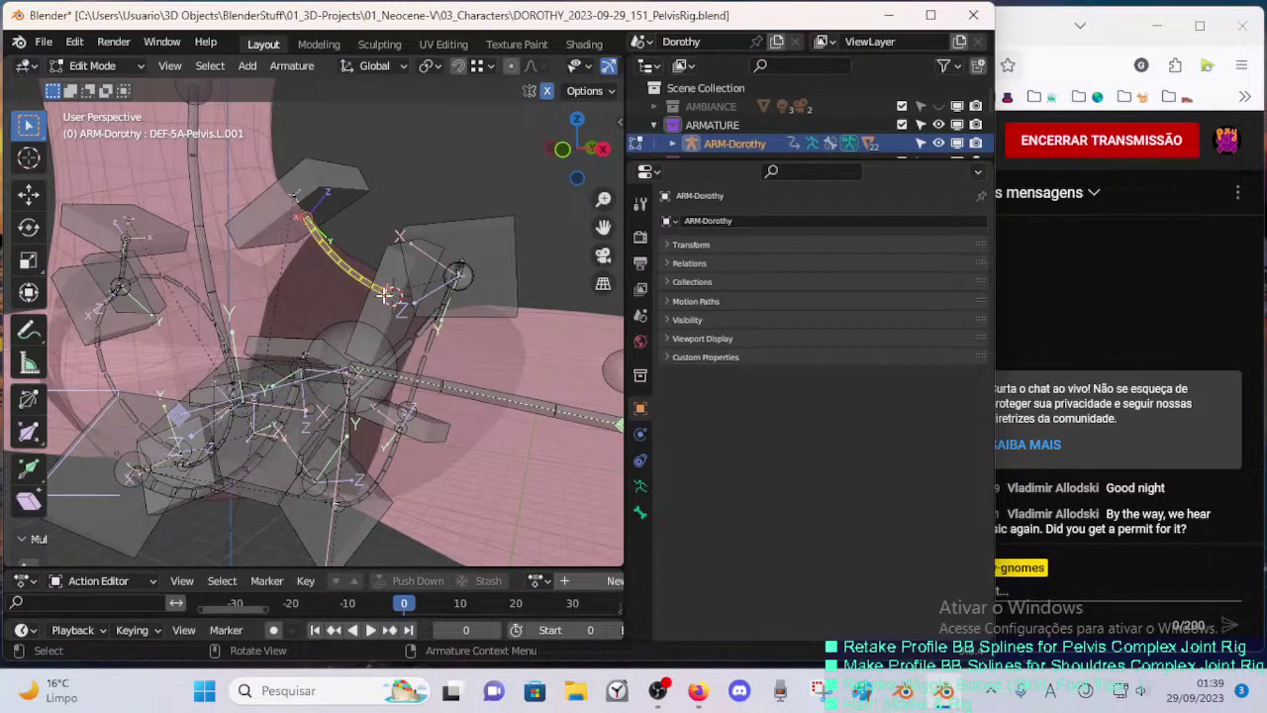
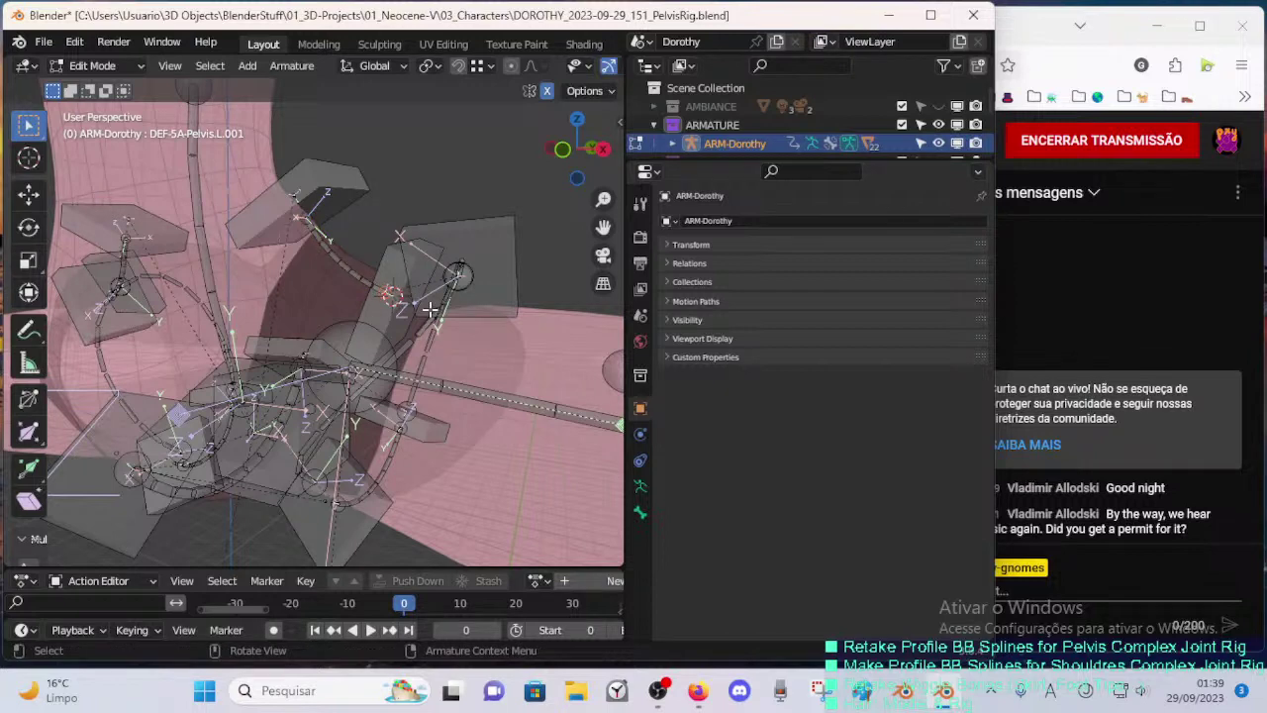
{"action": "middle_click_drag", "start_coordinate": [391, 287], "coordinate": [411, 247]}
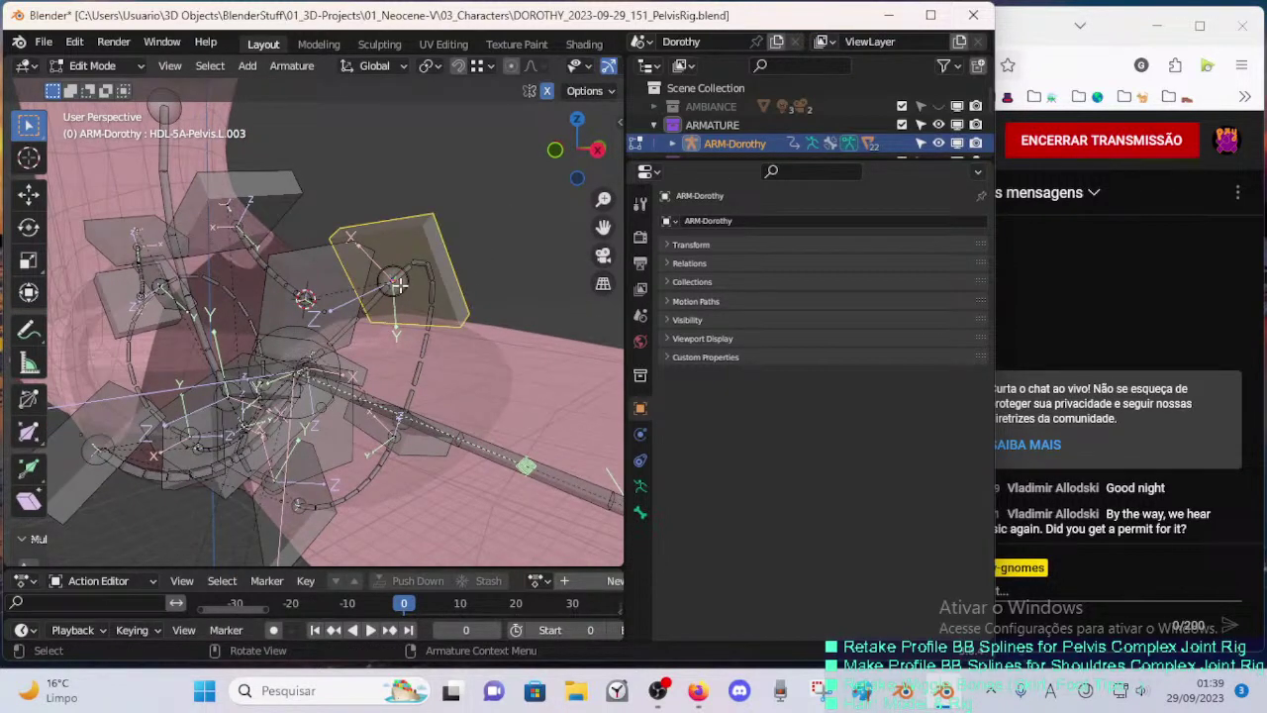
{"action": "left_click", "coordinate": [395, 281]}
{"action": "key", "text": "shift+s"}
{"action": "left_click", "coordinate": [401, 178]}
{"action": "middle_click_drag", "start_coordinate": [391, 248], "coordinate": [430, 259]}
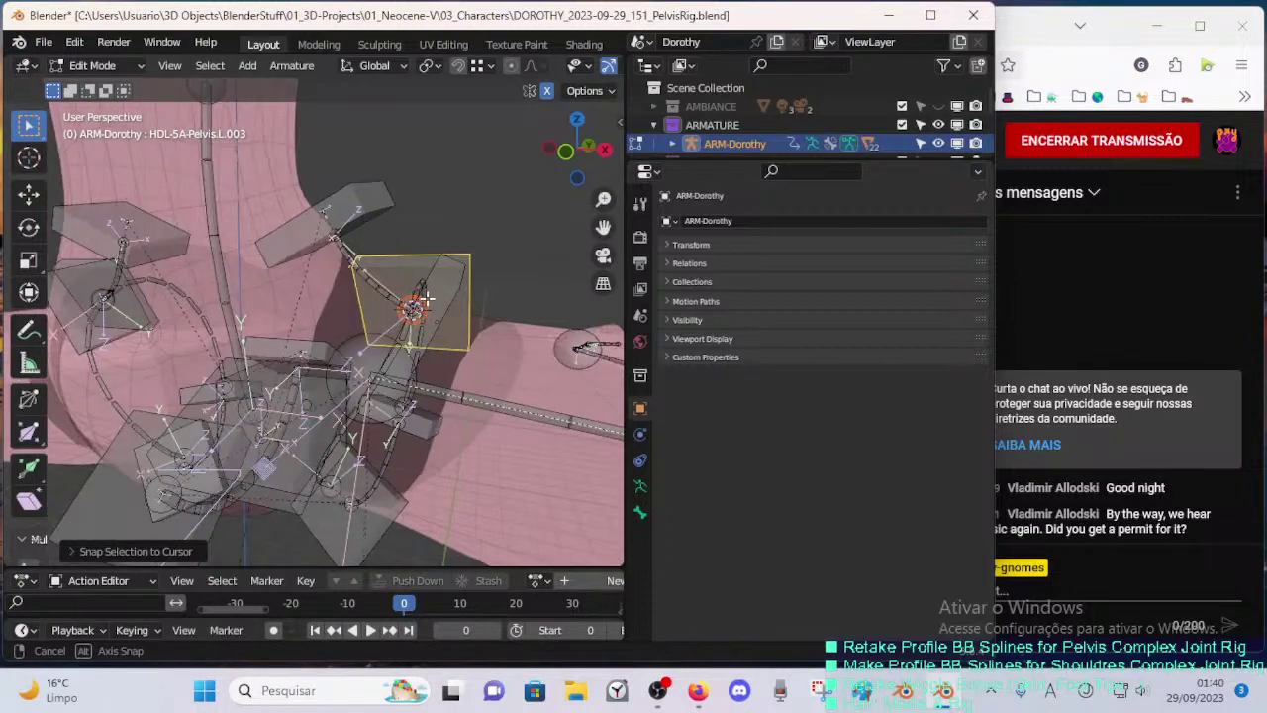
- Try to extrude a new bone from the DEF-5A-Pelvis.L.002 joint at the 3D cursor
{"action": "left_click", "coordinate": [431, 259]}
{"action": "mouse_move", "coordinate": [396, 316]}
{"action": "middle_mouse_down"}
{"action": "mouse_move", "coordinate": [378, 336]}
{"action": "mouse_move", "coordinate": [412, 315]}
{"action": "middle_mouse_up"}
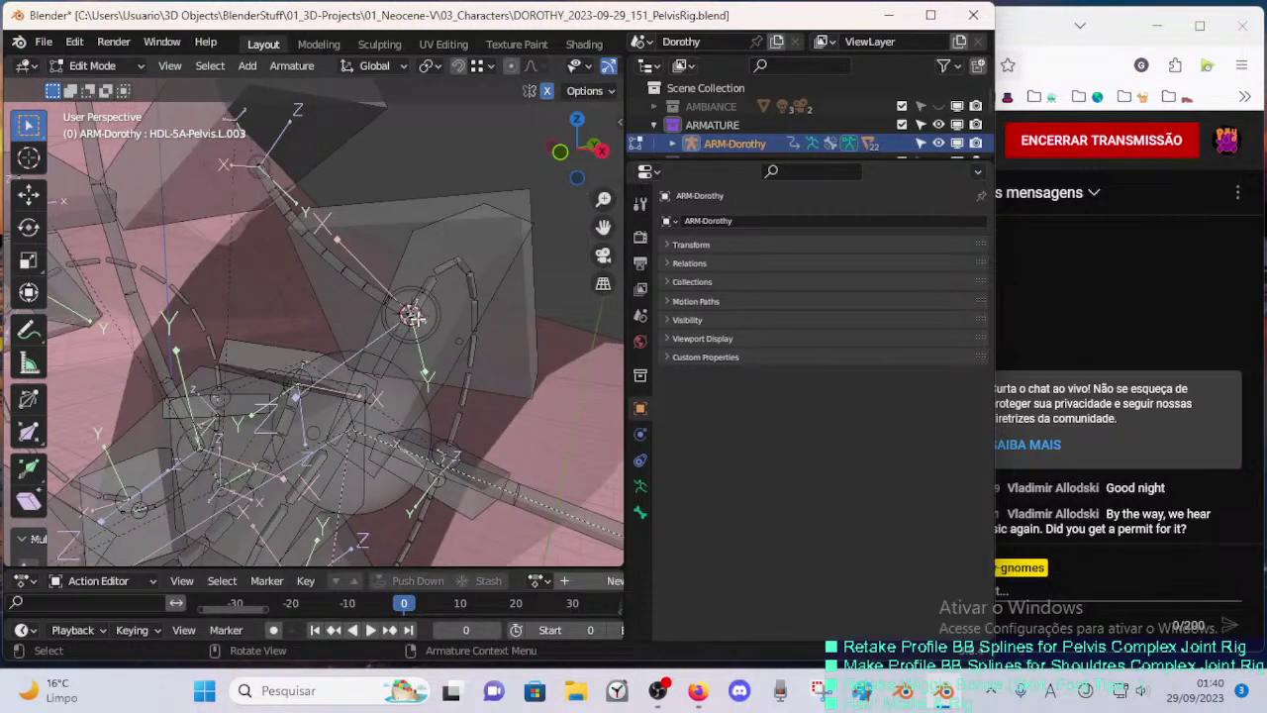
{"action": "left_click", "coordinate": [428, 321]}
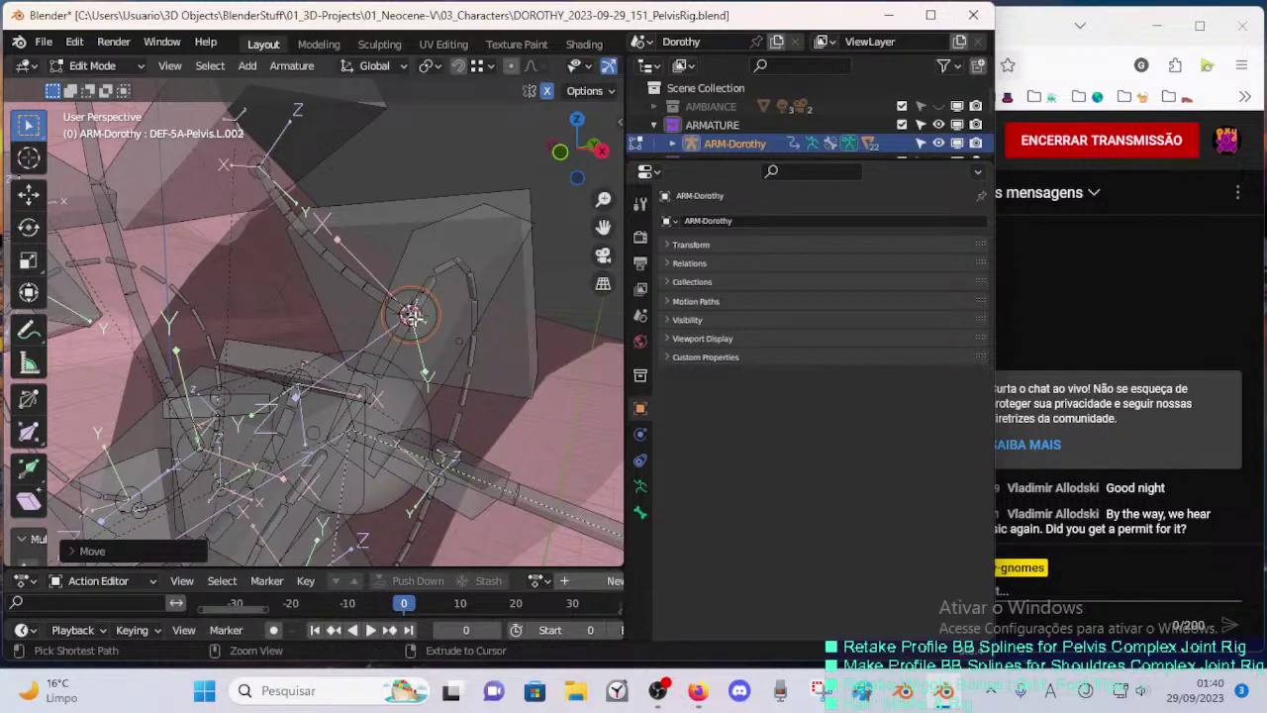
{"action": "key", "text": "e"}
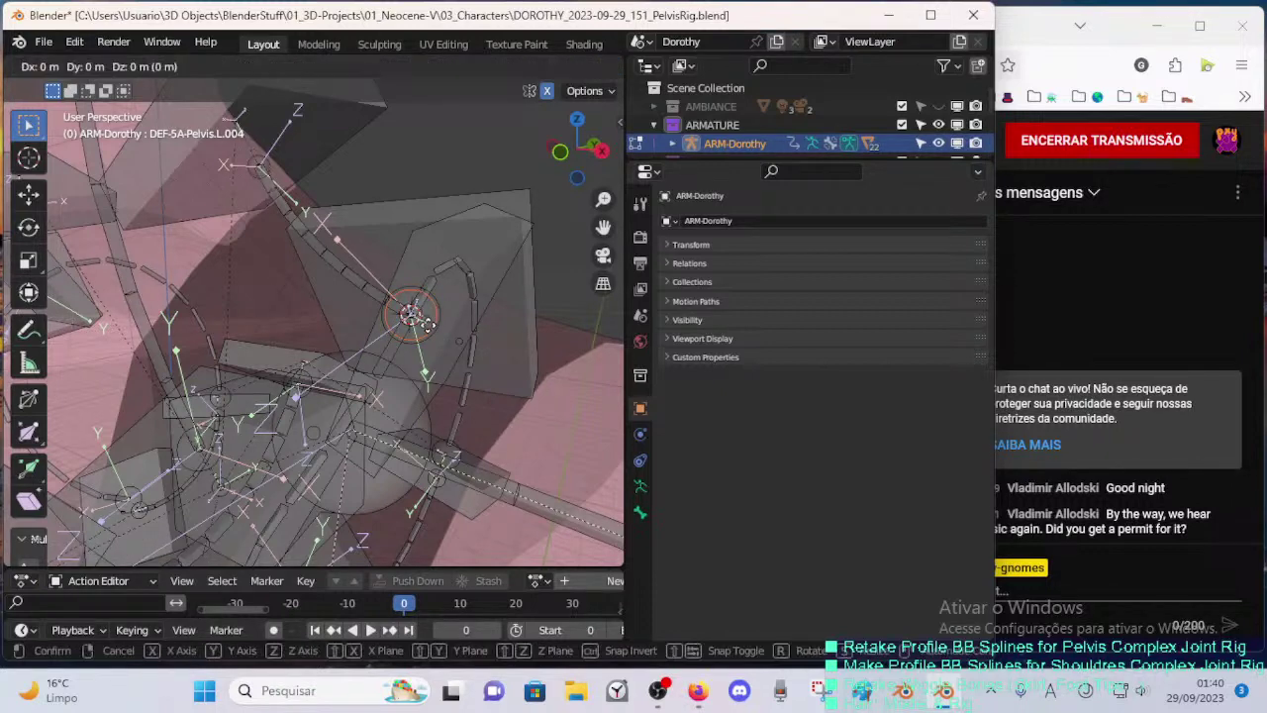
{"action": "key", "text": "Escape"}
{"action": "key", "text": "ctrl+z"}
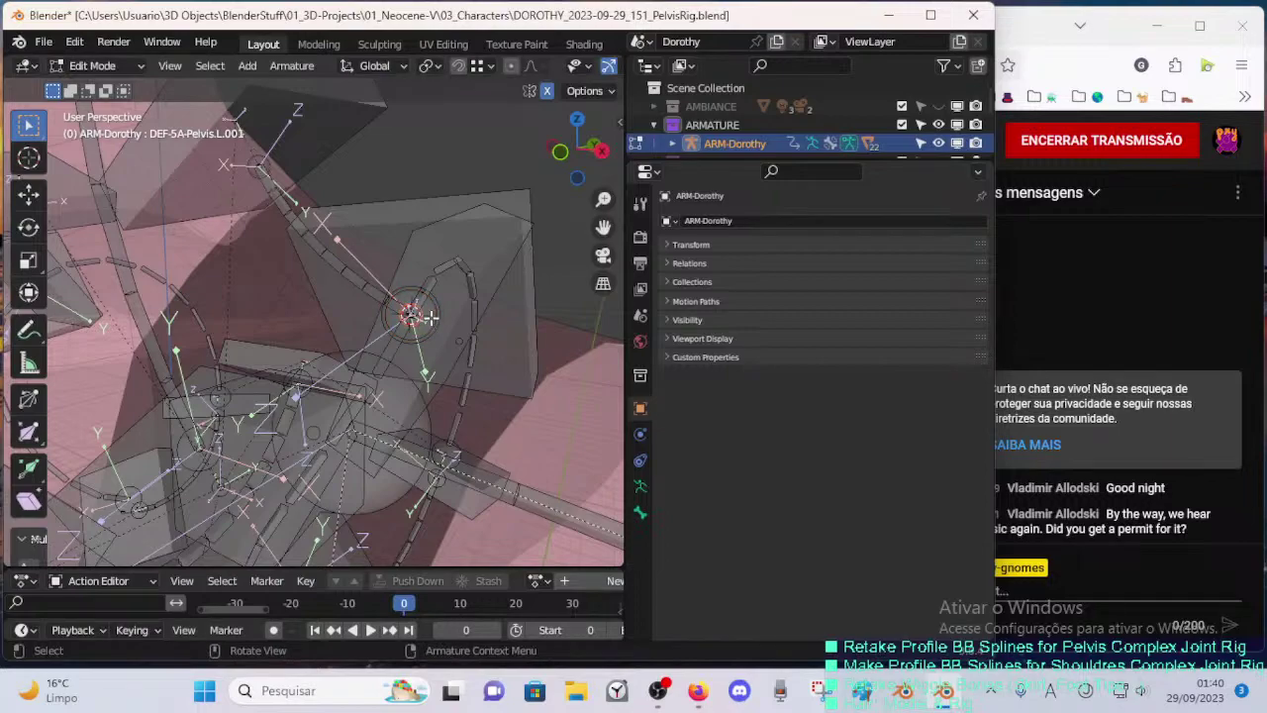
- Adjust the pelvis bone joint at the 3D cursor and clear the roll of HDL-5A-Pelvis.L.003
{"action": "key", "text": "g"}
{"action": "left_click", "coordinate": [430, 318]}
{"action": "mouse_move", "coordinate": [430, 318]}
{"action": "middle_mouse_down"}
{"action": "mouse_move", "coordinate": [365, 328]}
{"action": "mouse_move", "coordinate": [472, 339]}
{"action": "mouse_move", "coordinate": [439, 345]}
{"action": "mouse_move", "coordinate": [362, 317]}
{"action": "mouse_move", "coordinate": [443, 339]}
{"action": "mouse_move", "coordinate": [507, 331]}
{"action": "mouse_move", "coordinate": [408, 328]}
{"action": "middle_mouse_up"}
{"action": "left_click", "coordinate": [471, 341]}
{"action": "key", "text": "alt+r"}
{"action": "key", "text": "ctrl+r"}
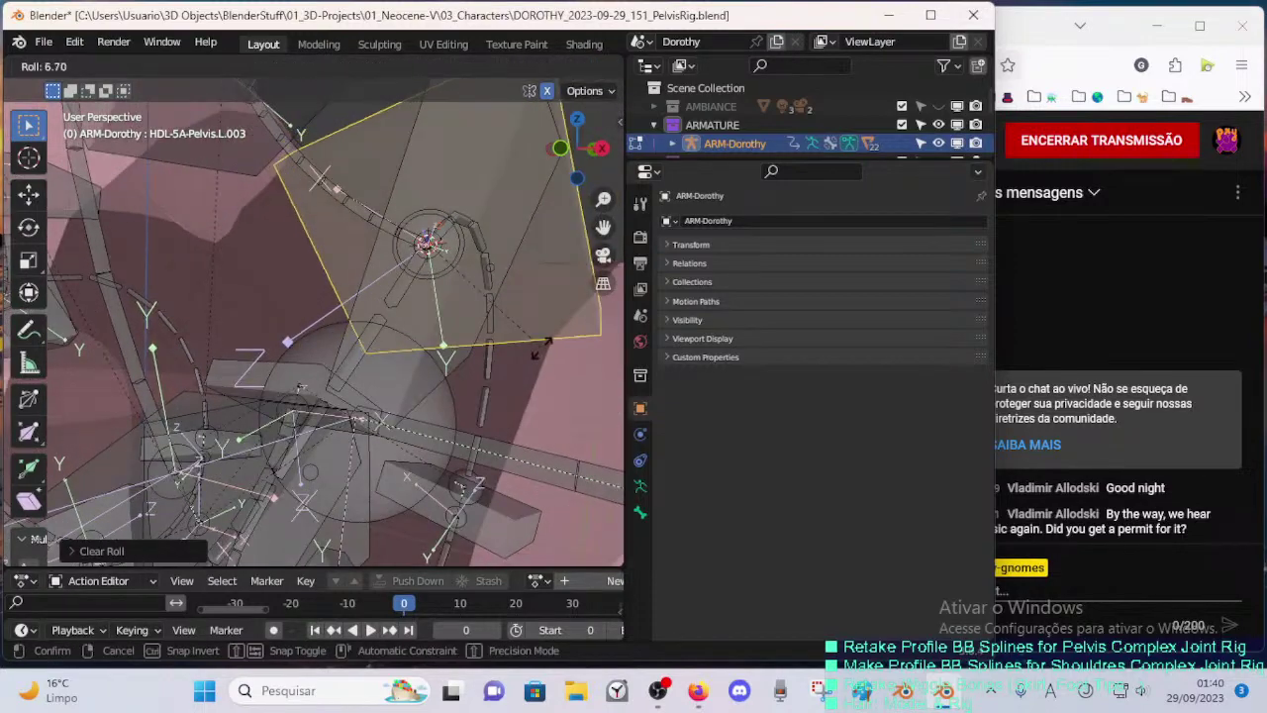
{"action": "right_click", "coordinate": [559, 230]}
- Show the bone's transform values and roll HDL-5A-Pelvis.L.003 to about 44°
{"action": "key", "text": "n"}
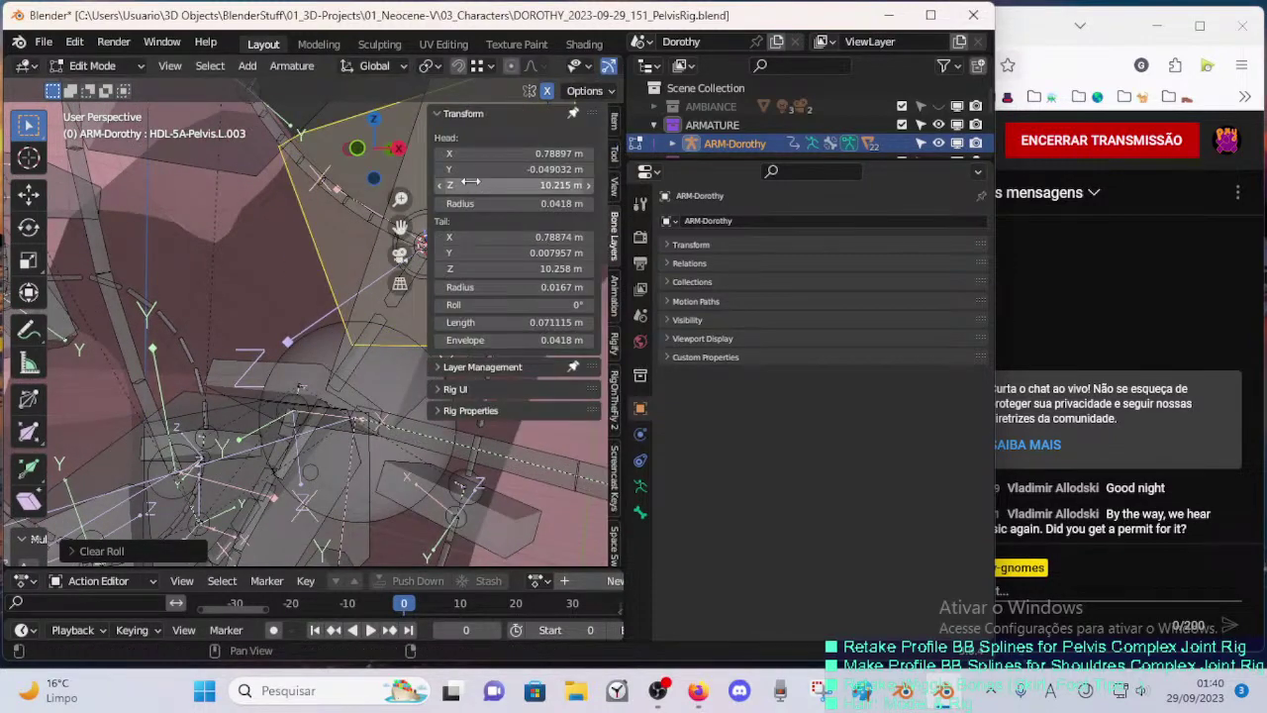
{"action": "middle_click_drag", "start_coordinate": [384, 291], "coordinate": [399, 369]}
{"action": "key", "text": "ctrl+r"}
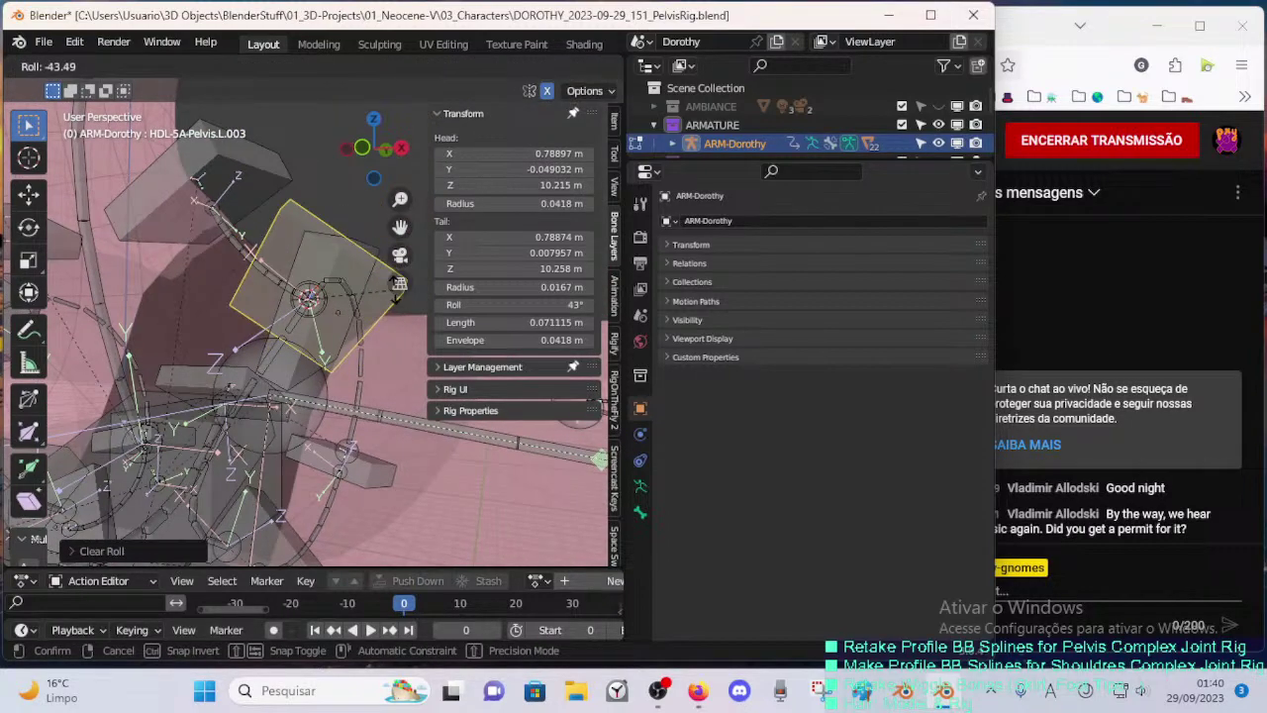
{"action": "left_click", "coordinate": [393, 297]}
- Align the selected pelvis bones to the active HDL-5A-Pelvis.L.003 handle
{"action": "left_click", "coordinate": [366, 367]}
{"action": "middle_click_drag", "start_coordinate": [344, 332], "coordinate": [296, 319]}
{"action": "middle_click_drag", "start_coordinate": [260, 251], "coordinate": [238, 273]}
{"action": "key", "text": "ctrl+alt+a"}
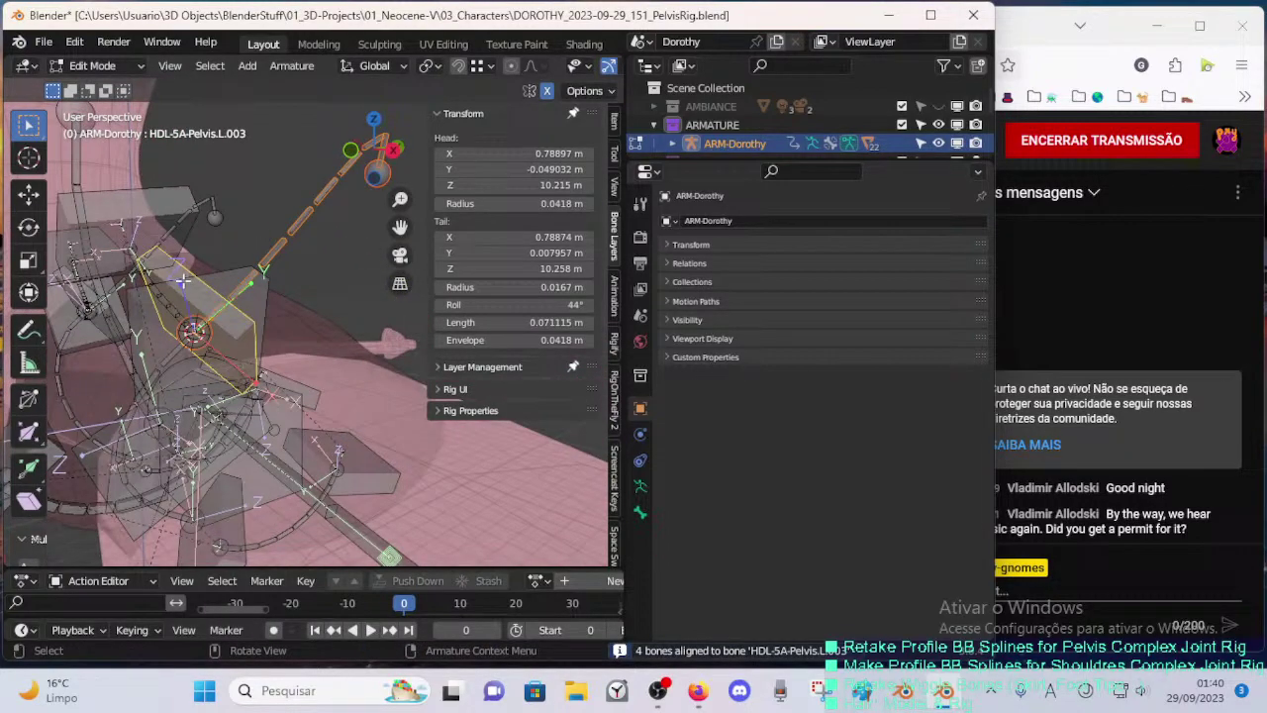
- Rotate HDL-5A-Pelvis.L.003 about the global X axis in two successive turns
{"action": "key", "text": "r"}
{"action": "key", "text": "x"}
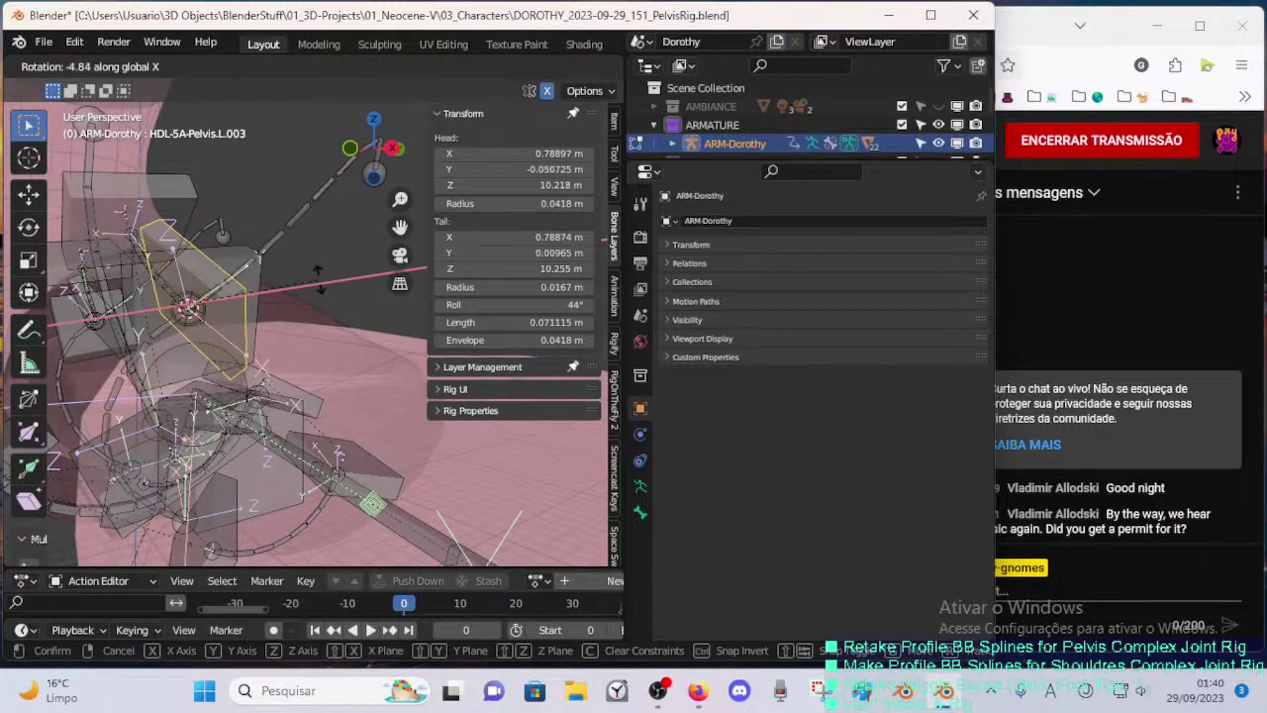
{"action": "left_click", "coordinate": [327, 292]}
{"action": "middle_click_drag", "start_coordinate": [326, 292], "coordinate": [253, 348]}
{"action": "key", "text": "r"}
{"action": "key", "text": "x"}
{"action": "left_click", "coordinate": [313, 295]}
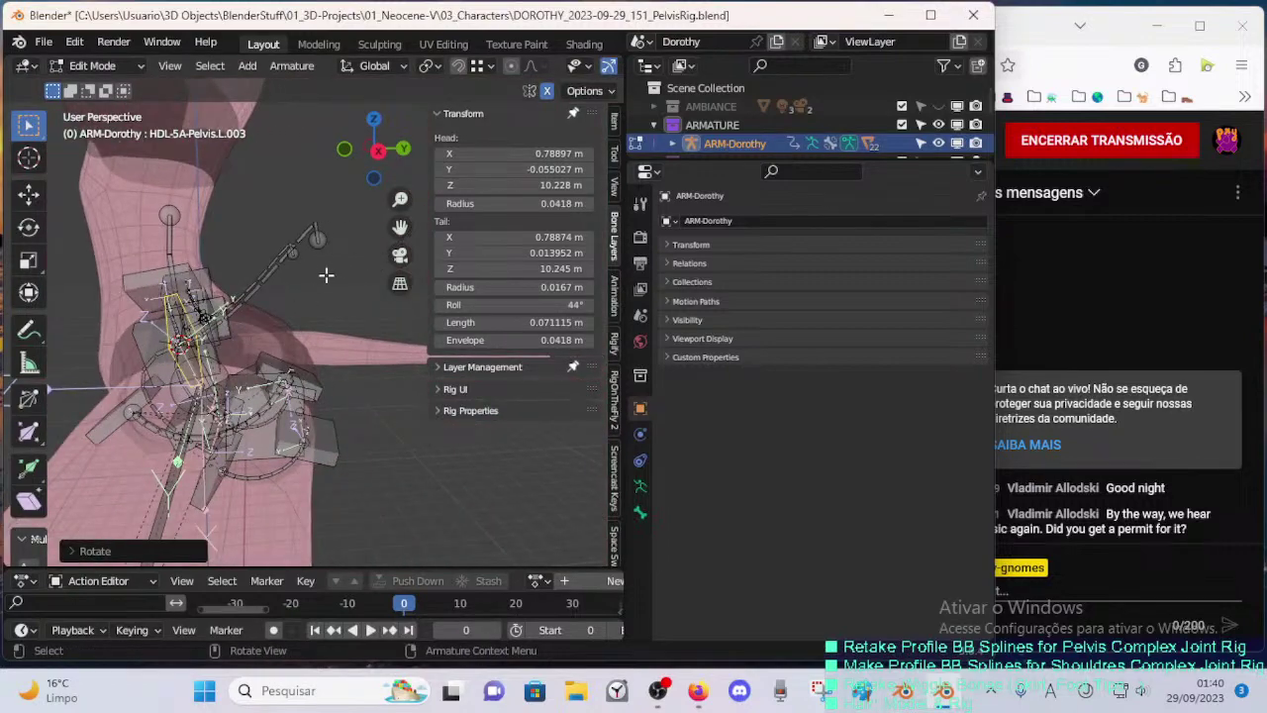
- Align the selected bones to HDL-5A-Pelvis.L.003, and snap the tail of DEF-5A-Pelvis.L.002 onto the head of HDL-5A-Pelvis.L.004, saving the file
{"action": "left_click", "coordinate": [314, 270]}
{"action": "middle_click_drag", "start_coordinate": [313, 271], "coordinate": [232, 307]}
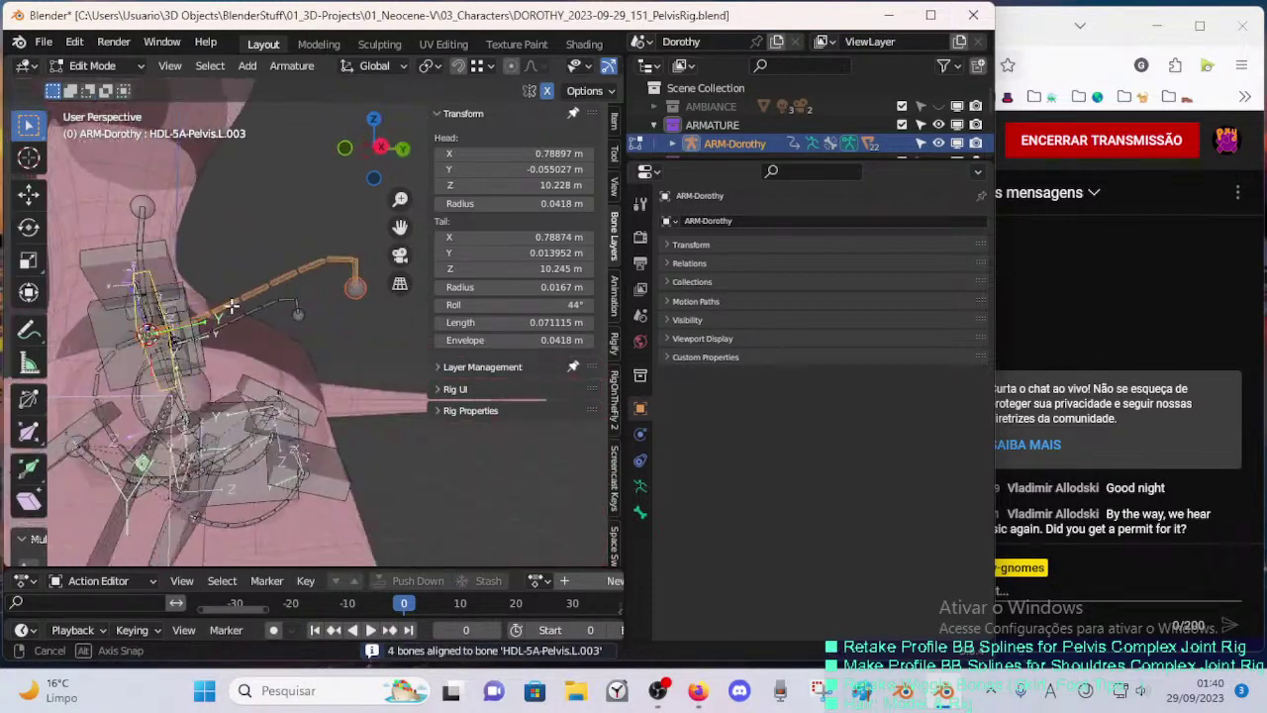
{"action": "left_click", "coordinate": [354, 288]}
{"action": "middle_click_drag", "start_coordinate": [352, 290], "coordinate": [223, 315]}
{"action": "middle_click_drag", "start_coordinate": [240, 390], "coordinate": [374, 400], "text": "shift"}
{"action": "key", "text": "g"}
{"action": "left_click", "coordinate": [306, 443]}
{"action": "key", "text": "ctrl+s"}
- Roll the HDL-5A-Pelvis.L.004 handle bone to about 33°
{"action": "left_click", "coordinate": [289, 370]}
{"action": "scroll", "coordinate": [297, 357], "scroll_direction": "up", "scroll_amount": 2}
{"action": "key", "text": "ctrl+r"}
{"action": "left_click", "coordinate": [360, 296]}
- Snap the head of DEF-5A-Pelvis.L.003 onto the tail of HDL-5A-Pelvis.L.004, align the neighbouring bones to that handle, and save
{"action": "left_click", "coordinate": [278, 236]}
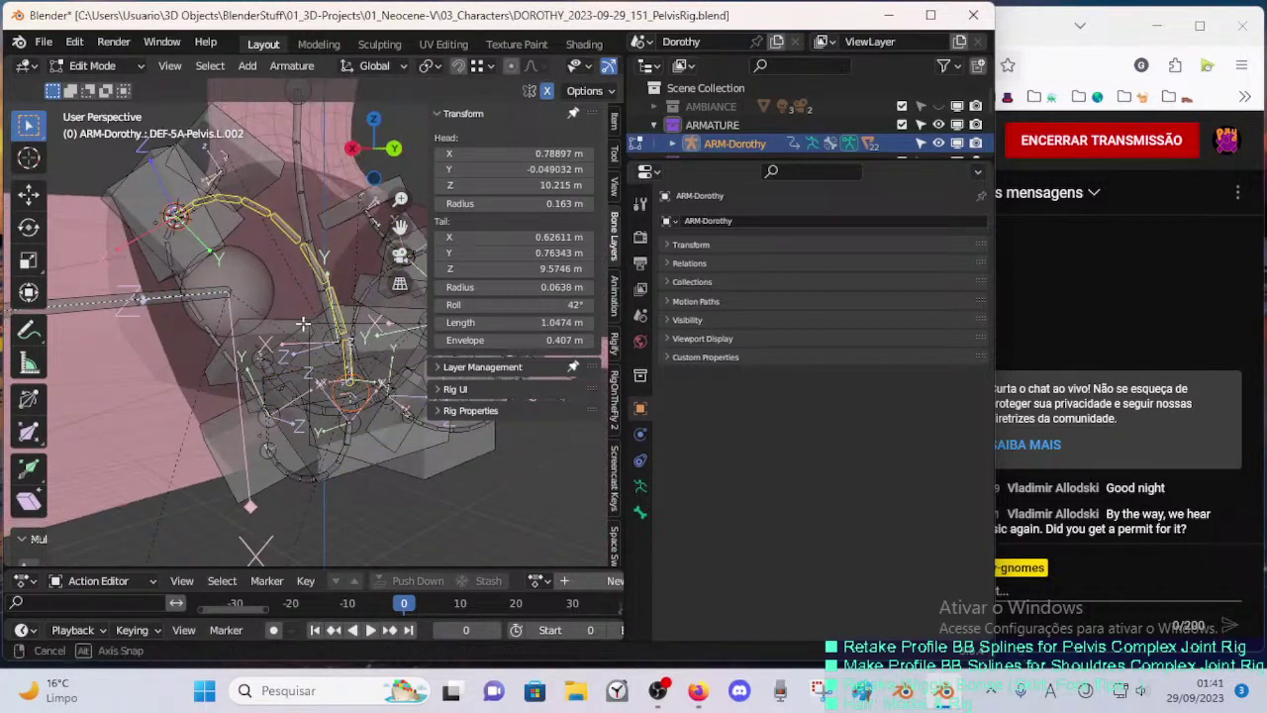
{"action": "middle_click_drag", "start_coordinate": [303, 324], "coordinate": [371, 436]}
{"action": "left_click", "coordinate": [347, 275]}
{"action": "left_click", "coordinate": [325, 300]}
{"action": "key", "text": "g"}
{"action": "right_click", "coordinate": [366, 346]}
{"action": "scroll", "coordinate": [396, 364], "scroll_direction": "up", "scroll_amount": 2}
{"action": "key", "text": "g"}
{"action": "left_click", "coordinate": [313, 382]}
{"action": "key", "text": "n"}
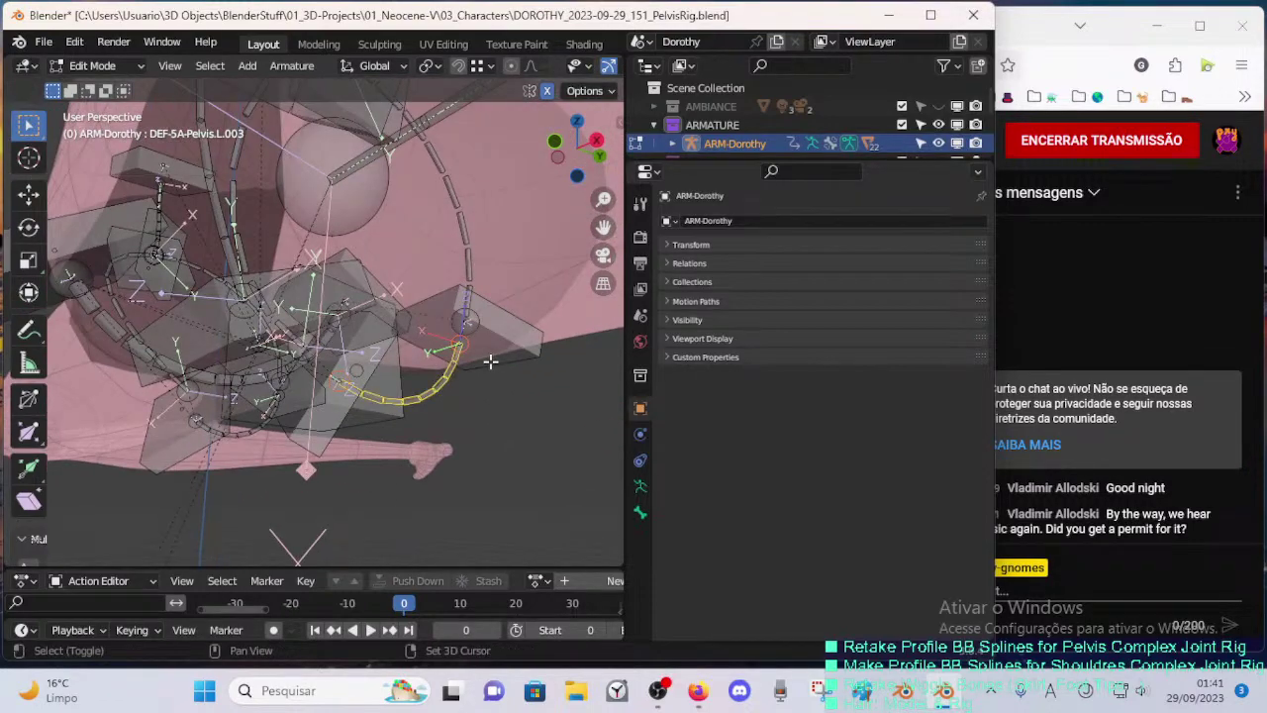
{"action": "middle_click_drag", "start_coordinate": [432, 468], "coordinate": [471, 464]}
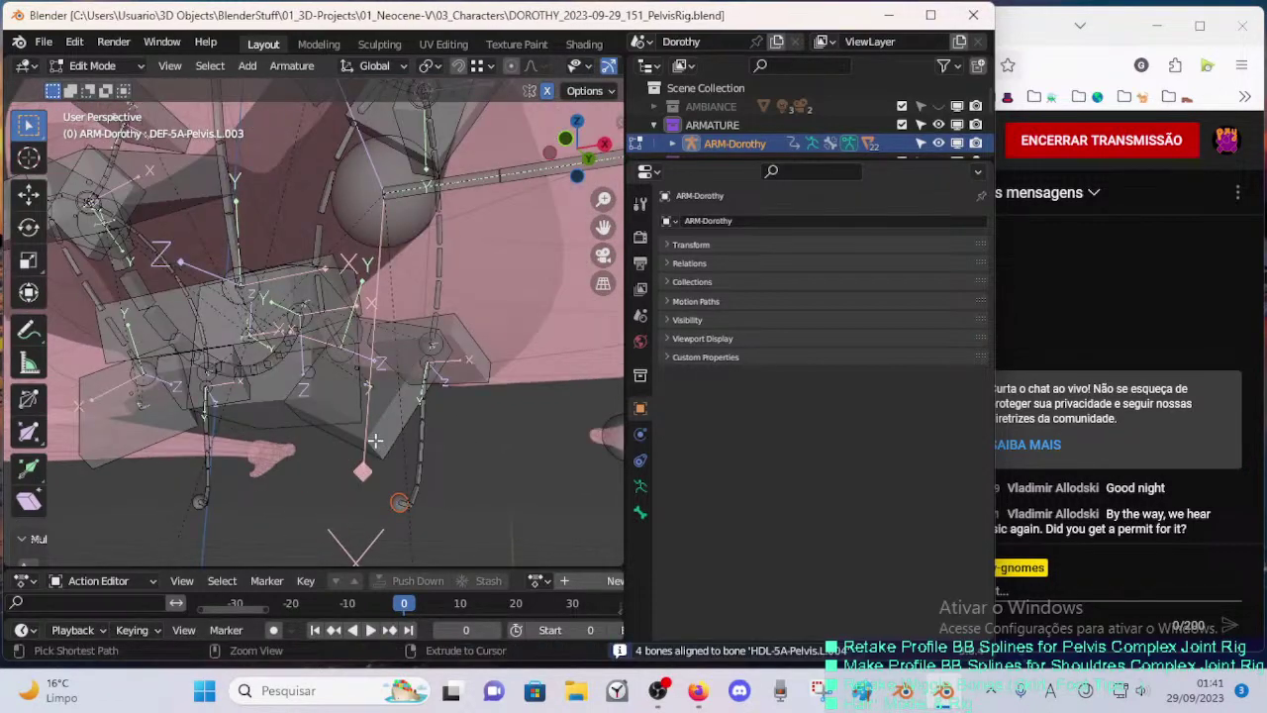
{"action": "key", "text": "ctrl+s"}
- Clear the roll of HDL-5A-Pelvis.L.005 and show the bone's transform values
{"action": "left_click", "coordinate": [410, 404]}
{"action": "key", "text": "alt+r"}
{"action": "middle_click_drag", "start_coordinate": [436, 422], "coordinate": [459, 398]}
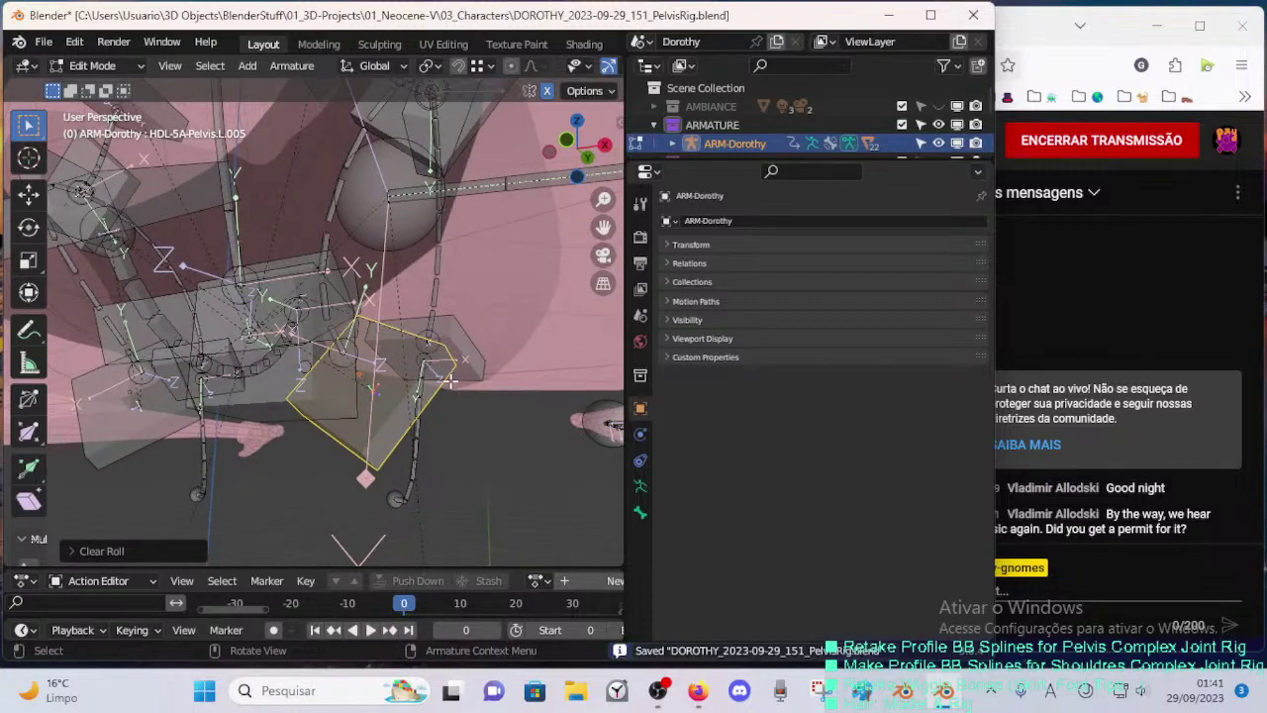
{"action": "key", "text": "n"}
{"action": "key", "text": "ctrl+r"}
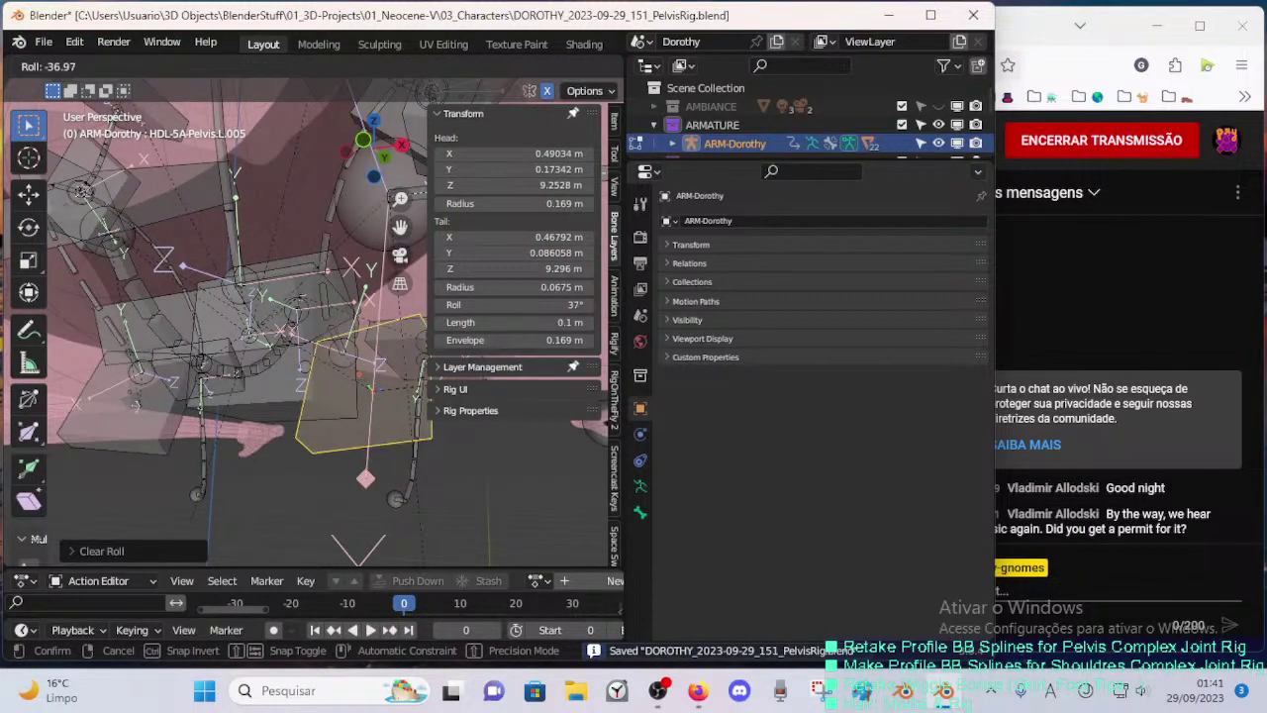
{"action": "right_click", "coordinate": [395, 491]}
- Move HDL-5A-Pelvis.L.005 so its head lies at about X 0.55 m, Y 0.15 m, Z 9.28 m
{"action": "middle_click_drag", "start_coordinate": [395, 485], "coordinate": [170, 399]}
{"action": "key", "text": "g"}
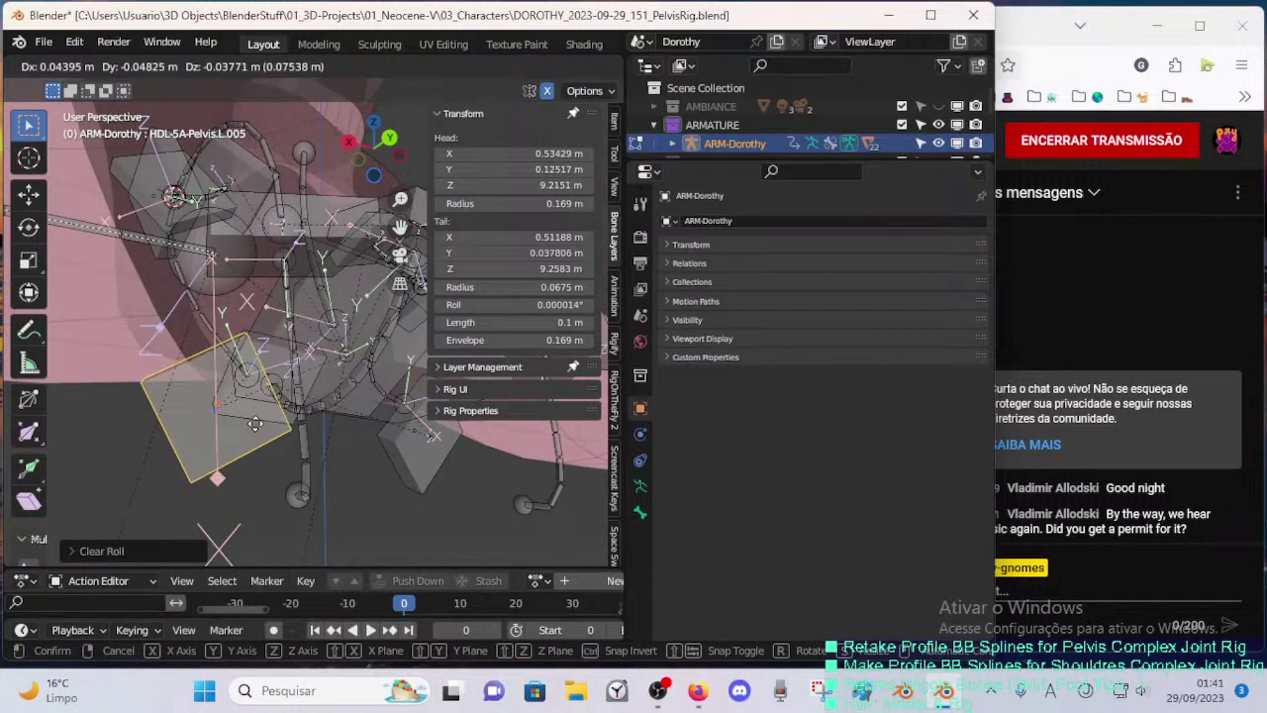
{"action": "left_click", "coordinate": [255, 403]}
{"action": "key", "text": "ctrl+r"}
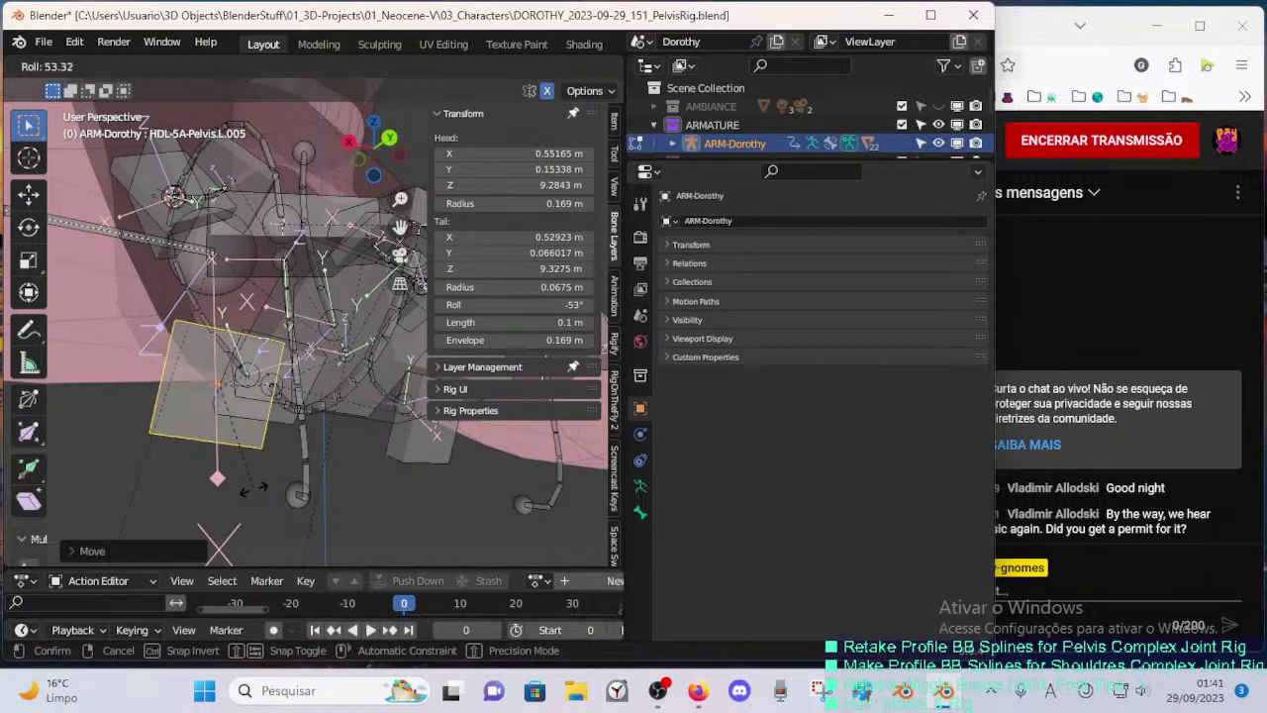
{"action": "right_click", "coordinate": [299, 463]}
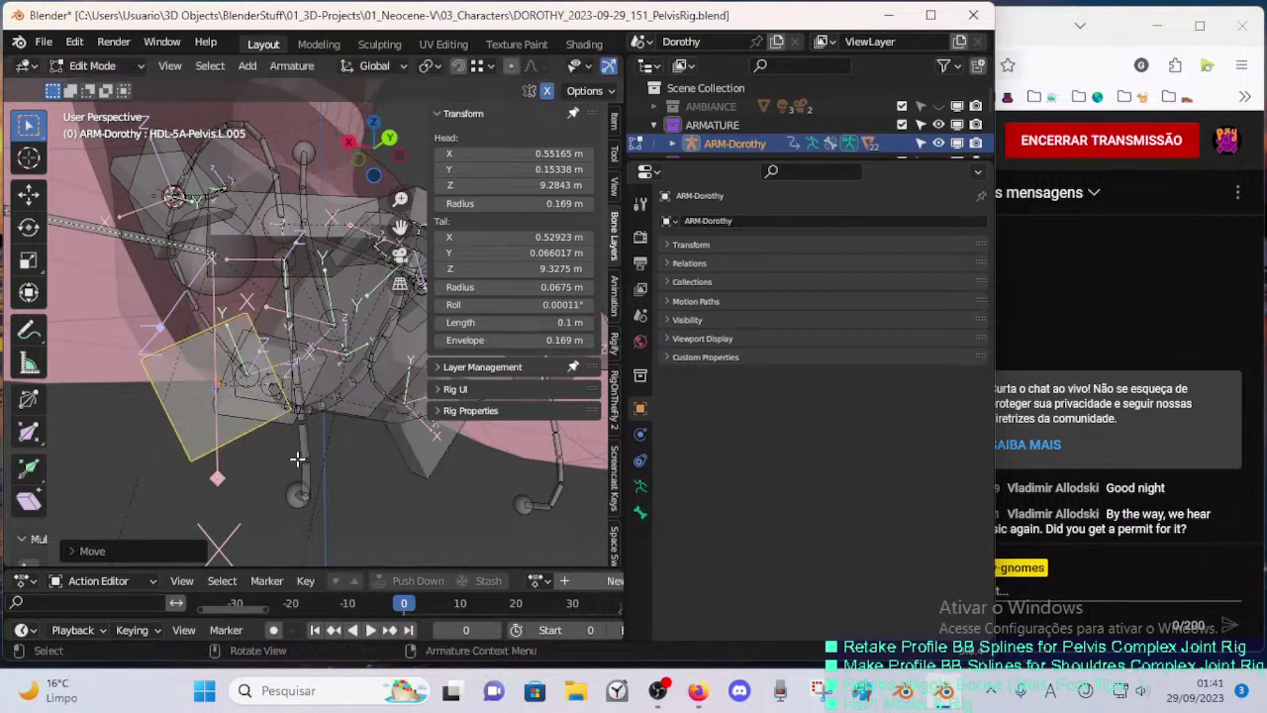
- Compare the neighbouring pelvis handles and roll HDL-5A-Pelvis.L.005 to about -71°
{"action": "middle_click_drag", "start_coordinate": [297, 458], "coordinate": [329, 416]}
{"action": "left_click", "coordinate": [281, 275]}
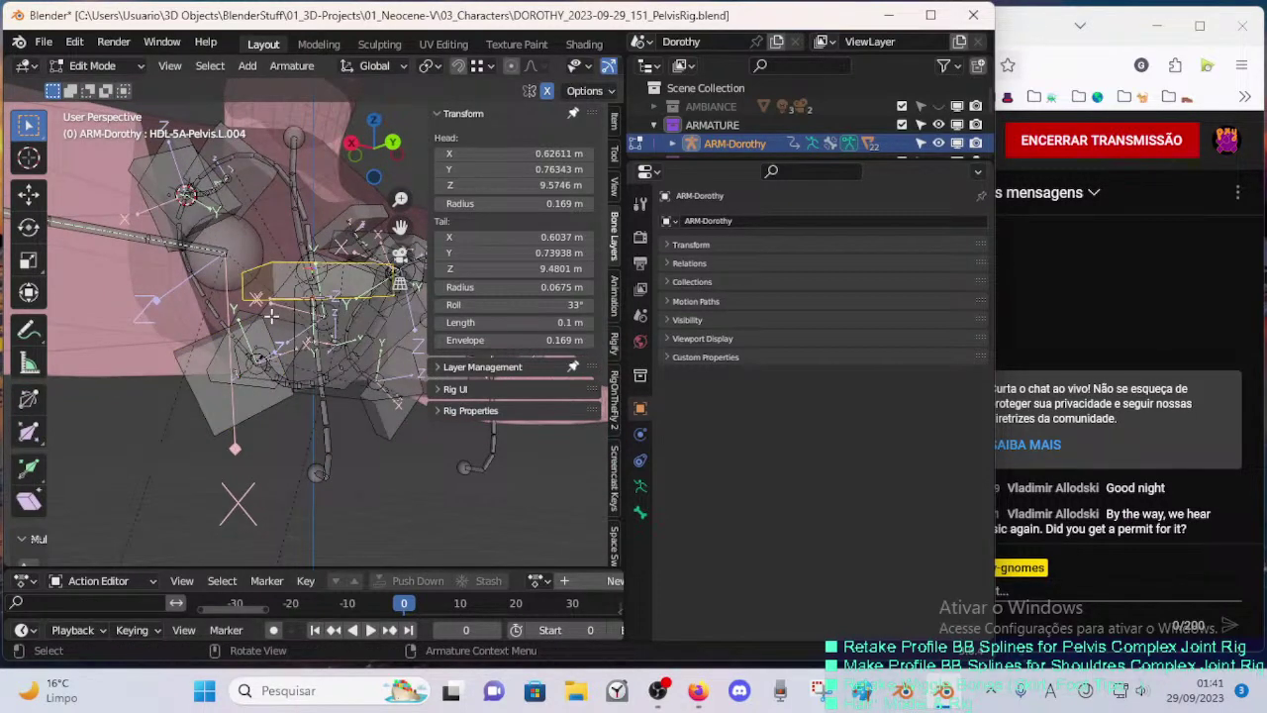
{"action": "middle_click_drag", "start_coordinate": [266, 247], "coordinate": [197, 201]}
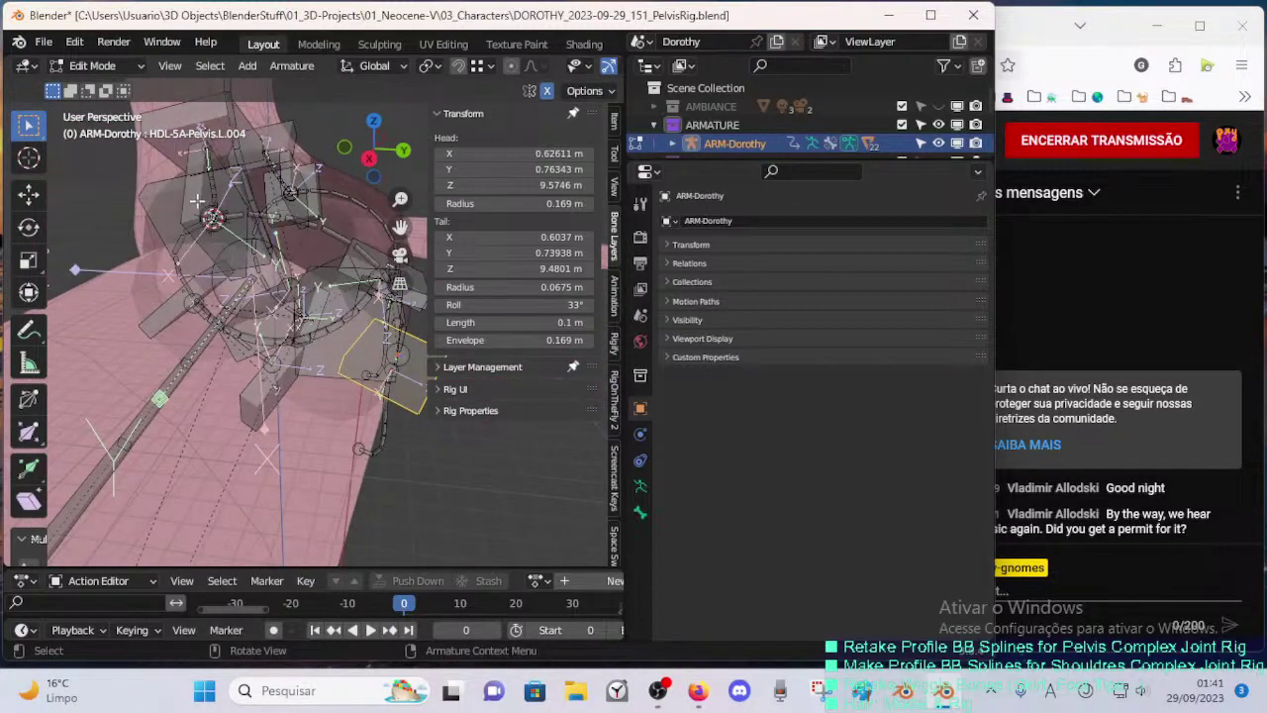
{"action": "left_click", "coordinate": [355, 355]}
{"action": "middle_click_drag", "start_coordinate": [354, 356], "coordinate": [300, 414]}
{"action": "left_click", "coordinate": [327, 367]}
{"action": "key", "text": "ctrl+r"}
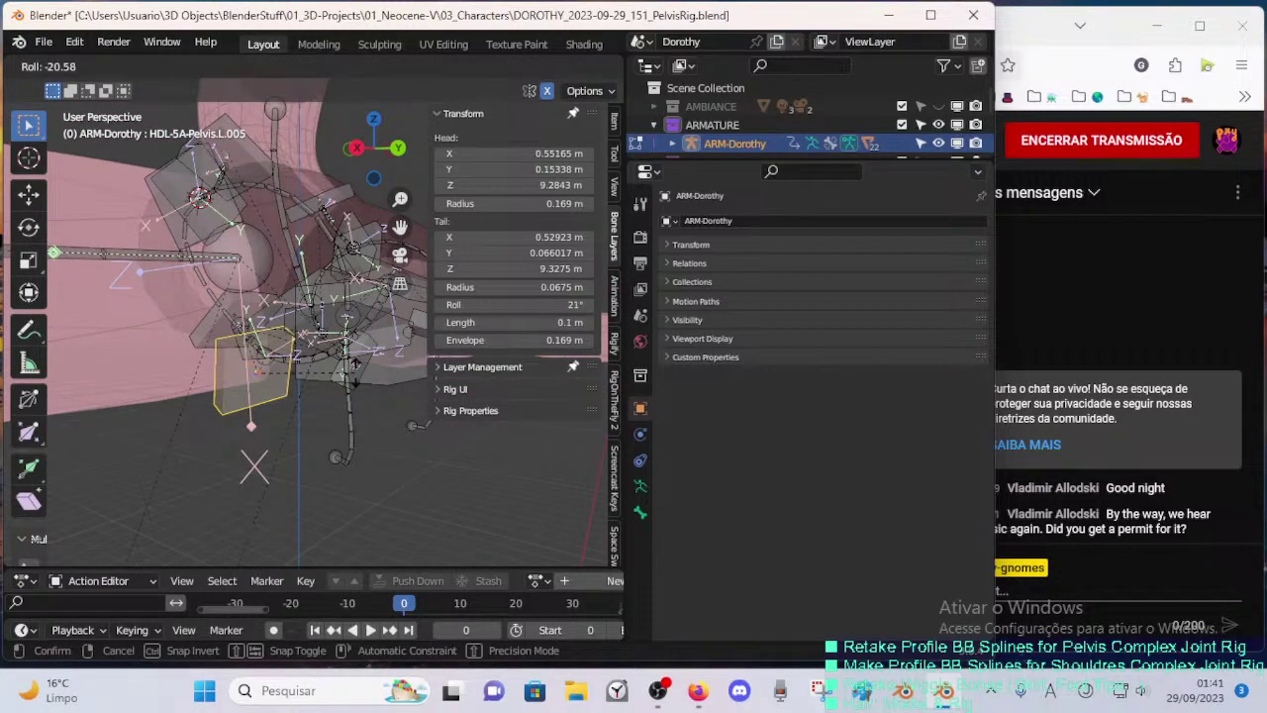
{"action": "left_click", "coordinate": [253, 424]}
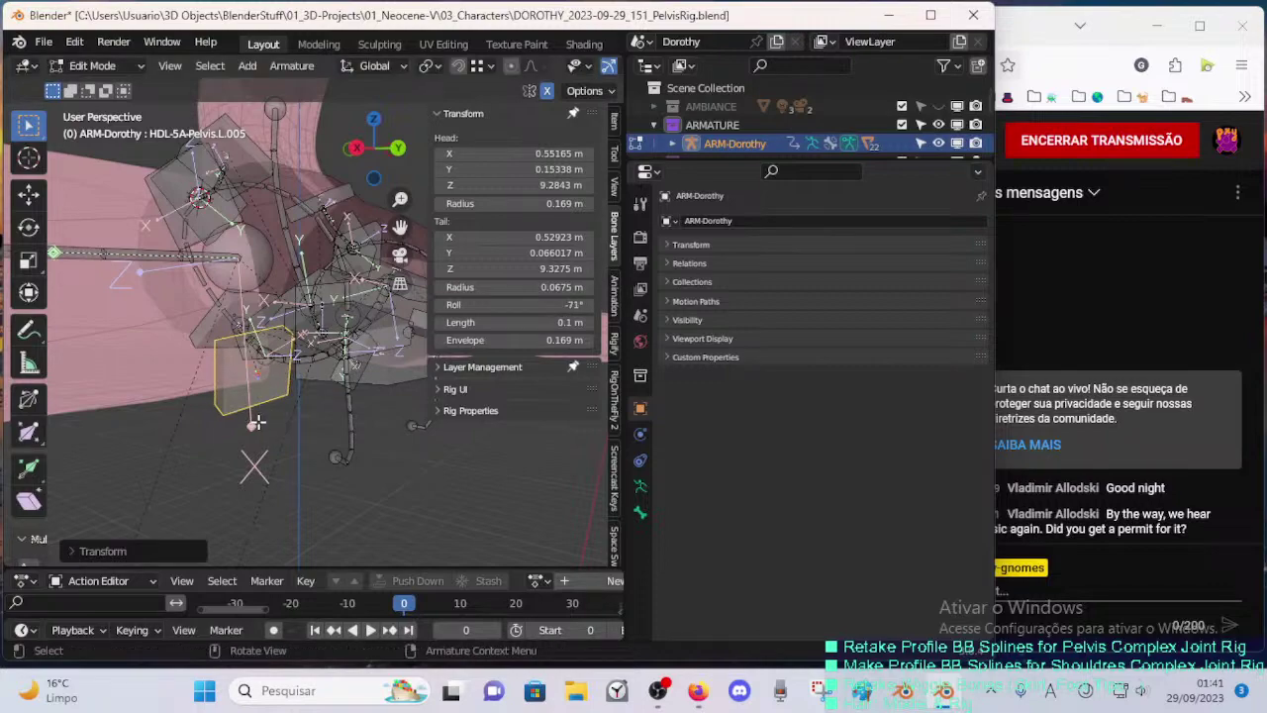
- Snap the tail of DEF-5A-Pelvis.L.003 onto the head of HDL-5A-Pelvis.L.005
{"action": "middle_click_drag", "start_coordinate": [255, 426], "coordinate": [388, 465]}
{"action": "left_click", "coordinate": [388, 465]}
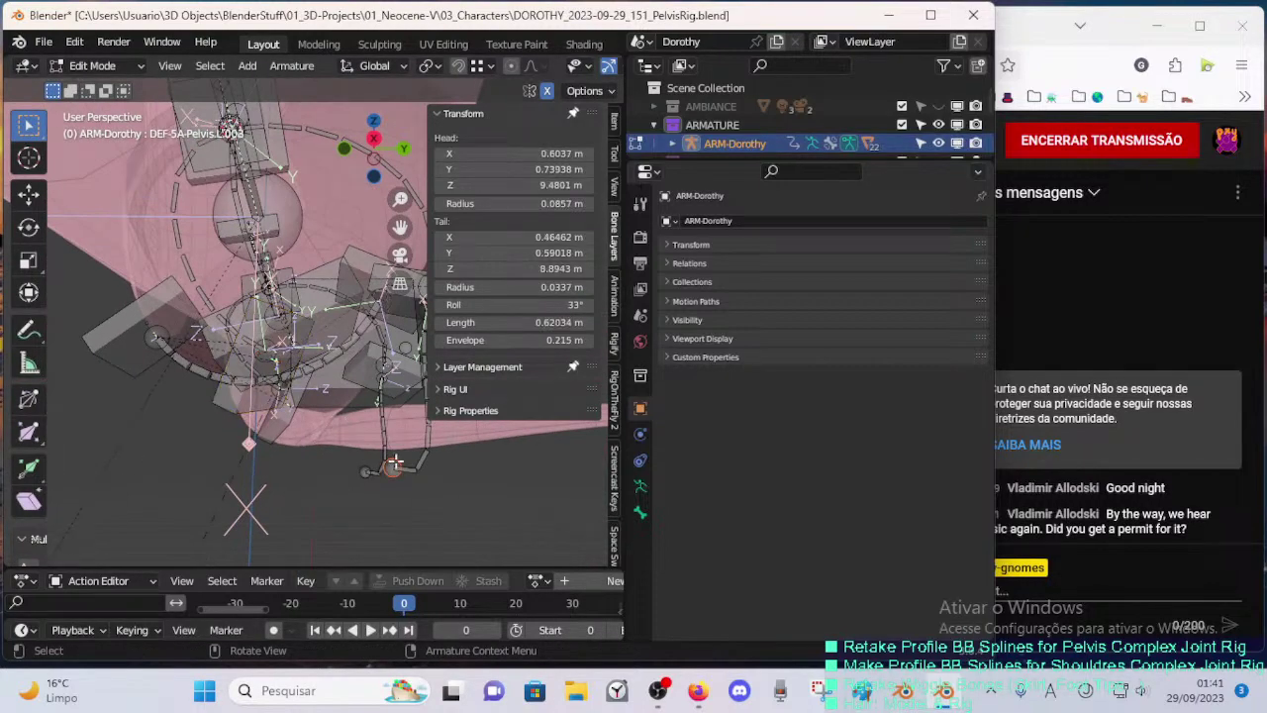
{"action": "key", "text": "g"}
{"action": "left_click", "coordinate": [280, 361]}
{"action": "middle_click_drag", "start_coordinate": [280, 362], "coordinate": [352, 420]}
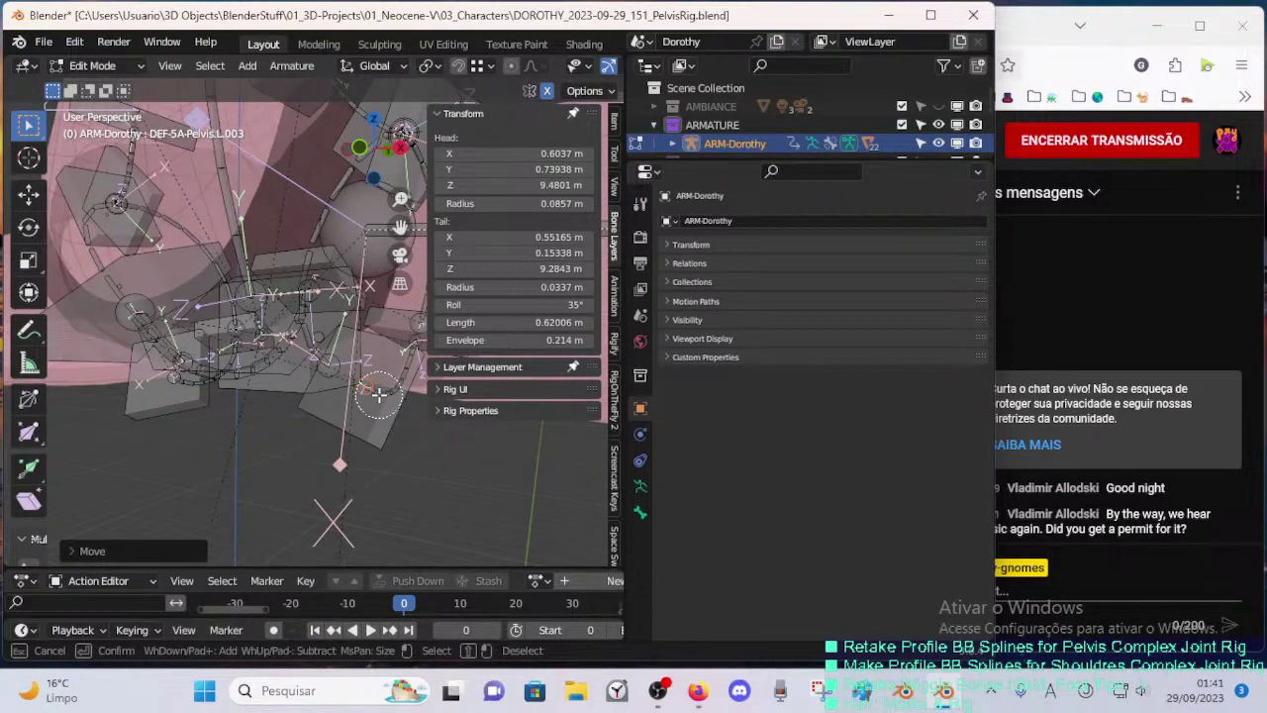
- Move the head of HDL-5A-Pelvis.L.005 to about X 0.53 m, Y 0.14 m, Z 9.30 m, and align the selected bones to this handle
{"action": "key", "text": "Escape"}
{"action": "left_click", "coordinate": [380, 416]}
{"action": "key", "text": "g"}
{"action": "left_click", "coordinate": [324, 374]}
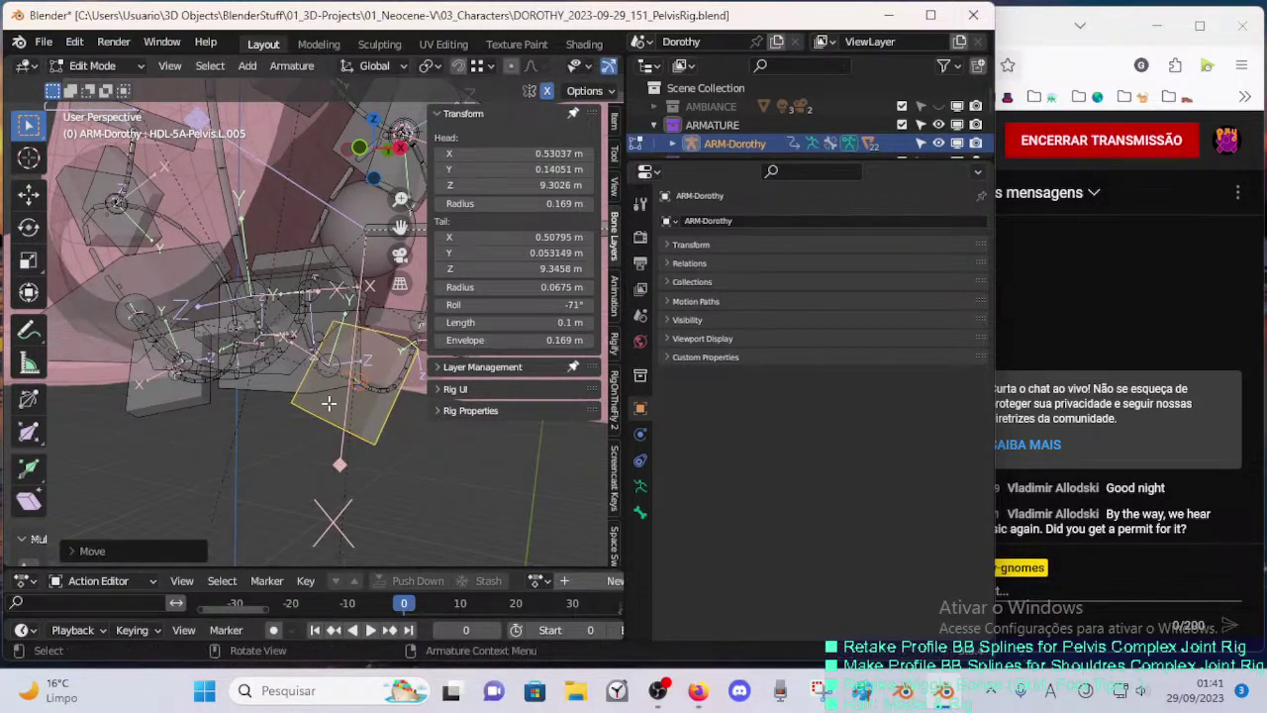
{"action": "mouse_move", "coordinate": [323, 374]}
{"action": "middle_mouse_down"}
{"action": "mouse_move", "coordinate": [290, 400]}
{"action": "mouse_move", "coordinate": [346, 381]}
{"action": "middle_mouse_up"}
{"action": "key", "text": "ctrl+s"}
{"action": "left_click", "coordinate": [307, 375]}
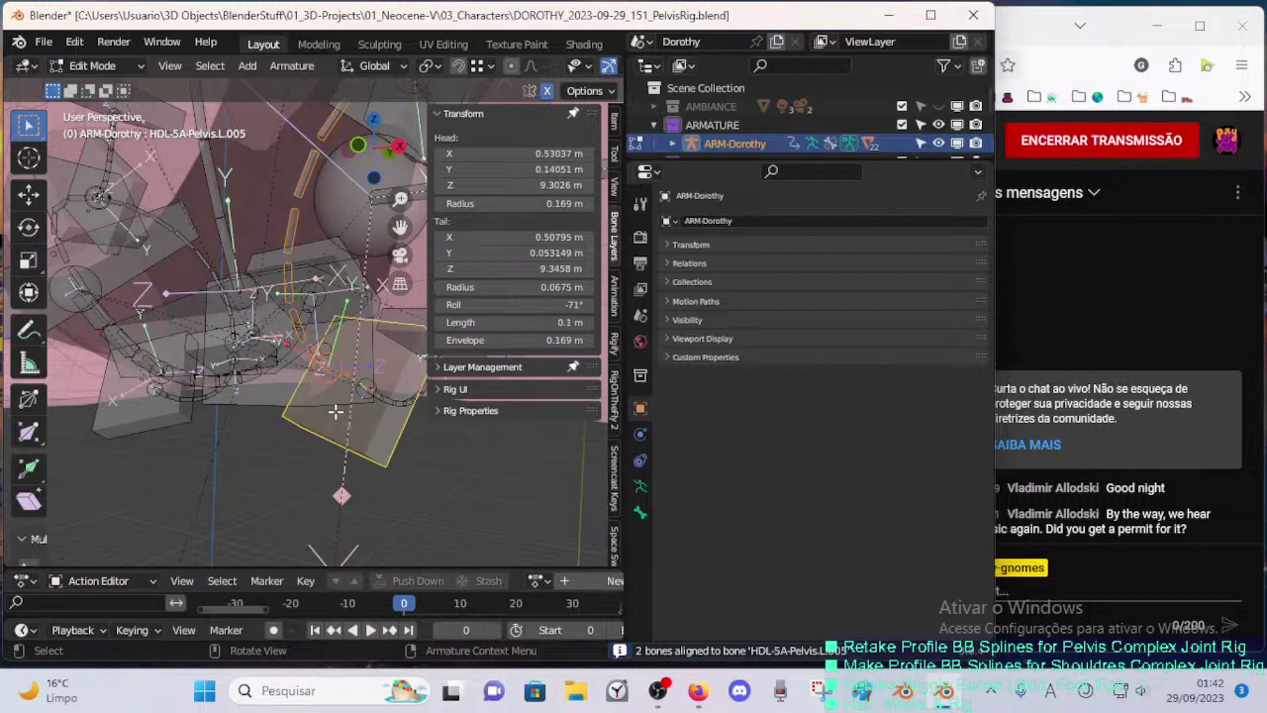
{"action": "key", "text": "ctrl+alt+a"}
- Snap DEF-5A-Pelvis.L.004's head onto the tail of HDL-5A-Pelvis.L.005 and its tail onto the head of HDL-5A-Pelvis.L.003, and save
{"action": "key", "text": "g"}
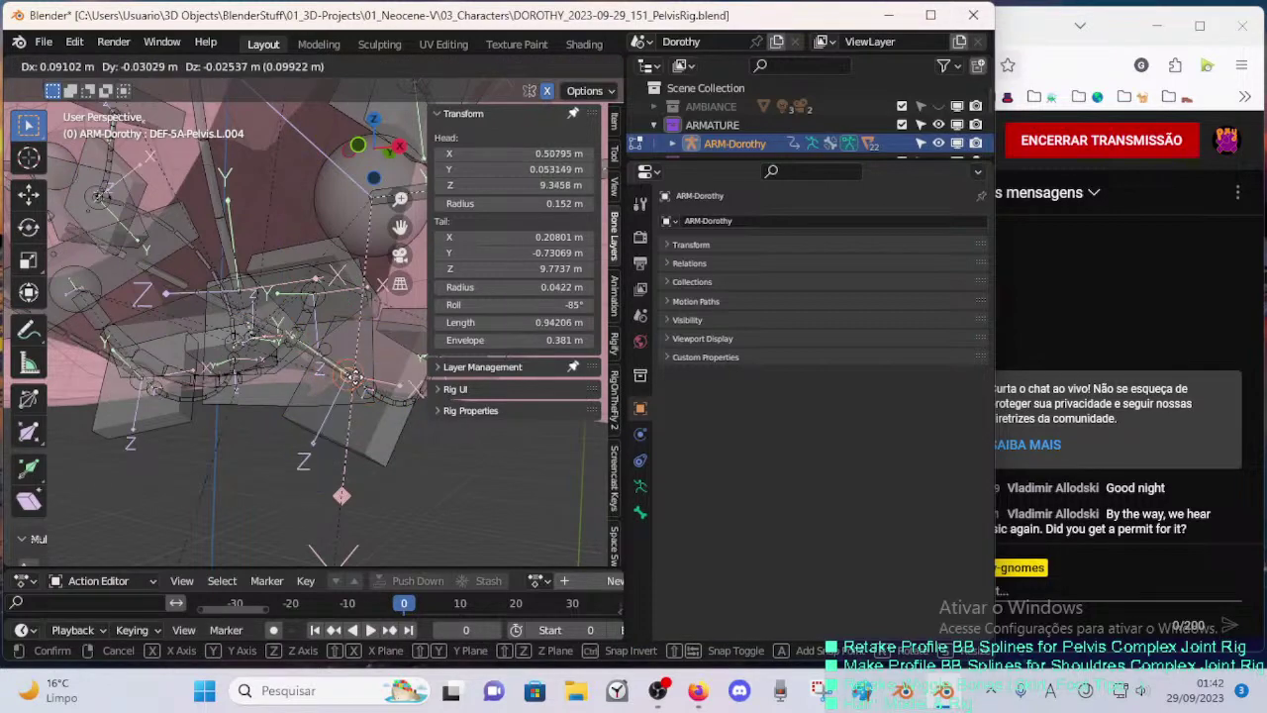
{"action": "left_click", "coordinate": [356, 392]}
{"action": "scroll", "coordinate": [297, 327], "scroll_direction": "down", "scroll_amount": 3}
{"action": "middle_click_drag", "start_coordinate": [281, 309], "coordinate": [331, 379]}
{"action": "key", "text": "g"}
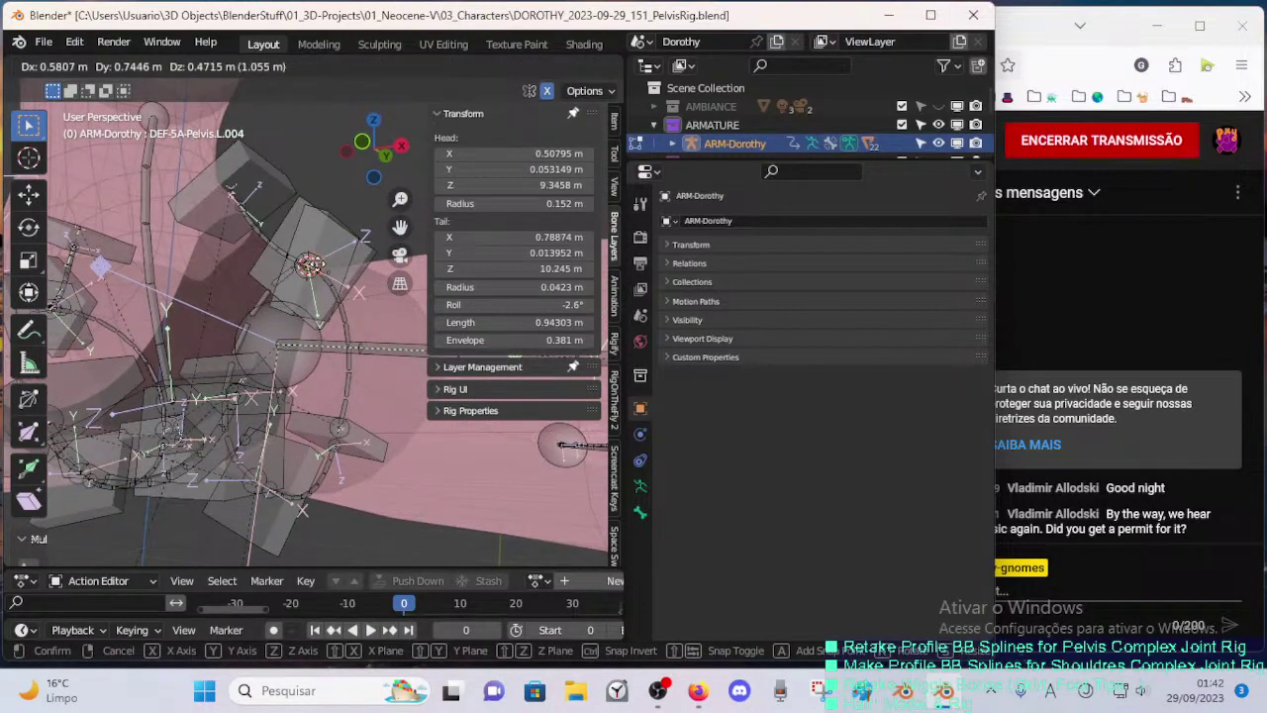
{"action": "left_click", "coordinate": [306, 265], "text": "ctrl"}
{"action": "middle_click_drag", "start_coordinate": [307, 266], "coordinate": [320, 453]}
{"action": "key", "text": "ctrl+s"}
- Switch to Pose Mode and reset the Stretch To original length of the left DEF-5A-Pelvis bones
{"action": "key", "text": "b"}
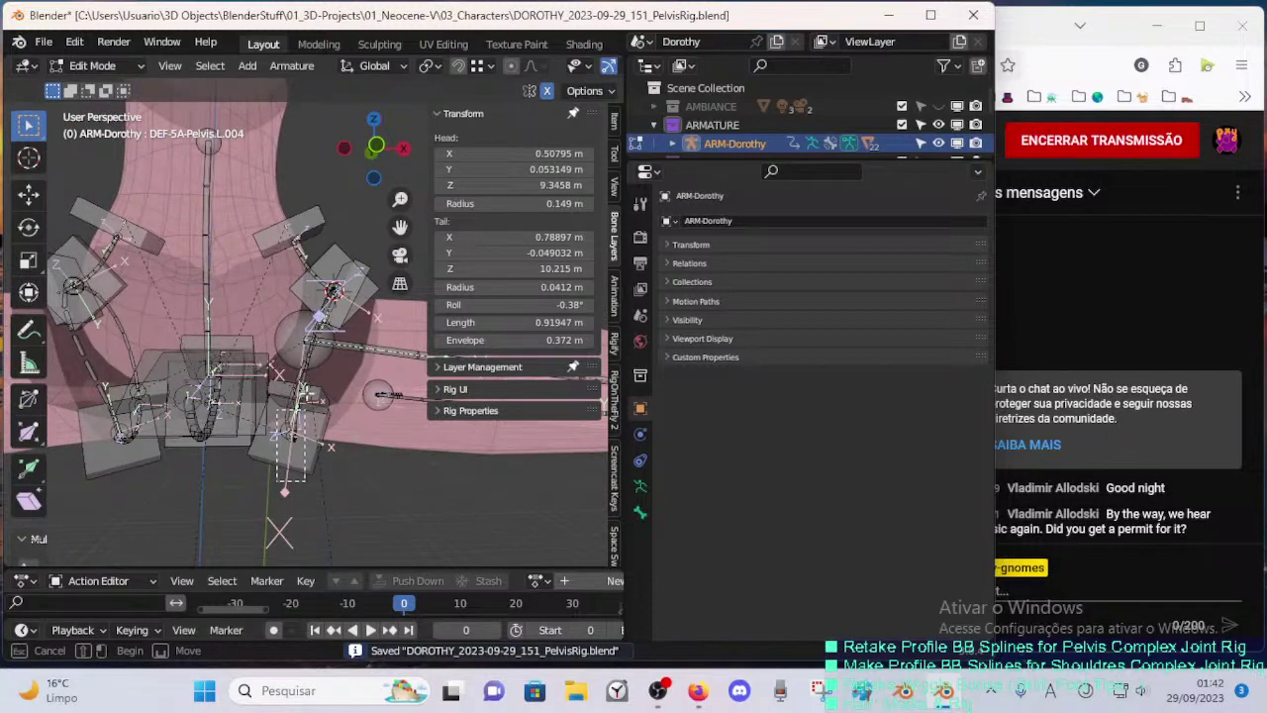
{"action": "left_click_drag", "start_coordinate": [326, 466], "coordinate": [328, 472]}
{"action": "key", "text": "ctrl+Tab"}
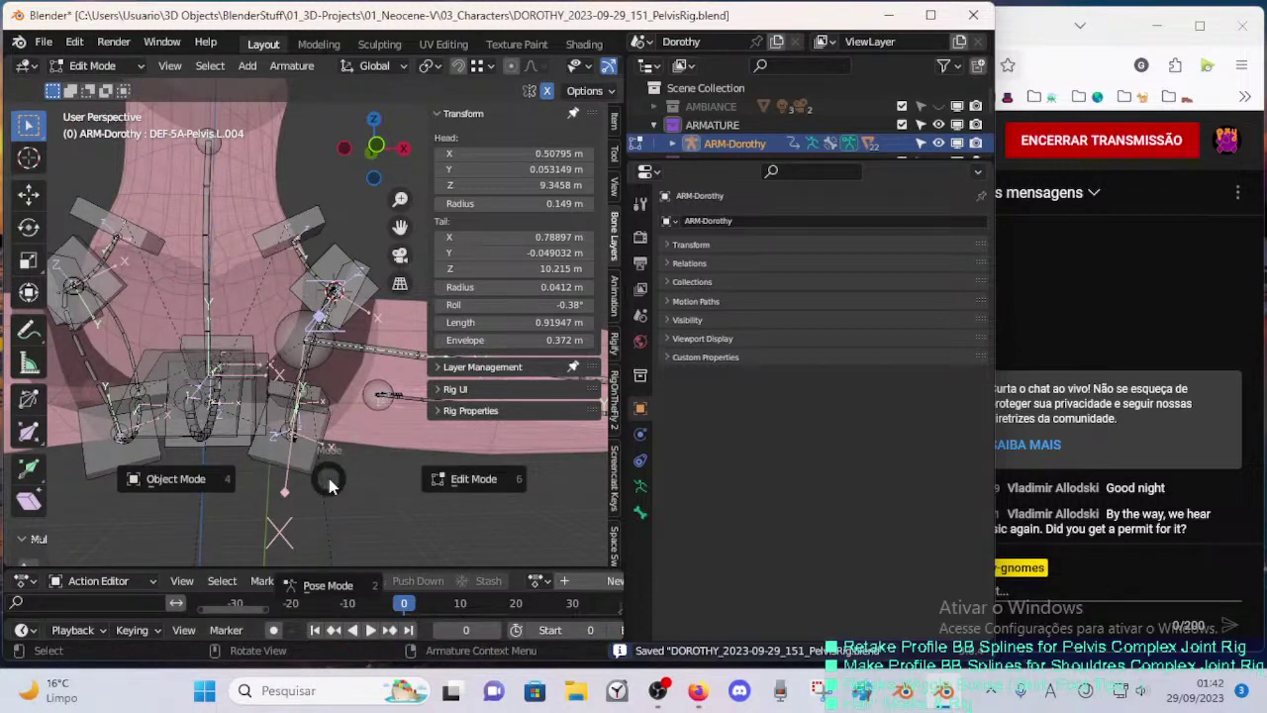
{"action": "left_click", "coordinate": [330, 499]}
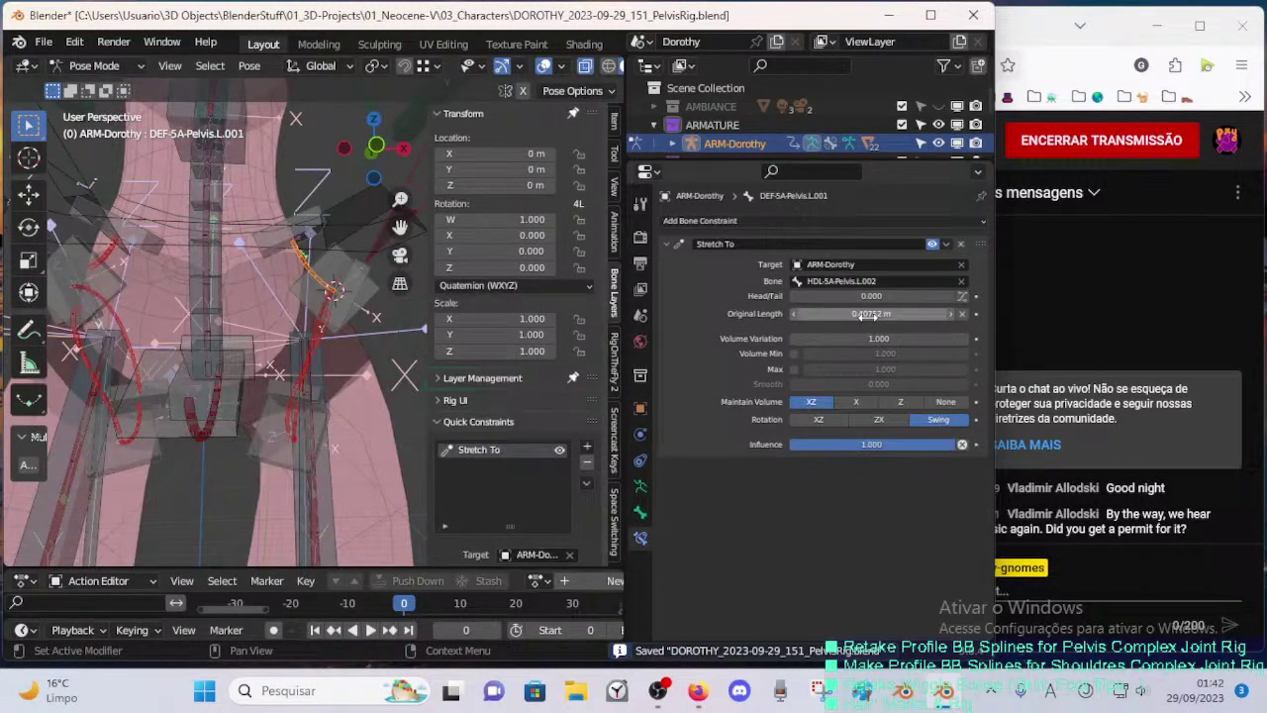
{"action": "middle_click_drag", "start_coordinate": [375, 314], "coordinate": [236, 310]}
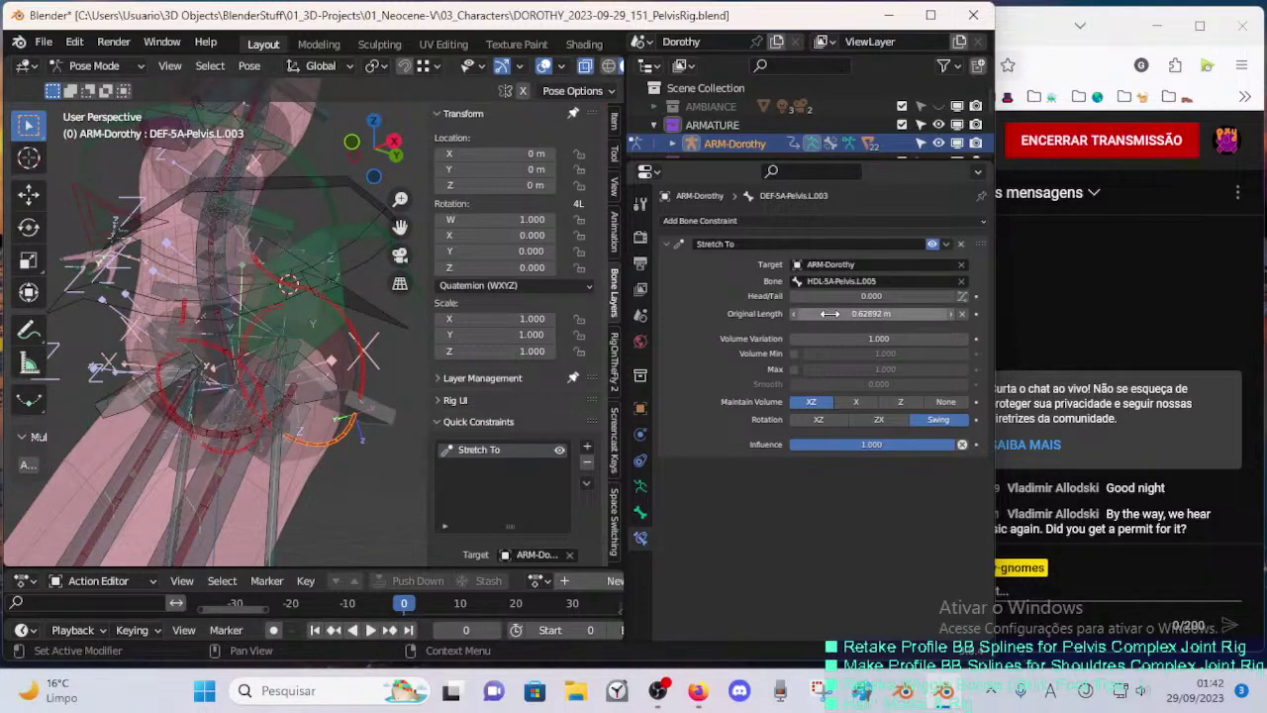
{"action": "middle_click_drag", "start_coordinate": [366, 356], "coordinate": [305, 405]}
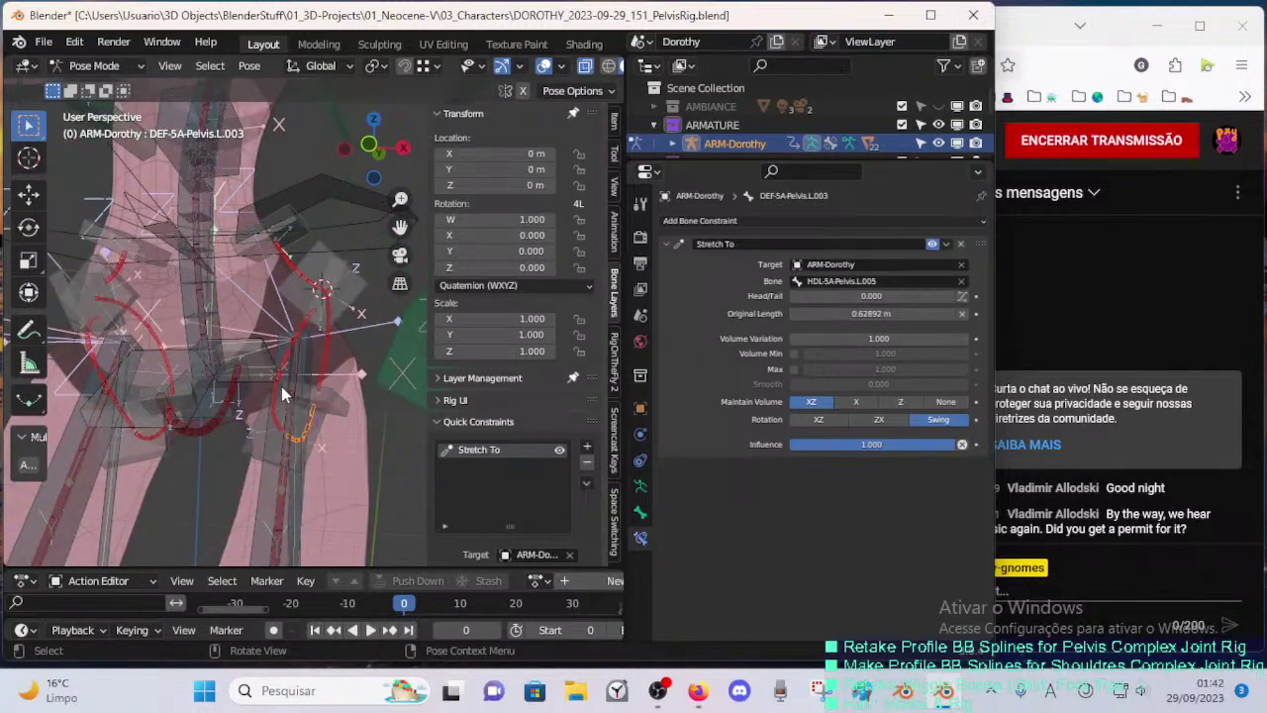
{"action": "left_click", "coordinate": [277, 395]}
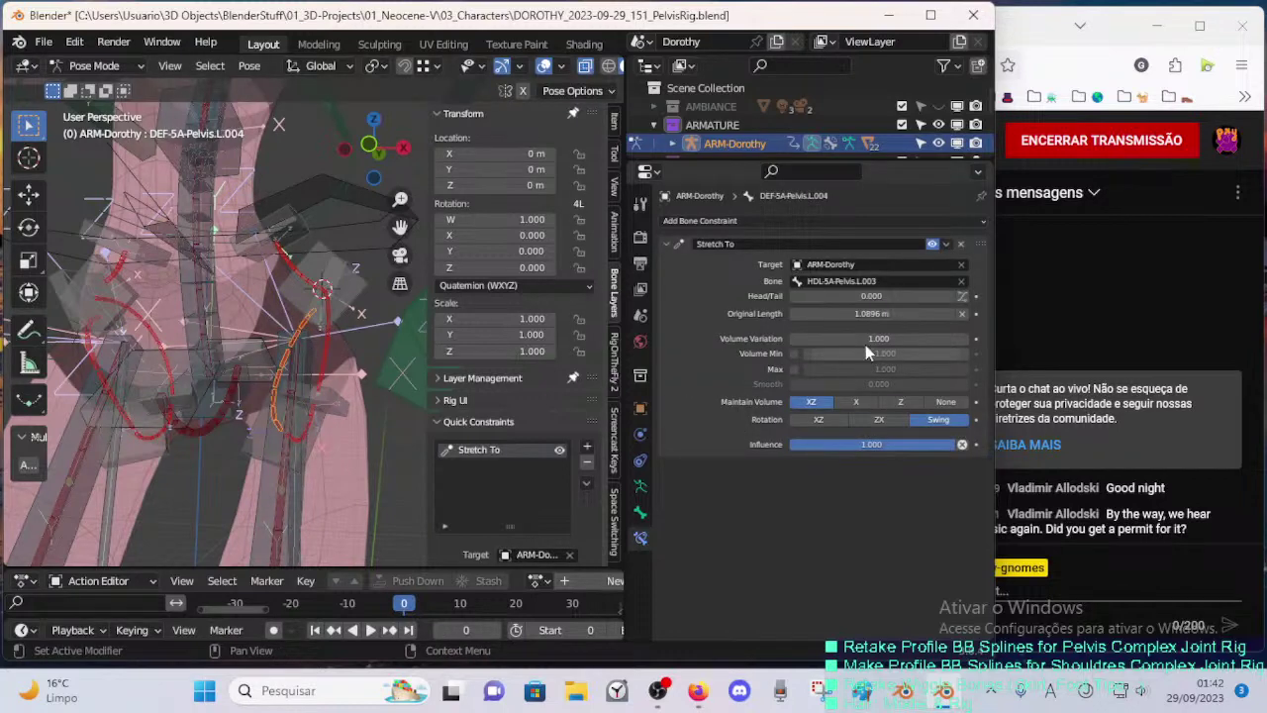
- Return to Edit Mode, save, and symmetrize the left pelvis handle and deform bones to the right side
{"action": "key", "text": "Tab"}
{"action": "middle_click_drag", "start_coordinate": [337, 336], "coordinate": [368, 341]}
{"action": "key", "text": "ctrl+s"}
{"action": "key", "text": "alt+a"}
{"action": "key", "text": "b"}
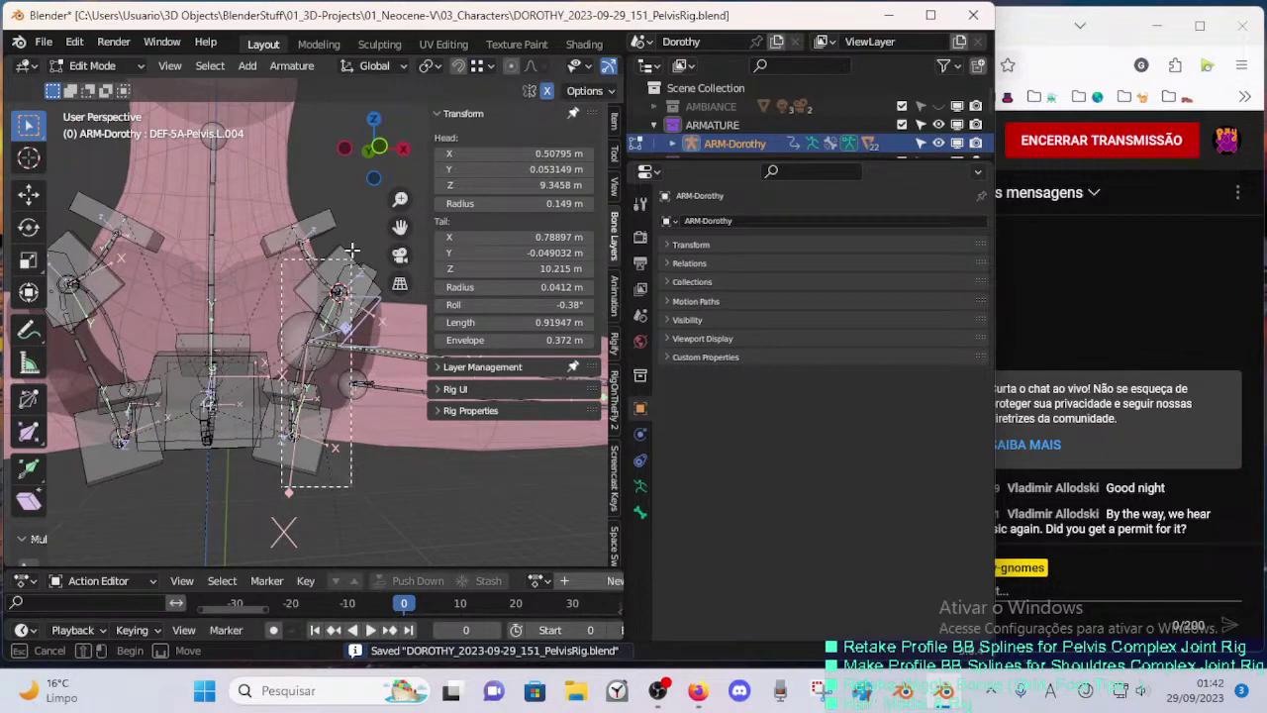
{"action": "left_click_drag", "start_coordinate": [362, 198], "coordinate": [363, 199]}
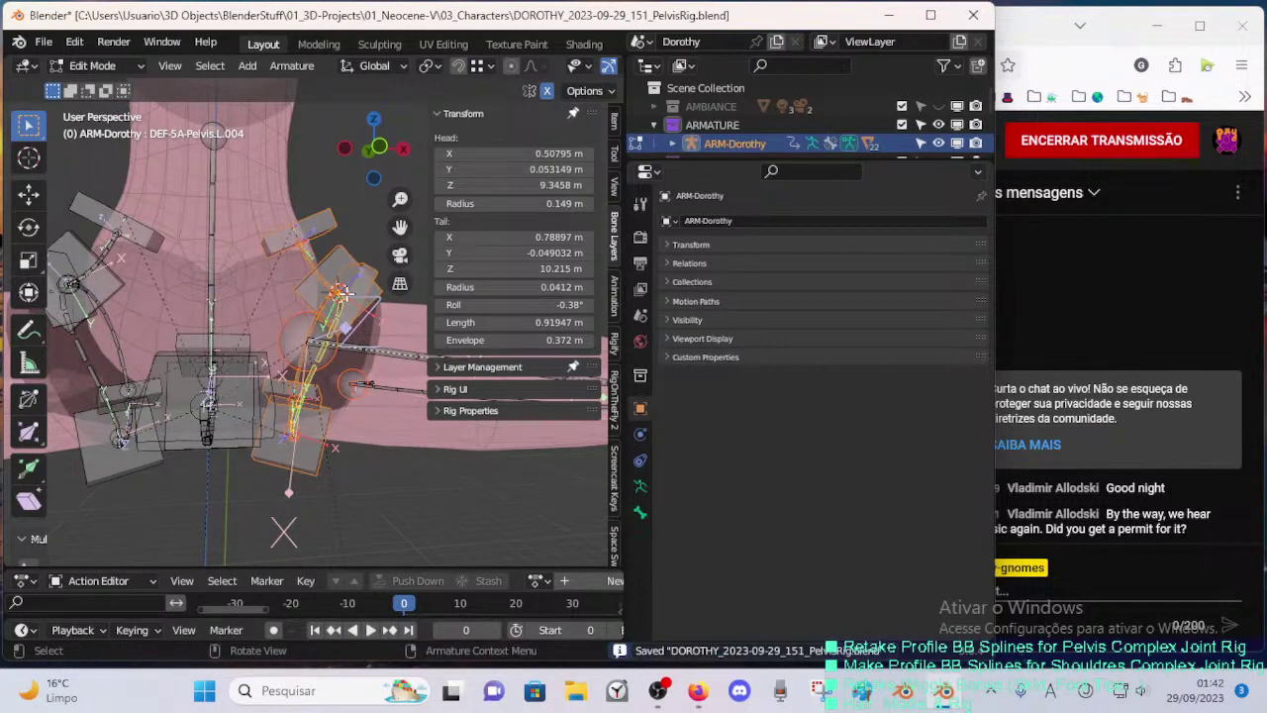
{"action": "right_click", "coordinate": [340, 293]}
{"action": "left_click", "coordinate": [340, 293]}
{"action": "scroll", "coordinate": [340, 306], "scroll_direction": "down", "scroll_amount": 6}
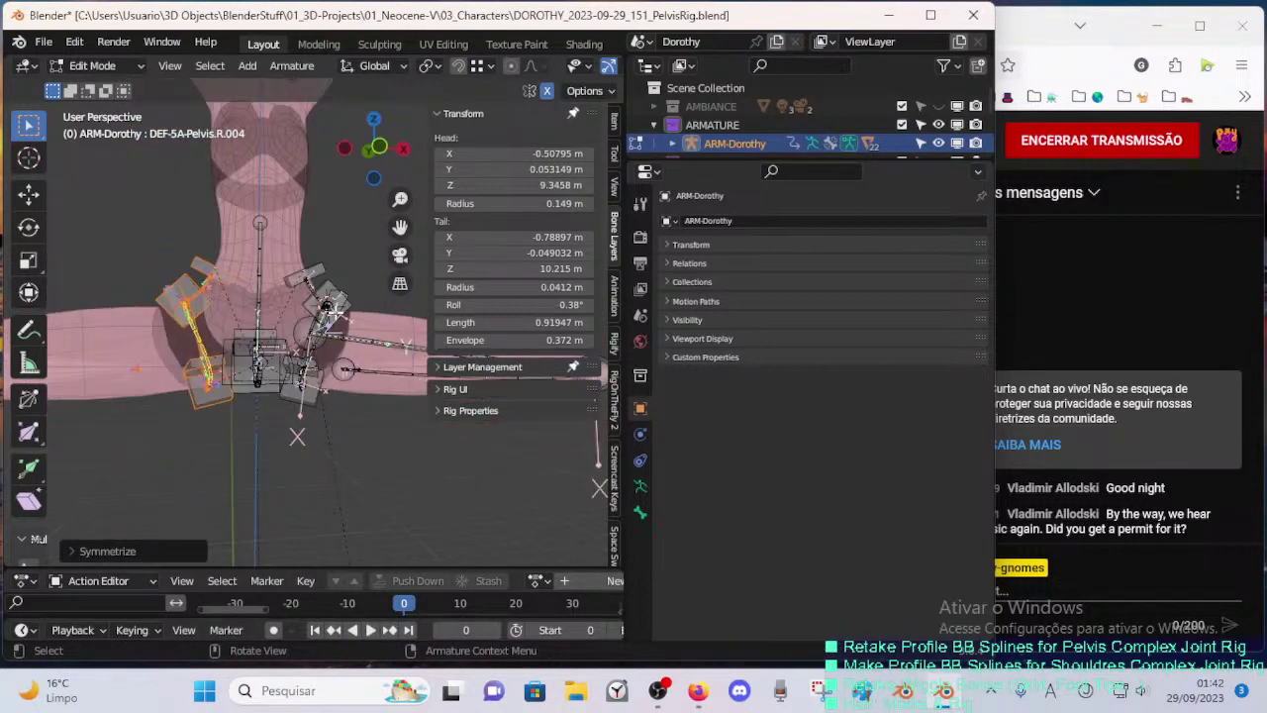
- Reveal all hidden armature bones and clear the selection
{"action": "key", "text": "b"}
{"action": "left_click_drag", "start_coordinate": [282, 277], "coordinate": [439, 481]}
{"action": "key", "text": "n"}
{"action": "key", "text": "b"}
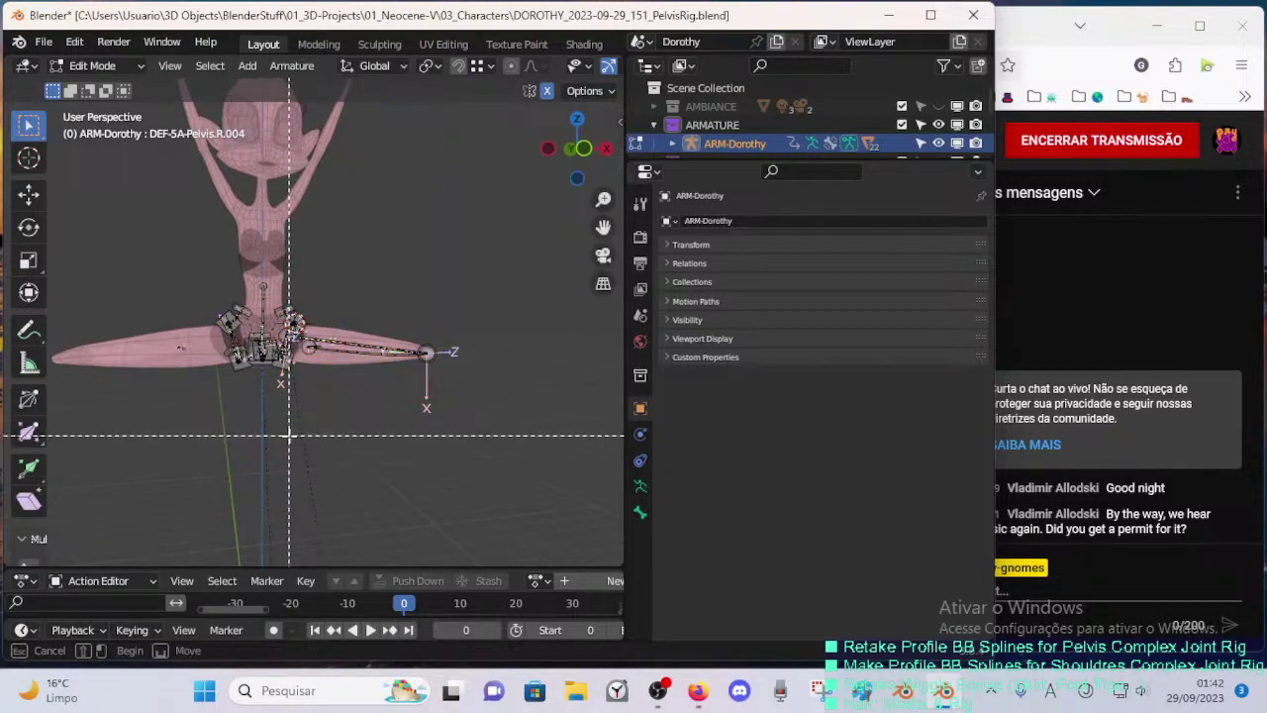
{"action": "left_click_drag", "start_coordinate": [274, 439], "coordinate": [458, 279]}
{"action": "key", "text": "alt+h"}
{"action": "key", "text": "alt+a"}
{"action": "key", "text": "b"}
{"action": "scroll", "coordinate": [443, 301], "scroll_direction": "up", "scroll_amount": 2}
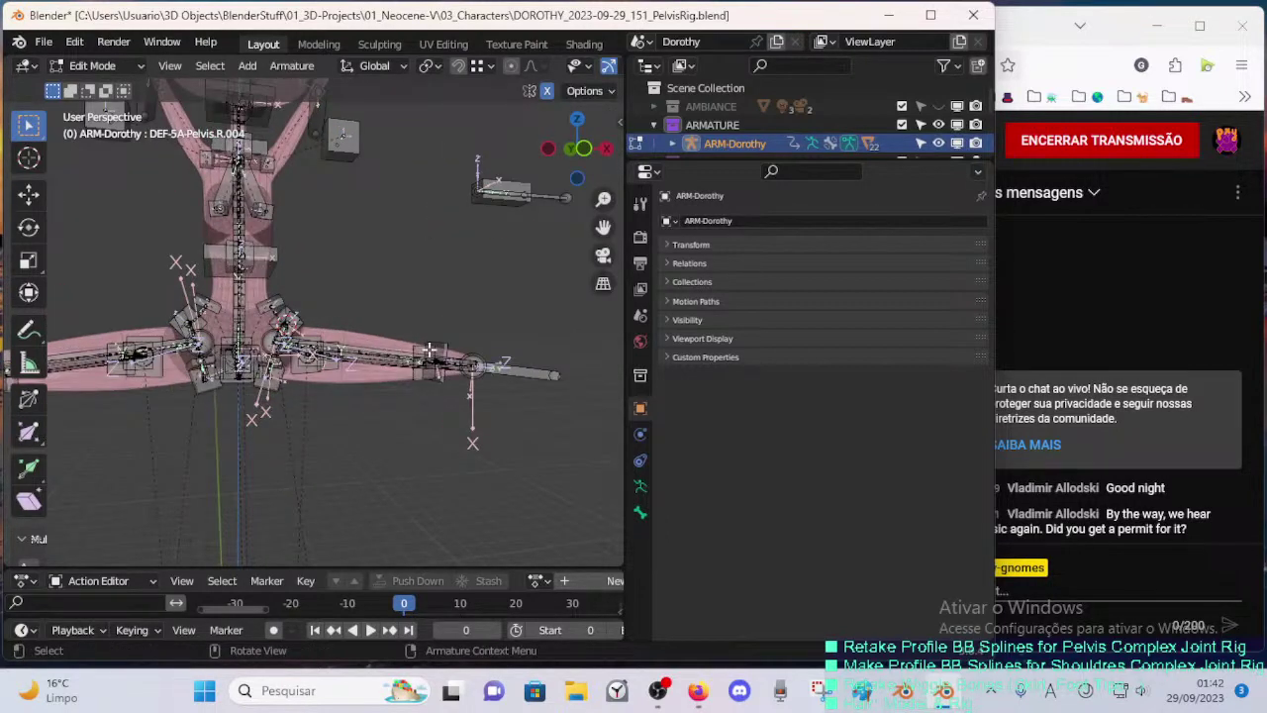
{"action": "left_click_drag", "start_coordinate": [560, 297], "coordinate": [259, 491]}
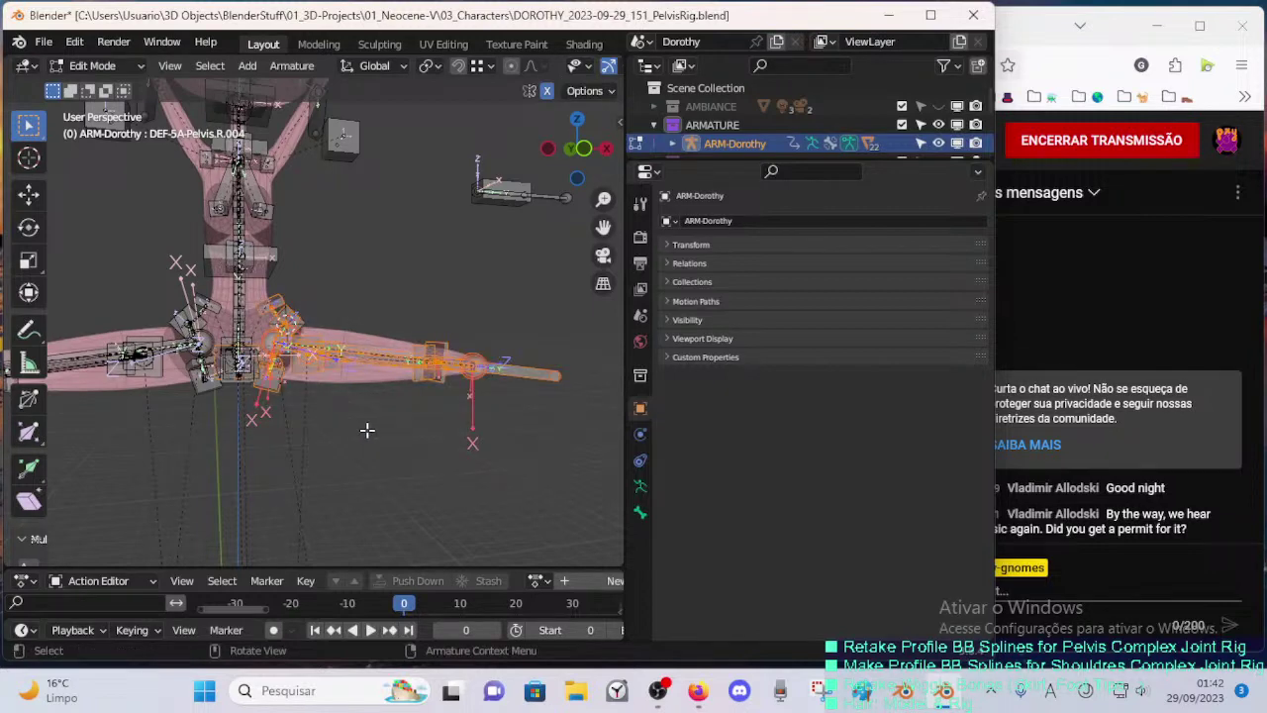
{"action": "middle_click_drag", "start_coordinate": [367, 431], "coordinate": [308, 433]}
{"action": "scroll", "coordinate": [308, 433], "scroll_direction": "up", "scroll_amount": 1}
{"action": "key", "text": "alt+a"}
- Symmetrize all the left hip and leg bones to the right side and return to Pose Mode
{"action": "left_click_drag", "start_coordinate": [252, 490], "coordinate": [393, 408]}
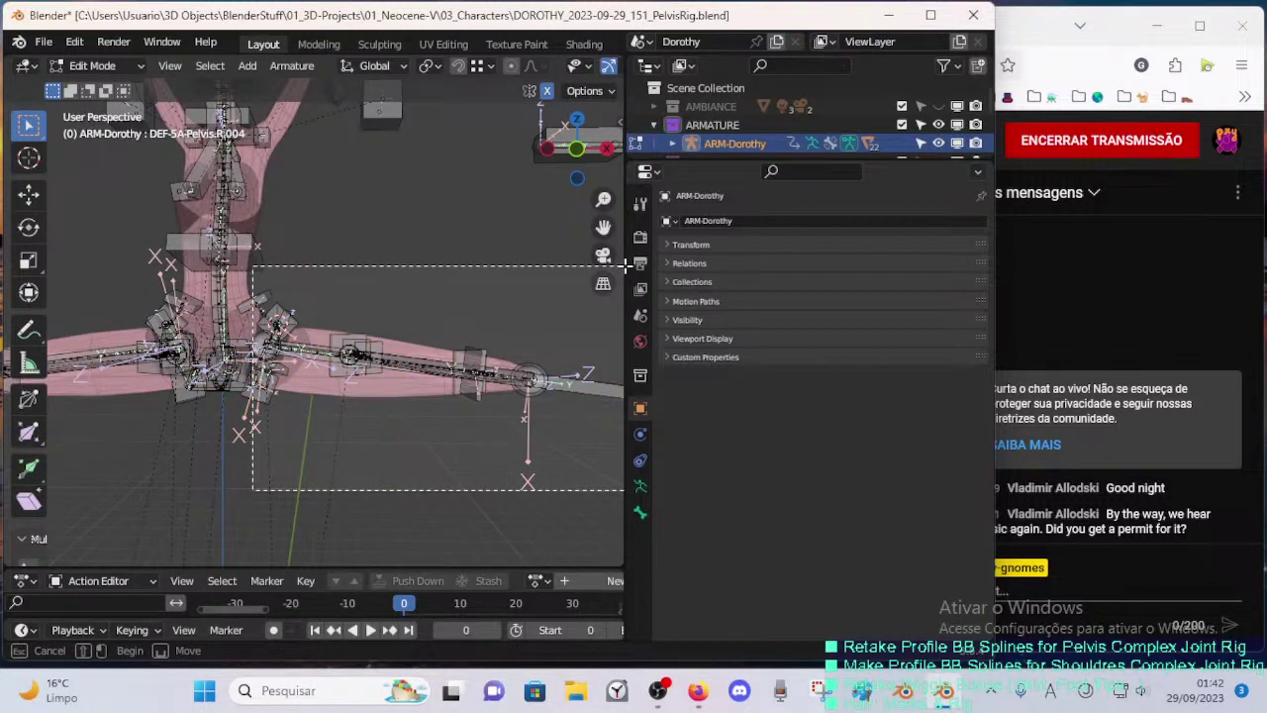
{"action": "middle_click_drag", "start_coordinate": [323, 350], "coordinate": [496, 345]}
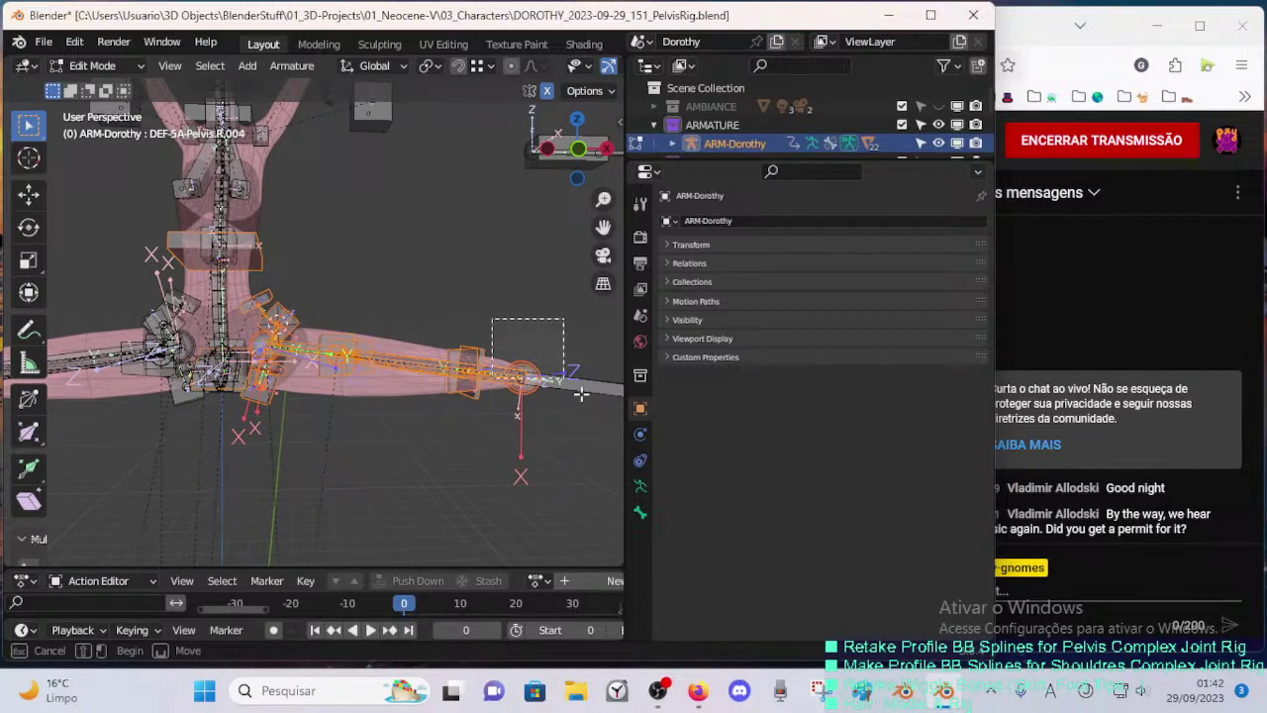
{"action": "left_click_drag", "start_coordinate": [581, 394], "coordinate": [584, 396]}
{"action": "scroll", "coordinate": [443, 362], "scroll_direction": "down", "scroll_amount": 3}
{"action": "middle_click_drag", "start_coordinate": [428, 401], "coordinate": [414, 456]}
{"action": "scroll", "coordinate": [427, 393], "scroll_direction": "up", "scroll_amount": 1}
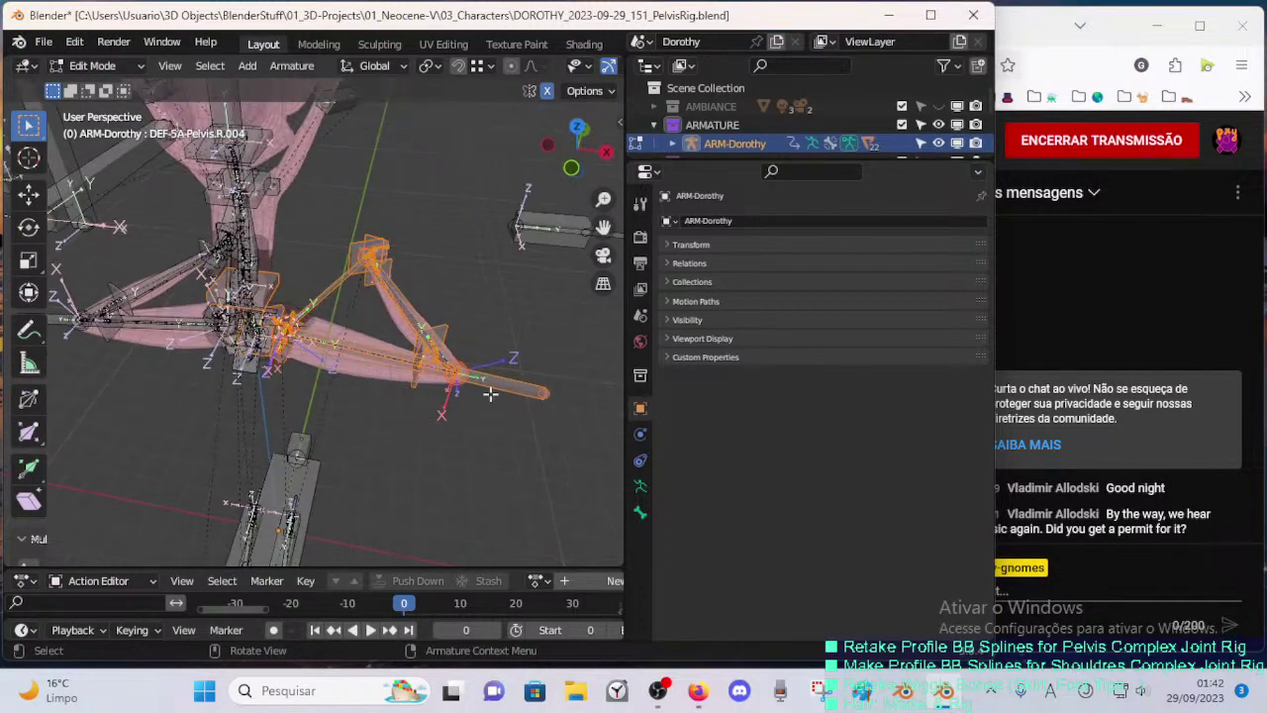
{"action": "right_click", "coordinate": [407, 366]}
{"action": "right_click", "coordinate": [326, 263]}
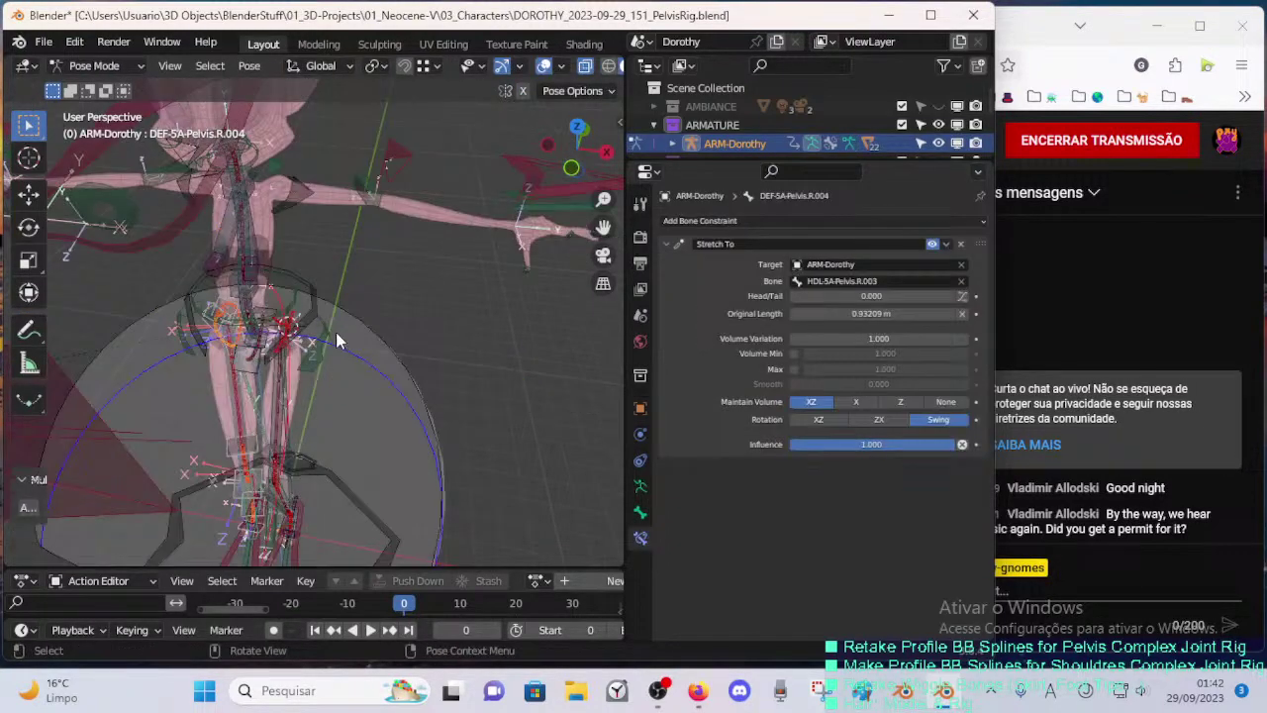
- Save the file in Edit Mode and return to Pose Mode to view the mirrored pelvis bones
{"action": "middle_click_drag", "start_coordinate": [341, 271], "coordinate": [358, 338]}
{"action": "scroll", "coordinate": [326, 347], "scroll_direction": "up", "scroll_amount": 3}
{"action": "scroll", "coordinate": [358, 338], "scroll_direction": "down", "scroll_amount": 5}
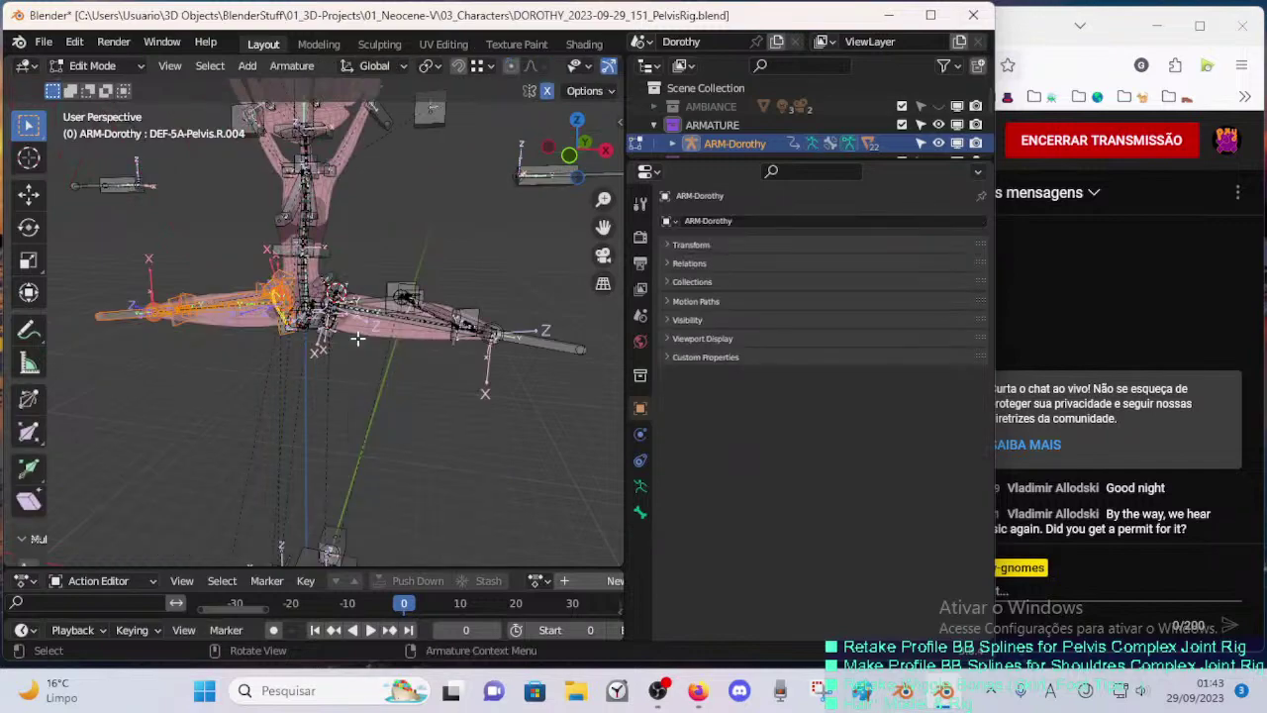
{"action": "scroll", "coordinate": [358, 338], "scroll_direction": "up", "scroll_amount": 3}
{"action": "middle_click_drag", "start_coordinate": [357, 337], "coordinate": [358, 375]}
{"action": "key", "text": "ctrl+s"}
{"action": "key", "text": "ctrl+Tab"}
{"action": "key", "text": "2"}
{"action": "scroll", "coordinate": [411, 341], "scroll_direction": "up", "scroll_amount": 1}
{"action": "scroll", "coordinate": [375, 327], "scroll_direction": "up", "scroll_amount": 2}
{"action": "scroll", "coordinate": [374, 346], "scroll_direction": "down", "scroll_amount": 6}
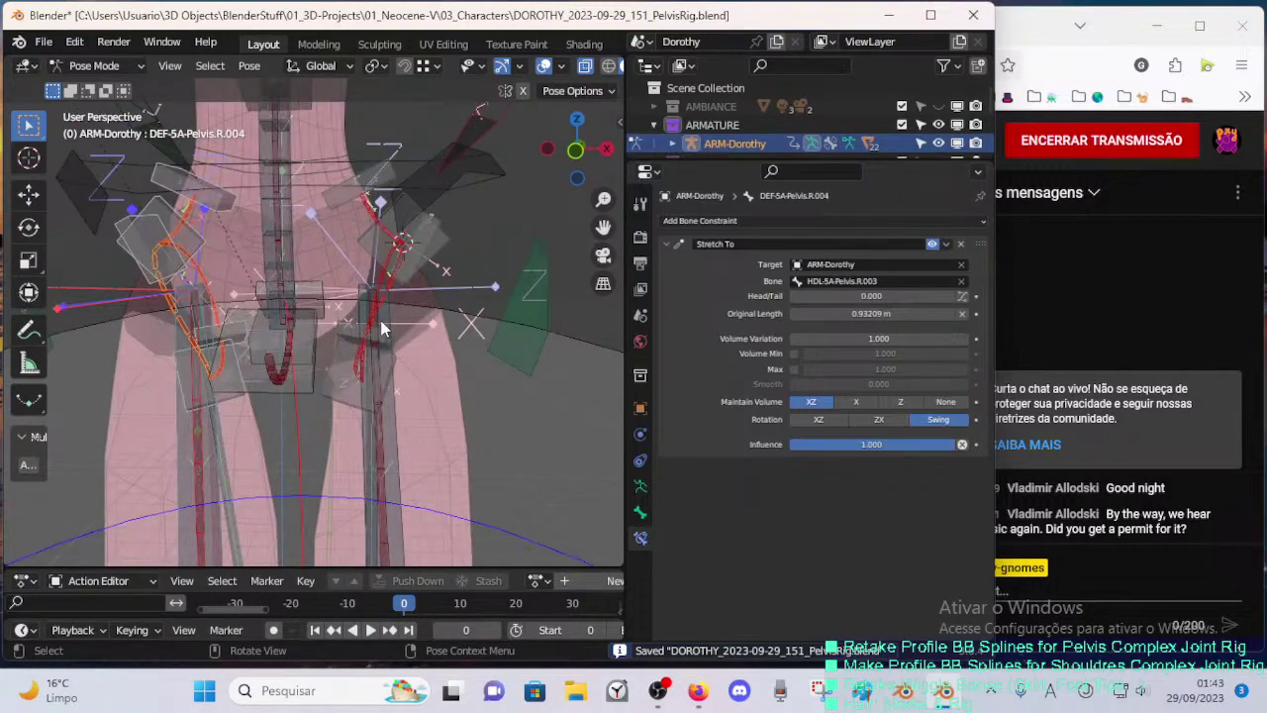
{"action": "scroll", "coordinate": [349, 433], "scroll_direction": "up", "scroll_amount": 5}
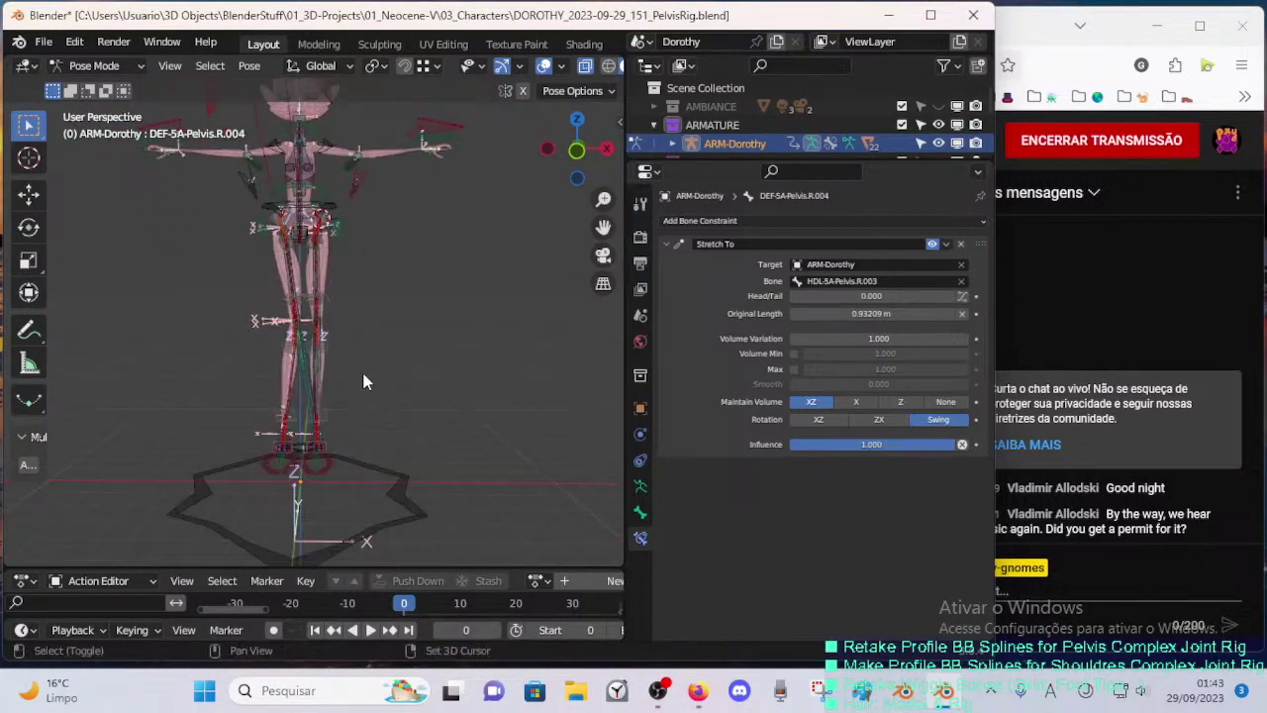
- Inspect the constraint target bones of MCH-Shin.R and MCH-Knee-POLE.R on the right leg
{"action": "scroll", "coordinate": [356, 427], "scroll_direction": "up", "scroll_amount": 1}
{"action": "middle_click_drag", "start_coordinate": [355, 428], "coordinate": [358, 326], "text": "shift"}
{"action": "left_click", "coordinate": [297, 360]}
{"action": "left_click", "coordinate": [297, 359]}
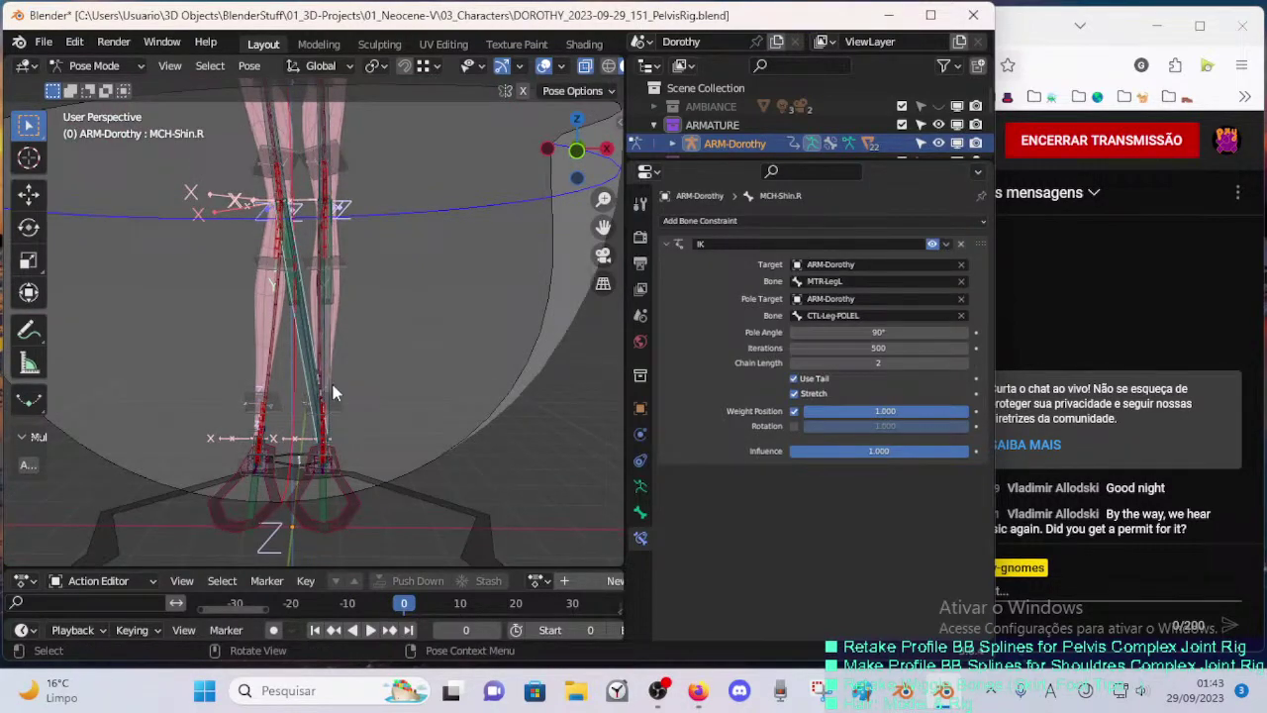
{"action": "scroll", "coordinate": [332, 387], "scroll_direction": "up", "scroll_amount": 1}
{"action": "middle_click_drag", "start_coordinate": [334, 387], "coordinate": [378, 380]}
{"action": "left_click", "coordinate": [335, 356]}
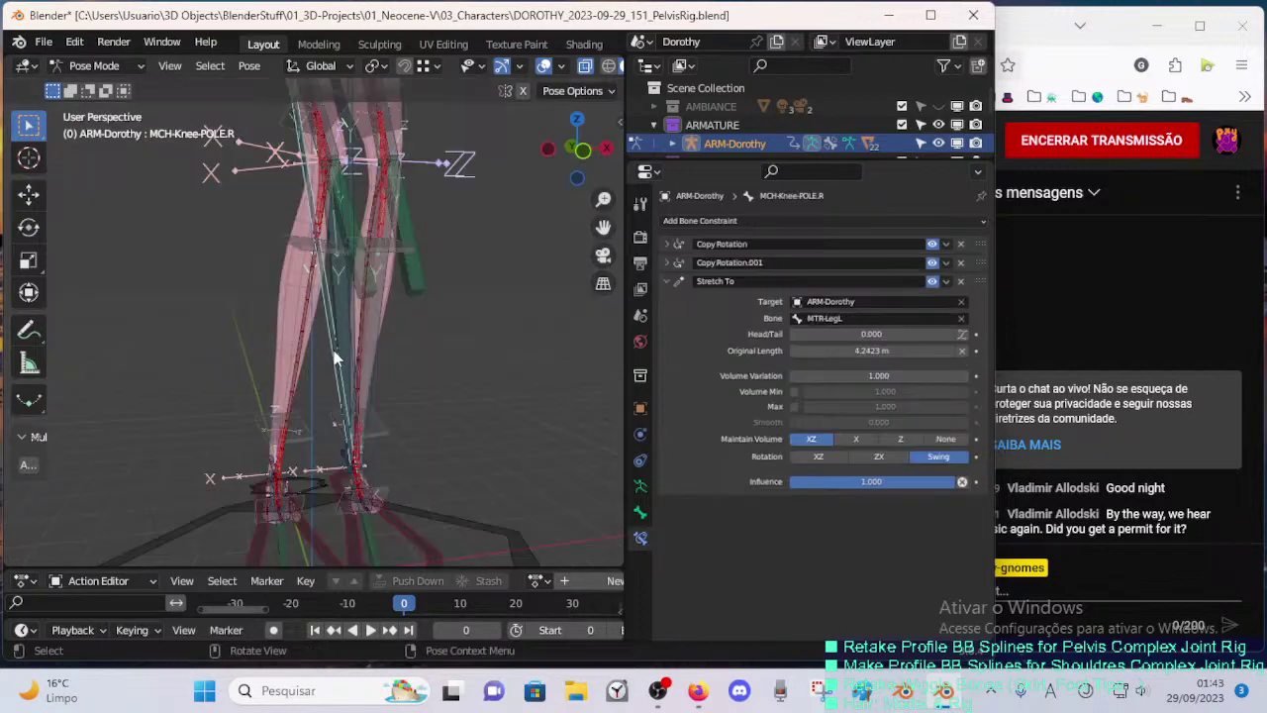
{"action": "left_click", "coordinate": [340, 340]}
{"action": "left_click", "coordinate": [336, 345]}
{"action": "left_click", "coordinate": [347, 341]}
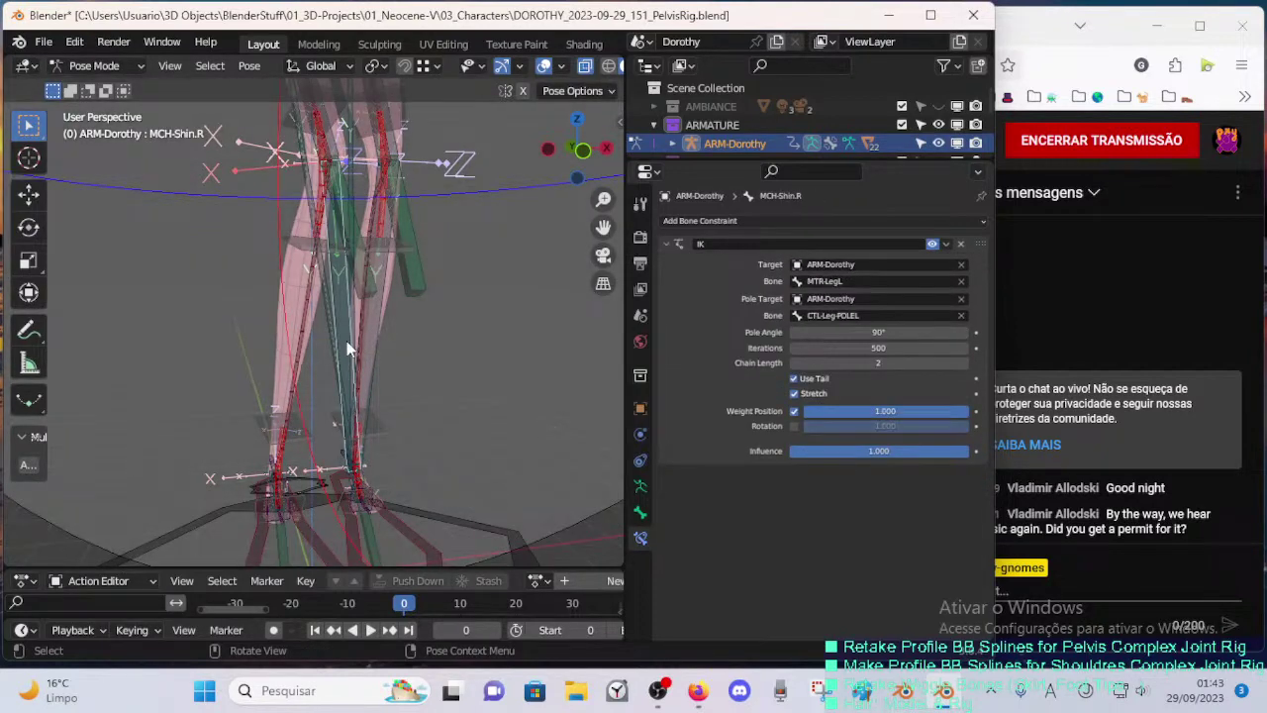
{"action": "left_click", "coordinate": [336, 346]}
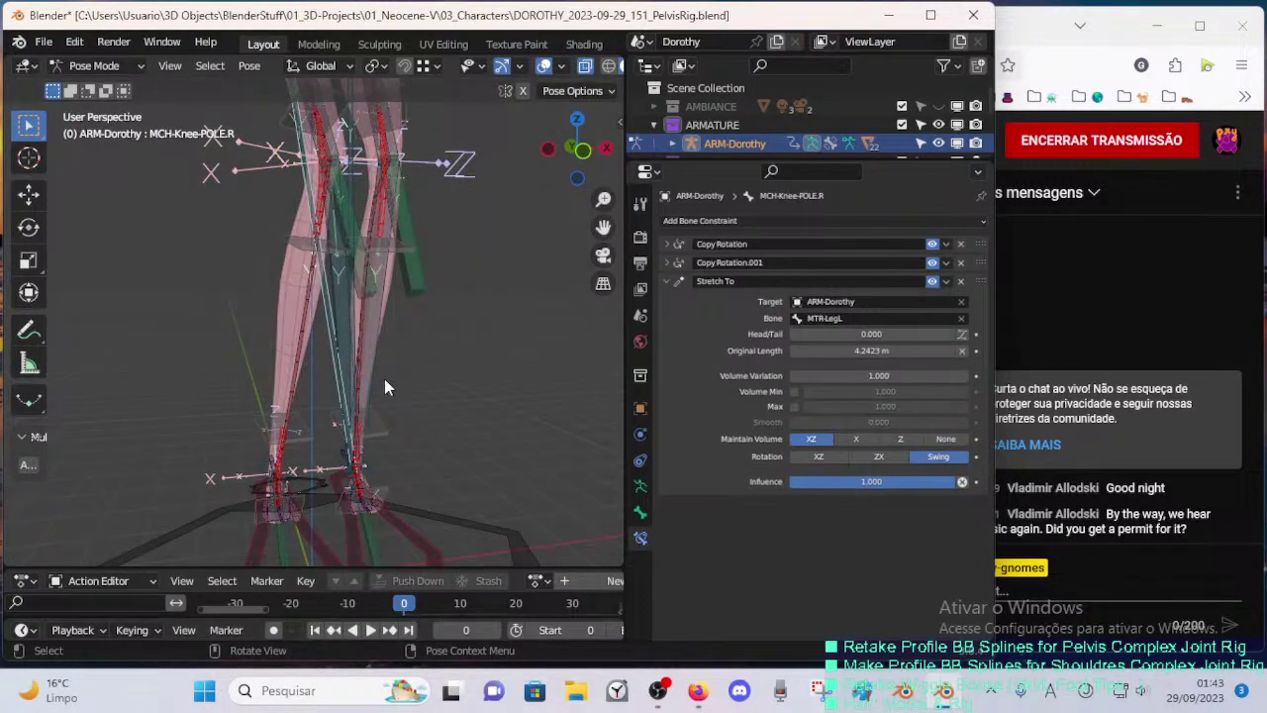
{"action": "middle_click_drag", "start_coordinate": [392, 409], "coordinate": [404, 358], "text": "shift"}
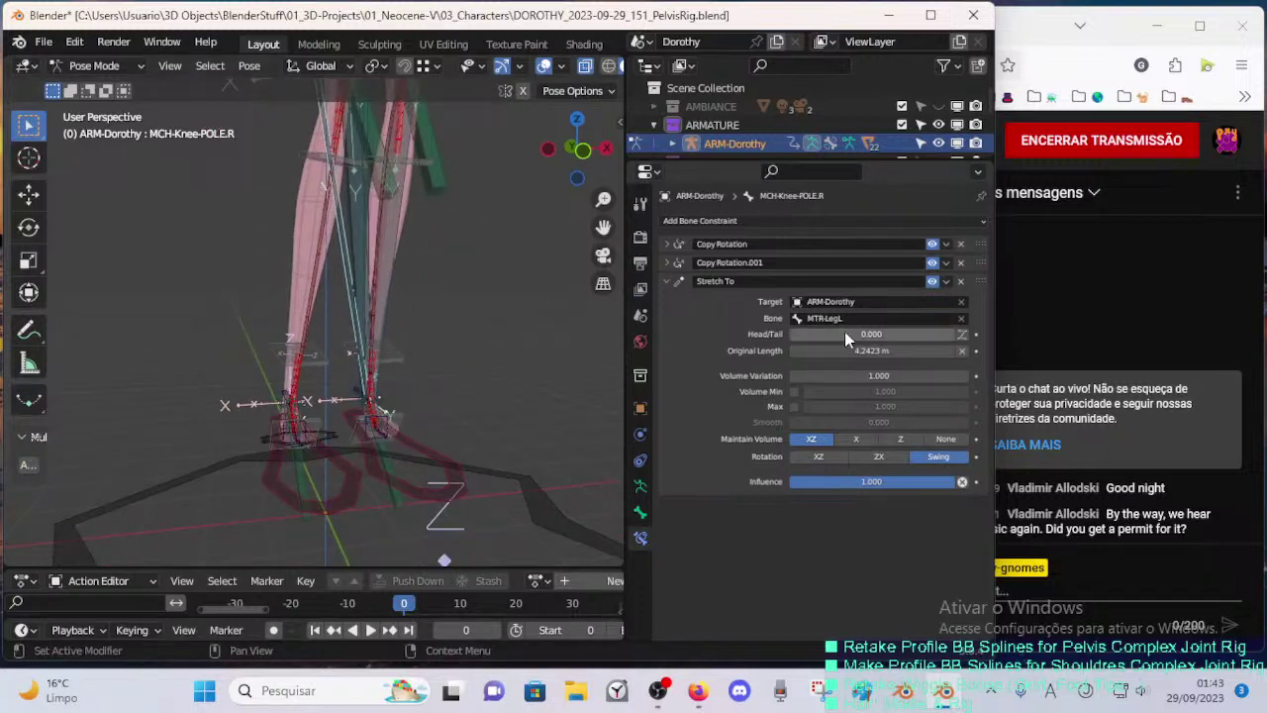
{"action": "left_click", "coordinate": [867, 319]}
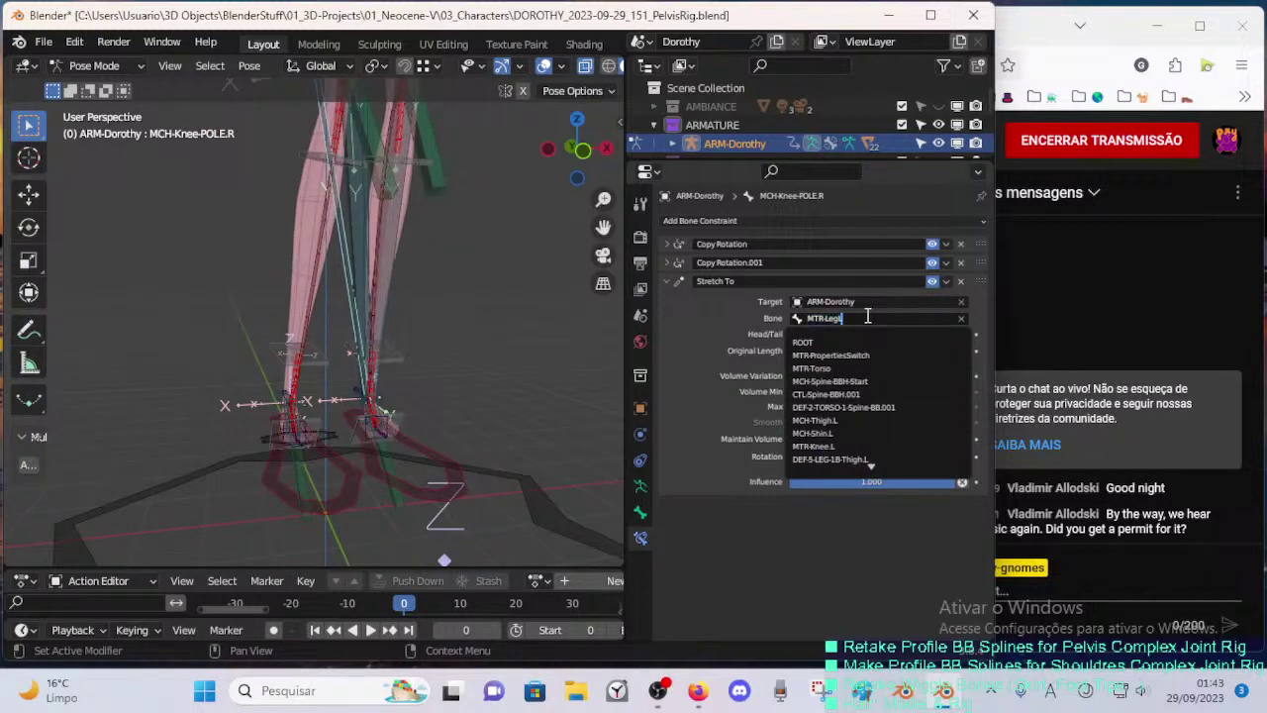
{"action": "left_click", "coordinate": [442, 402]}
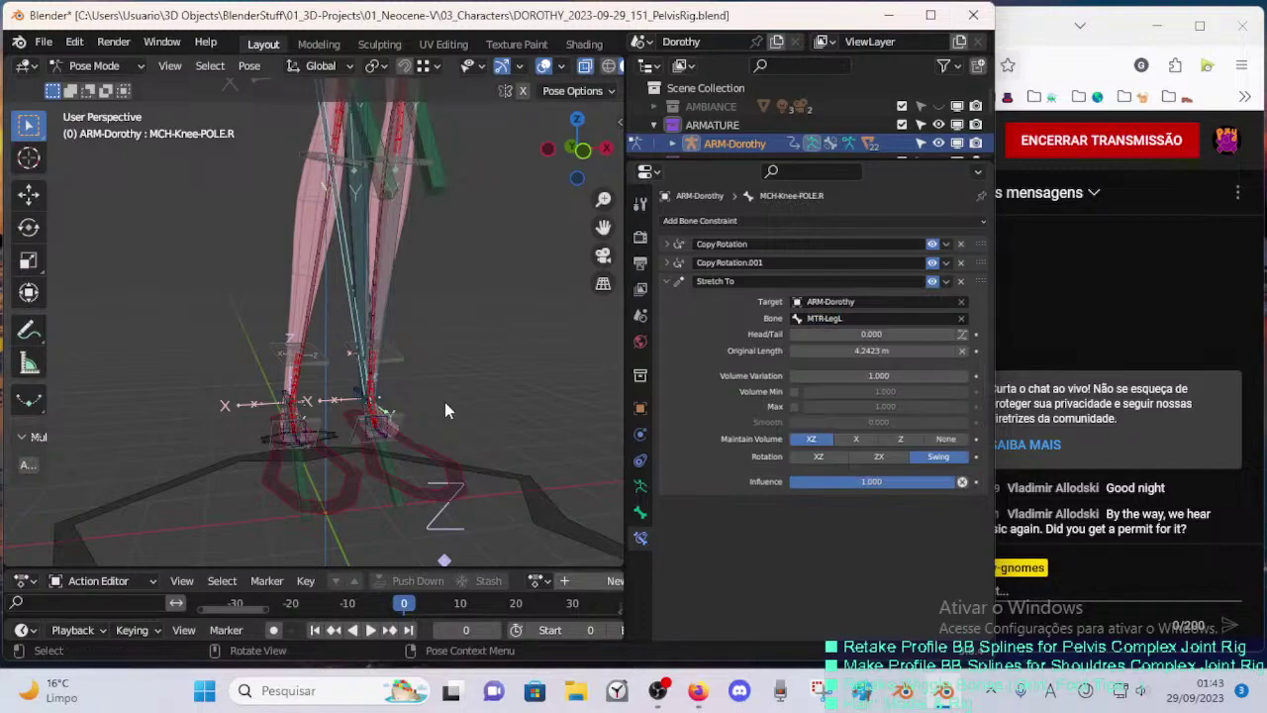
- Check the Stretch To target bone of MCH-Knee-POLE.L and locate that bone at the left foot
{"action": "middle_click_drag", "start_coordinate": [442, 403], "coordinate": [296, 346]}
{"action": "scroll", "coordinate": [376, 415], "scroll_direction": "up", "scroll_amount": 3}
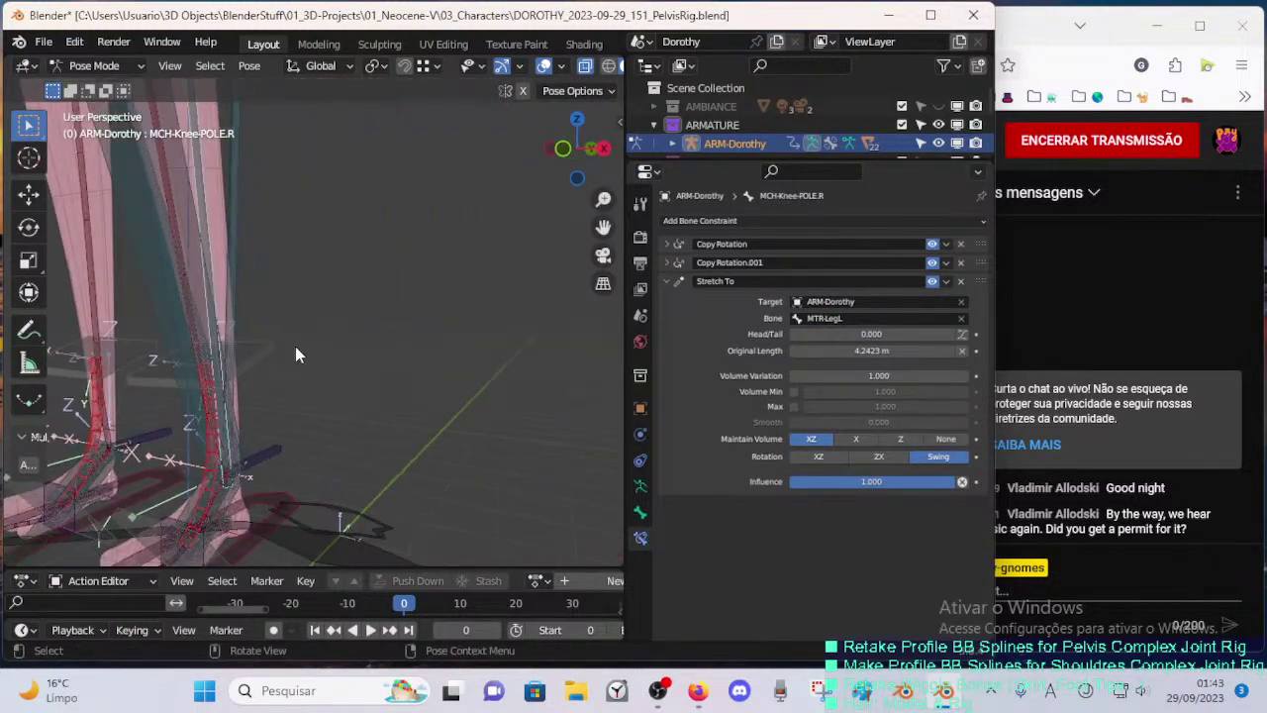
{"action": "middle_click_drag", "start_coordinate": [234, 223], "coordinate": [226, 216]}
{"action": "left_click", "coordinate": [241, 221]}
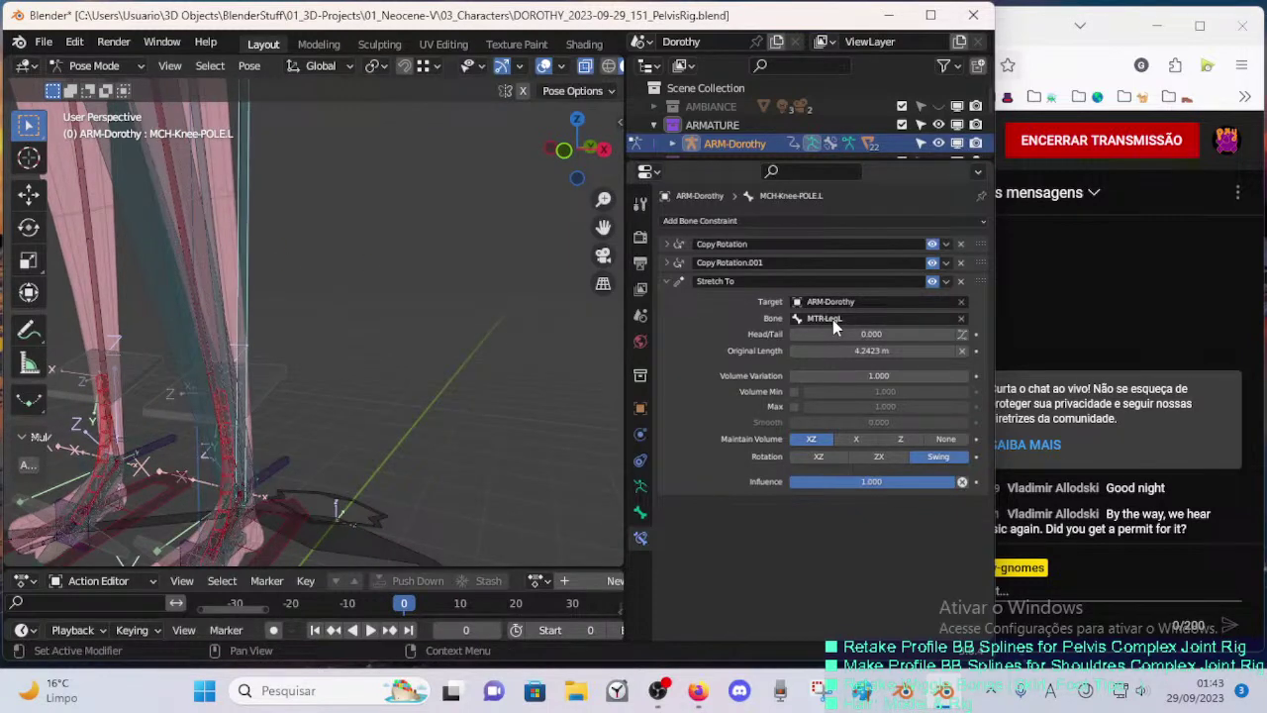
{"action": "scroll", "coordinate": [346, 334], "scroll_direction": "down", "scroll_amount": 4}
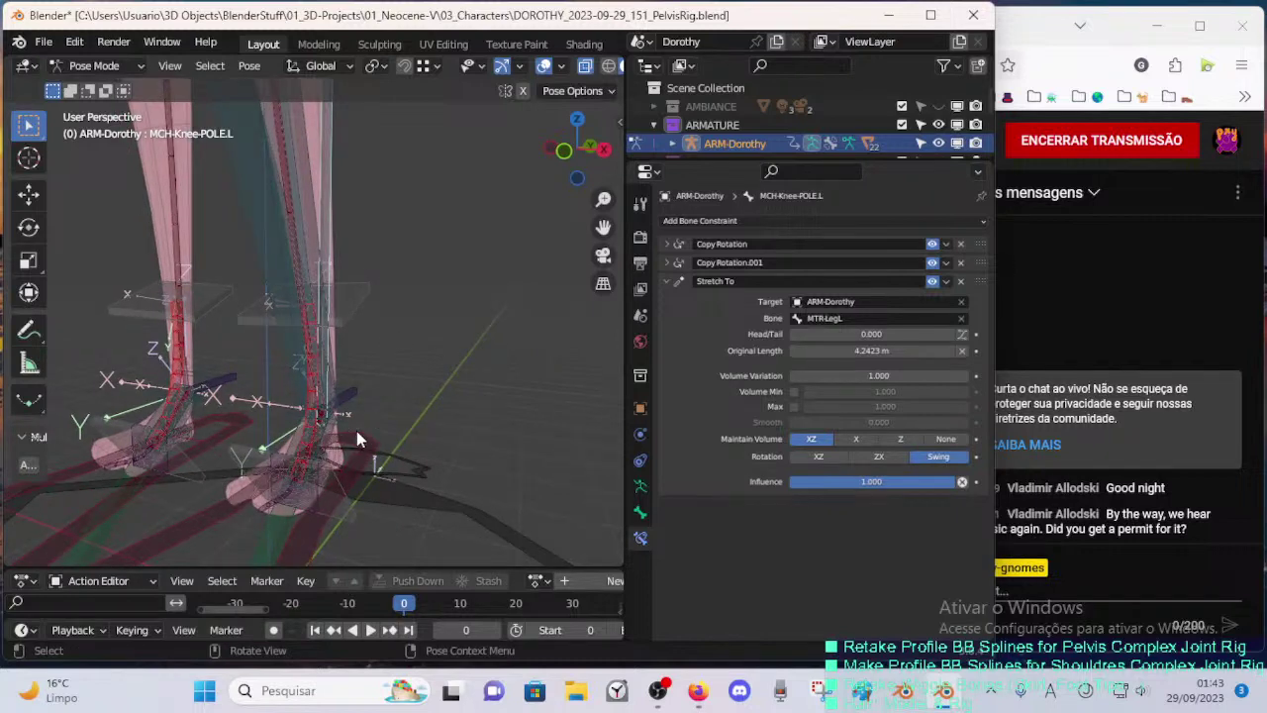
{"action": "middle_click_drag", "start_coordinate": [357, 433], "coordinate": [329, 437]}
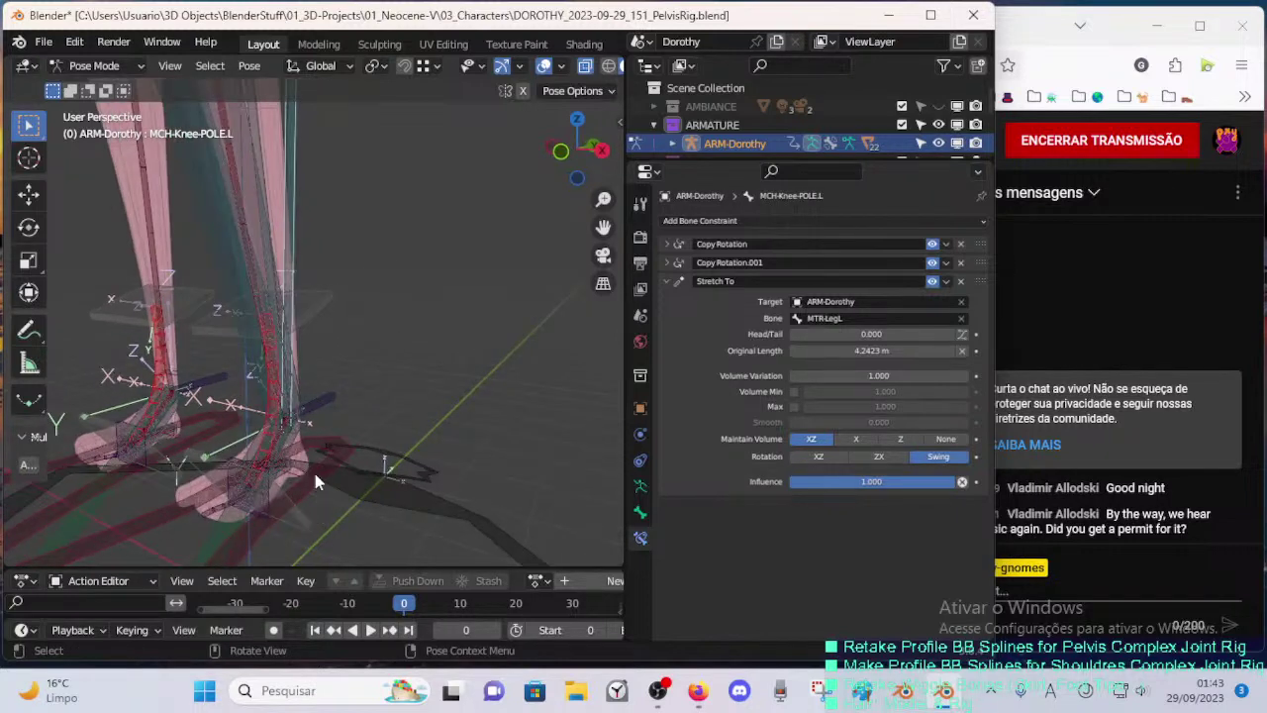
{"action": "scroll", "coordinate": [327, 473], "scroll_direction": "down", "scroll_amount": 2}
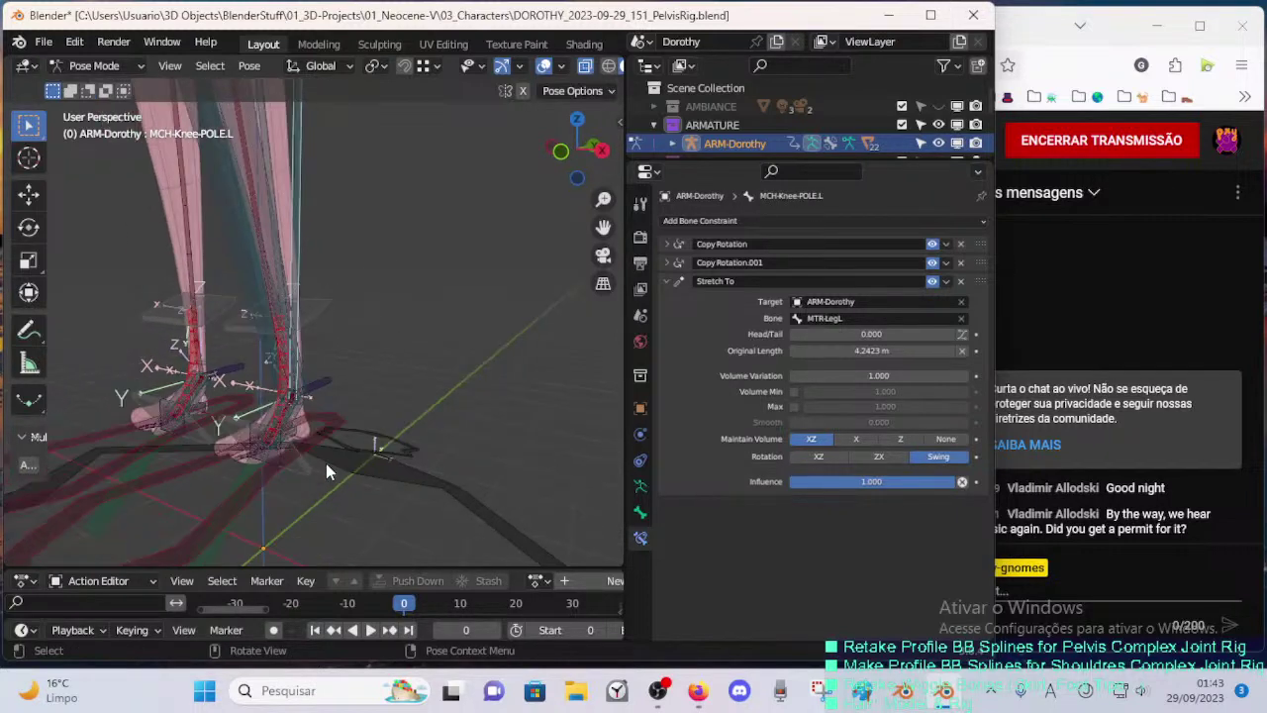
- Rename the left leg master bone to MTR-Leg.L and check the name of its right counterpart
{"action": "left_click", "coordinate": [275, 489]}
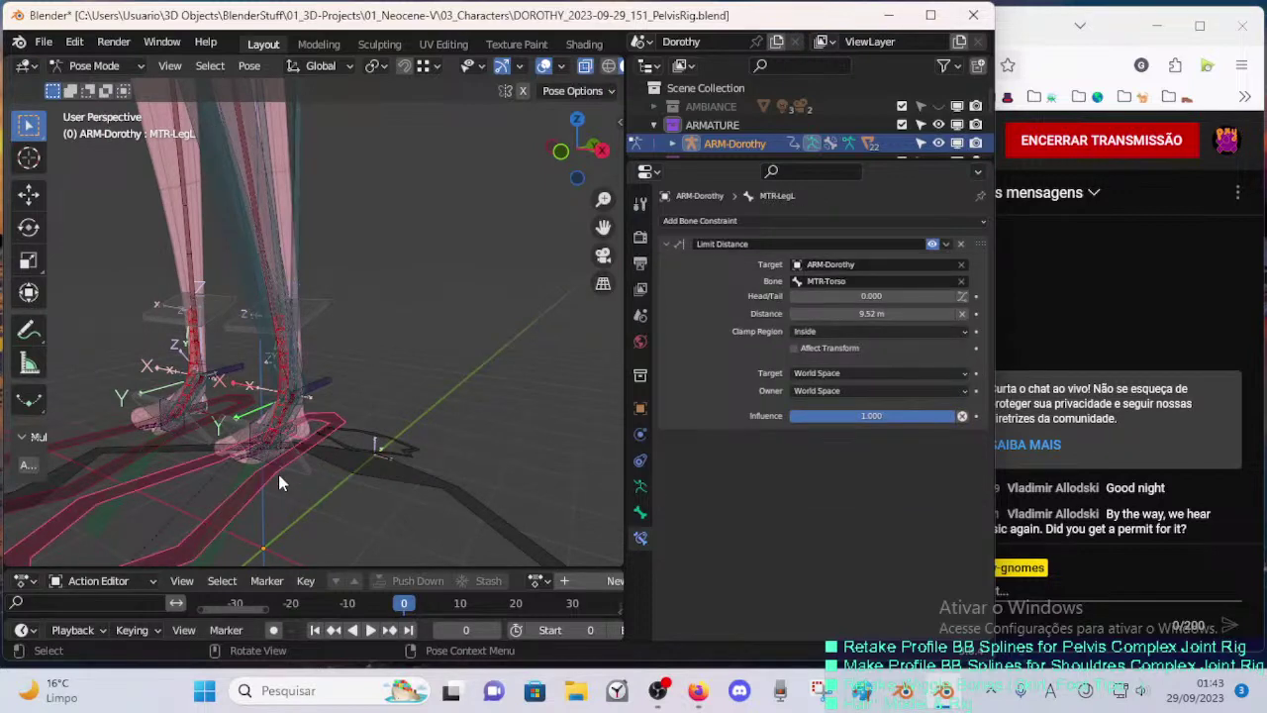
{"action": "key", "text": "F2"}
{"action": "type", "text": ".L"}
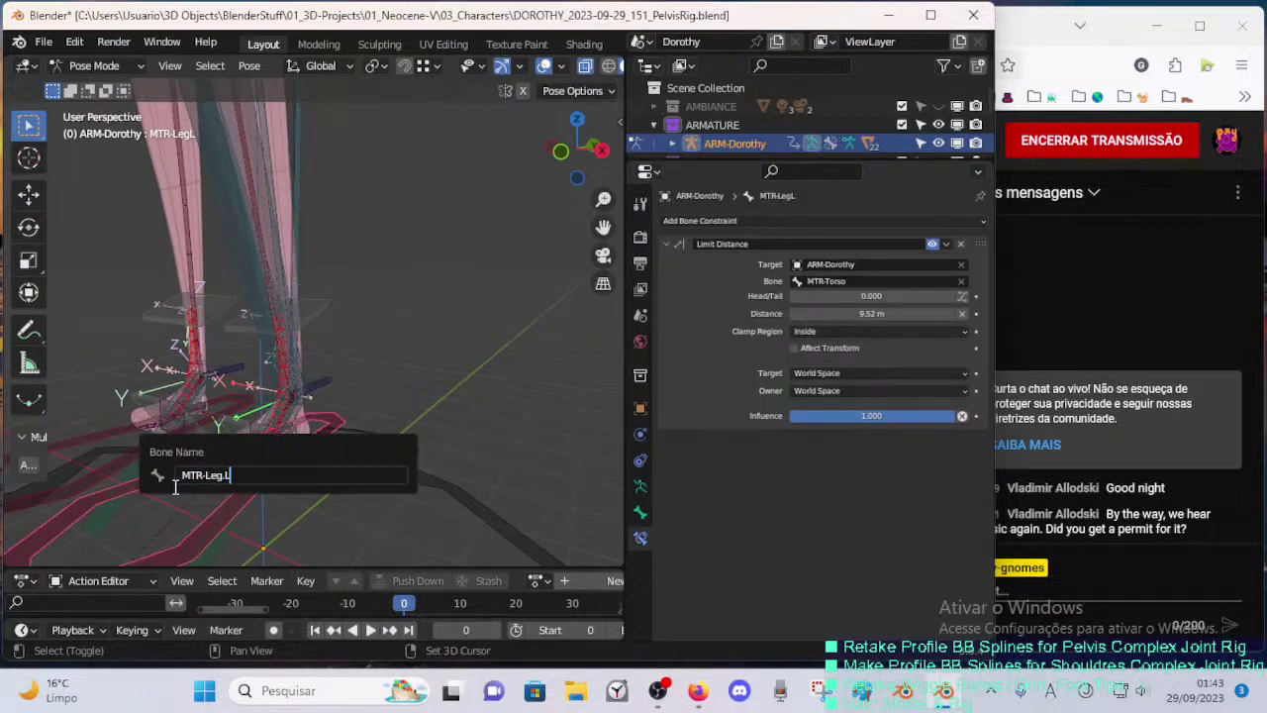
{"action": "key", "text": "Return"}
{"action": "middle_click_drag", "start_coordinate": [173, 486], "coordinate": [162, 453]}
{"action": "left_click", "coordinate": [160, 453]}
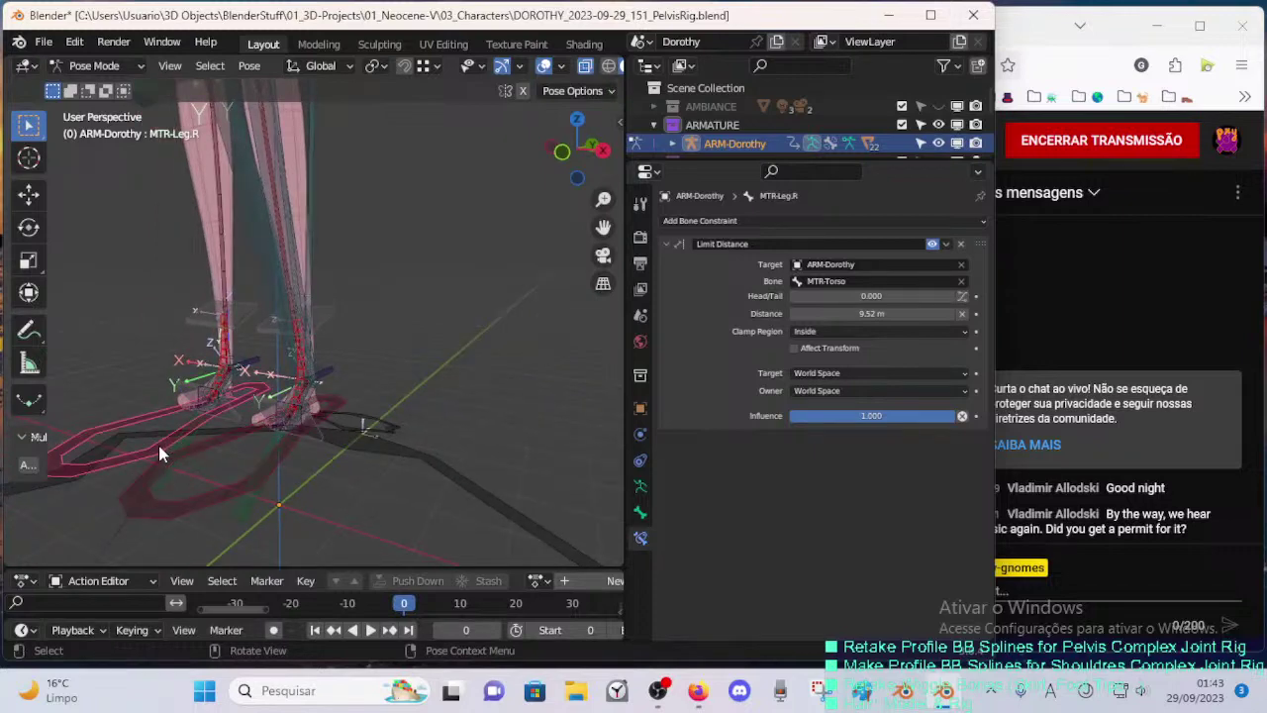
{"action": "key", "text": "F2"}
{"action": "key", "text": "Escape"}
- Set the Stretch To target bone of MCH-Knee-POLE.R to MTR-Leg.R
{"action": "middle_click_drag", "start_coordinate": [306, 372], "coordinate": [332, 419], "text": "shift"}
{"action": "left_click", "coordinate": [322, 314]}
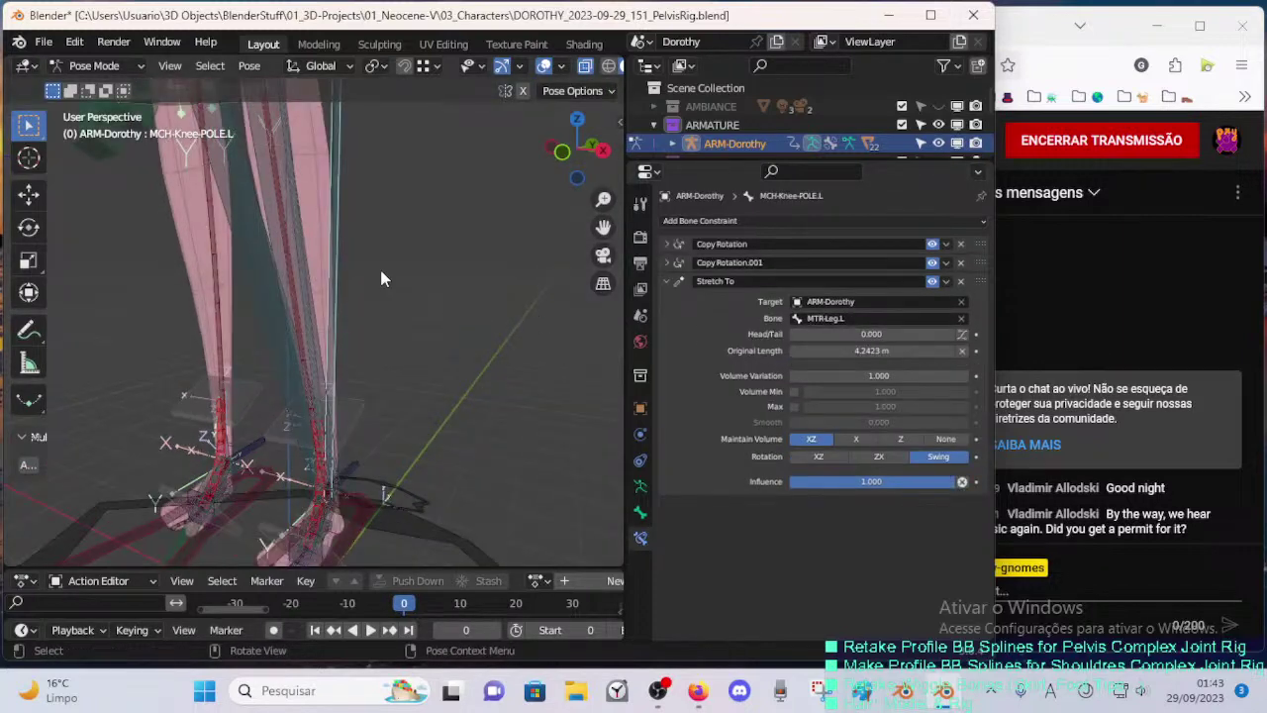
{"action": "left_click", "coordinate": [315, 250]}
{"action": "left_click", "coordinate": [308, 253]}
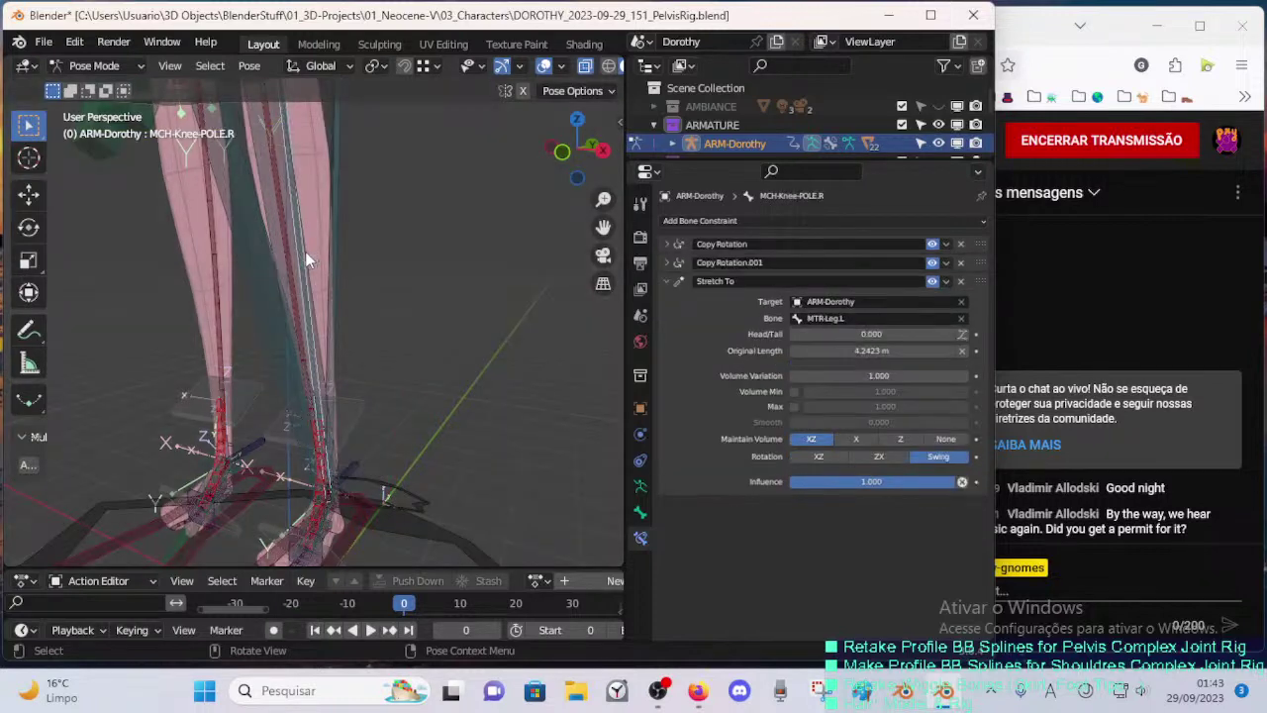
{"action": "left_click", "coordinate": [876, 319]}
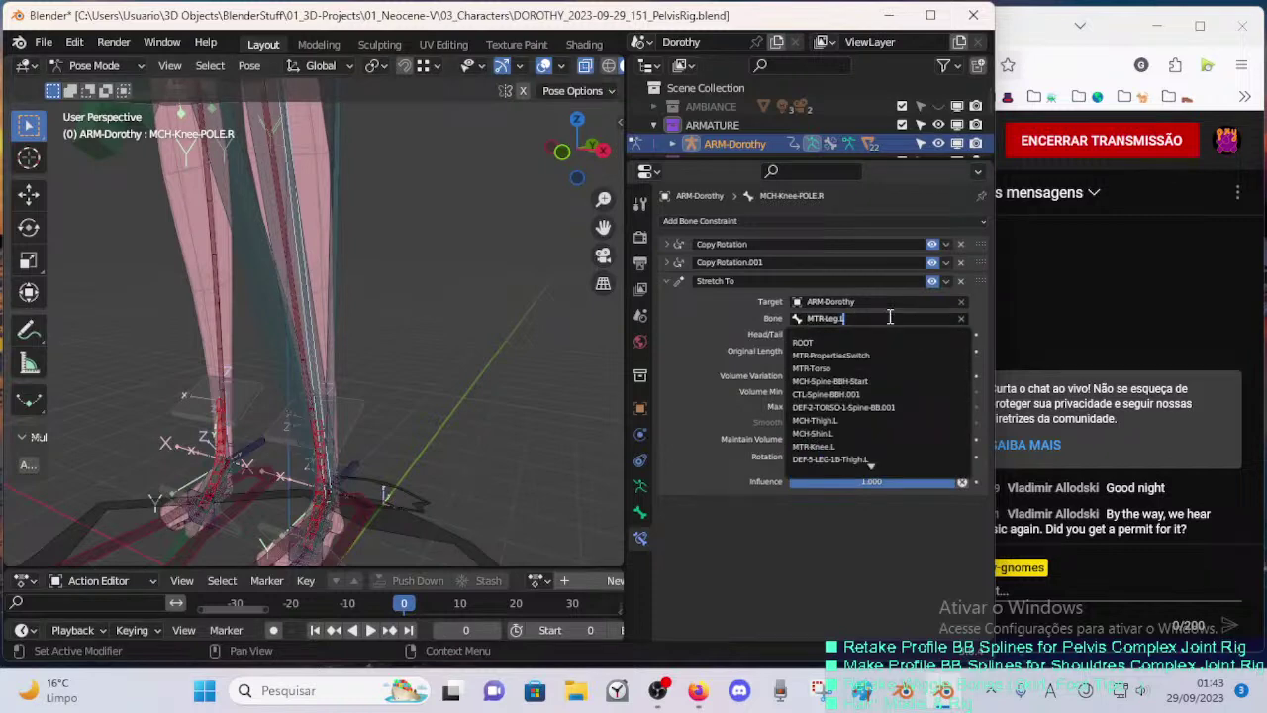
{"action": "key", "text": "BackSpace"}
{"action": "type", "text": "R"}
{"action": "key", "text": "Return"}
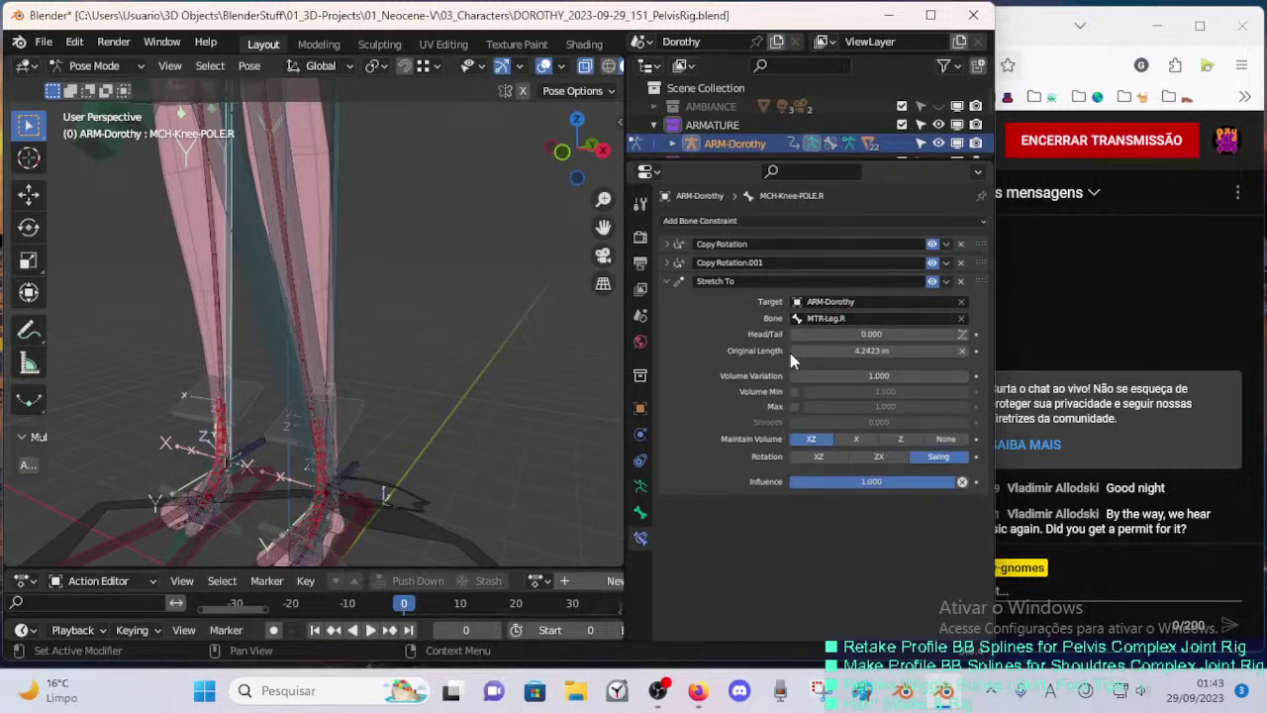
- Clear the rotation of all pose bones, deselect them and view the legs from the front
{"action": "scroll", "coordinate": [333, 313], "scroll_direction": "down", "scroll_amount": 3}
{"action": "middle_click_drag", "start_coordinate": [334, 322], "coordinate": [384, 307]}
{"action": "key", "text": "a"}
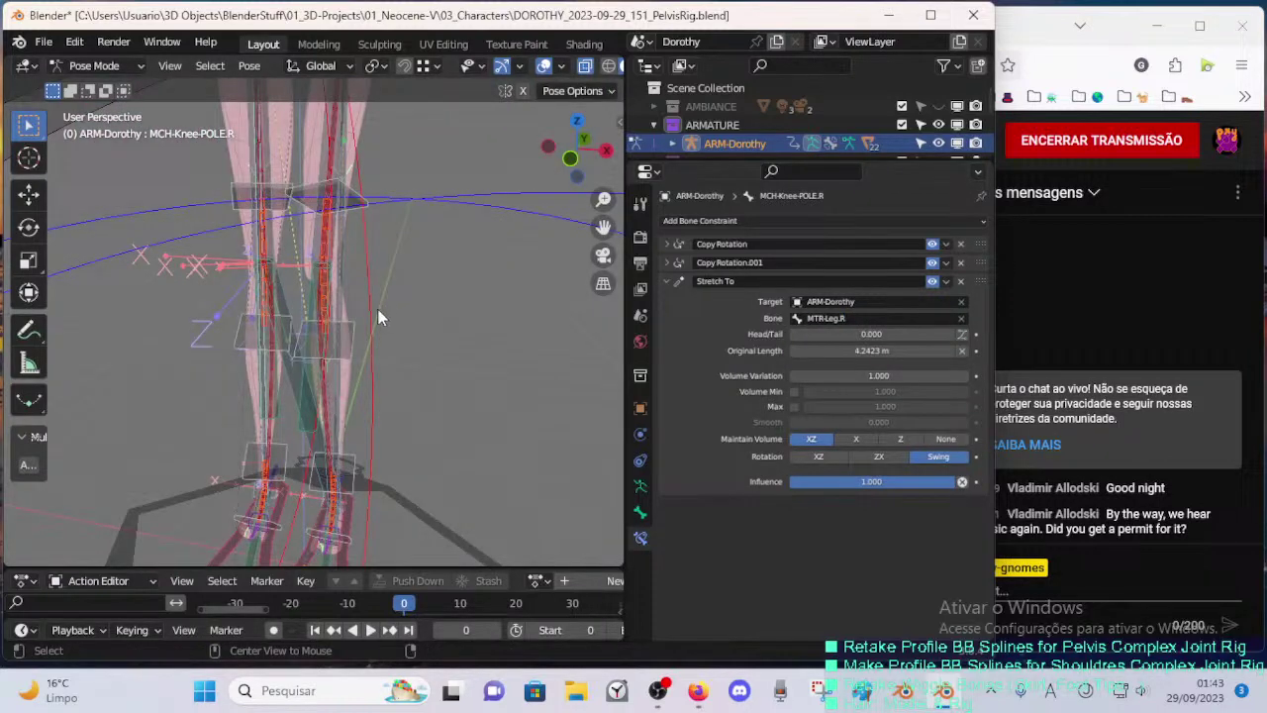
{"action": "key", "text": "alt+r"}
{"action": "middle_click_drag", "start_coordinate": [396, 239], "coordinate": [383, 243], "text": "shift"}
{"action": "left_click", "coordinate": [430, 287]}
{"action": "middle_click_drag", "start_coordinate": [429, 286], "coordinate": [395, 311]}
{"action": "key", "text": "KP_1"}
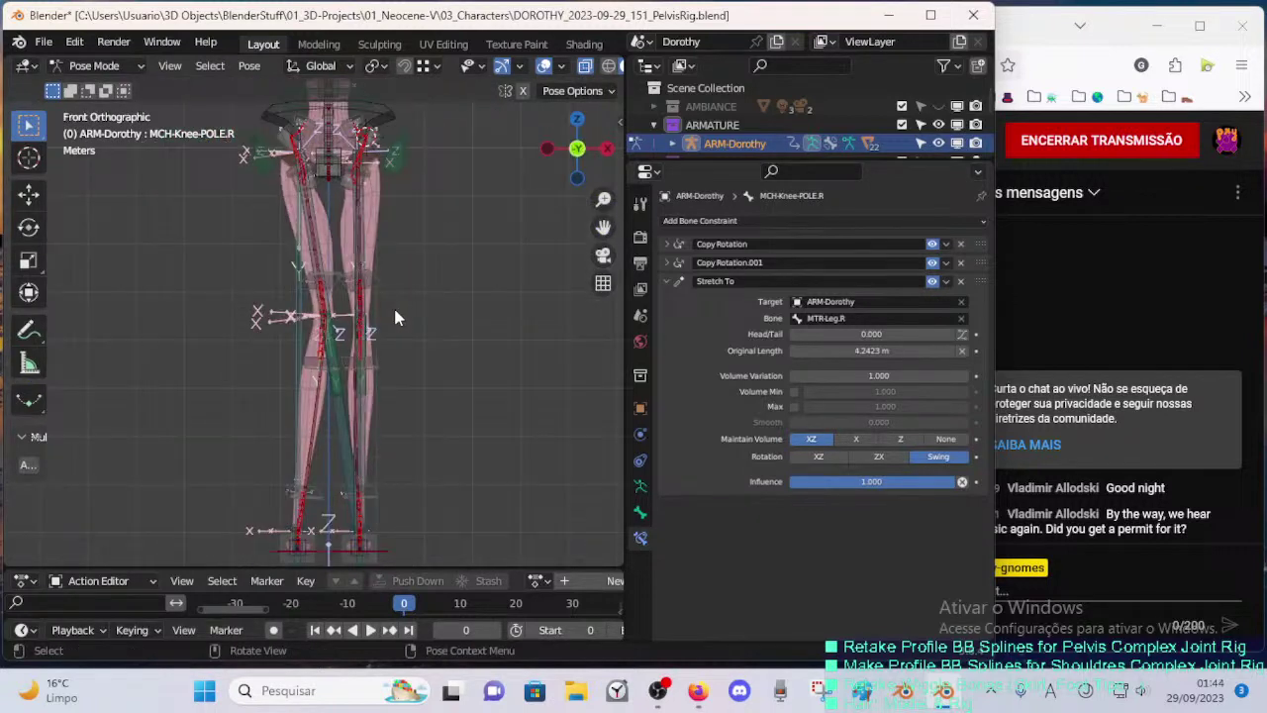
- Set the IK pole target bone of MCH-Shin.R to CTL-Leg-POLE.R
{"action": "left_click", "coordinate": [351, 437]}
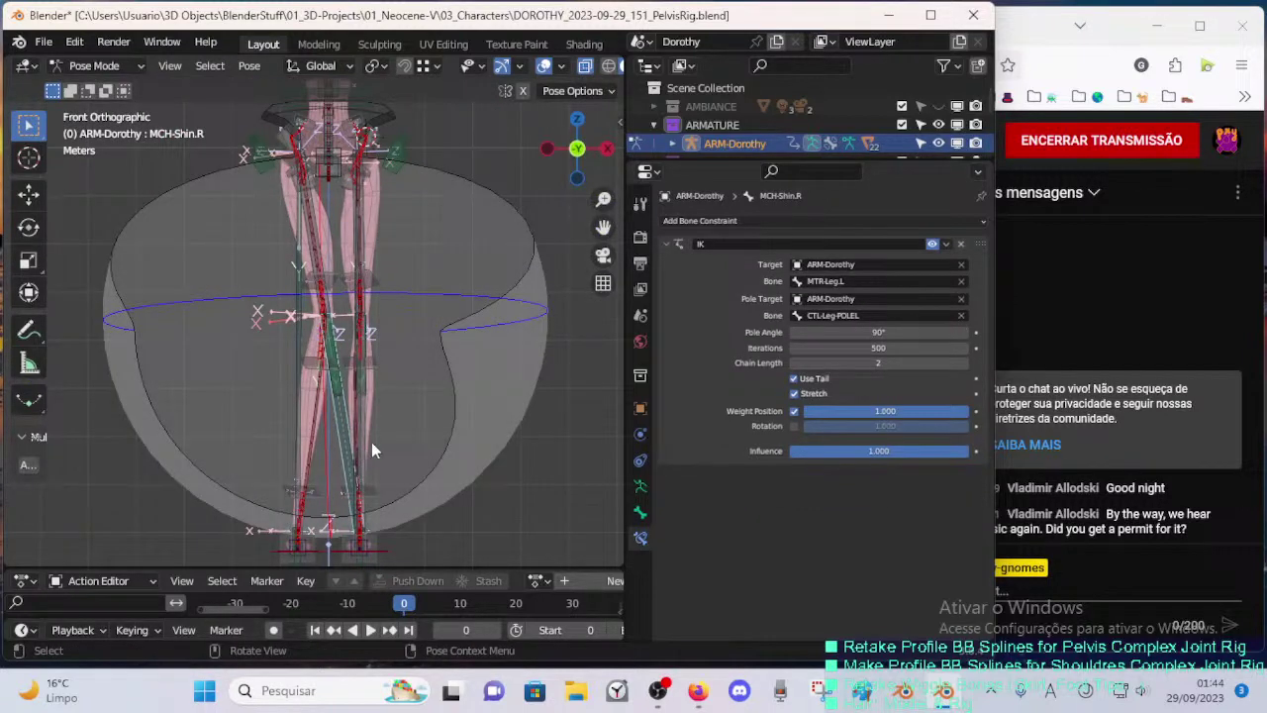
{"action": "left_click", "coordinate": [868, 317]}
{"action": "left_click", "coordinate": [871, 319]}
{"action": "key", "text": "BackSpace"}
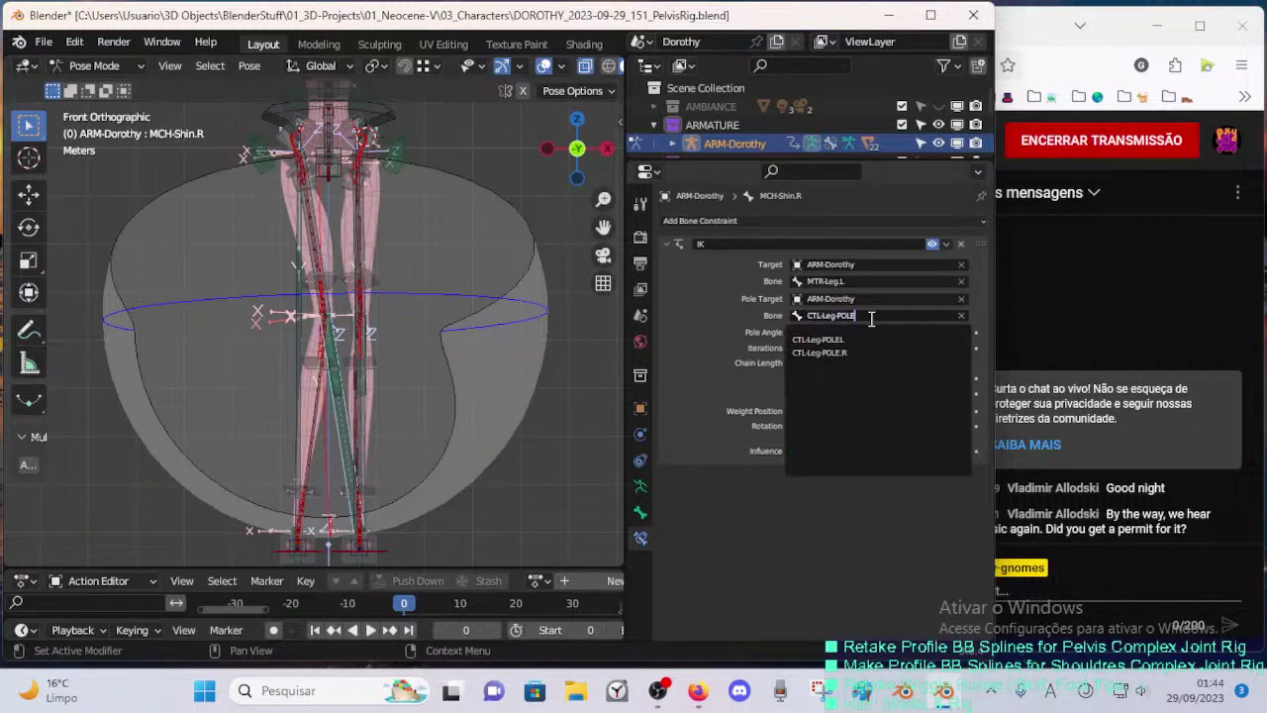
{"action": "type", "text": ".L"}
{"action": "key", "text": "Return"}
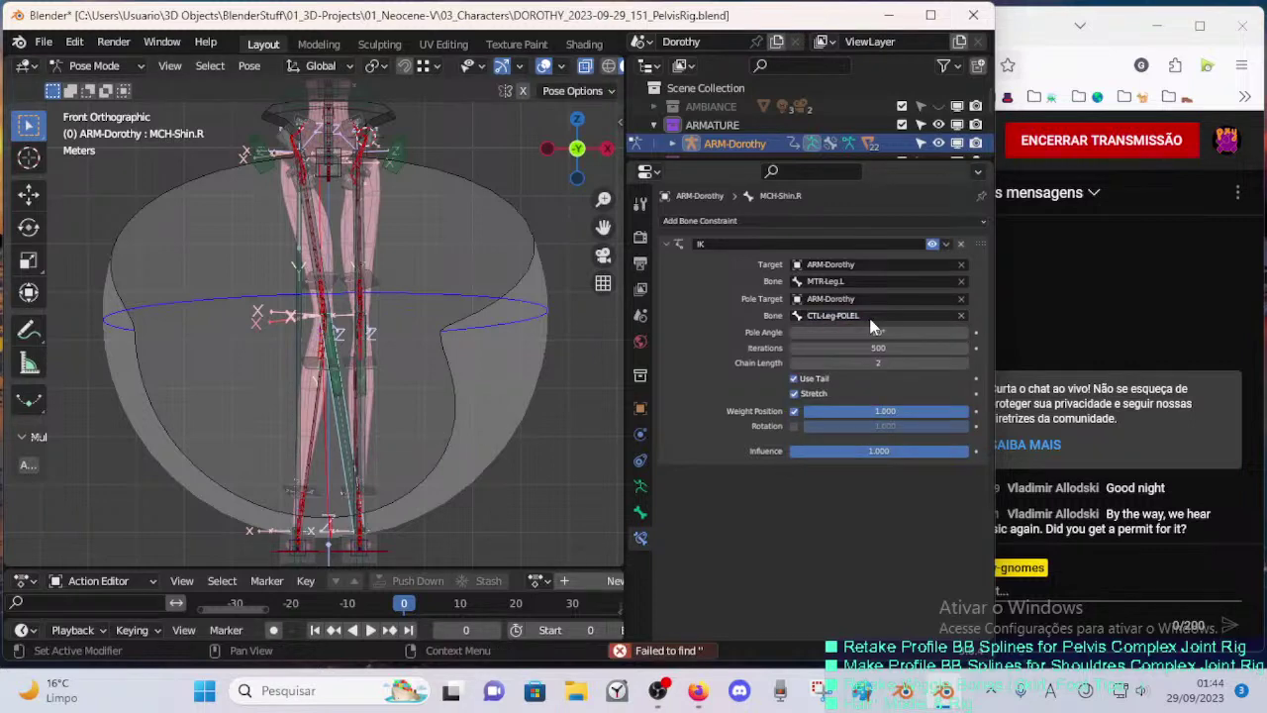
{"action": "left_click", "coordinate": [871, 319]}
{"action": "left_click", "coordinate": [871, 319]}
{"action": "key", "text": "BackSpace"}
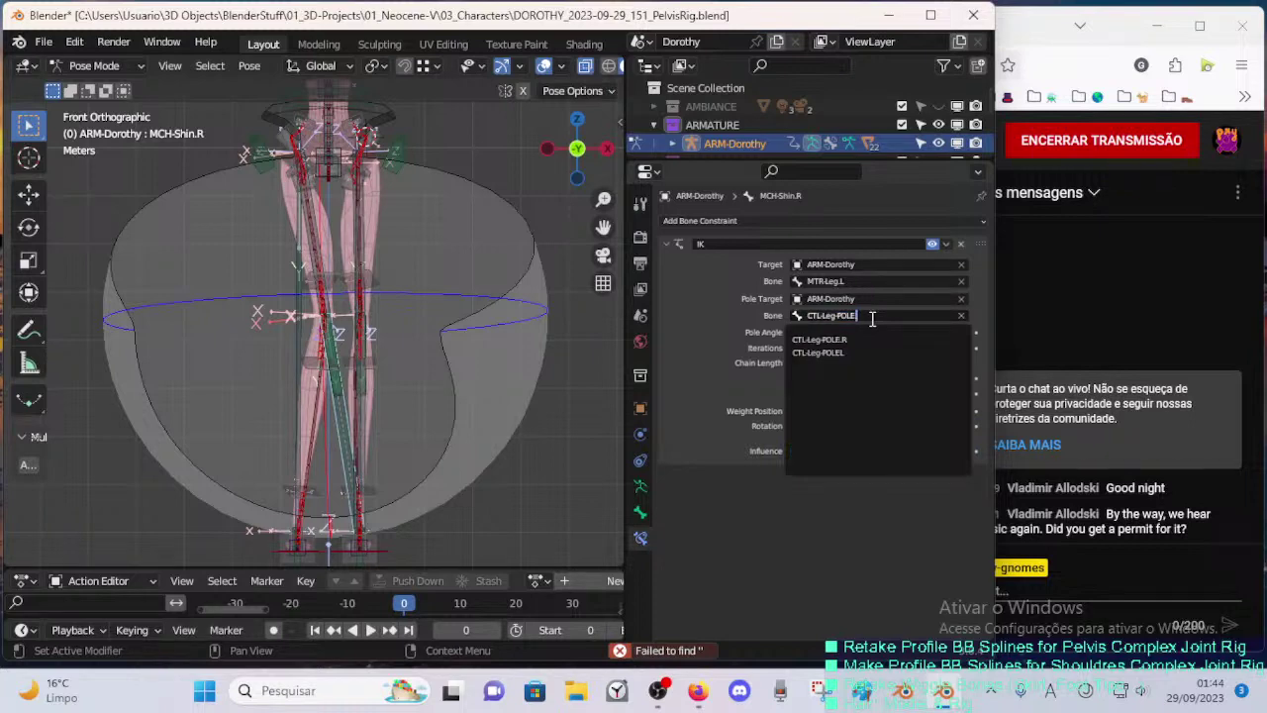
{"action": "type", "text": "R"}
{"action": "key", "text": "Return"}
- Reselect MCH-Shin.R and review its IK targets and the right knee bones around it
{"action": "left_click", "coordinate": [341, 366]}
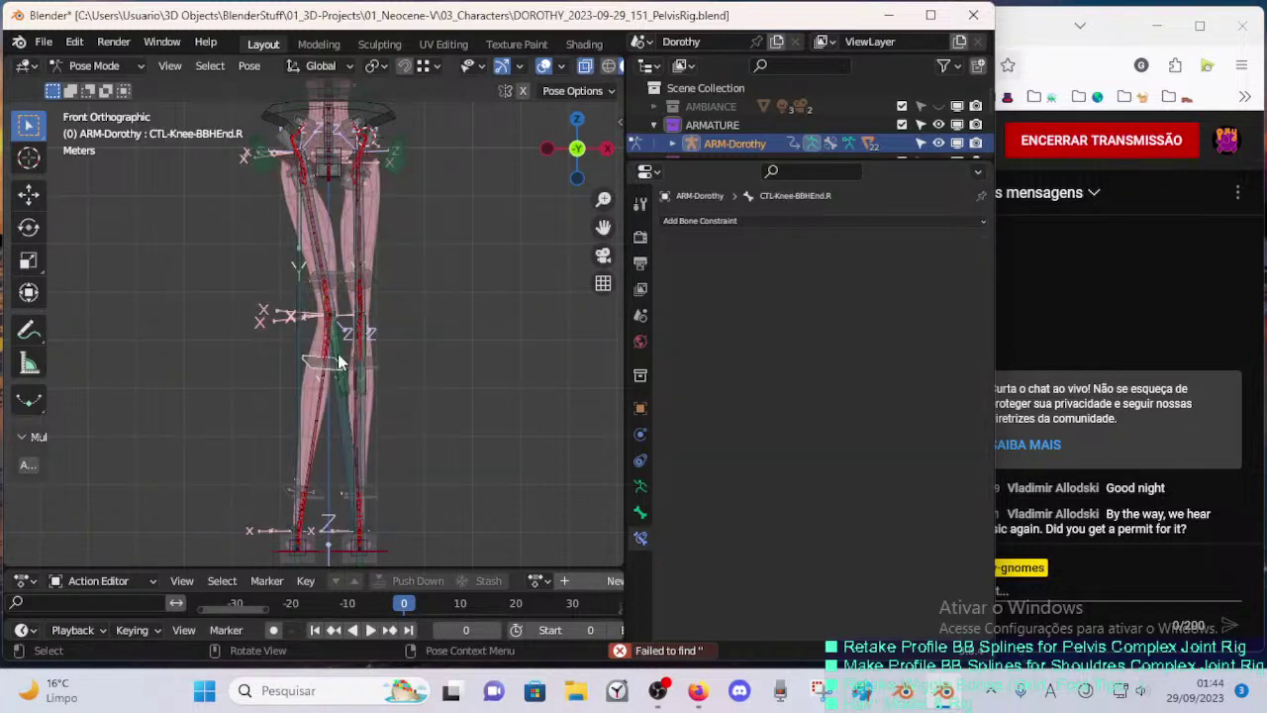
{"action": "left_click", "coordinate": [346, 345]}
{"action": "middle_click_drag", "start_coordinate": [330, 483], "coordinate": [321, 456], "text": "shift"}
{"action": "scroll", "coordinate": [360, 337], "scroll_direction": "up", "scroll_amount": 5}
{"action": "scroll", "coordinate": [287, 344], "scroll_direction": "down", "scroll_amount": 4}
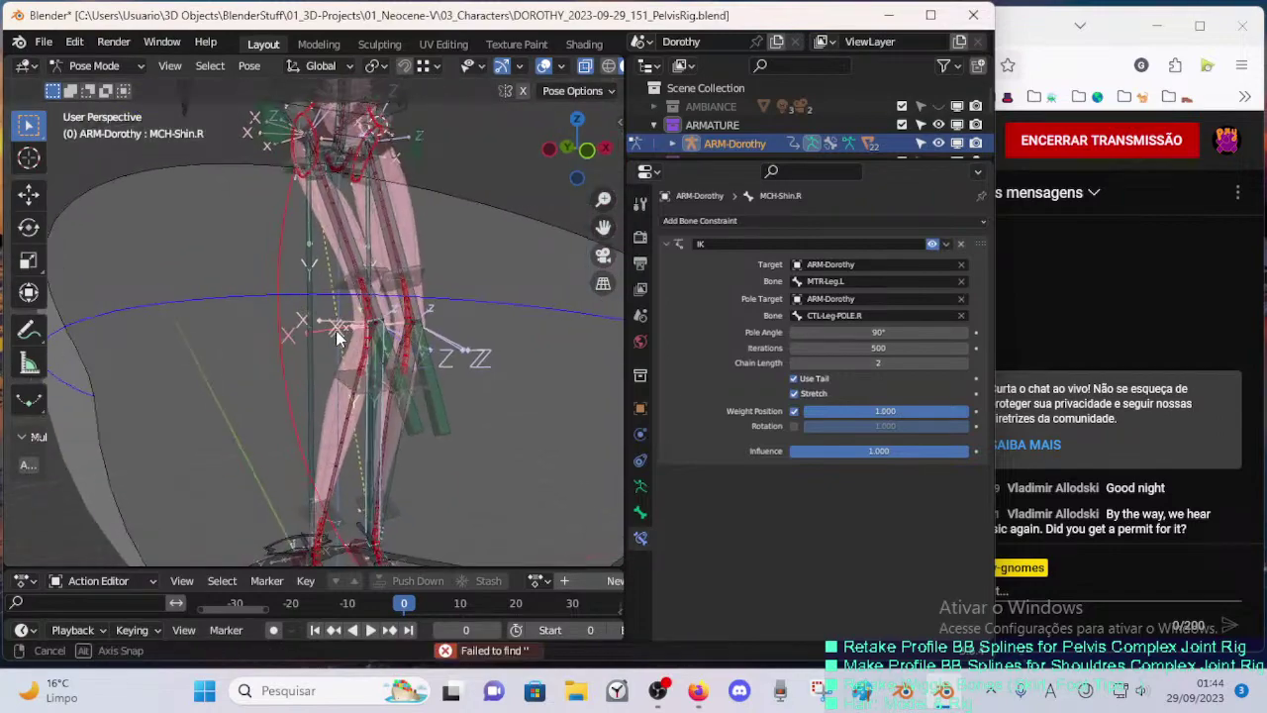
{"action": "left_click", "coordinate": [310, 313]}
{"action": "middle_click_drag", "start_coordinate": [319, 293], "coordinate": [374, 334], "text": "shift"}
{"action": "scroll", "coordinate": [332, 332], "scroll_direction": "up", "scroll_amount": 1}
- Check the left thigh bones MCH-Thigh.L and DEF-5-LEG-1B-Thigh.L and the Stretch To target of MCH-Knee-POLE.L
{"action": "left_click", "coordinate": [374, 332]}
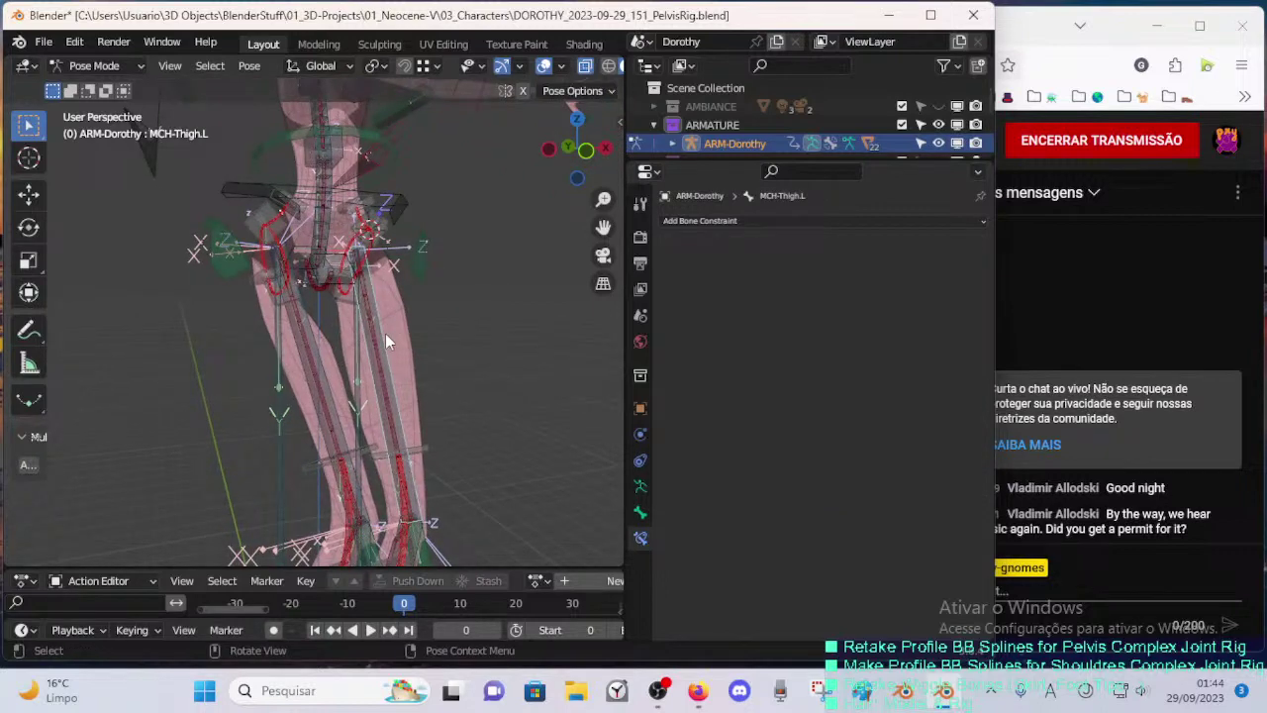
{"action": "left_click", "coordinate": [372, 333]}
{"action": "left_click", "coordinate": [381, 340]}
{"action": "left_click", "coordinate": [376, 332]}
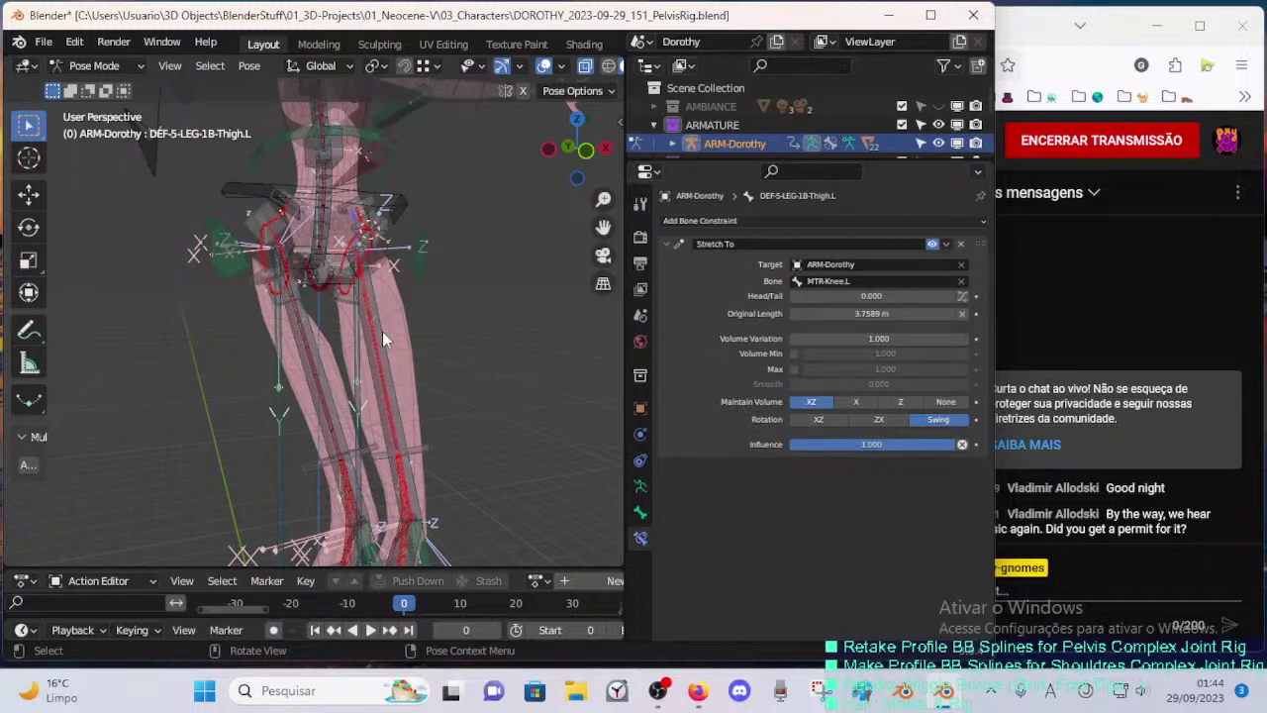
{"action": "left_click", "coordinate": [382, 330]}
{"action": "left_click", "coordinate": [376, 333]}
{"action": "left_click", "coordinate": [360, 333]}
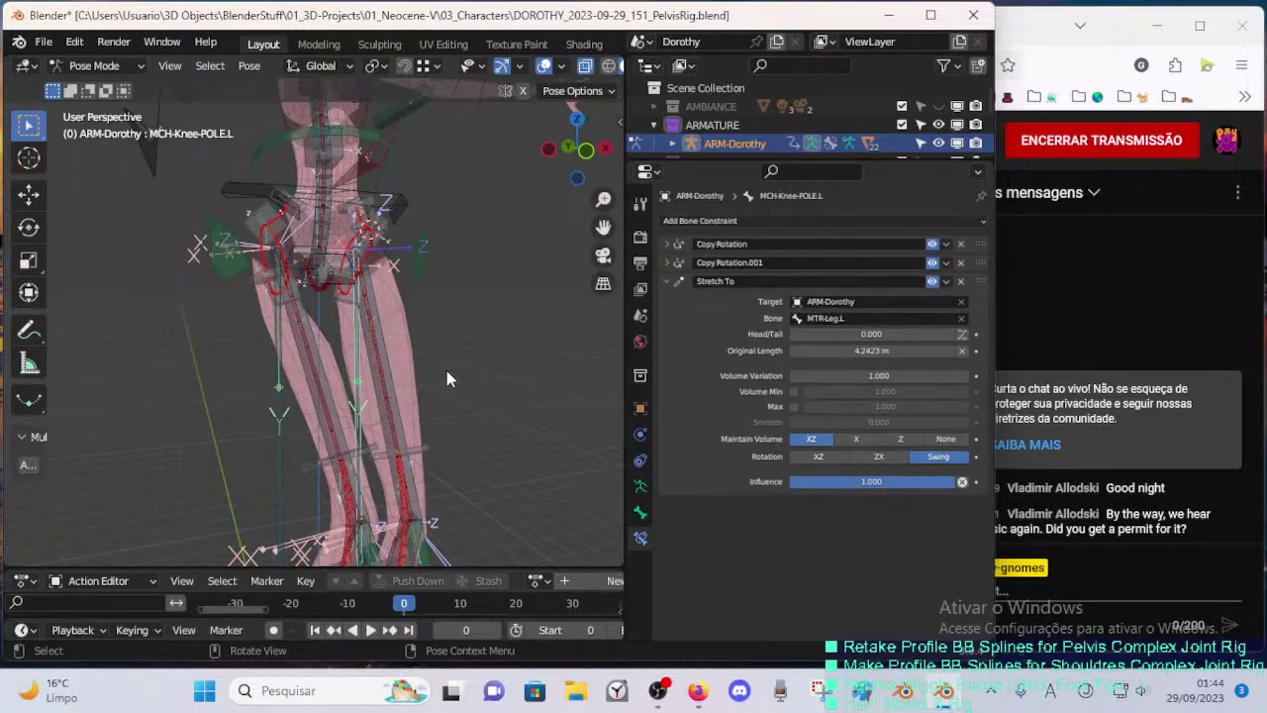
- Review the two Copy Rotation constraints of MCH-Knee-POLE.L and leave all its constraints collapsed
{"action": "left_click", "coordinate": [666, 281]}
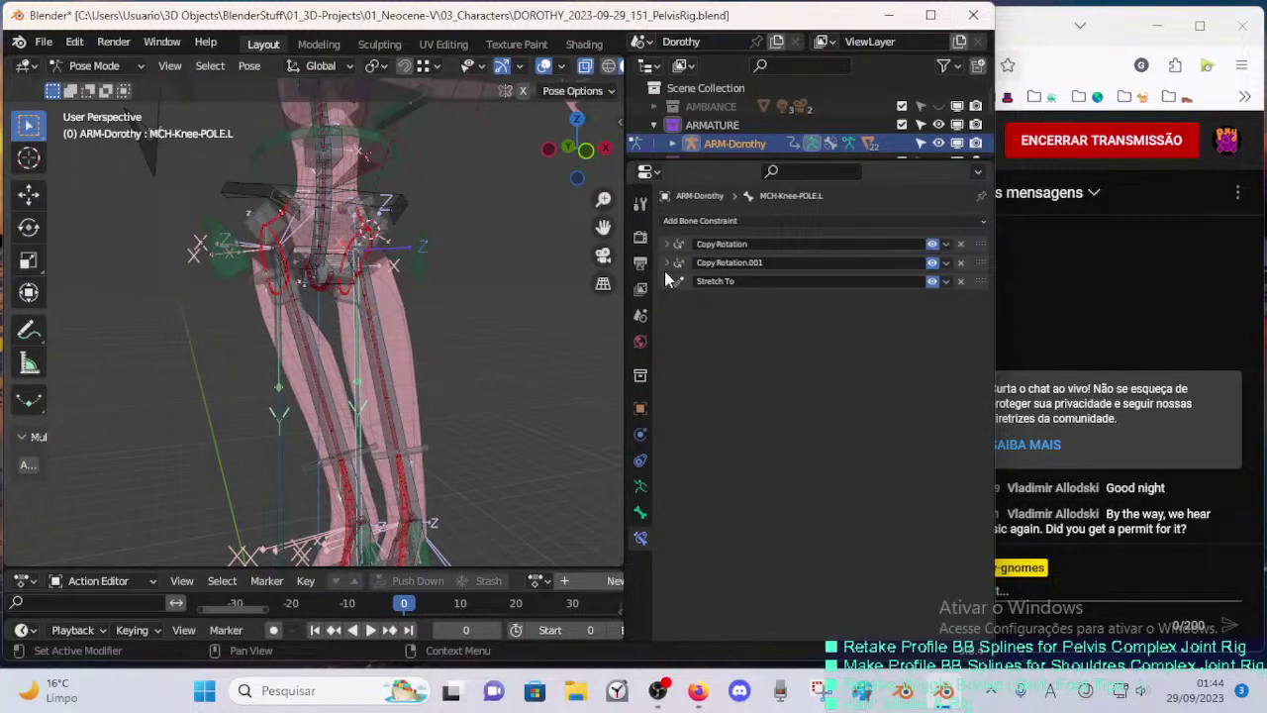
{"action": "left_click", "coordinate": [666, 263]}
{"action": "left_click", "coordinate": [665, 260]}
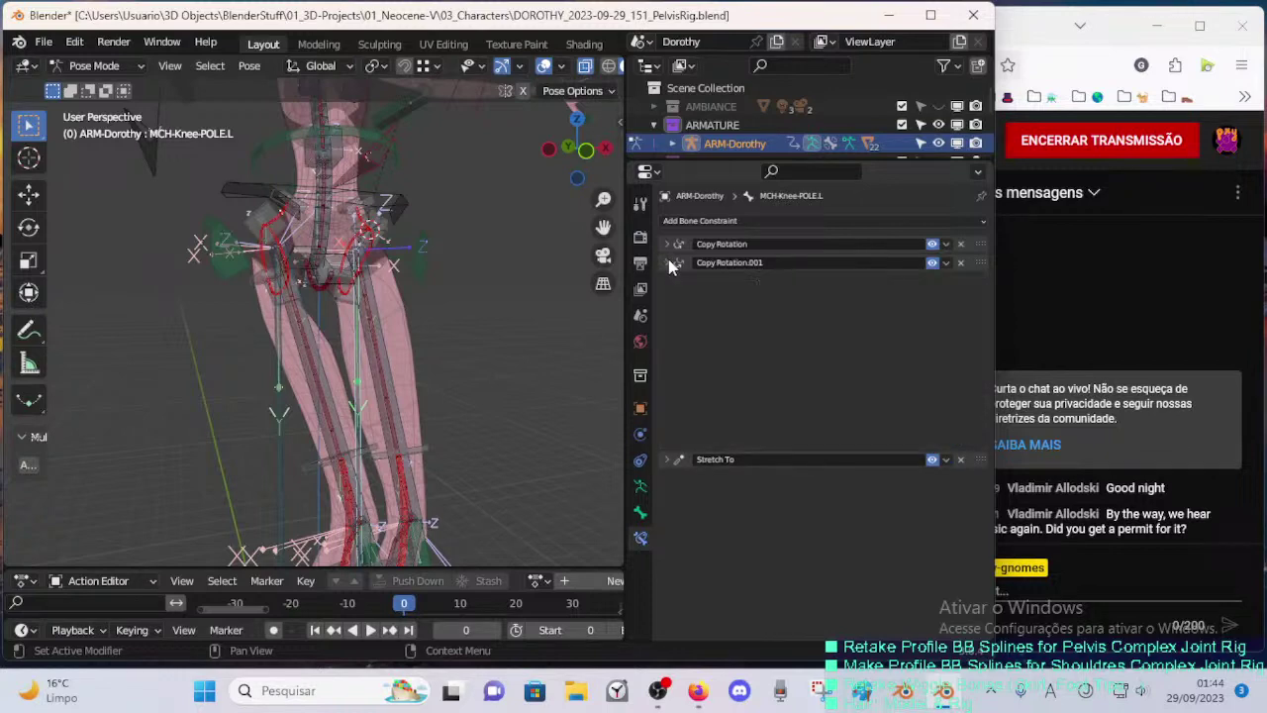
{"action": "left_click", "coordinate": [667, 245]}
{"action": "left_click", "coordinate": [667, 244]}
{"action": "scroll", "coordinate": [415, 351], "scroll_direction": "up", "scroll_amount": 6}
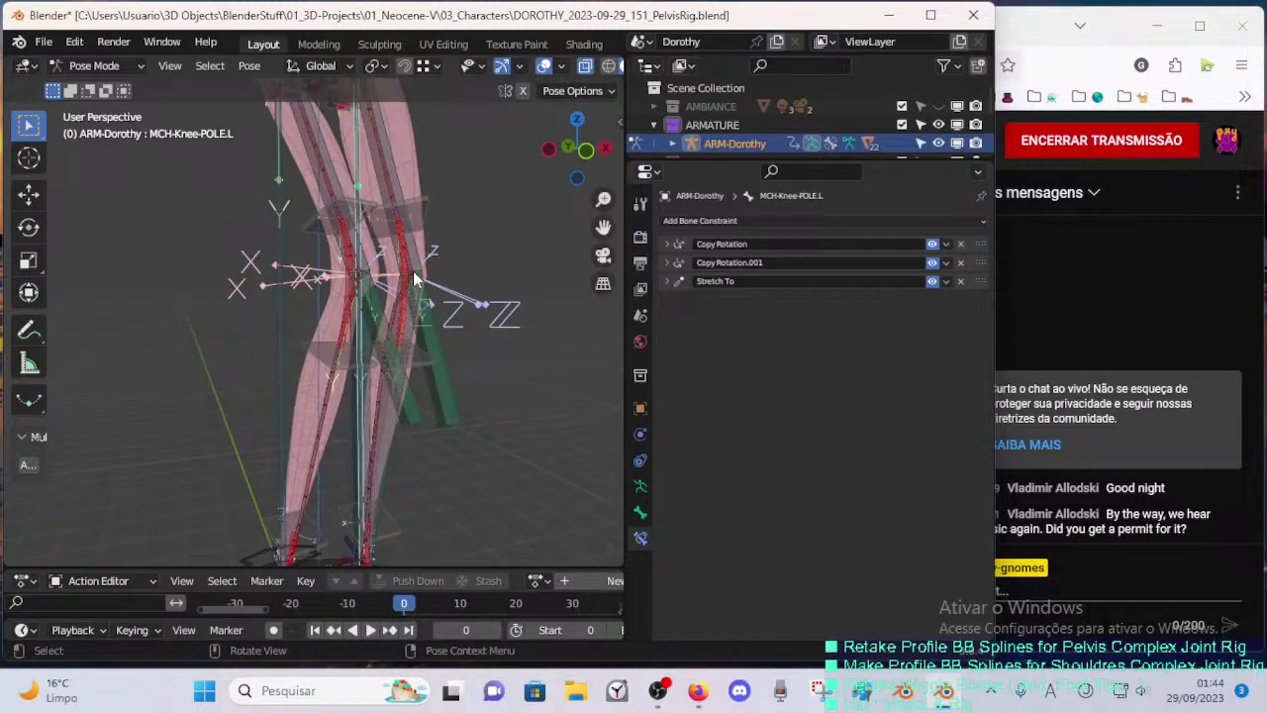
- Inspect the target bones of the three Limit Distance constraints on MTR-Knee.L
{"action": "left_click", "coordinate": [440, 328]}
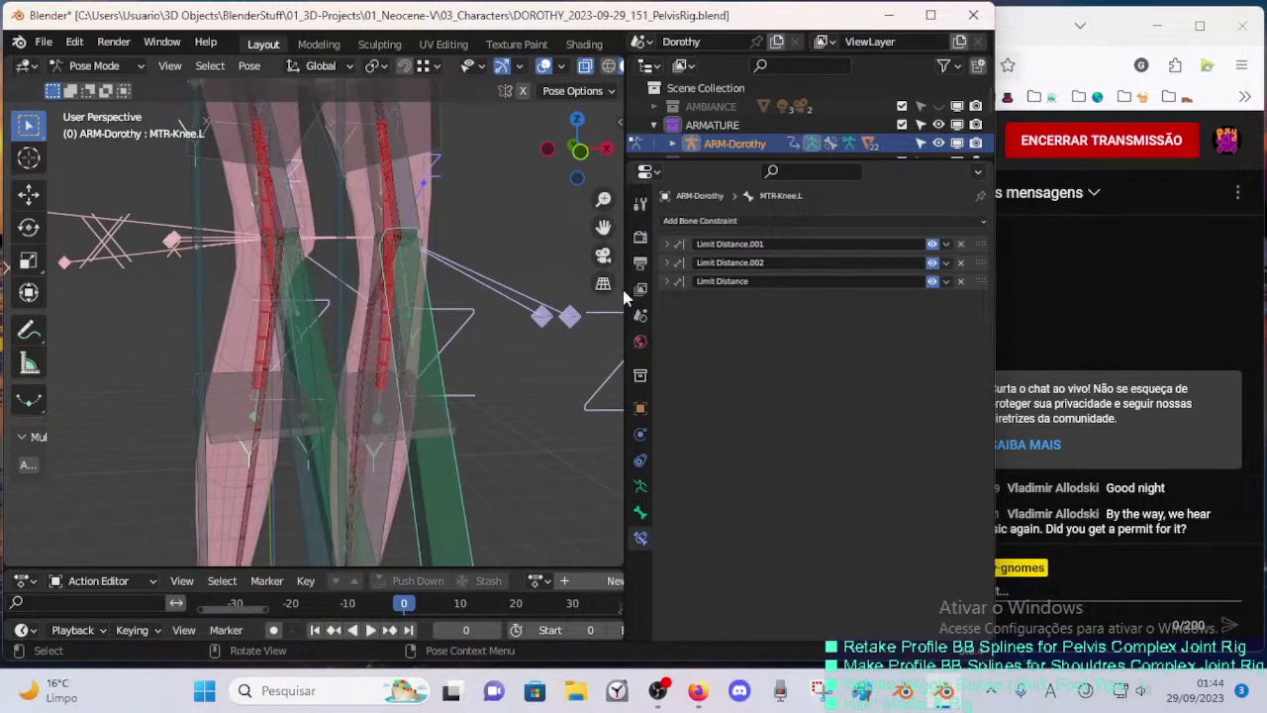
{"action": "left_click", "coordinate": [666, 279]}
{"action": "left_click", "coordinate": [666, 279]}
{"action": "left_click", "coordinate": [666, 263]}
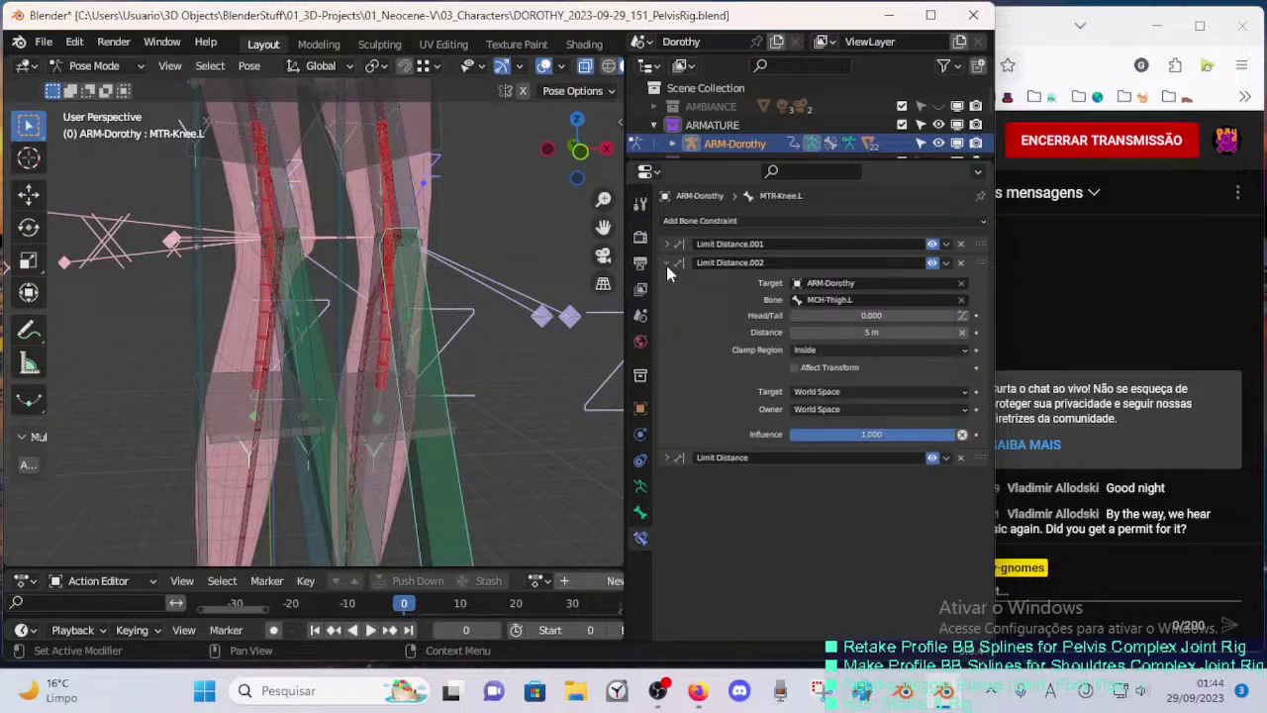
{"action": "left_click", "coordinate": [666, 263]}
{"action": "left_click", "coordinate": [665, 244]}
{"action": "left_click", "coordinate": [665, 244]}
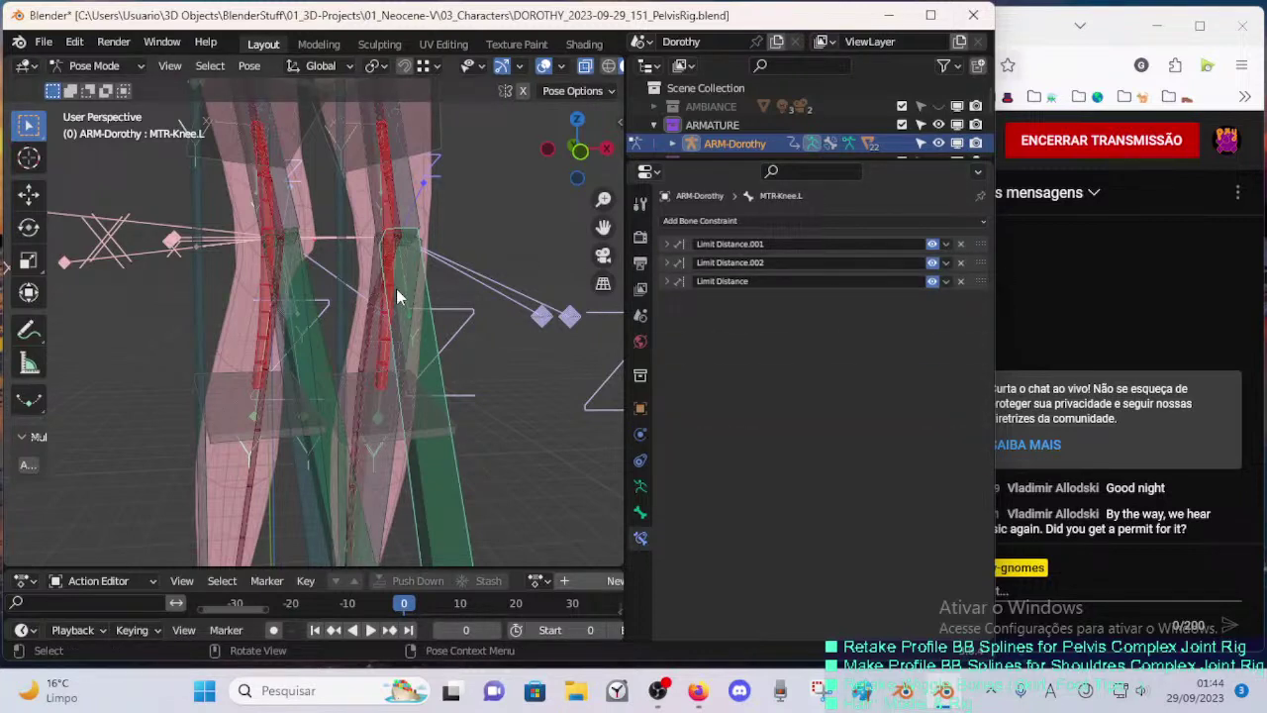
- Cycle through the overlapping thigh bones just above the left knee and examine their constraints
{"action": "left_click", "coordinate": [395, 195]}
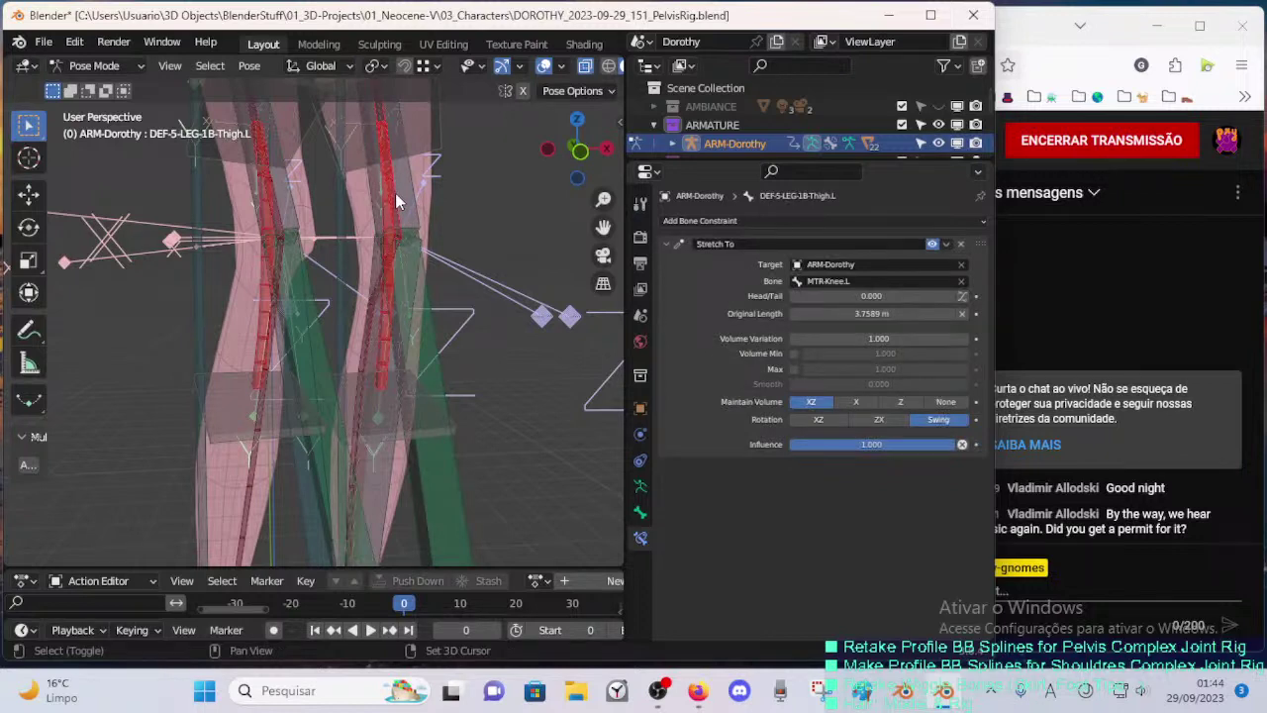
{"action": "middle_click_drag", "start_coordinate": [395, 193], "coordinate": [423, 270]}
{"action": "left_click", "coordinate": [418, 201]}
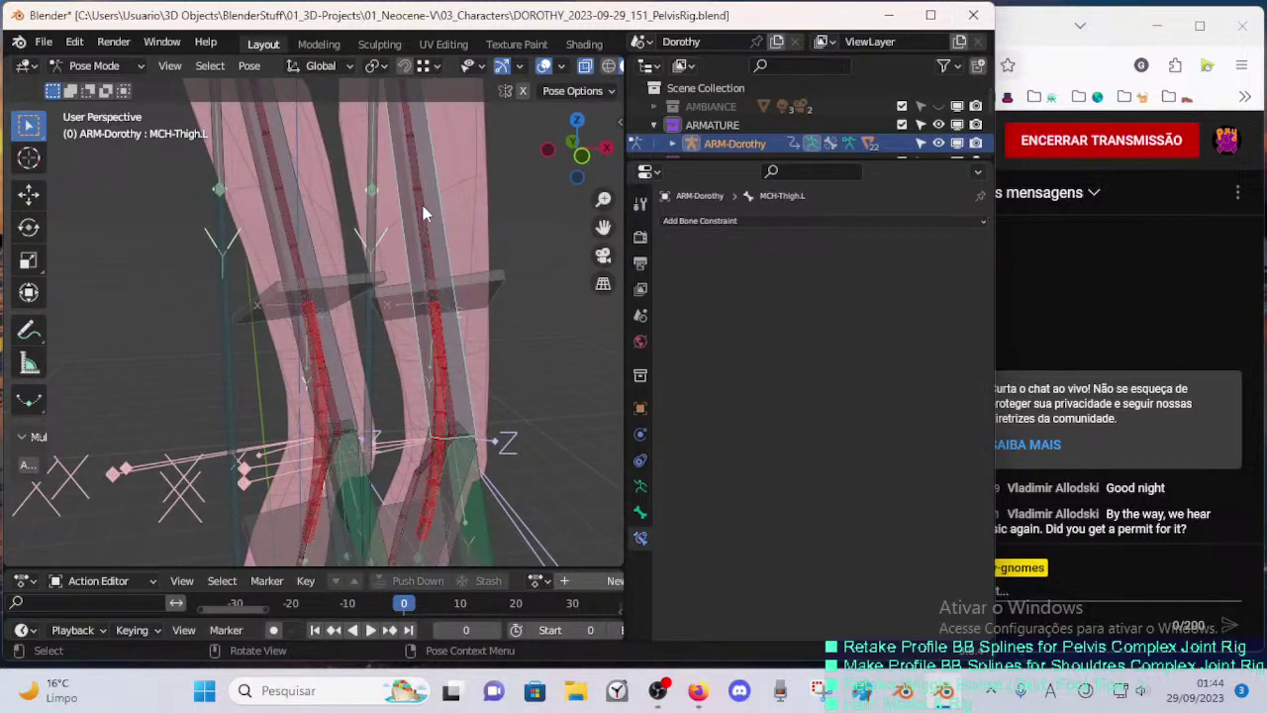
{"action": "left_click", "coordinate": [427, 207]}
{"action": "left_click", "coordinate": [426, 207]}
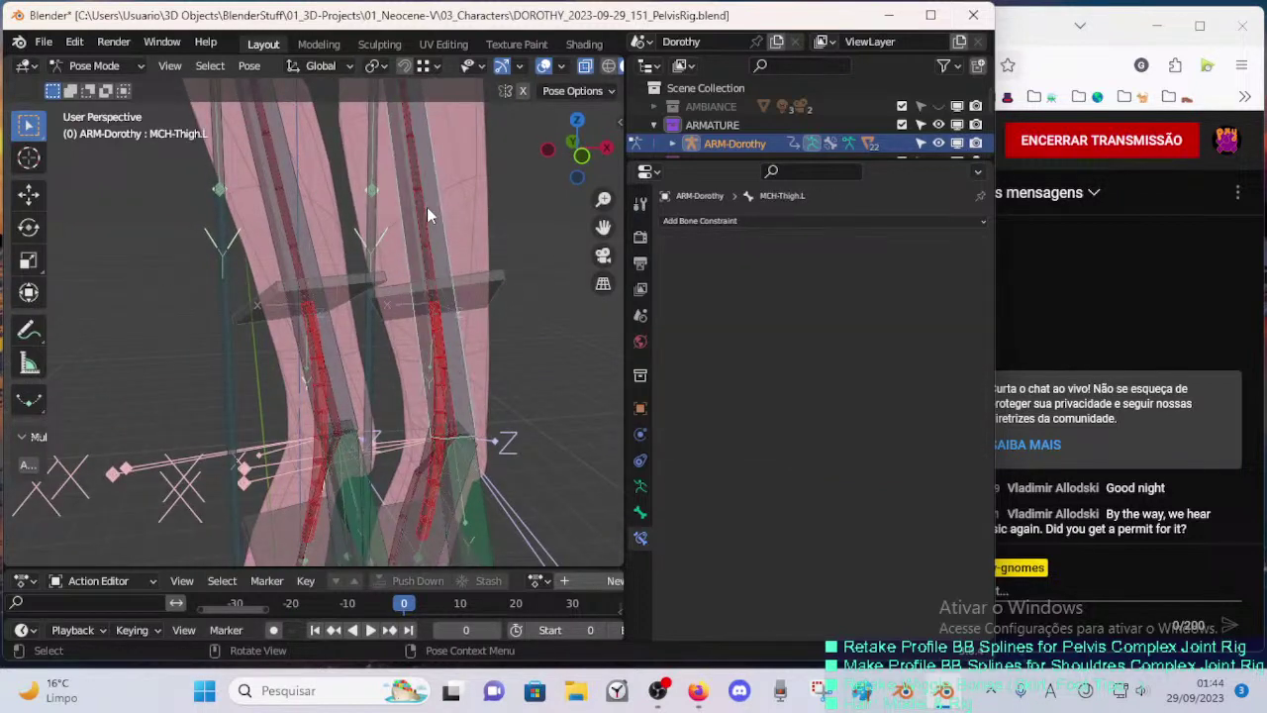
{"action": "middle_click_drag", "start_coordinate": [430, 326], "coordinate": [441, 300]}
{"action": "left_click", "coordinate": [436, 307]}
{"action": "left_click", "coordinate": [431, 332]}
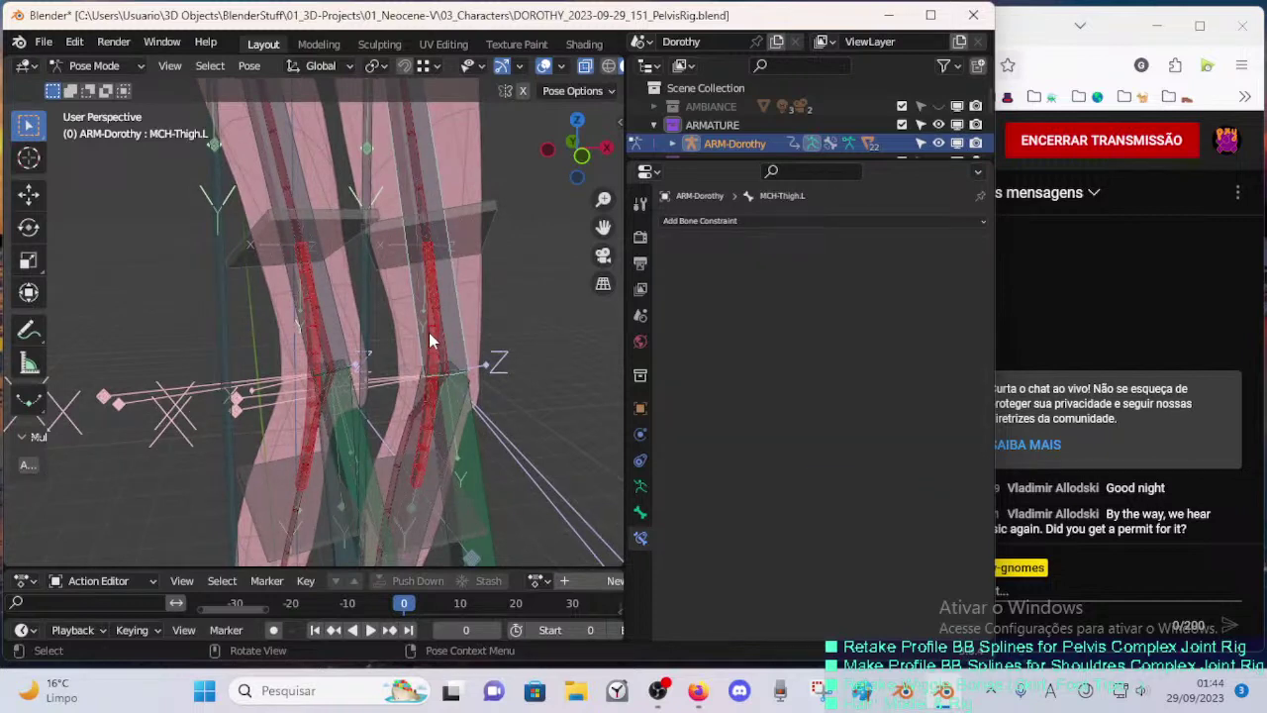
{"action": "left_click", "coordinate": [461, 249]}
{"action": "left_click", "coordinate": [435, 332]}
{"action": "left_click", "coordinate": [434, 331]}
{"action": "middle_click_drag", "start_coordinate": [434, 337], "coordinate": [443, 379]}
- Check CTL-Knee-BBHEnd.L below the left knee and the IK target and pole bones of MCH-Shin.L
{"action": "left_click", "coordinate": [425, 398]}
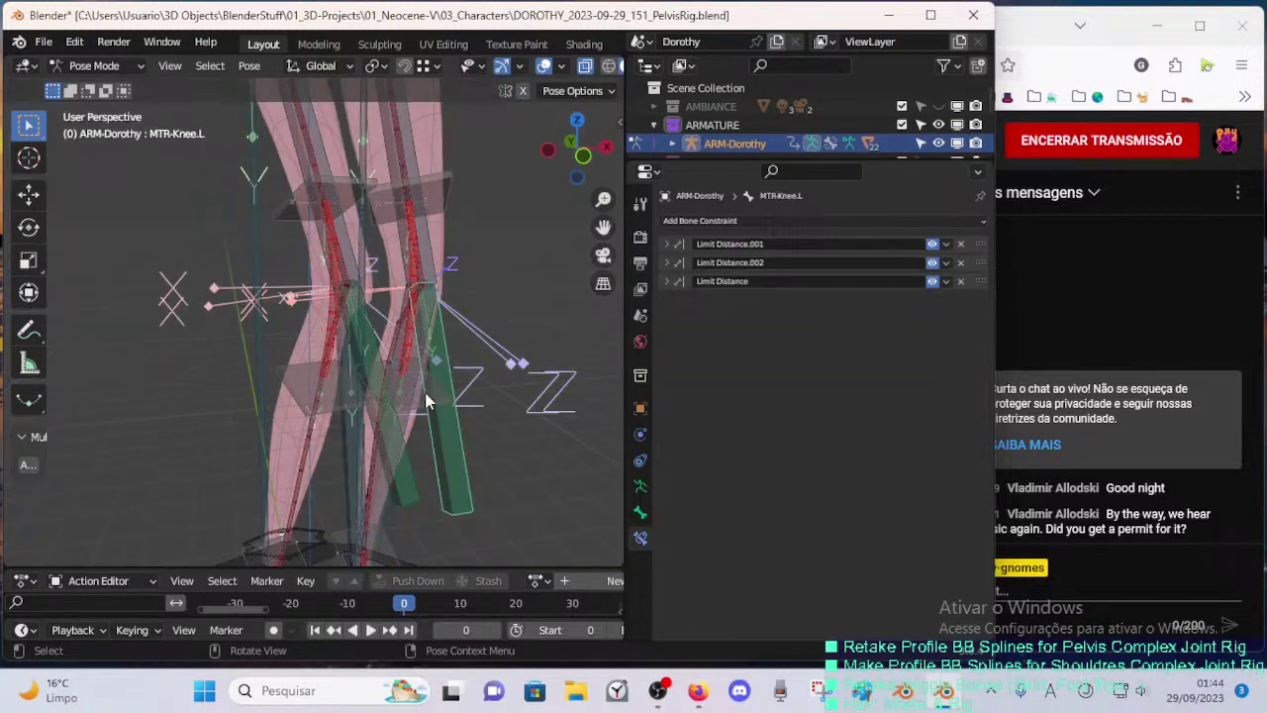
{"action": "left_click", "coordinate": [425, 392]}
{"action": "scroll", "coordinate": [435, 387], "scroll_direction": "up", "scroll_amount": 2}
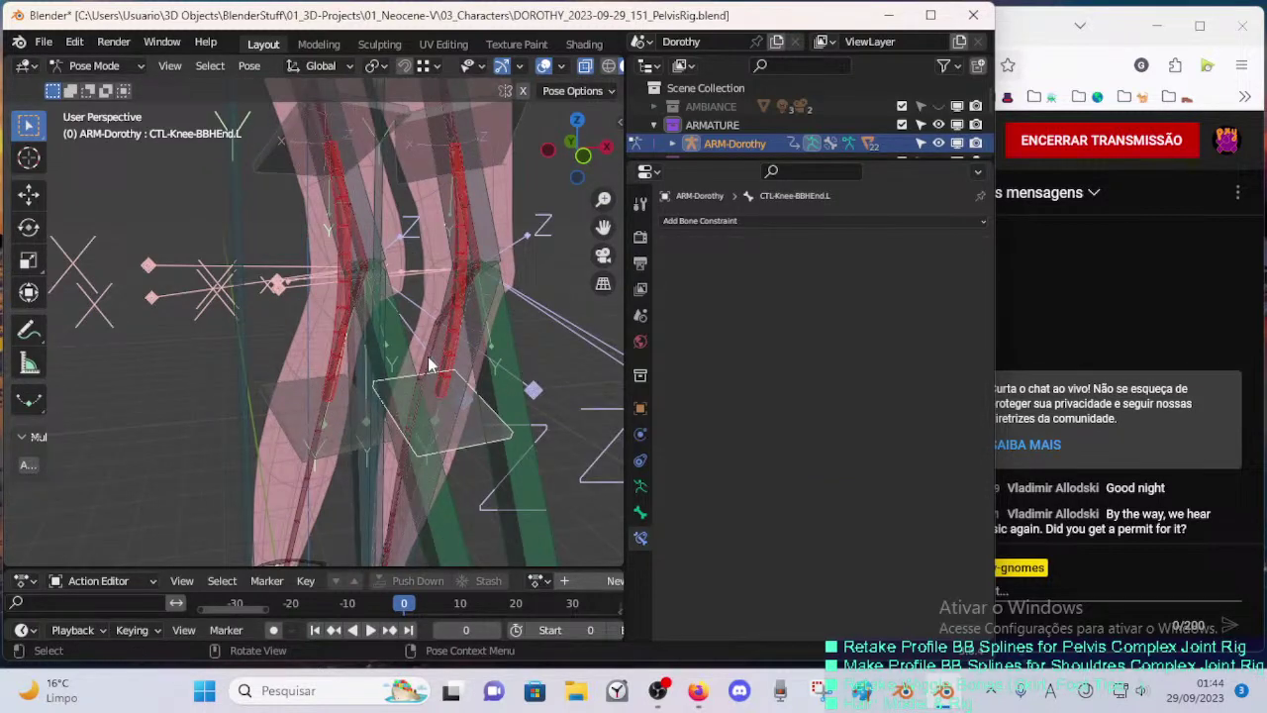
{"action": "left_click", "coordinate": [440, 368]}
{"action": "middle_click_drag", "start_coordinate": [450, 376], "coordinate": [419, 360]}
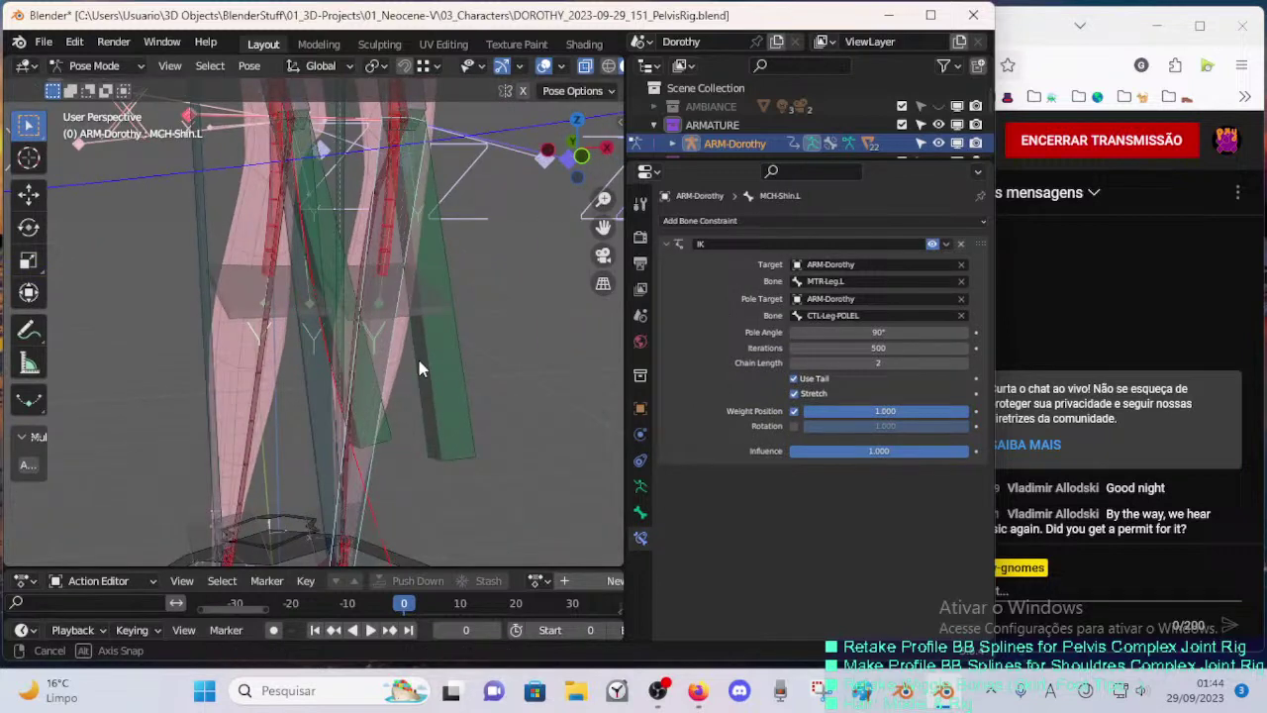
{"action": "middle_click_drag", "start_coordinate": [368, 415], "coordinate": [382, 390]}
- Examine the Copy Location and Stretch To constraints of the left shin deform bone DEF-5-LEG-1D-Shin.L
{"action": "left_click", "coordinate": [358, 451]}
{"action": "scroll", "coordinate": [356, 444], "scroll_direction": "down", "scroll_amount": 4}
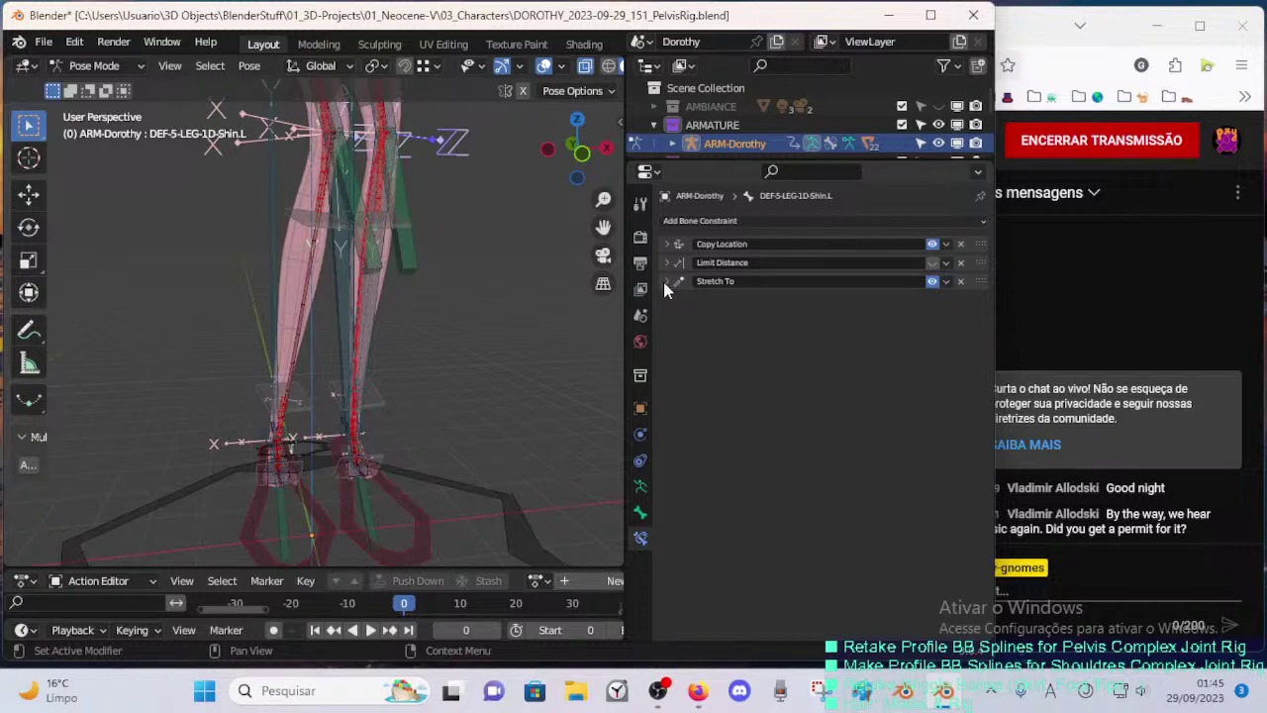
{"action": "left_click", "coordinate": [364, 330]}
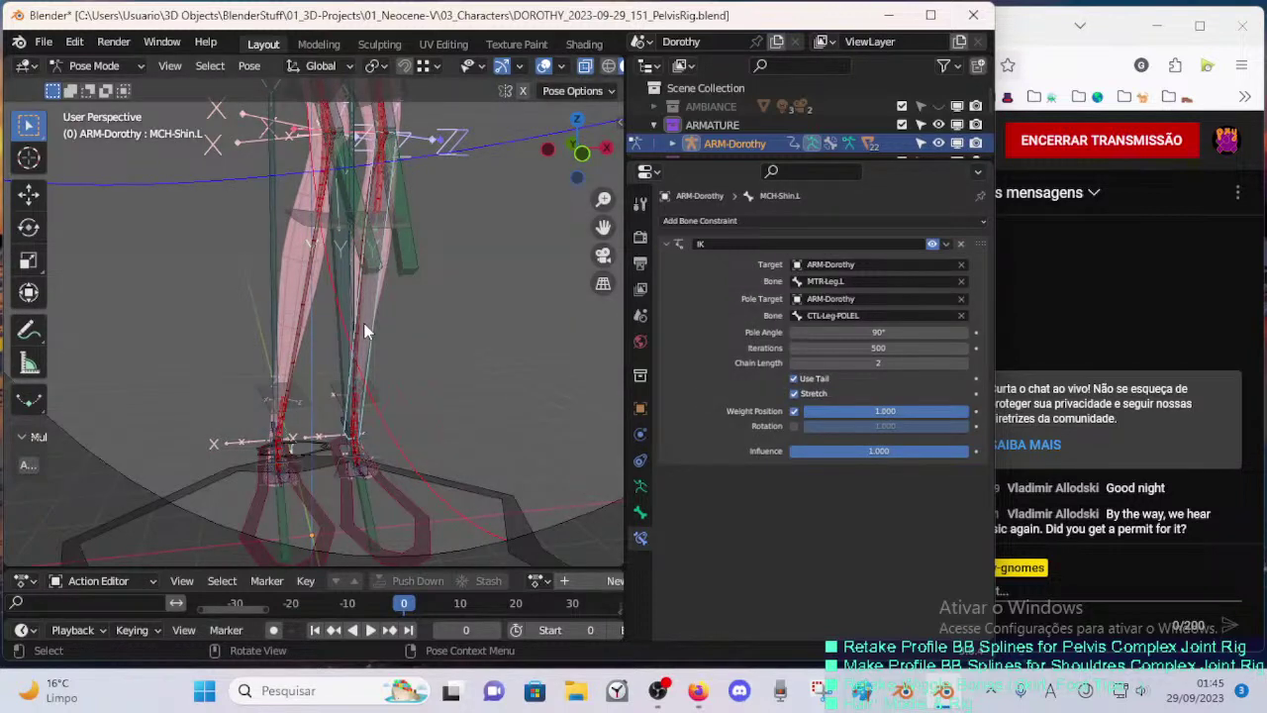
{"action": "left_click", "coordinate": [364, 331]}
{"action": "left_click", "coordinate": [665, 283]}
{"action": "left_click", "coordinate": [665, 283]}
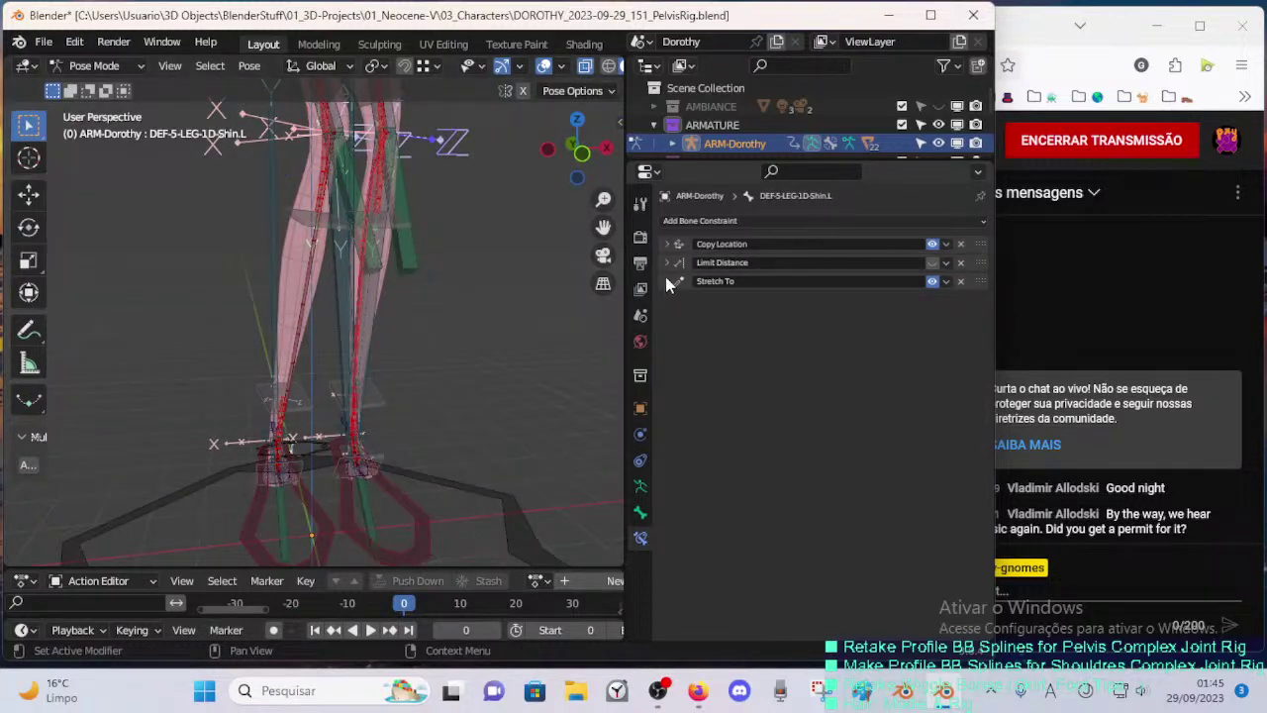
{"action": "left_click", "coordinate": [666, 281]}
{"action": "left_click", "coordinate": [665, 281]}
{"action": "left_click", "coordinate": [665, 244]}
{"action": "left_click", "coordinate": [665, 243]}
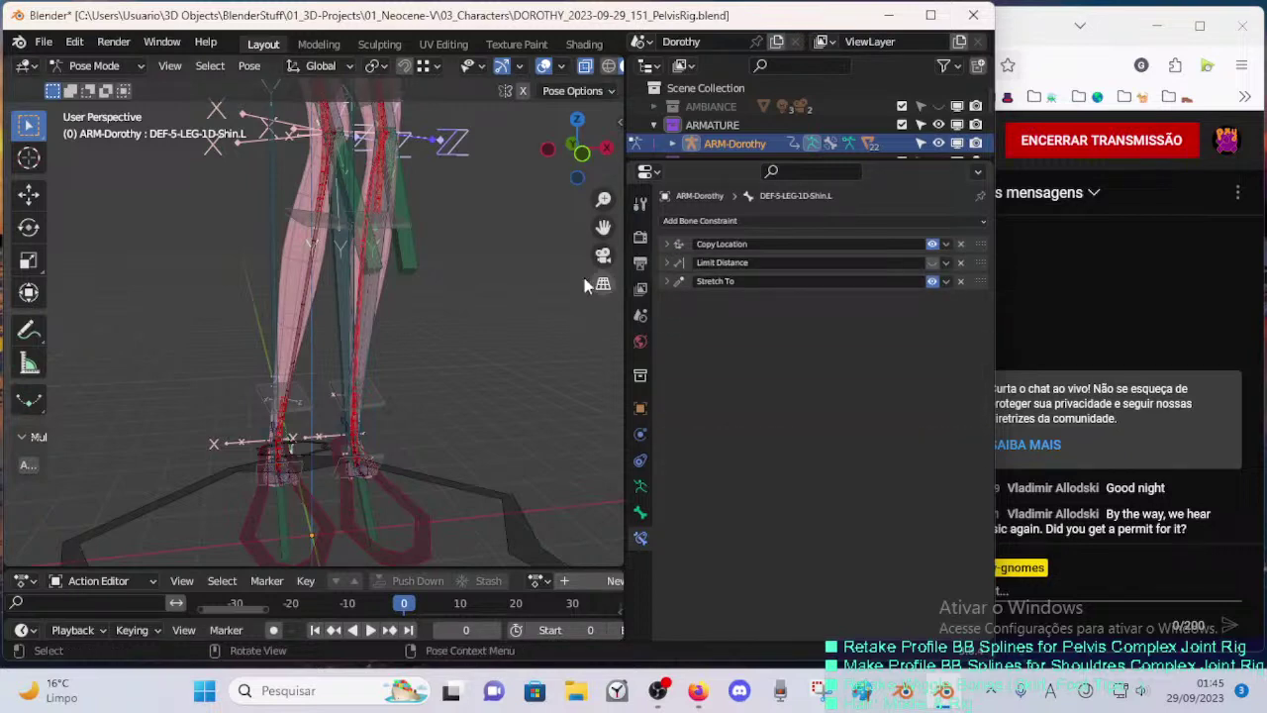
- Check the ankle handle CTL-Ankle-BBHStart.L and the lower left shin bones for constraints
{"action": "scroll", "coordinate": [395, 276], "scroll_direction": "up", "scroll_amount": 5}
{"action": "left_click", "coordinate": [390, 359]}
{"action": "scroll", "coordinate": [392, 377], "scroll_direction": "up", "scroll_amount": 3}
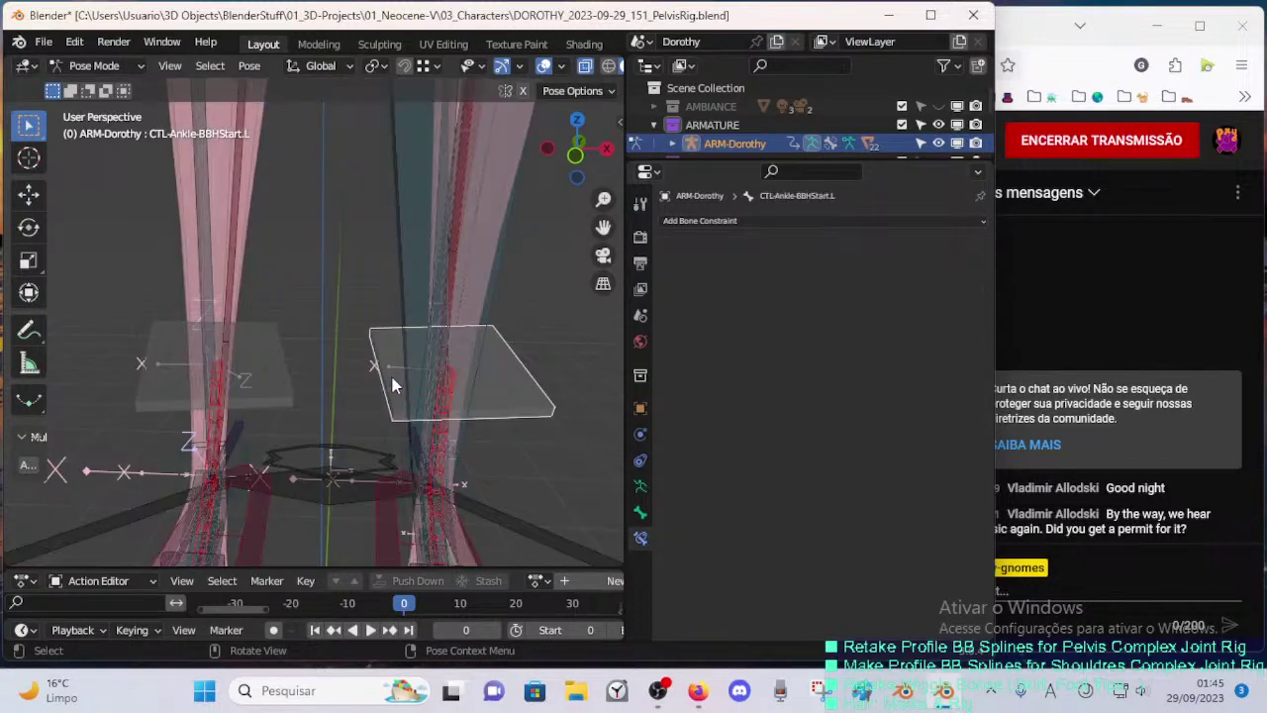
{"action": "middle_click_drag", "start_coordinate": [392, 377], "coordinate": [440, 353]}
{"action": "left_click", "coordinate": [452, 386]}
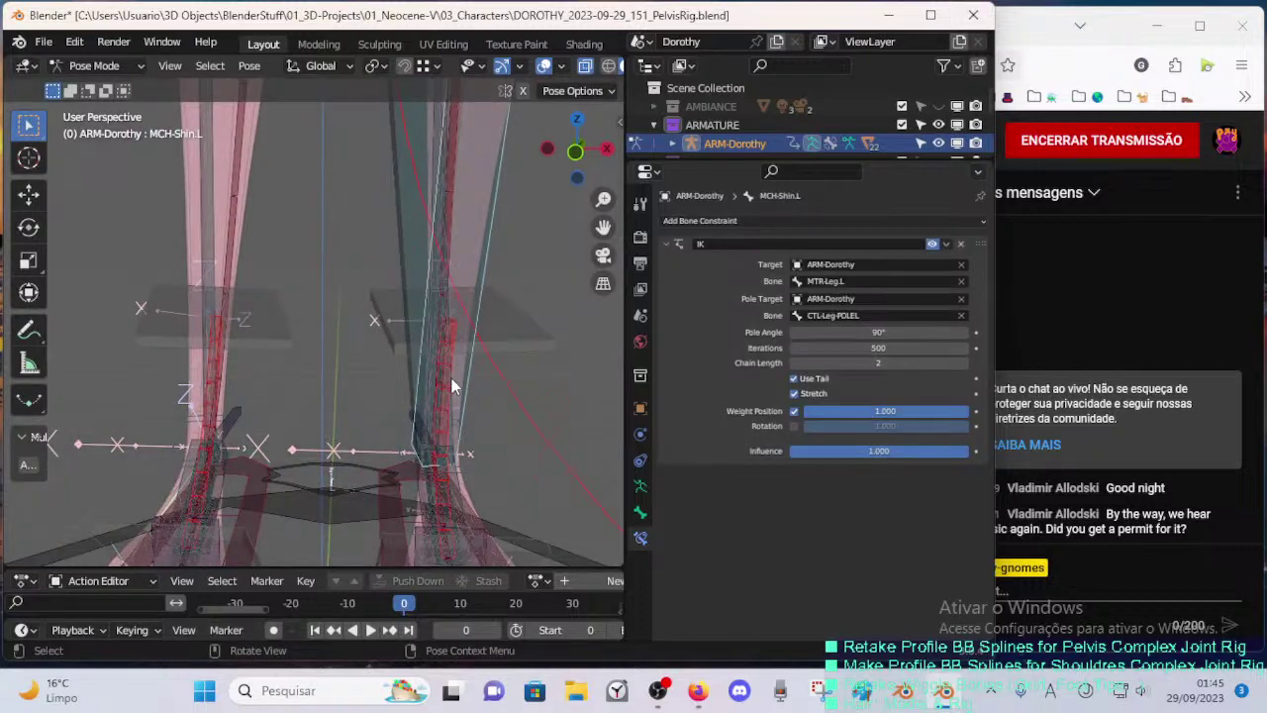
{"action": "middle_click_drag", "start_coordinate": [452, 379], "coordinate": [402, 350]}
- Rename the left foot roll control bone to CTL-Foot-ROLL.L, check the right ankle bone and save the file
{"action": "left_click", "coordinate": [348, 328]}
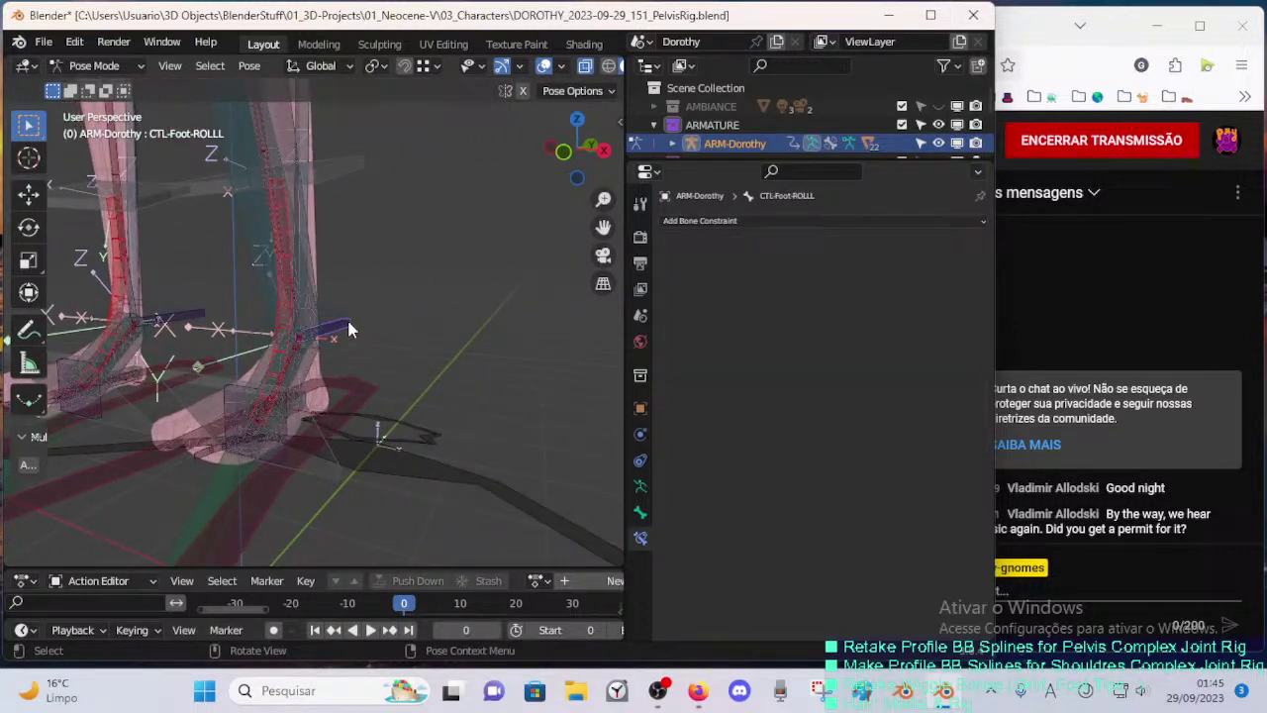
{"action": "key", "text": "F2"}
{"action": "key", "text": "End"}
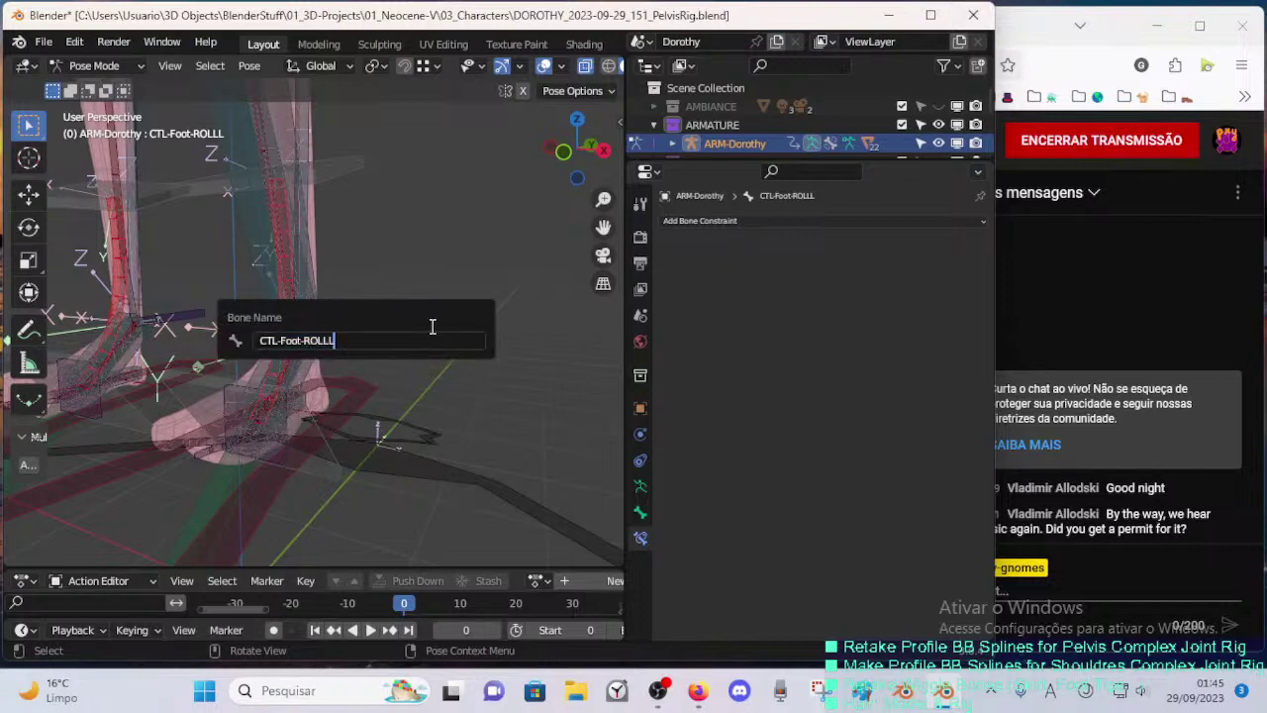
{"action": "key", "text": "BackSpace"}
{"action": "type", "text": ".L"}
{"action": "key", "text": "Return"}
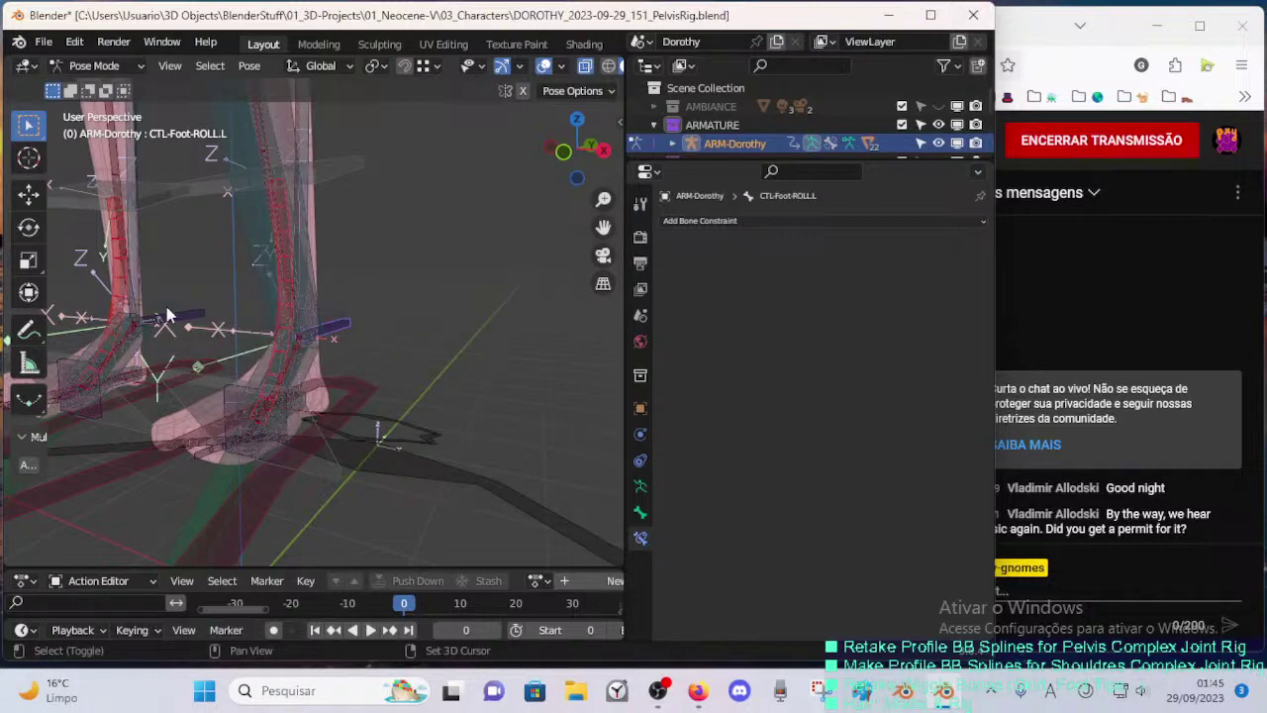
{"action": "left_click", "coordinate": [191, 314]}
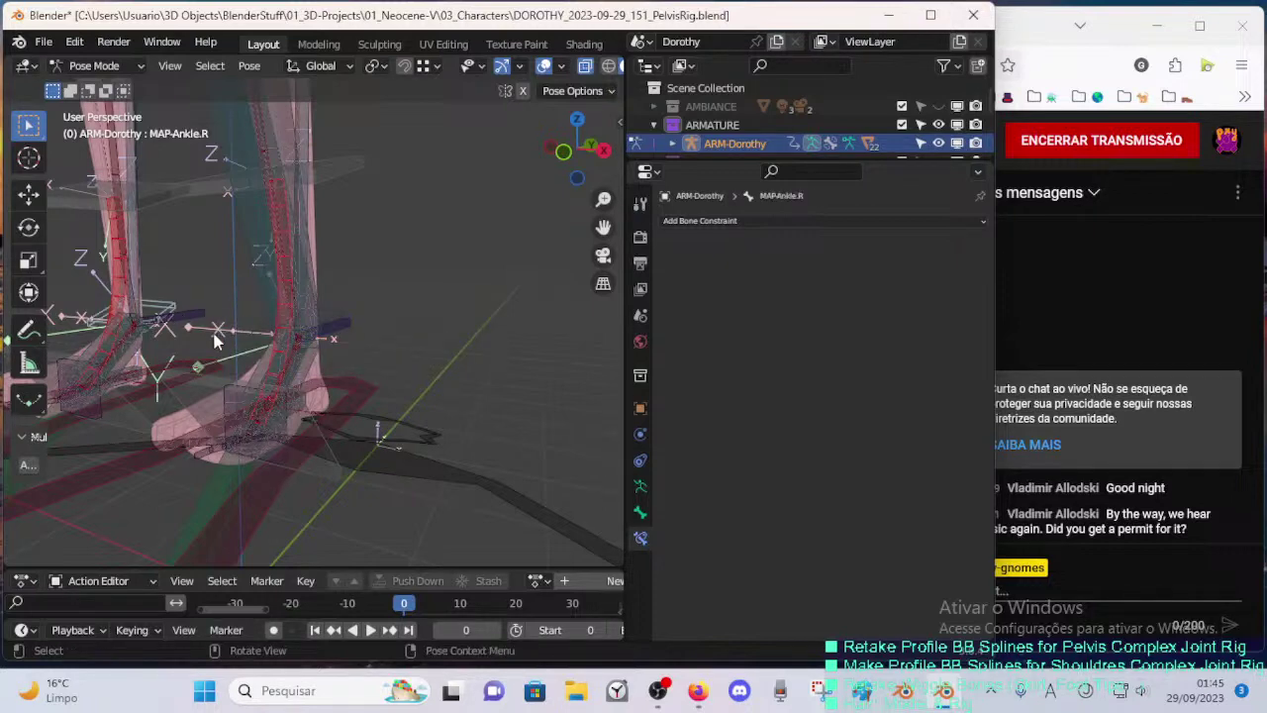
{"action": "key", "text": "ctrl+s"}
- Check the names and constraints of the left ankle bones MAP-Ankle.L, MCH-Foot-MAP.L and MTR-Ankle.L
{"action": "left_click", "coordinate": [313, 355]}
{"action": "scroll", "coordinate": [317, 363], "scroll_direction": "up", "scroll_amount": 1}
{"action": "middle_click_drag", "start_coordinate": [327, 364], "coordinate": [346, 360]}
{"action": "left_click", "coordinate": [365, 350]}
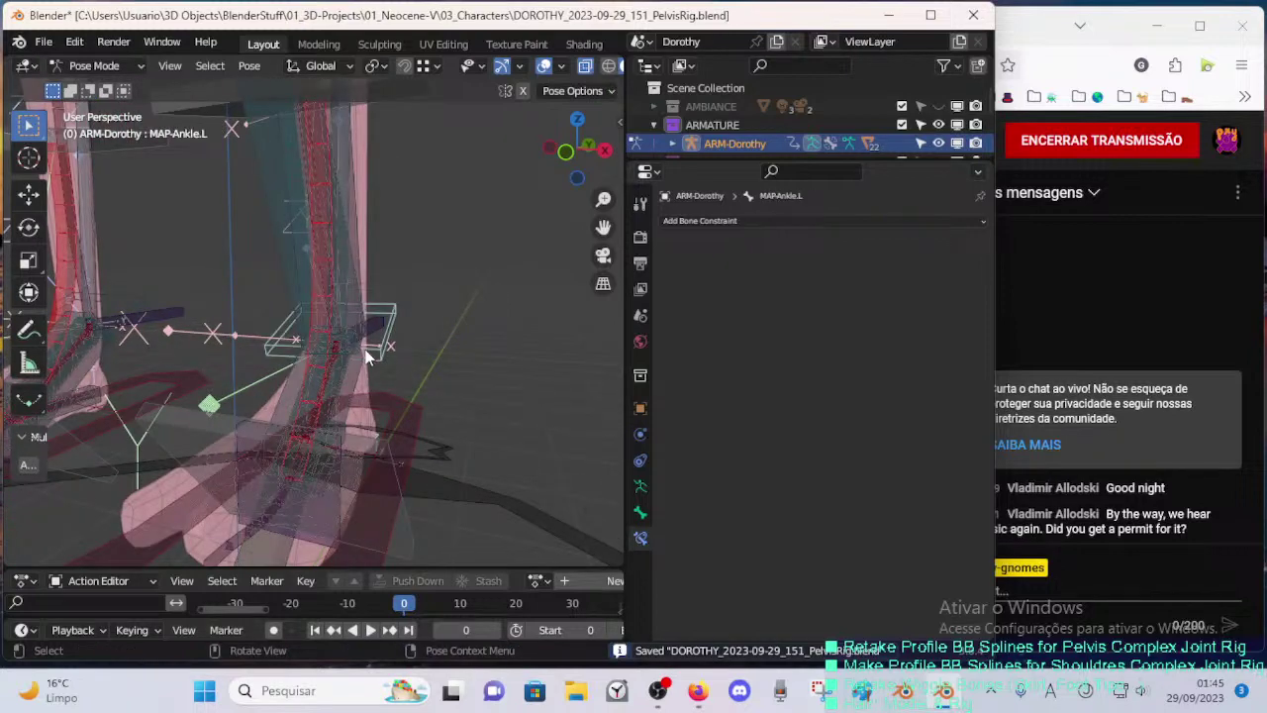
{"action": "left_click", "coordinate": [345, 376]}
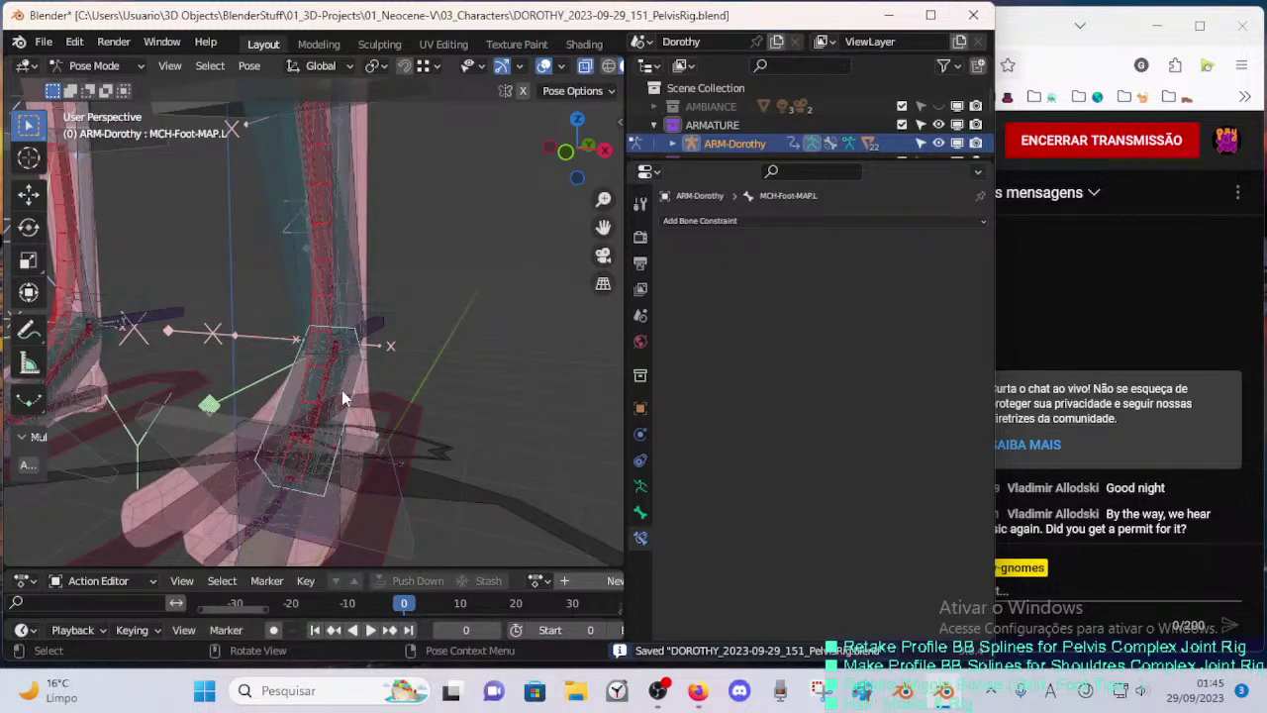
{"action": "middle_click_drag", "start_coordinate": [342, 397], "coordinate": [365, 303]}
{"action": "left_click", "coordinate": [363, 302]}
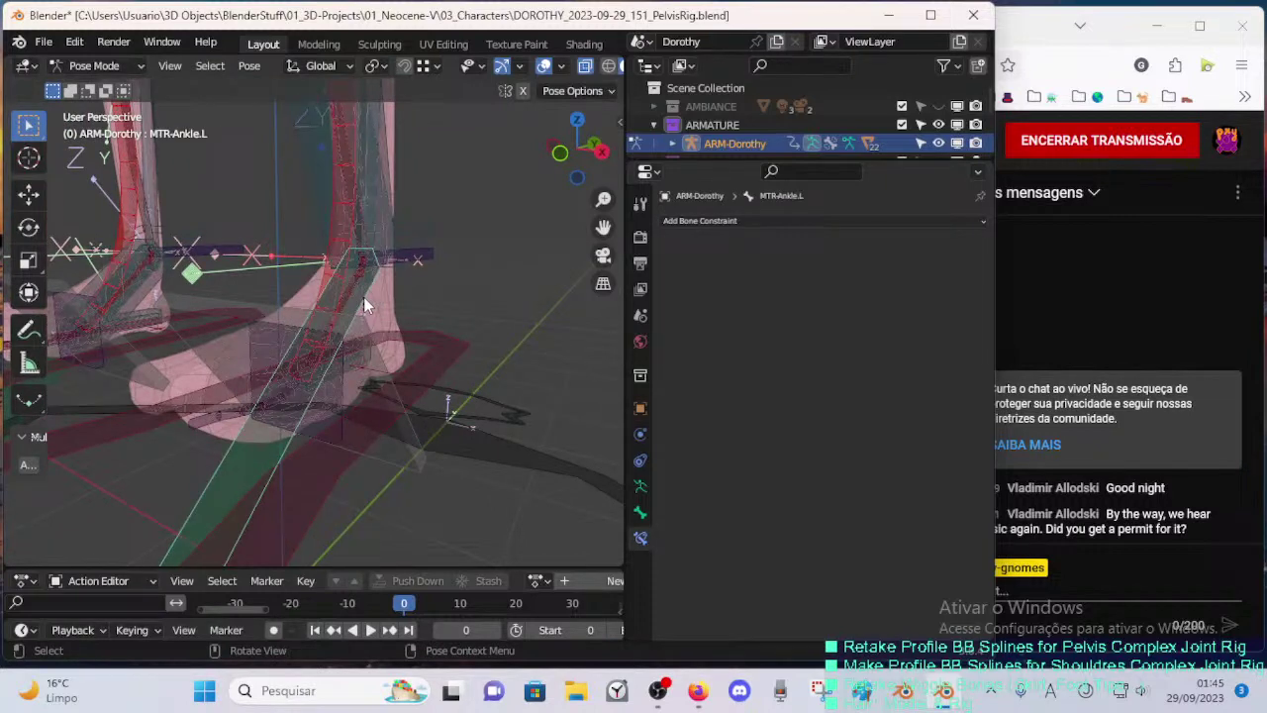
- Hide MTR-Ankle.L, MCH-Foot-WARP.L and MTR-Leg.L around the left ankle and select the deform bone DEF-5-LEG-2B-Foot.L
{"action": "key", "text": "ctrl+z"}
{"action": "key", "text": "ctrl+z"}
{"action": "left_click", "coordinate": [370, 293]}
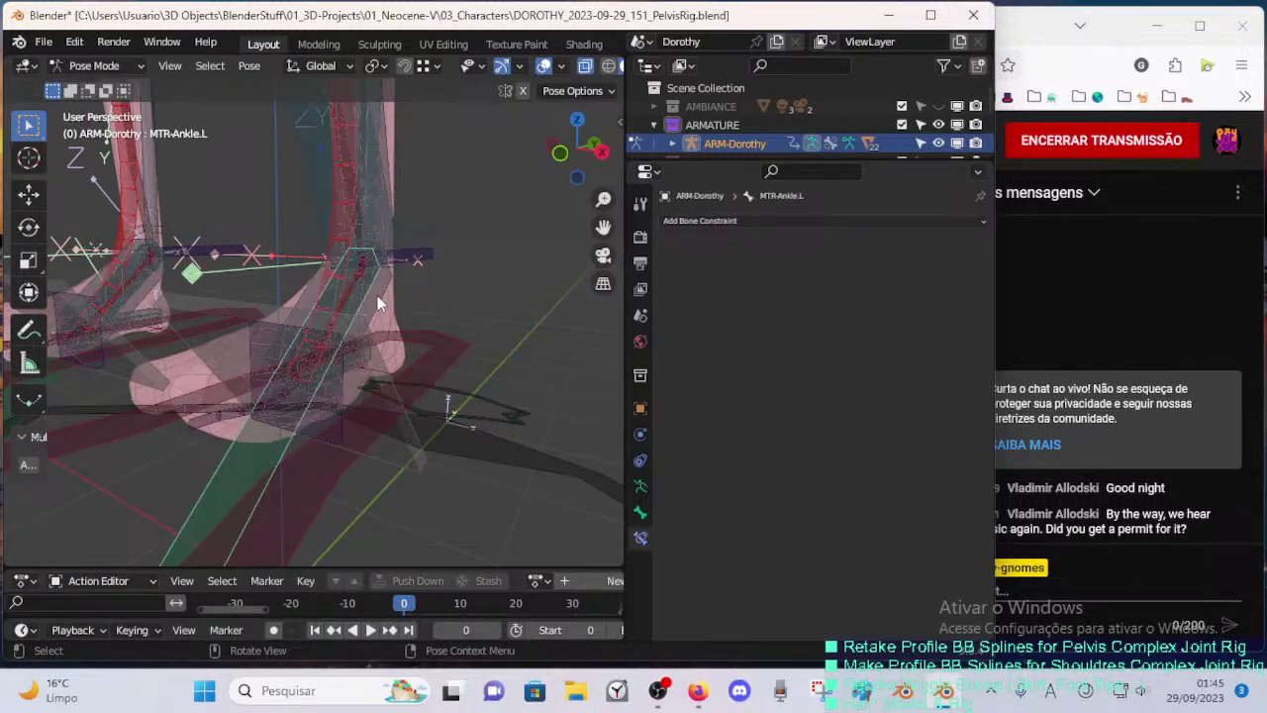
{"action": "left_click", "coordinate": [377, 295]}
{"action": "key", "text": "h"}
{"action": "left_click", "coordinate": [365, 291]}
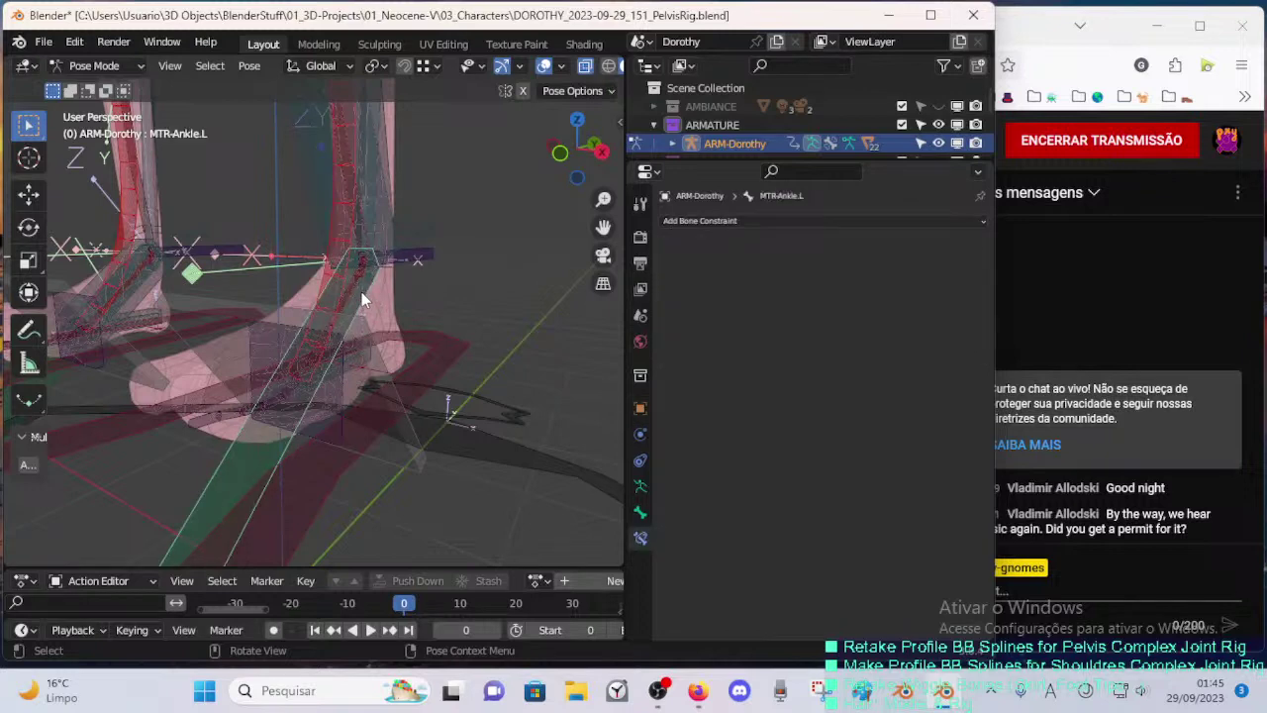
{"action": "left_click", "coordinate": [361, 292]}
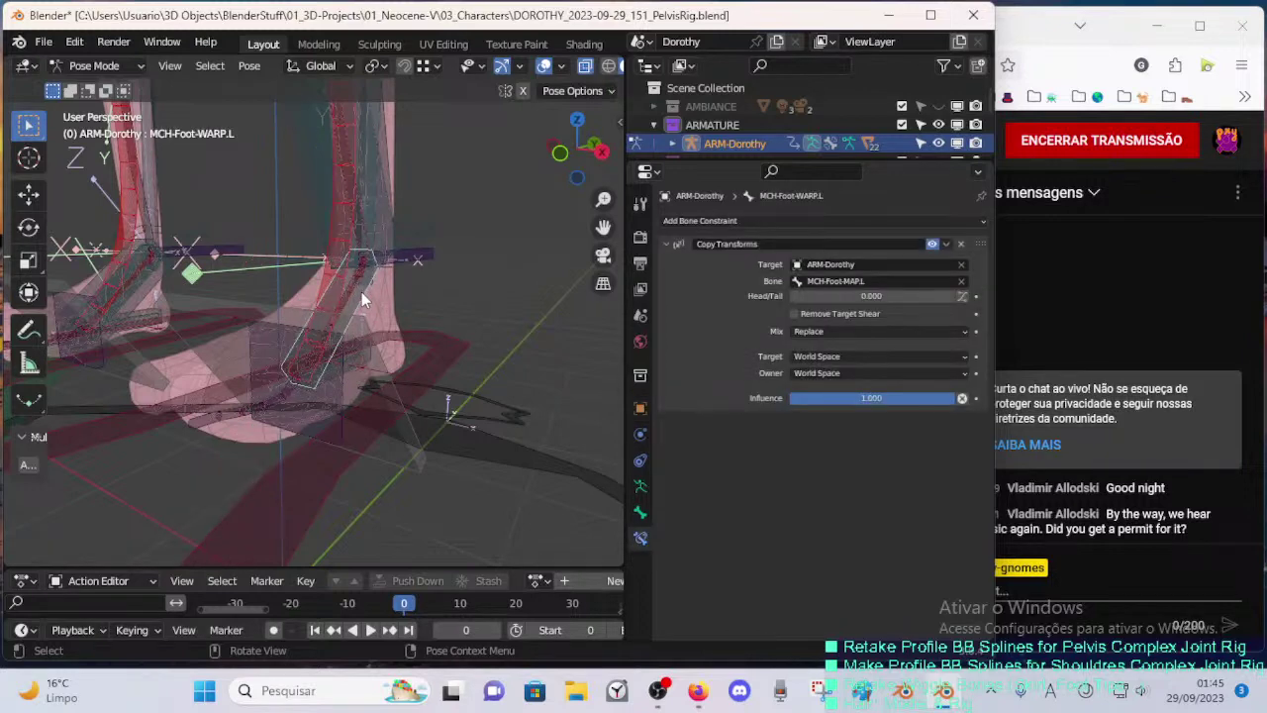
{"action": "key", "text": "h"}
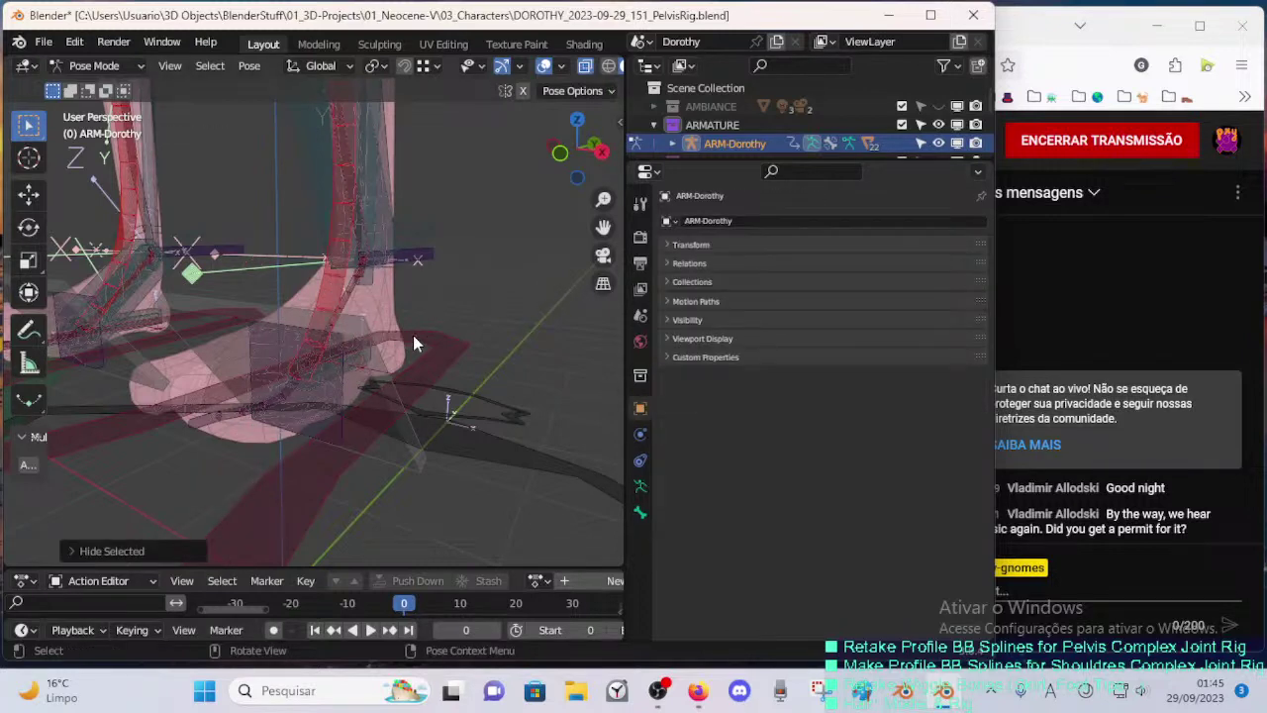
{"action": "left_click", "coordinate": [413, 334]}
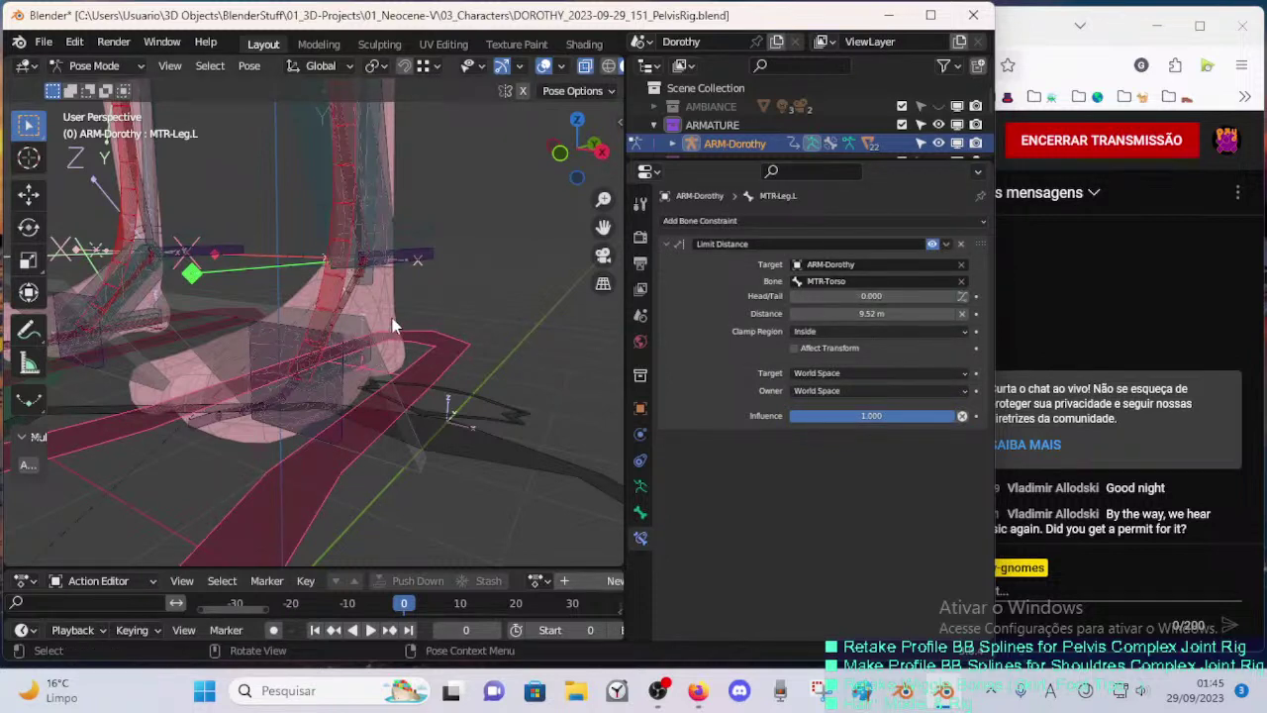
{"action": "key", "text": "h"}
{"action": "left_click", "coordinate": [360, 295]}
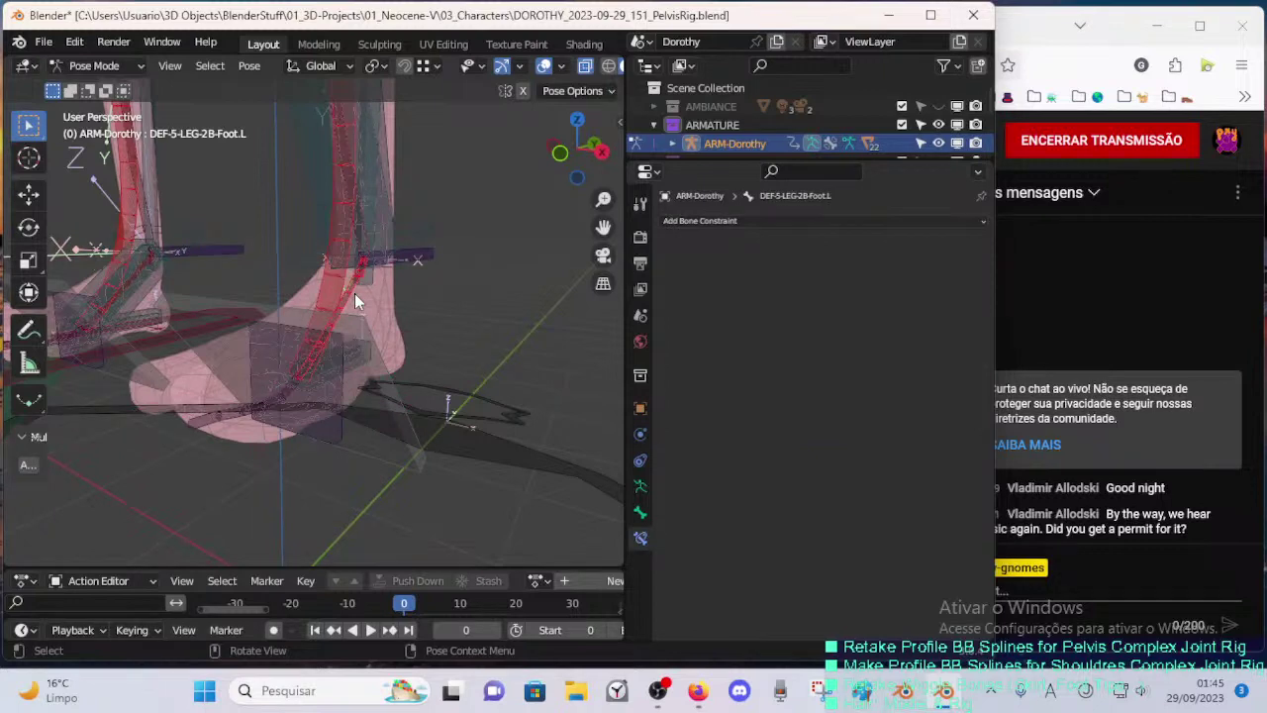
- Check DEF-5-LEG-2A-Ankle-BB.L and CTL-Ankle-BBHEnd.L for constraints, hide both bones and check MTR-PropertiesSwitch
{"action": "left_click", "coordinate": [344, 287]}
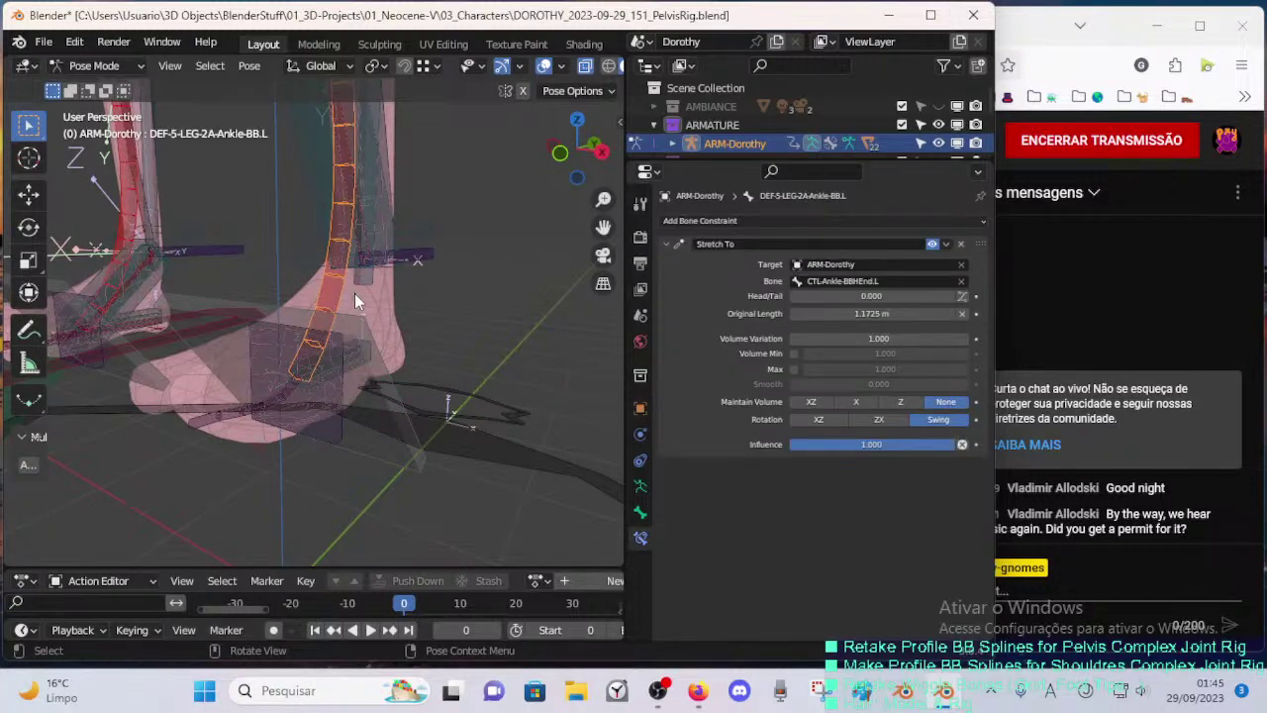
{"action": "key", "text": "h"}
{"action": "left_click", "coordinate": [361, 353]}
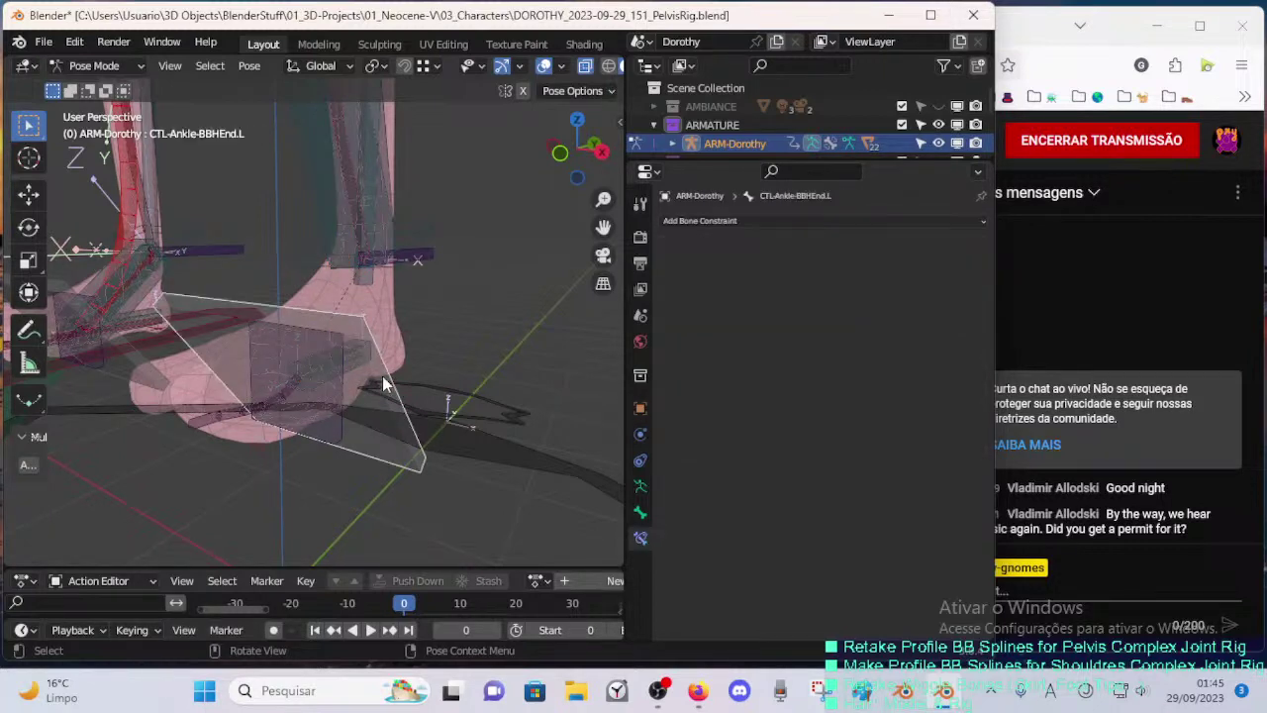
{"action": "key", "text": "h"}
{"action": "key", "text": "ctrl+z"}
{"action": "key", "text": "h"}
{"action": "left_click", "coordinate": [436, 385]}
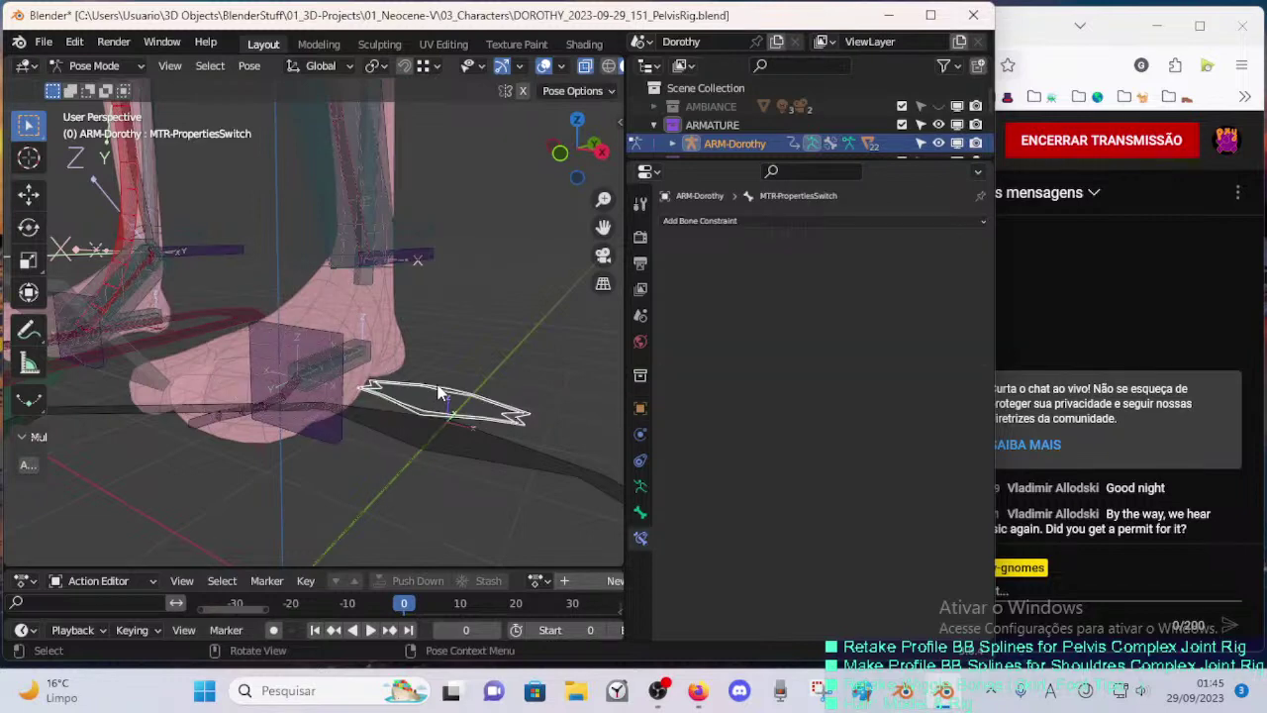
- Rename the left toes control bone to CTL-Toes.L
{"action": "left_click", "coordinate": [384, 437]}
{"action": "left_click", "coordinate": [321, 368]}
{"action": "middle_click_drag", "start_coordinate": [322, 367], "coordinate": [337, 370]}
{"action": "left_click_drag", "start_coordinate": [337, 369], "coordinate": [336, 368]}
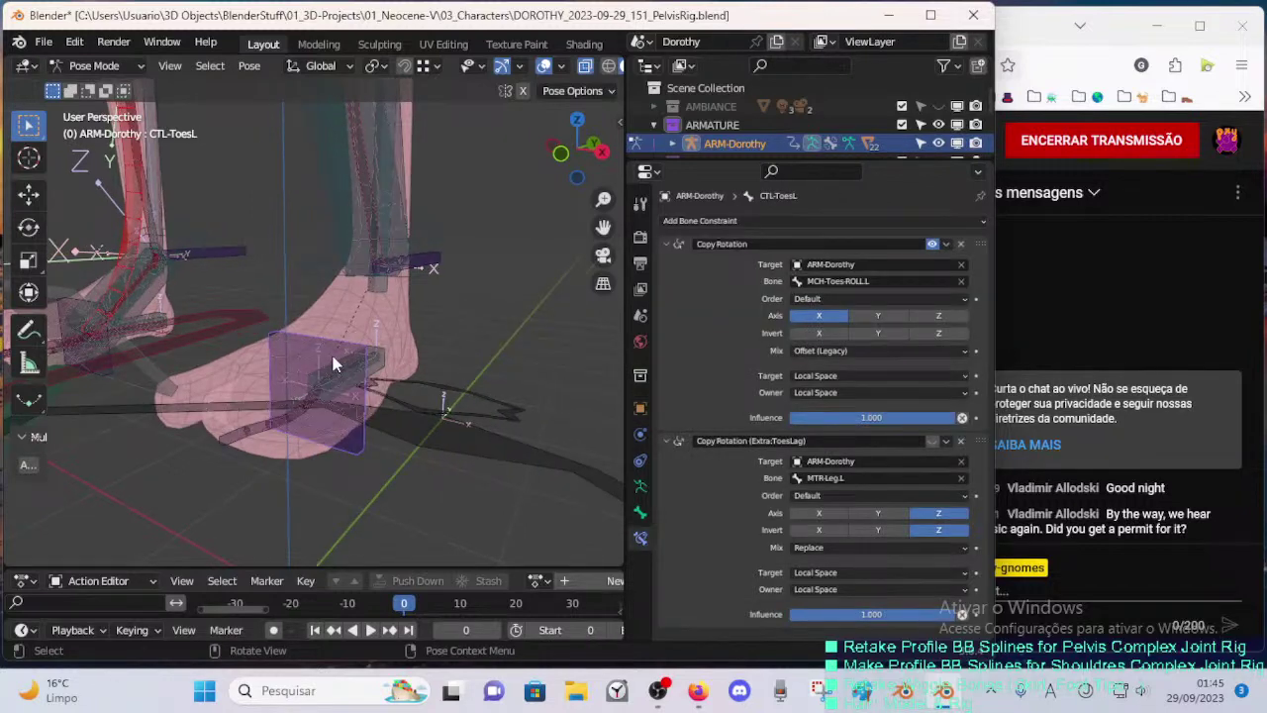
{"action": "key", "text": "F2"}
{"action": "left_click", "coordinate": [384, 373]}
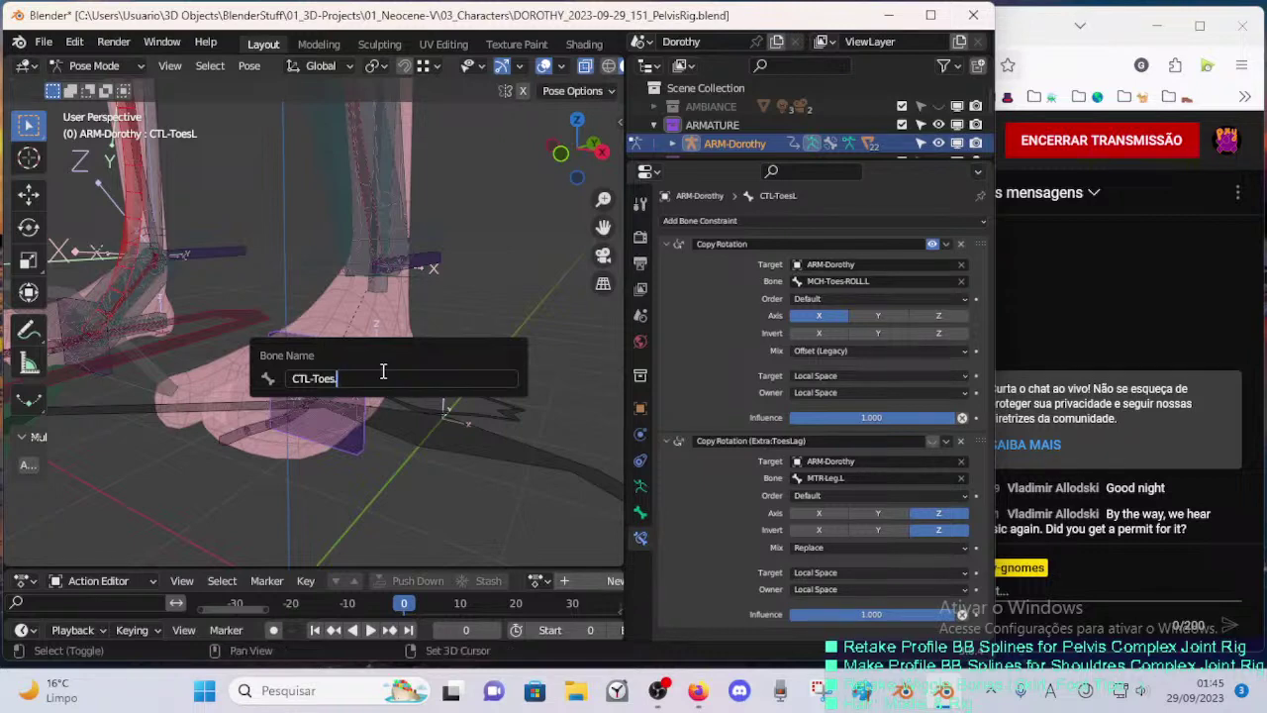
{"action": "type", "text": ".L"}
{"action": "key", "text": "Return"}
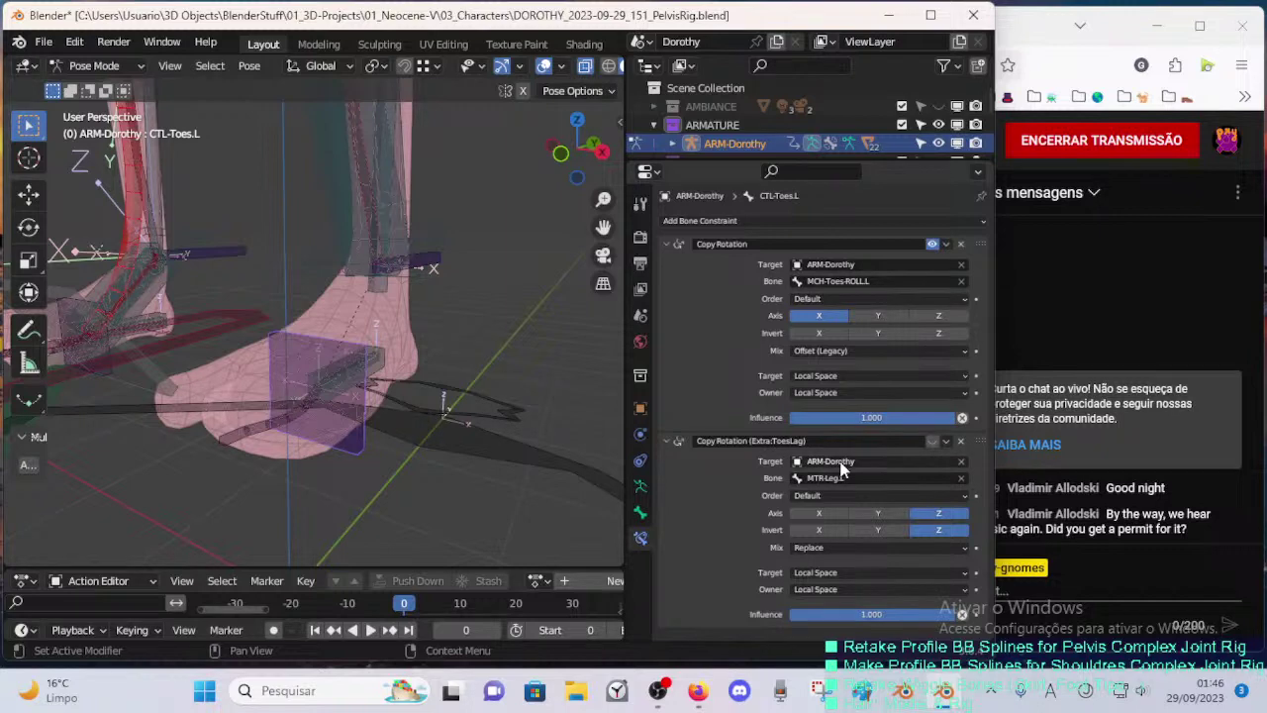
- Check the constraints of MCH-Heel-ROLL.L, and hide it, CTL-Toes.L and the remaining bones inside the left foot
{"action": "key", "text": "h"}
{"action": "left_click", "coordinate": [343, 356]}
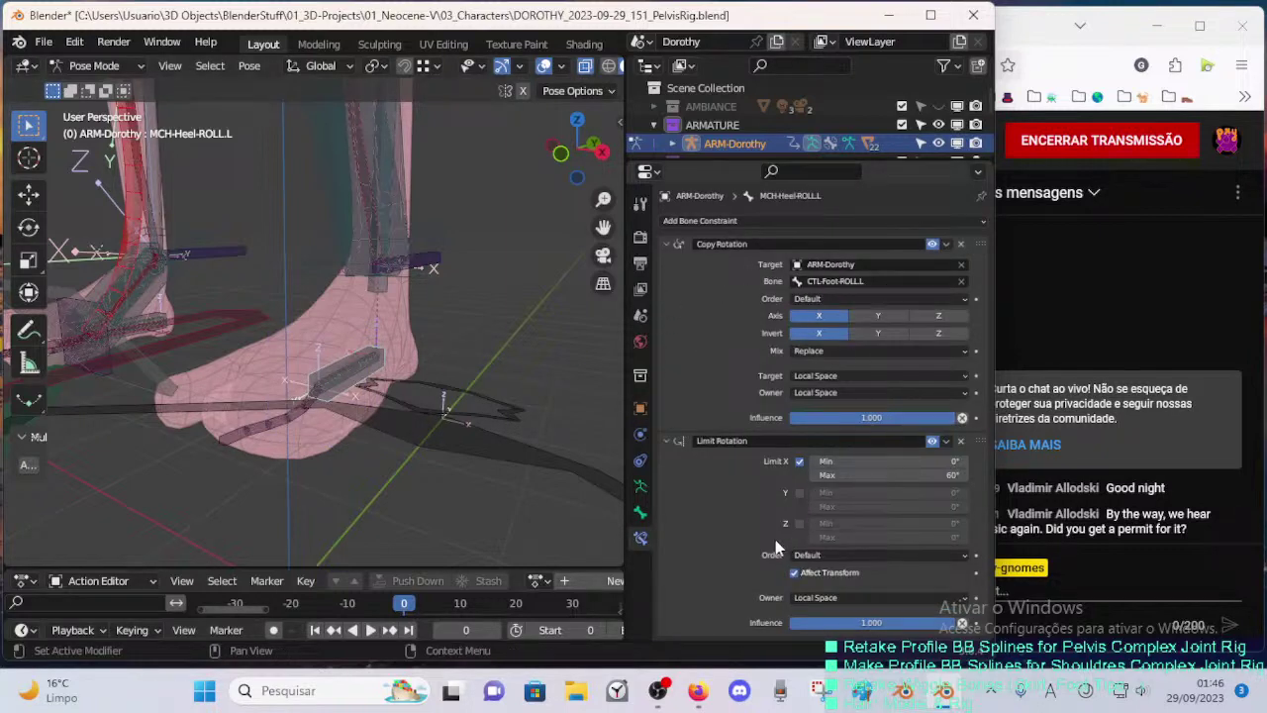
{"action": "key", "text": "h"}
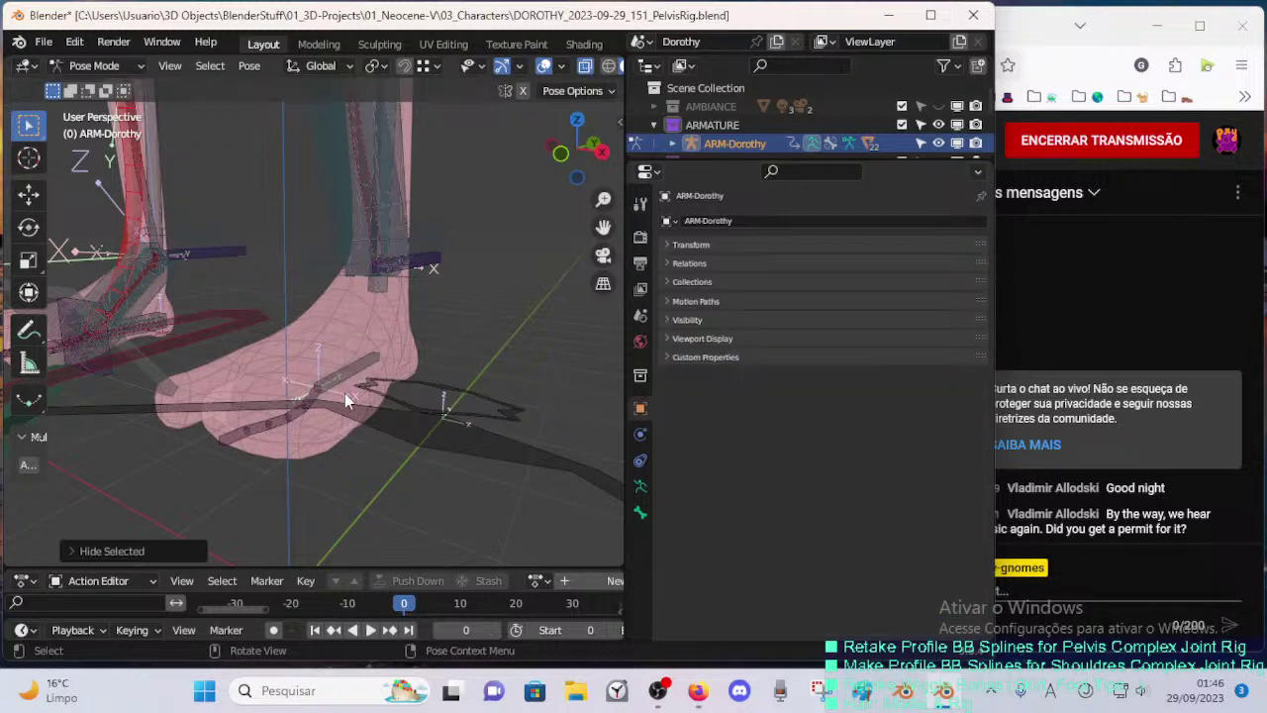
{"action": "left_click", "coordinate": [355, 380]}
{"action": "key", "text": "h"}
{"action": "left_click", "coordinate": [315, 399]}
{"action": "key", "text": "h"}
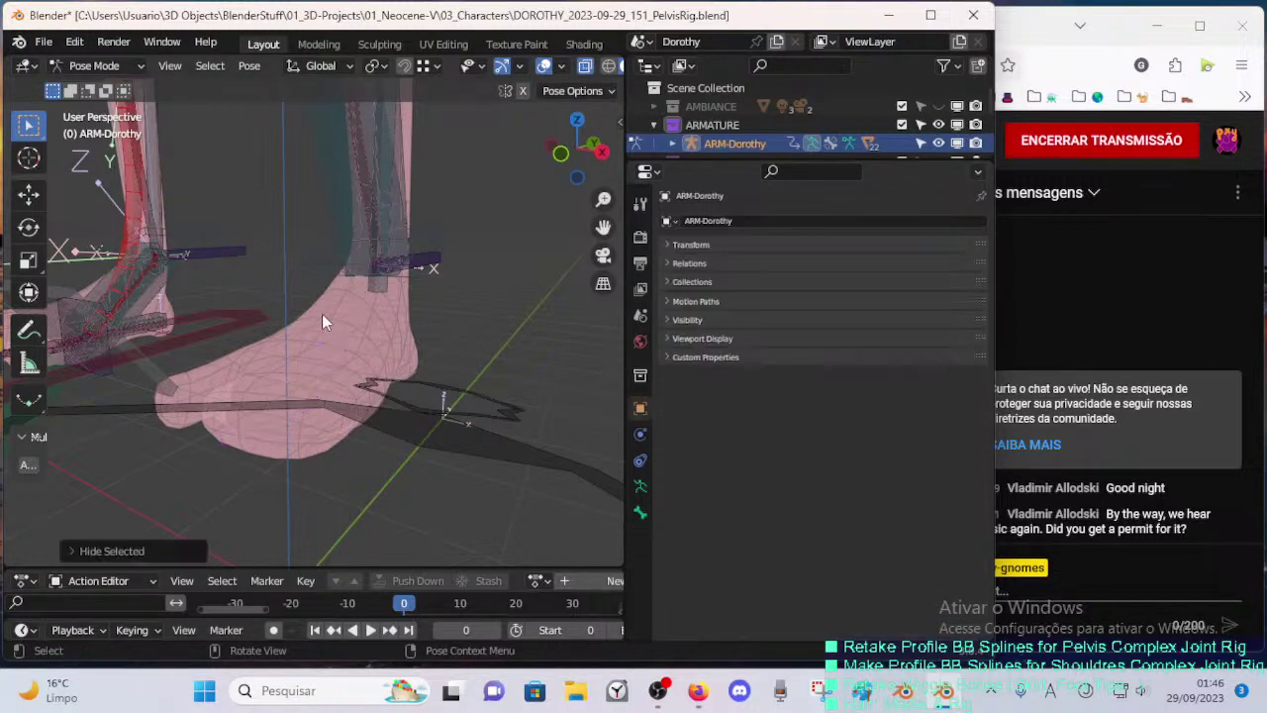
- Check the names and constraints of MAP-Ankle.L and CTL-Foot-ROLL.L at the left ankle
{"action": "scroll", "coordinate": [322, 341], "scroll_direction": "down", "scroll_amount": 5}
{"action": "middle_click_drag", "start_coordinate": [323, 353], "coordinate": [400, 302]}
{"action": "left_click", "coordinate": [398, 307]}
{"action": "scroll", "coordinate": [379, 324], "scroll_direction": "up", "scroll_amount": 4}
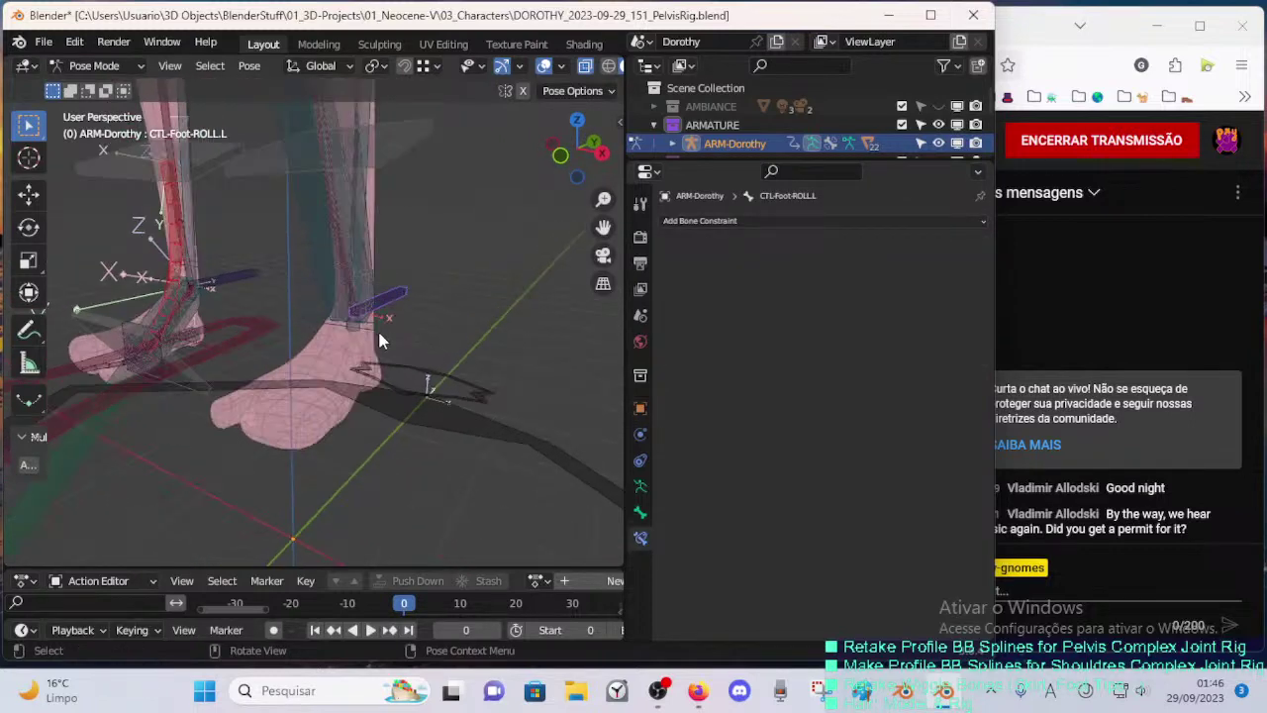
{"action": "left_click", "coordinate": [392, 334]}
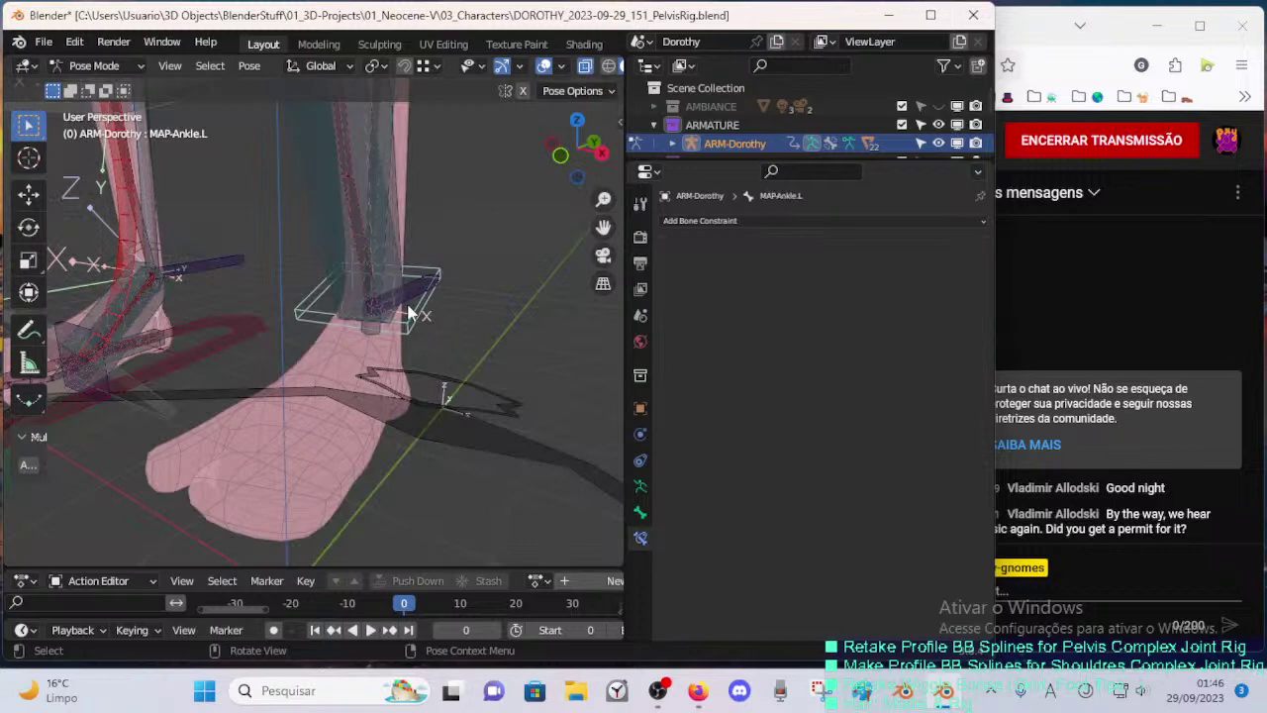
{"action": "left_click", "coordinate": [412, 303]}
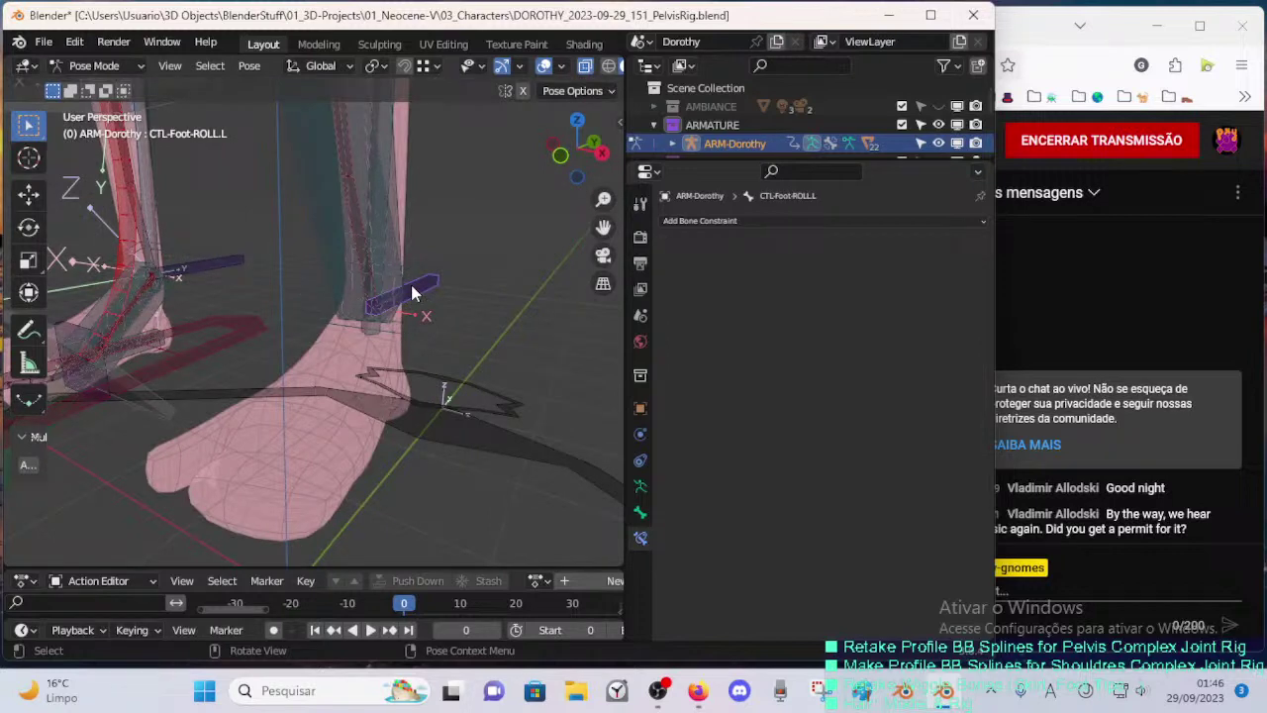
- Reveal all hidden bones and switch the armature to Edit Mode
{"action": "scroll", "coordinate": [397, 300], "scroll_direction": "down", "scroll_amount": 4}
{"action": "middle_click_drag", "start_coordinate": [397, 300], "coordinate": [376, 384]}
{"action": "key", "text": "alt+h"}
{"action": "key", "text": "Tab"}
{"action": "key", "text": "KP_1"}
{"action": "middle_click_drag", "start_coordinate": [466, 218], "coordinate": [370, 334], "text": "shift"}
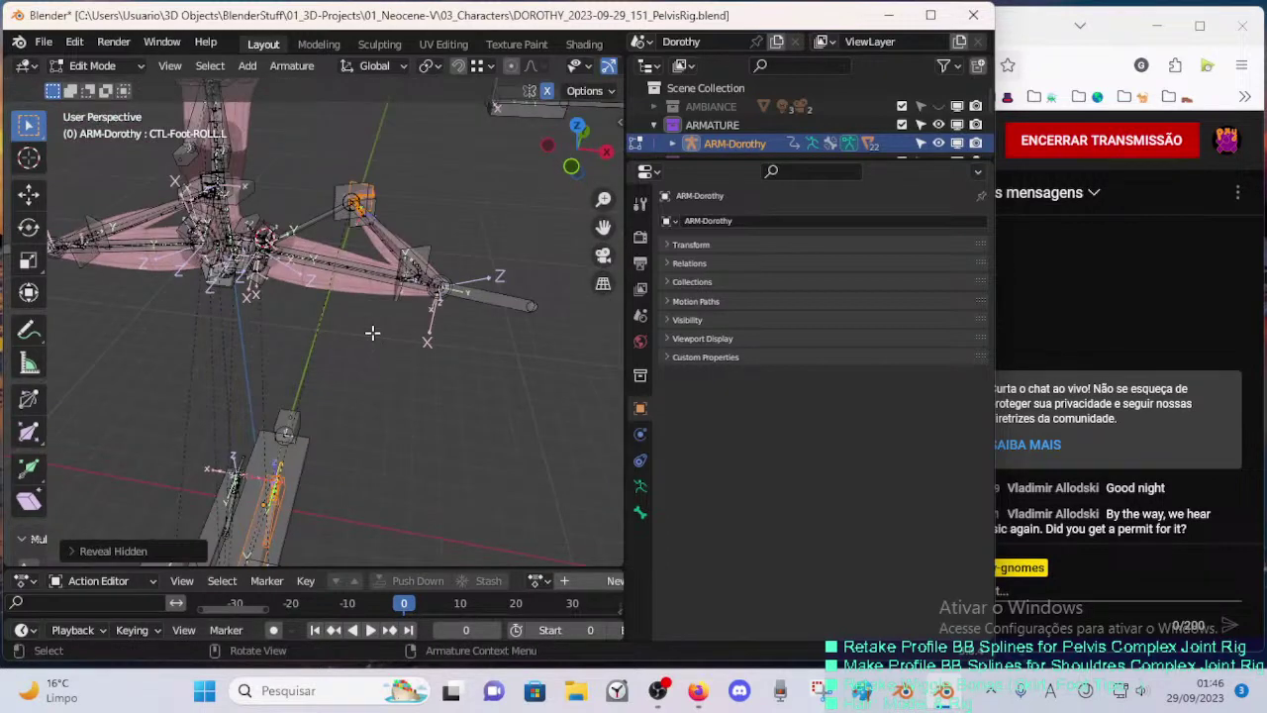
- Select the left foot, leg, knee and hip bones, including MTR-Knee.L, and symmetrize them to the right side
{"action": "key", "text": "b"}
{"action": "left_click_drag", "start_coordinate": [304, 329], "coordinate": [484, 177]}
{"action": "scroll", "coordinate": [419, 243], "scroll_direction": "up", "scroll_amount": 1}
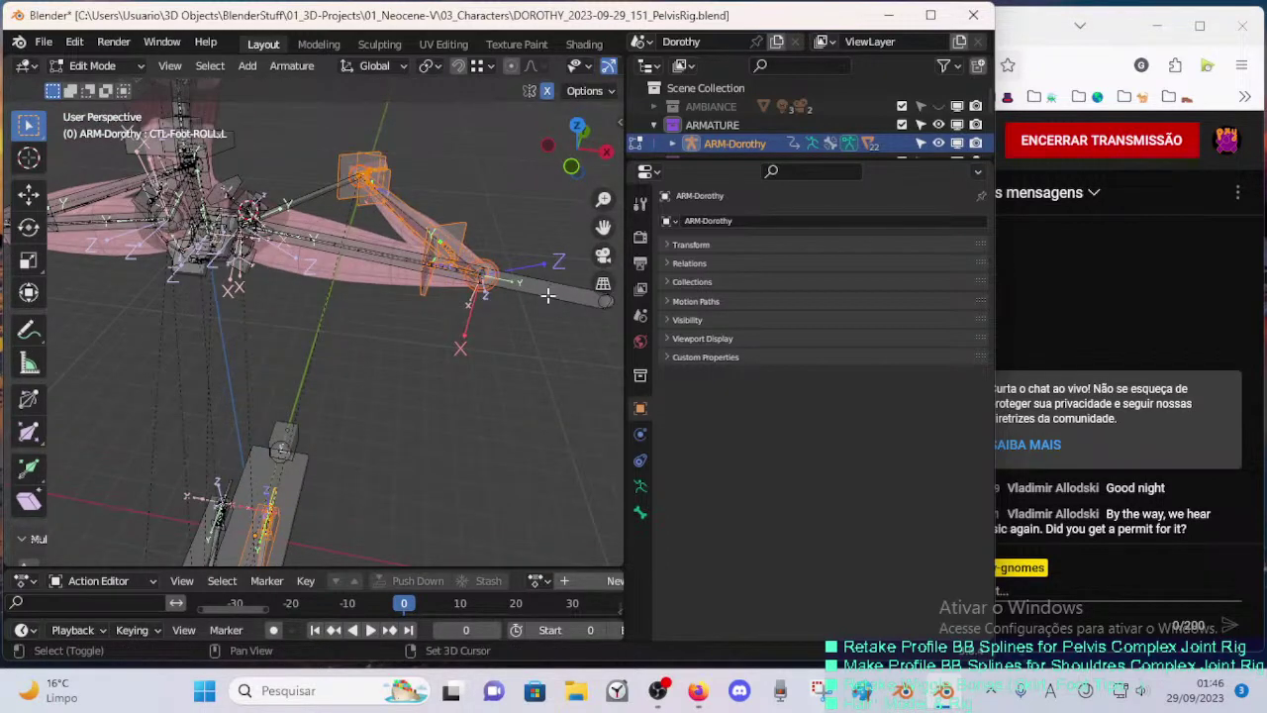
{"action": "key", "text": "b"}
{"action": "left_click_drag", "start_coordinate": [583, 324], "coordinate": [287, 171]}
{"action": "left_click", "coordinate": [544, 293], "text": "shift"}
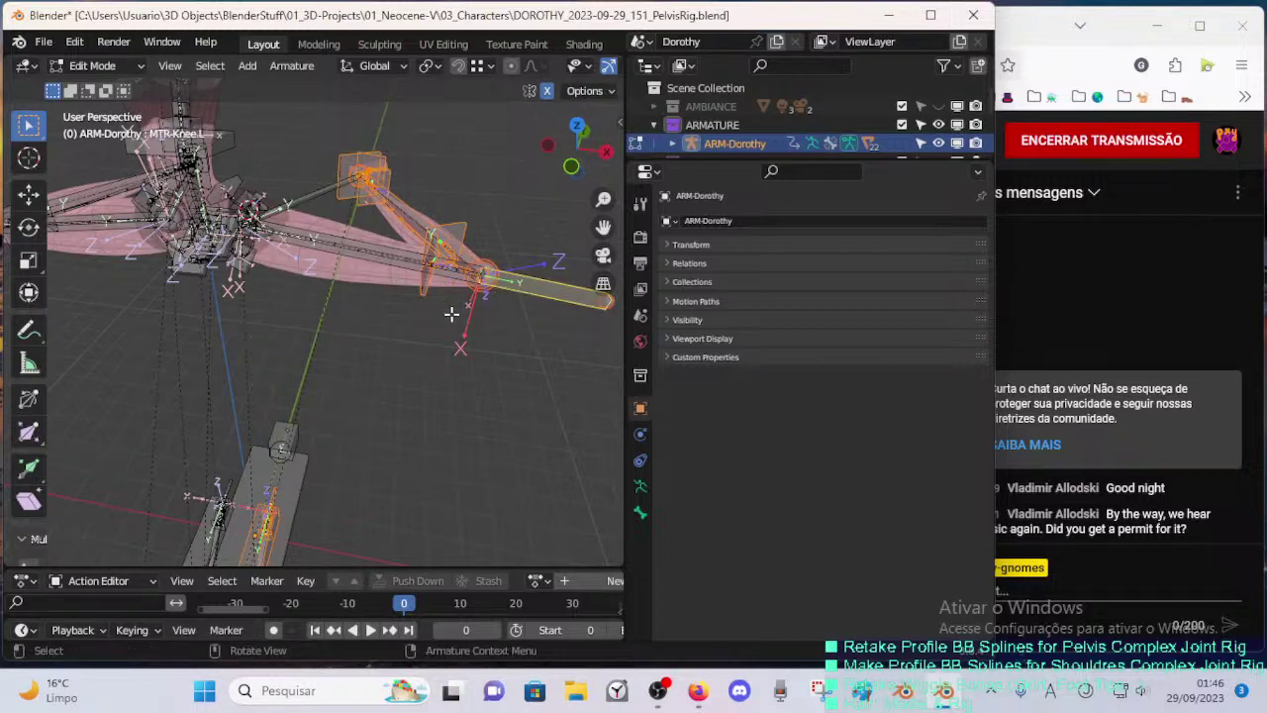
{"action": "key", "text": "b"}
{"action": "left_click_drag", "start_coordinate": [526, 337], "coordinate": [348, 220]}
{"action": "middle_click_drag", "start_coordinate": [277, 176], "coordinate": [330, 349]}
{"action": "key", "text": "b"}
{"action": "left_click_drag", "start_coordinate": [330, 348], "coordinate": [553, 138]}
{"action": "scroll", "coordinate": [436, 208], "scroll_direction": "up", "scroll_amount": 3}
{"action": "middle_click_drag", "start_coordinate": [418, 210], "coordinate": [400, 350], "text": "shift"}
{"action": "left_click_drag", "start_coordinate": [364, 397], "coordinate": [552, 210], "text": "shift"}
{"action": "right_click", "coordinate": [407, 296]}
{"action": "left_click", "coordinate": [406, 296]}
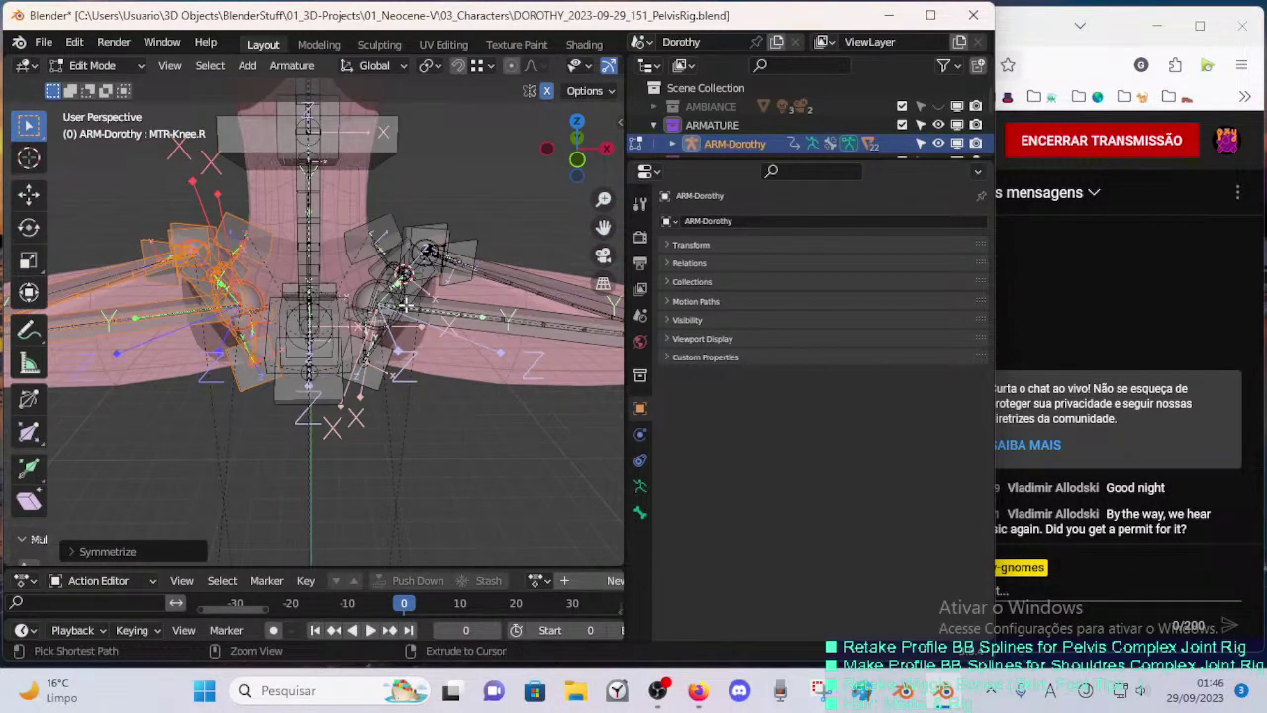
- Return the armature to Pose Mode and save the file
{"action": "key", "text": "ctrl+Tab"}
{"action": "left_click", "coordinate": [410, 317]}
{"action": "scroll", "coordinate": [395, 337], "scroll_direction": "down", "scroll_amount": 7}
{"action": "middle_click_drag", "start_coordinate": [363, 388], "coordinate": [359, 316], "text": "shift"}
{"action": "key", "text": "ctrl+s"}
{"action": "left_click", "coordinate": [362, 361]}
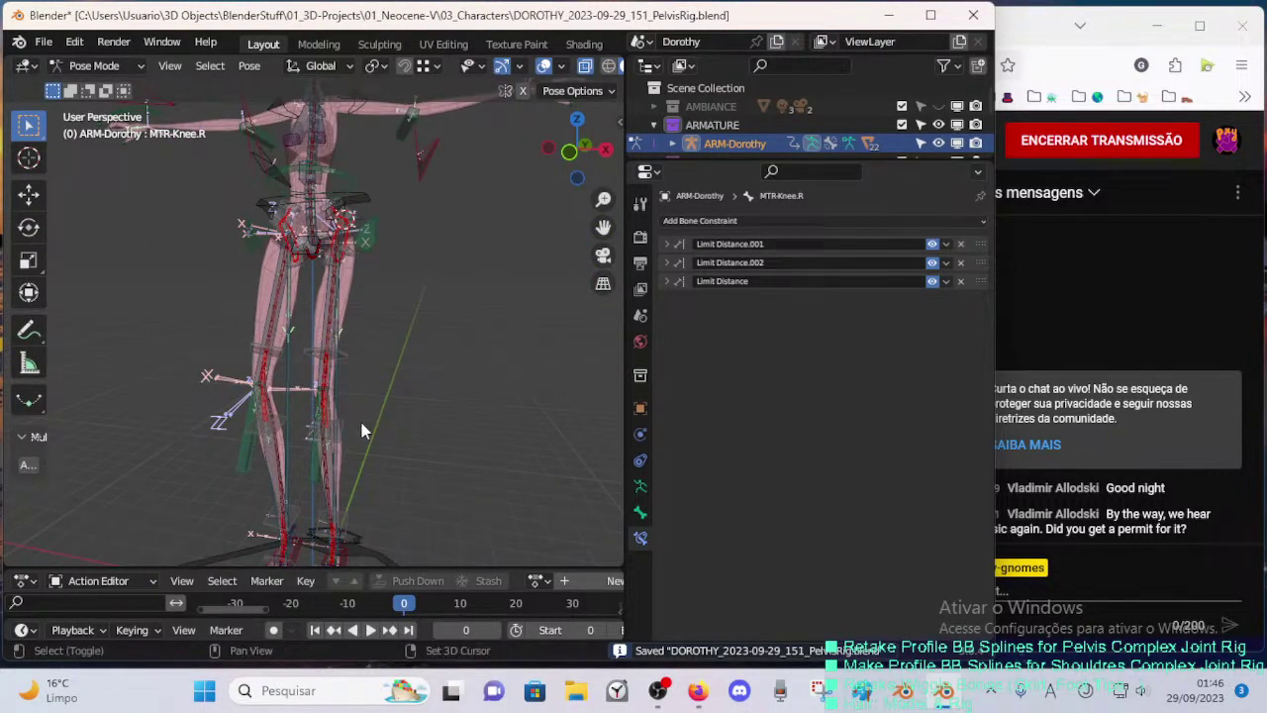
{"action": "middle_click_drag", "start_coordinate": [360, 418], "coordinate": [358, 405], "text": "shift"}
- Select the bones of the Buttocks selection set, hide all other bones and save the file
{"action": "left_click", "coordinate": [640, 515]}
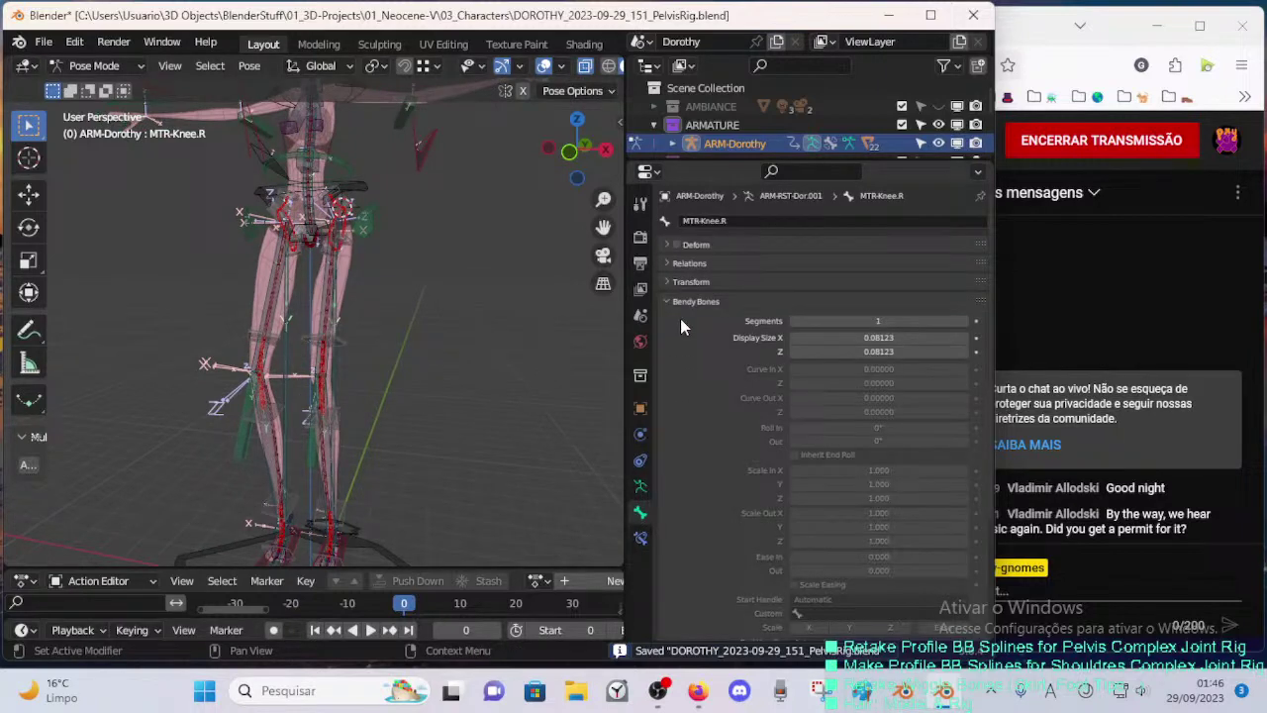
{"action": "left_click", "coordinate": [641, 488]}
{"action": "left_click", "coordinate": [856, 342]}
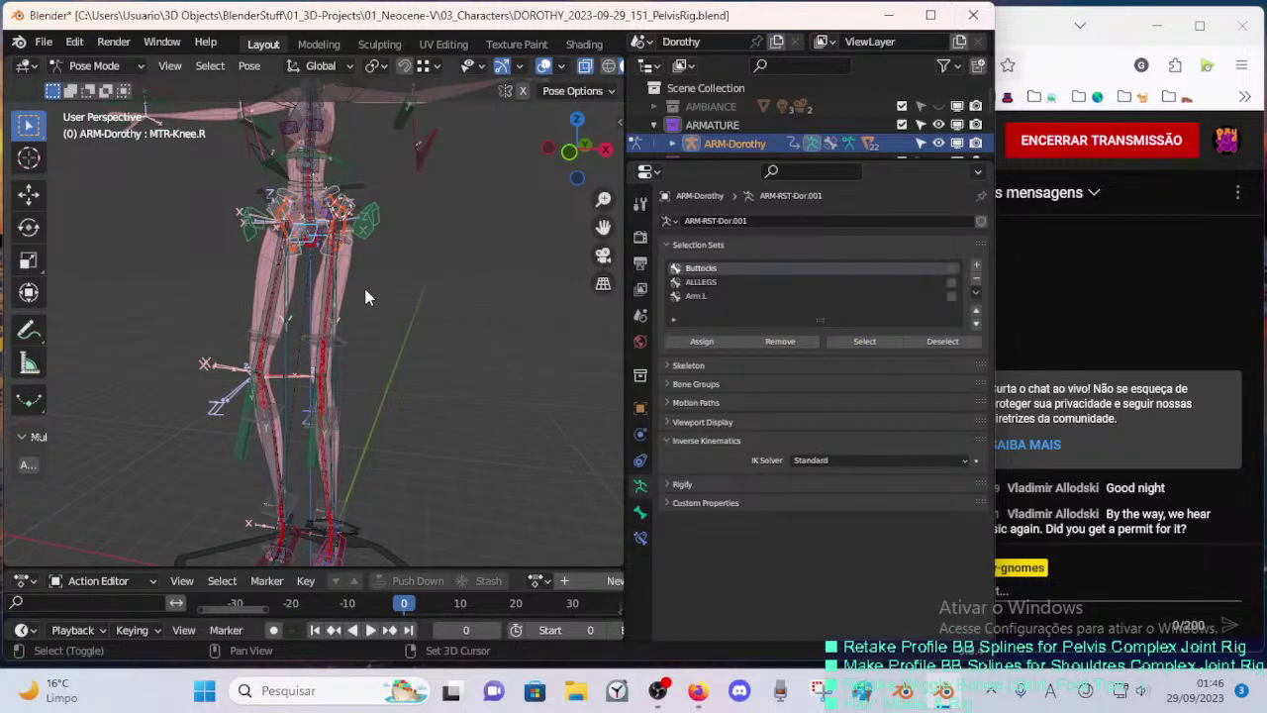
{"action": "key", "text": "shift+h"}
{"action": "middle_click_drag", "start_coordinate": [360, 293], "coordinate": [394, 475], "text": "shift"}
{"action": "middle_click_drag", "start_coordinate": [394, 475], "coordinate": [376, 407], "text": "ctrl"}
{"action": "key", "text": "ctrl+s"}
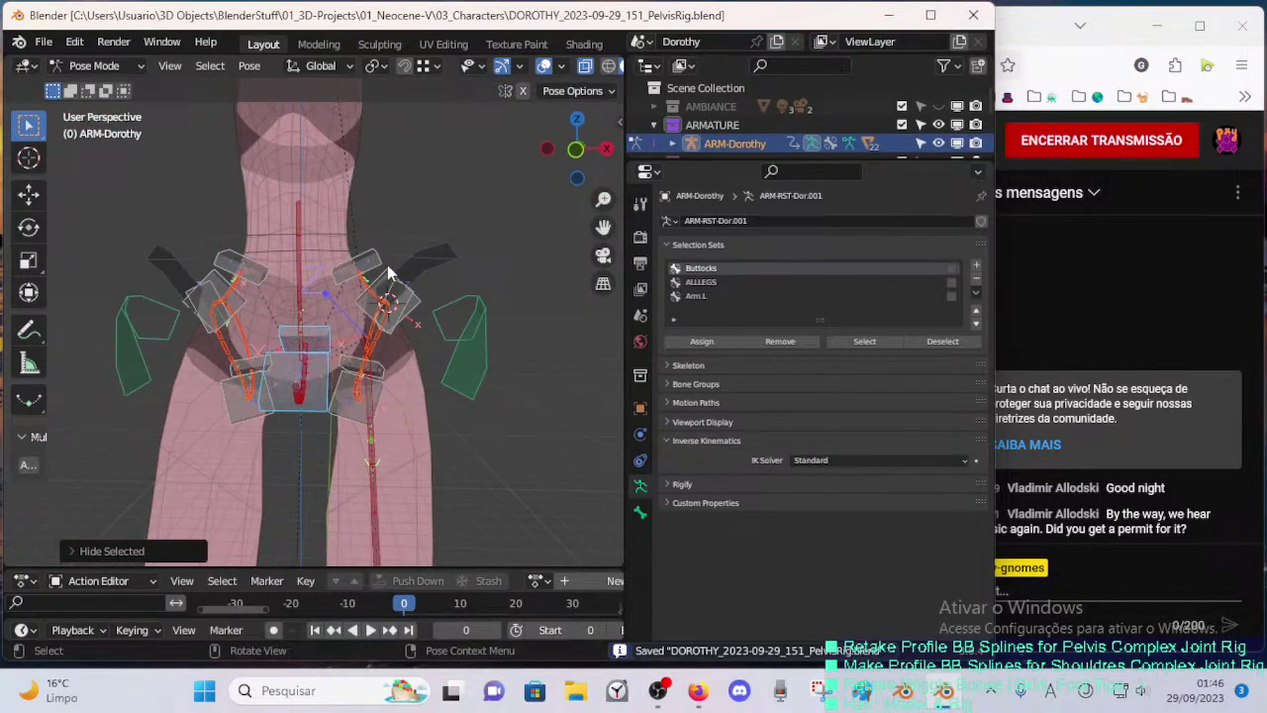
- Try moving the upper left pelvis handle and rotating MTR-Torso to test the pelvis deformation
{"action": "left_click", "coordinate": [365, 261]}
{"action": "key", "text": "g"}
{"action": "right_click", "coordinate": [367, 230]}
{"action": "left_click", "coordinate": [407, 293]}
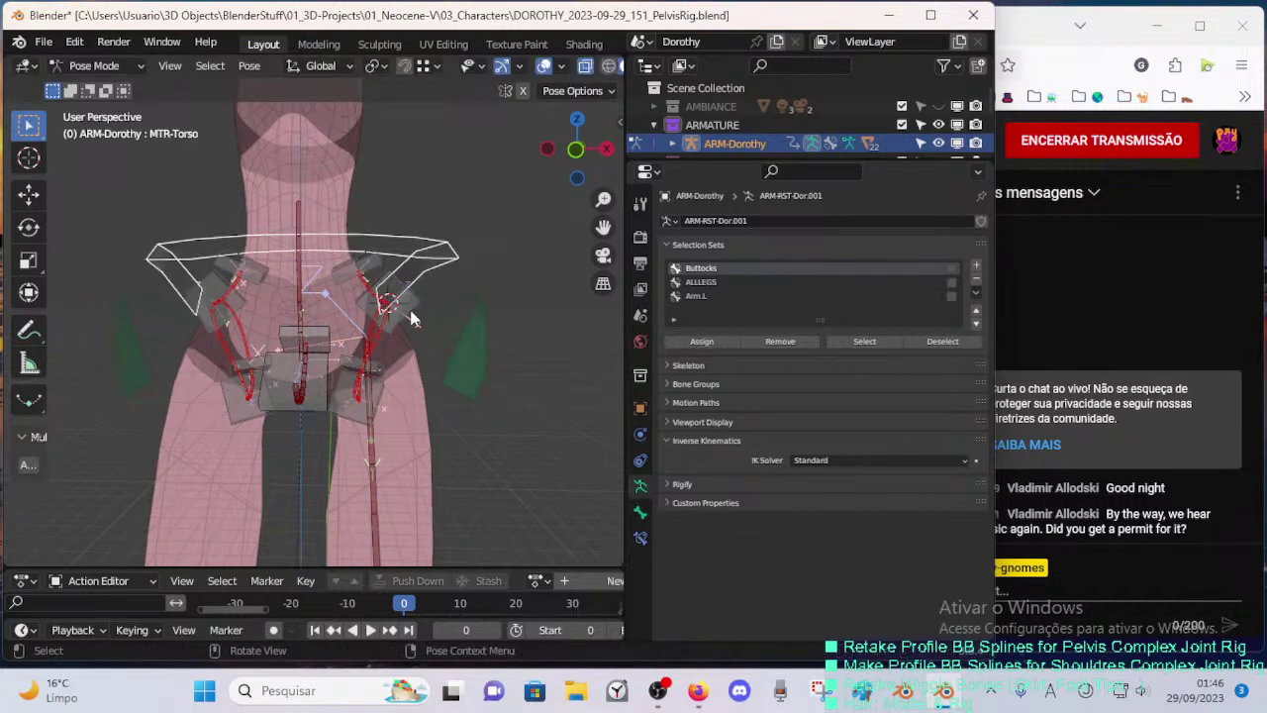
{"action": "key", "text": "r"}
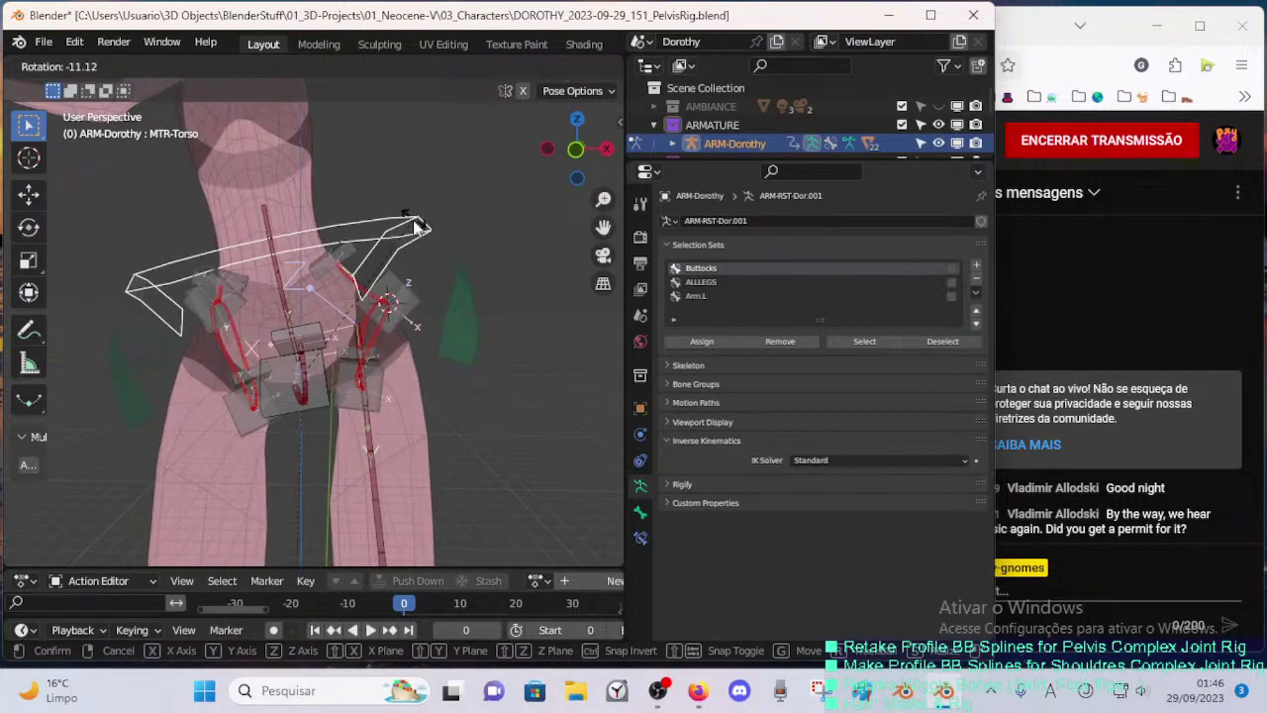
{"action": "right_click", "coordinate": [416, 227]}
- Try moving HDL-2C-Crotch.002 and rotating it about the global X axis to test the pelvis bendy bones
{"action": "left_click", "coordinate": [284, 409]}
{"action": "mouse_move", "coordinate": [297, 410]}
{"action": "middle_mouse_down"}
{"action": "mouse_move", "coordinate": [229, 429]}
{"action": "mouse_move", "coordinate": [286, 429]}
{"action": "middle_mouse_up"}
{"action": "key", "text": "g"}
{"action": "left_click", "coordinate": [248, 418]}
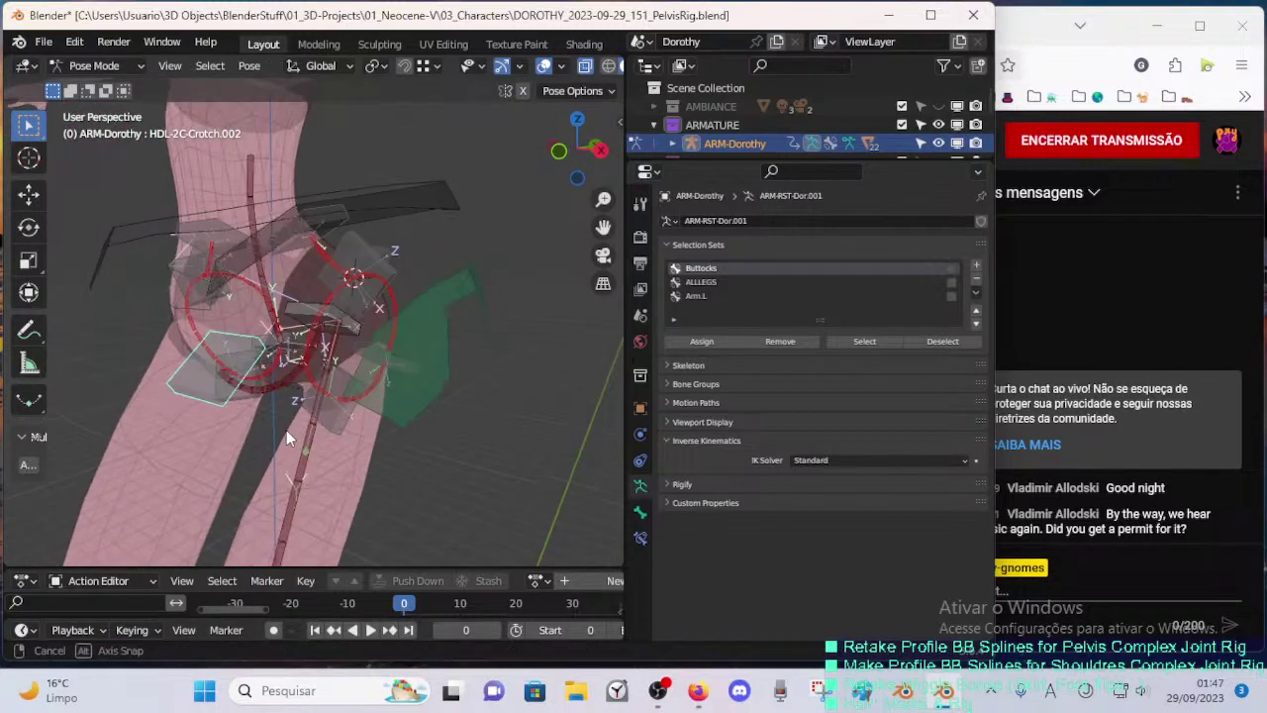
{"action": "key", "text": "r"}
{"action": "key", "text": "x"}
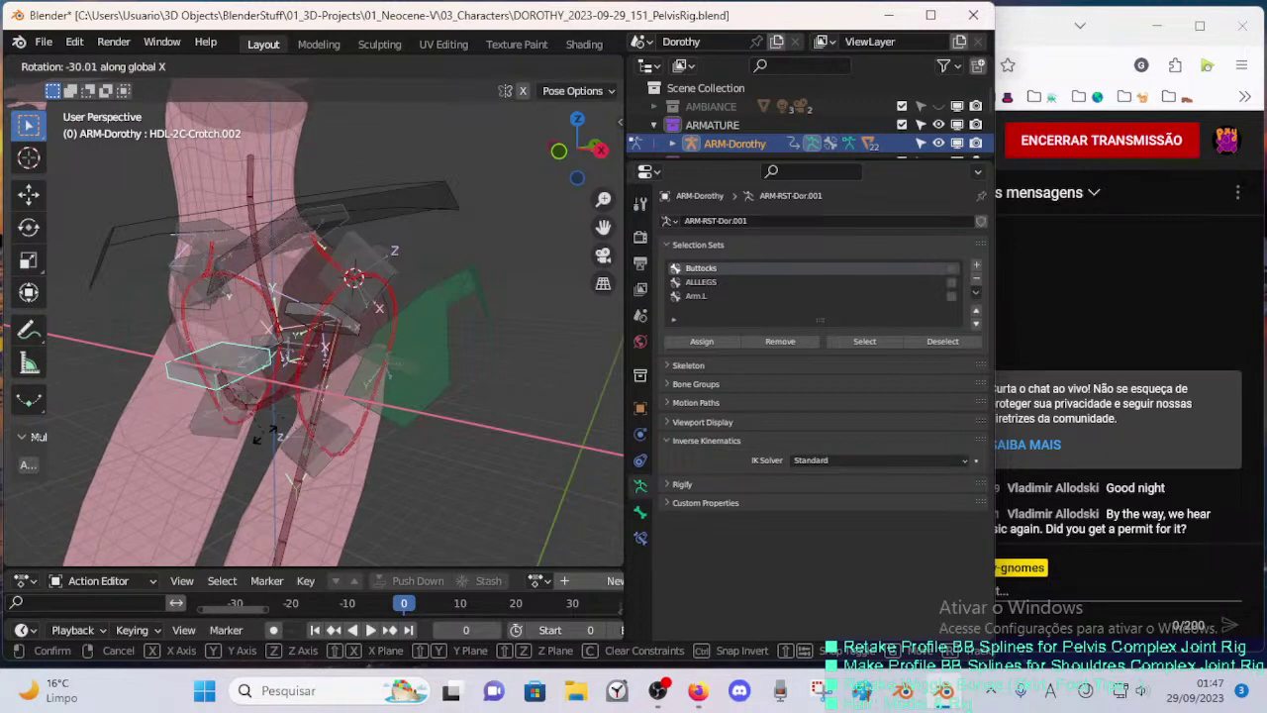
{"action": "left_click", "coordinate": [271, 419]}
{"action": "middle_click_drag", "start_coordinate": [270, 418], "coordinate": [224, 417]}
{"action": "key", "text": "g"}
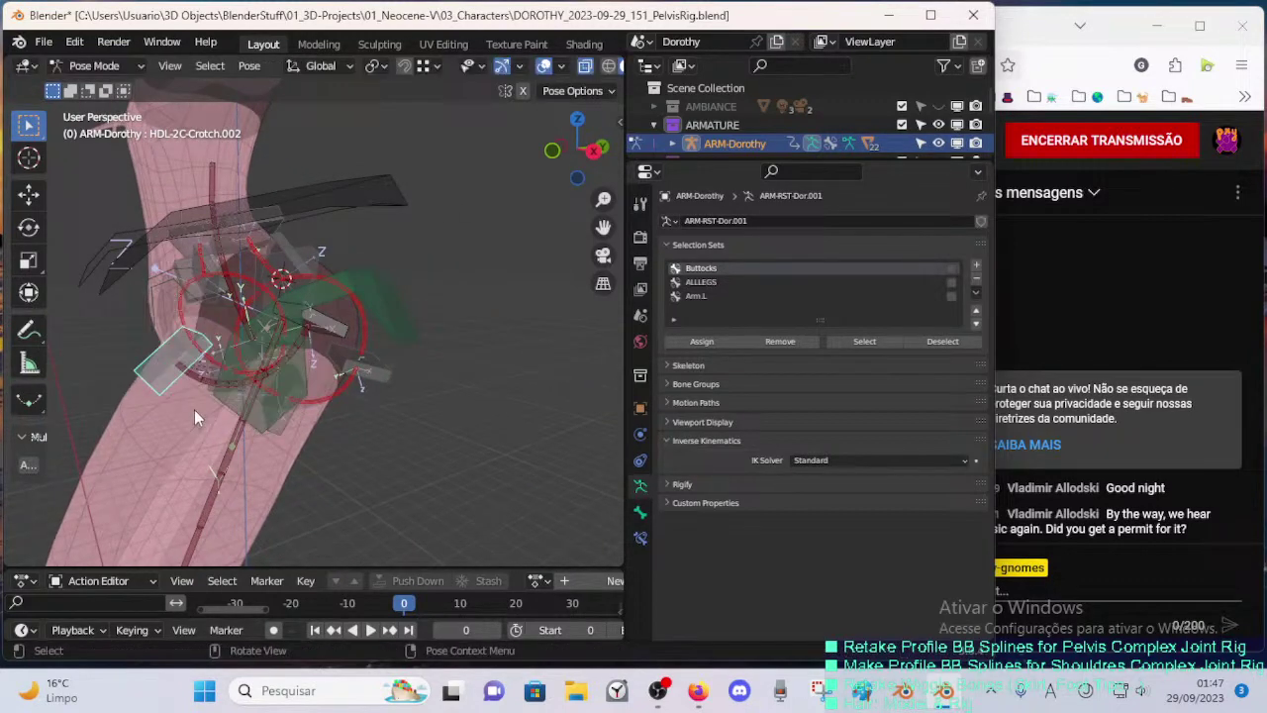
{"action": "left_click", "coordinate": [140, 401]}
{"action": "middle_click_drag", "start_coordinate": [141, 401], "coordinate": [400, 319]}
- In Edit Mode, clear the parent of the selected lower left pelvis handles, including HDL-5A-Pelvis.L.004
{"action": "key", "text": "Tab"}
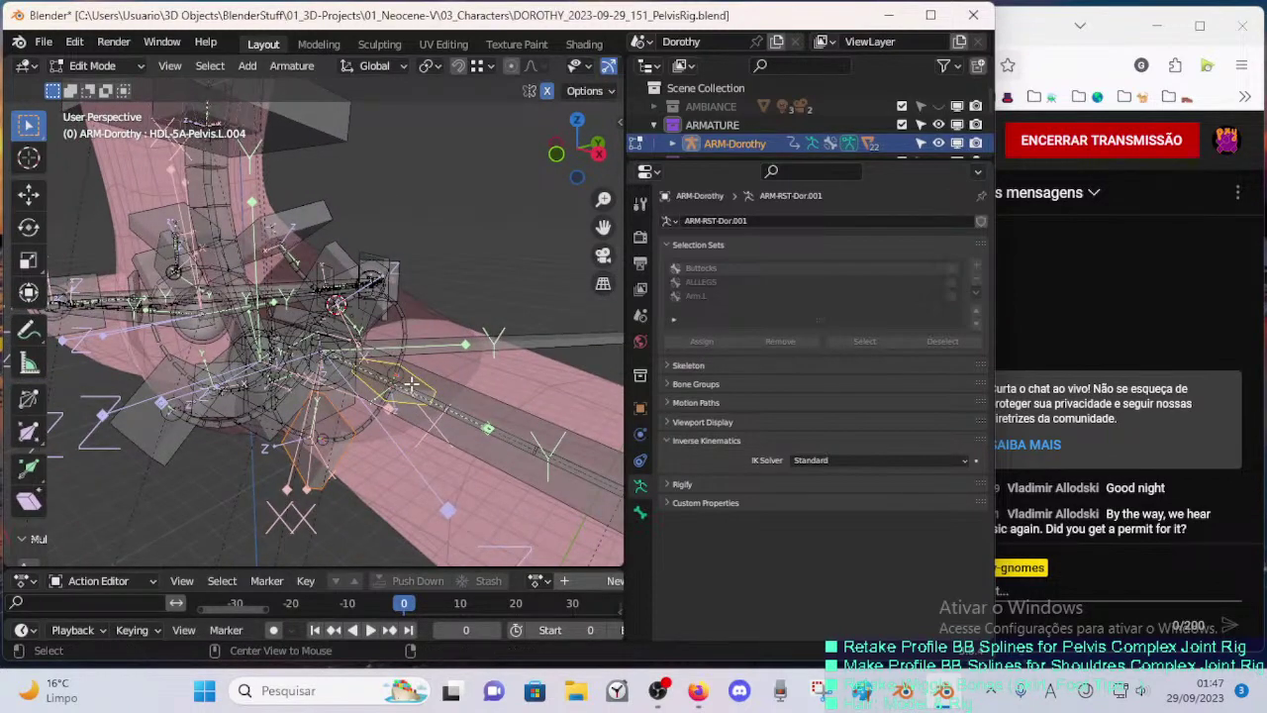
{"action": "key", "text": "alt+p"}
{"action": "left_click", "coordinate": [411, 384]}
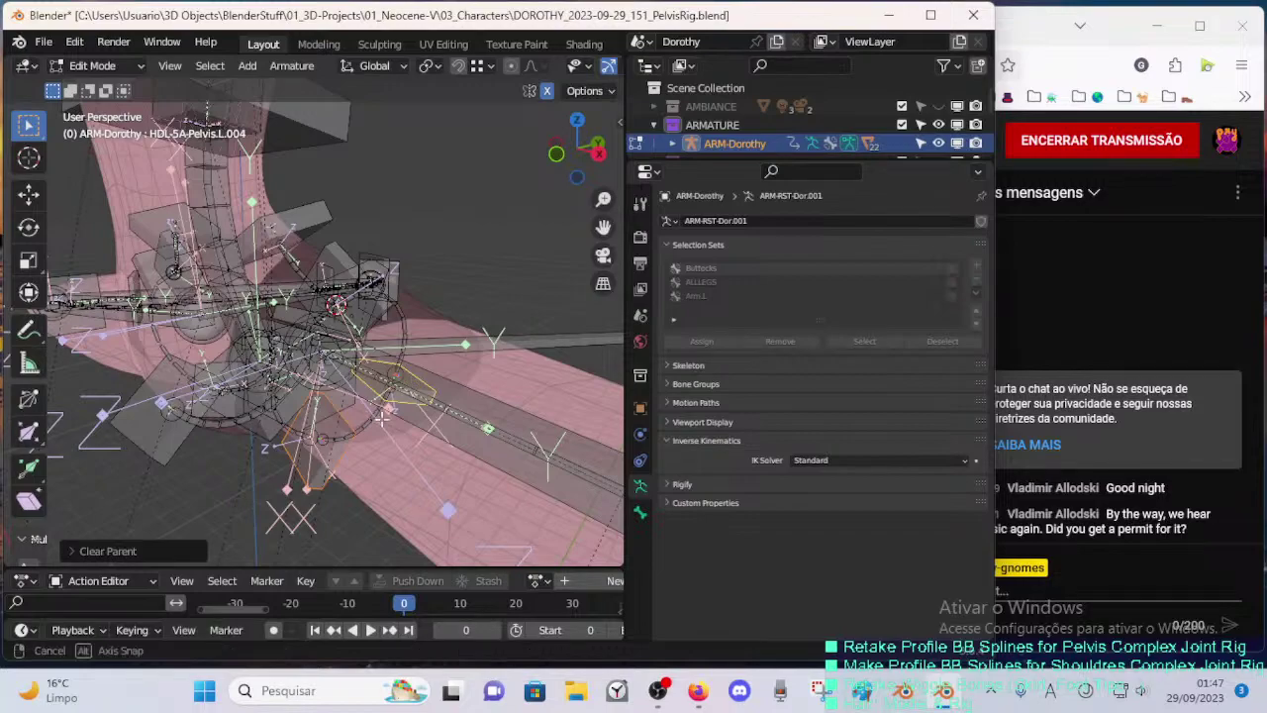
{"action": "middle_click_drag", "start_coordinate": [381, 419], "coordinate": [373, 441]}
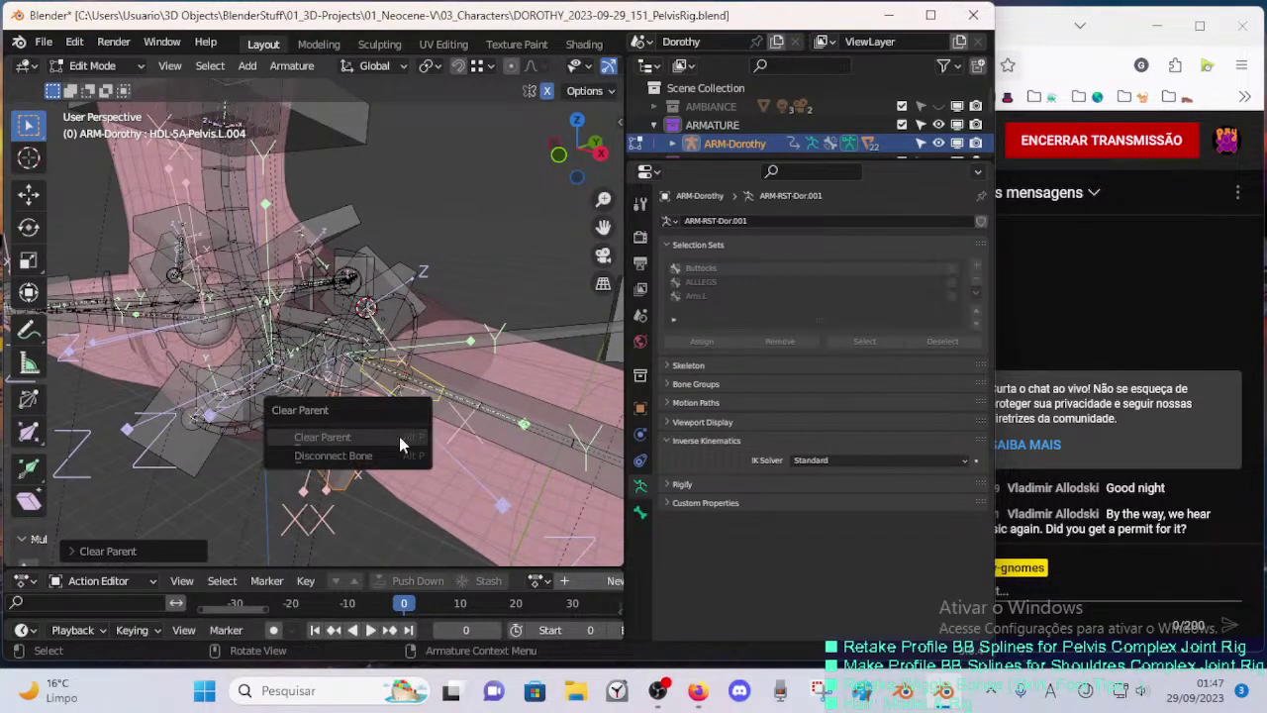
{"action": "left_click", "coordinate": [399, 437]}
- Parent the lower left pelvis handles to CTL-Spine-BBH.001 with Keep Offset and return to Pose Mode
{"action": "middle_click_drag", "start_coordinate": [399, 436], "coordinate": [319, 317]}
{"action": "key", "text": "ctrl+p"}
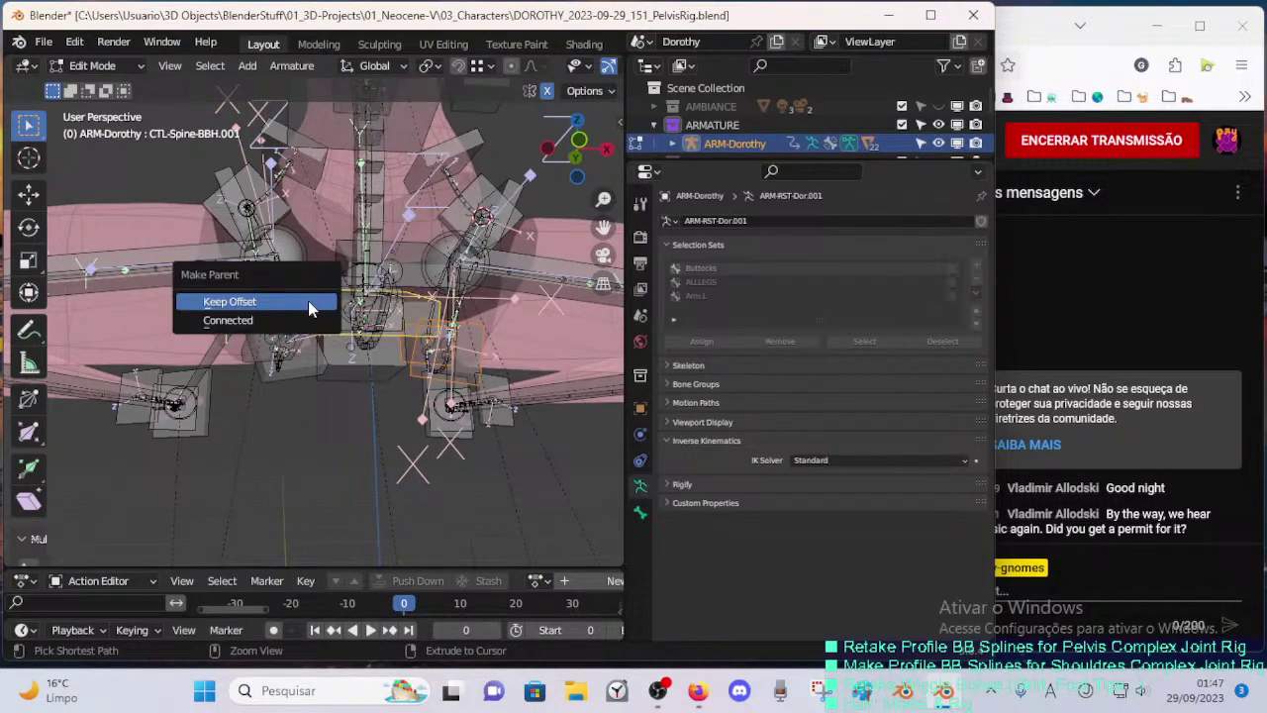
{"action": "left_click", "coordinate": [310, 301]}
{"action": "middle_click_drag", "start_coordinate": [308, 301], "coordinate": [348, 314]}
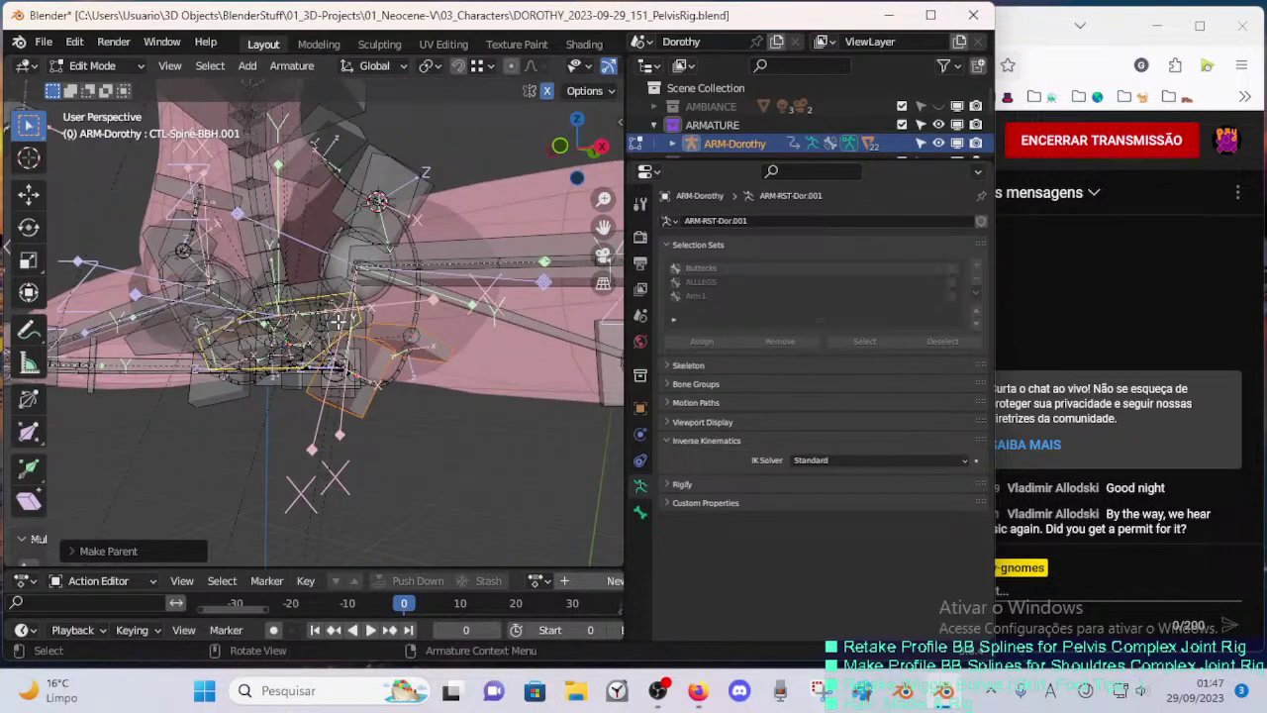
{"action": "key", "text": "ctrl+Tab"}
{"action": "left_click", "coordinate": [348, 396]}
{"action": "middle_click_drag", "start_coordinate": [358, 386], "coordinate": [452, 222]}
{"action": "scroll", "coordinate": [452, 223], "scroll_direction": "down", "scroll_amount": 2}
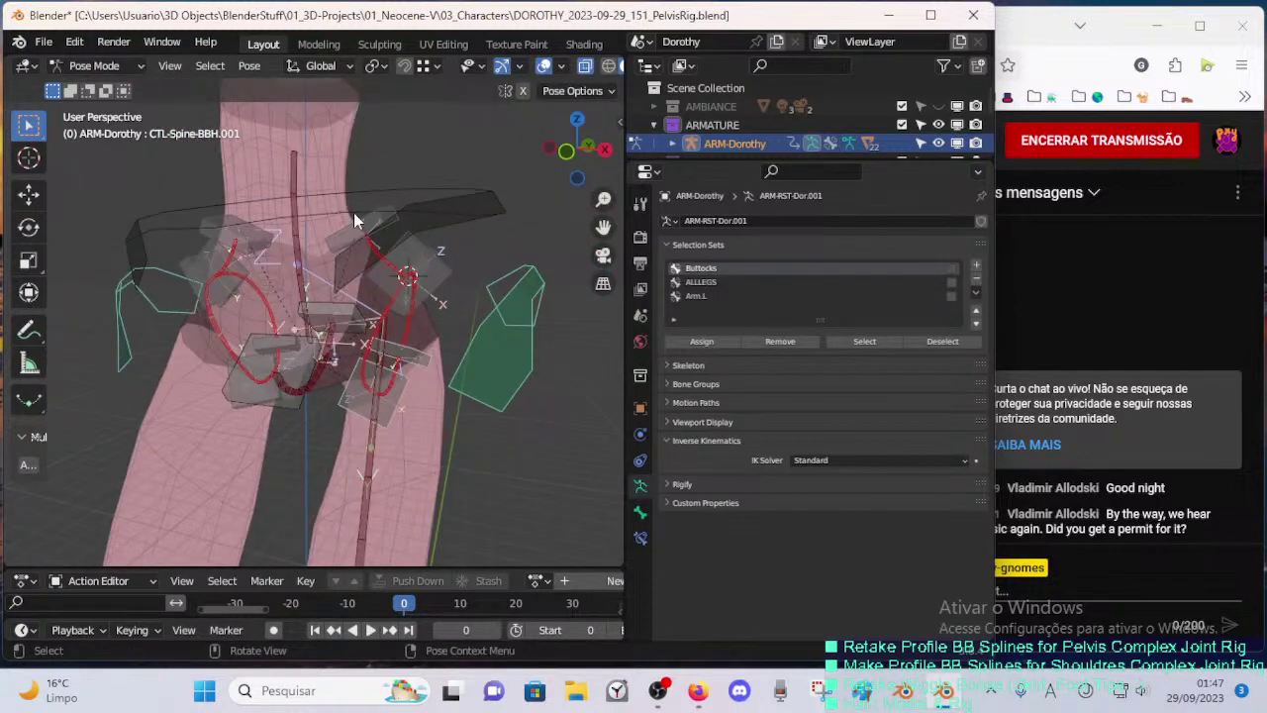
- Select the upper left pelvis handle HDL-5A-Pelvis.L.001 and examine the armature's bone layer list
{"action": "left_click", "coordinate": [354, 212]}
{"action": "middle_click_drag", "start_coordinate": [355, 212], "coordinate": [378, 255]}
{"action": "left_click", "coordinate": [366, 238]}
{"action": "middle_click_drag", "start_coordinate": [334, 367], "coordinate": [366, 396]}
{"action": "key", "text": "n"}
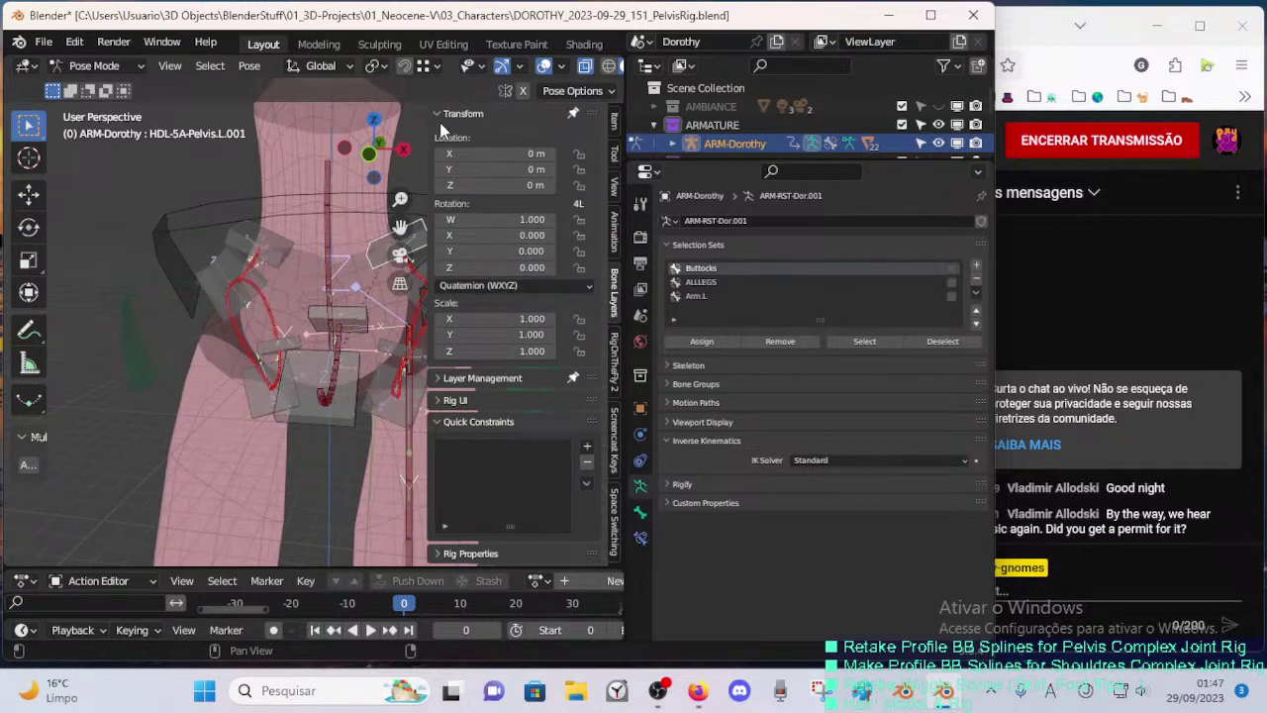
{"action": "left_click", "coordinate": [441, 117]}
{"action": "left_click", "coordinate": [445, 132]}
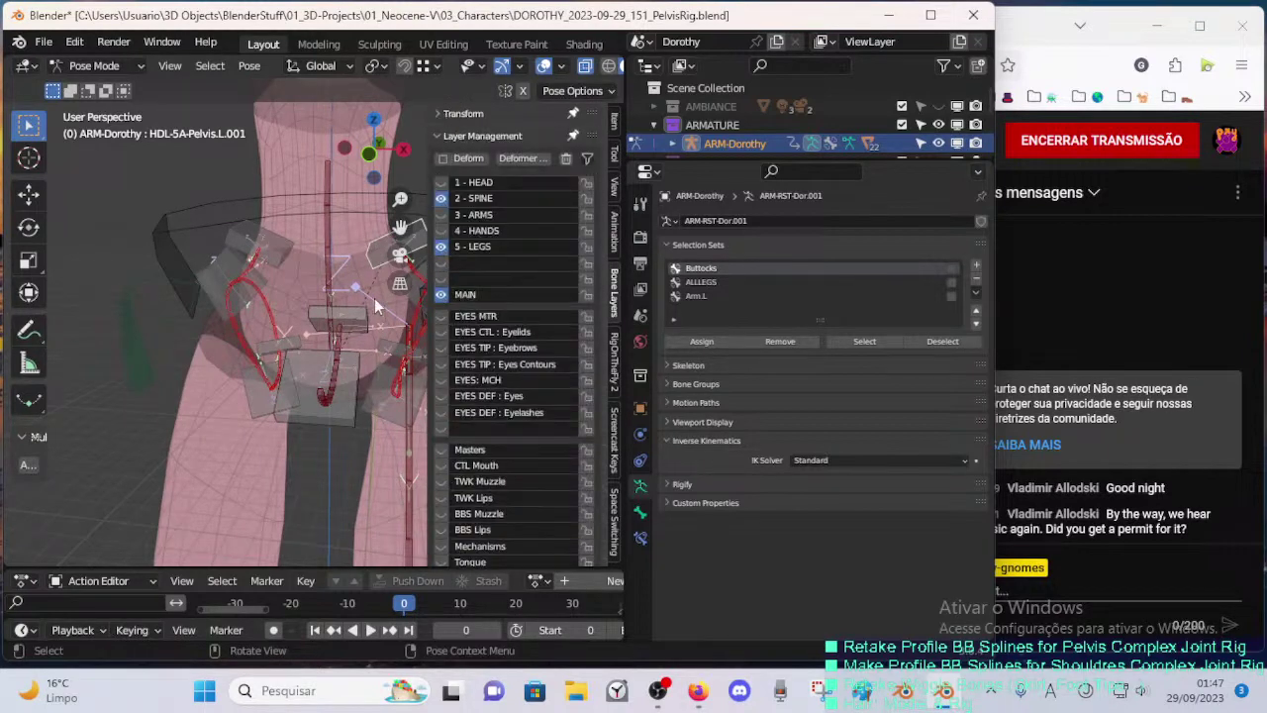
{"action": "middle_click_drag", "start_coordinate": [374, 302], "coordinate": [269, 285]}
{"action": "key", "text": "n"}
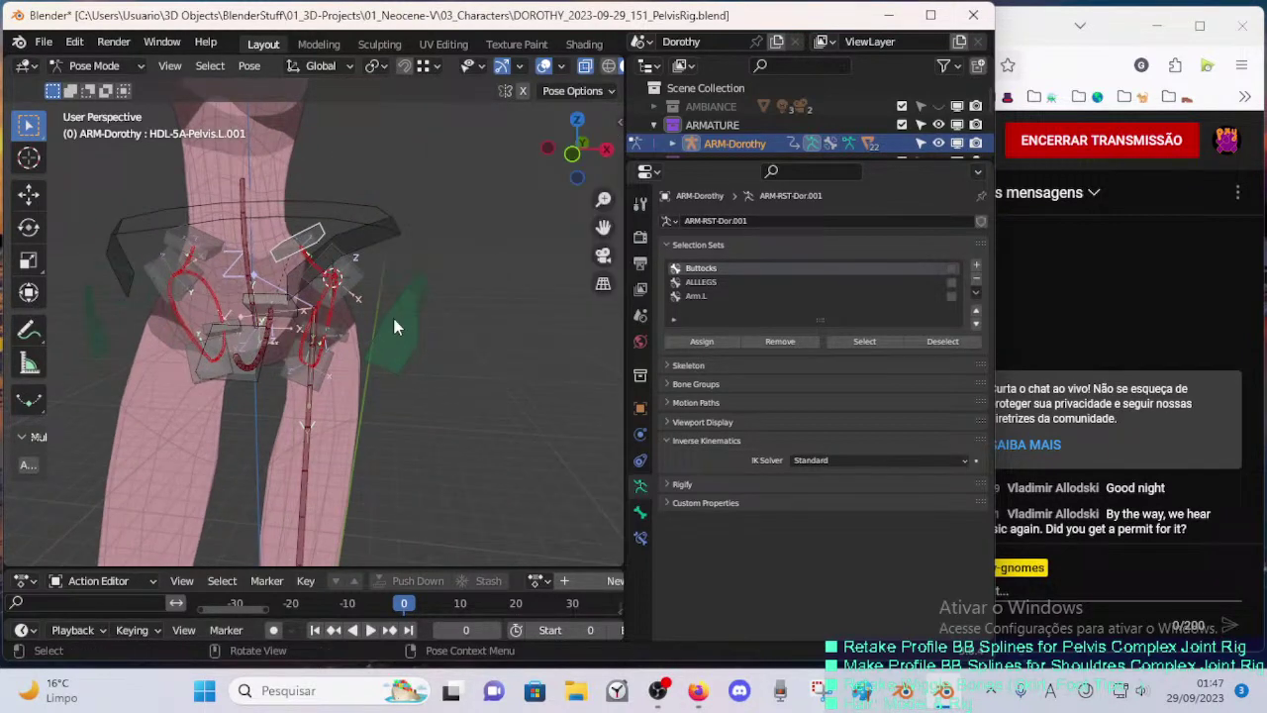
- Try rotating and moving the hip control CTL-Spine-BBH.001 to test how the pelvis bendy bones follow
{"action": "left_click", "coordinate": [395, 314]}
{"action": "key", "text": "r"}
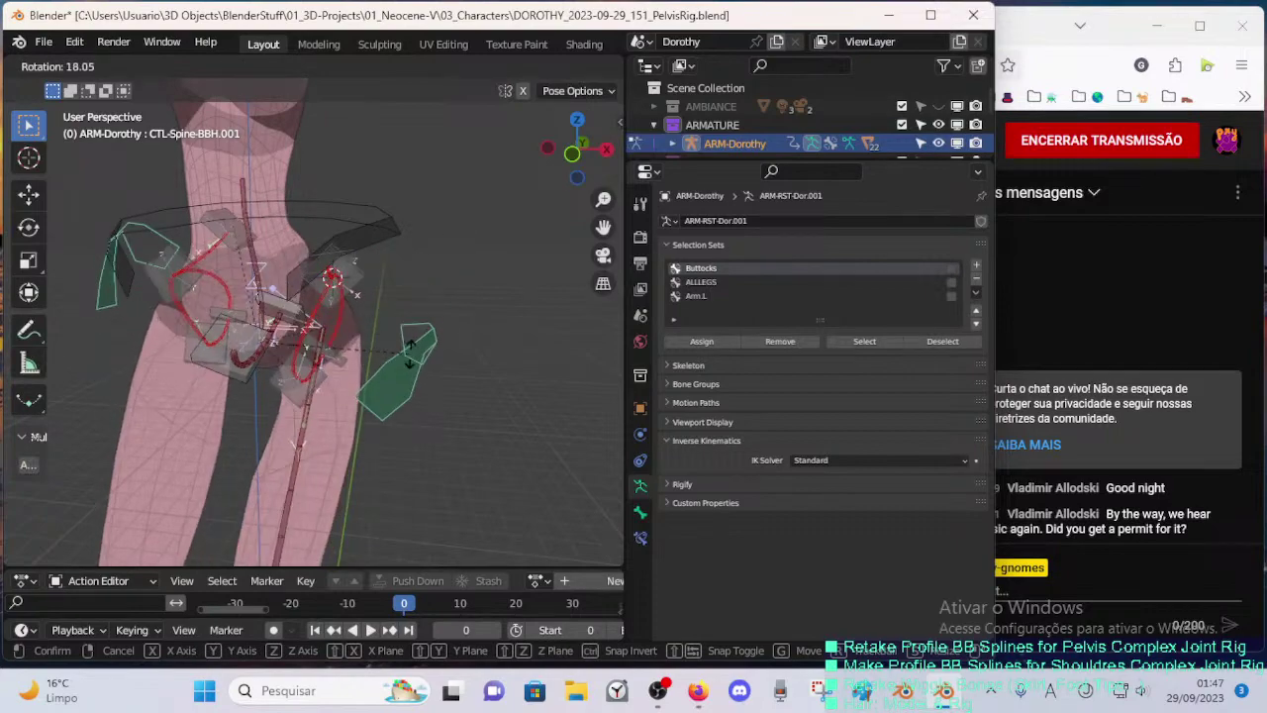
{"action": "key", "text": "g"}
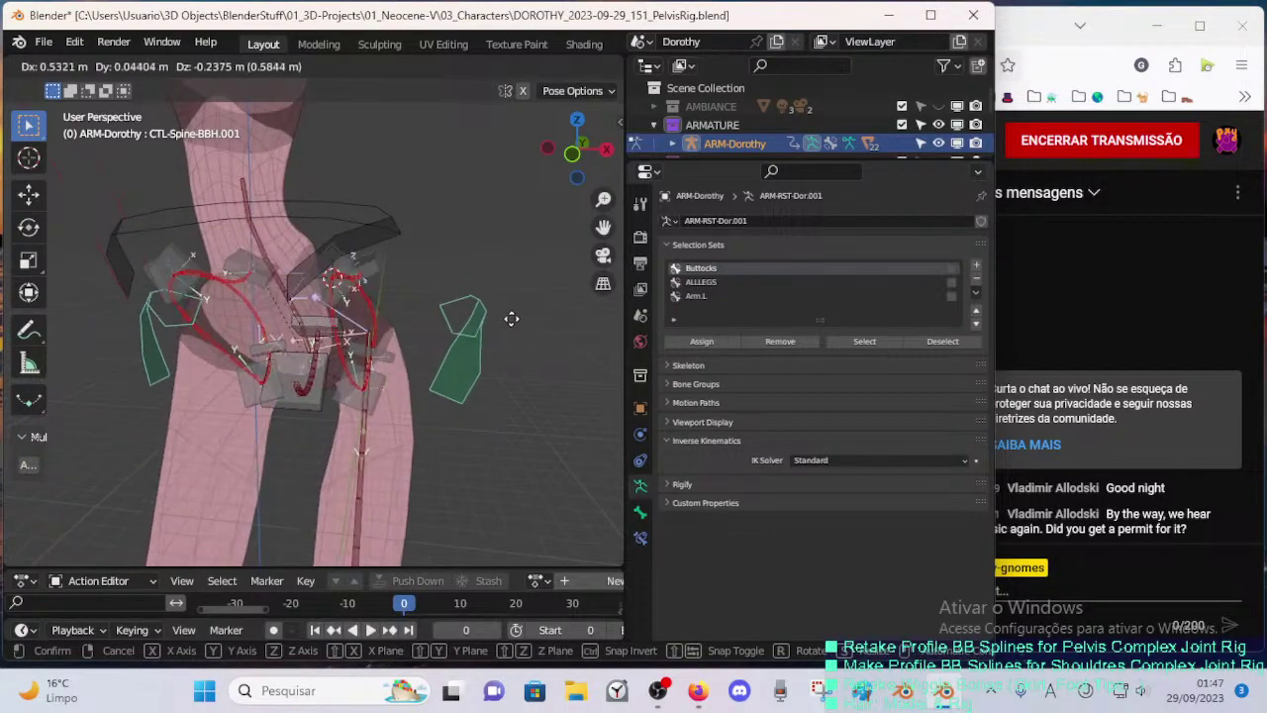
{"action": "left_click", "coordinate": [450, 314]}
{"action": "key", "text": "r"}
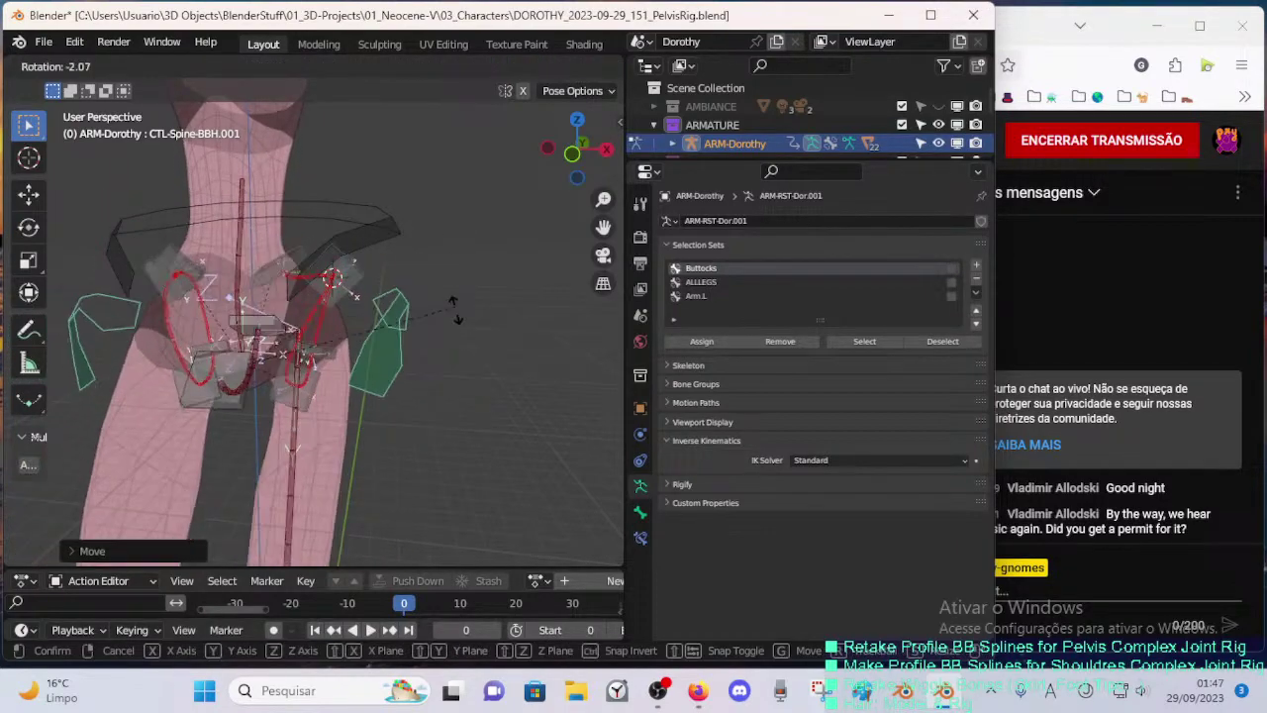
{"action": "left_click", "coordinate": [452, 309]}
{"action": "key", "text": "g"}
{"action": "left_click", "coordinate": [410, 340]}
- Try moving CTL-Spine-BBH.001 sideways in front view to check the pelvis handles
{"action": "scroll", "coordinate": [409, 342], "scroll_direction": "down", "scroll_amount": 3}
{"action": "middle_click_drag", "start_coordinate": [410, 342], "coordinate": [420, 274]}
{"action": "scroll", "coordinate": [417, 281], "scroll_direction": "down", "scroll_amount": 1}
{"action": "key", "text": "KP_1"}
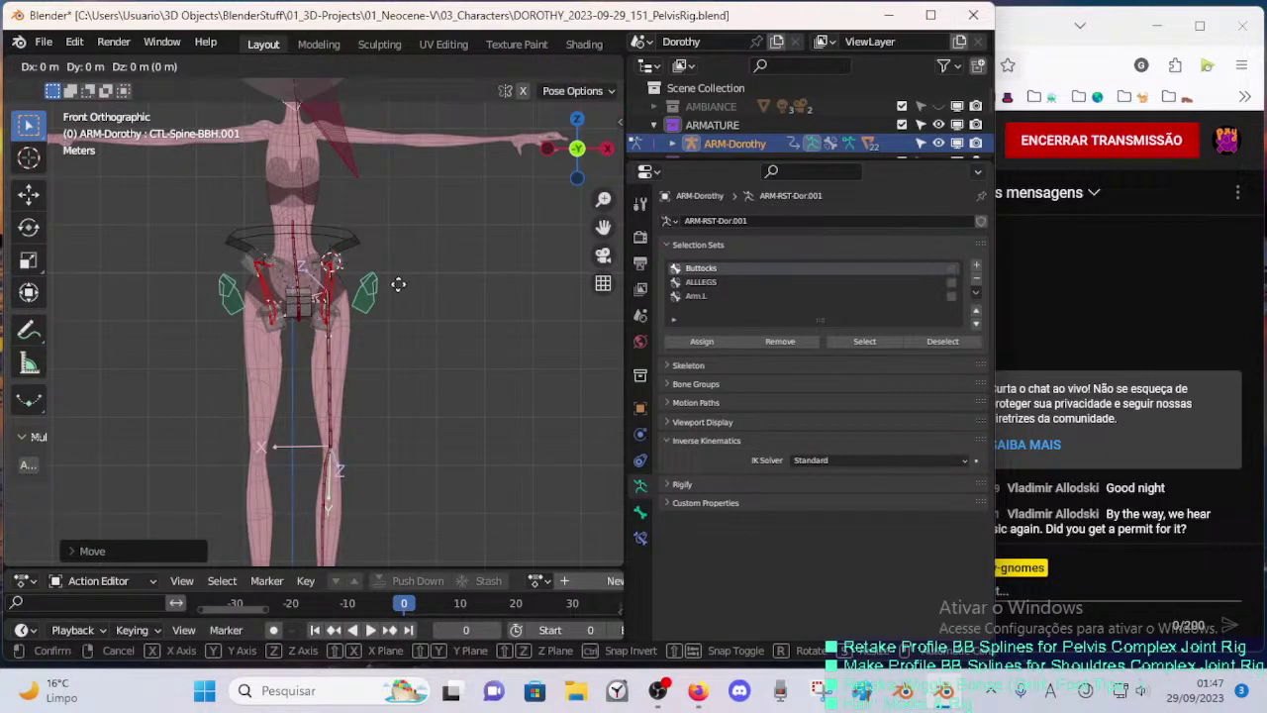
{"action": "key", "text": "g"}
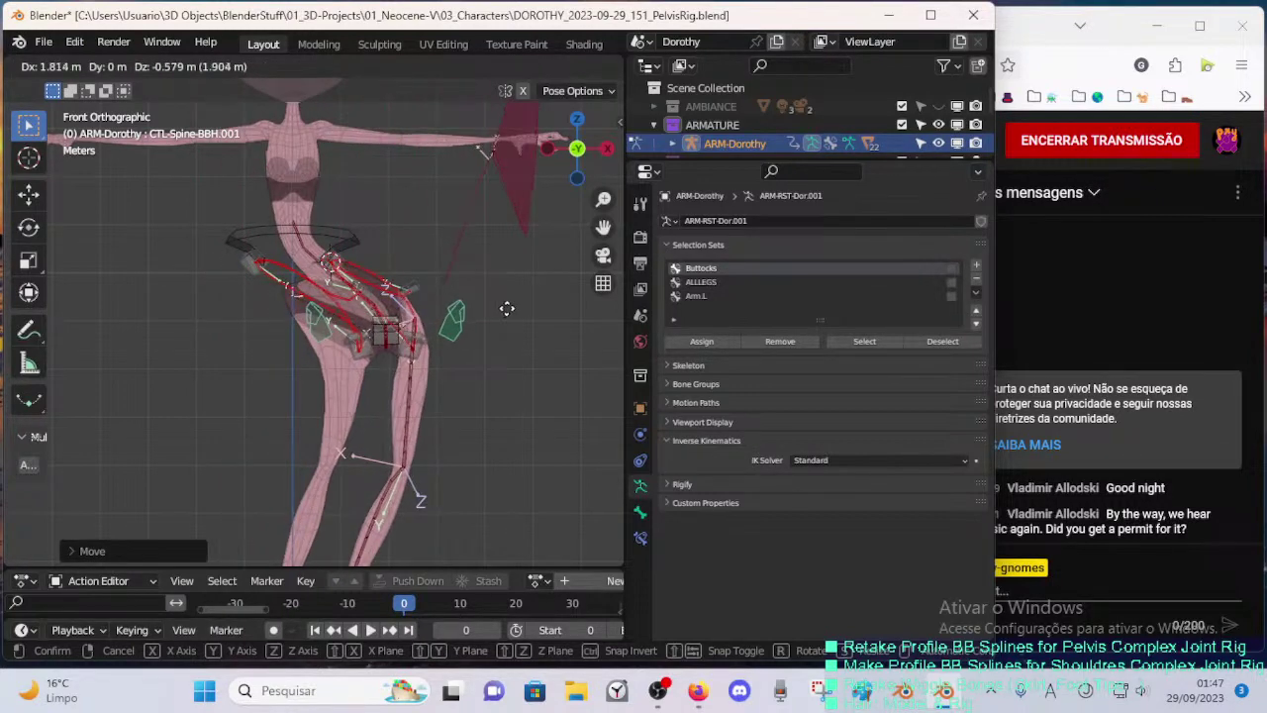
{"action": "right_click", "coordinate": [423, 282]}
{"action": "scroll", "coordinate": [388, 317], "scroll_direction": "up", "scroll_amount": 3}
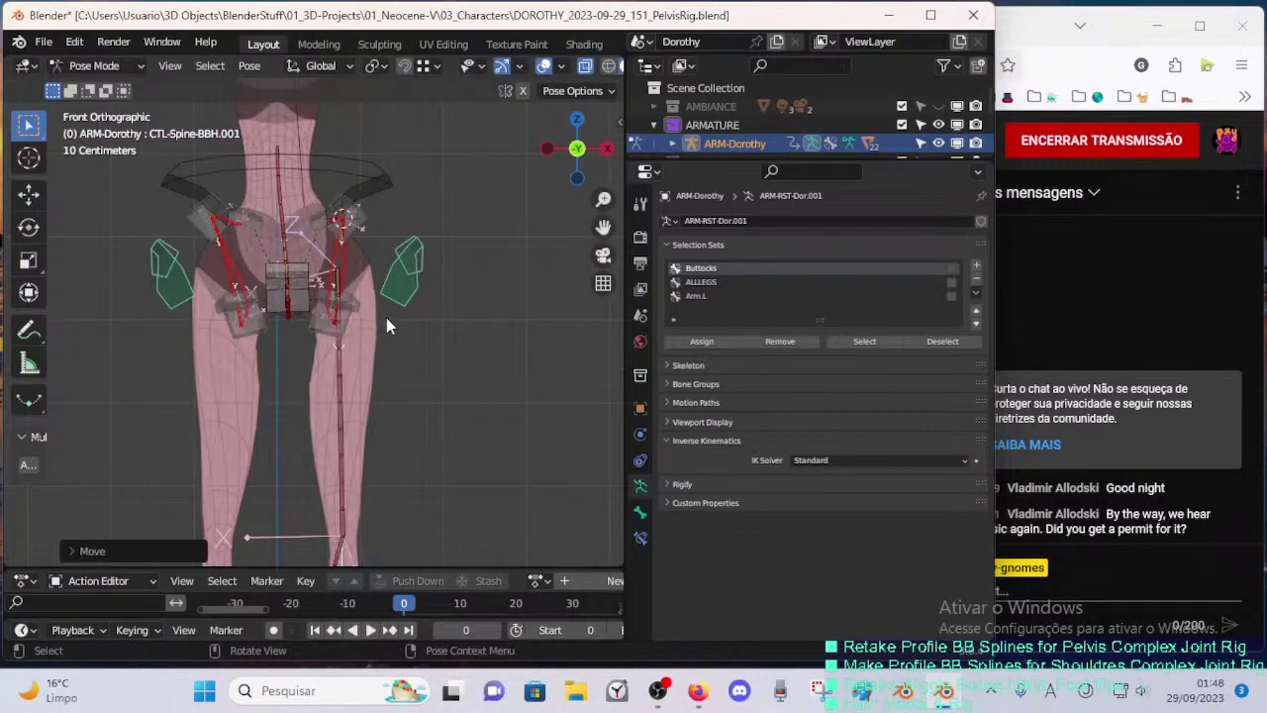
- In Edit Mode, parent HDL-5A-Pelvis.L.005 to HDL-5A-Pelvis.L.004 with Keep Offset and return to Pose Mode
{"action": "key", "text": "Tab"}
{"action": "scroll", "coordinate": [354, 334], "scroll_direction": "up", "scroll_amount": 3}
{"action": "mouse_move", "coordinate": [354, 333]}
{"action": "middle_mouse_down"}
{"action": "mouse_move", "coordinate": [351, 344]}
{"action": "mouse_move", "coordinate": [350, 326]}
{"action": "middle_mouse_up"}
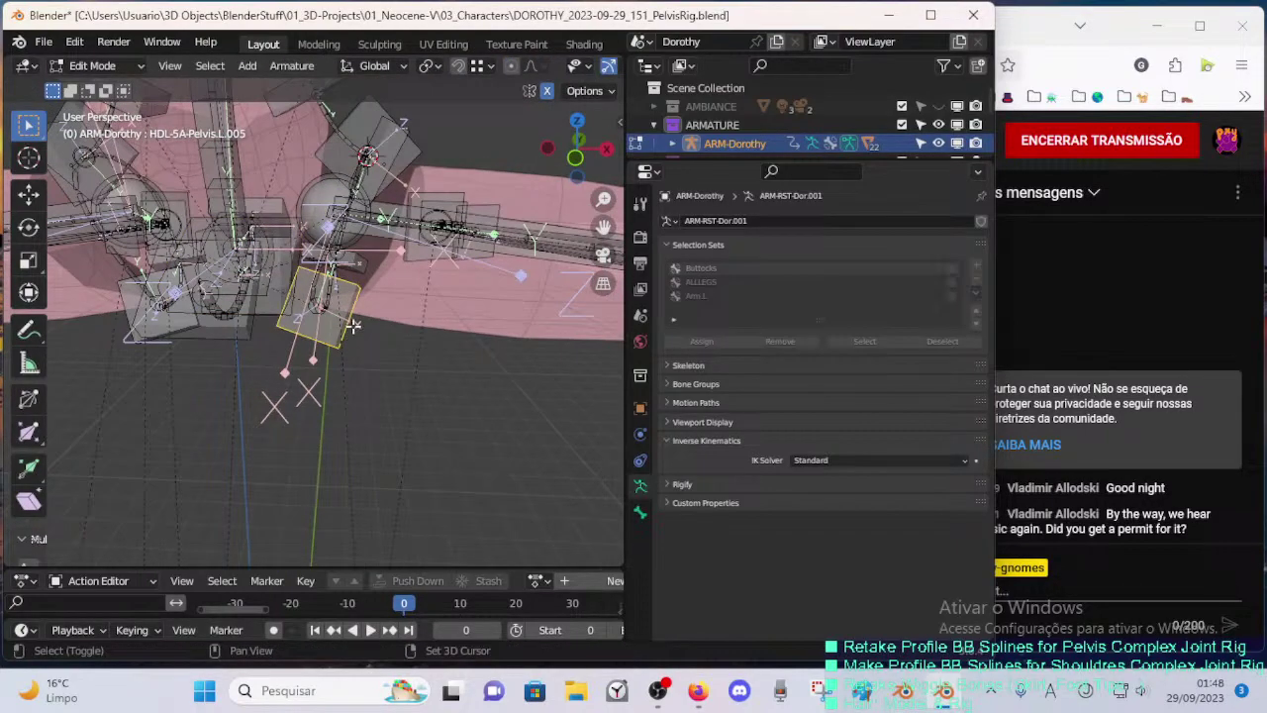
{"action": "key", "text": "ctrl+p"}
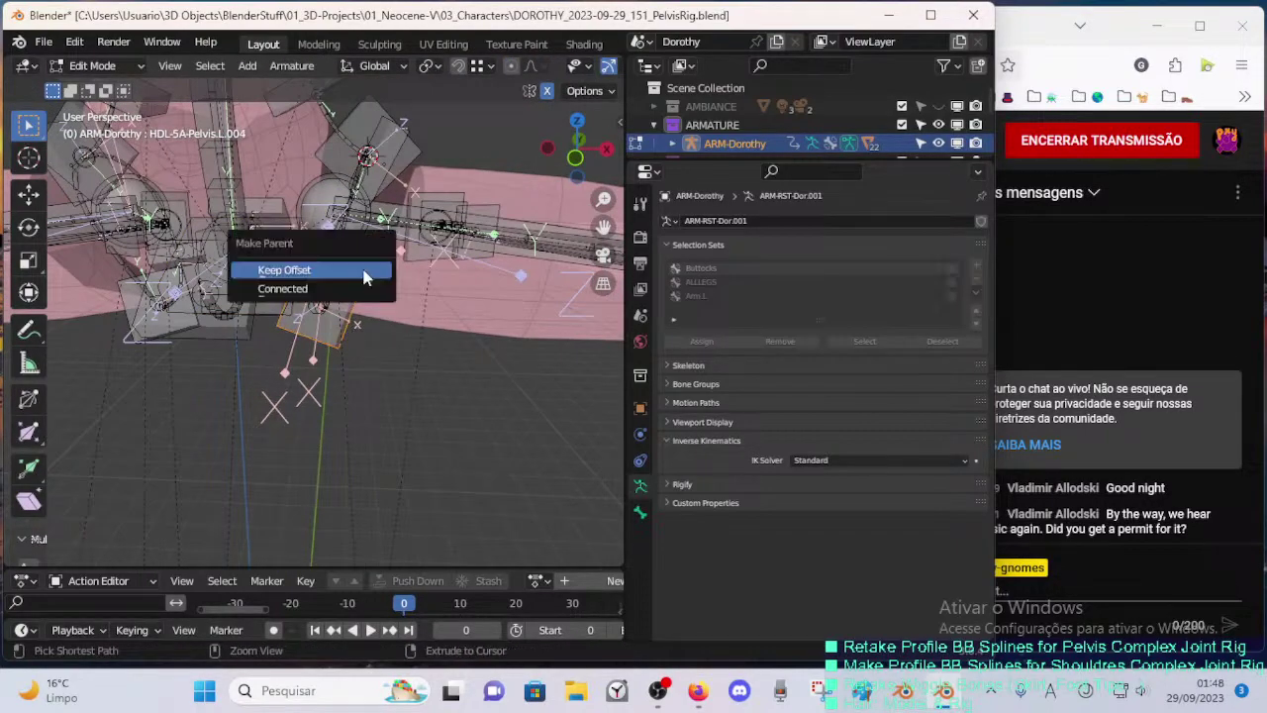
{"action": "left_click", "coordinate": [363, 274]}
{"action": "key", "text": "ctrl+Tab"}
- Try moving CTL-Spine-BBH.001 to test the parenting between the lower left pelvis handles
{"action": "scroll", "coordinate": [363, 271], "scroll_direction": "down", "scroll_amount": 1}
{"action": "left_click", "coordinate": [361, 262]}
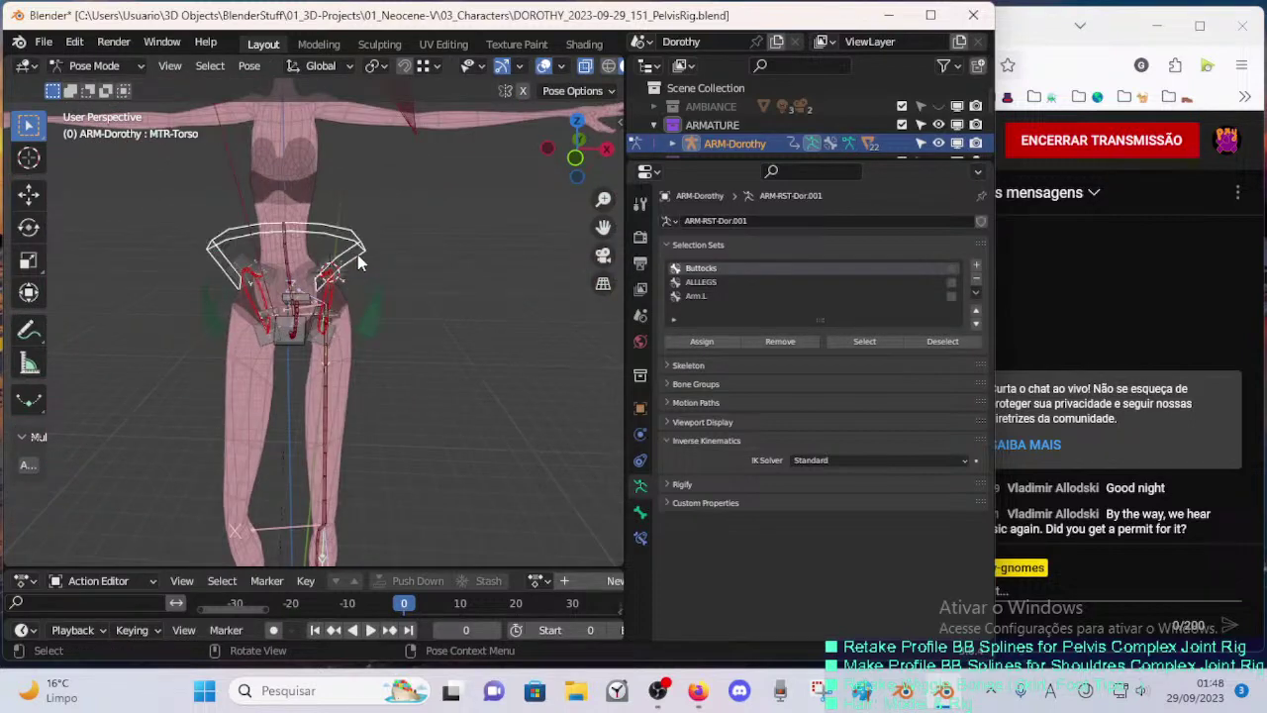
{"action": "left_click", "coordinate": [373, 303]}
{"action": "key", "text": "g"}
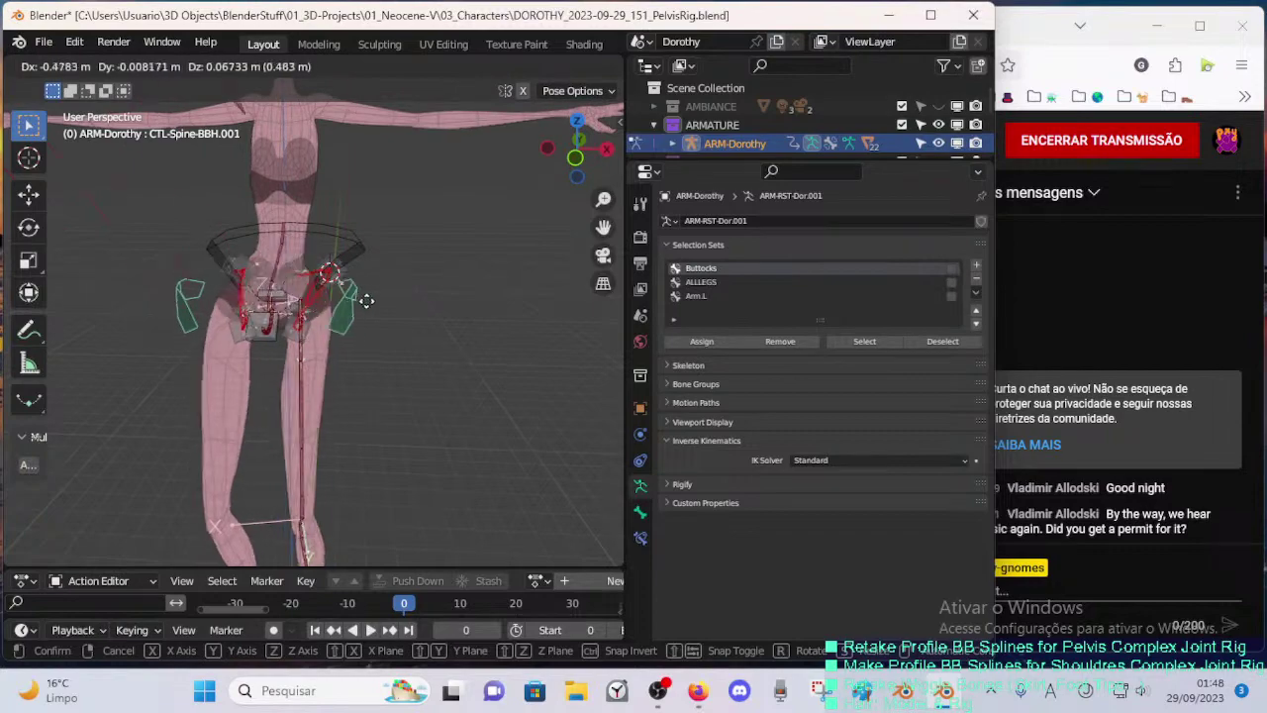
{"action": "right_click", "coordinate": [368, 309]}
- In Edit Mode, clear the parent of the lower left pelvis handle HDL-5A-Pelvis.L.005
{"action": "key", "text": "Tab"}
{"action": "scroll", "coordinate": [367, 315], "scroll_direction": "up", "scroll_amount": 4}
{"action": "middle_click_drag", "start_coordinate": [369, 317], "coordinate": [343, 433], "text": "shift"}
{"action": "key", "text": "g"}
{"action": "right_click", "coordinate": [430, 383]}
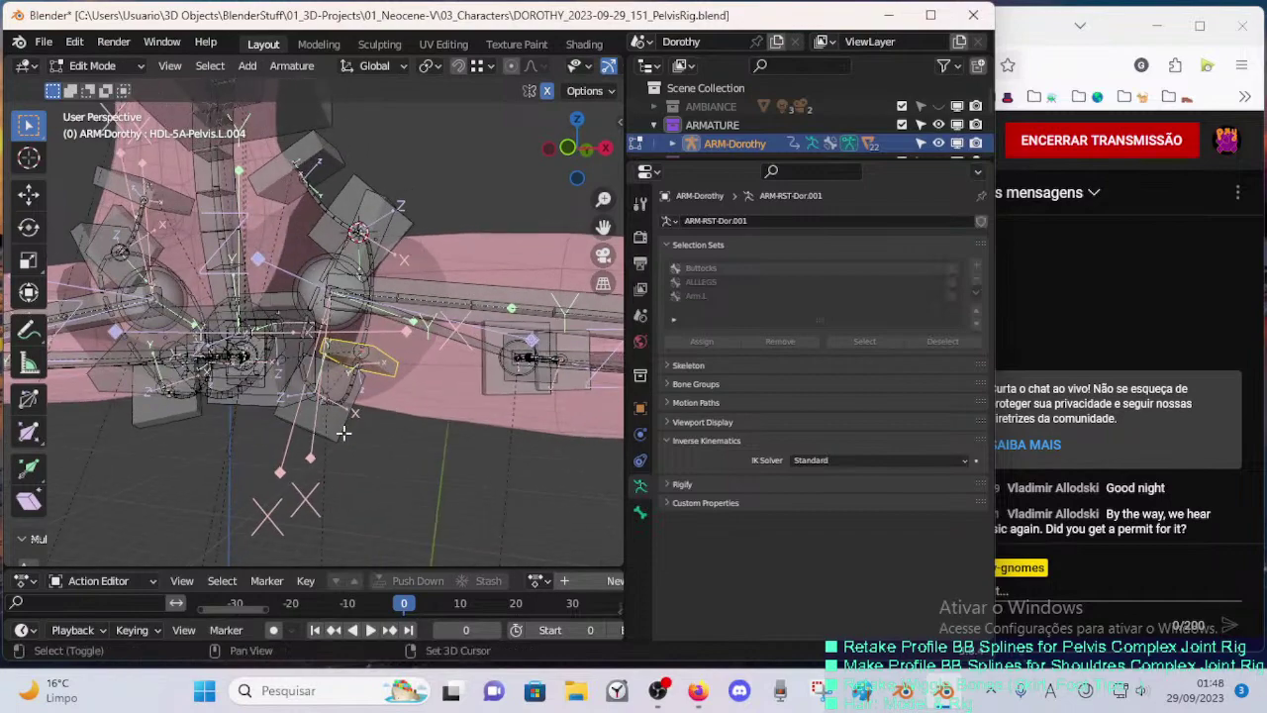
{"action": "key", "text": "alt+p"}
{"action": "left_click", "coordinate": [395, 426]}
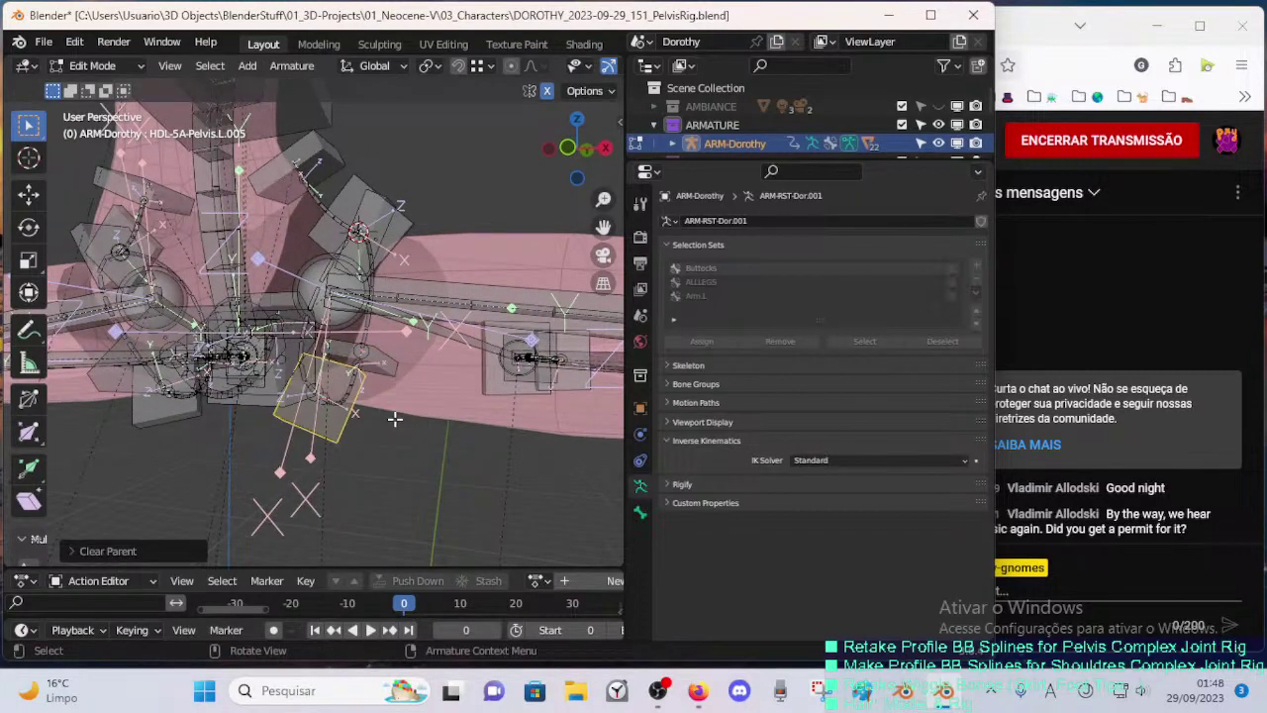
- Return to Pose Mode and try moving CTL-Spine-BBH.001 to both sides with the lower left handle unparented
{"action": "key", "text": "ctrl+Tab"}
{"action": "left_click", "coordinate": [398, 321]}
{"action": "key", "text": "g"}
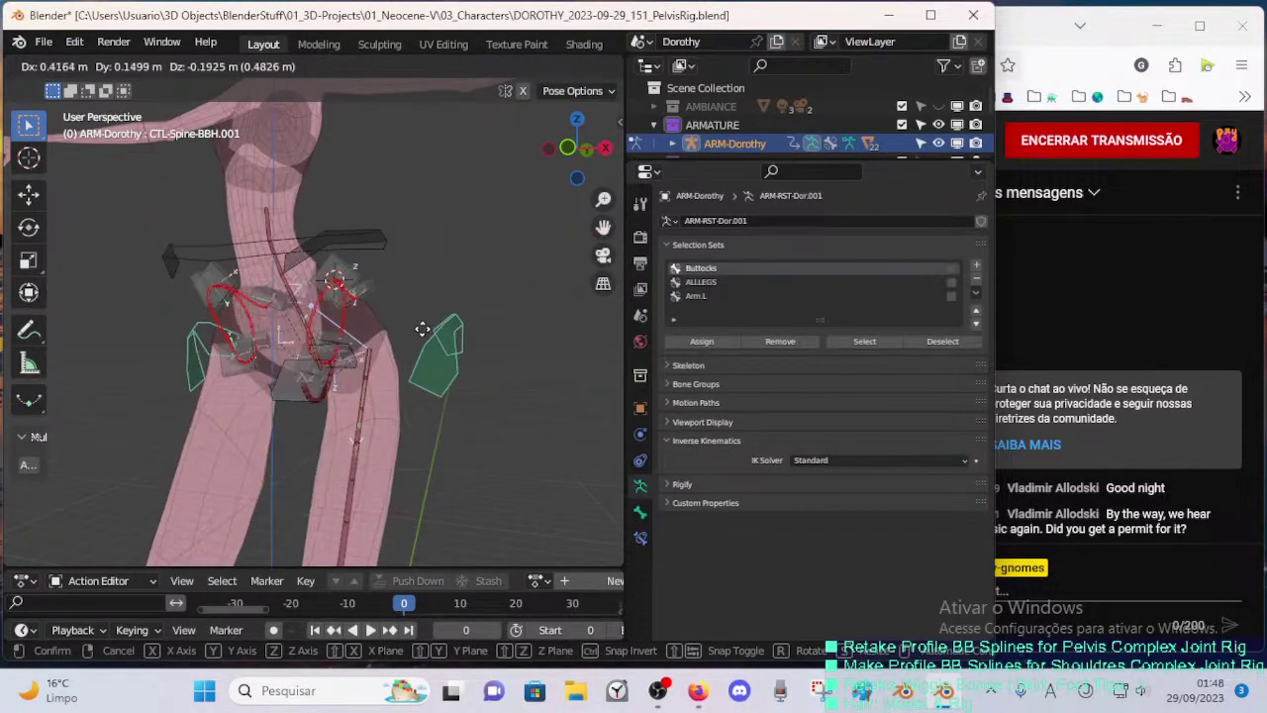
{"action": "left_click", "coordinate": [357, 334]}
{"action": "middle_click_drag", "start_coordinate": [362, 334], "coordinate": [421, 338]}
{"action": "scroll", "coordinate": [422, 337], "scroll_direction": "down", "scroll_amount": 3}
{"action": "key", "text": "g"}
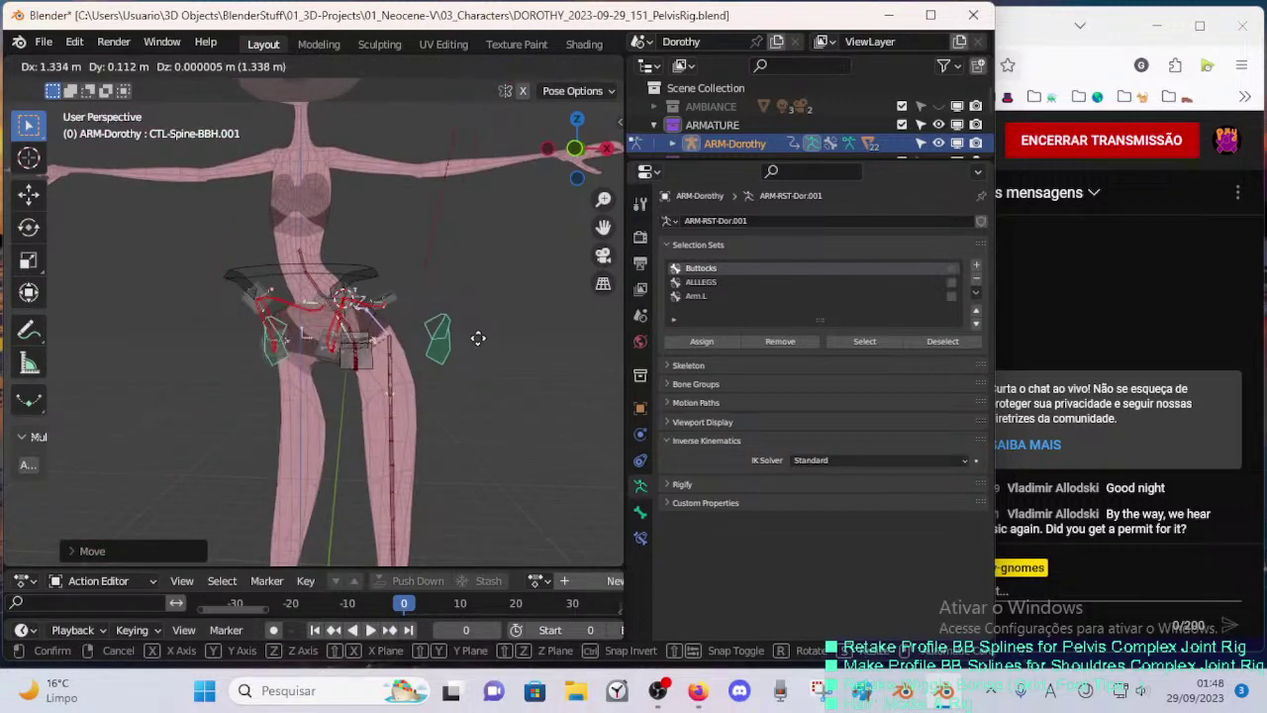
{"action": "right_click", "coordinate": [426, 341]}
{"action": "key", "text": "Tab"}
{"action": "key", "text": "ctrl+Tab"}
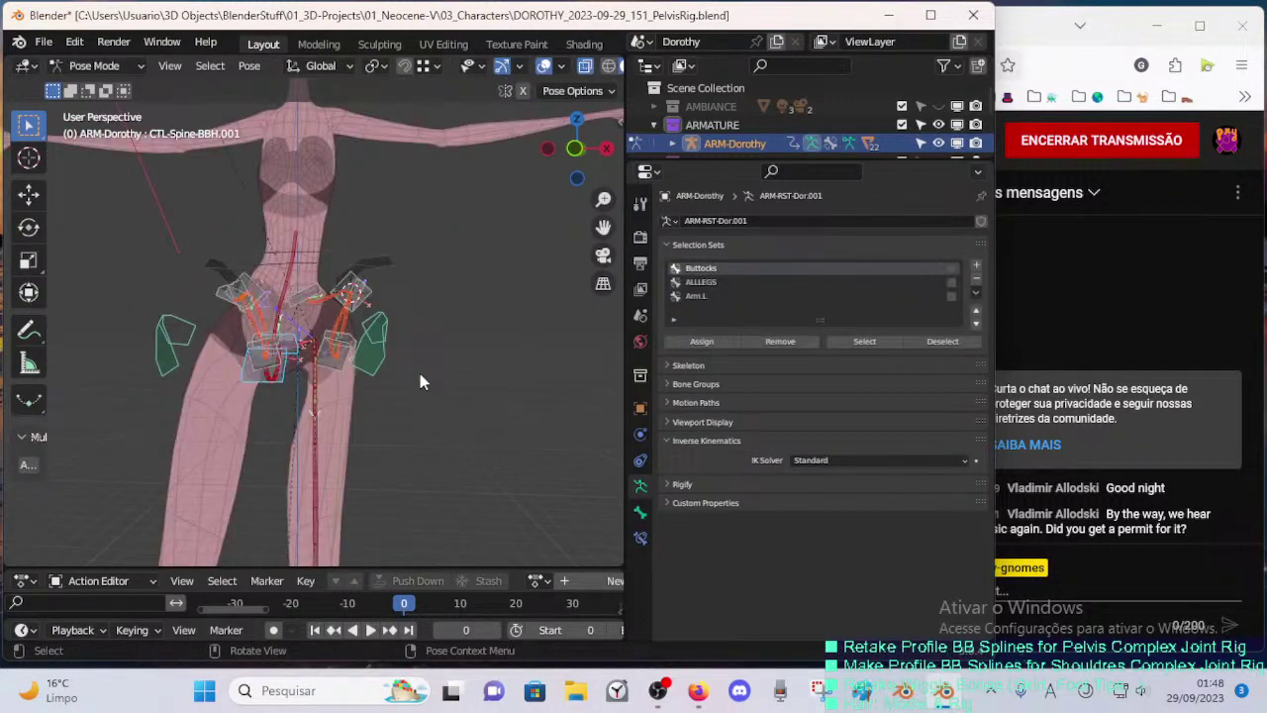
{"action": "key", "text": "g"}
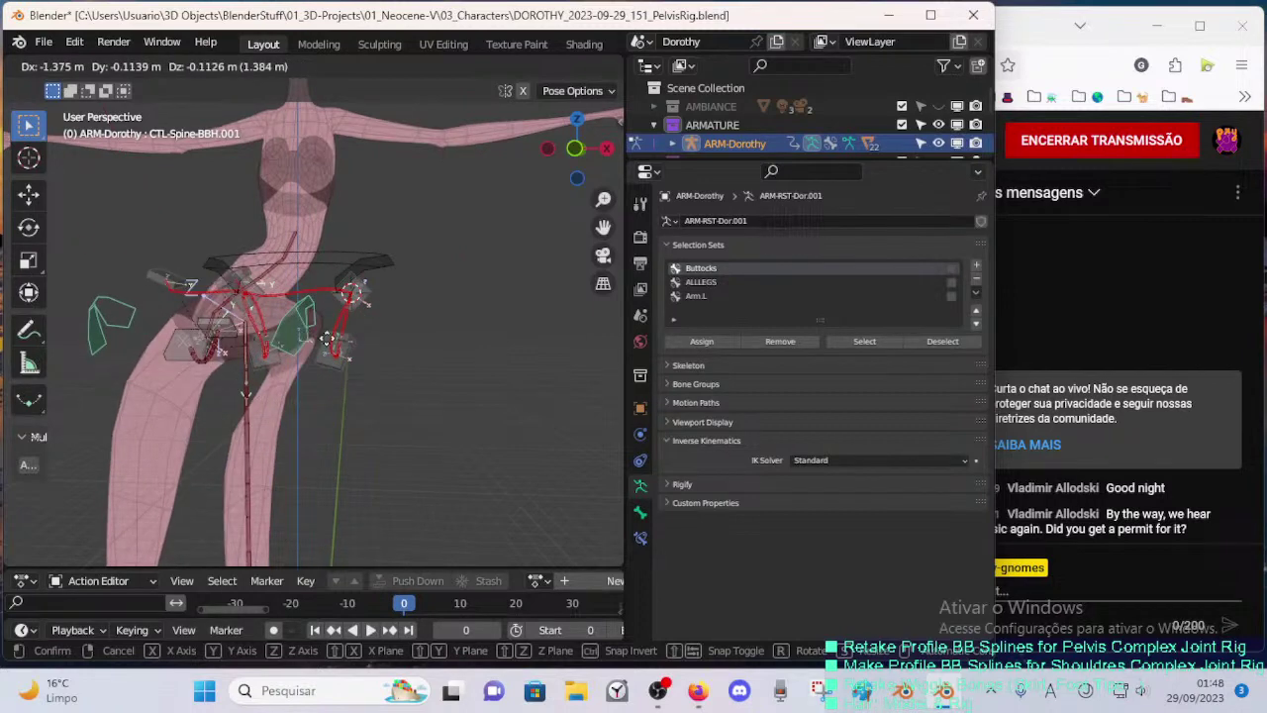
{"action": "right_click", "coordinate": [374, 297]}
- Try rotating the torso control MTR-Torso and the hip control CTL-Spine-BBH.001 in turn
{"action": "left_click", "coordinate": [387, 265]}
{"action": "key", "text": "r"}
{"action": "right_click", "coordinate": [391, 280]}
{"action": "left_click", "coordinate": [397, 322]}
{"action": "key", "text": "r"}
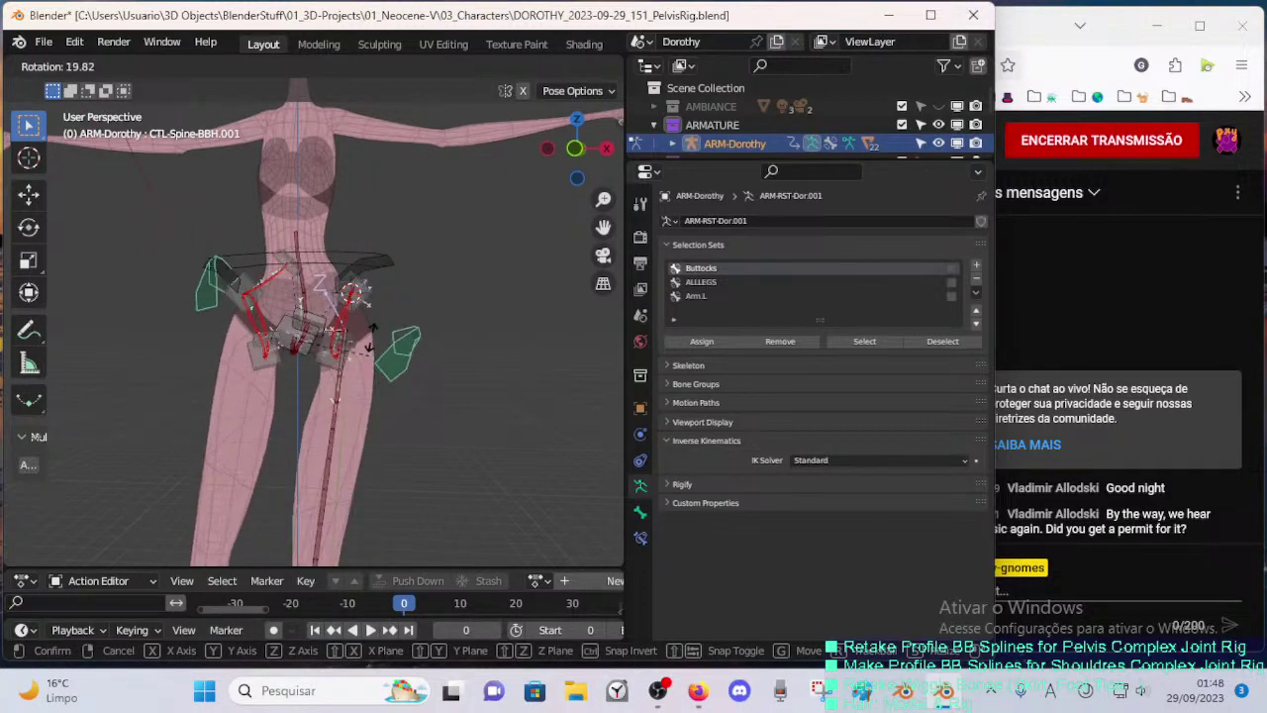
{"action": "key", "text": "Escape"}
- Try moving HDL-2C-Crotch.001 down and rotating it to test the crotch bendy bone
{"action": "left_click", "coordinate": [313, 320]}
{"action": "key", "text": "g"}
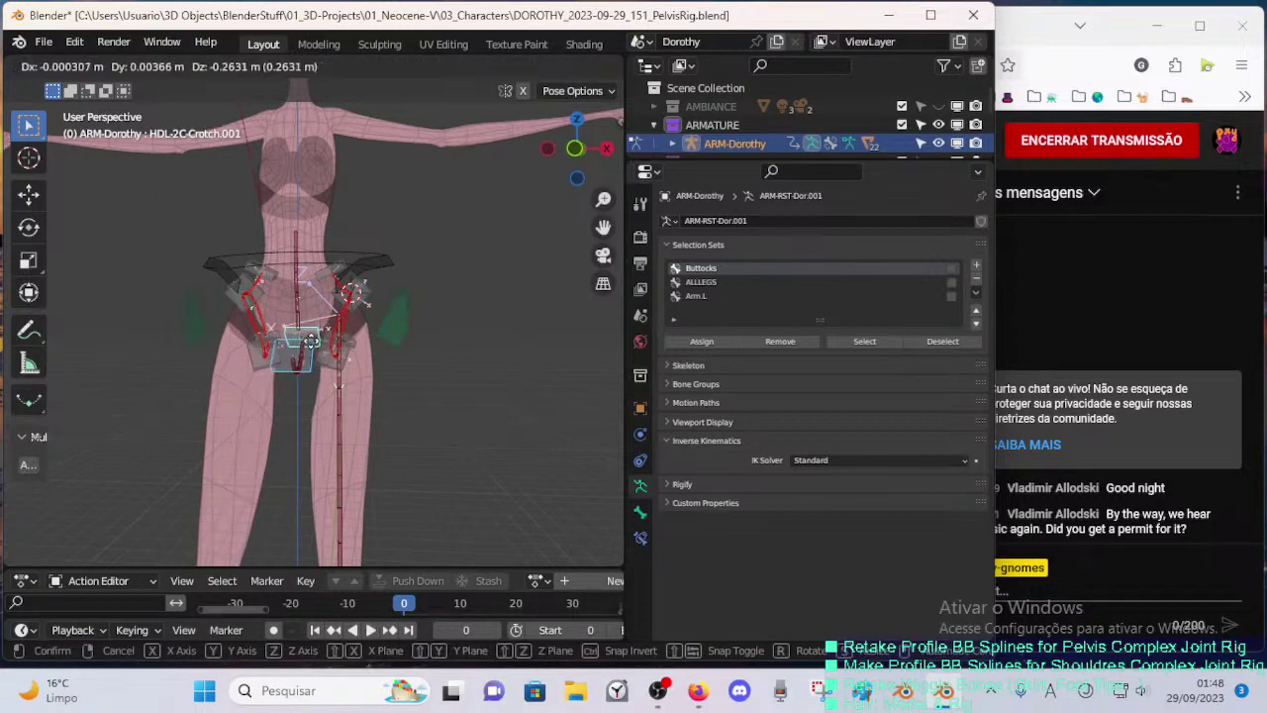
{"action": "left_click", "coordinate": [310, 344]}
{"action": "key", "text": "r"}
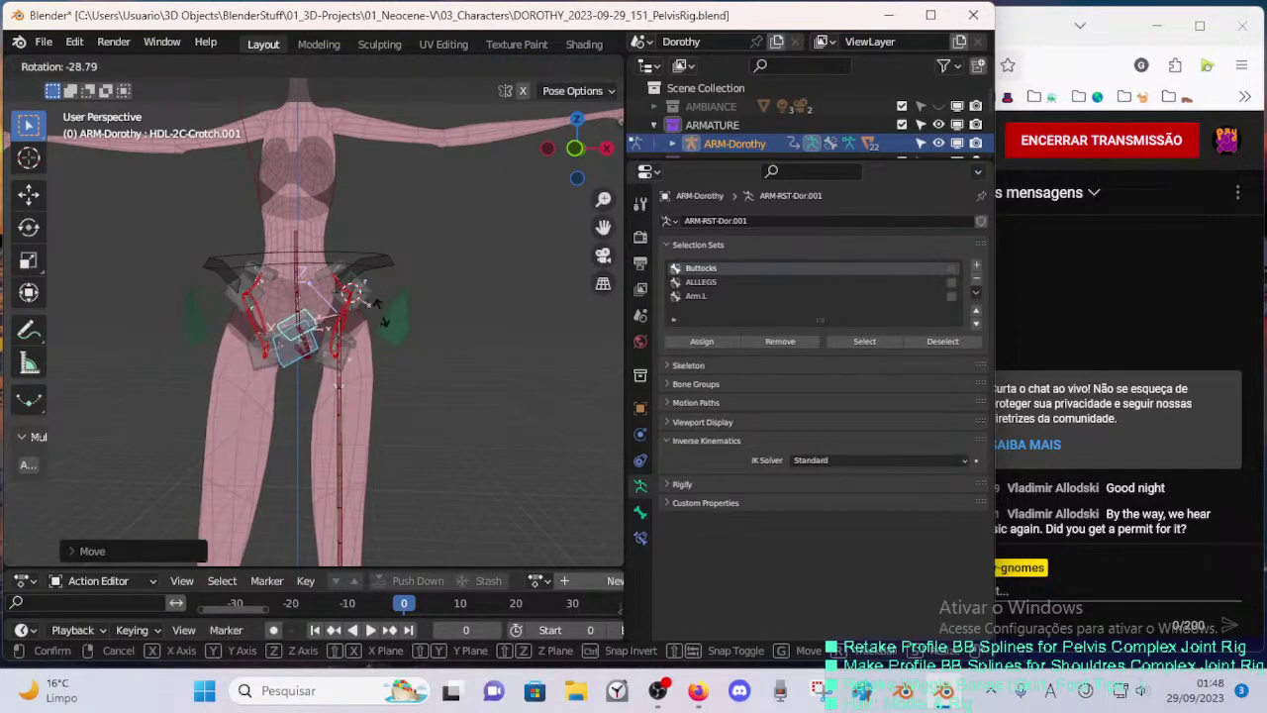
{"action": "left_click", "coordinate": [371, 346]}
- Try small rotations of CTL-Spine-BBH.001 and raising it to check the whole pelvis and legs
{"action": "left_click", "coordinate": [397, 319]}
{"action": "key", "text": "r"}
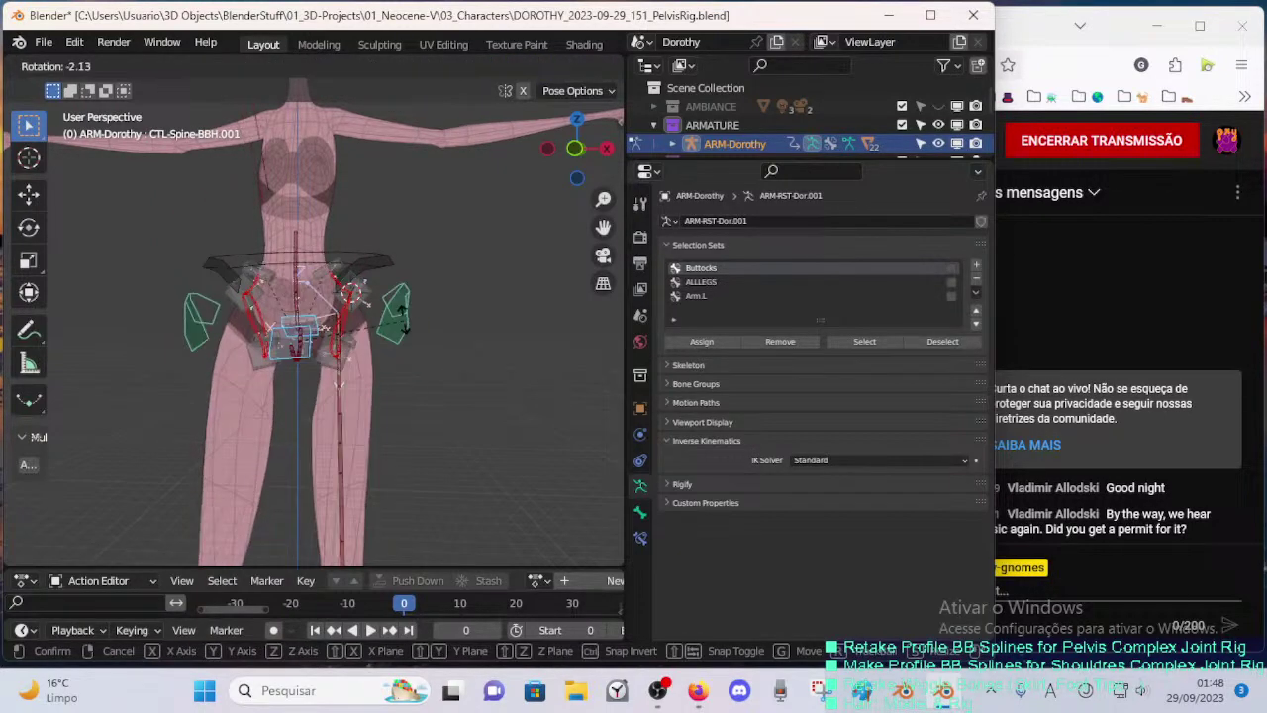
{"action": "left_click", "coordinate": [403, 329]}
{"action": "key", "text": "g"}
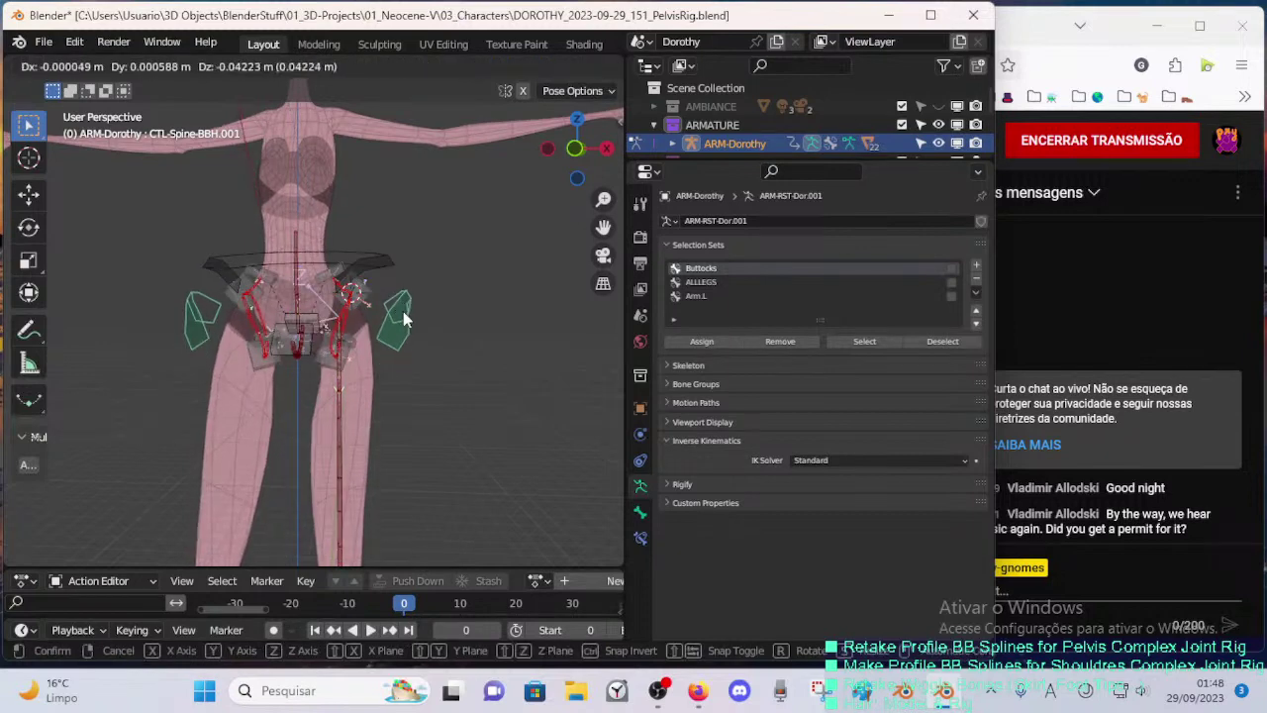
{"action": "key", "text": "r"}
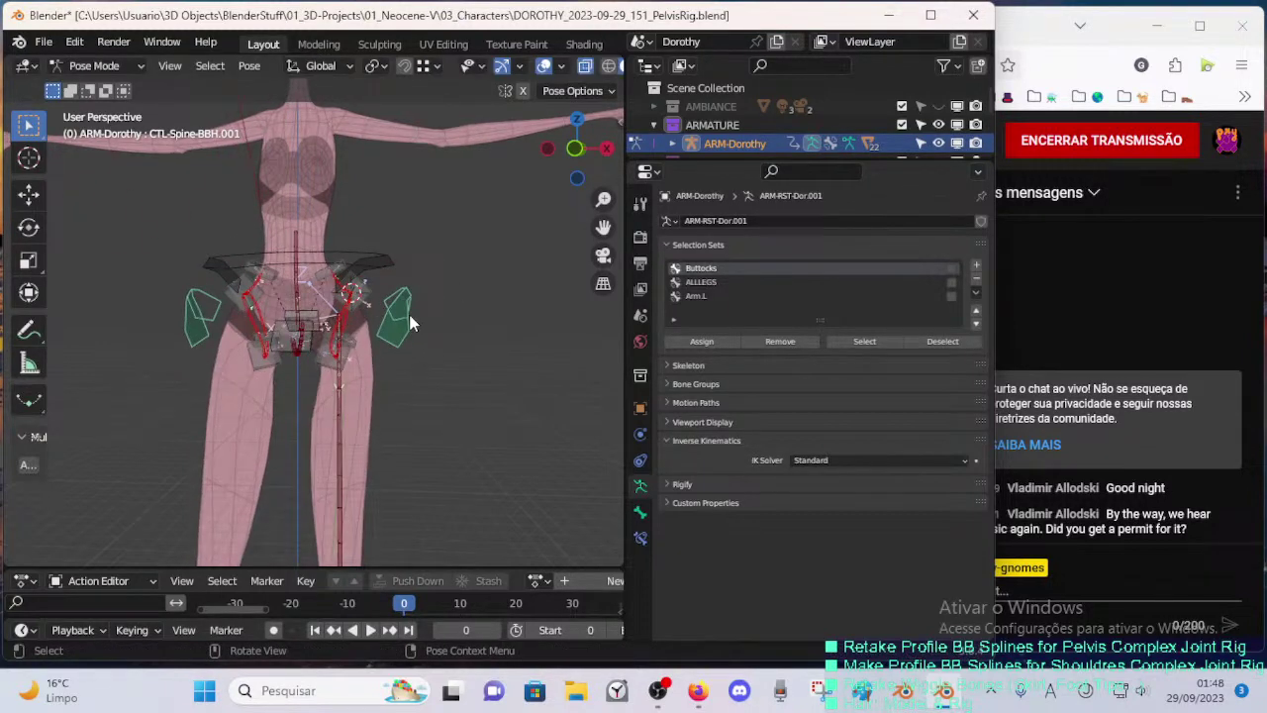
{"action": "key", "text": "g"}
{"action": "scroll", "coordinate": [379, 322], "scroll_direction": "down", "scroll_amount": 5}
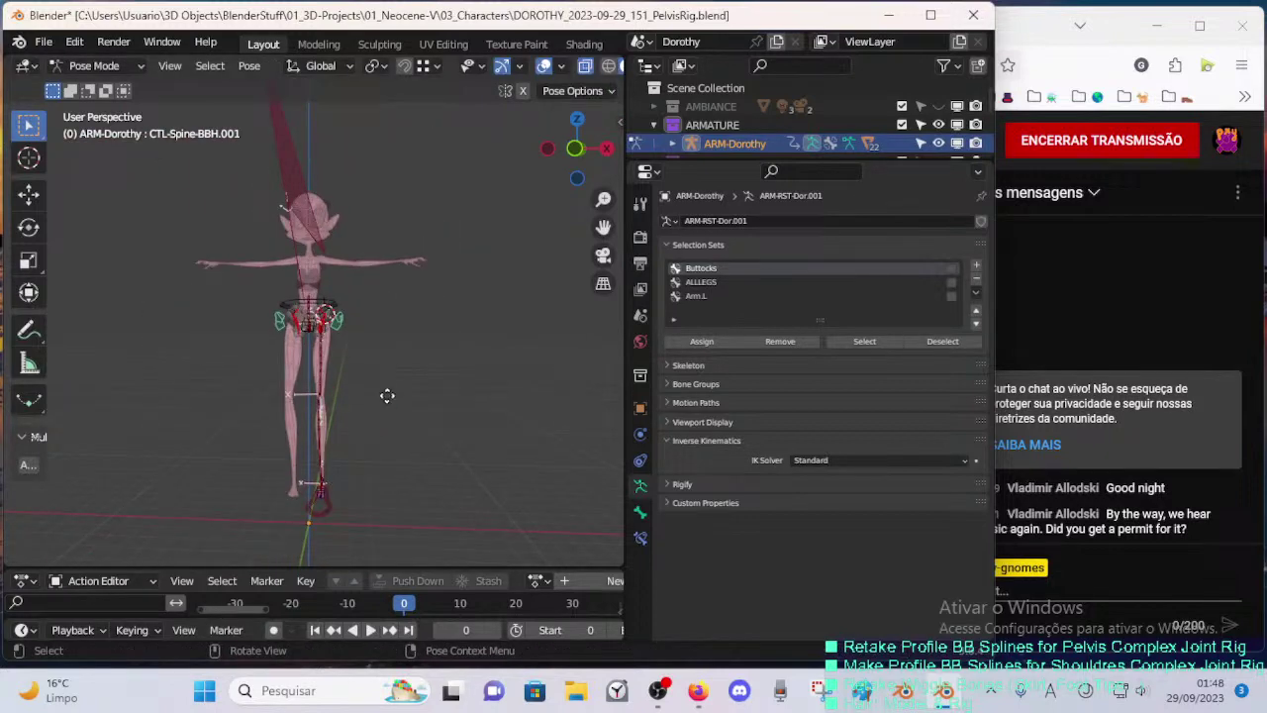
{"action": "right_click", "coordinate": [389, 373]}
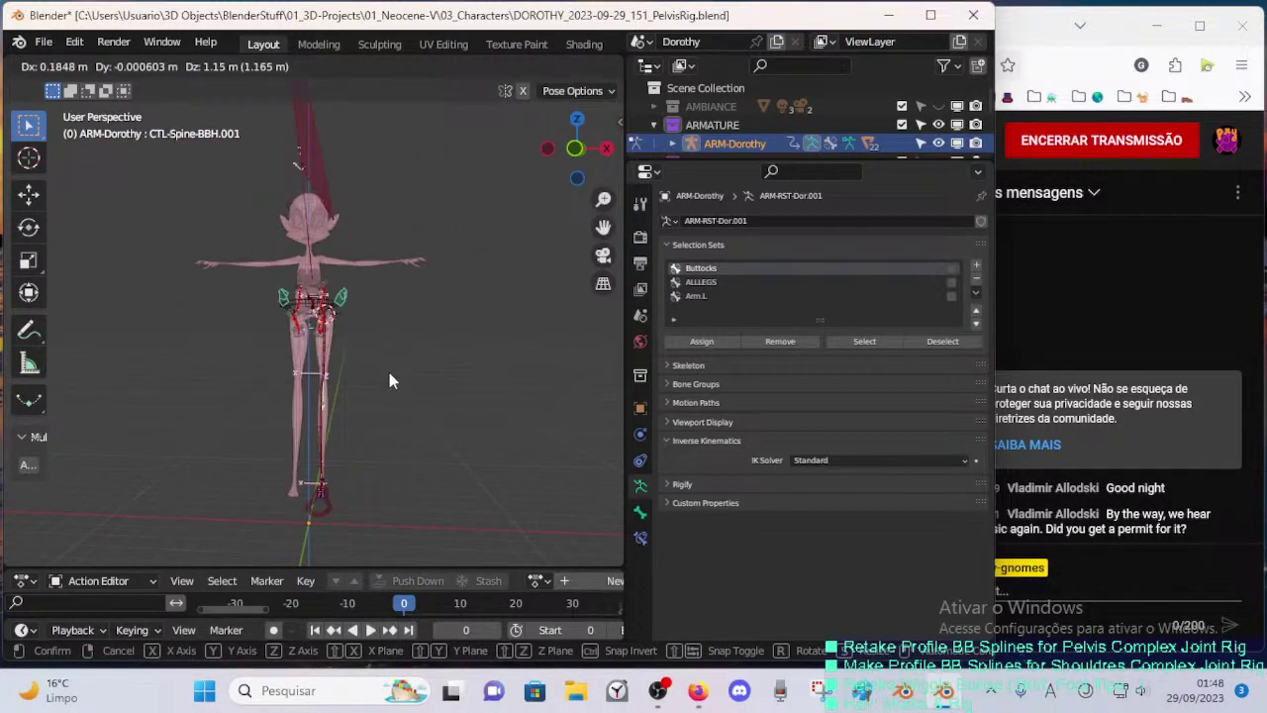
- Try moving the left hip handles HDL-5A-Pelvis.L.003 and HDL-5A-Pelvis.L.002 one at a time
{"action": "scroll", "coordinate": [386, 372], "scroll_direction": "up", "scroll_amount": 7}
{"action": "scroll", "coordinate": [386, 366], "scroll_direction": "up", "scroll_amount": 2}
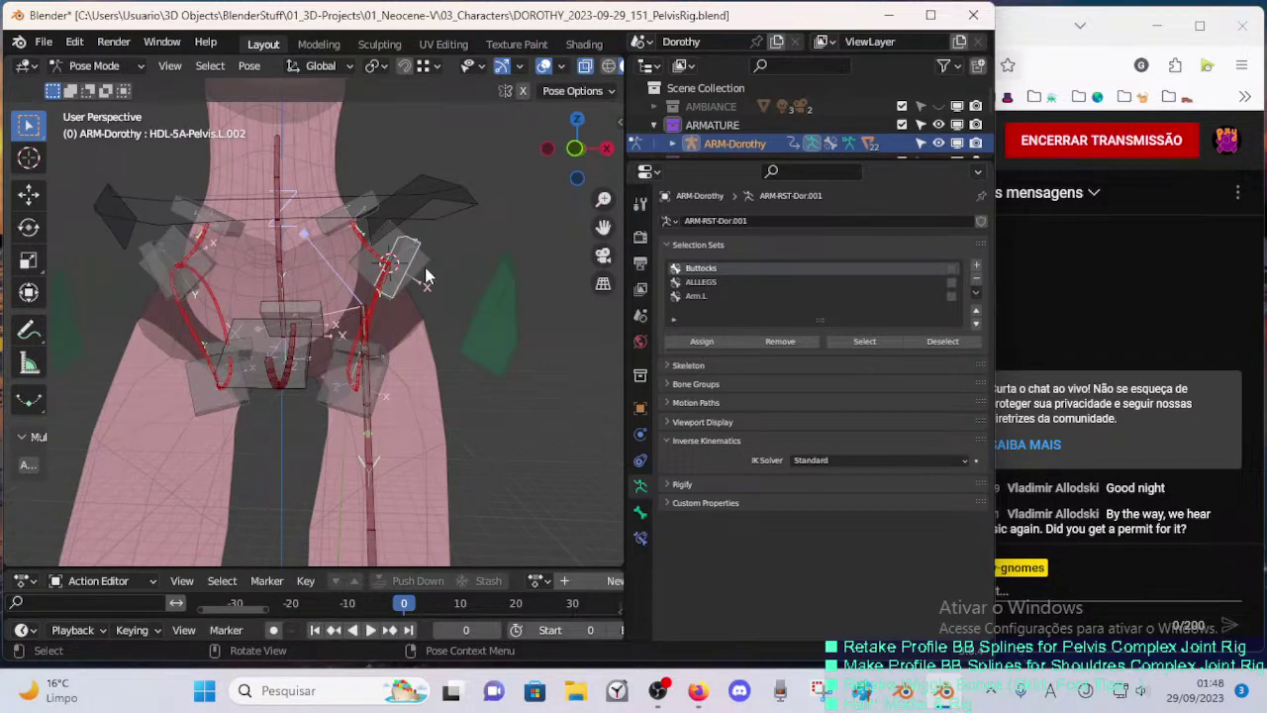
{"action": "left_click", "coordinate": [423, 272]}
{"action": "key", "text": "g"}
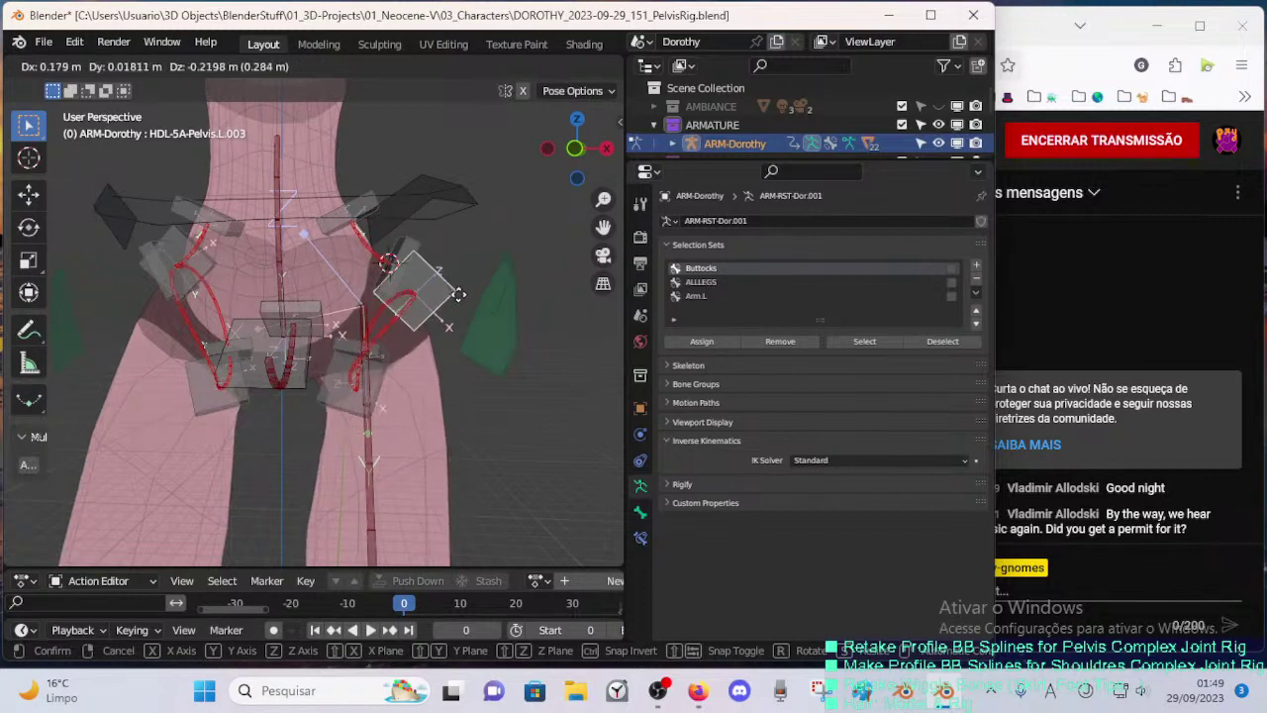
{"action": "left_click", "coordinate": [423, 259]}
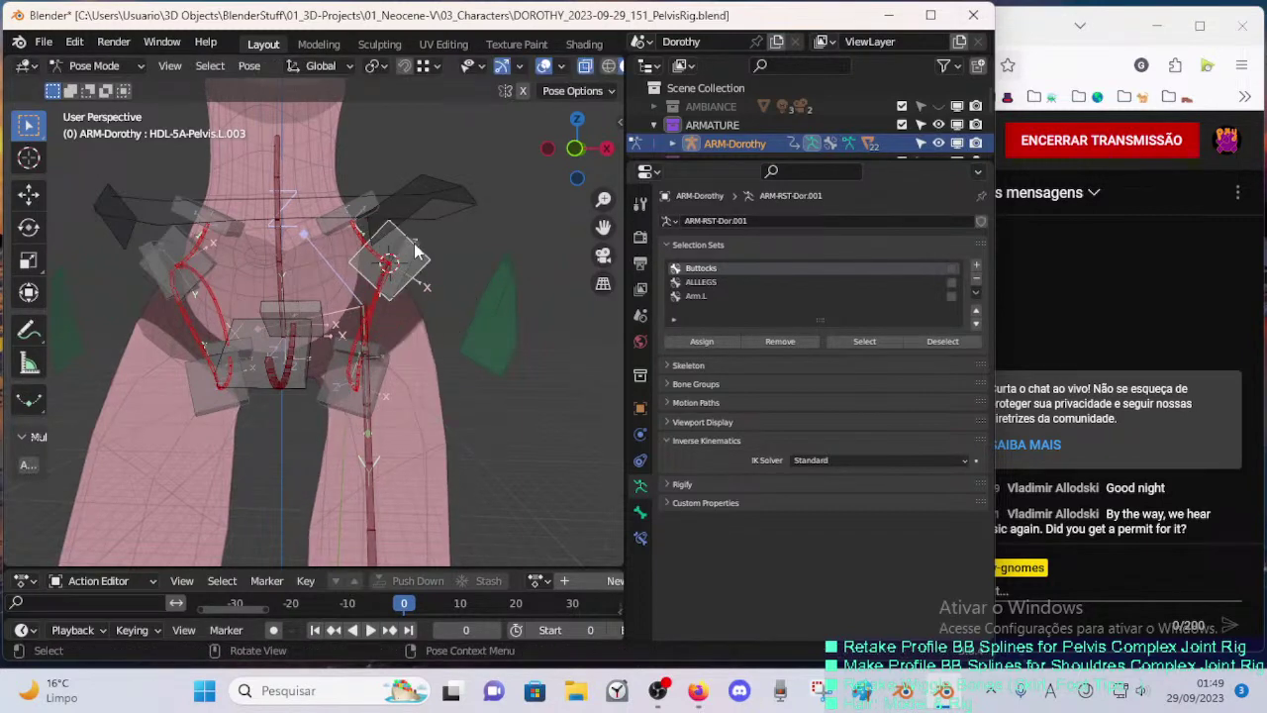
{"action": "left_click", "coordinate": [413, 243]}
{"action": "key", "text": "g"}
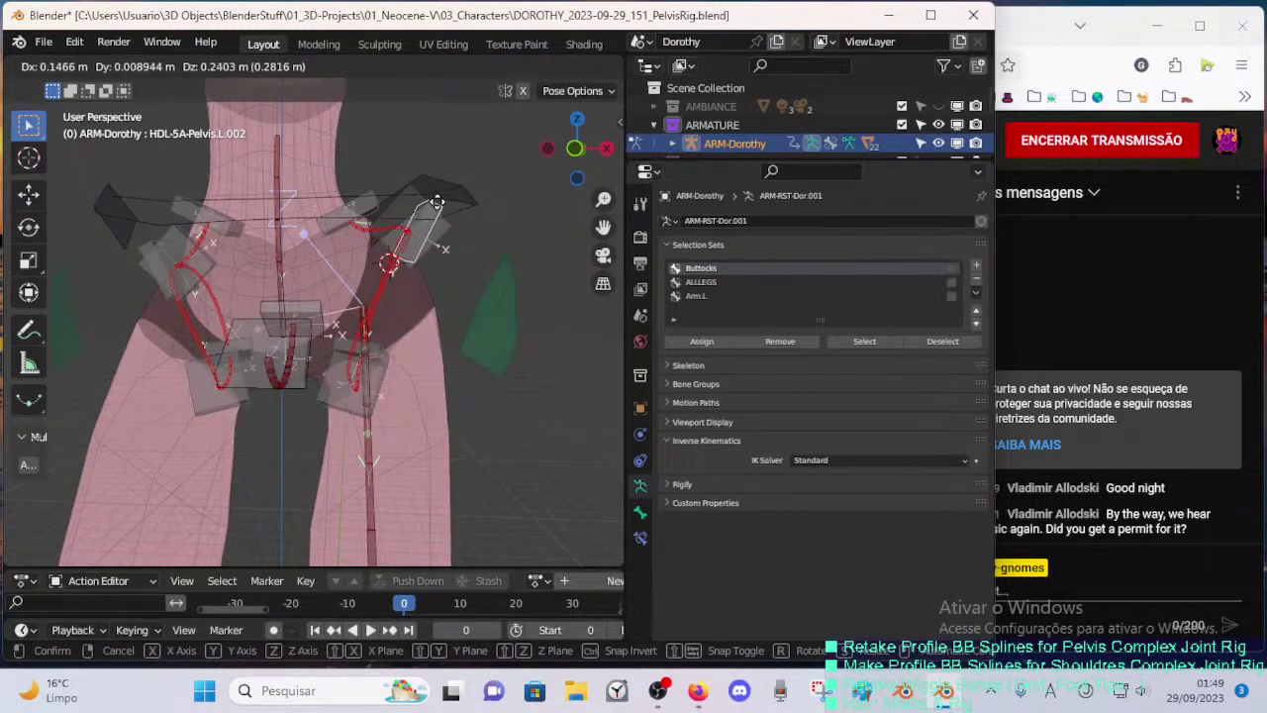
{"action": "left_click", "coordinate": [432, 238]}
- Enlarge the B-Bone display size of HDL-5A-Pelvis.L.002 and shrink that of HDL-5A-Pelvis.L.003 to tell them apart
{"action": "key", "text": "ctrl+alt+s"}
{"action": "left_click", "coordinate": [455, 222]}
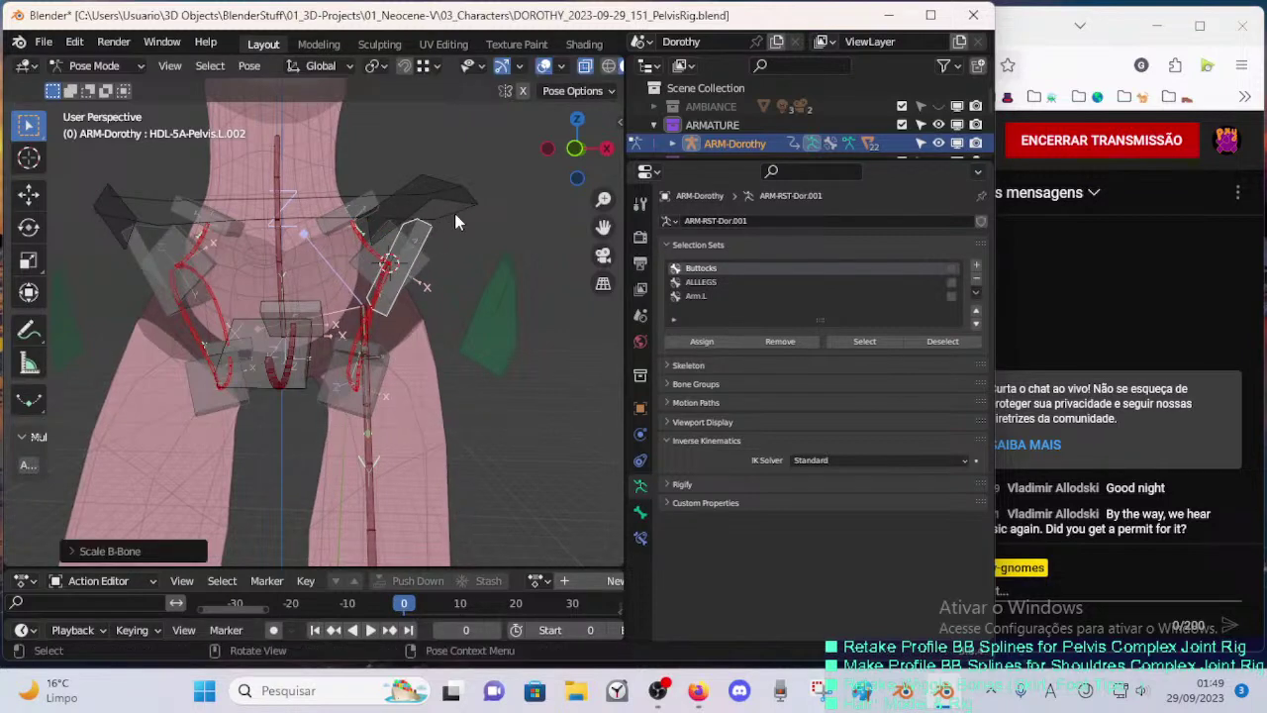
{"action": "key", "text": "ctrl+alt+s"}
{"action": "left_click", "coordinate": [424, 270]}
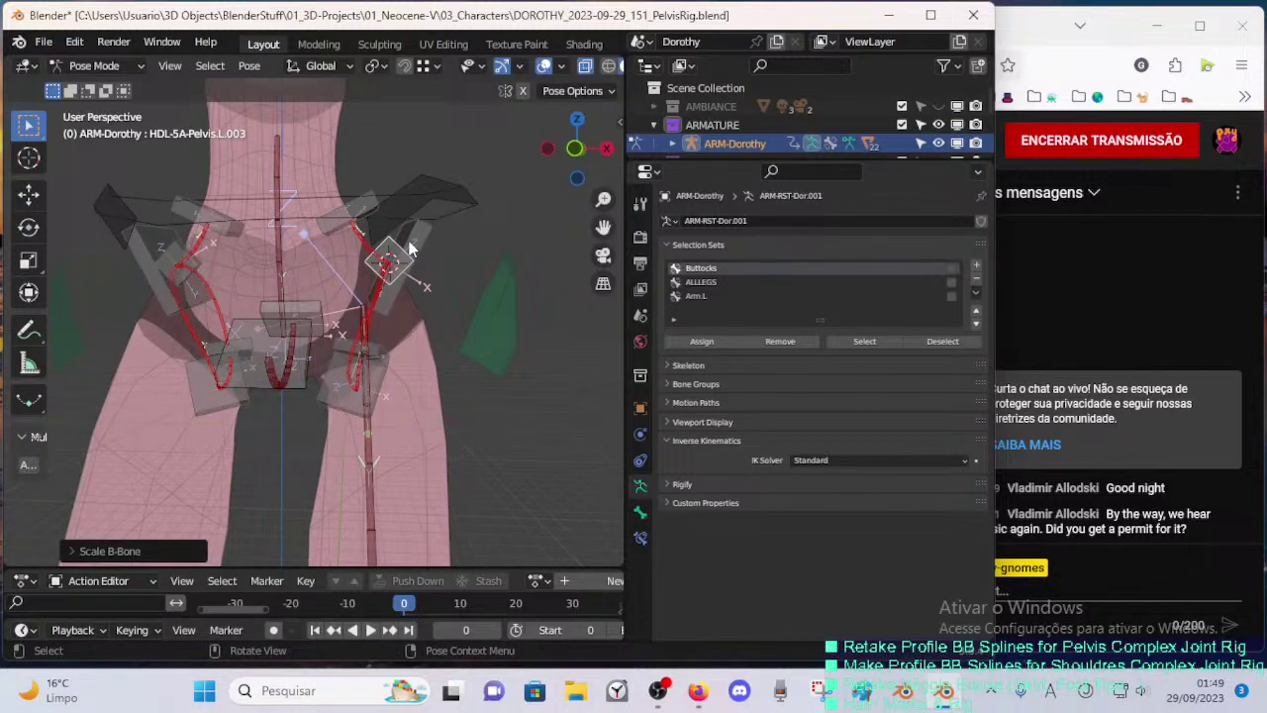
- Try several small moves and rotations of the left hip handle HDL-5A-Pelvis.L.002 to see how the hip bends
{"action": "left_click", "coordinate": [410, 246]}
{"action": "key", "text": "g"}
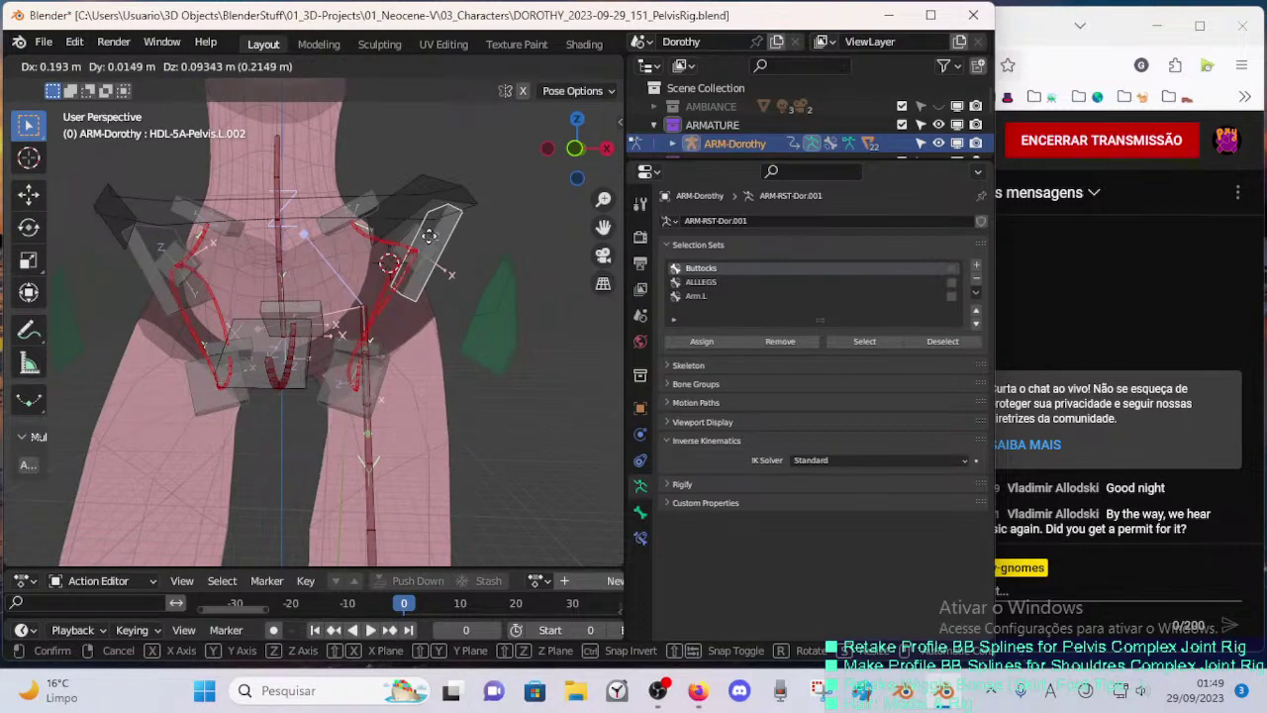
{"action": "left_click", "coordinate": [428, 236]}
{"action": "key", "text": "r"}
{"action": "left_click", "coordinate": [465, 233]}
{"action": "key", "text": "g"}
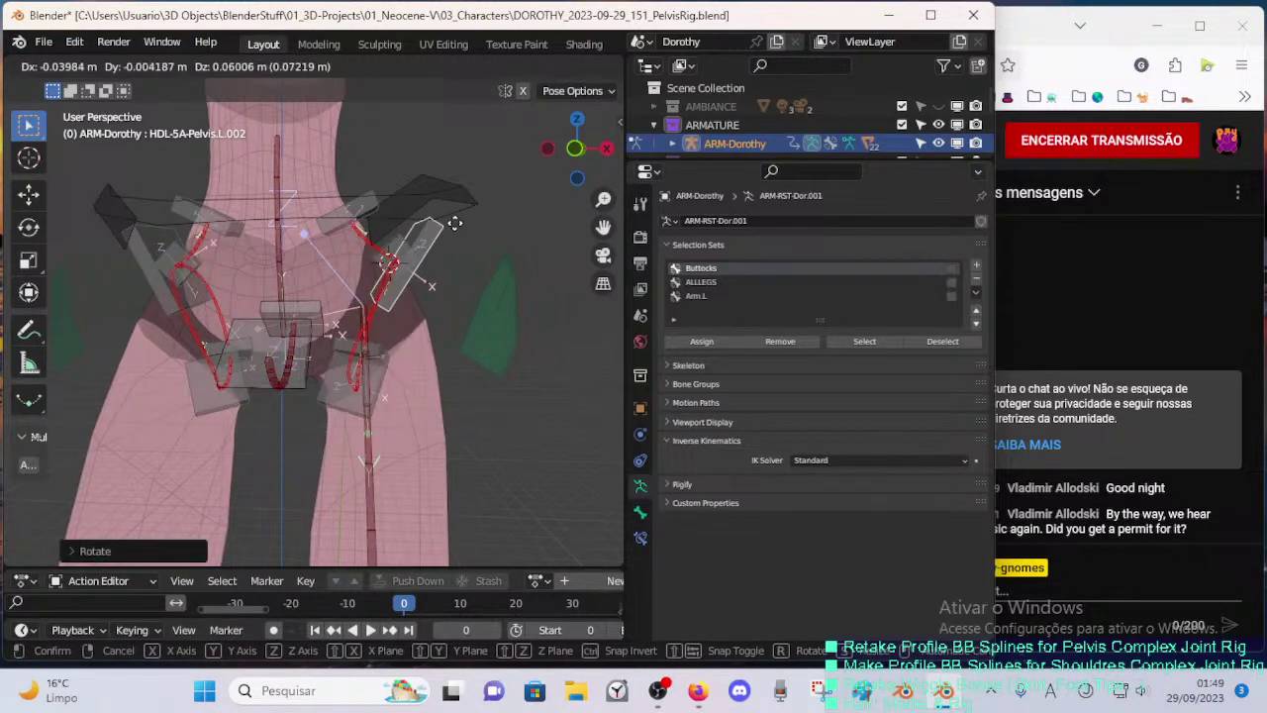
{"action": "left_click", "coordinate": [455, 223]}
{"action": "key", "text": "r"}
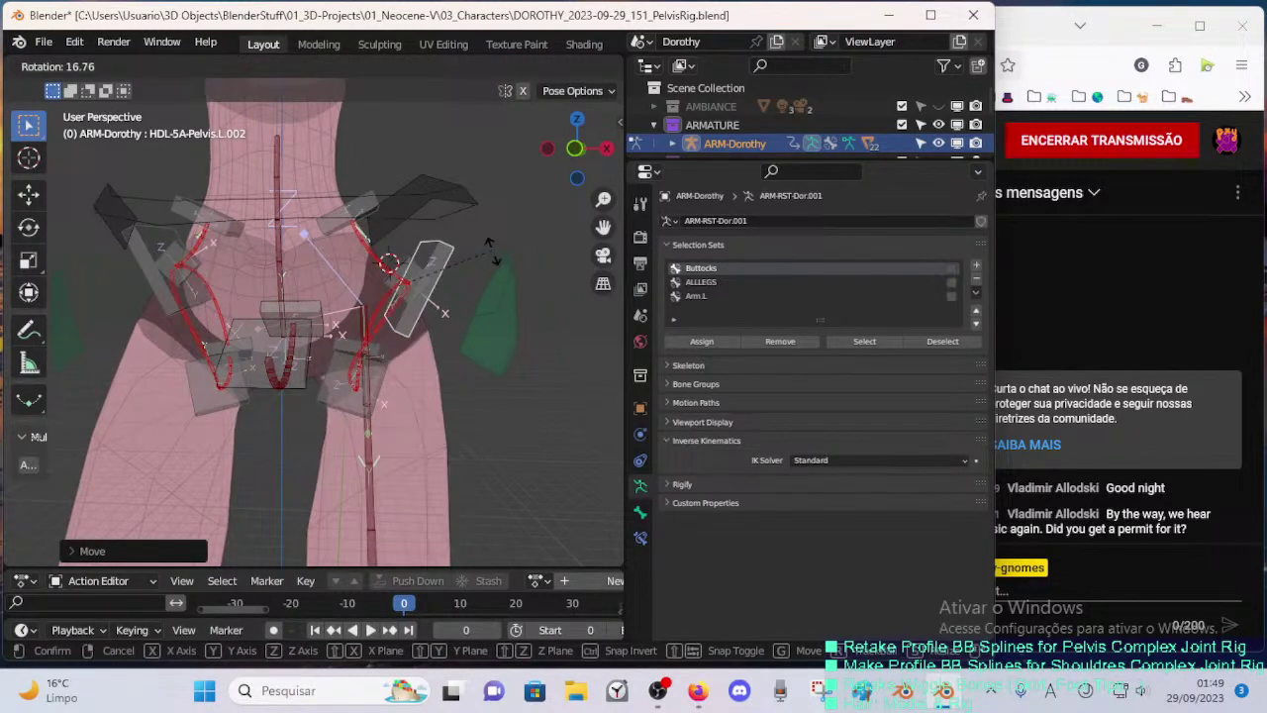
{"action": "left_click", "coordinate": [485, 244]}
{"action": "key", "text": "g"}
{"action": "left_click", "coordinate": [478, 247]}
{"action": "key", "text": "g"}
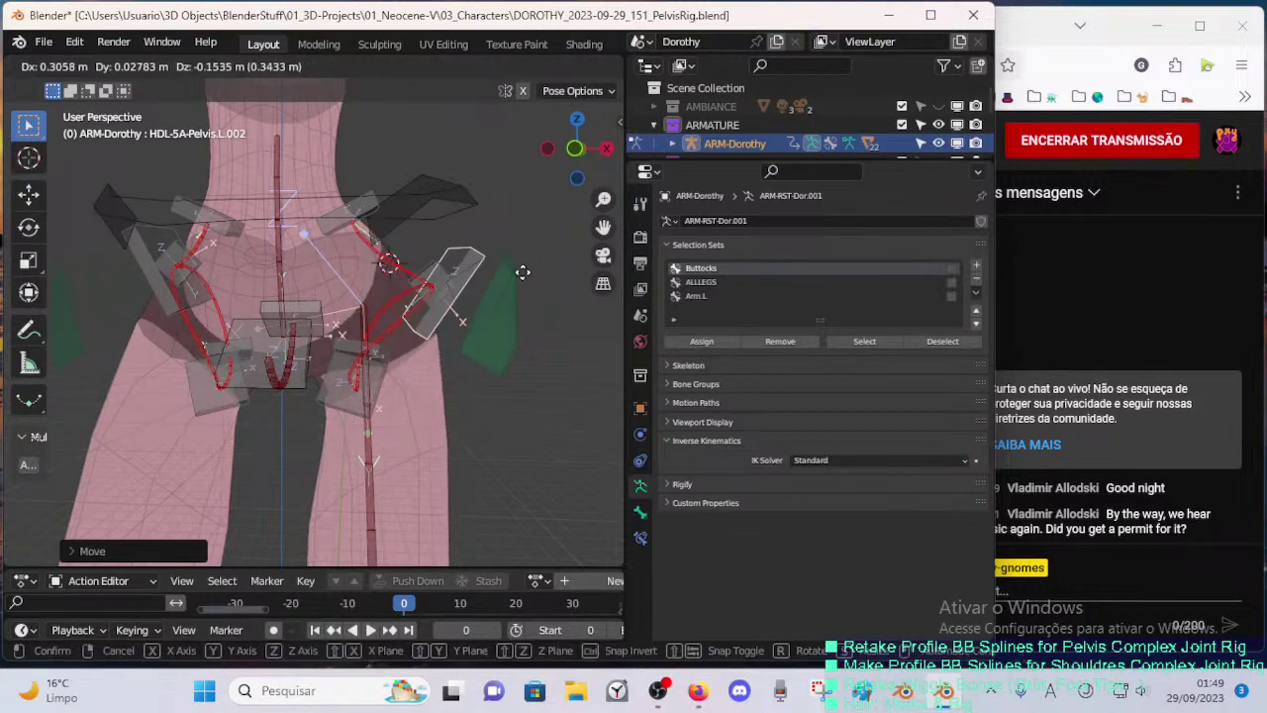
{"action": "left_click", "coordinate": [499, 260]}
{"action": "key", "text": "r"}
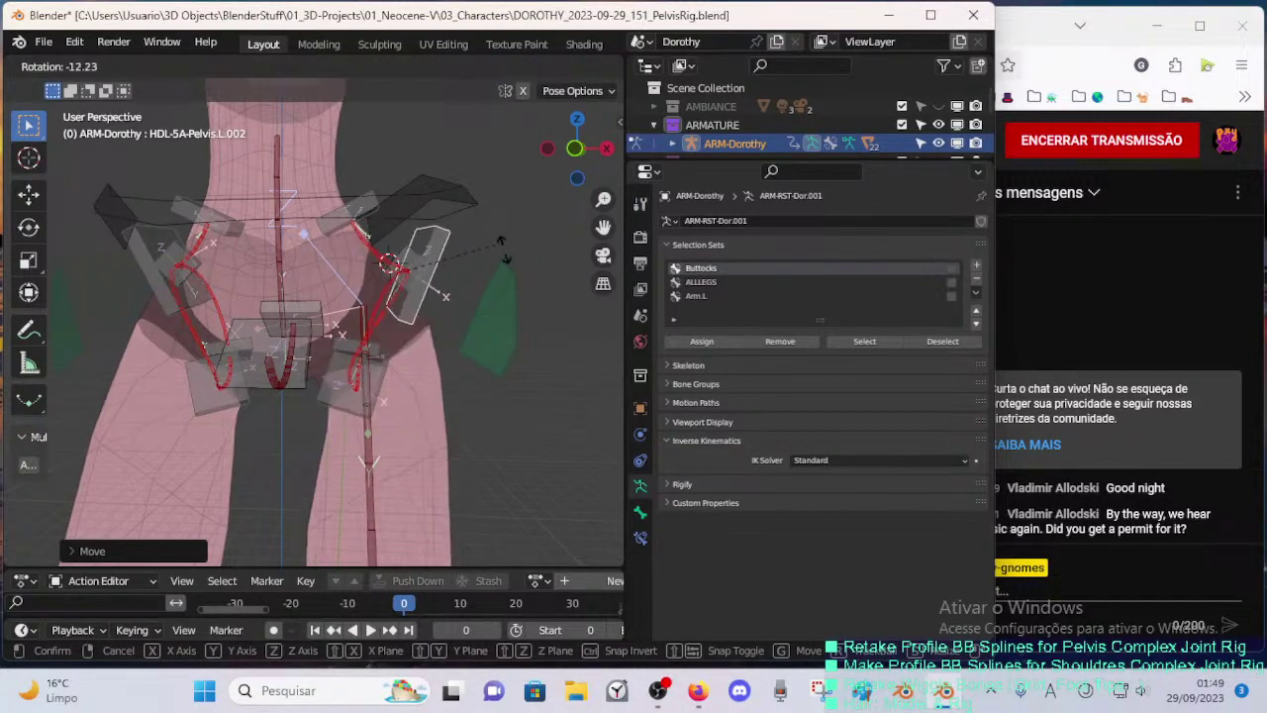
{"action": "left_click", "coordinate": [496, 301]}
{"action": "key", "text": "g"}
{"action": "left_click", "coordinate": [484, 285]}
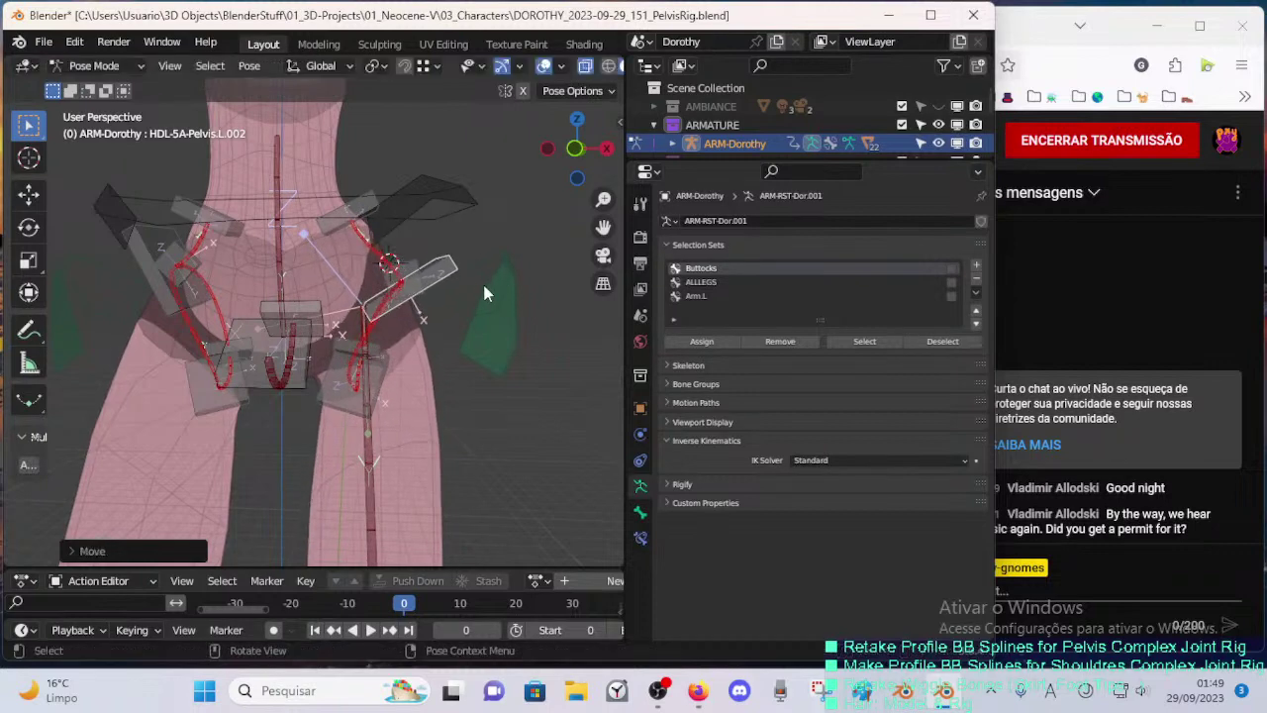
- Try raising HDL-5A-Pelvis.L.001, and move and rotate HDL-5A-Pelvis.L.003 to test the upper hip curve
{"action": "key", "text": "g"}
{"action": "left_click", "coordinate": [342, 208]}
{"action": "key", "text": "g"}
{"action": "left_click", "coordinate": [389, 162]}
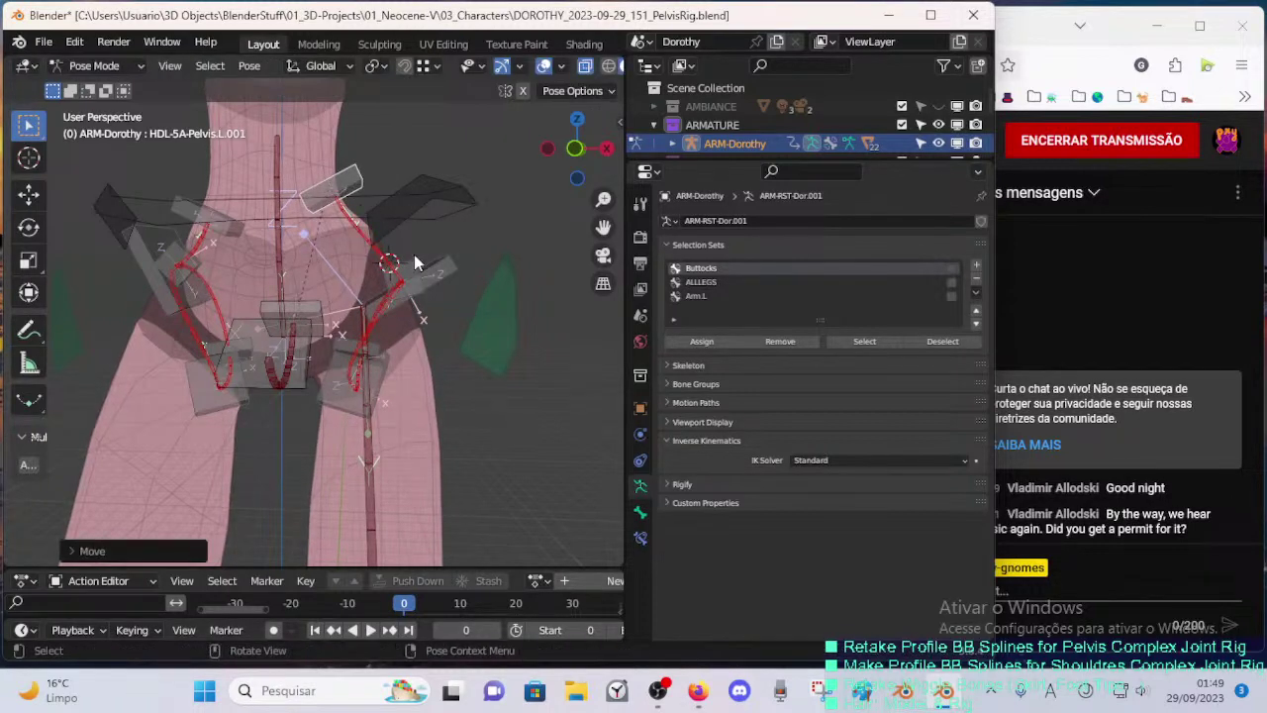
{"action": "left_click", "coordinate": [414, 255]}
{"action": "key", "text": "g"}
{"action": "left_click", "coordinate": [400, 226]}
{"action": "key", "text": "r"}
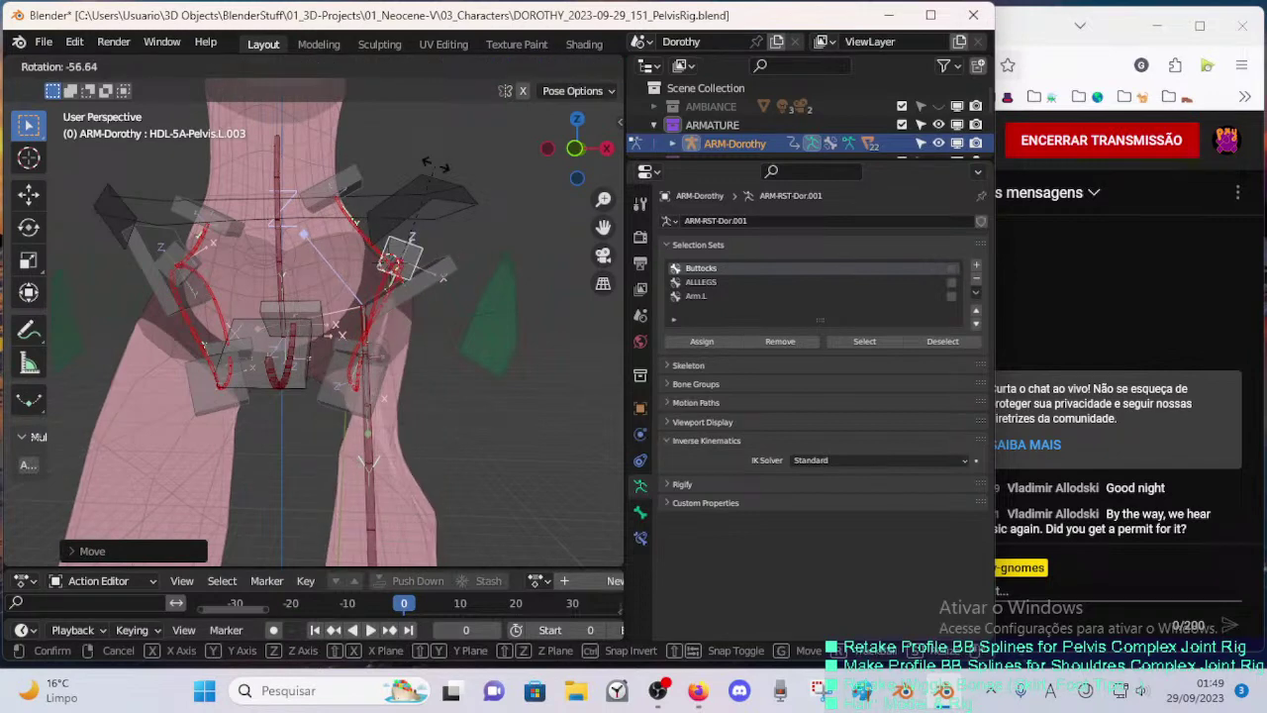
{"action": "left_click", "coordinate": [447, 235]}
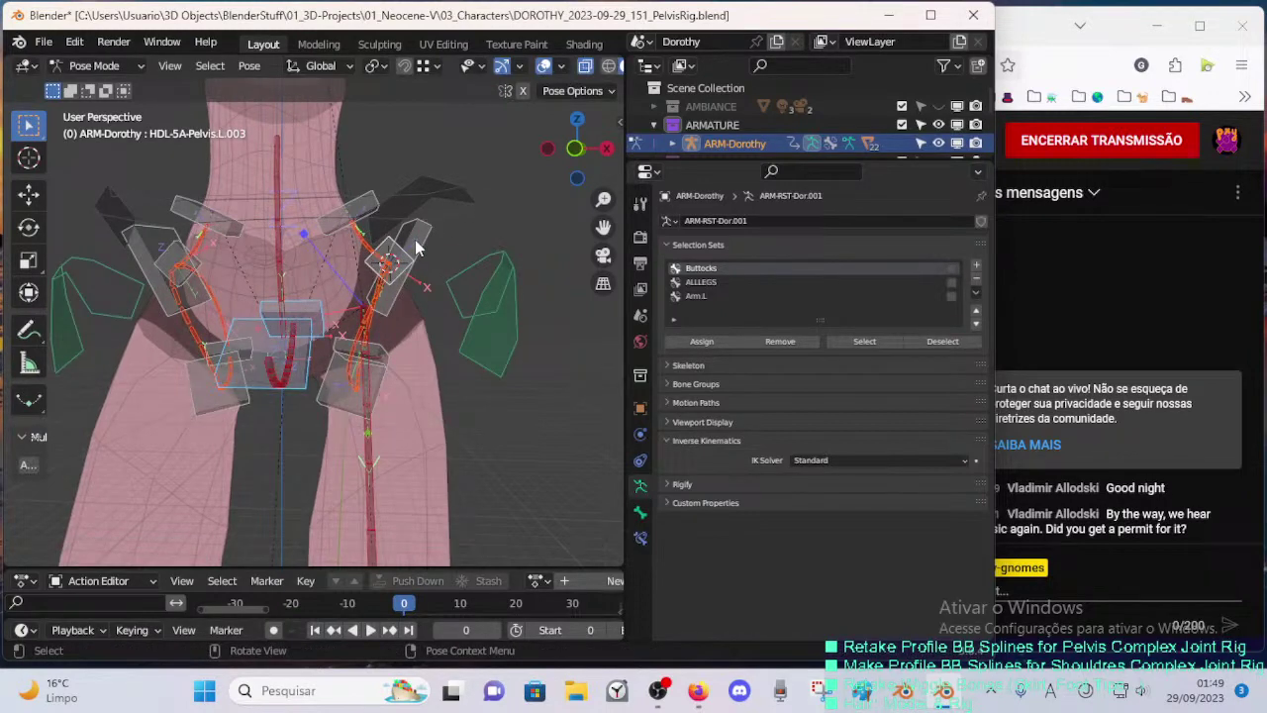
- Try shifting the left hip handle HDL-5A-Pelvis.L.002 slightly outward and upward
{"action": "left_click", "coordinate": [446, 274]}
{"action": "key", "text": "g"}
{"action": "left_click", "coordinate": [434, 272]}
{"action": "key", "text": "g"}
{"action": "left_click", "coordinate": [428, 227]}
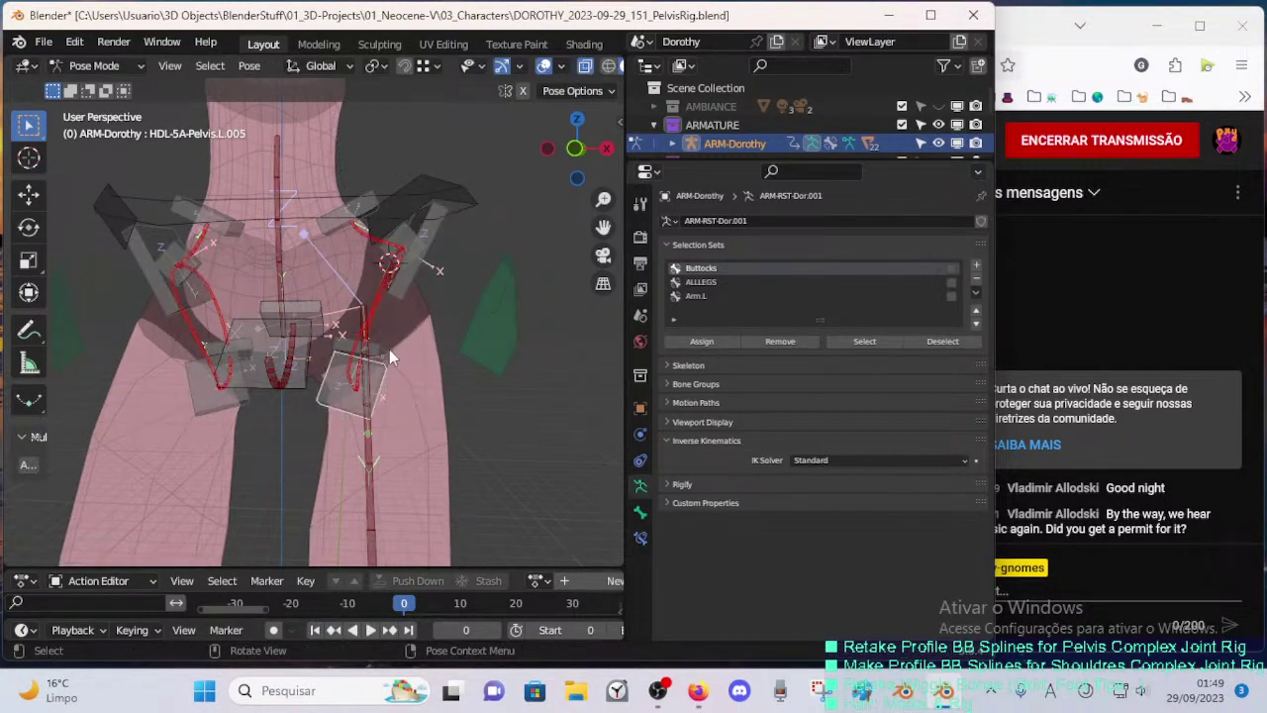
- Try moving the lower left handles, HDL-5A-Pelvis.L.004 outward and HDL-5A-Pelvis.L.005 inward, to spread the leg-side curve
{"action": "left_click", "coordinate": [390, 351]}
{"action": "key", "text": "g"}
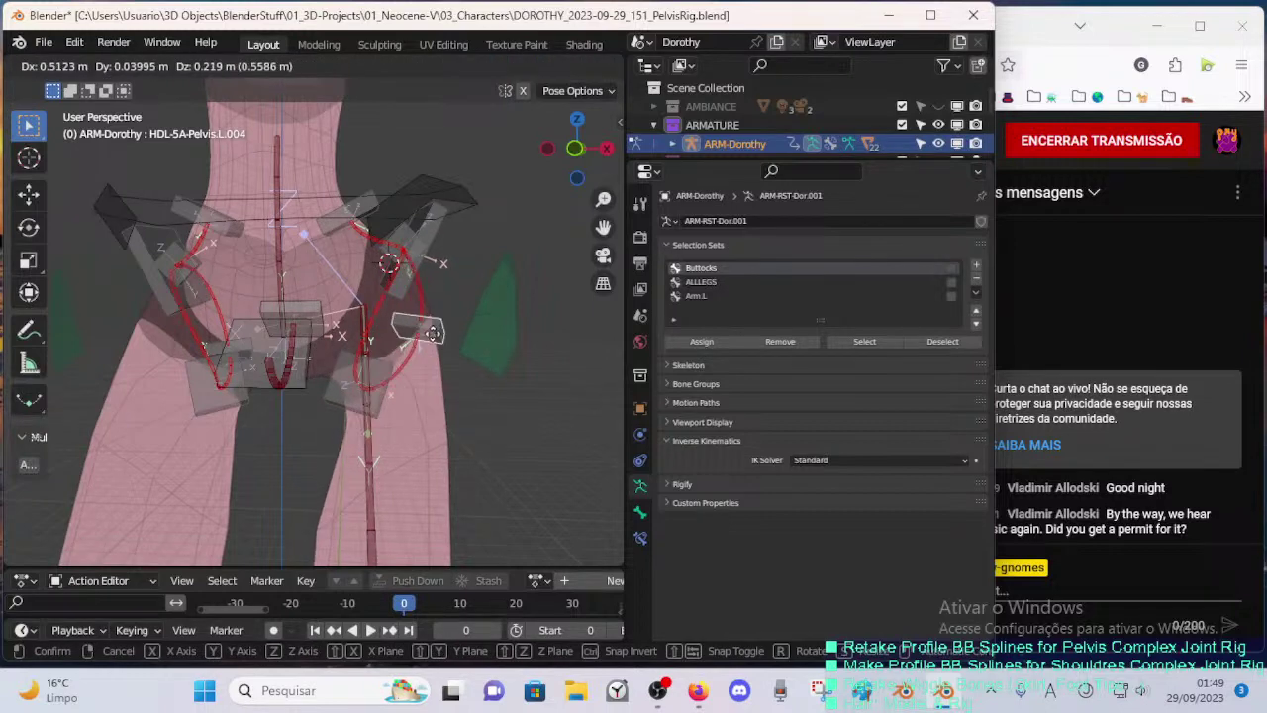
{"action": "left_click", "coordinate": [389, 347]}
{"action": "left_click", "coordinate": [383, 383]}
{"action": "key", "text": "g"}
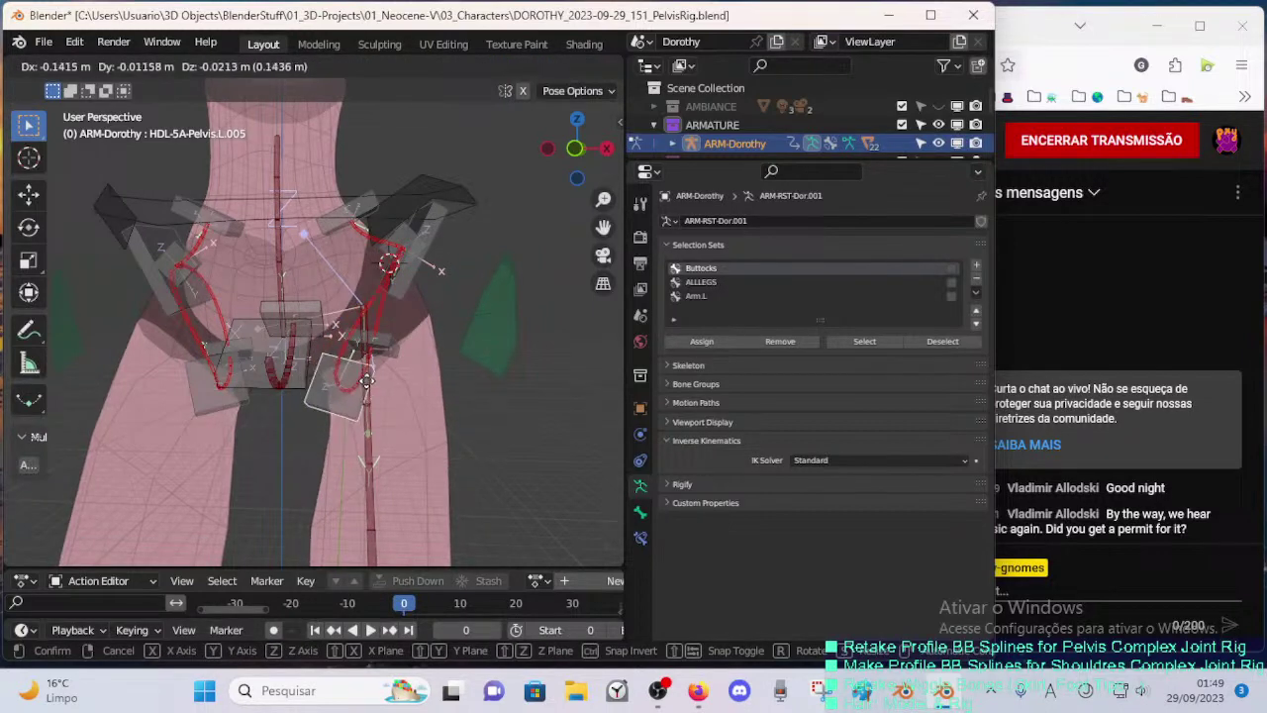
{"action": "left_click", "coordinate": [368, 371]}
{"action": "key", "text": "g"}
{"action": "left_click", "coordinate": [397, 319]}
{"action": "left_click", "coordinate": [394, 347]}
{"action": "key", "text": "g"}
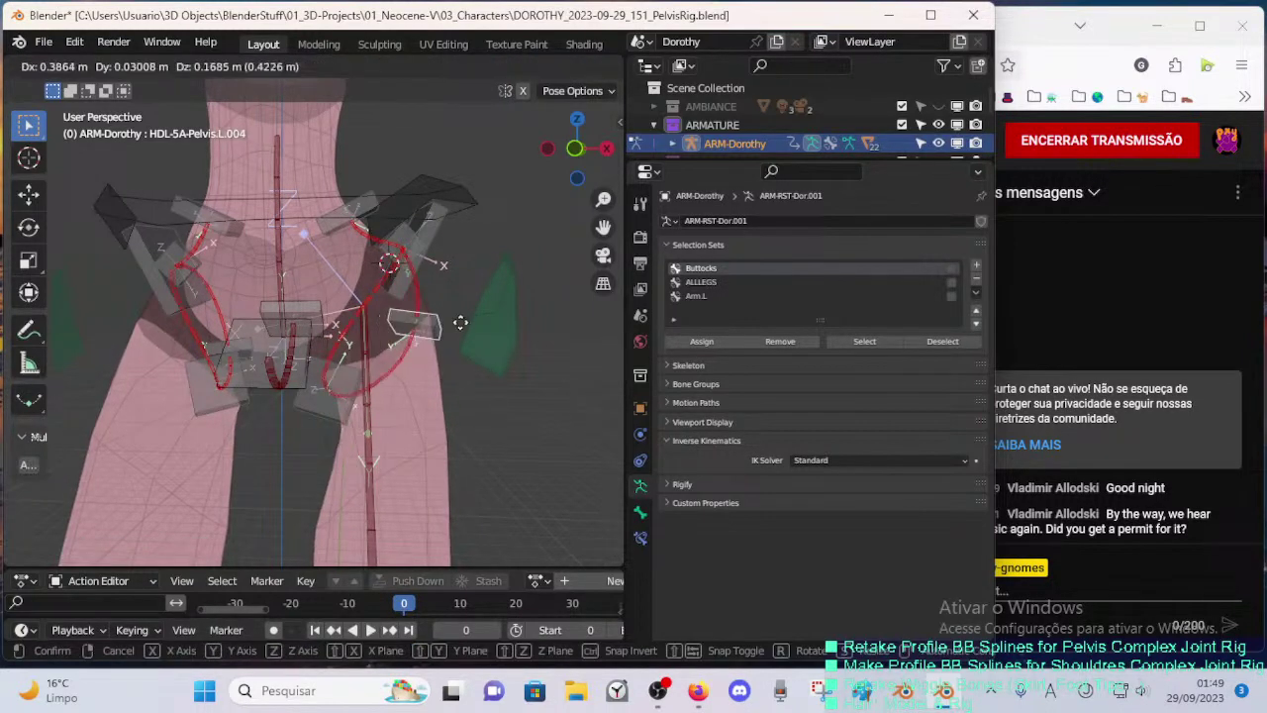
{"action": "left_click", "coordinate": [445, 319]}
- Try moving and rotating HDL-5A-Pelvis.L.004 and shifting the neighbouring pelvis handles front to back
{"action": "middle_click_drag", "start_coordinate": [445, 320], "coordinate": [265, 328]}
{"action": "key", "text": "g"}
{"action": "left_click", "coordinate": [323, 360]}
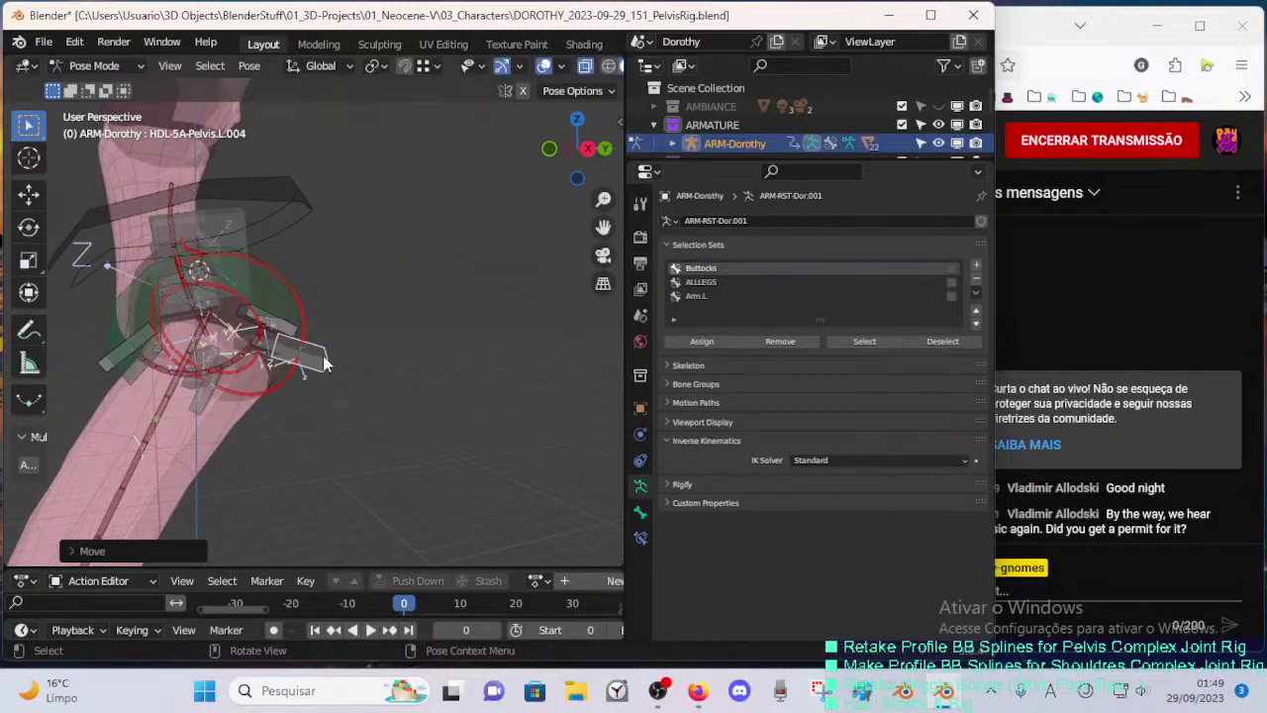
{"action": "key", "text": "r"}
{"action": "left_click", "coordinate": [330, 347]}
{"action": "key", "text": "g"}
{"action": "left_click", "coordinate": [327, 305]}
{"action": "middle_click_drag", "start_coordinate": [327, 305], "coordinate": [335, 280]}
{"action": "left_click", "coordinate": [331, 295]}
{"action": "key", "text": "g"}
{"action": "left_click", "coordinate": [192, 420]}
{"action": "key", "text": "g"}
{"action": "left_click", "coordinate": [323, 387]}
- Rework the B-Bone display sizes, making HDL-5A-Pelvis.L.002 smaller and HDL-5A-Pelvis.L.003 larger
{"action": "left_click", "coordinate": [349, 246]}
{"action": "left_click", "coordinate": [314, 254]}
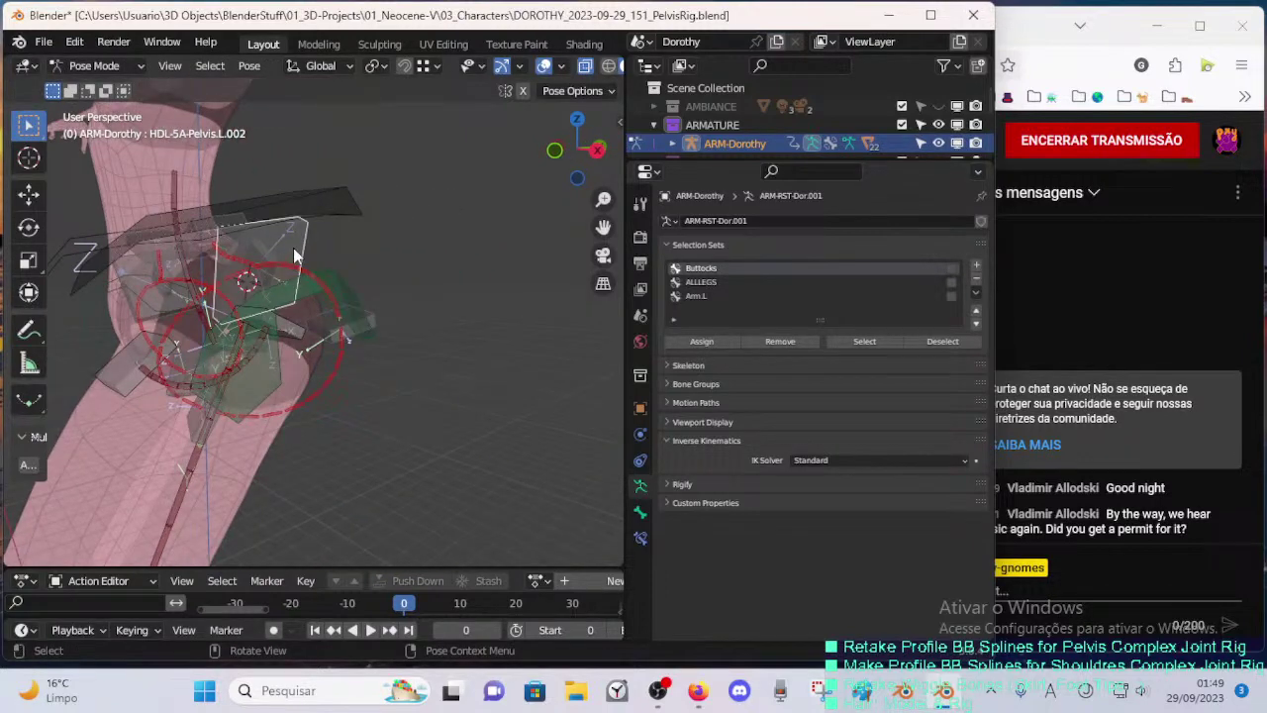
{"action": "key", "text": "s"}
{"action": "left_click", "coordinate": [263, 257]}
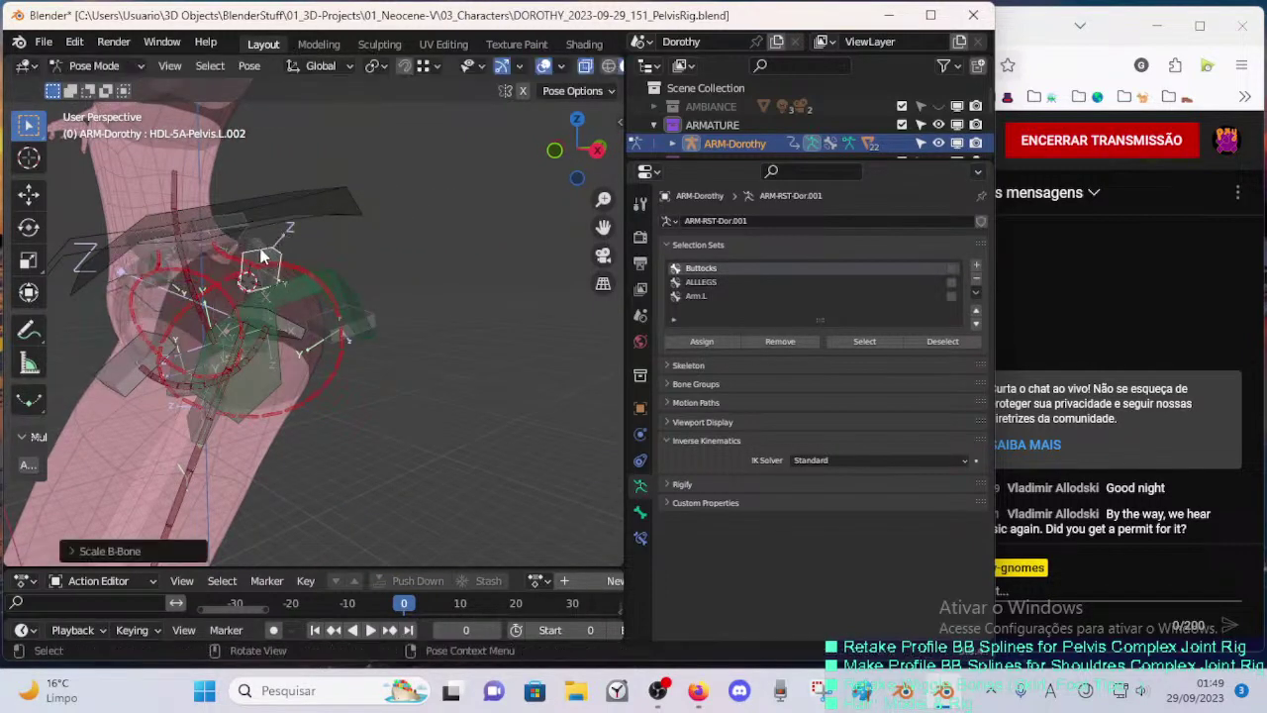
{"action": "key", "text": "ctrl+alt+s"}
{"action": "left_click", "coordinate": [327, 263]}
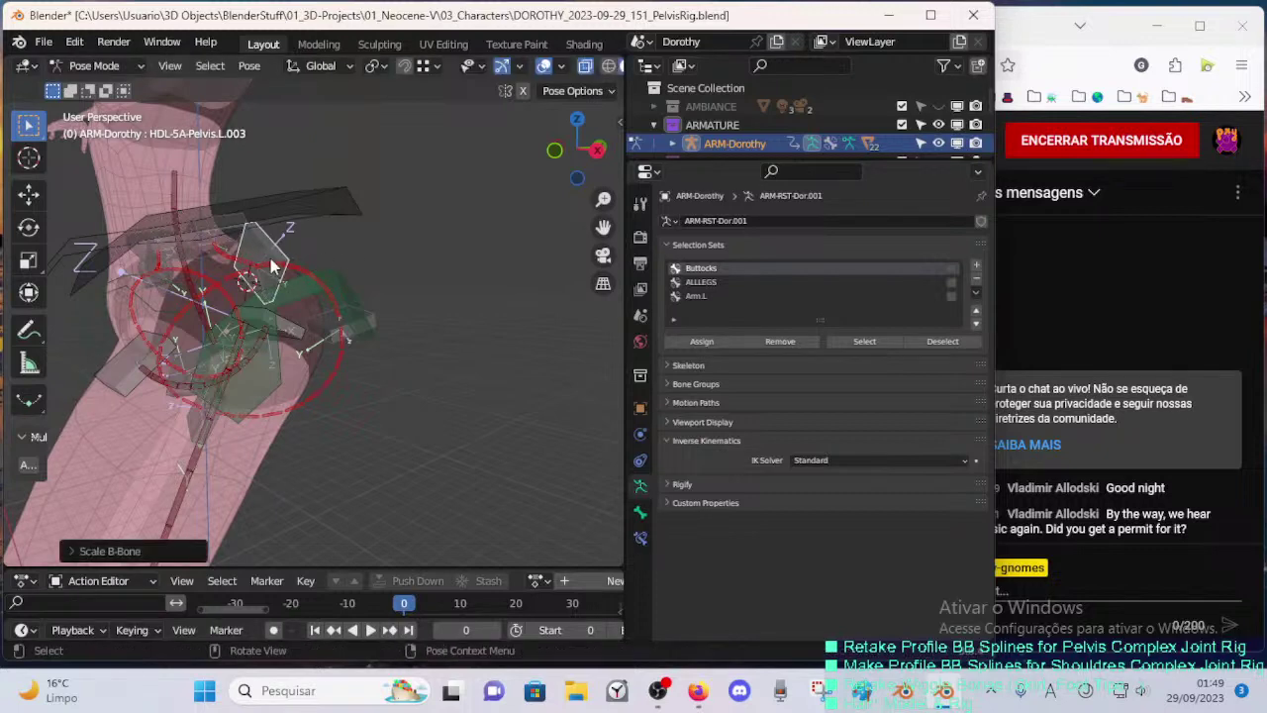
{"action": "middle_click_drag", "start_coordinate": [277, 264], "coordinate": [354, 263]}
{"action": "middle_click_drag", "start_coordinate": [384, 307], "coordinate": [406, 300]}
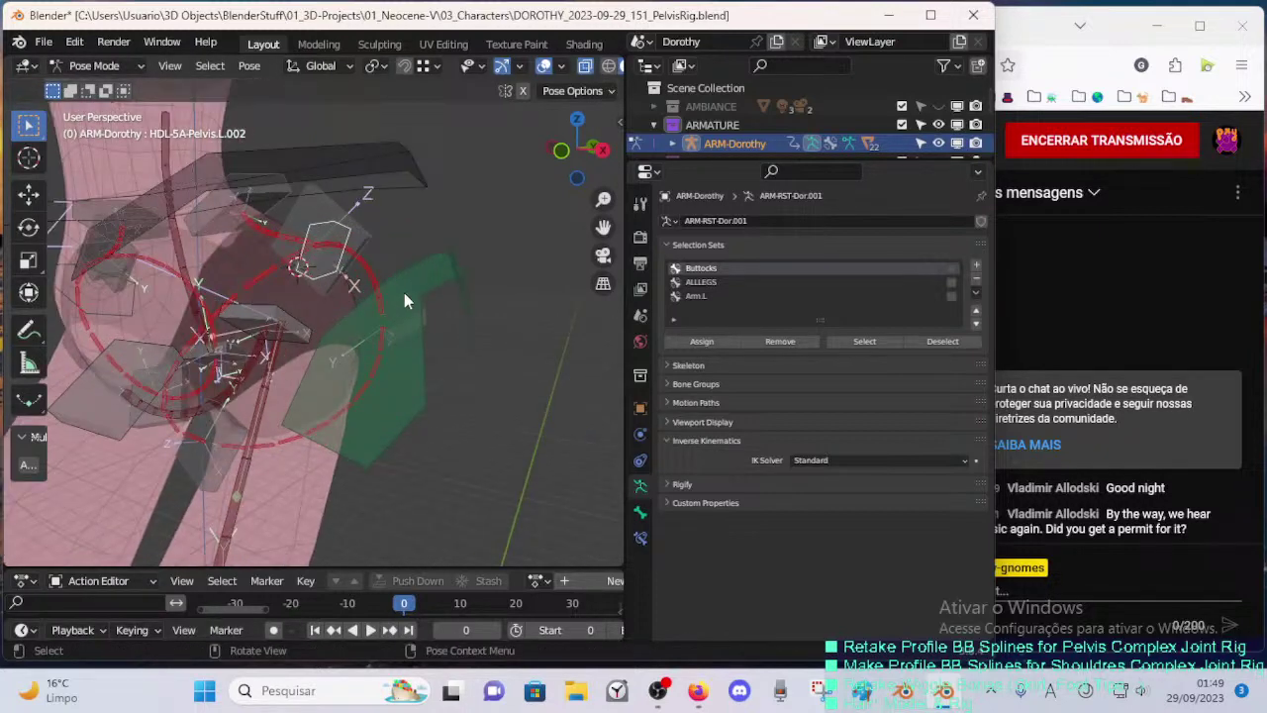
{"action": "key", "text": "ctrl+alt+s"}
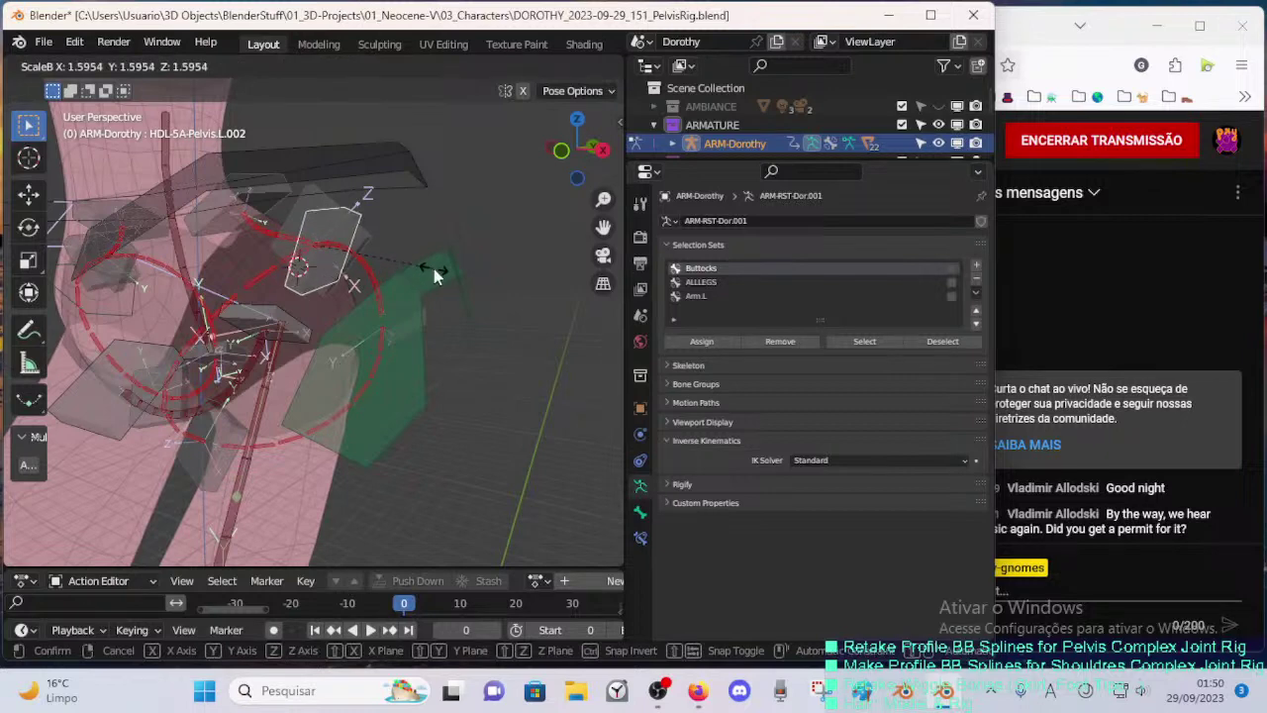
{"action": "left_click", "coordinate": [433, 268]}
- Try rotating the resized left hip handle HDL-5A-Pelvis.L.002 in Pose Mode
{"action": "left_click", "coordinate": [357, 237]}
{"action": "middle_click_drag", "start_coordinate": [356, 239], "coordinate": [388, 309]}
{"action": "key", "text": "r"}
{"action": "left_click", "coordinate": [353, 243]}
- In Edit Mode, set the pivot point to Individual Origins and scale HDL-5A-Pelvis.L.002 up to about 3.5 times
{"action": "key", "text": "Tab"}
{"action": "key", "text": "s"}
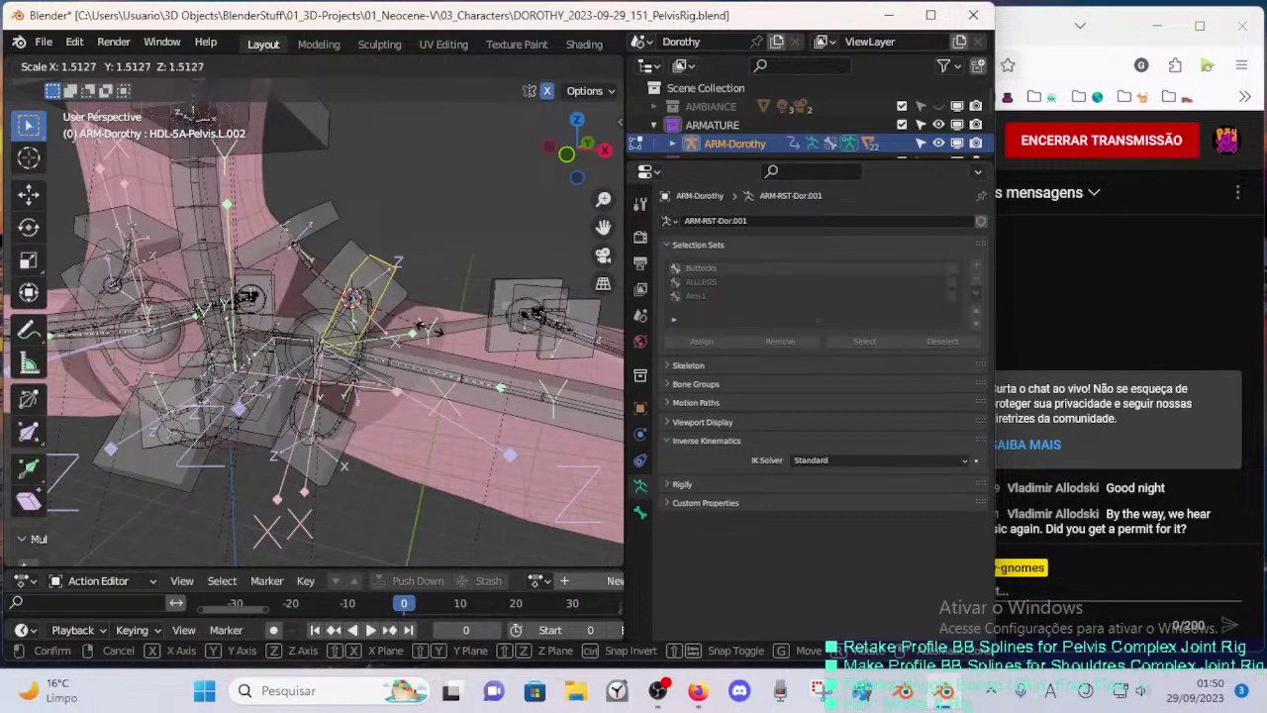
{"action": "left_click", "coordinate": [423, 325]}
{"action": "left_click", "coordinate": [429, 66]}
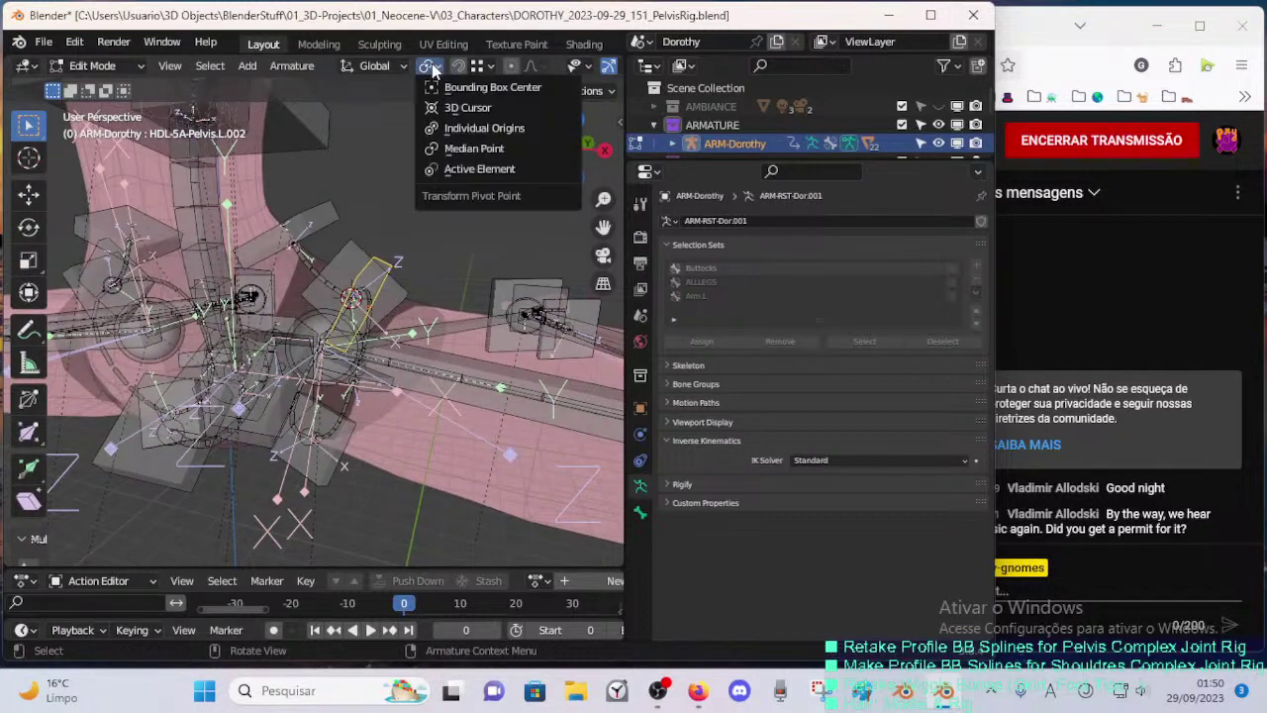
{"action": "left_click", "coordinate": [445, 129]}
{"action": "key", "text": "s"}
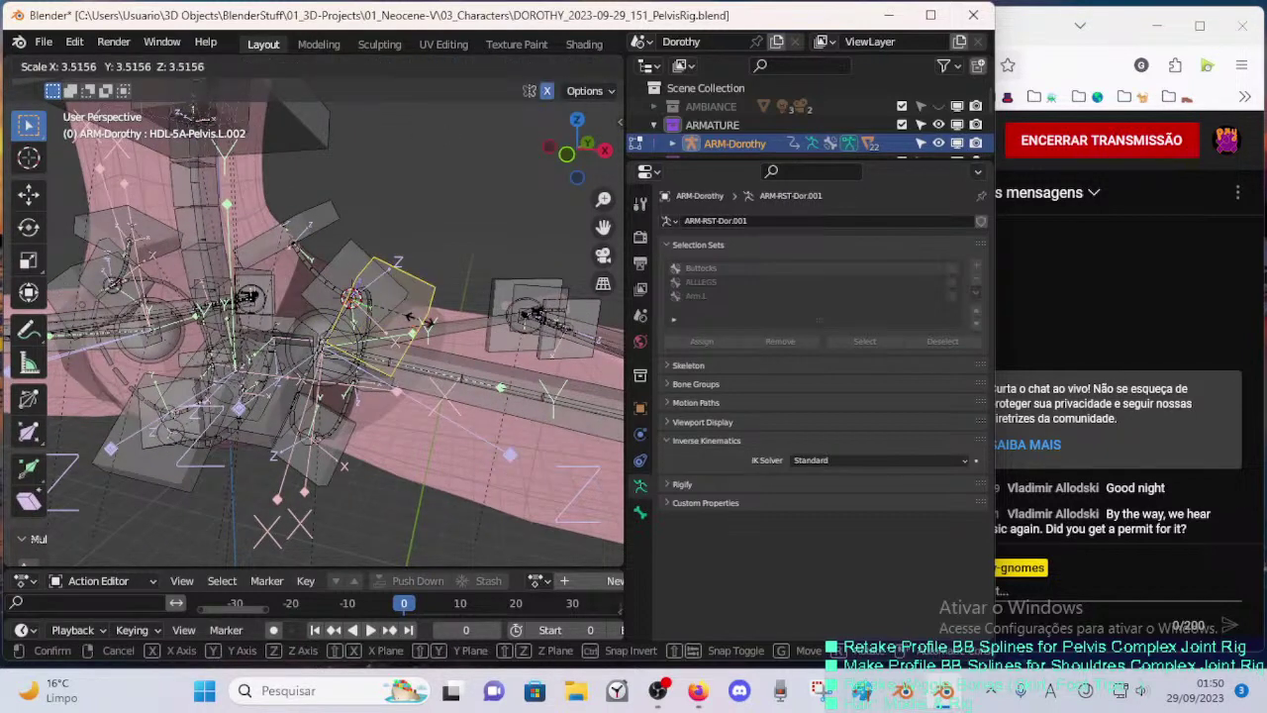
{"action": "left_click", "coordinate": [417, 320]}
- Thin the B-Bone display of HDL-5A-Pelvis.L.002 and fine-tune the bone's length so it stands out from its neighbour
{"action": "key", "text": "ctrl+alt+s"}
{"action": "left_click", "coordinate": [394, 300]}
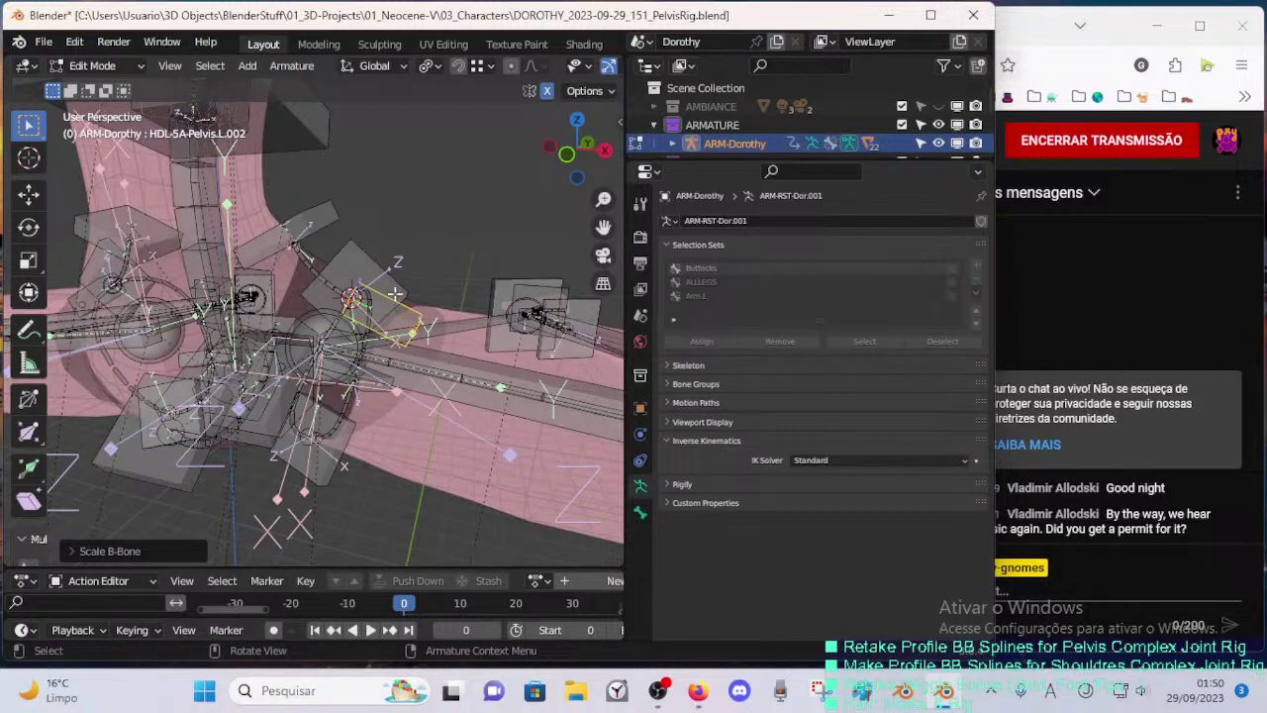
{"action": "key", "text": "s"}
{"action": "left_click", "coordinate": [400, 289]}
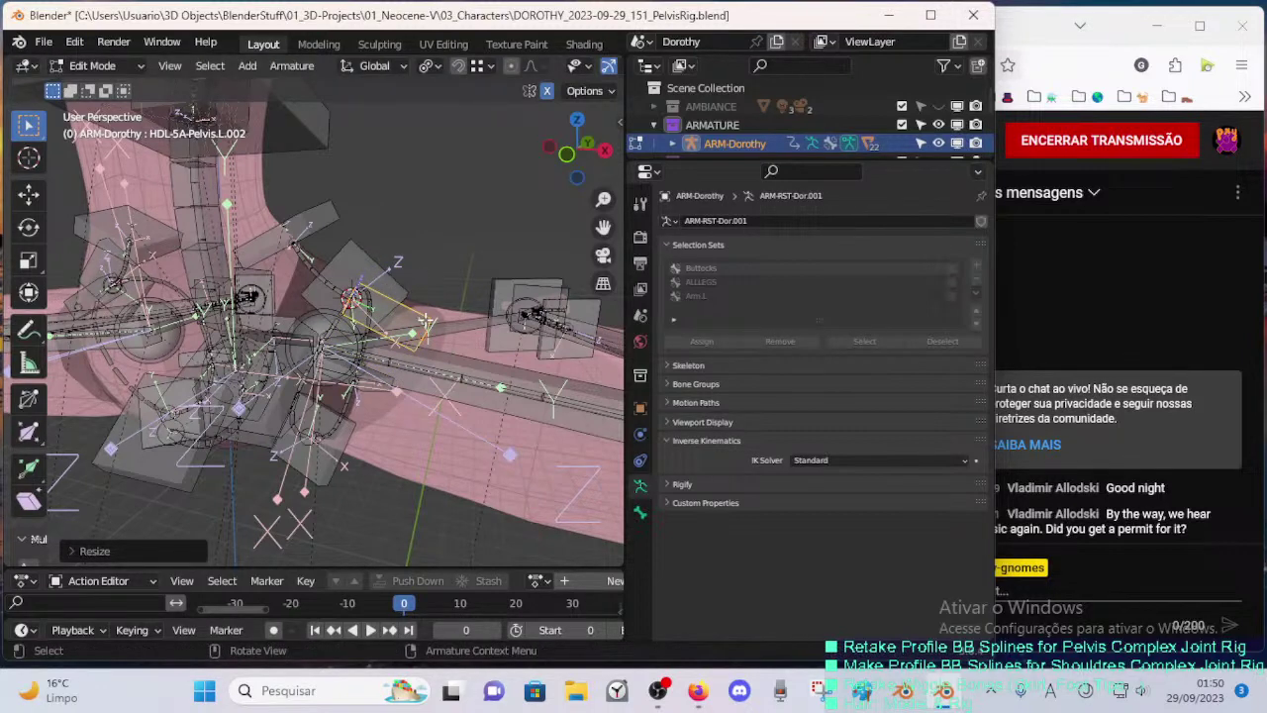
{"action": "key", "text": "ctrl+alt+s"}
{"action": "left_click", "coordinate": [430, 309]}
- Try moving and rotating the lengthened HDL-5A-Pelvis.L.002 in Pose Mode, and save the file
{"action": "middle_click_drag", "start_coordinate": [407, 289], "coordinate": [456, 299]}
{"action": "key", "text": "a"}
{"action": "key", "text": "alt+a"}
{"action": "key", "text": "g"}
{"action": "left_click", "coordinate": [445, 320]}
{"action": "key", "text": "g"}
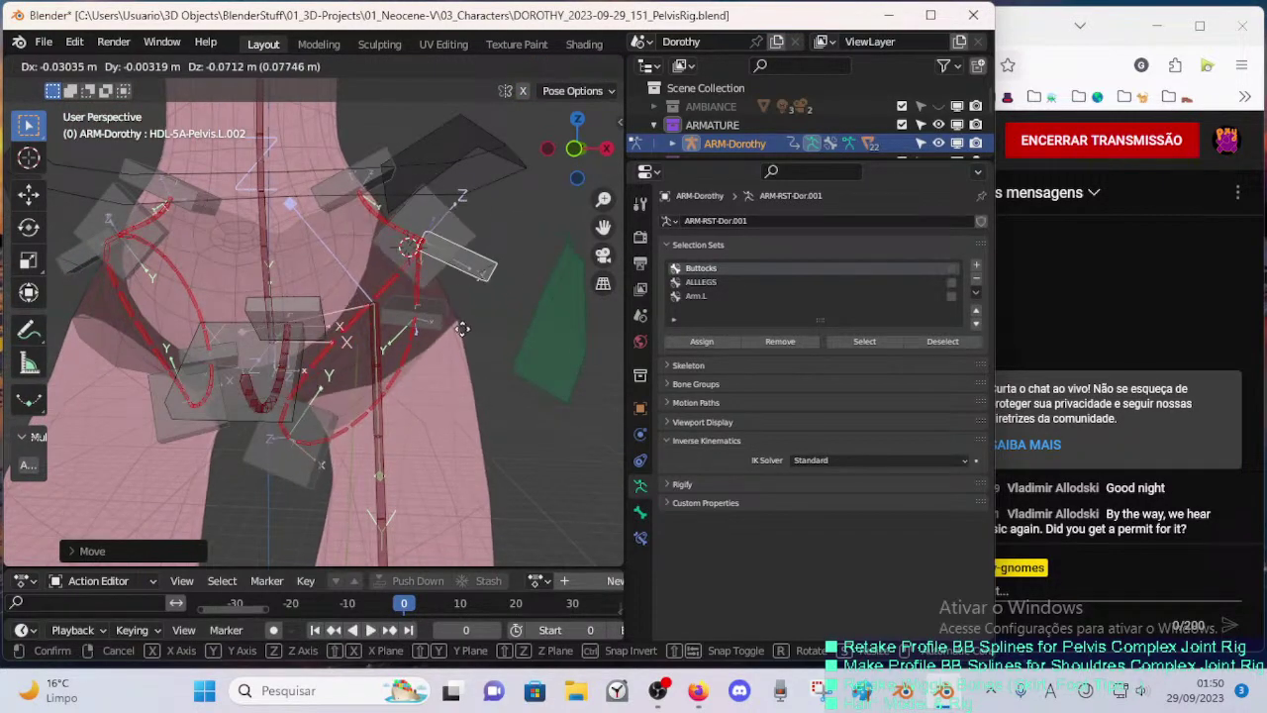
{"action": "left_click", "coordinate": [489, 327]}
{"action": "key", "text": "r"}
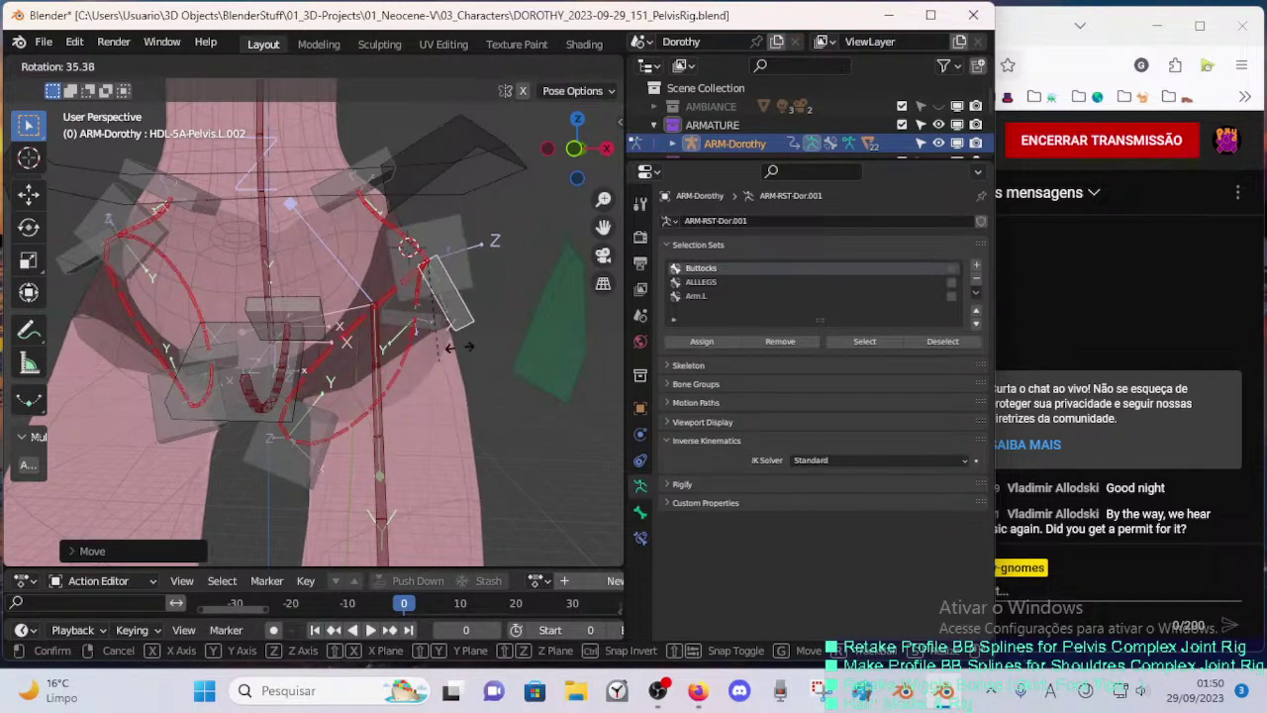
{"action": "left_click", "coordinate": [470, 336]}
{"action": "key", "text": "ctrl+s"}
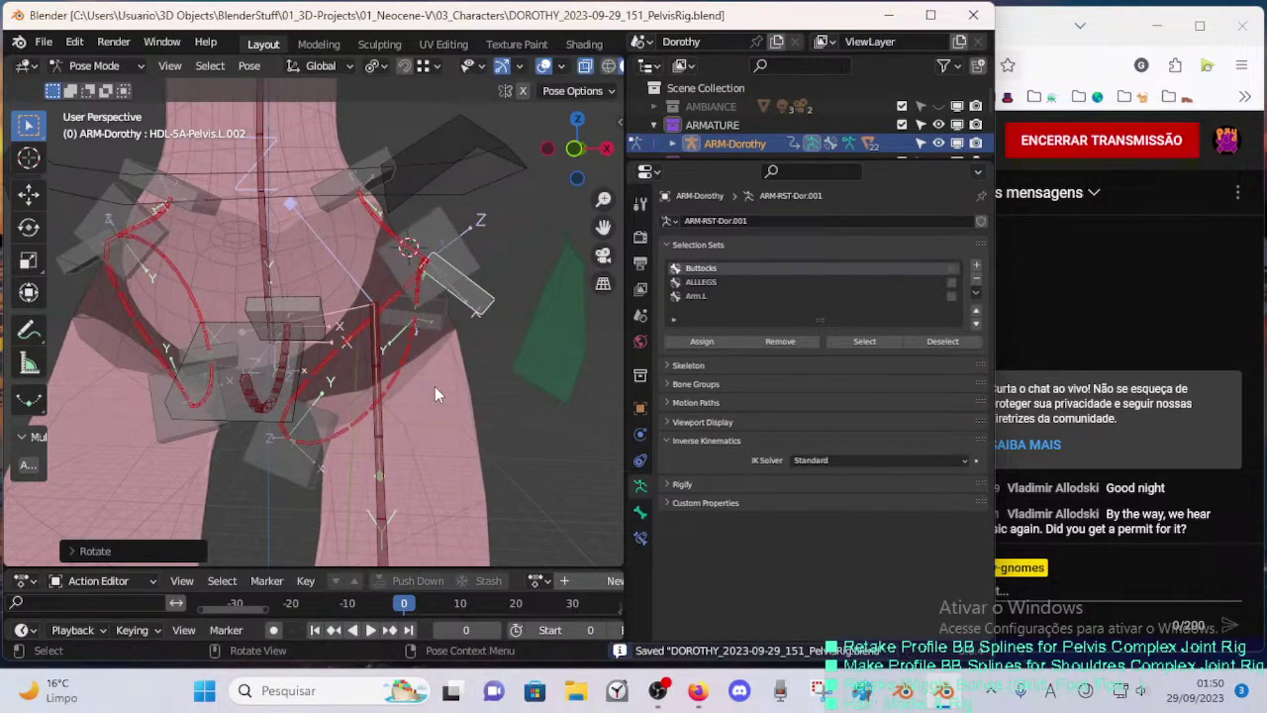
- Undo the test transforms, try rotating HDL-5A-Pelvis.L.002 from its rest pose, and save the file
{"action": "key", "text": "ctrl+z"}
{"action": "key", "text": "ctrl+z"}
{"action": "key", "text": "r"}
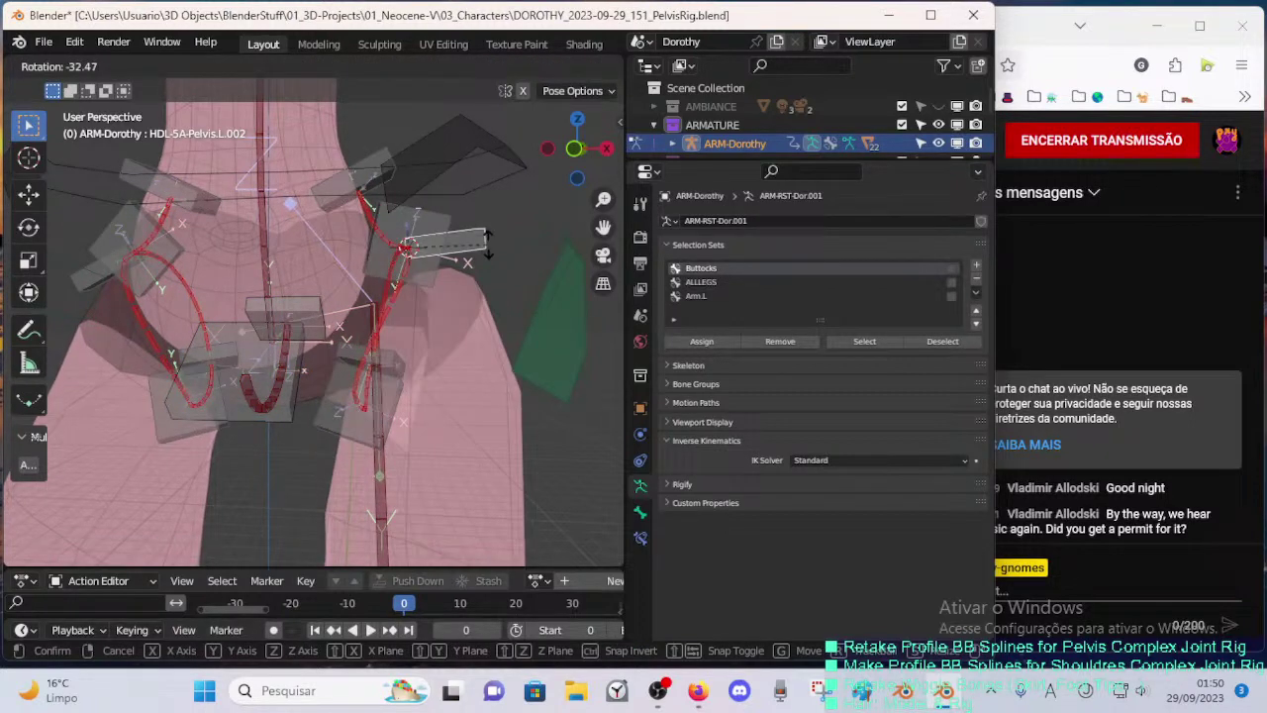
{"action": "left_click", "coordinate": [474, 284]}
{"action": "key", "text": "ctrl+s"}
- Turn off Preserve Volume in the Armature modifier of the 00_Body mesh
{"action": "key", "text": "ctrl+Tab"}
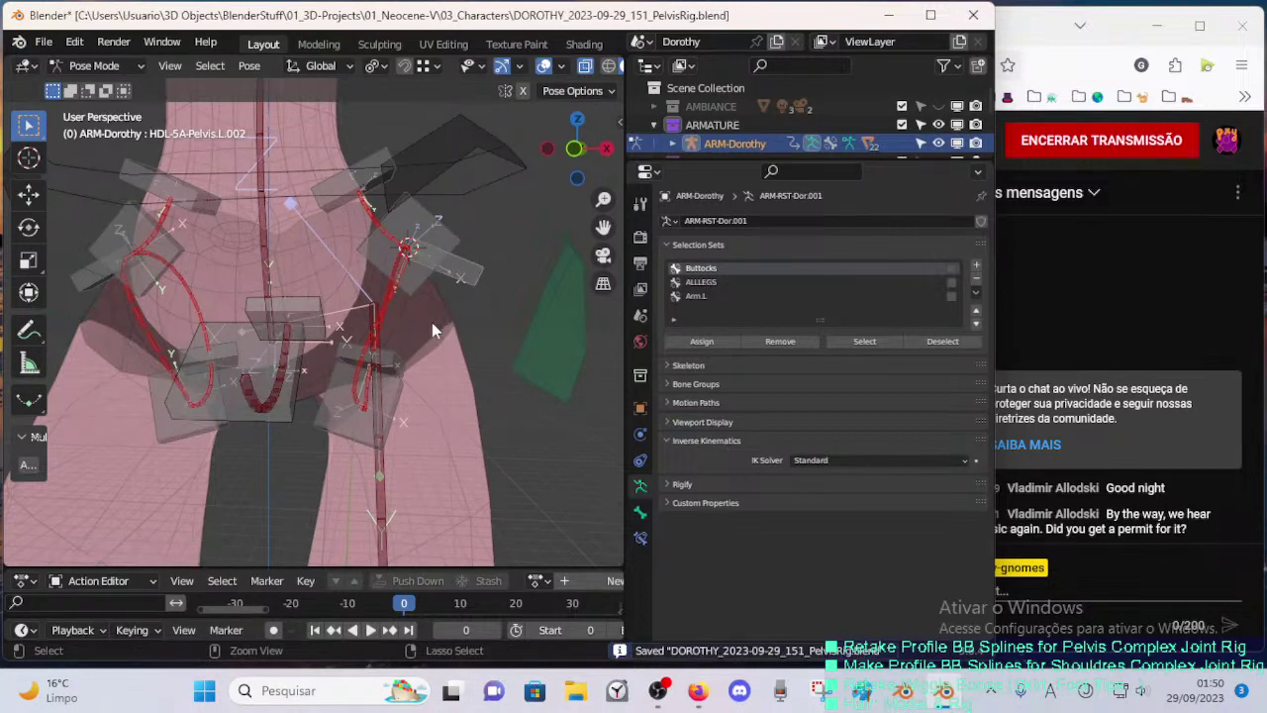
{"action": "left_click", "coordinate": [432, 317]}
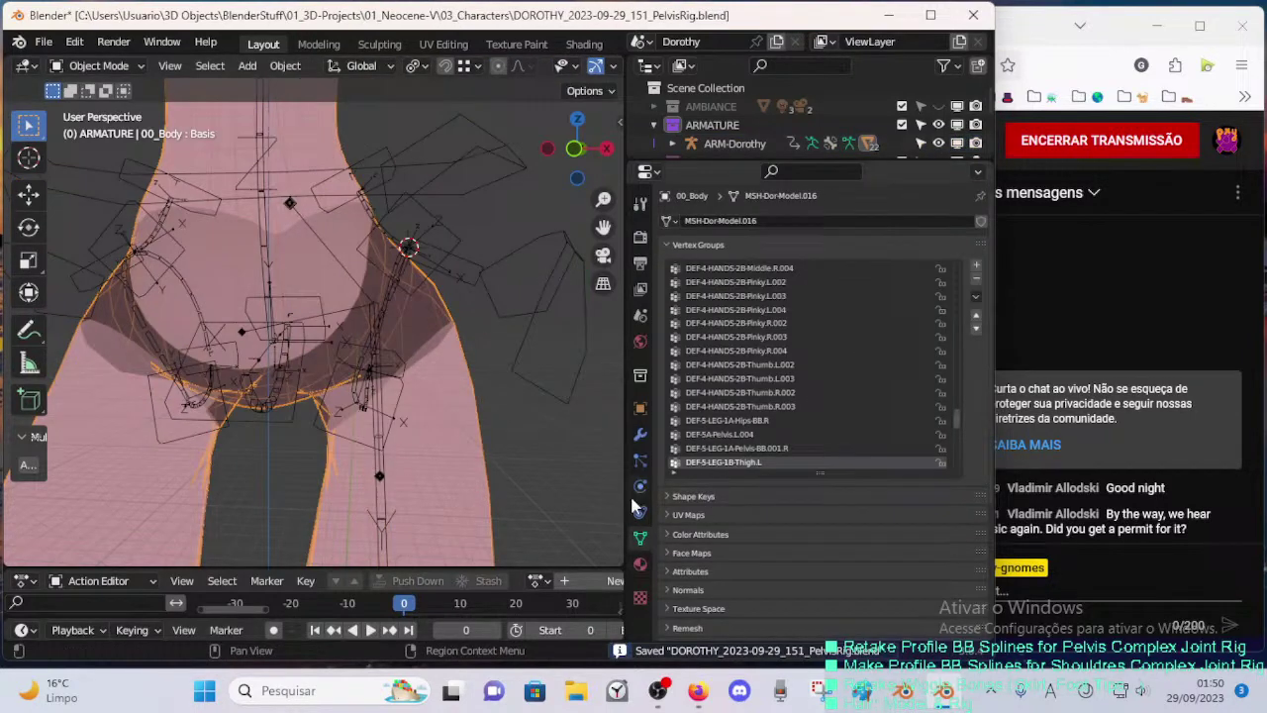
{"action": "left_click", "coordinate": [640, 436]}
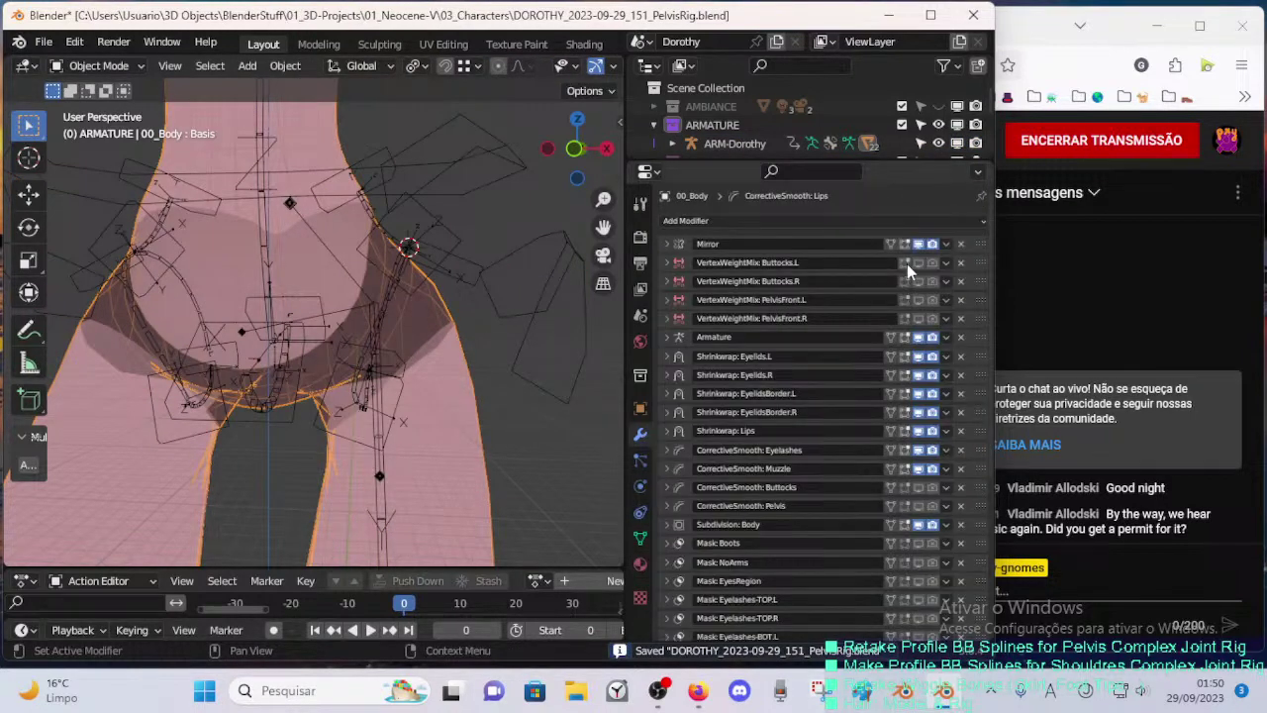
{"action": "left_click", "coordinate": [666, 337]}
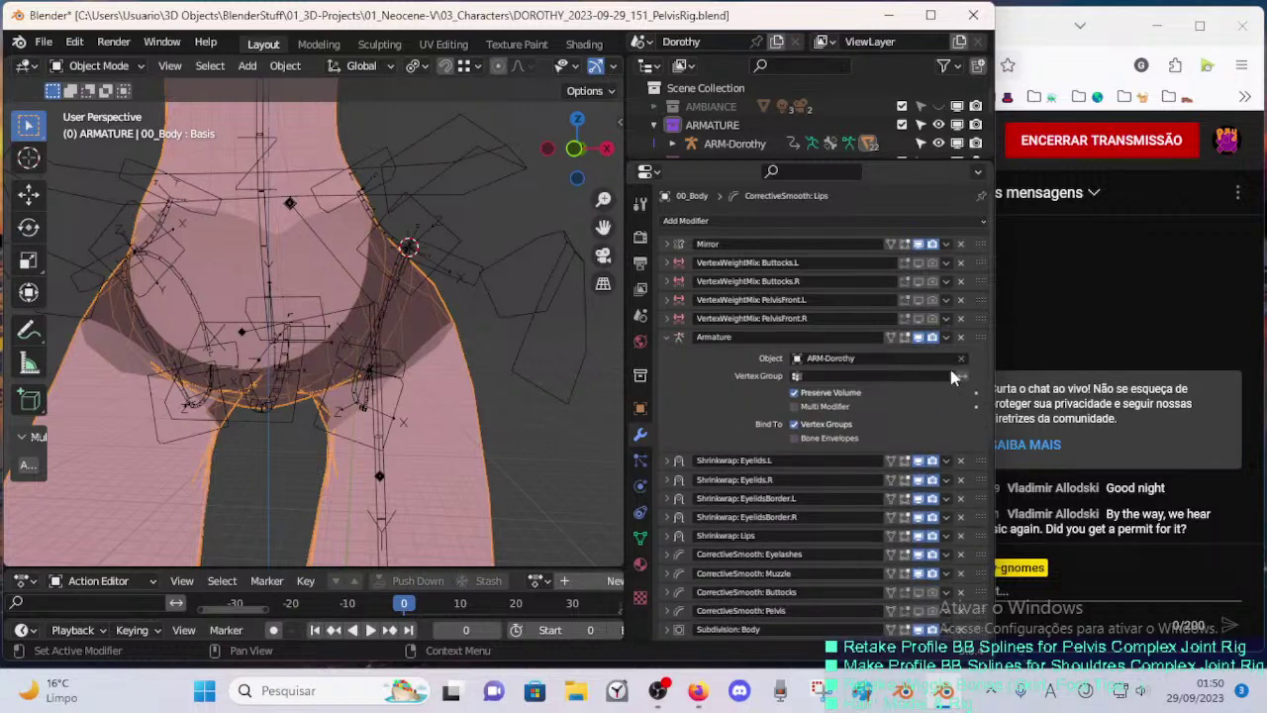
{"action": "left_click", "coordinate": [794, 393]}
- Try rotating HDL-5A-Pelvis.L.002 in Pose Mode, freely and about the global X axis, to check the body mesh deformation
{"action": "left_click", "coordinate": [461, 263]}
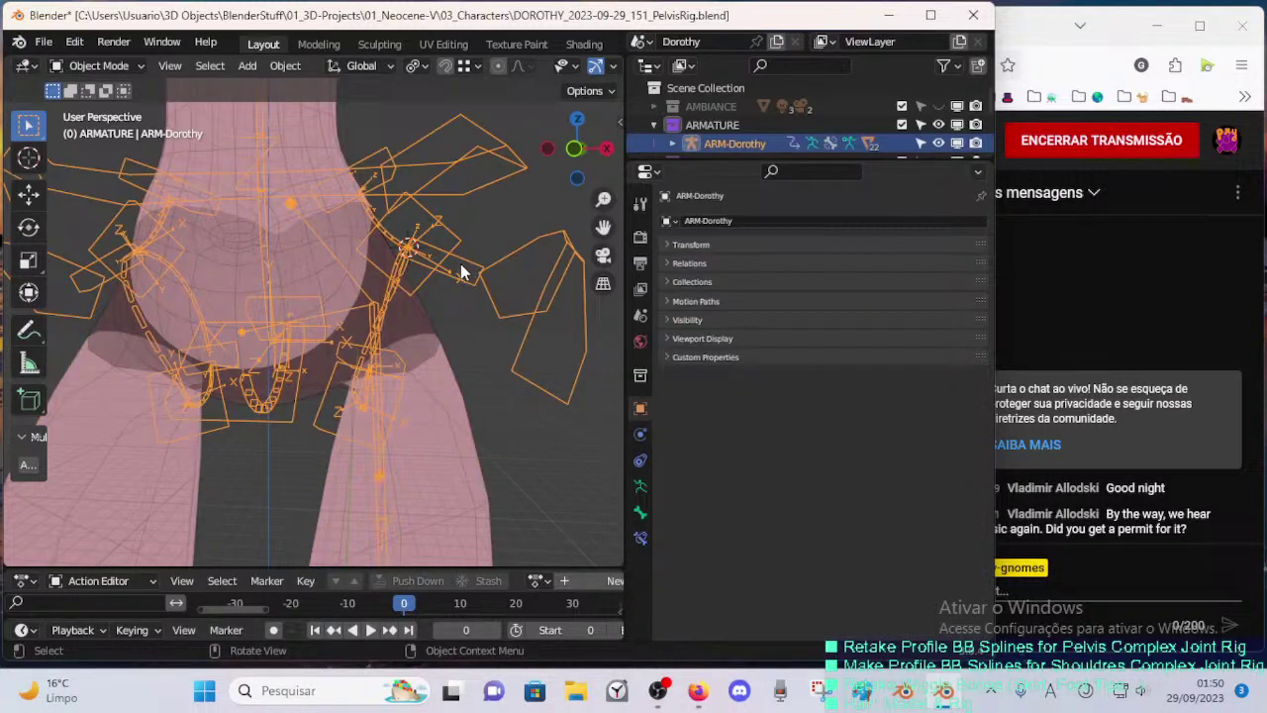
{"action": "key", "text": "ctrl+Tab"}
{"action": "key", "text": "r"}
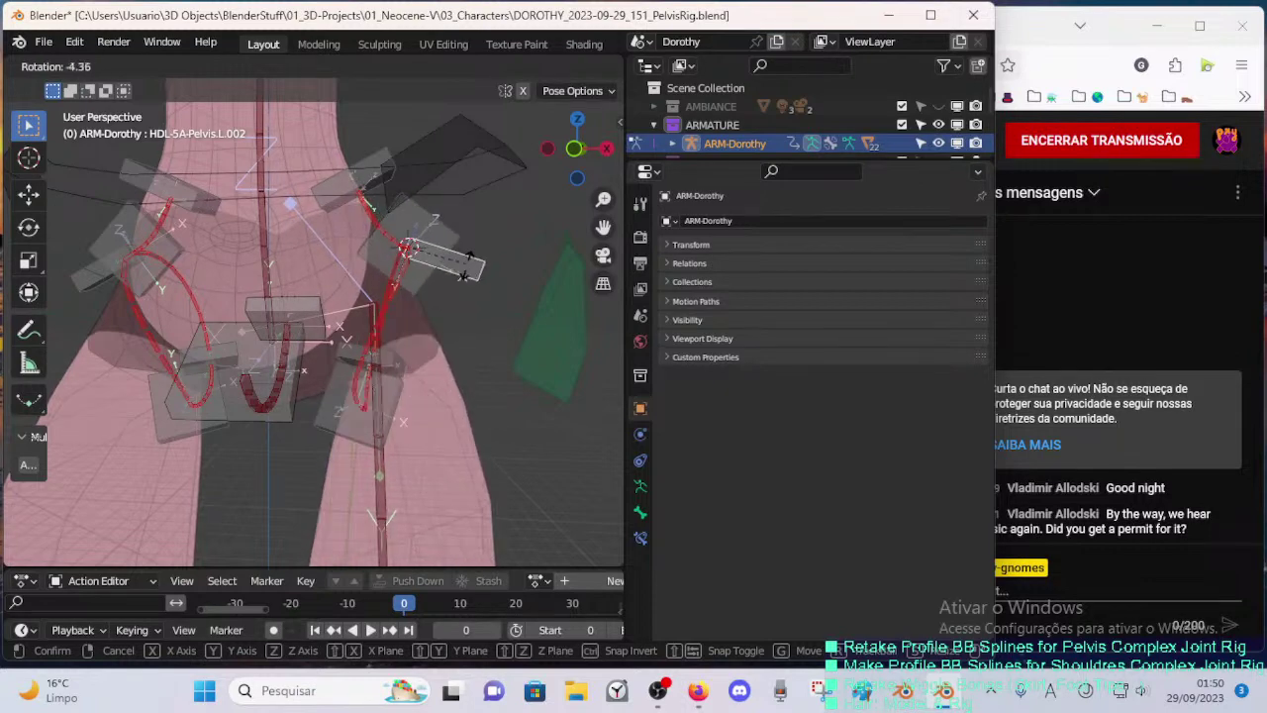
{"action": "left_click", "coordinate": [446, 296]}
{"action": "scroll", "coordinate": [436, 314], "scroll_direction": "down", "scroll_amount": 5}
{"action": "key", "text": "r"}
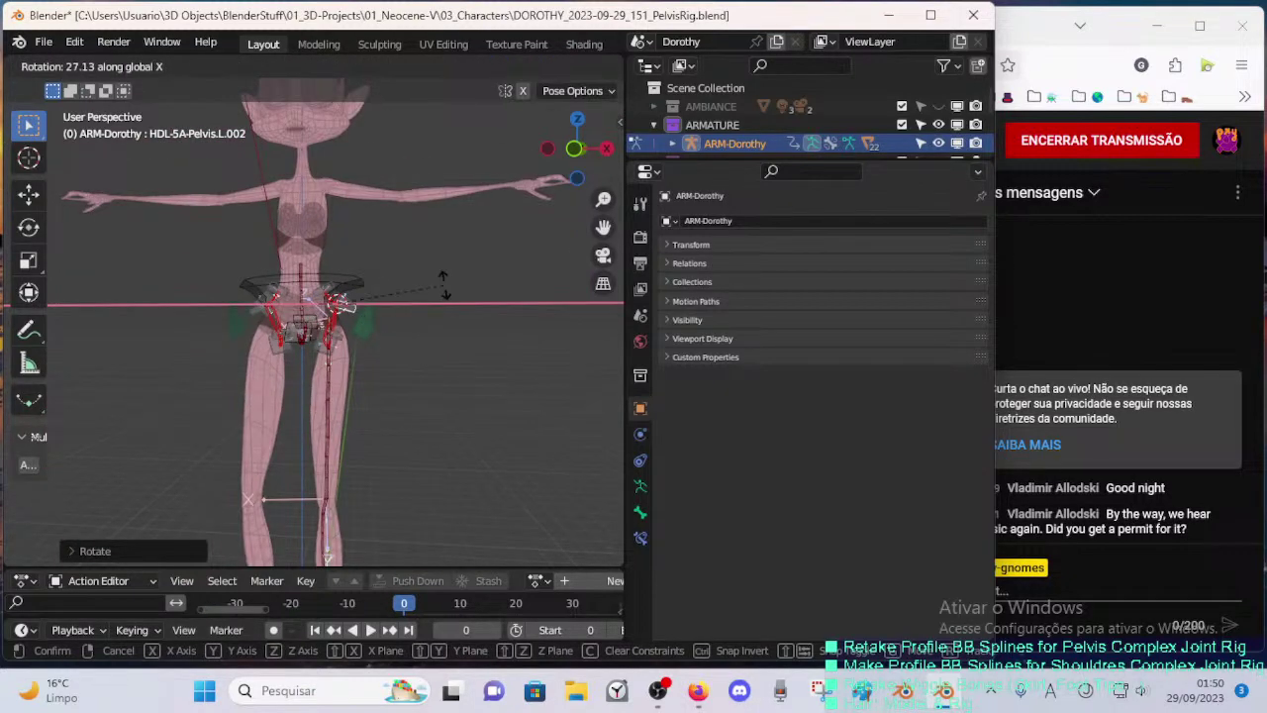
{"action": "left_click", "coordinate": [427, 312]}
{"action": "key", "text": "r"}
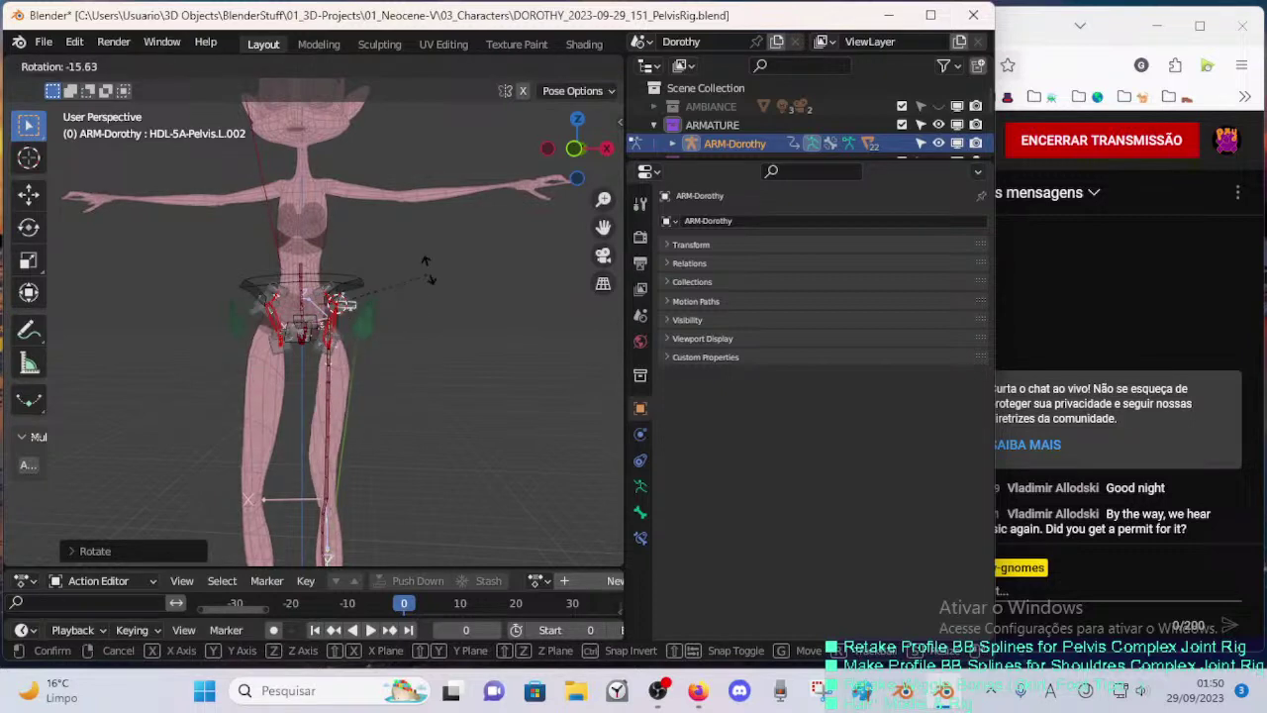
{"action": "left_click", "coordinate": [420, 297]}
{"action": "scroll", "coordinate": [408, 315], "scroll_direction": "up", "scroll_amount": 4}
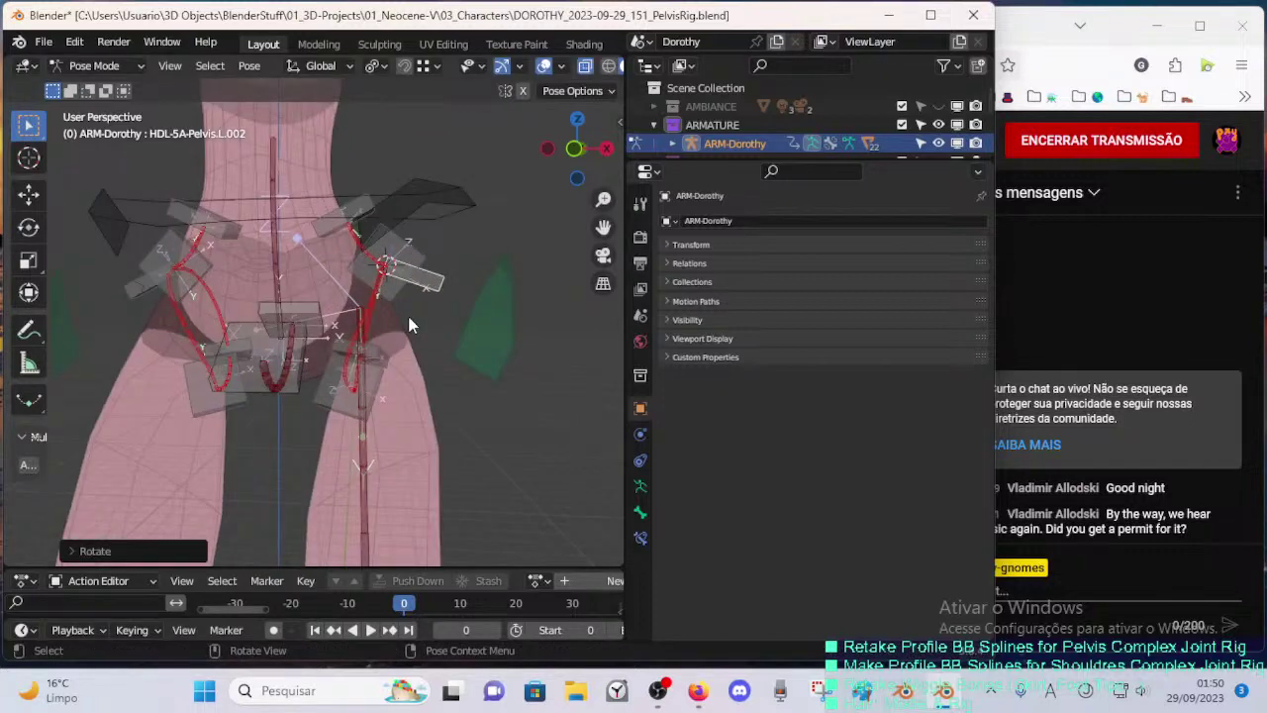
- Turn on Preserve Volume in the Armature modifier of the 00_Body mesh
{"action": "left_click", "coordinate": [443, 300]}
{"action": "left_click", "coordinate": [395, 302]}
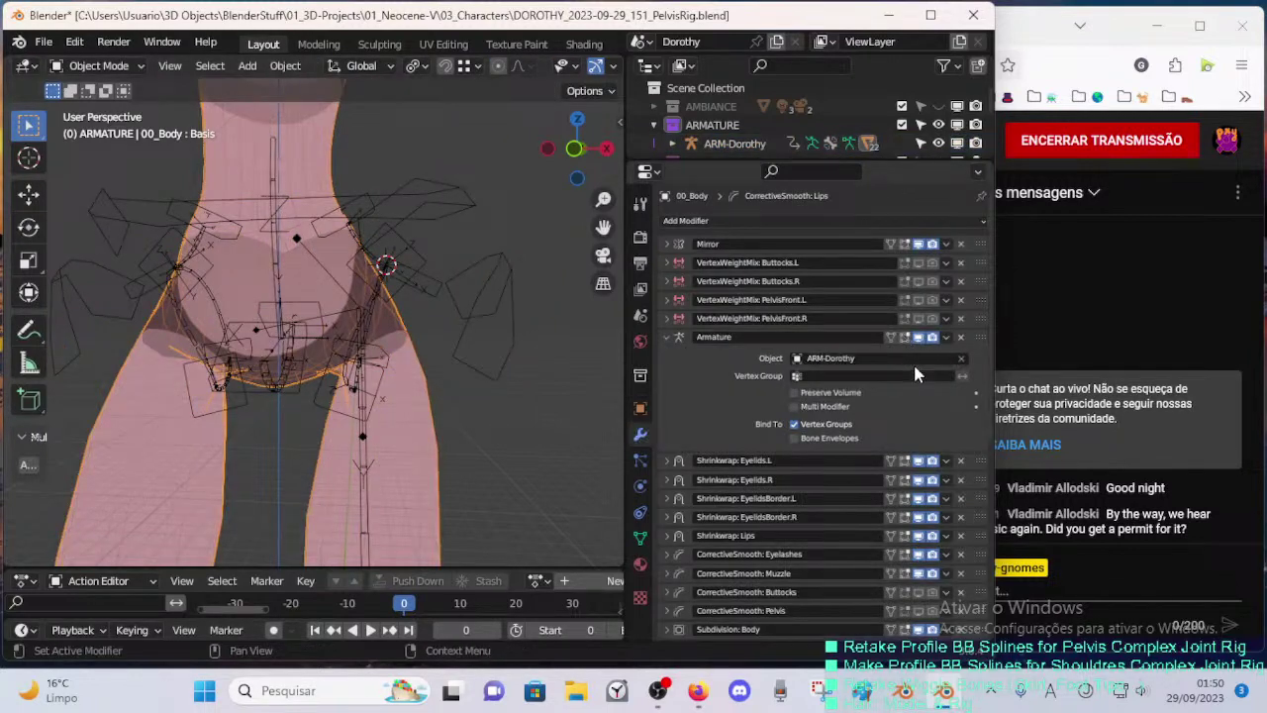
{"action": "left_click", "coordinate": [796, 393]}
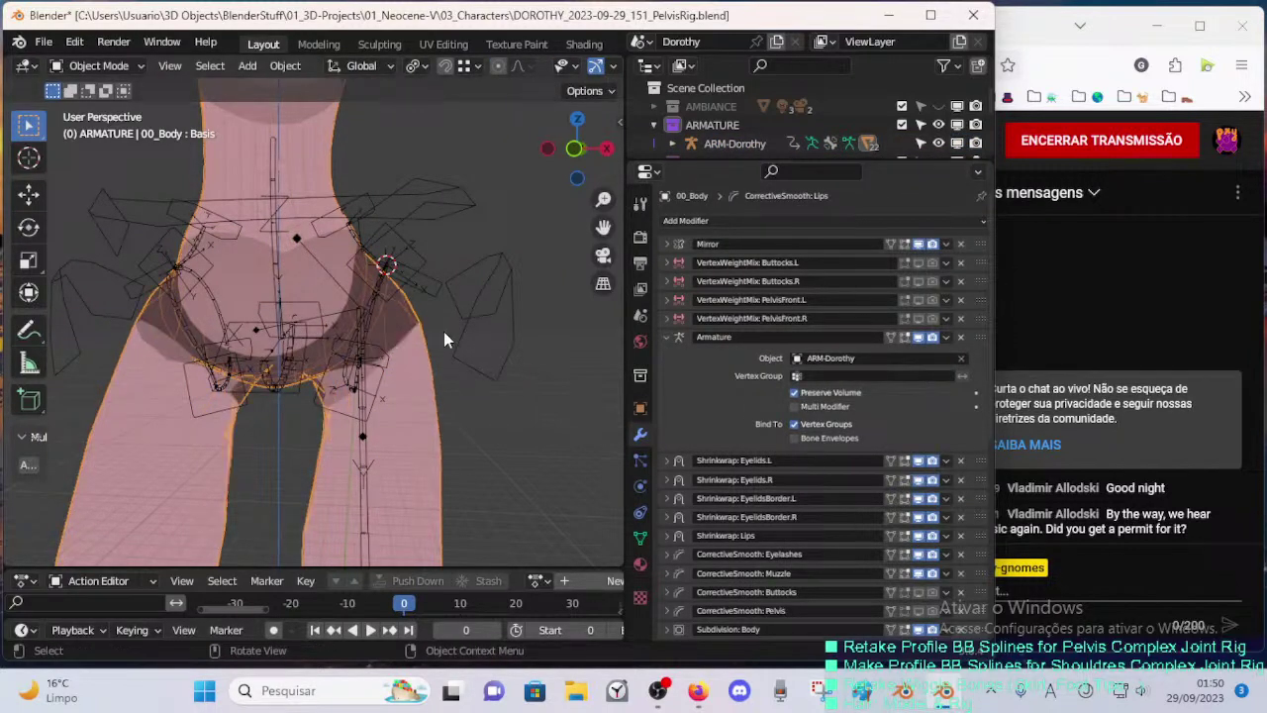
- Put the ARM-Dorothy armature back in Pose Mode and save the file
{"action": "left_click", "coordinate": [425, 300], "text": "shift"}
{"action": "left_click", "coordinate": [442, 303]}
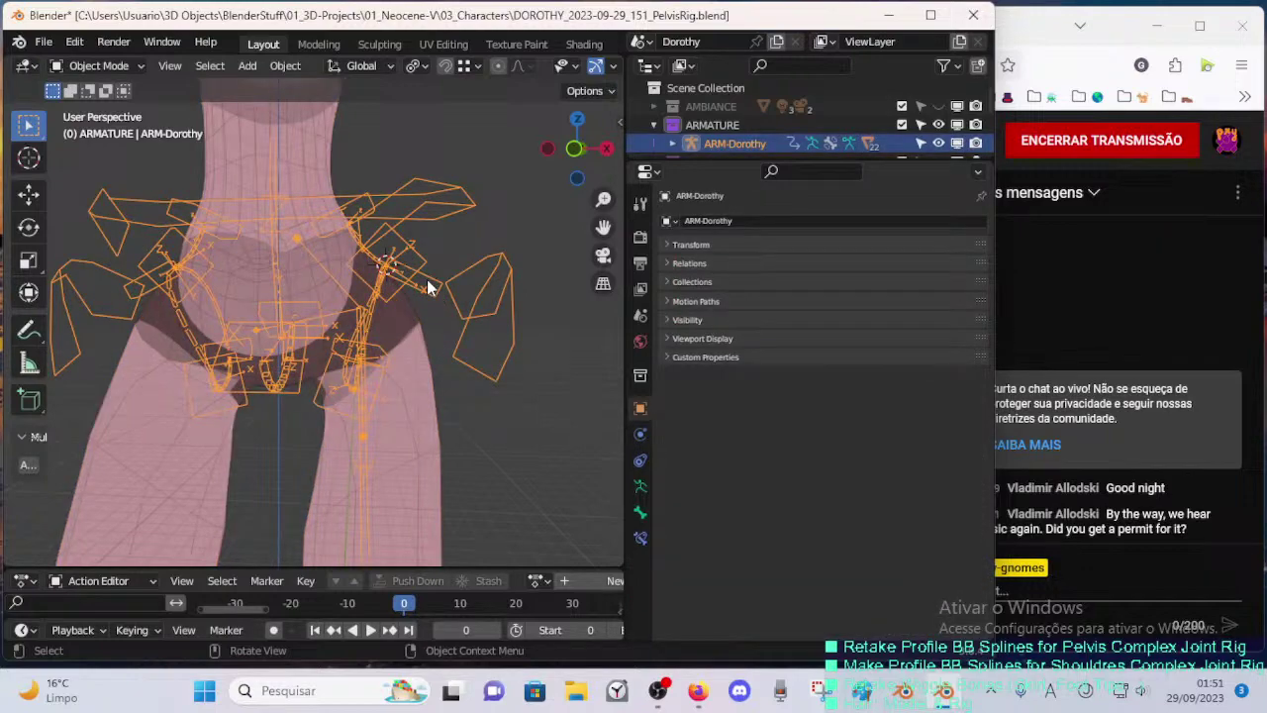
{"action": "key", "text": "ctrl+Tab"}
{"action": "mouse_move", "coordinate": [498, 294]}
{"action": "middle_mouse_down"}
{"action": "mouse_move", "coordinate": [443, 294]}
{"action": "mouse_move", "coordinate": [375, 322]}
{"action": "mouse_move", "coordinate": [424, 327]}
{"action": "mouse_move", "coordinate": [480, 305]}
{"action": "middle_mouse_up"}
{"action": "key", "text": "ctrl+s"}
- Try rotating HDL-5A-Pelvis.L.002 about the global X axis and about its local X axis
{"action": "scroll", "coordinate": [424, 327], "scroll_direction": "up", "scroll_amount": 3}
{"action": "key", "text": "r"}
{"action": "key", "text": "x"}
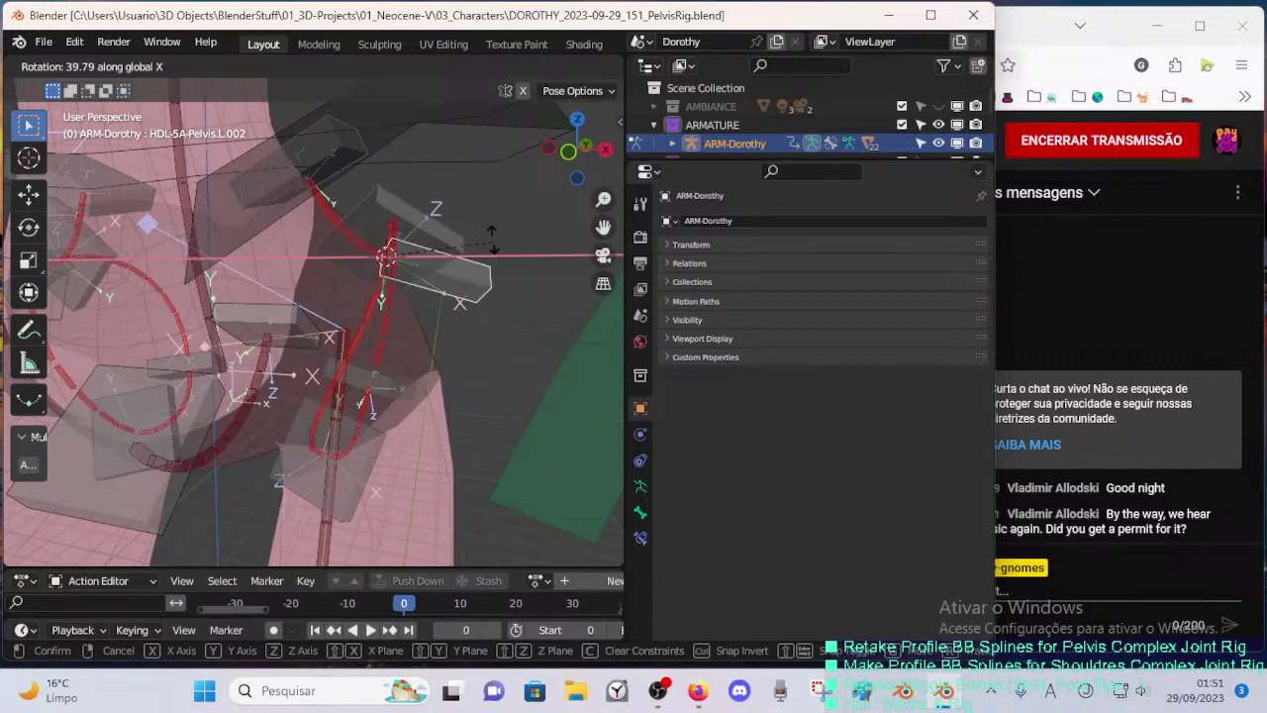
{"action": "right_click", "coordinate": [475, 295]}
{"action": "key", "text": "r"}
{"action": "key", "text": "x"}
{"action": "right_click", "coordinate": [474, 301]}
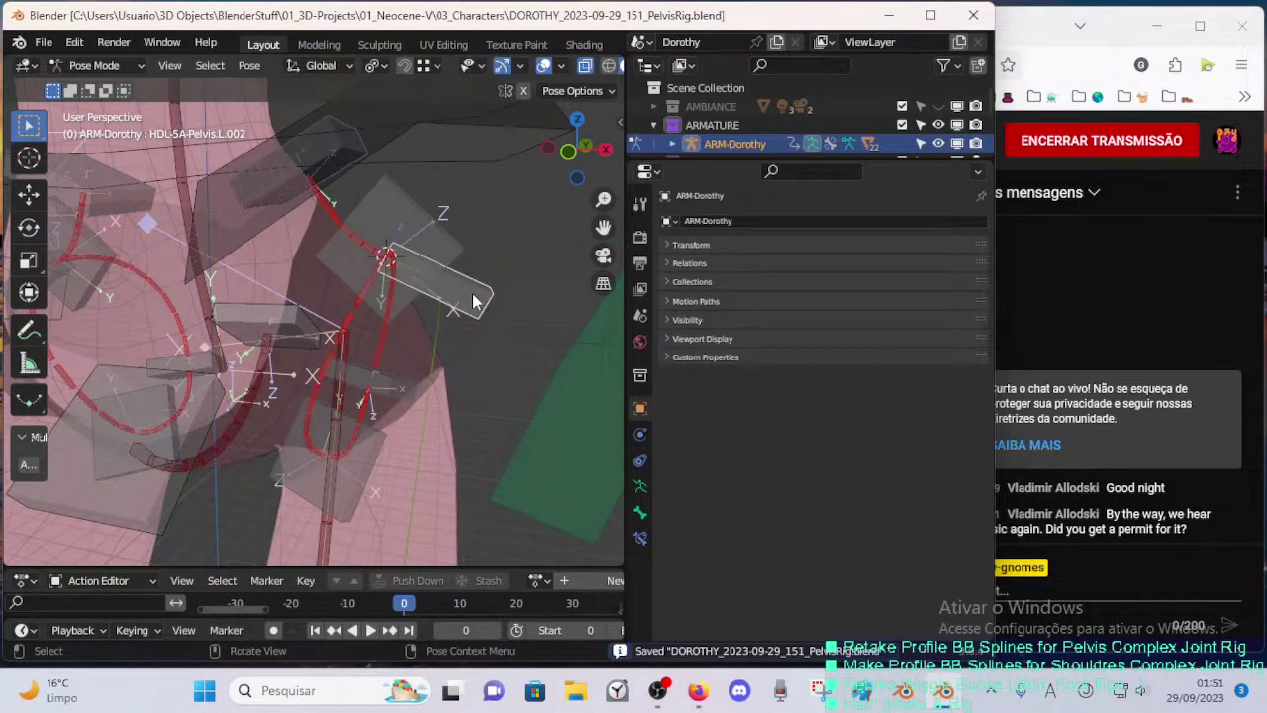
{"action": "key", "text": "r"}
{"action": "key", "text": "x"}
{"action": "key", "text": "x"}
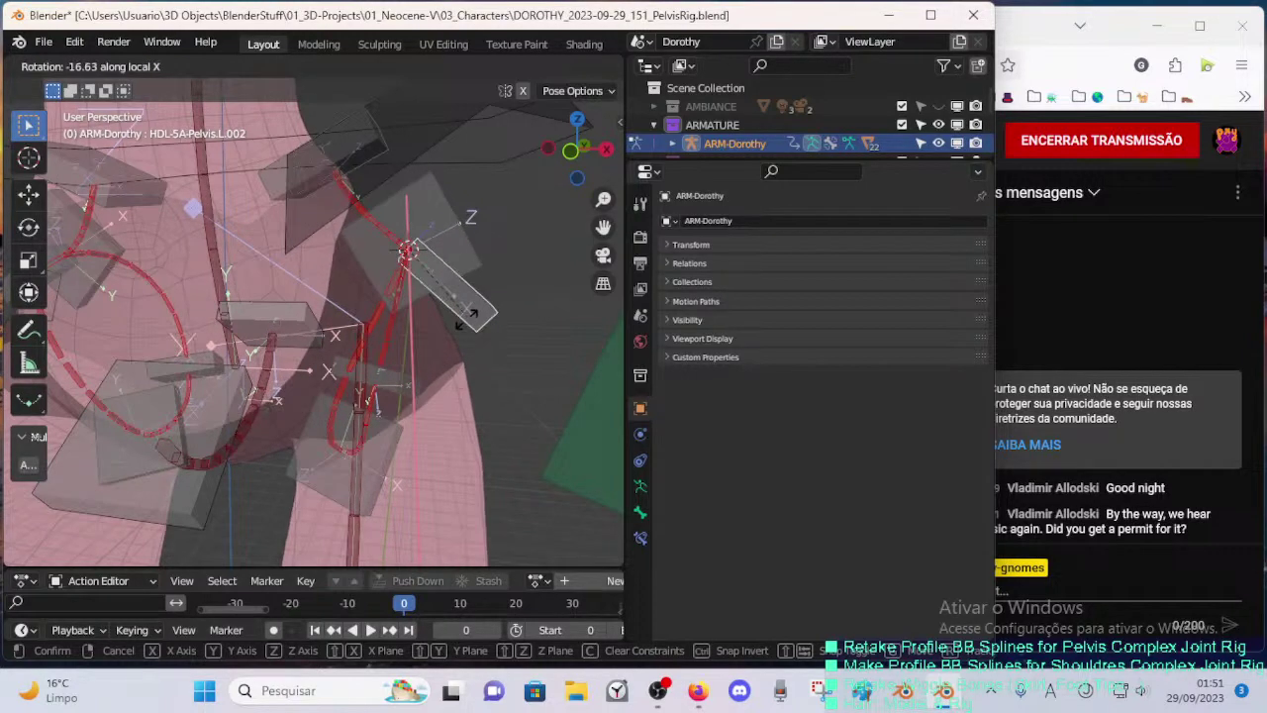
{"action": "left_click", "coordinate": [475, 309]}
- Clear the parent of HDL-5A-Pelvis.L.003 in Edit Mode and return to Pose Mode
{"action": "key", "text": "Tab"}
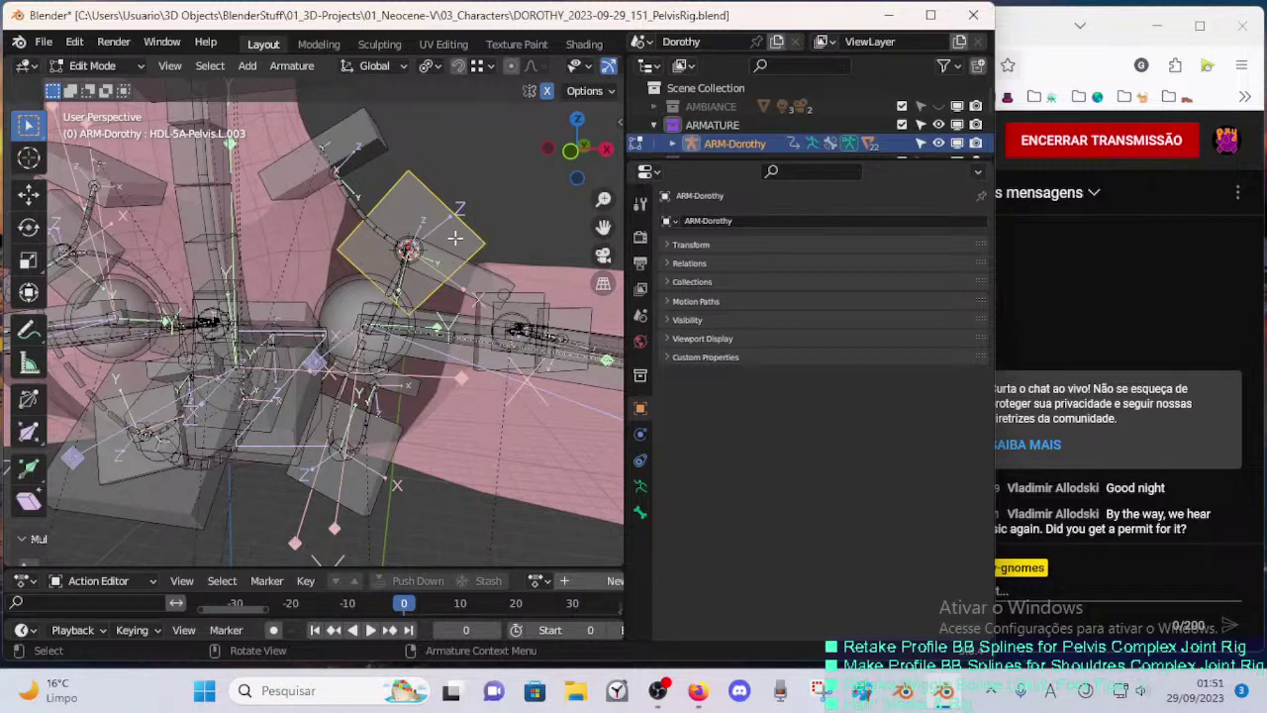
{"action": "key", "text": "alt+p"}
{"action": "left_click", "coordinate": [450, 228]}
{"action": "key", "text": "Tab"}
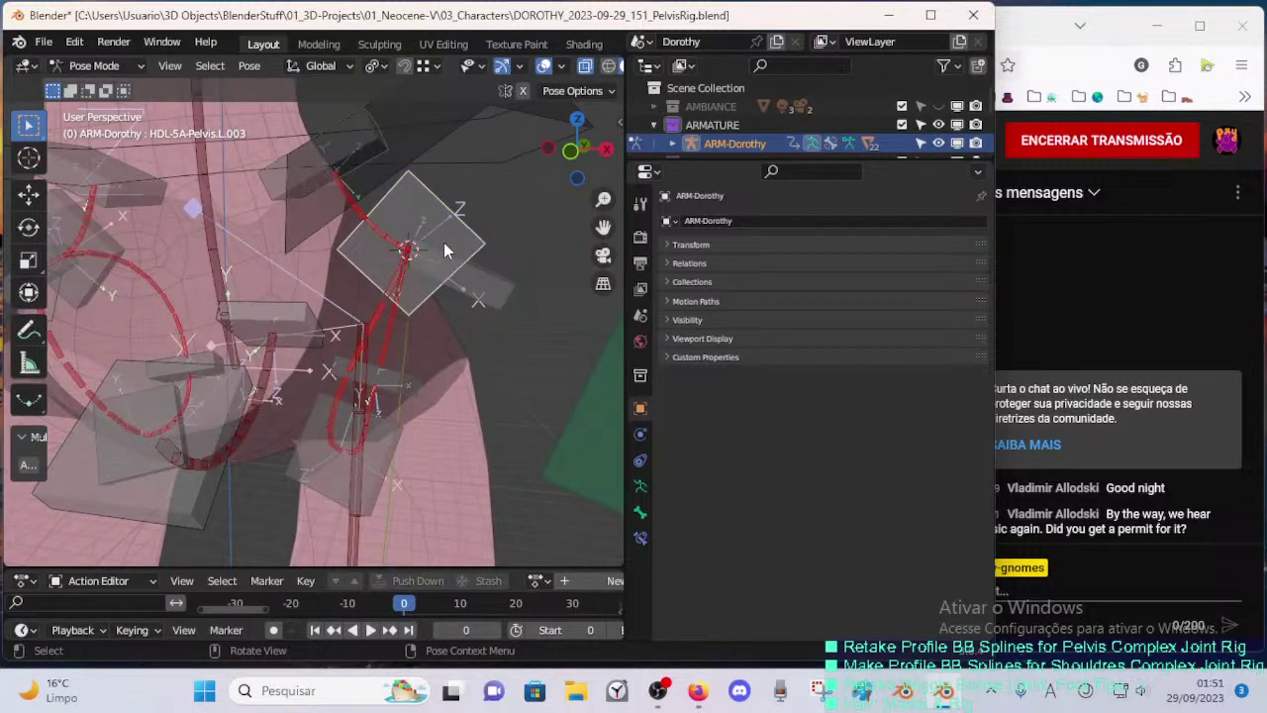
- Try moving the overlapping hip handles HDL-5A-Pelvis.L.002 and HDL-5A-Pelvis.L.003 independently in Pose Mode
{"action": "key", "text": "r"}
{"action": "left_click", "coordinate": [476, 295]}
{"action": "key", "text": "g"}
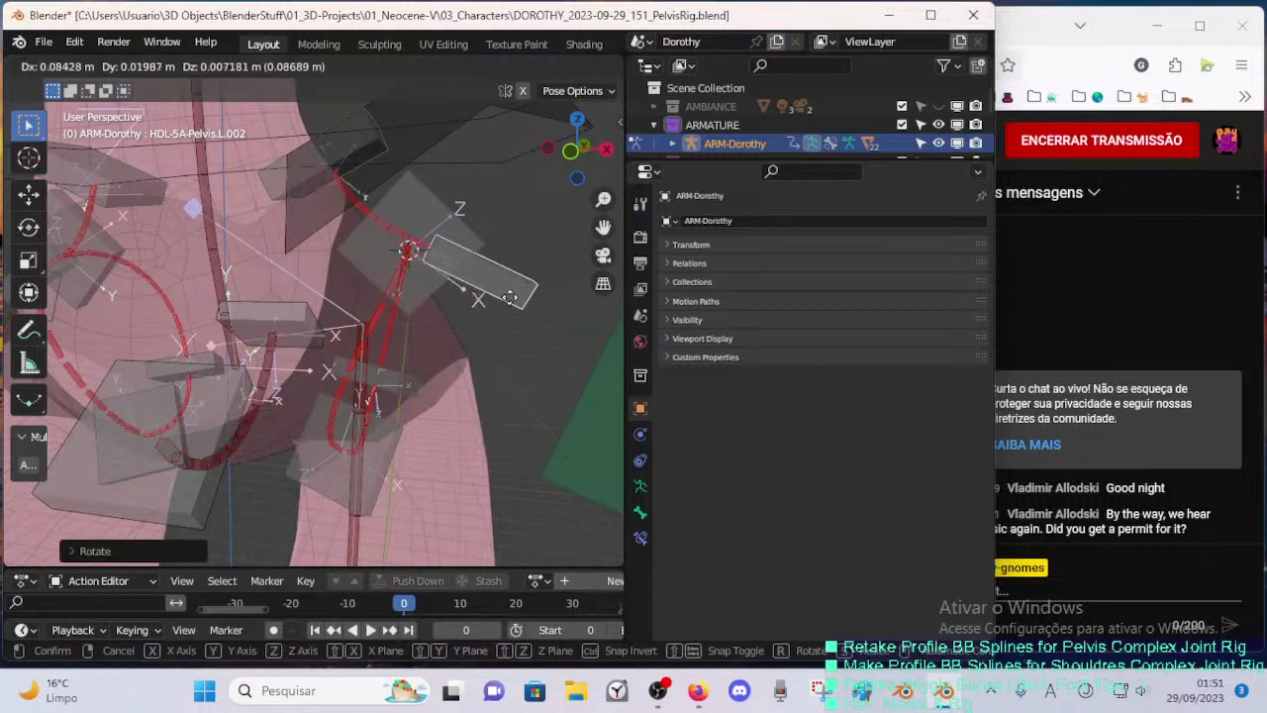
{"action": "right_click", "coordinate": [458, 253]}
{"action": "key", "text": "g"}
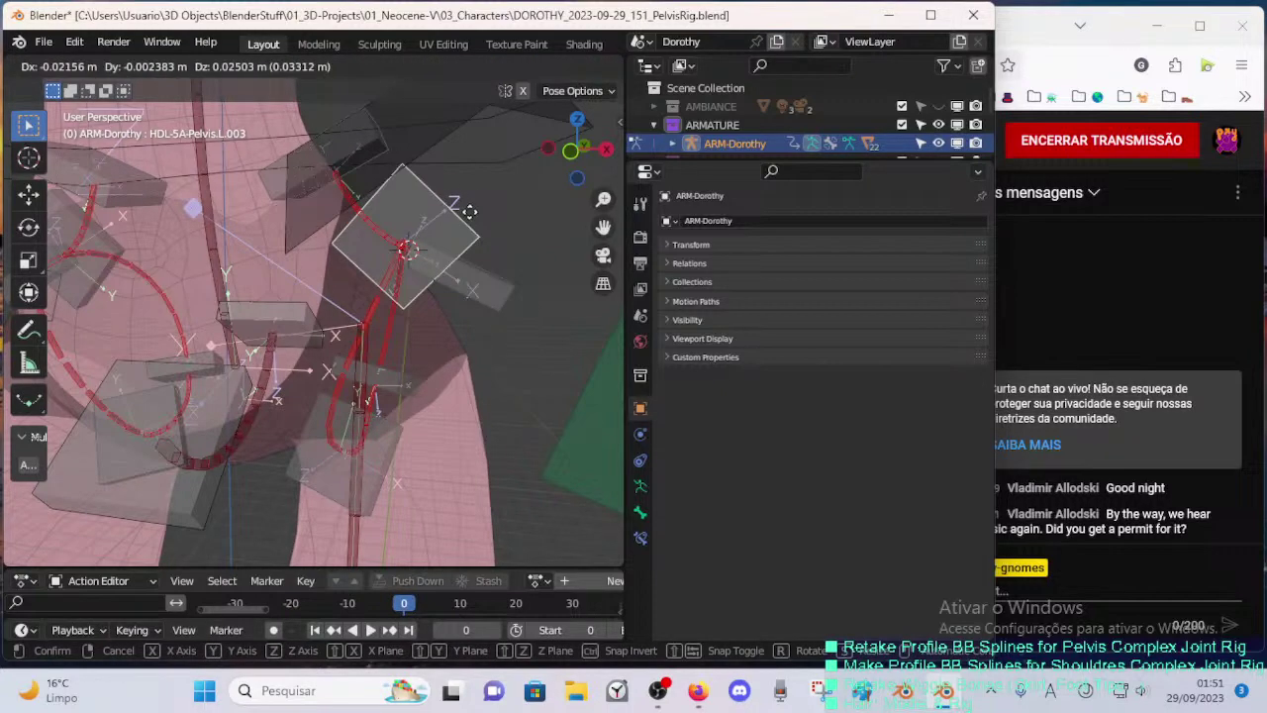
{"action": "left_click", "coordinate": [485, 232]}
{"action": "key", "text": "g"}
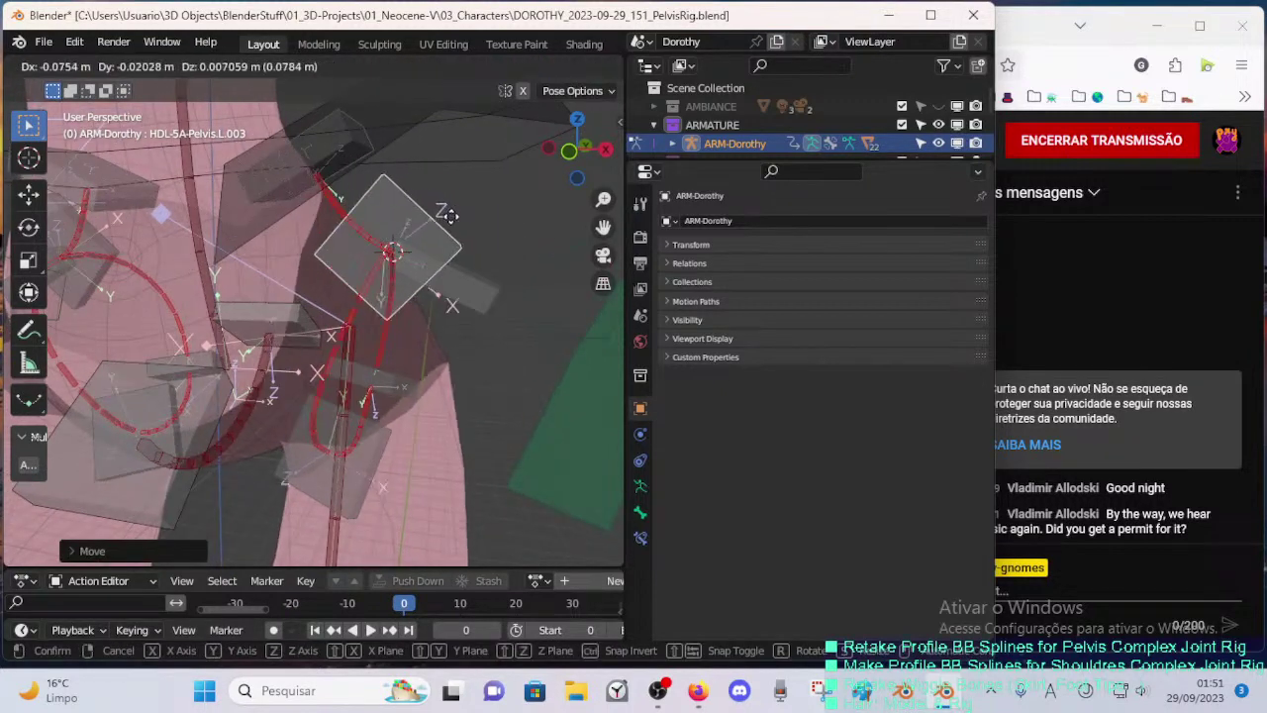
{"action": "left_click", "coordinate": [480, 181]}
- Try rotating HDL-5A-Pelvis.L.003 and HDL-5A-Pelvis.L.002 in turn about the global X axis
{"action": "middle_click_drag", "start_coordinate": [480, 181], "coordinate": [345, 213]}
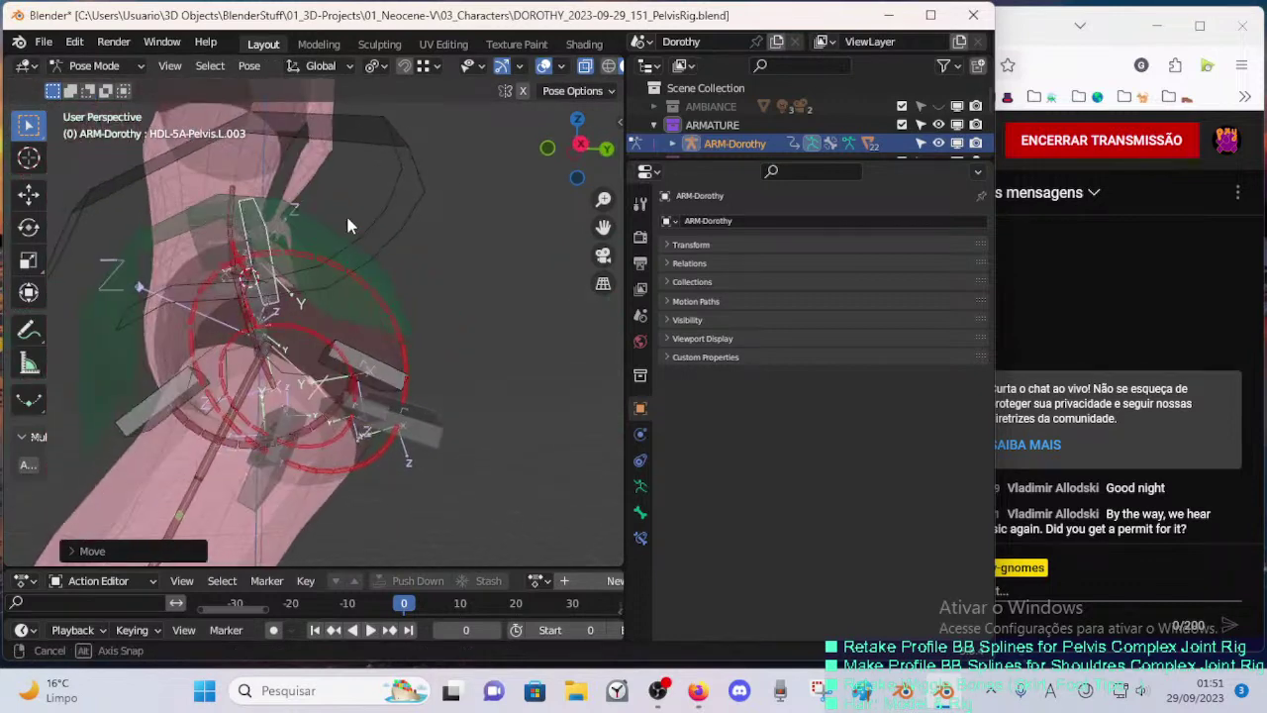
{"action": "key", "text": "r"}
{"action": "key", "text": "x"}
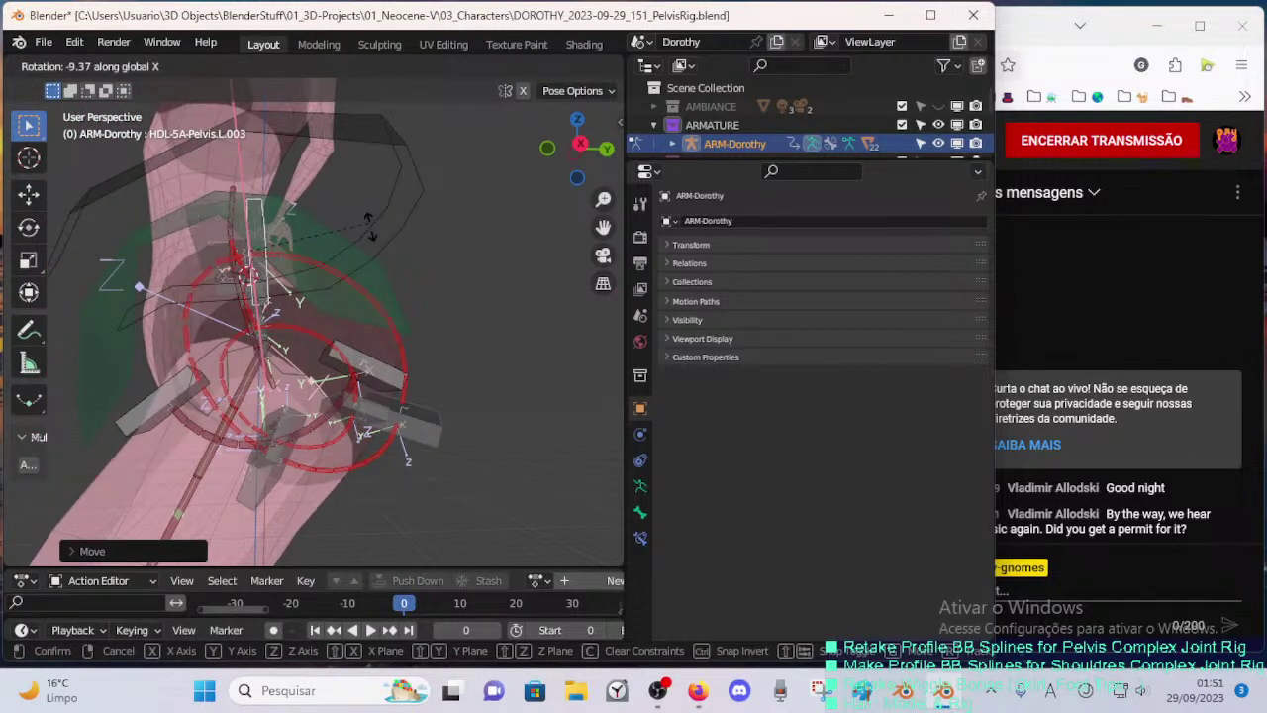
{"action": "left_click", "coordinate": [335, 233]}
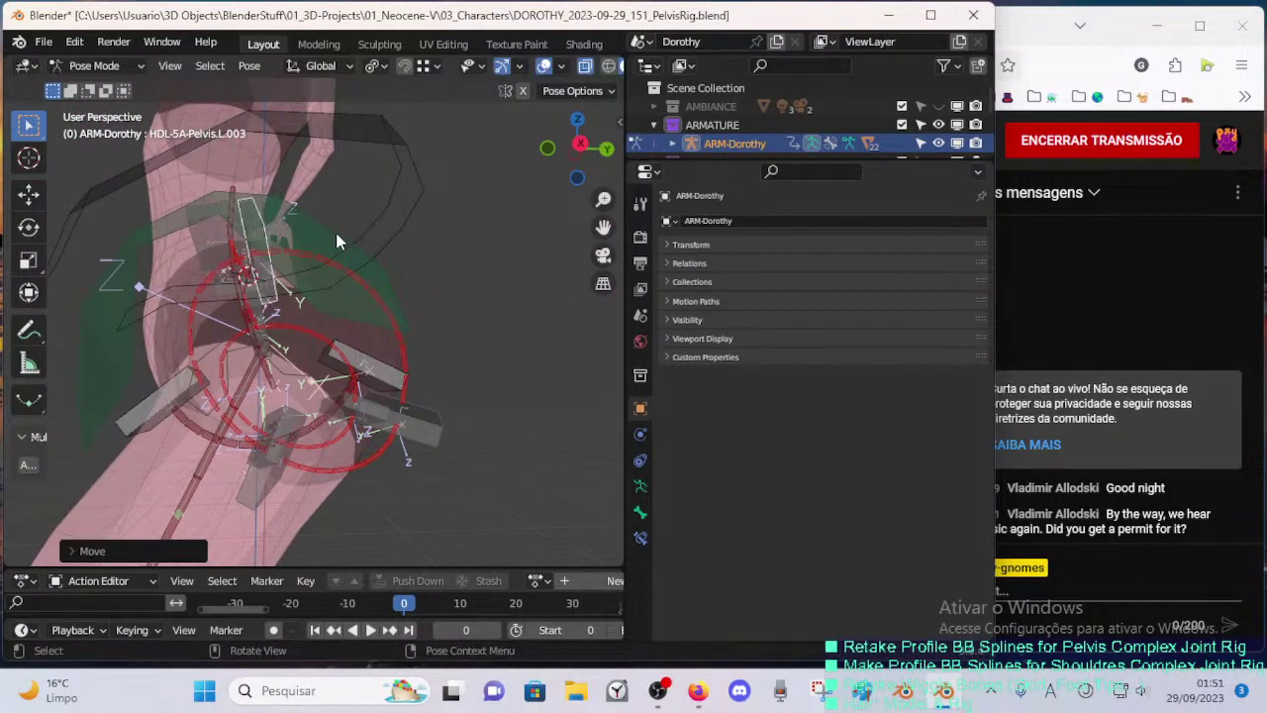
{"action": "middle_click_drag", "start_coordinate": [336, 233], "coordinate": [427, 301]}
{"action": "left_click", "coordinate": [427, 301]}
{"action": "key", "text": "r"}
{"action": "key", "text": "x"}
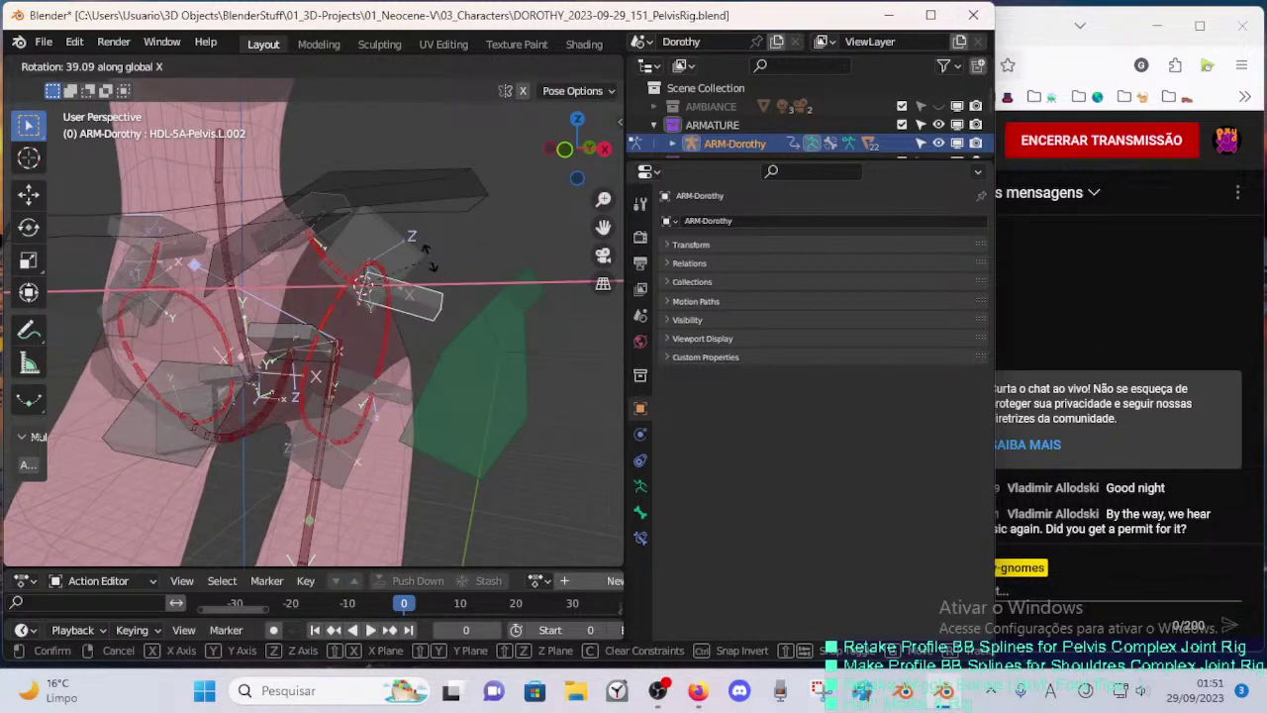
{"action": "middle_click_drag", "start_coordinate": [428, 300], "coordinate": [456, 282]}
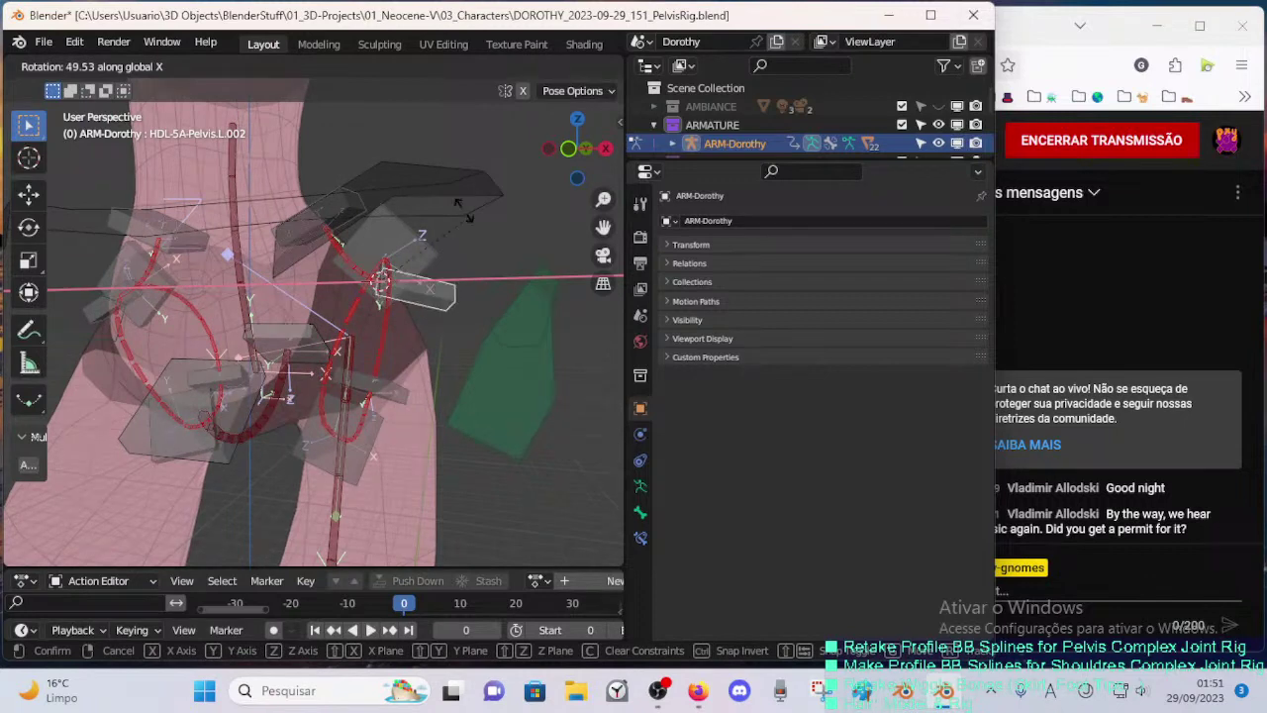
{"action": "left_click", "coordinate": [442, 313]}
- Try moving the handle HDL-5A-Pelvis.L.004 and the thigh bone DEF-5-LEG-1B-Thigh.L
{"action": "left_click", "coordinate": [381, 391]}
{"action": "key", "text": "g"}
{"action": "left_click", "coordinate": [406, 408]}
{"action": "left_click", "coordinate": [341, 480]}
{"action": "key", "text": "g"}
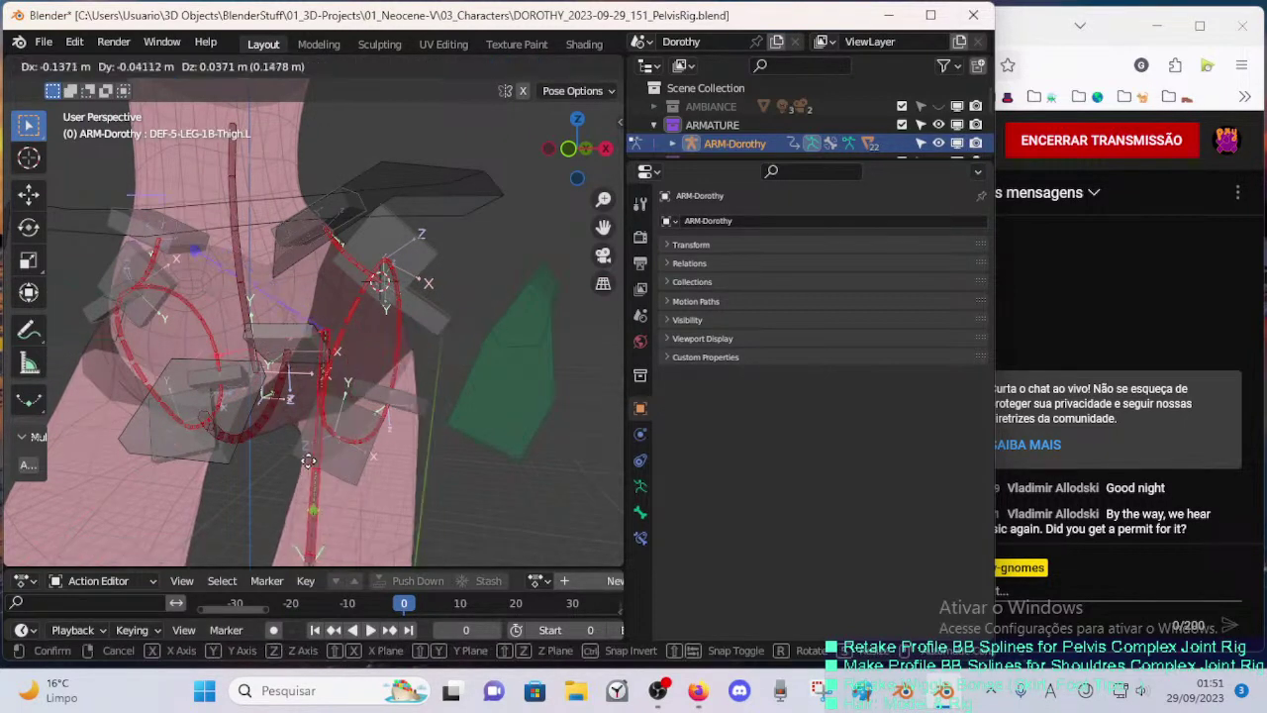
{"action": "left_click", "coordinate": [314, 449]}
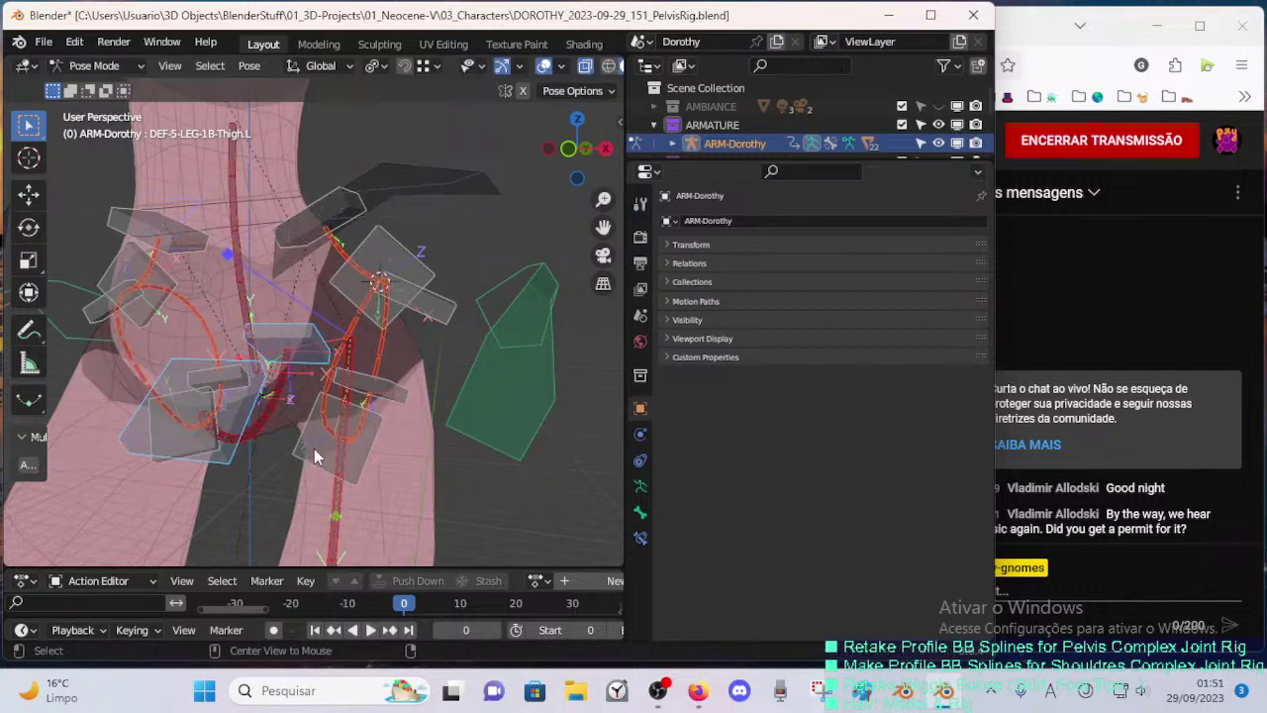
- Try moving and rotating the lower handle HDL-5A-Pelvis.L.005, checking the bendy-bone curve from the front and the side
{"action": "left_click", "coordinate": [315, 448]}
{"action": "key", "text": "g"}
{"action": "left_click", "coordinate": [279, 446]}
{"action": "key", "text": "g"}
{"action": "middle_click_drag", "start_coordinate": [323, 445], "coordinate": [257, 396]}
{"action": "left_click", "coordinate": [302, 420]}
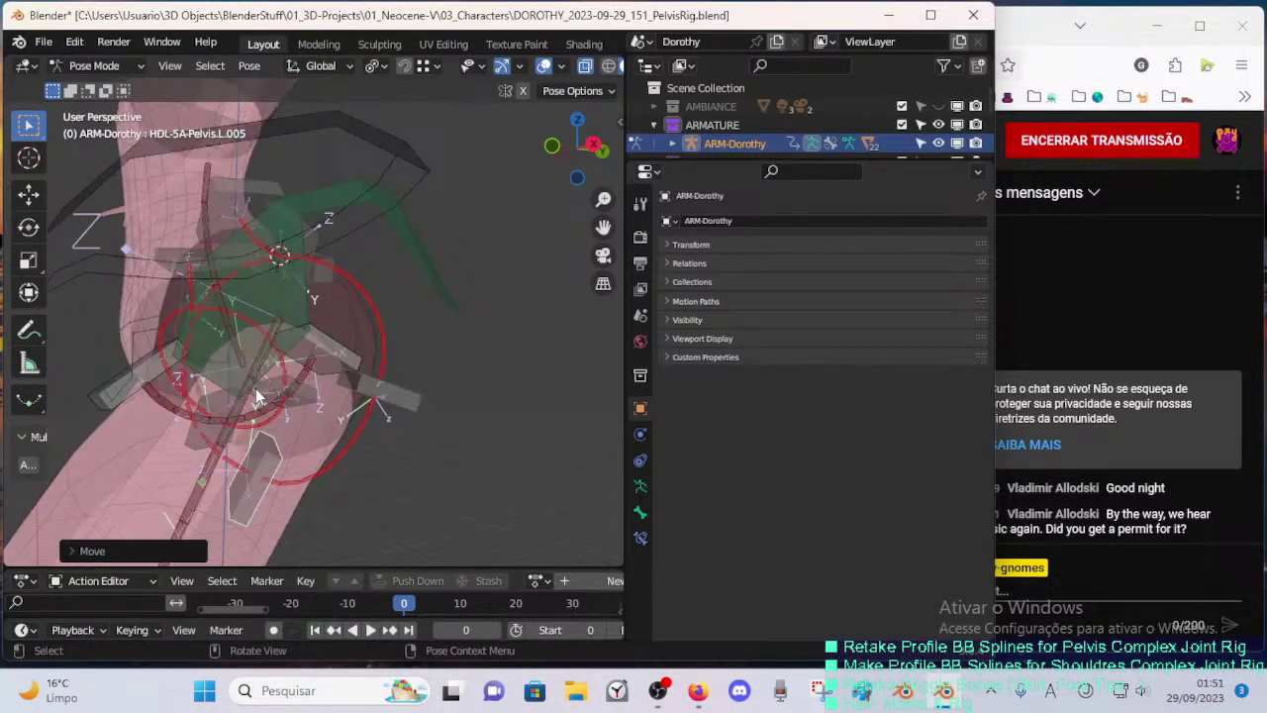
{"action": "key", "text": "g"}
{"action": "left_click", "coordinate": [284, 383]}
{"action": "key", "text": "r"}
{"action": "left_click", "coordinate": [337, 440]}
{"action": "key", "text": "g"}
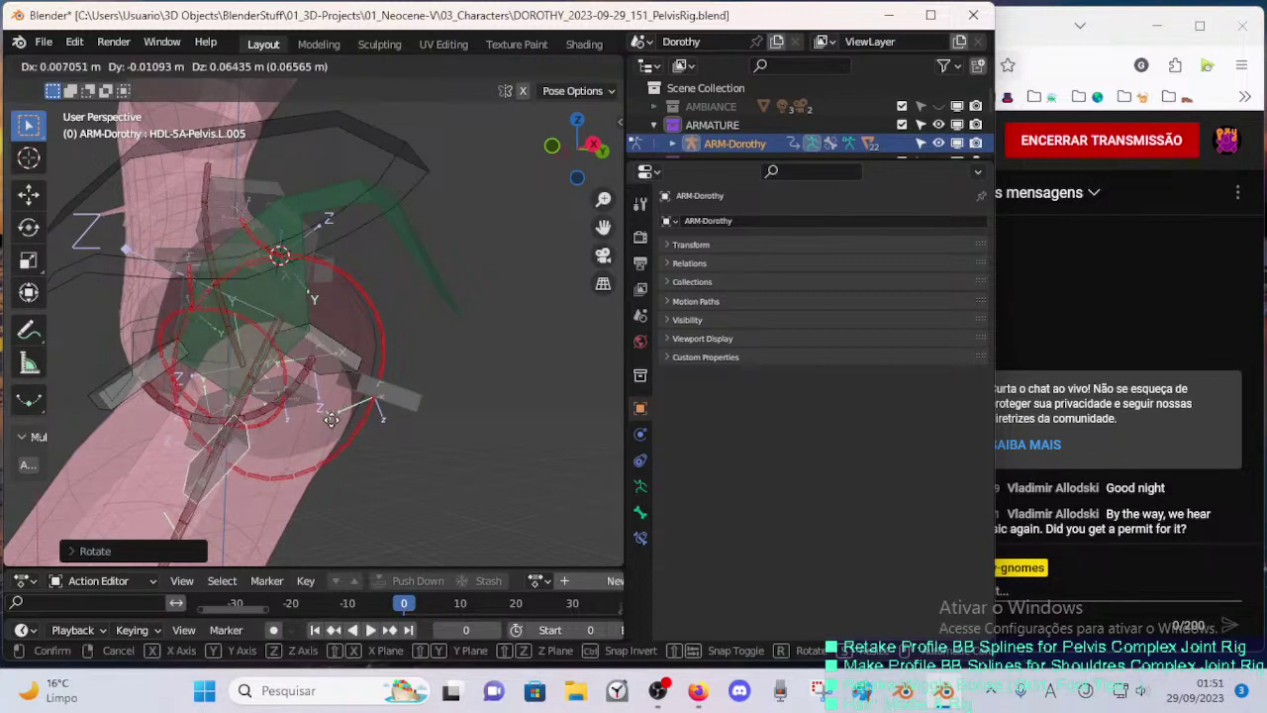
{"action": "left_click", "coordinate": [334, 419]}
- Try moving the handles HDL-5A-Pelvis.L.004, HDL-5A-Pelvis.L.003 and HDL-5A-Pelvis.L.005 to bend the left pelvis splines
{"action": "left_click", "coordinate": [410, 403]}
{"action": "key", "text": "g"}
{"action": "left_click", "coordinate": [423, 383]}
{"action": "middle_click_drag", "start_coordinate": [341, 404], "coordinate": [435, 376]}
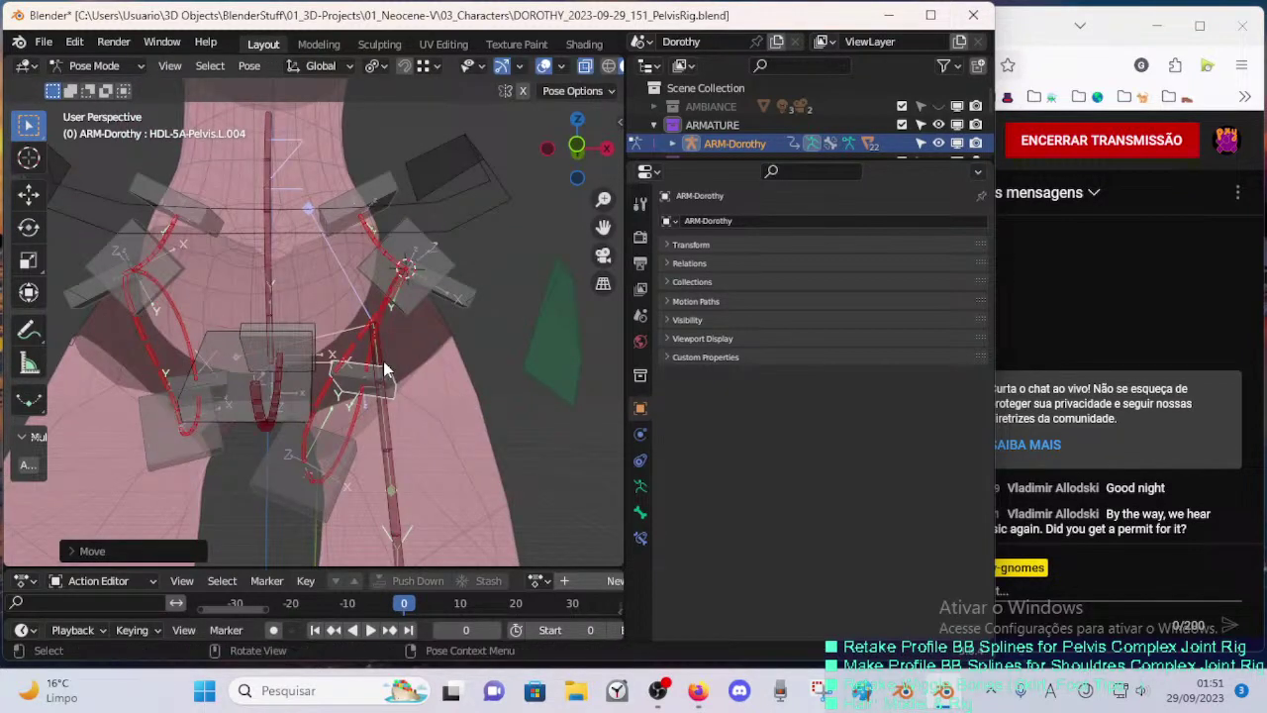
{"action": "middle_click_drag", "start_coordinate": [322, 346], "coordinate": [456, 335]}
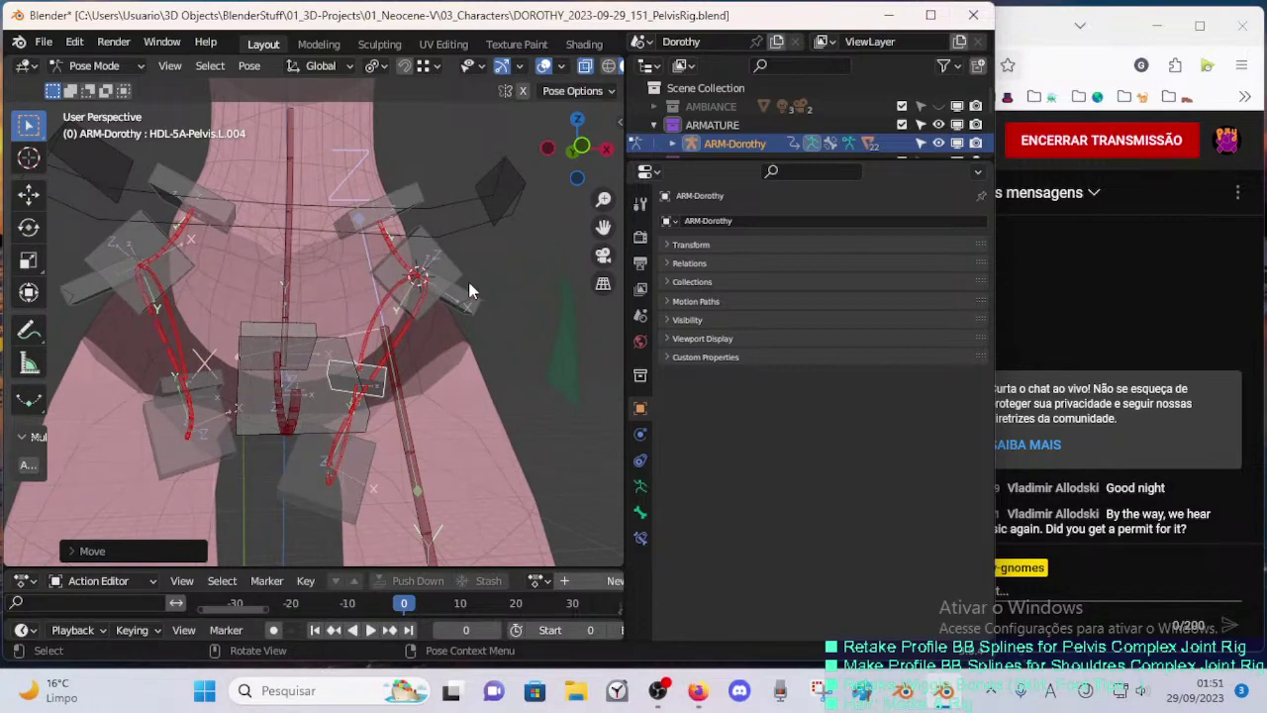
{"action": "key", "text": "g"}
{"action": "left_click", "coordinate": [455, 312]}
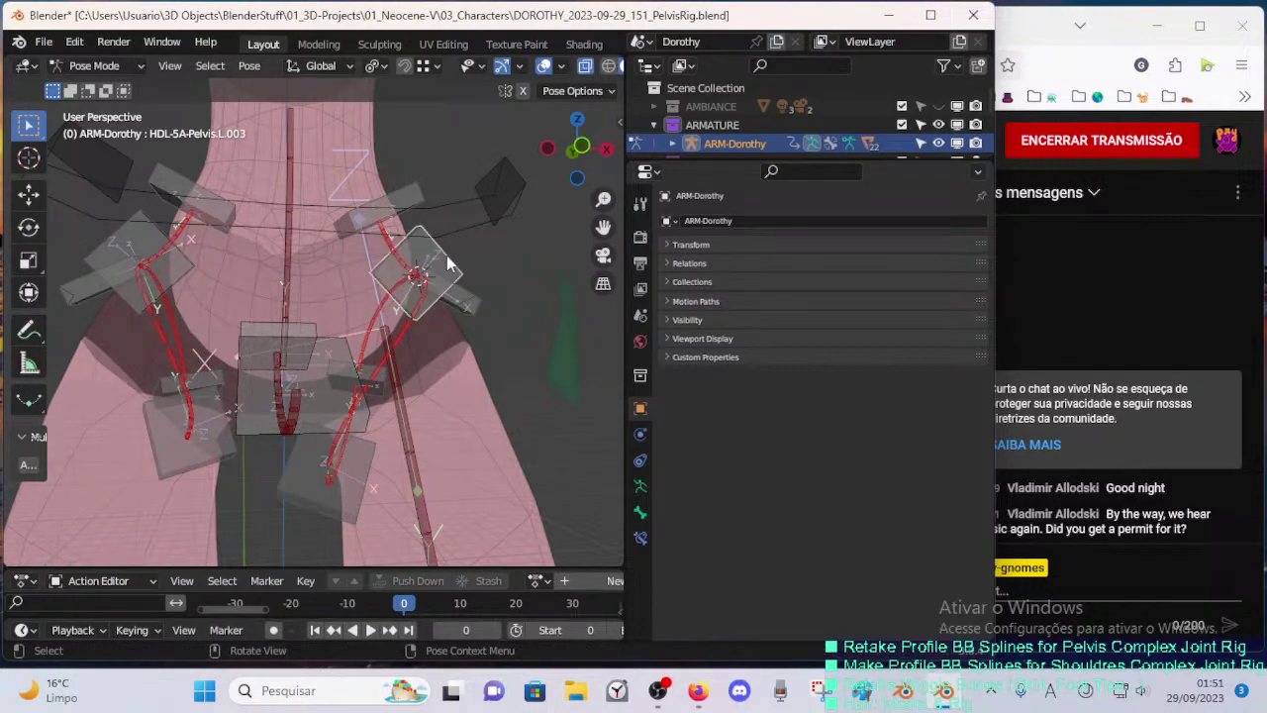
{"action": "middle_click_drag", "start_coordinate": [448, 264], "coordinate": [257, 485]}
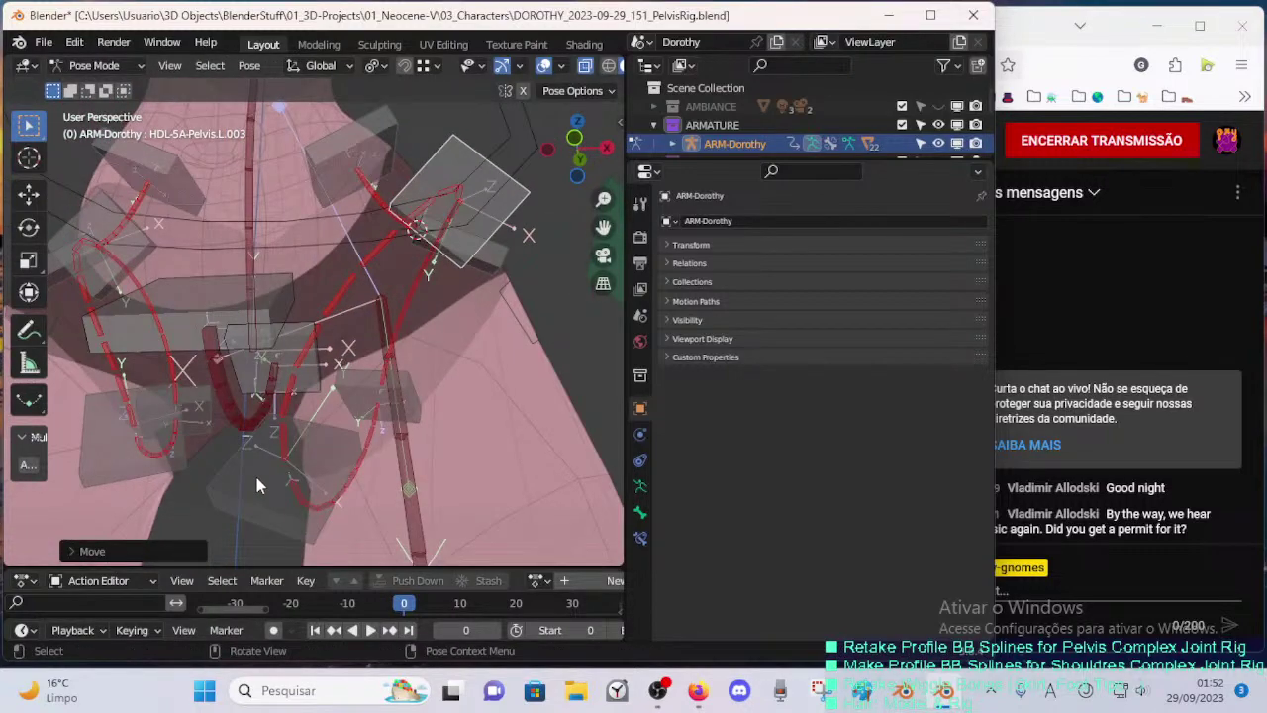
{"action": "left_click", "coordinate": [256, 485]}
{"action": "key", "text": "g"}
{"action": "left_click", "coordinate": [257, 438]}
- Select all pose bones and clear their location offsets
{"action": "middle_click_drag", "start_coordinate": [259, 438], "coordinate": [306, 454]}
{"action": "scroll", "coordinate": [357, 416], "scroll_direction": "down", "scroll_amount": 3}
{"action": "key", "text": "a"}
{"action": "key", "text": "alt+g"}
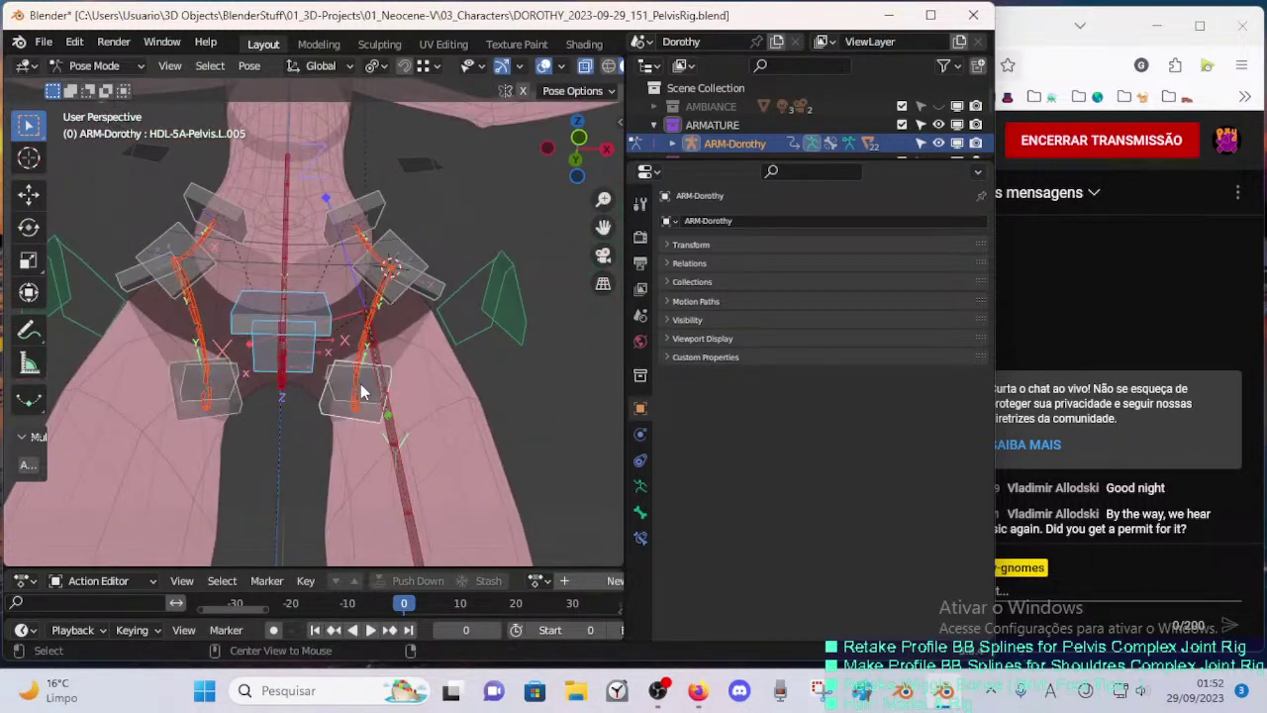
- Try moving HDL-5A-Pelvis.L.005, HDL-5A-Pelvis.L.002 and HDL-5A-Pelvis.L.003 from the rest pose, and save the file
{"action": "middle_click_drag", "start_coordinate": [361, 391], "coordinate": [413, 318]}
{"action": "key", "text": "g"}
{"action": "left_click", "coordinate": [255, 420]}
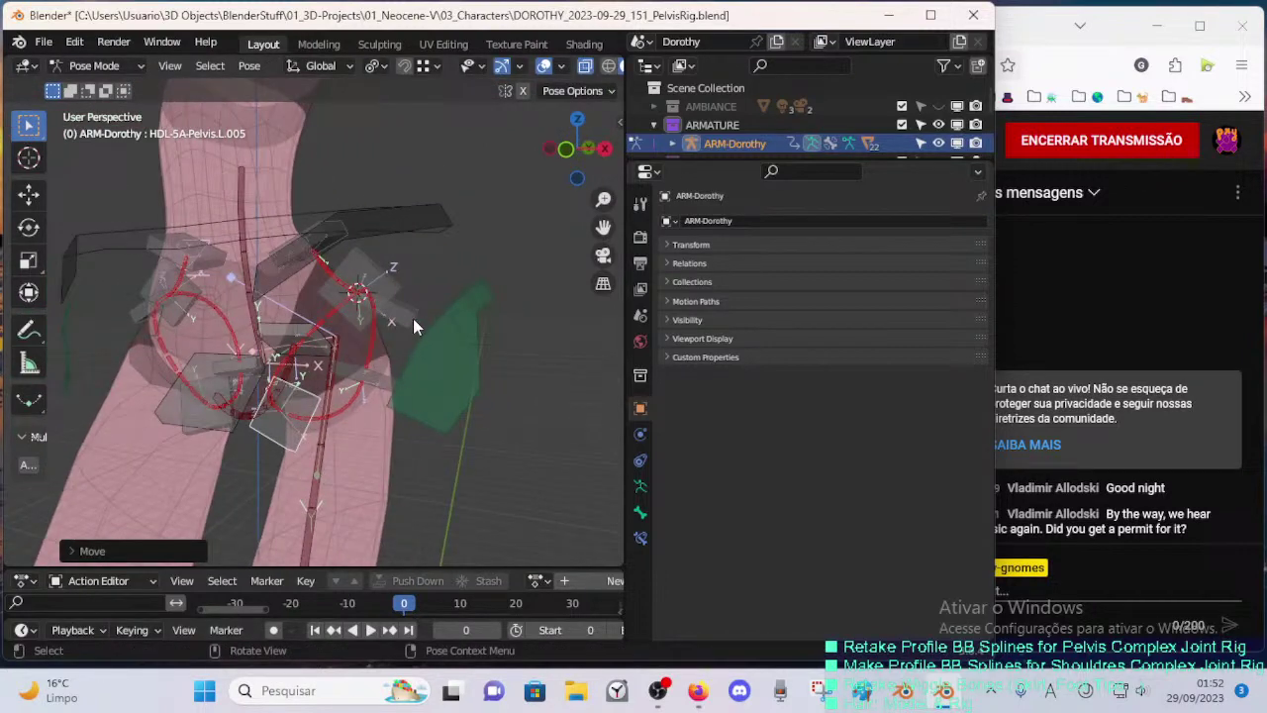
{"action": "left_click", "coordinate": [413, 318]}
{"action": "key", "text": "g"}
{"action": "right_click", "coordinate": [427, 321]}
{"action": "left_click", "coordinate": [402, 275]}
{"action": "middle_click_drag", "start_coordinate": [402, 274], "coordinate": [360, 370]}
{"action": "key", "text": "g"}
{"action": "left_click", "coordinate": [465, 296]}
{"action": "key", "text": "ctrl+s"}
- Try moving the upper handle HDL-5A-Pelvis.L.001 in Edit Mode
{"action": "scroll", "coordinate": [359, 371], "scroll_direction": "up", "scroll_amount": 1}
{"action": "key", "text": "Tab"}
{"action": "left_click", "coordinate": [383, 223]}
{"action": "key", "text": "g"}
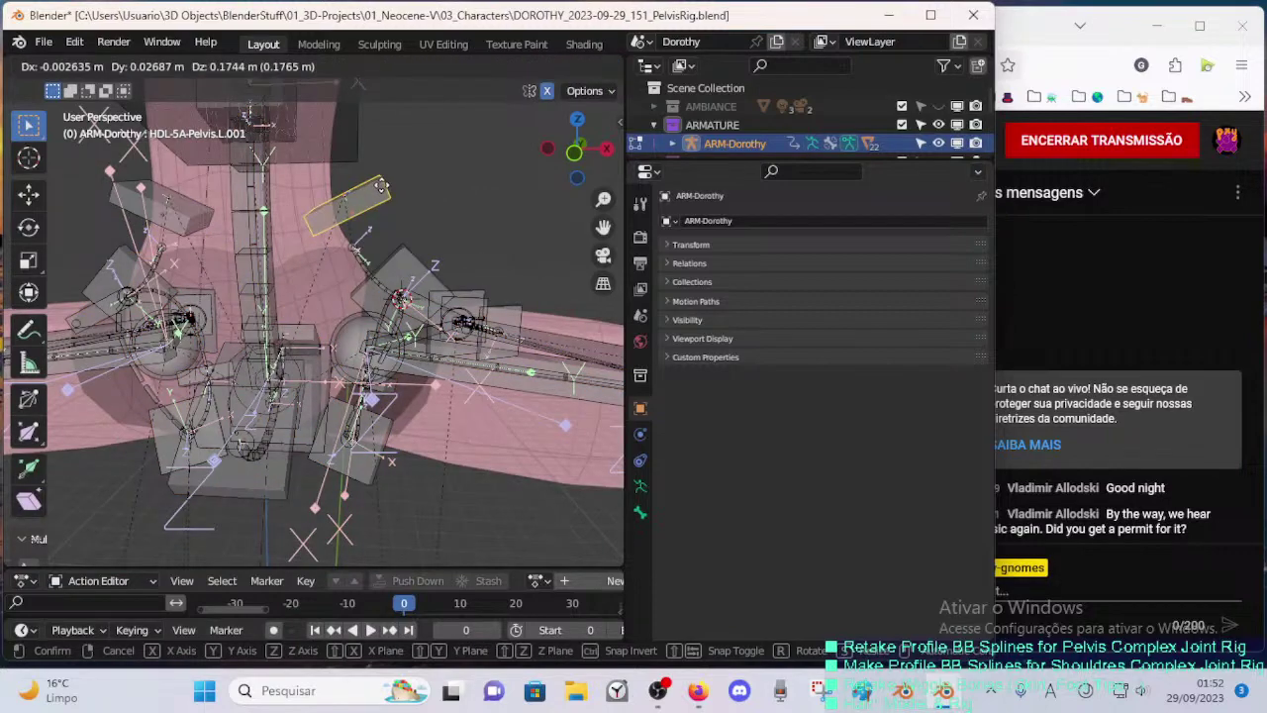
{"action": "key", "text": "Escape"}
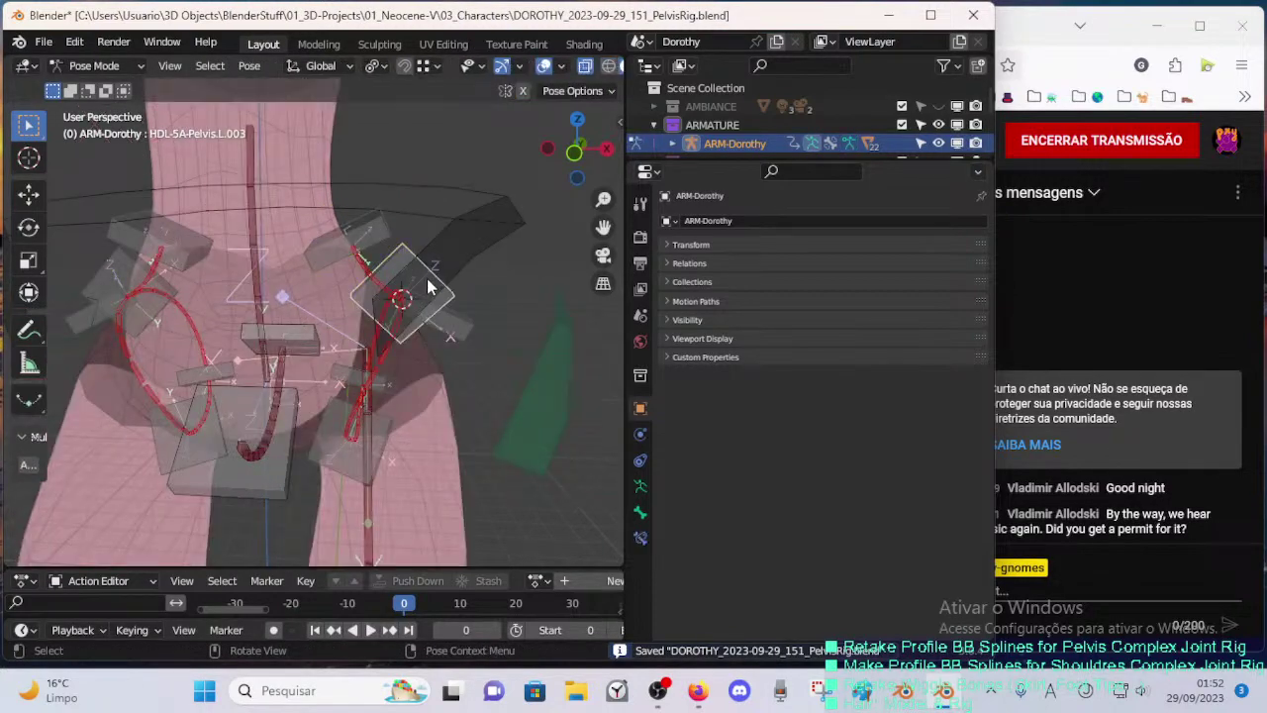
- Try moving HDL-5A-Pelvis.L.003 in Pose Mode and again in Edit Mode
{"action": "key", "text": "g"}
{"action": "key", "text": "Escape"}
{"action": "middle_click_drag", "start_coordinate": [461, 220], "coordinate": [455, 274]}
{"action": "key", "text": "g"}
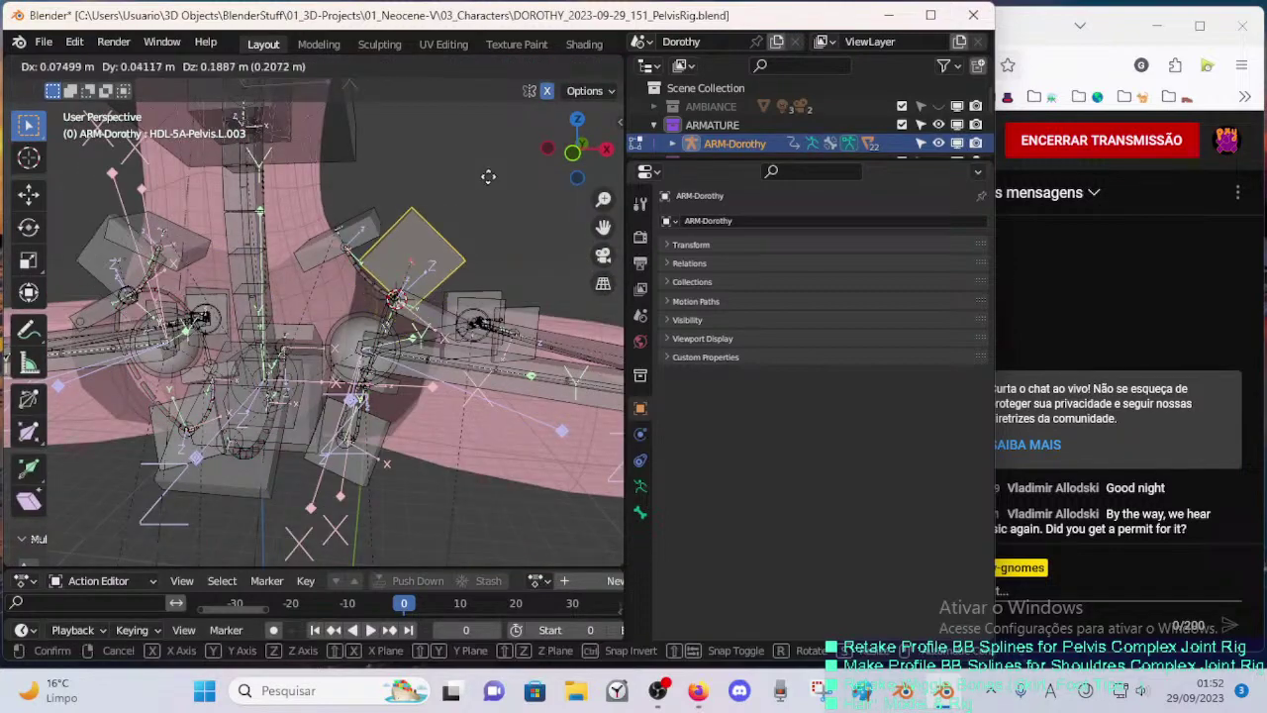
{"action": "key", "text": "Escape"}
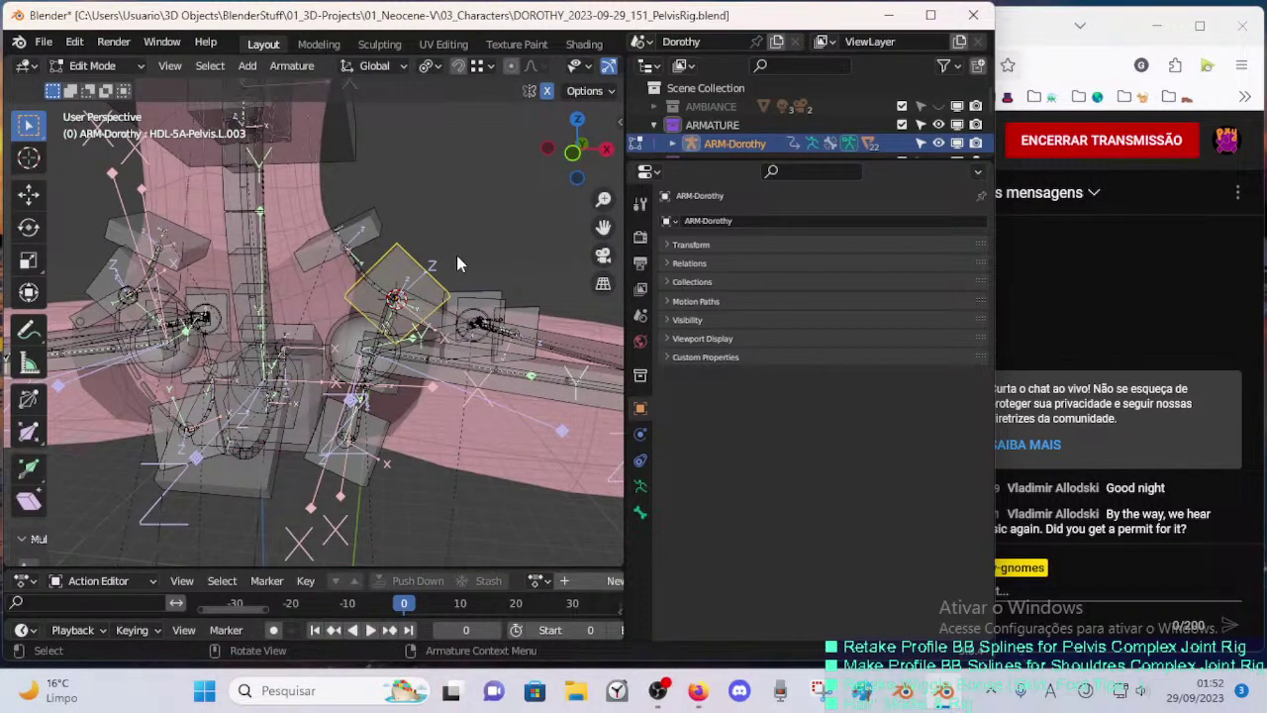
- Parent HDL-5A-Pelvis.L.003 to the upper handle HDL-5A-Pelvis.L.001 in Edit Mode
{"action": "middle_click_drag", "start_coordinate": [457, 255], "coordinate": [377, 270]}
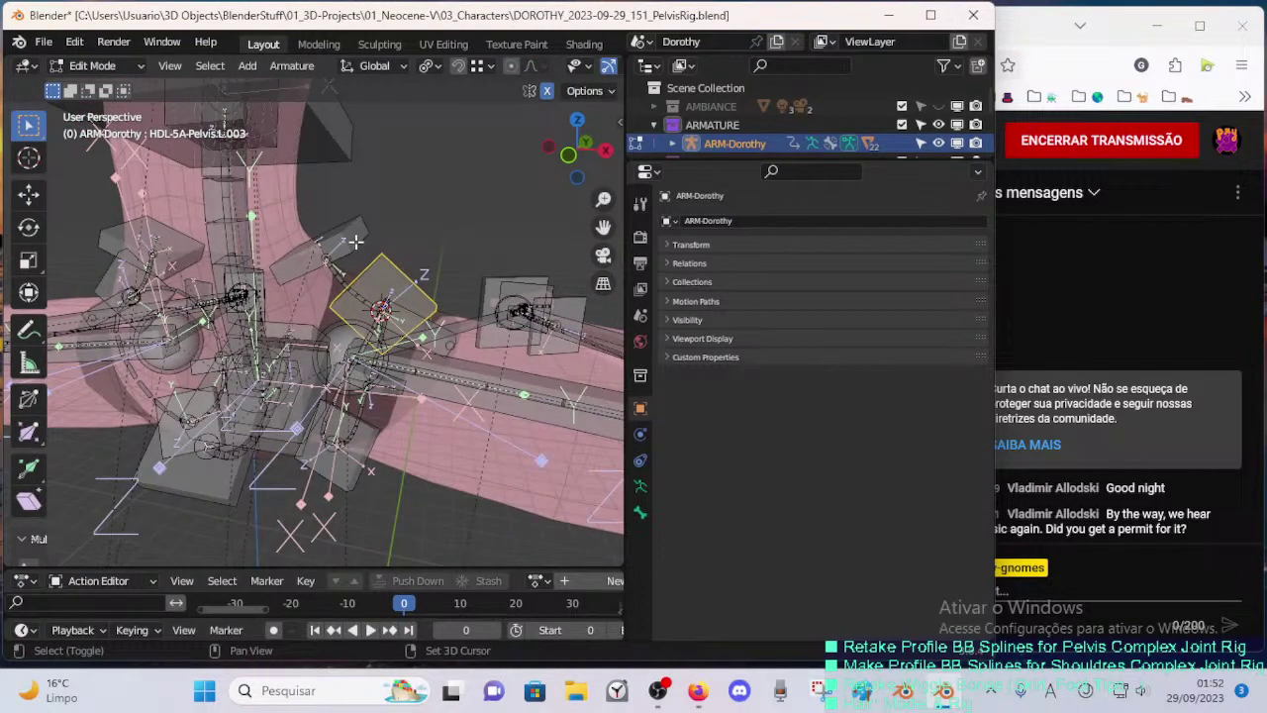
{"action": "key", "text": "ctrl+p"}
{"action": "left_click", "coordinate": [356, 243]}
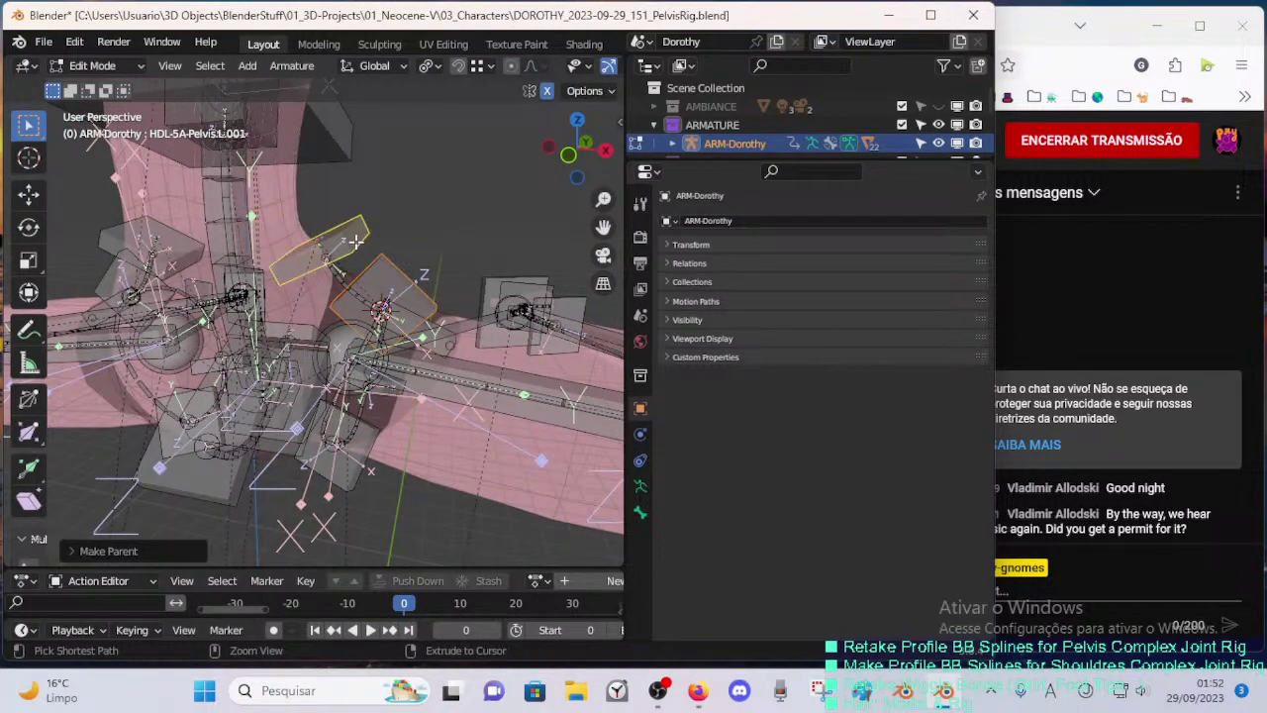
- Try moving HDL-5A-Pelvis.L.001 and rotating it about its local X axis in Pose Mode
{"action": "key", "text": "ctrl+Tab"}
{"action": "key", "text": "g"}
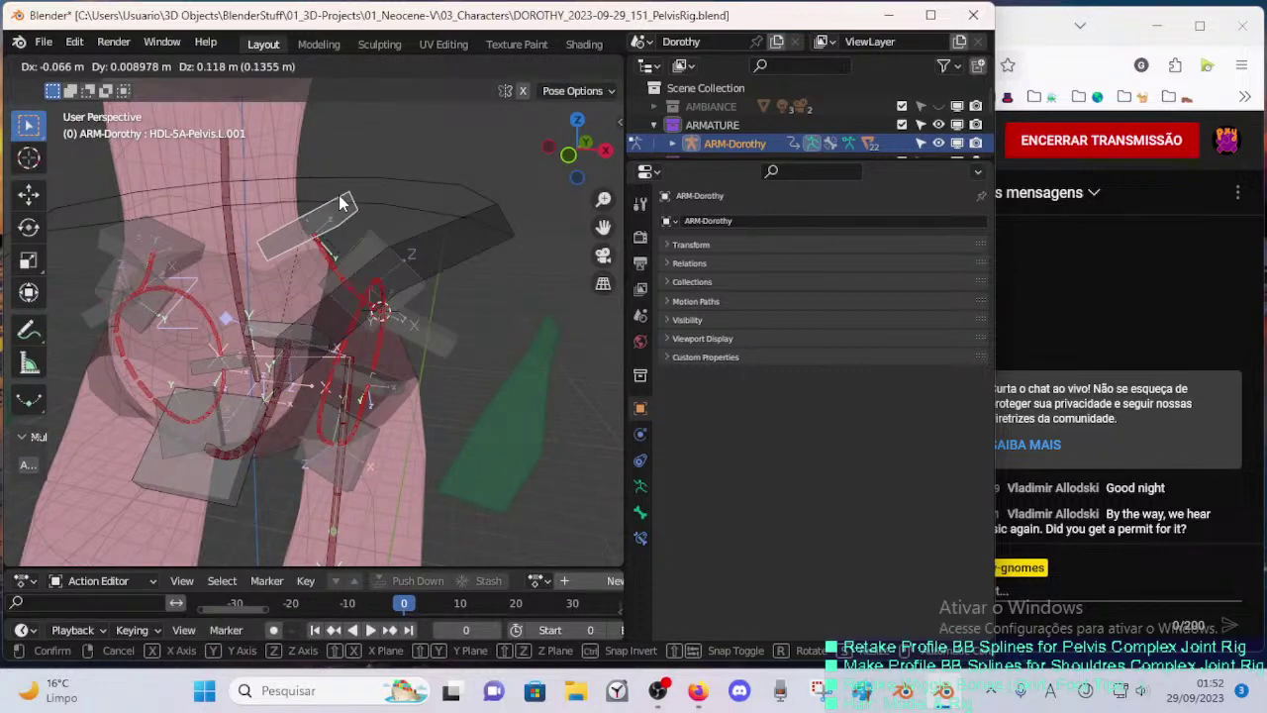
{"action": "key", "text": "r"}
{"action": "key", "text": "x"}
{"action": "key", "text": "x"}
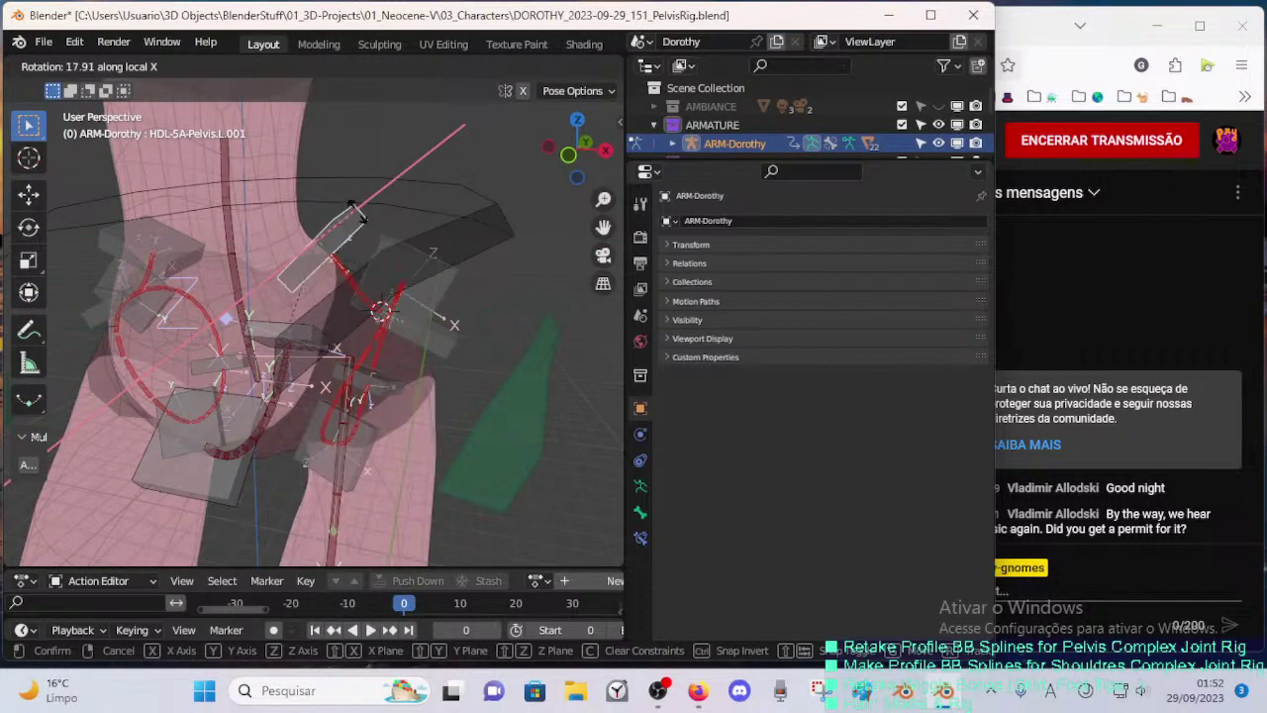
{"action": "left_click", "coordinate": [358, 234]}
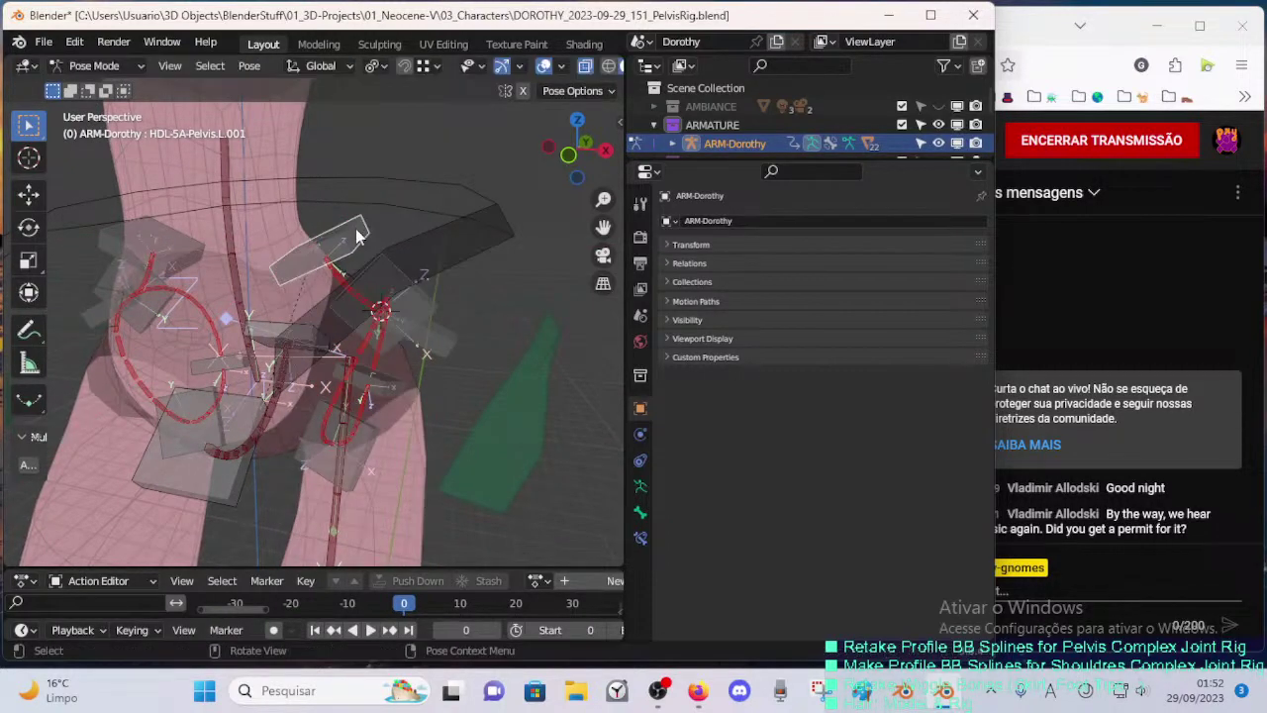
- Clear the parent of HDL-5A-Pelvis.L.003 in Edit Mode
{"action": "left_click", "coordinate": [413, 279]}
{"action": "left_click", "coordinate": [417, 293]}
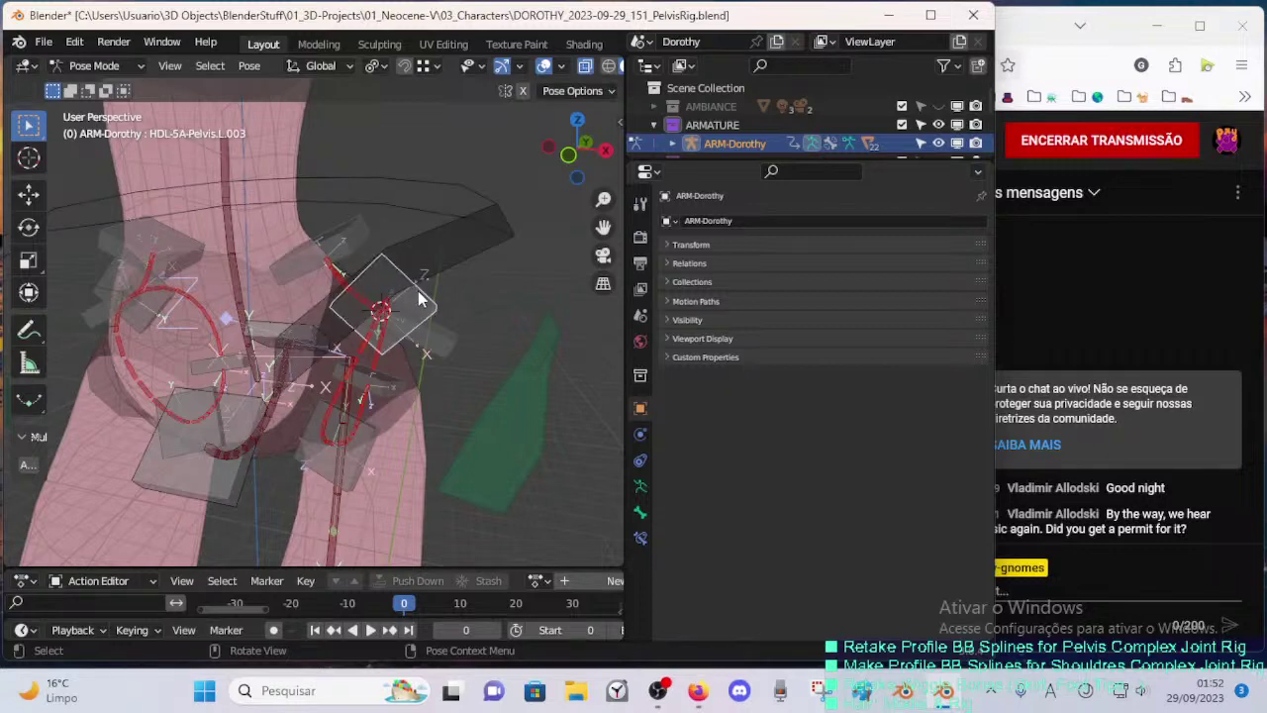
{"action": "key", "text": "Tab"}
{"action": "key", "text": "alt+p"}
{"action": "left_click", "coordinate": [417, 293]}
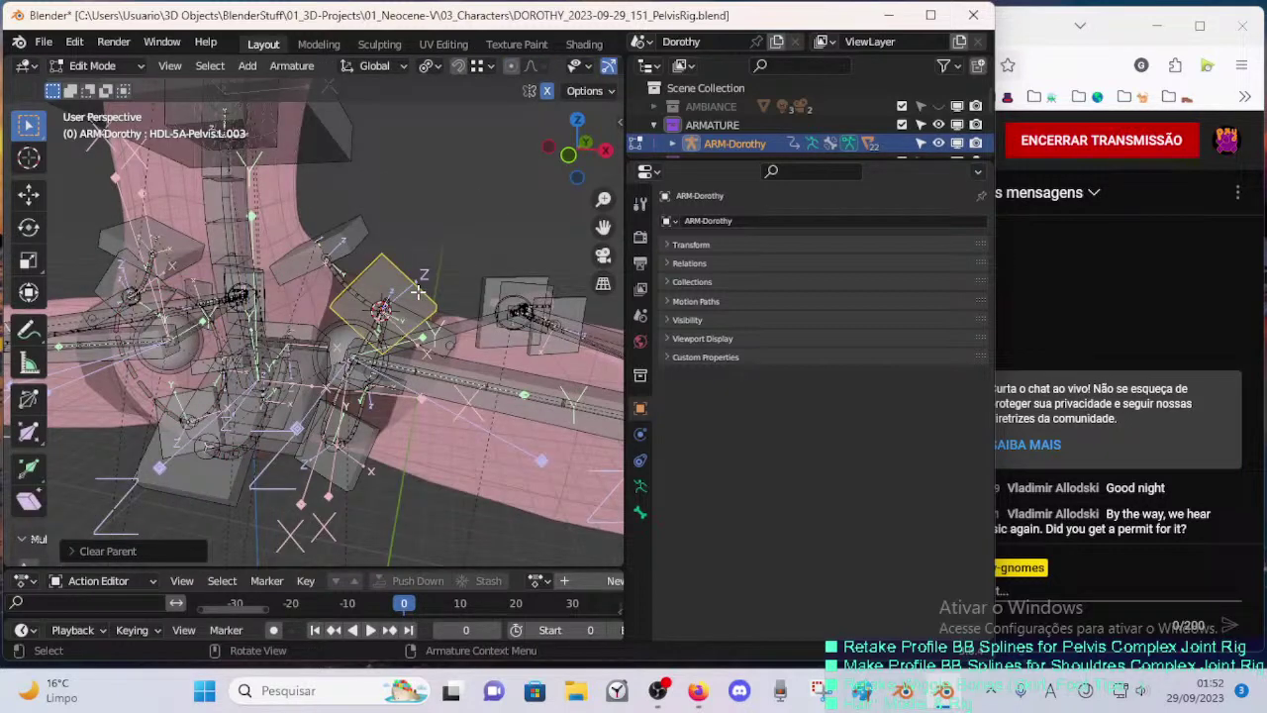
- Try moving HDL-5A-Pelvis.L.002 in Pose Mode while viewing the hip from several angles
{"action": "key", "text": "Tab"}
{"action": "left_click_drag", "start_coordinate": [428, 315], "coordinate": [510, 317]}
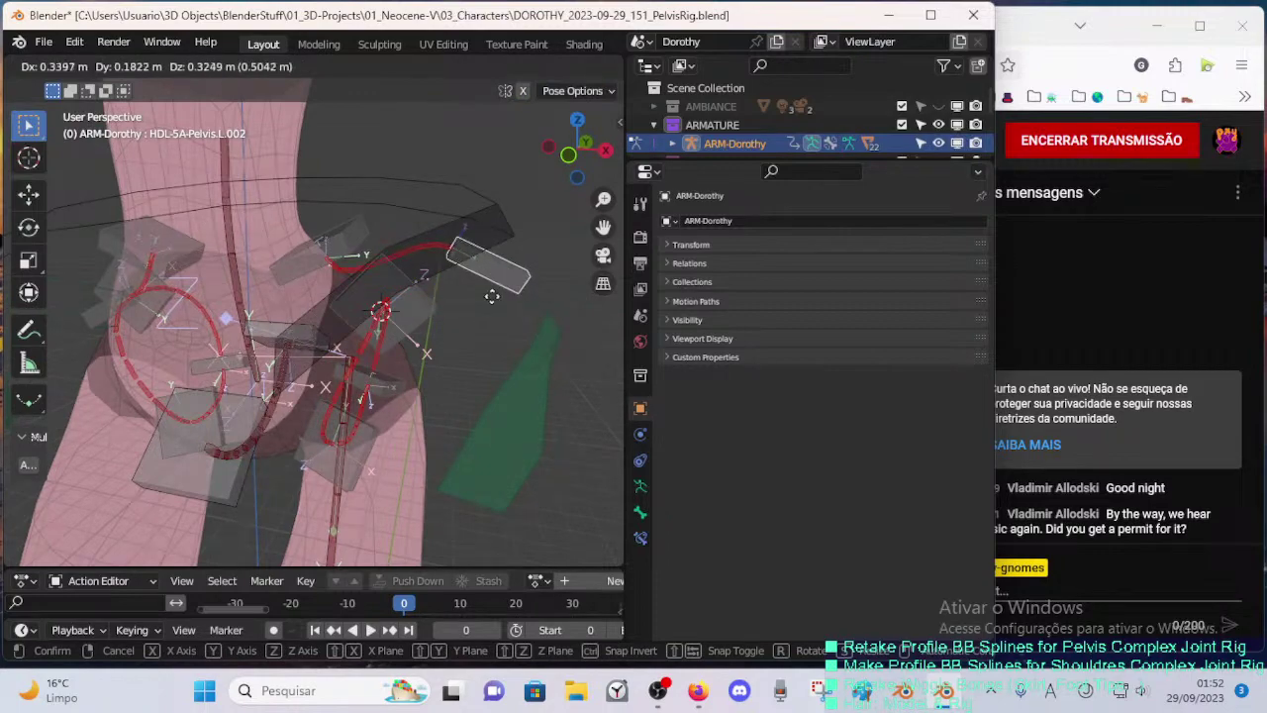
{"action": "right_click", "coordinate": [485, 308]}
{"action": "middle_click_drag", "start_coordinate": [478, 321], "coordinate": [193, 318]}
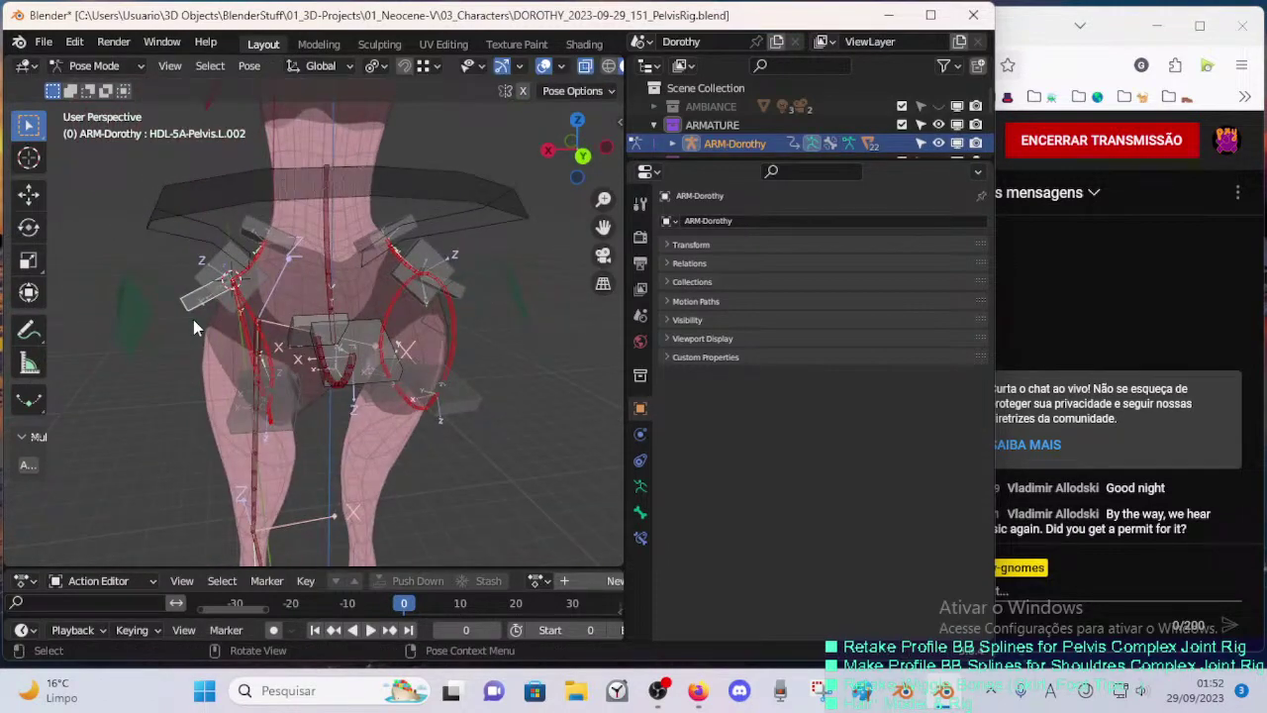
{"action": "left_click_drag", "start_coordinate": [212, 291], "coordinate": [186, 286]}
{"action": "right_click", "coordinate": [201, 296]}
{"action": "middle_click_drag", "start_coordinate": [203, 297], "coordinate": [436, 332]}
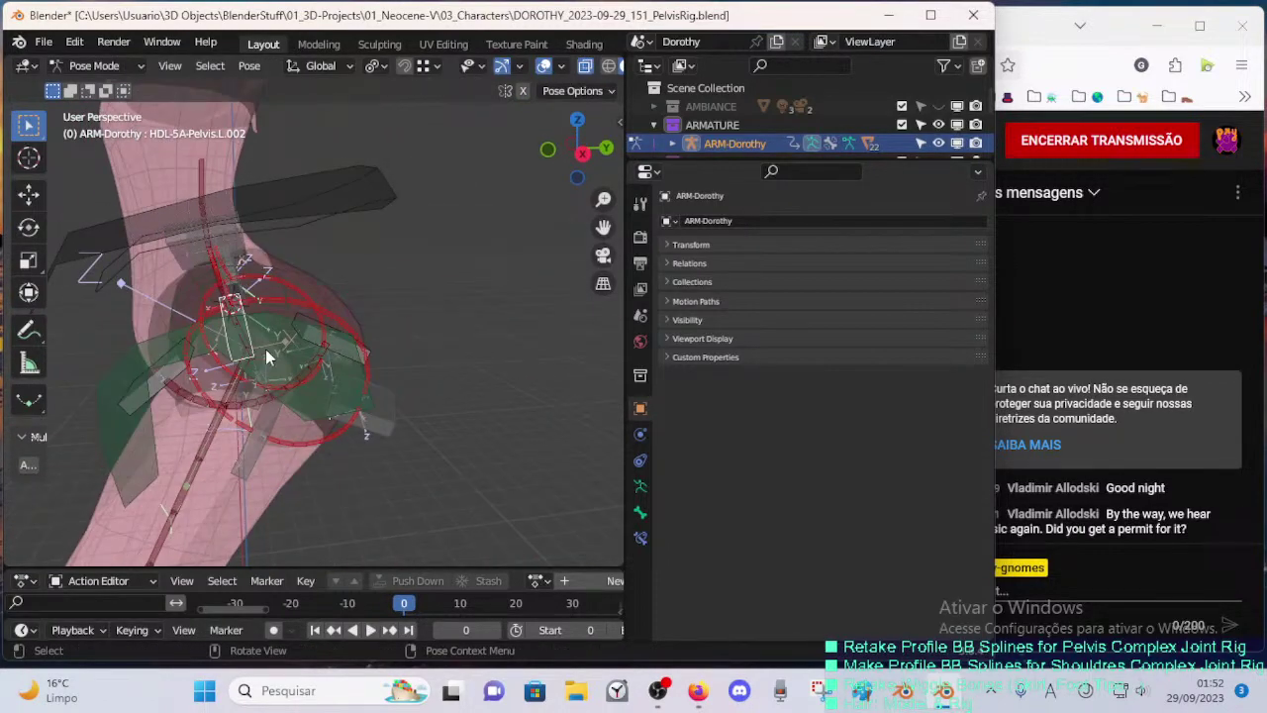
{"action": "middle_click_drag", "start_coordinate": [265, 348], "coordinate": [404, 328], "text": "shift"}
{"action": "left_click_drag", "start_coordinate": [404, 328], "coordinate": [422, 289]}
{"action": "right_click", "coordinate": [418, 312]}
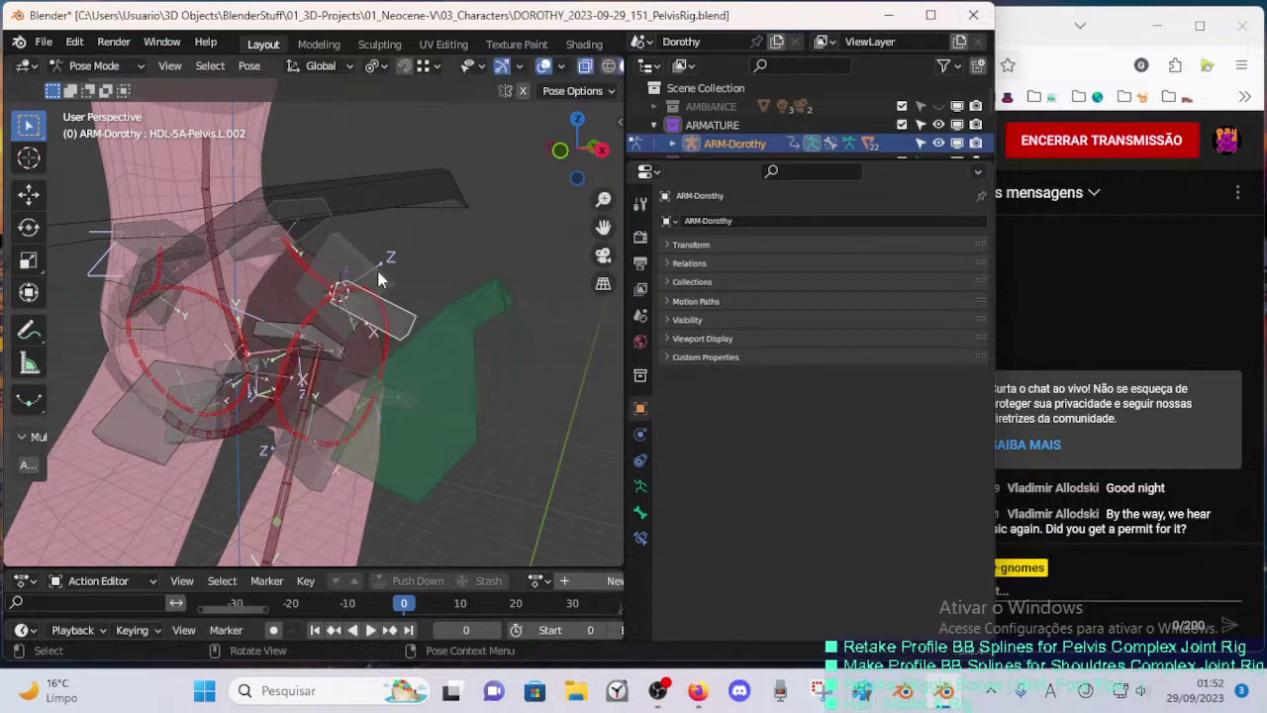
- Try moving HDL-5A-Pelvis.L.004, and try moving and rotating the lower handle HDL-5A-Pelvis.L.005
{"action": "middle_click_drag", "start_coordinate": [384, 276], "coordinate": [264, 386]}
{"action": "left_click", "coordinate": [292, 387]}
{"action": "key", "text": "g"}
{"action": "right_click", "coordinate": [283, 388]}
{"action": "left_click", "coordinate": [298, 461]}
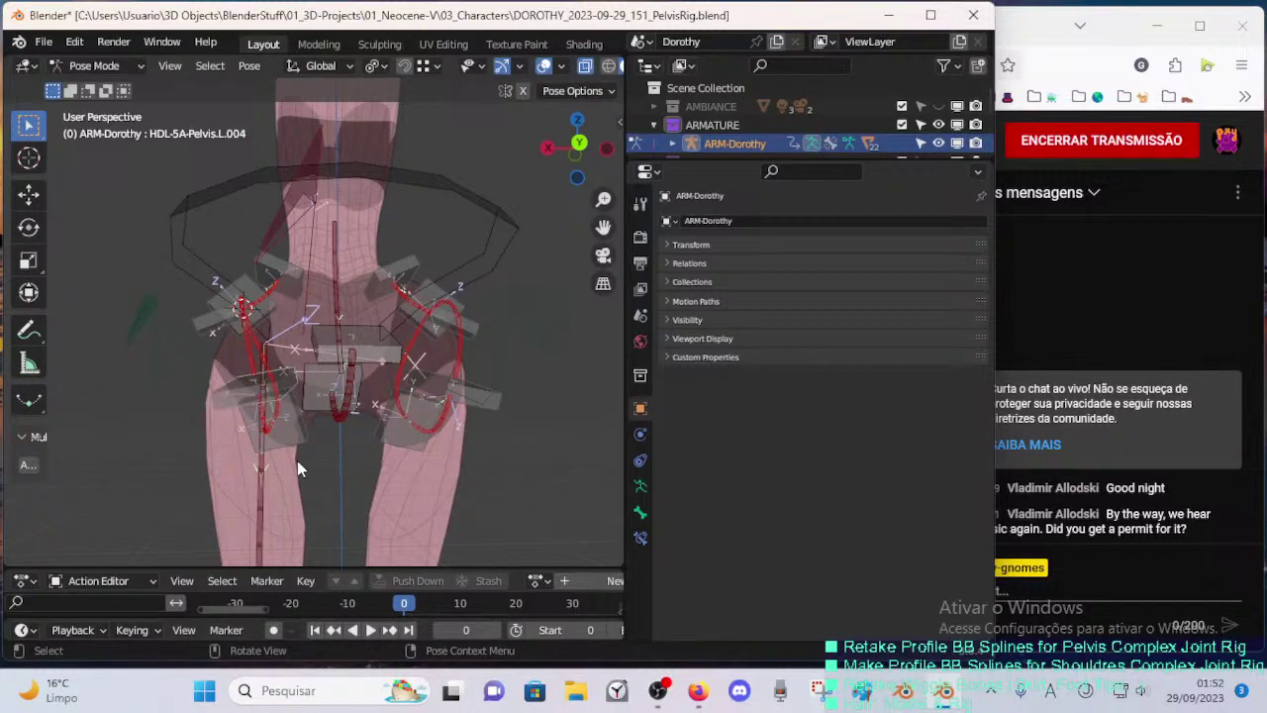
{"action": "key", "text": "g"}
{"action": "left_click", "coordinate": [314, 441]}
{"action": "key", "text": "r"}
{"action": "left_click", "coordinate": [360, 398]}
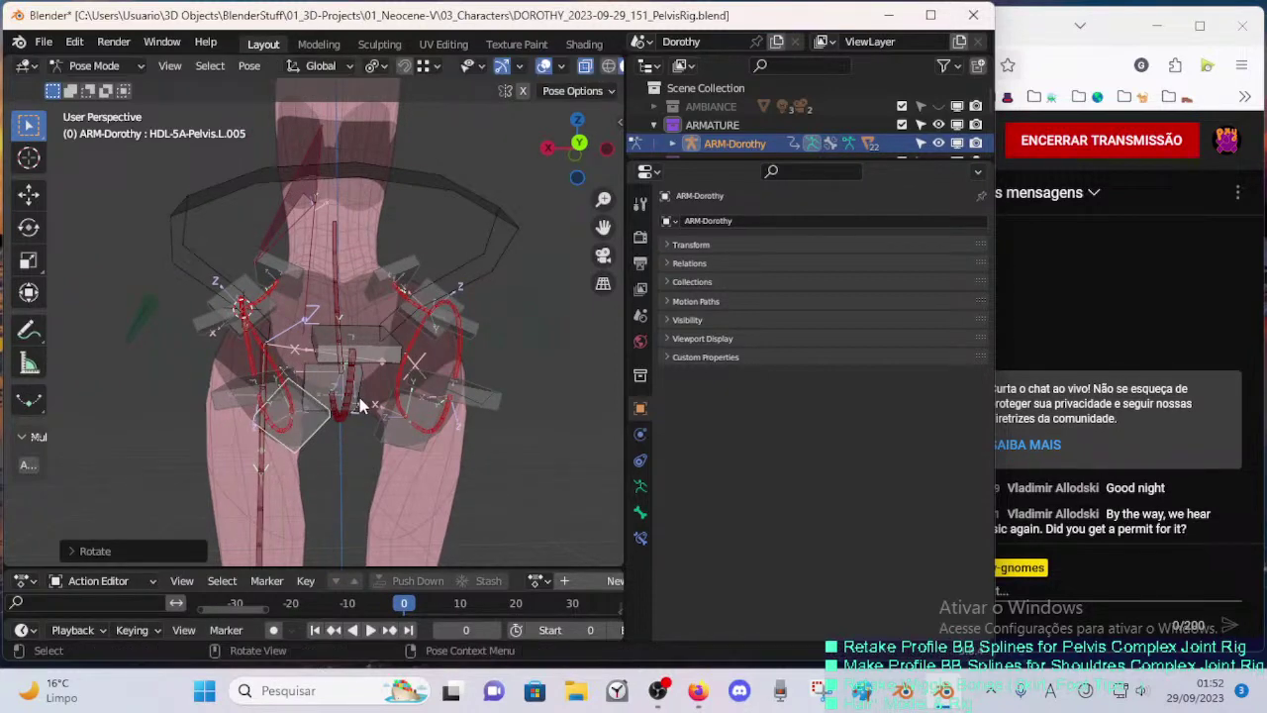
- Select all visible pose bones, return them to the rest pose, and show the armature in Edit Mode from the front
{"action": "key", "text": "a"}
{"action": "middle_click_drag", "start_coordinate": [312, 420], "coordinate": [365, 374]}
{"action": "key", "text": "KP_1"}
{"action": "key", "text": "Tab"}
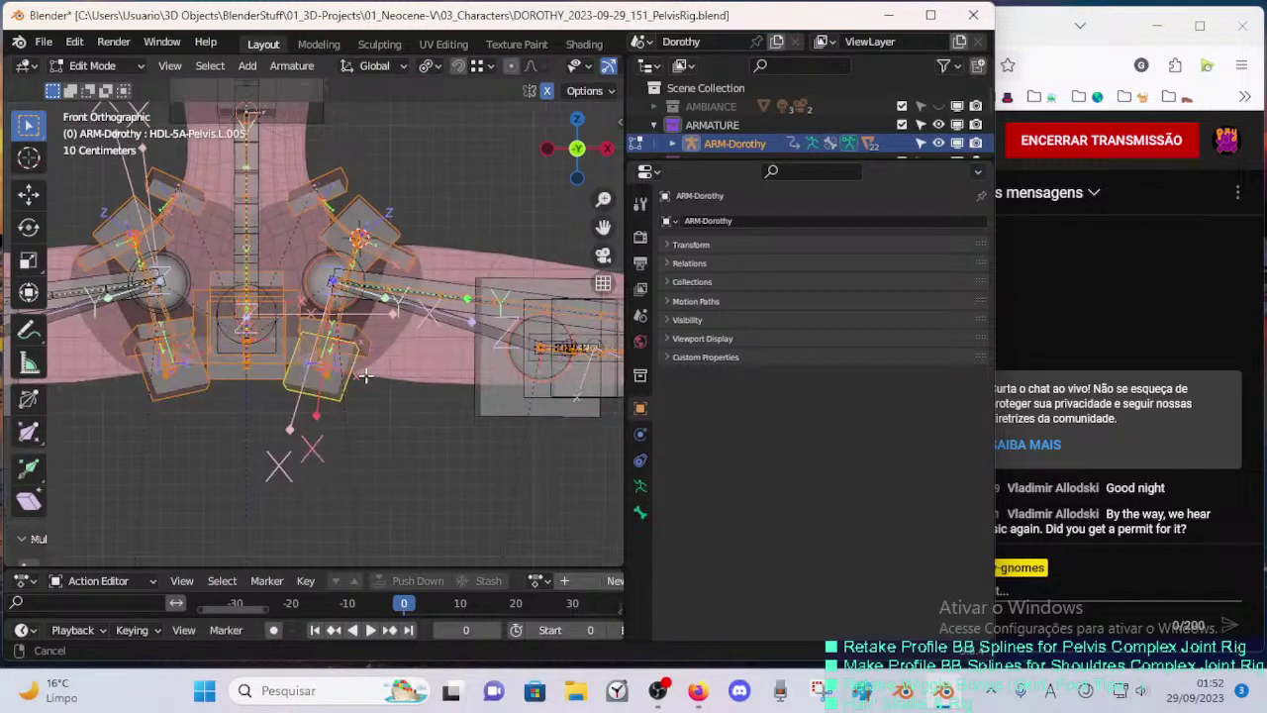
- Compare the pelvis handles and bendy splines between Edit Mode and Pose Mode in the front view
{"action": "scroll", "coordinate": [365, 377], "scroll_direction": "up", "scroll_amount": 3}
{"action": "scroll", "coordinate": [367, 392], "scroll_direction": "down", "scroll_amount": 4}
{"action": "scroll", "coordinate": [365, 398], "scroll_direction": "up", "scroll_amount": 3}
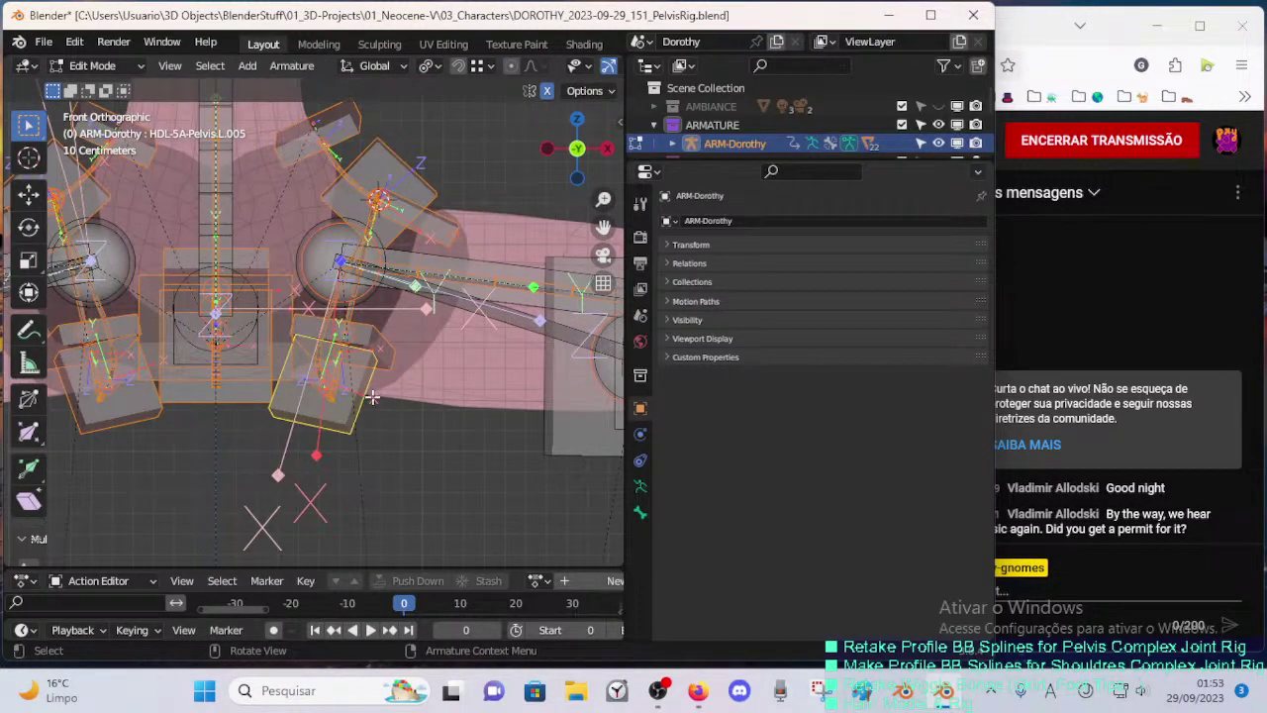
{"action": "key", "text": "ctrl+Tab"}
{"action": "key", "text": "2"}
{"action": "mouse_move", "coordinate": [374, 390]}
{"action": "middle_mouse_down"}
{"action": "mouse_move", "coordinate": [400, 404]}
{"action": "mouse_move", "coordinate": [368, 400]}
{"action": "middle_mouse_up"}
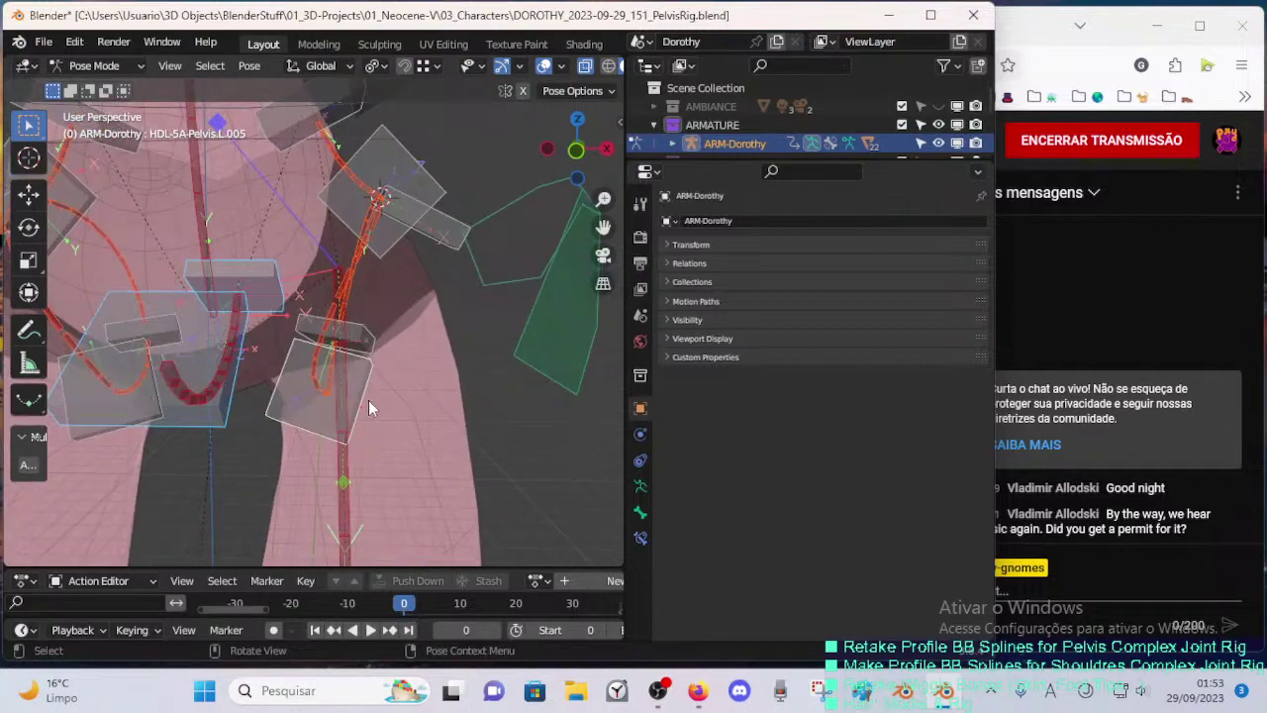
{"action": "key", "text": "Tab"}
{"action": "key", "text": "KP_1"}
{"action": "key", "text": "Tab"}
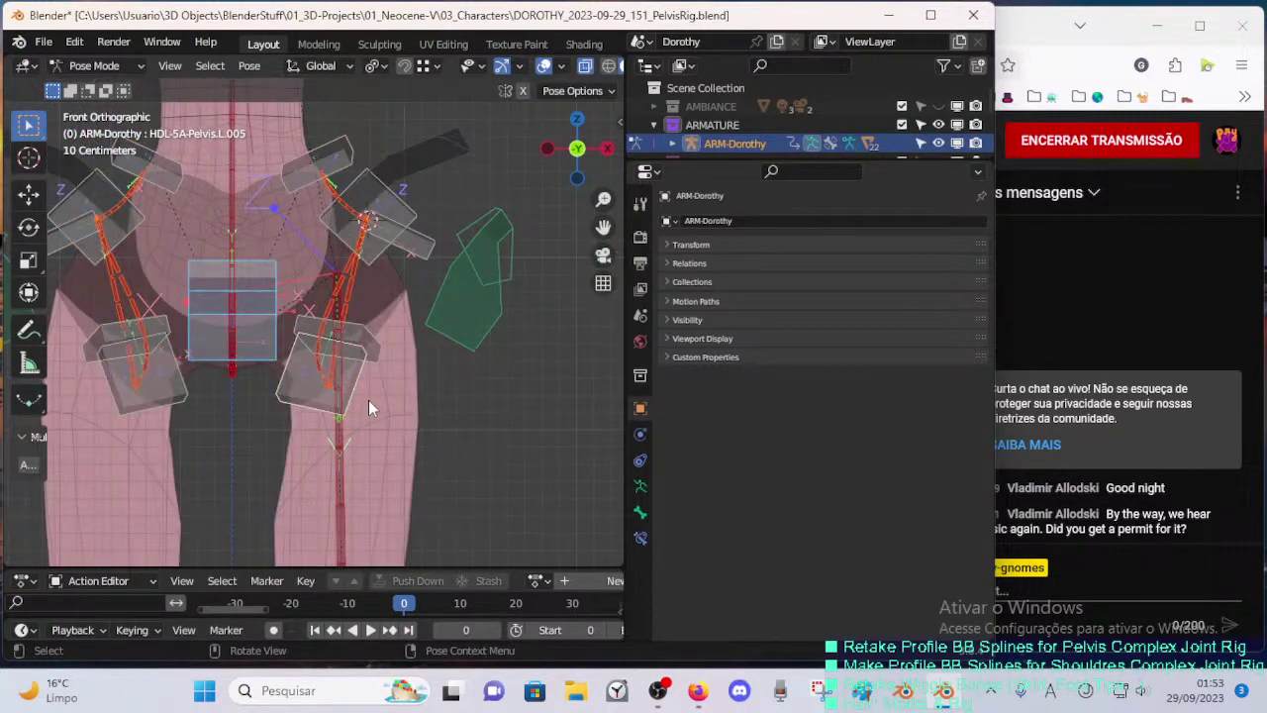
{"action": "key", "text": "Tab"}
{"action": "key", "text": "Tab"}
{"action": "scroll", "coordinate": [368, 400], "scroll_direction": "down", "scroll_amount": 3}
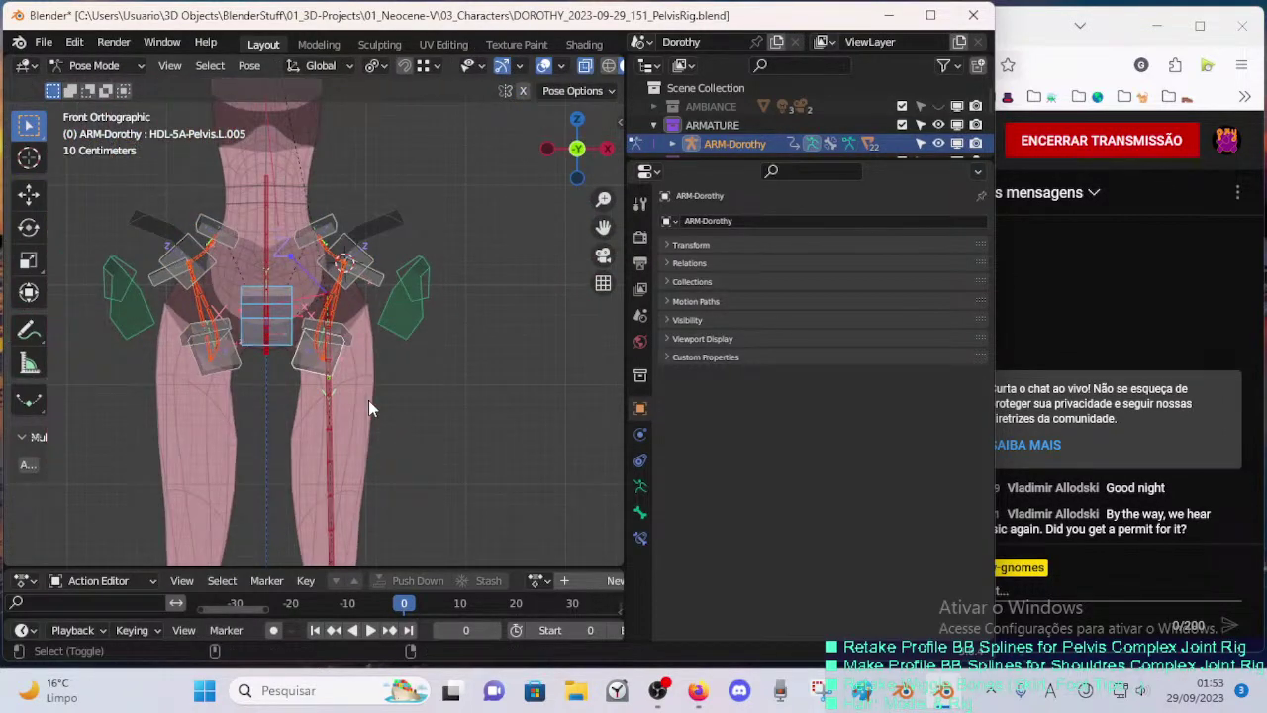
{"action": "key", "text": "ctrl+shift+alt+r"}
{"action": "left_click", "coordinate": [368, 400]}
{"action": "scroll", "coordinate": [365, 396], "scroll_direction": "up", "scroll_amount": 3}
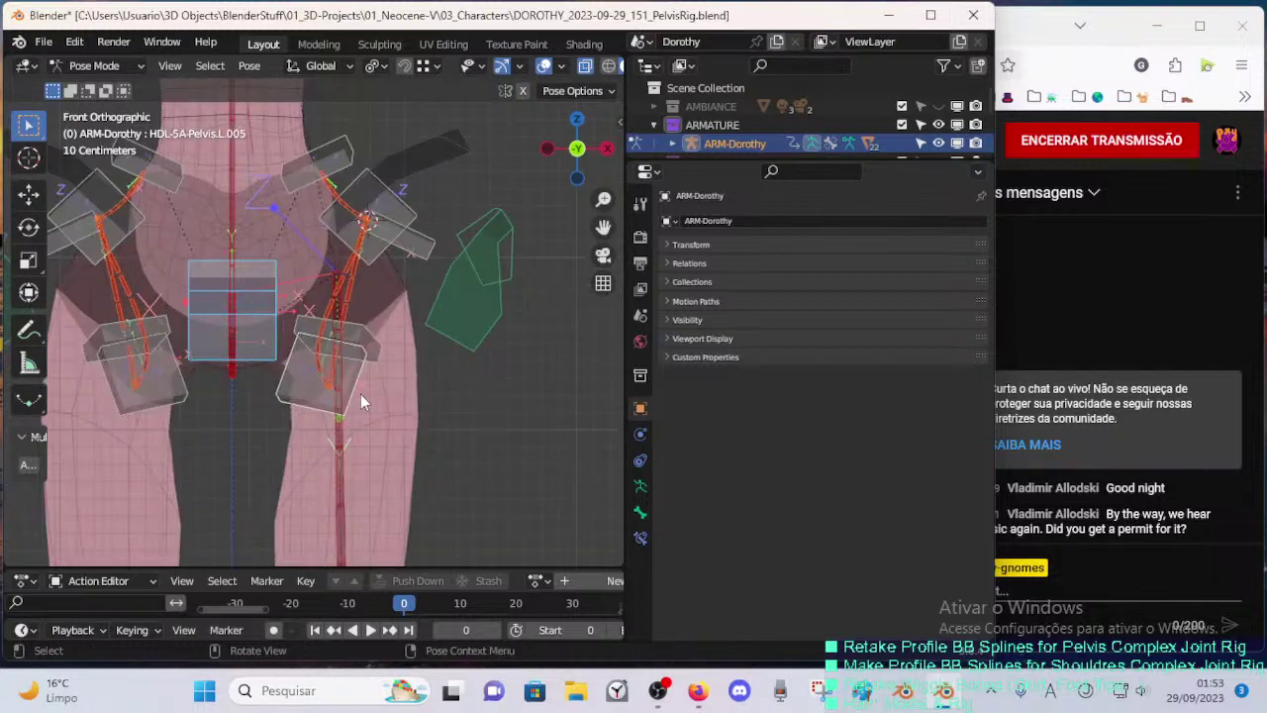
{"action": "scroll", "coordinate": [371, 343], "scroll_direction": "down", "scroll_amount": 2}
{"action": "key", "text": "Tab"}
{"action": "key", "text": "Tab"}
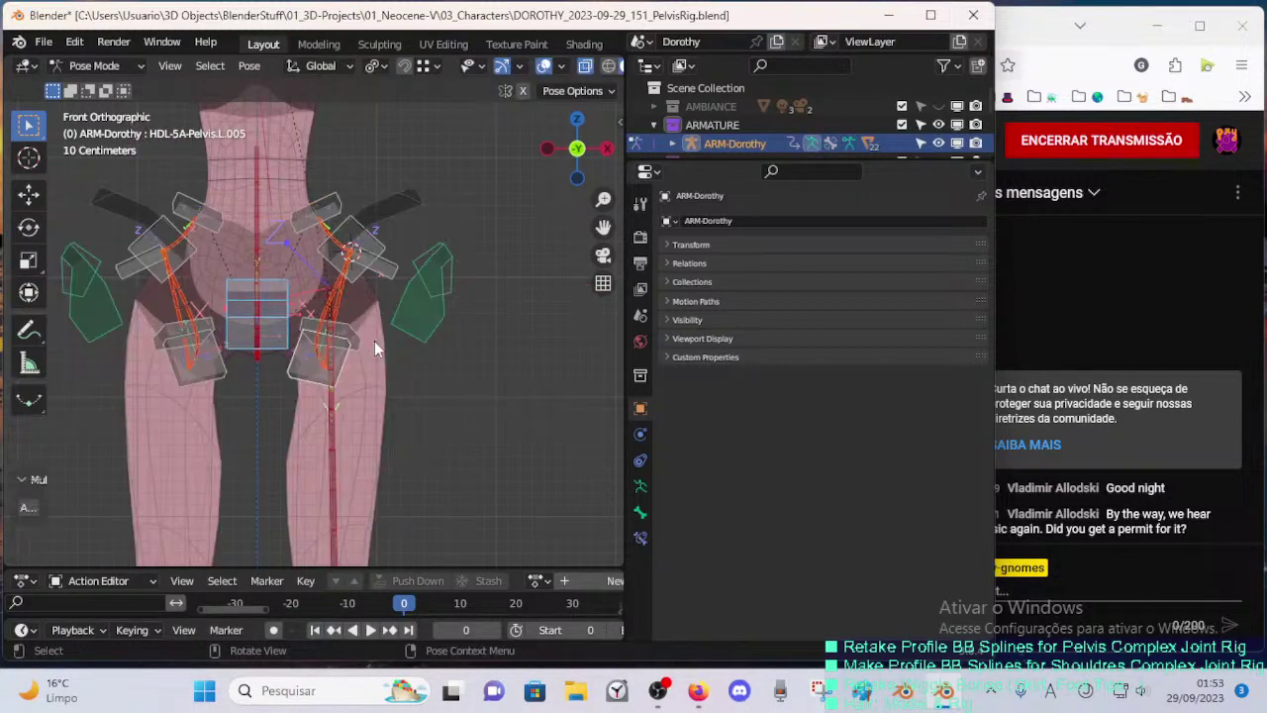
{"action": "key", "text": "Tab"}
{"action": "key", "text": "Tab"}
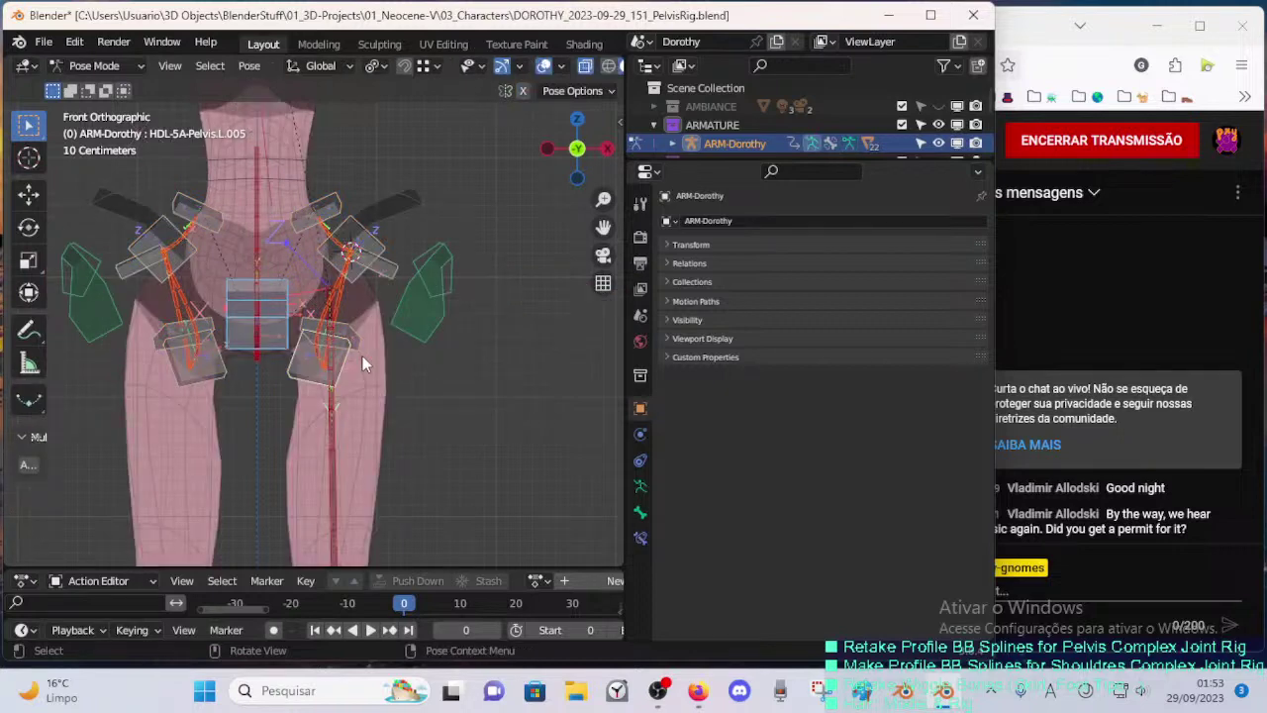
- Try moving the left leg control MTR-Leg.L outward and upward in Pose Mode, and undo the move
{"action": "key", "text": "Tab"}
{"action": "scroll", "coordinate": [363, 356], "scroll_direction": "down", "scroll_amount": 4}
{"action": "key", "text": "Tab"}
{"action": "key", "text": "Tab"}
{"action": "key", "text": "Tab"}
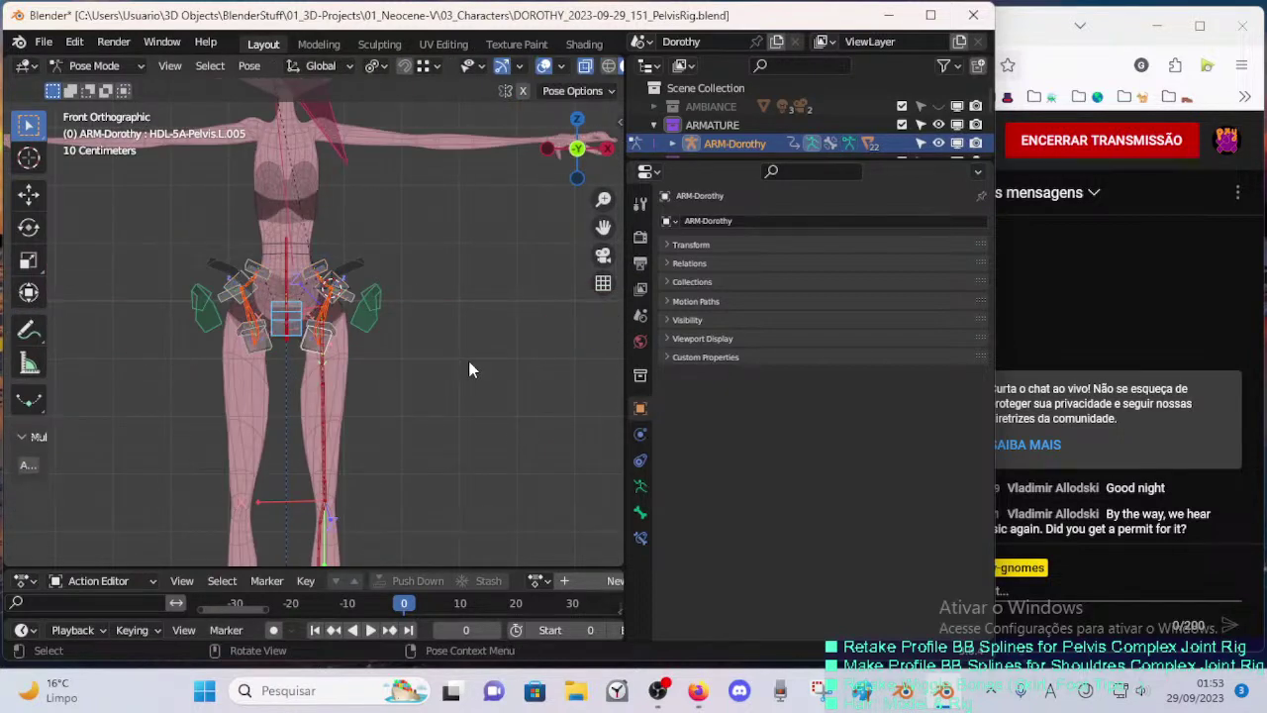
{"action": "key", "text": "Tab"}
{"action": "key", "text": "Tab"}
{"action": "scroll", "coordinate": [402, 416], "scroll_direction": "down", "scroll_amount": 3}
{"action": "scroll", "coordinate": [334, 514], "scroll_direction": "down", "scroll_amount": 2}
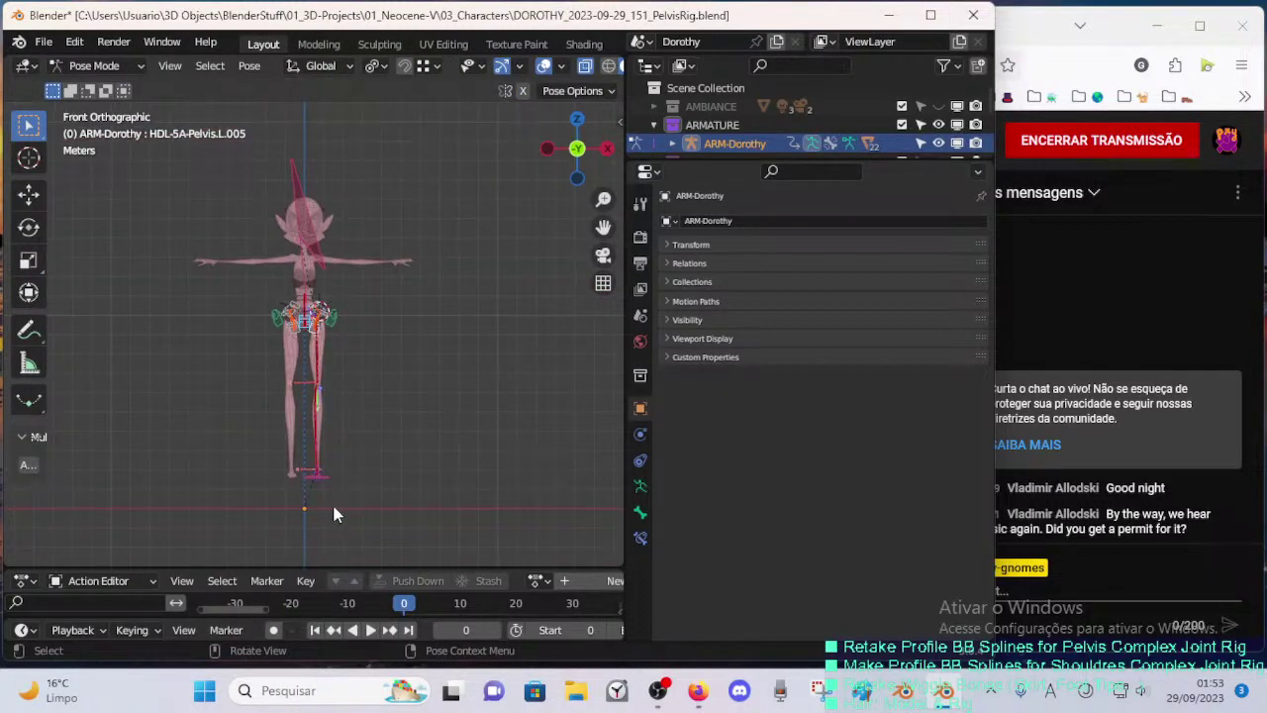
{"action": "key", "text": "g"}
{"action": "left_click", "coordinate": [455, 397]}
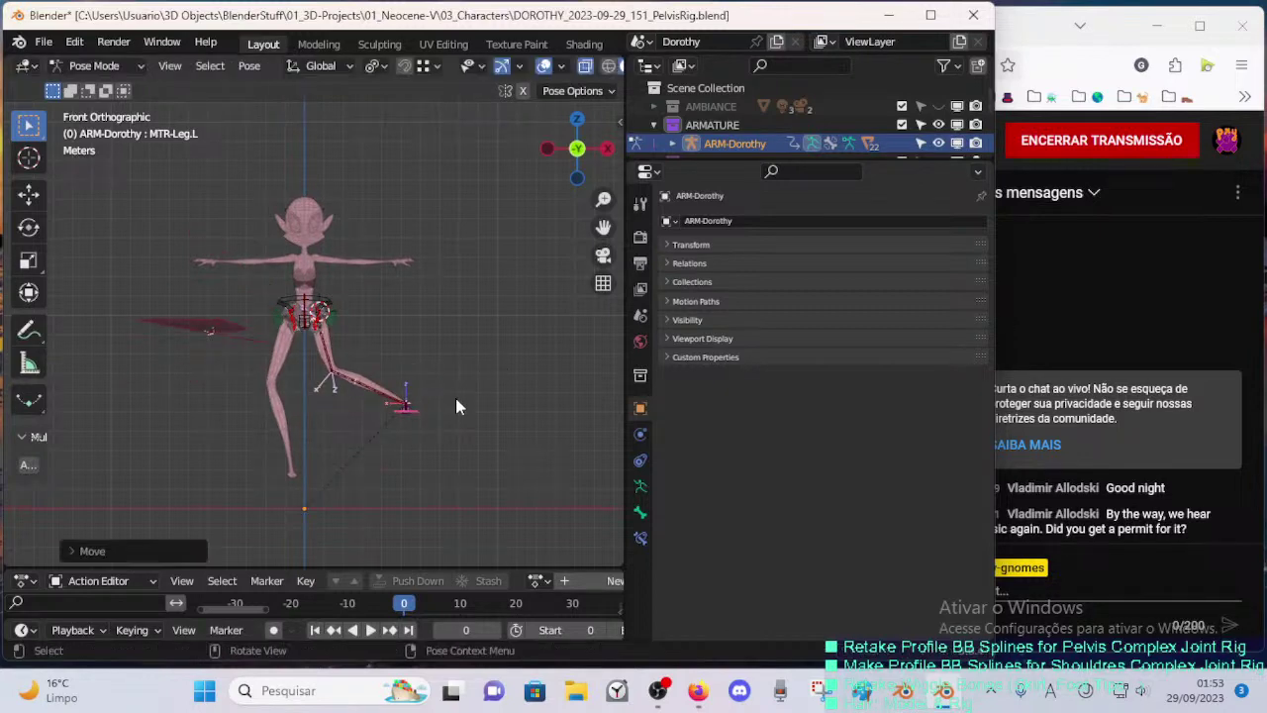
{"action": "scroll", "coordinate": [404, 413], "scroll_direction": "up", "scroll_amount": 2}
{"action": "key", "text": "ctrl+z"}
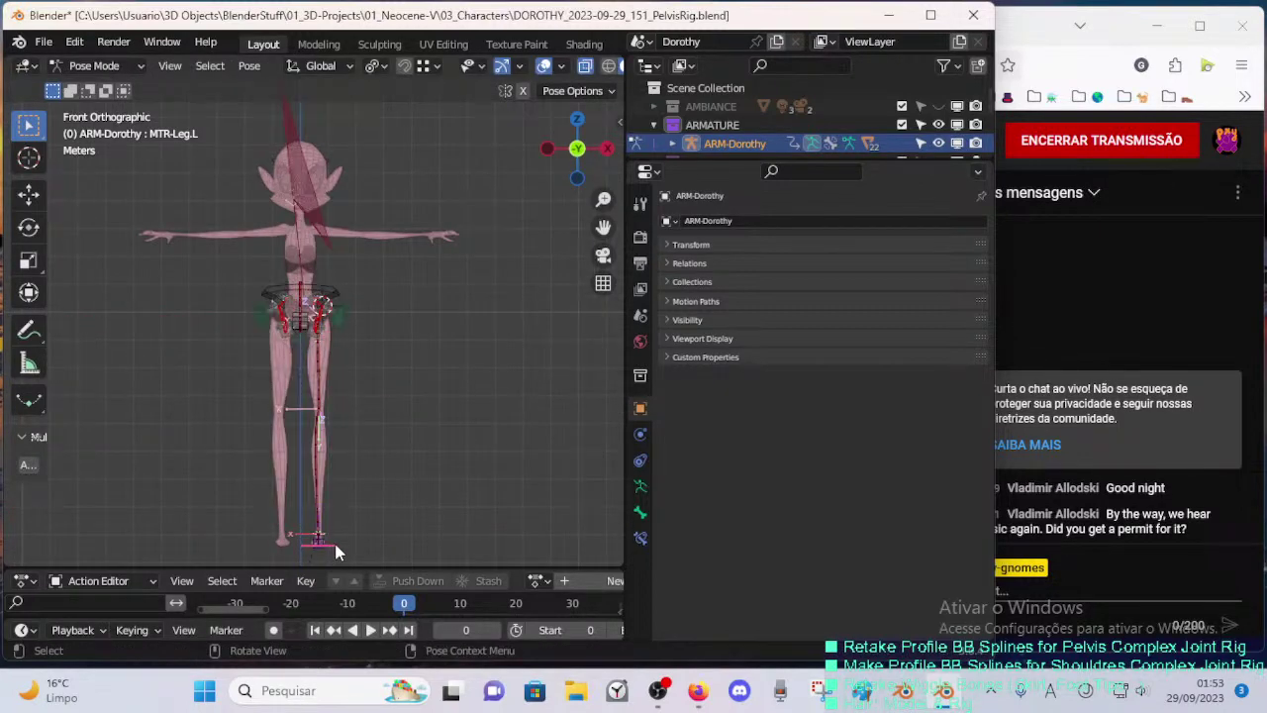
- Repeat the left leg test by lifting MTR-Leg.L sideways, inspect the hip deformation up close, and undo the pose
{"action": "key", "text": "g"}
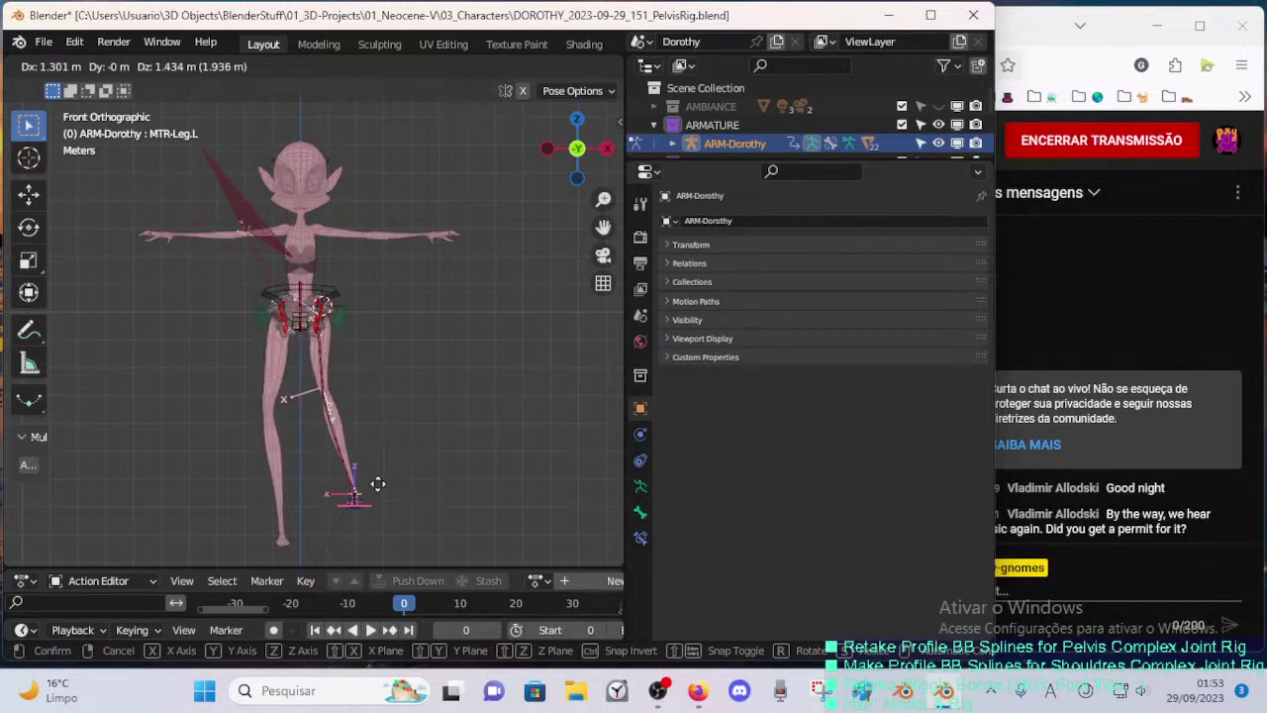
{"action": "left_click", "coordinate": [401, 441]}
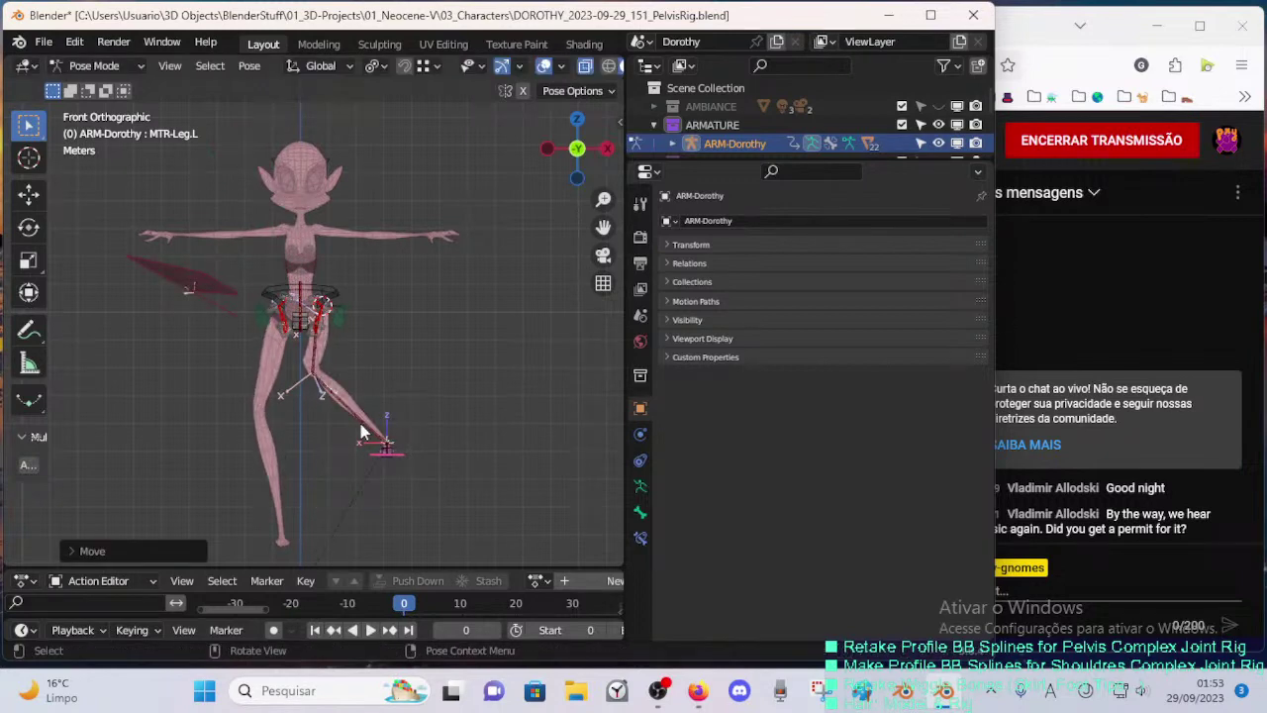
{"action": "scroll", "coordinate": [346, 417], "scroll_direction": "up", "scroll_amount": 6}
{"action": "key", "text": "g"}
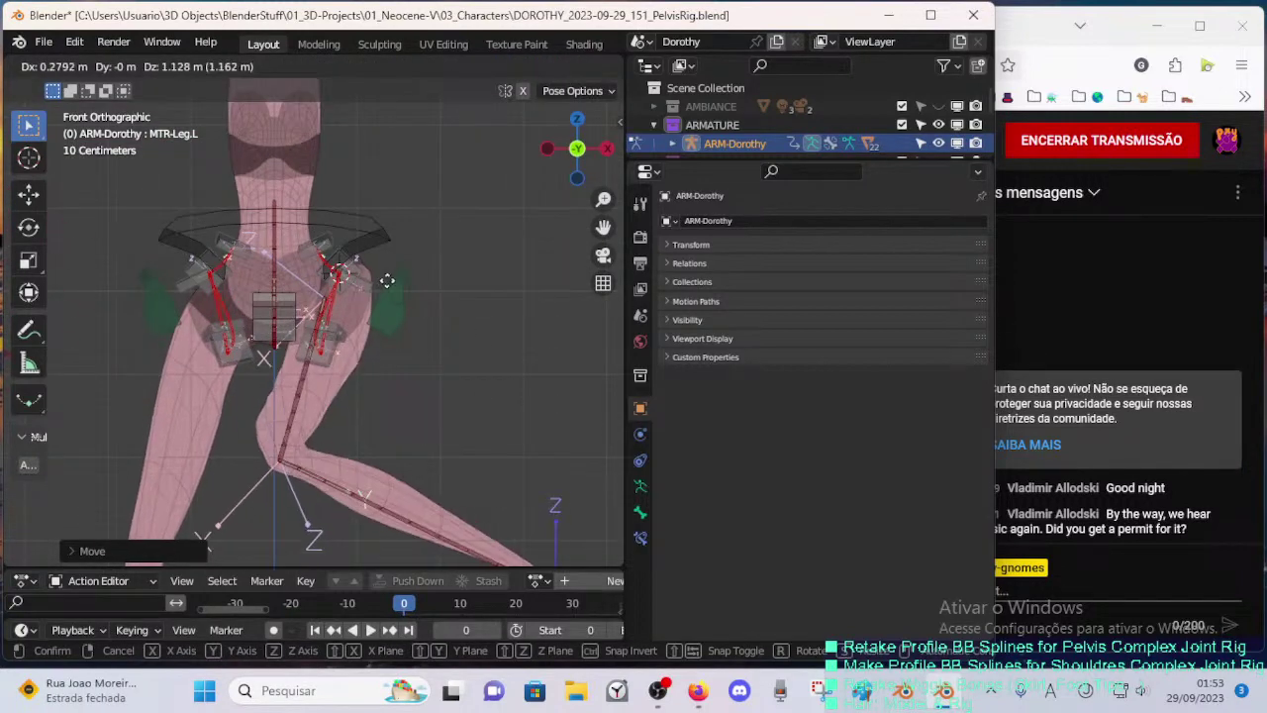
{"action": "right_click", "coordinate": [406, 394]}
{"action": "key", "text": "ctrl+z"}
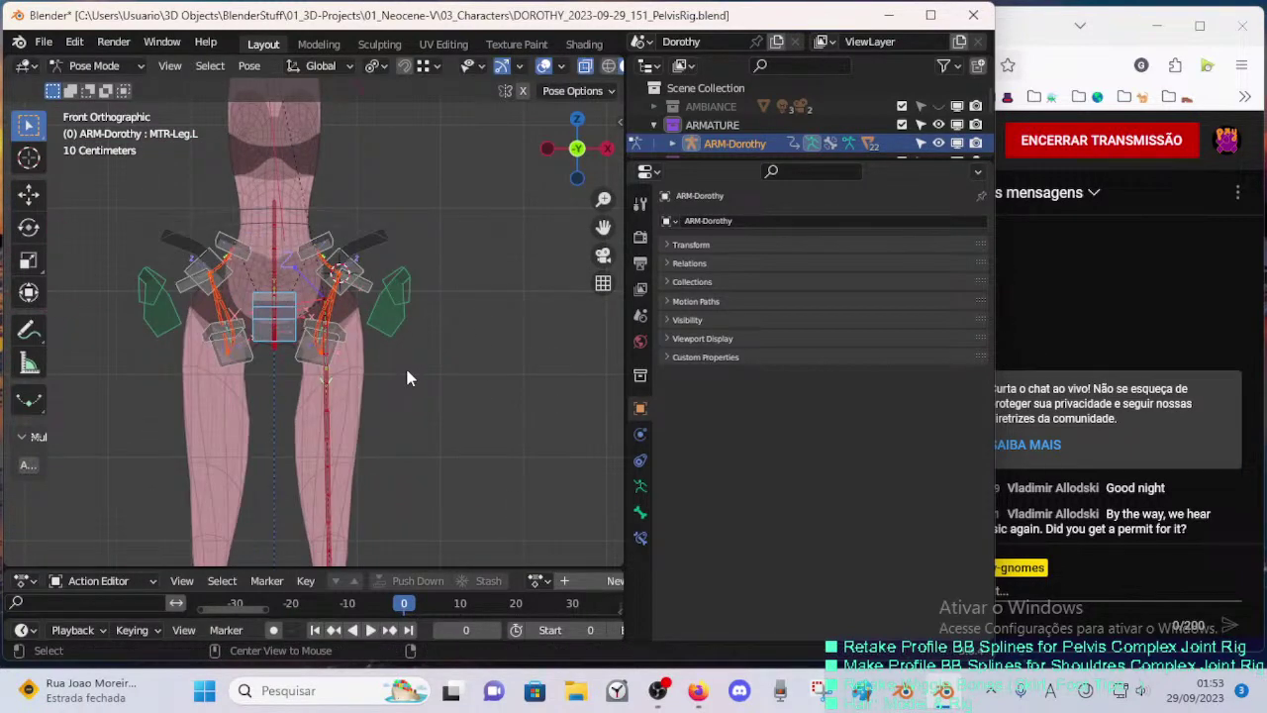
- Save the file and parent four left pelvis handle bones, including HDL-5A-Pelvis.L.002, .004 and .005, to DEF-5-LEG-1B-Thigh.L
{"action": "key", "text": "Tab"}
{"action": "scroll", "coordinate": [405, 364], "scroll_direction": "up", "scroll_amount": 5}
{"action": "middle_click_drag", "start_coordinate": [386, 340], "coordinate": [386, 353]}
{"action": "left_click", "coordinate": [372, 365]}
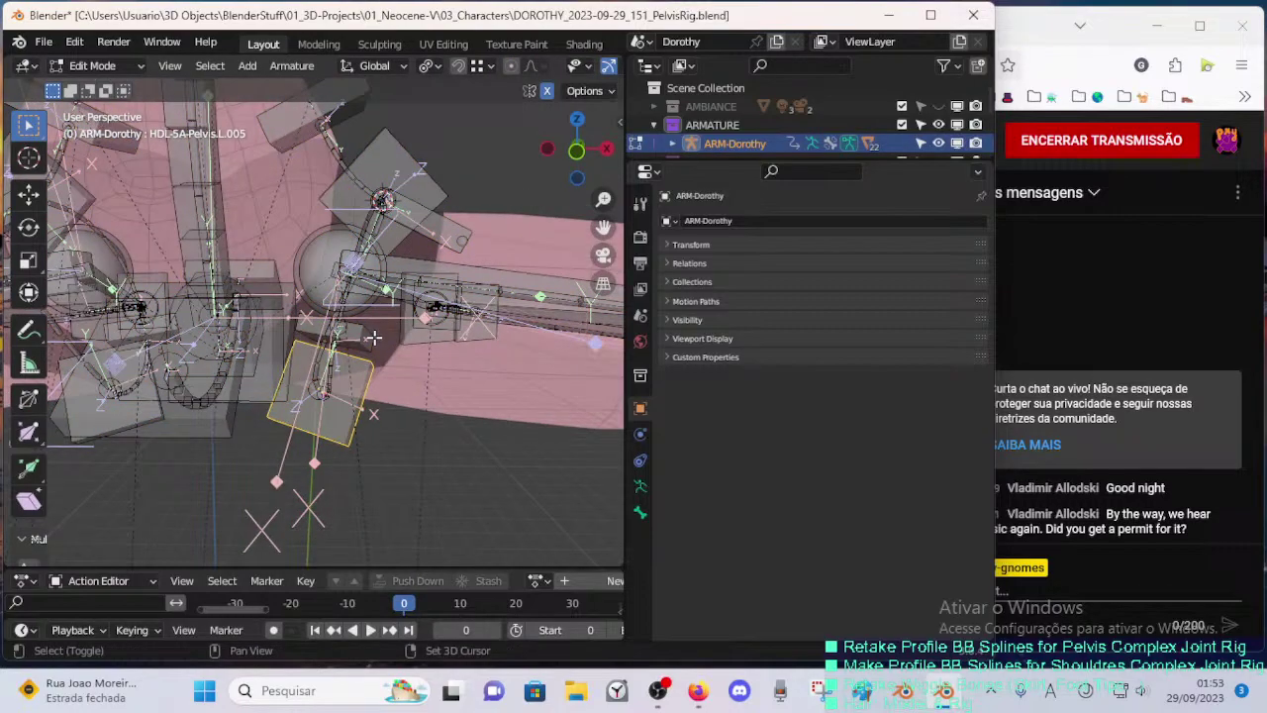
{"action": "middle_click_drag", "start_coordinate": [446, 265], "coordinate": [428, 288]}
{"action": "middle_click_drag", "start_coordinate": [412, 242], "coordinate": [404, 234]}
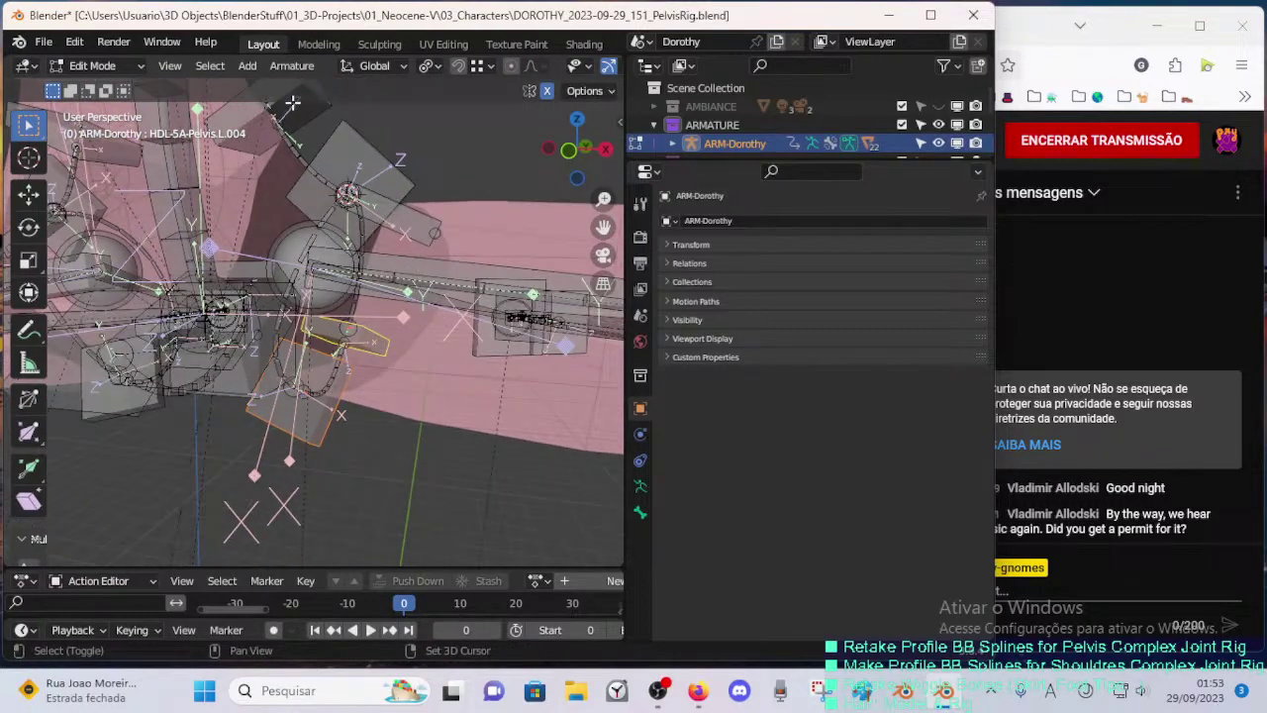
{"action": "left_click", "coordinate": [299, 113], "text": "shift"}
{"action": "middle_click_drag", "start_coordinate": [322, 130], "coordinate": [338, 180]}
{"action": "middle_click_drag", "start_coordinate": [375, 275], "coordinate": [376, 284]}
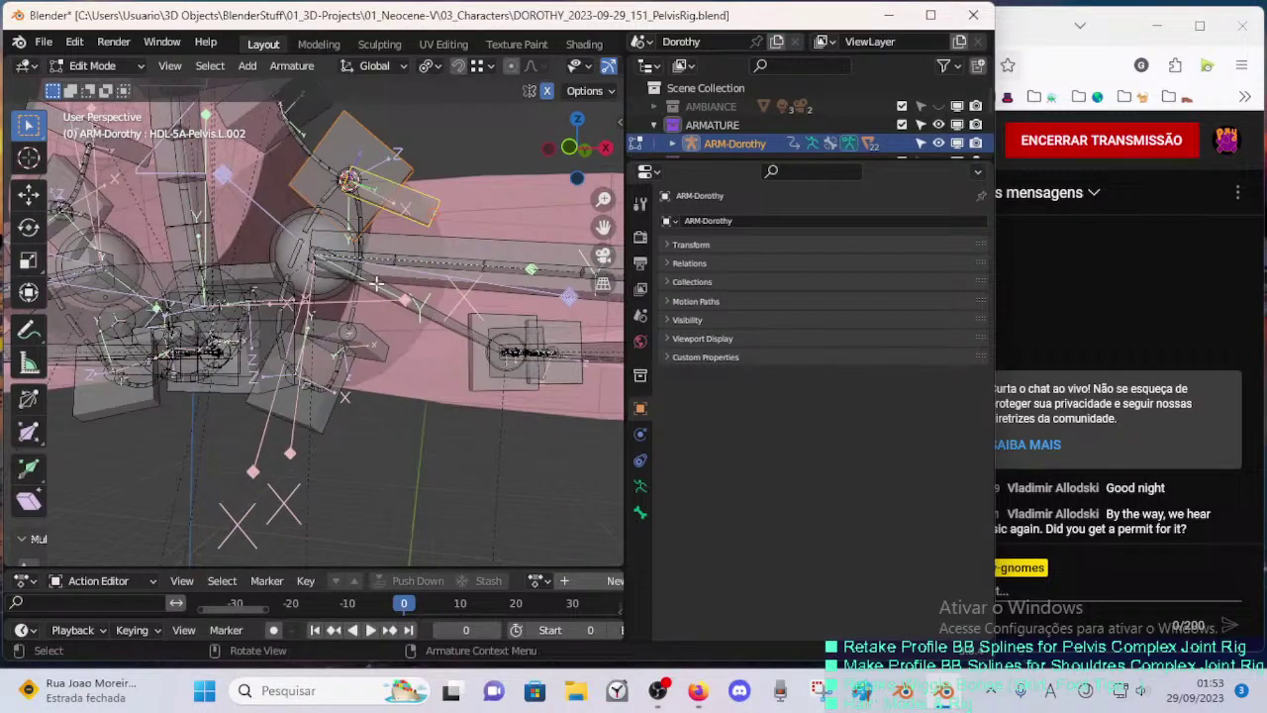
{"action": "left_click", "coordinate": [385, 349], "text": "shift"}
{"action": "middle_click_drag", "start_coordinate": [385, 352], "coordinate": [411, 278]}
{"action": "key", "text": "ctrl+s"}
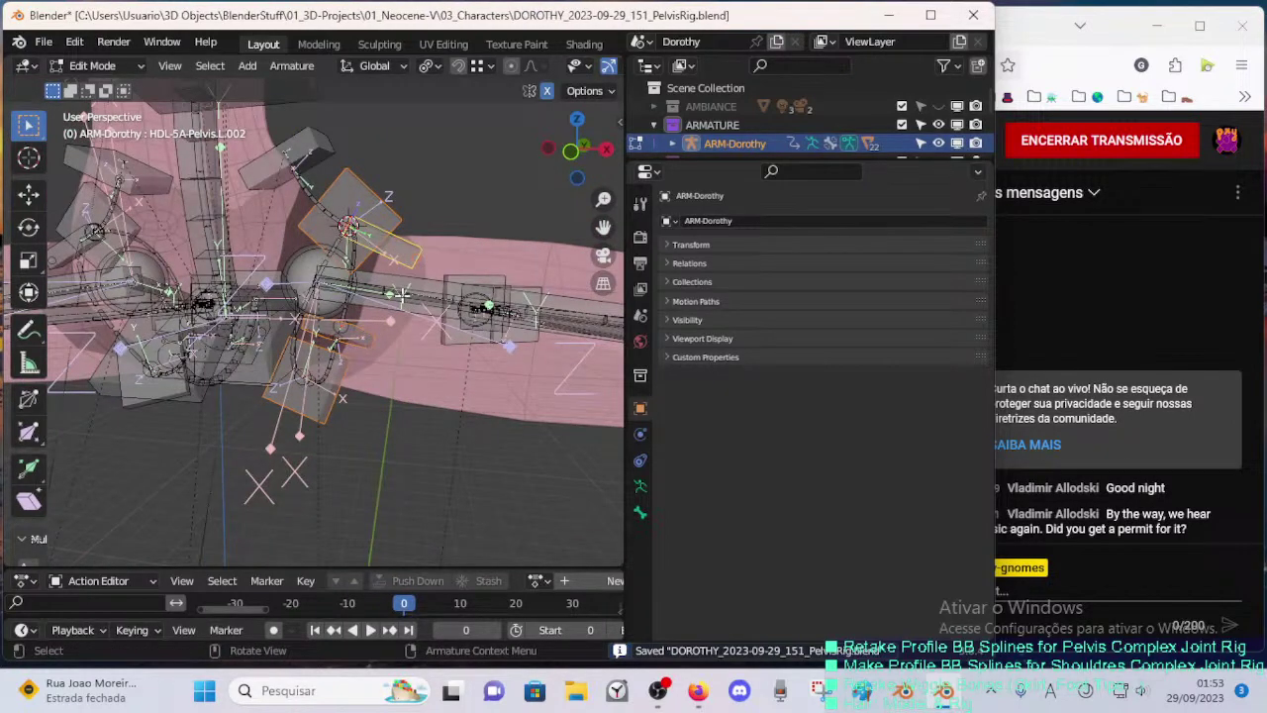
{"action": "left_click", "coordinate": [406, 297], "text": "alt"}
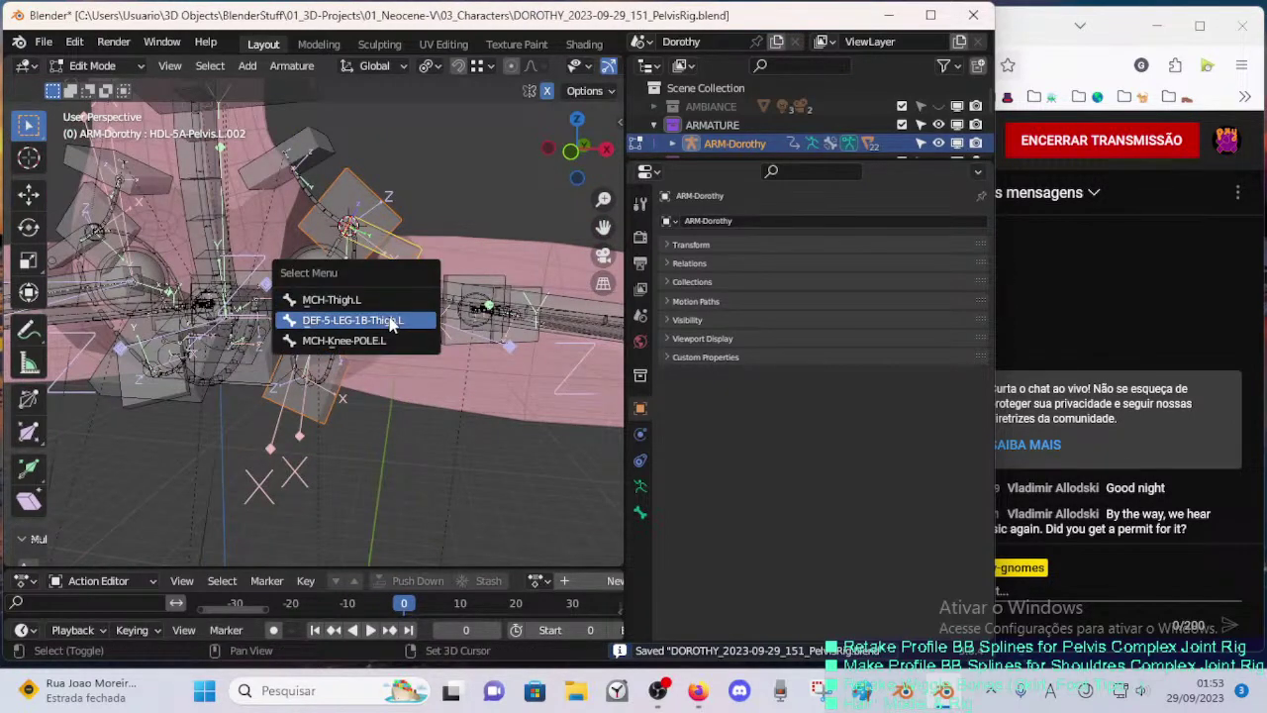
{"action": "left_click", "coordinate": [389, 319]}
{"action": "key", "text": "ctrl+p"}
{"action": "left_click", "coordinate": [388, 317]}
- Try moving the pelvis control CTL-Spine-BBH.001 in Pose Mode to test the new parenting, and cancel the move
{"action": "key", "text": "ctrl+Tab"}
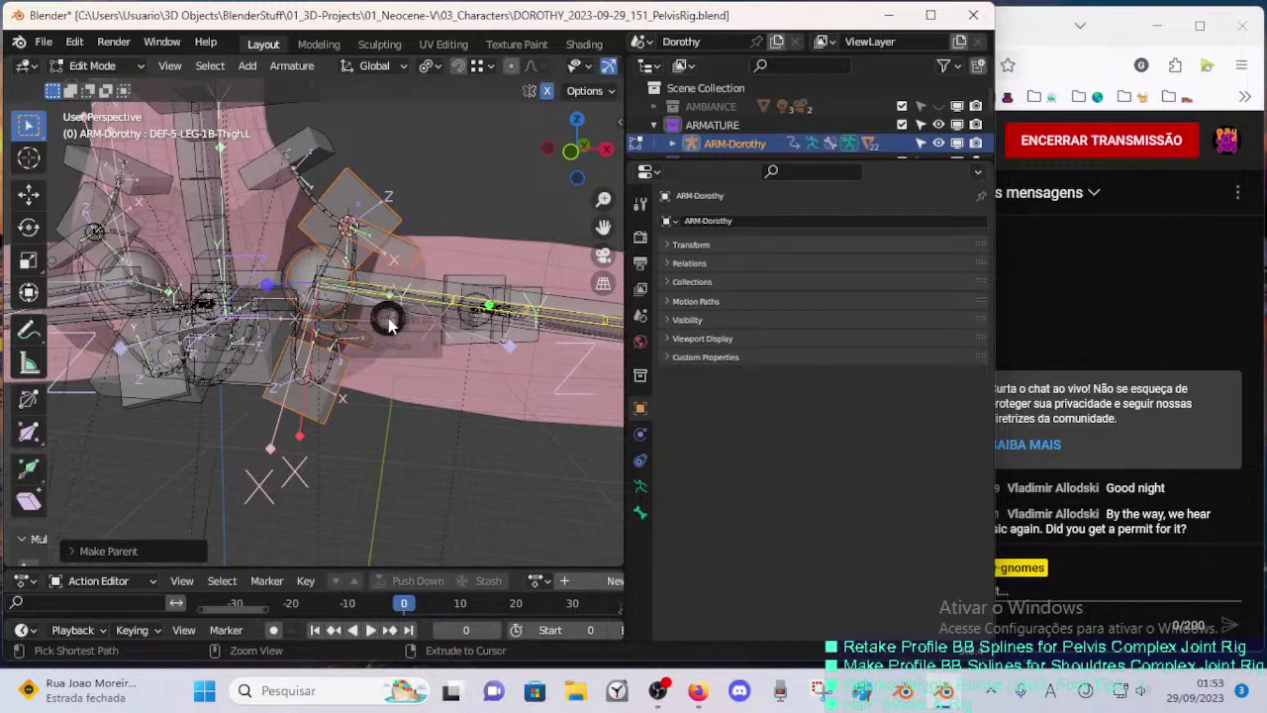
{"action": "key", "text": "p"}
{"action": "scroll", "coordinate": [388, 318], "scroll_direction": "down", "scroll_amount": 4}
{"action": "middle_click_drag", "start_coordinate": [337, 354], "coordinate": [405, 374]}
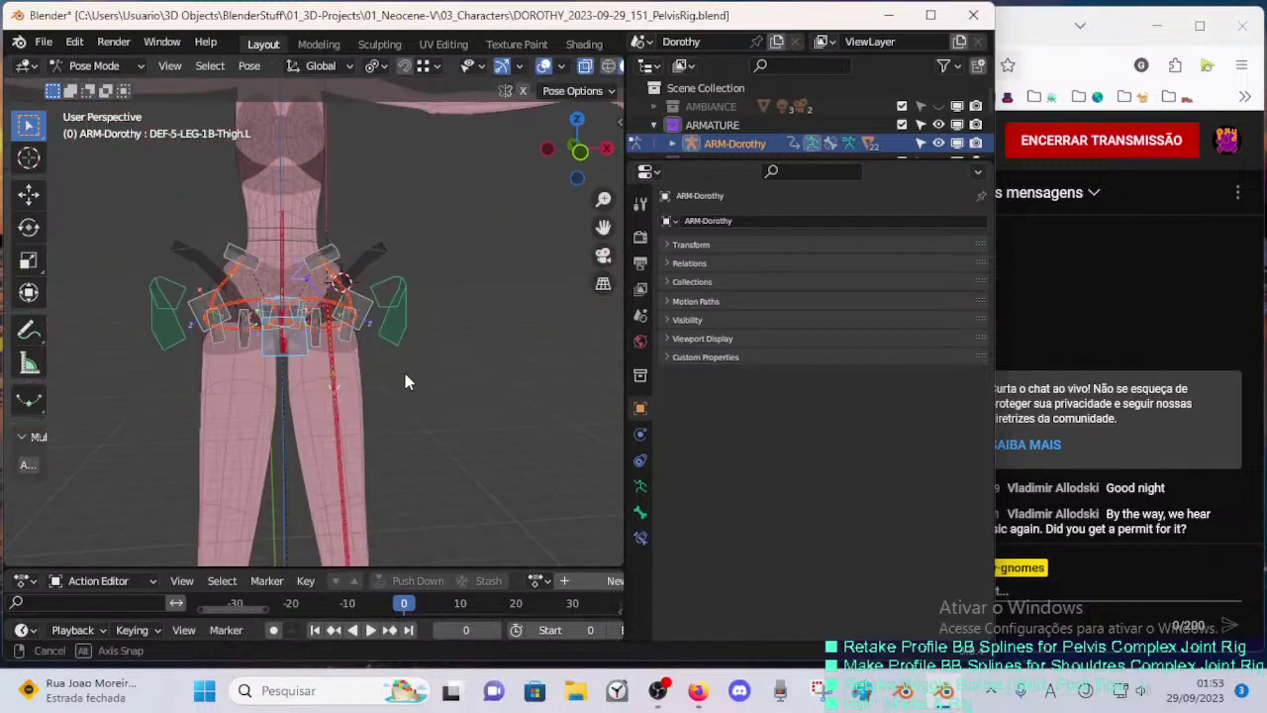
{"action": "left_click", "coordinate": [411, 305]}
{"action": "key", "text": "g"}
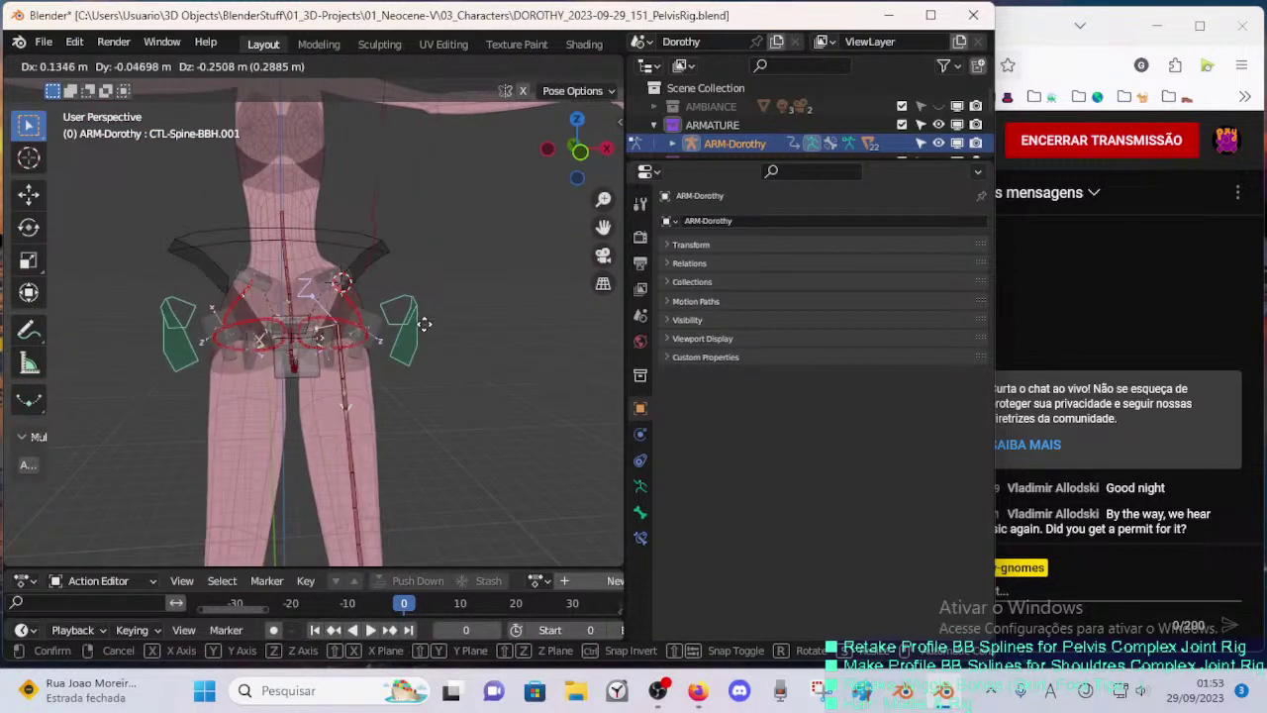
{"action": "right_click", "coordinate": [398, 328]}
{"action": "scroll", "coordinate": [380, 381], "scroll_direction": "down", "scroll_amount": 6}
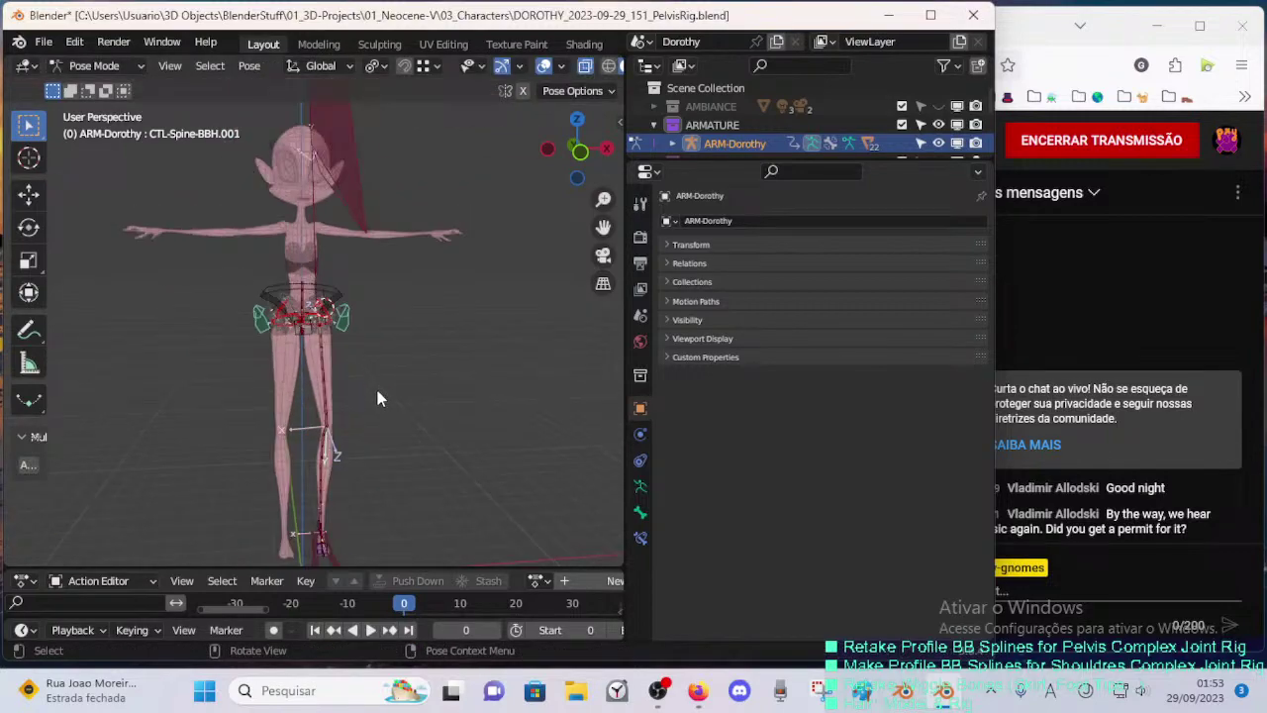
- Try rotating the upper left pelvis handle HDL-5A-Pelvis.L.001 in Pose Mode, and cancel the rotation
{"action": "key", "text": "Tab"}
{"action": "scroll", "coordinate": [381, 379], "scroll_direction": "up", "scroll_amount": 4}
{"action": "key", "text": "Tab"}
{"action": "key", "text": "Tab"}
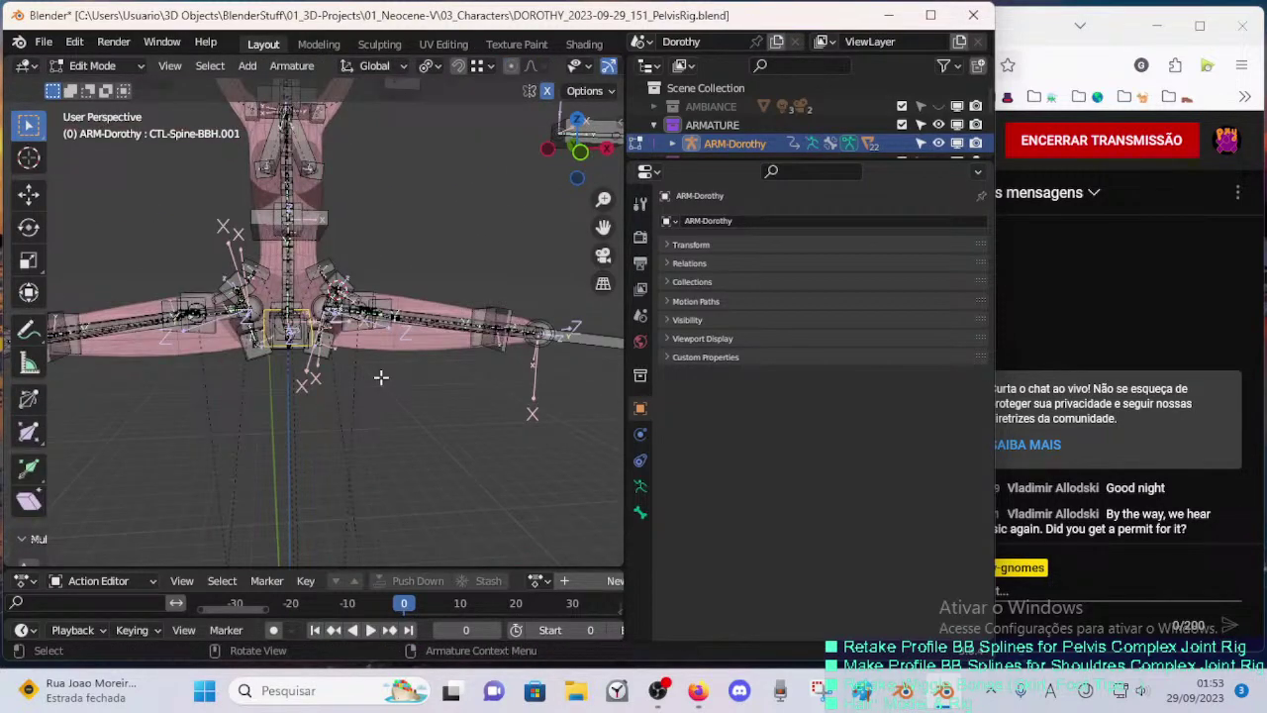
{"action": "key", "text": "Tab"}
{"action": "scroll", "coordinate": [381, 377], "scroll_direction": "up", "scroll_amount": 5}
{"action": "mouse_move", "coordinate": [381, 377]}
{"action": "middle_mouse_down"}
{"action": "mouse_move", "coordinate": [336, 382]}
{"action": "mouse_move", "coordinate": [390, 362]}
{"action": "middle_mouse_up"}
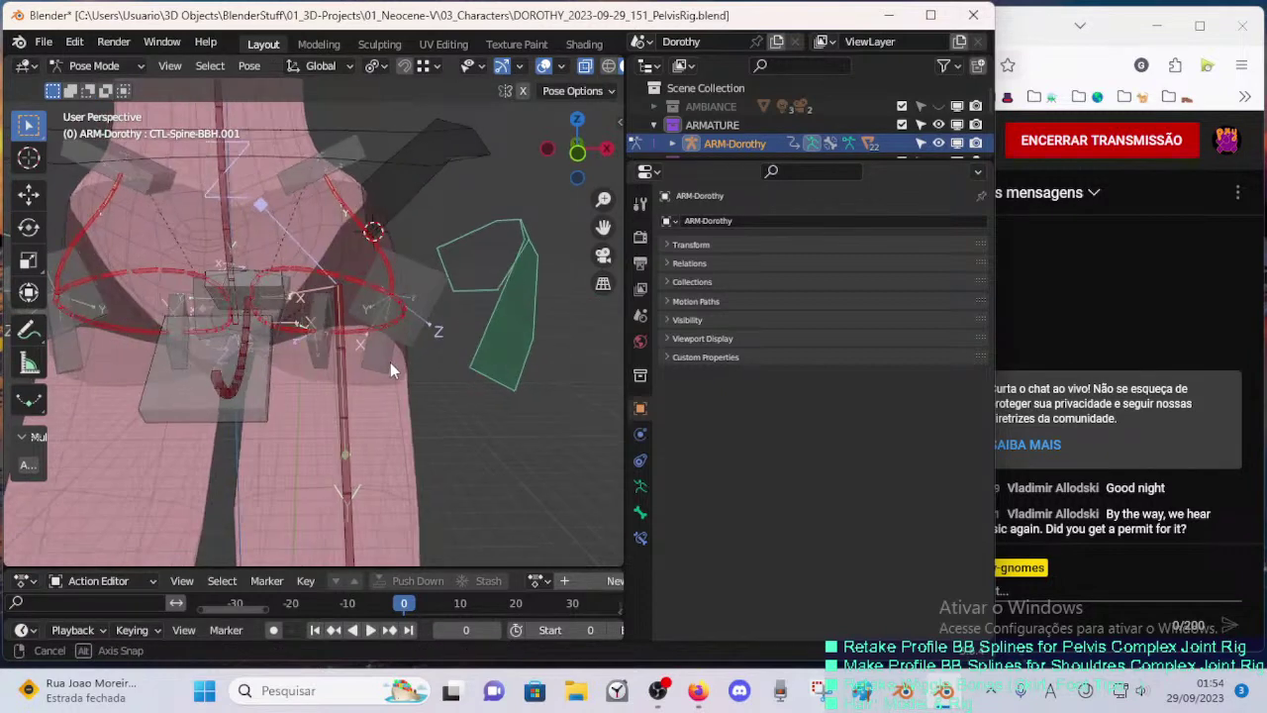
{"action": "left_click", "coordinate": [366, 151]}
{"action": "key", "text": "r"}
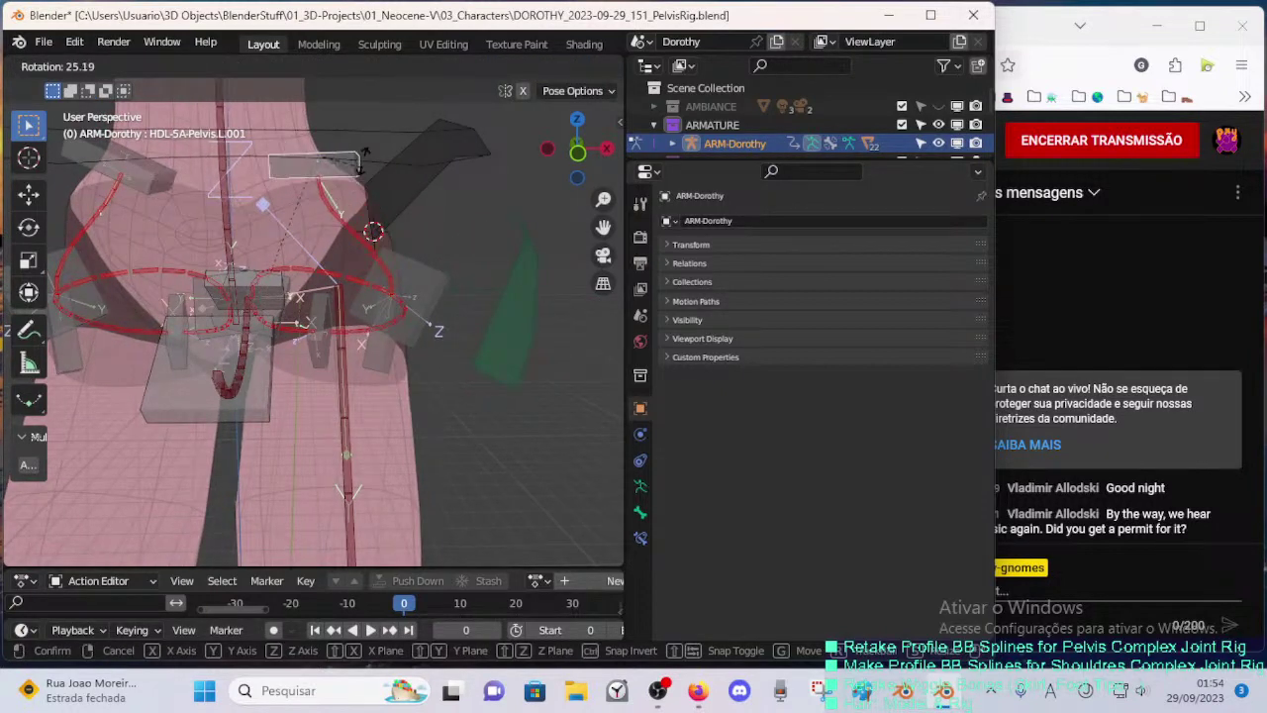
{"action": "right_click", "coordinate": [353, 198]}
- Try moving the outer hip handle HDL-5A-Pelvis.L.003 outward and rotating it to test the curve deformation
{"action": "scroll", "coordinate": [333, 354], "scroll_direction": "down", "scroll_amount": 3}
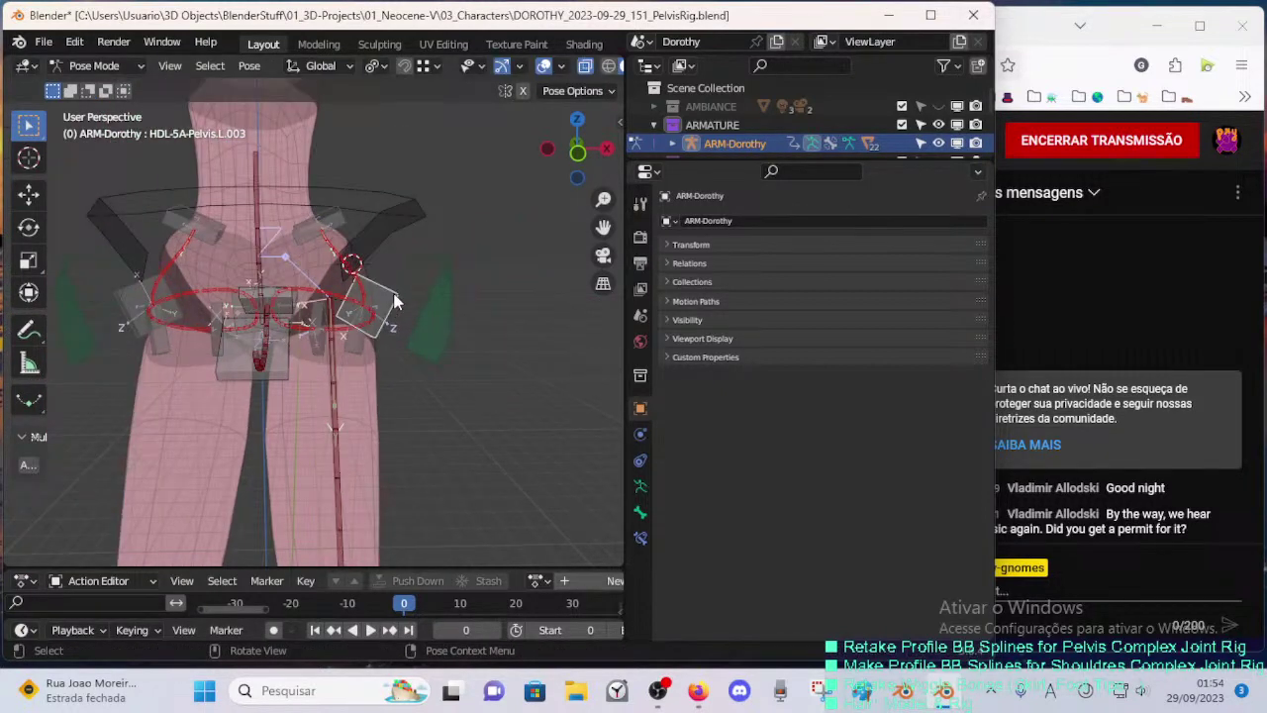
{"action": "key", "text": "g"}
{"action": "left_click", "coordinate": [428, 288]}
{"action": "key", "text": "r"}
{"action": "left_click", "coordinate": [426, 224]}
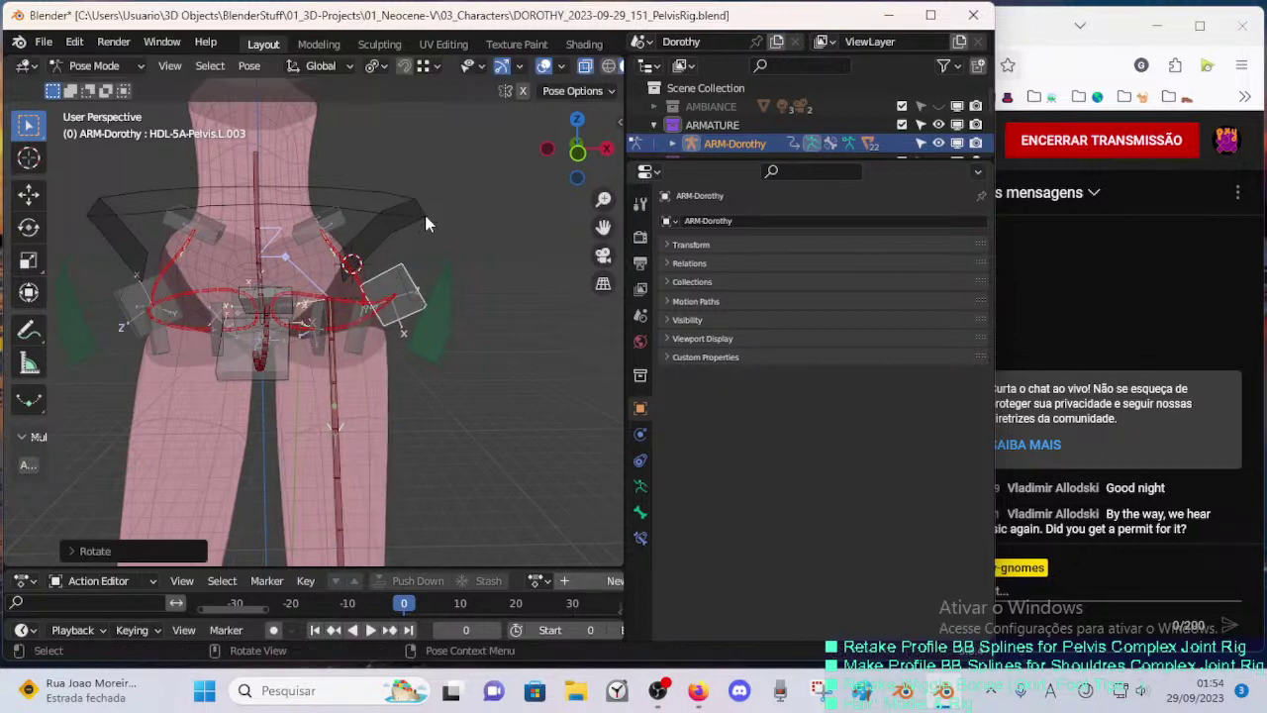
- Try repositioning the handle HDL-5A-Pelvis.L.004, and move HDL-5A-Pelvis.L.003 again while viewing the hips from behind
{"action": "left_click", "coordinate": [293, 348]}
{"action": "key", "text": "g"}
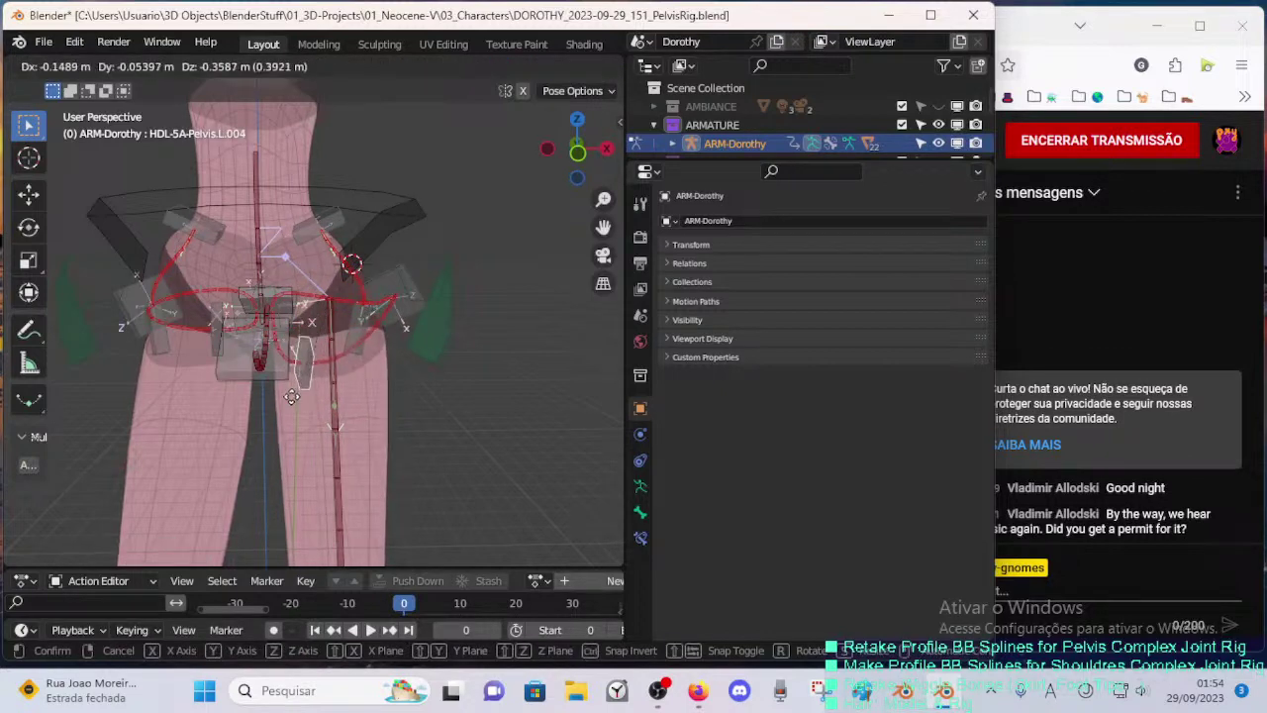
{"action": "left_click", "coordinate": [385, 356]}
{"action": "middle_click_drag", "start_coordinate": [385, 357], "coordinate": [207, 297]}
{"action": "left_click", "coordinate": [207, 296]}
{"action": "key", "text": "g"}
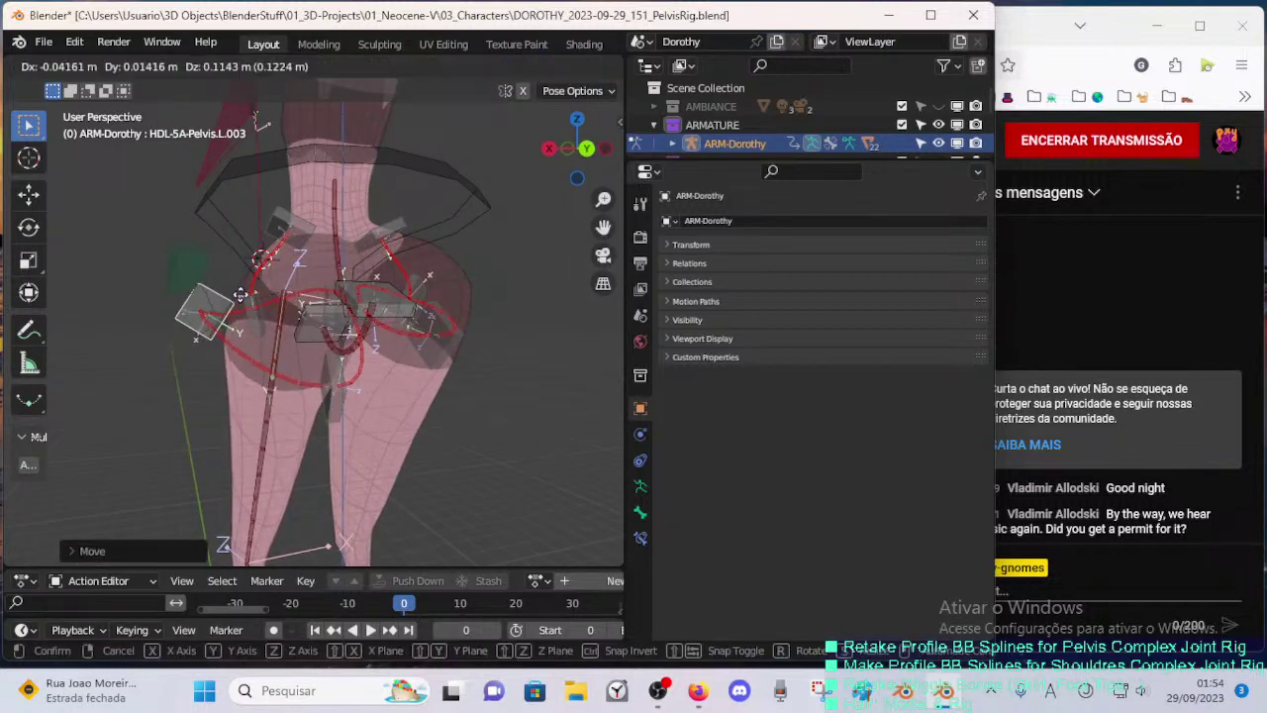
{"action": "left_click", "coordinate": [222, 341]}
- Clear the bone selection, return to Pose Mode and save the file
{"action": "middle_click_drag", "start_coordinate": [222, 341], "coordinate": [363, 403]}
{"action": "key", "text": "Tab"}
{"action": "key", "text": "ctrl+s"}
{"action": "key", "text": "alt+a"}
{"action": "key", "text": "ctrl+Tab"}
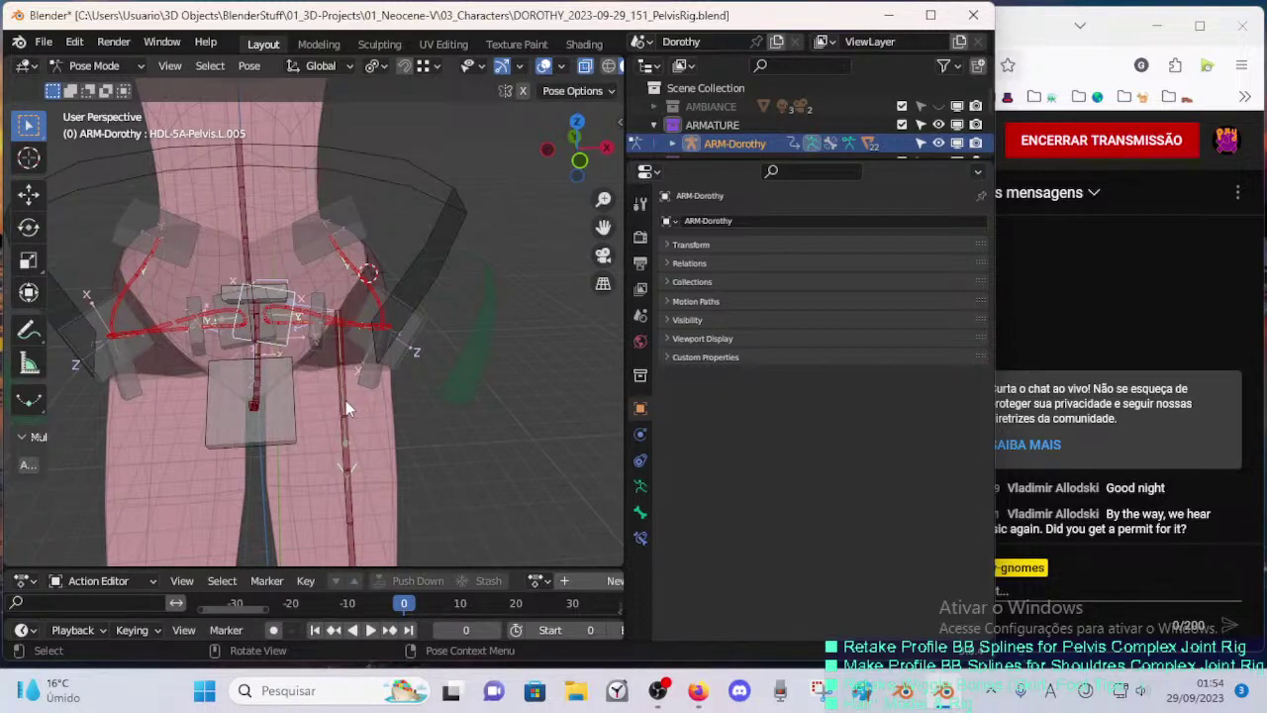
{"action": "scroll", "coordinate": [339, 400], "scroll_direction": "down", "scroll_amount": 2}
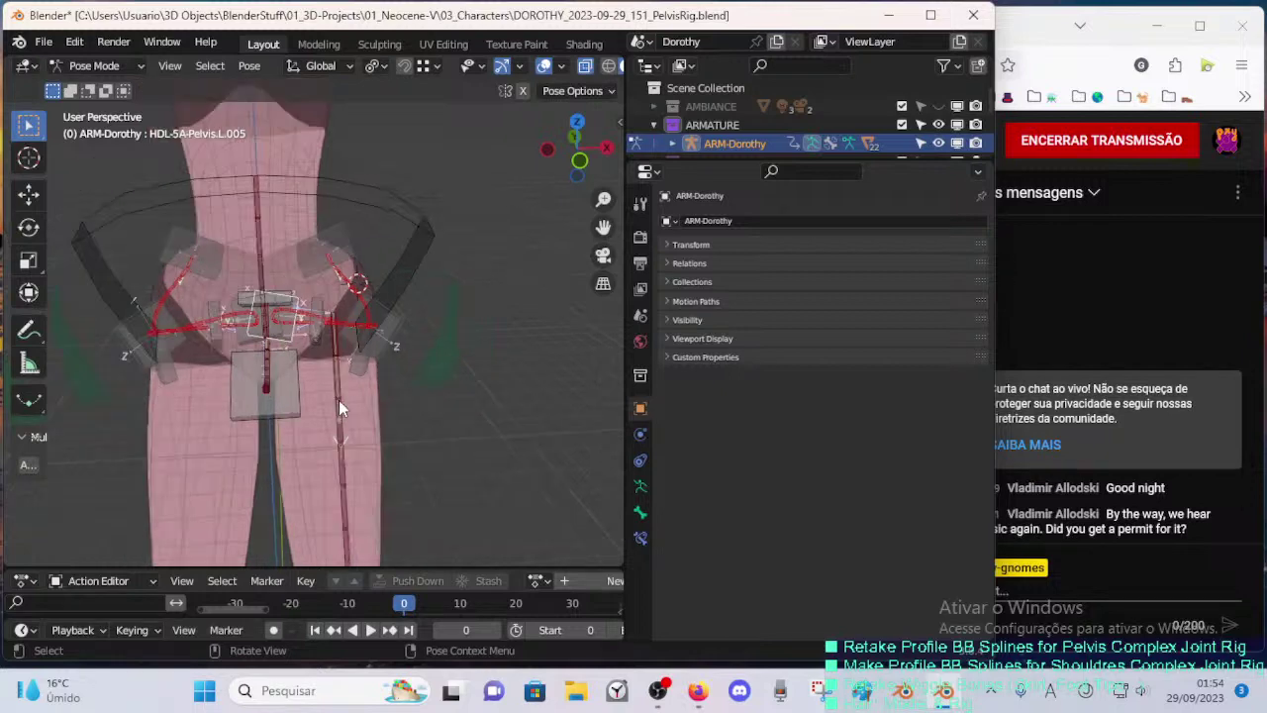
{"action": "scroll", "coordinate": [338, 400], "scroll_direction": "up", "scroll_amount": 3}
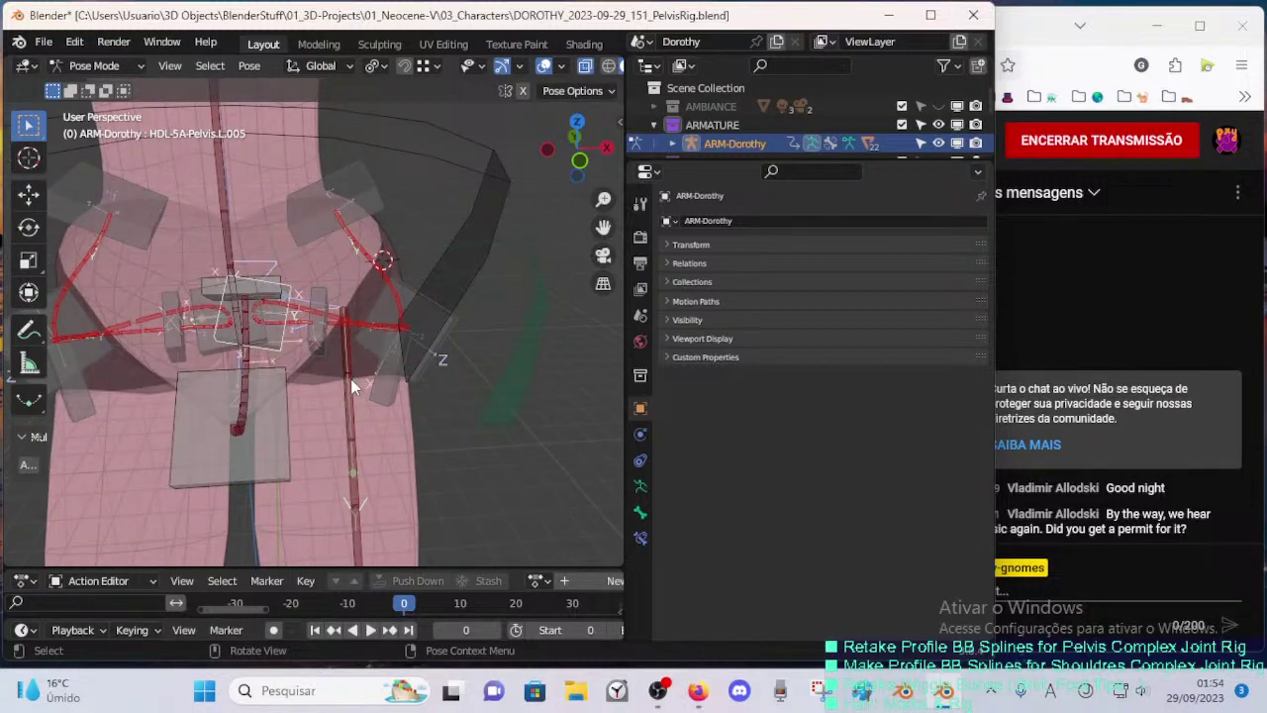
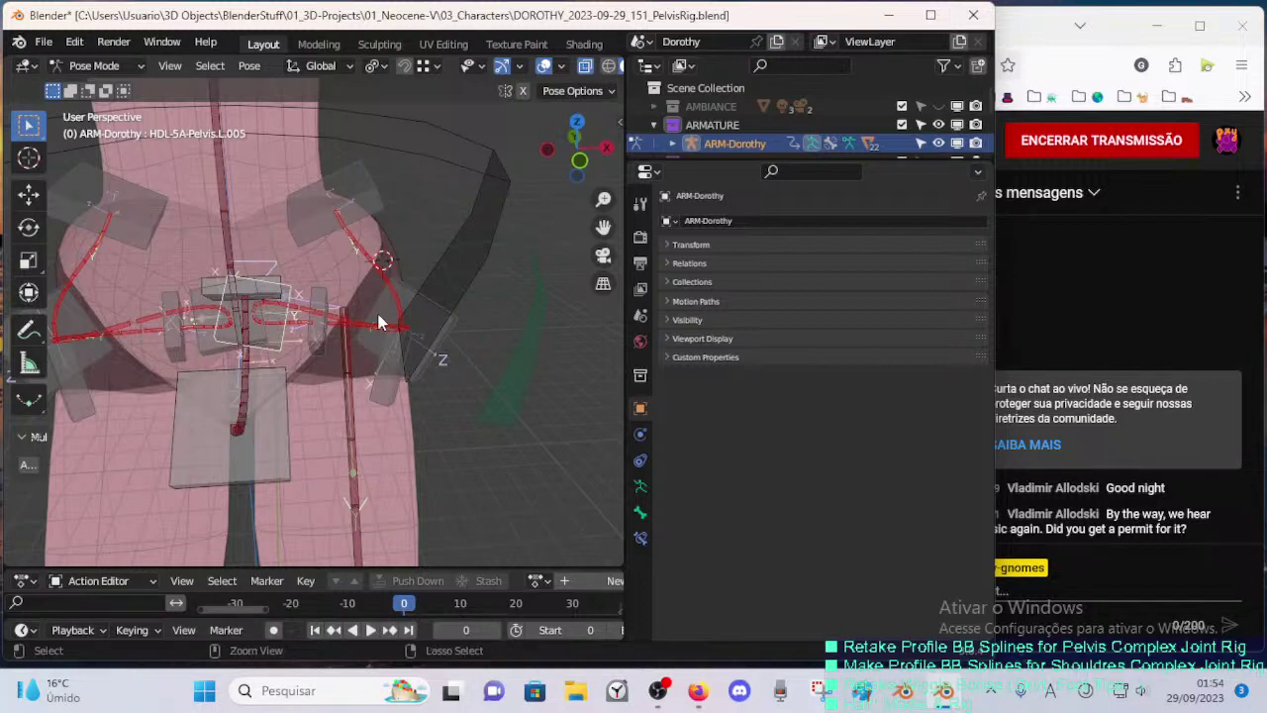
{"action": "key", "text": "ctrl+s"}
- Select the group of bones around the left hip with Box Select in Edit Mode
{"action": "scroll", "coordinate": [376, 334], "scroll_direction": "down", "scroll_amount": 4}
{"action": "scroll", "coordinate": [300, 360], "scroll_direction": "up", "scroll_amount": 1}
{"action": "scroll", "coordinate": [300, 360], "scroll_direction": "up", "scroll_amount": 1}
{"action": "key", "text": "Tab"}
{"action": "middle_click_drag", "start_coordinate": [360, 342], "coordinate": [337, 332]}
{"action": "key", "text": "b"}
{"action": "left_click_drag", "start_coordinate": [307, 421], "coordinate": [426, 146]}
{"action": "key", "text": "Tab"}
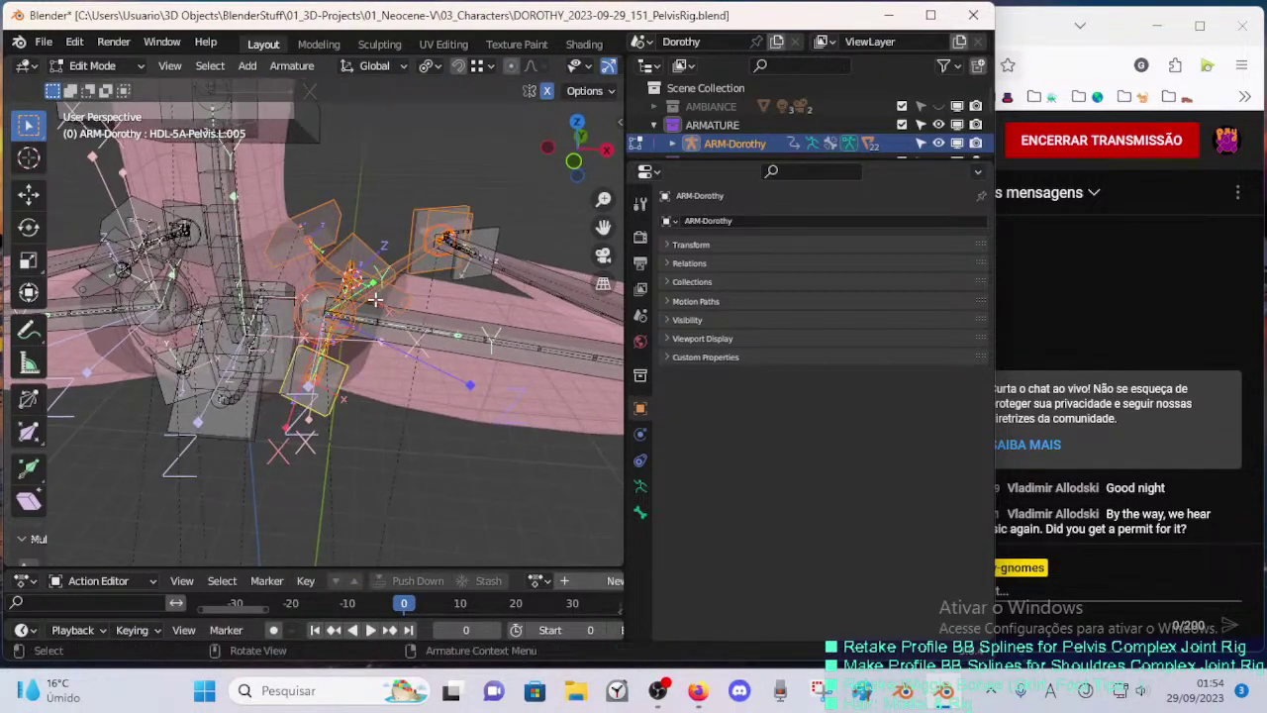
{"action": "key", "text": "Tab"}
{"action": "right_click", "coordinate": [366, 263]}
{"action": "left_click", "coordinate": [367, 259]}
- Try rotating the MTR-Torso control in Pose Mode, and cancel the rotation
{"action": "key", "text": "Tab"}
{"action": "middle_click_drag", "start_coordinate": [366, 263], "coordinate": [397, 299]}
{"action": "left_click", "coordinate": [405, 242]}
{"action": "key", "text": "r"}
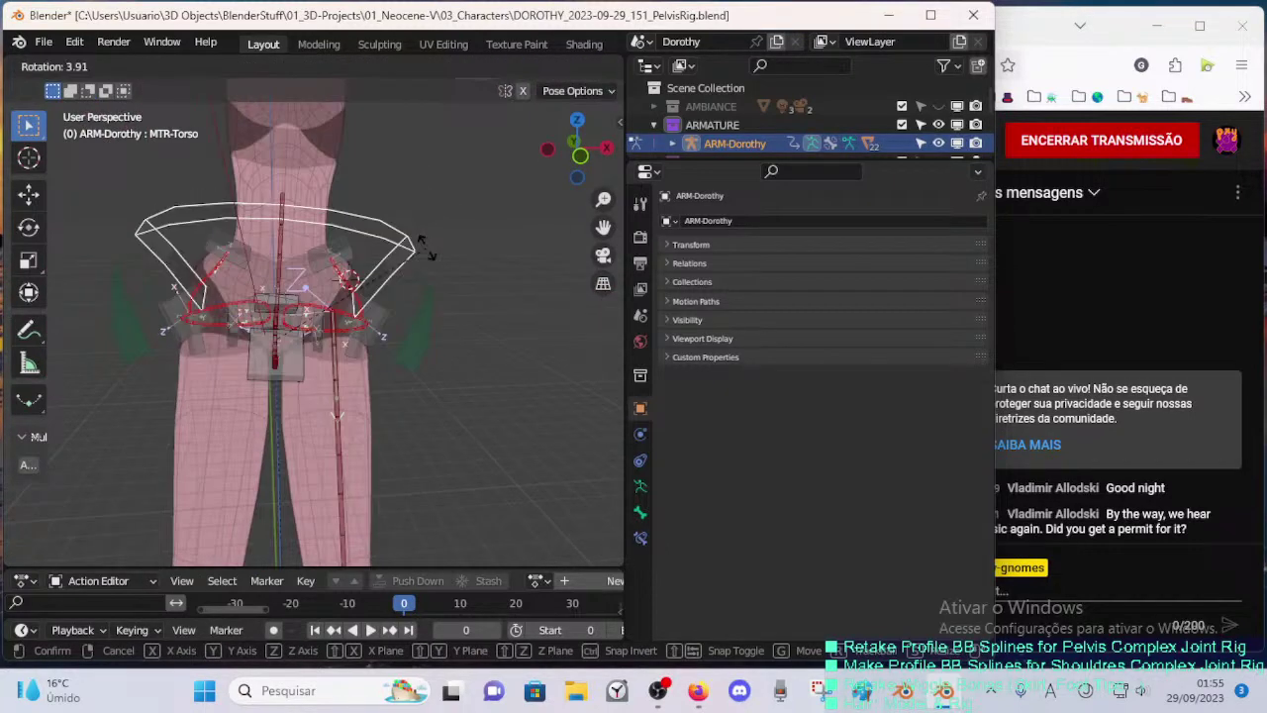
{"action": "right_click", "coordinate": [428, 253]}
- Try moving the CTL-Spine-BBH.001 control to check how the pelvis follows, and cancel the move
{"action": "left_click", "coordinate": [420, 329]}
{"action": "key", "text": "g"}
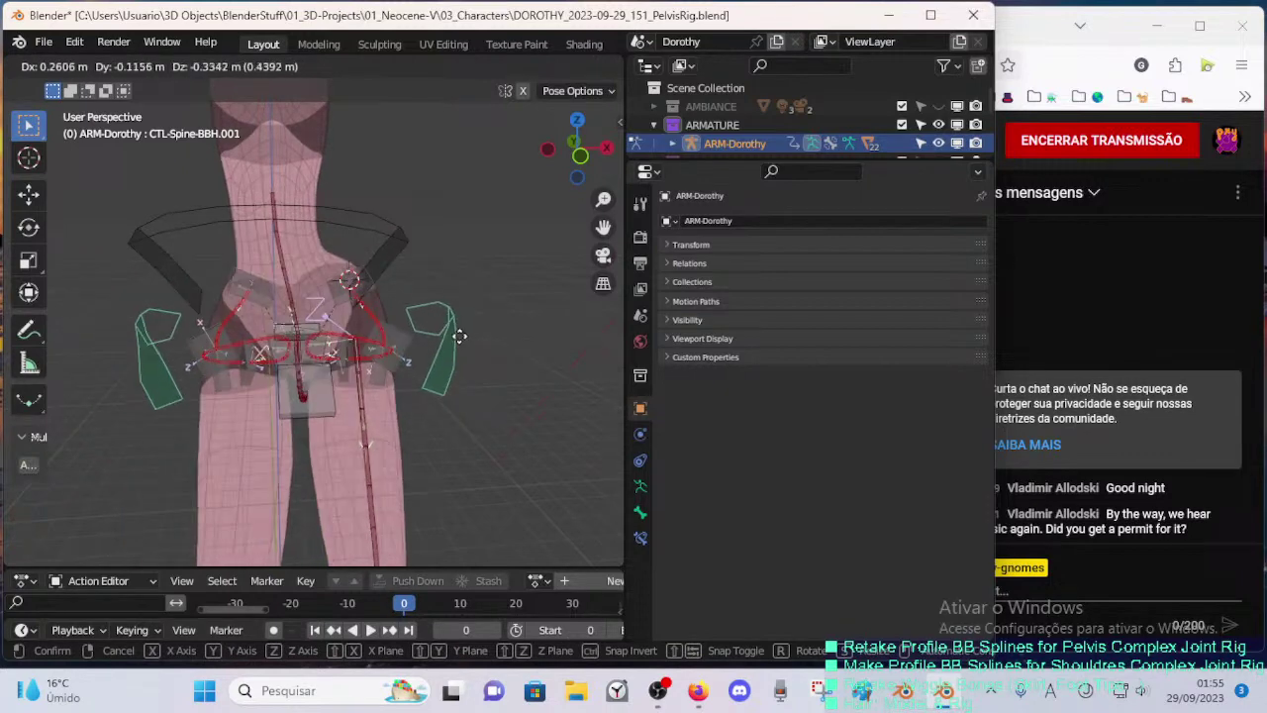
{"action": "key", "text": "Escape"}
{"action": "middle_click_drag", "start_coordinate": [454, 337], "coordinate": [413, 333]}
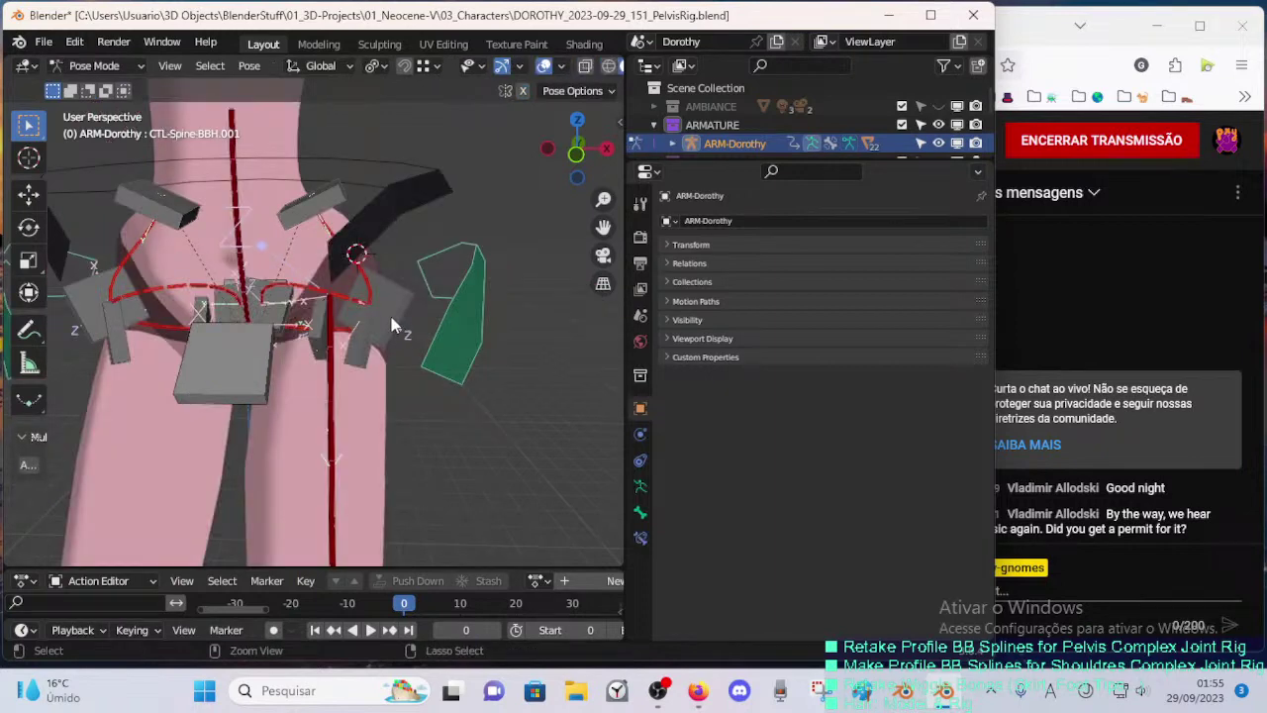
- Turn on X-ray display and examine the pelvis handle bones and spline curves up close in Pose Mode
{"action": "key", "text": "ctrl+Tab"}
{"action": "key", "text": "alt+z"}
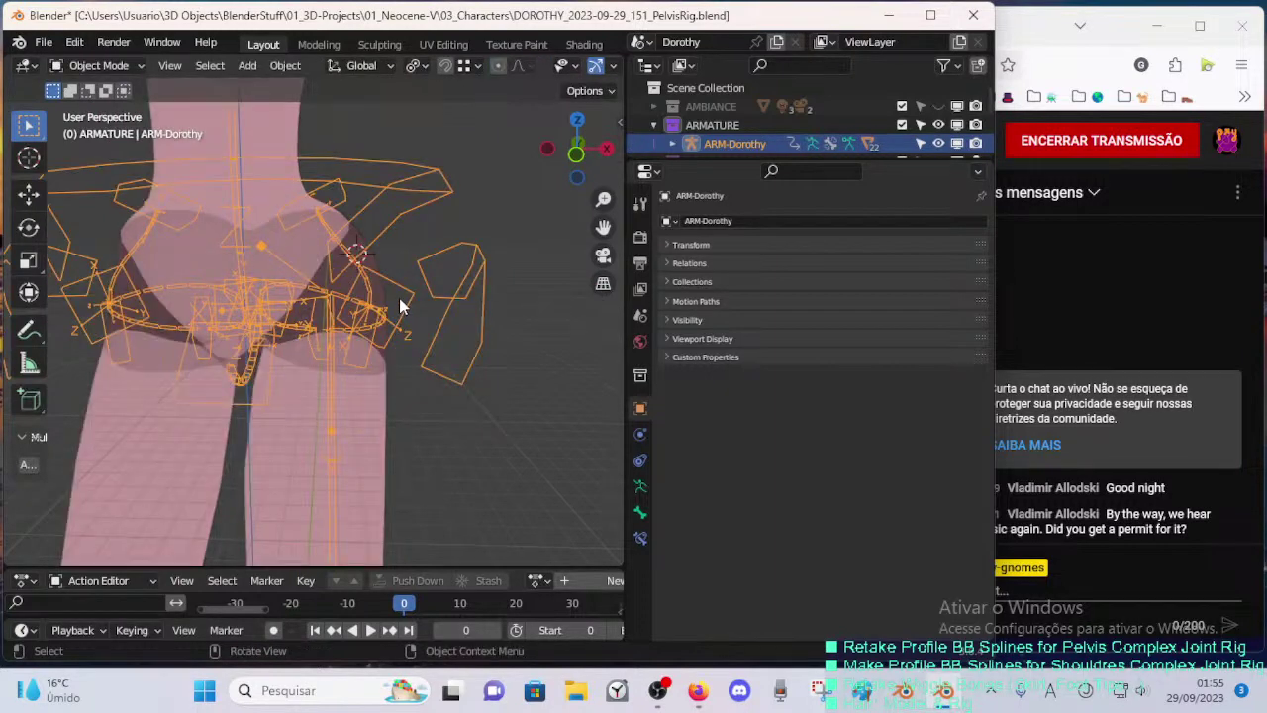
{"action": "key", "text": "ctrl+Tab"}
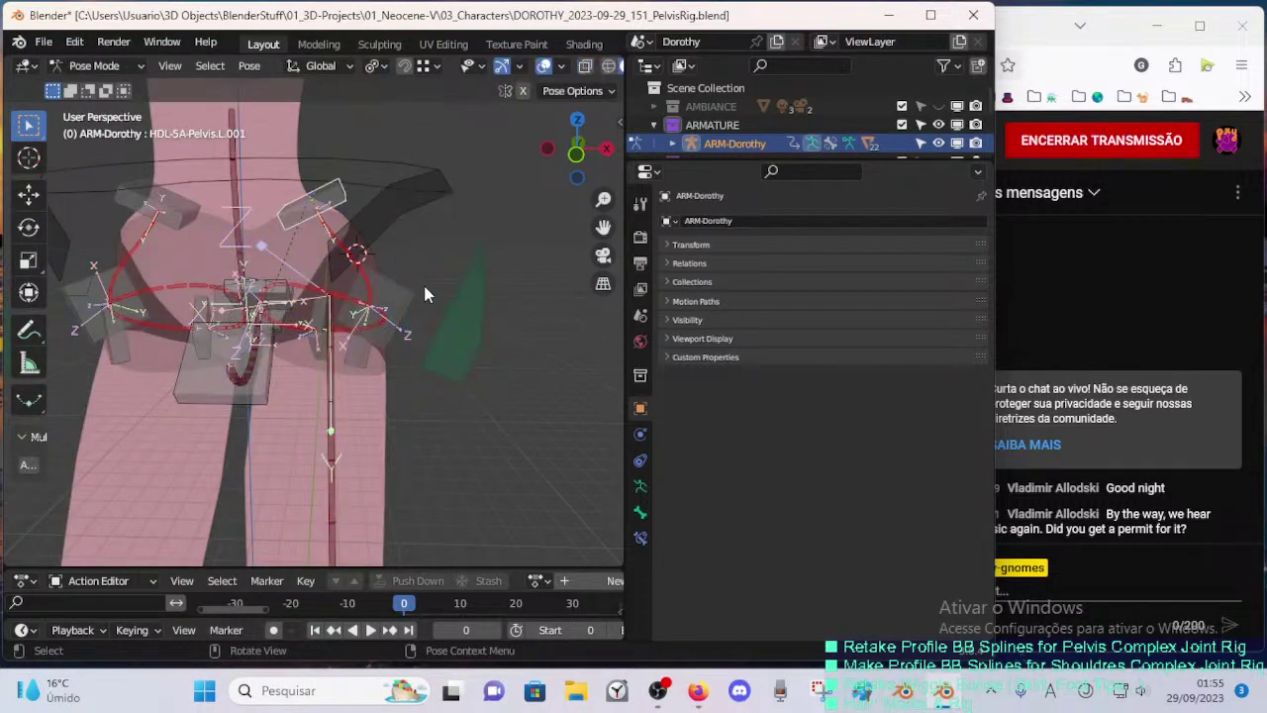
{"action": "mouse_move", "coordinate": [396, 339]}
{"action": "middle_mouse_down"}
{"action": "mouse_move", "coordinate": [425, 331]}
{"action": "mouse_move", "coordinate": [358, 334]}
{"action": "mouse_move", "coordinate": [336, 377]}
{"action": "mouse_move", "coordinate": [496, 325]}
{"action": "mouse_move", "coordinate": [342, 313]}
{"action": "mouse_move", "coordinate": [388, 326]}
{"action": "middle_mouse_up"}
{"action": "middle_click_drag", "start_coordinate": [247, 376], "coordinate": [252, 309]}
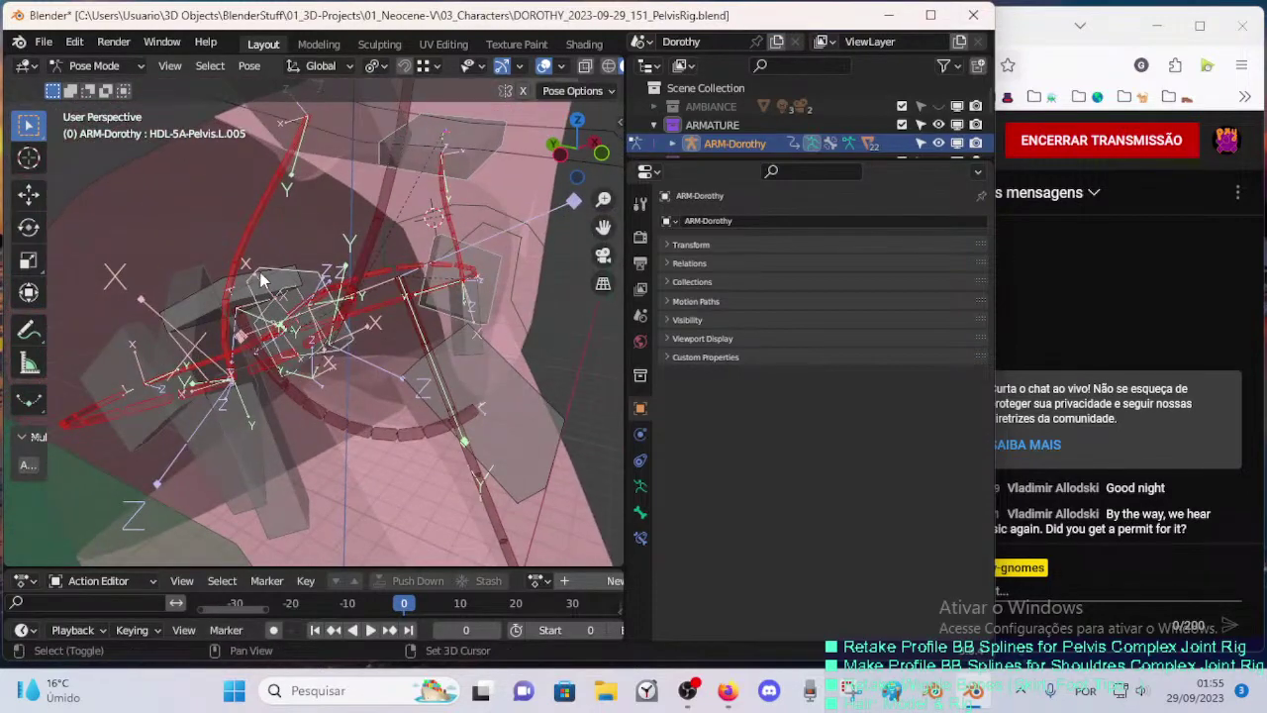
- Select the HDL-5A-Pelvis handles and the HDL-2C-Crotch.001 handle, and scale down their B-Bone display size
{"action": "left_click", "coordinate": [222, 295], "text": "shift"}
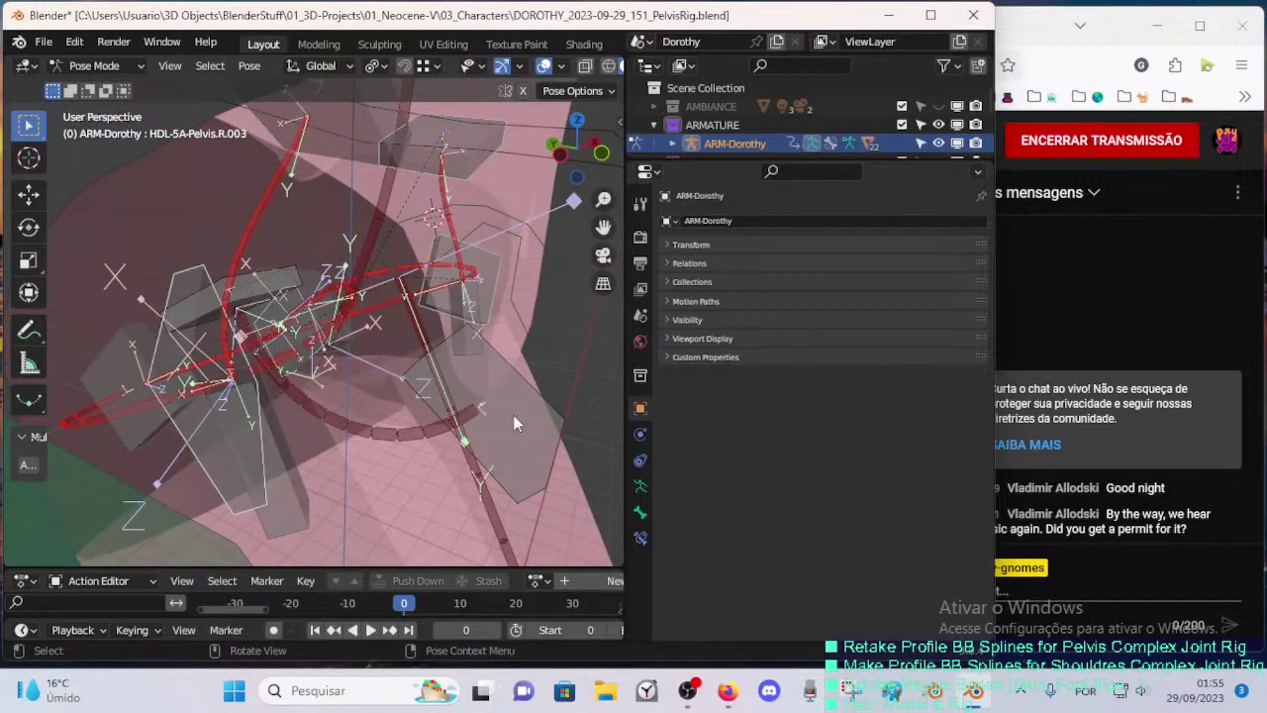
{"action": "middle_click_drag", "start_coordinate": [514, 423], "coordinate": [353, 245]}
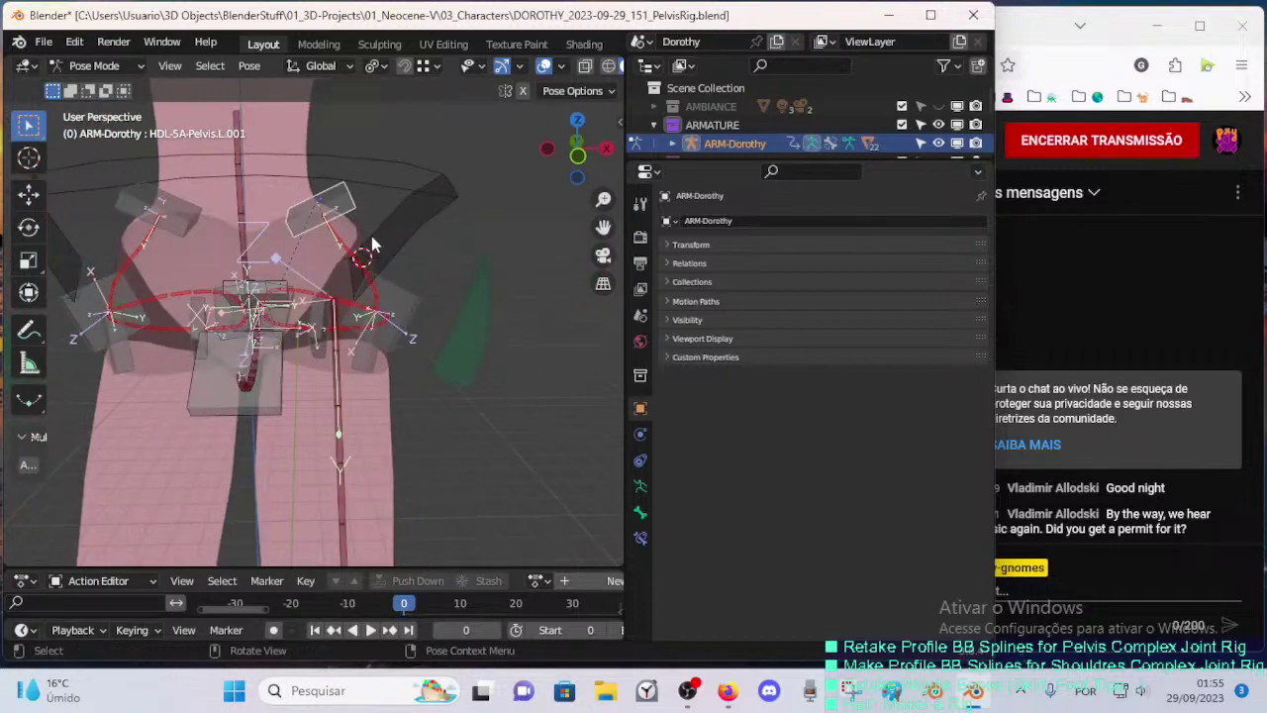
{"action": "left_click", "coordinate": [380, 355], "text": "shift"}
{"action": "scroll", "coordinate": [356, 358], "scroll_direction": "up", "scroll_amount": 1}
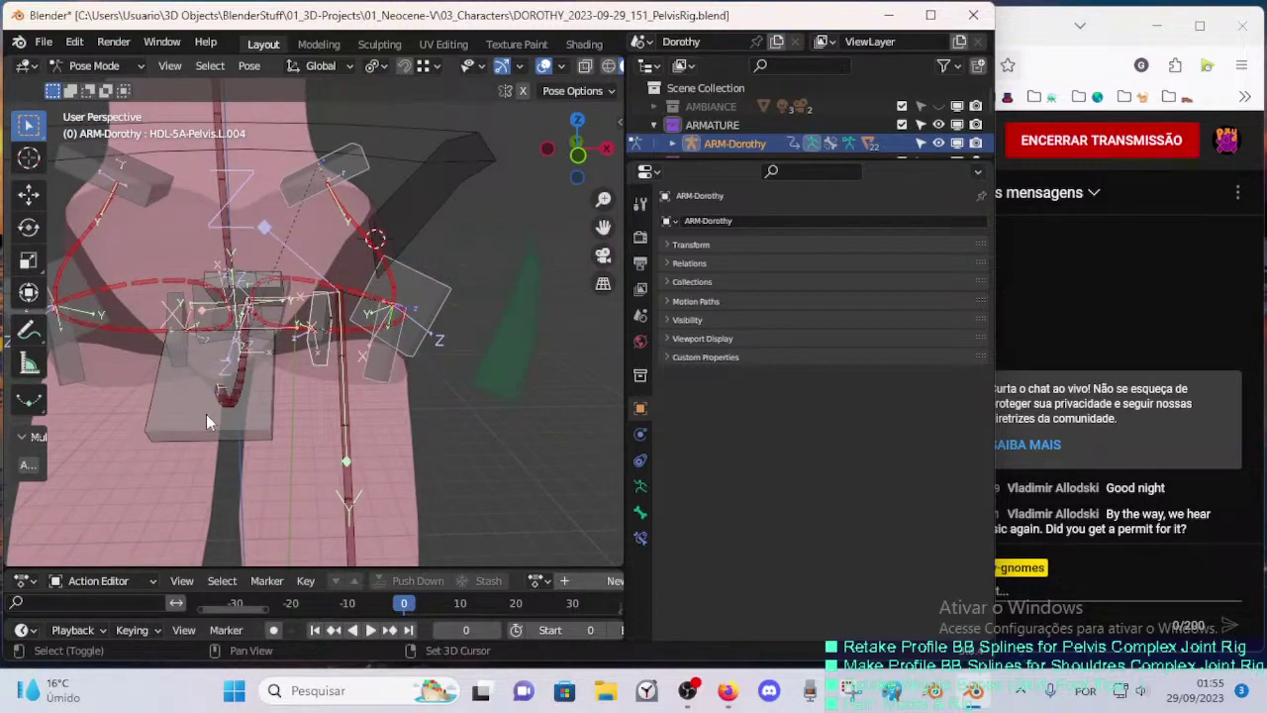
{"action": "middle_click_drag", "start_coordinate": [236, 421], "coordinate": [449, 322]}
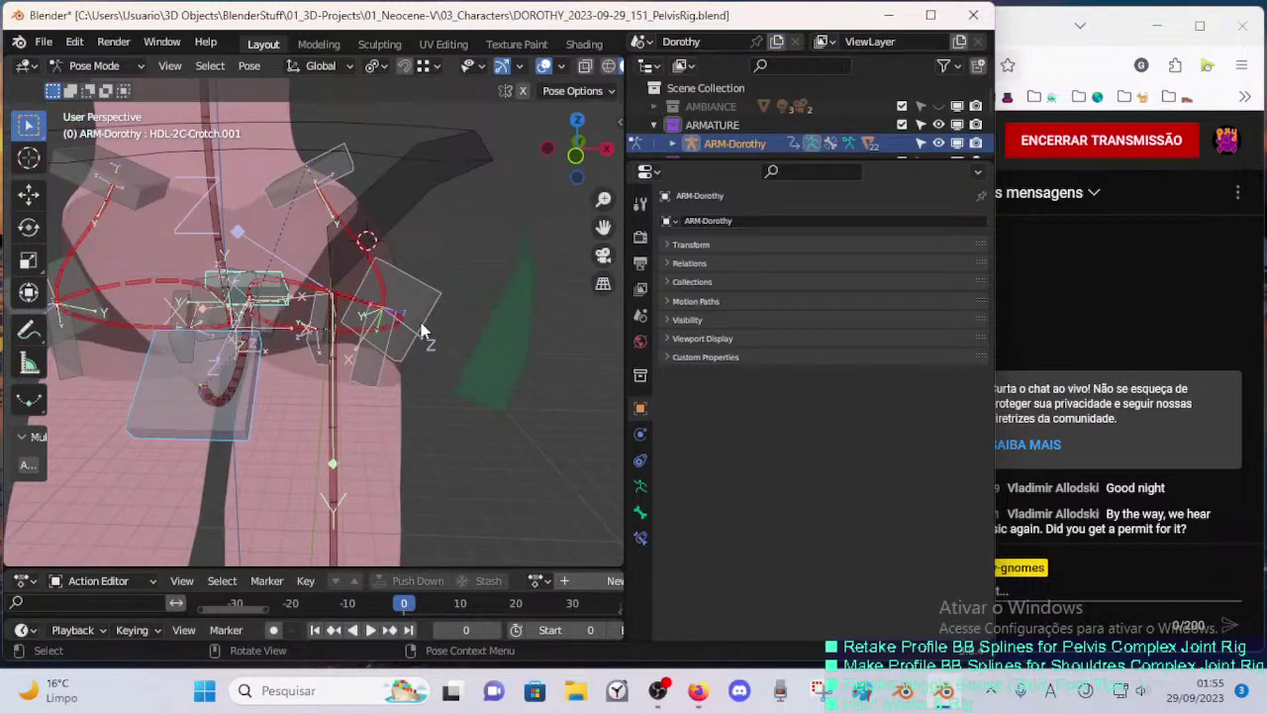
{"action": "key", "text": "ctrl+alt+s"}
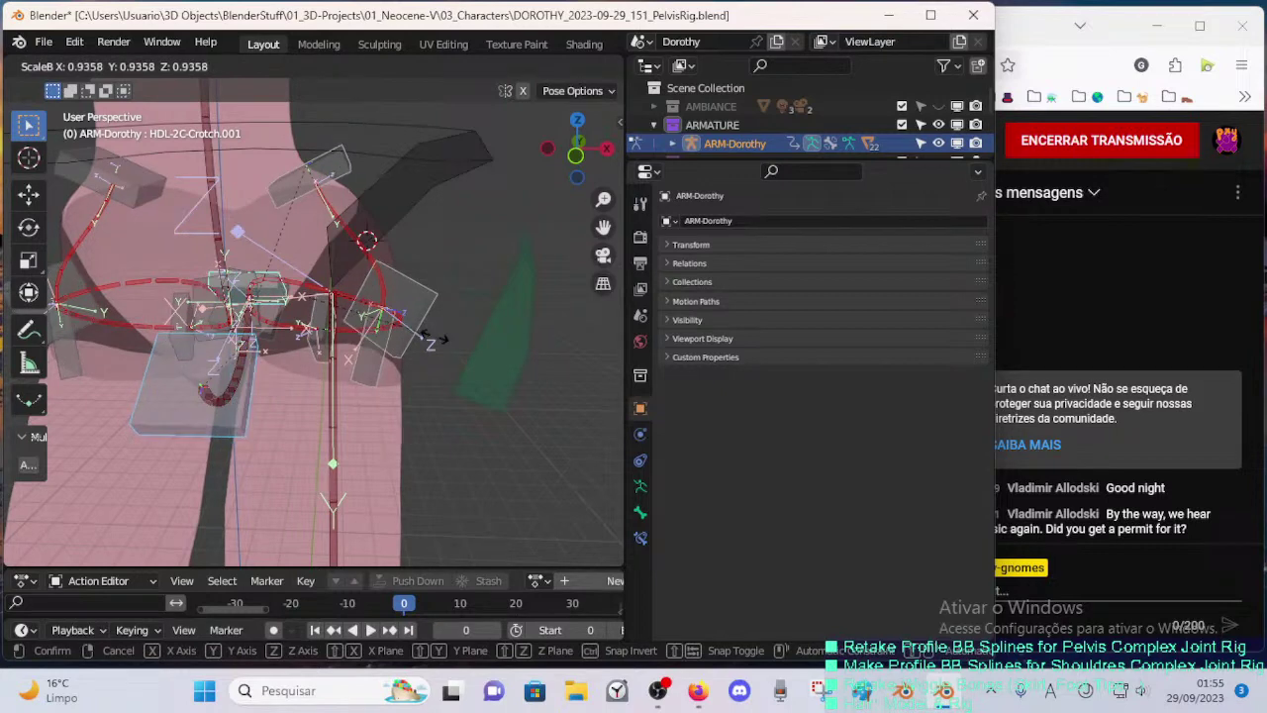
{"action": "left_click", "coordinate": [400, 333]}
{"action": "middle_click_drag", "start_coordinate": [400, 333], "coordinate": [455, 346]}
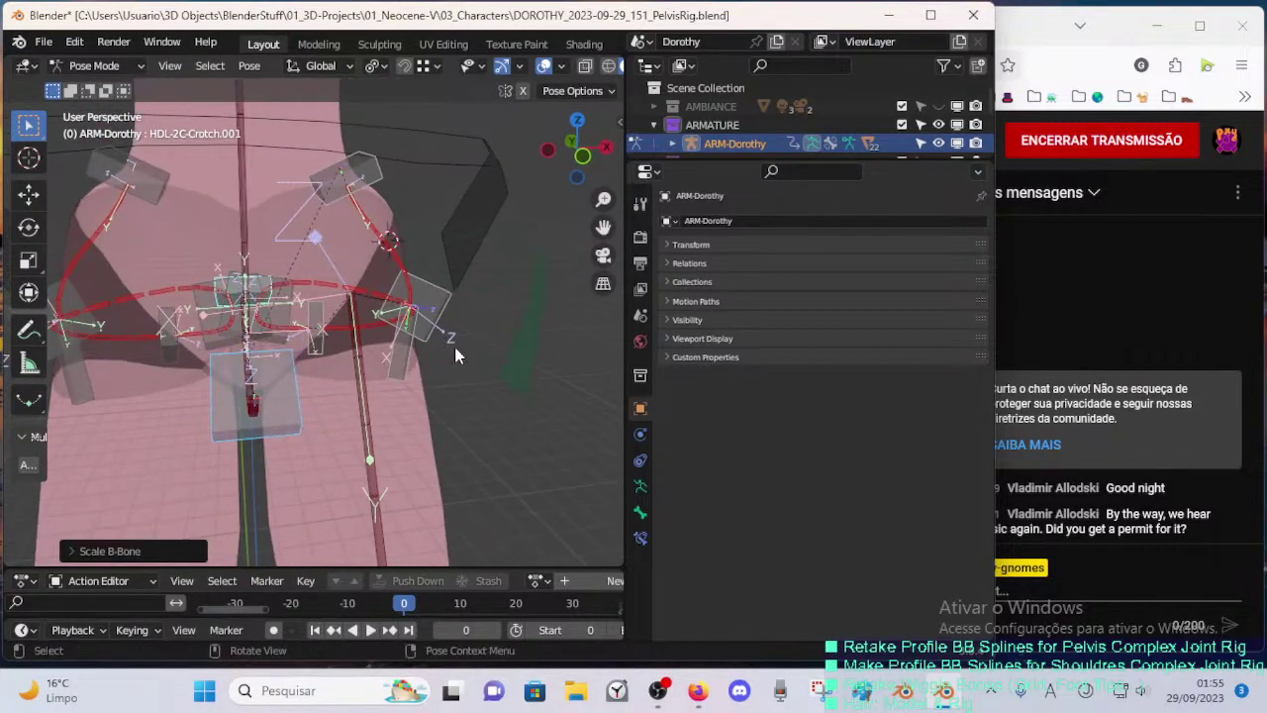
- Assign the selected handle bones to the GRP-BBH-Handle bone group and save the file
{"action": "left_click", "coordinate": [639, 487]}
{"action": "left_click", "coordinate": [695, 384]}
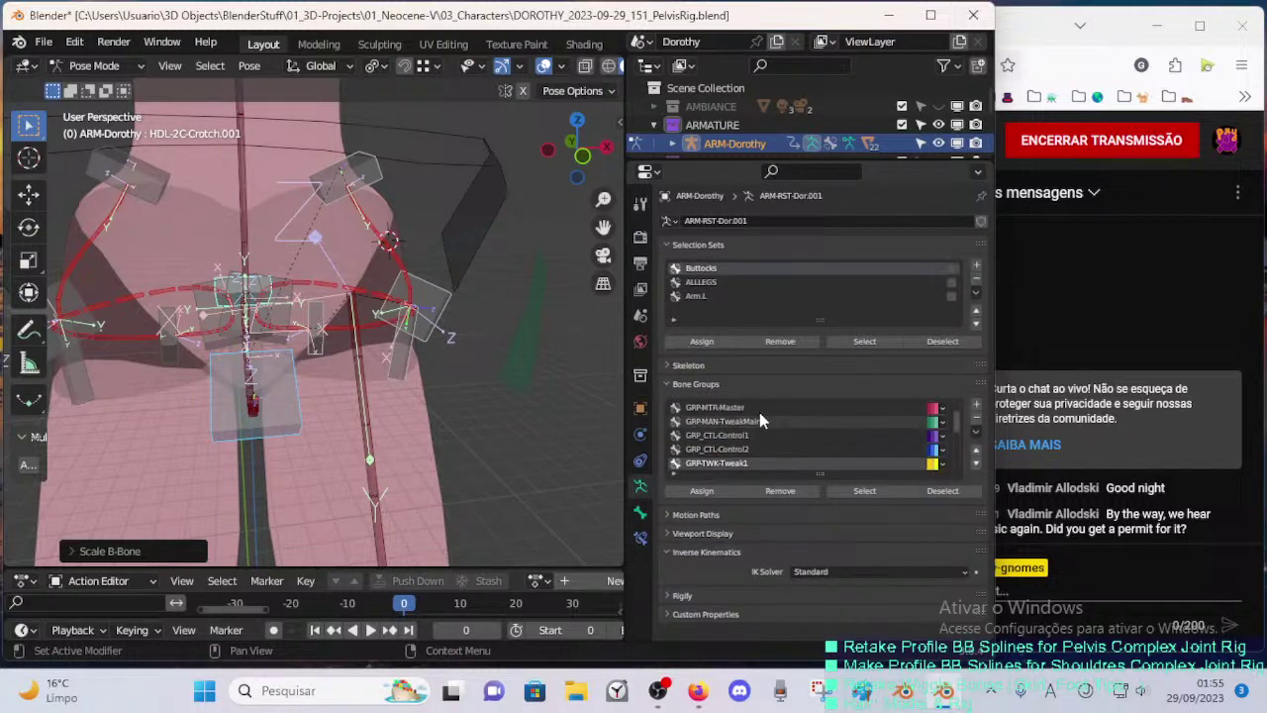
{"action": "left_click_drag", "start_coordinate": [983, 374], "coordinate": [859, 407]}
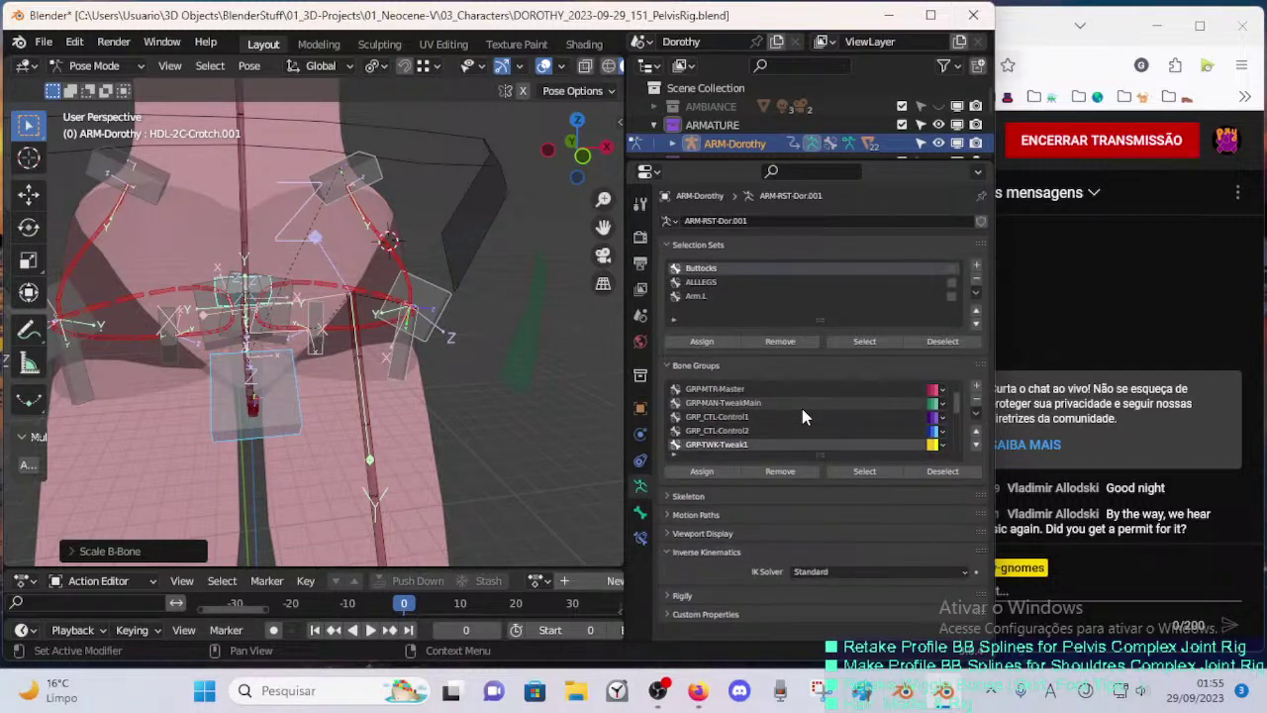
{"action": "left_click_drag", "start_coordinate": [823, 456], "coordinate": [829, 507]}
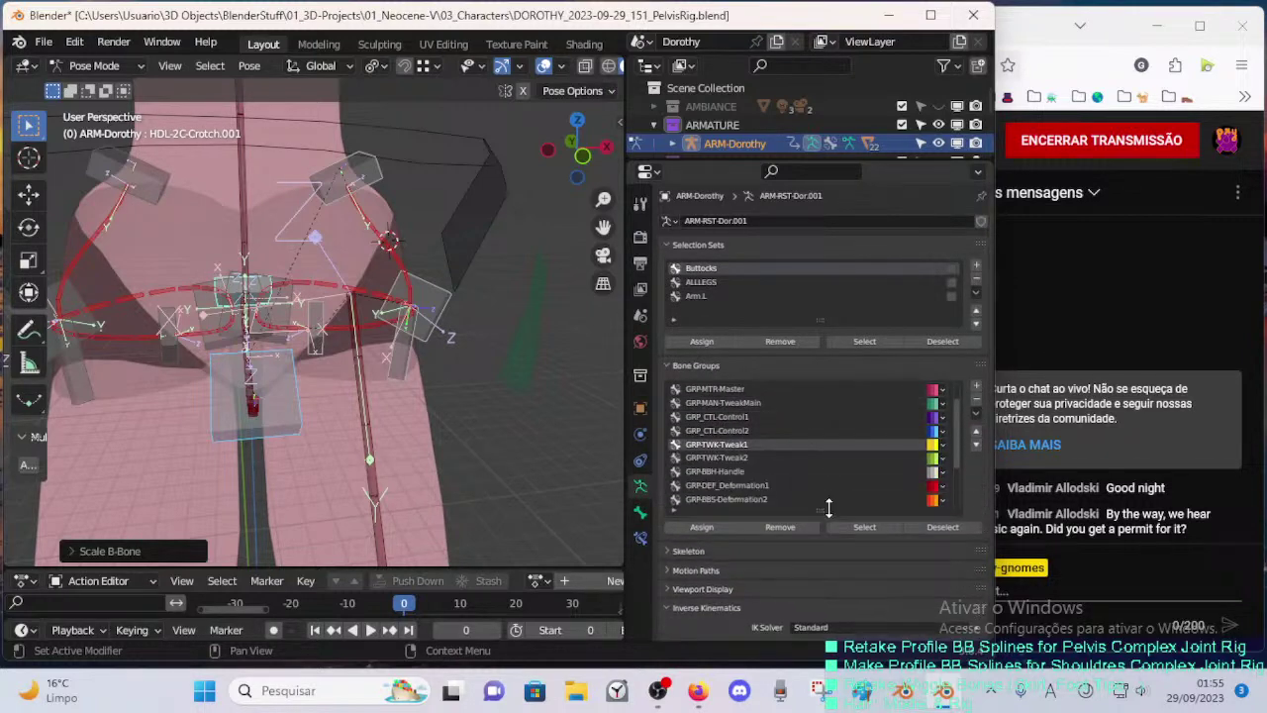
{"action": "left_click", "coordinate": [713, 530]}
{"action": "middle_click_drag", "start_coordinate": [376, 349], "coordinate": [409, 309]}
{"action": "middle_click_drag", "start_coordinate": [297, 356], "coordinate": [285, 394]}
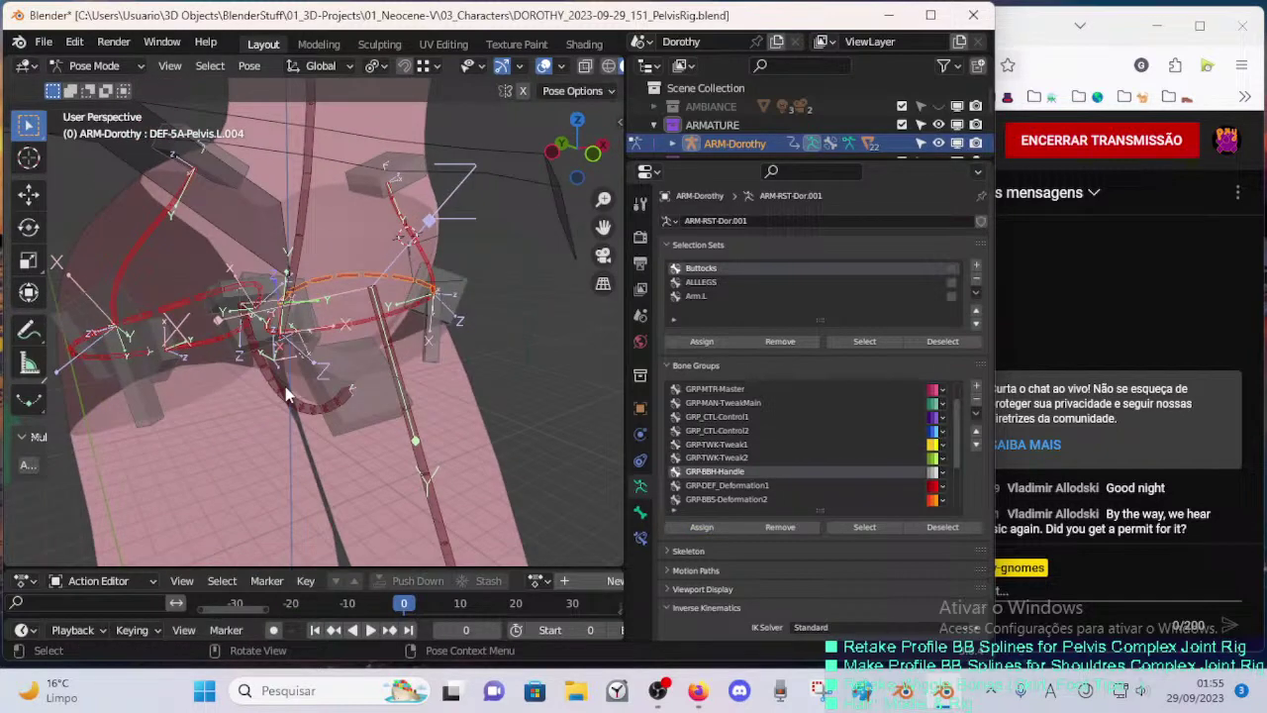
{"action": "middle_click_drag", "start_coordinate": [353, 373], "coordinate": [330, 299]}
{"action": "key", "text": "ctrl+s"}
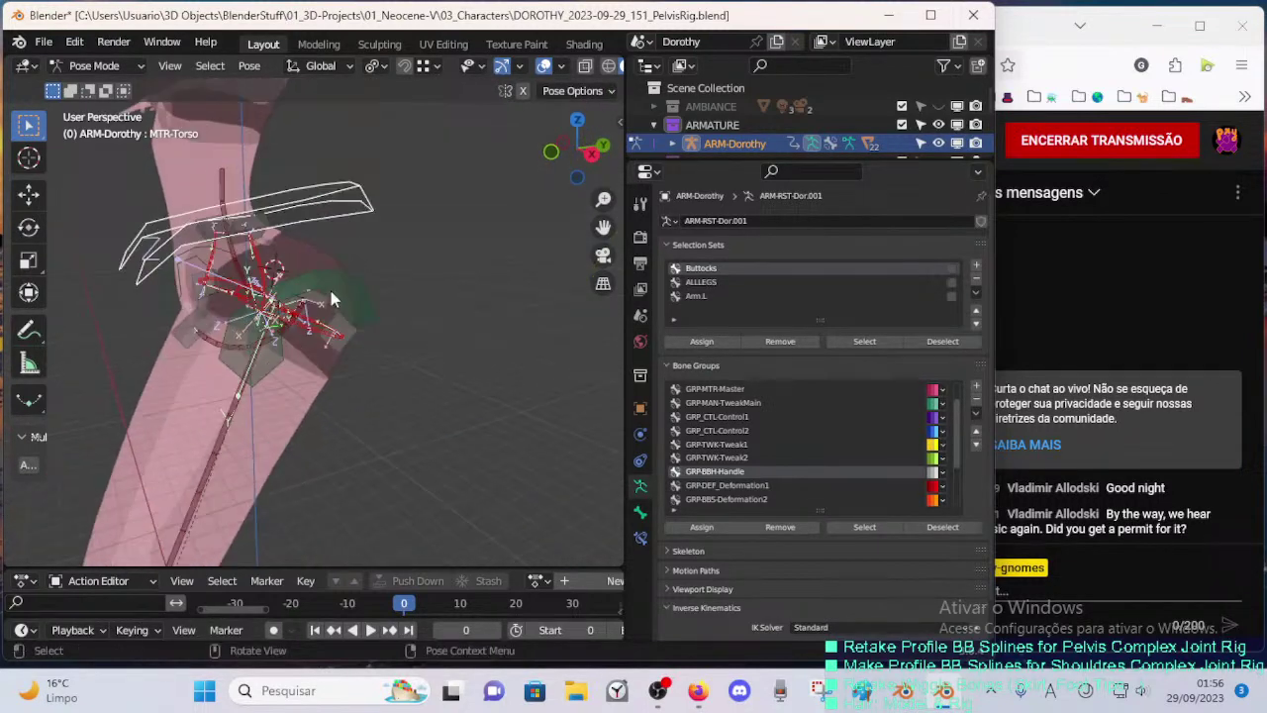
- Move the CTL-Spine-BBH.001 control and rotate it about the global X axis to test the pelvis deformation
{"action": "left_click", "coordinate": [338, 292]}
{"action": "key", "text": "g"}
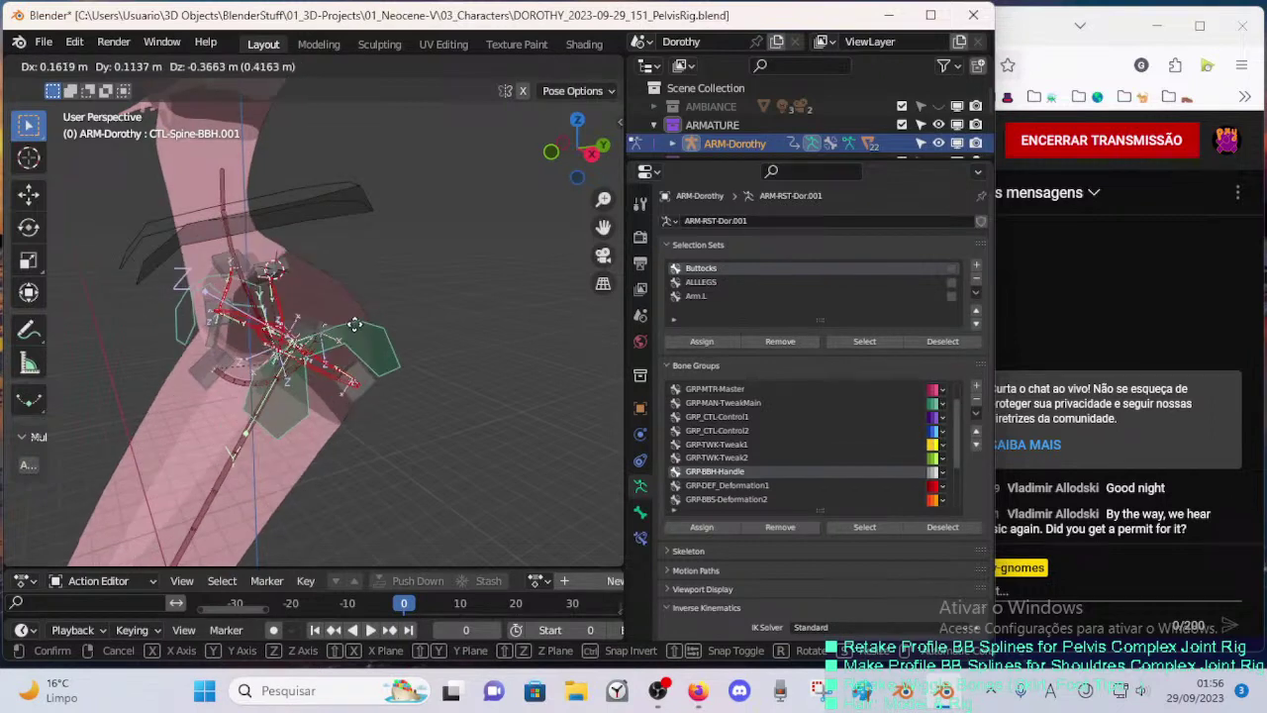
{"action": "left_click", "coordinate": [365, 327]}
{"action": "key", "text": "r"}
{"action": "key", "text": "x"}
{"action": "left_click", "coordinate": [387, 295]}
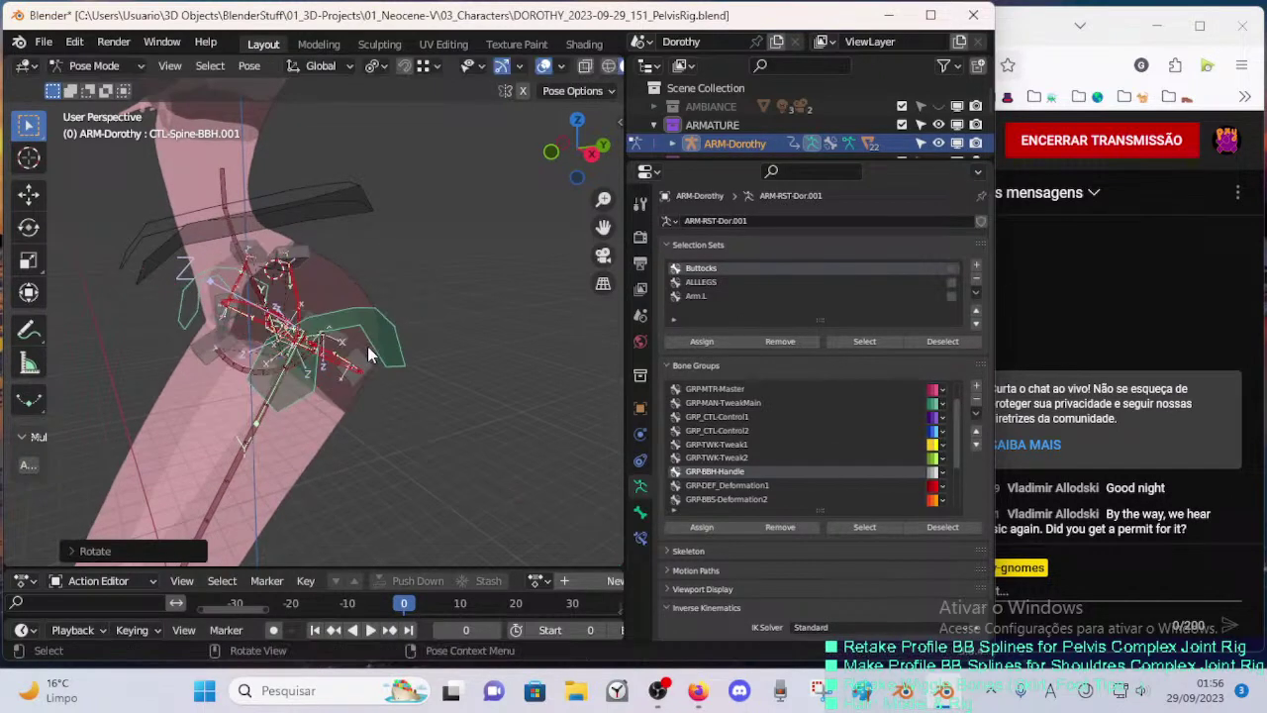
{"action": "middle_click_drag", "start_coordinate": [369, 343], "coordinate": [471, 318]}
{"action": "key", "text": "r"}
{"action": "key", "text": "x"}
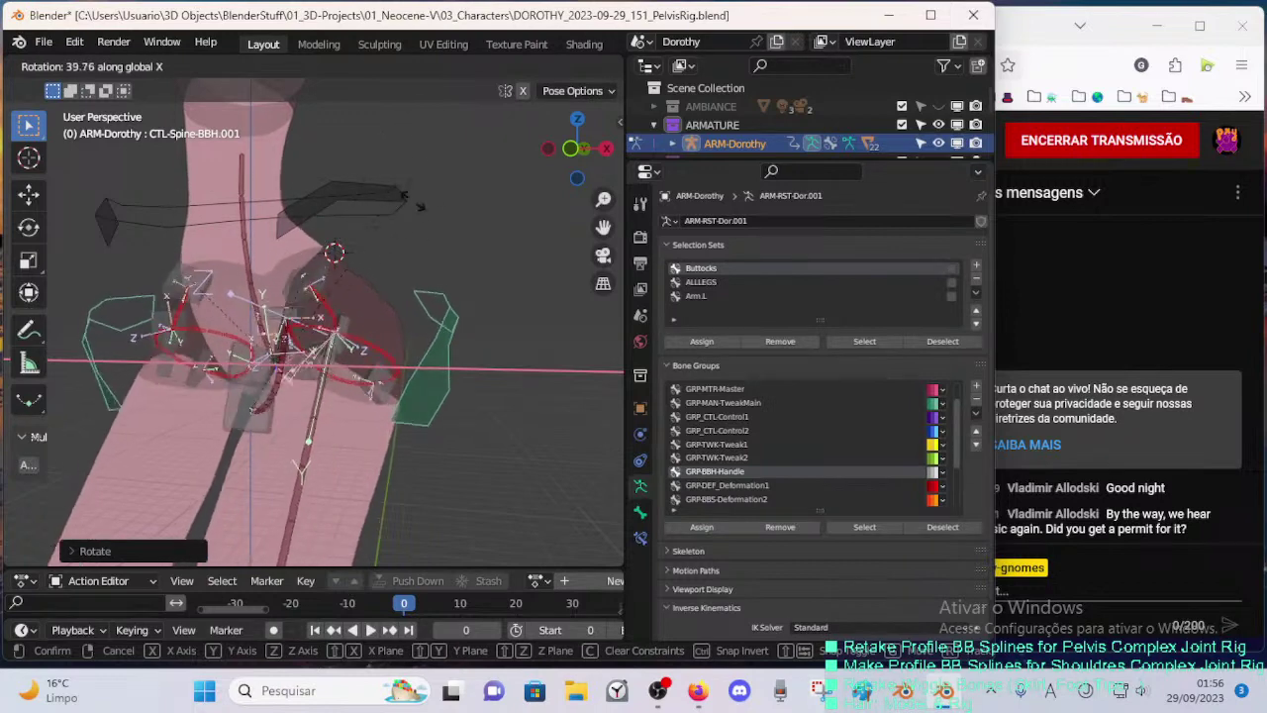
{"action": "left_click", "coordinate": [401, 311]}
- Move the MTR-Torso control down and rotate it about the global X axis to test the hip bend
{"action": "left_click", "coordinate": [389, 208]}
{"action": "key", "text": "g"}
{"action": "left_click", "coordinate": [381, 274]}
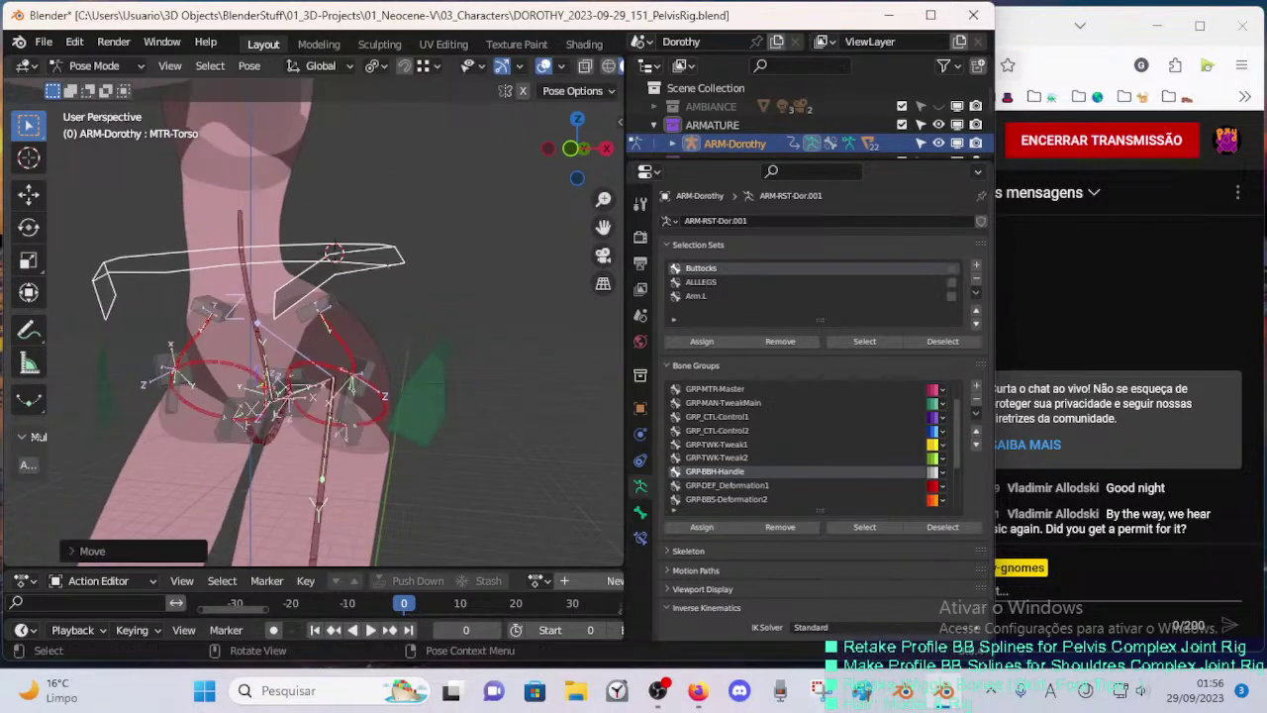
{"action": "key", "text": "r"}
{"action": "key", "text": "x"}
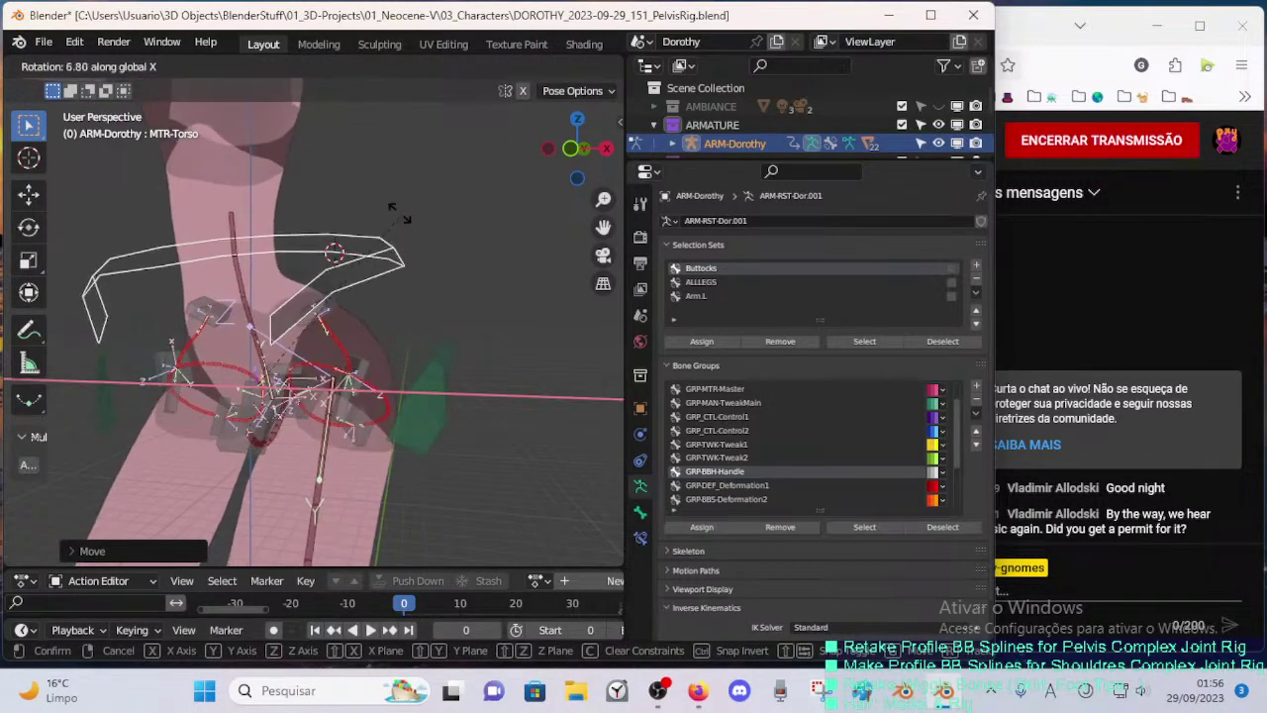
{"action": "left_click", "coordinate": [413, 395]}
- Reposition the CTL-Spine-BBH.001 control to test how the hips follow below the torso
{"action": "left_click", "coordinate": [419, 386]}
{"action": "key", "text": "g"}
{"action": "left_click", "coordinate": [407, 419]}
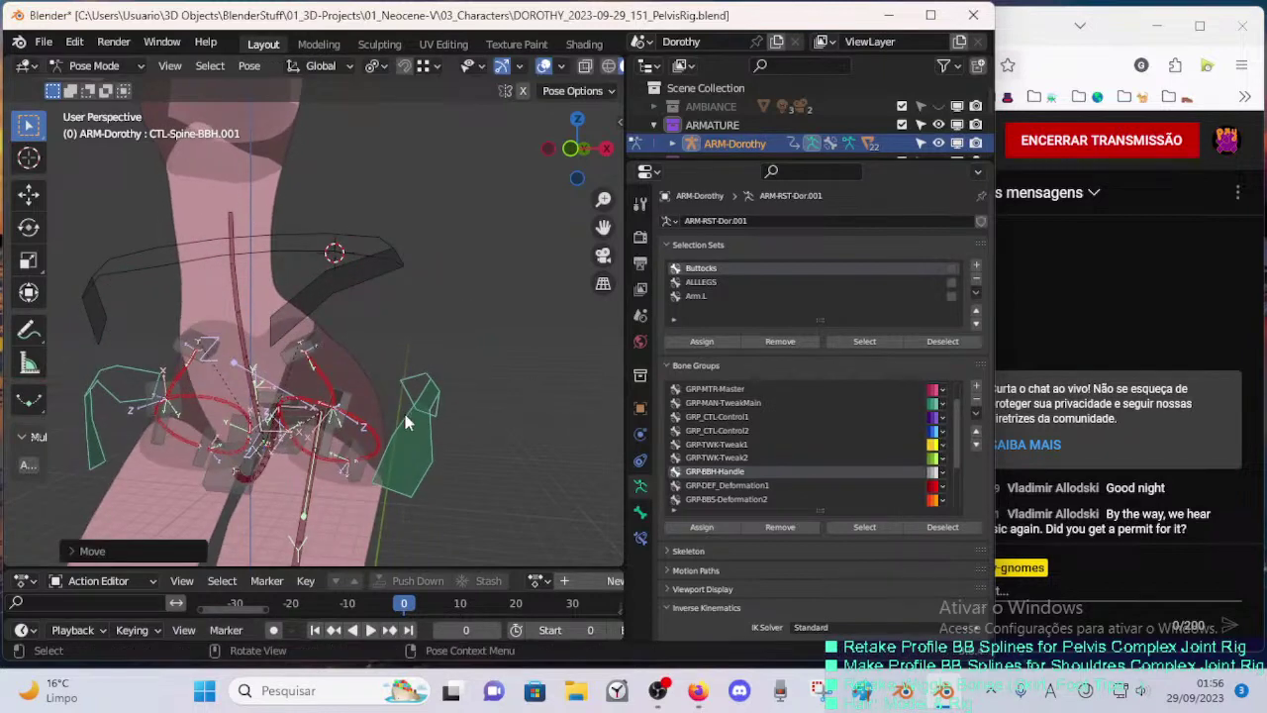
{"action": "middle_click_drag", "start_coordinate": [396, 423], "coordinate": [395, 228]}
{"action": "key", "text": "g"}
{"action": "left_click", "coordinate": [410, 227]}
- Lift the left foot with the MTR-Leg.L control to test the leg deformation, and save the file
{"action": "scroll", "coordinate": [342, 370], "scroll_direction": "down", "scroll_amount": 5}
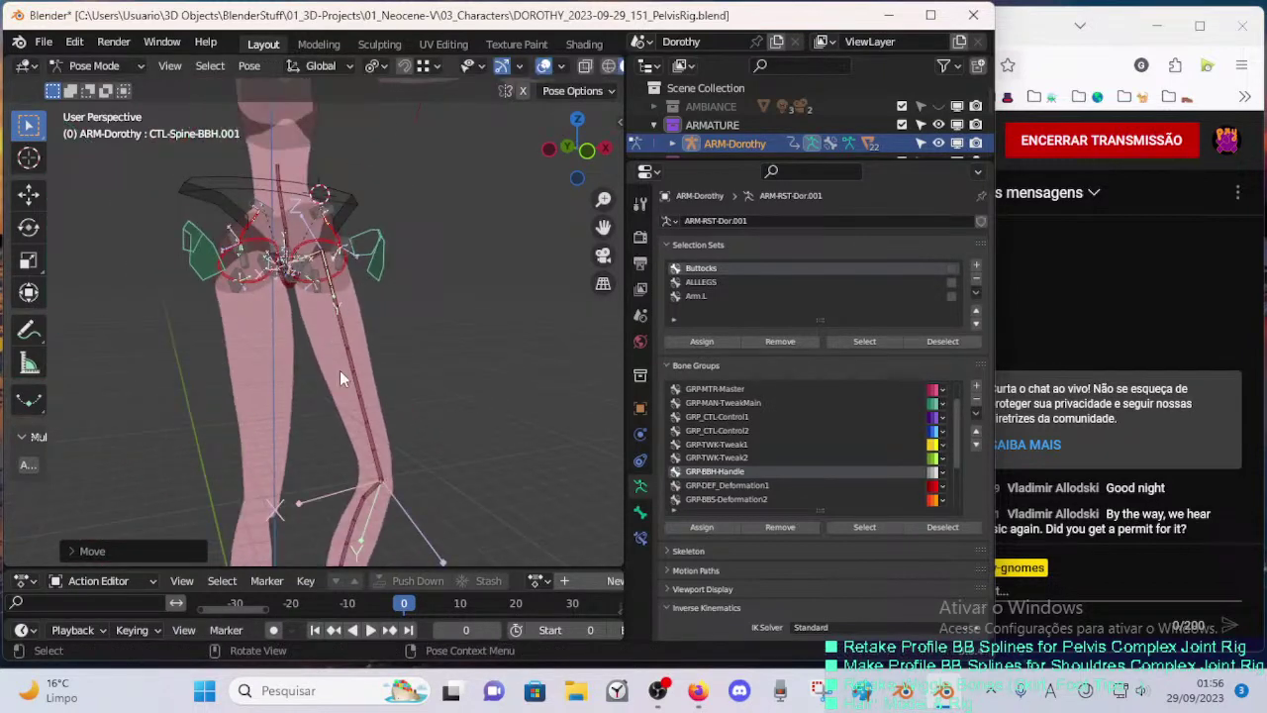
{"action": "middle_click_drag", "start_coordinate": [354, 426], "coordinate": [305, 335], "text": "shift"}
{"action": "left_click", "coordinate": [283, 510]}
{"action": "key", "text": "g"}
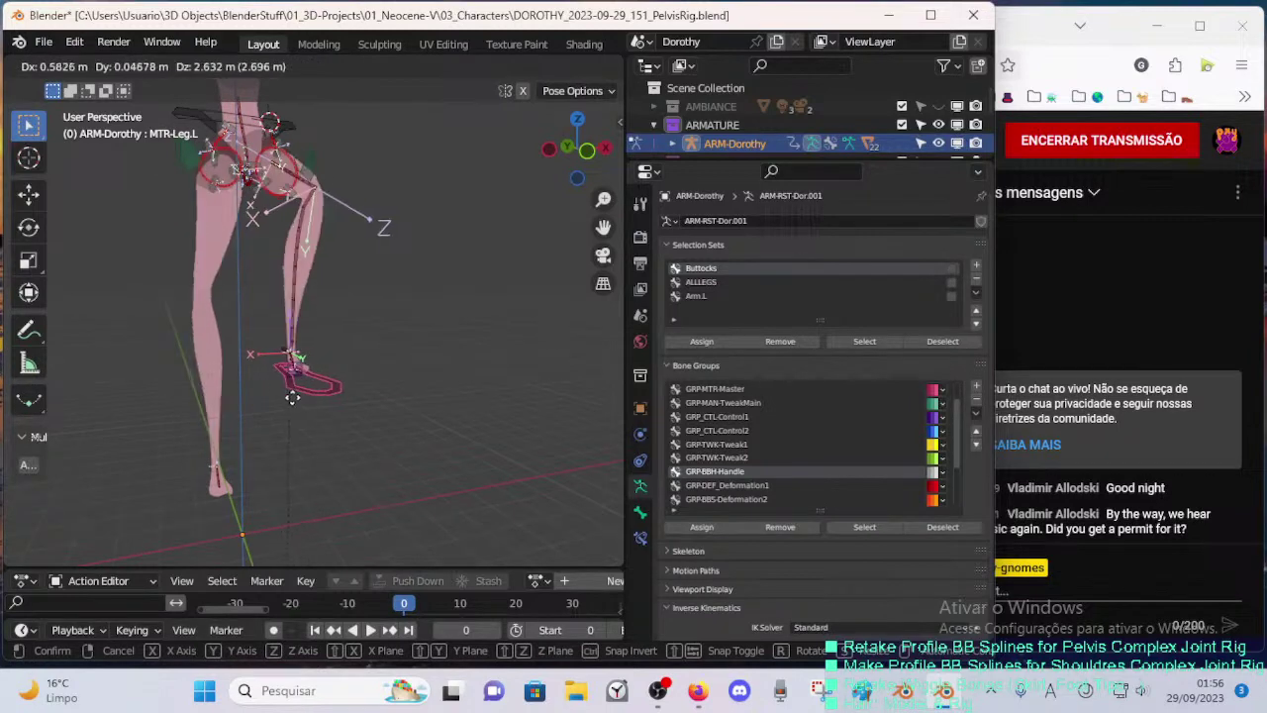
{"action": "left_click", "coordinate": [342, 448]}
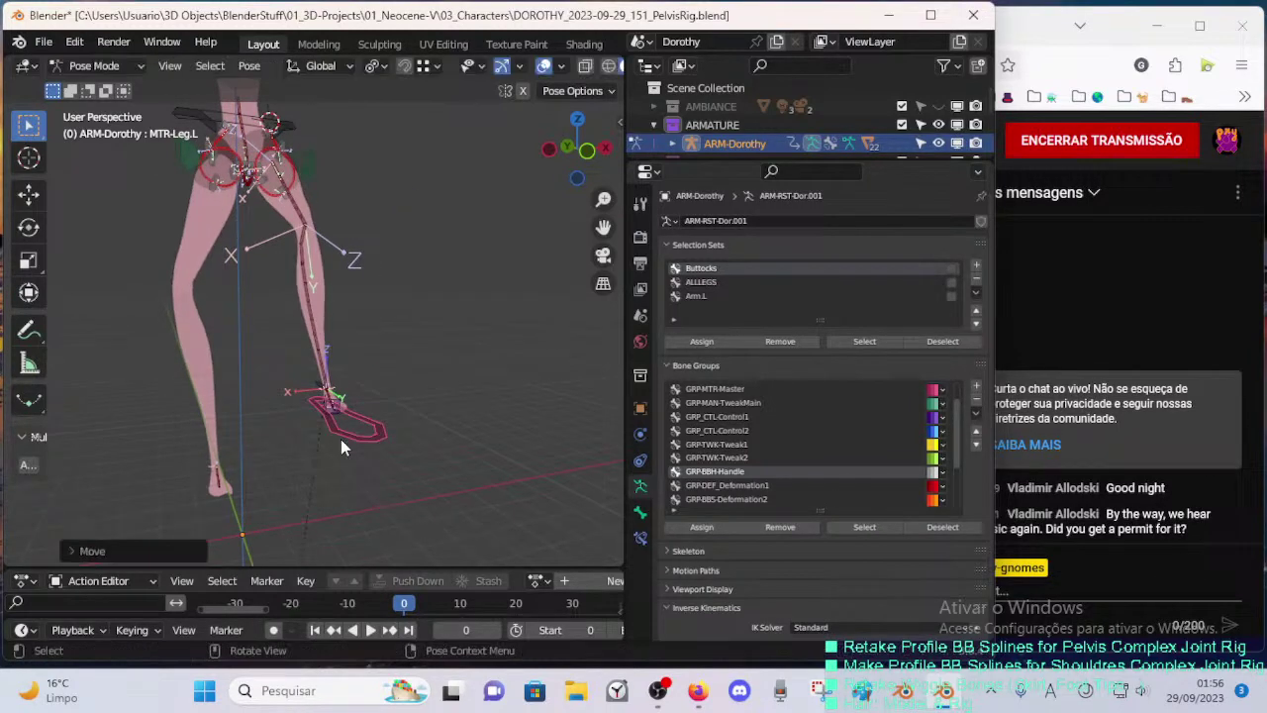
{"action": "key", "text": "ctrl+s"}
- Reveal all hidden bones, move the MTR-Leg.L control to a new position, and save the file
{"action": "key", "text": "alt+h"}
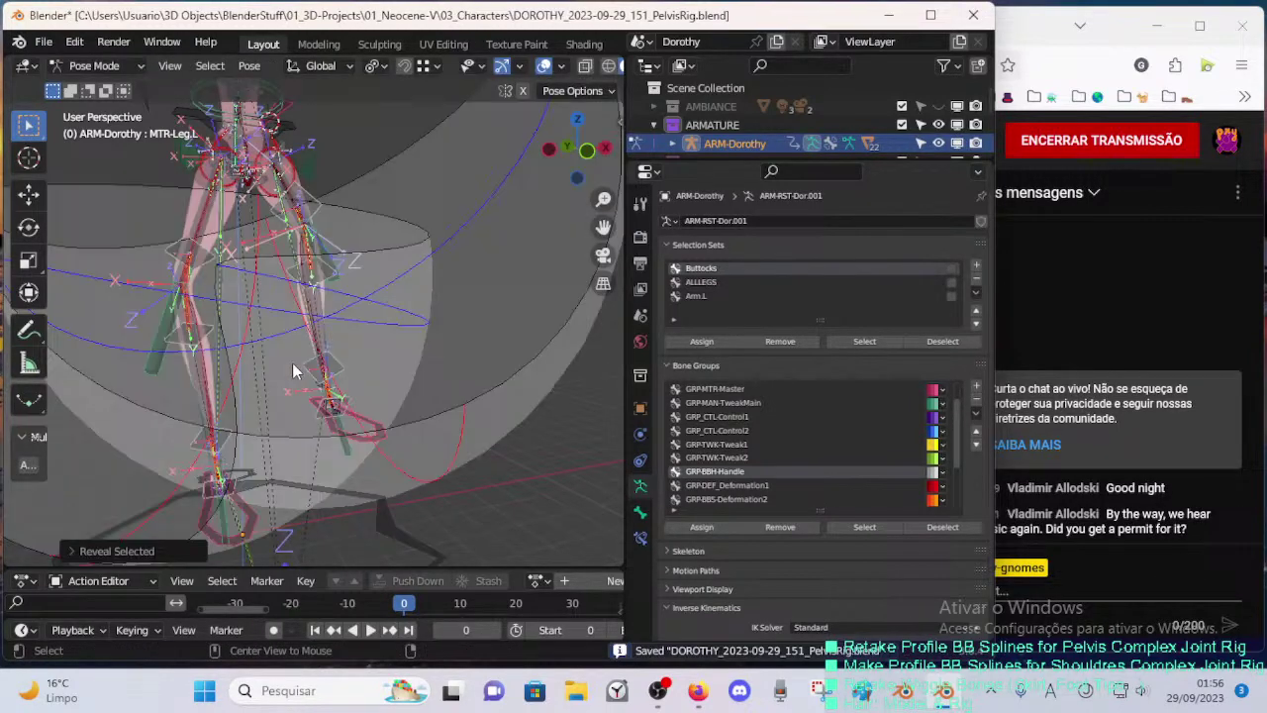
{"action": "left_click", "coordinate": [372, 435]}
{"action": "key", "text": "g"}
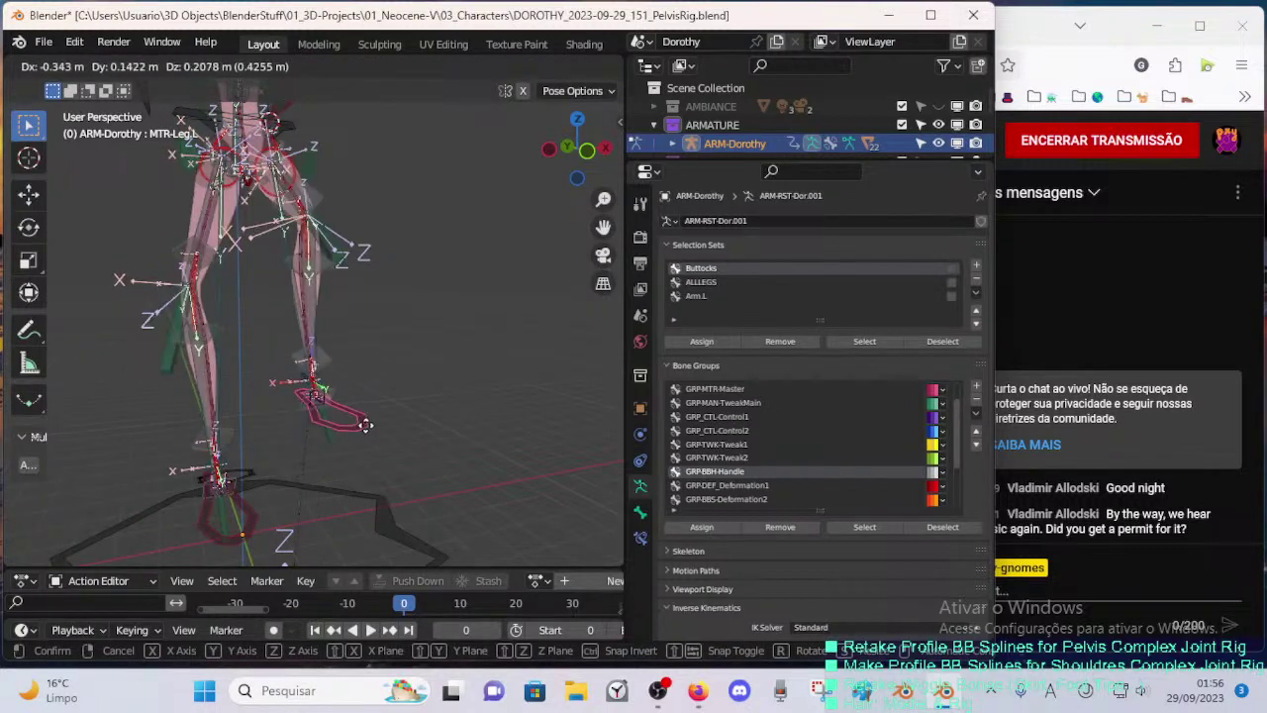
{"action": "left_click", "coordinate": [371, 405]}
{"action": "key", "text": "ctrl+s"}
- Examine the targets and distances of the three Limit Distance constraints on the MTR-Knee.R bone
{"action": "left_click", "coordinate": [171, 342]}
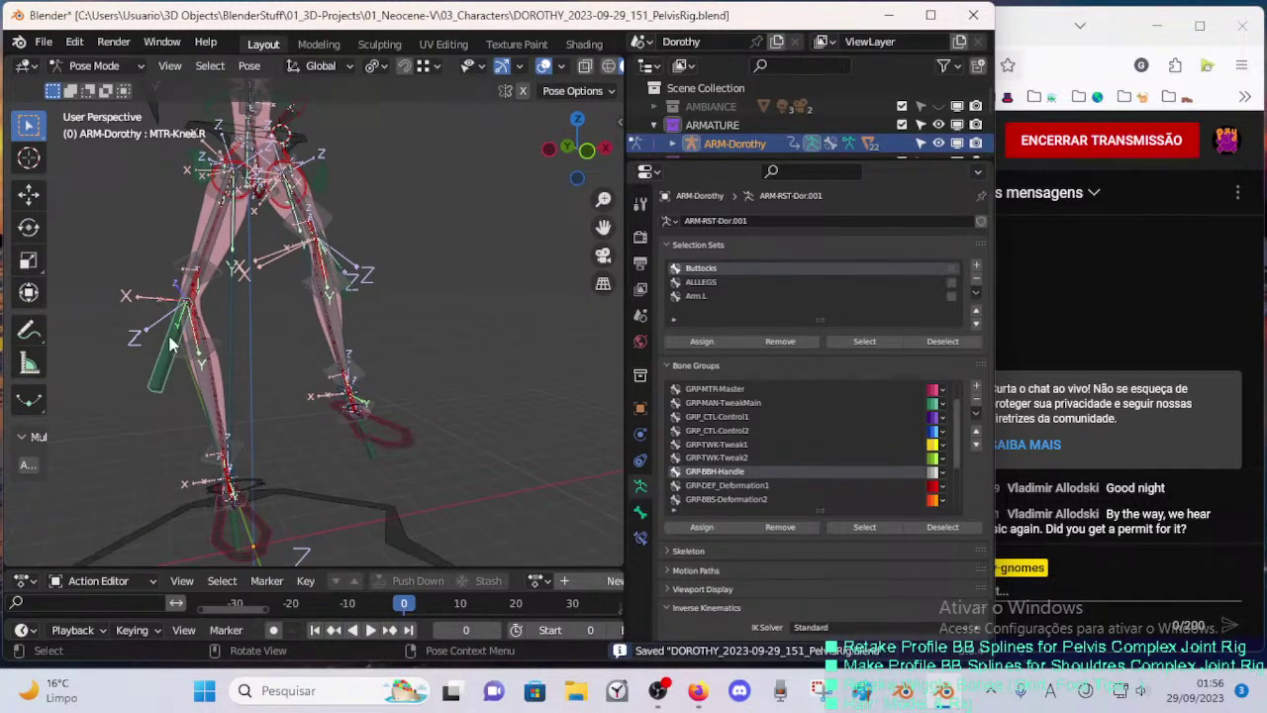
{"action": "left_click", "coordinate": [640, 537]}
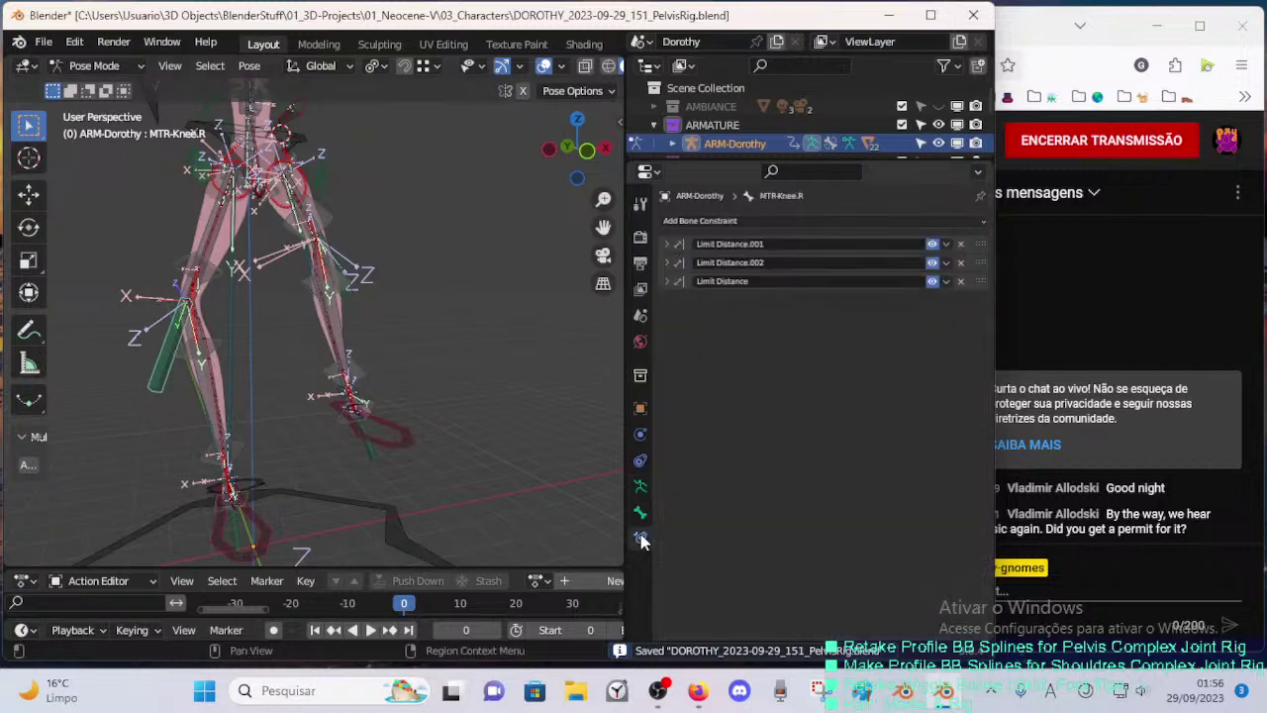
{"action": "left_click", "coordinate": [667, 283]}
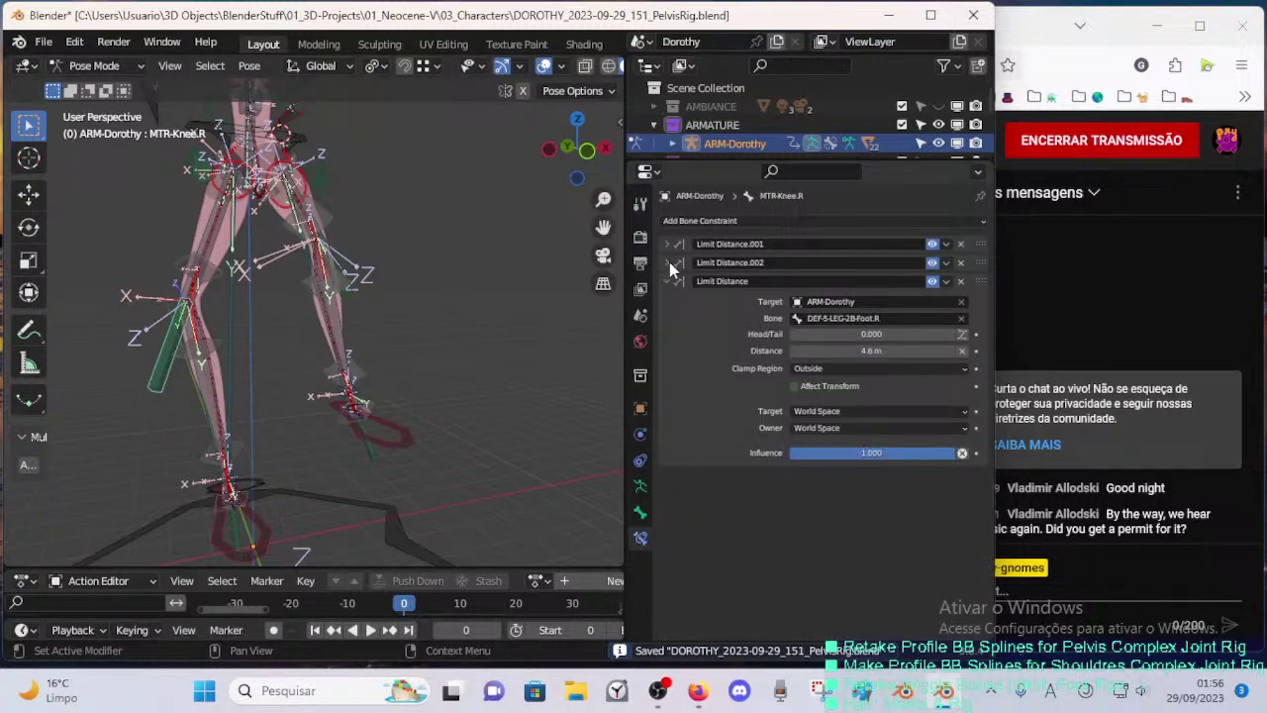
{"action": "left_click", "coordinate": [669, 263]}
{"action": "left_click", "coordinate": [665, 243]}
- Set the pole target bone of MCH-Shin.R's IK constraint to CTL-Leg-POLE.R
{"action": "middle_click_drag", "start_coordinate": [289, 286], "coordinate": [233, 371]}
{"action": "left_click", "coordinate": [220, 366]}
{"action": "scroll", "coordinate": [210, 364], "scroll_direction": "up", "scroll_amount": 1}
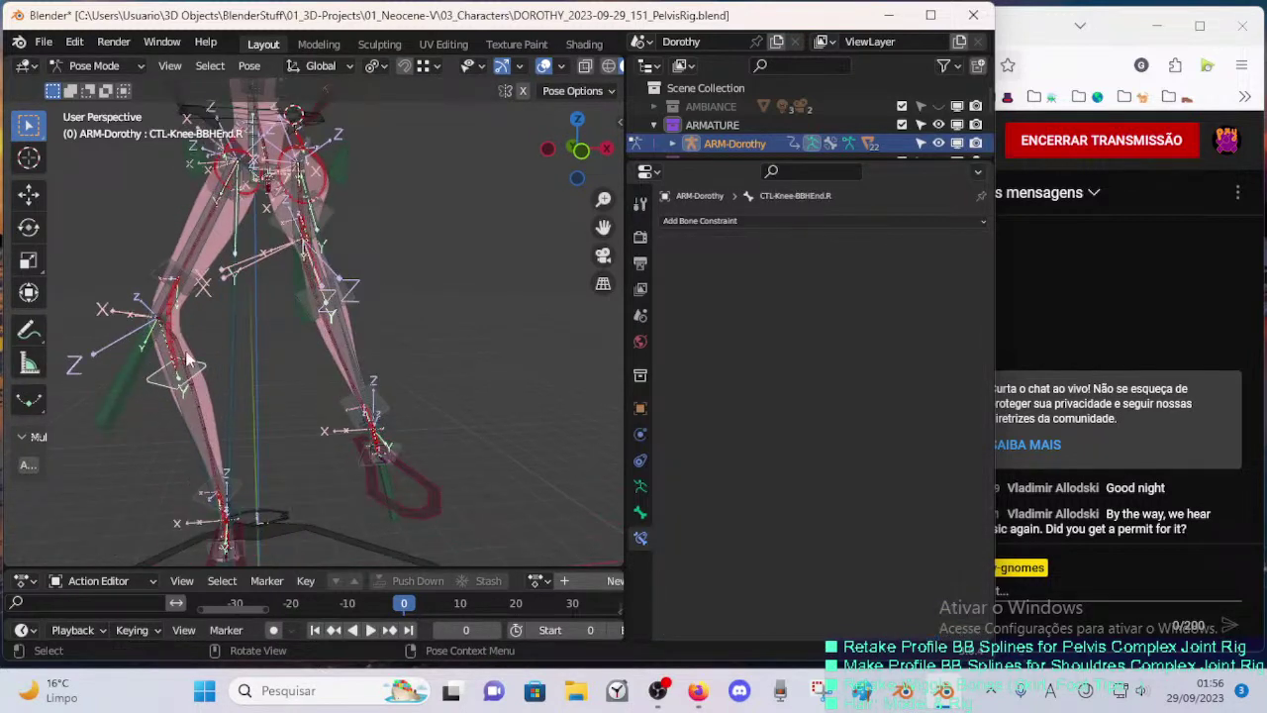
{"action": "left_click", "coordinate": [166, 351]}
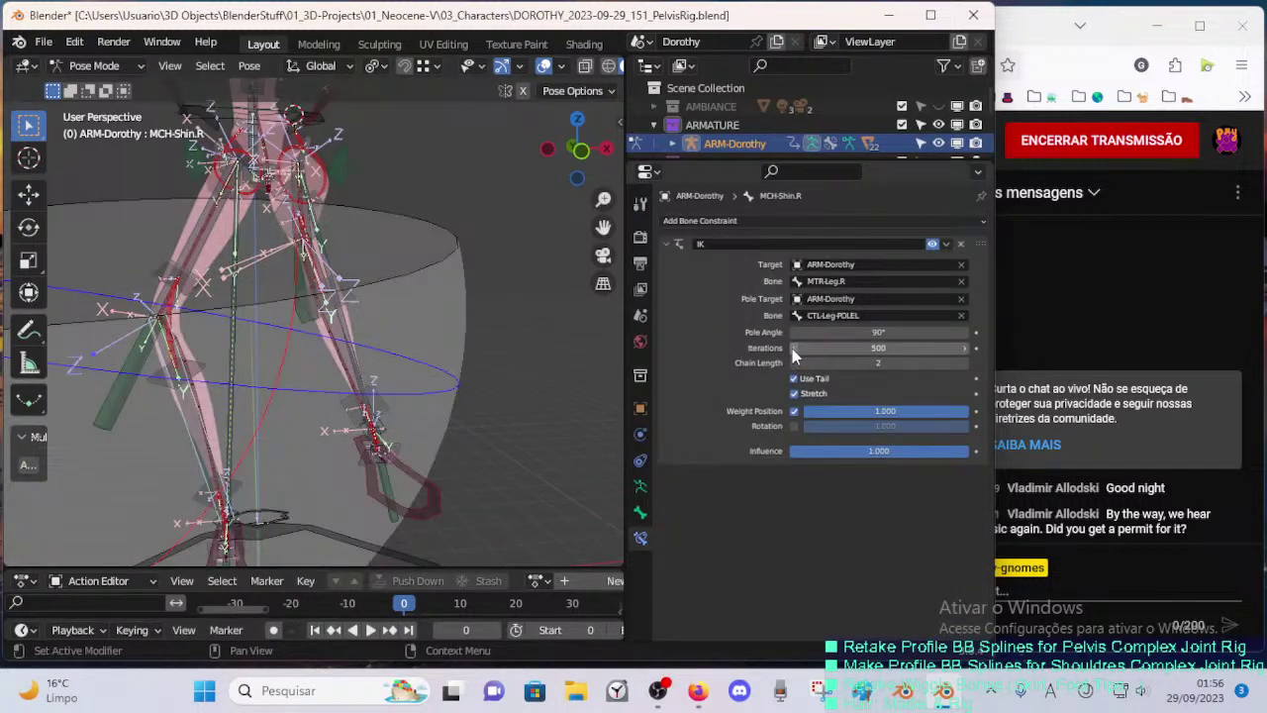
{"action": "left_click", "coordinate": [841, 315]}
{"action": "key", "text": "BackSpace"}
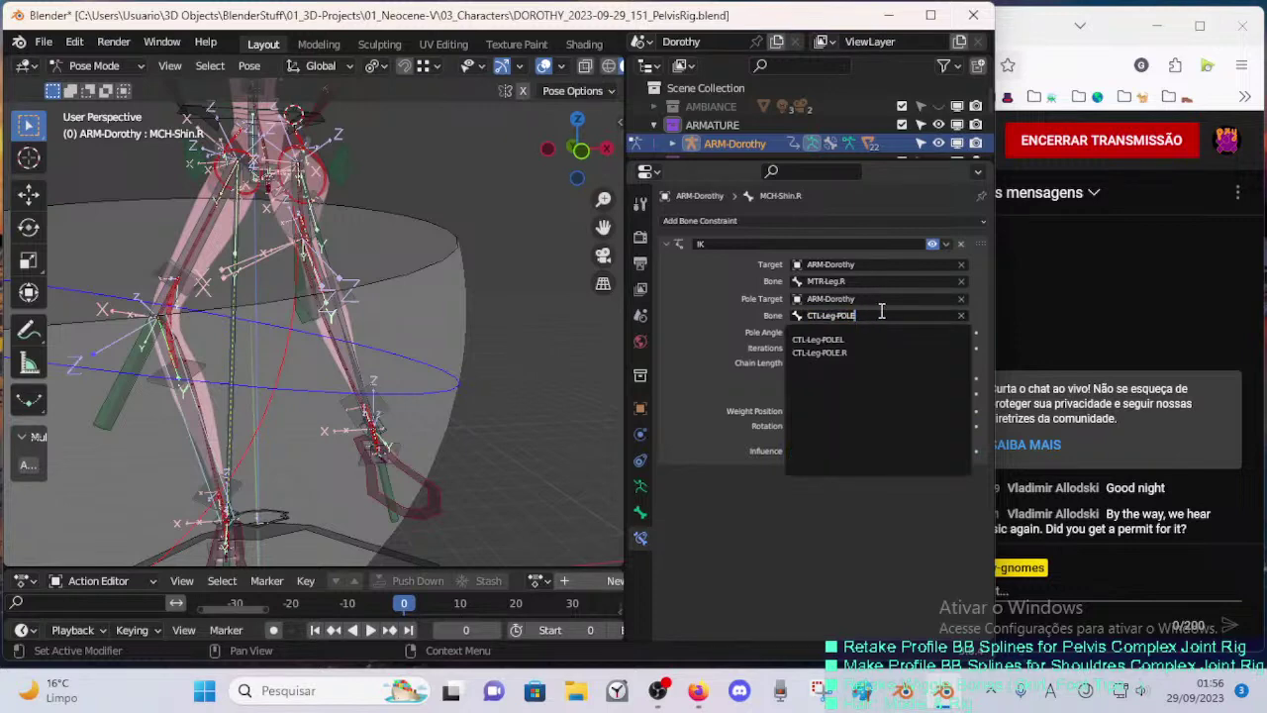
{"action": "type", "text": "R"}
{"action": "key", "text": "Return"}
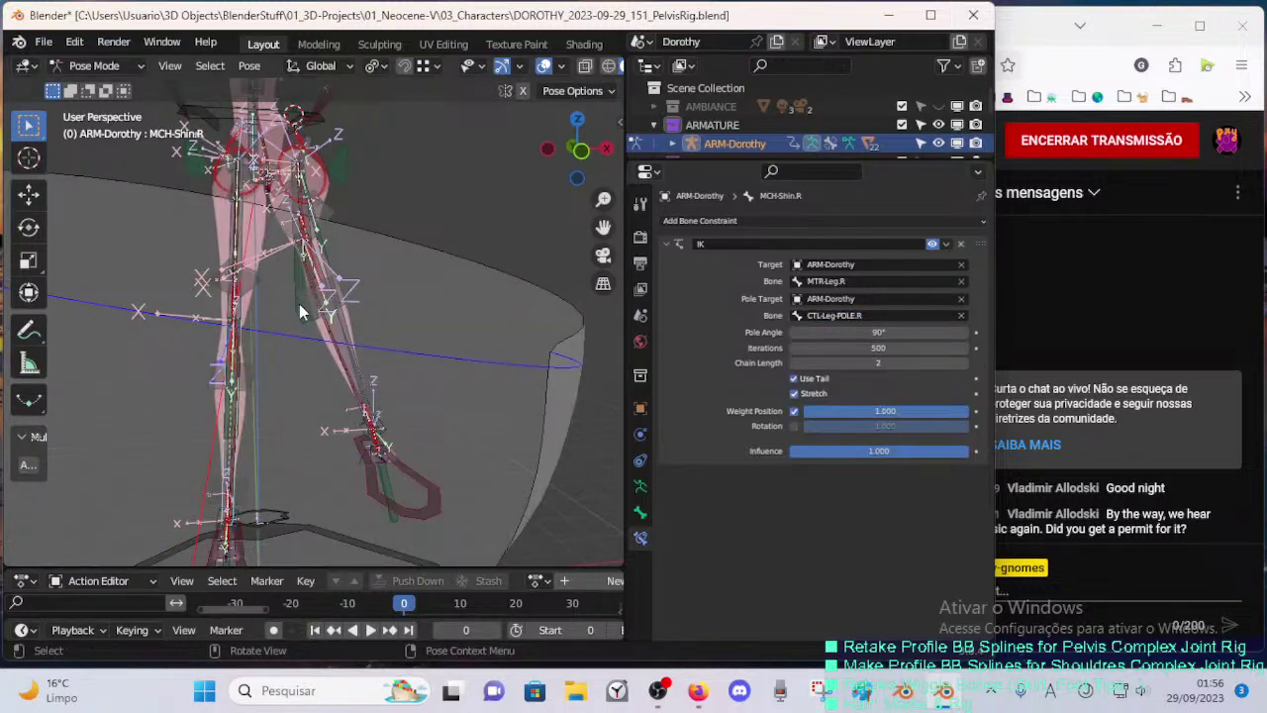
- Examine the Stretch To, Limit Distance and Copy Location constraints on the DEF-5-LEG-1D-Shin.R bone
{"action": "middle_click_drag", "start_coordinate": [297, 339], "coordinate": [217, 355]}
{"action": "left_click", "coordinate": [205, 412]}
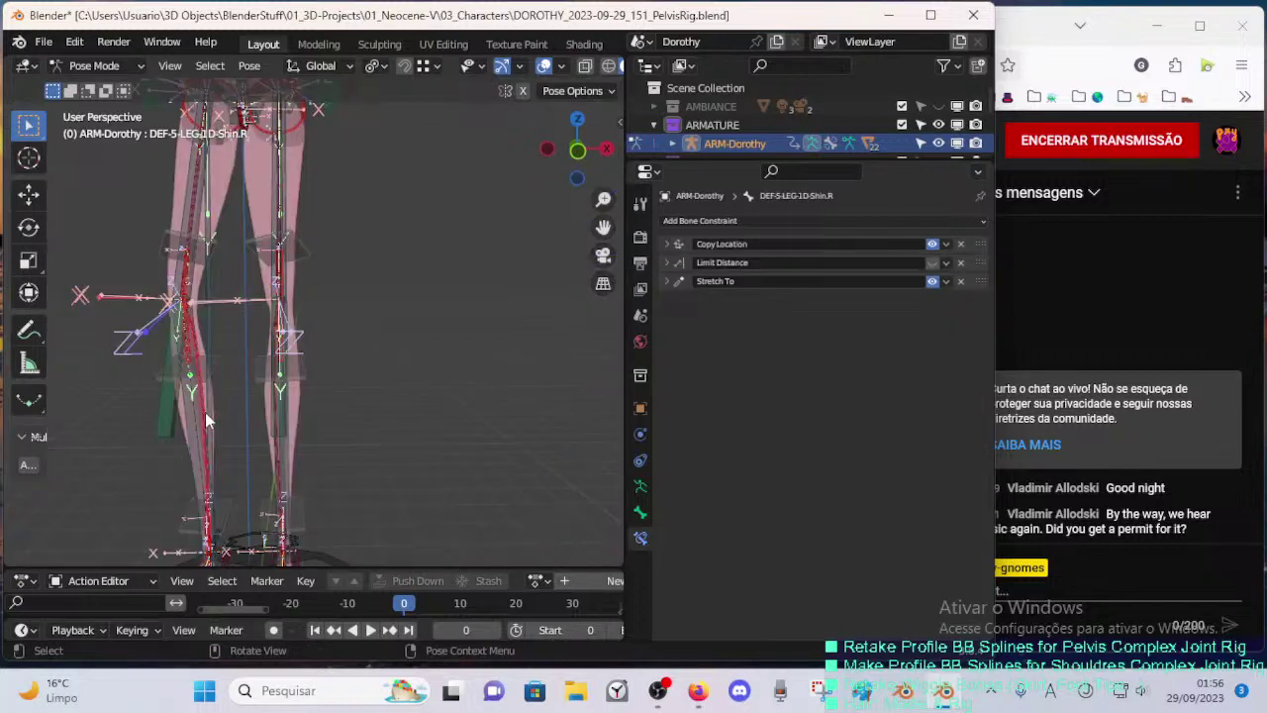
{"action": "left_click", "coordinate": [668, 283]}
{"action": "left_click", "coordinate": [668, 284]}
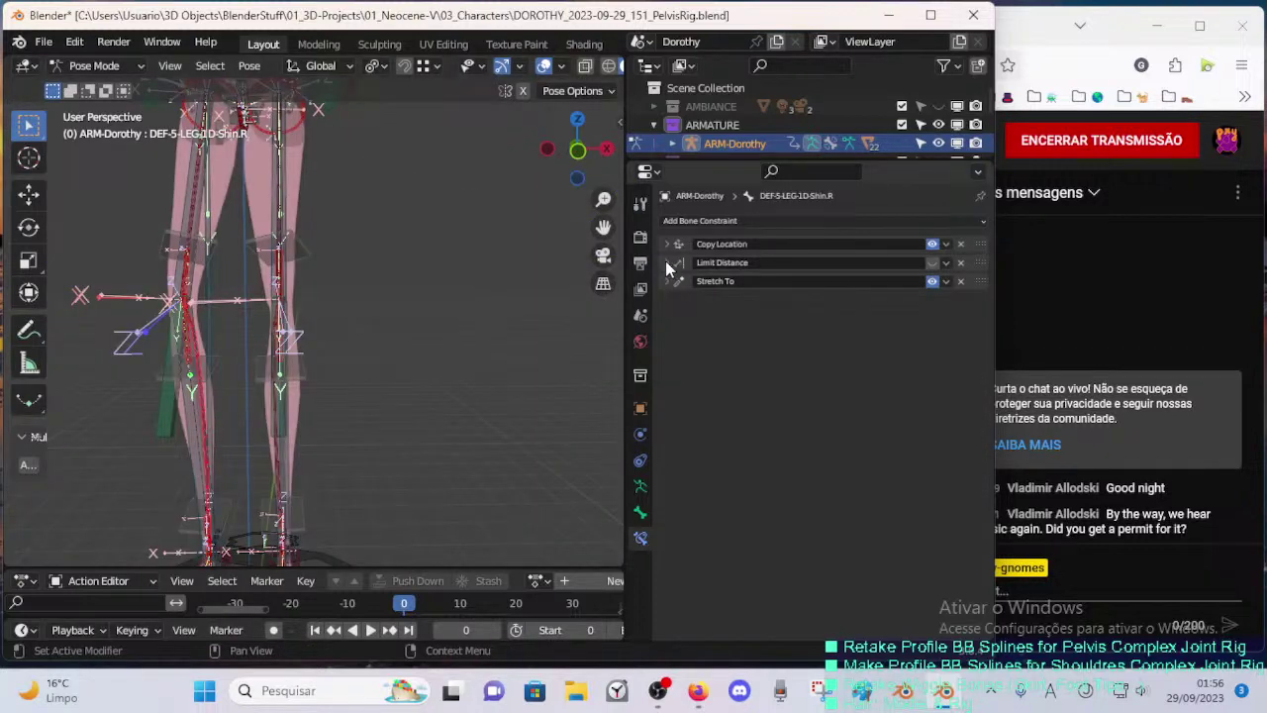
{"action": "left_click", "coordinate": [667, 262]}
{"action": "left_click", "coordinate": [667, 262]}
{"action": "left_click", "coordinate": [666, 244]}
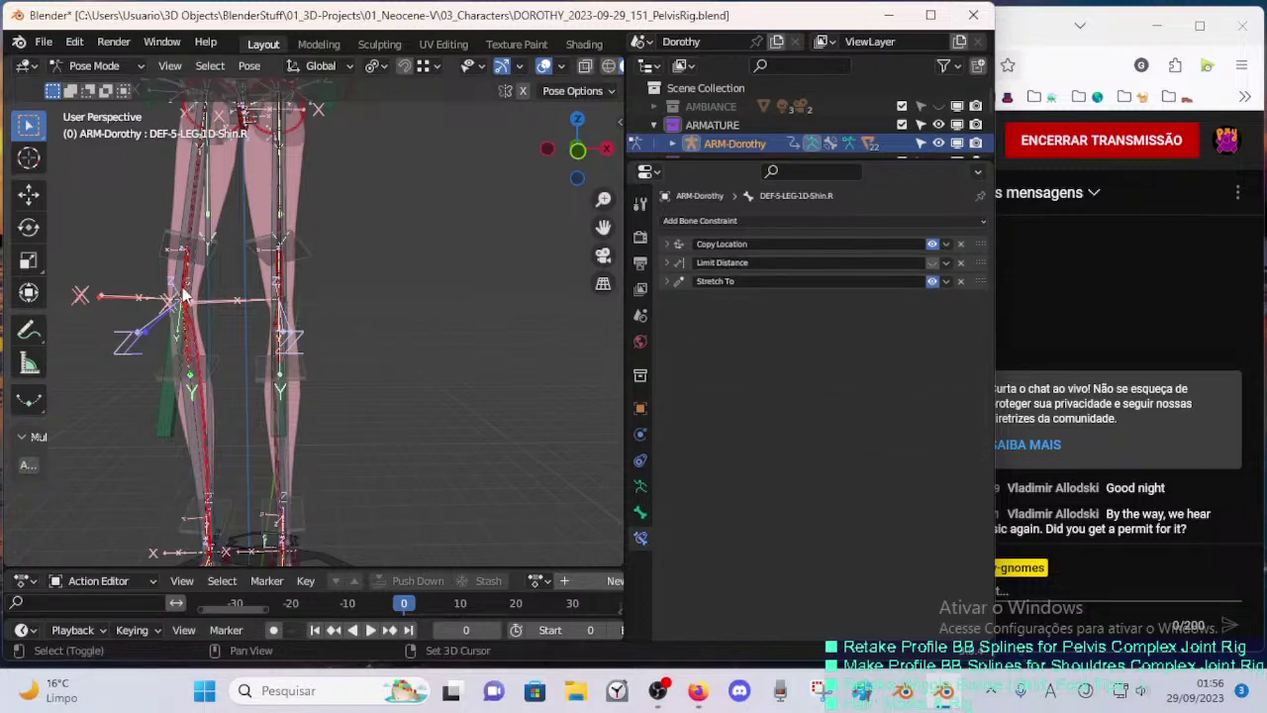
- Inspect the constraints of the knee pole and thigh bones, including the Stretch To constraint on DEF-5-LEG-1B-Thigh.R
{"action": "middle_click_drag", "start_coordinate": [186, 257], "coordinate": [246, 279], "text": "shift"}
{"action": "left_click", "coordinate": [246, 277]}
{"action": "left_click", "coordinate": [269, 223]}
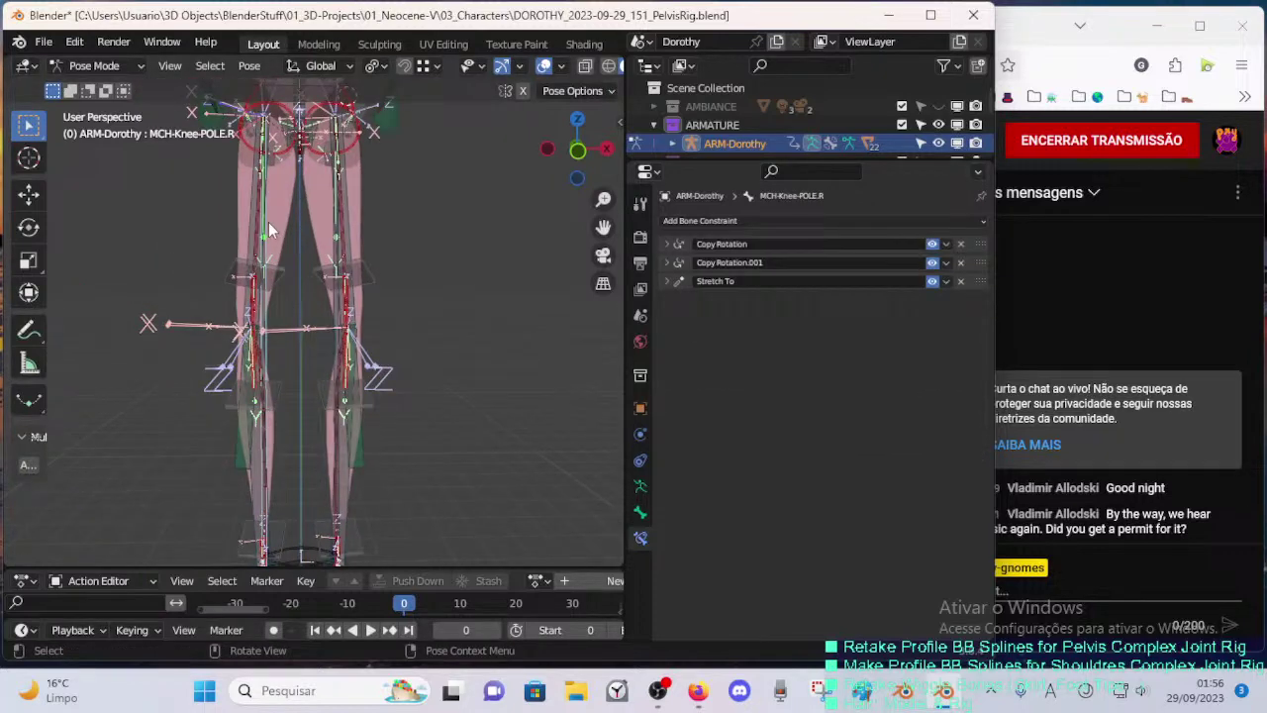
{"action": "middle_click_drag", "start_coordinate": [340, 336], "coordinate": [354, 334]}
{"action": "left_click", "coordinate": [358, 300]}
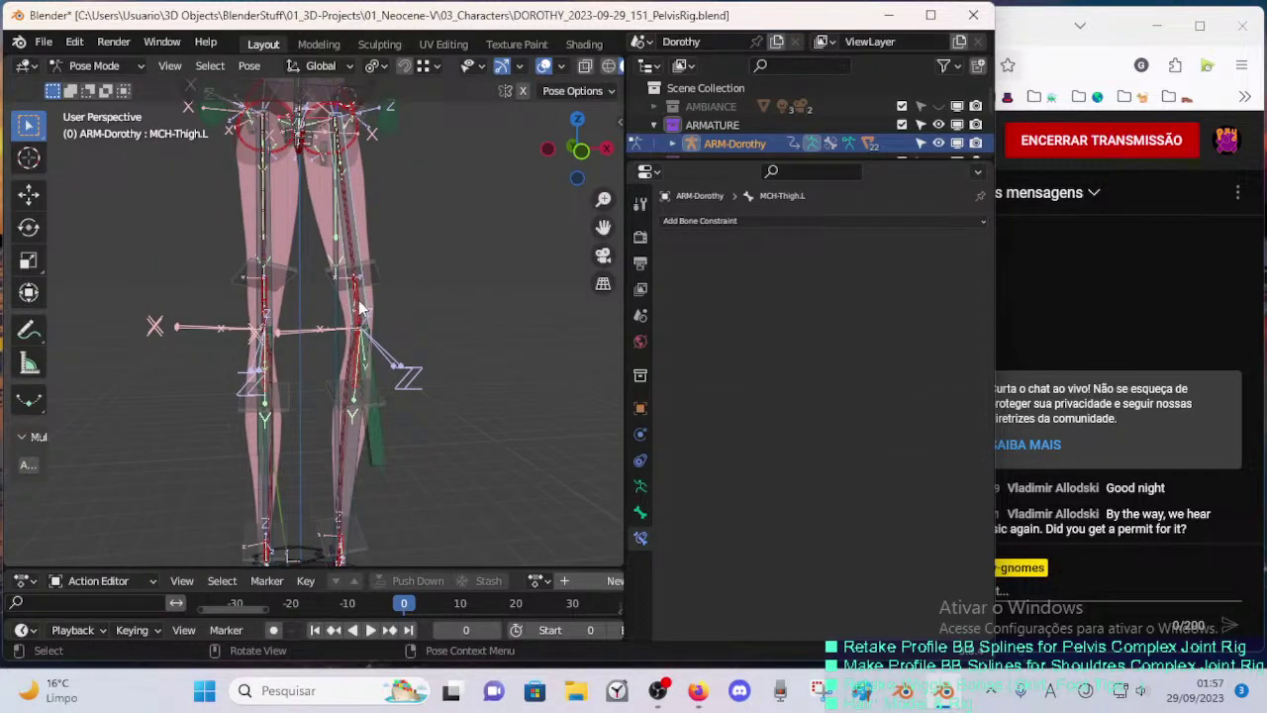
{"action": "left_click", "coordinate": [362, 300]}
{"action": "left_click", "coordinate": [269, 224]}
{"action": "left_click", "coordinate": [268, 224]}
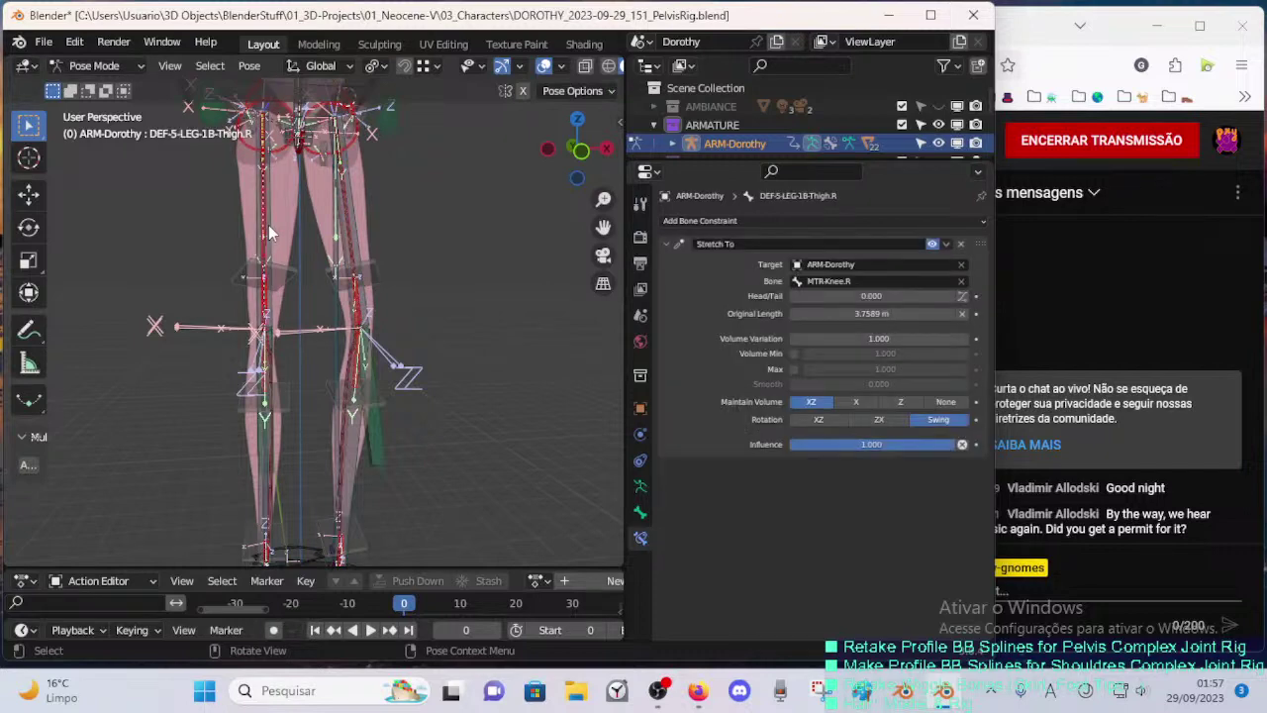
- Move the MTR-Leg.L foot control outward and up, and save the file
{"action": "middle_click_drag", "start_coordinate": [279, 188], "coordinate": [342, 375], "text": "shift"}
{"action": "scroll", "coordinate": [328, 317], "scroll_direction": "up", "scroll_amount": 2}
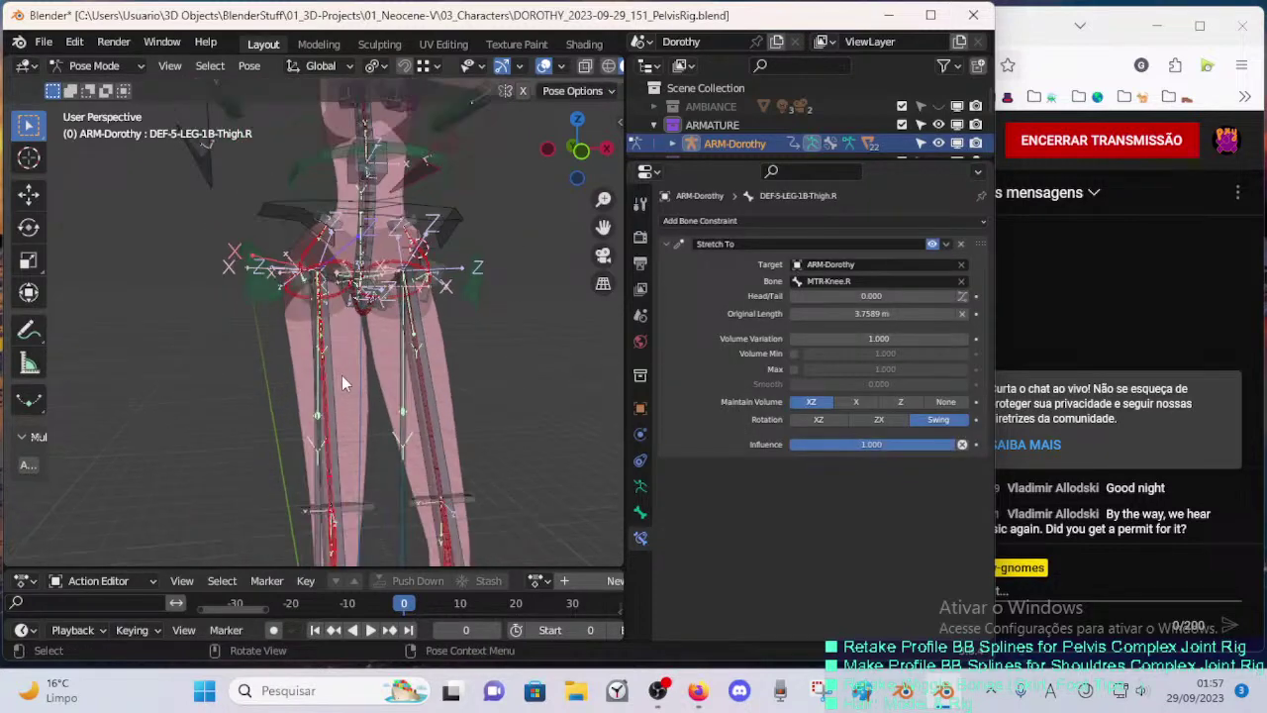
{"action": "scroll", "coordinate": [339, 373], "scroll_direction": "down", "scroll_amount": 4}
{"action": "middle_click_drag", "start_coordinate": [417, 525], "coordinate": [376, 366], "text": "shift"}
{"action": "left_click", "coordinate": [362, 531]}
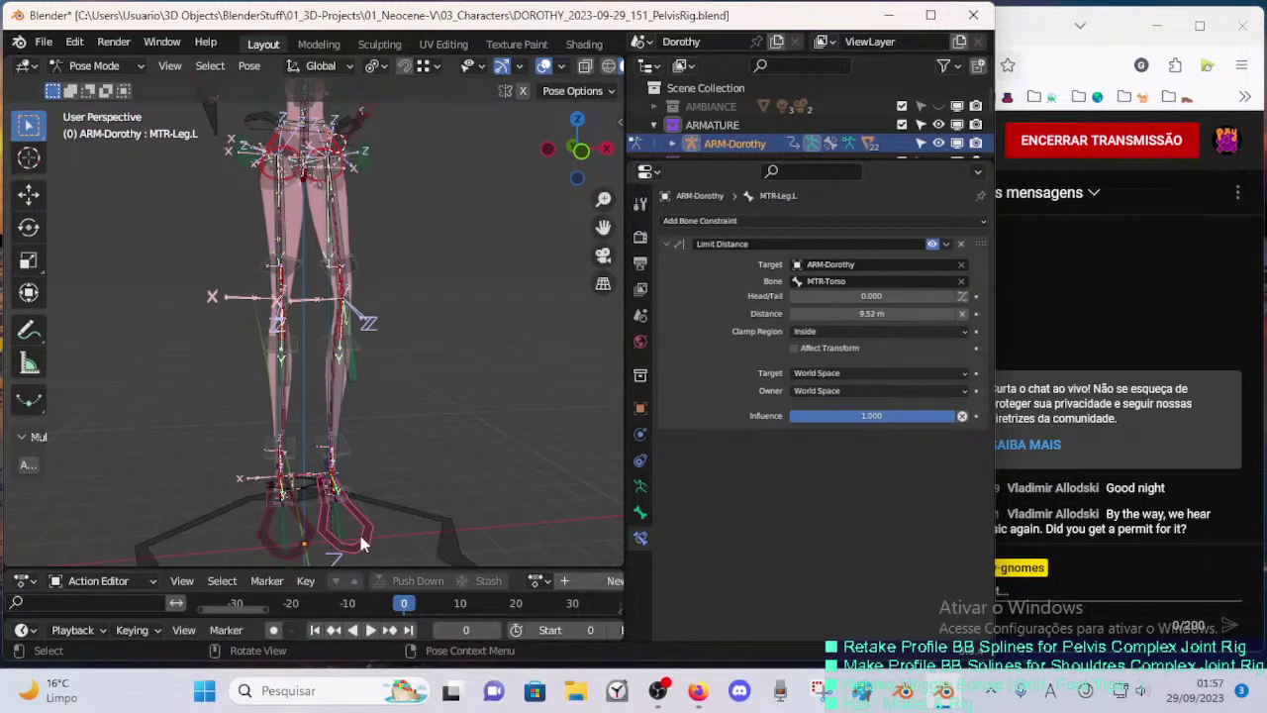
{"action": "key", "text": "g"}
{"action": "left_click", "coordinate": [447, 472]}
{"action": "middle_click_drag", "start_coordinate": [448, 471], "coordinate": [432, 301]}
{"action": "key", "text": "ctrl+s"}
{"action": "key", "text": "ctrl+s"}
- Raise the MTR-Leg.L foot control to about knee height and rotate it about the global X axis
{"action": "middle_click_drag", "start_coordinate": [455, 416], "coordinate": [333, 334]}
{"action": "key", "text": "g"}
{"action": "left_click", "coordinate": [266, 261]}
{"action": "middle_click_drag", "start_coordinate": [265, 262], "coordinate": [386, 302]}
{"action": "key", "text": "g"}
{"action": "key", "text": "r"}
{"action": "key", "text": "x"}
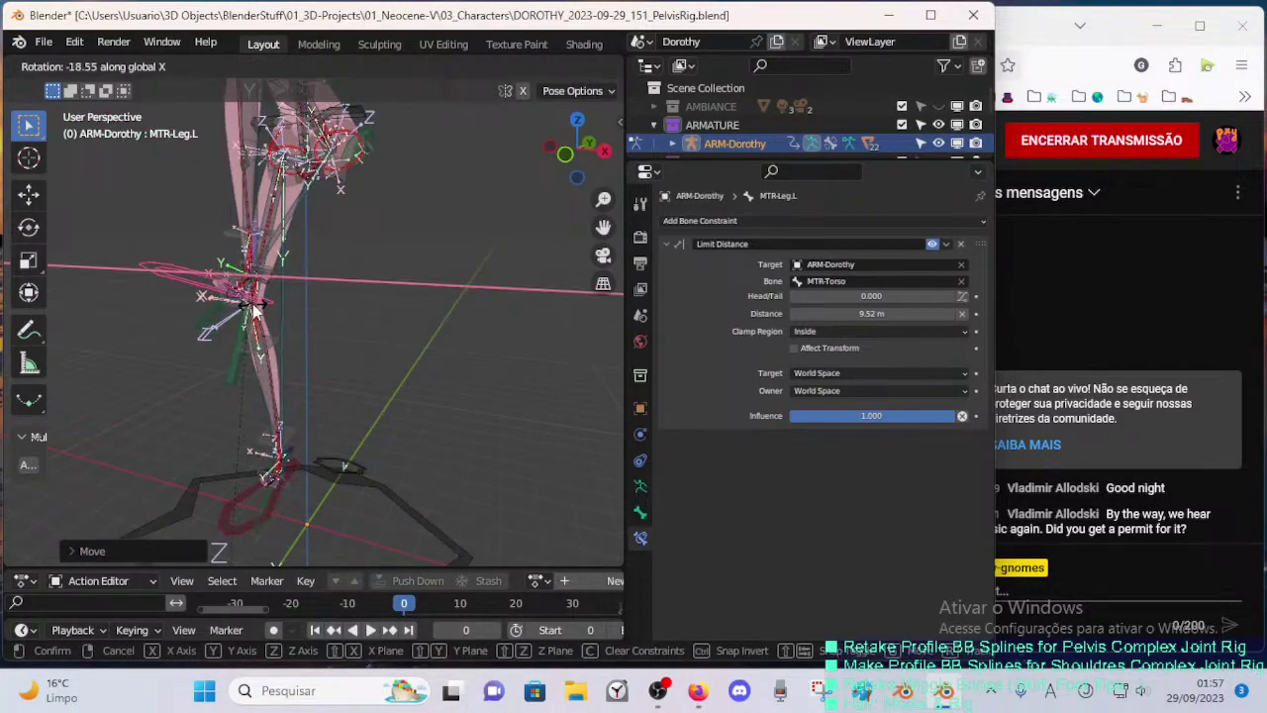
{"action": "left_click", "coordinate": [201, 396]}
{"action": "middle_click_drag", "start_coordinate": [201, 396], "coordinate": [247, 391]}
- Swing MTR-Leg.L out to the side and then in front of the body to test the raised, bent leg
{"action": "key", "text": "g"}
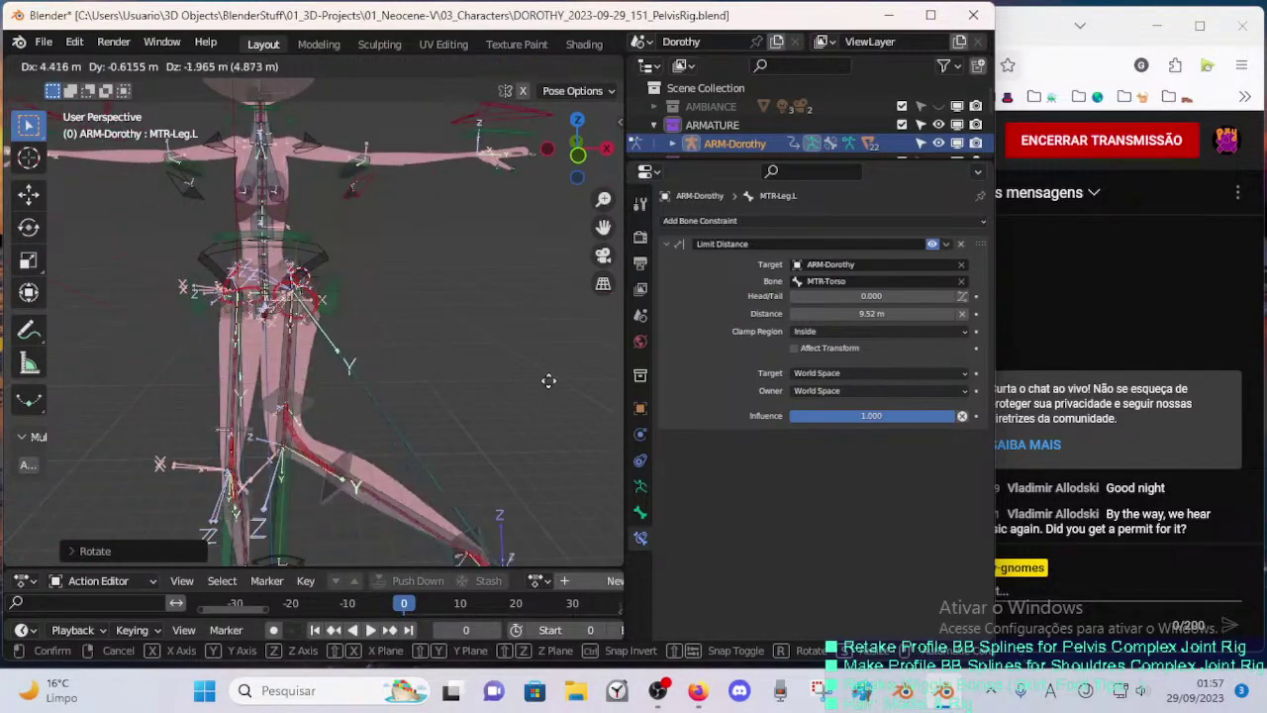
{"action": "left_click", "coordinate": [483, 416]}
{"action": "middle_click_drag", "start_coordinate": [483, 416], "coordinate": [318, 401]}
{"action": "key", "text": "g"}
{"action": "left_click", "coordinate": [272, 327]}
{"action": "middle_click_drag", "start_coordinate": [272, 326], "coordinate": [426, 386]}
{"action": "key", "text": "g"}
{"action": "left_click", "coordinate": [306, 373]}
{"action": "middle_click_drag", "start_coordinate": [306, 372], "coordinate": [115, 321]}
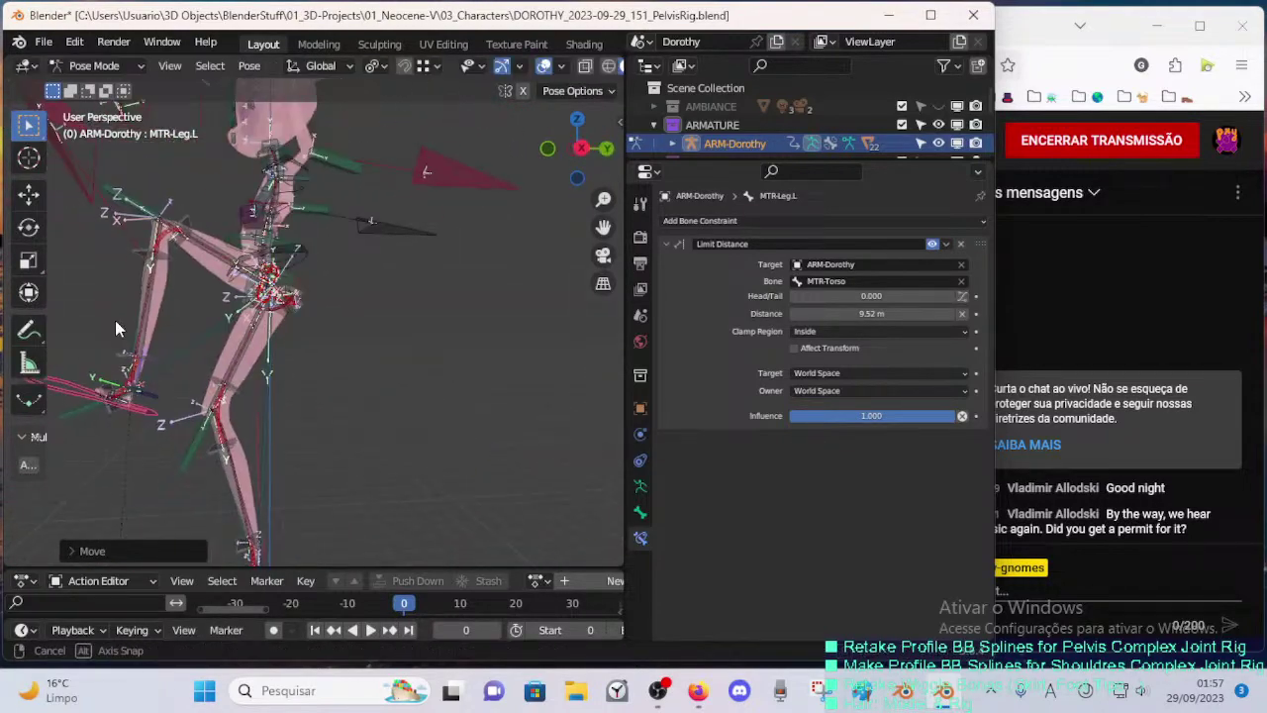
- Swing MTR-Leg.L behind the body, rotate it about the global X axis and lift it to test the hip's backward bend
{"action": "key", "text": "g"}
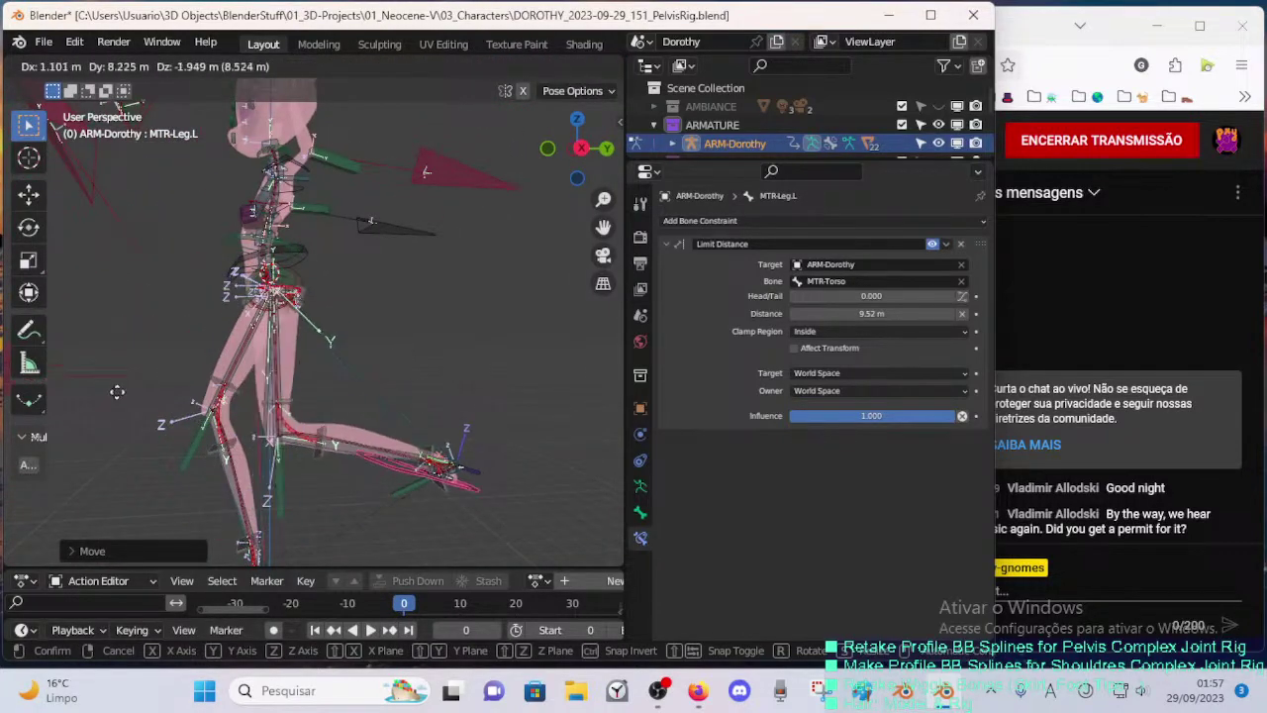
{"action": "left_click", "coordinate": [199, 336]}
{"action": "key", "text": "r"}
{"action": "key", "text": "x"}
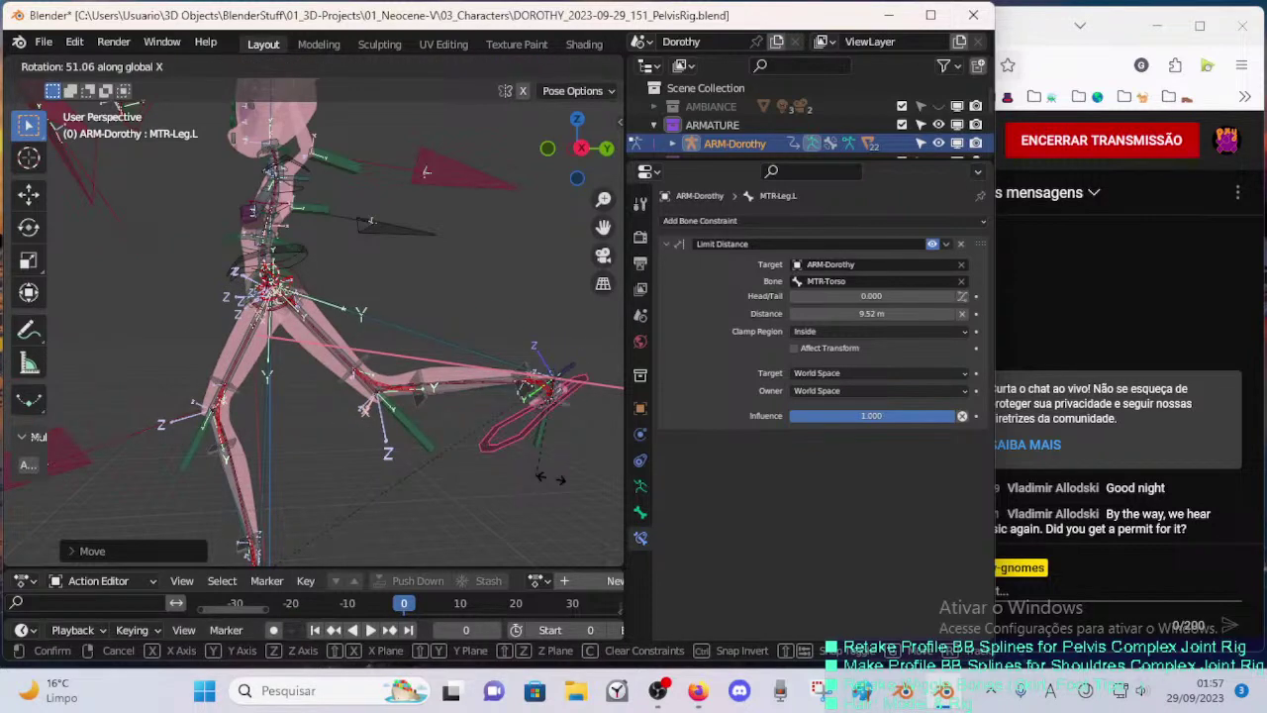
{"action": "left_click", "coordinate": [591, 400]}
{"action": "key", "text": "g"}
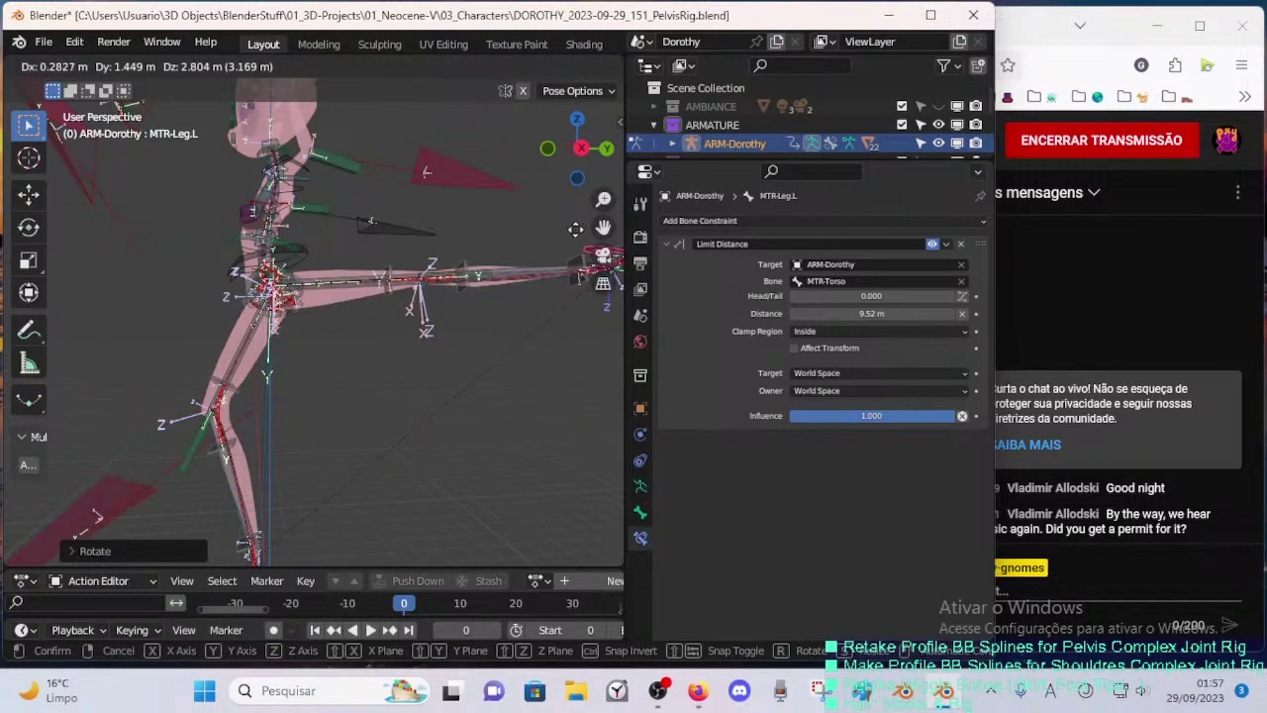
{"action": "left_click", "coordinate": [352, 252]}
- Move MTR-Leg.L through several raised positions behind the body to examine the hip and knee deformation
{"action": "scroll", "coordinate": [376, 287], "scroll_direction": "up", "scroll_amount": 2}
{"action": "middle_click_drag", "start_coordinate": [354, 310], "coordinate": [429, 390], "text": "shift"}
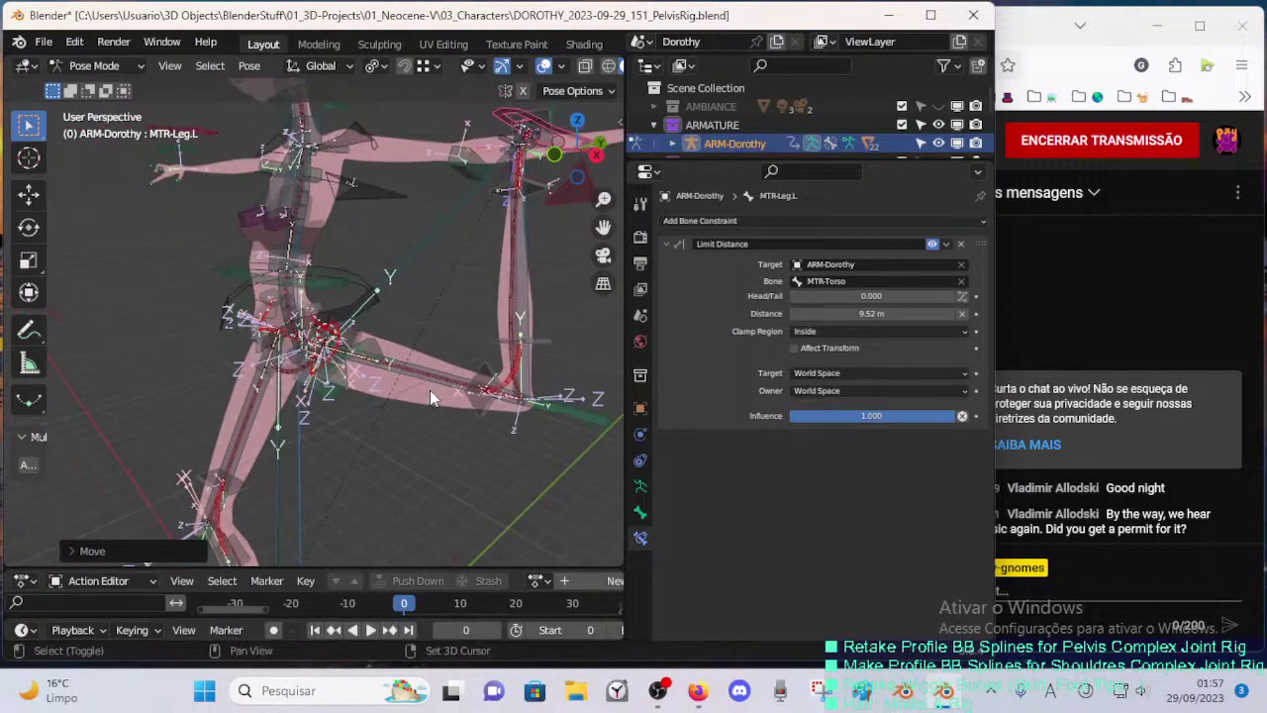
{"action": "scroll", "coordinate": [432, 392], "scroll_direction": "up", "scroll_amount": 2}
{"action": "key", "text": "g"}
{"action": "left_click", "coordinate": [506, 264]}
{"action": "middle_click_drag", "start_coordinate": [506, 264], "coordinate": [443, 308]}
{"action": "key", "text": "g"}
{"action": "left_click", "coordinate": [416, 421]}
{"action": "middle_click_drag", "start_coordinate": [416, 422], "coordinate": [463, 405]}
{"action": "key", "text": "g"}
{"action": "left_click", "coordinate": [388, 362]}
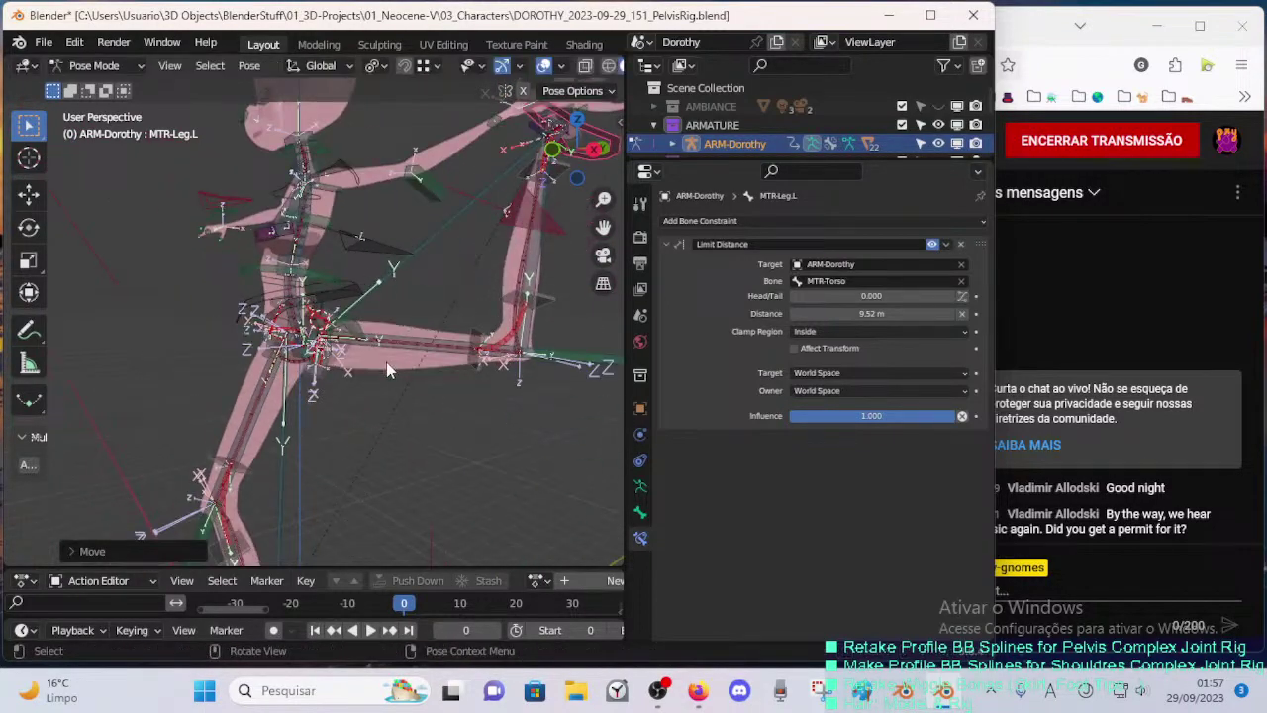
{"action": "middle_click_drag", "start_coordinate": [386, 363], "coordinate": [445, 350]}
- Move MTR-Leg.L in toward the torso and back outward to test how the pelvis bendy bones deform the buttock
{"action": "key", "text": "g"}
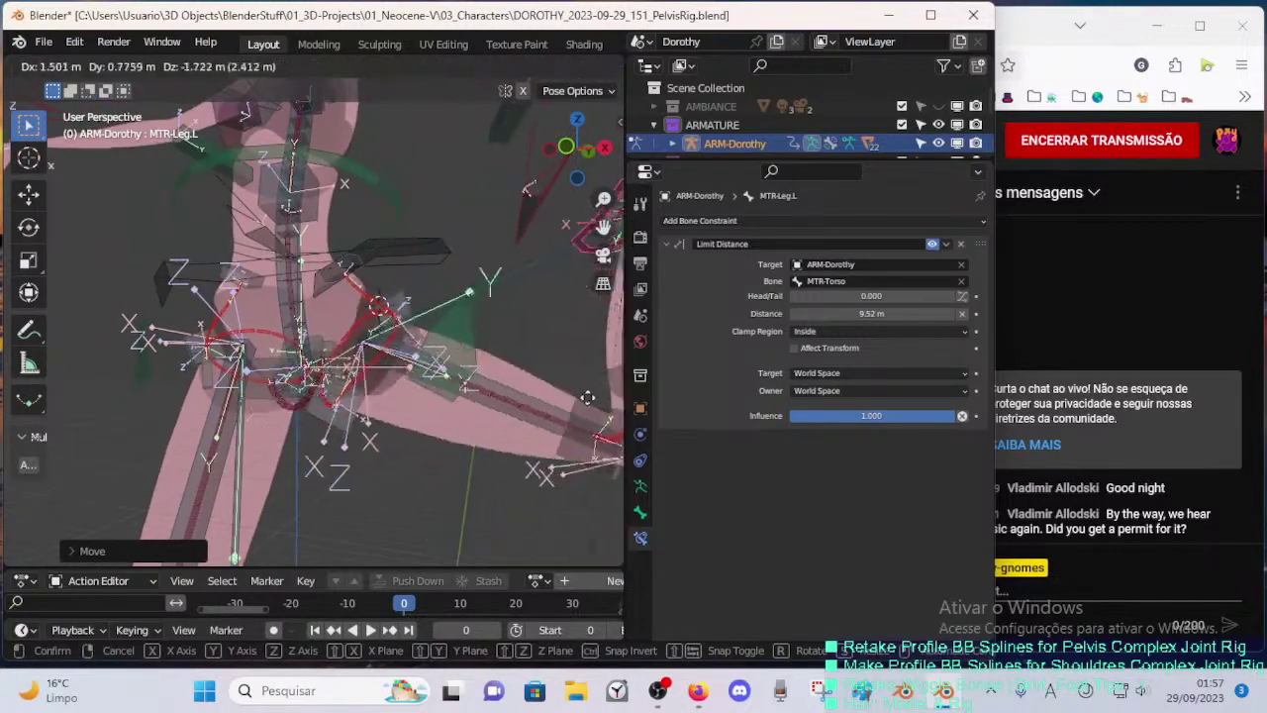
{"action": "left_click", "coordinate": [519, 356]}
{"action": "mouse_move", "coordinate": [516, 356]}
{"action": "middle_mouse_down"}
{"action": "mouse_move", "coordinate": [473, 404]}
{"action": "mouse_move", "coordinate": [512, 345]}
{"action": "middle_mouse_up"}
{"action": "key", "text": "g"}
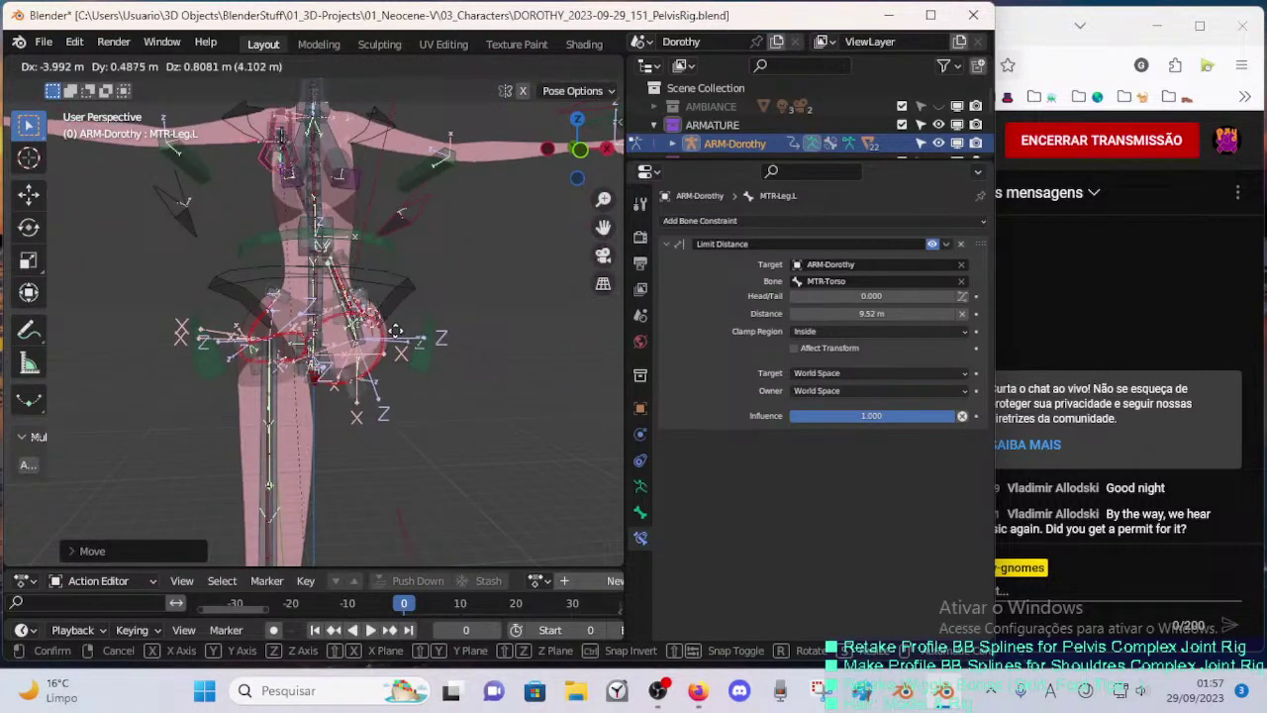
{"action": "left_click", "coordinate": [524, 339]}
{"action": "key", "text": "g"}
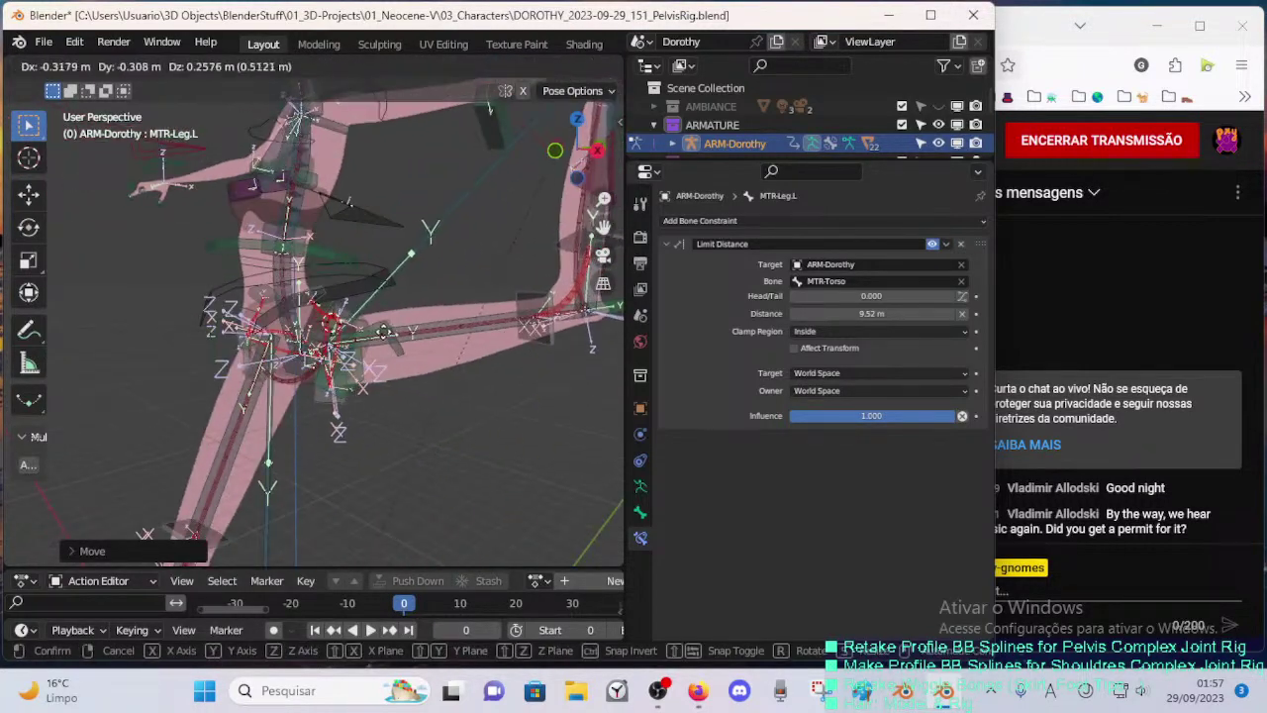
{"action": "left_click", "coordinate": [515, 334]}
{"action": "key", "text": "g"}
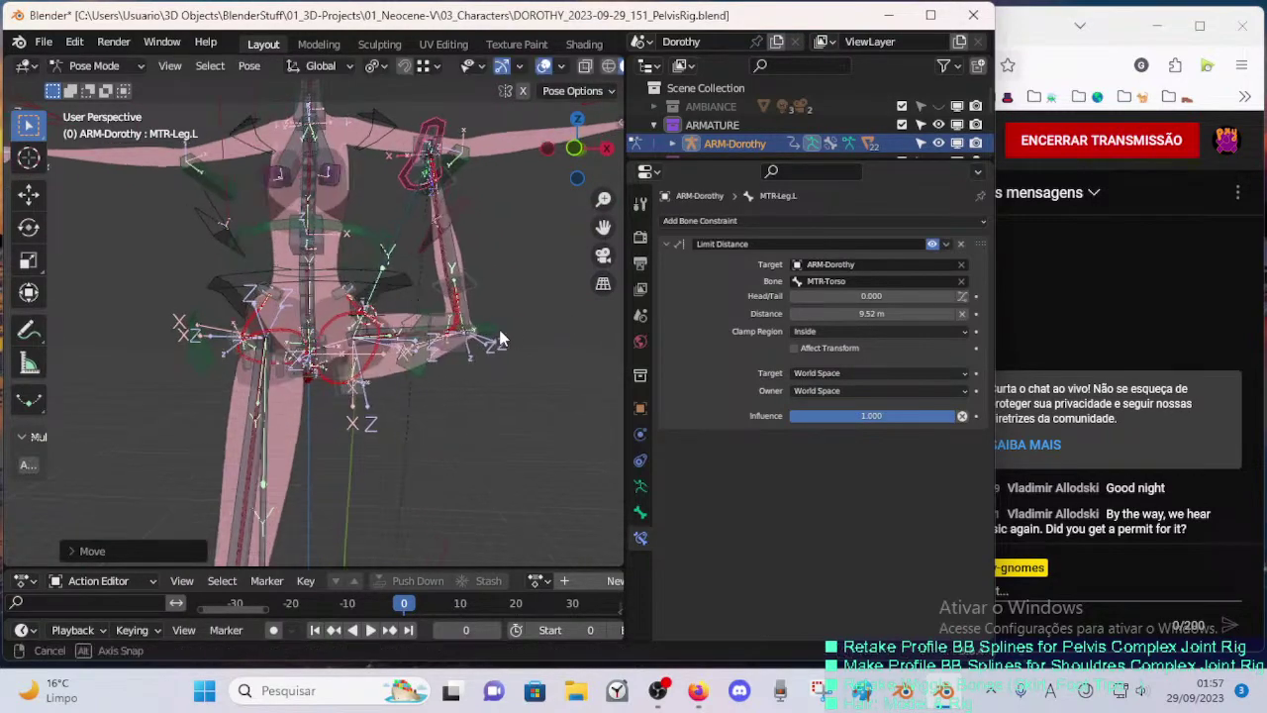
{"action": "left_click", "coordinate": [495, 333]}
- Lower MTR-Leg.L behind the body with the knee bent to test the back of the thigh
{"action": "middle_click_drag", "start_coordinate": [495, 333], "coordinate": [510, 370]}
{"action": "key", "text": "g"}
{"action": "left_click", "coordinate": [470, 363]}
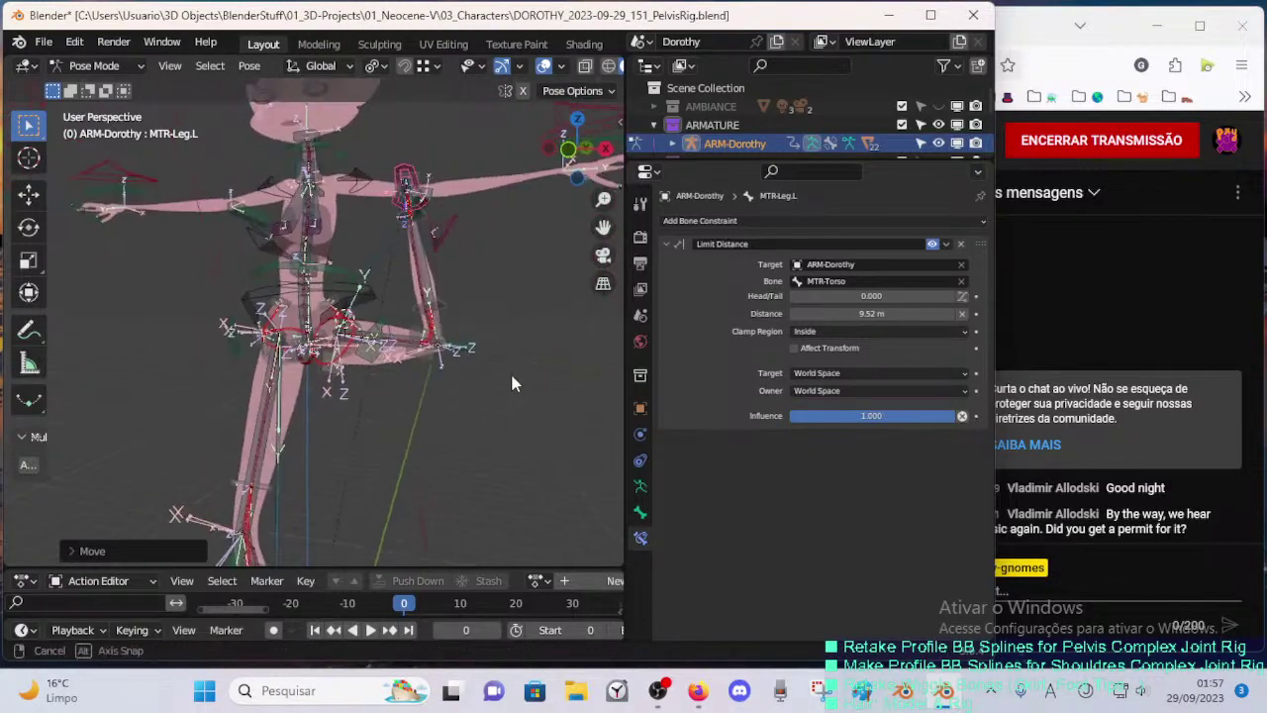
{"action": "key", "text": "g"}
{"action": "left_click", "coordinate": [438, 421]}
{"action": "middle_click_drag", "start_coordinate": [437, 420], "coordinate": [323, 421]}
{"action": "key", "text": "g"}
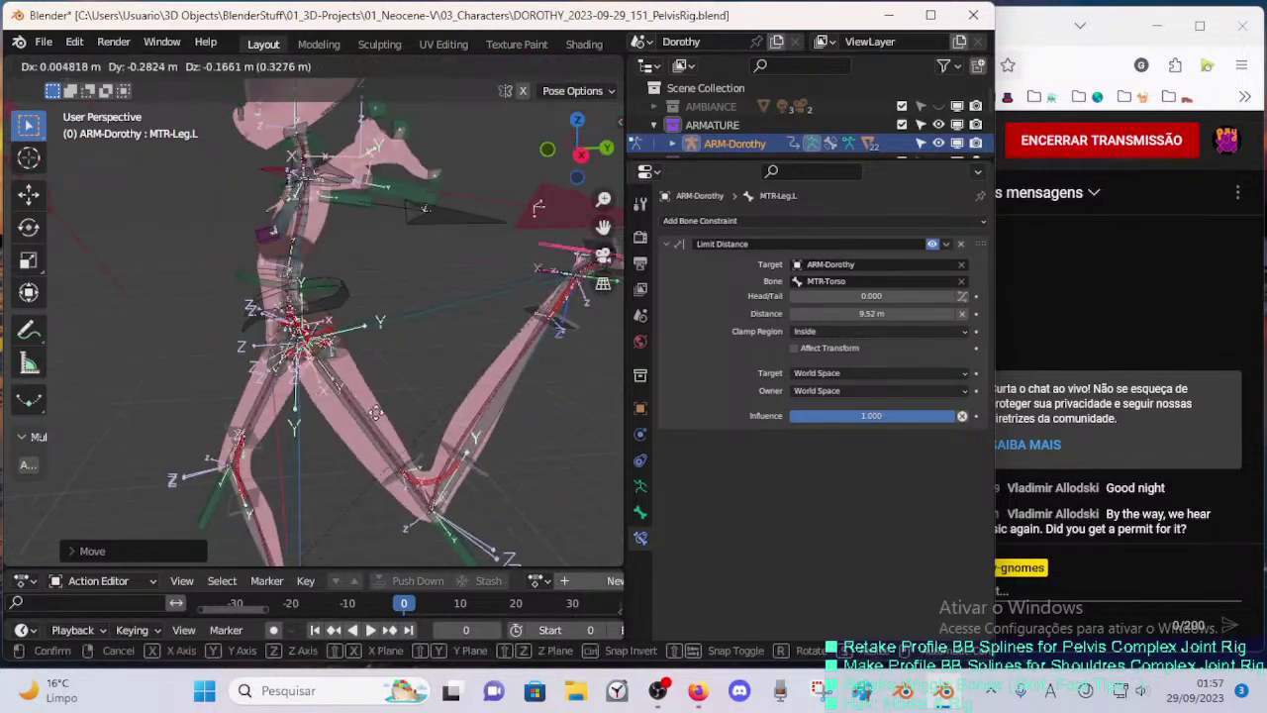
{"action": "left_click", "coordinate": [373, 419]}
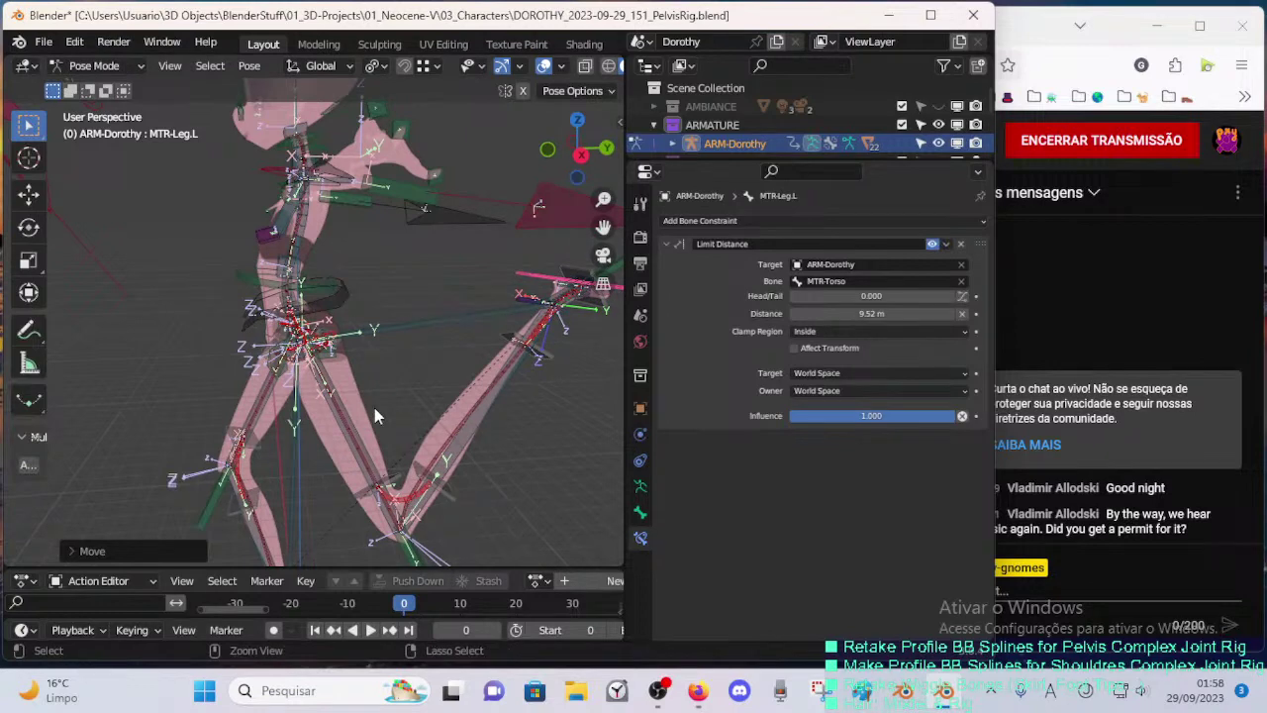
{"action": "left_click", "coordinate": [375, 408]}
{"action": "middle_click_drag", "start_coordinate": [374, 408], "coordinate": [455, 382]}
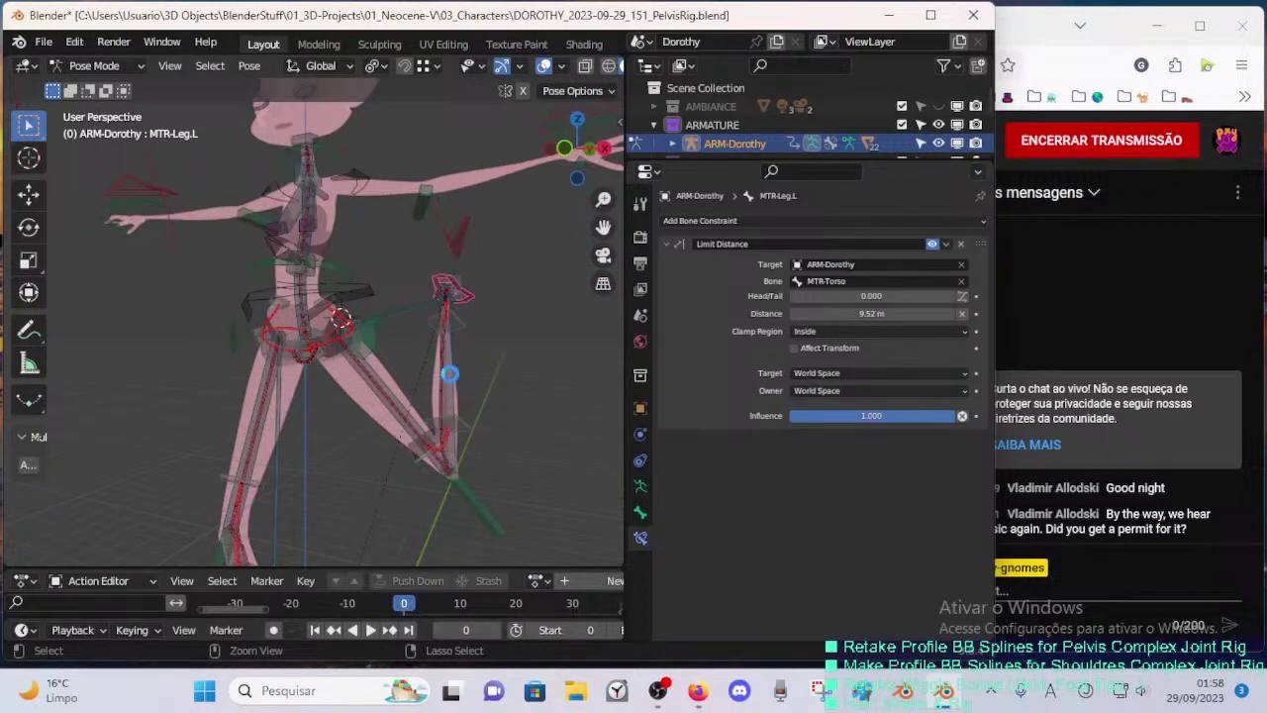
- Clear the posed location of the MTR-Leg.L bone
{"action": "key", "text": "alt+h"}
{"action": "middle_click_drag", "start_coordinate": [330, 356], "coordinate": [367, 355]}
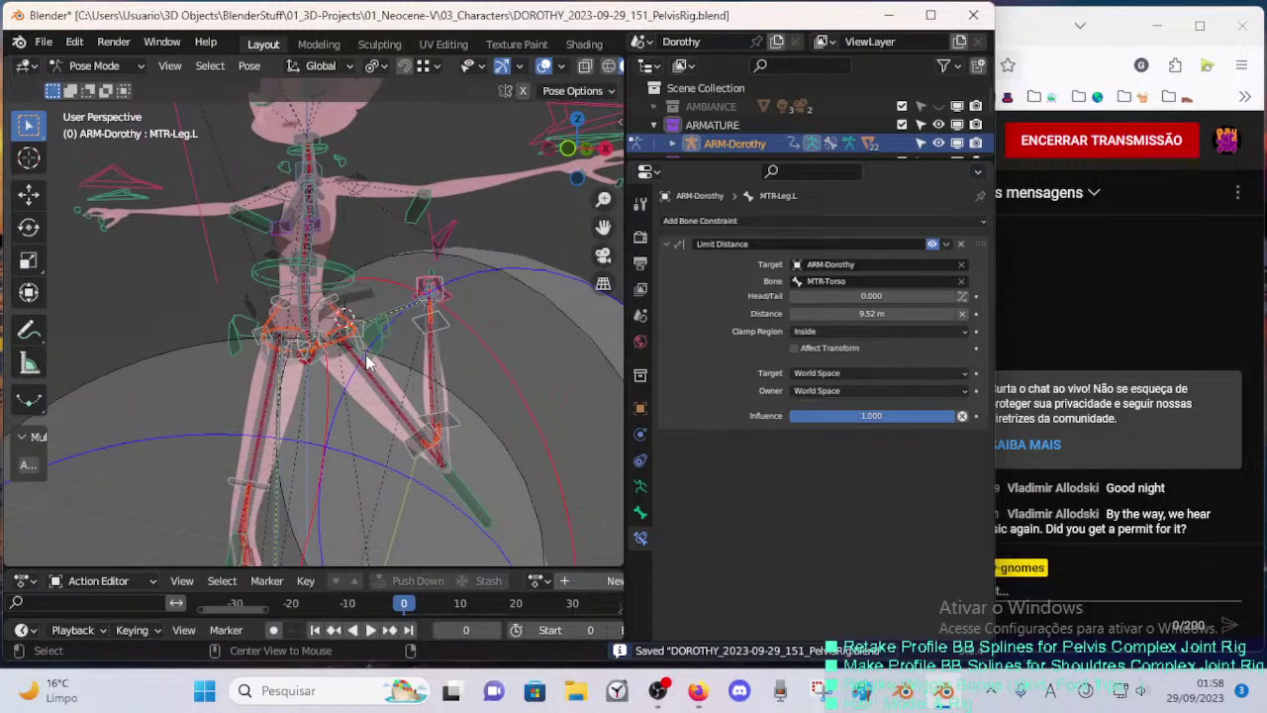
{"action": "key", "text": "alt+g"}
{"action": "scroll", "coordinate": [367, 363], "scroll_direction": "up", "scroll_amount": 4}
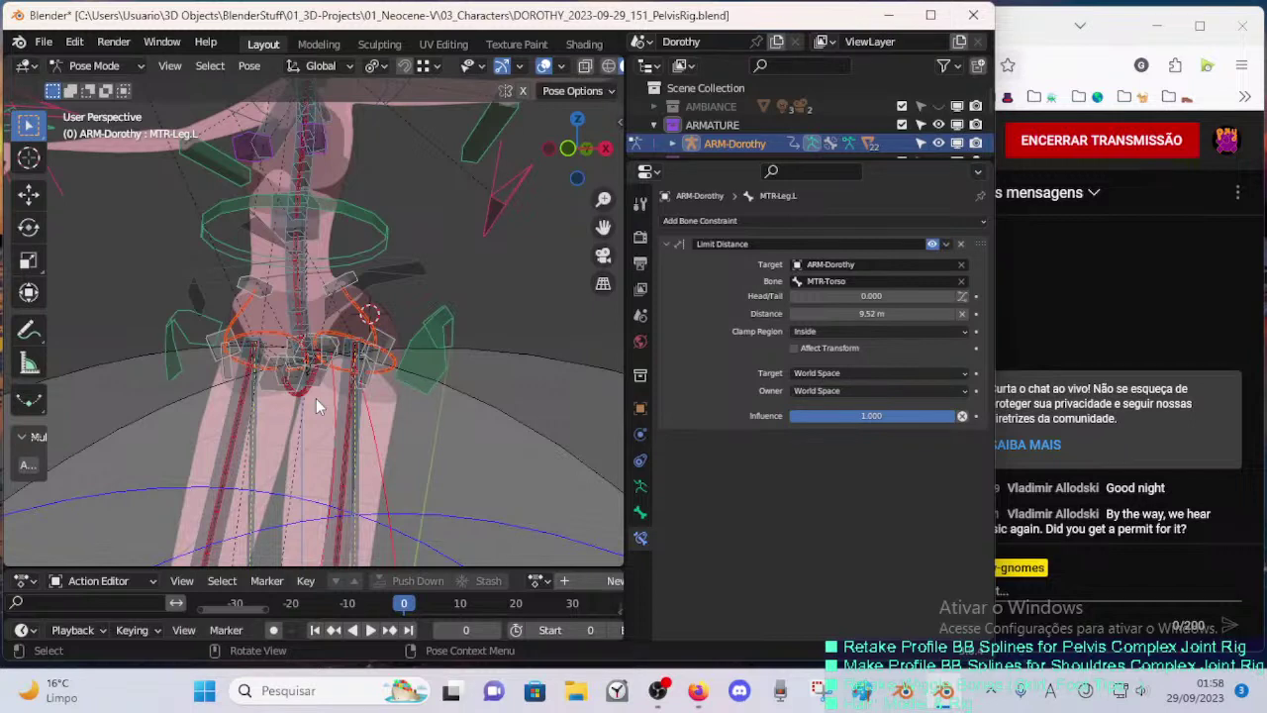
- Try to move the HDL-5A-Pelvis.L.003 handle and the MTR-Torso bone
{"action": "middle_click_drag", "start_coordinate": [332, 336], "coordinate": [381, 353]}
{"action": "left_click", "coordinate": [444, 347]}
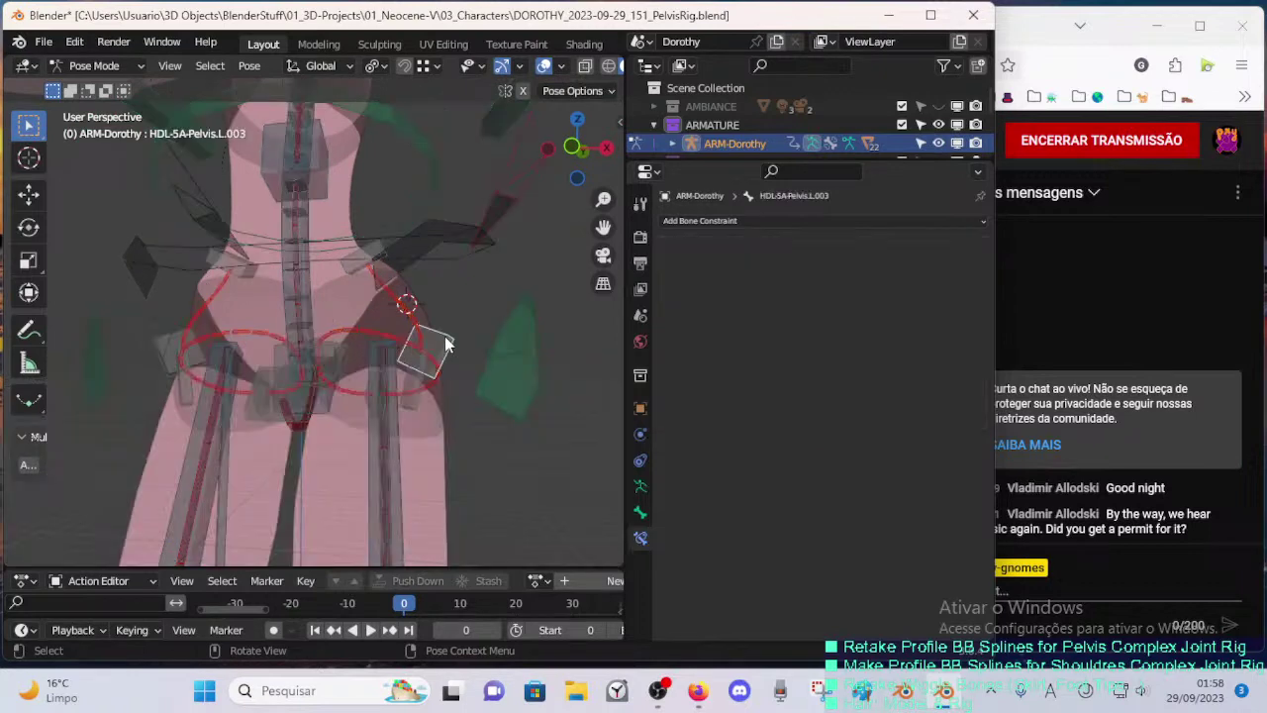
{"action": "key", "text": "g"}
{"action": "right_click", "coordinate": [440, 313]}
{"action": "left_click", "coordinate": [381, 255]}
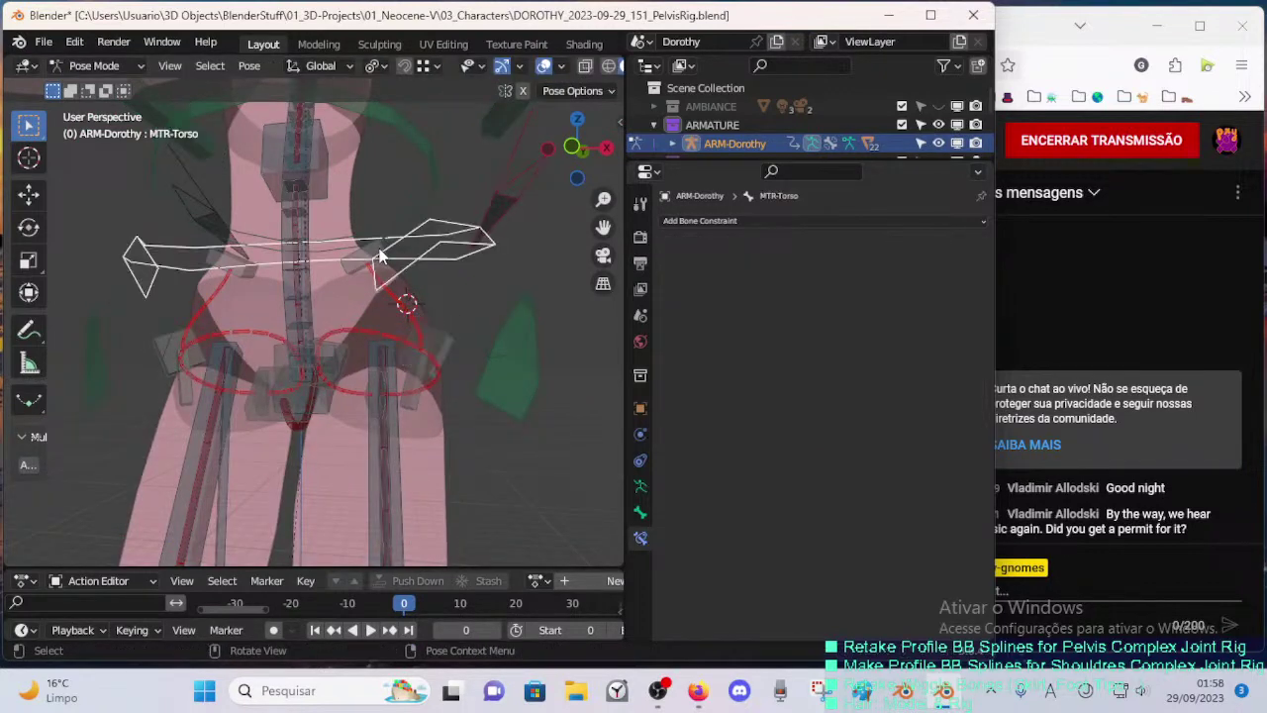
{"action": "key", "text": "g"}
{"action": "right_click", "coordinate": [399, 227]}
{"action": "key", "text": "alt+z"}
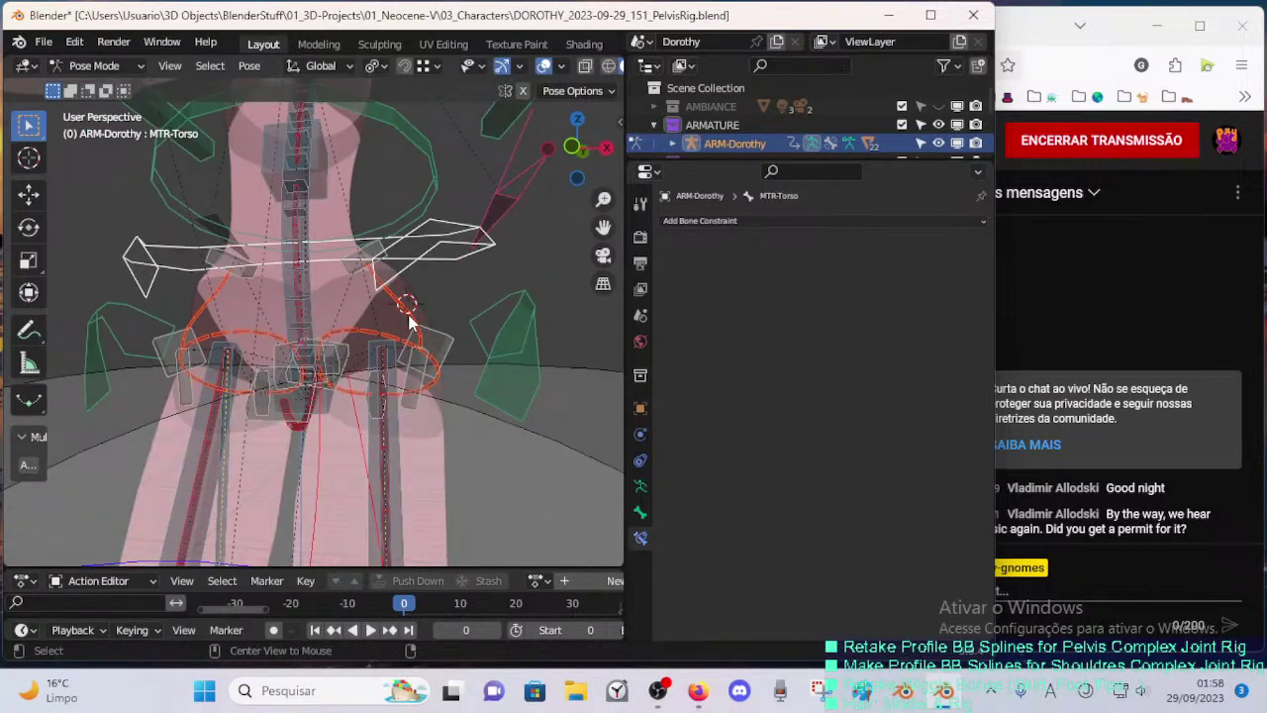
{"action": "key", "text": "ctrl+Tab"}
{"action": "left_click", "coordinate": [404, 304]}
{"action": "left_click", "coordinate": [313, 303]}
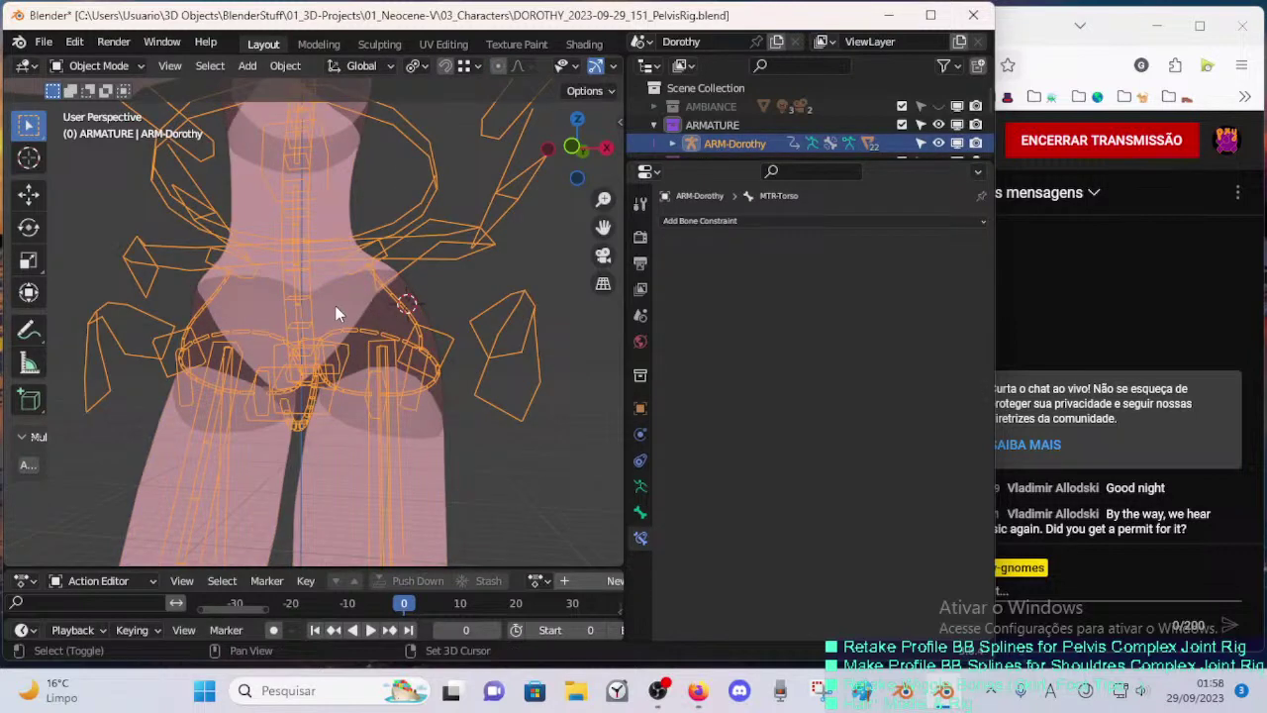
{"action": "left_click", "coordinate": [352, 305], "text": "shift"}
{"action": "left_click", "coordinate": [292, 287]}
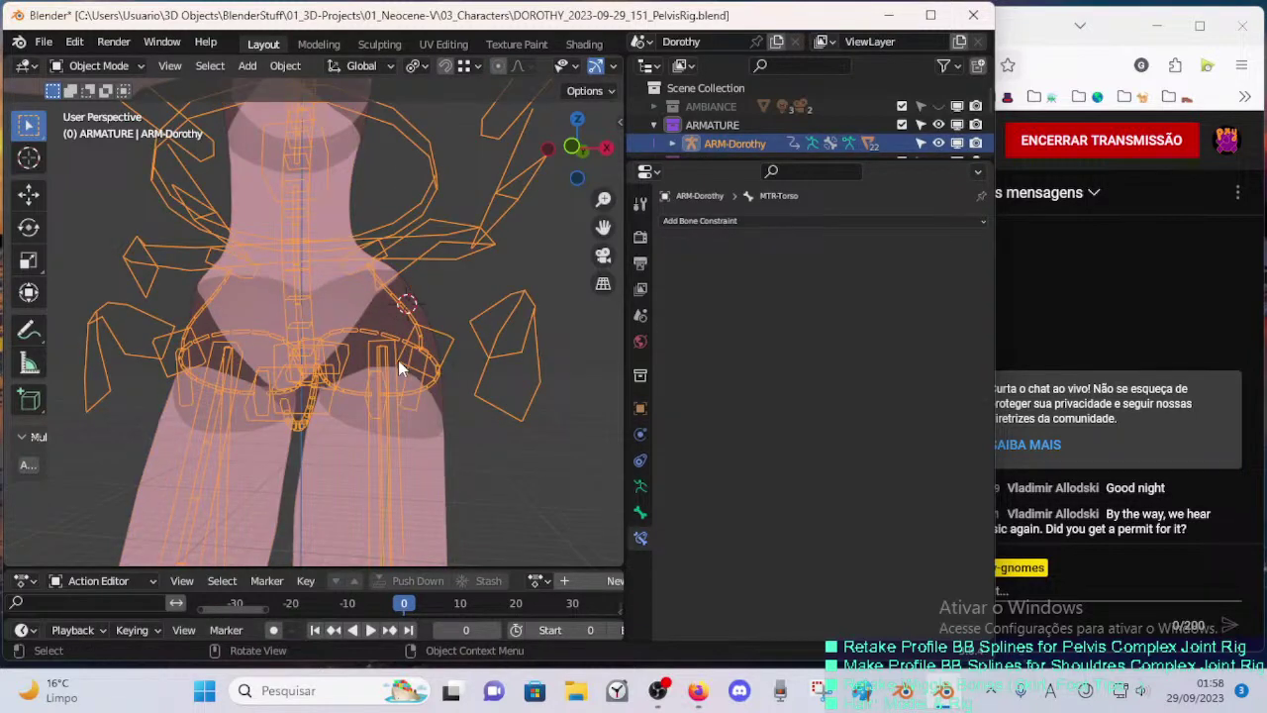
{"action": "key", "text": "ctrl+Tab"}
{"action": "key", "text": "alt+z"}
{"action": "key", "text": "alt+z"}
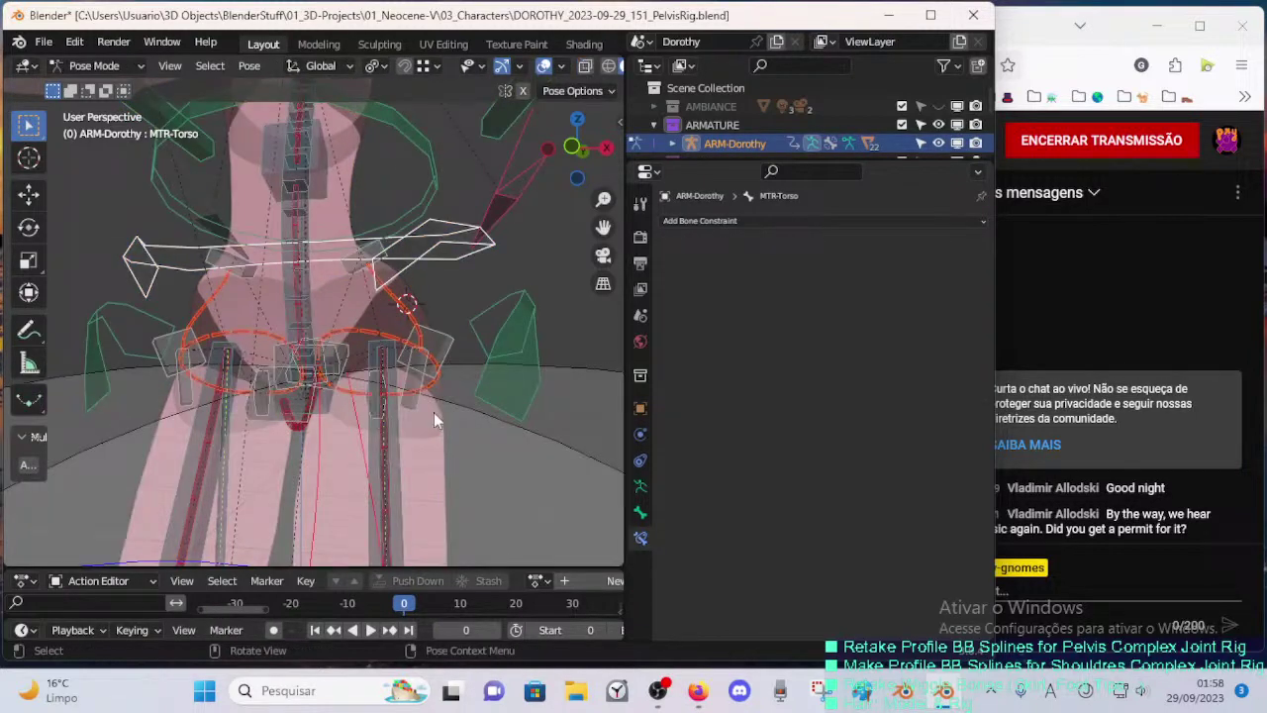
- Isolate the bones of the Buttocks selection set by hiding all other bones, and save the file
{"action": "left_click", "coordinate": [639, 484]}
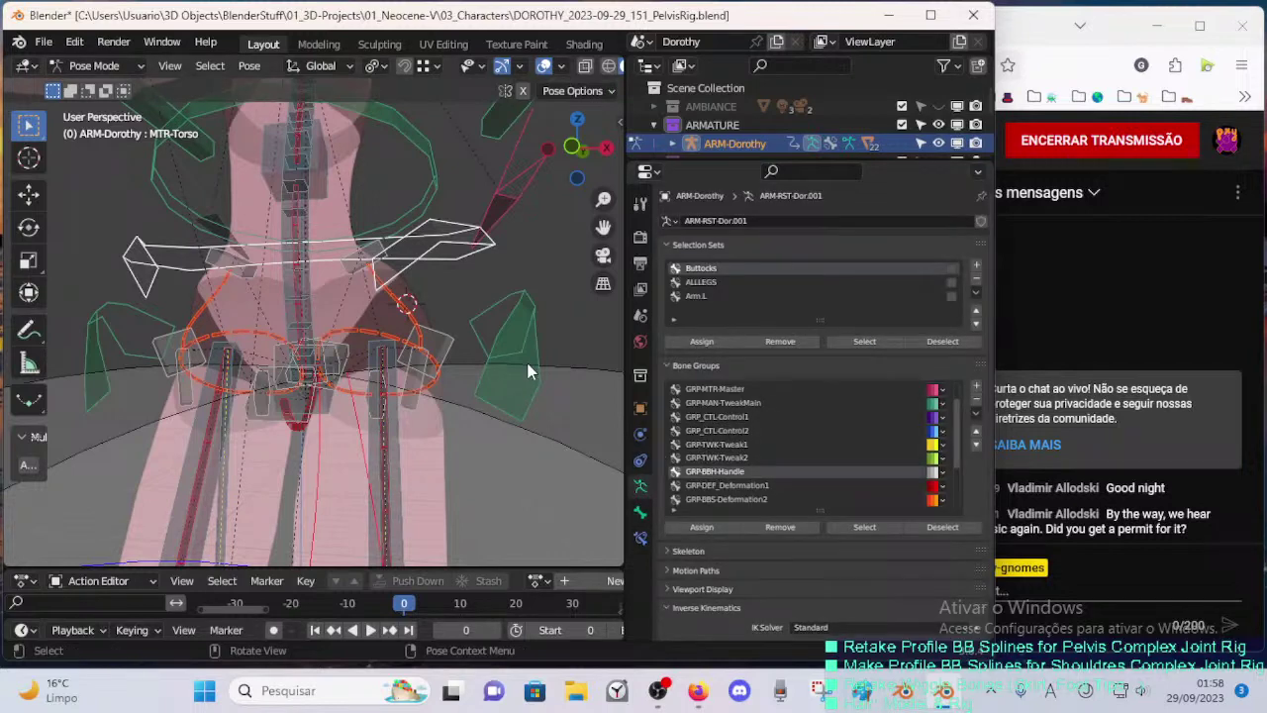
{"action": "left_click", "coordinate": [864, 341]}
{"action": "key", "text": "shift+h"}
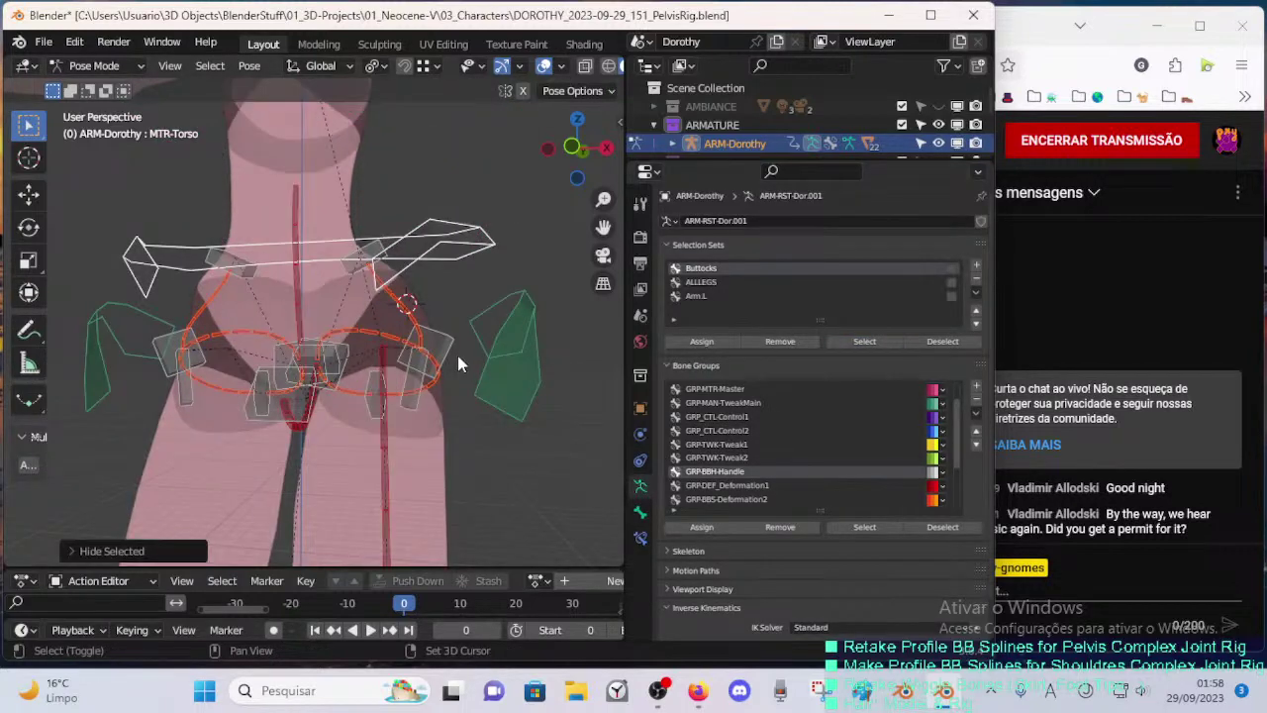
{"action": "key", "text": "ctrl+s"}
{"action": "key", "text": "ctrl+Tab"}
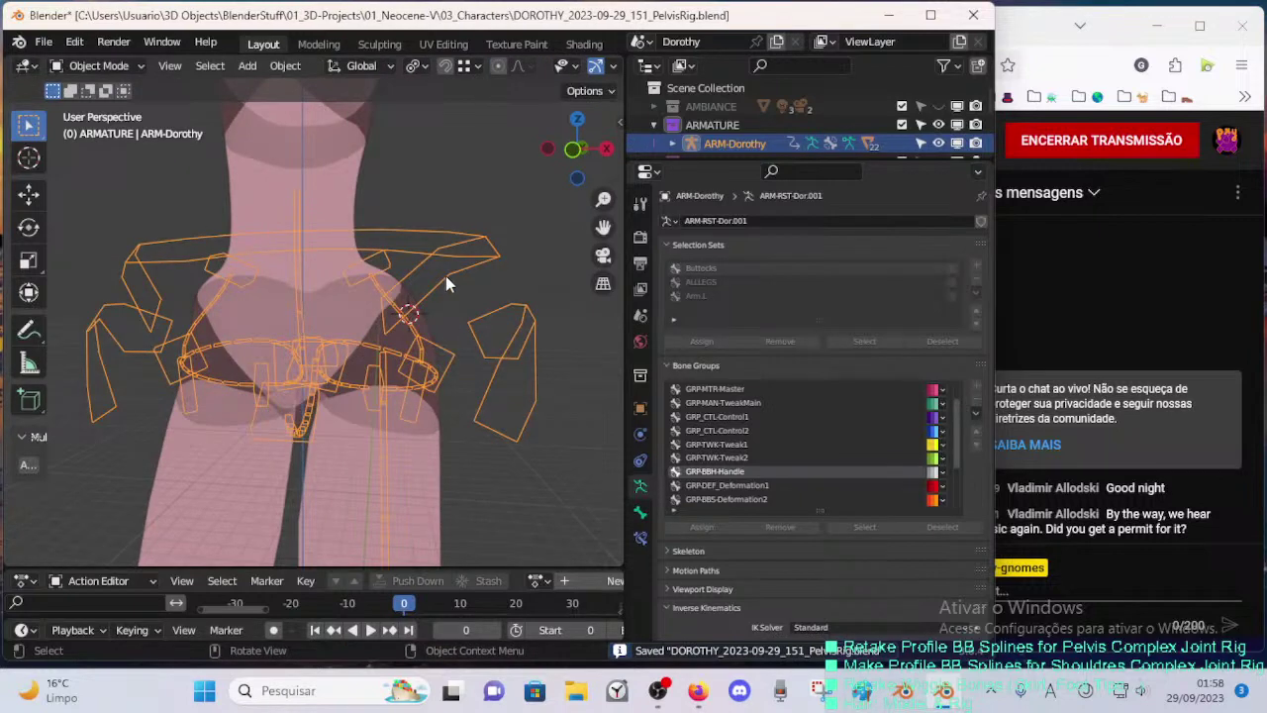
{"action": "left_click", "coordinate": [434, 474], "text": "shift"}
{"action": "key", "text": "ctrl+Tab"}
{"action": "key", "text": "w"}
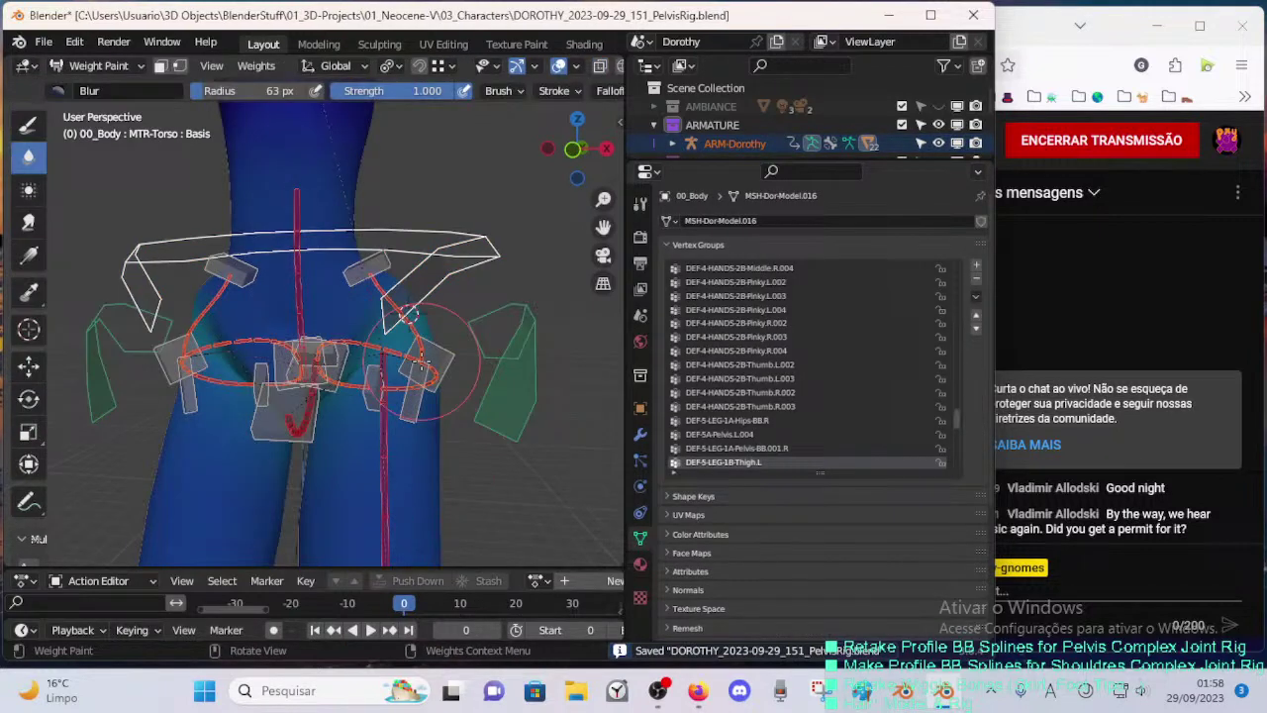
{"action": "key", "text": "ctrl+Tab"}
{"action": "key", "text": "o"}
{"action": "left_click", "coordinate": [415, 439]}
{"action": "key", "text": "Tab"}
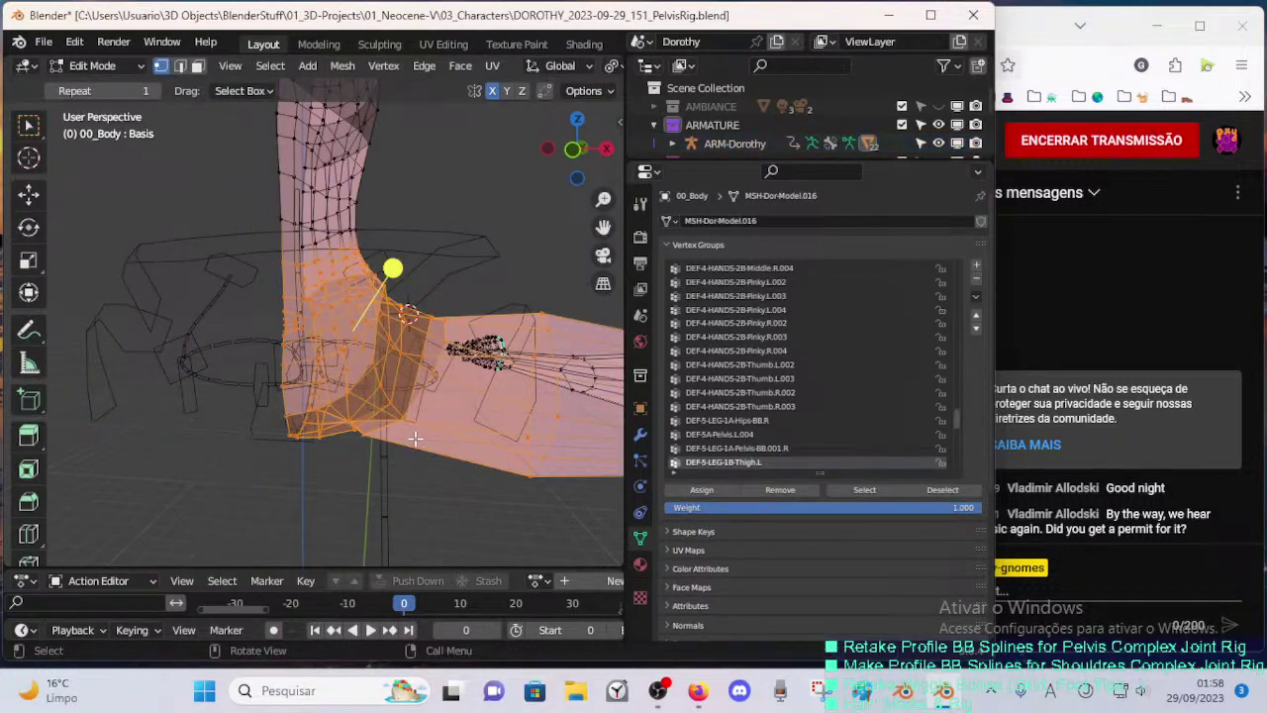
{"action": "key", "text": "ctrl+Tab"}
{"action": "key", "text": "o"}
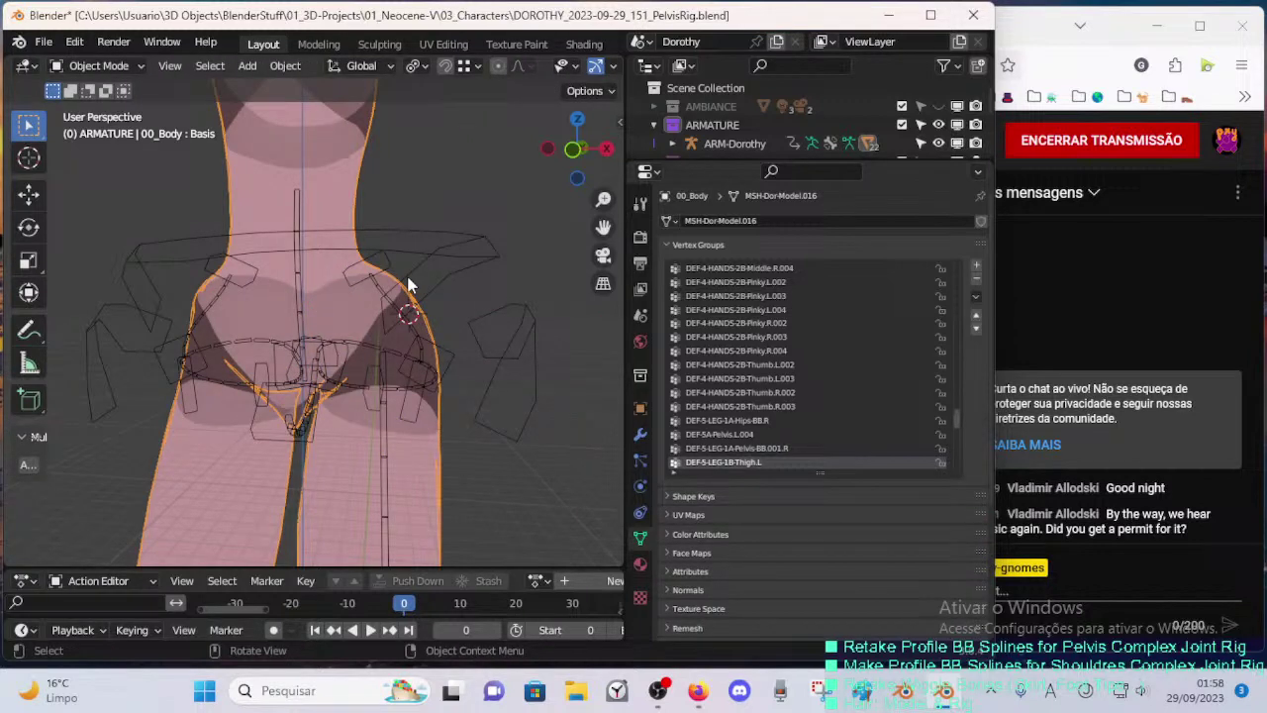
- Save the file and put 00_Body in Weight Paint mode together with ARM-Dorothy, with the DEF-5A-Pelvis.L.001 bone active
{"action": "left_click", "coordinate": [407, 278]}
{"action": "left_click", "coordinate": [358, 311], "text": "shift"}
{"action": "key", "text": "ctrl+s"}
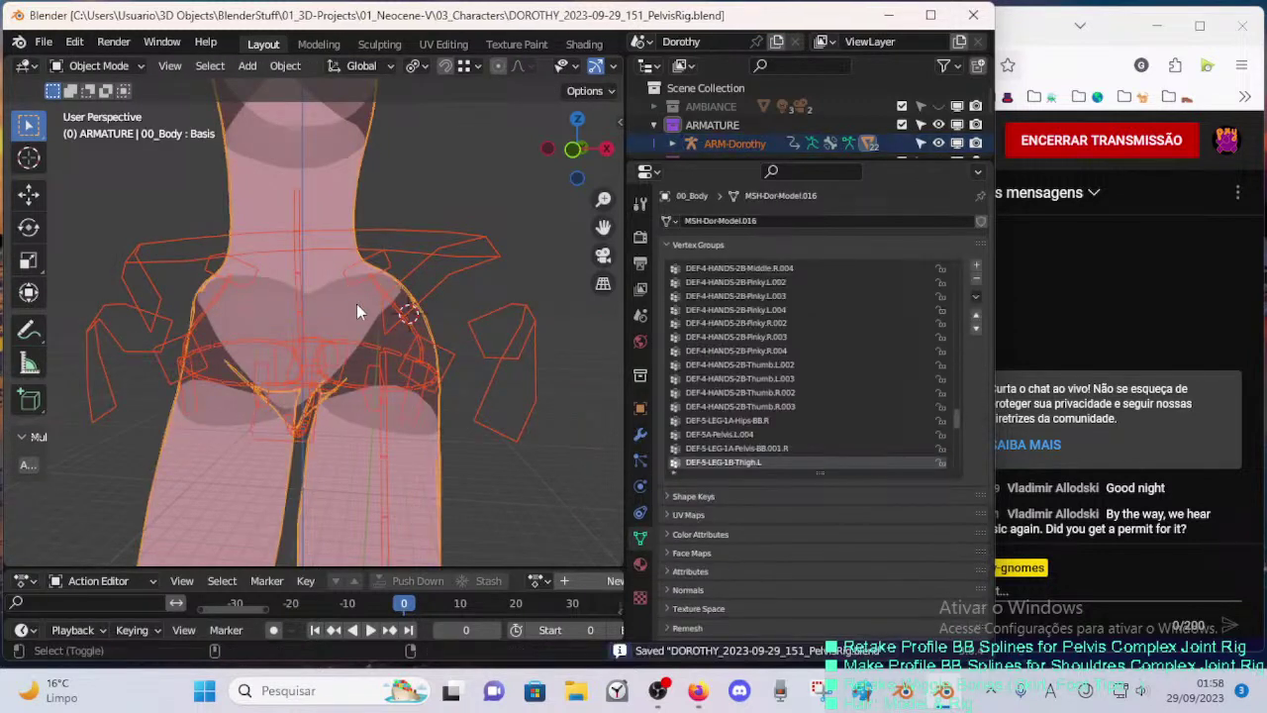
{"action": "key", "text": "ctrl+Tab"}
{"action": "key", "text": "7"}
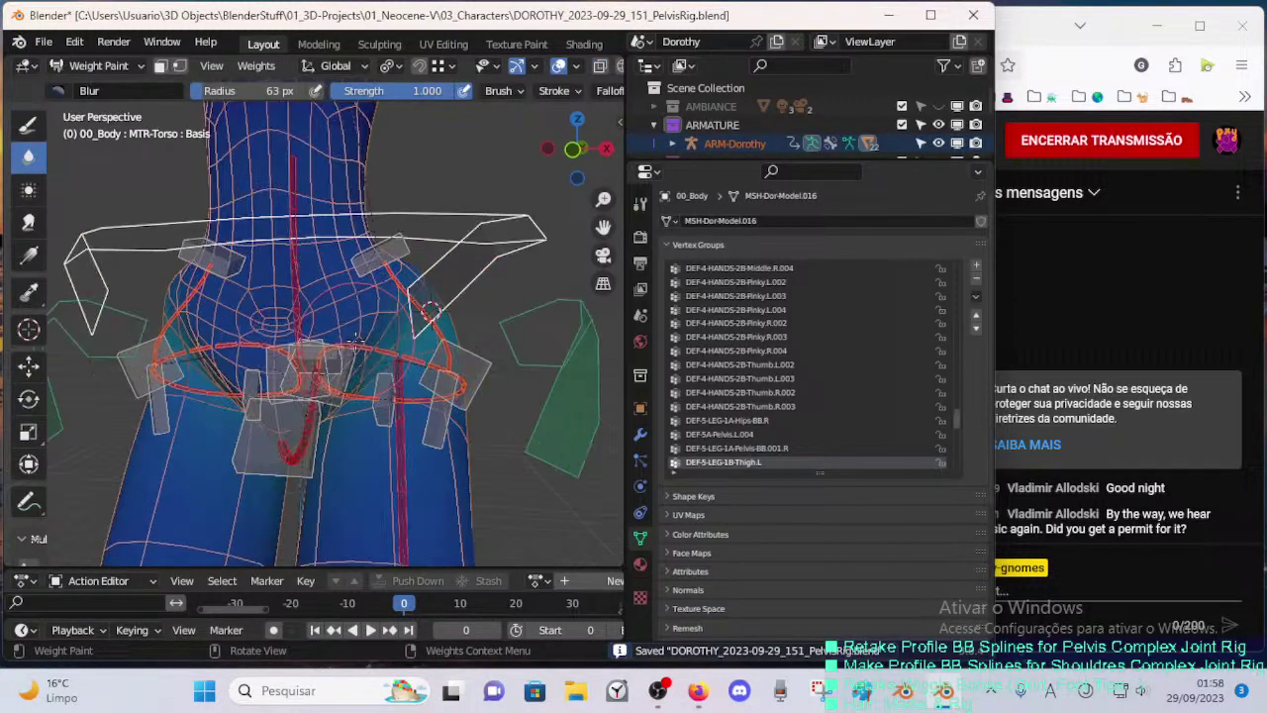
{"action": "left_click", "coordinate": [402, 273], "text": "ctrl"}
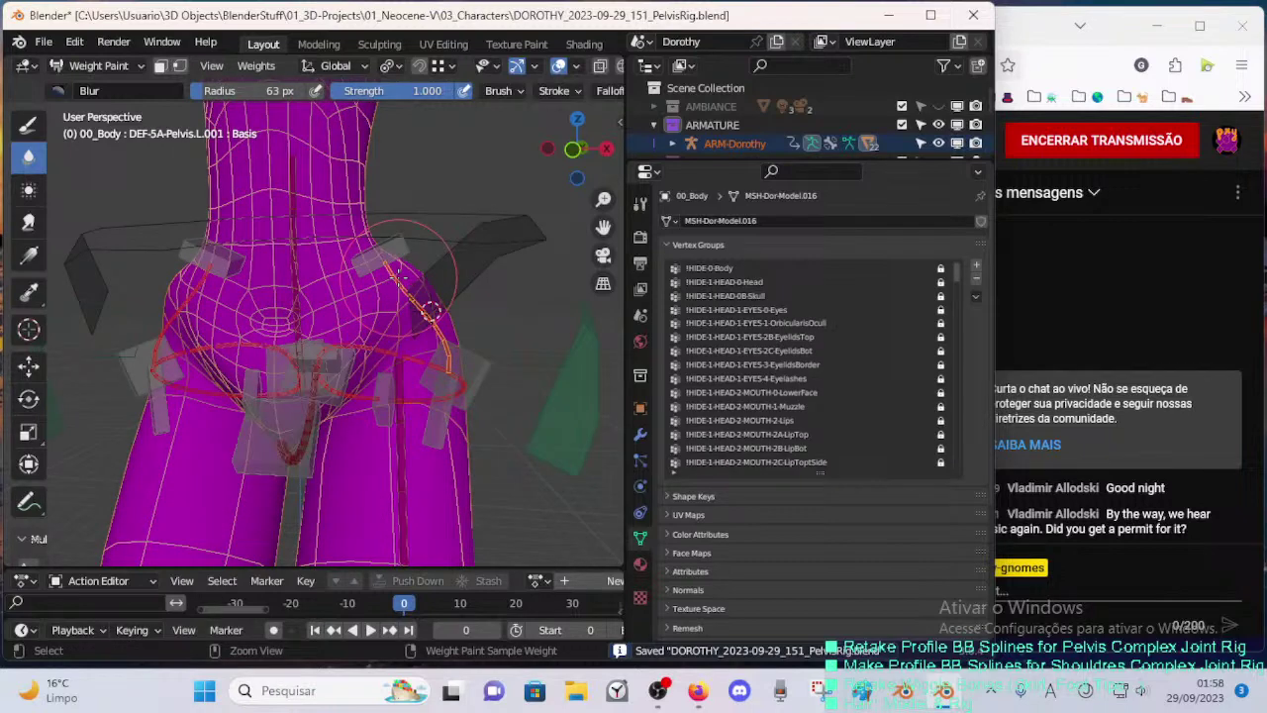
- Restrict painting to the masked pelvis faces and dab the Blur brush over the left hip at a 49 px radius
{"action": "middle_click_drag", "start_coordinate": [431, 310], "coordinate": [413, 314]}
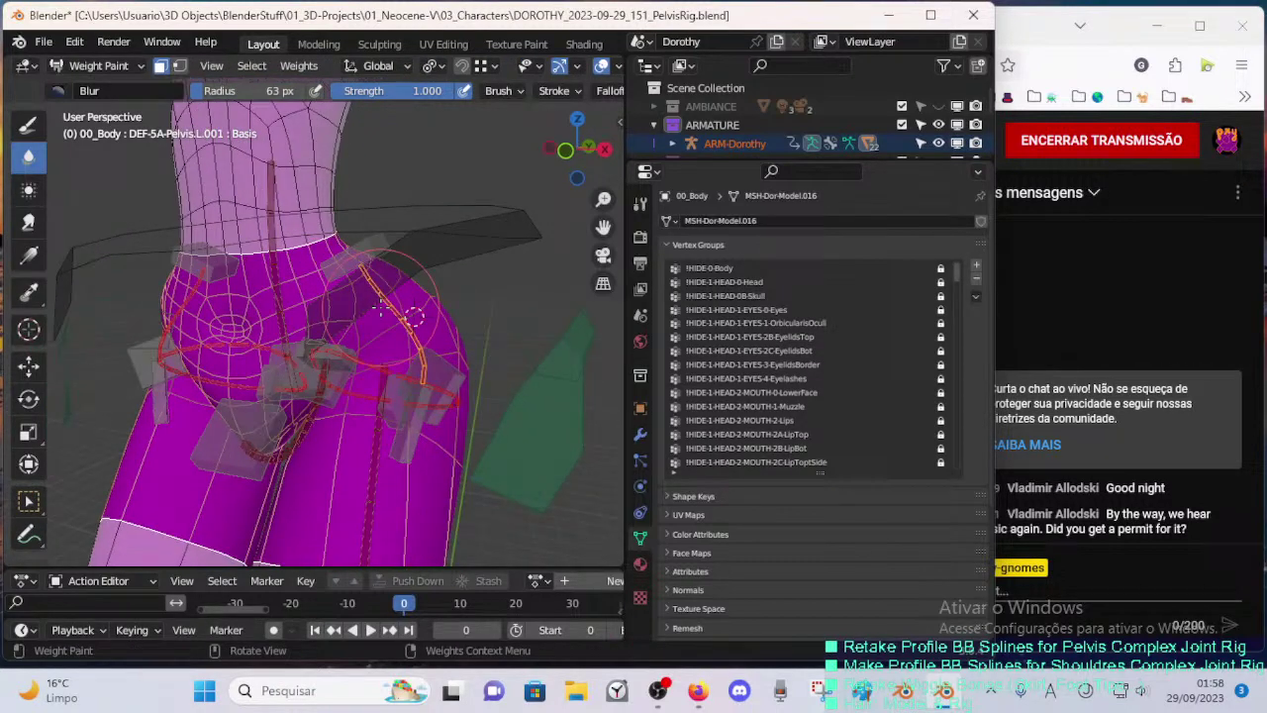
{"action": "key", "text": "ctrl+f"}
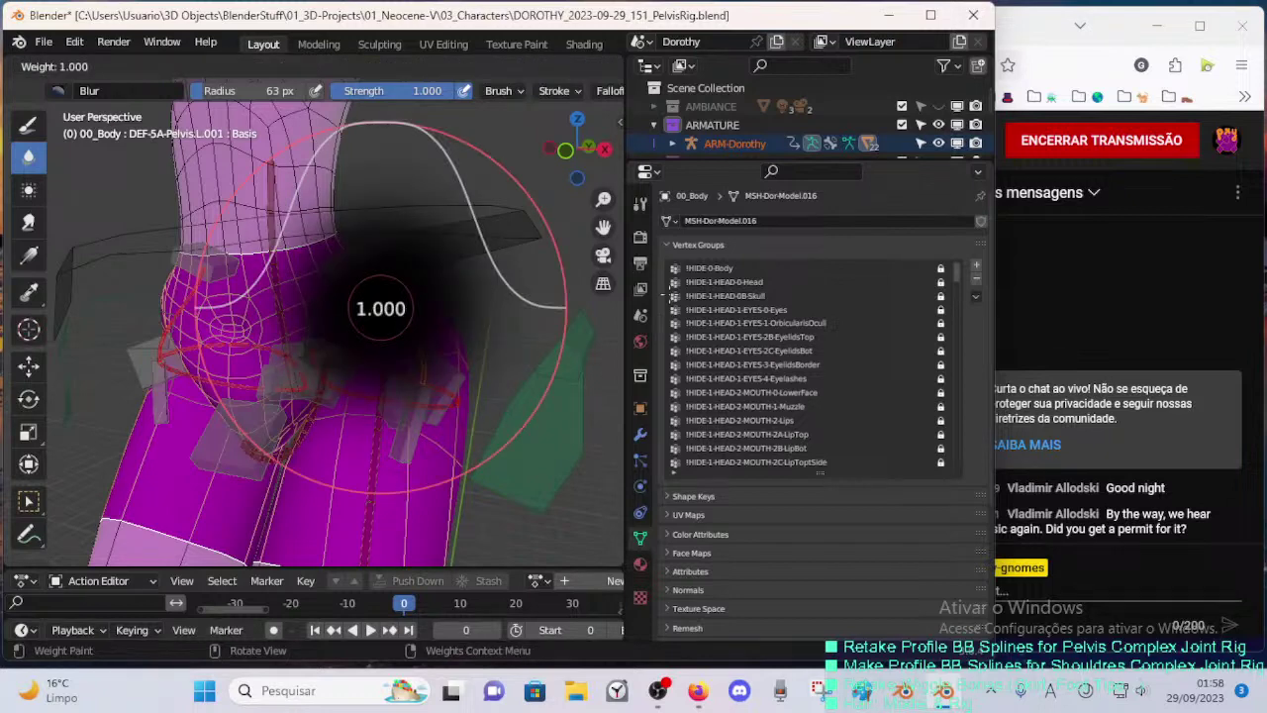
{"action": "right_click", "coordinate": [380, 306]}
{"action": "middle_click_drag", "start_coordinate": [380, 307], "coordinate": [328, 305]}
{"action": "key", "text": "f"}
{"action": "left_click", "coordinate": [314, 306]}
{"action": "left_click", "coordinate": [322, 290]}
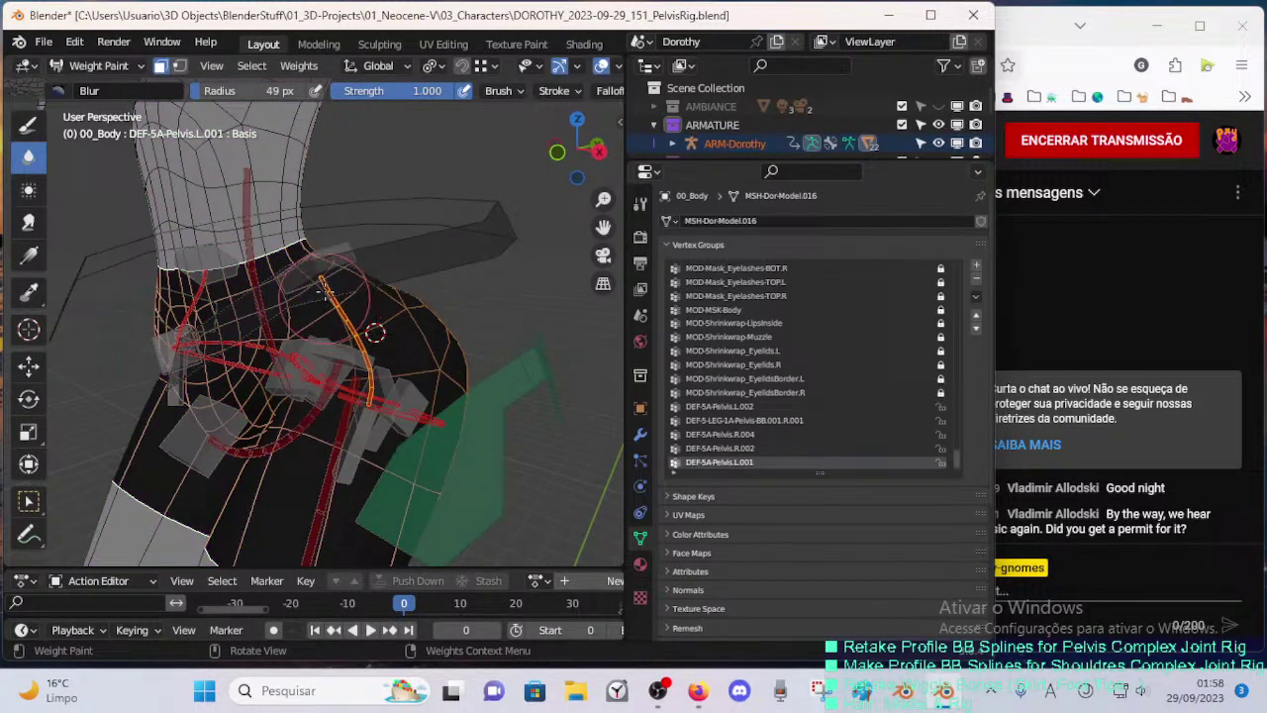
- Paint DEF-5A-Pelvis.L.001 weight over the front and side of the left hip with the Draw brush at strength 1.000
{"action": "left_click", "coordinate": [29, 124]}
{"action": "key", "text": "ctrl+f"}
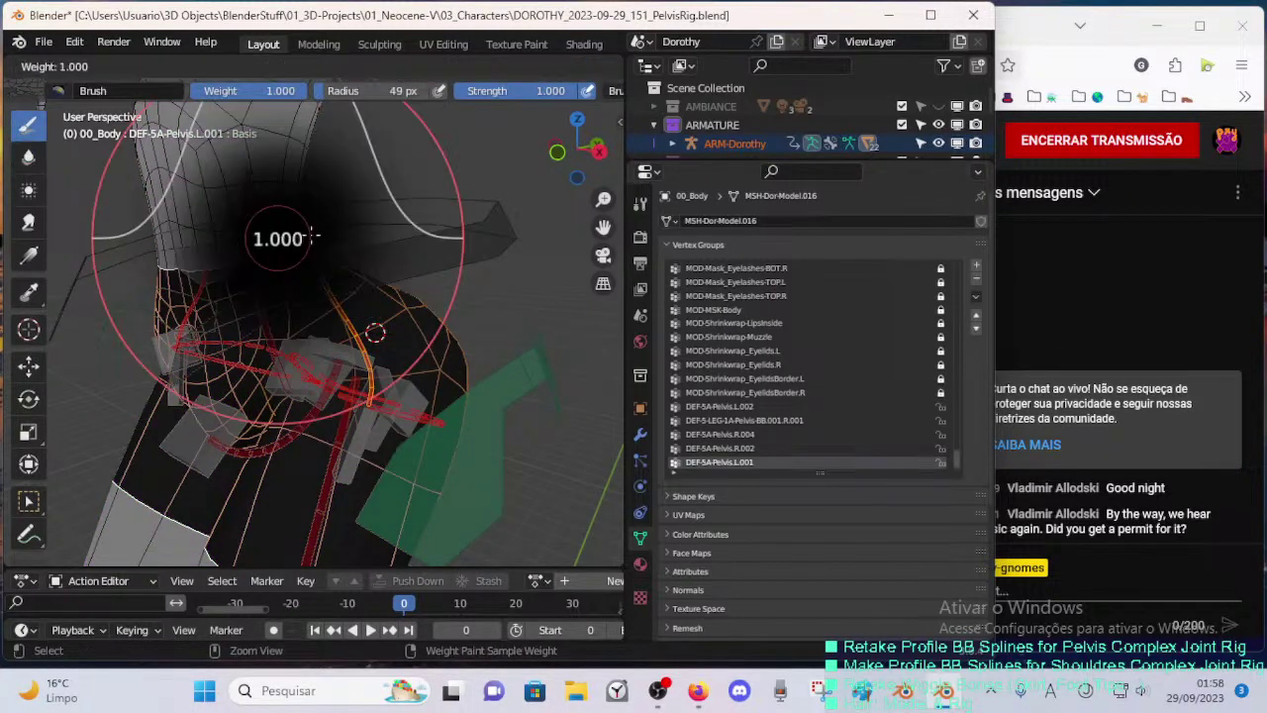
{"action": "left_click", "coordinate": [309, 238]}
{"action": "left_click", "coordinate": [330, 288]}
{"action": "mouse_move", "coordinate": [346, 281]}
{"action": "middle_mouse_down"}
{"action": "mouse_move", "coordinate": [331, 313]}
{"action": "mouse_move", "coordinate": [341, 368]}
{"action": "mouse_move", "coordinate": [422, 326]}
{"action": "middle_mouse_up"}
{"action": "left_click", "coordinate": [379, 334]}
{"action": "left_click", "coordinate": [381, 335]}
{"action": "mouse_move", "coordinate": [422, 328]}
{"action": "left_mouse_down"}
{"action": "mouse_move", "coordinate": [451, 366]}
{"action": "mouse_move", "coordinate": [426, 381]}
{"action": "mouse_move", "coordinate": [348, 306]}
{"action": "left_mouse_up"}
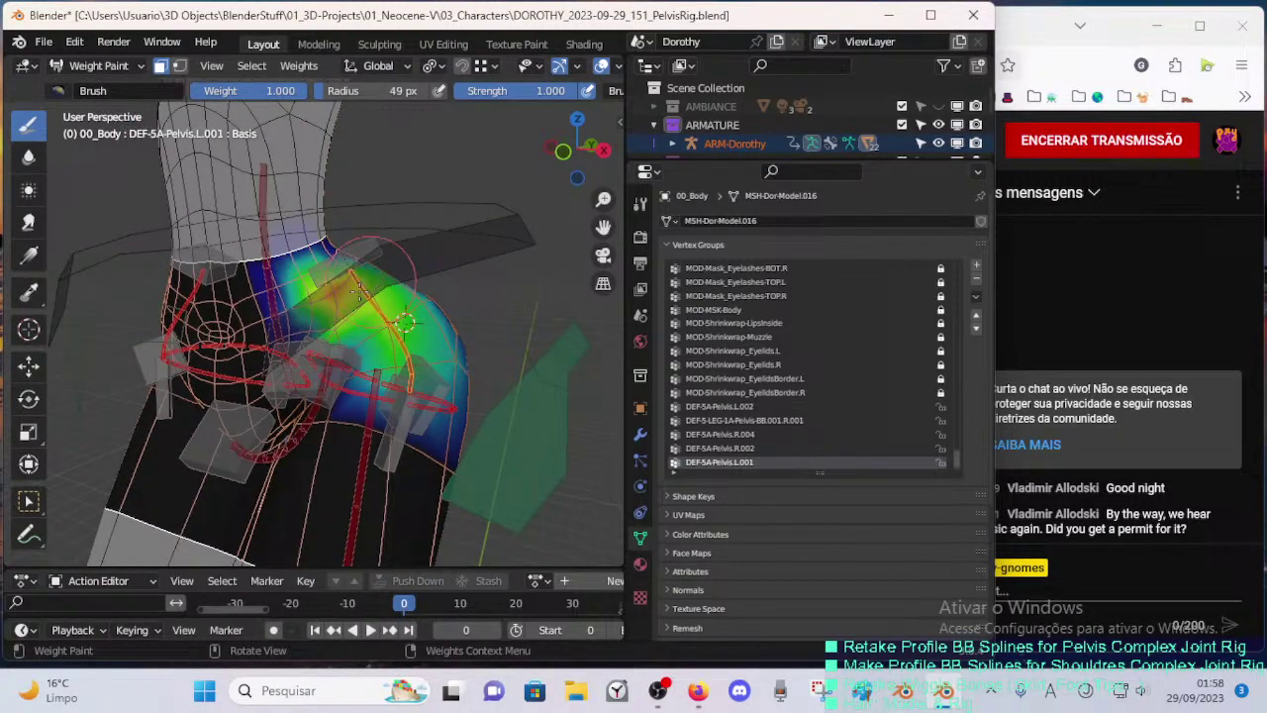
- Extend the DEF-5A-Pelvis.L.001 weight across the outer left hip toward the buttock with the Draw brush
{"action": "mouse_move", "coordinate": [358, 290]}
{"action": "middle_mouse_down"}
{"action": "mouse_move", "coordinate": [280, 298]}
{"action": "mouse_move", "coordinate": [271, 314]}
{"action": "middle_mouse_up"}
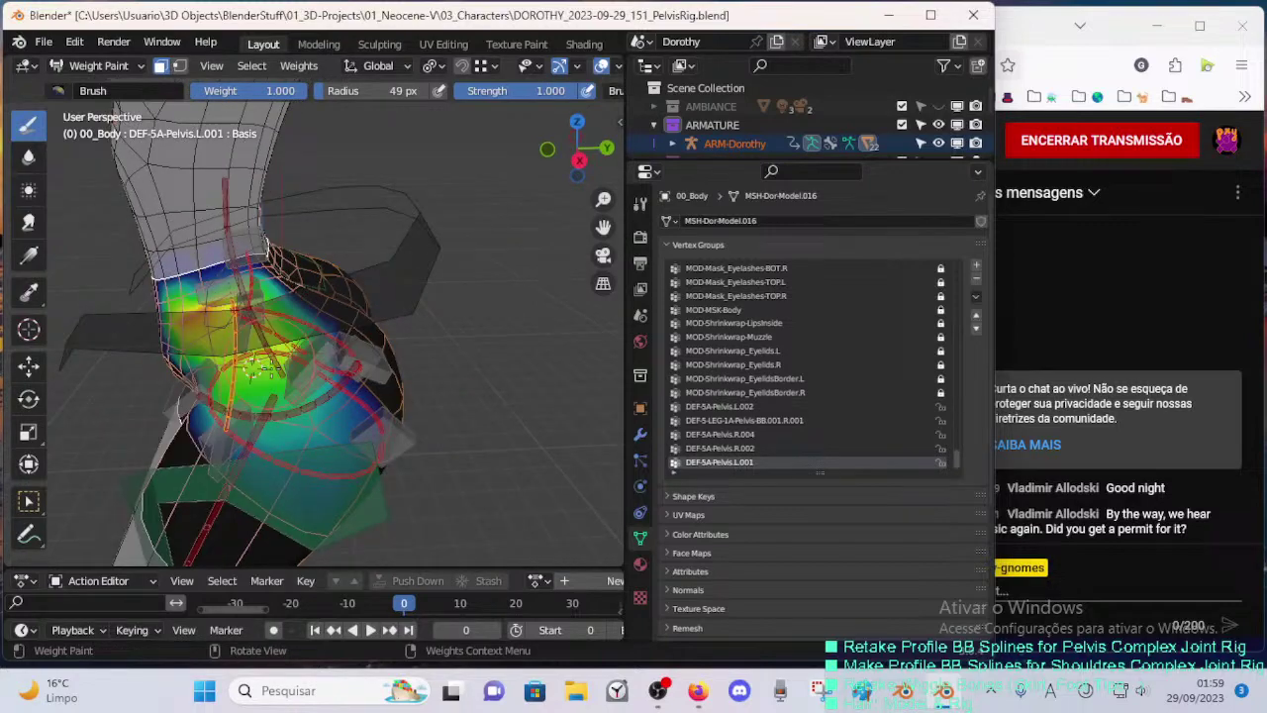
{"action": "middle_click_drag", "start_coordinate": [257, 367], "coordinate": [338, 310]}
{"action": "left_click_drag", "start_coordinate": [368, 370], "coordinate": [335, 370]}
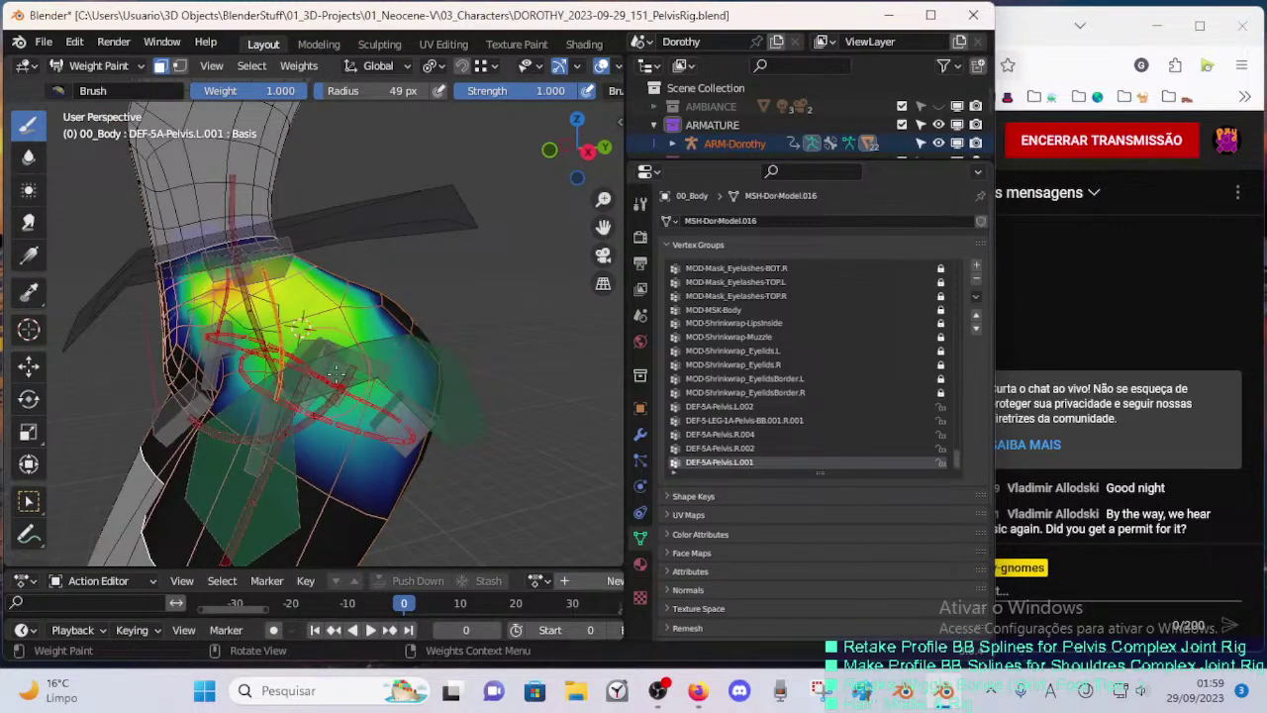
{"action": "middle_click_drag", "start_coordinate": [327, 354], "coordinate": [376, 332]}
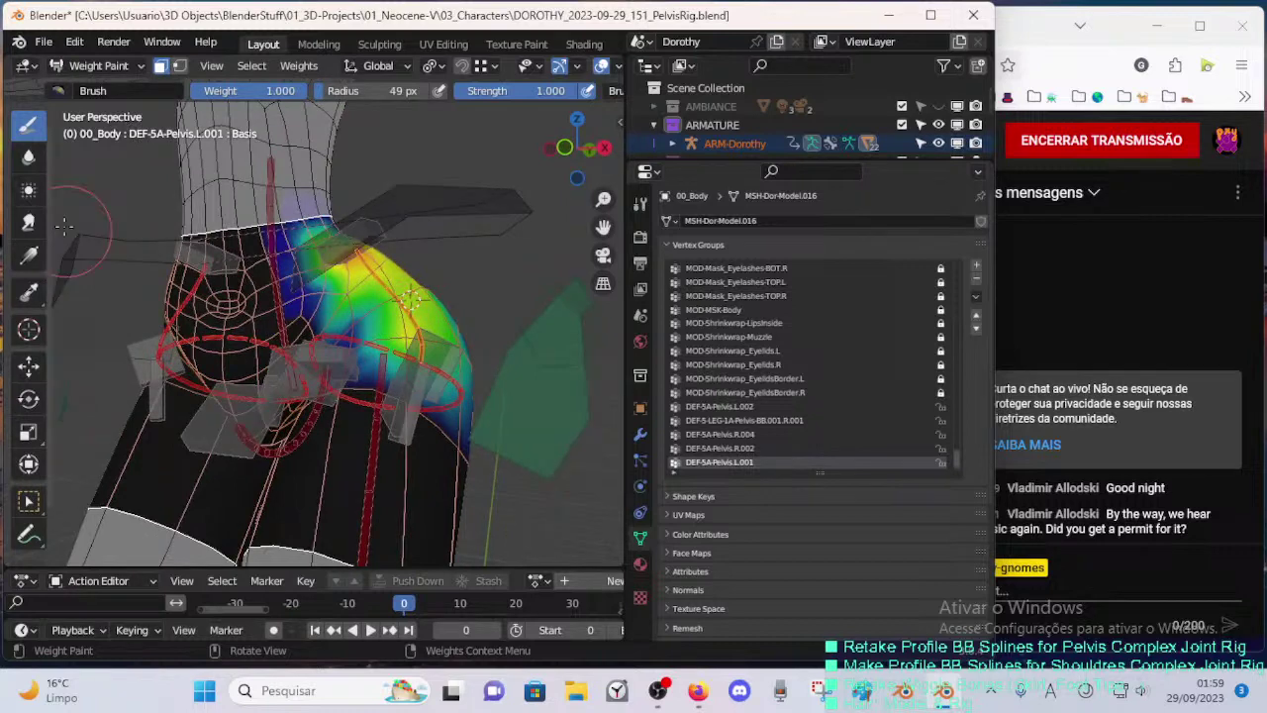
- Soften the DEF-5A-Pelvis.L.001 weights along the belly and front of the left hip with a 31 px Blur brush
{"action": "left_click", "coordinate": [28, 157]}
{"action": "key", "text": "f"}
{"action": "left_click", "coordinate": [273, 238]}
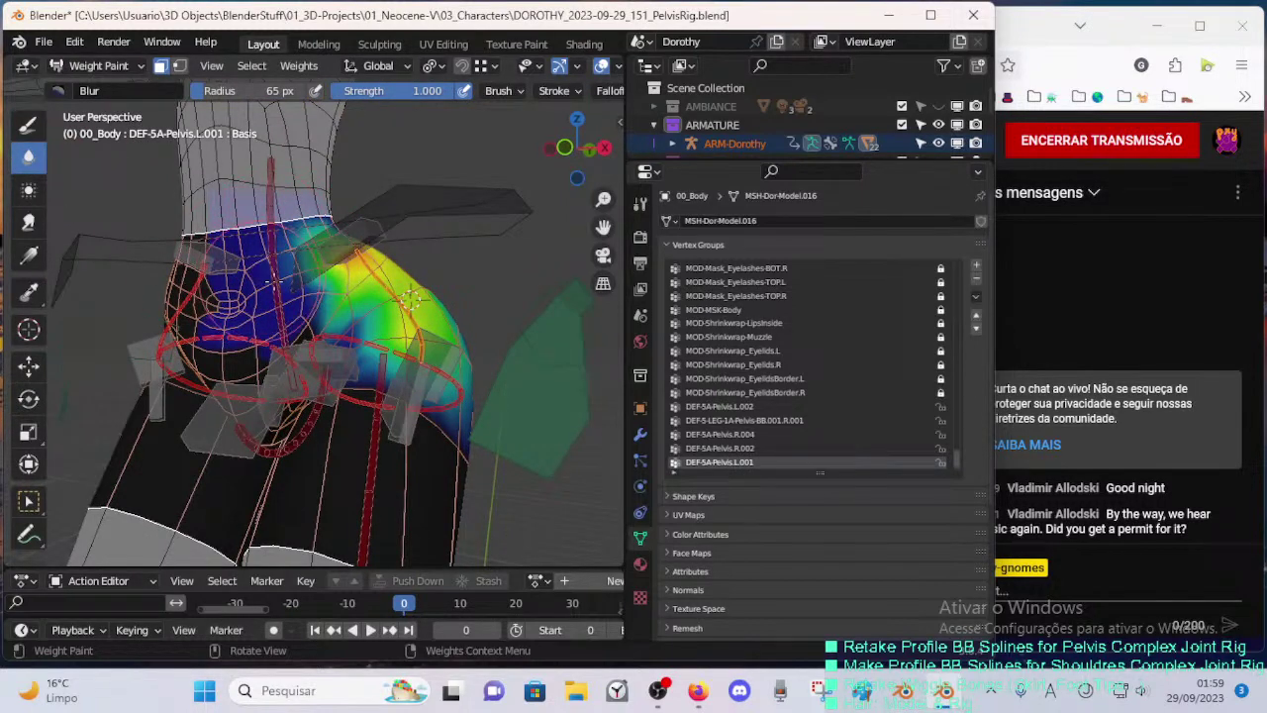
{"action": "key", "text": "f"}
{"action": "left_click", "coordinate": [260, 319]}
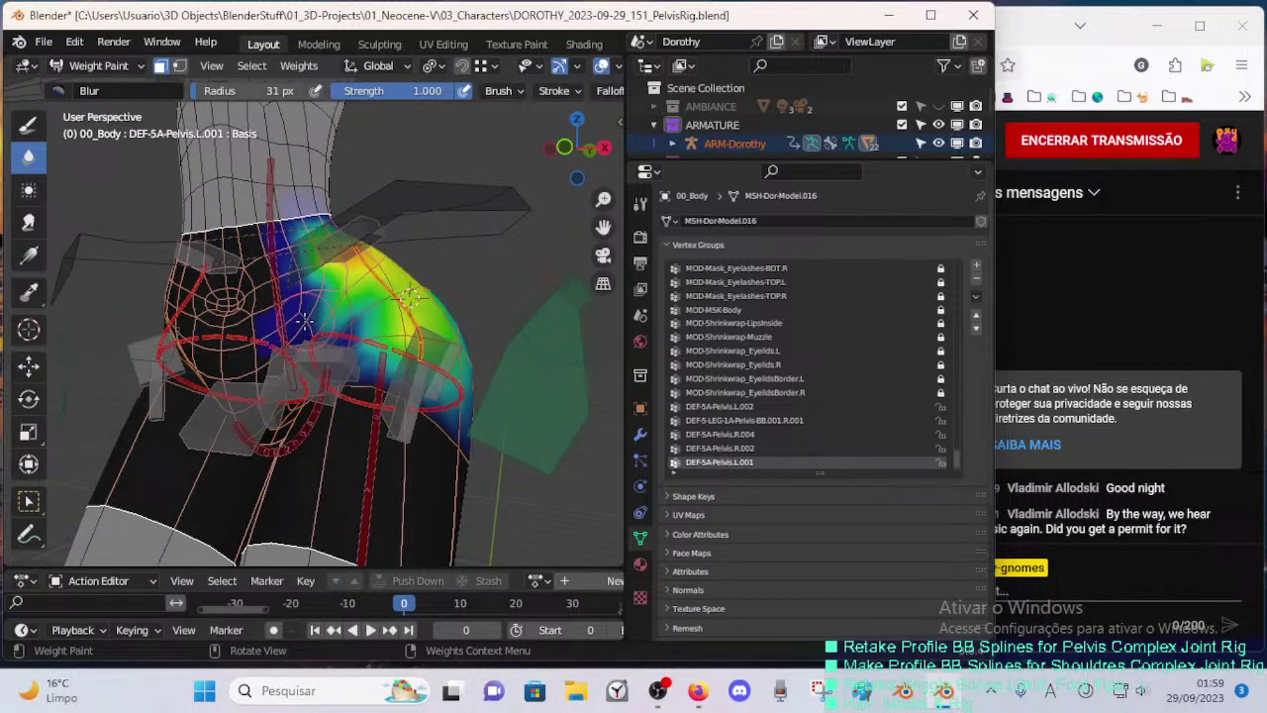
{"action": "middle_click_drag", "start_coordinate": [410, 296], "coordinate": [422, 298]}
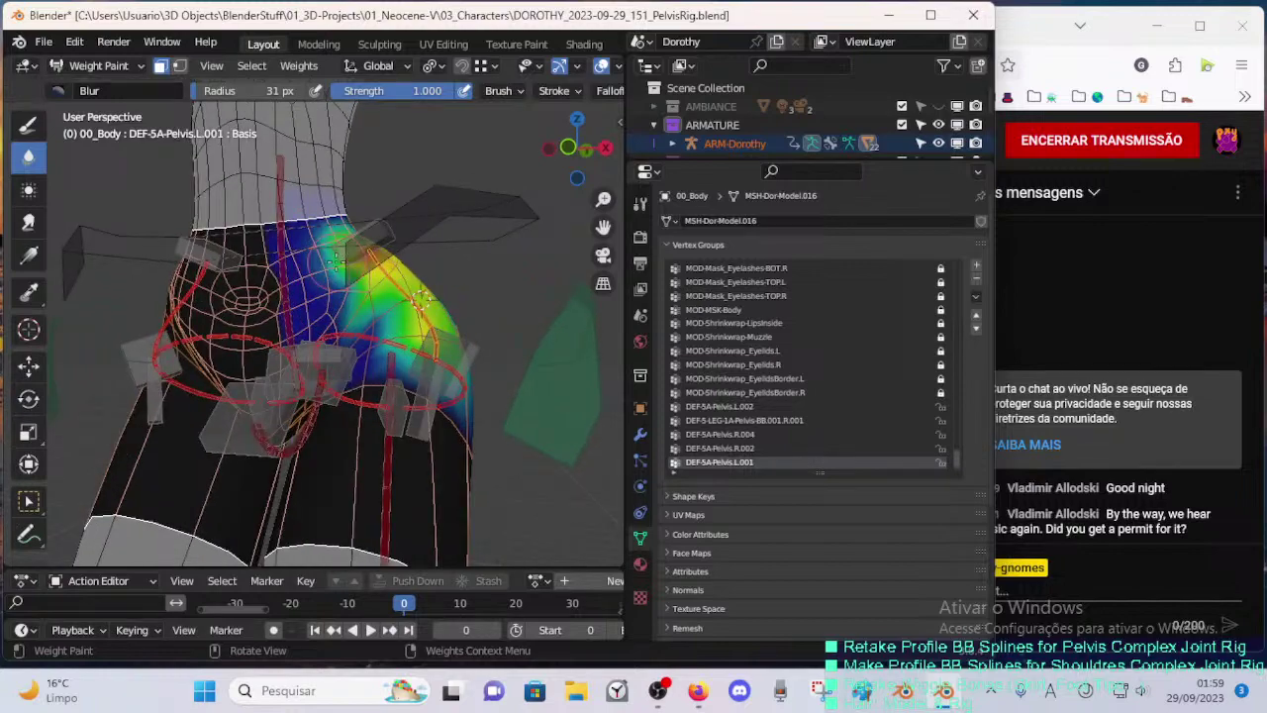
{"action": "mouse_move", "coordinate": [327, 228]}
{"action": "middle_mouse_down"}
{"action": "mouse_move", "coordinate": [340, 336]}
{"action": "mouse_move", "coordinate": [409, 309]}
{"action": "mouse_move", "coordinate": [312, 244]}
{"action": "mouse_move", "coordinate": [360, 275]}
{"action": "mouse_move", "coordinate": [371, 307]}
{"action": "mouse_move", "coordinate": [400, 312]}
{"action": "mouse_move", "coordinate": [356, 343]}
{"action": "middle_mouse_up"}
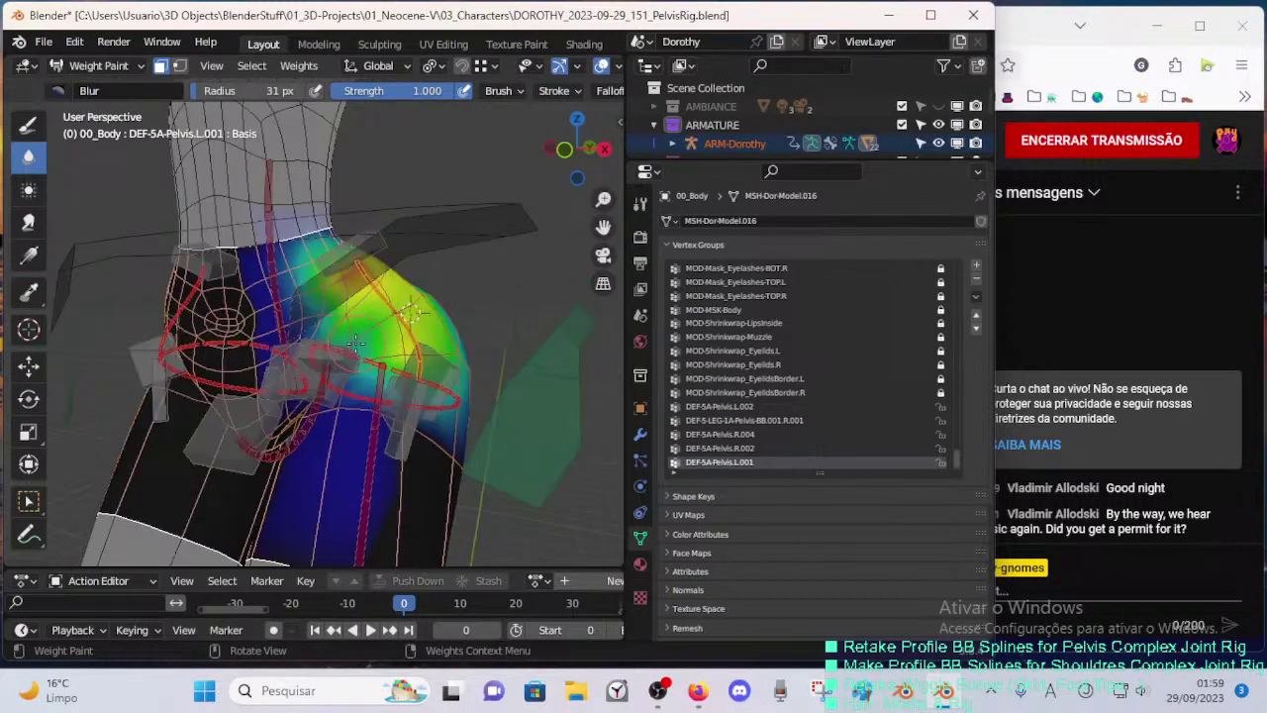
- Blur the DEF-5A-Pelvis.L.001 weights around the back of the waist and the left buttock
{"action": "middle_click_drag", "start_coordinate": [313, 295], "coordinate": [213, 276]}
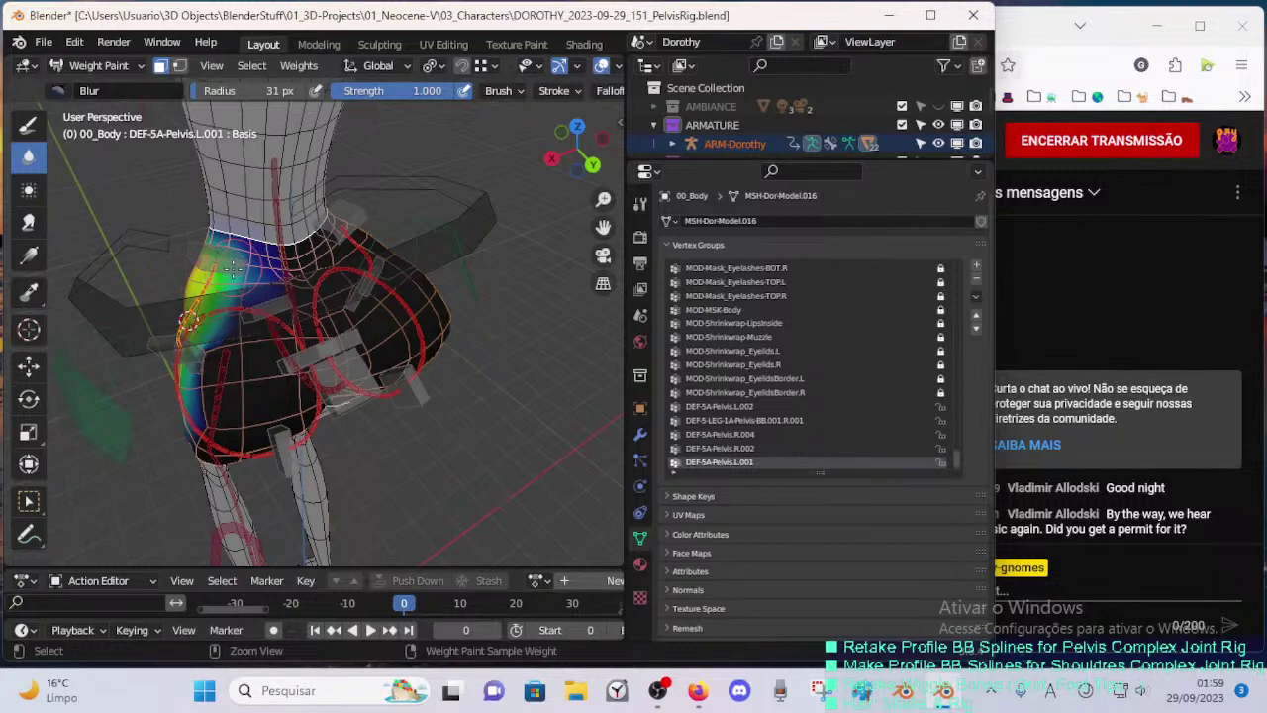
{"action": "mouse_move", "coordinate": [252, 319]}
{"action": "middle_mouse_down"}
{"action": "mouse_move", "coordinate": [278, 302]}
{"action": "mouse_move", "coordinate": [214, 364]}
{"action": "mouse_move", "coordinate": [241, 327]}
{"action": "middle_mouse_up"}
{"action": "mouse_move", "coordinate": [238, 375]}
{"action": "middle_mouse_down"}
{"action": "mouse_move", "coordinate": [254, 355]}
{"action": "mouse_move", "coordinate": [213, 305]}
{"action": "middle_mouse_up"}
{"action": "middle_click_drag", "start_coordinate": [305, 340], "coordinate": [387, 335]}
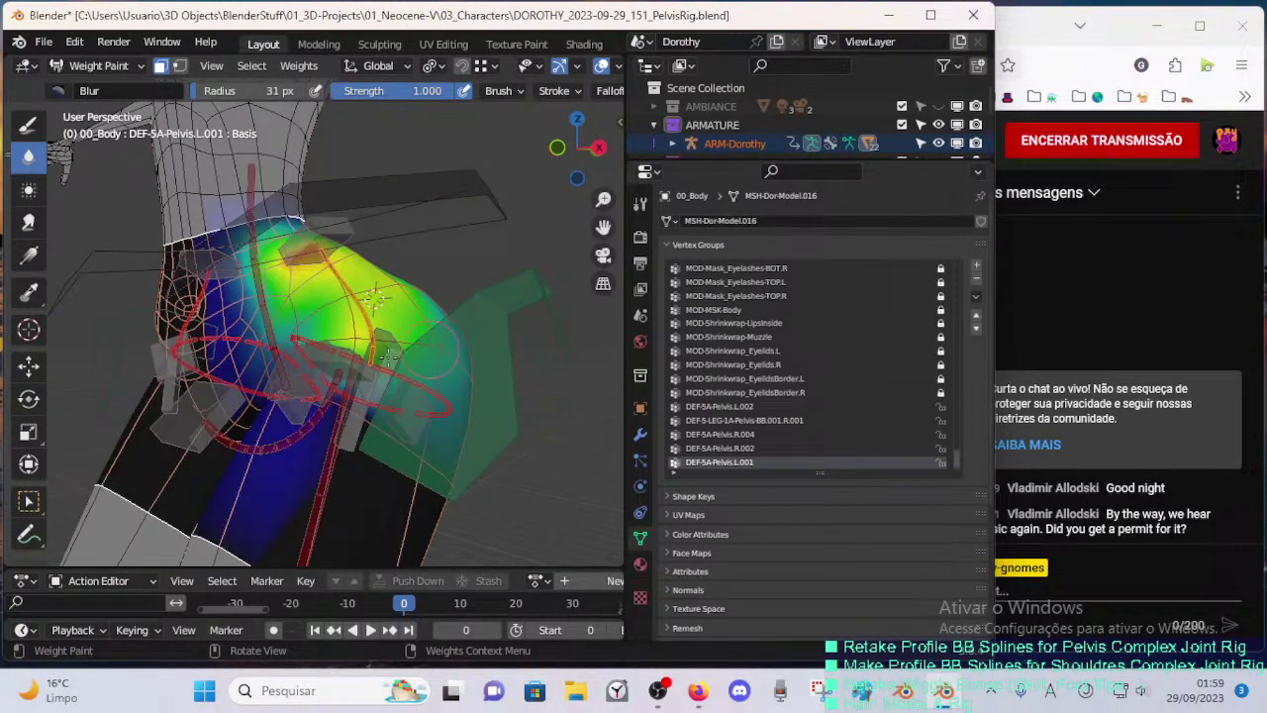
- Enlarge the Blur brush to 51 px and smooth the weights over the outer buttock and upper left thigh
{"action": "key", "text": "f"}
{"action": "left_click", "coordinate": [412, 354]}
{"action": "left_click_drag", "start_coordinate": [424, 370], "coordinate": [396, 407]}
{"action": "mouse_move", "coordinate": [329, 368]}
{"action": "middle_mouse_down"}
{"action": "mouse_move", "coordinate": [425, 368]}
{"action": "mouse_move", "coordinate": [409, 338]}
{"action": "mouse_move", "coordinate": [365, 345]}
{"action": "mouse_move", "coordinate": [333, 357]}
{"action": "mouse_move", "coordinate": [286, 418]}
{"action": "middle_mouse_up"}
{"action": "key", "text": "f"}
{"action": "left_click", "coordinate": [396, 337]}
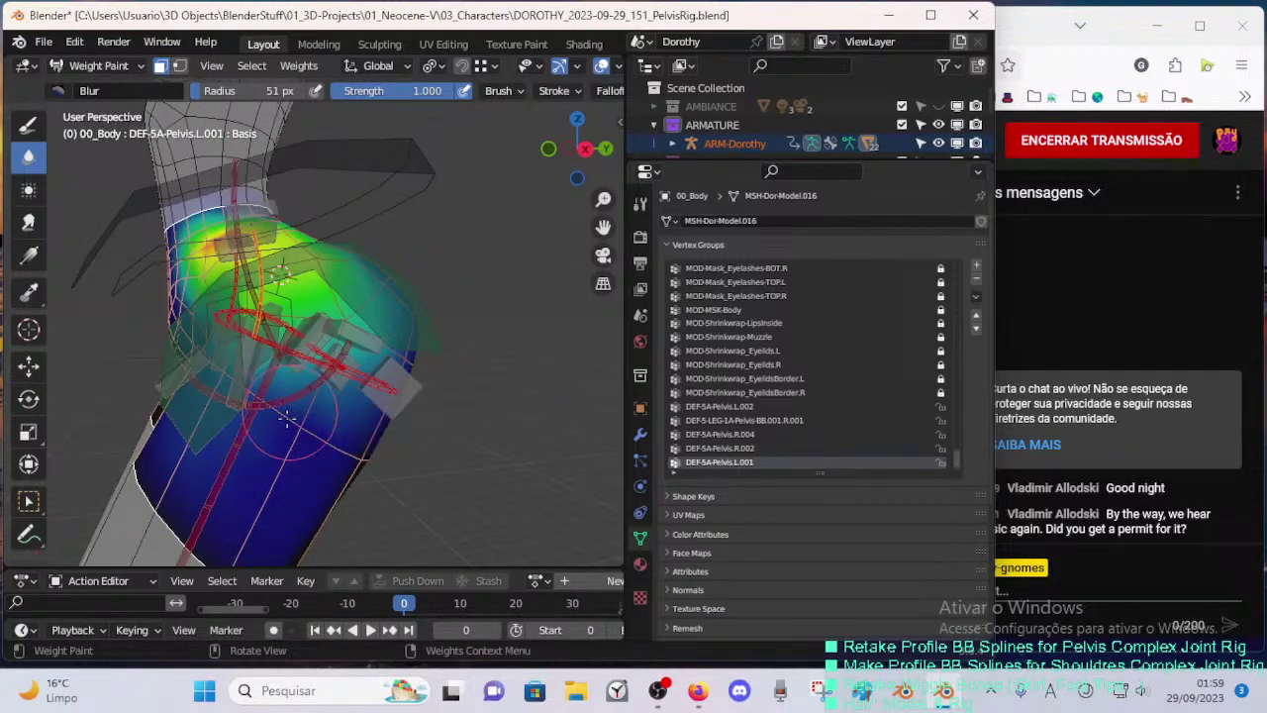
- Blend the weights around the left buttock and thigh, reduce the Blur brush to 33 px, and save the file
{"action": "mouse_move", "coordinate": [310, 364]}
{"action": "middle_mouse_down"}
{"action": "mouse_move", "coordinate": [268, 319]}
{"action": "mouse_move", "coordinate": [254, 405]}
{"action": "mouse_move", "coordinate": [236, 372]}
{"action": "mouse_move", "coordinate": [245, 312]}
{"action": "middle_mouse_up"}
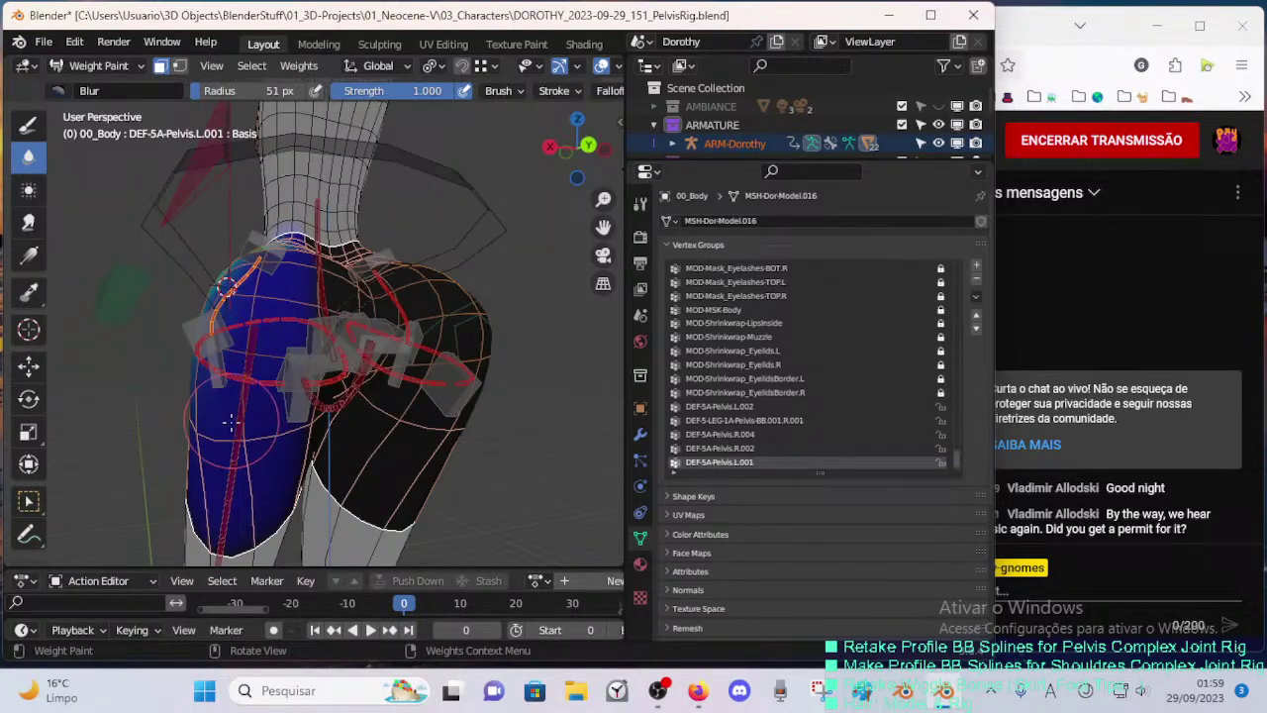
{"action": "middle_click_drag", "start_coordinate": [231, 422], "coordinate": [266, 442]}
{"action": "middle_click_drag", "start_coordinate": [240, 375], "coordinate": [515, 380]}
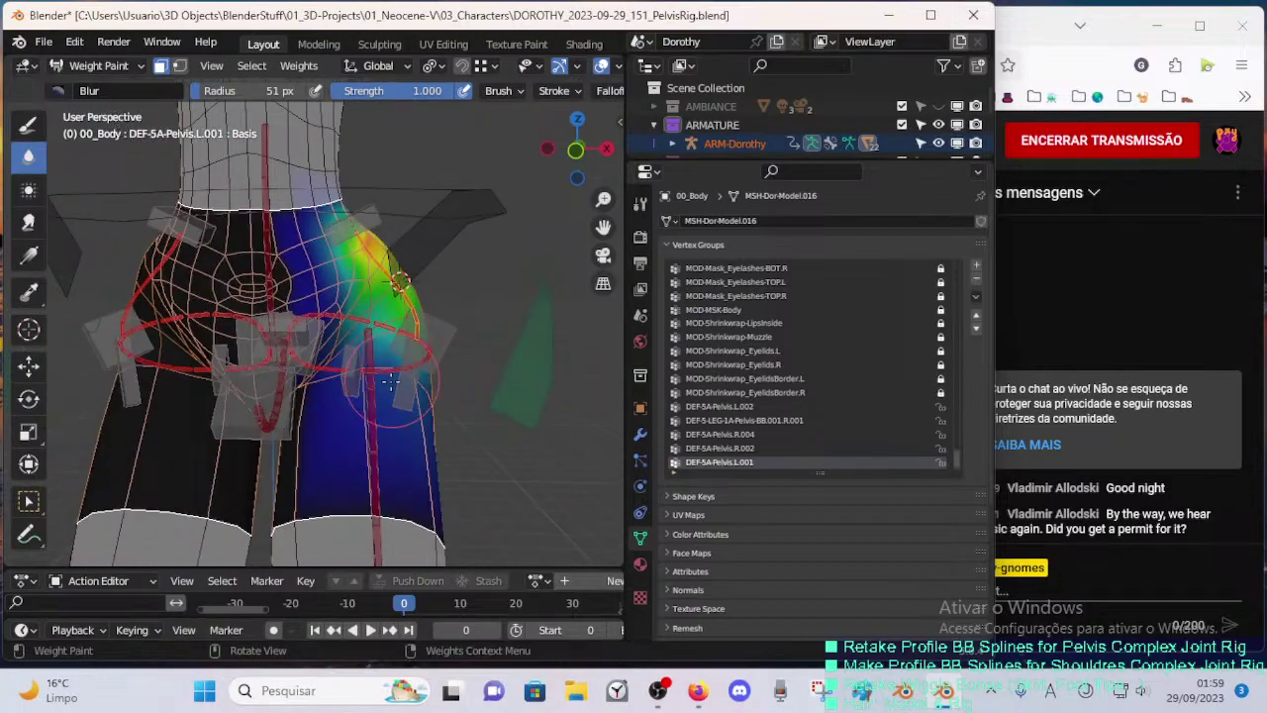
{"action": "key", "text": "f"}
{"action": "left_click", "coordinate": [396, 398]}
{"action": "middle_click_drag", "start_coordinate": [366, 381], "coordinate": [322, 359]}
{"action": "key", "text": "ctrl+s"}
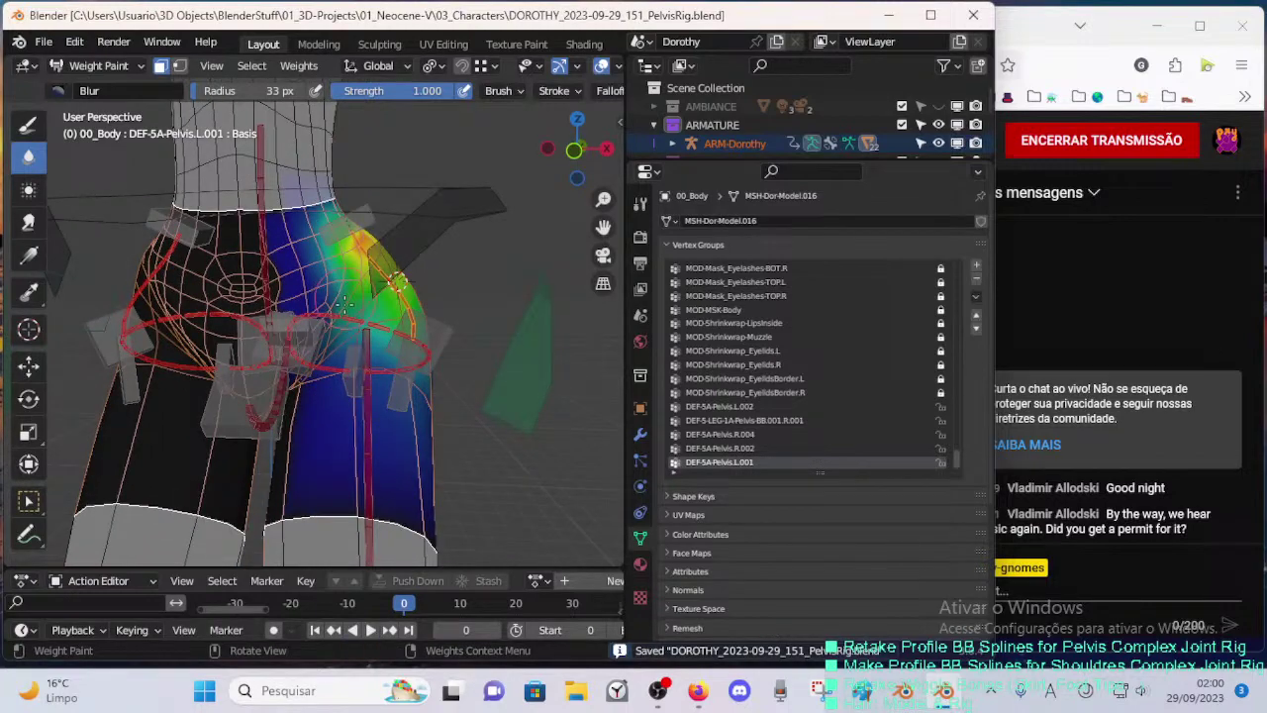
- Strengthen the DEF-5A-Pelvis.L.001 weight on the side of the left hip with the 33 px Draw brush at weight 1.000
{"action": "middle_click_drag", "start_coordinate": [344, 303], "coordinate": [310, 267]}
{"action": "key", "text": "ctrl+f"}
{"action": "right_click", "coordinate": [334, 291]}
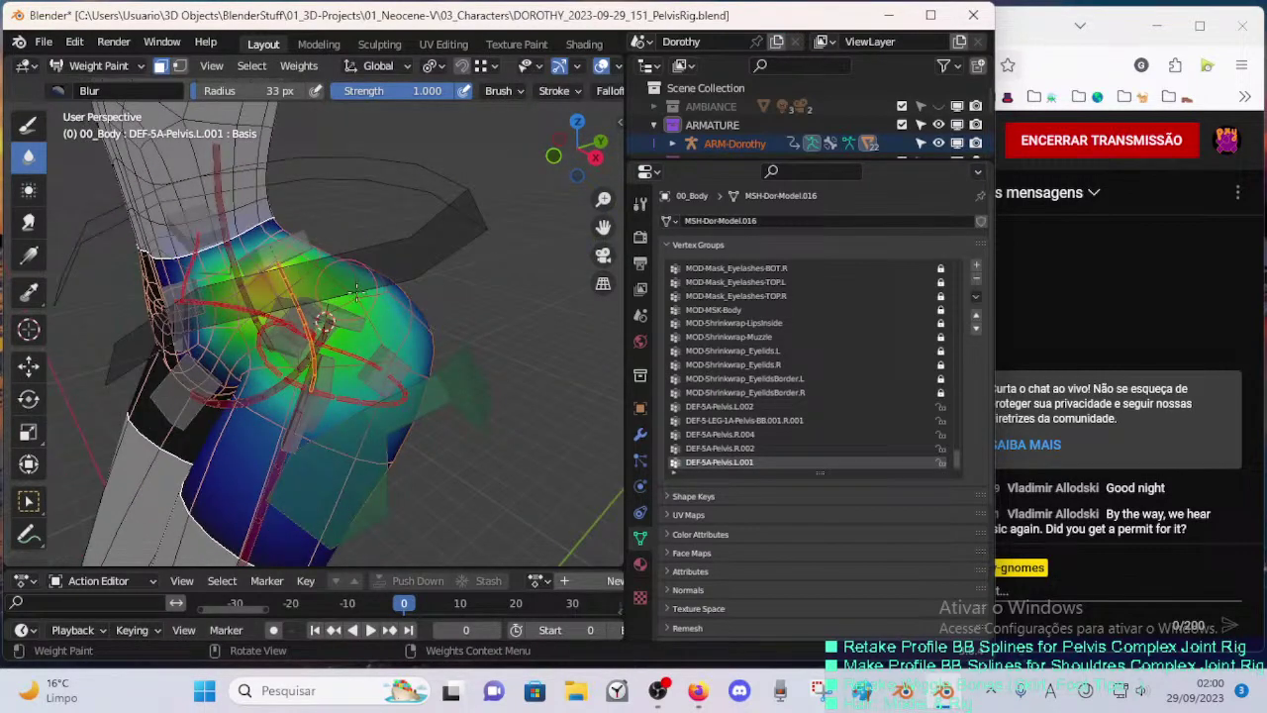
{"action": "left_click", "coordinate": [31, 126]}
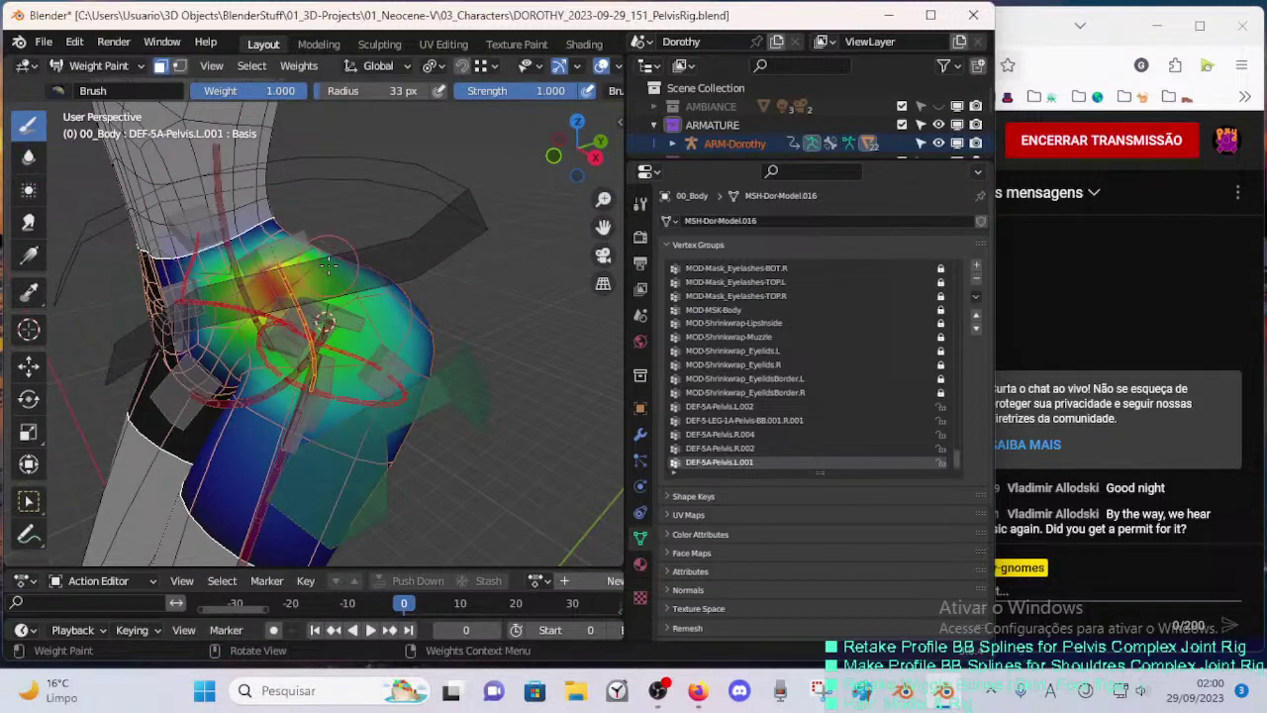
{"action": "mouse_move", "coordinate": [327, 263]}
{"action": "middle_mouse_down"}
{"action": "mouse_move", "coordinate": [280, 283]}
{"action": "mouse_move", "coordinate": [287, 315]}
{"action": "mouse_move", "coordinate": [314, 284]}
{"action": "mouse_move", "coordinate": [335, 287]}
{"action": "middle_mouse_up"}
{"action": "left_click_drag", "start_coordinate": [387, 335], "coordinate": [397, 317]}
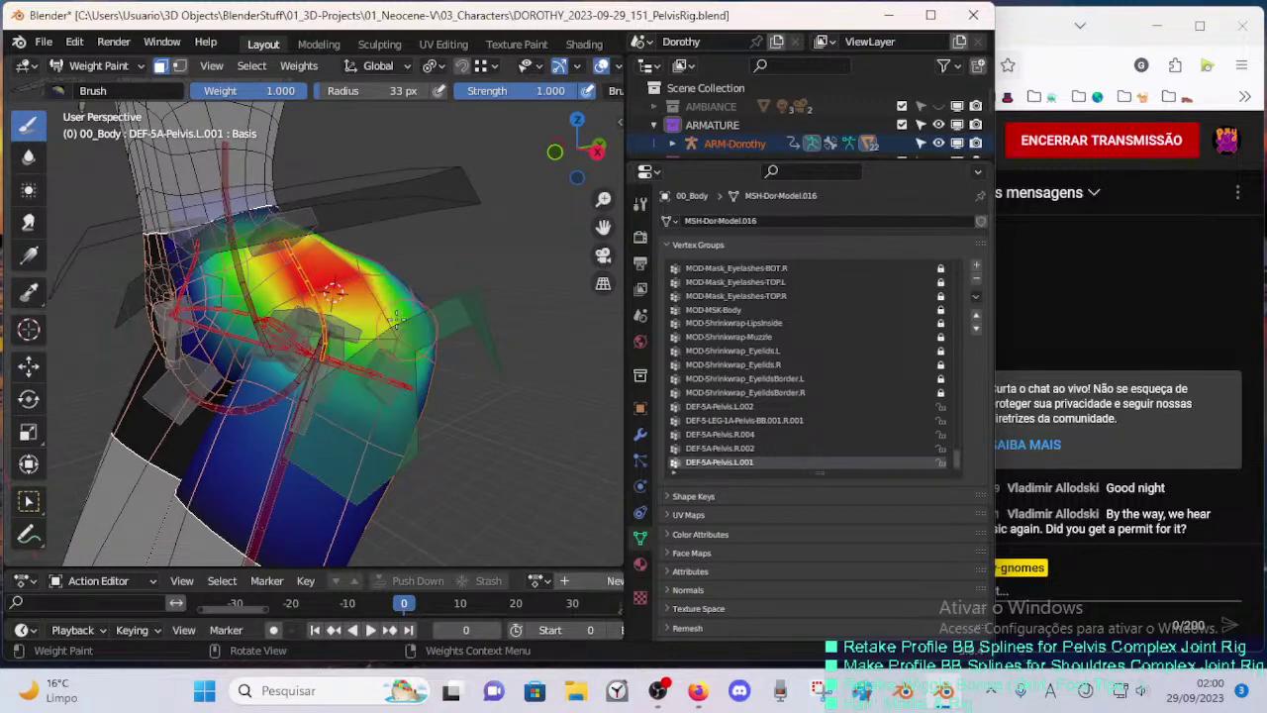
{"action": "middle_click_drag", "start_coordinate": [303, 287], "coordinate": [268, 264]}
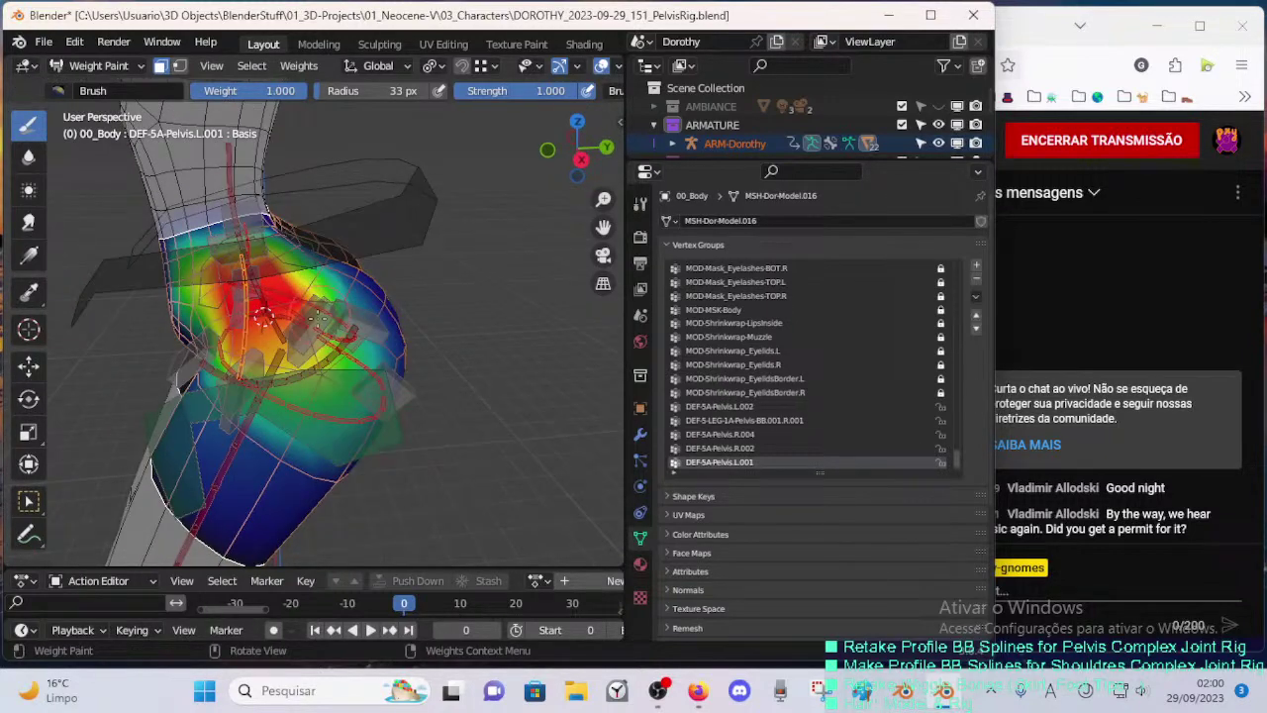
{"action": "middle_click_drag", "start_coordinate": [262, 315], "coordinate": [330, 307]}
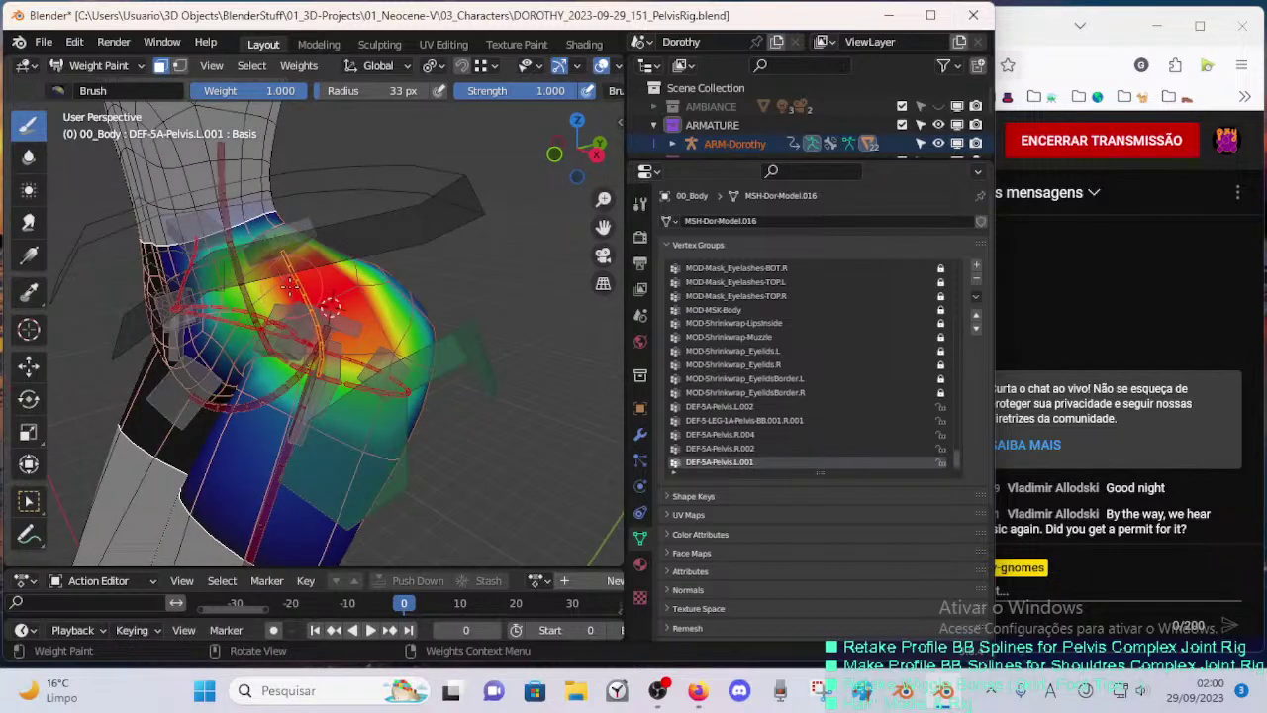
- Smooth the strengthened left hip weights with a 48 px Blur brush and save the file
{"action": "left_click", "coordinate": [28, 156]}
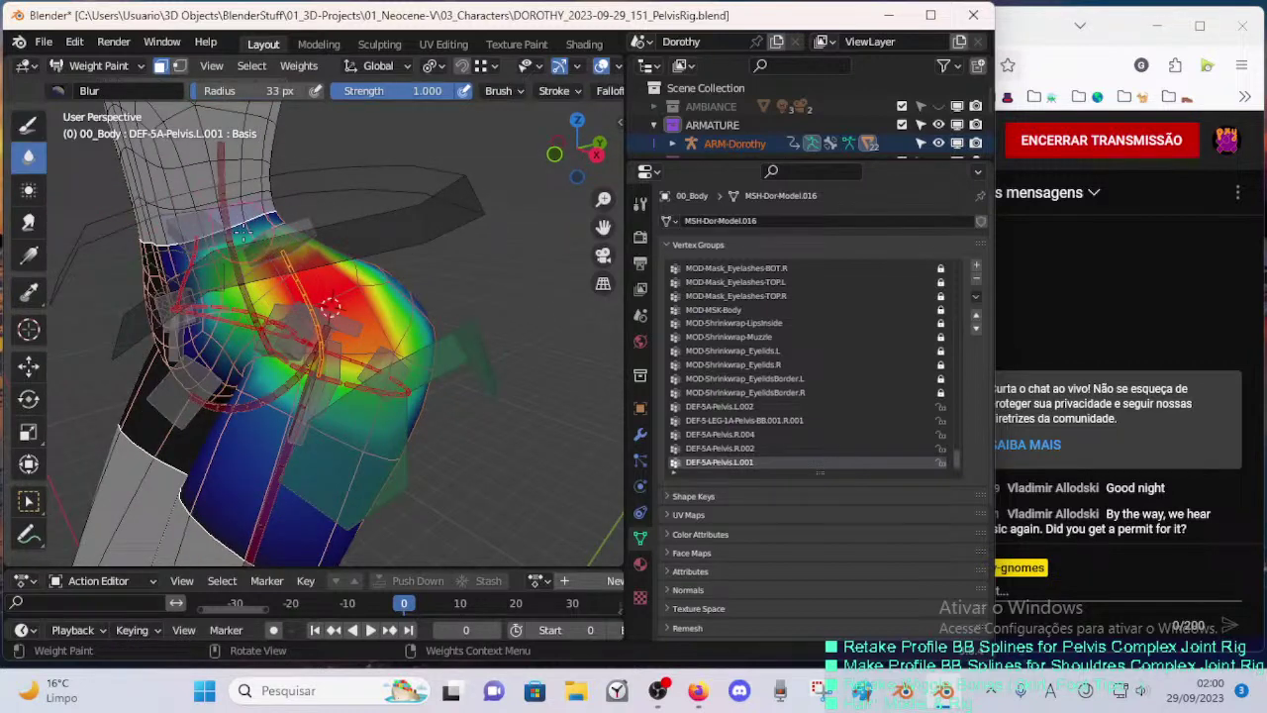
{"action": "key", "text": "f"}
{"action": "left_click", "coordinate": [271, 228]}
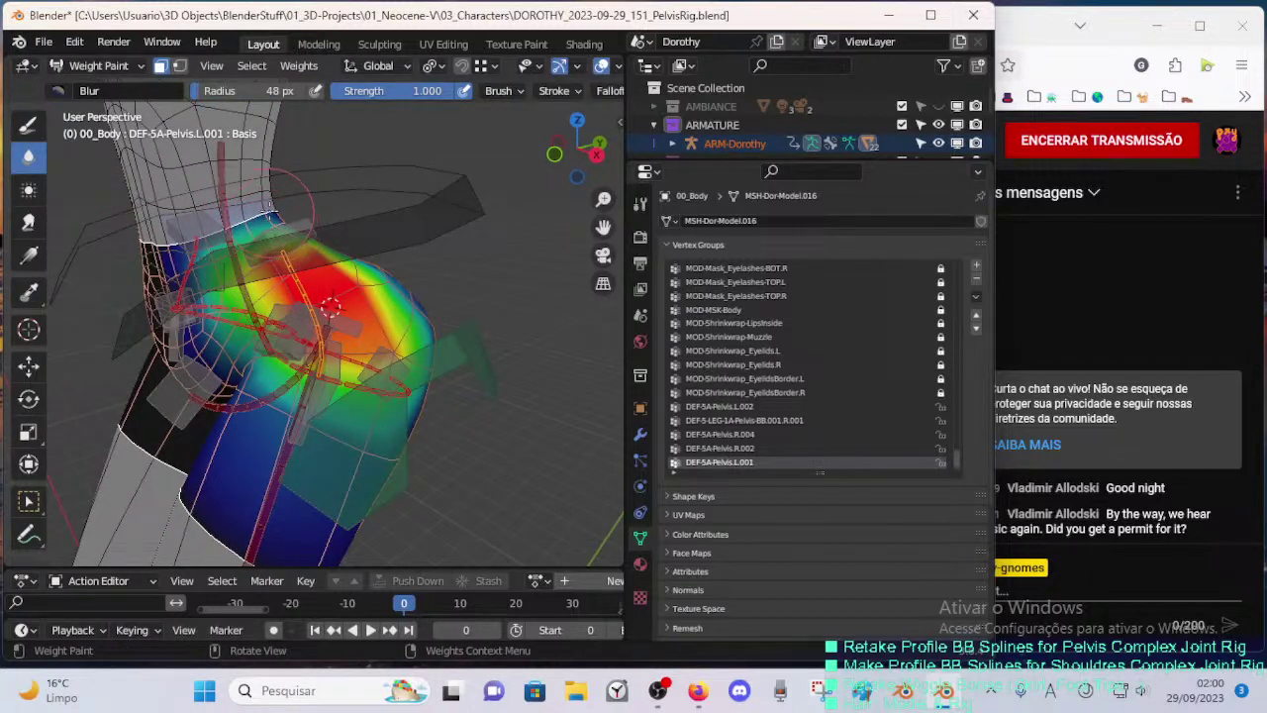
{"action": "left_click_drag", "start_coordinate": [323, 347], "coordinate": [330, 347]}
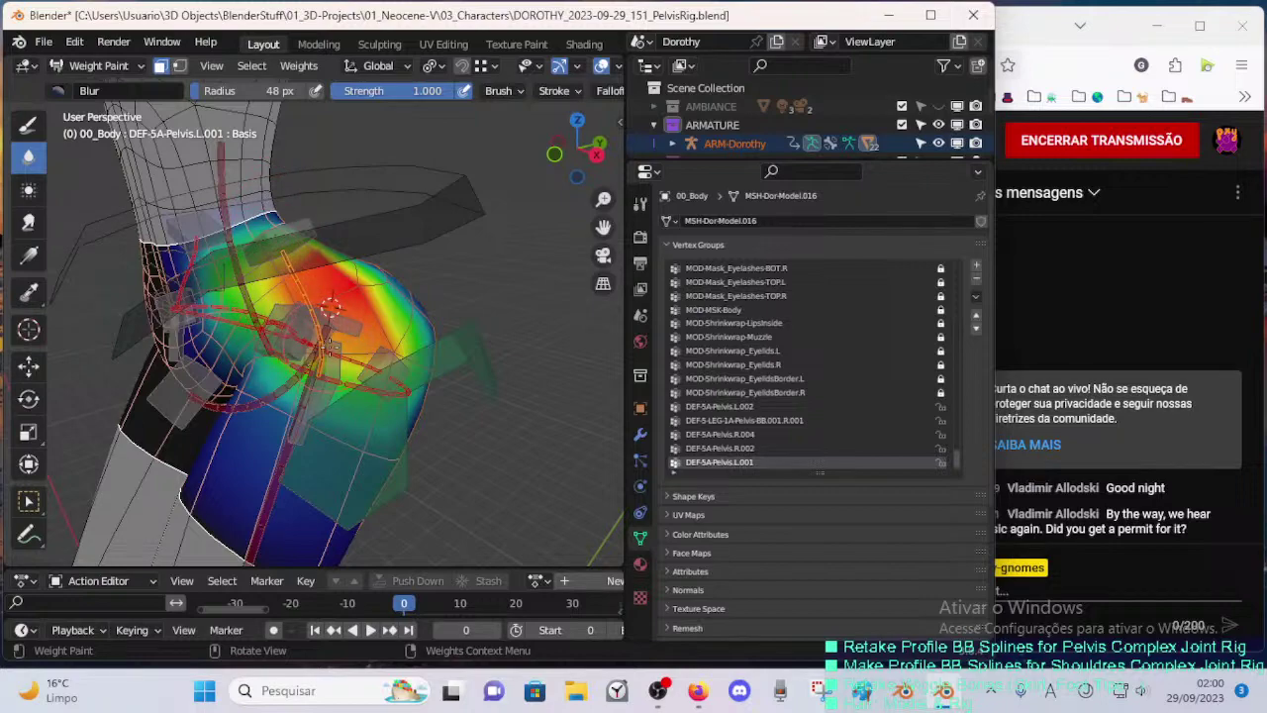
{"action": "middle_click_drag", "start_coordinate": [390, 348], "coordinate": [311, 354]}
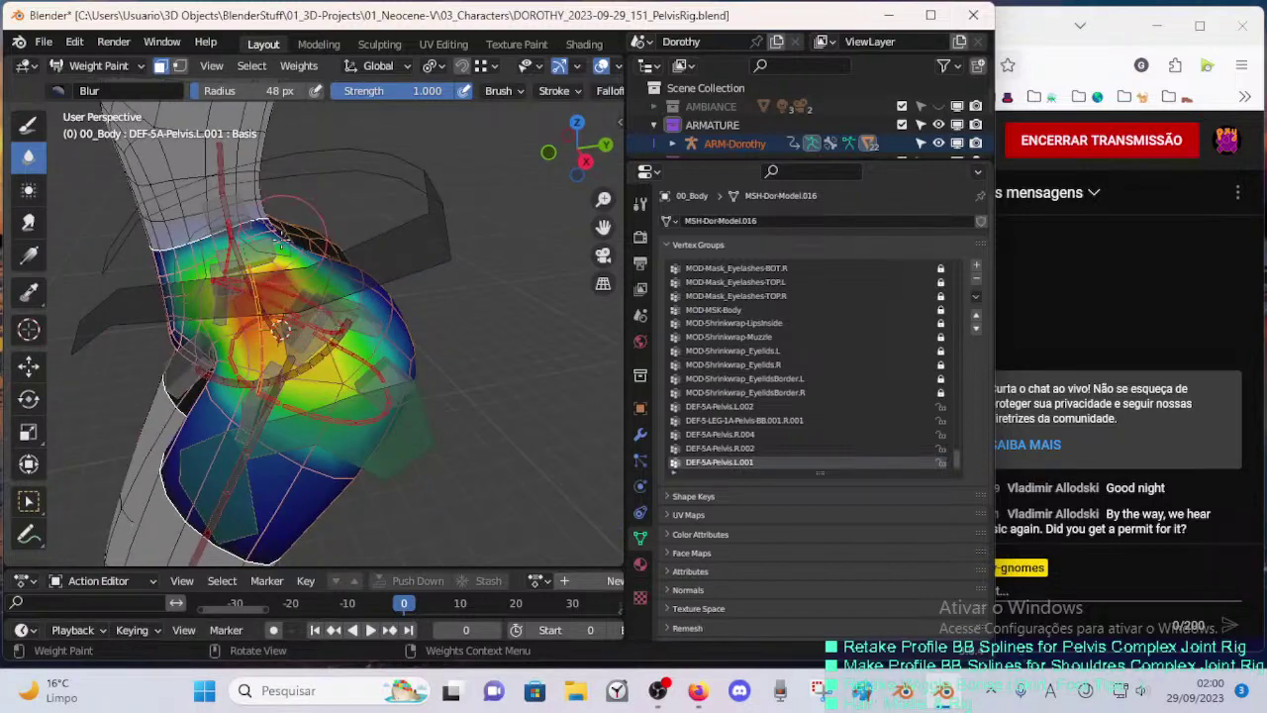
{"action": "middle_click_drag", "start_coordinate": [288, 255], "coordinate": [363, 273]}
{"action": "key", "text": "ctrl+s"}
- Turn off the face mask and select the DEF-5A-Pelvis.R.001 bone, followed by the DEF-5A-Pelvis.L.001 bone
{"action": "key", "text": "m"}
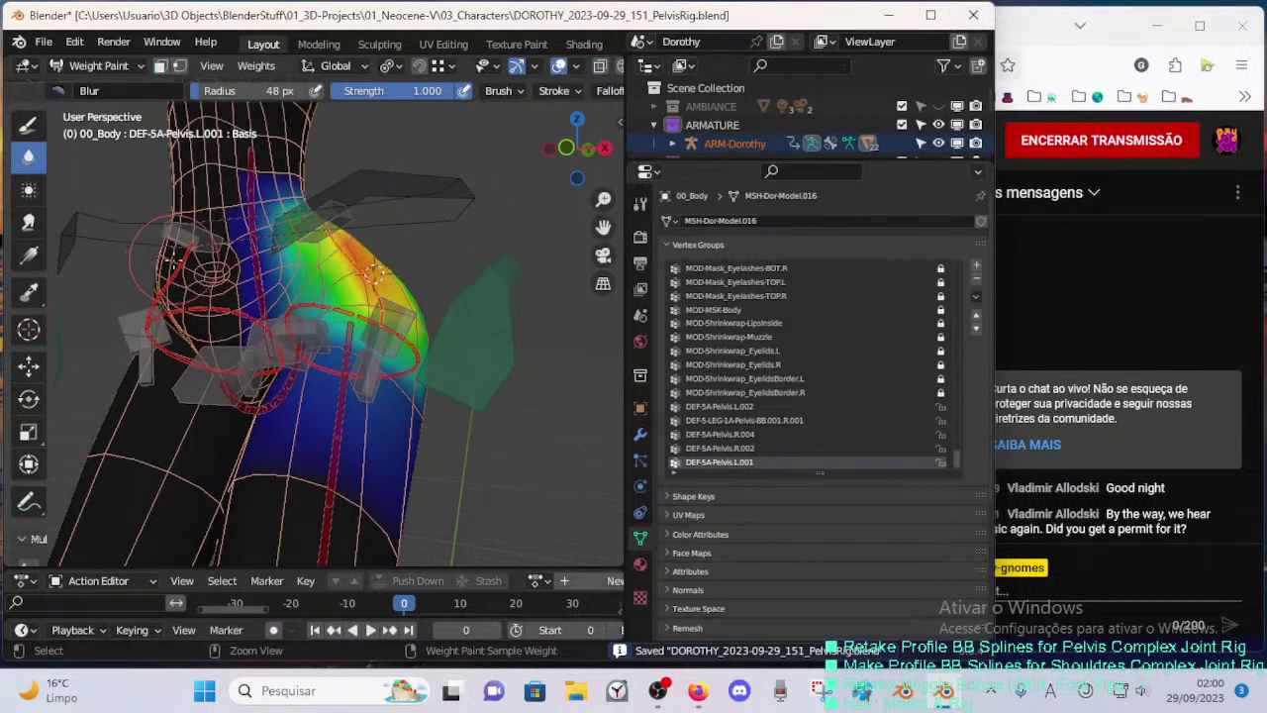
{"action": "left_click", "coordinate": [181, 270], "text": "ctrl"}
{"action": "left_click", "coordinate": [346, 266], "text": "ctrl"}
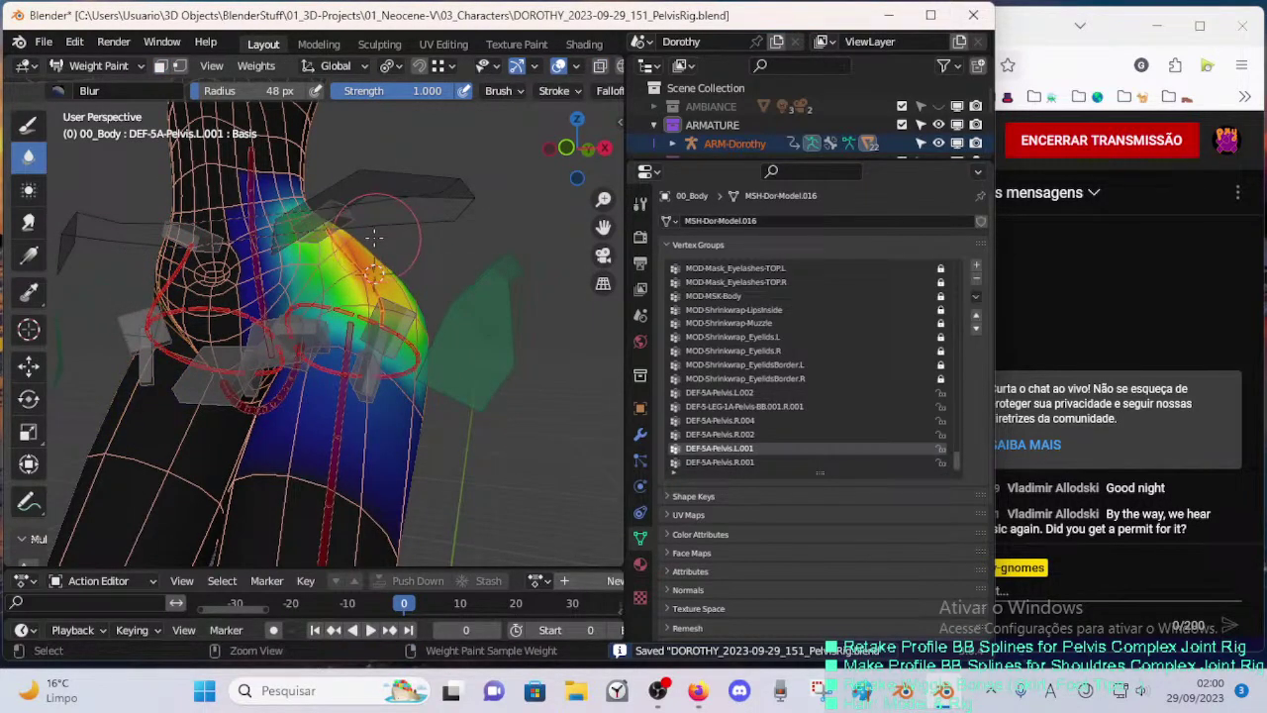
- Rotate and move the HDL-5A-Pelvis.L.001 handle to test the left hip deformation
{"action": "left_click", "coordinate": [332, 221], "text": "ctrl"}
{"action": "middle_click_drag", "start_coordinate": [332, 221], "coordinate": [396, 198]}
{"action": "key", "text": "g"}
{"action": "right_click", "coordinate": [359, 205]}
{"action": "key", "text": "r"}
{"action": "left_click", "coordinate": [434, 229]}
{"action": "key", "text": "g"}
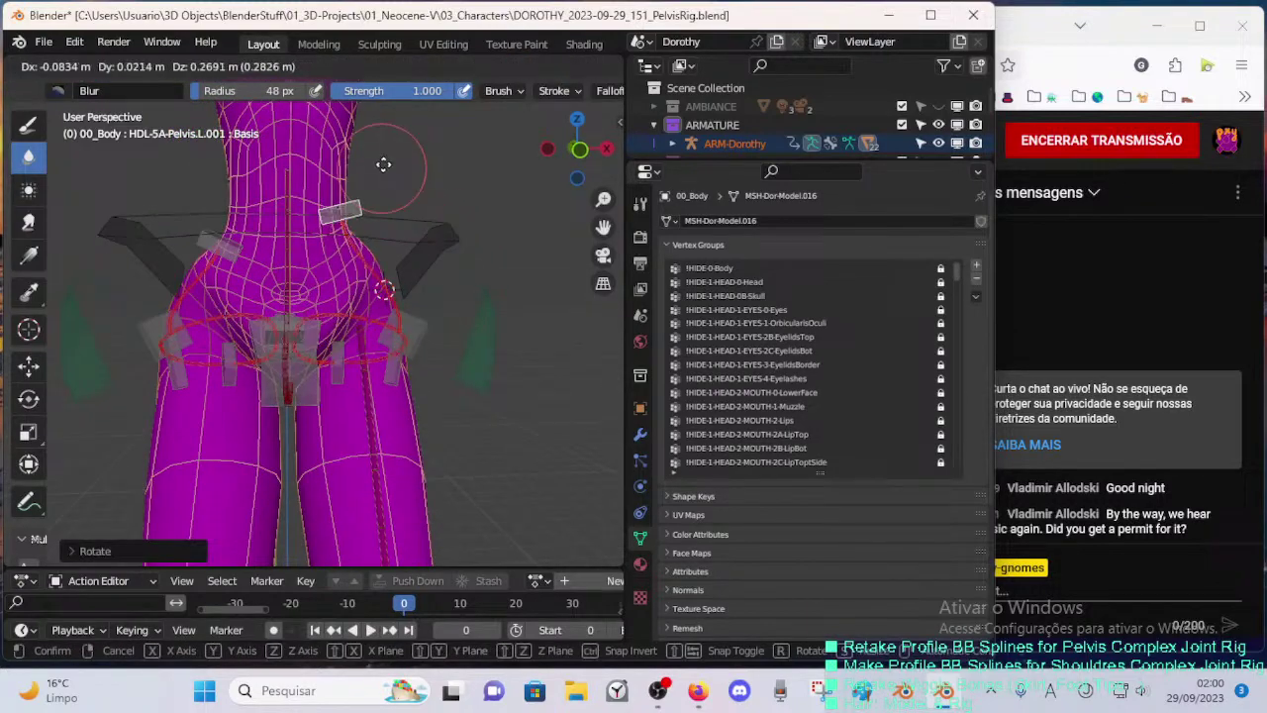
{"action": "left_click", "coordinate": [394, 220]}
{"action": "key", "text": "g"}
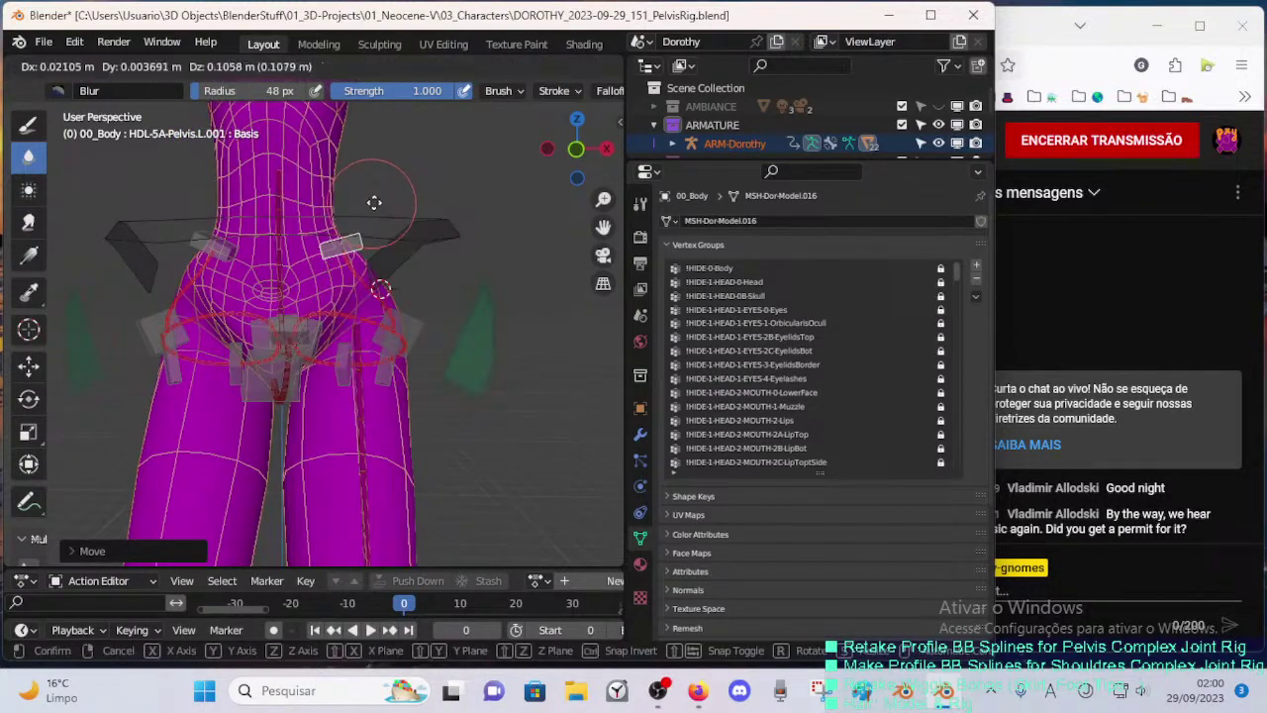
{"action": "left_click", "coordinate": [374, 201]}
- Select the HDL-5A-Pelvis.L.003 handle and move and rotate it to test the outer left hip deformation
{"action": "left_click", "coordinate": [425, 318], "text": "ctrl"}
{"action": "left_click", "coordinate": [420, 322], "text": "ctrl"}
{"action": "key", "text": "g"}
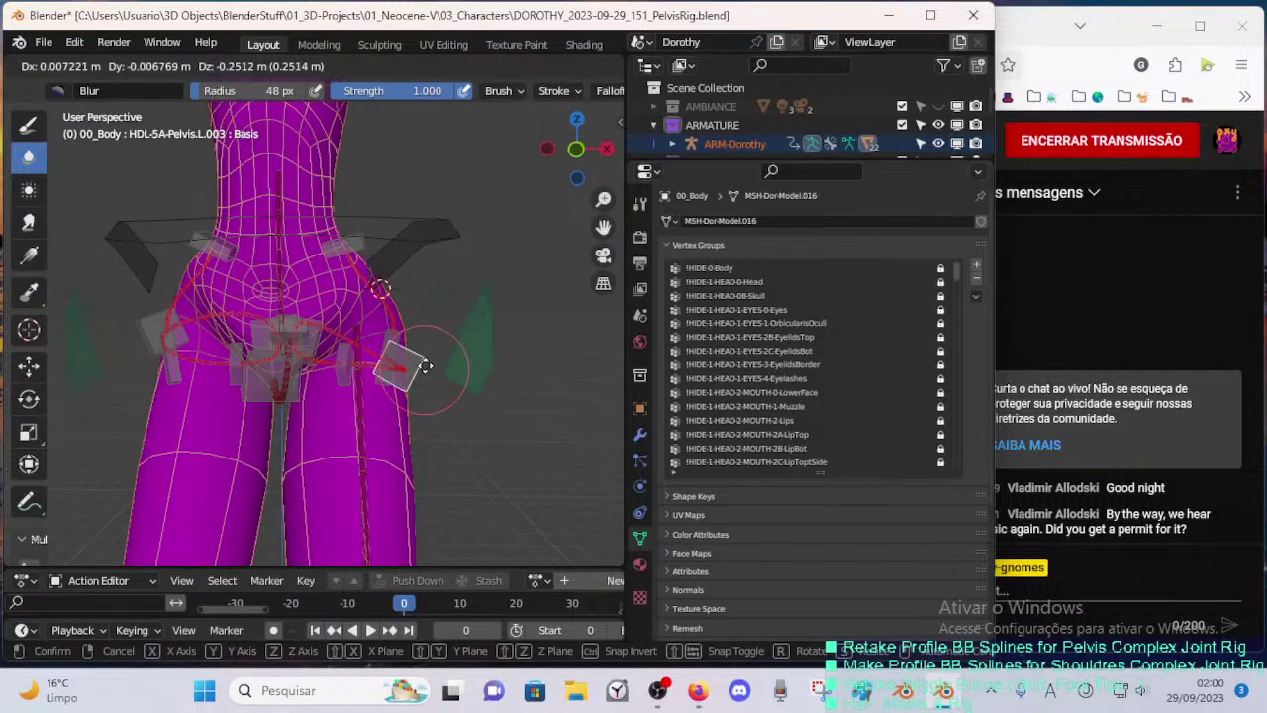
{"action": "left_click", "coordinate": [420, 334]}
{"action": "key", "text": "r"}
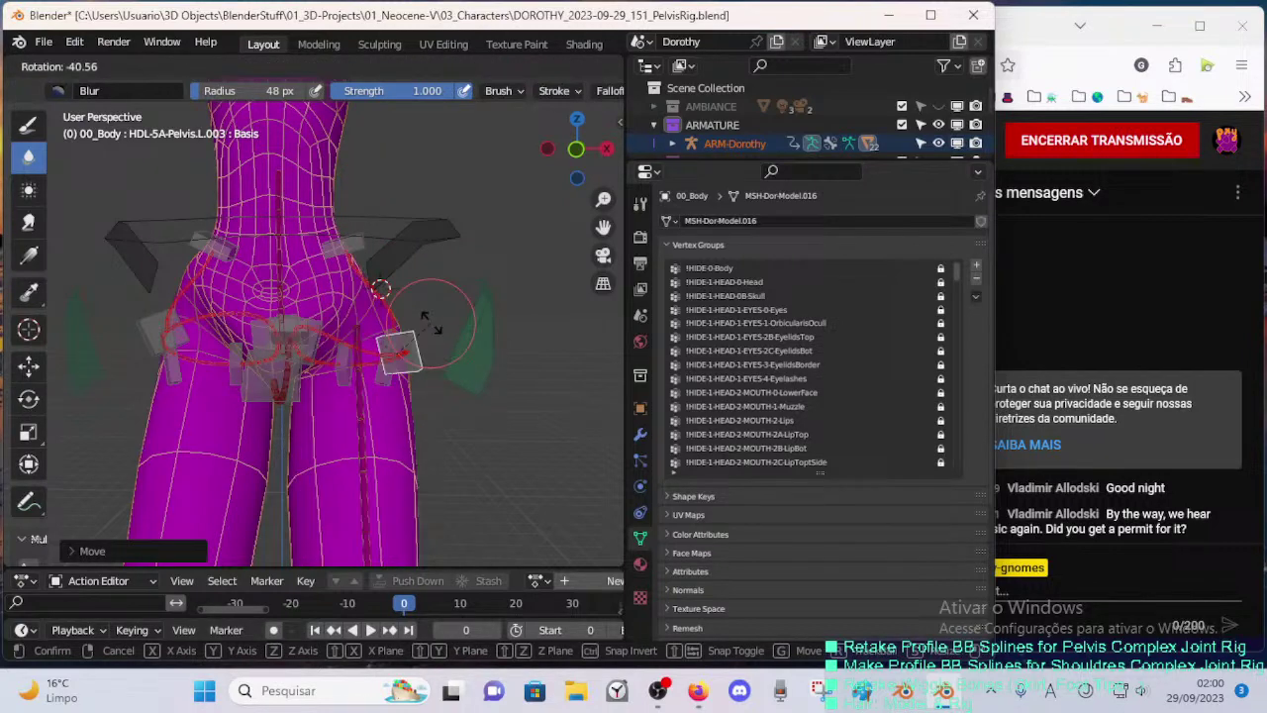
{"action": "left_click", "coordinate": [420, 320]}
{"action": "key", "text": "r"}
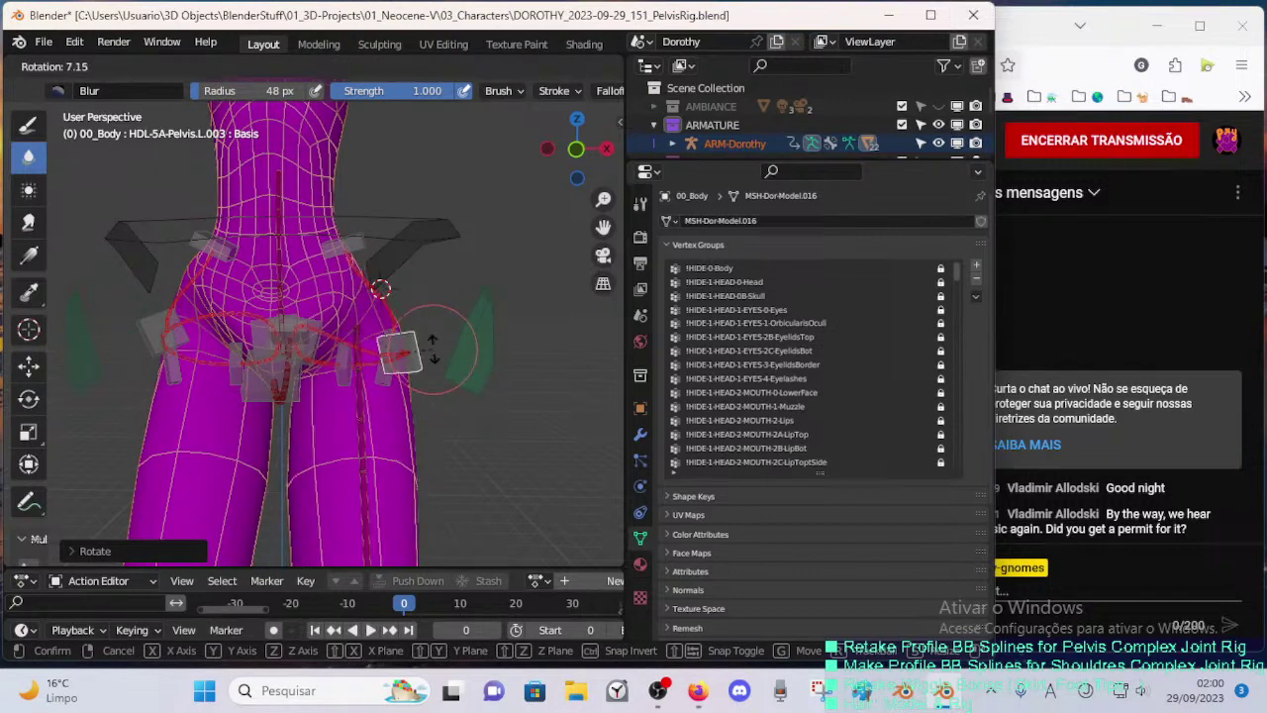
{"action": "left_click", "coordinate": [430, 335]}
{"action": "middle_click_drag", "start_coordinate": [430, 334], "coordinate": [435, 332]}
- Refine the position and rotation of HDL-5A-Pelvis.L.003 while checking the left hip from oblique angles
{"action": "key", "text": "g"}
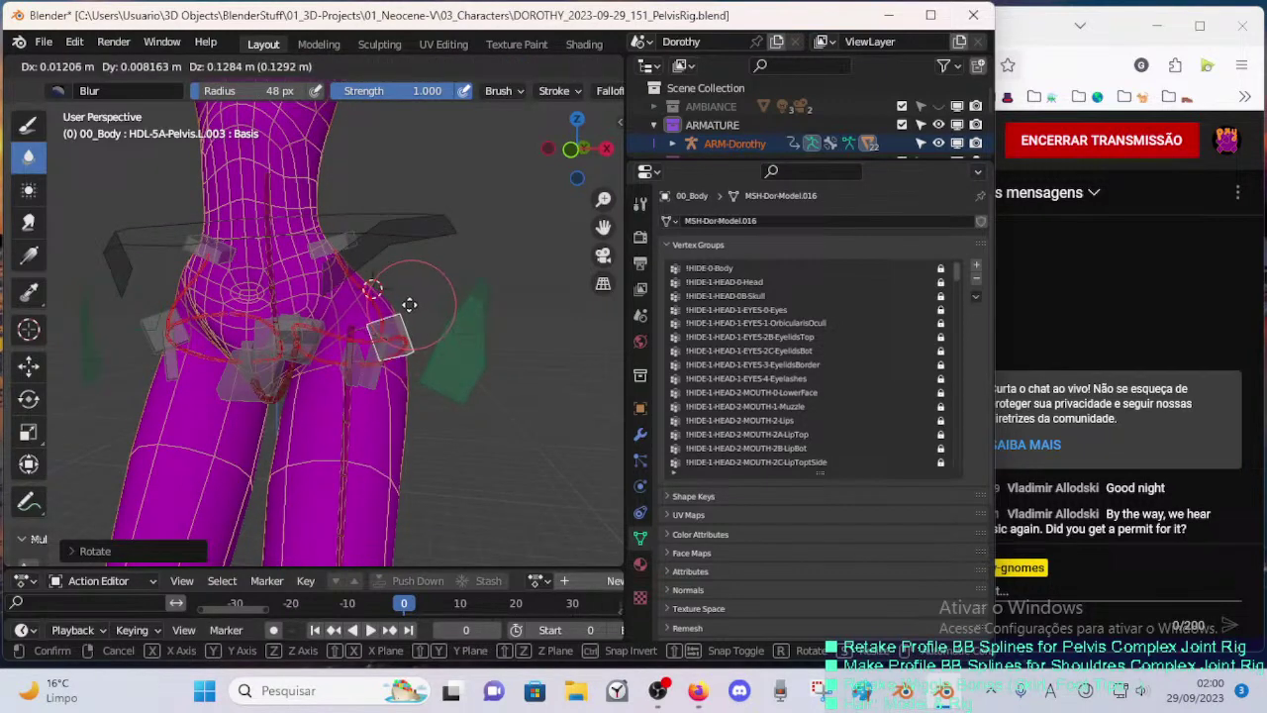
{"action": "left_click", "coordinate": [420, 324]}
{"action": "key", "text": "r"}
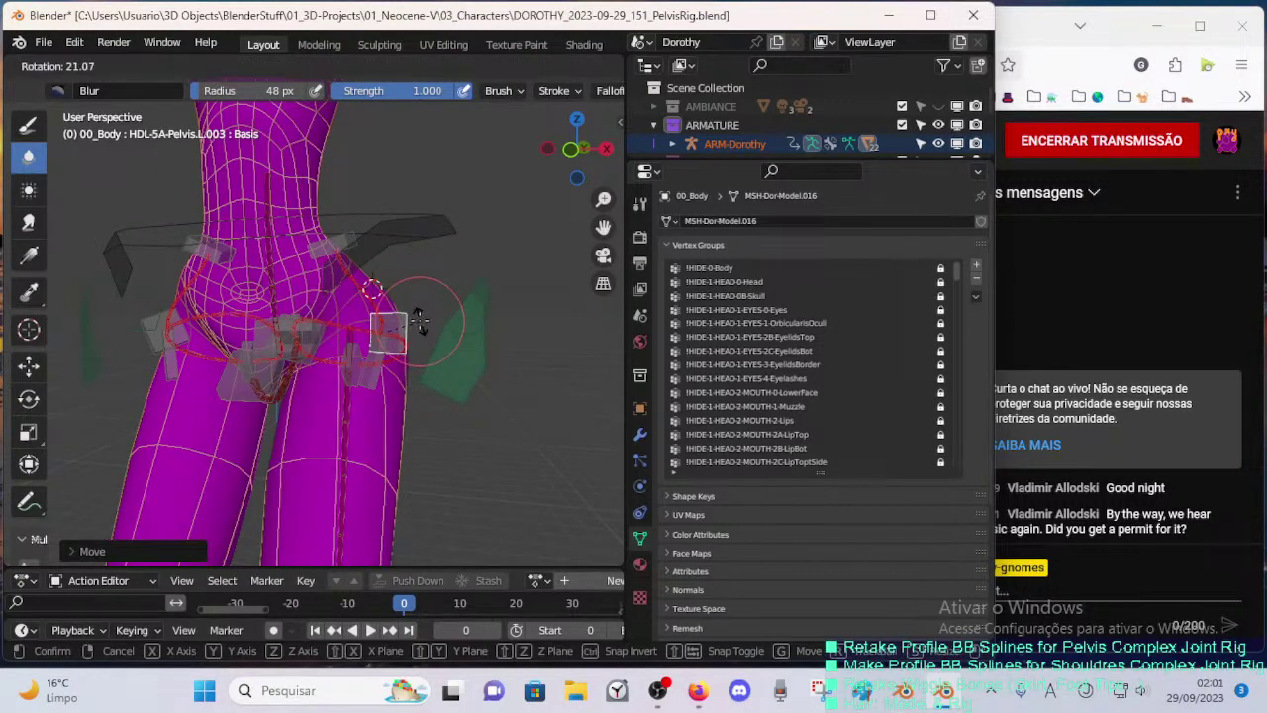
{"action": "left_click", "coordinate": [418, 325]}
{"action": "key", "text": "g"}
{"action": "left_click", "coordinate": [407, 301]}
{"action": "middle_click_drag", "start_coordinate": [407, 303], "coordinate": [390, 324]}
{"action": "key", "text": "g"}
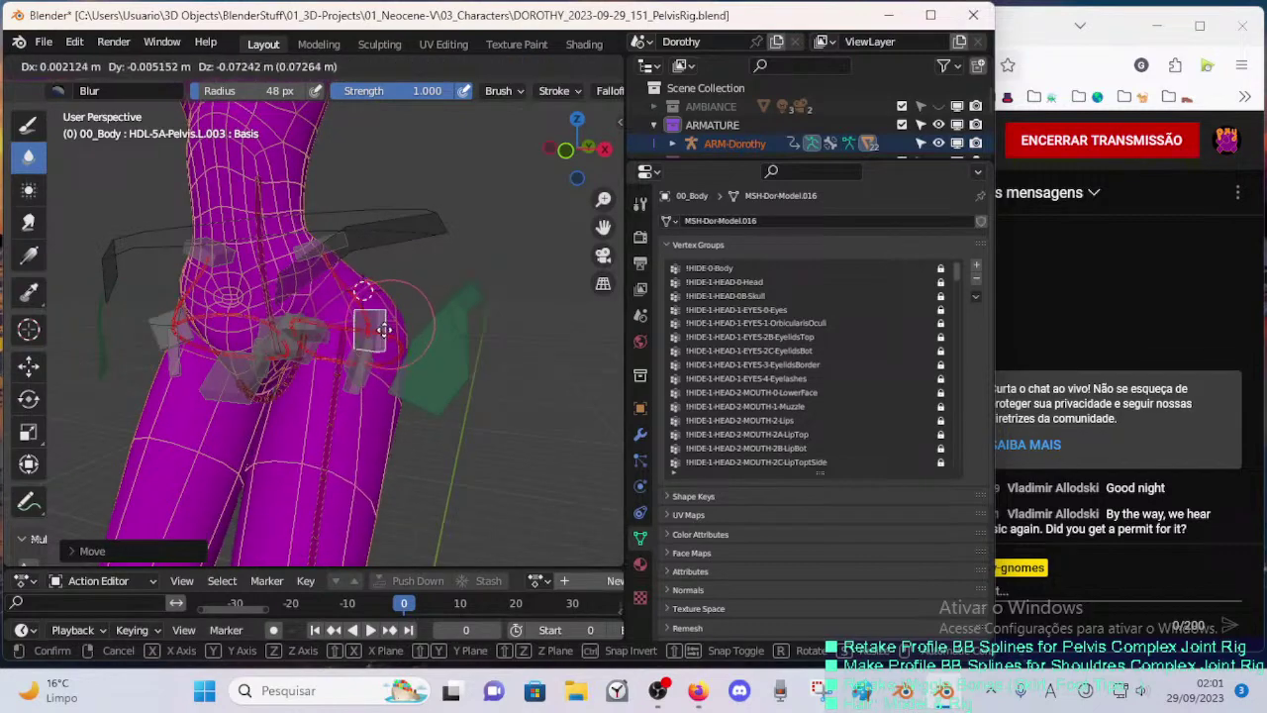
{"action": "left_click", "coordinate": [393, 304]}
- Select the HDL-5A-Pelvis.L.001 handle at the left of the waist, and rotate and move it
{"action": "left_click", "coordinate": [349, 241], "text": "ctrl"}
{"action": "middle_click_drag", "start_coordinate": [345, 244], "coordinate": [355, 252]}
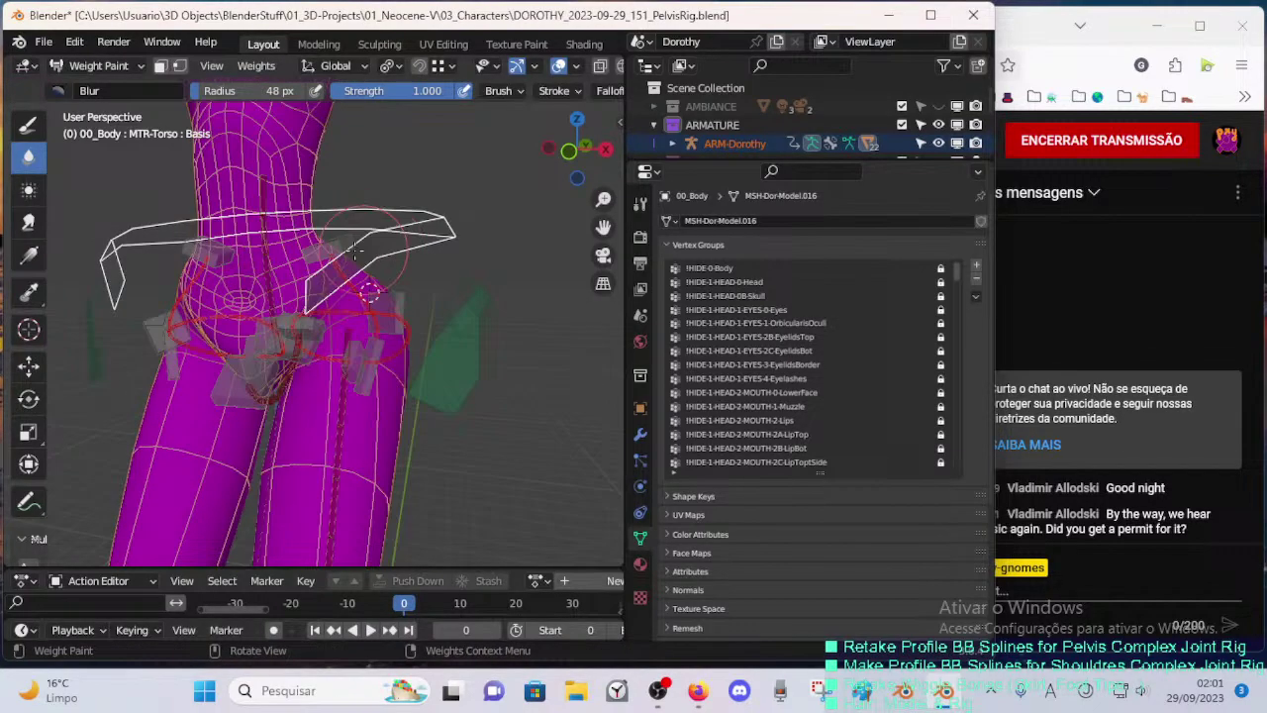
{"action": "left_click", "coordinate": [346, 252], "text": "ctrl"}
{"action": "key", "text": "r"}
{"action": "left_click", "coordinate": [400, 207]}
{"action": "mouse_move", "coordinate": [400, 209]}
{"action": "middle_mouse_down"}
{"action": "mouse_move", "coordinate": [437, 230]}
{"action": "mouse_move", "coordinate": [396, 227]}
{"action": "mouse_move", "coordinate": [413, 265]}
{"action": "mouse_move", "coordinate": [370, 271]}
{"action": "mouse_move", "coordinate": [364, 300]}
{"action": "mouse_move", "coordinate": [408, 288]}
{"action": "mouse_move", "coordinate": [362, 260]}
{"action": "middle_mouse_up"}
{"action": "key", "text": "g"}
{"action": "left_click", "coordinate": [412, 212]}
- Reposition HDL-5A-Pelvis.L.001 with several further moves while inspecting how the upper left hip deforms
{"action": "key", "text": "g"}
{"action": "left_click", "coordinate": [376, 262]}
{"action": "key", "text": "g"}
{"action": "left_click", "coordinate": [401, 284]}
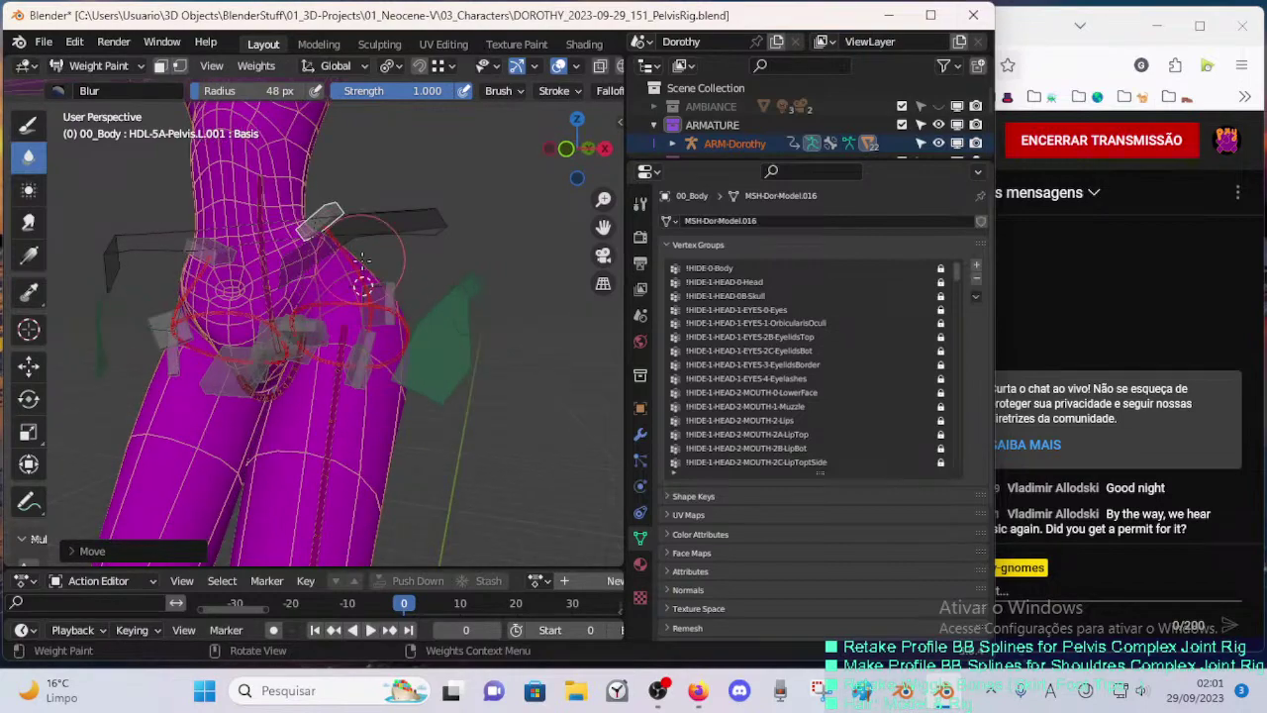
{"action": "middle_click_drag", "start_coordinate": [398, 452], "coordinate": [358, 247]}
{"action": "mouse_move", "coordinate": [408, 451]}
{"action": "middle_mouse_down"}
{"action": "mouse_move", "coordinate": [351, 305]}
{"action": "mouse_move", "coordinate": [401, 315]}
{"action": "mouse_move", "coordinate": [444, 345]}
{"action": "mouse_move", "coordinate": [379, 359]}
{"action": "mouse_move", "coordinate": [348, 269]}
{"action": "middle_mouse_up"}
{"action": "key", "text": "g"}
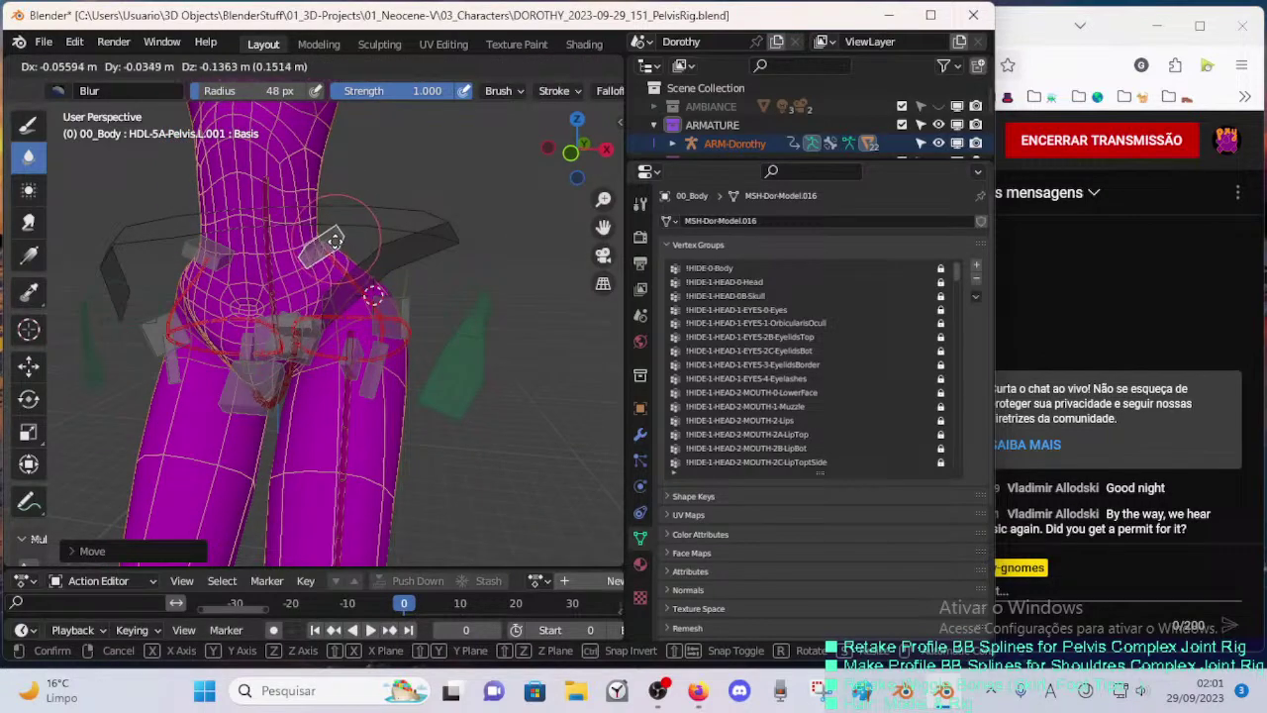
{"action": "left_click", "coordinate": [337, 235]}
- Select the HDL-5A-Pelvis.L.002 handle on the left upper thigh, and move and rotate it outward
{"action": "middle_click_drag", "start_coordinate": [387, 344], "coordinate": [384, 348]}
{"action": "left_click", "coordinate": [368, 390], "text": "ctrl"}
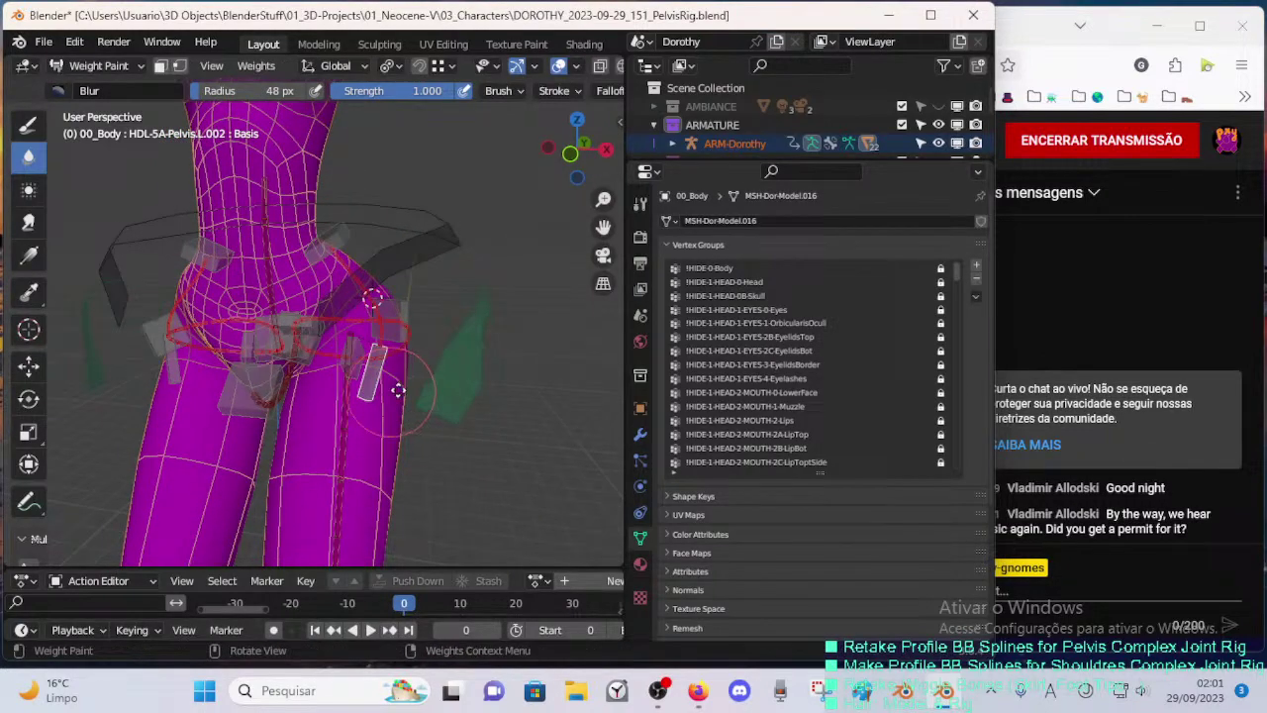
{"action": "key", "text": "g"}
{"action": "left_click", "coordinate": [420, 392]}
{"action": "key", "text": "r"}
{"action": "left_click", "coordinate": [453, 366]}
{"action": "key", "text": "g"}
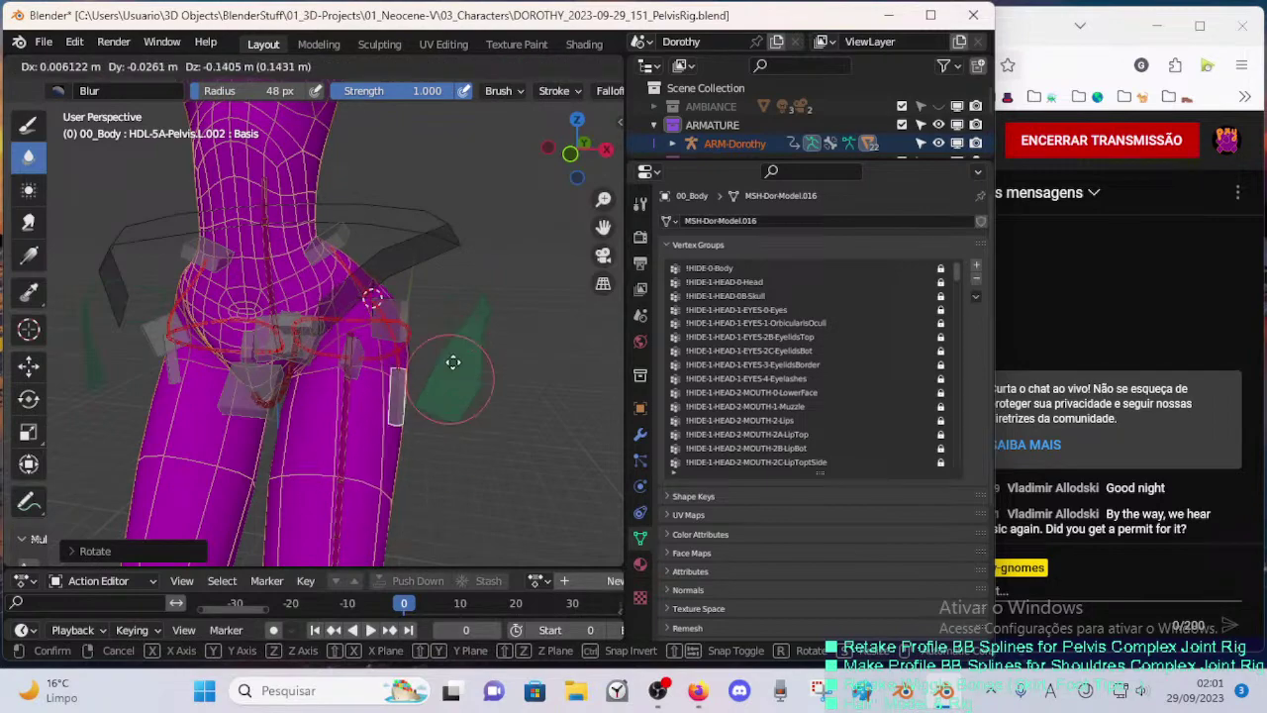
{"action": "left_click", "coordinate": [441, 437]}
- Adjust the position and rotation of HDL-5A-Pelvis.L.002 from an oblique view to test the upper thigh deformation
{"action": "mouse_move", "coordinate": [434, 388]}
{"action": "middle_mouse_down"}
{"action": "mouse_move", "coordinate": [456, 368]}
{"action": "mouse_move", "coordinate": [320, 343]}
{"action": "mouse_move", "coordinate": [401, 323]}
{"action": "mouse_move", "coordinate": [391, 337]}
{"action": "mouse_move", "coordinate": [488, 328]}
{"action": "middle_mouse_up"}
{"action": "key", "text": "g"}
{"action": "left_click", "coordinate": [450, 337]}
{"action": "key", "text": "g"}
{"action": "right_click", "coordinate": [368, 326]}
{"action": "key", "text": "g"}
{"action": "right_click", "coordinate": [358, 323]}
{"action": "key", "text": "g"}
{"action": "left_click", "coordinate": [417, 322]}
{"action": "key", "text": "r"}
{"action": "left_click", "coordinate": [405, 347]}
{"action": "key", "text": "g"}
{"action": "left_click", "coordinate": [363, 342]}
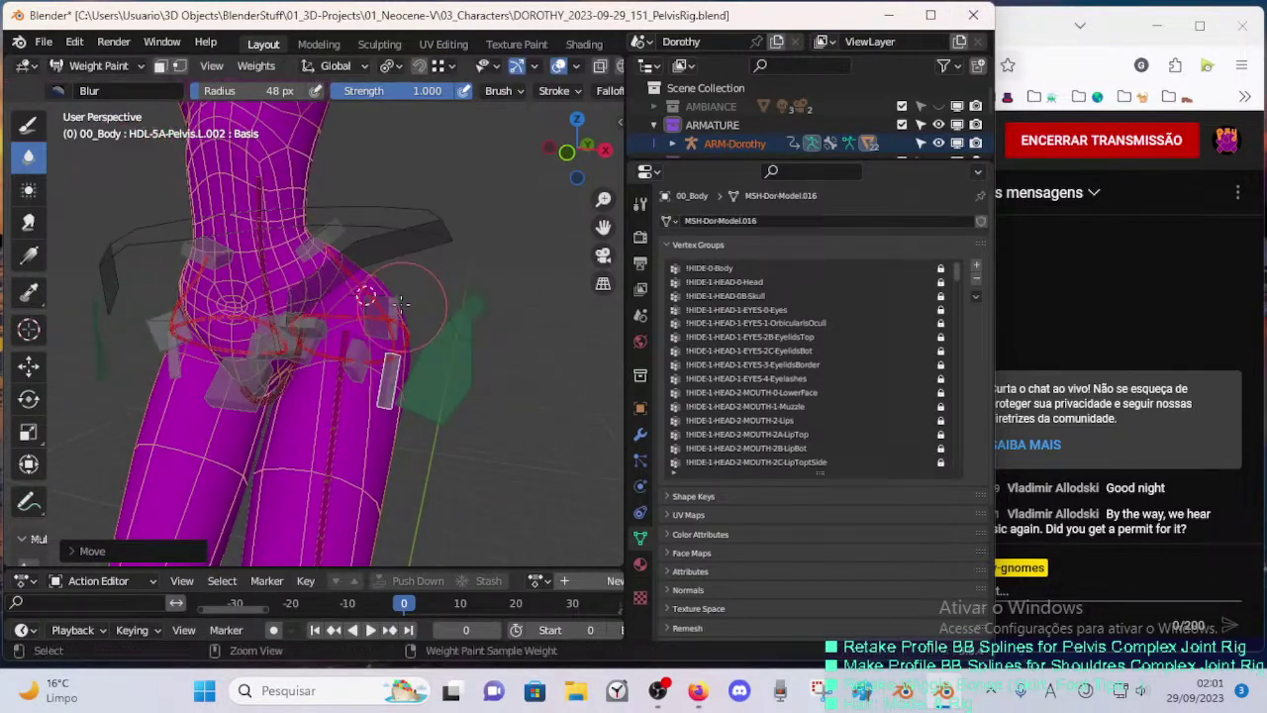
- Raise the HDL-5A-Pelvis.L.003 handle beside the left hip and fine-tune its position and rotation from the front
{"action": "left_click", "coordinate": [394, 311], "text": "ctrl"}
{"action": "key", "text": "g"}
{"action": "left_click", "coordinate": [413, 264]}
{"action": "key", "text": "g"}
{"action": "left_click", "coordinate": [420, 258]}
{"action": "middle_click_drag", "start_coordinate": [420, 259], "coordinate": [419, 297]}
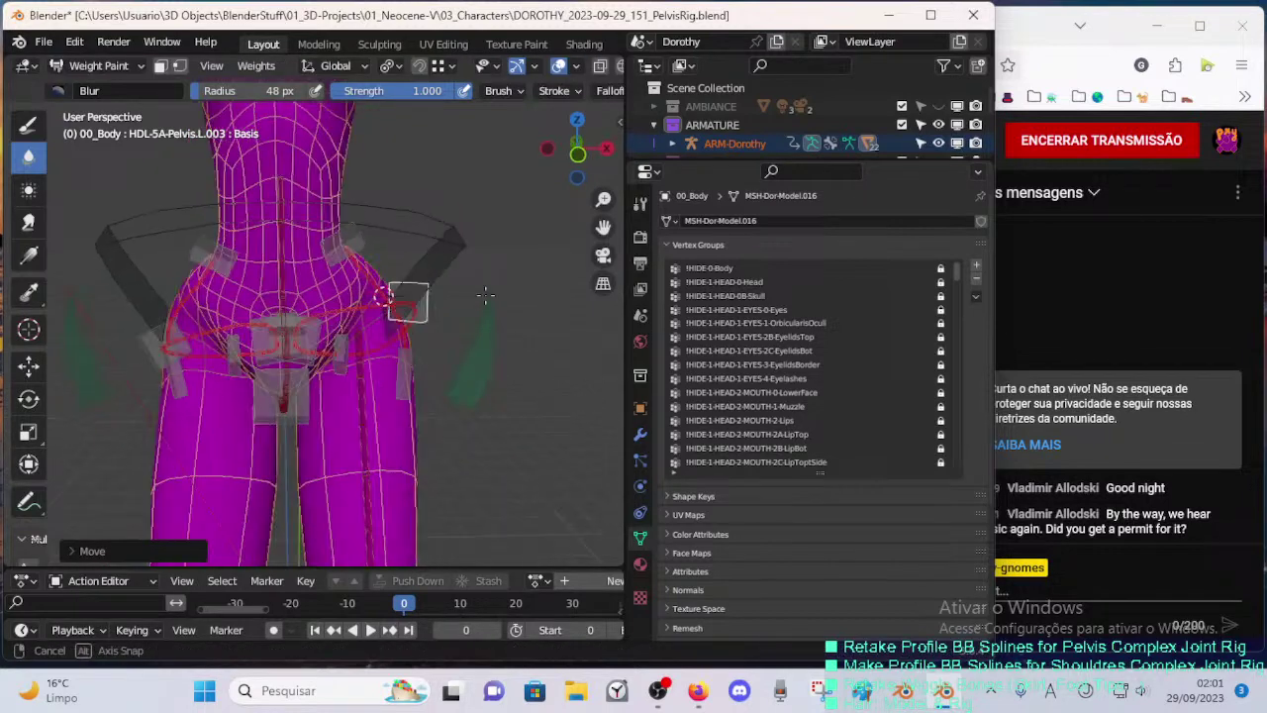
{"action": "key", "text": "r"}
{"action": "left_click", "coordinate": [465, 277]}
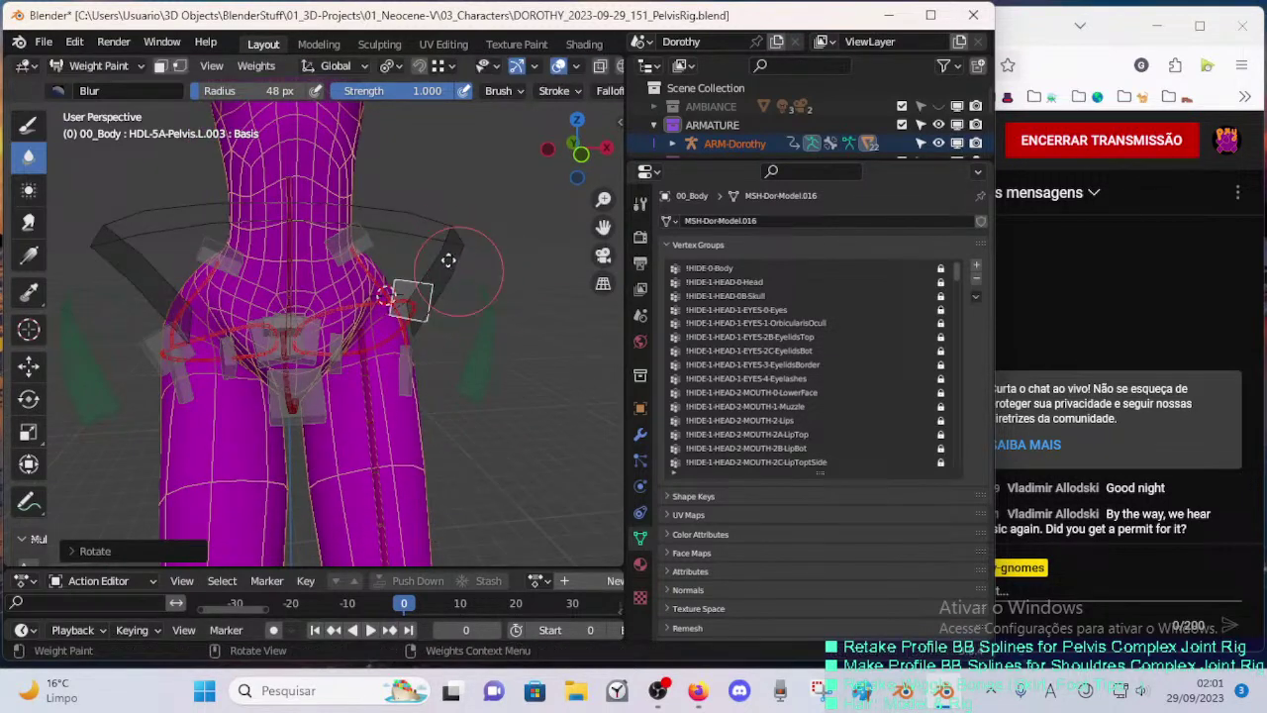
{"action": "key", "text": "g"}
{"action": "left_click", "coordinate": [461, 277]}
{"action": "key", "text": "r"}
{"action": "left_click", "coordinate": [455, 272]}
{"action": "middle_click_drag", "start_coordinate": [461, 273], "coordinate": [444, 274]}
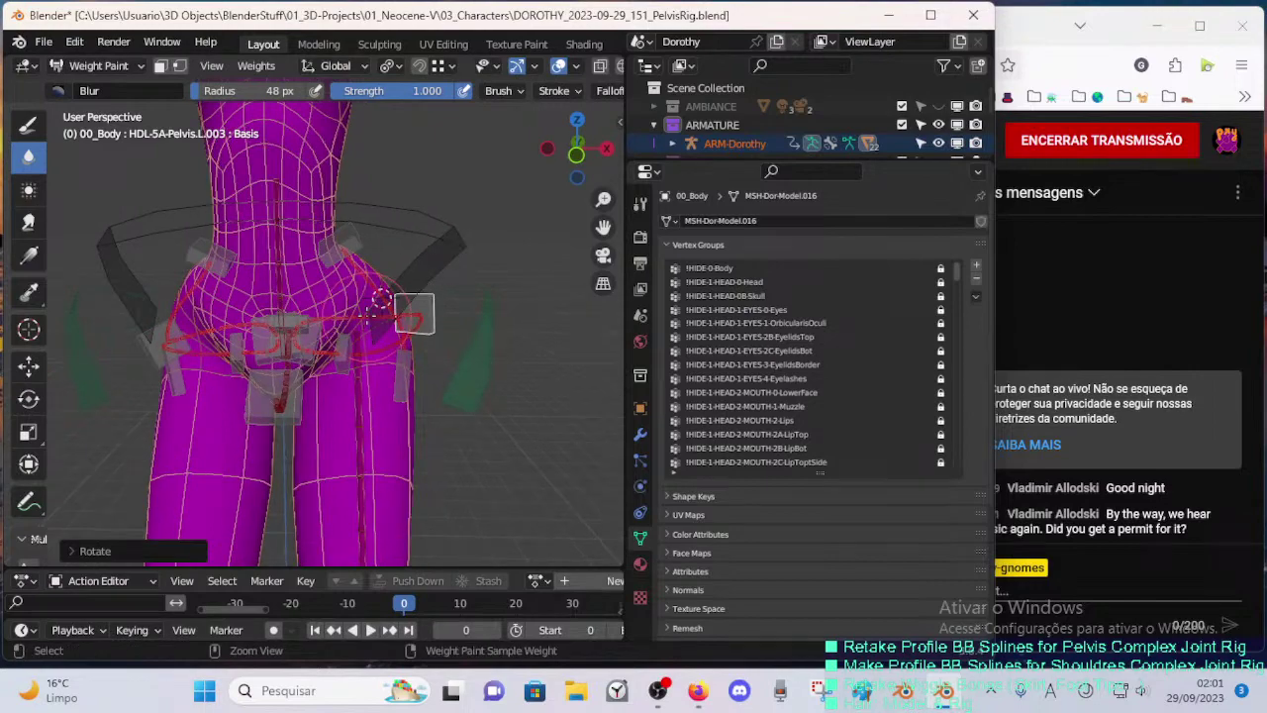
- Select the DEF-5A-Pelvis.L.004 bone and turn on the face mask, inverting it to exclude the pelvis faces
{"action": "left_click", "coordinate": [390, 316], "text": "ctrl"}
{"action": "left_click", "coordinate": [390, 317], "text": "ctrl"}
{"action": "middle_click_drag", "start_coordinate": [392, 313], "coordinate": [372, 304]}
{"action": "scroll", "coordinate": [371, 307], "scroll_direction": "down", "scroll_amount": 6}
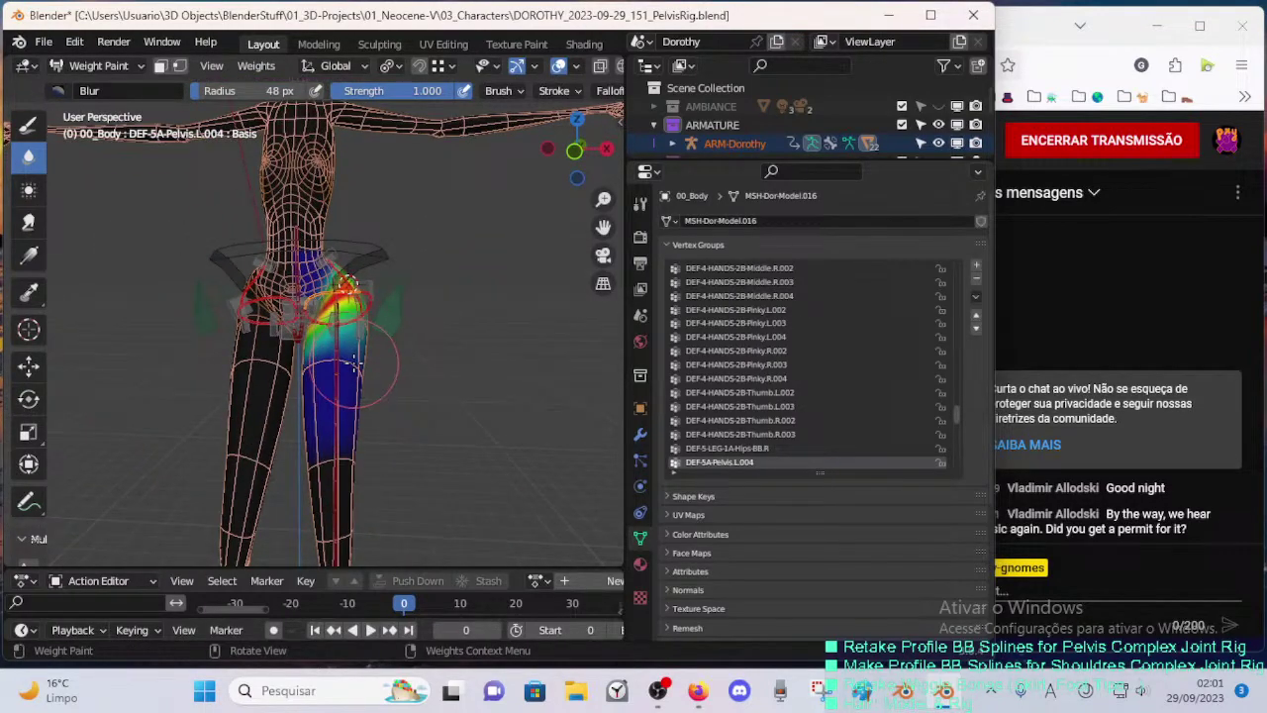
{"action": "key", "text": "m"}
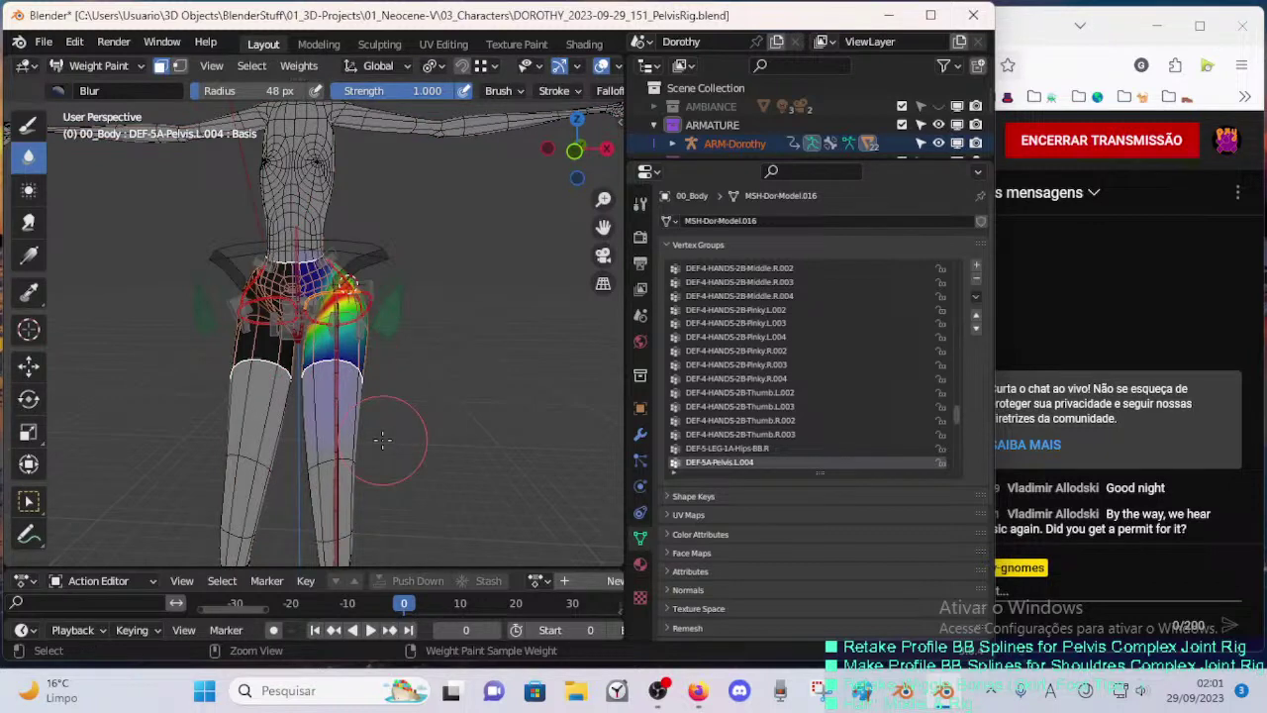
{"action": "key", "text": "a"}
- Switch to the Draw weight tool and look through its available brushes
{"action": "left_click", "coordinate": [28, 123]}
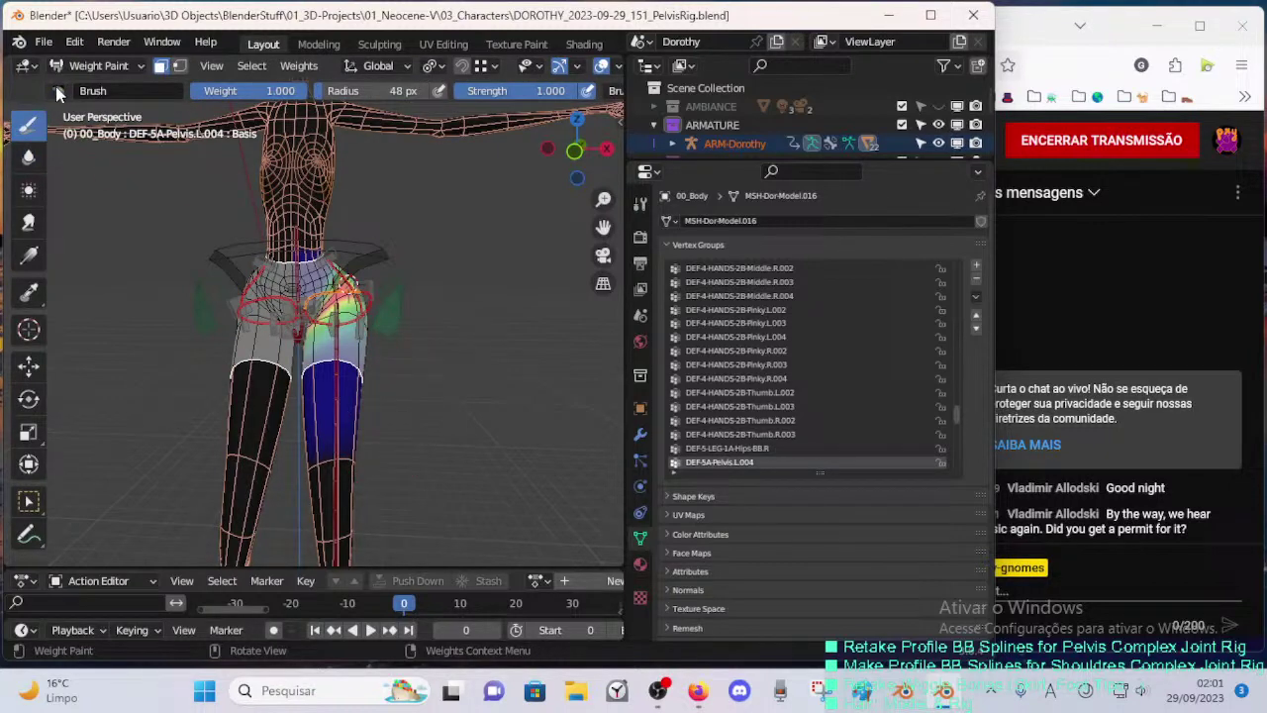
{"action": "left_click", "coordinate": [58, 90]}
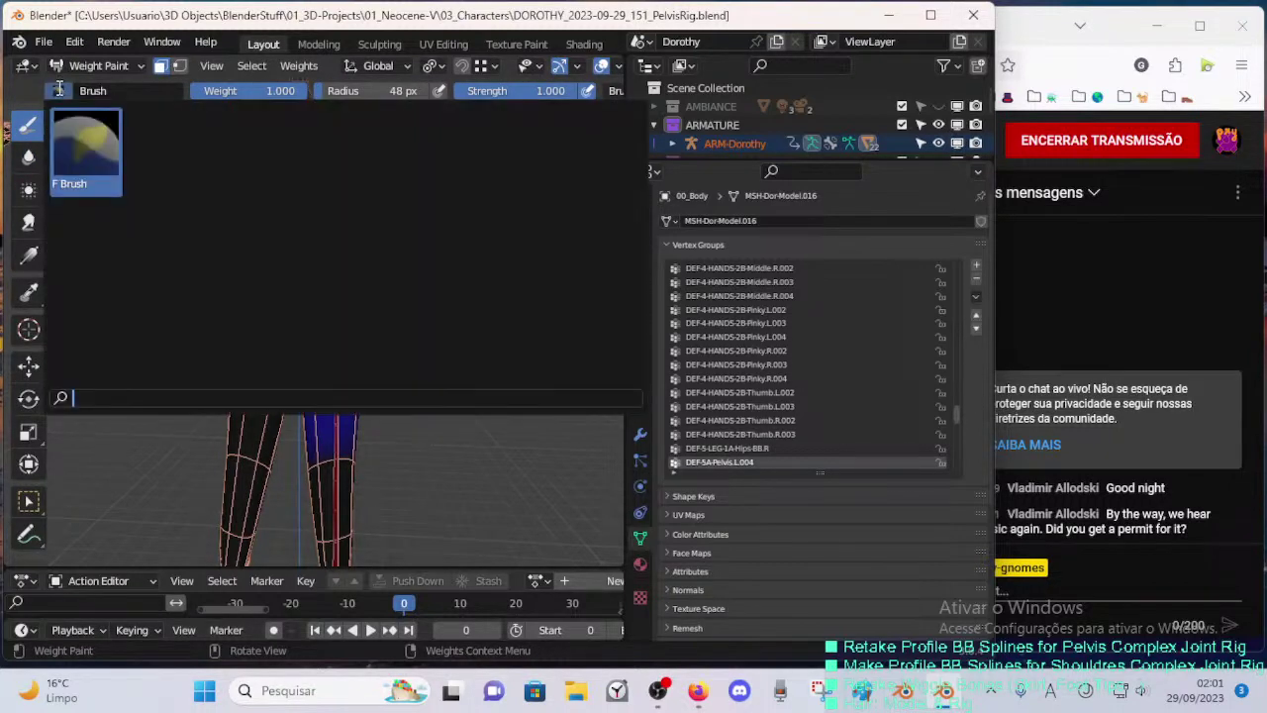
{"action": "left_click", "coordinate": [59, 92]}
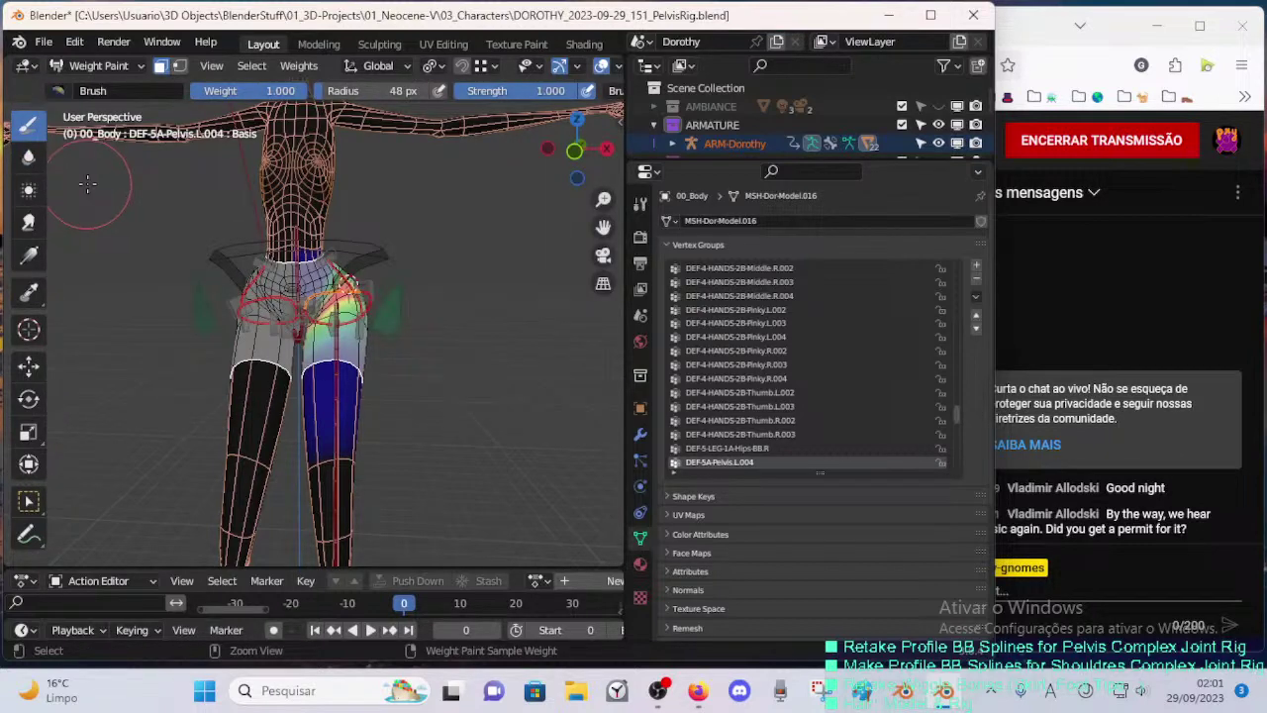
{"action": "left_click", "coordinate": [59, 90]}
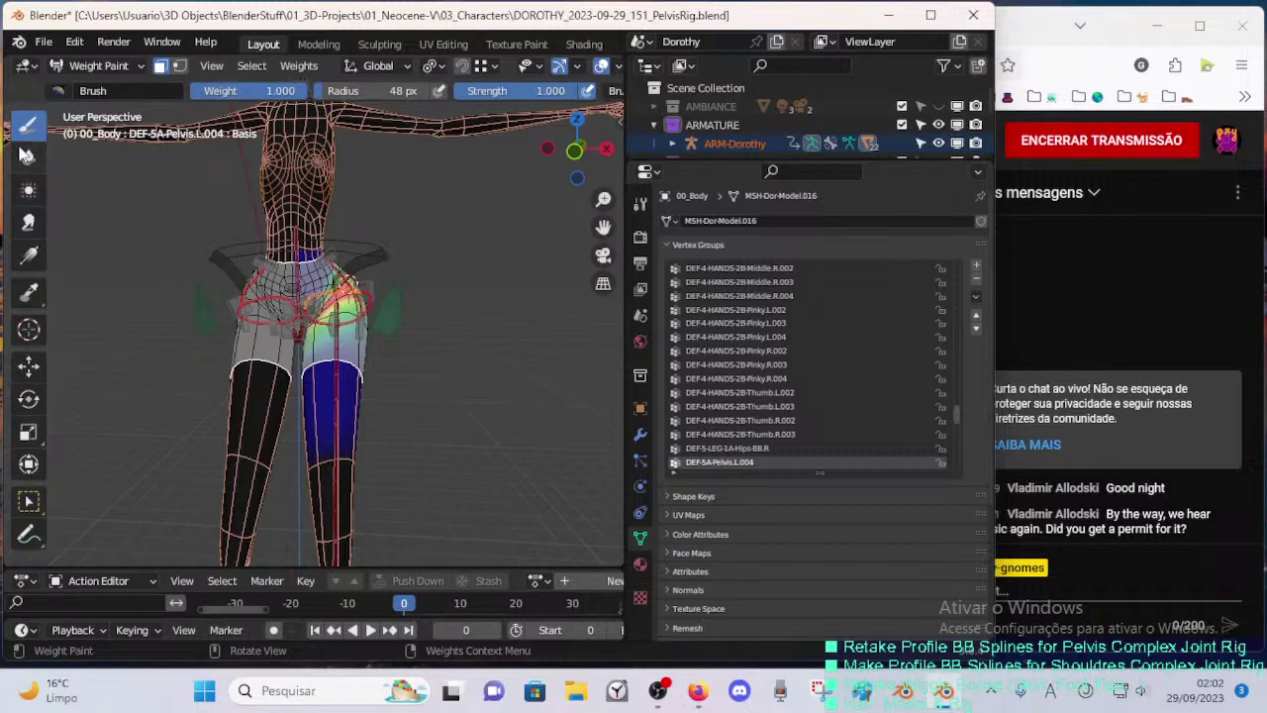
{"action": "scroll", "coordinate": [391, 266], "scroll_direction": "up", "scroll_amount": 5}
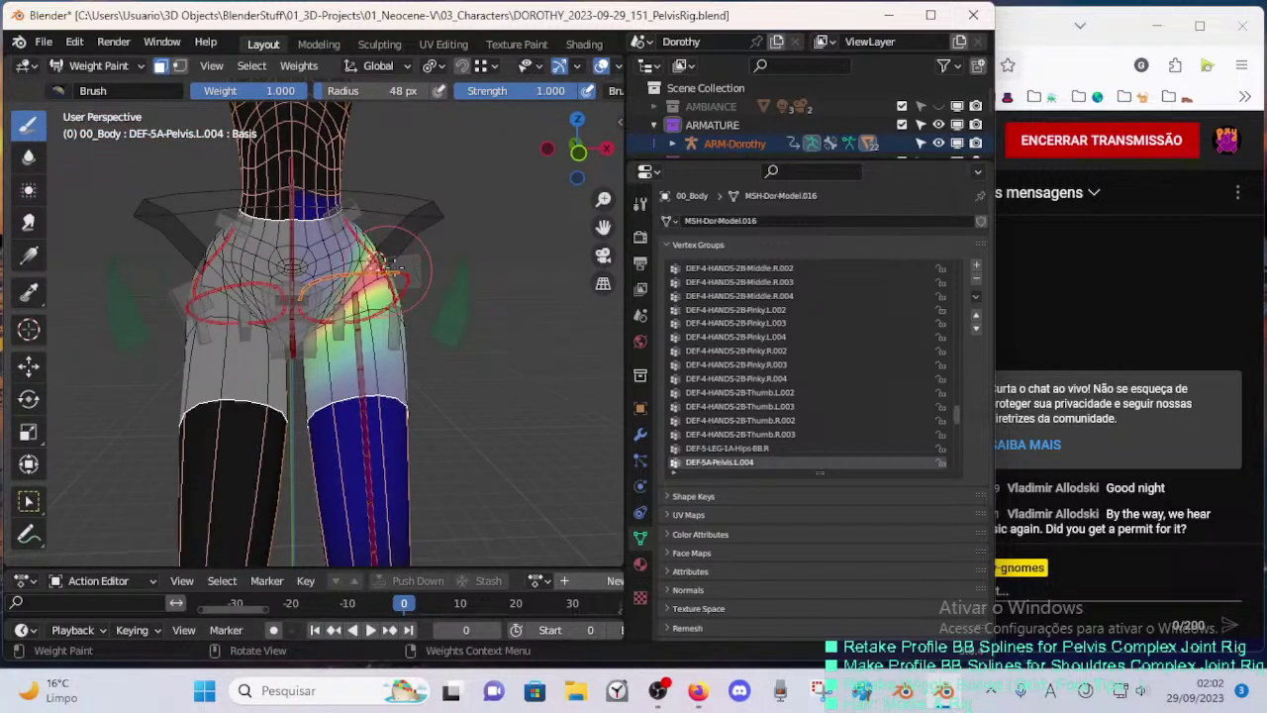
- Examine the Draw tool's brush data, enabled modes and settings for other brushes, and collapse the Brush Settings
{"action": "left_click", "coordinate": [639, 203]}
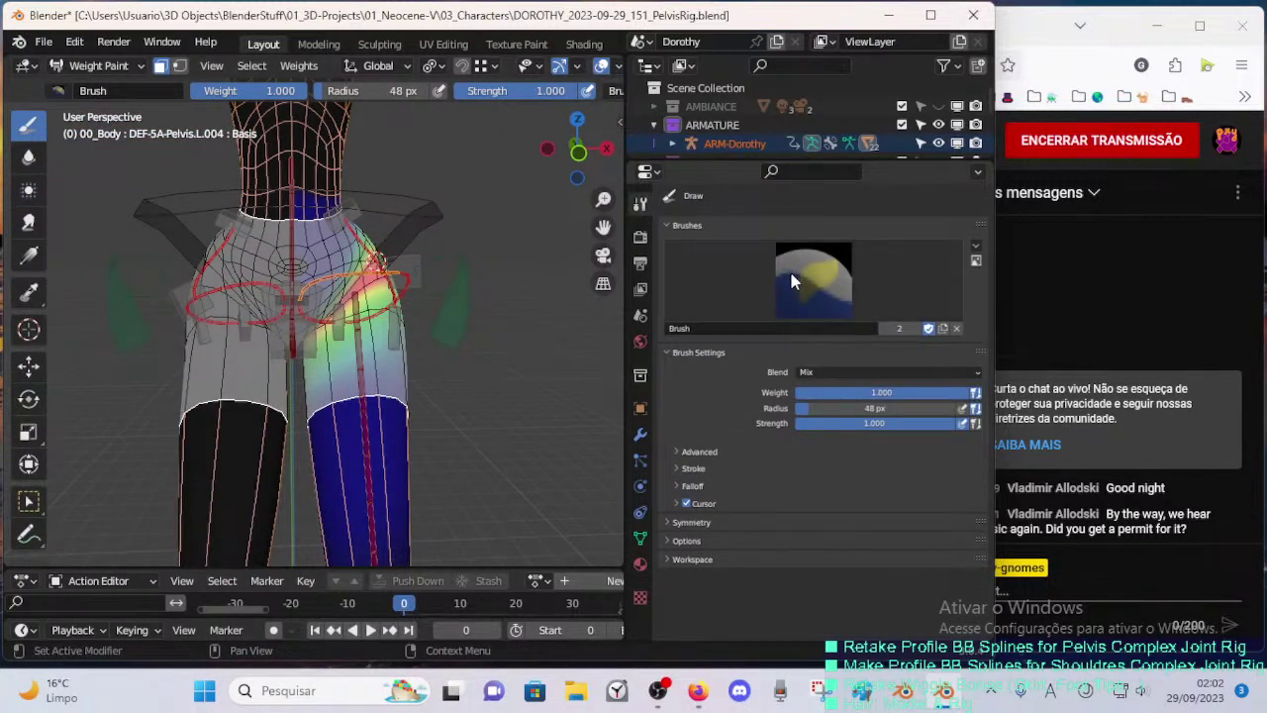
{"action": "left_click", "coordinate": [742, 328]}
{"action": "left_click", "coordinate": [976, 246]}
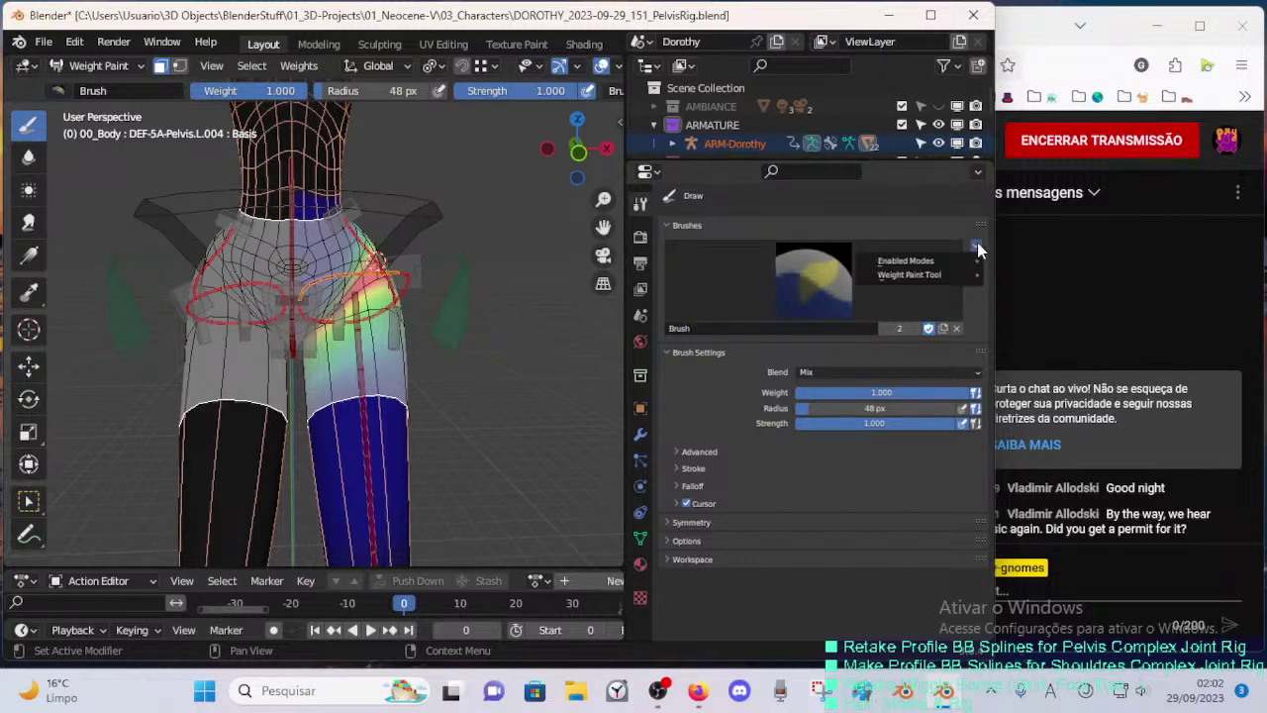
{"action": "mouse_move", "coordinate": [946, 262]}
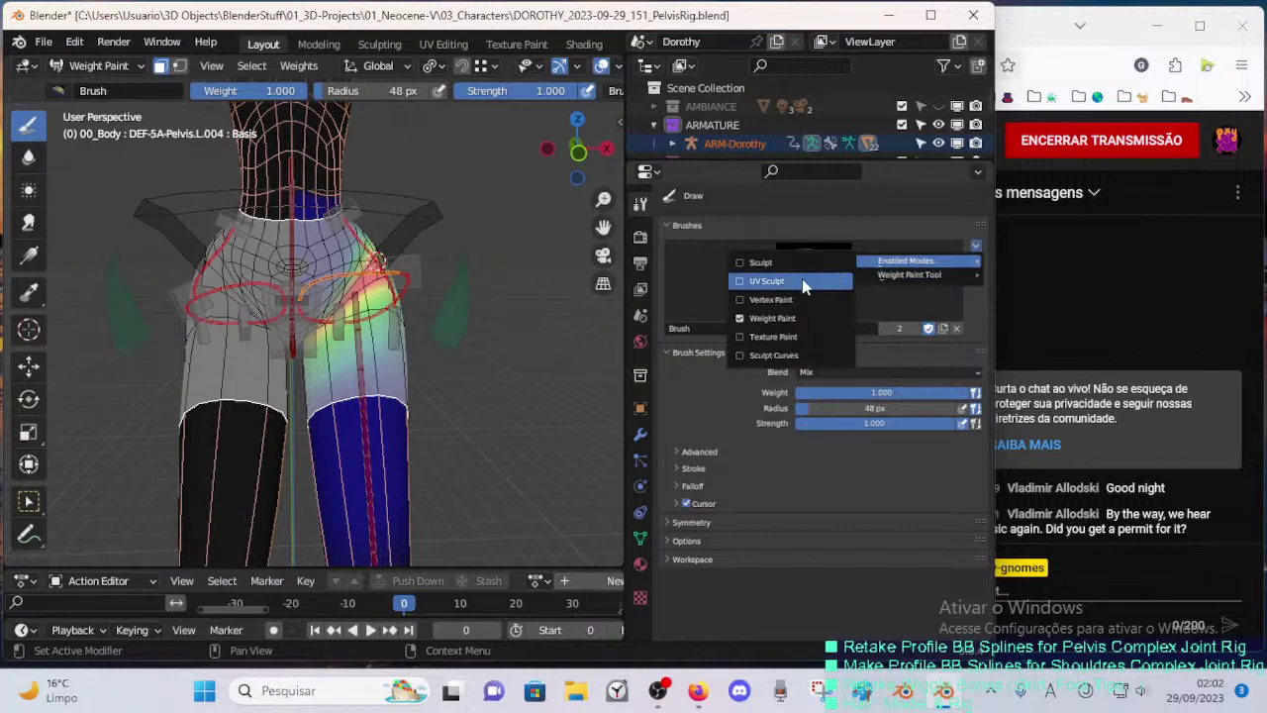
{"action": "left_click", "coordinate": [797, 257]}
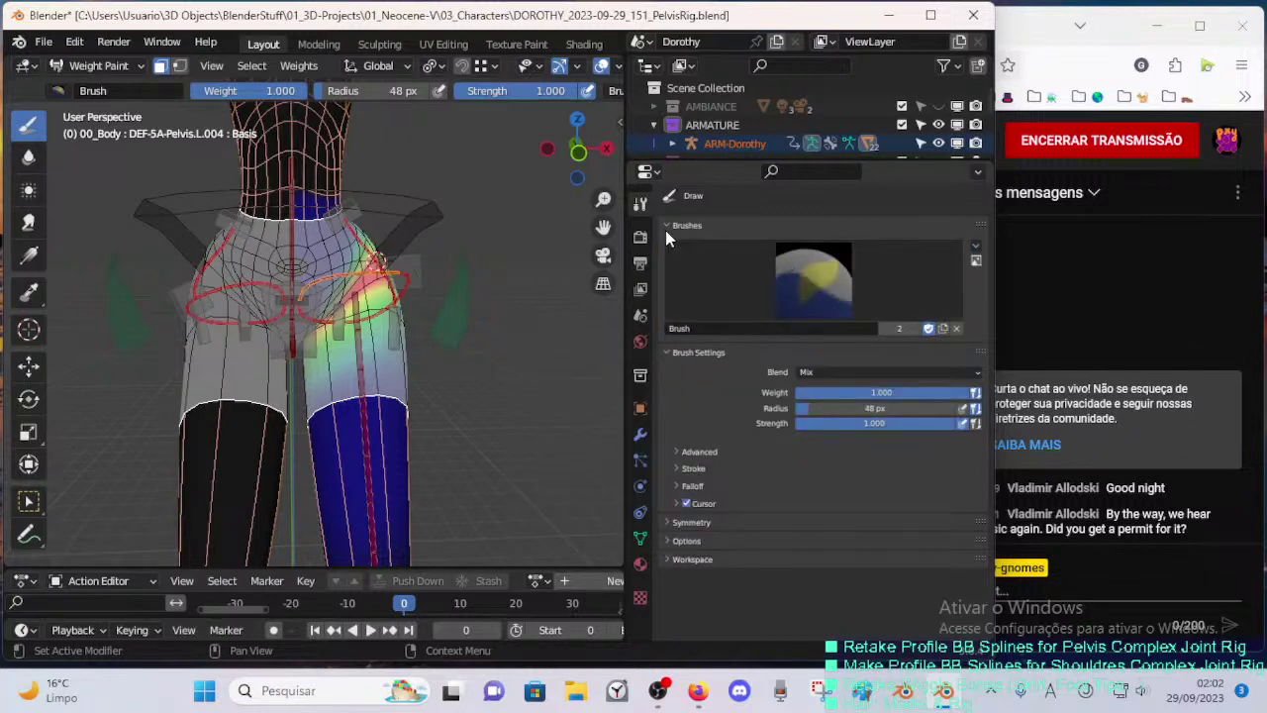
{"action": "left_click", "coordinate": [670, 226]}
{"action": "left_click", "coordinate": [670, 224]}
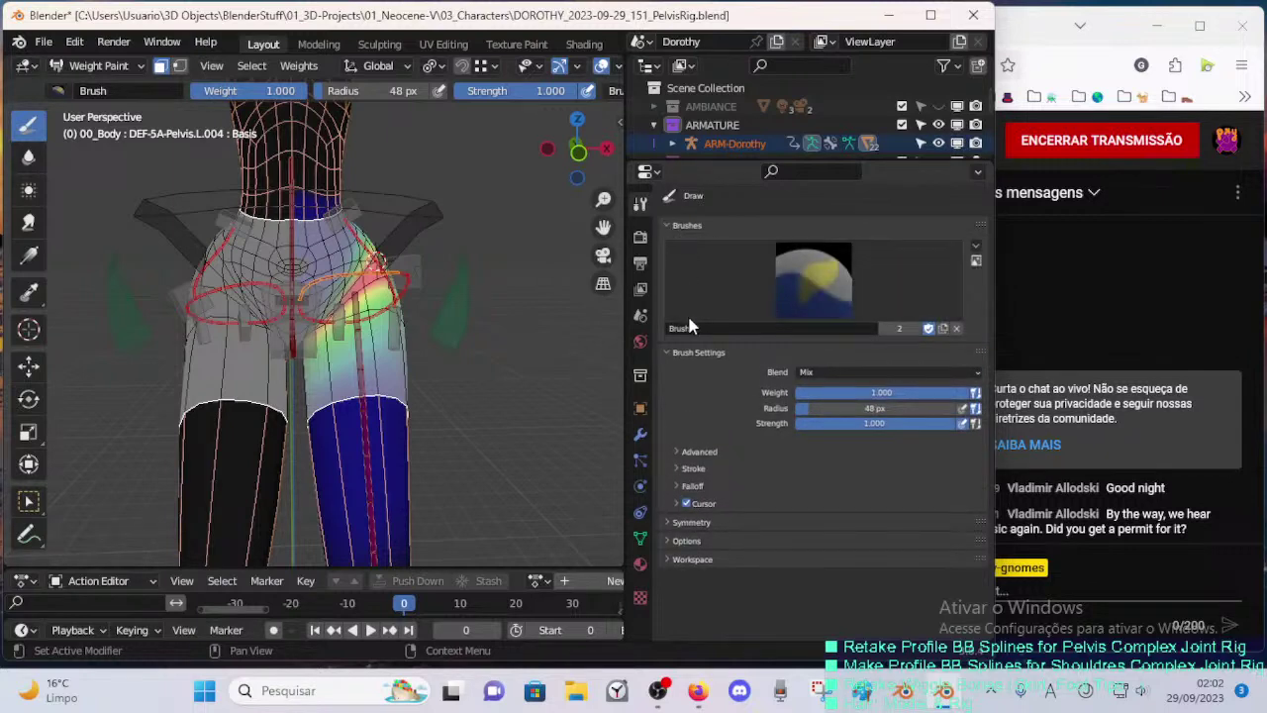
{"action": "left_click", "coordinate": [671, 354]}
{"action": "left_click", "coordinate": [669, 352]}
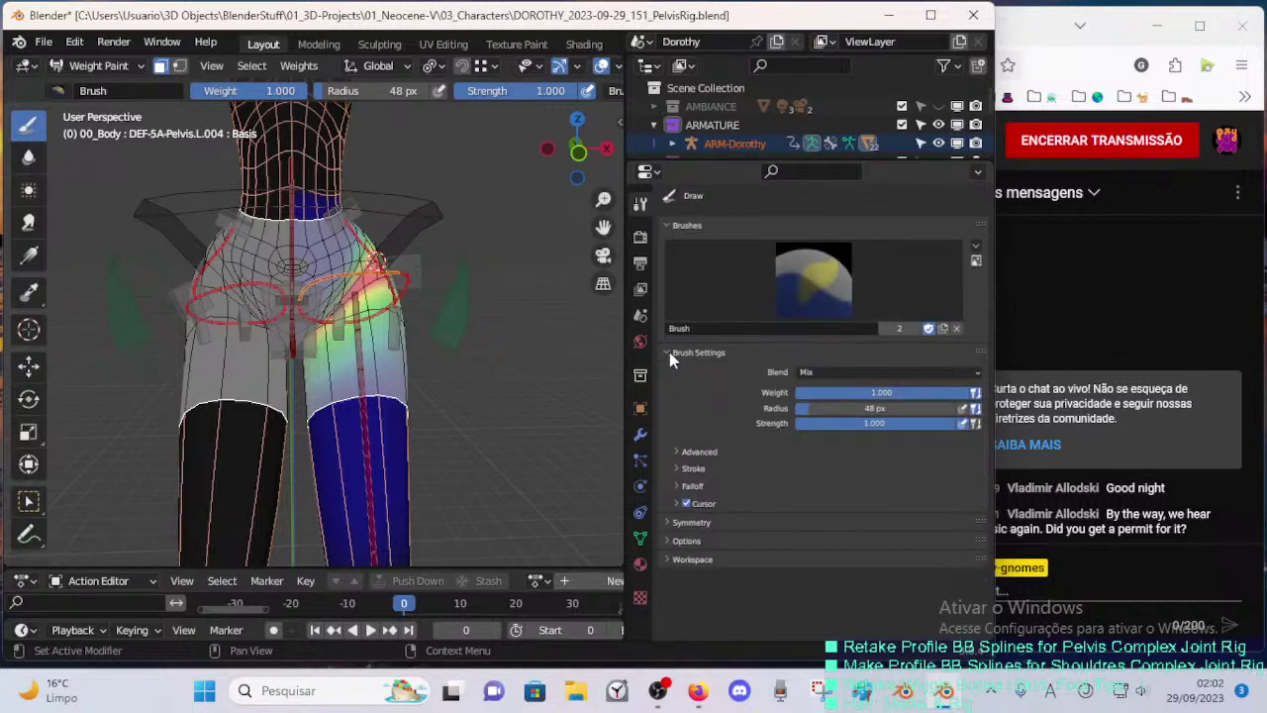
{"action": "left_click", "coordinate": [671, 352]}
- Recheck the Draw tool's list of available brushes and save the file
{"action": "middle_click_drag", "start_coordinate": [580, 297], "coordinate": [594, 299]}
{"action": "mouse_move", "coordinate": [380, 319]}
{"action": "middle_mouse_down"}
{"action": "mouse_move", "coordinate": [354, 314]}
{"action": "mouse_move", "coordinate": [389, 337]}
{"action": "mouse_move", "coordinate": [355, 291]}
{"action": "middle_mouse_up"}
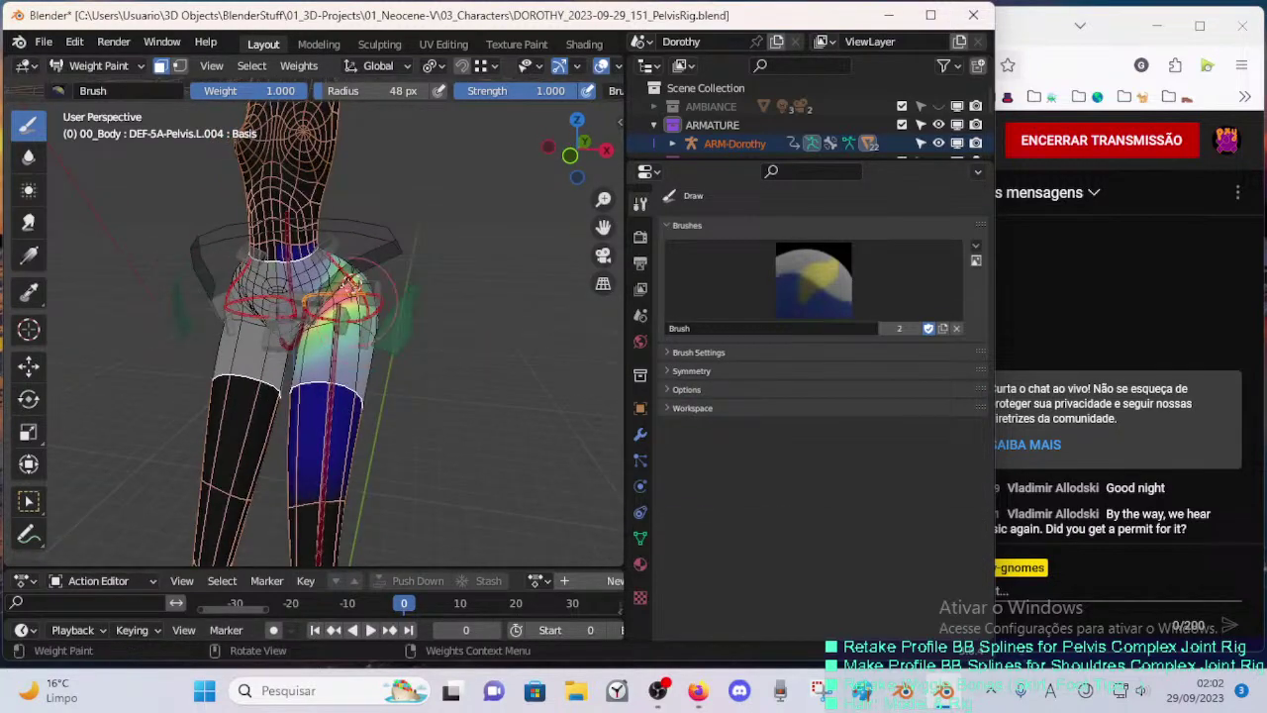
{"action": "left_click", "coordinate": [58, 91]}
{"action": "left_click", "coordinate": [59, 91]}
{"action": "left_click", "coordinate": [60, 91]}
{"action": "left_click", "coordinate": [61, 92]}
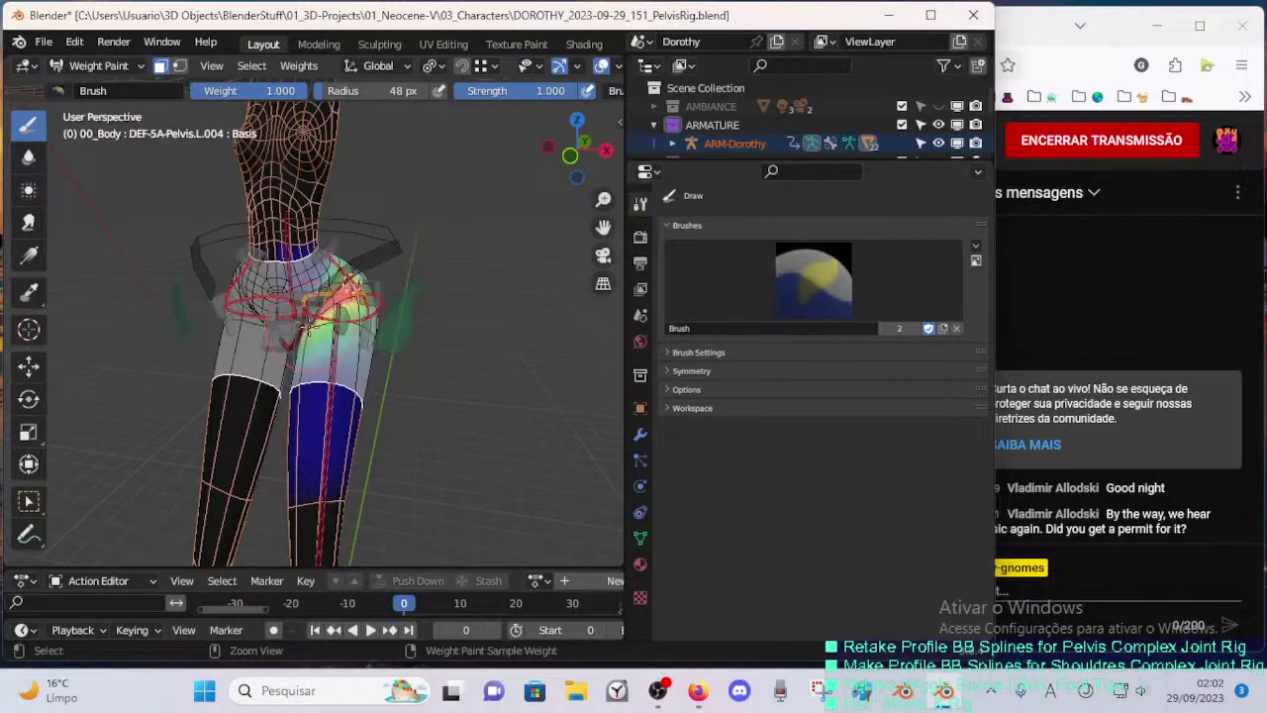
{"action": "key", "text": "ctrl+s"}
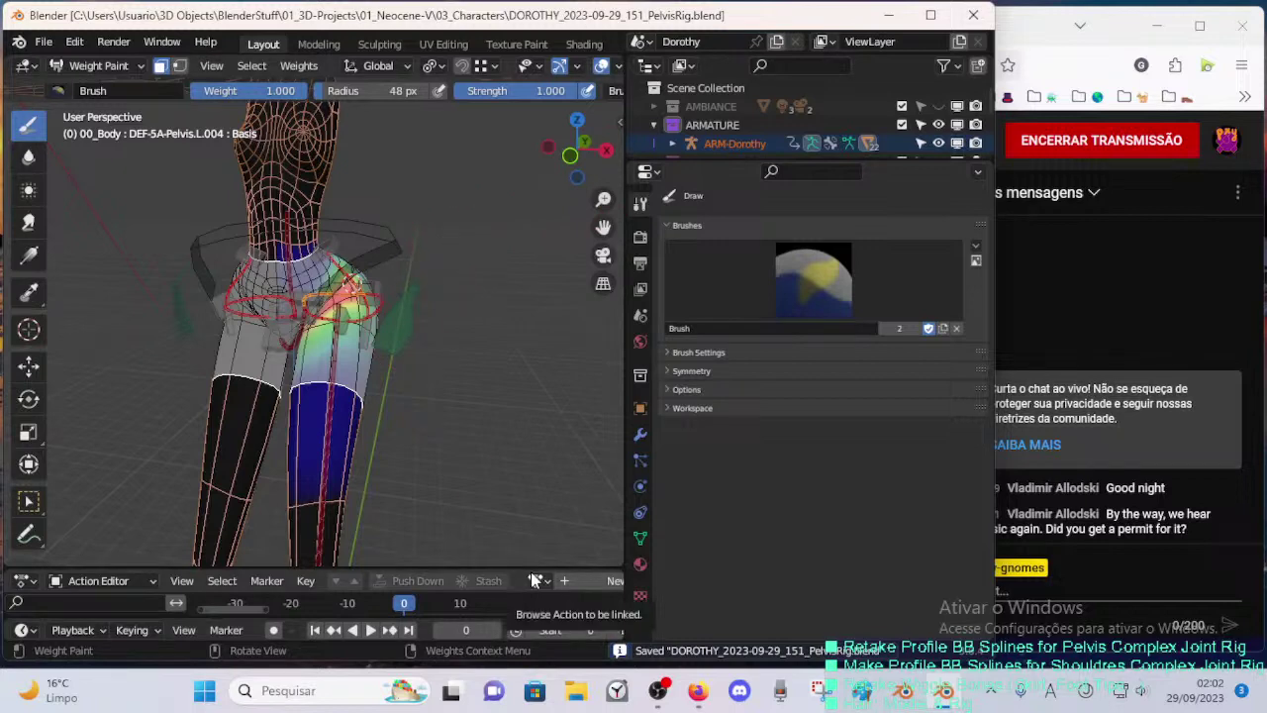
- Switch to Firefox and search in a new tab for "Blender how to recover default brushes"
{"action": "left_click", "coordinate": [698, 689]}
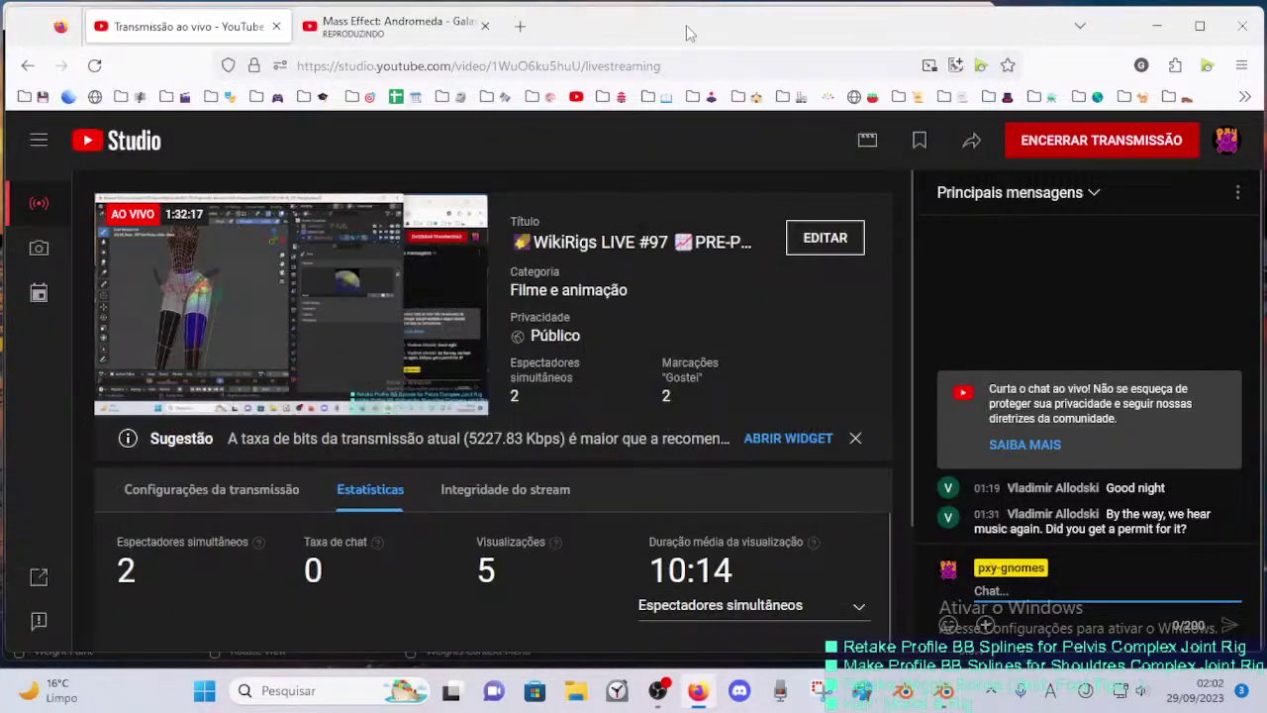
{"action": "left_click", "coordinate": [519, 25]}
{"action": "left_click", "coordinate": [509, 337]}
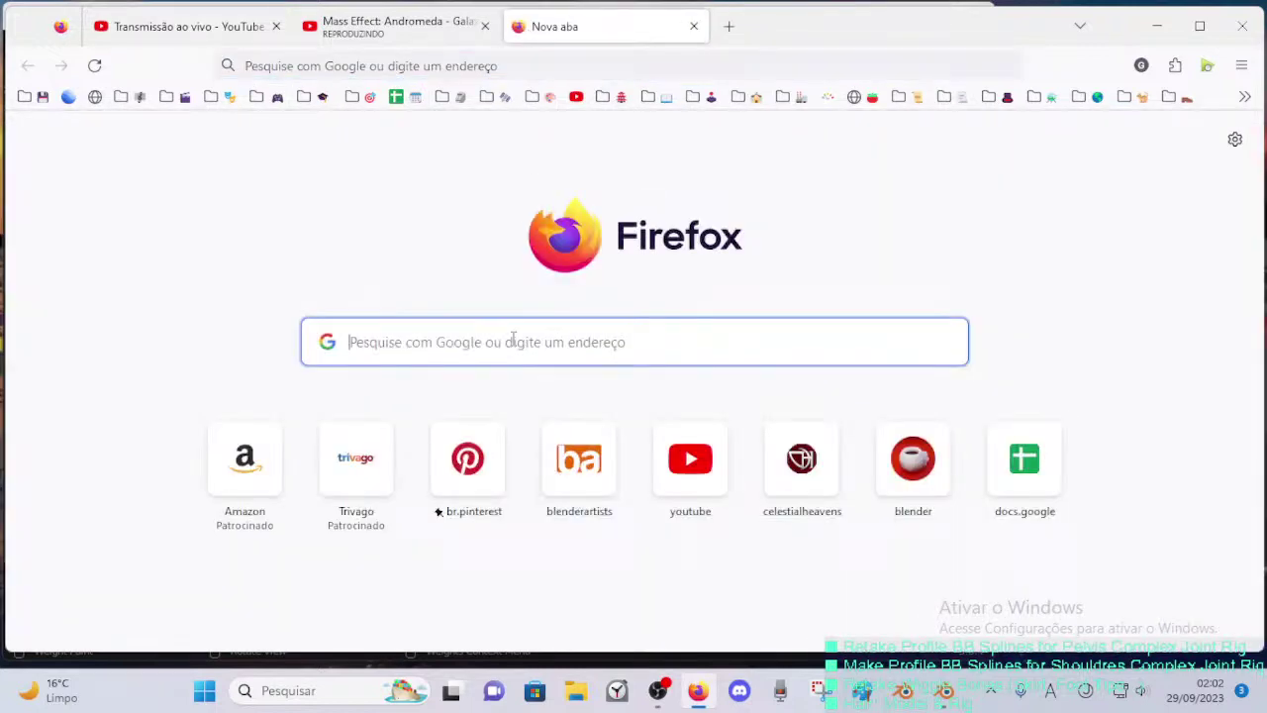
{"action": "type", "text": "Blender how to r"}
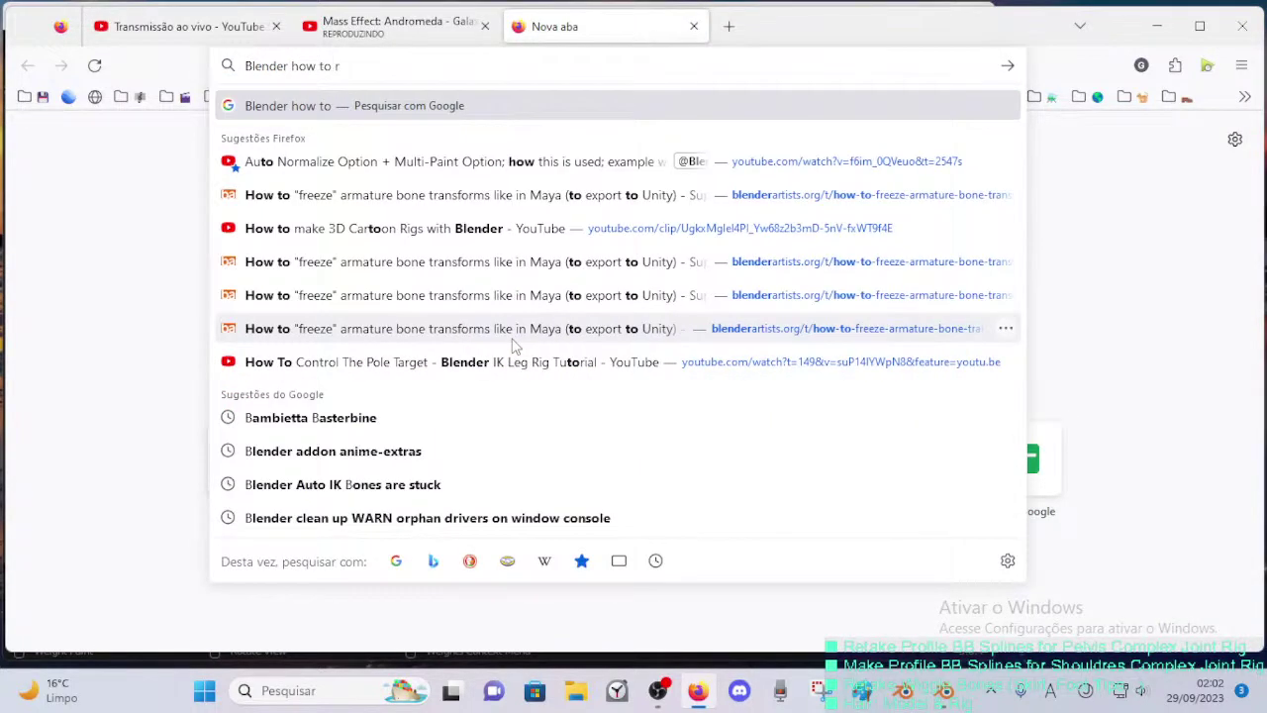
{"action": "type", "text": "ecover default b"}
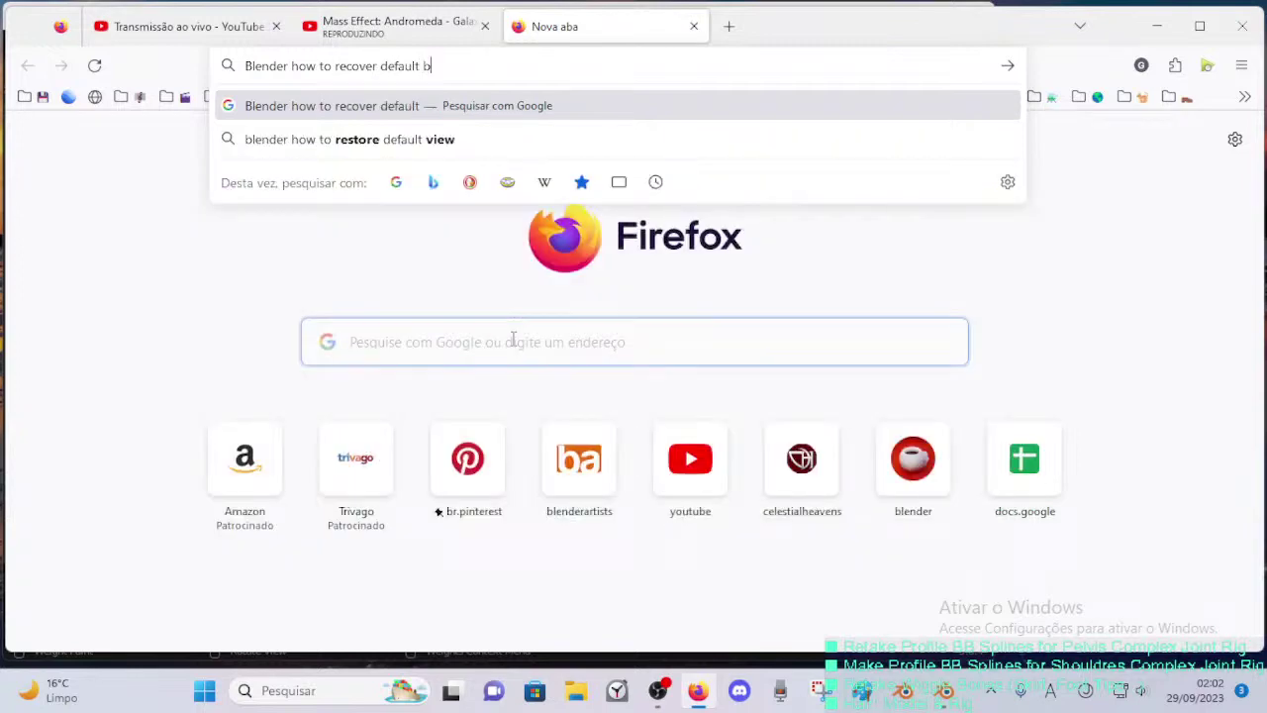
{"action": "type", "text": "rushes We"}
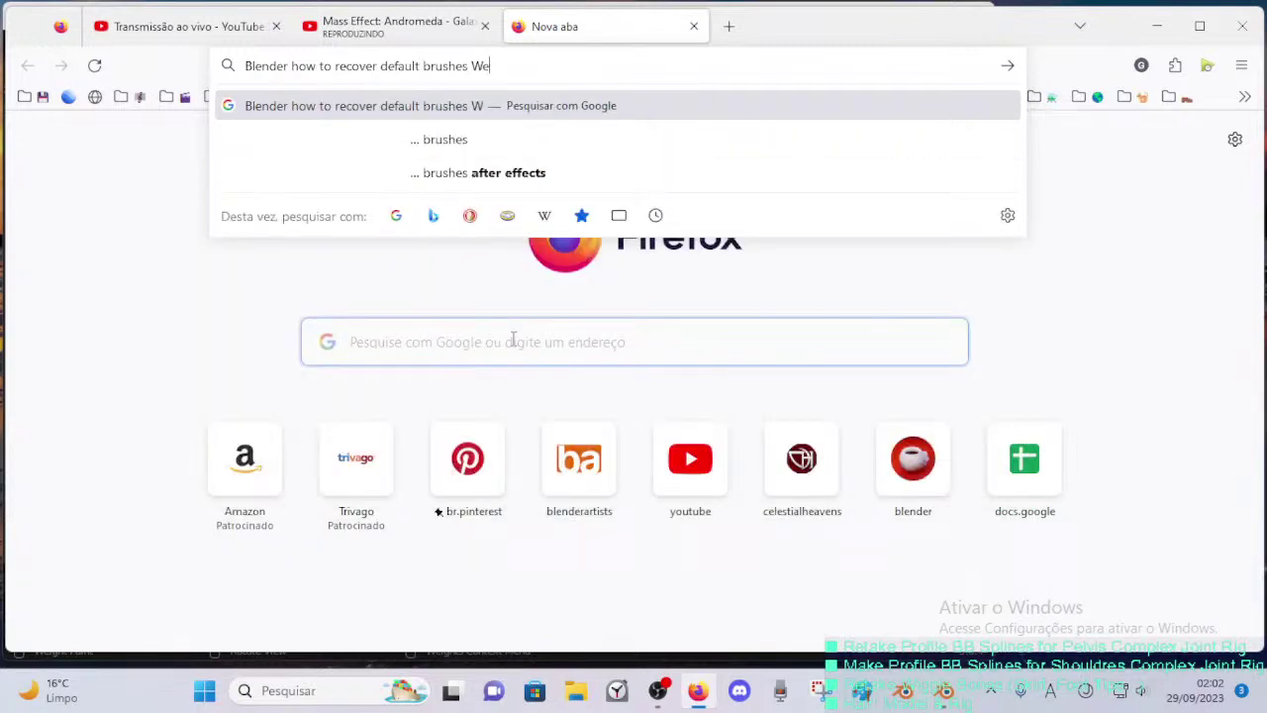
{"action": "key", "text": "BackSpace"}
{"action": "key", "text": "BackSpace"}
{"action": "key", "text": "Return"}
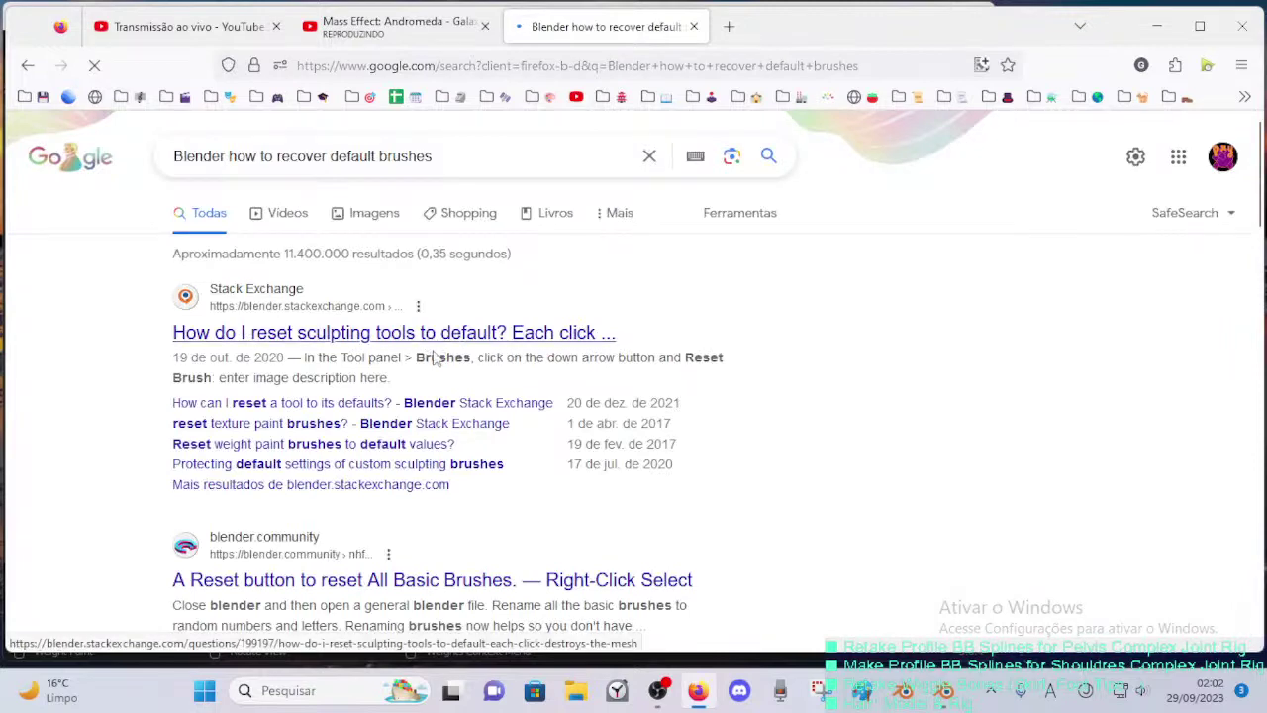
- Open the Stack Exchange question "Reset weight paint brushes to default values?" and read it through to its comments
{"action": "scroll", "coordinate": [433, 358], "scroll_direction": "down", "scroll_amount": 3}
{"action": "scroll", "coordinate": [429, 368], "scroll_direction": "up", "scroll_amount": 2}
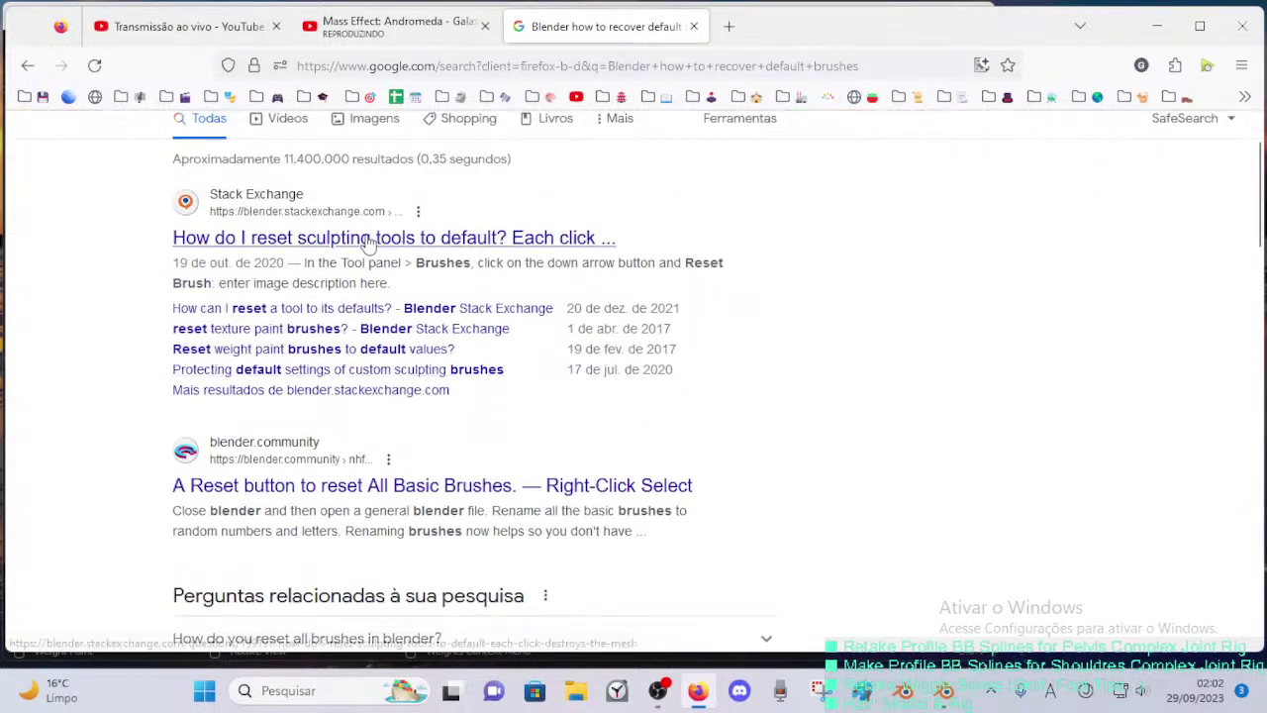
{"action": "left_click", "coordinate": [319, 354]}
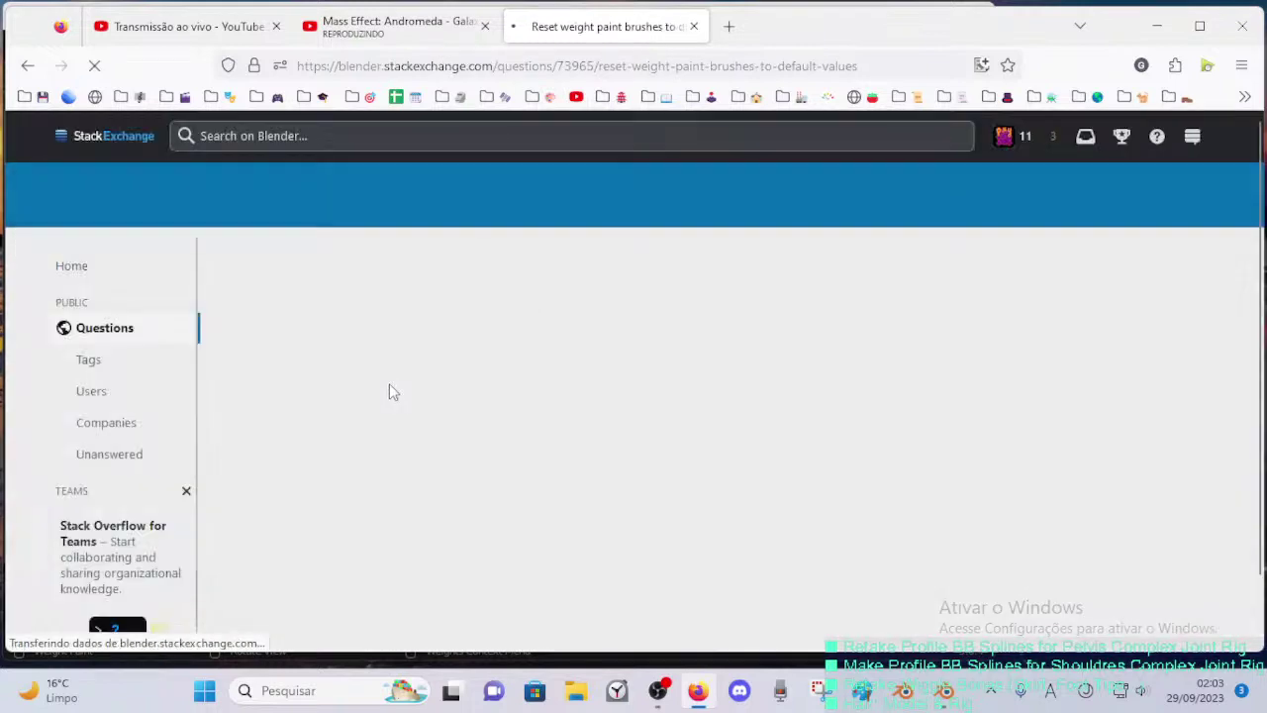
{"action": "scroll", "coordinate": [436, 390], "scroll_direction": "down", "scroll_amount": 2}
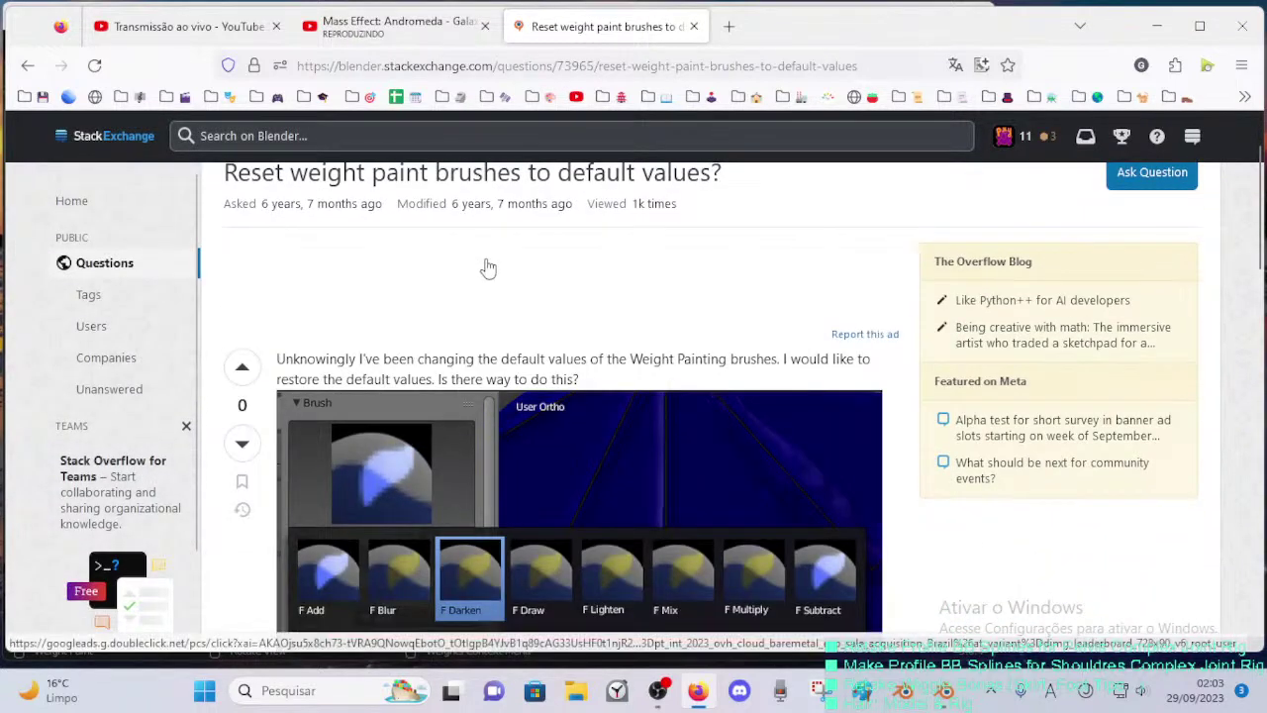
{"action": "scroll", "coordinate": [662, 313], "scroll_direction": "down", "scroll_amount": 2}
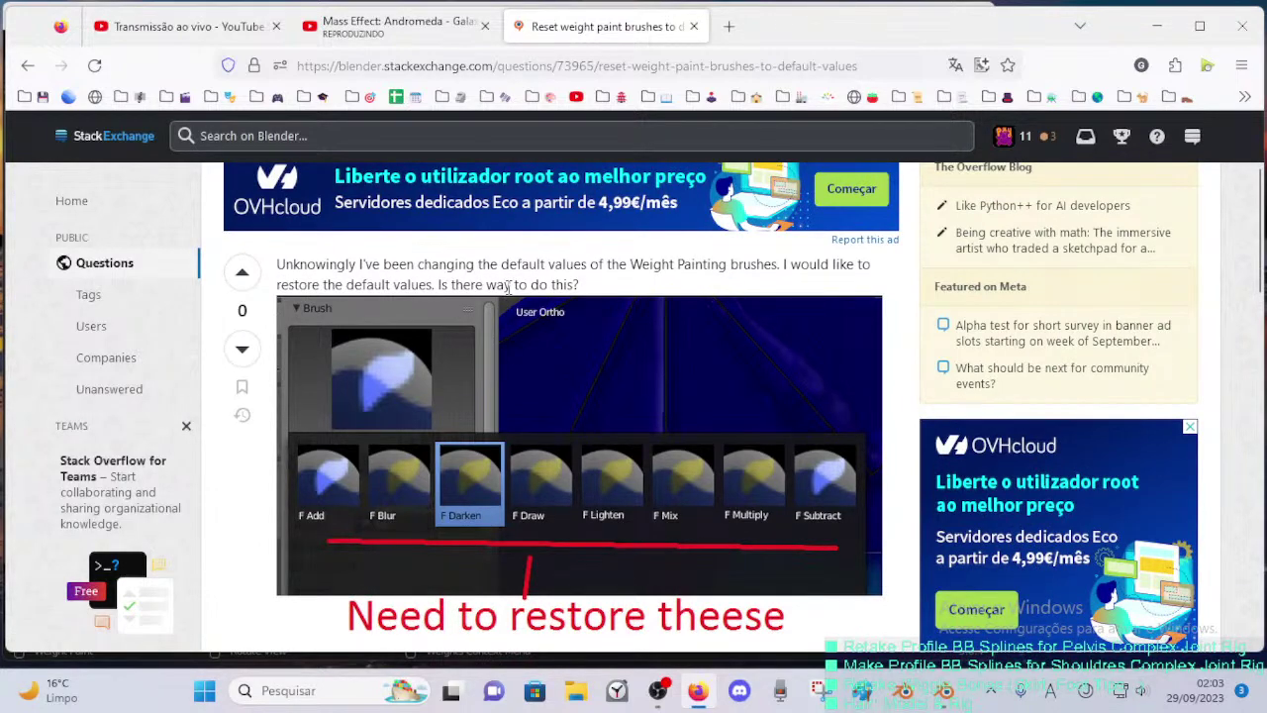
{"action": "scroll", "coordinate": [526, 352], "scroll_direction": "down", "scroll_amount": 3}
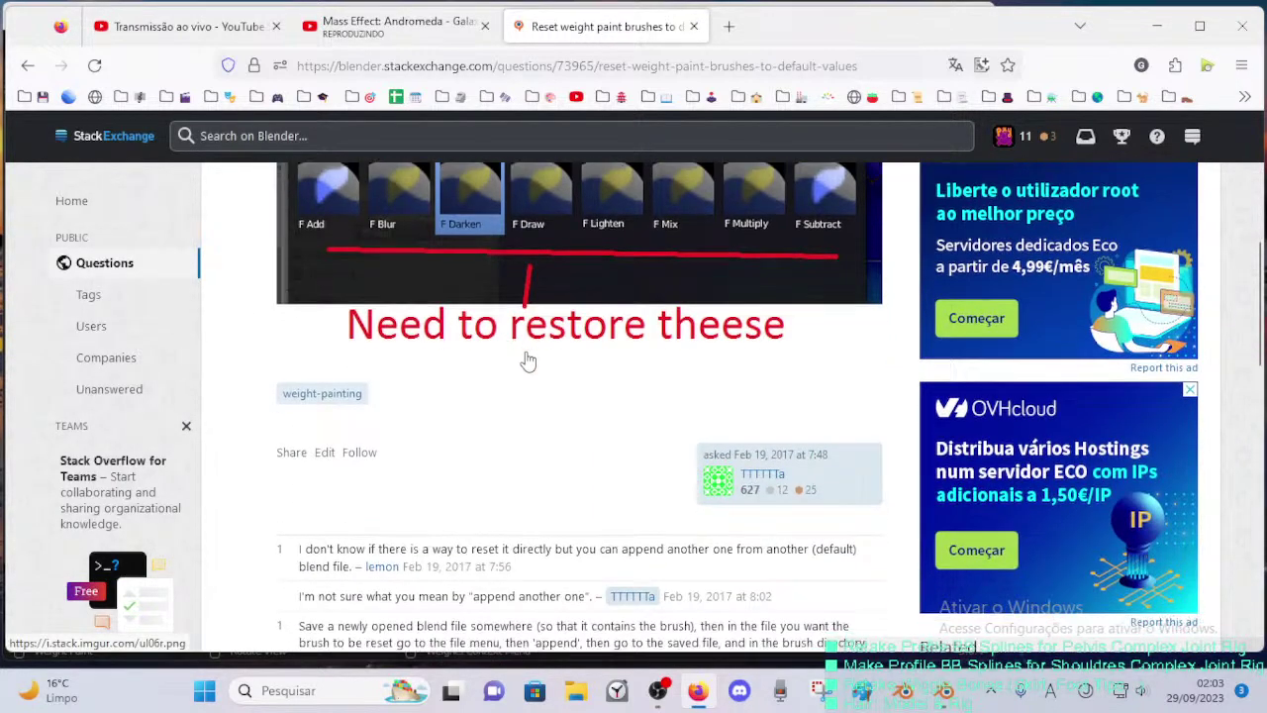
{"action": "scroll", "coordinate": [495, 355], "scroll_direction": "down", "scroll_amount": 1}
{"action": "scroll", "coordinate": [482, 357], "scroll_direction": "up", "scroll_amount": 1}
{"action": "scroll", "coordinate": [482, 357], "scroll_direction": "down", "scroll_amount": 3}
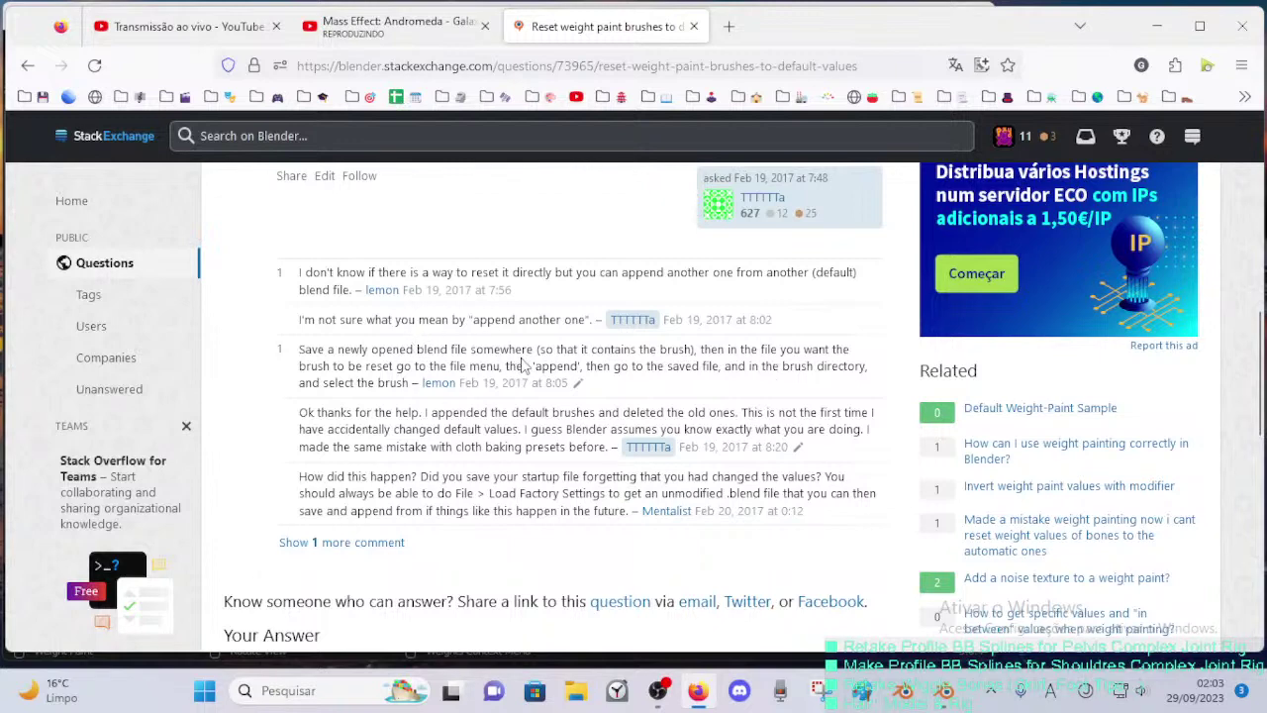
- Examine the comments under the question for advice on restoring the default weight paint brushes
{"action": "left_click_drag", "start_coordinate": [311, 348], "coordinate": [394, 383]}
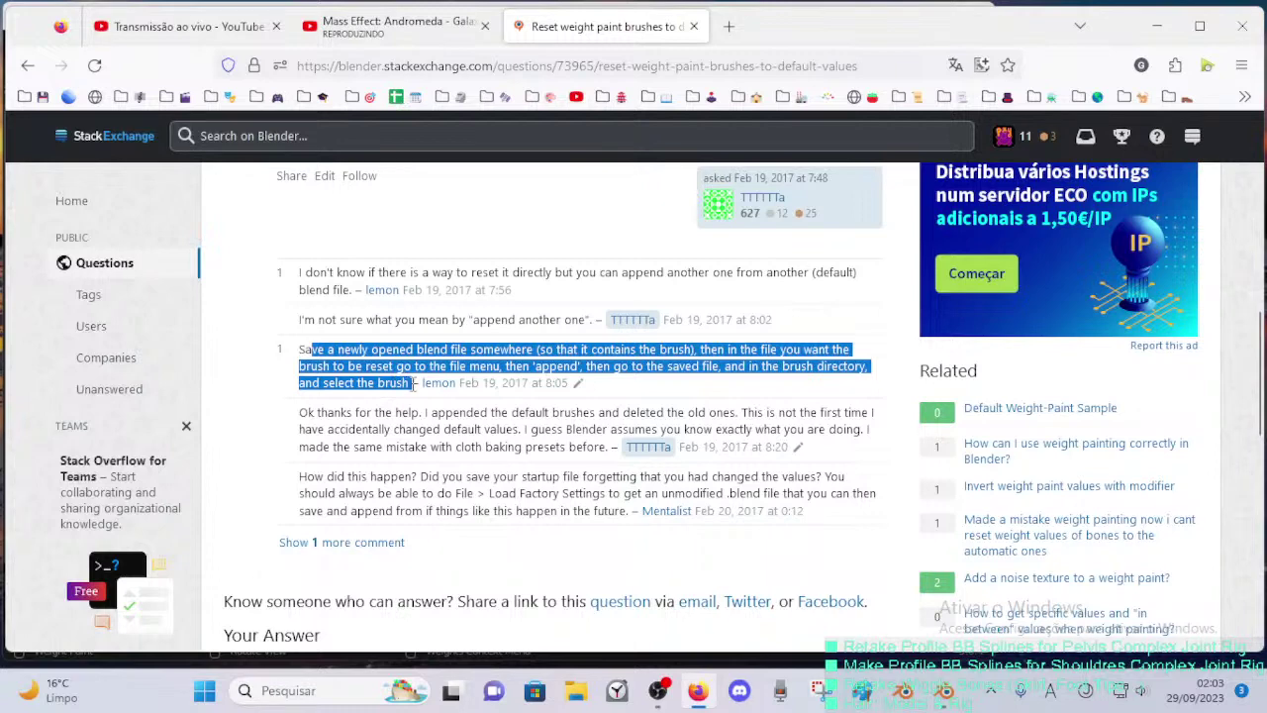
{"action": "left_click_drag", "start_coordinate": [413, 386], "coordinate": [397, 427]}
{"action": "left_click_drag", "start_coordinate": [413, 412], "coordinate": [592, 429]}
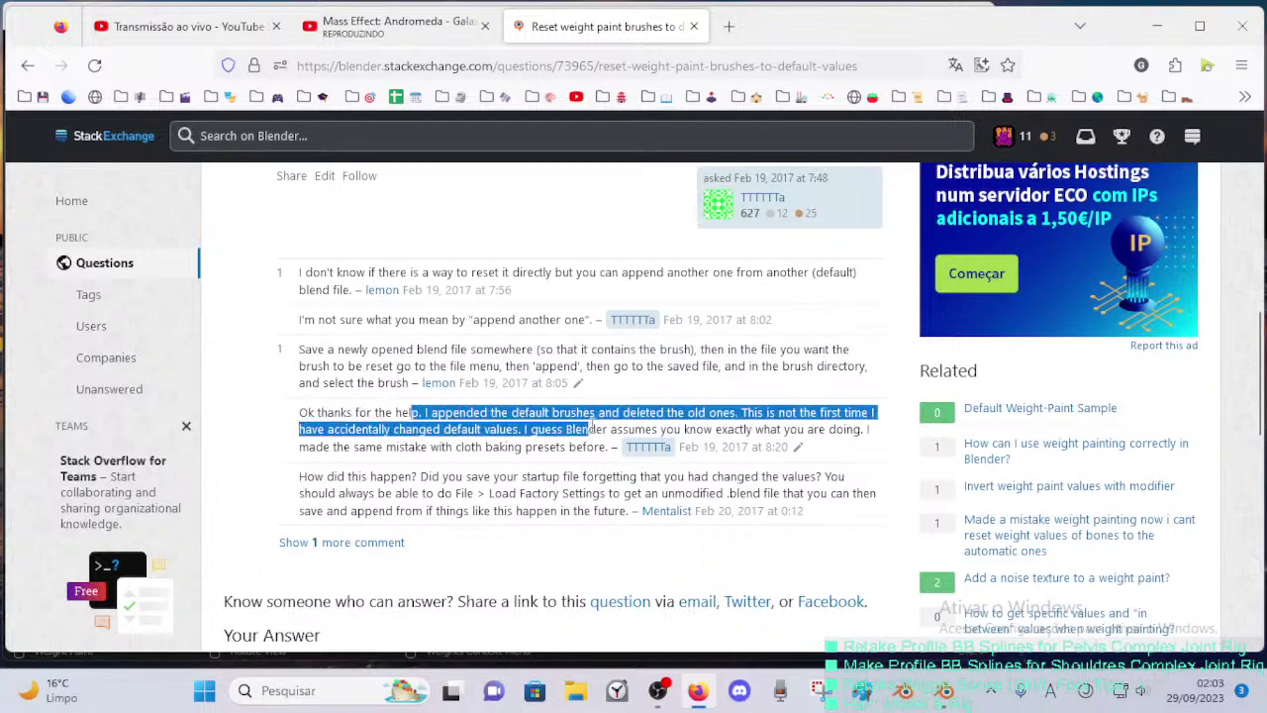
{"action": "left_click", "coordinate": [700, 426]}
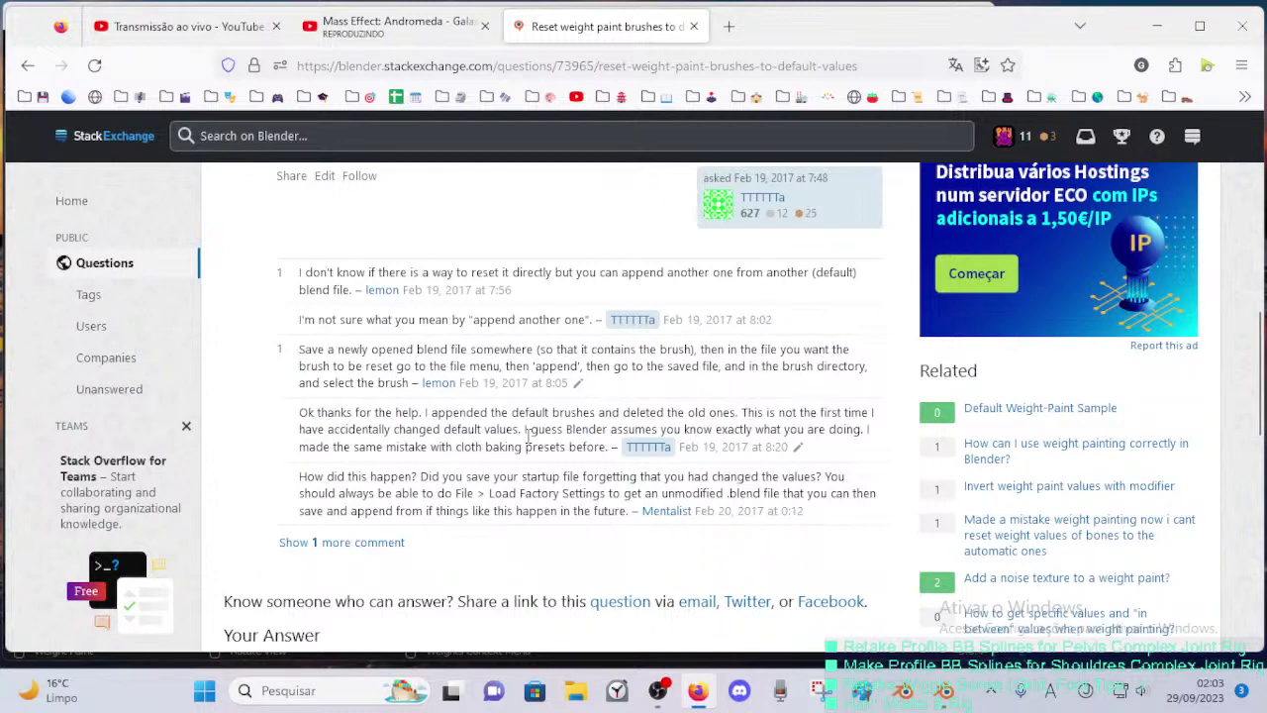
{"action": "left_click_drag", "start_coordinate": [544, 431], "coordinate": [557, 449]}
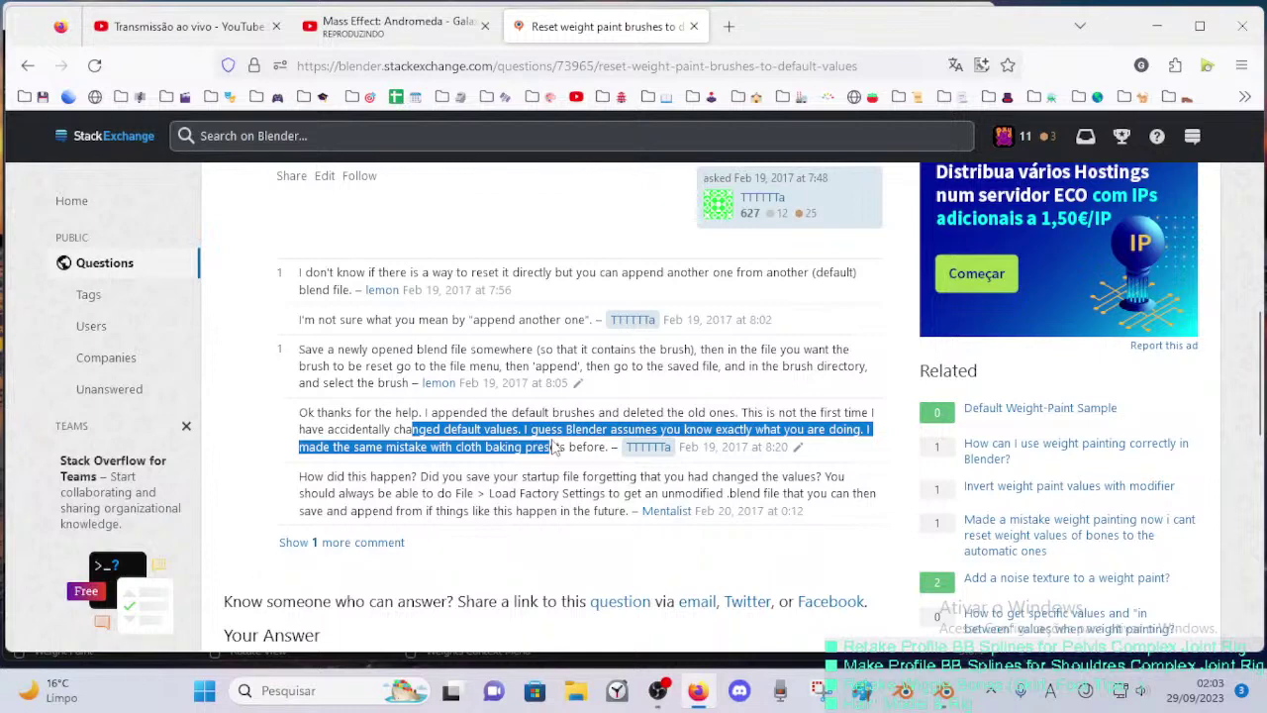
{"action": "left_click", "coordinate": [514, 428]}
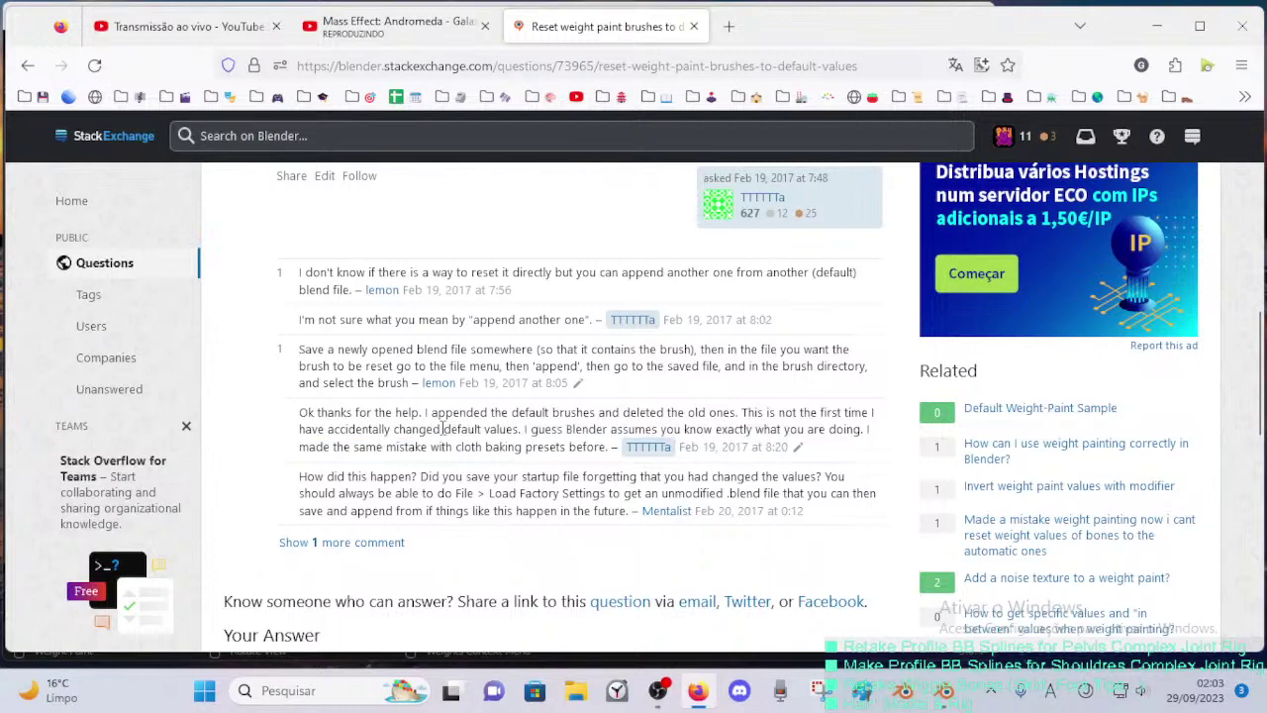
{"action": "left_click_drag", "start_coordinate": [443, 429], "coordinate": [516, 448]}
{"action": "scroll", "coordinate": [413, 473], "scroll_direction": "down", "scroll_amount": 1}
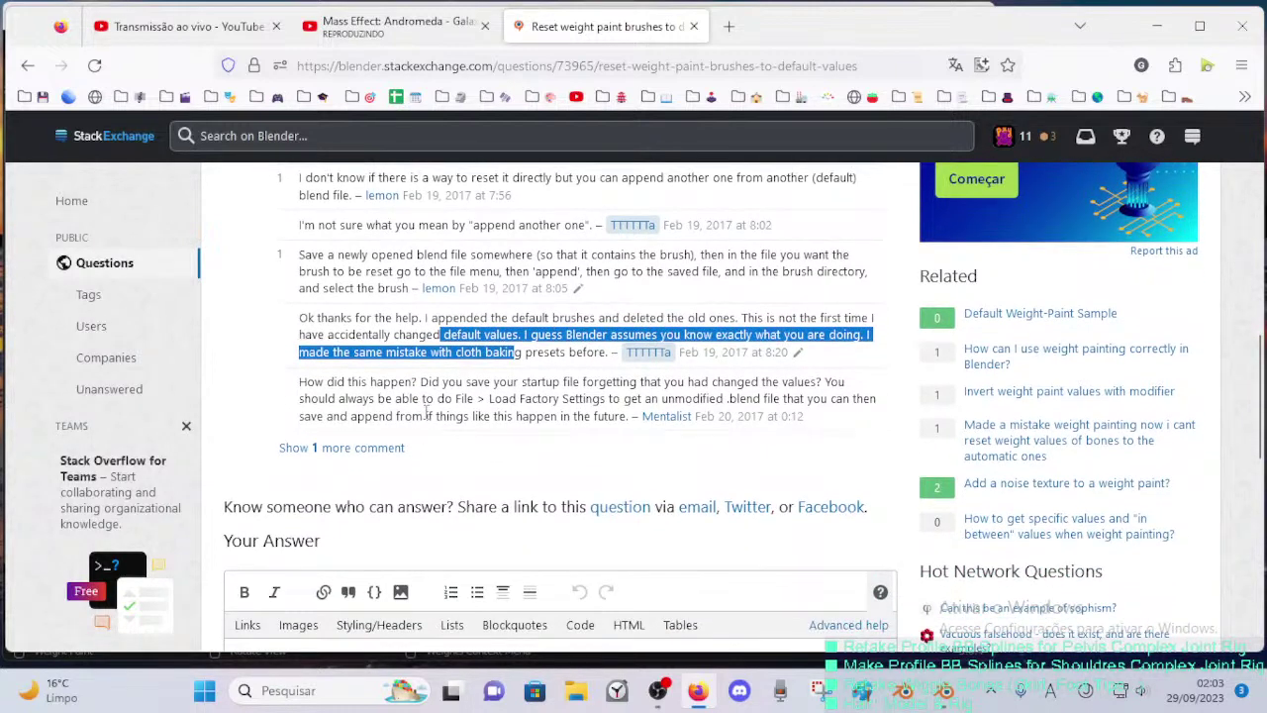
{"action": "left_click_drag", "start_coordinate": [430, 382], "coordinate": [594, 415]}
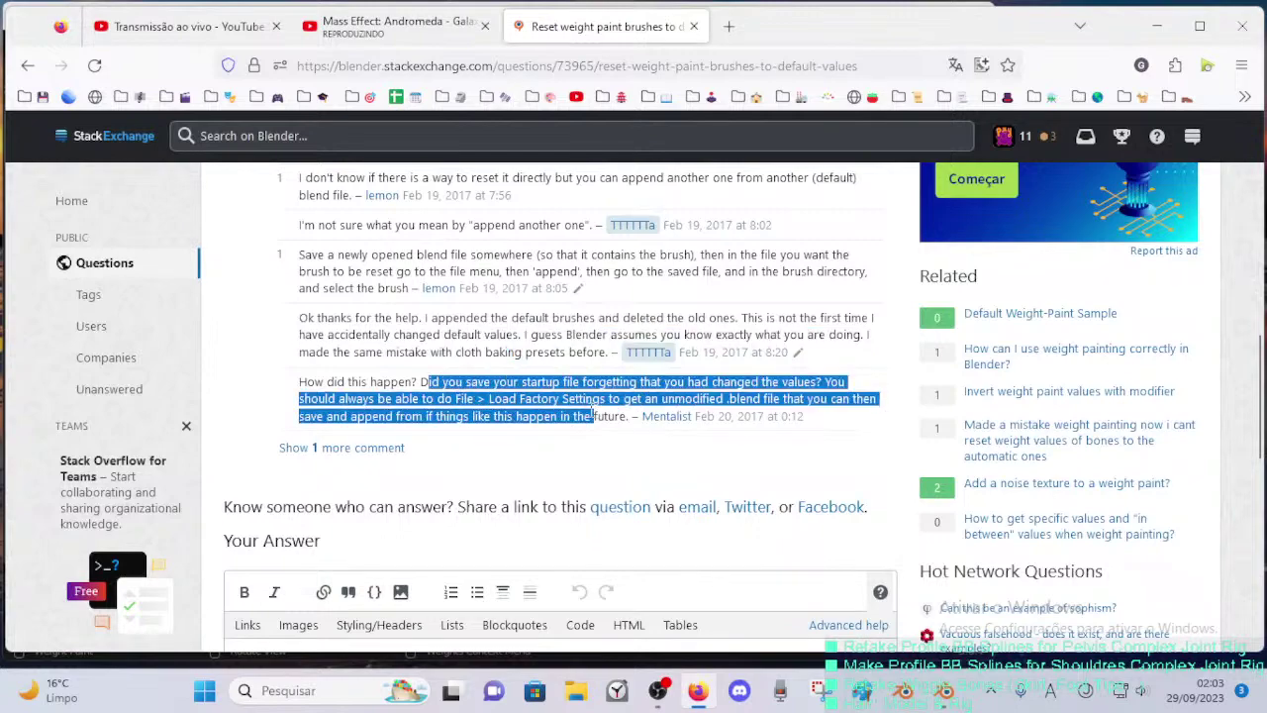
{"action": "left_click", "coordinate": [592, 413]}
{"action": "scroll", "coordinate": [564, 421], "scroll_direction": "down", "scroll_amount": 2}
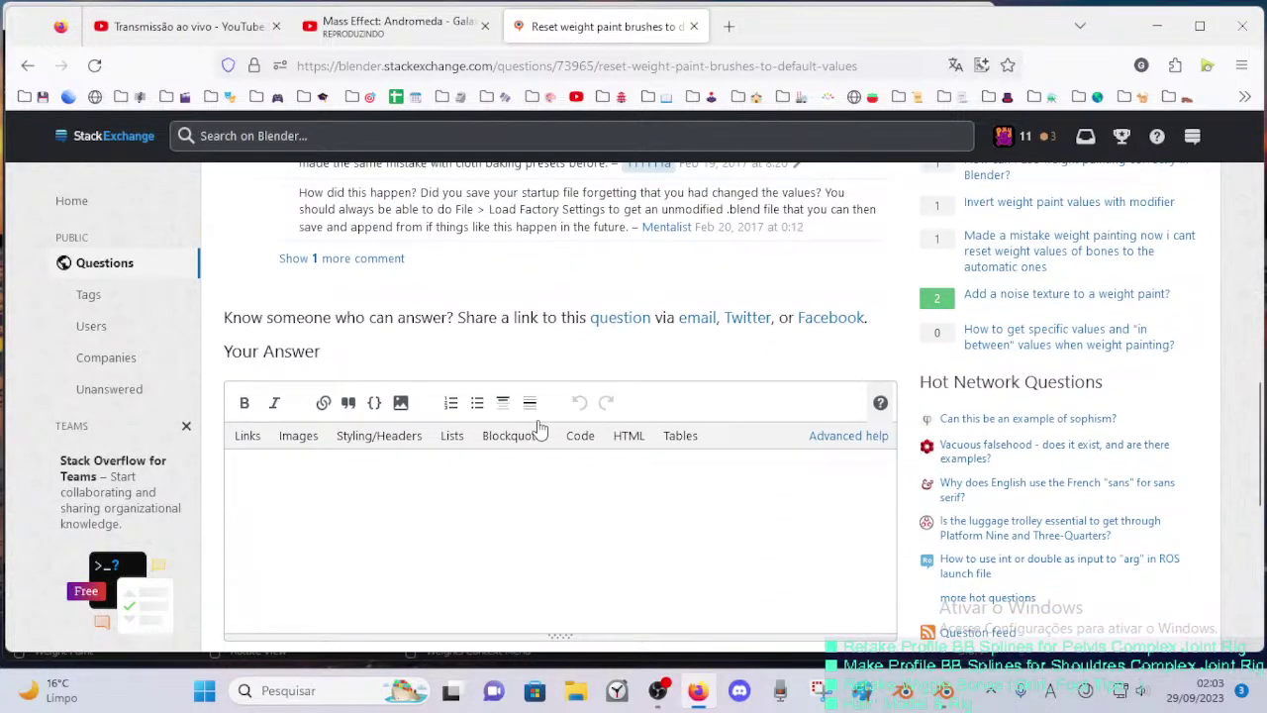
{"action": "scroll", "coordinate": [539, 428], "scroll_direction": "up", "scroll_amount": 7}
- Close the question's tab, return to Blender, and save the rig file before leaving weight painting for Object Mode
{"action": "left_click", "coordinate": [694, 27]}
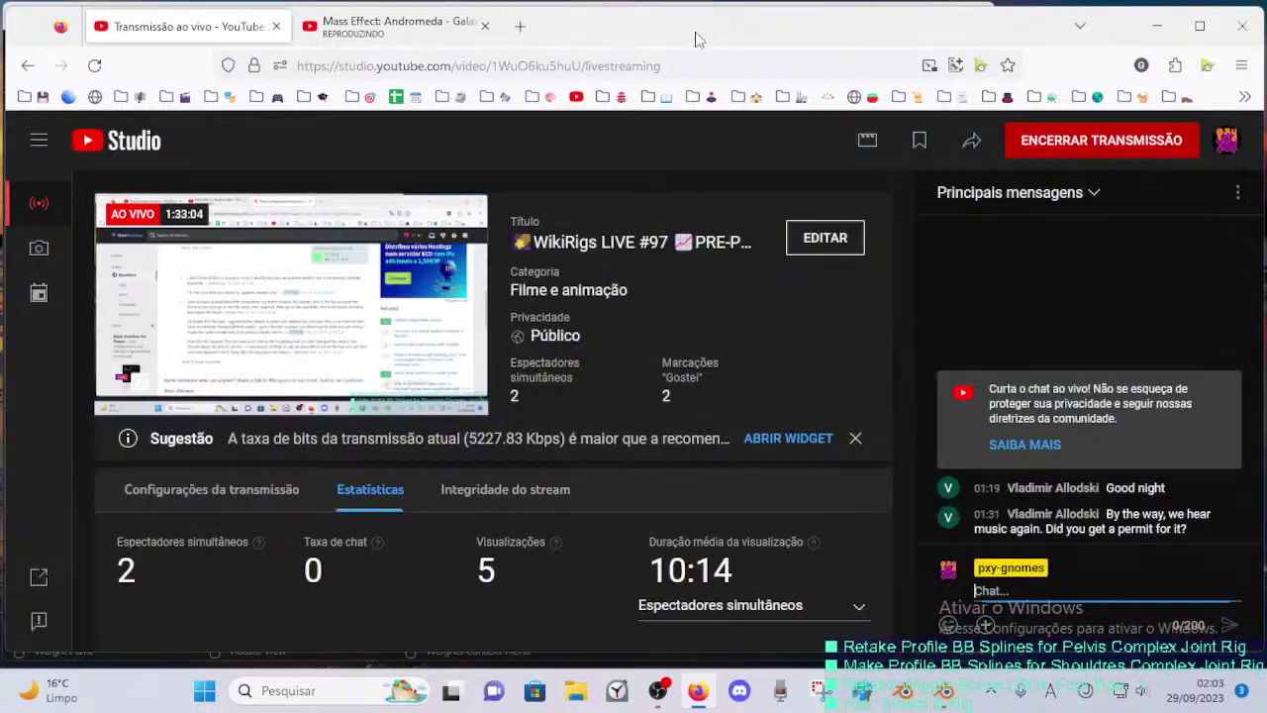
{"action": "key", "text": "alt+Tab"}
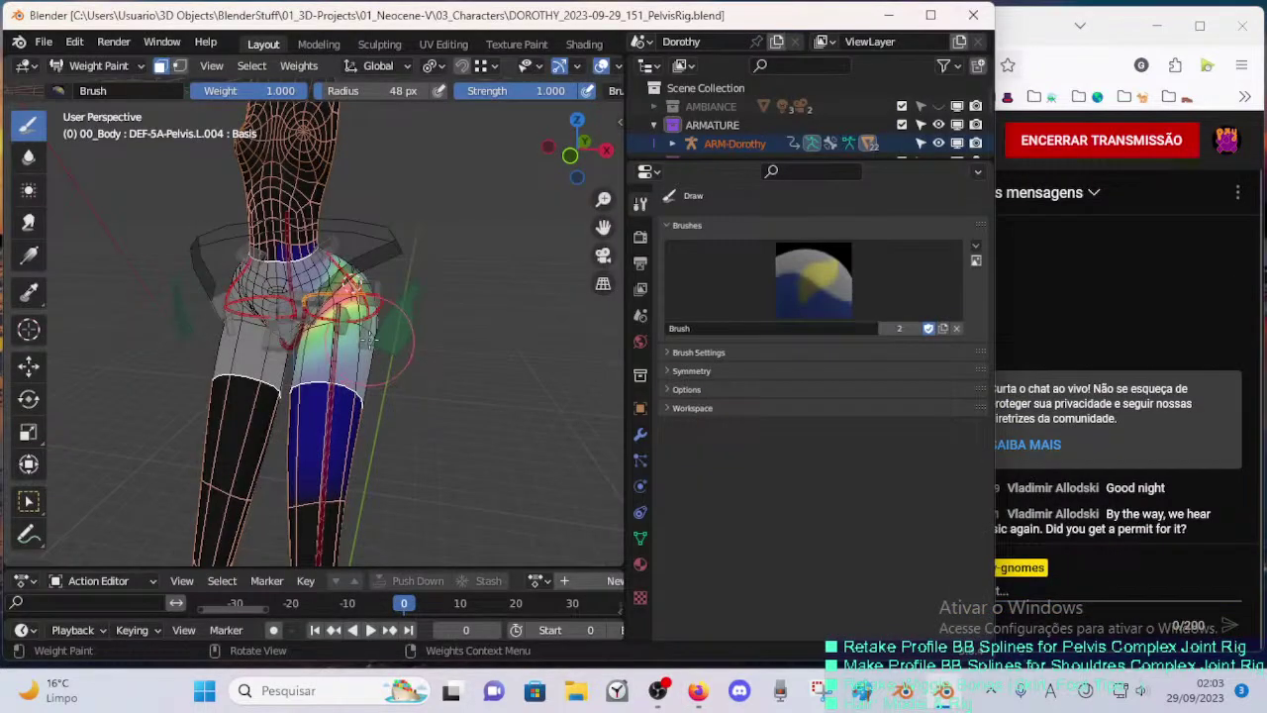
{"action": "key", "text": "ctrl+s"}
{"action": "key", "text": "ctrl+Tab"}
{"action": "left_click", "coordinate": [215, 306]}
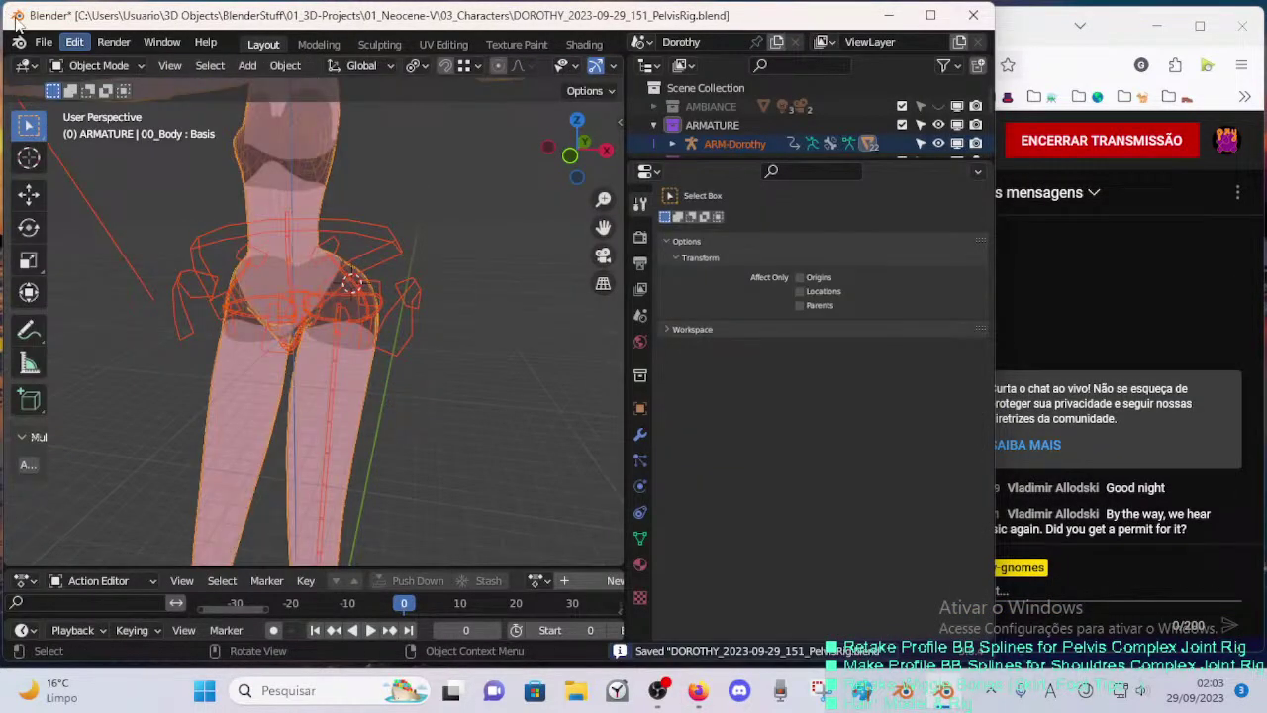
{"action": "left_click", "coordinate": [44, 42]}
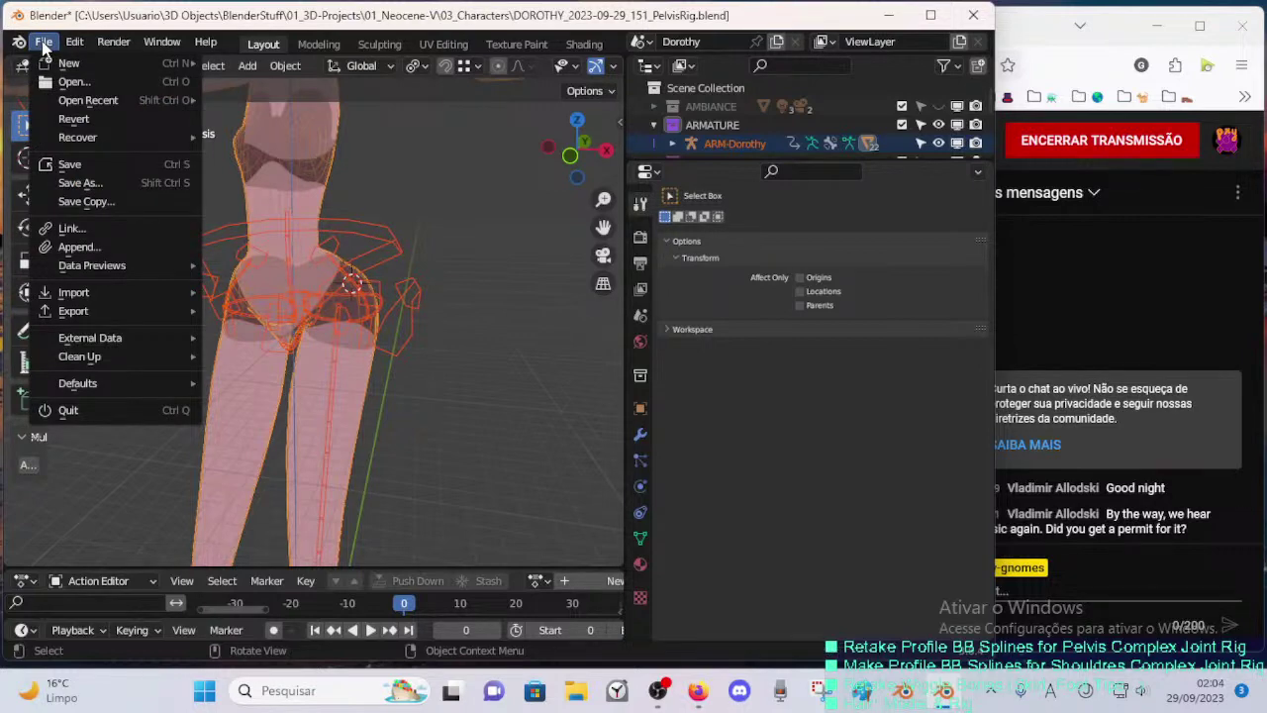
{"action": "left_click", "coordinate": [44, 43]}
{"action": "left_click", "coordinate": [43, 43]}
{"action": "mouse_move", "coordinate": [65, 65]}
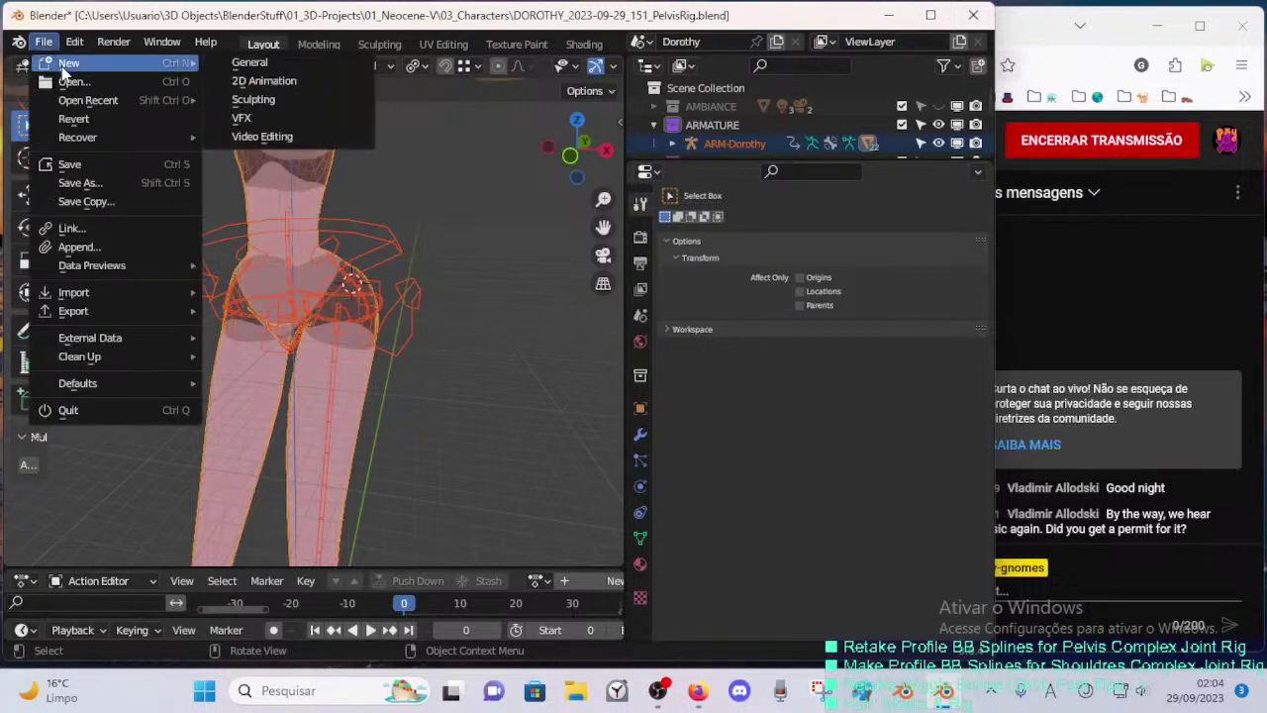
{"action": "left_click", "coordinate": [259, 63]}
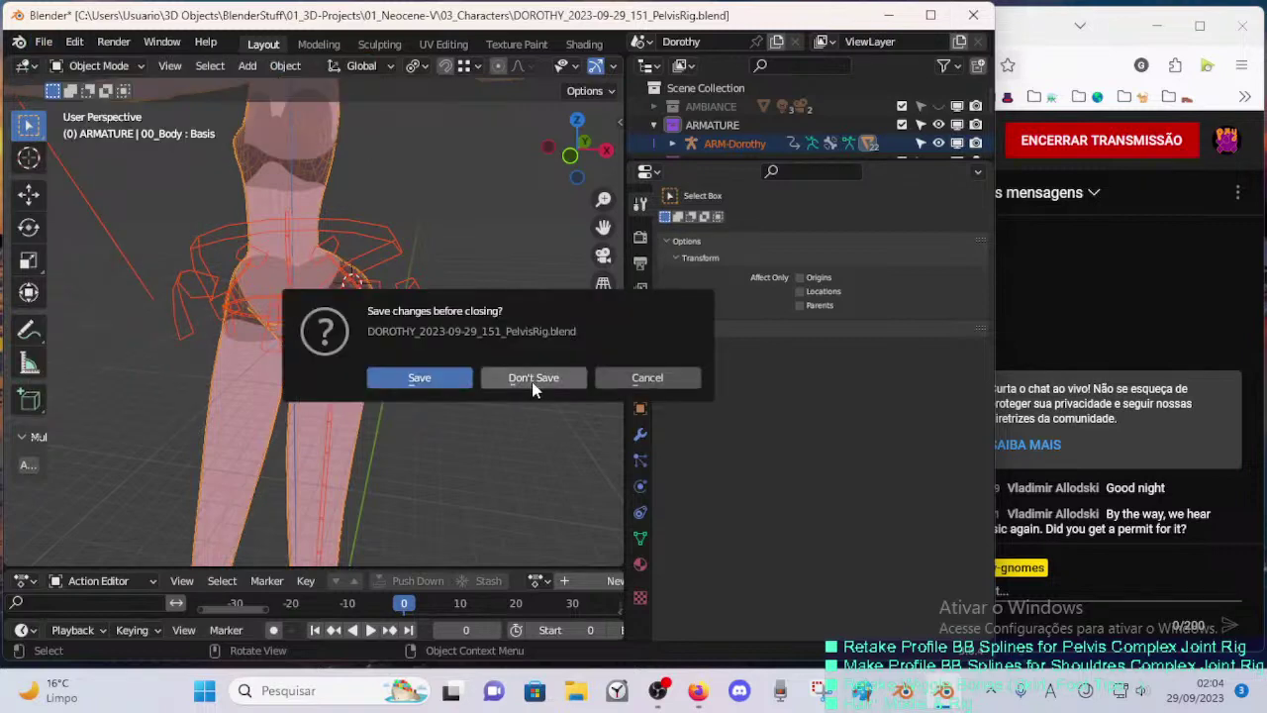
{"action": "key", "text": "Escape"}
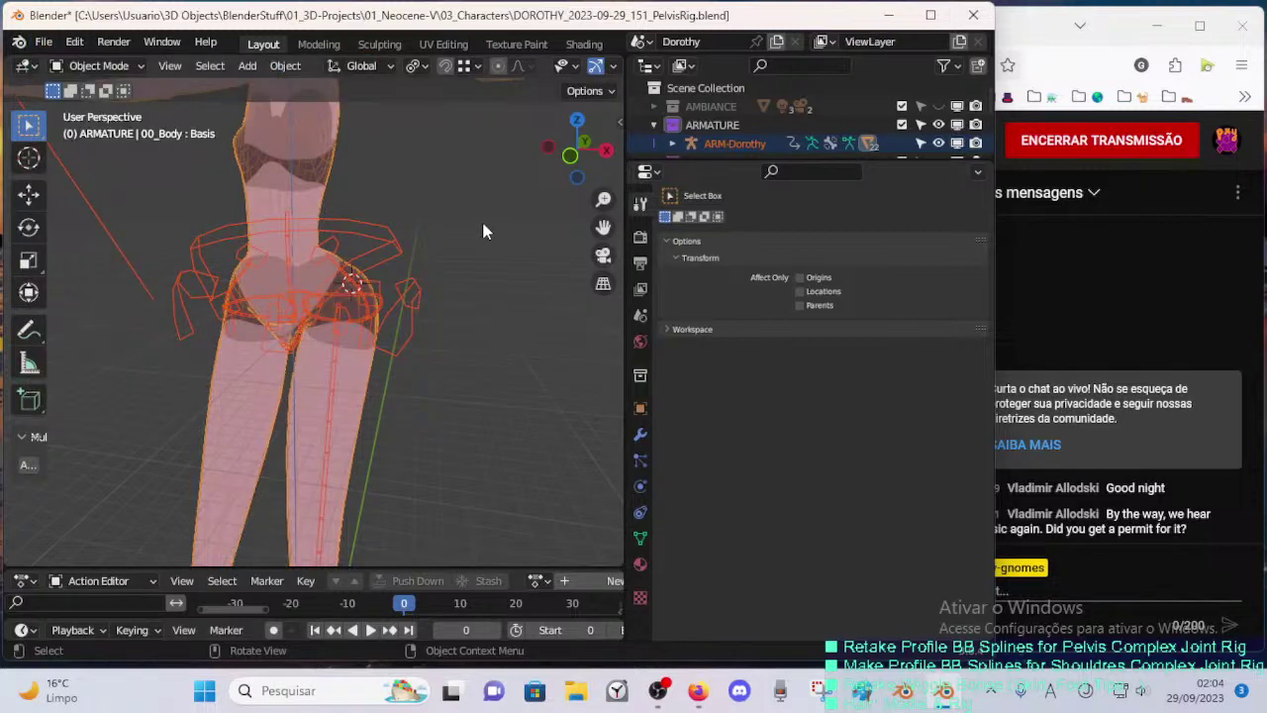
- Save the rig file and create a new General file
{"action": "key", "text": "ctrl+s"}
{"action": "left_click", "coordinate": [44, 42]}
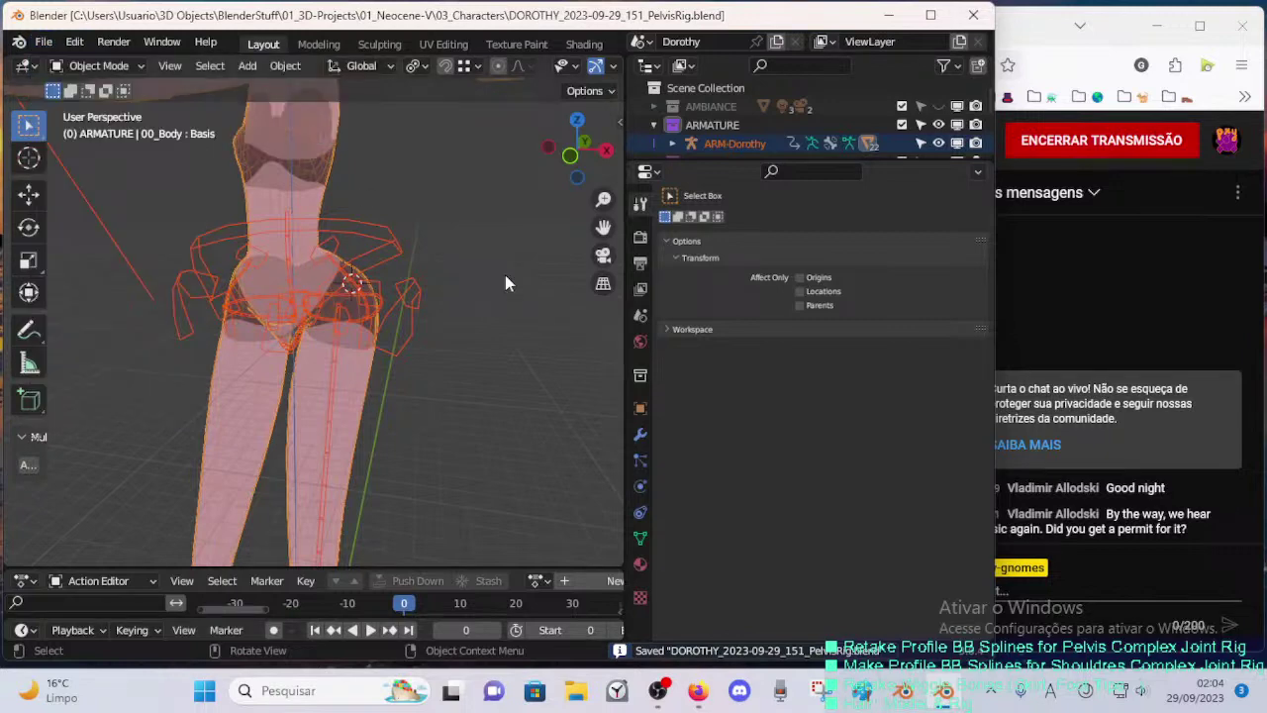
{"action": "left_click", "coordinate": [43, 42]}
{"action": "mouse_move", "coordinate": [60, 59]}
{"action": "left_click", "coordinate": [247, 60]}
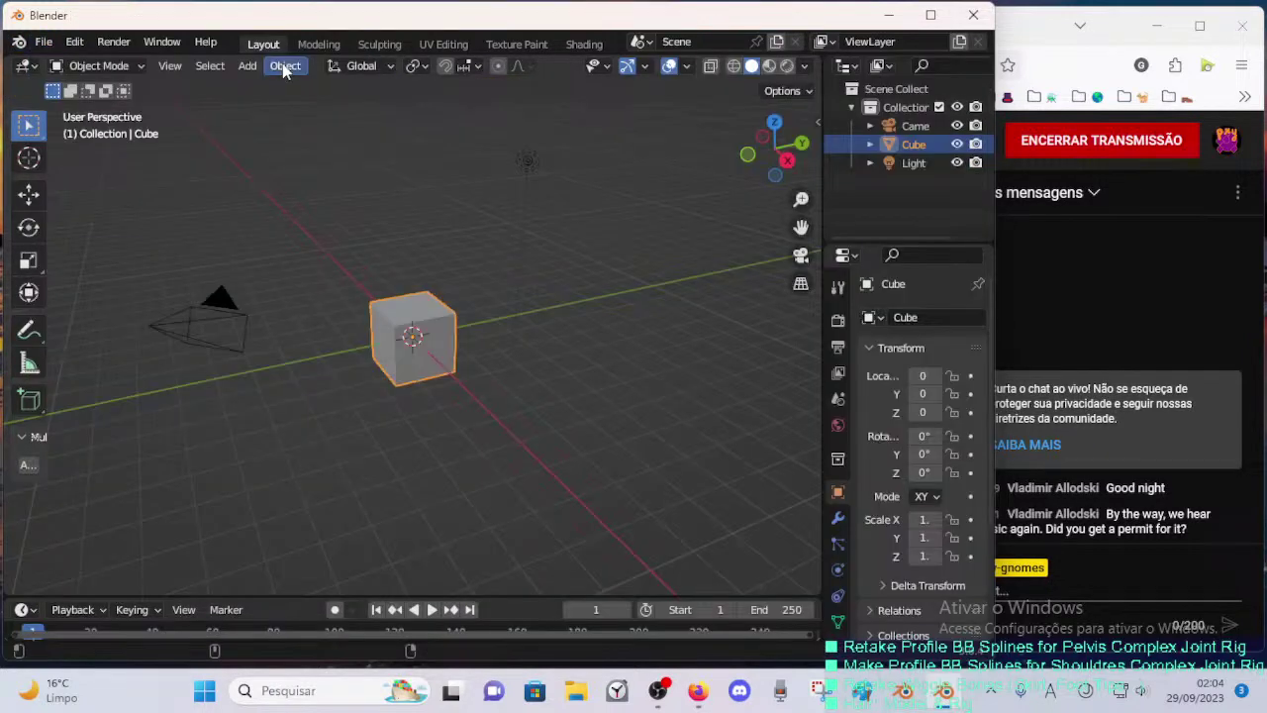
- Put the default cube into Weight Paint mode and look through the Draw tool's available brushes
{"action": "middle_click_drag", "start_coordinate": [405, 201], "coordinate": [368, 224]}
{"action": "key", "text": "ctrl+Tab"}
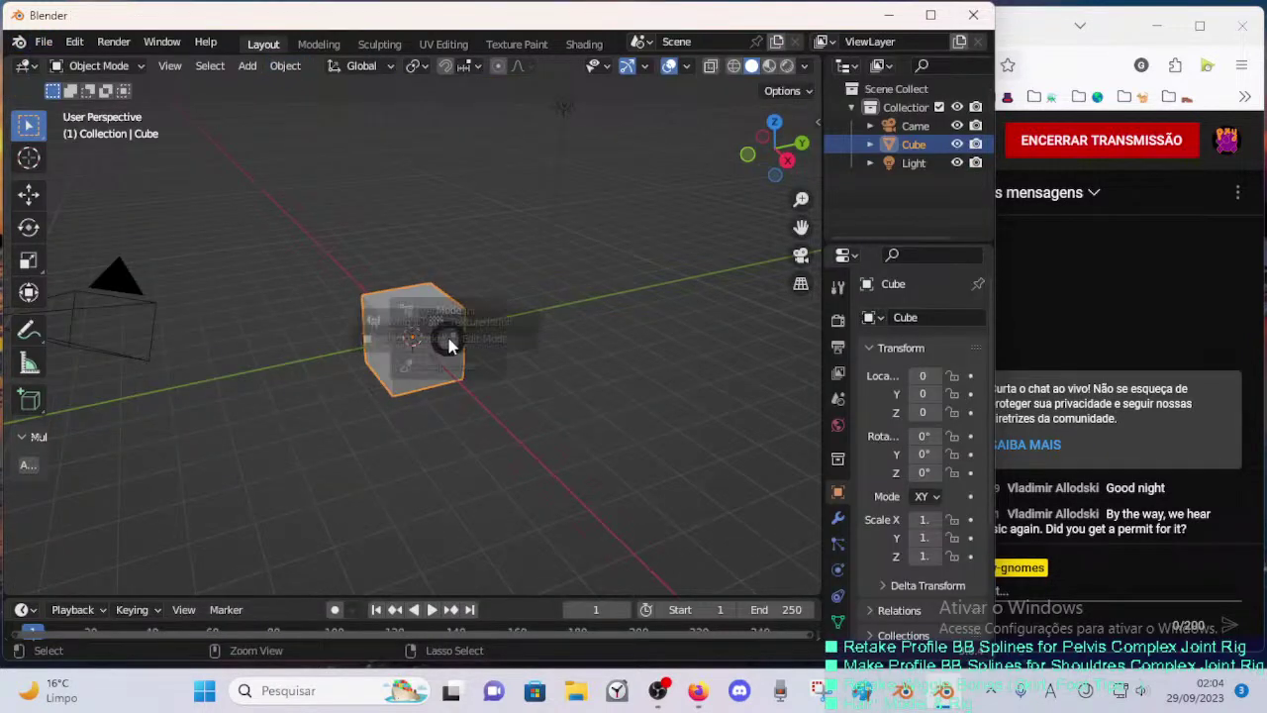
{"action": "key", "text": "w"}
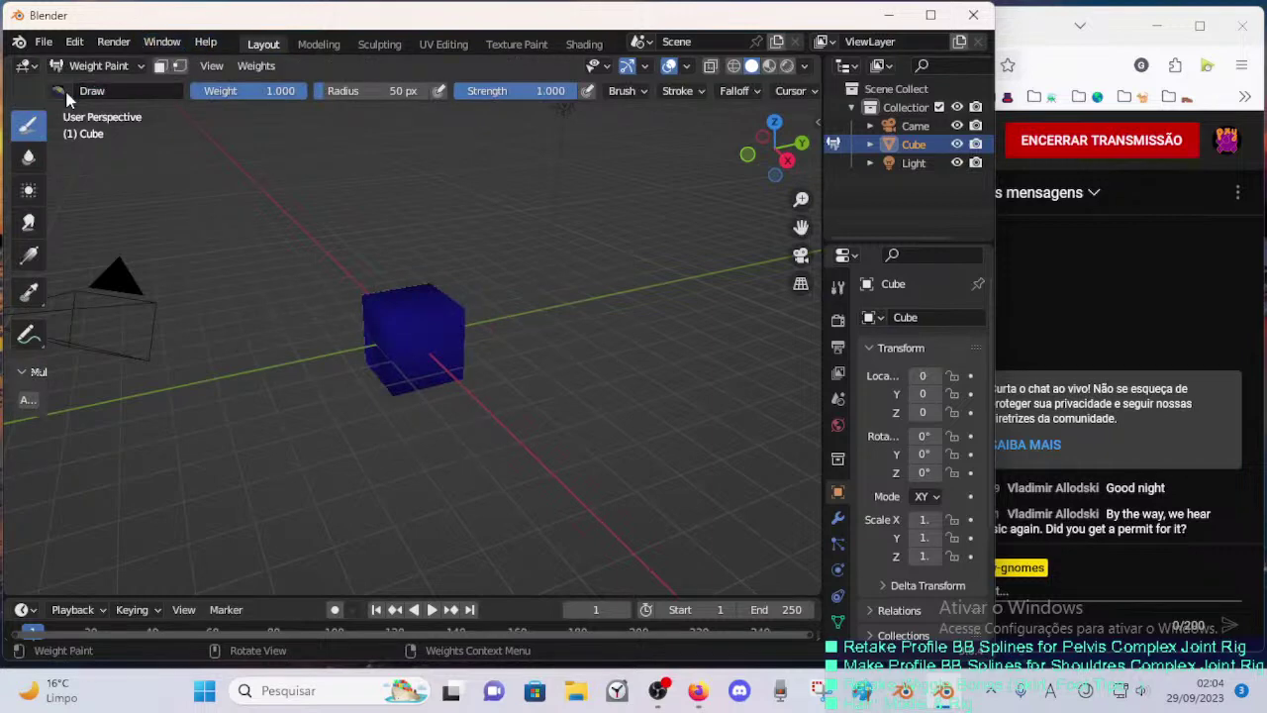
{"action": "left_click", "coordinate": [62, 91]}
{"action": "left_click", "coordinate": [62, 91]}
{"action": "left_click", "coordinate": [63, 91]}
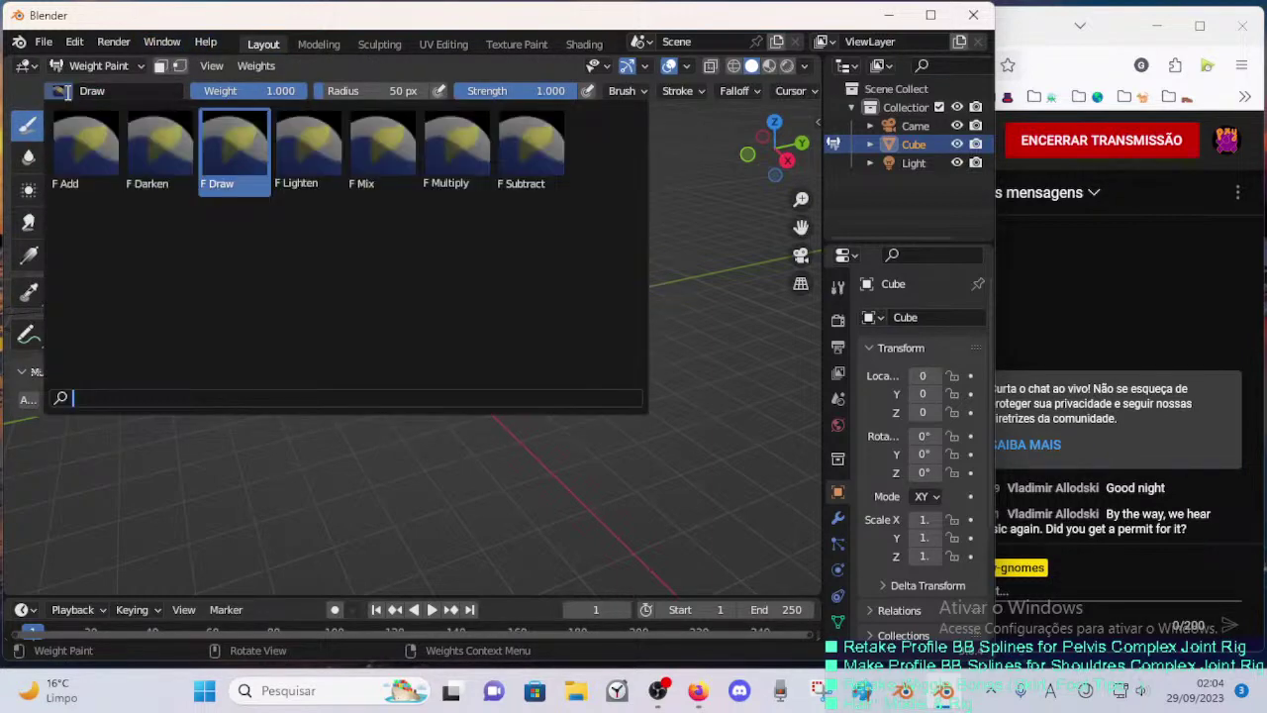
{"action": "left_click", "coordinate": [62, 91]}
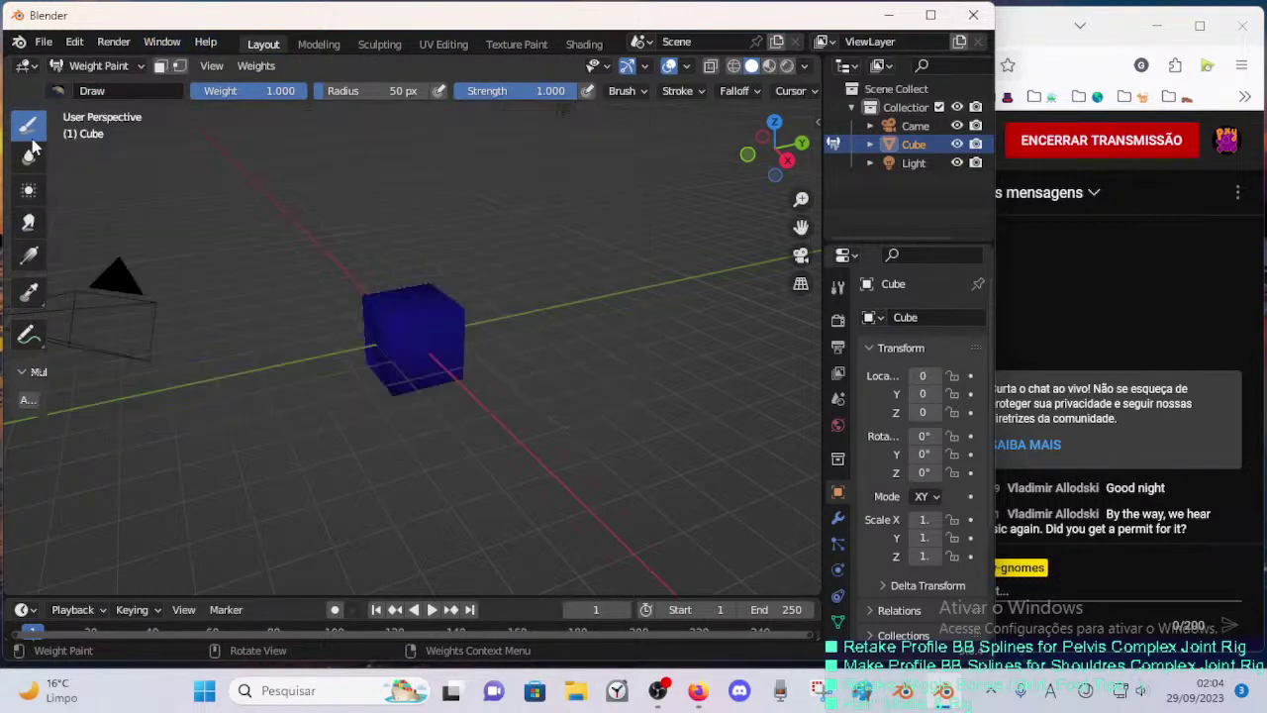
- Save the new file as DOROTHY_2023-09-29_151_PelvisRig-BRUSHES.blend in the 03_Characters folder
{"action": "left_click", "coordinate": [48, 47]}
{"action": "left_click", "coordinate": [61, 81]}
{"action": "left_click", "coordinate": [537, 380]}
{"action": "key", "text": "ctrl+s"}
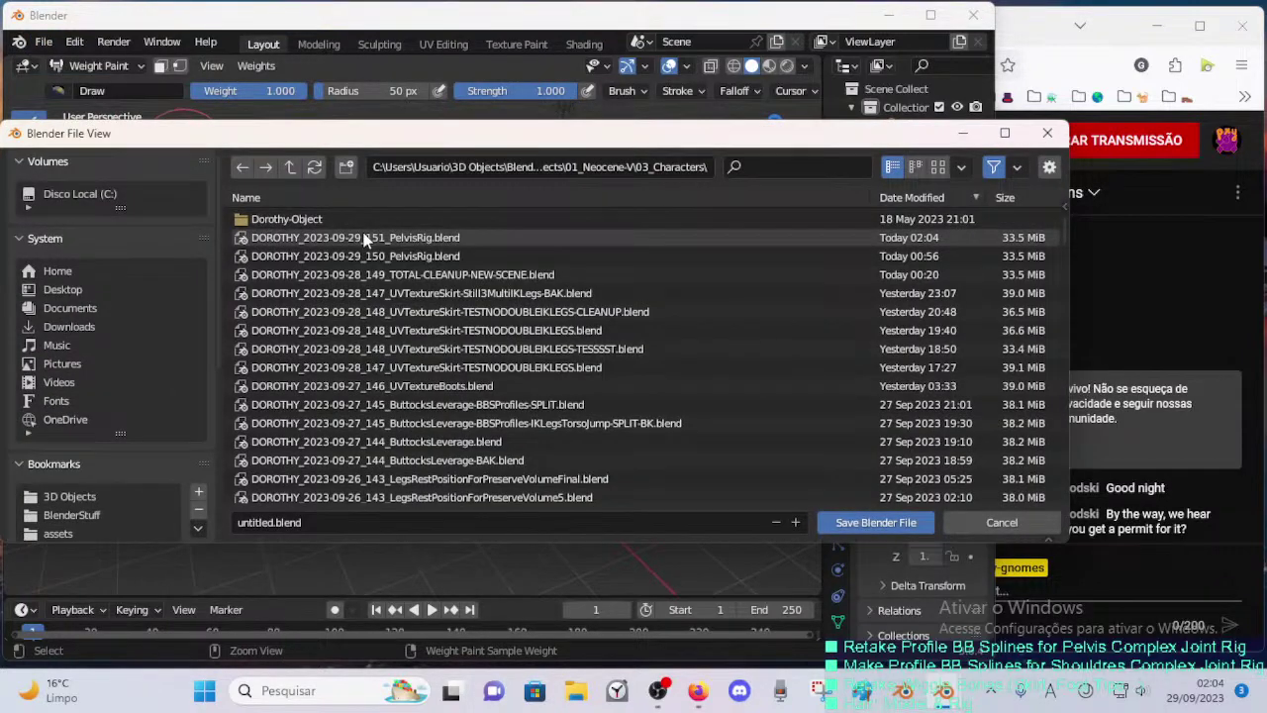
{"action": "left_click", "coordinate": [354, 238]}
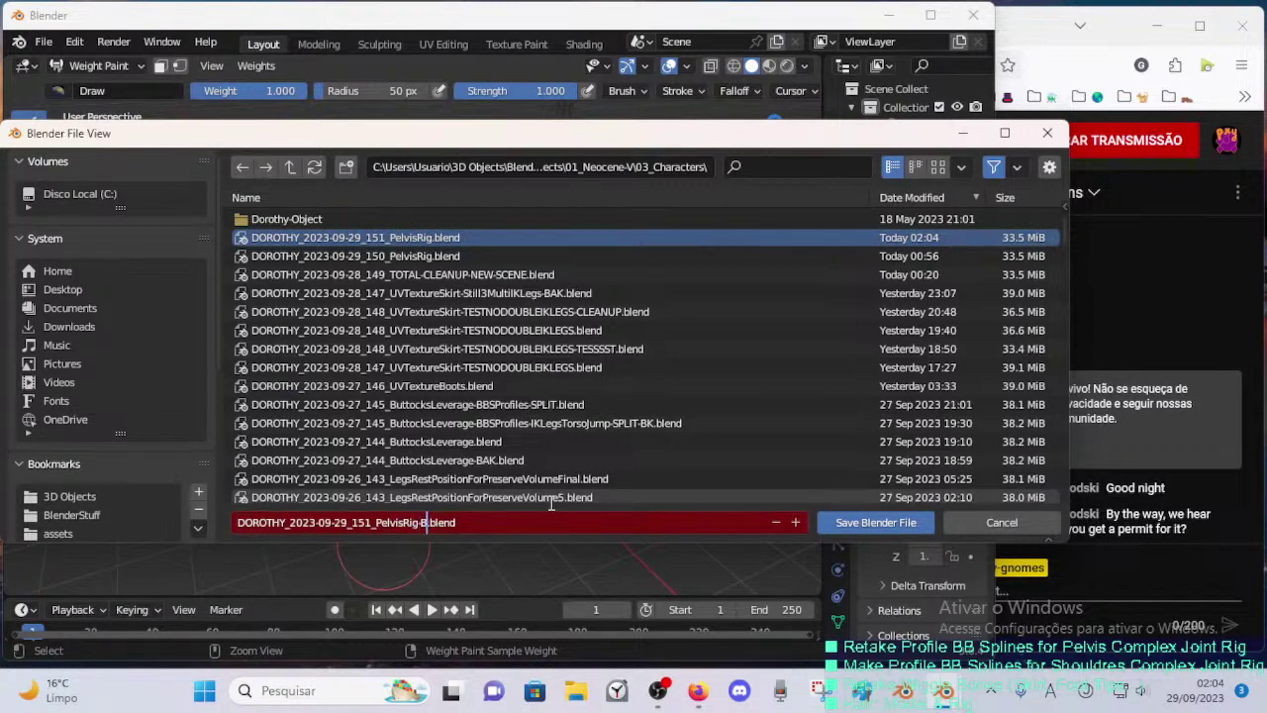
{"action": "type", "text": "-BRUSHES"}
{"action": "key", "text": "Return"}
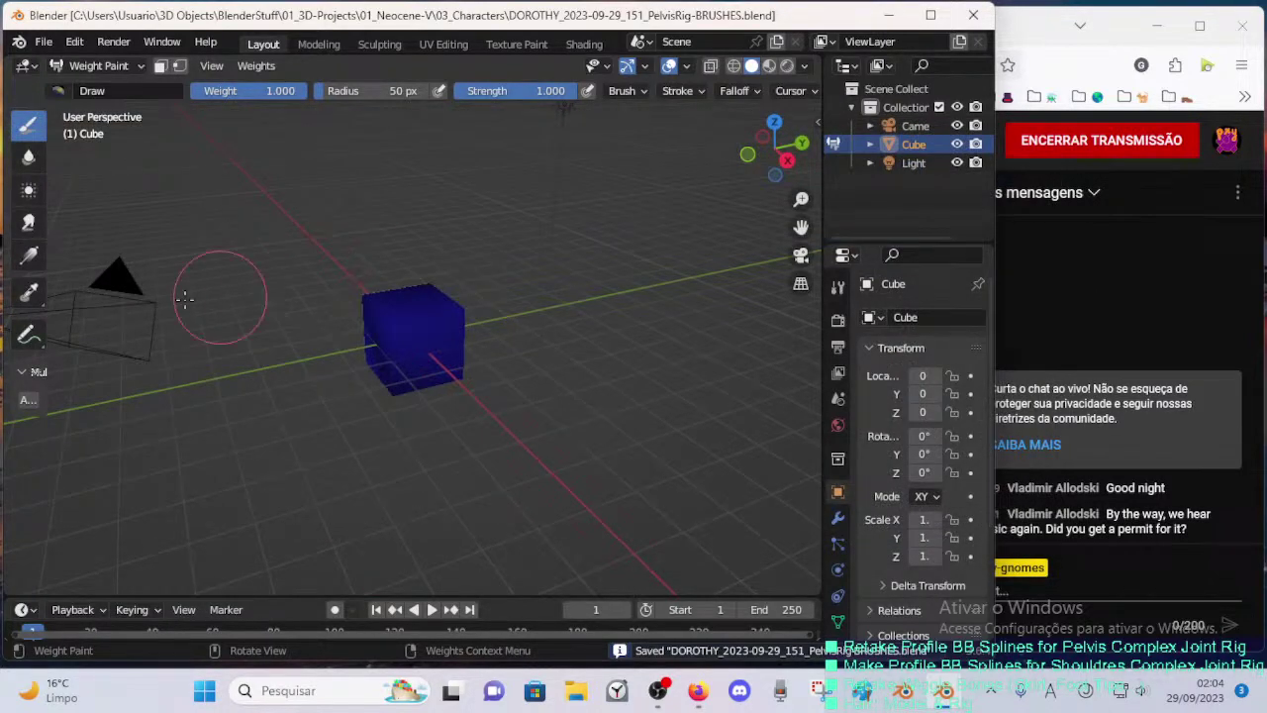
- Open the rig file DOROTHY_2023-09-29_151_PelvisRig.blend from the 03_Characters folder
{"action": "left_click", "coordinate": [41, 42]}
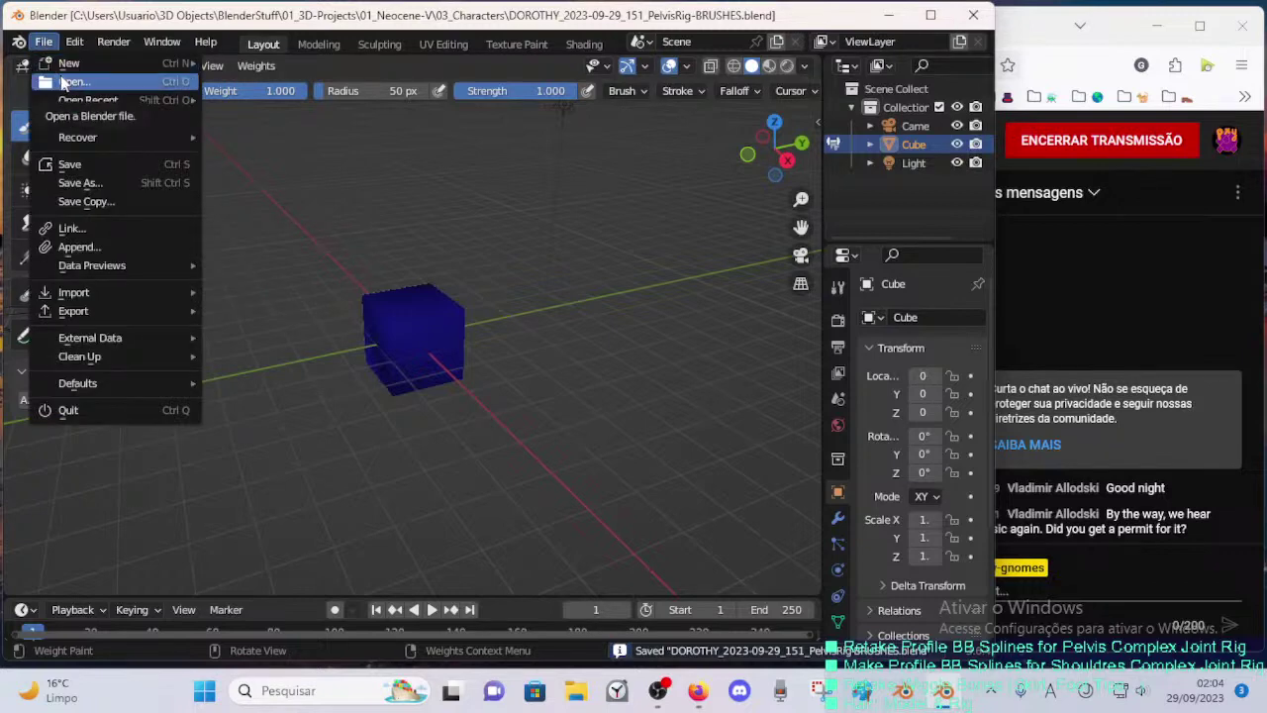
{"action": "left_click", "coordinate": [63, 82]}
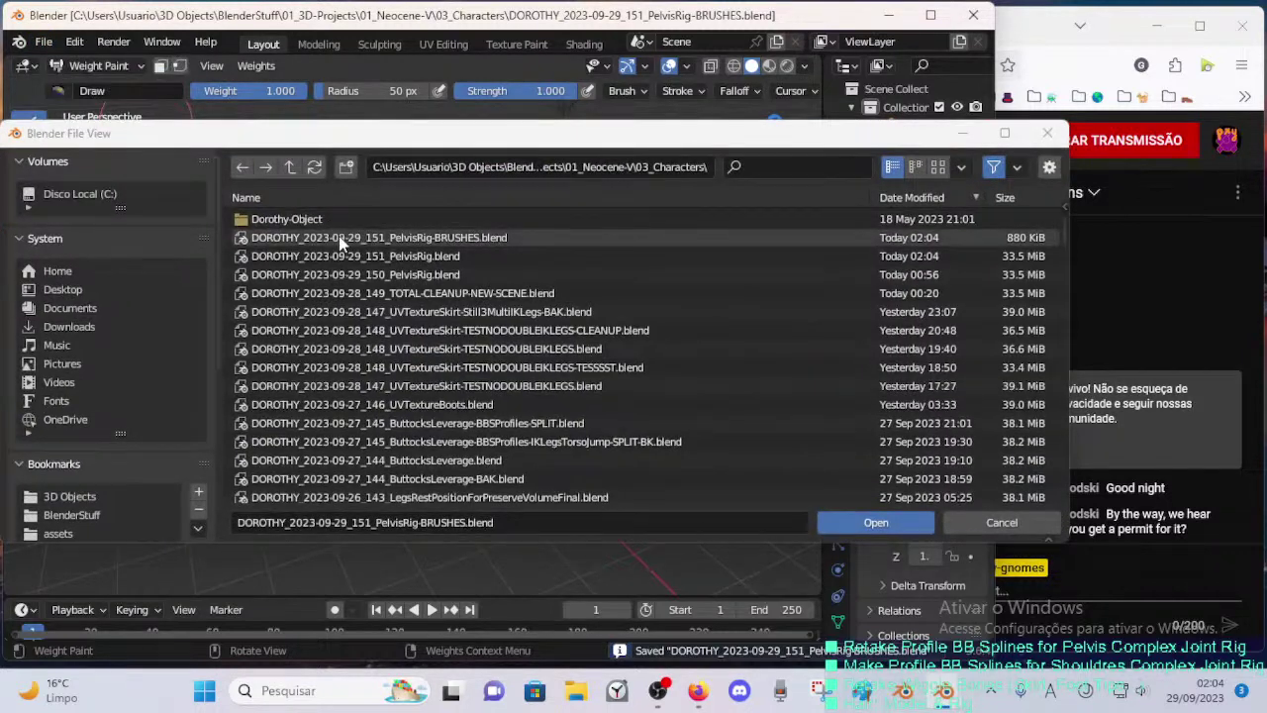
{"action": "left_click", "coordinate": [348, 260]}
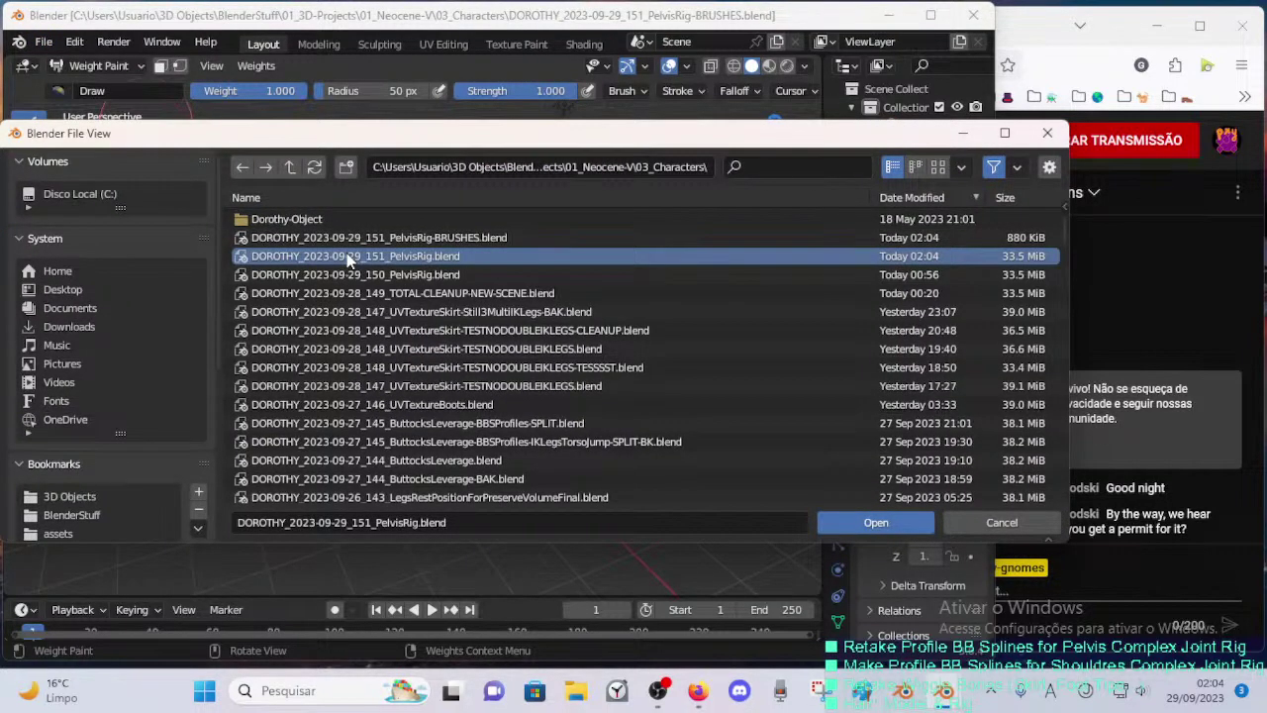
{"action": "double_click", "coordinate": [348, 257]}
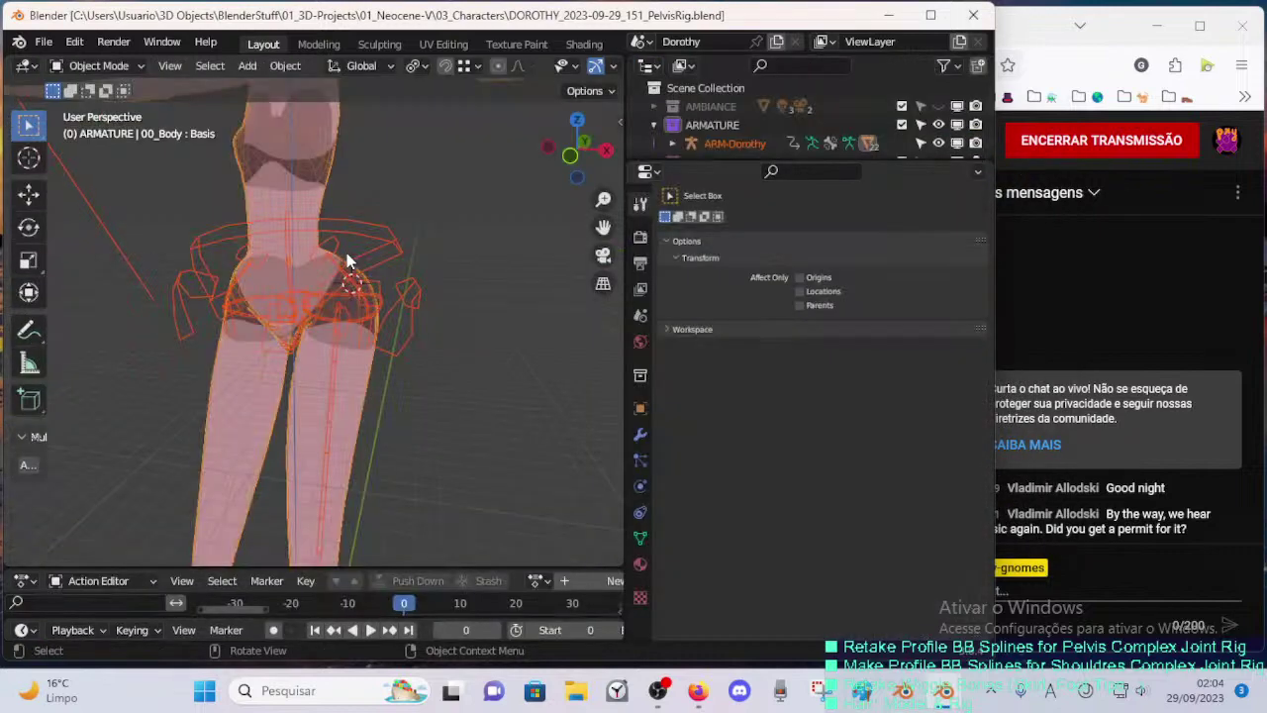
- Start an Append from DOROTHY_2023-09-29_151_PelvisRig-BRUSHES.blend and go into its Brush category
{"action": "left_click", "coordinate": [45, 42]}
{"action": "left_click", "coordinate": [89, 245]}
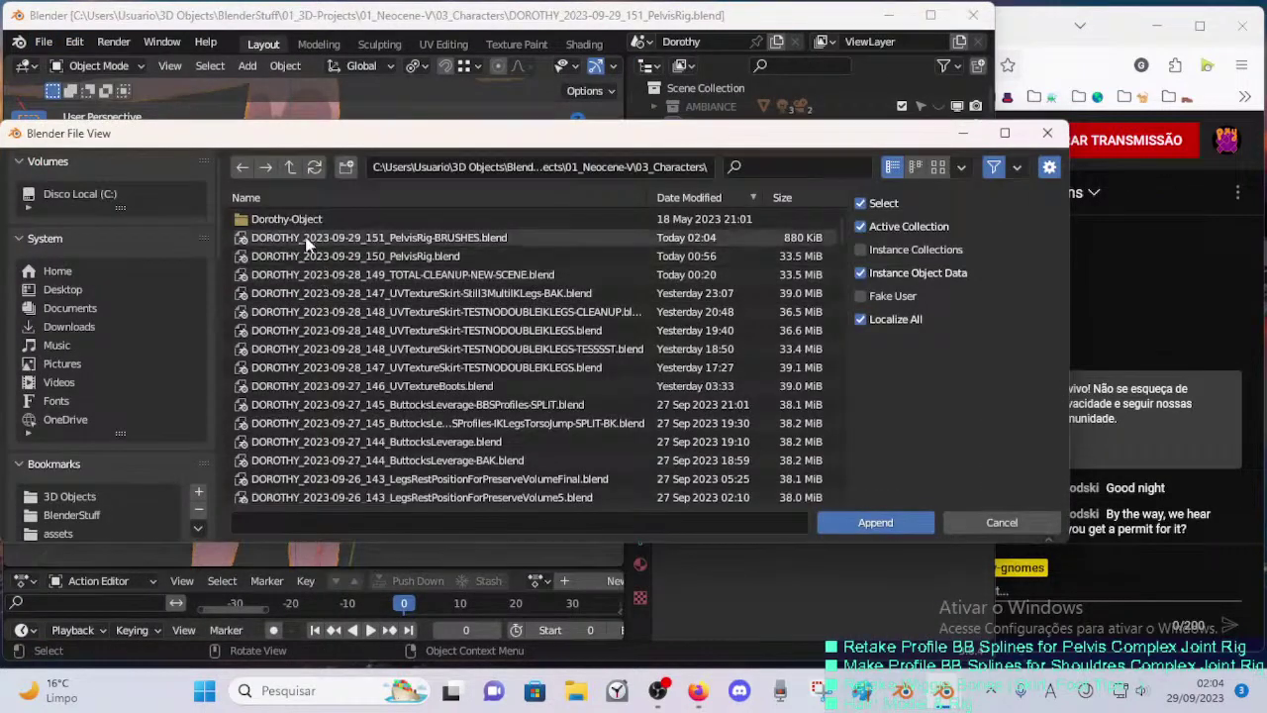
{"action": "double_click", "coordinate": [332, 239]}
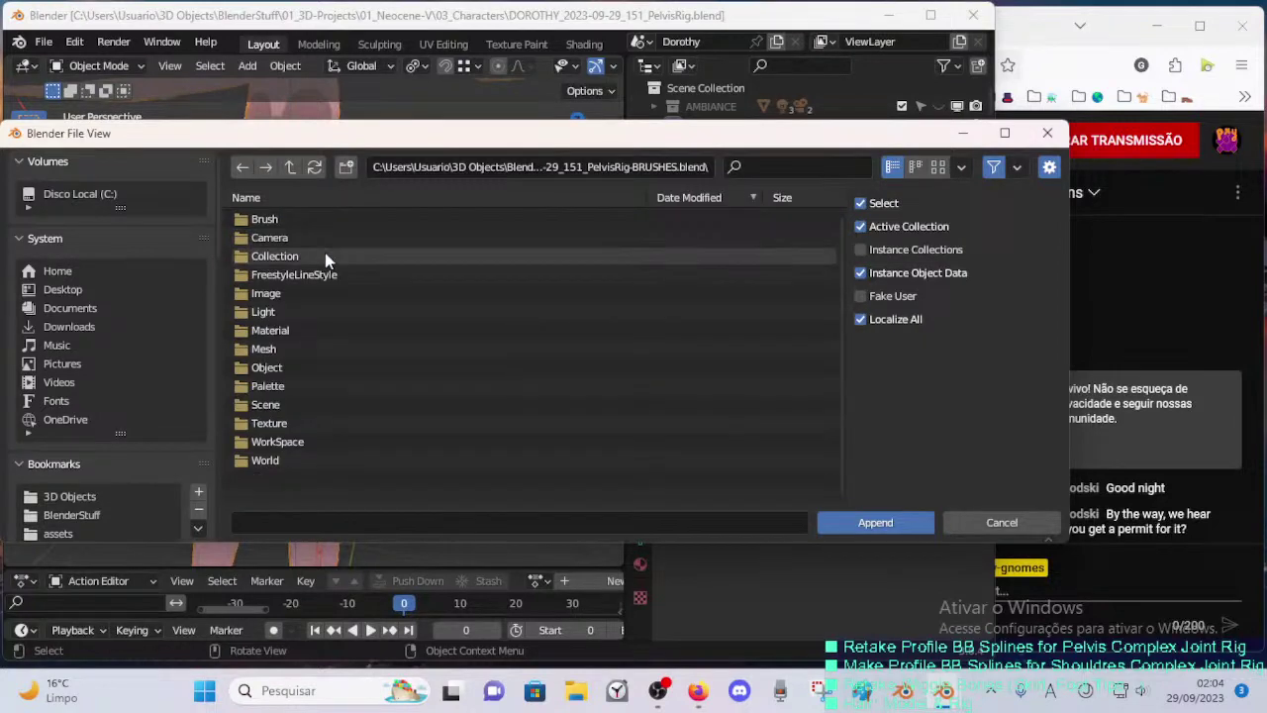
{"action": "double_click", "coordinate": [272, 389]}
{"action": "left_click", "coordinate": [291, 167]}
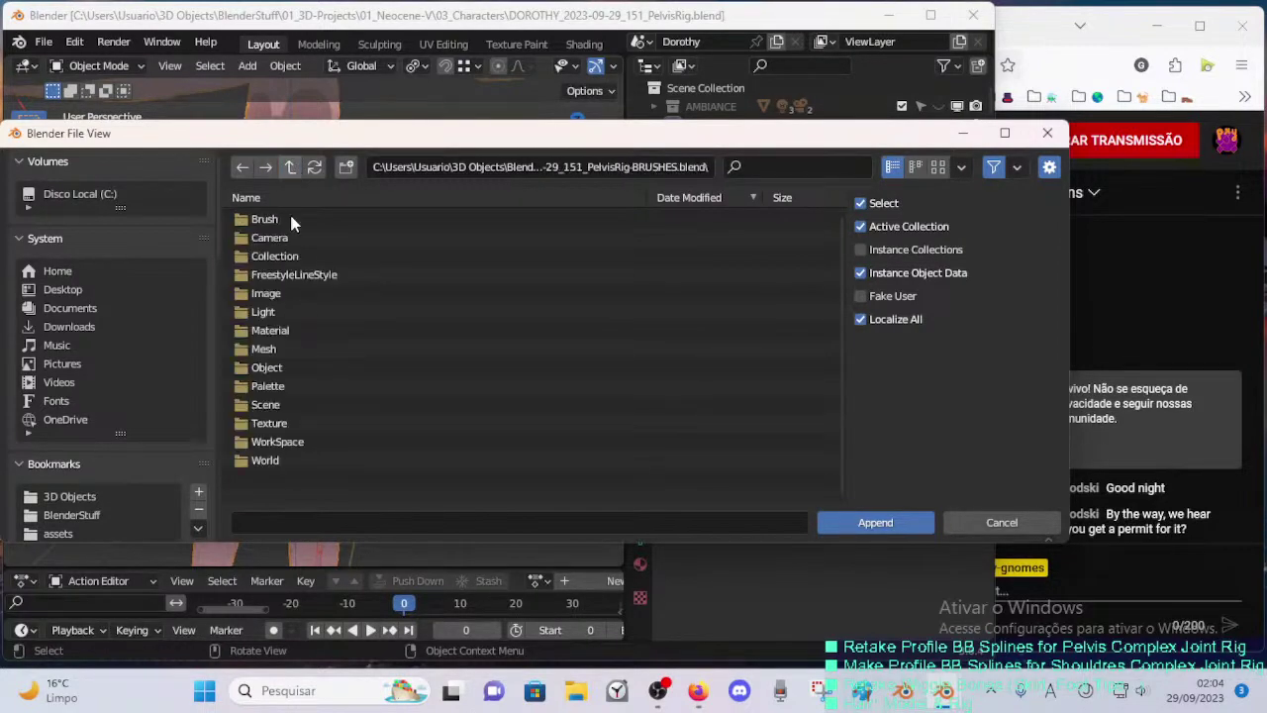
{"action": "double_click", "coordinate": [275, 424]}
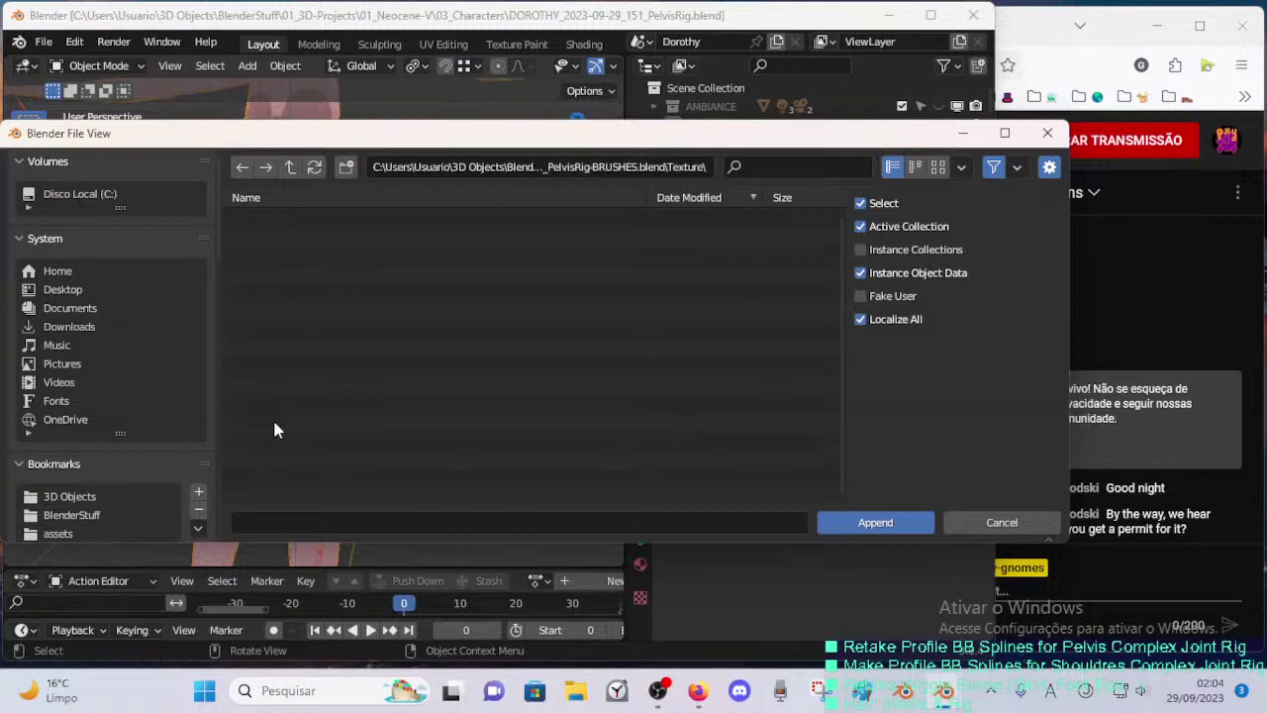
{"action": "left_click", "coordinate": [292, 171]}
{"action": "double_click", "coordinate": [282, 219]}
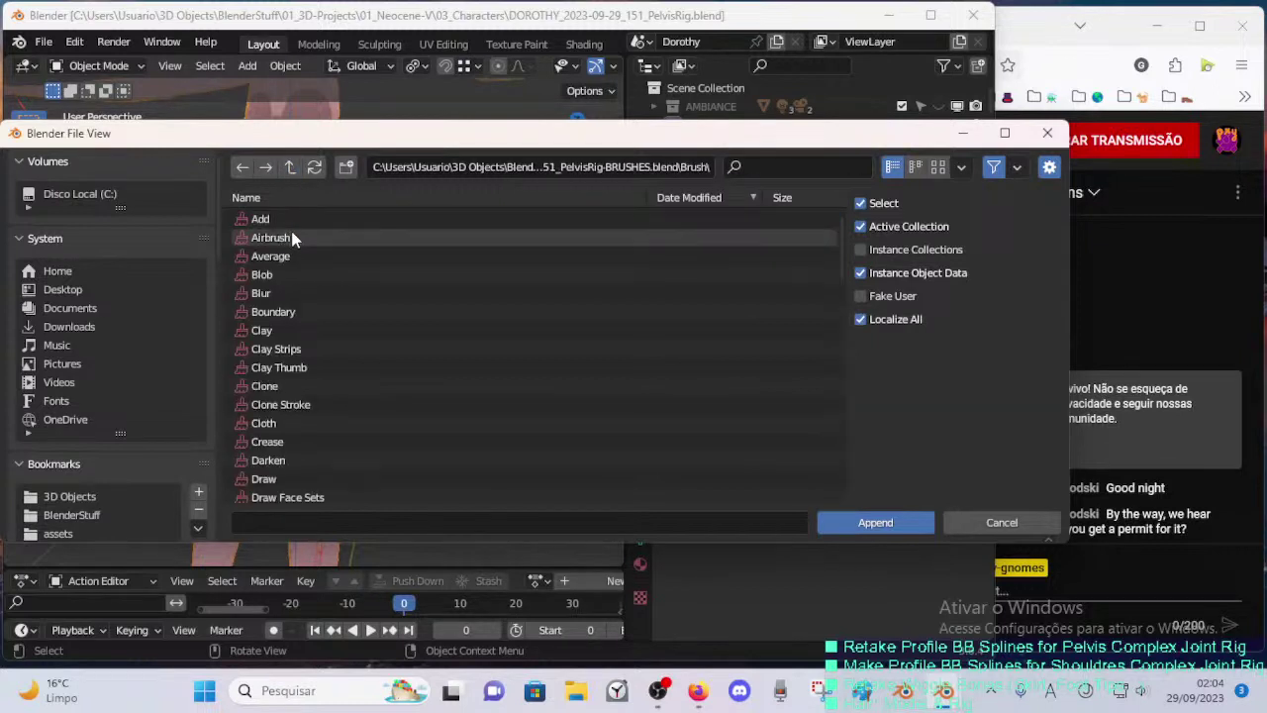
- Select all brushes in the list, from Add to Weight Smear, and append them to the rig file
{"action": "scroll", "coordinate": [291, 247], "scroll_direction": "down", "scroll_amount": 12}
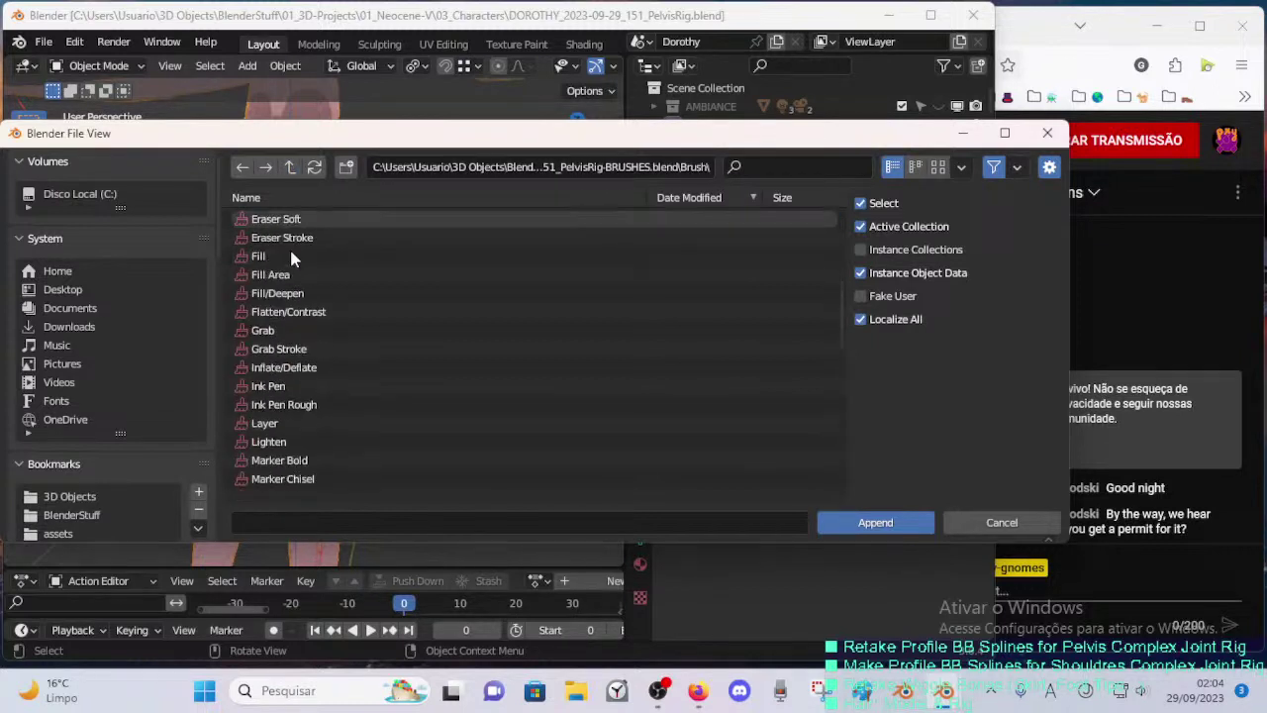
{"action": "scroll", "coordinate": [288, 259], "scroll_direction": "down", "scroll_amount": 10}
{"action": "scroll", "coordinate": [289, 265], "scroll_direction": "up", "scroll_amount": 12}
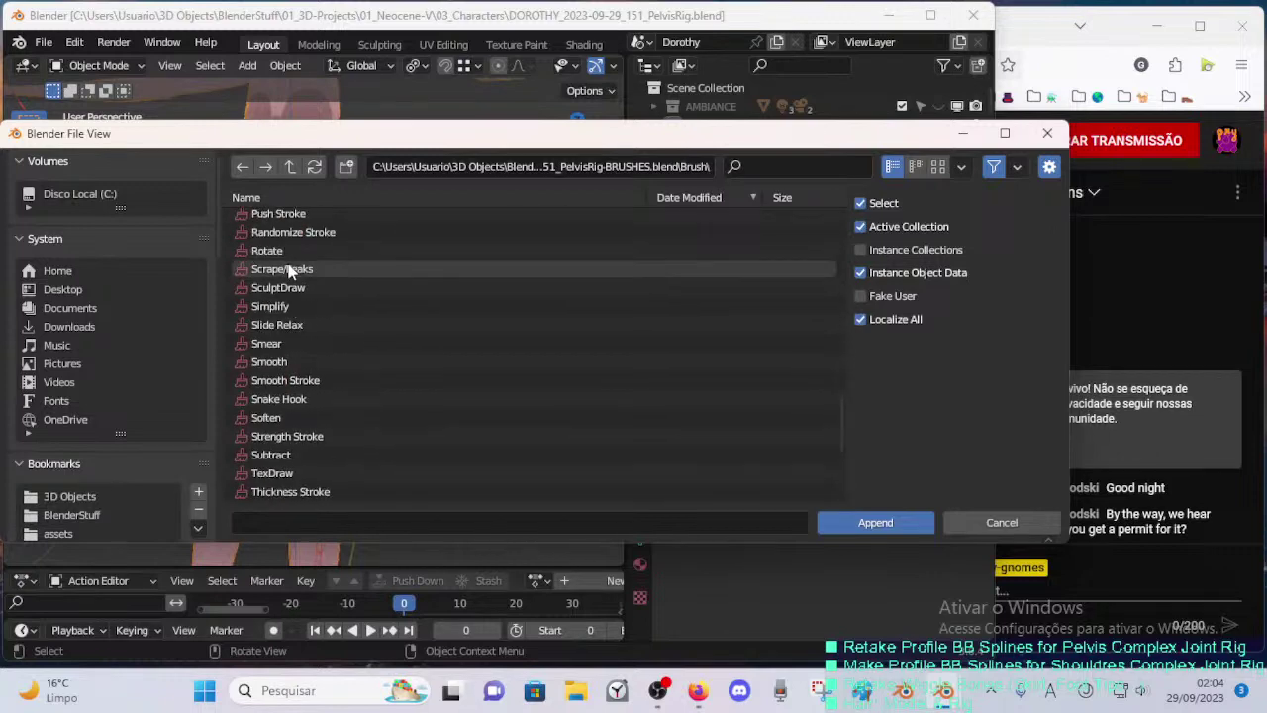
{"action": "scroll", "coordinate": [290, 268], "scroll_direction": "up", "scroll_amount": 10}
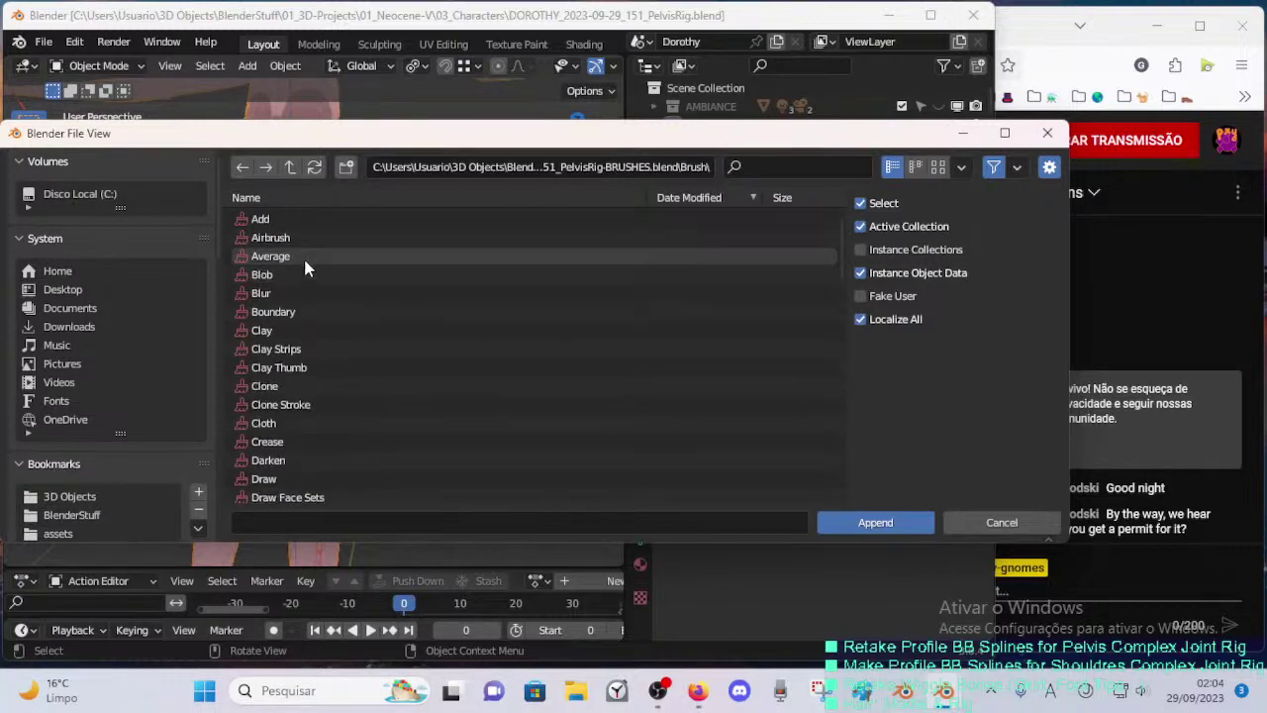
{"action": "mouse_move", "coordinate": [844, 232]}
{"action": "left_mouse_down"}
{"action": "mouse_move", "coordinate": [843, 244]}
{"action": "mouse_move", "coordinate": [838, 206]}
{"action": "mouse_move", "coordinate": [835, 443]}
{"action": "mouse_move", "coordinate": [842, 402]}
{"action": "left_mouse_up"}
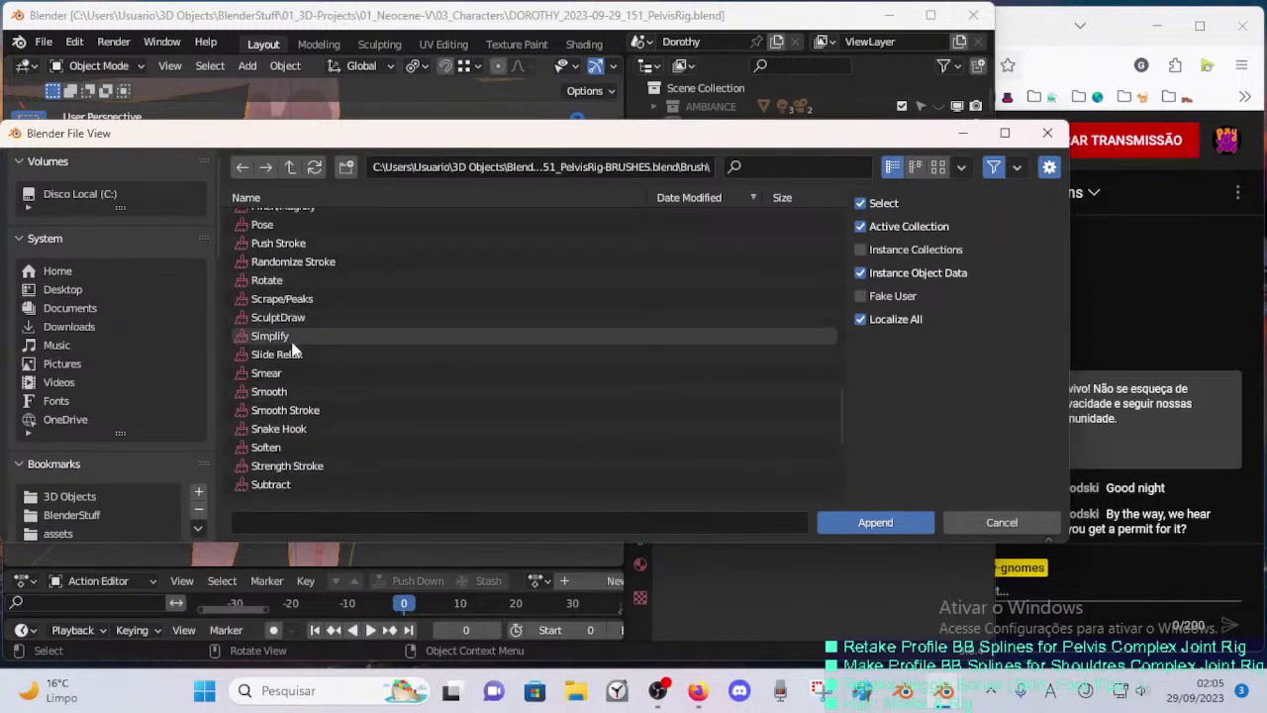
{"action": "scroll", "coordinate": [653, 375], "scroll_direction": "up", "scroll_amount": 3}
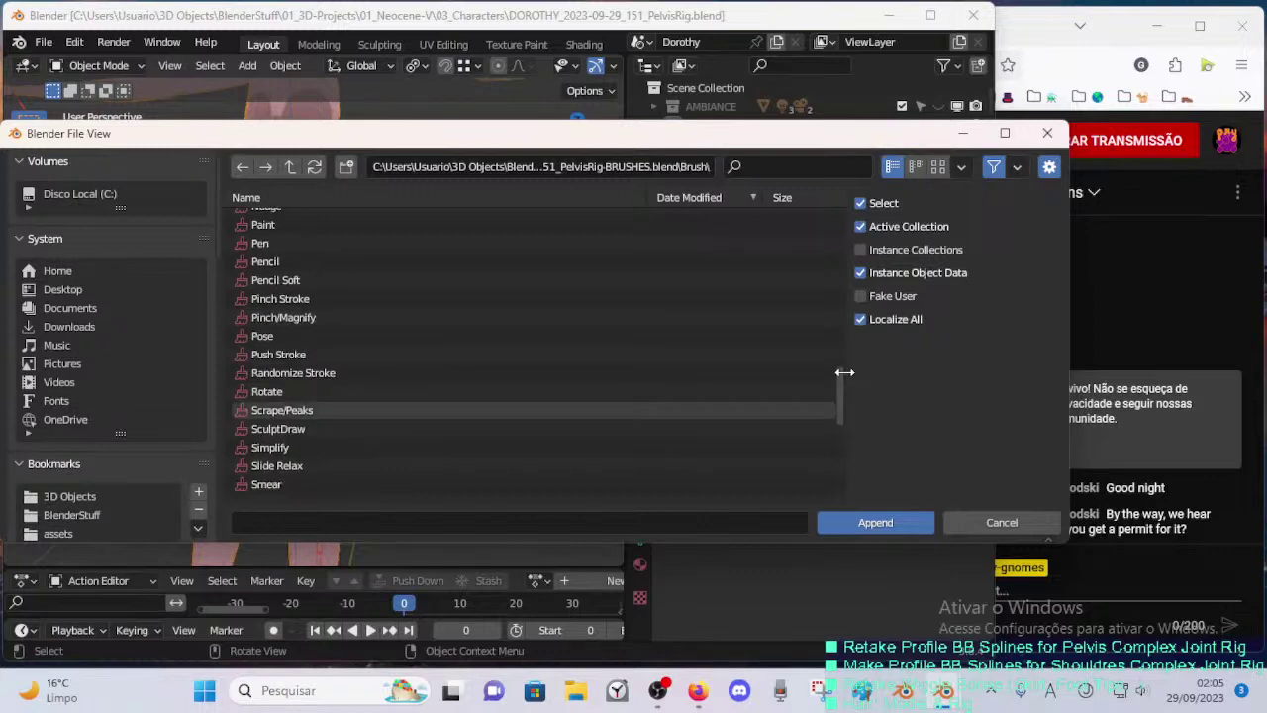
{"action": "left_click_drag", "start_coordinate": [840, 370], "coordinate": [840, 465]}
{"action": "left_click", "coordinate": [342, 491]}
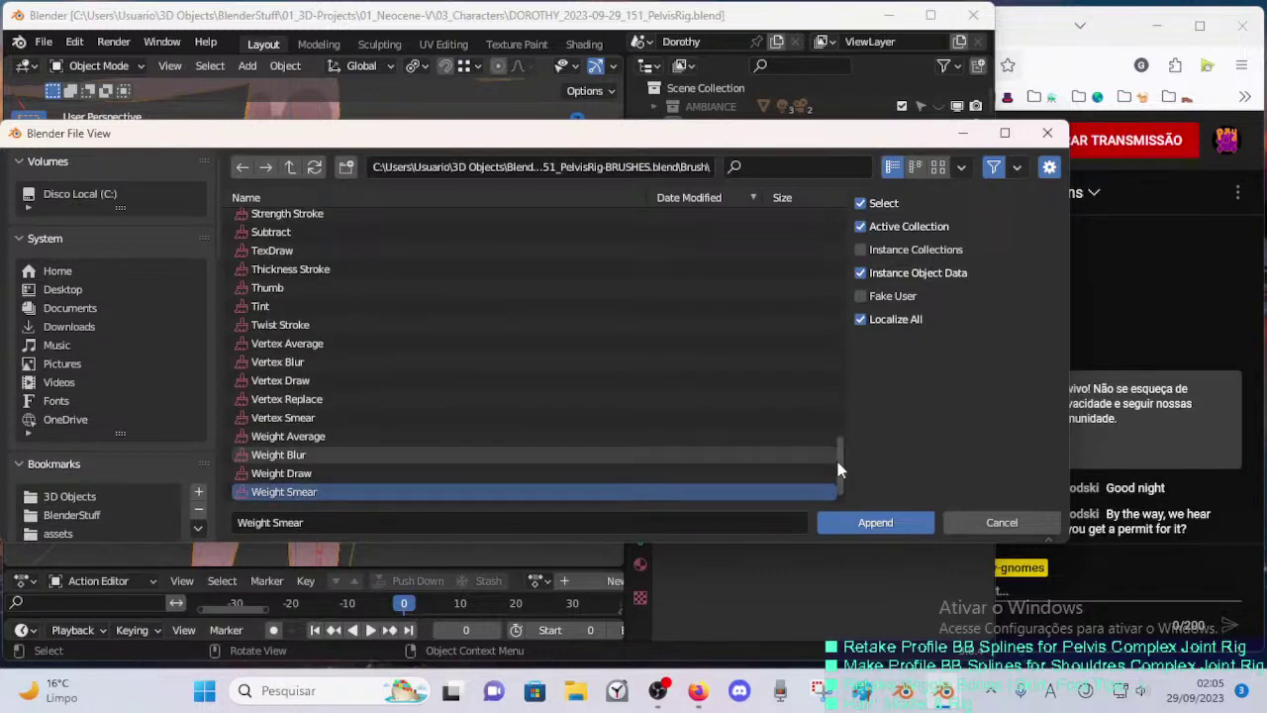
{"action": "scroll", "coordinate": [594, 473], "scroll_direction": "up", "scroll_amount": 15}
{"action": "key", "text": "a"}
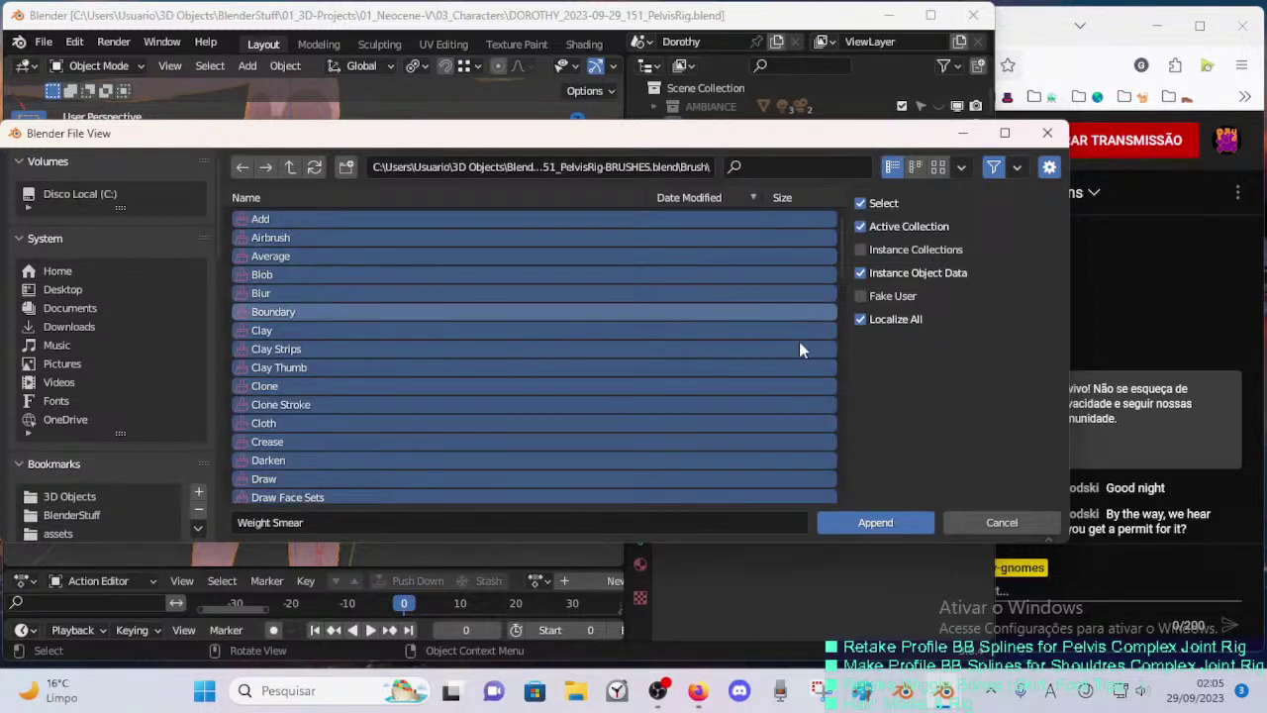
{"action": "left_click", "coordinate": [877, 522]}
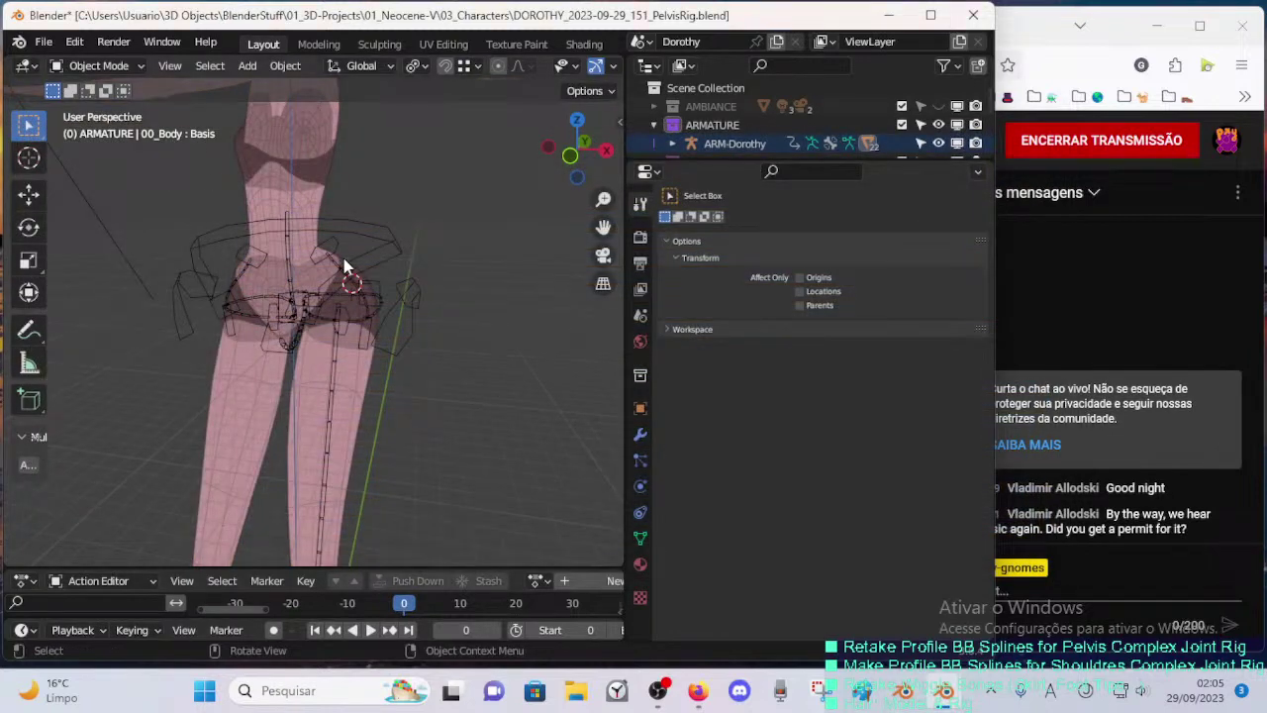
- Select the armature together with the body mesh, enter Weight Paint mode and turn off face selection masking
{"action": "left_click", "coordinate": [345, 310]}
{"action": "left_click", "coordinate": [311, 362], "text": "shift"}
{"action": "key", "text": "ctrl+Tab"}
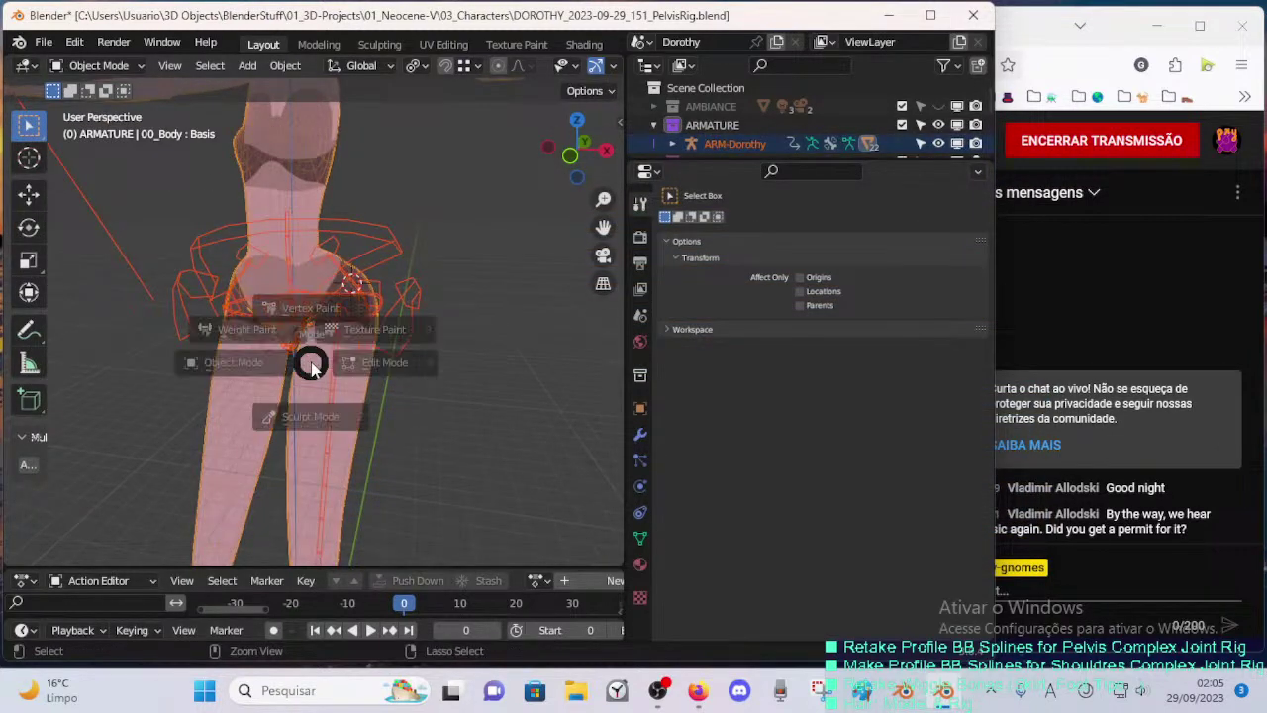
{"action": "left_click", "coordinate": [239, 329]}
{"action": "scroll", "coordinate": [364, 295], "scroll_direction": "up", "scroll_amount": 1}
{"action": "key", "text": "m"}
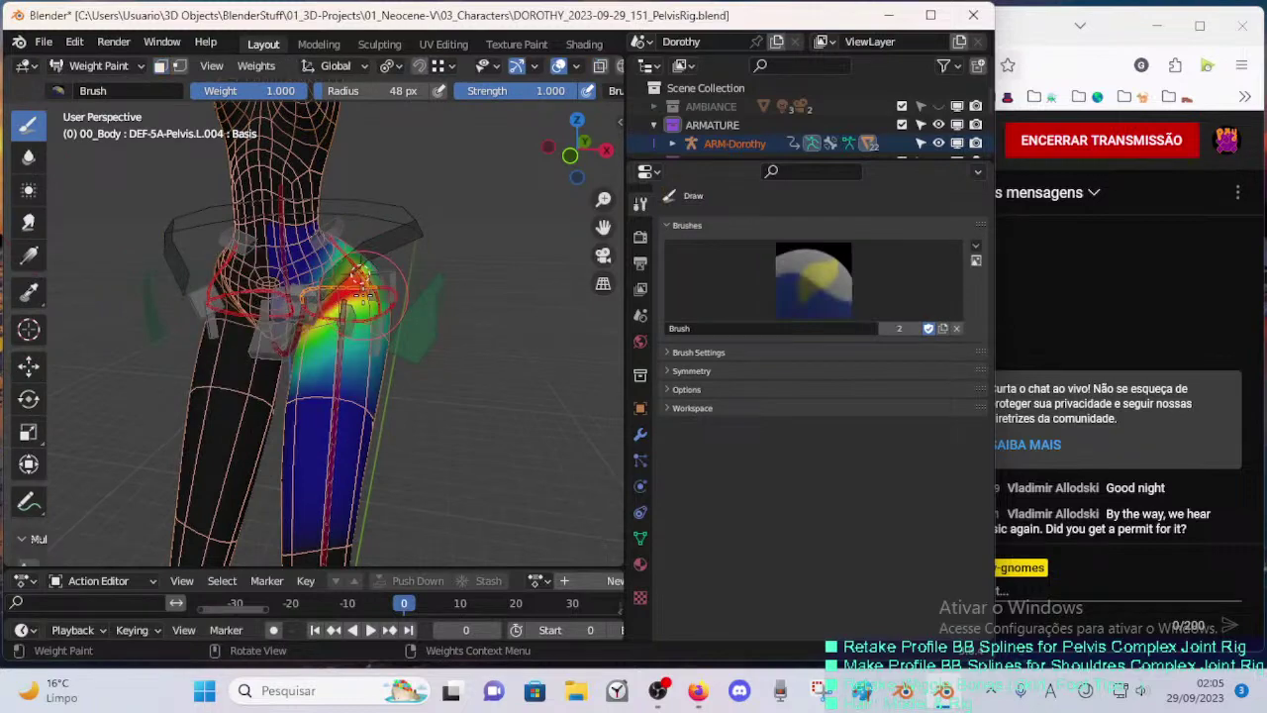
- Check which brushes are available for the weight painting Draw tool and view the pelvis weights up close
{"action": "left_click", "coordinate": [56, 90]}
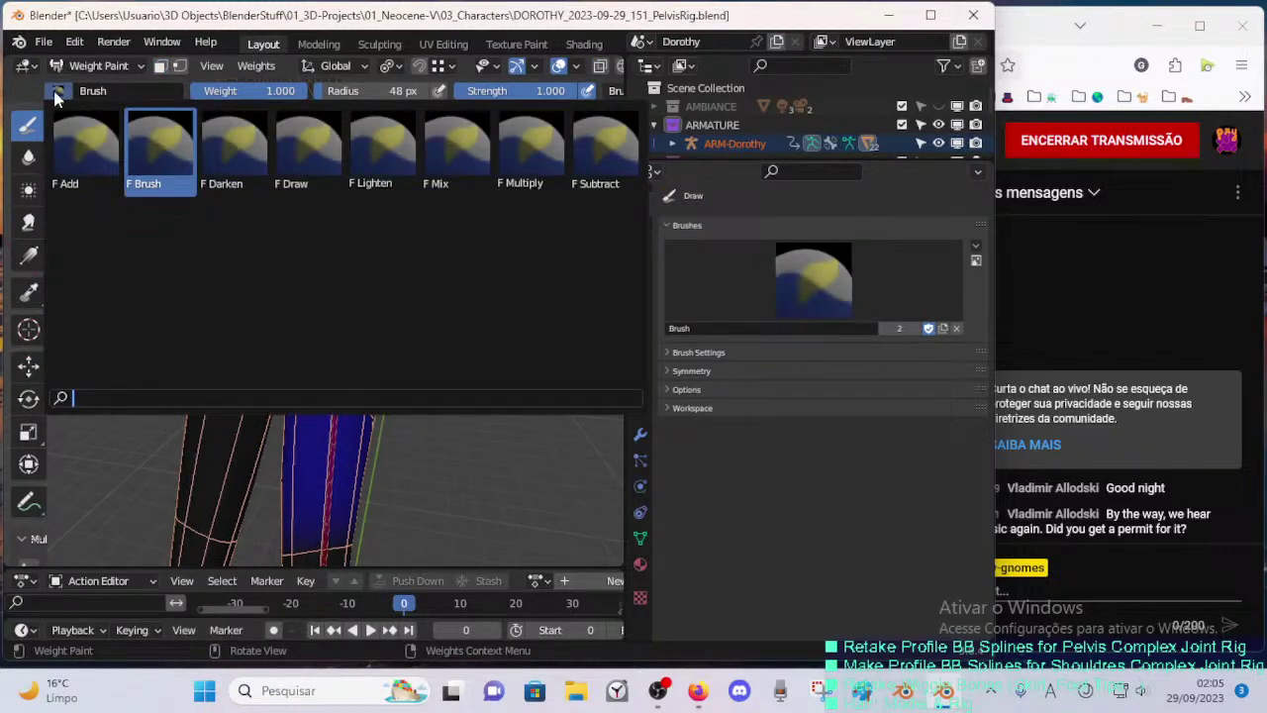
{"action": "key", "text": "Escape"}
{"action": "mouse_move", "coordinate": [332, 341]}
{"action": "middle_mouse_down"}
{"action": "mouse_move", "coordinate": [418, 378]}
{"action": "mouse_move", "coordinate": [400, 334]}
{"action": "middle_mouse_up"}
{"action": "scroll", "coordinate": [400, 333], "scroll_direction": "up", "scroll_amount": 2}
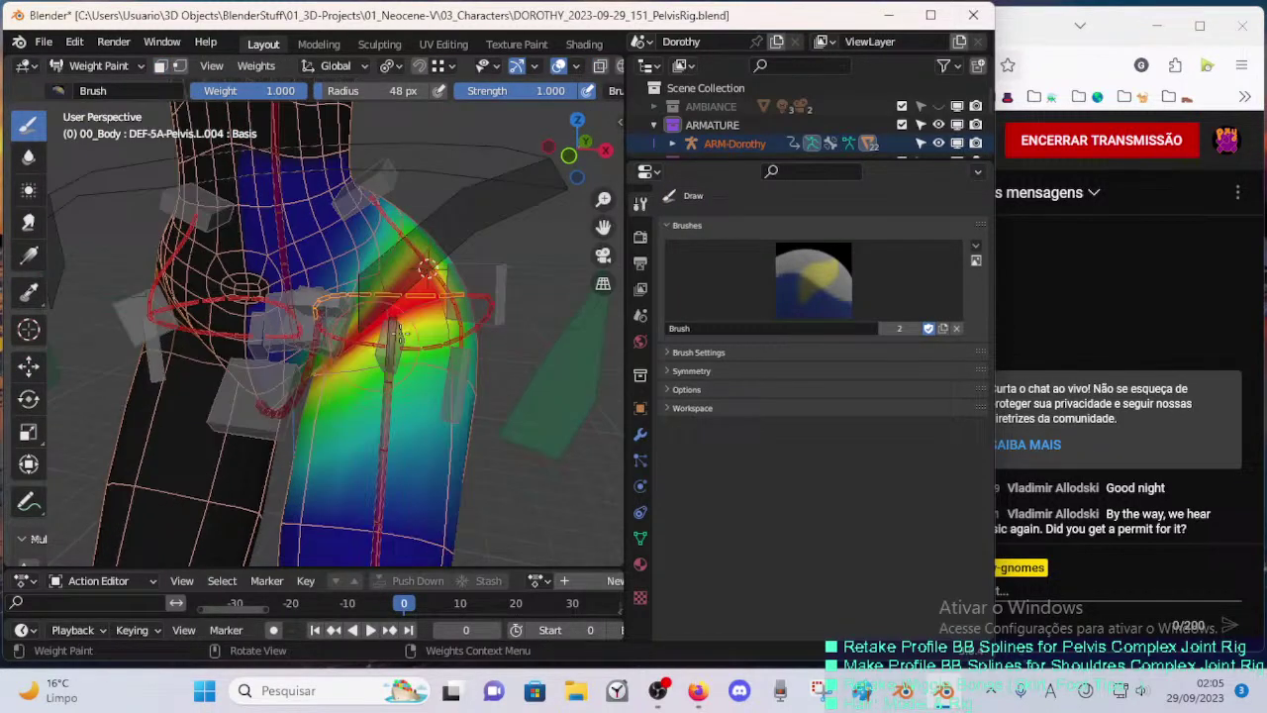
- Switch the Outliner's display mode to Orphan Data and enlarge the Outliner area downward
{"action": "left_click_drag", "start_coordinate": [676, 55], "coordinate": [678, 56]}
{"action": "left_click", "coordinate": [681, 66]}
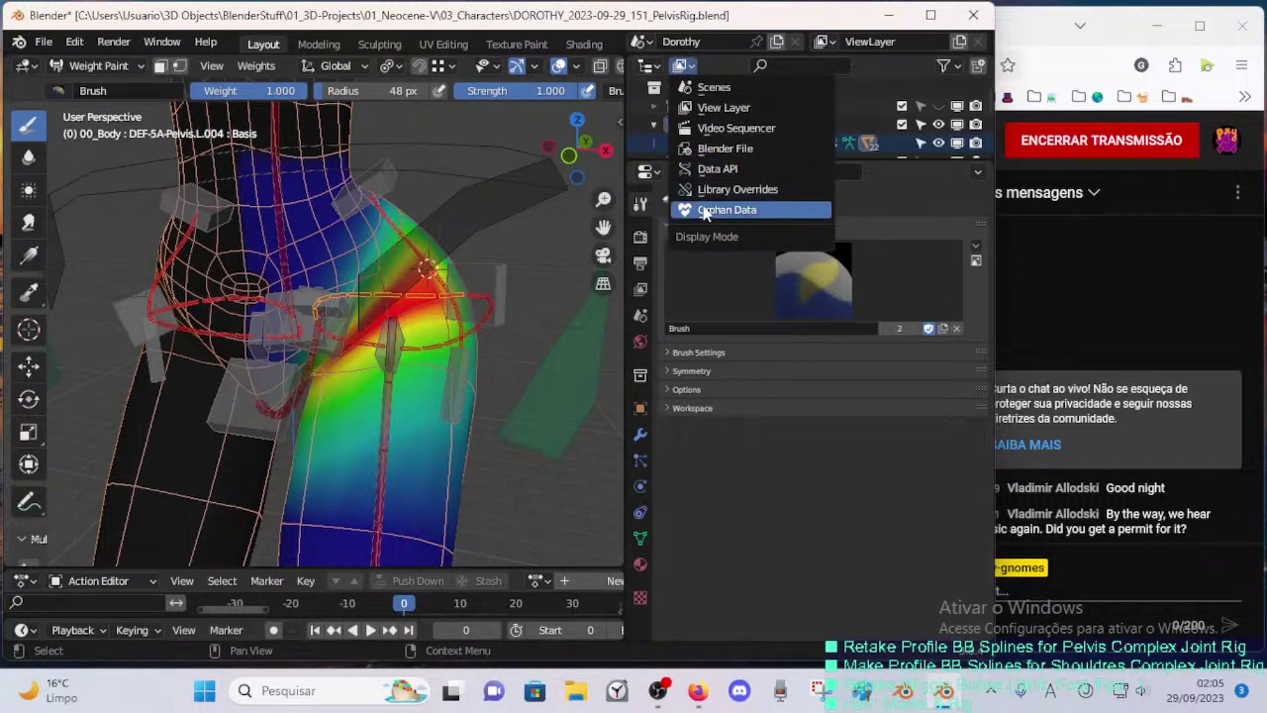
{"action": "left_click", "coordinate": [726, 209]}
{"action": "left_click", "coordinate": [681, 65]}
{"action": "left_click", "coordinate": [727, 210]}
{"action": "left_click", "coordinate": [649, 90]}
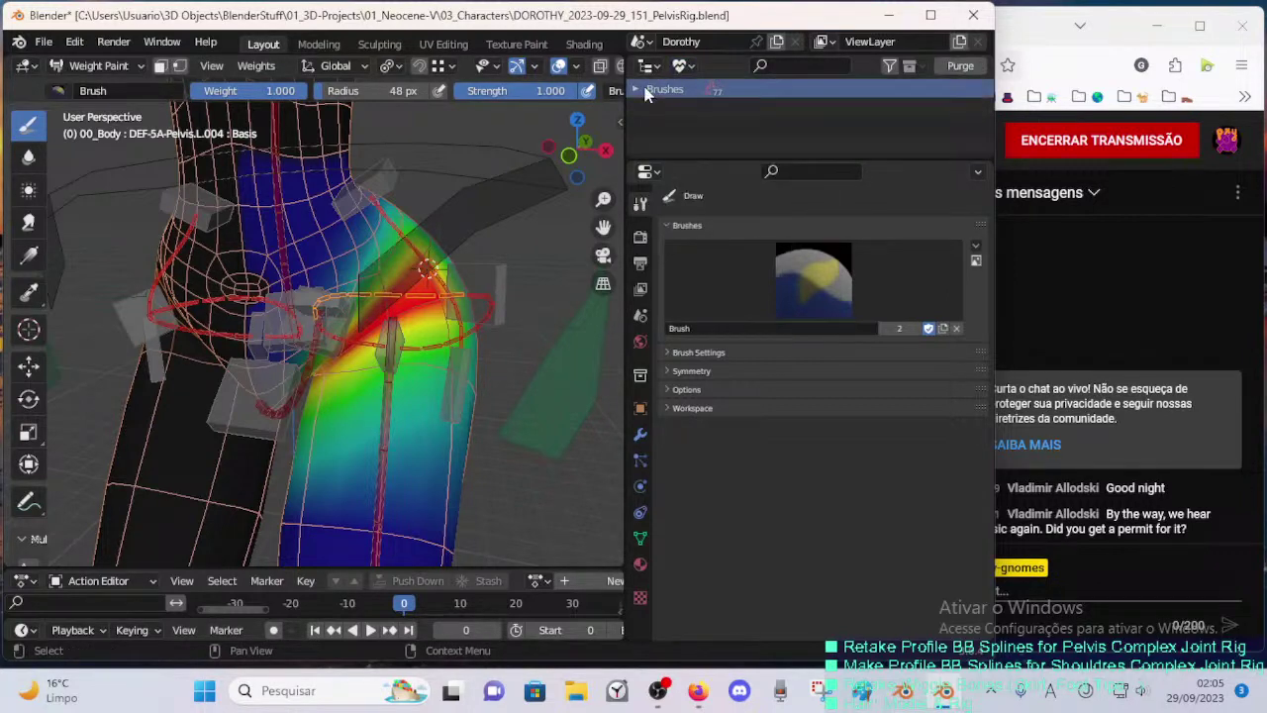
{"action": "left_click_drag", "start_coordinate": [746, 158], "coordinate": [746, 295]}
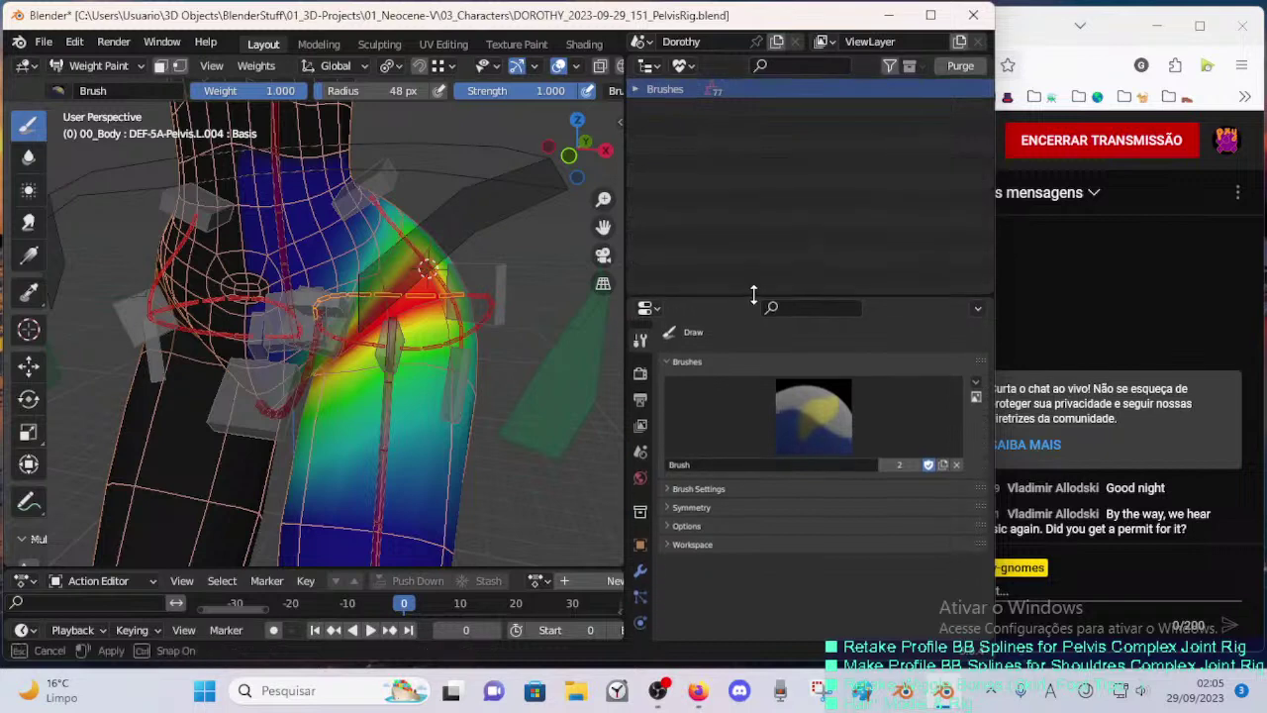
- Examine the orphaned entries in the Brushes group and the Outliner's other display modes
{"action": "left_click", "coordinate": [636, 90]}
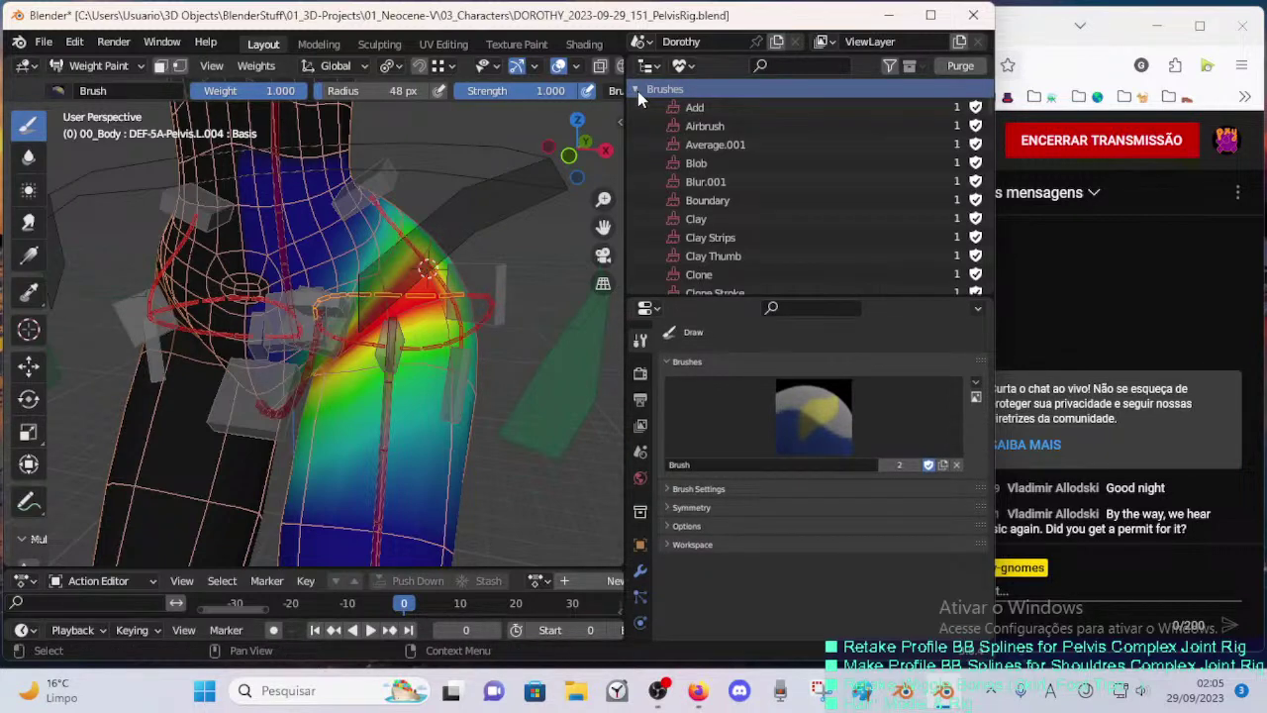
{"action": "left_click", "coordinate": [638, 90]}
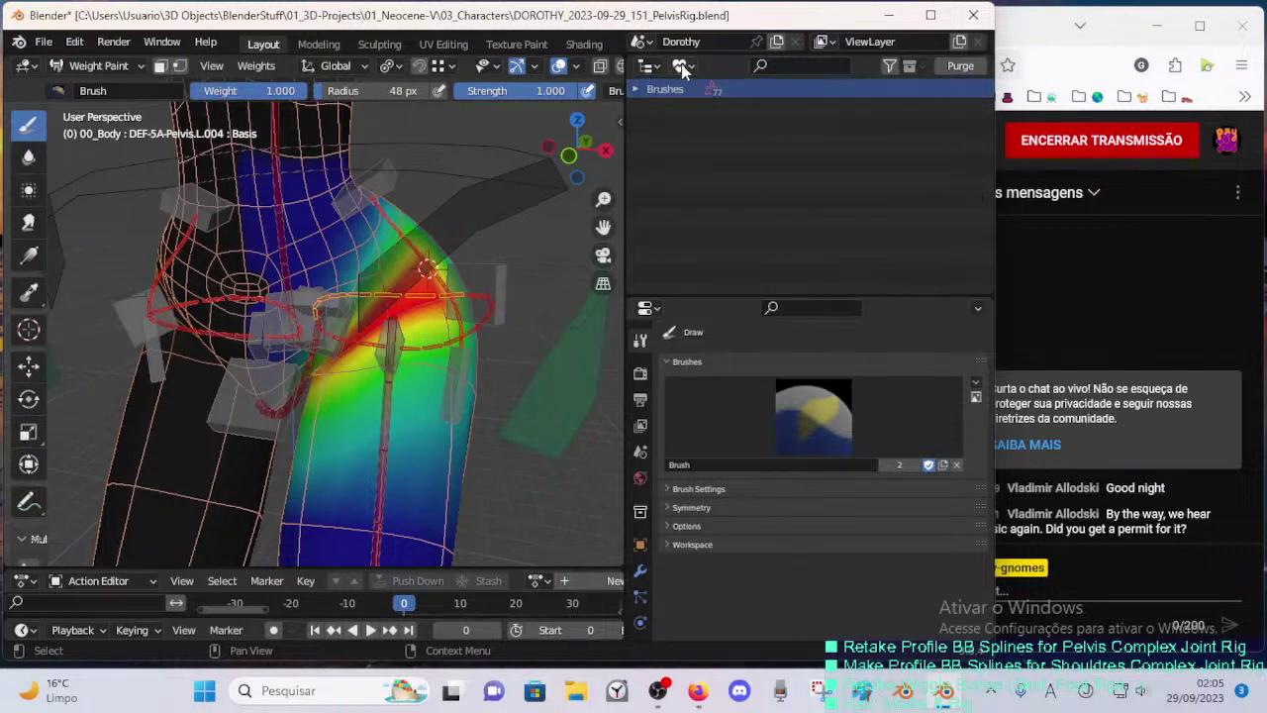
{"action": "left_click", "coordinate": [681, 68]}
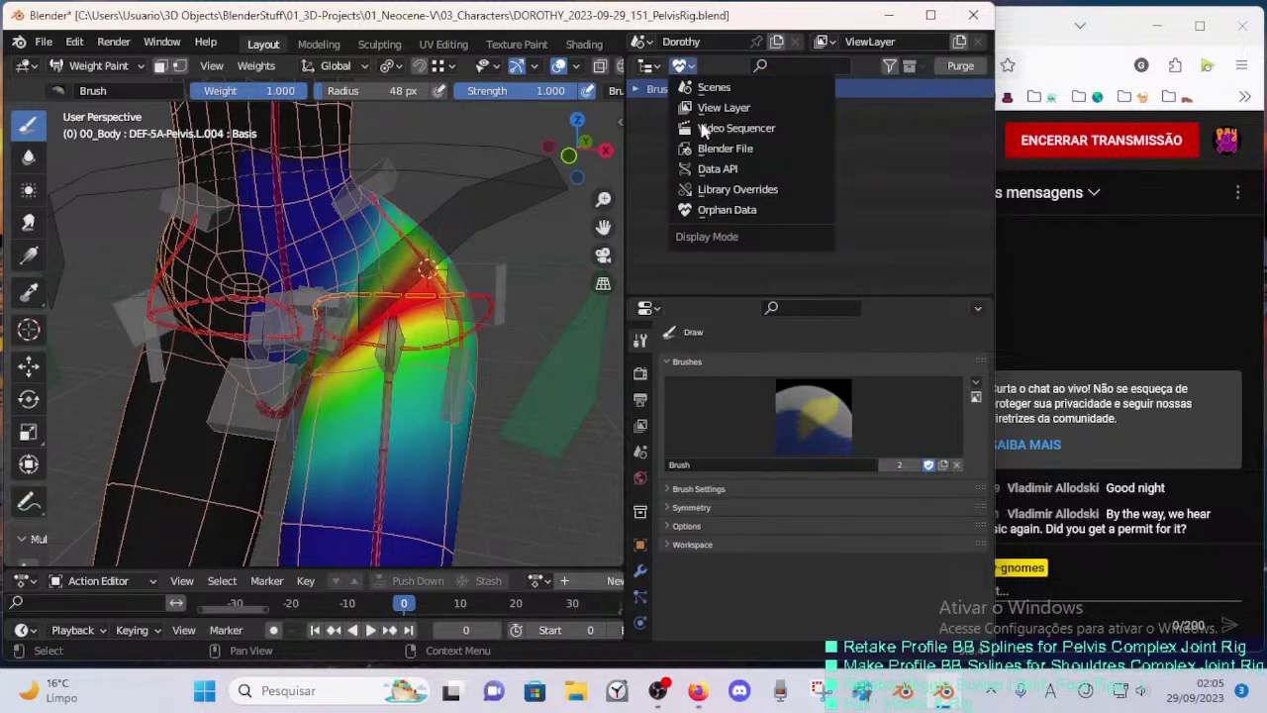
{"action": "left_click", "coordinate": [686, 66]}
{"action": "left_click", "coordinate": [687, 66]}
- Turn on face selection masking for the body mesh and invert the face selection twice
{"action": "middle_click_drag", "start_coordinate": [297, 248], "coordinate": [336, 238]}
{"action": "middle_click_drag", "start_coordinate": [412, 368], "coordinate": [391, 386]}
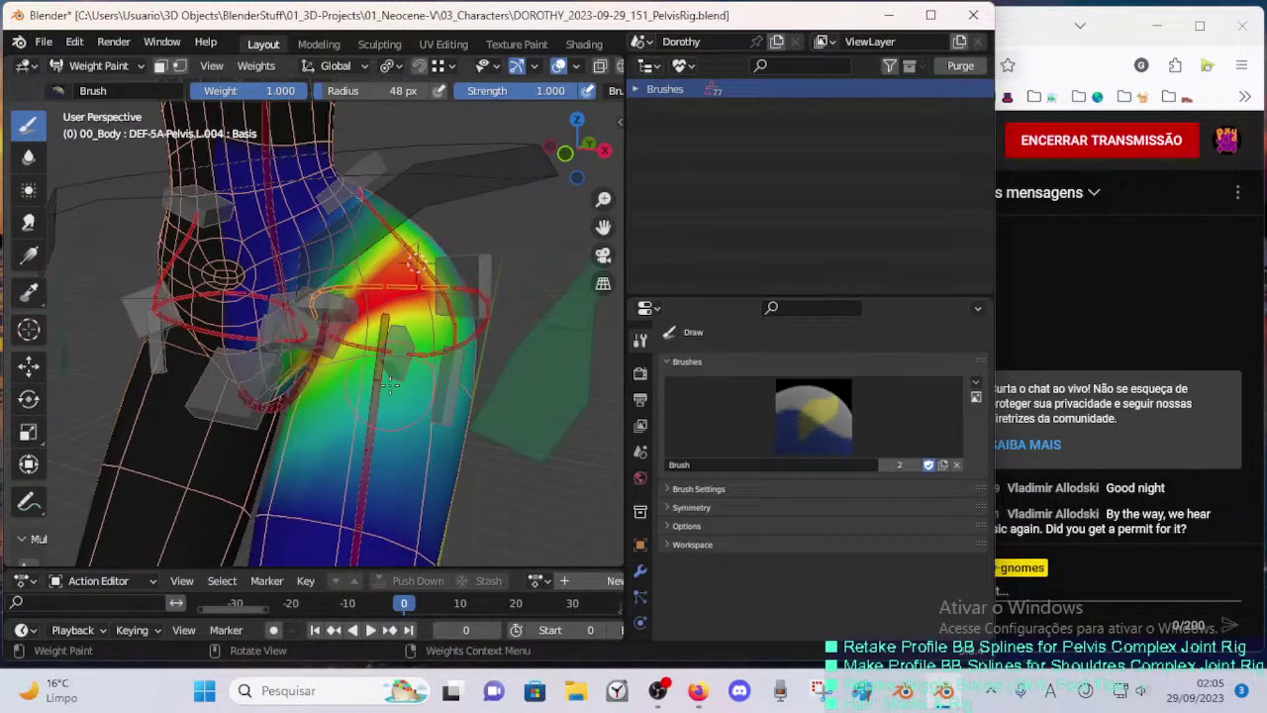
{"action": "key", "text": "m"}
{"action": "scroll", "coordinate": [358, 338], "scroll_direction": "down", "scroll_amount": 1}
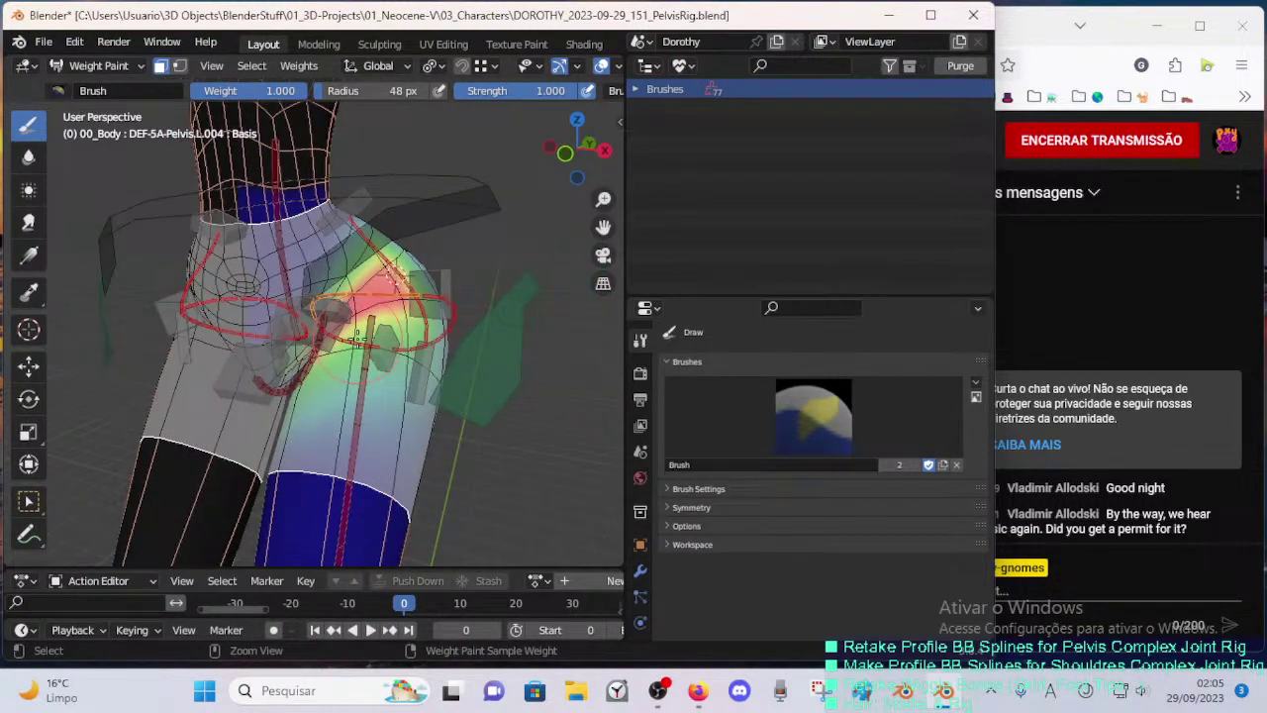
{"action": "key", "text": "ctrl+i"}
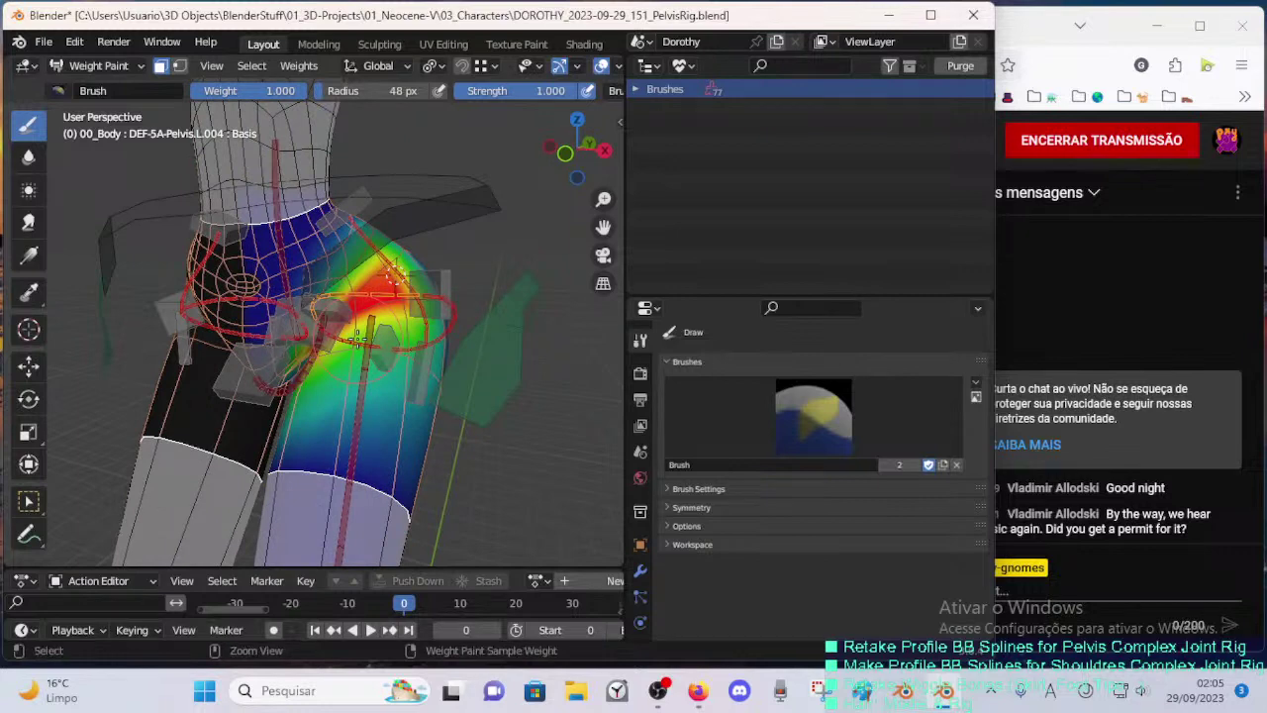
{"action": "key", "text": "ctrl+i"}
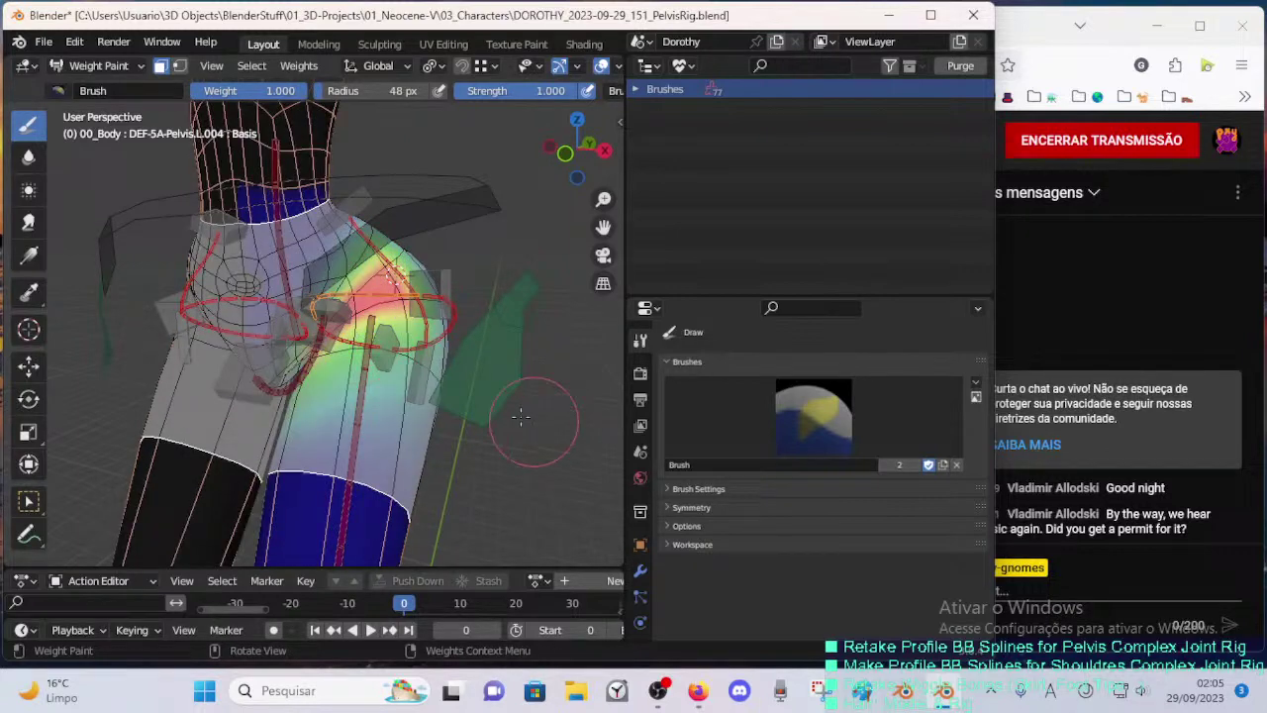
- Set the brush weight to 0, fill the masked torso and leg faces with it, and invert the face selection
{"action": "middle_click_drag", "start_coordinate": [322, 352], "coordinate": [359, 307]}
{"action": "right_click", "coordinate": [358, 307]}
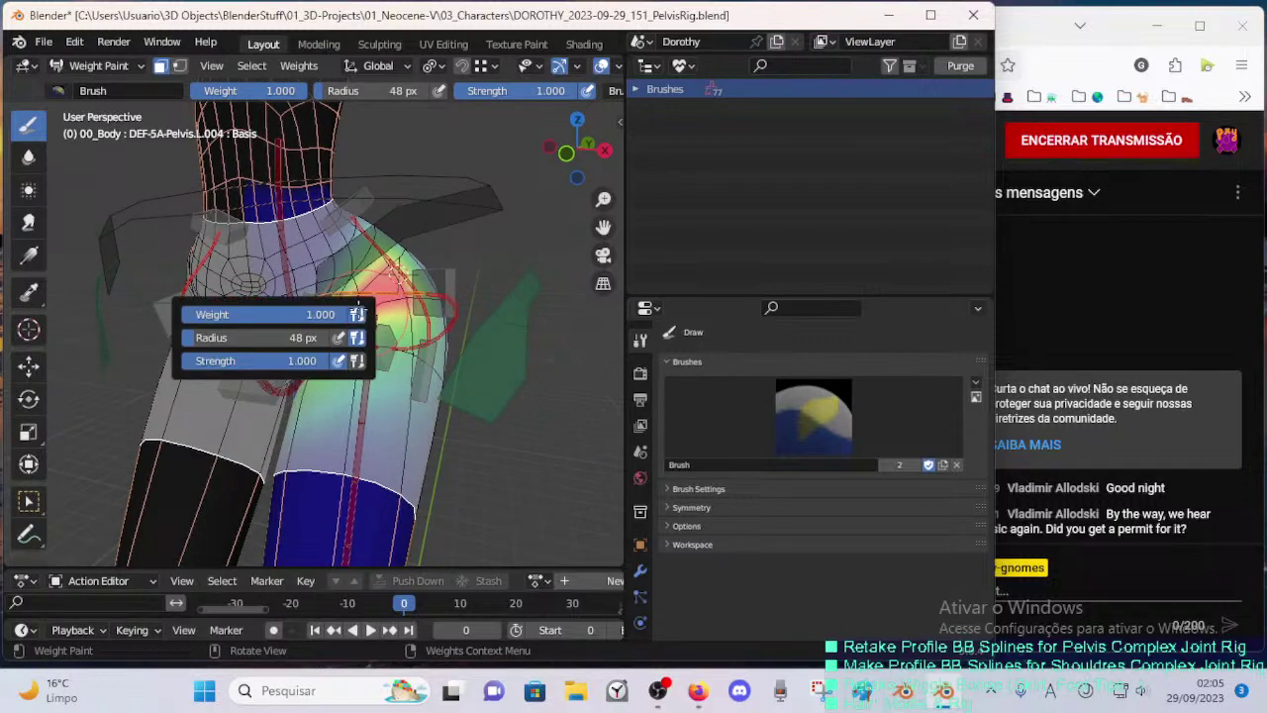
{"action": "left_click_drag", "start_coordinate": [234, 310], "coordinate": [178, 311]}
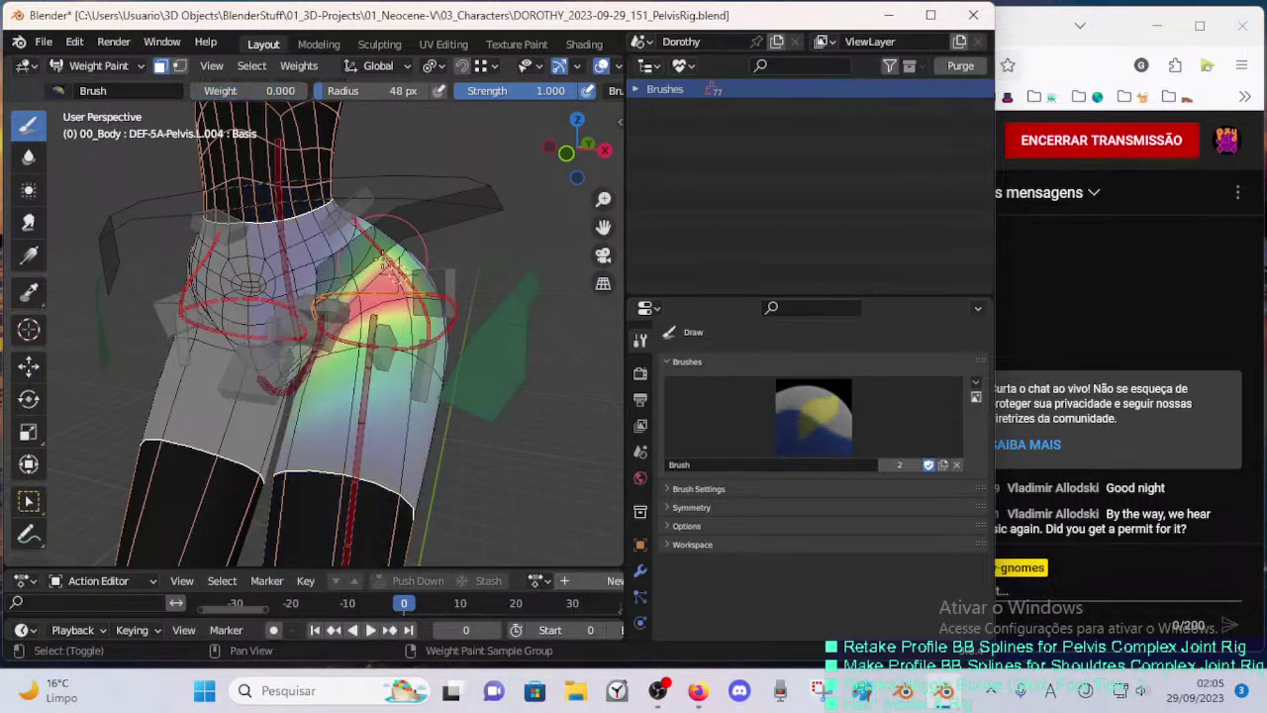
{"action": "key", "text": "ctrl+i"}
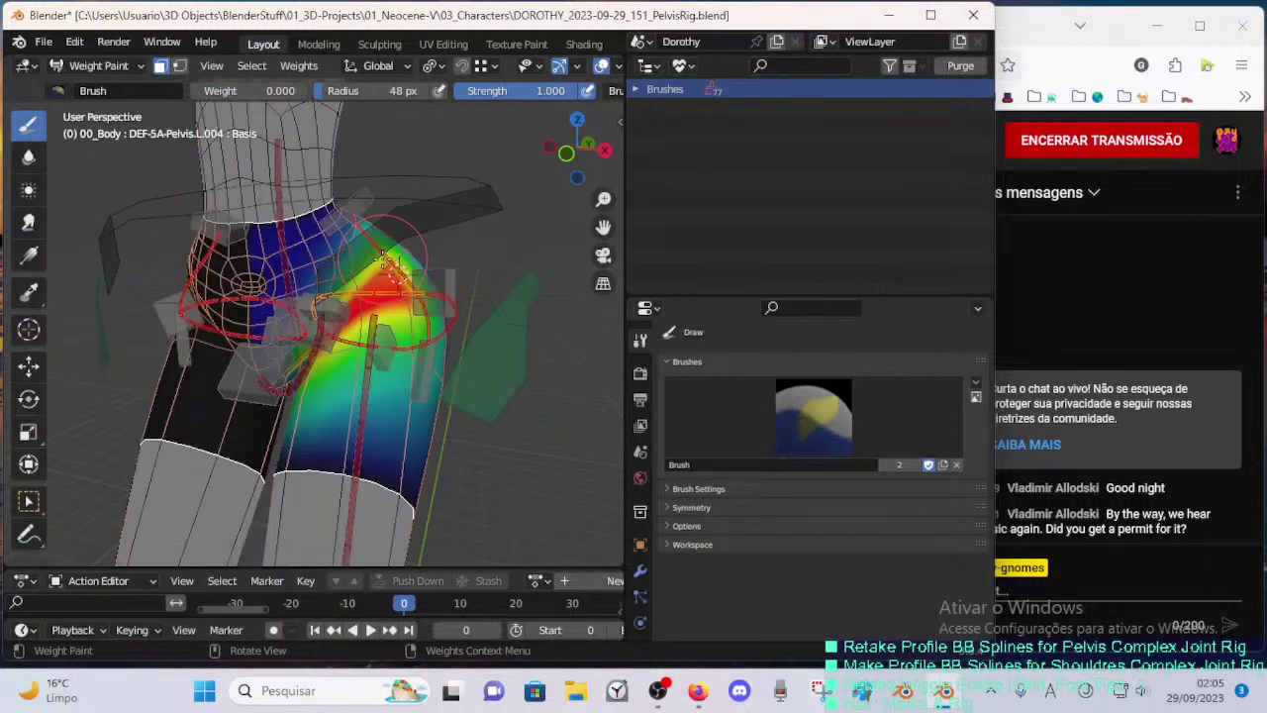
- Set the Draw brush's weight to 0.361 and its radius to 44 px for the left pelvis weights
{"action": "right_click", "coordinate": [487, 309]}
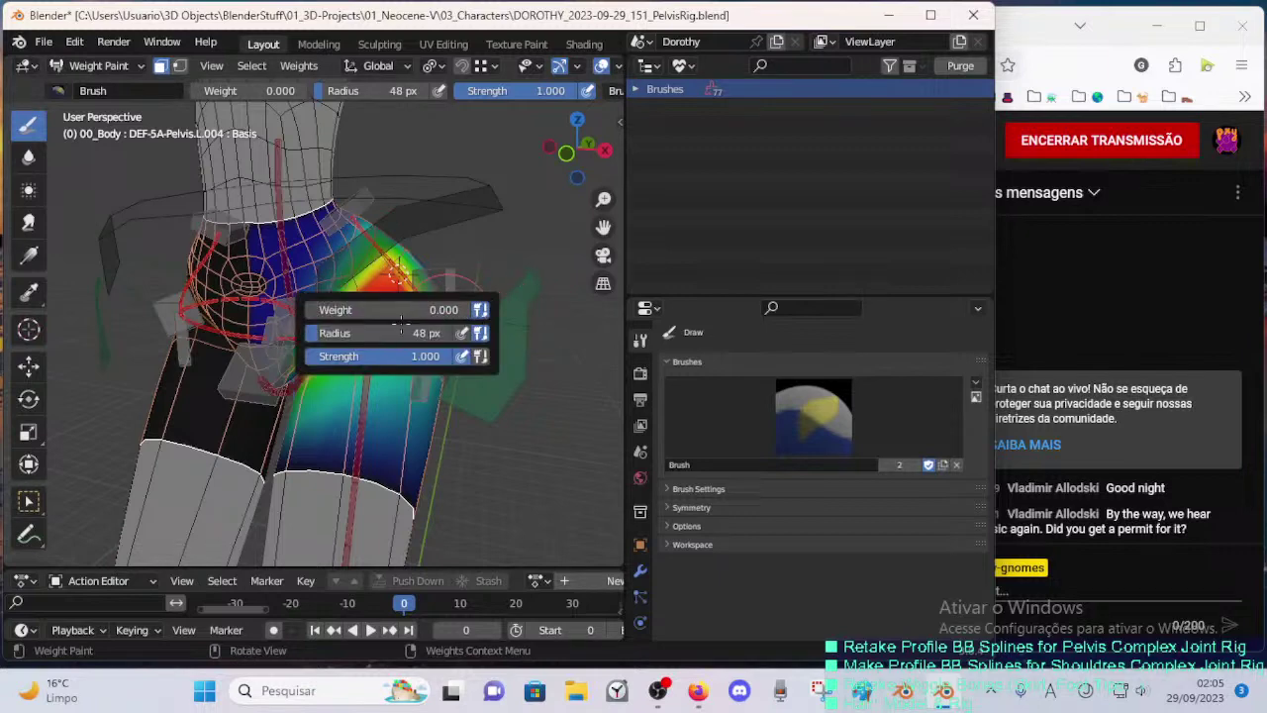
{"action": "left_click_drag", "start_coordinate": [401, 332], "coordinate": [455, 311]}
{"action": "mouse_move", "coordinate": [455, 260]}
{"action": "middle_mouse_down"}
{"action": "mouse_move", "coordinate": [440, 291]}
{"action": "mouse_move", "coordinate": [391, 312]}
{"action": "mouse_move", "coordinate": [282, 232]}
{"action": "mouse_move", "coordinate": [386, 282]}
{"action": "mouse_move", "coordinate": [367, 261]}
{"action": "mouse_move", "coordinate": [399, 260]}
{"action": "mouse_move", "coordinate": [310, 381]}
{"action": "mouse_move", "coordinate": [321, 366]}
{"action": "mouse_move", "coordinate": [284, 368]}
{"action": "mouse_move", "coordinate": [276, 401]}
{"action": "mouse_move", "coordinate": [297, 394]}
{"action": "mouse_move", "coordinate": [280, 407]}
{"action": "mouse_move", "coordinate": [288, 391]}
{"action": "middle_mouse_up"}
{"action": "key", "text": "f"}
{"action": "left_click", "coordinate": [366, 282]}
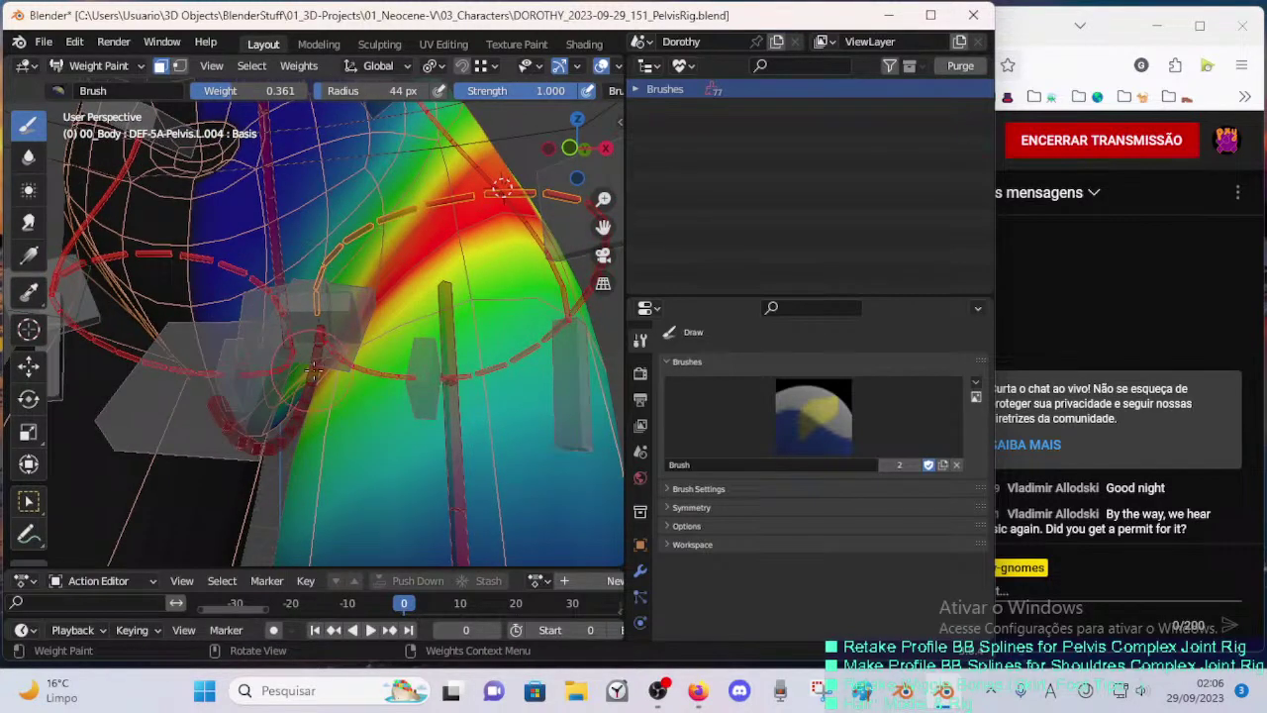
- Put the body mesh in Edit Mode and show its vertex groups in an enlarged Properties area
{"action": "middle_click_drag", "start_coordinate": [347, 364], "coordinate": [376, 345]}
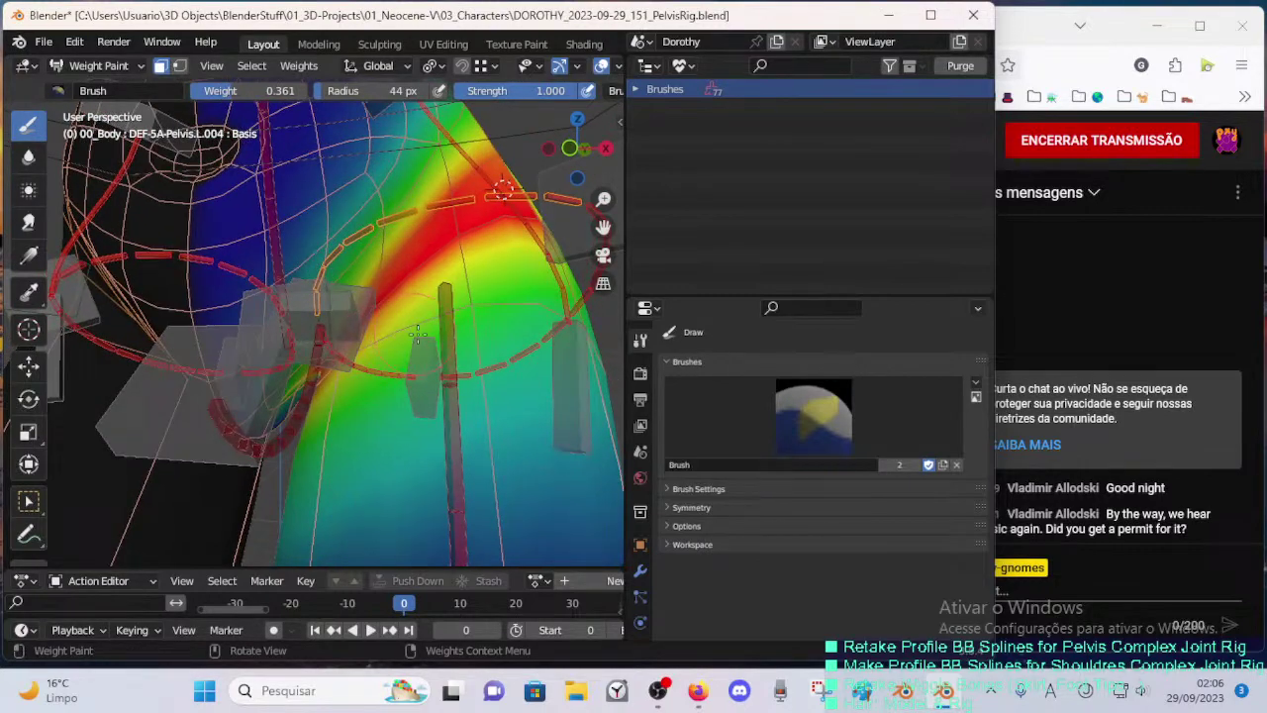
{"action": "key", "text": "ctrl+Tab"}
{"action": "left_click", "coordinate": [369, 405]}
{"action": "left_click", "coordinate": [371, 414]}
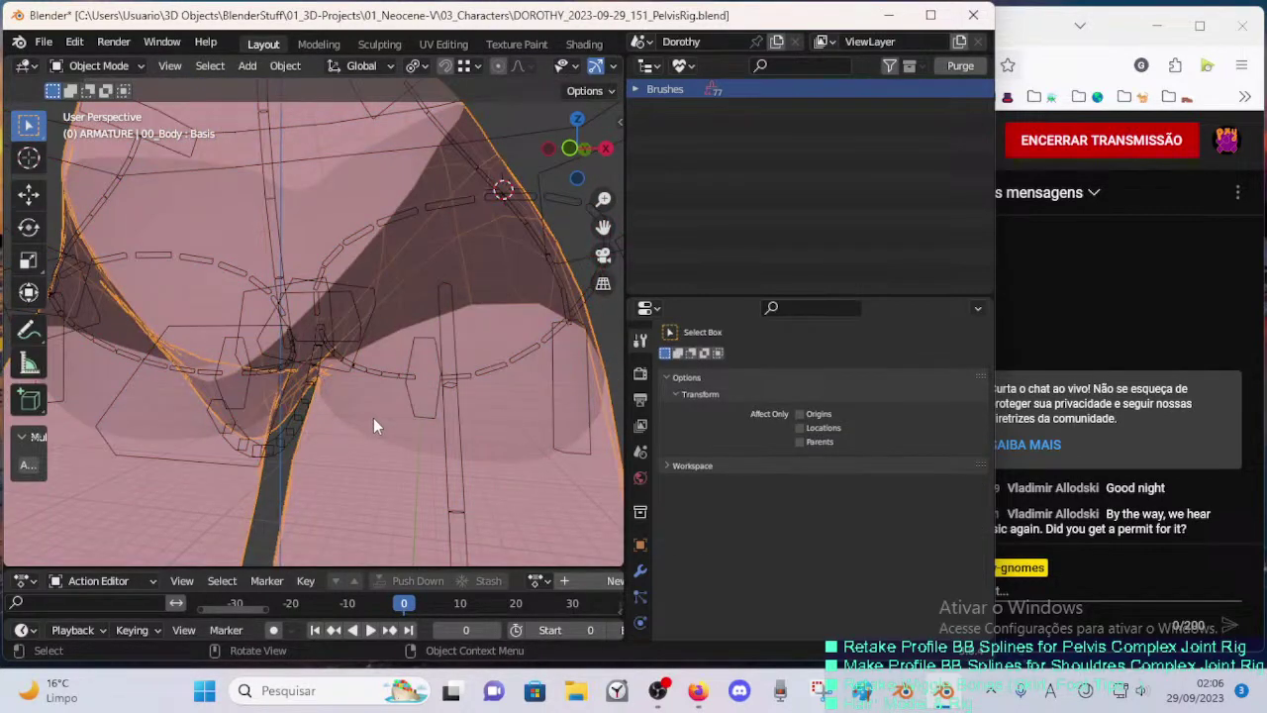
{"action": "key", "text": "Tab"}
{"action": "scroll", "coordinate": [393, 385], "scroll_direction": "down", "scroll_amount": 5}
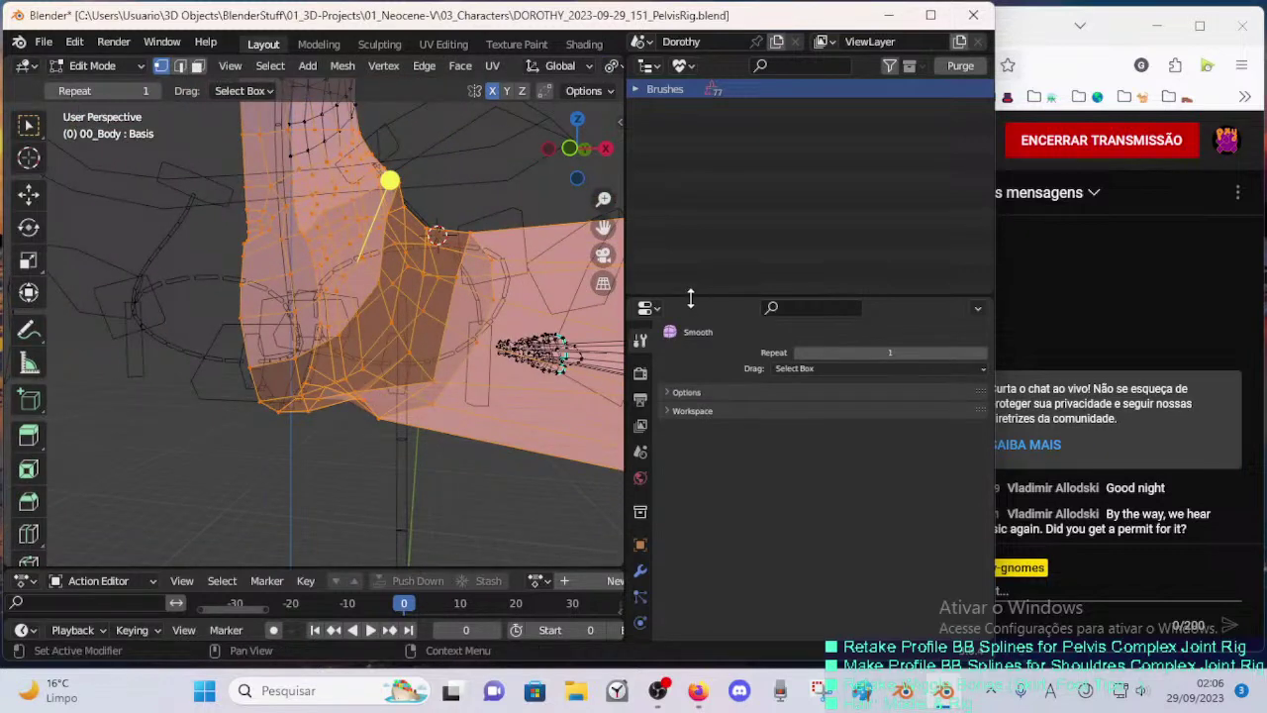
{"action": "left_click_drag", "start_coordinate": [698, 293], "coordinate": [709, 198]}
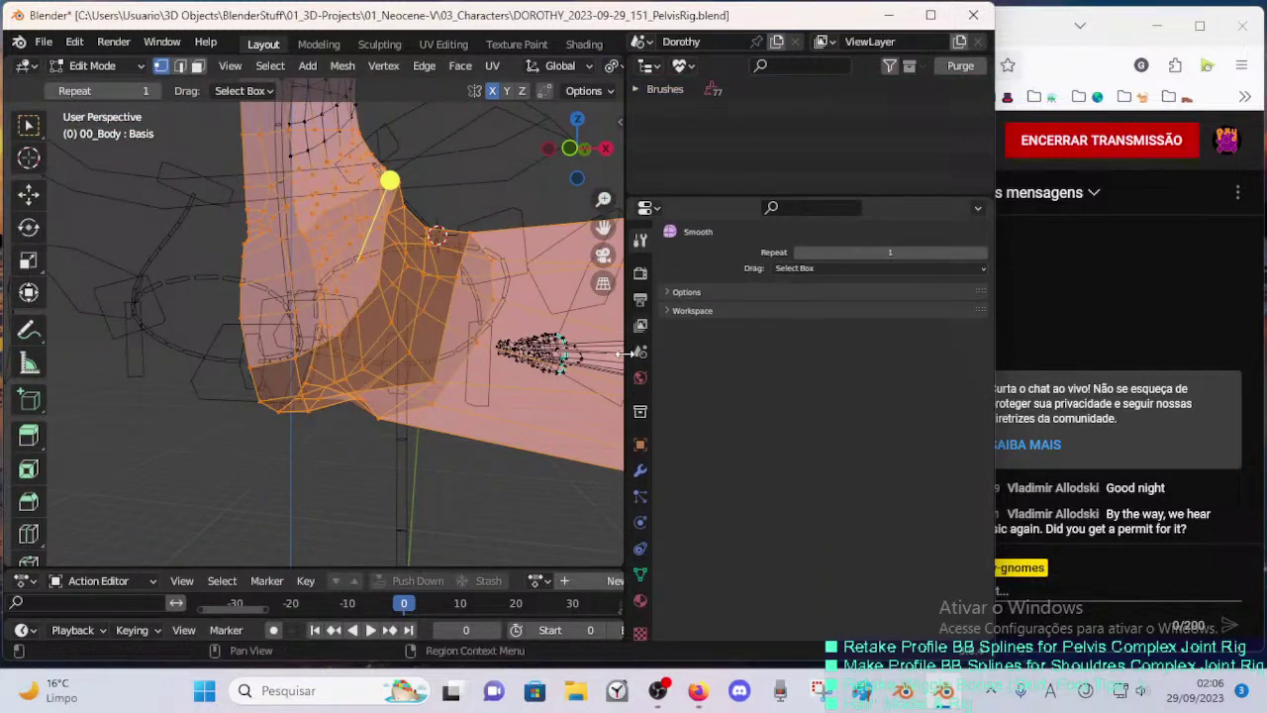
{"action": "left_click", "coordinate": [640, 574]}
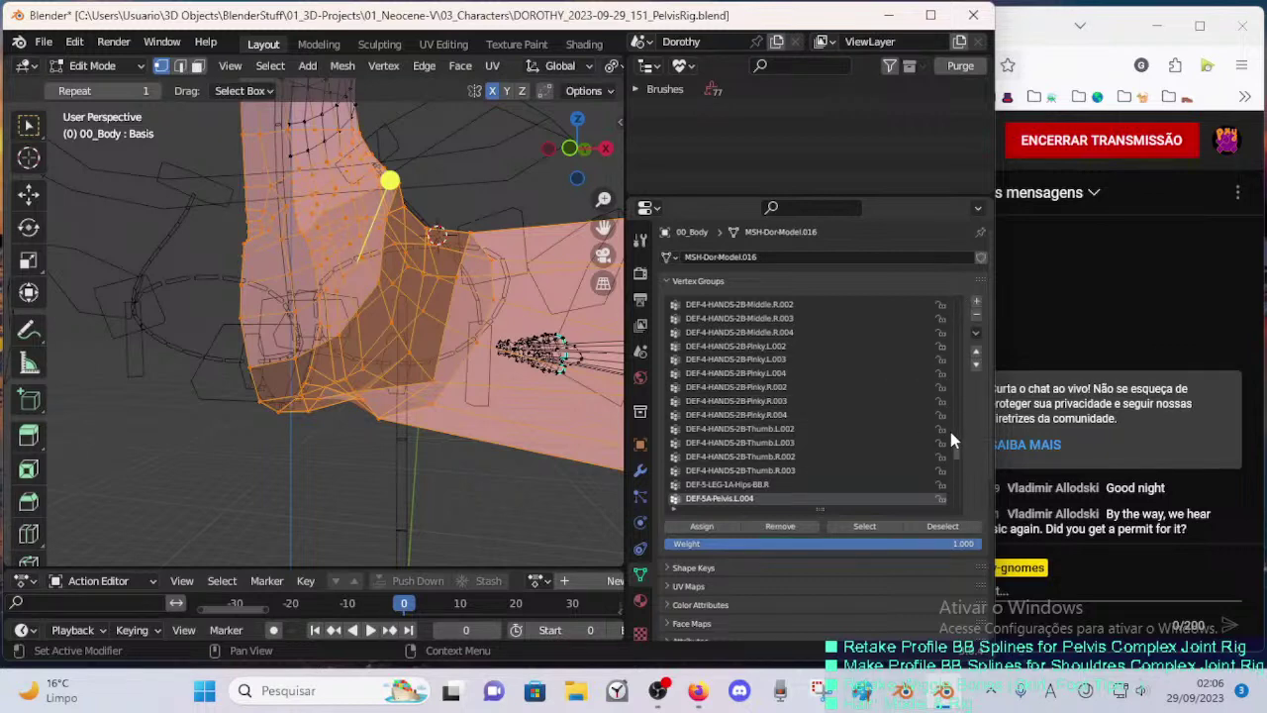
- Clear the vertex selection and select only the vertices of the !HIDE-2-TORSO-PelvisNoMiddle group
{"action": "scroll", "coordinate": [952, 431], "scroll_direction": "up", "scroll_amount": 5}
{"action": "left_click_drag", "start_coordinate": [954, 432], "coordinate": [955, 304]}
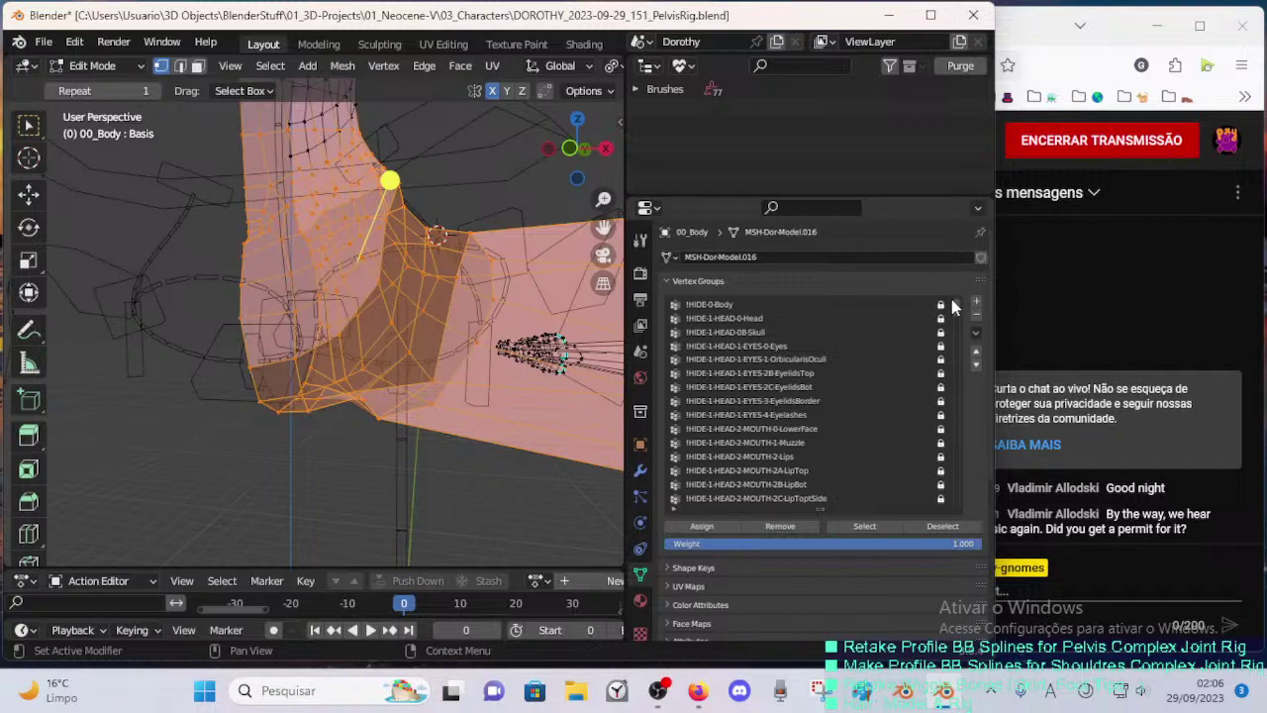
{"action": "scroll", "coordinate": [952, 304], "scroll_direction": "down", "scroll_amount": 5}
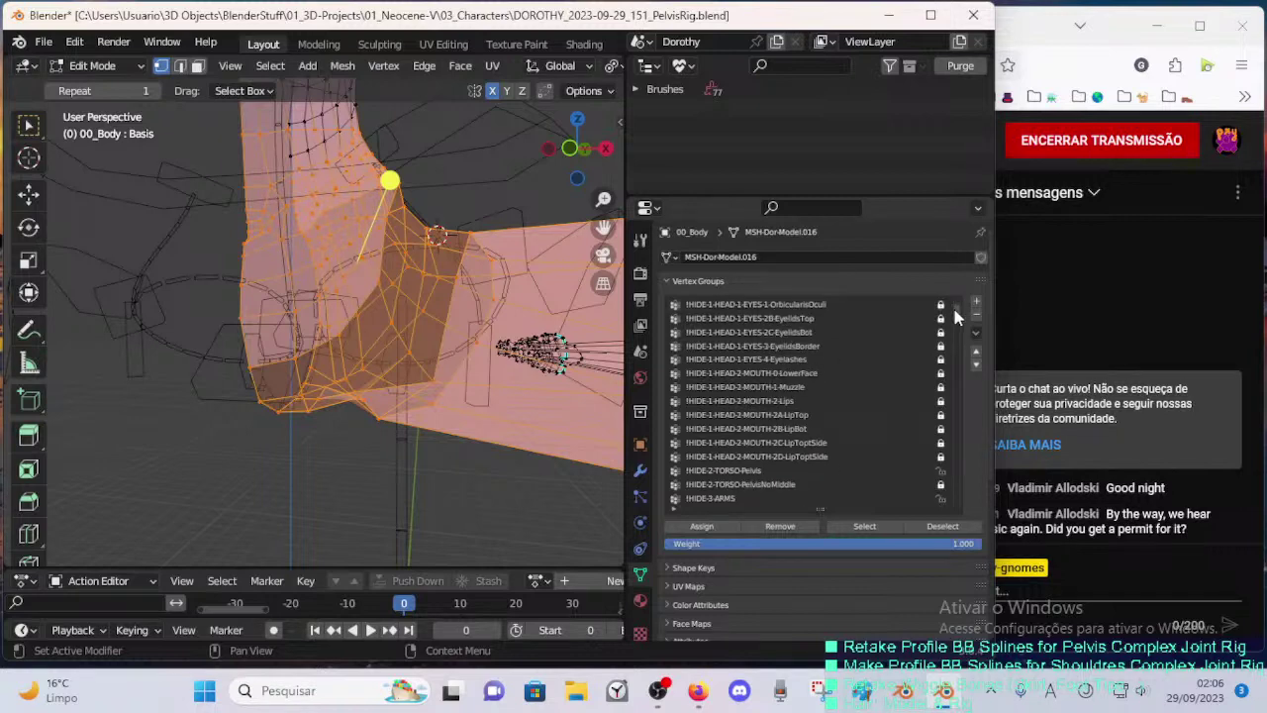
{"action": "scroll", "coordinate": [951, 315], "scroll_direction": "down", "scroll_amount": 1}
{"action": "left_click", "coordinate": [807, 413]}
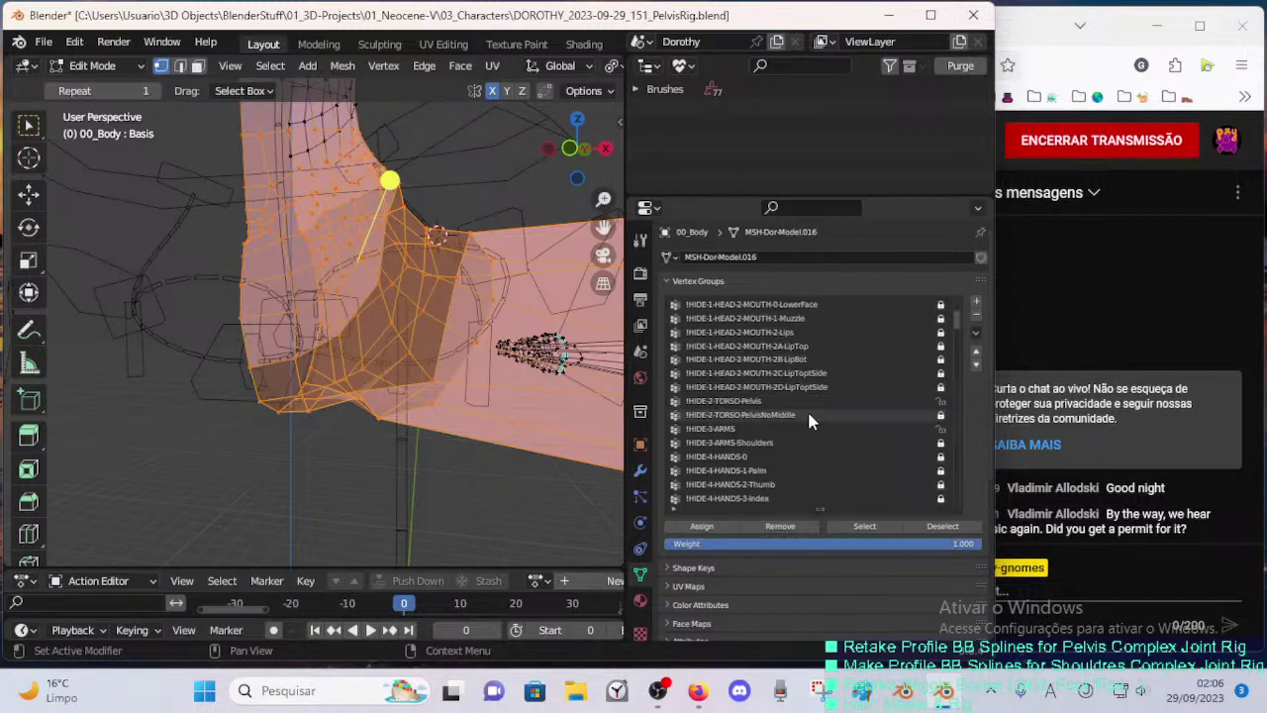
{"action": "key", "text": "alt+a"}
{"action": "left_click", "coordinate": [845, 525]}
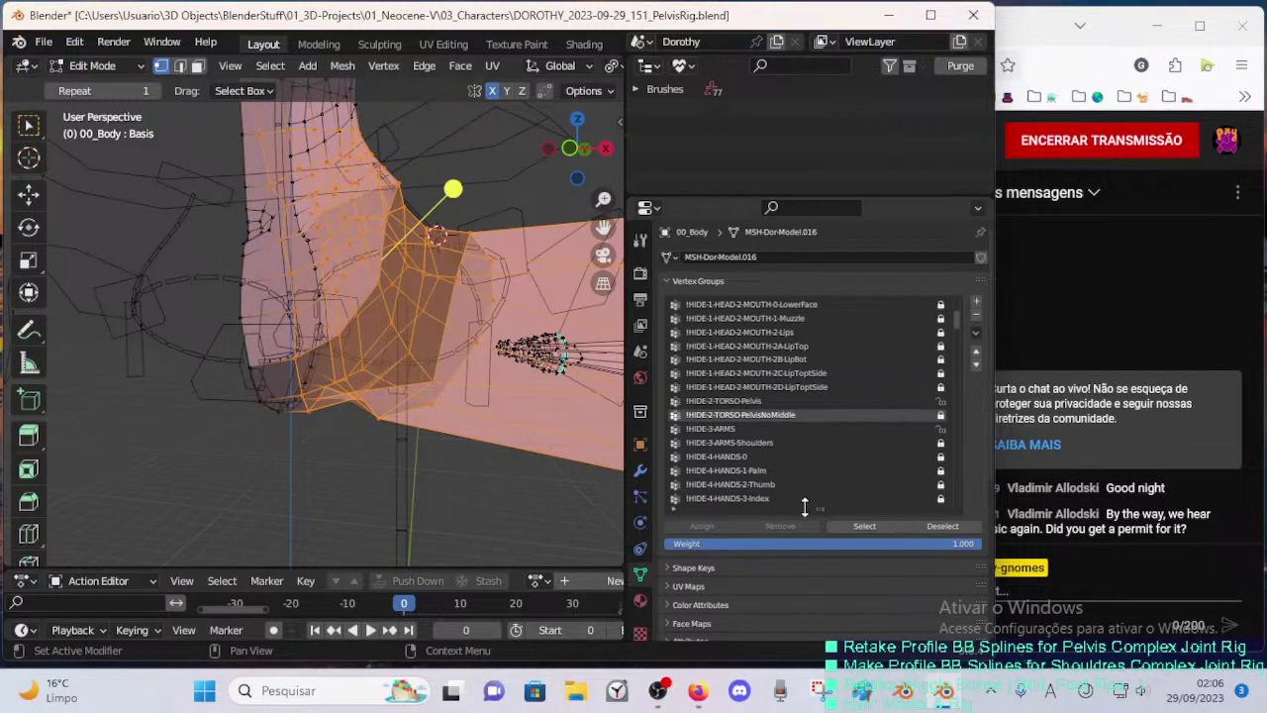
- Leave Edit Mode, select the armature together with the body mesh, and return the body to Weight Paint mode
{"action": "mouse_move", "coordinate": [445, 371]}
{"action": "middle_mouse_down"}
{"action": "mouse_move", "coordinate": [435, 317]}
{"action": "mouse_move", "coordinate": [444, 370]}
{"action": "middle_mouse_up"}
{"action": "key", "text": "ctrl+Tab"}
{"action": "left_click", "coordinate": [297, 370]}
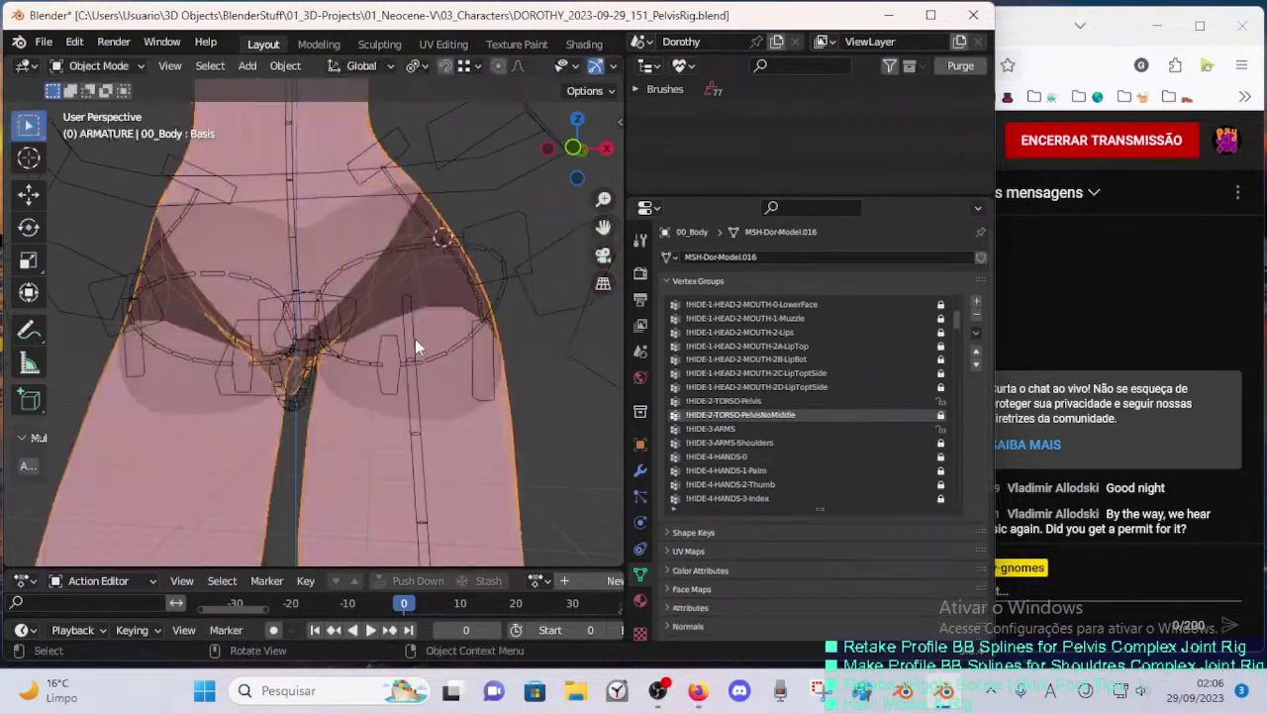
{"action": "left_click", "coordinate": [370, 282]}
{"action": "left_click", "coordinate": [377, 298], "text": "shift"}
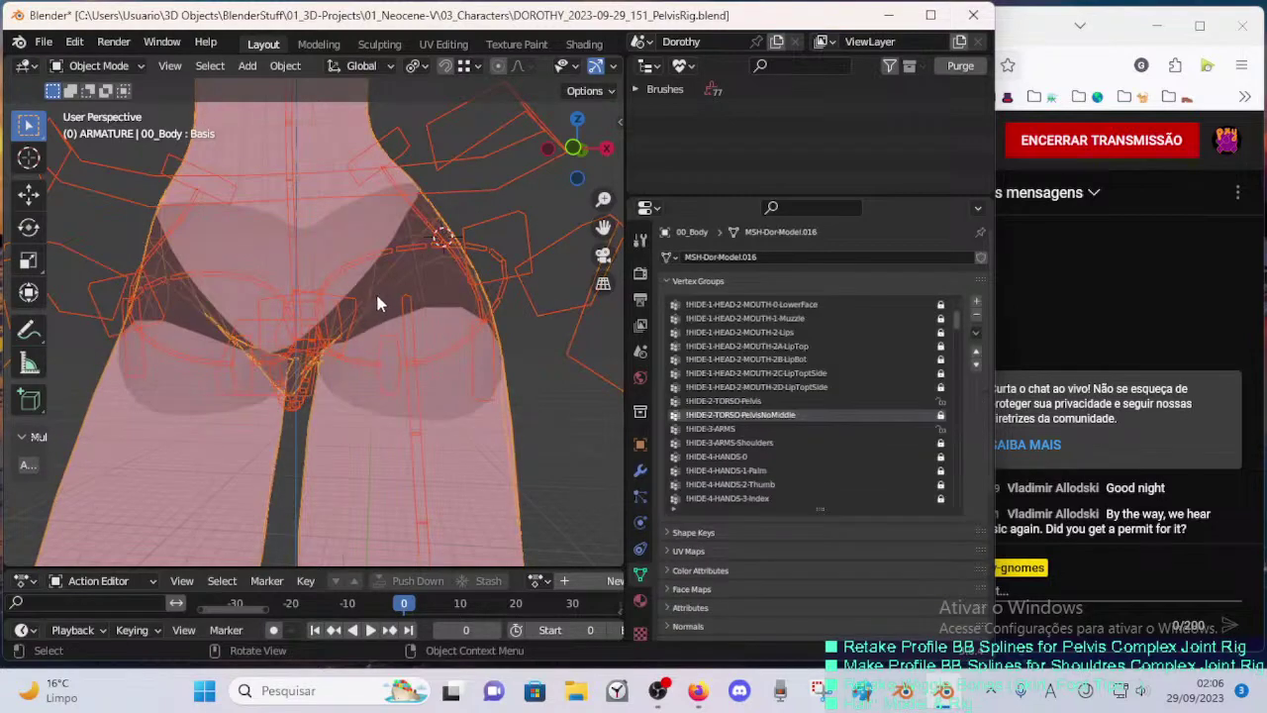
{"action": "key", "text": "ctrl+Tab"}
{"action": "key", "text": "w"}
{"action": "scroll", "coordinate": [374, 315], "scroll_direction": "up", "scroll_amount": 3}
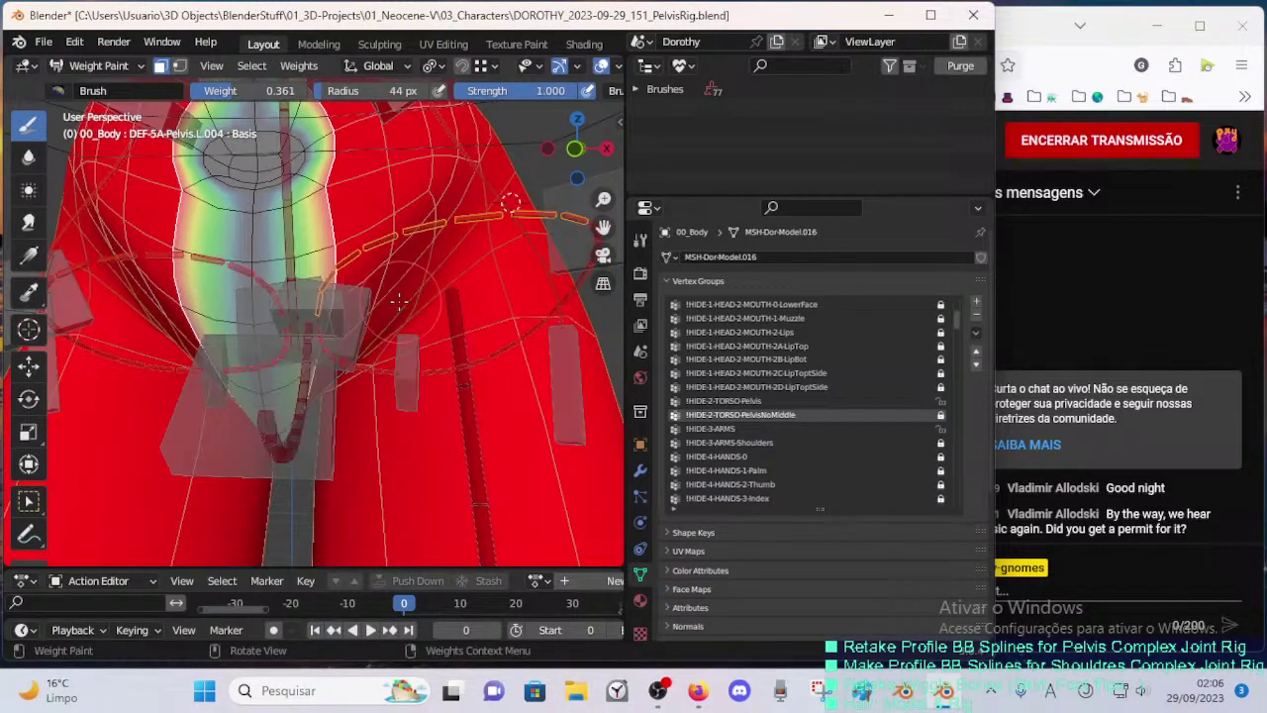
{"action": "key", "text": "ctrl+i"}
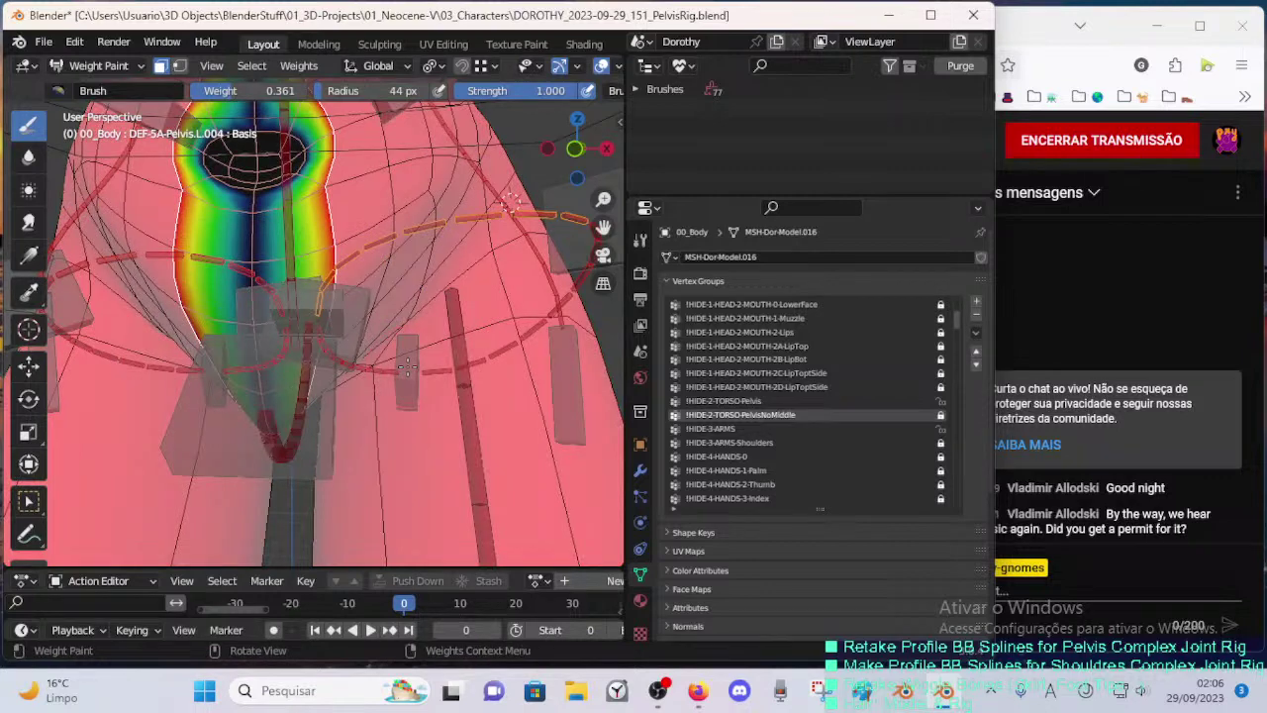
{"action": "key", "text": "alt+z"}
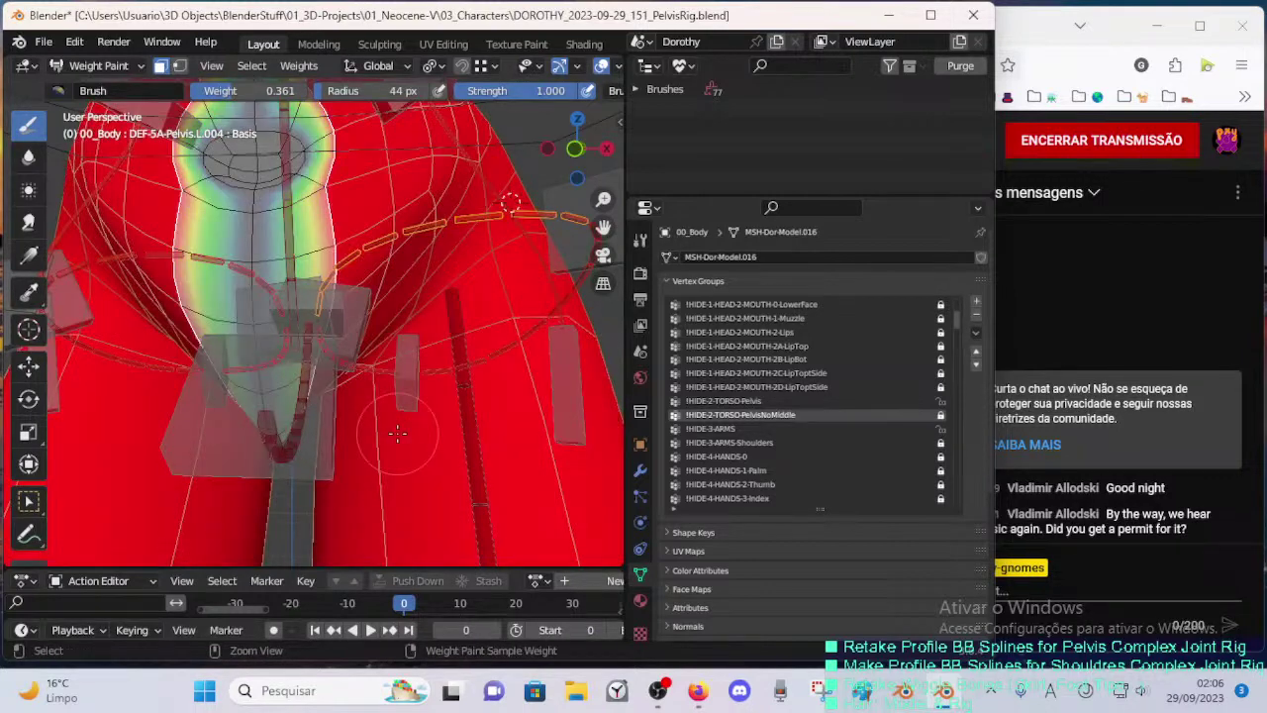
{"action": "key", "text": "alt+z"}
{"action": "key", "text": "alt+z"}
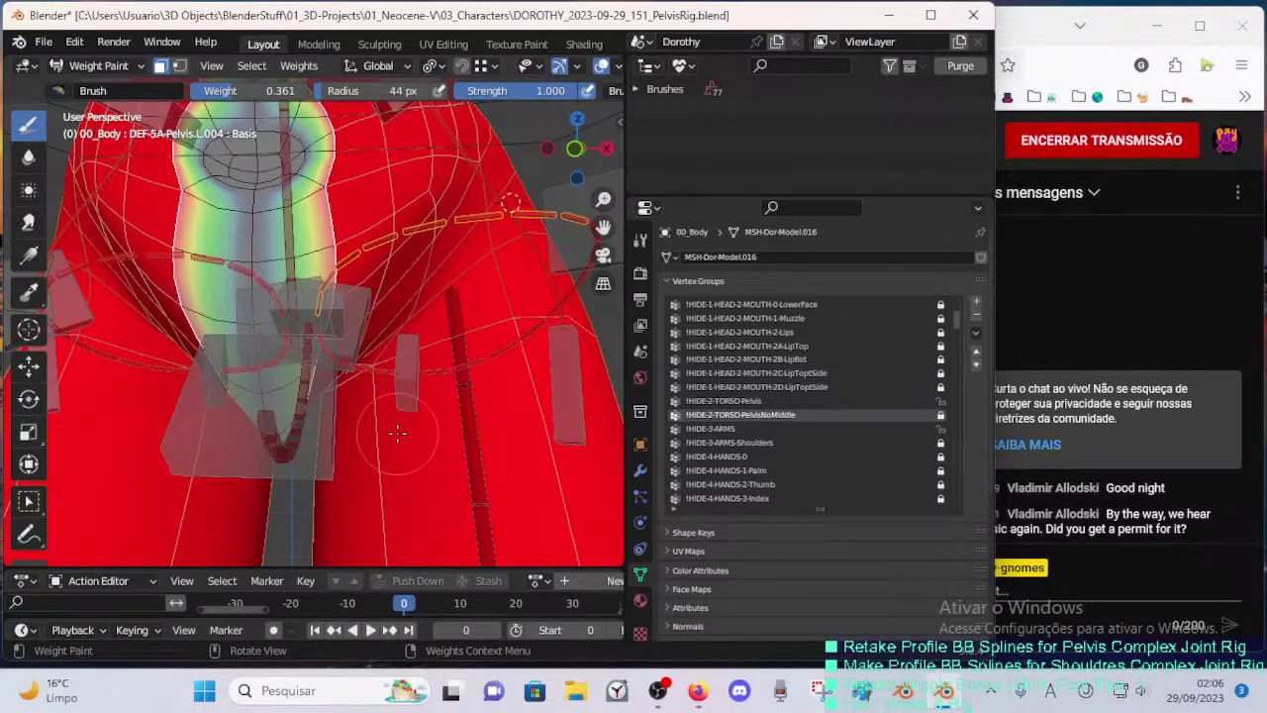
- Turn off face masking, pick the DEF-5A-Pelvis.L.004 bone to make its weights active, and turn the masking back on
{"action": "key", "text": "m"}
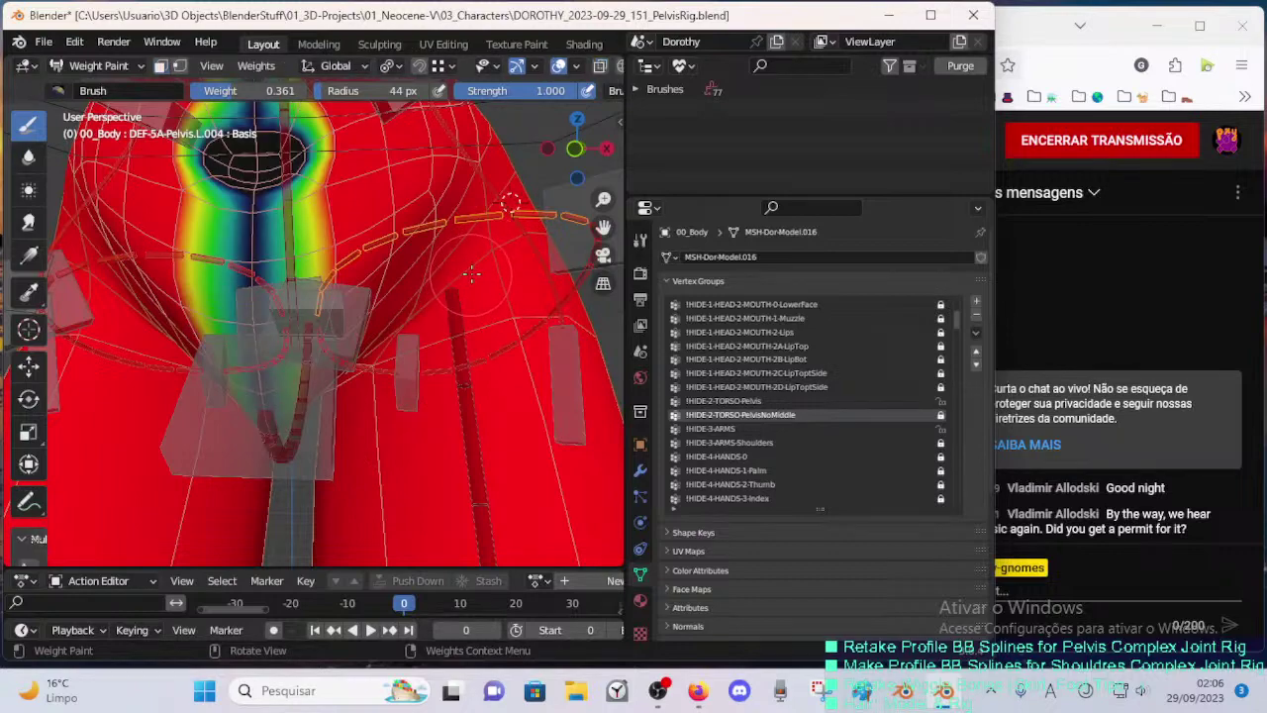
{"action": "middle_click_drag", "start_coordinate": [471, 273], "coordinate": [450, 297]}
{"action": "left_click", "coordinate": [431, 248], "text": "ctrl"}
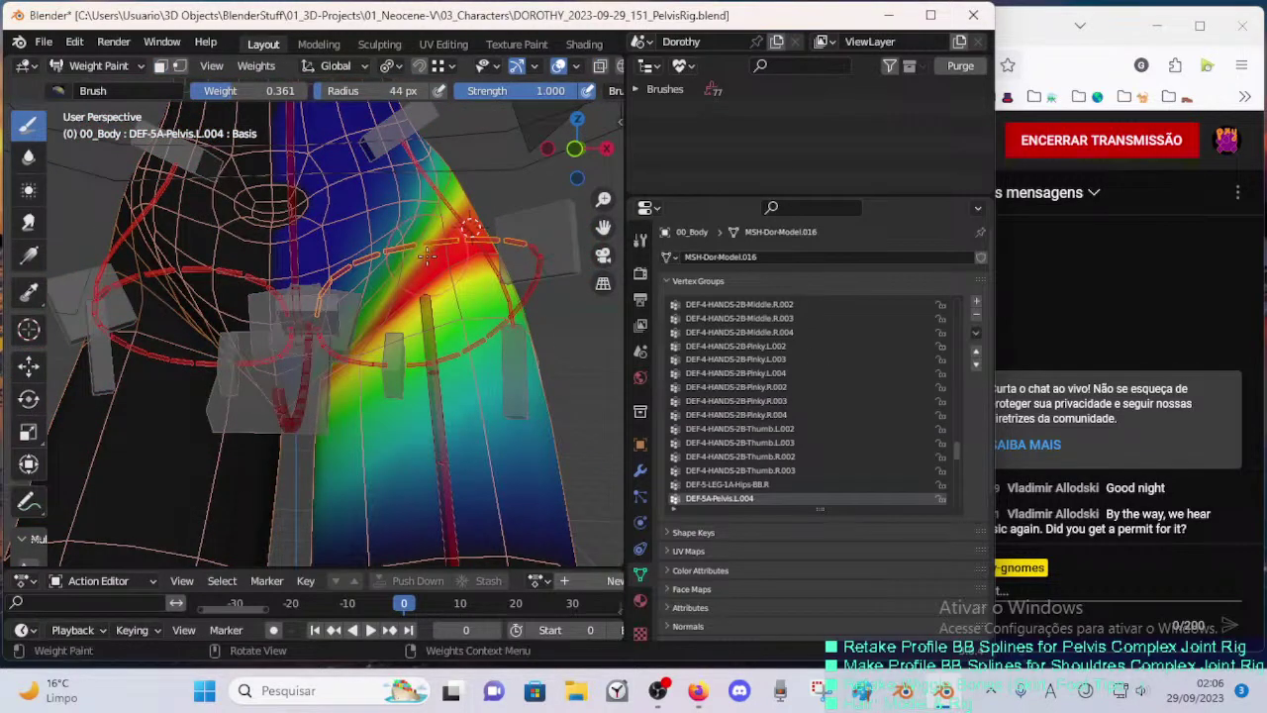
{"action": "key", "text": "m"}
{"action": "middle_click_drag", "start_coordinate": [432, 287], "coordinate": [402, 272], "text": "ctrl"}
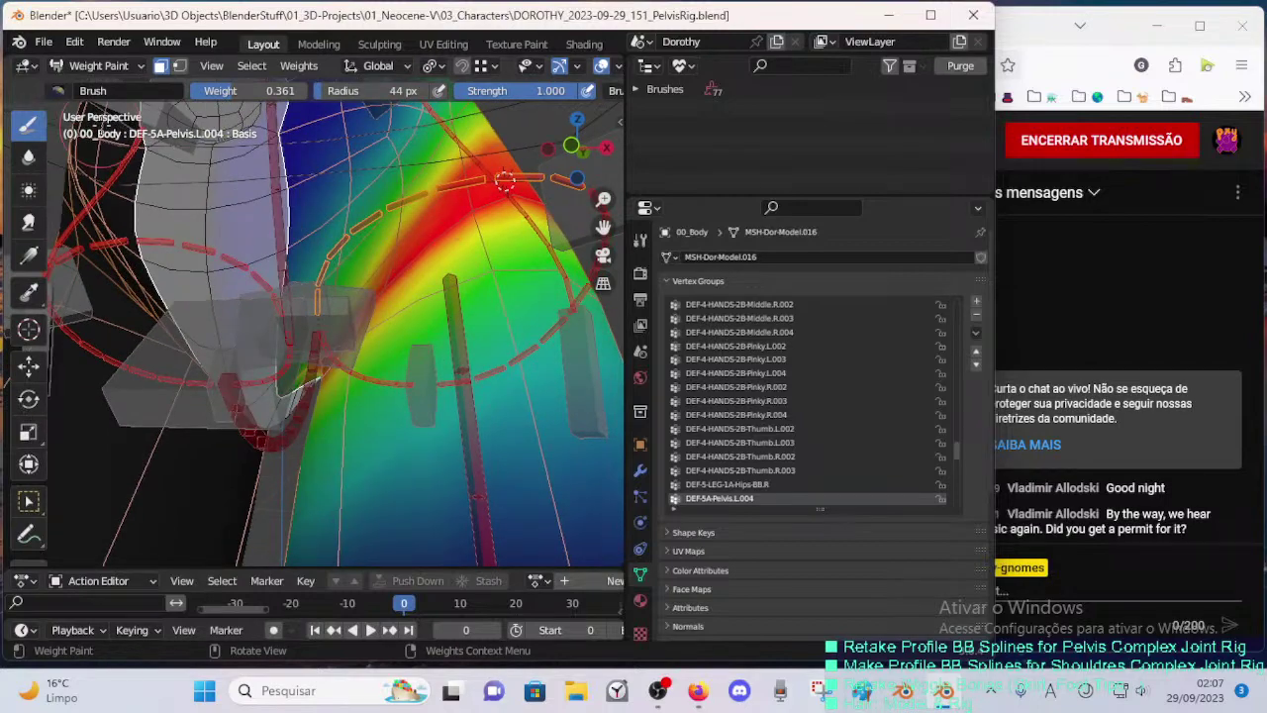
- Switch to the Blur brush and set its radius to 47 px for the left pelvis weights around the crotch
{"action": "left_click", "coordinate": [58, 90]}
{"action": "left_click", "coordinate": [29, 157]}
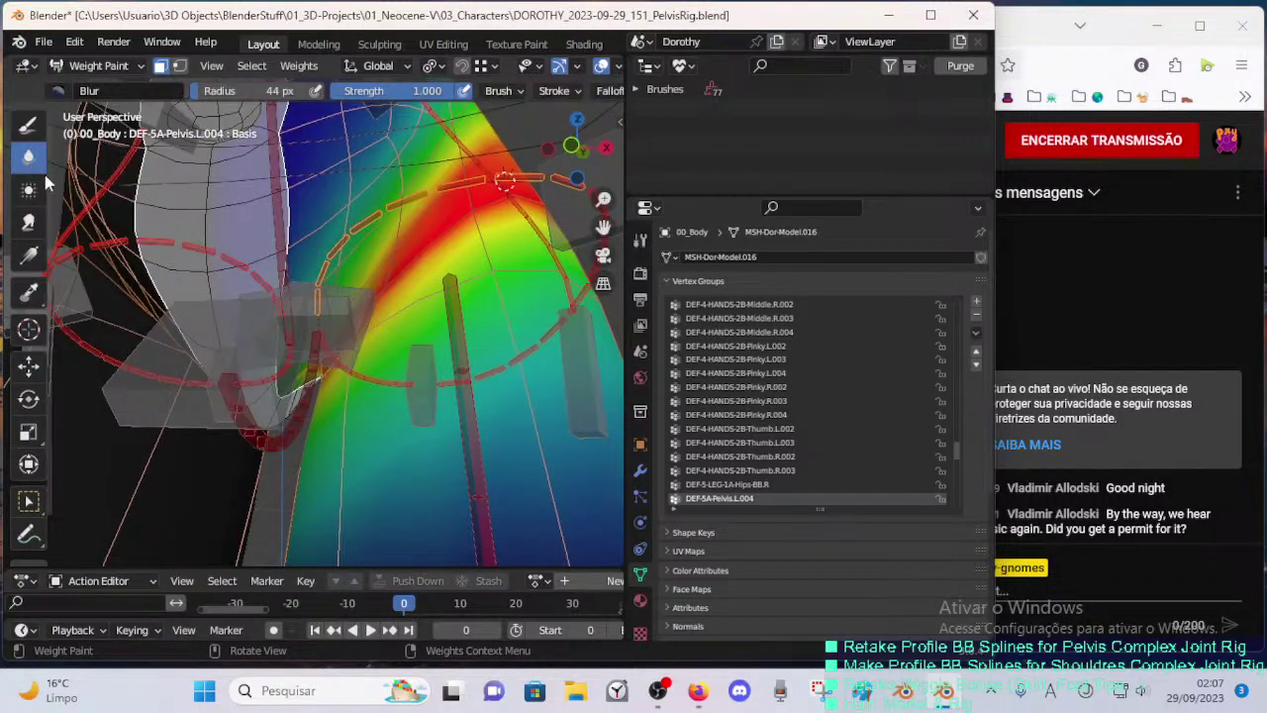
{"action": "mouse_move", "coordinate": [272, 309]}
{"action": "middle_mouse_down"}
{"action": "mouse_move", "coordinate": [237, 347]}
{"action": "mouse_move", "coordinate": [247, 366]}
{"action": "mouse_move", "coordinate": [257, 381]}
{"action": "mouse_move", "coordinate": [310, 380]}
{"action": "middle_mouse_up"}
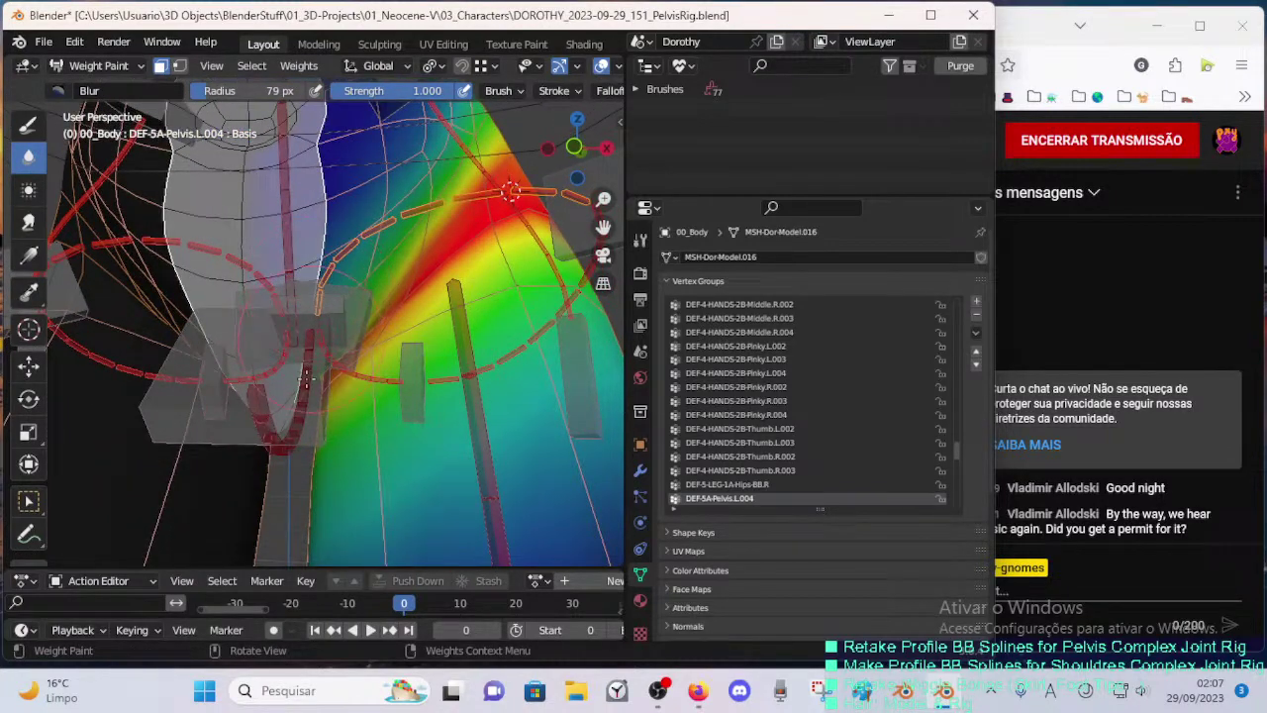
{"action": "middle_click_drag", "start_coordinate": [329, 219], "coordinate": [301, 316]}
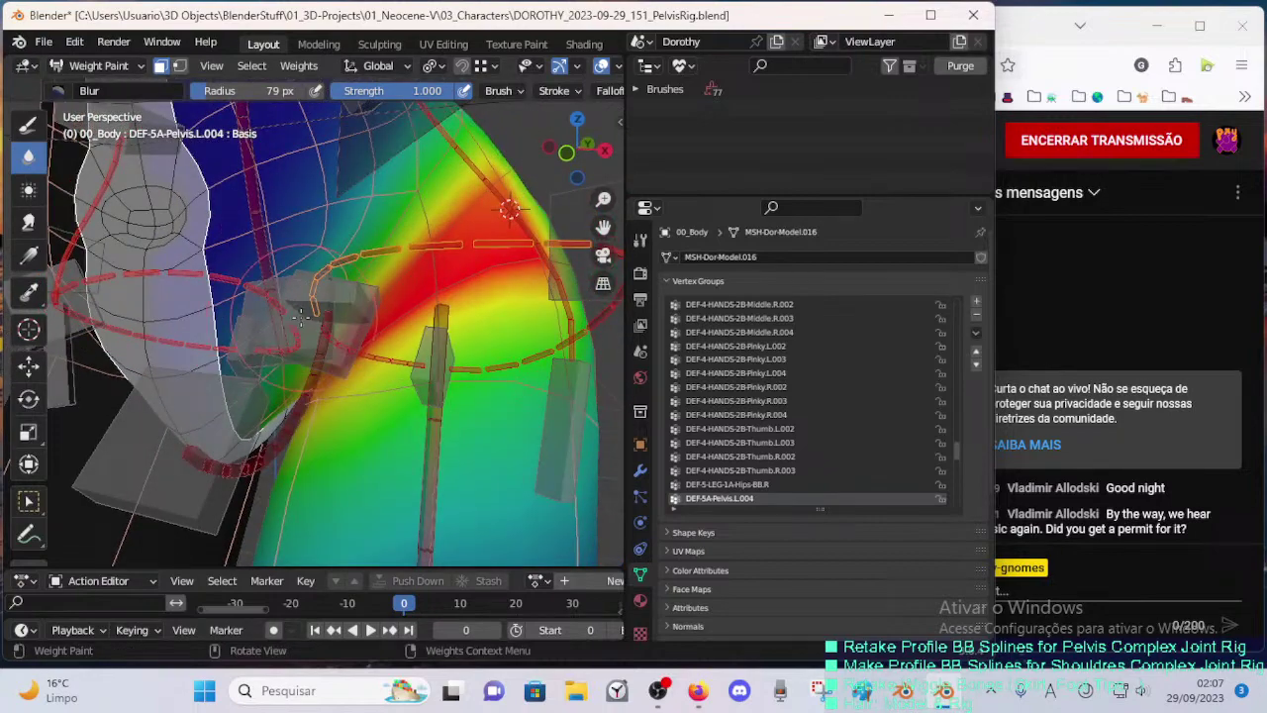
{"action": "mouse_move", "coordinate": [302, 272]}
{"action": "middle_mouse_down"}
{"action": "mouse_move", "coordinate": [266, 363]}
{"action": "mouse_move", "coordinate": [293, 297]}
{"action": "middle_mouse_up"}
{"action": "scroll", "coordinate": [288, 334], "scroll_direction": "down", "scroll_amount": 10}
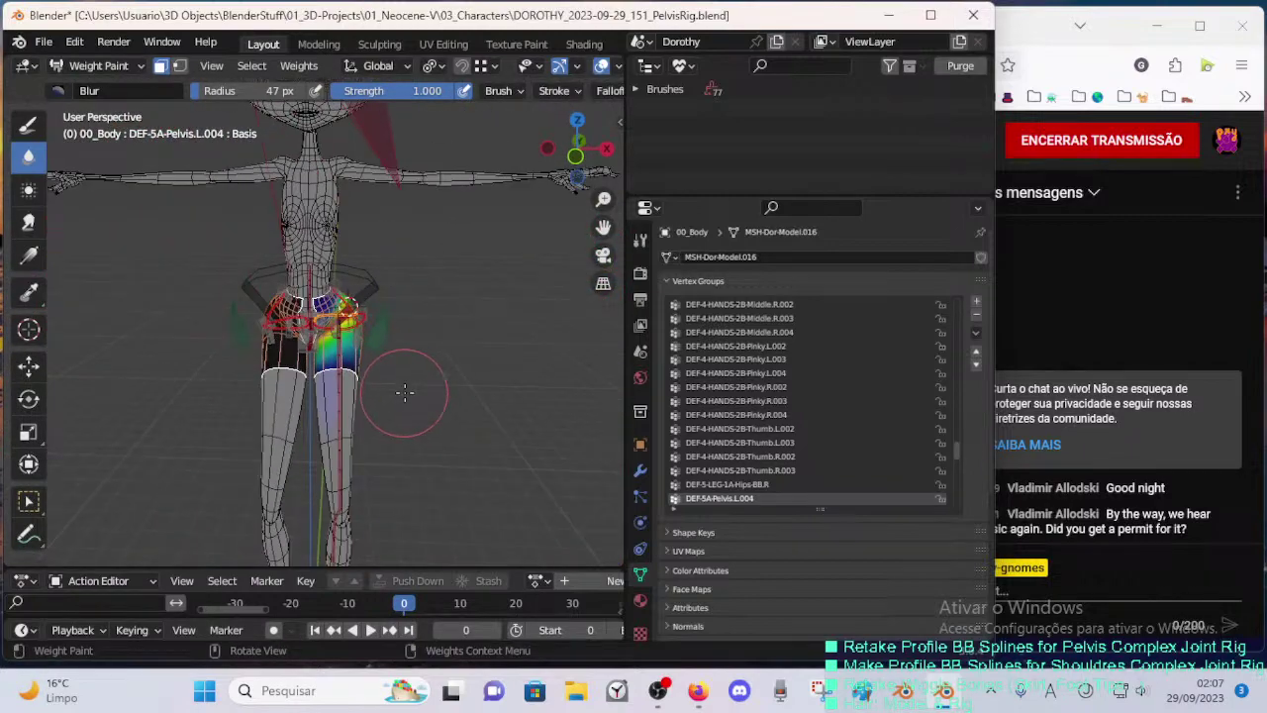
- Turn off face masking, pick the left leg control MTR-Leg.L, and move it outward so the leg lifts sideways
{"action": "key", "text": "m"}
{"action": "mouse_move", "coordinate": [383, 464]}
{"action": "middle_mouse_down", "text": "ctrl"}
{"action": "mouse_move", "coordinate": [388, 423]}
{"action": "mouse_move", "coordinate": [387, 470]}
{"action": "mouse_move", "coordinate": [349, 506]}
{"action": "middle_mouse_up", "text": "ctrl"}
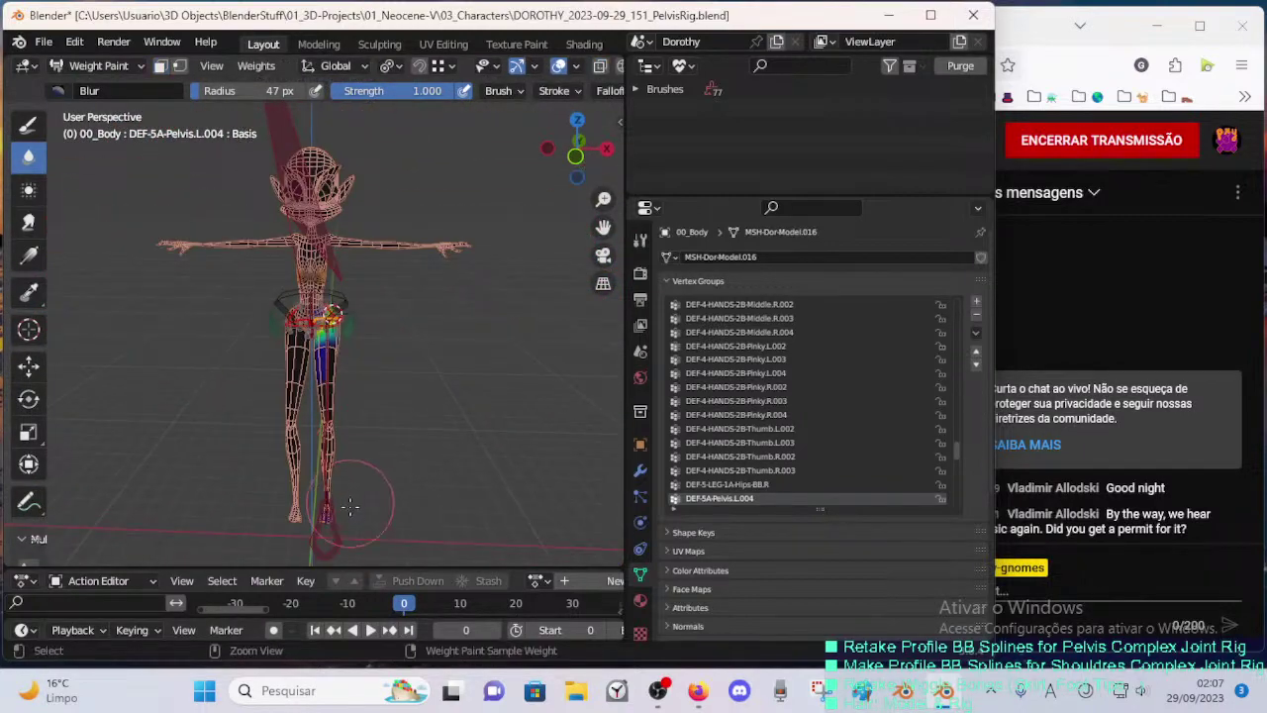
{"action": "left_click", "coordinate": [336, 505], "text": "ctrl"}
{"action": "key", "text": "g"}
{"action": "left_click", "coordinate": [556, 327]}
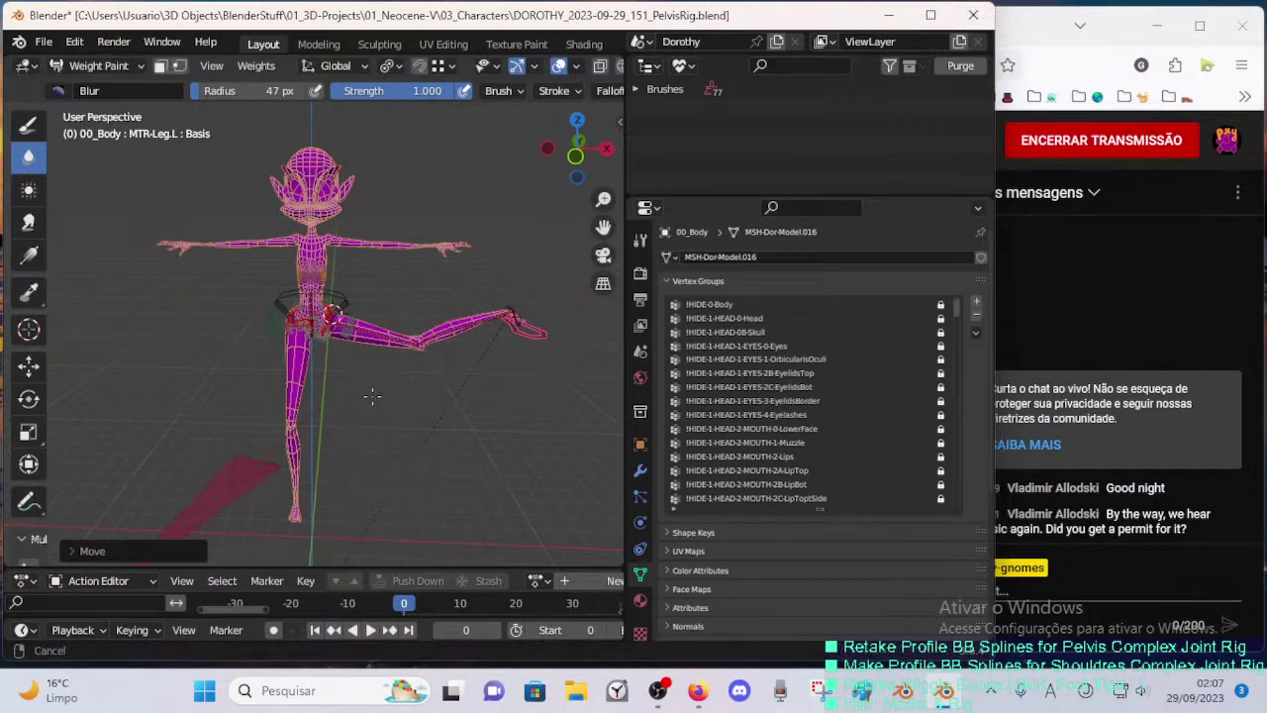
- Make DEF-5A-Pelvis.L.004 the active bone again on the raised leg pose and re-enable face masking
{"action": "mouse_move", "coordinate": [372, 396]}
{"action": "middle_mouse_down", "text": "ctrl"}
{"action": "mouse_move", "coordinate": [368, 293]}
{"action": "mouse_move", "coordinate": [386, 304]}
{"action": "mouse_move", "coordinate": [317, 337]}
{"action": "mouse_move", "coordinate": [322, 306]}
{"action": "middle_mouse_up", "text": "ctrl"}
{"action": "key", "text": "m"}
{"action": "left_click", "coordinate": [388, 320], "text": "ctrl"}
{"action": "key", "text": "ctrl+l"}
{"action": "left_click", "coordinate": [383, 305], "text": "ctrl"}
{"action": "key", "text": "m"}
{"action": "middle_click_drag", "start_coordinate": [314, 358], "coordinate": [352, 443]}
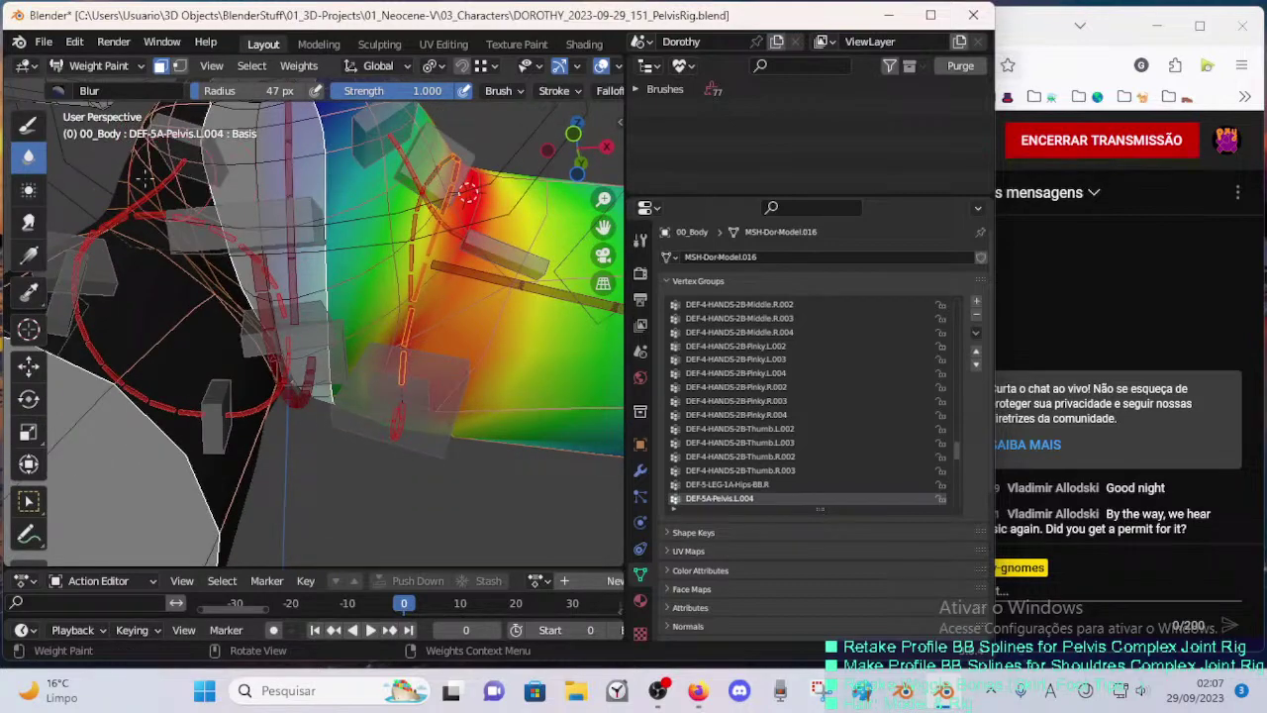
- Invert the face mask, fill those faces with weight 0.000 for DEF-5A-Pelvis.L.004, and invert the mask back
{"action": "key", "text": "ctrl+i"}
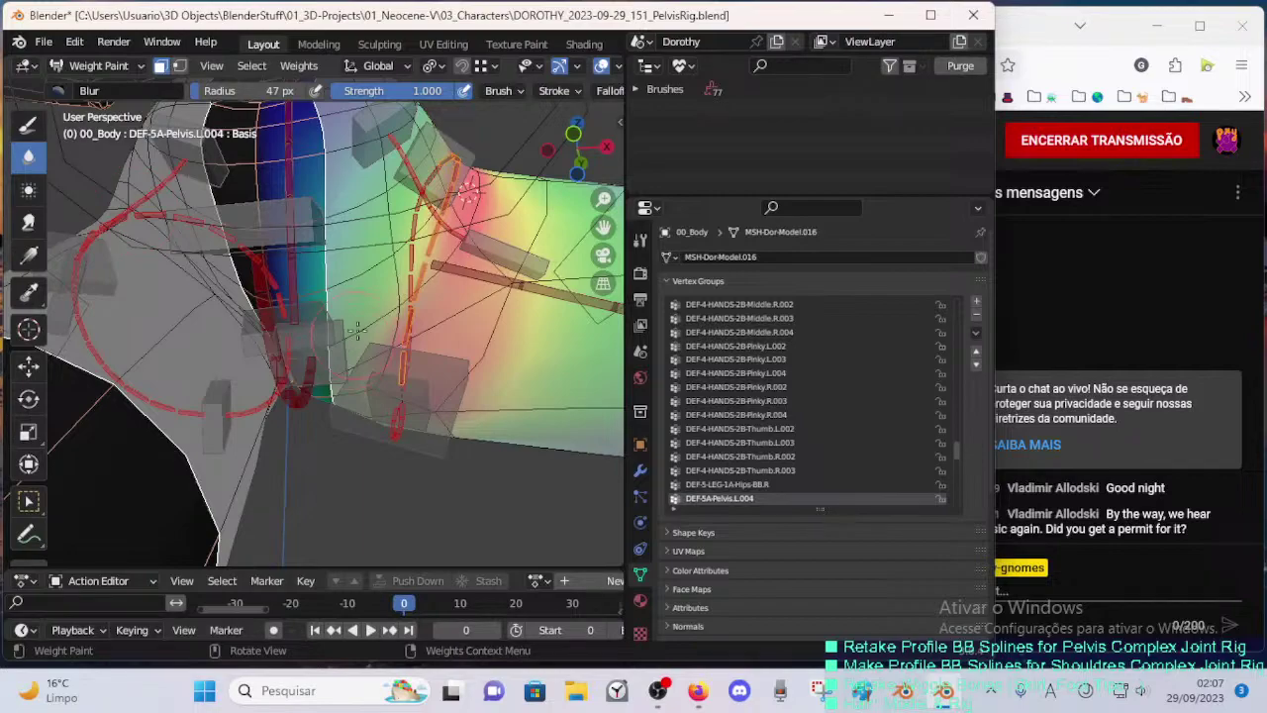
{"action": "middle_click_drag", "start_coordinate": [358, 332], "coordinate": [339, 345]}
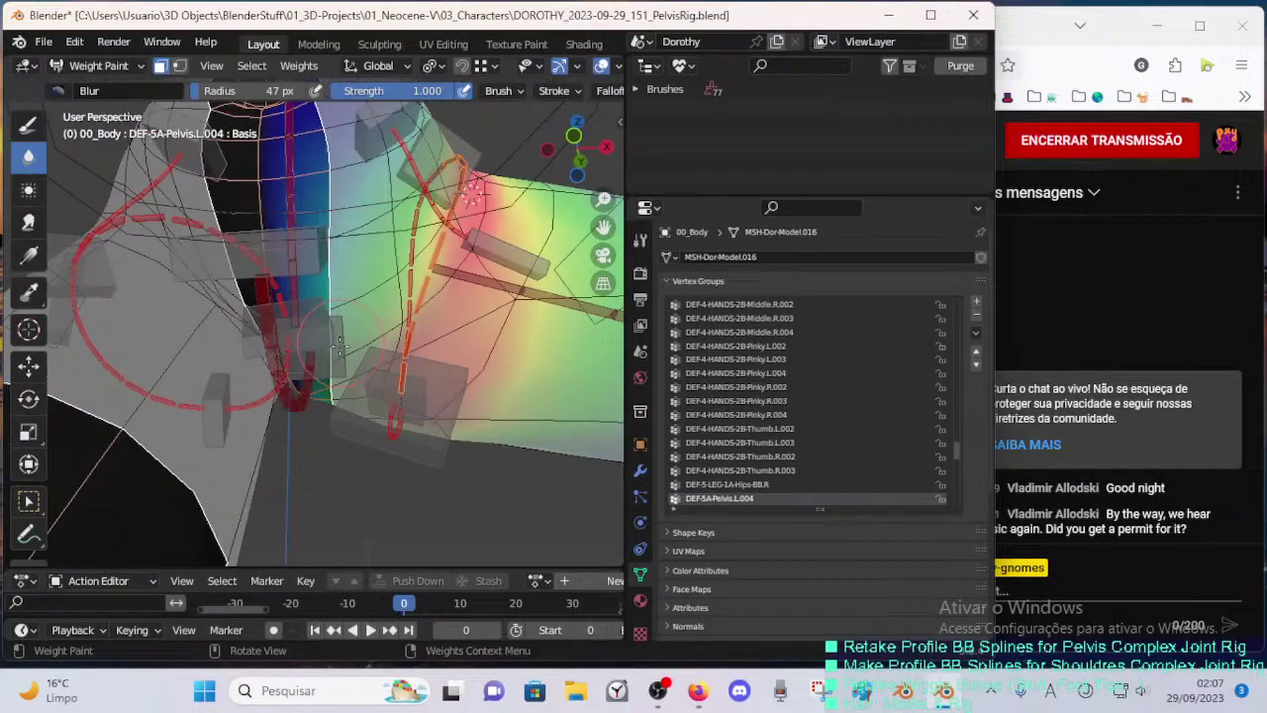
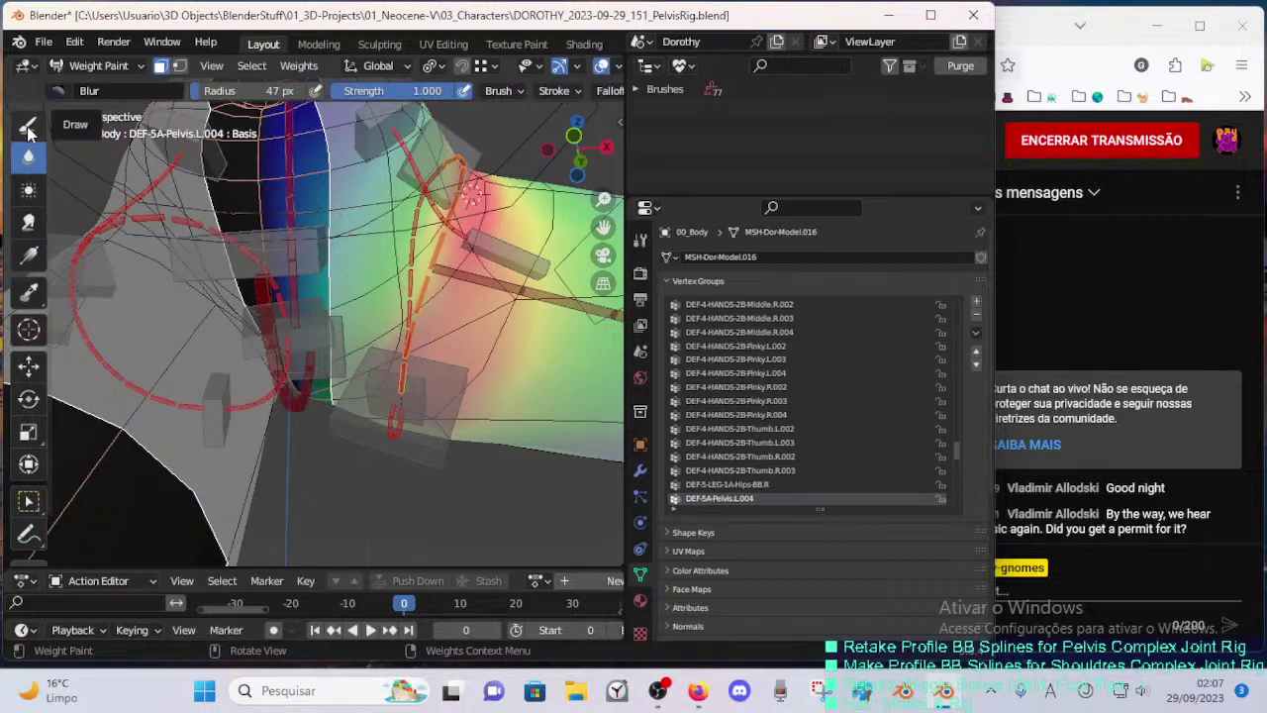
{"action": "middle_click_drag", "start_coordinate": [290, 175], "coordinate": [295, 280], "text": "ctrl"}
{"action": "right_click", "coordinate": [213, 287]}
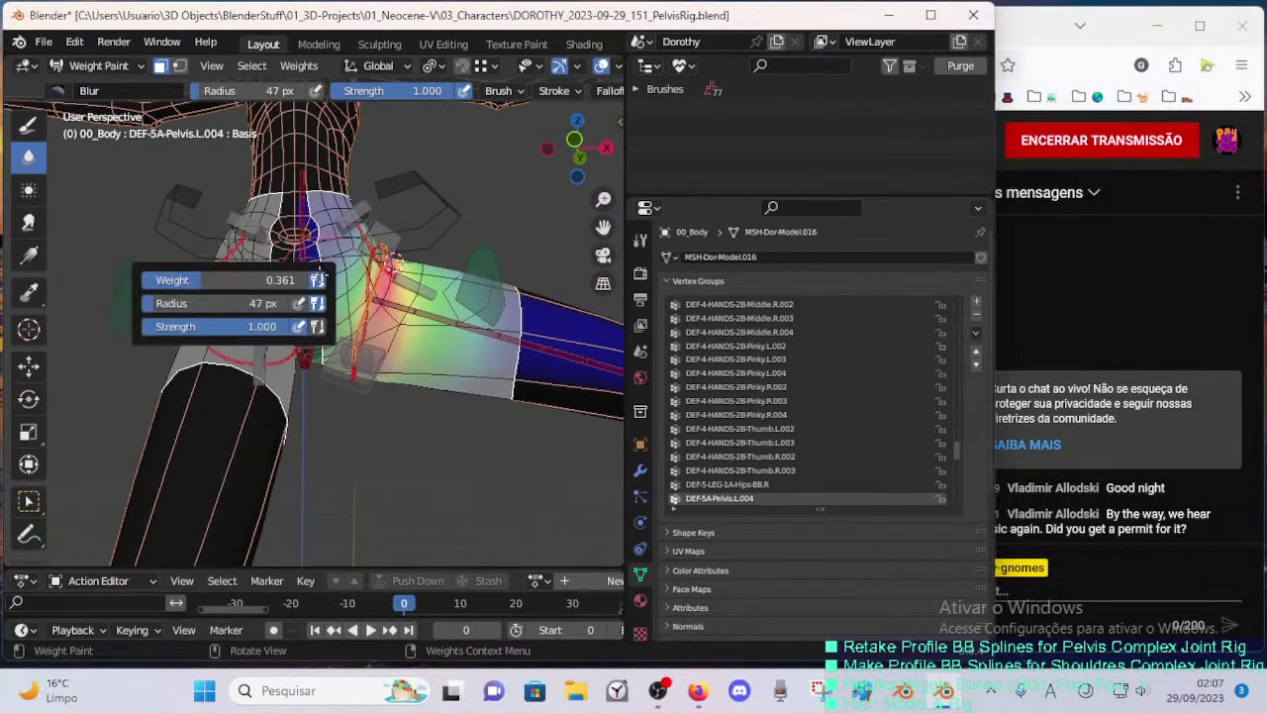
{"action": "left_click", "coordinate": [28, 125]}
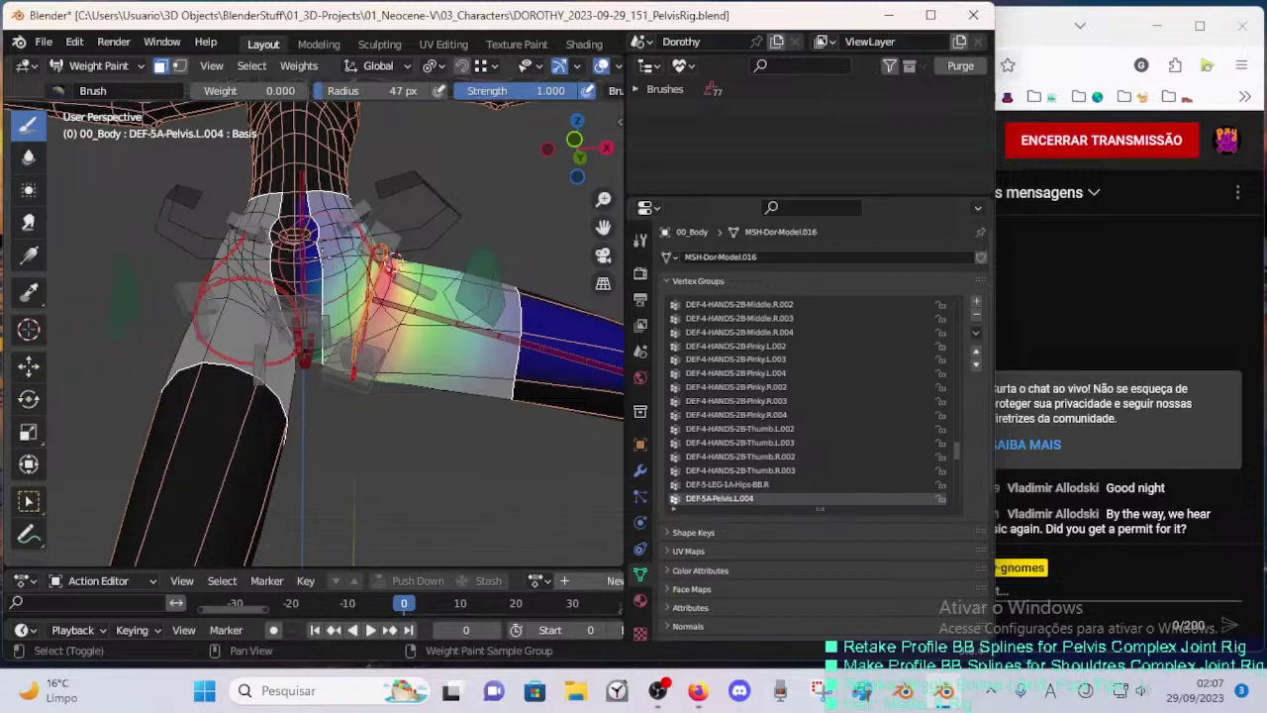
{"action": "key", "text": "shift+k"}
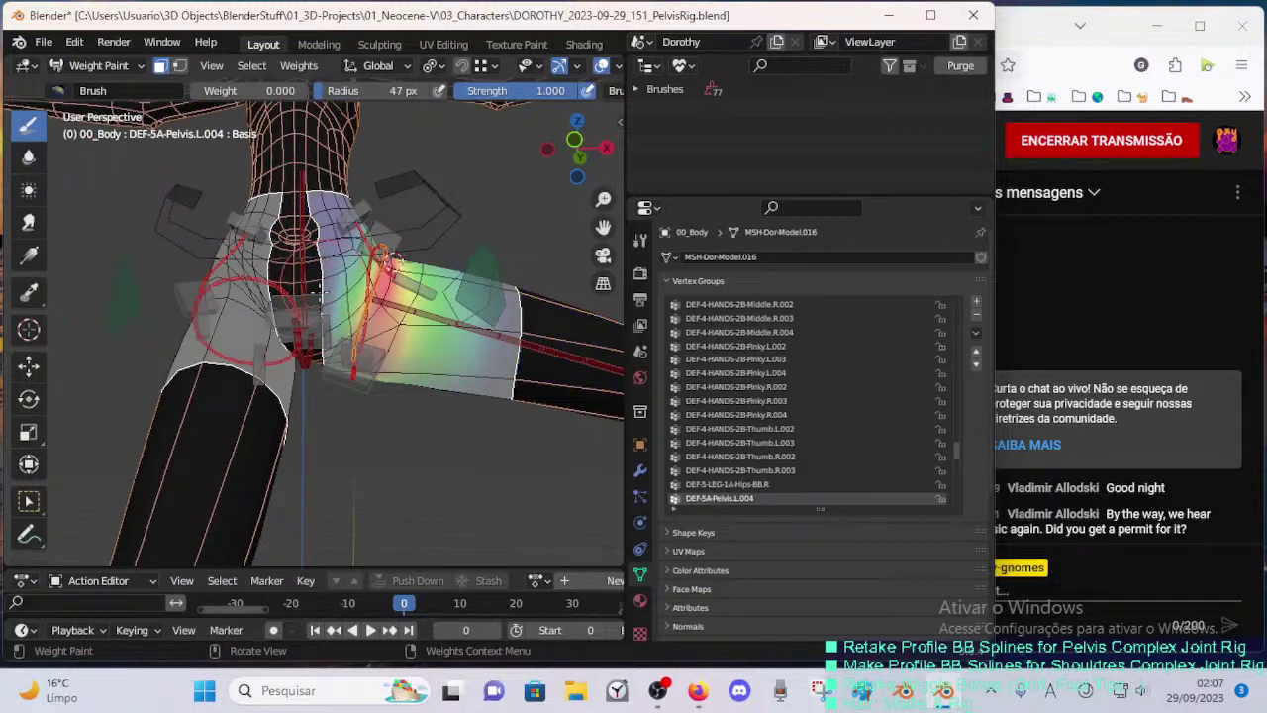
{"action": "middle_click_drag", "start_coordinate": [318, 293], "coordinate": [348, 339]}
{"action": "key", "text": "ctrl+i"}
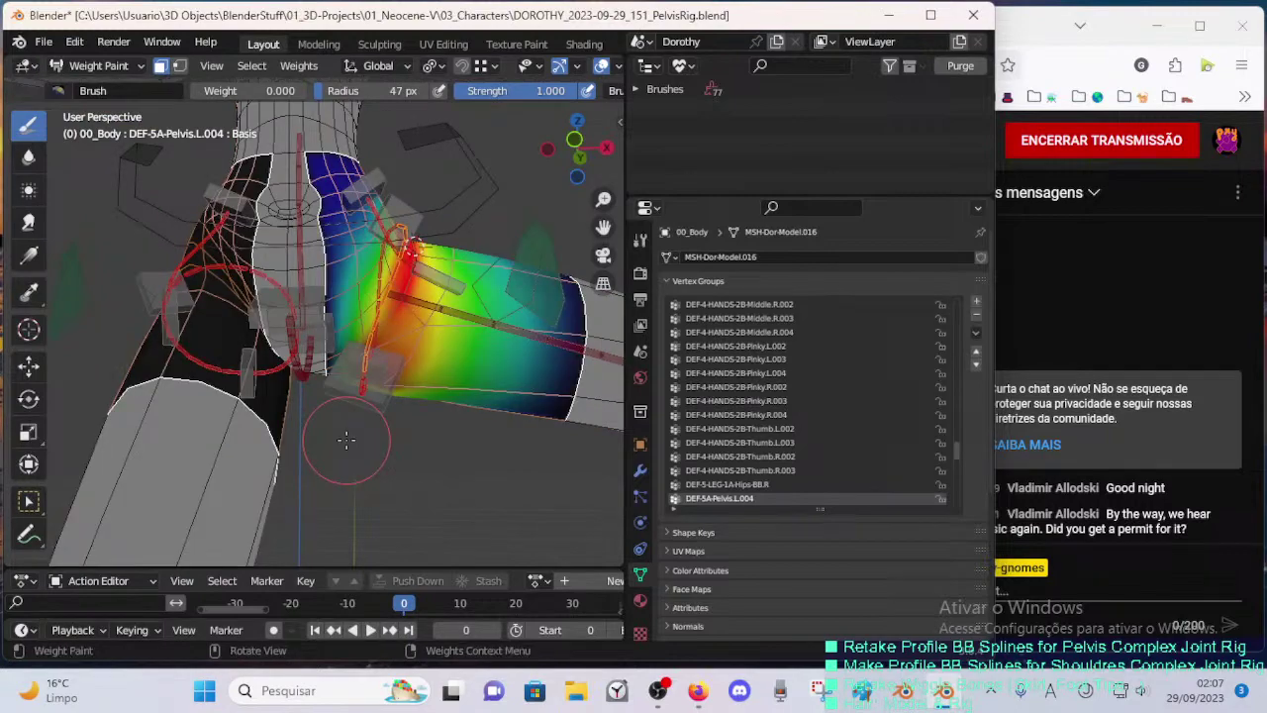
- Blur the weights along the left groin with a 63 px brush, and reduce the radius to 50 px
{"action": "middle_click_drag", "start_coordinate": [387, 437], "coordinate": [379, 356], "text": "ctrl"}
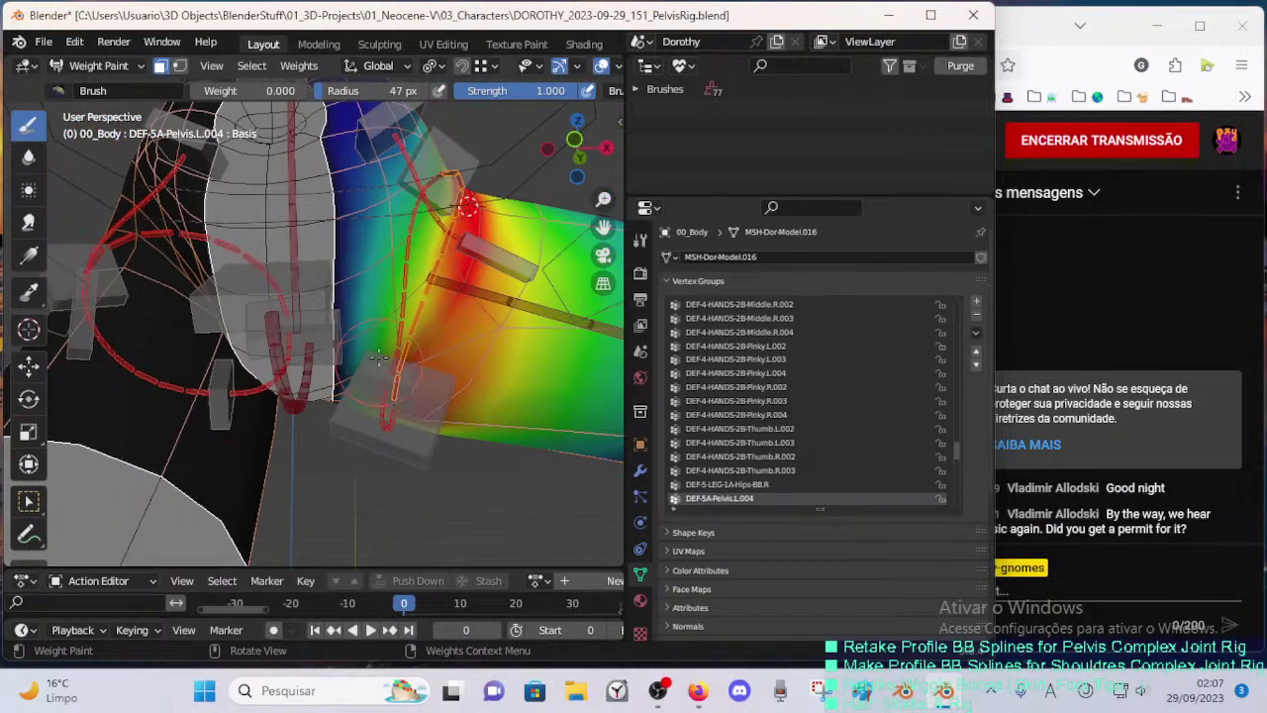
{"action": "key", "text": "shift+space"}
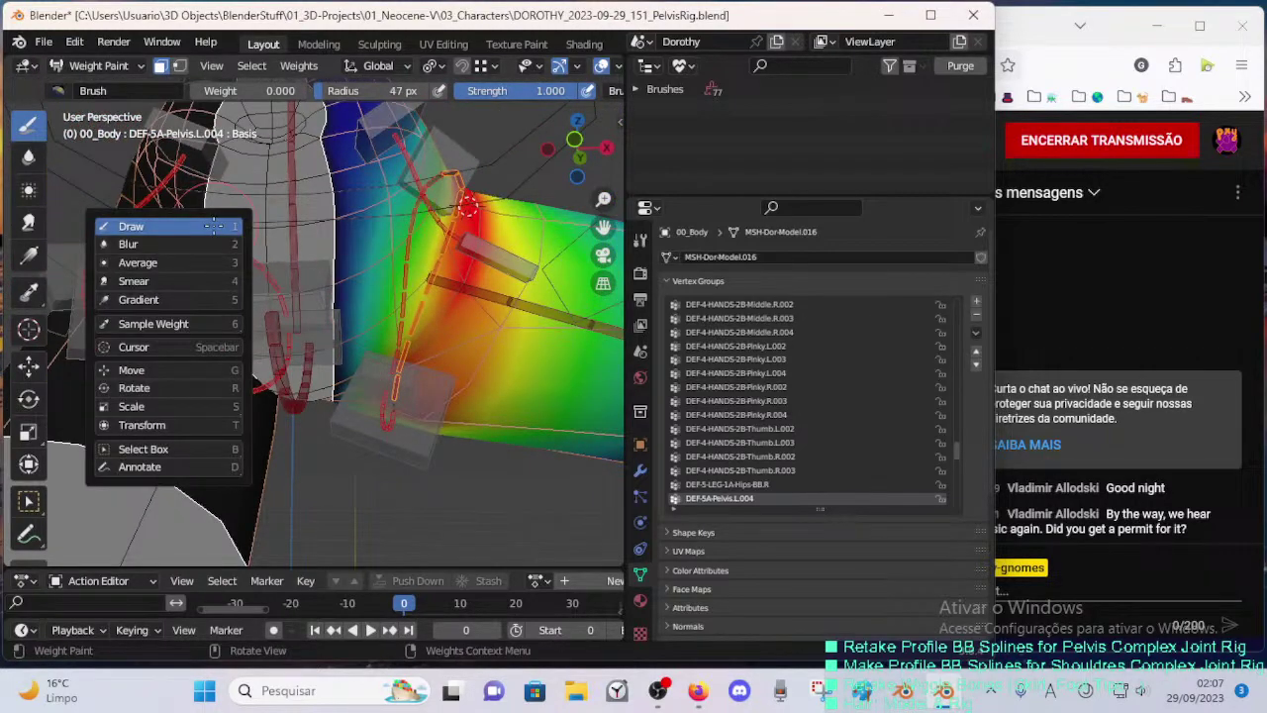
{"action": "left_click", "coordinate": [193, 244]}
{"action": "key", "text": "f"}
{"action": "left_click", "coordinate": [375, 239]}
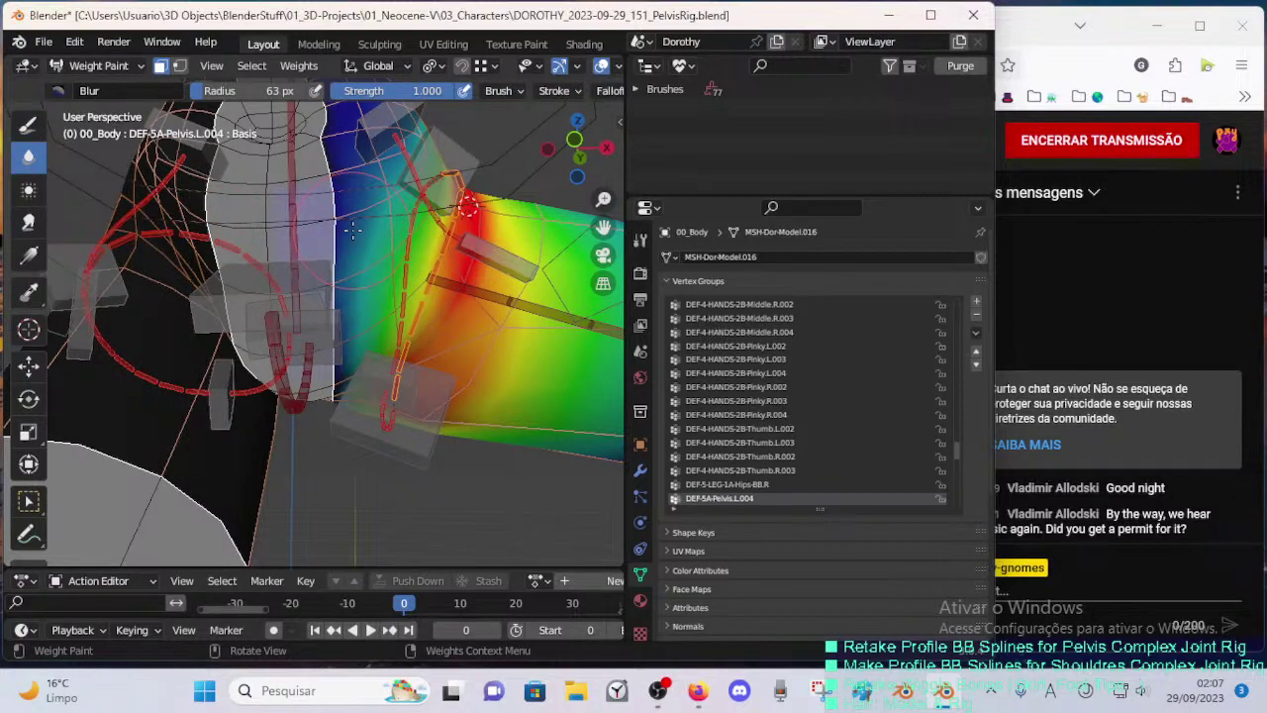
{"action": "mouse_move", "coordinate": [368, 223]}
{"action": "middle_mouse_down"}
{"action": "mouse_move", "coordinate": [335, 234]}
{"action": "mouse_move", "coordinate": [367, 270]}
{"action": "mouse_move", "coordinate": [329, 221]}
{"action": "mouse_move", "coordinate": [324, 273]}
{"action": "middle_mouse_up"}
{"action": "key", "text": "f"}
{"action": "left_click", "coordinate": [356, 262]}
- Switch to the Subtract brush and set its radius to 95 px and weight to 1.000
{"action": "left_click", "coordinate": [28, 123]}
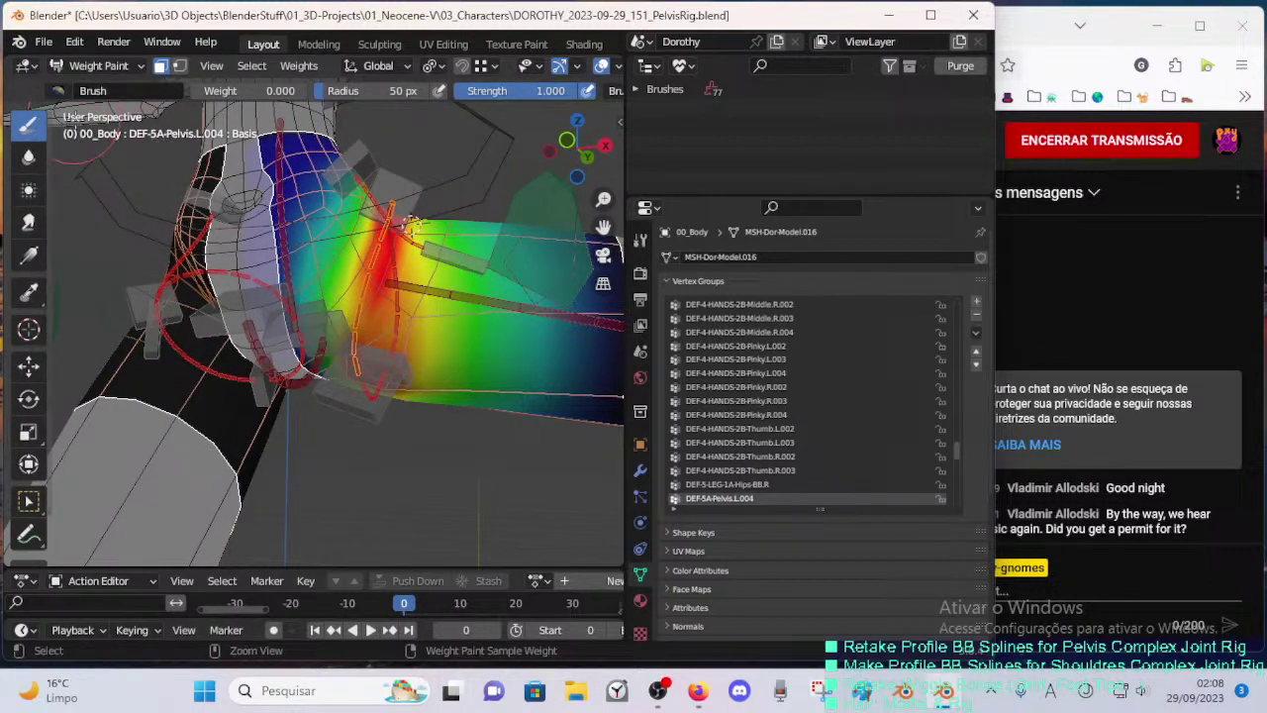
{"action": "left_click", "coordinate": [58, 90]}
{"action": "left_click", "coordinate": [601, 149]}
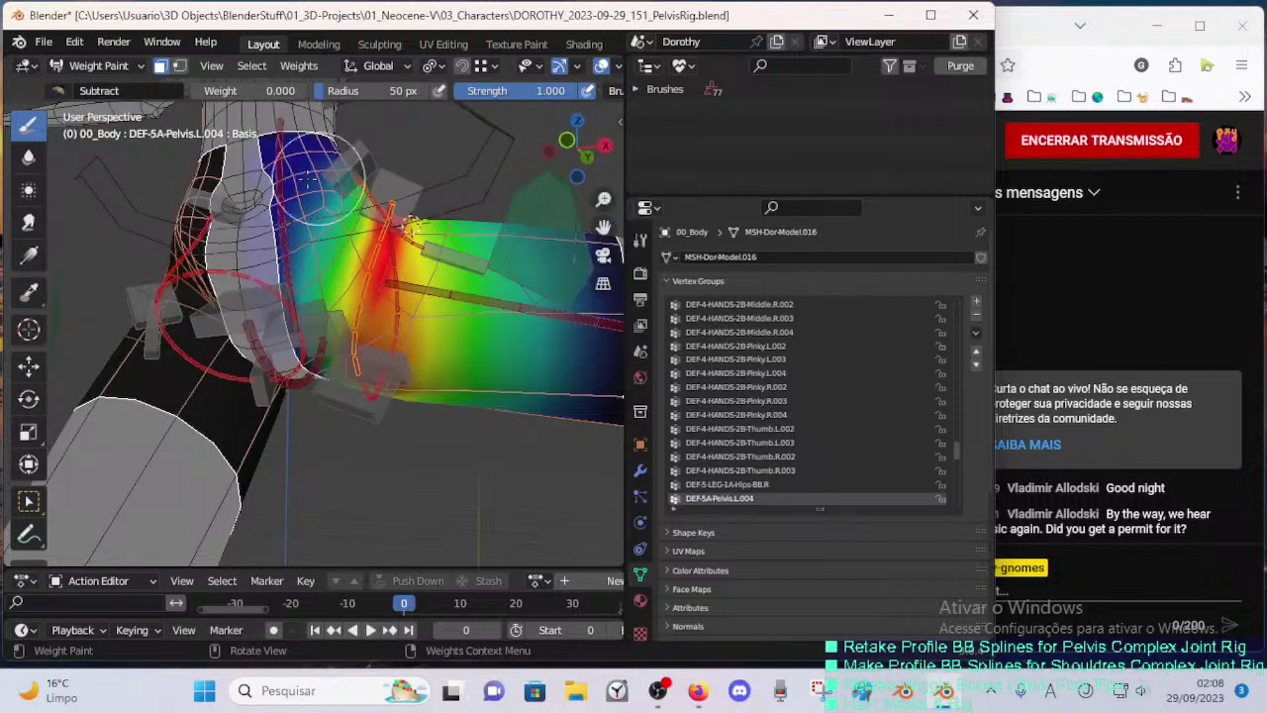
{"action": "key", "text": "f"}
{"action": "left_click", "coordinate": [376, 143]}
{"action": "key", "text": "ctrl+f"}
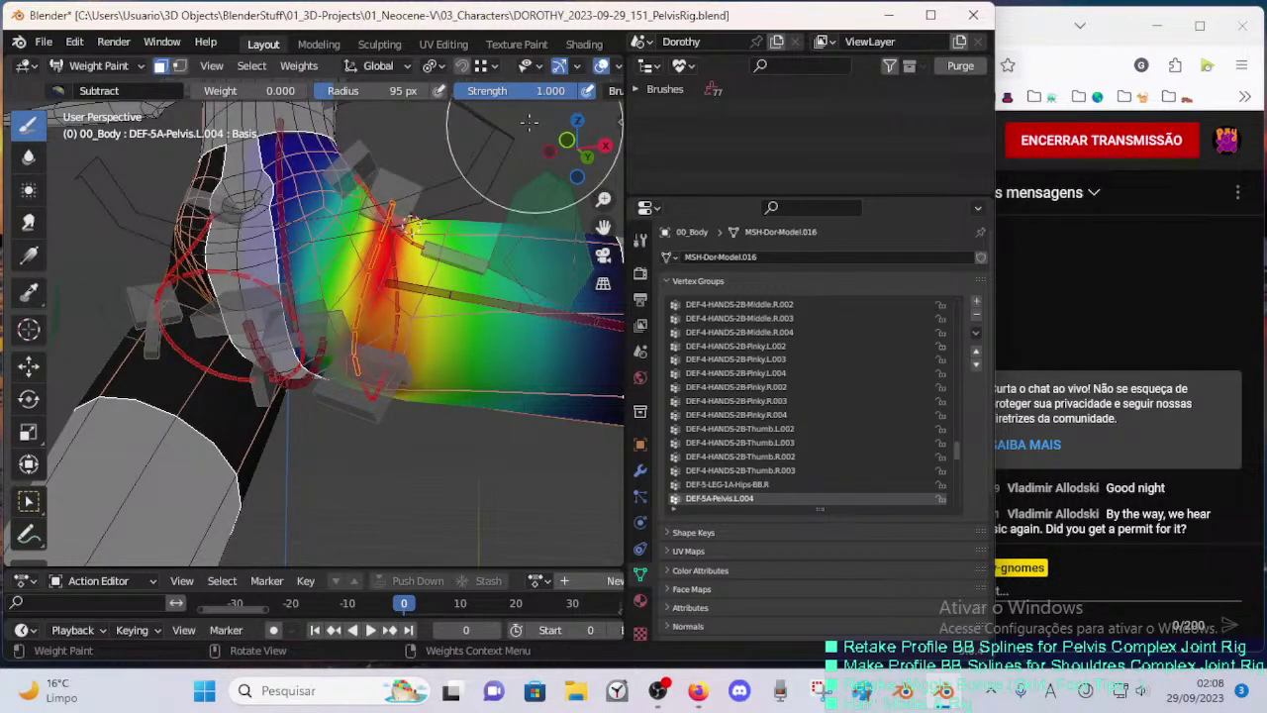
{"action": "left_click", "coordinate": [477, 127]}
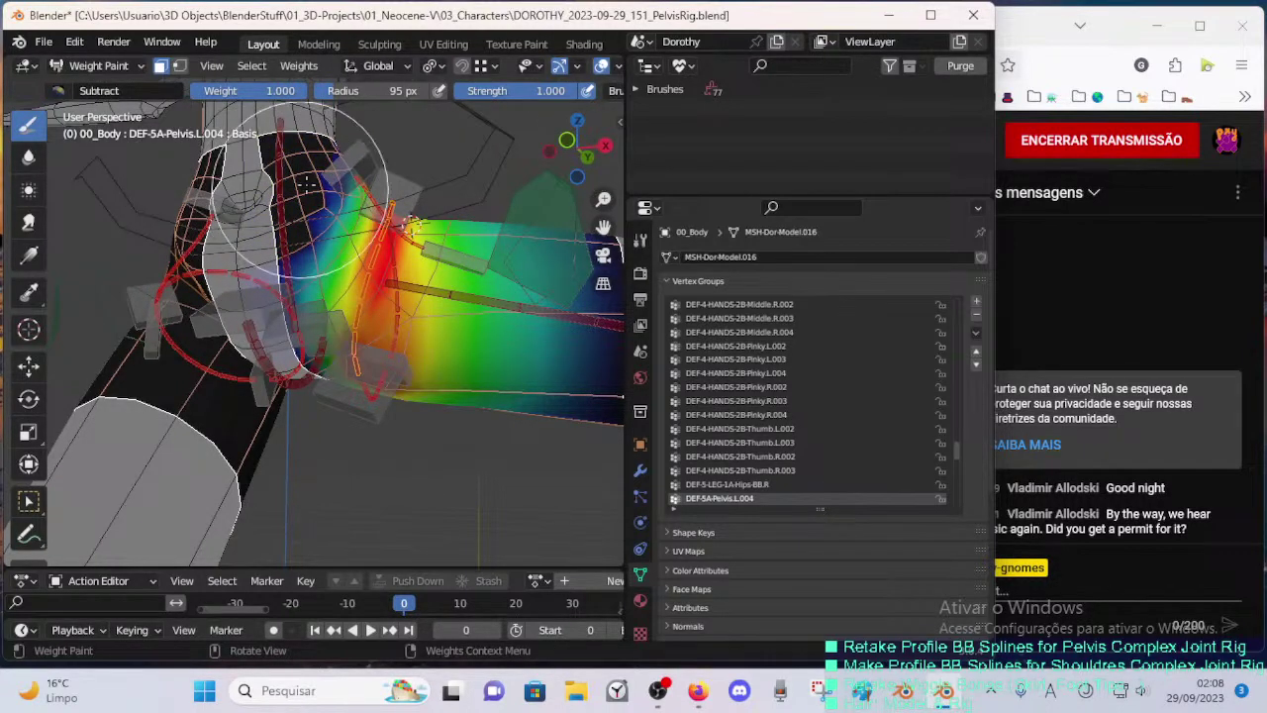
- Subtract the stray weights from the upper left hip and buttock, resizing the brush to 56 px and 109 px
{"action": "middle_click_drag", "start_coordinate": [306, 186], "coordinate": [225, 290]}
{"action": "middle_click_drag", "start_coordinate": [269, 196], "coordinate": [289, 225]}
{"action": "key", "text": "f"}
{"action": "left_click", "coordinate": [263, 203]}
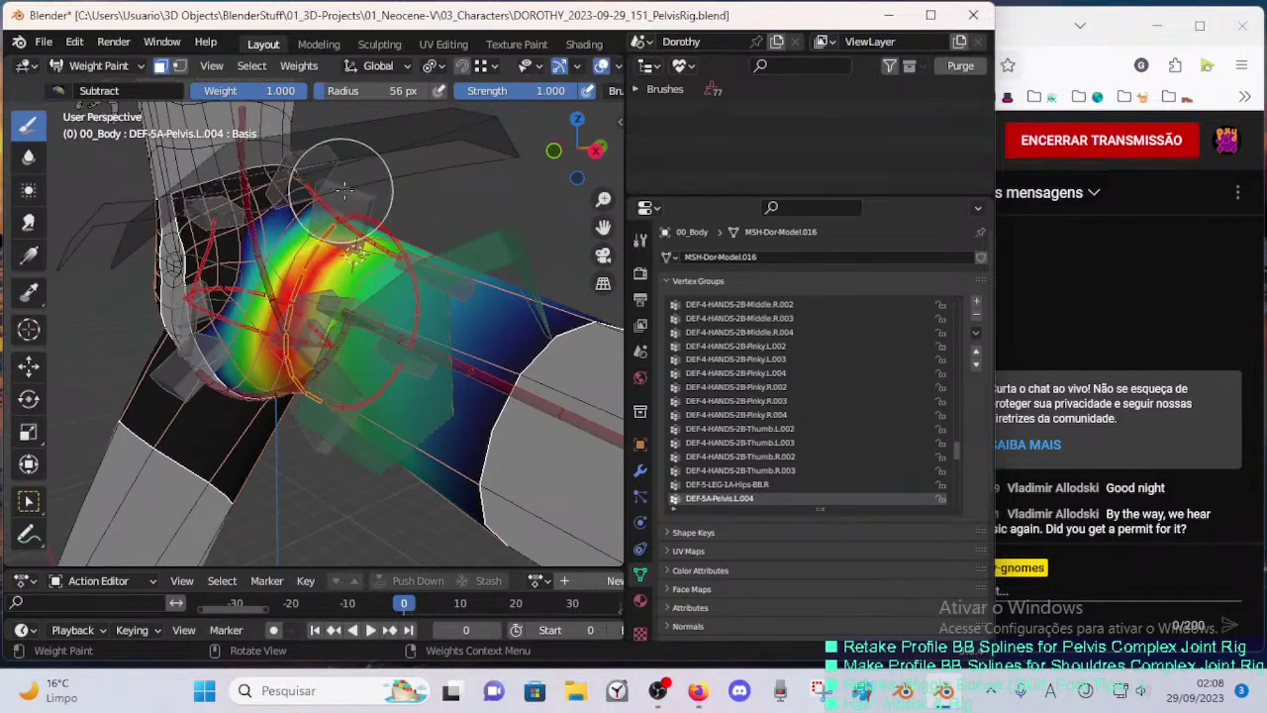
{"action": "mouse_move", "coordinate": [343, 188]}
{"action": "middle_mouse_down"}
{"action": "mouse_move", "coordinate": [402, 194]}
{"action": "mouse_move", "coordinate": [290, 211]}
{"action": "middle_mouse_up"}
{"action": "middle_click_drag", "start_coordinate": [313, 255], "coordinate": [250, 225]}
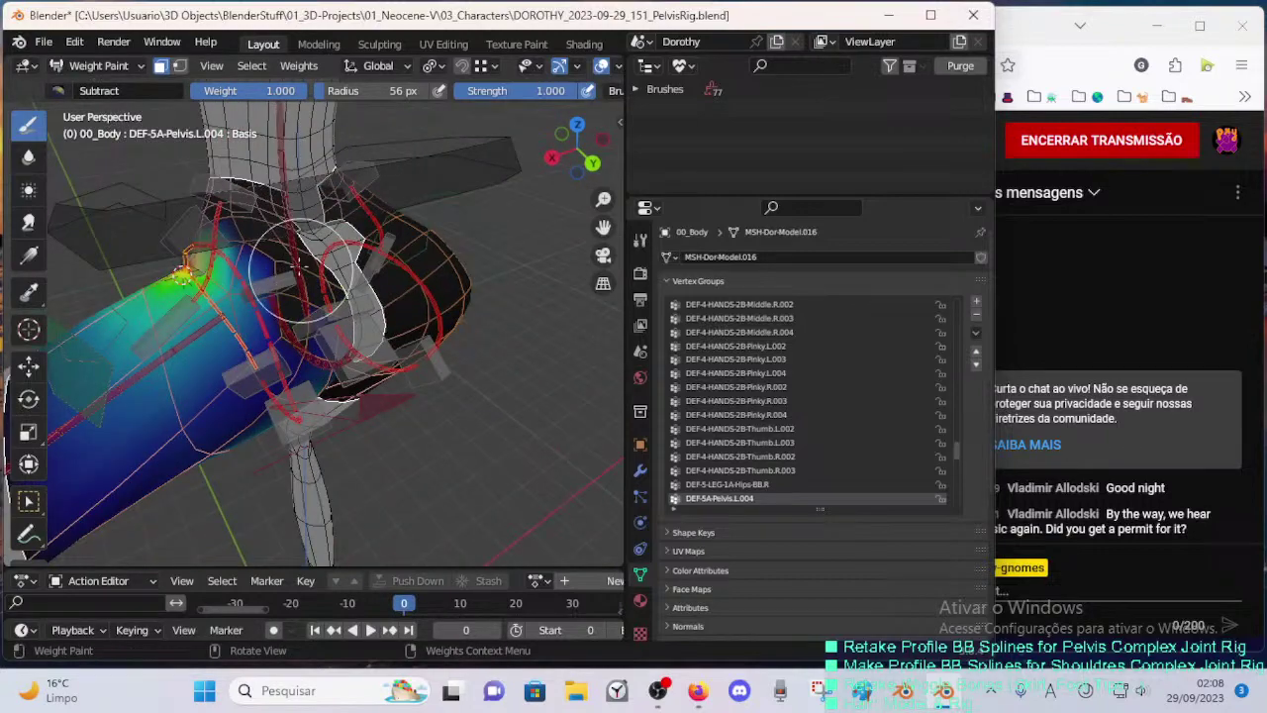
{"action": "middle_click_drag", "start_coordinate": [297, 272], "coordinate": [287, 240]}
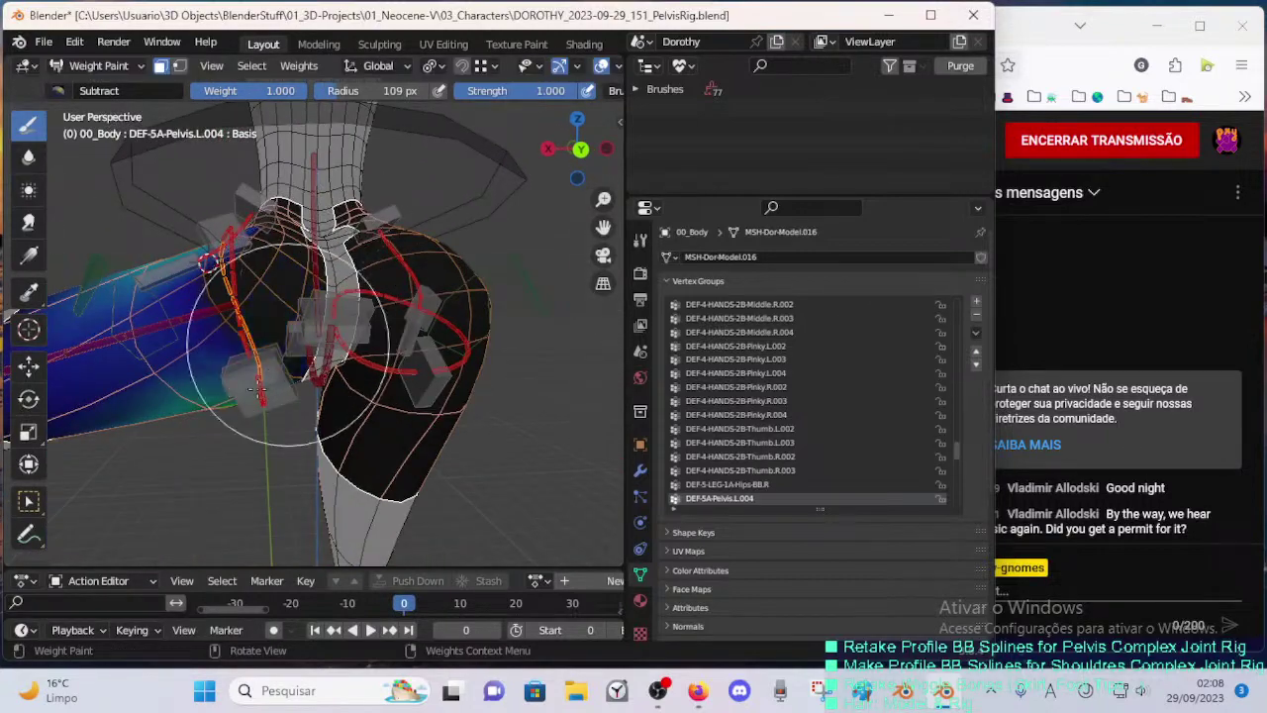
- Subtract weights below the left buttock and at the back of the thigh with an 85 px brush radius
{"action": "mouse_move", "coordinate": [258, 392]}
{"action": "middle_mouse_down"}
{"action": "mouse_move", "coordinate": [273, 268]}
{"action": "mouse_move", "coordinate": [240, 297]}
{"action": "mouse_move", "coordinate": [279, 389]}
{"action": "mouse_move", "coordinate": [388, 382]}
{"action": "mouse_move", "coordinate": [319, 393]}
{"action": "middle_mouse_up"}
{"action": "key", "text": "f"}
{"action": "left_click", "coordinate": [360, 385]}
{"action": "left_click_drag", "start_coordinate": [317, 396], "coordinate": [332, 314]}
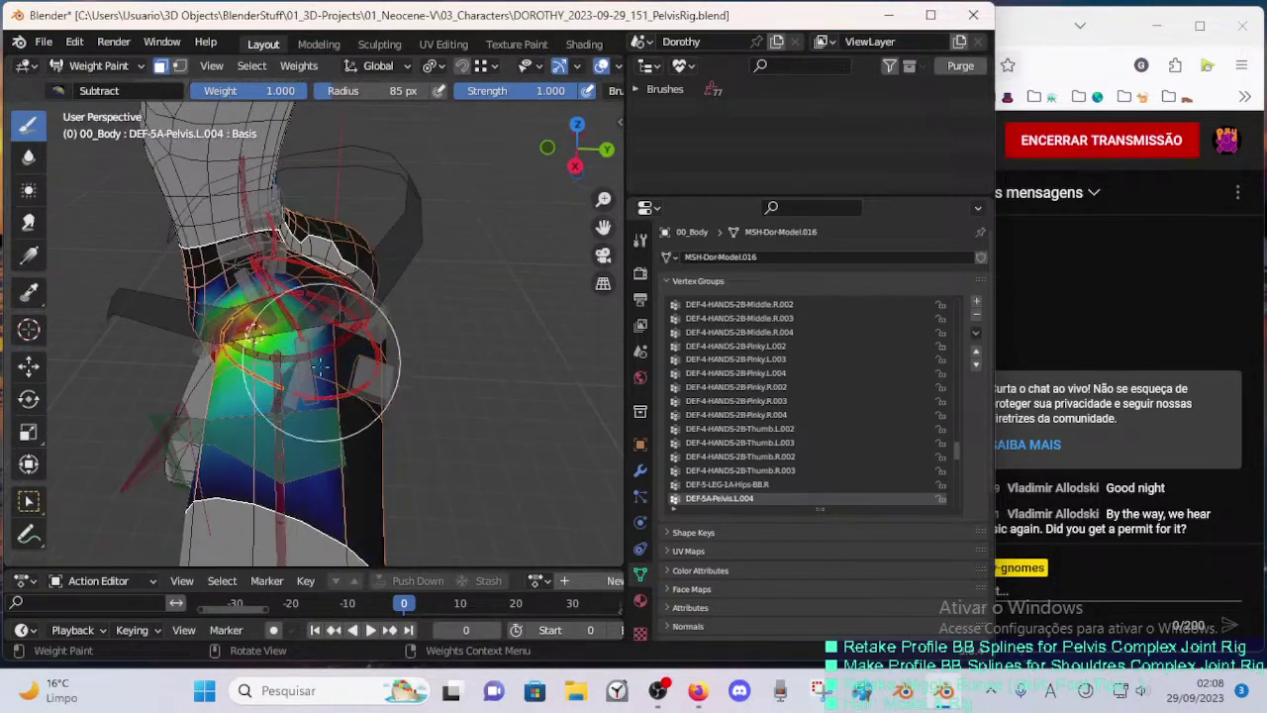
{"action": "mouse_move", "coordinate": [340, 439]}
{"action": "middle_mouse_down"}
{"action": "mouse_move", "coordinate": [427, 329]}
{"action": "mouse_move", "coordinate": [427, 312]}
{"action": "middle_mouse_up"}
{"action": "scroll", "coordinate": [374, 347], "scroll_direction": "up", "scroll_amount": 2}
{"action": "middle_click_drag", "start_coordinate": [375, 347], "coordinate": [364, 283]}
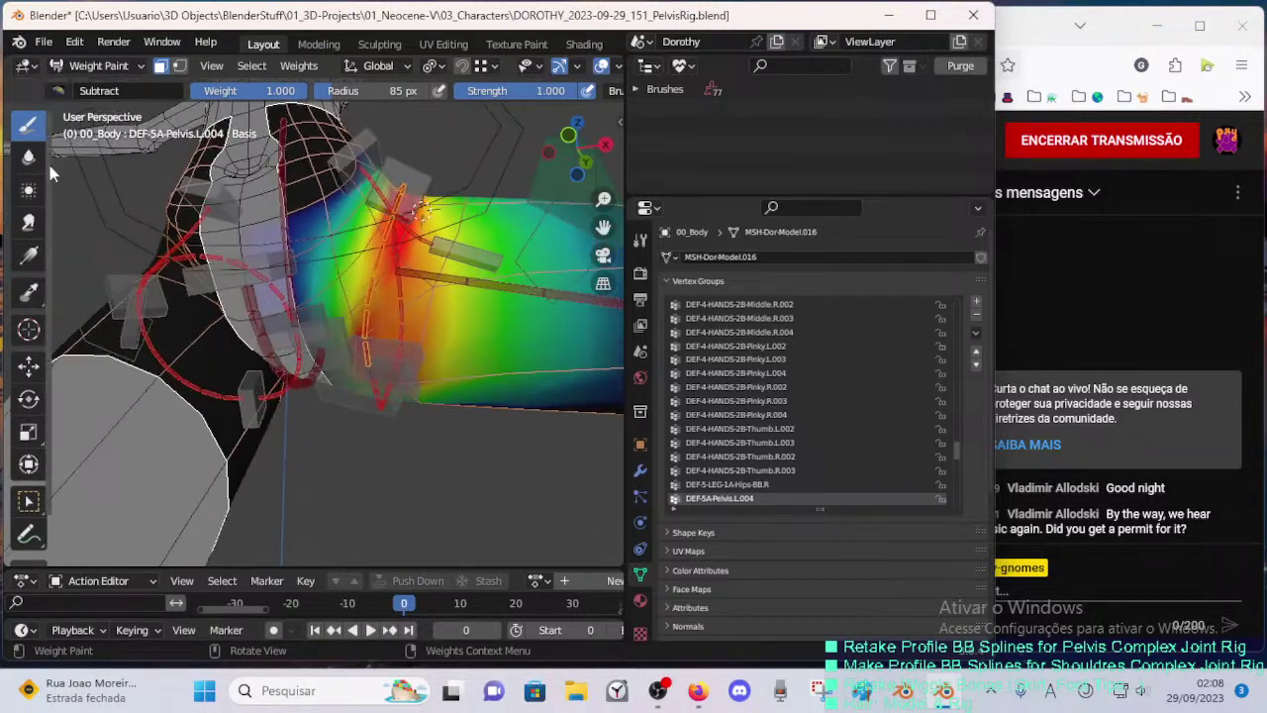
- Switch to the Blur brush, reduce its radius to 33 px, and smooth the weights along the crotch edge
{"action": "middle_click_drag", "start_coordinate": [310, 337], "coordinate": [312, 309]}
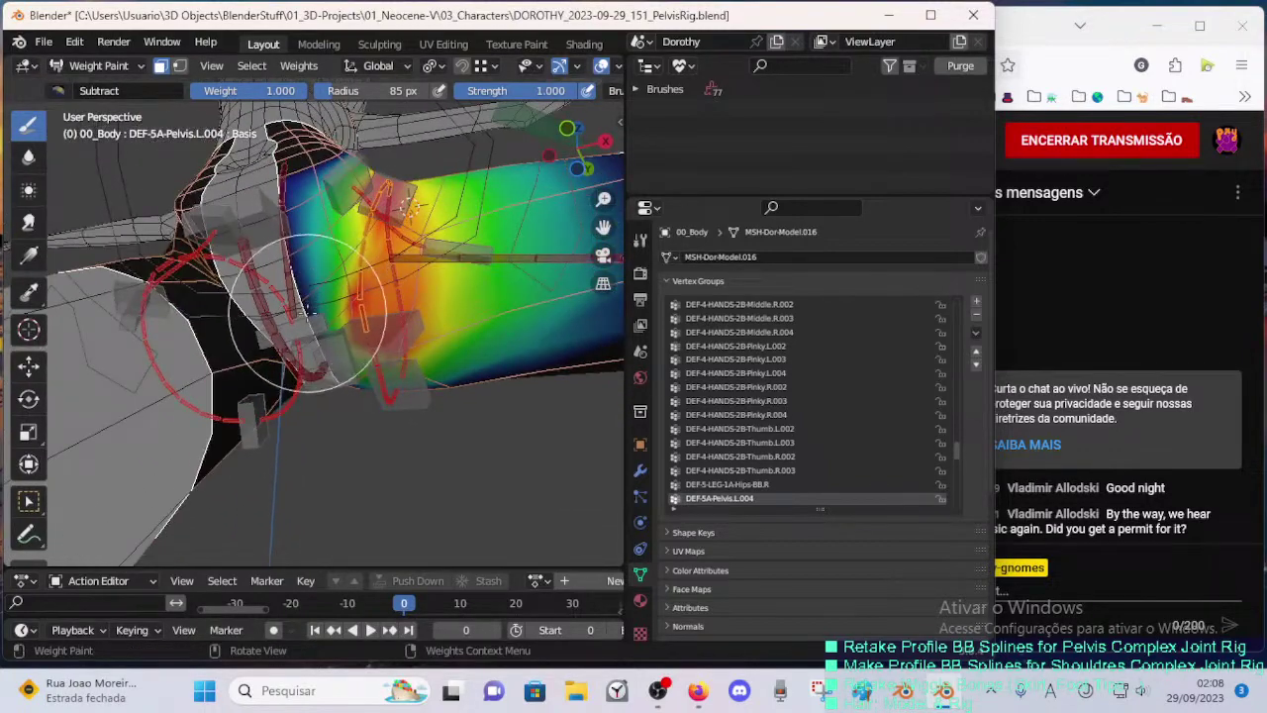
{"action": "left_click", "coordinate": [28, 158]}
{"action": "scroll", "coordinate": [297, 247], "scroll_direction": "up", "scroll_amount": 1}
{"action": "key", "text": "f"}
{"action": "left_click", "coordinate": [291, 239]}
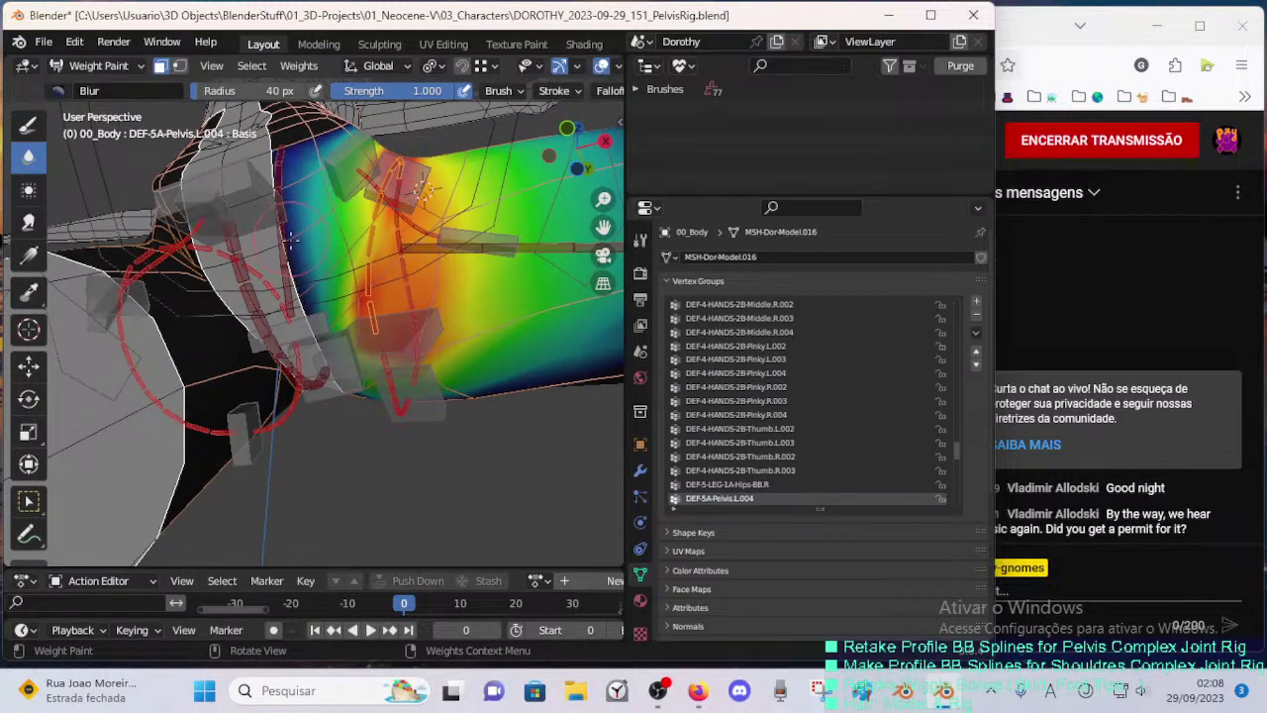
{"action": "key", "text": "f"}
{"action": "left_click", "coordinate": [317, 289]}
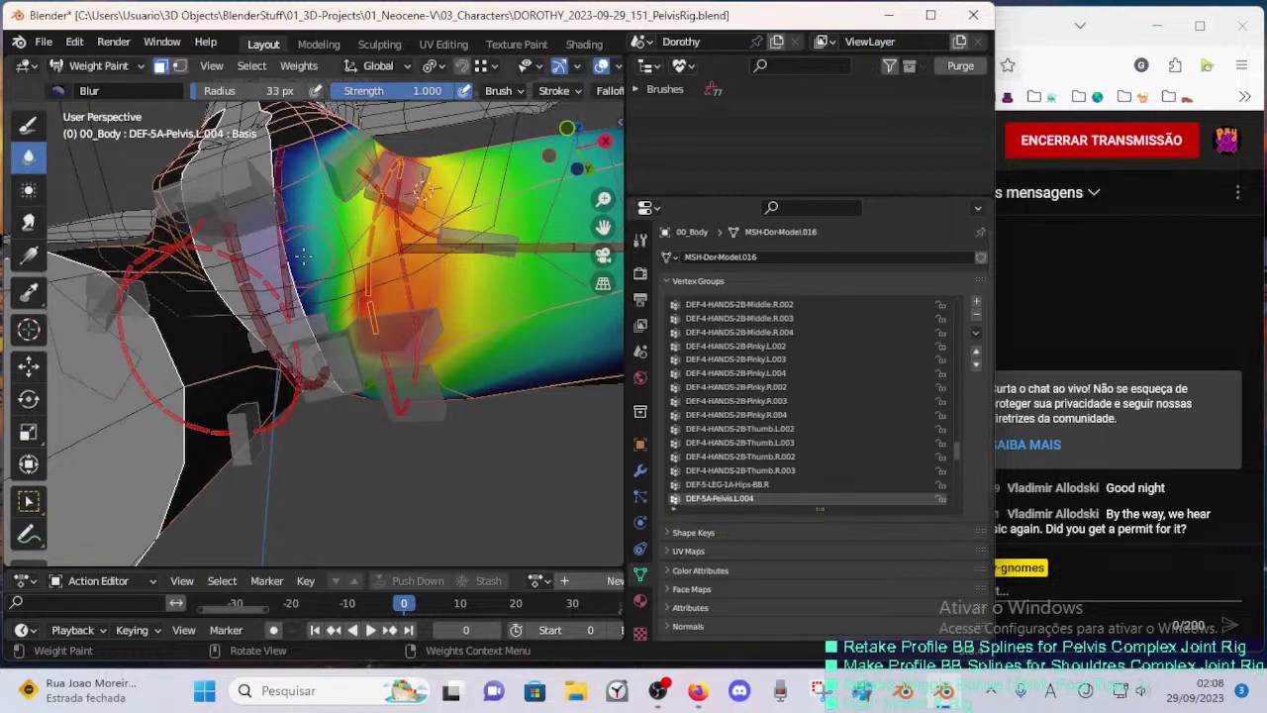
{"action": "middle_click_drag", "start_coordinate": [327, 186], "coordinate": [331, 281]}
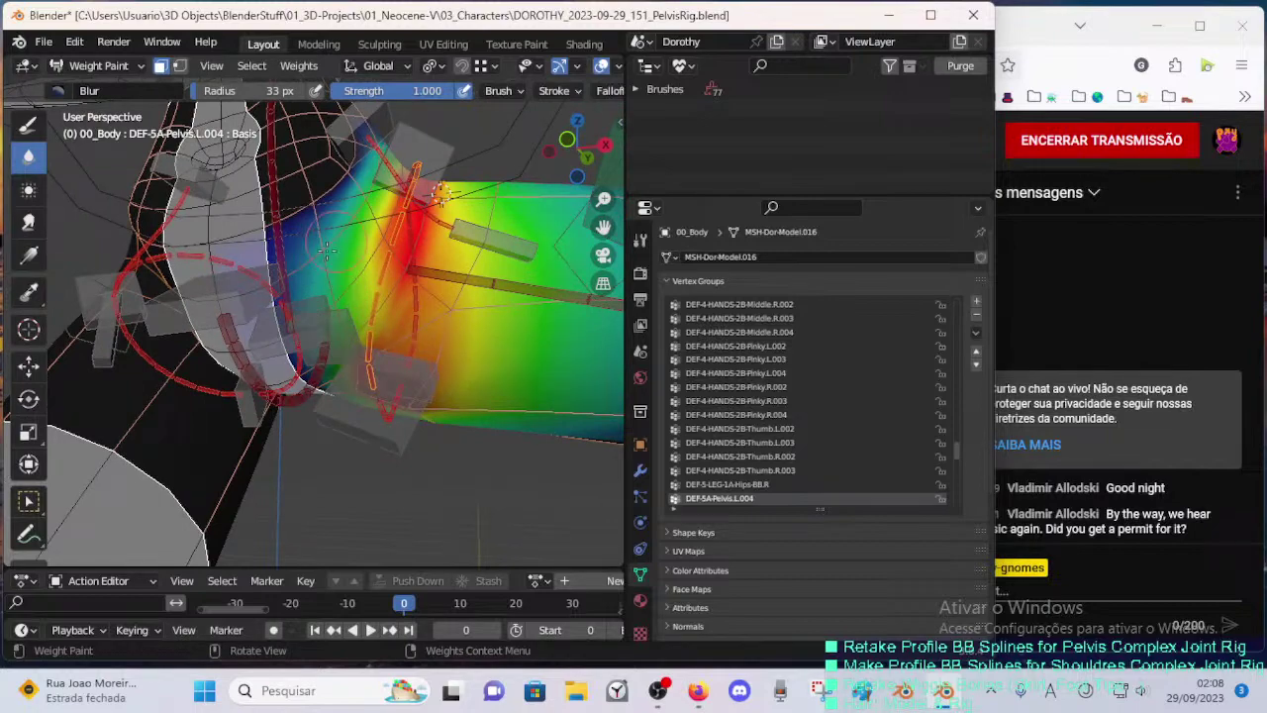
- Blur the weights across the front of the left pelvis and outer hip, enlarging the brush radius to 62 px
{"action": "middle_click_drag", "start_coordinate": [345, 226], "coordinate": [306, 243]}
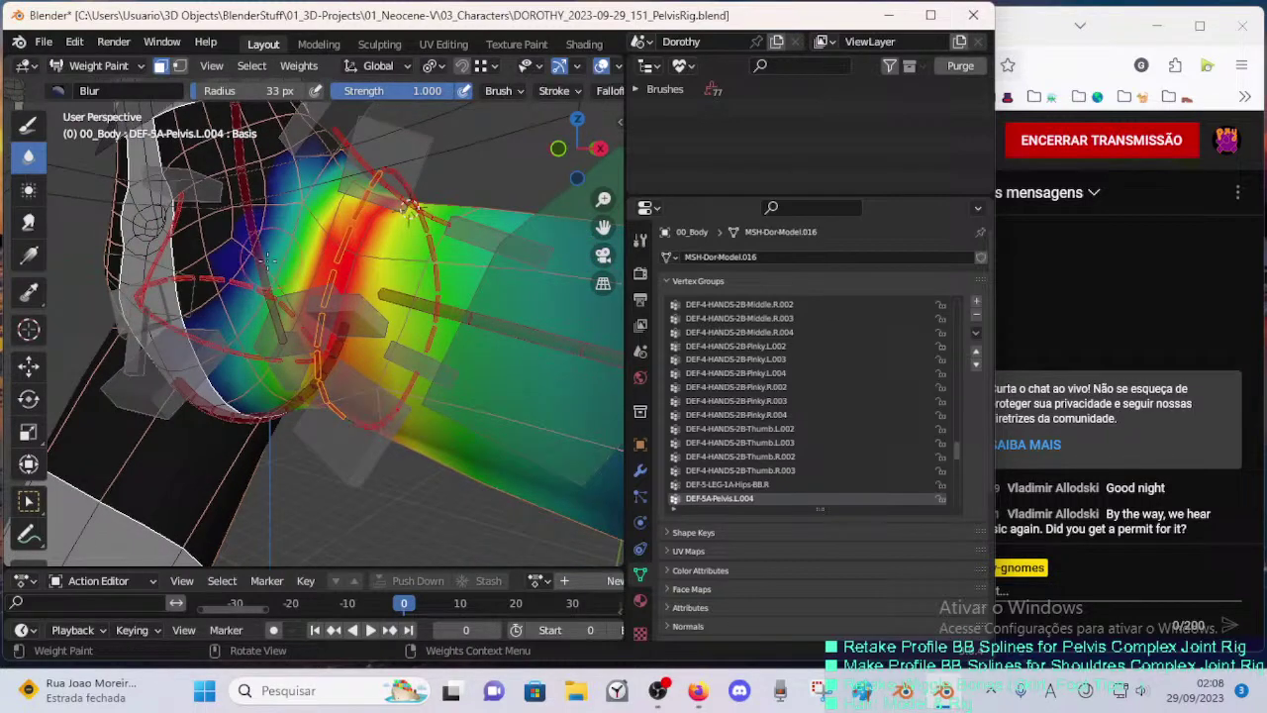
{"action": "middle_click_drag", "start_coordinate": [253, 239], "coordinate": [277, 265]}
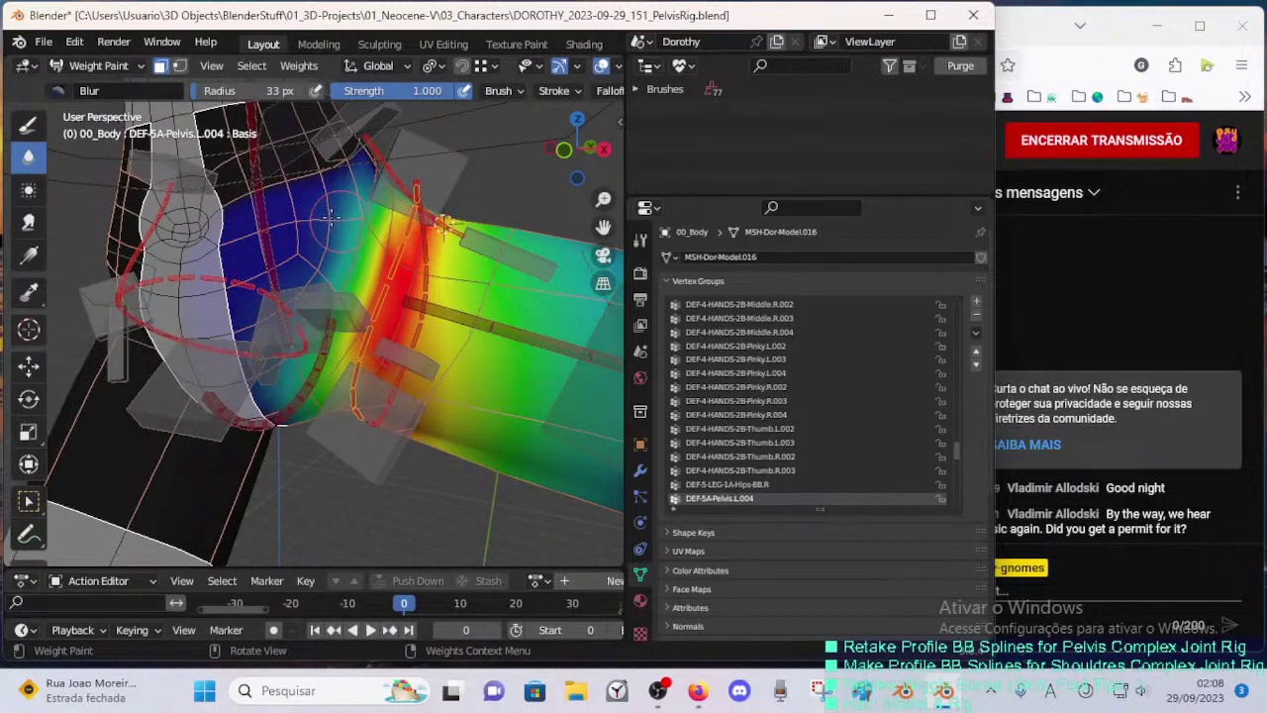
{"action": "middle_click_drag", "start_coordinate": [329, 217], "coordinate": [159, 222]}
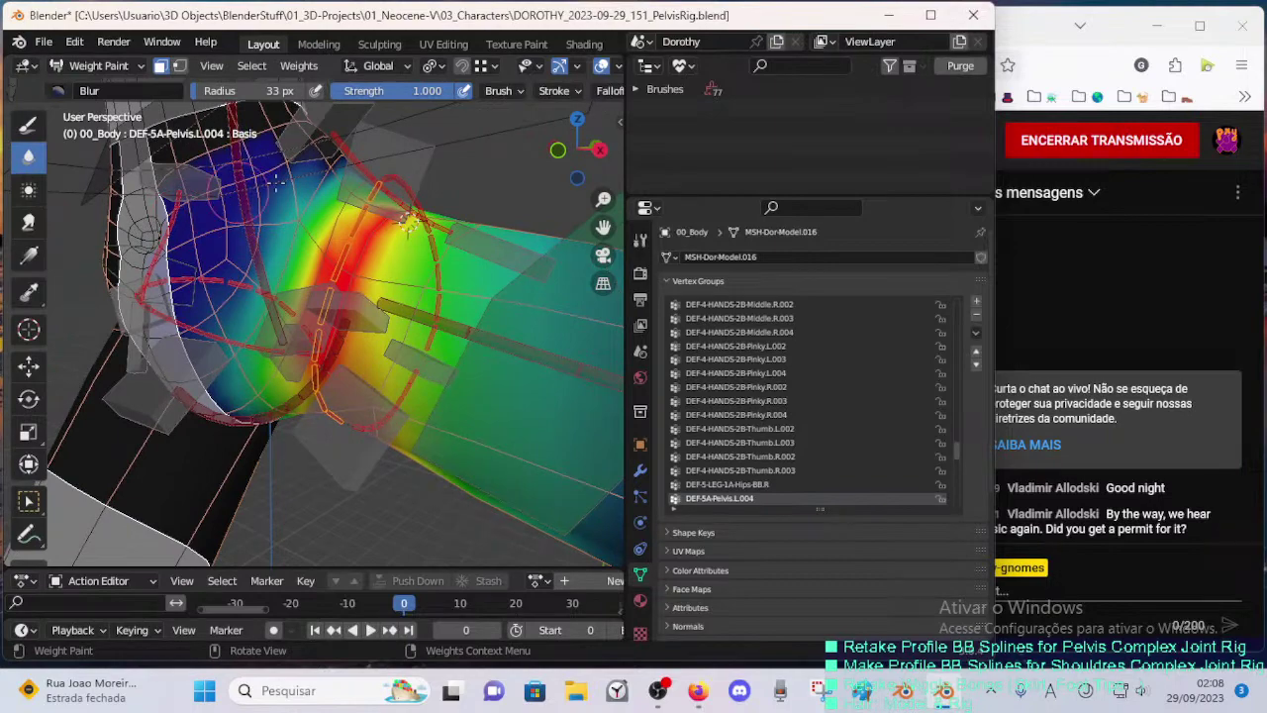
{"action": "middle_click_drag", "start_coordinate": [342, 184], "coordinate": [281, 218]}
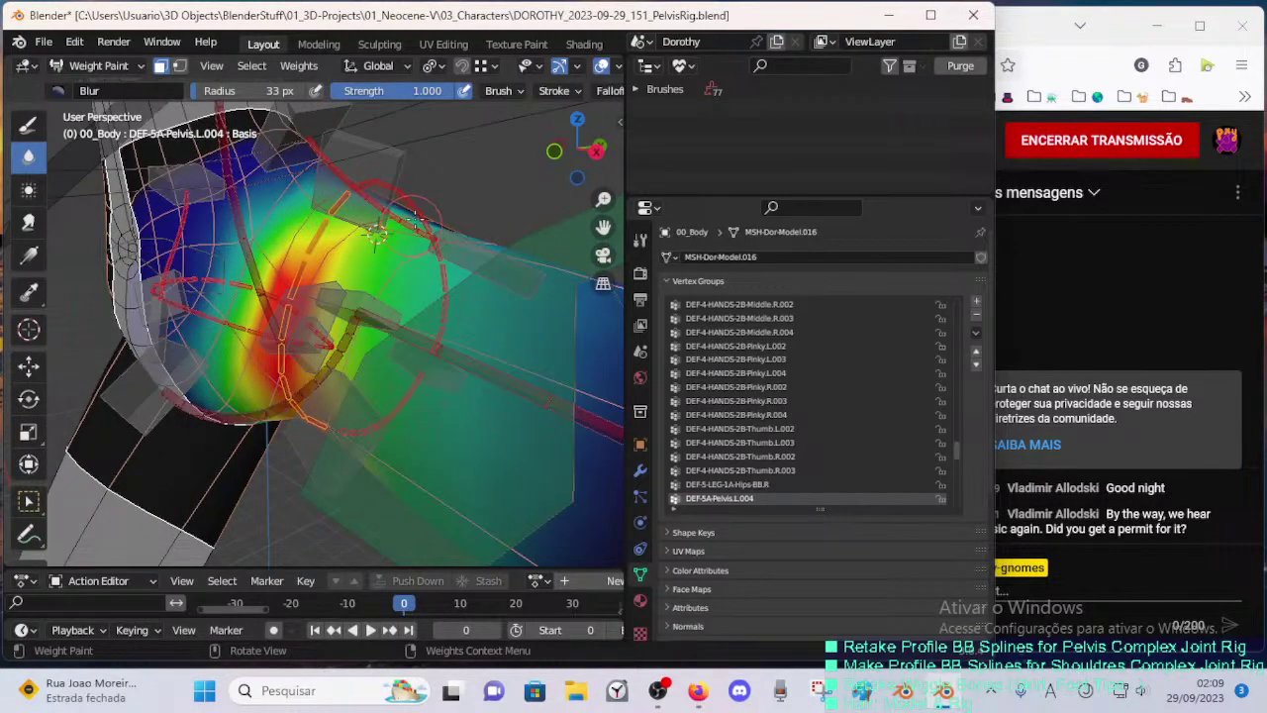
{"action": "middle_click_drag", "start_coordinate": [416, 218], "coordinate": [365, 303]}
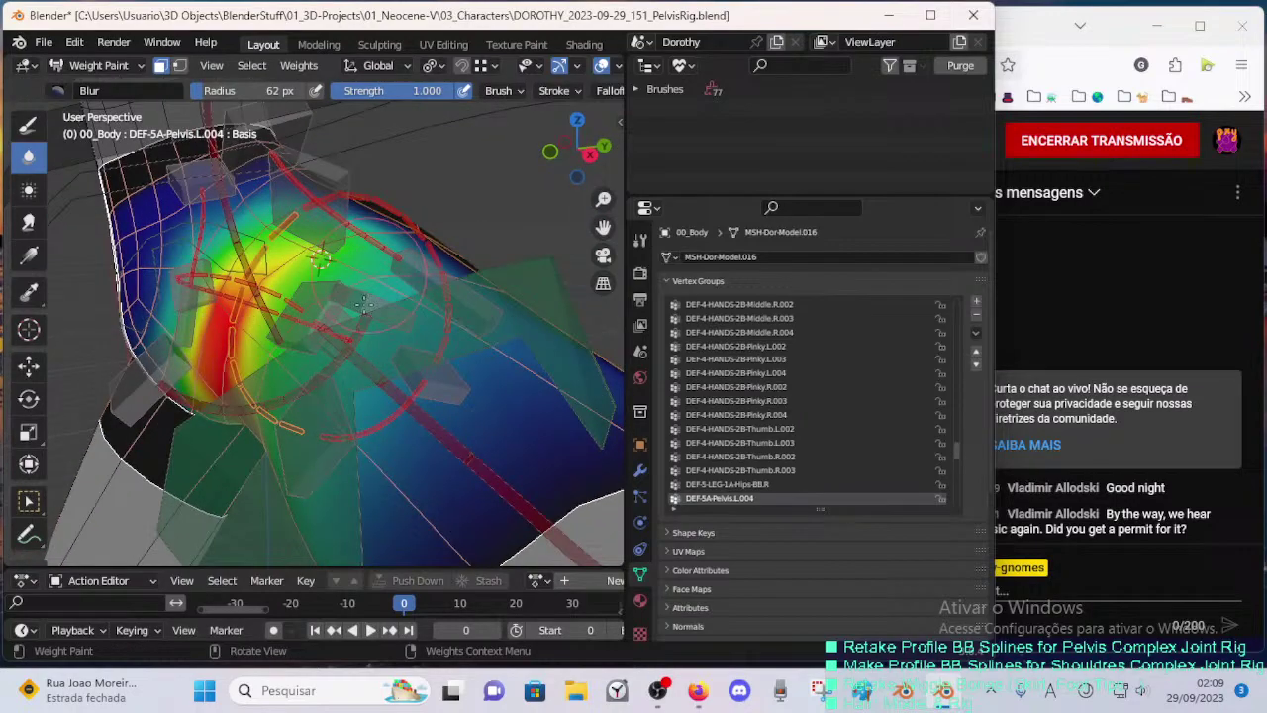
{"action": "mouse_move", "coordinate": [372, 243]}
{"action": "middle_mouse_down"}
{"action": "mouse_move", "coordinate": [327, 239]}
{"action": "mouse_move", "coordinate": [429, 216]}
{"action": "mouse_move", "coordinate": [443, 231]}
{"action": "middle_mouse_up"}
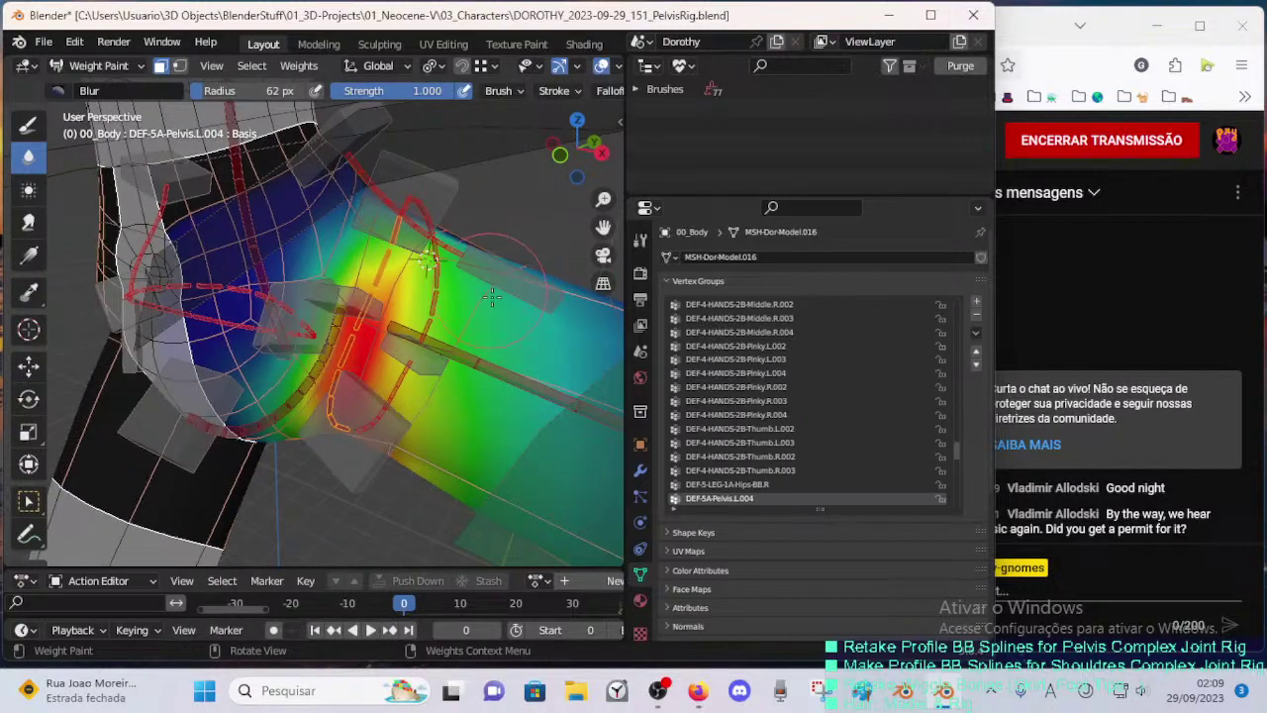
- Set the Blur radius to 31 px and smooth the weight peak in the left groin crease
{"action": "mouse_move", "coordinate": [492, 297]}
{"action": "middle_mouse_down"}
{"action": "mouse_move", "coordinate": [438, 248]}
{"action": "mouse_move", "coordinate": [391, 246]}
{"action": "middle_mouse_up"}
{"action": "key", "text": "f"}
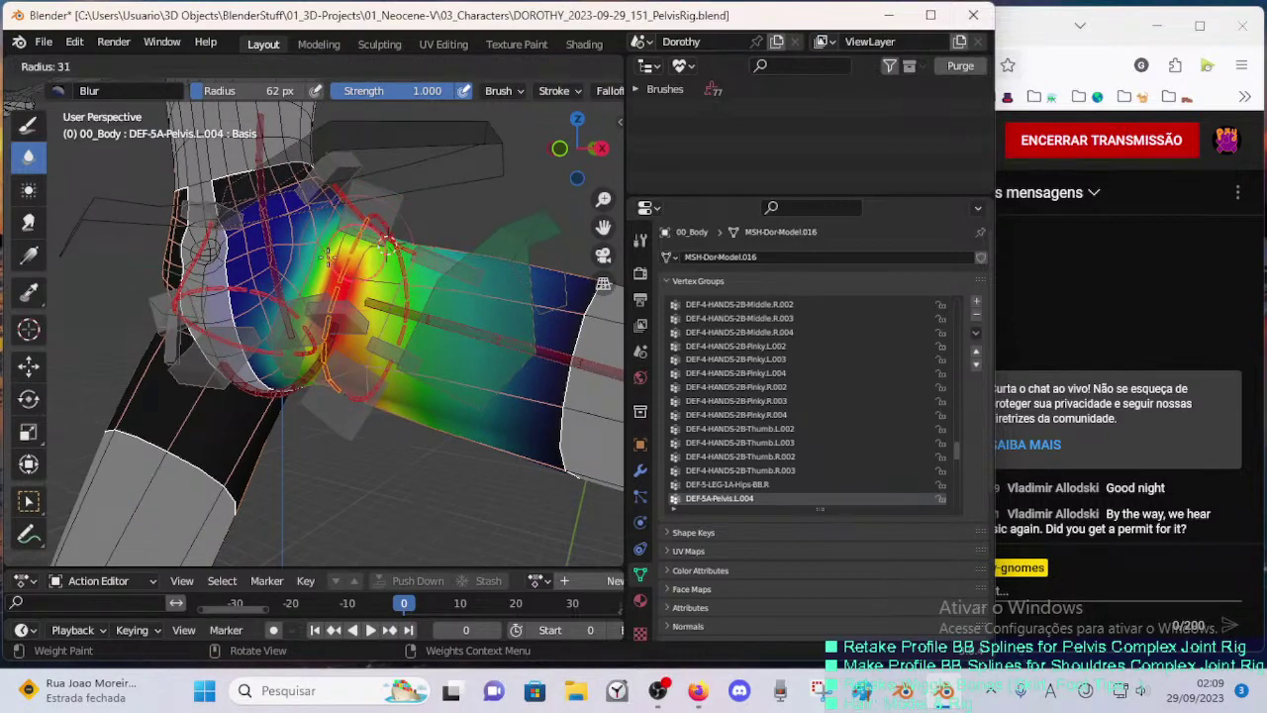
{"action": "left_click", "coordinate": [353, 241]}
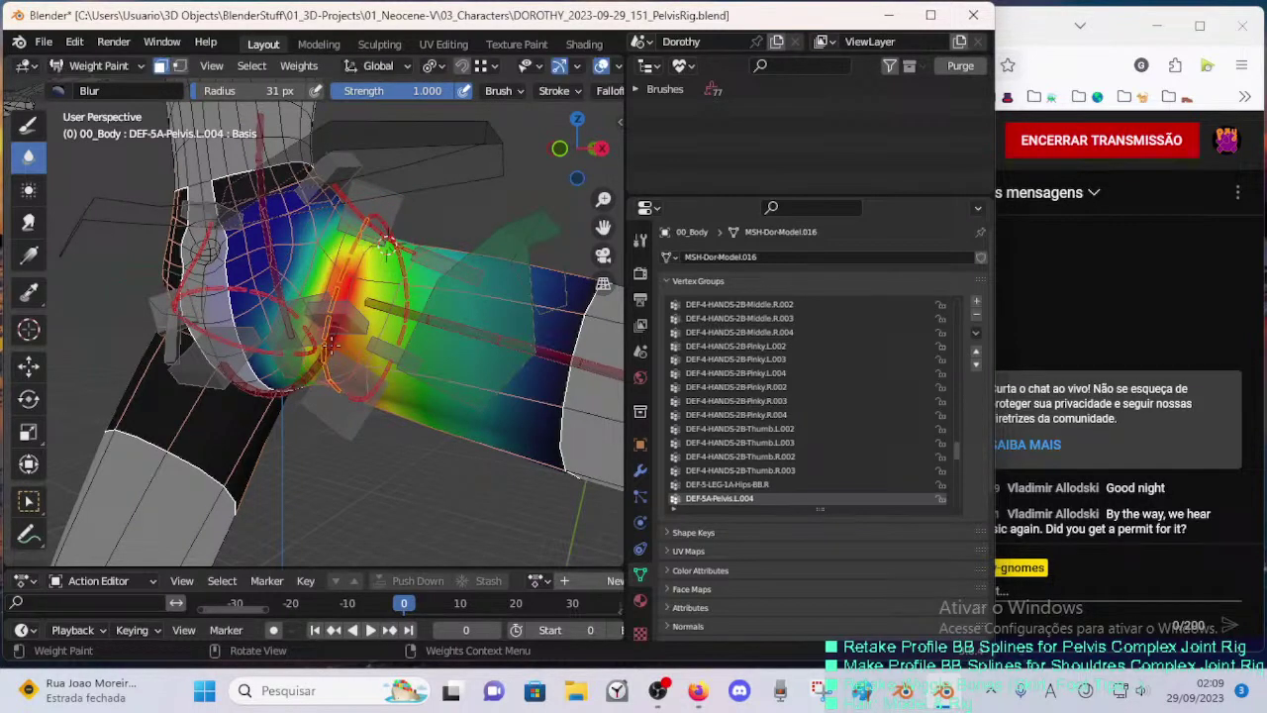
- Set the Blur radius to 45 px and smooth the weights on the underside of the raised left thigh
{"action": "mouse_move", "coordinate": [386, 242]}
{"action": "middle_mouse_down"}
{"action": "mouse_move", "coordinate": [263, 258]}
{"action": "mouse_move", "coordinate": [253, 282]}
{"action": "mouse_move", "coordinate": [428, 358]}
{"action": "mouse_move", "coordinate": [365, 304]}
{"action": "mouse_move", "coordinate": [424, 265]}
{"action": "mouse_move", "coordinate": [452, 271]}
{"action": "mouse_move", "coordinate": [338, 314]}
{"action": "middle_mouse_up"}
{"action": "key", "text": "f"}
{"action": "left_click", "coordinate": [450, 269]}
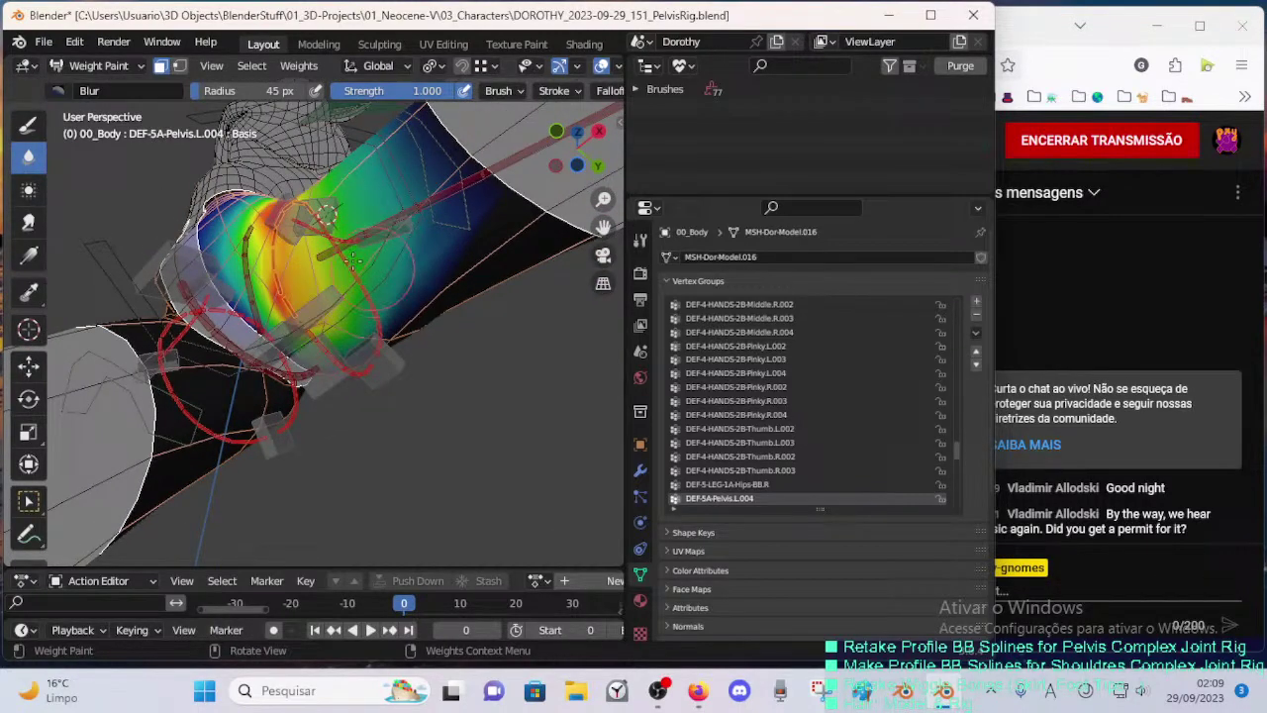
{"action": "middle_click_drag", "start_coordinate": [355, 258], "coordinate": [265, 236]}
{"action": "middle_click_drag", "start_coordinate": [303, 314], "coordinate": [336, 334]}
{"action": "left_click_drag", "start_coordinate": [353, 328], "coordinate": [393, 278]}
{"action": "middle_click_drag", "start_coordinate": [344, 337], "coordinate": [363, 313]}
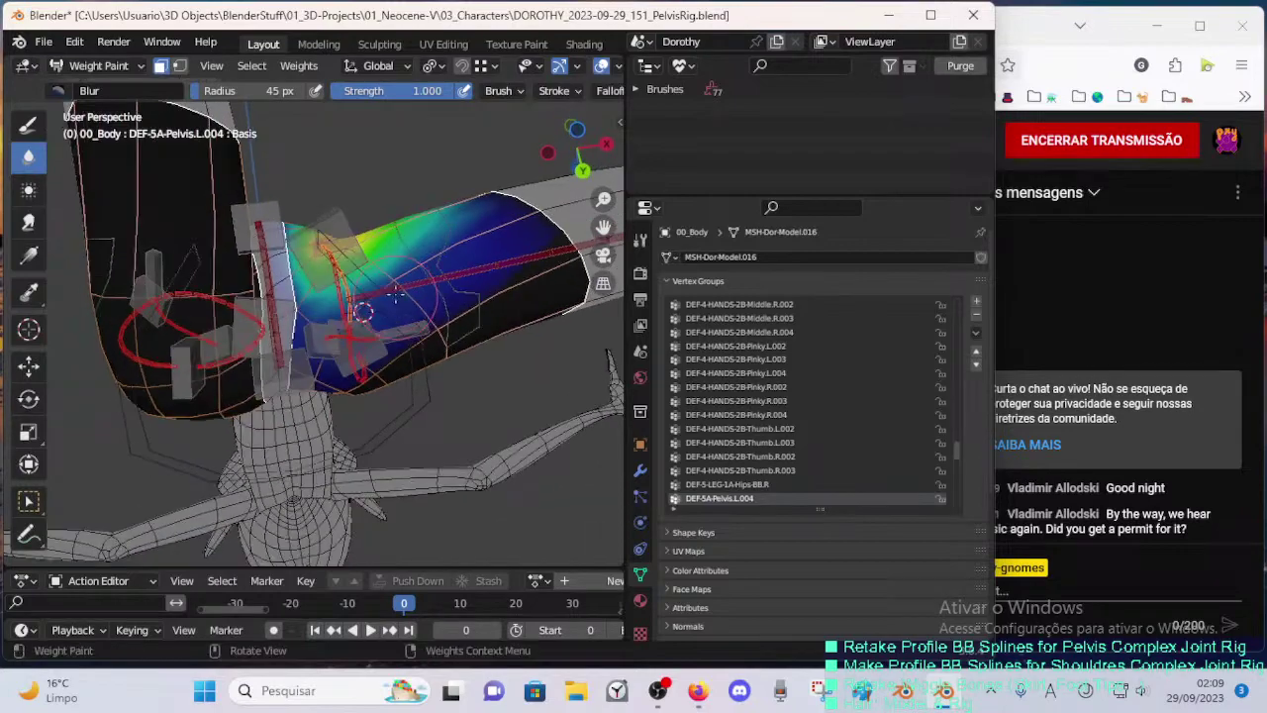
- Blur the weights around the side and back of the left hip, reducing the brush radius to 28 px
{"action": "mouse_move", "coordinate": [479, 195]}
{"action": "middle_mouse_down"}
{"action": "mouse_move", "coordinate": [471, 288]}
{"action": "mouse_move", "coordinate": [540, 297]}
{"action": "mouse_move", "coordinate": [540, 388]}
{"action": "mouse_move", "coordinate": [514, 398]}
{"action": "mouse_move", "coordinate": [307, 230]}
{"action": "mouse_move", "coordinate": [297, 267]}
{"action": "mouse_move", "coordinate": [309, 264]}
{"action": "mouse_move", "coordinate": [313, 285]}
{"action": "mouse_move", "coordinate": [291, 322]}
{"action": "mouse_move", "coordinate": [287, 288]}
{"action": "middle_mouse_up"}
{"action": "key", "text": "f"}
{"action": "left_click", "coordinate": [284, 311]}
{"action": "key", "text": "f"}
{"action": "left_click", "coordinate": [324, 261]}
{"action": "key", "text": "f"}
{"action": "left_click", "coordinate": [282, 248]}
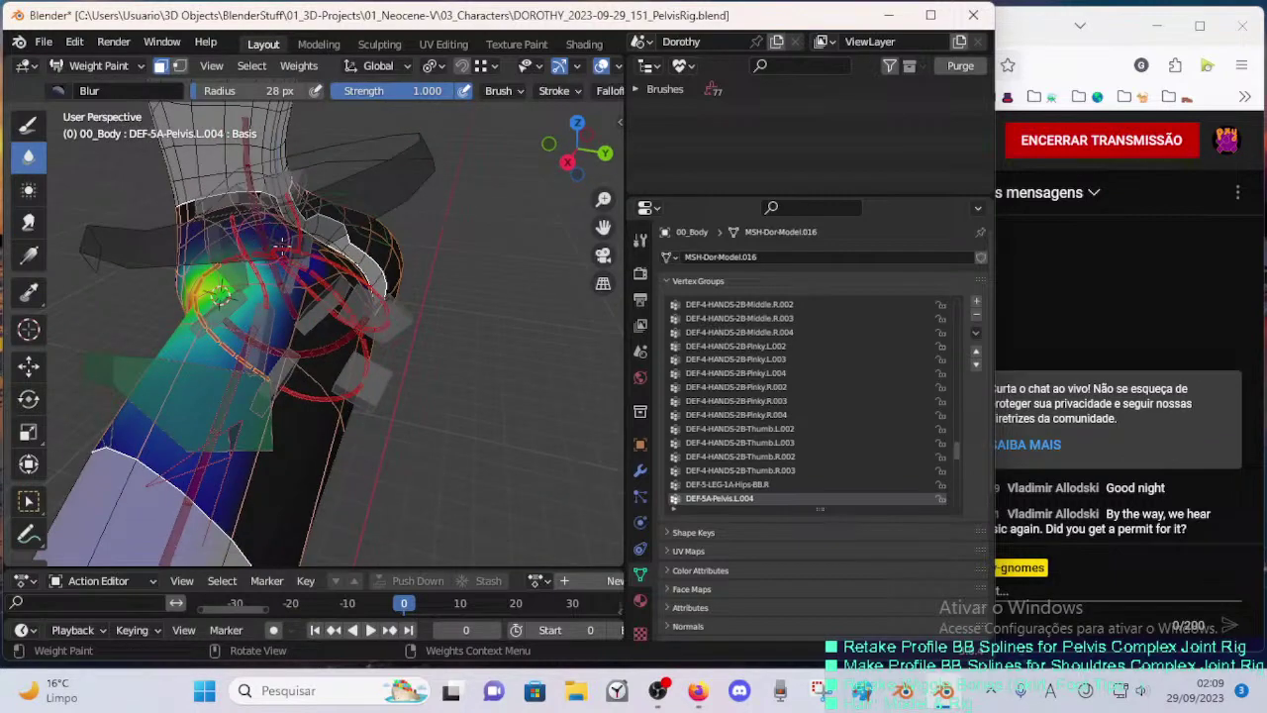
- Set the Blur radius to 53 px for the weights on the back of the left thigh
{"action": "mouse_move", "coordinate": [280, 377]}
{"action": "middle_mouse_down"}
{"action": "mouse_move", "coordinate": [363, 375]}
{"action": "mouse_move", "coordinate": [339, 331]}
{"action": "mouse_move", "coordinate": [242, 297]}
{"action": "middle_mouse_up"}
{"action": "key", "text": "f"}
{"action": "left_click", "coordinate": [224, 359]}
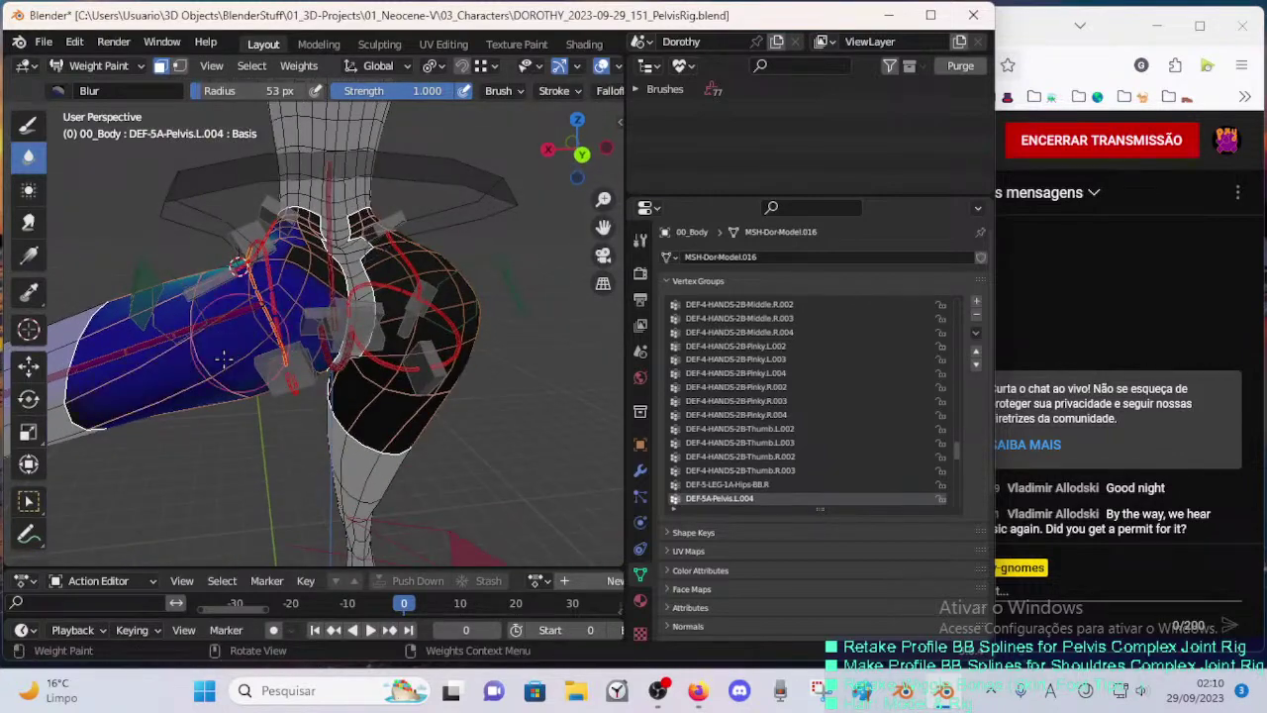
- Return to Pose Mode on the ARM-Dorothy armature and clear the rotation of all its bones
{"action": "mouse_move", "coordinate": [176, 351]}
{"action": "middle_mouse_down"}
{"action": "mouse_move", "coordinate": [102, 342]}
{"action": "mouse_move", "coordinate": [206, 329]}
{"action": "mouse_move", "coordinate": [293, 293]}
{"action": "middle_mouse_up"}
{"action": "mouse_move", "coordinate": [239, 259]}
{"action": "middle_mouse_down"}
{"action": "mouse_move", "coordinate": [225, 265]}
{"action": "mouse_move", "coordinate": [362, 295]}
{"action": "mouse_move", "coordinate": [307, 222]}
{"action": "mouse_move", "coordinate": [140, 396]}
{"action": "middle_mouse_up"}
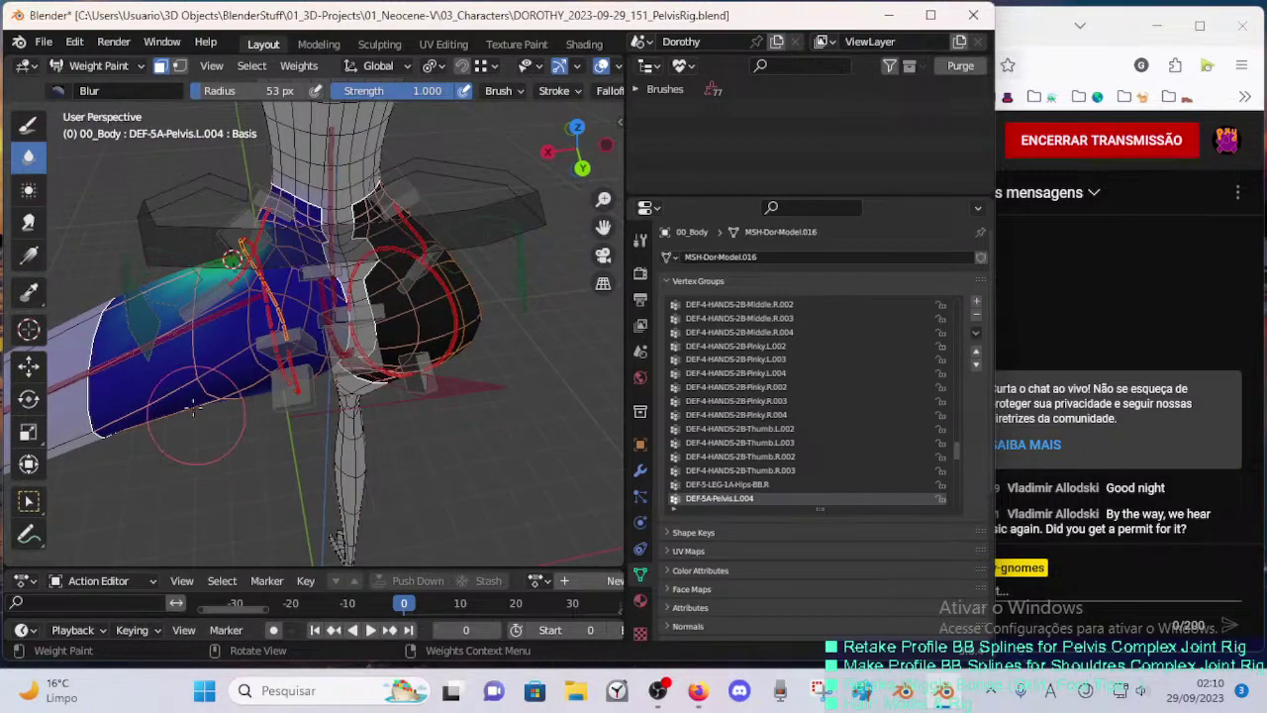
{"action": "middle_click_drag", "start_coordinate": [317, 361], "coordinate": [302, 371]}
{"action": "middle_click_drag", "start_coordinate": [216, 314], "coordinate": [337, 322]}
{"action": "middle_click_drag", "start_coordinate": [336, 320], "coordinate": [332, 256]}
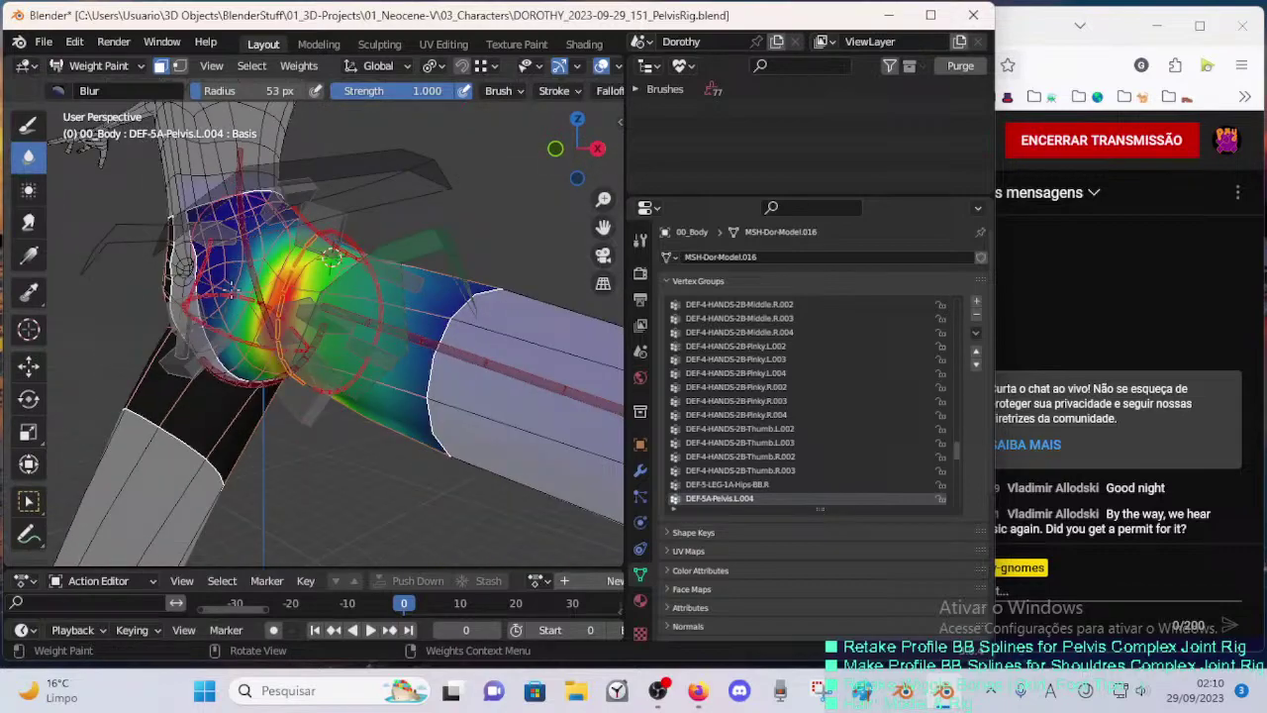
{"action": "mouse_move", "coordinate": [226, 302]}
{"action": "middle_mouse_down"}
{"action": "mouse_move", "coordinate": [259, 354]}
{"action": "mouse_move", "coordinate": [244, 342]}
{"action": "mouse_move", "coordinate": [356, 377]}
{"action": "mouse_move", "coordinate": [345, 405]}
{"action": "mouse_move", "coordinate": [328, 367]}
{"action": "mouse_move", "coordinate": [348, 419]}
{"action": "mouse_move", "coordinate": [288, 406]}
{"action": "mouse_move", "coordinate": [335, 391]}
{"action": "mouse_move", "coordinate": [358, 419]}
{"action": "mouse_move", "coordinate": [283, 362]}
{"action": "mouse_move", "coordinate": [281, 426]}
{"action": "mouse_move", "coordinate": [271, 379]}
{"action": "mouse_move", "coordinate": [248, 373]}
{"action": "mouse_move", "coordinate": [225, 394]}
{"action": "mouse_move", "coordinate": [238, 381]}
{"action": "mouse_move", "coordinate": [271, 405]}
{"action": "mouse_move", "coordinate": [306, 363]}
{"action": "middle_mouse_up"}
{"action": "key", "text": "Tab"}
{"action": "key", "text": "ctrl+Tab"}
{"action": "left_click", "coordinate": [326, 409]}
{"action": "left_click", "coordinate": [360, 371]}
{"action": "key", "text": "ctrl+Tab"}
{"action": "key", "text": "a"}
{"action": "key", "text": "alt+r"}
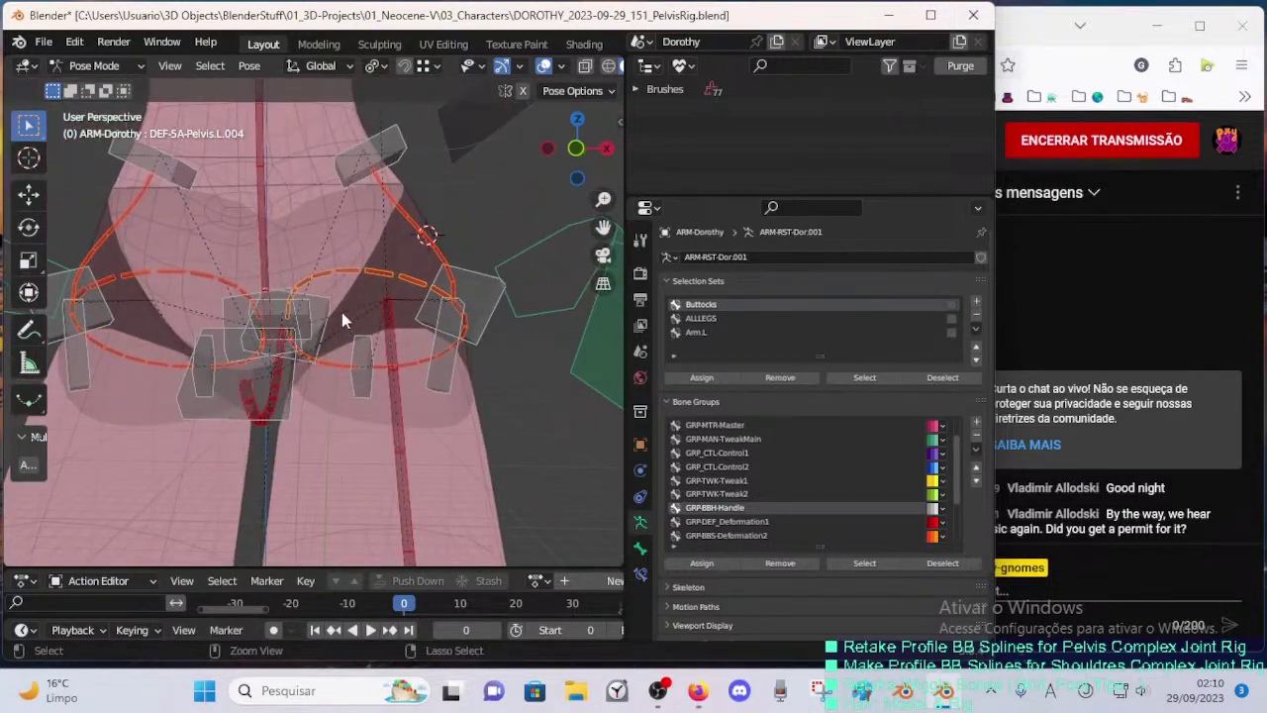
- Test the crotch deformation by moving the HDL-5A-Pelvis.L.005 handle, and raise the HDL-2C-Crotch.002 handle
{"action": "middle_click_drag", "start_coordinate": [341, 312], "coordinate": [319, 336]}
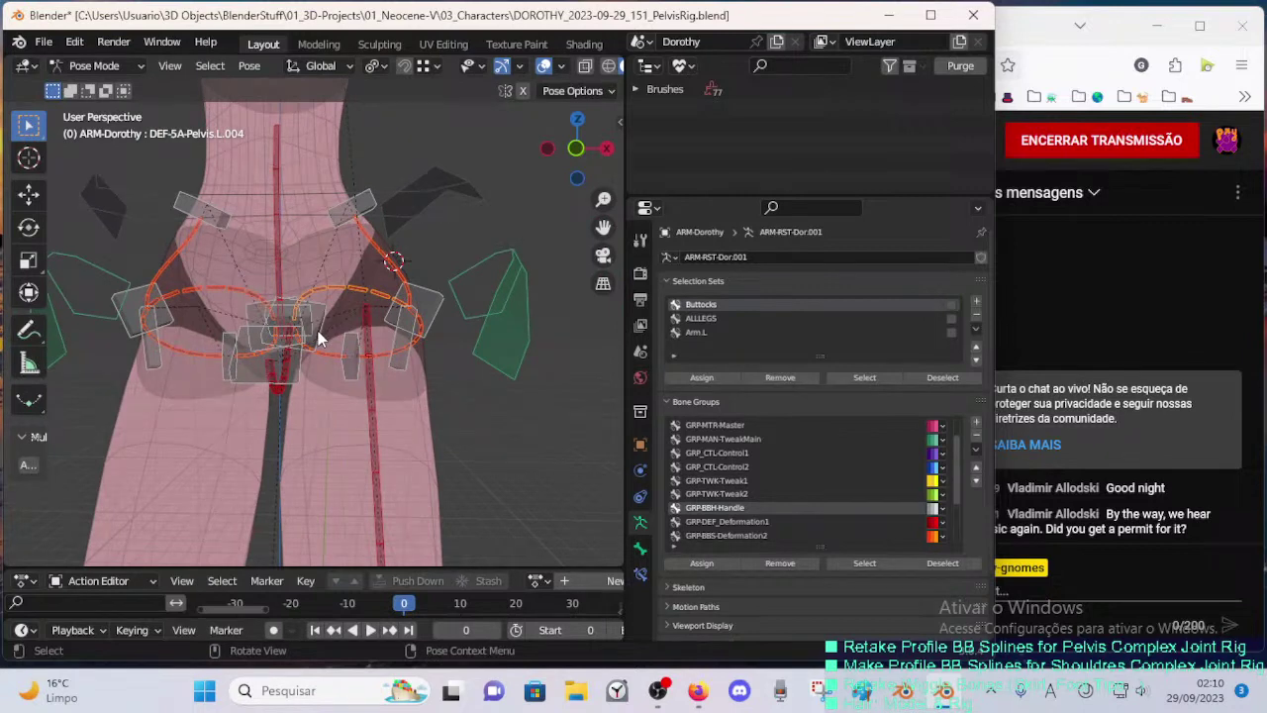
{"action": "left_click", "coordinate": [317, 331]}
{"action": "key", "text": "g"}
{"action": "left_click", "coordinate": [324, 342]}
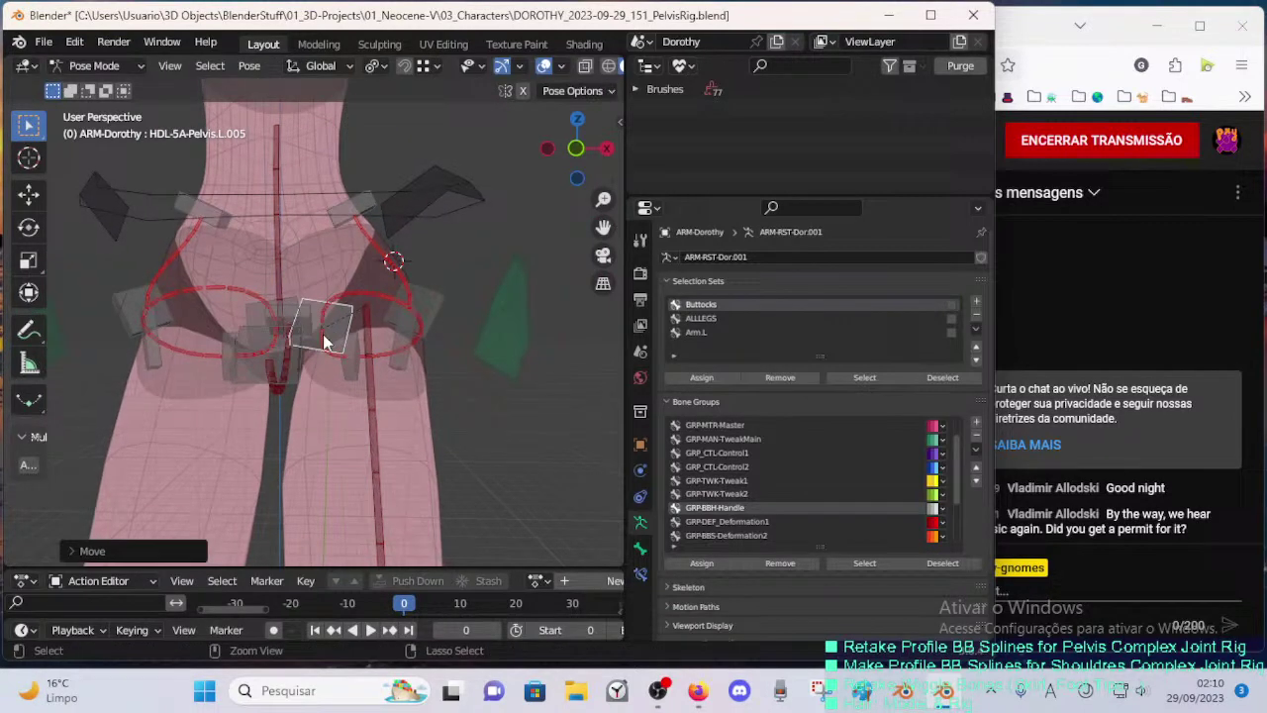
{"action": "middle_click_drag", "start_coordinate": [324, 341], "coordinate": [267, 347]}
{"action": "left_click", "coordinate": [194, 391]}
{"action": "middle_click_drag", "start_coordinate": [196, 389], "coordinate": [267, 344]}
{"action": "key", "text": "g"}
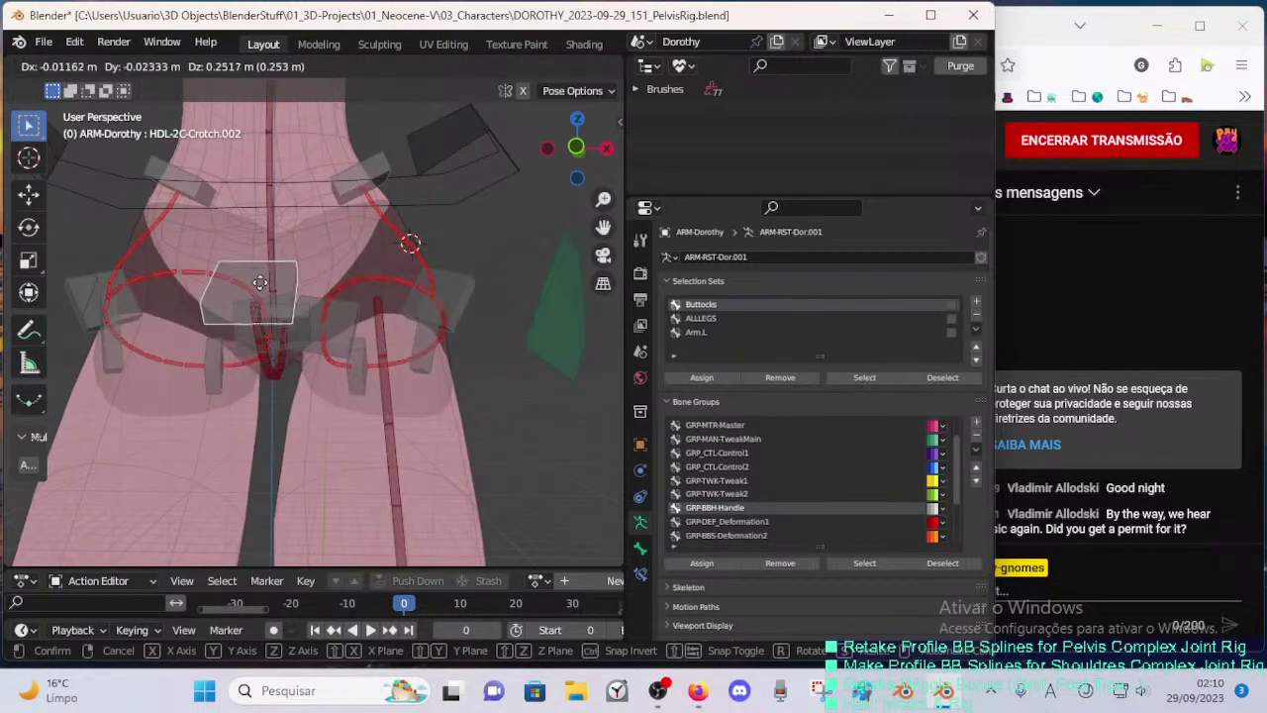
{"action": "left_click", "coordinate": [264, 261]}
- Test the deformation at the front of the left thigh by moving the HDL-5A-Pelvis.L.004 handle
{"action": "left_click", "coordinate": [360, 374]}
{"action": "key", "text": "g"}
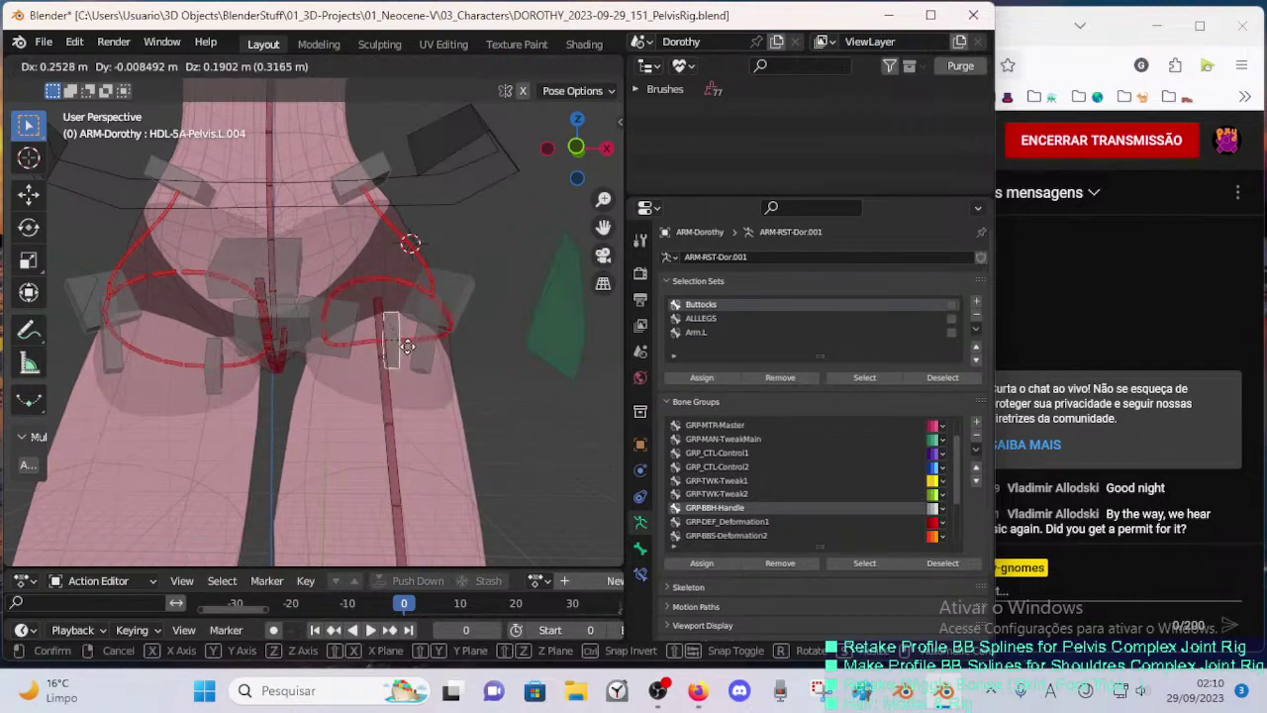
{"action": "left_click", "coordinate": [368, 360]}
{"action": "middle_click_drag", "start_coordinate": [368, 360], "coordinate": [417, 319]}
{"action": "left_click", "coordinate": [387, 371]}
{"action": "key", "text": "g"}
{"action": "left_click", "coordinate": [325, 375]}
- Rotate and move the HDL-5A-Pelvis.L.002 handle, and shift the neighbouring handle at the left hip outward
{"action": "key", "text": "r"}
{"action": "left_click", "coordinate": [451, 297]}
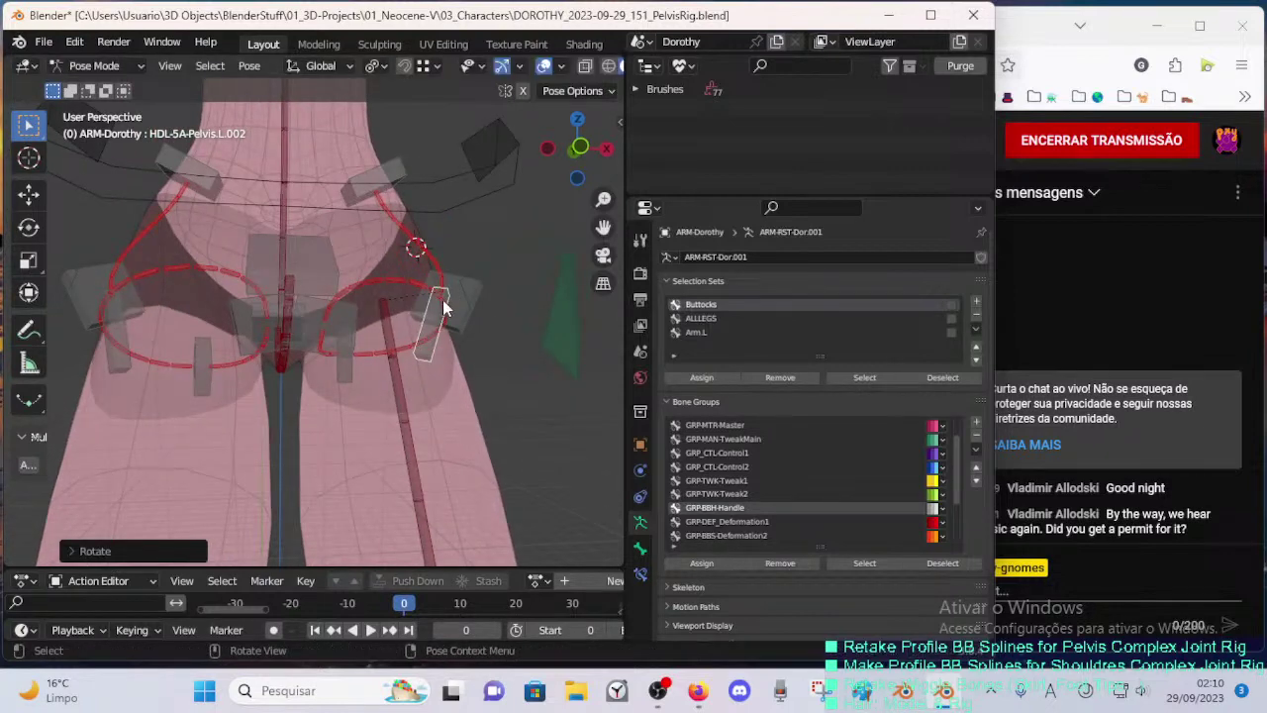
{"action": "key", "text": "g"}
{"action": "left_click", "coordinate": [462, 280]}
{"action": "left_click", "coordinate": [419, 248]}
{"action": "middle_click_drag", "start_coordinate": [419, 249], "coordinate": [163, 309]}
{"action": "key", "text": "g"}
{"action": "left_click", "coordinate": [457, 247]}
- Pull the HDL-2C-Crotch.002 handle further up and away from the body, and move and rotate the HDL-2C-Crotch.001 handle
{"action": "left_click", "coordinate": [259, 297]}
{"action": "key", "text": "g"}
{"action": "left_click", "coordinate": [155, 242]}
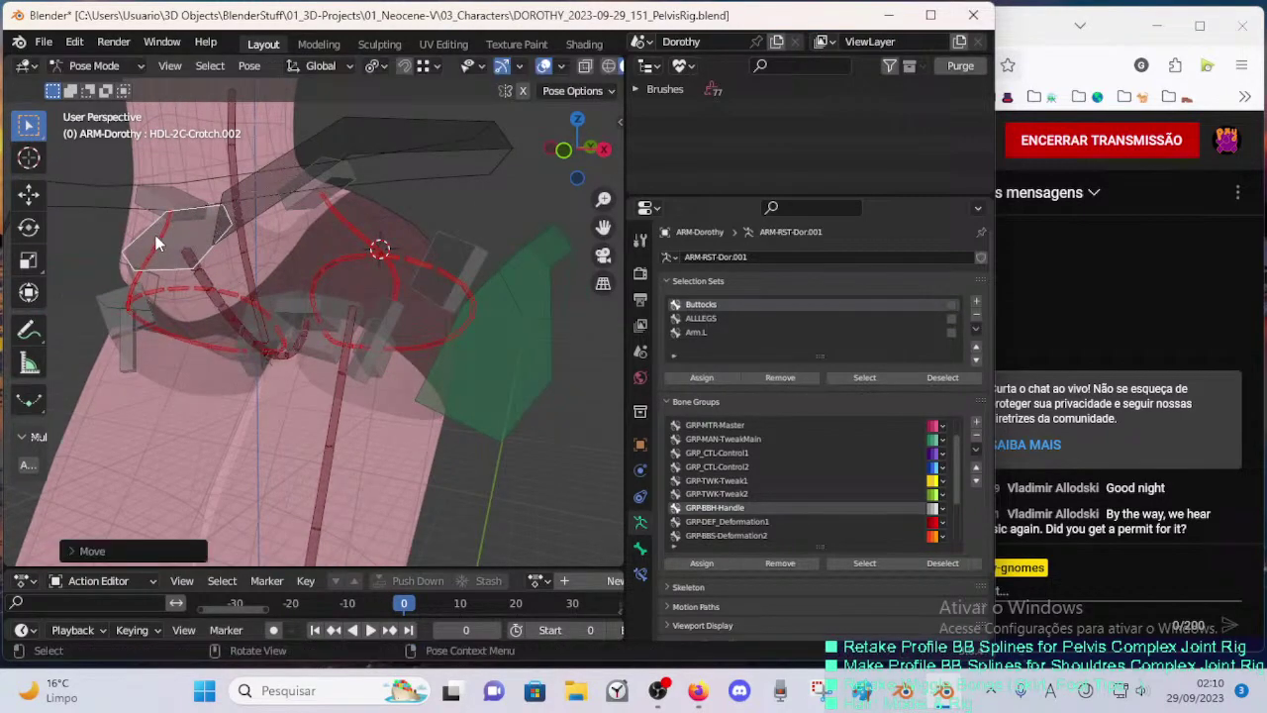
{"action": "middle_click_drag", "start_coordinate": [155, 243], "coordinate": [385, 257]}
{"action": "left_click", "coordinate": [289, 297]}
{"action": "left_click", "coordinate": [354, 291]}
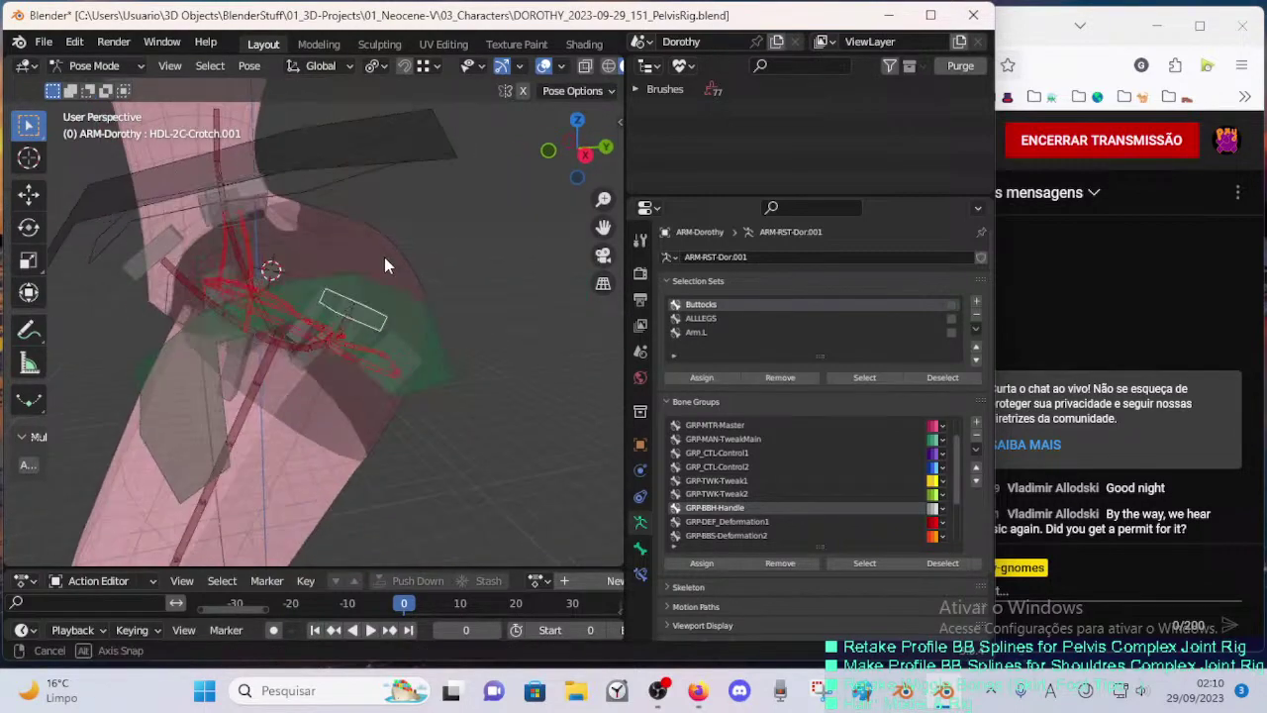
{"action": "key", "text": "g"}
{"action": "left_click", "coordinate": [386, 276]}
{"action": "middle_click_drag", "start_coordinate": [345, 297], "coordinate": [277, 286]}
{"action": "key", "text": "r"}
{"action": "left_click", "coordinate": [433, 279]}
{"action": "key", "text": "g"}
{"action": "left_click", "coordinate": [282, 285]}
- Leave Pose Mode, select the armature together with the 00_Body mesh, and enter Weight Paint mode on the body
{"action": "left_click", "coordinate": [278, 283]}
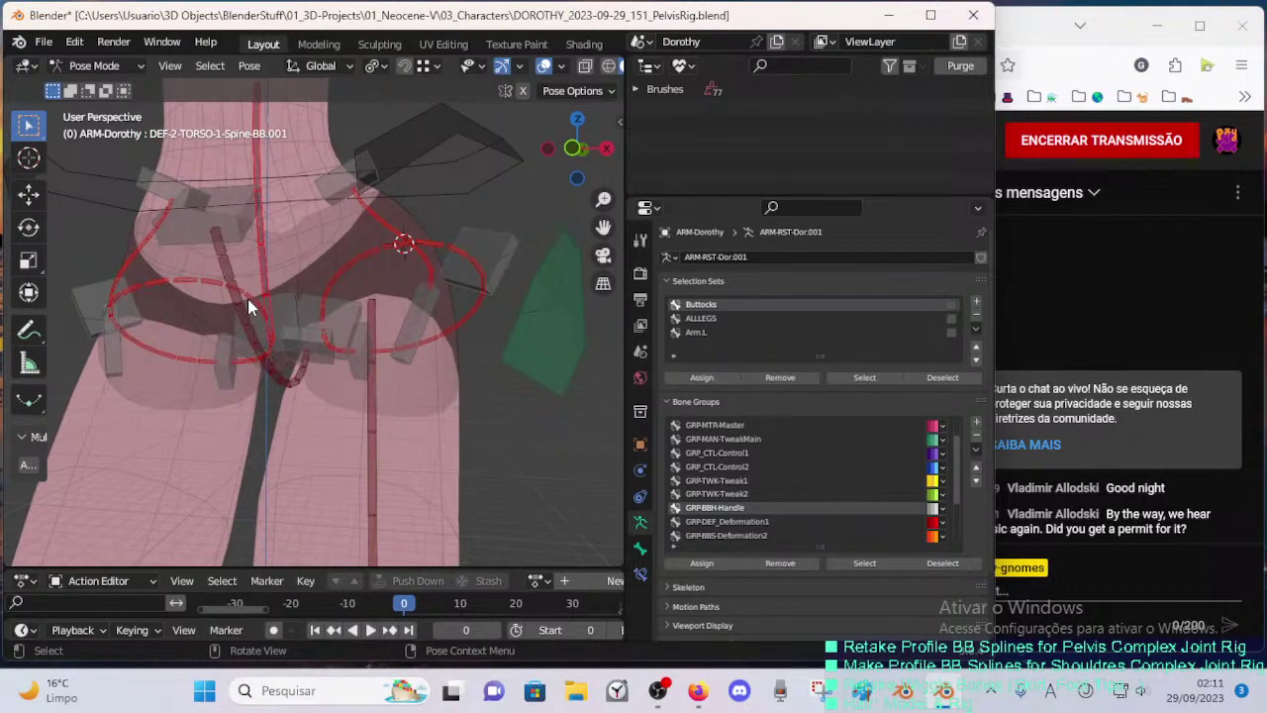
{"action": "key", "text": "ctrl+Tab"}
{"action": "left_click", "coordinate": [254, 267]}
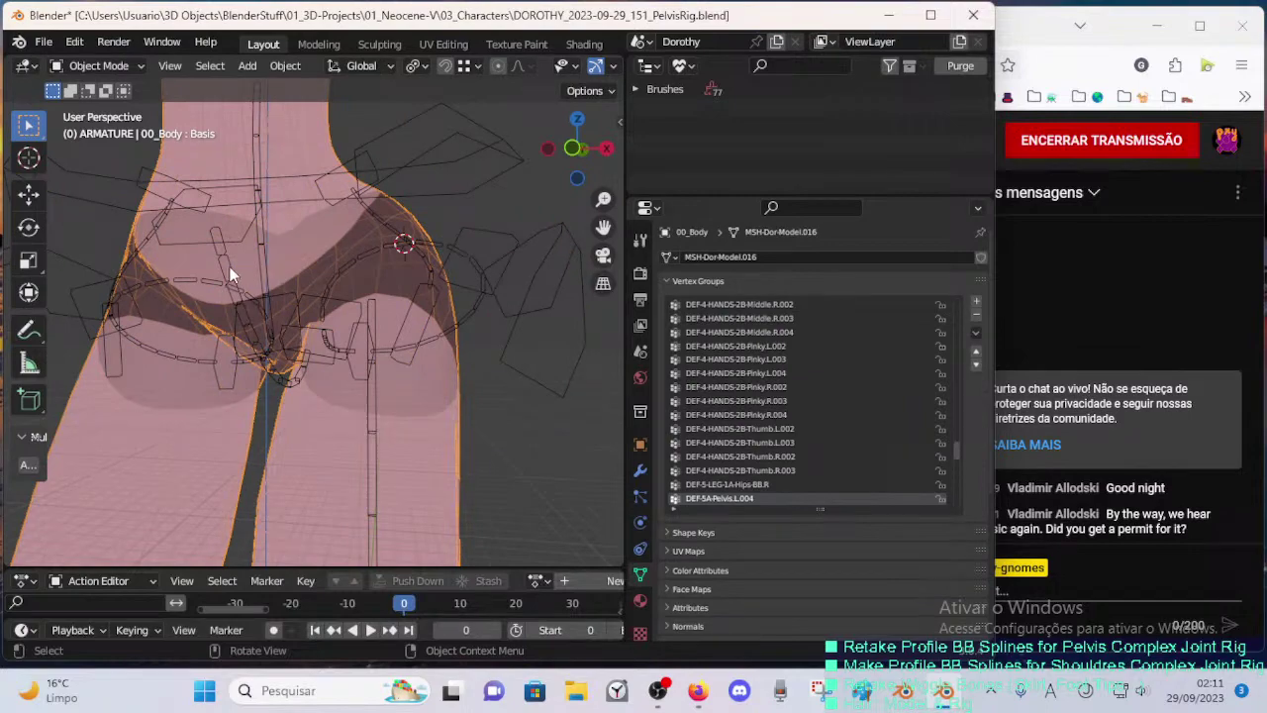
{"action": "left_click", "coordinate": [229, 267]}
{"action": "left_click", "coordinate": [268, 249]}
{"action": "left_click", "coordinate": [263, 275]}
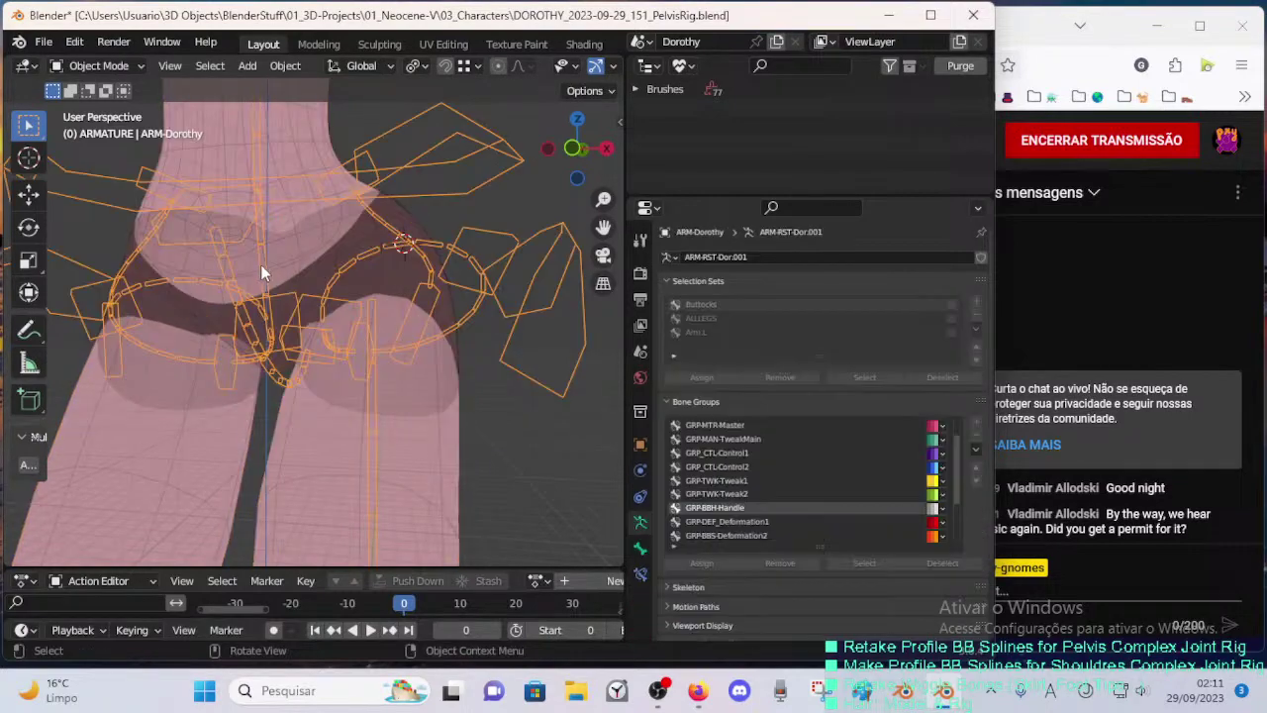
{"action": "left_click", "coordinate": [327, 388], "text": "shift"}
{"action": "key", "text": "ctrl+Tab"}
{"action": "left_click", "coordinate": [181, 311]}
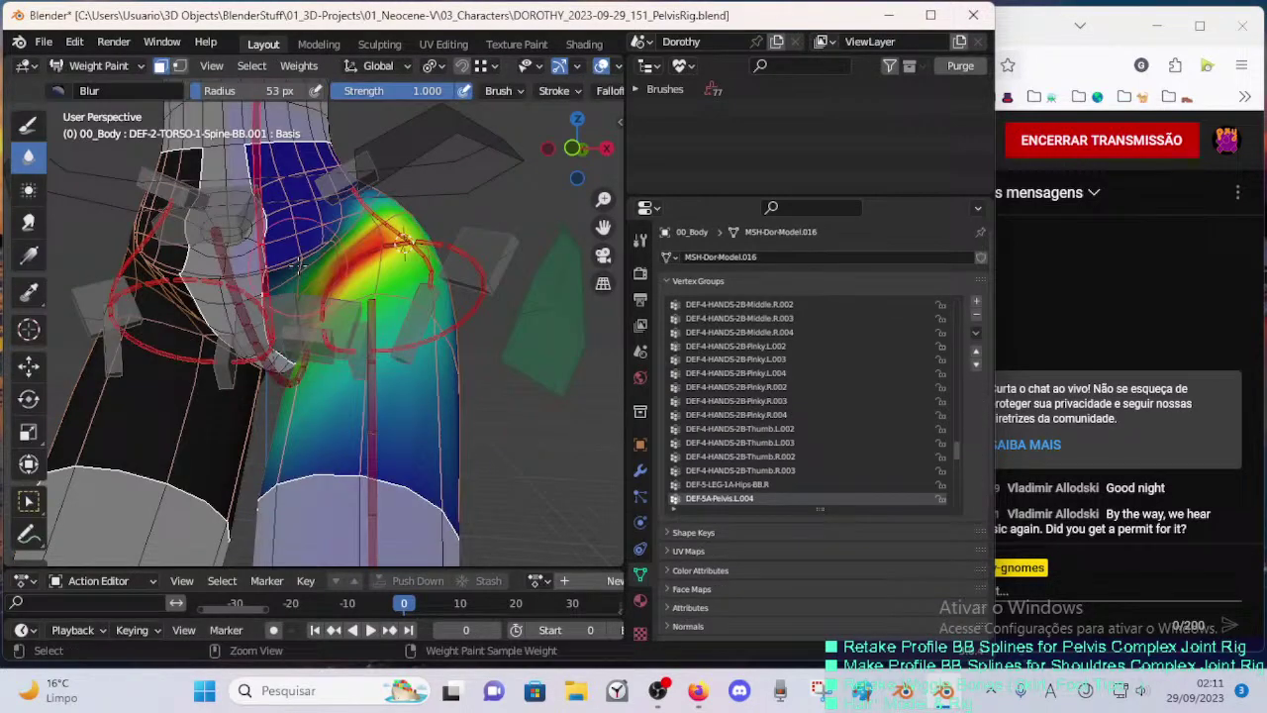
- Turn off the face selection mask and select the DEF-2-TORSO-1-Spine-BB.001 bone for weight painting
{"action": "key", "text": "m"}
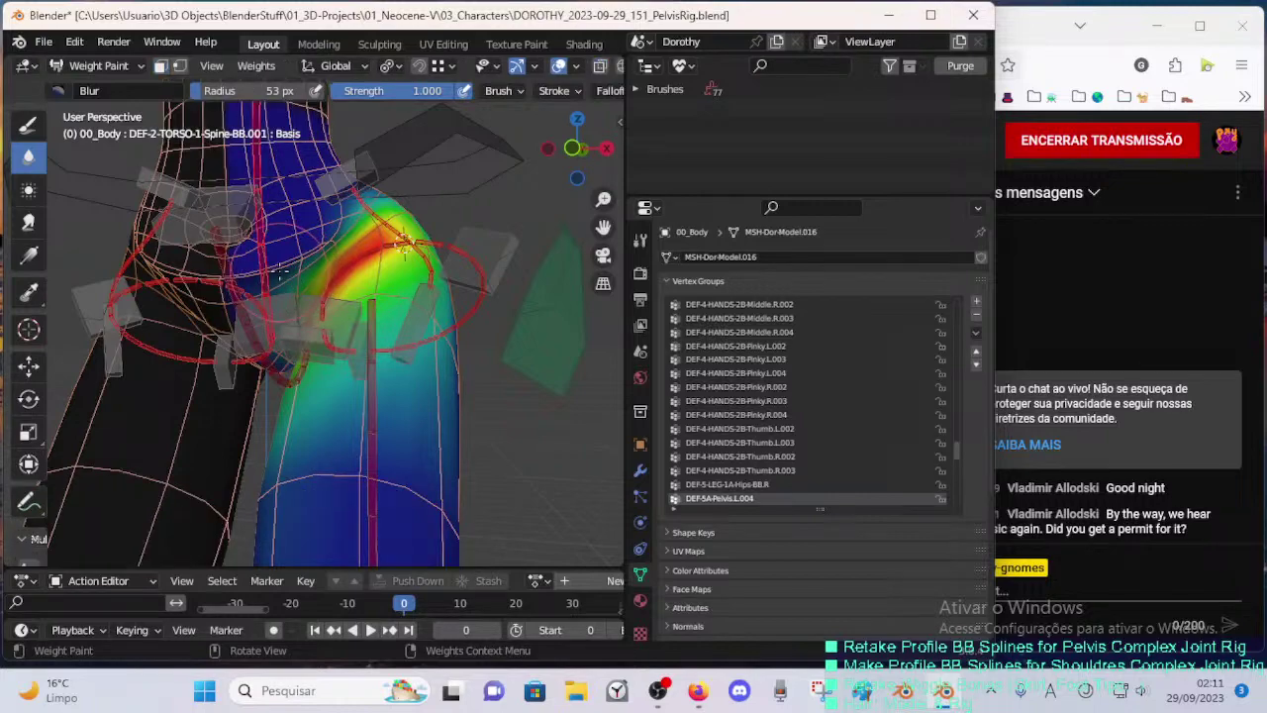
{"action": "left_click", "coordinate": [264, 262], "text": "ctrl"}
{"action": "mouse_move", "coordinate": [297, 235]}
{"action": "middle_mouse_down"}
{"action": "mouse_move", "coordinate": [312, 283]}
{"action": "mouse_move", "coordinate": [316, 256]}
{"action": "mouse_move", "coordinate": [338, 288]}
{"action": "middle_mouse_up"}
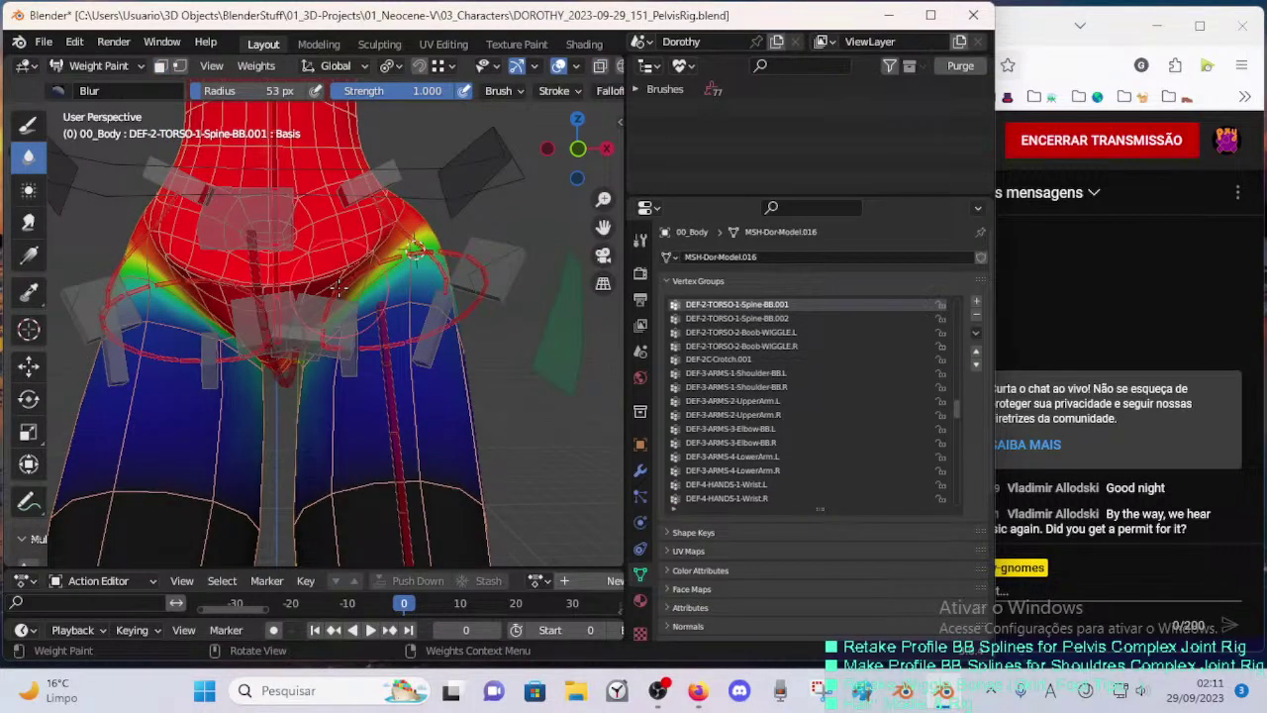
- Select all bones and clear their location and rotation to restore the rest pose
{"action": "key", "text": "a"}
{"action": "key", "text": "alt+g"}
{"action": "key", "text": "alt+r"}
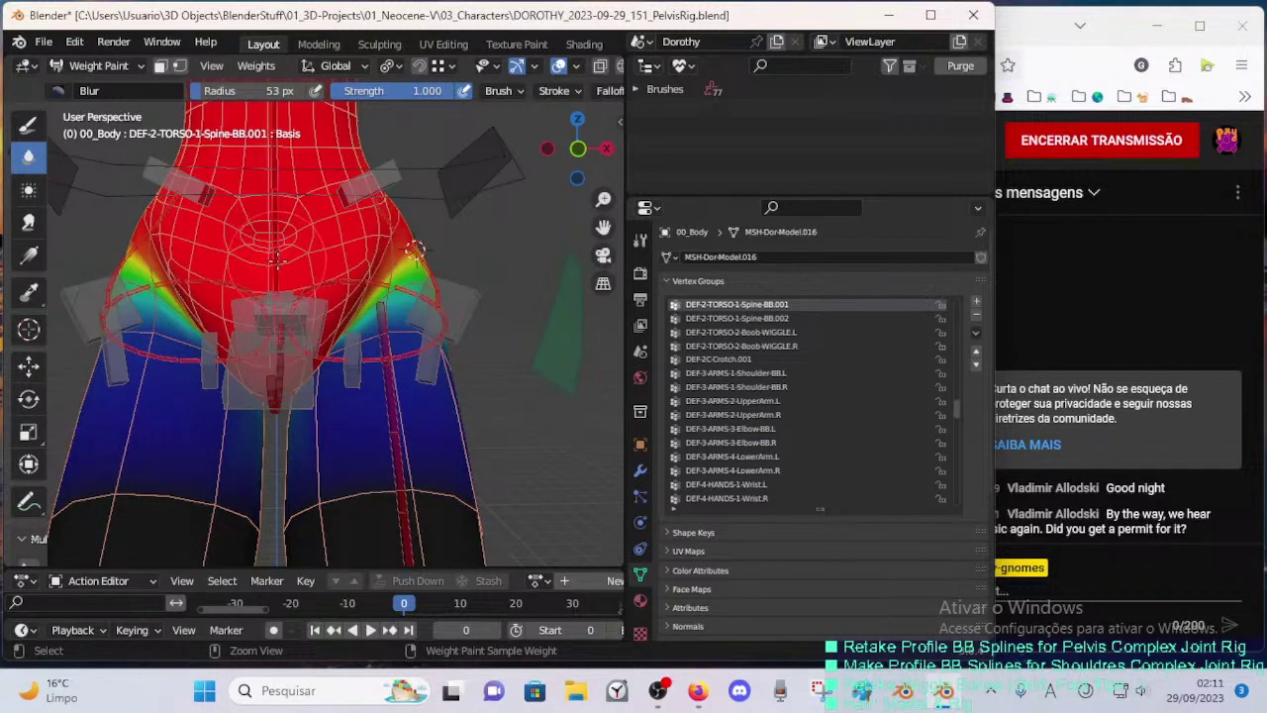
- Erase the spine bone's weights from the front thighs and crotch with the Subtract brush, enlarging its radius to 83 px
{"action": "middle_click_drag", "start_coordinate": [279, 261], "coordinate": [242, 283]}
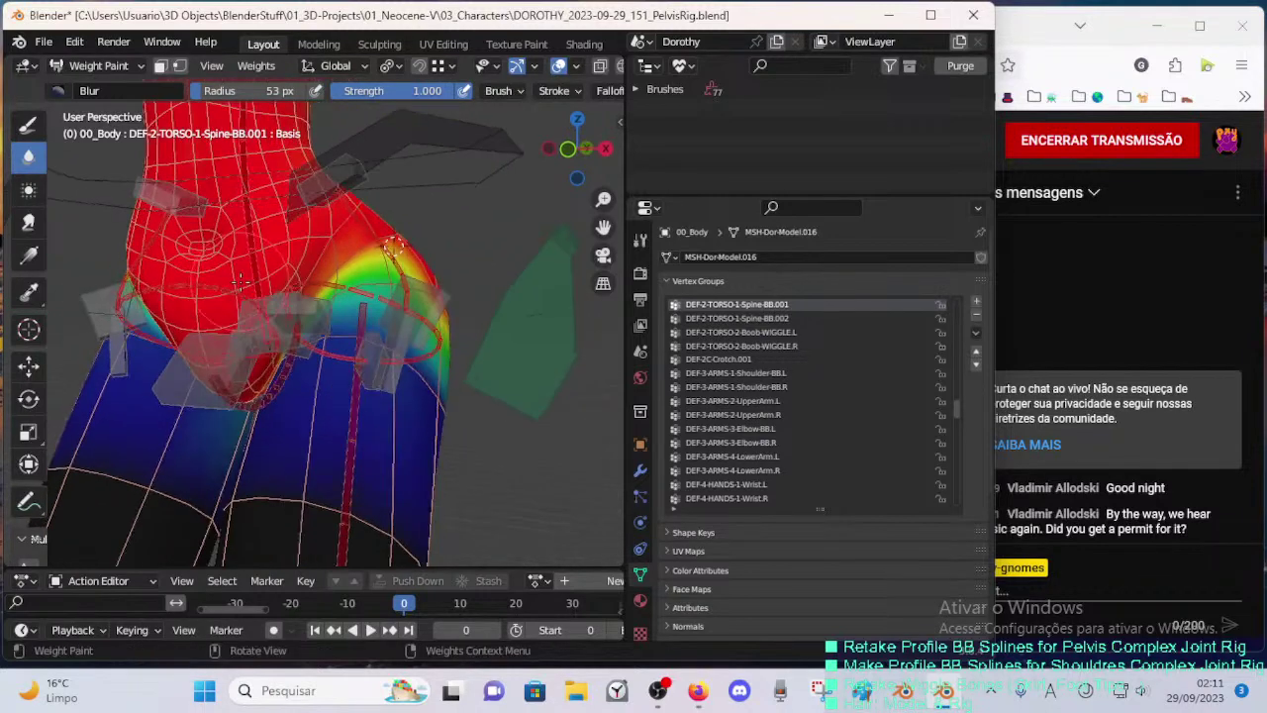
{"action": "left_click", "coordinate": [28, 125]}
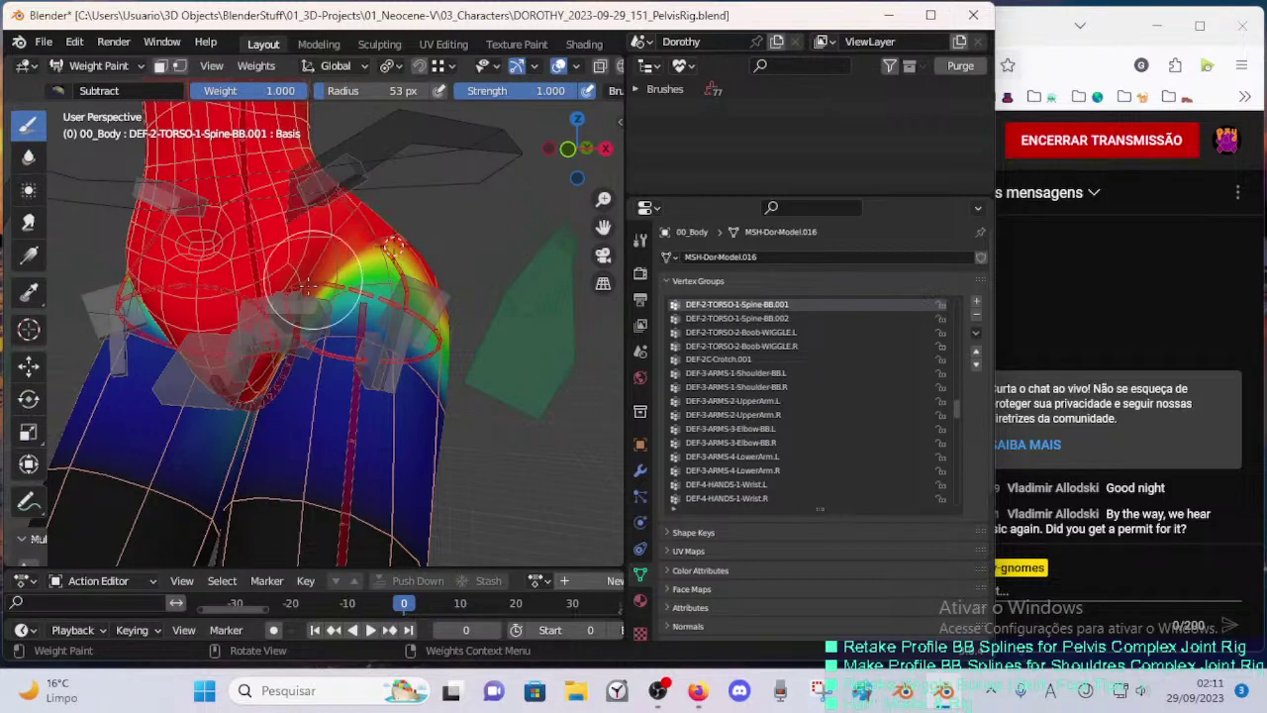
{"action": "mouse_move", "coordinate": [256, 386]}
{"action": "left_mouse_down"}
{"action": "mouse_move", "coordinate": [237, 415]}
{"action": "mouse_move", "coordinate": [260, 436]}
{"action": "mouse_move", "coordinate": [369, 441]}
{"action": "left_mouse_up"}
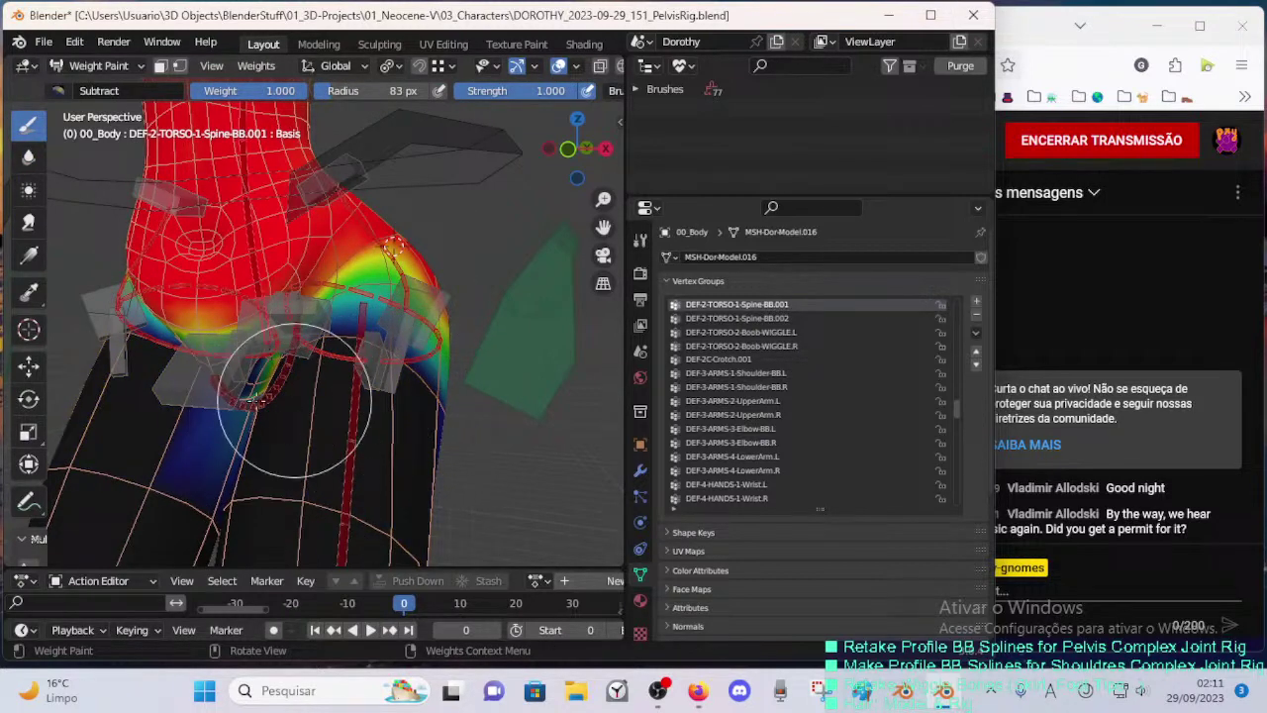
{"action": "middle_click_drag", "start_coordinate": [236, 383], "coordinate": [295, 440]}
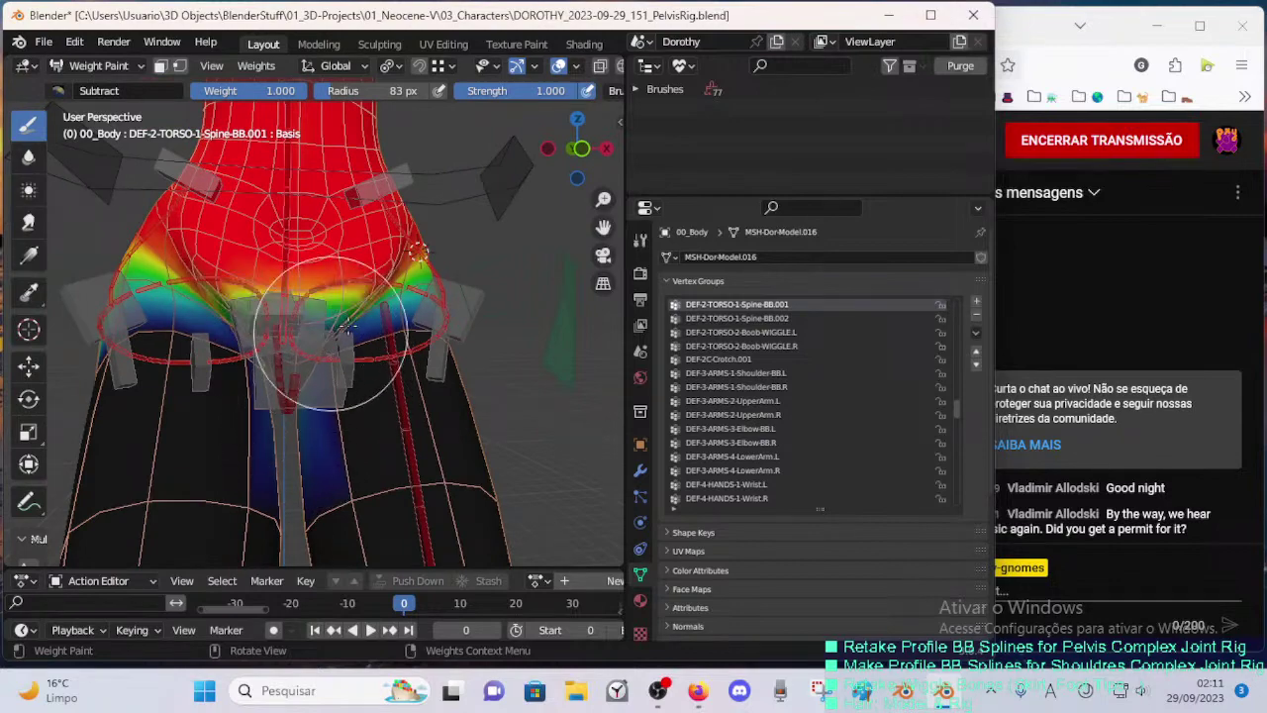
{"action": "middle_click_drag", "start_coordinate": [307, 311], "coordinate": [367, 277]}
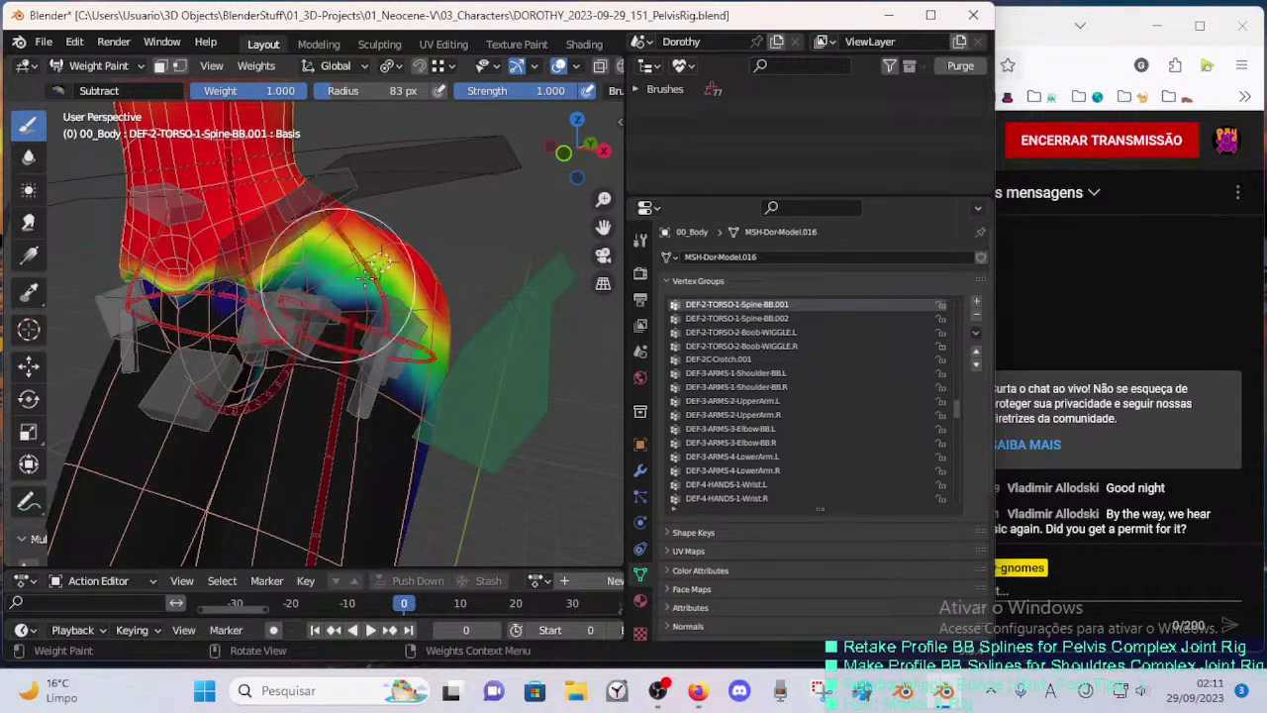
- Subtract the spine bone's weights from the sides of the hips and the buttocks with a 93 px brush radius
{"action": "middle_click_drag", "start_coordinate": [396, 335], "coordinate": [278, 362]}
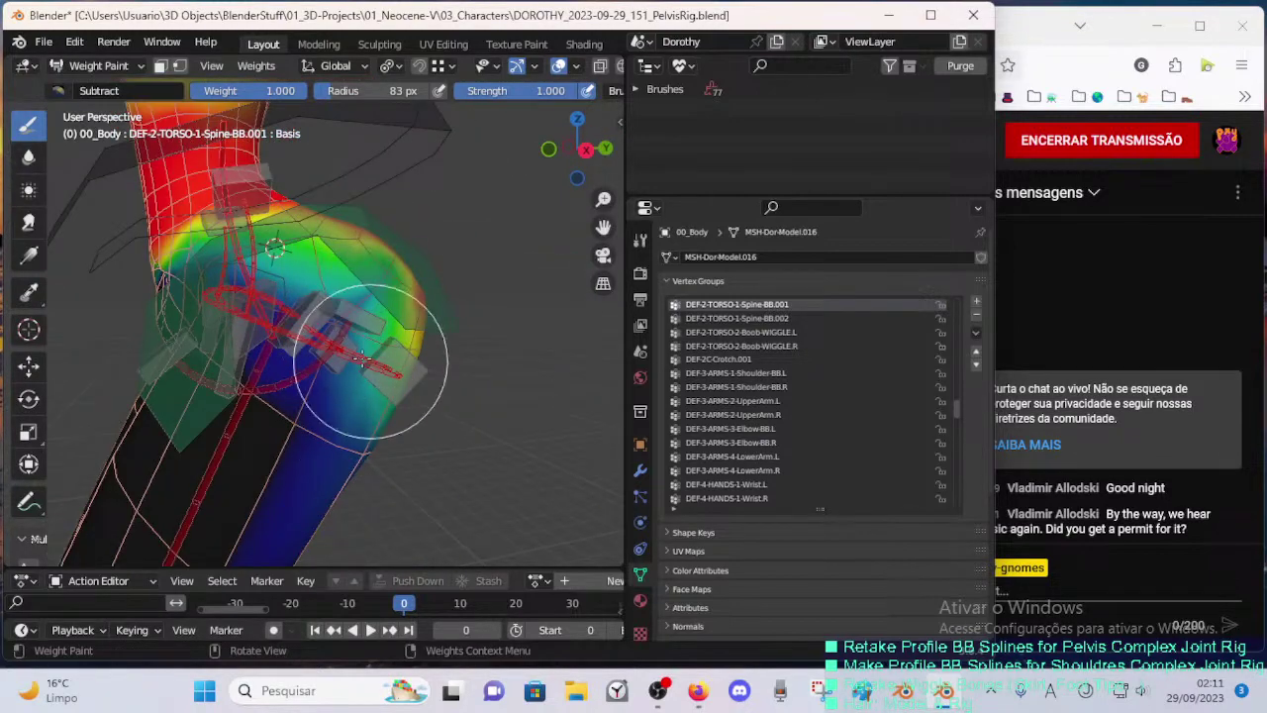
{"action": "middle_click_drag", "start_coordinate": [406, 327], "coordinate": [271, 401]}
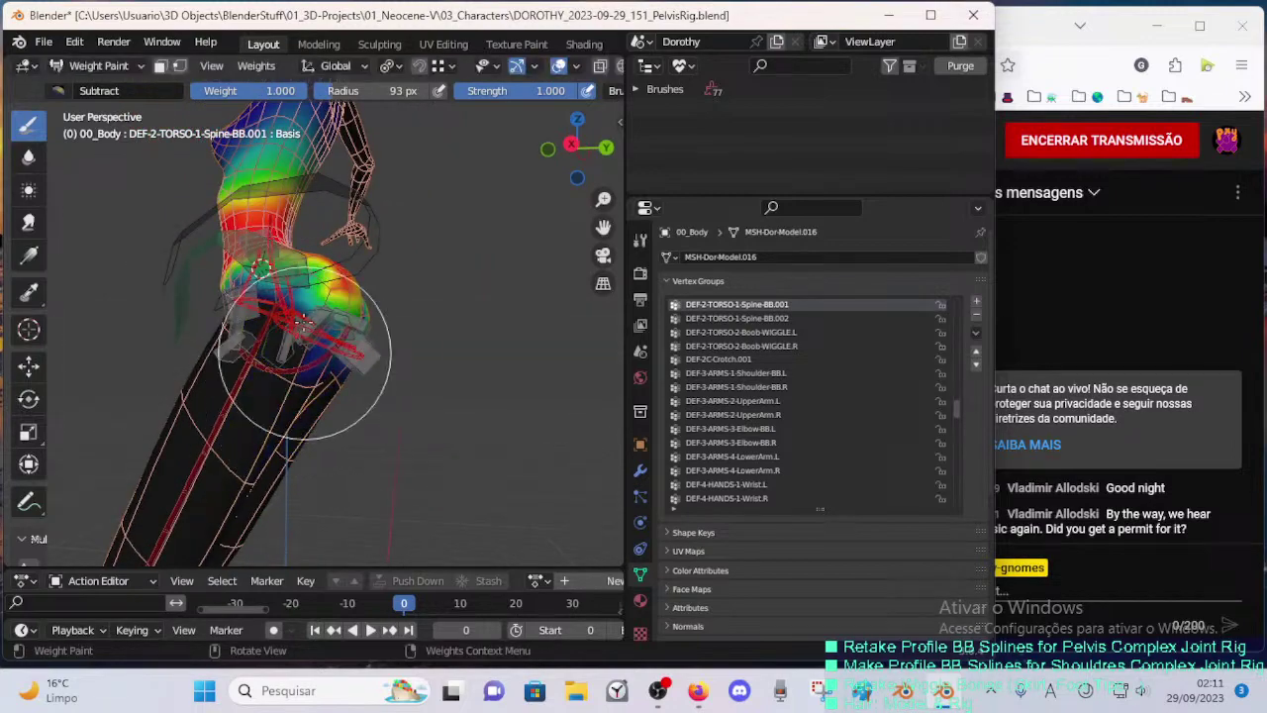
{"action": "middle_click_drag", "start_coordinate": [304, 354], "coordinate": [232, 351]}
{"action": "middle_click_drag", "start_coordinate": [300, 329], "coordinate": [241, 341]}
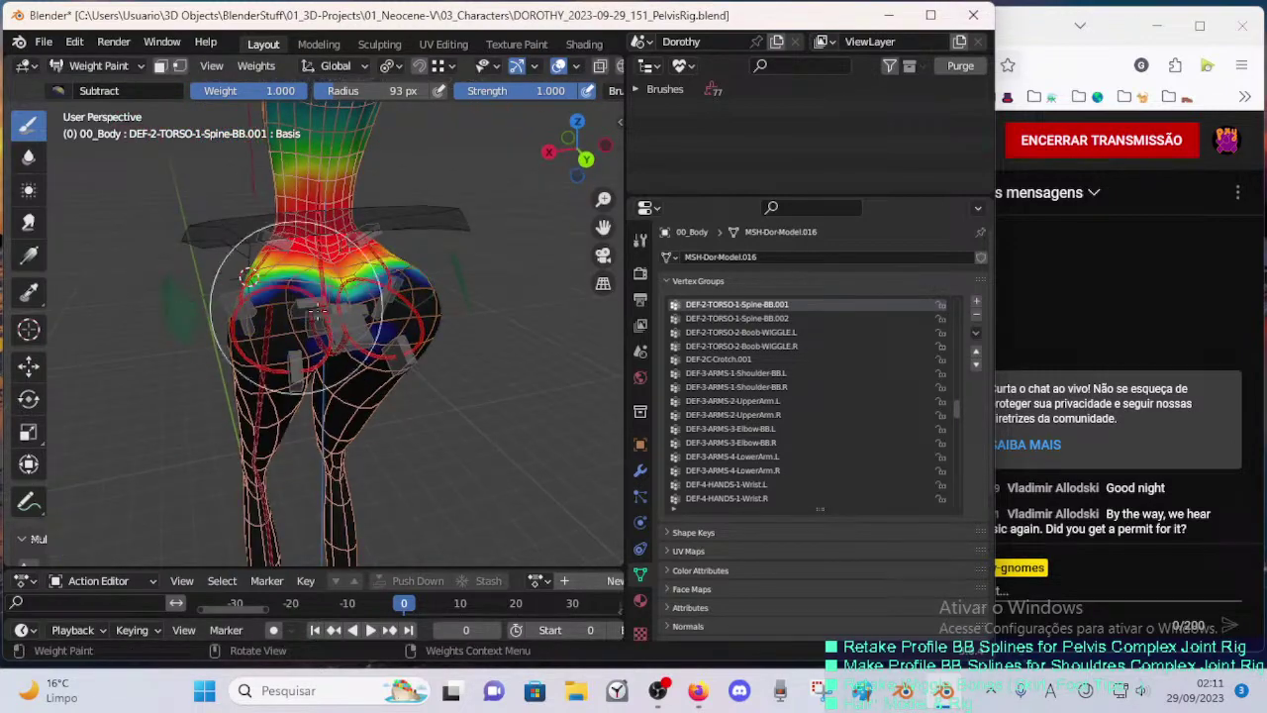
{"action": "mouse_move", "coordinate": [298, 308]}
{"action": "middle_mouse_down"}
{"action": "mouse_move", "coordinate": [328, 328]}
{"action": "mouse_move", "coordinate": [284, 293]}
{"action": "middle_mouse_up"}
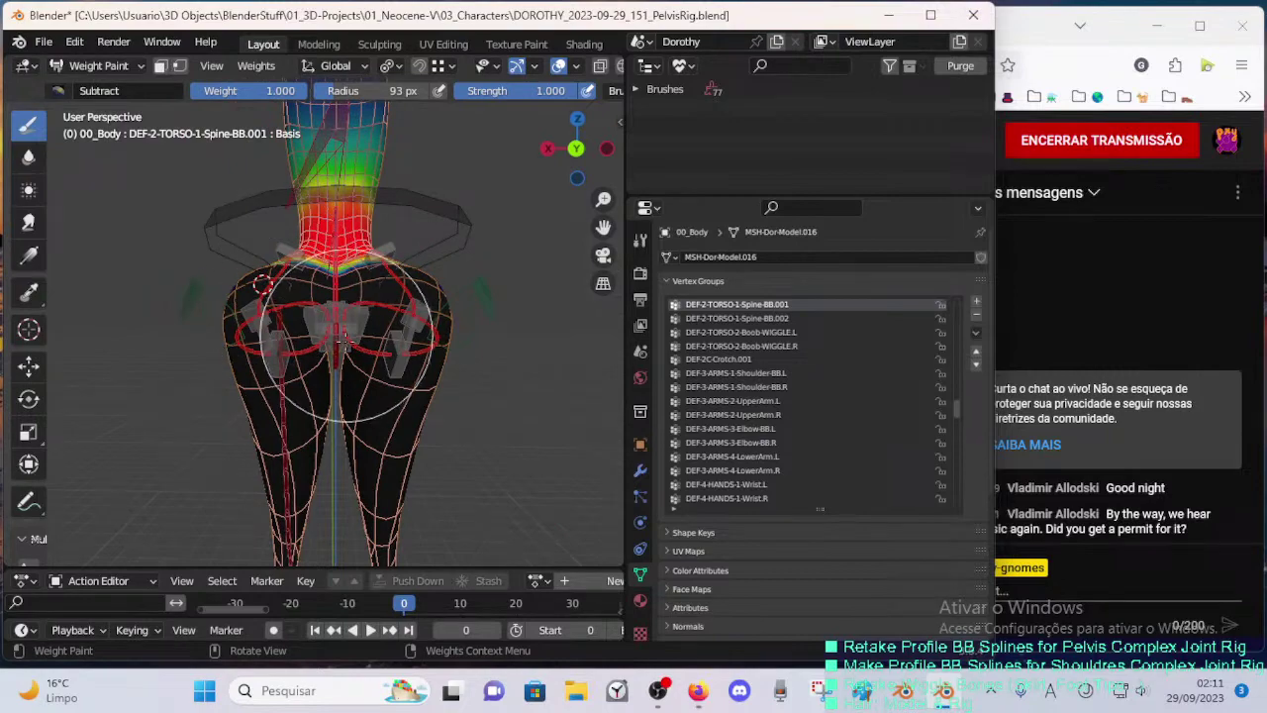
{"action": "middle_click_drag", "start_coordinate": [341, 337], "coordinate": [388, 330]}
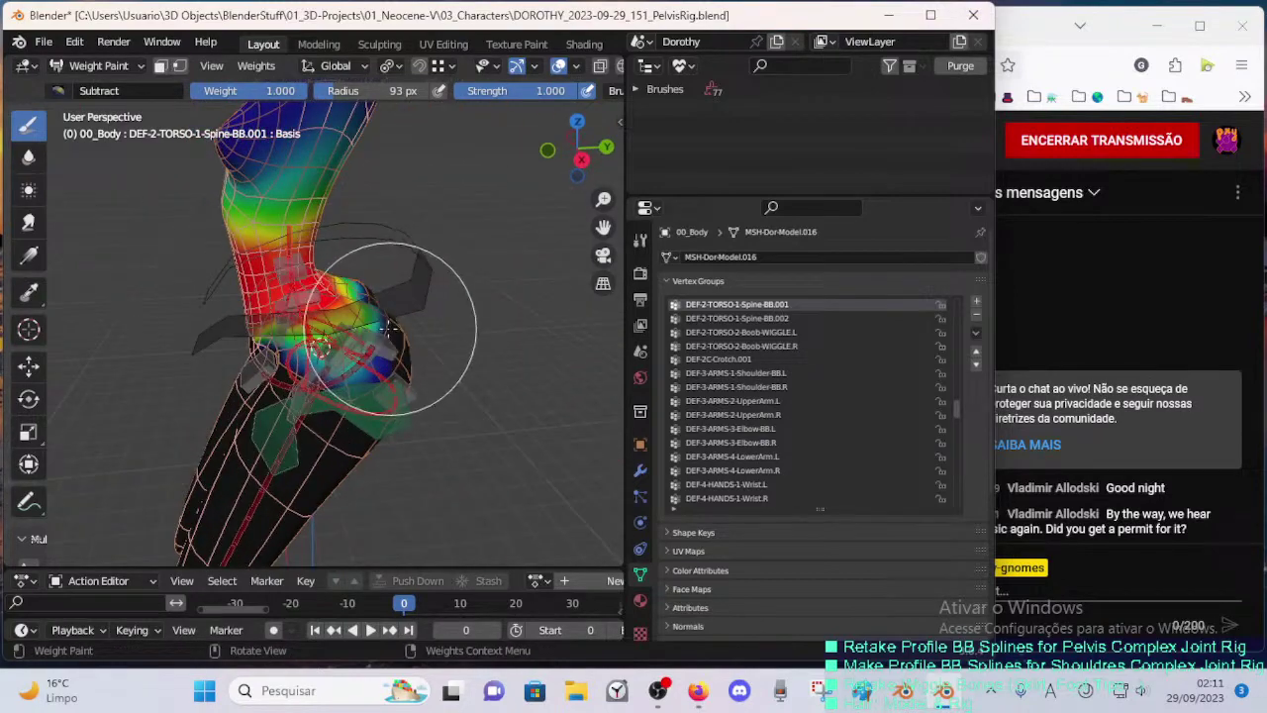
{"action": "middle_click_drag", "start_coordinate": [353, 381], "coordinate": [387, 333]}
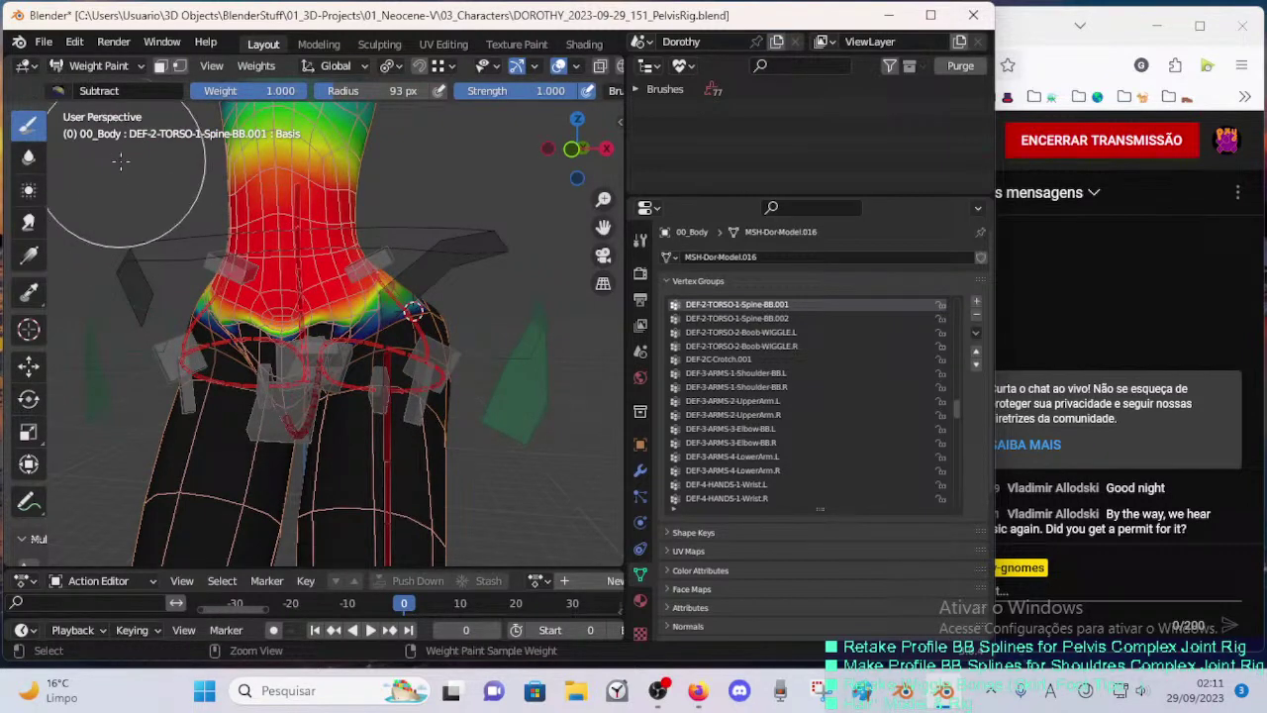
- Switch to the Mix brush with a 58 px radius and paint the spine bone's weight over the lower abdomen at weight 1.000
{"action": "left_click", "coordinate": [94, 90]}
{"action": "left_click", "coordinate": [440, 148]}
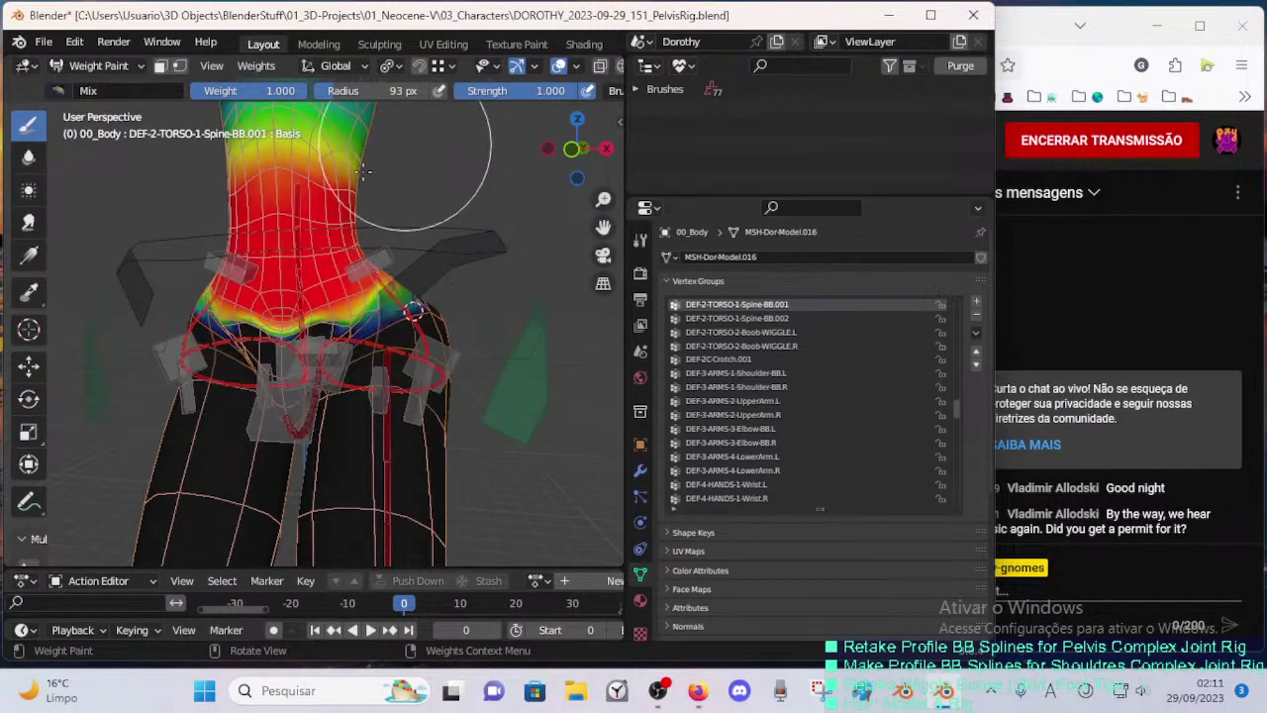
{"action": "scroll", "coordinate": [341, 213], "scroll_direction": "up", "scroll_amount": 2}
{"action": "key", "text": "f"}
{"action": "left_click", "coordinate": [284, 267]}
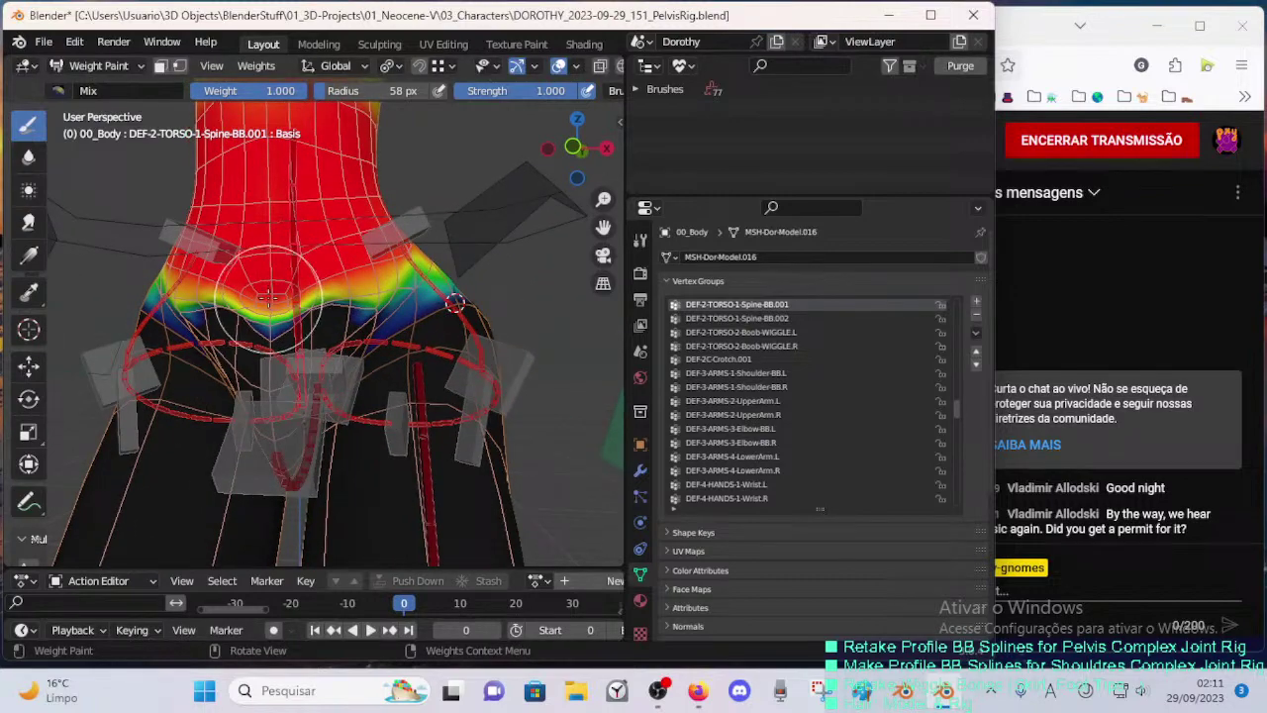
{"action": "middle_click_drag", "start_coordinate": [294, 309], "coordinate": [310, 256]}
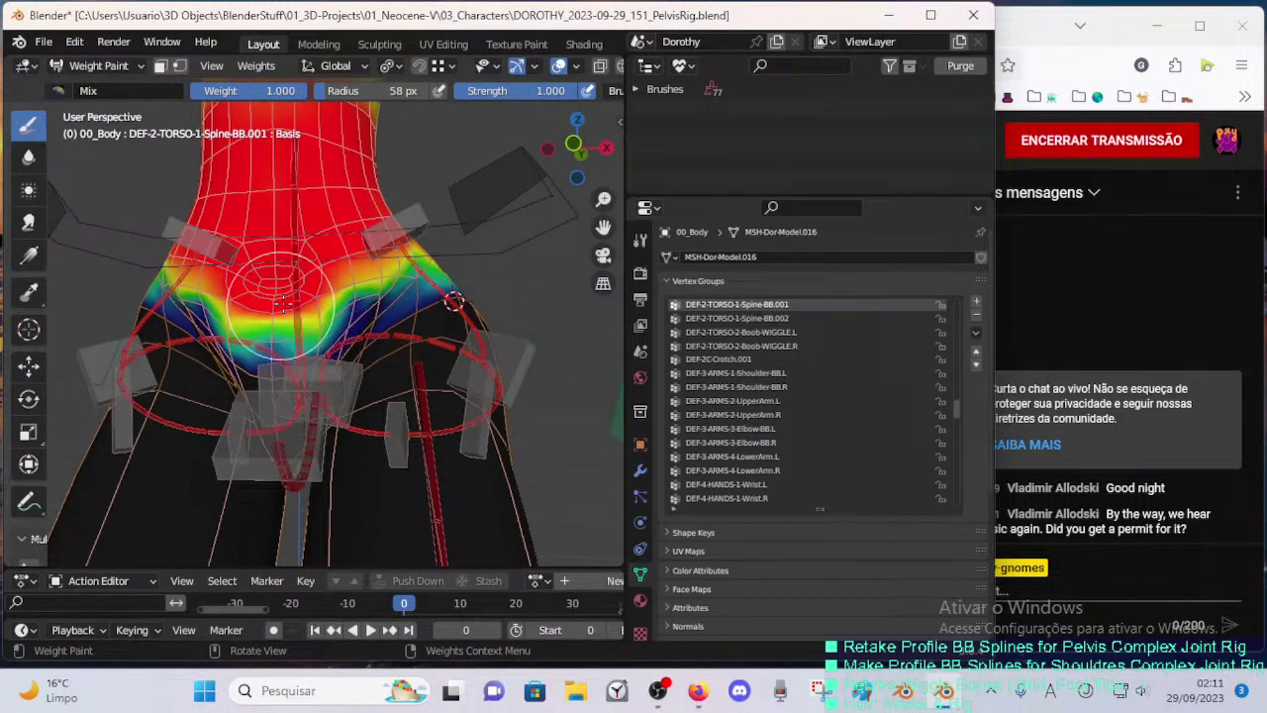
{"action": "middle_click_drag", "start_coordinate": [263, 316], "coordinate": [317, 287]}
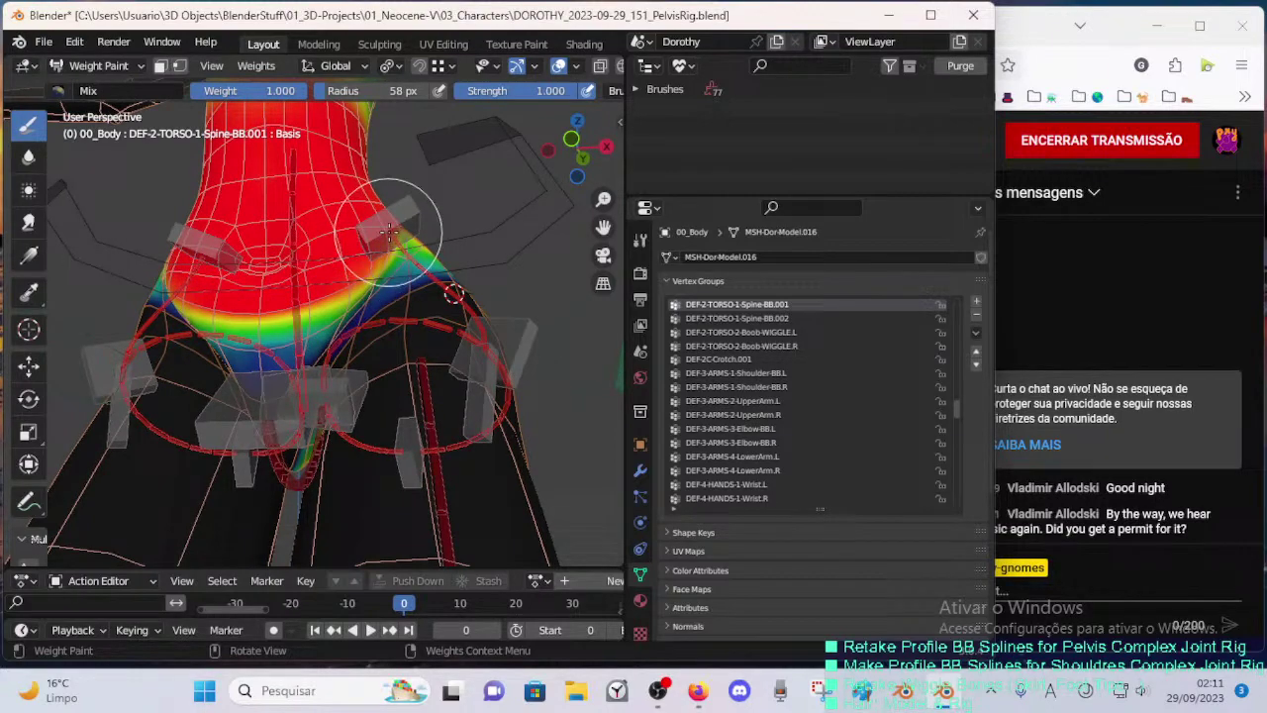
- Extend the spine bone's painted weight down toward the crotch and along the left groin crease up to the hip
{"action": "middle_click_drag", "start_coordinate": [390, 231], "coordinate": [305, 295]}
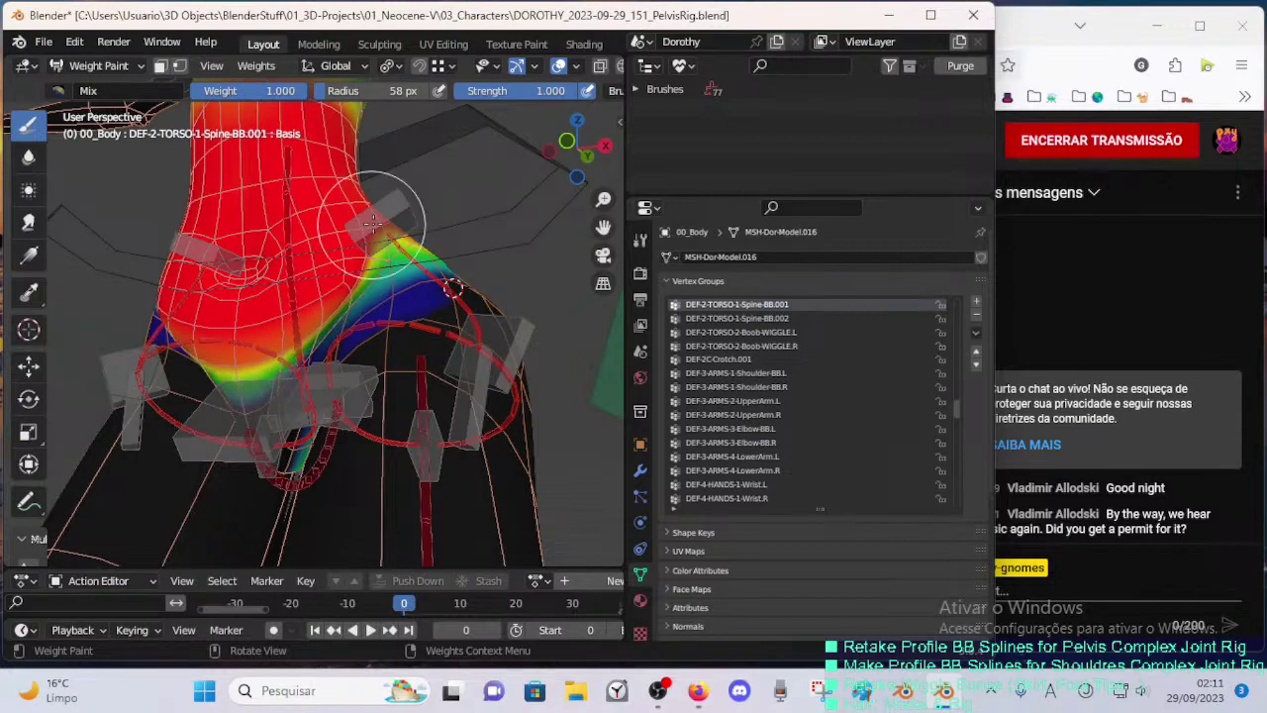
{"action": "mouse_move", "coordinate": [373, 223]}
{"action": "middle_mouse_down"}
{"action": "mouse_move", "coordinate": [294, 261]}
{"action": "mouse_move", "coordinate": [356, 235]}
{"action": "middle_mouse_up"}
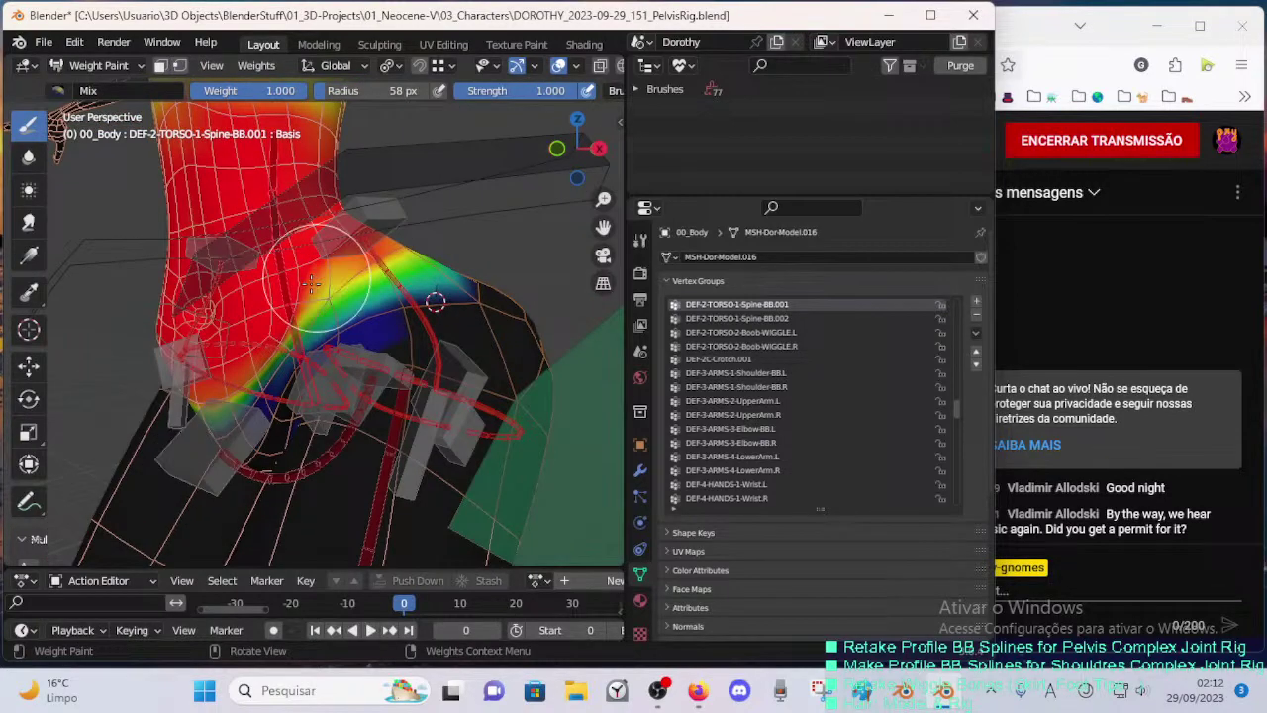
{"action": "middle_click_drag", "start_coordinate": [300, 316], "coordinate": [342, 283]}
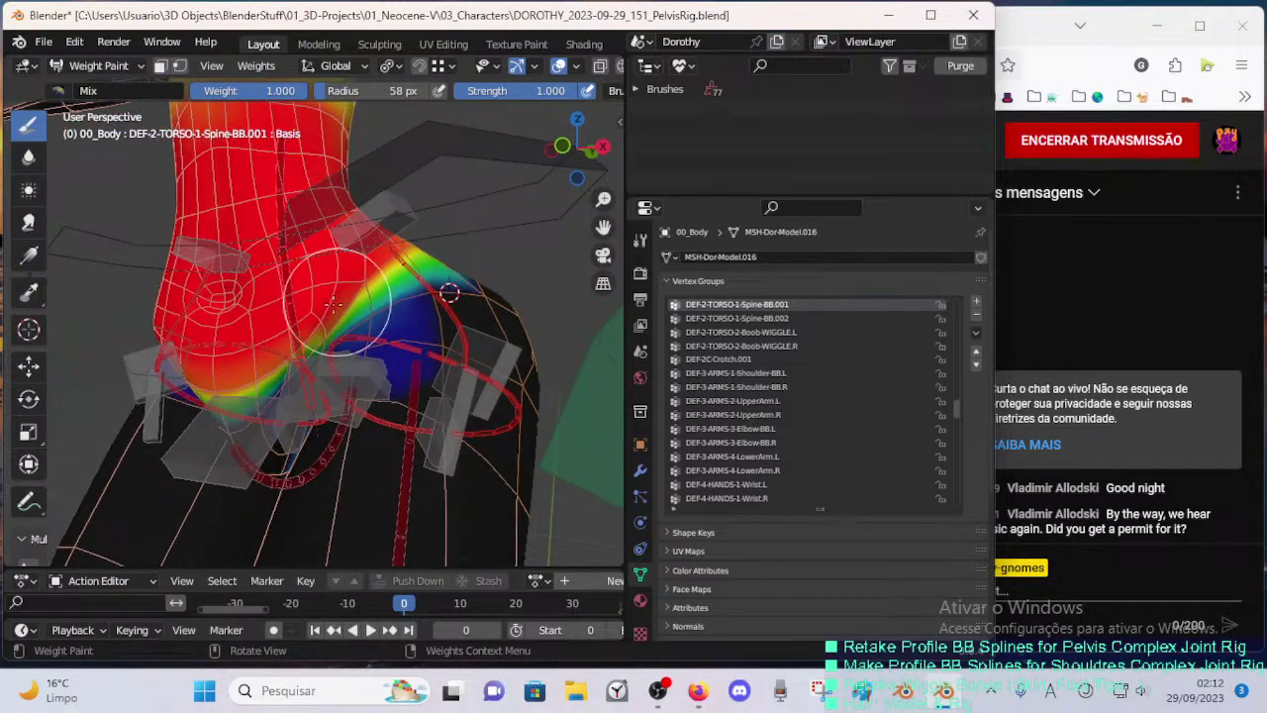
- Switch to the Blur brush and soften the spine bone's weights across the lower back and buttocks, enlarging the radius to 112 px
{"action": "middle_click_drag", "start_coordinate": [301, 363], "coordinate": [267, 368]}
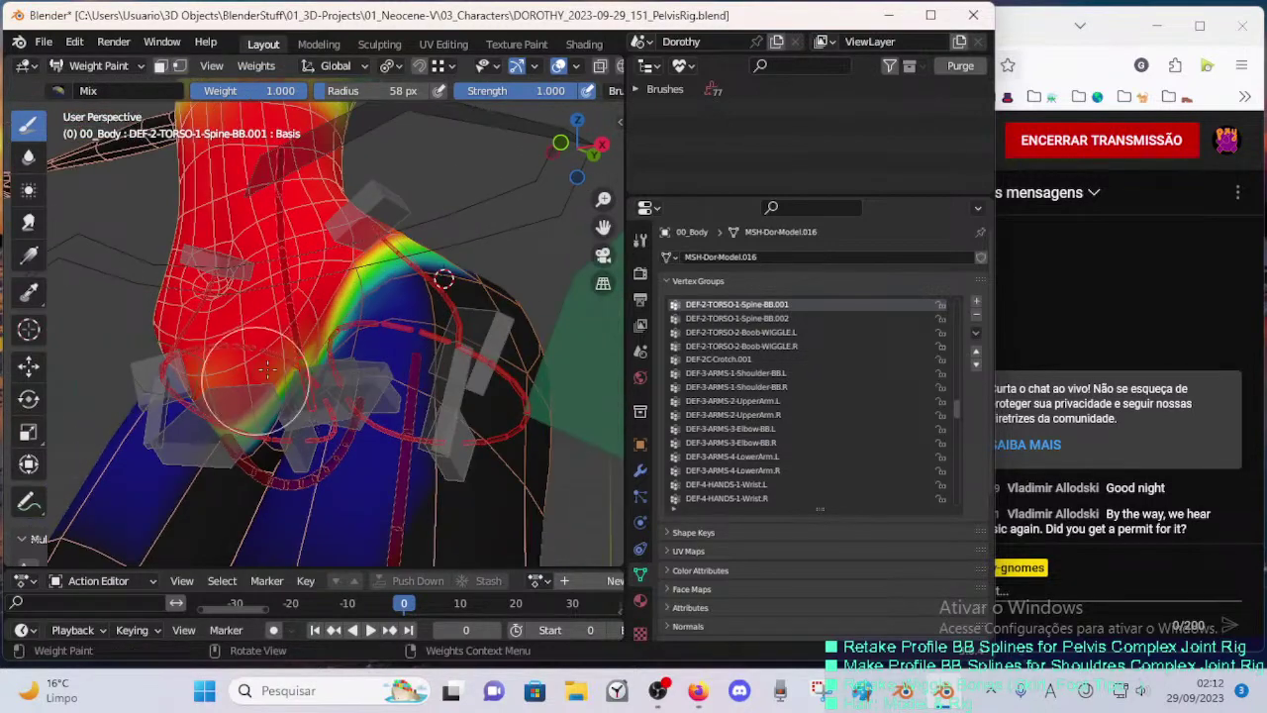
{"action": "middle_click_drag", "start_coordinate": [341, 255], "coordinate": [281, 324]}
{"action": "mouse_move", "coordinate": [369, 284]}
{"action": "middle_mouse_down"}
{"action": "mouse_move", "coordinate": [286, 265]}
{"action": "mouse_move", "coordinate": [384, 258]}
{"action": "mouse_move", "coordinate": [230, 334]}
{"action": "mouse_move", "coordinate": [274, 287]}
{"action": "middle_mouse_up"}
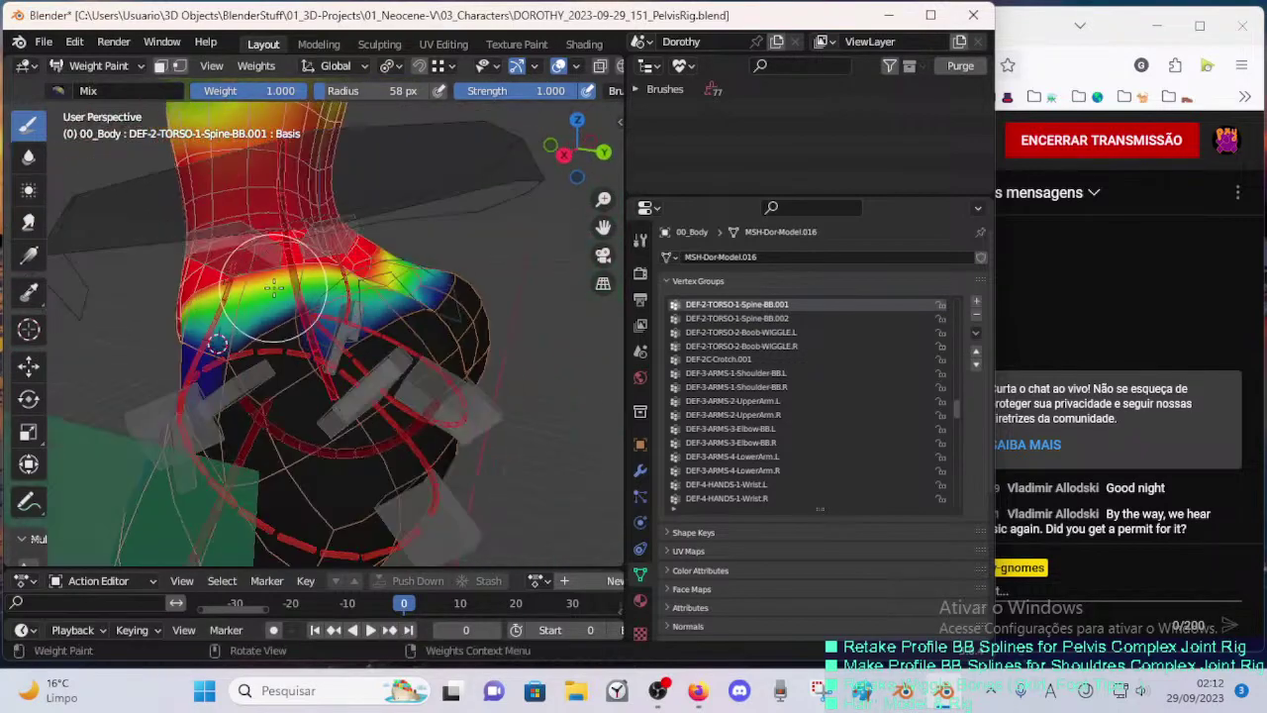
{"action": "left_click", "coordinate": [29, 159]}
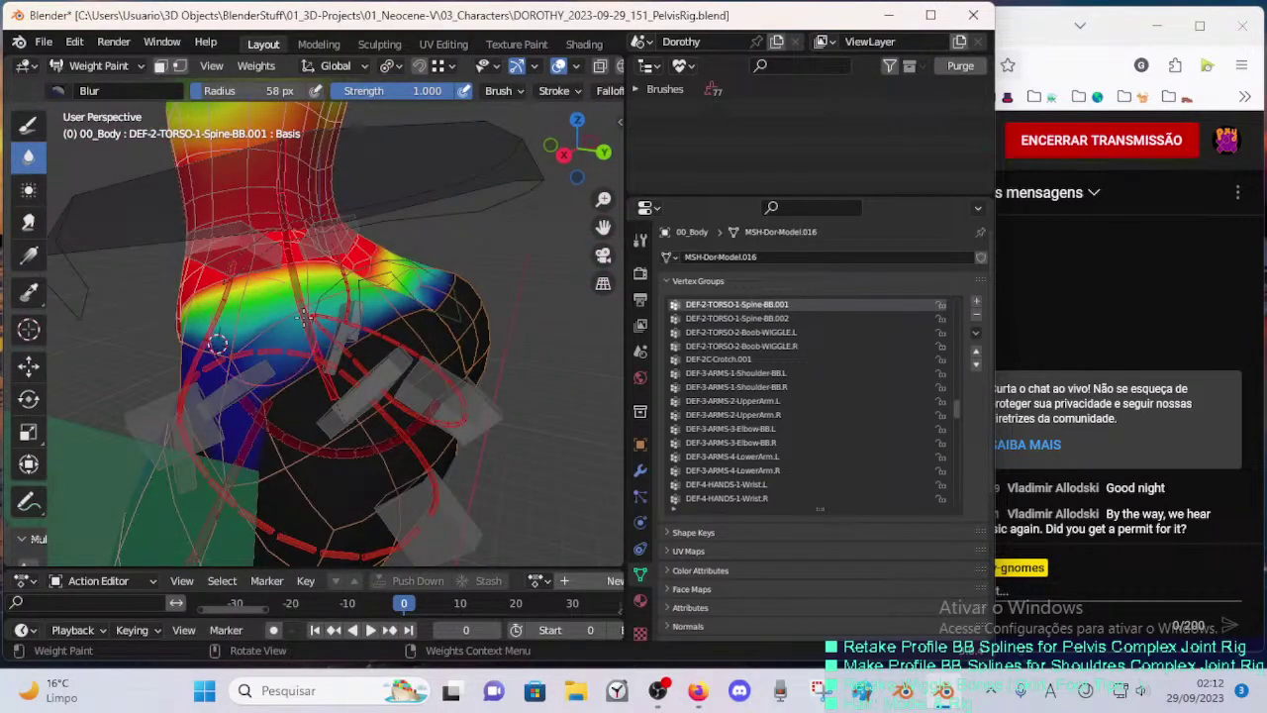
{"action": "middle_click_drag", "start_coordinate": [218, 342], "coordinate": [171, 339]}
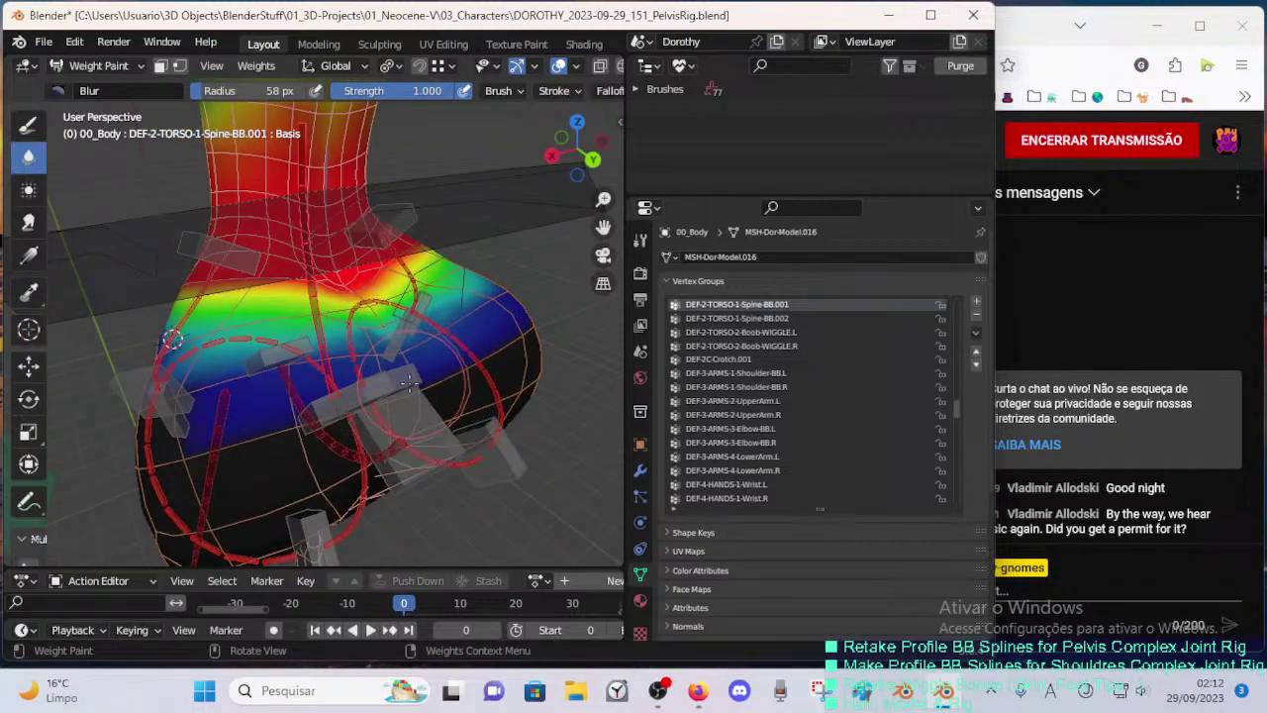
{"action": "key", "text": "f"}
{"action": "left_click", "coordinate": [437, 336]}
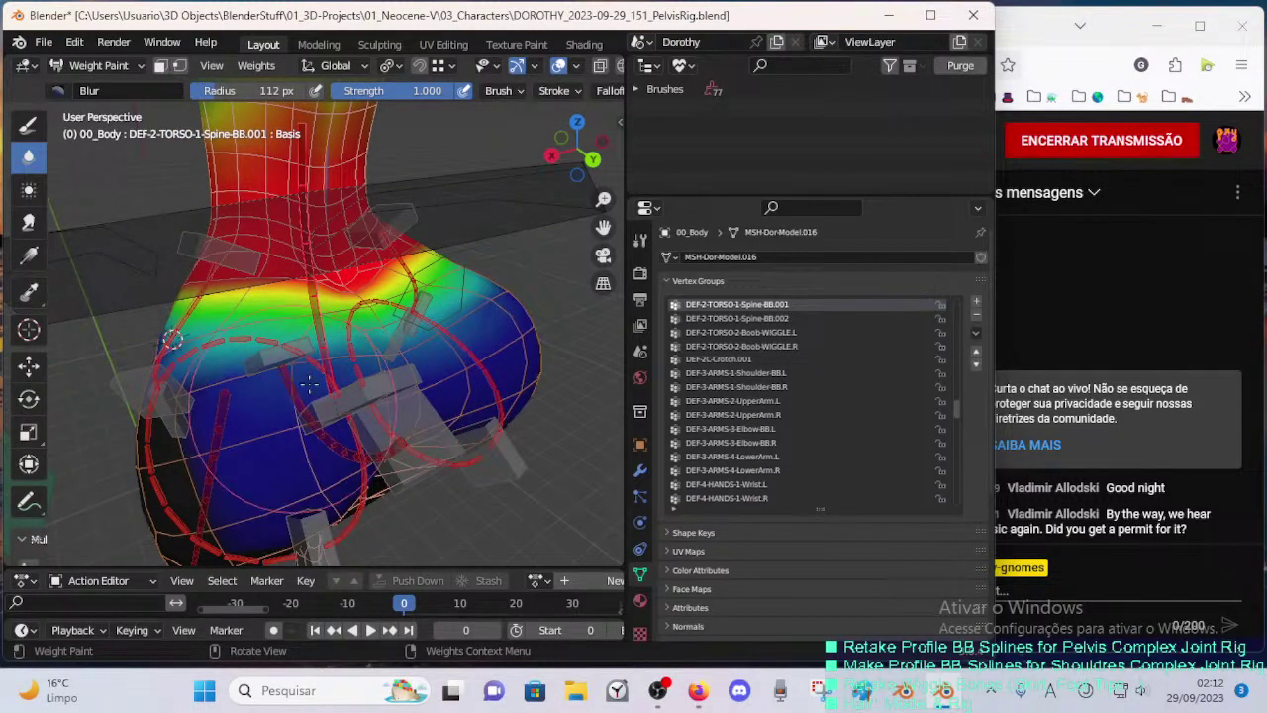
- Blur the spine bone's weights along the groin and front upper thighs, using brush radii of 49 px and 67 px
{"action": "mouse_move", "coordinate": [438, 337]}
{"action": "middle_mouse_down"}
{"action": "mouse_move", "coordinate": [337, 399]}
{"action": "mouse_move", "coordinate": [423, 337]}
{"action": "mouse_move", "coordinate": [417, 315]}
{"action": "mouse_move", "coordinate": [455, 297]}
{"action": "mouse_move", "coordinate": [461, 315]}
{"action": "mouse_move", "coordinate": [447, 300]}
{"action": "middle_mouse_up"}
{"action": "key", "text": "f"}
{"action": "left_click", "coordinate": [401, 325]}
{"action": "key", "text": "f"}
{"action": "left_click", "coordinate": [432, 338]}
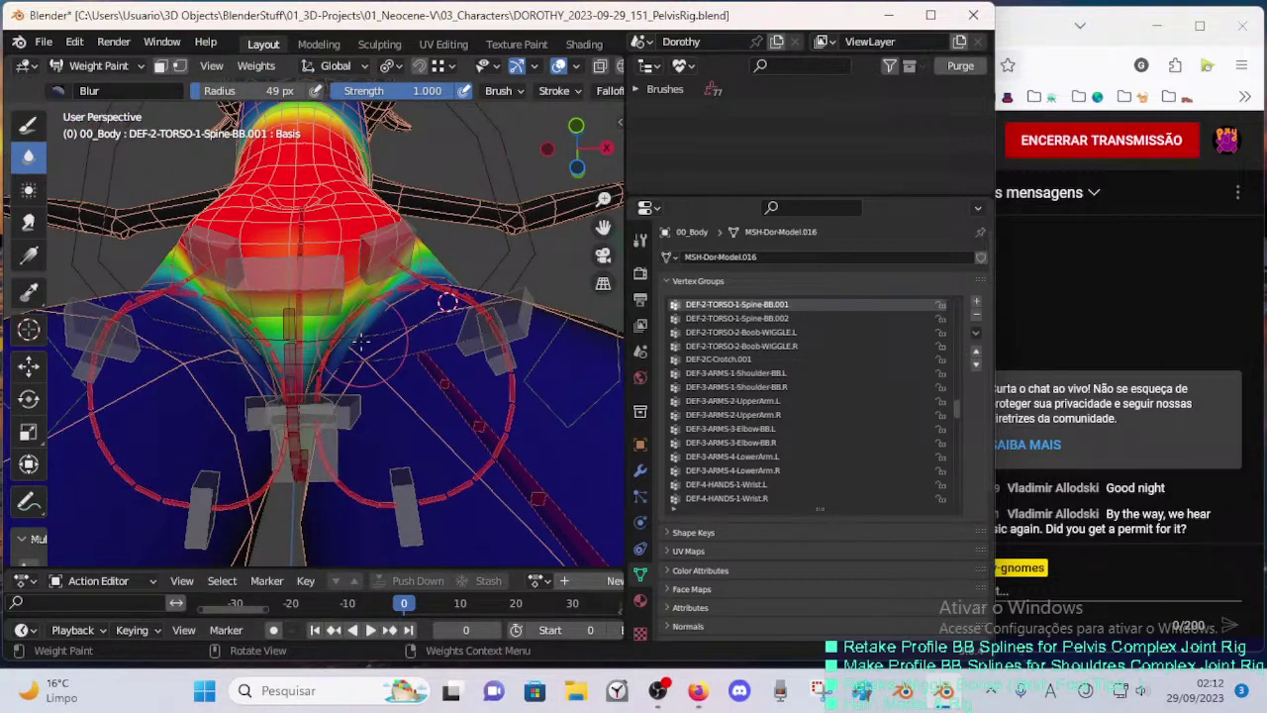
{"action": "key", "text": "f"}
{"action": "left_click", "coordinate": [338, 343]}
{"action": "key", "text": "f"}
{"action": "left_click", "coordinate": [374, 347]}
{"action": "middle_click_drag", "start_coordinate": [448, 302], "coordinate": [347, 297]}
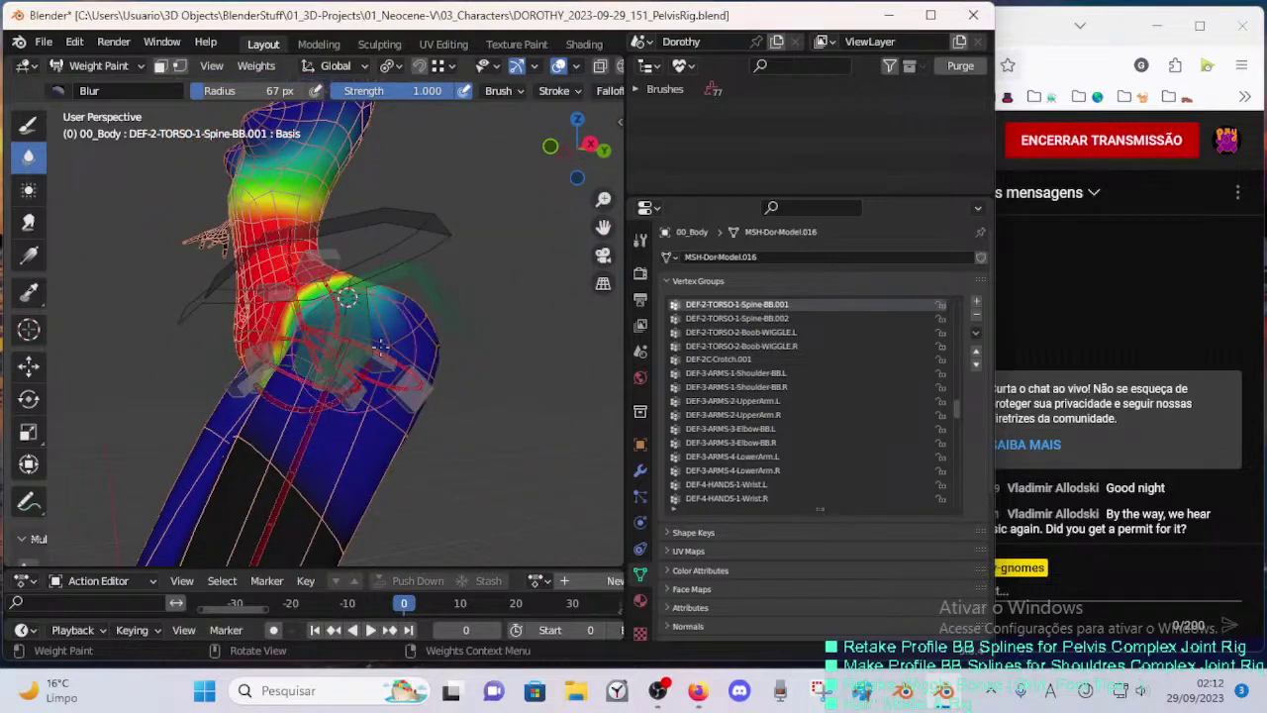
- Blur the spine bone's weight transition around the left hip with brush radii of 38 px and 46 px
{"action": "mouse_move", "coordinate": [380, 348]}
{"action": "middle_mouse_down"}
{"action": "mouse_move", "coordinate": [419, 333]}
{"action": "mouse_move", "coordinate": [460, 343]}
{"action": "middle_mouse_up"}
{"action": "key", "text": "f"}
{"action": "left_click", "coordinate": [440, 344]}
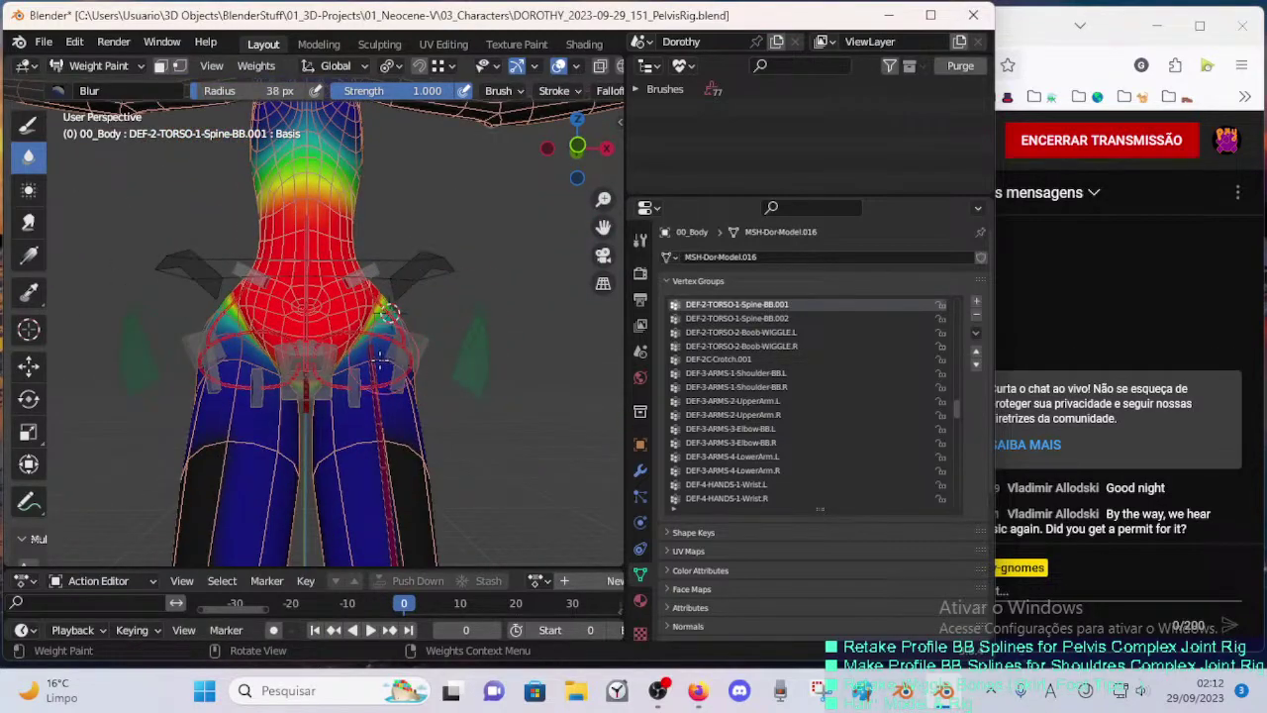
{"action": "mouse_move", "coordinate": [389, 315]}
{"action": "middle_mouse_down"}
{"action": "mouse_move", "coordinate": [361, 297]}
{"action": "mouse_move", "coordinate": [377, 302]}
{"action": "middle_mouse_up"}
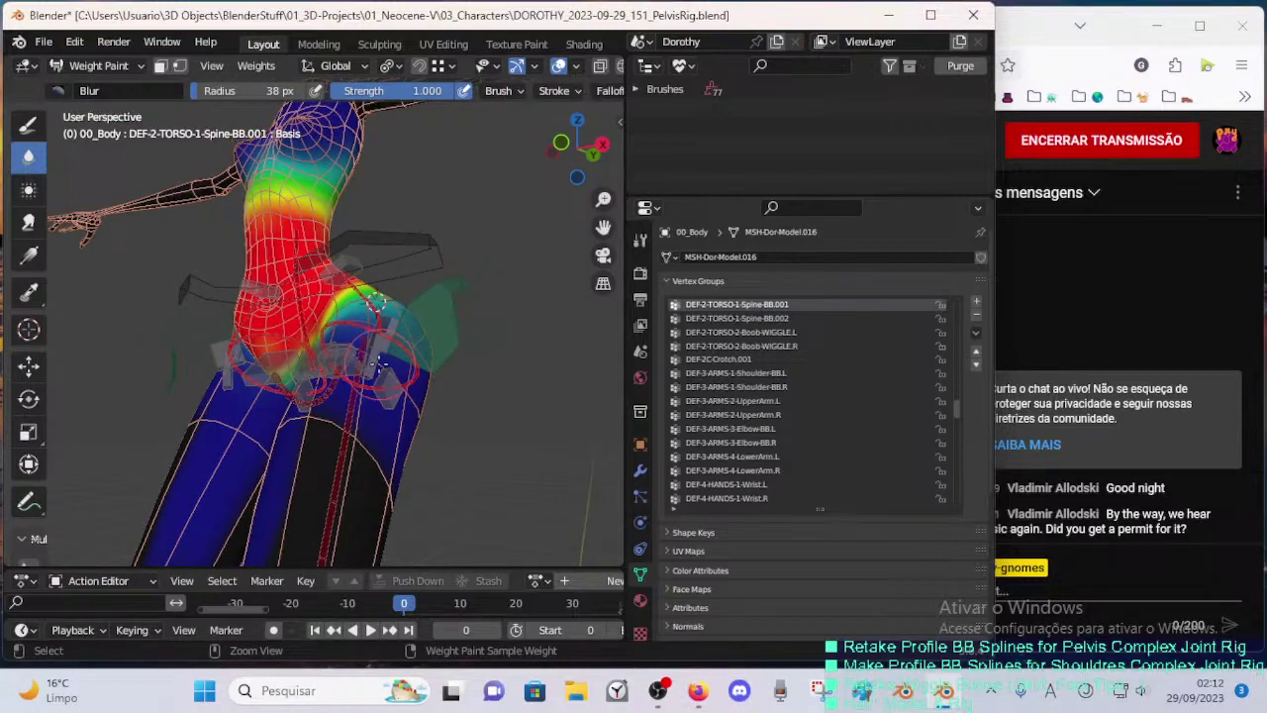
{"action": "key", "text": "f"}
{"action": "mouse_move", "coordinate": [373, 368]}
{"action": "middle_mouse_down"}
{"action": "mouse_move", "coordinate": [404, 368]}
{"action": "mouse_move", "coordinate": [346, 397]}
{"action": "mouse_move", "coordinate": [278, 359]}
{"action": "middle_mouse_up"}
{"action": "left_click", "coordinate": [412, 373]}
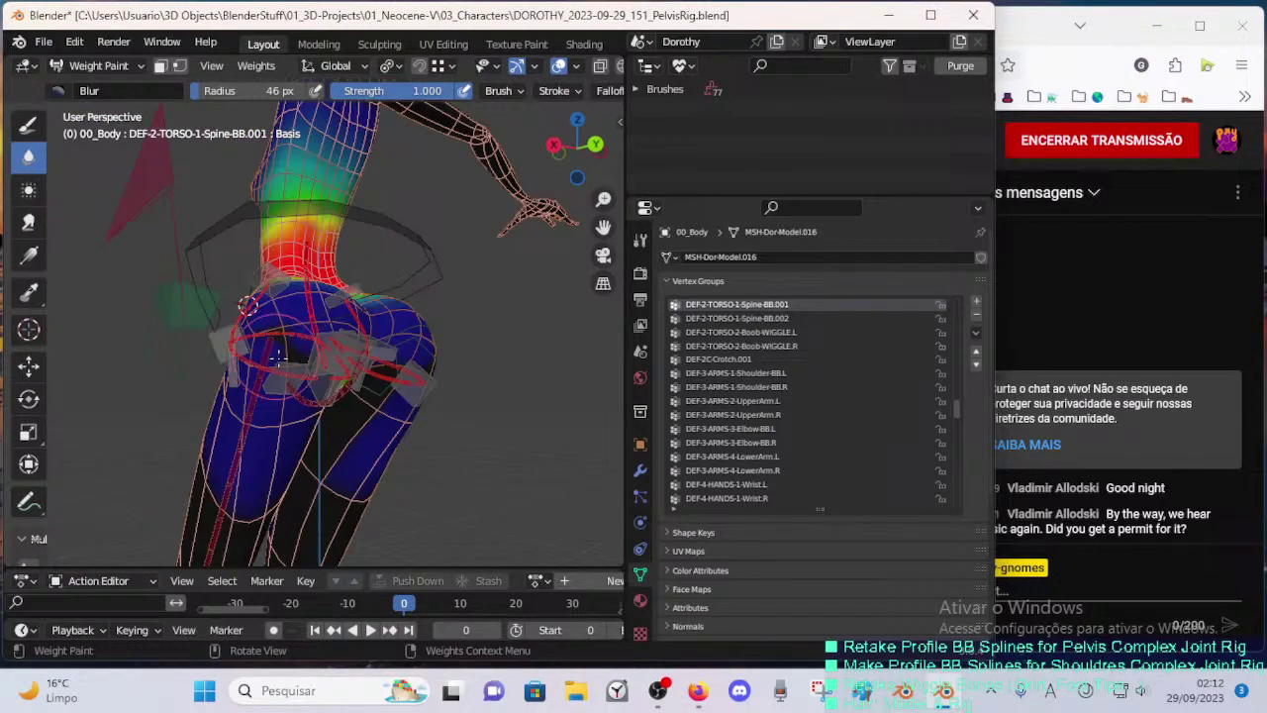
- Soften the spine bone's weights over the buttocks and inner thighs with the 46 px Blur brush
{"action": "middle_click_drag", "start_coordinate": [246, 305], "coordinate": [241, 313]}
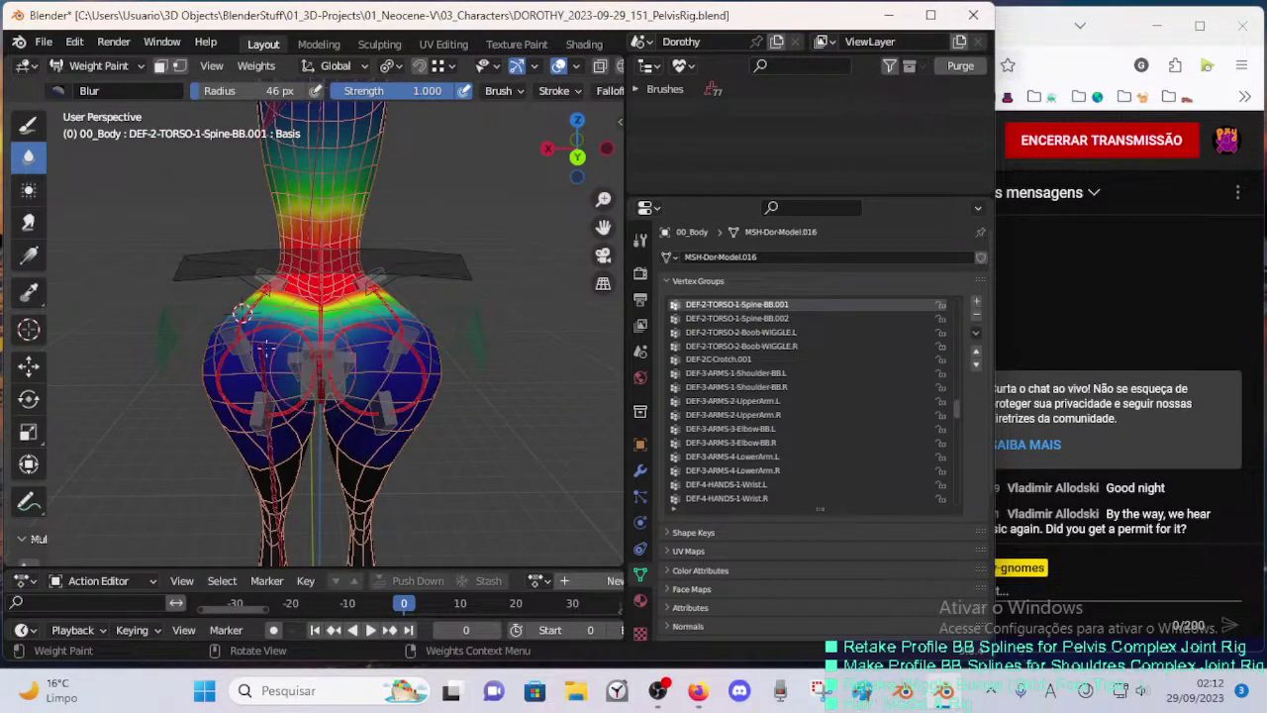
{"action": "mouse_move", "coordinate": [269, 374]}
{"action": "middle_mouse_down"}
{"action": "mouse_move", "coordinate": [377, 343]}
{"action": "mouse_move", "coordinate": [284, 339]}
{"action": "mouse_move", "coordinate": [320, 367]}
{"action": "middle_mouse_up"}
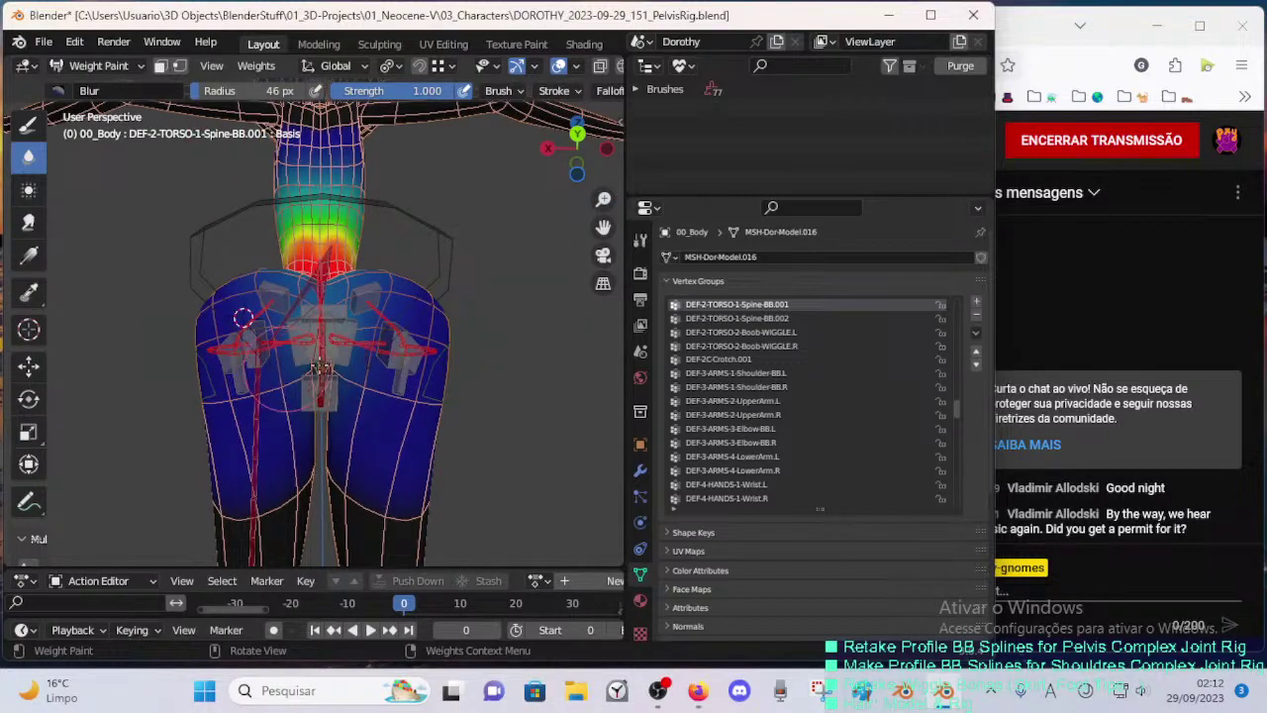
{"action": "middle_click_drag", "start_coordinate": [221, 386], "coordinate": [420, 382]}
{"action": "middle_click_drag", "start_coordinate": [298, 339], "coordinate": [460, 380]}
{"action": "scroll", "coordinate": [390, 363], "scroll_direction": "down", "scroll_amount": 3}
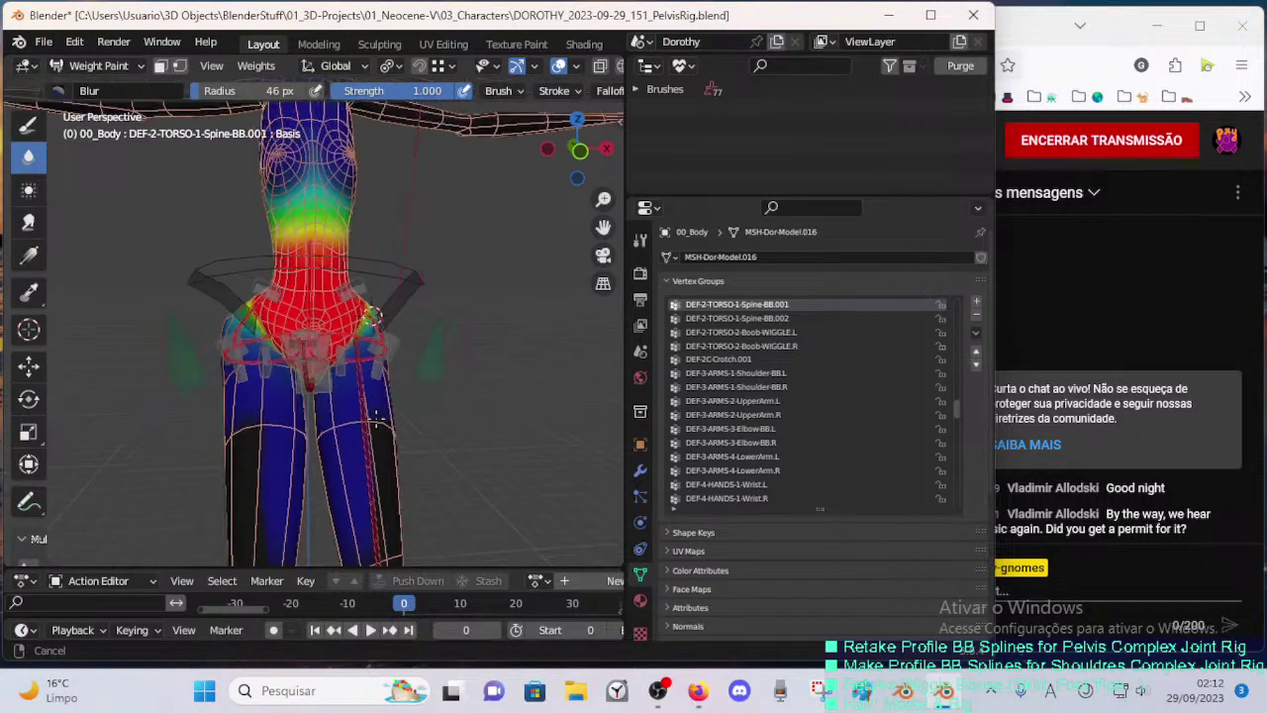
- Subtract the spine bone's weights from the lower thighs with the Subtract brush, and save the file
{"action": "left_click", "coordinate": [30, 127]}
{"action": "left_click", "coordinate": [59, 91]}
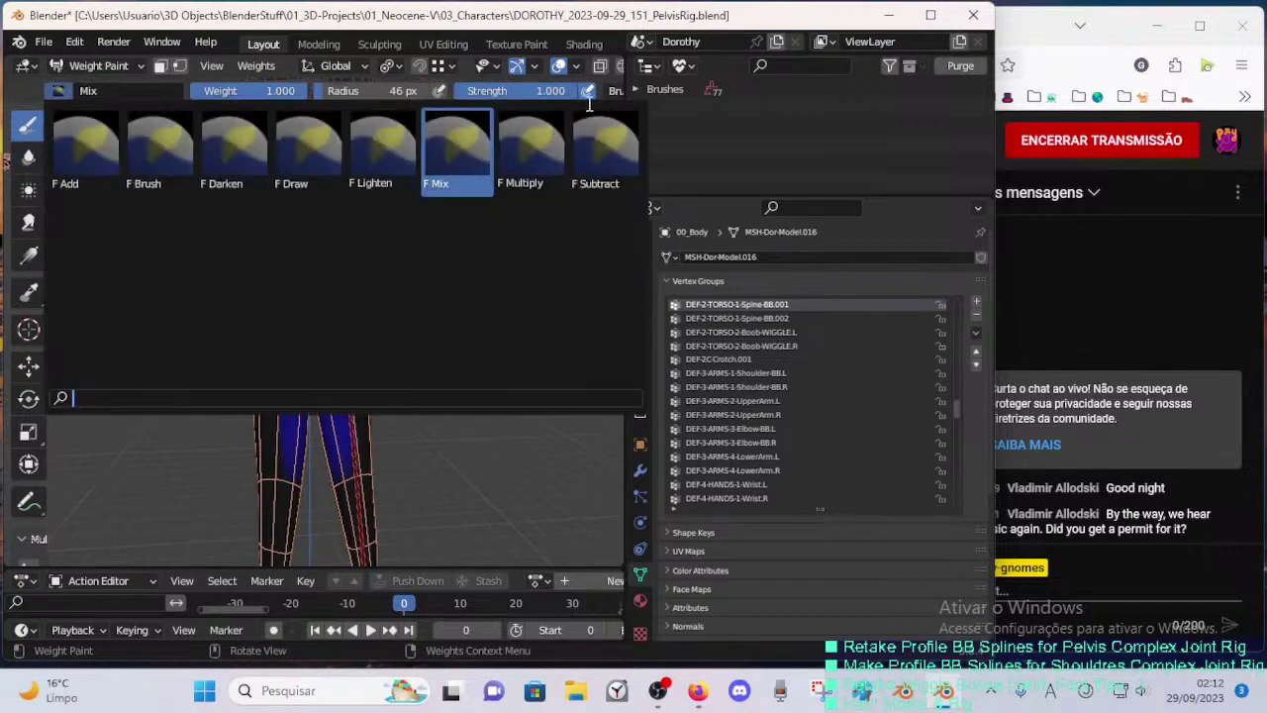
{"action": "left_click", "coordinate": [601, 147]}
{"action": "middle_click_drag", "start_coordinate": [328, 411], "coordinate": [462, 330]}
{"action": "key", "text": "ctrl+s"}
{"action": "scroll", "coordinate": [341, 358], "scroll_direction": "up", "scroll_amount": 3}
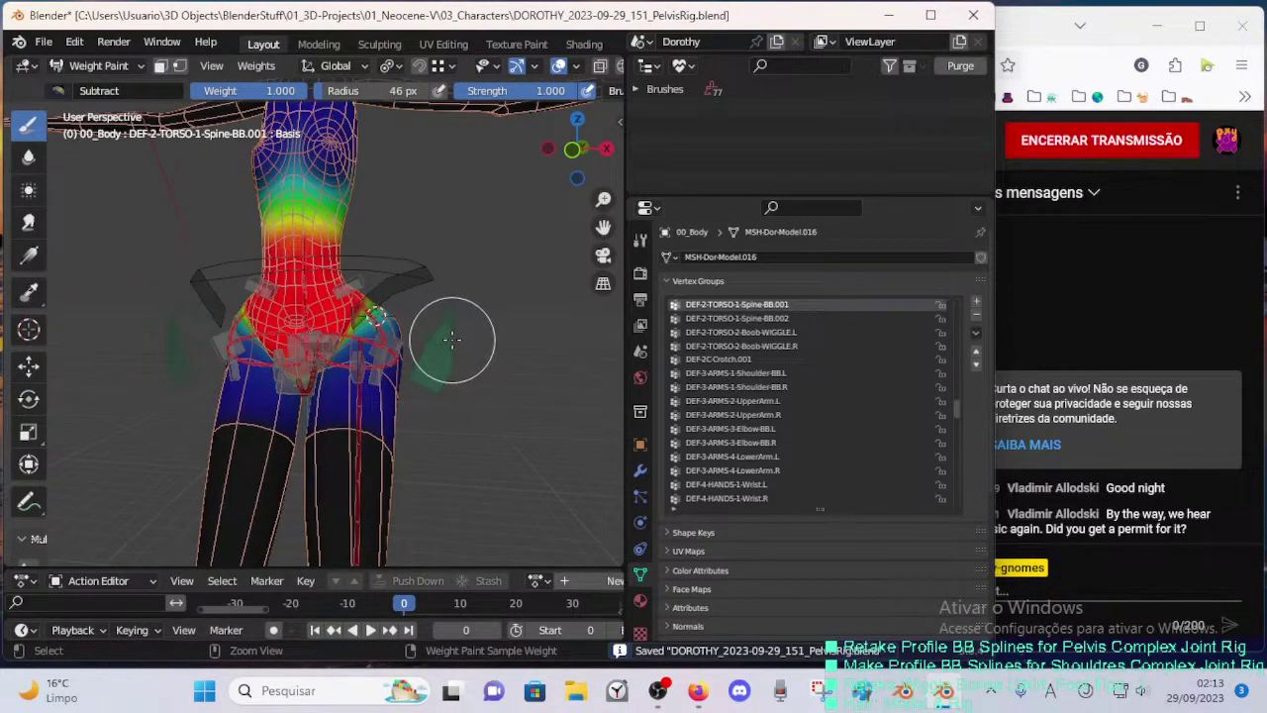
- Test the hip deformation by moving and rotating the HDL-5A-Pelvis.L.001 handle at the left waist
{"action": "left_click", "coordinate": [451, 339], "text": "ctrl"}
{"action": "left_click", "coordinate": [354, 290], "text": "ctrl"}
{"action": "key", "text": "g"}
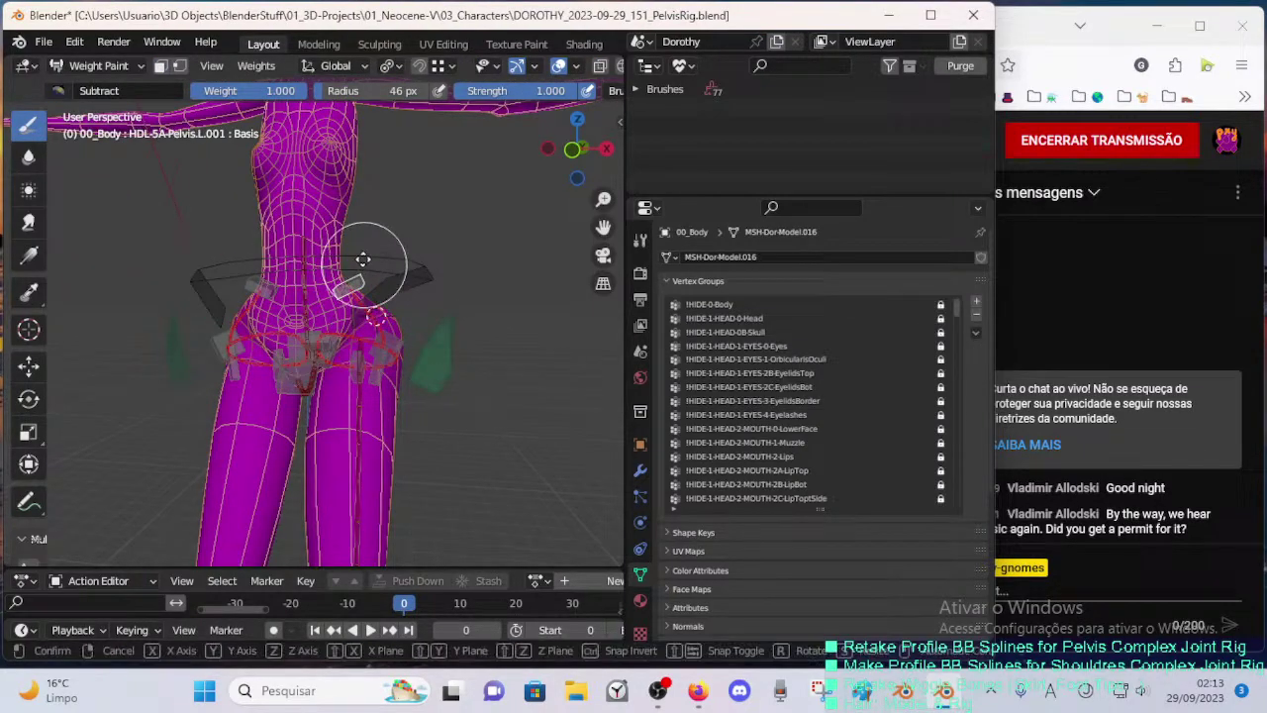
{"action": "left_click", "coordinate": [362, 246]}
{"action": "middle_click_drag", "start_coordinate": [364, 247], "coordinate": [418, 248], "text": "ctrl"}
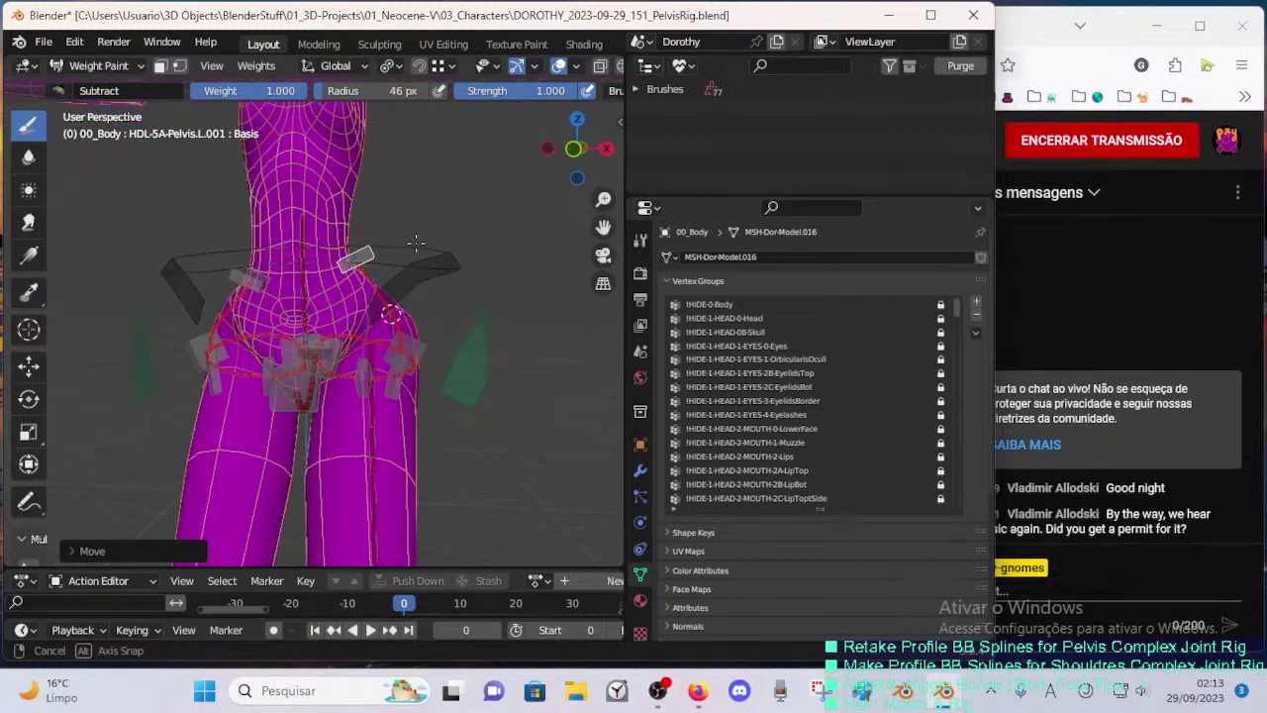
{"action": "key", "text": "r"}
{"action": "left_click", "coordinate": [426, 250]}
{"action": "key", "text": "g"}
{"action": "left_click", "coordinate": [415, 247]}
- Try moving and rotating the HDL-5A-Pelvis.L.002 handle outward from the left hip
{"action": "middle_click_drag", "start_coordinate": [437, 338], "coordinate": [466, 366]}
{"action": "left_click", "coordinate": [393, 380], "text": "ctrl"}
{"action": "key", "text": "g"}
{"action": "left_click", "coordinate": [502, 330]}
{"action": "key", "text": "r"}
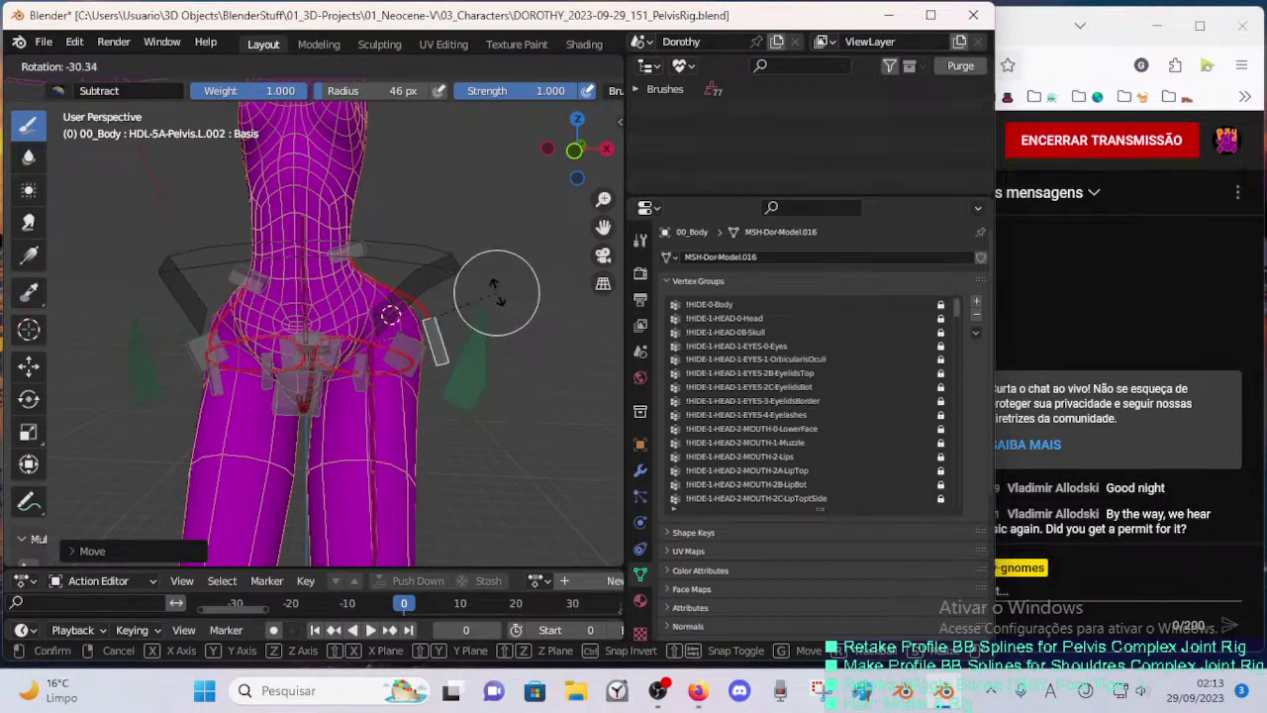
{"action": "left_click", "coordinate": [495, 290]}
- Test the front thigh deformation by moving and rotating the HDL-5A-Pelvis.L.004 handle
{"action": "left_click", "coordinate": [360, 381], "text": "ctrl"}
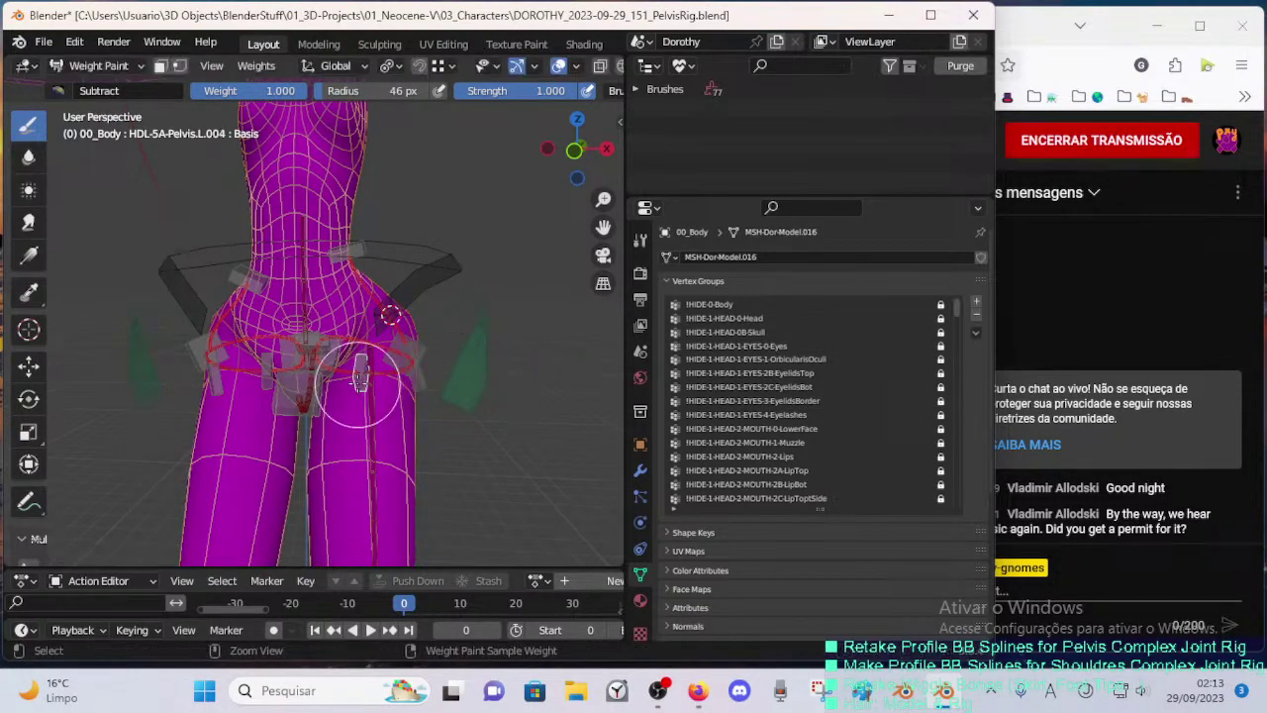
{"action": "middle_click_drag", "start_coordinate": [360, 381], "coordinate": [291, 333]}
{"action": "key", "text": "g"}
{"action": "left_click", "coordinate": [474, 264]}
{"action": "mouse_move", "coordinate": [474, 264]}
{"action": "middle_mouse_down"}
{"action": "mouse_move", "coordinate": [454, 308]}
{"action": "mouse_move", "coordinate": [465, 313]}
{"action": "mouse_move", "coordinate": [307, 307]}
{"action": "mouse_move", "coordinate": [554, 297]}
{"action": "middle_mouse_up"}
{"action": "key", "text": "r"}
{"action": "left_click", "coordinate": [465, 270]}
{"action": "key", "text": "g"}
{"action": "left_click", "coordinate": [314, 317]}
{"action": "middle_click_drag", "start_coordinate": [396, 330], "coordinate": [495, 337]}
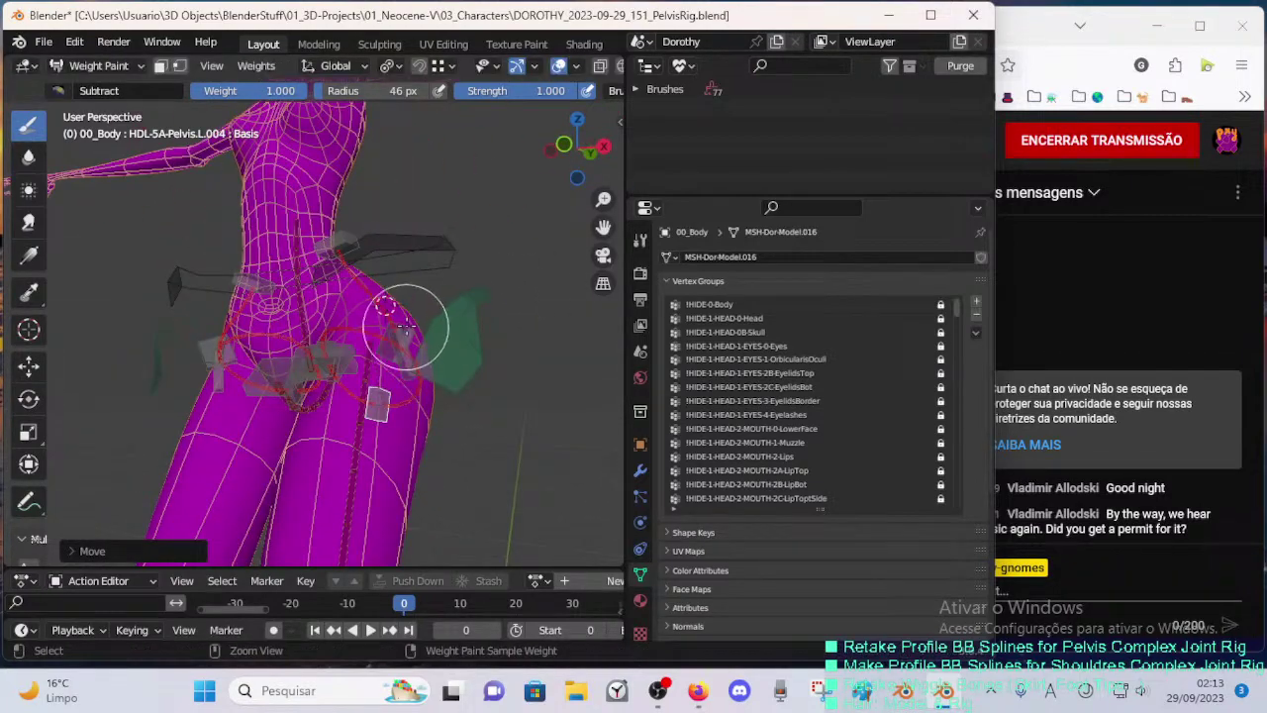
- Move the HDL-5A-Pelvis.L.003 handle behind the left hip in several directions to test the buttock deformation
{"action": "left_click", "coordinate": [406, 329], "text": "ctrl"}
{"action": "middle_click_drag", "start_coordinate": [406, 330], "coordinate": [484, 317]}
{"action": "key", "text": "g"}
{"action": "left_click", "coordinate": [277, 297]}
{"action": "key", "text": "g"}
{"action": "left_click", "coordinate": [410, 326]}
{"action": "key", "text": "g"}
{"action": "left_click", "coordinate": [436, 336]}
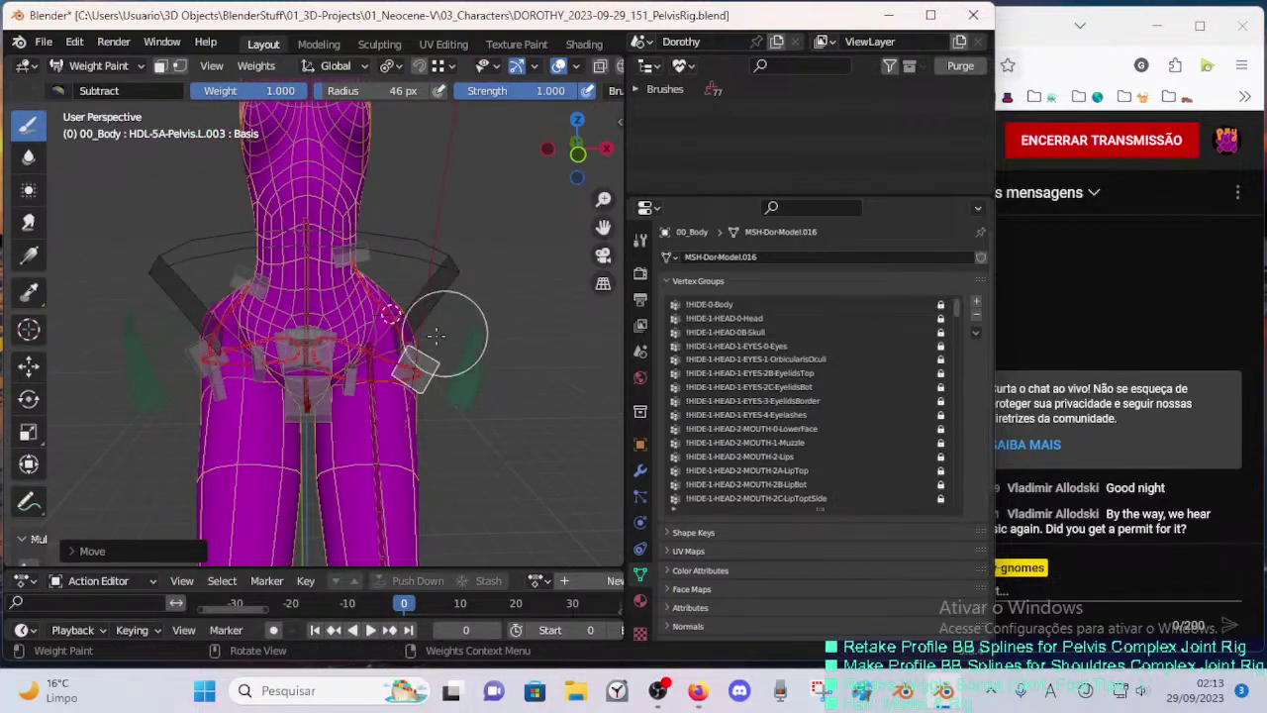
{"action": "key", "text": "g"}
{"action": "left_click", "coordinate": [376, 367]}
- Move the crotch handles, including HDL-2C-Crotch.002, in several directions to test the crotch deformation
{"action": "middle_click_drag", "start_coordinate": [379, 366], "coordinate": [366, 400]}
{"action": "key", "text": "g"}
{"action": "left_click", "coordinate": [398, 378]}
{"action": "key", "text": "g"}
{"action": "left_click", "coordinate": [346, 359]}
{"action": "key", "text": "g"}
{"action": "left_click", "coordinate": [320, 381]}
{"action": "scroll", "coordinate": [319, 381], "scroll_direction": "up", "scroll_amount": 3}
{"action": "key", "text": "g"}
{"action": "left_click", "coordinate": [250, 326]}
{"action": "key", "text": "g"}
{"action": "left_click", "coordinate": [308, 351]}
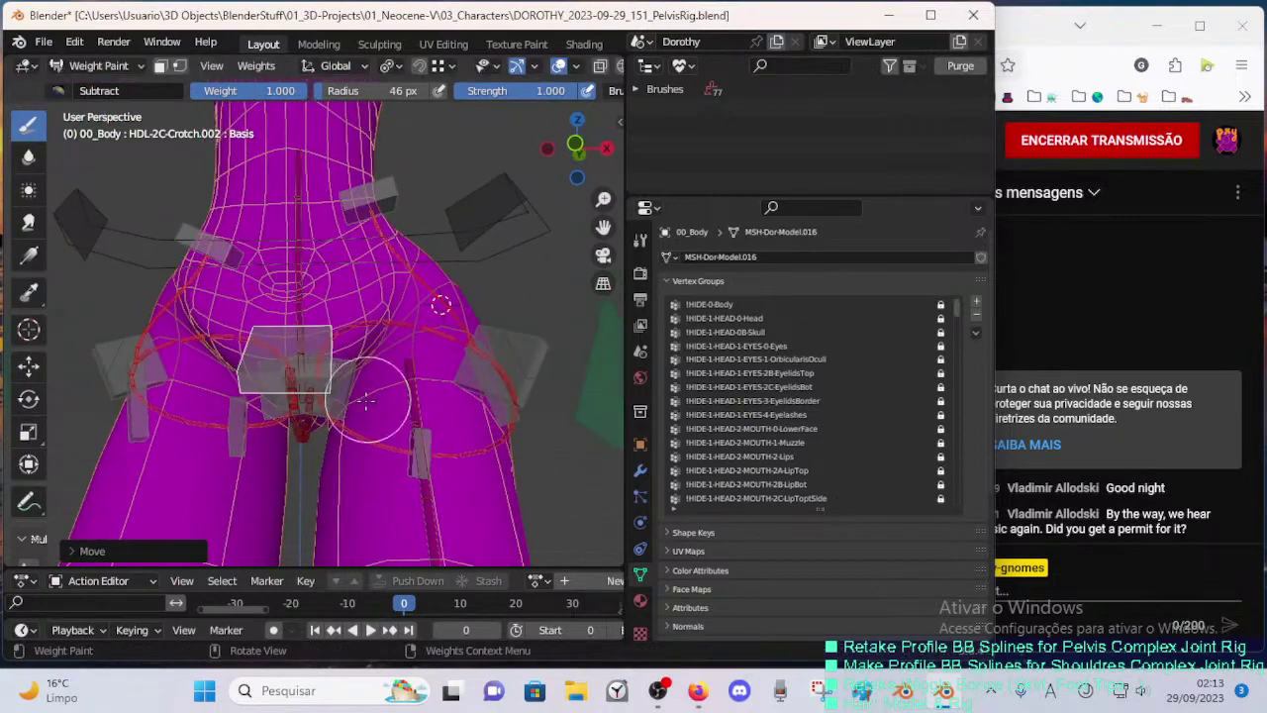
- Make DEF-5A-Pelvis.L.004 the active weight group and open the body mesh in Edit Mode
{"action": "left_click", "coordinate": [389, 338], "text": "ctrl"}
{"action": "middle_click_drag", "start_coordinate": [389, 339], "coordinate": [503, 258]}
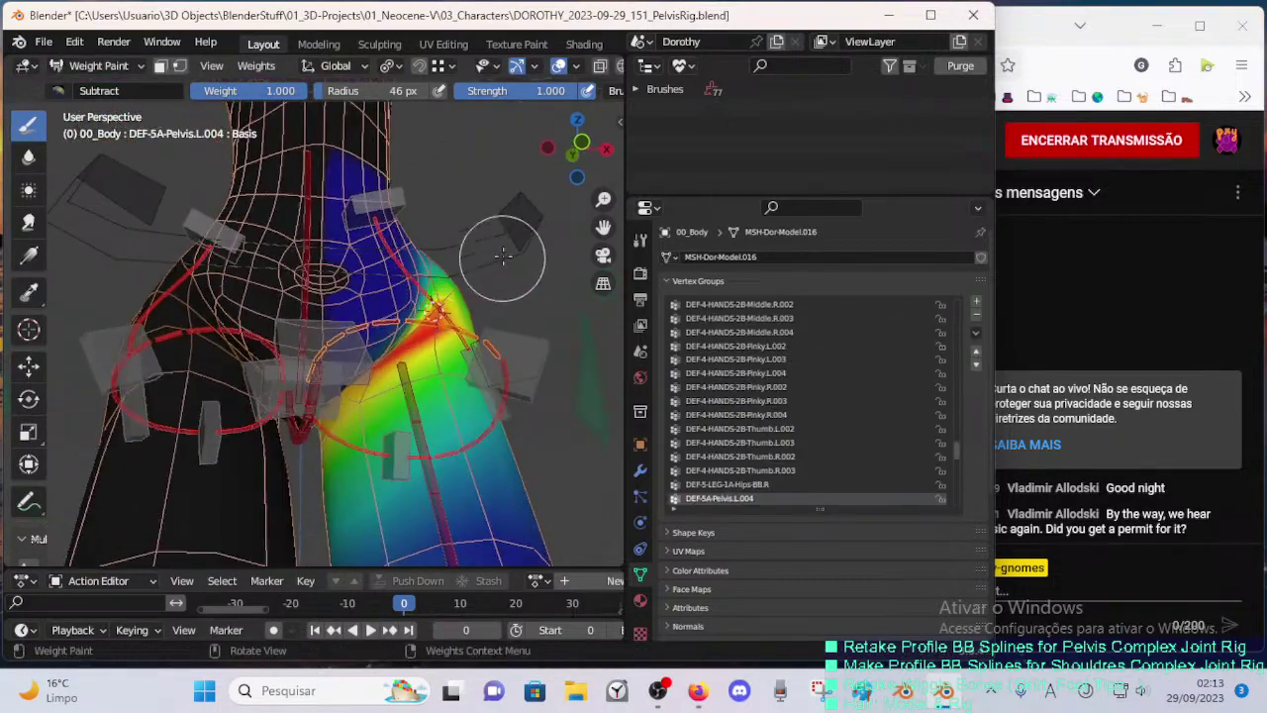
{"action": "key", "text": "Tab"}
{"action": "middle_click_drag", "start_coordinate": [482, 339], "coordinate": [393, 406]}
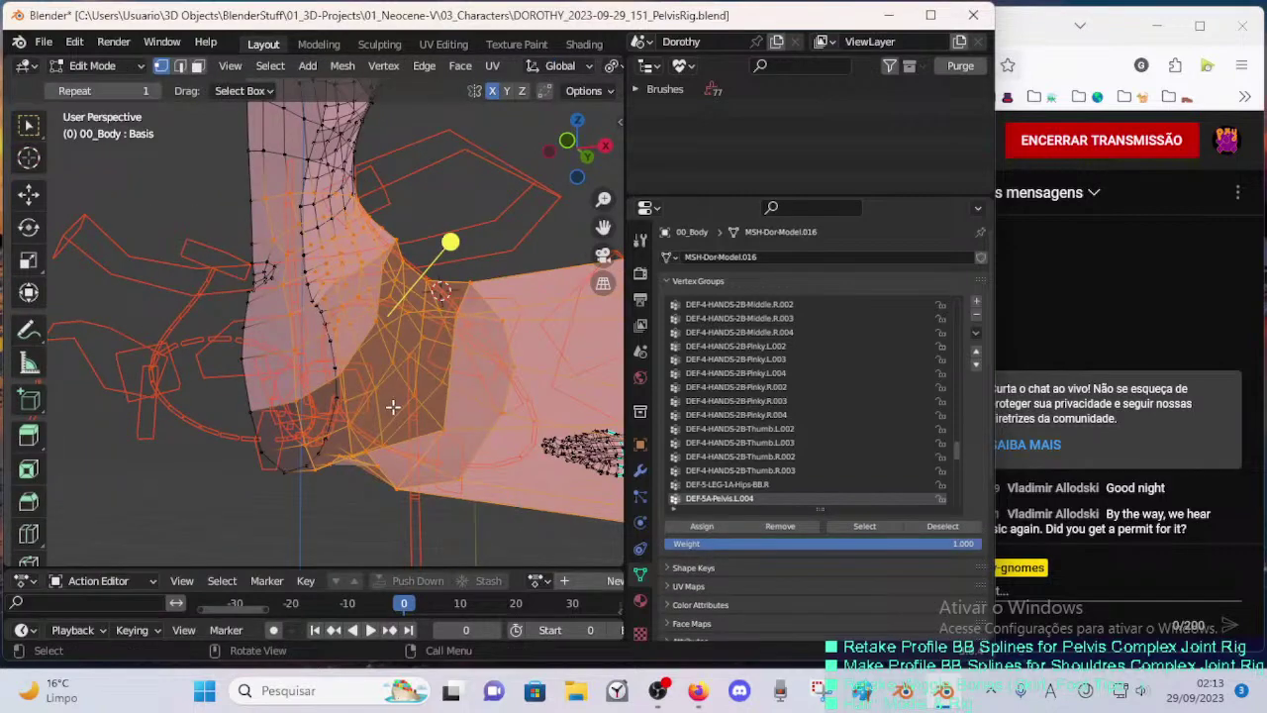
- Turn off X-ray display and add a loop cut through the faces where the pelvis meets the thigh
{"action": "middle_click_drag", "start_coordinate": [426, 363], "coordinate": [423, 310]}
{"action": "key", "text": "alt+z"}
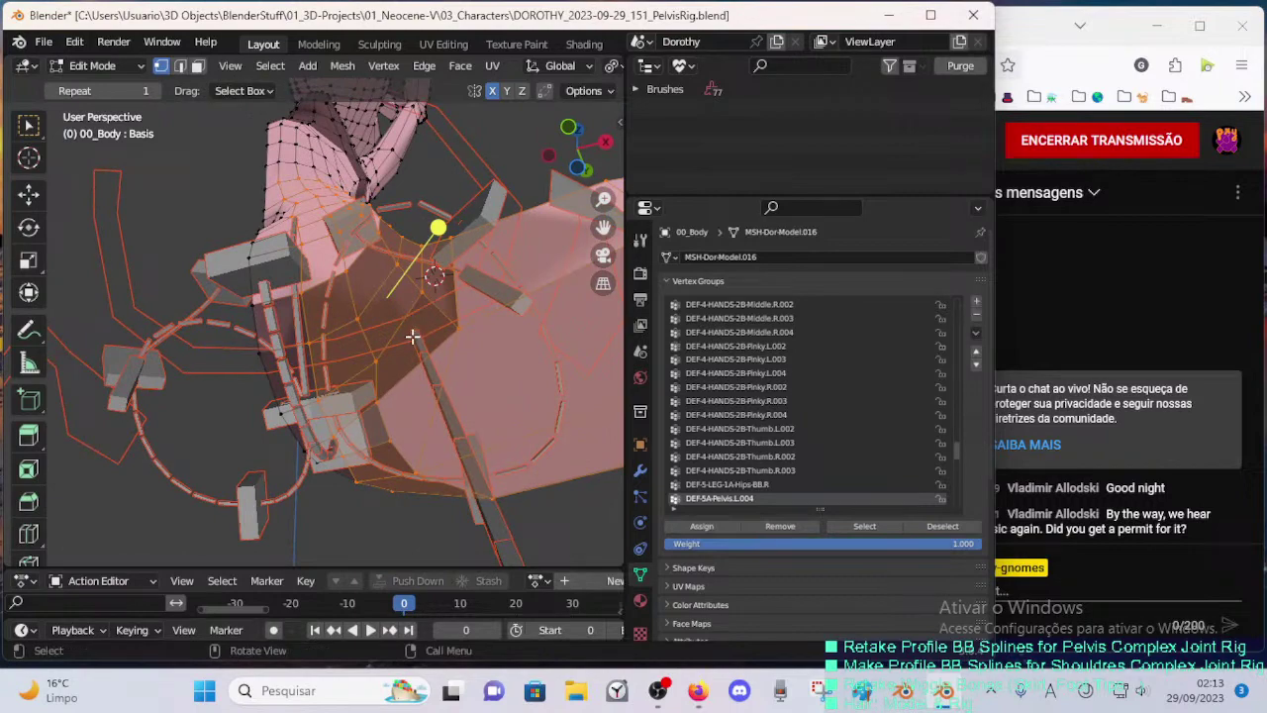
{"action": "middle_click_drag", "start_coordinate": [406, 327], "coordinate": [433, 390]}
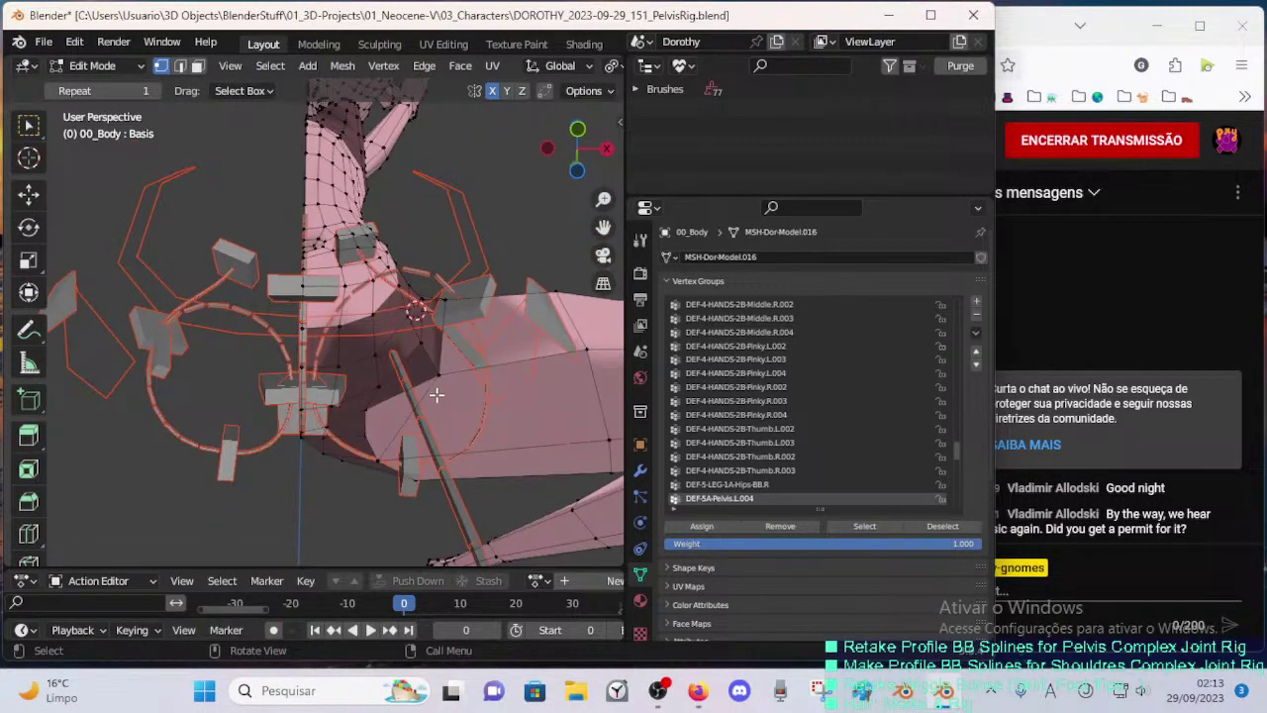
{"action": "key", "text": "ctrl+r"}
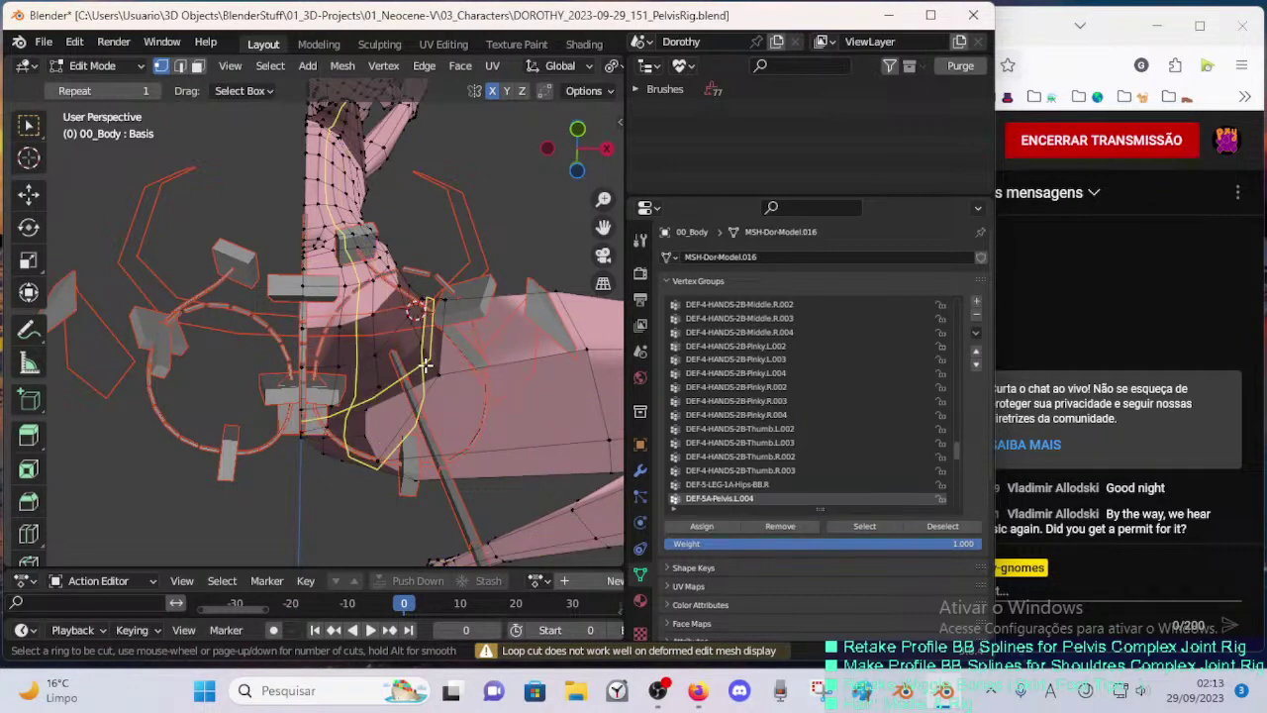
{"action": "key", "text": "Escape"}
{"action": "middle_click_drag", "start_coordinate": [421, 364], "coordinate": [392, 455]}
{"action": "key", "text": "ctrl+r"}
{"action": "left_click", "coordinate": [460, 377]}
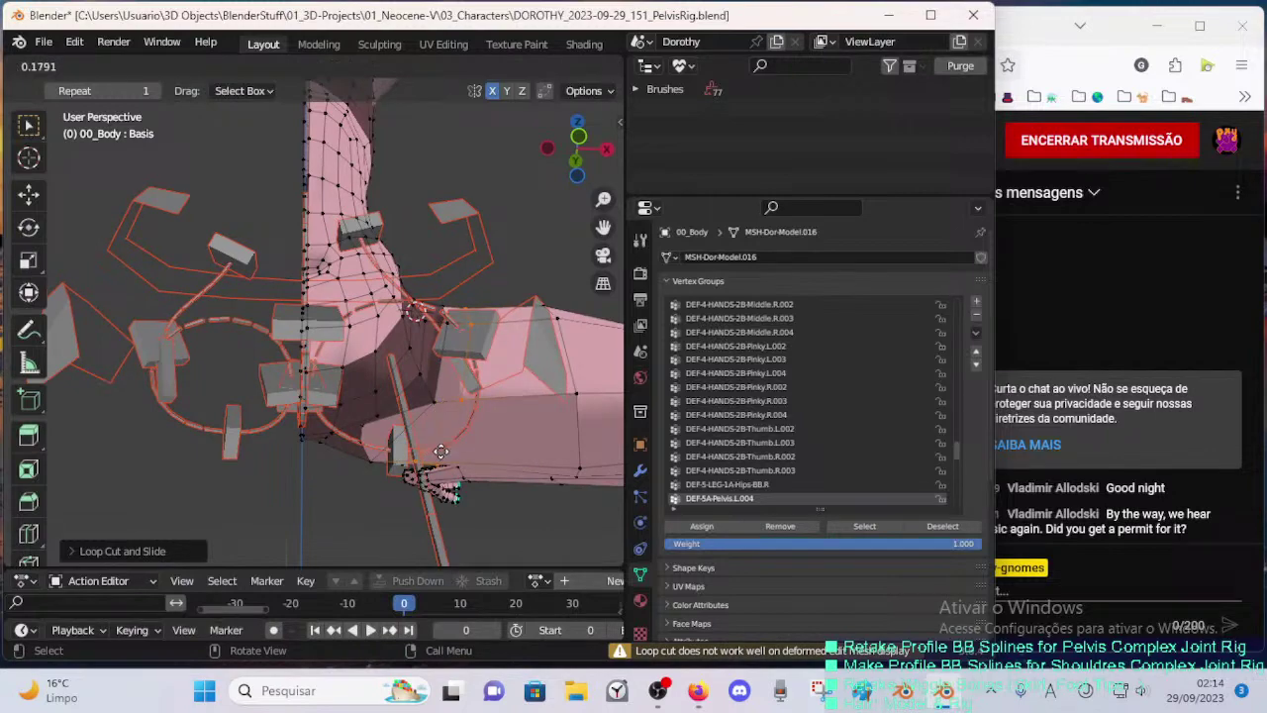
{"action": "left_click_drag", "start_coordinate": [424, 457], "coordinate": [426, 452]}
- Deselect the armature view focus on the body mesh and slide a vertex along its edge in the groin crease
{"action": "middle_click_drag", "start_coordinate": [426, 371], "coordinate": [420, 399]}
{"action": "key", "text": "ctrl+Tab"}
{"action": "left_click", "coordinate": [378, 404]}
{"action": "key", "text": "Tab"}
{"action": "key", "text": "shift+v"}
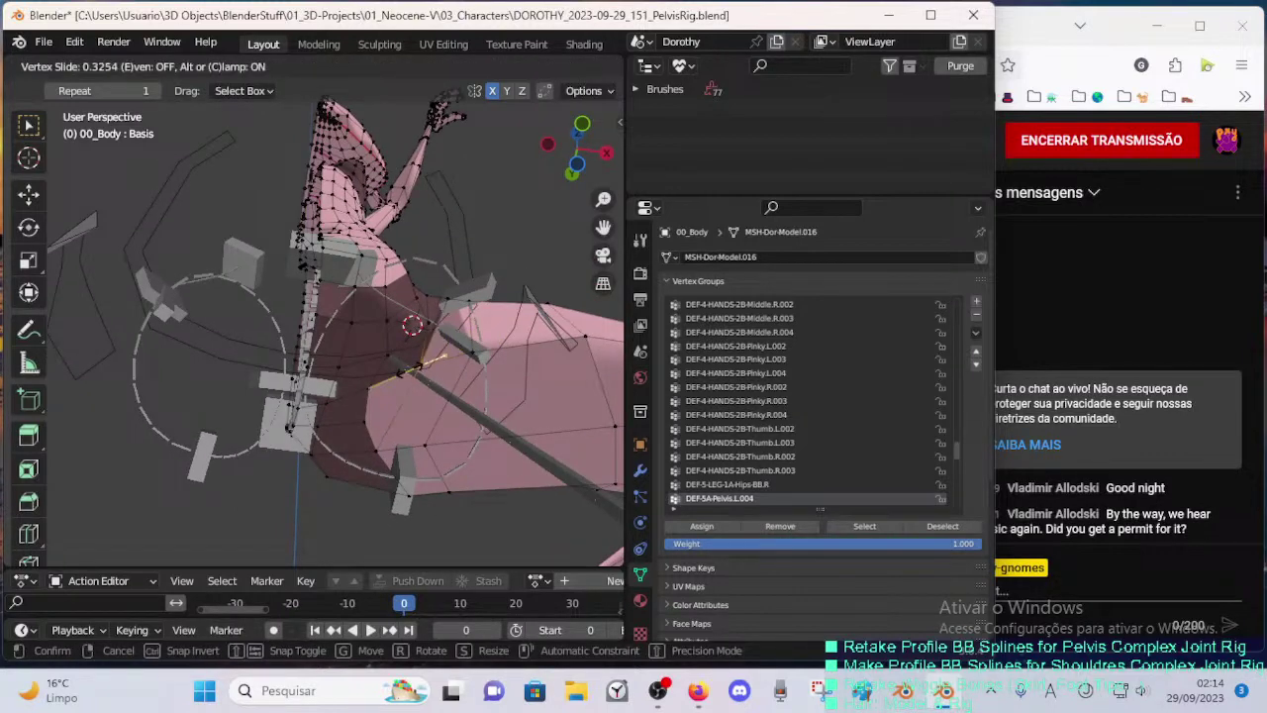
{"action": "left_click", "coordinate": [405, 374]}
- Reposition the vertices along the underside of the thigh crease to even out the new loop's spacing
{"action": "key", "text": "g"}
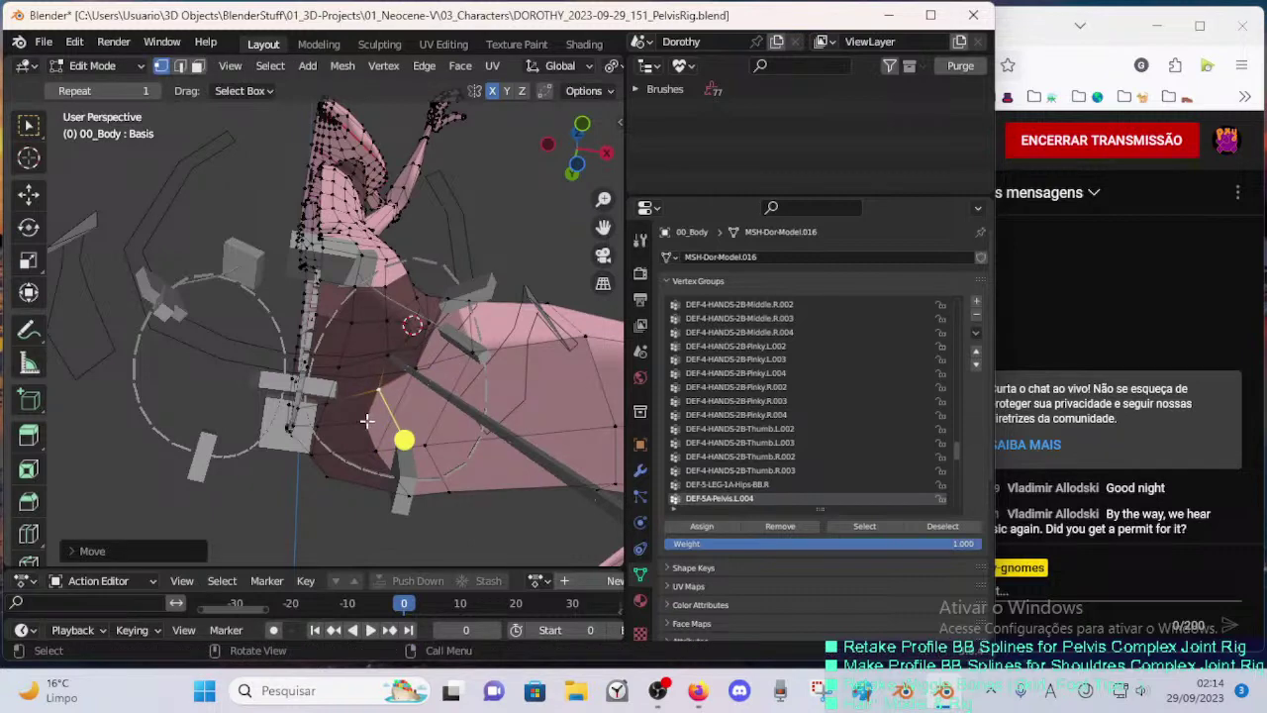
{"action": "left_click", "coordinate": [380, 440]}
{"action": "key", "text": "g"}
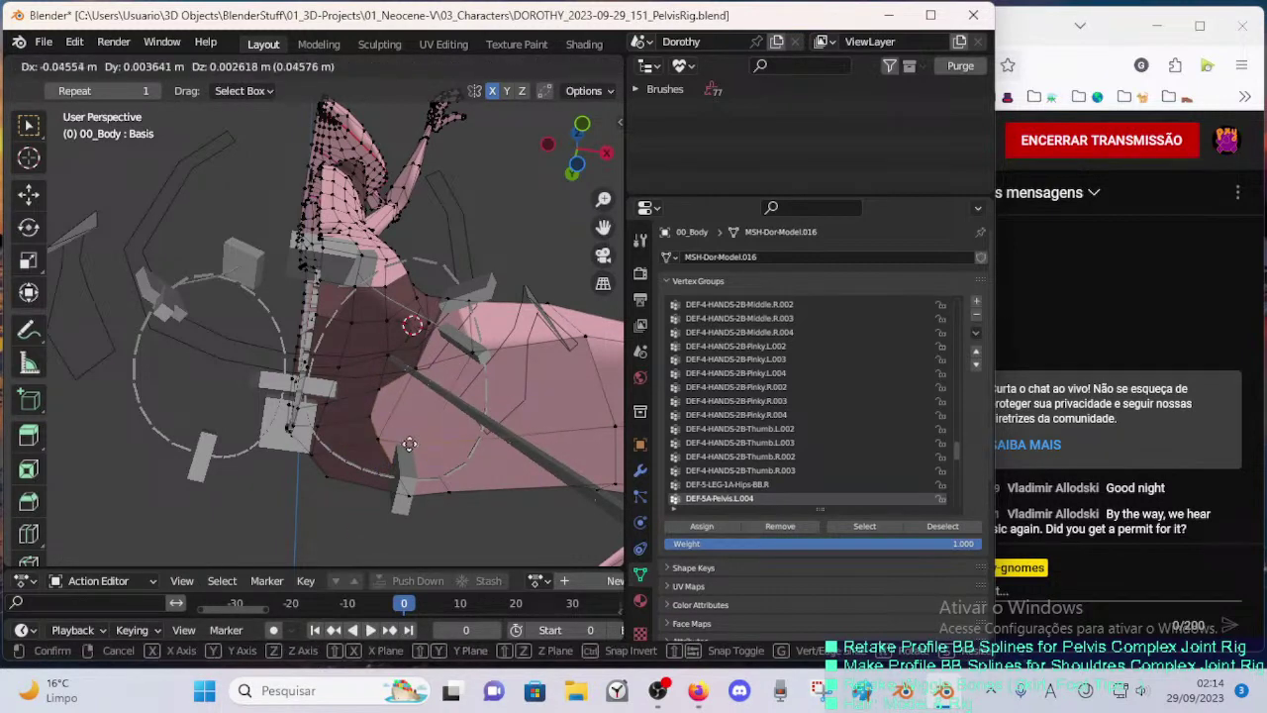
{"action": "left_click", "coordinate": [420, 443]}
{"action": "key", "text": "g"}
{"action": "left_click", "coordinate": [387, 393]}
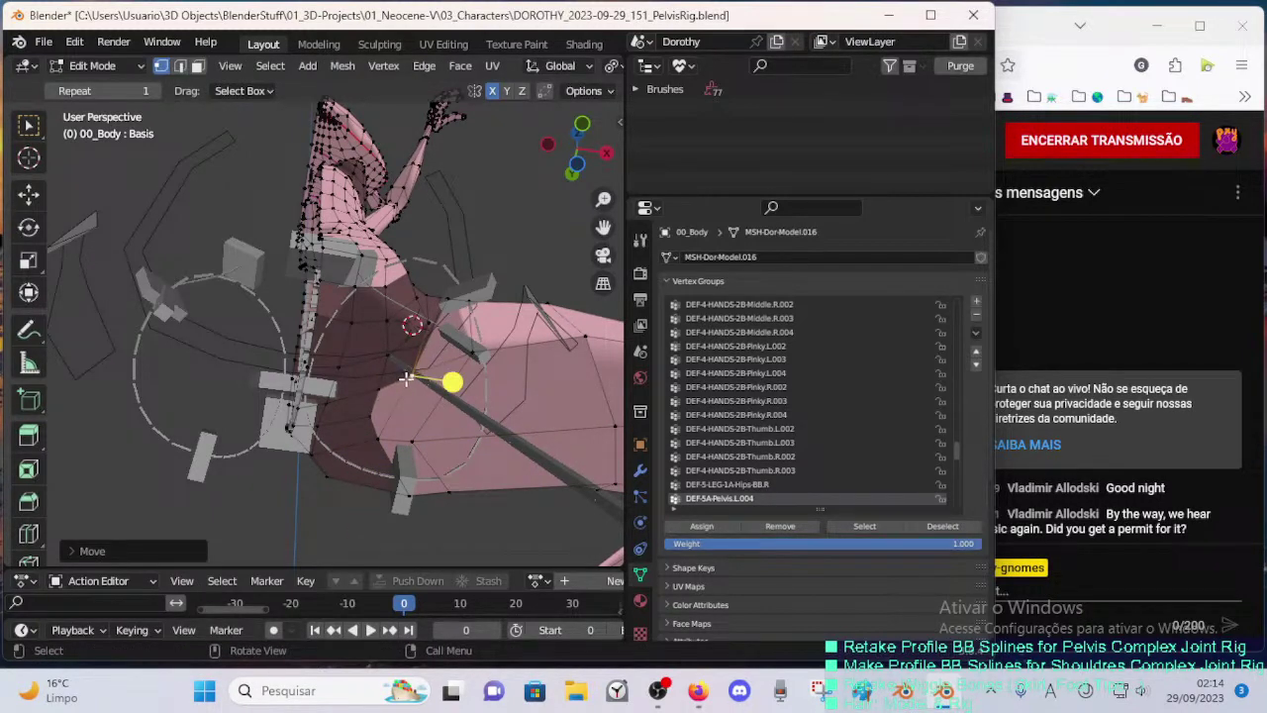
{"action": "key", "text": "g"}
{"action": "left_click", "coordinate": [433, 364]}
{"action": "left_click", "coordinate": [452, 364]}
{"action": "key", "text": "g"}
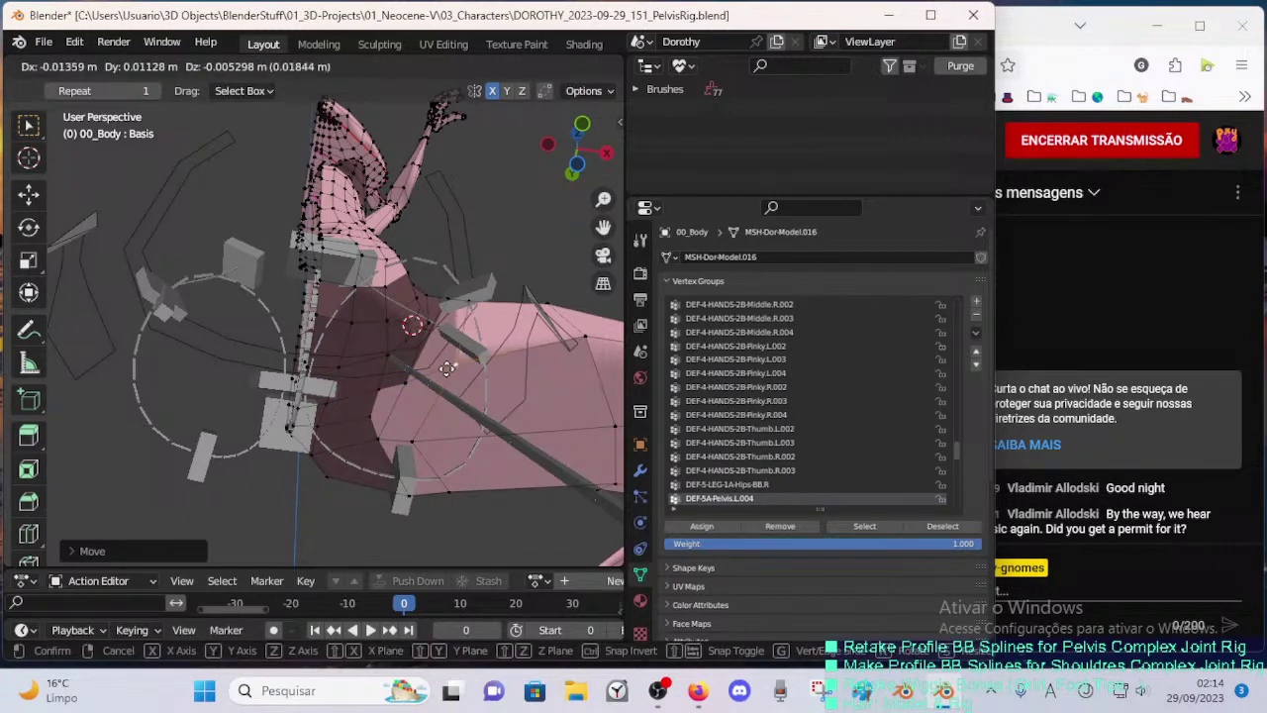
{"action": "left_click", "coordinate": [445, 363]}
- Move and slide the vertices on the front of the hip crease so the loop follows the pelvis-to-thigh transition
{"action": "middle_click_drag", "start_coordinate": [445, 363], "coordinate": [407, 371]}
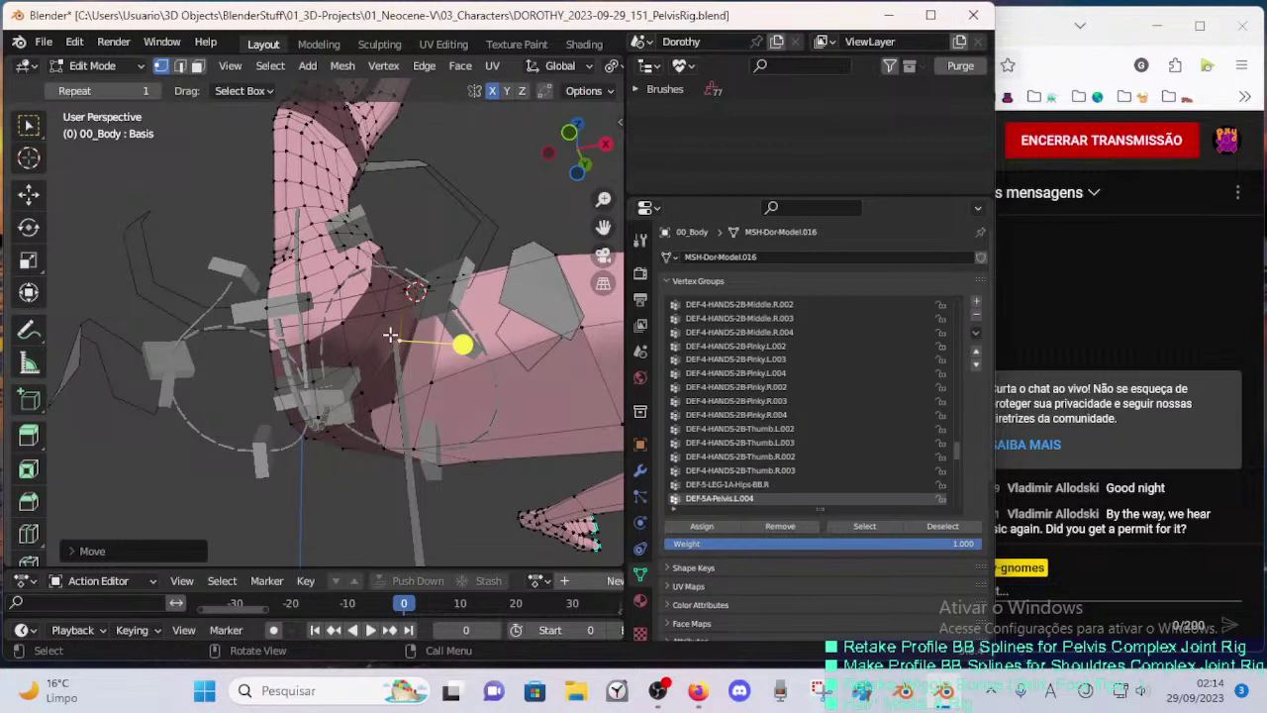
{"action": "middle_click_drag", "start_coordinate": [428, 285], "coordinate": [421, 338]}
{"action": "key", "text": "g"}
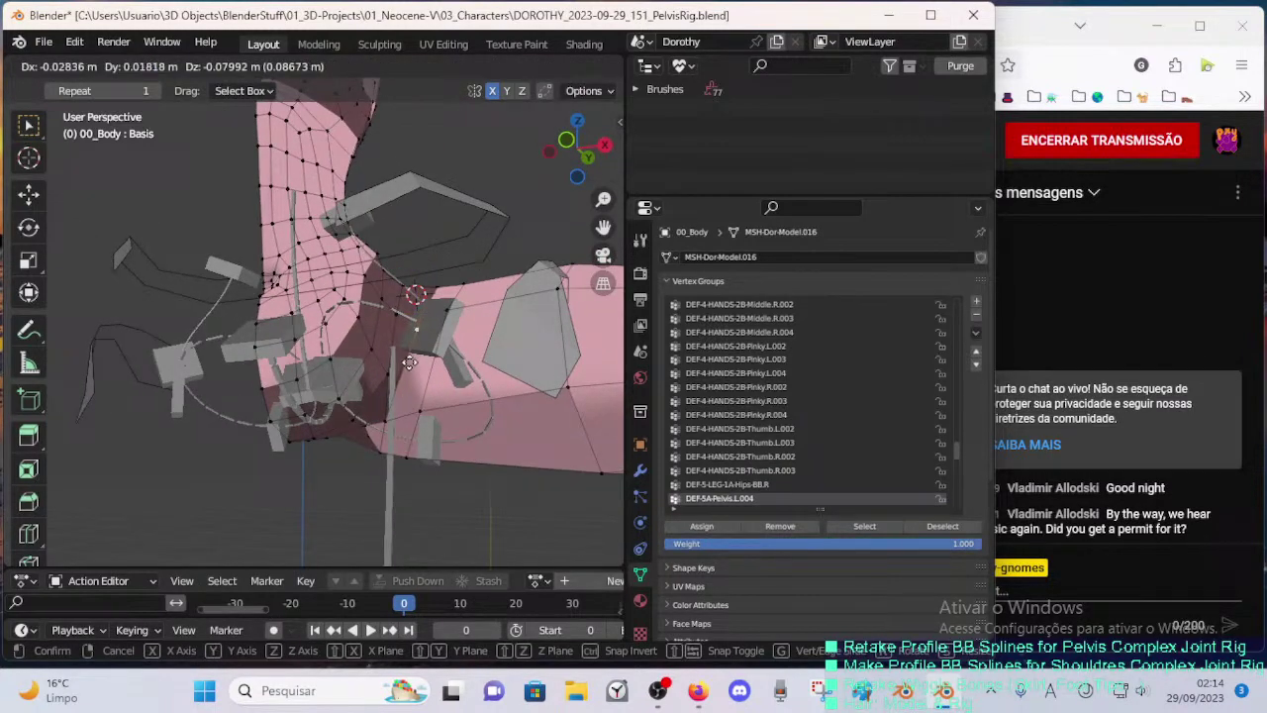
{"action": "left_click", "coordinate": [401, 376]}
{"action": "key", "text": "g"}
{"action": "left_click", "coordinate": [377, 371]}
{"action": "key", "text": "g"}
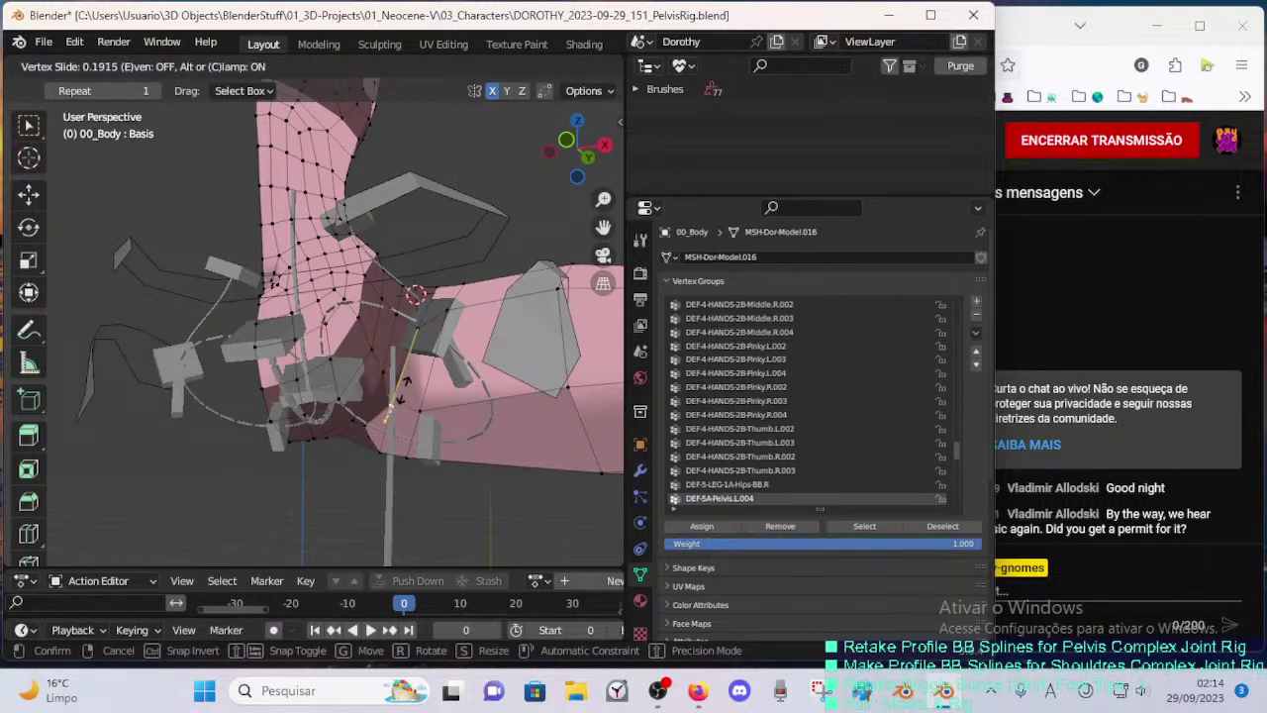
{"action": "left_click", "coordinate": [406, 386]}
{"action": "key", "text": "g"}
{"action": "left_click", "coordinate": [396, 353]}
{"action": "left_click", "coordinate": [436, 295]}
{"action": "key", "text": "g"}
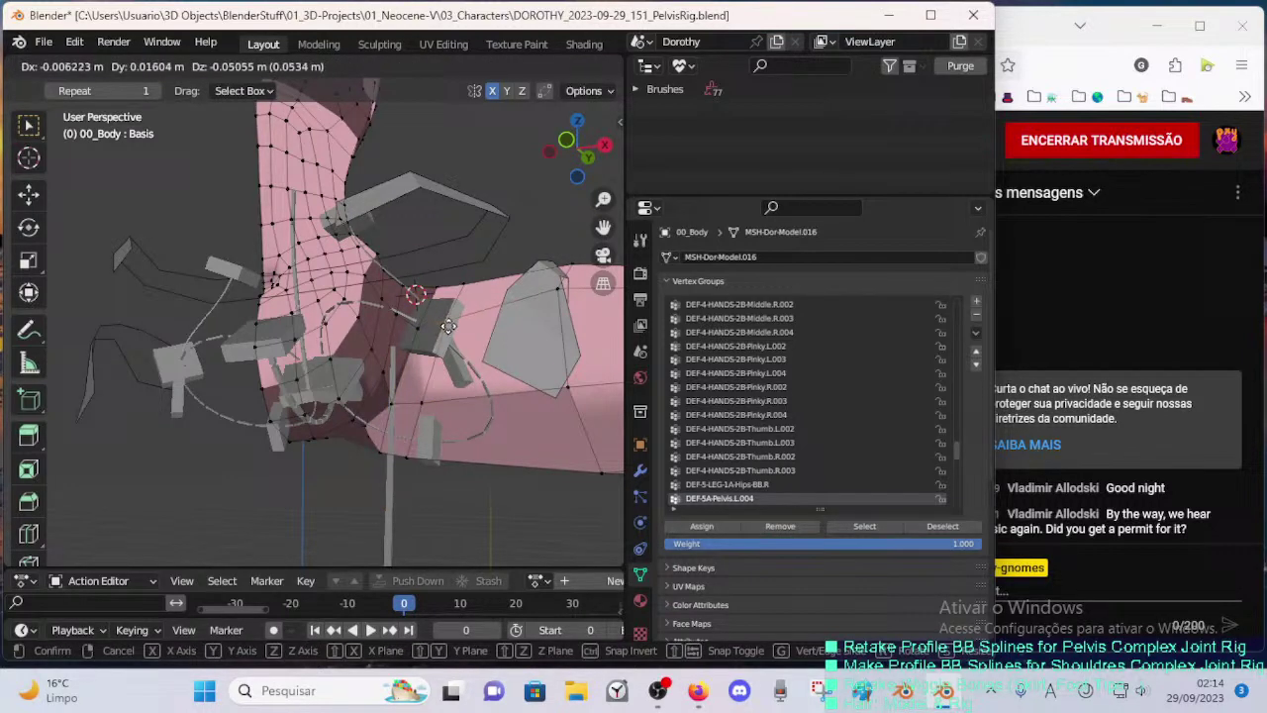
{"action": "left_click", "coordinate": [444, 326]}
- Check the reshaped hip surface in and out of Edit Mode, with the crease vertices selected
{"action": "key", "text": "Tab"}
{"action": "middle_click_drag", "start_coordinate": [432, 334], "coordinate": [453, 245]}
{"action": "key", "text": "Tab"}
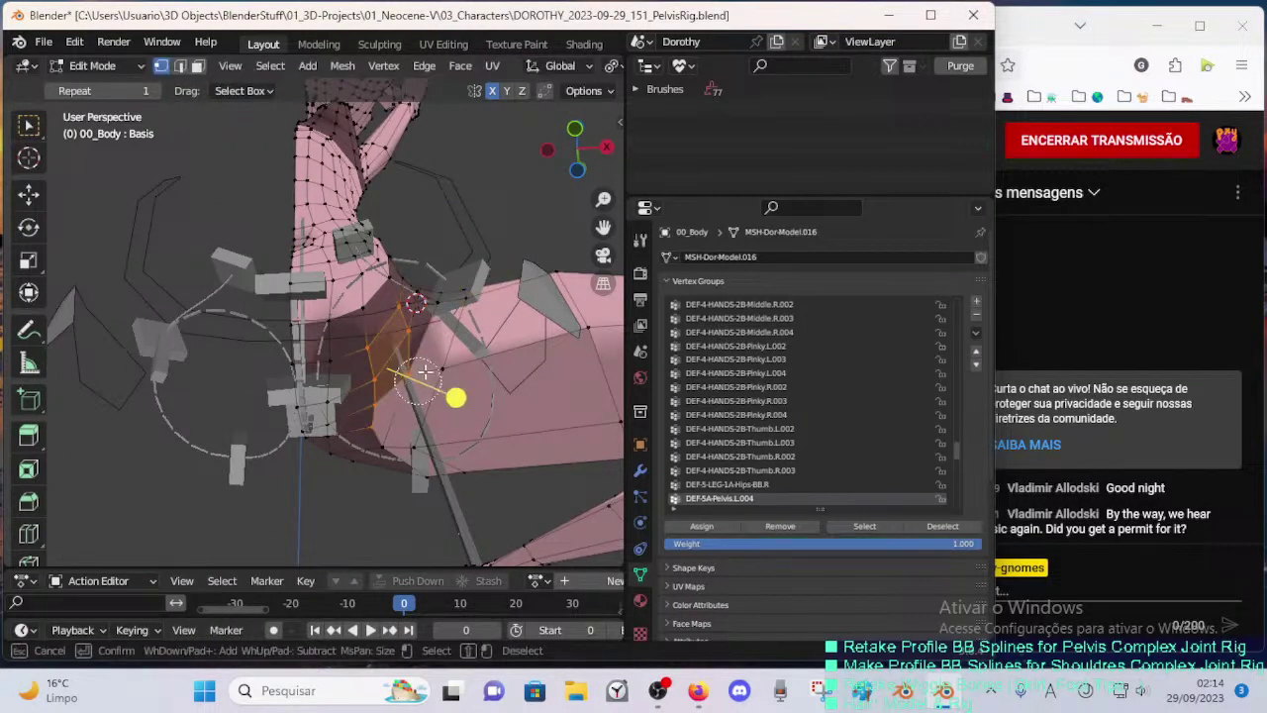
{"action": "key", "text": "Tab"}
{"action": "middle_click_drag", "start_coordinate": [432, 353], "coordinate": [327, 348]}
{"action": "key", "text": "Tab"}
- Examine the face loops running through the torso, pelvis, buttock and thigh from several angles
{"action": "middle_click_drag", "start_coordinate": [325, 304], "coordinate": [323, 354], "text": "ctrl"}
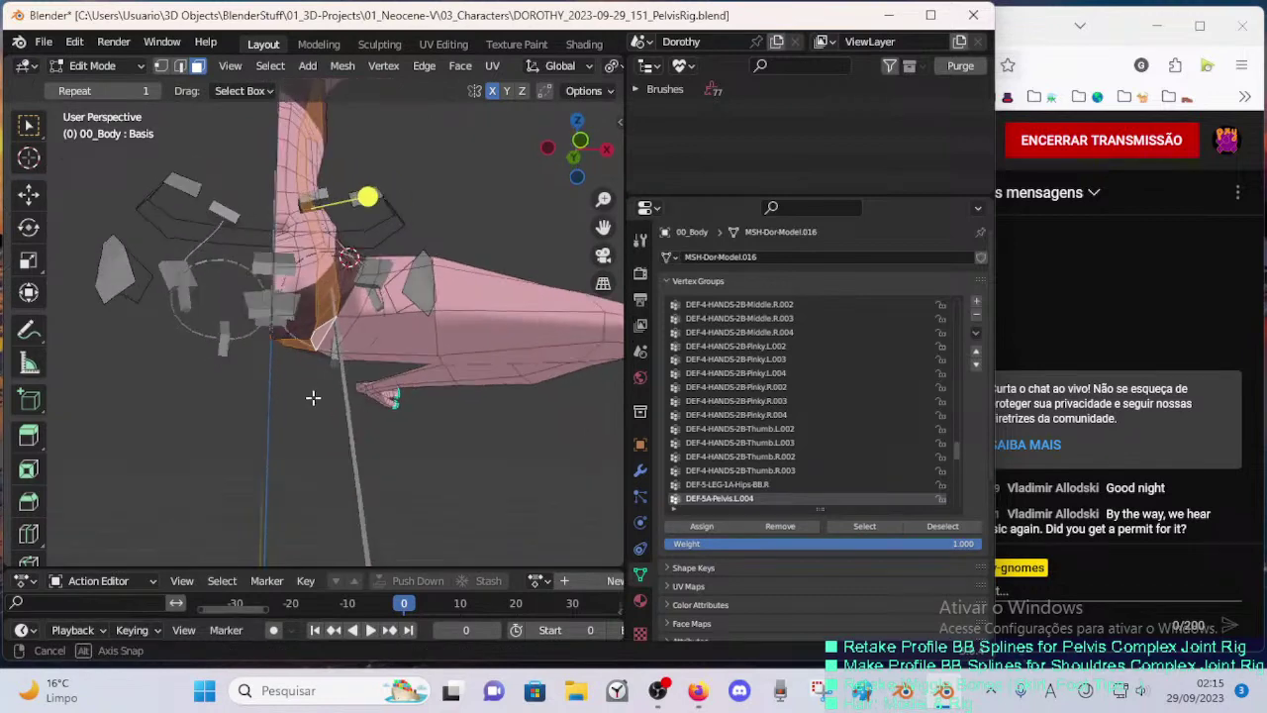
{"action": "middle_click_drag", "start_coordinate": [306, 275], "coordinate": [317, 312]}
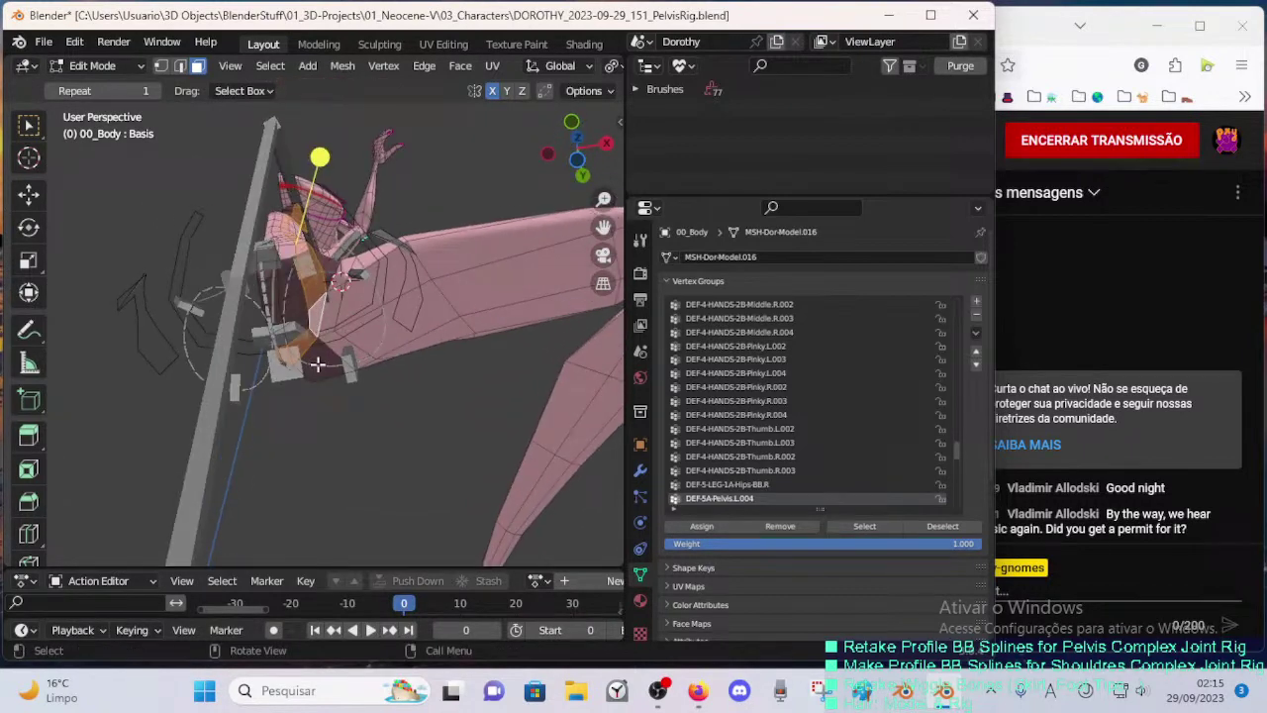
{"action": "middle_click_drag", "start_coordinate": [317, 365], "coordinate": [388, 305]}
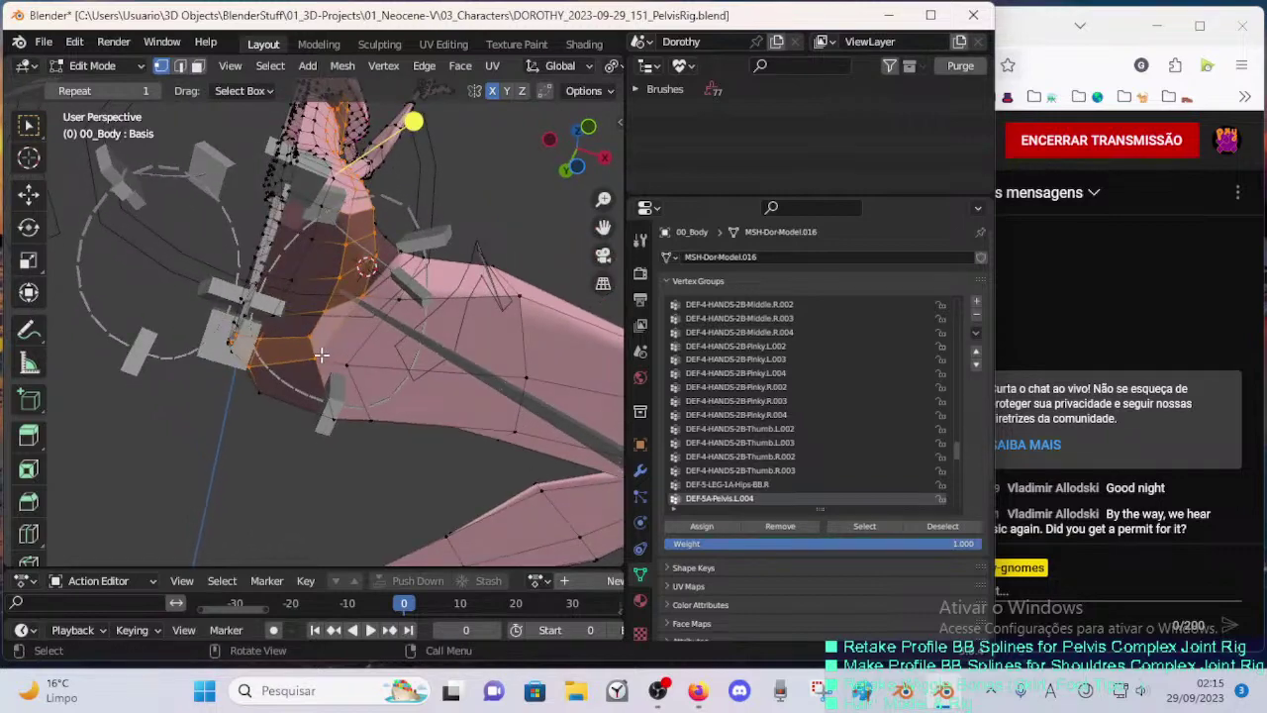
{"action": "middle_click_drag", "start_coordinate": [342, 342], "coordinate": [350, 289]}
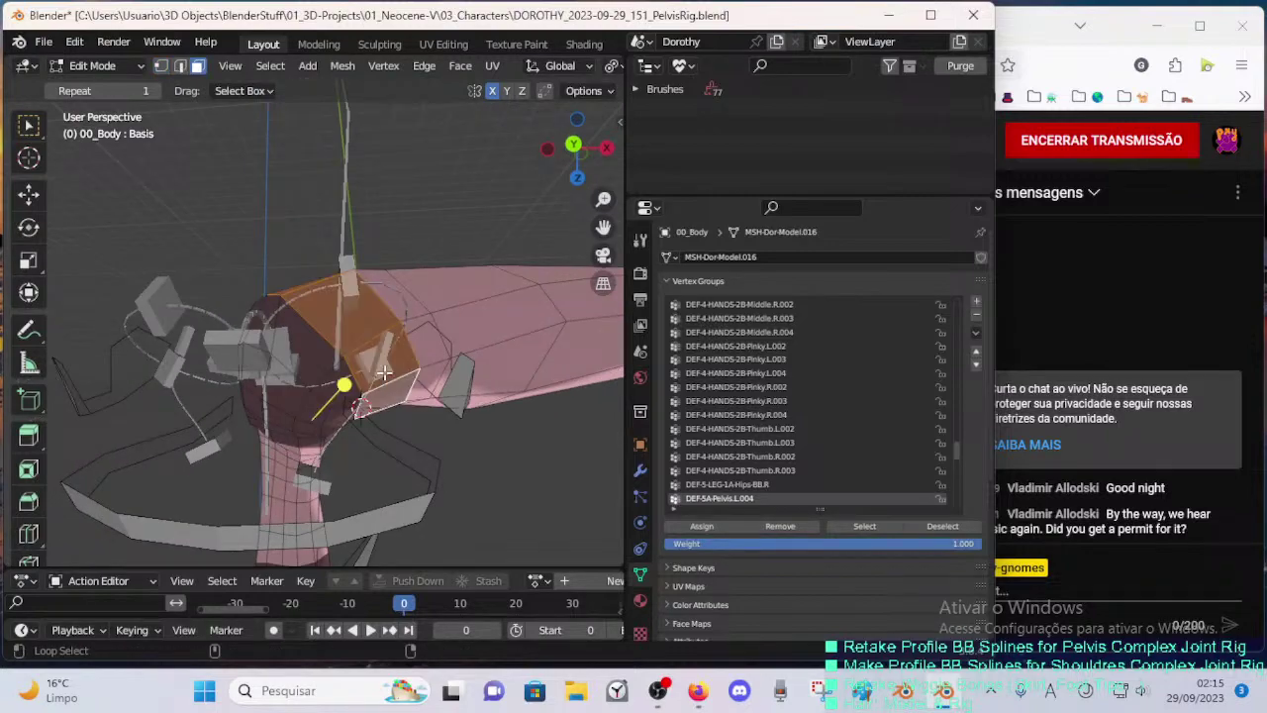
{"action": "middle_click_drag", "start_coordinate": [384, 372], "coordinate": [331, 326]}
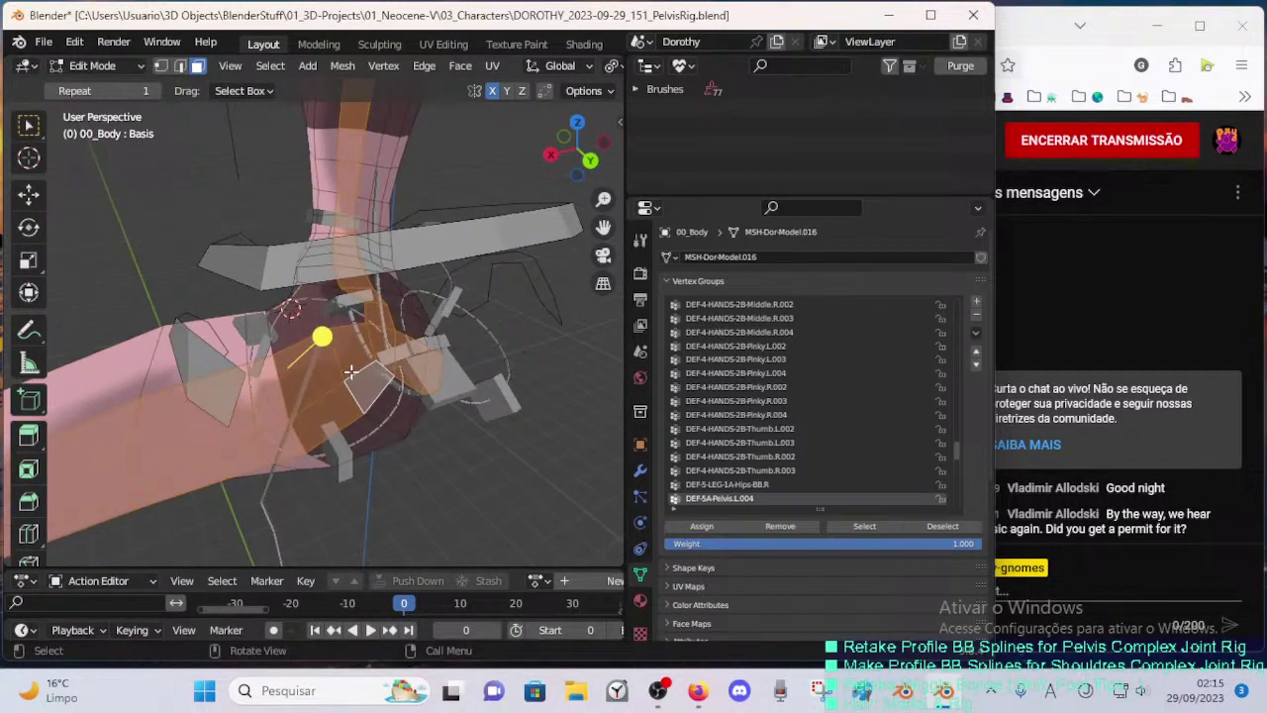
{"action": "middle_click_drag", "start_coordinate": [350, 392], "coordinate": [278, 426]}
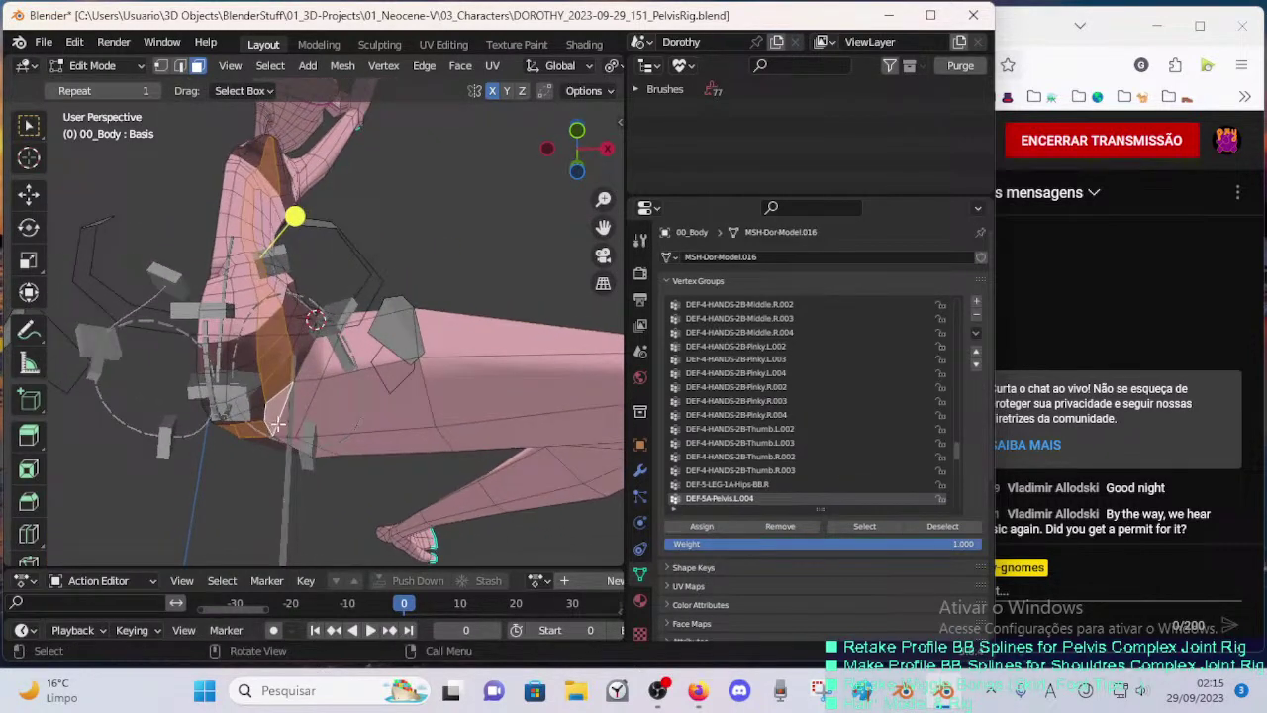
{"action": "scroll", "coordinate": [337, 430], "scroll_direction": "down", "scroll_amount": 2}
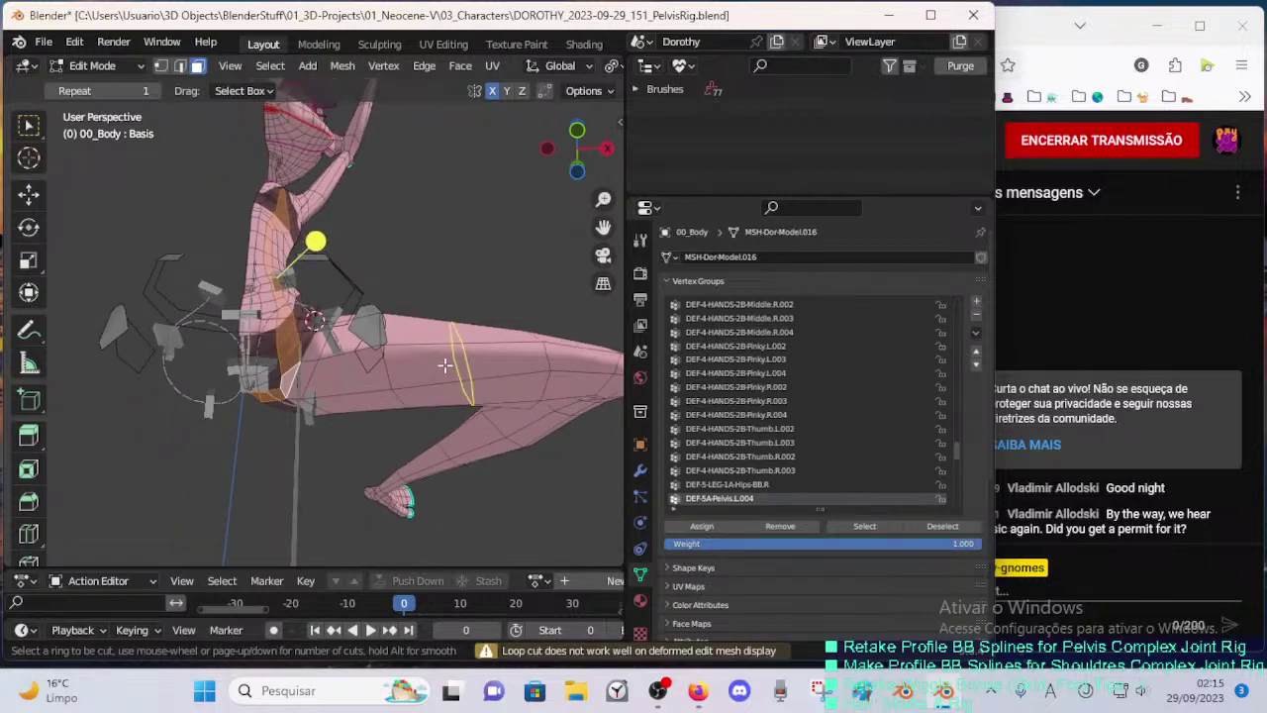
{"action": "middle_click_drag", "start_coordinate": [478, 335], "coordinate": [348, 340], "text": "shift"}
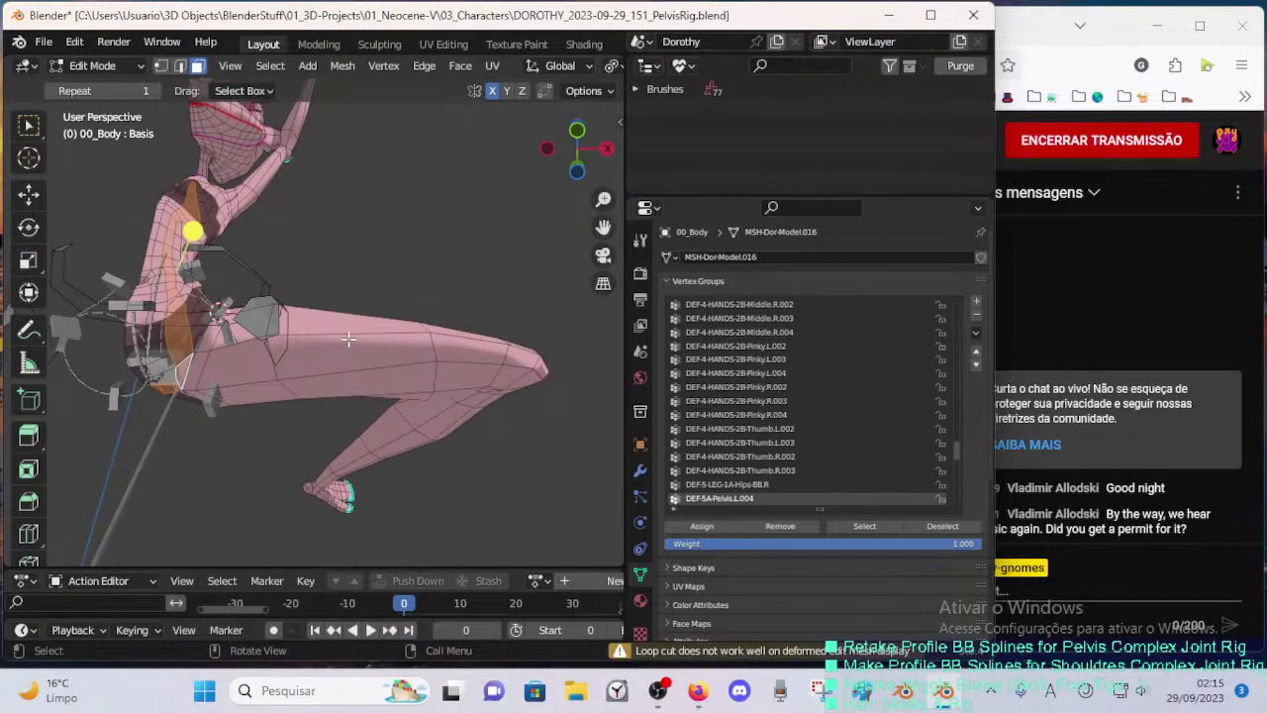
{"action": "middle_click_drag", "start_coordinate": [469, 340], "coordinate": [360, 379]}
{"action": "middle_click_drag", "start_coordinate": [462, 355], "coordinate": [434, 403]}
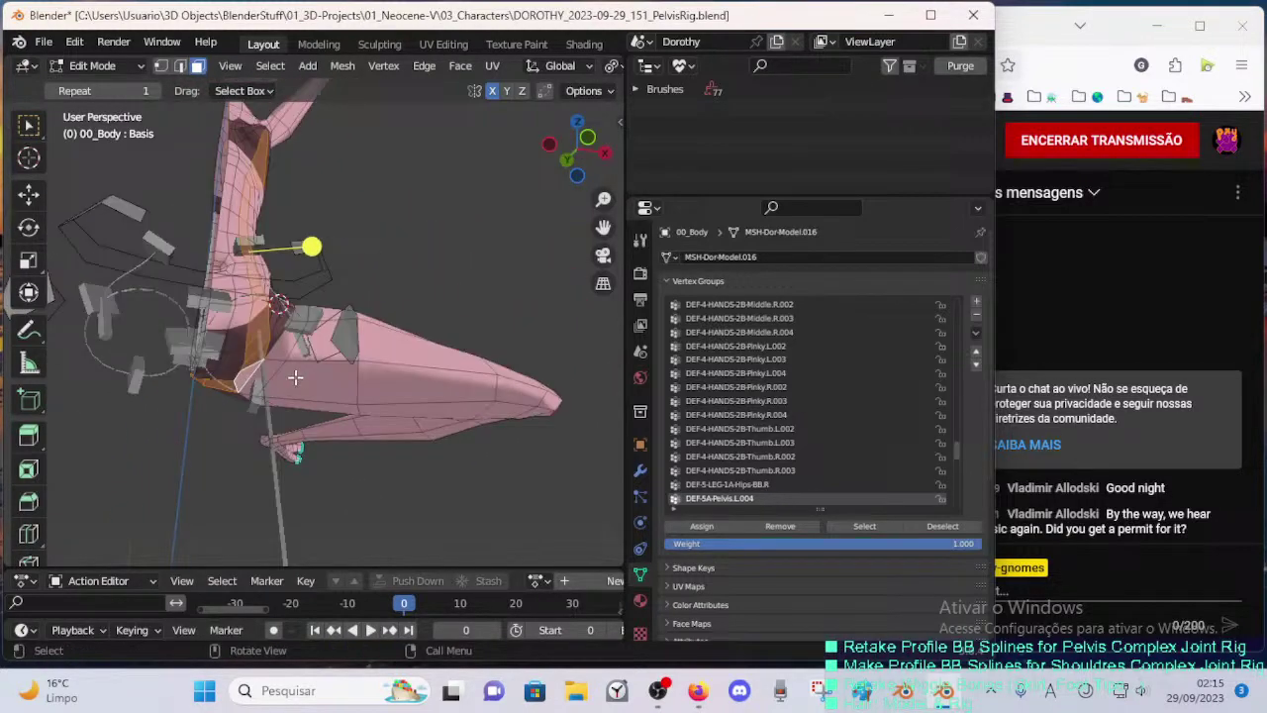
{"action": "middle_click_drag", "start_coordinate": [331, 400], "coordinate": [308, 358]}
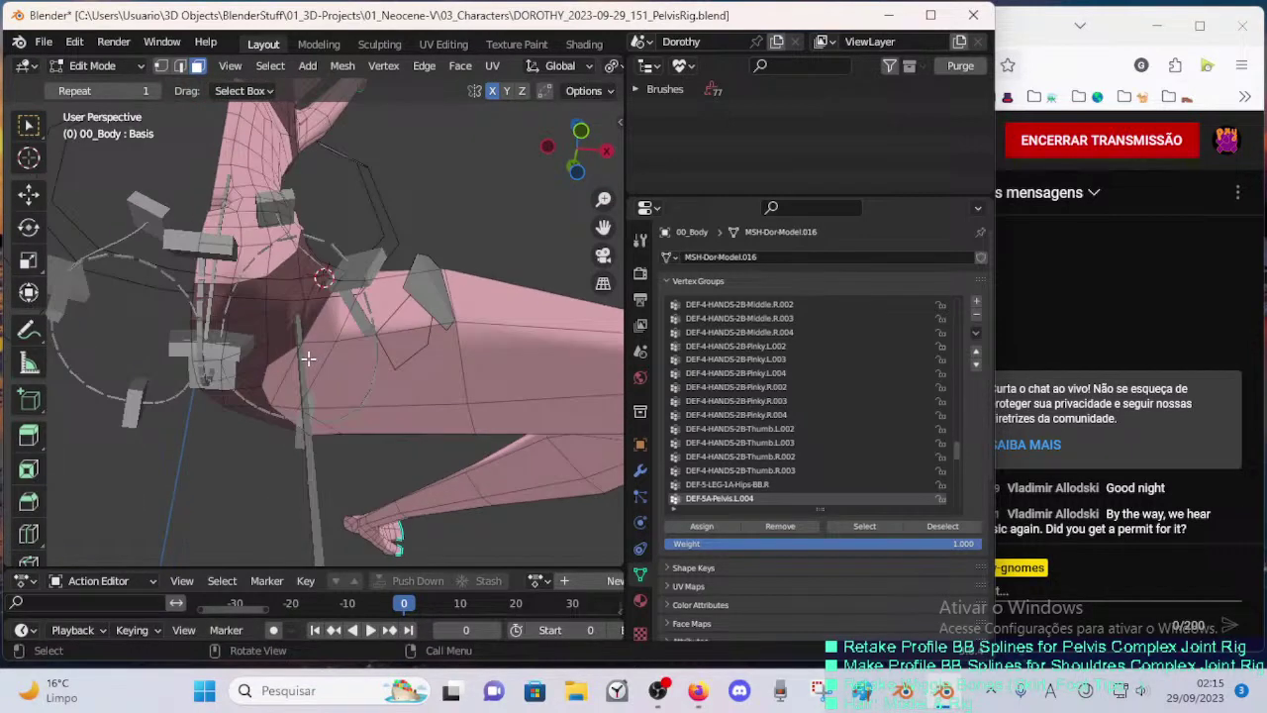
- Dissolve the edge linking the base of the pelvis to the inner thigh crease
{"action": "scroll", "coordinate": [305, 328], "scroll_direction": "up", "scroll_amount": 1}
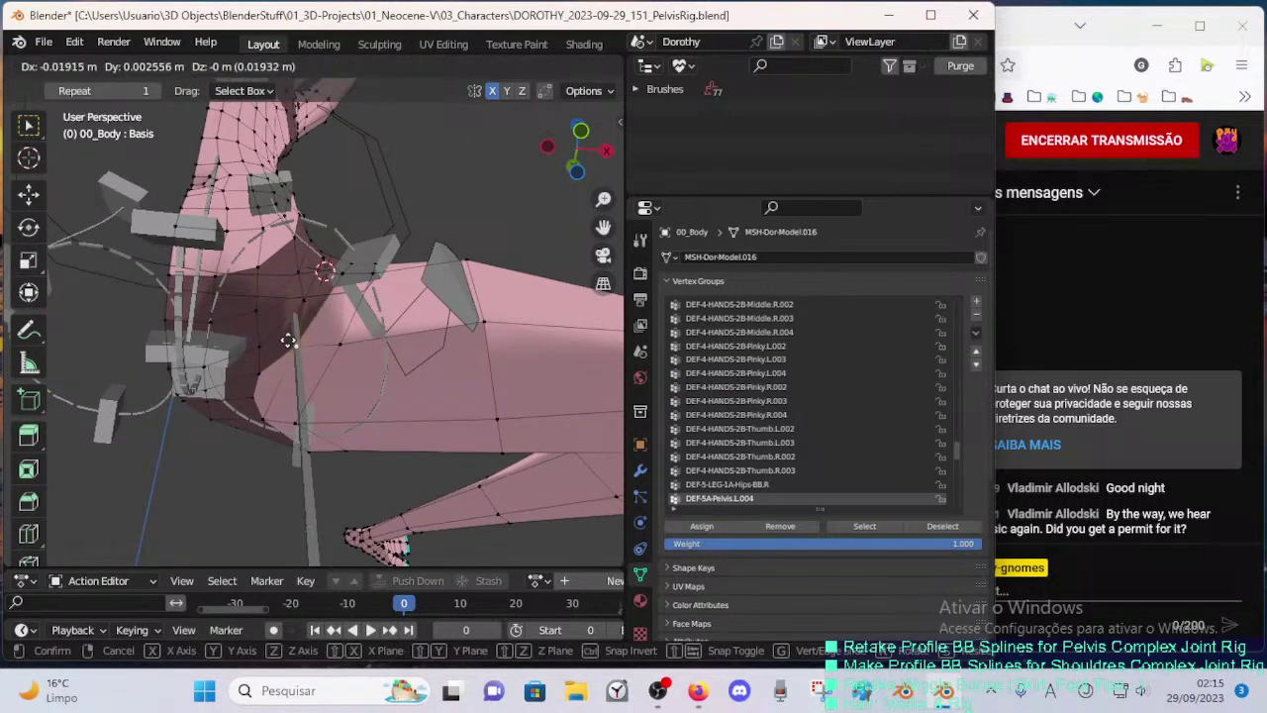
{"action": "middle_click_drag", "start_coordinate": [290, 342], "coordinate": [354, 311]}
{"action": "key", "text": "3"}
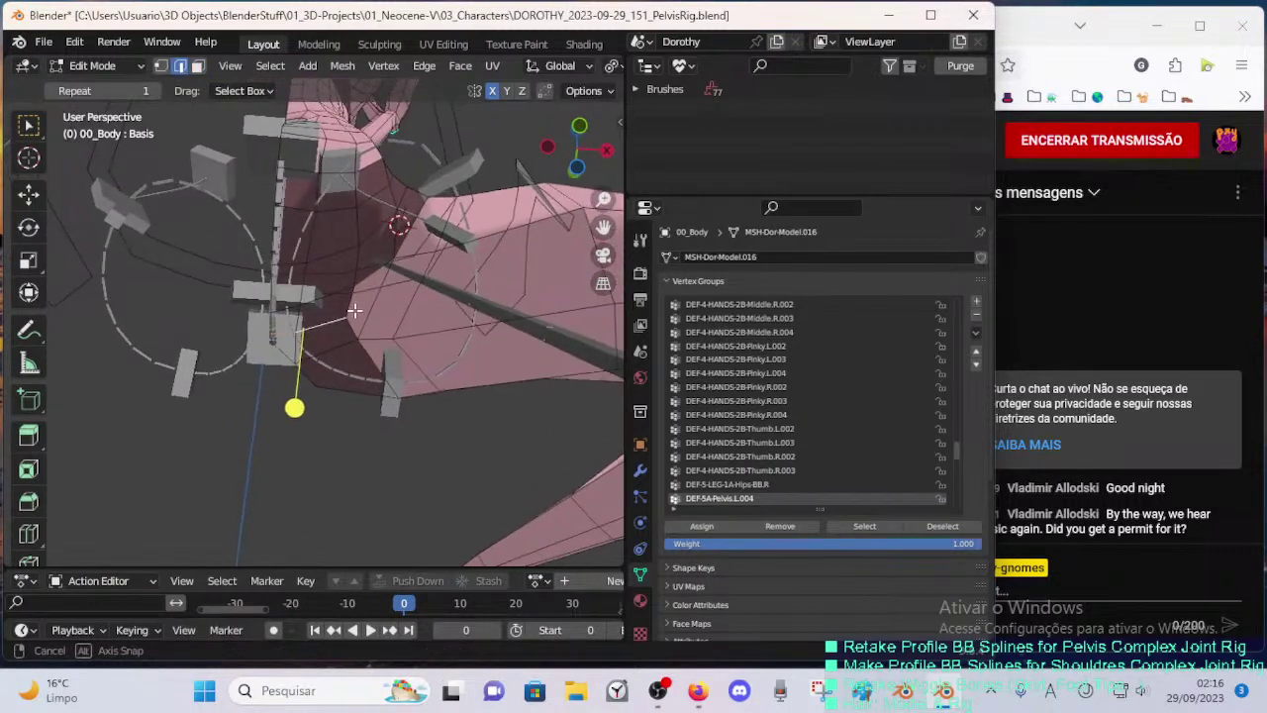
{"action": "key", "text": "x"}
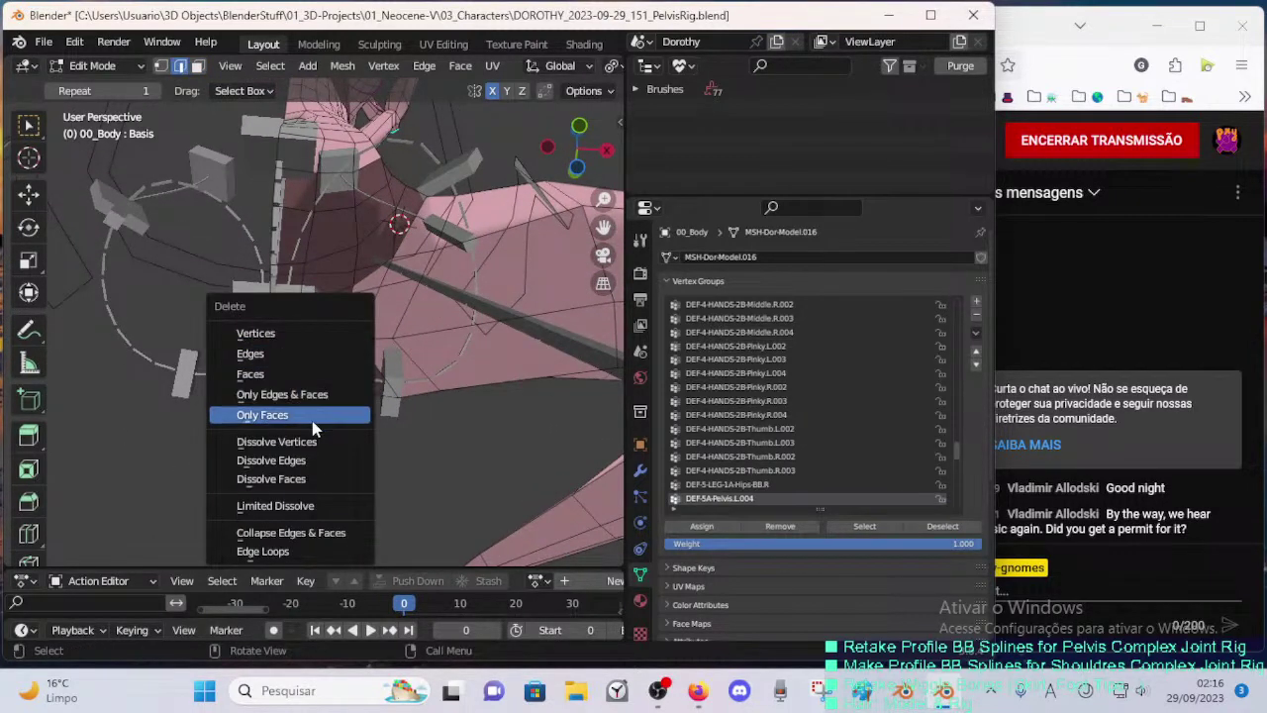
{"action": "left_click", "coordinate": [297, 460]}
{"action": "middle_click_drag", "start_coordinate": [325, 376], "coordinate": [377, 310]}
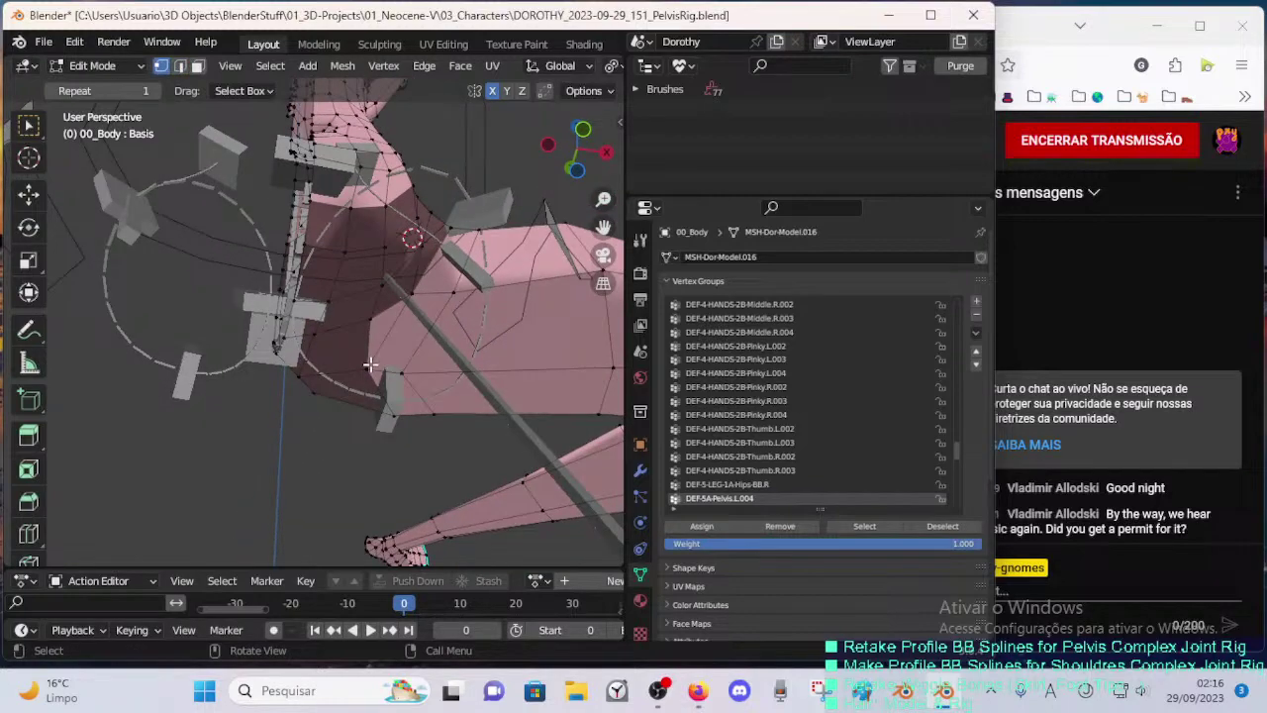
{"action": "key", "text": "Tab"}
{"action": "key", "text": "Tab"}
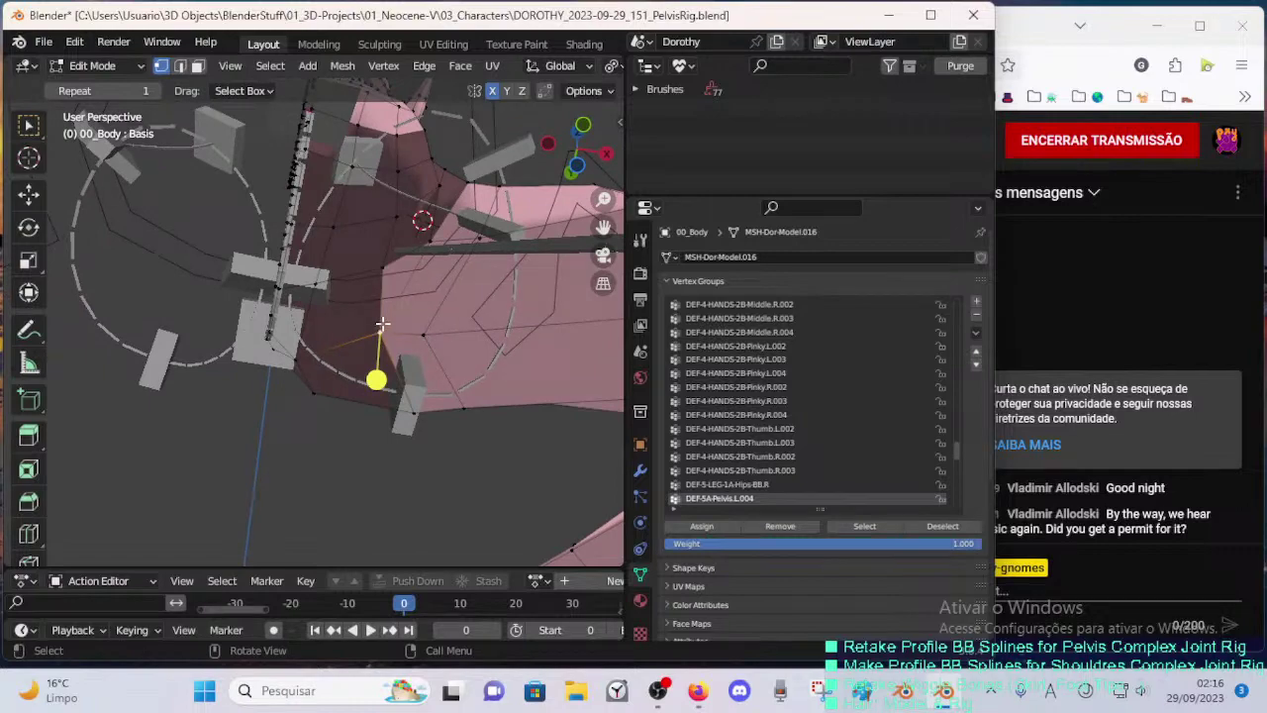
- Move a vertex on the back of the pelvis to refine the buttock surface
{"action": "middle_click_drag", "start_coordinate": [303, 352], "coordinate": [360, 383]}
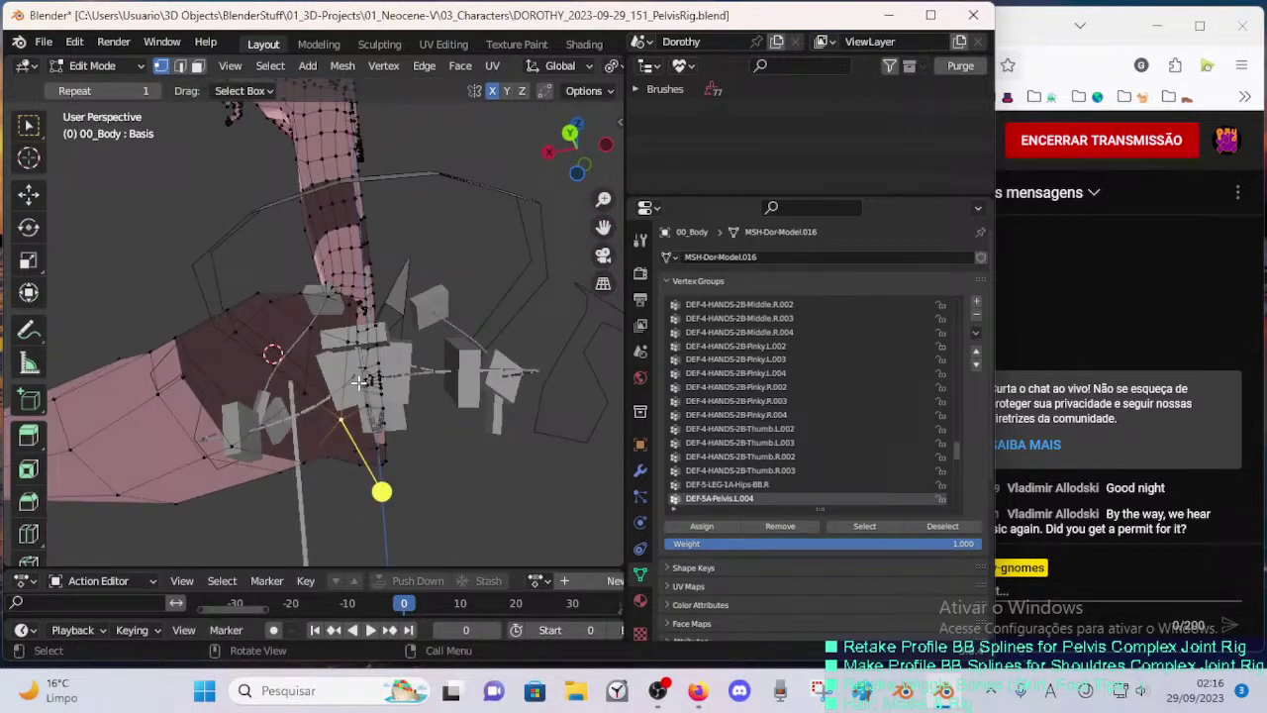
{"action": "left_click", "coordinate": [334, 332], "text": "alt"}
{"action": "key", "text": "alt+z"}
{"action": "middle_click_drag", "start_coordinate": [338, 334], "coordinate": [379, 396]}
{"action": "left_click", "coordinate": [322, 356]}
{"action": "key", "text": "g"}
{"action": "left_click", "coordinate": [319, 359]}
{"action": "key", "text": "g"}
{"action": "left_click", "coordinate": [379, 275]}
{"action": "key", "text": "ctrl+z"}
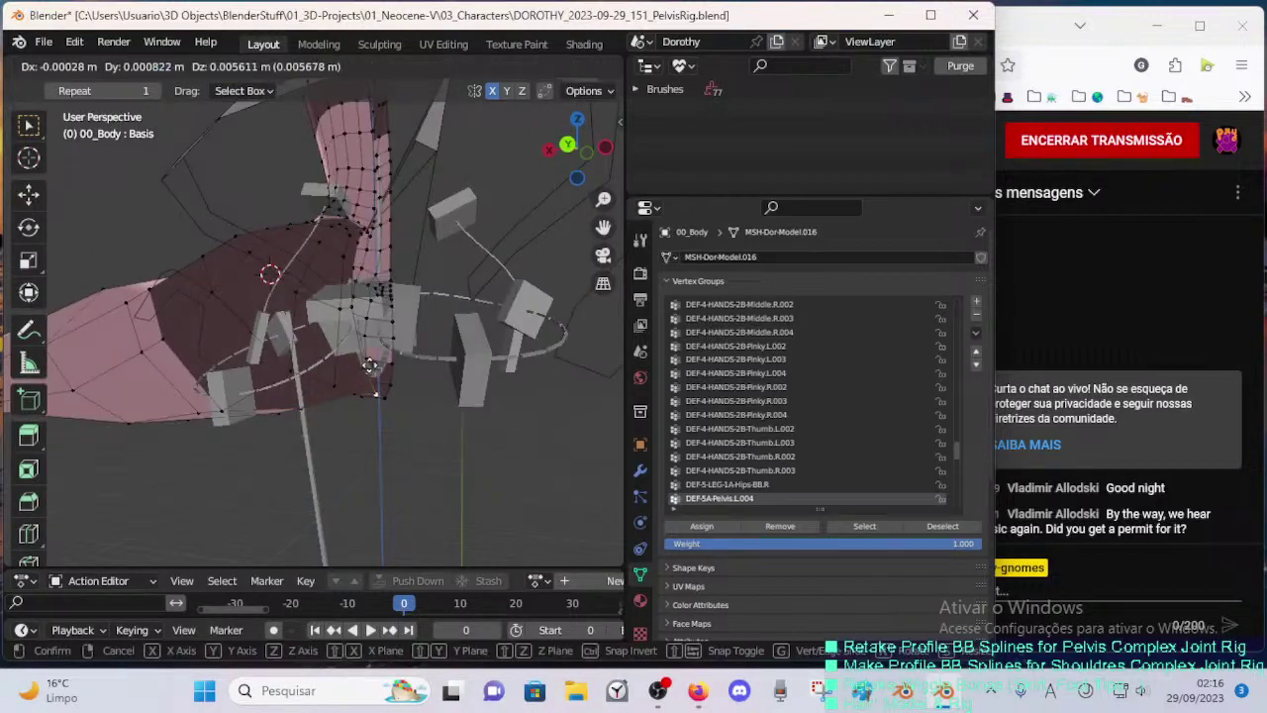
- Reposition the vertices on the lower buttock, near the body's centerline and toward the thigh
{"action": "left_click", "coordinate": [369, 364]}
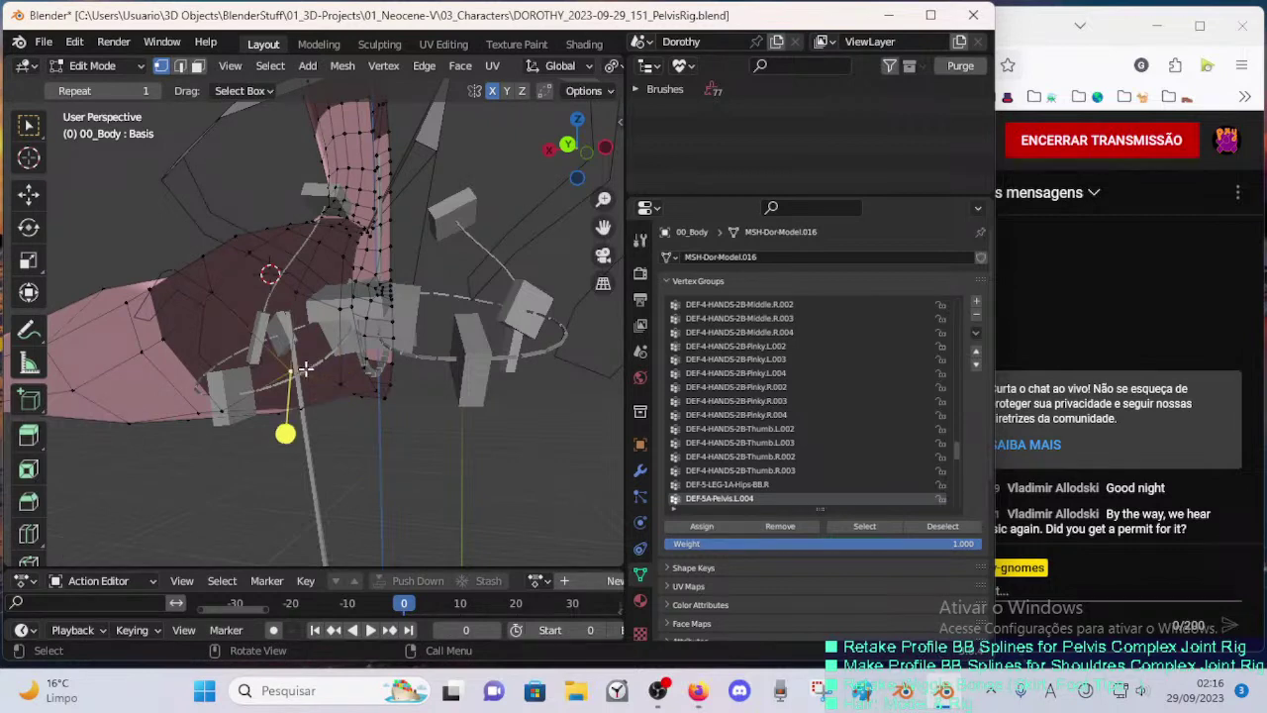
{"action": "key", "text": "g"}
{"action": "middle_click_drag", "start_coordinate": [306, 368], "coordinate": [342, 372]}
{"action": "left_click", "coordinate": [338, 363]}
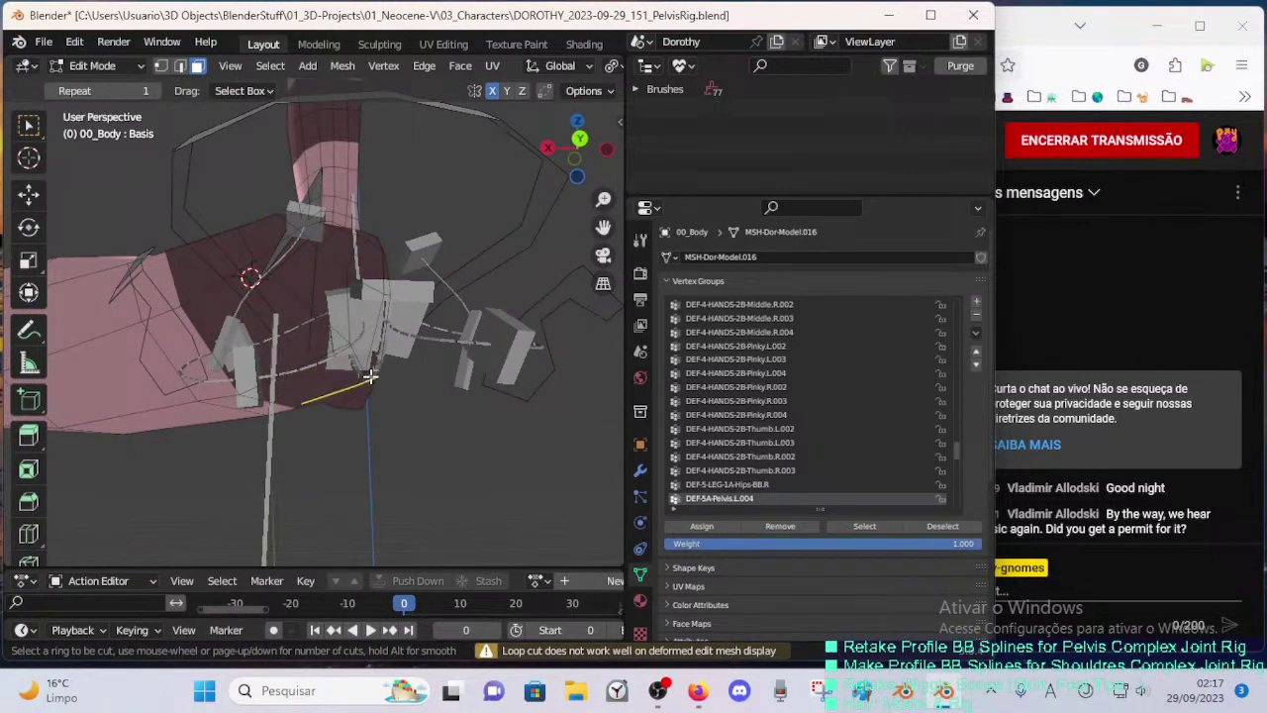
{"action": "key", "text": "Escape"}
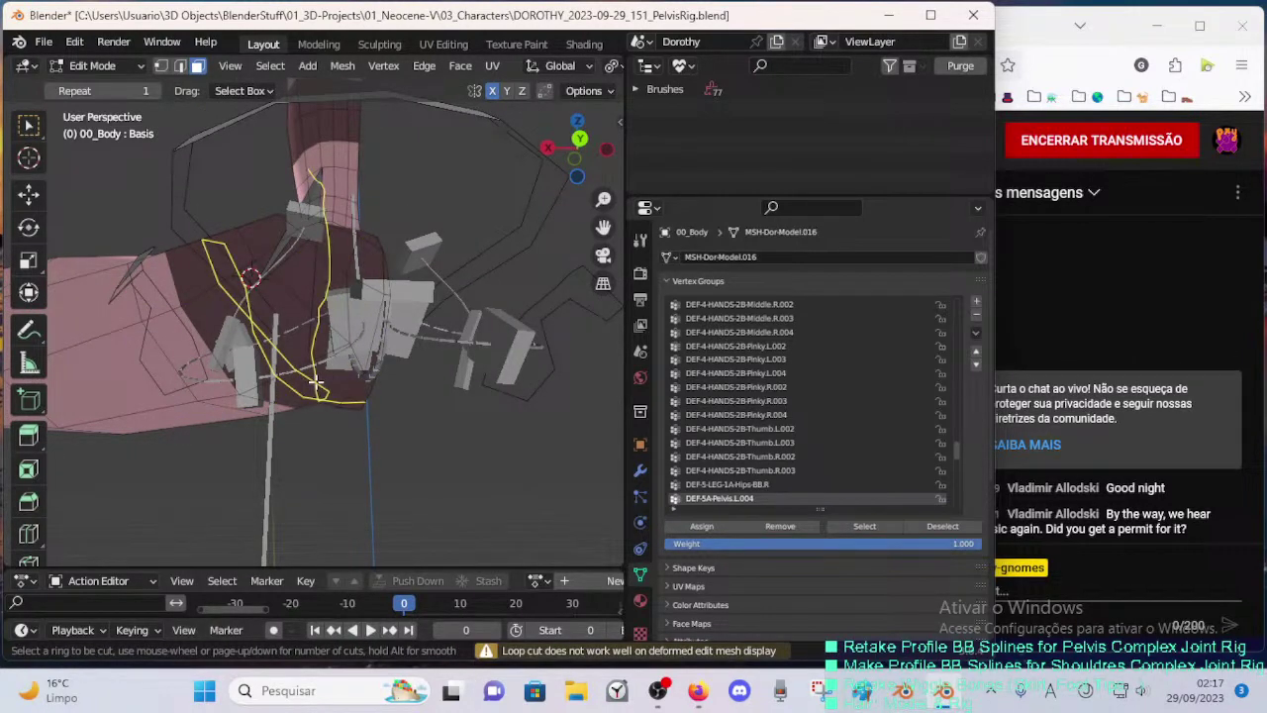
{"action": "middle_click_drag", "start_coordinate": [315, 381], "coordinate": [370, 469]}
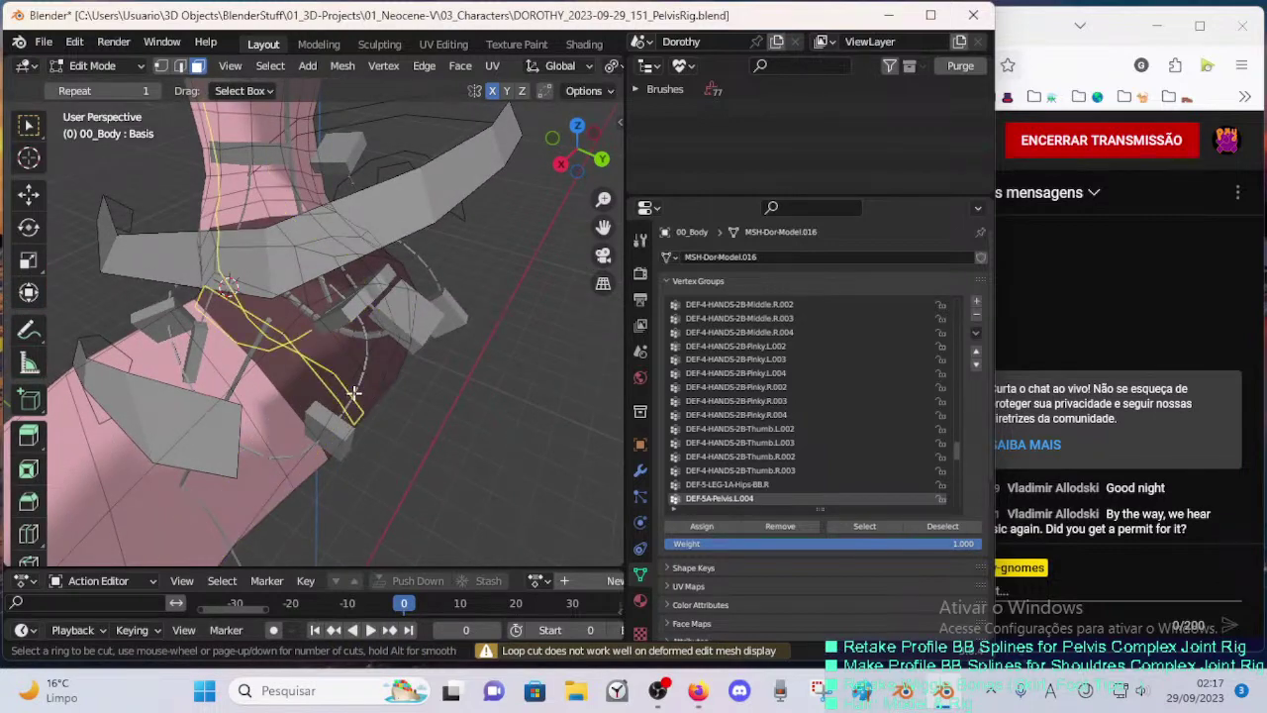
{"action": "middle_click_drag", "start_coordinate": [314, 398], "coordinate": [339, 342]}
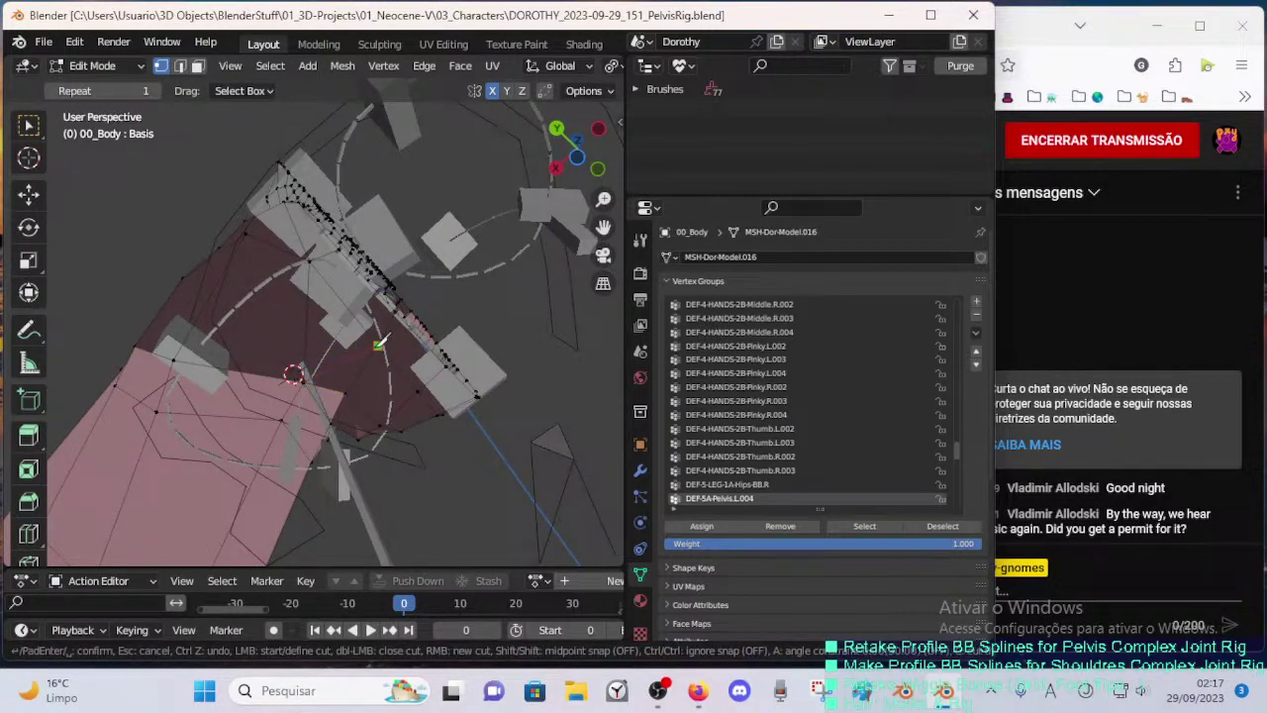
- Slide and move a vertex along the inner thigh crease on the underside of the groin
{"action": "mouse_move", "coordinate": [379, 344]}
{"action": "middle_mouse_down"}
{"action": "mouse_move", "coordinate": [373, 395]}
{"action": "mouse_move", "coordinate": [370, 334]}
{"action": "mouse_move", "coordinate": [390, 353]}
{"action": "mouse_move", "coordinate": [326, 342]}
{"action": "mouse_move", "coordinate": [247, 360]}
{"action": "mouse_move", "coordinate": [322, 374]}
{"action": "mouse_move", "coordinate": [246, 348]}
{"action": "mouse_move", "coordinate": [312, 366]}
{"action": "mouse_move", "coordinate": [370, 343]}
{"action": "mouse_move", "coordinate": [366, 420]}
{"action": "mouse_move", "coordinate": [269, 413]}
{"action": "mouse_move", "coordinate": [310, 410]}
{"action": "mouse_move", "coordinate": [327, 383]}
{"action": "mouse_move", "coordinate": [317, 343]}
{"action": "mouse_move", "coordinate": [330, 351]}
{"action": "mouse_move", "coordinate": [379, 325]}
{"action": "mouse_move", "coordinate": [383, 344]}
{"action": "middle_mouse_up"}
{"action": "key", "text": "Tab"}
{"action": "key", "text": "Tab"}
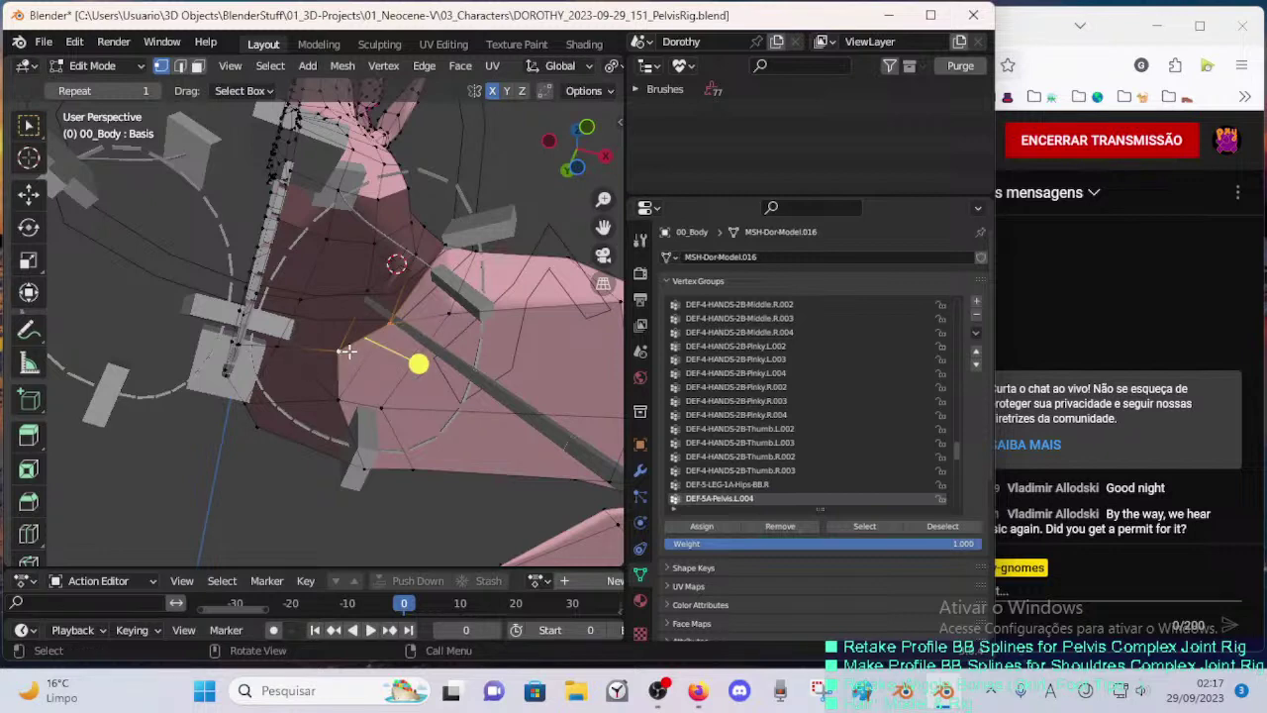
{"action": "mouse_move", "coordinate": [381, 336]}
{"action": "middle_mouse_down"}
{"action": "mouse_move", "coordinate": [359, 339]}
{"action": "mouse_move", "coordinate": [381, 327]}
{"action": "middle_mouse_up"}
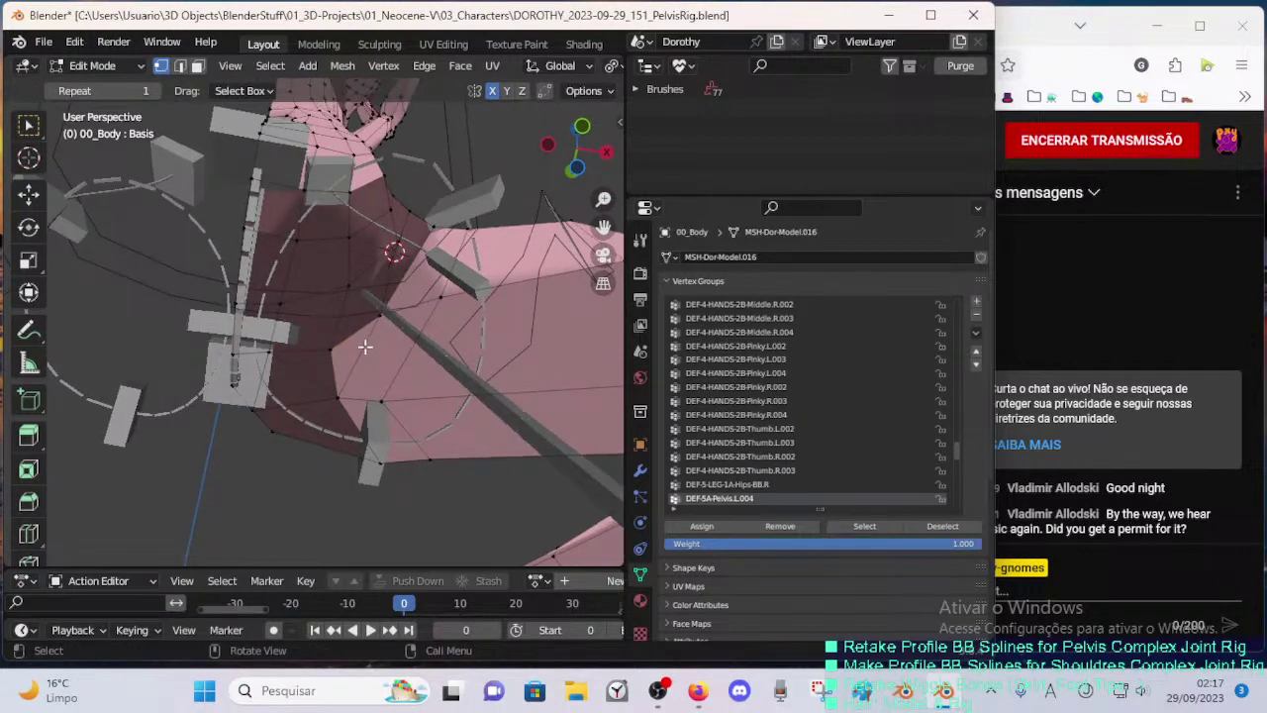
{"action": "middle_click_drag", "start_coordinate": [345, 393], "coordinate": [404, 376]}
{"action": "key", "text": "shift+v"}
{"action": "left_click", "coordinate": [438, 364]}
{"action": "key", "text": "g"}
{"action": "left_click", "coordinate": [370, 419]}
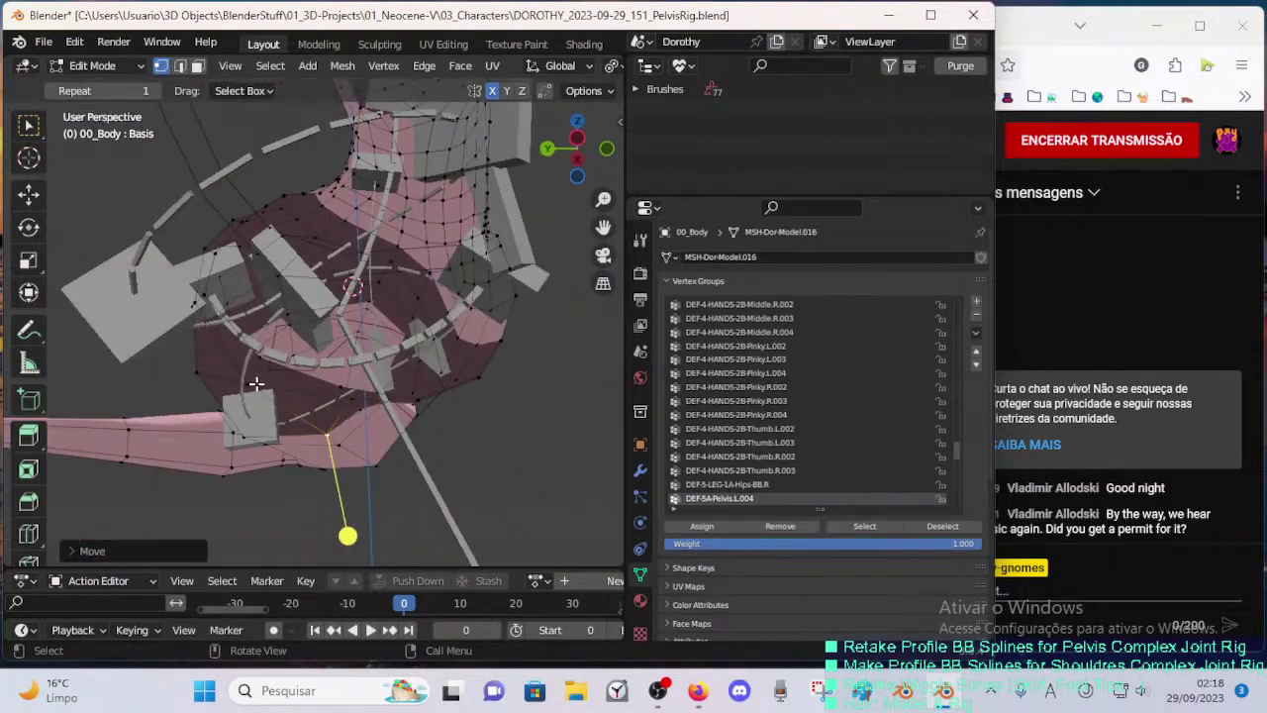
- Reposition a vertex on the groin underside and check the body mesh in Object Mode
{"action": "middle_click_drag", "start_coordinate": [255, 383], "coordinate": [398, 365]}
{"action": "key", "text": "g"}
{"action": "left_click", "coordinate": [316, 387]}
{"action": "key", "text": "Tab"}
{"action": "key", "text": "Tab"}
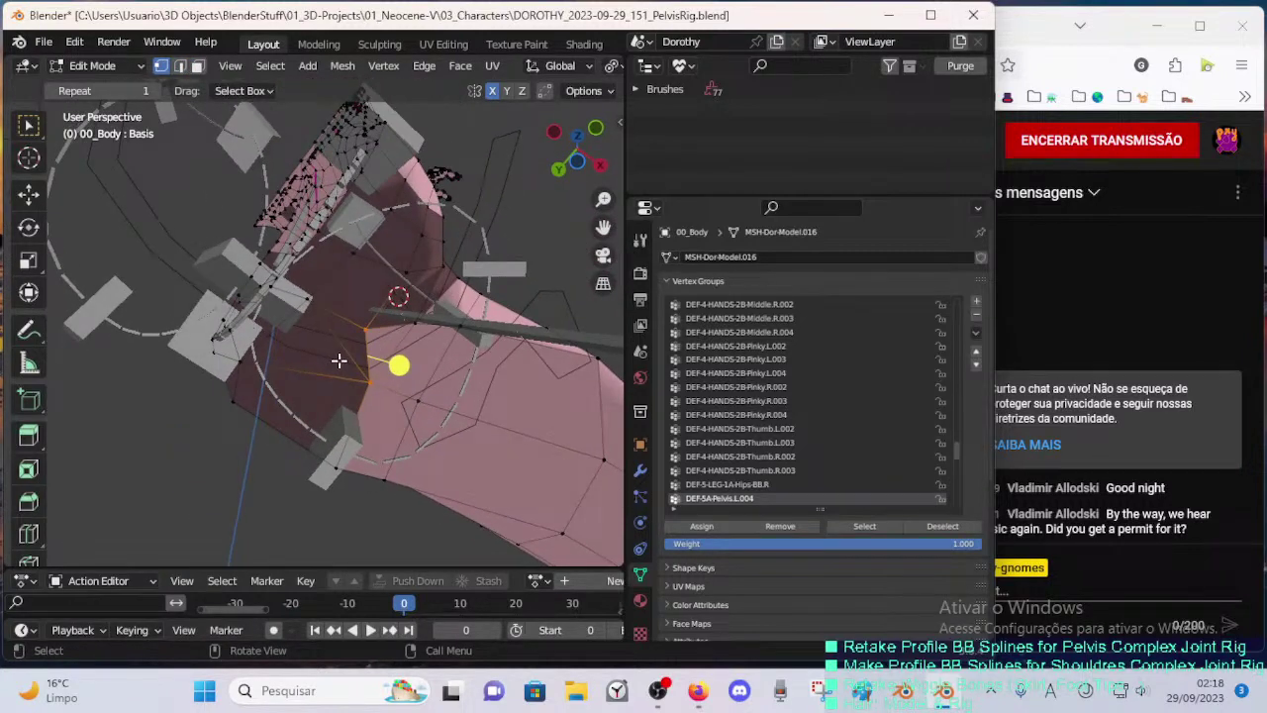
- Dissolve the short edge on the crease between the pelvis underside and the inner thigh
{"action": "middle_click_drag", "start_coordinate": [319, 348], "coordinate": [380, 327]}
{"action": "key", "text": "a"}
{"action": "key", "text": "alt+a"}
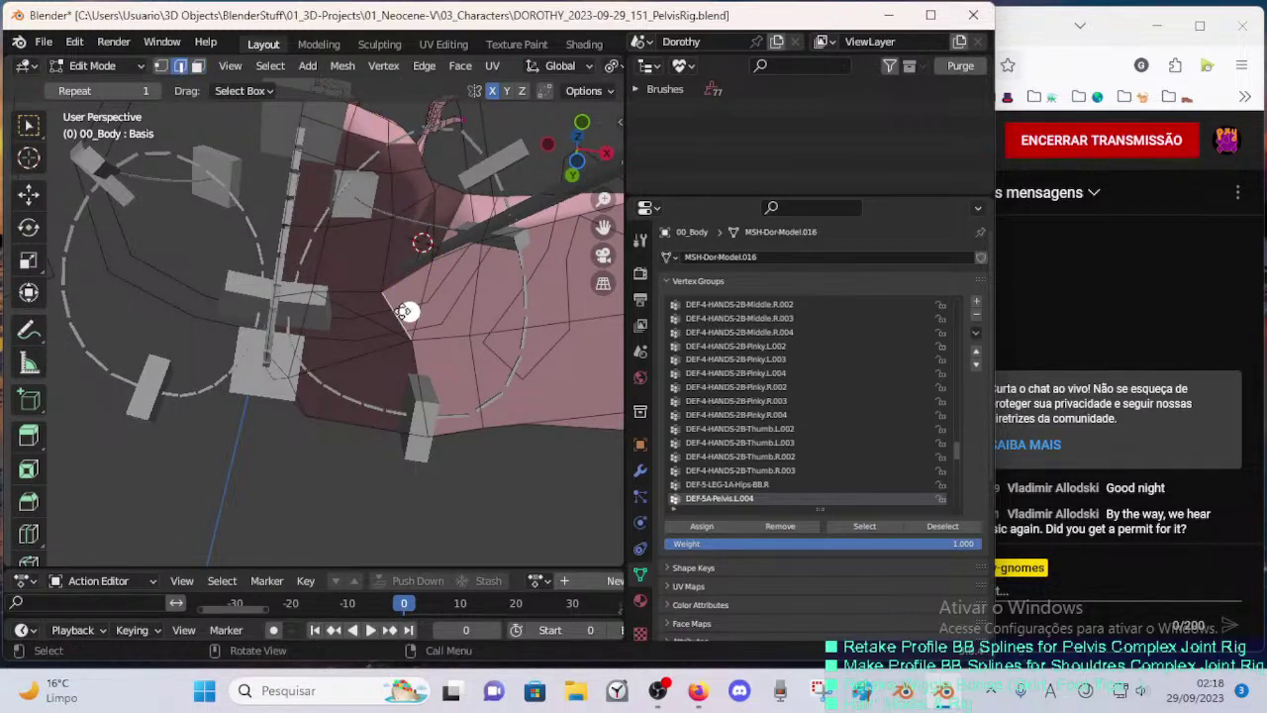
{"action": "key", "text": "x"}
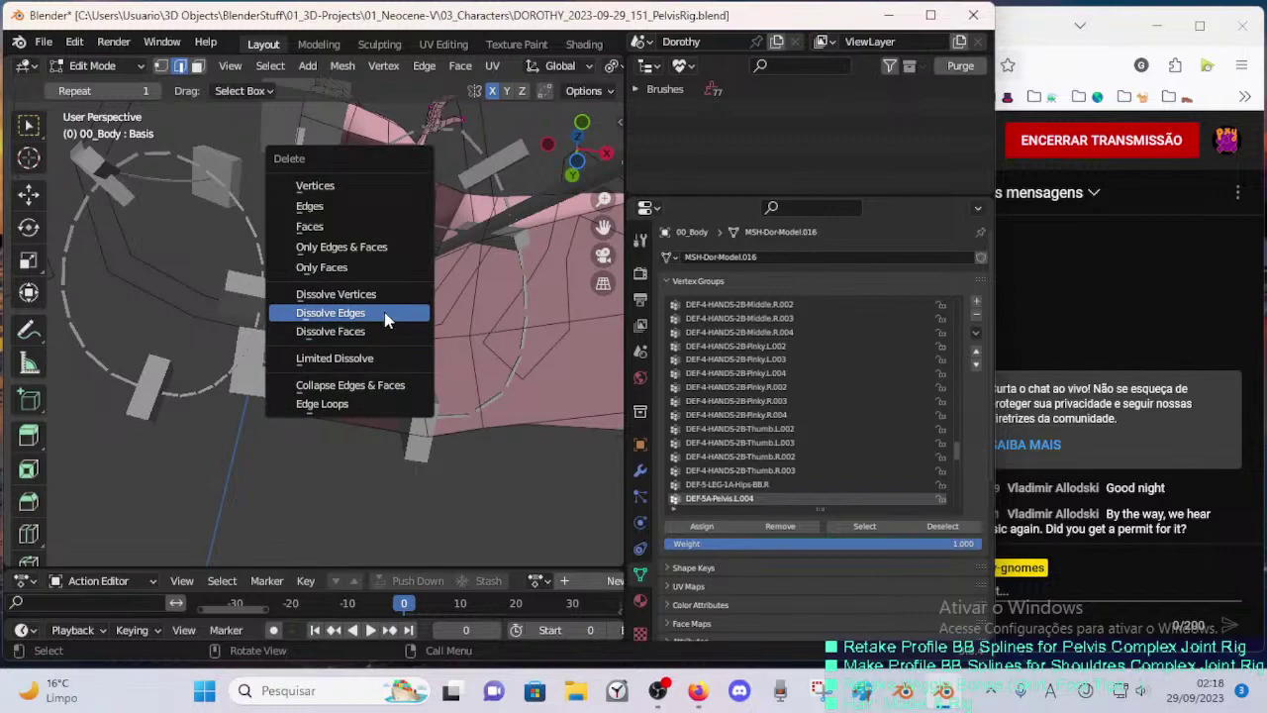
{"action": "left_click", "coordinate": [384, 311]}
{"action": "key", "text": "Tab"}
{"action": "middle_click_drag", "start_coordinate": [386, 325], "coordinate": [378, 367]}
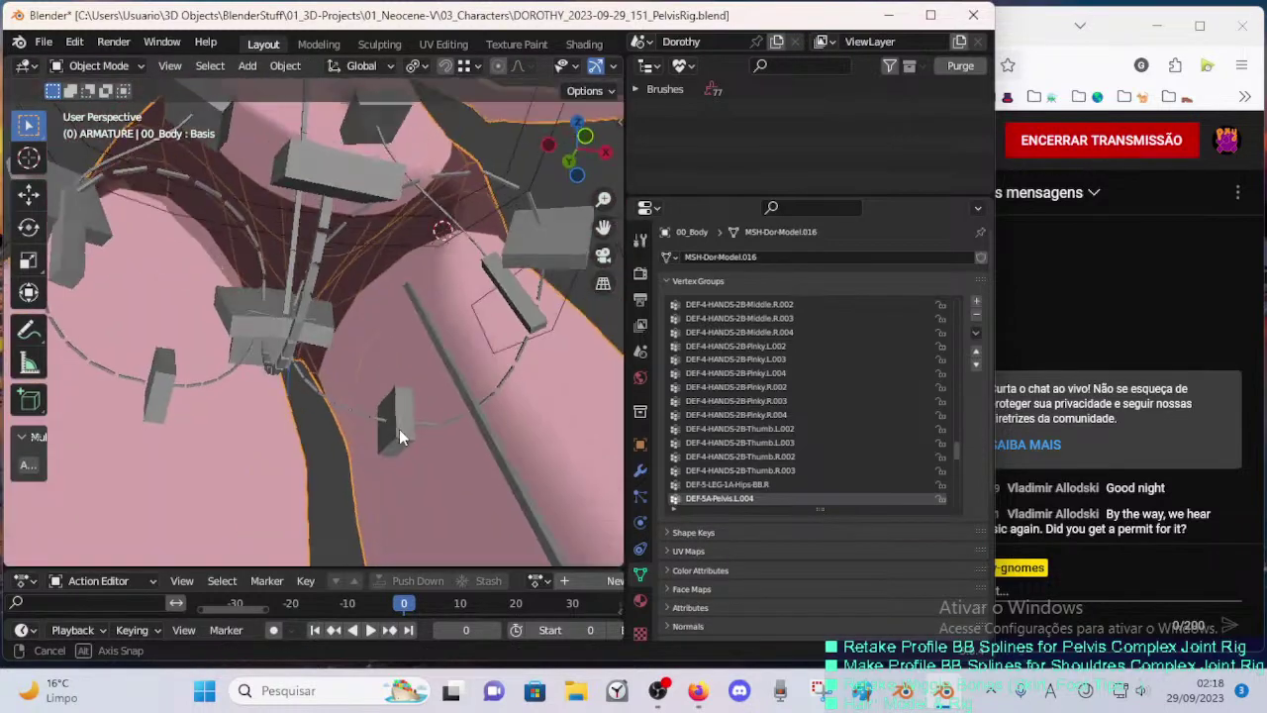
- Move a vertex on the pelvis underside and slide it along its edge toward an even spacing
{"action": "key", "text": "Tab"}
{"action": "key", "text": "g"}
{"action": "left_click", "coordinate": [363, 326]}
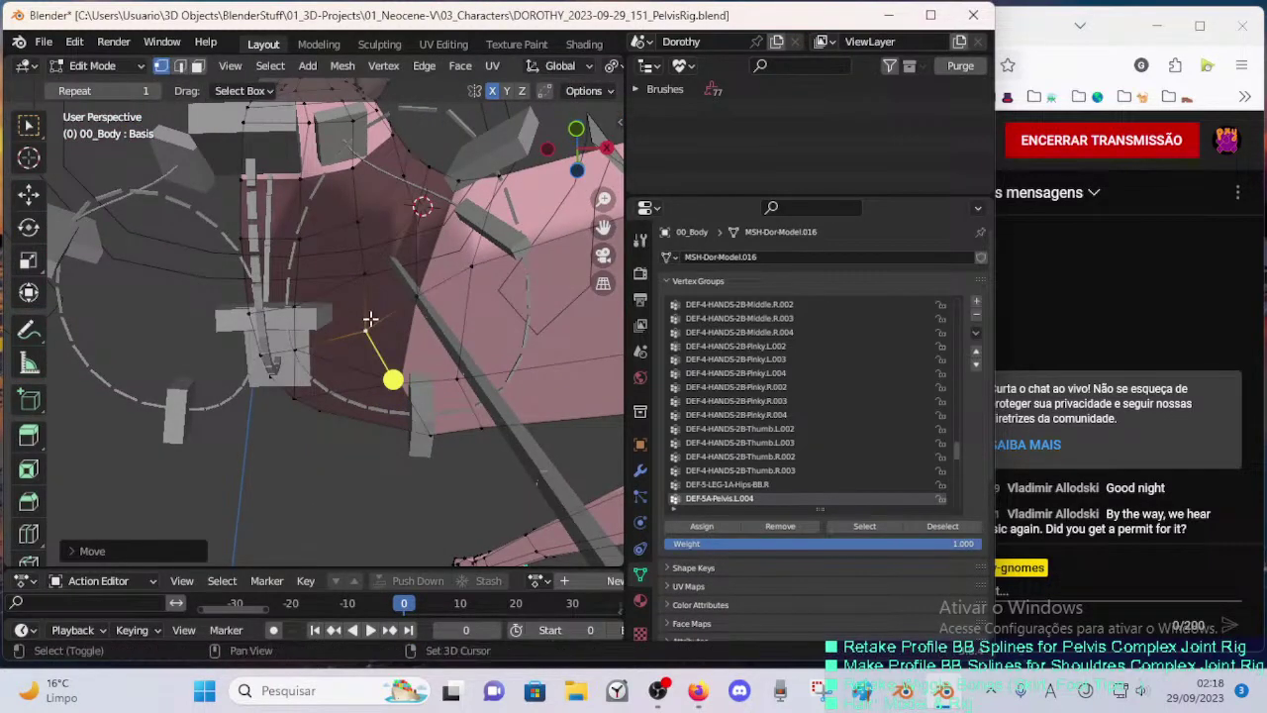
{"action": "key", "text": "shift+v"}
{"action": "left_click", "coordinate": [371, 310]}
- Shift the vertex on the inner thigh crease and slide the vertices on the adjoining thigh edges
{"action": "left_click", "coordinate": [428, 265]}
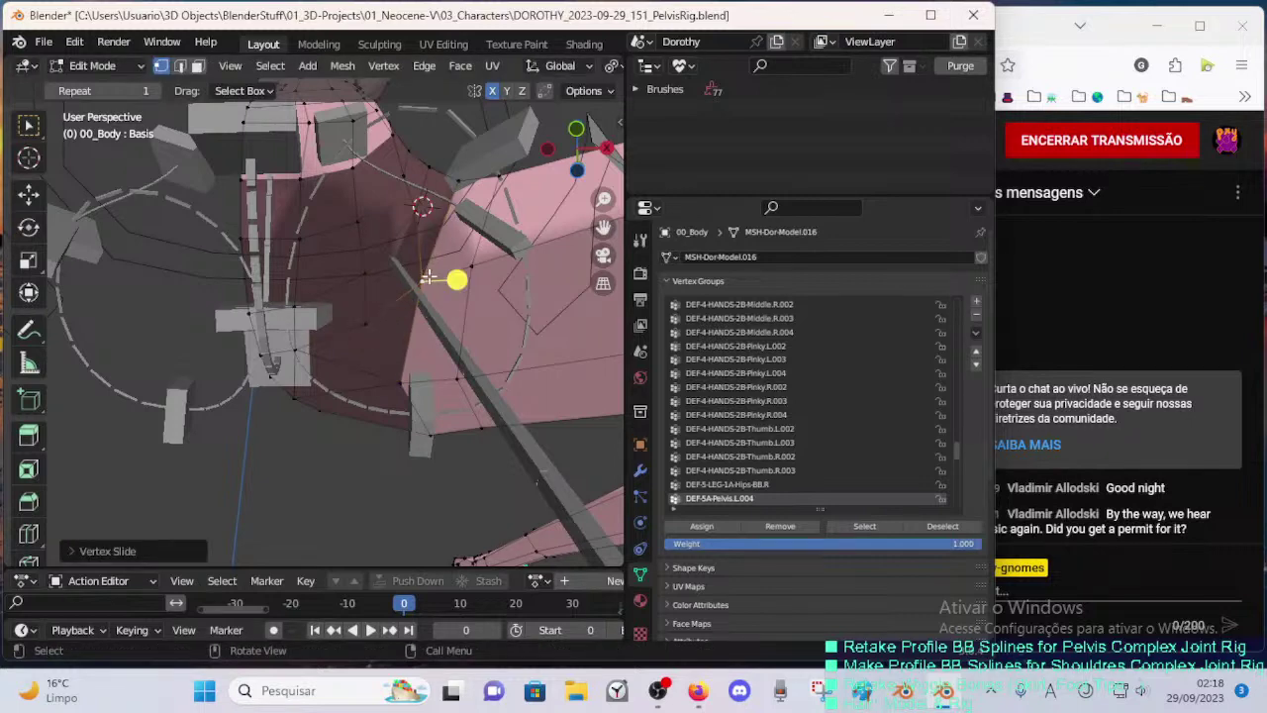
{"action": "key", "text": "g"}
{"action": "left_click", "coordinate": [421, 311]}
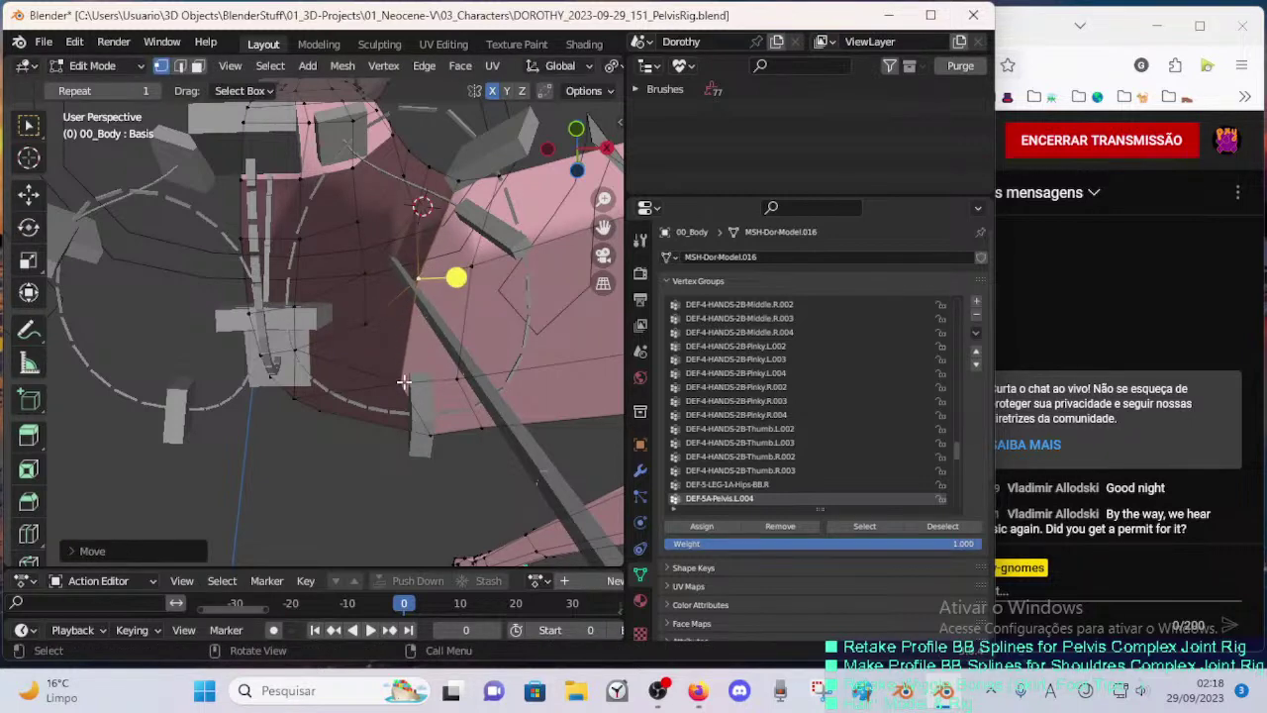
{"action": "left_click", "coordinate": [413, 344]}
{"action": "key", "text": "shift+v"}
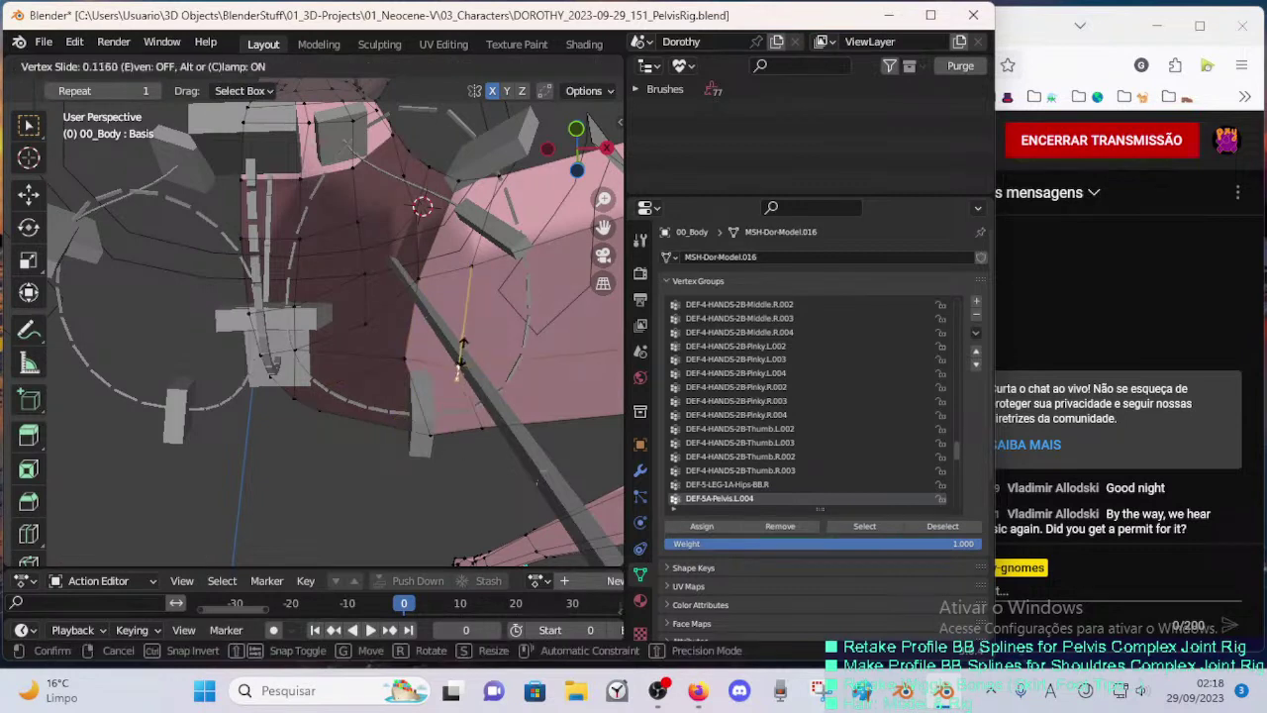
{"action": "left_click", "coordinate": [435, 410]}
- Adjust the vertices on the underside of the pelvis between the groin and the thigh crease
{"action": "middle_click_drag", "start_coordinate": [397, 377], "coordinate": [360, 324]}
{"action": "key", "text": "ctrl+r"}
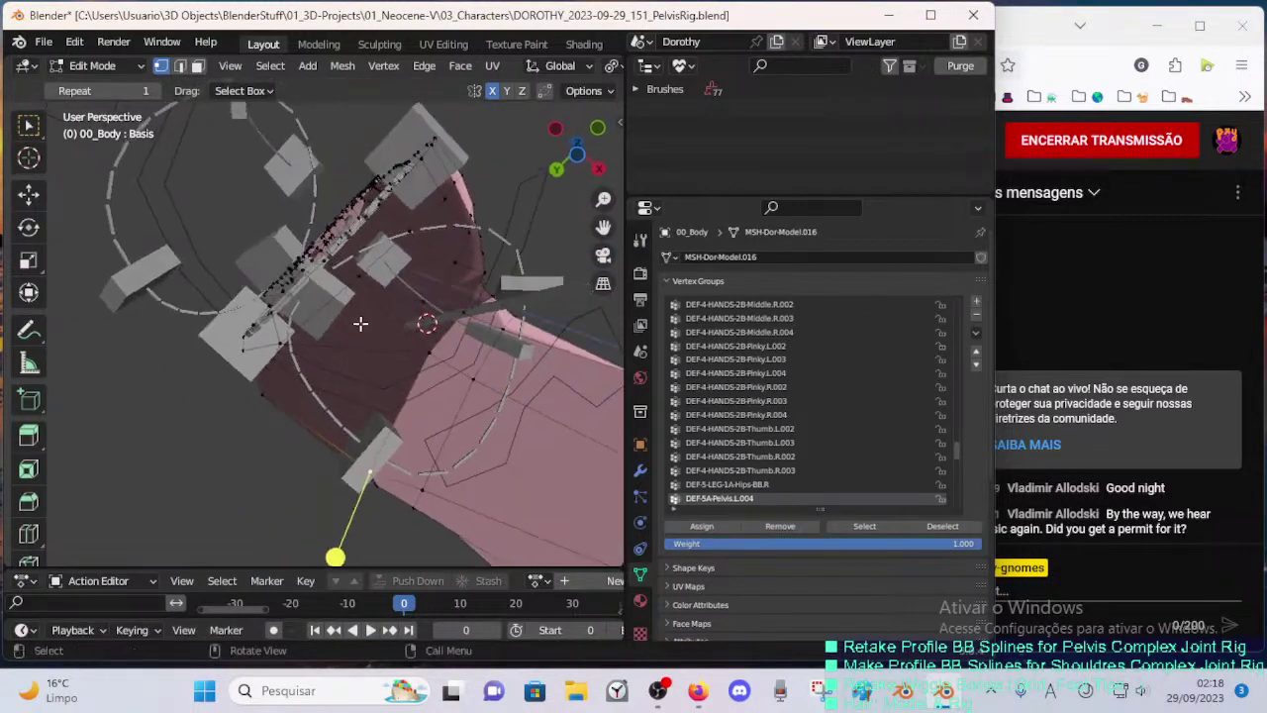
{"action": "left_click", "coordinate": [426, 322]}
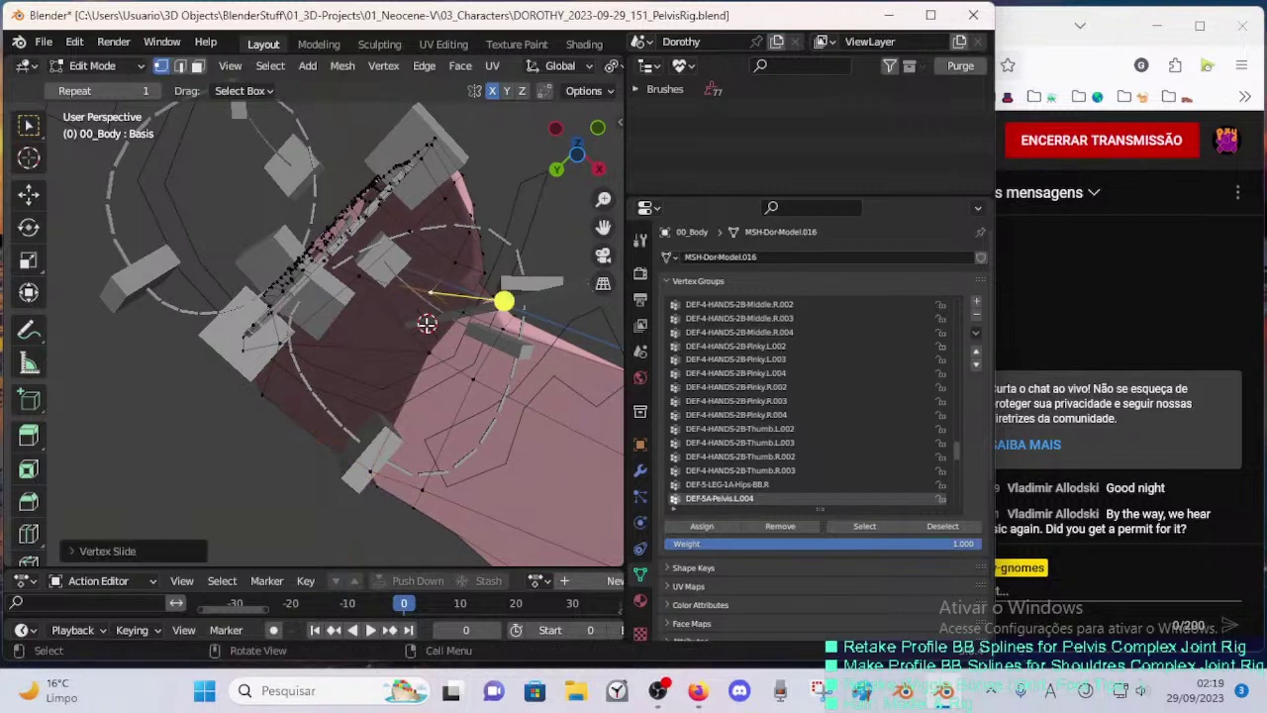
{"action": "left_click", "coordinate": [362, 298]}
{"action": "middle_click_drag", "start_coordinate": [376, 302], "coordinate": [323, 448]}
{"action": "key", "text": "g"}
{"action": "left_click", "coordinate": [379, 330]}
{"action": "left_click", "coordinate": [307, 362]}
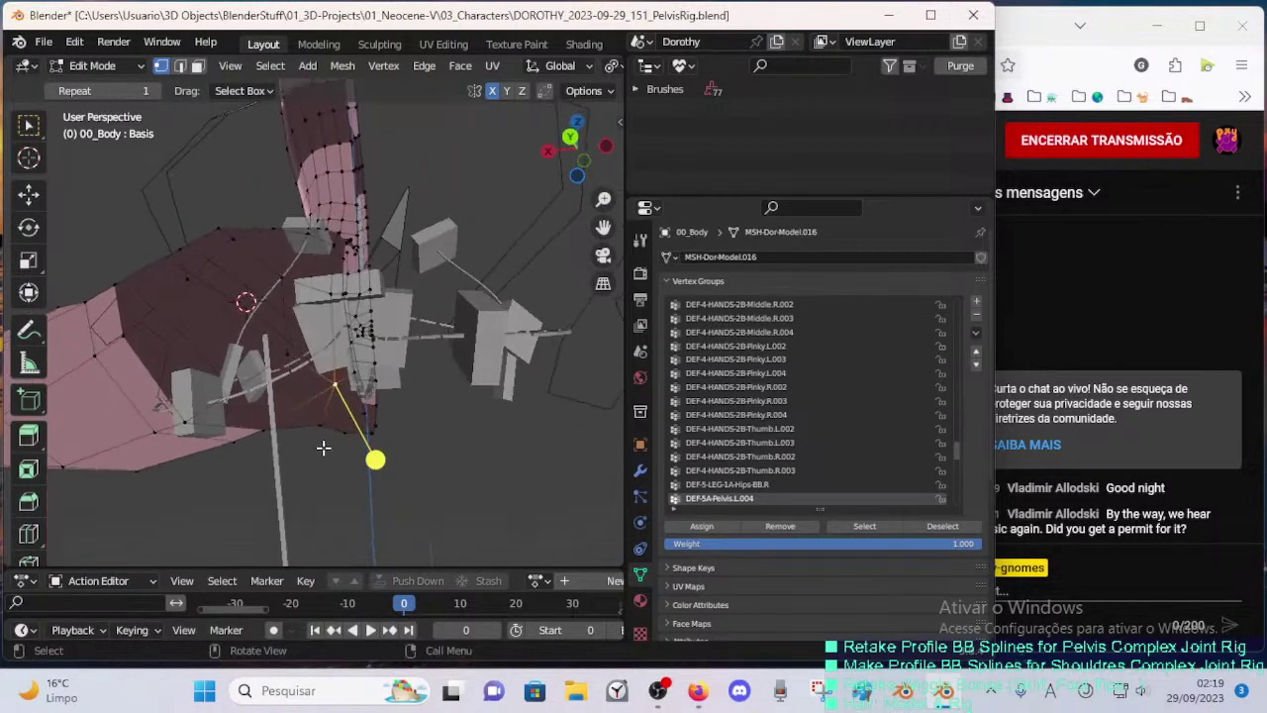
- Move the groin vertices closer to the body's centerline to even out the surrounding faces
{"action": "middle_click_drag", "start_coordinate": [319, 346], "coordinate": [335, 291]}
{"action": "key", "text": "g"}
{"action": "left_click", "coordinate": [284, 353]}
{"action": "key", "text": "g"}
{"action": "left_click", "coordinate": [317, 352]}
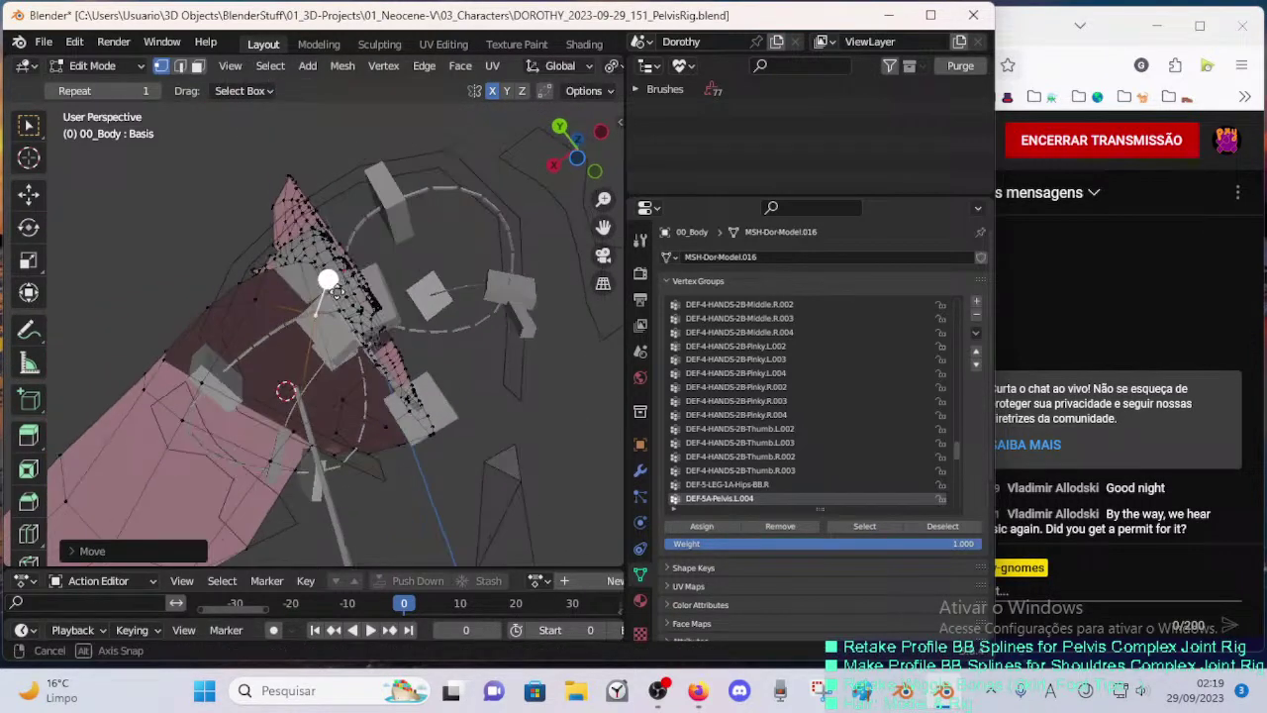
- Reposition the vertex at the thigh crease and the neighbouring groin vertices, and save the file
{"action": "left_click", "coordinate": [350, 345]}
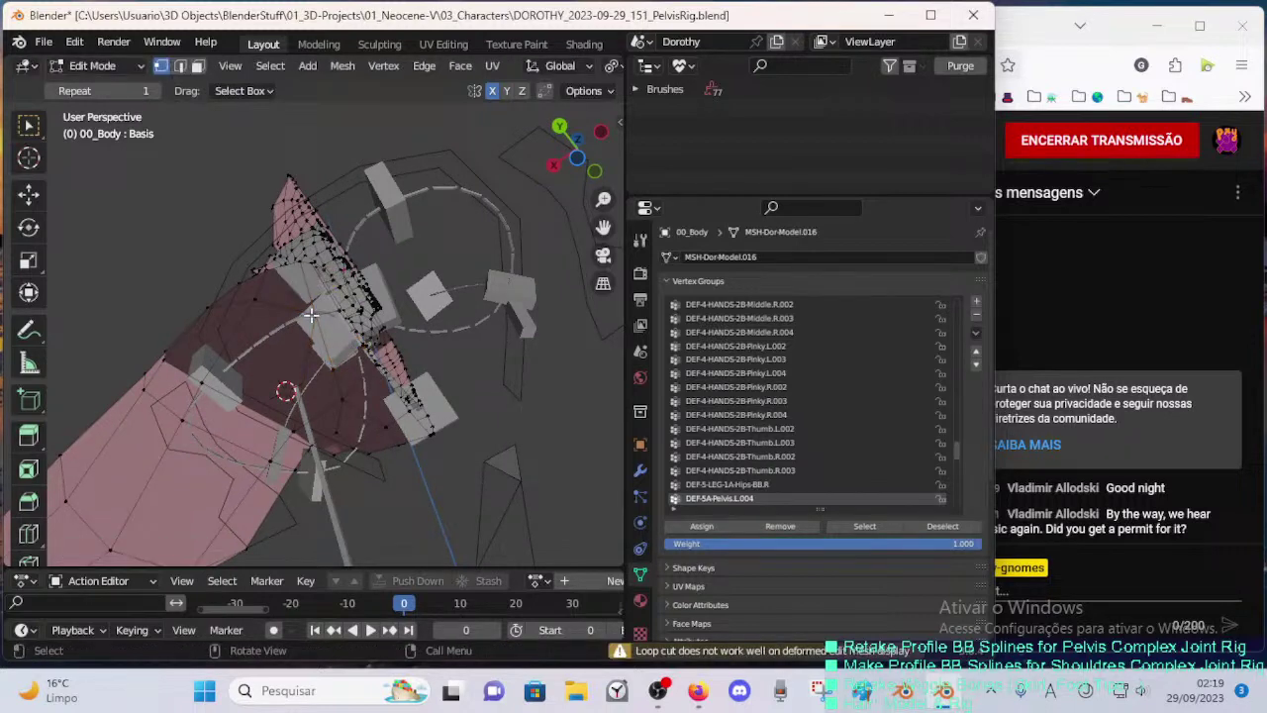
{"action": "key", "text": "g"}
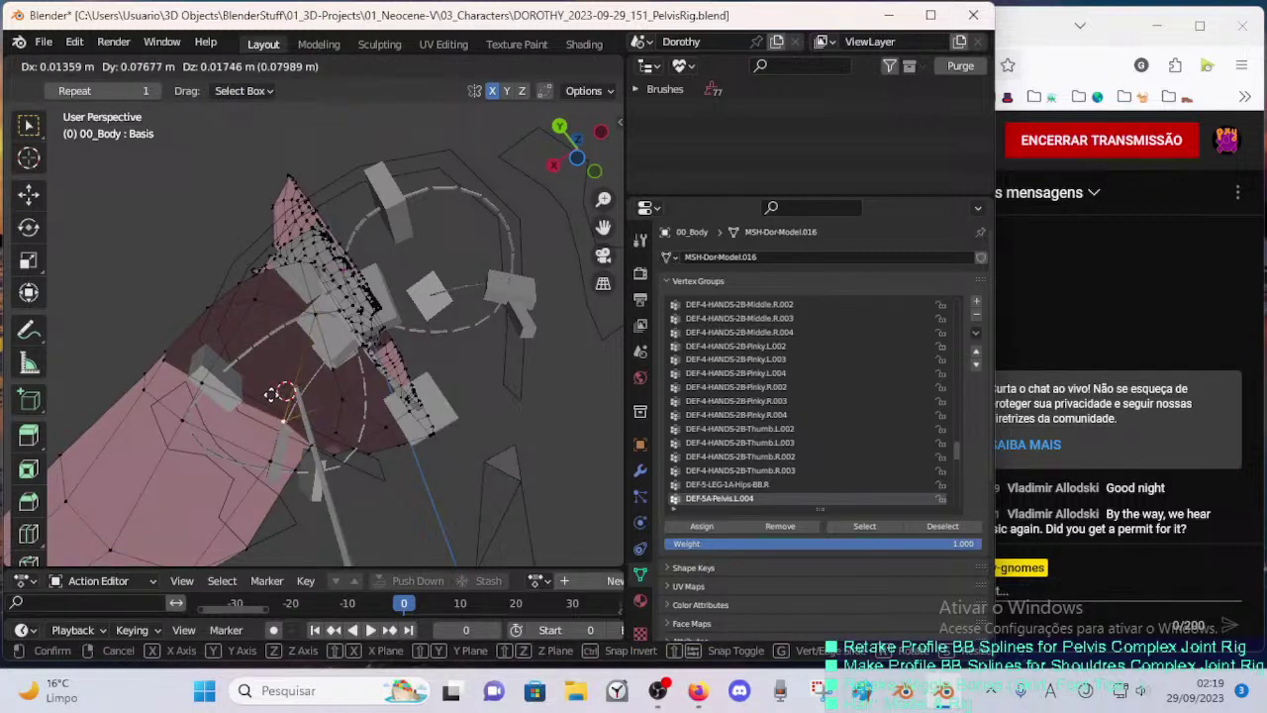
{"action": "left_click", "coordinate": [283, 394]}
{"action": "middle_click_drag", "start_coordinate": [287, 392], "coordinate": [427, 328]}
{"action": "key", "text": "g"}
{"action": "left_click", "coordinate": [366, 320]}
{"action": "key", "text": "g"}
{"action": "left_click", "coordinate": [286, 364]}
{"action": "key", "text": "ctrl+s"}
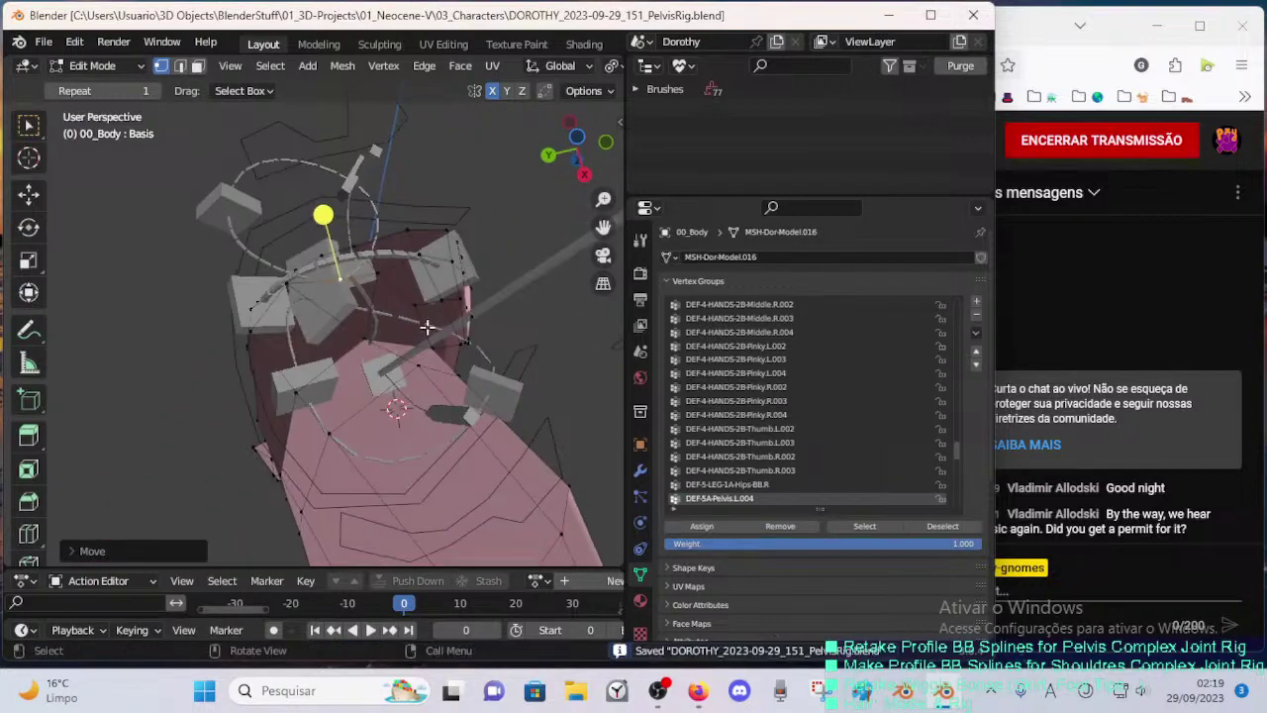
- Hide the rig's bone shapes and return to vertex editing on the body mesh
{"action": "left_click", "coordinate": [457, 327]}
{"action": "key", "text": "ctrl+Tab"}
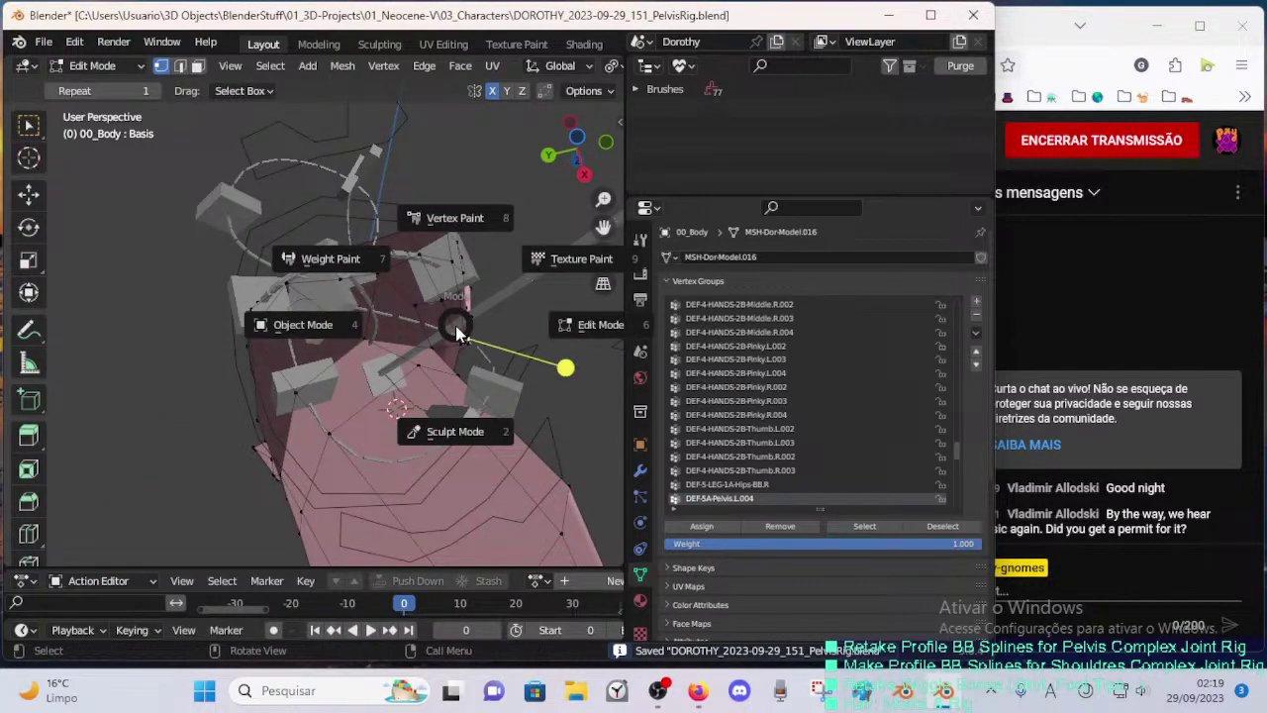
{"action": "left_click", "coordinate": [478, 310]}
{"action": "key", "text": "h"}
{"action": "mouse_move", "coordinate": [386, 327]}
{"action": "middle_mouse_down"}
{"action": "mouse_move", "coordinate": [366, 372]}
{"action": "mouse_move", "coordinate": [403, 475]}
{"action": "mouse_move", "coordinate": [337, 329]}
{"action": "mouse_move", "coordinate": [518, 345]}
{"action": "mouse_move", "coordinate": [515, 251]}
{"action": "mouse_move", "coordinate": [426, 282]}
{"action": "mouse_move", "coordinate": [379, 316]}
{"action": "mouse_move", "coordinate": [376, 337]}
{"action": "mouse_move", "coordinate": [391, 358]}
{"action": "mouse_move", "coordinate": [402, 351]}
{"action": "mouse_move", "coordinate": [371, 406]}
{"action": "mouse_move", "coordinate": [356, 371]}
{"action": "mouse_move", "coordinate": [325, 354]}
{"action": "mouse_move", "coordinate": [343, 387]}
{"action": "mouse_move", "coordinate": [347, 308]}
{"action": "mouse_move", "coordinate": [323, 339]}
{"action": "mouse_move", "coordinate": [374, 354]}
{"action": "mouse_move", "coordinate": [379, 337]}
{"action": "middle_mouse_up"}
{"action": "left_click", "coordinate": [337, 322]}
{"action": "key", "text": "Tab"}
{"action": "key", "text": "1"}
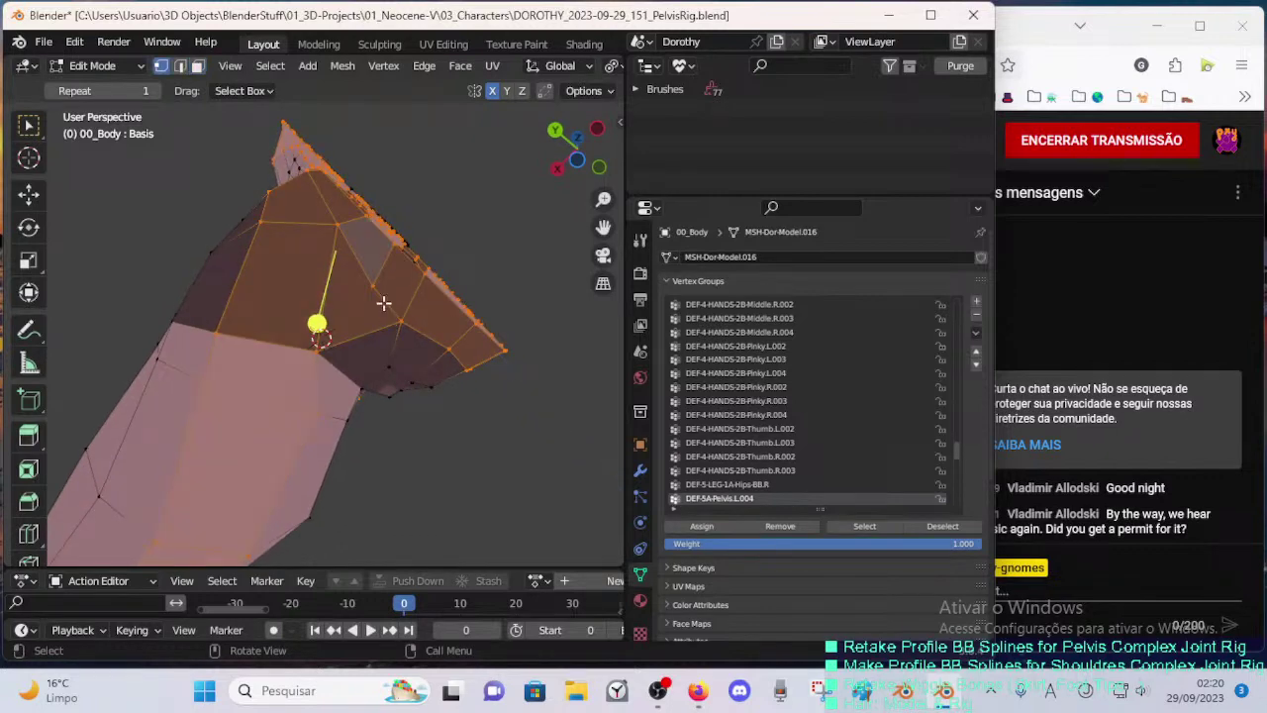
- Select the face loop running around the pelvis underside to check its flow
{"action": "key", "text": "3"}
{"action": "key", "text": "alt+a"}
{"action": "left_click", "coordinate": [359, 264], "text": "alt"}
{"action": "middle_click_drag", "start_coordinate": [401, 296], "coordinate": [358, 348]}
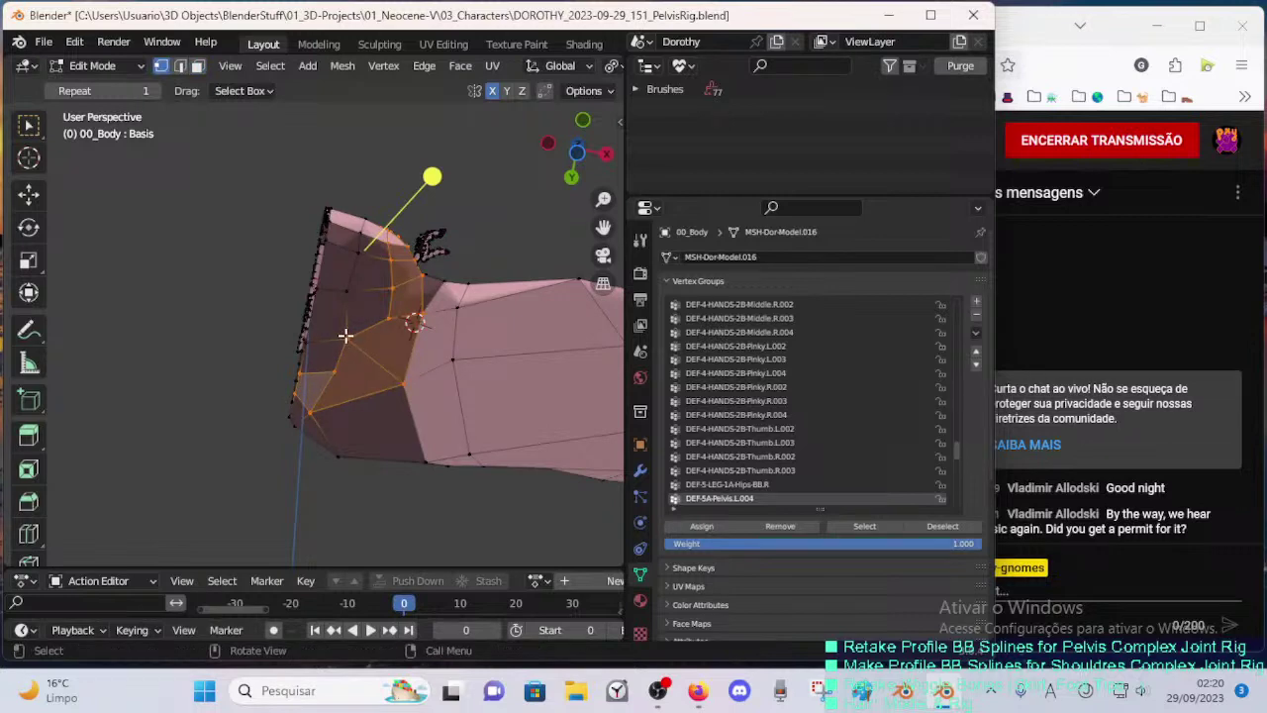
- Try moving the pelvis underside vertex near the centerline, and undo the move
{"action": "left_click", "coordinate": [341, 375]}
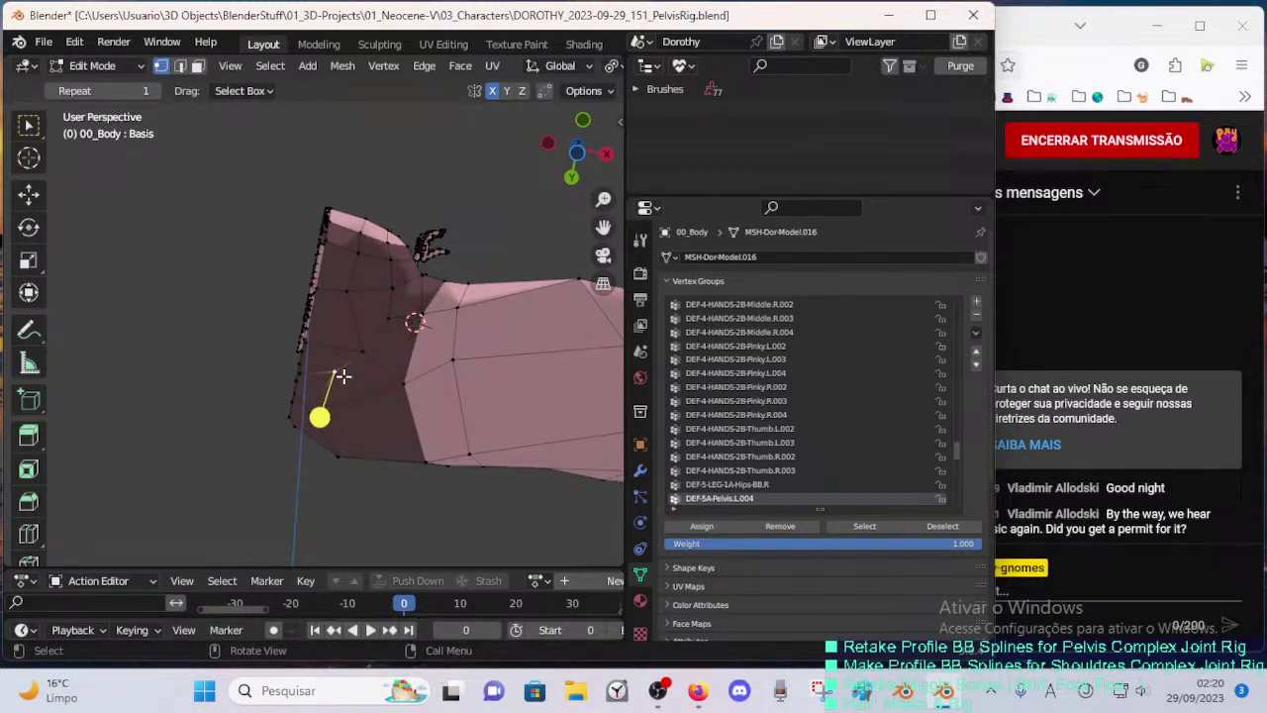
{"action": "key", "text": "g"}
{"action": "left_click", "coordinate": [355, 376]}
{"action": "key", "text": "ctrl+z"}
- Move a vertex on the lower side of the buttock and clear the selection
{"action": "middle_click_drag", "start_coordinate": [299, 398], "coordinate": [438, 439]}
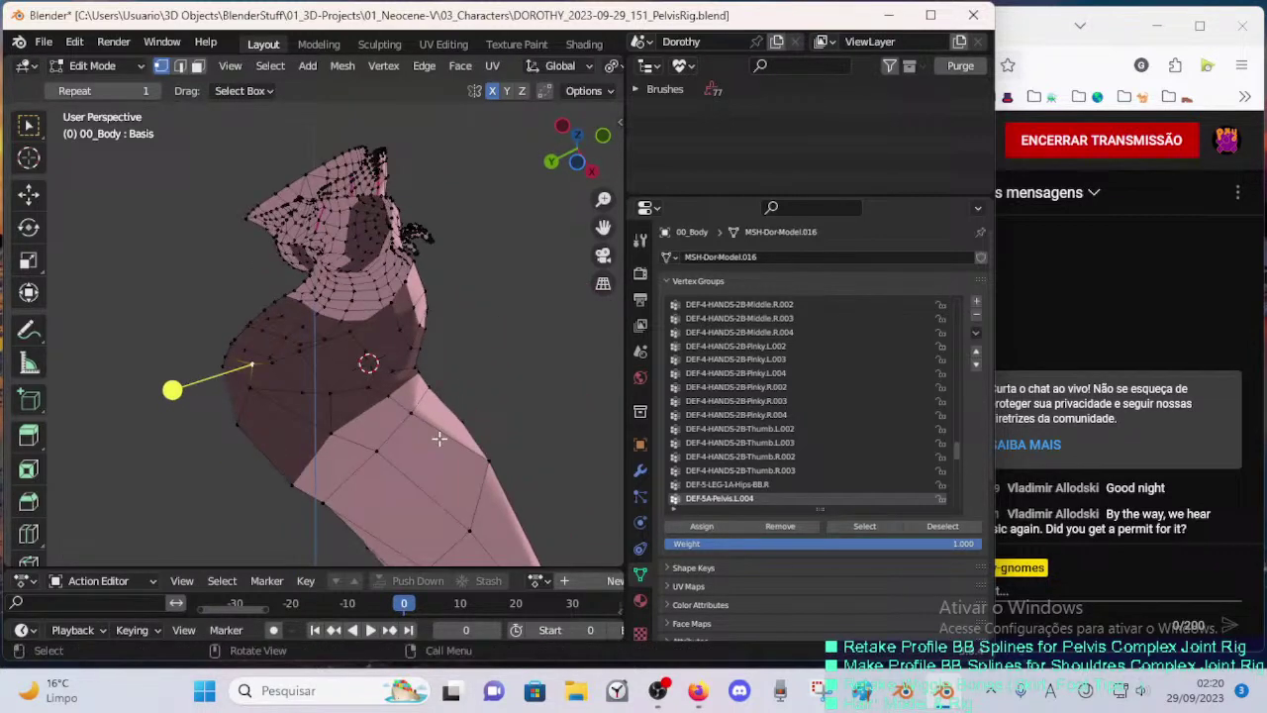
{"action": "middle_click_drag", "start_coordinate": [308, 366], "coordinate": [308, 415]}
{"action": "key", "text": "g"}
{"action": "left_click", "coordinate": [274, 383]}
{"action": "key", "text": "c"}
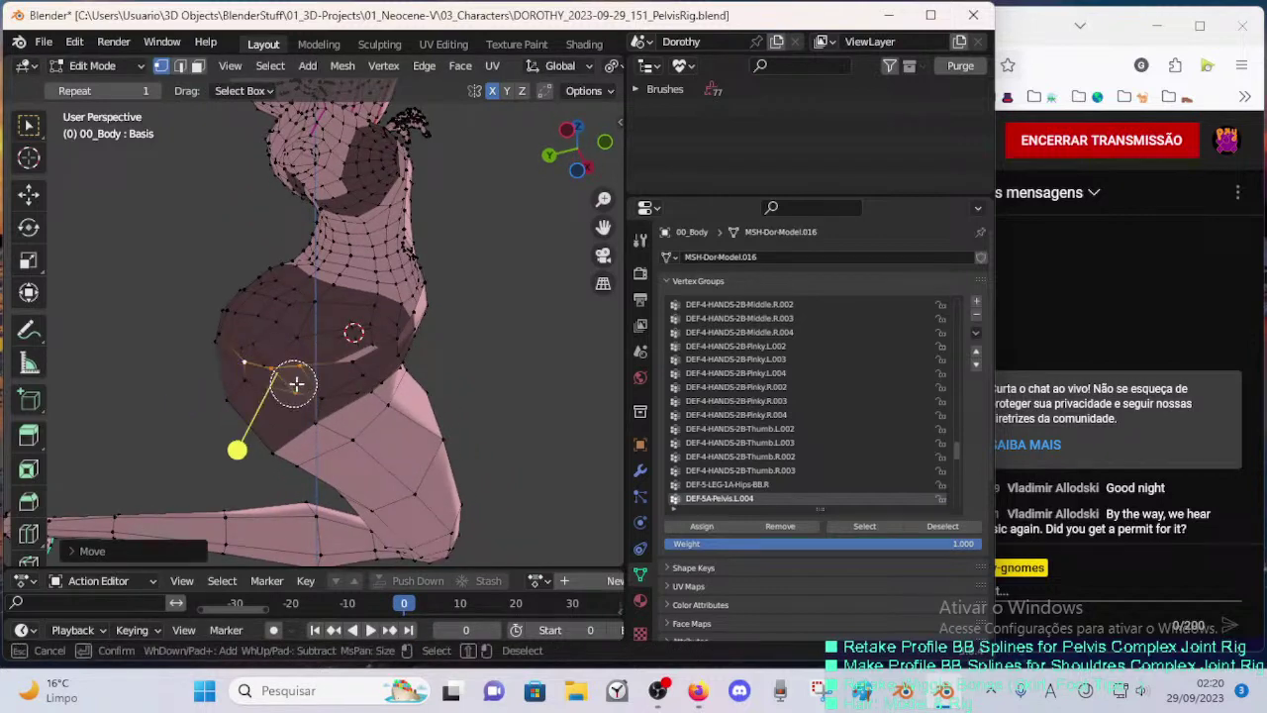
{"action": "right_click", "coordinate": [268, 453]}
{"action": "left_click_drag", "start_coordinate": [264, 463], "coordinate": [312, 465]}
{"action": "key", "text": "alt+a"}
- Nudge the vertex on the rear side of the hip, above the back of the thigh
{"action": "middle_click_drag", "start_coordinate": [305, 393], "coordinate": [357, 380]}
{"action": "left_click", "coordinate": [235, 348]}
{"action": "key", "text": "g"}
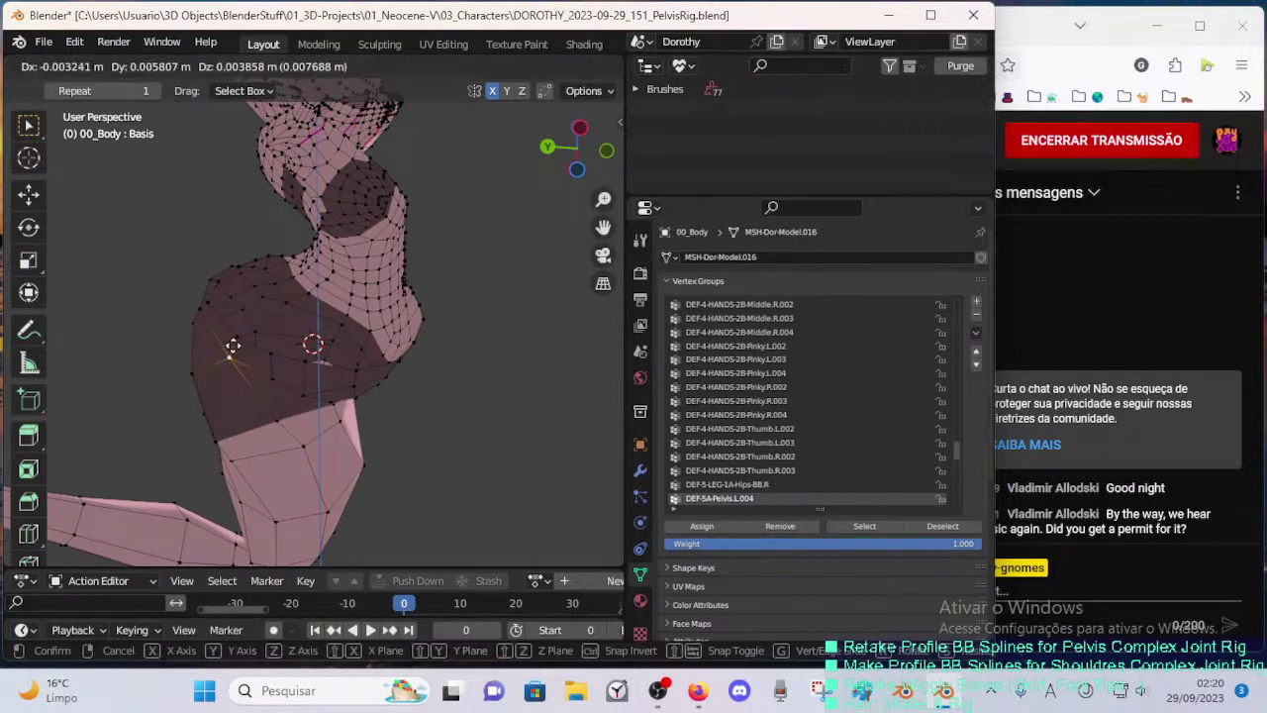
{"action": "left_click", "coordinate": [233, 343]}
- Select neighbouring faces from the buttock down to the upper thigh to inspect the face flow
{"action": "key", "text": "3"}
{"action": "left_click", "coordinate": [204, 358]}
{"action": "left_click", "coordinate": [226, 366], "text": "shift"}
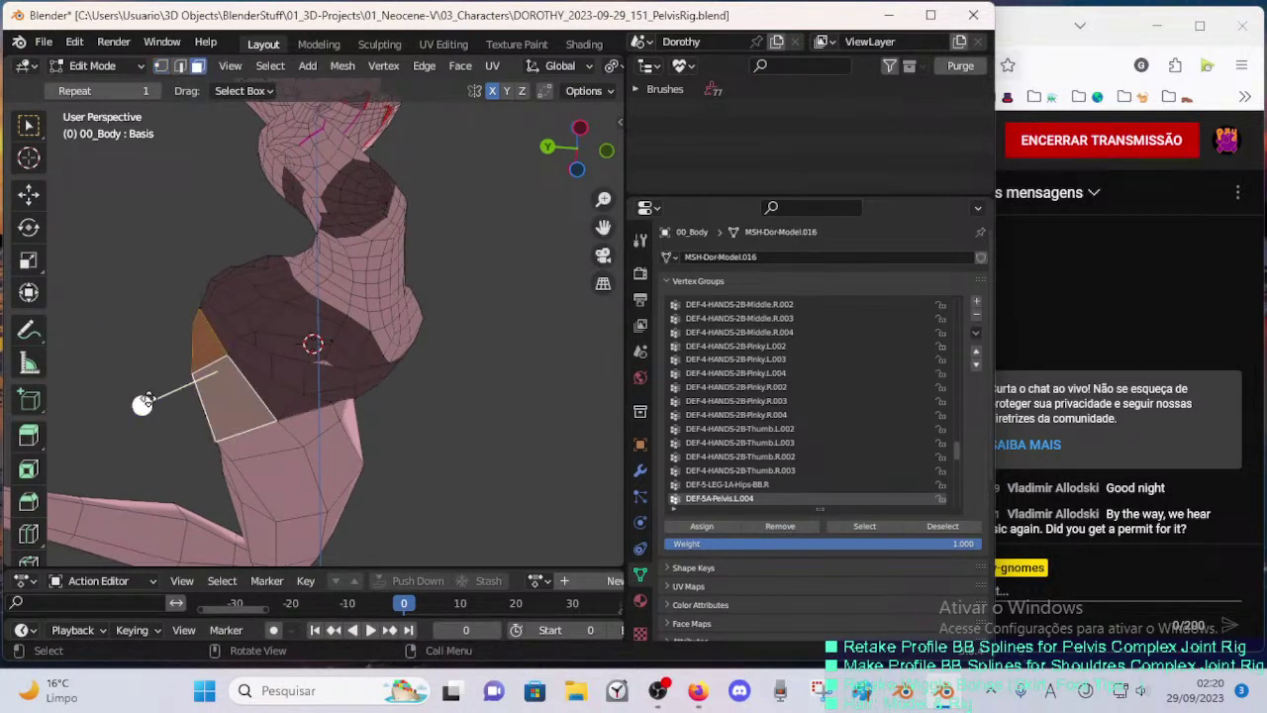
{"action": "left_click_drag", "start_coordinate": [148, 400], "coordinate": [236, 409]}
{"action": "key", "text": "alt+a"}
{"action": "left_click", "coordinate": [284, 372], "text": "shift"}
- Slide the vertices on the pelvis underside along their edges, seen from below
{"action": "mouse_move", "coordinate": [235, 403]}
{"action": "middle_mouse_down"}
{"action": "mouse_move", "coordinate": [300, 347]}
{"action": "mouse_move", "coordinate": [374, 337]}
{"action": "mouse_move", "coordinate": [382, 343]}
{"action": "mouse_move", "coordinate": [366, 362]}
{"action": "mouse_move", "coordinate": [350, 340]}
{"action": "mouse_move", "coordinate": [390, 313]}
{"action": "mouse_move", "coordinate": [353, 360]}
{"action": "mouse_move", "coordinate": [382, 362]}
{"action": "mouse_move", "coordinate": [369, 378]}
{"action": "mouse_move", "coordinate": [423, 361]}
{"action": "mouse_move", "coordinate": [362, 353]}
{"action": "mouse_move", "coordinate": [342, 332]}
{"action": "mouse_move", "coordinate": [336, 356]}
{"action": "mouse_move", "coordinate": [333, 340]}
{"action": "middle_mouse_up"}
{"action": "key", "text": "1"}
{"action": "key", "text": "1"}
{"action": "key", "text": "shift+v"}
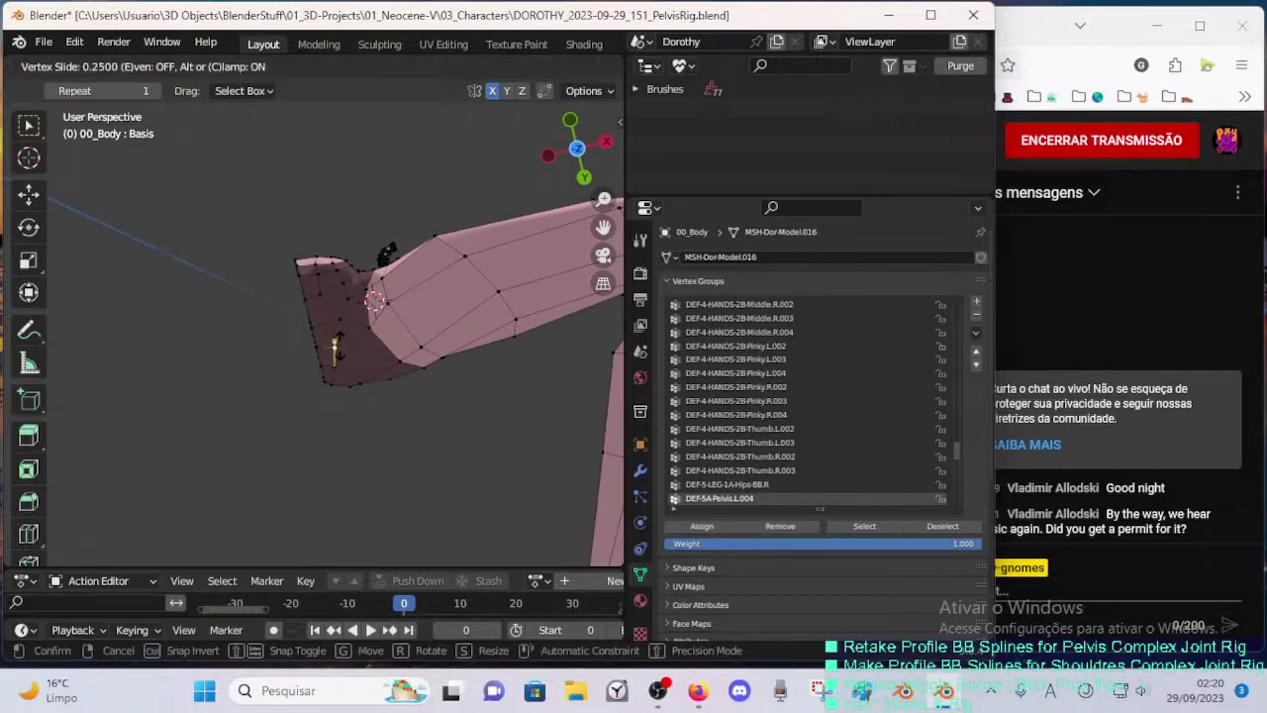
{"action": "left_click", "coordinate": [347, 324]}
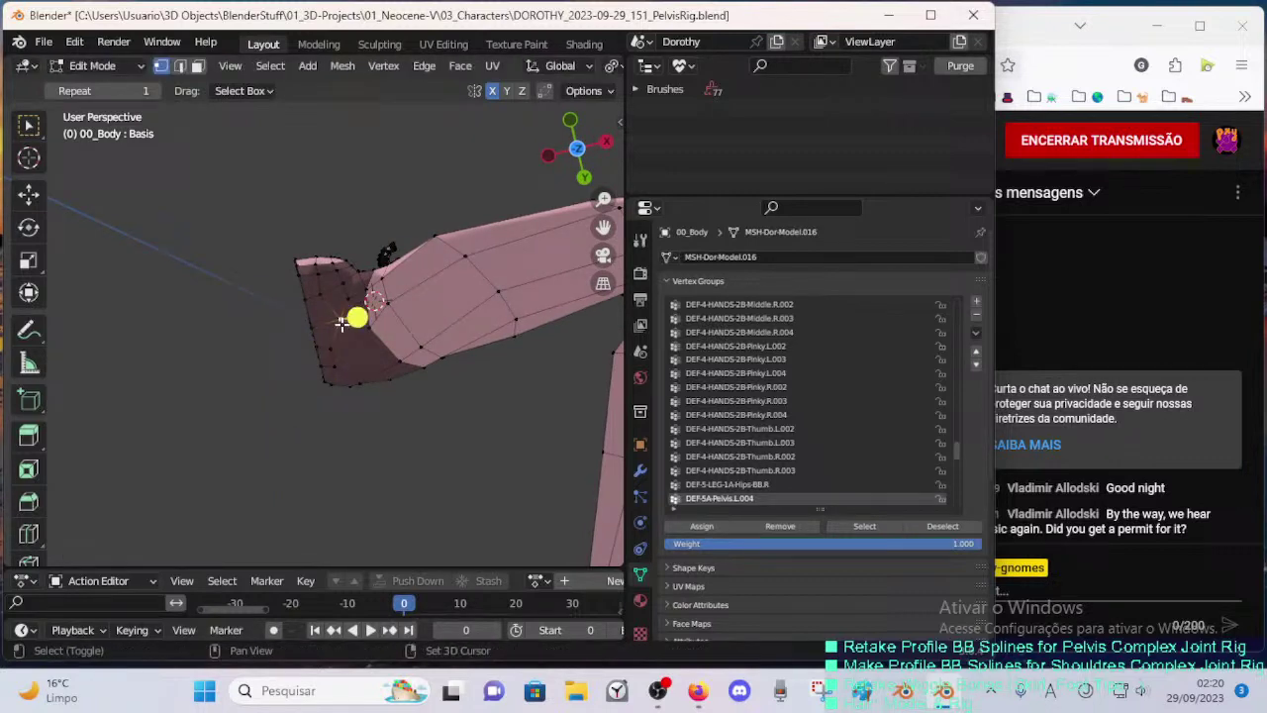
{"action": "key", "text": "shift+v"}
{"action": "left_click", "coordinate": [378, 330]}
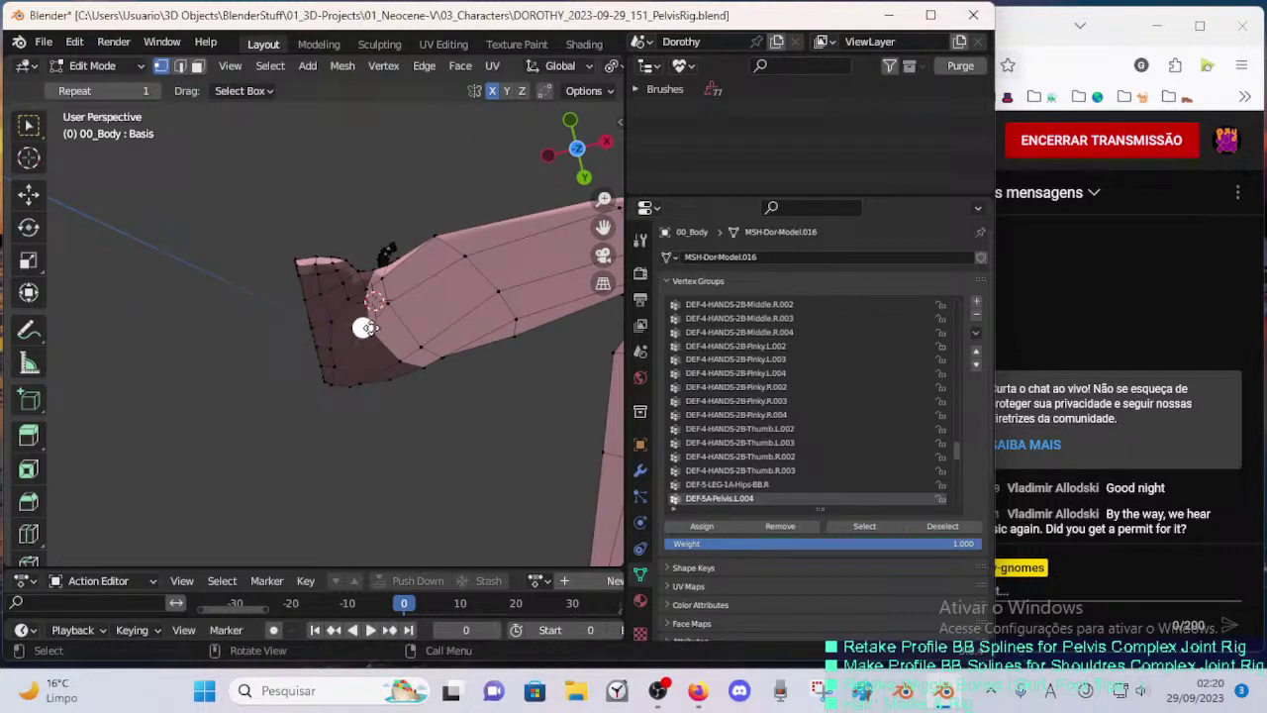
- Move the vertex on the inner thigh crease inward toward the pelvis
{"action": "key", "text": "g"}
{"action": "left_click", "coordinate": [358, 331]}
{"action": "key", "text": "g"}
{"action": "left_click", "coordinate": [358, 328]}
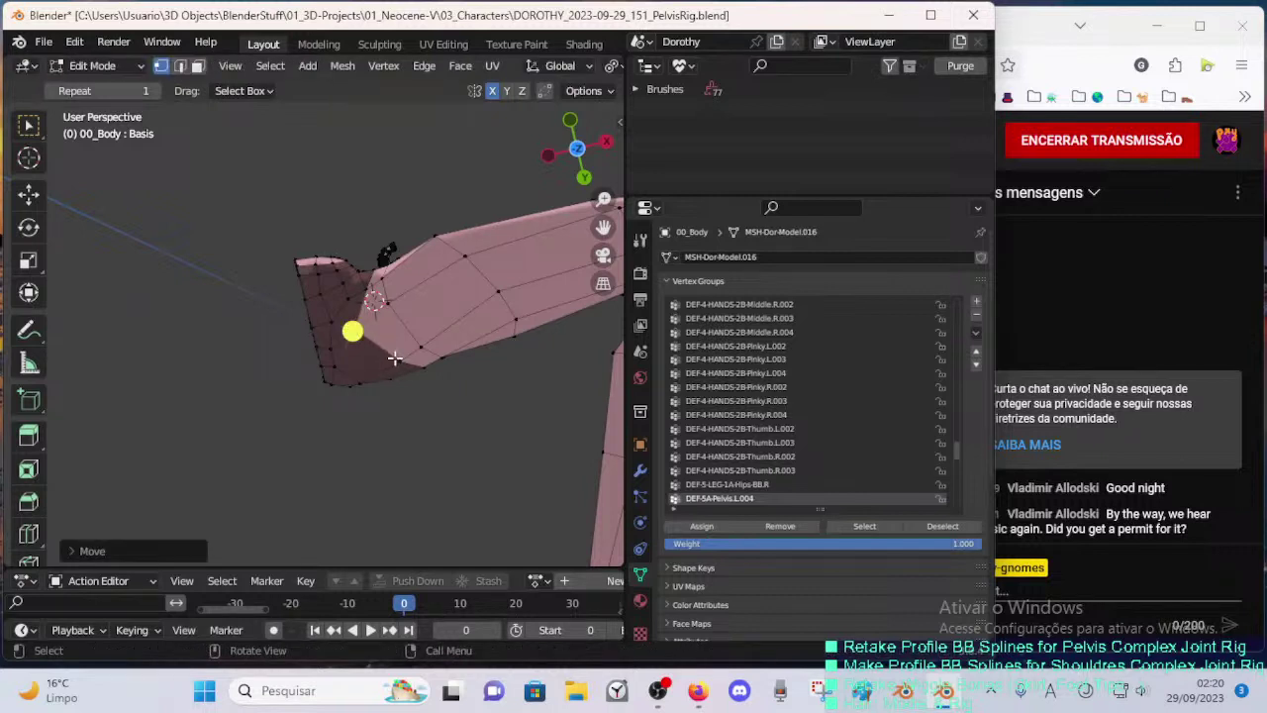
- Slide and reposition the adjacent crease vertex on the buttock side of the thigh
{"action": "key", "text": "shift+v"}
{"action": "left_click", "coordinate": [391, 364]}
{"action": "key", "text": "g"}
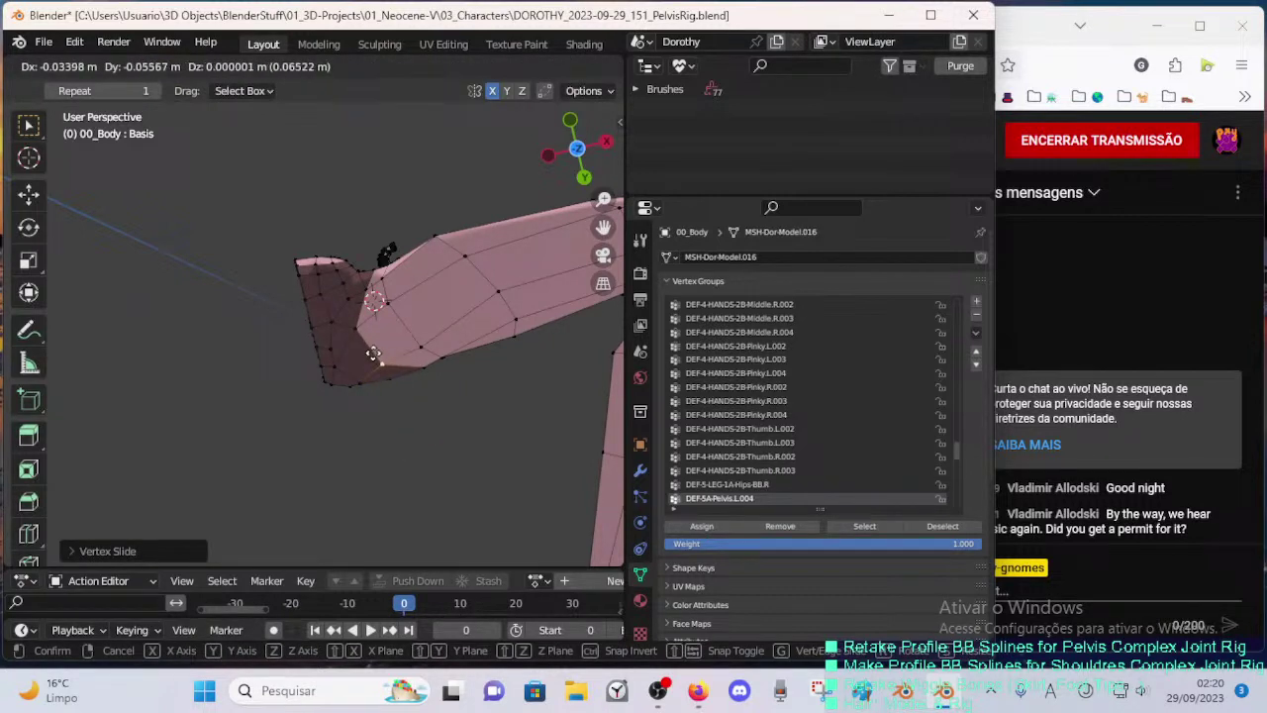
{"action": "left_click", "coordinate": [423, 337]}
- Move two vertices on the underside of the upper thigh closer to the pelvis crease
{"action": "left_click", "coordinate": [423, 338]}
{"action": "key", "text": "g"}
{"action": "left_click", "coordinate": [404, 335]}
{"action": "left_click", "coordinate": [388, 299]}
{"action": "key", "text": "g"}
{"action": "left_click", "coordinate": [375, 303]}
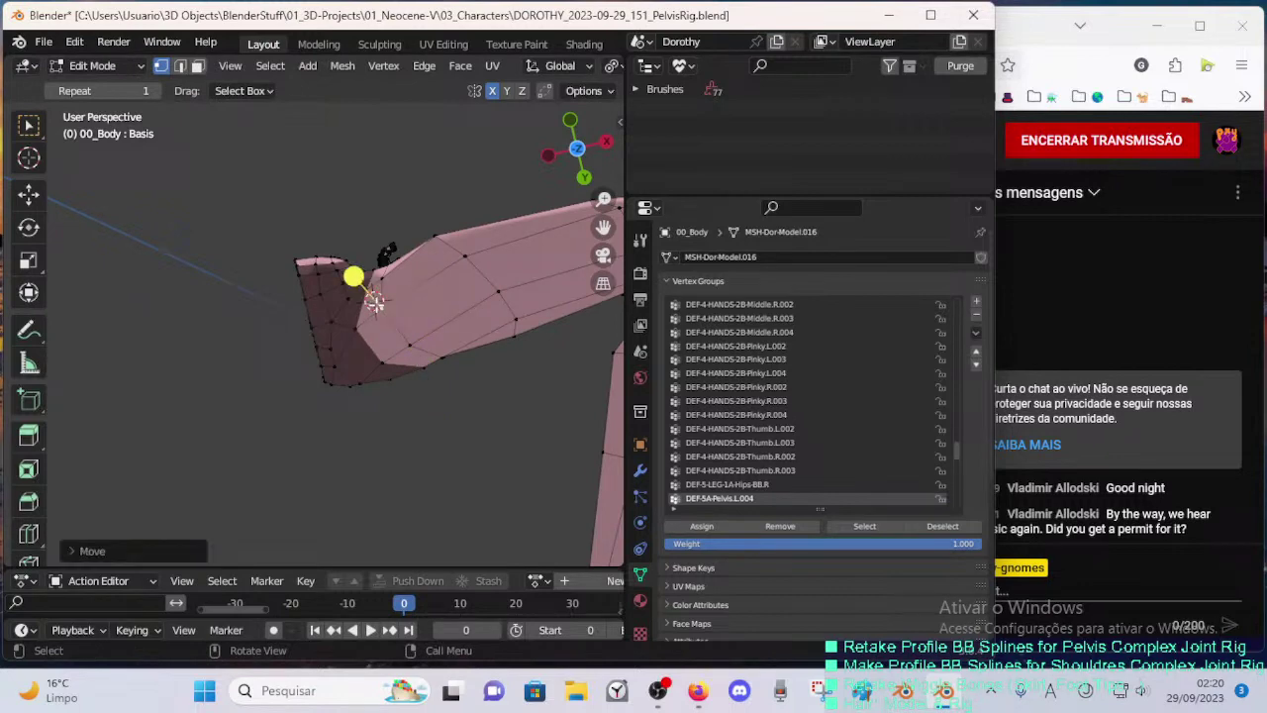
- Save the file and slide the edge loop around the upper thigh closer to the pelvis crease
{"action": "mouse_move", "coordinate": [392, 270]}
{"action": "middle_mouse_down"}
{"action": "mouse_move", "coordinate": [356, 419]}
{"action": "mouse_move", "coordinate": [362, 362]}
{"action": "mouse_move", "coordinate": [380, 309]}
{"action": "mouse_move", "coordinate": [362, 459]}
{"action": "mouse_move", "coordinate": [356, 396]}
{"action": "mouse_move", "coordinate": [441, 339]}
{"action": "mouse_move", "coordinate": [379, 292]}
{"action": "middle_mouse_up"}
{"action": "key", "text": "3"}
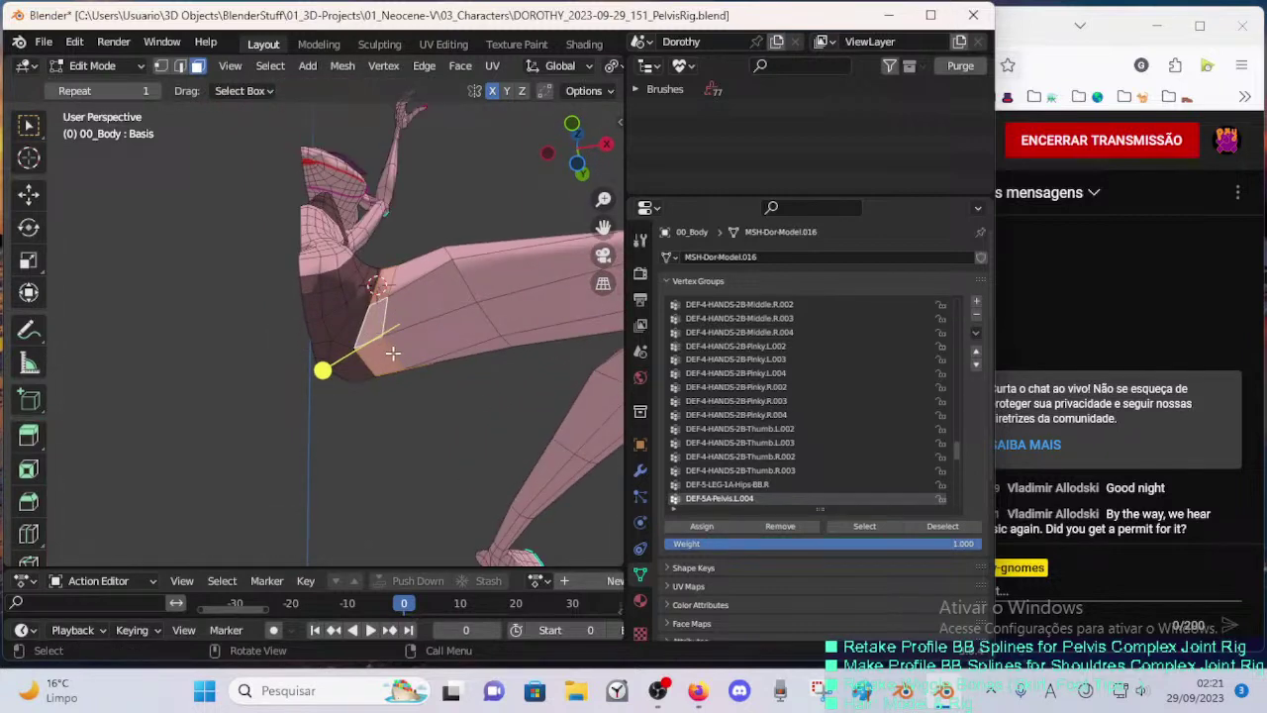
{"action": "middle_click_drag", "start_coordinate": [393, 354], "coordinate": [445, 314]}
{"action": "key", "text": "ctrl+s"}
{"action": "key", "text": "alt+a"}
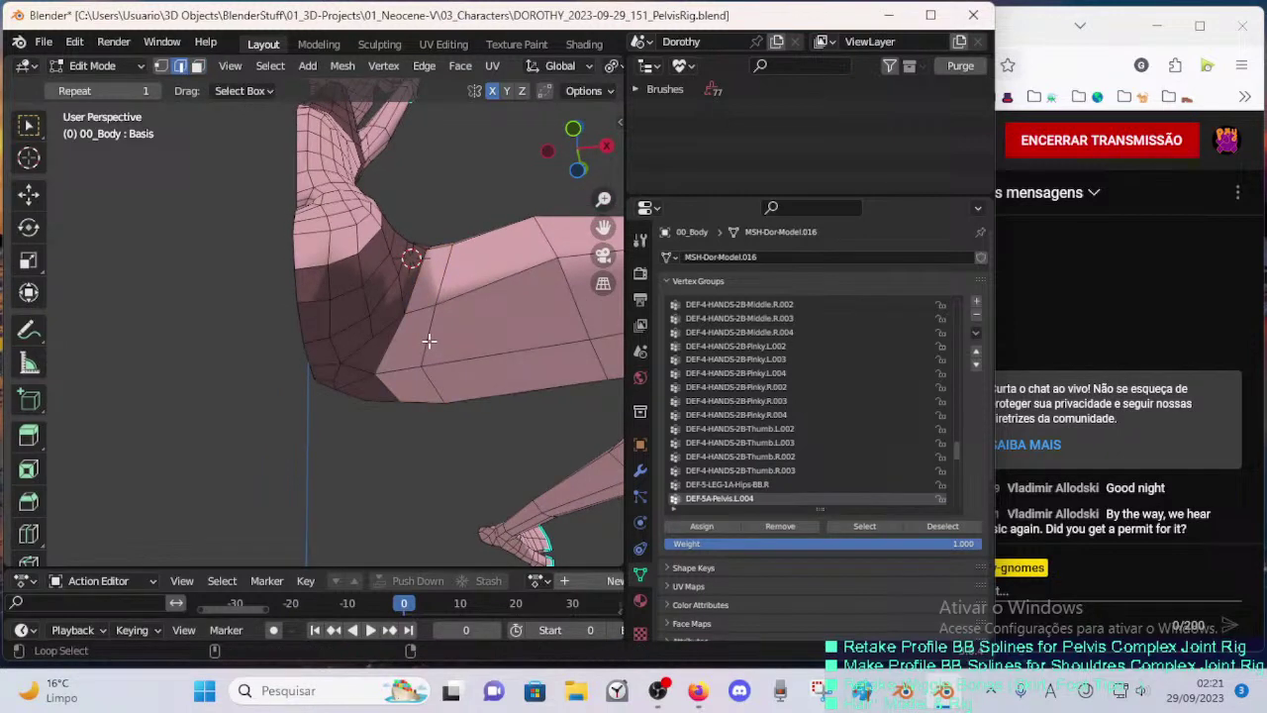
{"action": "left_click", "coordinate": [429, 341], "text": "alt"}
{"action": "key", "text": "shift+v"}
{"action": "left_click", "coordinate": [410, 326]}
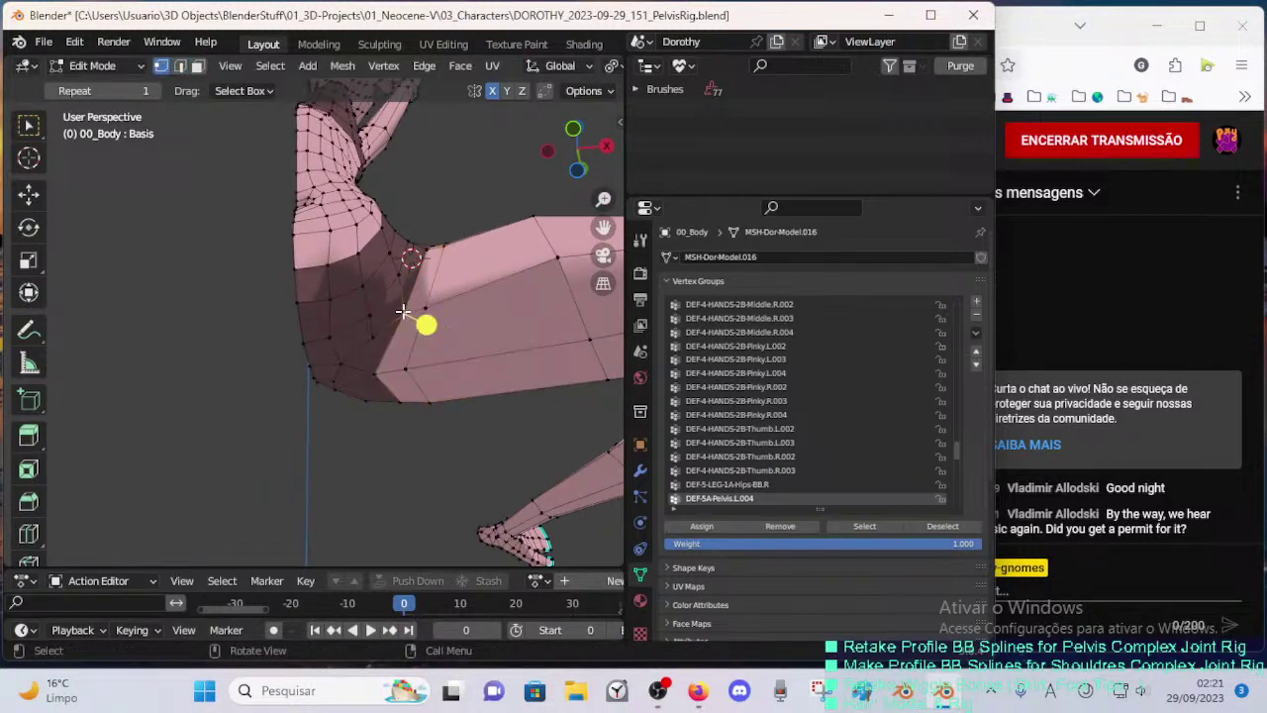
- Slide individual vertices of the upper-thigh loop along their edges beside the pelvis crease
{"action": "key", "text": "shift+v"}
{"action": "left_click", "coordinate": [400, 349]}
{"action": "left_click", "coordinate": [402, 282]}
{"action": "mouse_move", "coordinate": [404, 281]}
{"action": "middle_mouse_down"}
{"action": "mouse_move", "coordinate": [385, 316]}
{"action": "mouse_move", "coordinate": [404, 263]}
{"action": "middle_mouse_up"}
{"action": "key", "text": "shift+v"}
{"action": "left_click", "coordinate": [401, 304]}
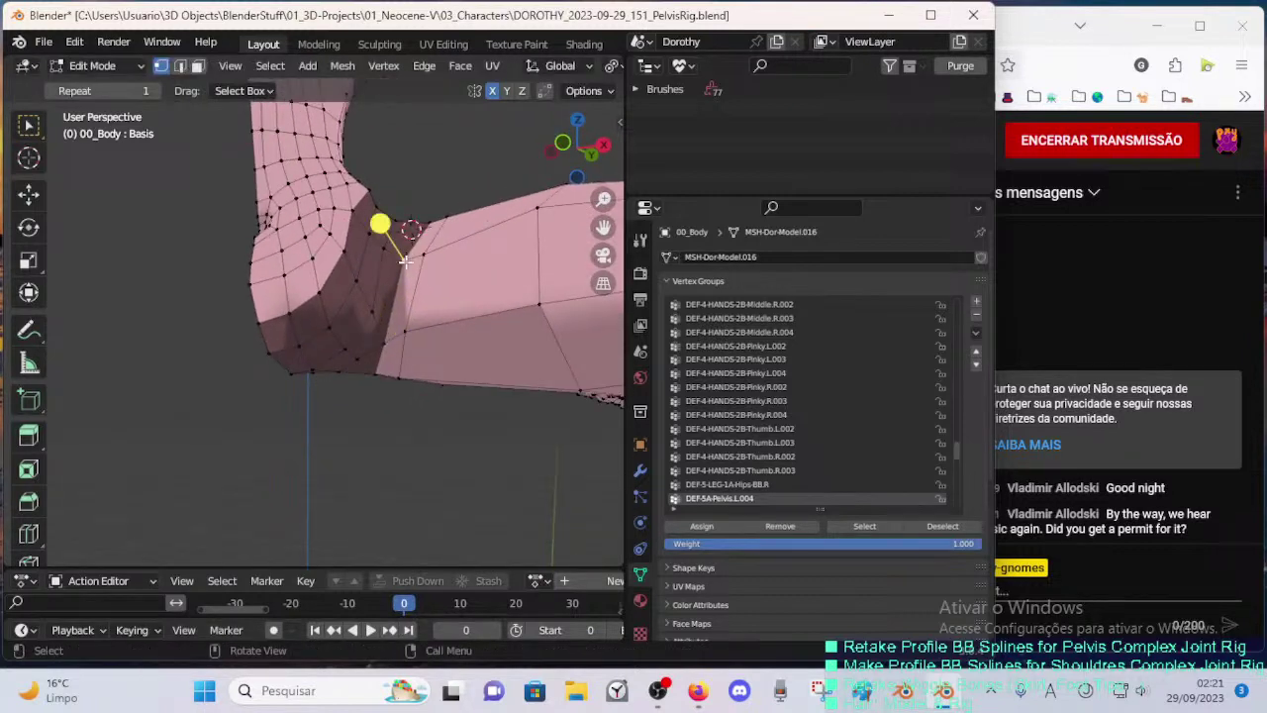
- Slide the front vertices where the thigh meets the hip to even out the crease spacing
{"action": "key", "text": "shift+v"}
{"action": "left_click", "coordinate": [399, 277]}
{"action": "key", "text": "shift+v"}
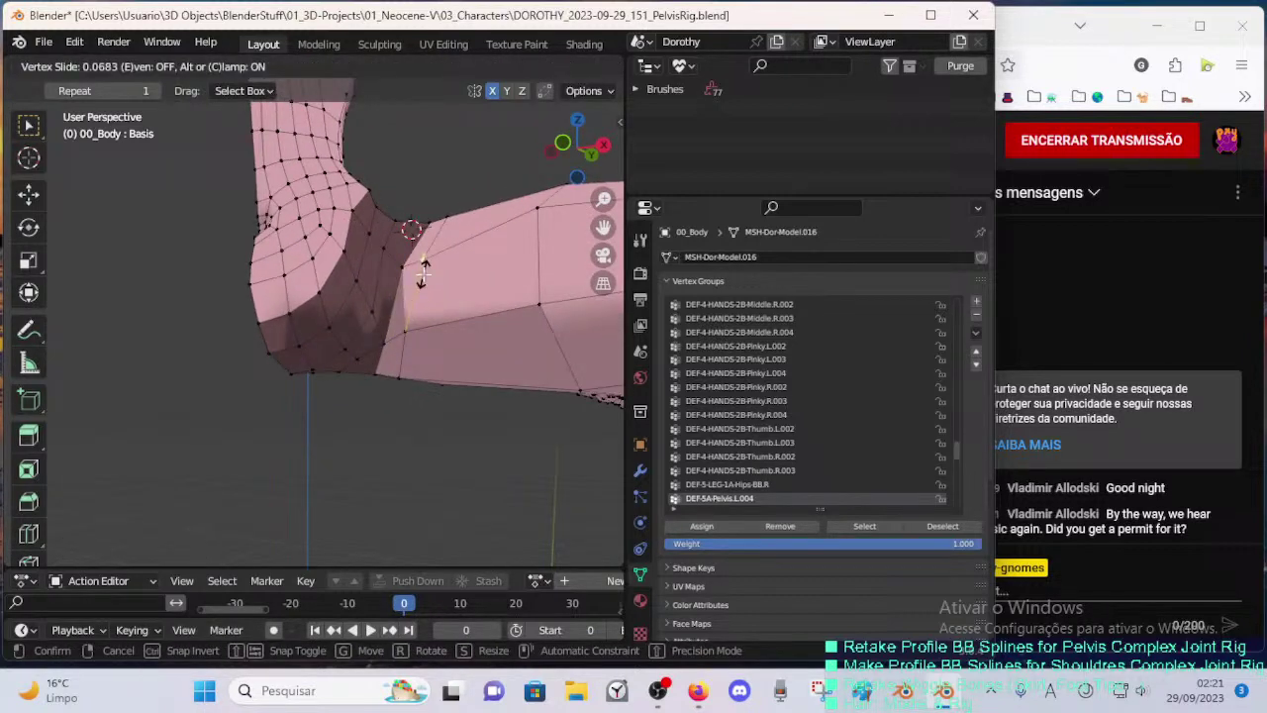
{"action": "left_click", "coordinate": [411, 253]}
{"action": "key", "text": "shift+v"}
{"action": "left_click", "coordinate": [386, 249]}
- Slide the vertex on the dark front hip area along its edge and reposition it from a lower view
{"action": "left_click", "coordinate": [371, 235]}
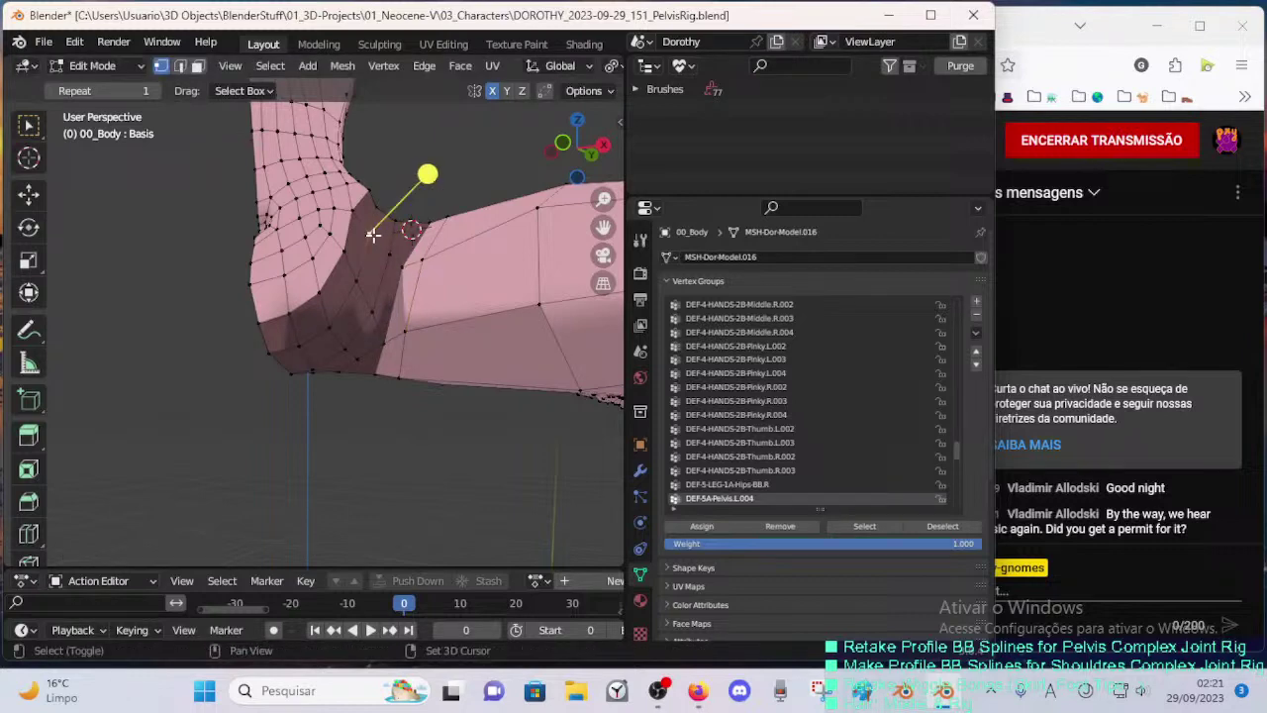
{"action": "key", "text": "g"}
{"action": "key", "text": "g"}
{"action": "left_click", "coordinate": [380, 233]}
{"action": "middle_click_drag", "start_coordinate": [380, 233], "coordinate": [388, 289]}
{"action": "key", "text": "g"}
{"action": "left_click", "coordinate": [465, 250]}
- Move a face beside the thigh crease and adjust the position of a neighbouring vertex
{"action": "key", "text": "3"}
{"action": "left_click", "coordinate": [390, 329]}
{"action": "key", "text": "g"}
{"action": "left_click", "coordinate": [416, 282]}
{"action": "key", "text": "1"}
{"action": "left_click", "coordinate": [386, 345]}
{"action": "key", "text": "g"}
{"action": "left_click", "coordinate": [380, 323]}
{"action": "key", "text": "g"}
{"action": "left_click", "coordinate": [380, 332]}
- Slide the vertex on the buttock side of the thigh crease along its edges
{"action": "left_click", "coordinate": [357, 357]}
{"action": "key", "text": "g"}
{"action": "key", "text": "g"}
{"action": "left_click", "coordinate": [377, 335]}
{"action": "key", "text": "shift+v"}
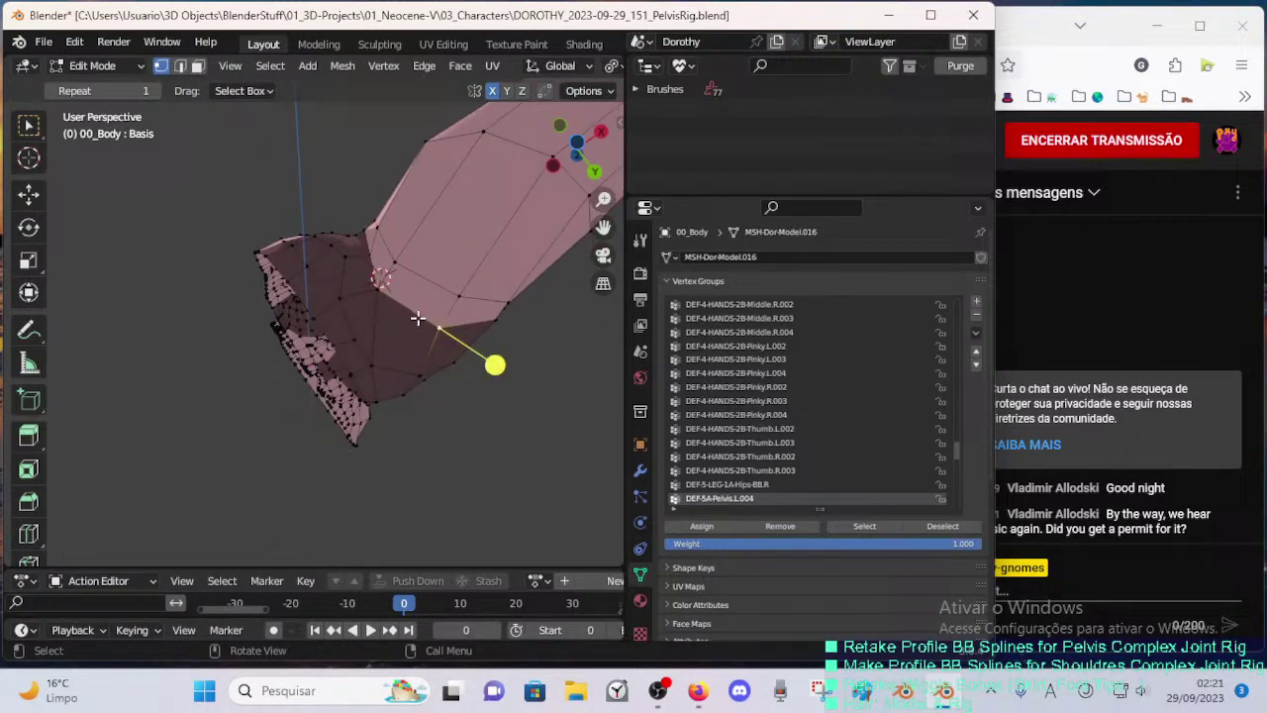
{"action": "left_click", "coordinate": [438, 340]}
{"action": "middle_click_drag", "start_coordinate": [438, 341], "coordinate": [374, 361]}
- Slide two vertices on the underside of the upper thigh toward even spacing with the crease
{"action": "key", "text": "1"}
{"action": "left_click", "coordinate": [433, 359]}
{"action": "key", "text": "shift+v"}
{"action": "left_click", "coordinate": [437, 328]}
{"action": "left_click", "coordinate": [456, 302]}
{"action": "key", "text": "shift+v"}
{"action": "left_click", "coordinate": [452, 319]}
- Slide the vertices on the pelvis side of the front thigh crease along their edges
{"action": "left_click", "coordinate": [396, 269]}
{"action": "key", "text": "shift+v"}
{"action": "left_click", "coordinate": [390, 284]}
{"action": "key", "text": "shift+v"}
{"action": "left_click", "coordinate": [383, 299]}
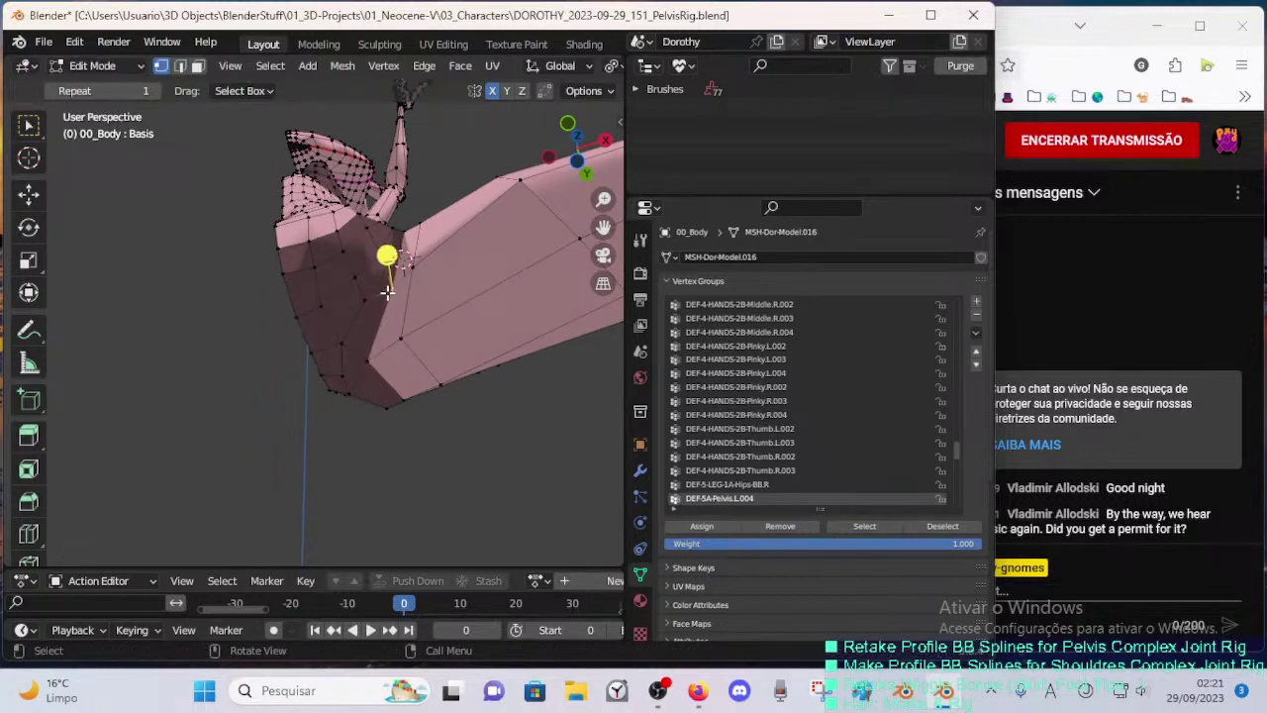
{"action": "key", "text": "shift+v"}
{"action": "left_click", "coordinate": [387, 249]}
{"action": "key", "text": "shift+v"}
{"action": "left_click", "coordinate": [387, 262]}
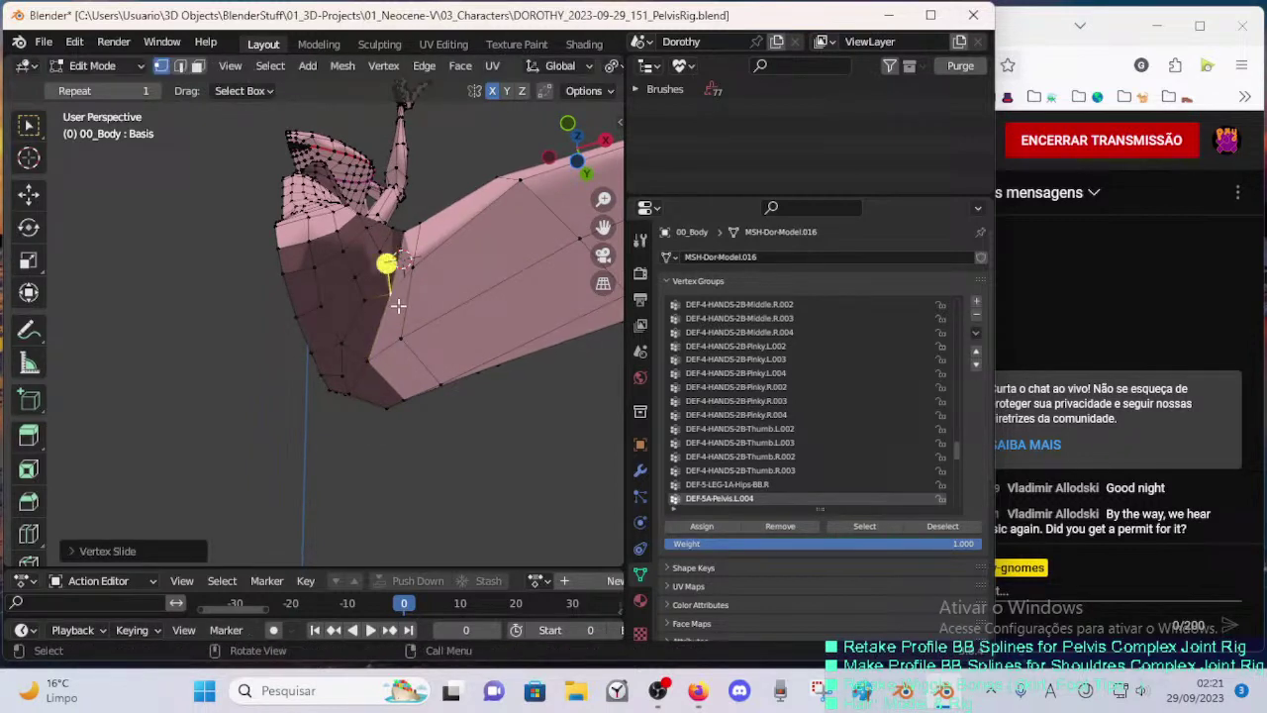
- Slide the vertices in the middle and lower part of the dark pelvis underside along their edges
{"action": "left_click", "coordinate": [343, 339]}
{"action": "key", "text": "shift+v"}
{"action": "left_click", "coordinate": [353, 332]}
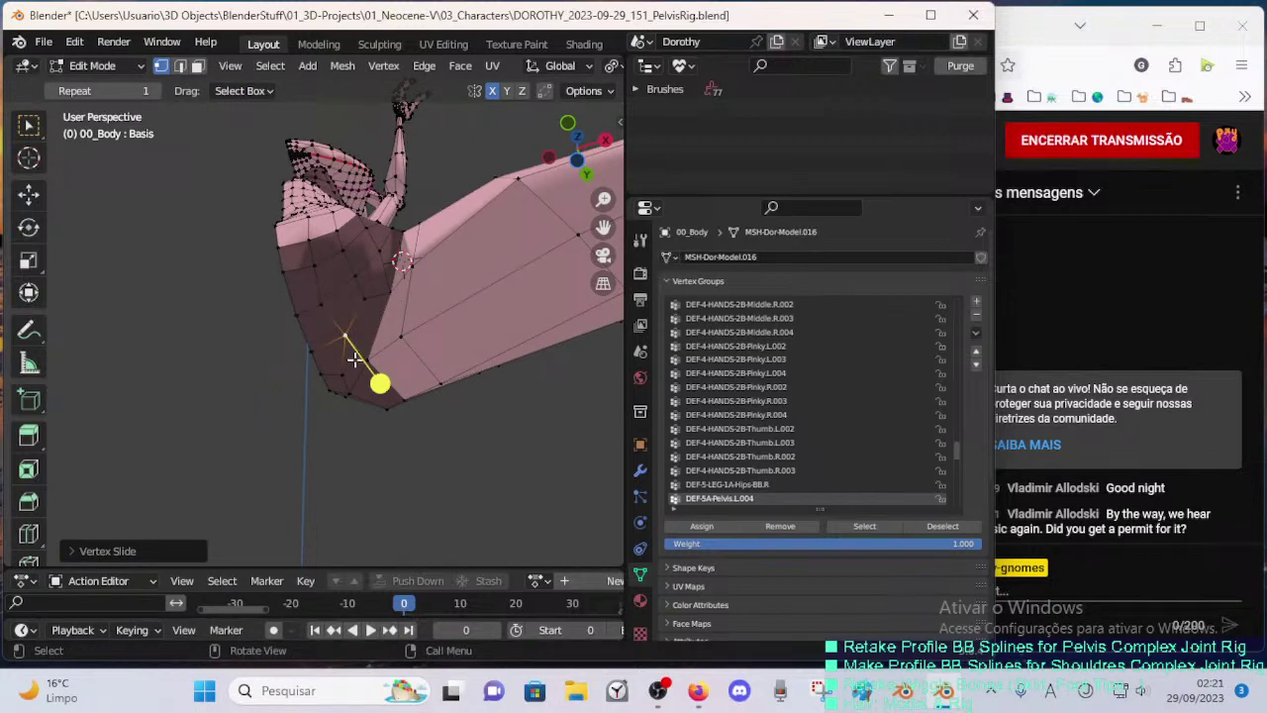
{"action": "left_click", "coordinate": [344, 375]}
{"action": "middle_click_drag", "start_coordinate": [354, 384], "coordinate": [370, 315]}
{"action": "left_click", "coordinate": [353, 390]}
{"action": "key", "text": "shift+v"}
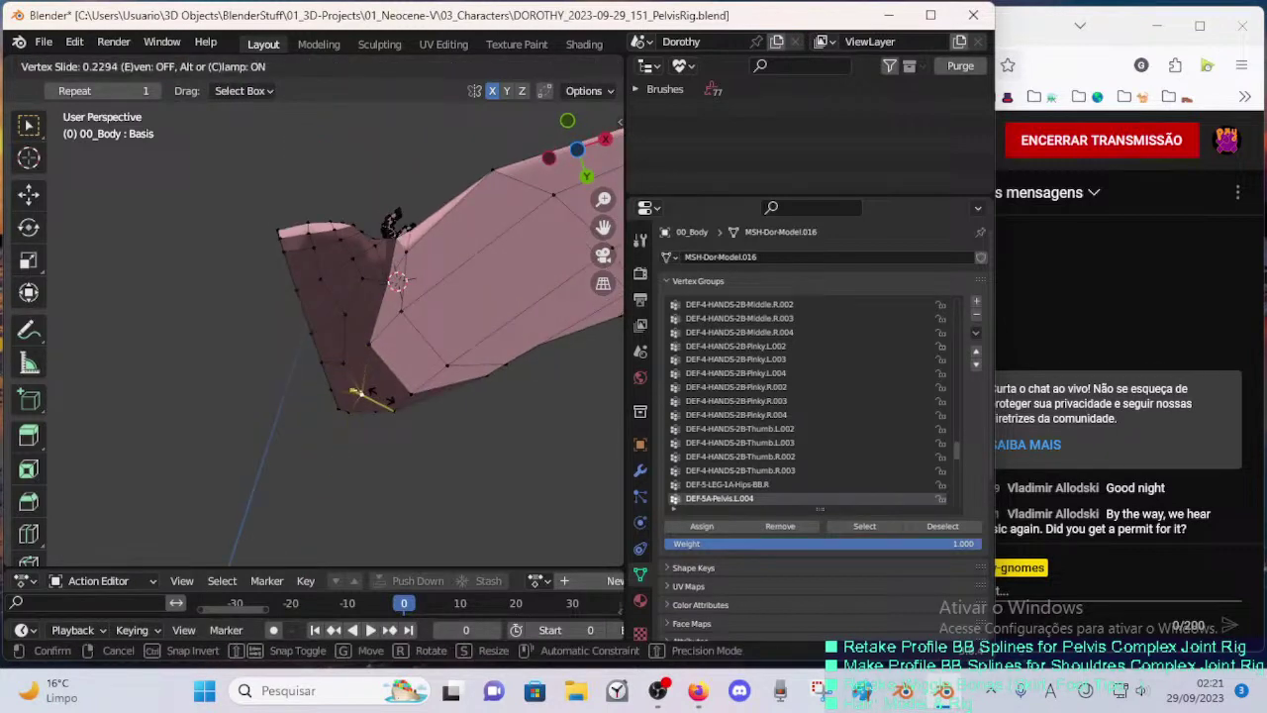
{"action": "left_click", "coordinate": [381, 397]}
- Circle-select the vertices around the front hip crease and compare the body mesh in Object and Edit Mode
{"action": "mouse_move", "coordinate": [381, 395]}
{"action": "middle_mouse_down"}
{"action": "mouse_move", "coordinate": [395, 333]}
{"action": "mouse_move", "coordinate": [352, 362]}
{"action": "mouse_move", "coordinate": [368, 360]}
{"action": "mouse_move", "coordinate": [359, 453]}
{"action": "mouse_move", "coordinate": [382, 390]}
{"action": "mouse_move", "coordinate": [339, 386]}
{"action": "mouse_move", "coordinate": [344, 322]}
{"action": "mouse_move", "coordinate": [373, 402]}
{"action": "mouse_move", "coordinate": [419, 306]}
{"action": "mouse_move", "coordinate": [422, 290]}
{"action": "mouse_move", "coordinate": [404, 285]}
{"action": "middle_mouse_up"}
{"action": "key", "text": "Tab"}
{"action": "key", "text": "Tab"}
{"action": "key", "text": "b"}
{"action": "key", "text": "c"}
{"action": "right_click", "coordinate": [421, 299]}
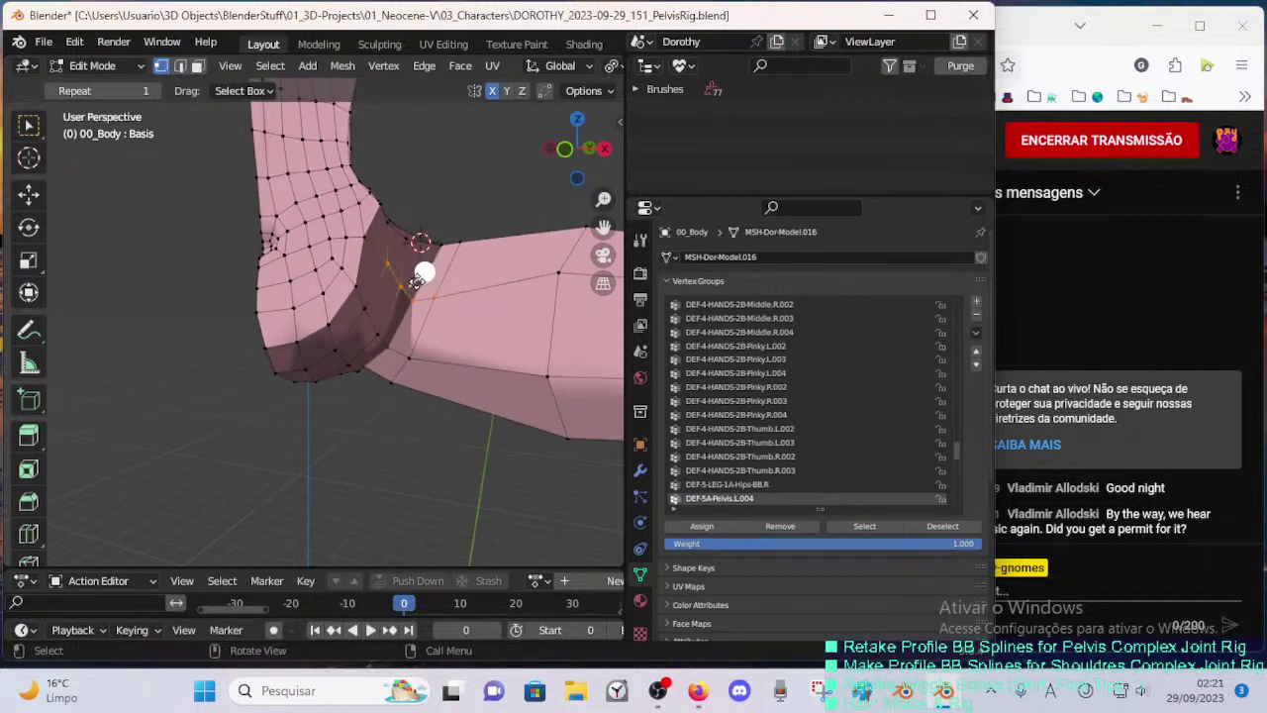
{"action": "left_click_drag", "start_coordinate": [423, 274], "coordinate": [457, 271]}
{"action": "key", "text": "Tab"}
{"action": "middle_click_drag", "start_coordinate": [401, 311], "coordinate": [475, 293]}
{"action": "scroll", "coordinate": [446, 282], "scroll_direction": "down", "scroll_amount": 2}
{"action": "key", "text": "Tab"}
{"action": "key", "text": "KP_Decimal"}
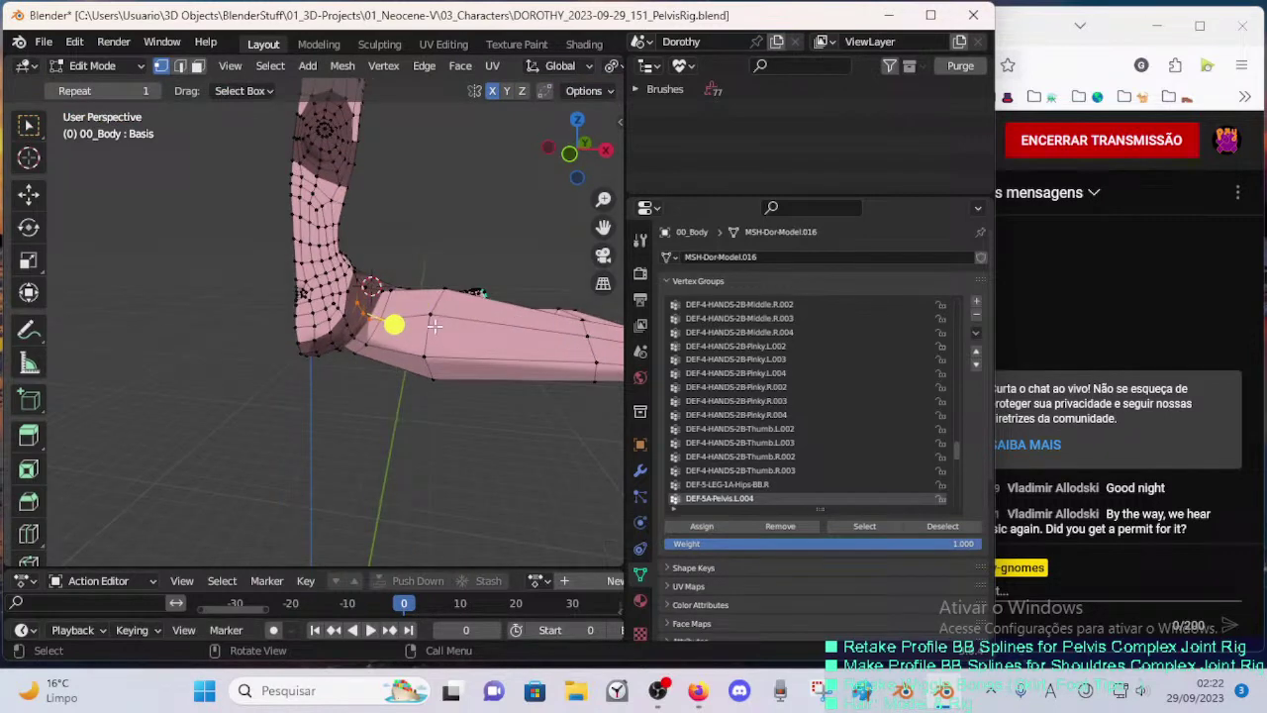
- Leave the body mesh and open the ARM-Dorothy armature in Edit Mode with its bones revealed
{"action": "key", "text": "ctrl+Tab"}
{"action": "left_click", "coordinate": [384, 317]}
{"action": "middle_click_drag", "start_coordinate": [394, 339], "coordinate": [435, 325]}
{"action": "key", "text": "Tab"}
{"action": "key", "text": "KP_Decimal"}
{"action": "key", "text": "Tab"}
{"action": "key", "text": "KP_Decimal"}
{"action": "key", "text": "alt+h"}
{"action": "left_click", "coordinate": [398, 330]}
{"action": "key", "text": "Tab"}
{"action": "key", "text": "KP_Decimal"}
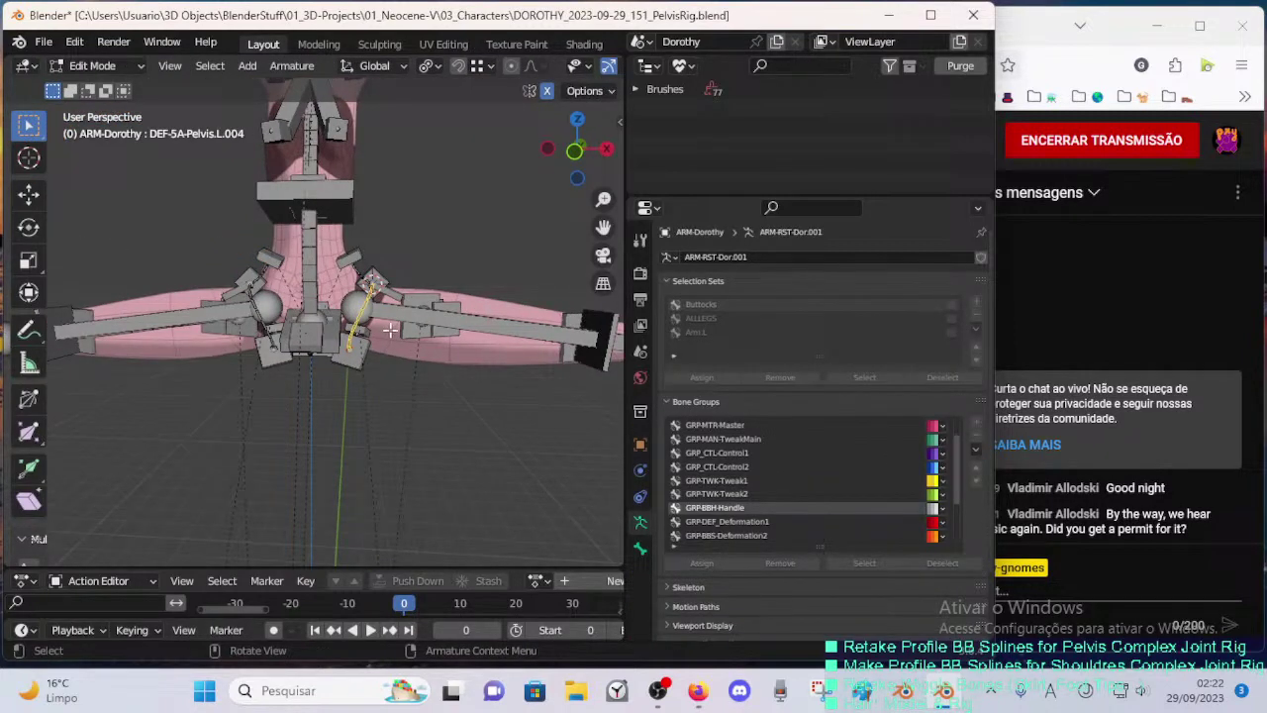
- Compare the armature's posed and rest positions around the pelvis, viewing the left pelvis bones up close
{"action": "key", "text": "Tab"}
{"action": "key", "text": "Tab"}
{"action": "key", "text": "Tab"}
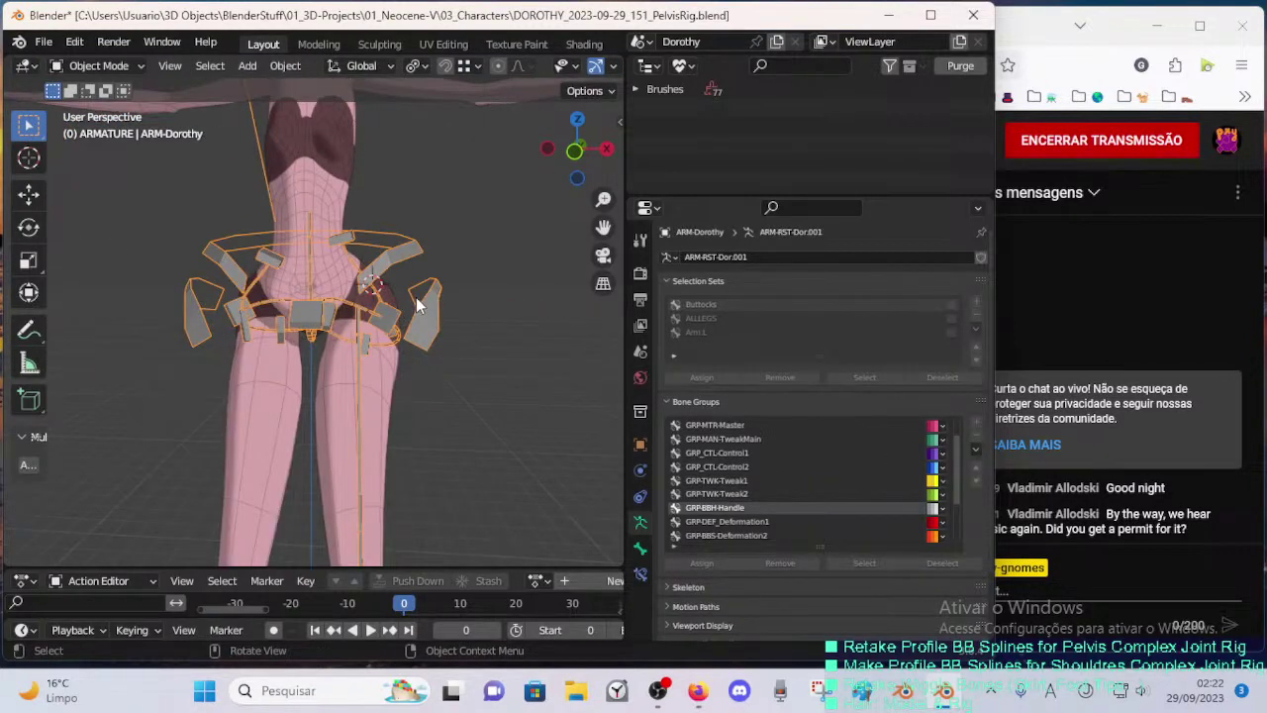
{"action": "key", "text": "Tab"}
{"action": "key", "text": "KP_Decimal"}
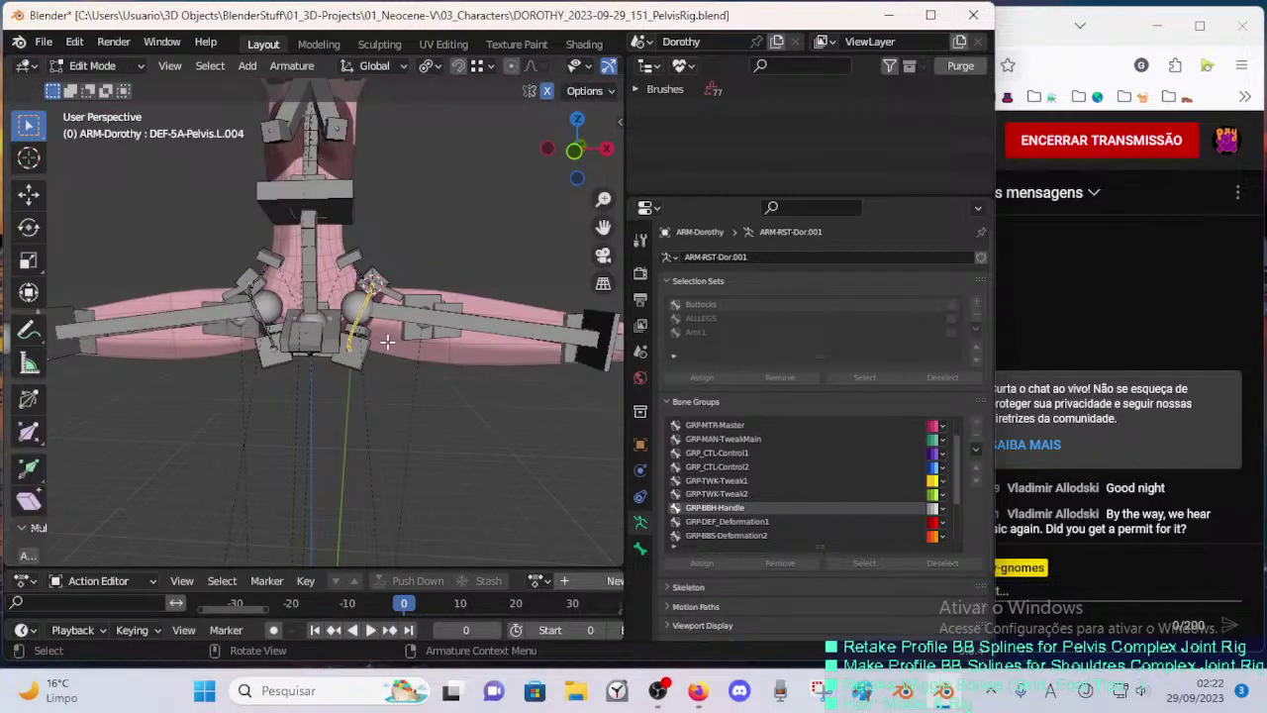
{"action": "scroll", "coordinate": [381, 370], "scroll_direction": "up", "scroll_amount": 3}
{"action": "middle_click_drag", "start_coordinate": [420, 314], "coordinate": [393, 326]}
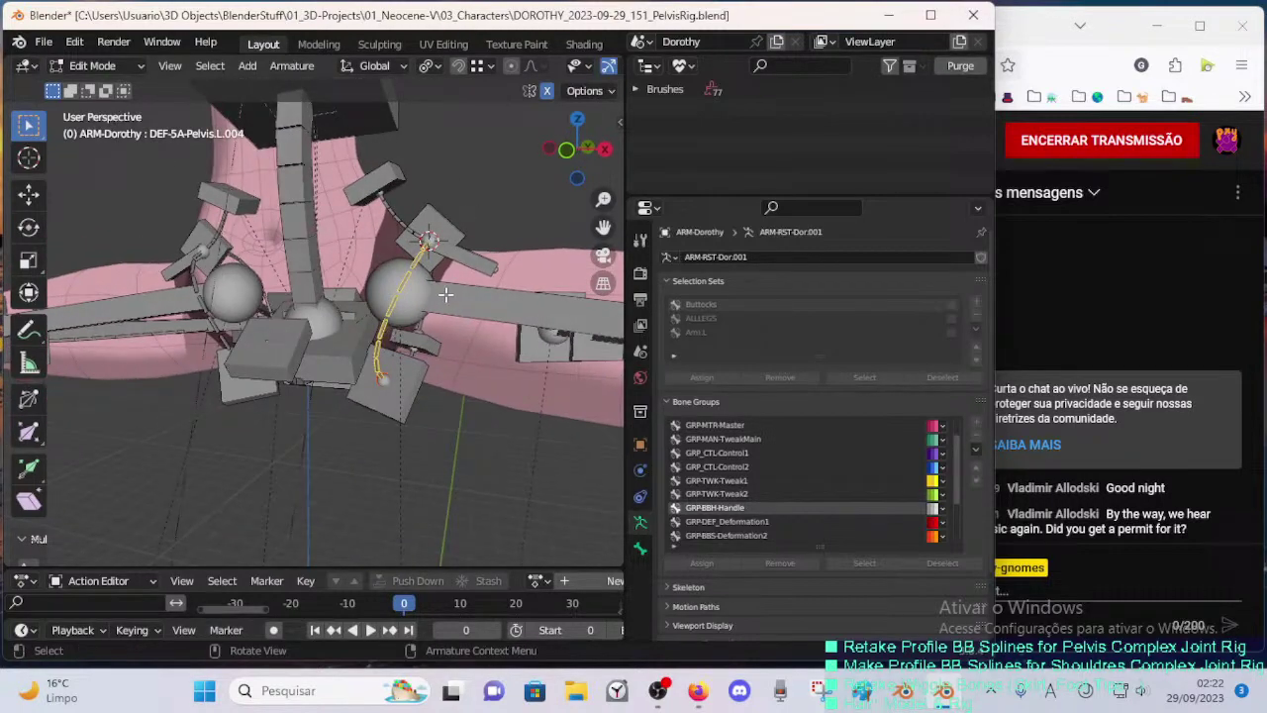
- Compare the posed hips with the rest position, and turn on X-ray display in armature Edit Mode
{"action": "middle_click_drag", "start_coordinate": [445, 294], "coordinate": [339, 318]}
{"action": "key", "text": "Tab"}
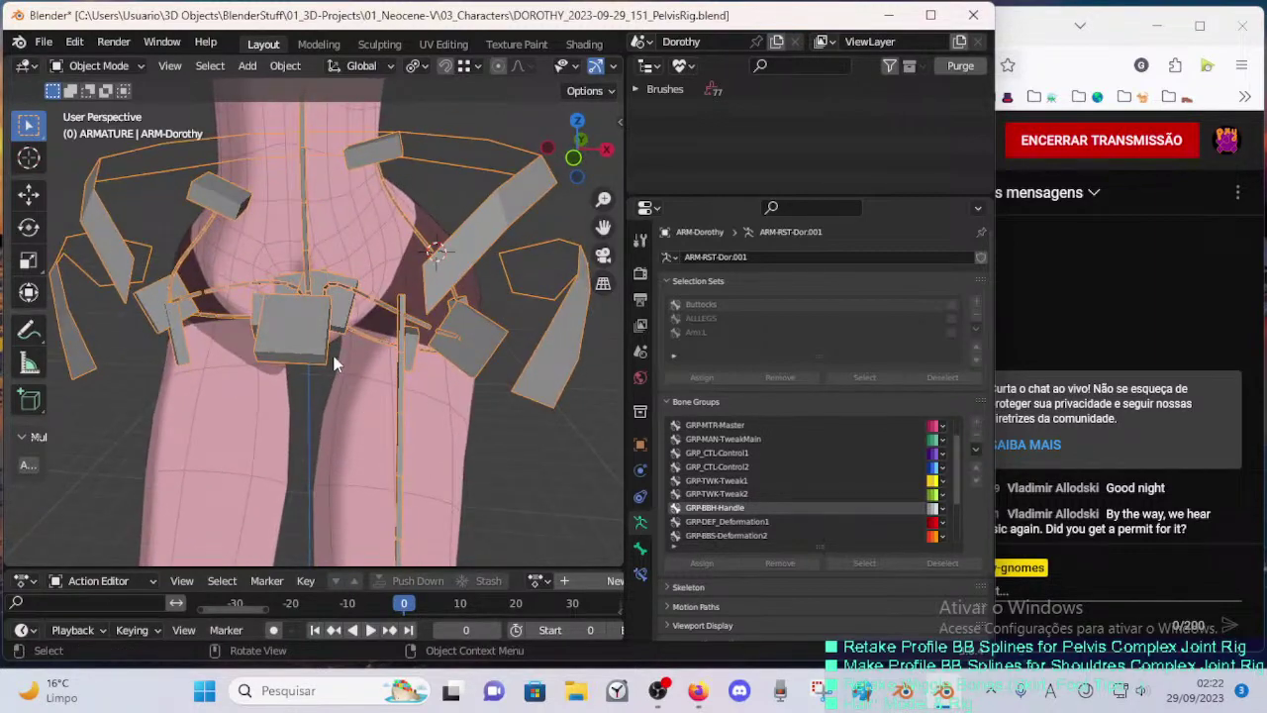
{"action": "key", "text": "Tab"}
{"action": "middle_click_drag", "start_coordinate": [448, 294], "coordinate": [465, 396]}
{"action": "key", "text": "alt+z"}
- Try to move and rotate the lower handle bone of the left pelvis chain, and undo the changes
{"action": "key", "text": "c"}
{"action": "key", "text": "g"}
{"action": "left_click", "coordinate": [433, 372]}
{"action": "key", "text": "g"}
{"action": "left_click", "coordinate": [461, 368]}
{"action": "key", "text": "r"}
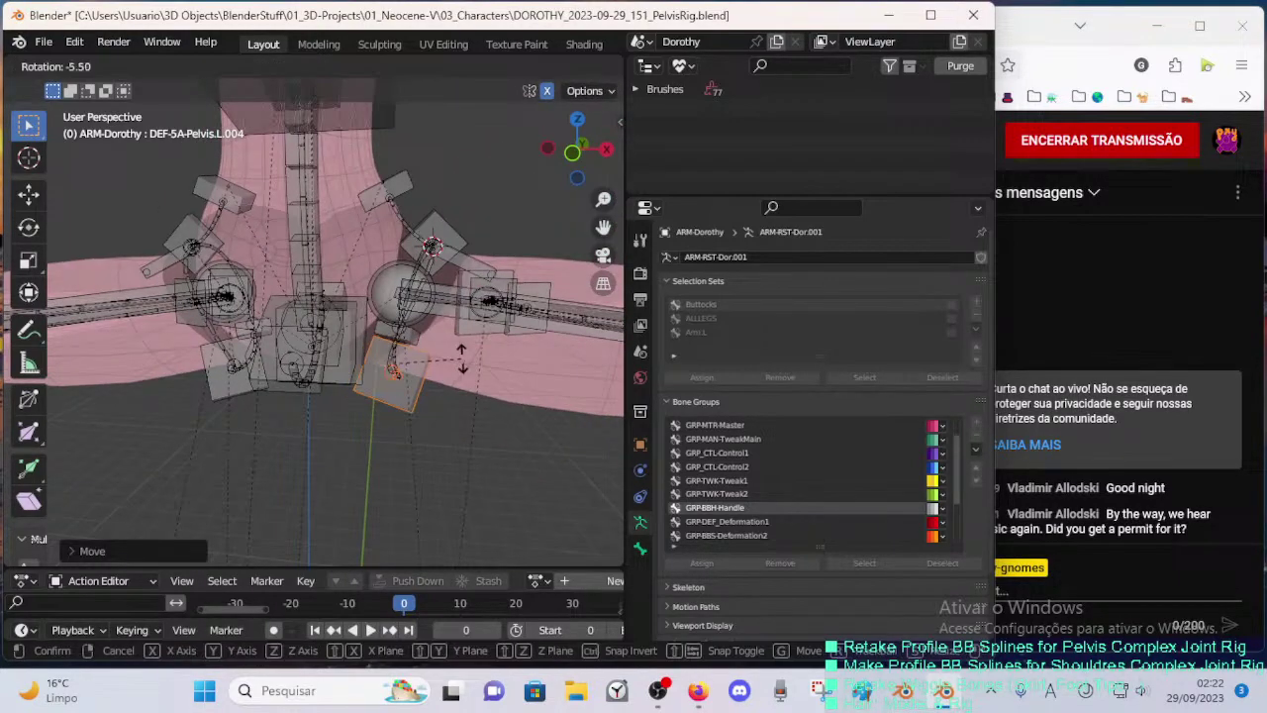
{"action": "right_click", "coordinate": [452, 355]}
{"action": "key", "text": "ctrl+z"}
{"action": "key", "text": "ctrl+z"}
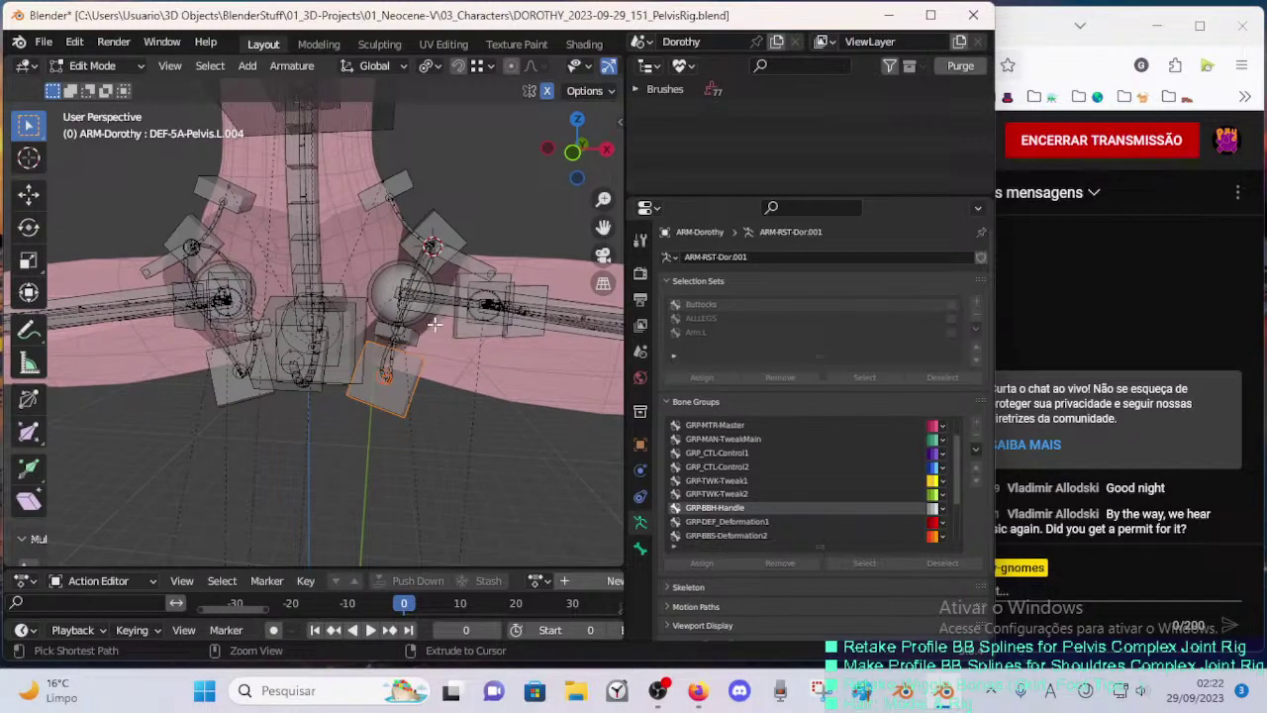
- Set the transform pivot to Median Point and select the left-side pelvis and crotch bones with their handles
{"action": "left_click", "coordinate": [435, 66]}
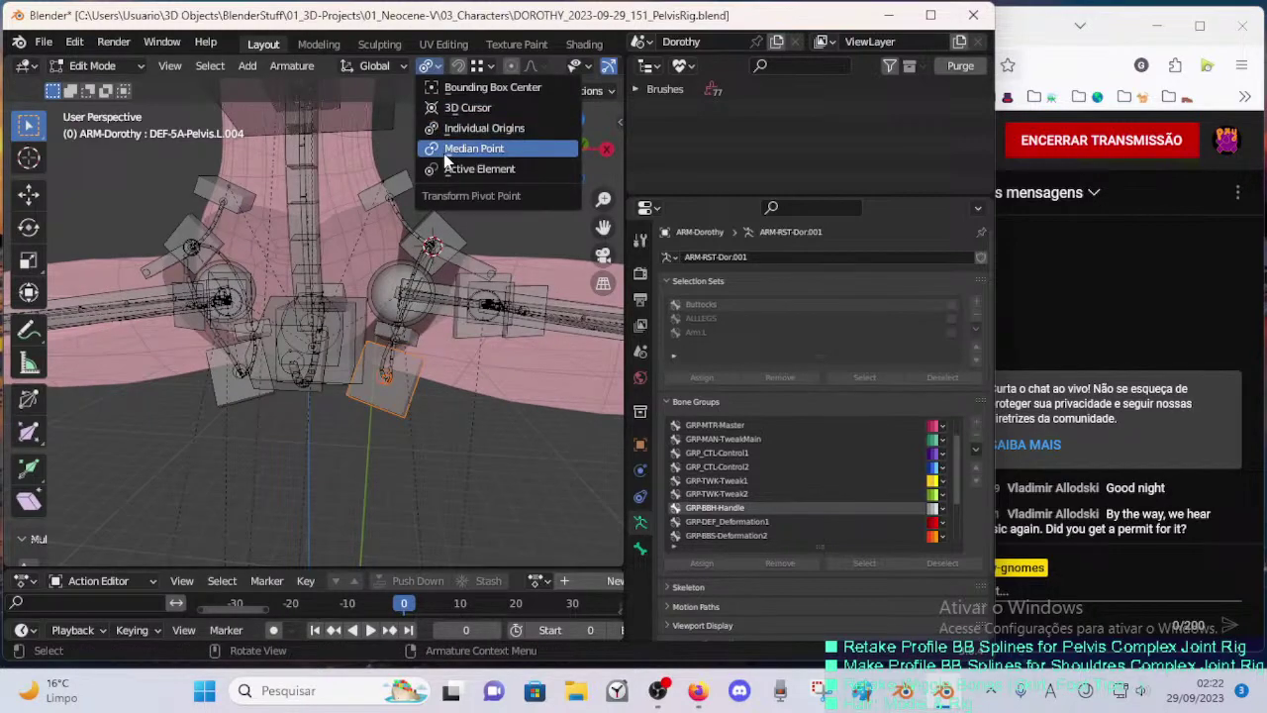
{"action": "left_click", "coordinate": [474, 149]}
{"action": "middle_click_drag", "start_coordinate": [393, 433], "coordinate": [374, 365]}
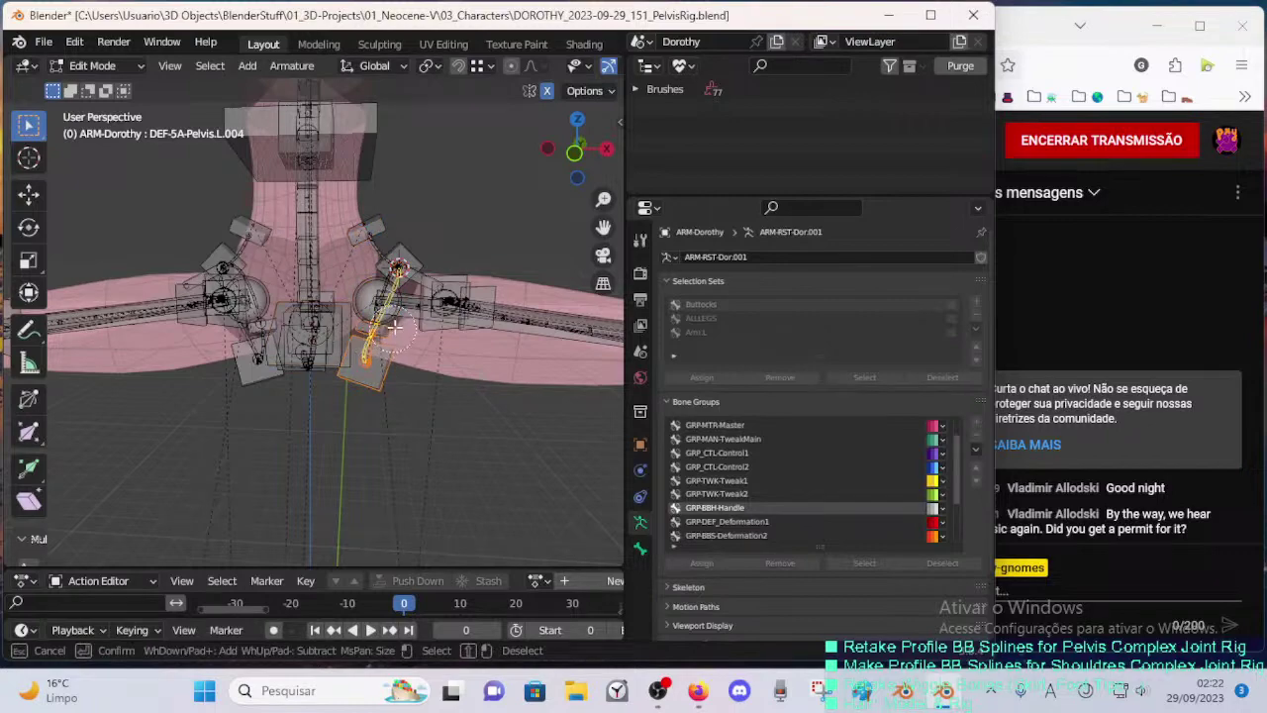
{"action": "middle_click_drag", "start_coordinate": [395, 327], "coordinate": [361, 355]}
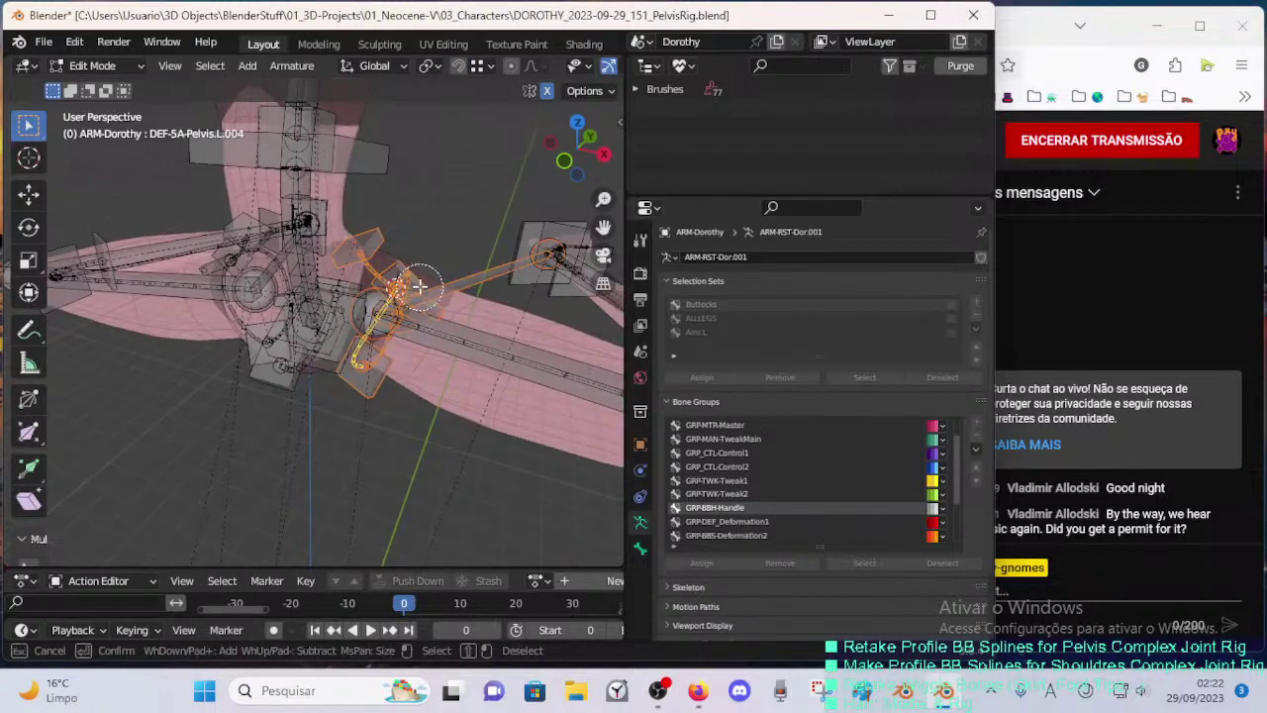
{"action": "middle_click_drag", "start_coordinate": [451, 289], "coordinate": [338, 429]}
{"action": "scroll", "coordinate": [293, 366], "scroll_direction": "up", "scroll_amount": 3}
{"action": "left_click", "coordinate": [283, 401], "text": "shift"}
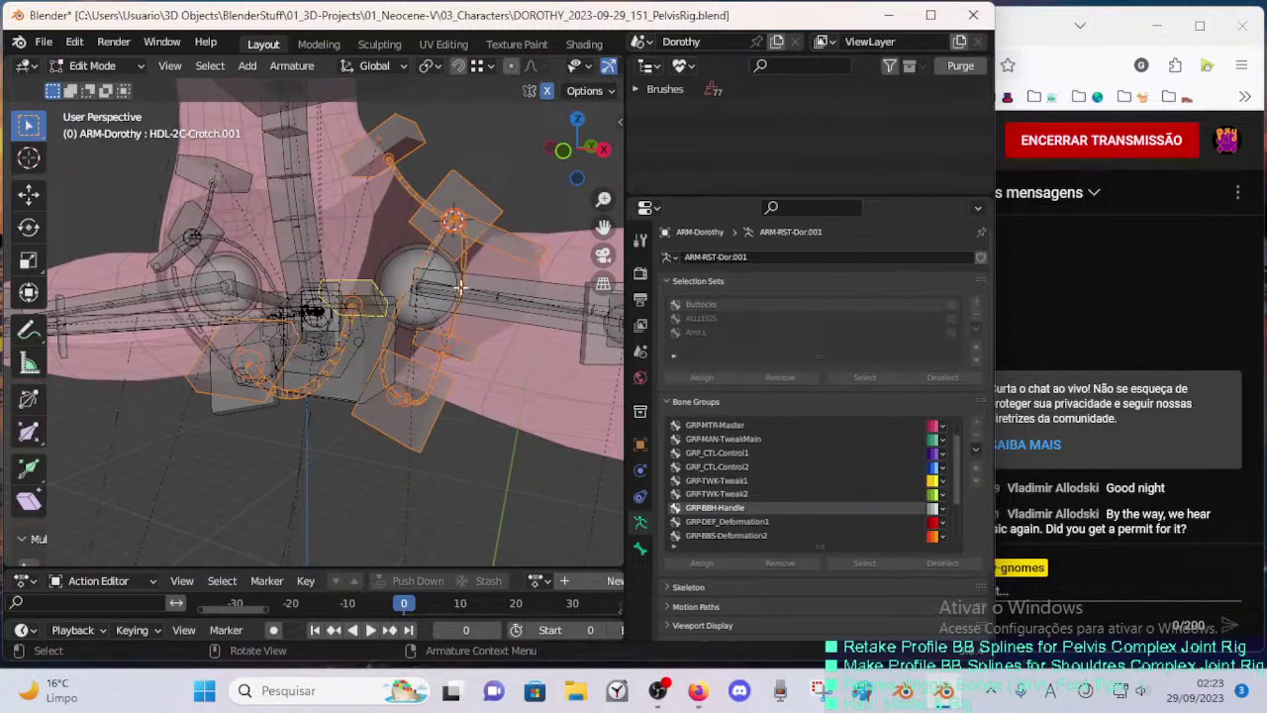
- Save the file and switch the armature to Pose Mode with the pelvis bones selected
{"action": "key", "text": "ctrl+s"}
{"action": "middle_click_drag", "start_coordinate": [461, 331], "coordinate": [502, 336]}
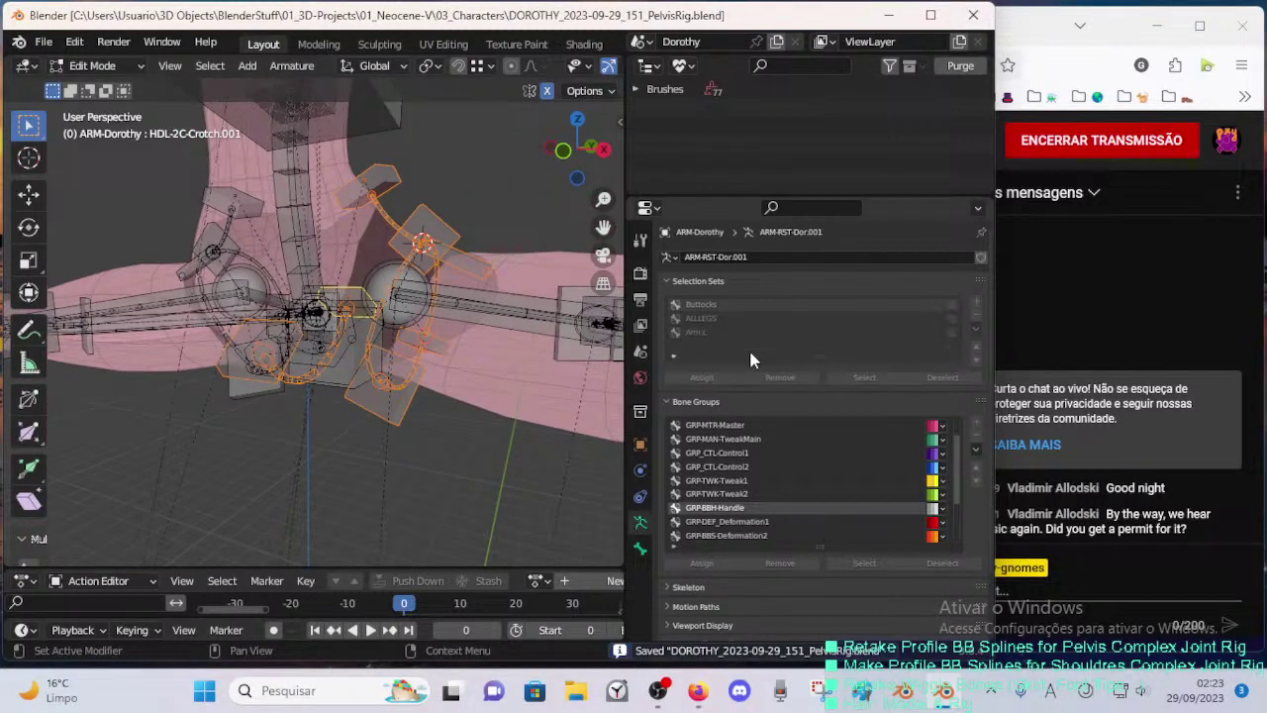
{"action": "key", "text": "ctrl+Tab"}
{"action": "left_click", "coordinate": [533, 450]}
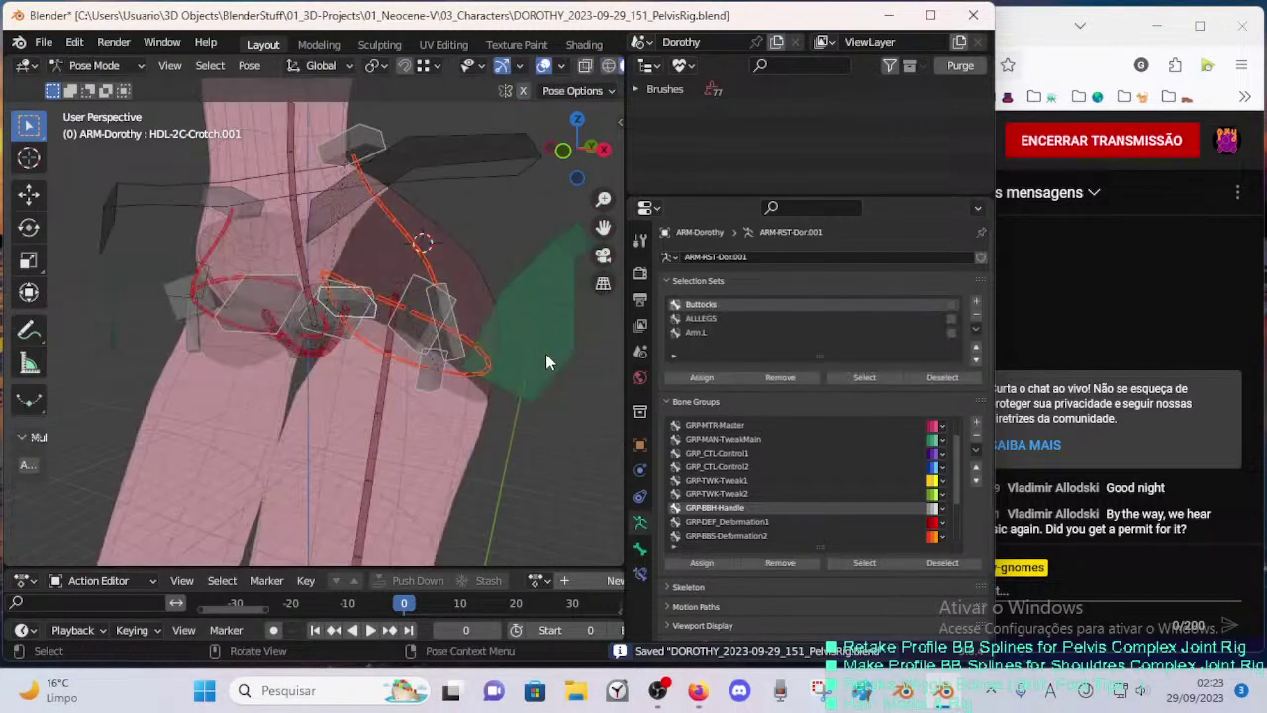
- Add a selection set named PelvisBBS at the top of the list and assign the selected bones to it
{"action": "left_click", "coordinate": [976, 303]}
{"action": "left_click", "coordinate": [977, 347]}
{"action": "left_click", "coordinate": [977, 346]}
{"action": "left_click", "coordinate": [977, 347]}
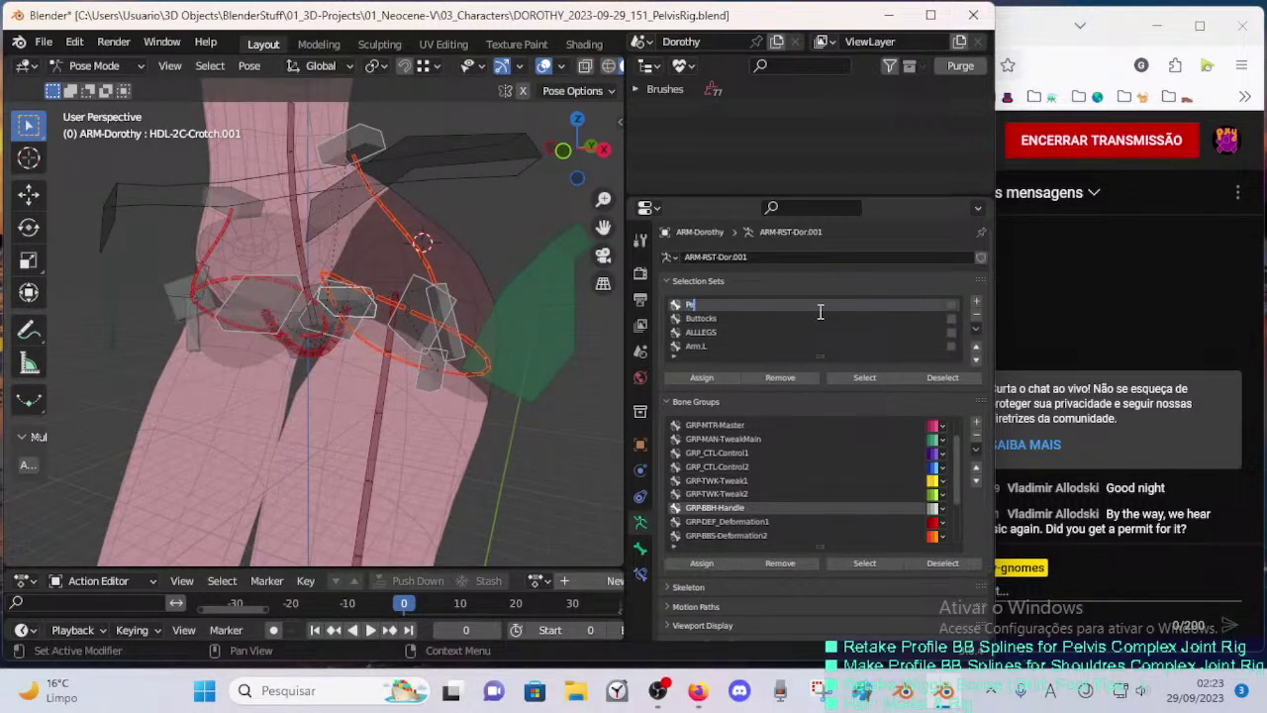
{"action": "key", "text": "Return"}
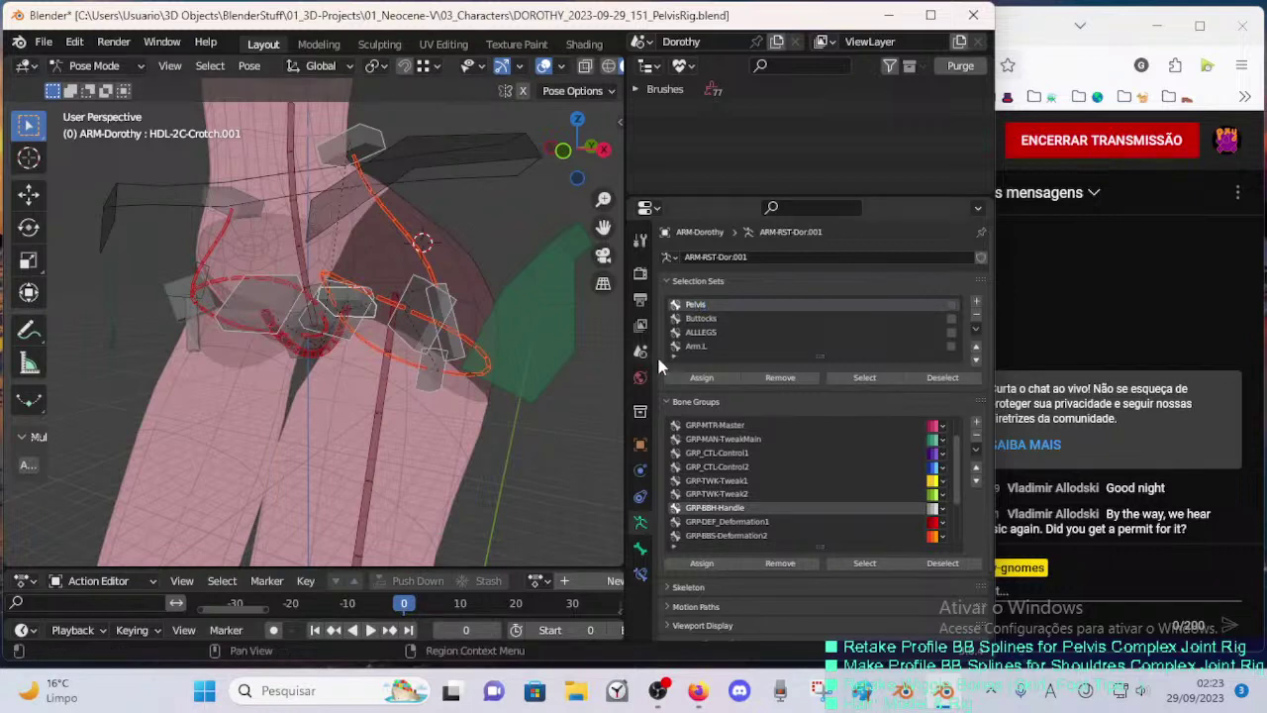
{"action": "left_click", "coordinate": [697, 382]}
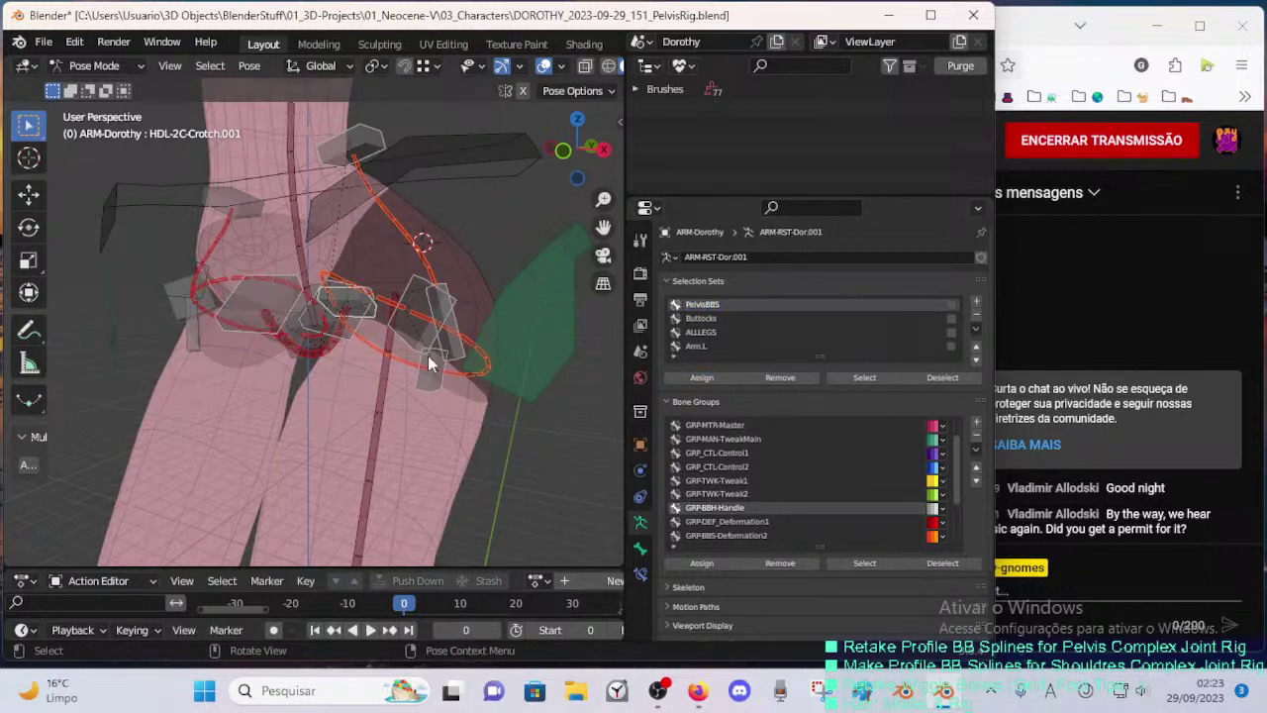
- Rename the pelvis selection set to PelvisBBS.L and save the file
{"action": "middle_click_drag", "start_coordinate": [428, 365], "coordinate": [475, 346]}
{"action": "key", "text": "ctrl+s"}
{"action": "double_click", "coordinate": [751, 304]}
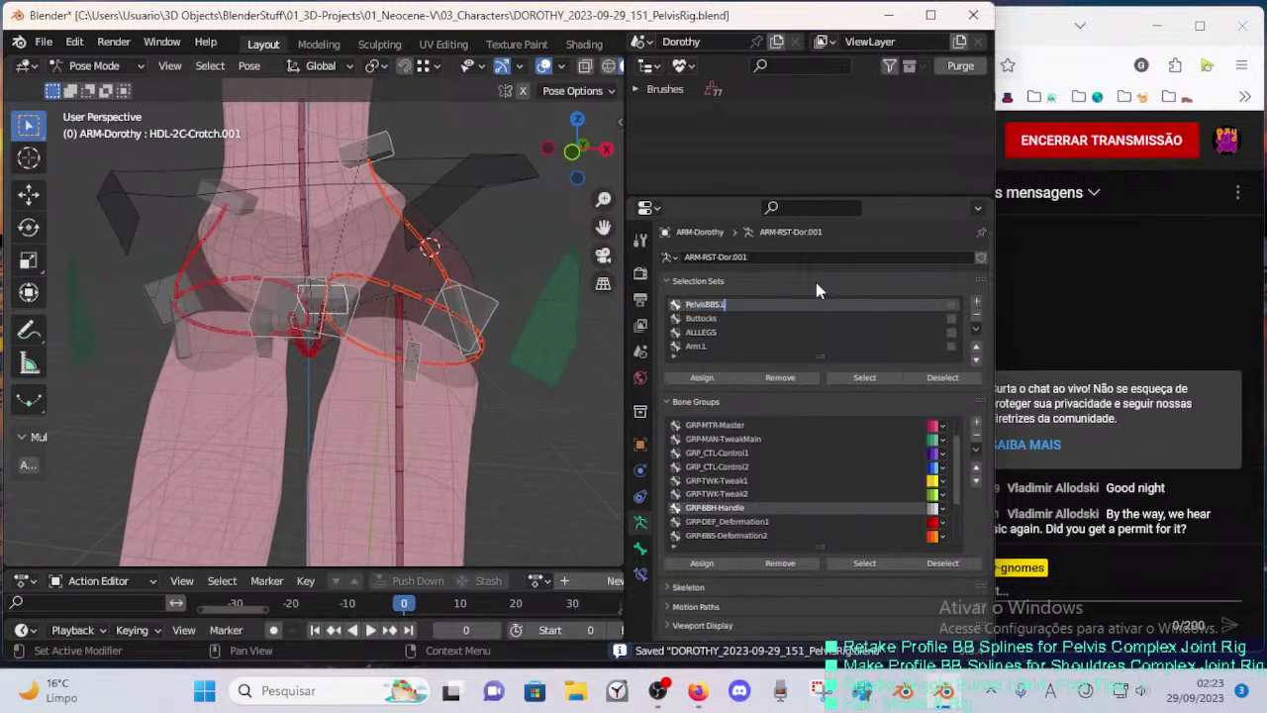
{"action": "key", "text": "ctrl+s"}
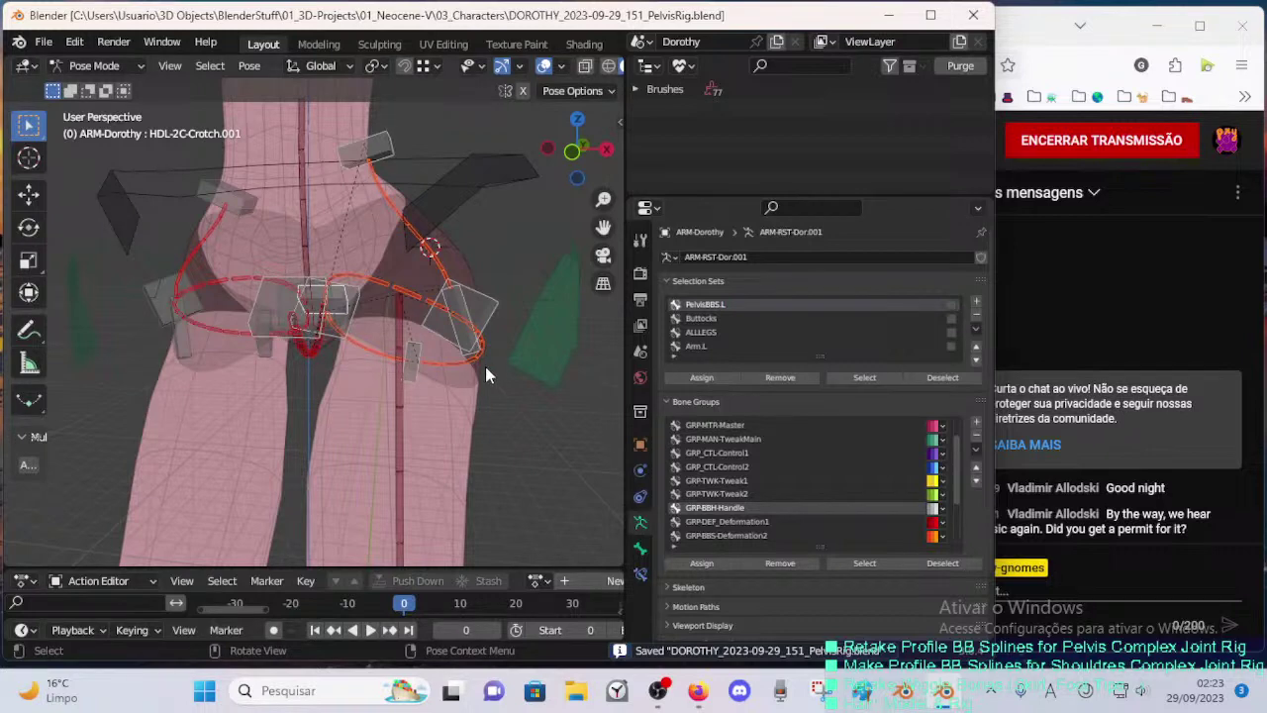
- Hide all unselected bones in Pose Mode and save the file
{"action": "key", "text": "shift+h"}
{"action": "middle_click_drag", "start_coordinate": [485, 363], "coordinate": [431, 324]}
{"action": "key", "text": "ctrl+s"}
- Switch to Object Mode, select the armature together with the body mesh, and enter Weight Paint mode
{"action": "key", "text": "ctrl+Tab"}
{"action": "left_click", "coordinate": [442, 304]}
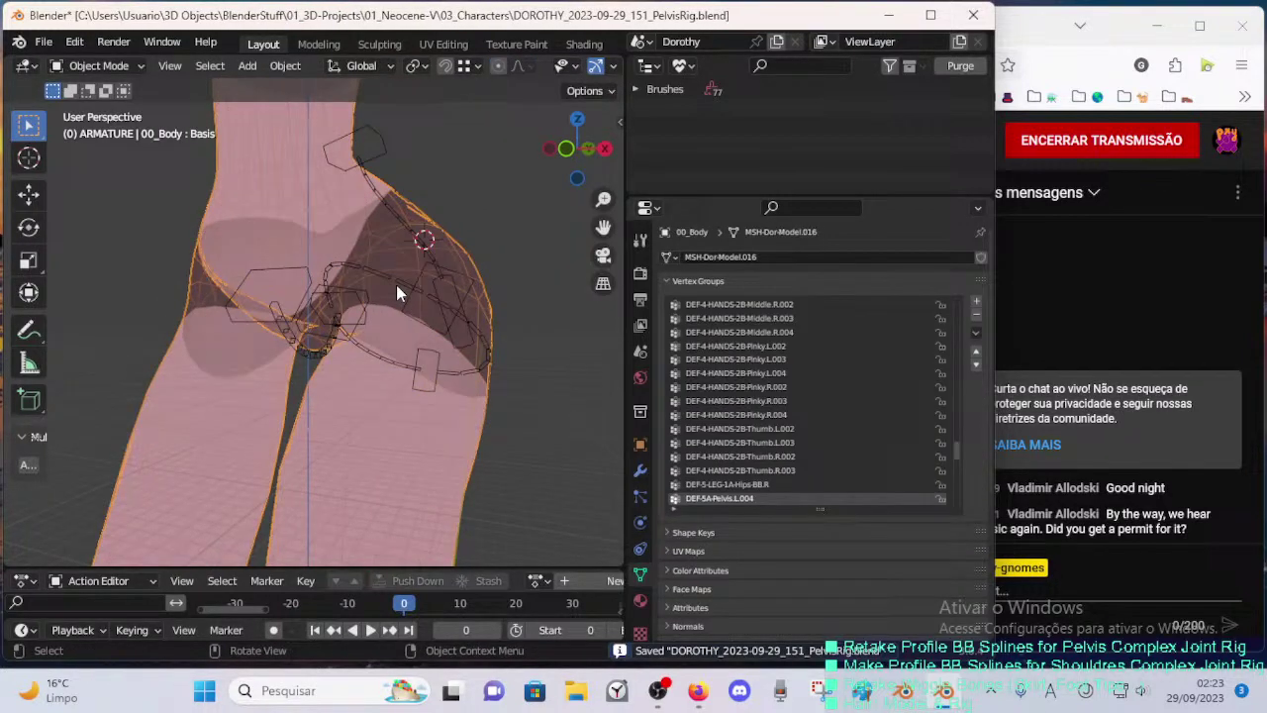
{"action": "left_click", "coordinate": [396, 285]}
{"action": "left_click", "coordinate": [383, 378], "text": "shift"}
{"action": "key", "text": "ctrl+Tab"}
{"action": "left_click", "coordinate": [269, 310]}
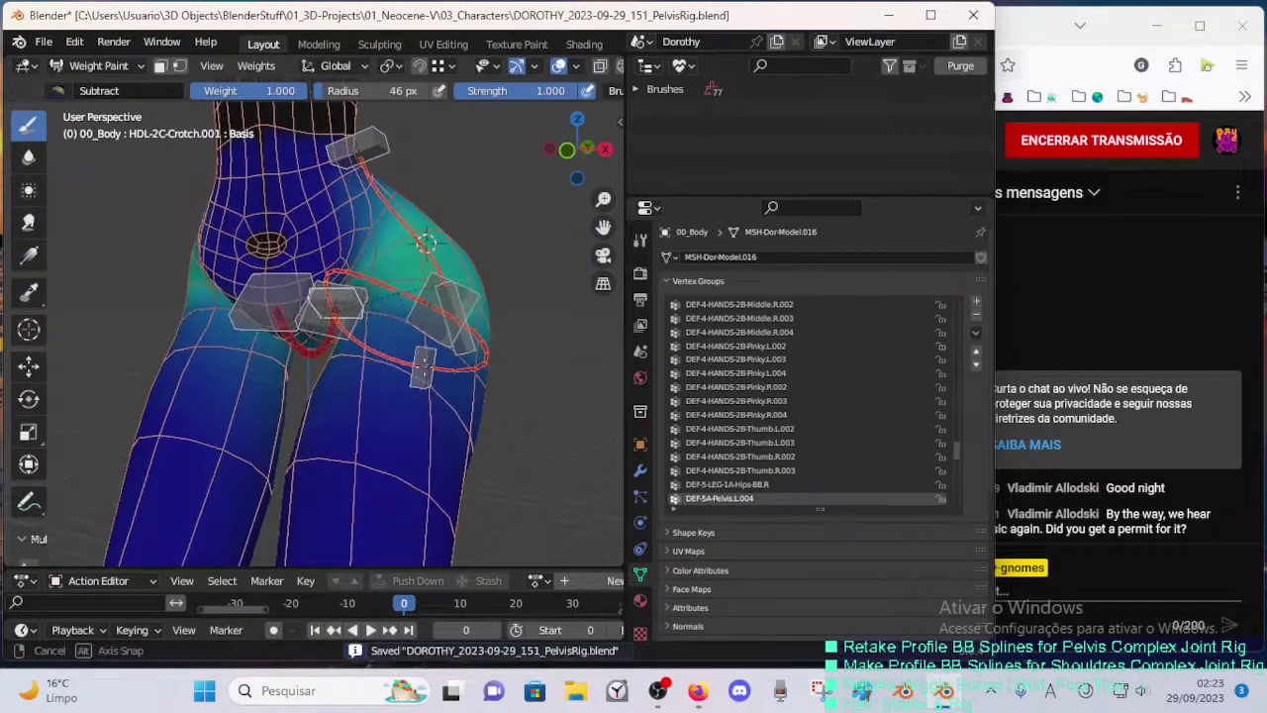
- Leave Weight Paint mode and open the body mesh in Edit Mode
{"action": "middle_click_drag", "start_coordinate": [419, 315], "coordinate": [422, 346]}
{"action": "key", "text": "ctrl+Tab"}
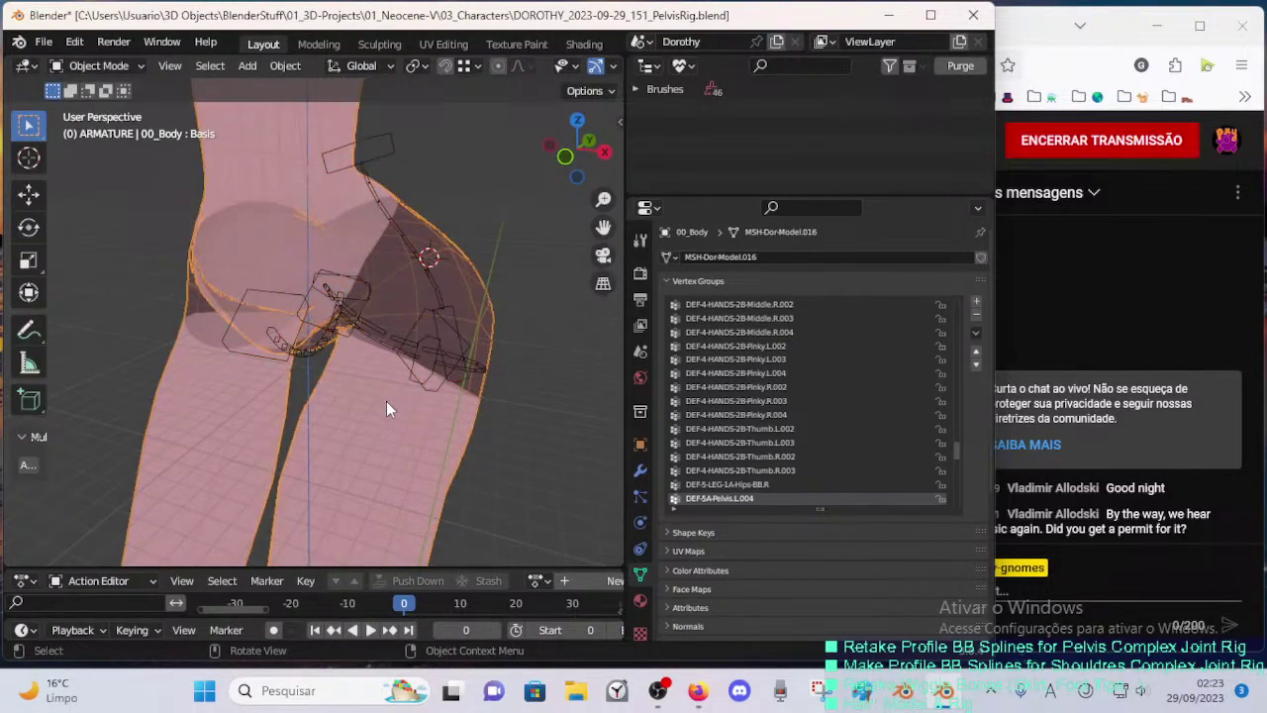
{"action": "key", "text": "Tab"}
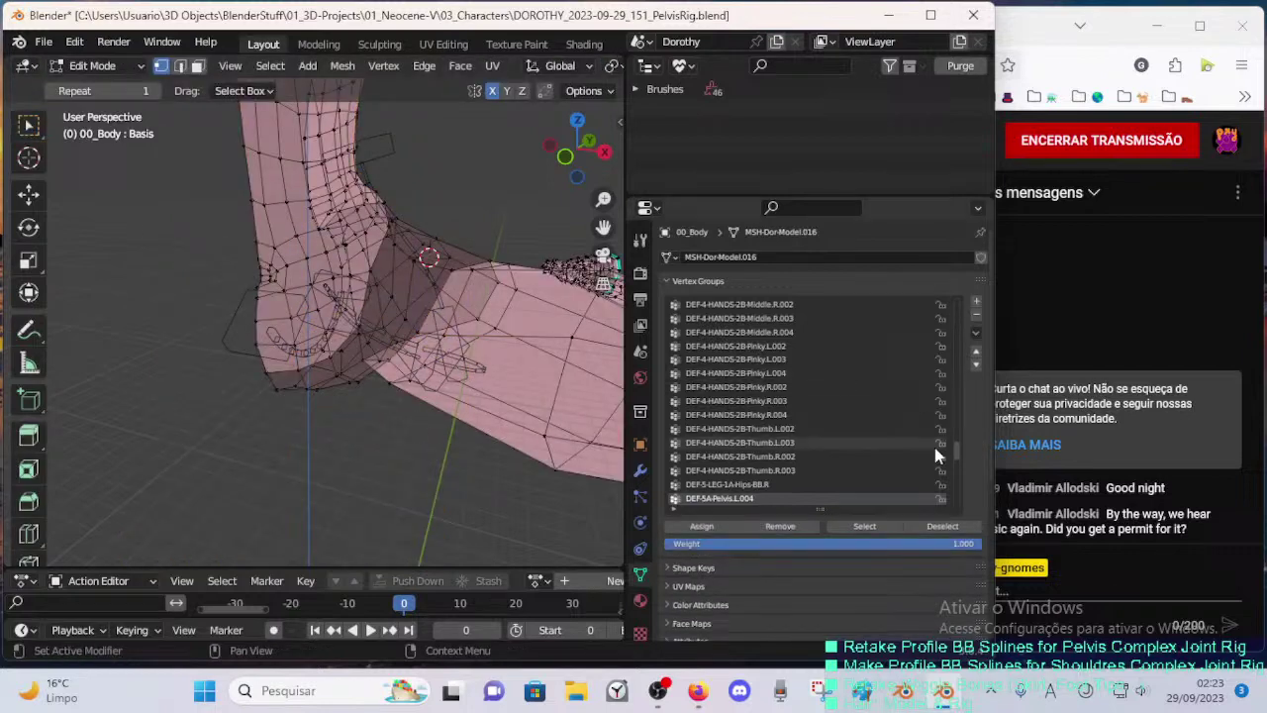
- Select the vertices of the !HIDE-2-TORSO-PelvisNoMiddle vertex group and switch the body mesh to Weight Paint mode
{"action": "left_click_drag", "start_coordinate": [956, 449], "coordinate": [955, 263]}
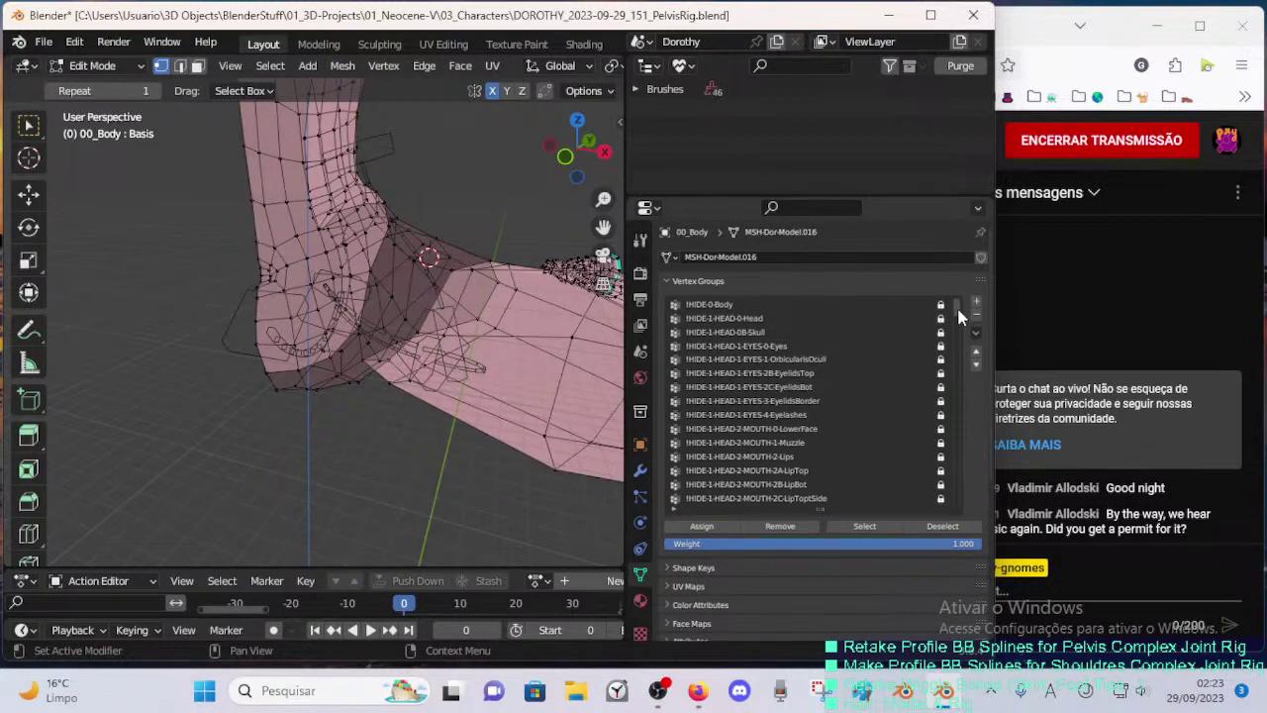
{"action": "left_click_drag", "start_coordinate": [958, 315], "coordinate": [955, 332]}
{"action": "left_click", "coordinate": [813, 356]}
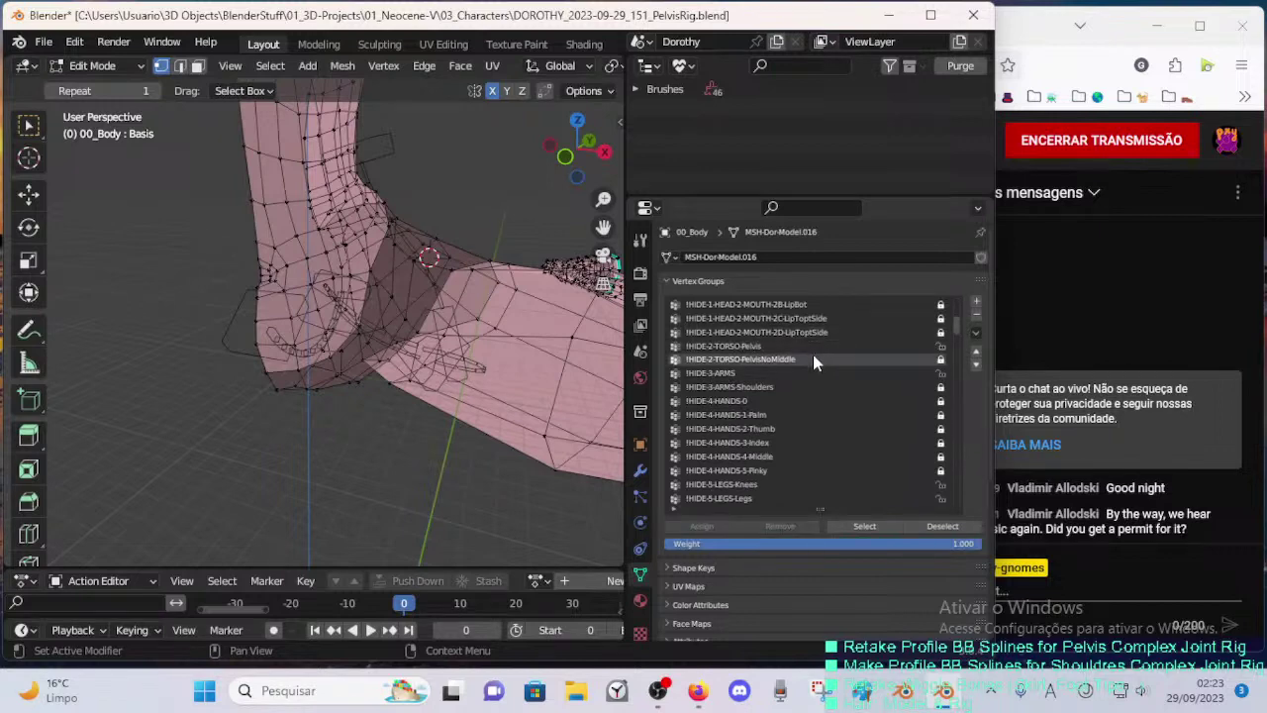
{"action": "left_click", "coordinate": [847, 526]}
{"action": "key", "text": "ctrl+Tab"}
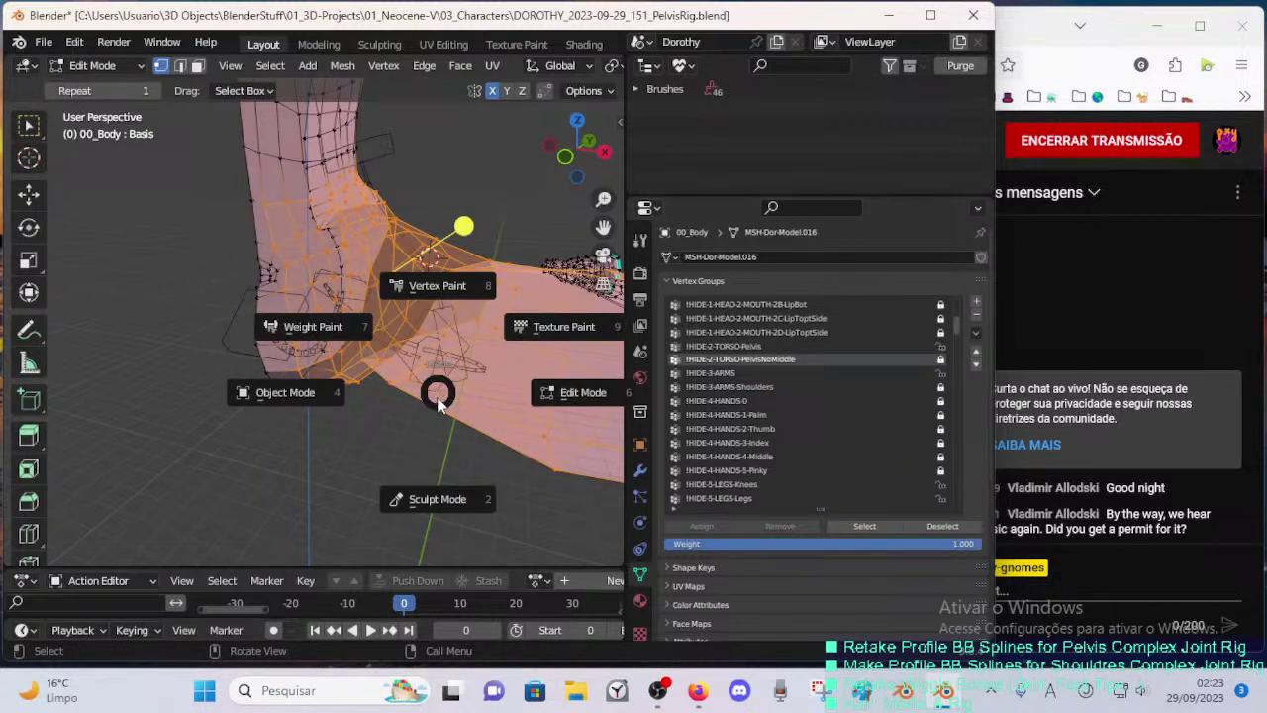
{"action": "key", "text": "7"}
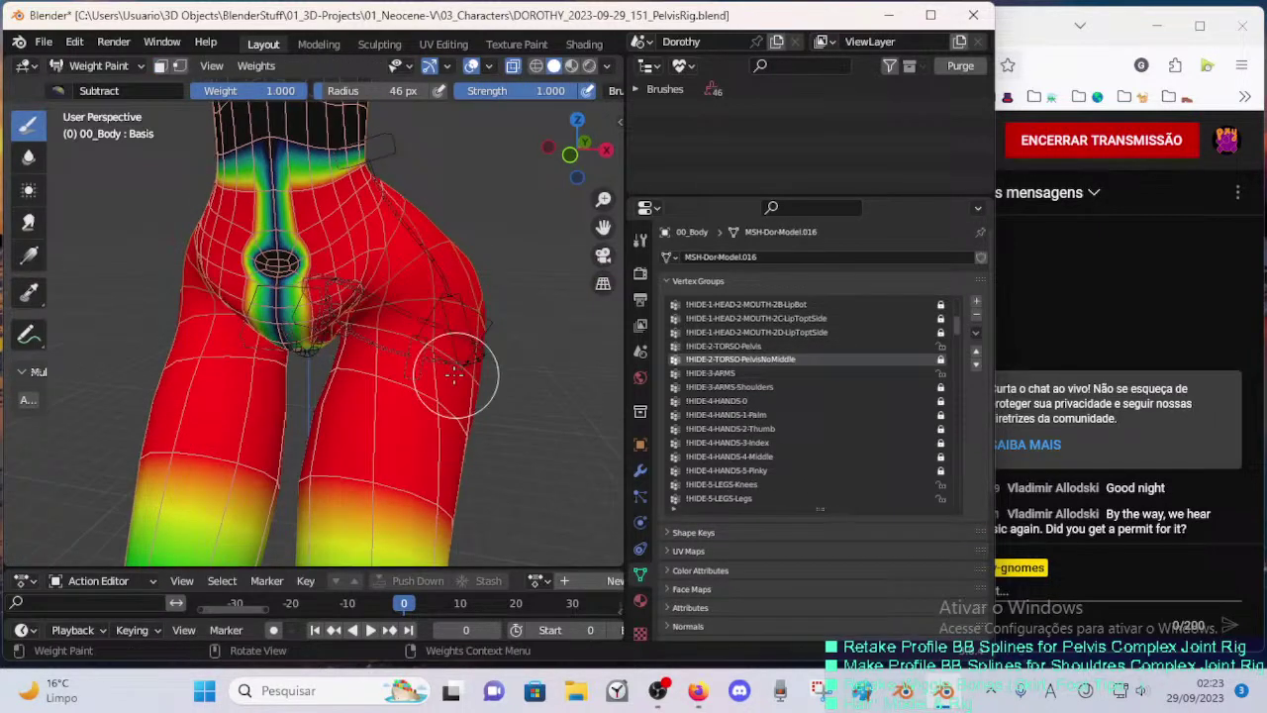
{"action": "key", "text": "m"}
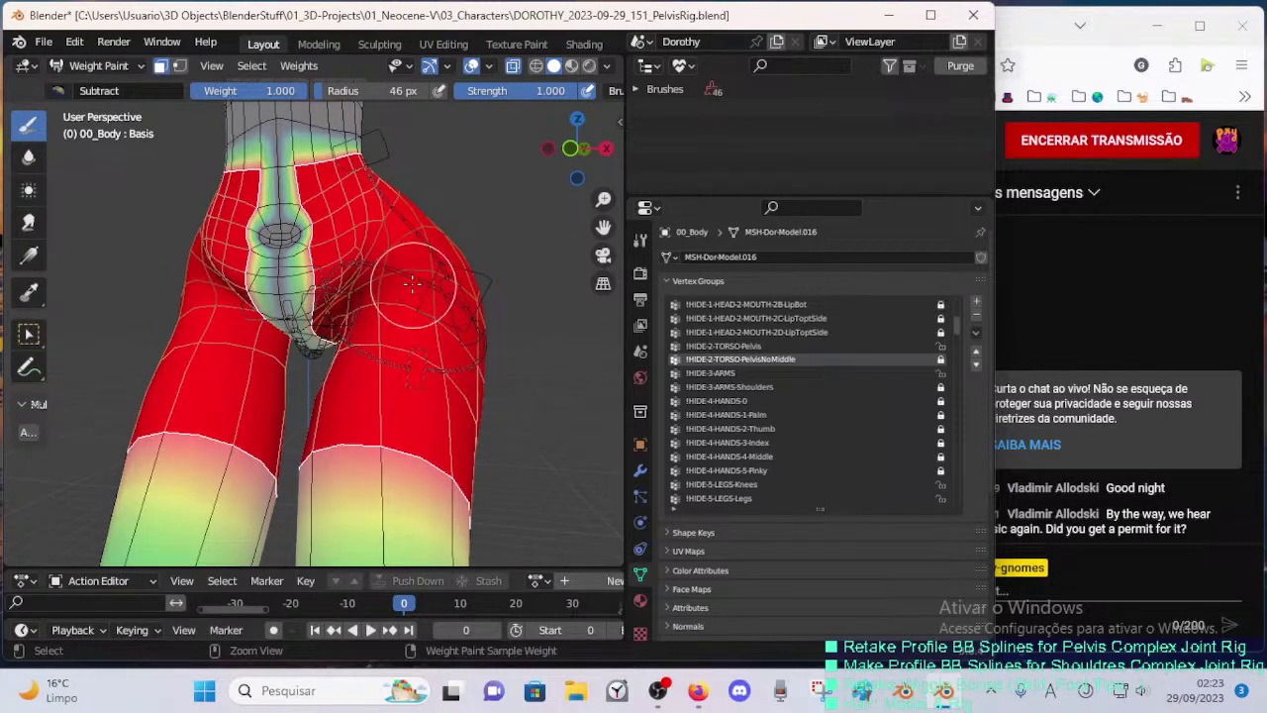
{"action": "left_click", "coordinate": [404, 283], "text": "ctrl"}
{"action": "key", "text": "ctrl+z"}
{"action": "key", "text": "m"}
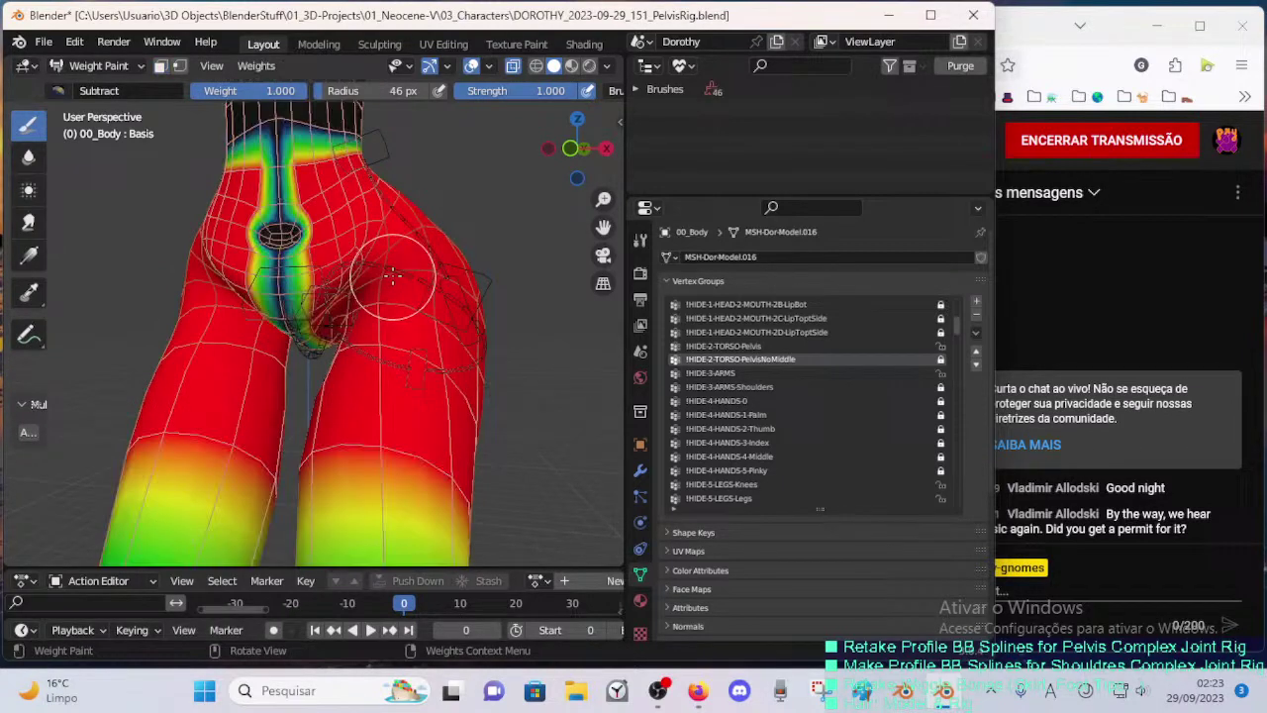
{"action": "middle_click_drag", "start_coordinate": [398, 277], "coordinate": [417, 323], "text": "shift"}
- Return to Object Mode, select the armature together with the body mesh, and enter Weight Paint mode
{"action": "key", "text": "ctrl+Tab"}
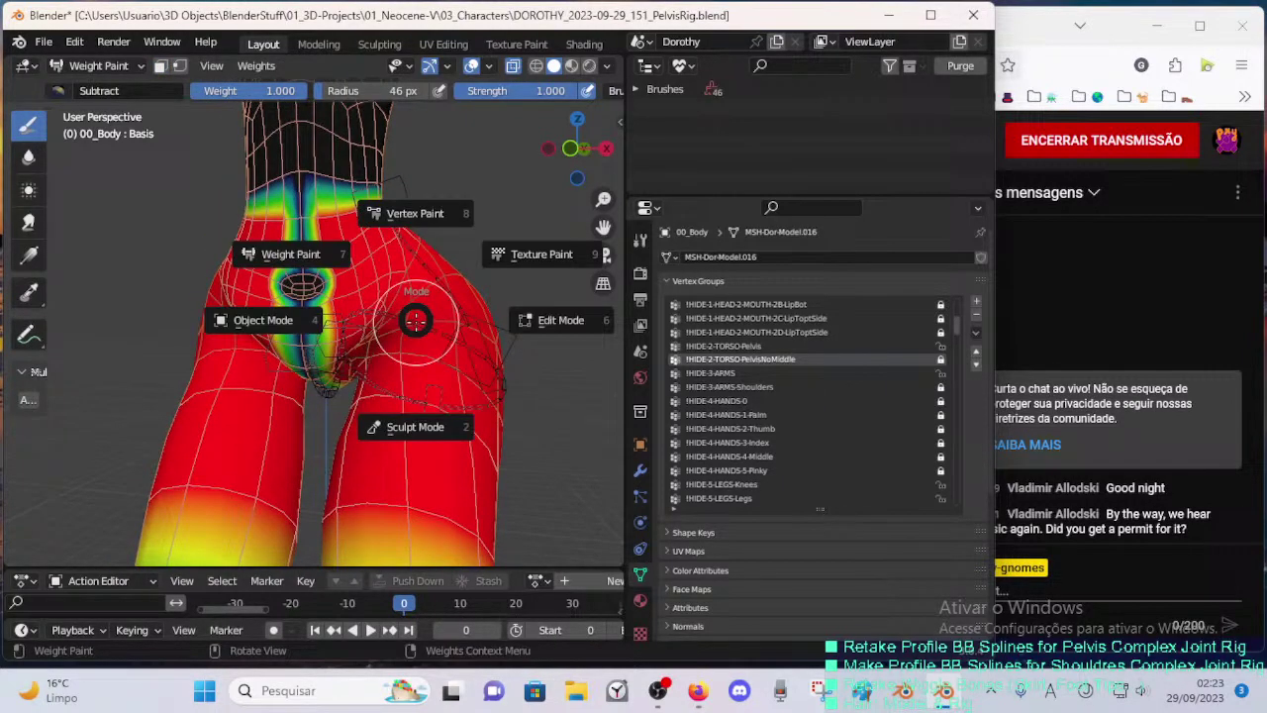
{"action": "key", "text": "4"}
{"action": "left_click", "coordinate": [413, 327]}
{"action": "left_click", "coordinate": [409, 355], "text": "shift"}
{"action": "key", "text": "ctrl+Tab"}
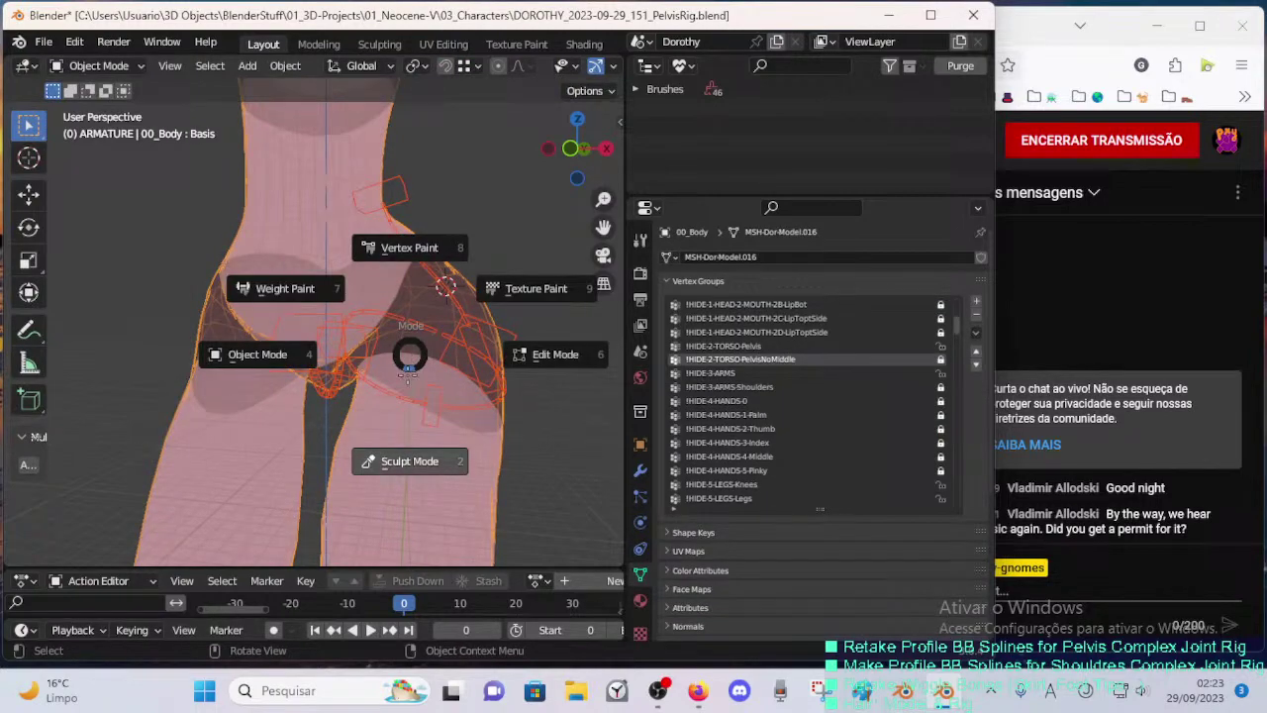
{"action": "key", "text": "7"}
- Pick the DEF-2C-Crotch.001 bone in the viewport as the active weight group
{"action": "middle_click_drag", "start_coordinate": [360, 309], "coordinate": [396, 368]}
{"action": "left_click", "coordinate": [339, 406], "text": "ctrl"}
{"action": "middle_click_drag", "start_coordinate": [339, 406], "coordinate": [393, 360]}
{"action": "left_click", "coordinate": [334, 432], "text": "ctrl"}
{"action": "mouse_move", "coordinate": [334, 432]}
{"action": "middle_mouse_down"}
{"action": "mouse_move", "coordinate": [387, 311]}
{"action": "mouse_move", "coordinate": [198, 226]}
{"action": "middle_mouse_up"}
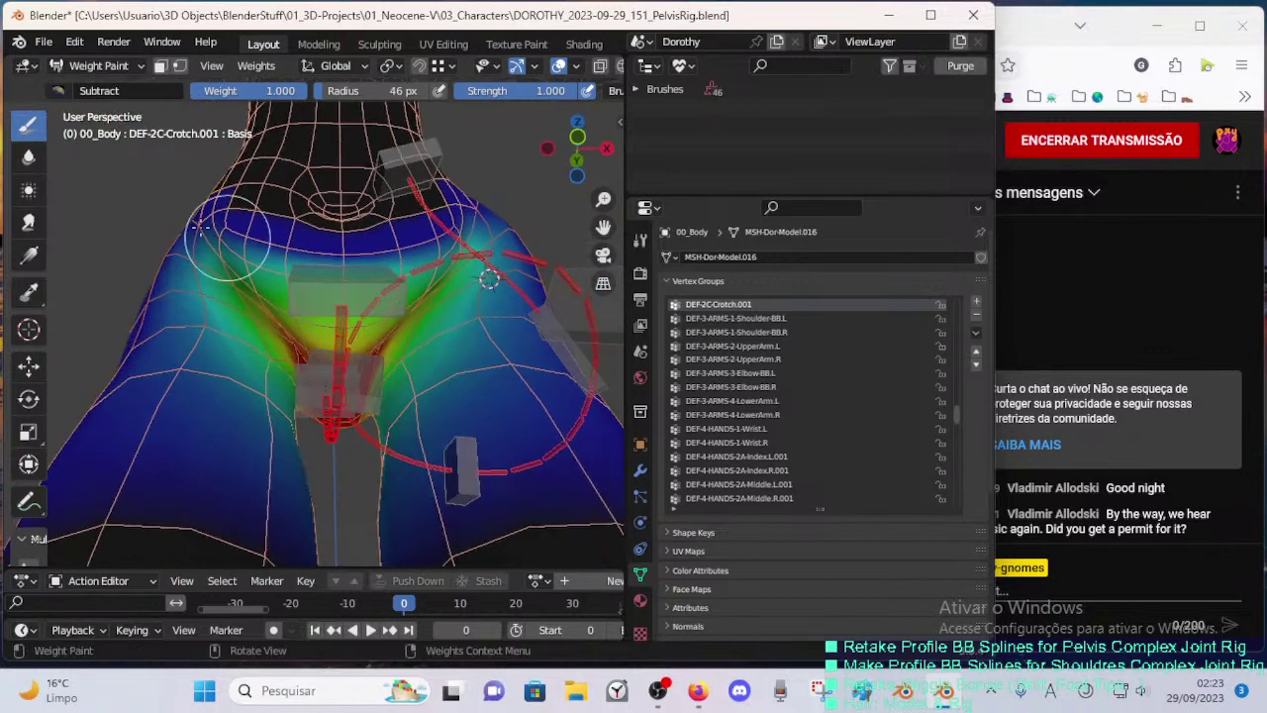
- Set the weight painting Draw tool's brush to Mix
{"action": "left_click", "coordinate": [28, 155]}
{"action": "left_click", "coordinate": [29, 128]}
{"action": "left_click", "coordinate": [59, 91]}
{"action": "left_click", "coordinate": [59, 90]}
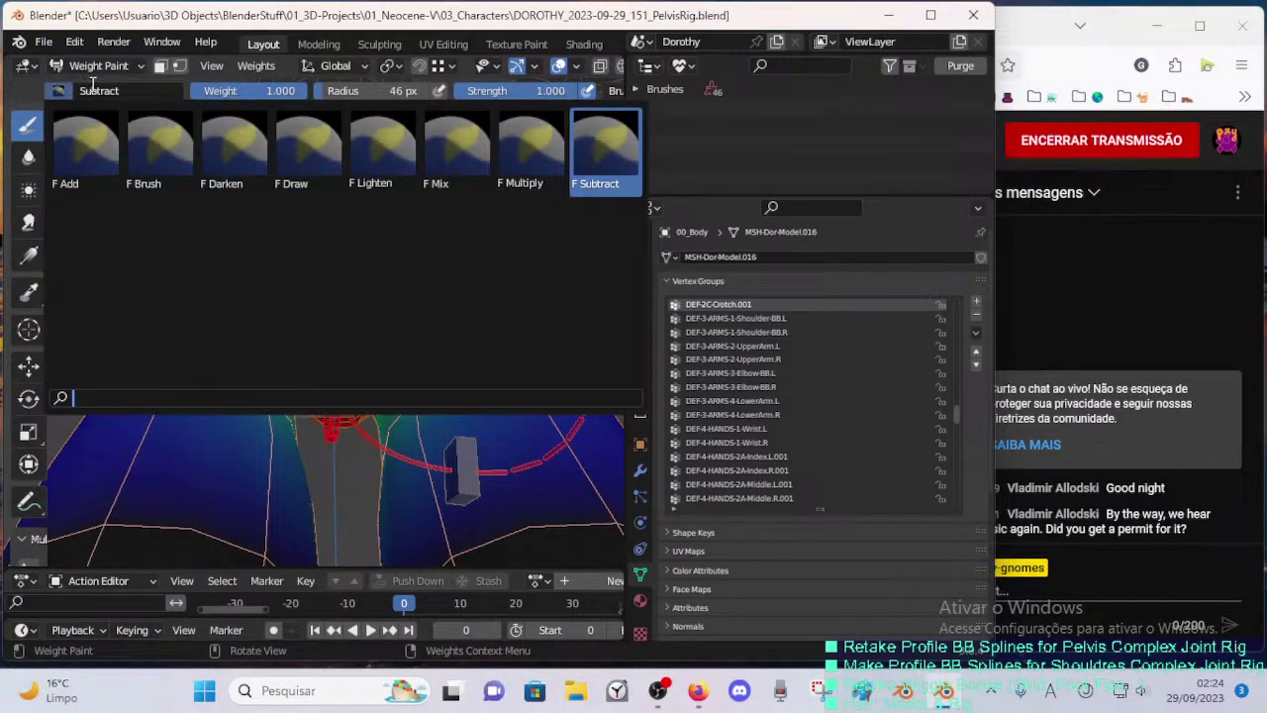
{"action": "left_click", "coordinate": [457, 153]}
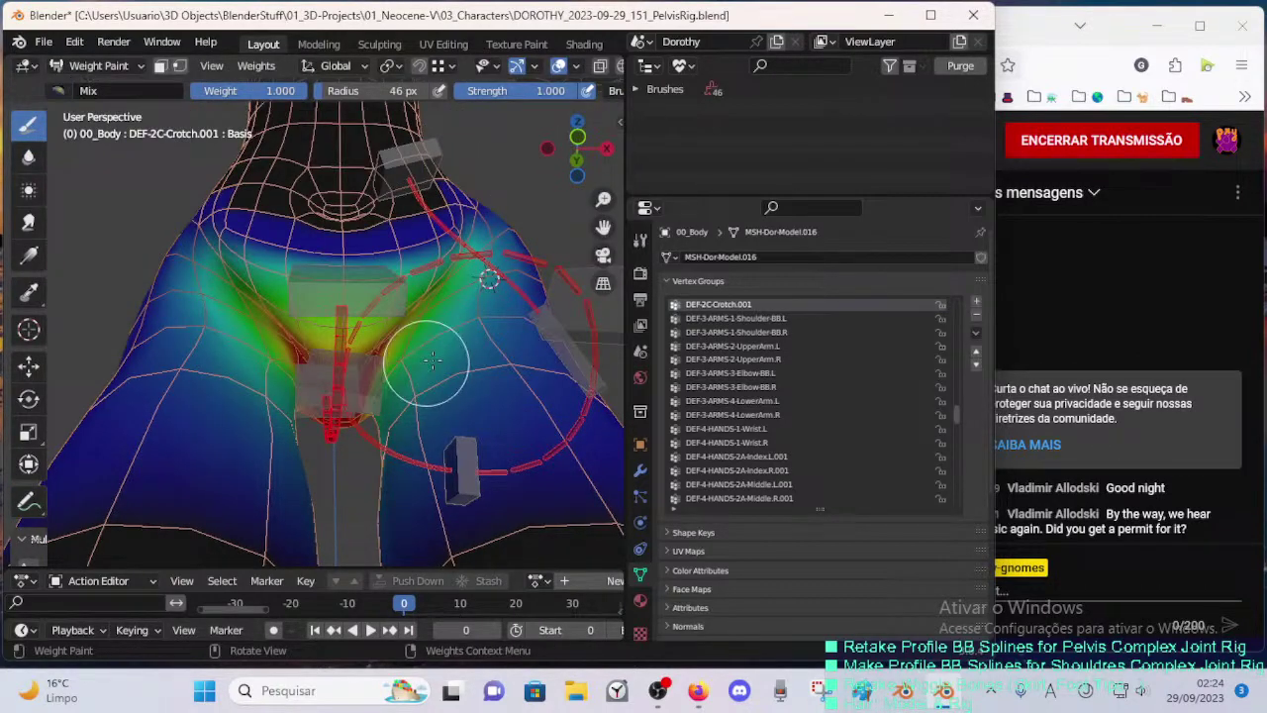
- Turn on the face selection mask and grow the masked selection over the middle of the pelvis
{"action": "mouse_move", "coordinate": [411, 333]}
{"action": "middle_mouse_down"}
{"action": "mouse_move", "coordinate": [389, 354]}
{"action": "mouse_move", "coordinate": [408, 353]}
{"action": "middle_mouse_up"}
{"action": "key", "text": "m"}
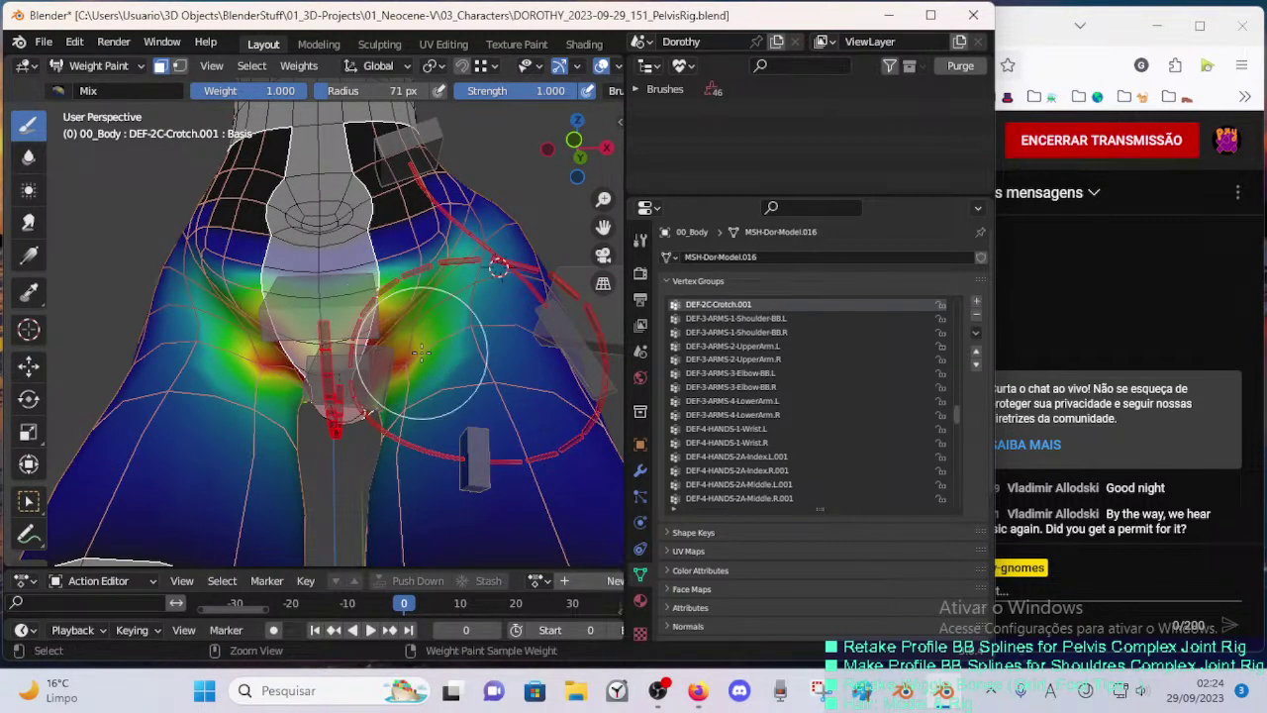
{"action": "key", "text": "ctrl+KP_Add"}
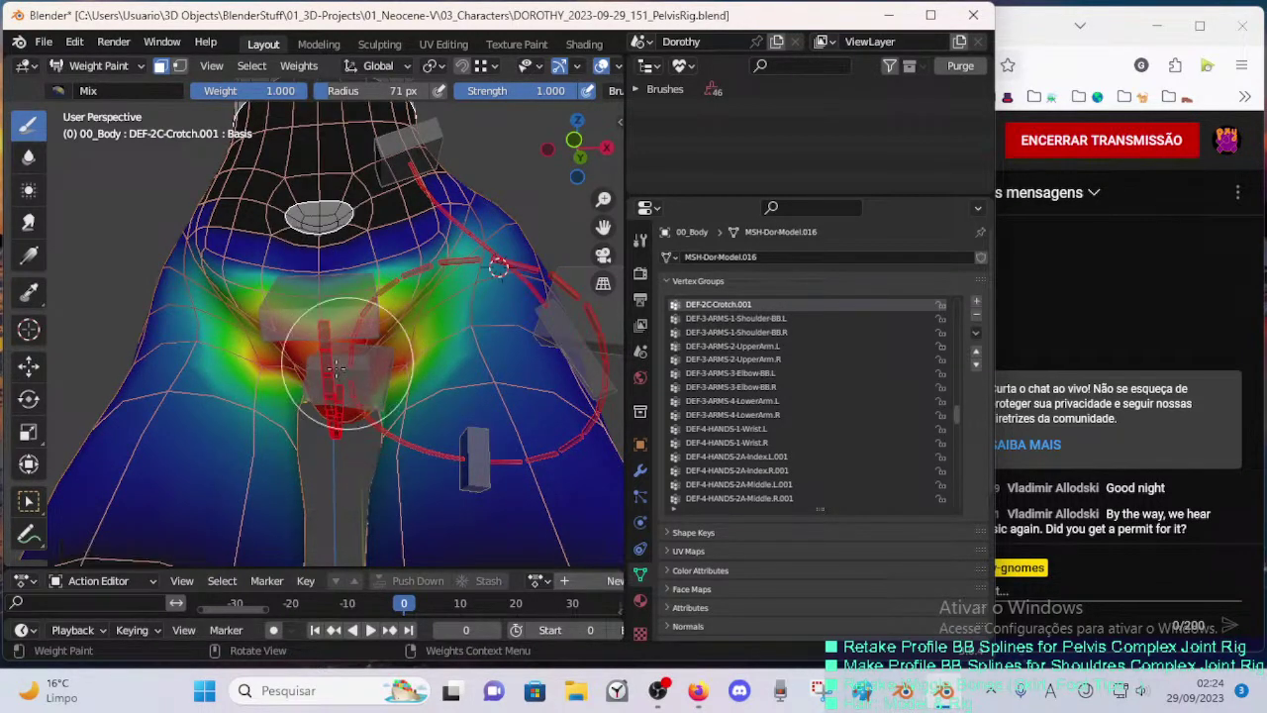
- Paint the DEF-2C-Crotch.001 weights over the crotch and buttocks with the 71 px Mix brush
{"action": "mouse_move", "coordinate": [386, 341]}
{"action": "middle_mouse_down"}
{"action": "mouse_move", "coordinate": [386, 391]}
{"action": "mouse_move", "coordinate": [439, 314]}
{"action": "middle_mouse_up"}
{"action": "middle_click_drag", "start_coordinate": [392, 369], "coordinate": [330, 389]}
{"action": "scroll", "coordinate": [300, 309], "scroll_direction": "down", "scroll_amount": 4}
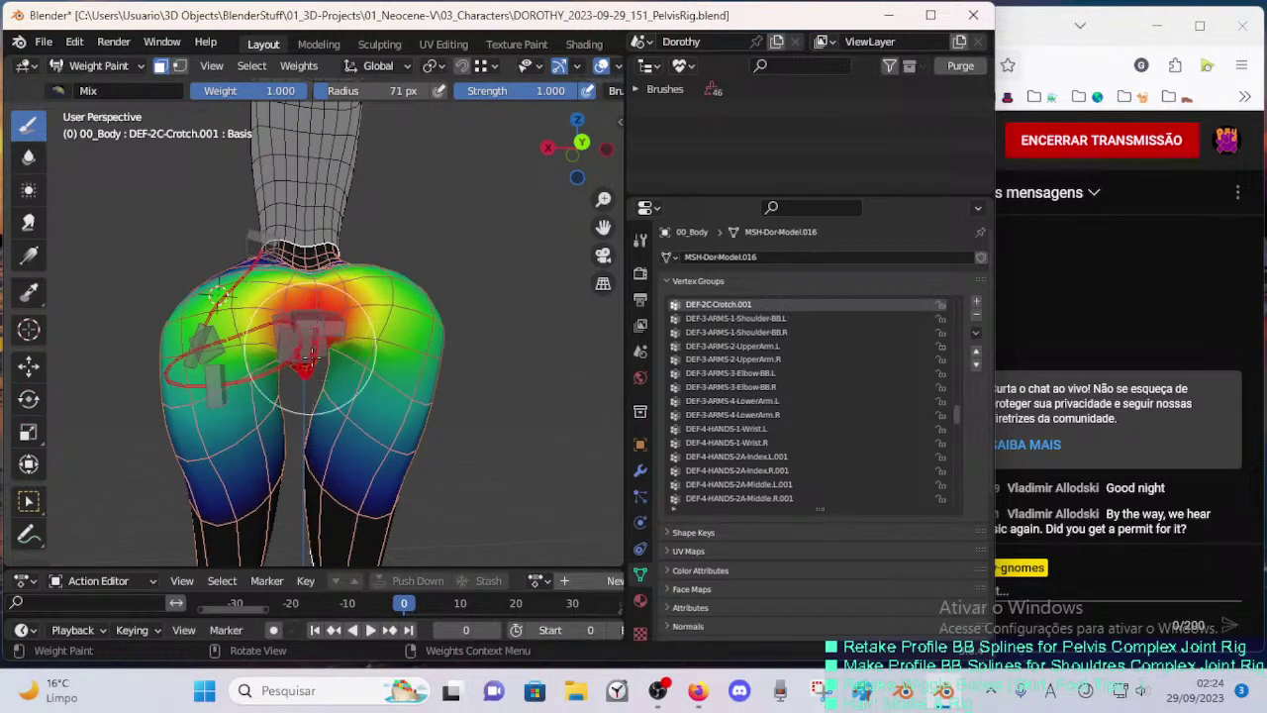
{"action": "mouse_move", "coordinate": [312, 345]}
{"action": "middle_mouse_down"}
{"action": "mouse_move", "coordinate": [286, 334]}
{"action": "mouse_move", "coordinate": [279, 349]}
{"action": "middle_mouse_up"}
{"action": "scroll", "coordinate": [334, 326], "scroll_direction": "up", "scroll_amount": 3}
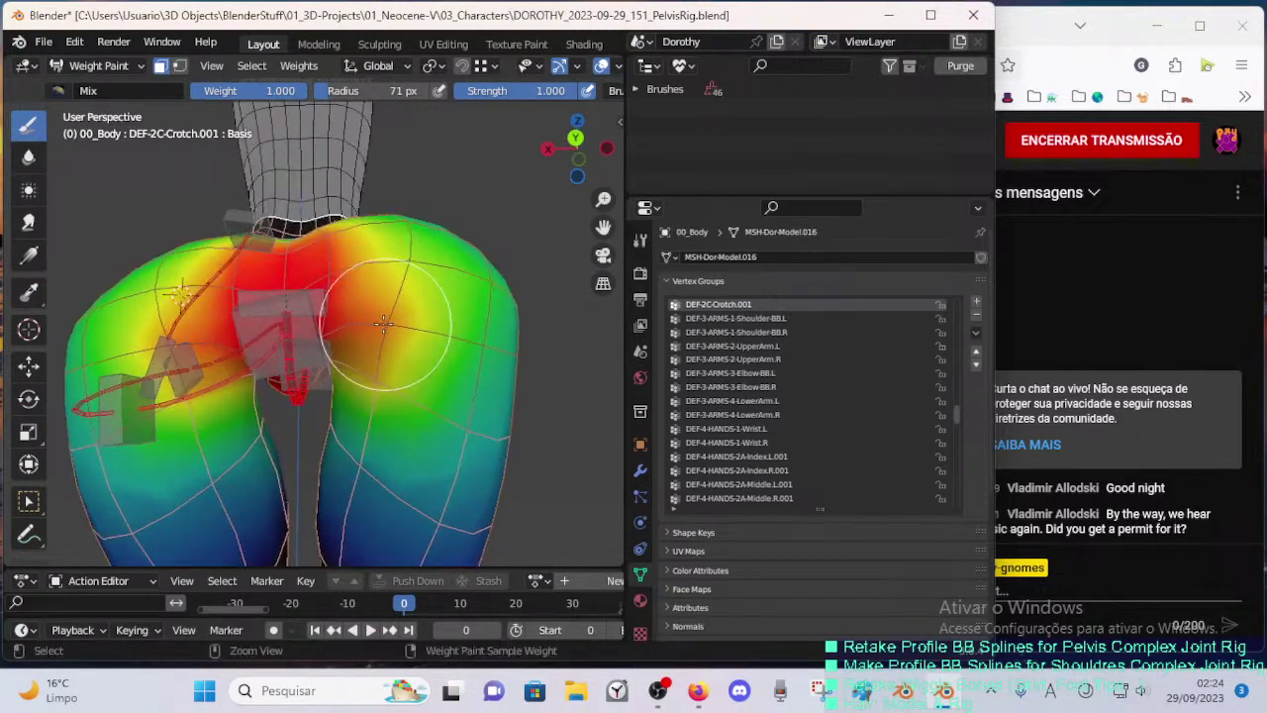
{"action": "mouse_move", "coordinate": [387, 326]}
{"action": "middle_mouse_down"}
{"action": "mouse_move", "coordinate": [303, 345]}
{"action": "mouse_move", "coordinate": [327, 346]}
{"action": "mouse_move", "coordinate": [263, 346]}
{"action": "mouse_move", "coordinate": [297, 327]}
{"action": "mouse_move", "coordinate": [307, 361]}
{"action": "mouse_move", "coordinate": [213, 342]}
{"action": "middle_mouse_up"}
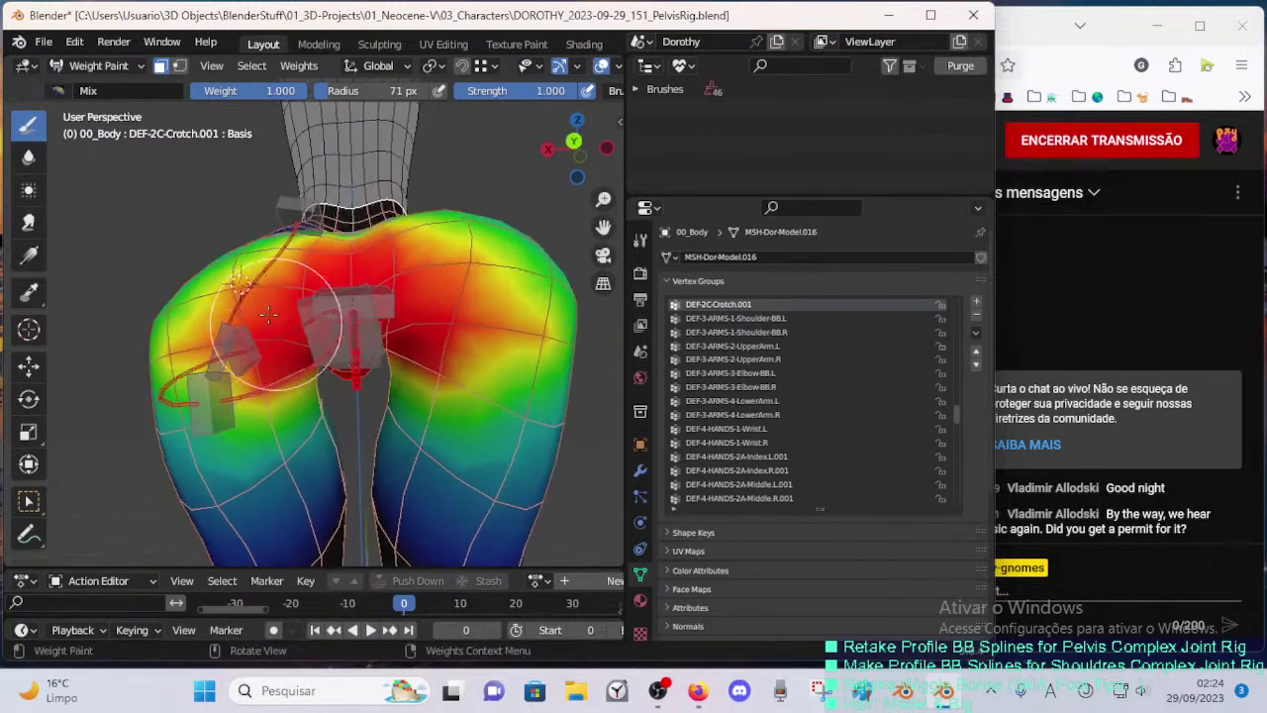
- Smear the DEF-2C-Crotch.001 weights across the upper buttocks with the 71 px Smear brush
{"action": "left_click", "coordinate": [27, 158]}
{"action": "middle_click_drag", "start_coordinate": [102, 179], "coordinate": [116, 218]}
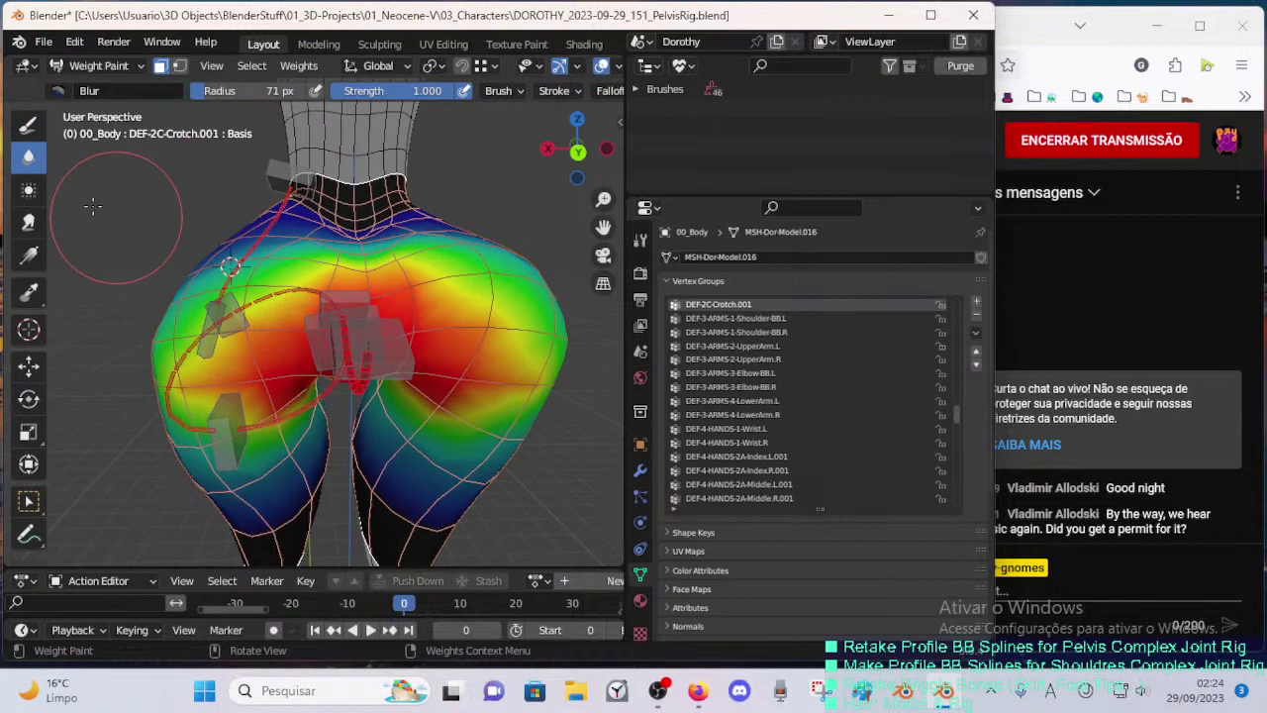
{"action": "left_click", "coordinate": [29, 255]}
{"action": "left_click", "coordinate": [29, 224]}
{"action": "left_click_drag", "start_coordinate": [289, 301], "coordinate": [271, 272]}
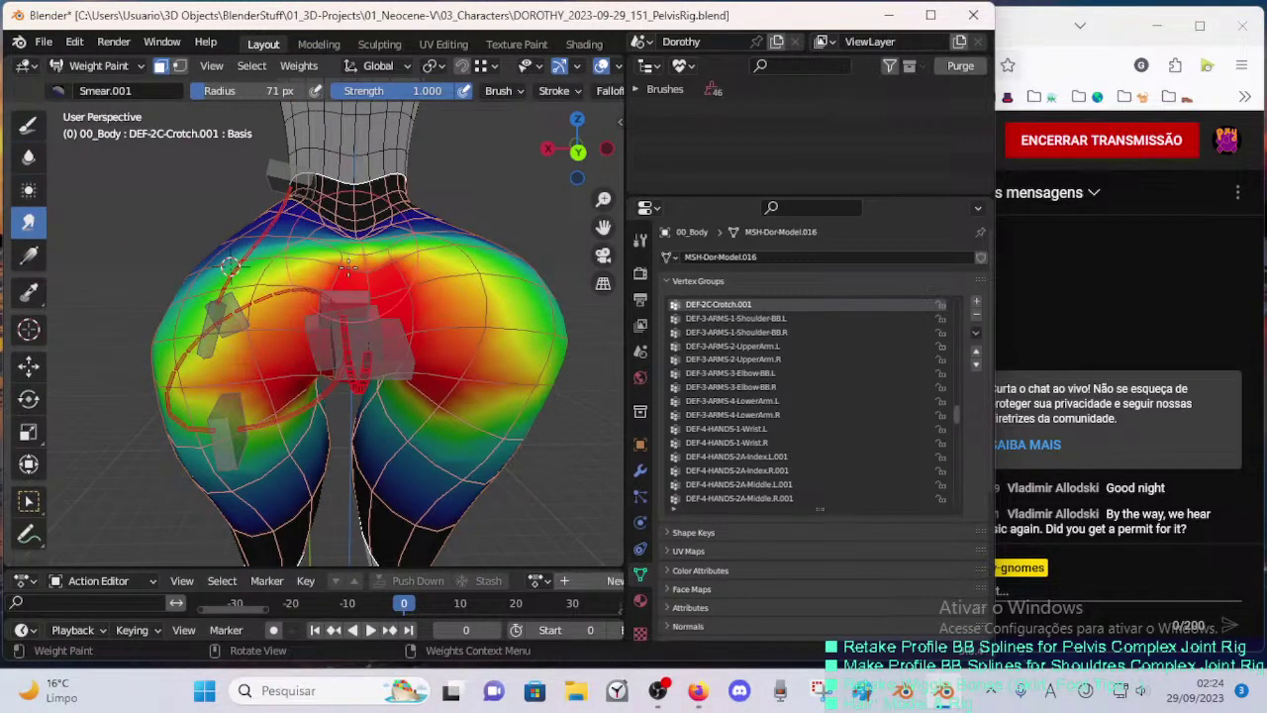
{"action": "middle_click_drag", "start_coordinate": [346, 268], "coordinate": [362, 310]}
- Blur the DEF-2C-Crotch.001 weights around the buttocks and hips with the 71 px Blur brush
{"action": "left_click", "coordinate": [28, 157]}
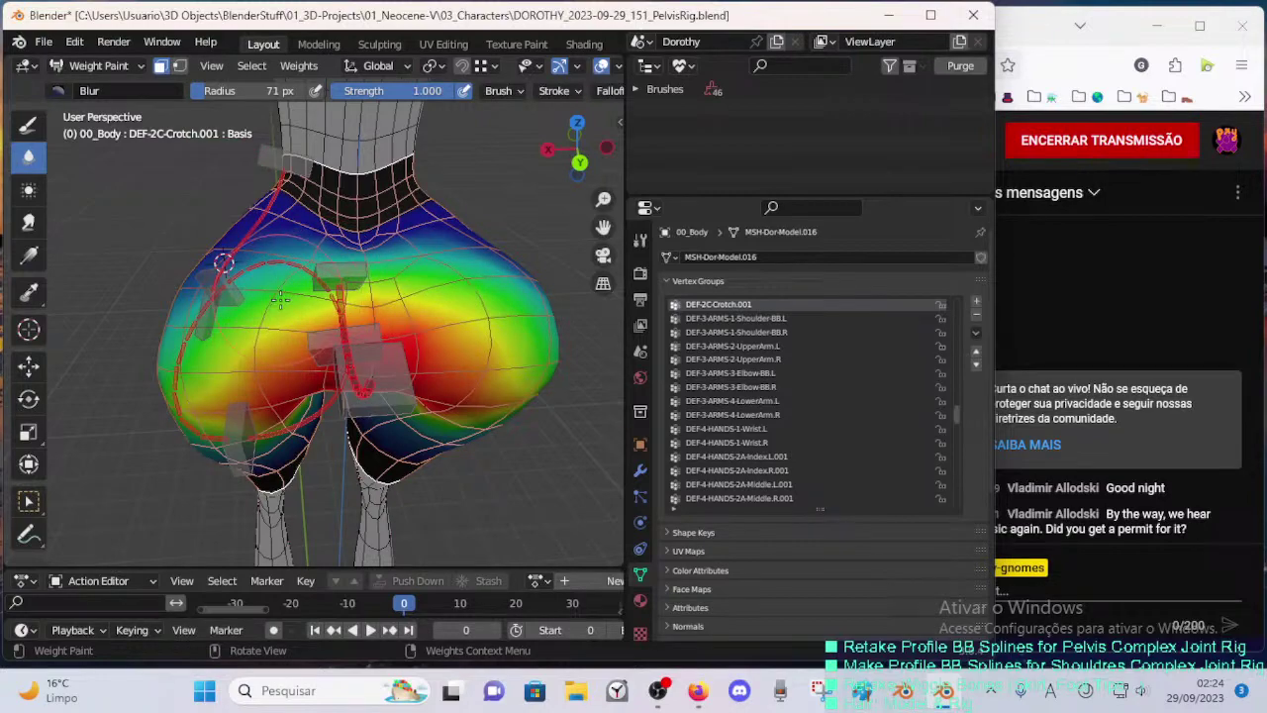
{"action": "middle_click_drag", "start_coordinate": [223, 262], "coordinate": [217, 284]}
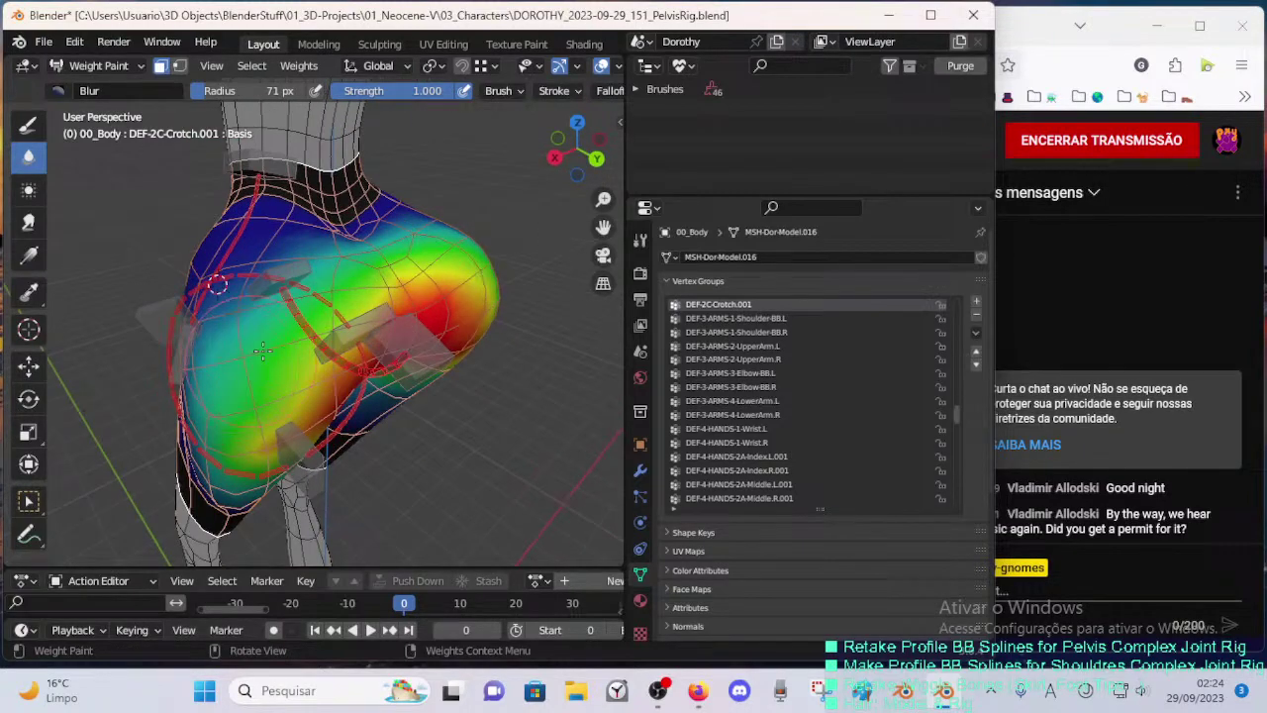
{"action": "middle_click_drag", "start_coordinate": [262, 350], "coordinate": [381, 261]}
{"action": "middle_click_drag", "start_coordinate": [336, 306], "coordinate": [256, 404]}
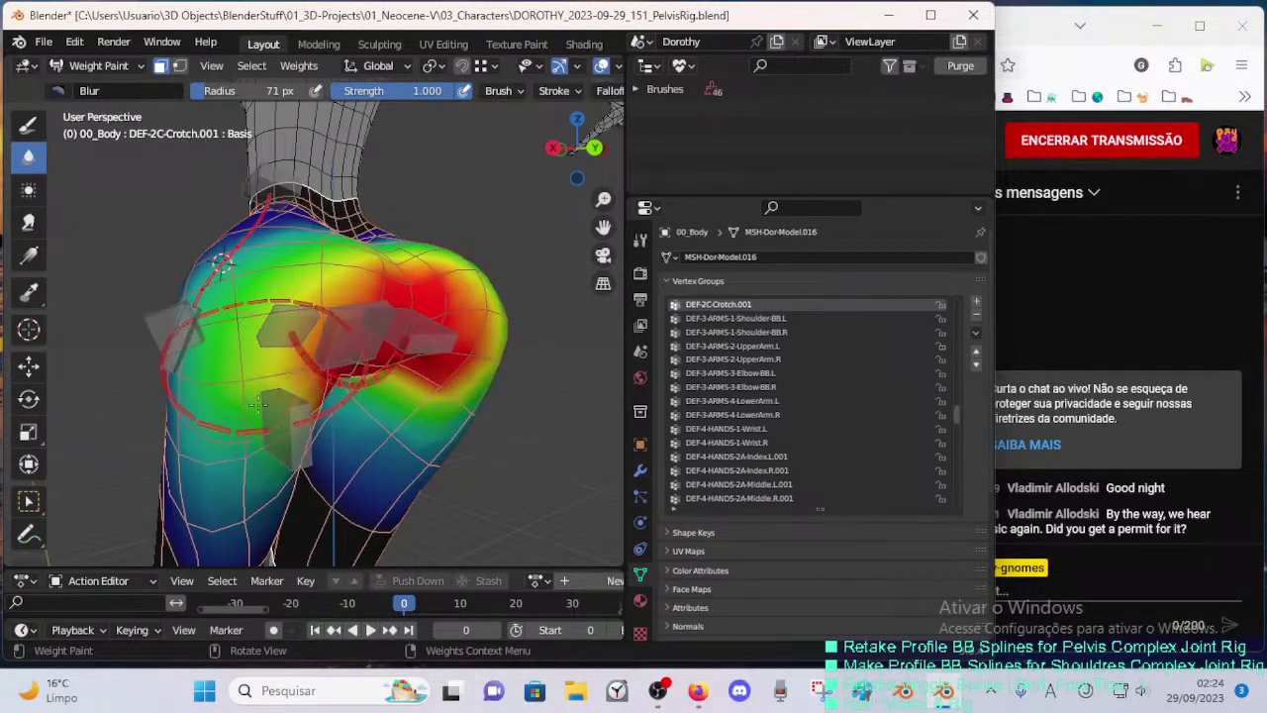
{"action": "middle_click_drag", "start_coordinate": [222, 261], "coordinate": [229, 280]}
{"action": "middle_click_drag", "start_coordinate": [235, 326], "coordinate": [340, 400]}
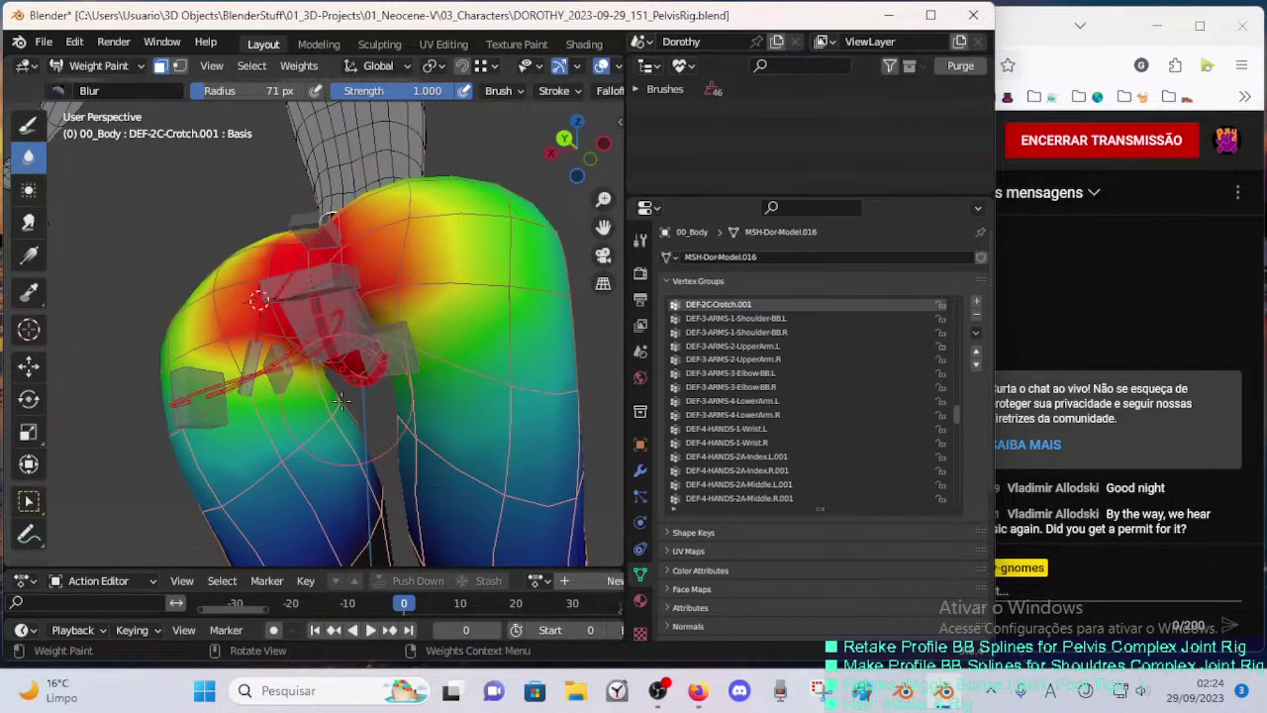
{"action": "middle_click_drag", "start_coordinate": [220, 408], "coordinate": [279, 430]}
{"action": "mouse_move", "coordinate": [287, 354]}
{"action": "middle_mouse_down"}
{"action": "mouse_move", "coordinate": [279, 376]}
{"action": "mouse_move", "coordinate": [312, 416]}
{"action": "mouse_move", "coordinate": [465, 432]}
{"action": "mouse_move", "coordinate": [473, 336]}
{"action": "middle_mouse_up"}
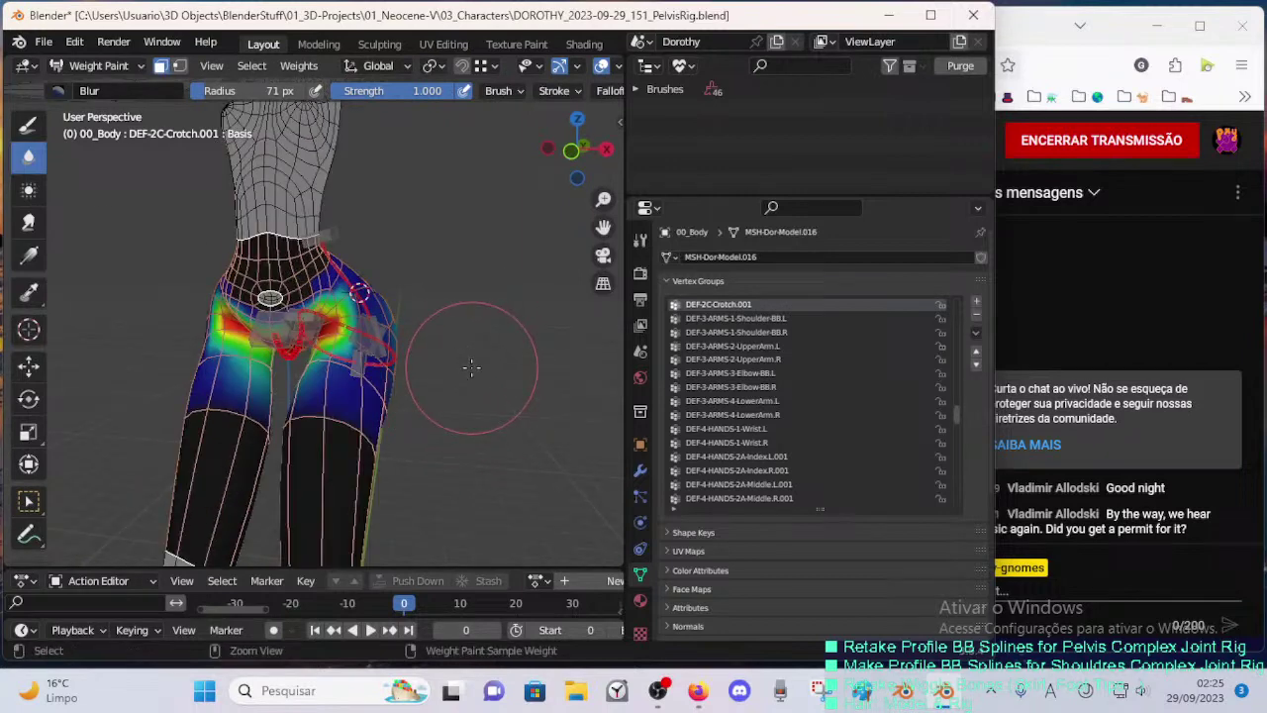
- Leave Weight Paint mode and select the vertices of the !HIDE-2-TORSO-Pelvis vertex group in Edit Mode
{"action": "key", "text": "ctrl+Tab"}
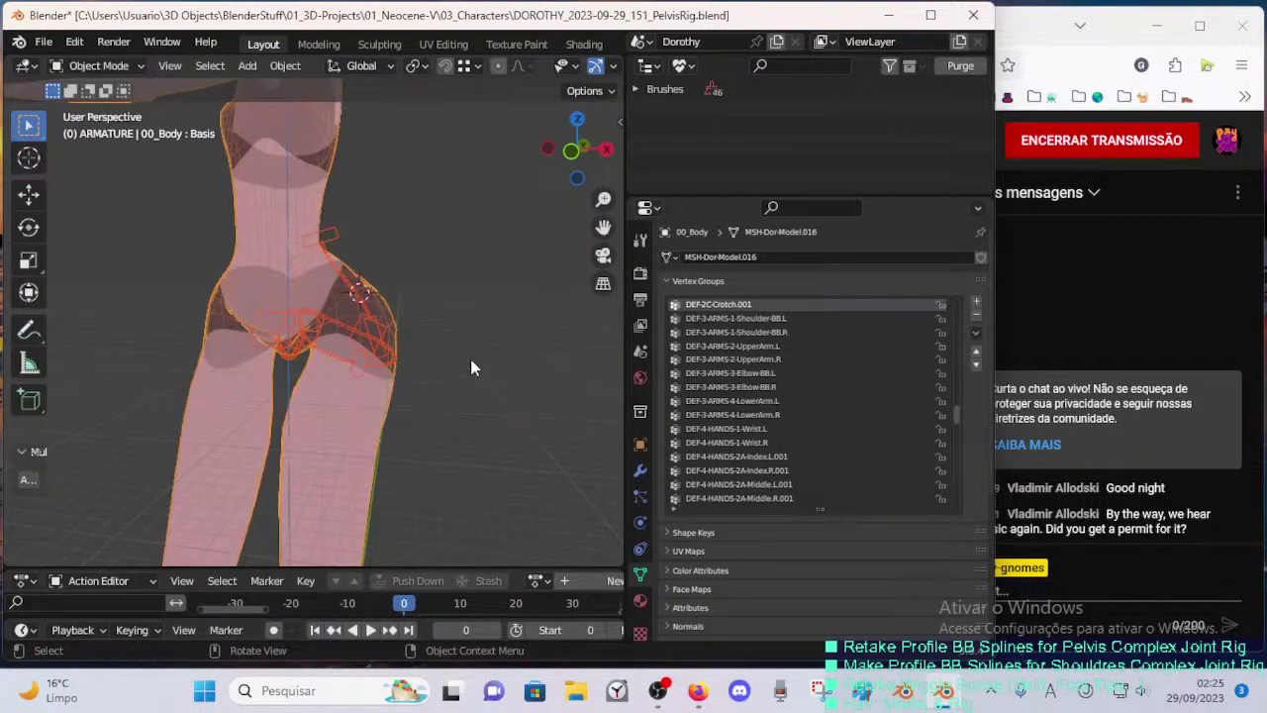
{"action": "left_click_drag", "start_coordinate": [956, 390], "coordinate": [954, 285]}
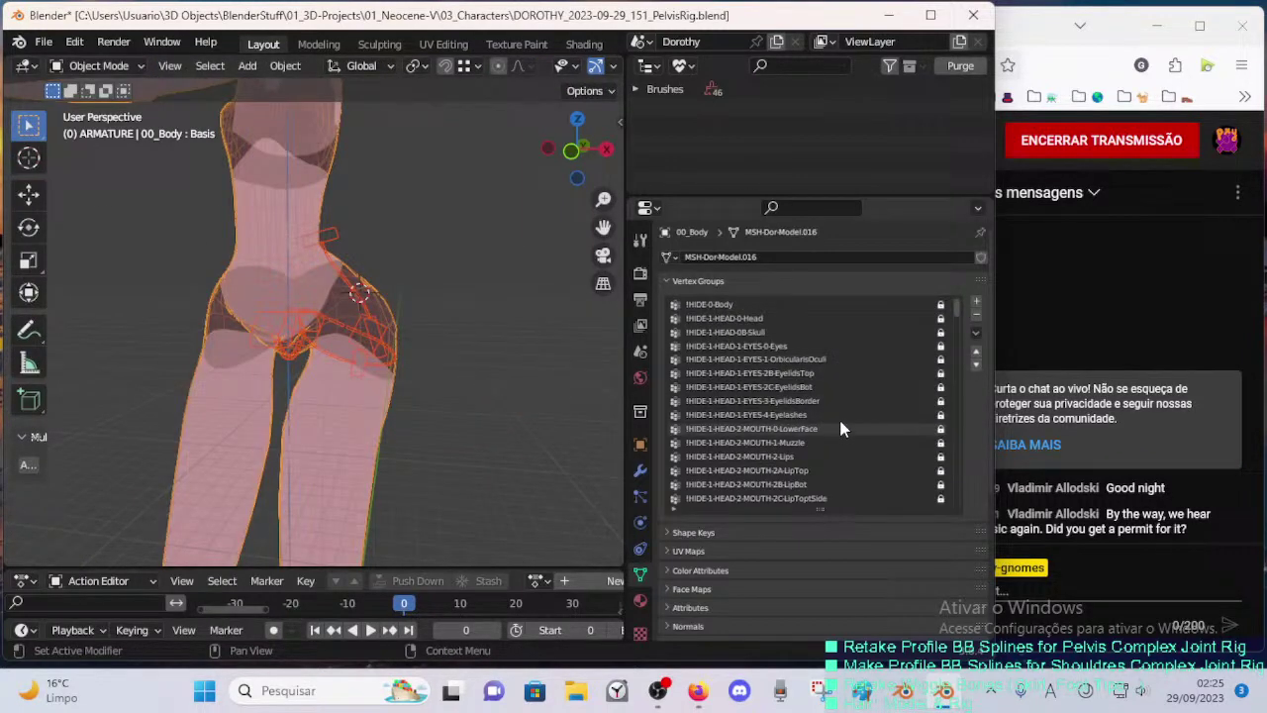
{"action": "scroll", "coordinate": [954, 331], "scroll_direction": "down", "scroll_amount": 10}
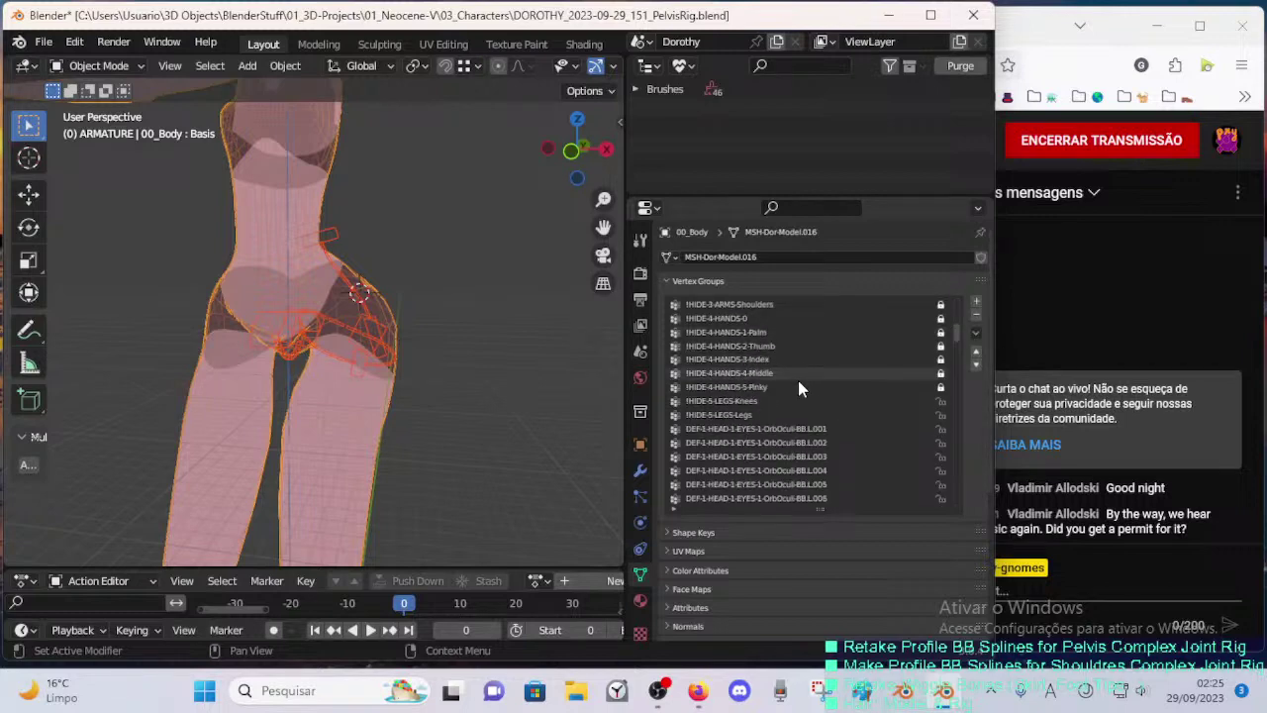
{"action": "scroll", "coordinate": [954, 335], "scroll_direction": "up", "scroll_amount": 1}
{"action": "left_click_drag", "start_coordinate": [954, 334], "coordinate": [956, 338]}
{"action": "scroll", "coordinate": [955, 343], "scroll_direction": "down", "scroll_amount": 1}
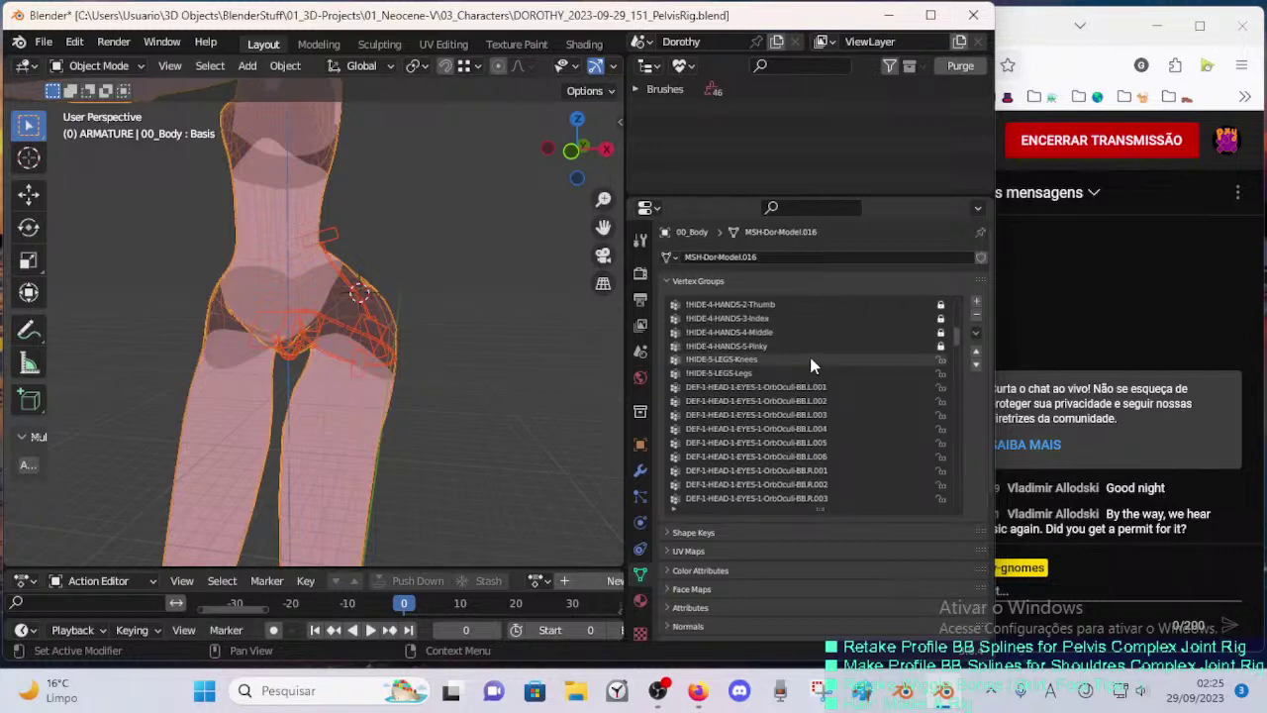
{"action": "scroll", "coordinate": [952, 332], "scroll_direction": "up", "scroll_amount": 11}
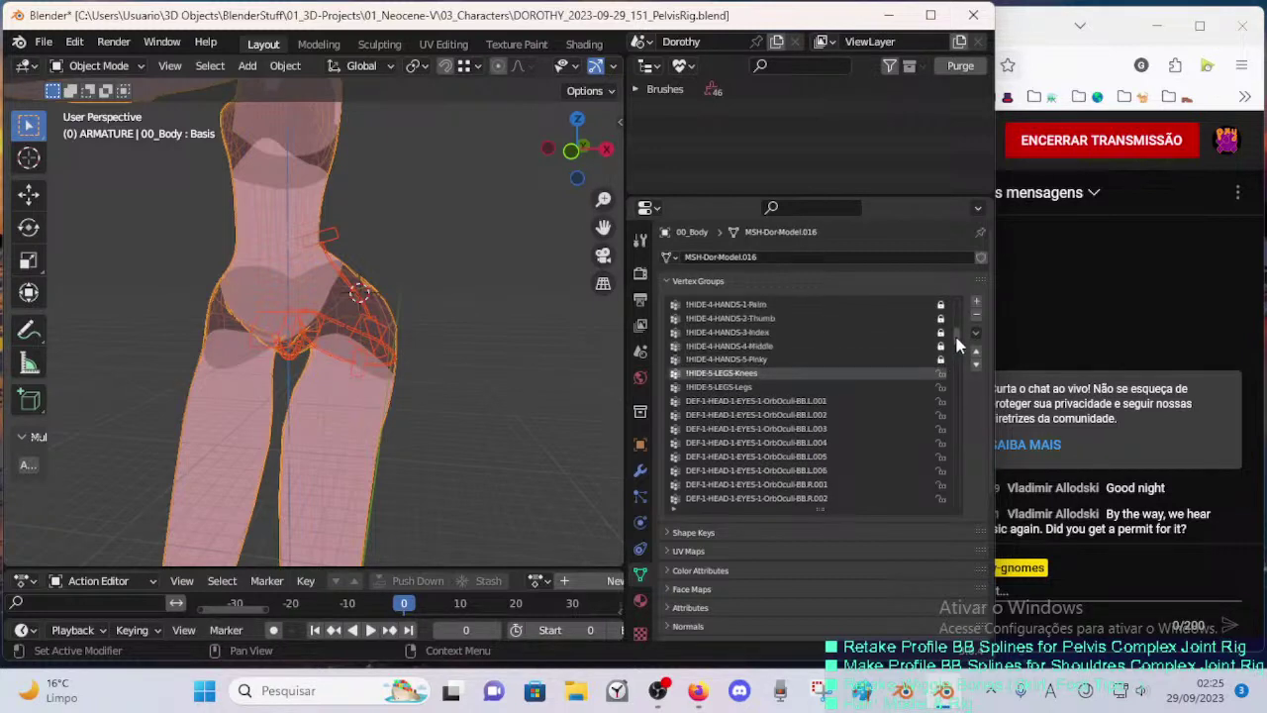
{"action": "left_click", "coordinate": [813, 386]}
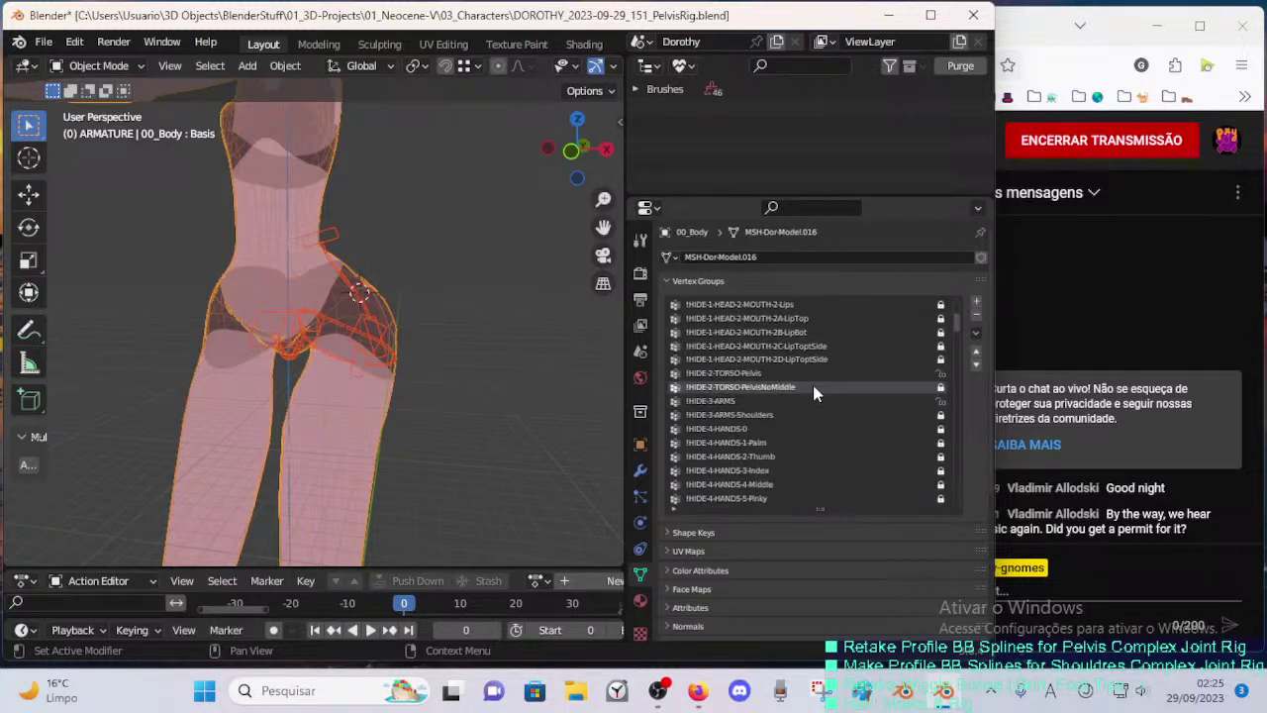
{"action": "left_click", "coordinate": [770, 372]}
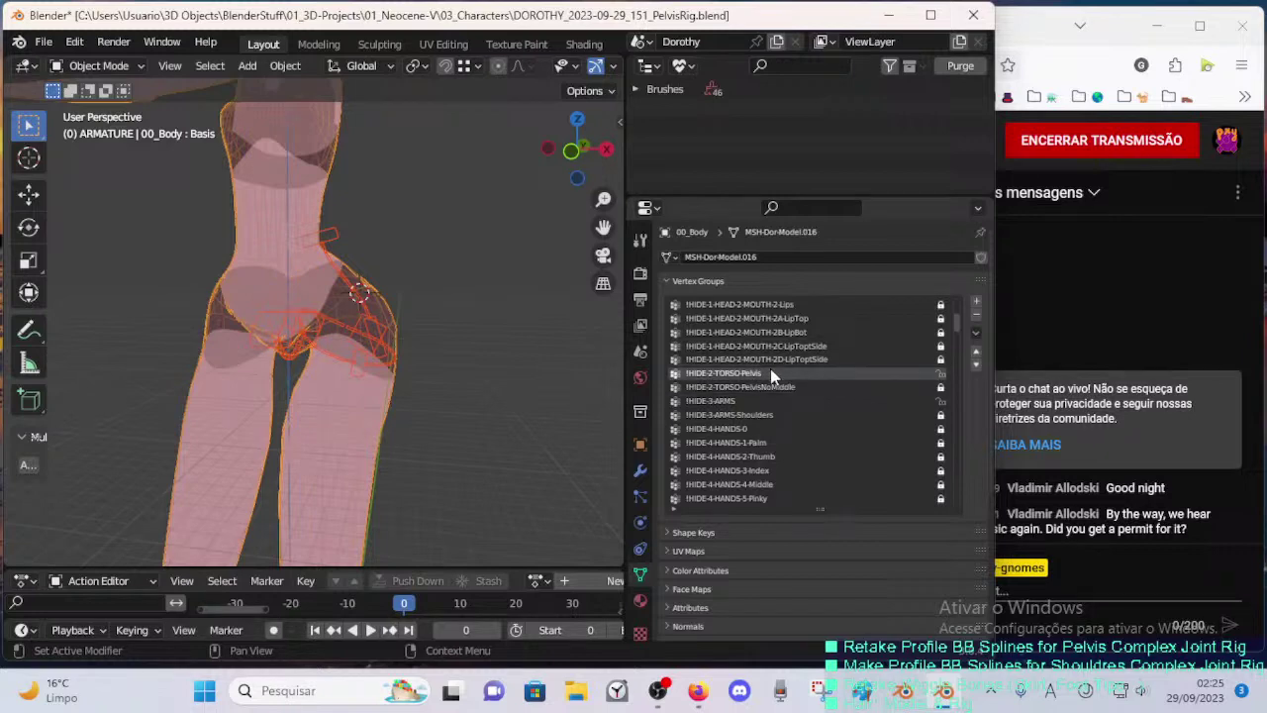
{"action": "key", "text": "Tab"}
{"action": "left_click", "coordinate": [851, 526]}
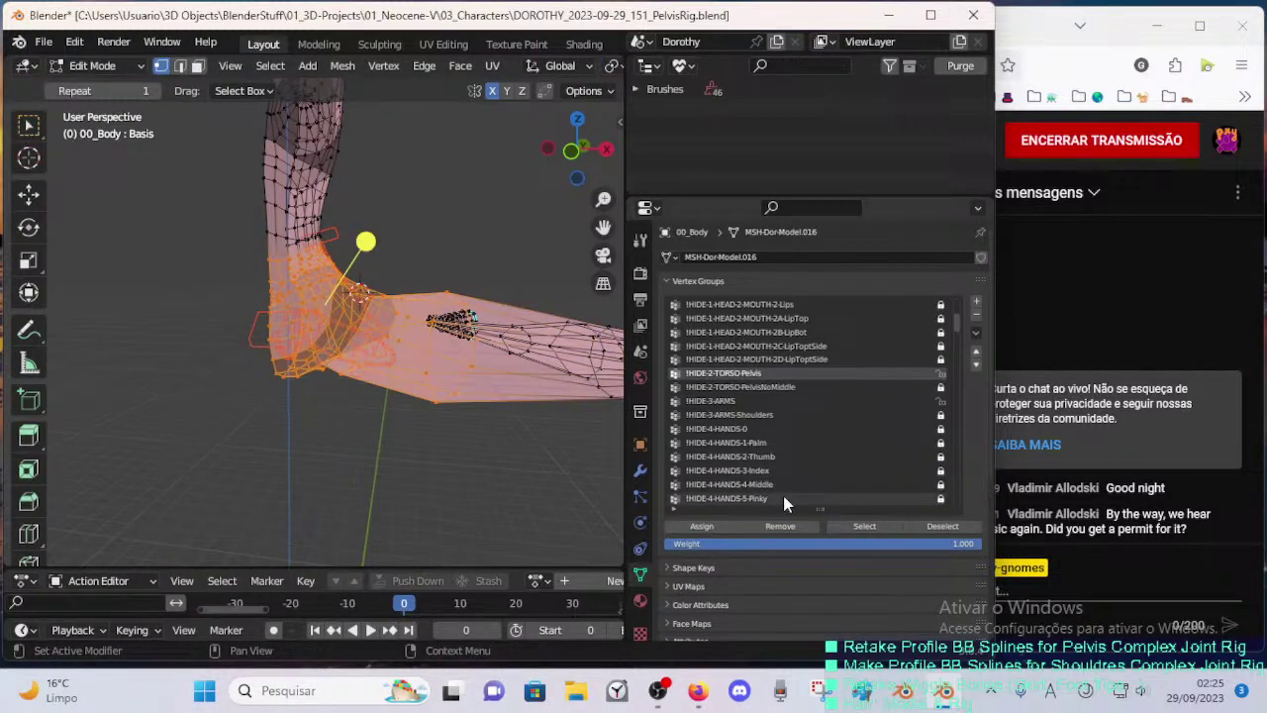
- Select the armature together with the body mesh, reenter Weight Paint mode, and invert the masked face selection
{"action": "key", "text": "Tab"}
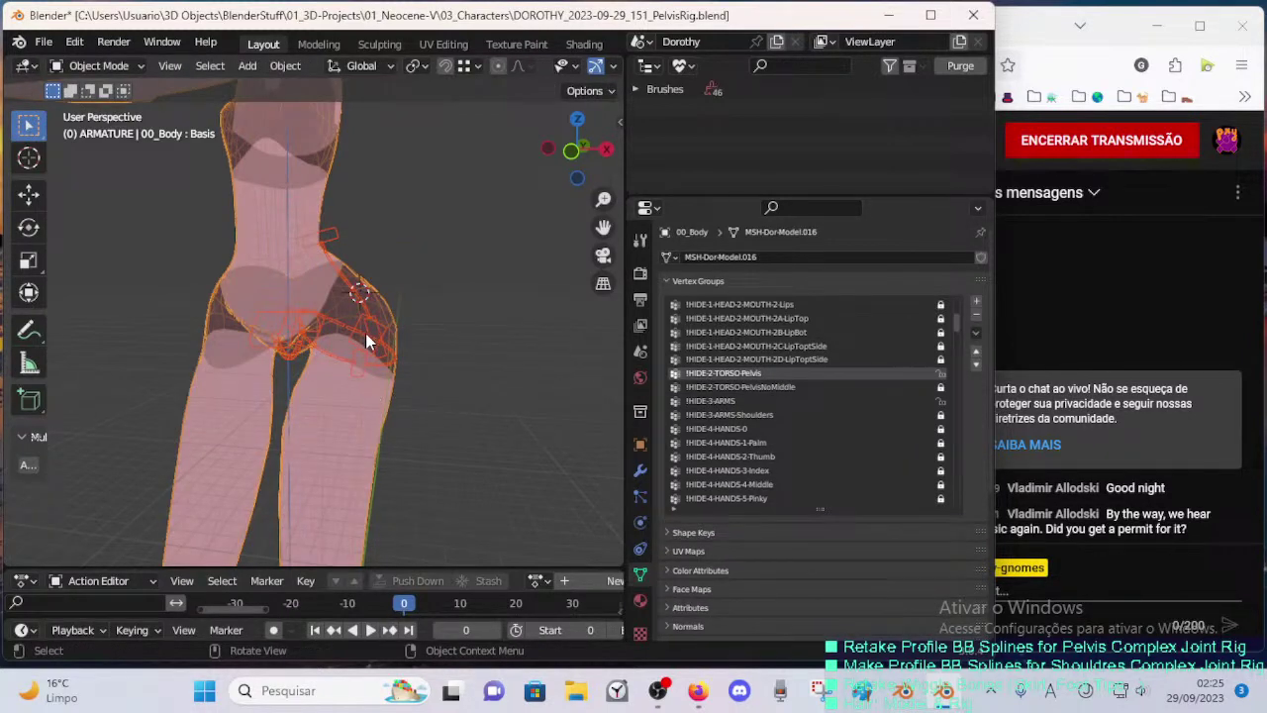
{"action": "left_click", "coordinate": [365, 334]}
{"action": "left_click", "coordinate": [385, 404], "text": "shift"}
{"action": "key", "text": "ctrl+Tab"}
{"action": "key", "text": "w"}
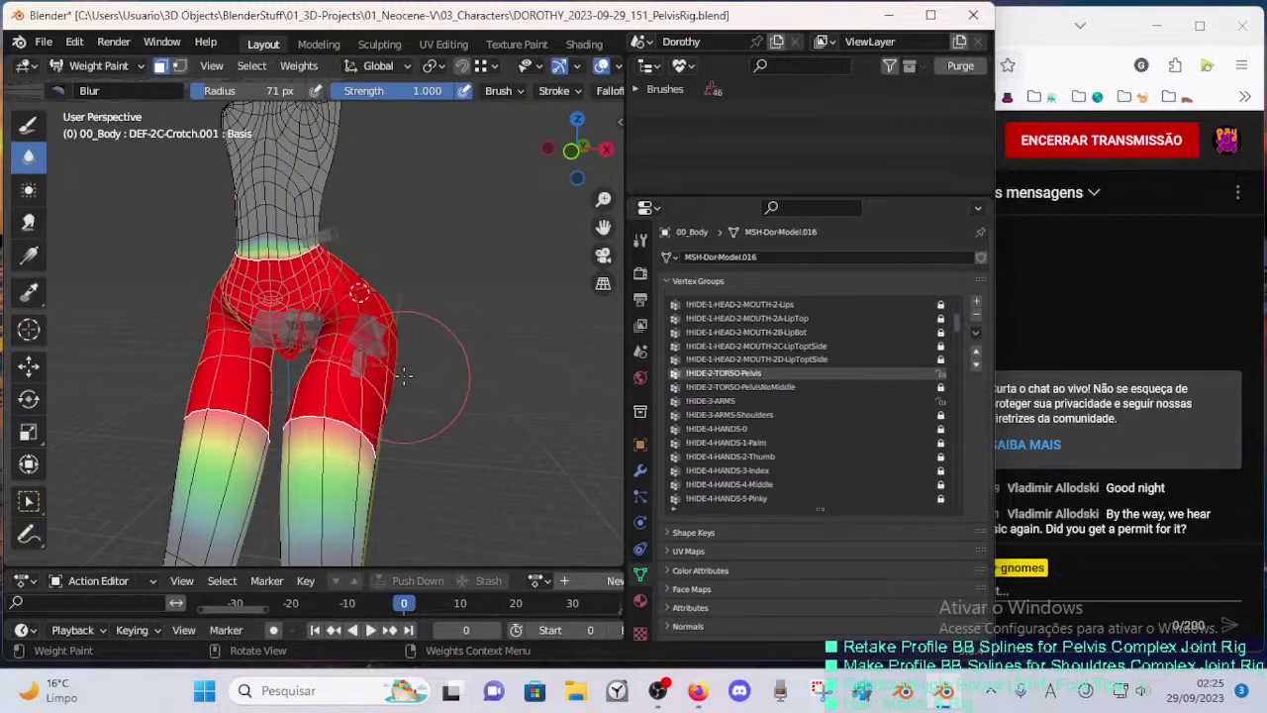
{"action": "key", "text": "ctrl"}
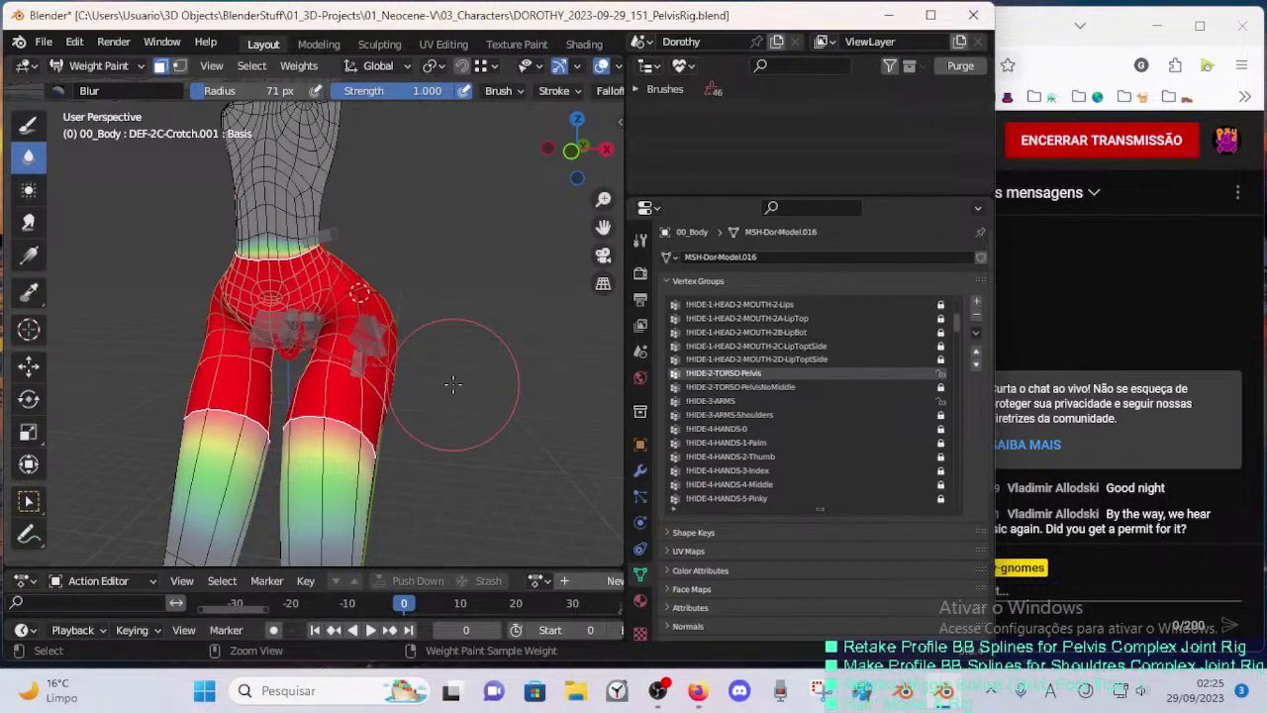
{"action": "key", "text": "ctrl+i"}
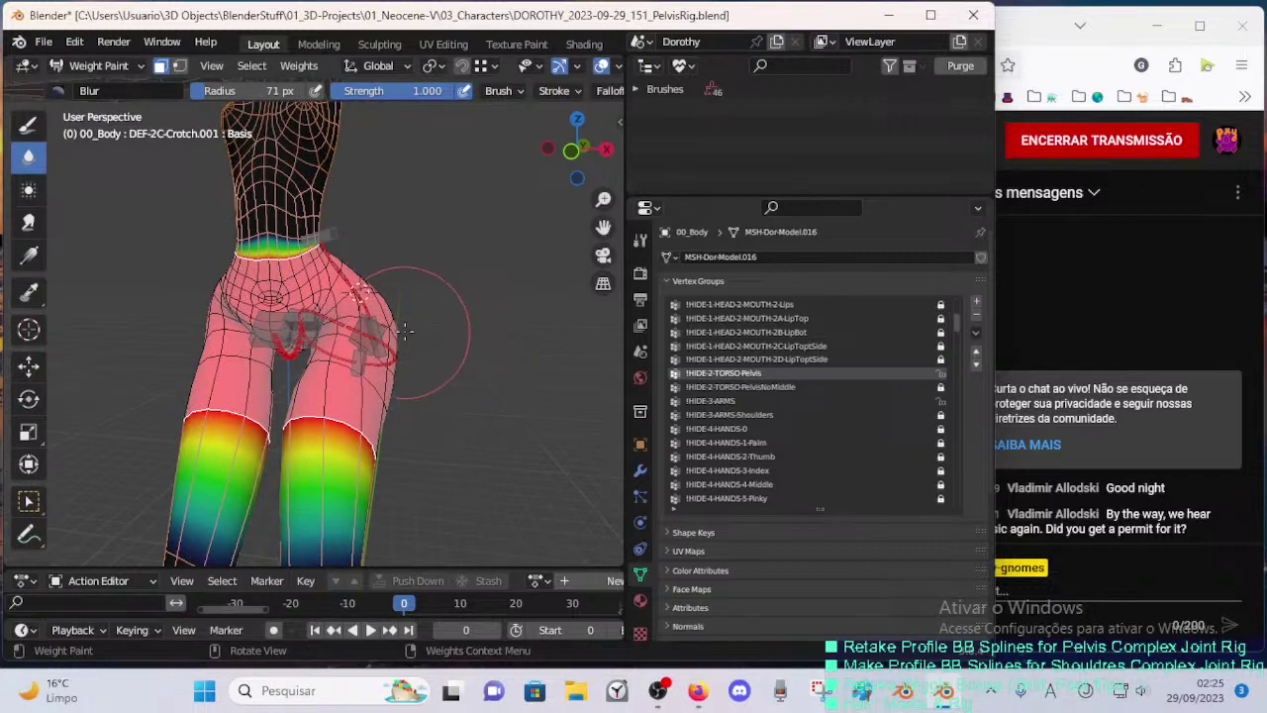
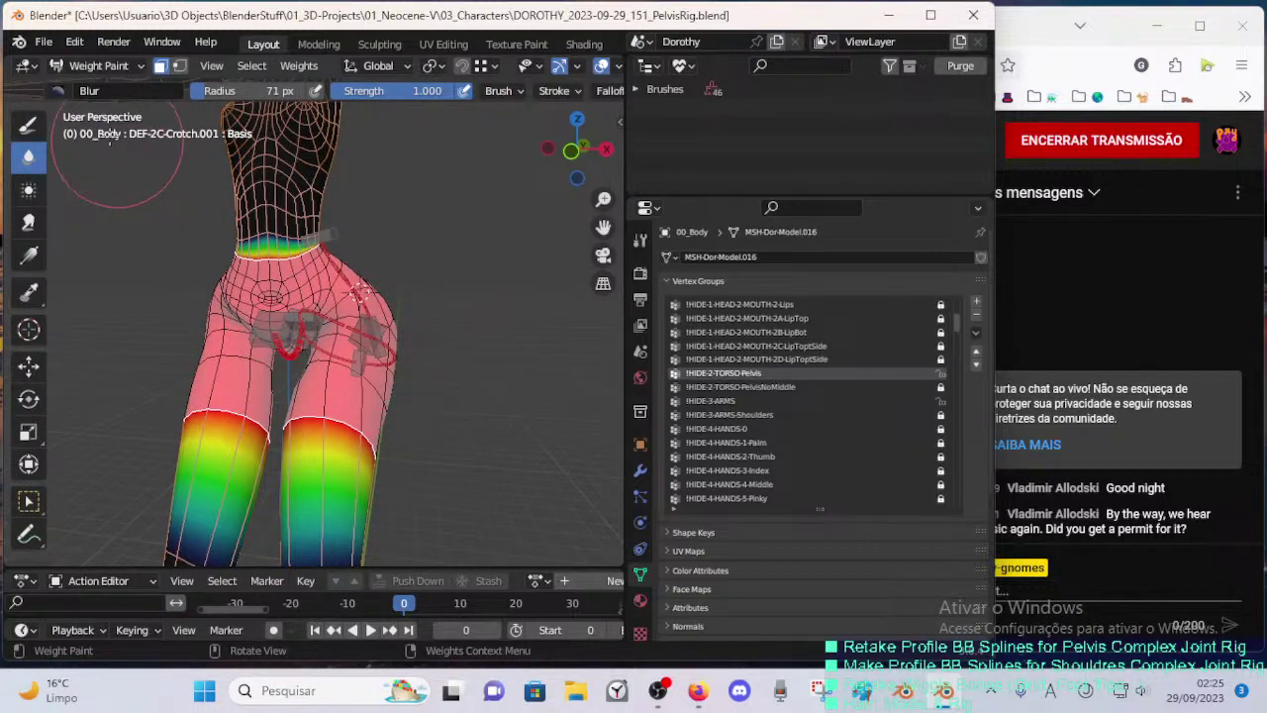
- Set the Draw brush weight to 0, fill the masked faces outside the pelvis with it, and invert the masked face selection
{"action": "left_click", "coordinate": [64, 91]}
{"action": "left_click", "coordinate": [60, 90]}
{"action": "left_click", "coordinate": [30, 126]}
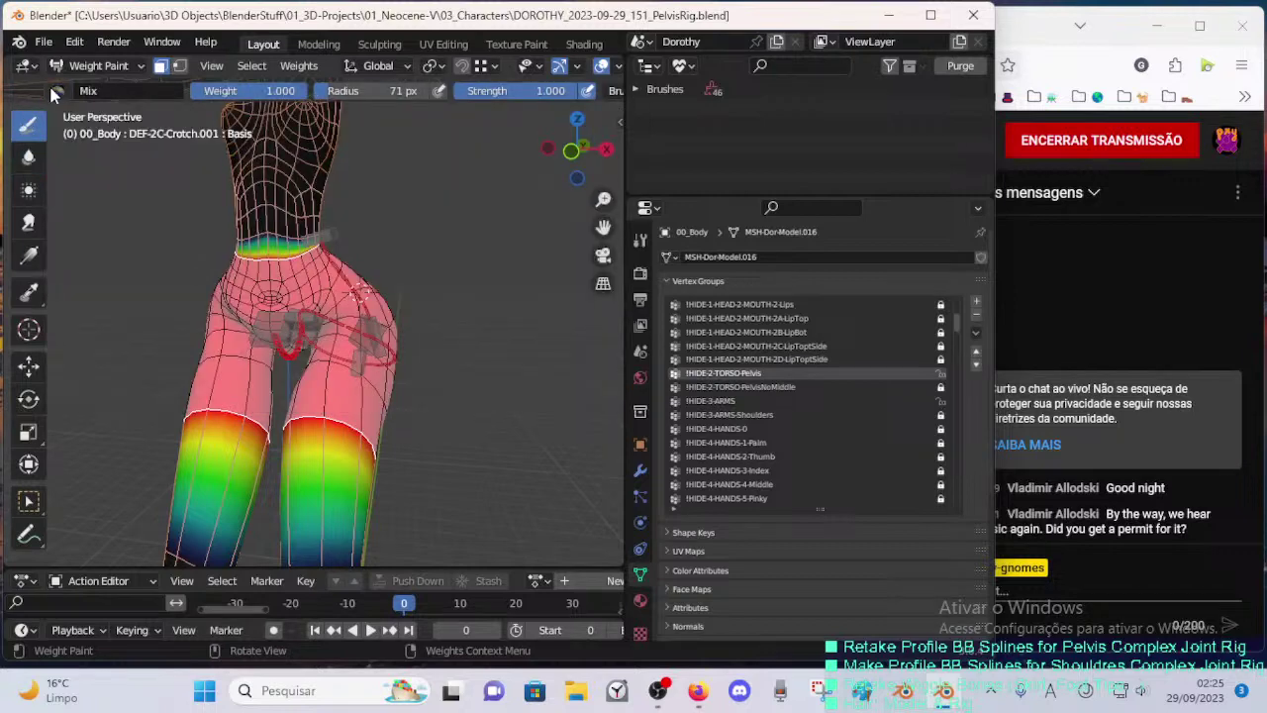
{"action": "left_click", "coordinate": [60, 90]}
{"action": "left_click", "coordinate": [159, 147]}
{"action": "right_click", "coordinate": [224, 341]}
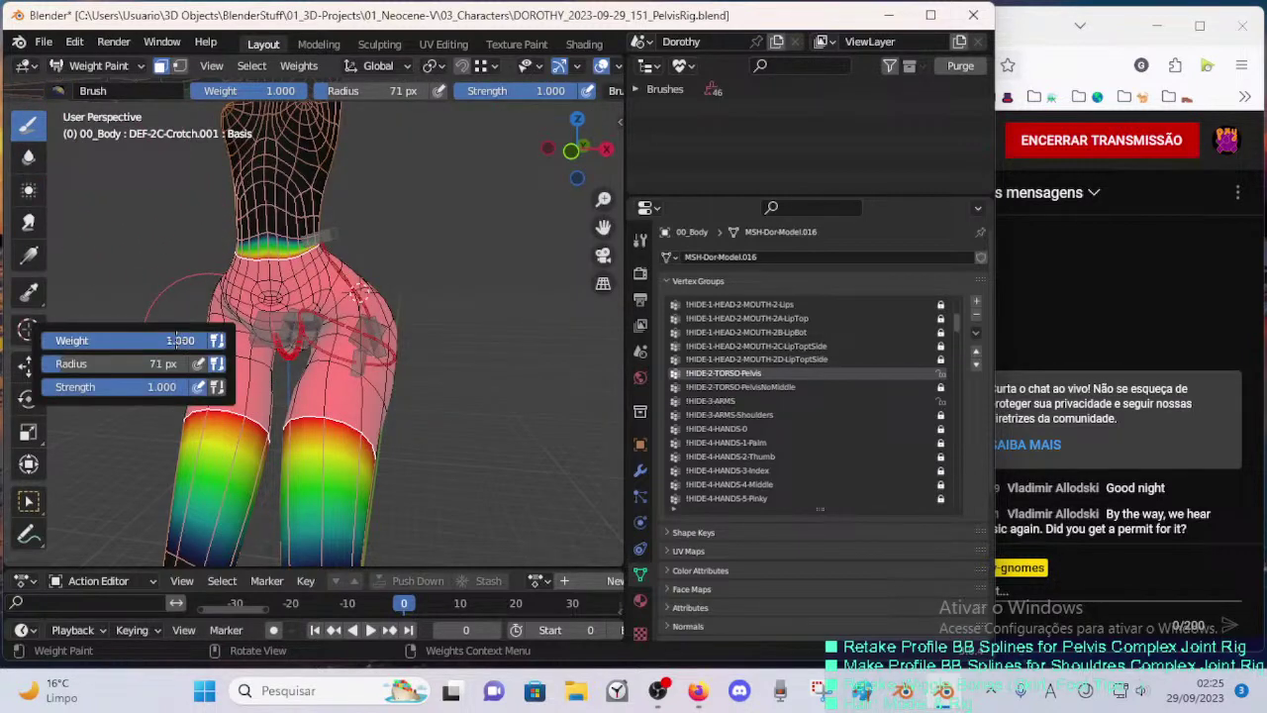
{"action": "left_click_drag", "start_coordinate": [178, 340], "coordinate": [70, 340]}
{"action": "right_click", "coordinate": [182, 281]}
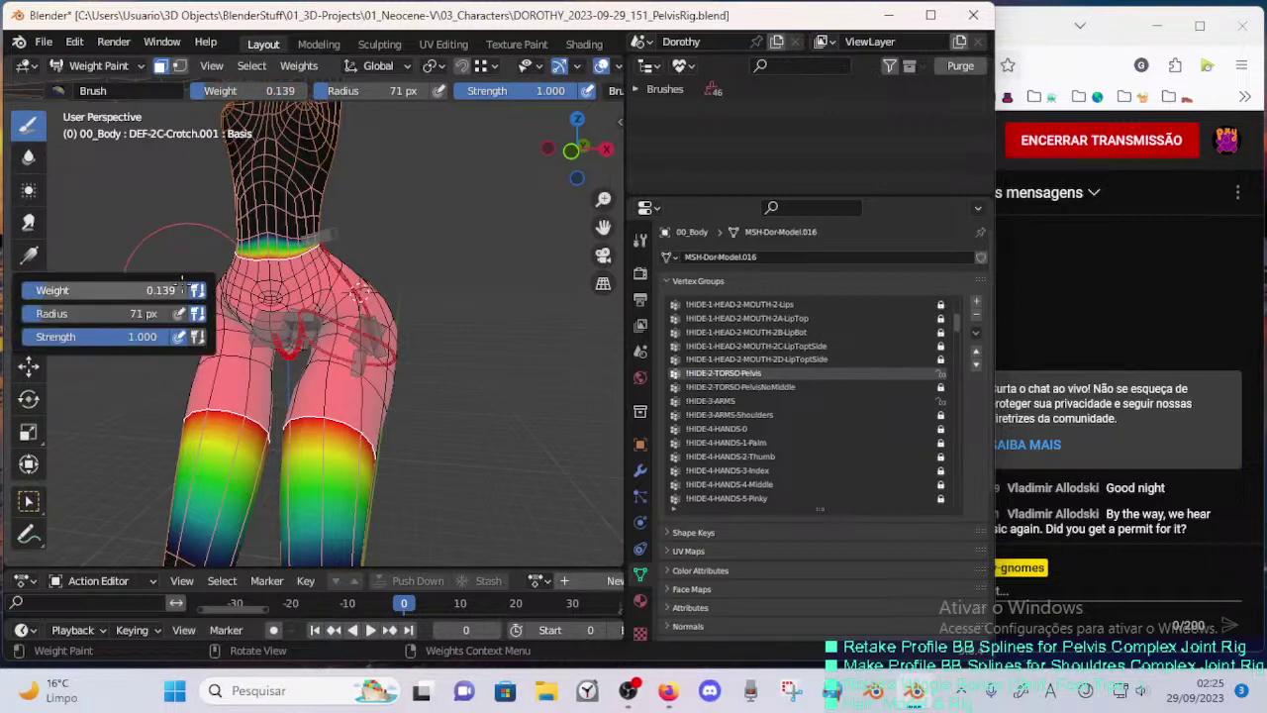
{"action": "left_click_drag", "start_coordinate": [182, 285], "coordinate": [118, 289]}
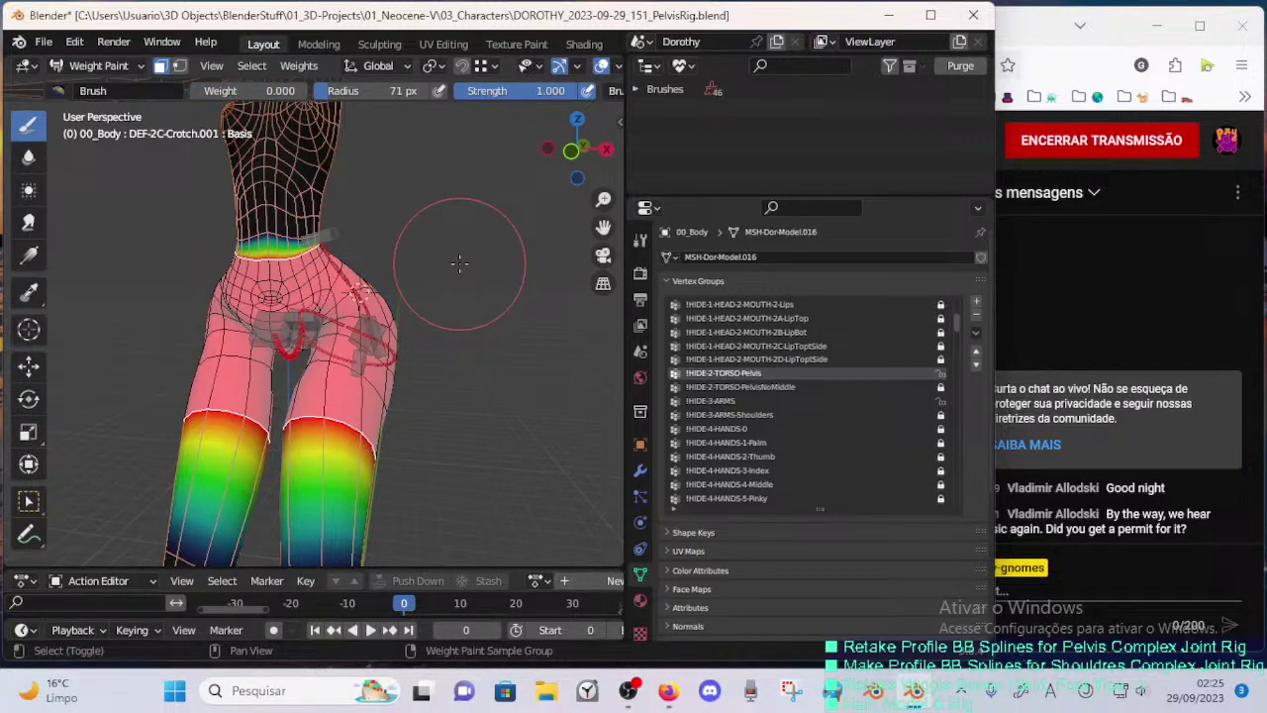
{"action": "key", "text": "shift+k"}
{"action": "key", "text": "ctrl+i"}
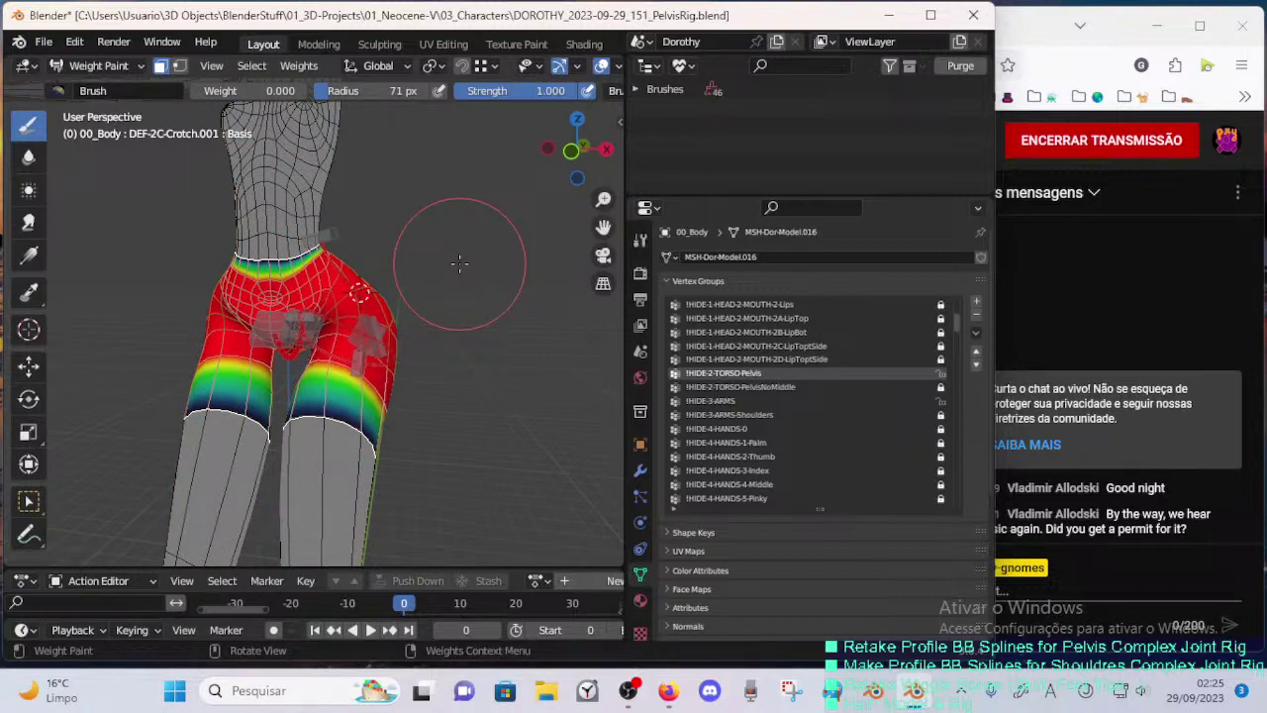
- Switch to the Blur brush with a 63 px radius and invert the masked face selection again
{"action": "left_click", "coordinate": [27, 156]}
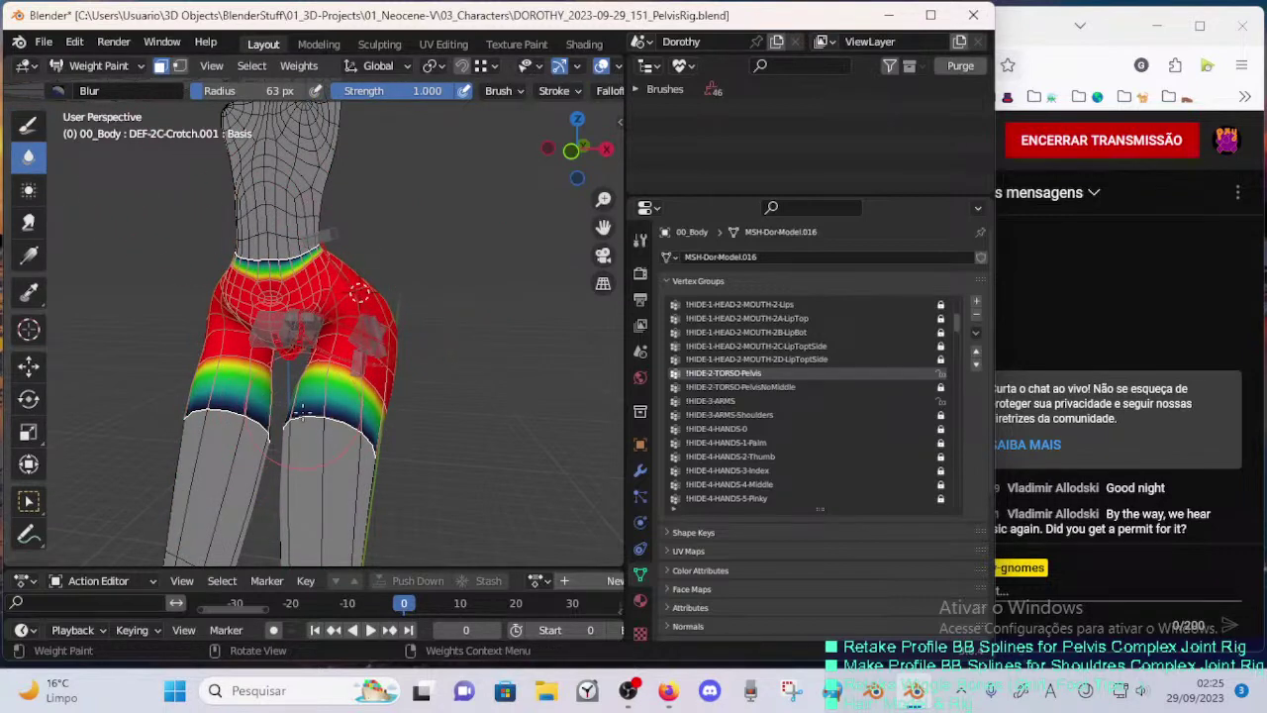
{"action": "middle_click_drag", "start_coordinate": [304, 411], "coordinate": [285, 386]}
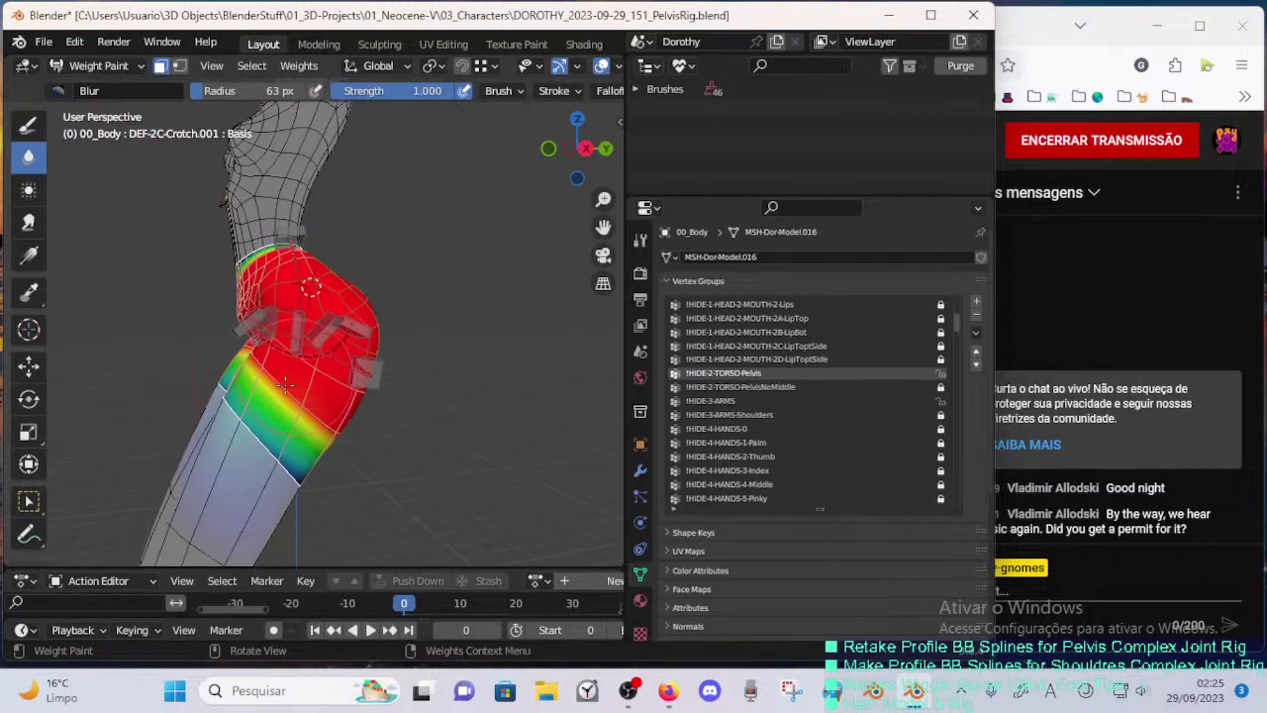
{"action": "key", "text": "ctrl+i"}
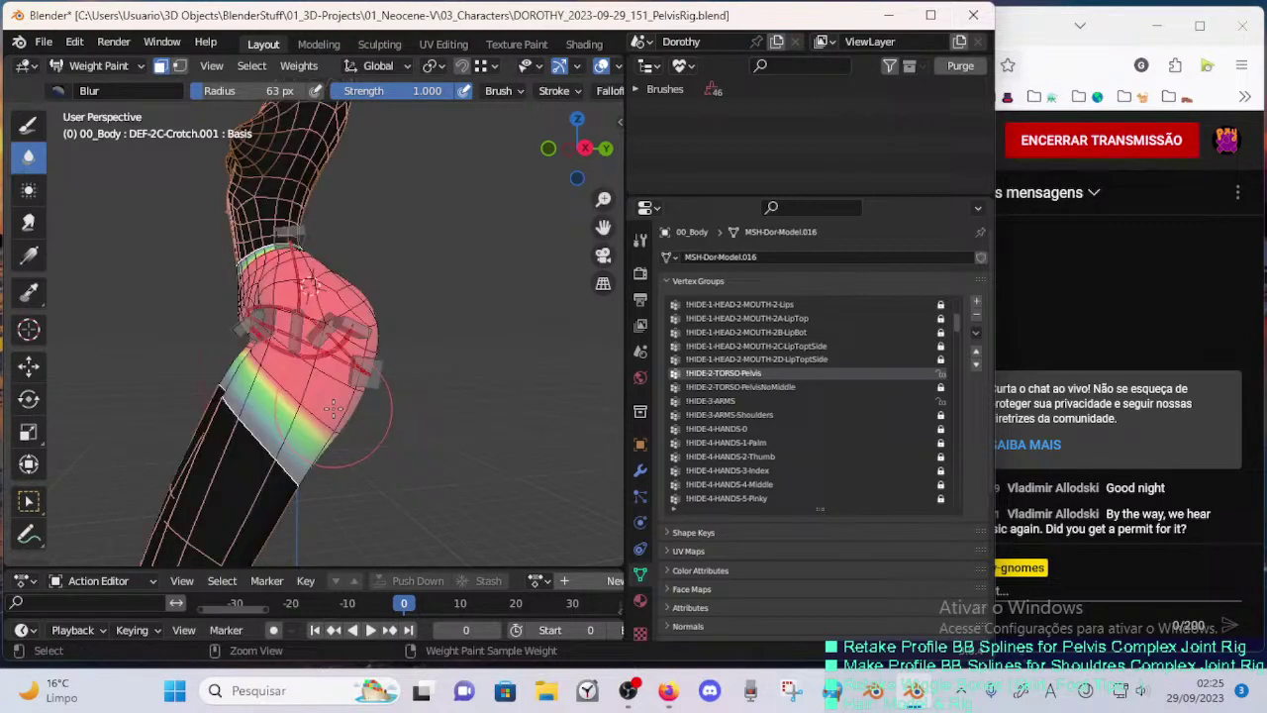
{"action": "middle_click_drag", "start_coordinate": [333, 408], "coordinate": [396, 379]}
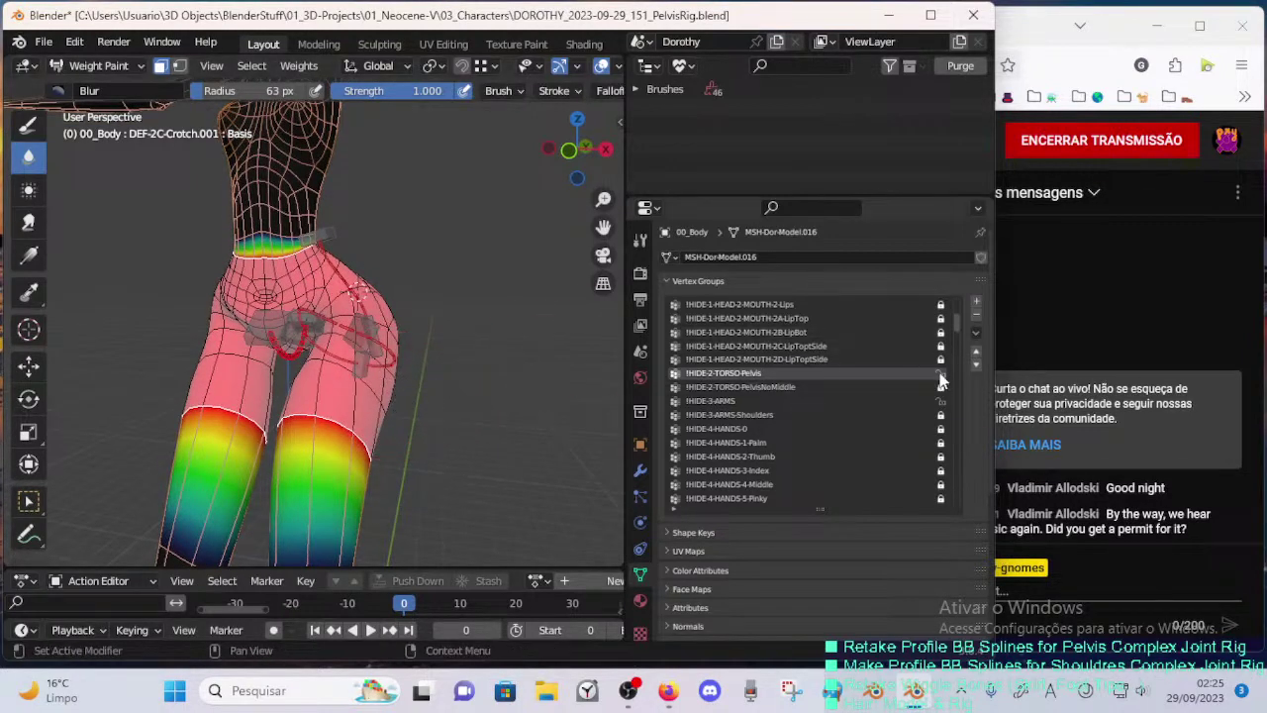
- Lock the !HIDE-2-TORSO-Pelvis and !HIDE-3-ARMS vertex groups and save the file
{"action": "scroll", "coordinate": [541, 346], "scroll_direction": "up", "scroll_amount": 1}
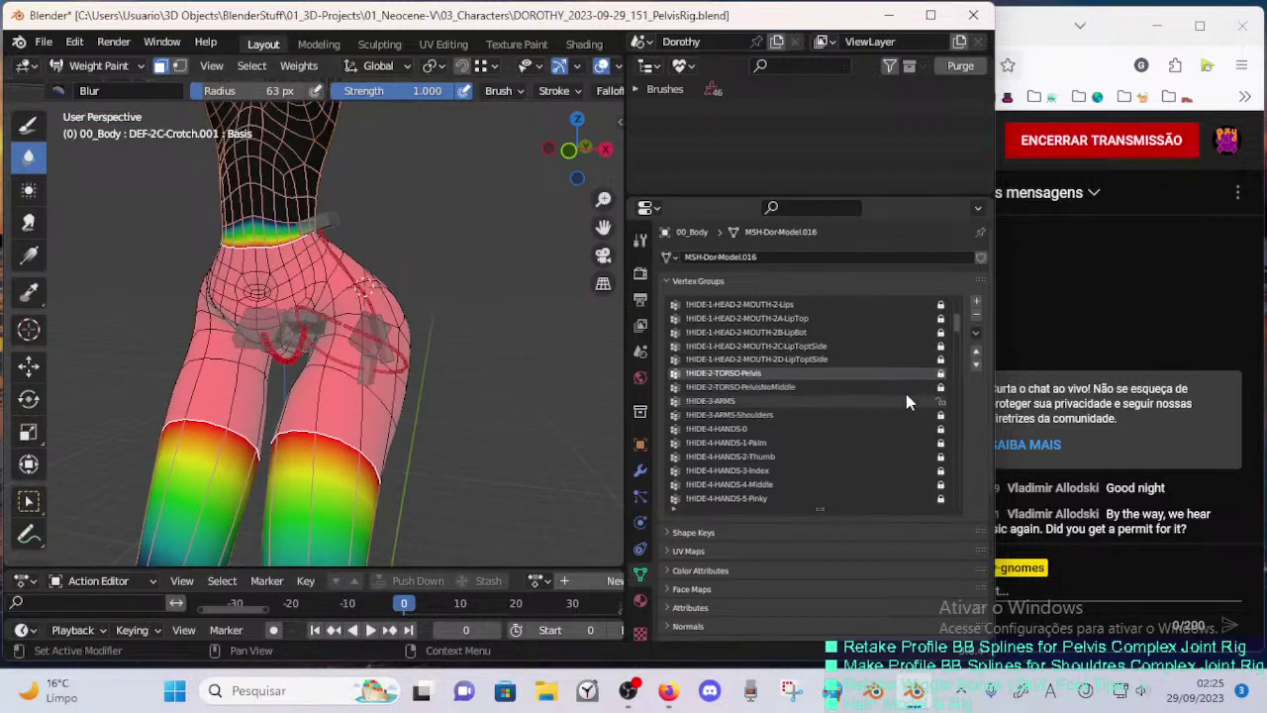
{"action": "left_click", "coordinate": [936, 401]}
{"action": "key", "text": "ctrl+s"}
- Undo the vertex group locking, mask changes and weight fill, going back as far as Object Mode
{"action": "middle_click_drag", "start_coordinate": [333, 351], "coordinate": [321, 416]}
{"action": "key", "text": "m"}
{"action": "key", "text": "ctrl+z"}
{"action": "key", "text": "ctrl+z"}
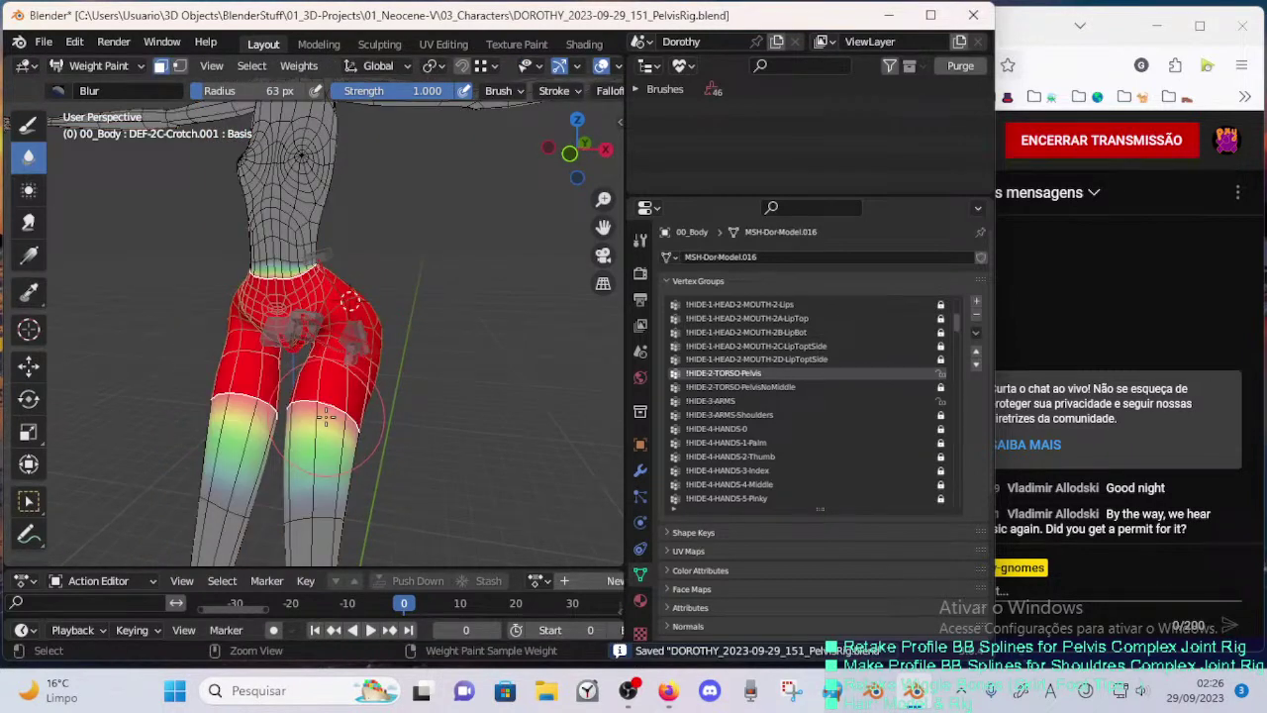
{"action": "key", "text": "ctrl+z"}
{"action": "key", "text": "ctrl+z"}
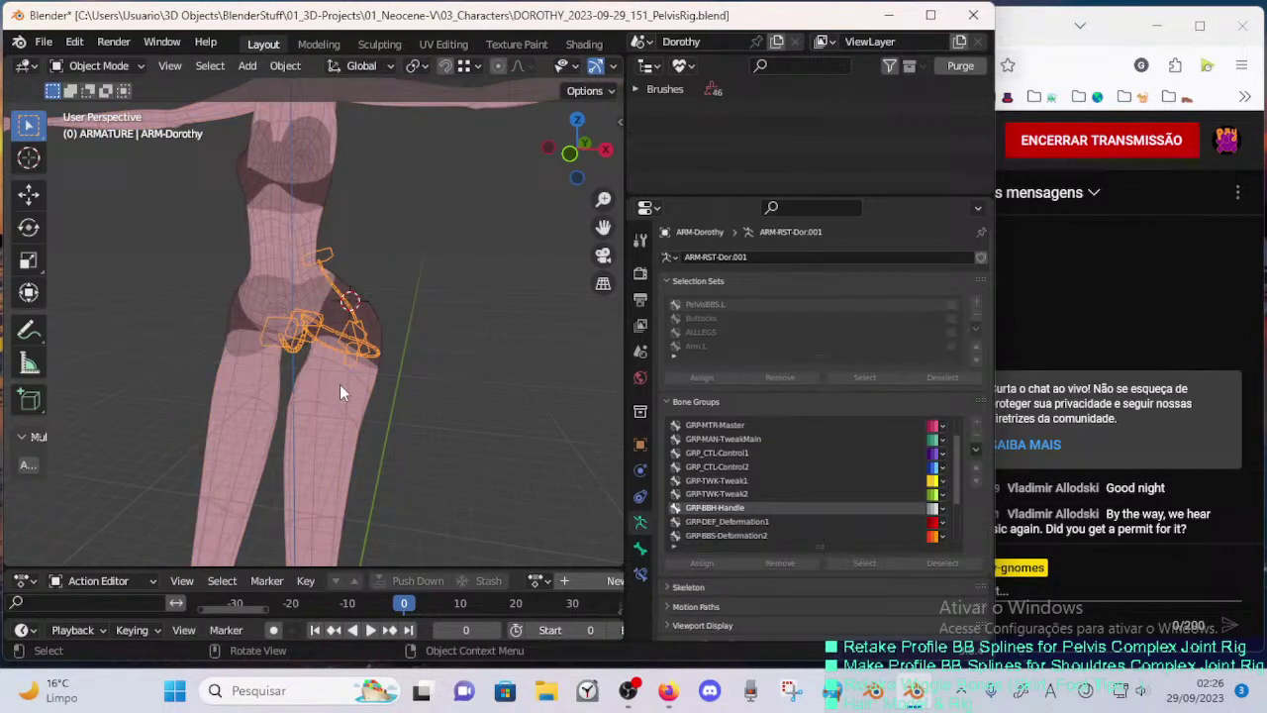
- Enter Edit Mode on the body mesh and select the vertices of the !HIDE-2-TORSO-Pelvis vertex group
{"action": "left_click", "coordinate": [360, 346]}
{"action": "left_click", "coordinate": [358, 349]}
{"action": "key", "text": "Tab"}
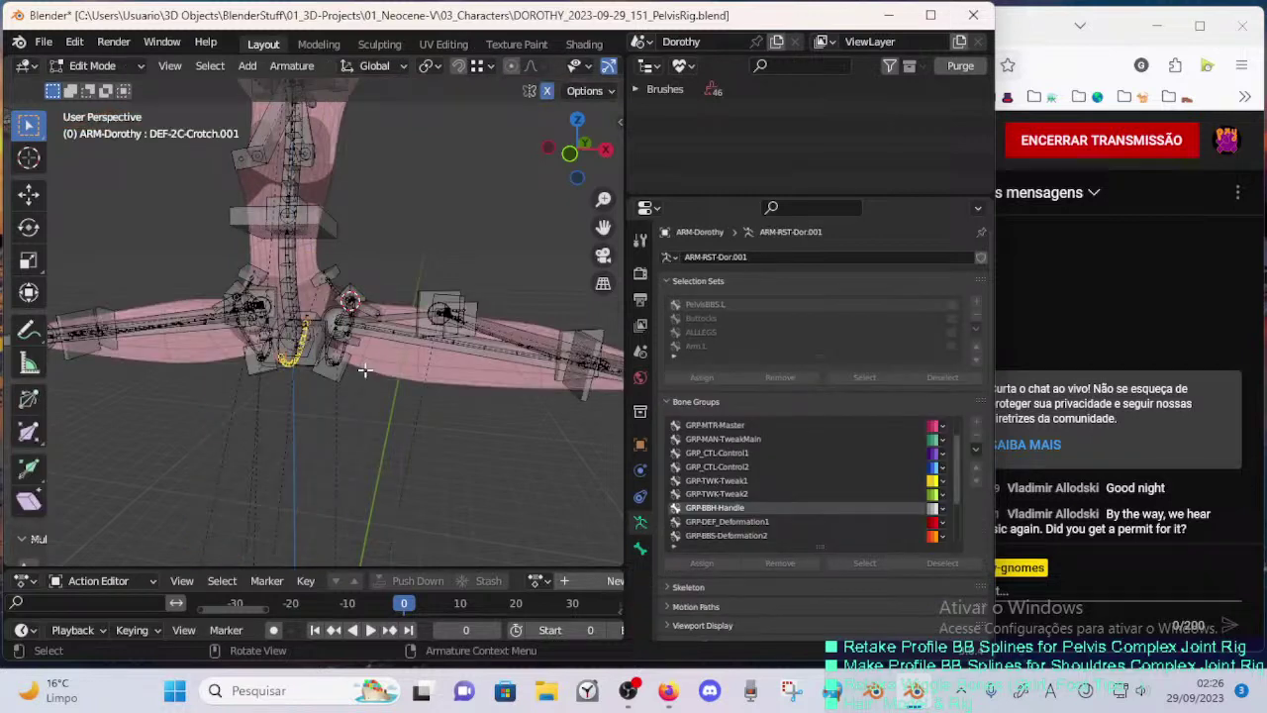
{"action": "key", "text": "Tab"}
{"action": "left_click", "coordinate": [361, 388]}
{"action": "key", "text": "Tab"}
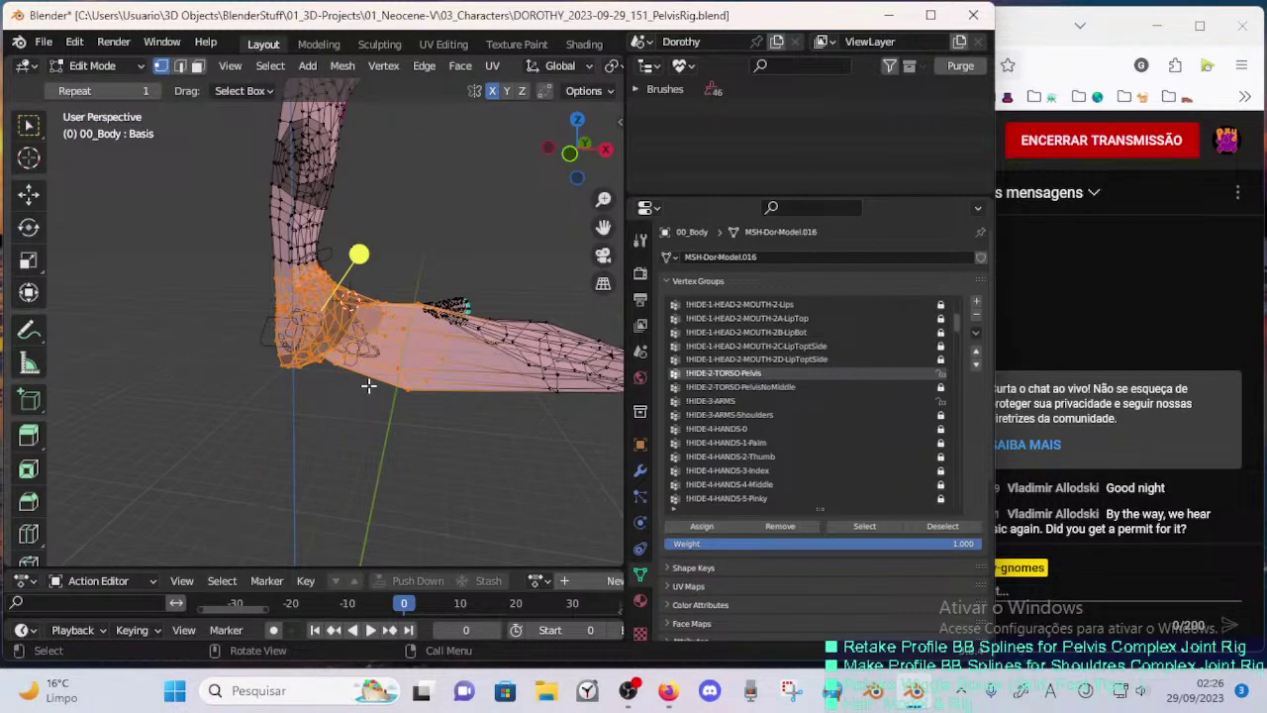
{"action": "left_click", "coordinate": [368, 387]}
{"action": "left_click", "coordinate": [864, 525]}
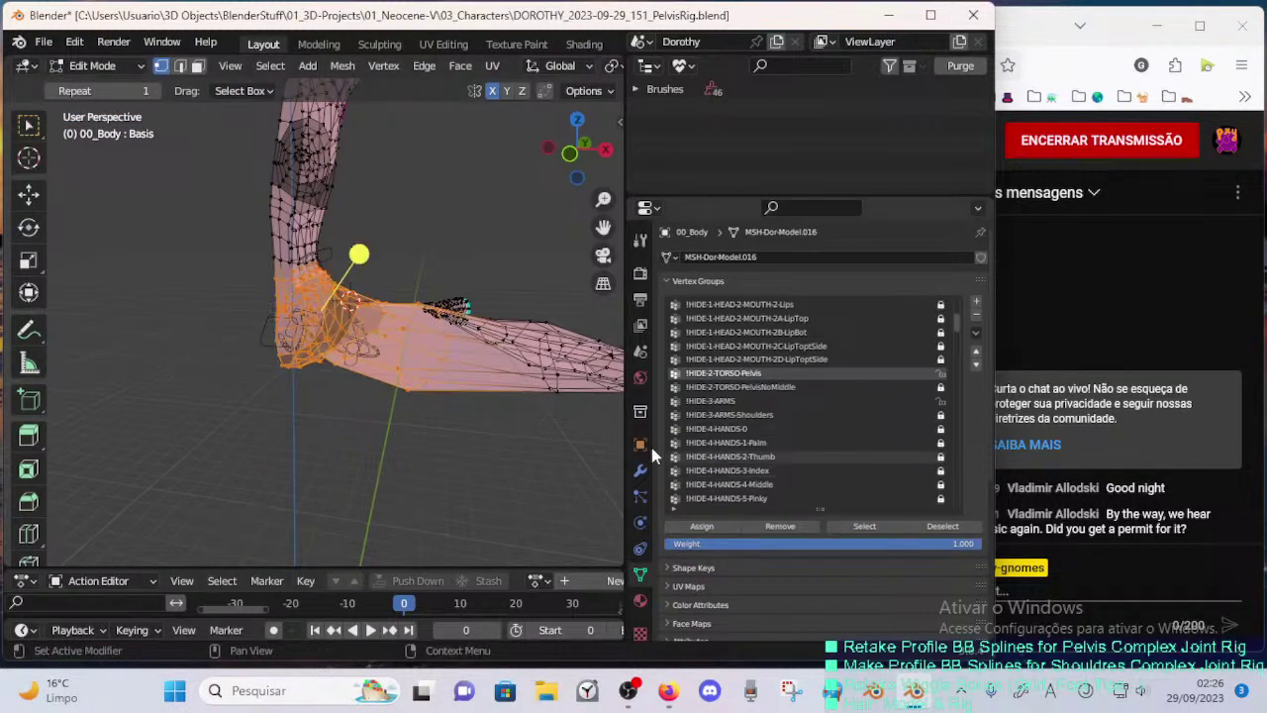
- Return to Object Mode, select the armature together with the body mesh, and enter Weight Paint mode
{"action": "key", "text": "ctrl+Tab"}
{"action": "left_click", "coordinate": [277, 373]}
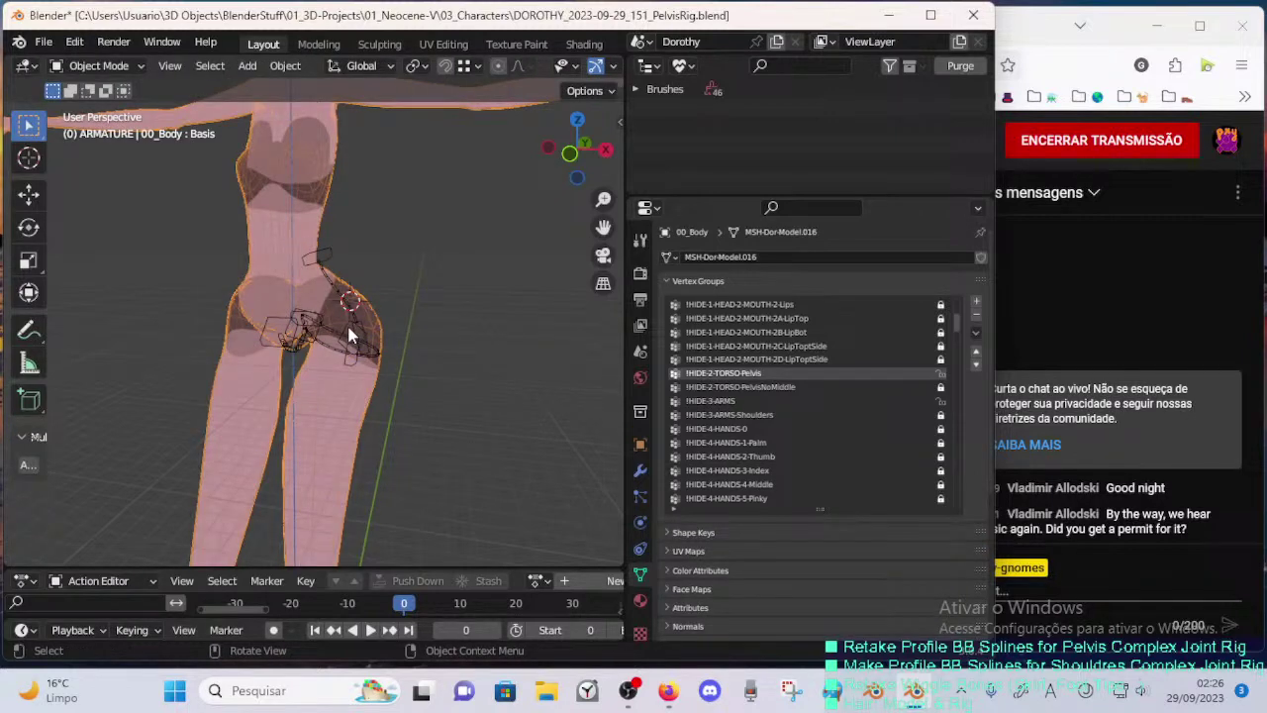
{"action": "left_click", "coordinate": [354, 338]}
{"action": "left_click", "coordinate": [332, 387], "text": "shift"}
{"action": "key", "text": "ctrl+Tab"}
{"action": "left_click", "coordinate": [216, 322]}
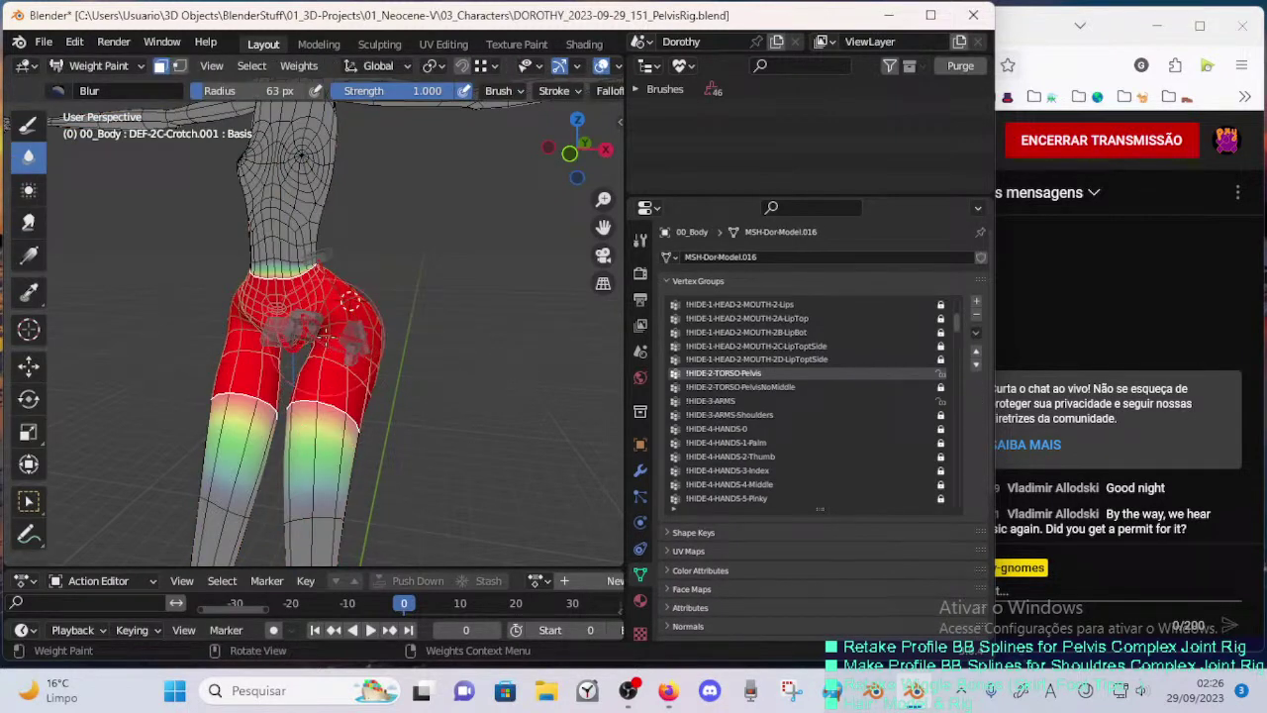
- Disable face masking, pick the DEF-2C-Crotch.001 bone, and mask painting to the selected pelvis faces again
{"action": "key", "text": "m"}
{"action": "left_click", "coordinate": [305, 347], "text": "ctrl"}
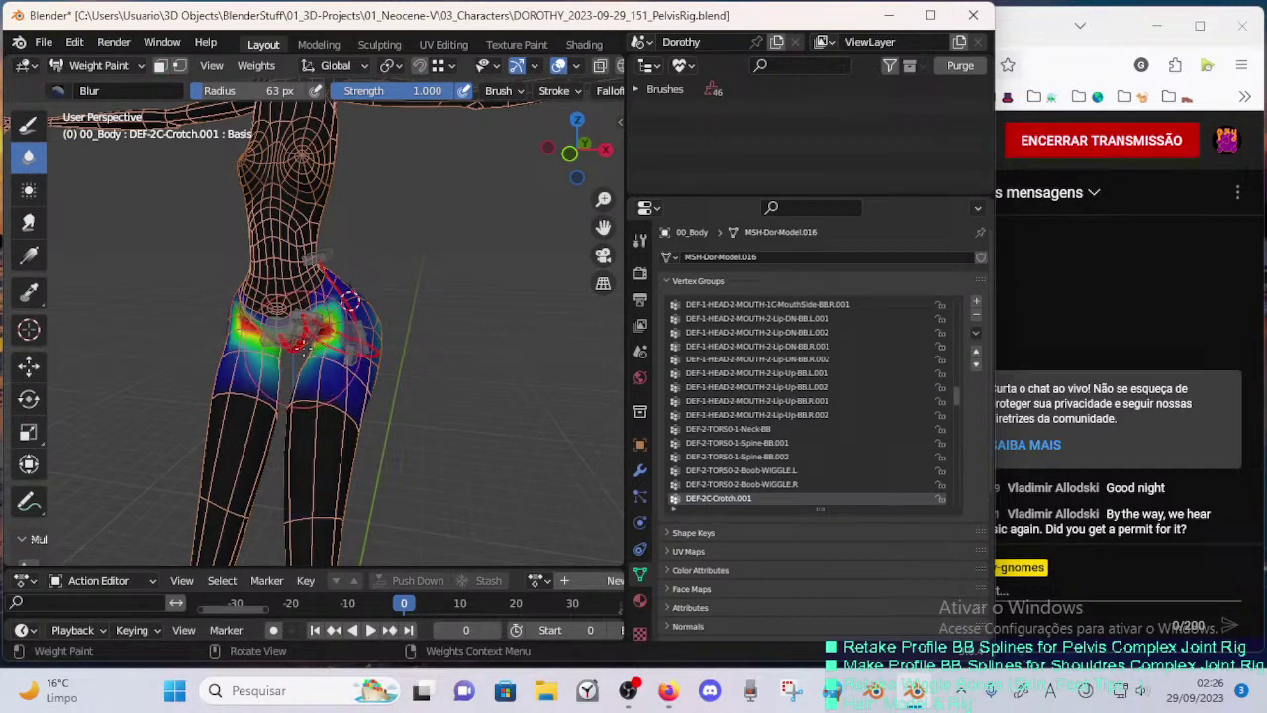
{"action": "key", "text": "m"}
- Reduce the Blur brush radius to 52 px and blur the DEF-2C-Crotch.001 weights across the lower belly and waist
{"action": "middle_click_drag", "start_coordinate": [303, 353], "coordinate": [352, 314], "text": "ctrl"}
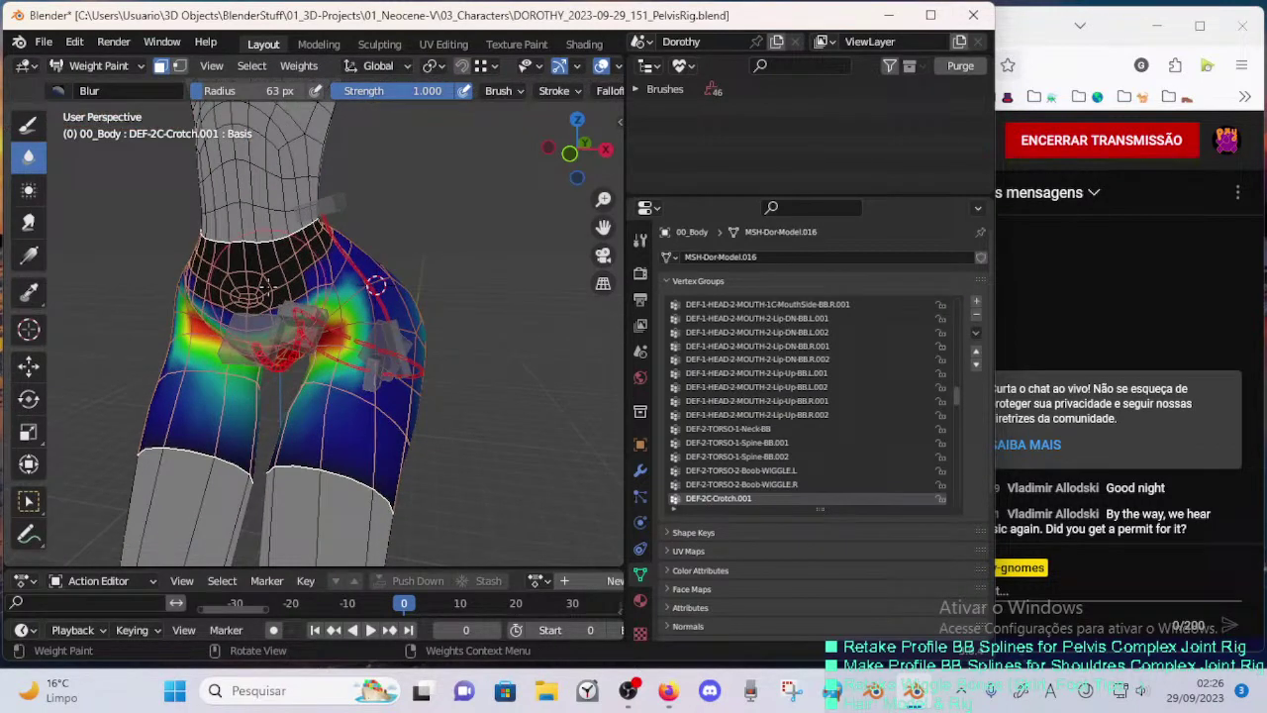
{"action": "middle_click_drag", "start_coordinate": [267, 288], "coordinate": [274, 283]}
{"action": "key", "text": "f"}
{"action": "left_click", "coordinate": [240, 326]}
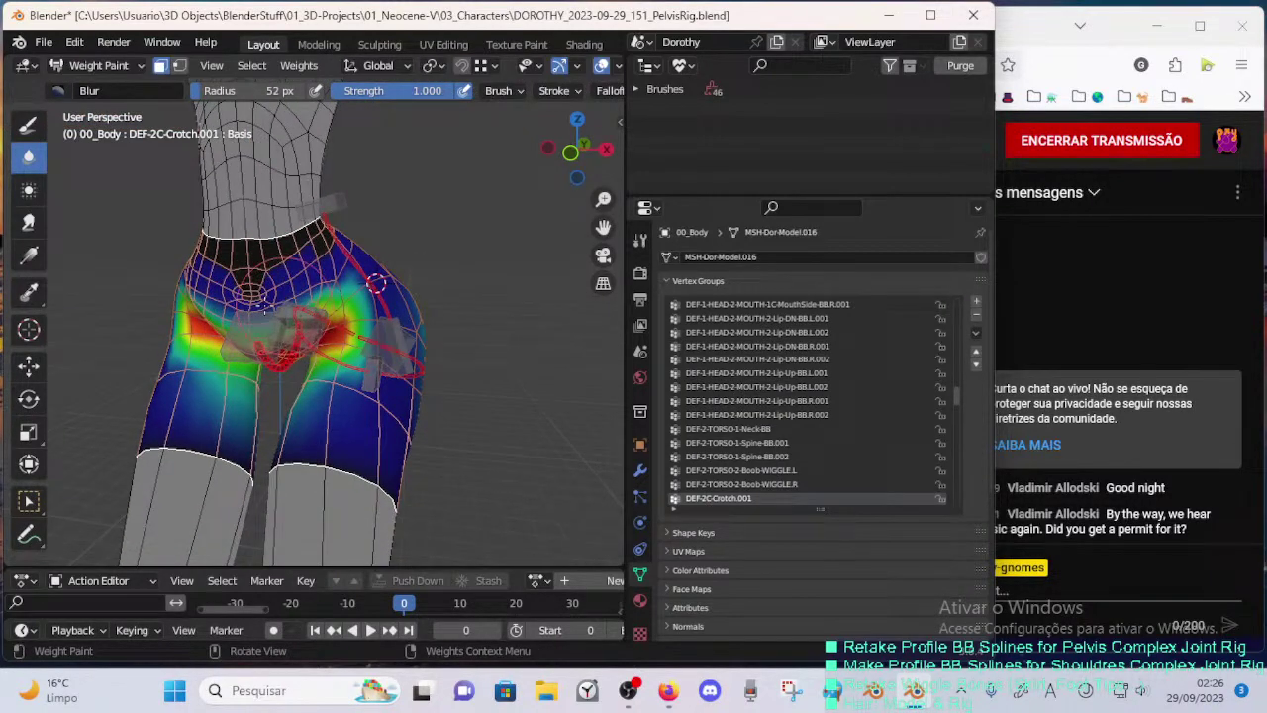
{"action": "left_click_drag", "start_coordinate": [311, 277], "coordinate": [320, 250]}
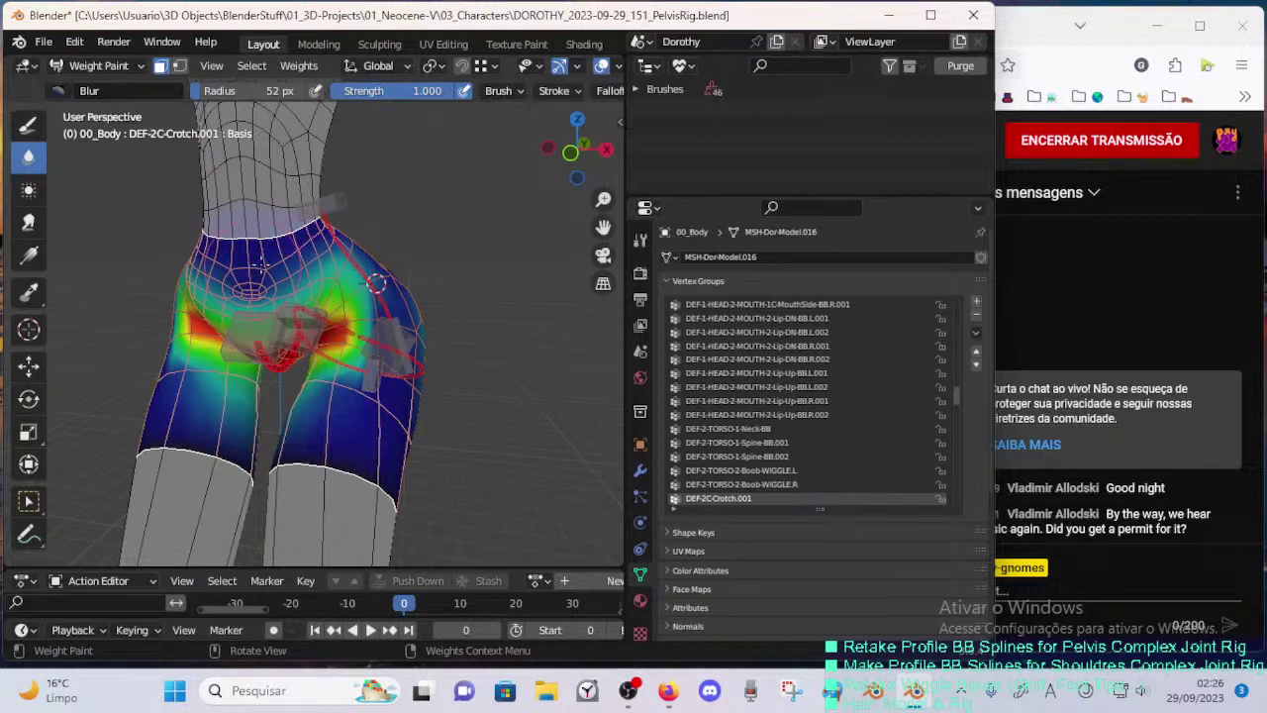
{"action": "mouse_move", "coordinate": [396, 249]}
{"action": "middle_mouse_down"}
{"action": "mouse_move", "coordinate": [238, 288]}
{"action": "mouse_move", "coordinate": [282, 255]}
{"action": "middle_mouse_up"}
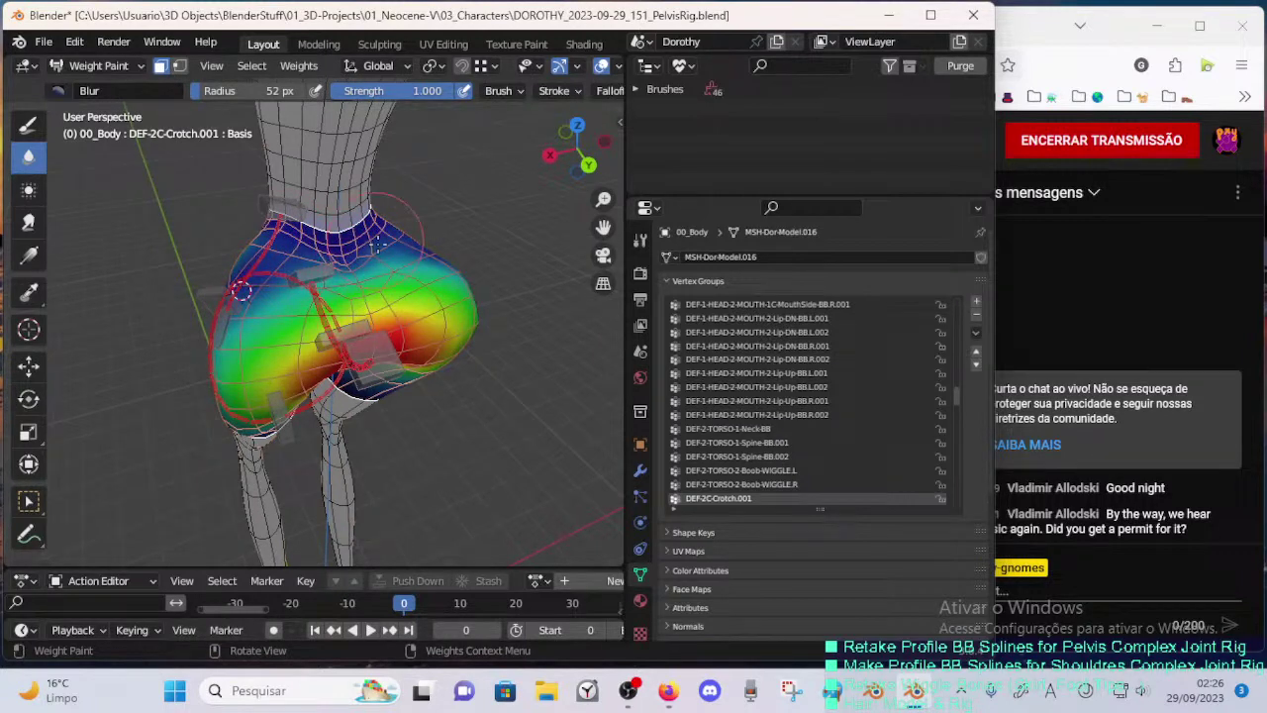
- Set the Blur brush radius to 50 px and blur the DEF-2C-Crotch.001 weights over the side of the hip
{"action": "mouse_move", "coordinate": [267, 295]}
{"action": "middle_mouse_down"}
{"action": "mouse_move", "coordinate": [320, 249]}
{"action": "mouse_move", "coordinate": [327, 283]}
{"action": "mouse_move", "coordinate": [411, 266]}
{"action": "middle_mouse_up"}
{"action": "key", "text": "f"}
{"action": "left_click", "coordinate": [348, 269]}
{"action": "middle_click_drag", "start_coordinate": [331, 267], "coordinate": [357, 282]}
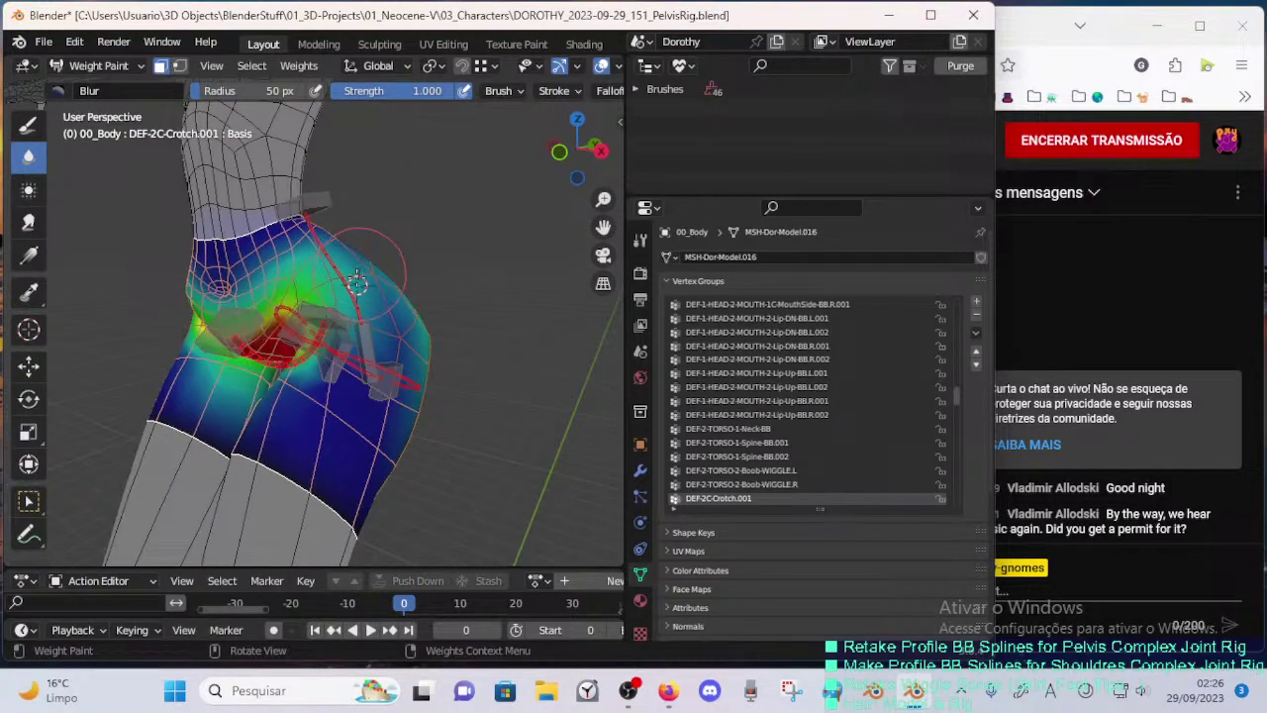
- Blur the DEF-2C-Crotch.001 weights over the buttocks and the backs of the upper thighs
{"action": "middle_click_drag", "start_coordinate": [438, 302], "coordinate": [235, 320]}
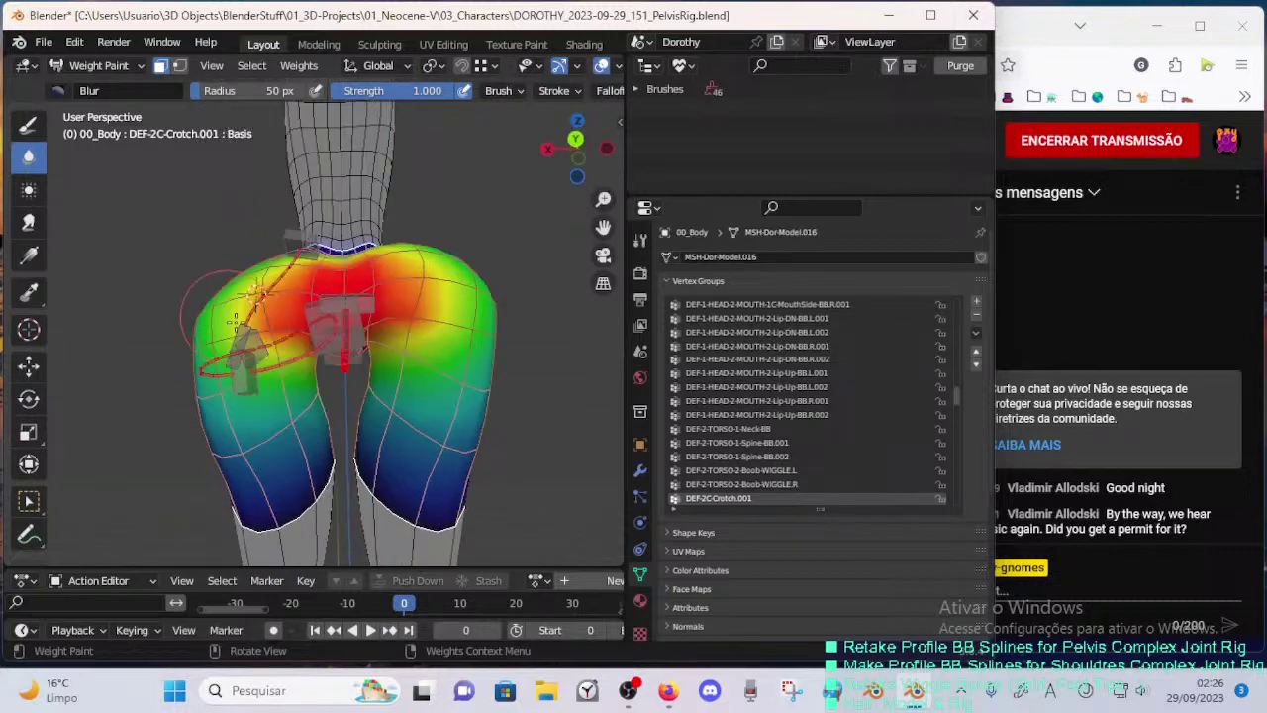
{"action": "middle_click_drag", "start_coordinate": [245, 374], "coordinate": [315, 358]}
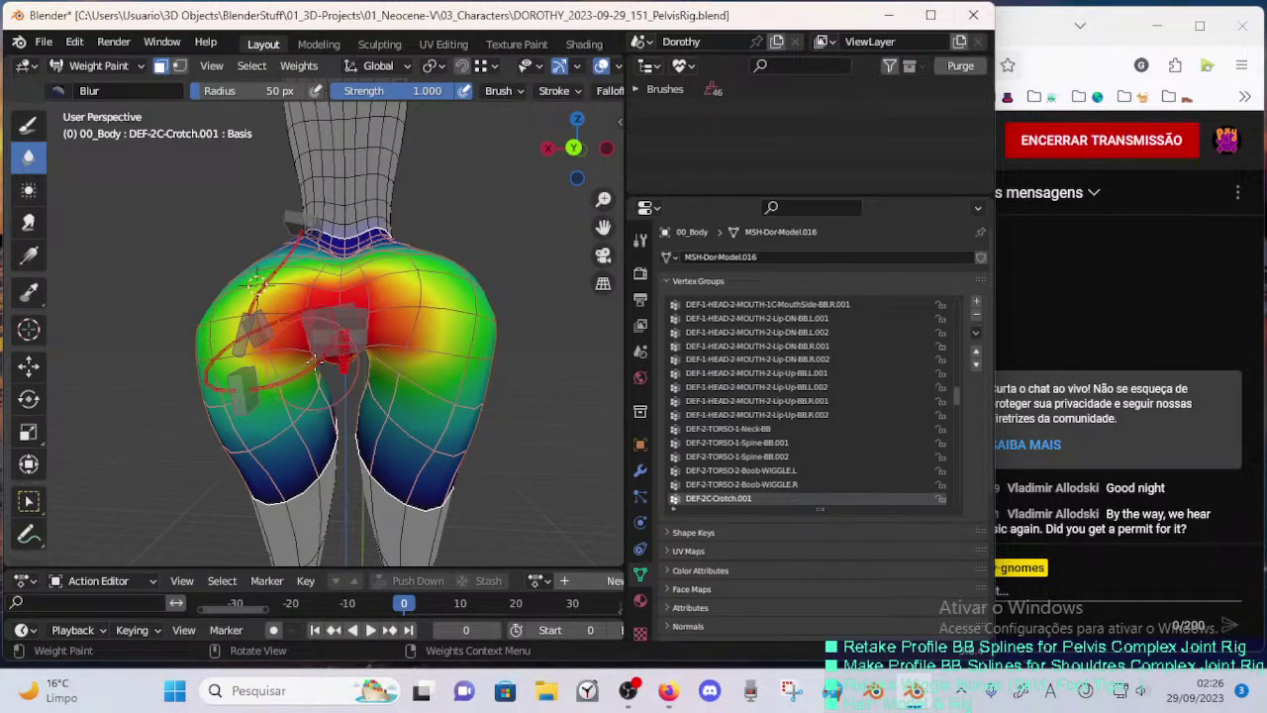
{"action": "middle_click_drag", "start_coordinate": [251, 284], "coordinate": [274, 318]}
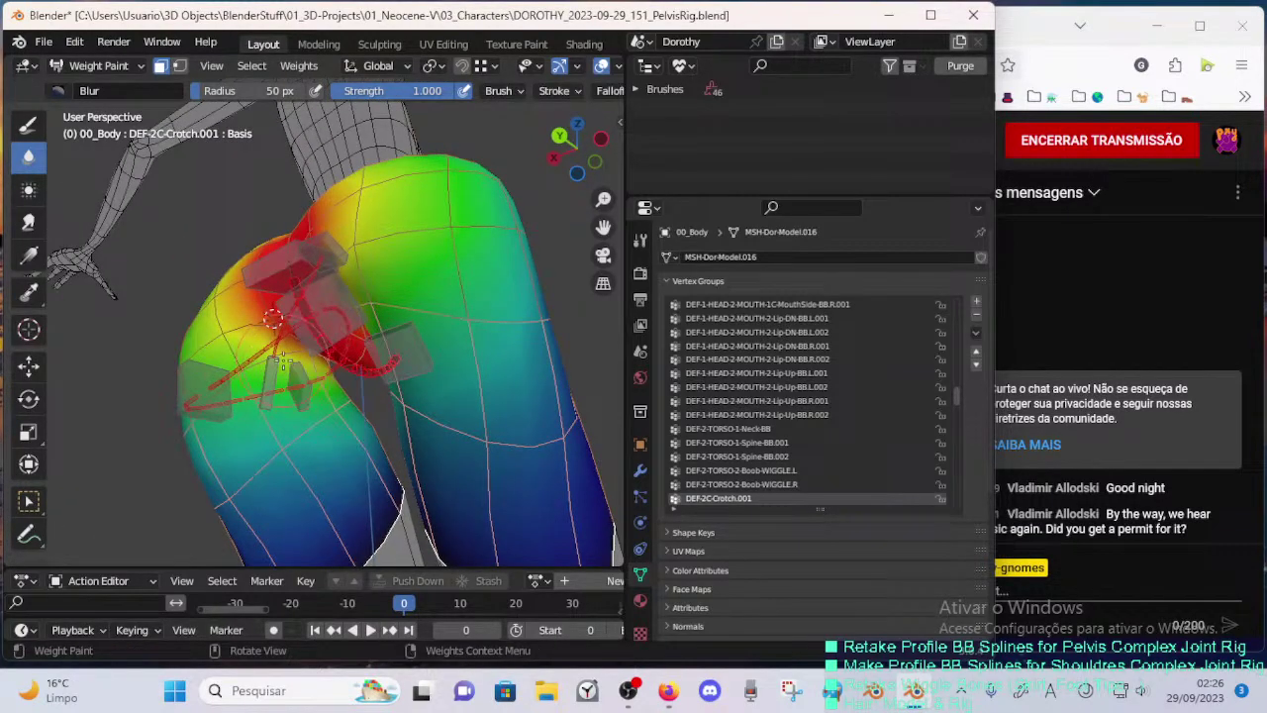
{"action": "middle_click_drag", "start_coordinate": [283, 363], "coordinate": [322, 371]}
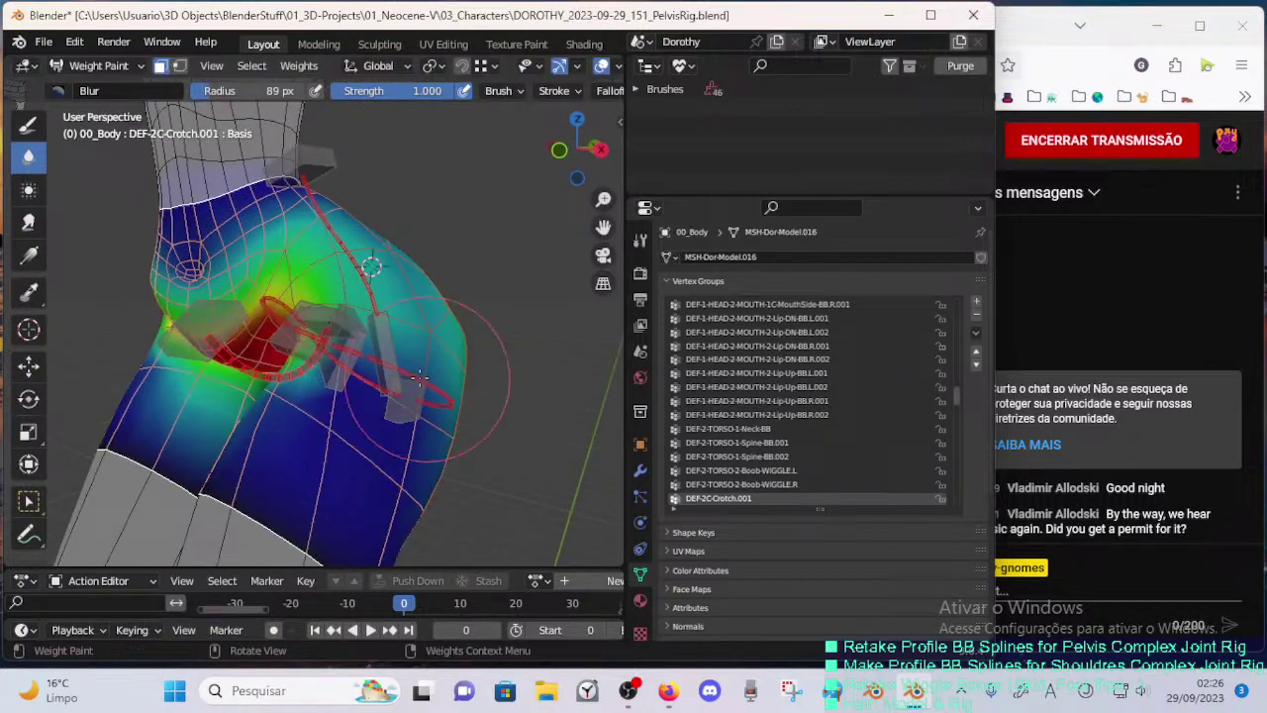
- Blur the DEF-2C-Crotch.001 weights around the hips and upper thighs with the 89 px brush, undoing the last stroke
{"action": "middle_click_drag", "start_coordinate": [419, 376], "coordinate": [349, 422]}
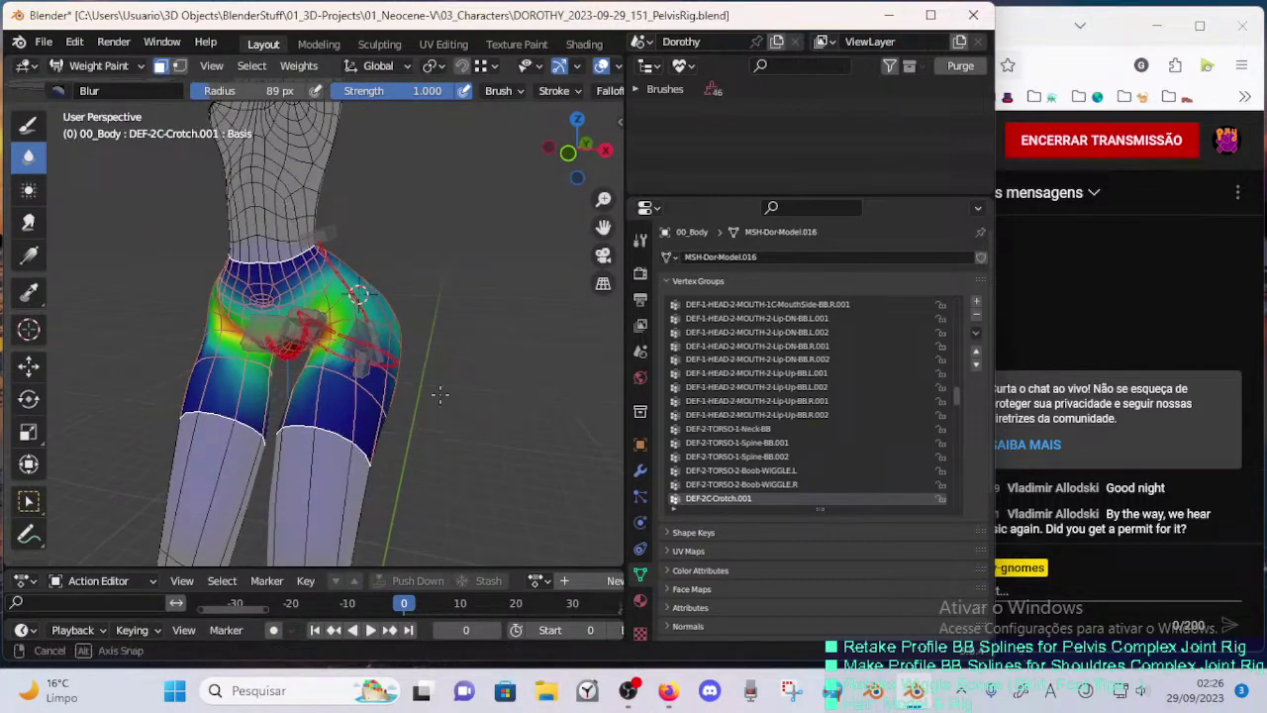
{"action": "middle_click_drag", "start_coordinate": [440, 394], "coordinate": [236, 417]}
{"action": "middle_click_drag", "start_coordinate": [348, 418], "coordinate": [323, 339]}
{"action": "middle_click_drag", "start_coordinate": [417, 410], "coordinate": [355, 365]}
{"action": "key", "text": "ctrl+z"}
{"action": "middle_click_drag", "start_coordinate": [435, 347], "coordinate": [458, 300]}
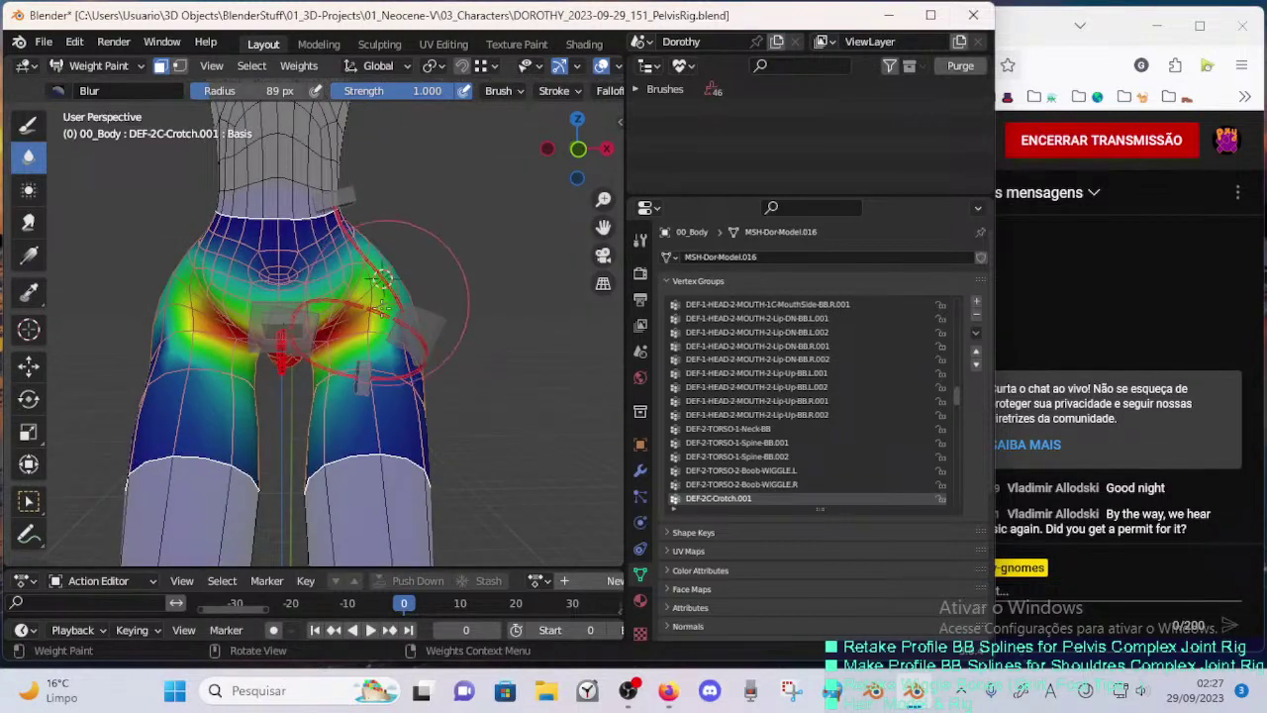
- Blur the DEF-2C-Crotch.001 weights along the front groin creases with a 50 px brush and save the file
{"action": "key", "text": "f"}
{"action": "left_click", "coordinate": [421, 300]}
{"action": "mouse_move", "coordinate": [371, 401]}
{"action": "middle_mouse_down"}
{"action": "mouse_move", "coordinate": [352, 299]}
{"action": "mouse_move", "coordinate": [335, 283]}
{"action": "mouse_move", "coordinate": [392, 275]}
{"action": "mouse_move", "coordinate": [387, 265]}
{"action": "mouse_move", "coordinate": [347, 315]}
{"action": "mouse_move", "coordinate": [339, 307]}
{"action": "mouse_move", "coordinate": [352, 330]}
{"action": "middle_mouse_up"}
{"action": "scroll", "coordinate": [347, 314], "scroll_direction": "up", "scroll_amount": 2}
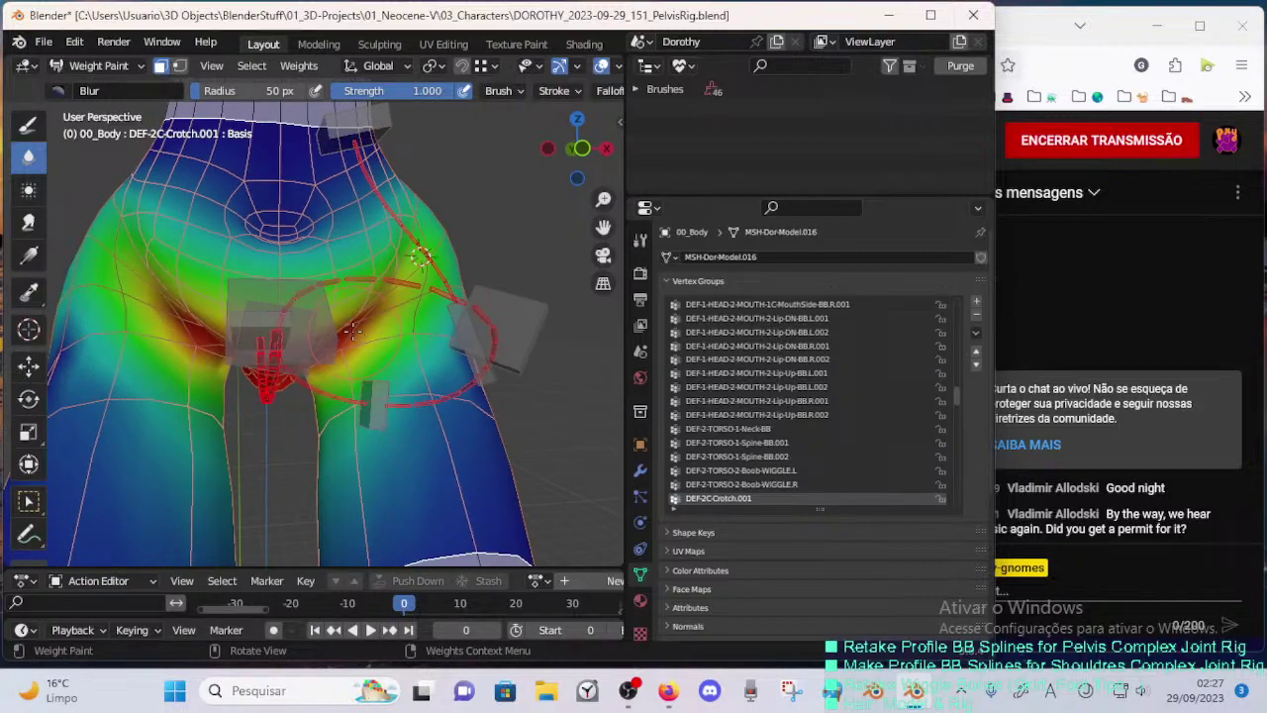
{"action": "mouse_move", "coordinate": [421, 255]}
{"action": "middle_mouse_down"}
{"action": "mouse_move", "coordinate": [411, 270]}
{"action": "mouse_move", "coordinate": [419, 258]}
{"action": "middle_mouse_up"}
{"action": "key", "text": "ctrl+s"}
{"action": "middle_click_drag", "start_coordinate": [319, 354], "coordinate": [349, 315]}
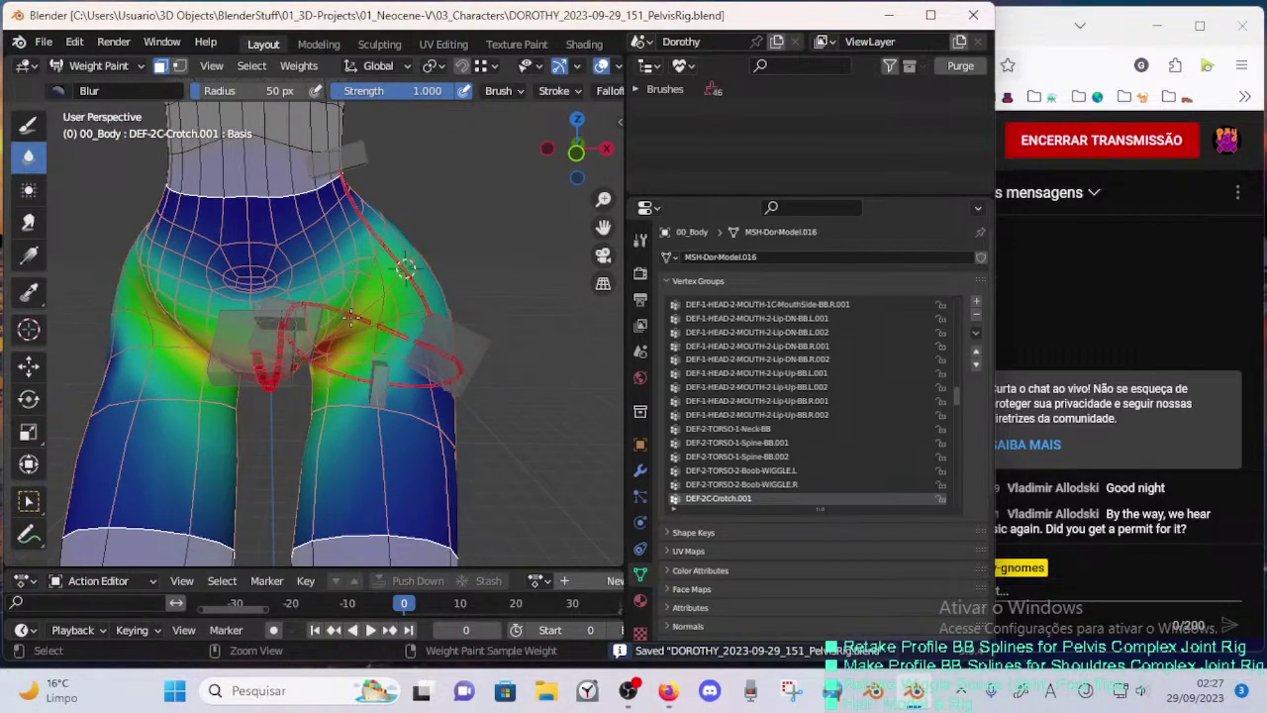
- Turn off face masking and make DEF-5A-Pelvis.L.004 the active bone for weight painting
{"action": "key", "text": "m"}
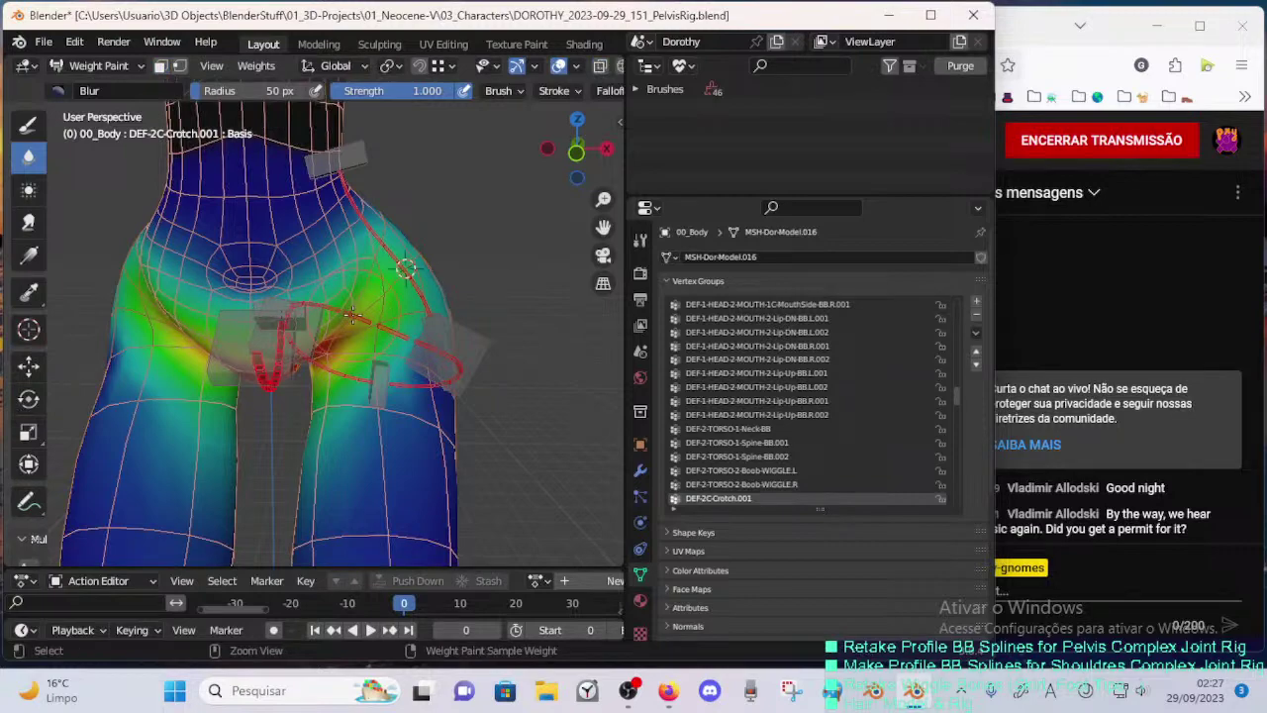
{"action": "left_click", "coordinate": [354, 316], "text": "ctrl"}
{"action": "middle_click_drag", "start_coordinate": [354, 317], "coordinate": [330, 299]}
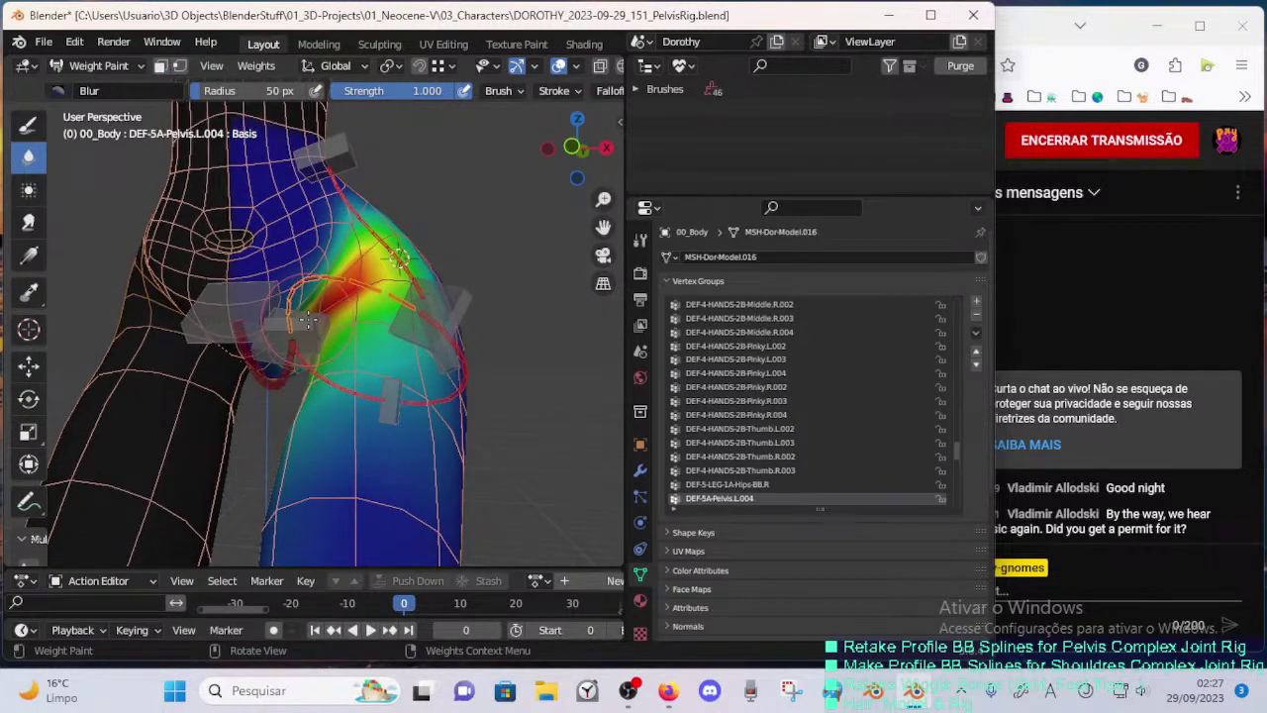
{"action": "key", "text": "i"}
{"action": "key", "text": "Escape"}
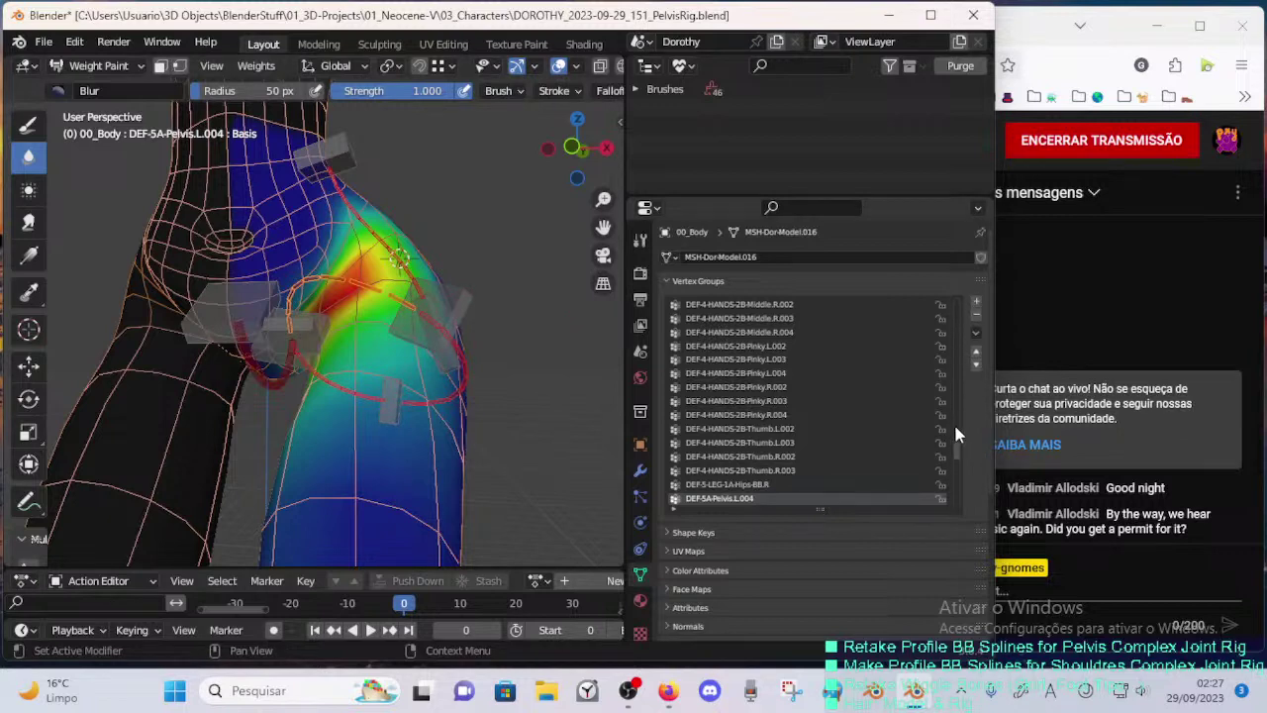
- Leave mesh editing of 00_Body and switch to posing the ARM-Dorothy armature in the front view
{"action": "left_click_drag", "start_coordinate": [955, 432], "coordinate": [956, 300]}
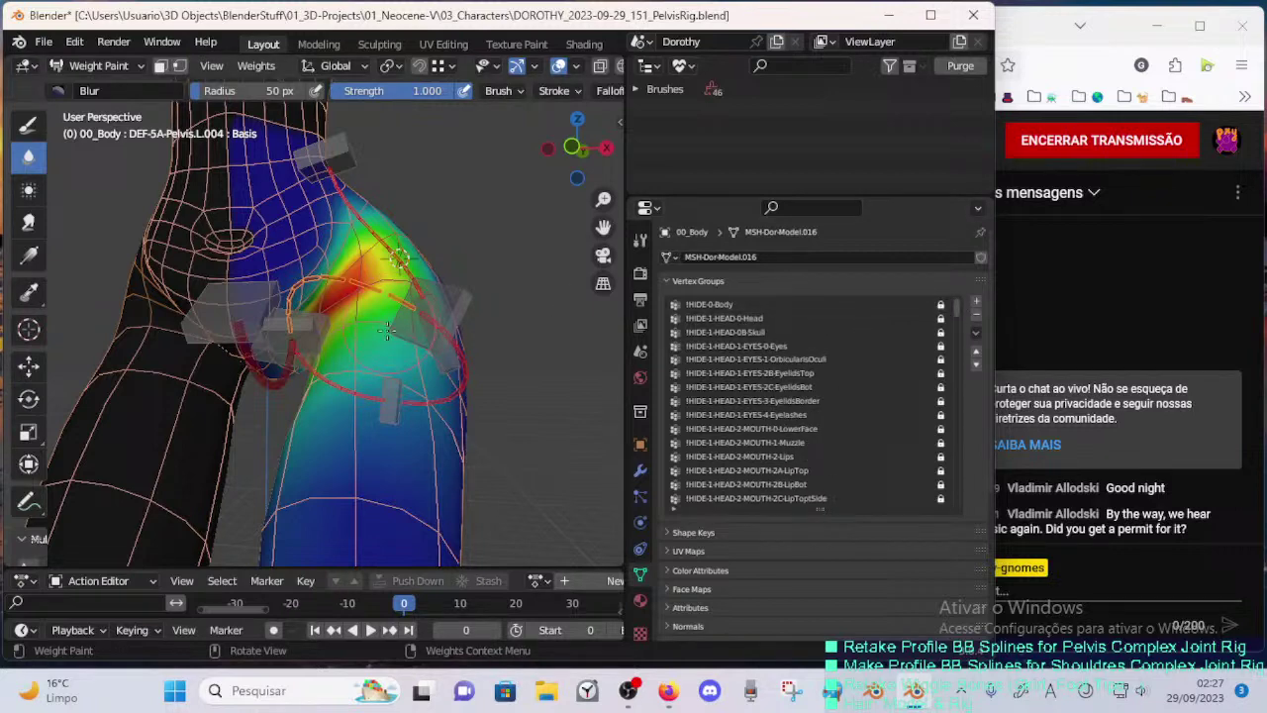
{"action": "middle_click_drag", "start_coordinate": [374, 345], "coordinate": [401, 364]}
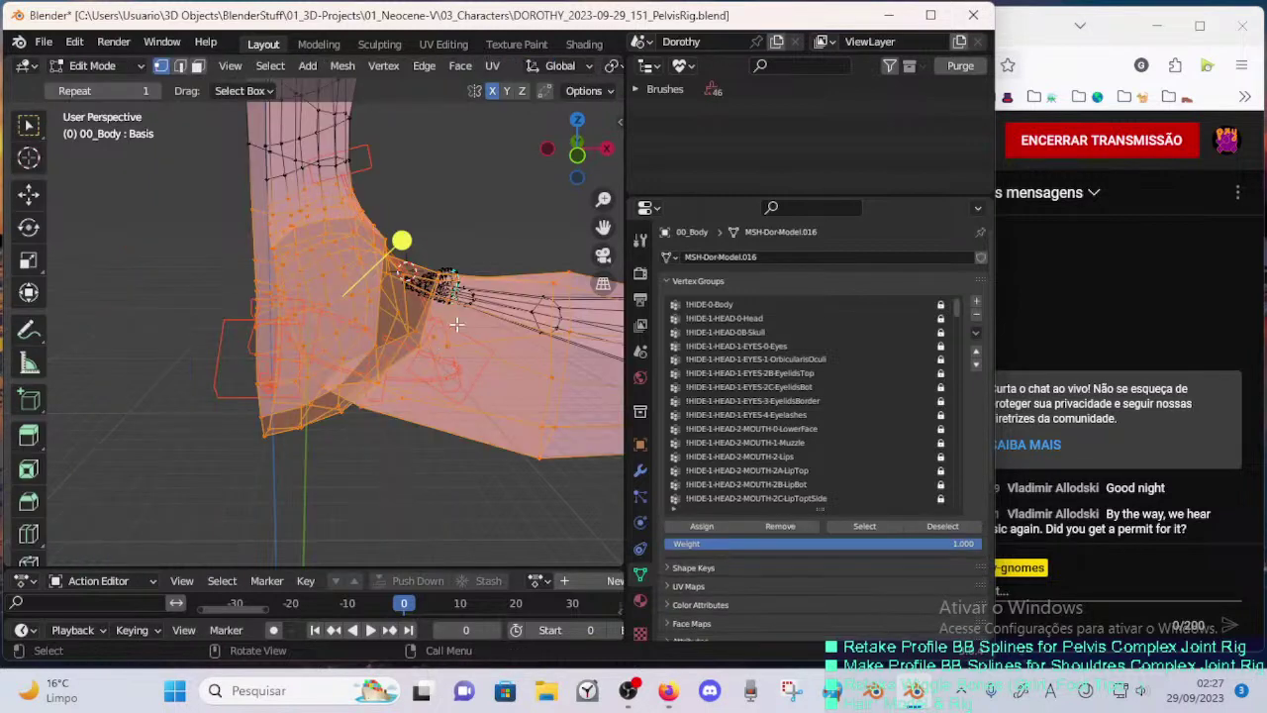
{"action": "middle_click_drag", "start_coordinate": [427, 289], "coordinate": [410, 318]}
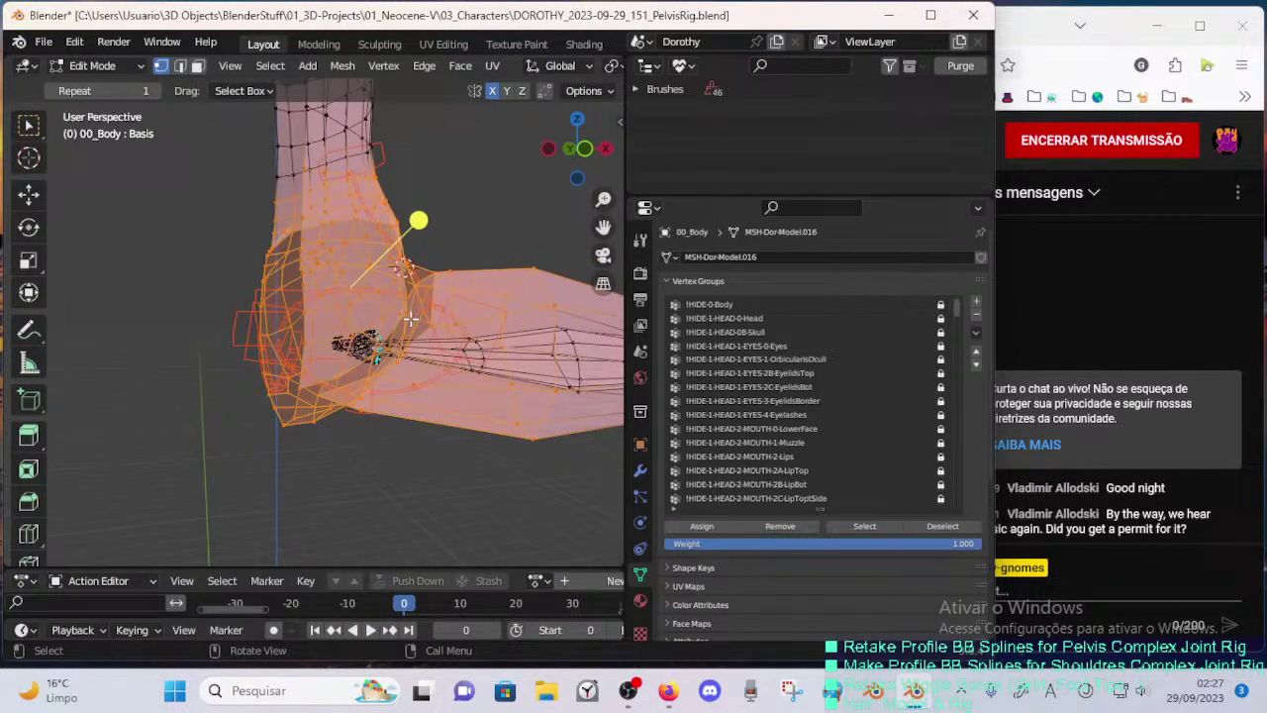
{"action": "key", "text": "KP_1"}
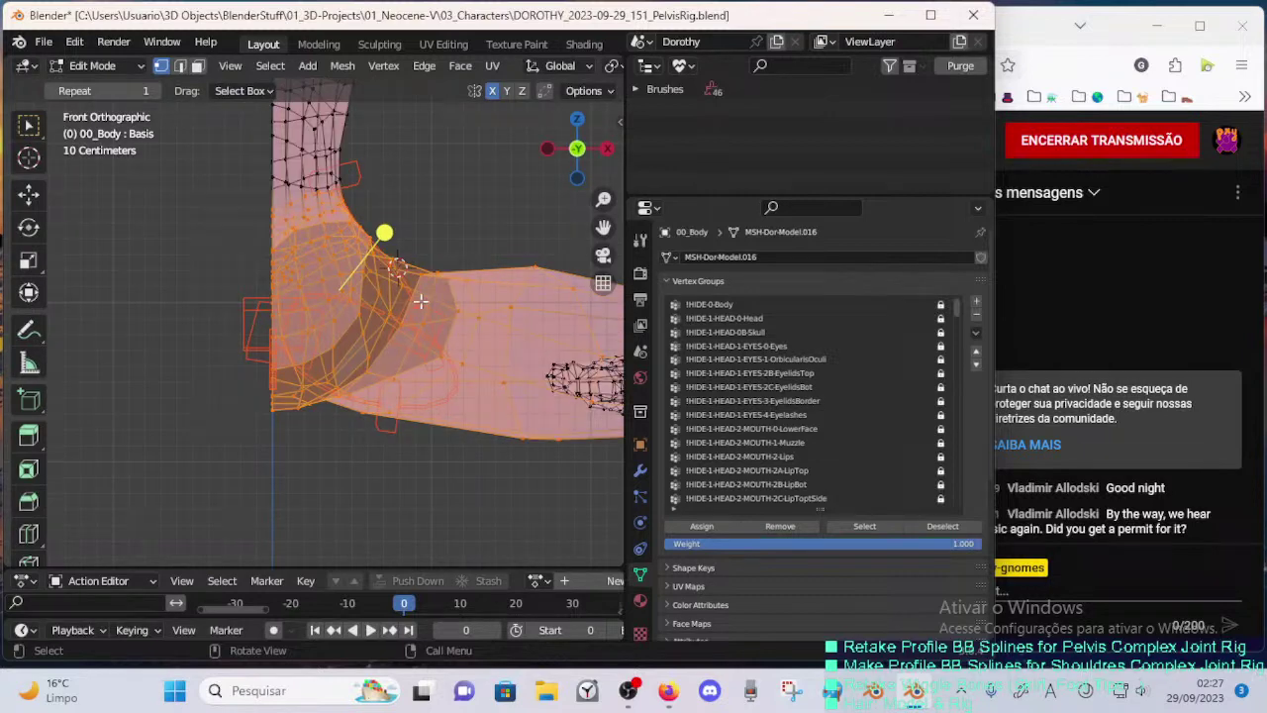
{"action": "key", "text": "ctrl+Tab"}
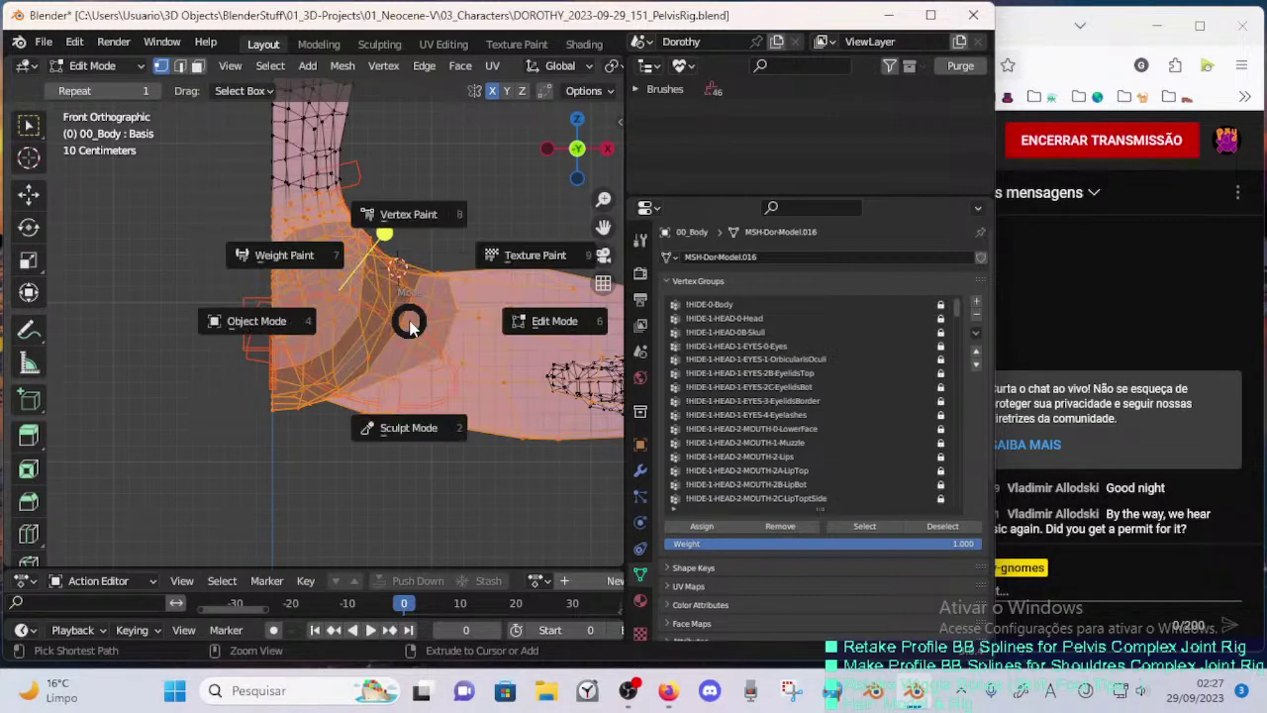
{"action": "left_click", "coordinate": [400, 325]}
{"action": "left_click", "coordinate": [406, 325]}
{"action": "key", "text": "ctrl+Tab"}
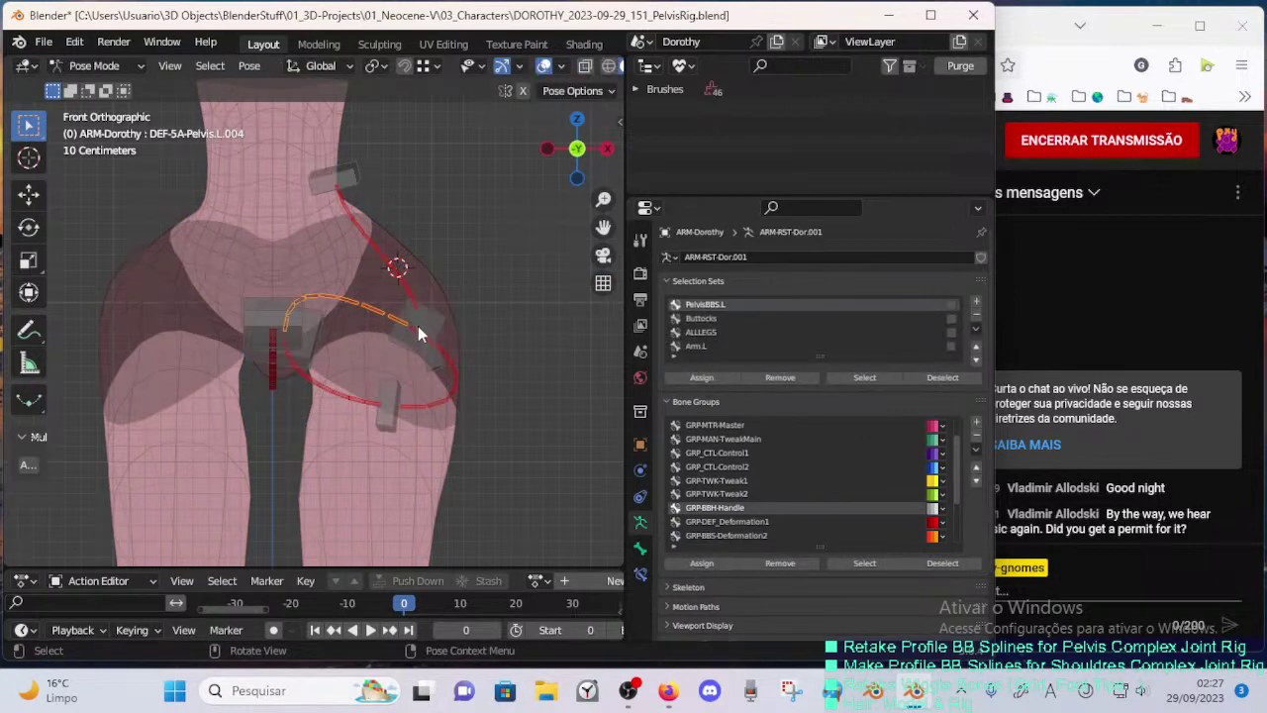
- Try moving the left pelvis handles, including HDL-5A-Pelvis.L.004 and HDL-5A-Pelvis.L.005, to test the curved bones
{"action": "left_click", "coordinate": [393, 427]}
{"action": "key", "text": "g"}
{"action": "left_click", "coordinate": [436, 363]}
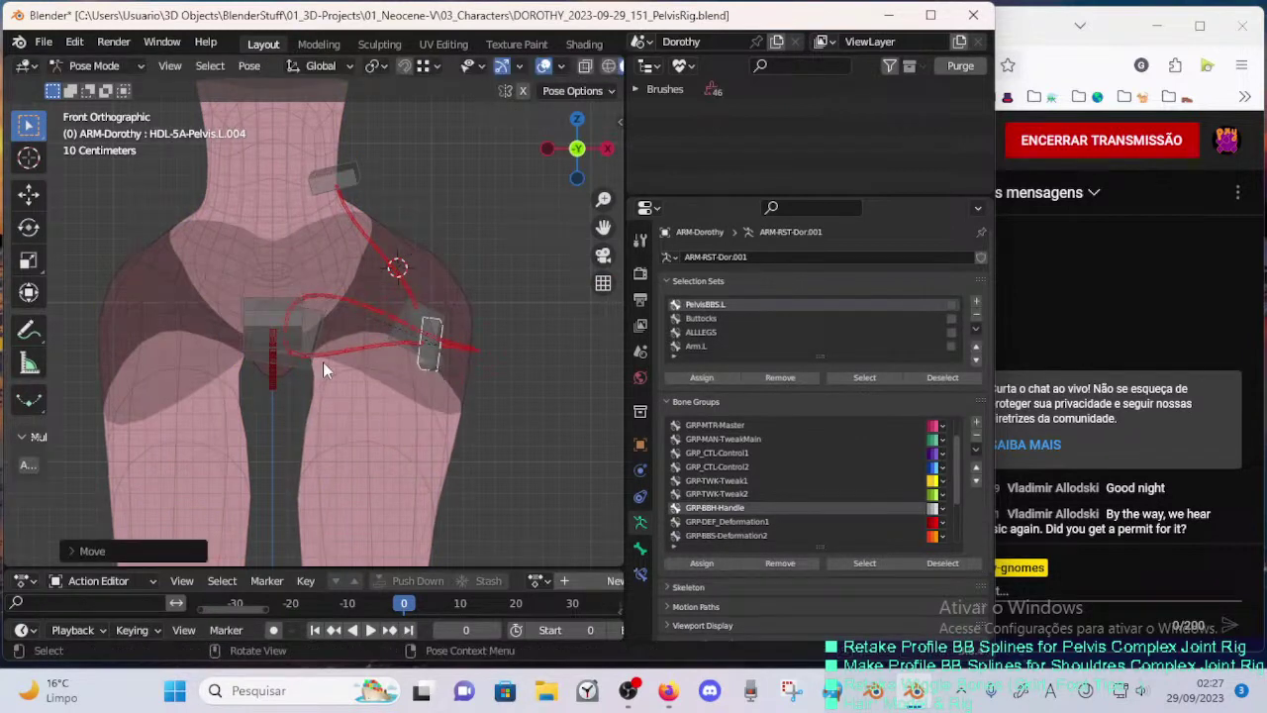
{"action": "left_click_drag", "start_coordinate": [306, 341], "coordinate": [342, 394]}
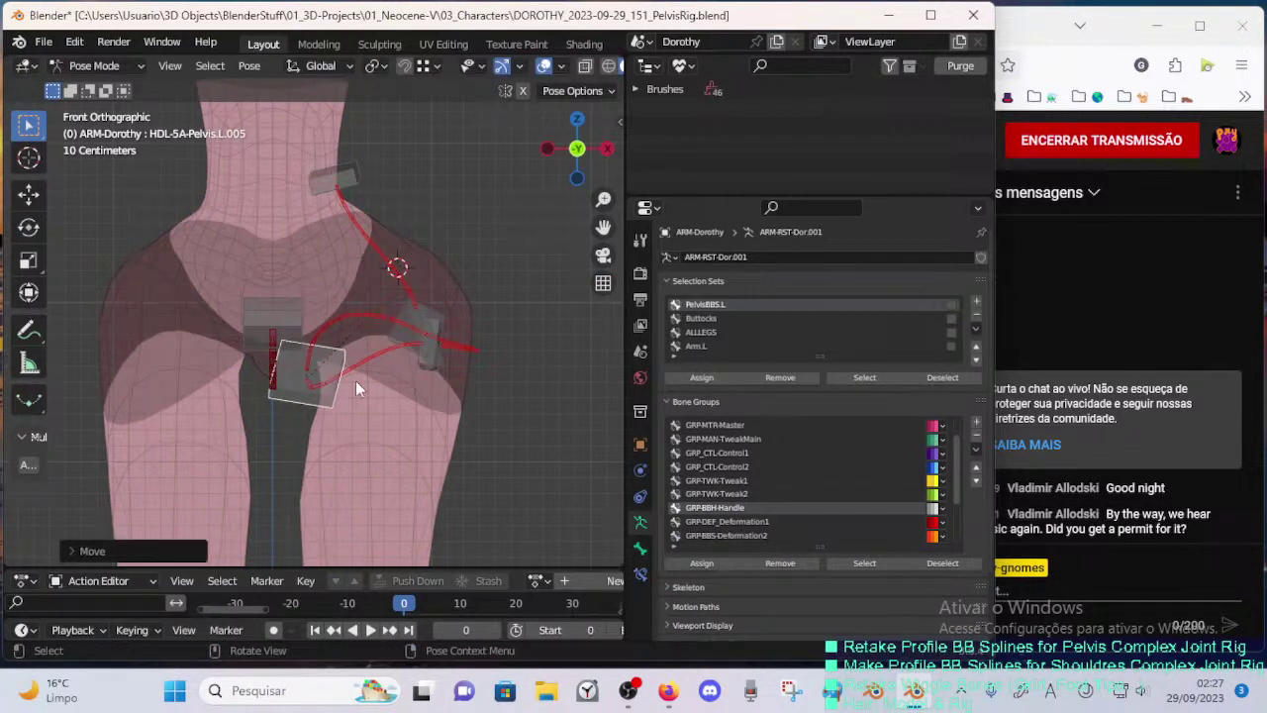
{"action": "left_click_drag", "start_coordinate": [435, 352], "coordinate": [441, 381]}
{"action": "left_click", "coordinate": [435, 408]}
{"action": "left_click", "coordinate": [436, 347]}
{"action": "key", "text": "g"}
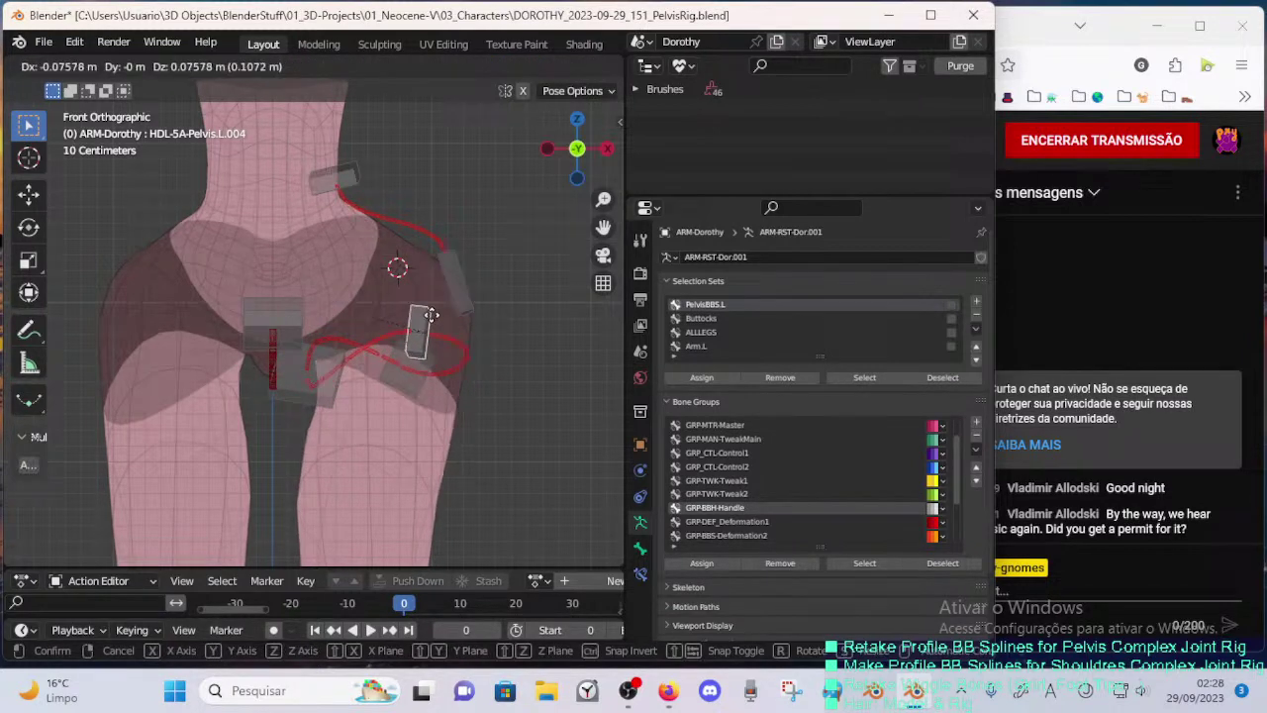
{"action": "left_click", "coordinate": [435, 321]}
{"action": "left_click", "coordinate": [459, 290]}
{"action": "key", "text": "g"}
{"action": "left_click", "coordinate": [428, 349]}
- Clear the location of all visible pose bones, and try rotating HDL-5A-Pelvis.L.002 and moving HDL-5A-Pelvis.L.001
{"action": "key", "text": "a"}
{"action": "key", "text": "alt+g"}
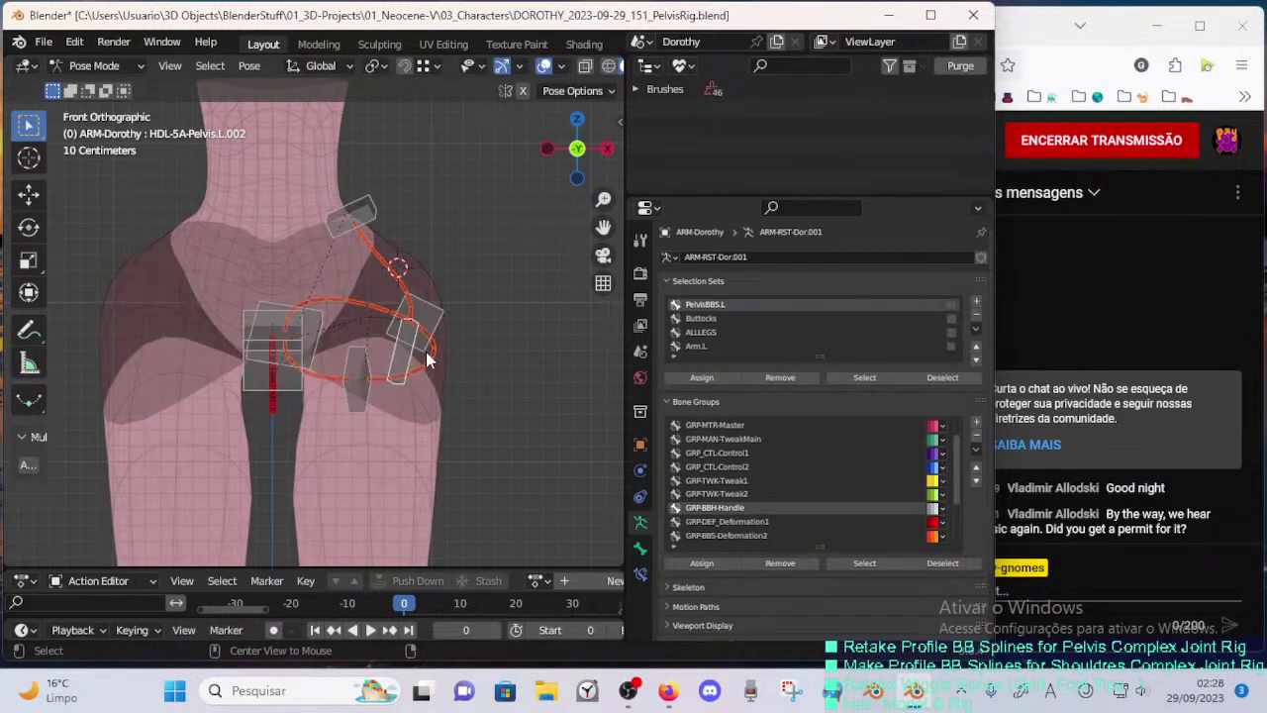
{"action": "left_click", "coordinate": [426, 303]}
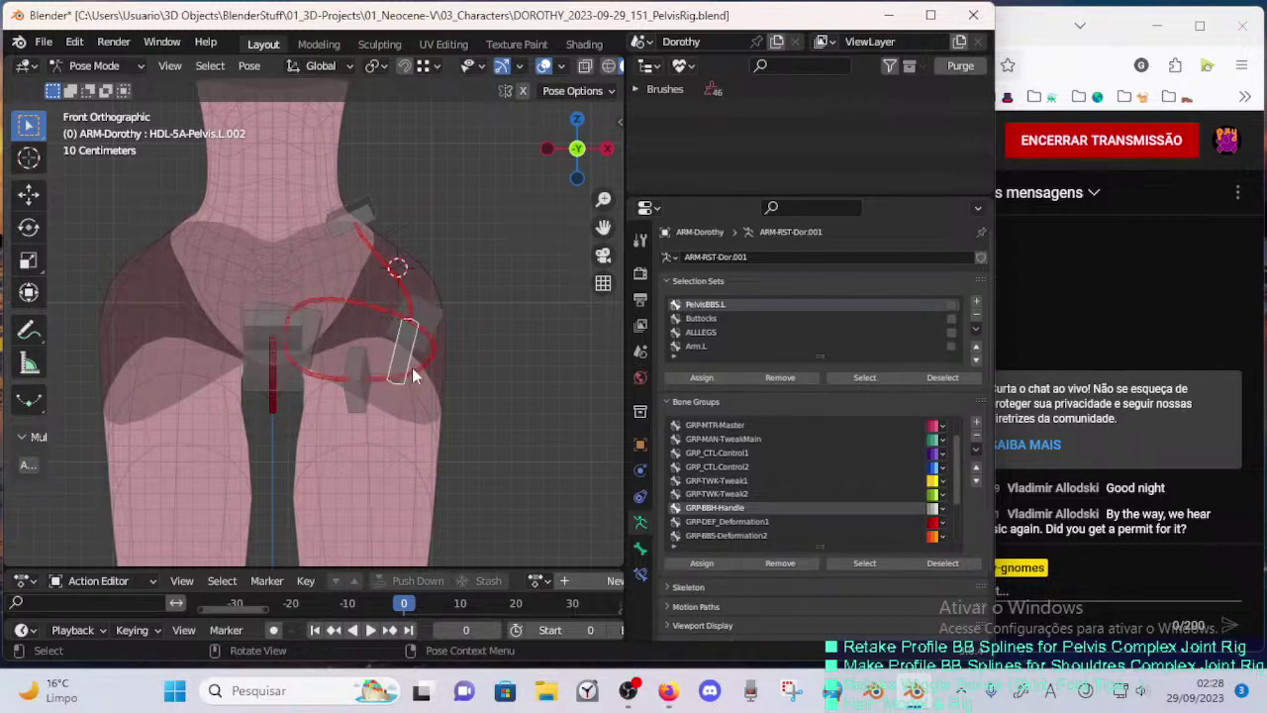
{"action": "key", "text": "r"}
{"action": "left_click", "coordinate": [457, 375]}
{"action": "left_click", "coordinate": [368, 215]}
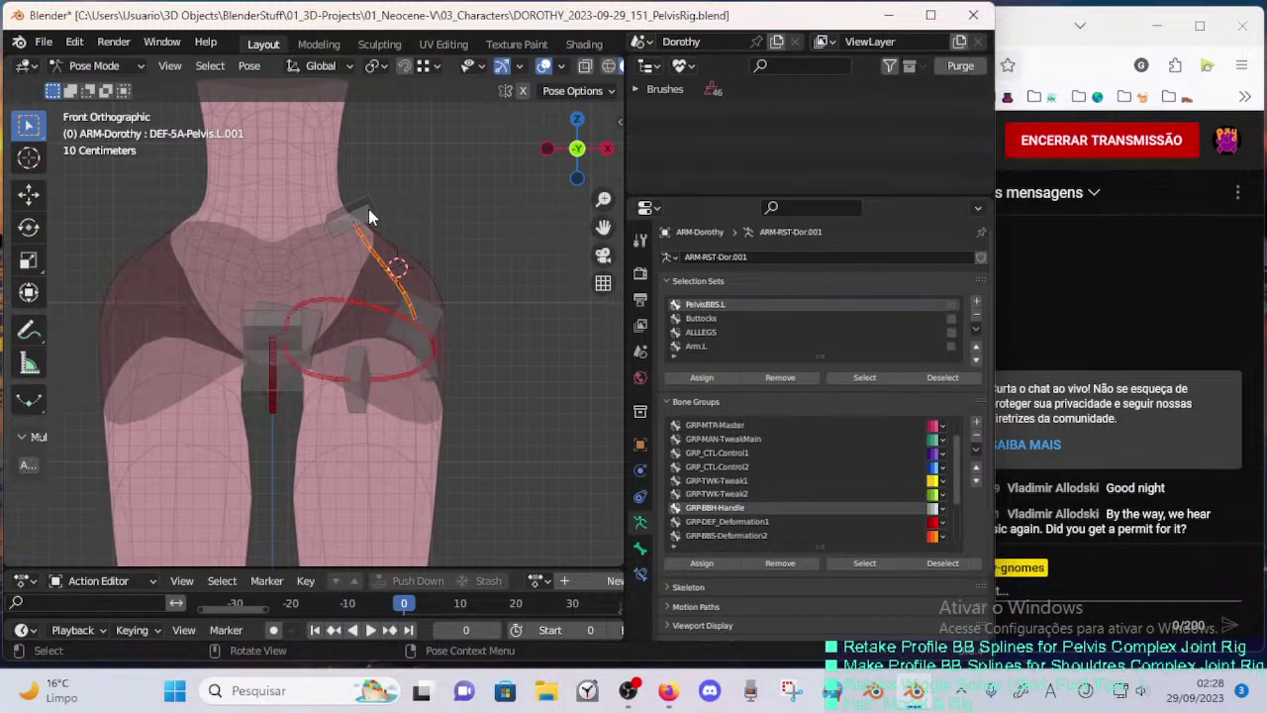
{"action": "left_click", "coordinate": [368, 210]}
{"action": "key", "text": "g"}
{"action": "left_click", "coordinate": [372, 204]}
- Switch the armature to Edit Mode with all visible pelvis bones selected
{"action": "key", "text": "a"}
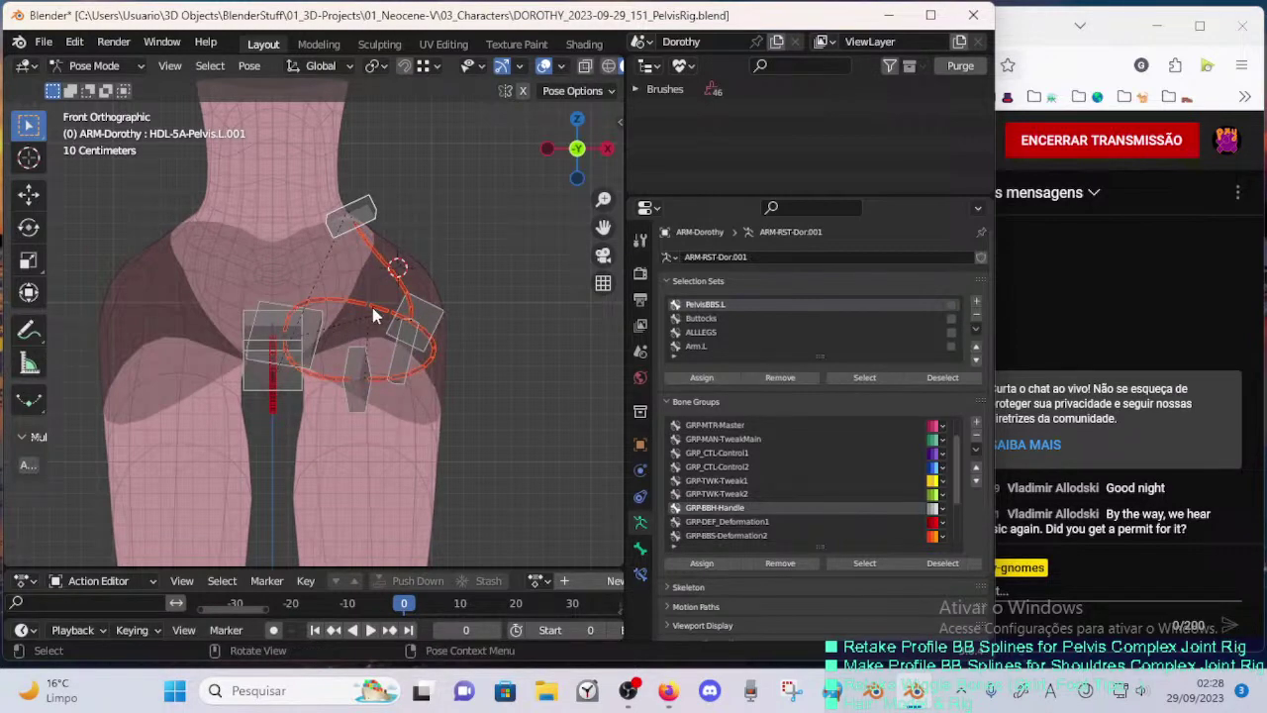
{"action": "key", "text": "Tab"}
{"action": "middle_click_drag", "start_coordinate": [372, 307], "coordinate": [413, 253]}
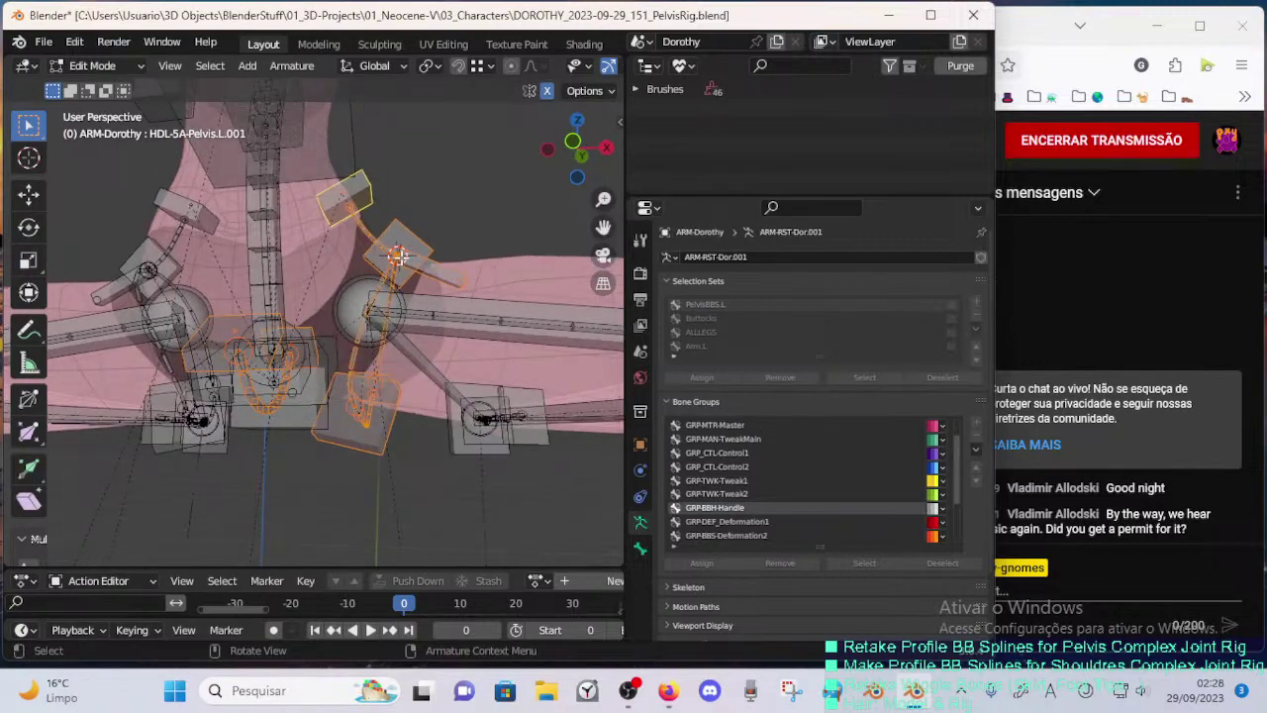
{"action": "middle_click_drag", "start_coordinate": [372, 354], "coordinate": [349, 374]}
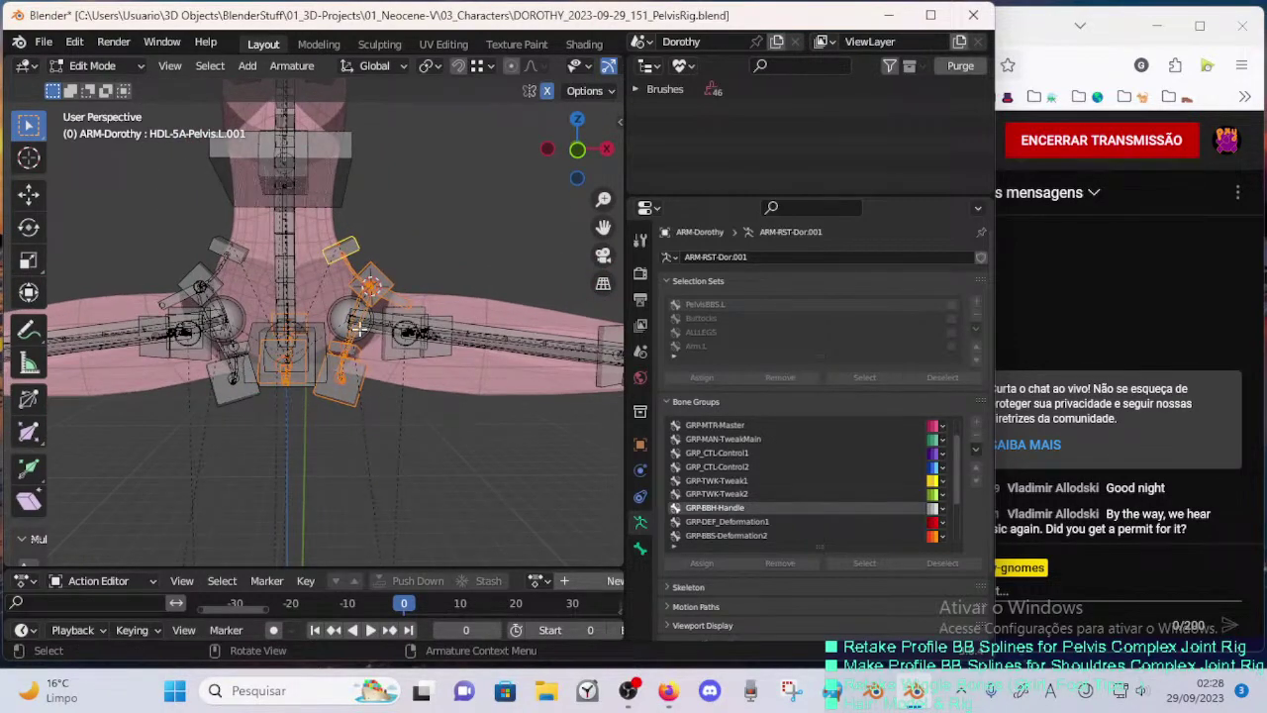
{"action": "scroll", "coordinate": [368, 319], "scroll_direction": "up", "scroll_amount": 3}
{"action": "middle_click_drag", "start_coordinate": [381, 297], "coordinate": [456, 283]}
- Move HDL-5A-Pelvis.L.002 together with the neighbouring handle slightly outward at the left hip
{"action": "key", "text": "alt+a"}
{"action": "left_click", "coordinate": [377, 392]}
{"action": "key", "text": "c"}
{"action": "left_click", "coordinate": [385, 245]}
{"action": "key", "text": "Escape"}
{"action": "left_click", "coordinate": [429, 282], "text": "shift"}
{"action": "key", "text": "g"}
{"action": "left_click", "coordinate": [448, 288]}
{"action": "key", "text": "r"}
{"action": "right_click", "coordinate": [477, 279]}
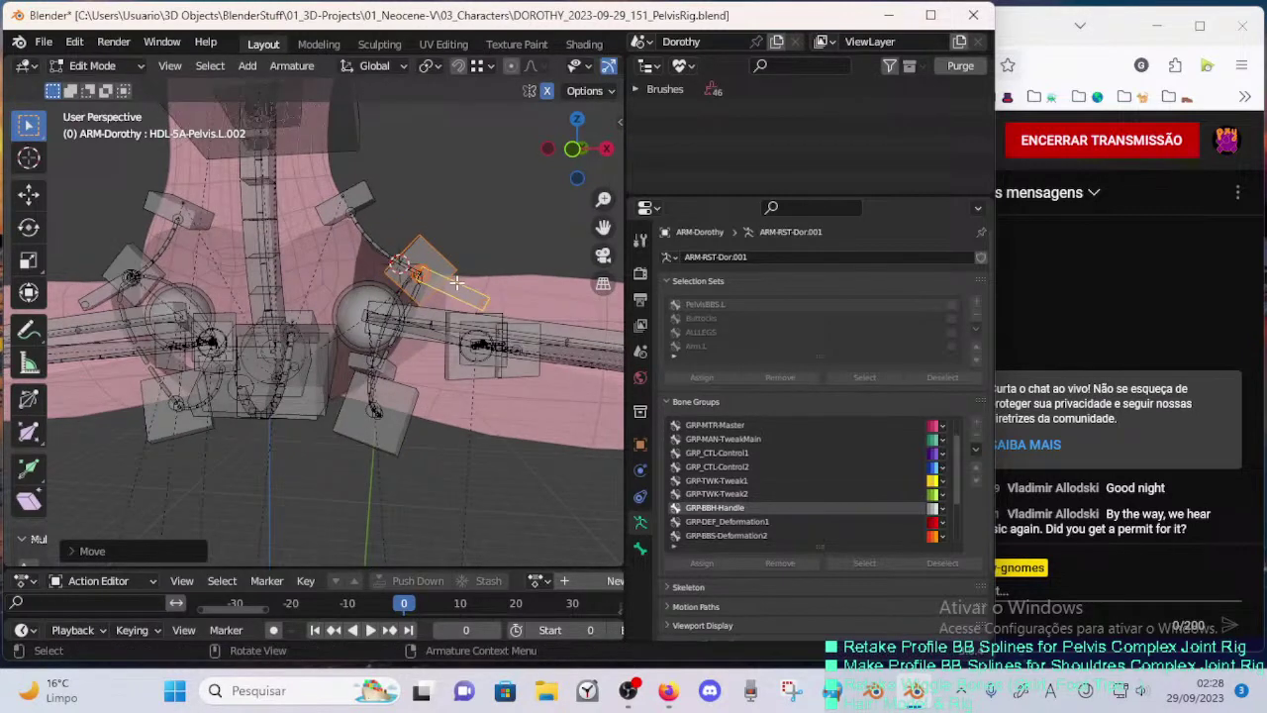
- Reposition and rotate the HDL-5A-Pelvis.L.005 handle below the left hip
{"action": "left_click", "coordinate": [351, 201]}
{"action": "key", "text": "c"}
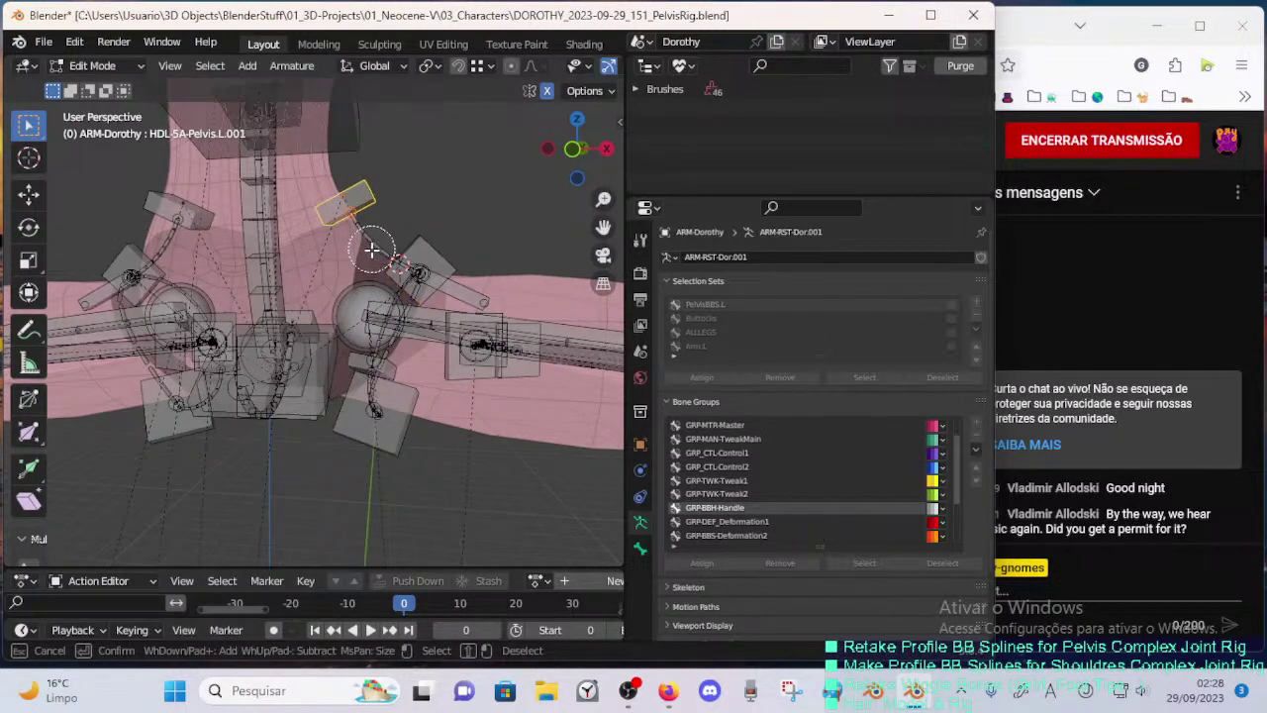
{"action": "right_click", "coordinate": [370, 248]}
{"action": "middle_click_drag", "start_coordinate": [367, 232], "coordinate": [376, 420]}
{"action": "key", "text": "g"}
{"action": "left_click", "coordinate": [410, 254]}
{"action": "middle_click_drag", "start_coordinate": [428, 383], "coordinate": [354, 406]}
{"action": "key", "text": "r"}
{"action": "left_click", "coordinate": [437, 381]}
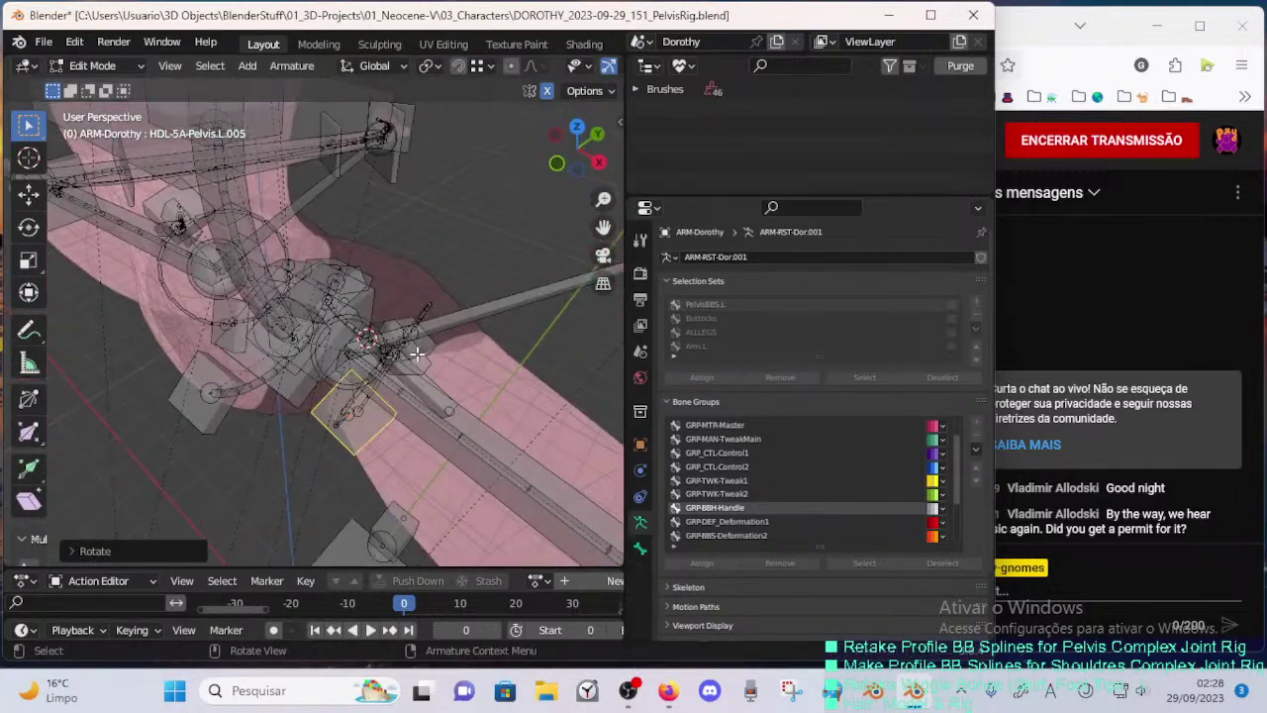
- Adjust the bone roll of the HDL-5A-Pelvis.L.003 handle
{"action": "left_click", "coordinate": [417, 354]}
{"action": "middle_click_drag", "start_coordinate": [417, 355], "coordinate": [469, 303]}
{"action": "key", "text": "ctrl+r"}
{"action": "left_click", "coordinate": [435, 339]}
{"action": "key", "text": "ctrl+r"}
{"action": "right_click", "coordinate": [461, 316]}
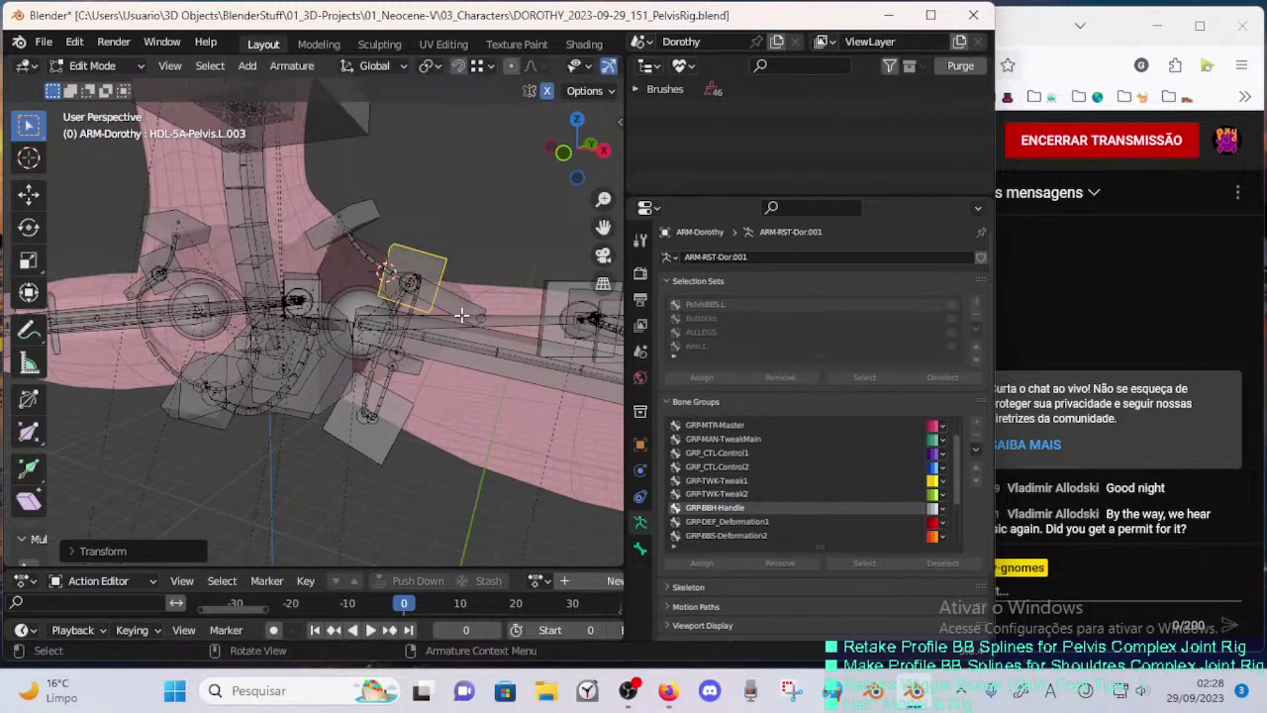
{"action": "key", "text": "ctrl+r"}
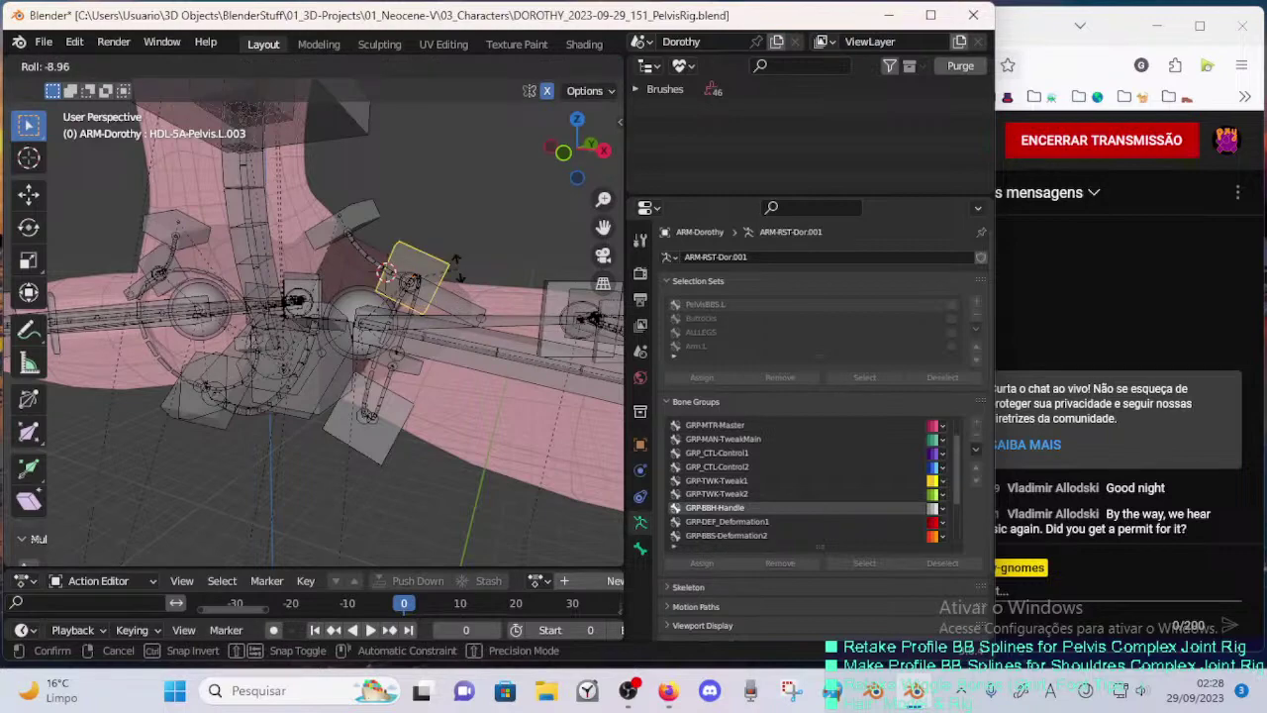
{"action": "left_click", "coordinate": [454, 283]}
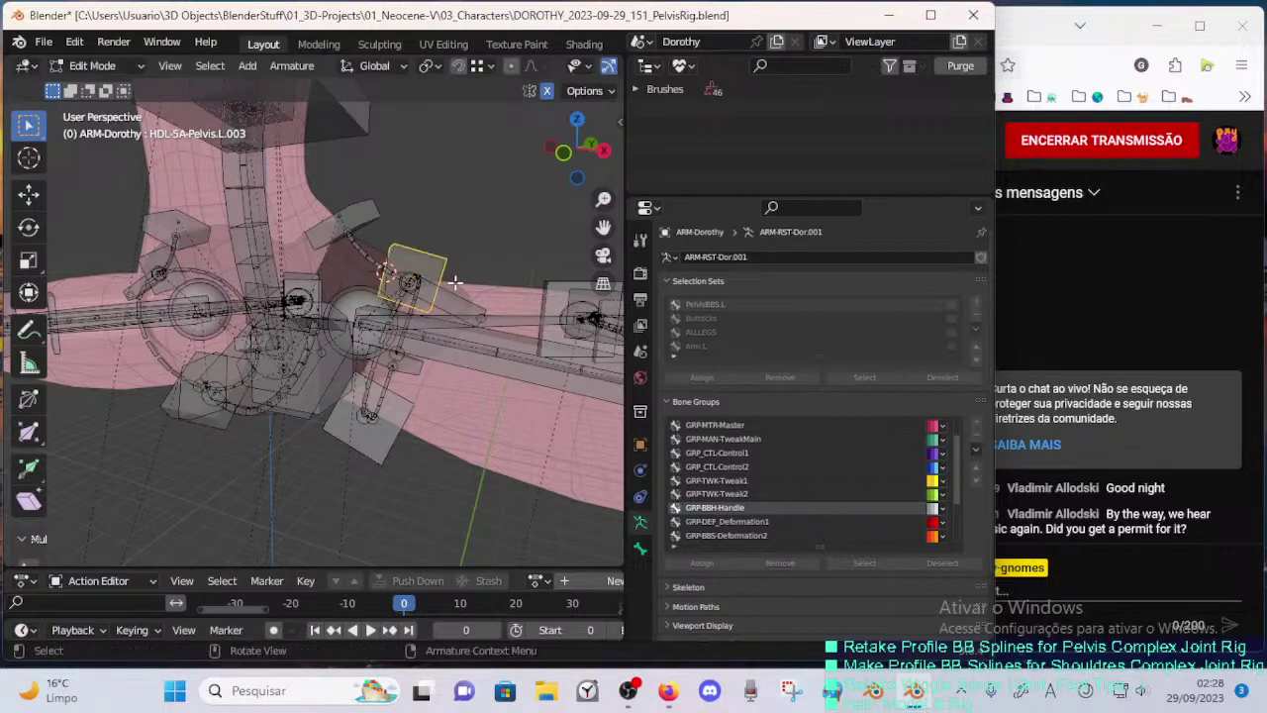
- Check which custom handles DEF-5-LEG-1B-Thigh.L uses in its Bendy Bones settings
{"action": "left_click", "coordinate": [451, 350]}
{"action": "middle_click_drag", "start_coordinate": [452, 350], "coordinate": [386, 359]}
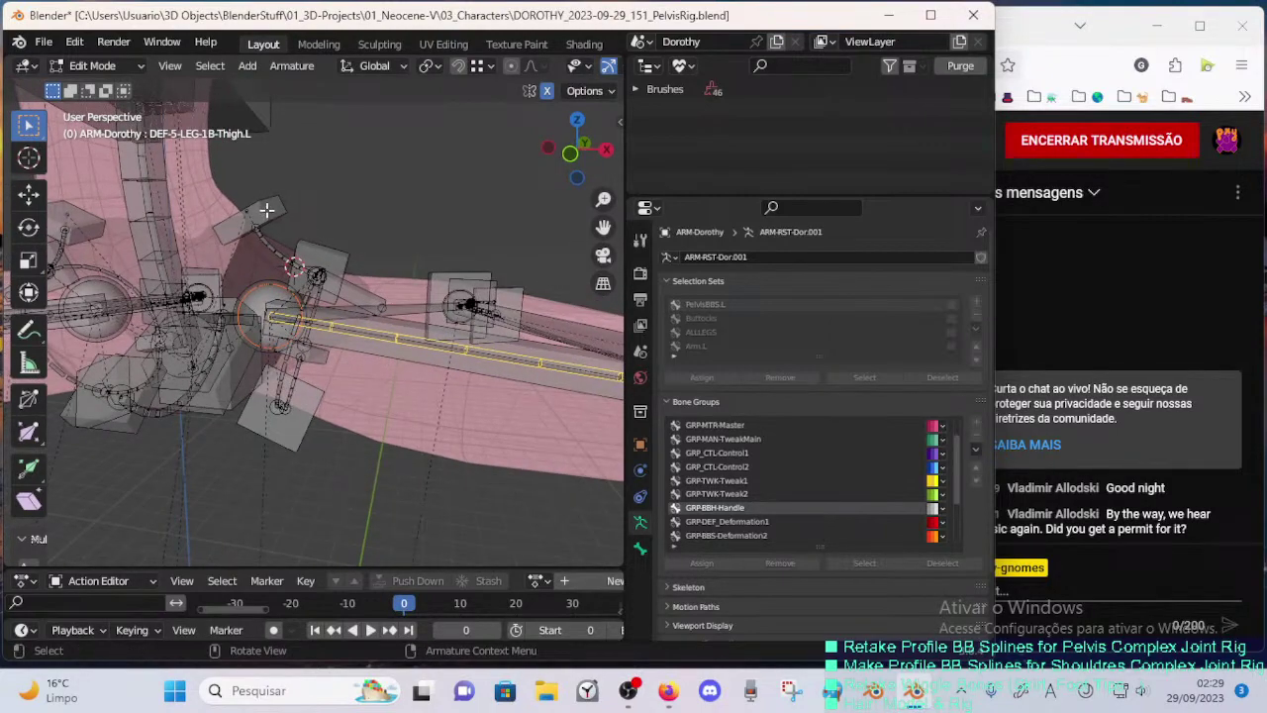
{"action": "left_click", "coordinate": [267, 210]}
{"action": "key", "text": "F2"}
{"action": "left_click", "coordinate": [411, 345]}
{"action": "left_click", "coordinate": [640, 550]}
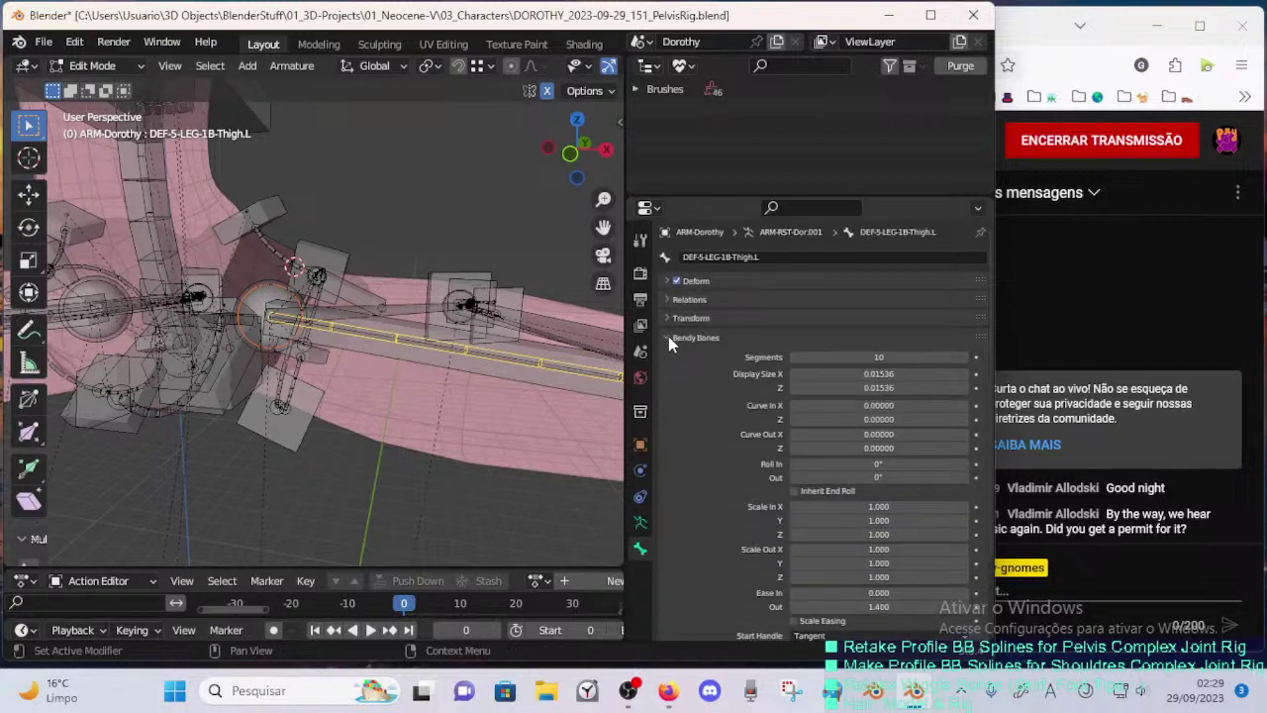
{"action": "scroll", "coordinate": [668, 341], "scroll_direction": "down", "scroll_amount": 4}
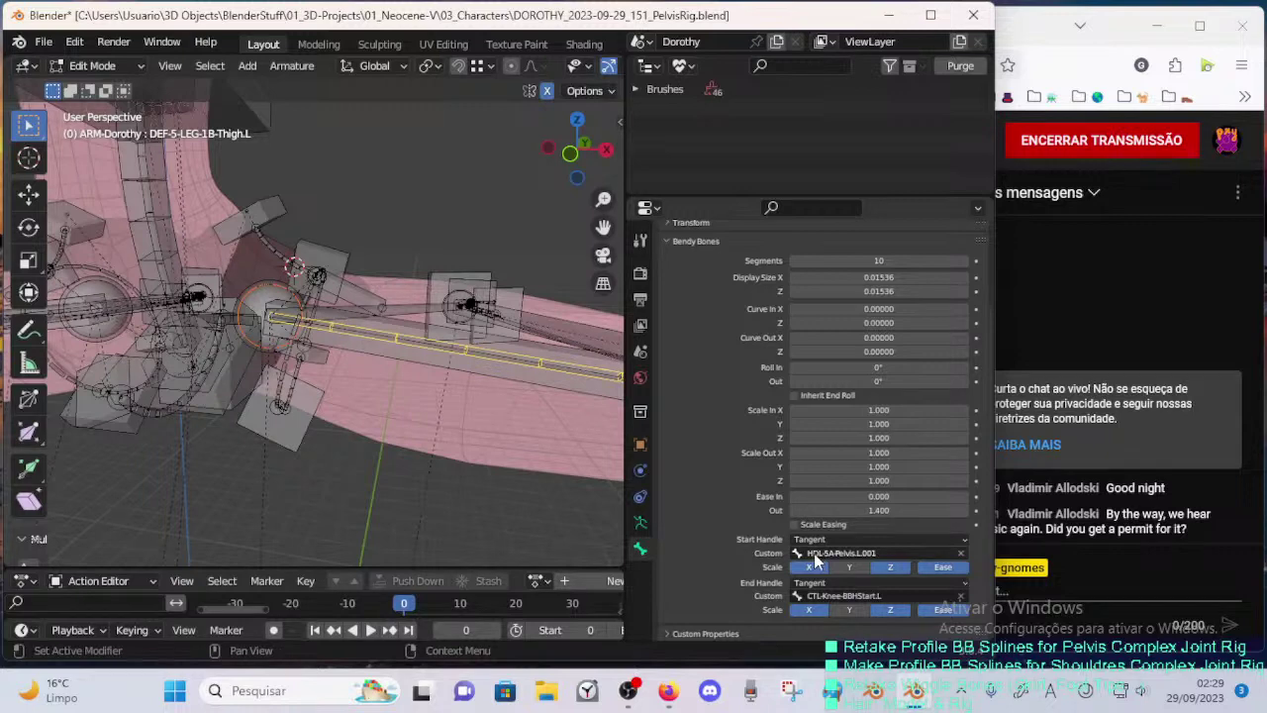
- Try rolling HDL-5A-Pelvis.L.003 and rotating the HDL-5A-Pelvis.L.002 and HDL-5A-Pelvis.L.001 handles
{"action": "left_click", "coordinate": [347, 261]}
{"action": "key", "text": "ctrl+r"}
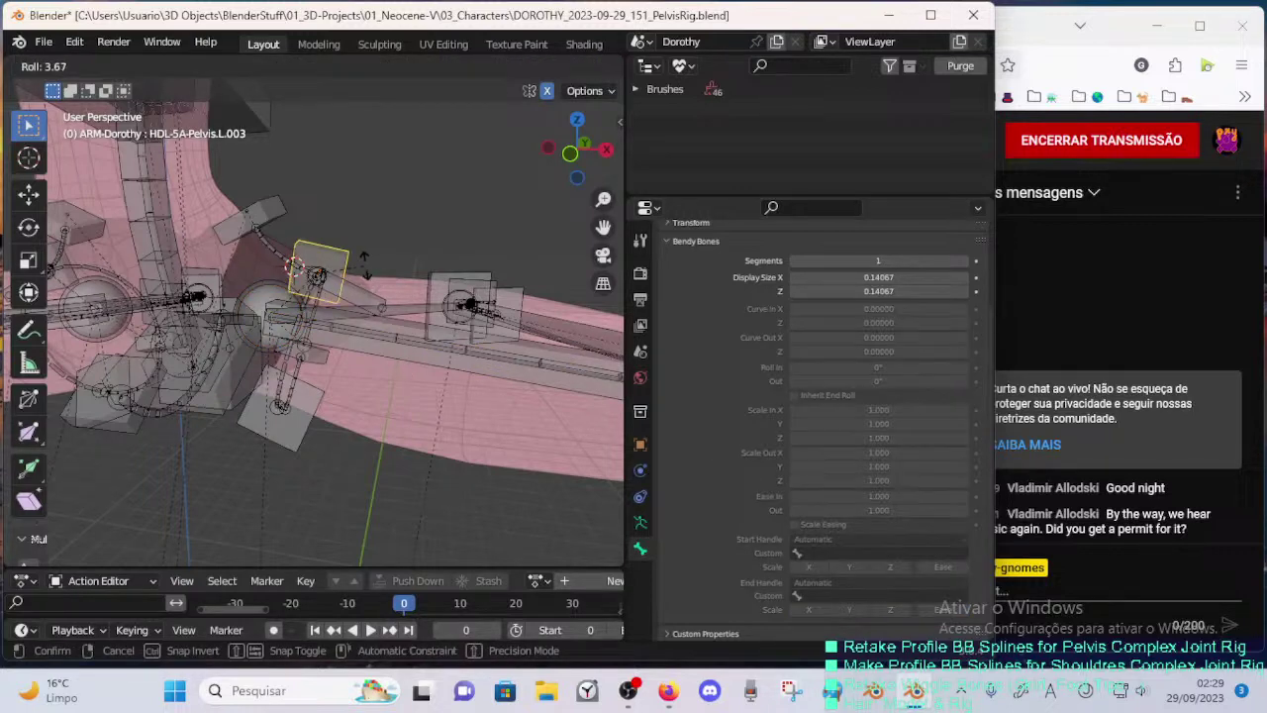
{"action": "left_click", "coordinate": [356, 268]}
{"action": "left_click", "coordinate": [366, 290]}
{"action": "key", "text": "r"}
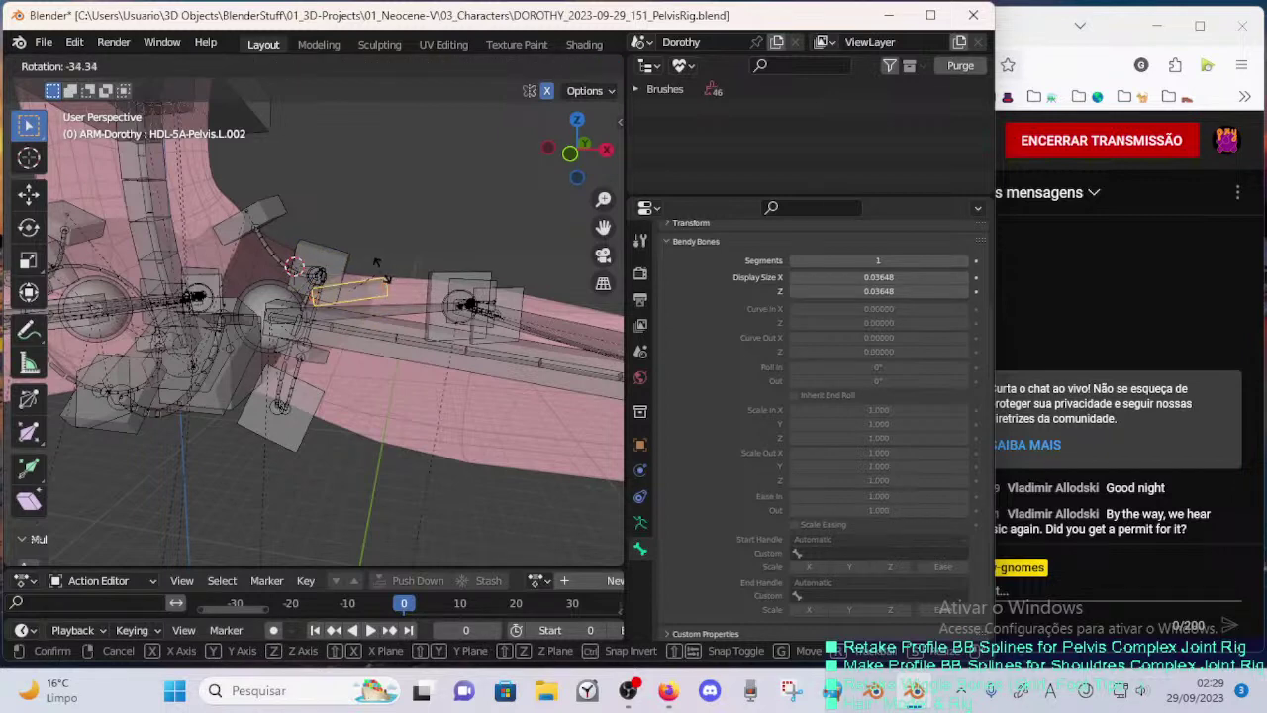
{"action": "key", "text": "Escape"}
{"action": "left_click", "coordinate": [258, 218]}
{"action": "key", "text": "r"}
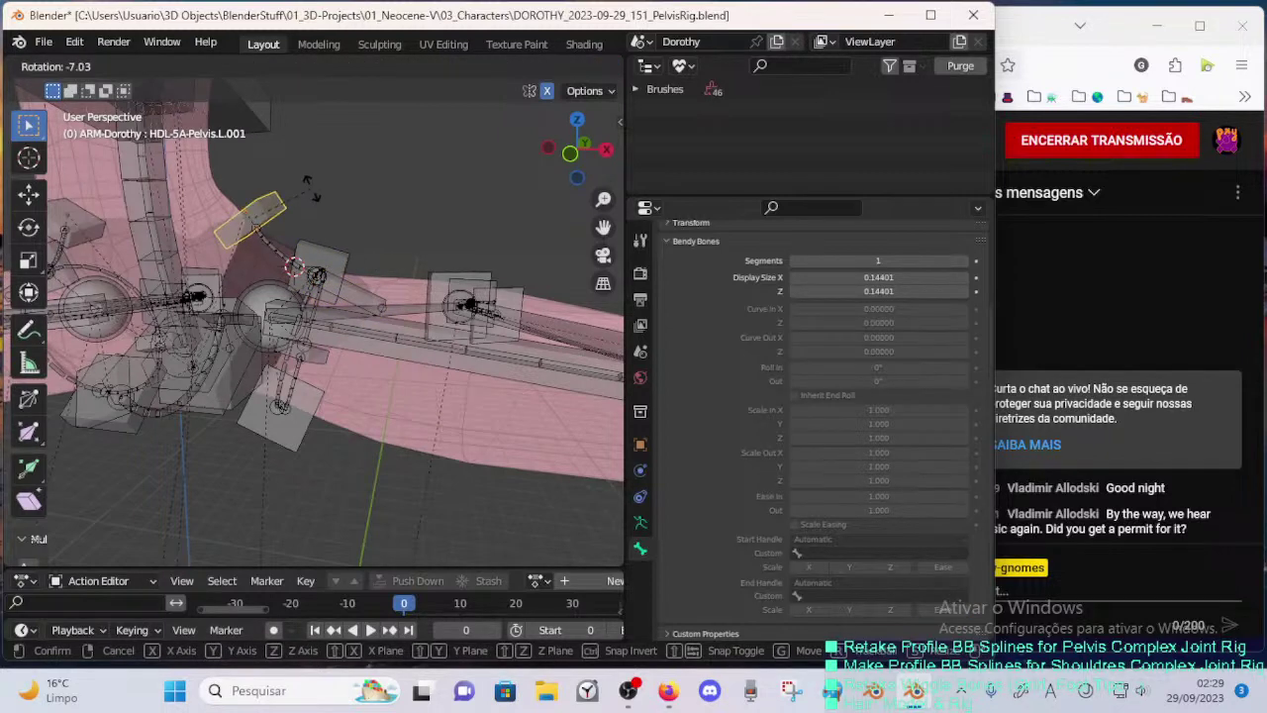
{"action": "key", "text": "z"}
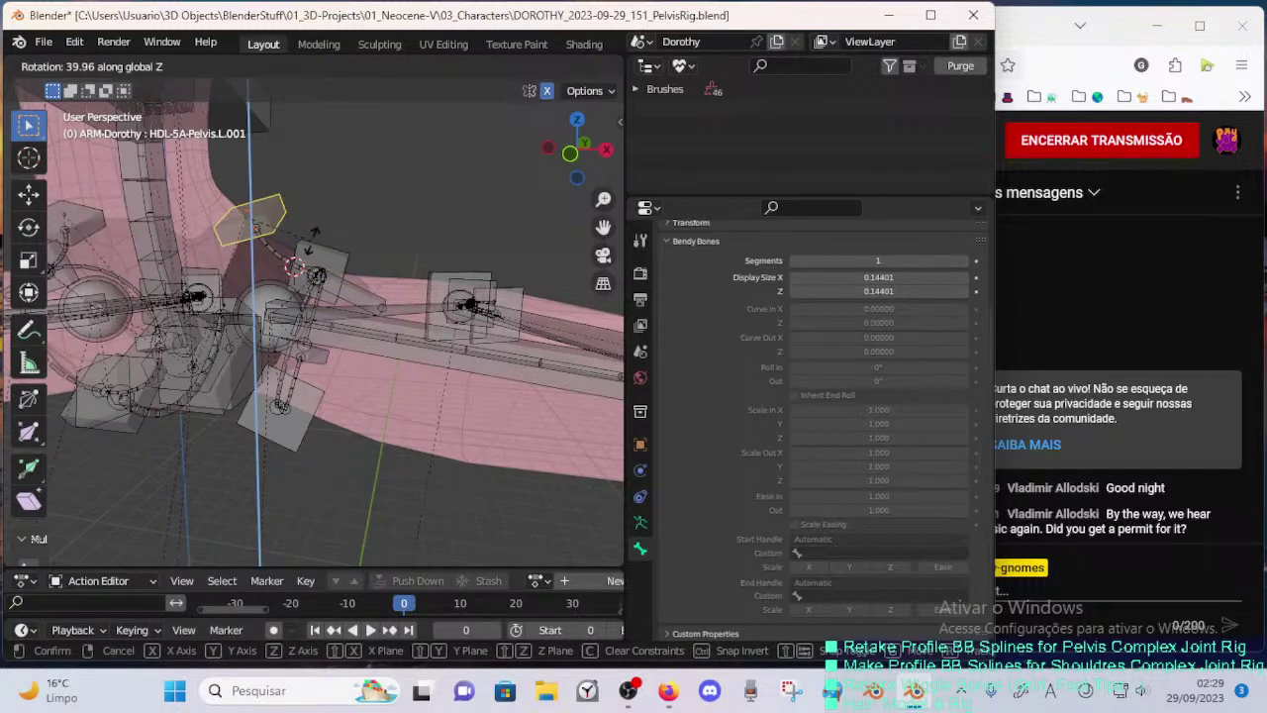
{"action": "key", "text": "x"}
{"action": "left_click", "coordinate": [319, 213]}
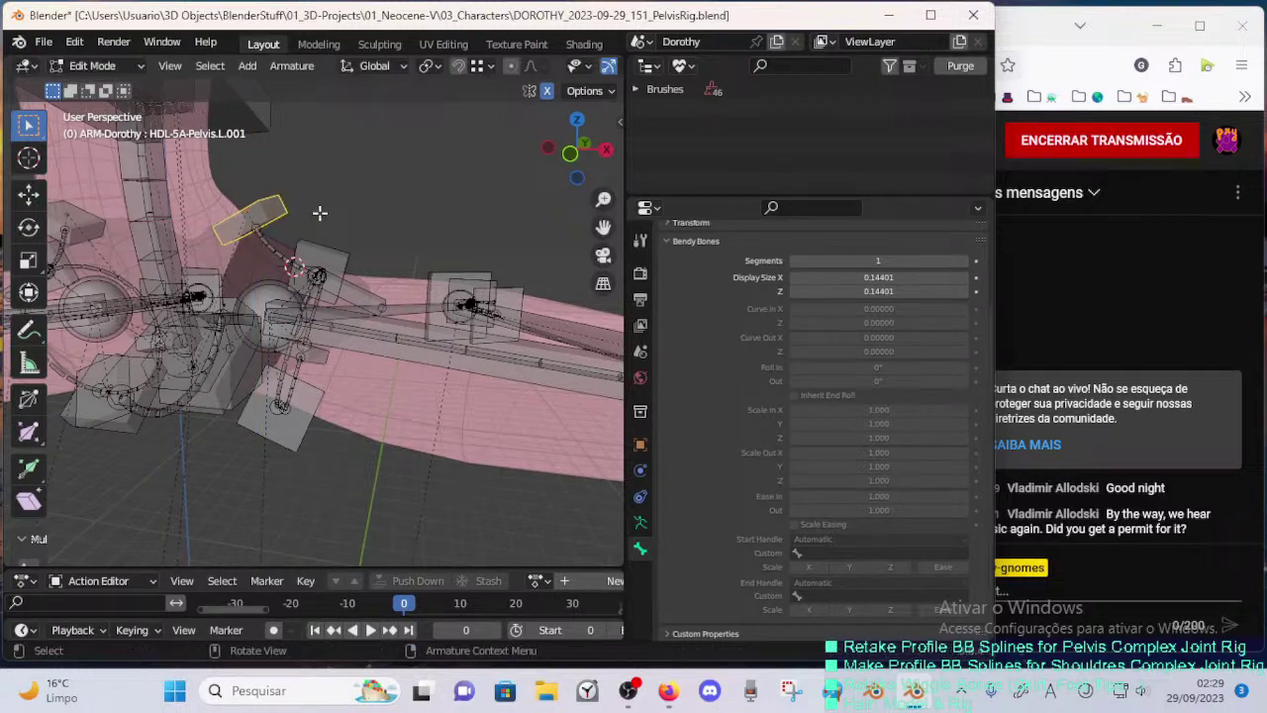
- Reposition the lower handle of the left pelvis bone chain
{"action": "left_click", "coordinate": [366, 338]}
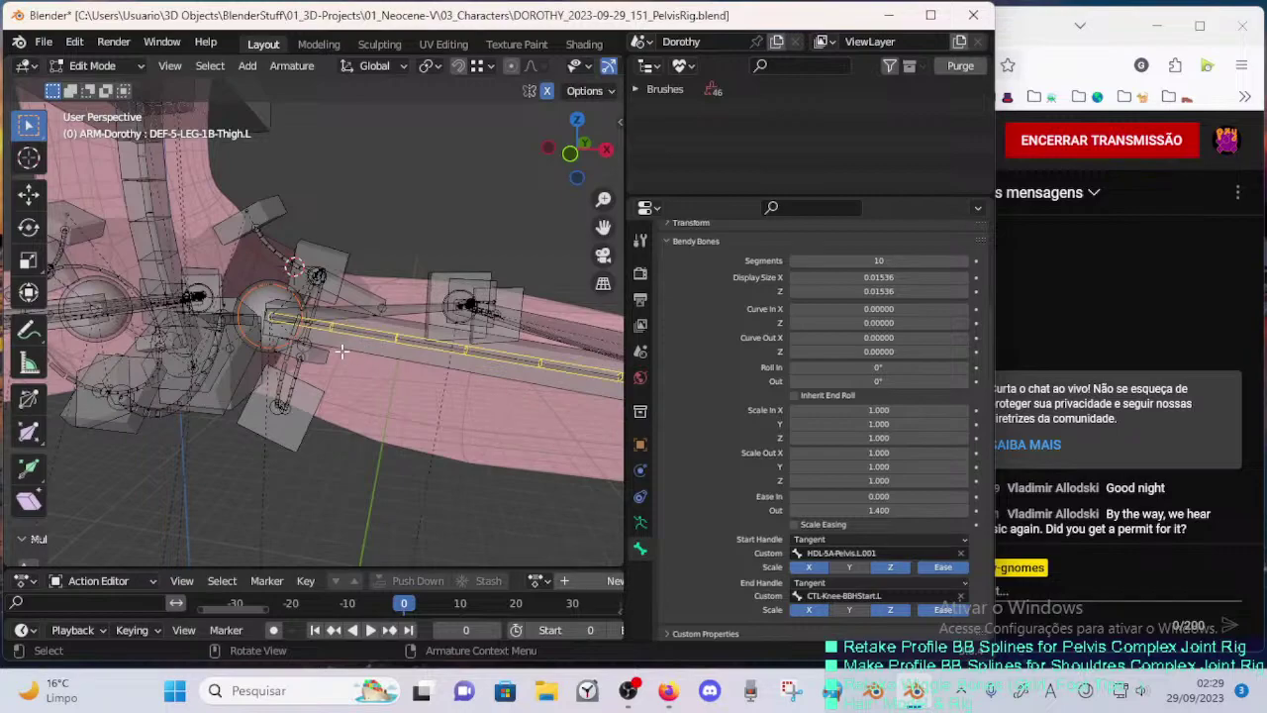
{"action": "middle_click_drag", "start_coordinate": [334, 351], "coordinate": [389, 294]}
{"action": "left_click", "coordinate": [309, 407]}
{"action": "left_click", "coordinate": [307, 396]}
{"action": "key", "text": "g"}
{"action": "left_click", "coordinate": [307, 390]}
{"action": "left_click", "coordinate": [297, 340]}
{"action": "left_click", "coordinate": [296, 338]}
- Adjust the left pelvis handle's bone roll and rotate it about the X axis
{"action": "left_click", "coordinate": [275, 382]}
{"action": "key", "text": "r"}
{"action": "right_click", "coordinate": [367, 367]}
{"action": "key", "text": "ctrl+r"}
{"action": "left_click", "coordinate": [372, 358]}
{"action": "key", "text": "r"}
{"action": "key", "text": "x"}
{"action": "left_click", "coordinate": [330, 334]}
- Fine-tune the orientation and bone roll of the left pelvis handles
{"action": "key", "text": "g"}
{"action": "right_click", "coordinate": [330, 341]}
{"action": "left_click", "coordinate": [315, 356]}
{"action": "key", "text": "r"}
{"action": "key", "text": "r"}
{"action": "left_click", "coordinate": [335, 375]}
{"action": "right_click", "coordinate": [305, 363]}
{"action": "key", "text": "r"}
{"action": "left_click", "coordinate": [348, 349]}
{"action": "key", "text": "ctrl+r"}
{"action": "left_click", "coordinate": [373, 453]}
- Reposition the HDL-5A-Pelvis.L.004 handle and adjust its bone roll
{"action": "key", "text": "g"}
{"action": "left_click", "coordinate": [280, 353]}
{"action": "key", "text": "g"}
{"action": "left_click", "coordinate": [326, 324]}
{"action": "key", "text": "r"}
{"action": "right_click", "coordinate": [386, 288]}
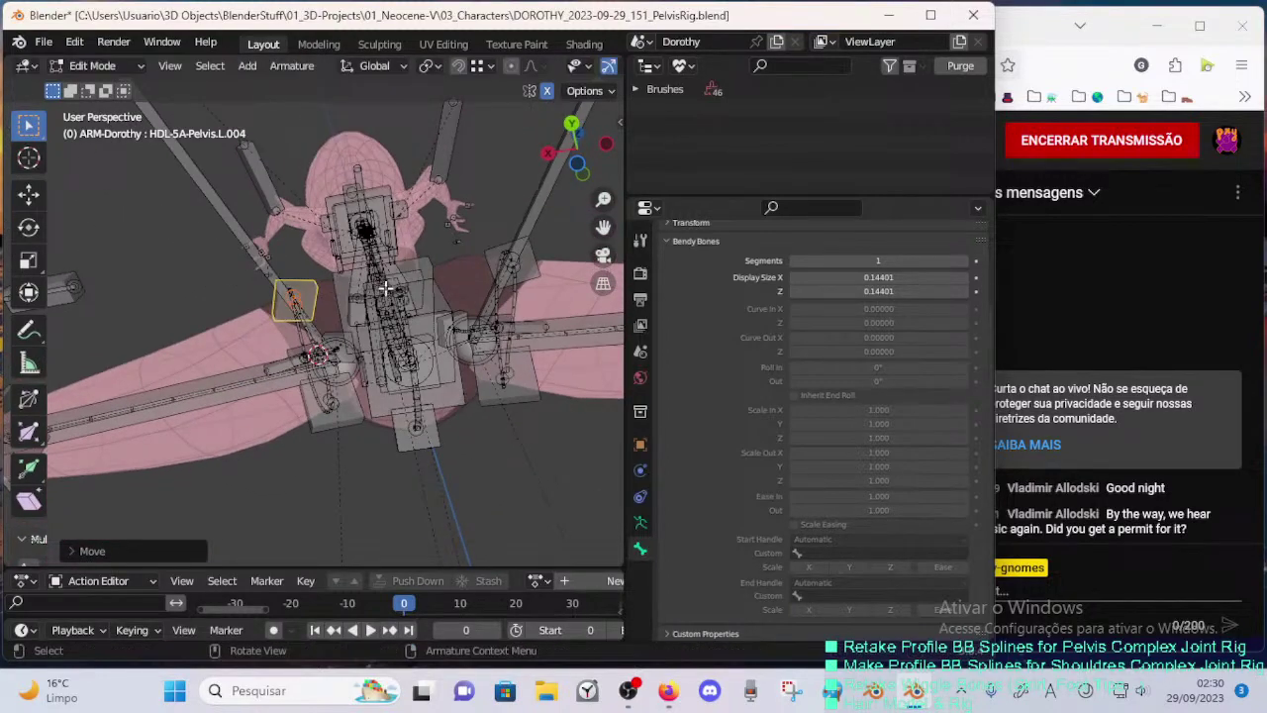
{"action": "key", "text": "ctrl+r"}
{"action": "left_click", "coordinate": [390, 277]}
{"action": "key", "text": "g"}
{"action": "left_click", "coordinate": [374, 284]}
- Save the file and return the armature to Pose Mode
{"action": "middle_click_drag", "start_coordinate": [375, 284], "coordinate": [358, 398]}
{"action": "key", "text": "c"}
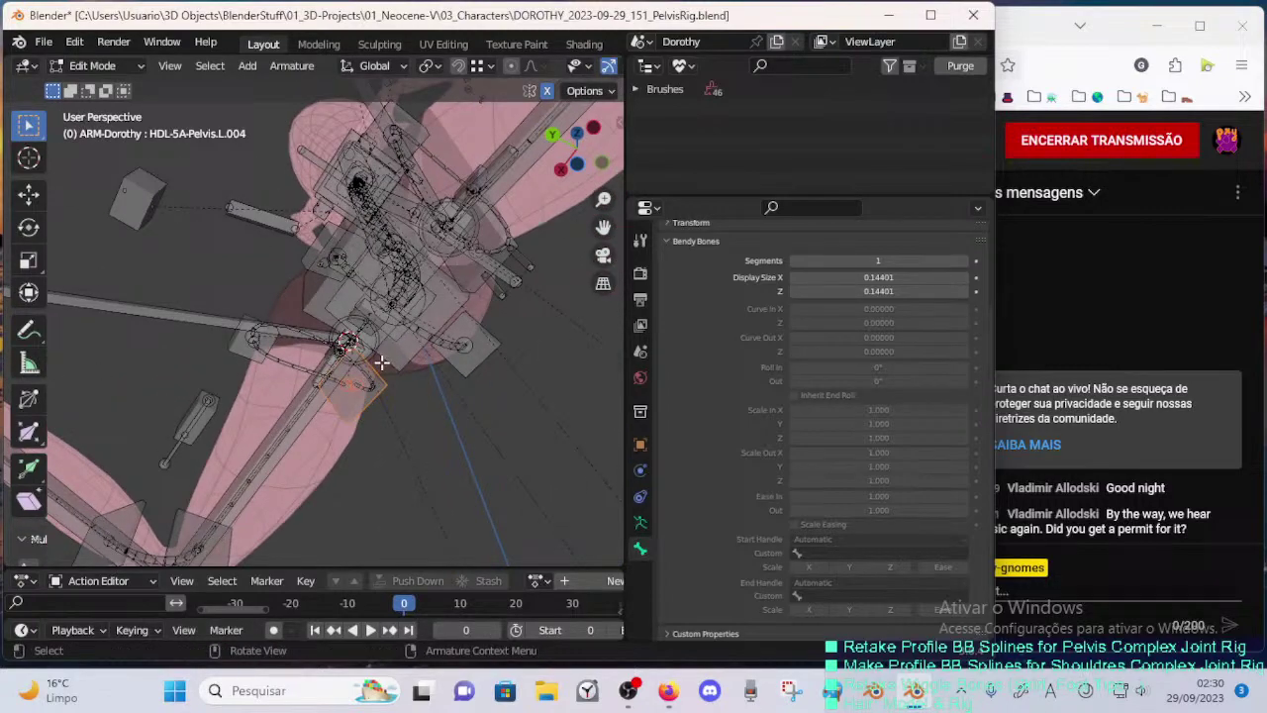
{"action": "key", "text": "ctrl+s"}
{"action": "key", "text": "ctrl+Tab"}
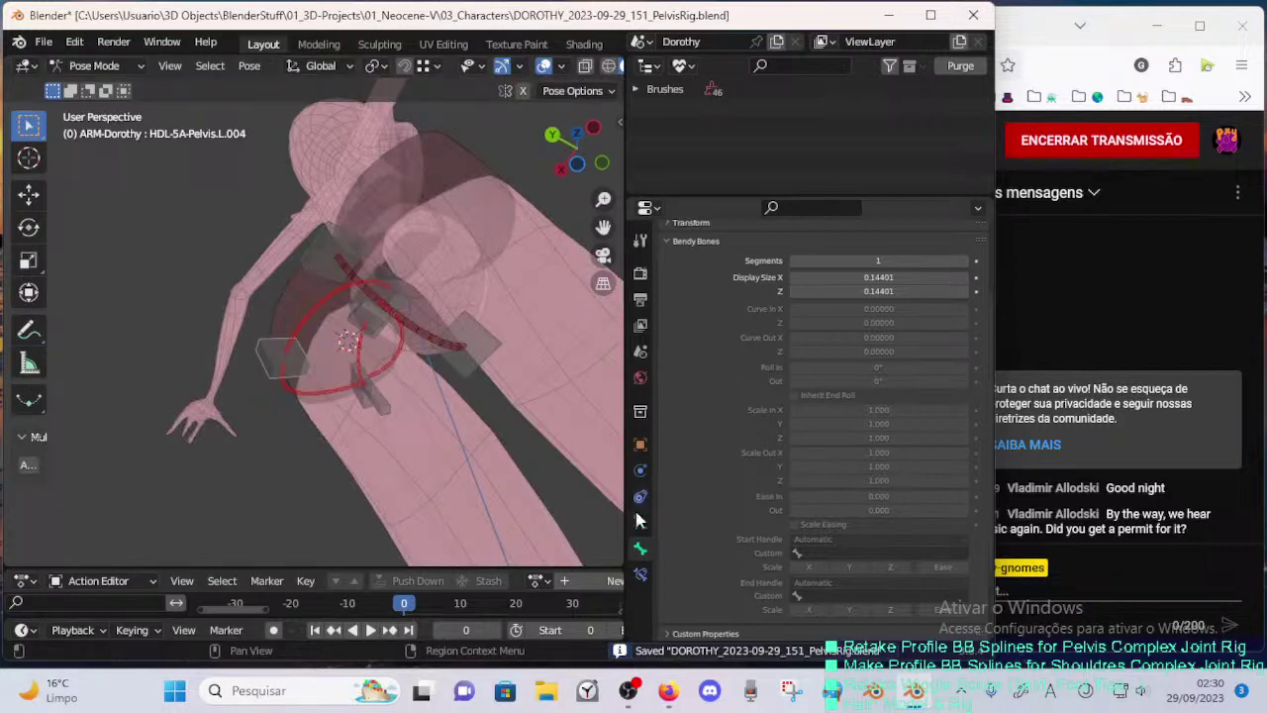
- Check the bone constraints of the HDL-5A-Pelvis.L.004 handle
{"action": "left_click", "coordinate": [640, 566]}
{"action": "left_click", "coordinate": [639, 548]}
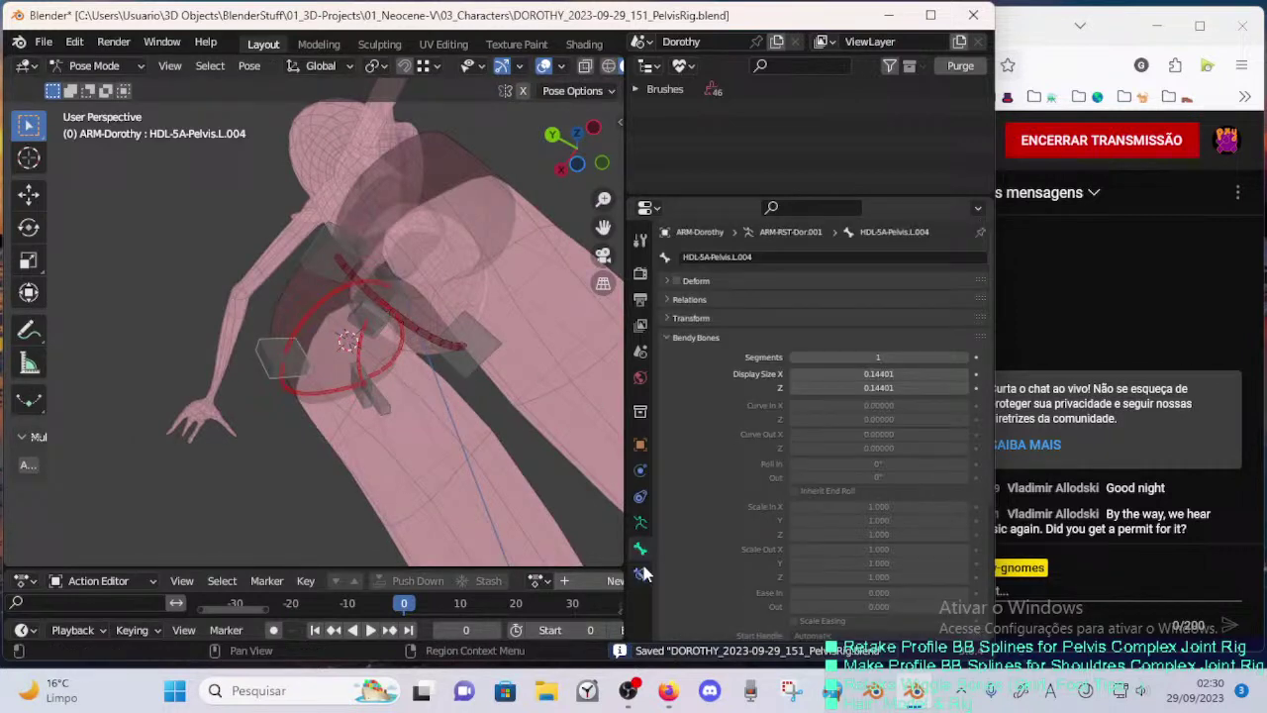
{"action": "left_click", "coordinate": [640, 574]}
{"action": "middle_click_drag", "start_coordinate": [603, 395], "coordinate": [524, 424]}
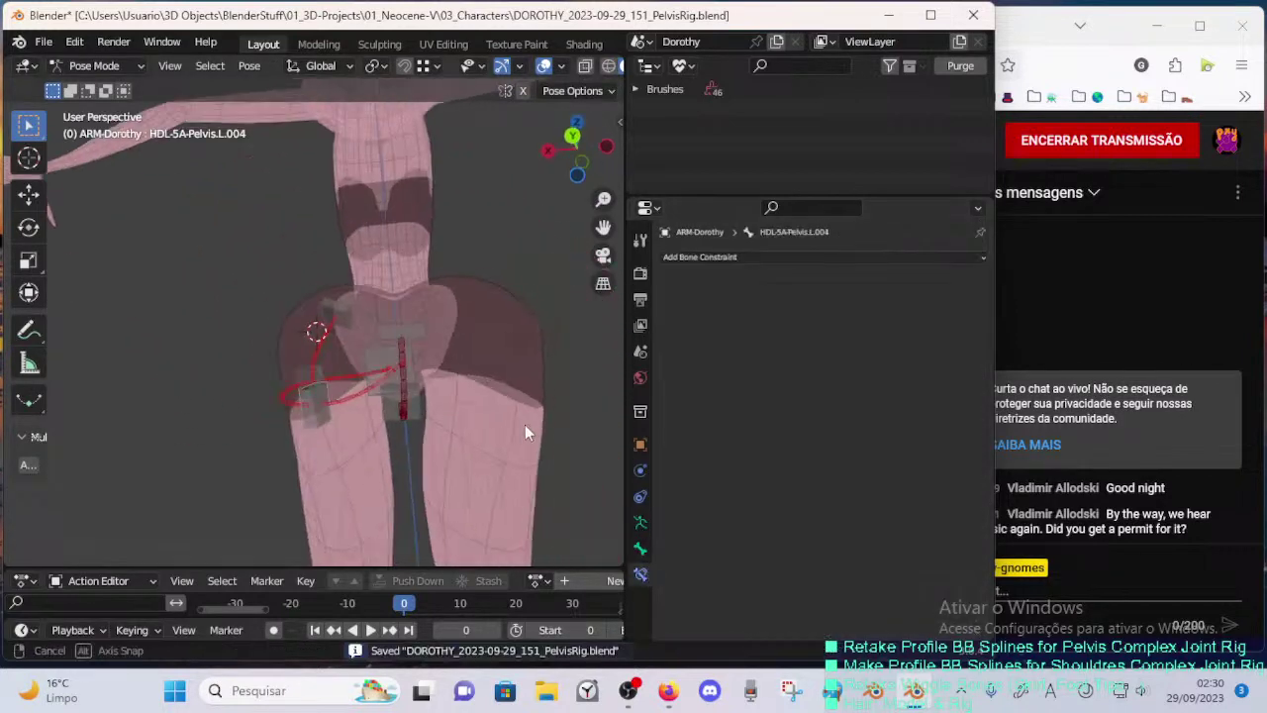
- Save the file, then isolate the selected left pelvis bones and put the armature in Edit Mode
{"action": "left_click", "coordinate": [640, 522]}
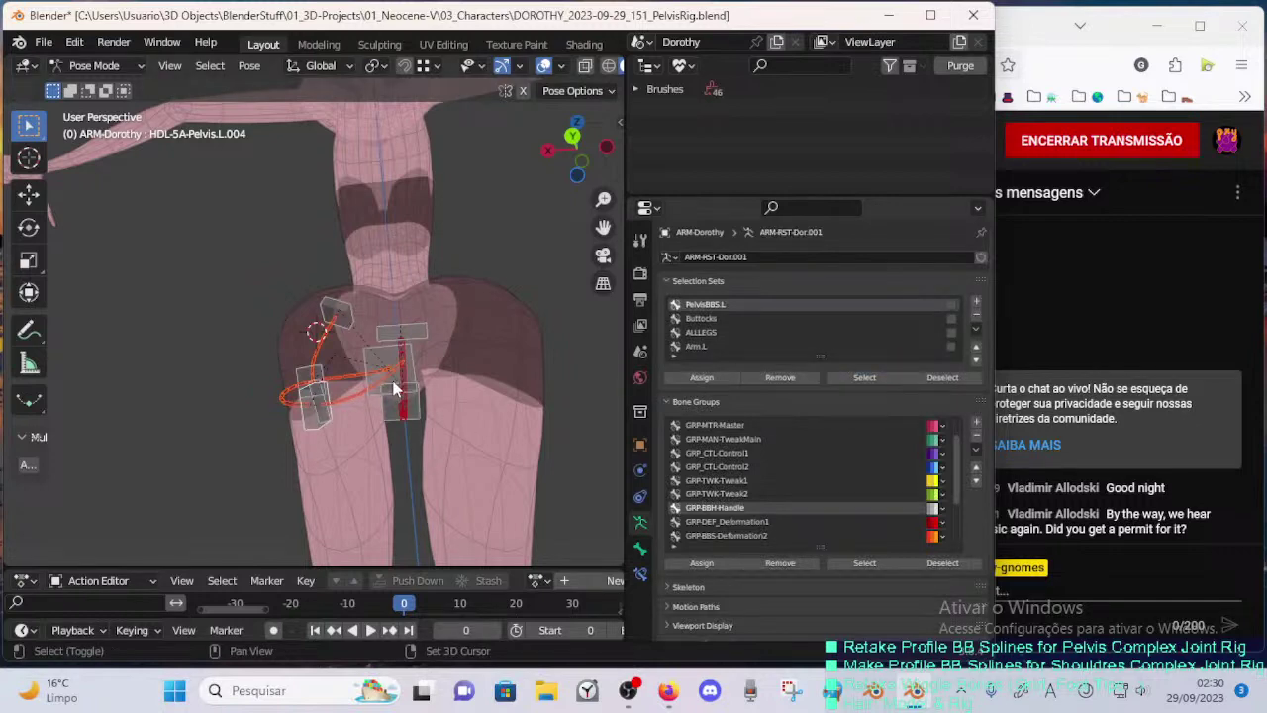
{"action": "key", "text": "ctrl+s"}
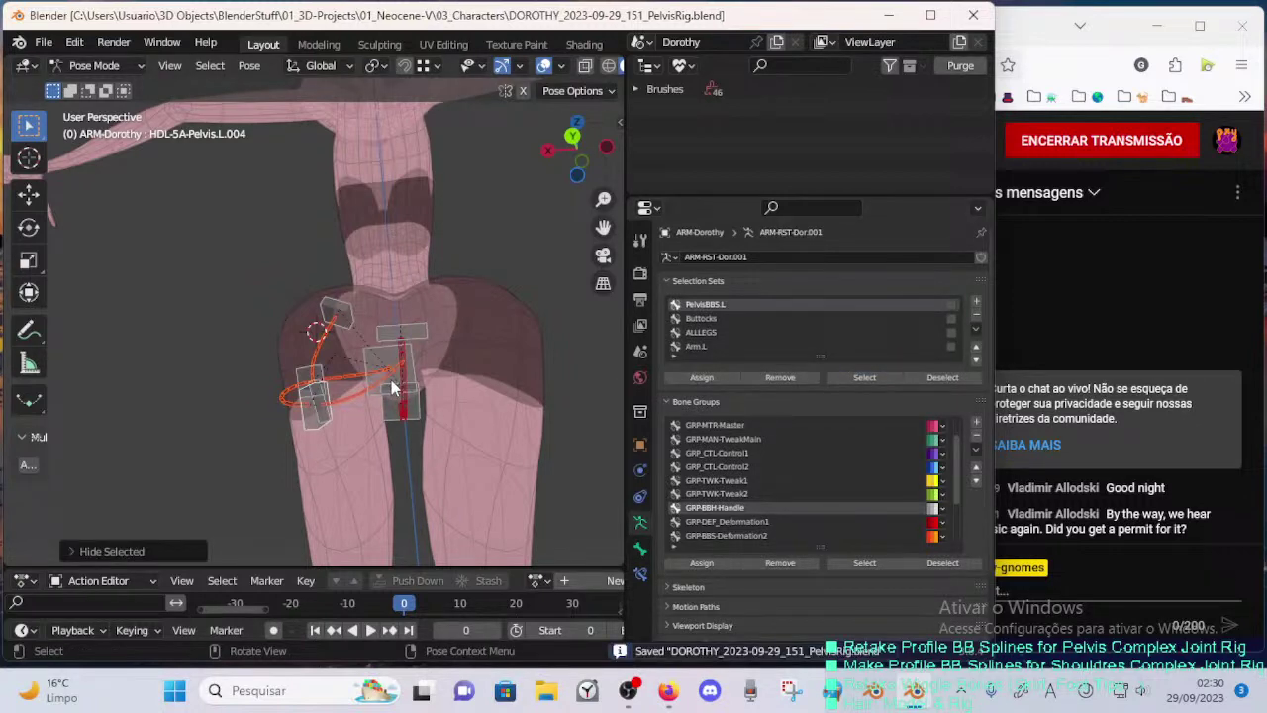
{"action": "key", "text": "Tab"}
{"action": "key", "text": "shift+h"}
{"action": "middle_click_drag", "start_coordinate": [390, 380], "coordinate": [419, 461]}
{"action": "left_click", "coordinate": [415, 461]}
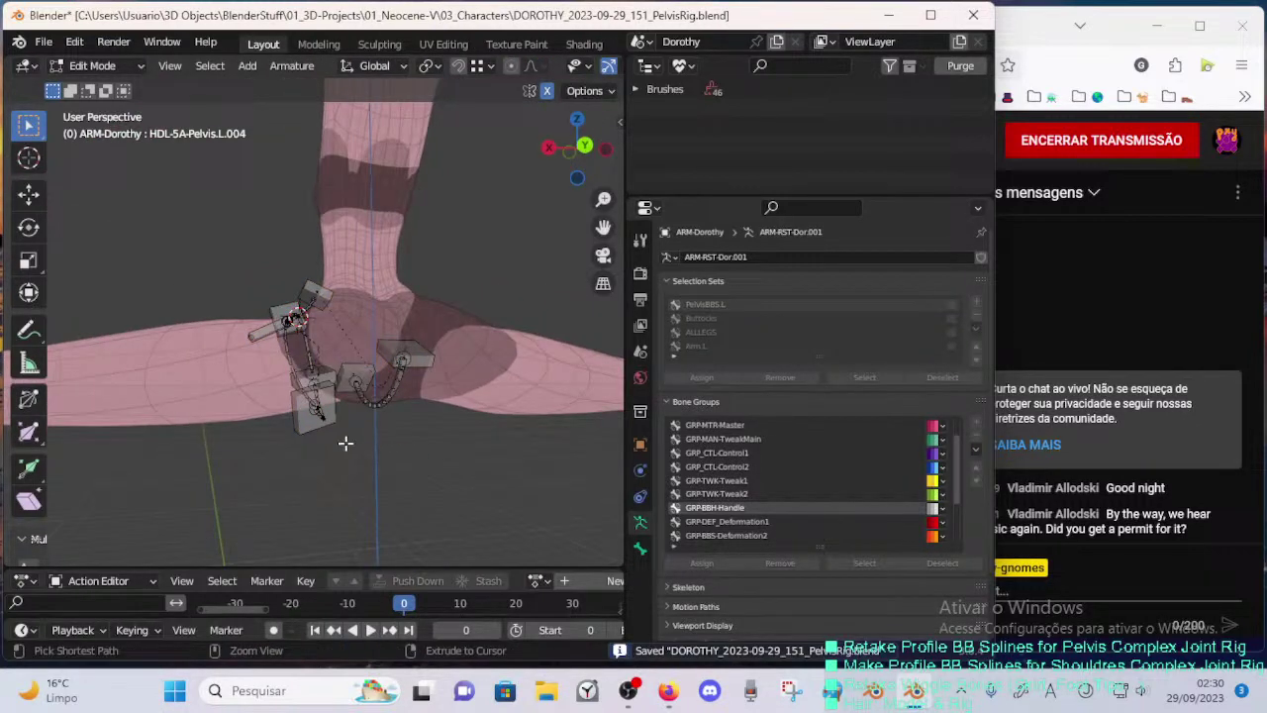
- Rotate and move the HDL-5A-Pelvis.L.004 handle to follow the upper thigh
{"action": "scroll", "coordinate": [345, 441], "scroll_direction": "up", "scroll_amount": 2}
{"action": "middle_click_drag", "start_coordinate": [345, 441], "coordinate": [268, 433]}
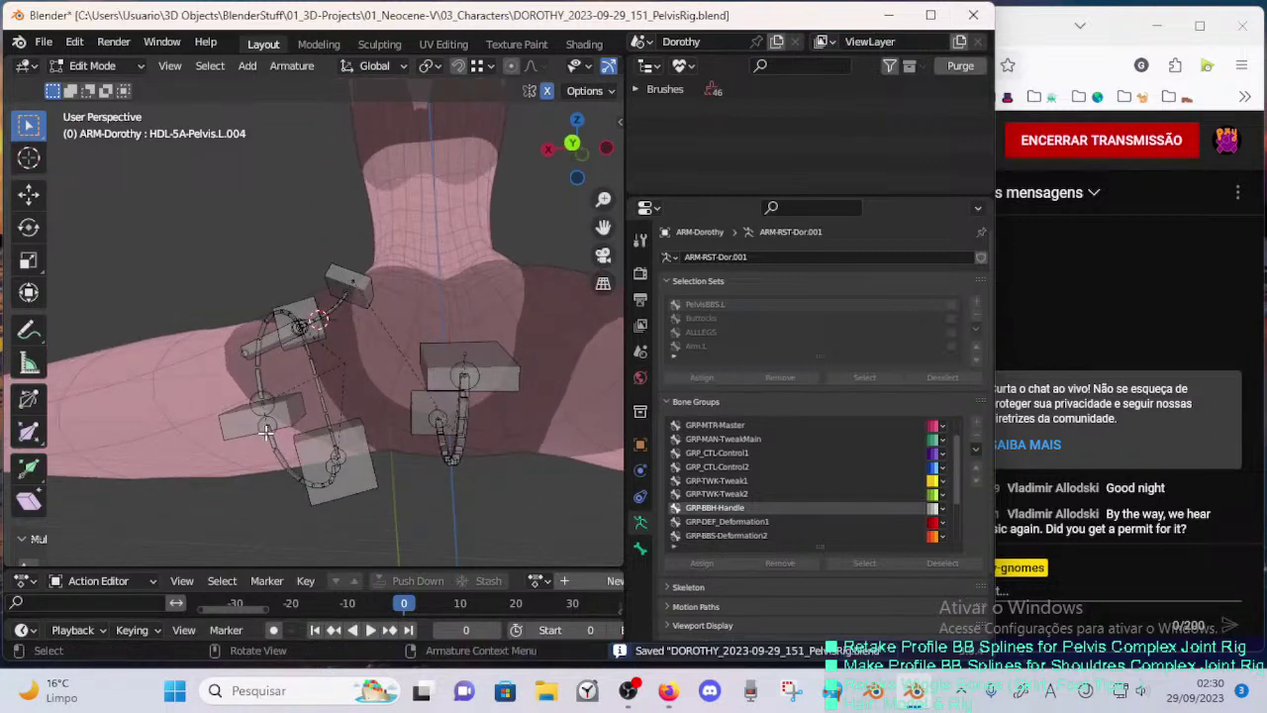
{"action": "left_click", "coordinate": [263, 428]}
{"action": "middle_click_drag", "start_coordinate": [329, 370], "coordinate": [380, 350]}
{"action": "key", "text": "r"}
{"action": "left_click", "coordinate": [392, 348]}
{"action": "key", "text": "g"}
{"action": "left_click", "coordinate": [386, 328]}
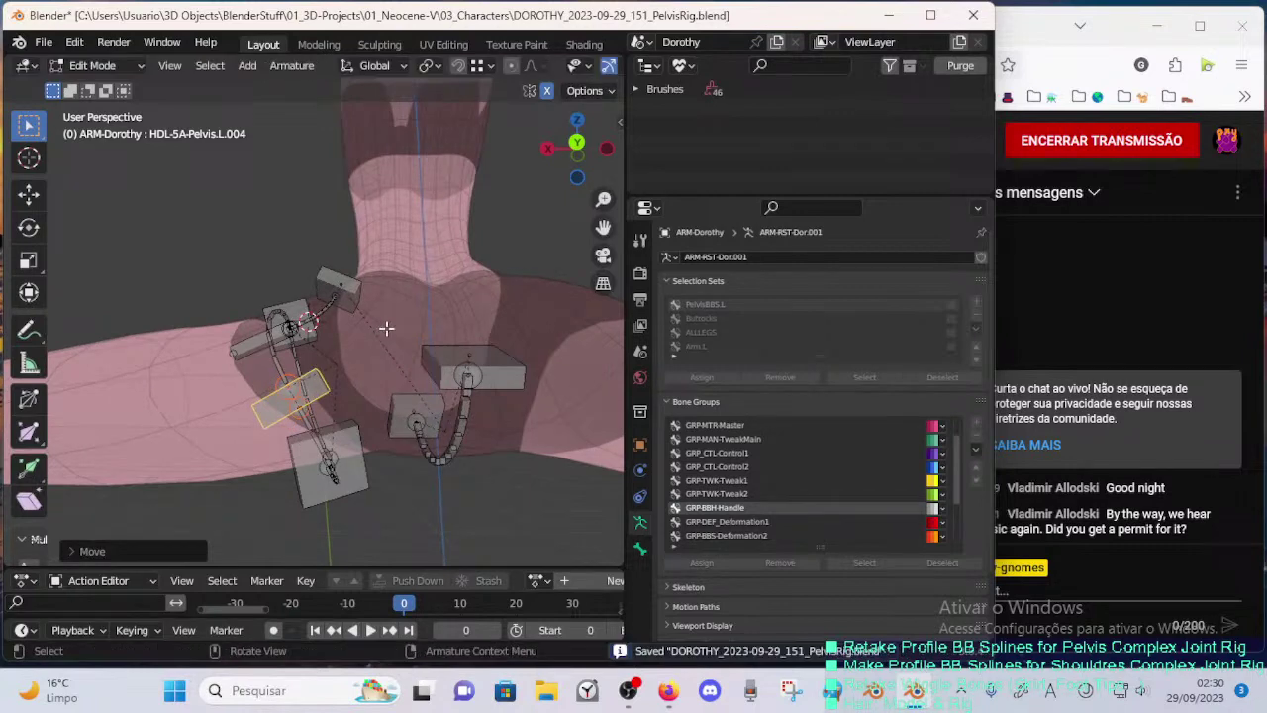
{"action": "key", "text": "r"}
{"action": "left_click", "coordinate": [409, 341]}
{"action": "left_click", "coordinate": [418, 390]}
{"action": "middle_click_drag", "start_coordinate": [419, 402], "coordinate": [394, 380]}
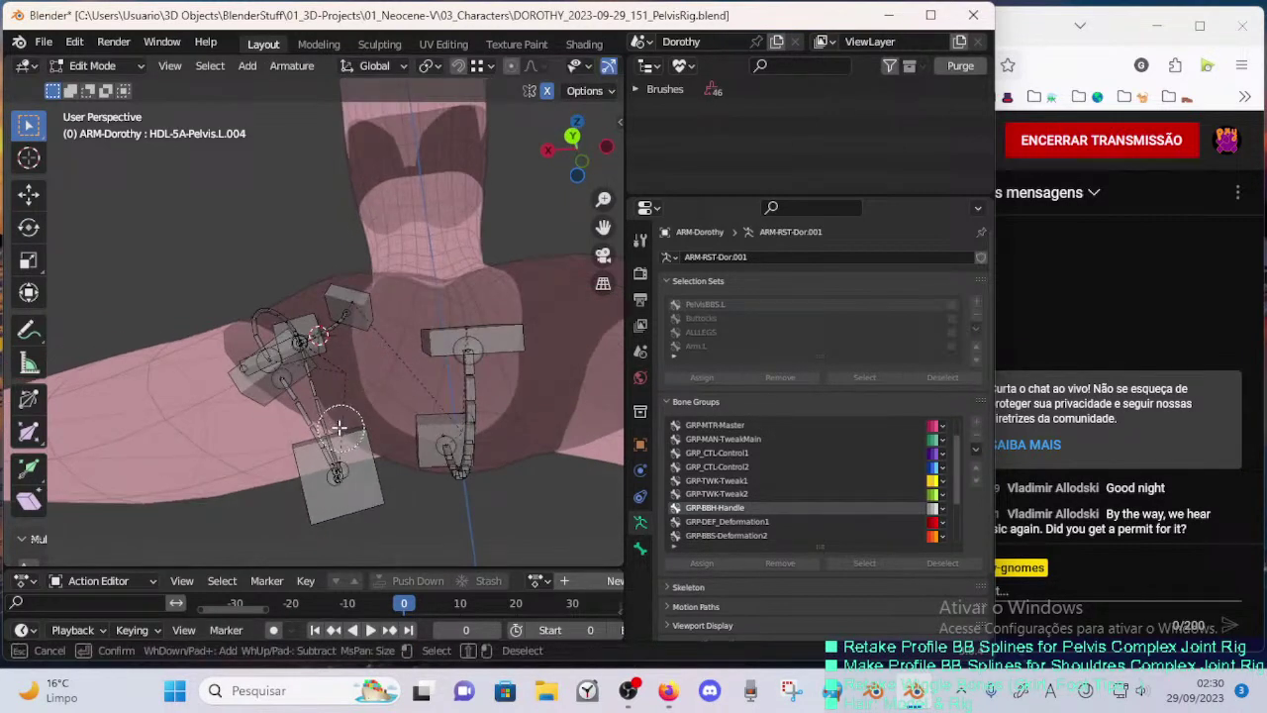
- Rotate and reposition the lowest left pelvis handle, HDL-5A-Pelvis.L.005, beneath the upper thigh
{"action": "middle_click_drag", "start_coordinate": [339, 428], "coordinate": [368, 468]}
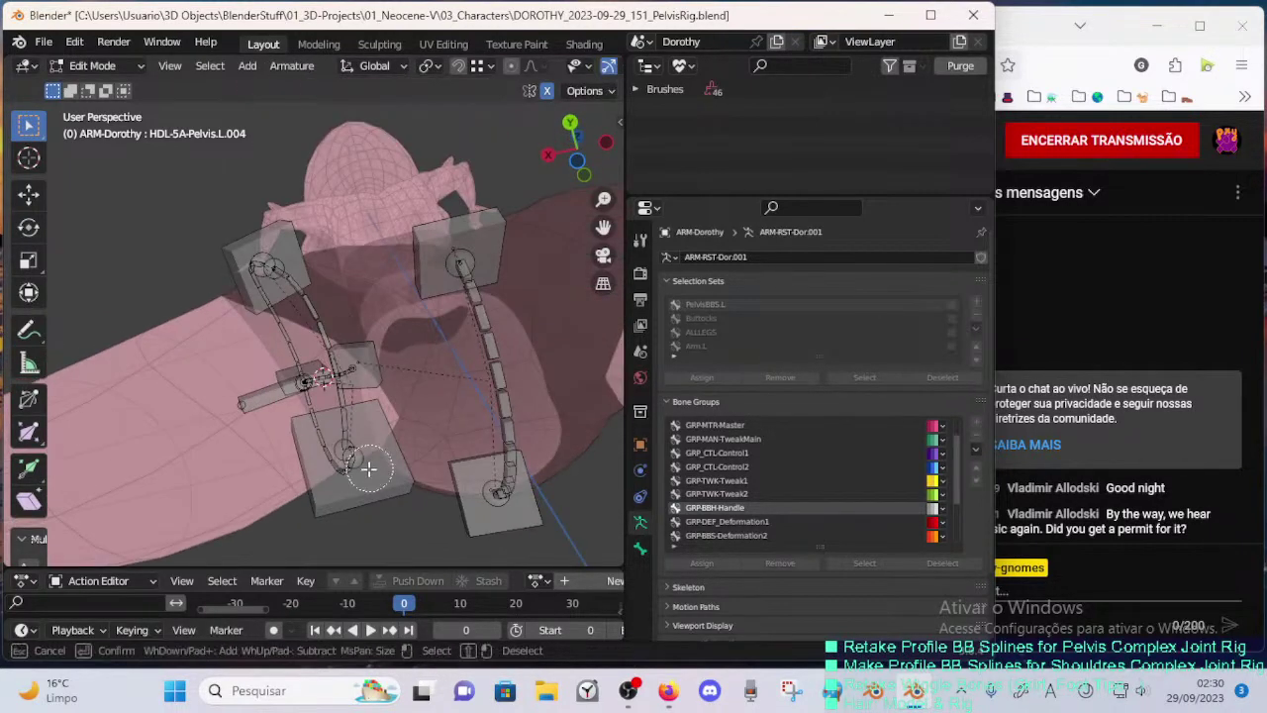
{"action": "middle_click_drag", "start_coordinate": [413, 363], "coordinate": [448, 445]}
{"action": "key", "text": "r"}
{"action": "left_click", "coordinate": [416, 345]}
{"action": "key", "text": "g"}
{"action": "left_click", "coordinate": [422, 425]}
{"action": "key", "text": "r"}
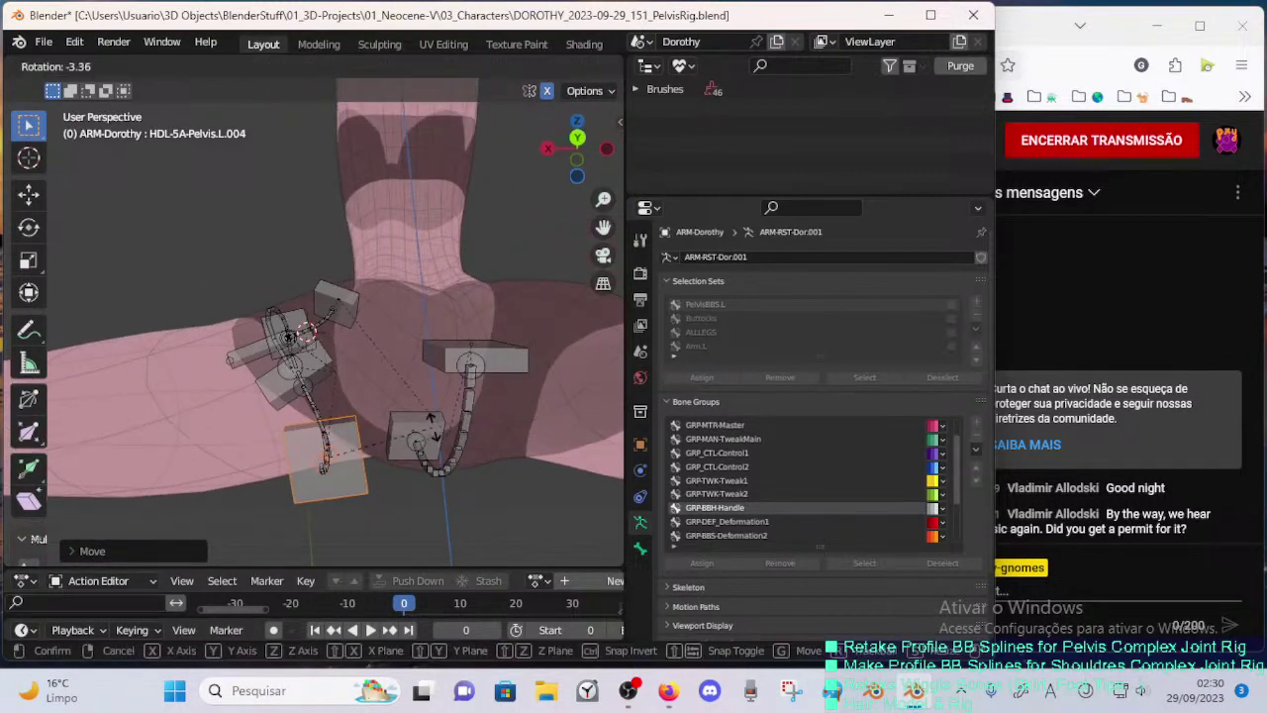
{"action": "left_click", "coordinate": [417, 400]}
{"action": "key", "text": "g"}
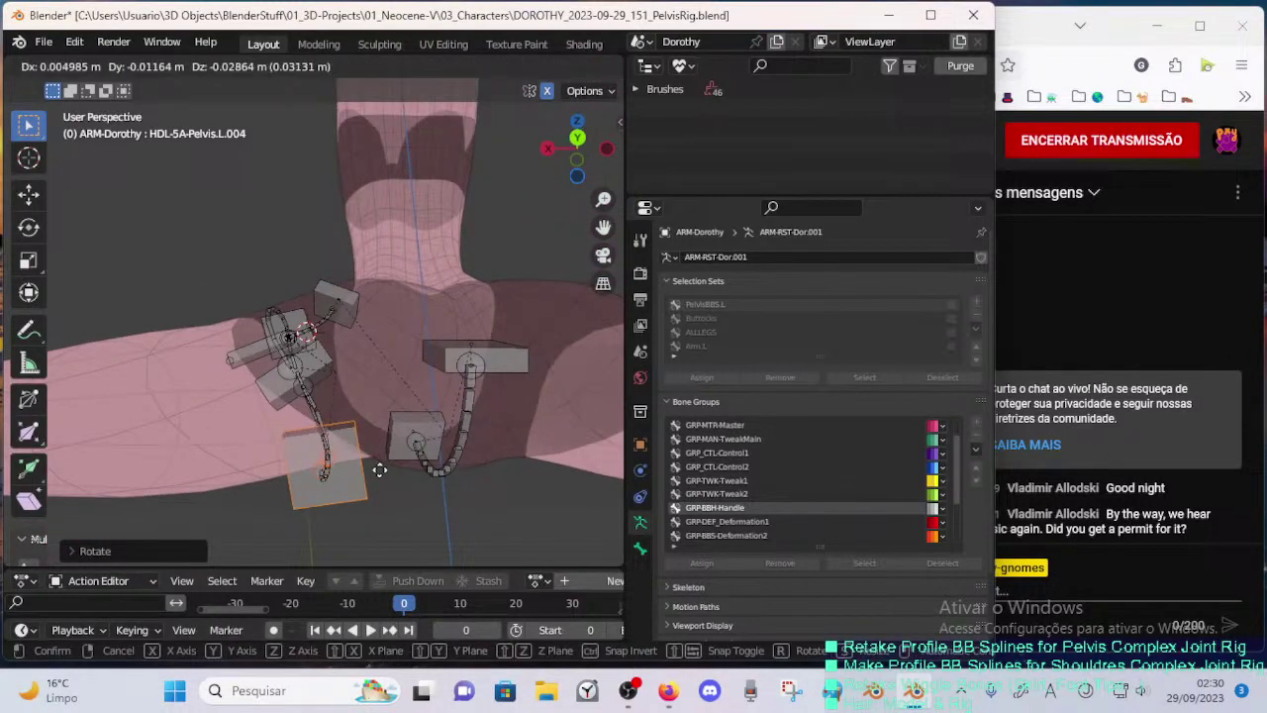
{"action": "left_click", "coordinate": [379, 465]}
- Adjust the bone roll of HDL-5A-Pelvis.L.005 and reposition the lower joint of the left pelvis deformation bones
{"action": "middle_click_drag", "start_coordinate": [374, 441], "coordinate": [364, 487]}
{"action": "left_click", "coordinate": [364, 486]}
{"action": "key", "text": "ctrl+r"}
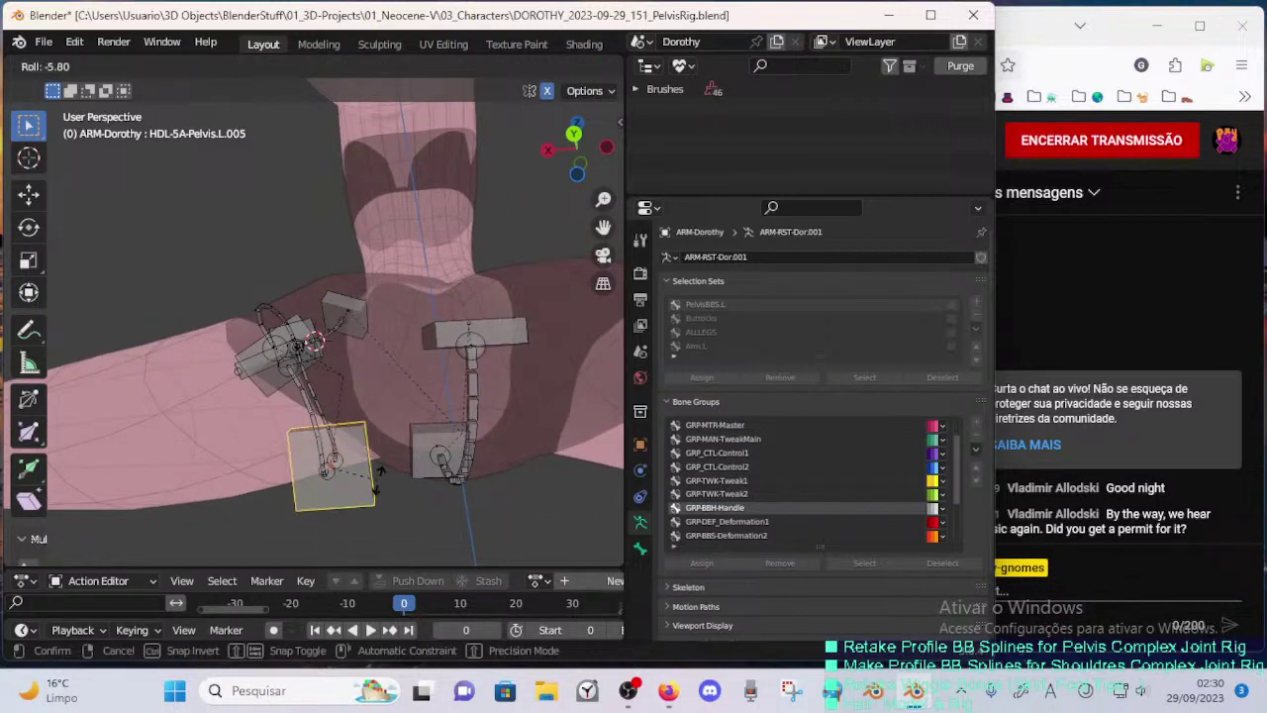
{"action": "left_click", "coordinate": [333, 488]}
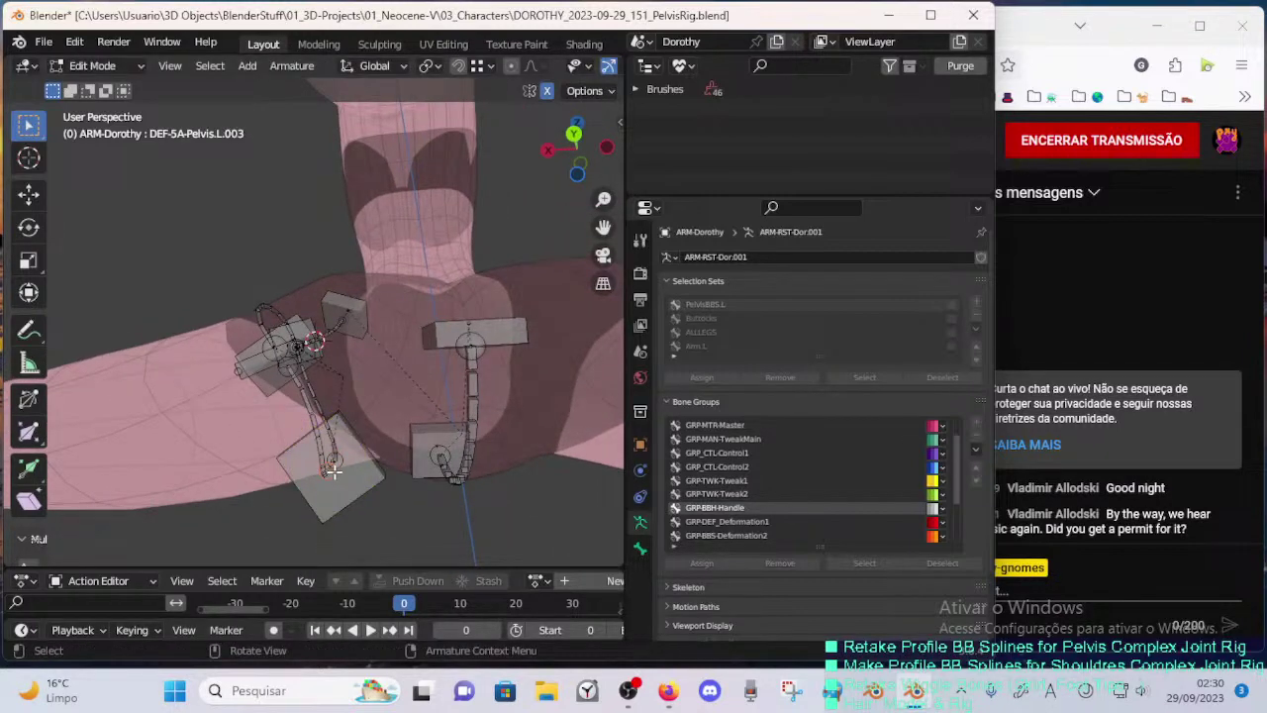
{"action": "key", "text": "g"}
{"action": "left_click", "coordinate": [332, 472]}
{"action": "middle_click_drag", "start_coordinate": [333, 472], "coordinate": [343, 352]}
{"action": "middle_click_drag", "start_coordinate": [343, 353], "coordinate": [389, 311]}
{"action": "key", "text": "g"}
{"action": "left_click", "coordinate": [299, 394]}
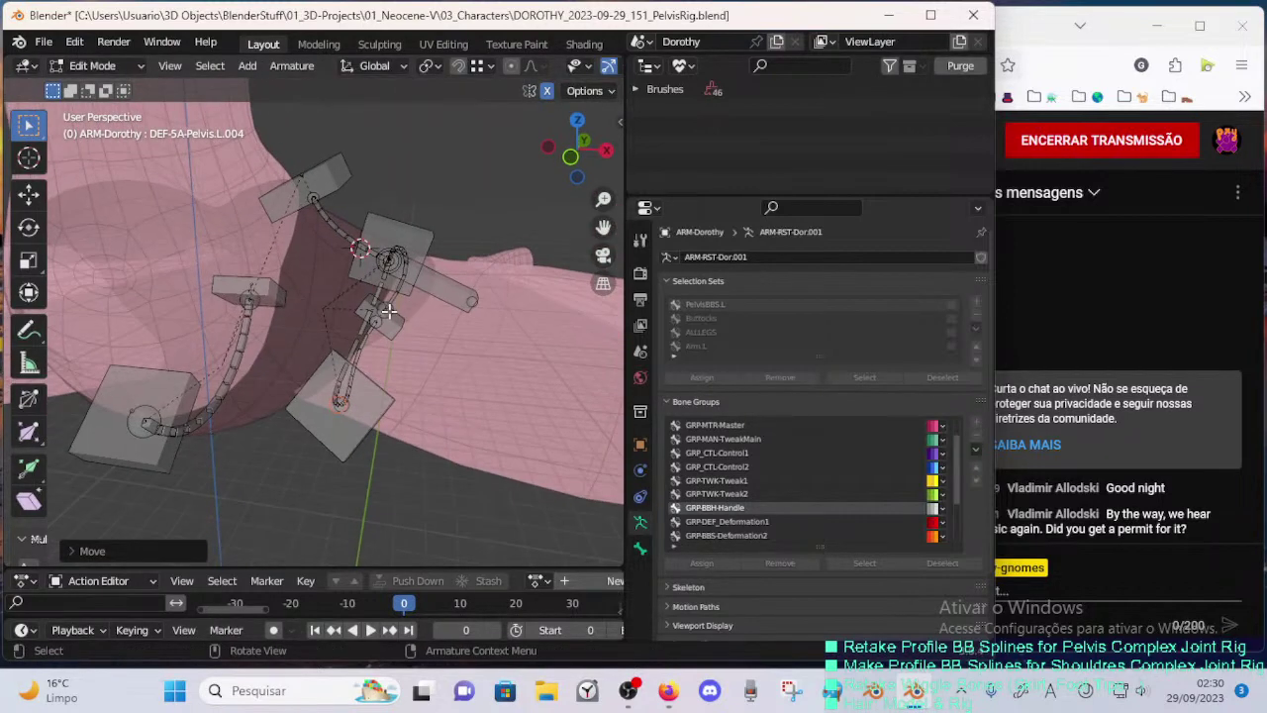
- Readjust the bone roll of the HDL-5A-Pelvis.L.005 handle to align it with the thigh
{"action": "left_click", "coordinate": [419, 259]}
{"action": "middle_click_drag", "start_coordinate": [419, 259], "coordinate": [370, 374]}
{"action": "left_click", "coordinate": [391, 410]}
{"action": "key", "text": "ctrl+r"}
{"action": "left_click", "coordinate": [415, 363]}
{"action": "left_click_drag", "start_coordinate": [329, 416], "coordinate": [331, 412]}
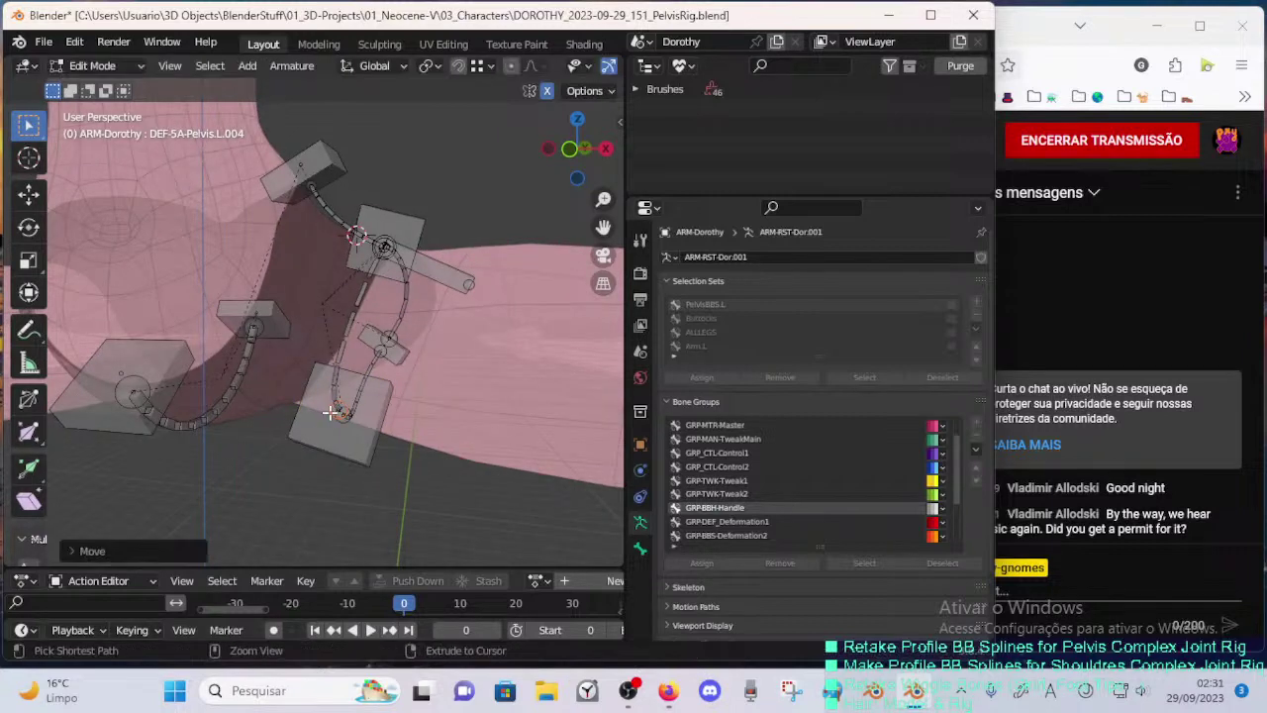
- Move the HDL-5A-Pelvis.L.003 and HDL-5A-Pelvis.L.002 handles together at the outer hip joint
{"action": "middle_click_drag", "start_coordinate": [368, 372], "coordinate": [369, 408], "text": "shift"}
{"action": "middle_click_drag", "start_coordinate": [368, 408], "coordinate": [346, 276]}
{"action": "key", "text": "a"}
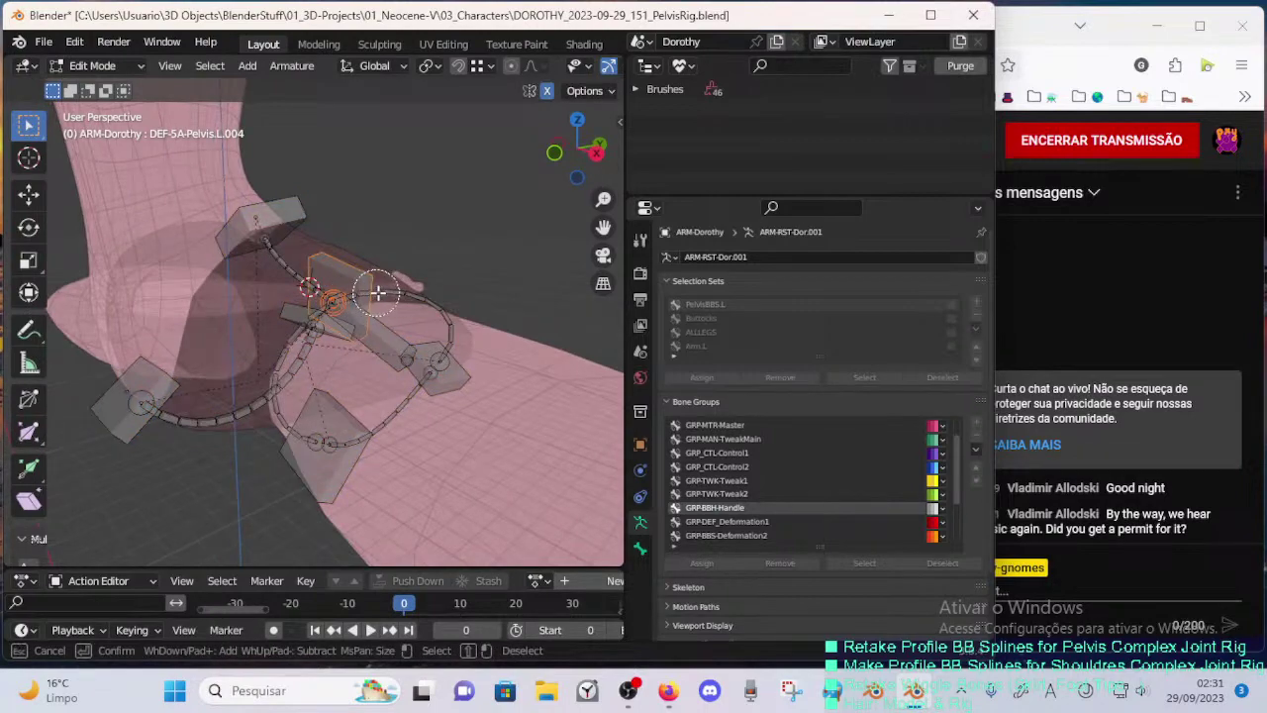
{"action": "left_click", "coordinate": [384, 339], "text": "shift"}
{"action": "middle_click_drag", "start_coordinate": [388, 336], "coordinate": [507, 279]}
{"action": "key", "text": "g"}
{"action": "left_click", "coordinate": [371, 280]}
{"action": "key", "text": "g"}
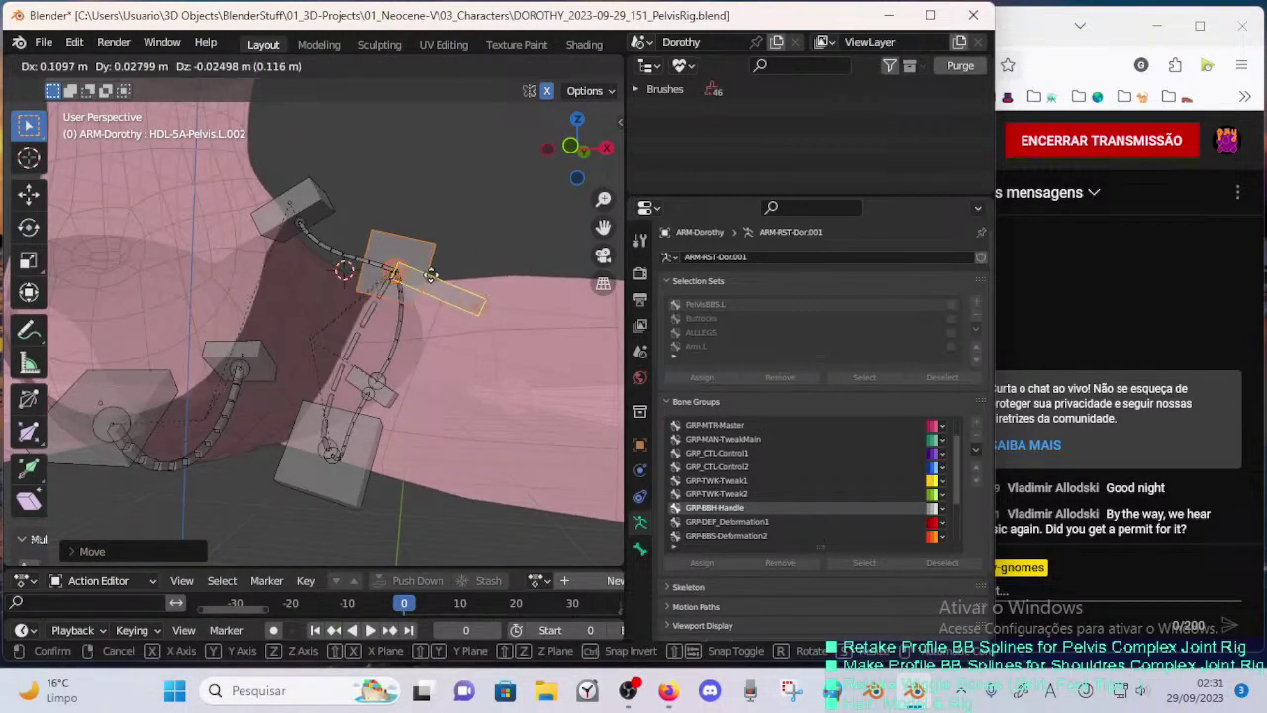
{"action": "left_click", "coordinate": [424, 274]}
{"action": "mouse_move", "coordinate": [424, 273]}
{"action": "middle_mouse_down"}
{"action": "mouse_move", "coordinate": [464, 283]}
{"action": "mouse_move", "coordinate": [445, 283]}
{"action": "middle_mouse_up"}
{"action": "left_click_drag", "start_coordinate": [445, 283], "coordinate": [476, 280]}
- Rotate the HDL-5A-Pelvis.L.005 handle from the underside of the body and shift it into place
{"action": "left_click", "coordinate": [357, 459]}
{"action": "middle_click_drag", "start_coordinate": [357, 460], "coordinate": [341, 400]}
{"action": "left_click", "coordinate": [350, 459]}
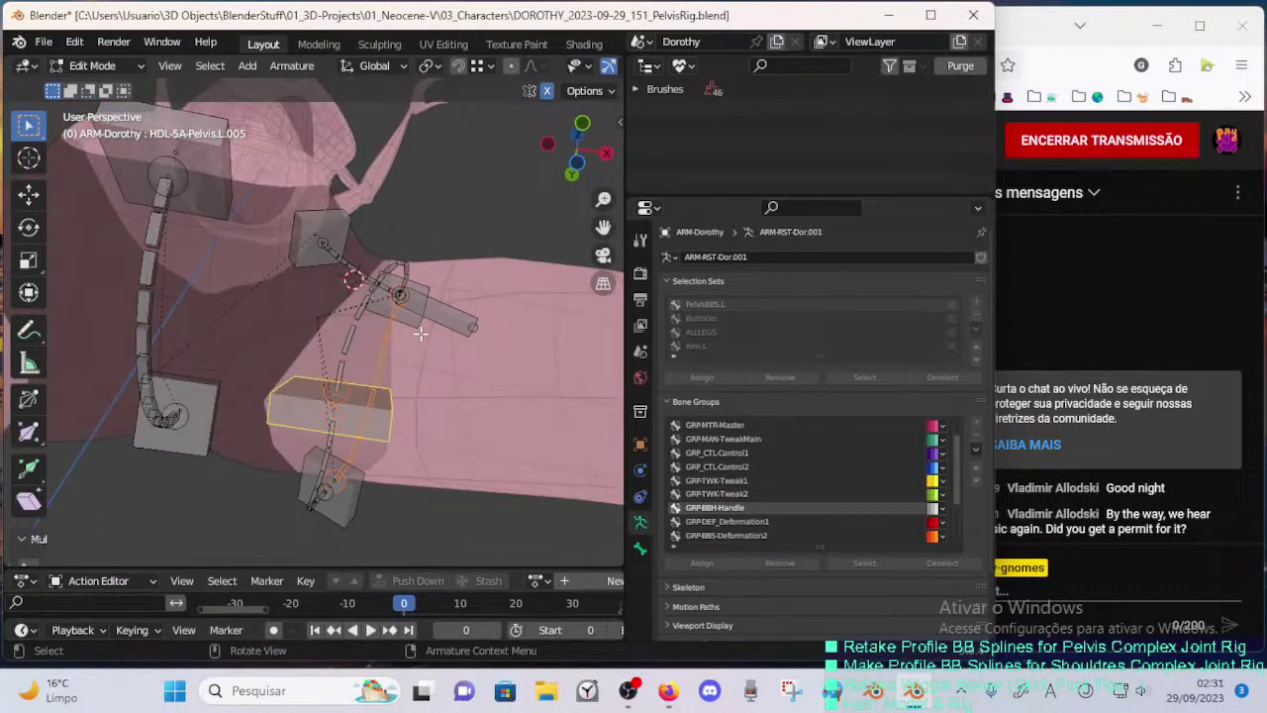
{"action": "key", "text": "r"}
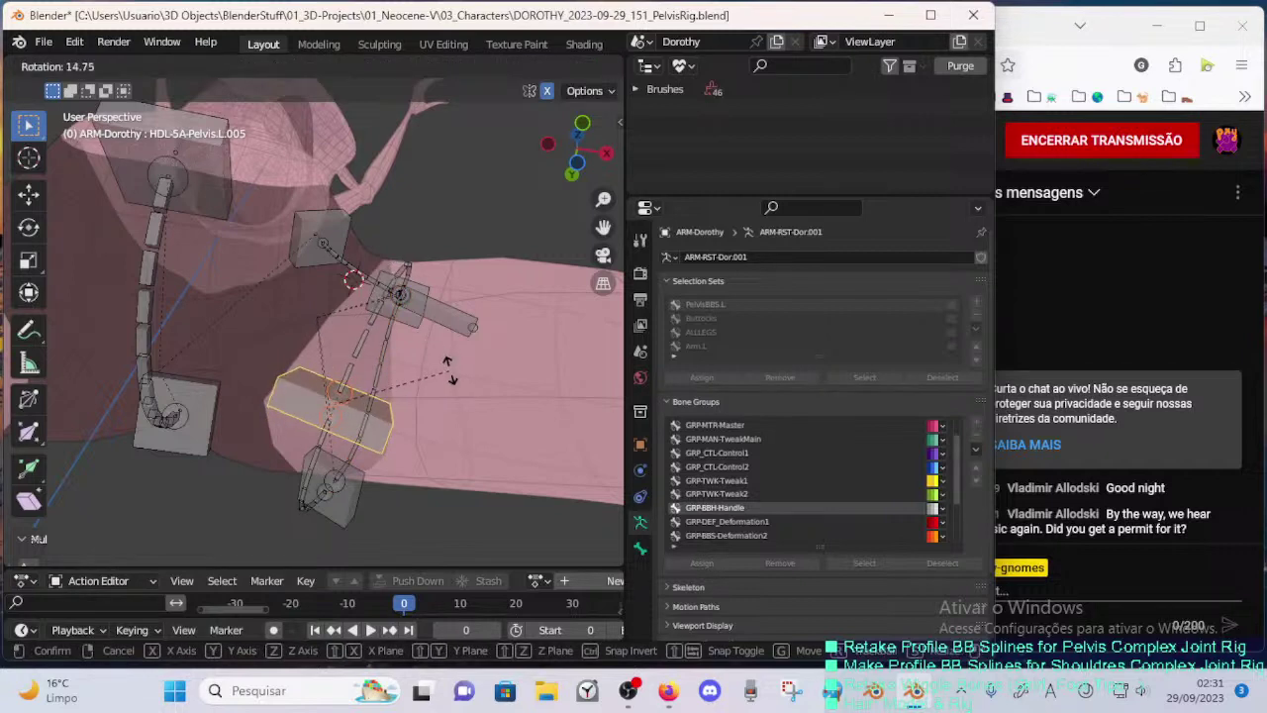
{"action": "left_click", "coordinate": [454, 378]}
{"action": "key", "text": "g"}
{"action": "left_click", "coordinate": [452, 361]}
- Fine-tune the position of the HDL-5A-Pelvis.L.005 handle and its joint below the thigh
{"action": "middle_click_drag", "start_coordinate": [452, 361], "coordinate": [421, 441]}
{"action": "key", "text": "g"}
{"action": "left_click", "coordinate": [364, 450]}
{"action": "key", "text": "g"}
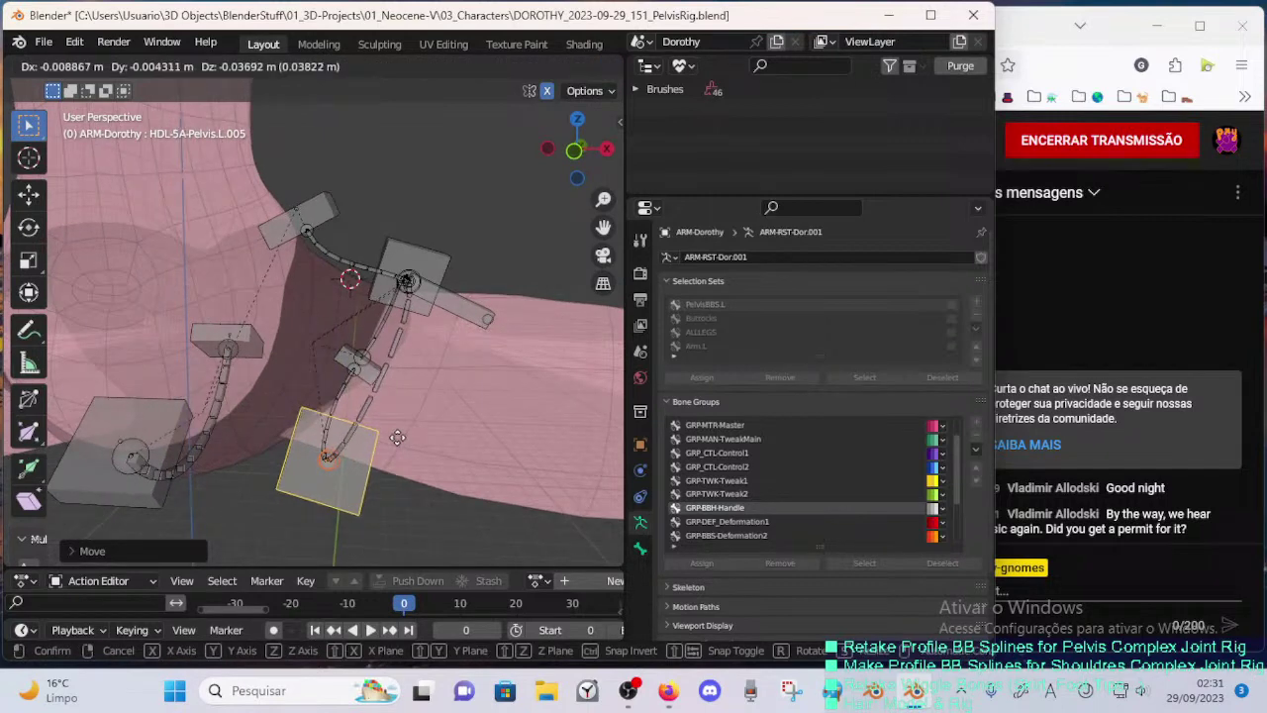
{"action": "left_click", "coordinate": [395, 437]}
{"action": "key", "text": "g"}
{"action": "left_click", "coordinate": [391, 431]}
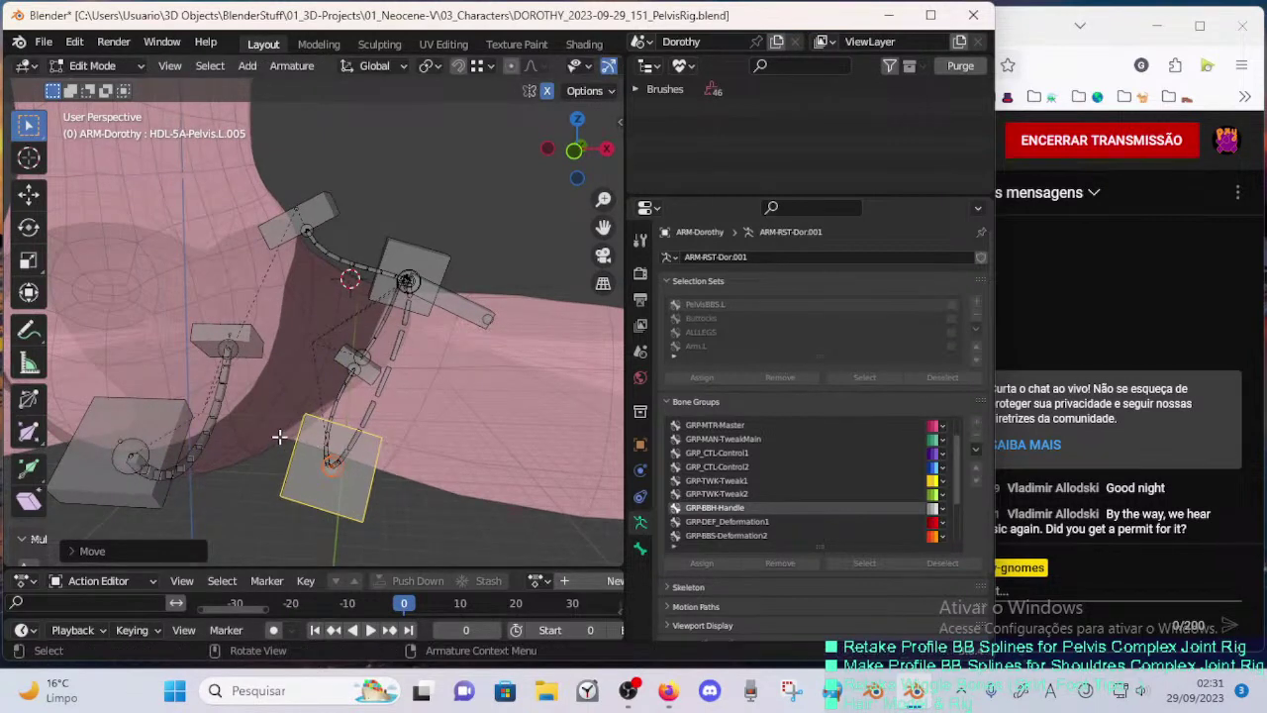
{"action": "key", "text": "g"}
{"action": "left_click", "coordinate": [354, 427]}
{"action": "middle_click_drag", "start_coordinate": [398, 368], "coordinate": [390, 364]}
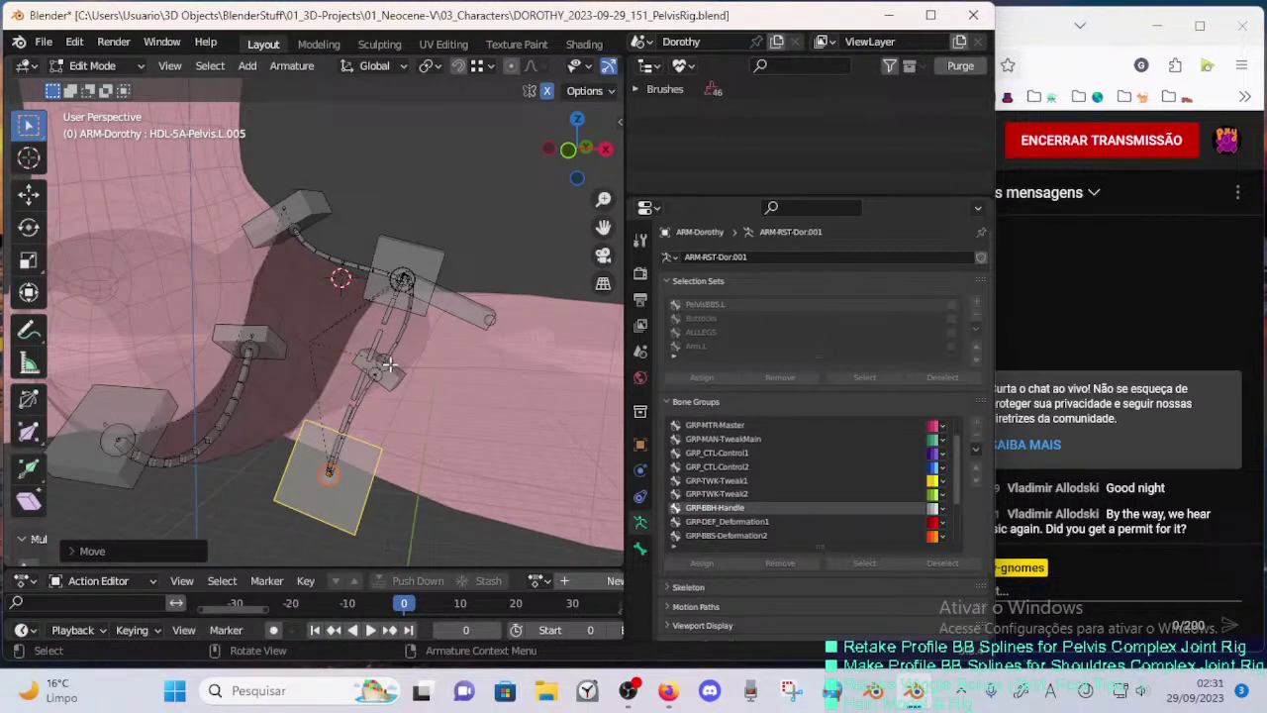
- Reposition the outer hip joint by moving HDL-5A-Pelvis.L.003 together with HDL-5A-Pelvis.L.002
{"action": "key", "text": "alt+a"}
{"action": "mouse_move", "coordinate": [417, 265]}
{"action": "middle_mouse_down"}
{"action": "mouse_move", "coordinate": [332, 229]}
{"action": "mouse_move", "coordinate": [393, 259]}
{"action": "mouse_move", "coordinate": [381, 288]}
{"action": "mouse_move", "coordinate": [389, 275]}
{"action": "middle_mouse_up"}
{"action": "key", "text": "g"}
{"action": "left_click", "coordinate": [347, 237]}
{"action": "key", "text": "alt+a"}
{"action": "key", "text": "c"}
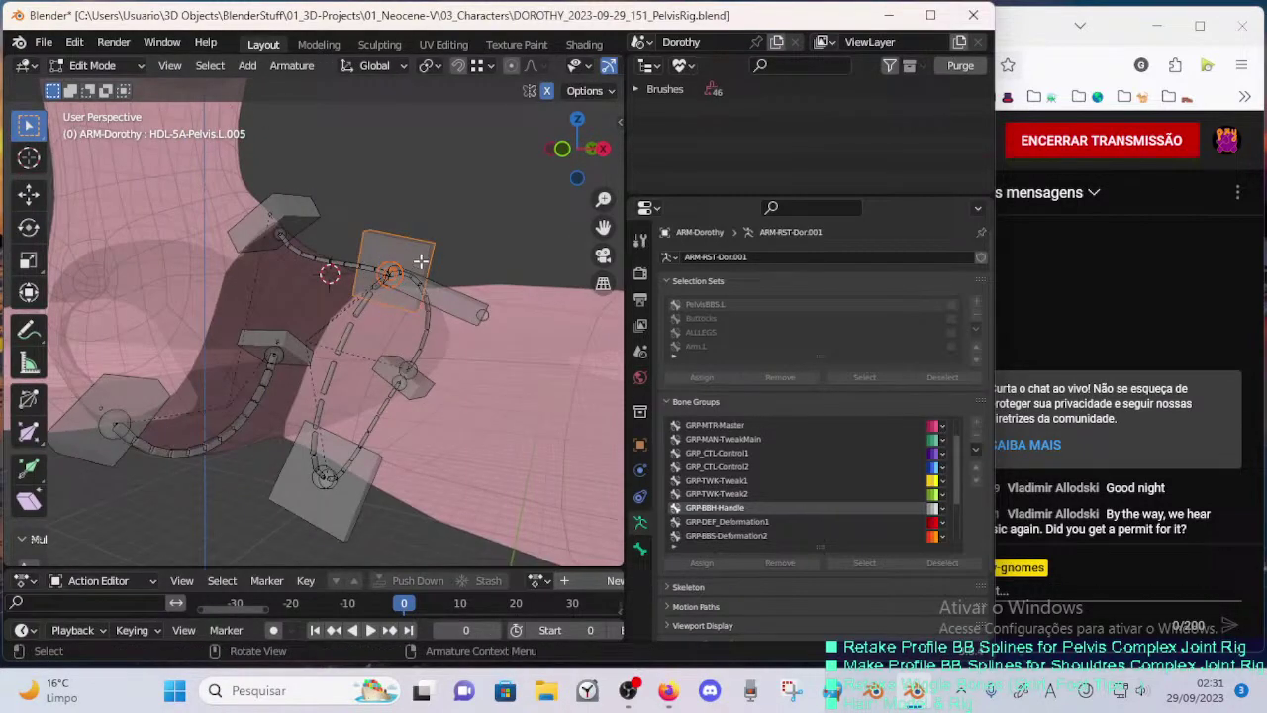
{"action": "key", "text": "g"}
{"action": "left_click", "coordinate": [468, 299]}
{"action": "middle_click_drag", "start_coordinate": [471, 301], "coordinate": [524, 297]}
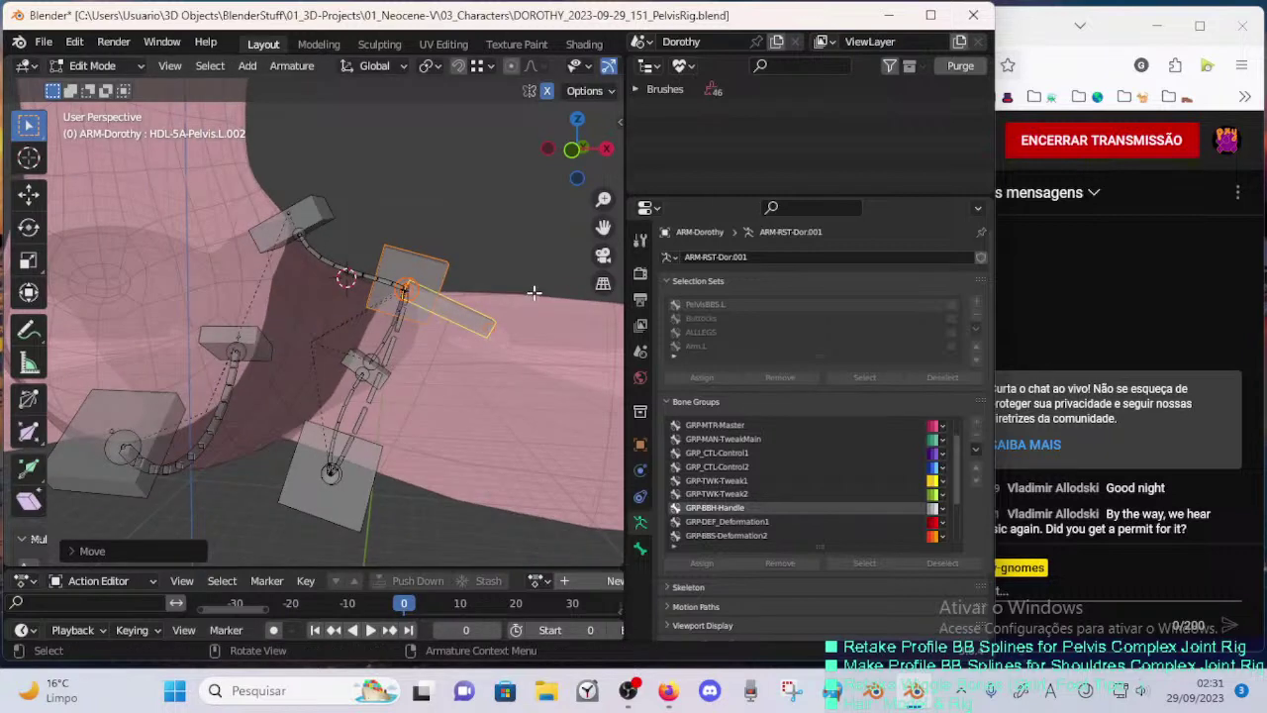
- Adjust the bone roll and position of the HDL-5A-Pelvis.L.003 handle
{"action": "left_click", "coordinate": [440, 269]}
{"action": "key", "text": "ctrl+r"}
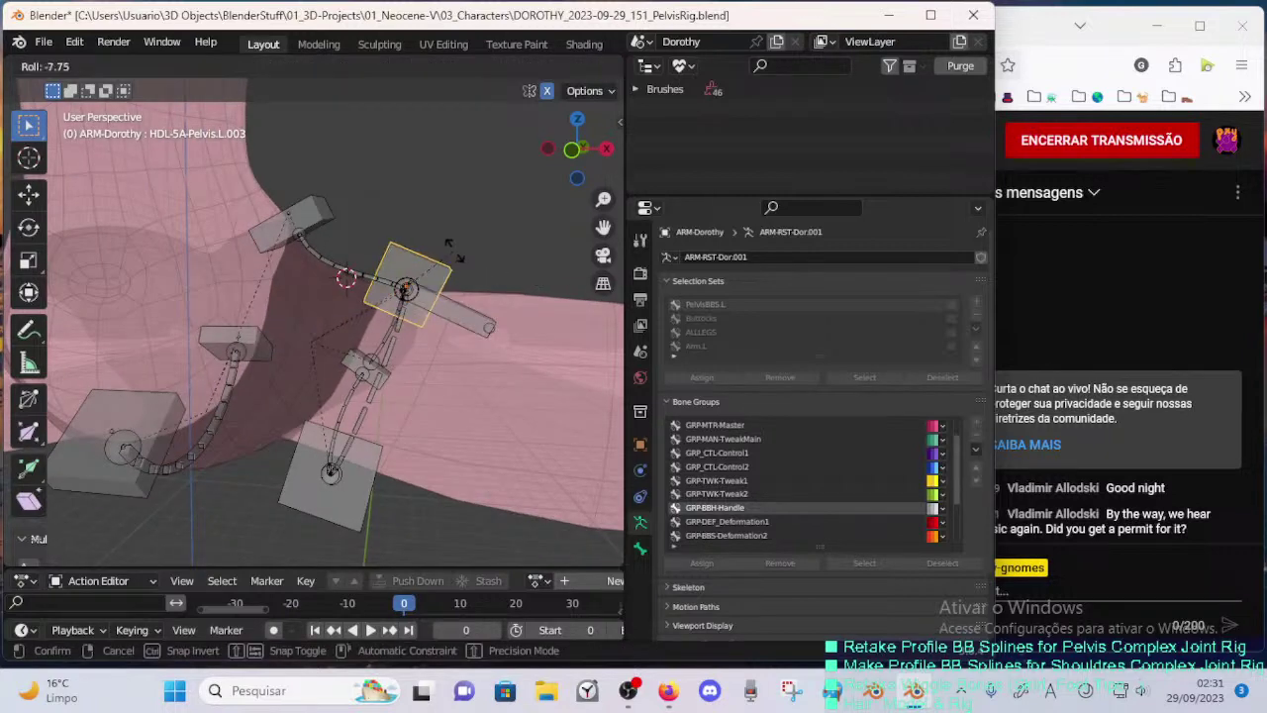
{"action": "left_click", "coordinate": [461, 260]}
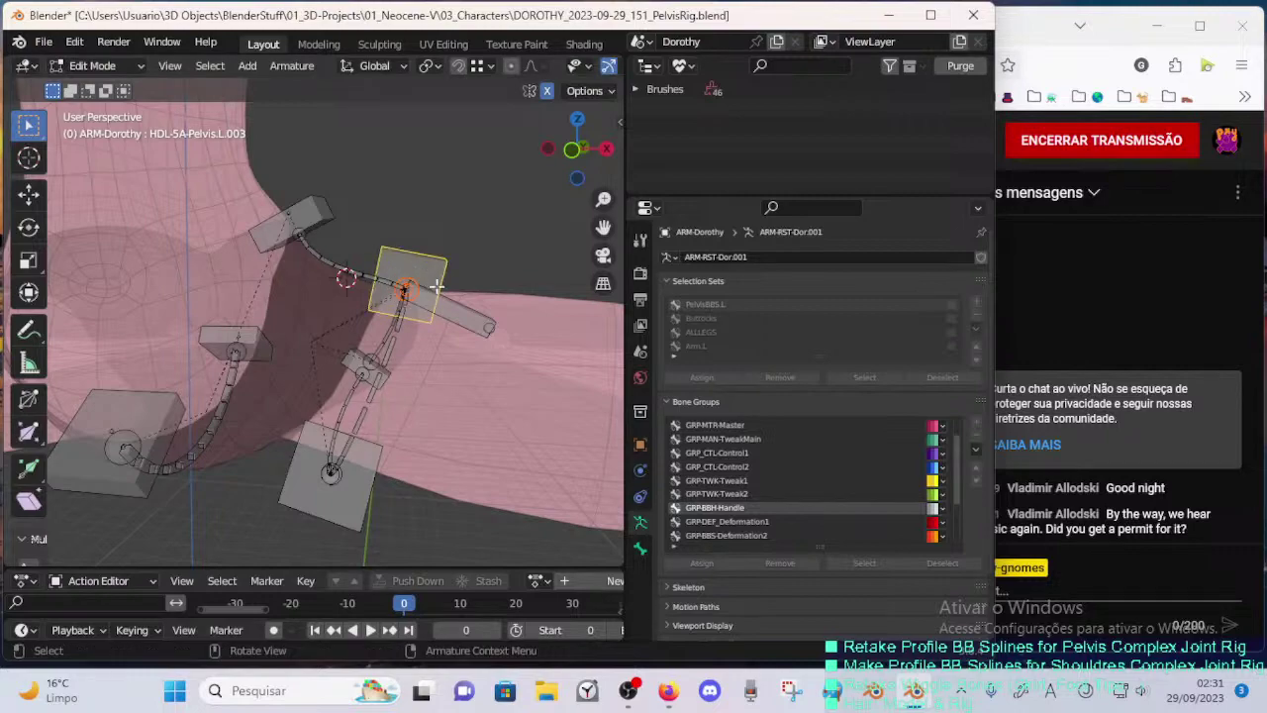
{"action": "key", "text": "g"}
{"action": "left_click", "coordinate": [450, 317]}
- Reorient the HDL-5A-Pelvis.L.002 handle and adjust the placement of the outer hip handles
{"action": "middle_click_drag", "start_coordinate": [450, 316], "coordinate": [252, 282]}
{"action": "middle_click_drag", "start_coordinate": [285, 360], "coordinate": [270, 288]}
{"action": "left_click", "coordinate": [267, 377]}
{"action": "middle_click_drag", "start_coordinate": [269, 379], "coordinate": [230, 377]}
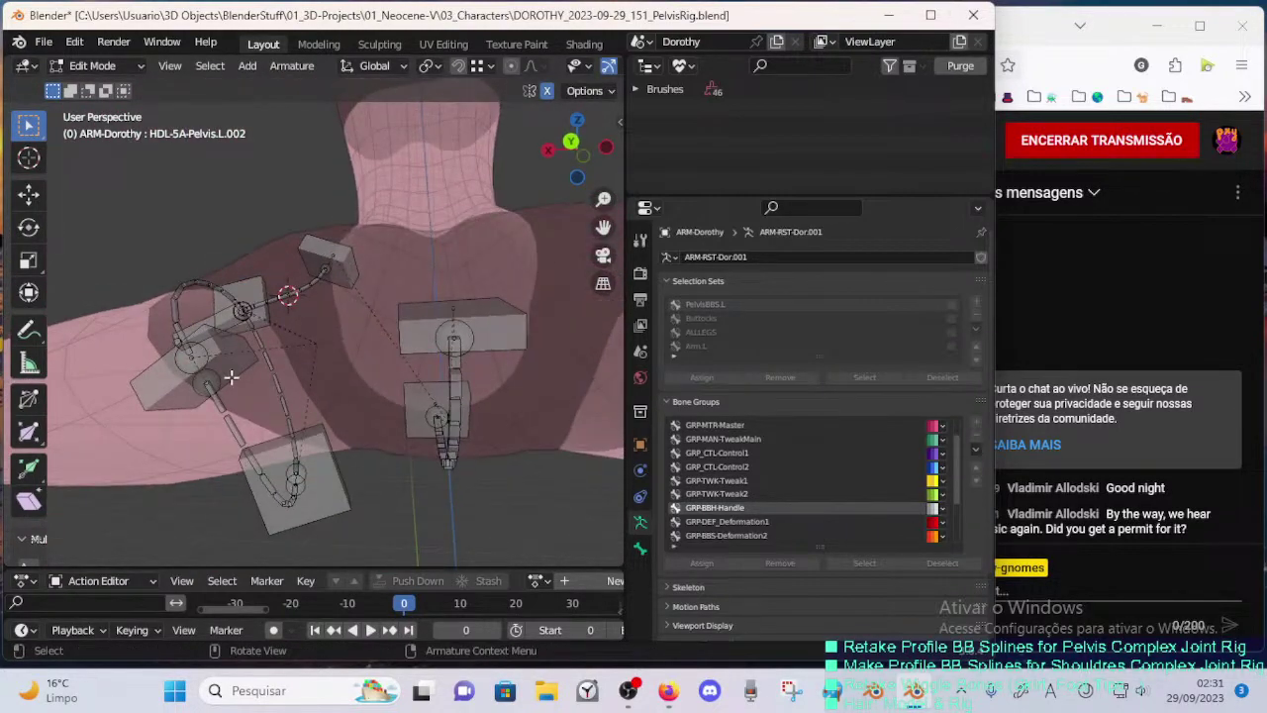
{"action": "key", "text": "r"}
{"action": "left_click", "coordinate": [325, 358]}
{"action": "middle_click_drag", "start_coordinate": [305, 345], "coordinate": [372, 426]}
{"action": "key", "text": "g"}
{"action": "left_click", "coordinate": [326, 342]}
{"action": "key", "text": "g"}
{"action": "left_click", "coordinate": [300, 351]}
- Rotate and move the lowest left pelvis handle, then adjust its bone roll
{"action": "key", "text": "alt+a"}
{"action": "key", "text": "c"}
{"action": "key", "text": "r"}
{"action": "left_click", "coordinate": [354, 465]}
{"action": "key", "text": "g"}
{"action": "left_click", "coordinate": [309, 429]}
{"action": "key", "text": "r"}
{"action": "left_click", "coordinate": [303, 442]}
{"action": "key", "text": "g"}
{"action": "left_click", "coordinate": [346, 447]}
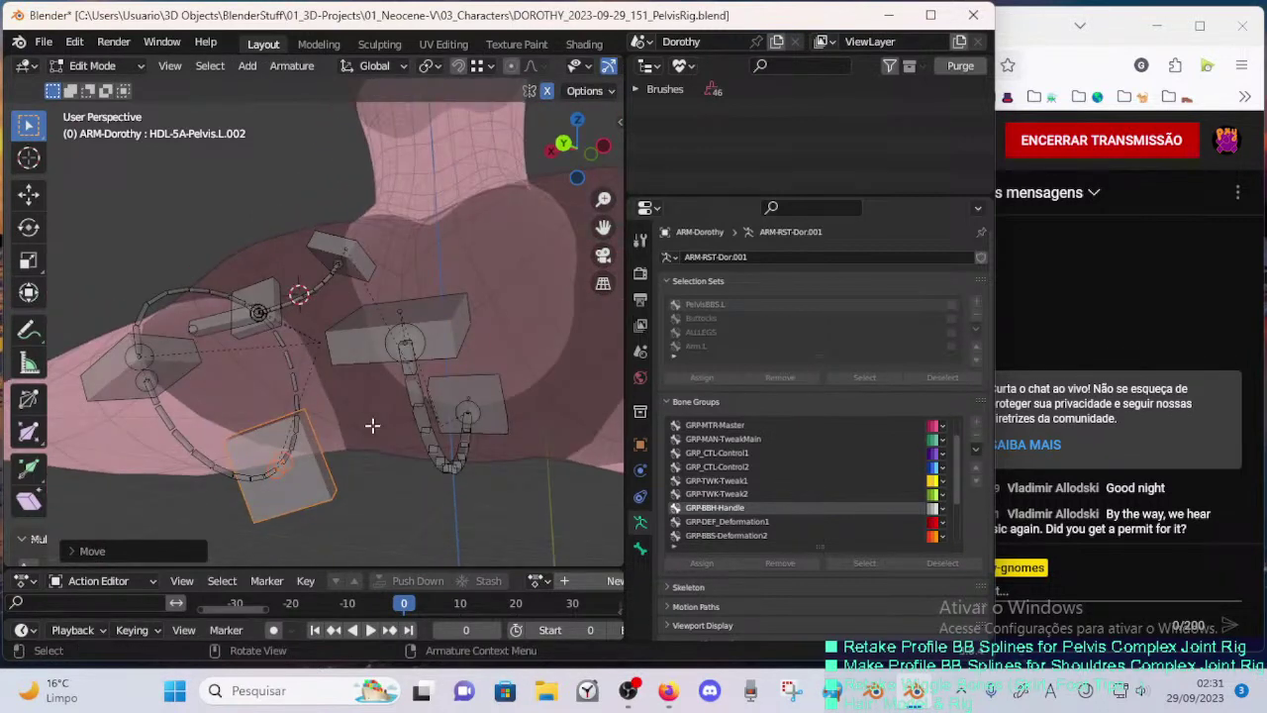
{"action": "key", "text": "Escape"}
{"action": "key", "text": "ctrl+r"}
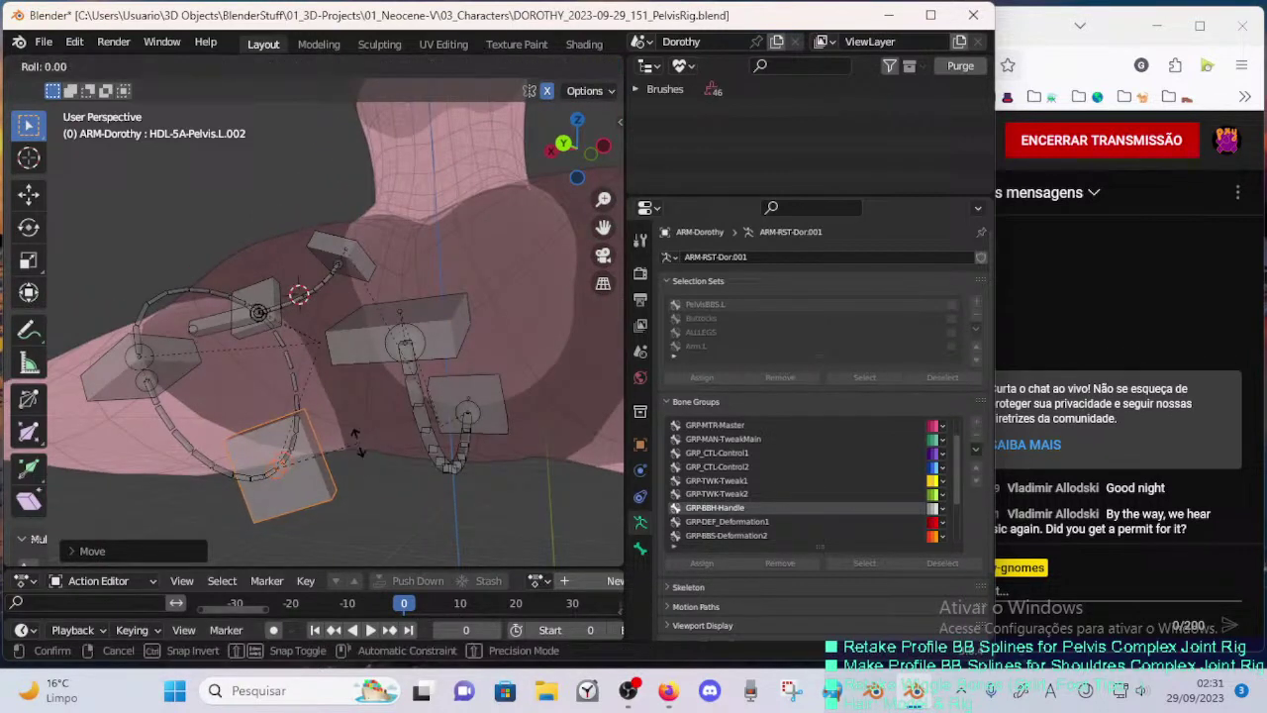
{"action": "left_click", "coordinate": [333, 480]}
{"action": "middle_click_drag", "start_coordinate": [332, 480], "coordinate": [498, 295]}
- Move and rotate the handle between the outer hip joint and the lowest pelvis handle
{"action": "left_click", "coordinate": [334, 466]}
{"action": "key", "text": "g"}
{"action": "left_click", "coordinate": [505, 344]}
{"action": "key", "text": "r"}
{"action": "left_click", "coordinate": [508, 332]}
{"action": "key", "text": "g"}
{"action": "left_click", "coordinate": [357, 374]}
{"action": "key", "text": "g"}
{"action": "left_click", "coordinate": [283, 382]}
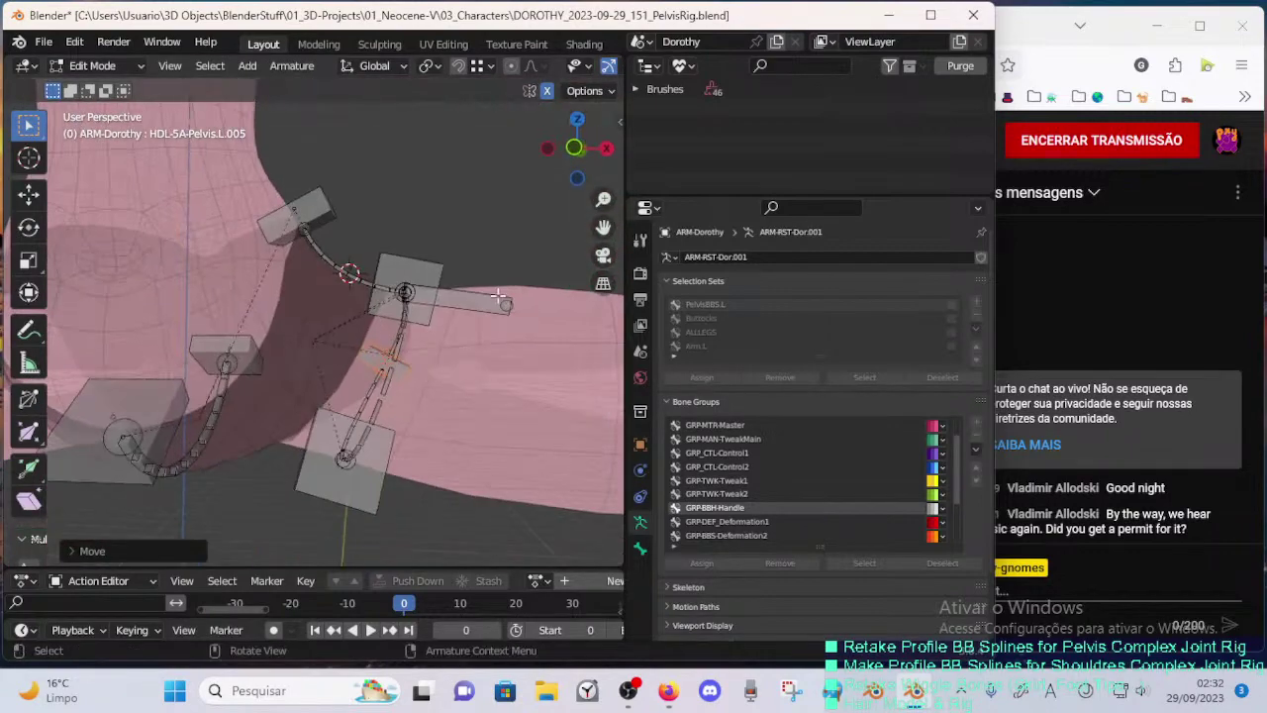
{"action": "key", "text": "Escape"}
- Move and rotate the left pelvis handle nearest the waist
{"action": "key", "text": "g"}
{"action": "left_click", "coordinate": [338, 229]}
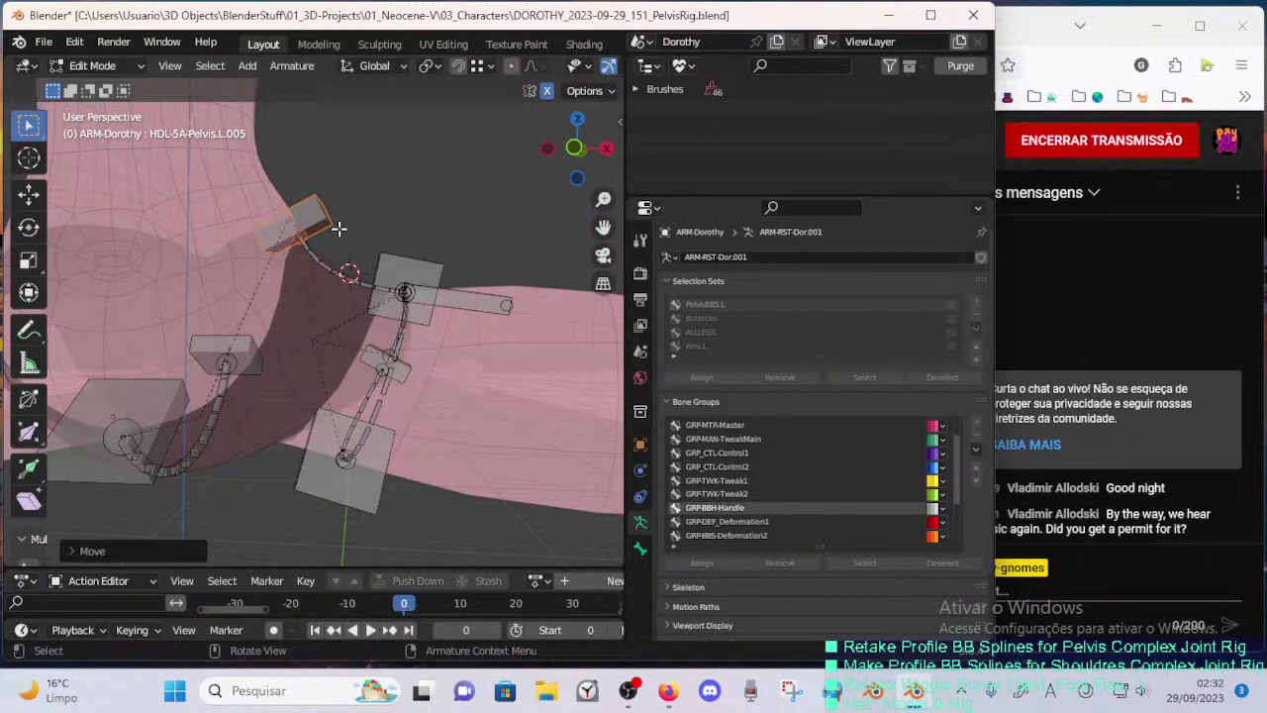
{"action": "key", "text": "g"}
{"action": "left_click", "coordinate": [335, 244]}
{"action": "key", "text": "r"}
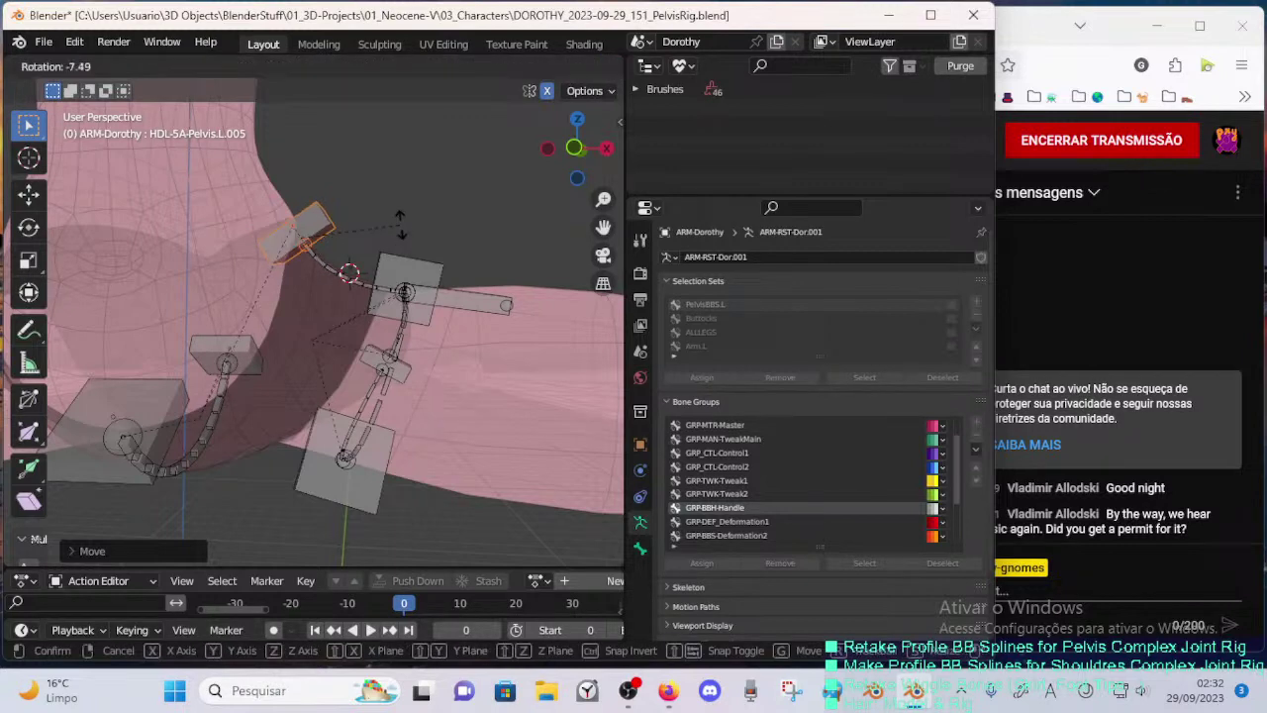
{"action": "left_click", "coordinate": [401, 215]}
- Reposition and rotate the handles at the outer hip joint
{"action": "middle_click_drag", "start_coordinate": [403, 219], "coordinate": [368, 441]}
{"action": "left_click", "coordinate": [460, 296], "text": "shift"}
{"action": "key", "text": "g"}
{"action": "left_click", "coordinate": [410, 278]}
{"action": "key", "text": "r"}
{"action": "left_click", "coordinate": [418, 291]}
- Rotate the selected pelvis handle about the X axis, and refine the position and rotation of HDL-5A-Pelvis.L.004
{"action": "left_click", "coordinate": [369, 235]}
{"action": "left_click", "coordinate": [367, 236]}
{"action": "key", "text": "r"}
{"action": "key", "text": "x"}
{"action": "left_click", "coordinate": [416, 270]}
{"action": "key", "text": "g"}
{"action": "left_click", "coordinate": [294, 455]}
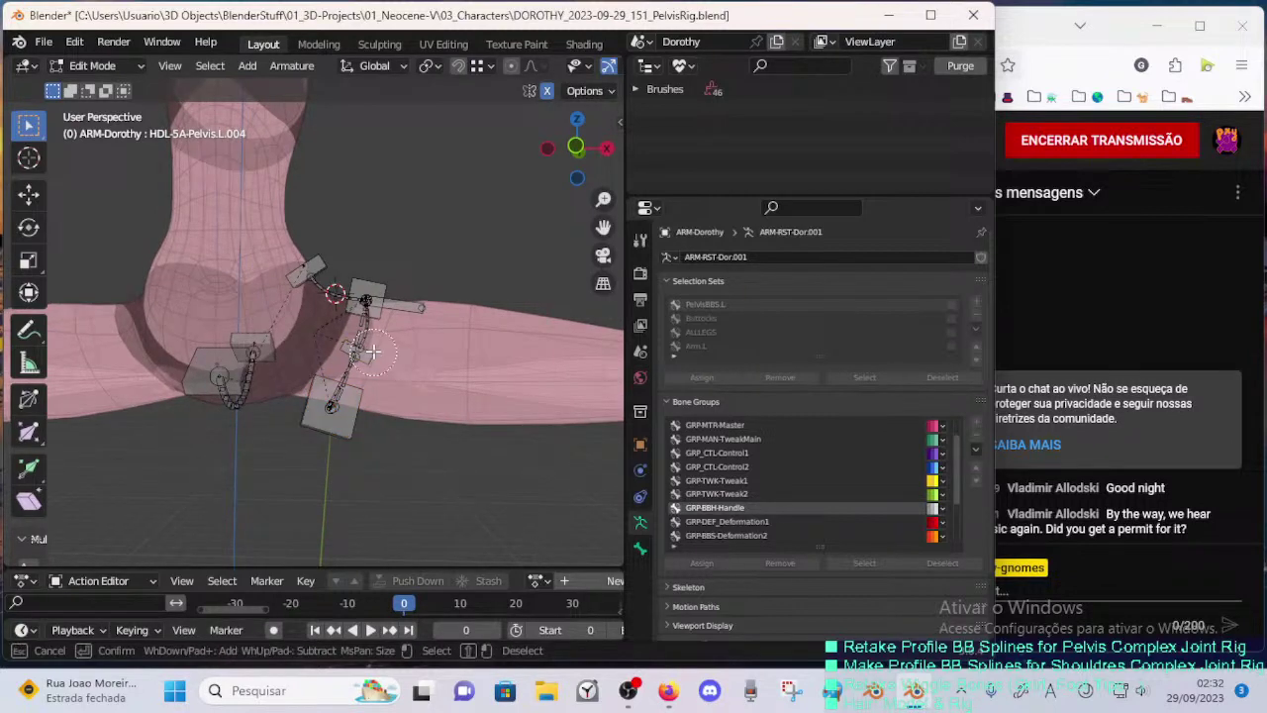
{"action": "middle_click_drag", "start_coordinate": [404, 351], "coordinate": [440, 322]}
{"action": "key", "text": "r"}
{"action": "left_click", "coordinate": [438, 320]}
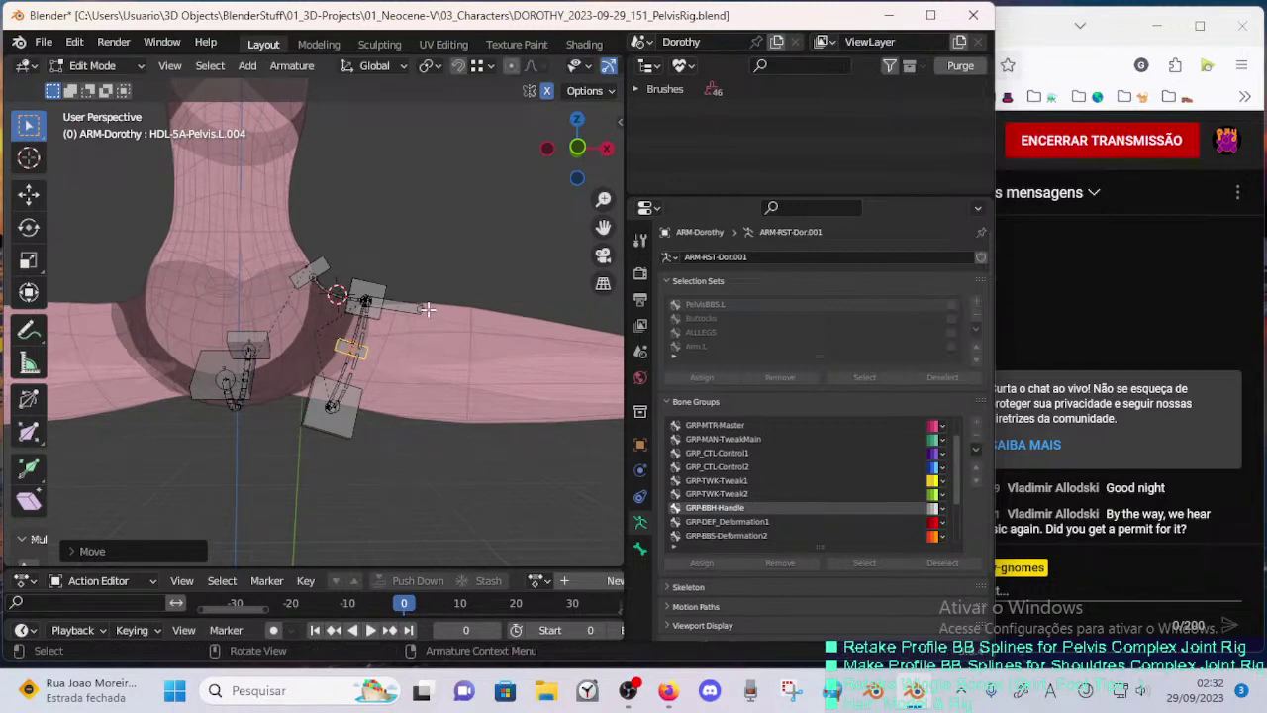
- Move the HDL-5A-Pelvis.L.003 and HDL-5A-Pelvis.L.002 handles slightly outward along the hip and save the file
{"action": "right_click", "coordinate": [404, 289]}
{"action": "key", "text": "g"}
{"action": "left_click", "coordinate": [476, 287], "text": "shift"}
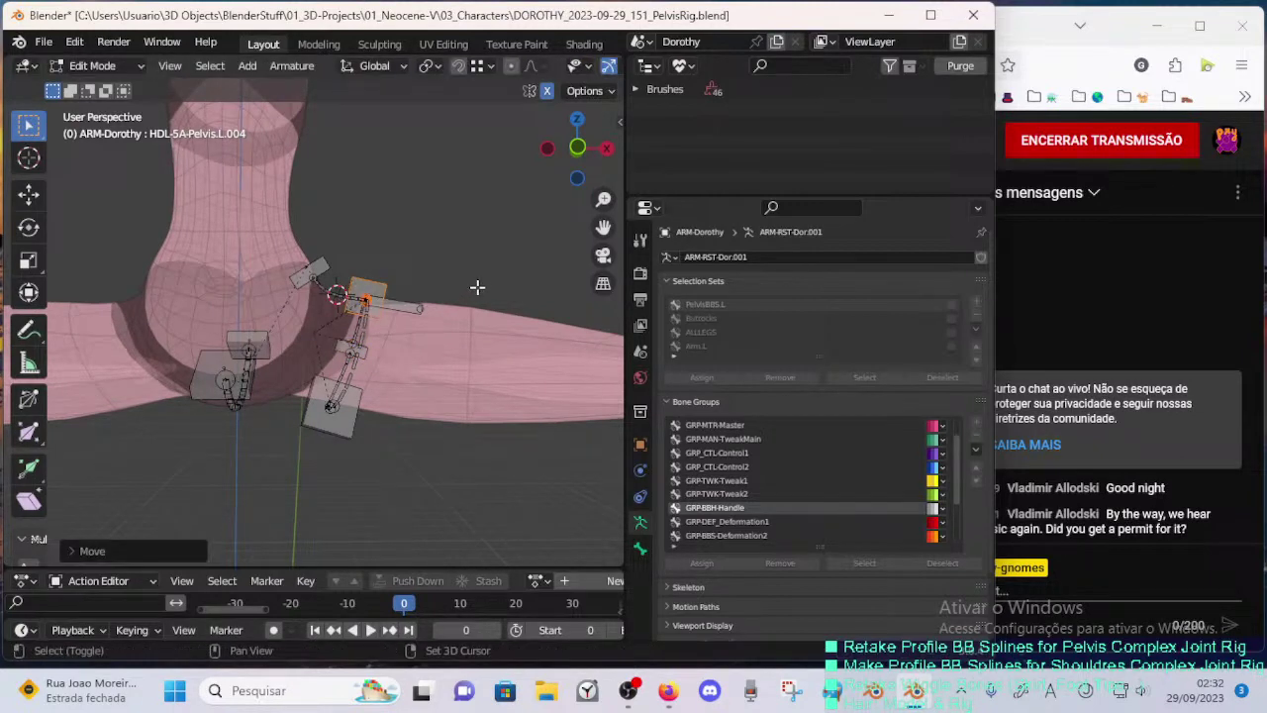
{"action": "left_click_drag", "start_coordinate": [397, 305], "coordinate": [419, 299]}
{"action": "left_click", "coordinate": [467, 300]}
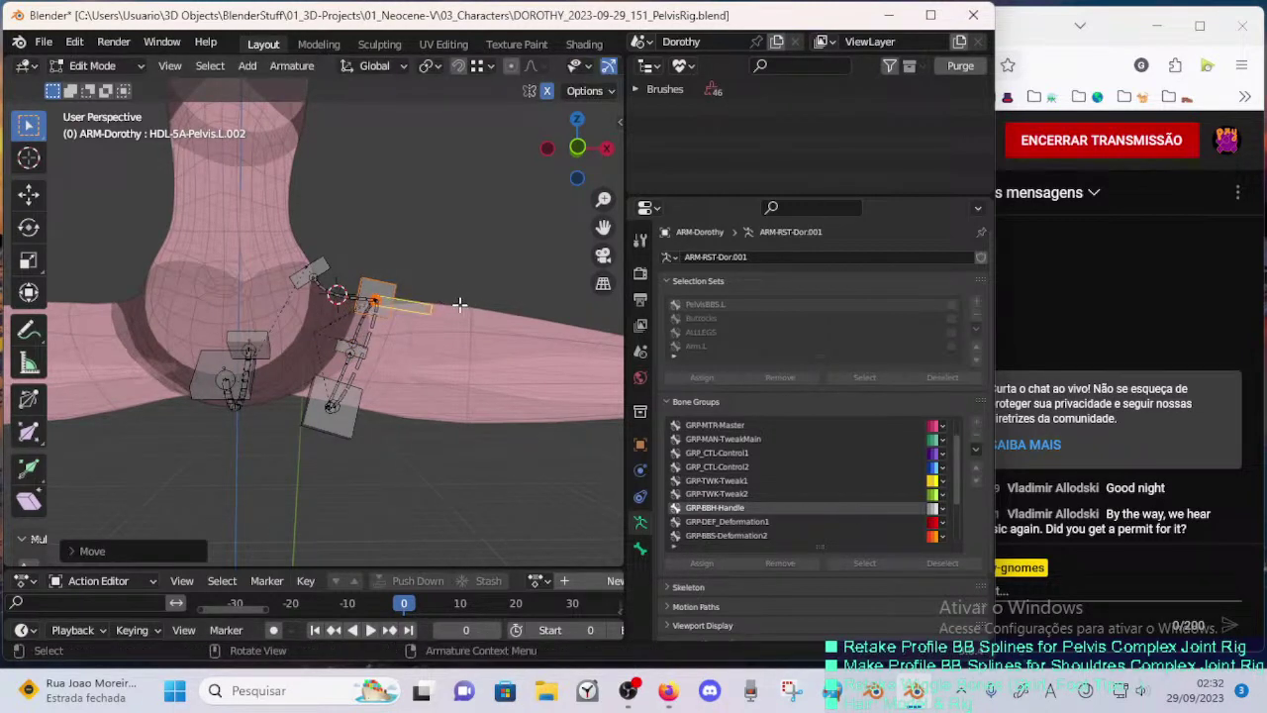
{"action": "key", "text": "ctrl+s"}
{"action": "middle_click_drag", "start_coordinate": [435, 302], "coordinate": [388, 282]}
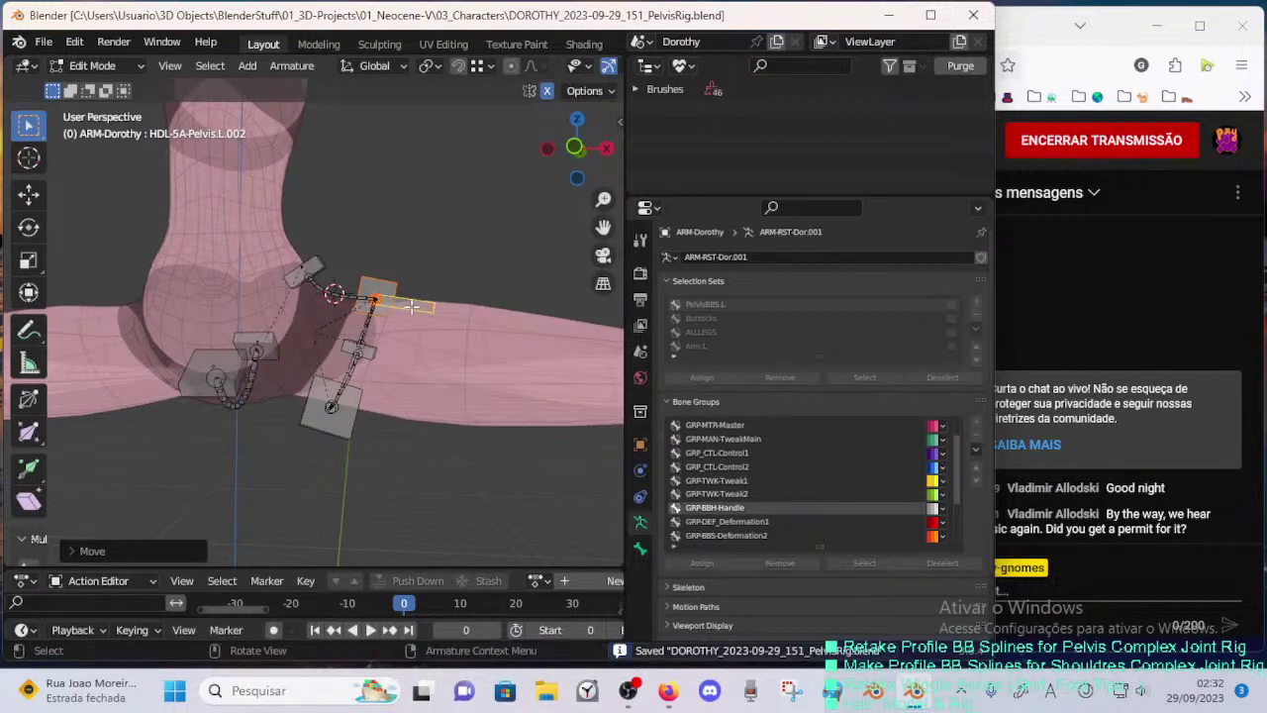
- Nudge the HDL-5A-Pelvis.L.003 and HDL-5A-Pelvis.L.002 handles at the hip and save the file
{"action": "left_click", "coordinate": [386, 280]}
{"action": "key", "text": "c"}
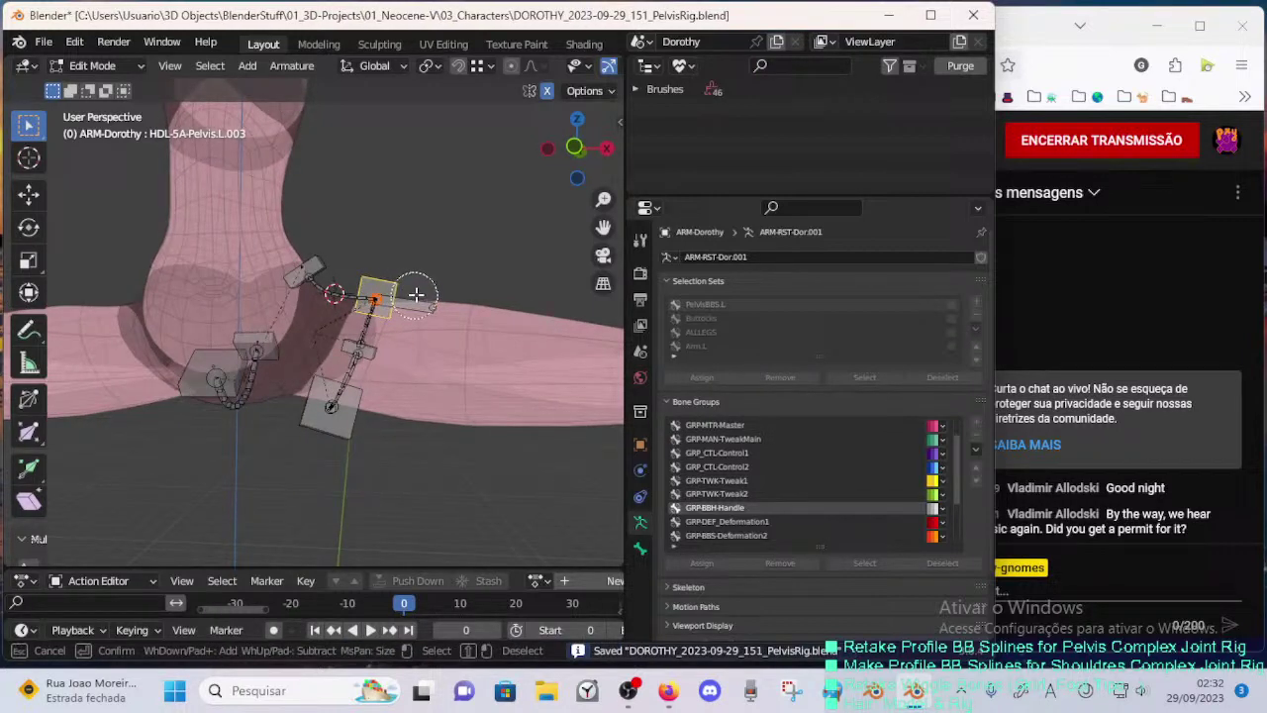
{"action": "key", "text": "Escape"}
{"action": "key", "text": "g"}
{"action": "left_click", "coordinate": [418, 301]}
{"action": "key", "text": "ctrl+s"}
{"action": "left_click", "coordinate": [423, 302]}
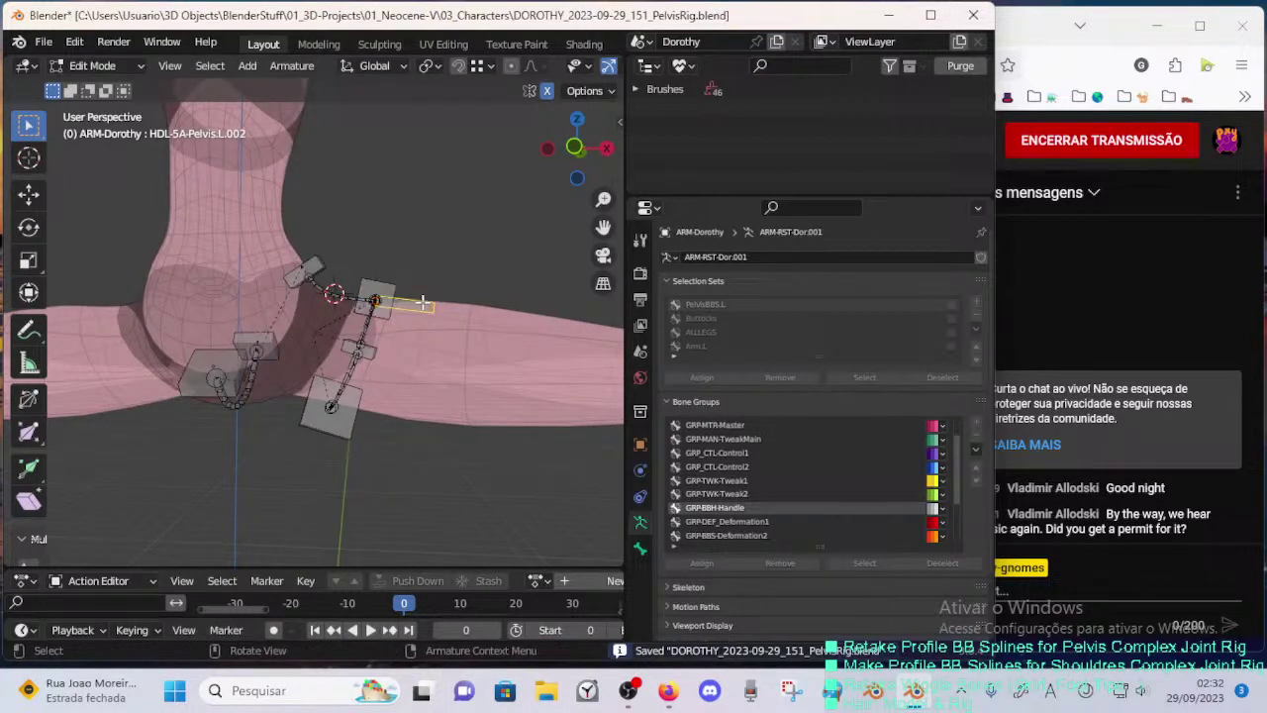
{"action": "left_click_drag", "start_coordinate": [423, 302], "coordinate": [416, 306]}
- Try to move the joints at both ends of the DEF-2C-Crotch.001 bone
{"action": "middle_click_drag", "start_coordinate": [379, 398], "coordinate": [305, 351], "text": "ctrl"}
{"action": "middle_click_drag", "start_coordinate": [381, 381], "coordinate": [390, 334], "text": "shift"}
{"action": "middle_click_drag", "start_coordinate": [390, 334], "coordinate": [376, 351]}
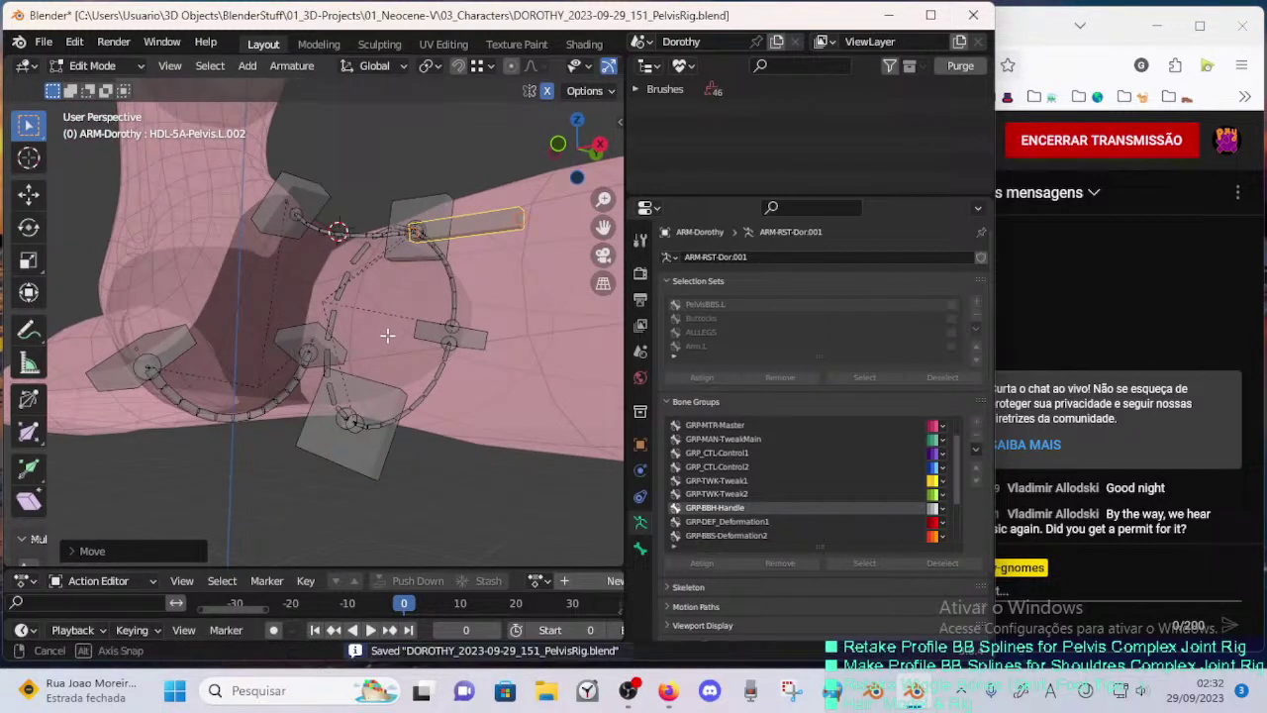
{"action": "scroll", "coordinate": [337, 362], "scroll_direction": "up", "scroll_amount": 5}
{"action": "left_click", "coordinate": [281, 344]}
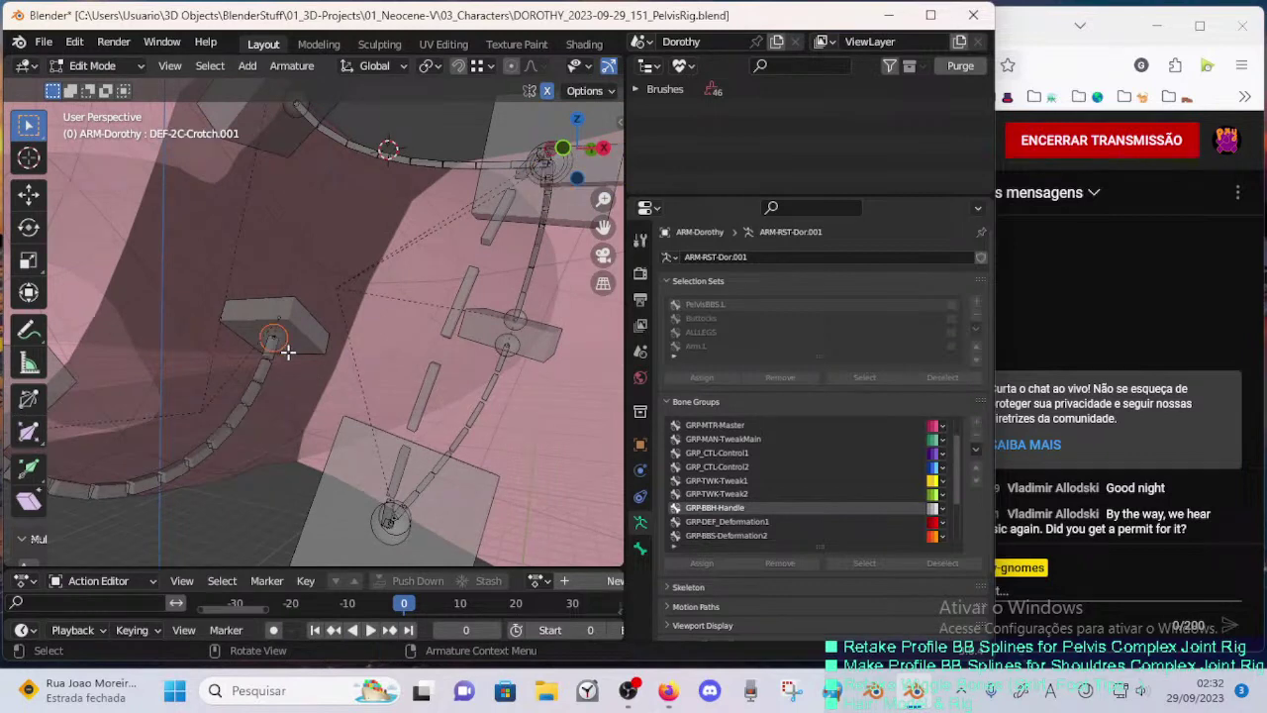
{"action": "key", "text": "g"}
{"action": "left_click", "coordinate": [278, 343]}
{"action": "key", "text": "ctrl+z"}
{"action": "middle_click_drag", "start_coordinate": [316, 351], "coordinate": [134, 394], "text": "ctrl"}
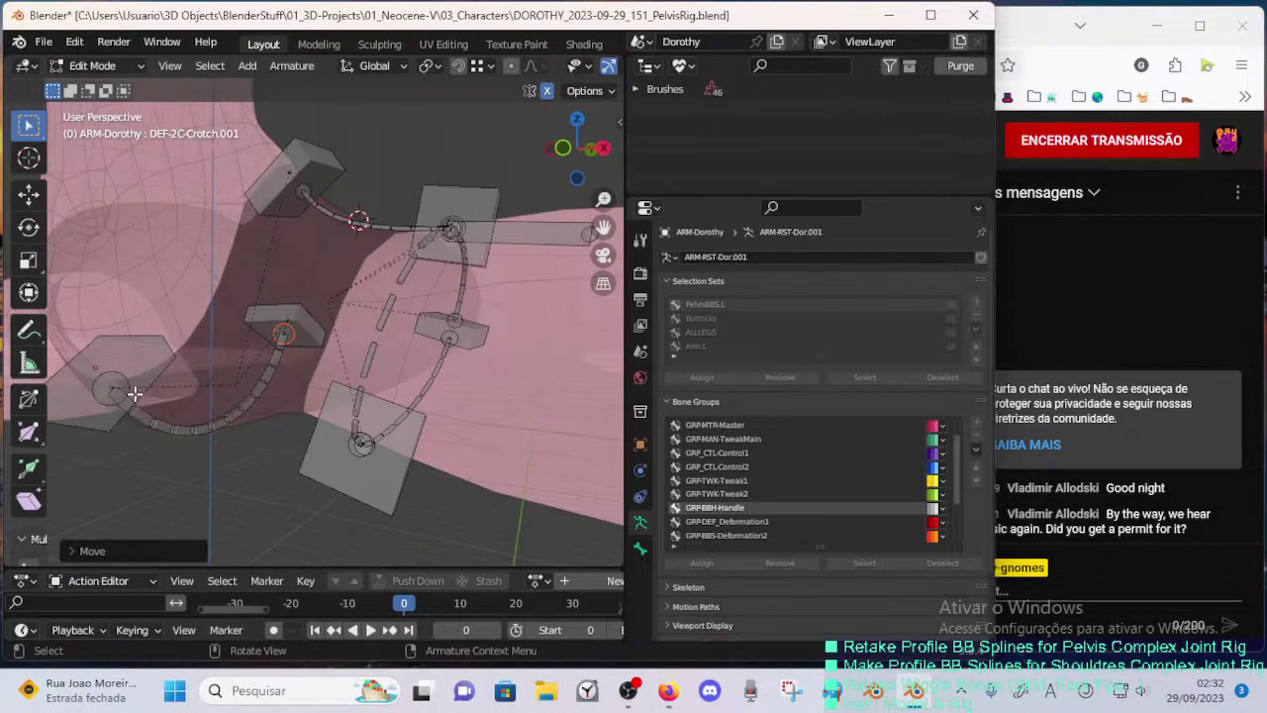
{"action": "left_click_drag", "start_coordinate": [122, 398], "coordinate": [118, 393]}
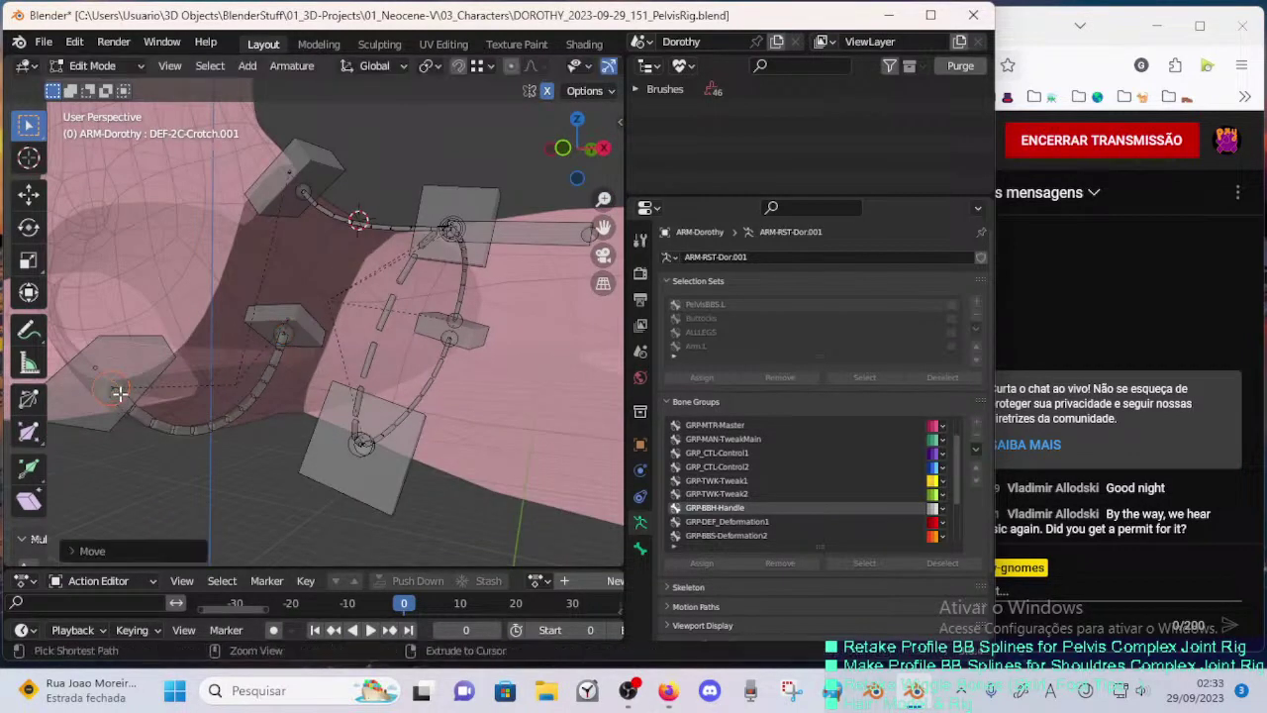
- Try to move the neighbouring lower joints of DEF-5A-Pelvis.L.004 and DEF-5A-Pelvis.L.003 under the hip
{"action": "left_click", "coordinate": [371, 445]}
{"action": "middle_click_drag", "start_coordinate": [371, 444], "coordinate": [305, 447]}
{"action": "left_click", "coordinate": [311, 450]}
{"action": "key", "text": "g"}
{"action": "left_click", "coordinate": [318, 443]}
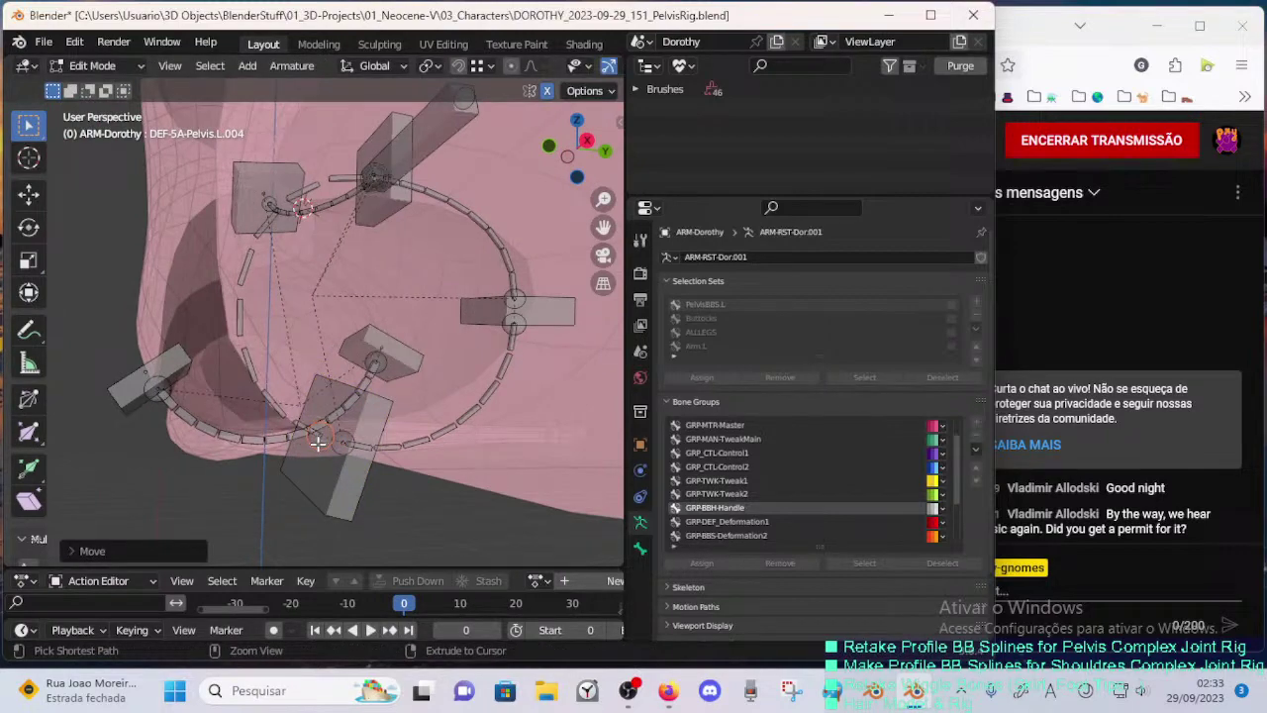
{"action": "key", "text": "g"}
{"action": "left_click", "coordinate": [344, 457]}
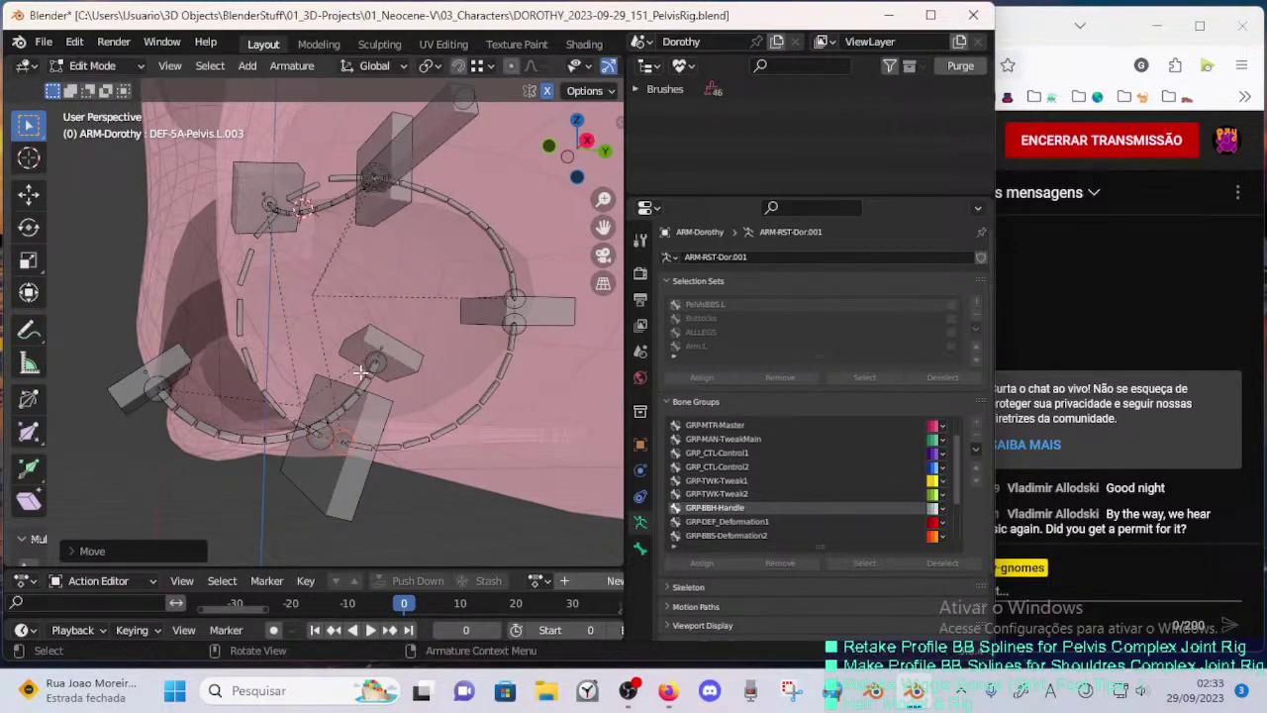
- Try to move the overlapping joints of DEF-5A-Pelvis.L.002 and DEF-5A-Pelvis.L.004 at the HDL-5A-Pelvis.L.003 handle
{"action": "mouse_move", "coordinate": [361, 372]}
{"action": "middle_mouse_down"}
{"action": "mouse_move", "coordinate": [398, 431]}
{"action": "mouse_move", "coordinate": [388, 325]}
{"action": "mouse_move", "coordinate": [472, 367]}
{"action": "mouse_move", "coordinate": [441, 331]}
{"action": "mouse_move", "coordinate": [414, 367]}
{"action": "mouse_move", "coordinate": [403, 340]}
{"action": "mouse_move", "coordinate": [371, 384]}
{"action": "middle_mouse_up"}
{"action": "left_click_drag", "start_coordinate": [370, 384], "coordinate": [366, 421]}
{"action": "middle_click_drag", "start_coordinate": [366, 420], "coordinate": [444, 420]}
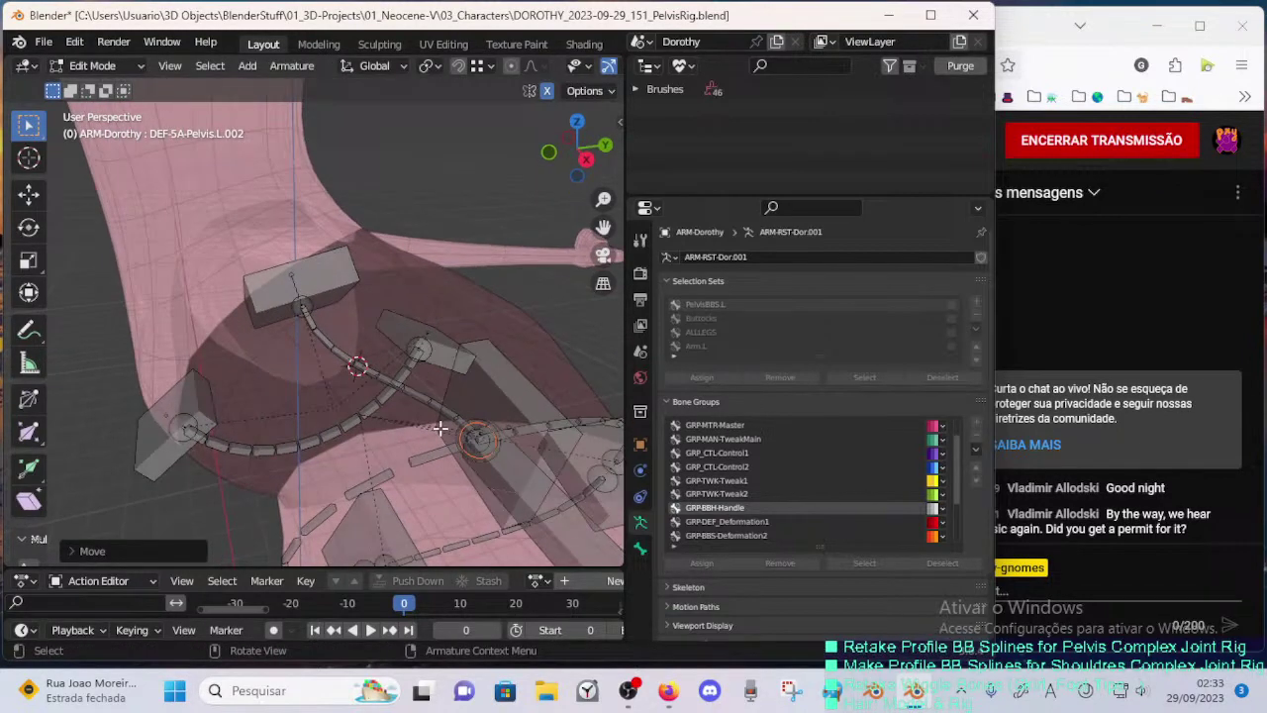
{"action": "left_click", "coordinate": [453, 429]}
{"action": "left_click", "coordinate": [454, 436]}
{"action": "key", "text": "g"}
{"action": "left_click", "coordinate": [453, 442]}
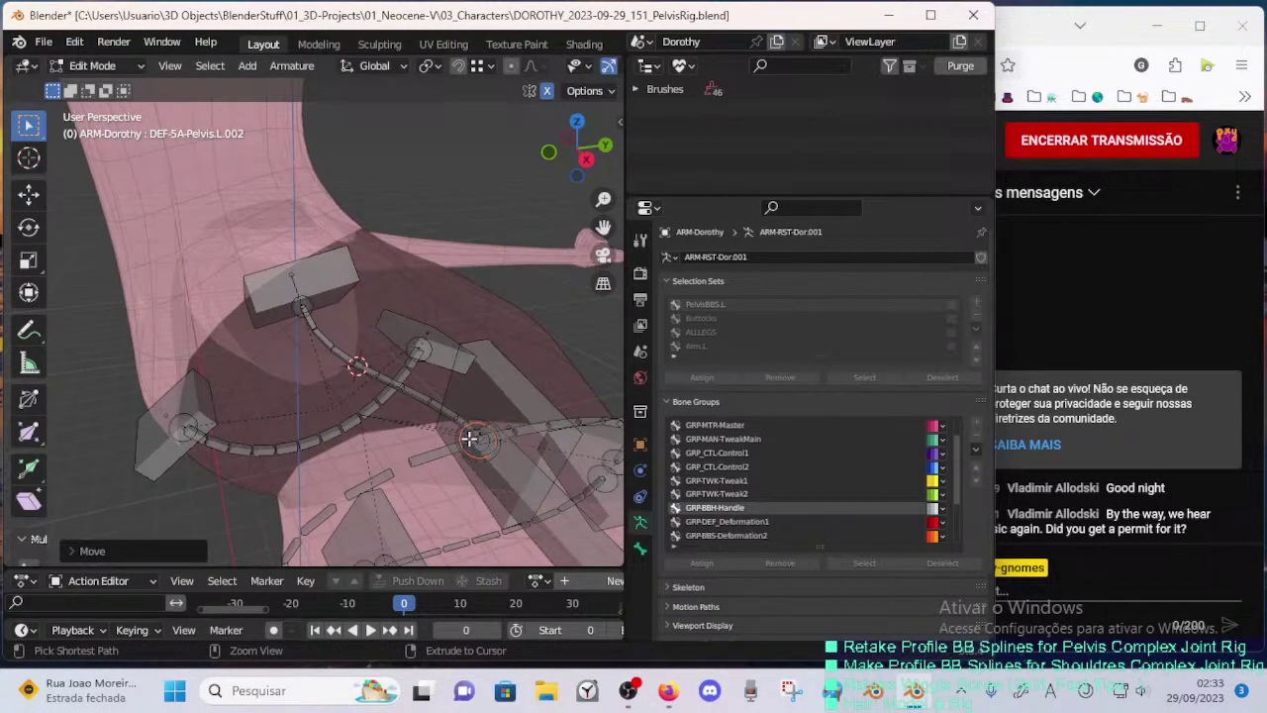
{"action": "left_click", "coordinate": [486, 424]}
{"action": "left_click_drag", "start_coordinate": [486, 422], "coordinate": [486, 441]}
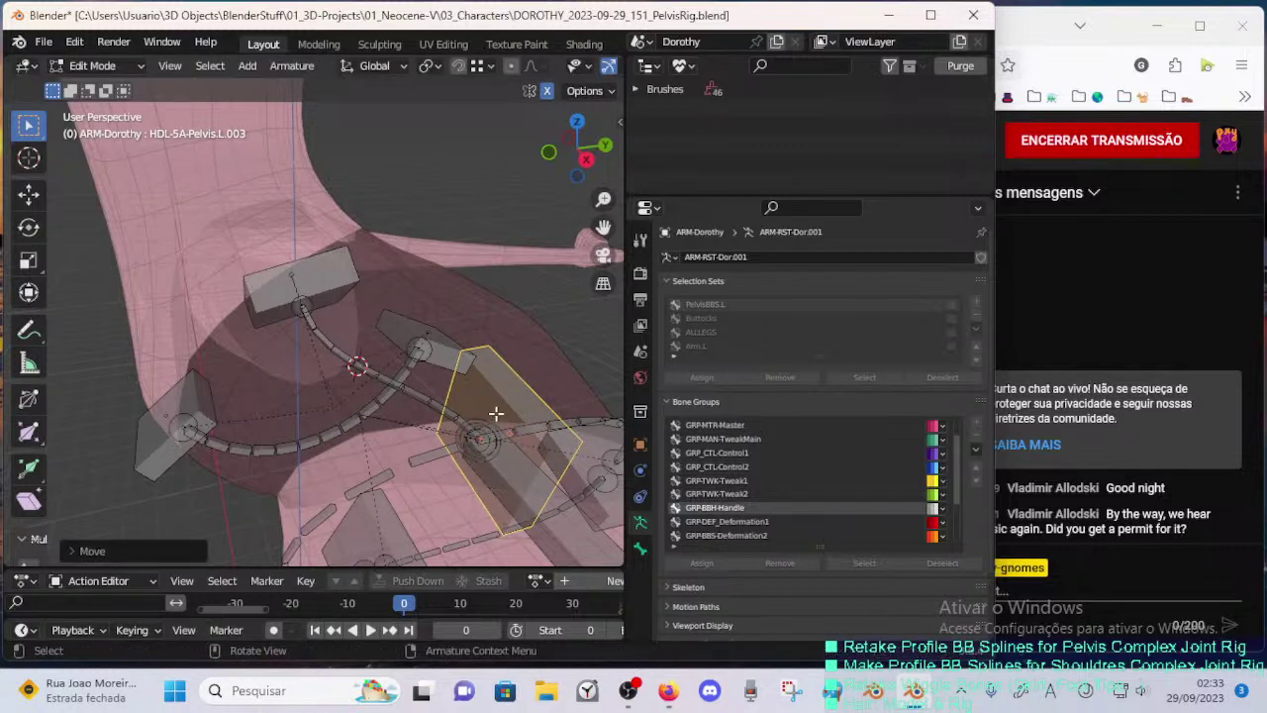
{"action": "middle_click_drag", "start_coordinate": [495, 413], "coordinate": [410, 393]}
{"action": "left_click_drag", "start_coordinate": [410, 395], "coordinate": [437, 399]}
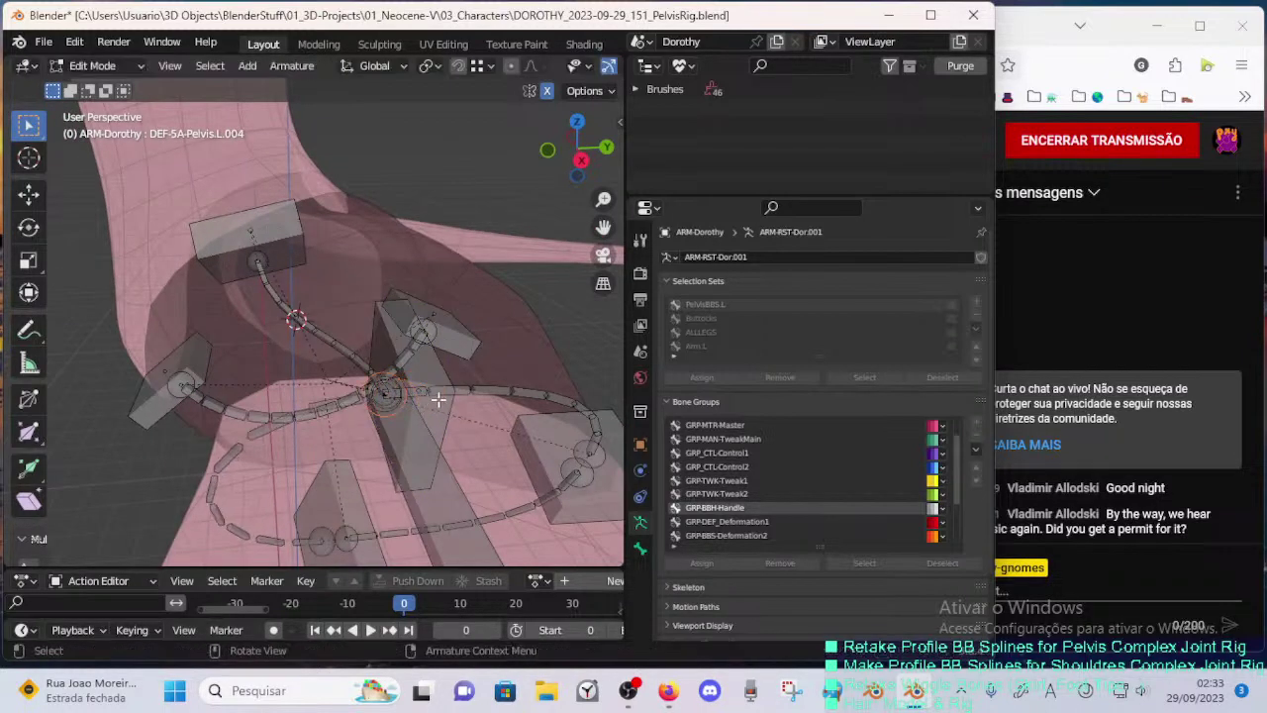
- Pick DEF-5A-Pelvis.L.002 from the overlapping bones at the front of the hip and try moving it
{"action": "left_click", "coordinate": [388, 402]}
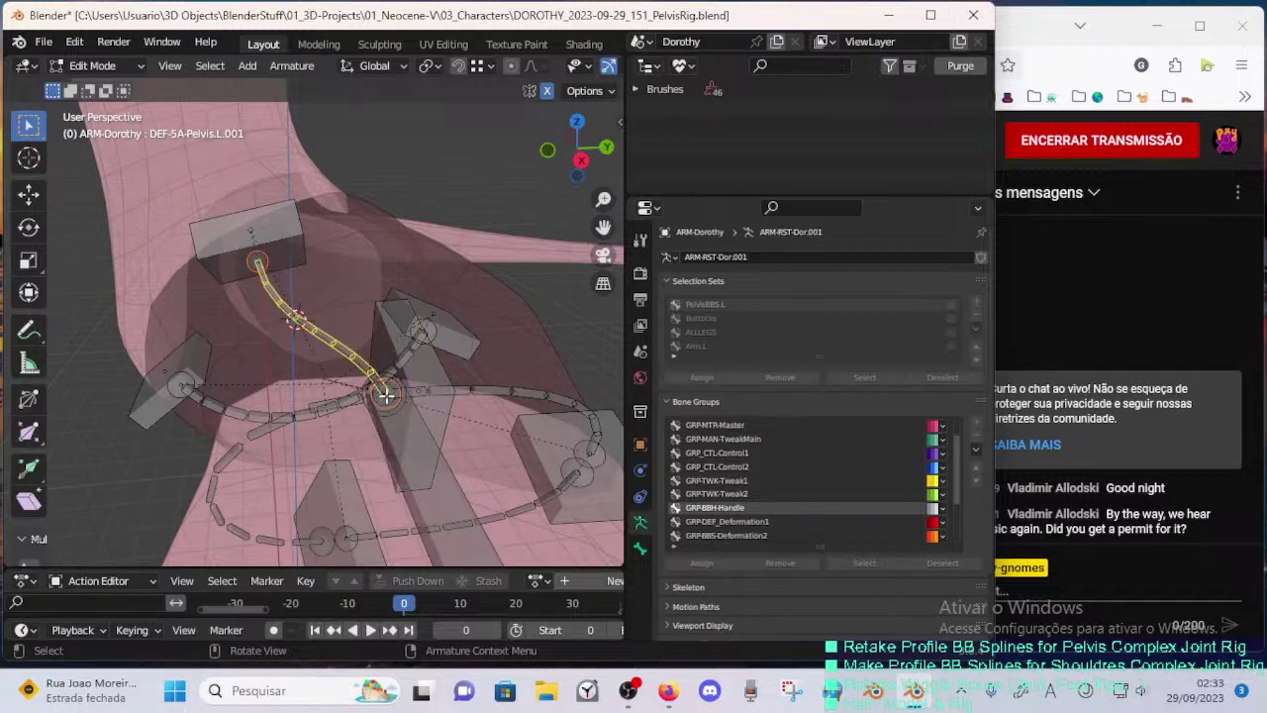
{"action": "left_click", "coordinate": [385, 394]}
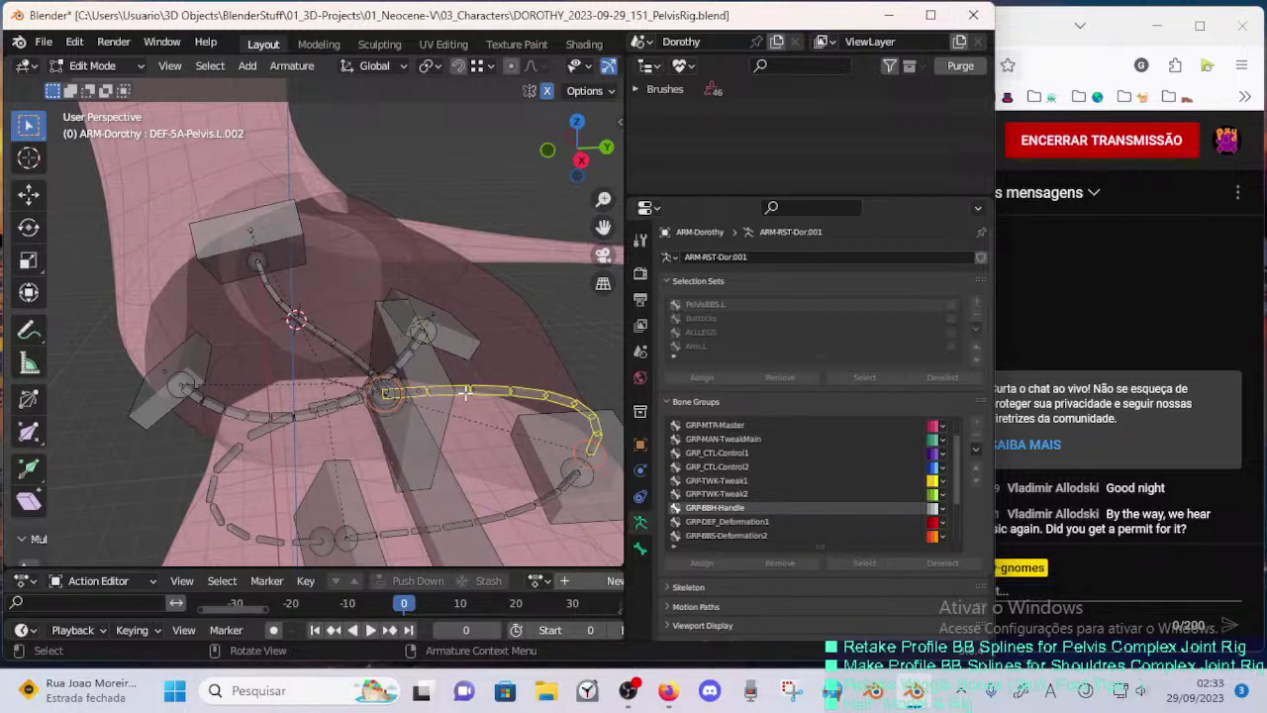
{"action": "left_click", "coordinate": [387, 394]}
{"action": "left_click", "coordinate": [386, 396]}
{"action": "left_click", "coordinate": [385, 398]}
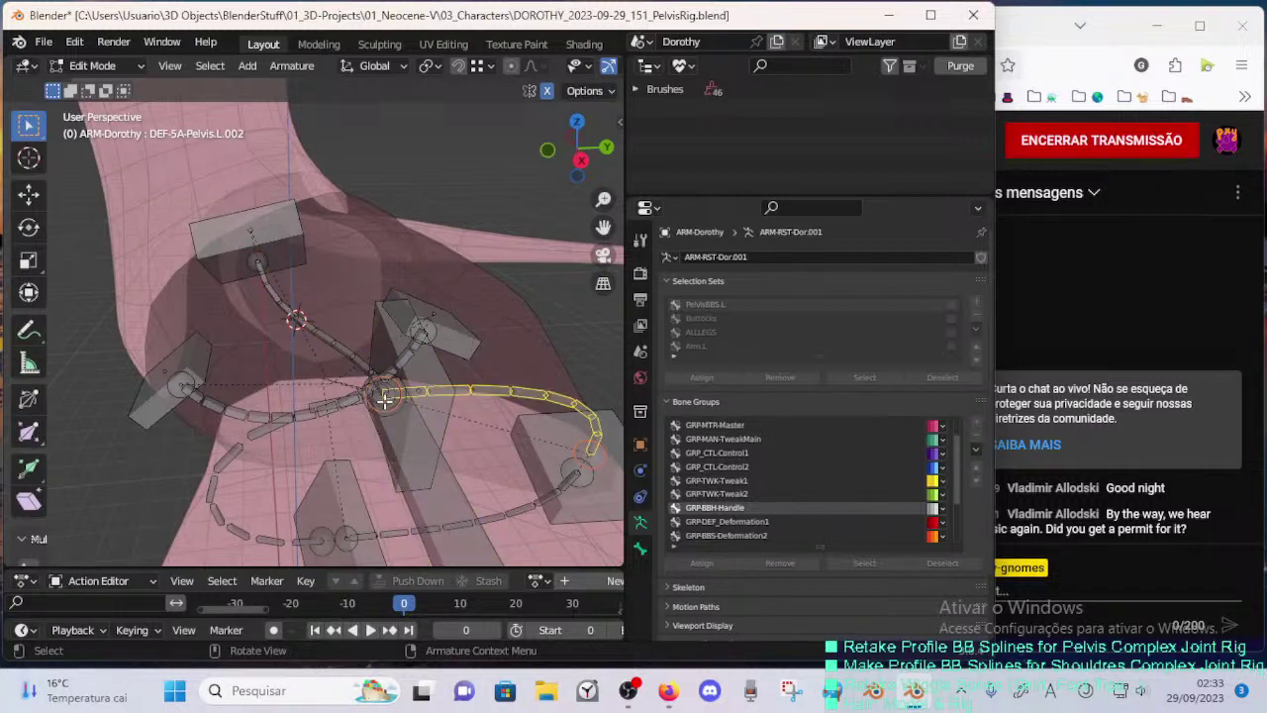
{"action": "left_click", "coordinate": [458, 393]}
{"action": "key", "text": "g"}
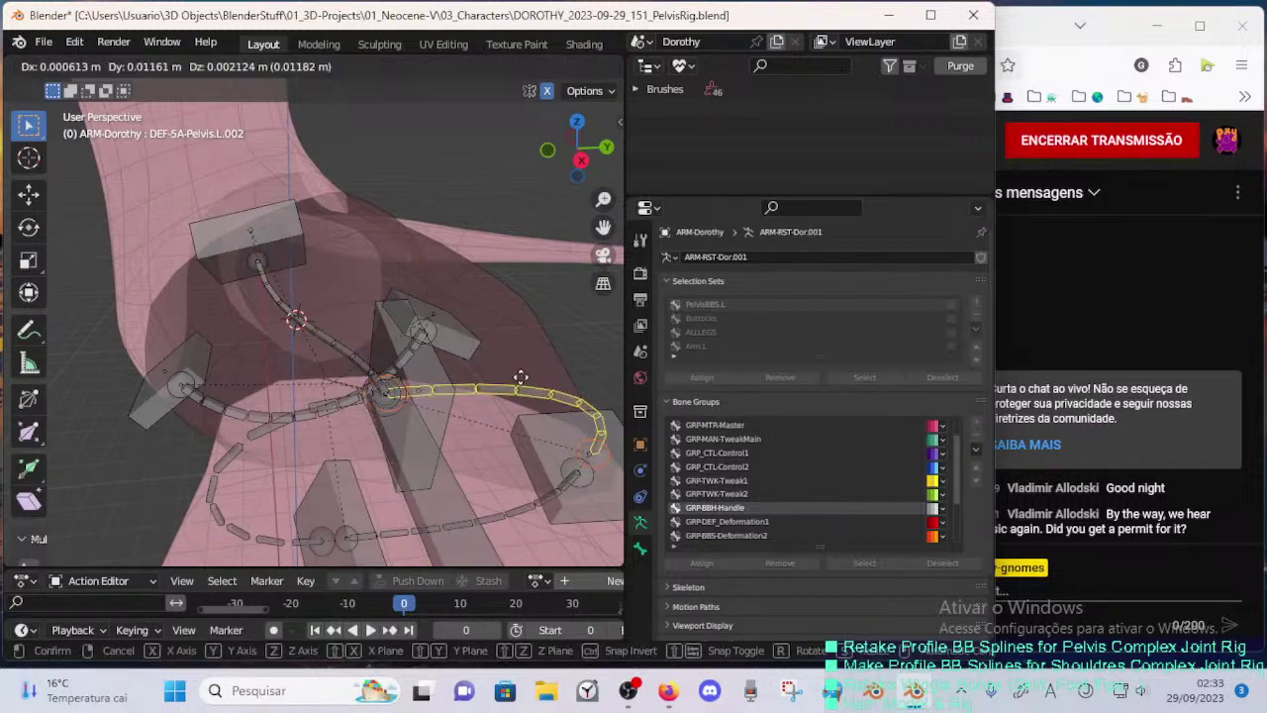
{"action": "left_click", "coordinate": [570, 360]}
{"action": "left_click", "coordinate": [447, 373]}
{"action": "key", "text": "g"}
{"action": "left_click_drag", "start_coordinate": [428, 373], "coordinate": [503, 376]}
{"action": "middle_click_drag", "start_coordinate": [502, 376], "coordinate": [546, 372]}
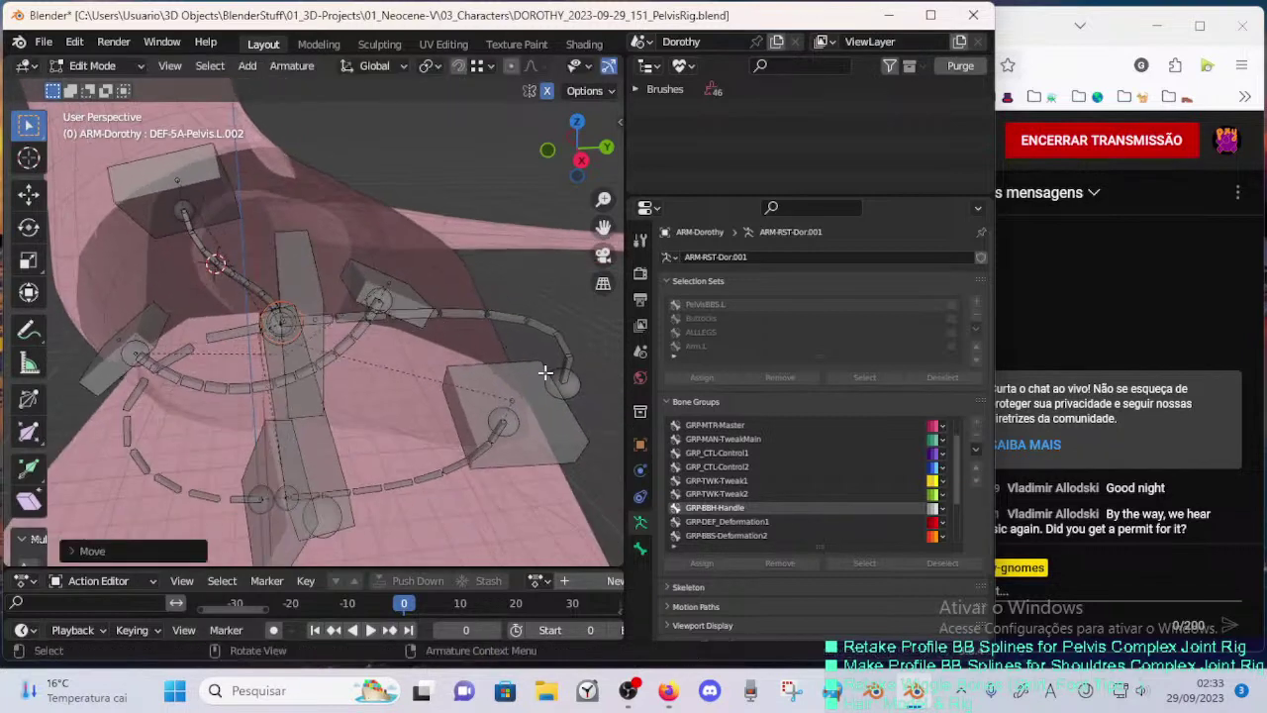
- Select the overlapping bone ends at the front of the hip, including DEF-5A-Pelvis.L.004, and try moving them
{"action": "left_click", "coordinate": [485, 376]}
{"action": "middle_click_drag", "start_coordinate": [485, 376], "coordinate": [462, 361]}
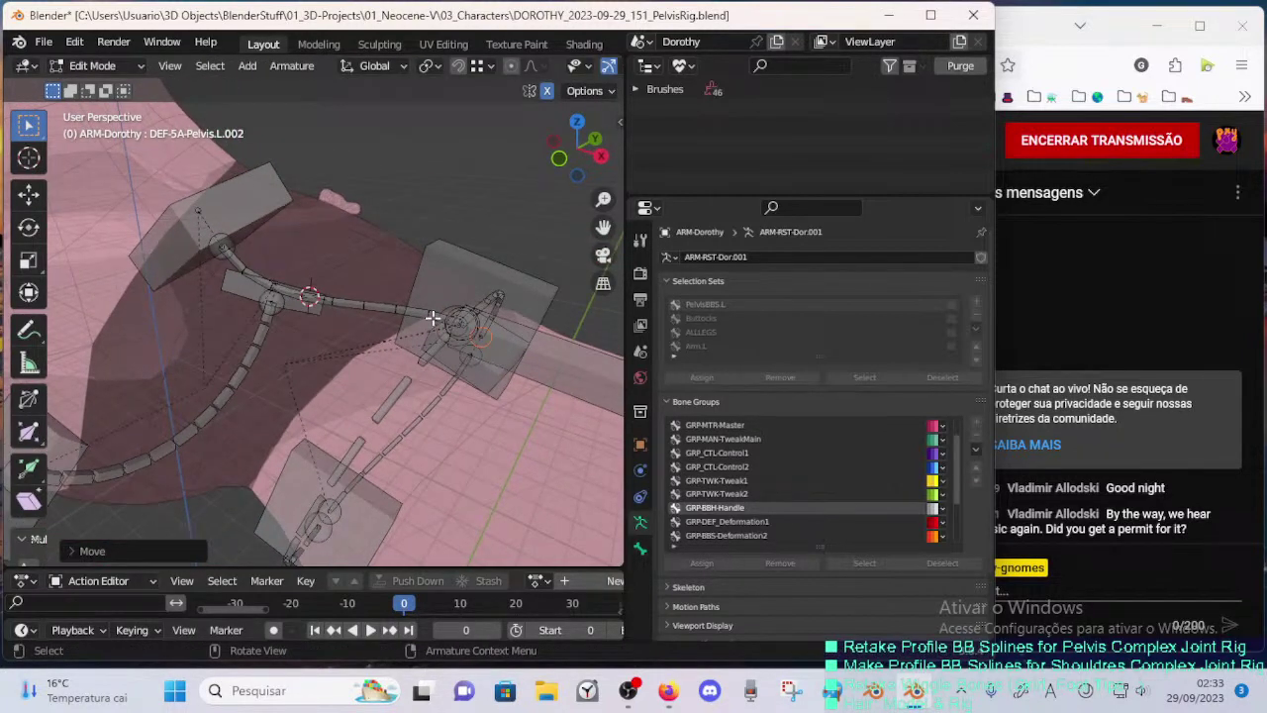
{"action": "key", "text": "g"}
{"action": "left_click", "coordinate": [486, 317]}
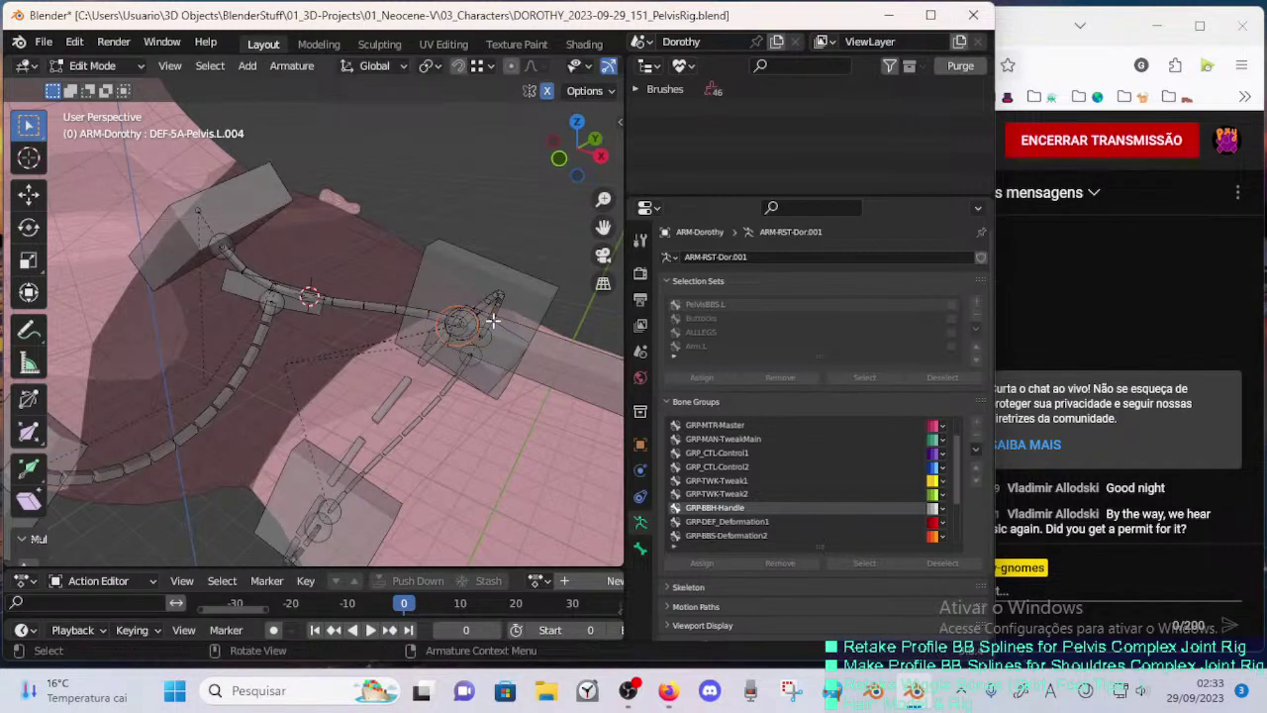
{"action": "middle_click_drag", "start_coordinate": [486, 317], "coordinate": [425, 295]}
{"action": "middle_click_drag", "start_coordinate": [383, 333], "coordinate": [348, 263]}
{"action": "scroll", "coordinate": [368, 275], "scroll_direction": "up", "scroll_amount": 6}
{"action": "key", "text": "g"}
{"action": "left_click", "coordinate": [371, 227]}
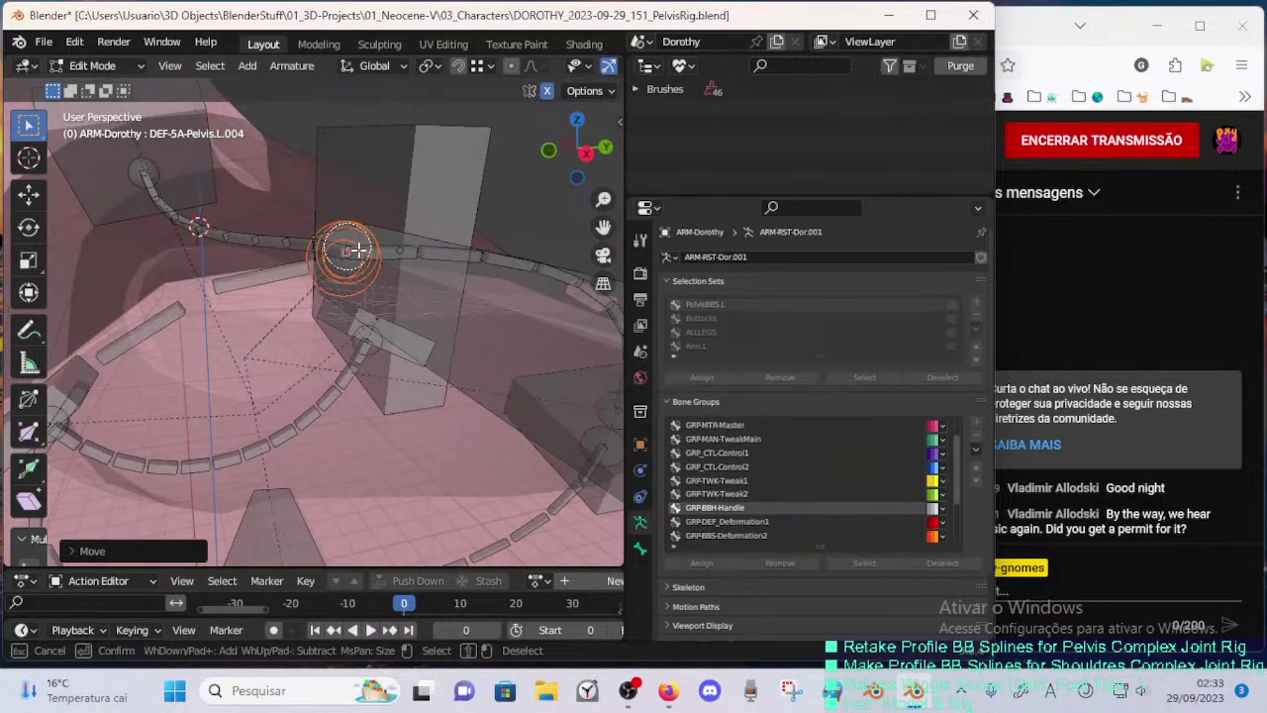
{"action": "key", "text": "g"}
{"action": "left_click", "coordinate": [356, 273]}
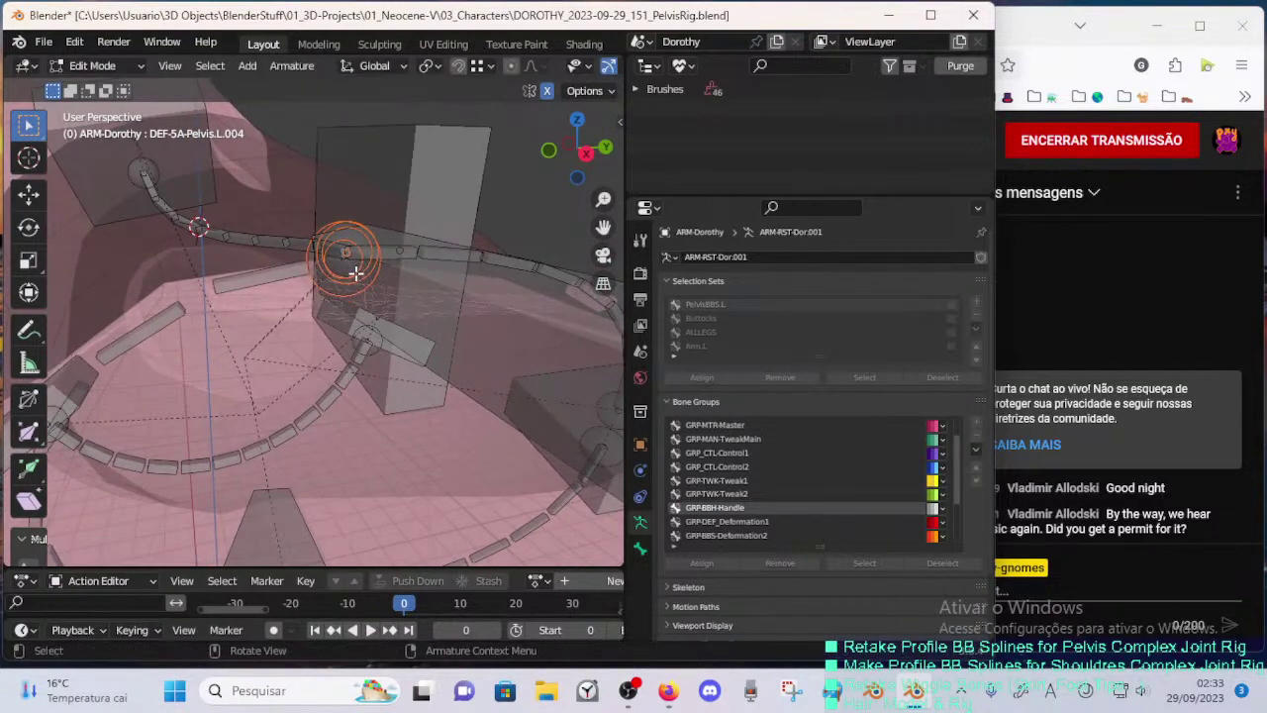
- Nudge the start joint of DEF-5A-Pelvis.L.001 beside the waist-side handle
{"action": "middle_click_drag", "start_coordinate": [171, 199], "coordinate": [297, 261]}
{"action": "left_click", "coordinate": [187, 195]}
{"action": "key", "text": "g"}
{"action": "left_click", "coordinate": [185, 204]}
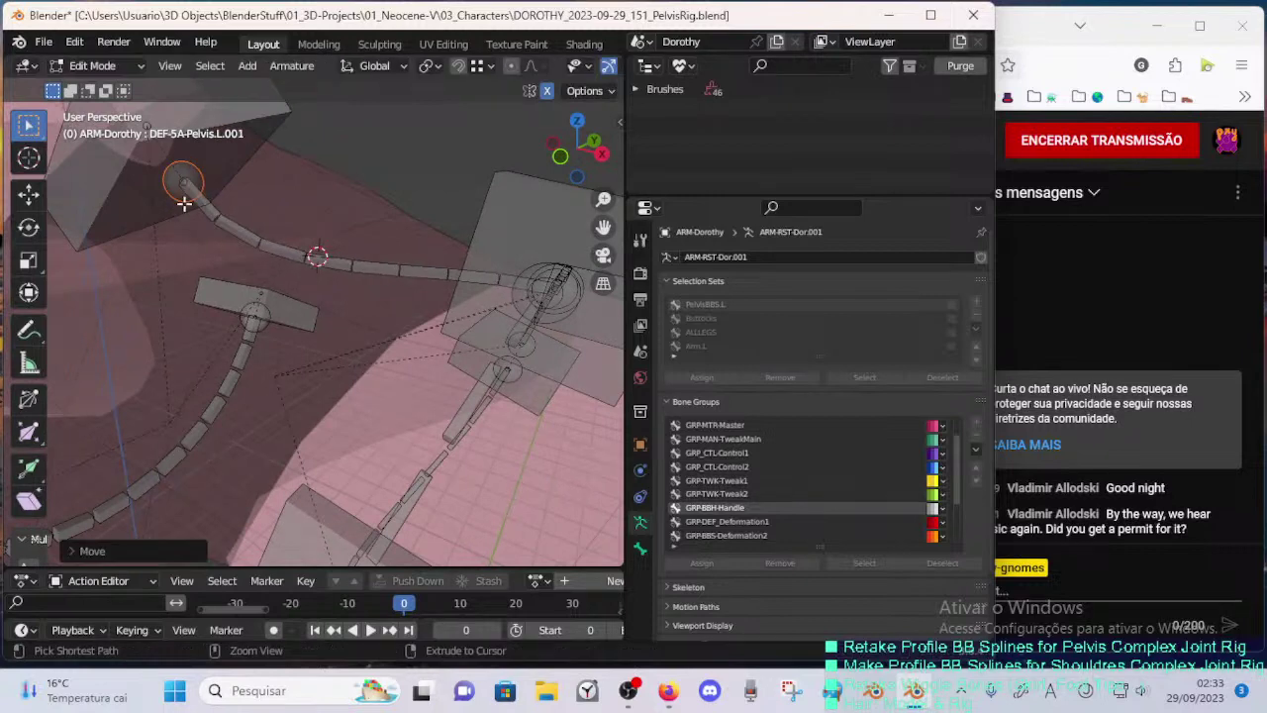
{"action": "key", "text": "g"}
{"action": "left_click", "coordinate": [184, 190]}
- Pull the overlapping end joints of DEF-5A-Pelvis.L.004 and DEF-5A-Pelvis.L.002 apart at the front of the hip
{"action": "middle_click_drag", "start_coordinate": [404, 244], "coordinate": [426, 306]}
{"action": "key", "text": "g"}
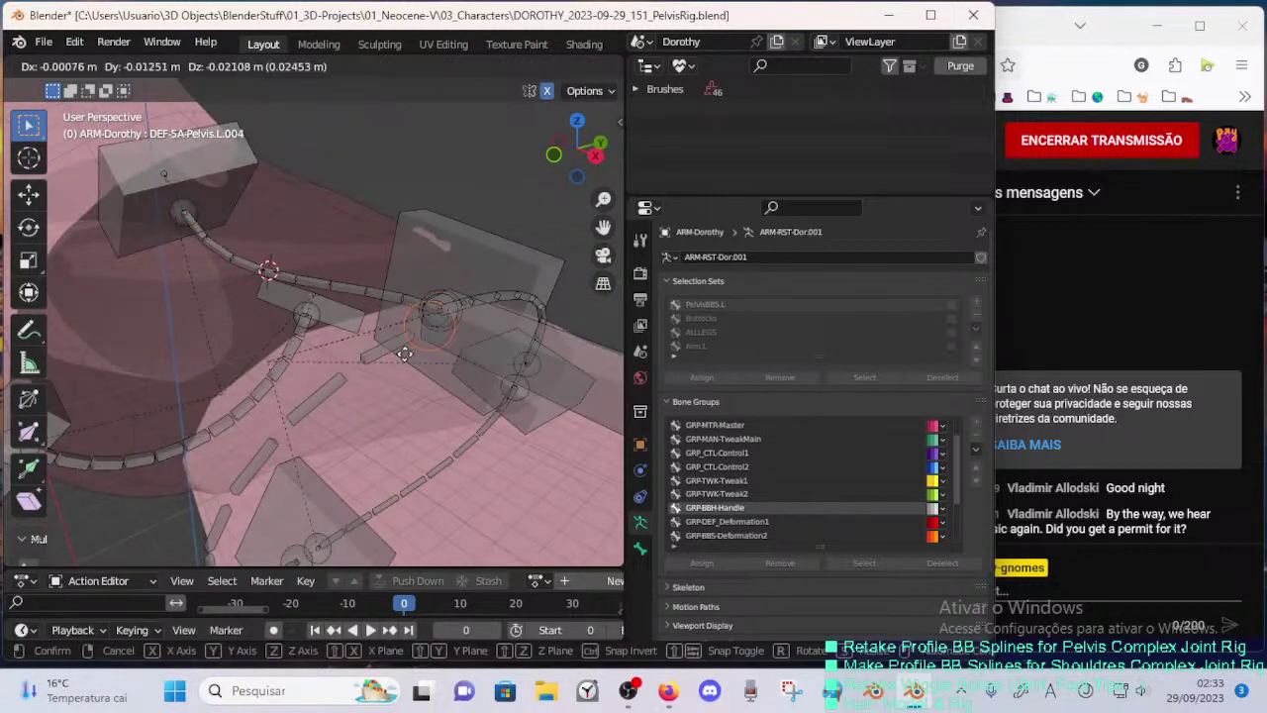
{"action": "left_click", "coordinate": [369, 380]}
{"action": "left_click", "coordinate": [434, 314]}
{"action": "key", "text": "g"}
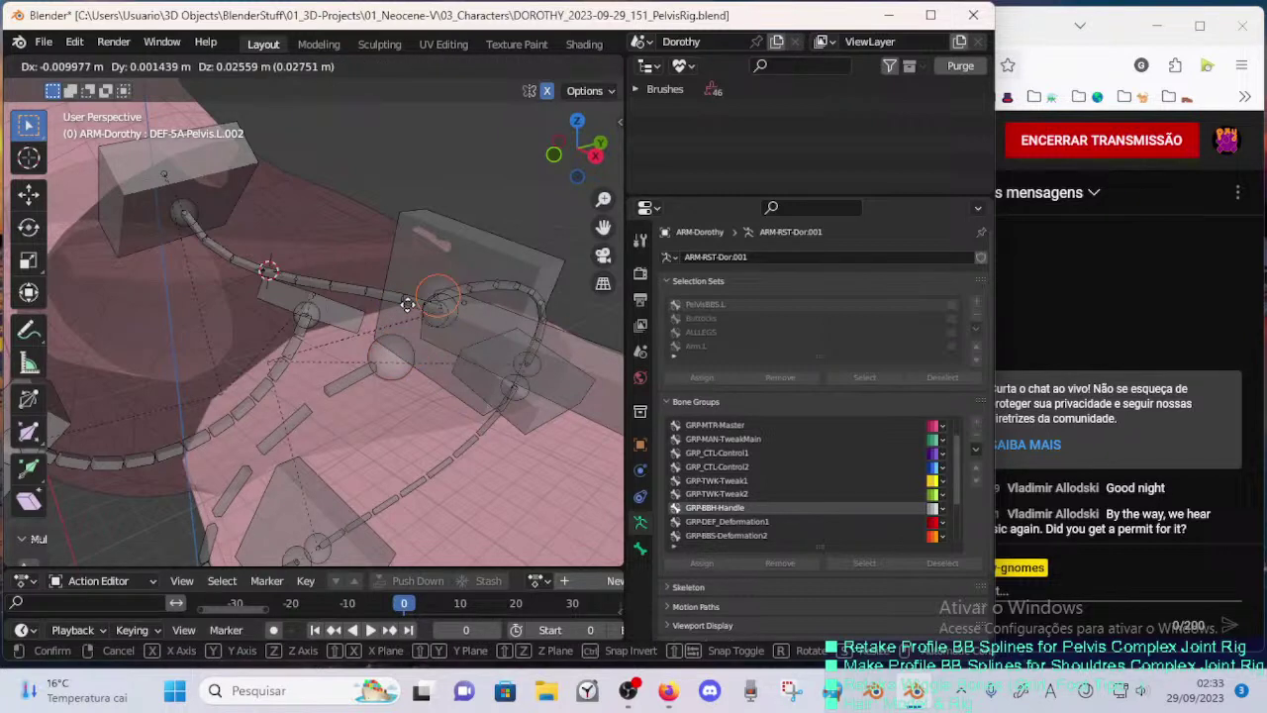
{"action": "left_click", "coordinate": [423, 295]}
{"action": "middle_click_drag", "start_coordinate": [424, 295], "coordinate": [436, 325]}
{"action": "key", "text": "g"}
{"action": "left_click", "coordinate": [430, 340]}
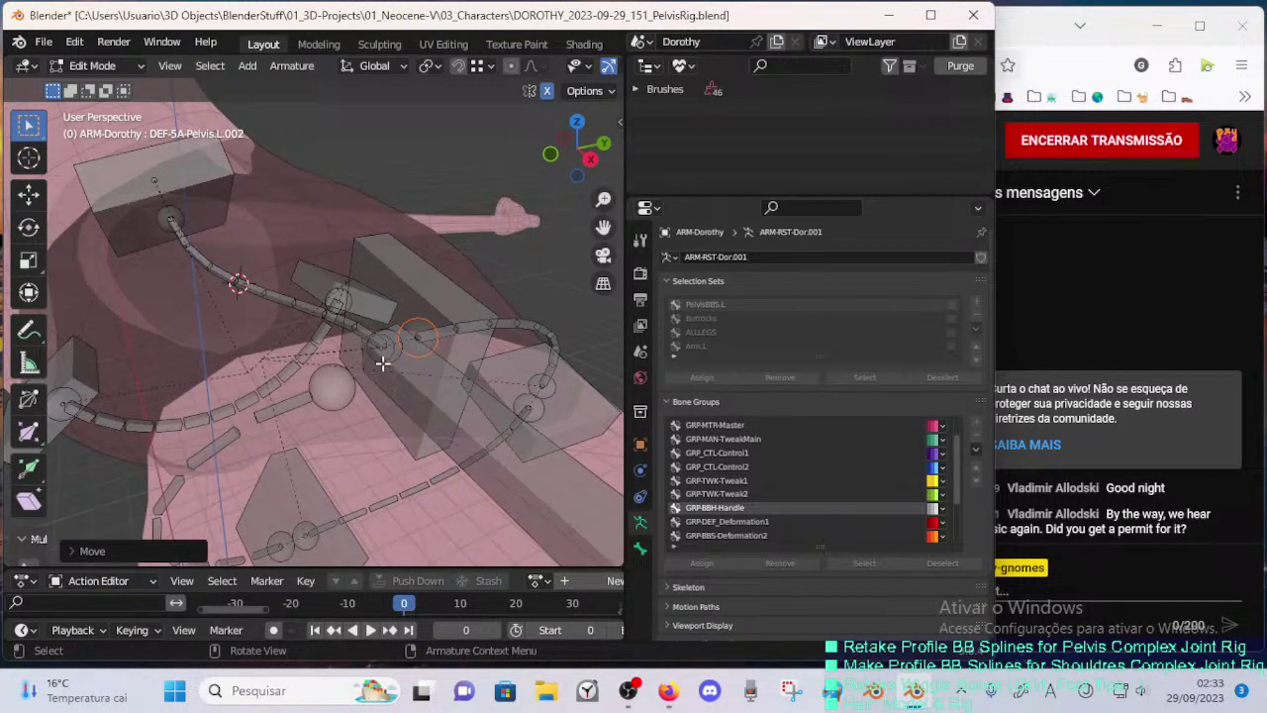
- Reposition the HDL-5A-Pelvis.L.002 and DEF-5A-Pelvis.L.001 joints at the front of the hip and save the file
{"action": "key", "text": "g"}
{"action": "left_click", "coordinate": [324, 348]}
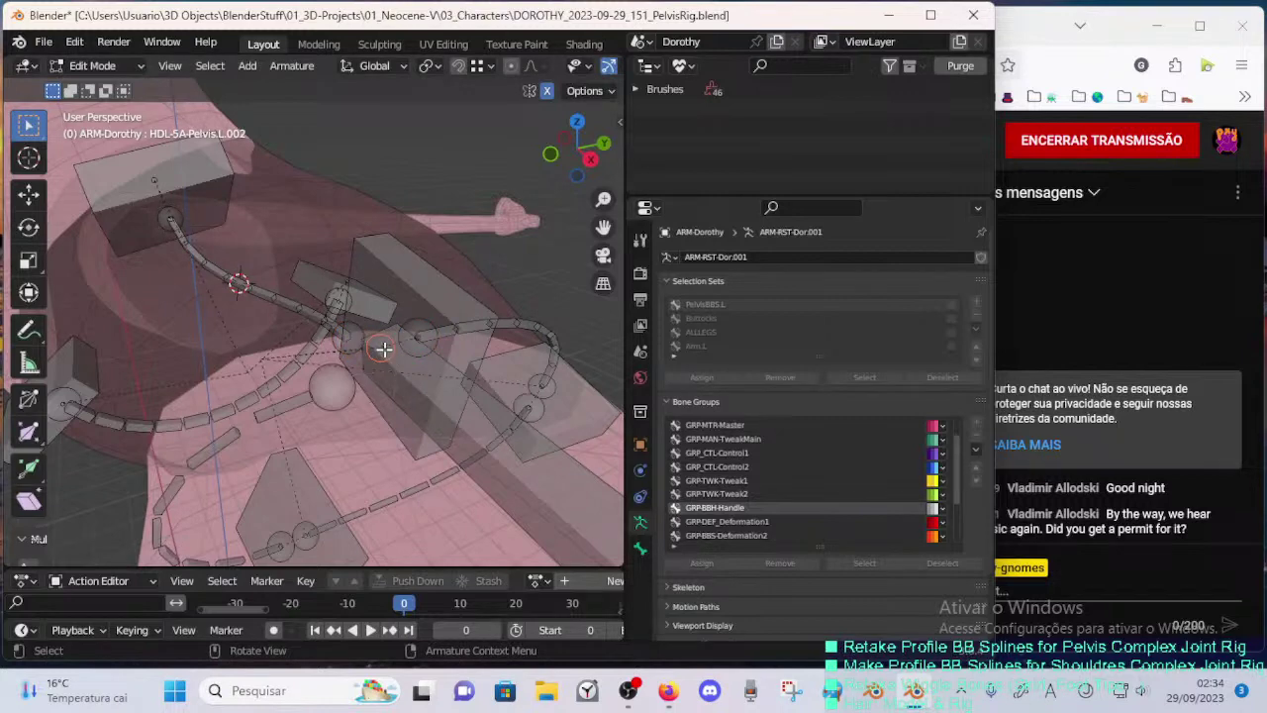
{"action": "key", "text": "g"}
{"action": "left_click", "coordinate": [387, 350]}
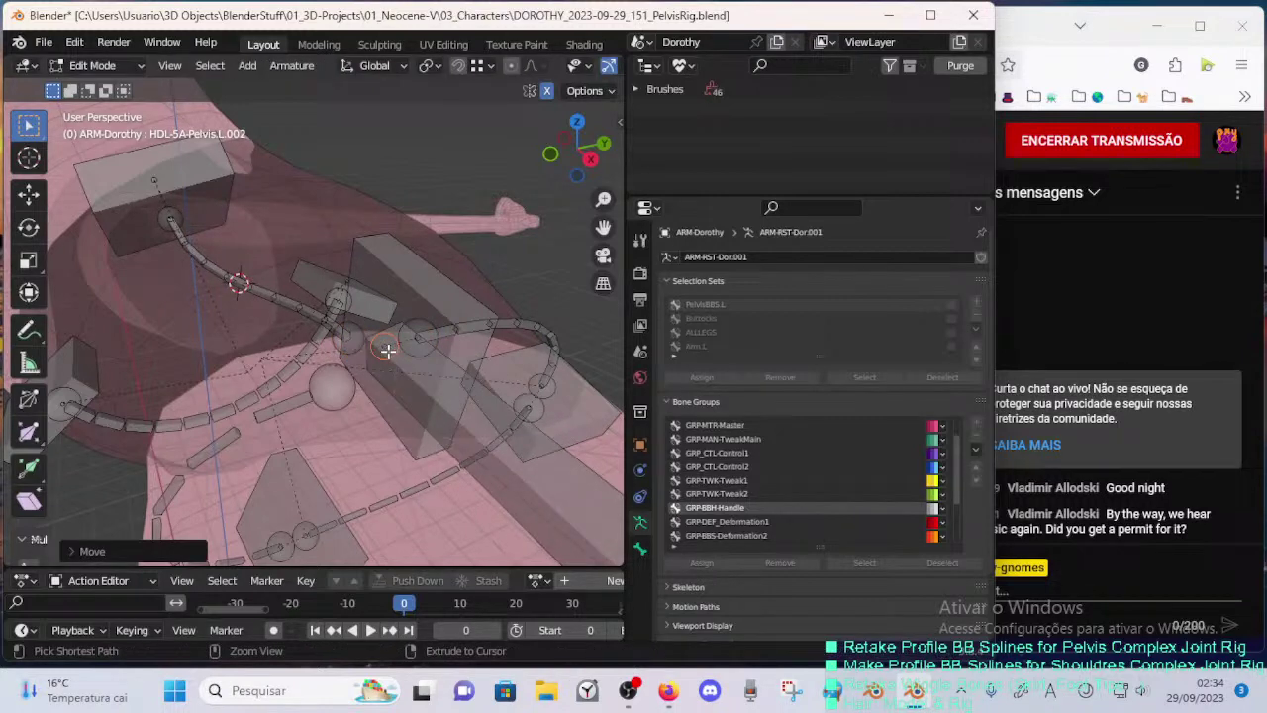
{"action": "middle_click_drag", "start_coordinate": [387, 351], "coordinate": [393, 371]}
{"action": "left_click", "coordinate": [394, 373]}
{"action": "key", "text": "g"}
{"action": "left_click", "coordinate": [409, 362]}
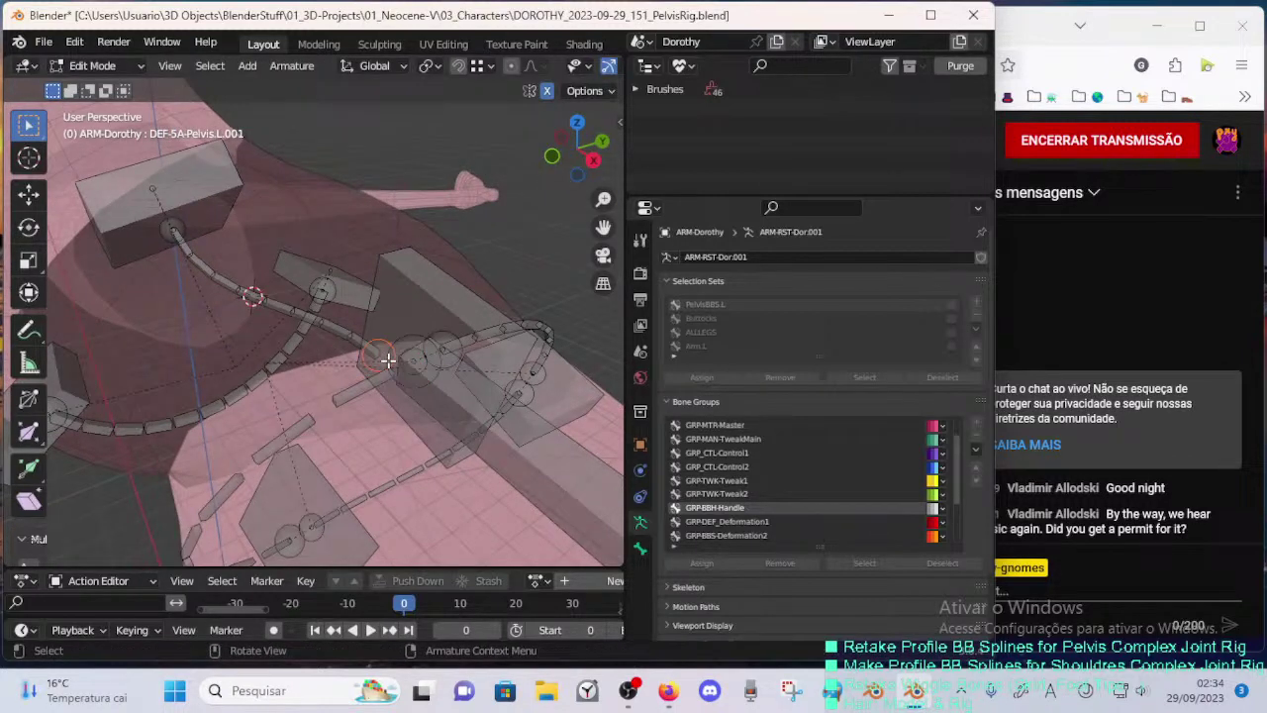
{"action": "key", "text": "g"}
{"action": "left_click", "coordinate": [444, 333]}
{"action": "middle_click_drag", "start_coordinate": [445, 334], "coordinate": [485, 315]}
{"action": "key", "text": "ctrl+s"}
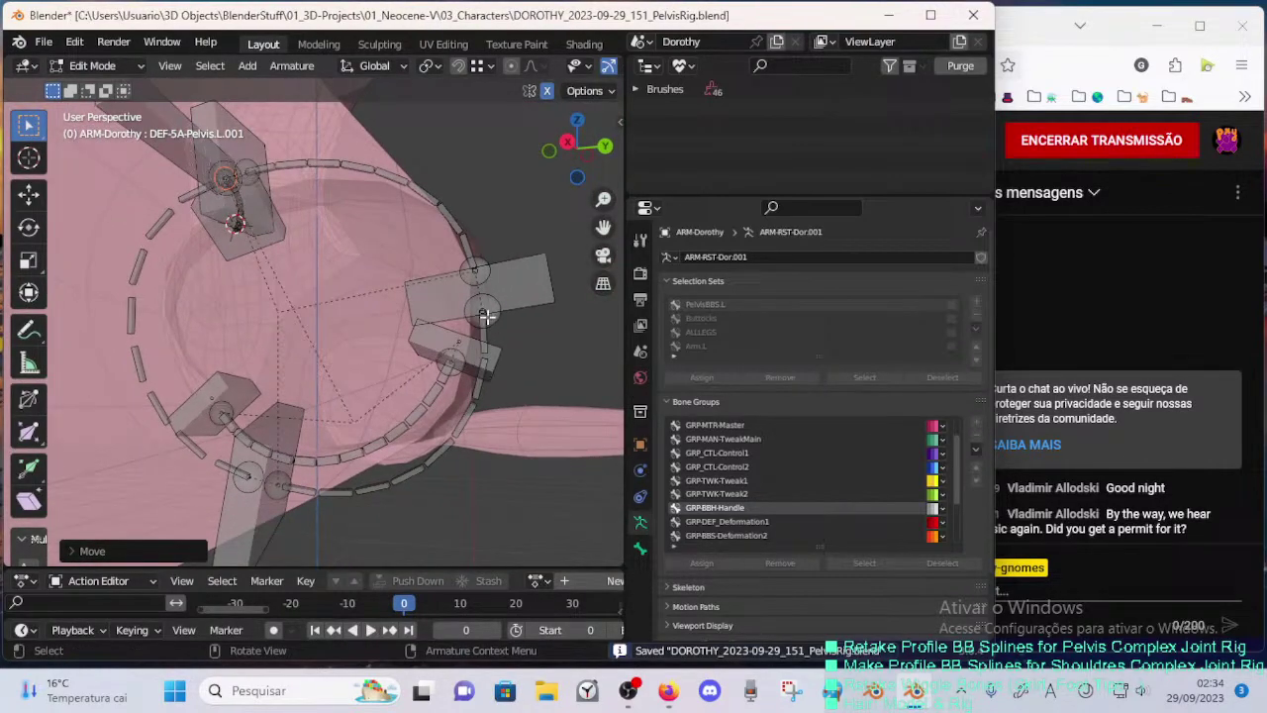
- Try to move the end joint of DEF-5A-Pelvis.L.002 and its neighbouring bone joint at the outer hip handle
{"action": "left_click", "coordinate": [487, 316]}
{"action": "key", "text": "g"}
{"action": "left_click", "coordinate": [490, 311], "text": "ctrl"}
{"action": "key", "text": "g"}
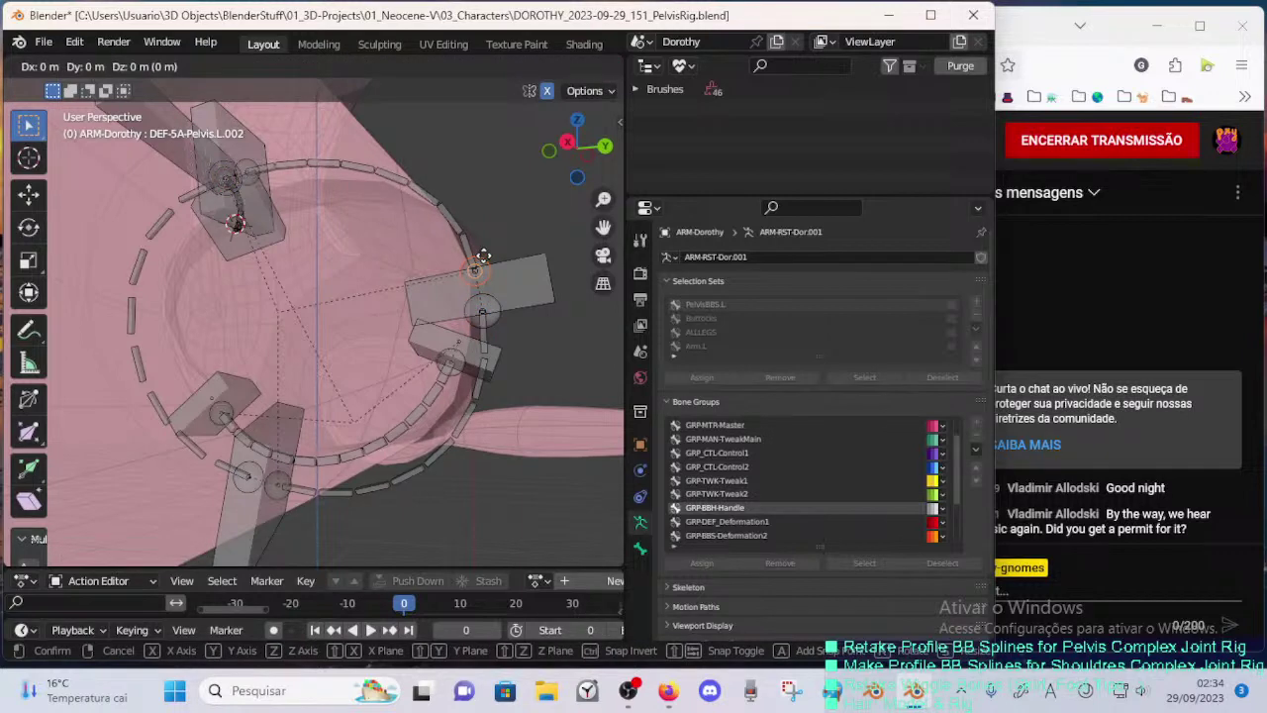
{"action": "left_click", "coordinate": [482, 256], "text": "ctrl"}
{"action": "key", "text": "g"}
{"action": "left_click", "coordinate": [481, 268], "text": "ctrl"}
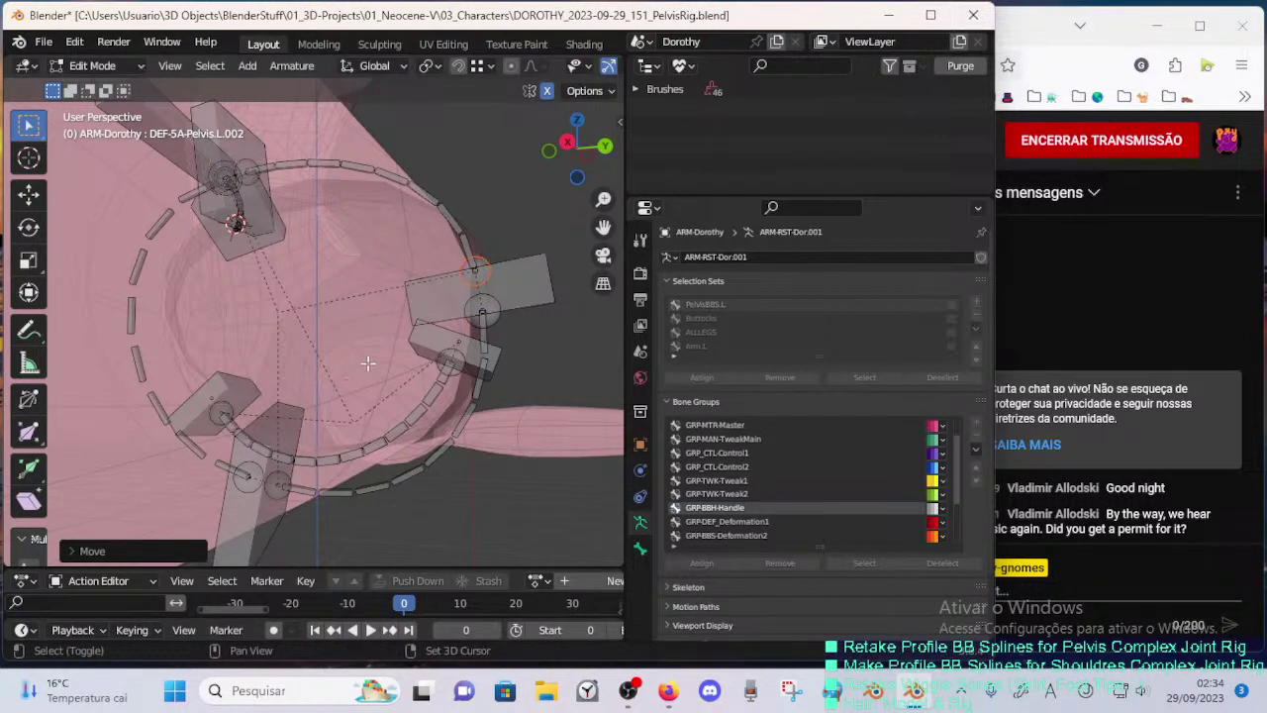
- Nudge the remaining left pelvis bone joints around the hip ring and save the file
{"action": "middle_click_drag", "start_coordinate": [367, 364], "coordinate": [381, 294]}
{"action": "left_click", "coordinate": [352, 394]}
{"action": "key", "text": "g"}
{"action": "left_click", "coordinate": [352, 387]}
{"action": "key", "text": "g"}
{"action": "left_click", "coordinate": [327, 342]}
{"action": "key", "text": "ctrl+s"}
- Move the lowest left pelvis handle under the thigh slightly outward together with its bone joint, and save the file
{"action": "left_click", "coordinate": [311, 161]}
{"action": "middle_click_drag", "start_coordinate": [286, 158], "coordinate": [372, 341]}
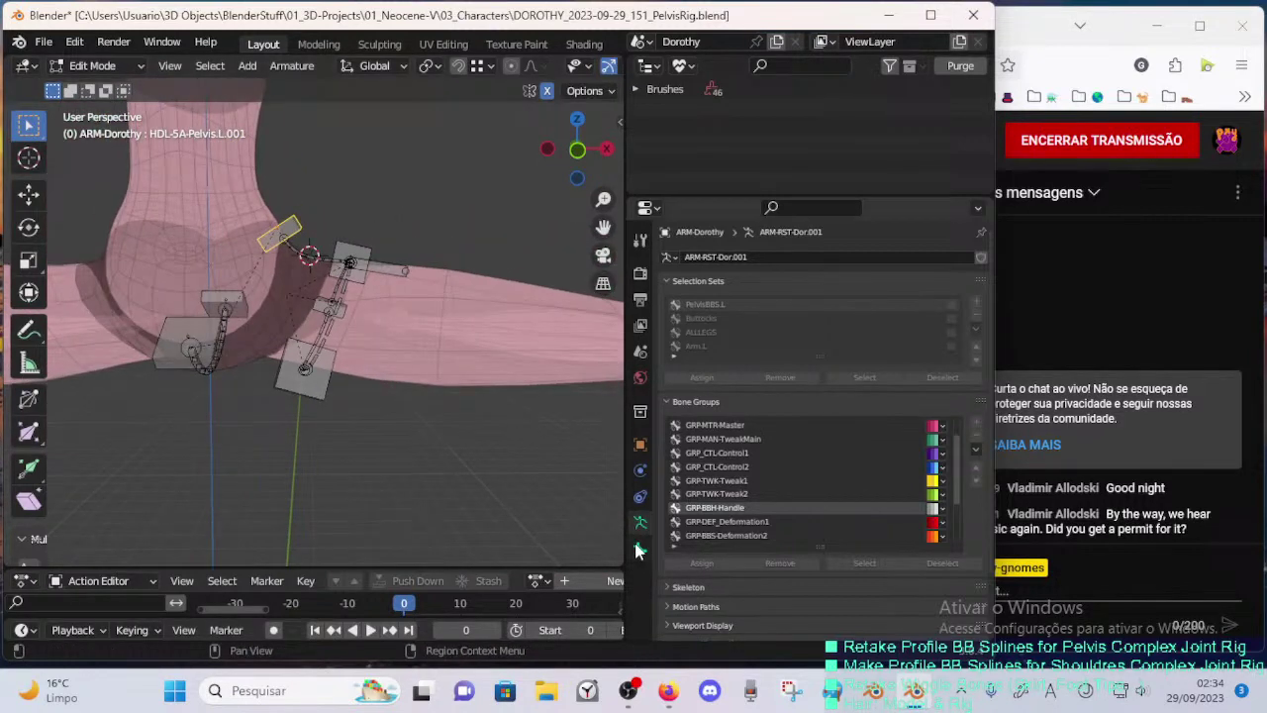
{"action": "key", "text": "r"}
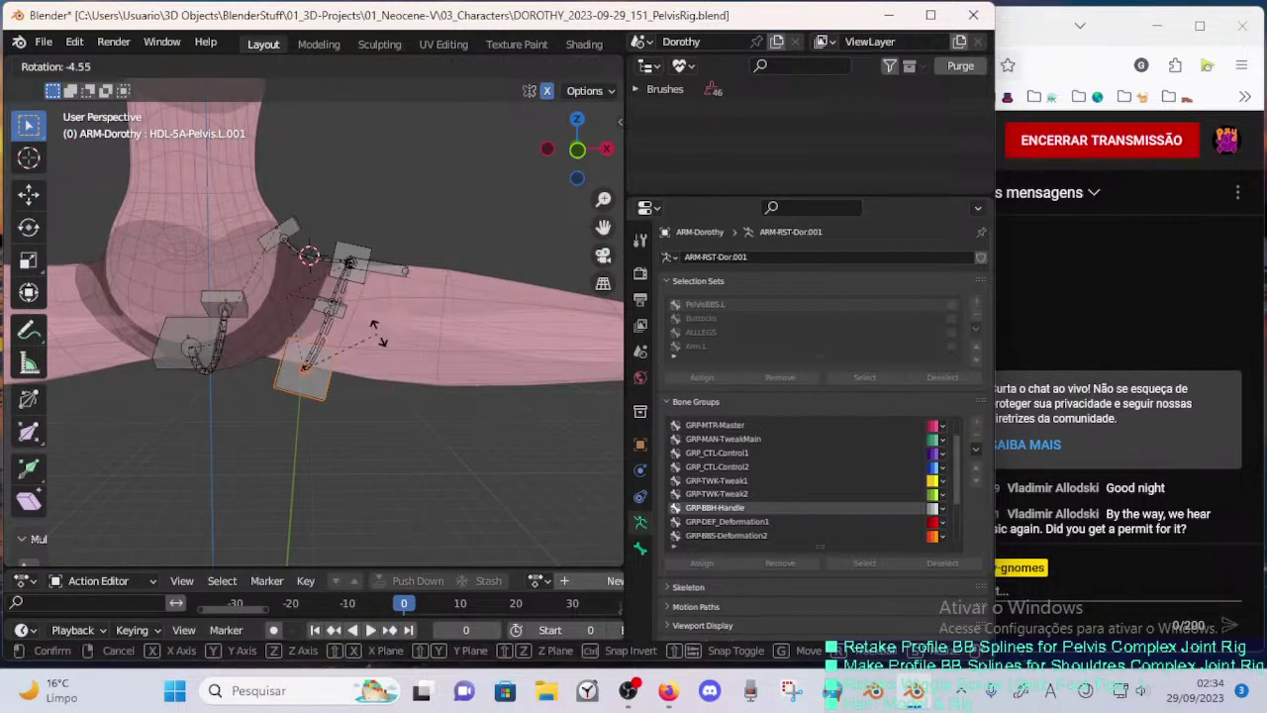
{"action": "left_click", "coordinate": [329, 381]}
{"action": "key", "text": "c"}
{"action": "left_click", "coordinate": [317, 375]}
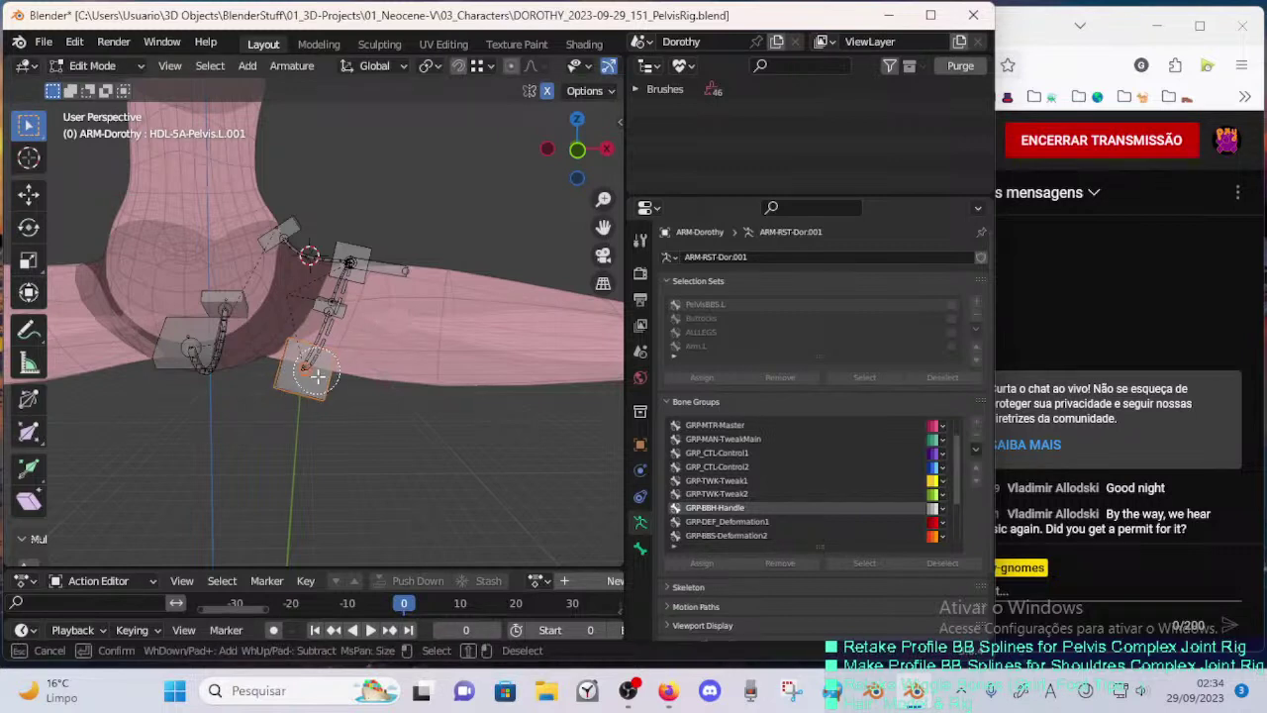
{"action": "middle_click_drag", "start_coordinate": [329, 400], "coordinate": [277, 361], "text": "ctrl"}
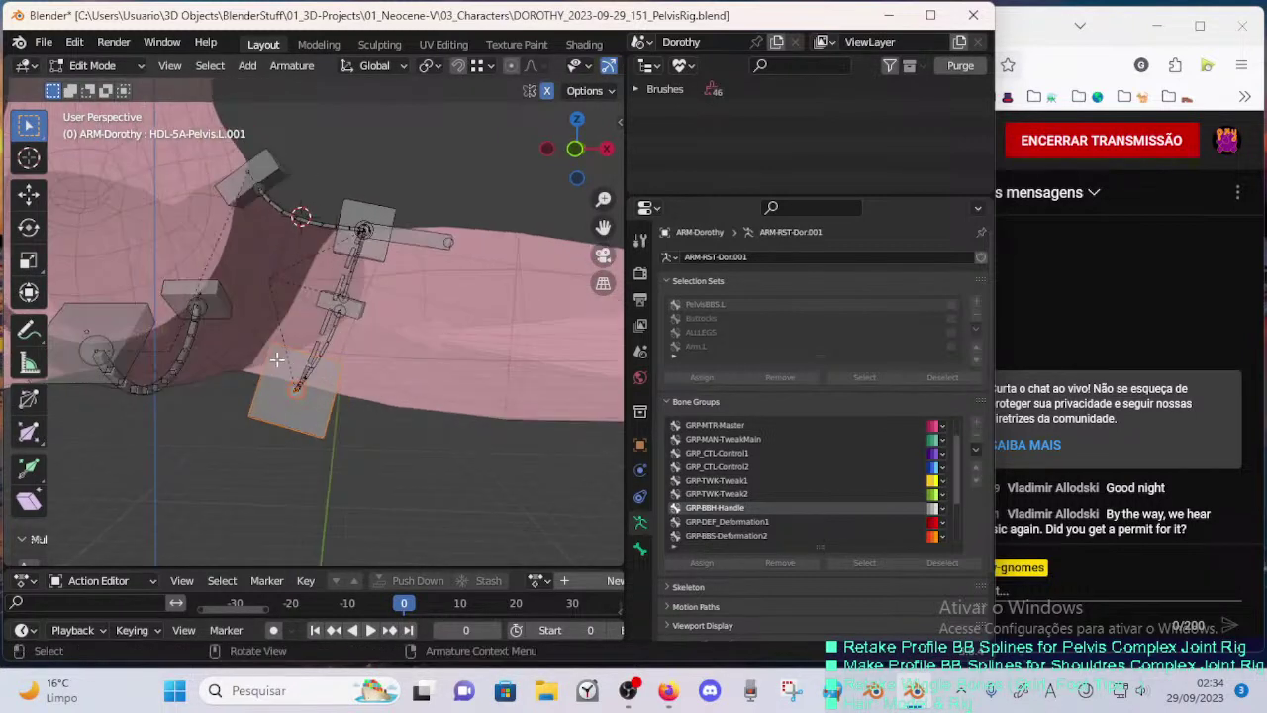
{"action": "key", "text": "g"}
{"action": "left_click", "coordinate": [326, 378]}
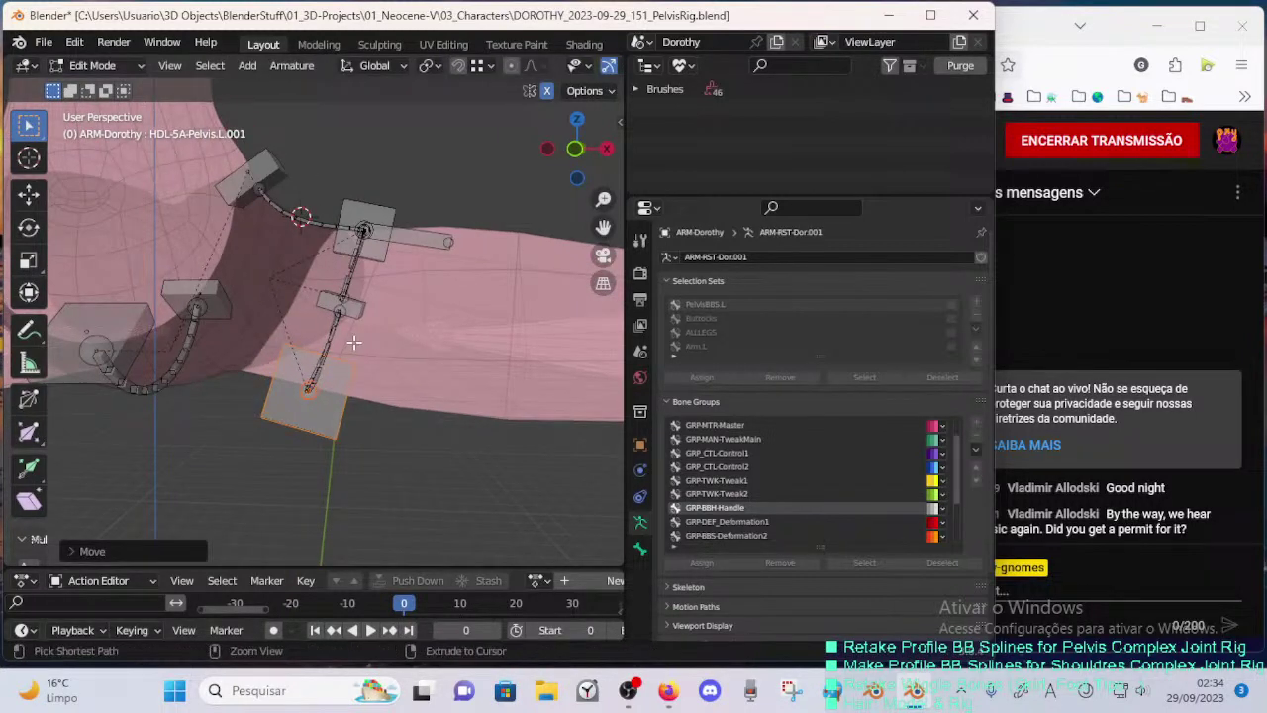
{"action": "mouse_move", "coordinate": [354, 342]}
{"action": "middle_mouse_down"}
{"action": "mouse_move", "coordinate": [339, 370]}
{"action": "mouse_move", "coordinate": [359, 364]}
{"action": "middle_mouse_up"}
{"action": "key", "text": "ctrl+s"}
- Select only the vertices of the !HIDE-2-TORSO-PelvisNoMiddle vertex group on the 00_Body mesh in Edit Mode and save the file
{"action": "key", "text": "Tab"}
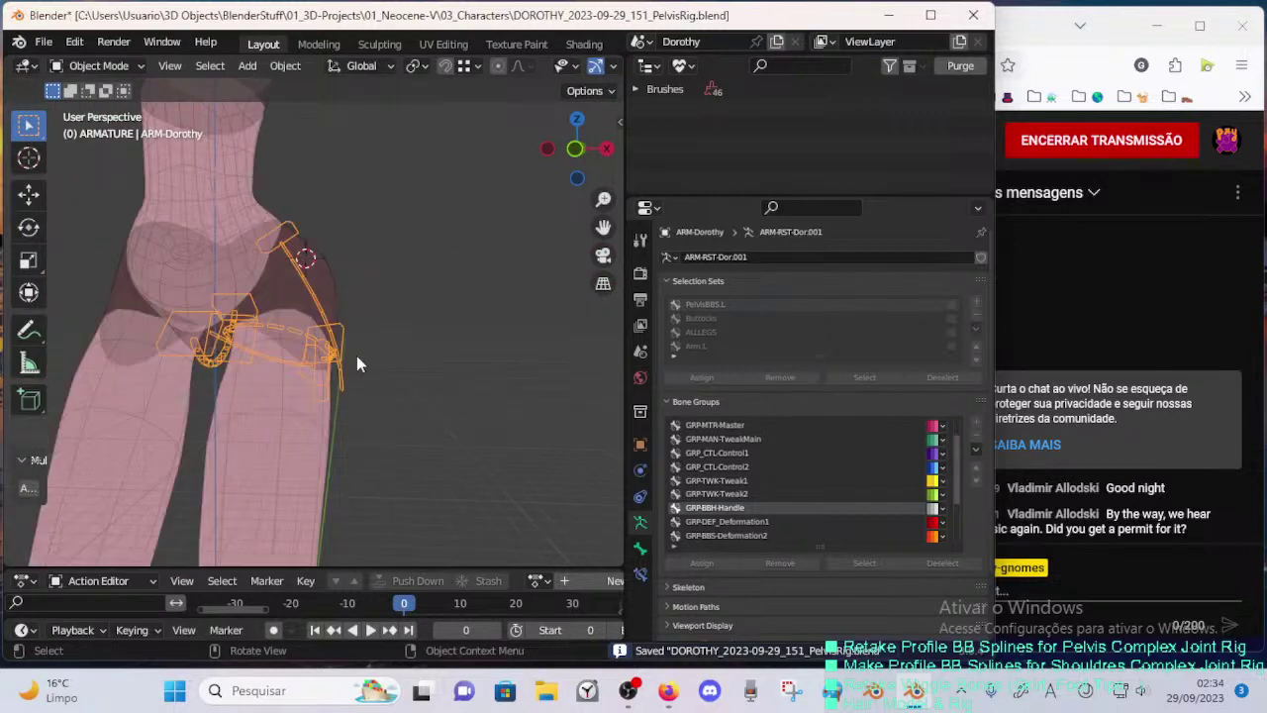
{"action": "left_click", "coordinate": [302, 423]}
{"action": "key", "text": "Tab"}
{"action": "middle_click_drag", "start_coordinate": [305, 424], "coordinate": [339, 395]}
{"action": "key", "text": "alt+a"}
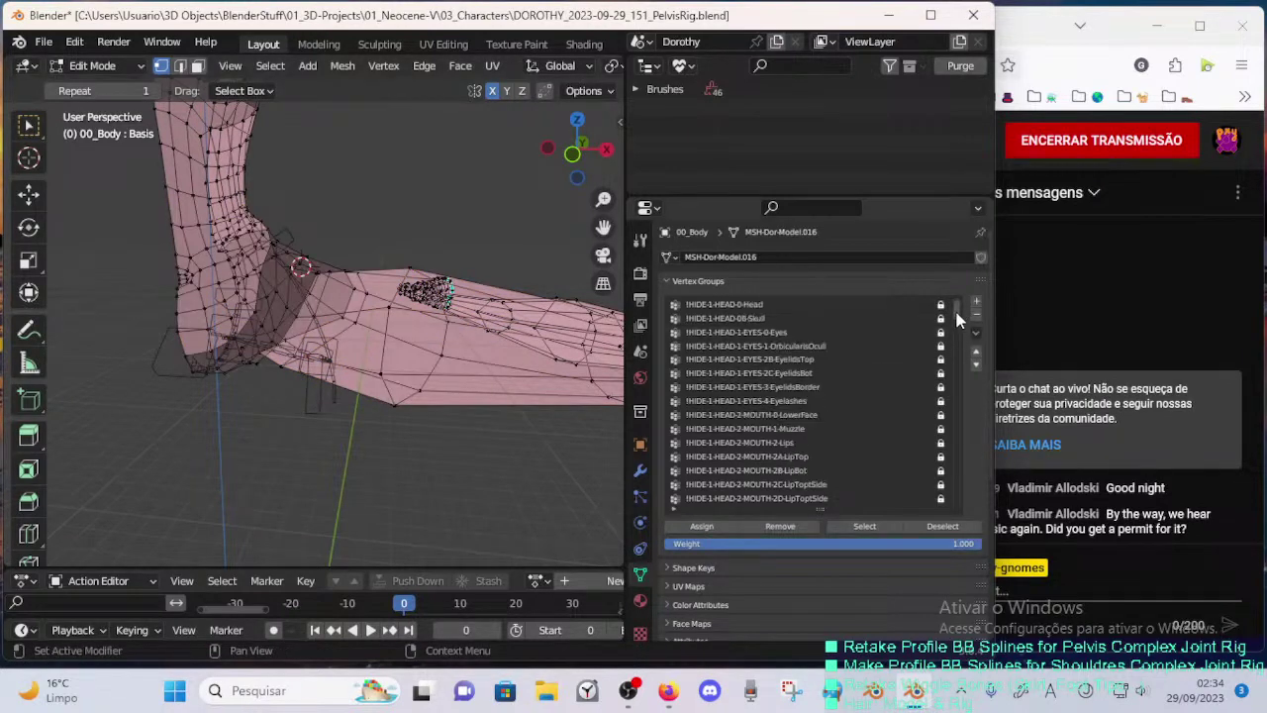
{"action": "scroll", "coordinate": [957, 318], "scroll_direction": "down", "scroll_amount": 5}
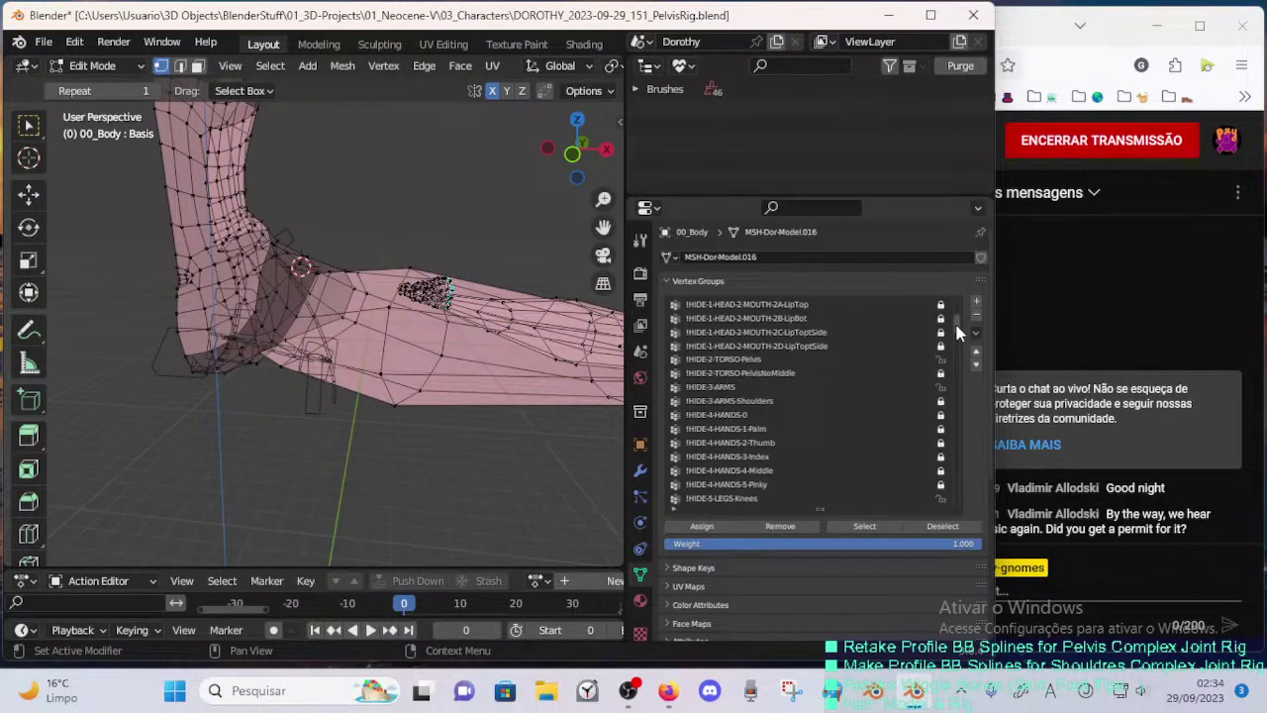
{"action": "scroll", "coordinate": [951, 329], "scroll_direction": "up", "scroll_amount": 2}
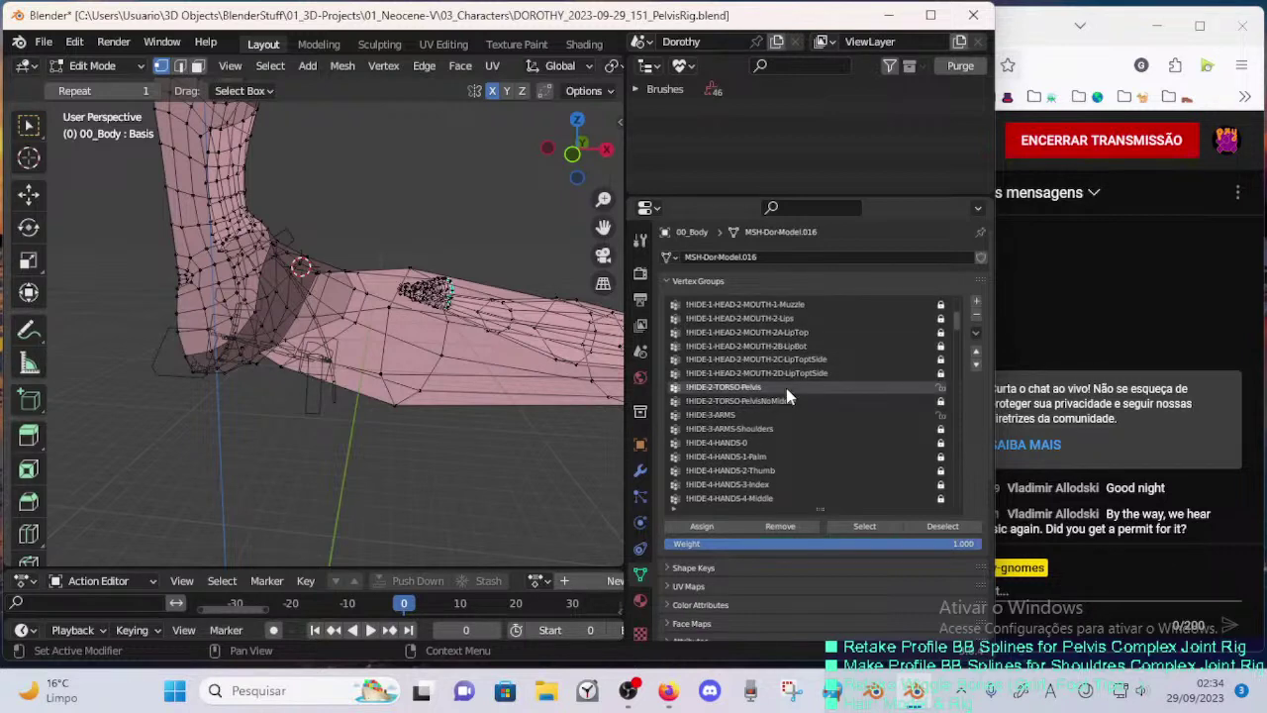
{"action": "left_click", "coordinate": [789, 399]}
{"action": "left_click", "coordinate": [861, 525]}
{"action": "key", "text": "ctrl+s"}
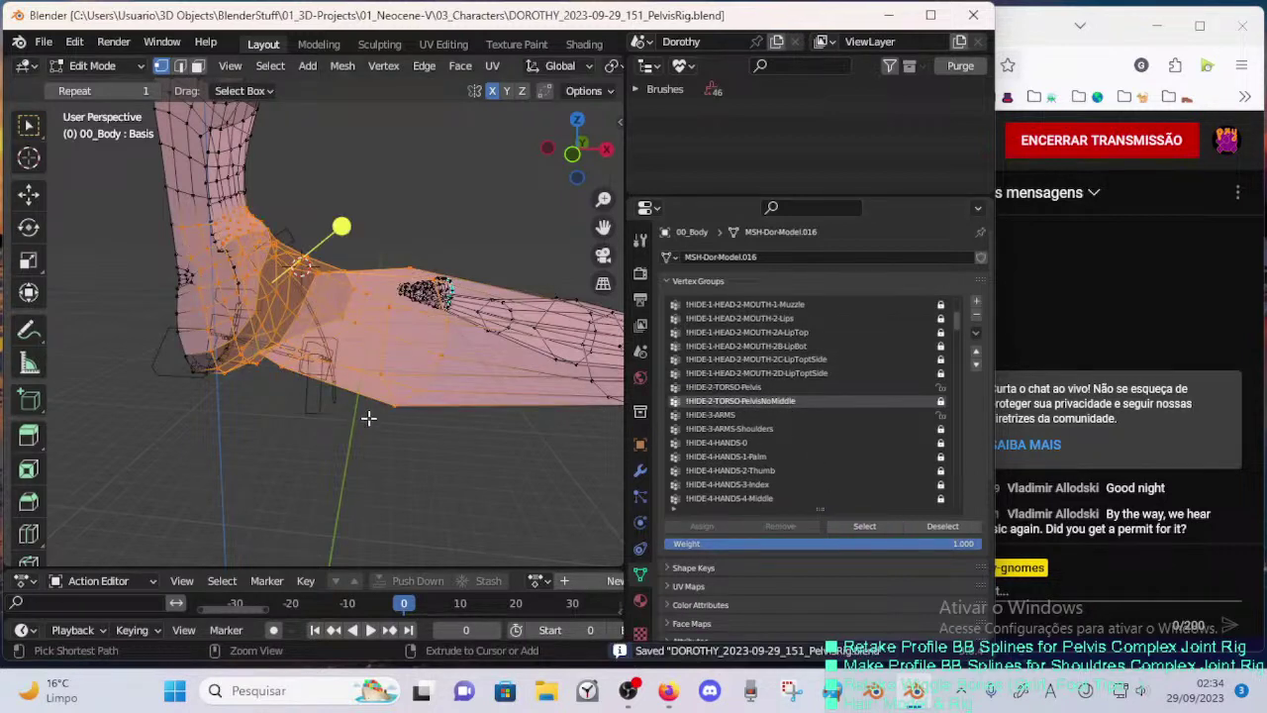
- Put 00_Body into Weight Paint mode together with the ARM-Dorothy armature and make DEF-5A-Pelvis.L.004 the active bone
{"action": "key", "text": "ctrl+Tab"}
{"action": "left_click", "coordinate": [220, 418]}
{"action": "left_click", "coordinate": [307, 346]}
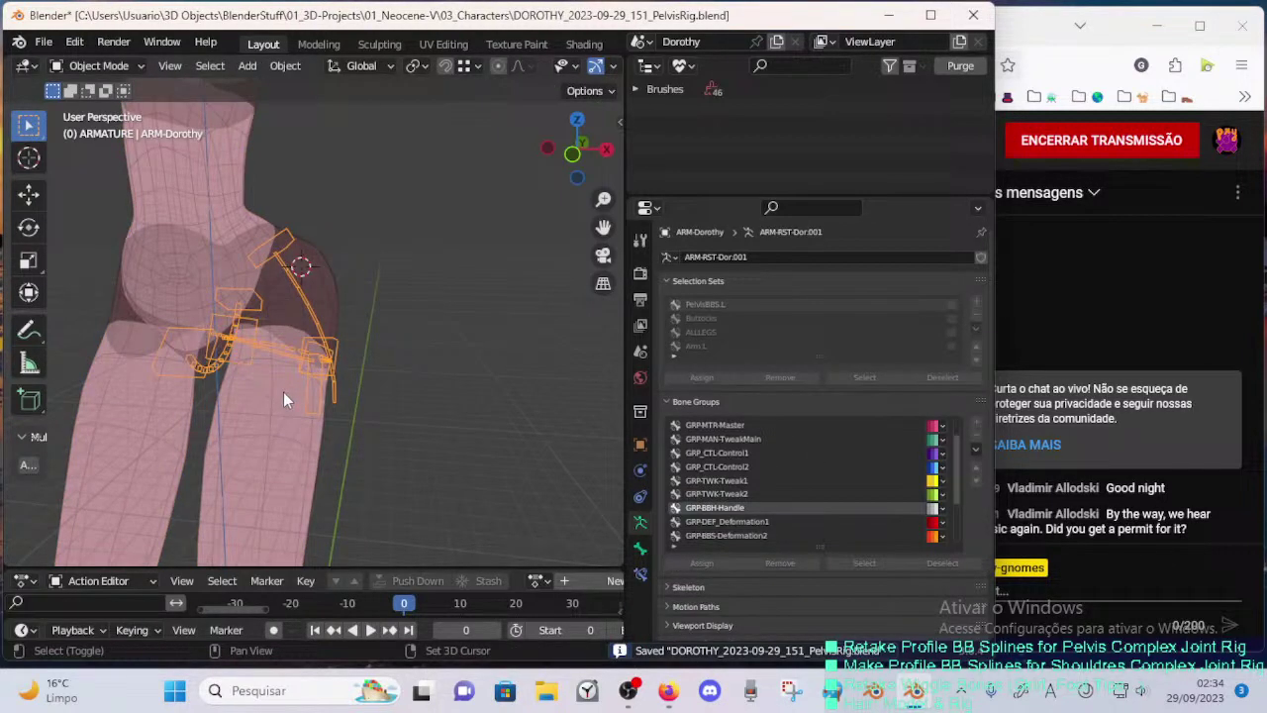
{"action": "left_click", "coordinate": [294, 390], "text": "shift"}
{"action": "key", "text": "ctrl+Tab"}
{"action": "left_click", "coordinate": [188, 324]}
{"action": "mouse_move", "coordinate": [307, 384]}
{"action": "middle_mouse_down"}
{"action": "mouse_move", "coordinate": [368, 396]}
{"action": "mouse_move", "coordinate": [336, 377]}
{"action": "middle_mouse_up"}
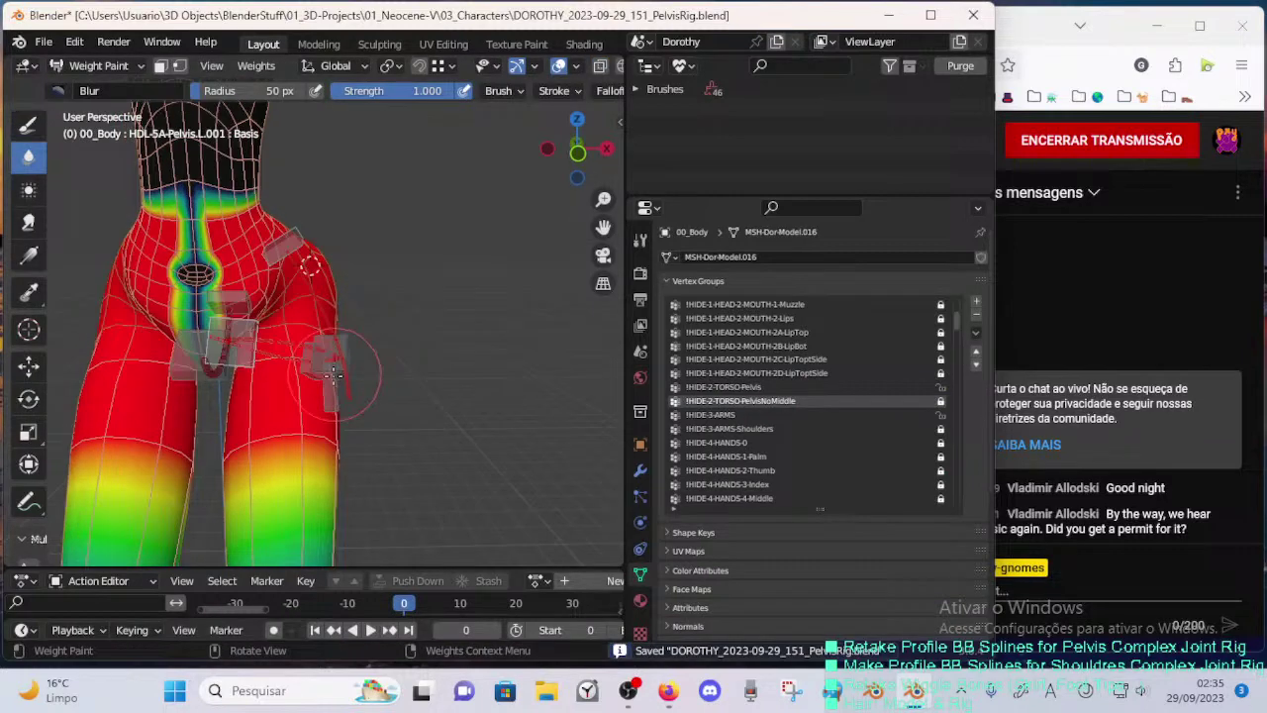
{"action": "key", "text": "m"}
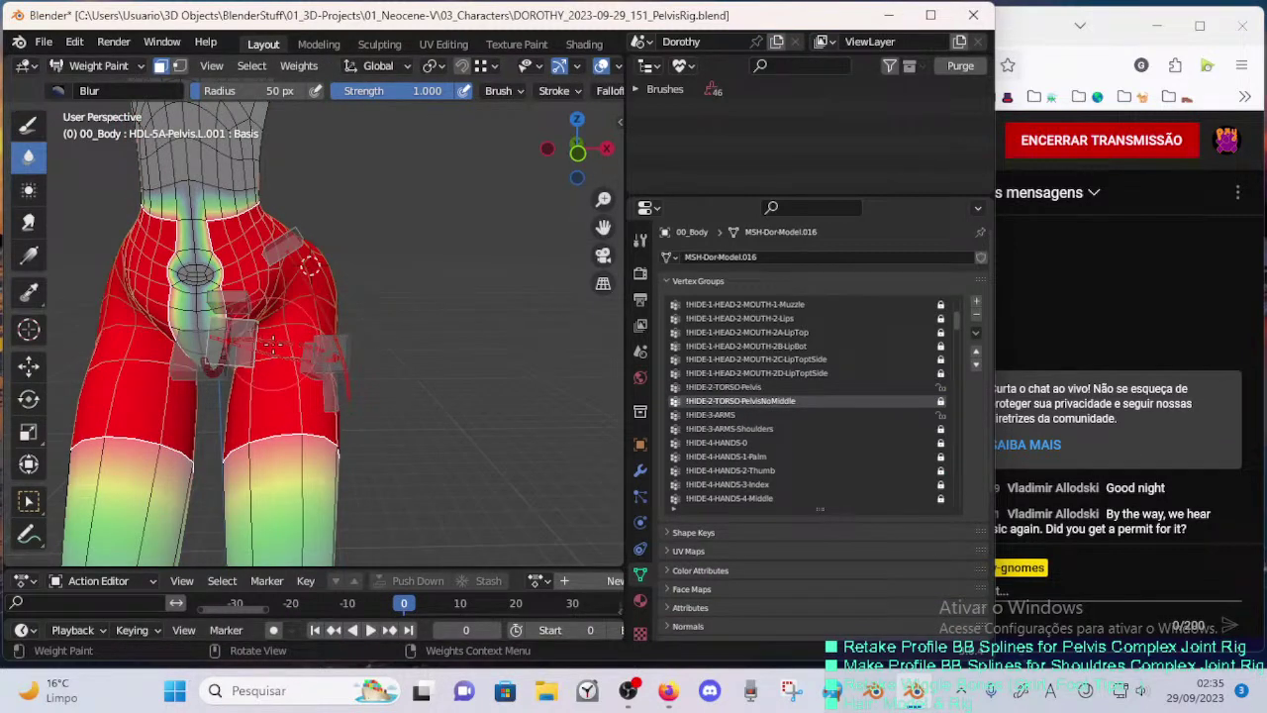
{"action": "left_click", "coordinate": [285, 340], "text": "ctrl"}
{"action": "key", "text": "m"}
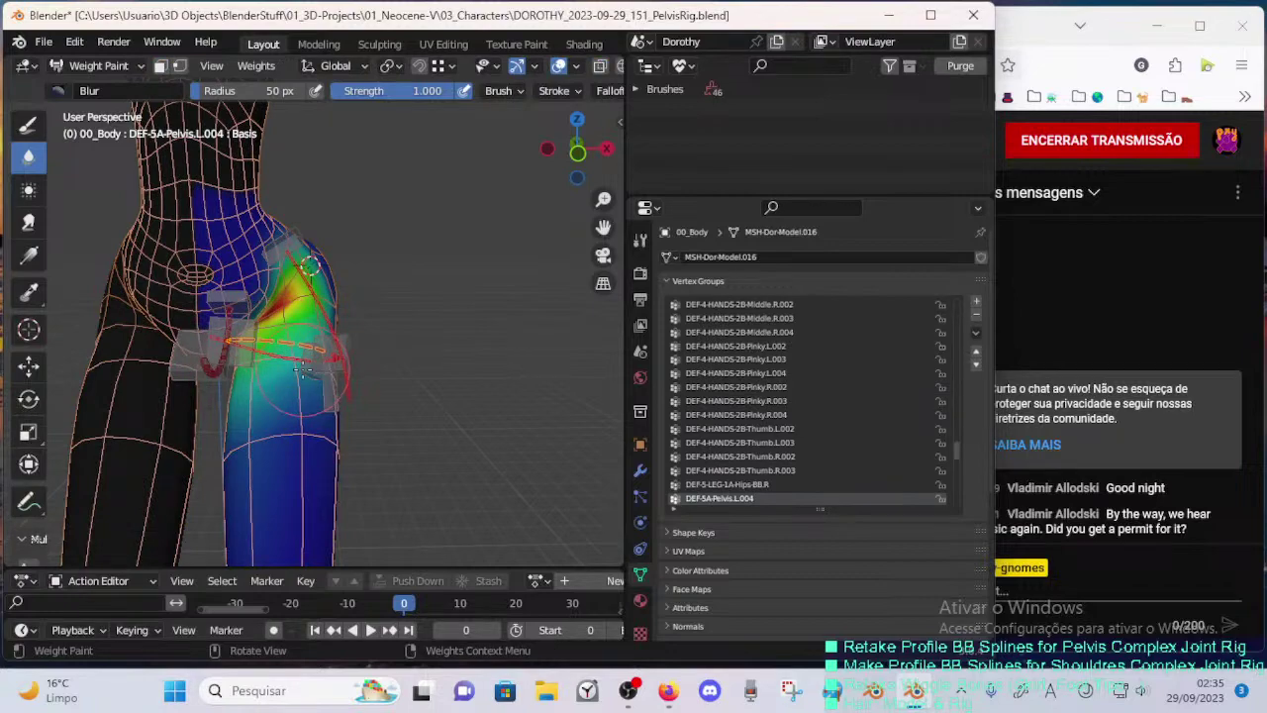
- Turn on face masking and smear the DEF-5A-Pelvis.L.004 weights at the inner thigh with an 82 px Smear brush
{"action": "key", "text": "m"}
{"action": "scroll", "coordinate": [308, 354], "scroll_direction": "up", "scroll_amount": 3}
{"action": "middle_click_drag", "start_coordinate": [303, 369], "coordinate": [119, 213]}
{"action": "middle_click_drag", "start_coordinate": [138, 281], "coordinate": [211, 359]}
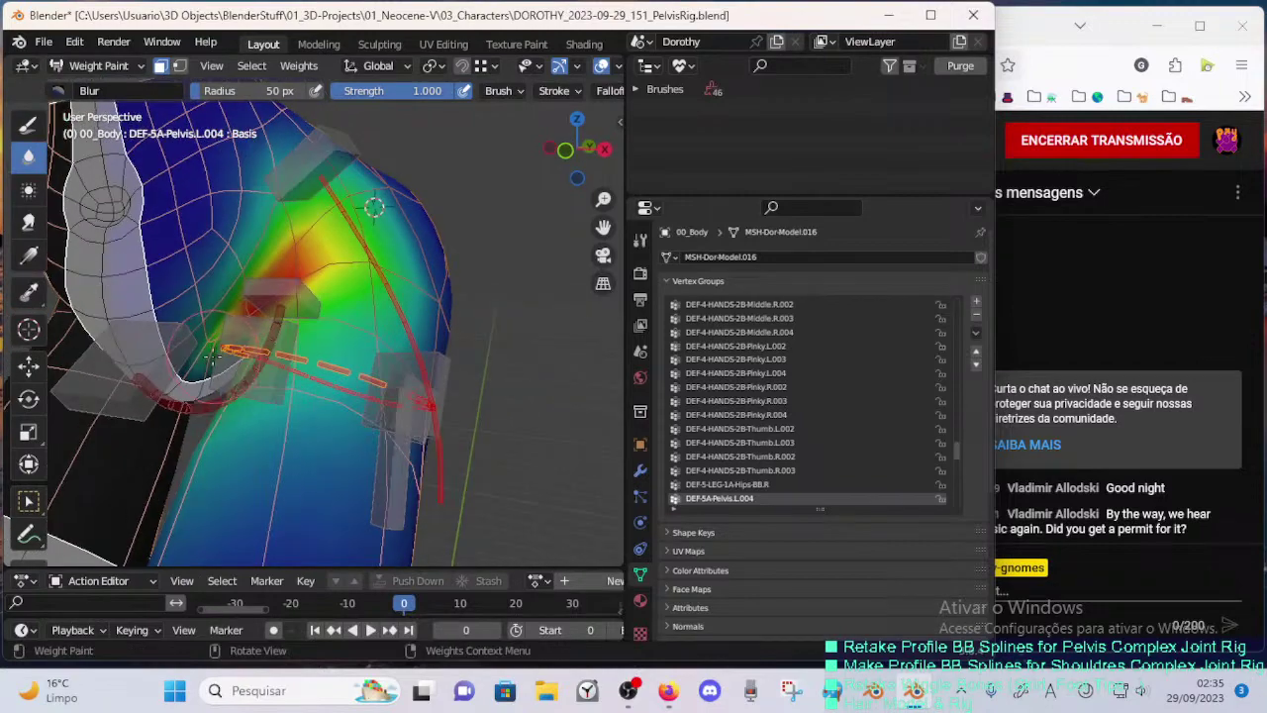
{"action": "scroll", "coordinate": [238, 336], "scroll_direction": "up", "scroll_amount": 4}
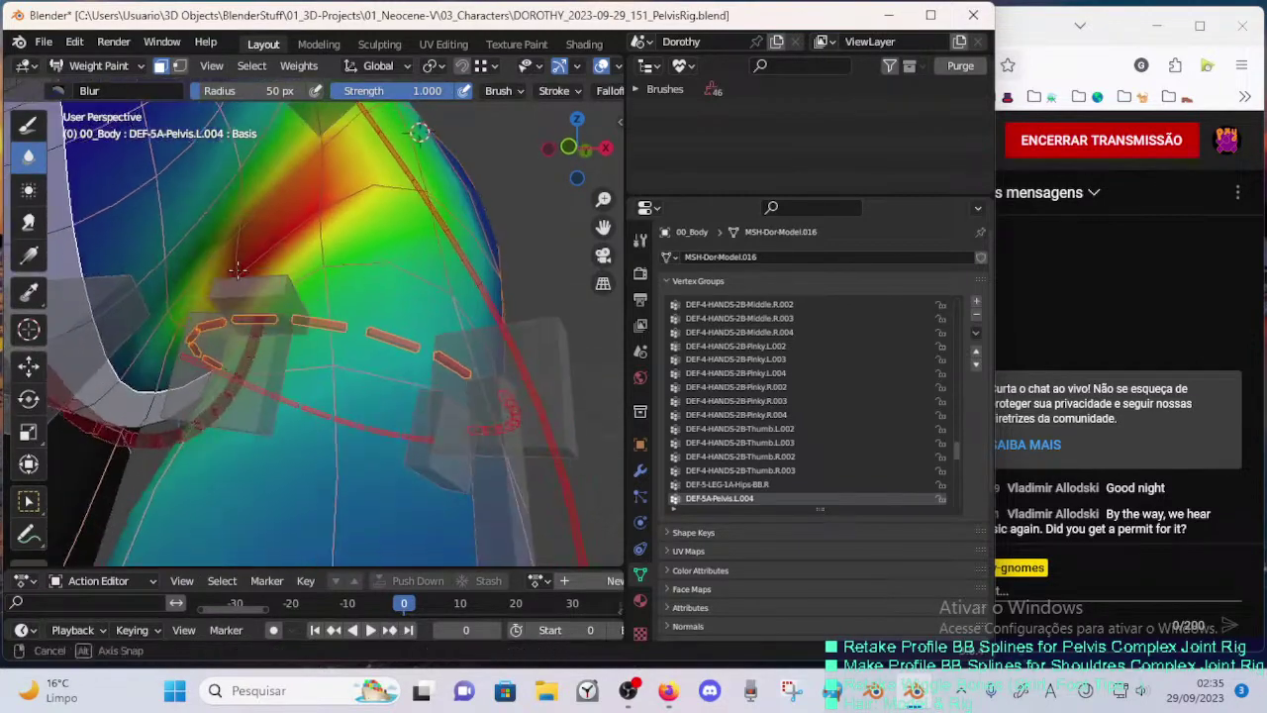
{"action": "key", "text": "f"}
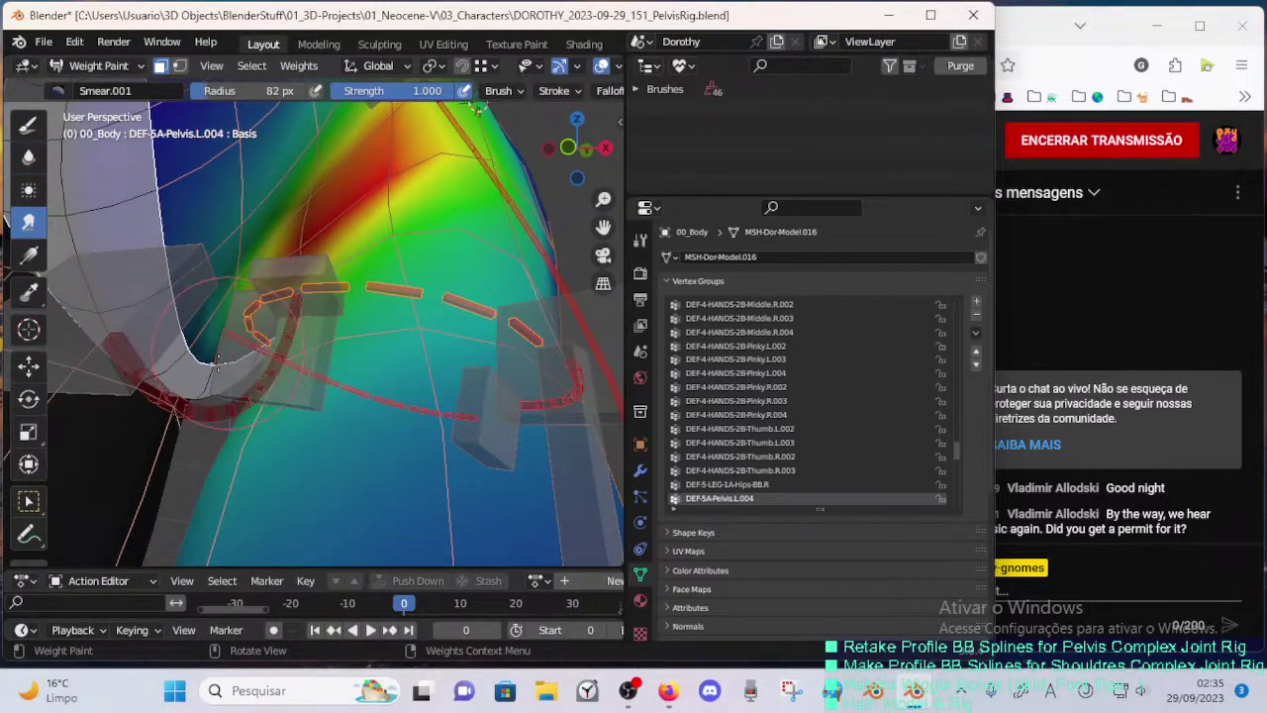
{"action": "left_click", "coordinate": [210, 336]}
{"action": "middle_click_drag", "start_coordinate": [249, 323], "coordinate": [335, 430]}
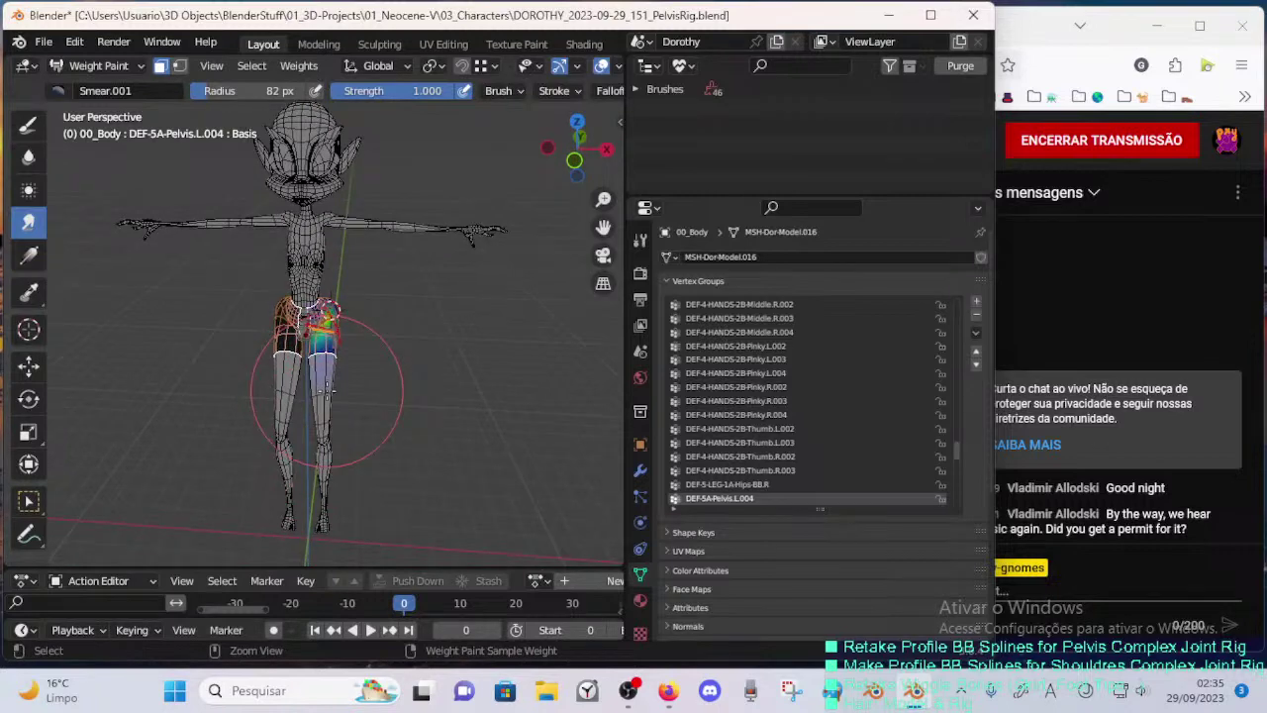
- Reveal the armature's hidden bones in Pose Mode, isolate the left pelvis bones with the leg controls, and assign them to the PelvisBBS.L selection set
{"action": "key", "text": "ctrl+Tab"}
{"action": "left_click", "coordinate": [334, 333]}
{"action": "key", "text": "ctrl+Tab"}
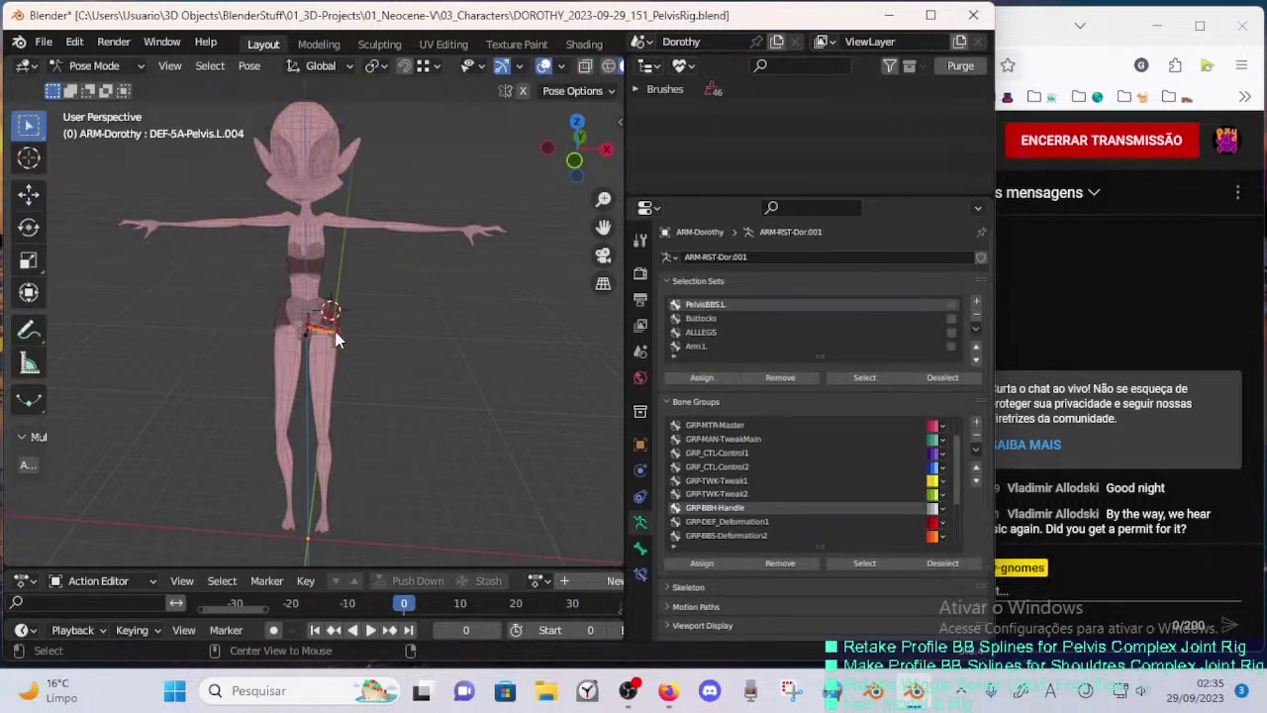
{"action": "key", "text": "alt+h"}
{"action": "key", "text": "ctrl+z"}
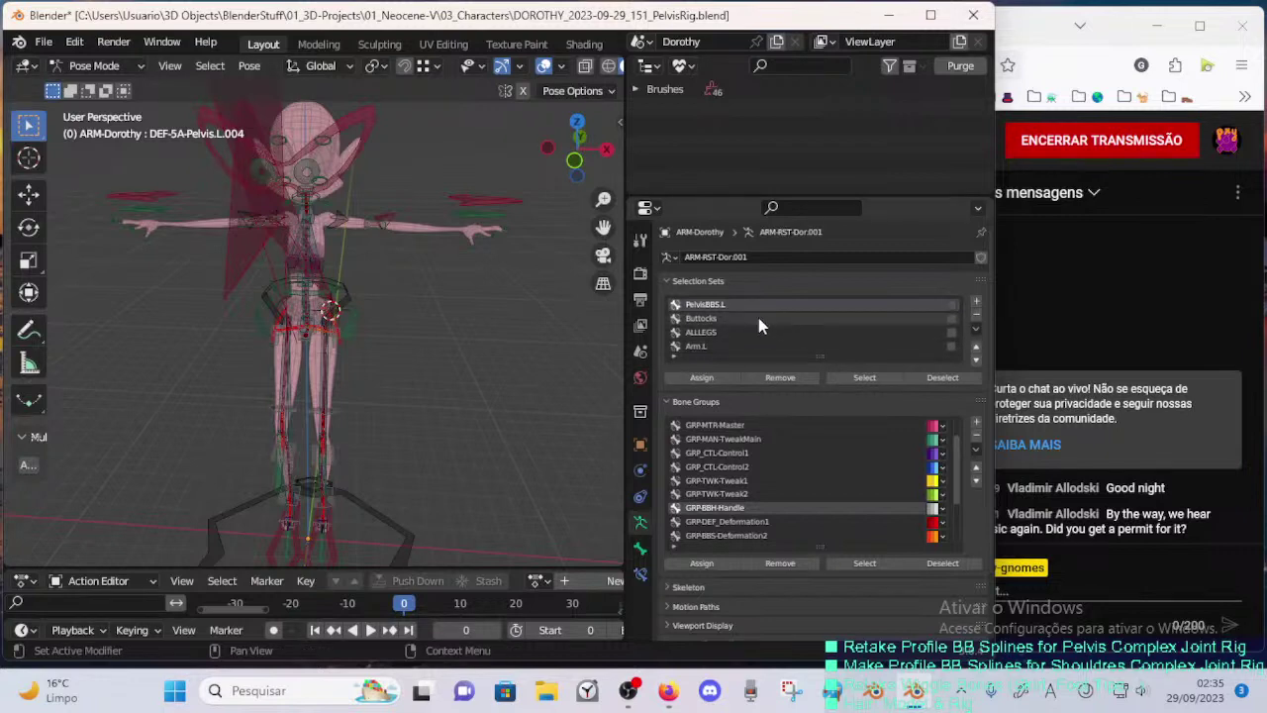
{"action": "middle_click_drag", "start_coordinate": [564, 394], "coordinate": [394, 401]}
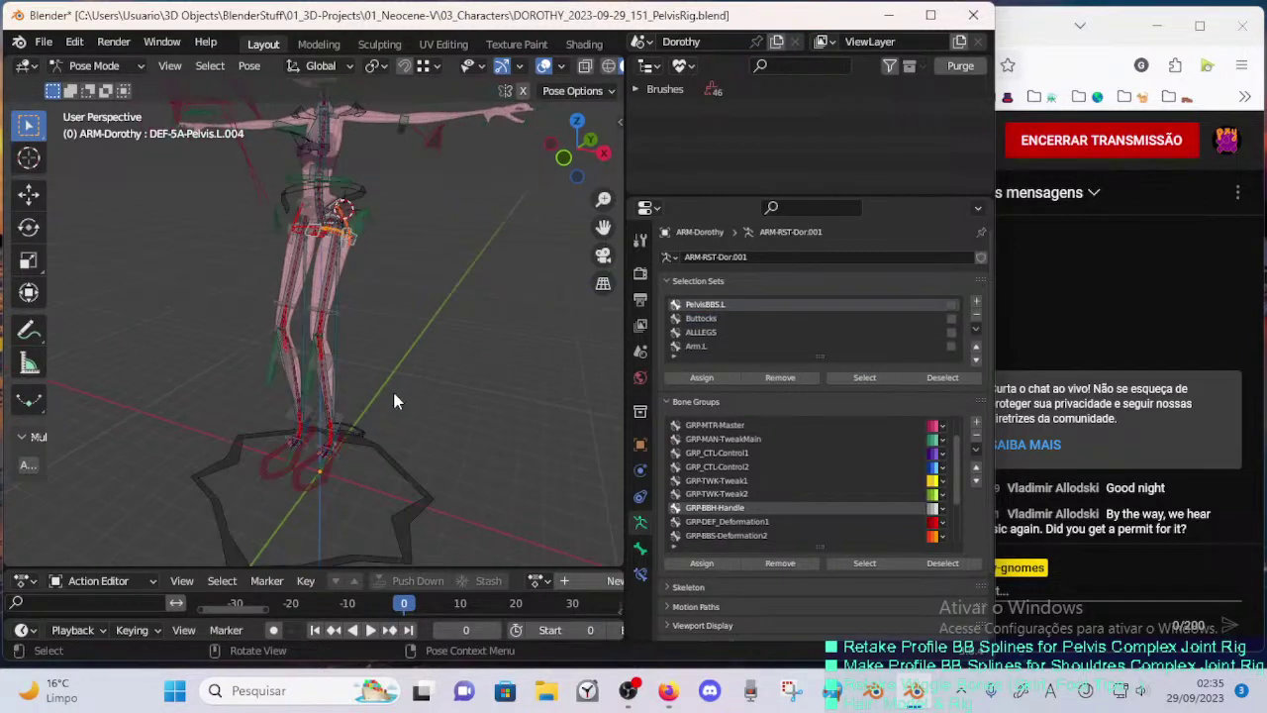
{"action": "middle_click_drag", "start_coordinate": [349, 461], "coordinate": [284, 363]}
{"action": "left_click", "coordinate": [274, 267]}
{"action": "middle_click_drag", "start_coordinate": [274, 268], "coordinate": [550, 264]}
{"action": "left_click", "coordinate": [292, 440]}
{"action": "key", "text": "shift+h"}
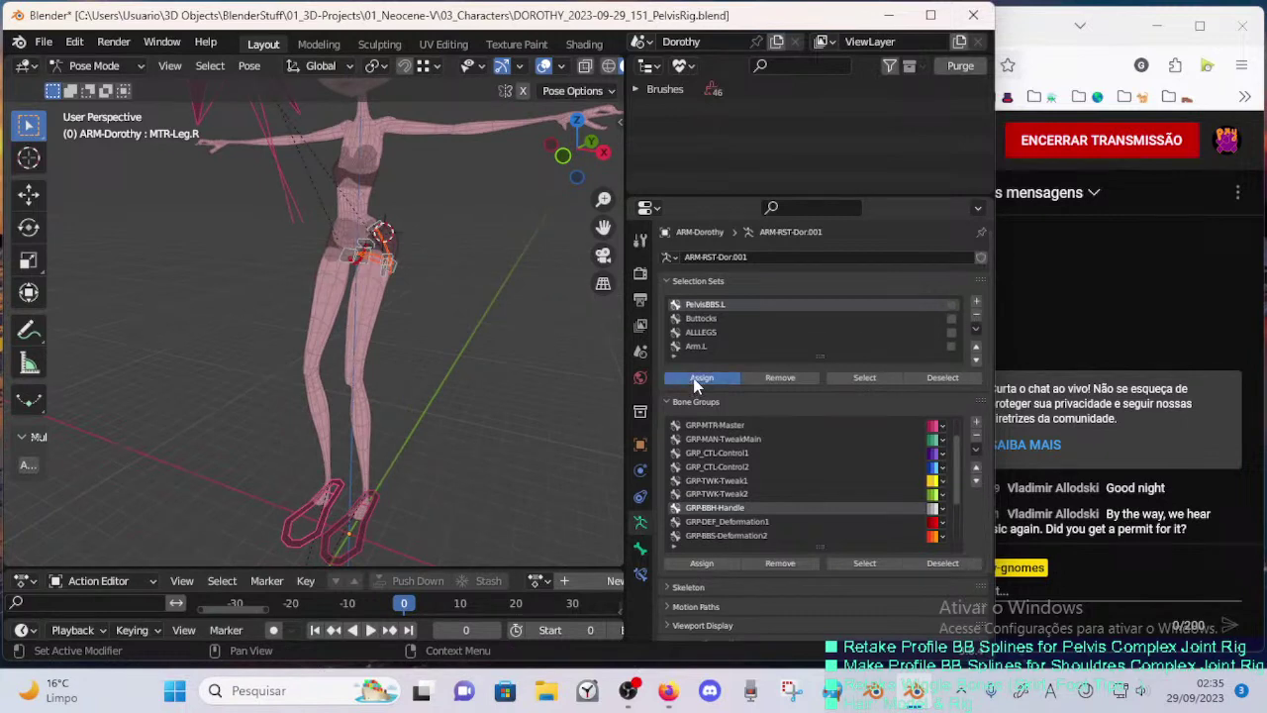
- Test the hip deformation by moving MTR-Leg.L and MTR-Leg.R outward and shifting the CTL-Leg-POLE.R knee control
{"action": "middle_click_drag", "start_coordinate": [380, 421], "coordinate": [342, 488]}
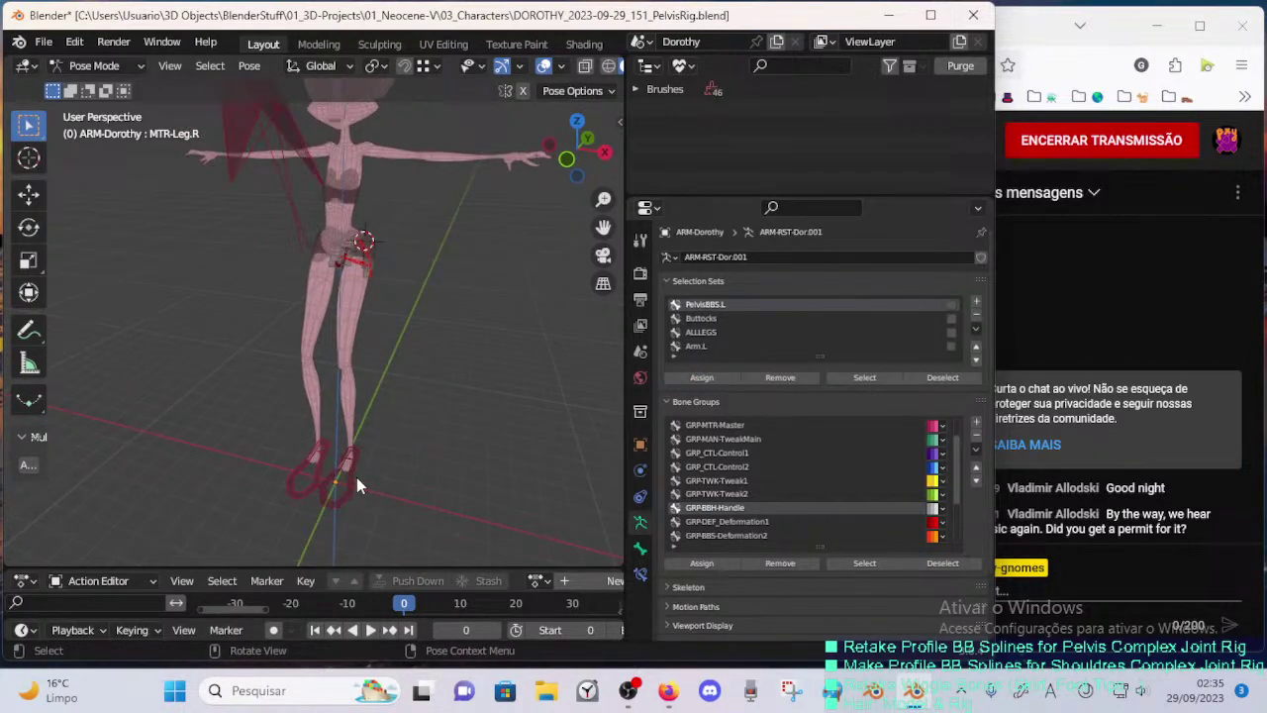
{"action": "key", "text": "Tab"}
{"action": "key", "text": "Tab"}
{"action": "left_click", "coordinate": [354, 489]}
{"action": "key", "text": "g"}
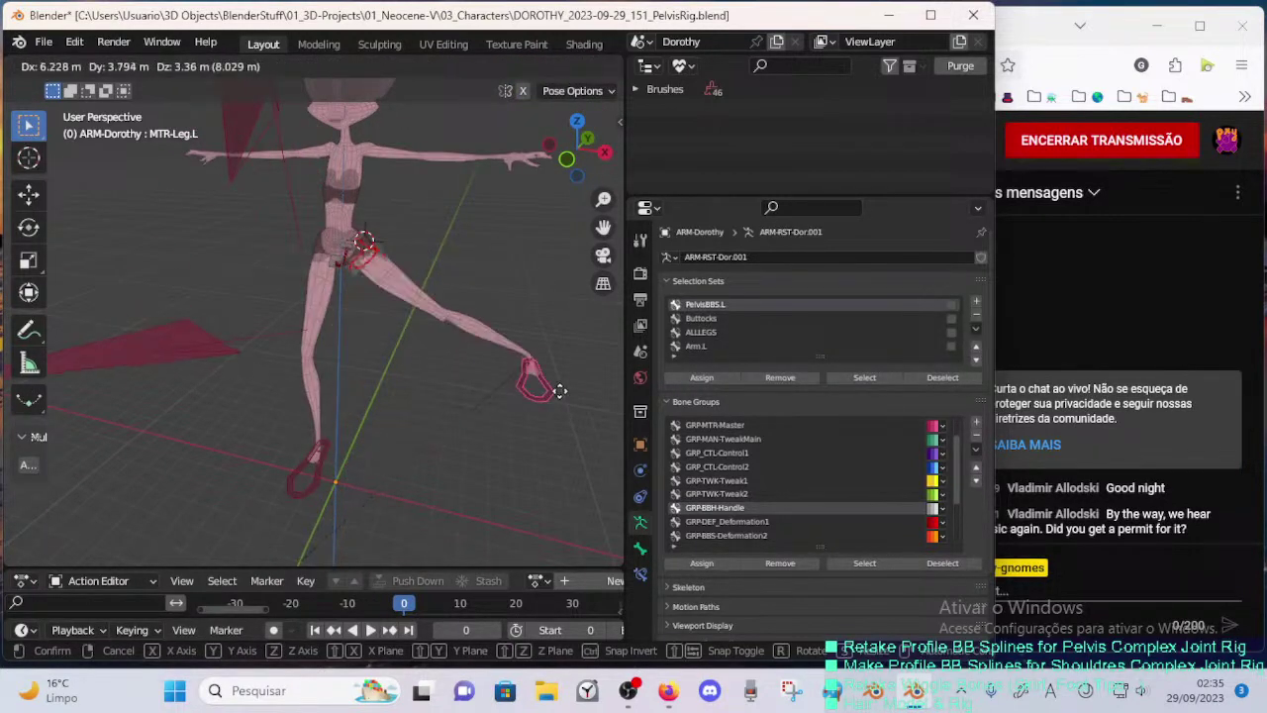
{"action": "left_click", "coordinate": [399, 444]}
{"action": "left_click", "coordinate": [301, 481]}
{"action": "key", "text": "g"}
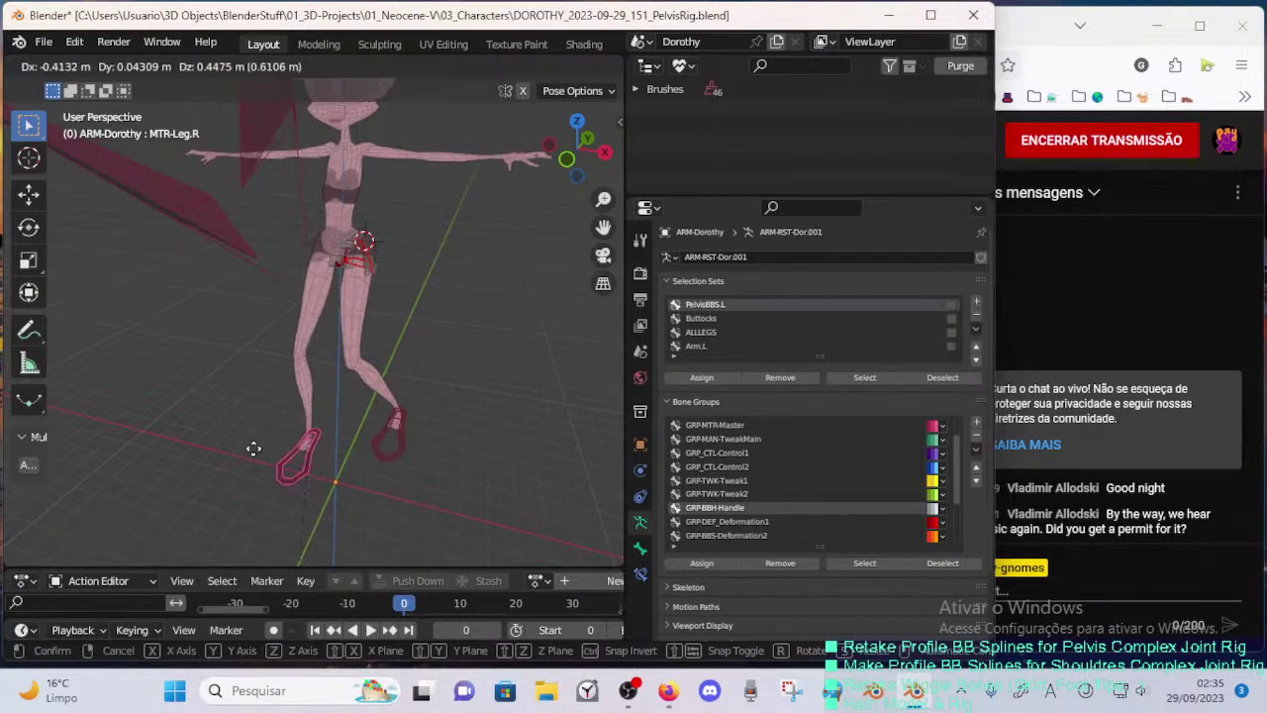
{"action": "left_click", "coordinate": [74, 360]}
{"action": "left_click", "coordinate": [483, 348]}
{"action": "middle_click_drag", "start_coordinate": [483, 352], "coordinate": [426, 365]}
{"action": "key", "text": "g"}
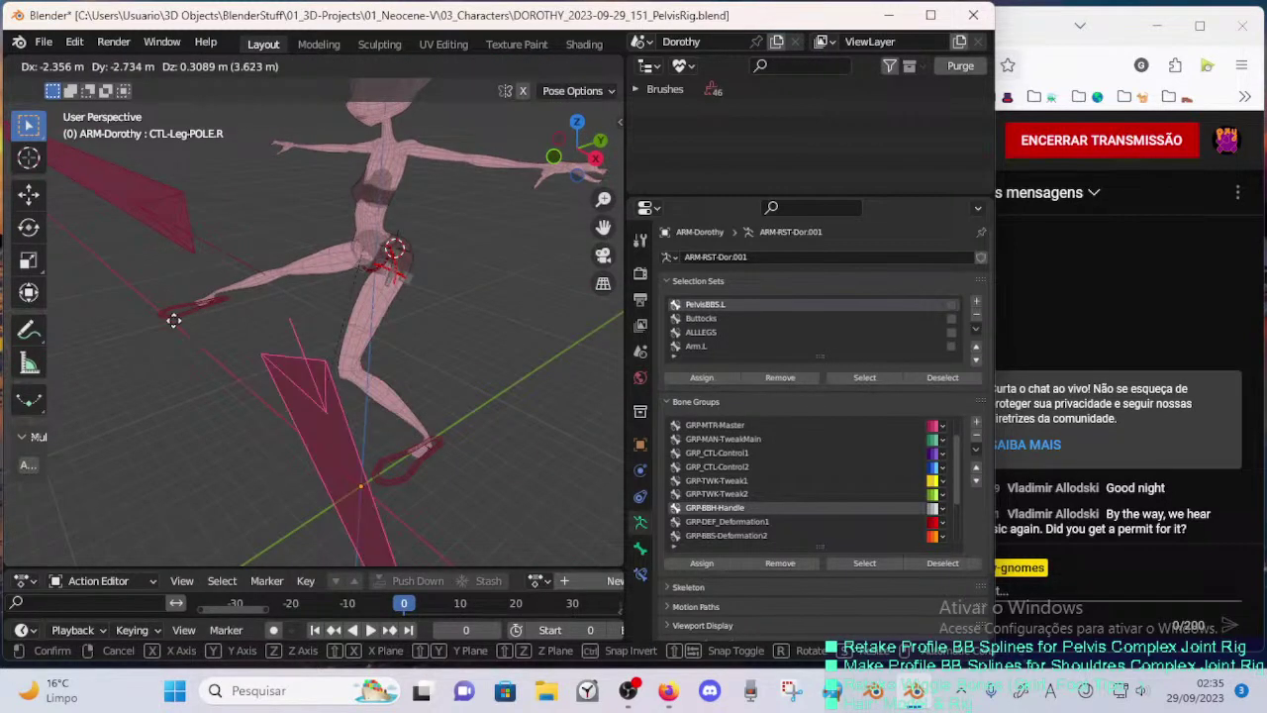
{"action": "left_click", "coordinate": [94, 329]}
- Check the left pelvis bones at the posed hip, select them, and clear the leg pose back to rest
{"action": "middle_click_drag", "start_coordinate": [314, 322], "coordinate": [357, 373], "text": "shift"}
{"action": "scroll", "coordinate": [323, 376], "scroll_direction": "up", "scroll_amount": 2}
{"action": "scroll", "coordinate": [388, 257], "scroll_direction": "up", "scroll_amount": 5}
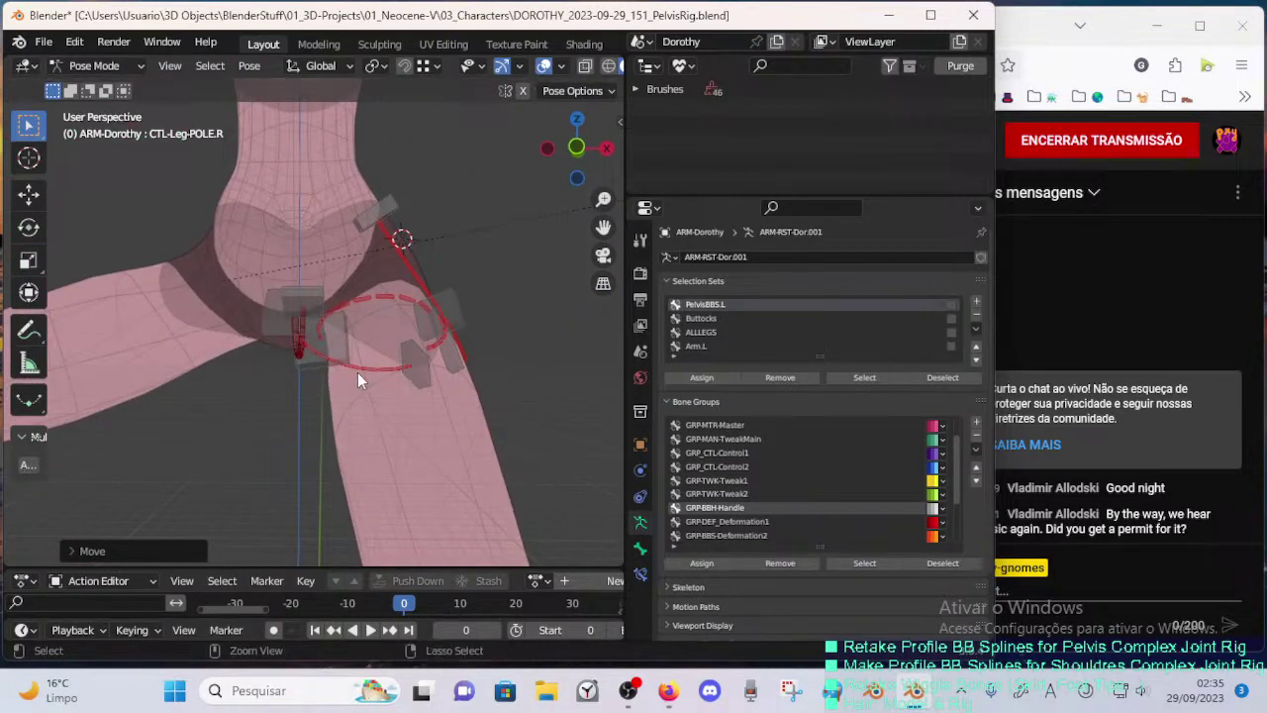
{"action": "key", "text": "ctrl+Tab"}
{"action": "left_click", "coordinate": [373, 304]}
{"action": "left_click", "coordinate": [375, 303]}
{"action": "key", "text": "ctrl+Tab"}
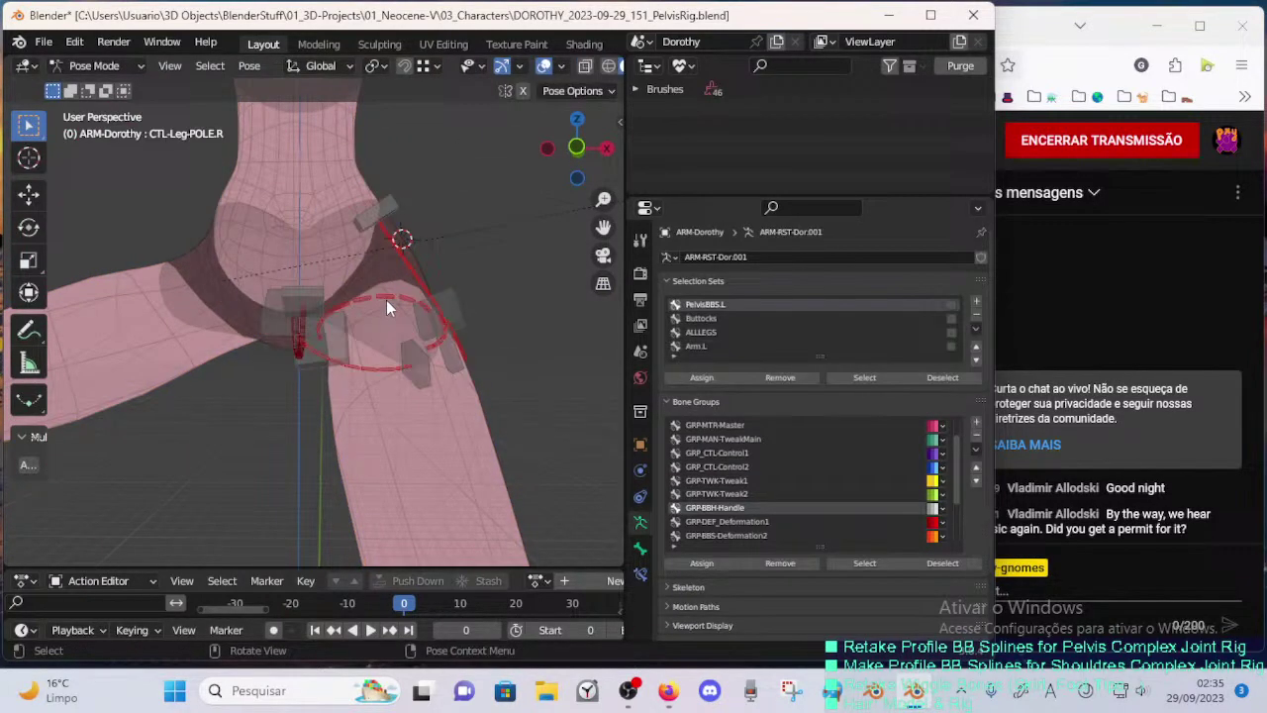
{"action": "left_click", "coordinate": [388, 299]}
{"action": "scroll", "coordinate": [378, 297], "scroll_direction": "down", "scroll_amount": 6}
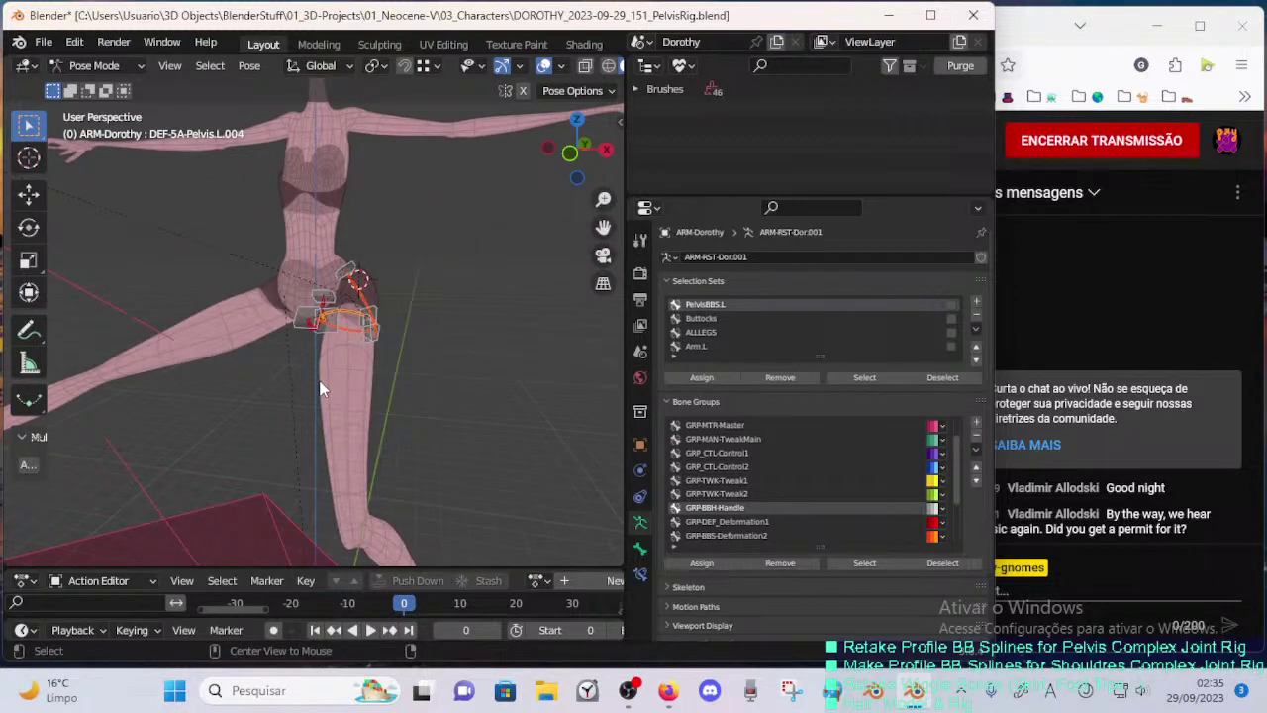
{"action": "middle_click_drag", "start_coordinate": [350, 366], "coordinate": [361, 308], "text": "ctrl"}
- Compare the Stretch To constraints of DEF-5A-Pelvis.L.001 and DEF-5A-Pelvis.L.002 and check the HDL-5A-Pelvis.L.002 handle for constraints
{"action": "left_click", "coordinate": [434, 260]}
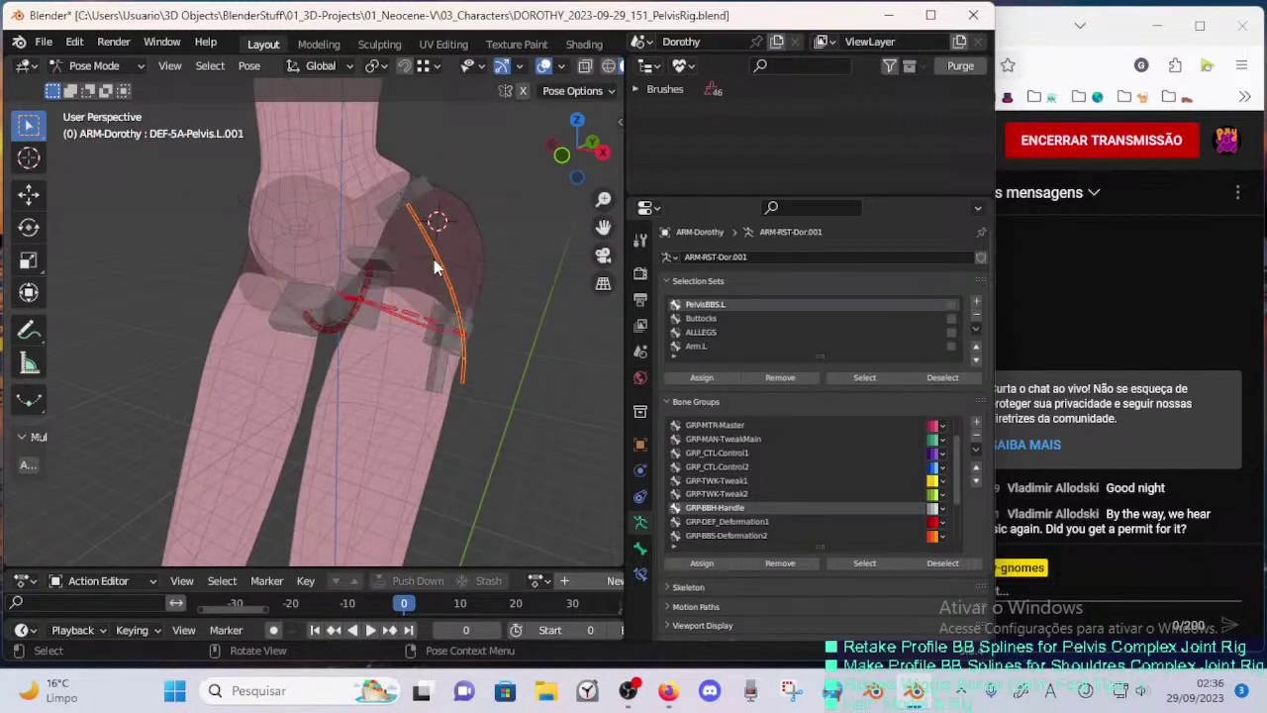
{"action": "middle_click_drag", "start_coordinate": [438, 268], "coordinate": [374, 319], "text": "shift"}
{"action": "left_click", "coordinate": [641, 573]}
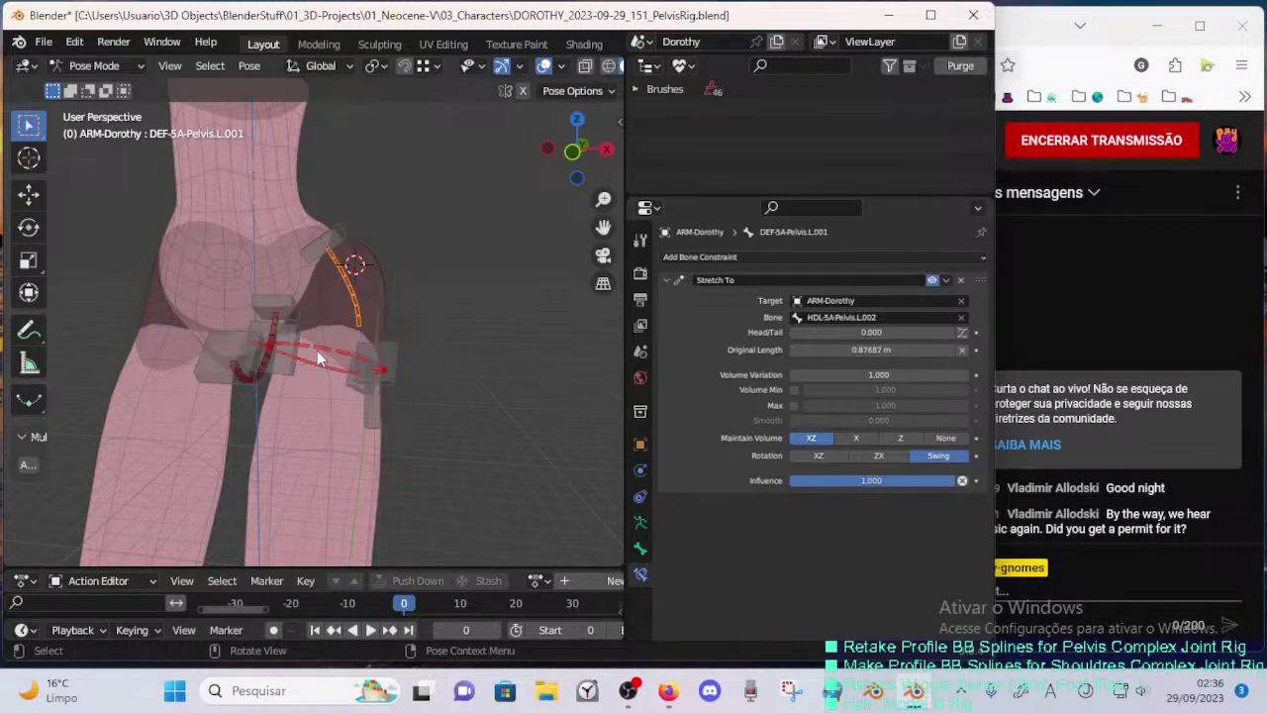
{"action": "middle_click_drag", "start_coordinate": [605, 374], "coordinate": [390, 397]}
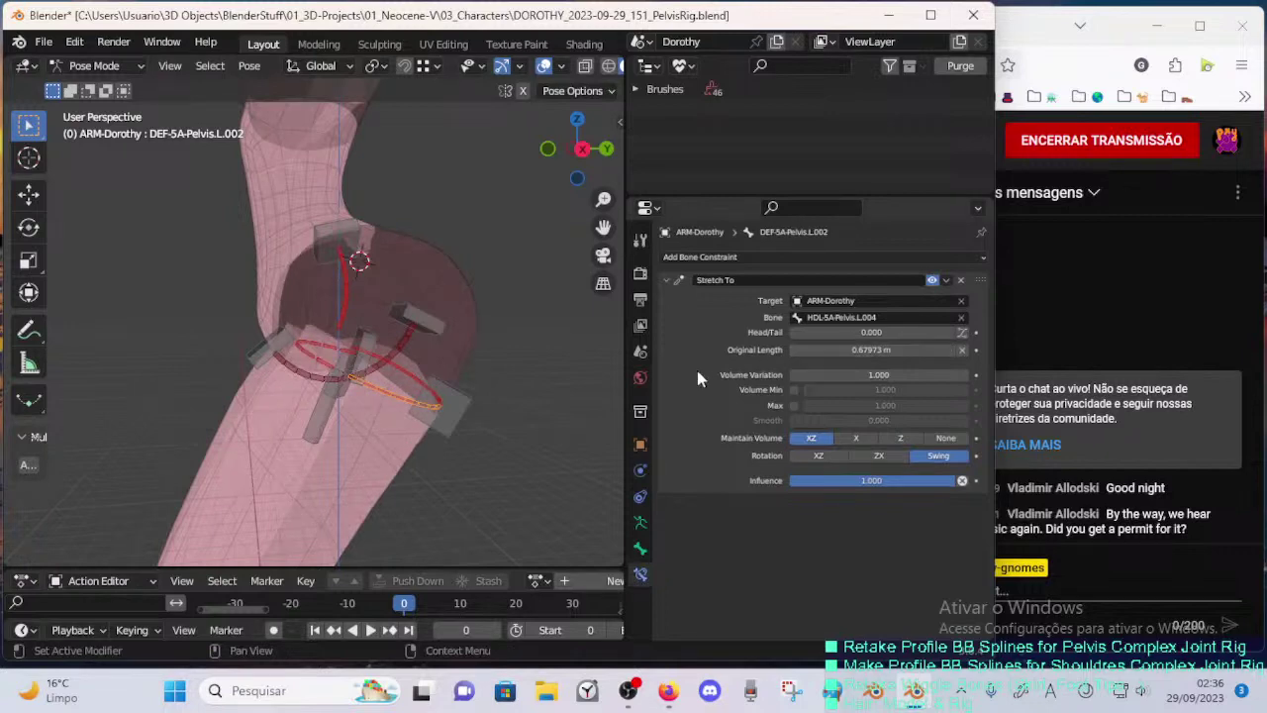
{"action": "middle_click_drag", "start_coordinate": [616, 373], "coordinate": [500, 371]}
{"action": "middle_click_drag", "start_coordinate": [418, 385], "coordinate": [351, 410]}
{"action": "left_click", "coordinate": [386, 406]}
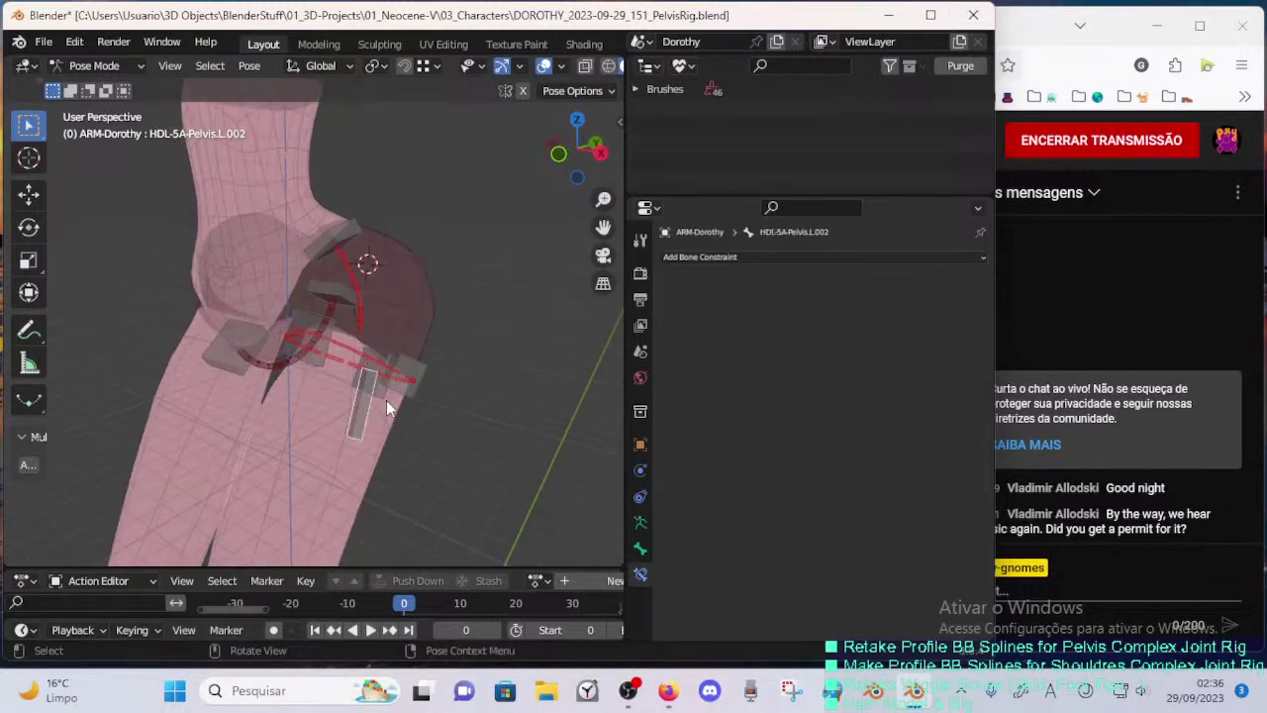
- Set the Stretch To original length of DEF-5A-Pelvis.L.001 to 0.47687 m
{"action": "left_click", "coordinate": [356, 315]}
{"action": "middle_click_drag", "start_coordinate": [424, 336], "coordinate": [858, 337]}
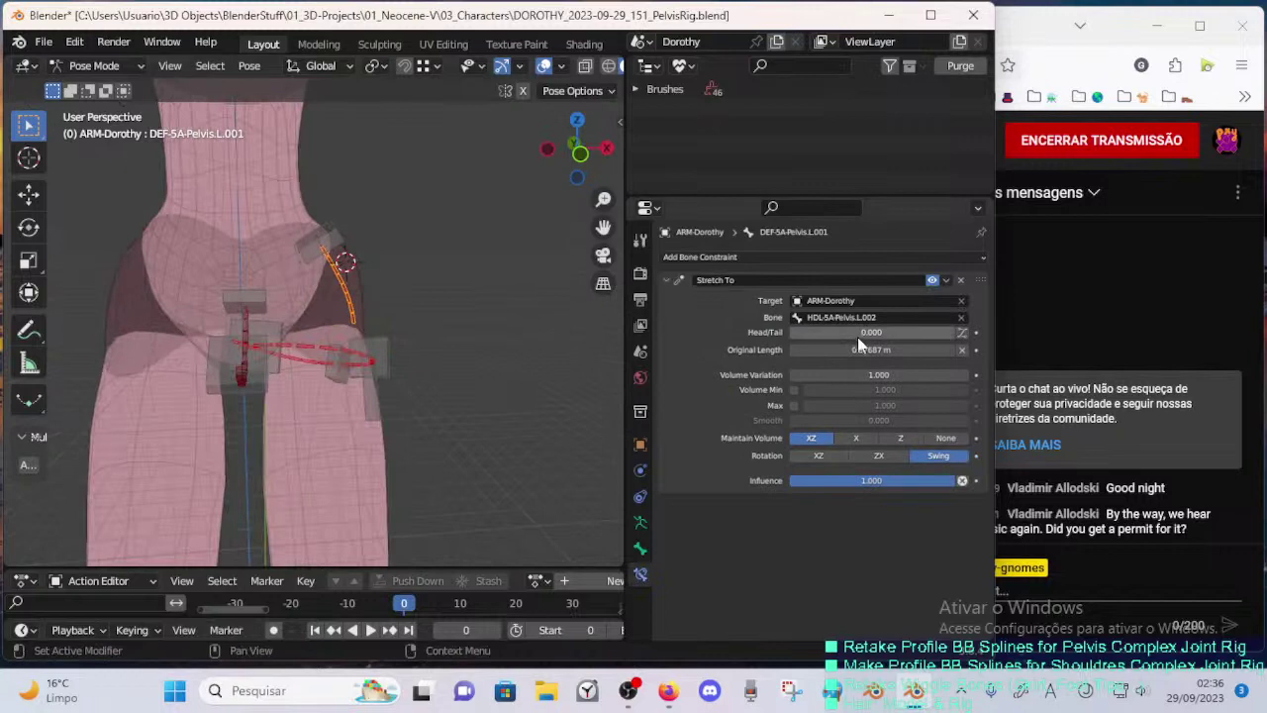
{"action": "left_click", "coordinate": [794, 348]}
{"action": "left_click", "coordinate": [793, 349]}
{"action": "left_click", "coordinate": [792, 349]}
{"action": "left_click", "coordinate": [793, 349]}
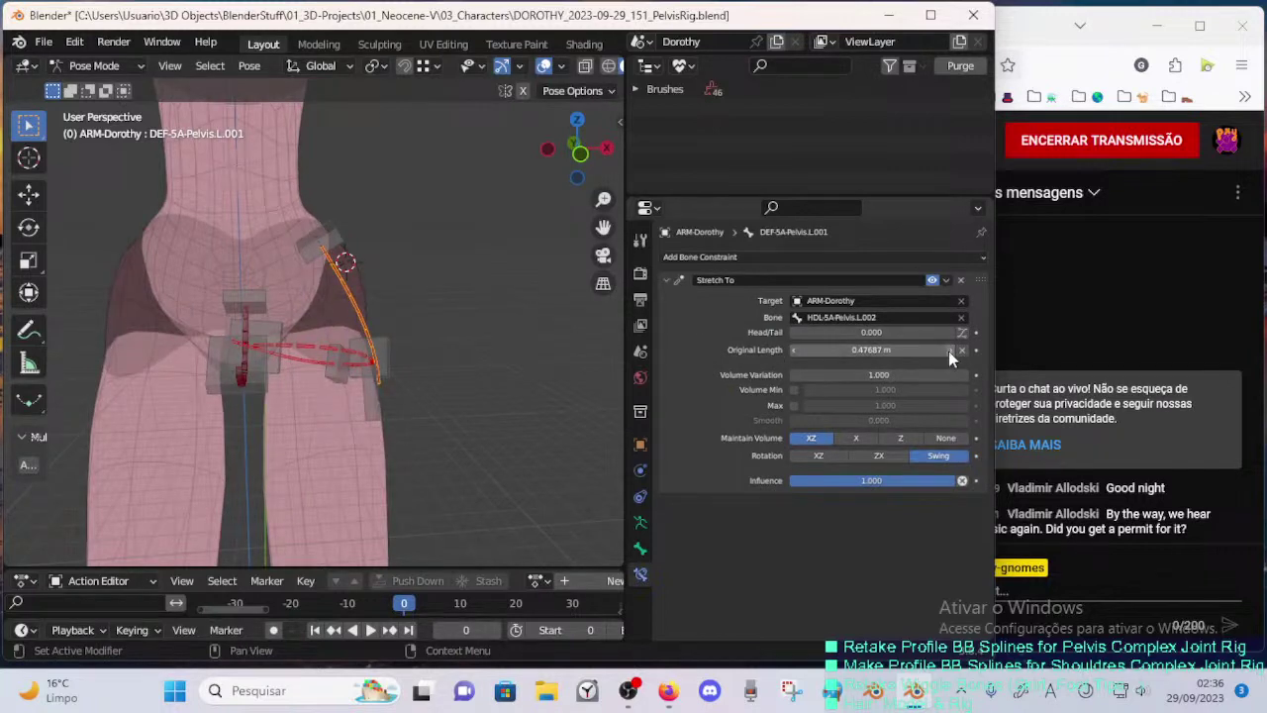
- Check the constraints of HDL-5A-Pelvis.L.004, DEF-5A-Pelvis.L.004 and DEF-5A-Pelvis.L.003, and save the file
{"action": "middle_click_drag", "start_coordinate": [594, 373], "coordinate": [485, 357]}
{"action": "left_click", "coordinate": [332, 362]}
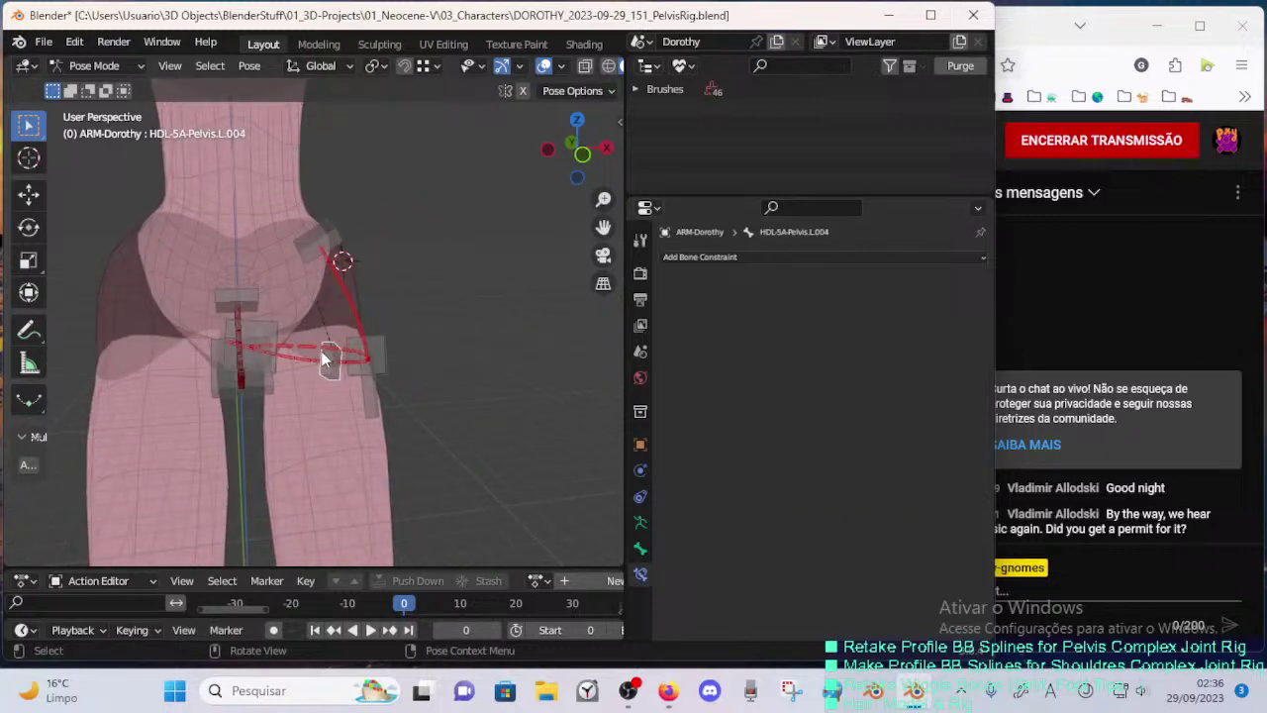
{"action": "left_click", "coordinate": [320, 354]}
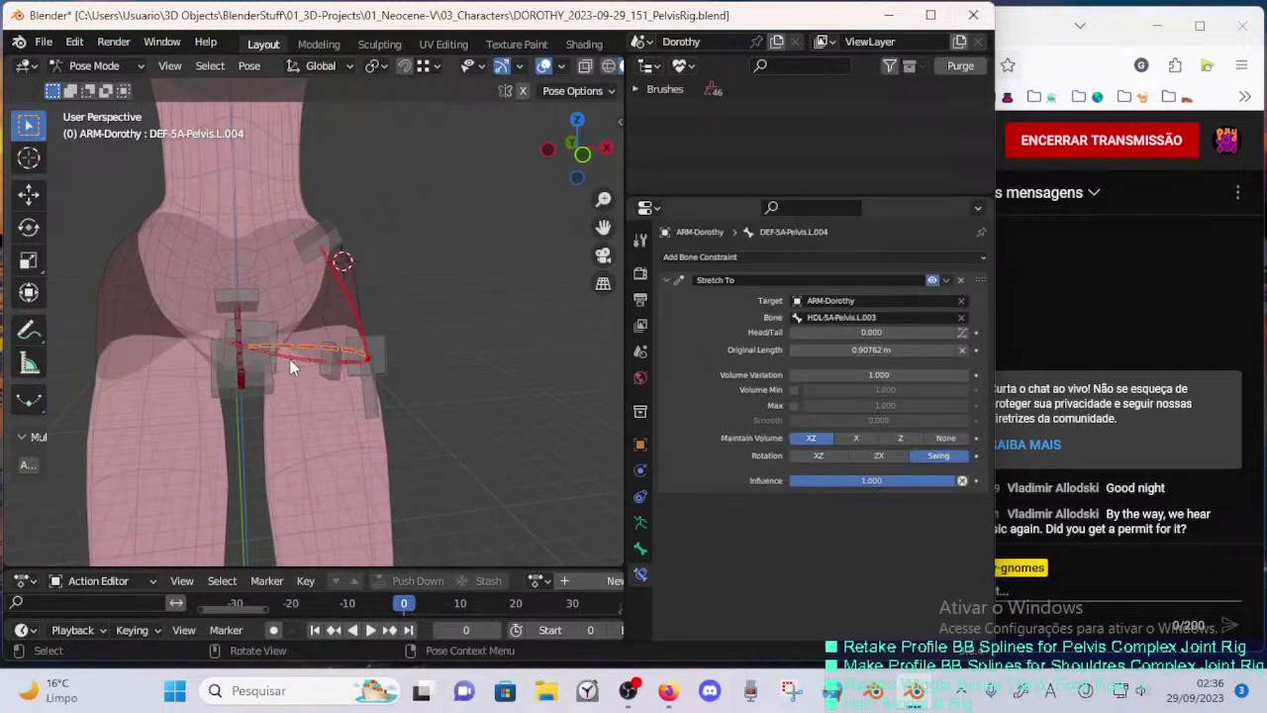
{"action": "middle_click_drag", "start_coordinate": [503, 359], "coordinate": [367, 399]}
{"action": "key", "text": "Tab"}
{"action": "key", "text": "ctrl+s"}
{"action": "key", "text": "Tab"}
{"action": "middle_click_drag", "start_coordinate": [333, 445], "coordinate": [331, 430]}
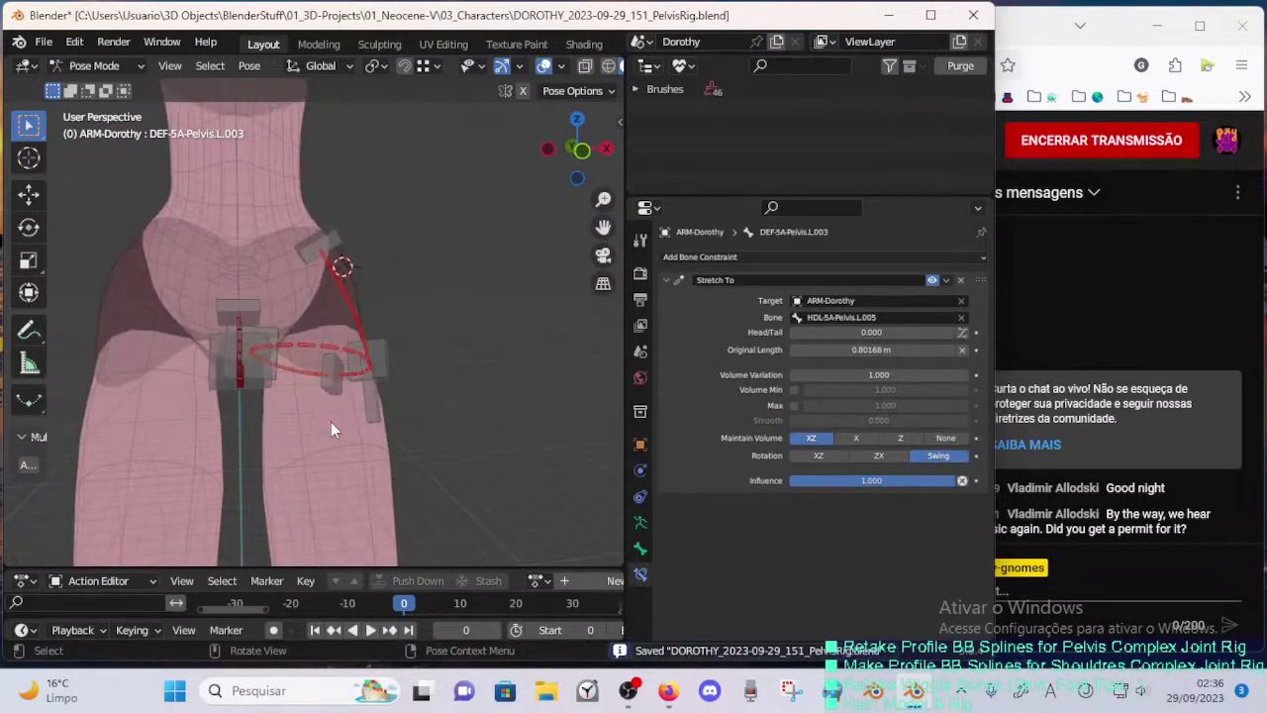
- Pose the right leg far outward from the body and move its CTL-Leg-POLE.R knee control outward to match
{"action": "scroll", "coordinate": [365, 468], "scroll_direction": "down", "scroll_amount": 8}
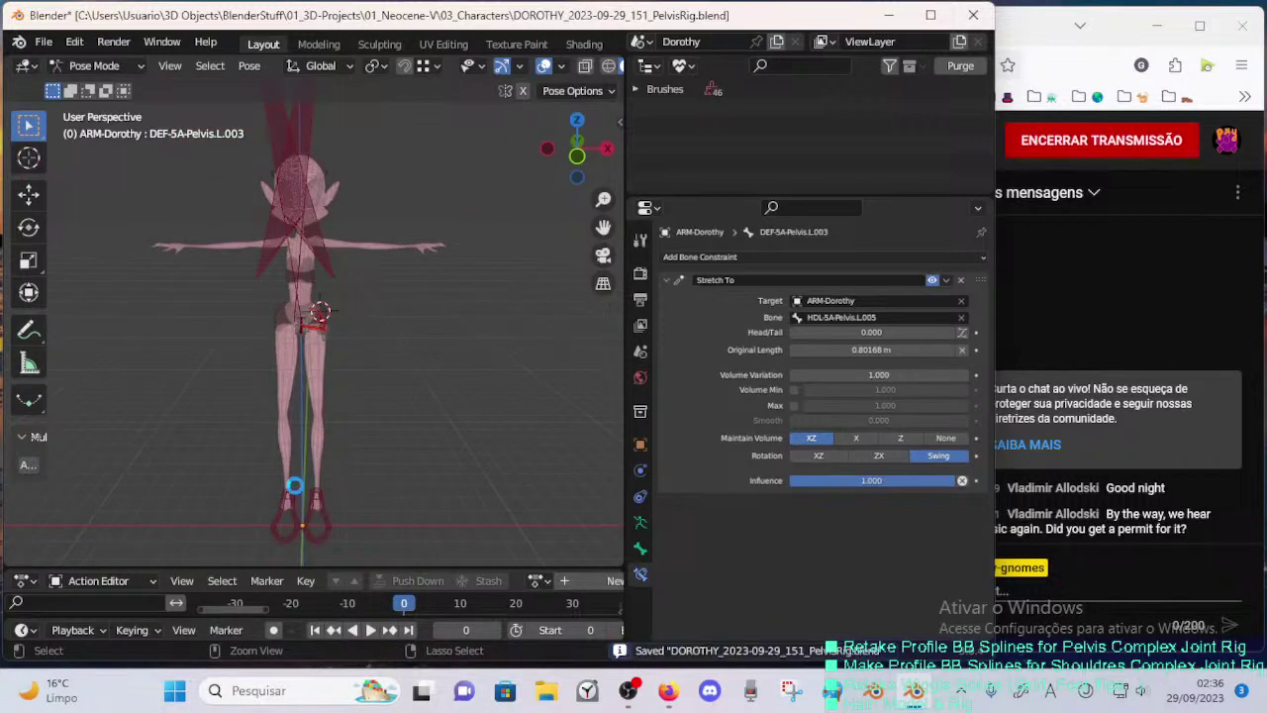
{"action": "left_click", "coordinate": [259, 522]}
{"action": "key", "text": "g"}
{"action": "left_click", "coordinate": [92, 410]}
{"action": "left_click", "coordinate": [400, 408]}
{"action": "key", "text": "g"}
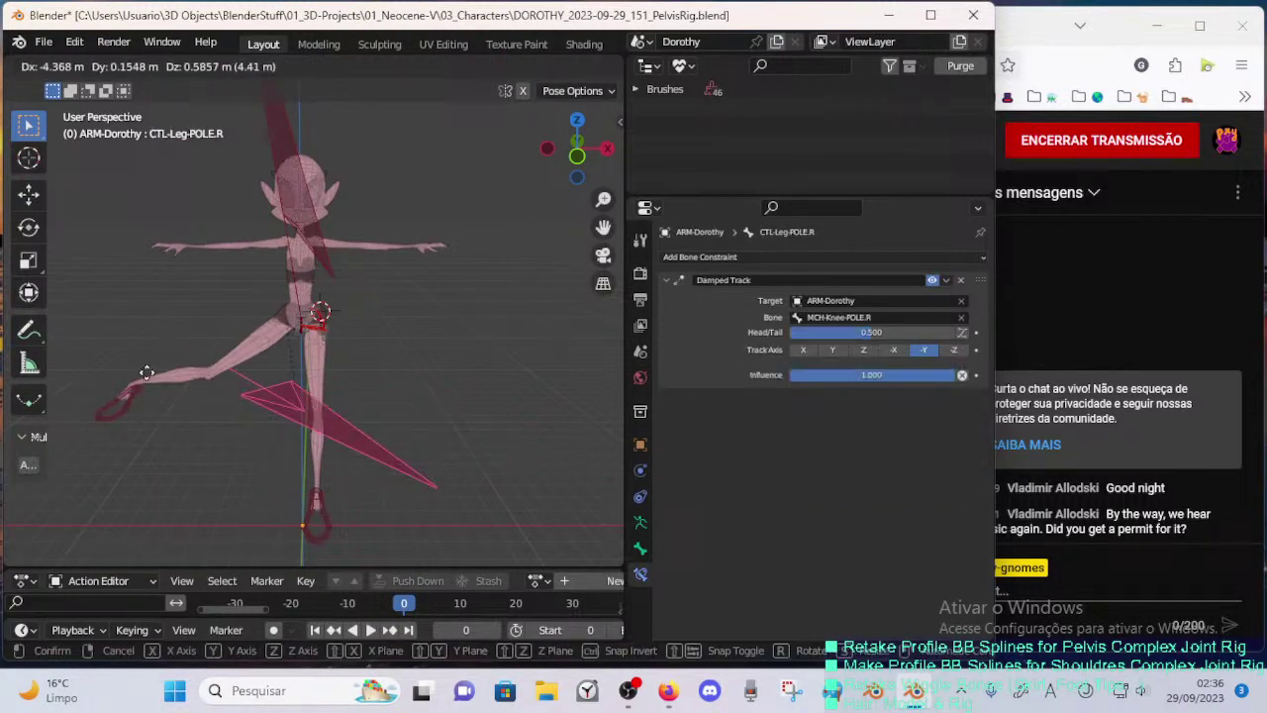
{"action": "left_click", "coordinate": [85, 317]}
- Leave Pose Mode, select the armature together with the 00_Body mesh as active, and enter Weight Paint mode
{"action": "scroll", "coordinate": [302, 266], "scroll_direction": "up", "scroll_amount": 8}
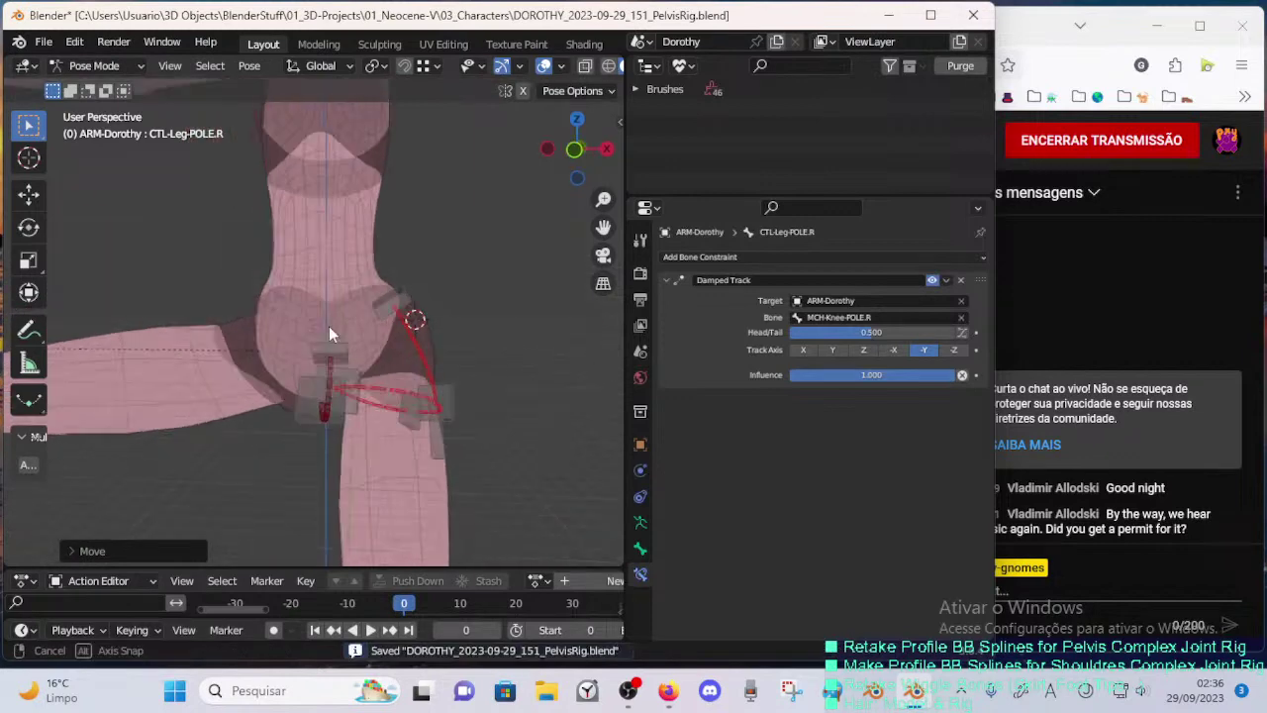
{"action": "scroll", "coordinate": [351, 346], "scroll_direction": "up", "scroll_amount": 2}
{"action": "key", "text": "ctrl+Tab"}
{"action": "left_click", "coordinate": [355, 368]}
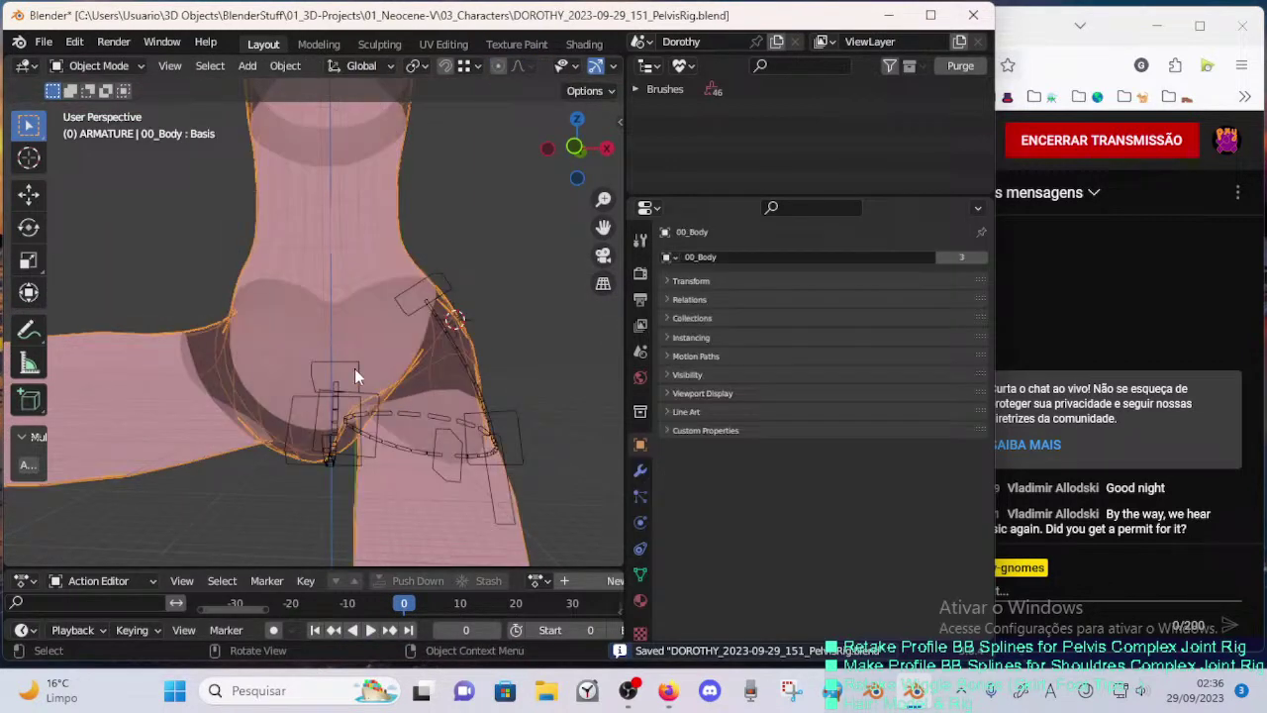
{"action": "left_click", "coordinate": [386, 368], "text": "shift"}
{"action": "left_click", "coordinate": [393, 361]}
{"action": "left_click", "coordinate": [413, 354], "text": "shift"}
{"action": "key", "text": "ctrl+Tab"}
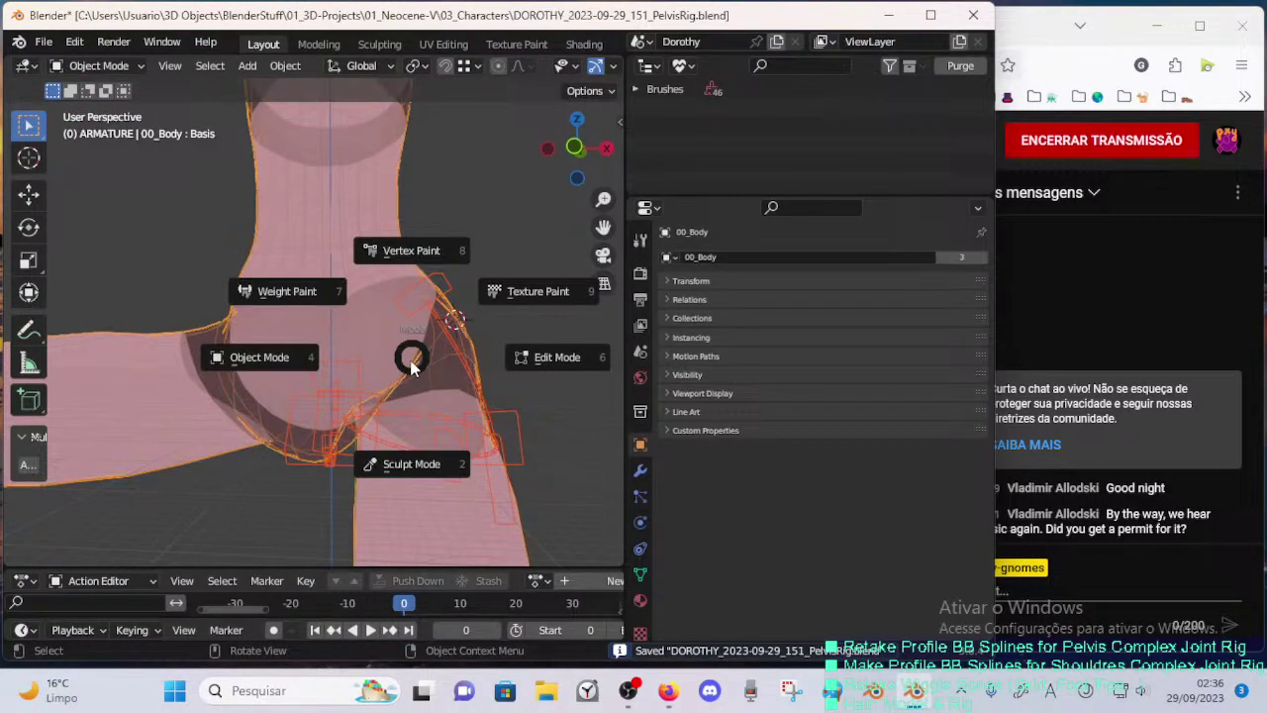
{"action": "left_click", "coordinate": [378, 341]}
- Select DEF-5A-Pelvis.L.004 for weight painting and restrict painting to the masked pelvis and thigh faces
{"action": "mouse_move", "coordinate": [384, 344]}
{"action": "middle_mouse_down"}
{"action": "mouse_move", "coordinate": [378, 324]}
{"action": "mouse_move", "coordinate": [390, 349]}
{"action": "middle_mouse_up"}
{"action": "key", "text": "m"}
{"action": "left_click", "coordinate": [385, 347], "text": "ctrl"}
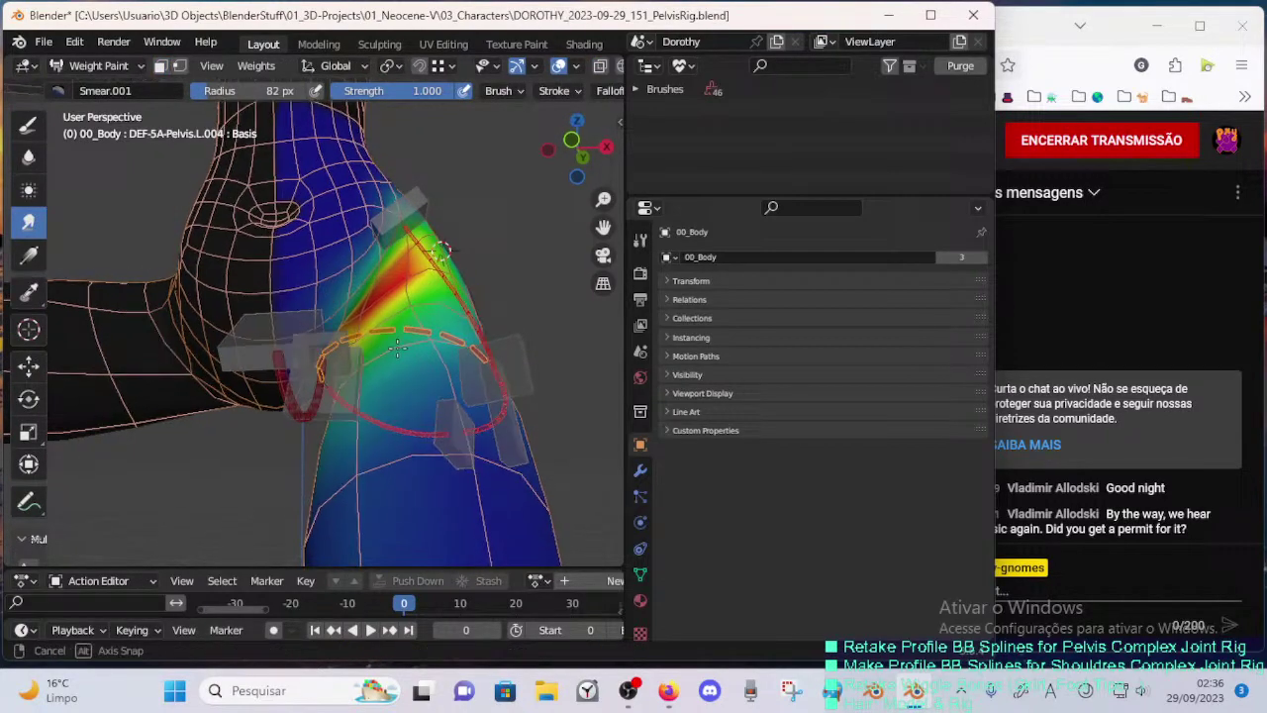
{"action": "key", "text": "m"}
{"action": "scroll", "coordinate": [384, 350], "scroll_direction": "up", "scroll_amount": 2}
{"action": "middle_click_drag", "start_coordinate": [384, 349], "coordinate": [330, 382]}
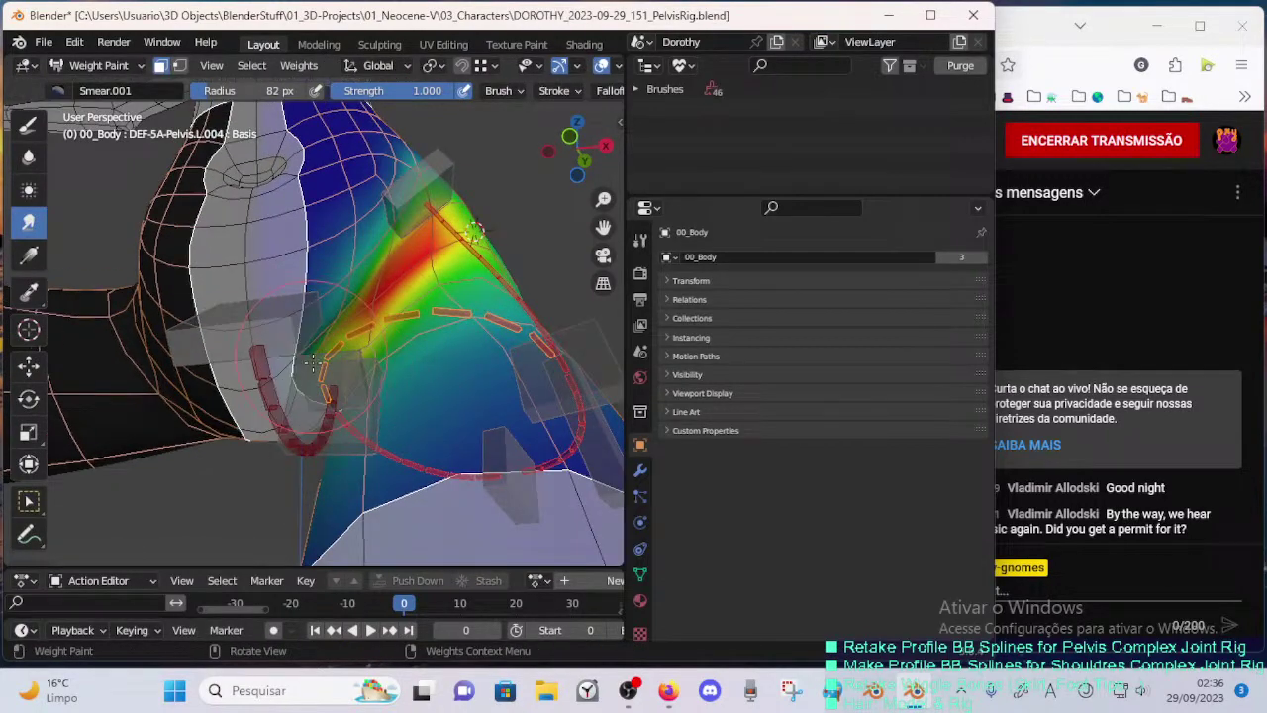
- Smear the DEF-5A-Pelvis.L.004 weights around the crotch edge and down the left inner thigh
{"action": "left_click_drag", "start_coordinate": [297, 357], "coordinate": [294, 348]}
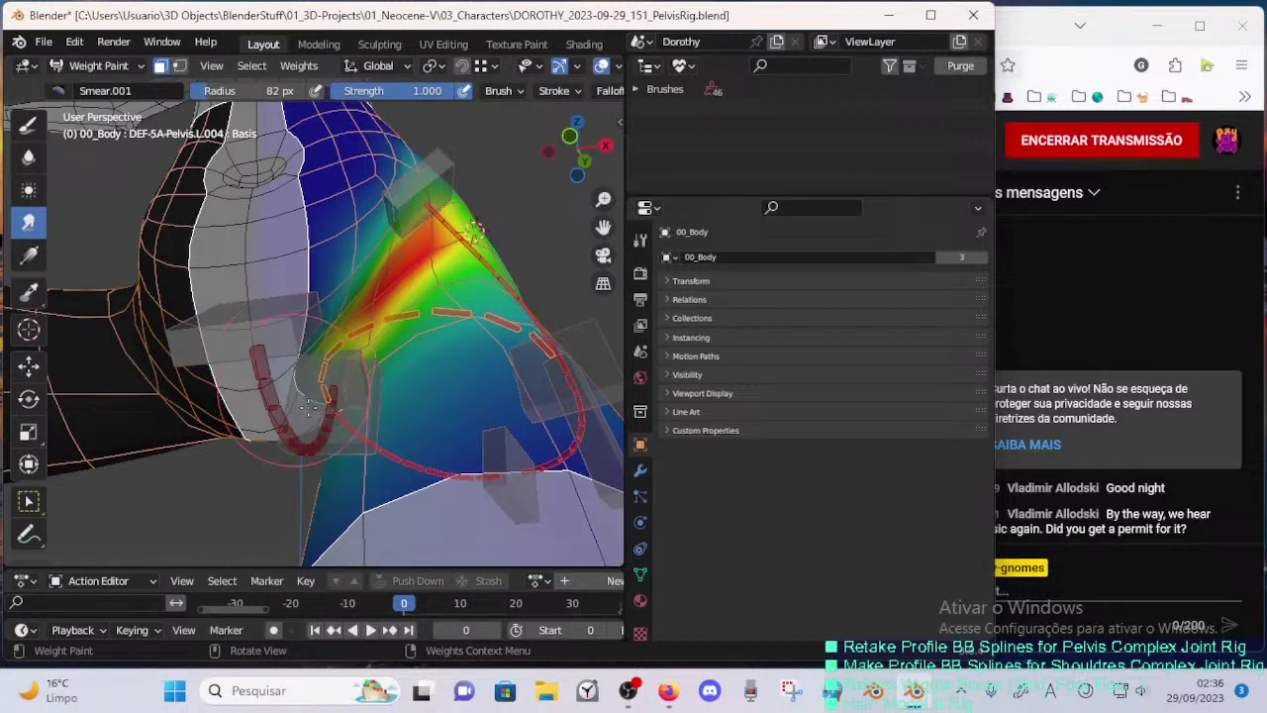
{"action": "left_click_drag", "start_coordinate": [308, 406], "coordinate": [328, 410]}
{"action": "middle_click_drag", "start_coordinate": [305, 377], "coordinate": [389, 373]}
{"action": "mouse_move", "coordinate": [372, 373]}
{"action": "middle_mouse_down"}
{"action": "mouse_move", "coordinate": [448, 342]}
{"action": "mouse_move", "coordinate": [378, 358]}
{"action": "middle_mouse_up"}
{"action": "left_click_drag", "start_coordinate": [364, 406], "coordinate": [339, 469]}
{"action": "scroll", "coordinate": [337, 470], "scroll_direction": "down", "scroll_amount": 3}
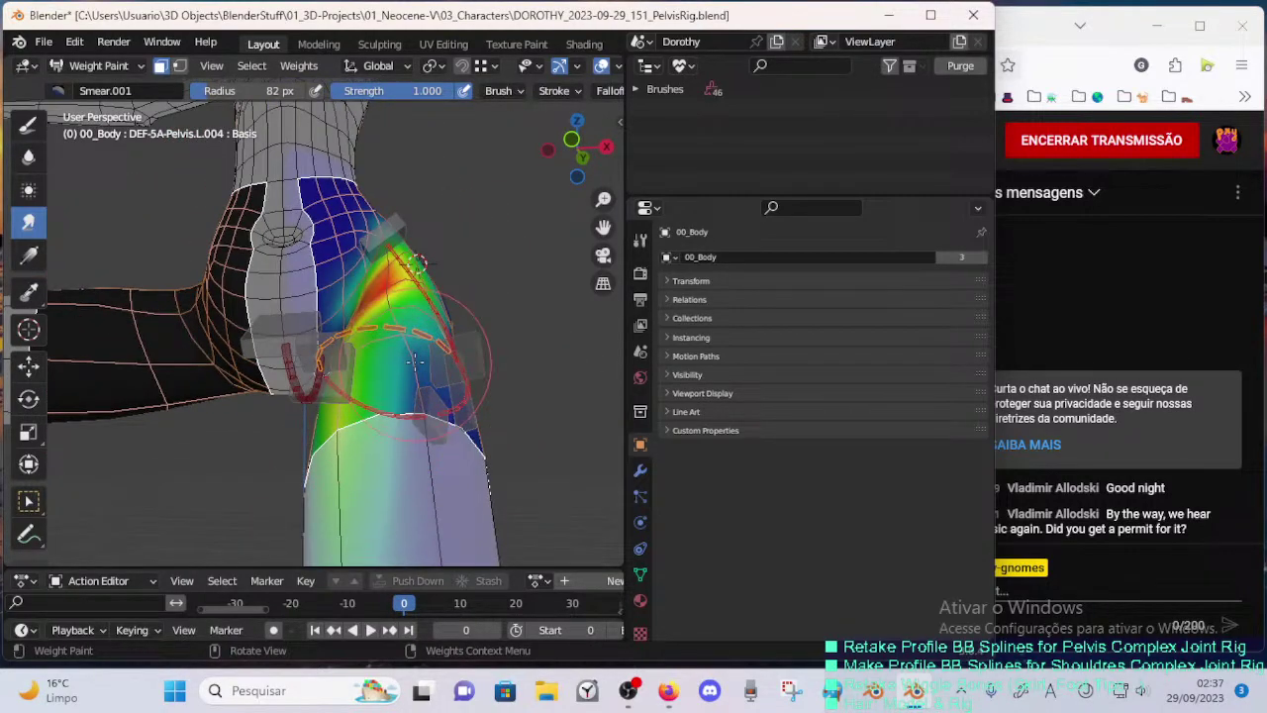
{"action": "middle_click_drag", "start_coordinate": [391, 406], "coordinate": [350, 490]}
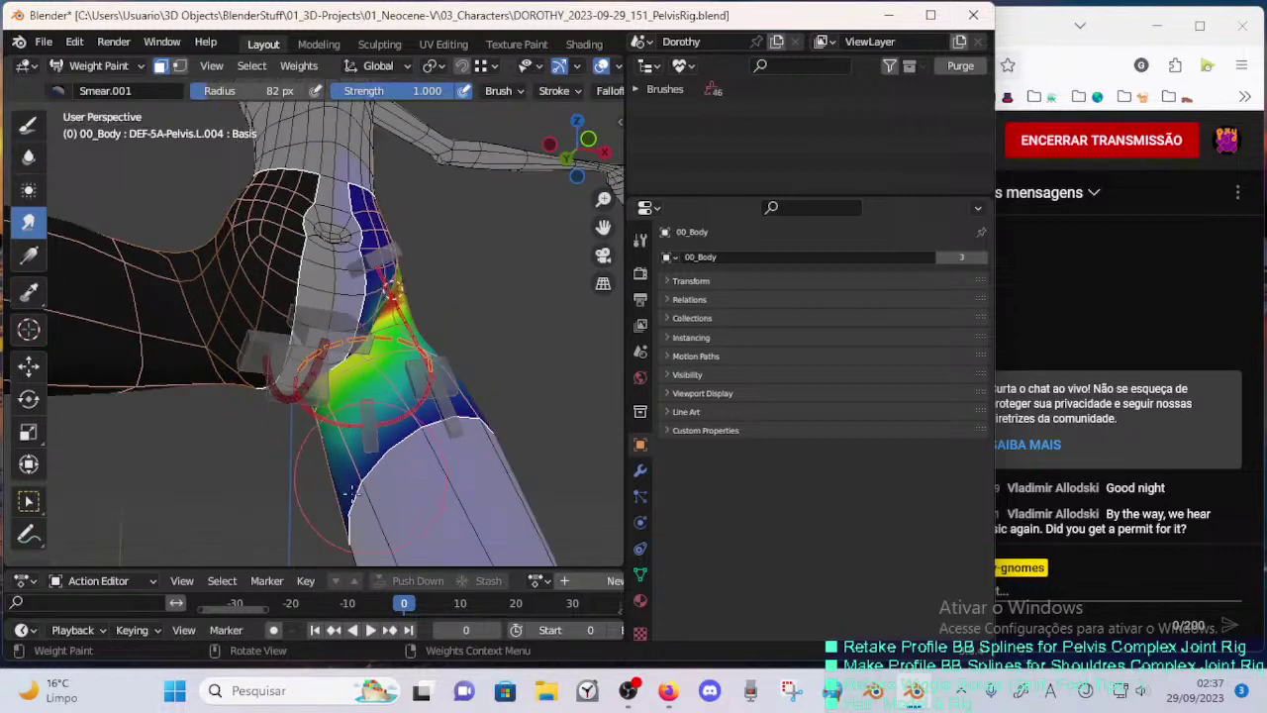
{"action": "middle_click_drag", "start_coordinate": [397, 452], "coordinate": [321, 436]}
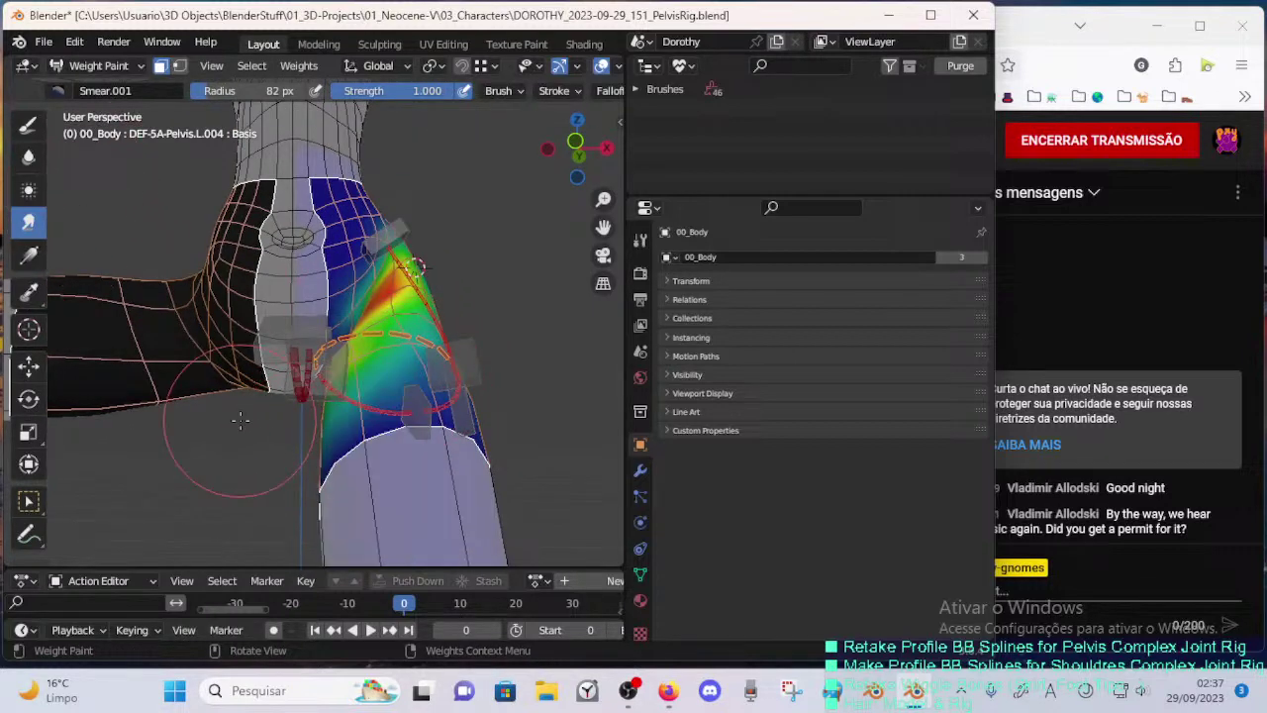
- Blur the DEF-5A-Pelvis.L.004 weights around the crotch and the left groin crease
{"action": "left_click", "coordinate": [28, 156]}
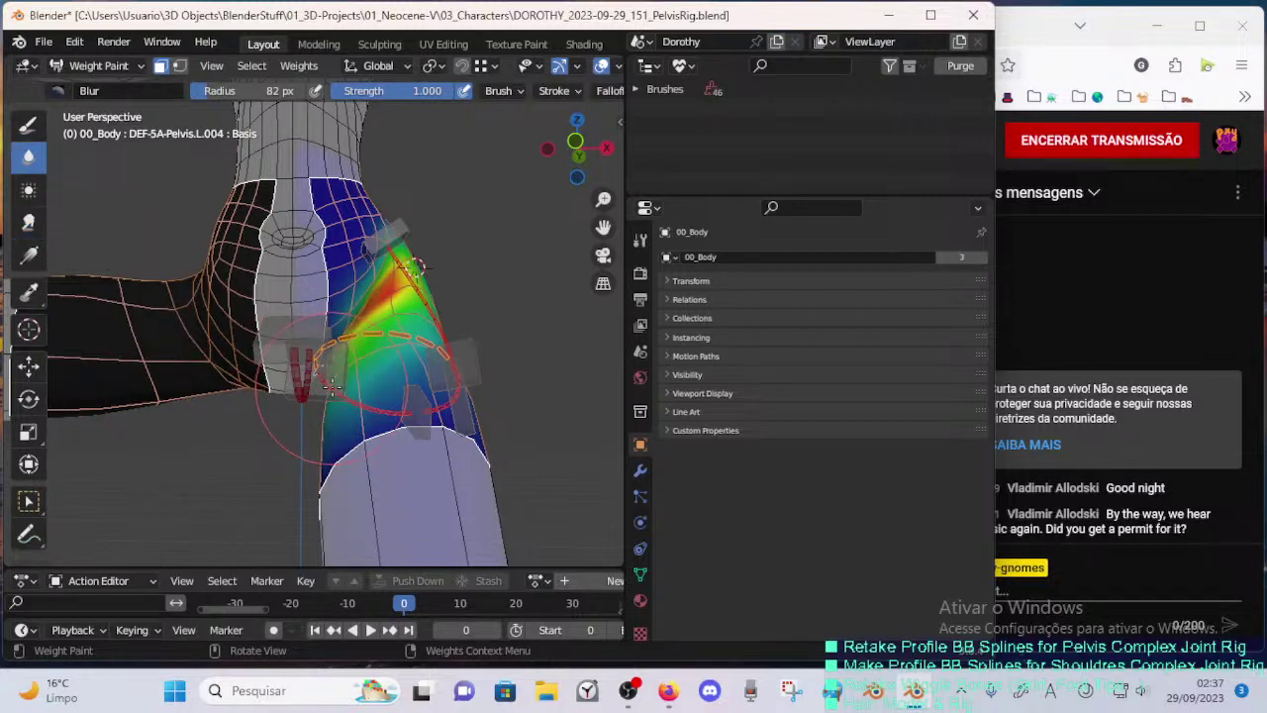
{"action": "middle_click_drag", "start_coordinate": [332, 387], "coordinate": [284, 373]}
{"action": "scroll", "coordinate": [305, 354], "scroll_direction": "up", "scroll_amount": 3}
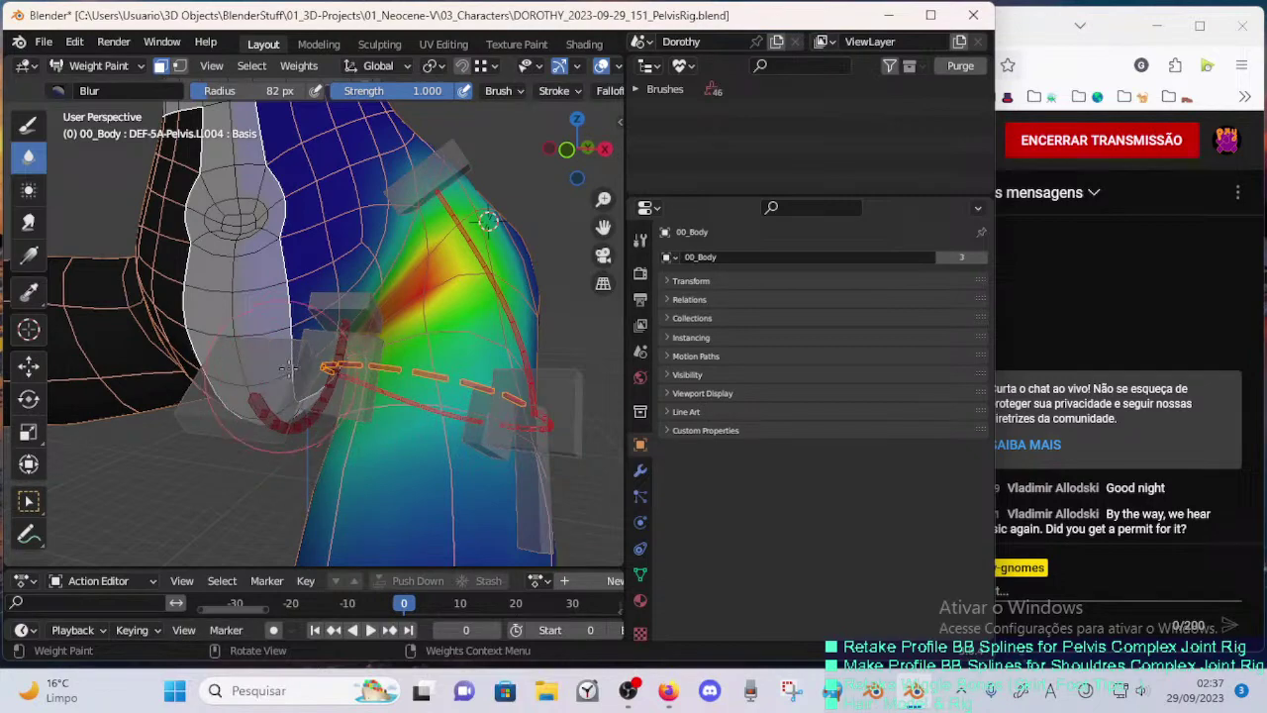
{"action": "middle_click_drag", "start_coordinate": [289, 368], "coordinate": [374, 375]}
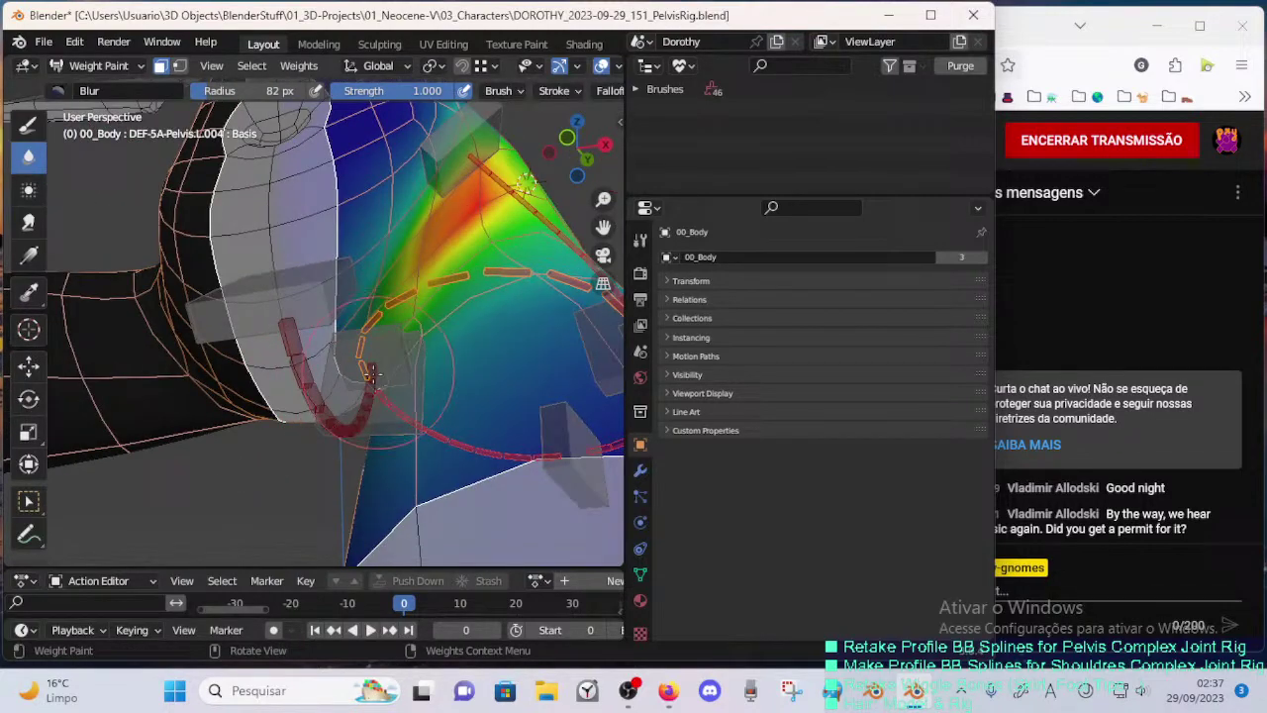
{"action": "middle_click_drag", "start_coordinate": [355, 332], "coordinate": [359, 398]}
{"action": "middle_click_drag", "start_coordinate": [391, 308], "coordinate": [313, 357]}
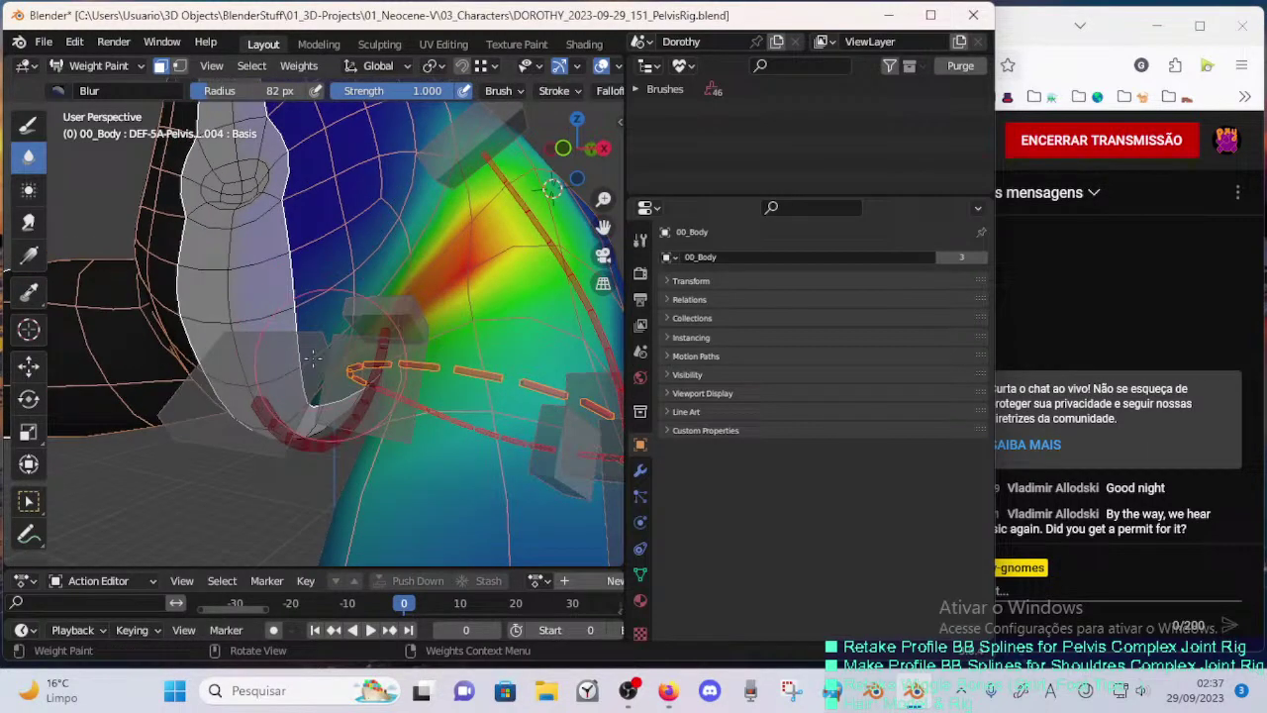
{"action": "middle_click_drag", "start_coordinate": [418, 345], "coordinate": [453, 333]}
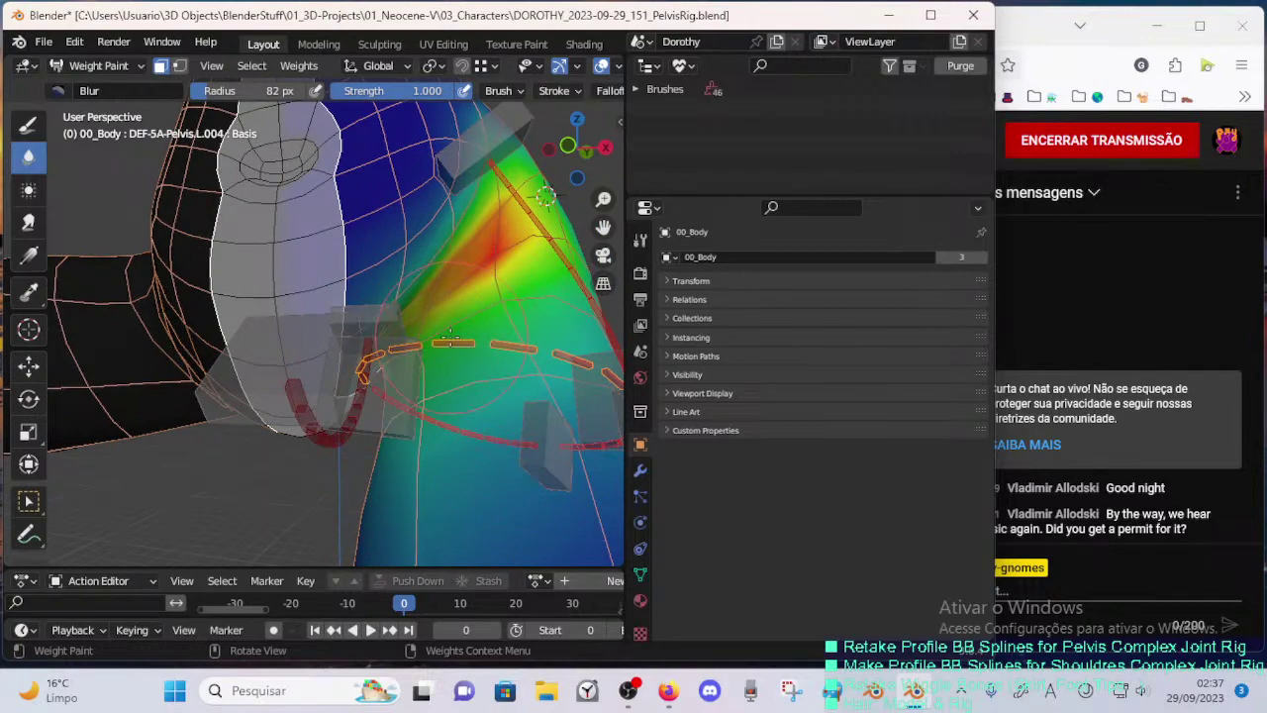
- Blur the DEF-5A-Pelvis.L.004 weights over the left hip to soften the peak near the groin
{"action": "middle_click_drag", "start_coordinate": [369, 325], "coordinate": [375, 373]}
{"action": "left_click_drag", "start_coordinate": [374, 214], "coordinate": [269, 224]}
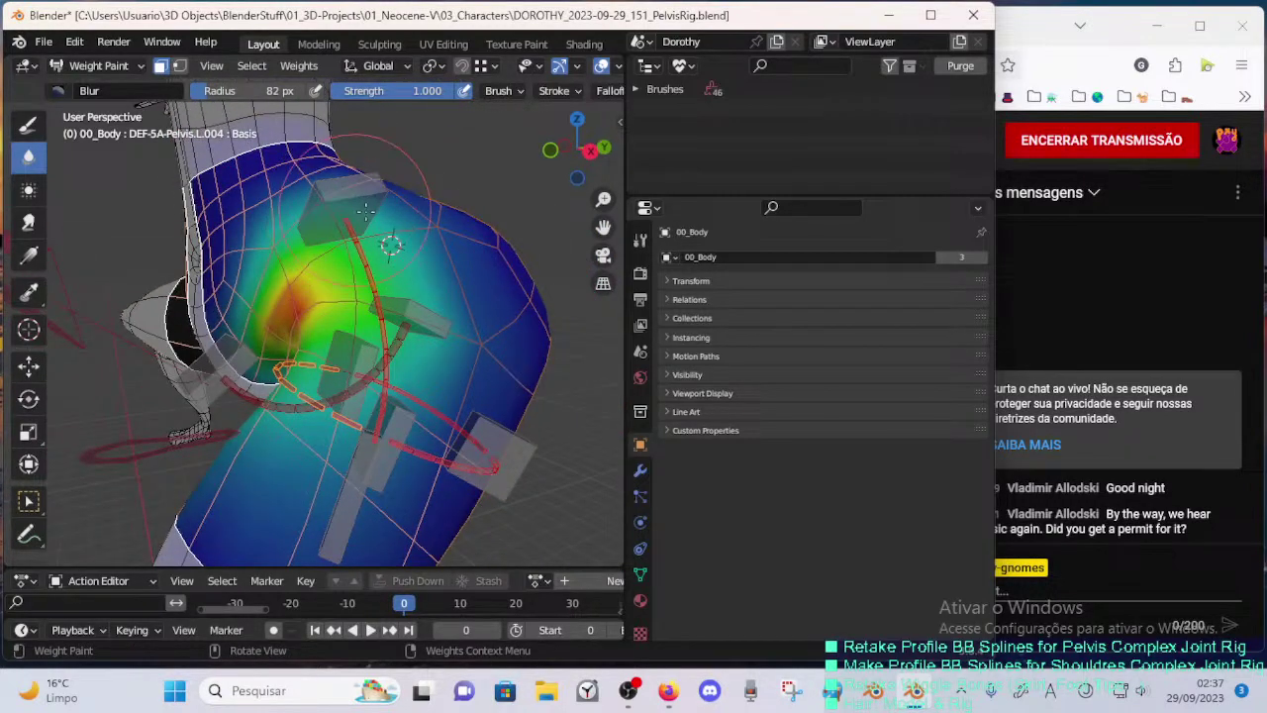
{"action": "scroll", "coordinate": [405, 318], "scroll_direction": "down", "scroll_amount": 2}
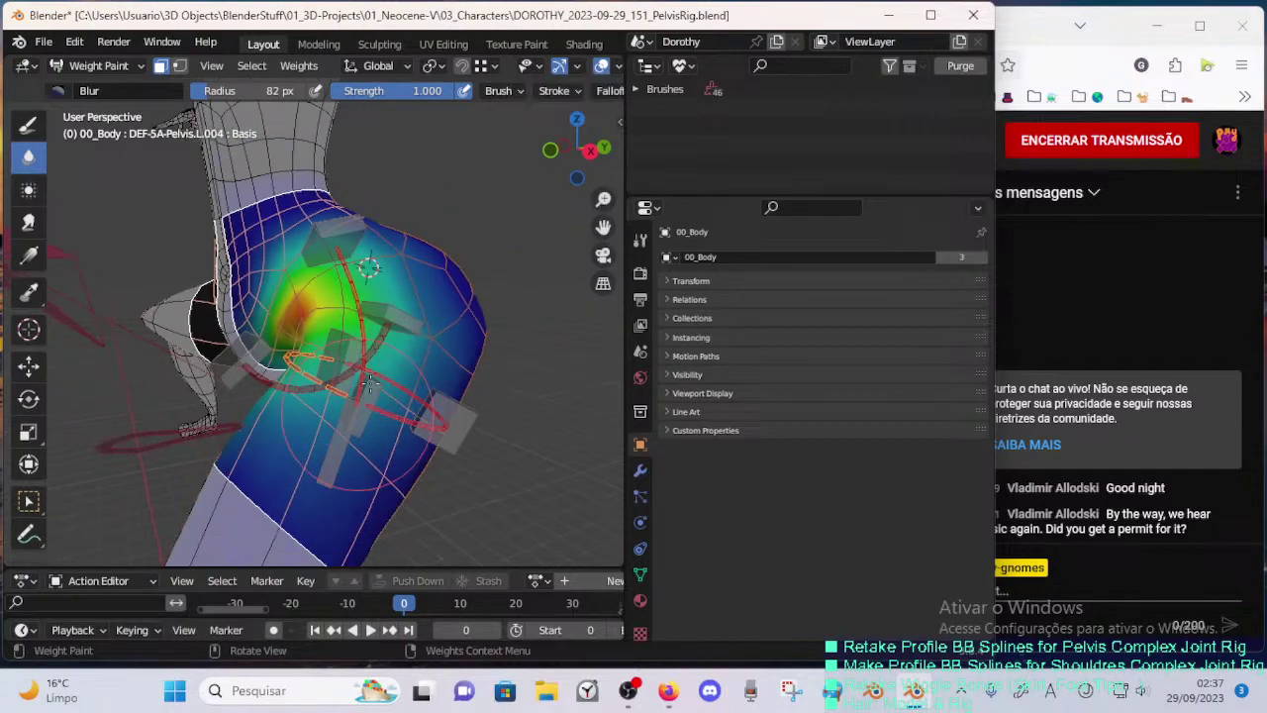
{"action": "middle_click_drag", "start_coordinate": [369, 384], "coordinate": [409, 297]}
{"action": "scroll", "coordinate": [433, 294], "scroll_direction": "up", "scroll_amount": 2}
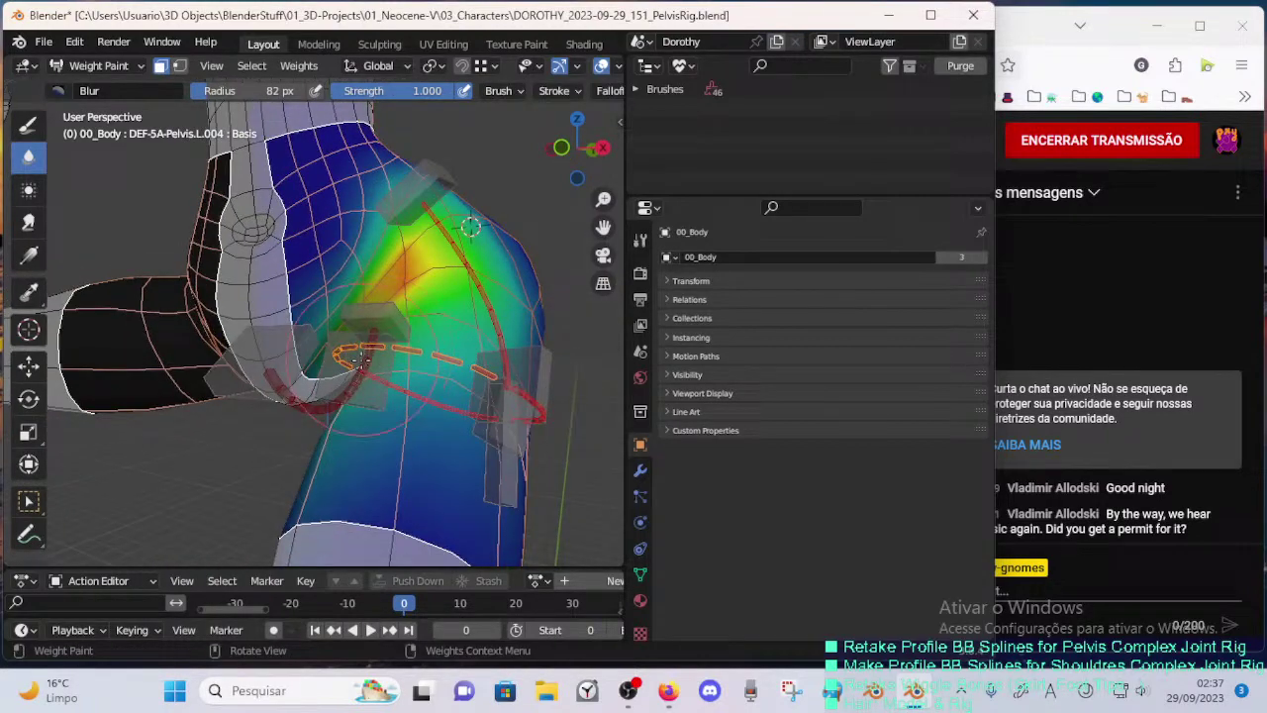
{"action": "middle_click_drag", "start_coordinate": [470, 225], "coordinate": [510, 230]}
{"action": "mouse_move", "coordinate": [395, 343]}
{"action": "middle_mouse_down"}
{"action": "mouse_move", "coordinate": [471, 374]}
{"action": "mouse_move", "coordinate": [463, 429]}
{"action": "mouse_move", "coordinate": [425, 372]}
{"action": "mouse_move", "coordinate": [347, 337]}
{"action": "mouse_move", "coordinate": [303, 323]}
{"action": "mouse_move", "coordinate": [298, 356]}
{"action": "mouse_move", "coordinate": [319, 381]}
{"action": "mouse_move", "coordinate": [304, 360]}
{"action": "middle_mouse_up"}
- Select DEF-5A-Pelvis.L.003 and create its vertex group with a Draw dab of weight 0.000 on the left buttock
{"action": "key", "text": "m"}
{"action": "left_click", "coordinate": [445, 400], "text": "ctrl"}
{"action": "left_click", "coordinate": [27, 124]}
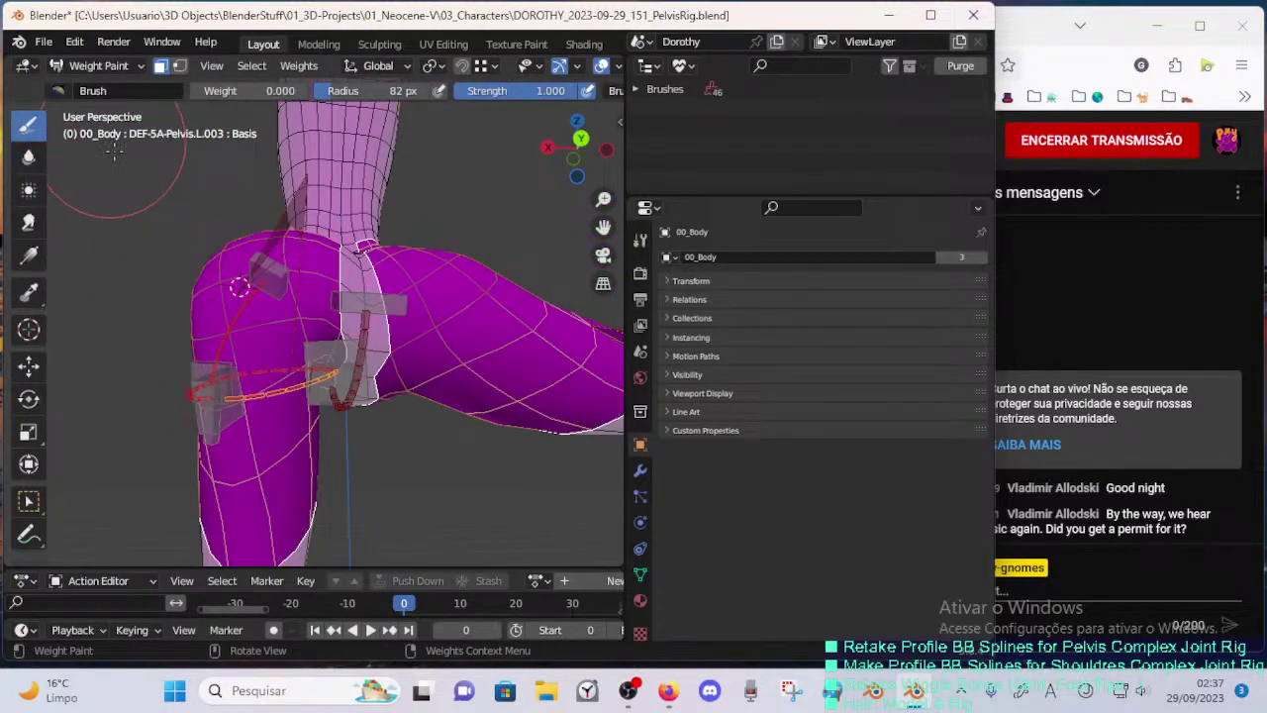
{"action": "left_click", "coordinate": [277, 369]}
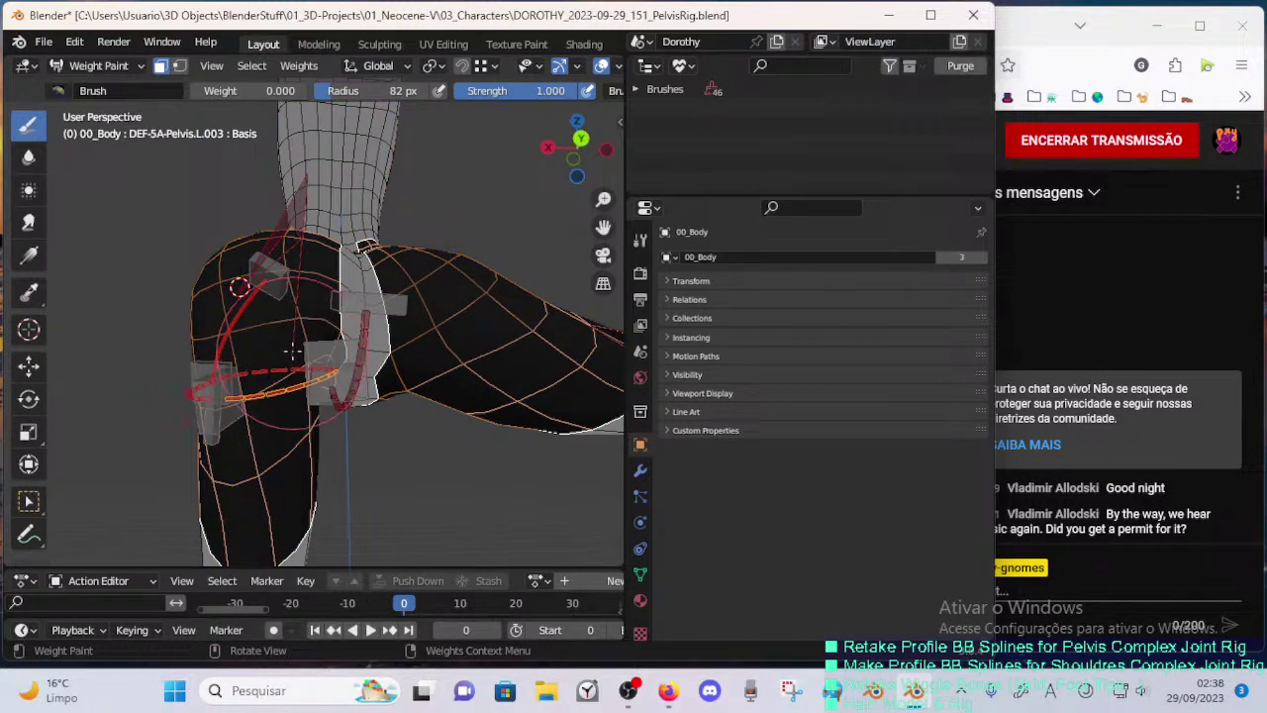
- Set the Draw brush to weight 0.700 and radius 50 px
{"action": "left_click", "coordinate": [57, 91]}
{"action": "left_click", "coordinate": [61, 92]}
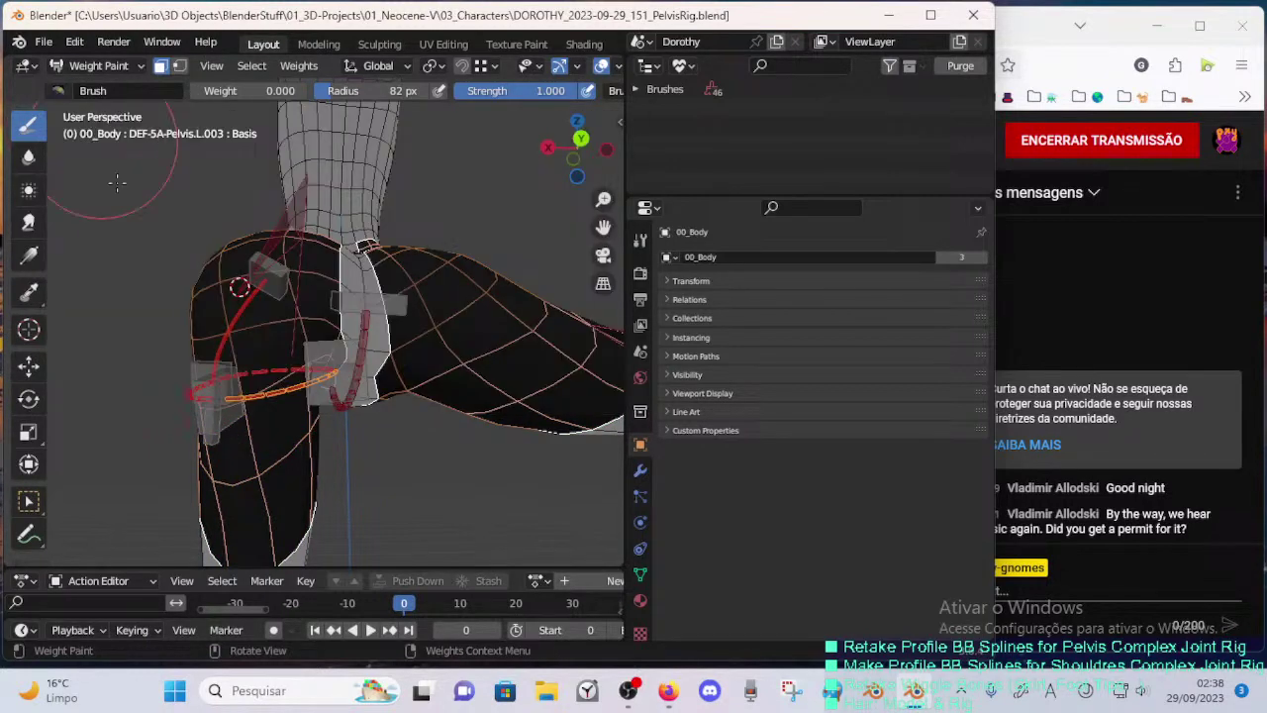
{"action": "key", "text": "ctrl+f"}
{"action": "left_click", "coordinate": [291, 183], "text": "ctrl"}
{"action": "middle_click_drag", "start_coordinate": [220, 378], "coordinate": [191, 386]}
{"action": "key", "text": "f"}
{"action": "left_click", "coordinate": [200, 384]}
- Paint DEF-5A-Pelvis.L.003 weights over the left buttock, upper rear thigh and groin, and save the file
{"action": "left_click", "coordinate": [237, 390]}
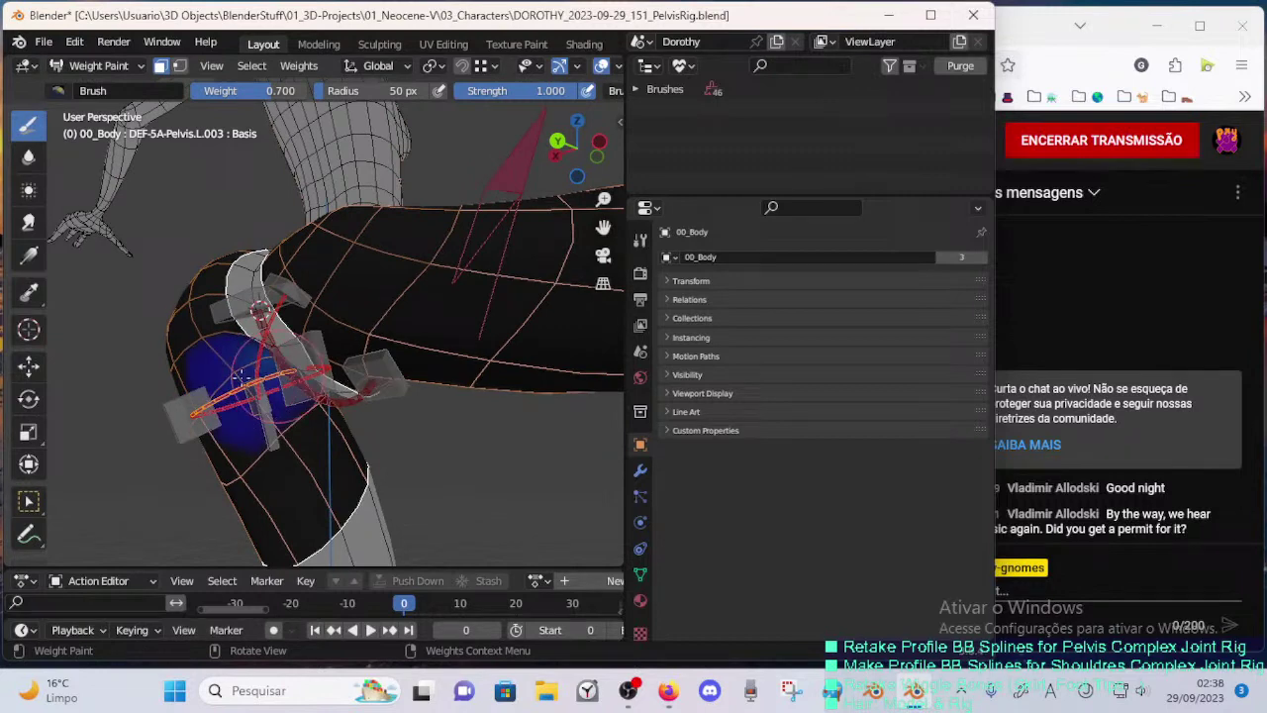
{"action": "mouse_move", "coordinate": [259, 310]}
{"action": "middle_mouse_down"}
{"action": "mouse_move", "coordinate": [239, 289]}
{"action": "mouse_move", "coordinate": [260, 323]}
{"action": "mouse_move", "coordinate": [406, 284]}
{"action": "mouse_move", "coordinate": [386, 342]}
{"action": "mouse_move", "coordinate": [316, 351]}
{"action": "mouse_move", "coordinate": [307, 389]}
{"action": "middle_mouse_up"}
{"action": "left_click_drag", "start_coordinate": [306, 389], "coordinate": [315, 358], "text": "ctrl"}
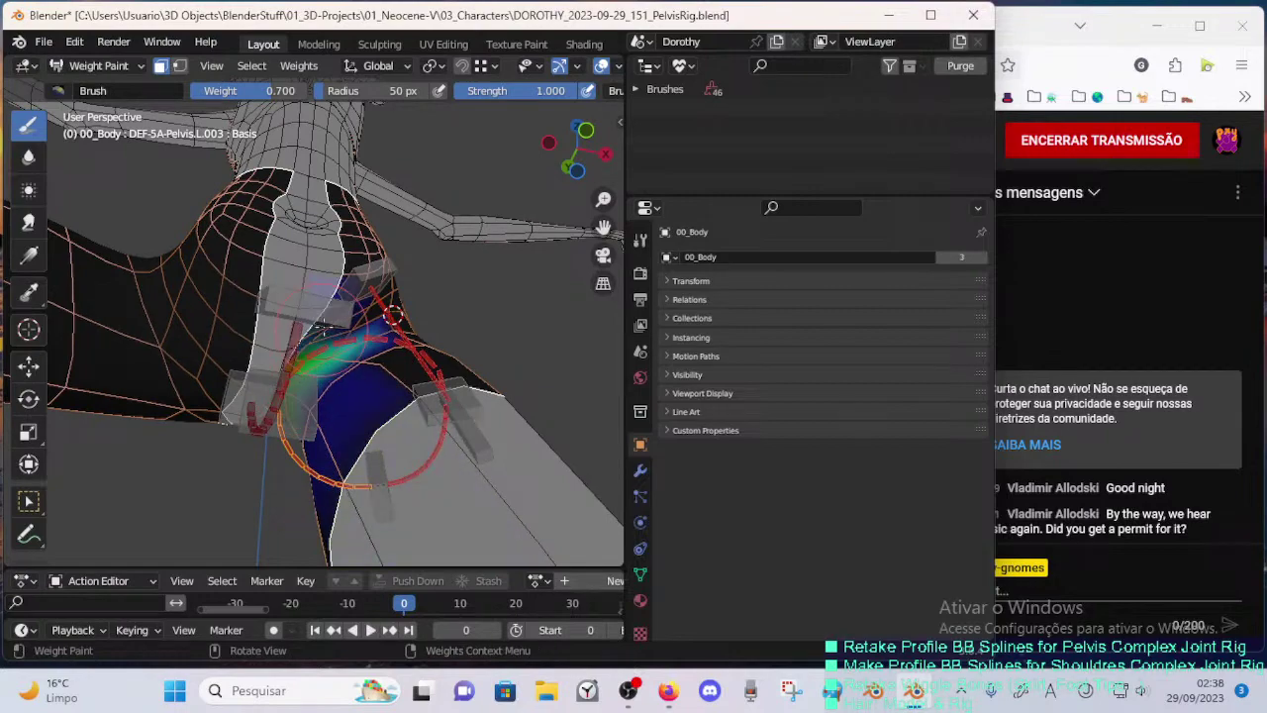
{"action": "middle_click_drag", "start_coordinate": [319, 310], "coordinate": [337, 372]}
{"action": "key", "text": "ctrl+s"}
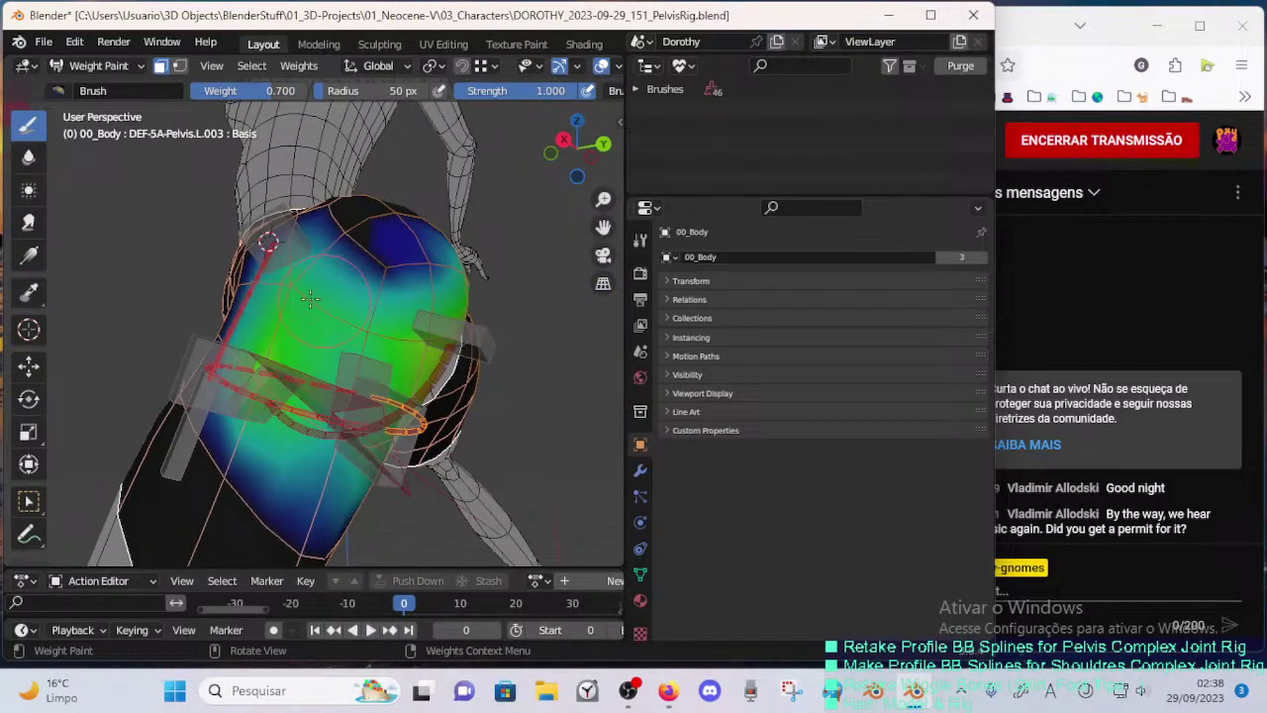
- Blur the DEF-5A-Pelvis.L.003 weights across the left buttock and the back of the upper thigh
{"action": "mouse_move", "coordinate": [310, 299]}
{"action": "middle_mouse_down"}
{"action": "mouse_move", "coordinate": [242, 331]}
{"action": "mouse_move", "coordinate": [240, 361]}
{"action": "middle_mouse_up"}
{"action": "middle_click_drag", "start_coordinate": [240, 361], "coordinate": [178, 268]}
{"action": "left_click", "coordinate": [29, 158]}
{"action": "mouse_move", "coordinate": [217, 220]}
{"action": "middle_mouse_down"}
{"action": "mouse_move", "coordinate": [265, 337]}
{"action": "mouse_move", "coordinate": [266, 319]}
{"action": "middle_mouse_up"}
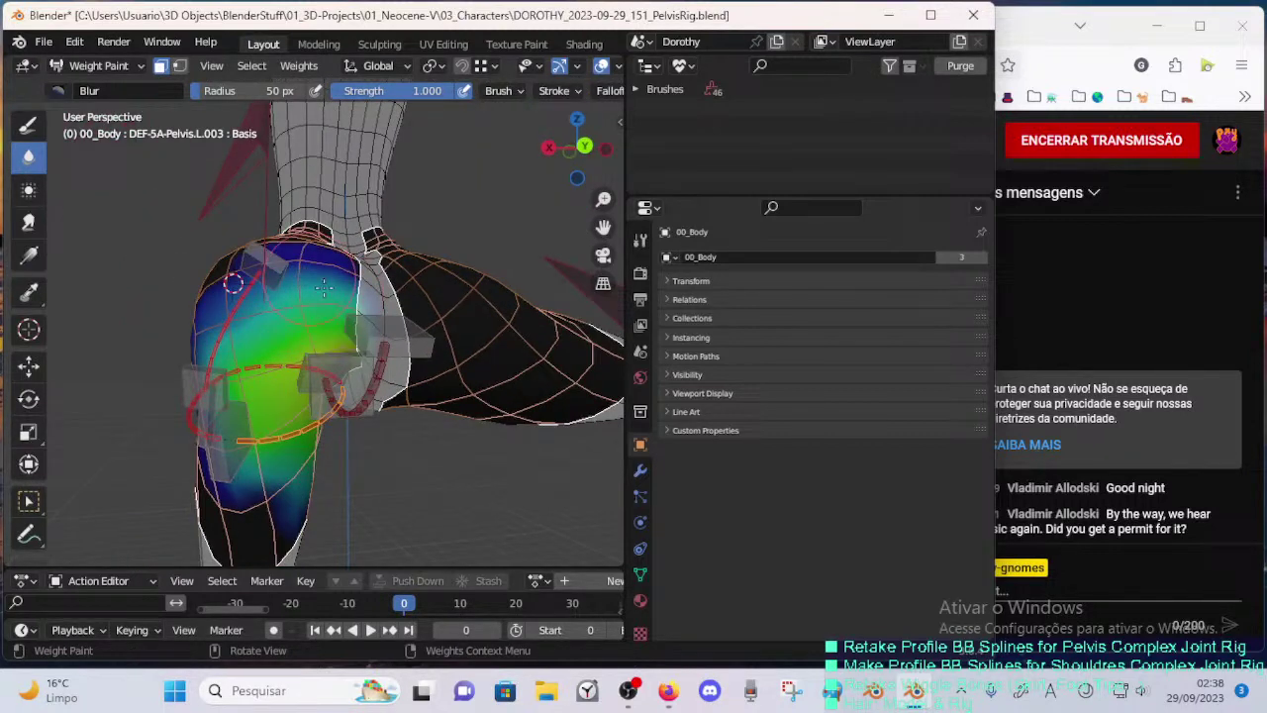
{"action": "middle_click_drag", "start_coordinate": [347, 306], "coordinate": [320, 310]}
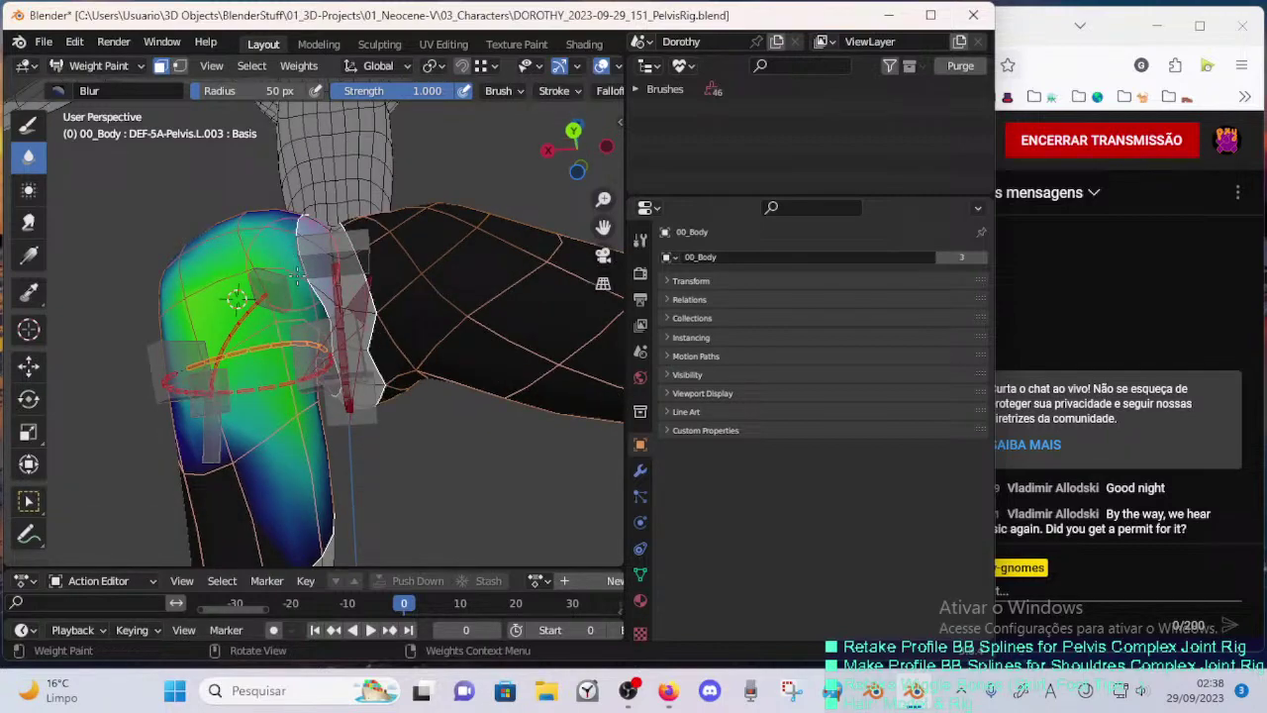
{"action": "middle_click_drag", "start_coordinate": [242, 225], "coordinate": [286, 353]}
{"action": "middle_click_drag", "start_coordinate": [377, 311], "coordinate": [320, 257]}
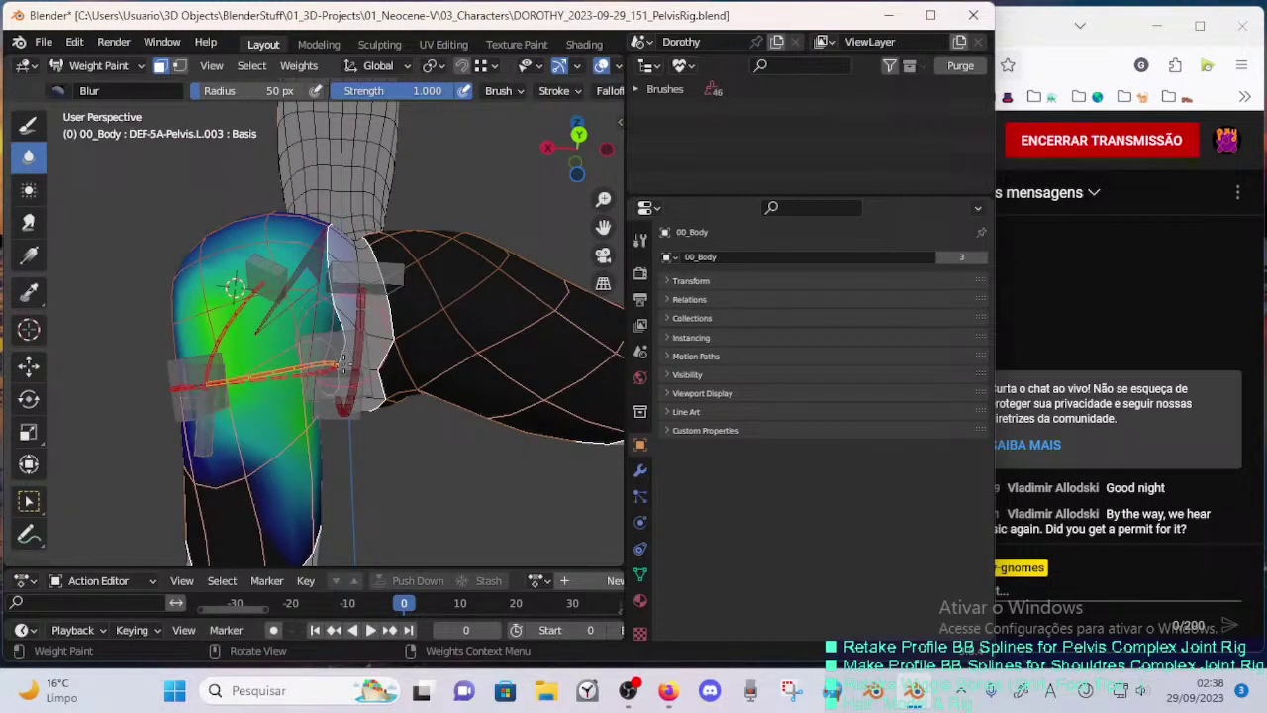
- Blur the DEF-5A-Pelvis.L.003 weights over the groin, front thigh and outer hip, using brush radii of 33 px and 49 px
{"action": "mouse_move", "coordinate": [343, 365]}
{"action": "middle_mouse_down"}
{"action": "mouse_move", "coordinate": [305, 298]}
{"action": "mouse_move", "coordinate": [355, 358]}
{"action": "mouse_move", "coordinate": [326, 352]}
{"action": "middle_mouse_up"}
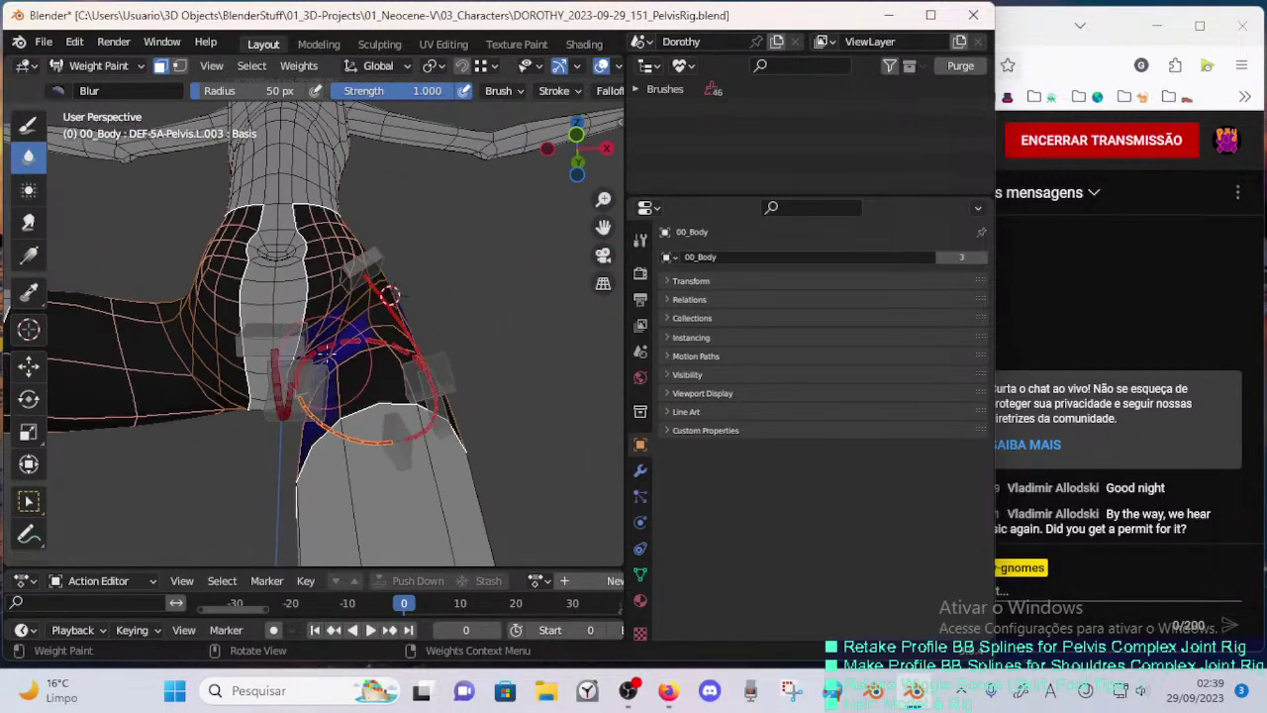
{"action": "key", "text": "f"}
{"action": "left_click", "coordinate": [297, 358]}
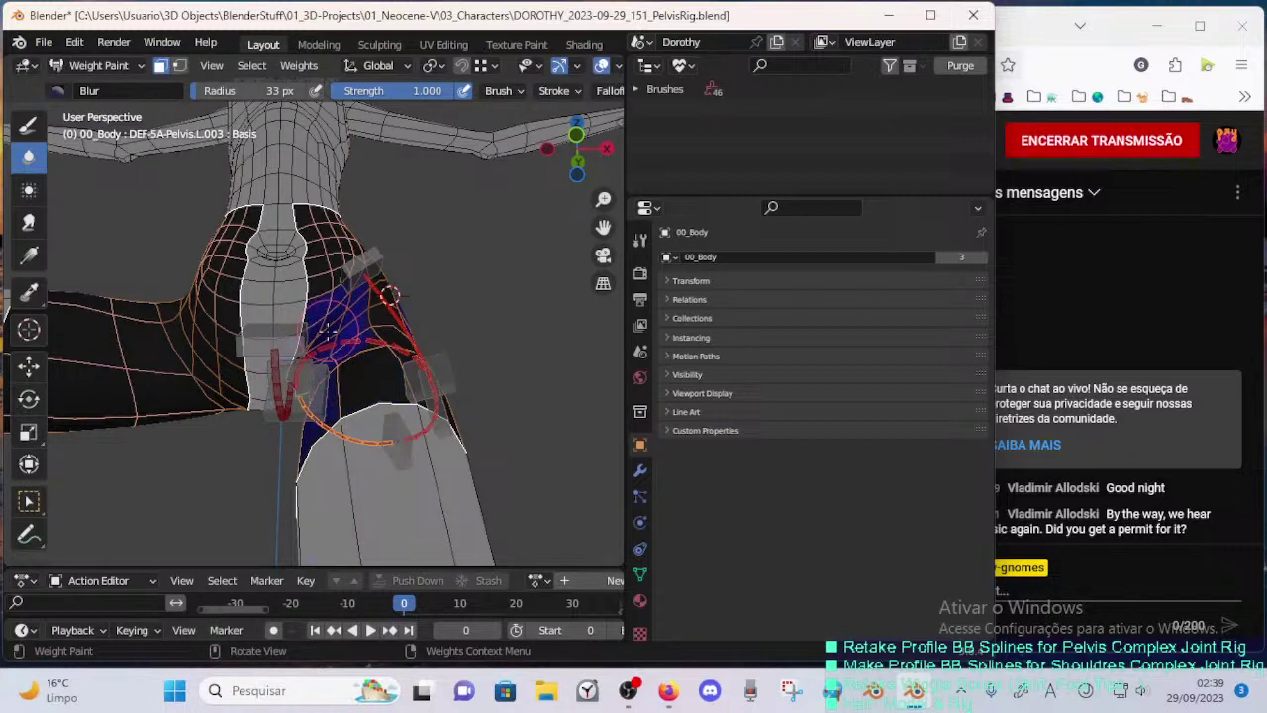
{"action": "middle_click_drag", "start_coordinate": [316, 369], "coordinate": [316, 375]}
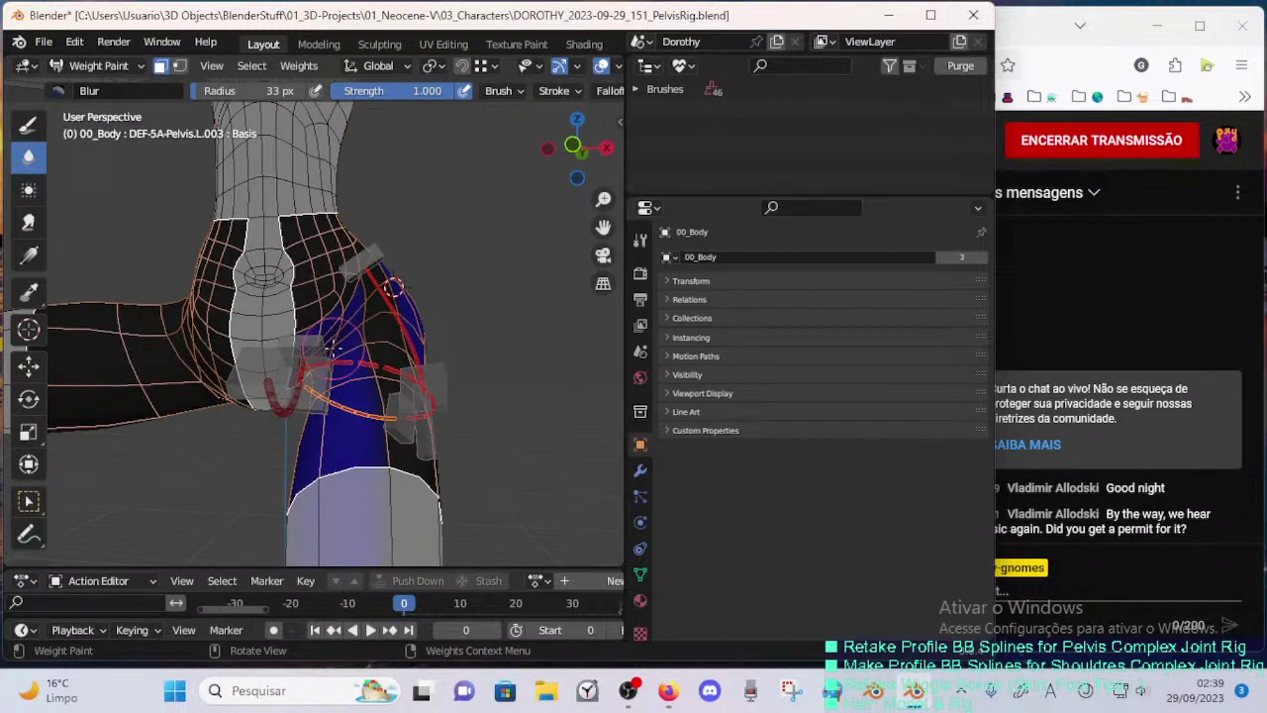
{"action": "mouse_move", "coordinate": [339, 324]}
{"action": "middle_mouse_down"}
{"action": "mouse_move", "coordinate": [333, 332]}
{"action": "mouse_move", "coordinate": [344, 331]}
{"action": "middle_mouse_up"}
{"action": "key", "text": "f"}
{"action": "left_click", "coordinate": [358, 334]}
{"action": "middle_click_drag", "start_coordinate": [360, 440], "coordinate": [277, 359]}
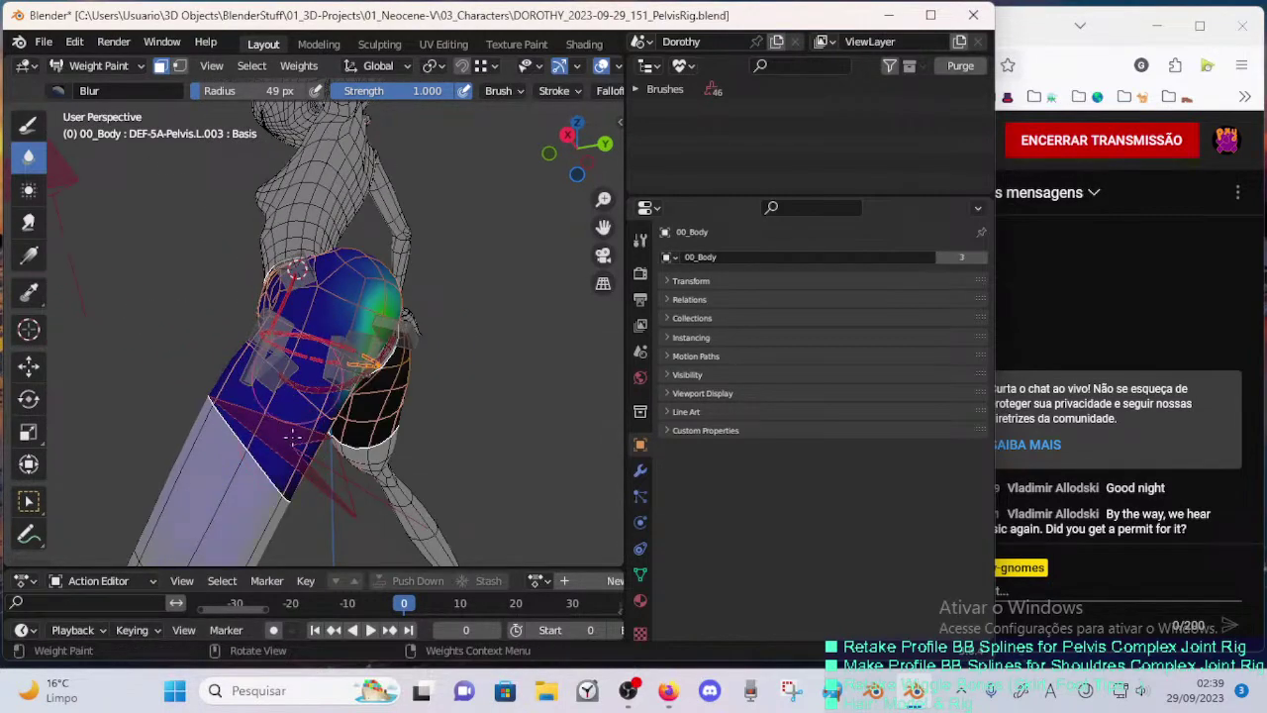
- Examine the DEF-5A-Pelvis.L.003 weights and the left hip deformation from the back, side and front
{"action": "middle_click_drag", "start_coordinate": [293, 436], "coordinate": [260, 425]}
{"action": "middle_click_drag", "start_coordinate": [329, 482], "coordinate": [380, 385]}
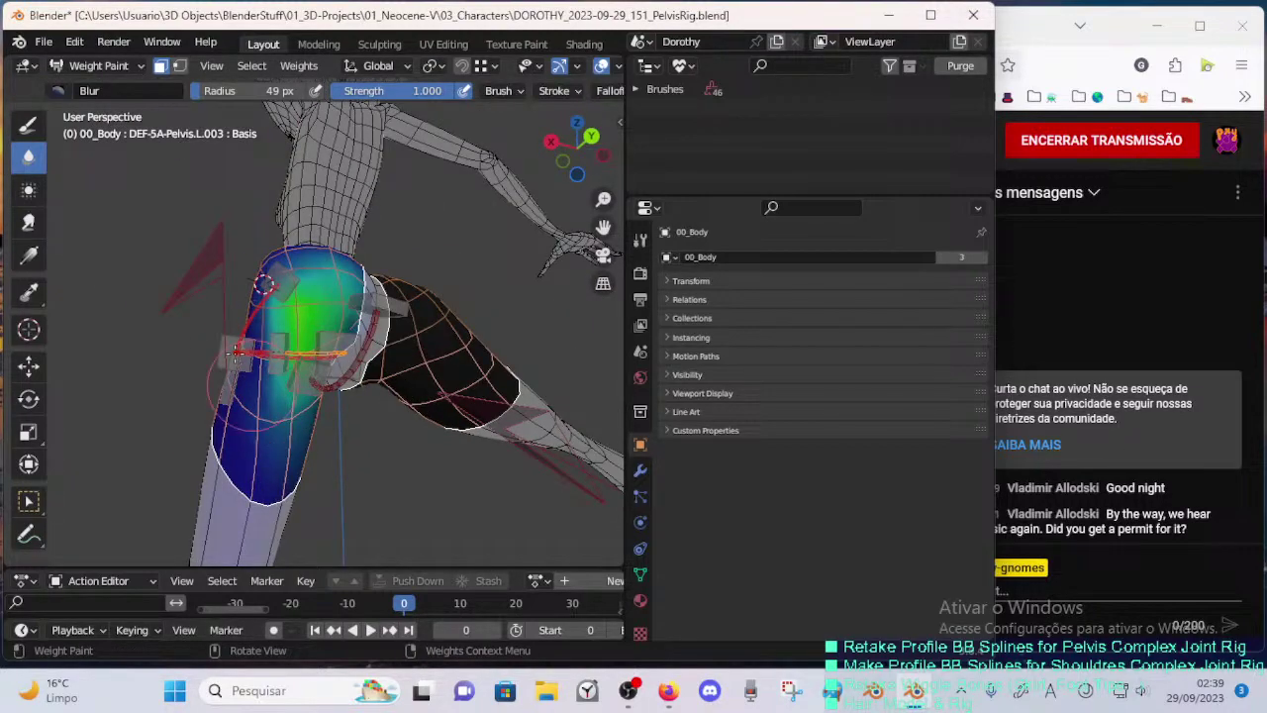
{"action": "middle_click_drag", "start_coordinate": [259, 366], "coordinate": [294, 381]}
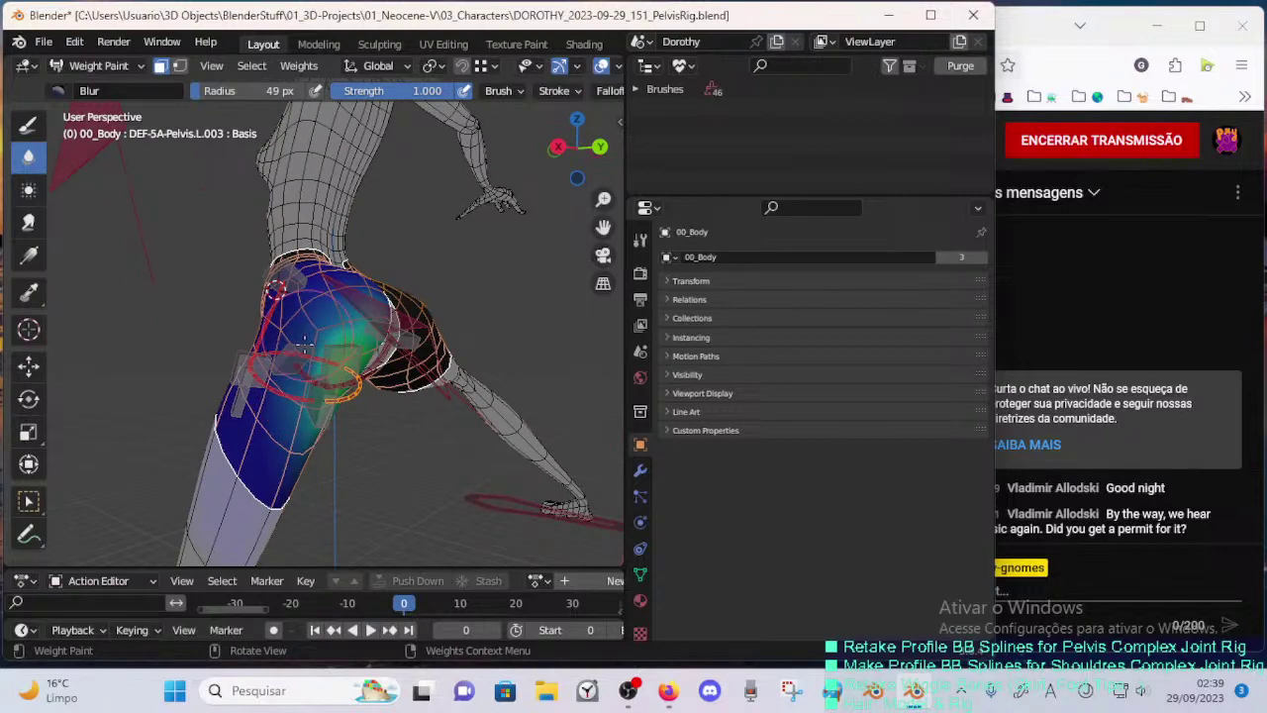
{"action": "middle_click_drag", "start_coordinate": [344, 326], "coordinate": [238, 352]}
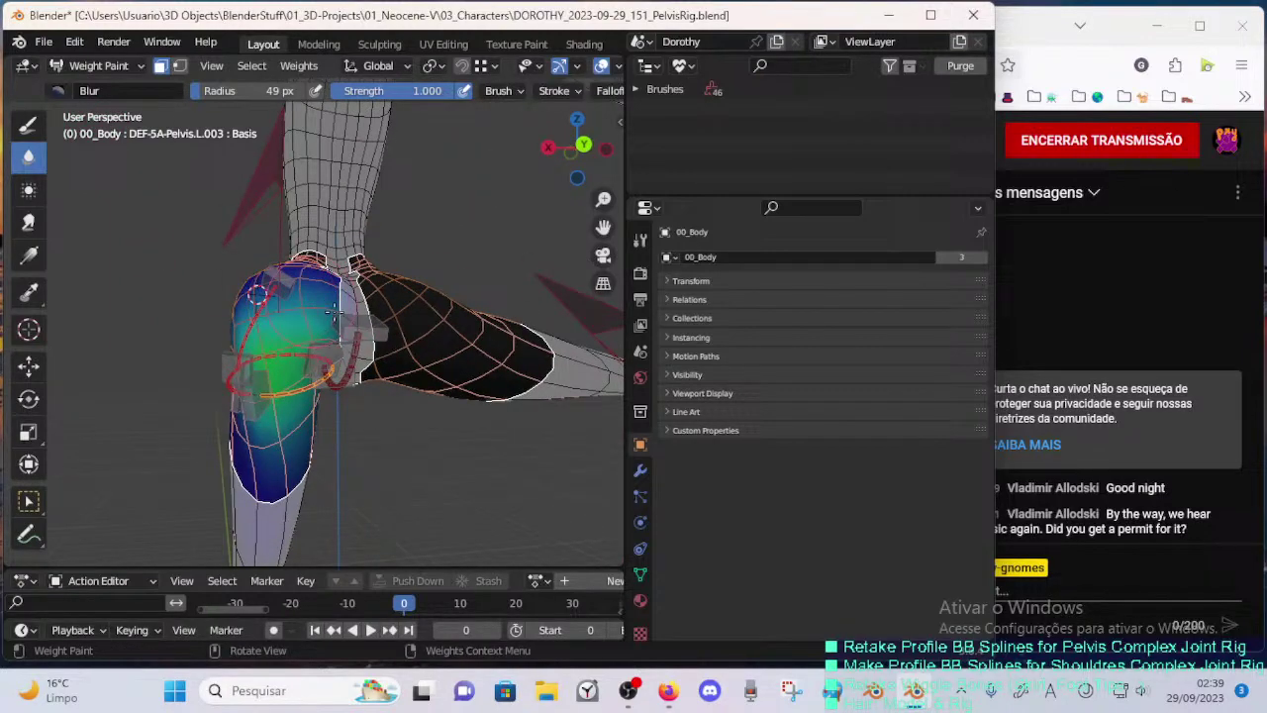
{"action": "middle_click_drag", "start_coordinate": [335, 342], "coordinate": [319, 301]}
{"action": "middle_click_drag", "start_coordinate": [337, 371], "coordinate": [391, 288]}
{"action": "middle_click_drag", "start_coordinate": [306, 268], "coordinate": [309, 215], "text": "ctrl"}
{"action": "middle_click_drag", "start_coordinate": [310, 260], "coordinate": [265, 406]}
- Turn off the face selection mask and move the HDL-2C-Crotch.002 handle bone up in front of the lower belly
{"action": "key", "text": "m"}
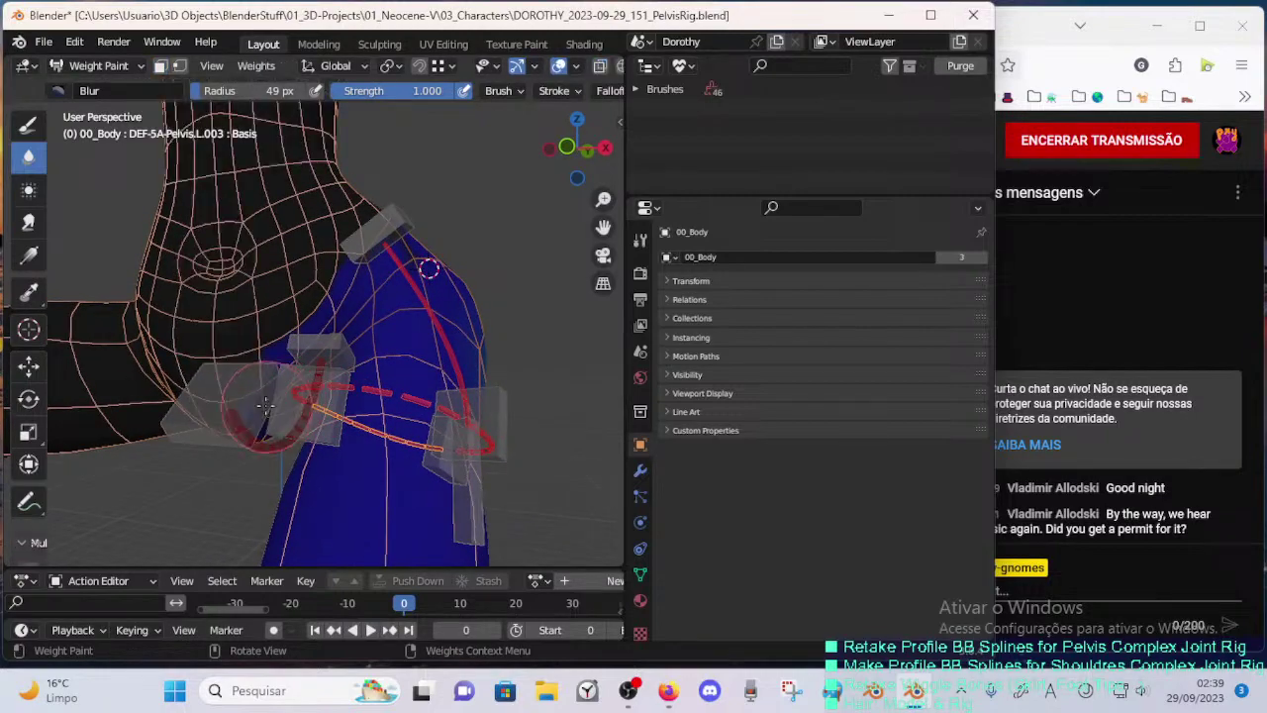
{"action": "left_click", "coordinate": [246, 398], "text": "ctrl"}
{"action": "key", "text": "g"}
{"action": "left_click", "coordinate": [227, 319]}
{"action": "middle_click_drag", "start_coordinate": [228, 319], "coordinate": [296, 287]}
{"action": "key", "text": "g"}
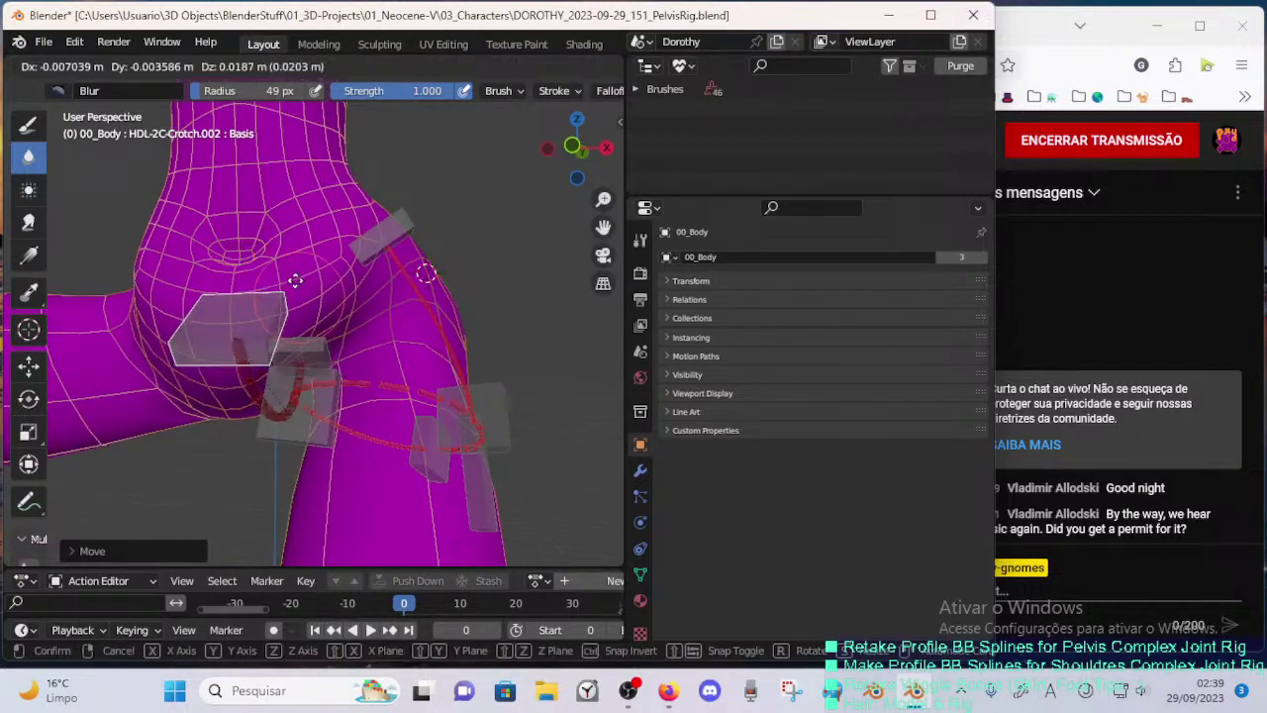
{"action": "left_click", "coordinate": [319, 374]}
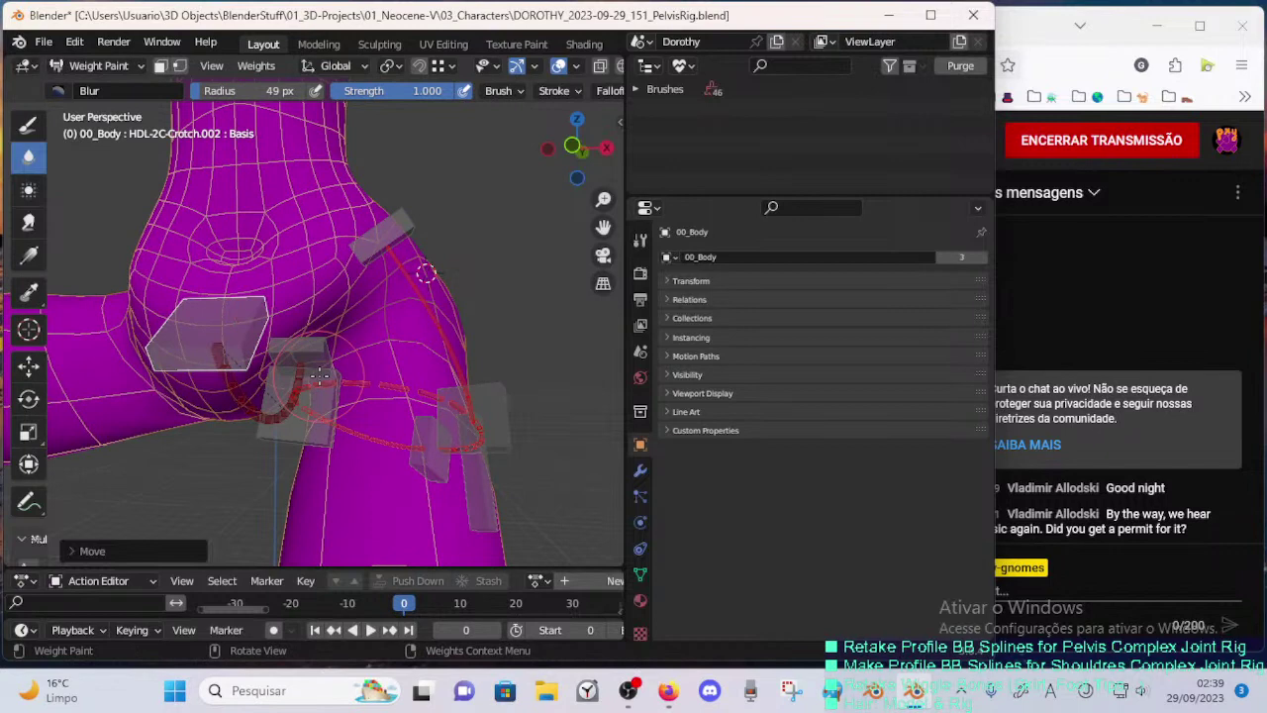
- Test the groin deformation by moving the HDL-5A-Pelvis.L.005 handle bone down between the thighs, and clear the location of all bones
{"action": "left_click", "coordinate": [307, 426], "text": "ctrl"}
{"action": "key", "text": "g"}
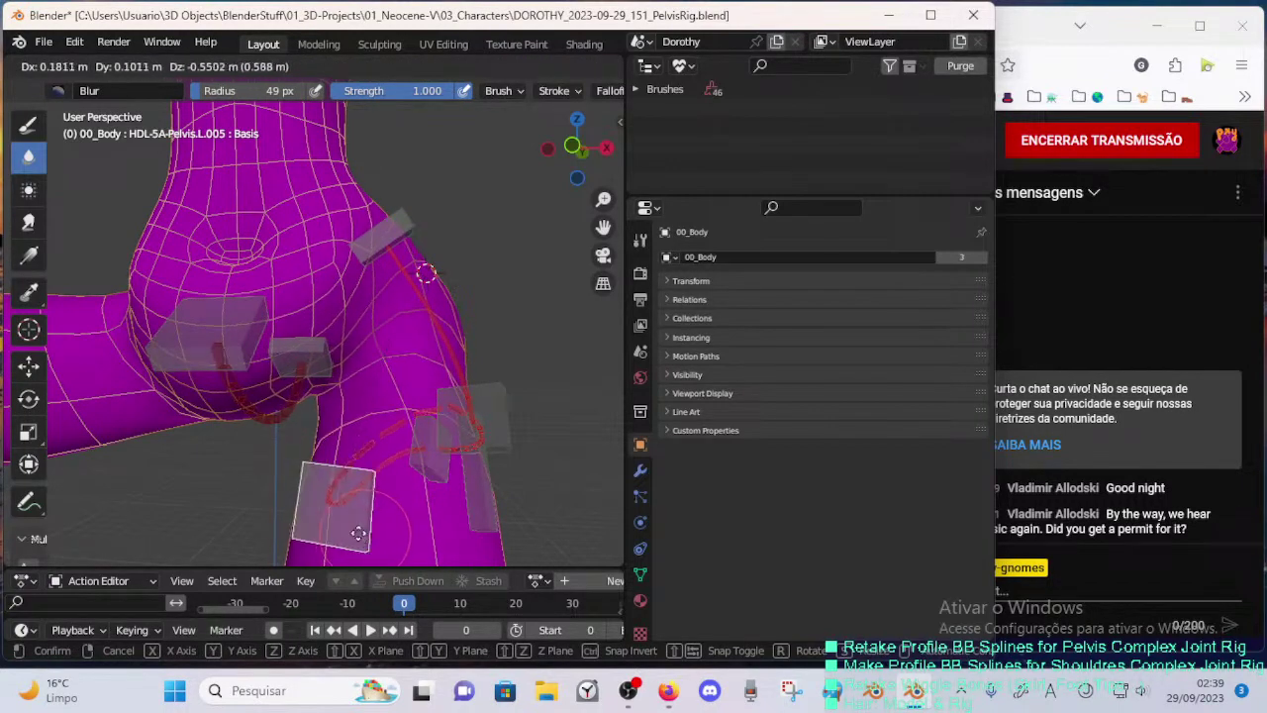
{"action": "left_click", "coordinate": [359, 533]}
{"action": "key", "text": "g"}
{"action": "left_click", "coordinate": [286, 426]}
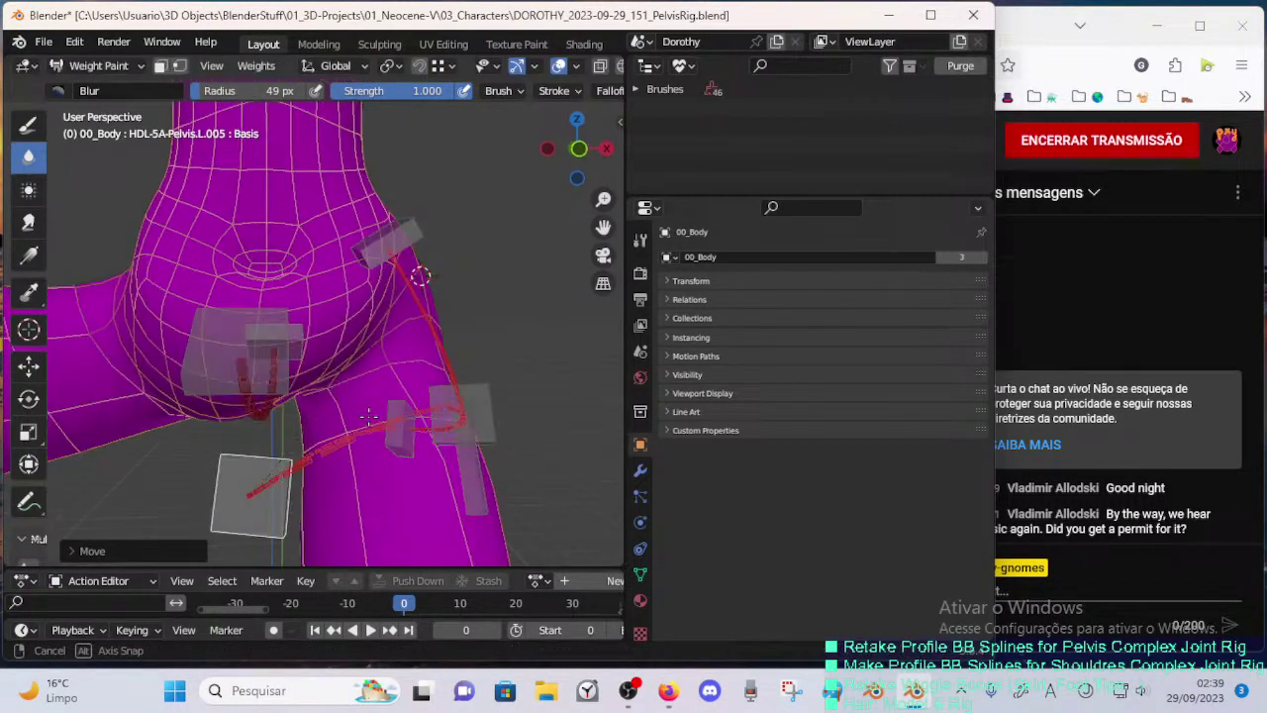
{"action": "key", "text": "g"}
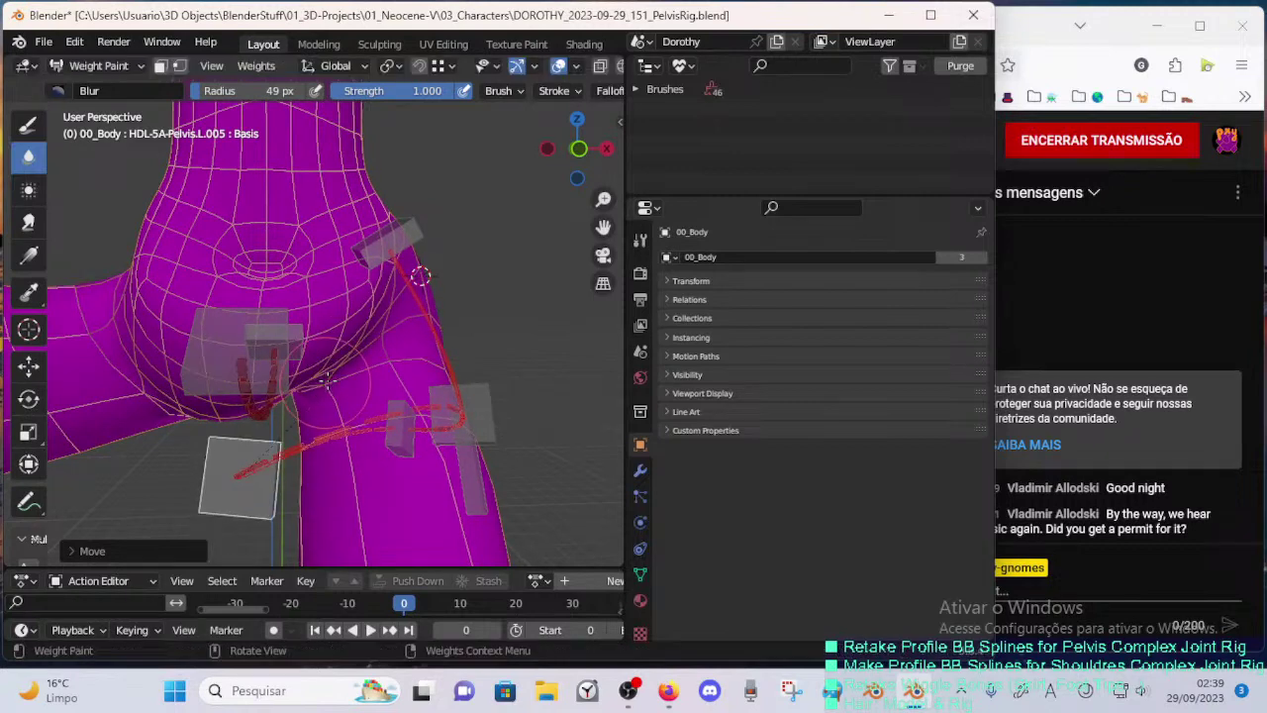
{"action": "left_click", "coordinate": [296, 374]}
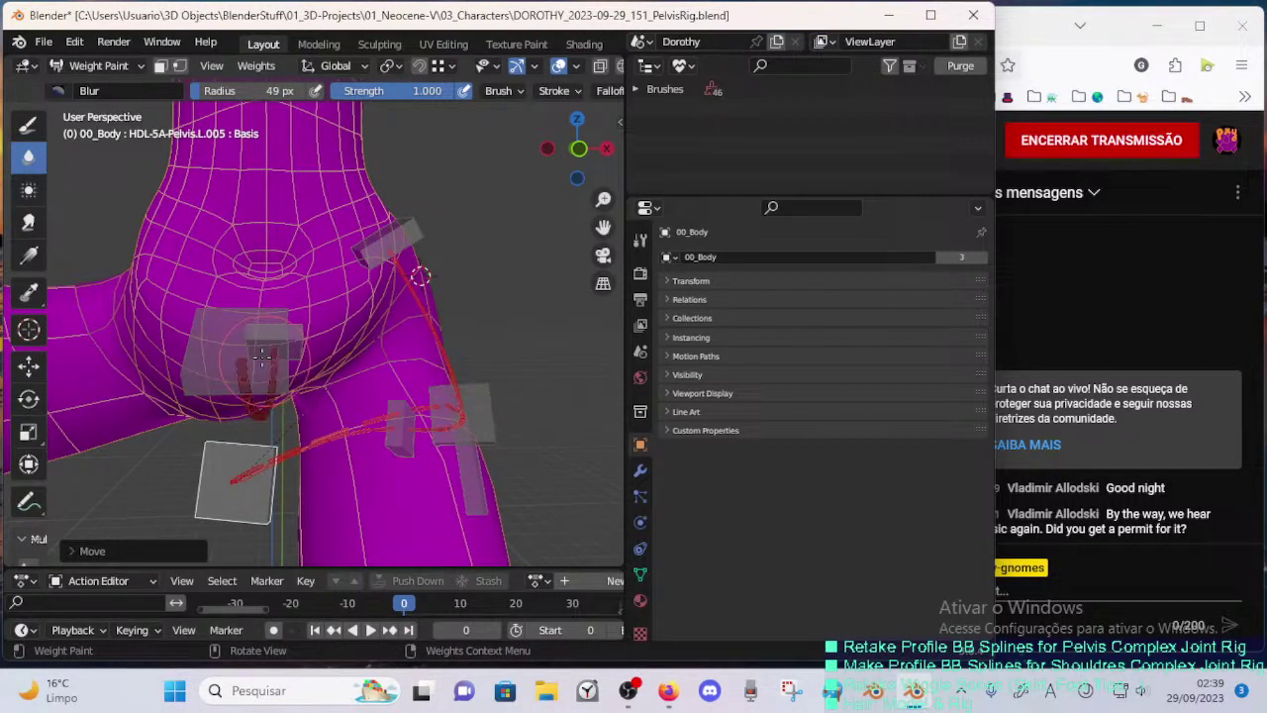
{"action": "key", "text": "alt+g"}
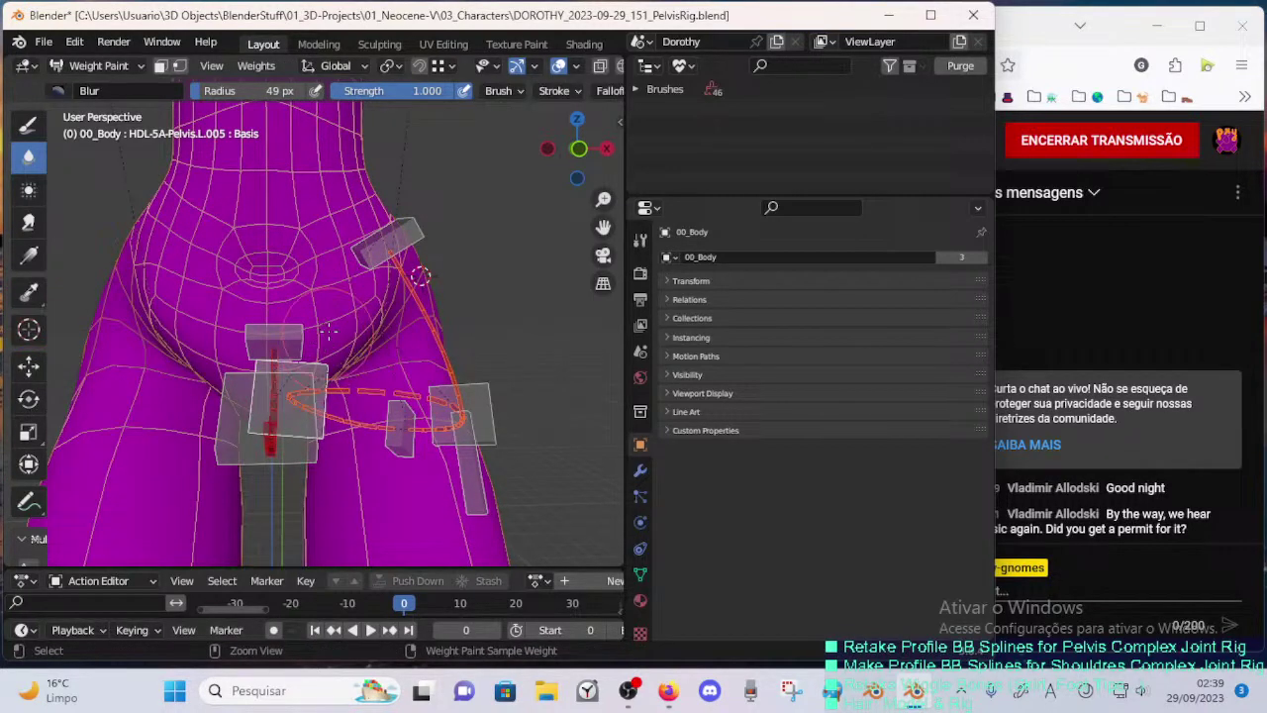
- Move the right foot control MTR-Leg.R up and out to the side, and reposition the right knee pole CTL-Leg-POLE.R
{"action": "middle_click_drag", "start_coordinate": [315, 249], "coordinate": [306, 478], "text": "ctrl"}
{"action": "left_click", "coordinate": [273, 553], "text": "ctrl"}
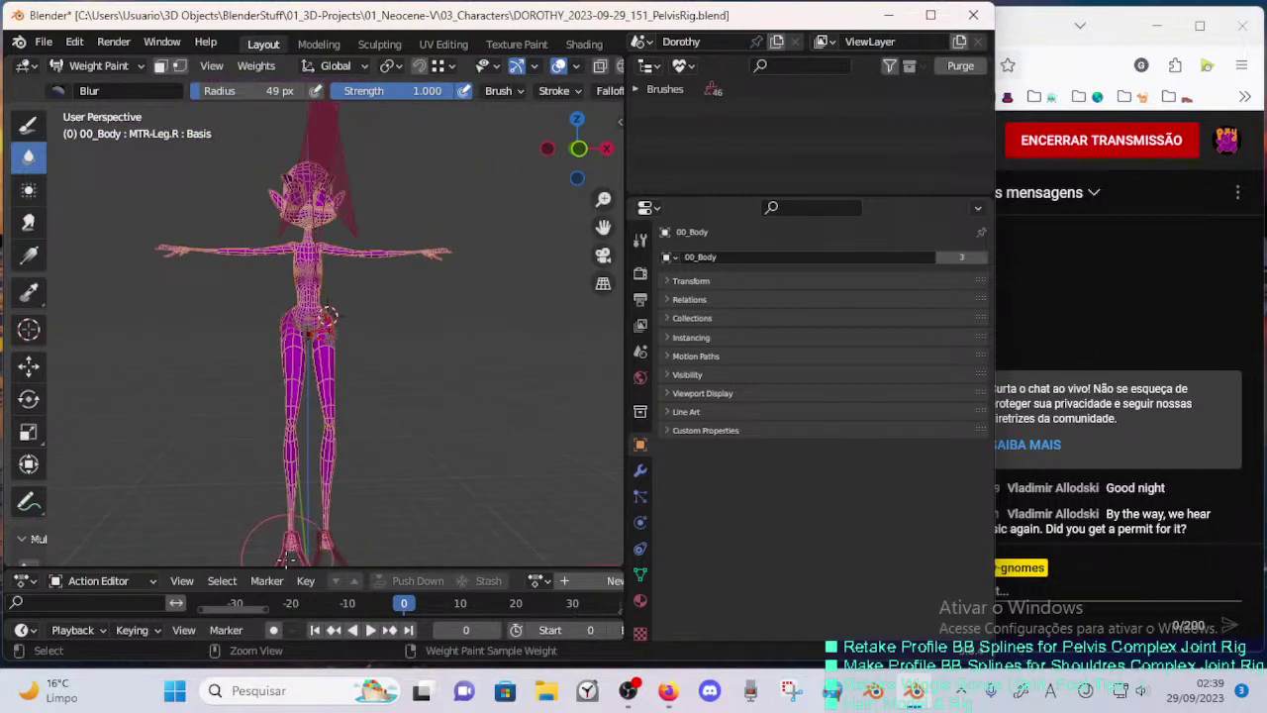
{"action": "key", "text": "g"}
{"action": "left_click", "coordinate": [159, 403]}
{"action": "left_click", "coordinate": [512, 416], "text": "ctrl"}
{"action": "key", "text": "g"}
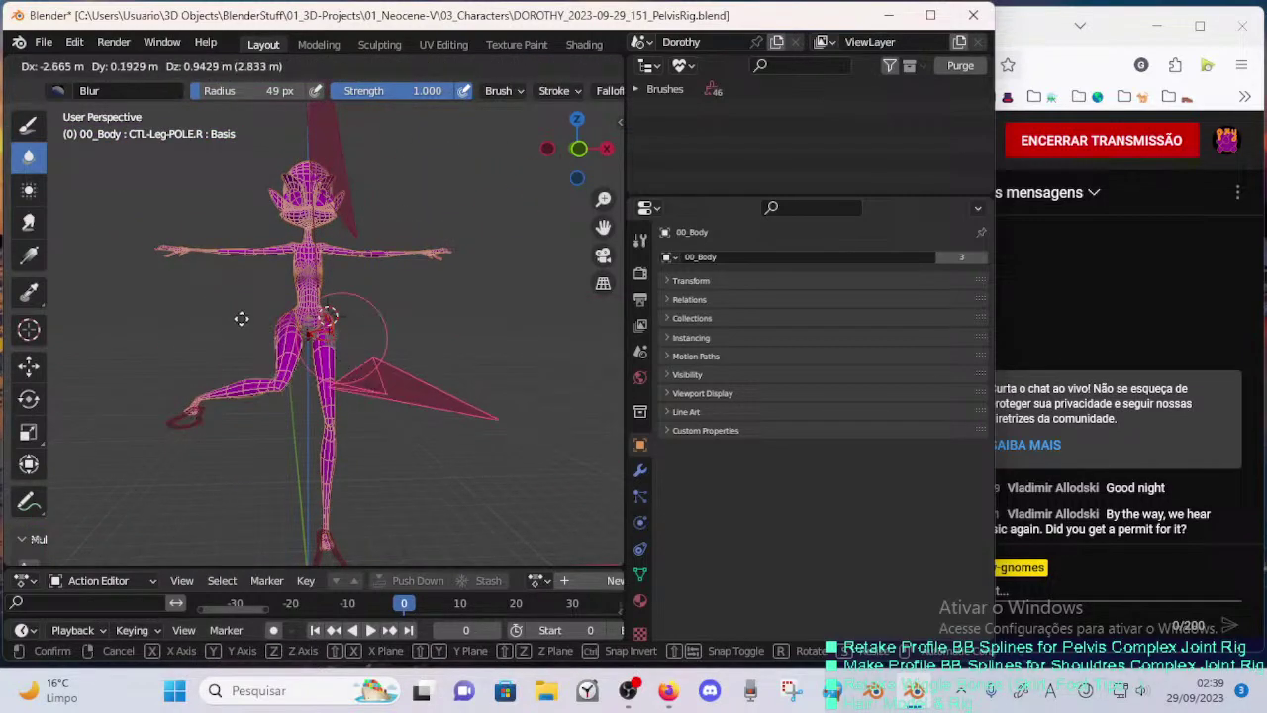
- Reposition the right leg pole control CTL-Leg-POLE.R, then select bone DEF-5A-Pelvis.L.004 and enable face masking on the body
{"action": "left_click", "coordinate": [123, 255]}
{"action": "scroll", "coordinate": [315, 323], "scroll_direction": "up", "scroll_amount": 6}
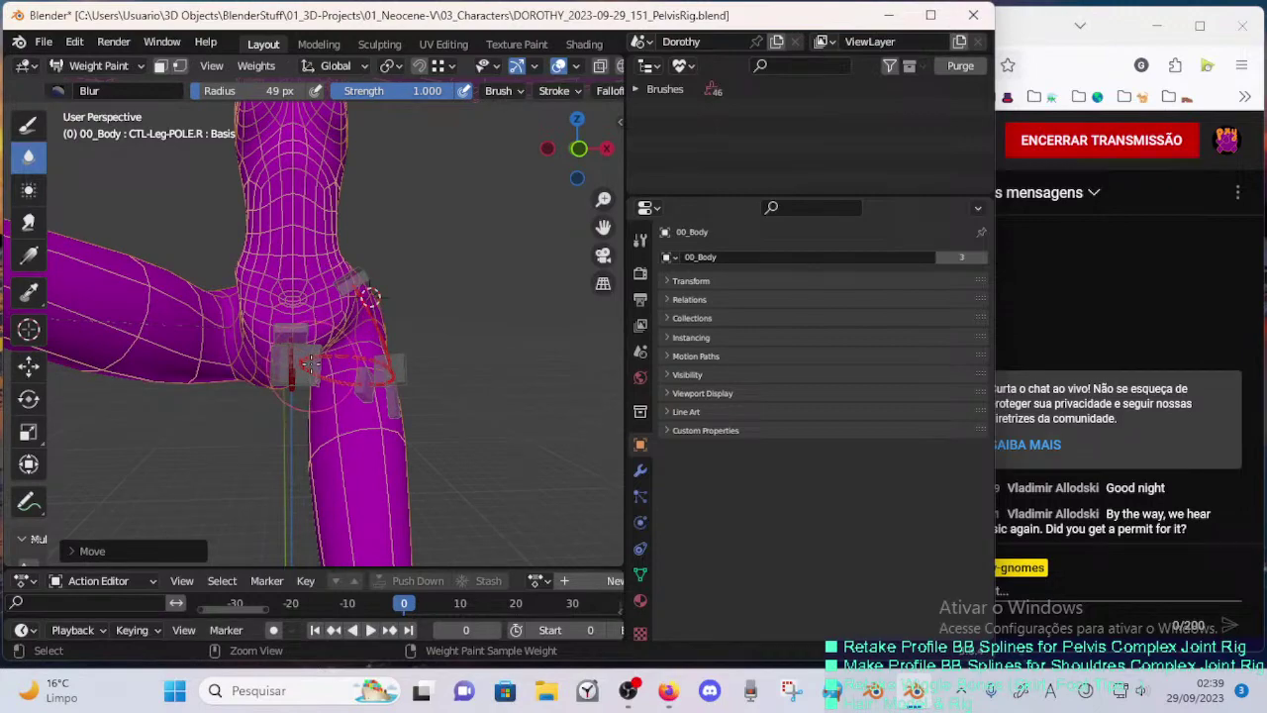
{"action": "left_click", "coordinate": [308, 365], "text": "ctrl"}
{"action": "scroll", "coordinate": [317, 364], "scroll_direction": "up", "scroll_amount": 2}
{"action": "left_click", "coordinate": [346, 384], "text": "ctrl"}
{"action": "middle_click_drag", "start_coordinate": [346, 384], "coordinate": [295, 367]}
{"action": "scroll", "coordinate": [335, 321], "scroll_direction": "up", "scroll_amount": 2}
{"action": "key", "text": "m"}
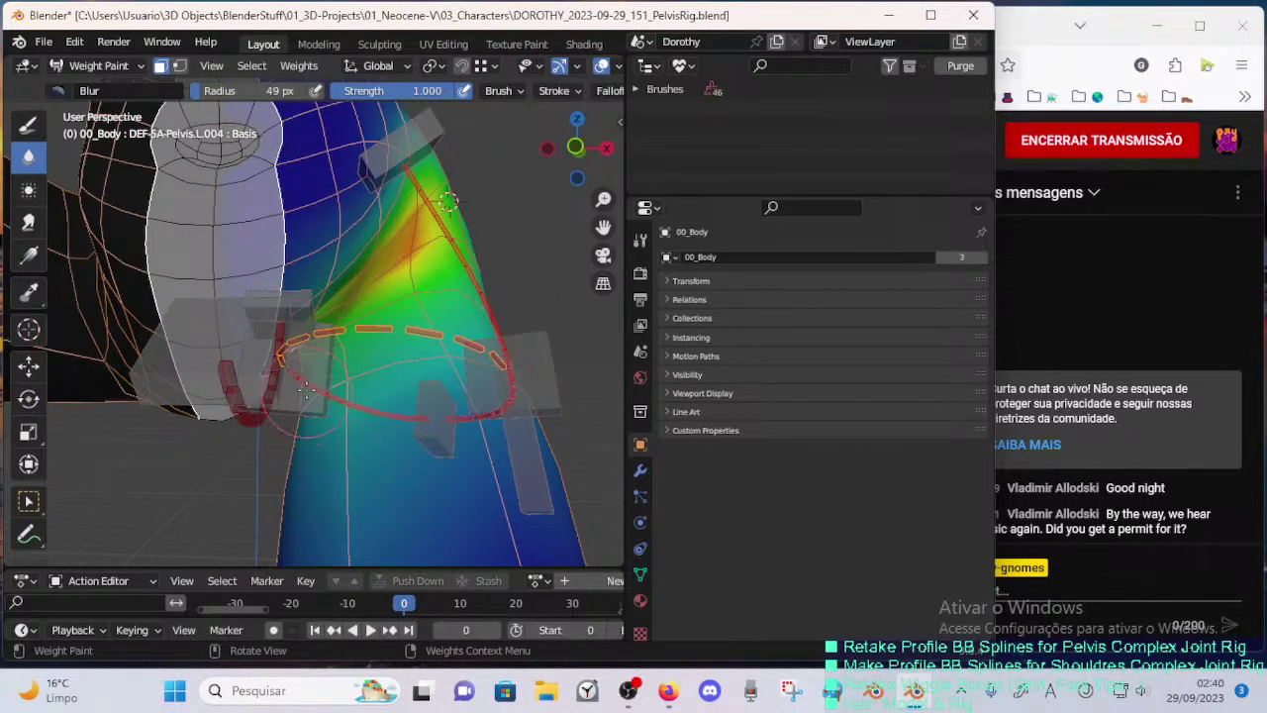
{"action": "mouse_move", "coordinate": [382, 388]}
{"action": "middle_mouse_down"}
{"action": "mouse_move", "coordinate": [336, 341]}
{"action": "mouse_move", "coordinate": [275, 343]}
{"action": "middle_mouse_up"}
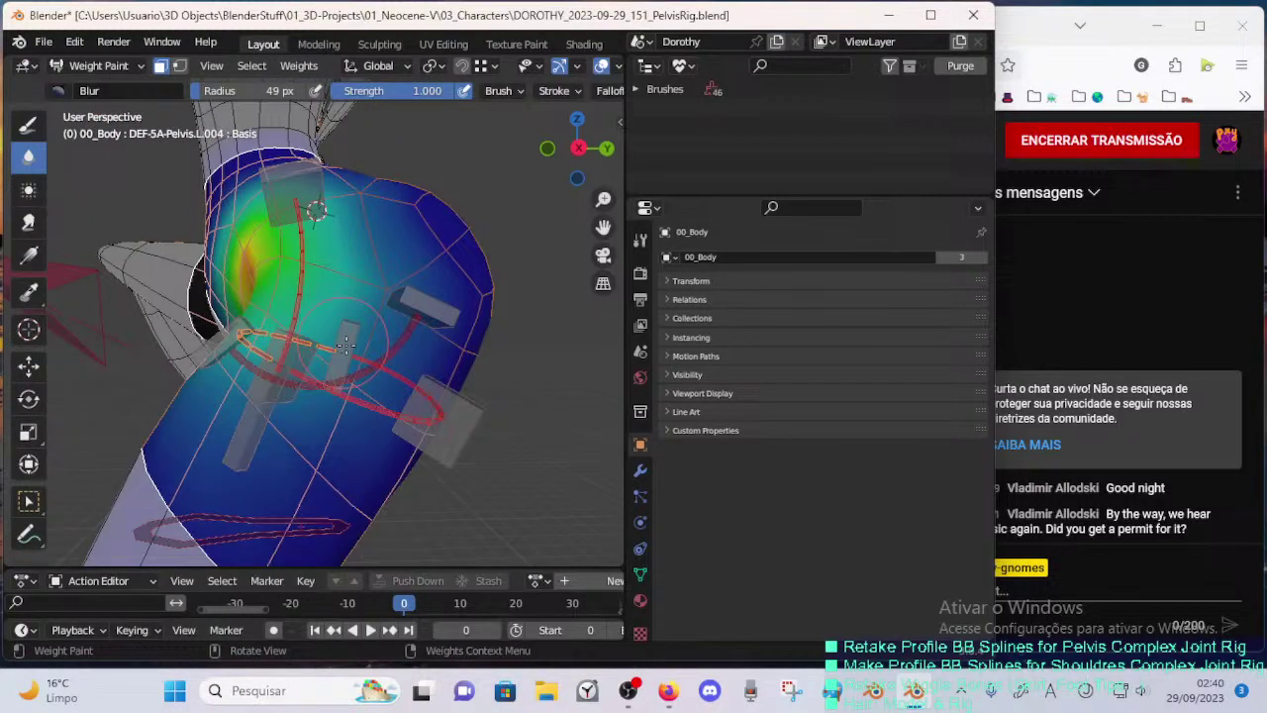
- Switch the active weight group to bone DEF-5A-Pelvis.L.002 and turn face masking back on for the left hip
{"action": "key", "text": "m"}
{"action": "left_click", "coordinate": [381, 399], "text": "ctrl"}
{"action": "mouse_move", "coordinate": [381, 398]}
{"action": "middle_mouse_down"}
{"action": "mouse_move", "coordinate": [297, 348]}
{"action": "mouse_move", "coordinate": [337, 319]}
{"action": "middle_mouse_up"}
{"action": "key", "text": "m"}
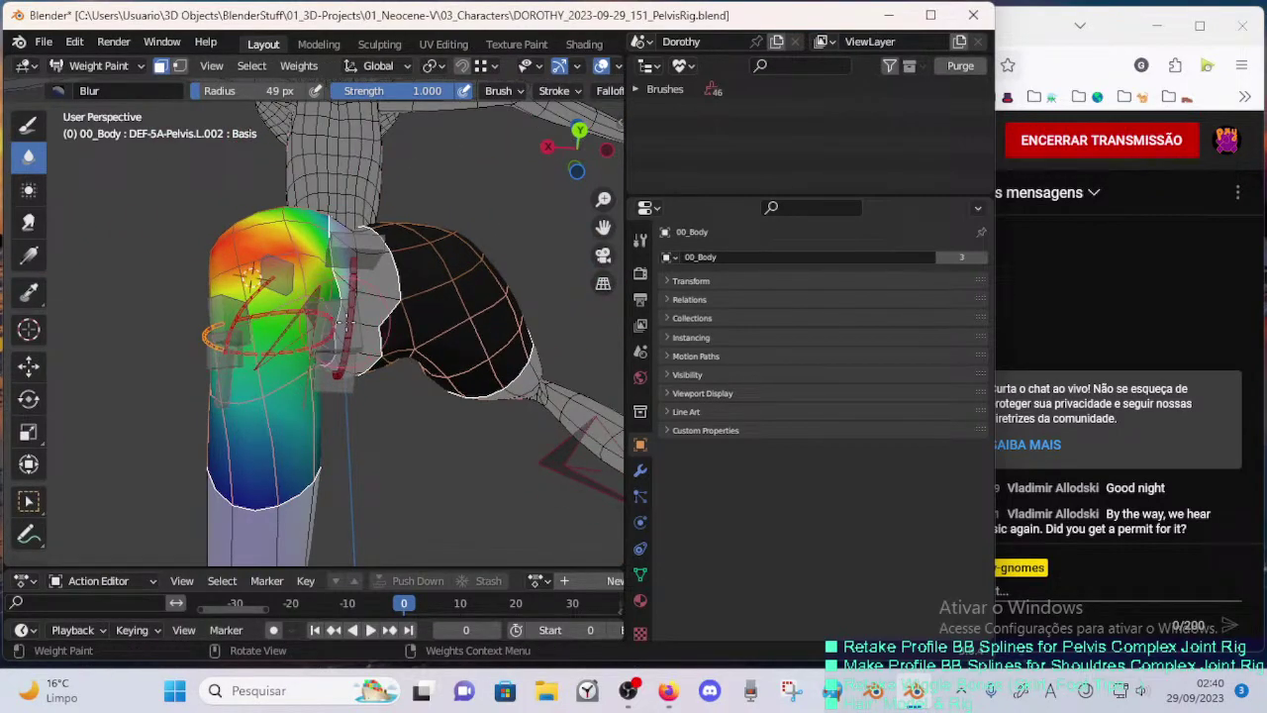
{"action": "key", "text": "m"}
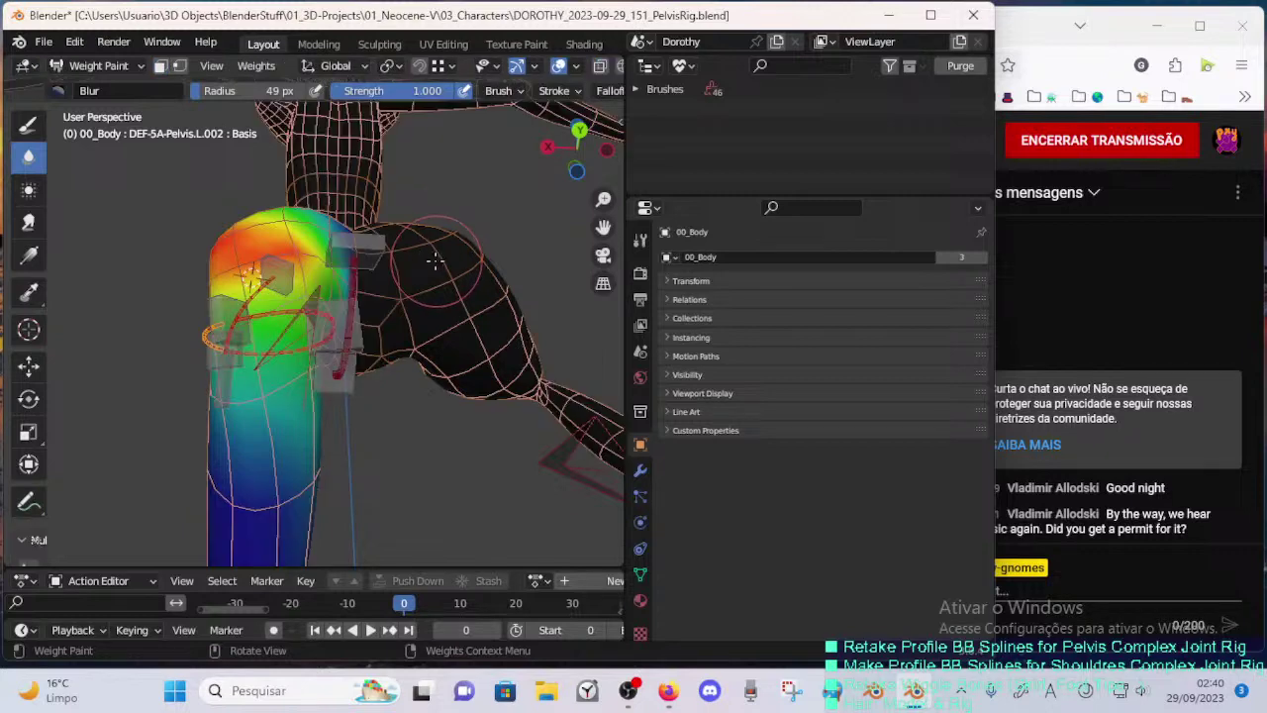
{"action": "middle_click_drag", "start_coordinate": [435, 259], "coordinate": [360, 320]}
{"action": "mouse_move", "coordinate": [333, 329]}
{"action": "middle_mouse_down"}
{"action": "mouse_move", "coordinate": [331, 300]}
{"action": "mouse_move", "coordinate": [343, 336]}
{"action": "middle_mouse_up"}
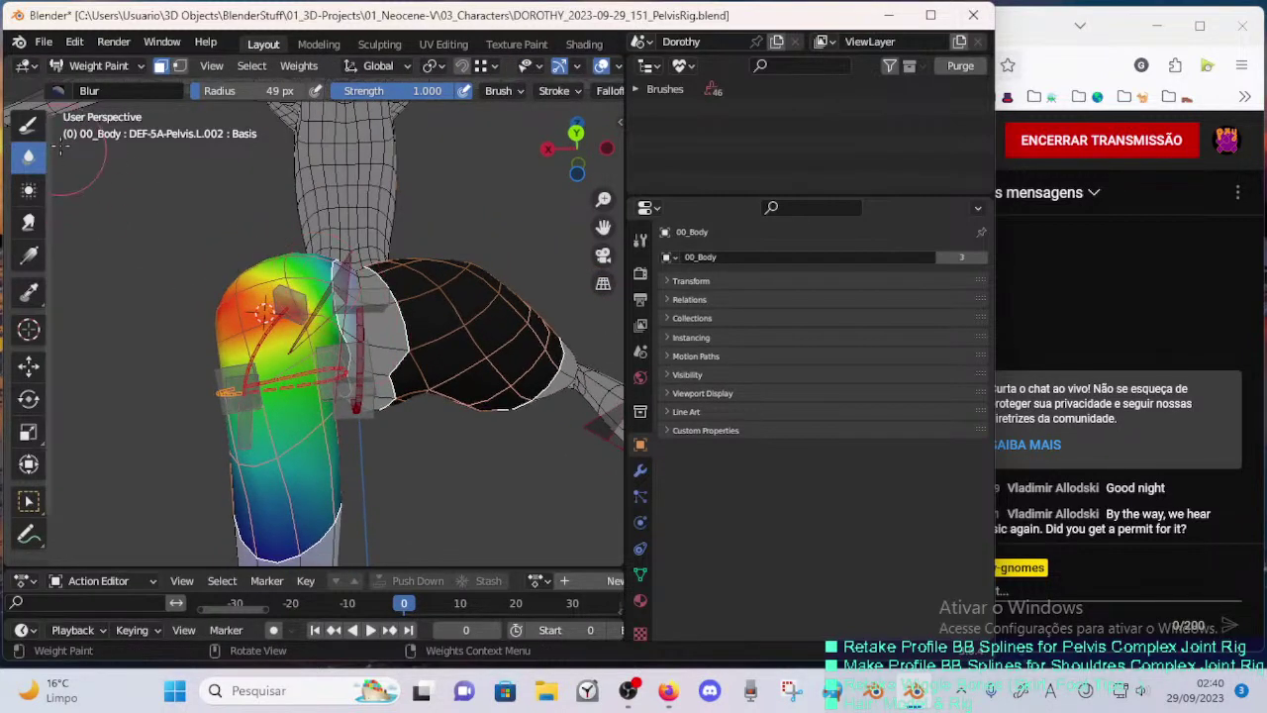
- Smear and blur the DEF-5A-Pelvis.L.002 weights over the left hip and upper thigh, using a 77 px Blur radius
{"action": "left_click", "coordinate": [28, 224]}
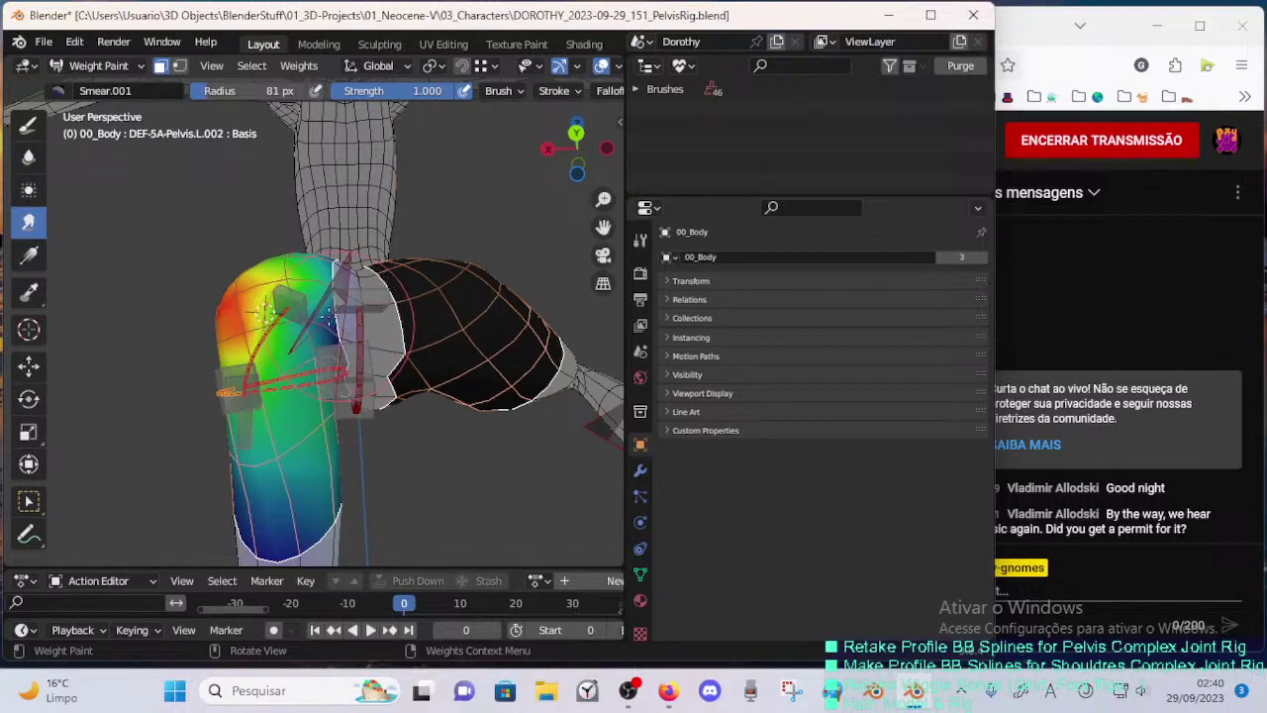
{"action": "middle_click_drag", "start_coordinate": [265, 311], "coordinate": [287, 381]}
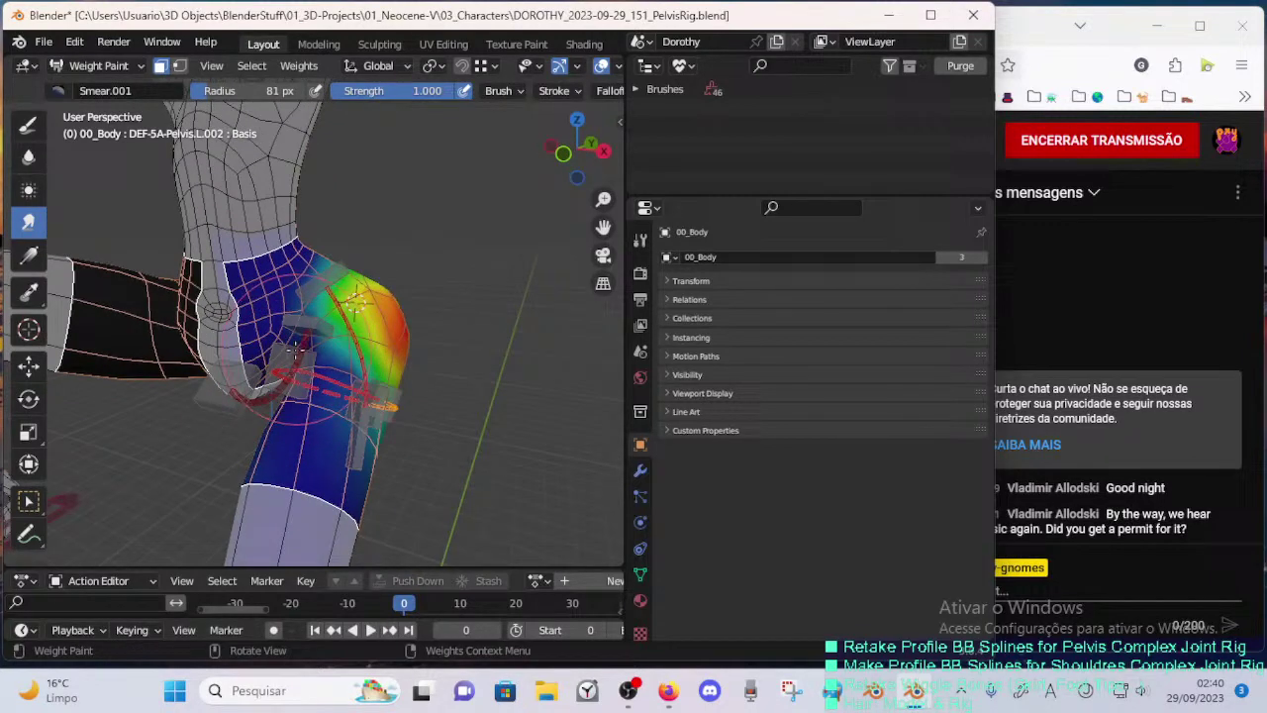
{"action": "left_click", "coordinate": [28, 156]}
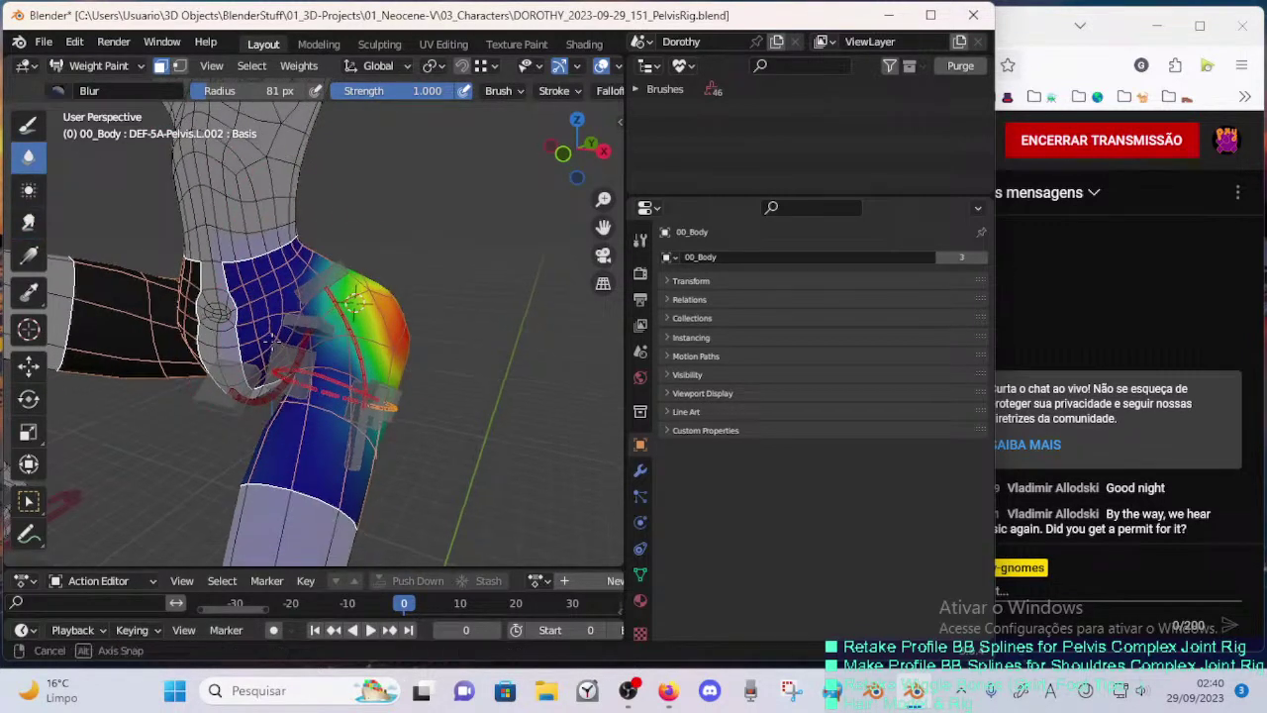
{"action": "mouse_move", "coordinate": [238, 297]}
{"action": "middle_mouse_down"}
{"action": "mouse_move", "coordinate": [270, 307]}
{"action": "mouse_move", "coordinate": [233, 338]}
{"action": "middle_mouse_up"}
{"action": "middle_click_drag", "start_coordinate": [302, 283], "coordinate": [265, 365]}
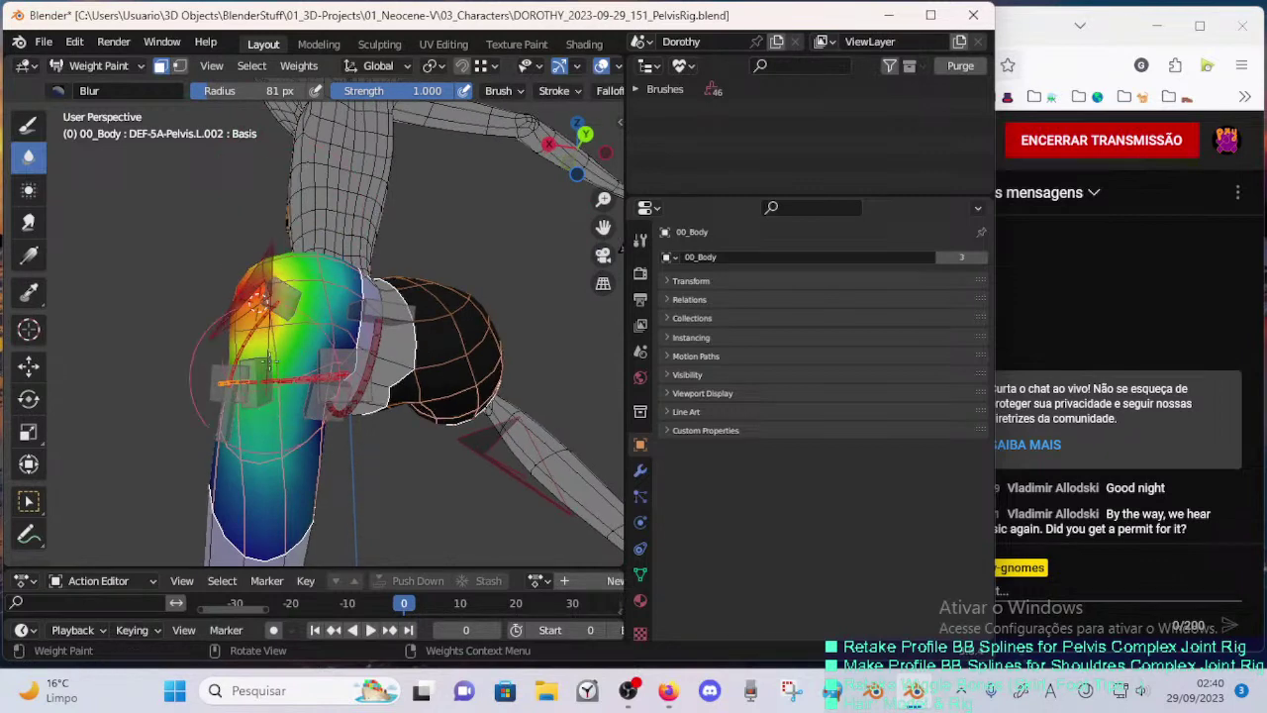
{"action": "mouse_move", "coordinate": [338, 308]}
{"action": "middle_mouse_down"}
{"action": "mouse_move", "coordinate": [266, 313]}
{"action": "mouse_move", "coordinate": [264, 382]}
{"action": "mouse_move", "coordinate": [241, 399]}
{"action": "mouse_move", "coordinate": [313, 303]}
{"action": "mouse_move", "coordinate": [291, 283]}
{"action": "mouse_move", "coordinate": [278, 289]}
{"action": "middle_mouse_up"}
{"action": "key", "text": "f"}
{"action": "left_click", "coordinate": [284, 406]}
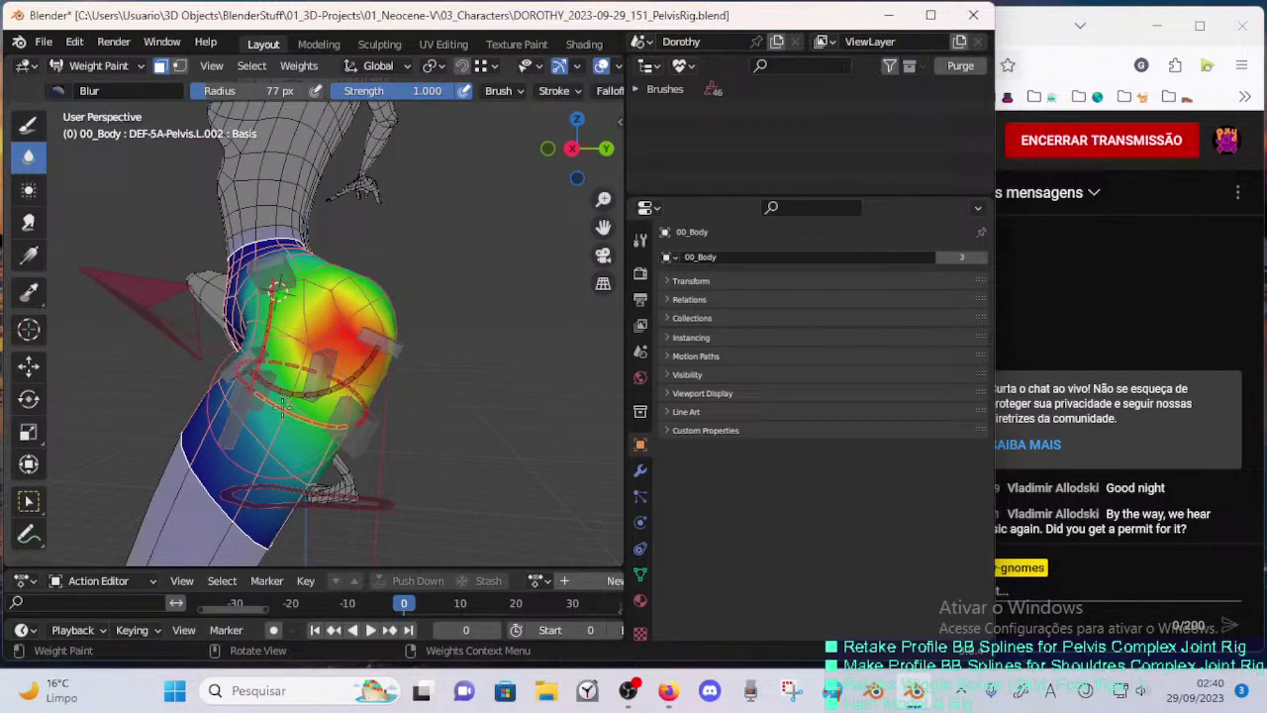
{"action": "mouse_move", "coordinate": [219, 406]}
{"action": "middle_mouse_down"}
{"action": "mouse_move", "coordinate": [300, 406]}
{"action": "mouse_move", "coordinate": [254, 292]}
{"action": "mouse_move", "coordinate": [273, 314]}
{"action": "mouse_move", "coordinate": [290, 309]}
{"action": "mouse_move", "coordinate": [322, 361]}
{"action": "mouse_move", "coordinate": [326, 305]}
{"action": "middle_mouse_up"}
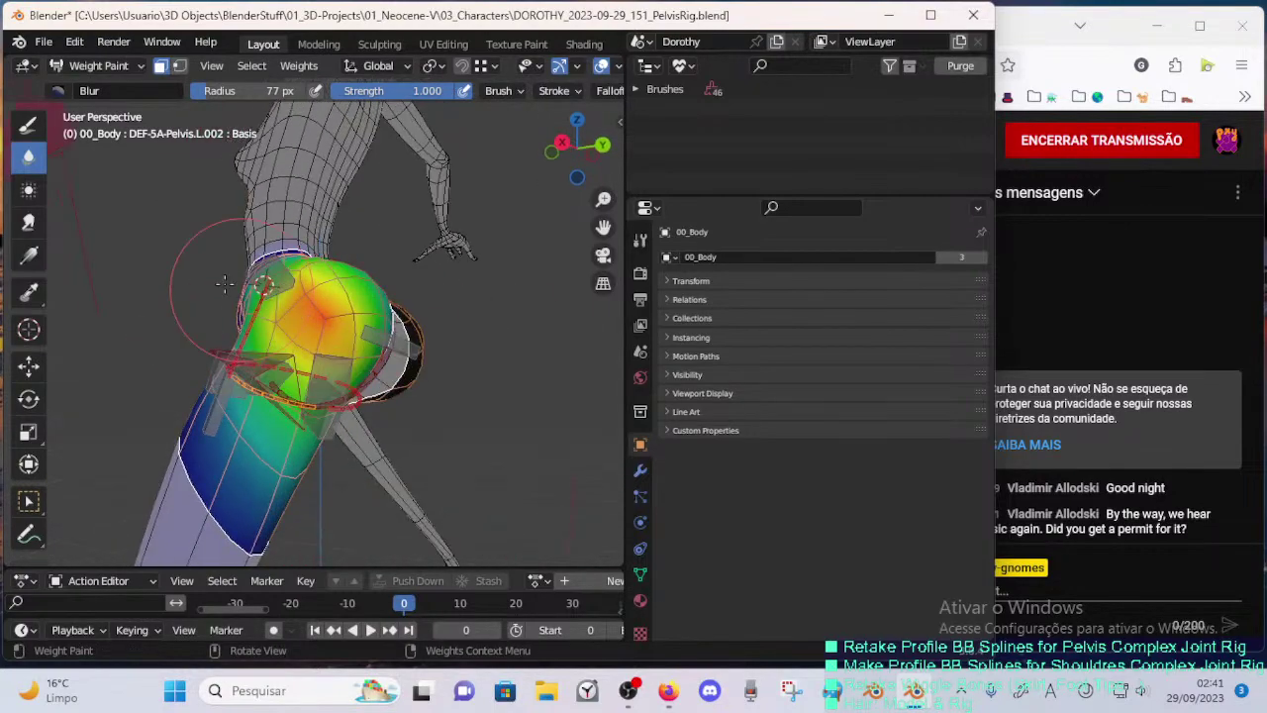
- Paint DEF-5A-Pelvis.L.002 weights over the left buttock with the Draw brush at weight 1.000, radius 53 px
{"action": "left_click", "coordinate": [29, 126]}
{"action": "key", "text": "ctrl+f"}
{"action": "left_click", "coordinate": [82, 105]}
{"action": "key", "text": "f"}
{"action": "left_click", "coordinate": [290, 314]}
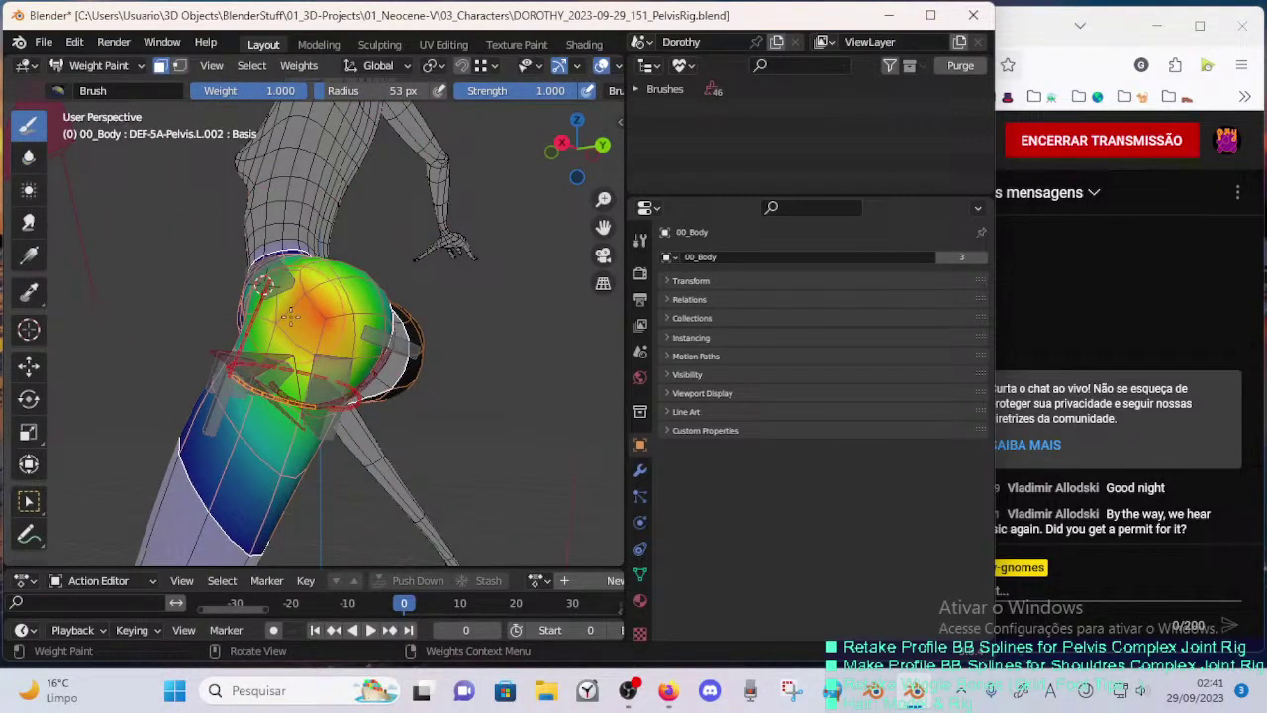
{"action": "middle_click_drag", "start_coordinate": [312, 341], "coordinate": [315, 347]}
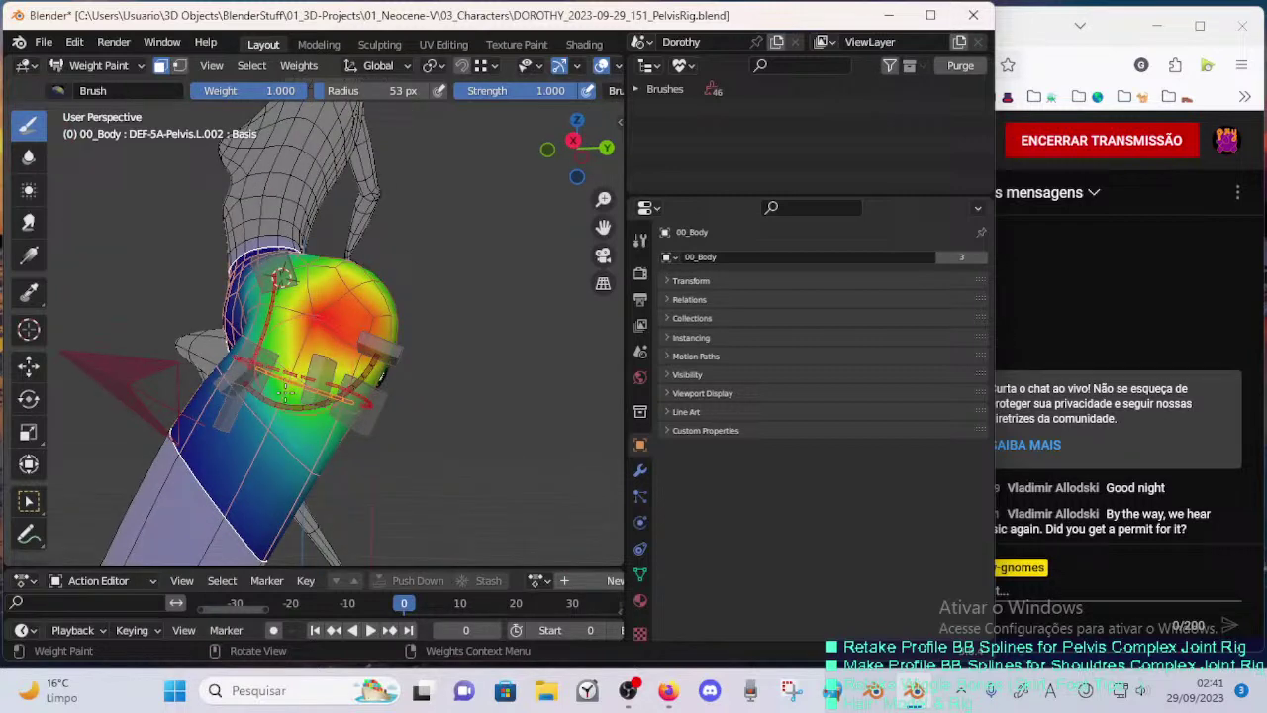
{"action": "middle_click_drag", "start_coordinate": [286, 393], "coordinate": [317, 398]}
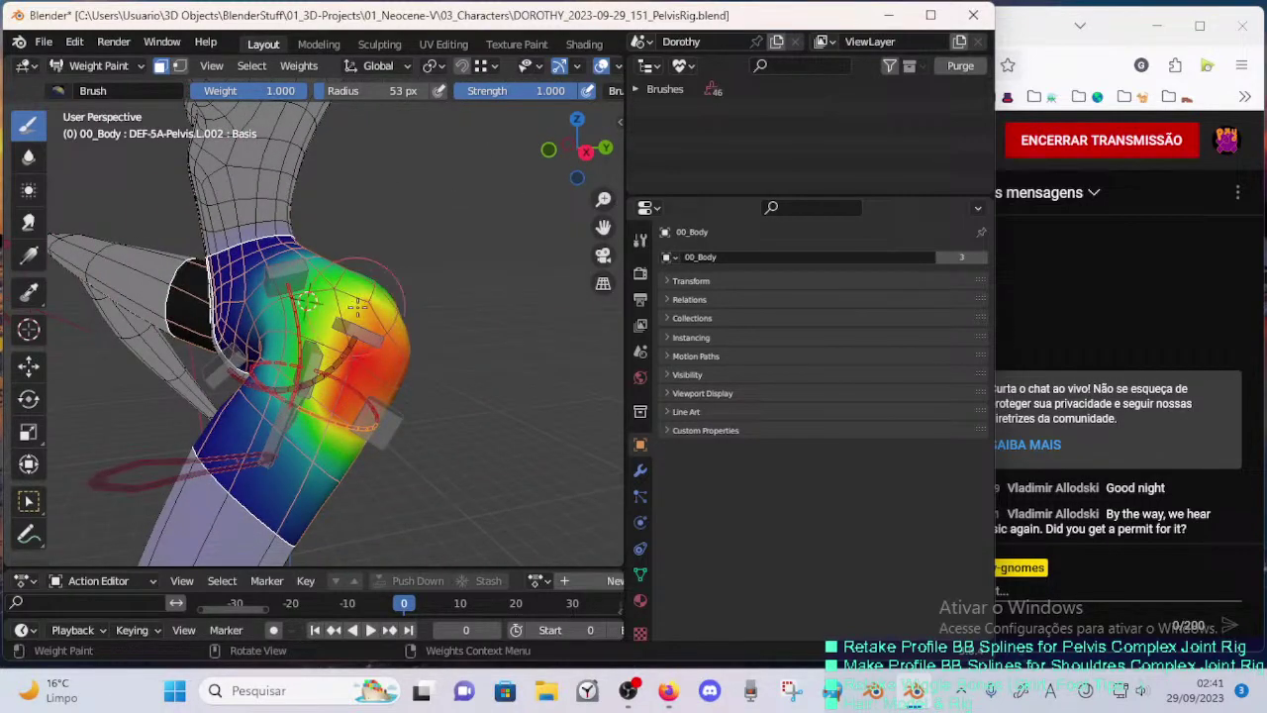
{"action": "mouse_move", "coordinate": [373, 315]}
{"action": "middle_mouse_down"}
{"action": "mouse_move", "coordinate": [319, 341]}
{"action": "mouse_move", "coordinate": [296, 304]}
{"action": "mouse_move", "coordinate": [252, 317]}
{"action": "middle_mouse_up"}
- Soften the DEF-5A-Pelvis.L.002 weights on the left buttock and thigh with the Blur brush at strength 0.533
{"action": "left_click", "coordinate": [29, 159]}
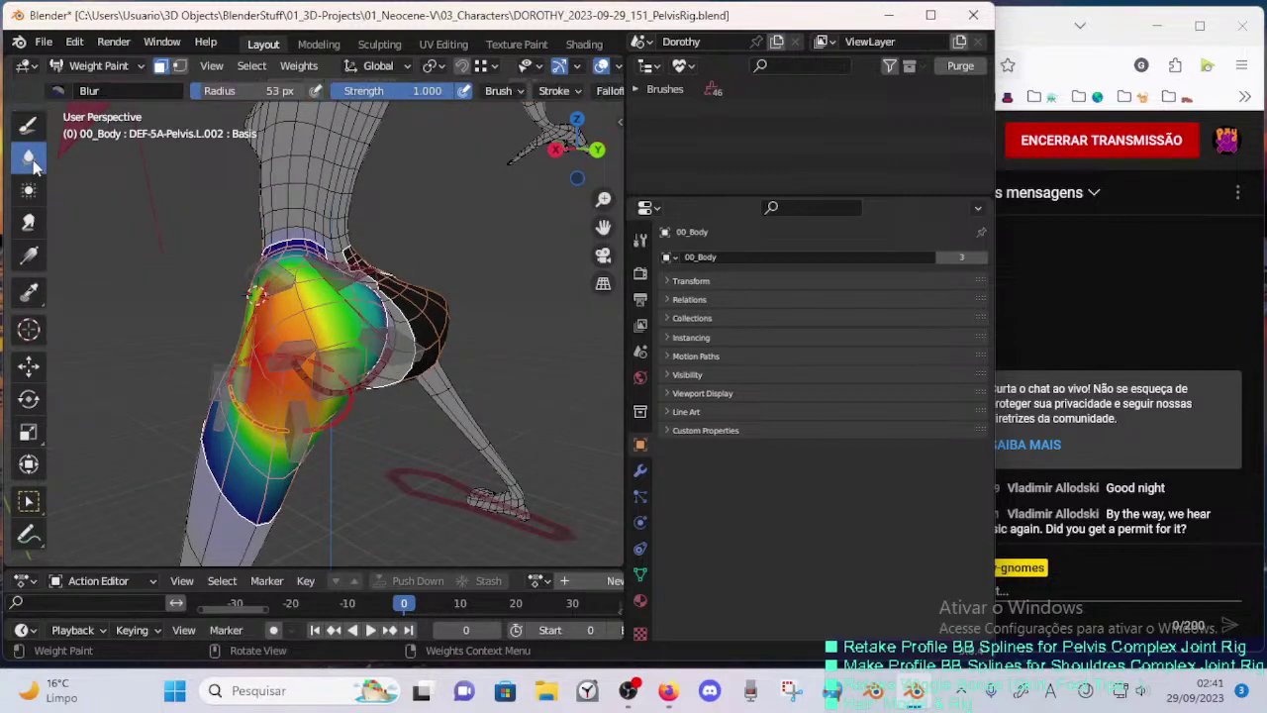
{"action": "key", "text": "ctrl+f"}
{"action": "left_click", "coordinate": [340, 291]}
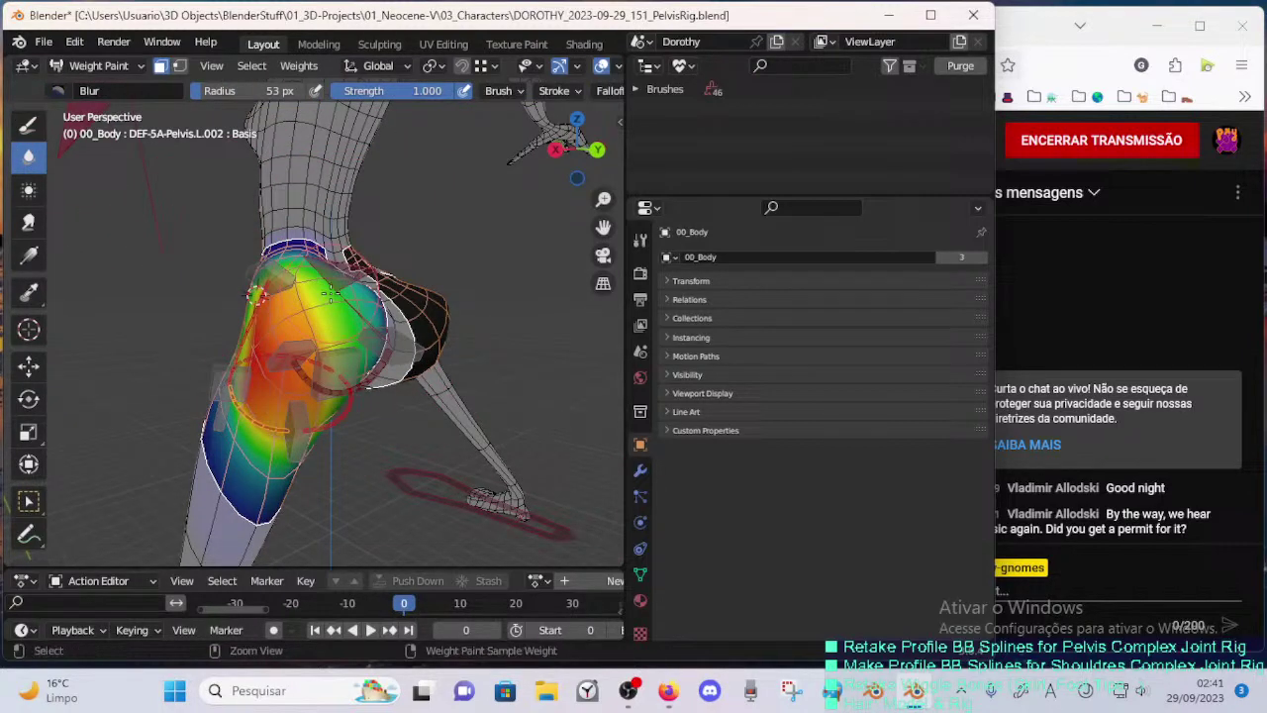
{"action": "key", "text": "shift+f"}
{"action": "left_click", "coordinate": [446, 250]}
{"action": "key", "text": "shift+f"}
{"action": "left_click", "coordinate": [435, 249]}
{"action": "key", "text": "shift+f"}
{"action": "left_click", "coordinate": [279, 285]}
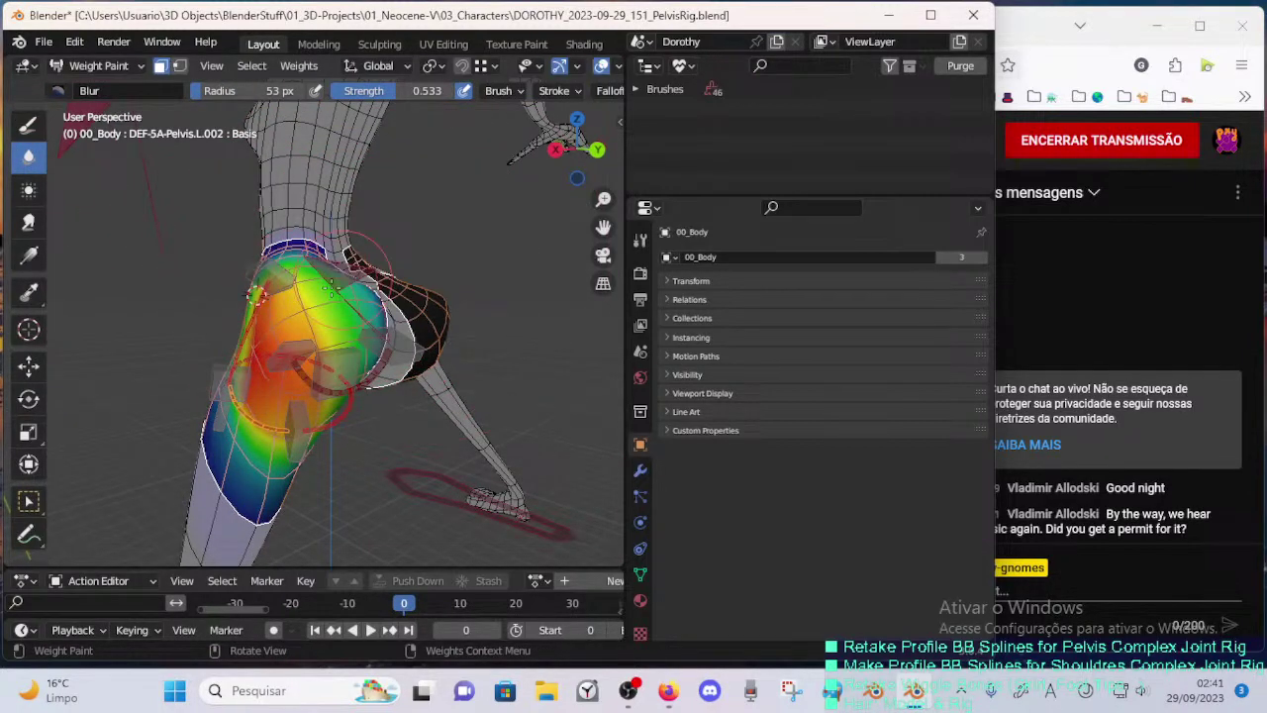
{"action": "middle_click_drag", "start_coordinate": [334, 287], "coordinate": [297, 285]}
{"action": "middle_click_drag", "start_coordinate": [297, 345], "coordinate": [307, 331]}
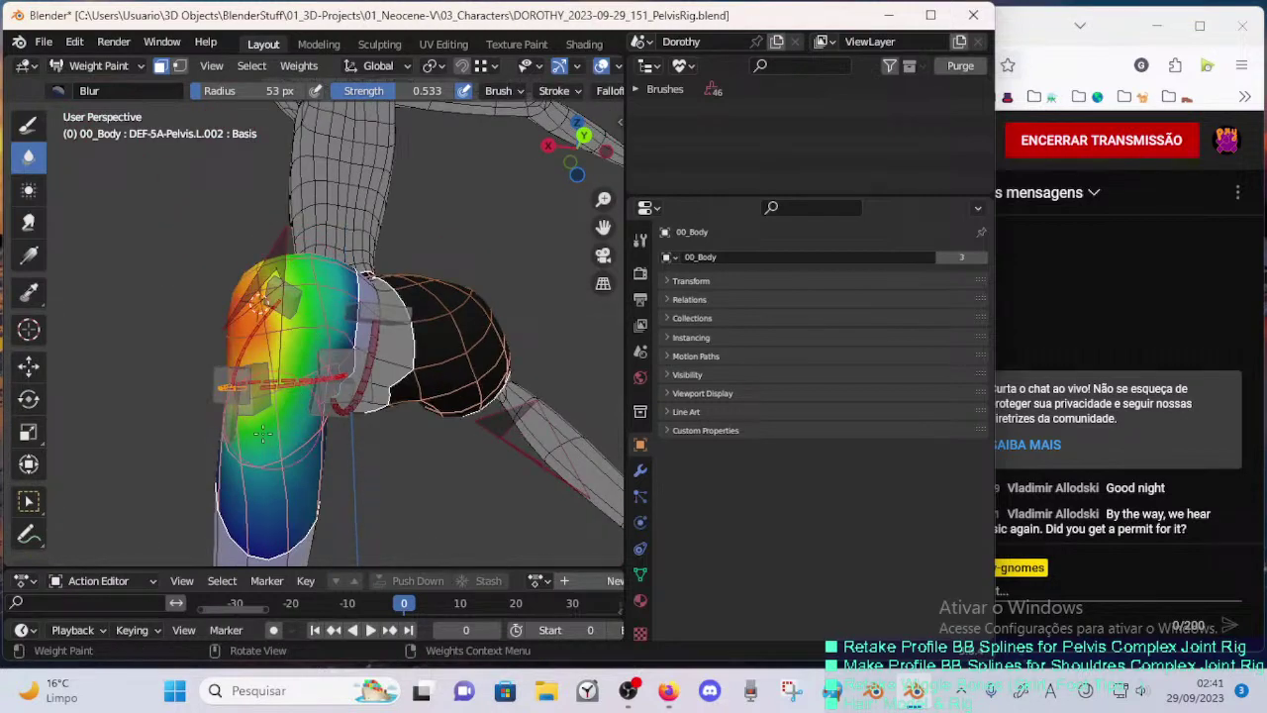
{"action": "middle_click_drag", "start_coordinate": [262, 433], "coordinate": [397, 427]}
{"action": "middle_click_drag", "start_coordinate": [254, 379], "coordinate": [294, 420]}
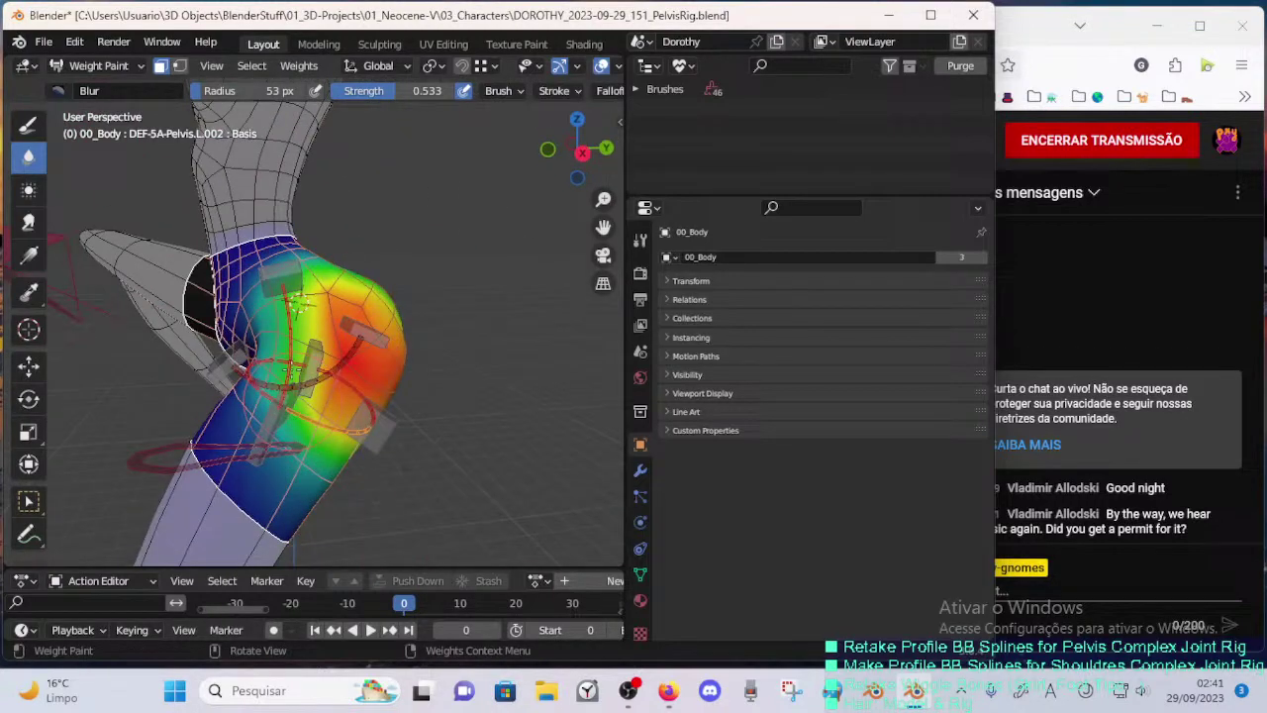
{"action": "middle_click_drag", "start_coordinate": [301, 299], "coordinate": [273, 408]}
- Turn off face masking, then move and rotate handle HDL-5A-Pelvis.L.004 behind the left thigh to test the deformation
{"action": "key", "text": "m"}
{"action": "left_click", "coordinate": [284, 432], "text": "ctrl"}
{"action": "key", "text": "g"}
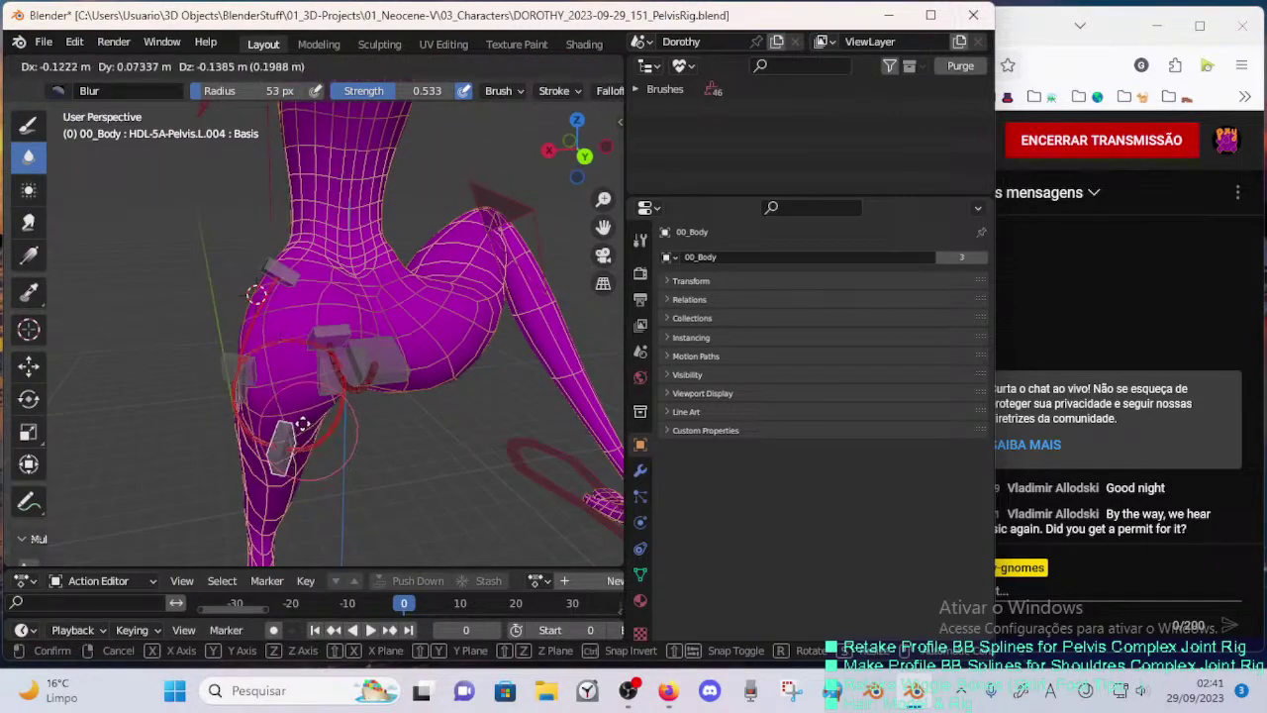
{"action": "left_click", "coordinate": [302, 420]}
{"action": "key", "text": "r"}
{"action": "key", "text": "r"}
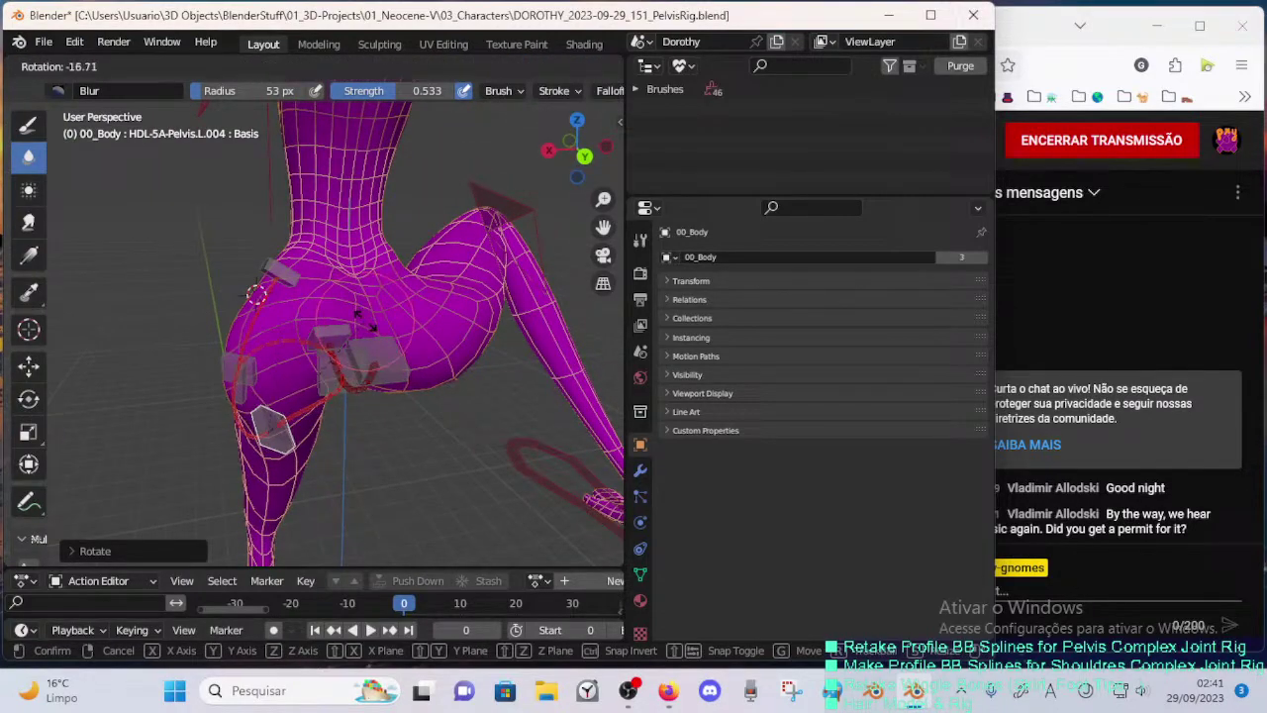
{"action": "left_click", "coordinate": [363, 328]}
{"action": "key", "text": "g"}
{"action": "middle_click_drag", "start_coordinate": [363, 341], "coordinate": [297, 386]}
{"action": "left_click", "coordinate": [384, 372]}
{"action": "key", "text": "r"}
{"action": "right_click", "coordinate": [388, 371]}
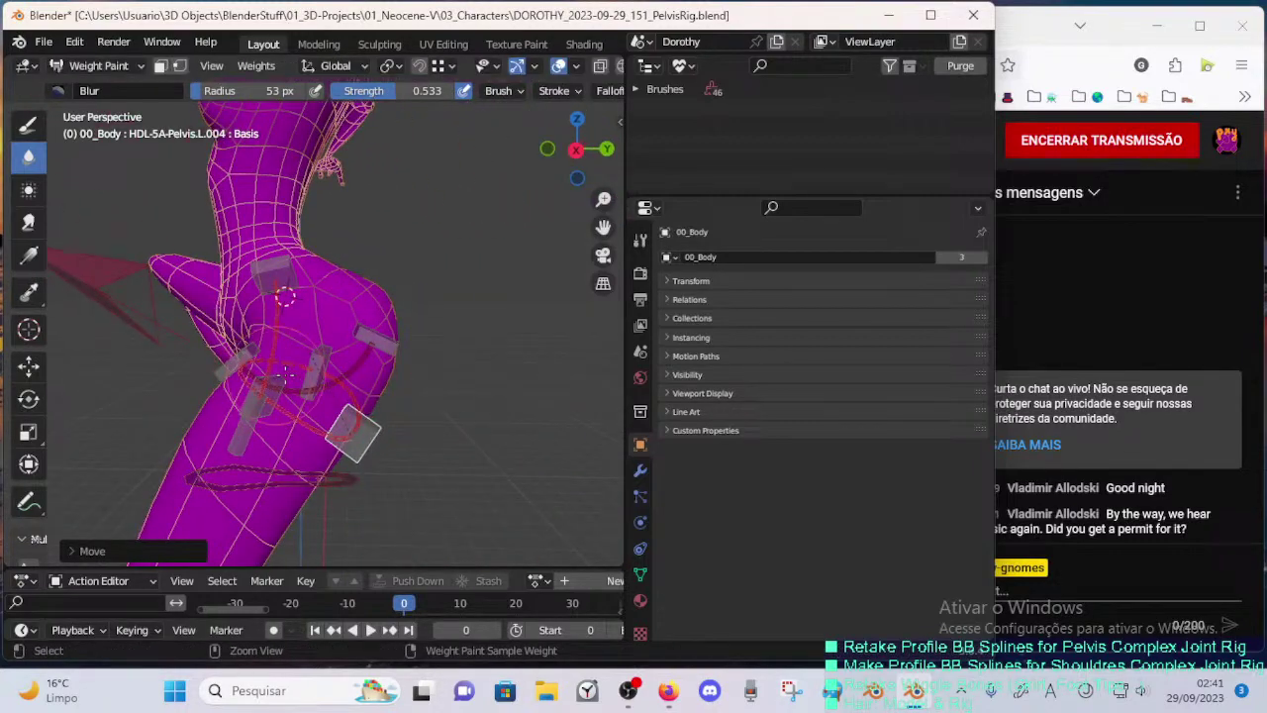
- Select handle HDL-5A-Pelvis.L.003 on the outer left hip, then move and rotate it
{"action": "left_click", "coordinate": [247, 419], "text": "ctrl"}
{"action": "middle_click_drag", "start_coordinate": [248, 420], "coordinate": [444, 337]}
{"action": "key", "text": "g"}
{"action": "left_click", "coordinate": [237, 411]}
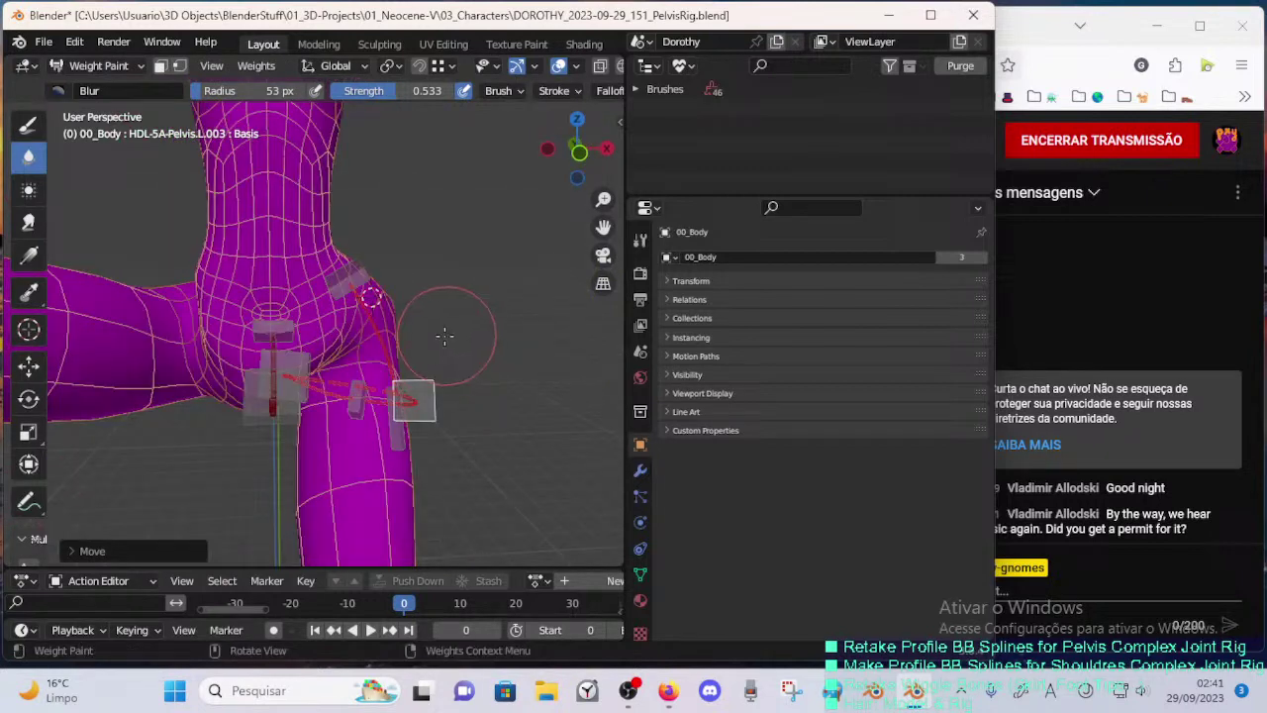
{"action": "key", "text": "r"}
{"action": "left_click", "coordinate": [355, 280]}
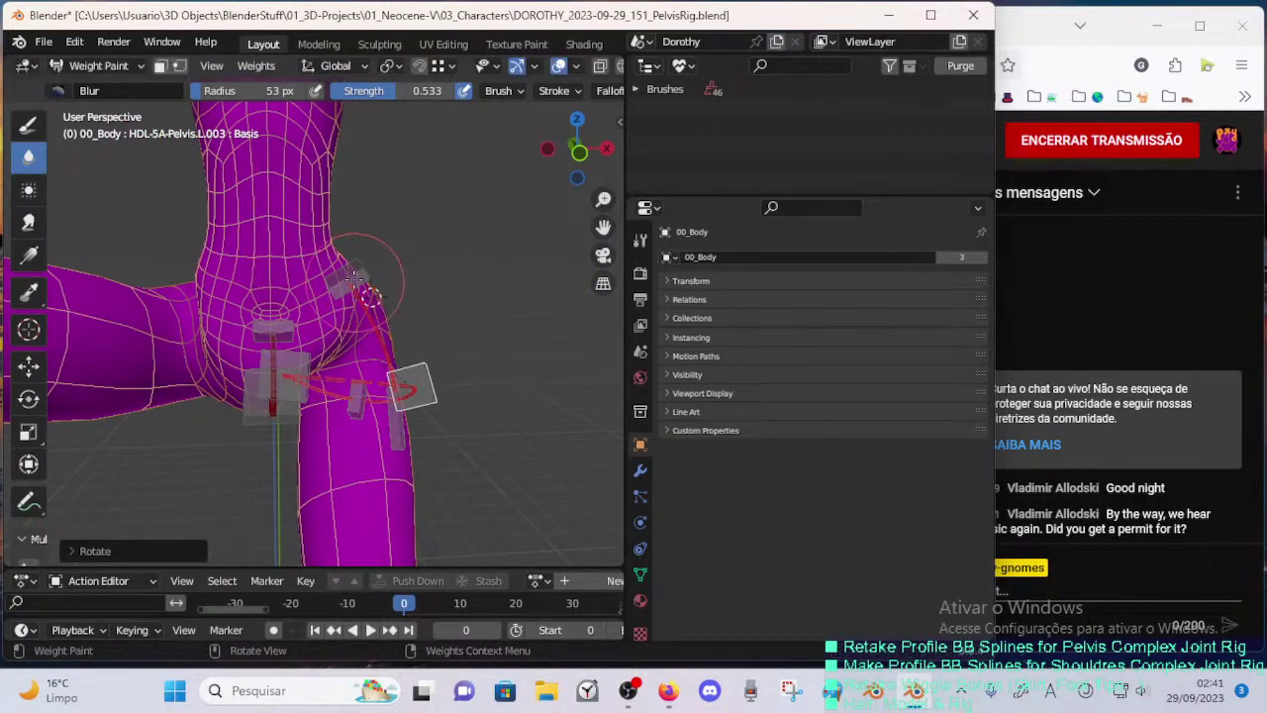
- Rotate and move handle HDL-5A-Pelvis.L.001 at the top of the left hip to test its influence
{"action": "left_click", "coordinate": [355, 280]}
{"action": "key", "text": "r"}
{"action": "left_click", "coordinate": [380, 229]}
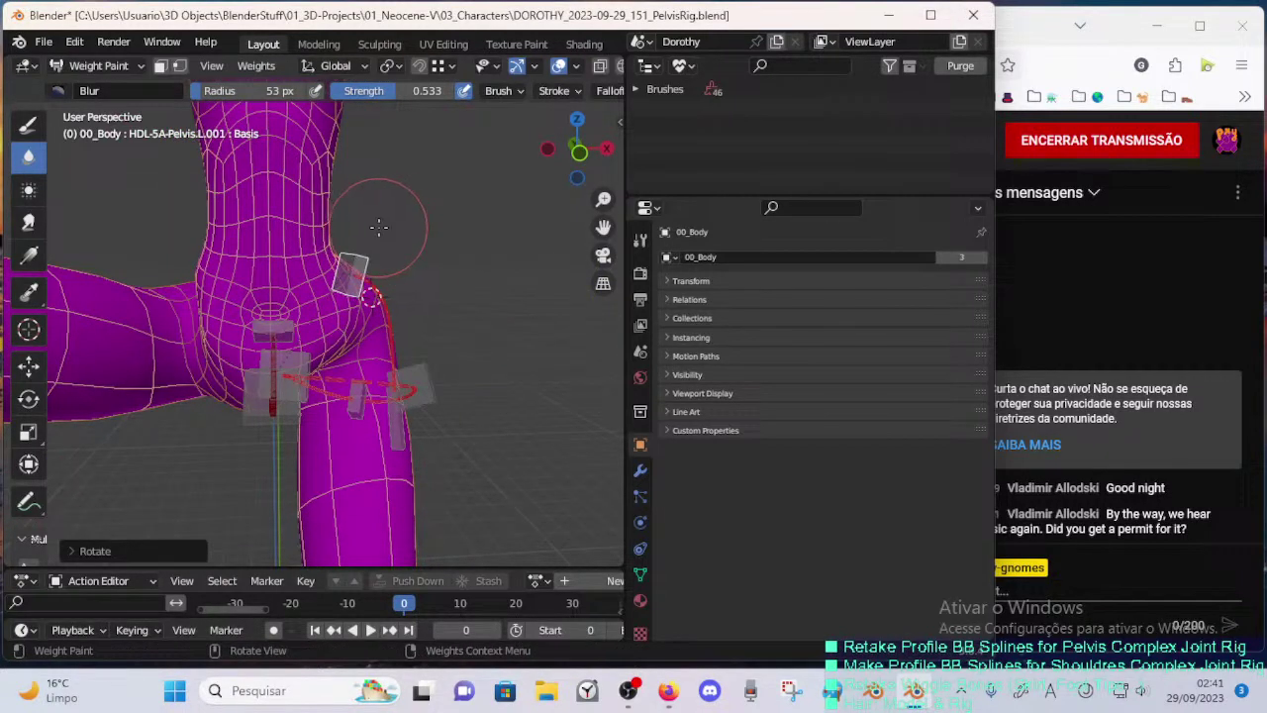
{"action": "key", "text": "r"}
{"action": "left_click", "coordinate": [423, 299]}
{"action": "key", "text": "g"}
{"action": "left_click", "coordinate": [424, 307]}
- Move handle HDL-5A-Pelvis.L.003 upward along the outer side of the left hip
{"action": "left_click", "coordinate": [414, 386]}
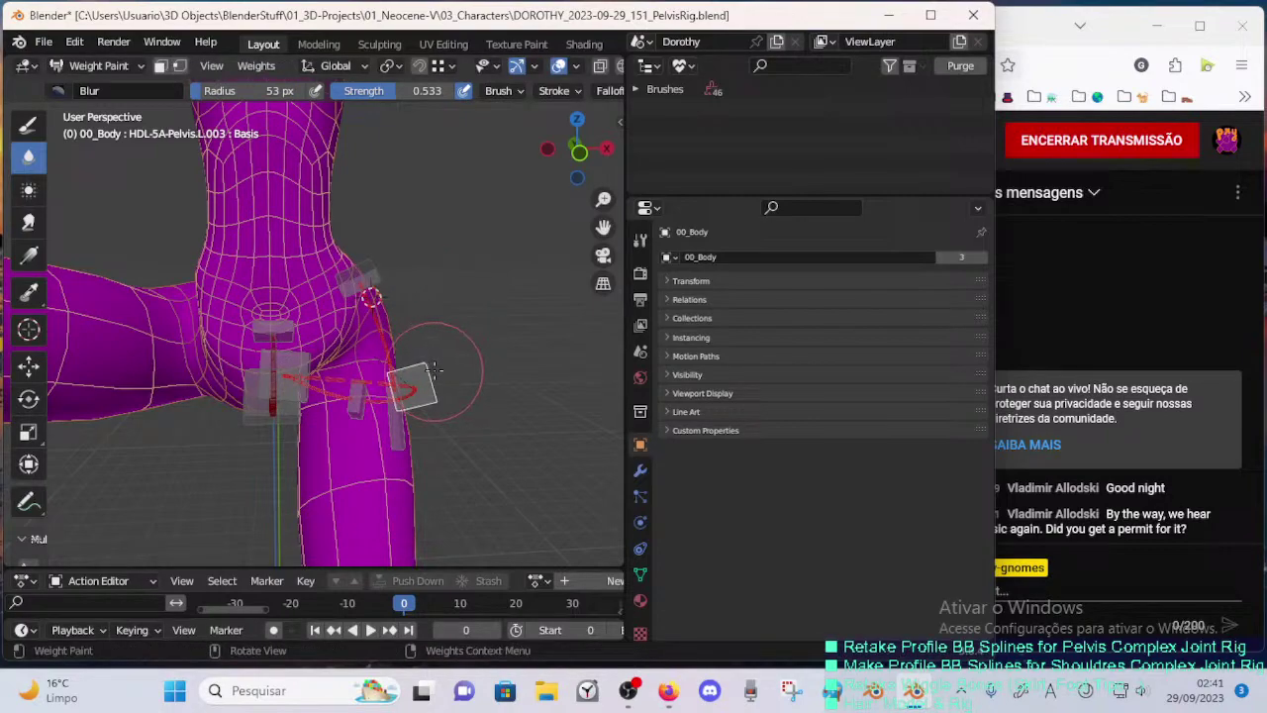
{"action": "key", "text": "g"}
{"action": "left_click", "coordinate": [439, 315]}
{"action": "key", "text": "g"}
{"action": "left_click", "coordinate": [461, 314]}
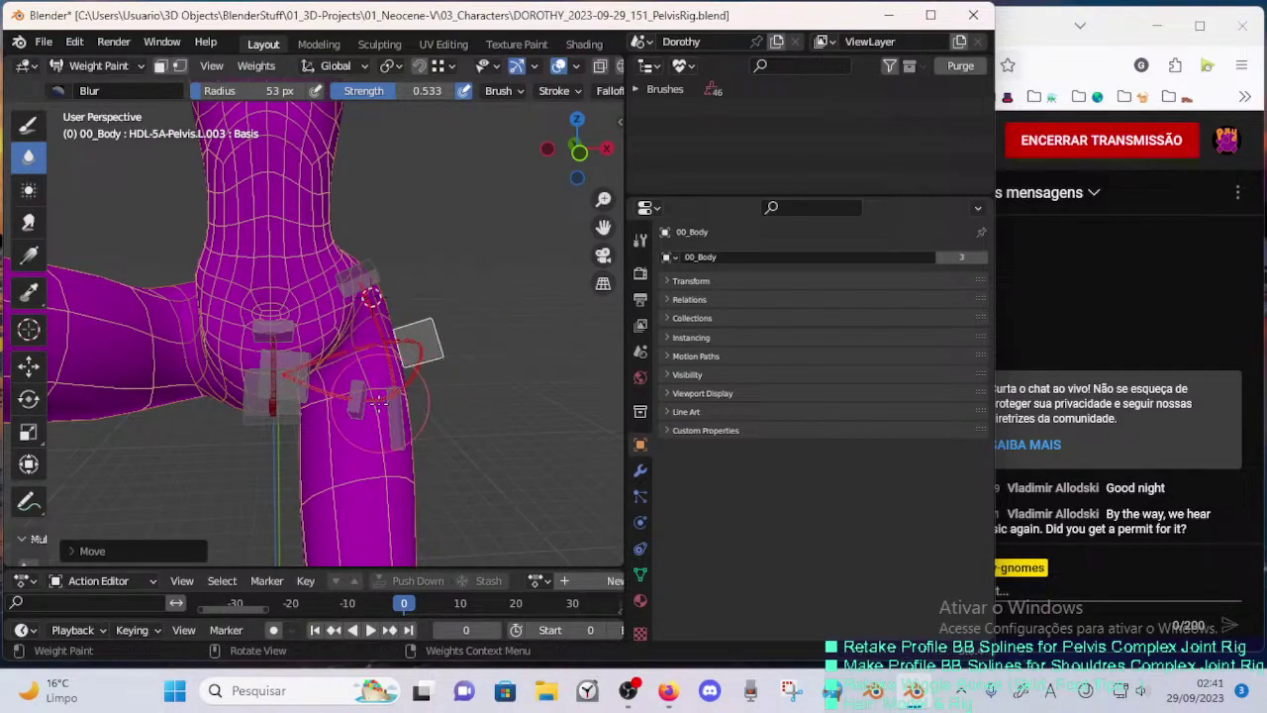
- Select handle HDL-5A-Pelvis.L.004 again and reposition it behind the left thigh from several view angles
{"action": "left_click", "coordinate": [360, 402], "text": "ctrl"}
{"action": "key", "text": "g"}
{"action": "left_click", "coordinate": [426, 365]}
{"action": "middle_click_drag", "start_coordinate": [427, 365], "coordinate": [357, 381]}
{"action": "key", "text": "g"}
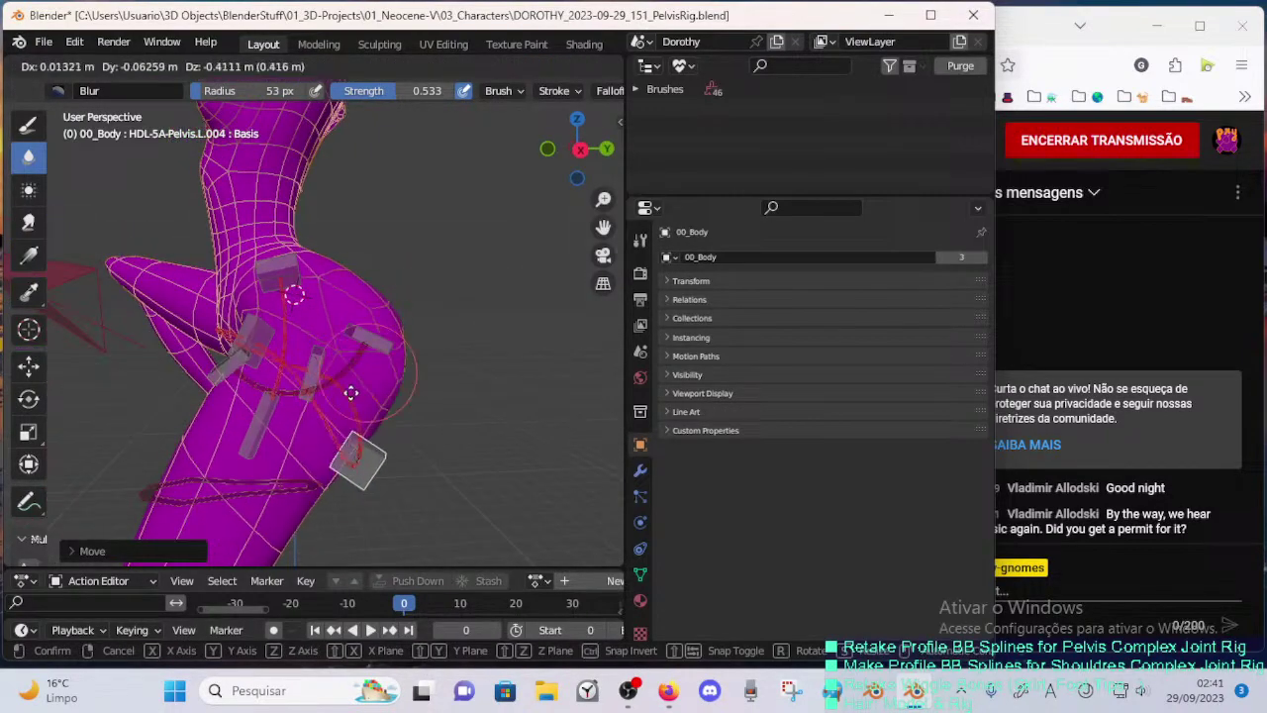
{"action": "left_click", "coordinate": [335, 329]}
{"action": "middle_click_drag", "start_coordinate": [342, 332], "coordinate": [404, 313]}
{"action": "key", "text": "g"}
{"action": "left_click", "coordinate": [382, 363]}
- Shift handle HDL-5A-Pelvis.L.004 along the Y axis and fine-tune its placement below the left buttock
{"action": "middle_click_drag", "start_coordinate": [382, 363], "coordinate": [330, 290]}
{"action": "key", "text": "g"}
{"action": "key", "text": "y"}
{"action": "left_click", "coordinate": [369, 314]}
{"action": "key", "text": "g"}
{"action": "left_click", "coordinate": [361, 294]}
{"action": "key", "text": "g"}
{"action": "left_click", "coordinate": [339, 280]}
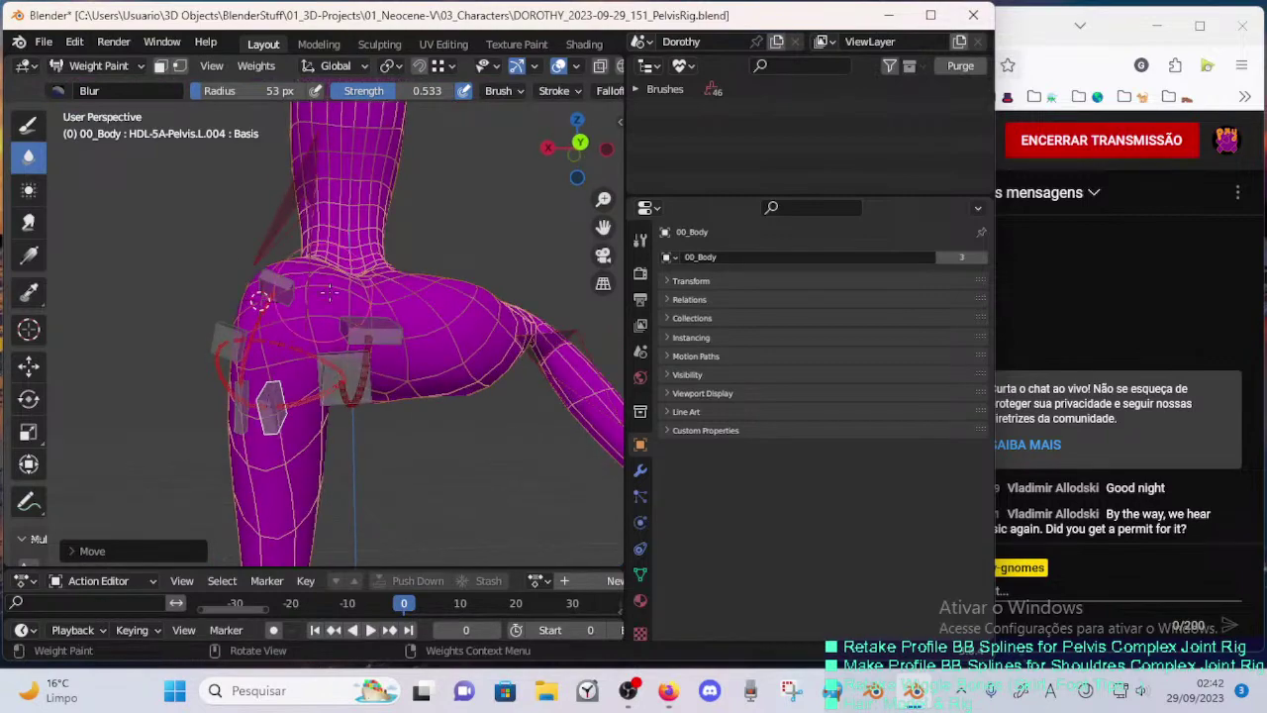
- Move handle HDL-5A-Pelvis.L.005 at the inner left thigh and check the hip deformation from front and back
{"action": "left_click", "coordinate": [343, 342], "text": "ctrl"}
{"action": "key", "text": "g"}
{"action": "left_click", "coordinate": [339, 347]}
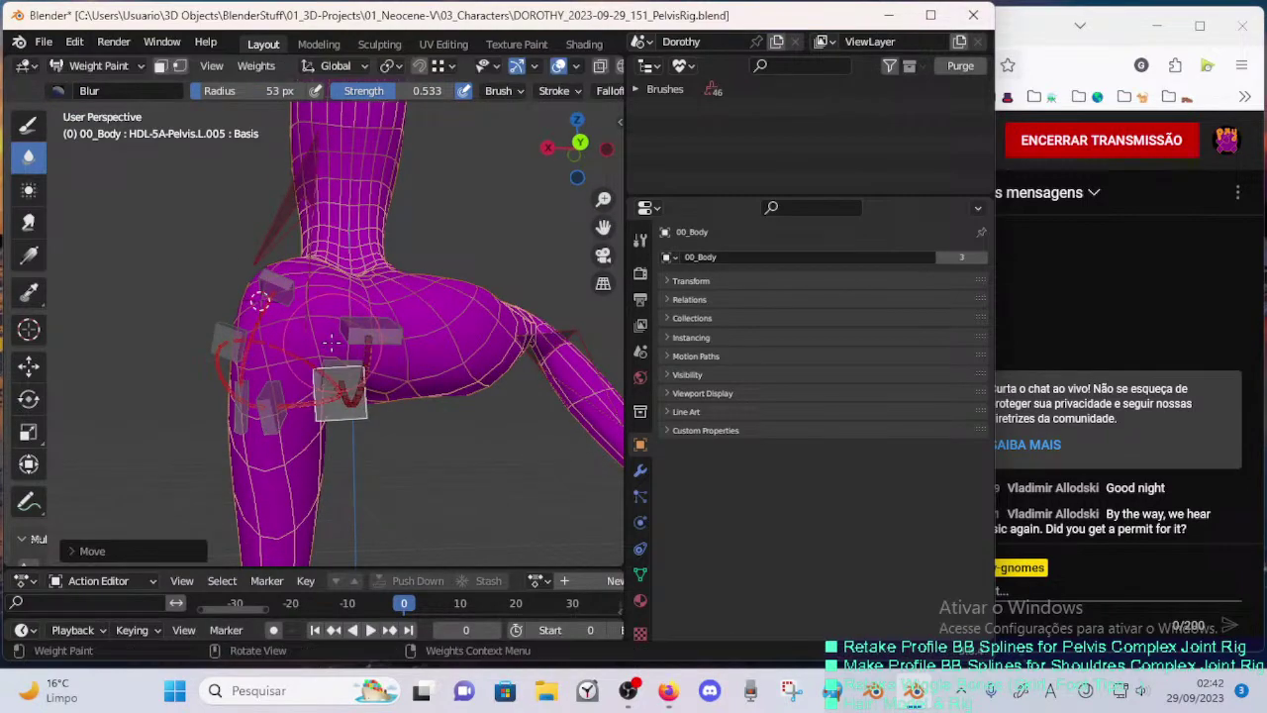
{"action": "middle_click_drag", "start_coordinate": [340, 346], "coordinate": [436, 328]}
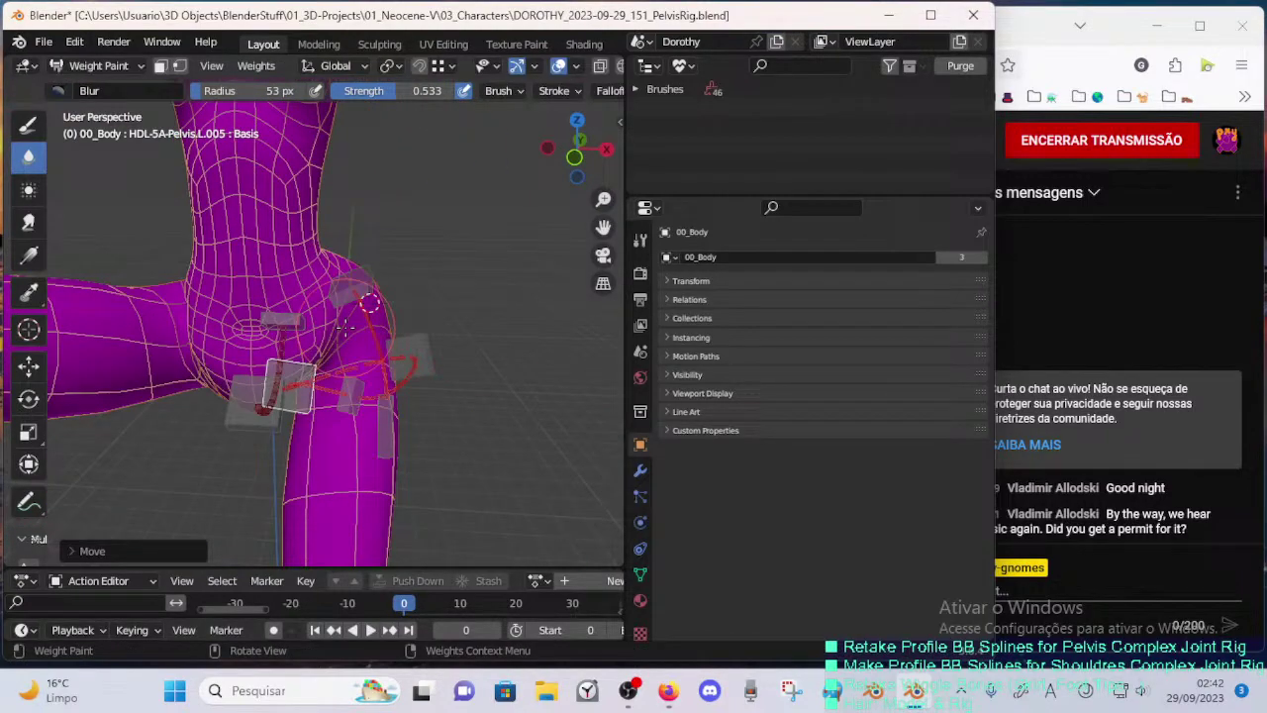
{"action": "middle_click_drag", "start_coordinate": [362, 474], "coordinate": [354, 371]}
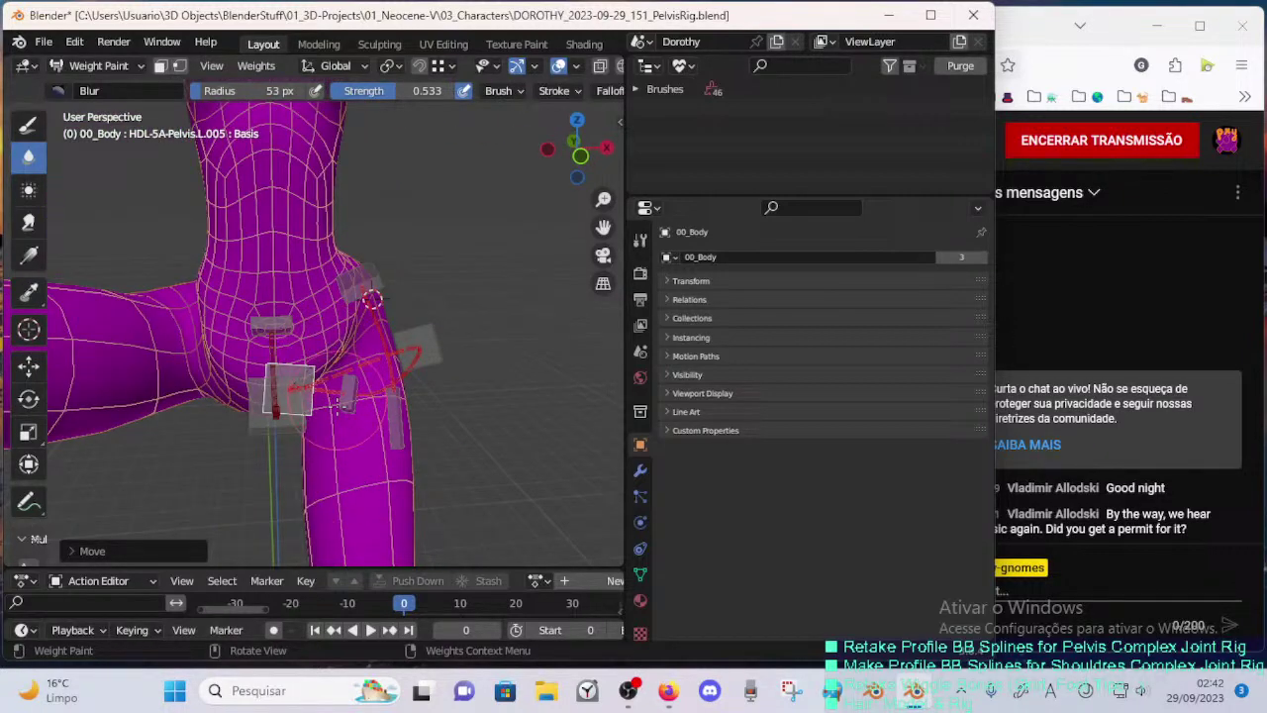
{"action": "mouse_move", "coordinate": [344, 446]}
{"action": "middle_mouse_down"}
{"action": "mouse_move", "coordinate": [333, 287]}
{"action": "mouse_move", "coordinate": [326, 295]}
{"action": "mouse_move", "coordinate": [421, 323]}
{"action": "mouse_move", "coordinate": [495, 268]}
{"action": "mouse_move", "coordinate": [587, 250]}
{"action": "mouse_move", "coordinate": [315, 275]}
{"action": "middle_mouse_up"}
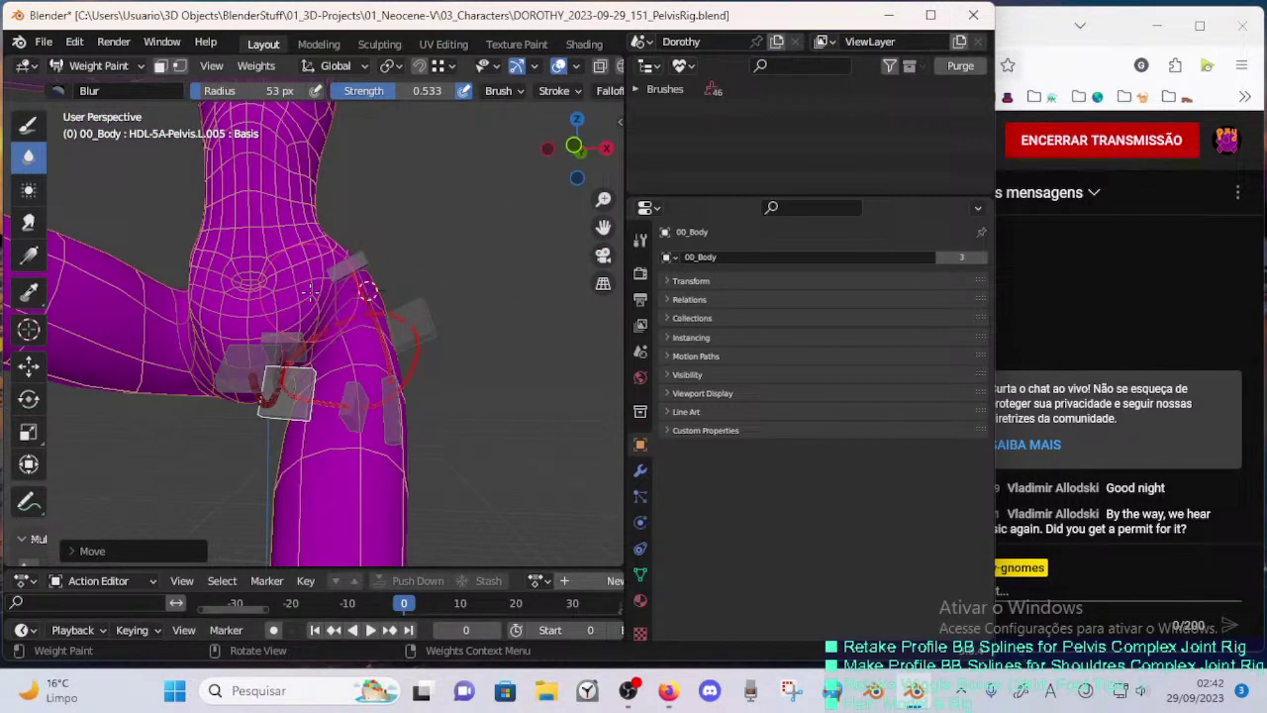
{"action": "middle_click_drag", "start_coordinate": [339, 322], "coordinate": [263, 262]}
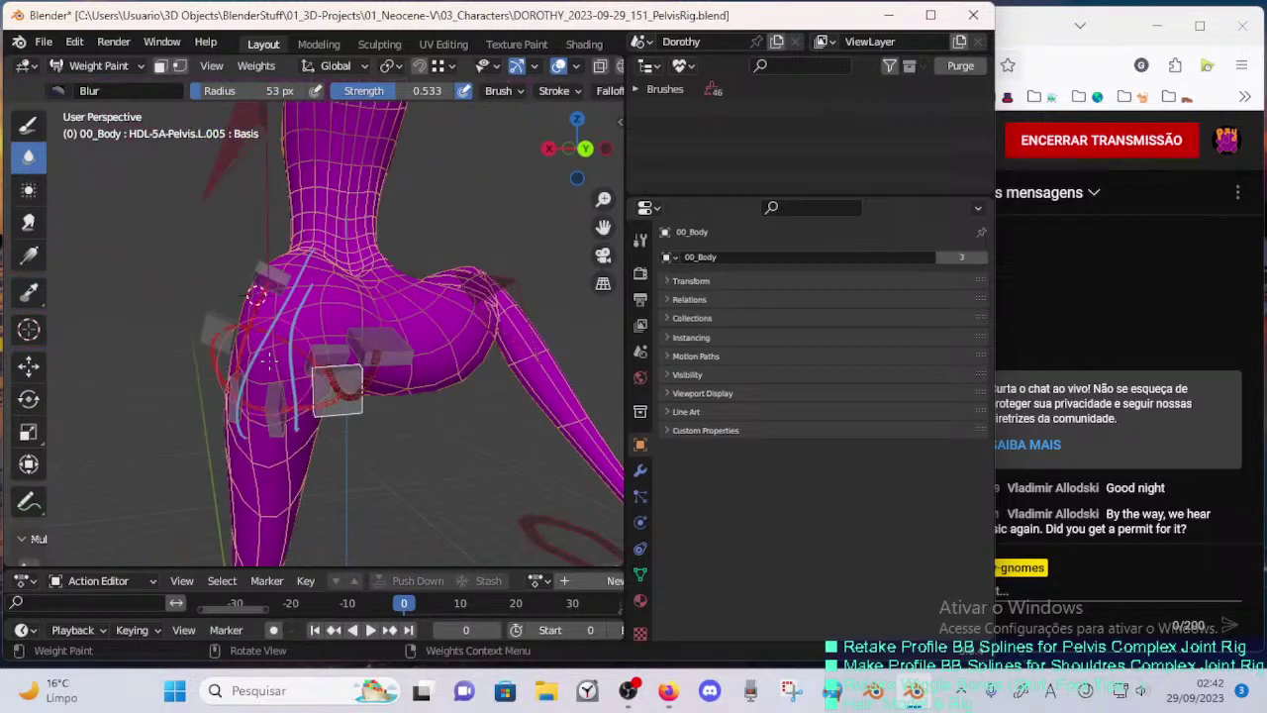
- Delete the Note annotation layer holding the guide strokes drawn over the left hip
{"action": "middle_click_drag", "start_coordinate": [267, 362], "coordinate": [386, 351]}
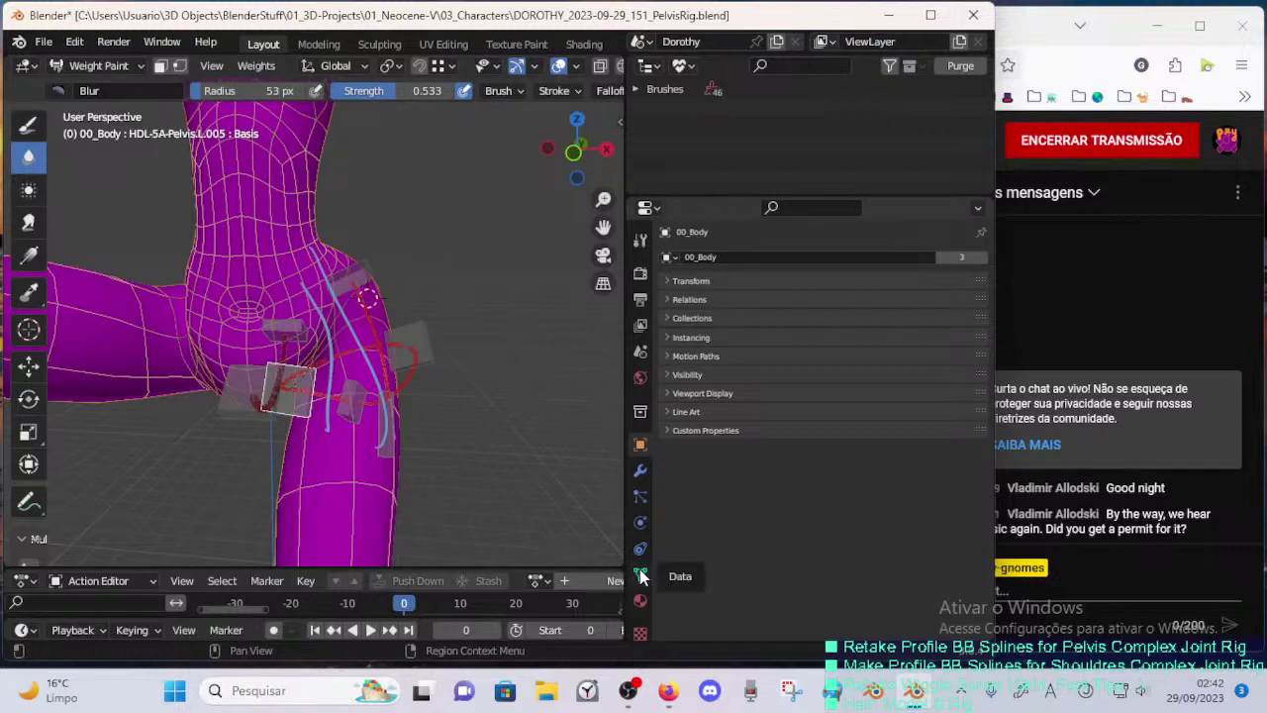
{"action": "key", "text": "n"}
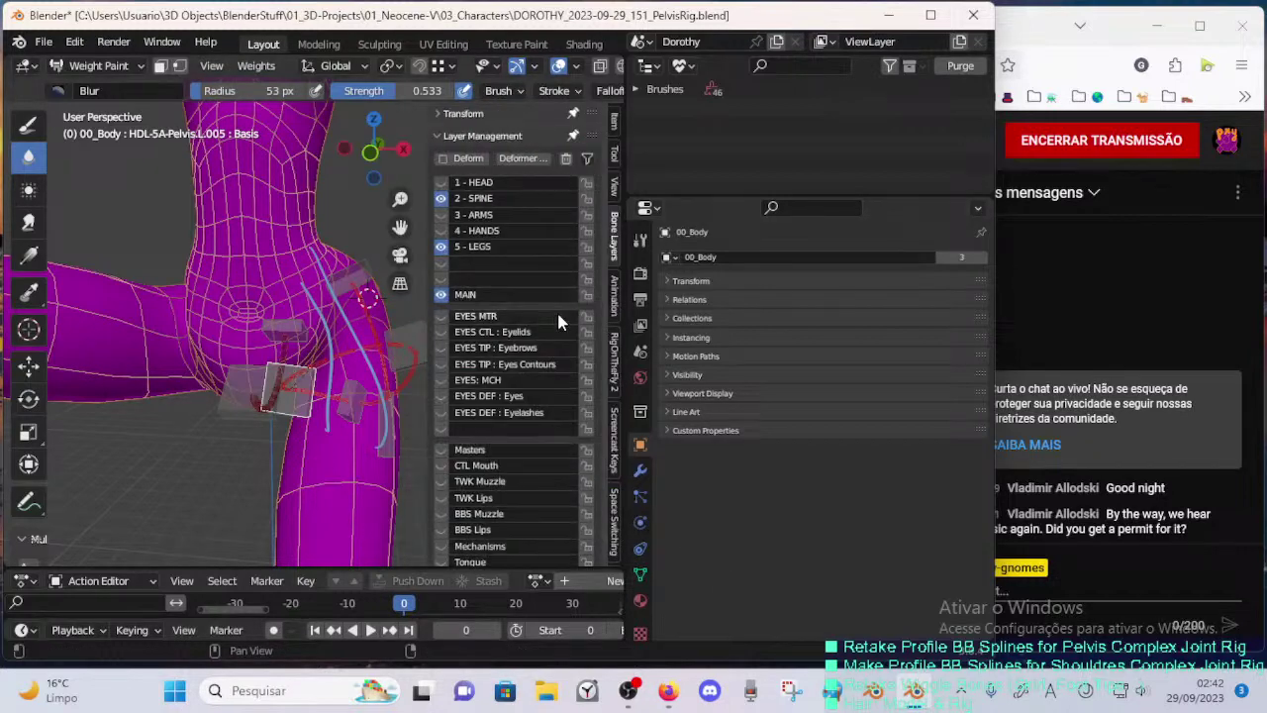
{"action": "left_click", "coordinate": [461, 136]}
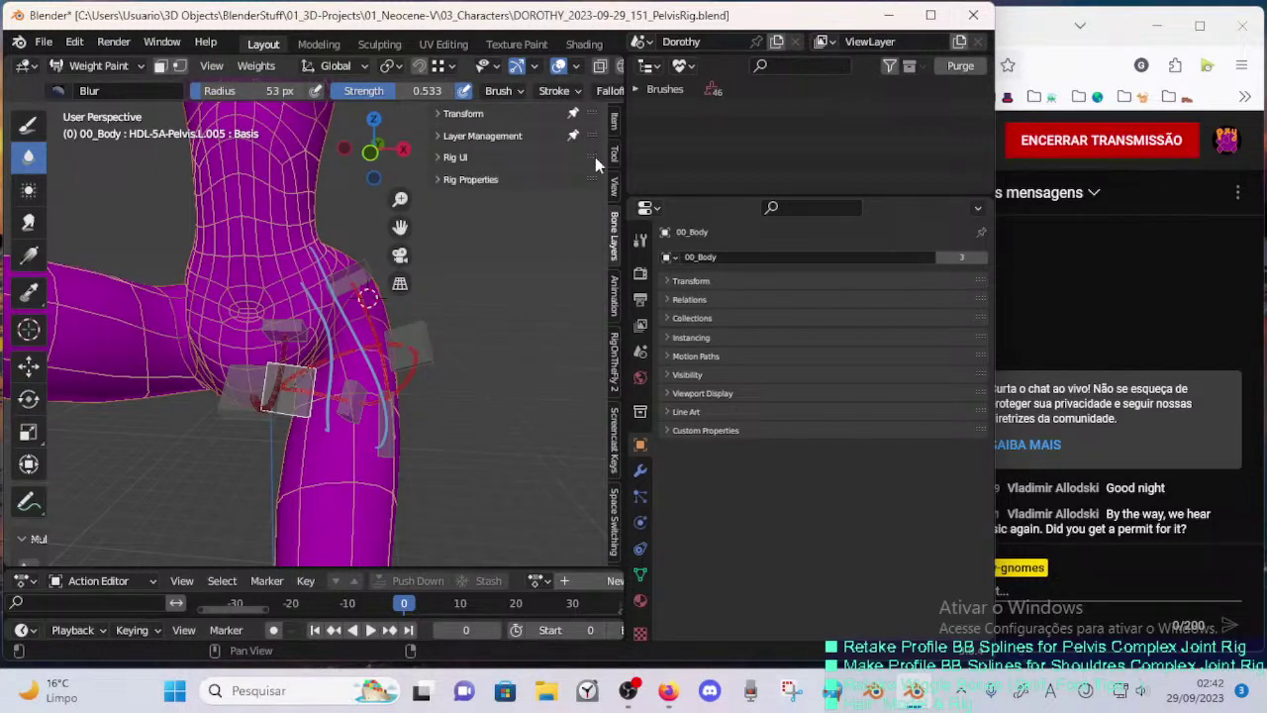
{"action": "left_click", "coordinate": [614, 182]}
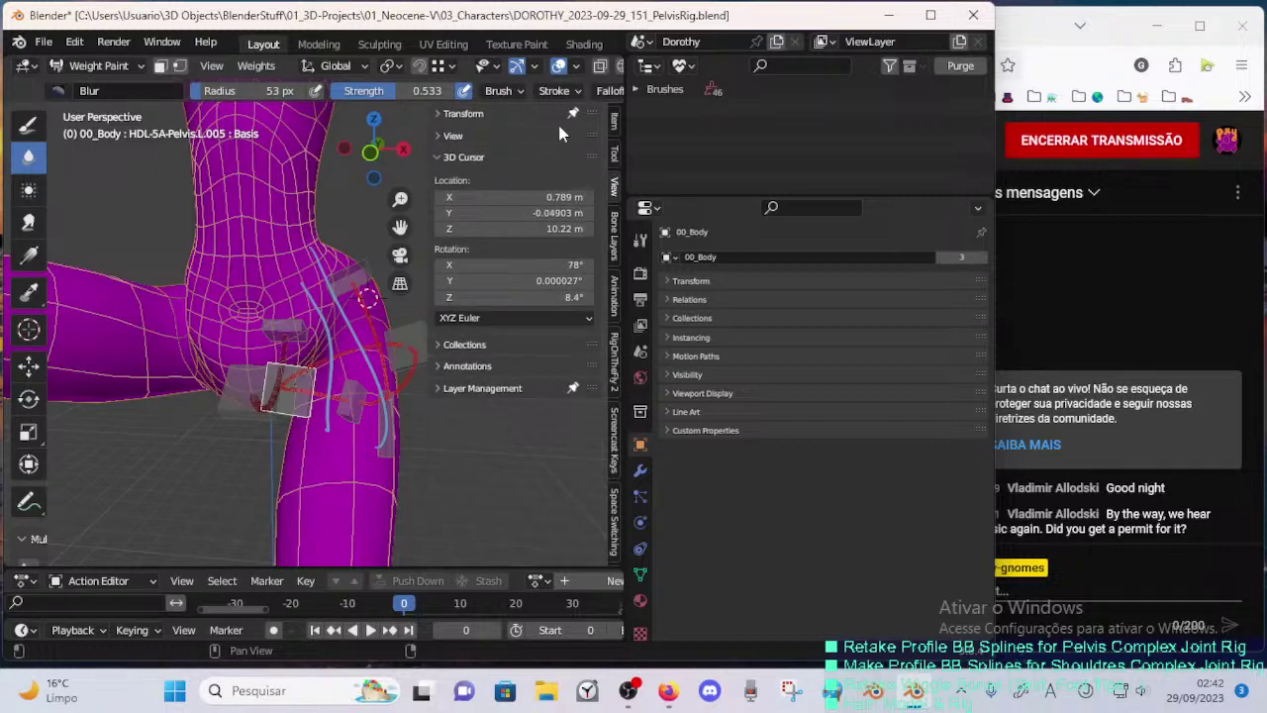
{"action": "left_click", "coordinate": [438, 367]}
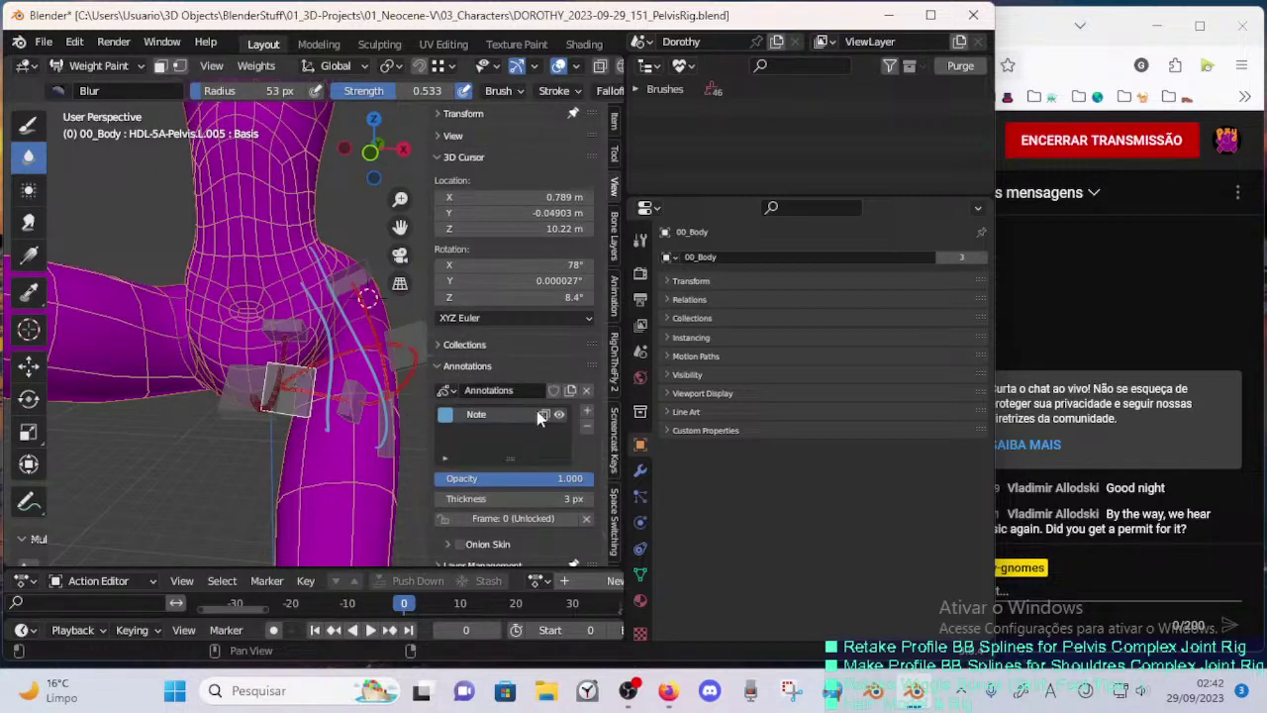
{"action": "left_click", "coordinate": [588, 427]}
{"action": "key", "text": "n"}
{"action": "mouse_move", "coordinate": [446, 327]}
{"action": "middle_mouse_down"}
{"action": "mouse_move", "coordinate": [398, 337]}
{"action": "mouse_move", "coordinate": [396, 316]}
{"action": "mouse_move", "coordinate": [465, 312]}
{"action": "mouse_move", "coordinate": [426, 302]}
{"action": "mouse_move", "coordinate": [456, 307]}
{"action": "mouse_move", "coordinate": [322, 318]}
{"action": "mouse_move", "coordinate": [468, 267]}
{"action": "mouse_move", "coordinate": [446, 319]}
{"action": "mouse_move", "coordinate": [403, 362]}
{"action": "middle_mouse_up"}
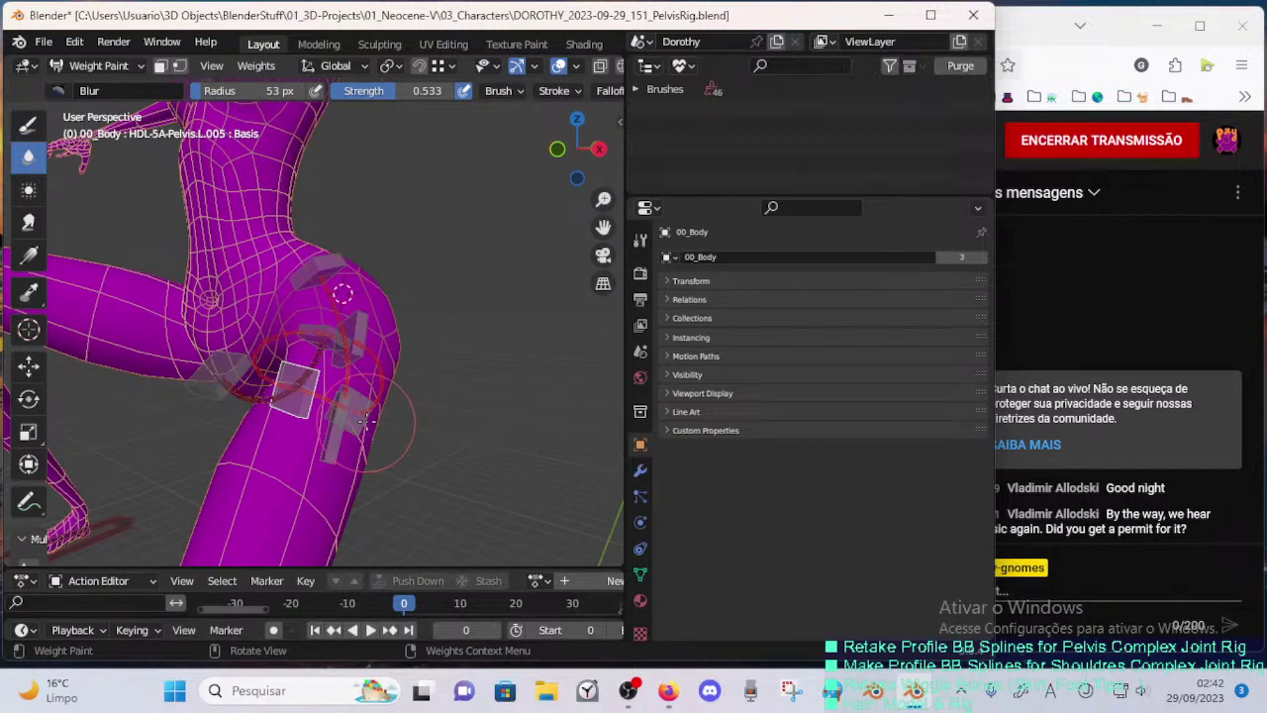
{"action": "left_click_drag", "start_coordinate": [367, 423], "coordinate": [339, 448]}
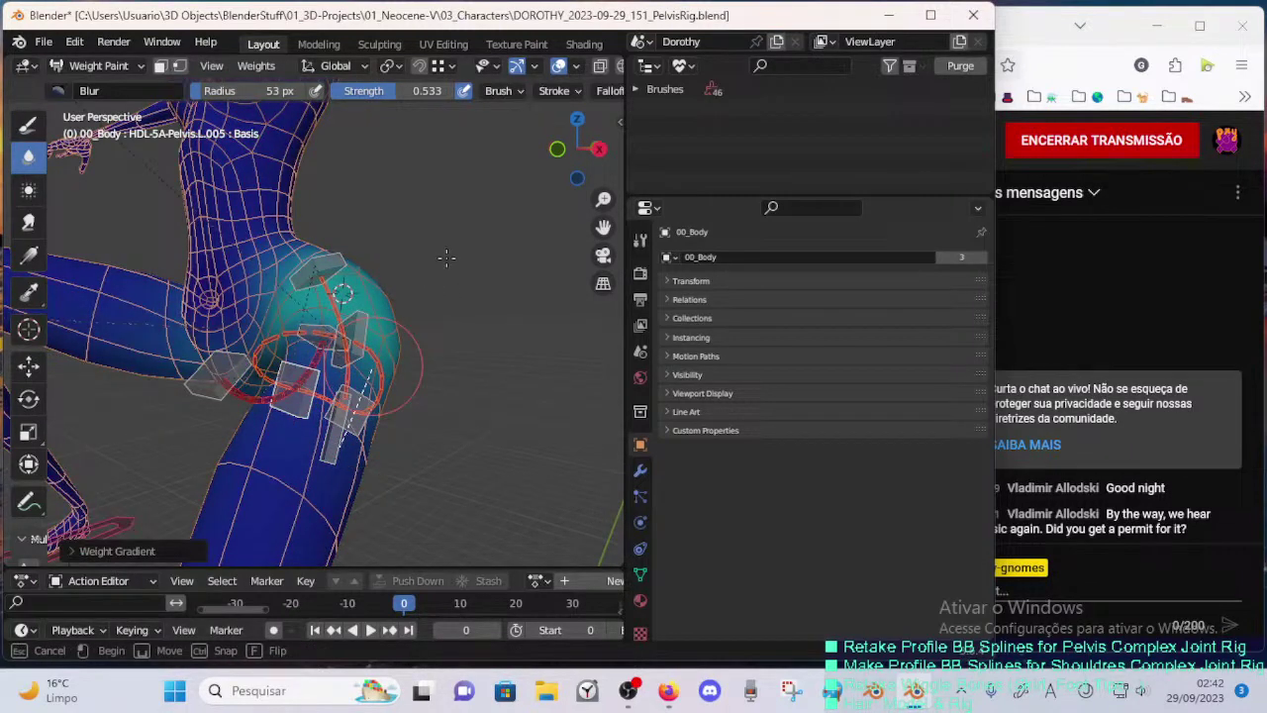
{"action": "middle_click_drag", "start_coordinate": [443, 284], "coordinate": [376, 350]}
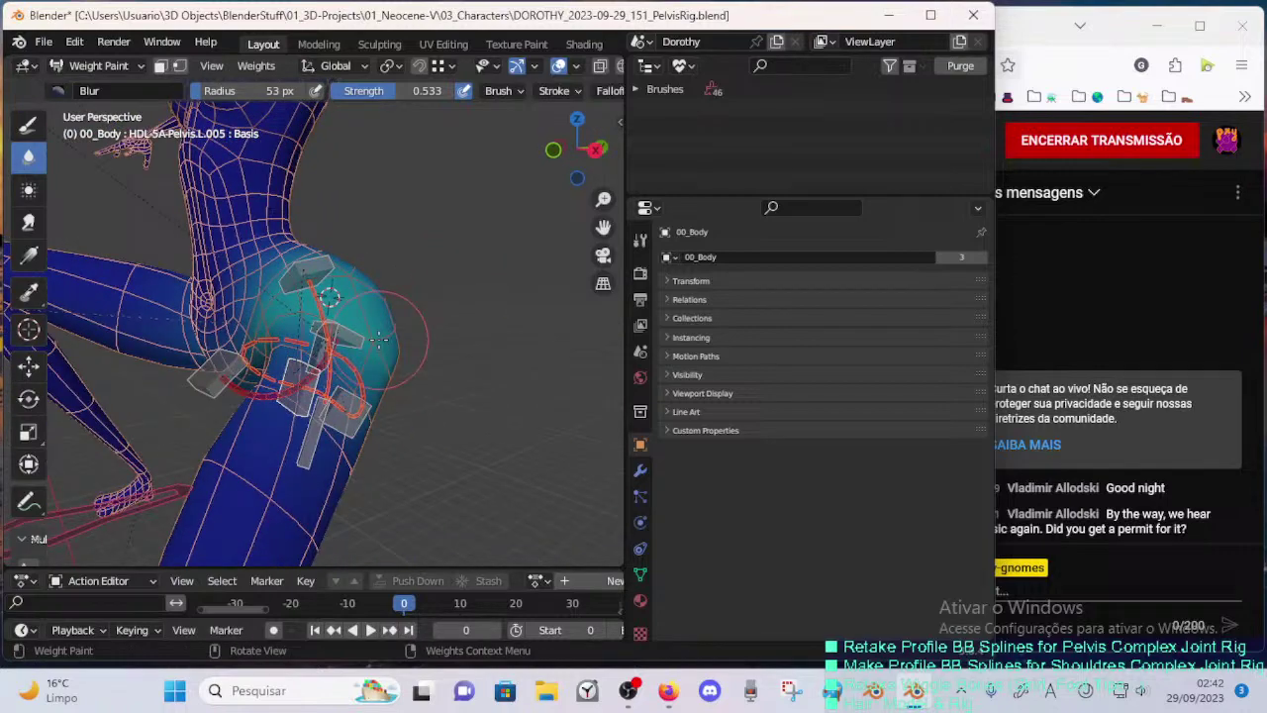
{"action": "key", "text": "ctrl+z"}
{"action": "key", "text": "ctrl+z"}
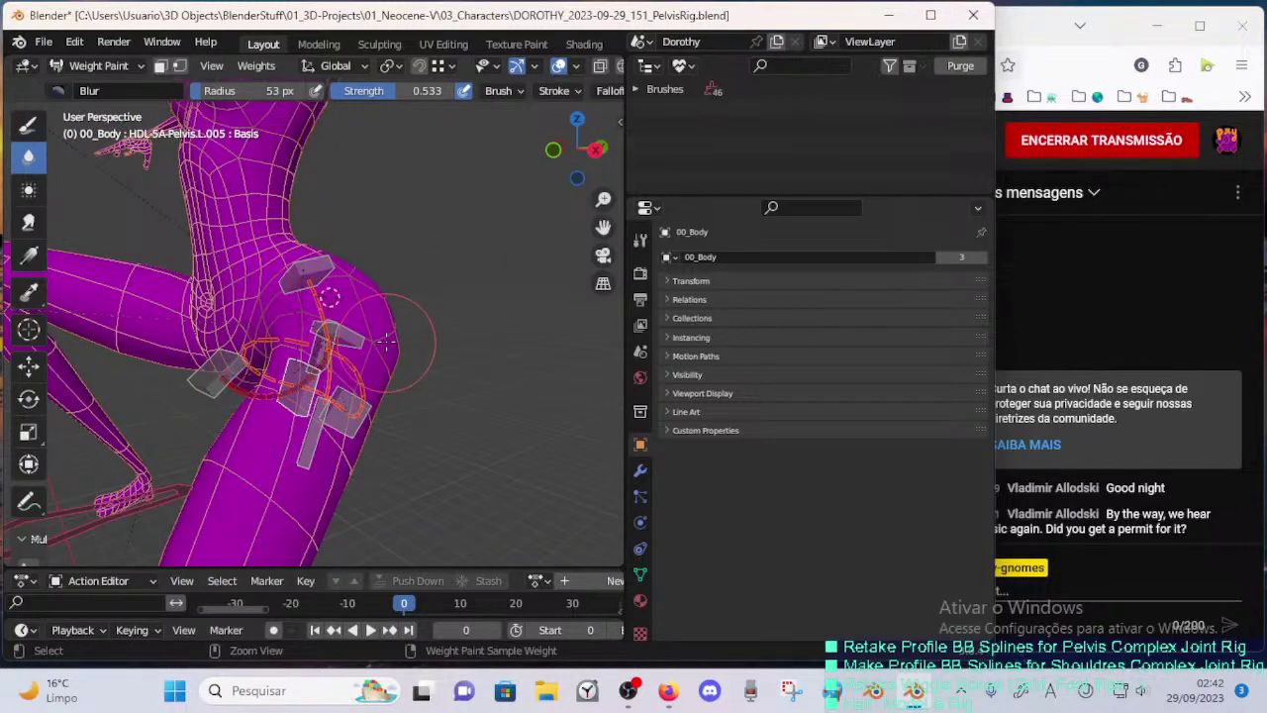
- Select handle HDL-5A-Pelvis.L.002 on the outer left thigh and shift it up and outward
{"action": "left_click", "coordinate": [378, 349], "text": "ctrl"}
{"action": "left_click", "coordinate": [322, 457], "text": "ctrl"}
{"action": "middle_click_drag", "start_coordinate": [325, 456], "coordinate": [433, 382]}
{"action": "key", "text": "g"}
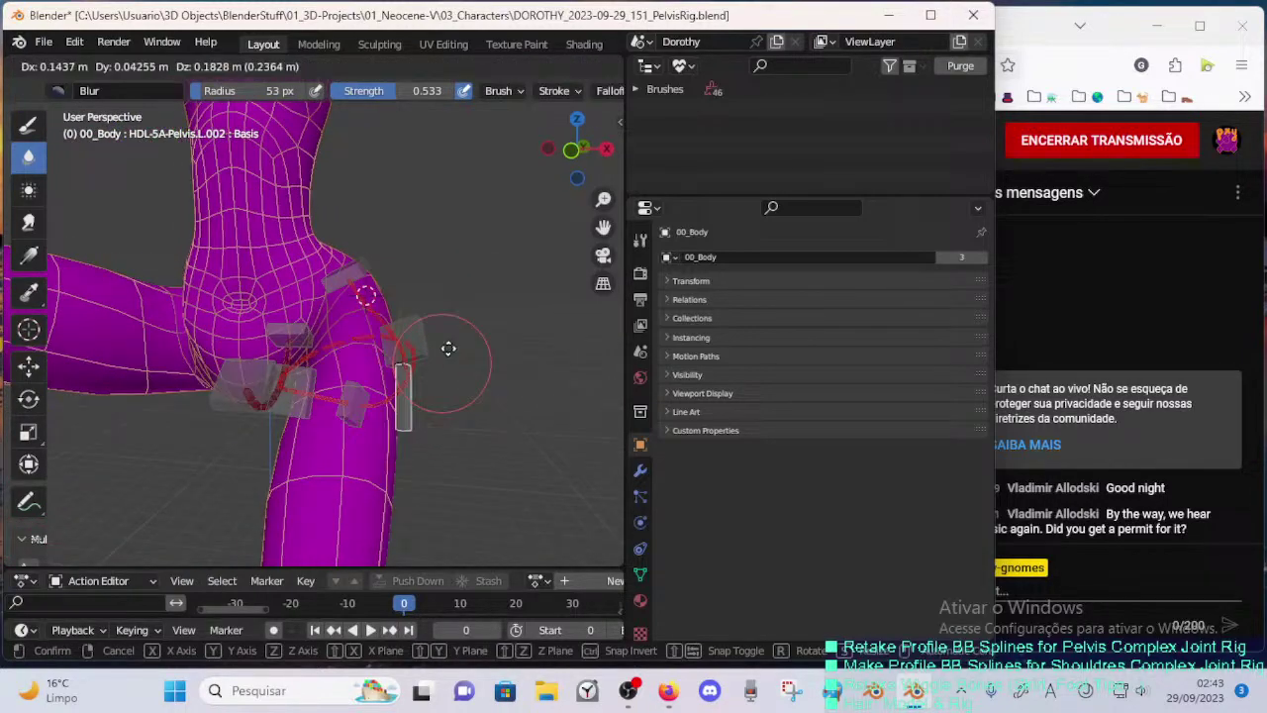
{"action": "left_click", "coordinate": [411, 344]}
- Select handle HDL-5A-Pelvis.L.001 at the crest of the left hip and reposition it toward the waist from the front
{"action": "left_click", "coordinate": [371, 325], "text": "ctrl"}
{"action": "mouse_move", "coordinate": [439, 300]}
{"action": "middle_mouse_down"}
{"action": "mouse_move", "coordinate": [319, 336]}
{"action": "mouse_move", "coordinate": [299, 373]}
{"action": "mouse_move", "coordinate": [438, 297]}
{"action": "mouse_move", "coordinate": [416, 287]}
{"action": "mouse_move", "coordinate": [424, 273]}
{"action": "middle_mouse_up"}
{"action": "left_click", "coordinate": [340, 272], "text": "ctrl"}
{"action": "middle_click_drag", "start_coordinate": [348, 251], "coordinate": [380, 244]}
{"action": "key", "text": "g"}
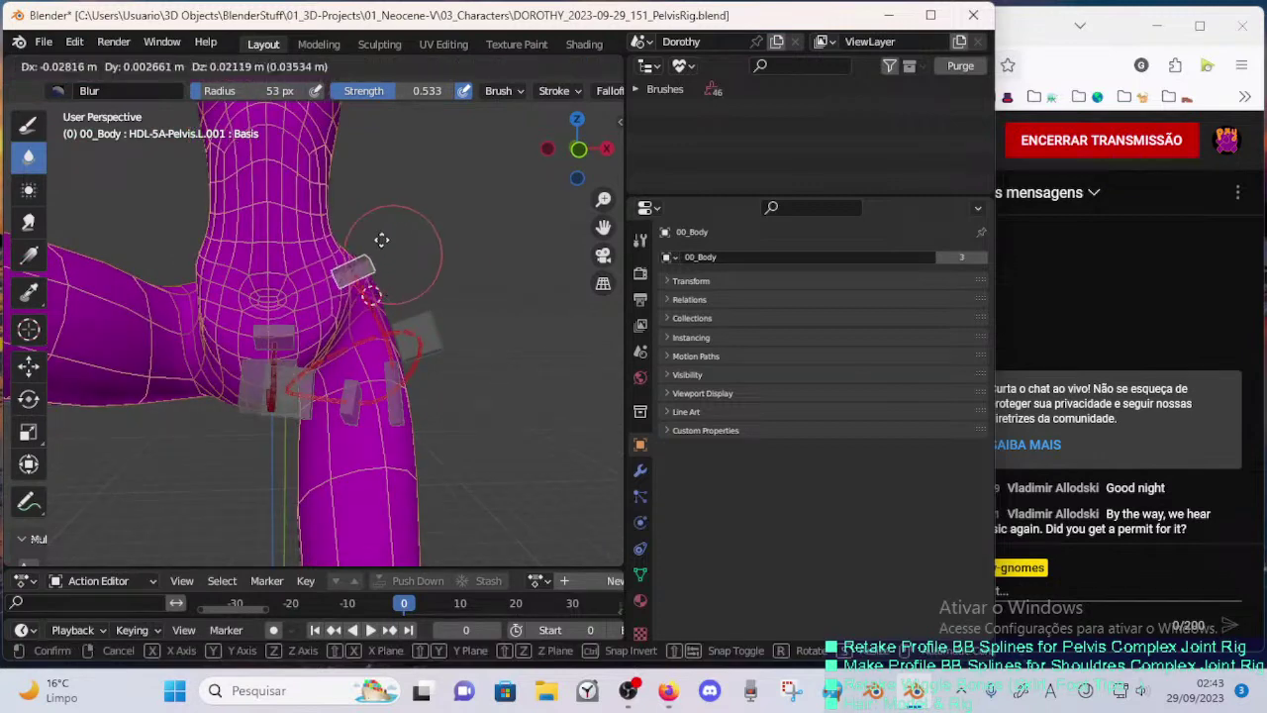
{"action": "left_click", "coordinate": [377, 236]}
{"action": "key", "text": "g"}
{"action": "left_click", "coordinate": [375, 255]}
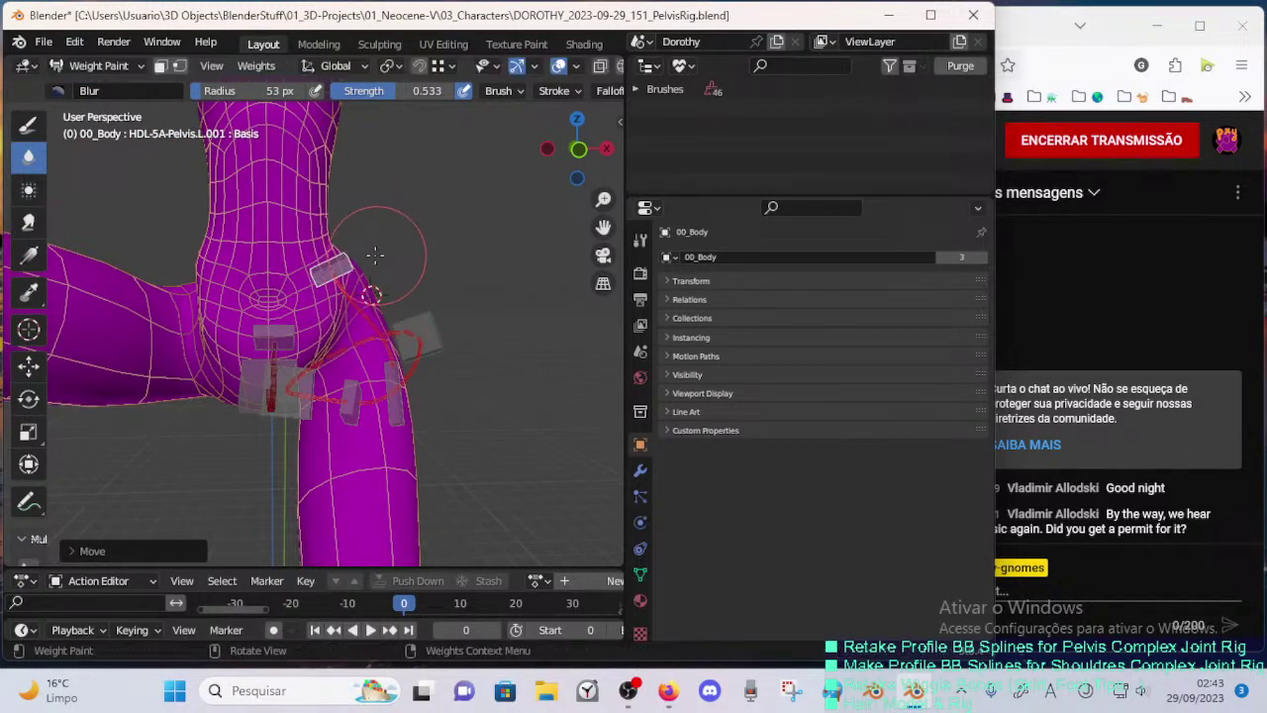
- Move handle HDL-5A-Pelvis.L.002 up and down along the outer left thigh to test the hip deformation
{"action": "left_click", "coordinate": [409, 422], "text": "ctrl"}
{"action": "key", "text": "g"}
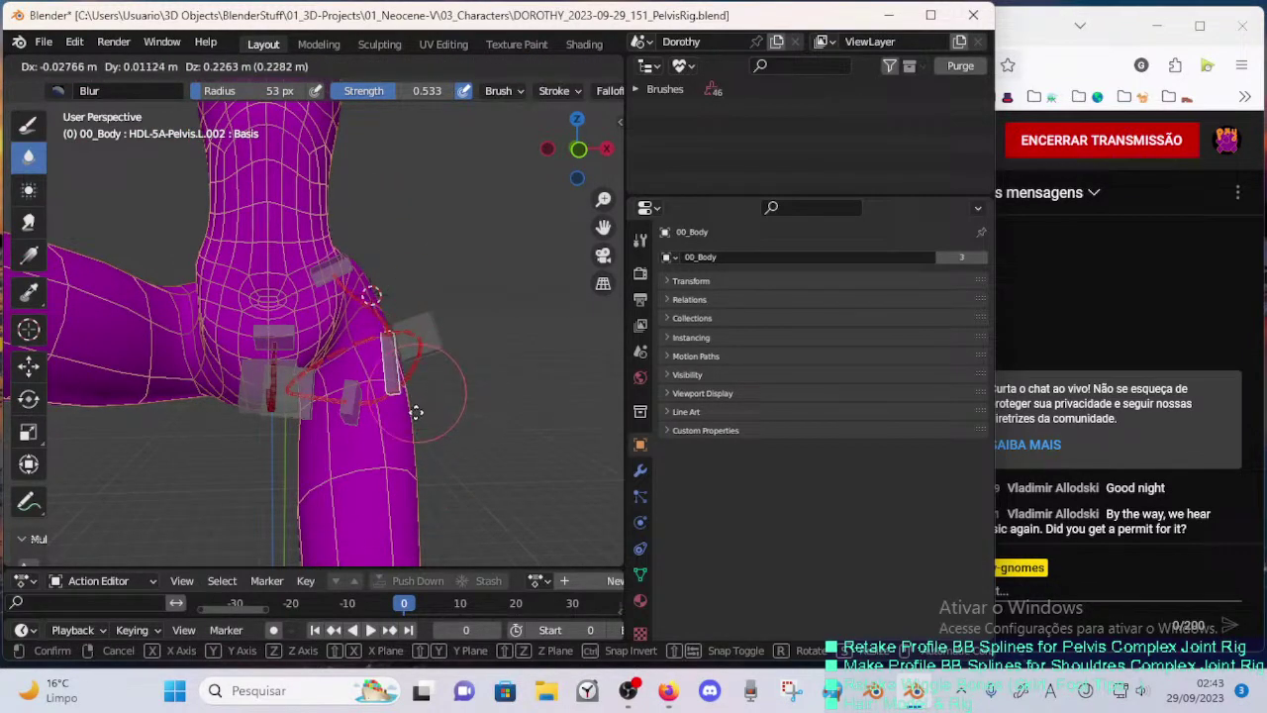
{"action": "left_click", "coordinate": [408, 467]}
{"action": "key", "text": "g"}
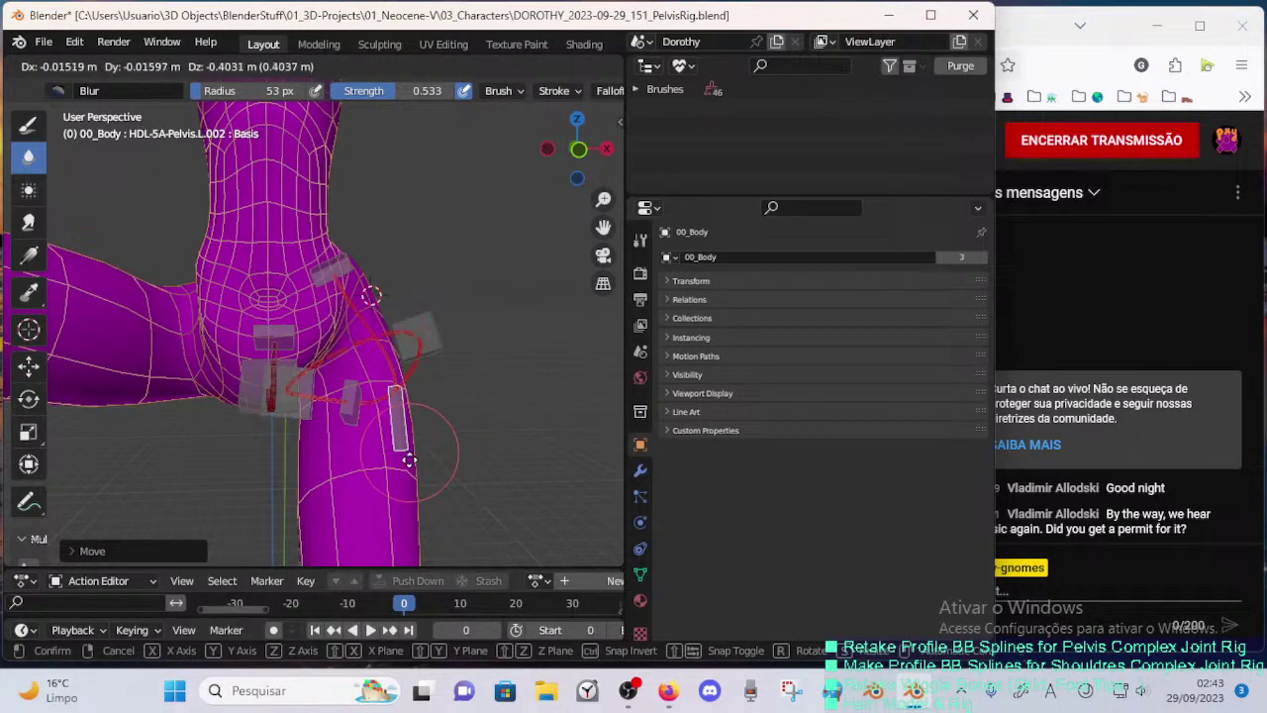
{"action": "left_click", "coordinate": [409, 460]}
{"action": "key", "text": "g"}
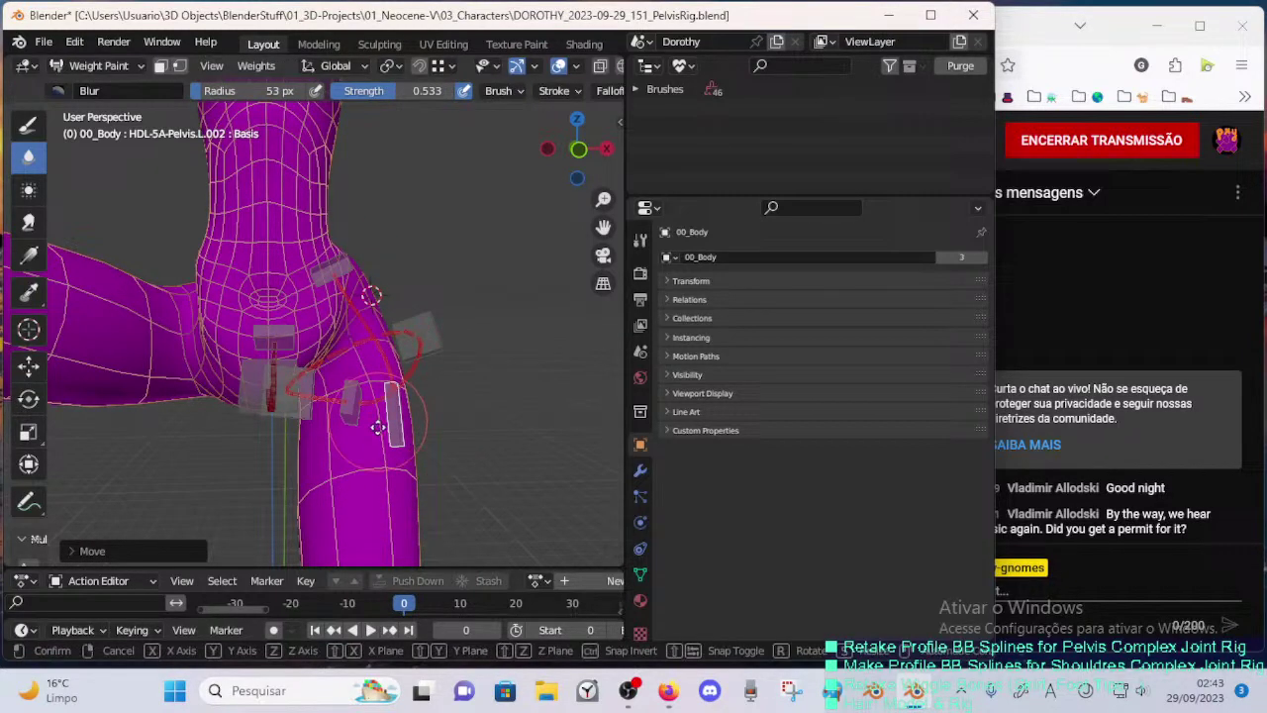
{"action": "left_click", "coordinate": [387, 467]}
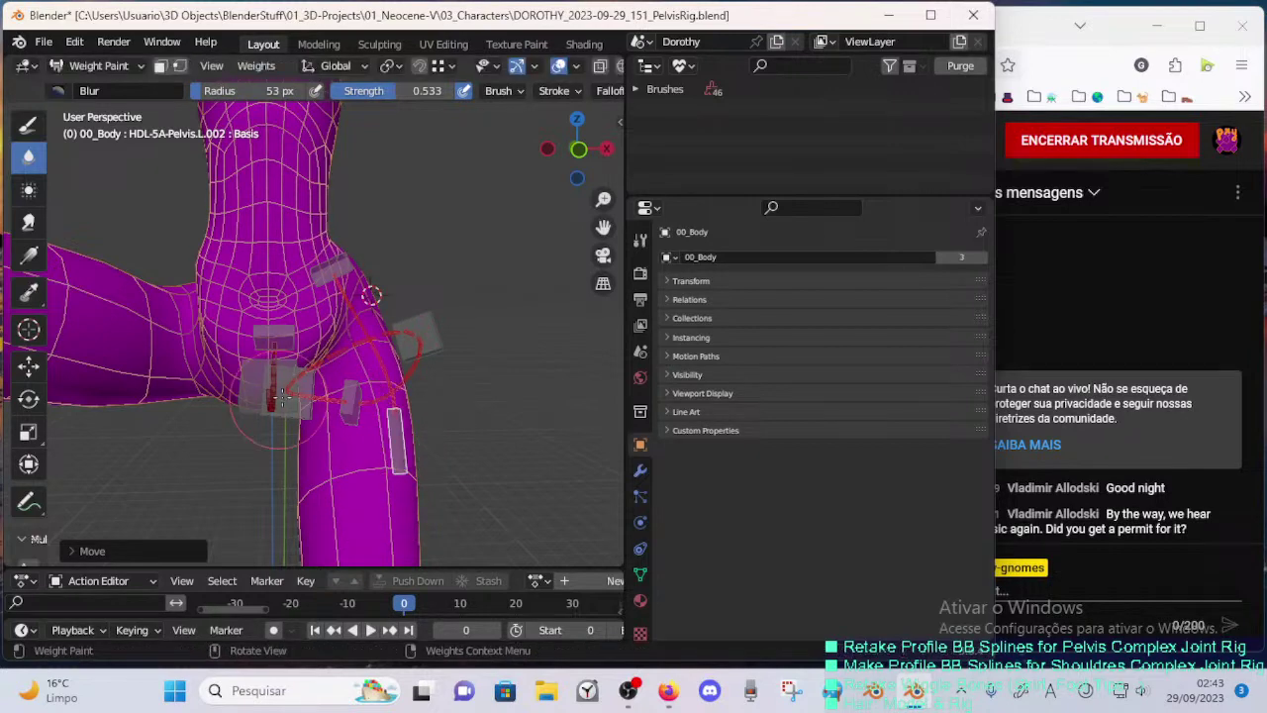
- Raise handle HDL-5A-Pelvis.L.002 back toward the hip, adjust its rotation and fine-tune its position
{"action": "key", "text": "g"}
{"action": "key", "text": "r"}
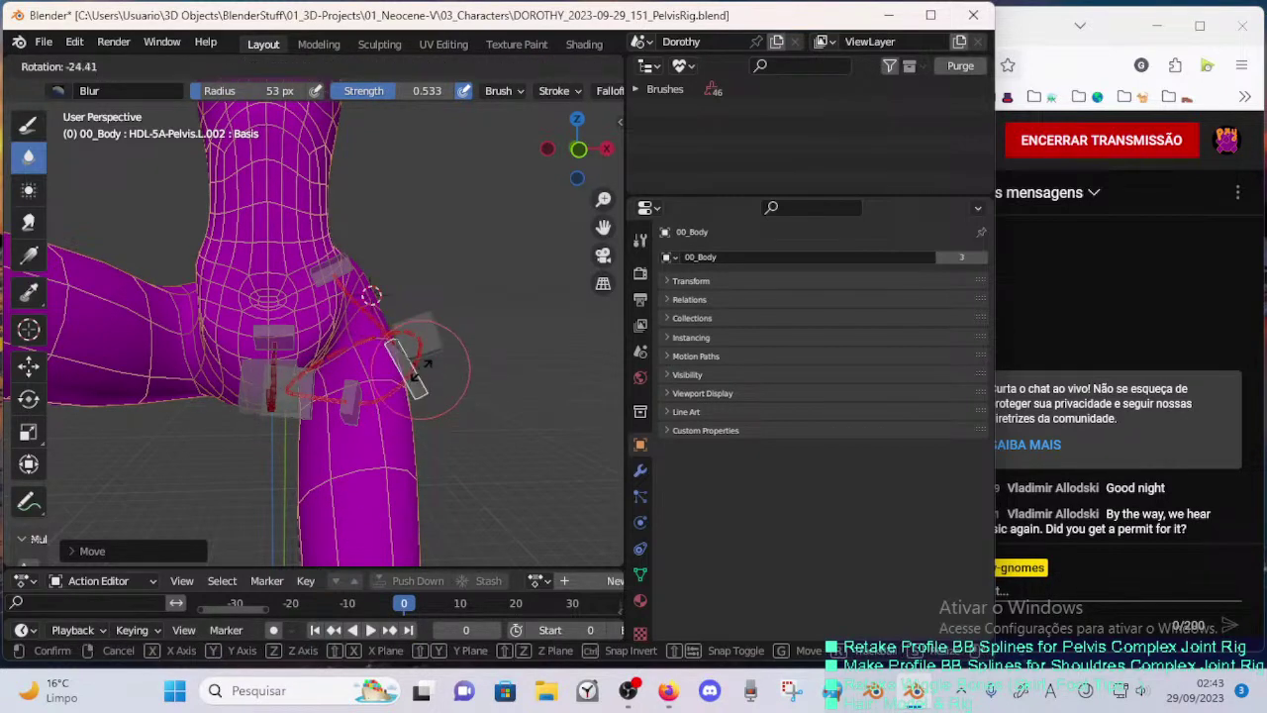
{"action": "left_click", "coordinate": [415, 382]}
{"action": "key", "text": "g"}
{"action": "left_click", "coordinate": [407, 376]}
- Check the weights of DEF-5A-Pelvis.L.001, then move and rotate handle HDL-5A-Pelvis.L.001 at the left hip crest
{"action": "left_click", "coordinate": [371, 308], "text": "ctrl"}
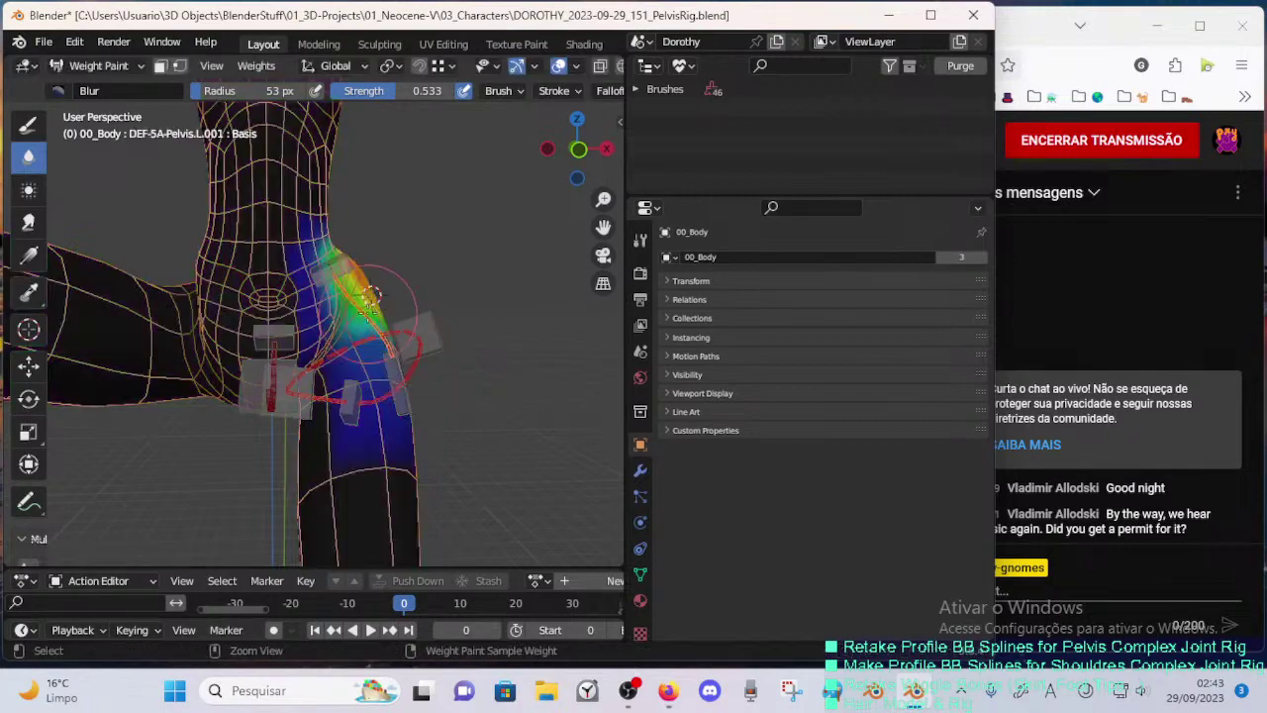
{"action": "mouse_move", "coordinate": [416, 267]}
{"action": "middle_mouse_down"}
{"action": "mouse_move", "coordinate": [297, 297]}
{"action": "mouse_move", "coordinate": [337, 360]}
{"action": "mouse_move", "coordinate": [389, 346]}
{"action": "middle_mouse_up"}
{"action": "left_click", "coordinate": [324, 273], "text": "ctrl"}
{"action": "key", "text": "g"}
{"action": "left_click", "coordinate": [372, 254]}
{"action": "key", "text": "r"}
{"action": "left_click", "coordinate": [409, 257]}
{"action": "key", "text": "g"}
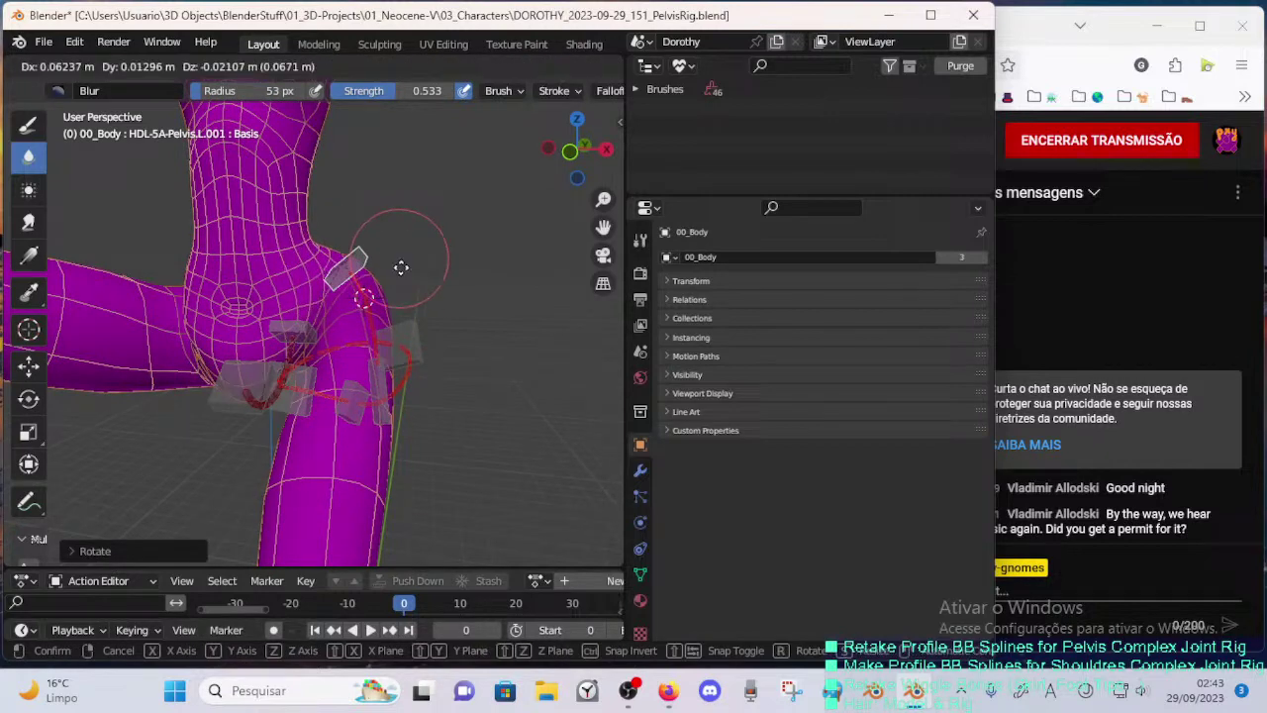
{"action": "left_click", "coordinate": [421, 246]}
- Shift handle HDL-5A-Pelvis.L.001 back and forth around the hip crest from an angled view, leaving it close to the waist
{"action": "middle_click_drag", "start_coordinate": [426, 249], "coordinate": [363, 282]}
{"action": "key", "text": "g"}
{"action": "left_click", "coordinate": [441, 254]}
{"action": "key", "text": "g"}
{"action": "left_click", "coordinate": [493, 246]}
{"action": "key", "text": "g"}
{"action": "left_click", "coordinate": [415, 248]}
{"action": "key", "text": "g"}
{"action": "left_click", "coordinate": [380, 262]}
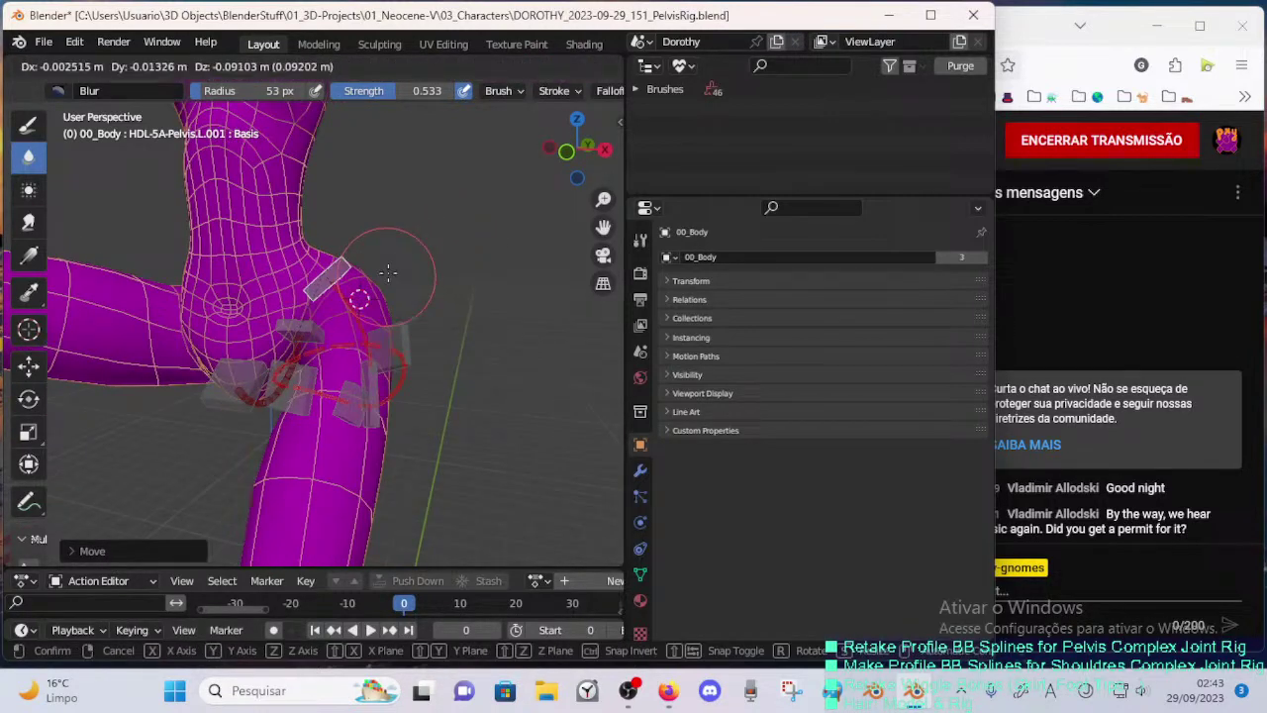
- Select handle HDL-5A-Pelvis.L.002 again and nudge it slightly upward along the outer left thigh
{"action": "left_click", "coordinate": [371, 381], "text": "ctrl"}
{"action": "key", "text": "g"}
{"action": "left_click", "coordinate": [373, 383]}
{"action": "middle_click_drag", "start_coordinate": [396, 376], "coordinate": [462, 356]}
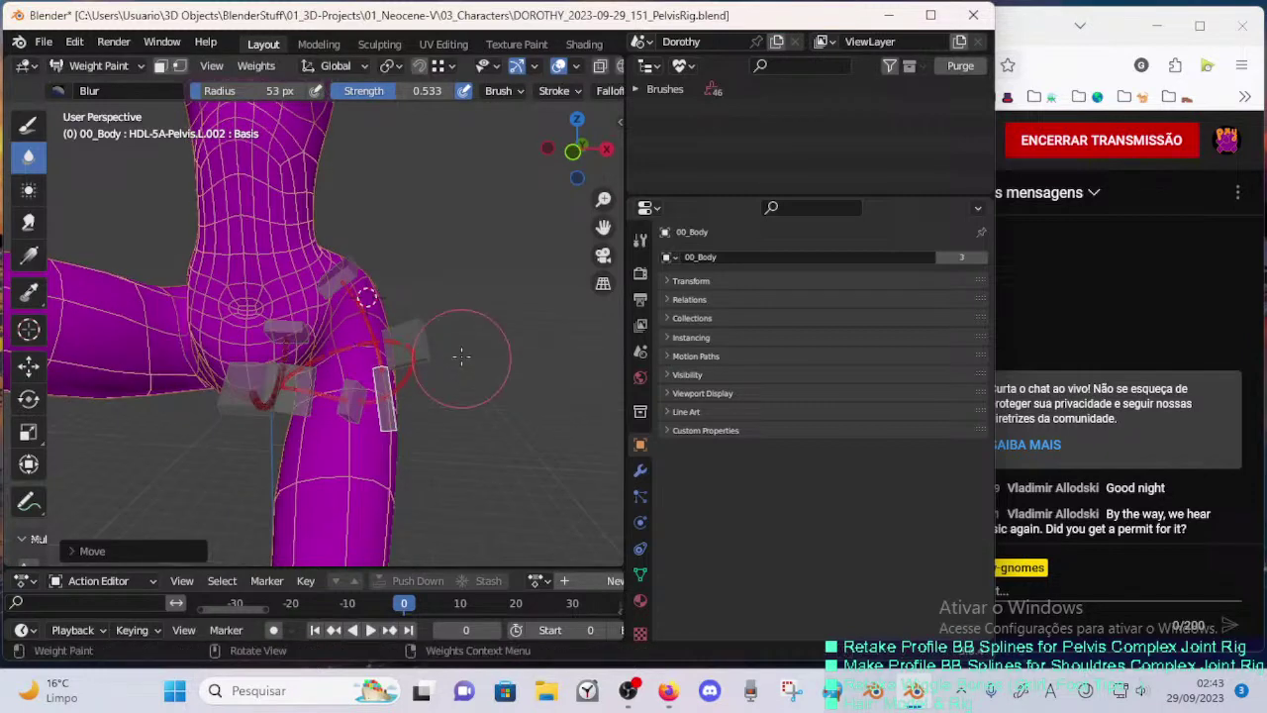
{"action": "key", "text": "g"}
{"action": "left_click", "coordinate": [464, 333]}
{"action": "key", "text": "g"}
{"action": "left_click", "coordinate": [466, 326]}
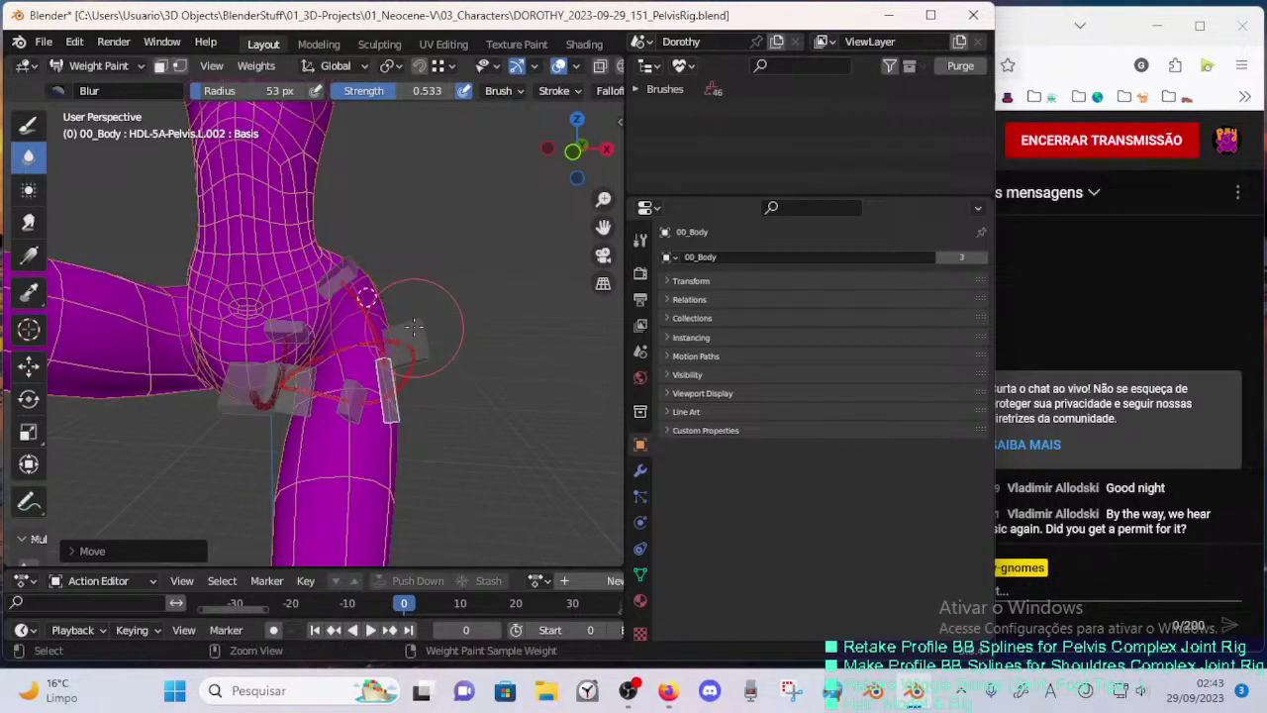
- Select handle HDL-5A-Pelvis.L.003 beside the outer left hip and inspect it from an angled view
{"action": "left_click", "coordinate": [415, 334], "text": "ctrl"}
{"action": "key", "text": "g"}
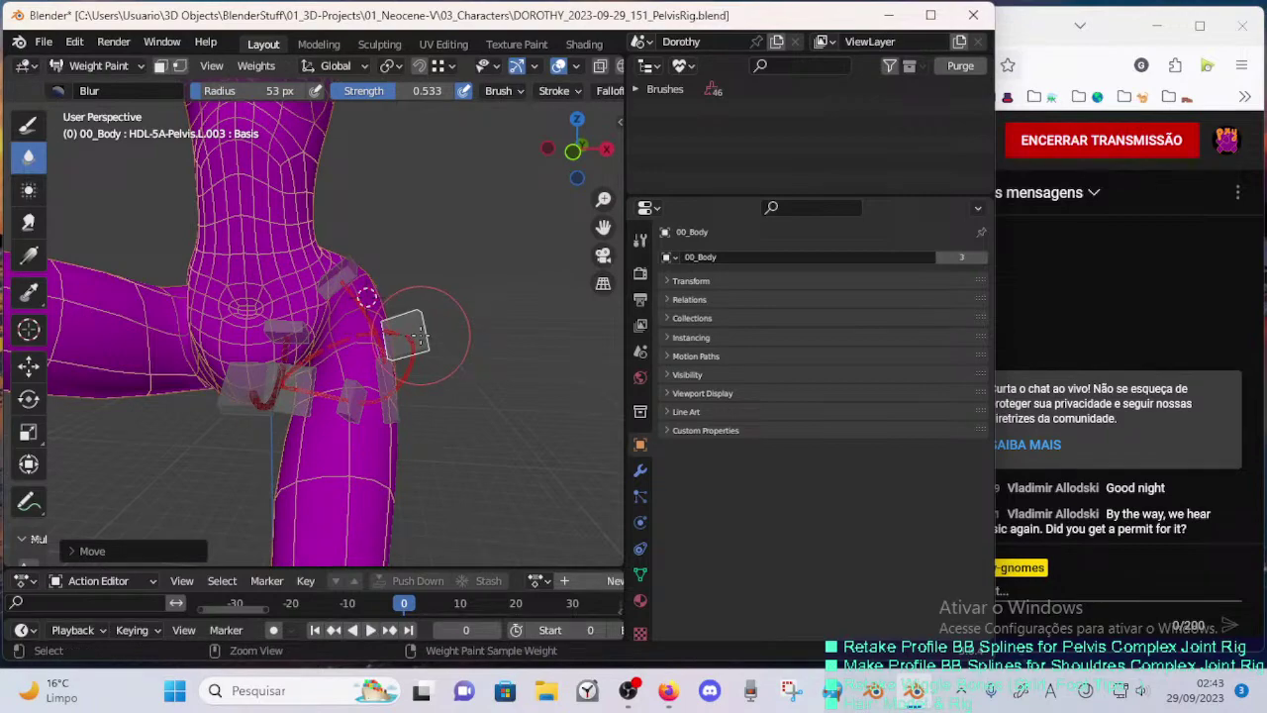
{"action": "key", "text": "ctrl+s"}
{"action": "mouse_move", "coordinate": [421, 339]}
{"action": "middle_mouse_down"}
{"action": "mouse_move", "coordinate": [375, 347]}
{"action": "mouse_move", "coordinate": [419, 334]}
{"action": "mouse_move", "coordinate": [461, 354]}
{"action": "mouse_move", "coordinate": [396, 371]}
{"action": "middle_mouse_up"}
- Leave weight painting on the body and switch to the ARM-Dorothy armature
{"action": "key", "text": "ctrl+Tab"}
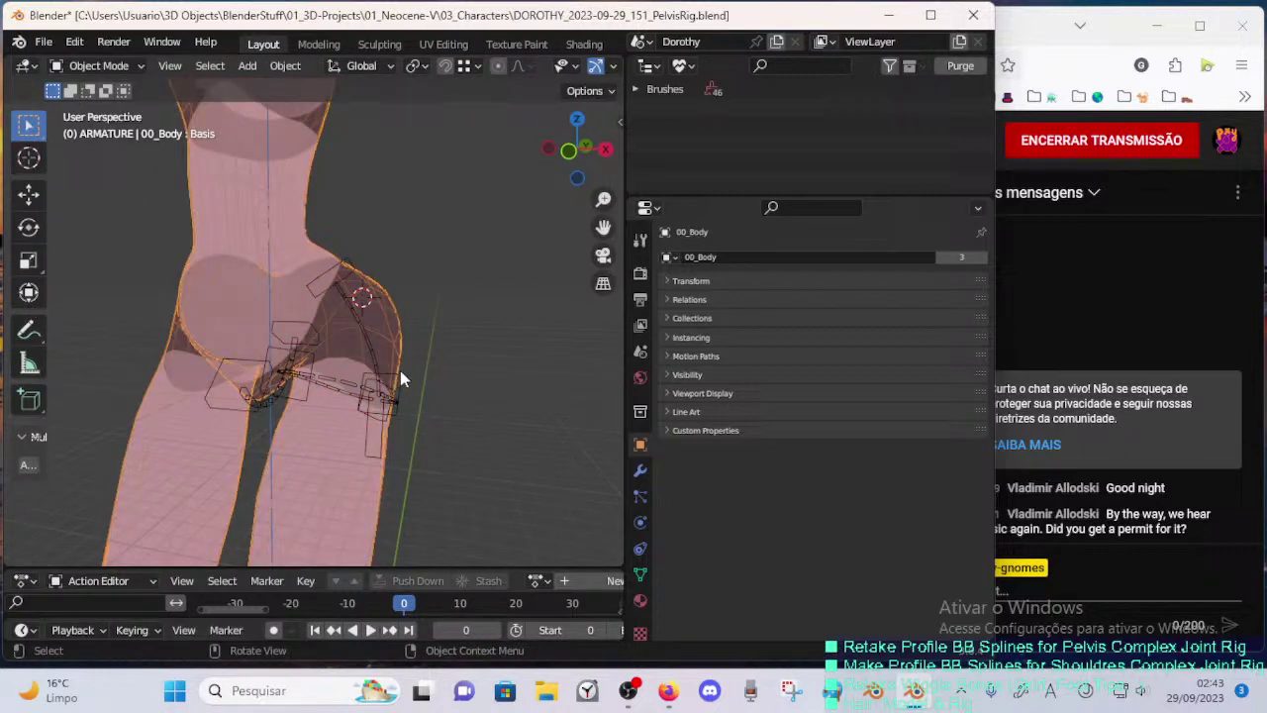
{"action": "left_click", "coordinate": [398, 373]}
{"action": "key", "text": "ctrl+Tab"}
{"action": "key", "text": "ctrl+Tab"}
- Add a Copy Location constraint to handle HDL-5A-Pelvis.L.003 with HDL-5A-Pelvis.L.002 as its target bone
{"action": "left_click", "coordinate": [381, 436]}
{"action": "left_click", "coordinate": [383, 425]}
{"action": "left_click", "coordinate": [396, 380]}
{"action": "left_click", "coordinate": [386, 435]}
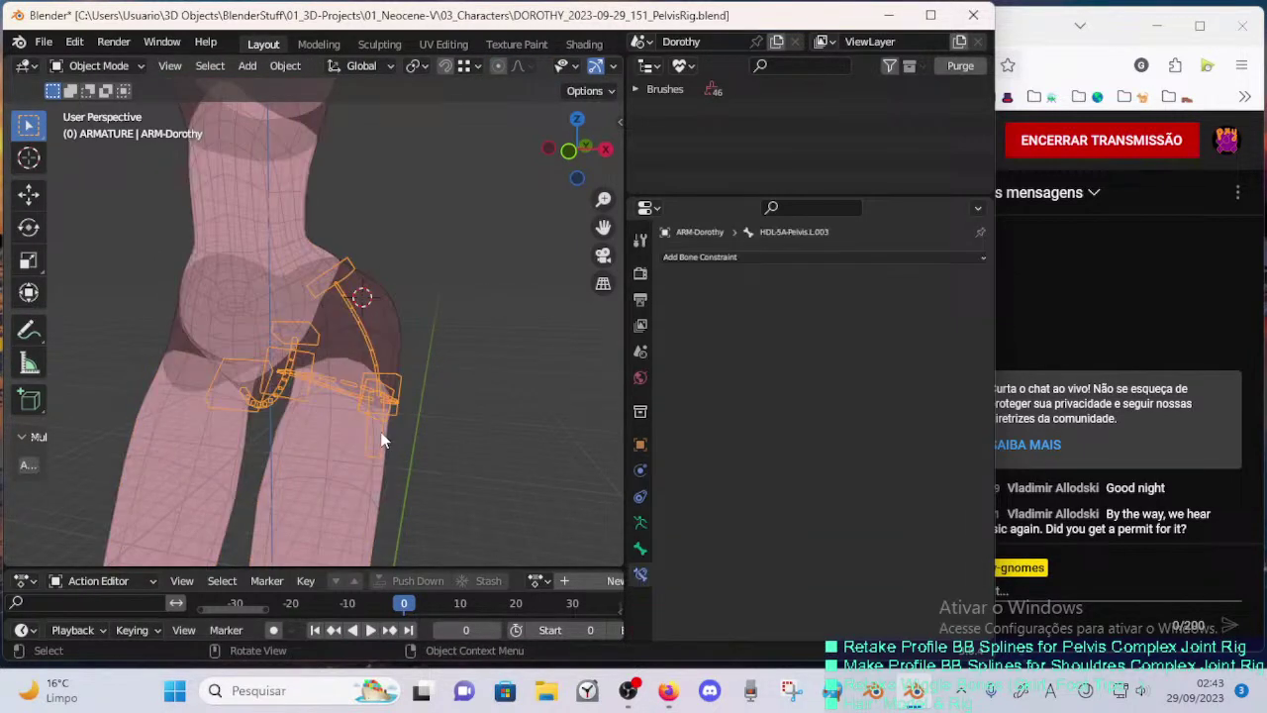
{"action": "key", "text": "ctrl+Tab"}
{"action": "key", "text": "shift+ctrl+c"}
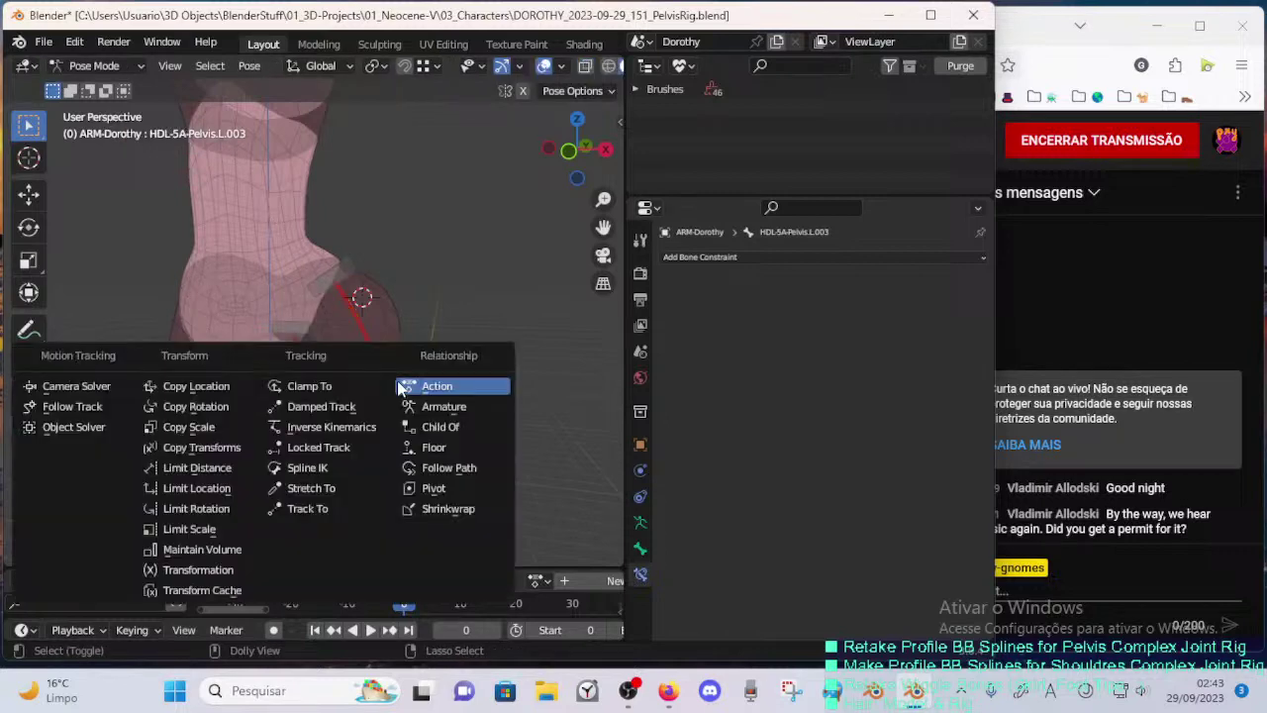
{"action": "left_click", "coordinate": [213, 386]}
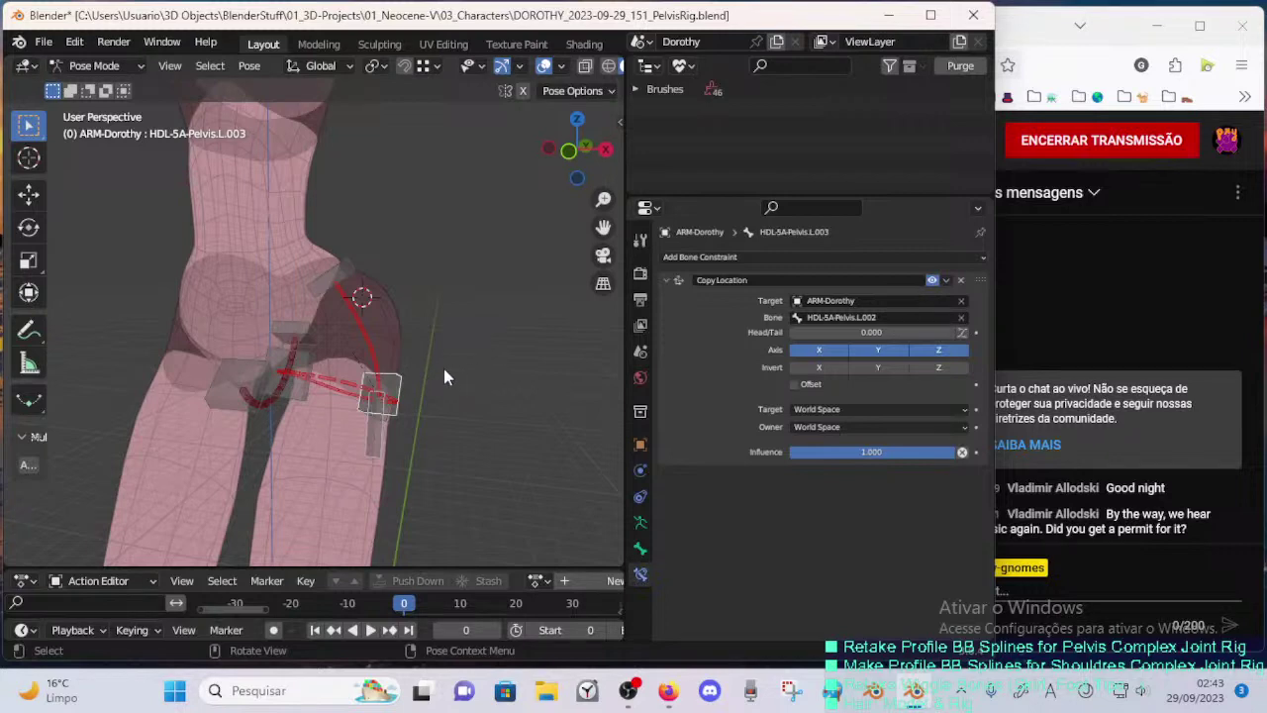
{"action": "key", "text": "ctrl+Tab"}
{"action": "left_click", "coordinate": [397, 382]}
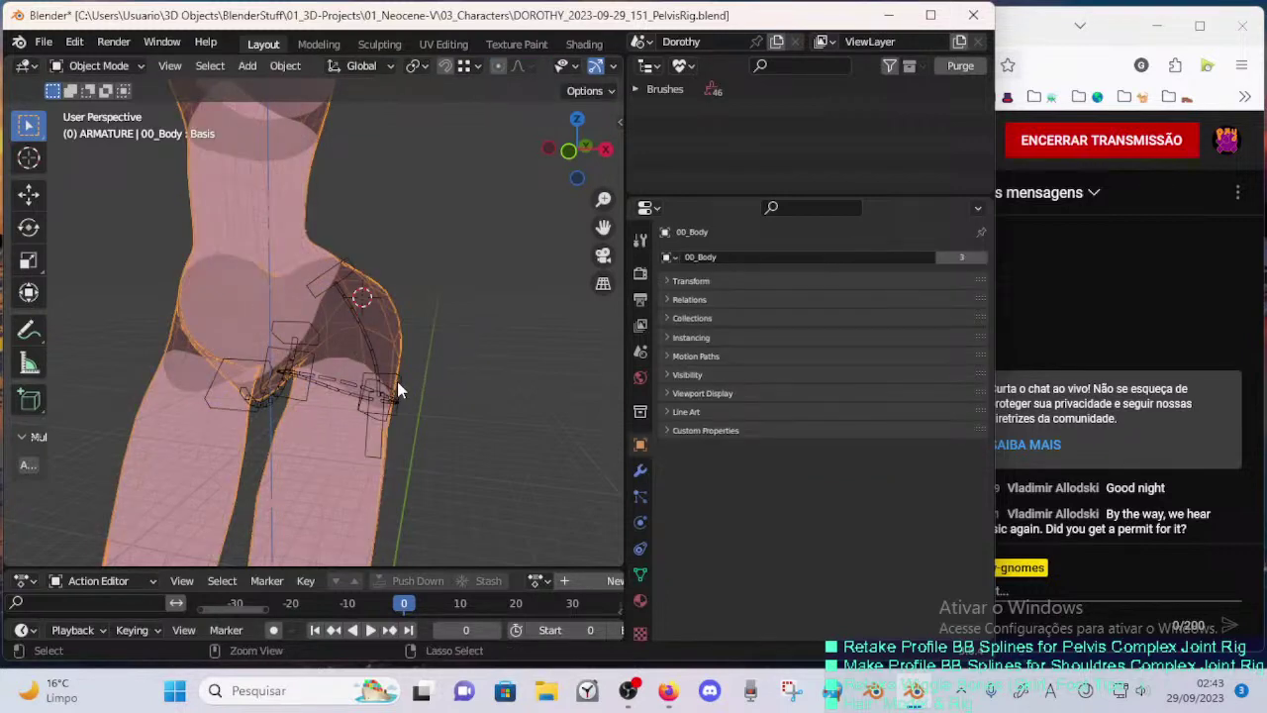
{"action": "left_click", "coordinate": [398, 384]}
{"action": "key", "text": "ctrl+Tab"}
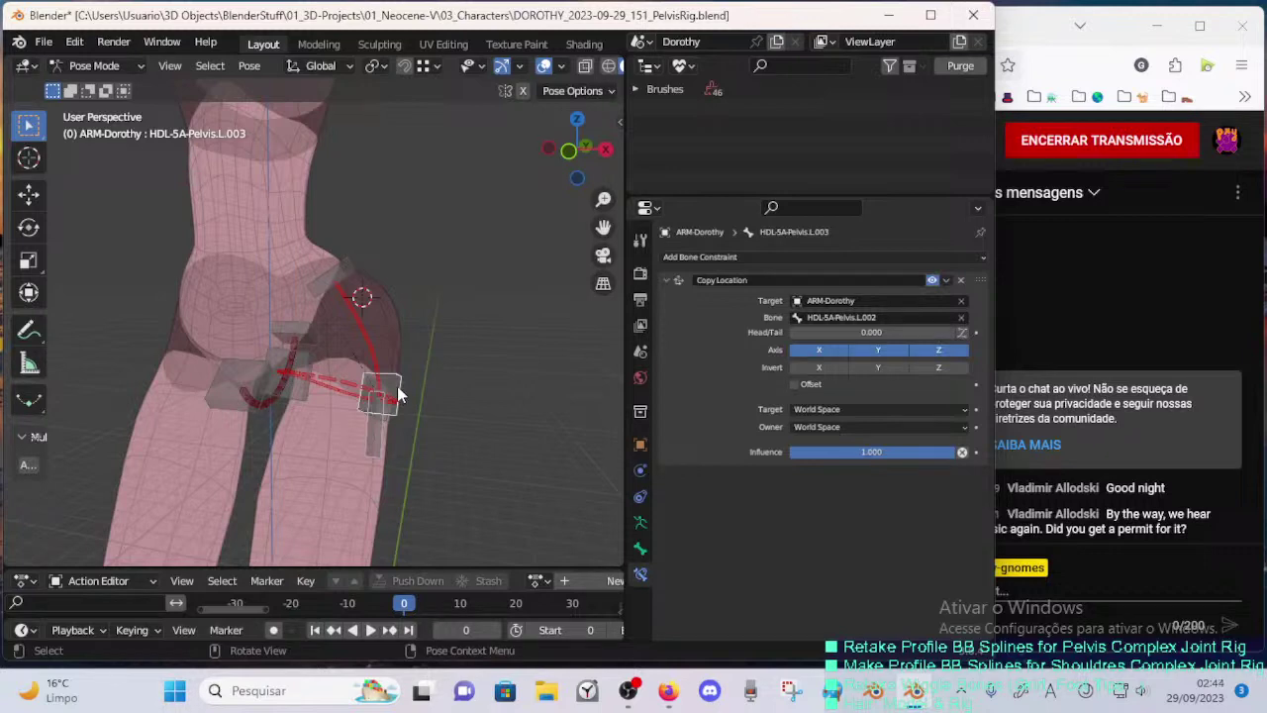
{"action": "key", "text": "Tab"}
{"action": "key", "text": "ctrl+Tab"}
{"action": "key", "text": "ctrl+Tab"}
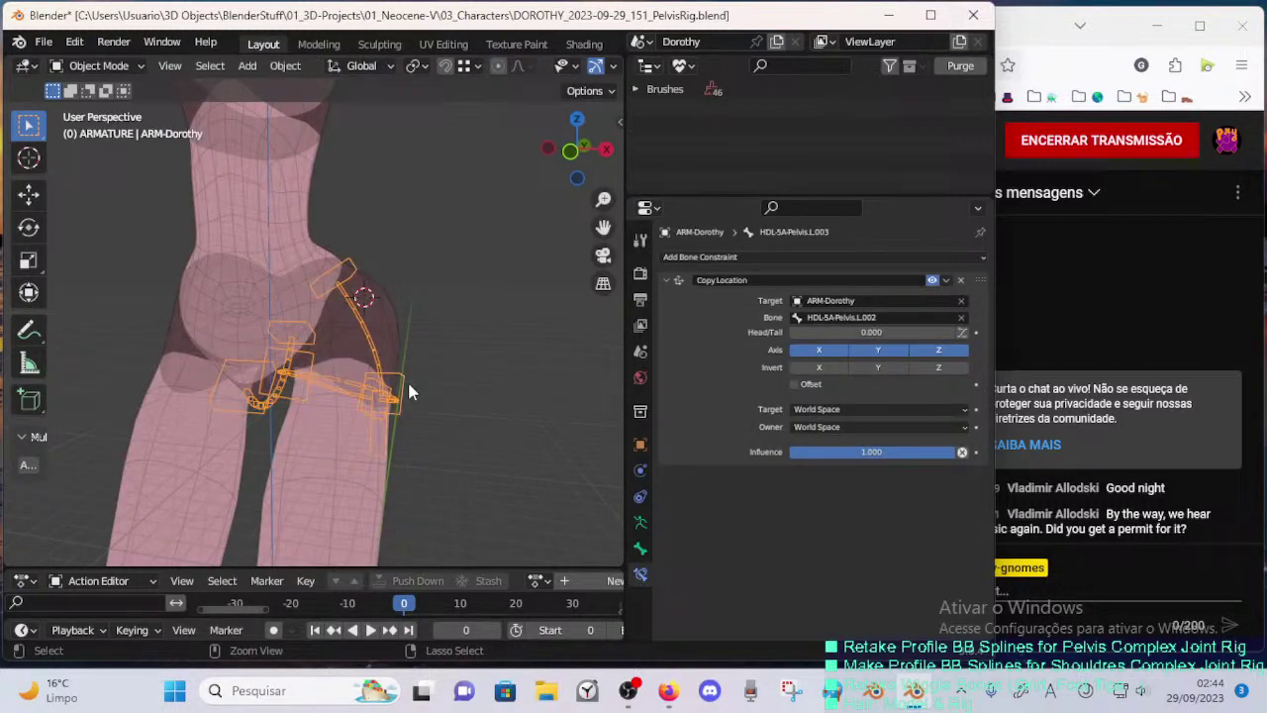
{"action": "left_click", "coordinate": [396, 384]}
{"action": "left_click", "coordinate": [400, 385]}
{"action": "key", "text": "ctrl+Tab"}
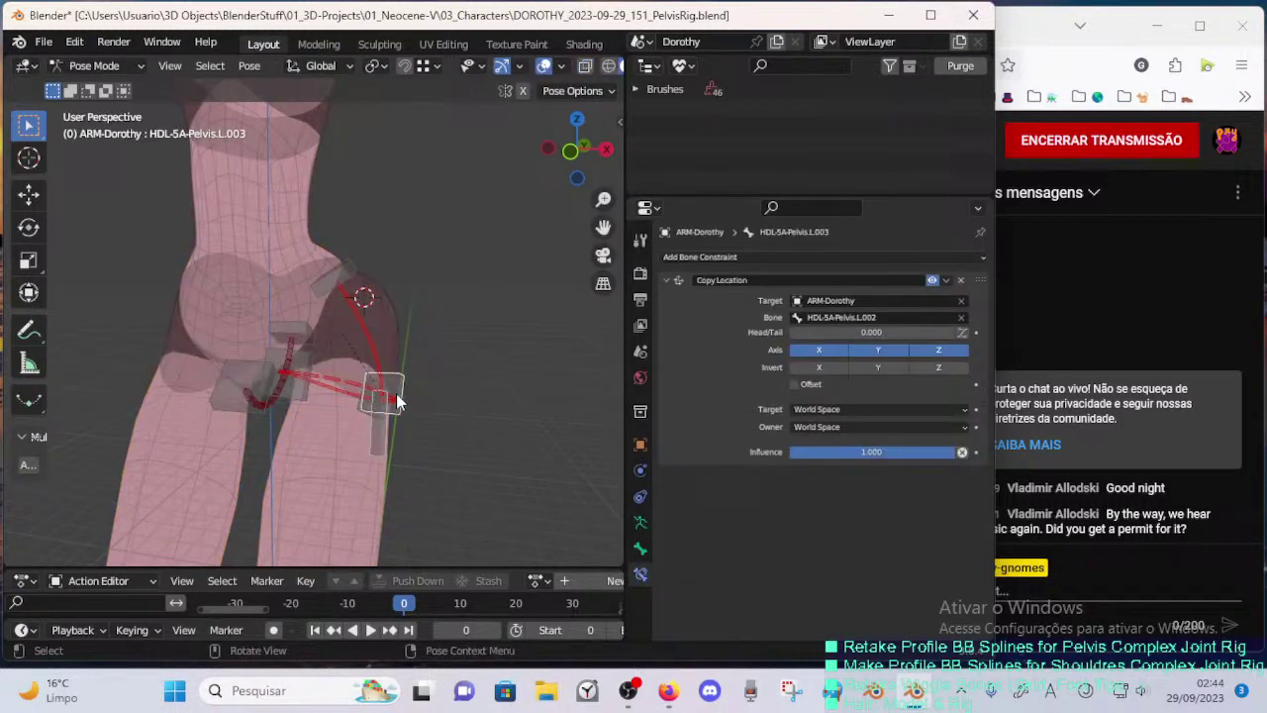
- Move handle HDL-5A-Pelvis.L.002 up and outward from the left thigh and rotate it to test the constrained handle
{"action": "left_click", "coordinate": [400, 400]}
{"action": "key", "text": "g"}
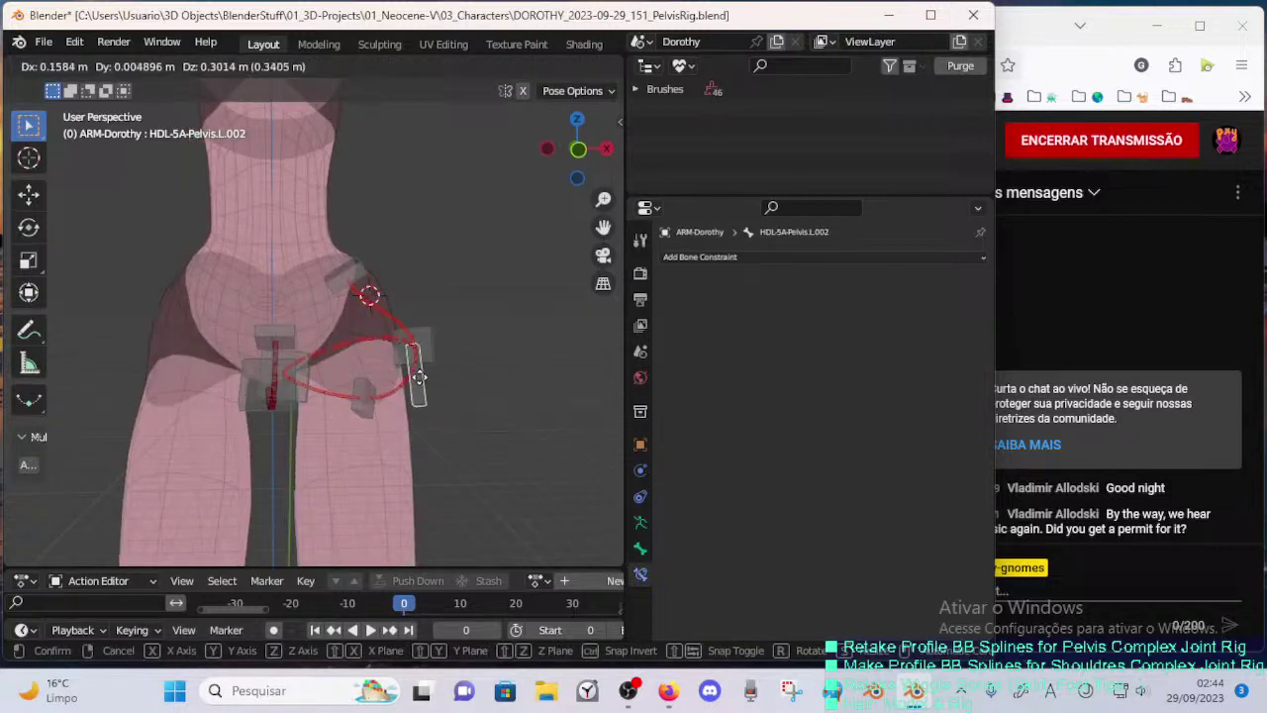
{"action": "left_click", "coordinate": [441, 384]}
{"action": "key", "text": "r"}
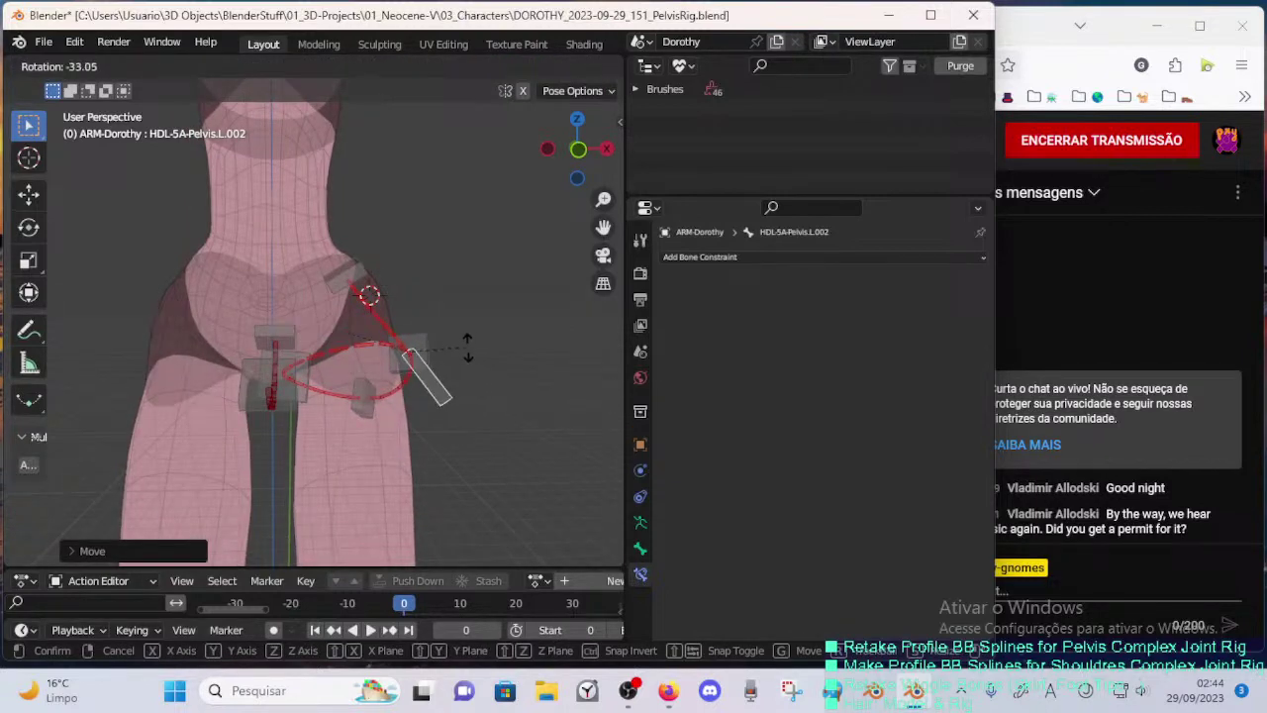
{"action": "left_click", "coordinate": [441, 342]}
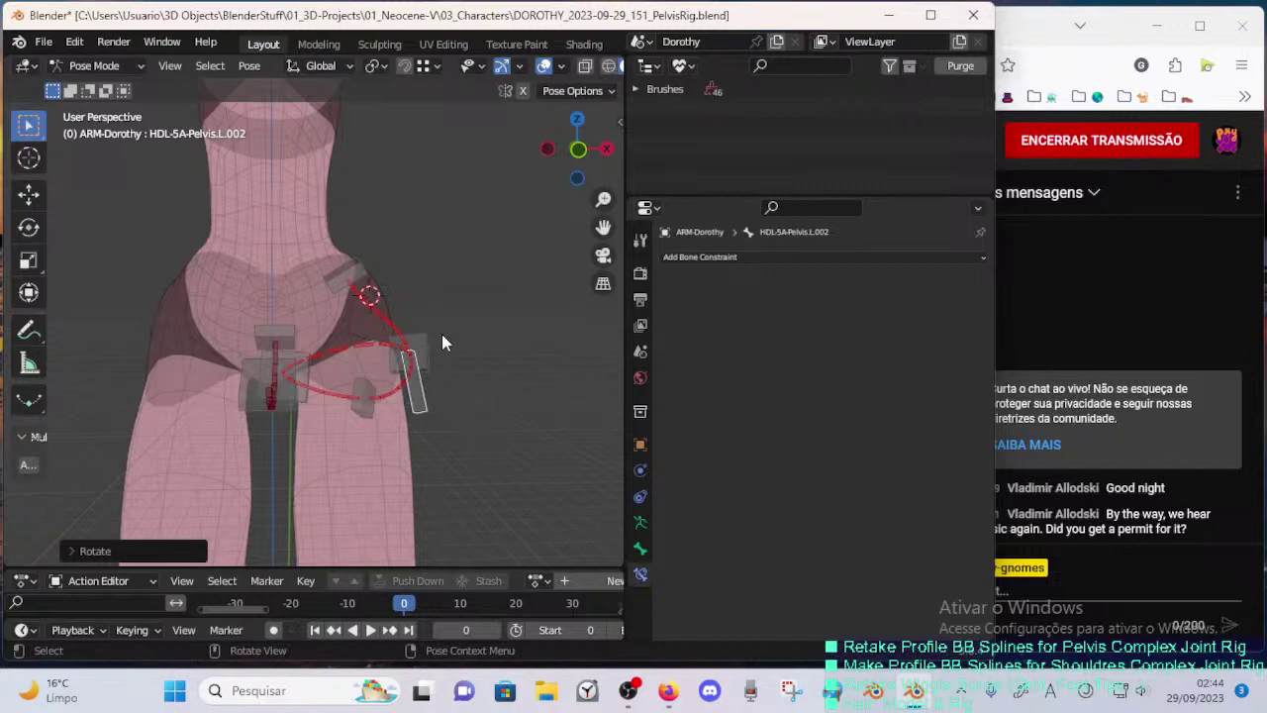
- Rotate handle HDL-5A-Pelvis.L.001 and move it down from the left hip crest
{"action": "key", "text": "r"}
{"action": "left_click", "coordinate": [359, 238]}
{"action": "key", "text": "g"}
{"action": "left_click", "coordinate": [408, 295]}
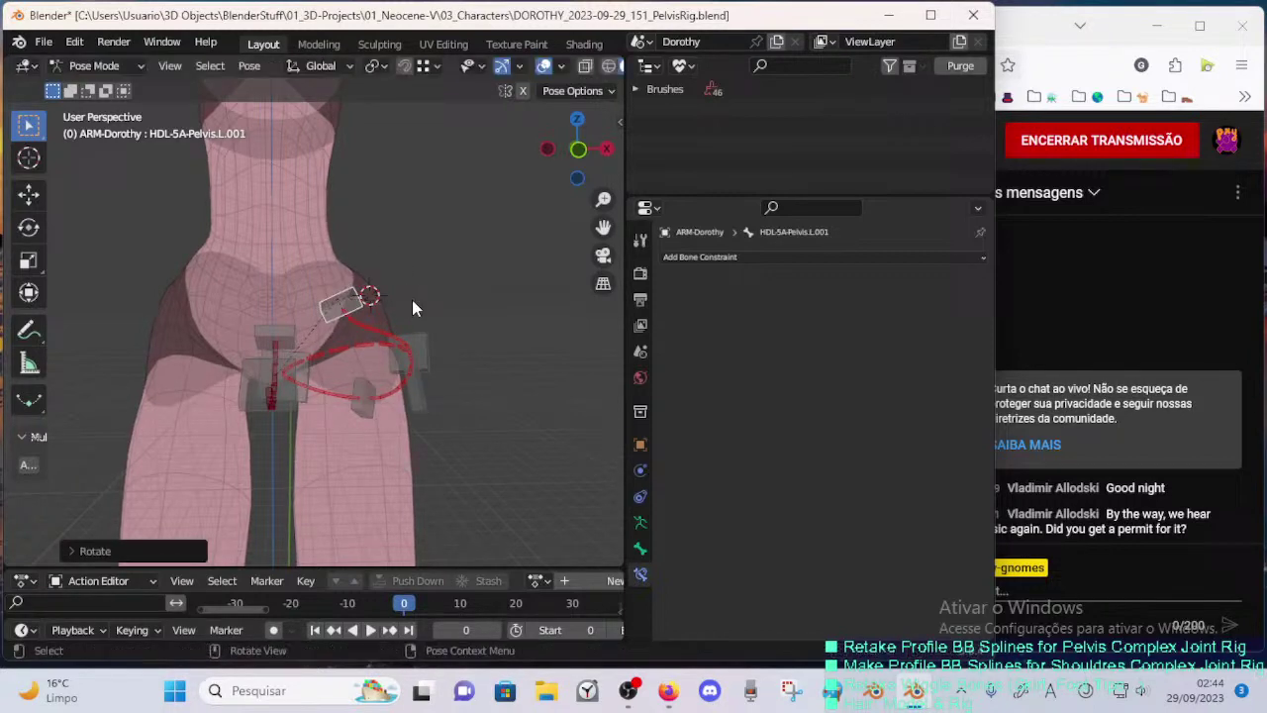
- Move handle HDL-5A-Pelvis.L.001 near the left hip crest and try moving the constrained handle HDL-5A-Pelvis.L.003
{"action": "key", "text": "g"}
{"action": "left_click", "coordinate": [424, 284]}
{"action": "left_click", "coordinate": [426, 349]}
{"action": "key", "text": "g"}
{"action": "left_click", "coordinate": [427, 338]}
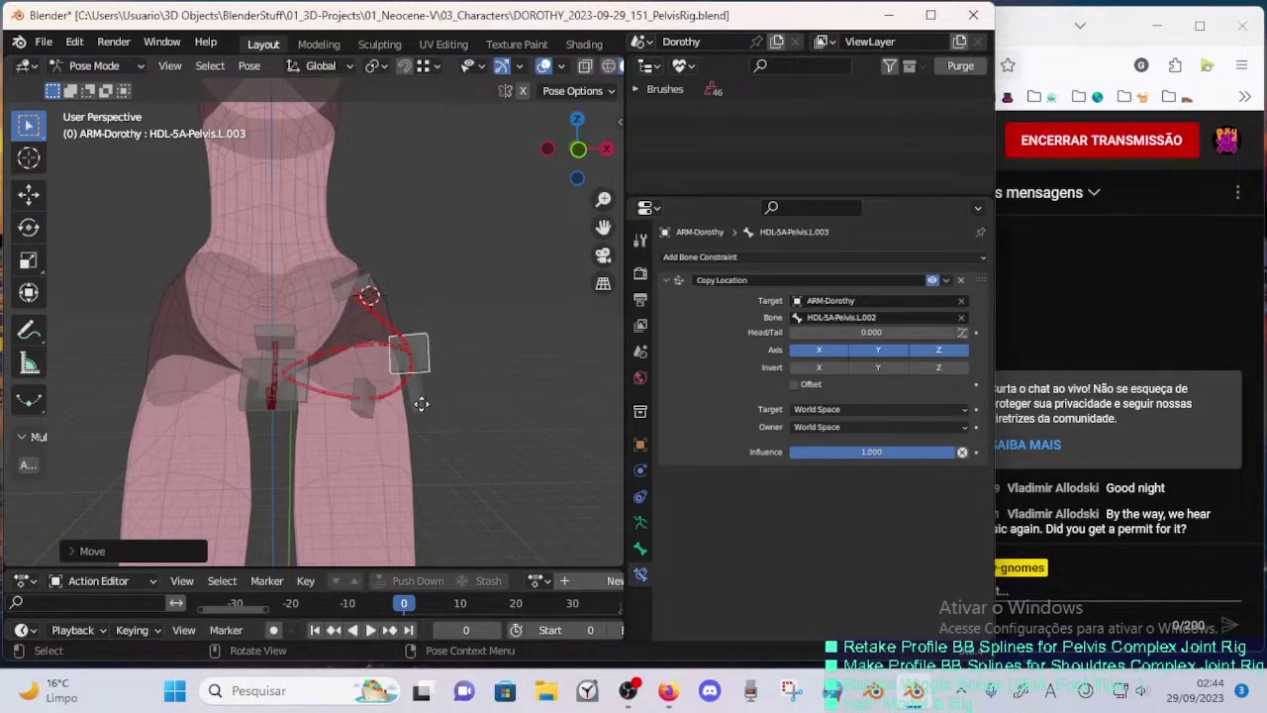
- Reposition handle HDL-5A-Pelvis.L.002 beside the upper left thigh in several small moves to test the hip curves
{"action": "left_click", "coordinate": [418, 399]}
{"action": "key", "text": "g"}
{"action": "left_click", "coordinate": [412, 410]}
{"action": "key", "text": "g"}
{"action": "left_click", "coordinate": [407, 402]}
{"action": "key", "text": "g"}
{"action": "middle_click_drag", "start_coordinate": [407, 409], "coordinate": [224, 378]}
{"action": "left_click", "coordinate": [416, 359]}
{"action": "key", "text": "g"}
{"action": "left_click", "coordinate": [257, 338]}
{"action": "key", "text": "g"}
{"action": "left_click", "coordinate": [289, 315]}
- Adjust handle HDL-5A-Pelvis.L.001 at the hip crest and raise handle HDL-5A-Pelvis.L.002 toward the front of the left hip
{"action": "left_click", "coordinate": [286, 297]}
{"action": "key", "text": "g"}
{"action": "left_click", "coordinate": [307, 278]}
{"action": "left_click", "coordinate": [248, 370]}
{"action": "key", "text": "g"}
{"action": "left_click", "coordinate": [233, 368]}
{"action": "left_click", "coordinate": [238, 415]}
{"action": "key", "text": "g"}
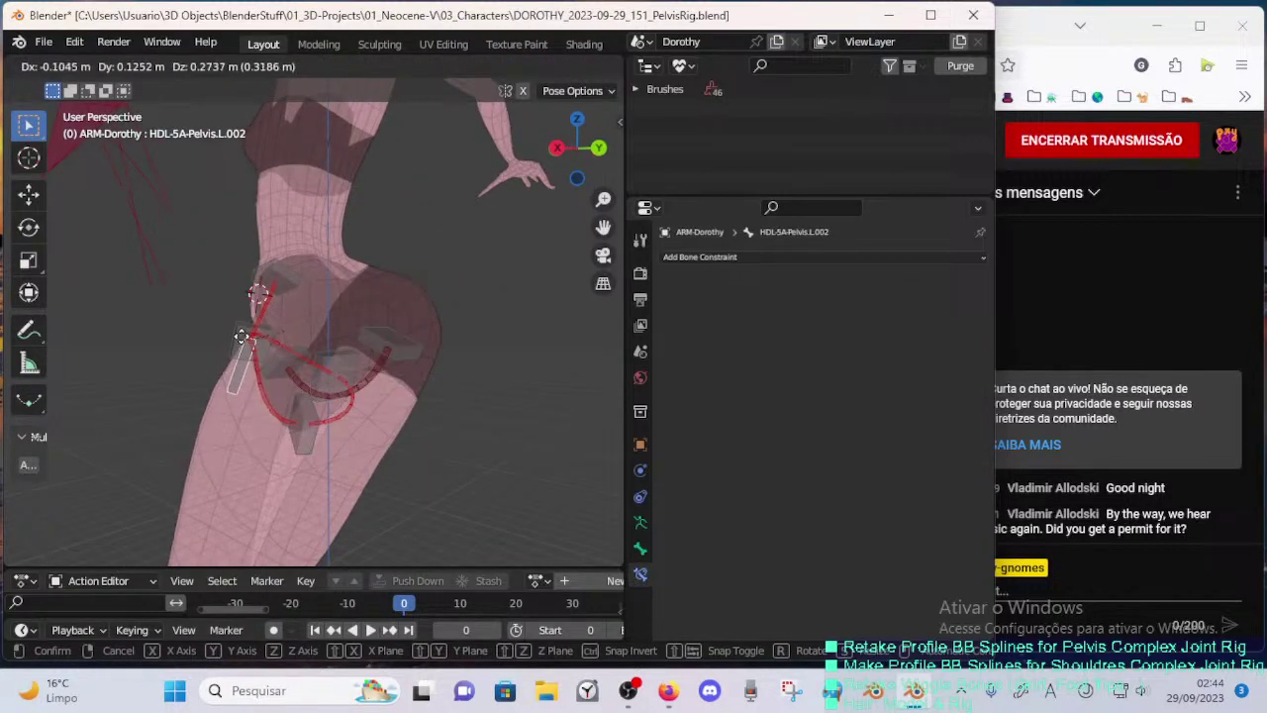
{"action": "left_click", "coordinate": [241, 336]}
- Move handle HDL-5A-Pelvis.L.002 inward against the left hip and rotate it outward
{"action": "middle_click_drag", "start_coordinate": [282, 335], "coordinate": [445, 351]}
{"action": "key", "text": "g"}
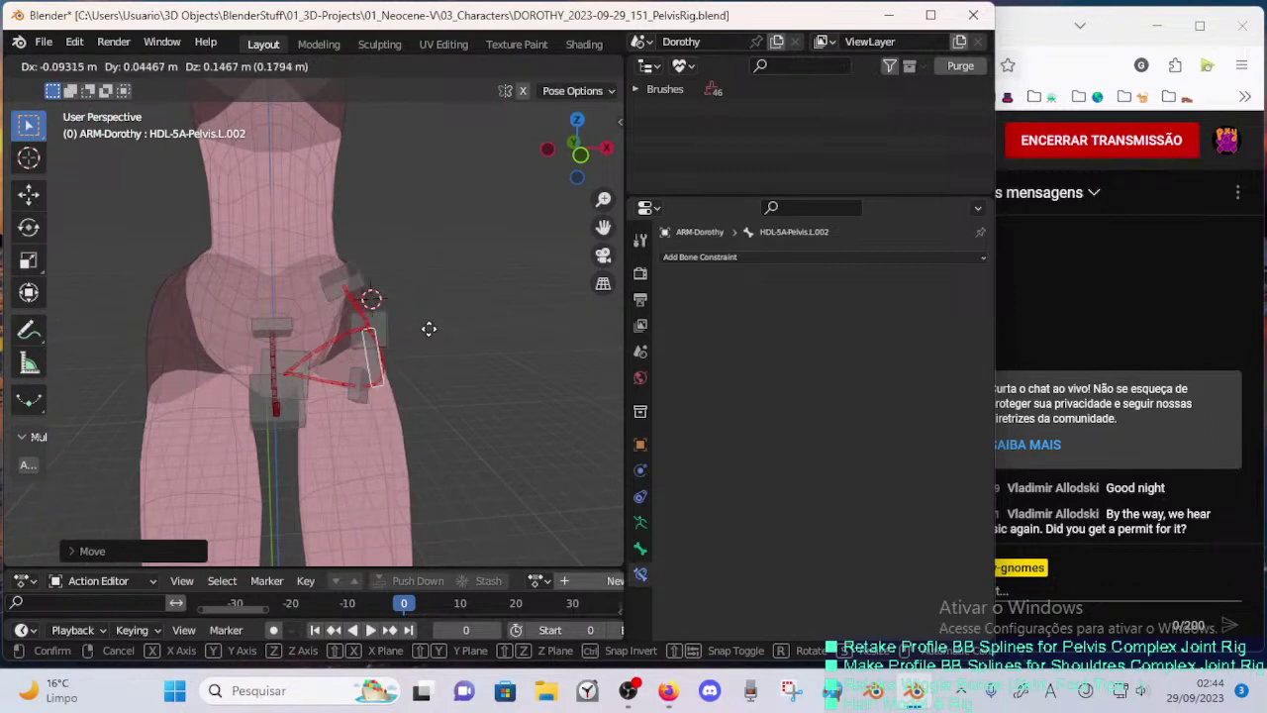
{"action": "key", "text": "r"}
{"action": "left_click", "coordinate": [475, 291]}
{"action": "middle_click_drag", "start_coordinate": [475, 295], "coordinate": [381, 336]}
{"action": "key", "text": "r"}
{"action": "left_click", "coordinate": [481, 288]}
- Rotate handle HDL-5A-Pelvis.L.003 and tilt handle HDL-5A-Pelvis.L.002 to compare how the two handles follow each other
{"action": "left_click", "coordinate": [371, 333]}
{"action": "key", "text": "r"}
{"action": "left_click", "coordinate": [419, 283]}
{"action": "key", "text": "g"}
{"action": "left_click", "coordinate": [459, 295]}
{"action": "key", "text": "r"}
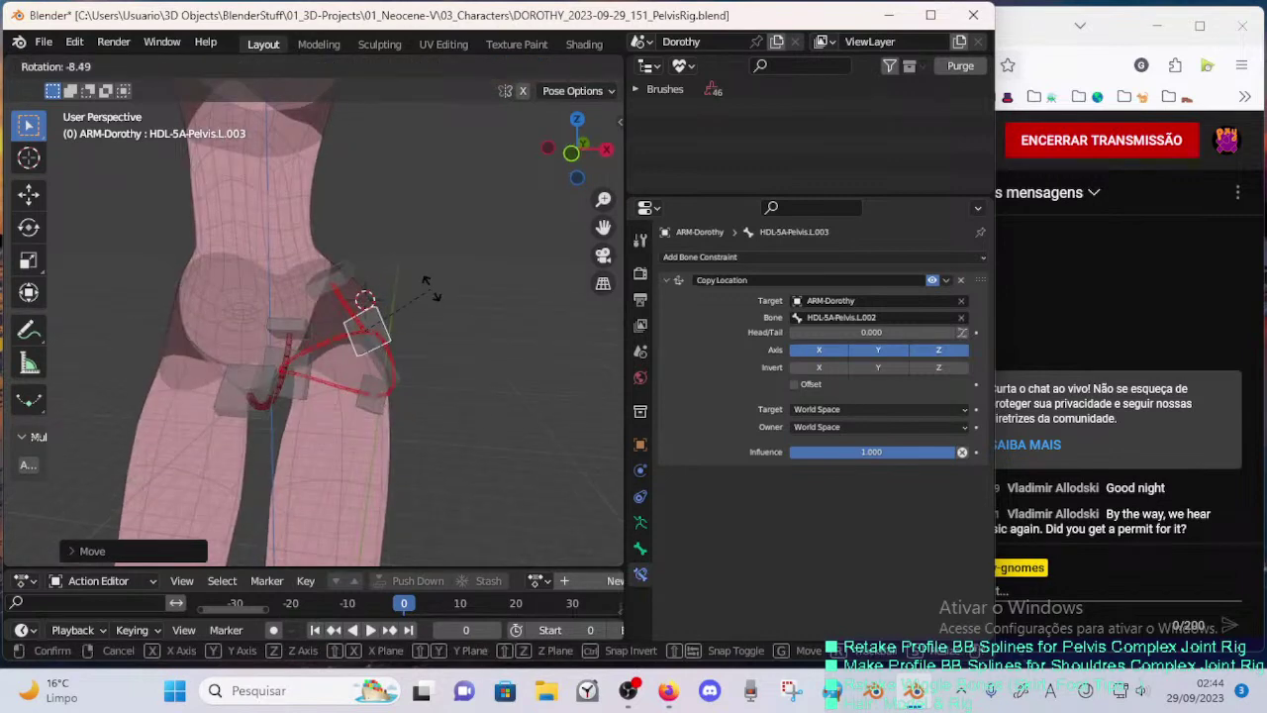
{"action": "left_click", "coordinate": [436, 299]}
{"action": "middle_click_drag", "start_coordinate": [435, 299], "coordinate": [405, 362]}
{"action": "key", "text": "g"}
{"action": "left_click", "coordinate": [414, 330]}
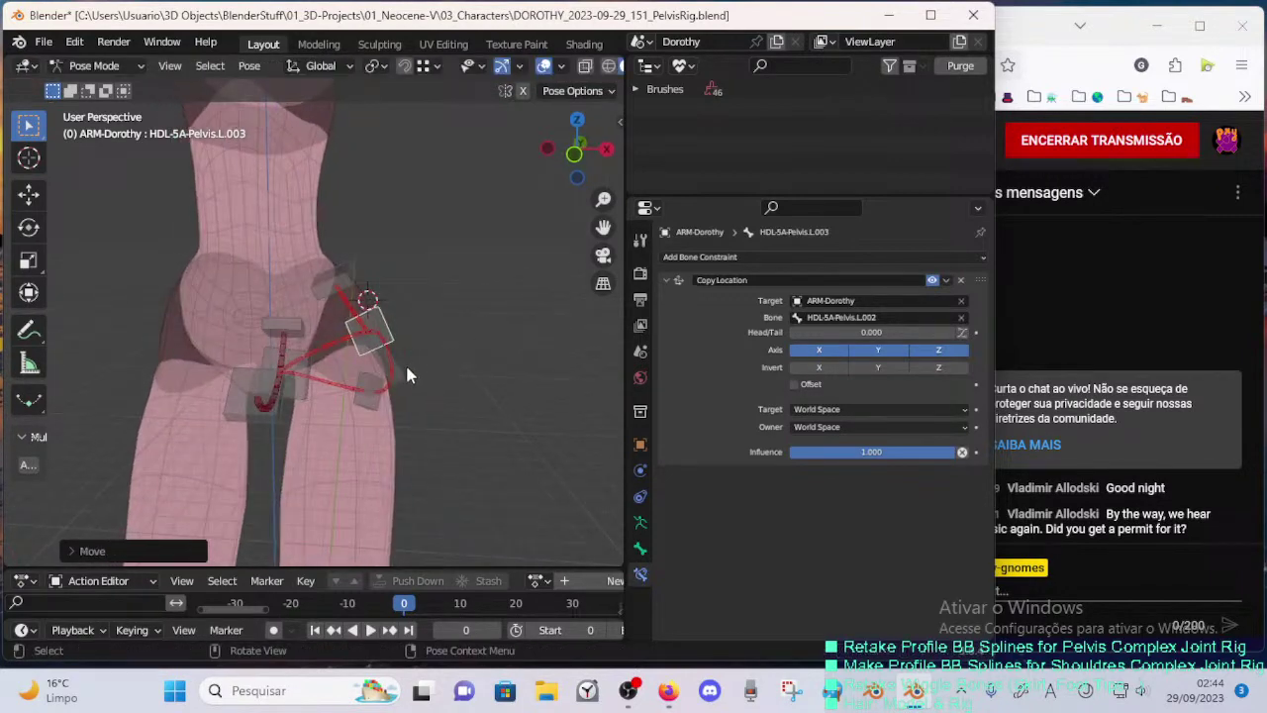
{"action": "left_click", "coordinate": [405, 362]}
{"action": "key", "text": "r"}
{"action": "left_click", "coordinate": [414, 377]}
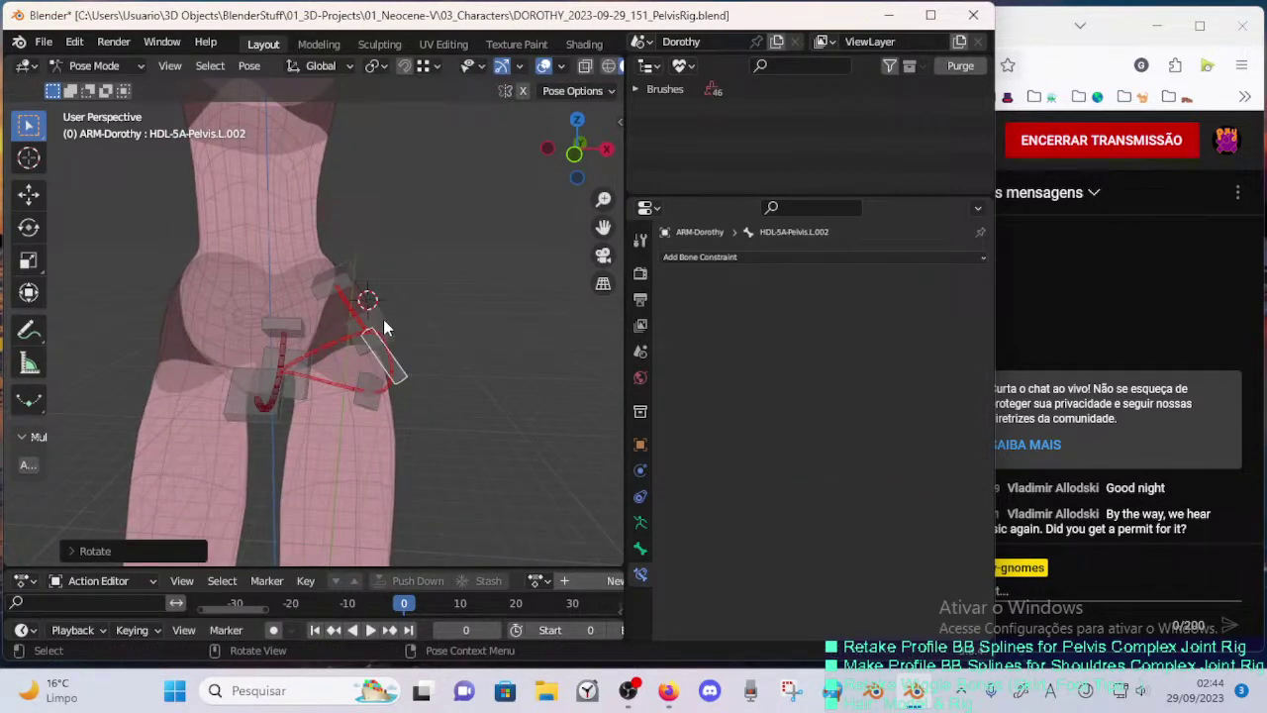
- Add a Copy Rotation constraint to HDL-5A-Pelvis.L.002 targeting HDL-5A-Pelvis.L.003, with Target set to Local Space (Owner Orientation) and Owner to Local Space
{"action": "left_click", "coordinate": [384, 328]}
{"action": "left_click", "coordinate": [406, 368]}
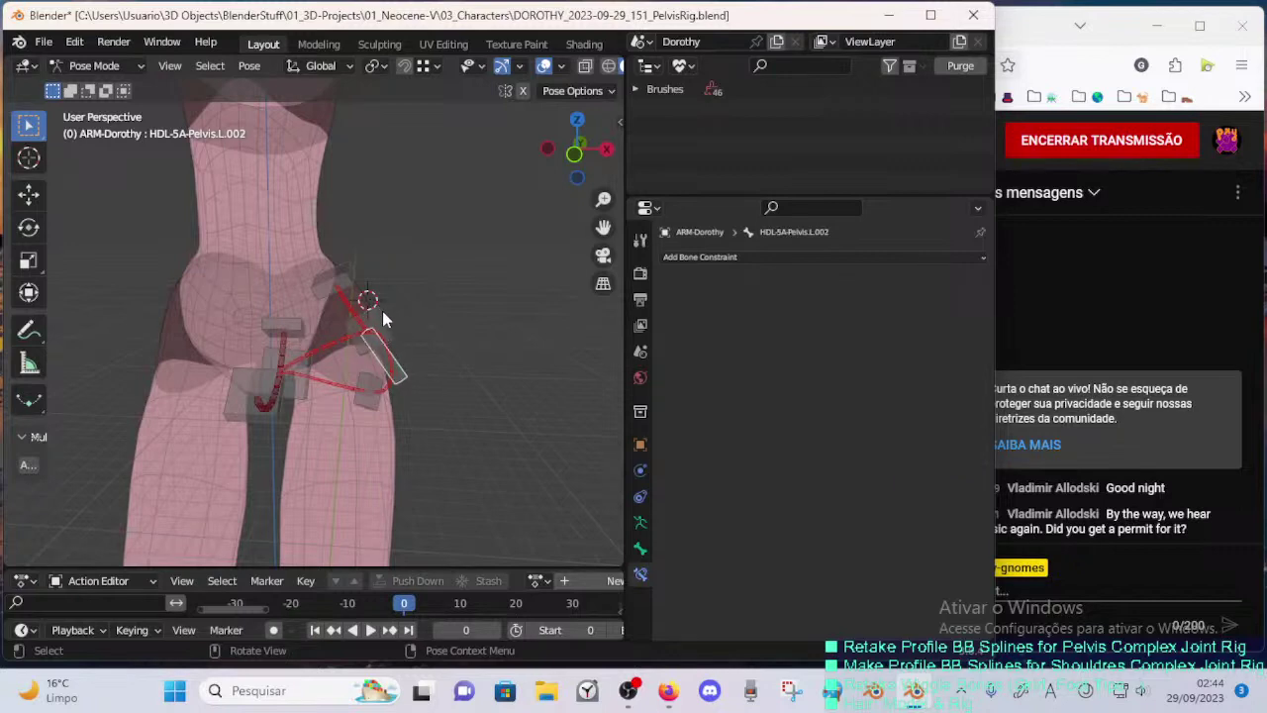
{"action": "left_click", "coordinate": [382, 311]}
{"action": "left_click", "coordinate": [406, 363]}
{"action": "key", "text": "shift+ctrl+c"}
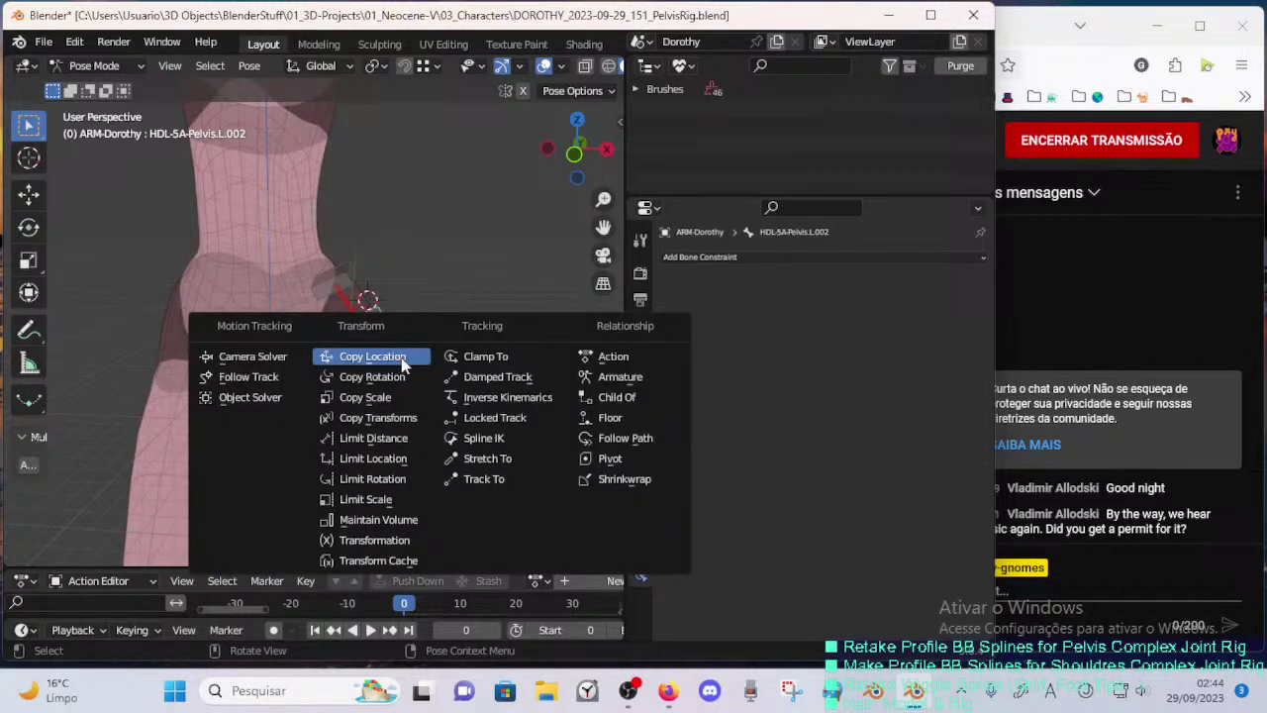
{"action": "left_click", "coordinate": [403, 377]}
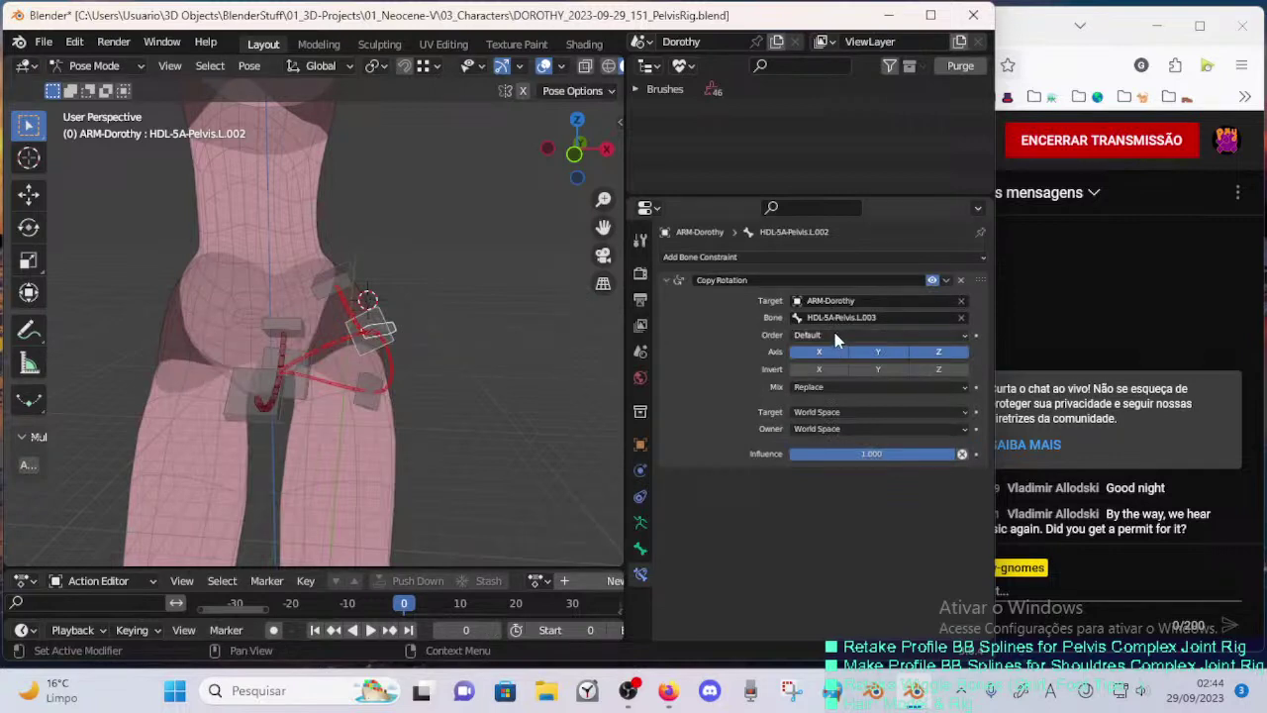
{"action": "left_click", "coordinate": [813, 414]}
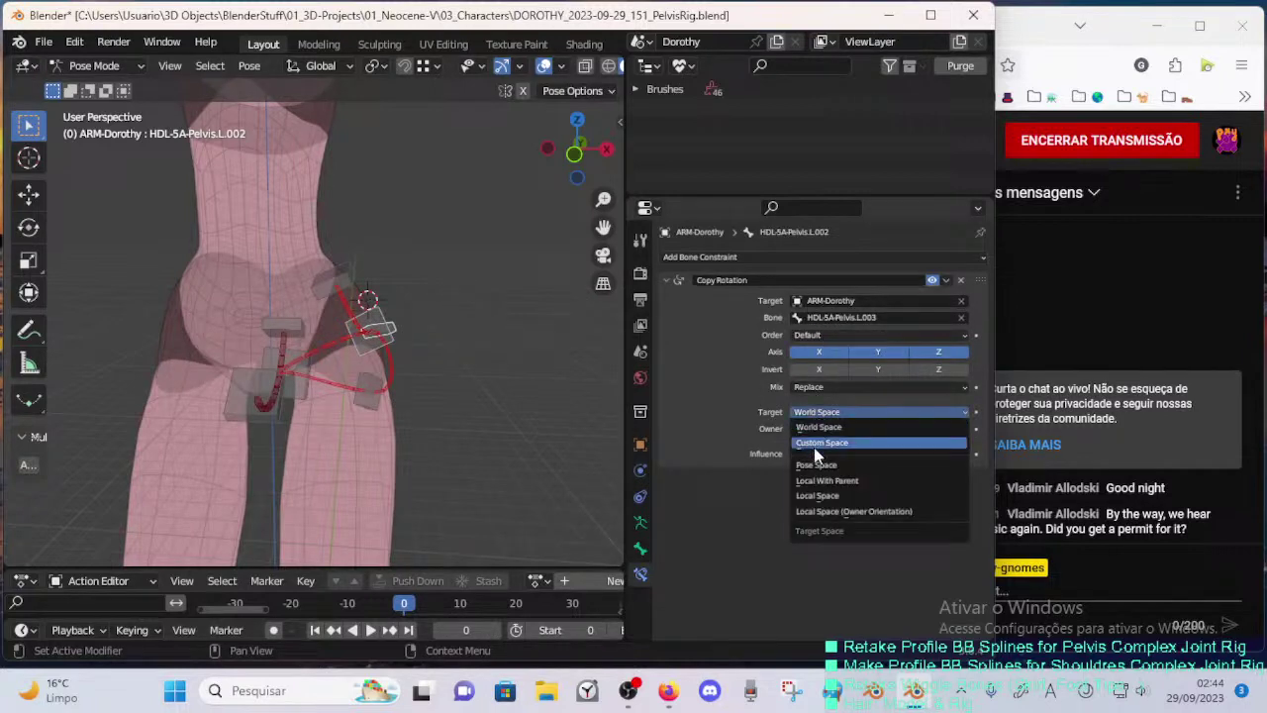
{"action": "left_click", "coordinate": [822, 514]}
{"action": "left_click", "coordinate": [818, 429]}
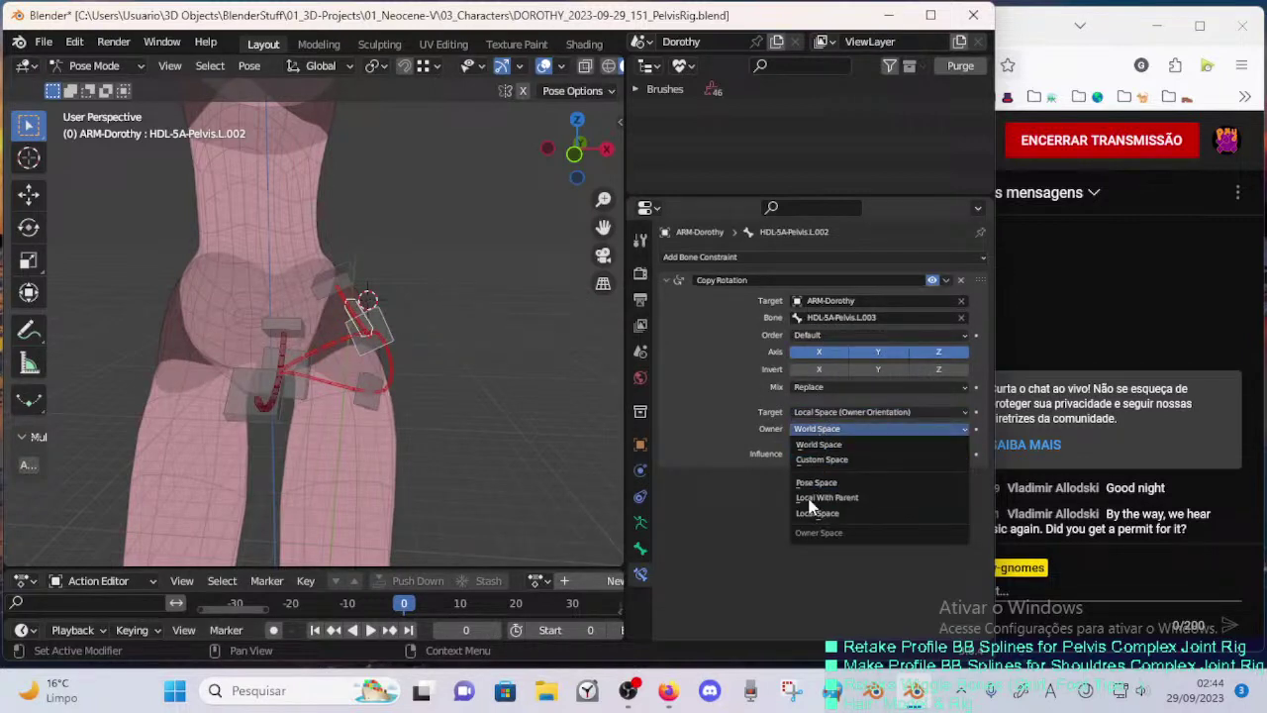
{"action": "left_click", "coordinate": [814, 514]}
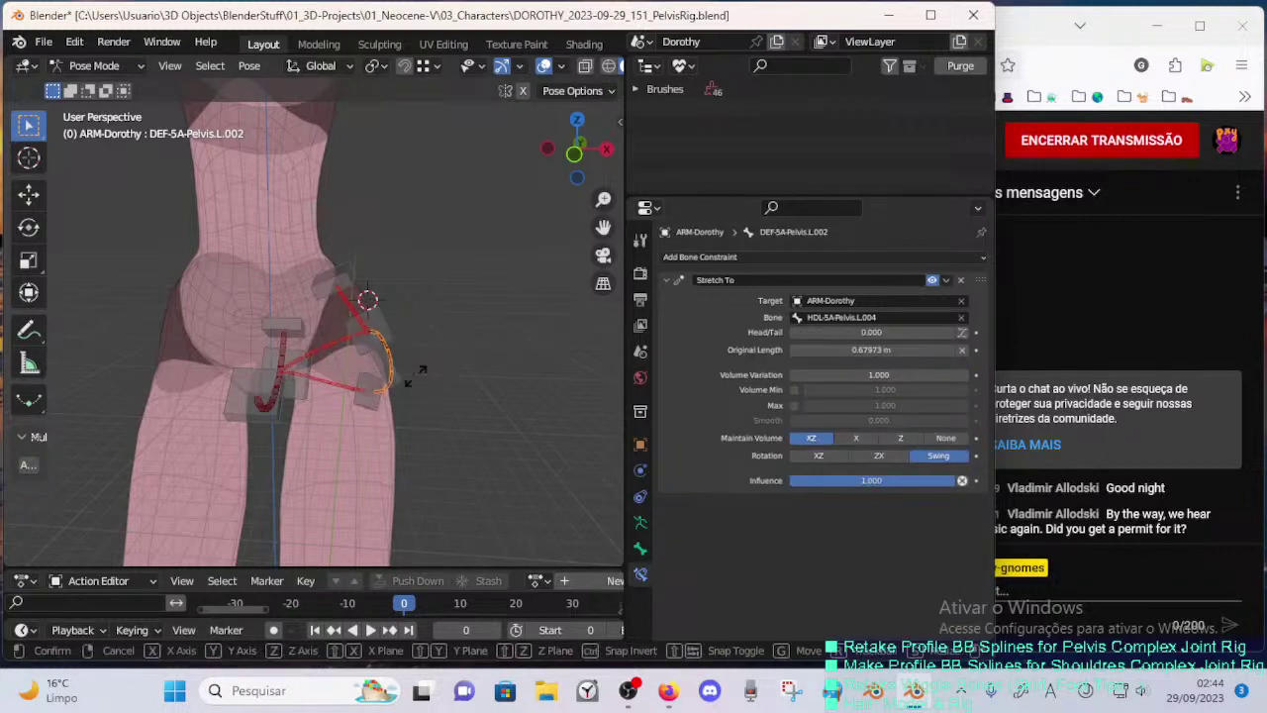
- Test a rotation at the left hip and remove the Copy Rotation constraint from HDL-5A-Pelvis.L.002
{"action": "key", "text": "r"}
{"action": "left_click", "coordinate": [442, 324]}
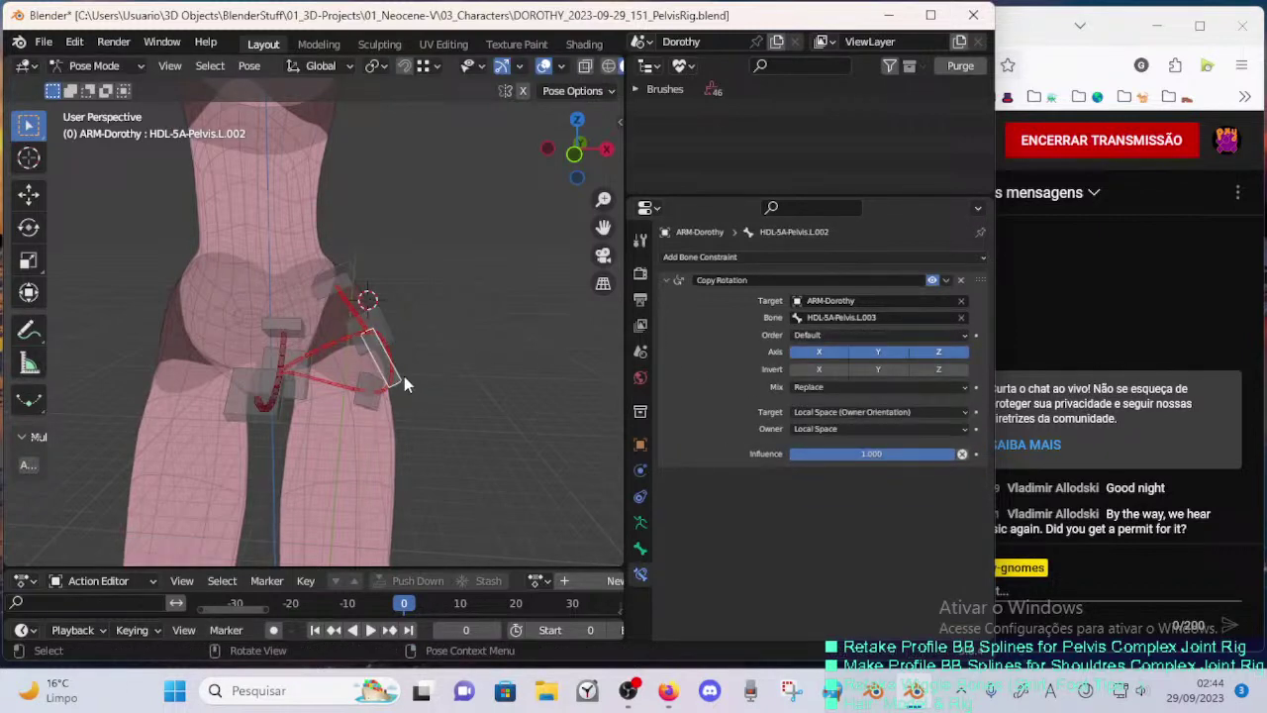
{"action": "left_click", "coordinate": [964, 281]}
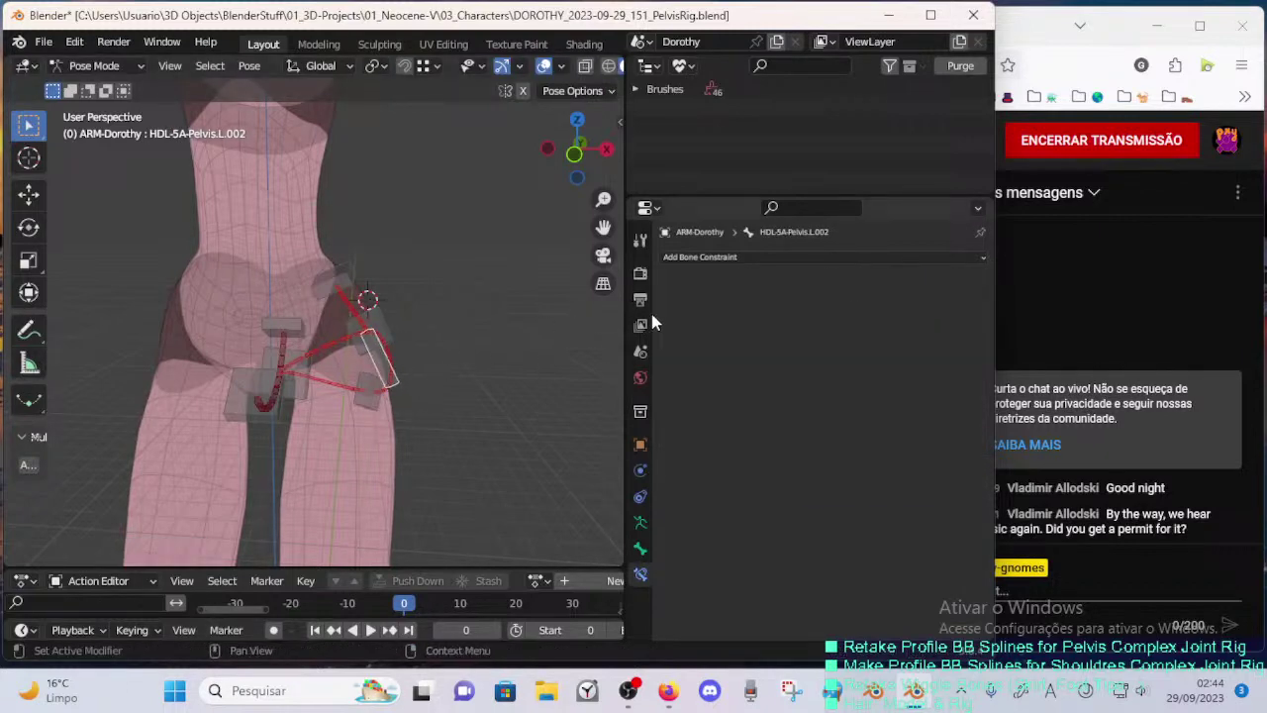
- Remove the Copy Location constraint from HDL-5A-Pelvis.L.003 and reset all visible bones to their rest pose
{"action": "left_click", "coordinate": [382, 324]}
{"action": "left_click", "coordinate": [377, 355], "text": "shift"}
{"action": "left_click", "coordinate": [381, 337]}
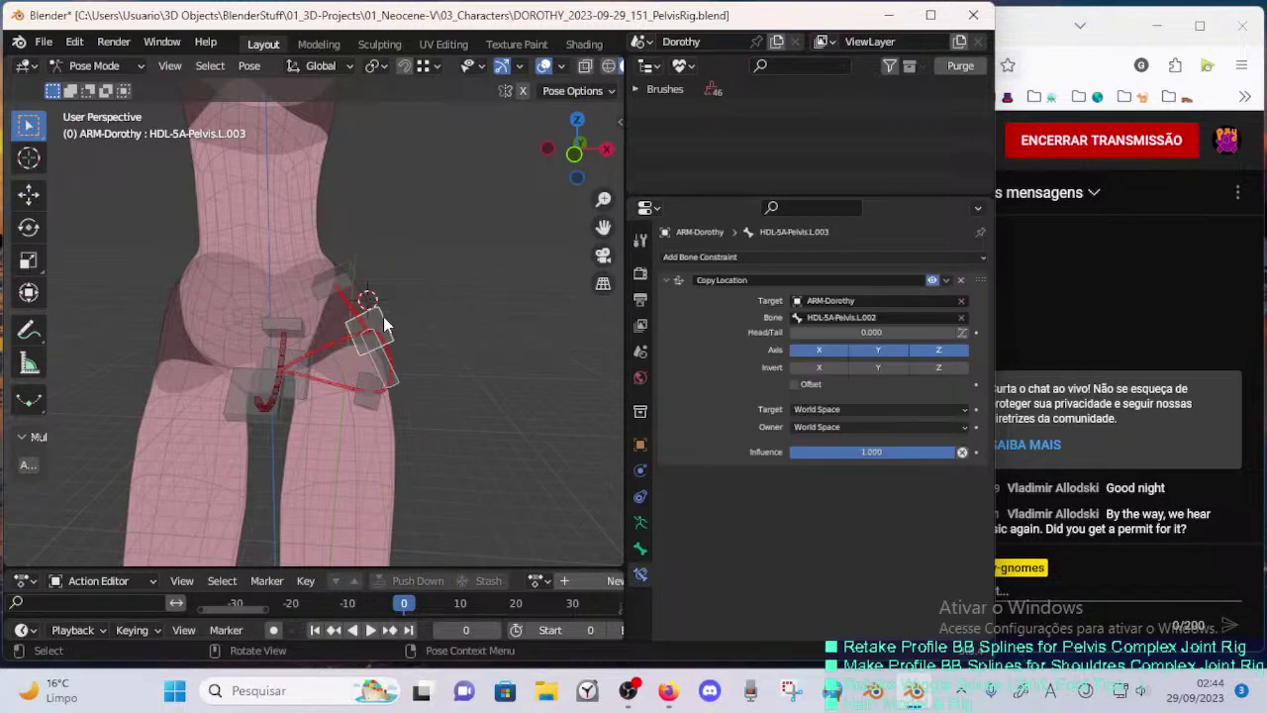
{"action": "left_click", "coordinate": [963, 280]}
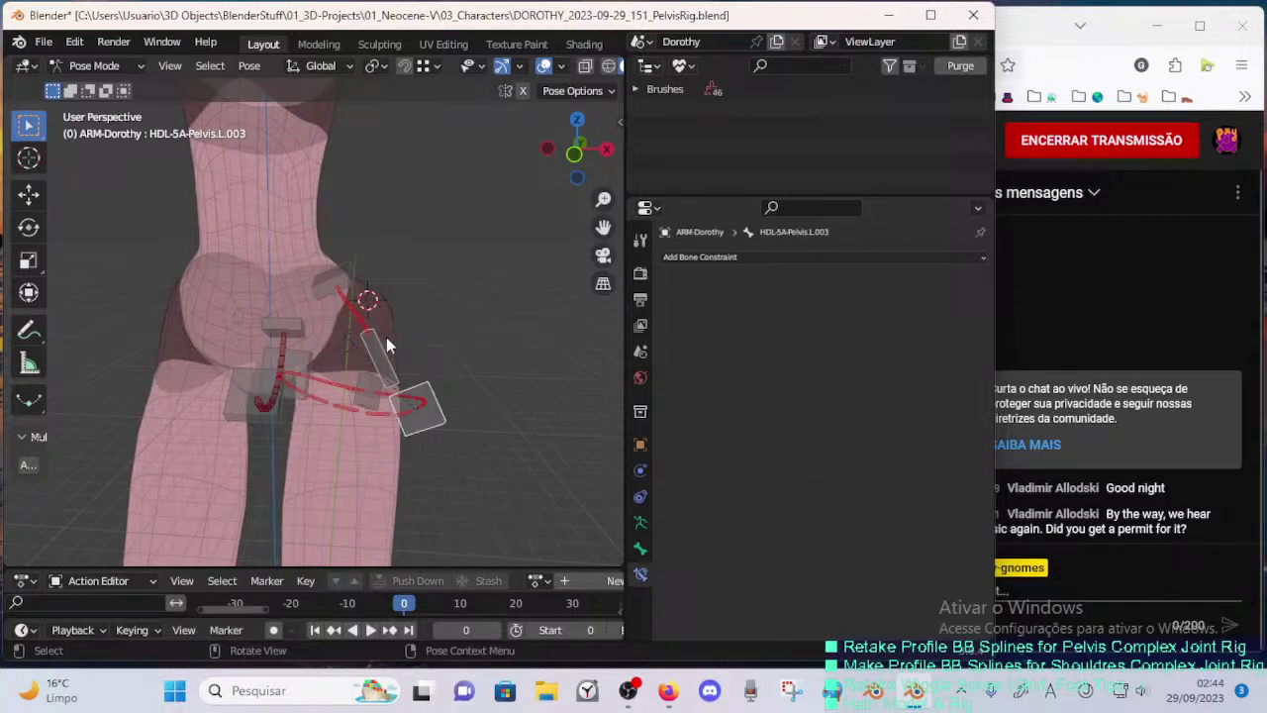
{"action": "key", "text": "a"}
{"action": "key", "text": "alt+r"}
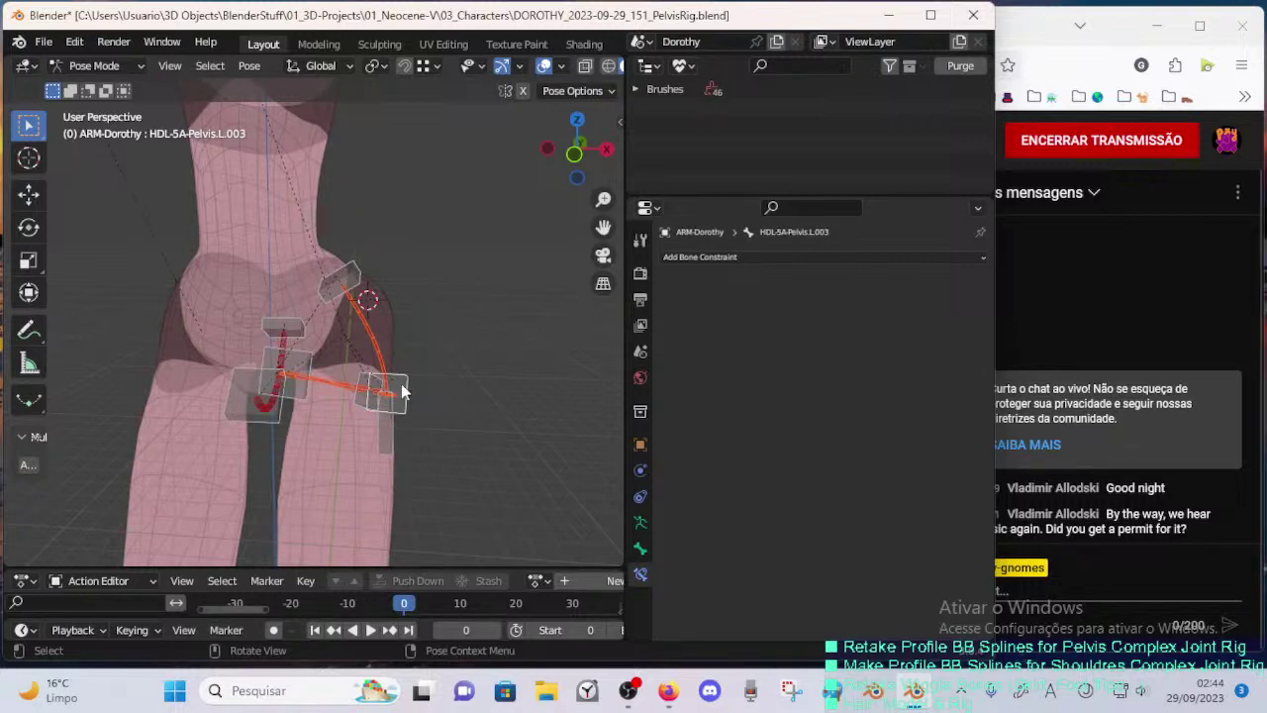
- Add a Copy Transforms constraint to HDL-5A-Pelvis.L.003 targeting HDL-5A-Pelvis.L.002, with Target set to Local Space (Owner Orientation) and Owner to Local Space
{"action": "left_click", "coordinate": [402, 389]}
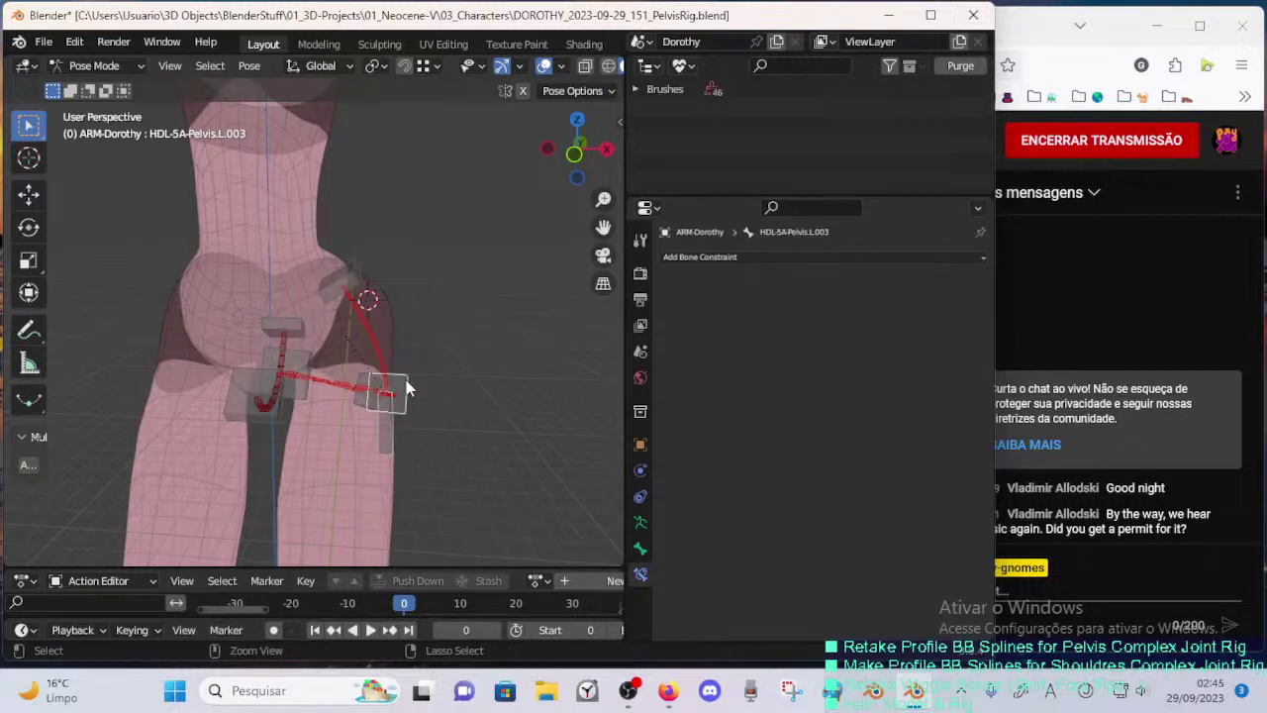
{"action": "key", "text": "ctrl+shift+c"}
{"action": "left_click", "coordinate": [246, 448]}
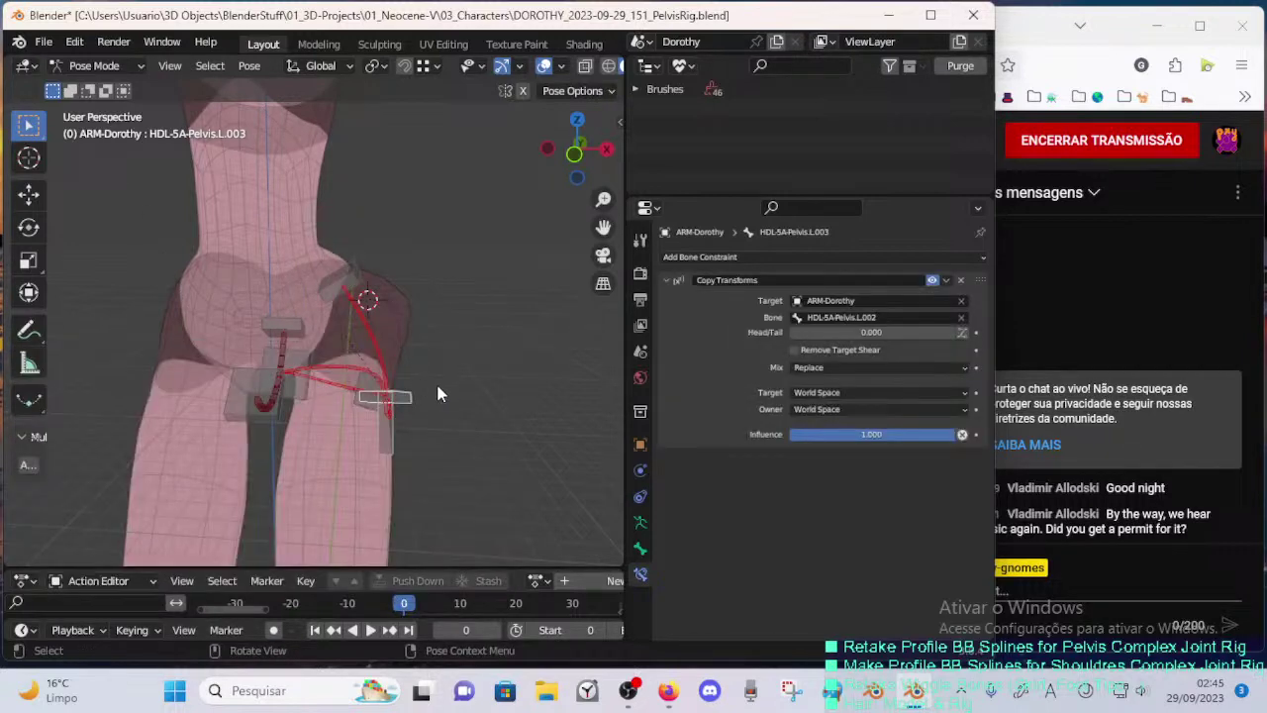
{"action": "left_click", "coordinate": [827, 393]}
{"action": "left_click", "coordinate": [837, 492]}
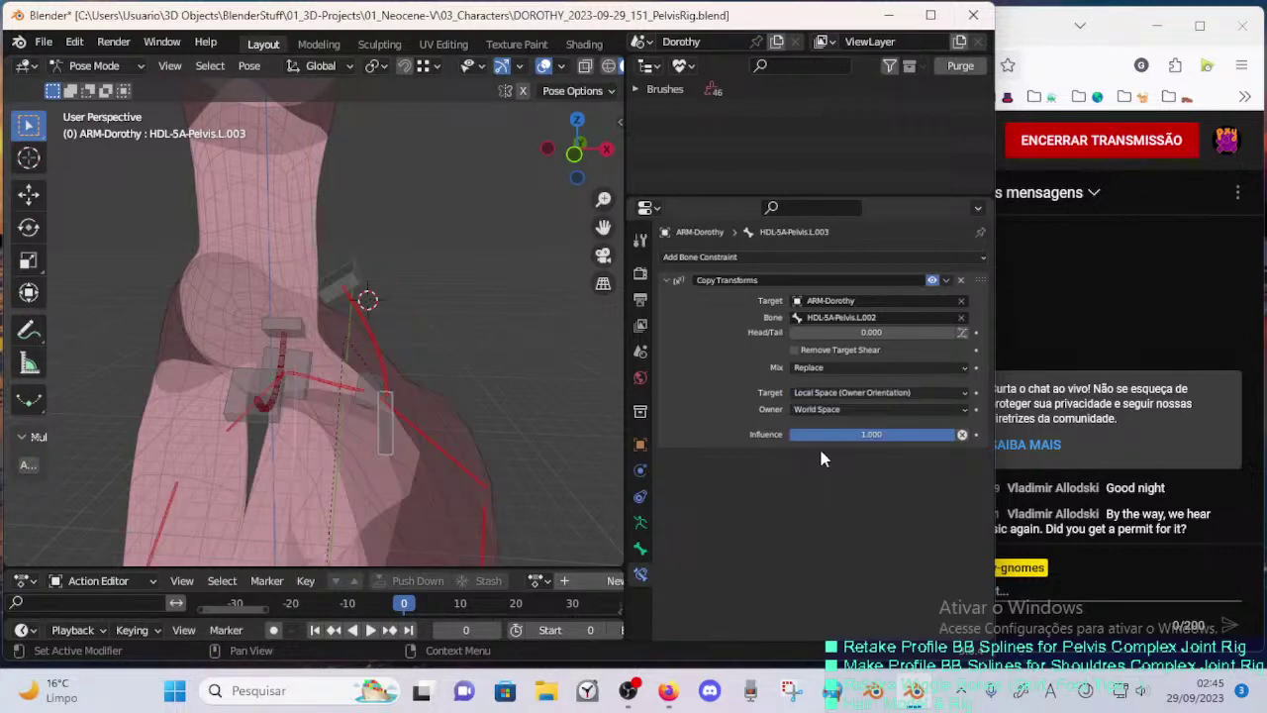
{"action": "left_click", "coordinate": [822, 409]}
{"action": "left_click", "coordinate": [822, 500]}
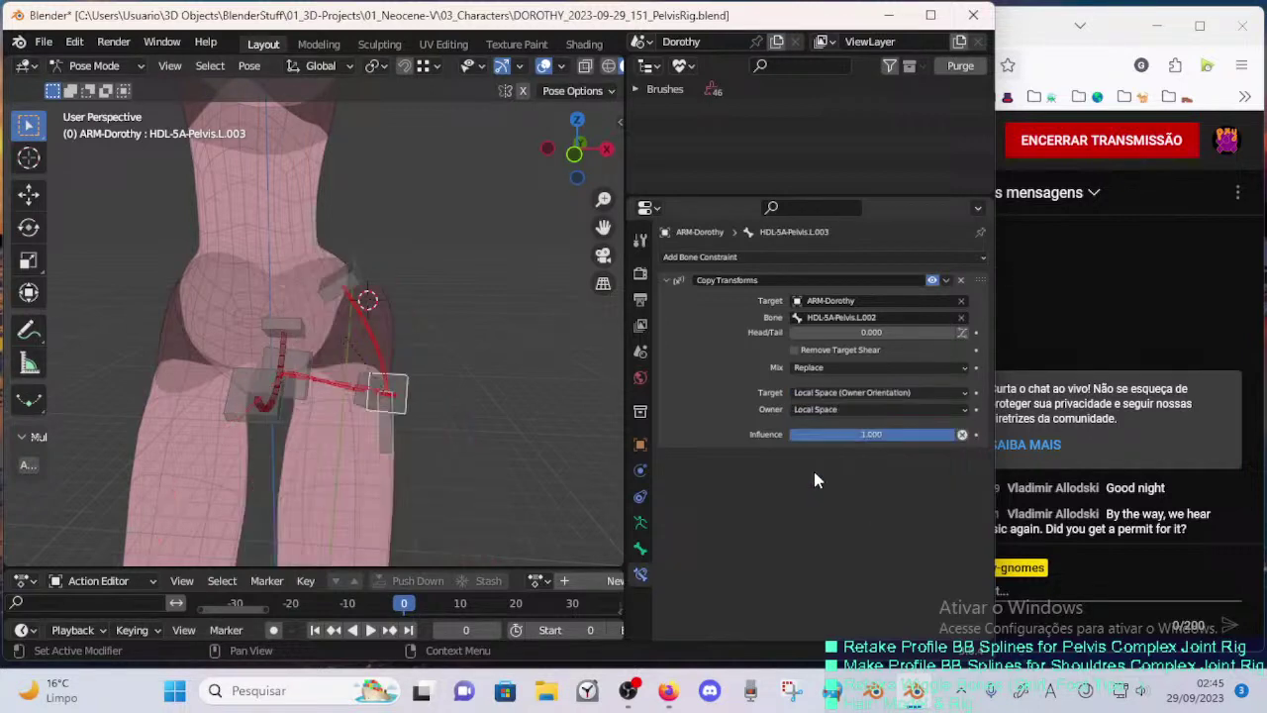
- Raise handle HDL-5A-Pelvis.L.002 from the left thigh and rotate it outward to test the Copy Transforms constraint
{"action": "left_click", "coordinate": [393, 442]}
{"action": "key", "text": "g"}
{"action": "left_click", "coordinate": [401, 359]}
{"action": "key", "text": "r"}
{"action": "left_click", "coordinate": [453, 351]}
{"action": "key", "text": "g"}
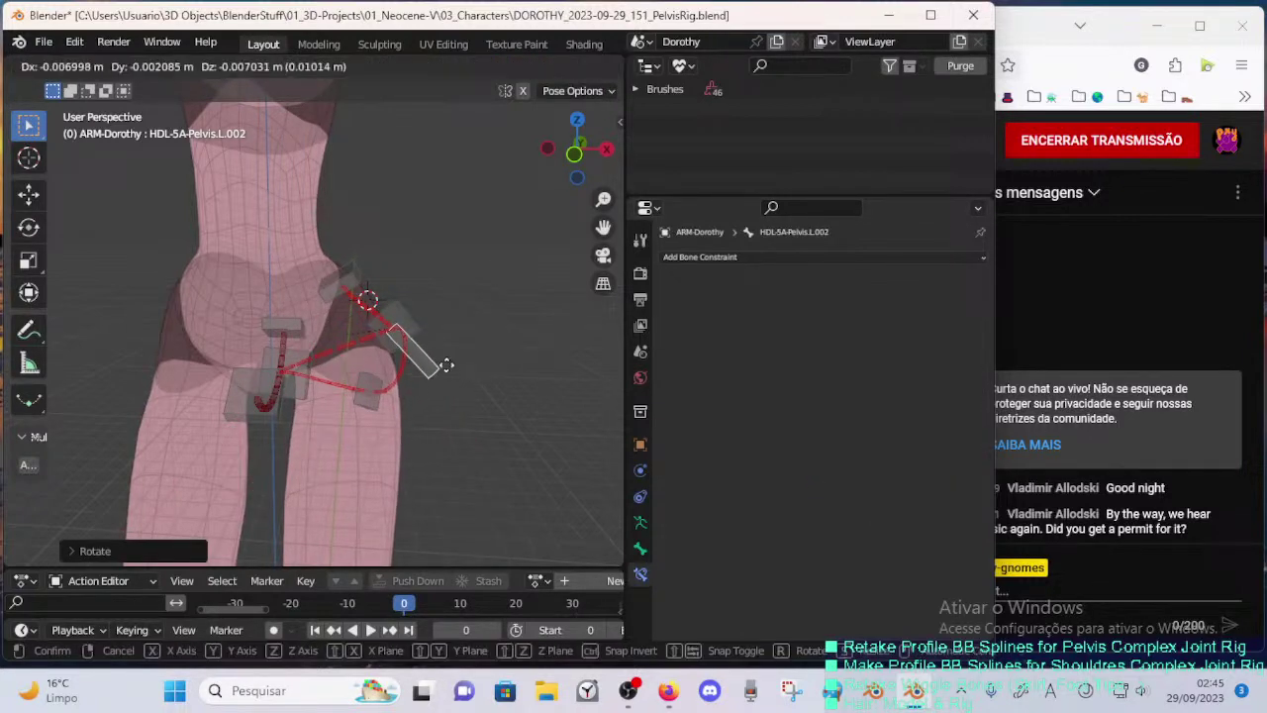
{"action": "middle_click_drag", "start_coordinate": [459, 340], "coordinate": [236, 313]}
{"action": "left_click", "coordinate": [358, 316]}
- Swing handle HDL-5A-Pelvis.L.002 with further moves and a rotation around the side of the left hip
{"action": "key", "text": "g"}
{"action": "left_click", "coordinate": [279, 284]}
{"action": "key", "text": "r"}
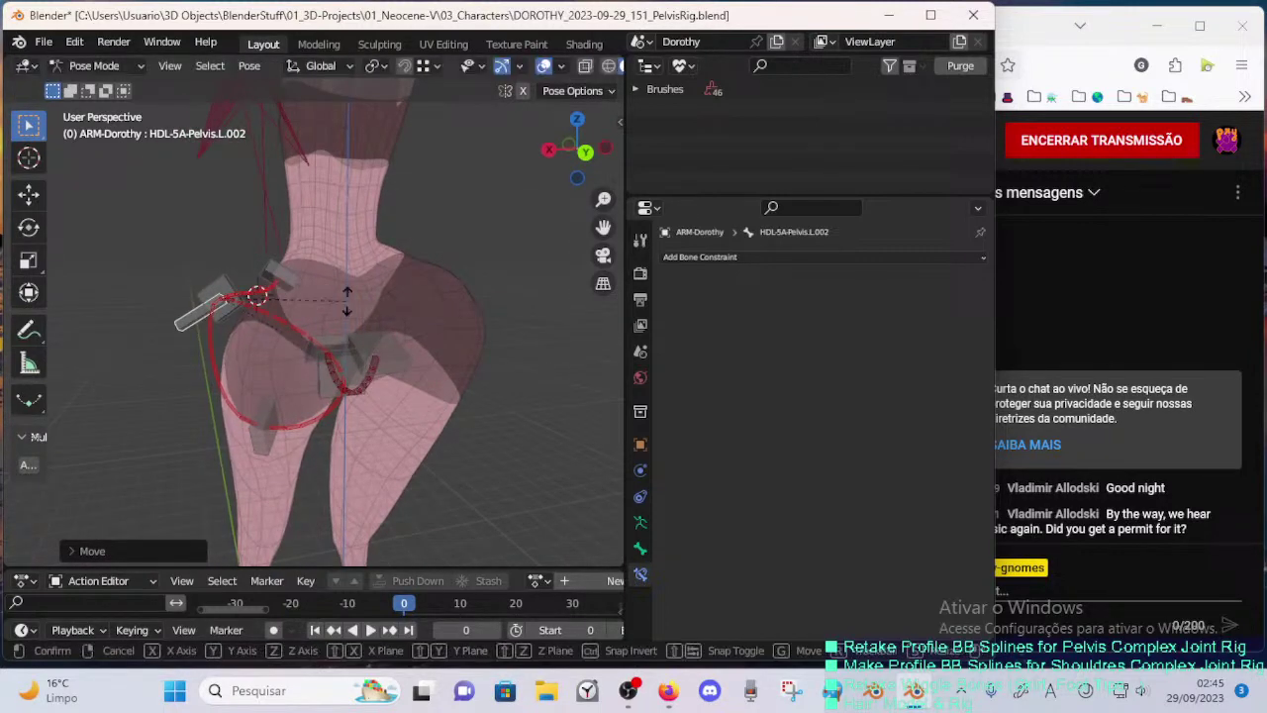
{"action": "left_click", "coordinate": [376, 247]}
{"action": "key", "text": "g"}
{"action": "left_click", "coordinate": [342, 319]}
{"action": "key", "text": "g"}
{"action": "left_click", "coordinate": [350, 342]}
- Scale down the B-Bone display size of handle HDL-5A-Pelvis.L.003
{"action": "mouse_move", "coordinate": [352, 346]}
{"action": "middle_mouse_down"}
{"action": "mouse_move", "coordinate": [501, 345]}
{"action": "mouse_move", "coordinate": [410, 320]}
{"action": "mouse_move", "coordinate": [412, 350]}
{"action": "mouse_move", "coordinate": [361, 355]}
{"action": "mouse_move", "coordinate": [364, 367]}
{"action": "middle_mouse_up"}
{"action": "left_click", "coordinate": [408, 323]}
{"action": "key", "text": "s"}
{"action": "left_click", "coordinate": [458, 311]}
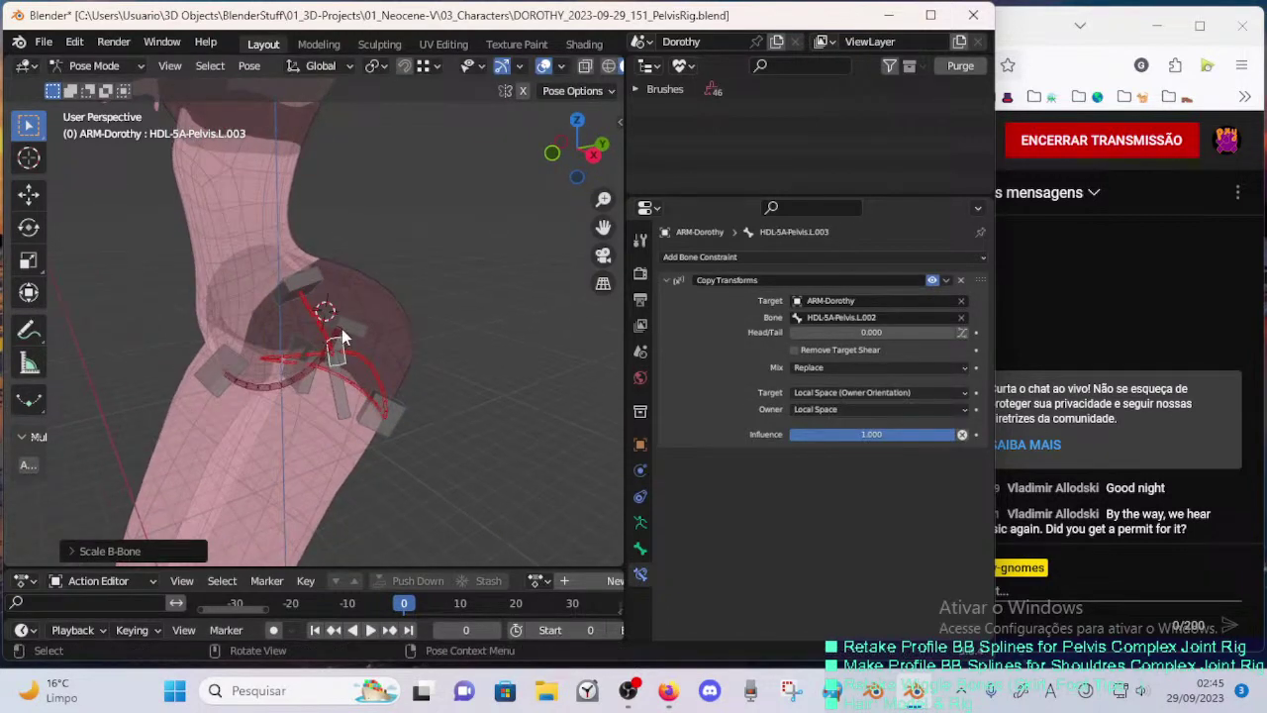
- Select handle HDL-5A-Pelvis.L.002 and rotate it back and forth to test the hip deformation
{"action": "left_click", "coordinate": [342, 331]}
{"action": "key", "text": "r"}
{"action": "left_click", "coordinate": [354, 351]}
{"action": "key", "text": "r"}
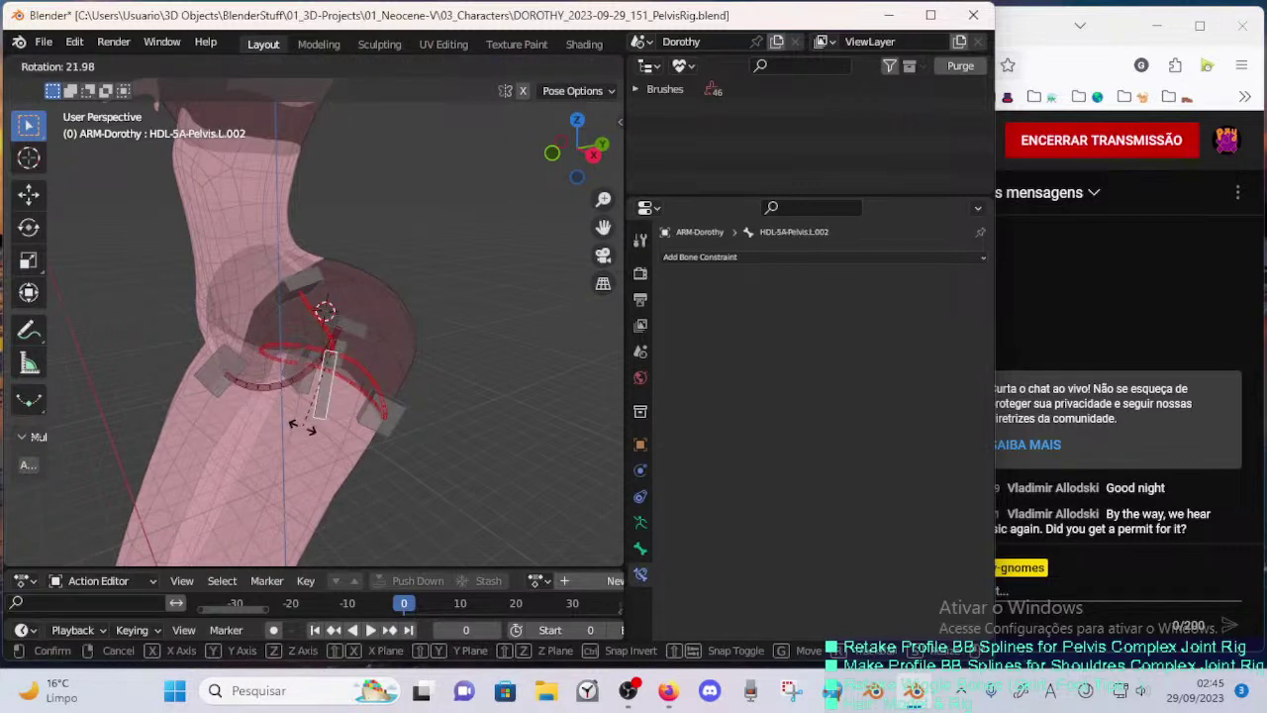
{"action": "left_click", "coordinate": [336, 417]}
{"action": "middle_click_drag", "start_coordinate": [337, 417], "coordinate": [365, 416]}
{"action": "key", "text": "r"}
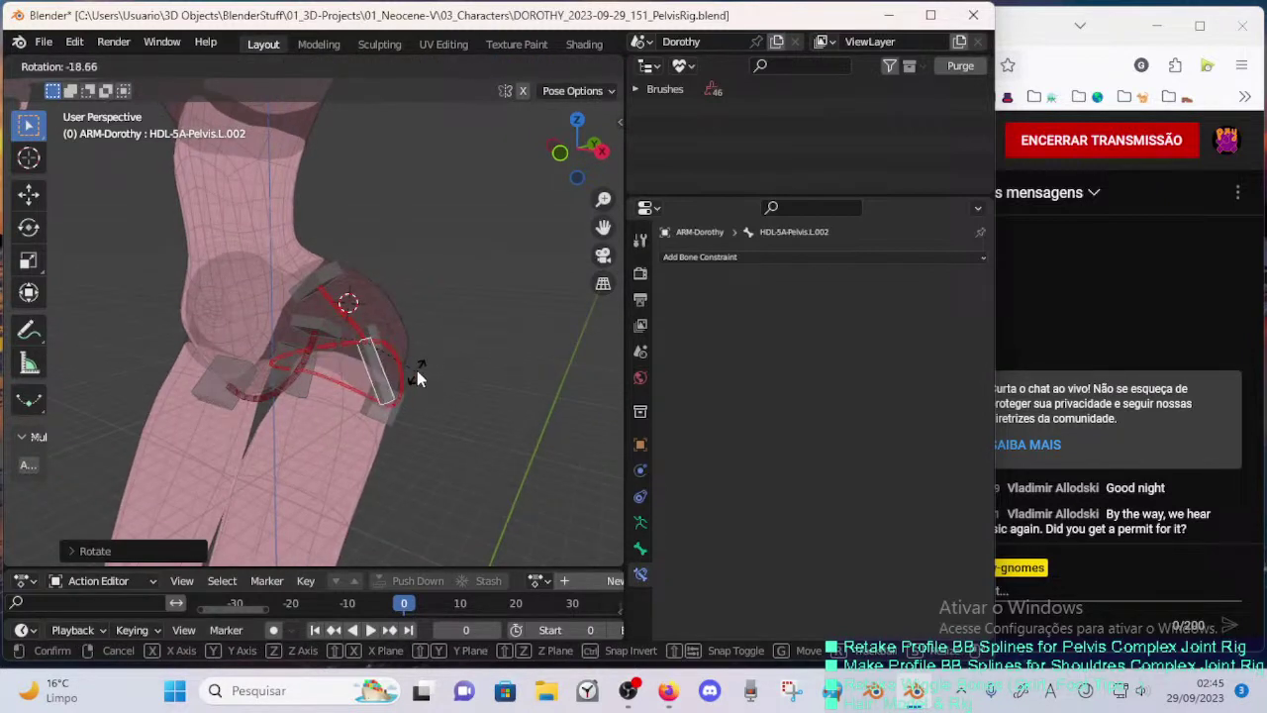
{"action": "left_click", "coordinate": [410, 372]}
- Move handle HDL-5A-Pelvis.L.002 outward beside the upper left thigh and save the file
{"action": "key", "text": "g"}
{"action": "left_click", "coordinate": [402, 381]}
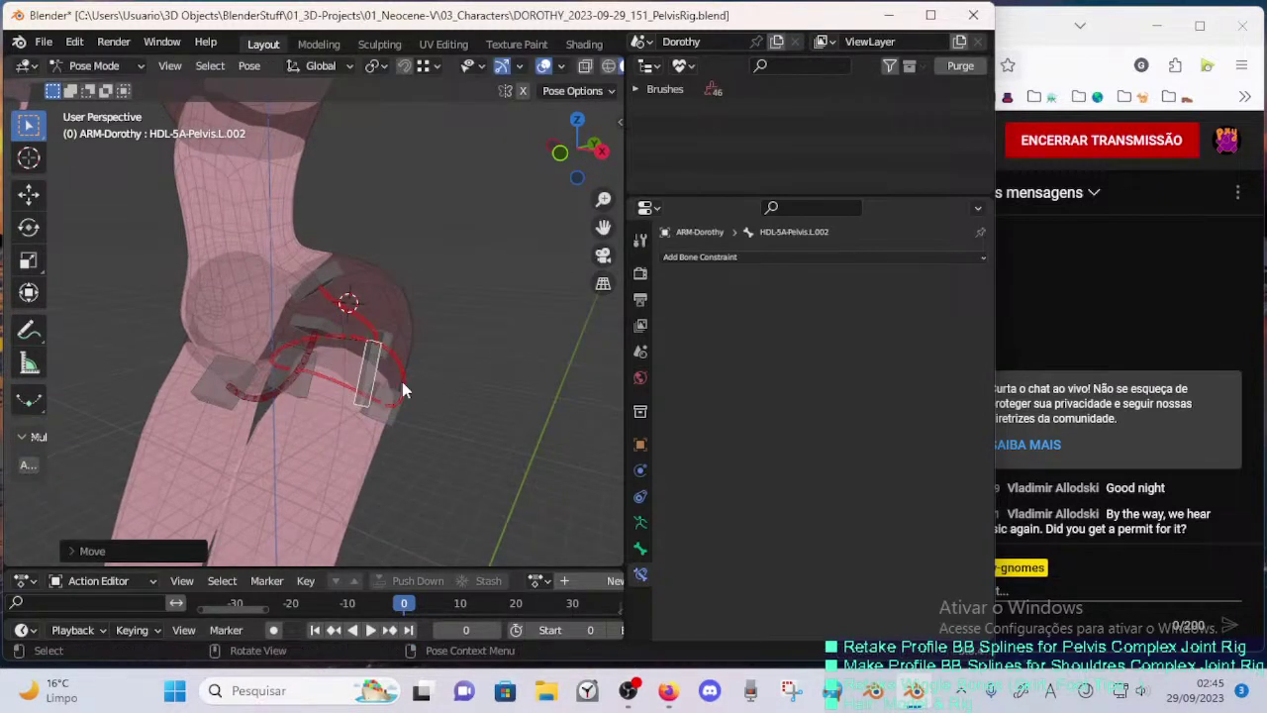
{"action": "key", "text": "g"}
{"action": "middle_click_drag", "start_coordinate": [402, 382], "coordinate": [455, 347]}
{"action": "left_click", "coordinate": [455, 379]}
{"action": "key", "text": "g"}
{"action": "left_click", "coordinate": [456, 353]}
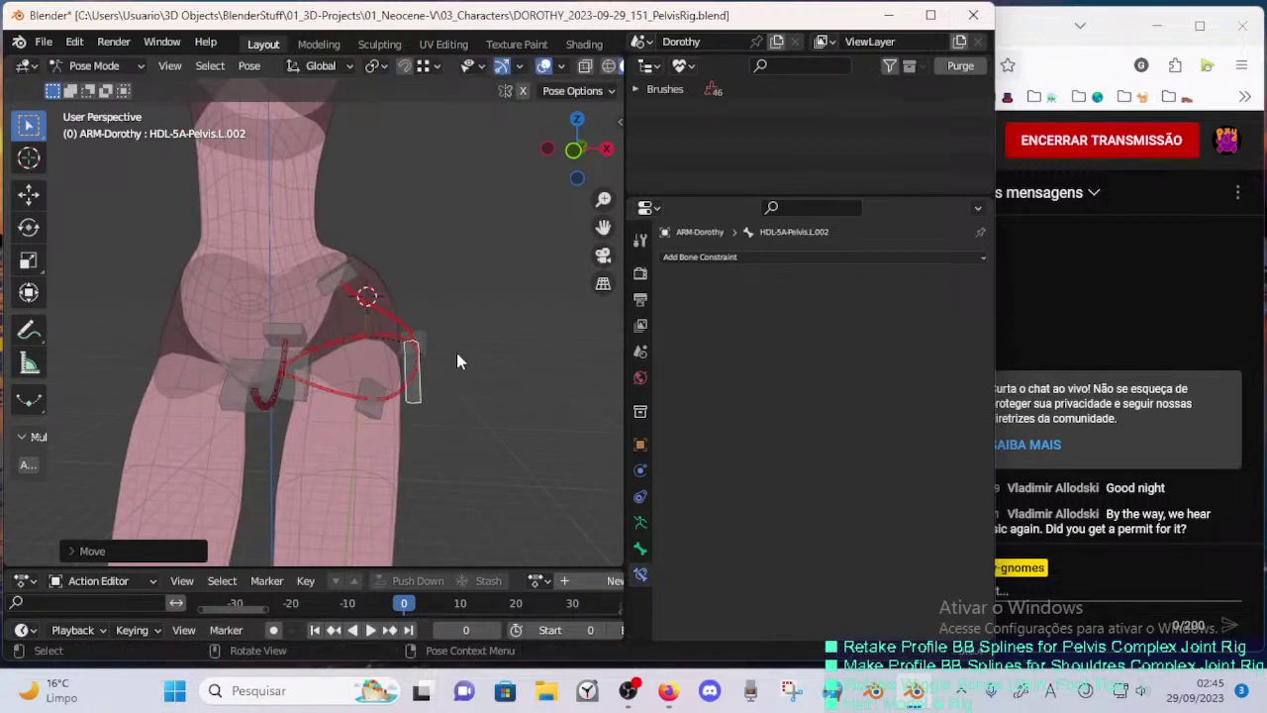
{"action": "key", "text": "ctrl+s"}
- Enter Edit Mode on the armature and shift handle HDL-5A-Pelvis.L.003 together with the joint it shares with HDL-5A-Pelvis.L.002
{"action": "key", "text": "Tab"}
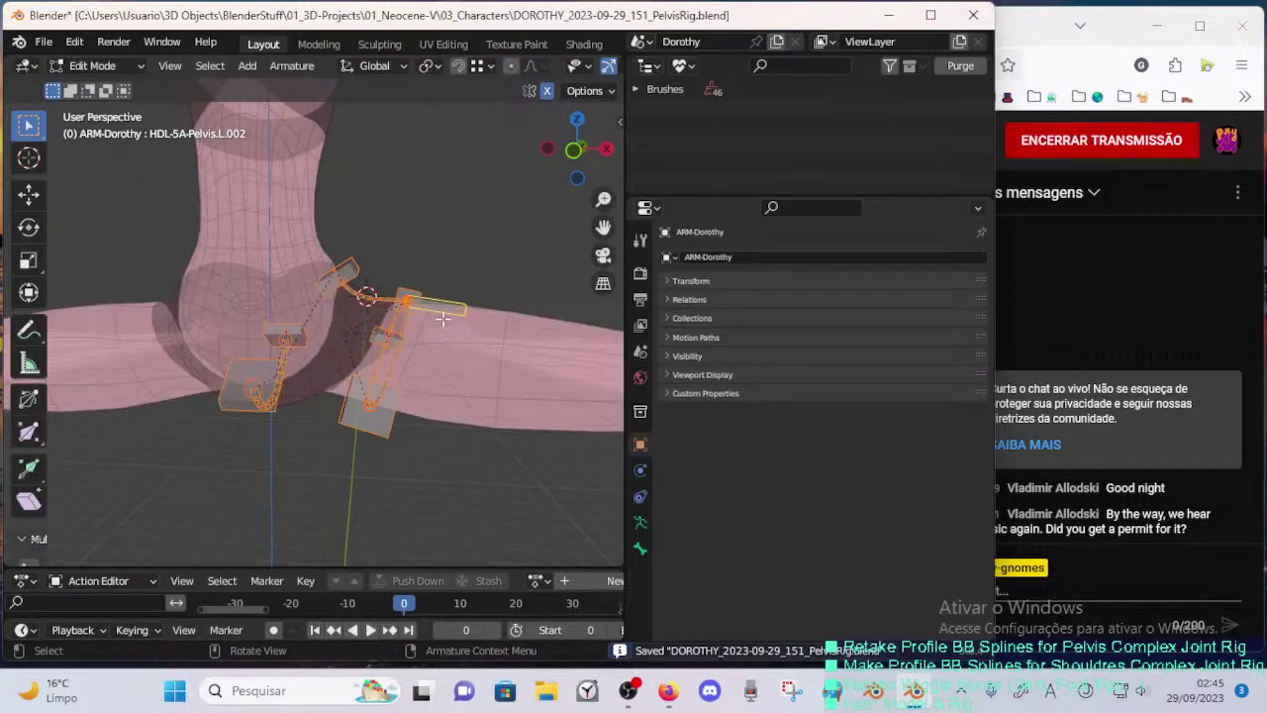
{"action": "left_click", "coordinate": [442, 317]}
{"action": "mouse_move", "coordinate": [443, 317]}
{"action": "middle_mouse_down"}
{"action": "mouse_move", "coordinate": [479, 266]}
{"action": "mouse_move", "coordinate": [366, 359]}
{"action": "middle_mouse_up"}
{"action": "left_click", "coordinate": [413, 333]}
{"action": "key", "text": "c"}
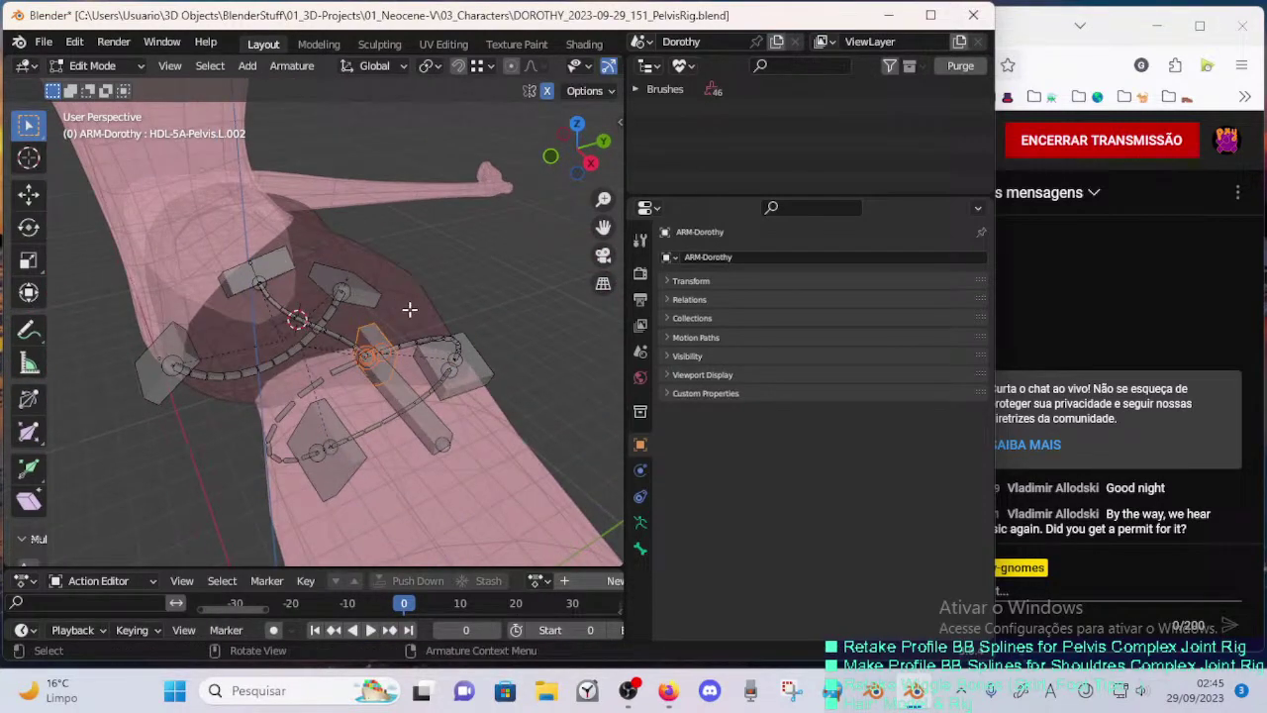
{"action": "middle_click_drag", "start_coordinate": [410, 310], "coordinate": [451, 260]}
{"action": "key", "text": "g"}
{"action": "left_click", "coordinate": [419, 272]}
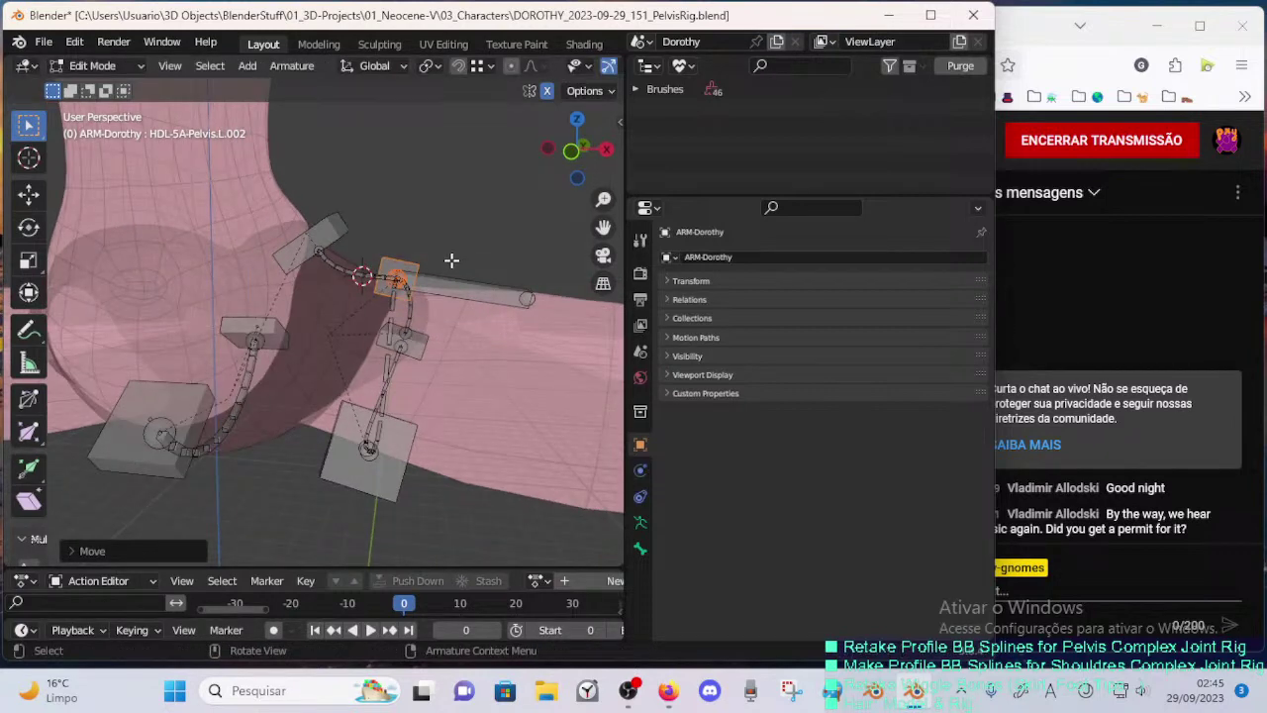
{"action": "key", "text": "r"}
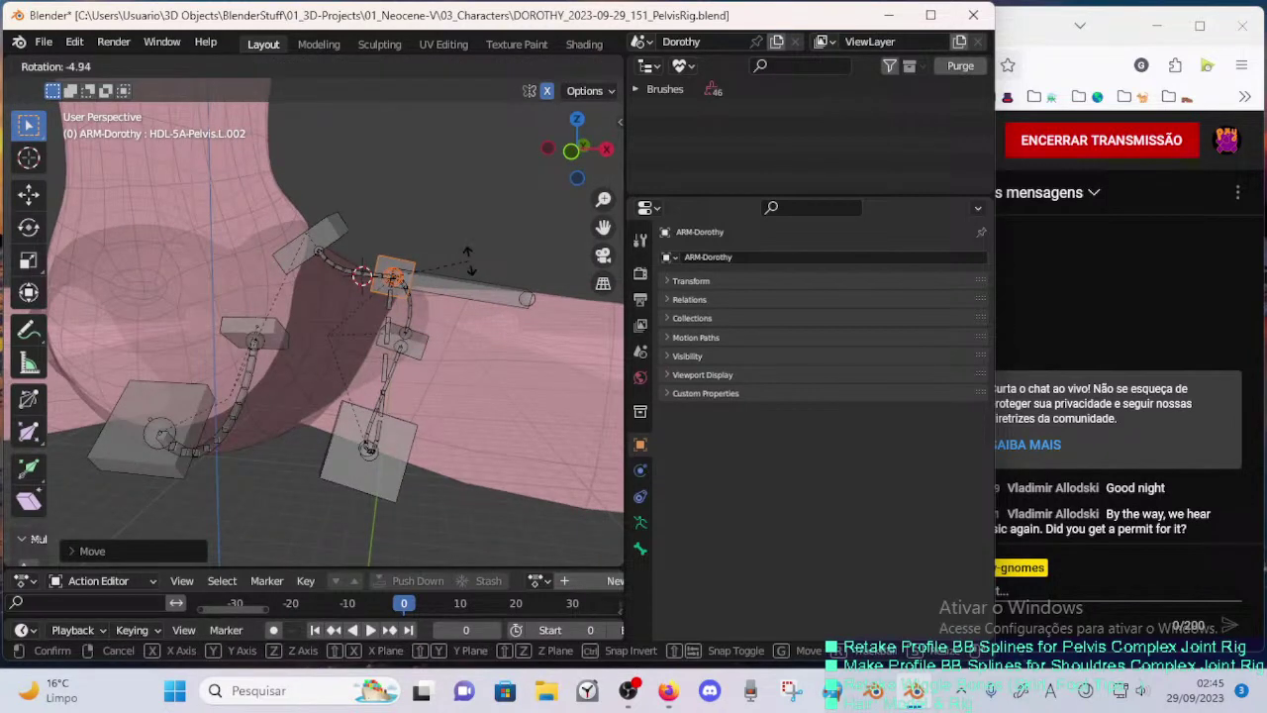
{"action": "right_click", "coordinate": [476, 266]}
- Deselect everything, select the left hip crest handle HDL-5A-Pelvis.L.001, and rotate and move its rest position
{"action": "key", "text": "alt+a"}
{"action": "middle_click_drag", "start_coordinate": [475, 265], "coordinate": [447, 263]}
{"action": "key", "text": "g"}
{"action": "left_click", "coordinate": [432, 260]}
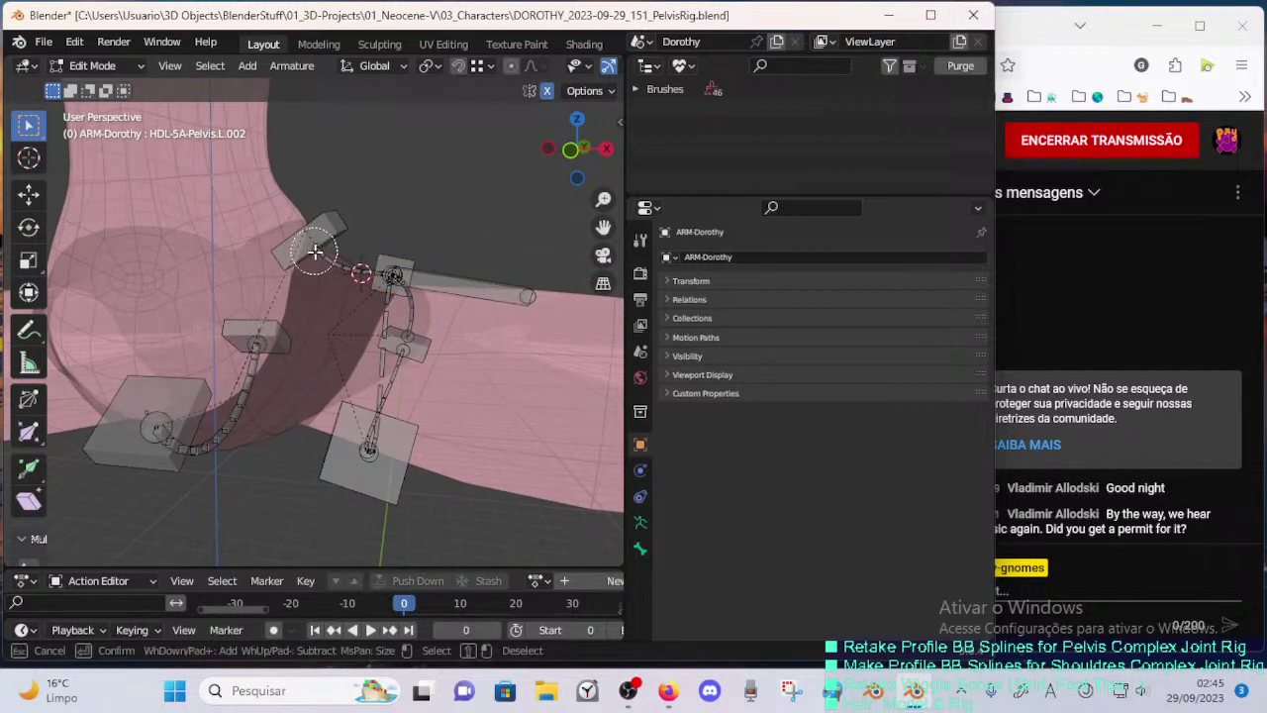
{"action": "key", "text": "r"}
{"action": "left_click", "coordinate": [370, 228]}
{"action": "key", "text": "g"}
{"action": "middle_click_drag", "start_coordinate": [370, 229], "coordinate": [331, 317]}
{"action": "left_click", "coordinate": [381, 234]}
- Fine-tune the rest rotation and position of the left hip crest handle HDL-5A-Pelvis.L.001 in Edit Mode
{"action": "key", "text": "r"}
{"action": "left_click", "coordinate": [416, 244]}
{"action": "key", "text": "g"}
{"action": "left_click", "coordinate": [429, 247]}
{"action": "key", "text": "g"}
{"action": "key", "text": "r"}
{"action": "left_click", "coordinate": [353, 279]}
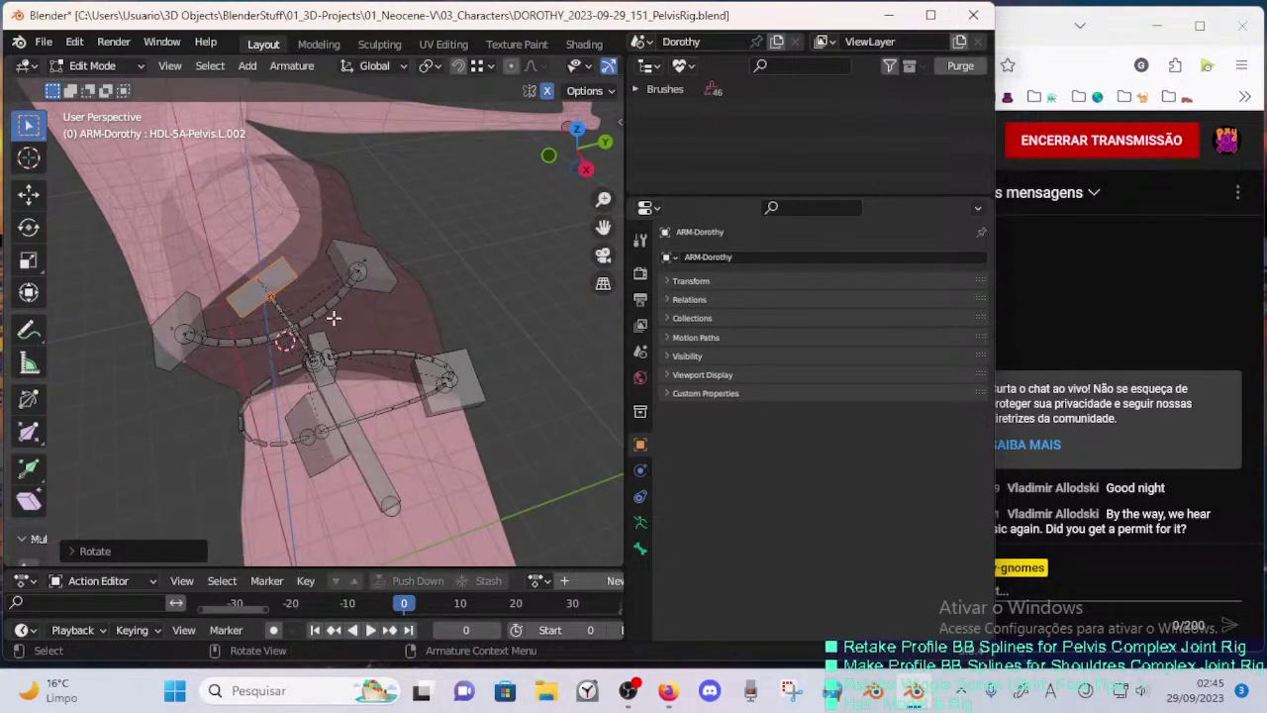
{"action": "key", "text": "g"}
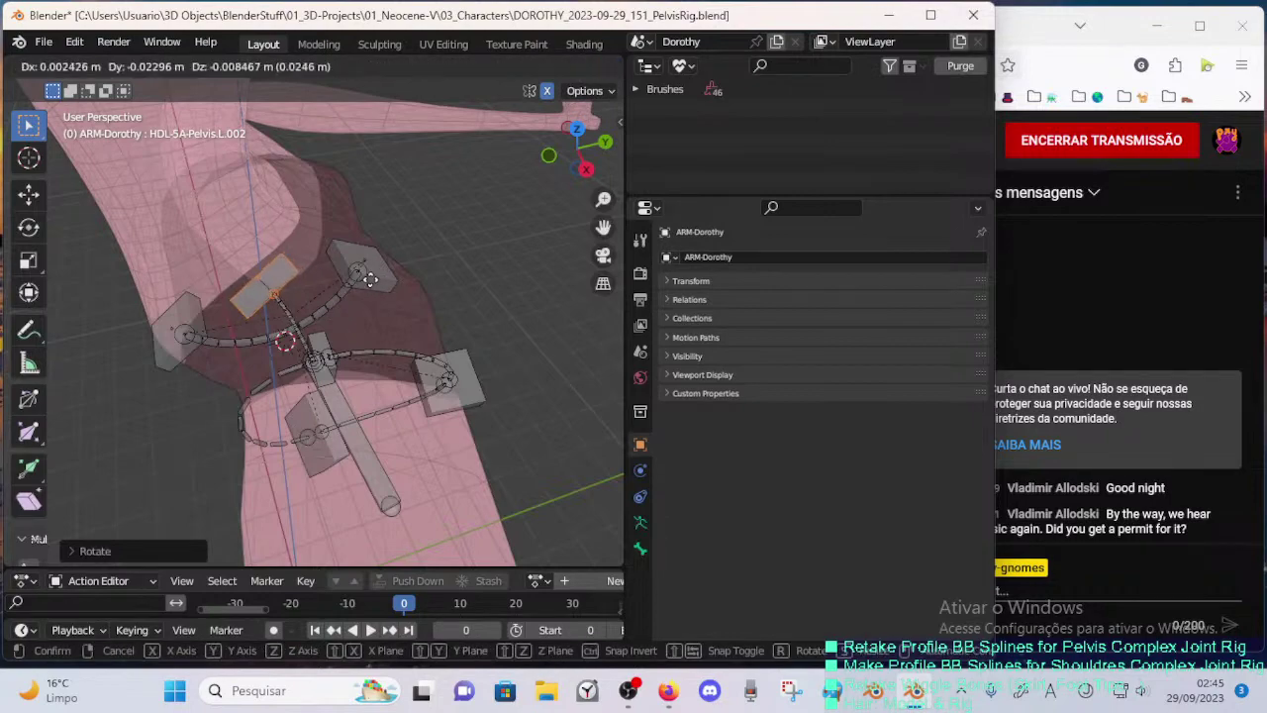
{"action": "left_click", "coordinate": [396, 274]}
- Reposition the tail joint of handle HDL-5A-Pelvis.L.002 above the left thigh
{"action": "middle_click_drag", "start_coordinate": [395, 274], "coordinate": [358, 395]}
{"action": "scroll", "coordinate": [390, 298], "scroll_direction": "up", "scroll_amount": 5}
{"action": "scroll", "coordinate": [403, 301], "scroll_direction": "down", "scroll_amount": 5}
{"action": "scroll", "coordinate": [379, 426], "scroll_direction": "down", "scroll_amount": 2}
{"action": "key", "text": "g"}
{"action": "left_click", "coordinate": [360, 411]}
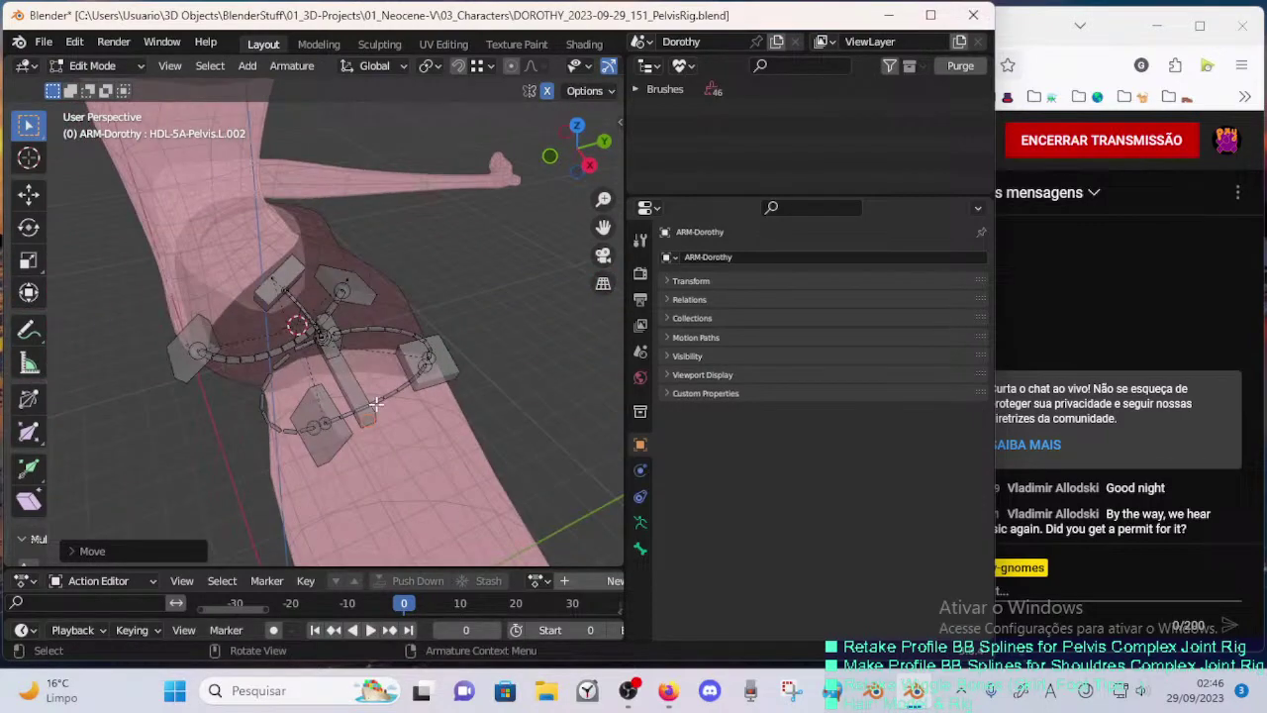
{"action": "left_click", "coordinate": [367, 394]}
{"action": "key", "text": "g"}
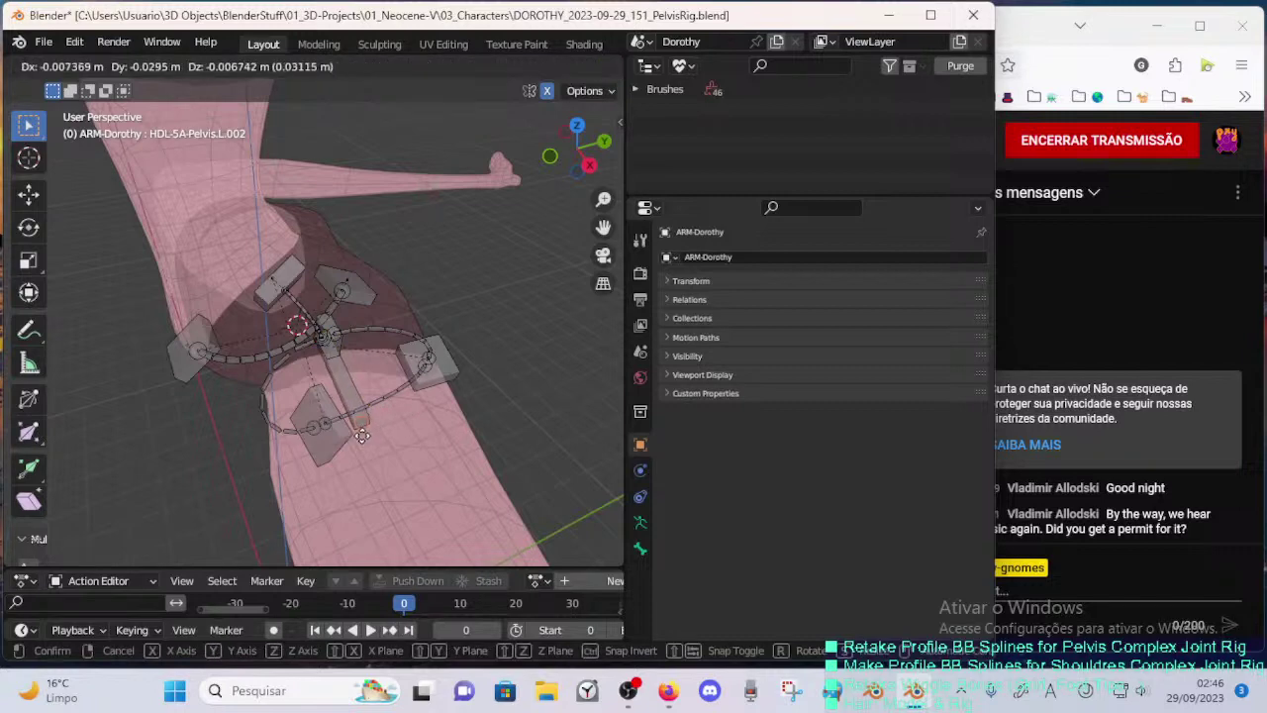
{"action": "left_click", "coordinate": [384, 400]}
- Select DEF-5A-Pelvis.L.001, switch to Pose Mode, and set its Stretch To Original Length to about 0.309 m
{"action": "middle_click_drag", "start_coordinate": [388, 394], "coordinate": [395, 325]}
{"action": "key", "text": "ctrl+r"}
{"action": "left_click", "coordinate": [363, 344]}
{"action": "left_click", "coordinate": [357, 281]}
{"action": "key", "text": "ctrl+Tab"}
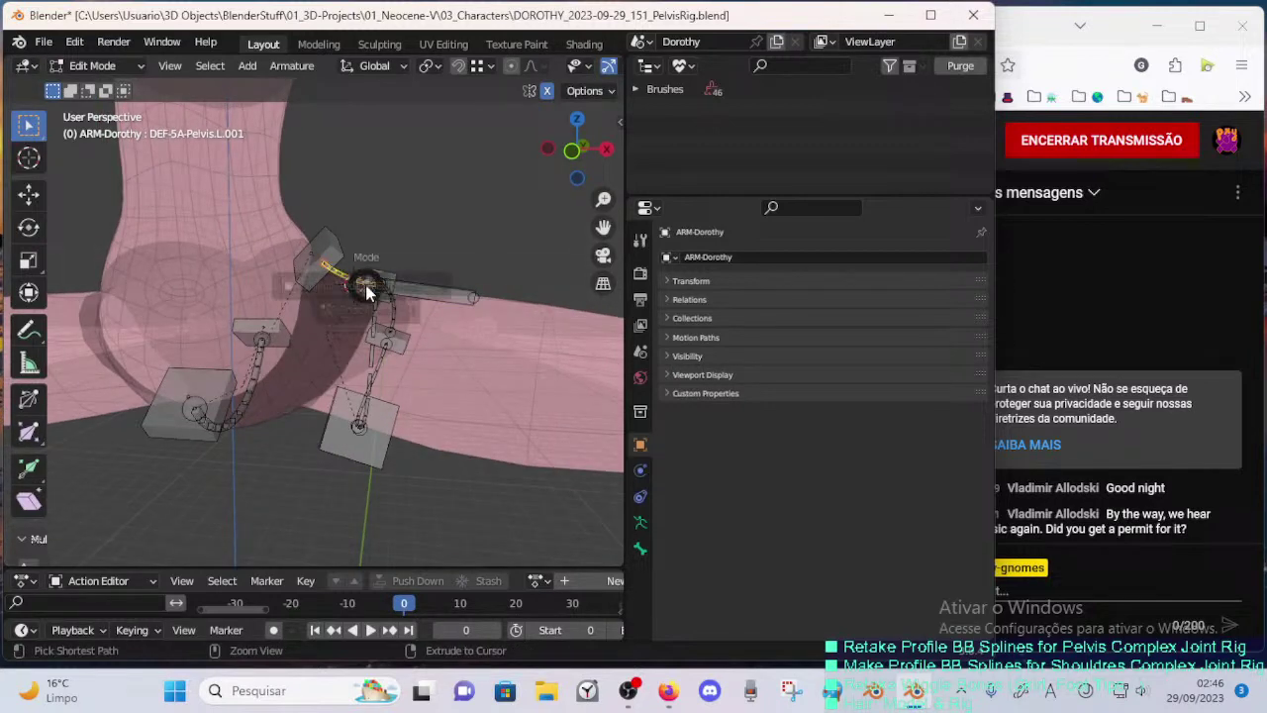
{"action": "key", "text": "p"}
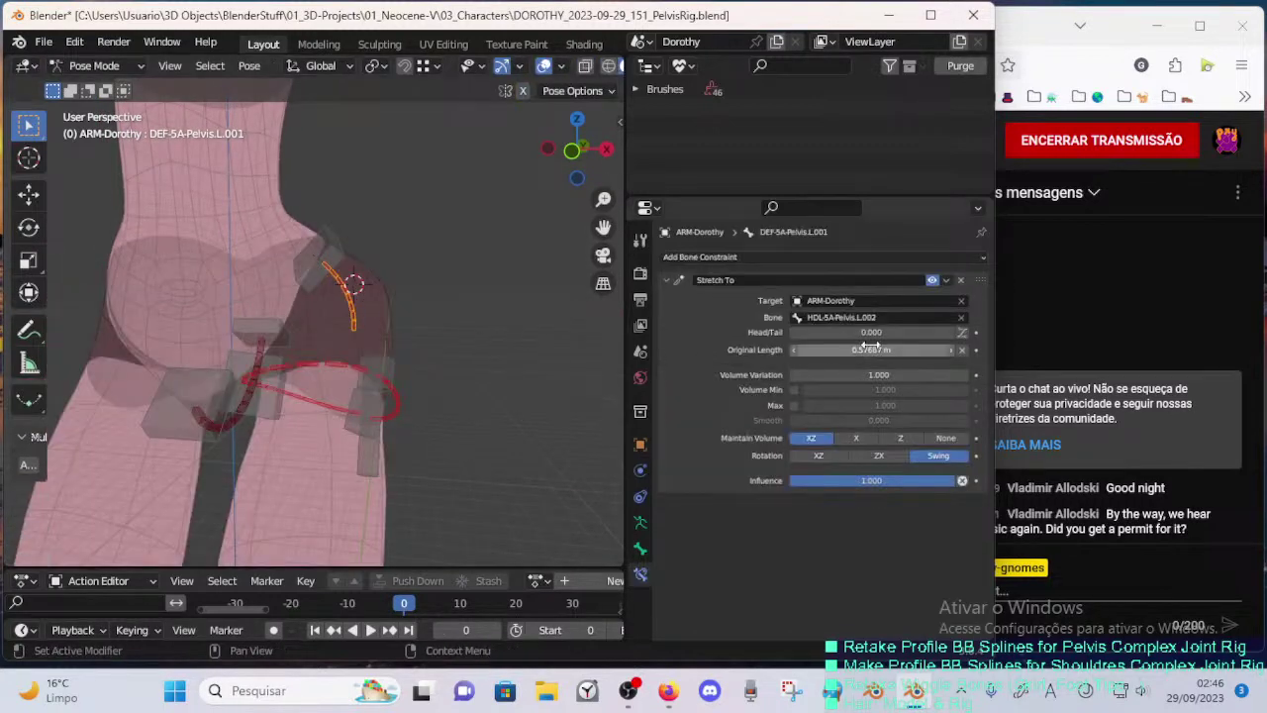
{"action": "middle_click_drag", "start_coordinate": [601, 343], "coordinate": [416, 349]}
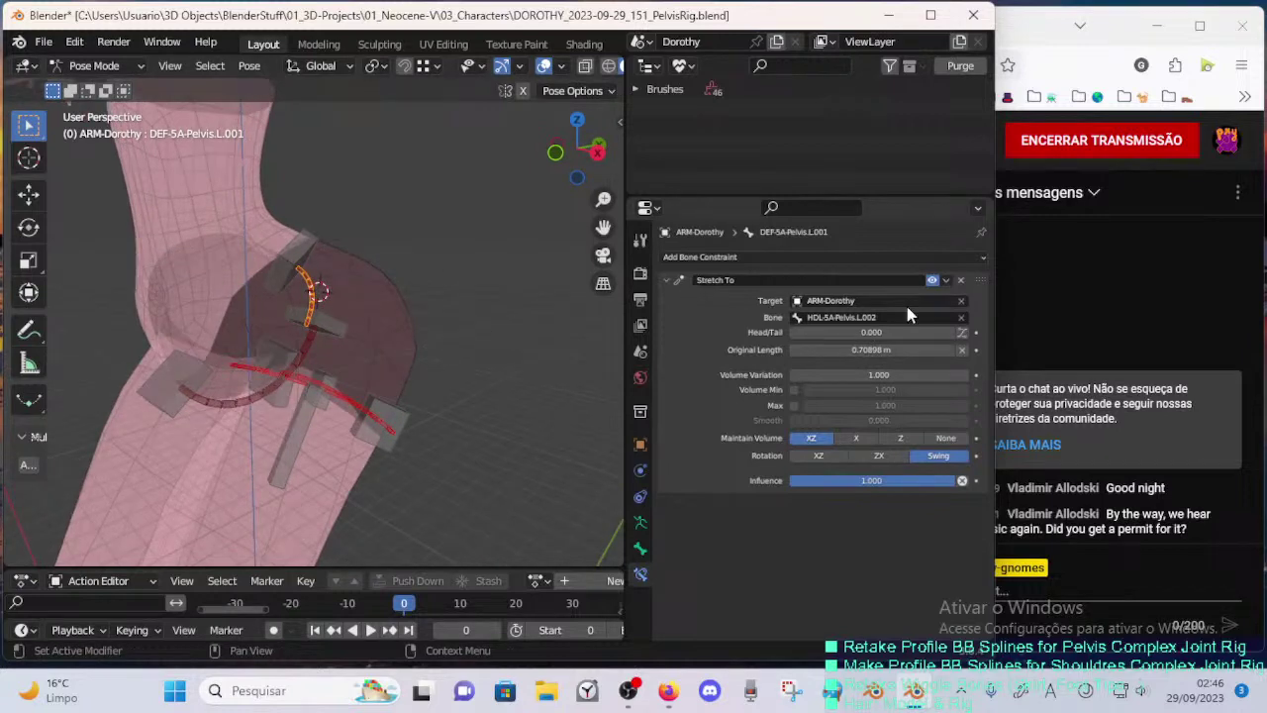
{"action": "left_click", "coordinate": [792, 349]}
{"action": "left_click", "coordinate": [792, 350]}
{"action": "left_click", "coordinate": [792, 349]}
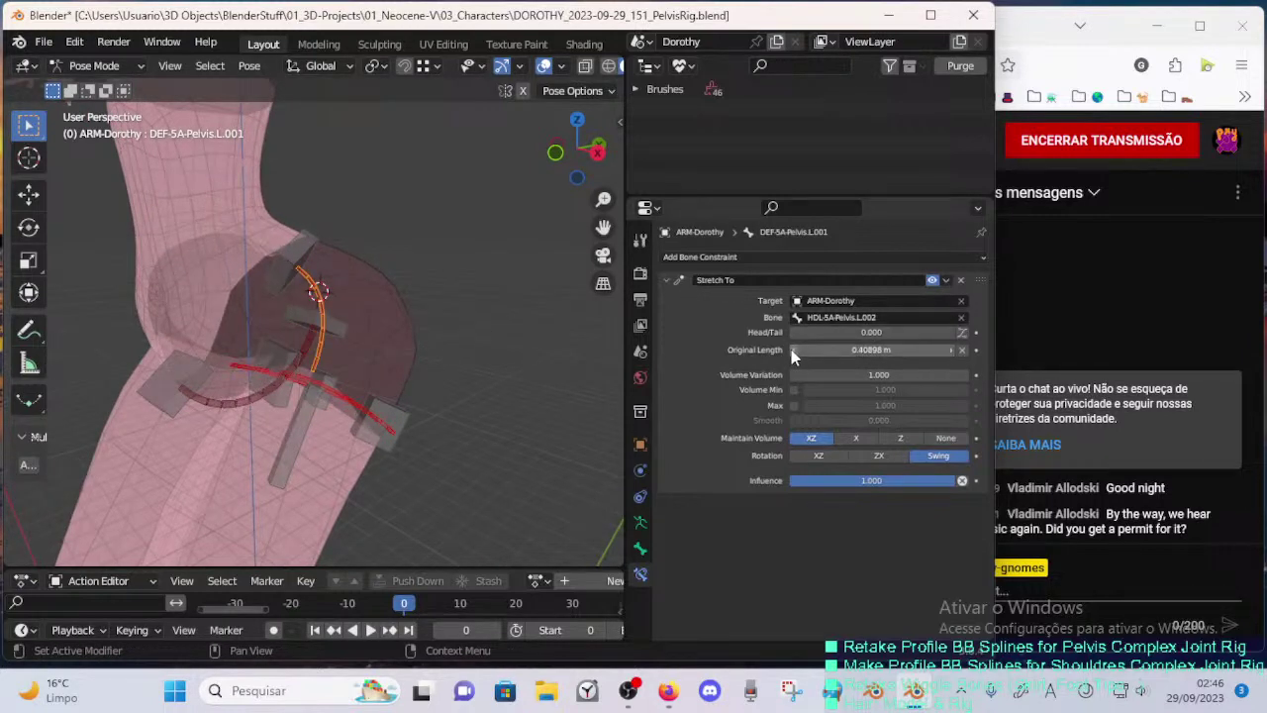
{"action": "left_click", "coordinate": [791, 351]}
{"action": "middle_click_drag", "start_coordinate": [604, 343], "coordinate": [629, 335]}
{"action": "left_click", "coordinate": [949, 354]}
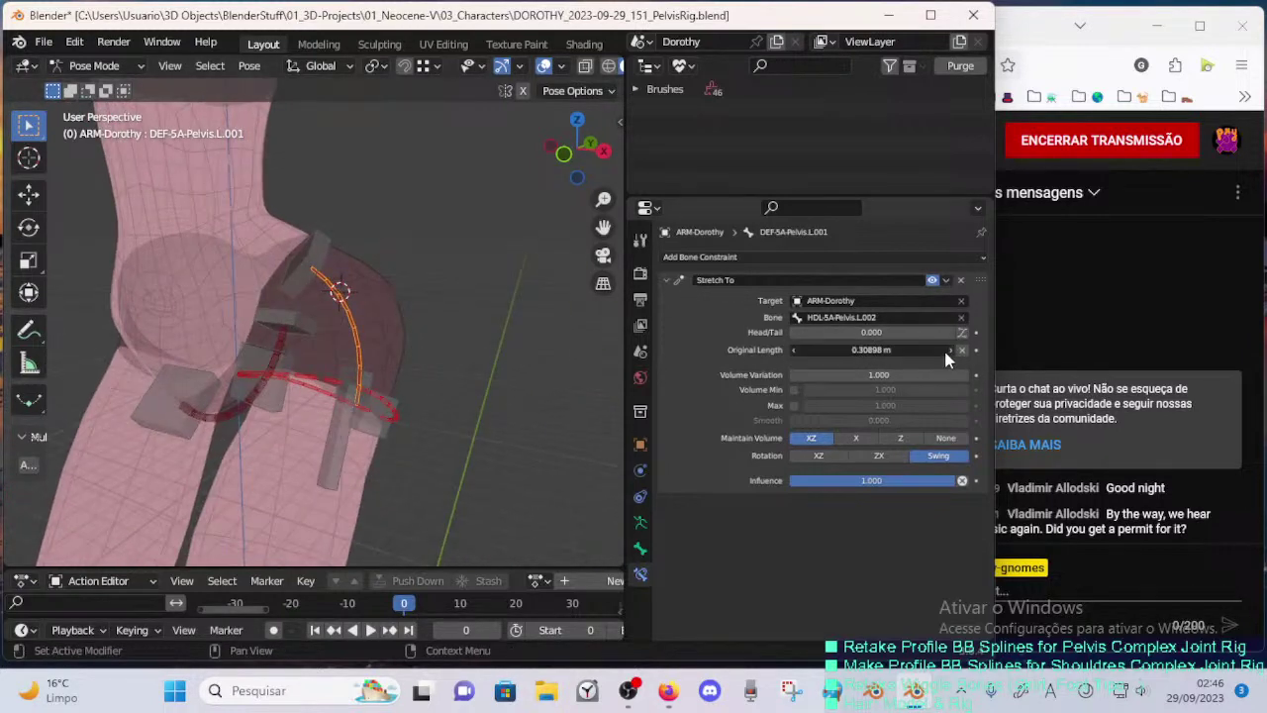
{"action": "middle_click_drag", "start_coordinate": [421, 379], "coordinate": [441, 374]}
{"action": "left_click", "coordinate": [794, 349]}
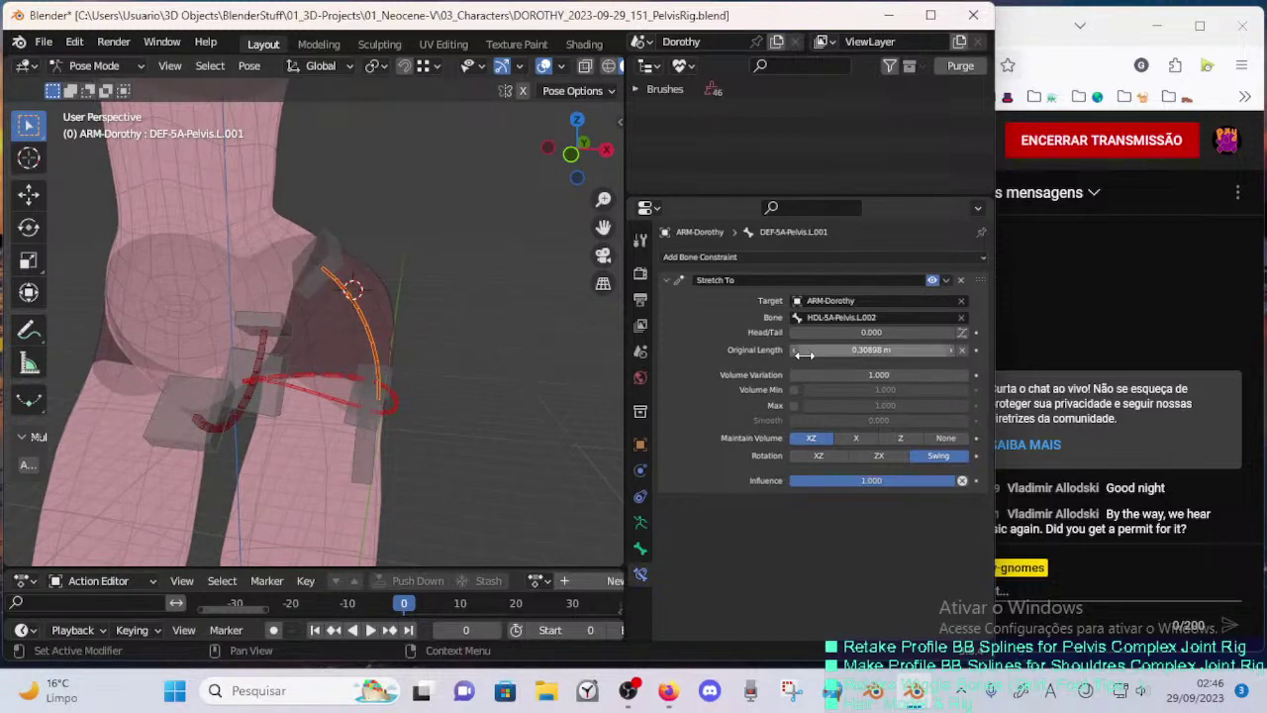
{"action": "left_click", "coordinate": [947, 353]}
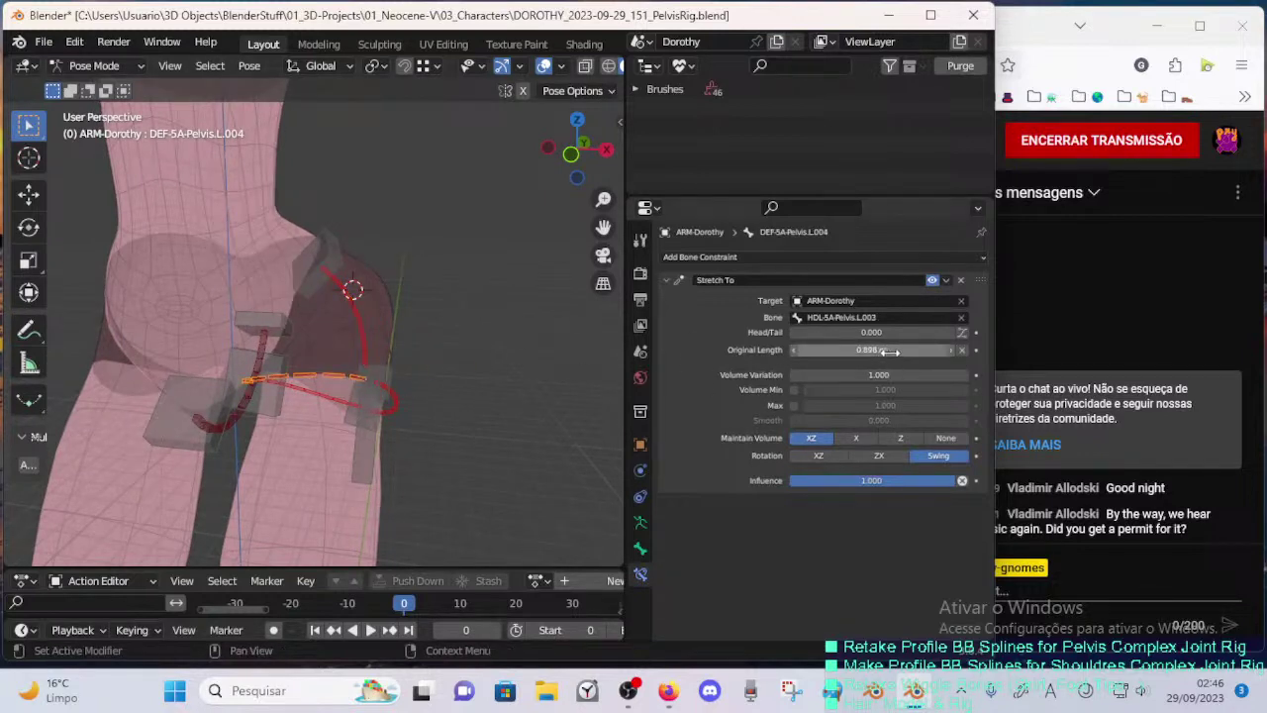
- Adjust the Stretch To Original Length of DEF-5A-Pelvis.L.004 and DEF-5A-Pelvis.L.002
{"action": "left_click_drag", "start_coordinate": [887, 353], "coordinate": [875, 353]}
{"action": "left_click", "coordinate": [348, 408]}
{"action": "left_click", "coordinate": [428, 384]}
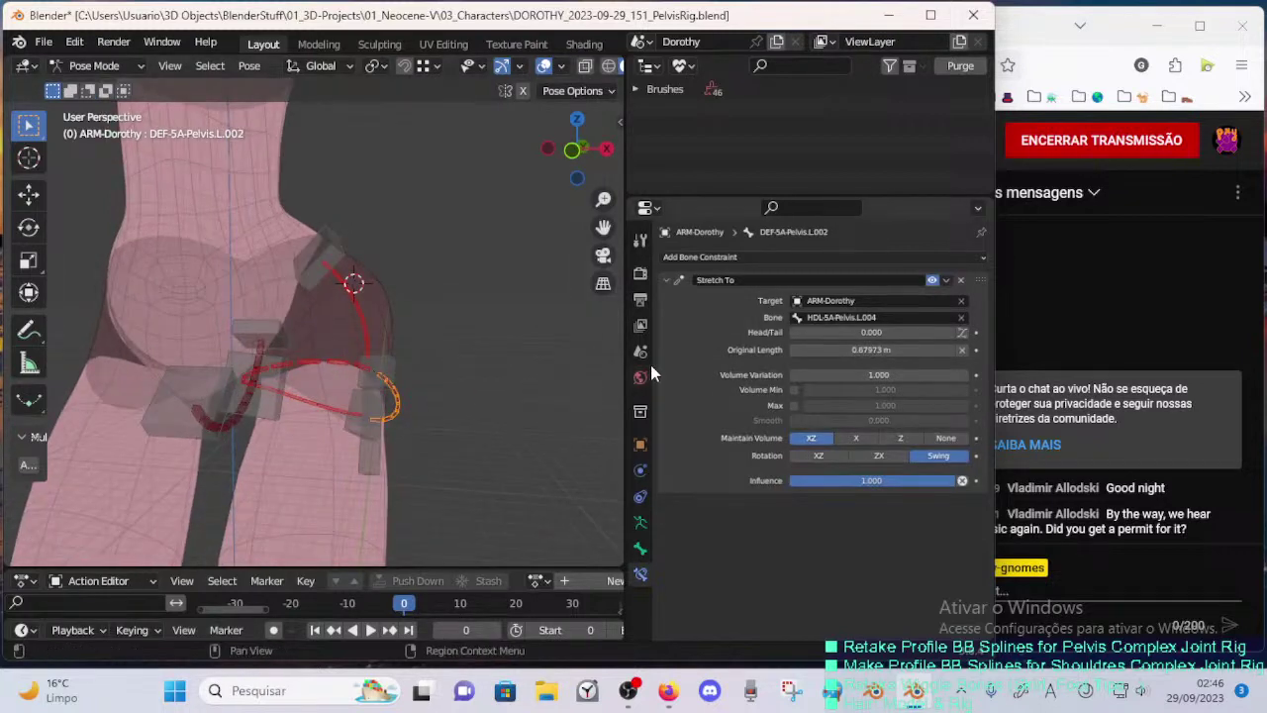
{"action": "left_click_drag", "start_coordinate": [830, 352], "coordinate": [848, 354]}
- Symmetrize the left pelvis bones to the right side in Edit Mode, return to Pose Mode and save the file
{"action": "key", "text": "Tab"}
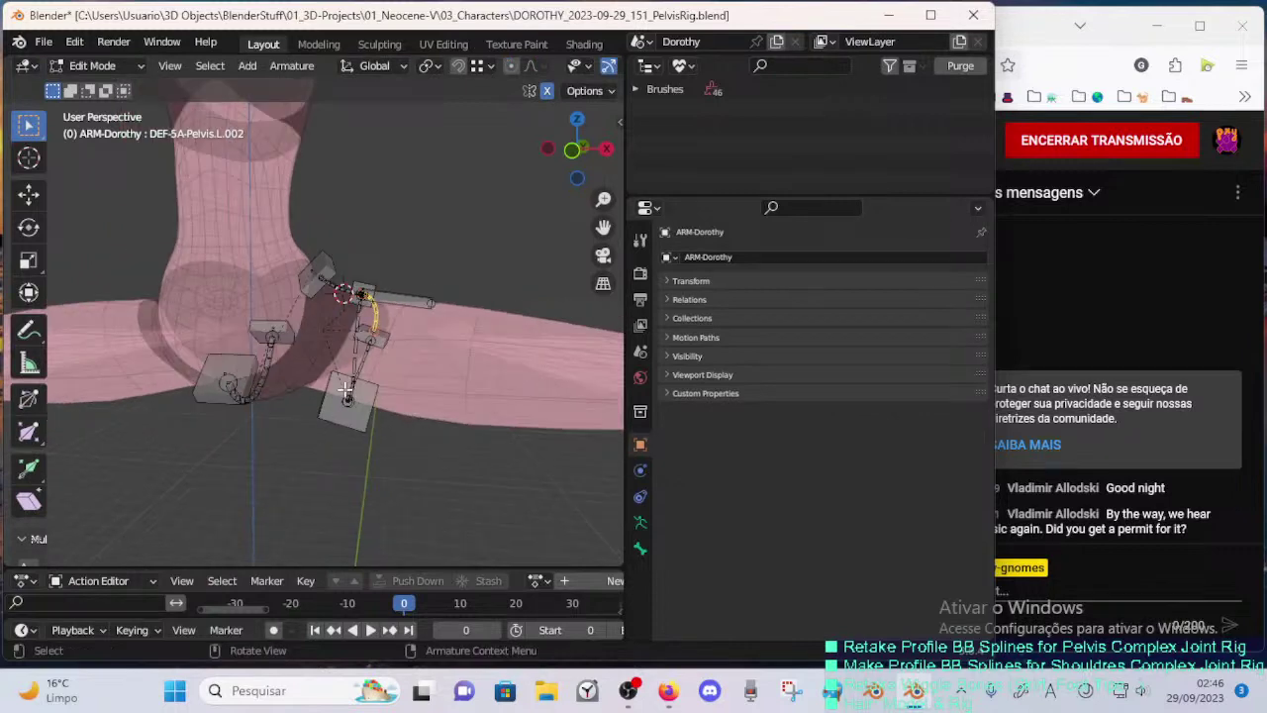
{"action": "left_click", "coordinate": [385, 287]}
{"action": "right_click", "coordinate": [385, 287]}
{"action": "left_click", "coordinate": [369, 305]}
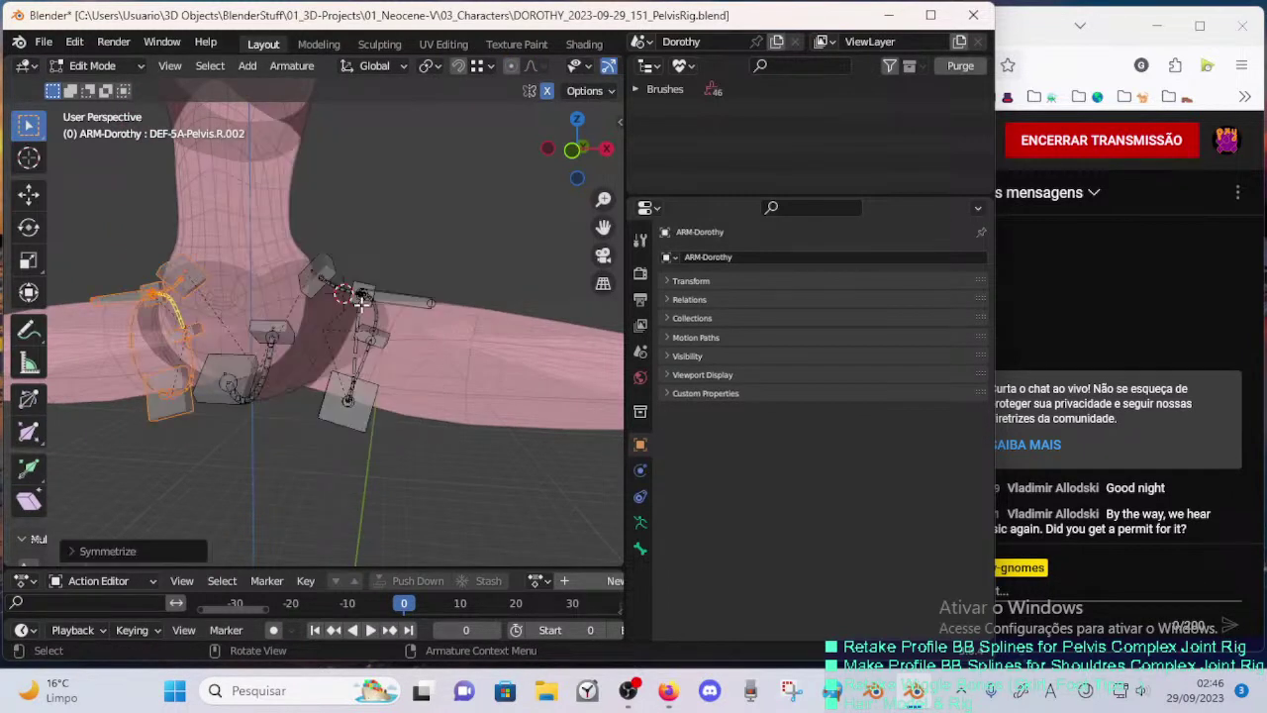
{"action": "key", "text": "Tab"}
{"action": "key", "text": "ctrl+s"}
- Test-rotate the left handles HDL-5A-Pelvis.L.001 and HDL-5A-Pelvis.L.002 in Pose Mode
{"action": "left_click", "coordinate": [324, 273]}
{"action": "key", "text": "r"}
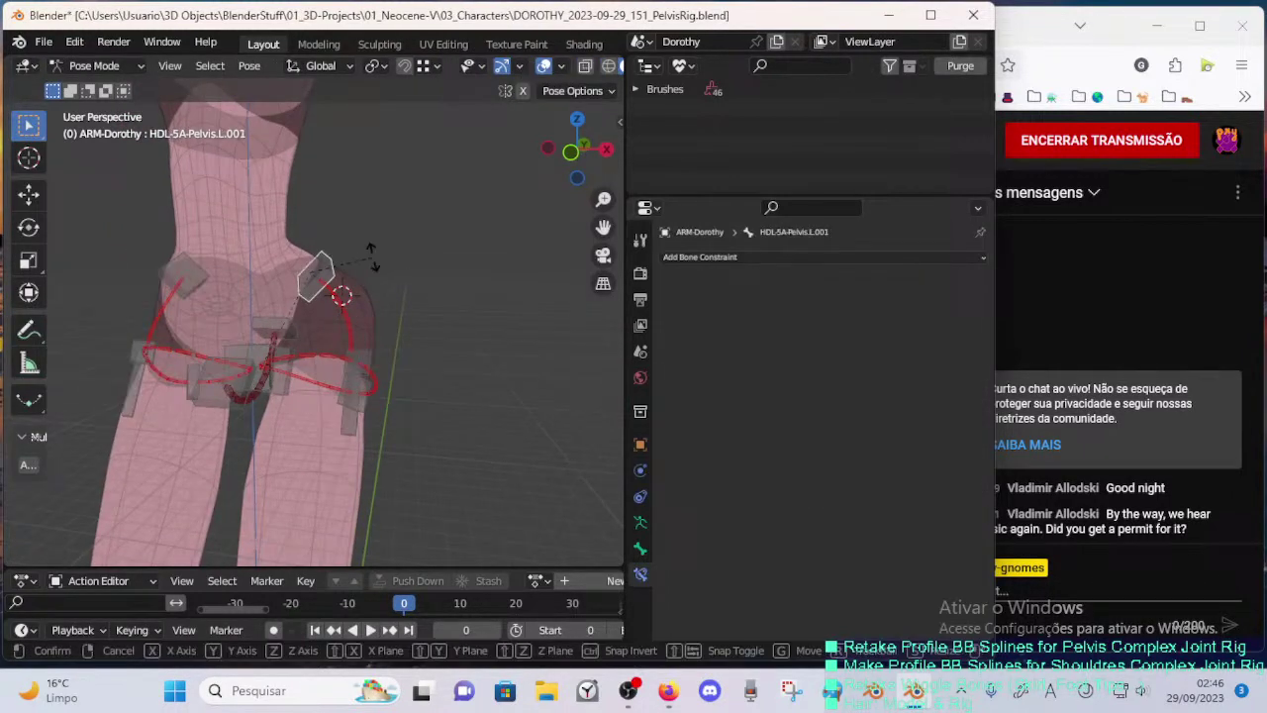
{"action": "right_click", "coordinate": [397, 287]}
{"action": "left_click", "coordinate": [356, 413]}
{"action": "key", "text": "r"}
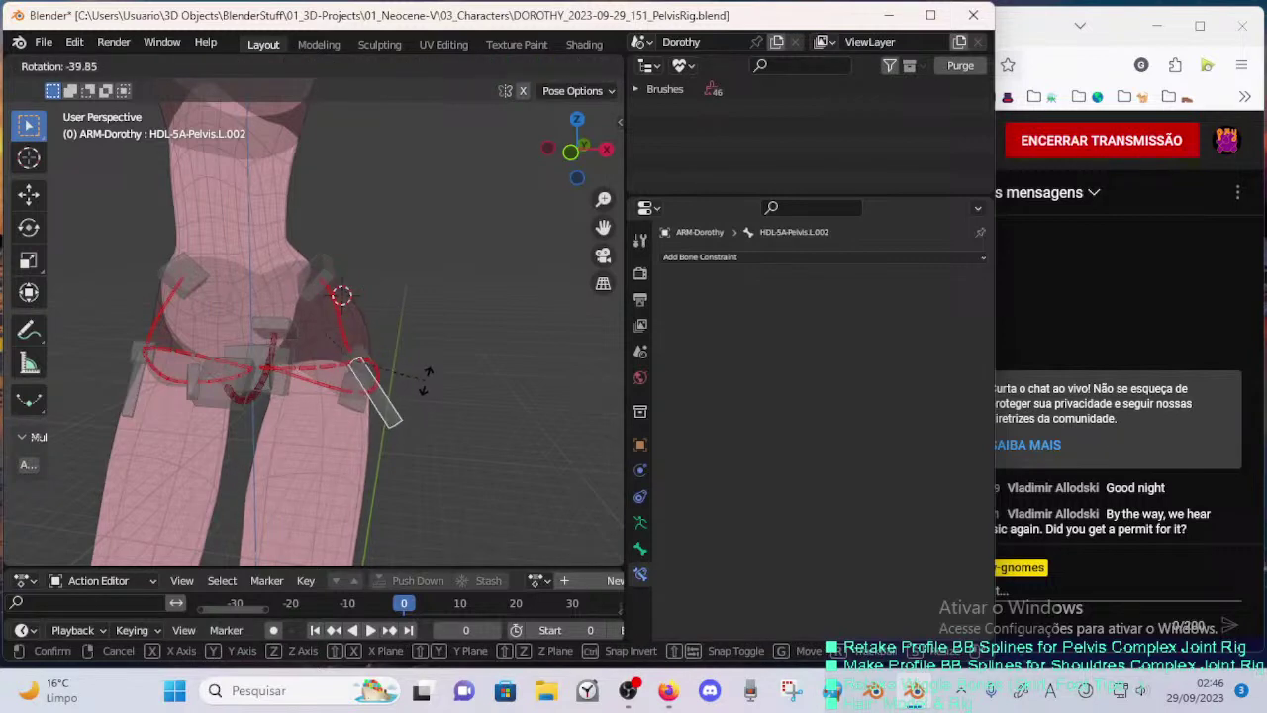
{"action": "left_click", "coordinate": [422, 372]}
- Move and further rotate handle HDL-5A-Pelvis.L.002 to test the left hip deformation
{"action": "middle_click_drag", "start_coordinate": [420, 368], "coordinate": [234, 357]}
{"action": "key", "text": "g"}
{"action": "left_click", "coordinate": [445, 360]}
{"action": "key", "text": "g"}
{"action": "left_click", "coordinate": [240, 332]}
{"action": "key", "text": "r"}
{"action": "left_click", "coordinate": [352, 288]}
{"action": "key", "text": "g"}
{"action": "left_click", "coordinate": [332, 358]}
- Select the rear thigh handle HDL-5A-Pelvis.L.004 and move it to test the buttock deformation
{"action": "left_click", "coordinate": [281, 426]}
{"action": "key", "text": "g"}
{"action": "left_click", "coordinate": [269, 391]}
{"action": "key", "text": "g"}
{"action": "left_click", "coordinate": [272, 398]}
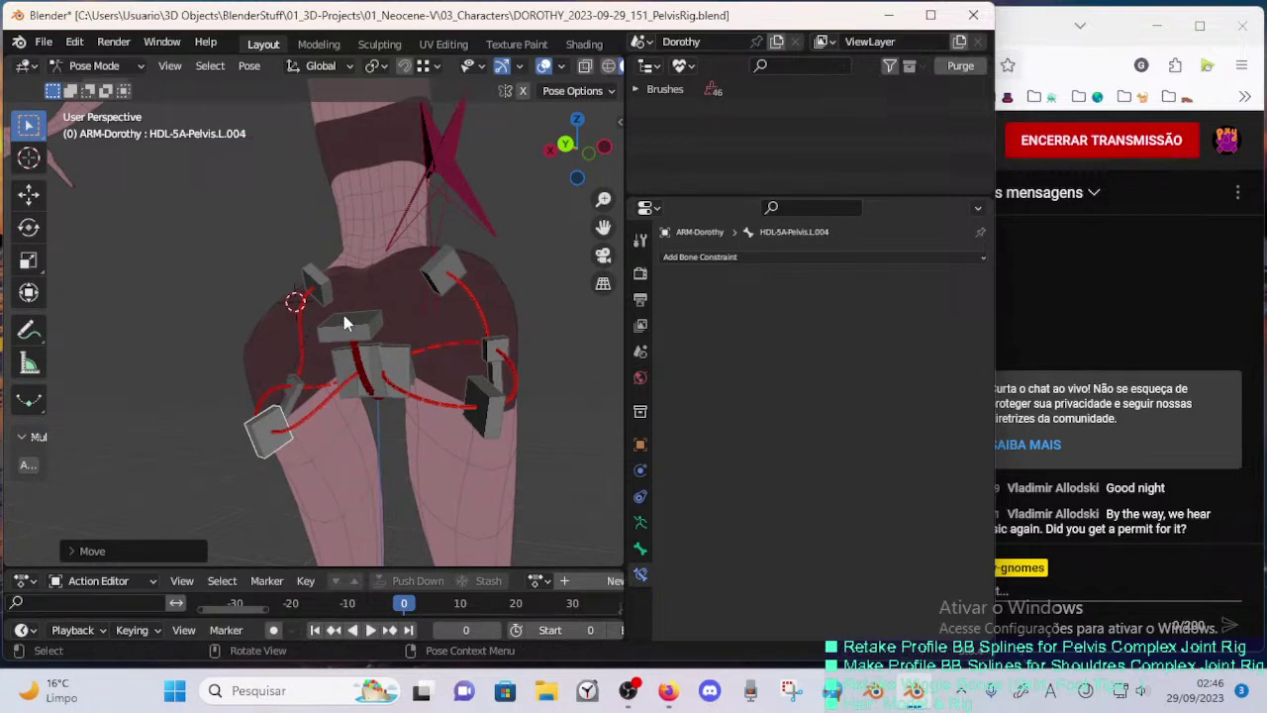
- Select the rear crotch handle HDL-2C-Crotch.001, then move and rotate it to test the deformation
{"action": "left_click", "coordinate": [343, 317]}
{"action": "key", "text": "g"}
{"action": "left_click", "coordinate": [327, 323]}
{"action": "middle_click_drag", "start_coordinate": [326, 323], "coordinate": [356, 364]}
{"action": "key", "text": "g"}
{"action": "left_click", "coordinate": [446, 333]}
{"action": "key", "text": "r"}
{"action": "left_click", "coordinate": [426, 314]}
{"action": "key", "text": "g"}
{"action": "left_click", "coordinate": [415, 331]}
- Select the inner left thigh handle HDL-5A-Pelvis.L.005 and move it near the crotch
{"action": "left_click", "coordinate": [215, 363]}
{"action": "middle_click_drag", "start_coordinate": [215, 363], "coordinate": [402, 357]}
{"action": "left_click", "coordinate": [304, 376]}
{"action": "middle_click_drag", "start_coordinate": [306, 375], "coordinate": [317, 287]}
{"action": "key", "text": "g"}
{"action": "left_click", "coordinate": [396, 355]}
- Turn on X-ray display and scale handles HDL-5A-Pelvis.L.004 and HDL-5A-Pelvis.L.005 together
{"action": "left_click", "coordinate": [283, 388]}
{"action": "key", "text": "alt+z"}
{"action": "key", "text": "Tab"}
{"action": "key", "text": "alt+z"}
{"action": "key", "text": "Tab"}
{"action": "key", "text": "s"}
{"action": "right_click", "coordinate": [324, 403]}
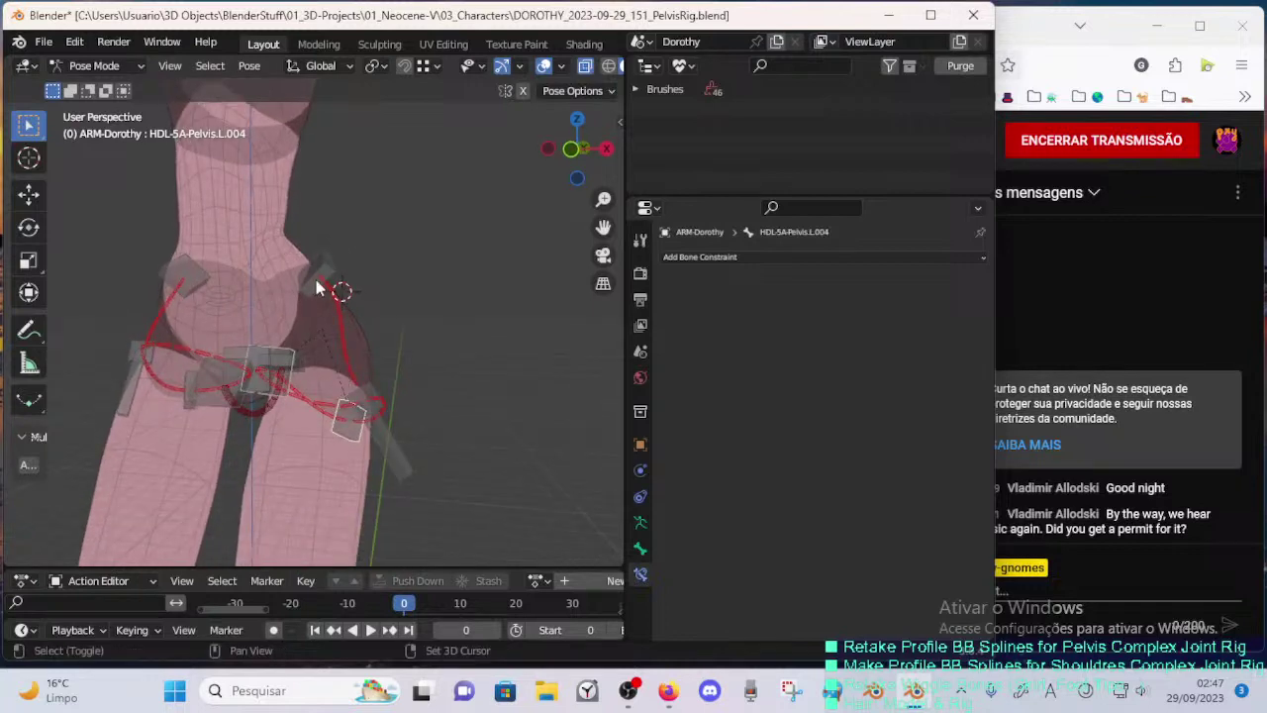
{"action": "key", "text": "s"}
{"action": "left_click", "coordinate": [358, 329]}
- Reselect handle HDL-5A-Pelvis.L.005 and move it from the crotch down onto the inner left thigh
{"action": "middle_click_drag", "start_coordinate": [358, 328], "coordinate": [306, 362]}
{"action": "left_click", "coordinate": [308, 364]}
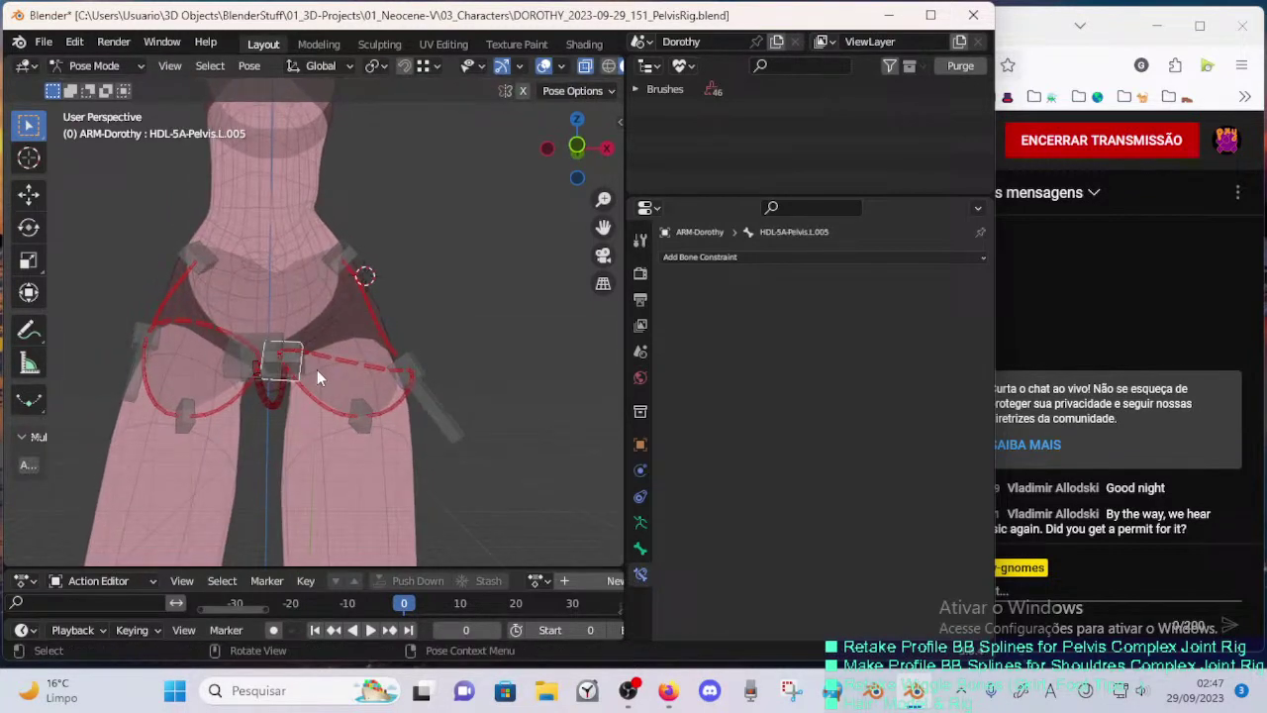
{"action": "key", "text": "g"}
{"action": "left_click", "coordinate": [308, 380]}
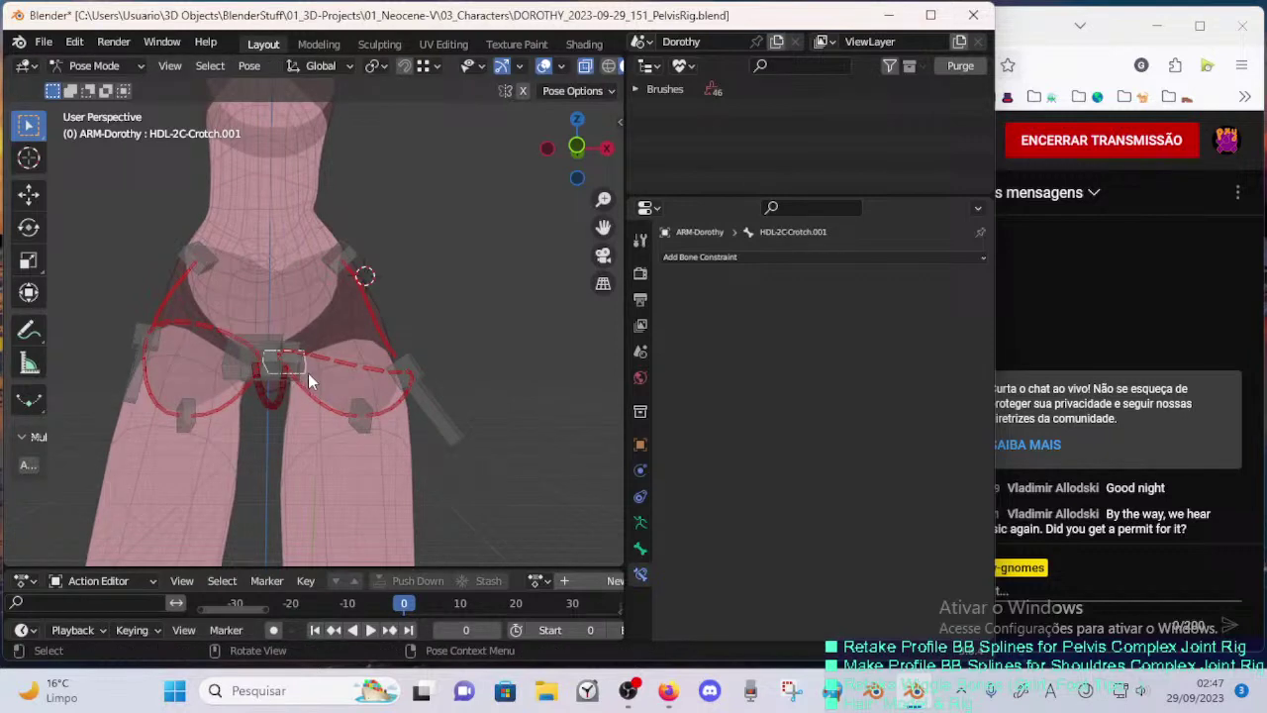
{"action": "key", "text": "g"}
{"action": "left_click", "coordinate": [320, 379]}
{"action": "mouse_move", "coordinate": [320, 379]}
{"action": "middle_mouse_down"}
{"action": "mouse_move", "coordinate": [355, 409]}
{"action": "mouse_move", "coordinate": [346, 392]}
{"action": "mouse_move", "coordinate": [324, 418]}
{"action": "mouse_move", "coordinate": [342, 362]}
{"action": "mouse_move", "coordinate": [326, 372]}
{"action": "middle_mouse_up"}
{"action": "key", "text": "g"}
{"action": "left_click", "coordinate": [361, 387]}
{"action": "scroll", "coordinate": [323, 419], "scroll_direction": "up", "scroll_amount": 3}
{"action": "key", "text": "g"}
{"action": "left_click", "coordinate": [329, 425]}
{"action": "mouse_move", "coordinate": [328, 425]}
{"action": "middle_mouse_down"}
{"action": "mouse_move", "coordinate": [330, 408]}
{"action": "mouse_move", "coordinate": [256, 417]}
{"action": "mouse_move", "coordinate": [317, 404]}
{"action": "middle_mouse_up"}
{"action": "key", "text": "g"}
{"action": "left_click", "coordinate": [316, 441]}
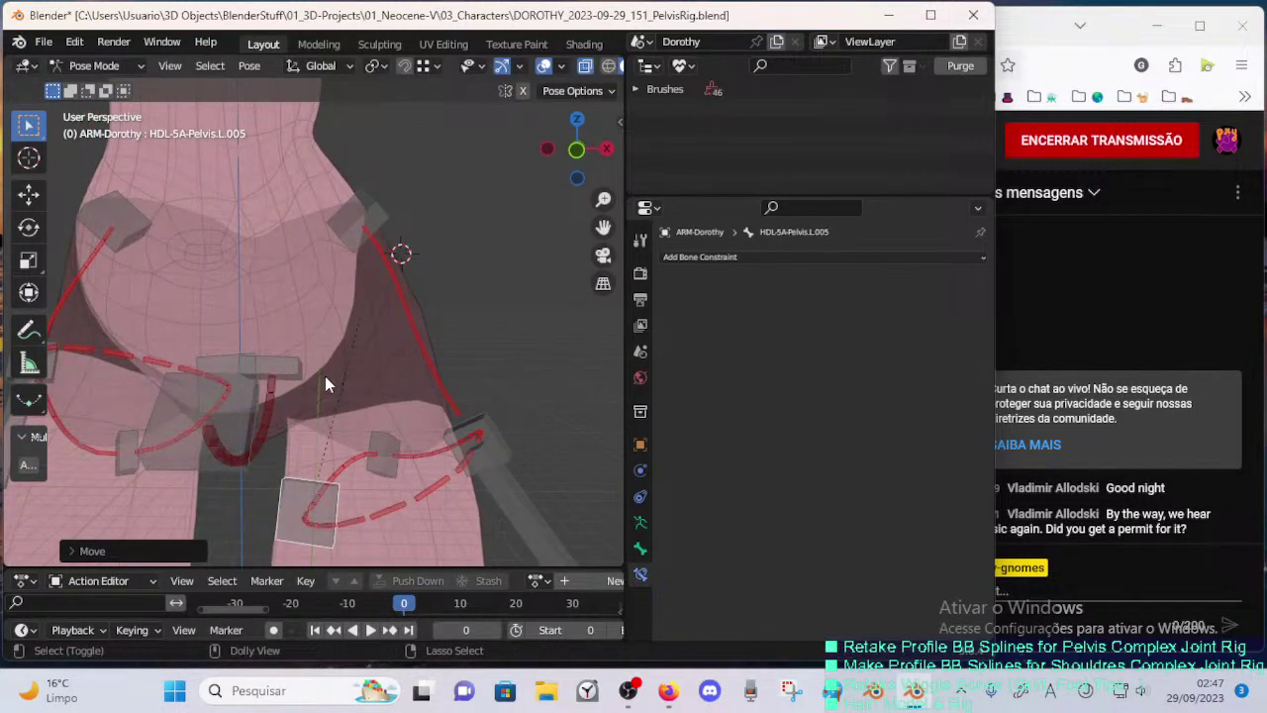
- Select the front crotch handle HDL-2C-Crotch.002, move it forward and rotate it
{"action": "scroll", "coordinate": [324, 376], "scroll_direction": "down", "scroll_amount": 5}
{"action": "middle_click_drag", "start_coordinate": [320, 396], "coordinate": [345, 339]}
{"action": "left_click", "coordinate": [264, 396]}
{"action": "key", "text": "g"}
{"action": "left_click", "coordinate": [277, 370]}
{"action": "key", "text": "r"}
{"action": "left_click", "coordinate": [393, 334]}
{"action": "key", "text": "g"}
{"action": "left_click", "coordinate": [375, 311]}
{"action": "key", "text": "r"}
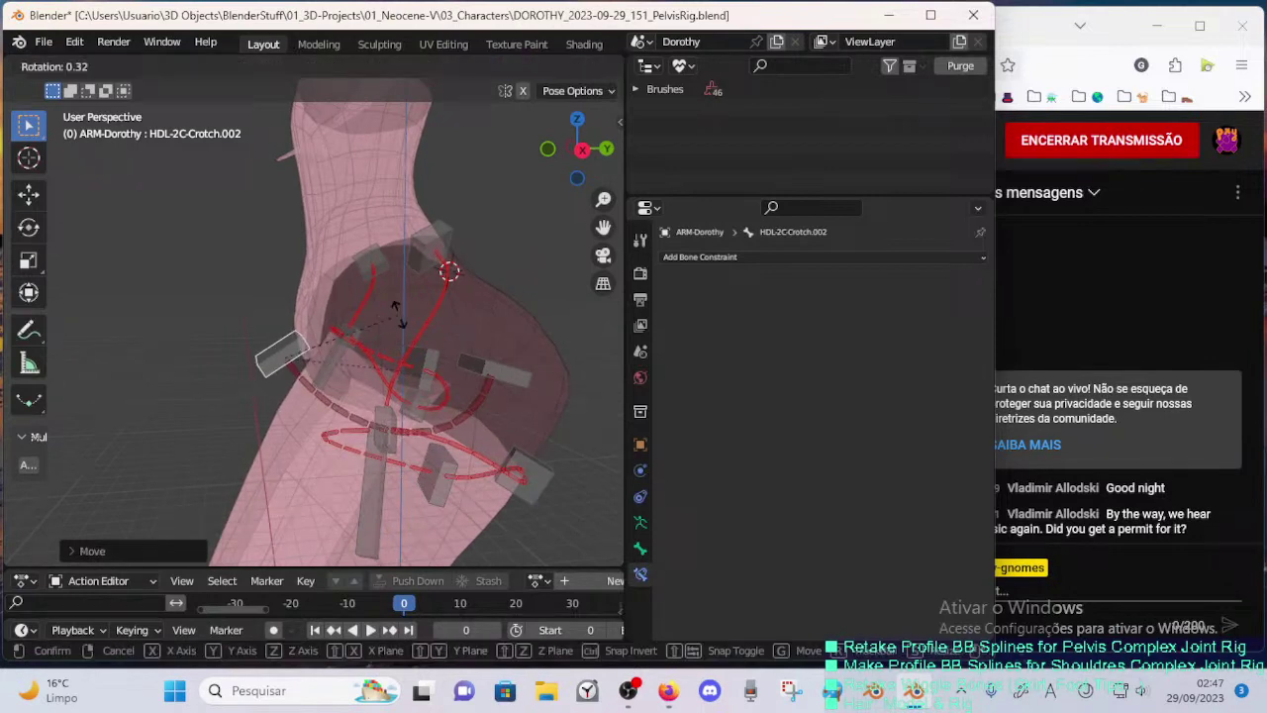
{"action": "left_click", "coordinate": [514, 333]}
- Raise and rotate the rear crotch handle HDL-2C-Crotch.001, then reposition it
{"action": "left_click", "coordinate": [505, 369]}
{"action": "key", "text": "g"}
{"action": "key", "text": "r"}
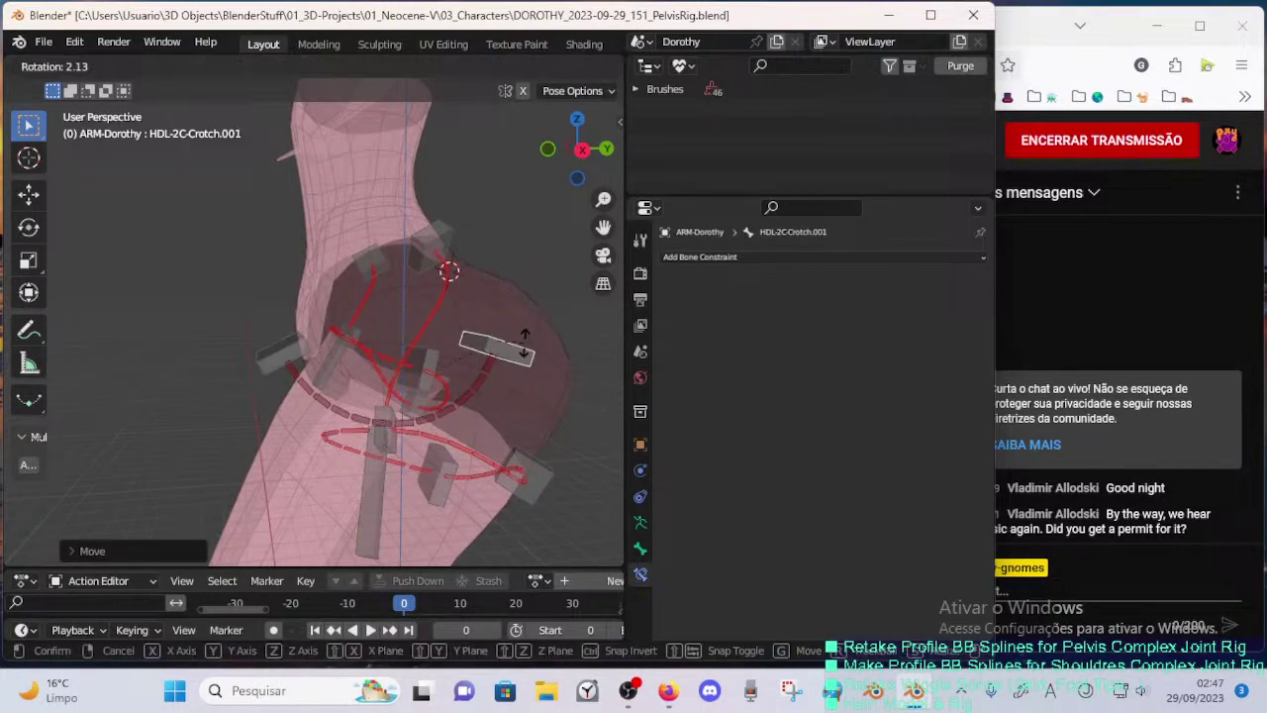
{"action": "left_click", "coordinate": [535, 316]}
{"action": "key", "text": "g"}
{"action": "middle_click_drag", "start_coordinate": [536, 316], "coordinate": [371, 389]}
{"action": "left_click", "coordinate": [521, 358]}
{"action": "key", "text": "g"}
{"action": "left_click", "coordinate": [486, 349]}
- Rotate the front crotch handle HDL-2C-Crotch.002, then clear the test pose from all pelvis and crotch bones
{"action": "left_click", "coordinate": [330, 366]}
{"action": "key", "text": "r"}
{"action": "left_click", "coordinate": [374, 366]}
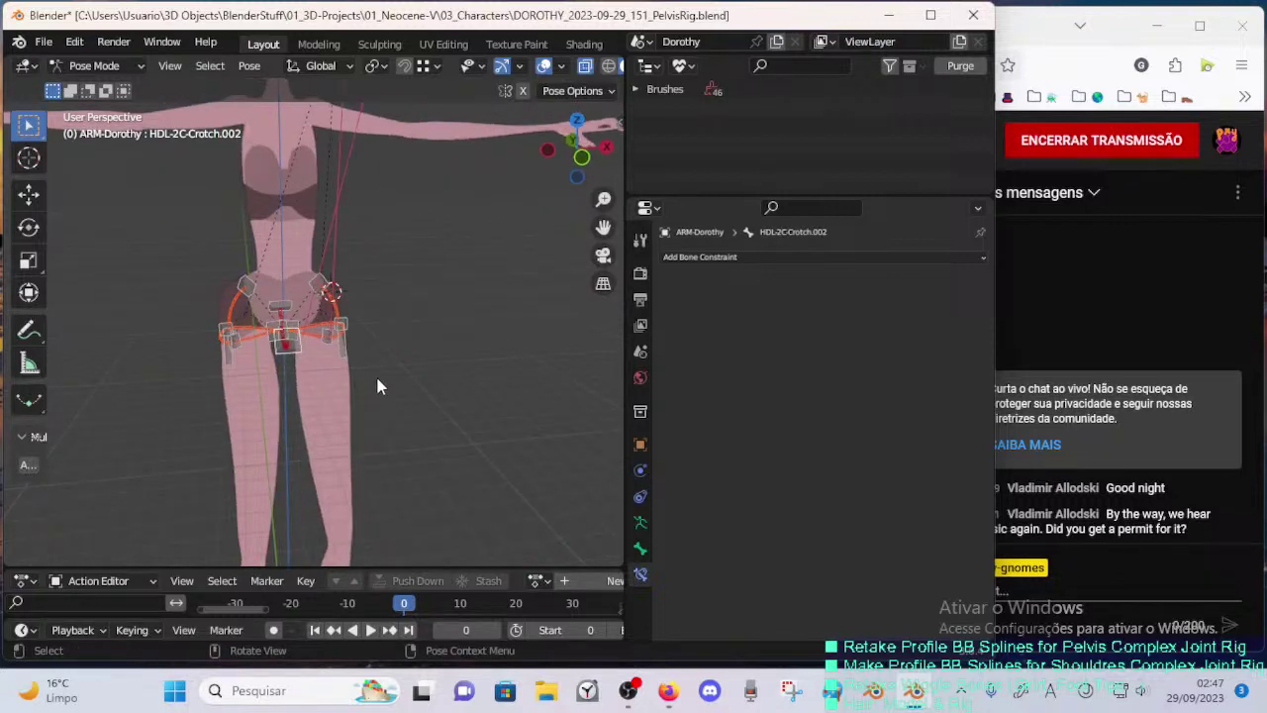
- Compare the pelvis bones' rest and posed arrangements by switching between Edit Mode and Pose Mode
{"action": "scroll", "coordinate": [376, 335], "scroll_direction": "up", "scroll_amount": 3}
{"action": "middle_click_drag", "start_coordinate": [376, 335], "coordinate": [312, 392]}
{"action": "scroll", "coordinate": [423, 359], "scroll_direction": "up", "scroll_amount": 1}
{"action": "scroll", "coordinate": [273, 389], "scroll_direction": "down", "scroll_amount": 5}
{"action": "key", "text": "Tab"}
{"action": "scroll", "coordinate": [359, 363], "scroll_direction": "up", "scroll_amount": 6}
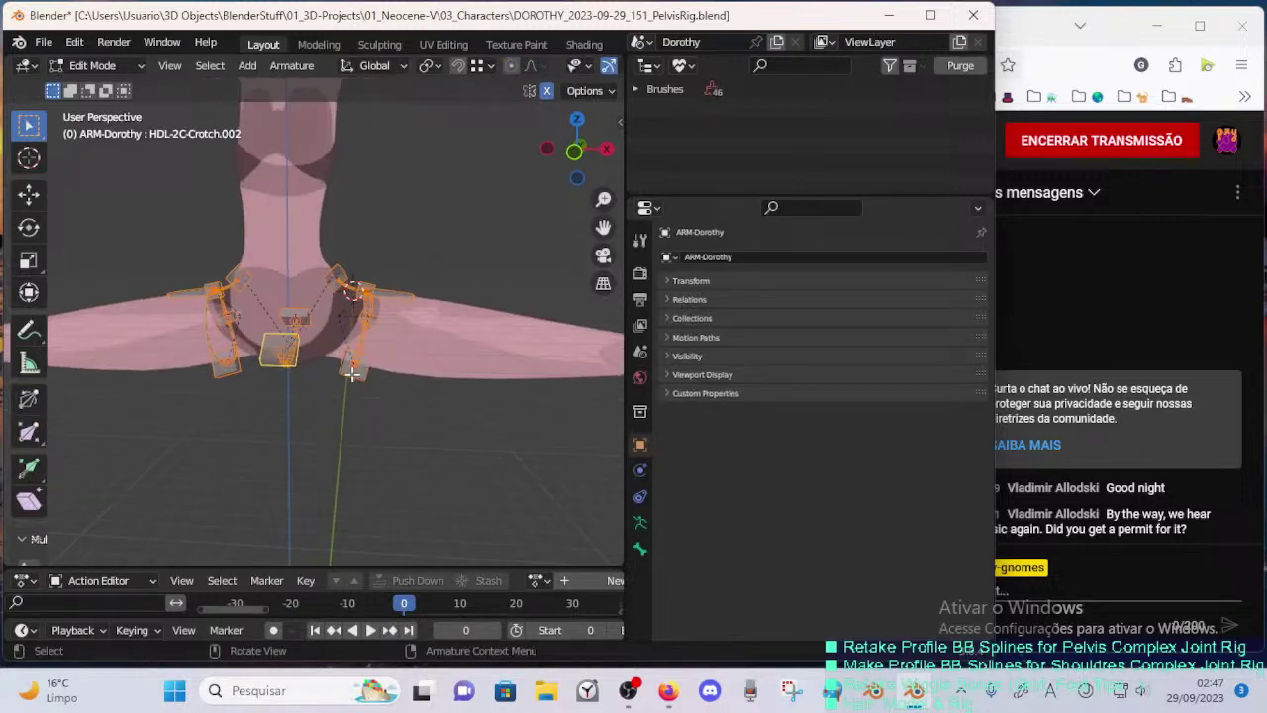
{"action": "key", "text": "Tab"}
{"action": "key", "text": "Tab"}
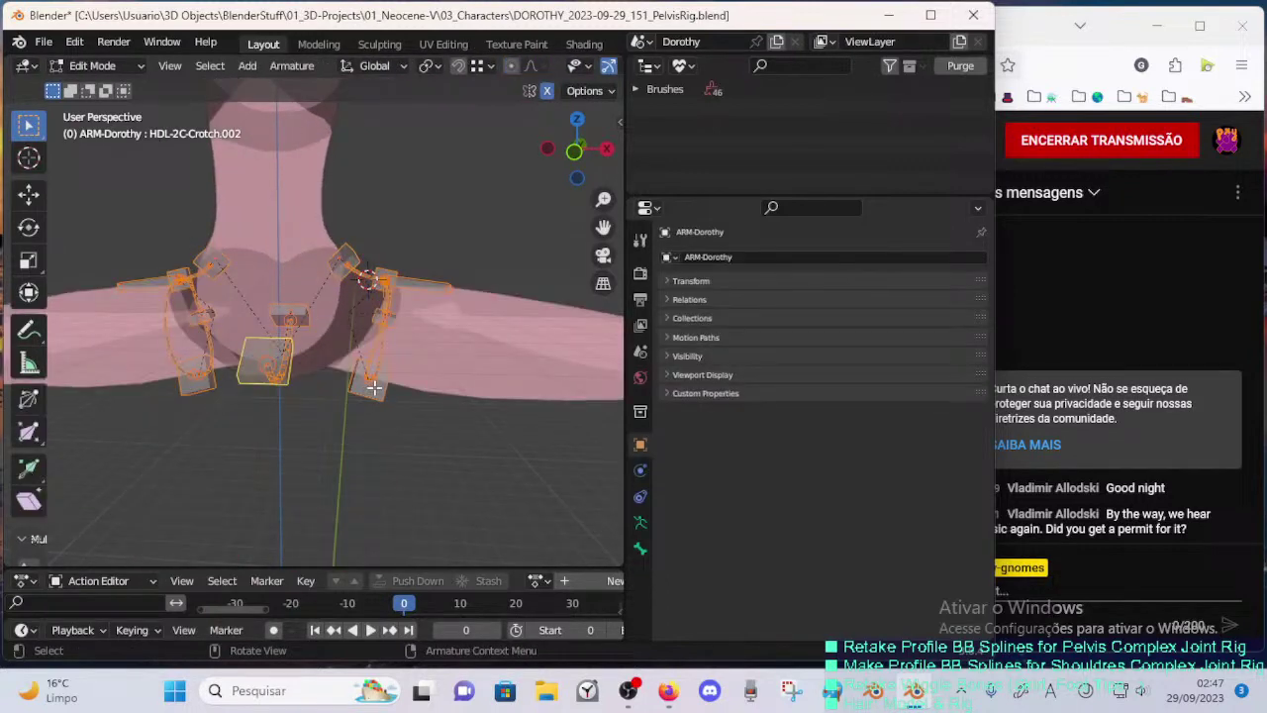
{"action": "key", "text": "Tab"}
{"action": "scroll", "coordinate": [384, 391], "scroll_direction": "down", "scroll_amount": 3}
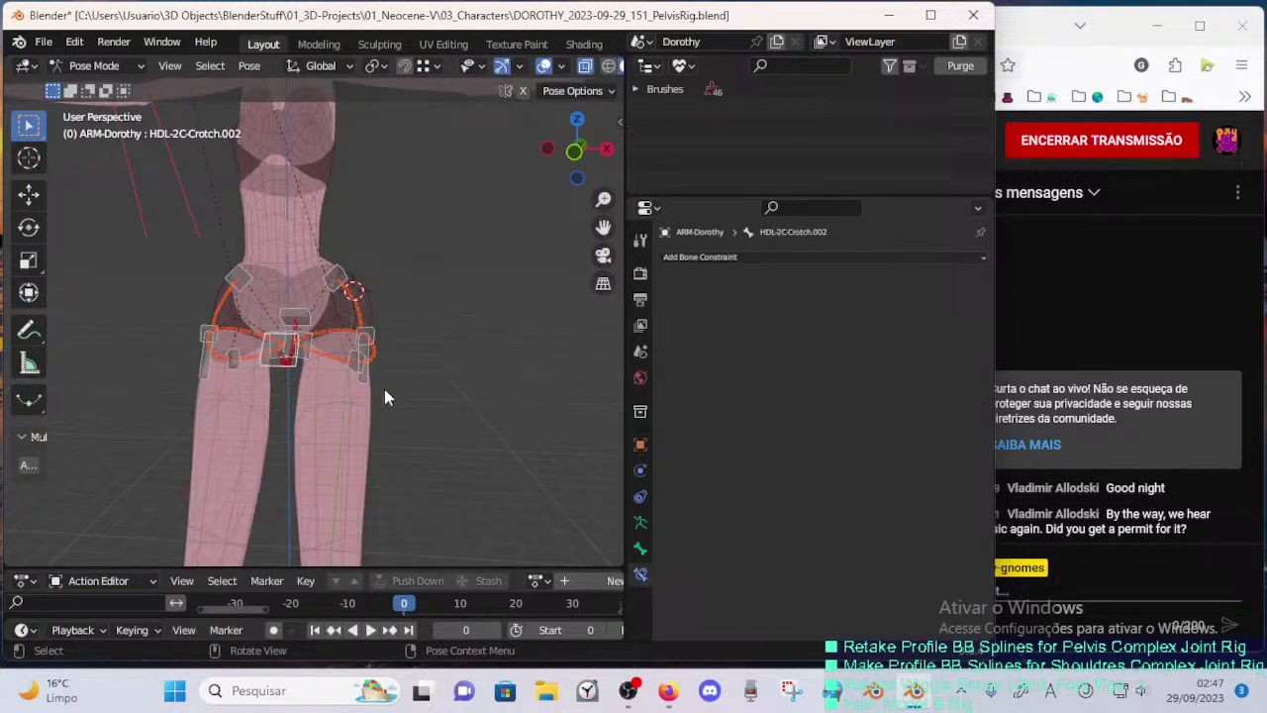
- Examine the pelvis rig from behind and in front, along with the whole character
{"action": "middle_click_drag", "start_coordinate": [384, 391], "coordinate": [333, 394]}
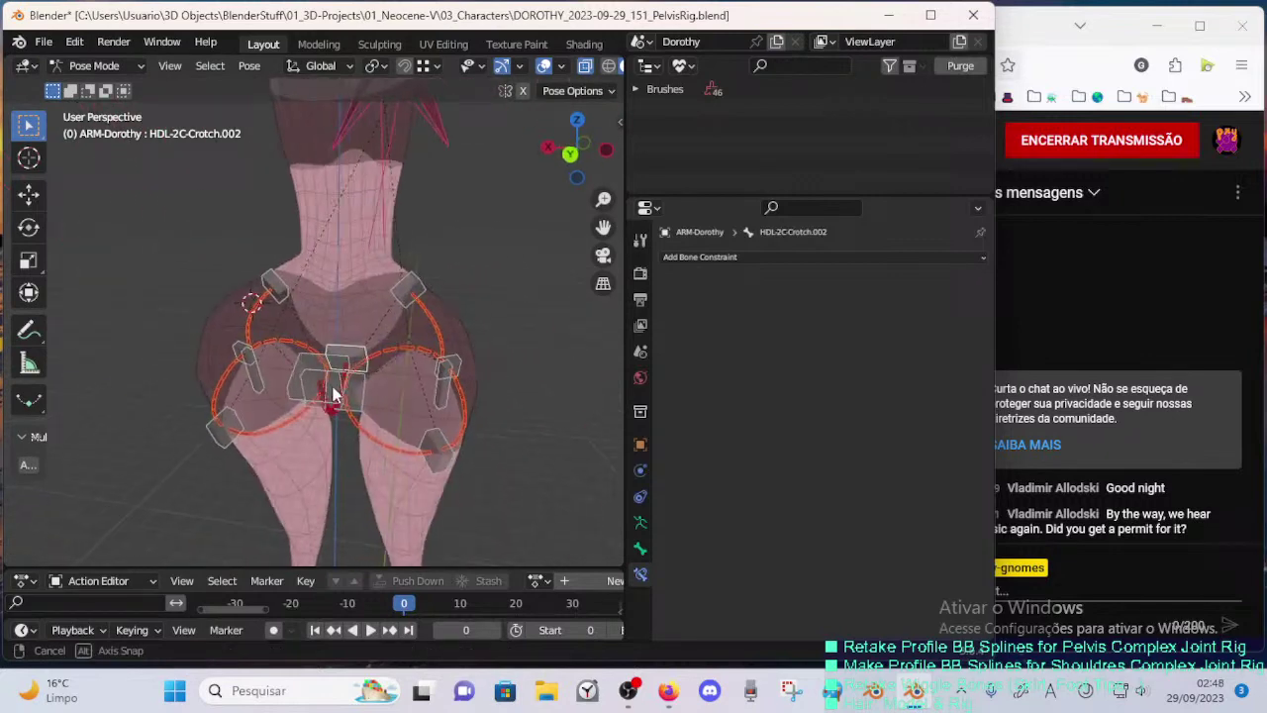
{"action": "middle_click_drag", "start_coordinate": [218, 373], "coordinate": [430, 400]}
{"action": "scroll", "coordinate": [429, 393], "scroll_direction": "down", "scroll_amount": 4}
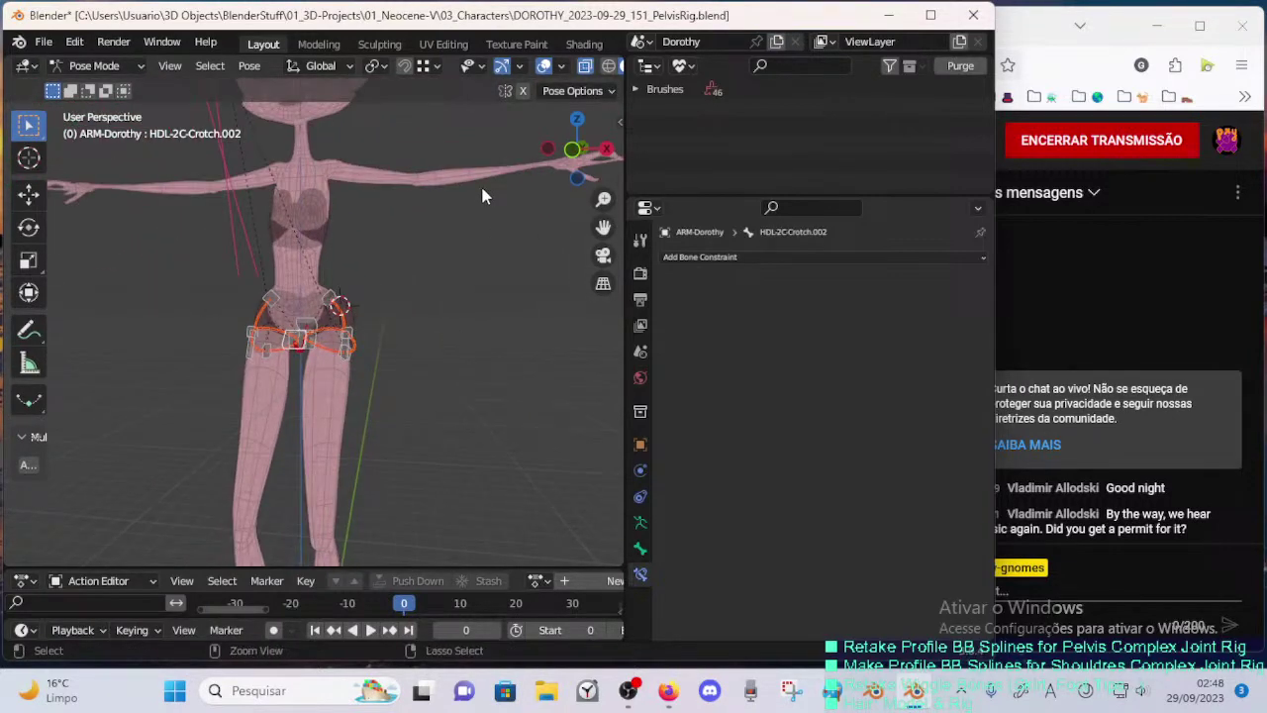
{"action": "scroll", "coordinate": [480, 183], "scroll_direction": "down", "scroll_amount": 1}
{"action": "middle_click_drag", "start_coordinate": [457, 223], "coordinate": [408, 277]}
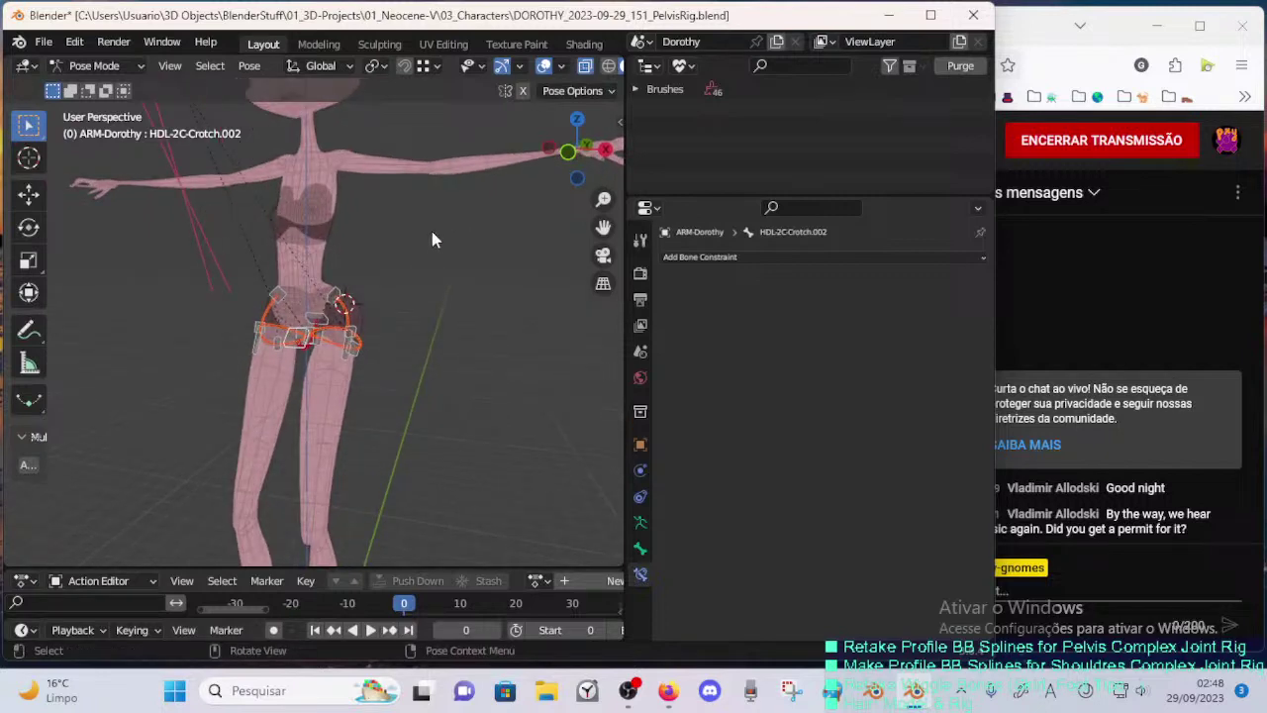
{"action": "middle_click_drag", "start_coordinate": [432, 230], "coordinate": [362, 328], "text": "ctrl"}
{"action": "scroll", "coordinate": [220, 338], "scroll_direction": "up", "scroll_amount": 2}
{"action": "scroll", "coordinate": [387, 367], "scroll_direction": "up", "scroll_amount": 2}
{"action": "scroll", "coordinate": [387, 368], "scroll_direction": "down", "scroll_amount": 4}
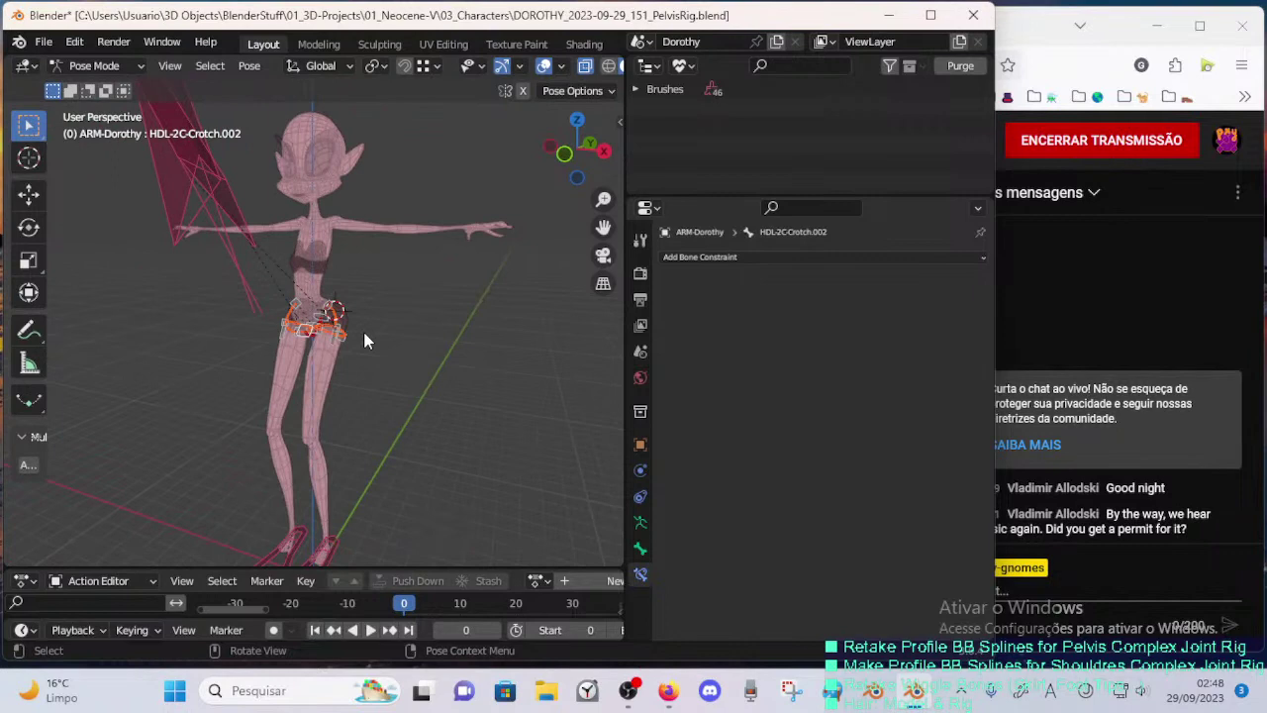
- Try to move the leg pole controls CTL-Leg-POLE.L and CTL-Leg-POLE.R, and undo the last change
{"action": "left_click", "coordinate": [241, 184]}
{"action": "key", "text": "g"}
{"action": "right_click", "coordinate": [388, 214]}
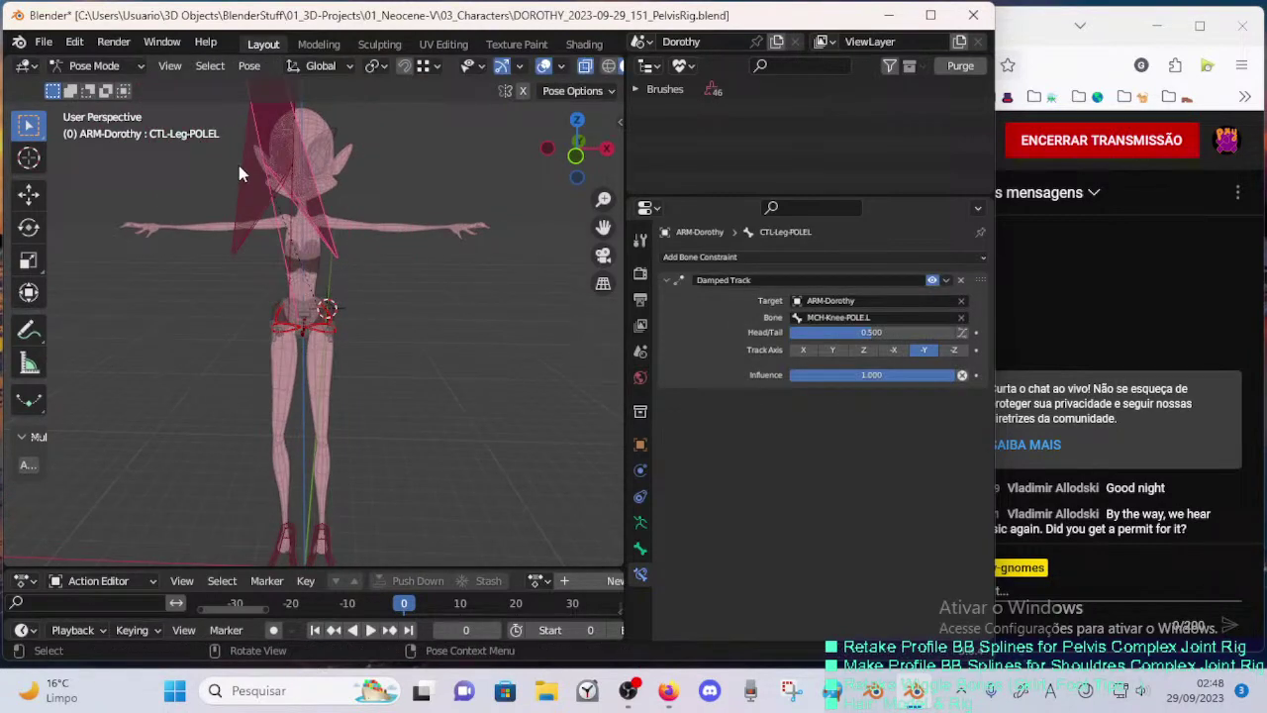
{"action": "left_click", "coordinate": [239, 165]}
{"action": "key", "text": "g"}
{"action": "left_click", "coordinate": [341, 178]}
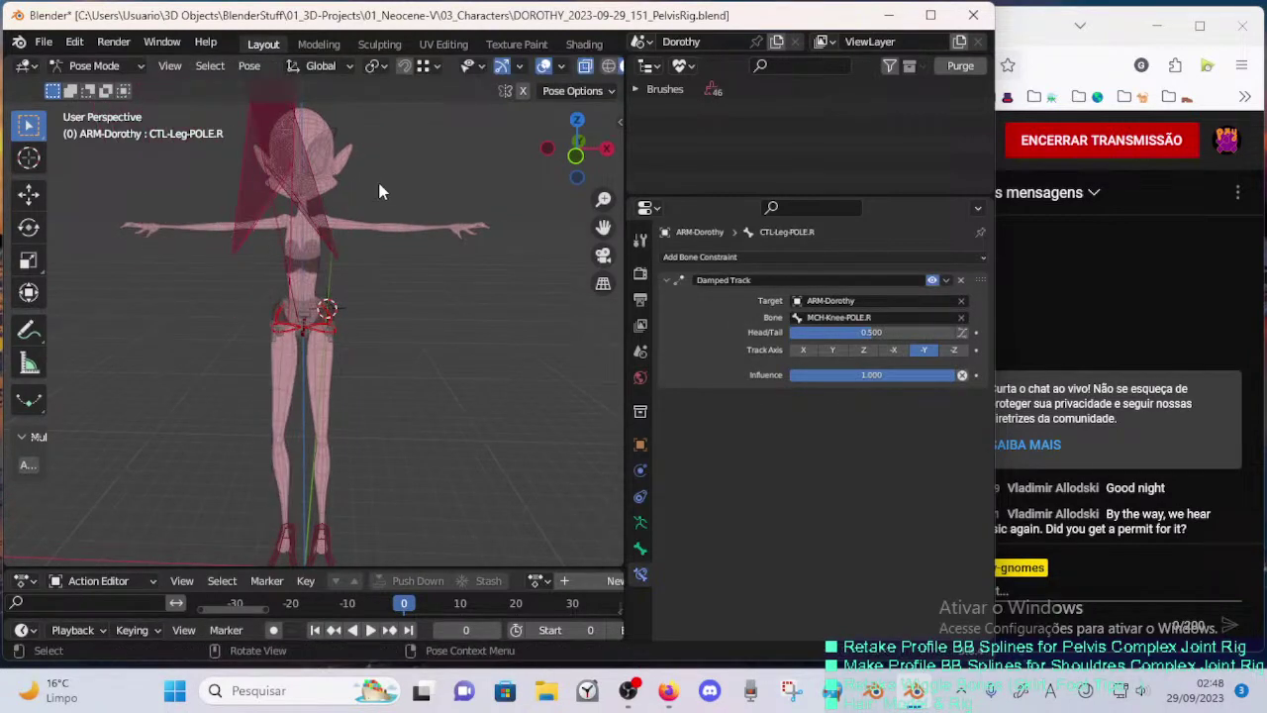
{"action": "left_click", "coordinate": [326, 201]}
{"action": "middle_click_drag", "start_coordinate": [334, 205], "coordinate": [253, 204]}
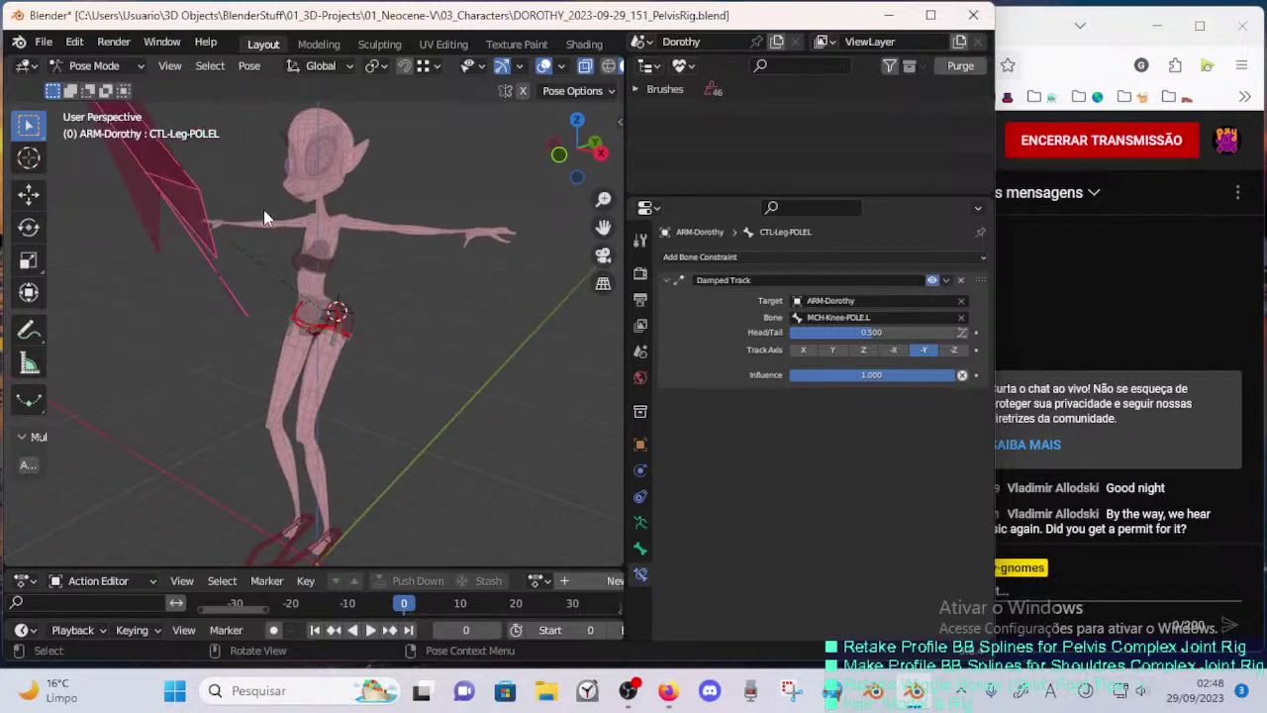
{"action": "key", "text": "ctrl+z"}
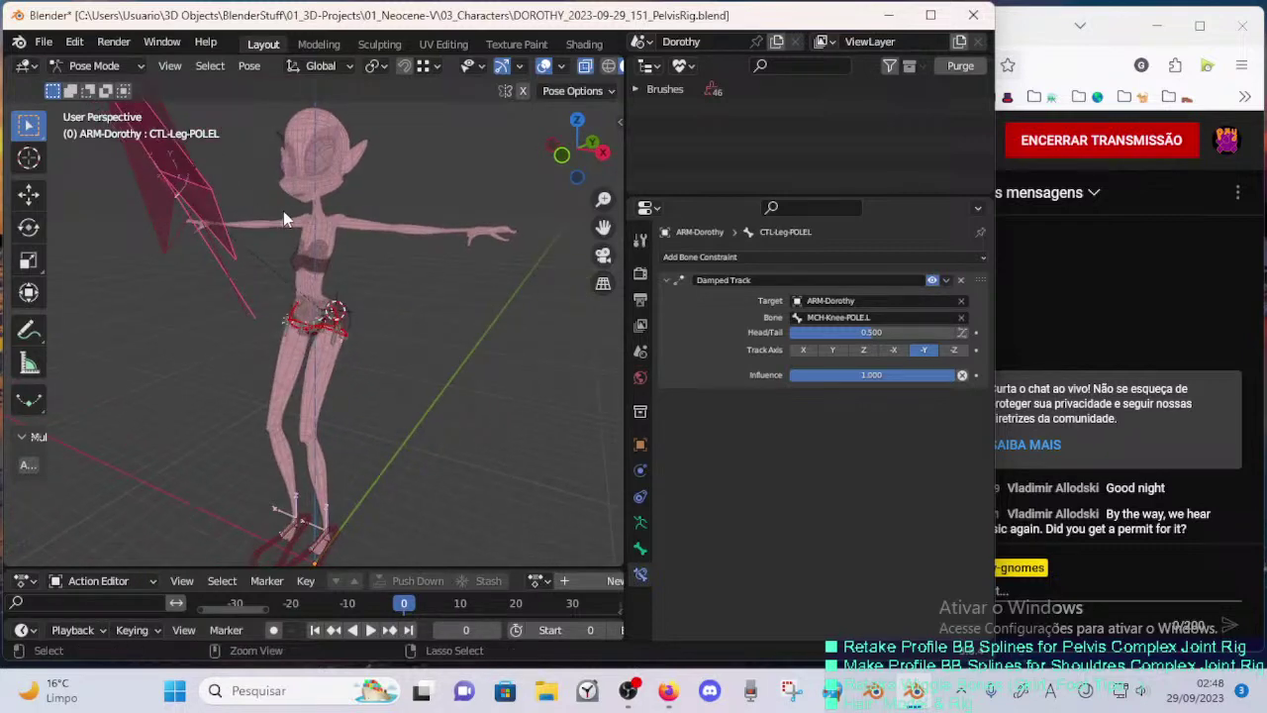
- Try to move the right leg pole control CTL-Leg-POLE.R, and undo the last few changes
{"action": "middle_click_drag", "start_coordinate": [283, 211], "coordinate": [333, 309]}
{"action": "key", "text": "g"}
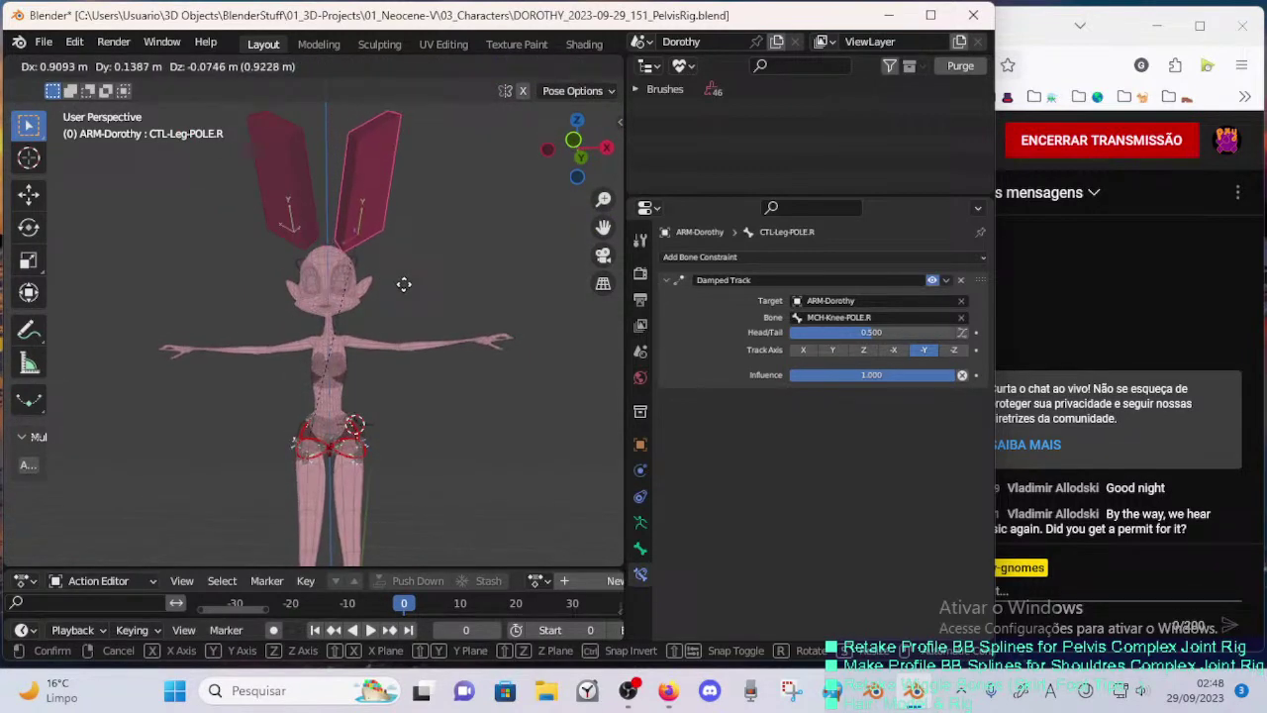
{"action": "right_click", "coordinate": [402, 284]}
{"action": "mouse_move", "coordinate": [403, 284]}
{"action": "middle_mouse_down"}
{"action": "mouse_move", "coordinate": [386, 264]}
{"action": "mouse_move", "coordinate": [397, 298]}
{"action": "middle_mouse_up"}
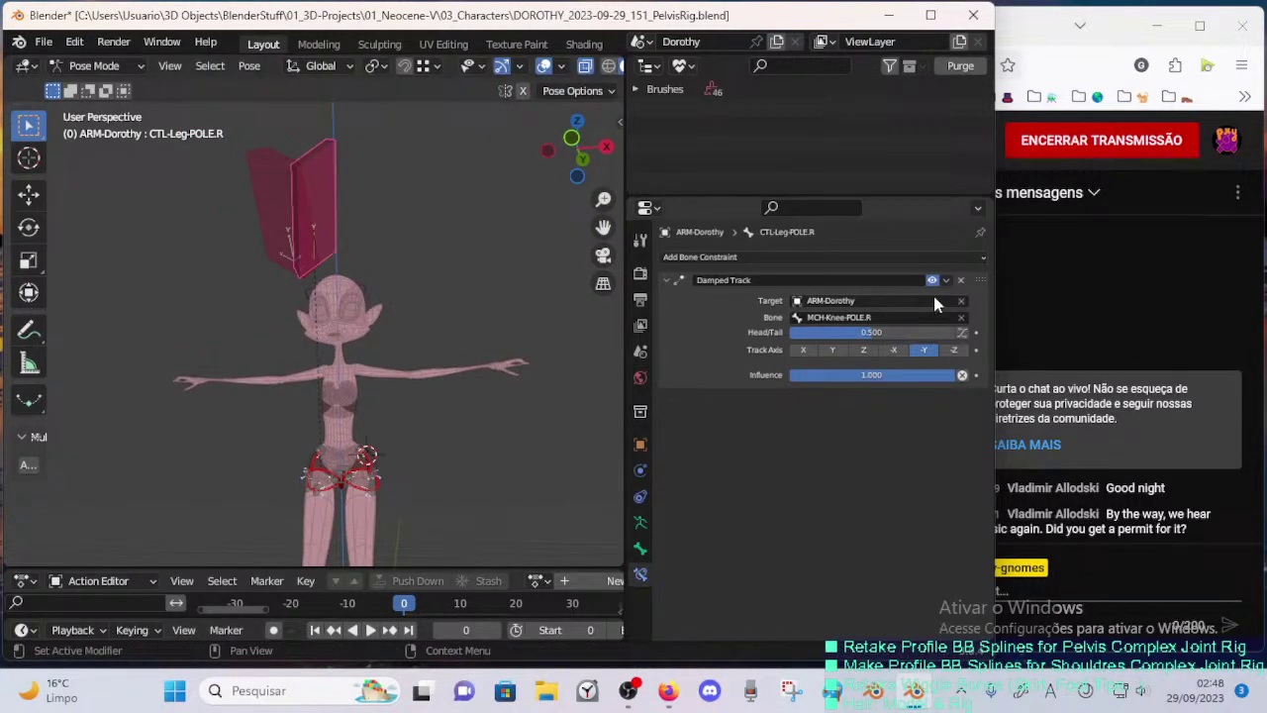
{"action": "key", "text": "ctrl+z"}
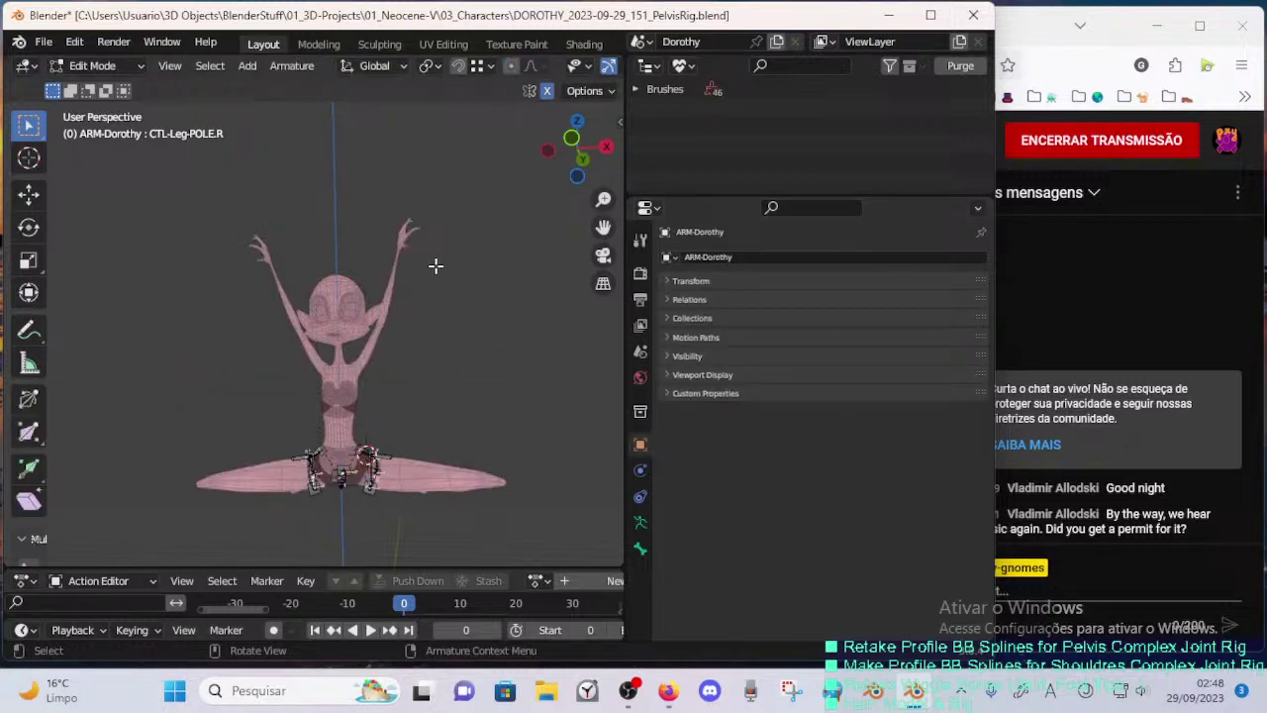
{"action": "middle_click_drag", "start_coordinate": [436, 266], "coordinate": [341, 280]}
{"action": "key", "text": "ctrl+z"}
{"action": "key", "text": "ctrl+z"}
{"action": "middle_click_drag", "start_coordinate": [225, 255], "coordinate": [239, 269]}
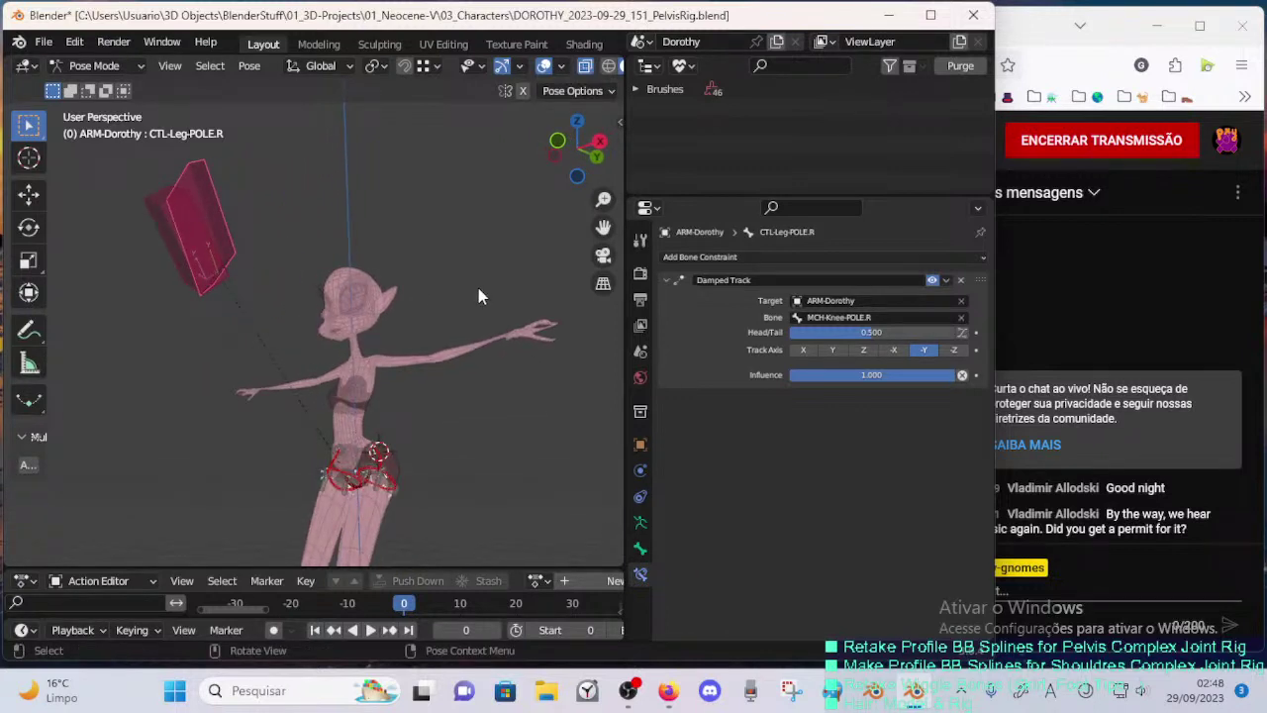
- Check the transform values of CTL-Leg-POLE.R
{"action": "key", "text": "n"}
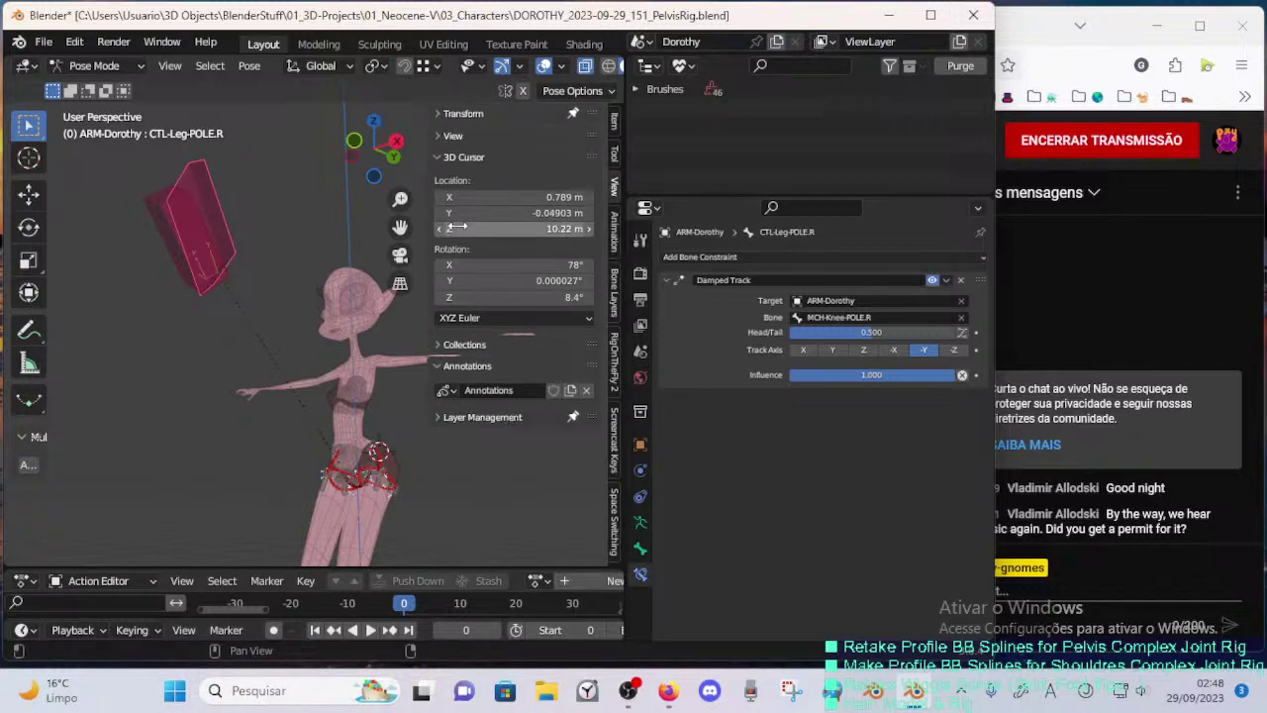
{"action": "left_click", "coordinate": [441, 114]}
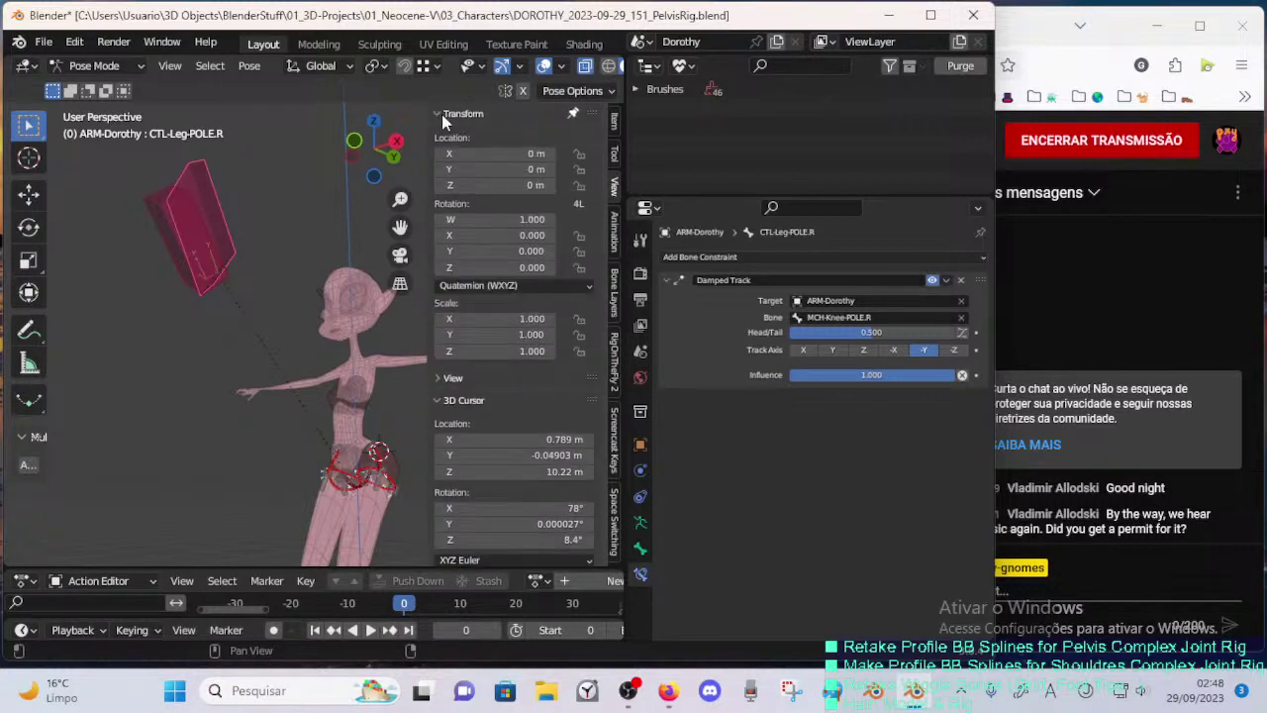
{"action": "key", "text": "n"}
- Compare the rig's rest and posed arrangements in Edit Mode and Pose Mode, viewing the leg pole controls from several sides
{"action": "middle_click_drag", "start_coordinate": [314, 166], "coordinate": [219, 395]}
{"action": "key", "text": "Tab"}
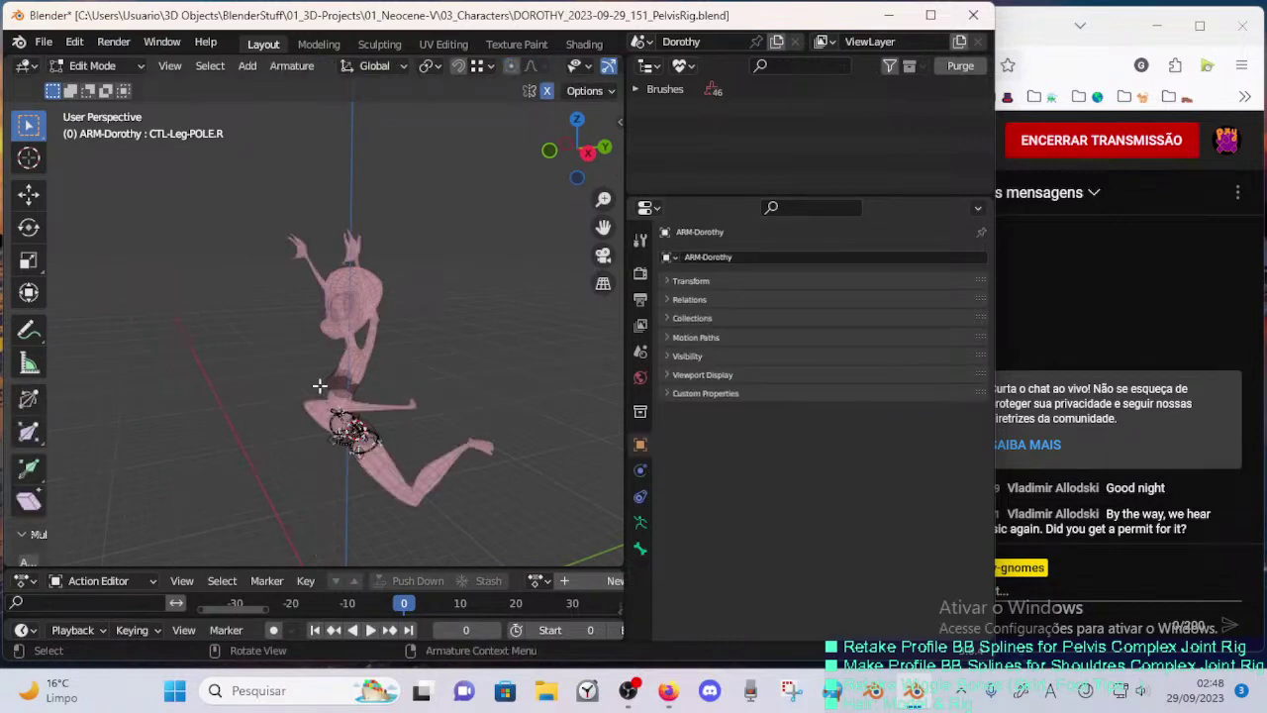
{"action": "middle_click_drag", "start_coordinate": [324, 391], "coordinate": [359, 368]}
{"action": "key", "text": "Tab"}
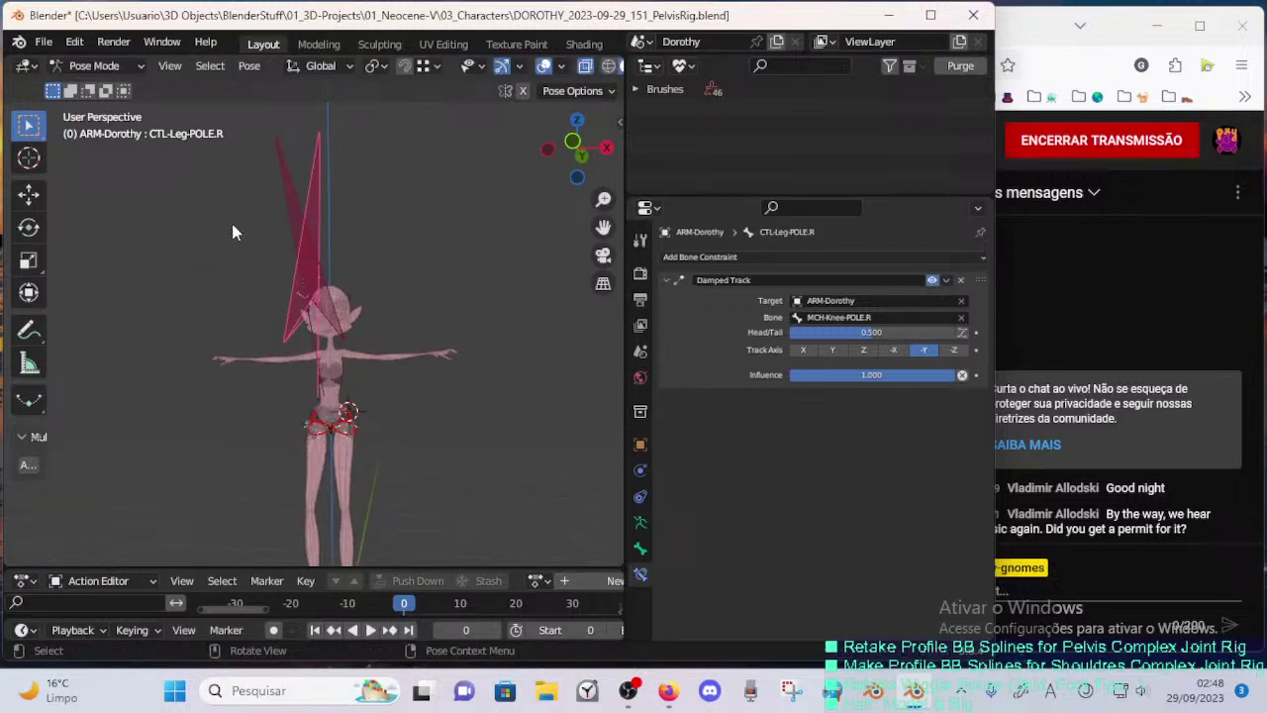
{"action": "middle_click_drag", "start_coordinate": [234, 232], "coordinate": [358, 327]}
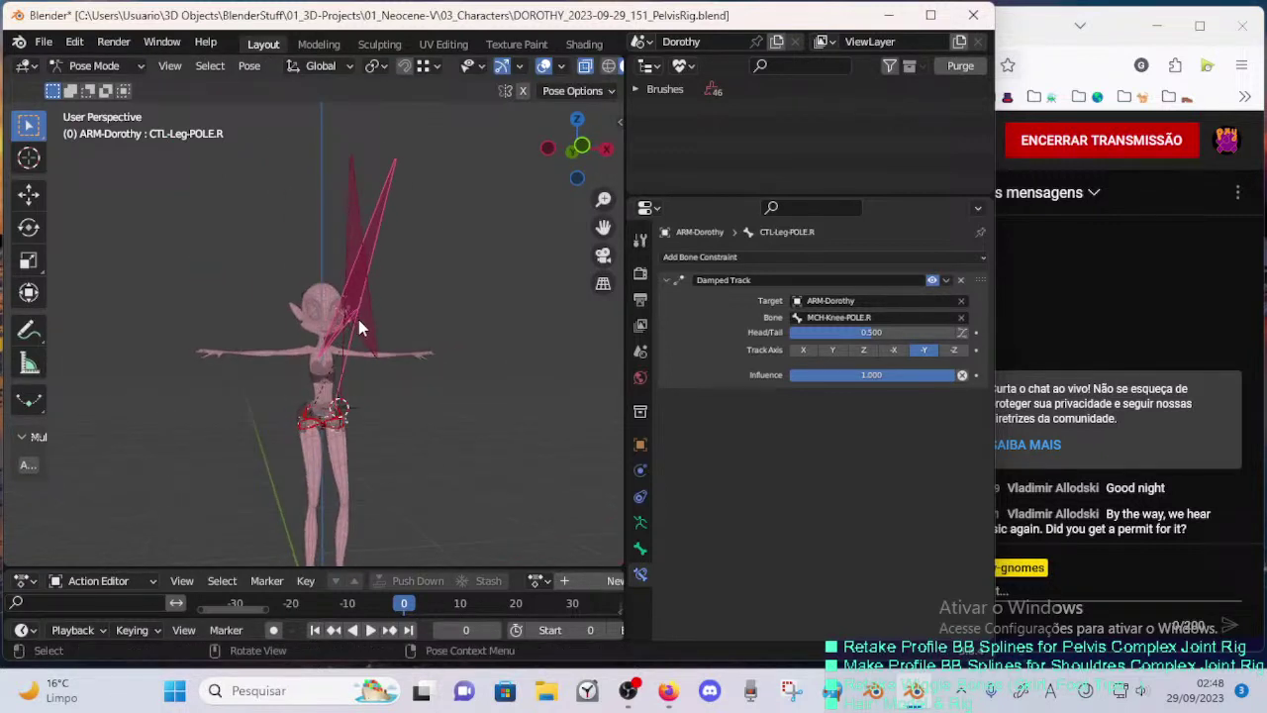
{"action": "middle_click_drag", "start_coordinate": [347, 261], "coordinate": [342, 366]}
- Select both leg pole controls and remove the custom shape object CTM-07-NEW-PoleKnee from CTL-Leg-POLE.R
{"action": "left_click", "coordinate": [226, 284], "text": "shift"}
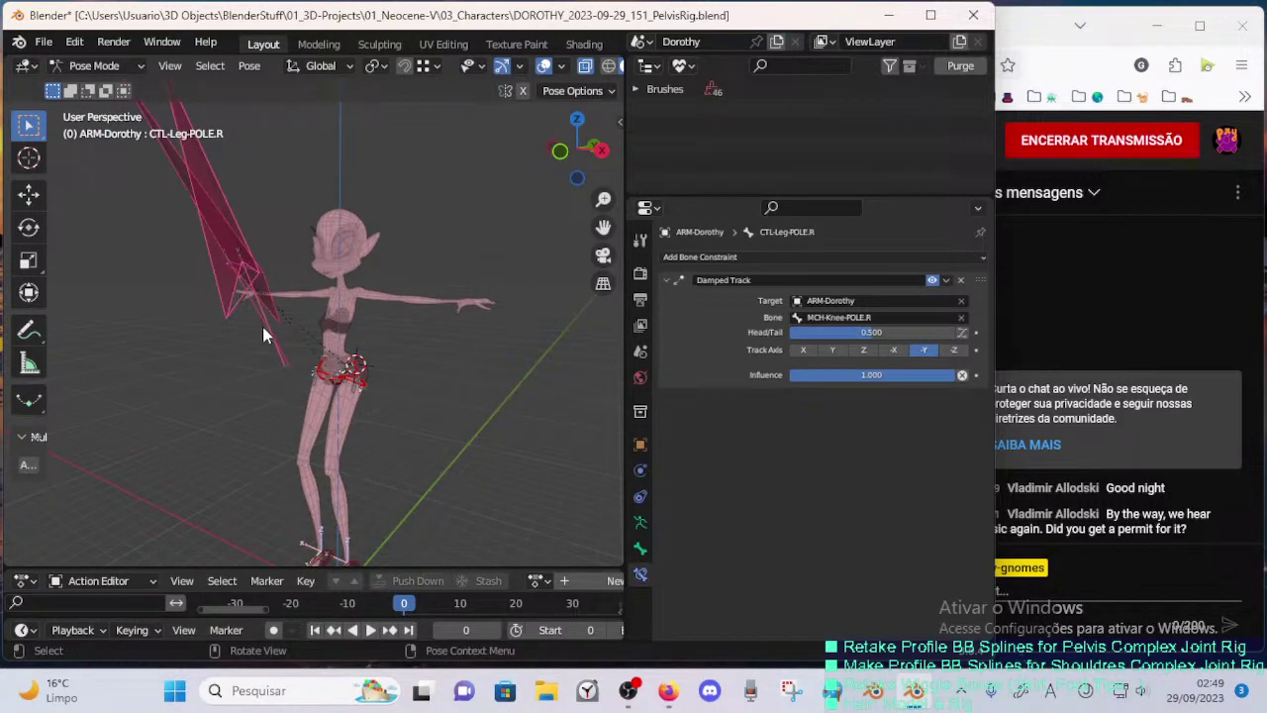
{"action": "left_click", "coordinate": [640, 549]}
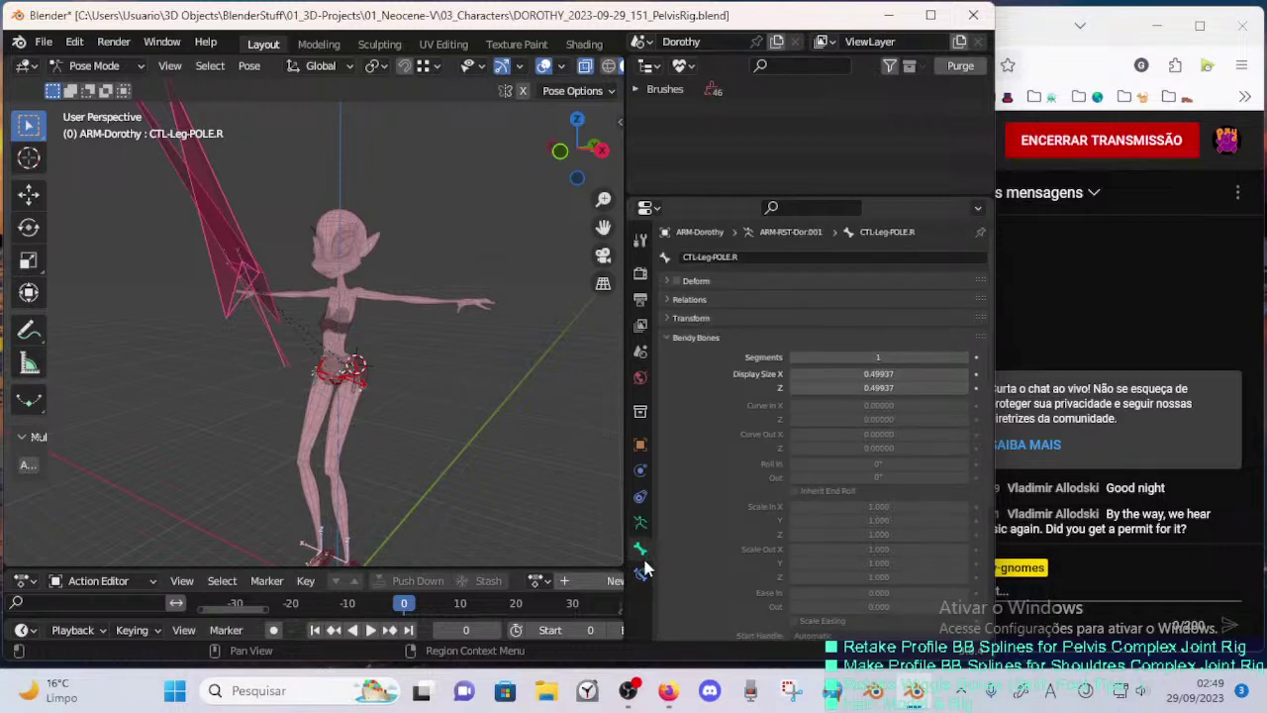
{"action": "left_click", "coordinate": [641, 574]}
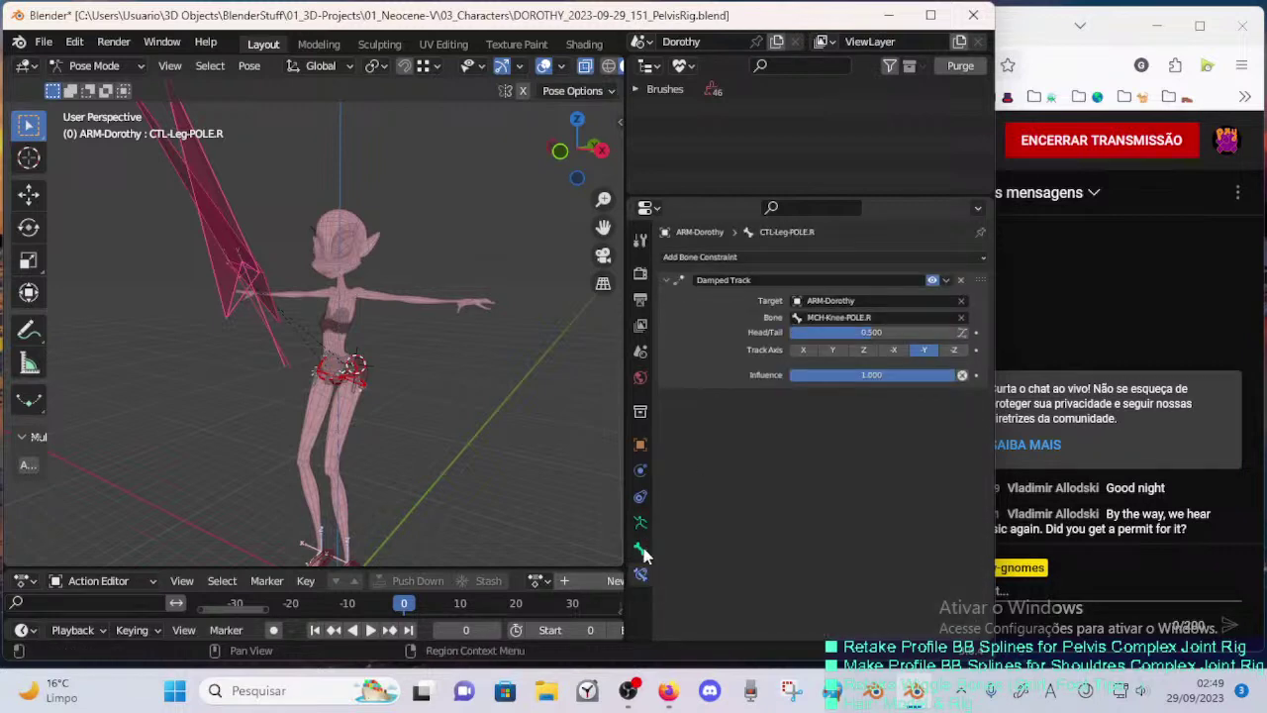
{"action": "left_click", "coordinate": [640, 549]}
{"action": "left_click", "coordinate": [690, 338]}
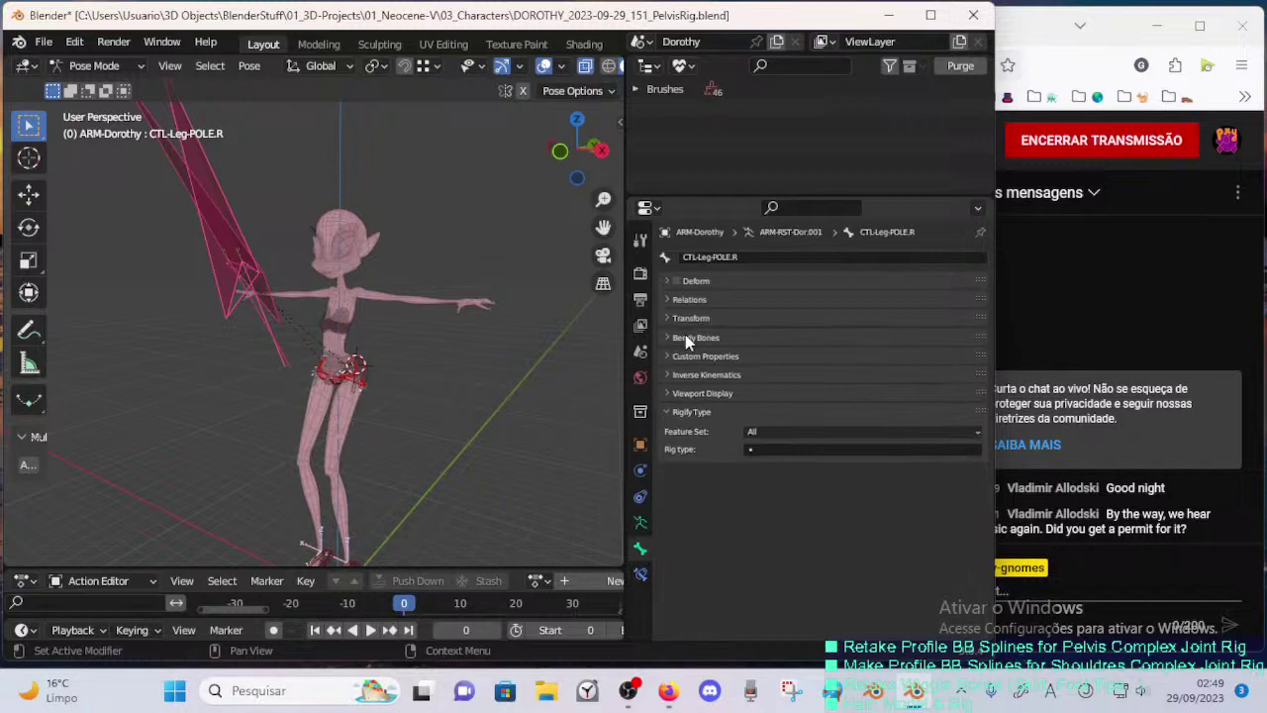
{"action": "left_click", "coordinate": [696, 393]}
{"action": "scroll", "coordinate": [914, 433], "scroll_direction": "down", "scroll_amount": 2}
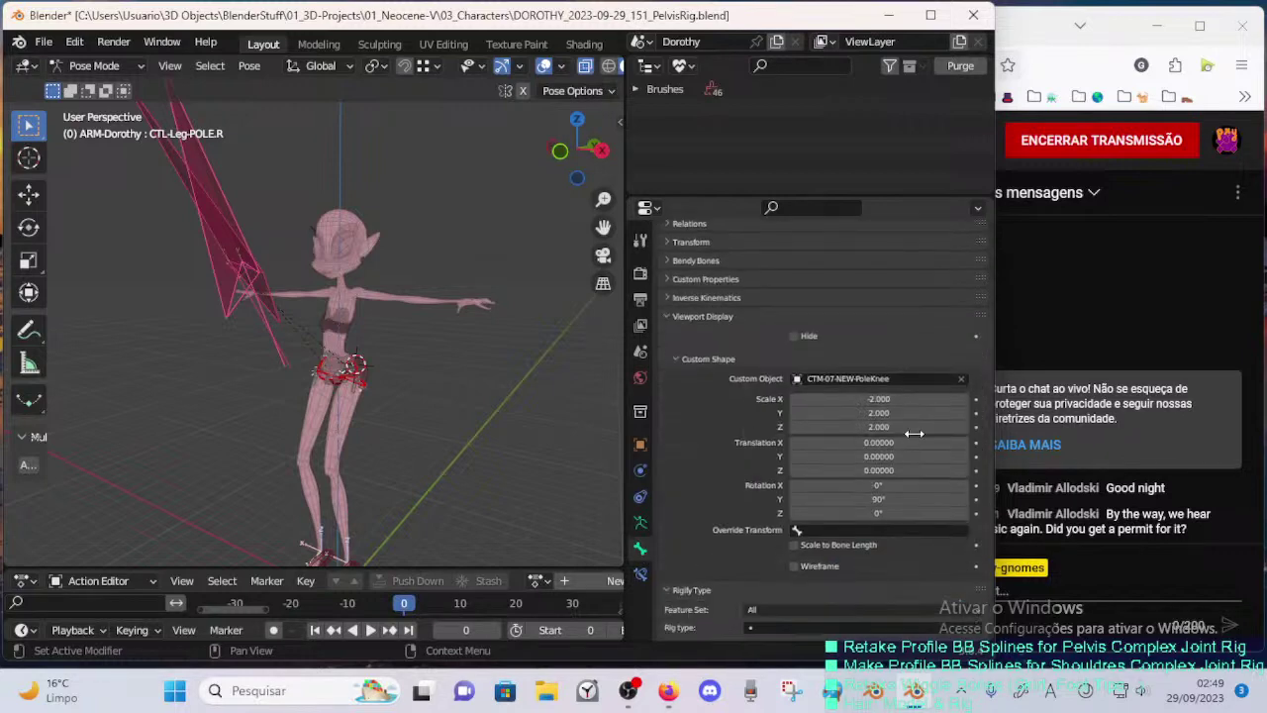
{"action": "left_click", "coordinate": [961, 379]}
{"action": "middle_click_drag", "start_coordinate": [376, 317], "coordinate": [300, 247]}
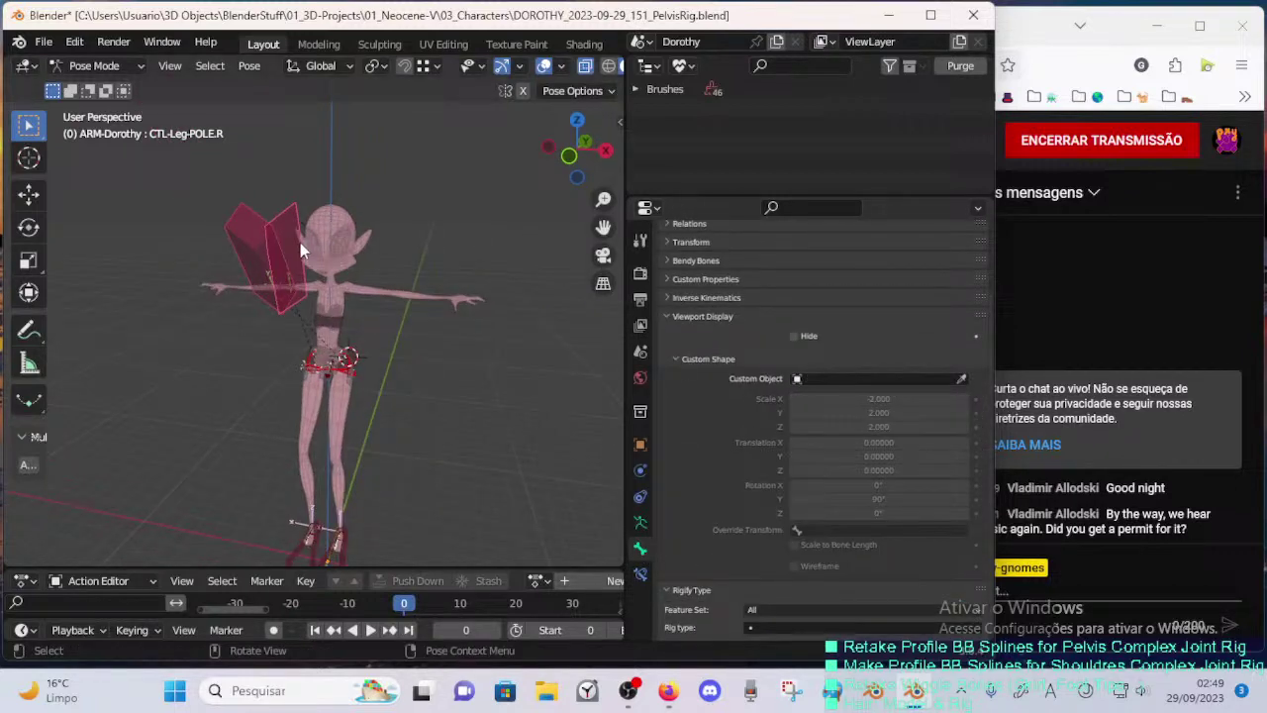
- Reveal all hidden bones of the armature in Edit Mode and select CTL-Leg-POLEL at the feet
{"action": "key", "text": "Tab"}
{"action": "middle_click_drag", "start_coordinate": [369, 297], "coordinate": [69, 396]}
{"action": "scroll", "coordinate": [69, 396], "scroll_direction": "up", "scroll_amount": 3}
{"action": "scroll", "coordinate": [36, 399], "scroll_direction": "down", "scroll_amount": 1}
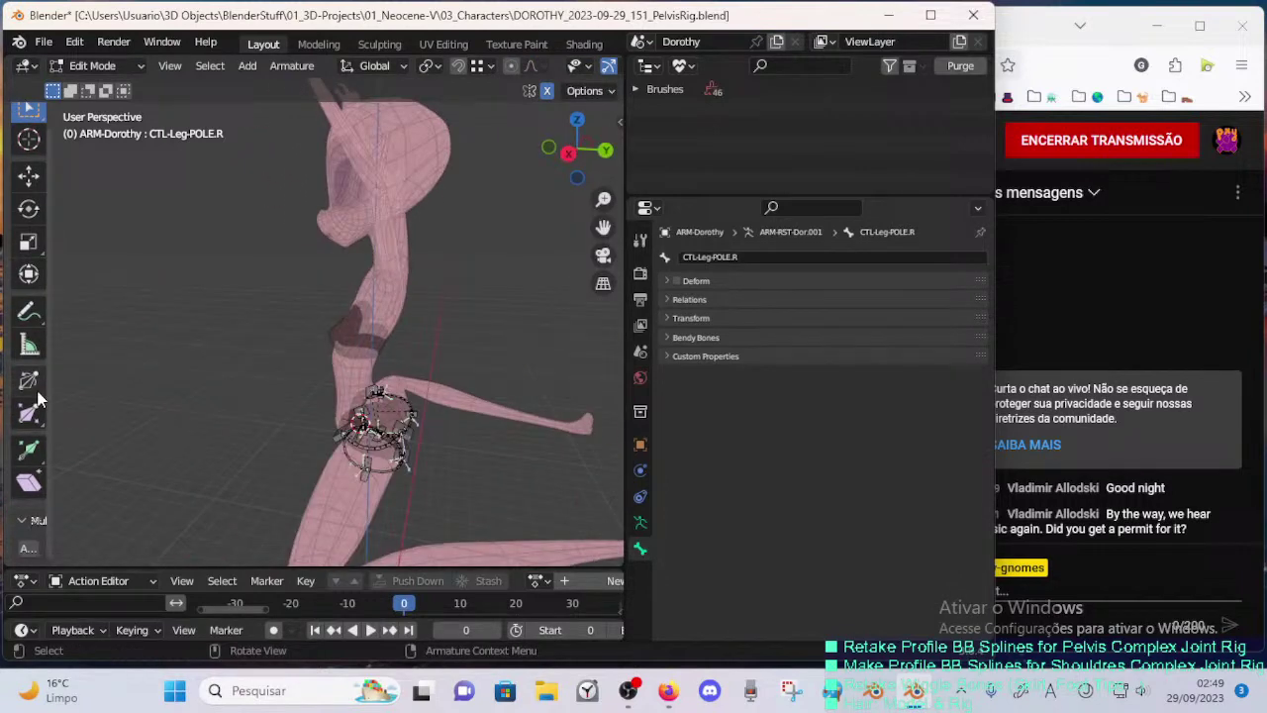
{"action": "scroll", "coordinate": [212, 403], "scroll_direction": "down", "scroll_amount": 4}
{"action": "middle_click_drag", "start_coordinate": [212, 404], "coordinate": [314, 351]}
{"action": "scroll", "coordinate": [411, 400], "scroll_direction": "up", "scroll_amount": 6}
{"action": "key", "text": "alt+h"}
{"action": "scroll", "coordinate": [401, 402], "scroll_direction": "down", "scroll_amount": 2}
{"action": "key", "text": "alt+a"}
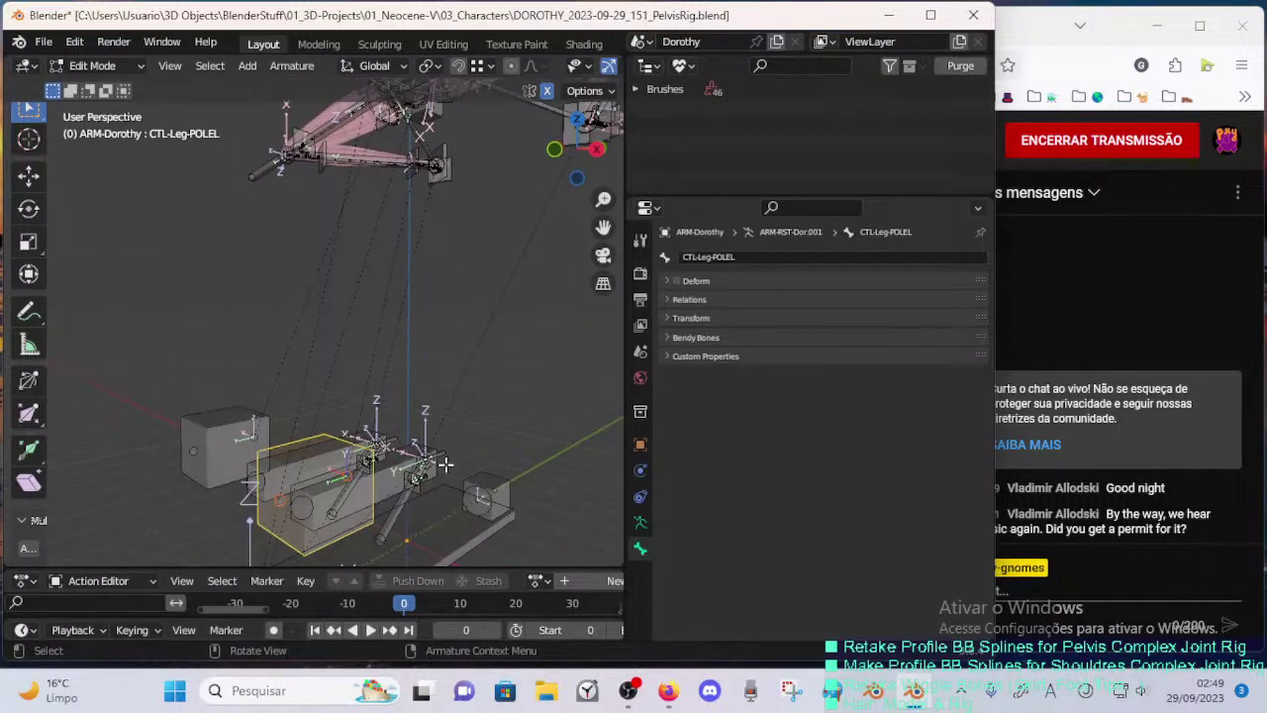
- Try to move the left leg pole control CTL-Leg-POLEL sideways in Pose Mode
{"action": "key", "text": "Tab"}
{"action": "middle_click_drag", "start_coordinate": [445, 464], "coordinate": [357, 315]}
{"action": "scroll", "coordinate": [325, 441], "scroll_direction": "down", "scroll_amount": 5}
{"action": "scroll", "coordinate": [348, 379], "scroll_direction": "down", "scroll_amount": 3}
{"action": "scroll", "coordinate": [359, 429], "scroll_direction": "up", "scroll_amount": 3}
{"action": "key", "text": "g"}
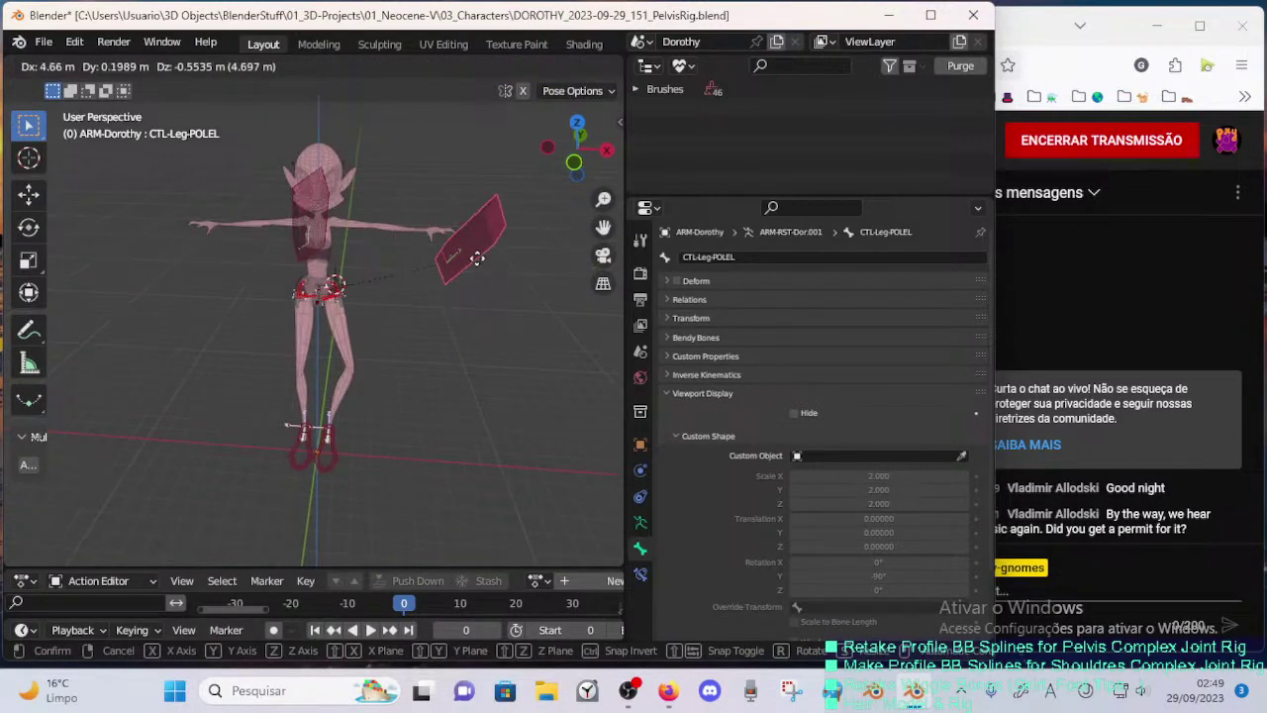
{"action": "right_click", "coordinate": [495, 264]}
{"action": "middle_click_drag", "start_coordinate": [469, 287], "coordinate": [410, 305]}
- Scale down the display thickness of bone CTL-Leg-POLEL in Edit Mode and check it against the pose
{"action": "key", "text": "Tab"}
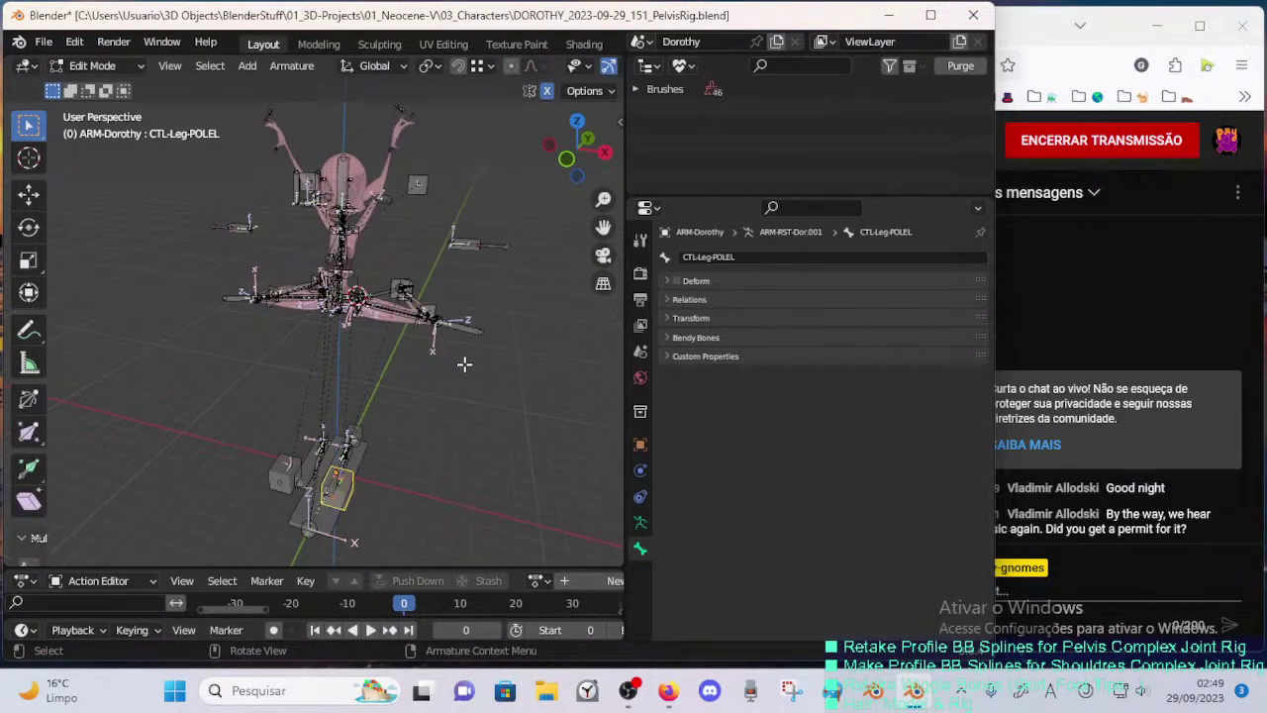
{"action": "middle_click_drag", "start_coordinate": [465, 362], "coordinate": [401, 384]}
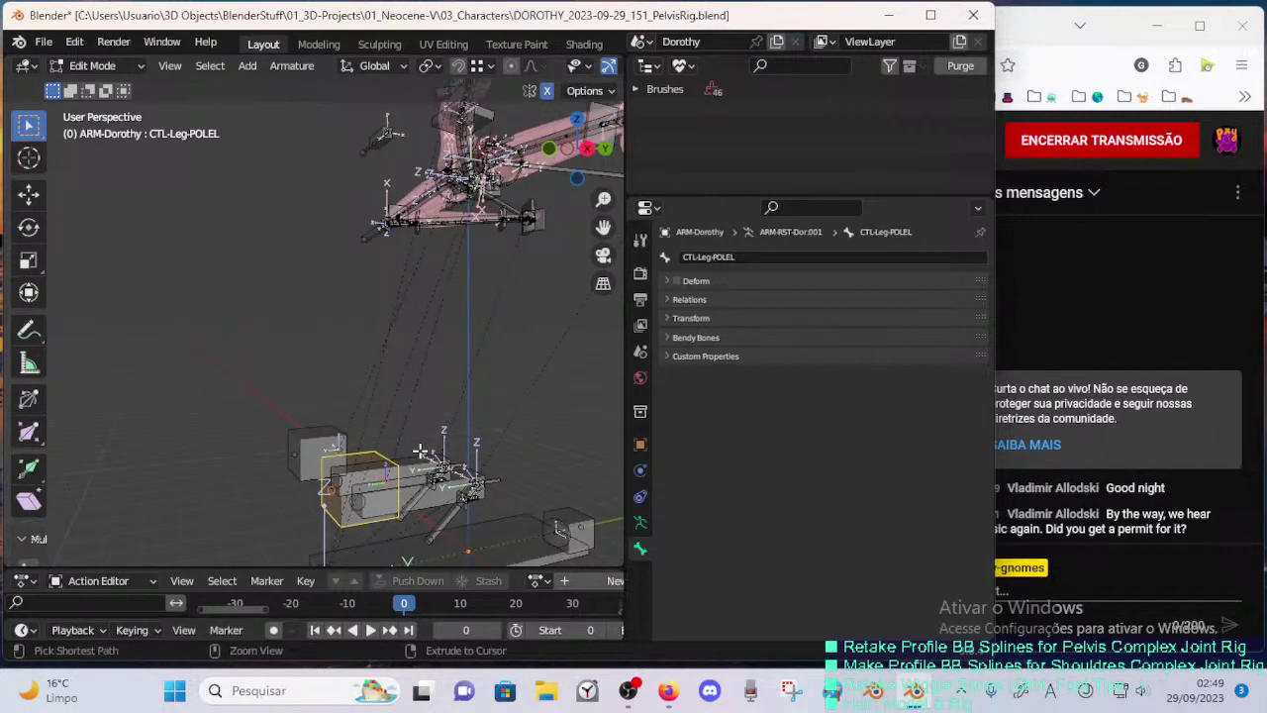
{"action": "key", "text": "ctrl+alt+s"}
{"action": "left_click", "coordinate": [387, 453]}
{"action": "key", "text": "Tab"}
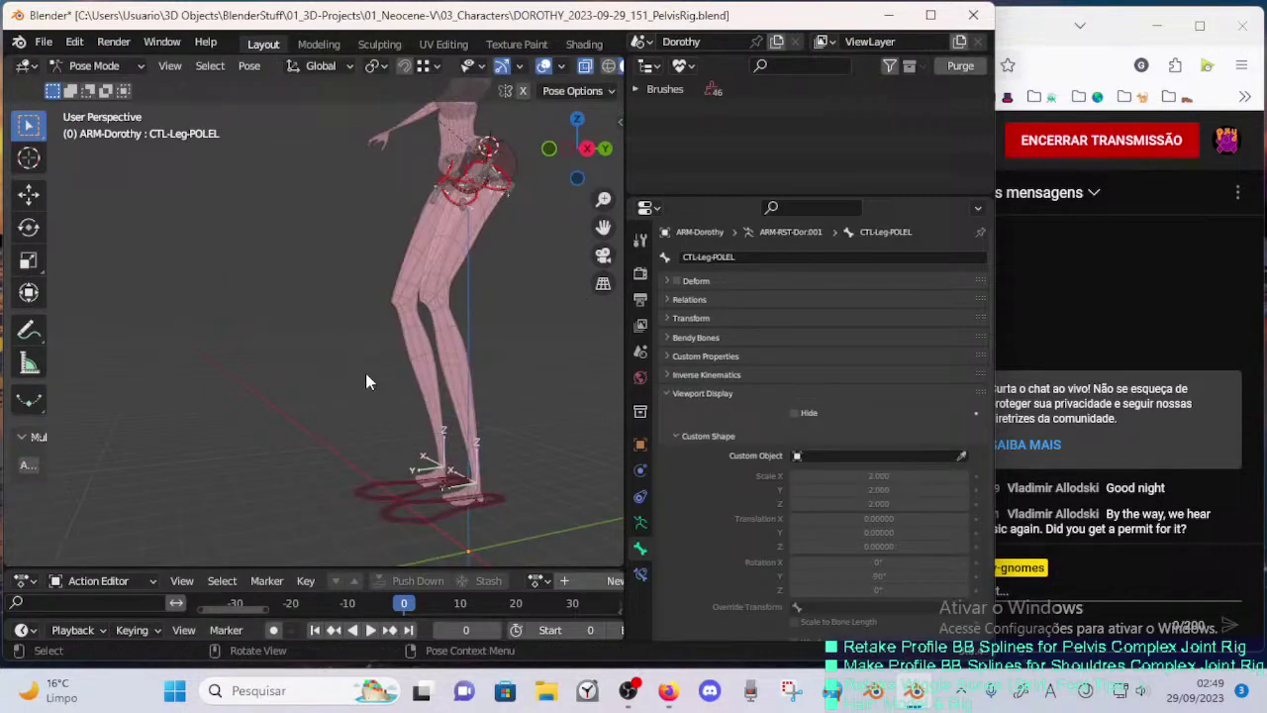
{"action": "middle_click_drag", "start_coordinate": [365, 372], "coordinate": [282, 337]}
{"action": "key", "text": "Tab"}
{"action": "scroll", "coordinate": [361, 394], "scroll_direction": "down", "scroll_amount": 1}
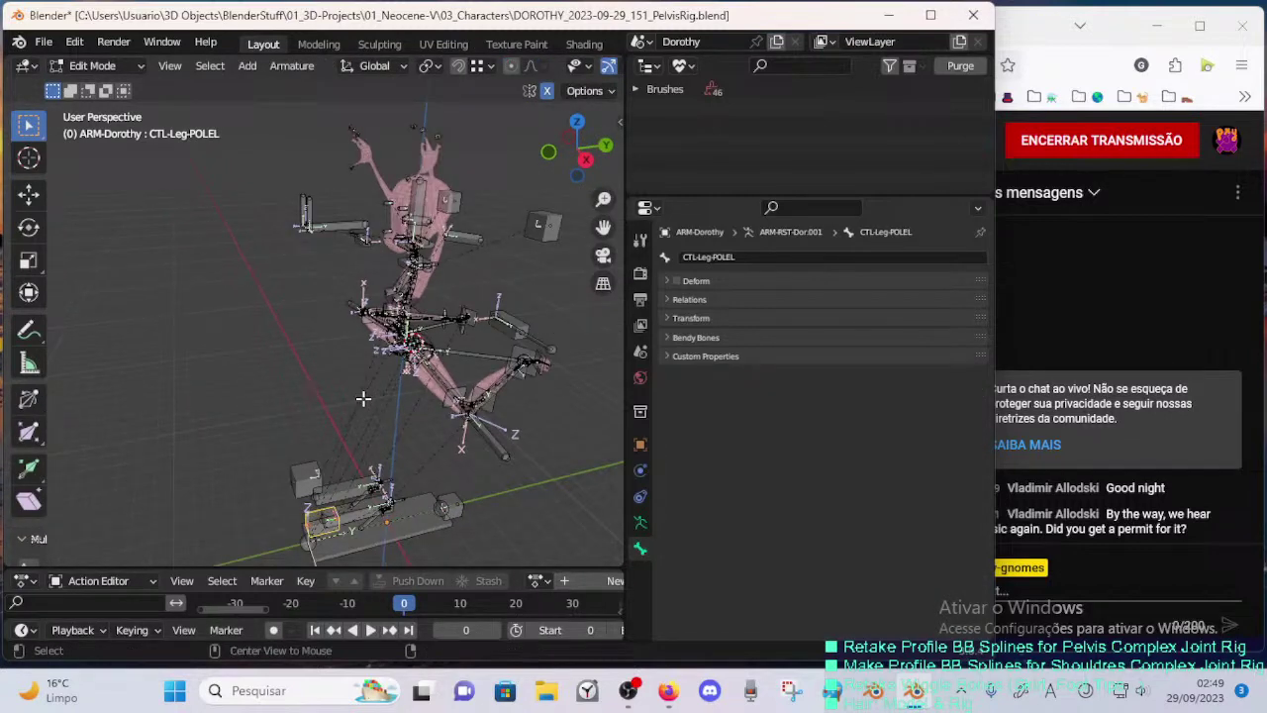
- Try to scale bone CTL-Leg-POLEL uniformly and along the global Y axis
{"action": "key", "text": "alt+s"}
{"action": "right_click", "coordinate": [358, 447]}
{"action": "key", "text": "s"}
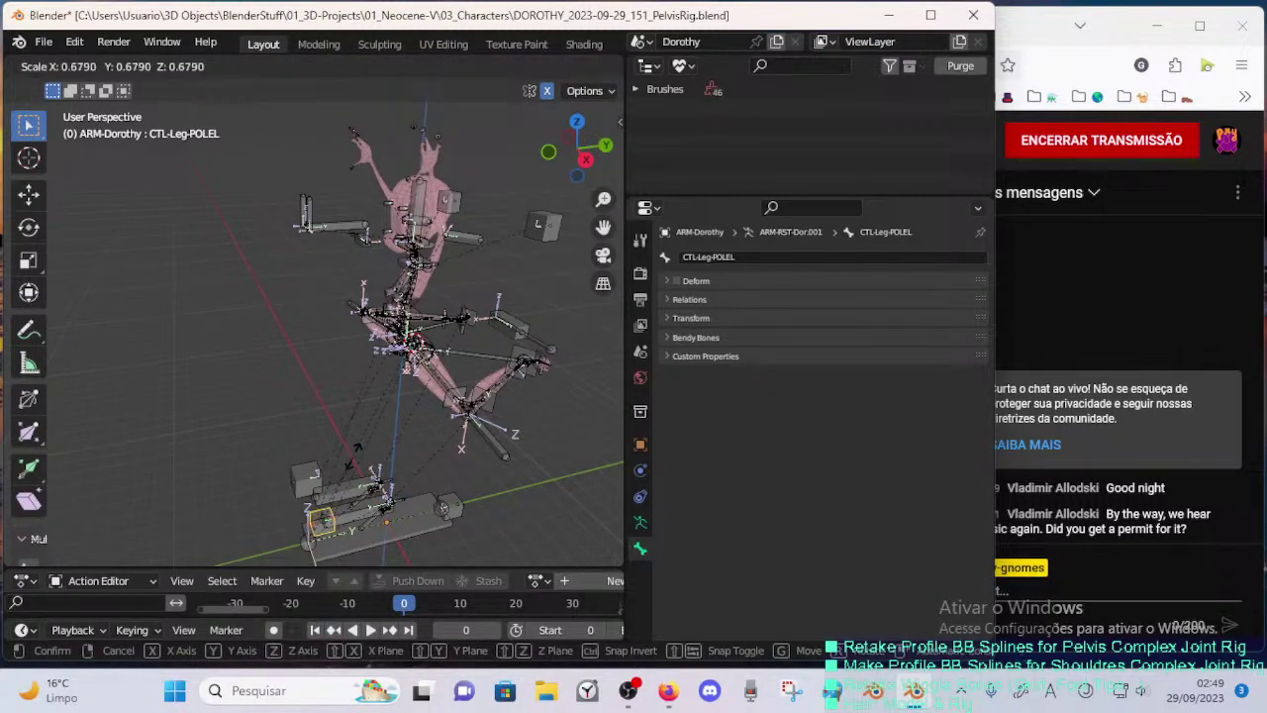
{"action": "left_click", "coordinate": [412, 445]}
{"action": "key", "text": "s"}
{"action": "key", "text": "y"}
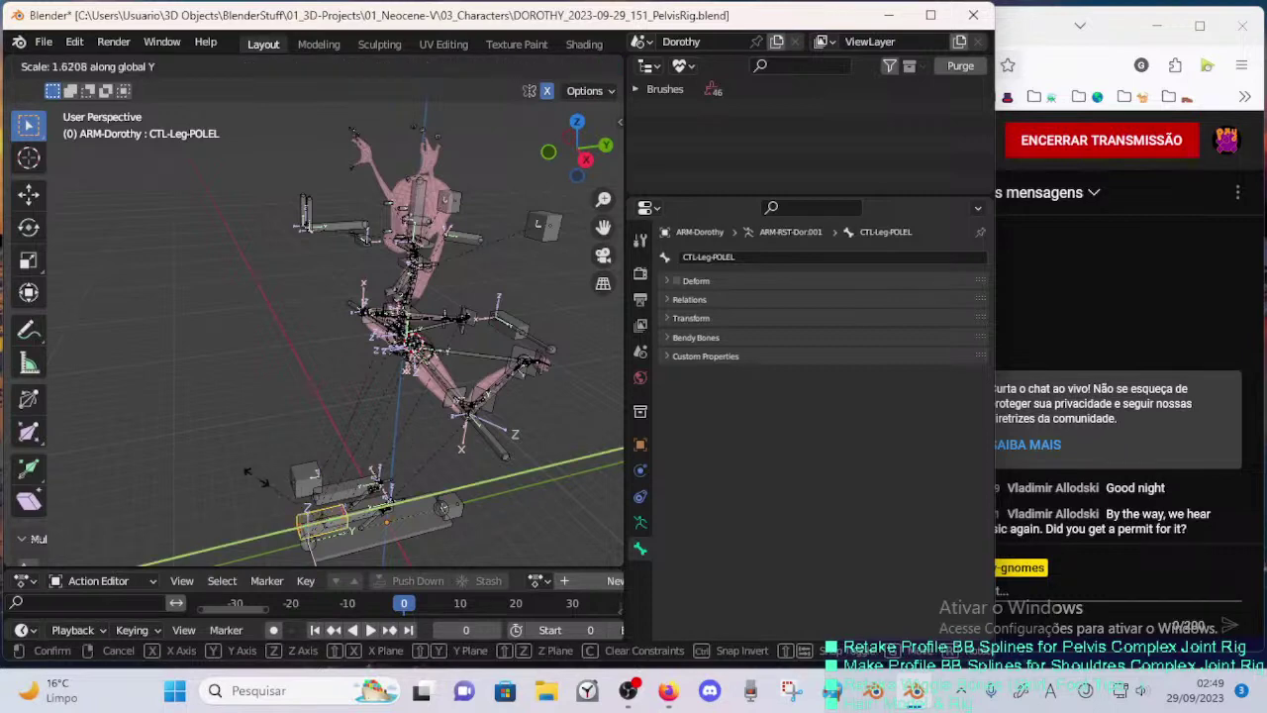
{"action": "left_click", "coordinate": [250, 477]}
- Set the pivot point to Individual Origins, lengthen bone CTL-Leg-POLEL along global Y, and check it in Pose Mode
{"action": "left_click", "coordinate": [432, 66]}
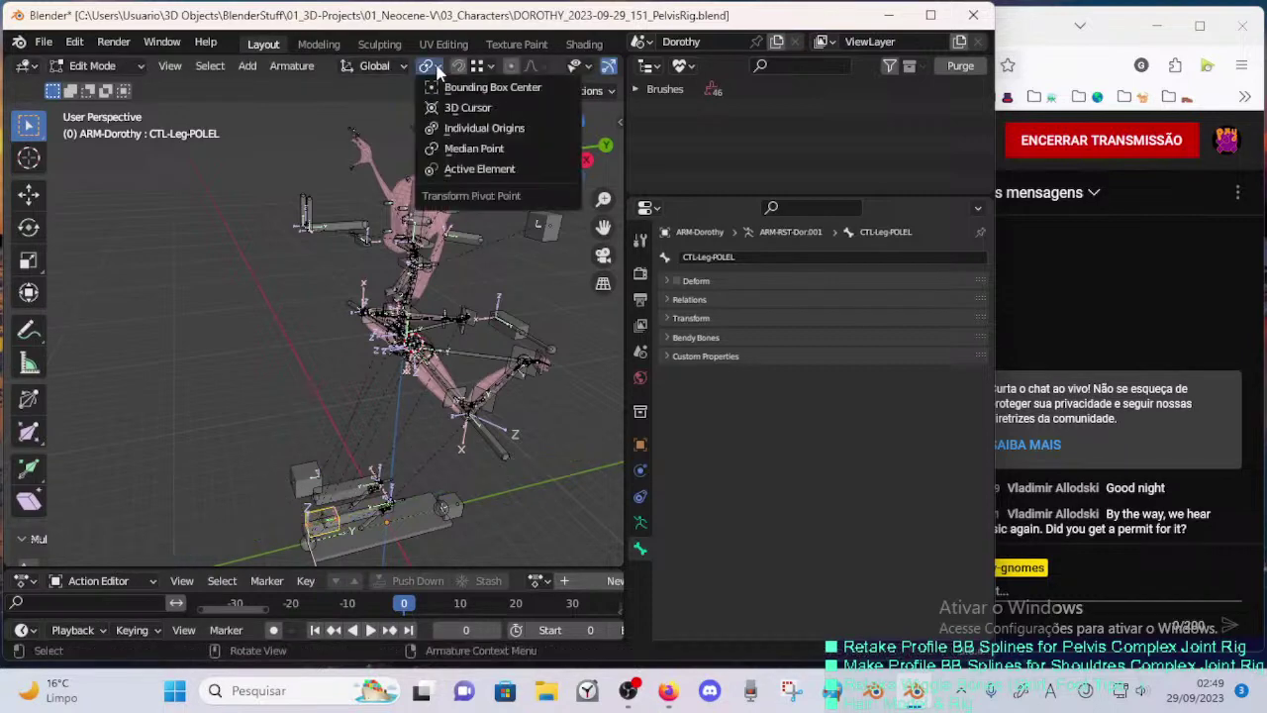
{"action": "left_click", "coordinate": [442, 136]}
{"action": "key", "text": "s"}
{"action": "key", "text": "y"}
{"action": "left_click", "coordinate": [254, 450]}
{"action": "key", "text": "Tab"}
{"action": "middle_click_drag", "start_coordinate": [279, 378], "coordinate": [324, 443]}
- Rename the bone CTL-Leg-POLEL as CTL-Leg-POLE.L in Edit Mode
{"action": "key", "text": "Tab"}
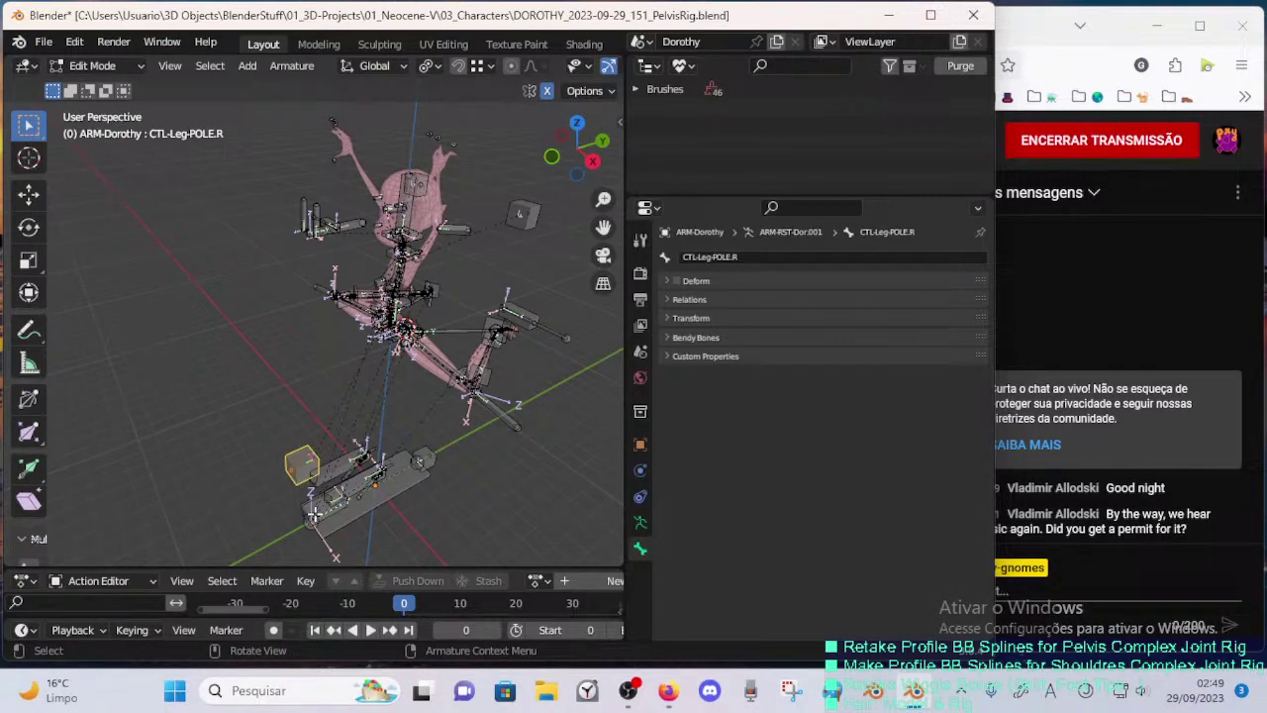
{"action": "key", "text": "F2"}
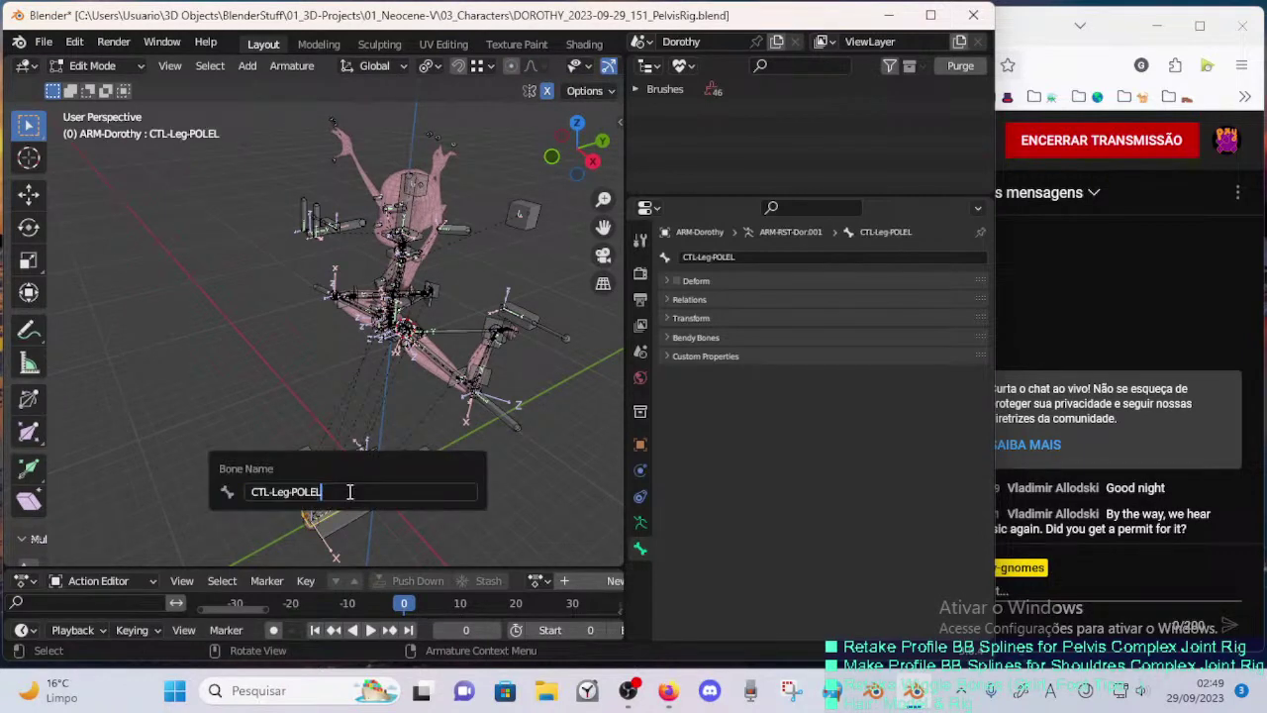
{"action": "type", "text": ".L"}
{"action": "key", "text": "Return"}
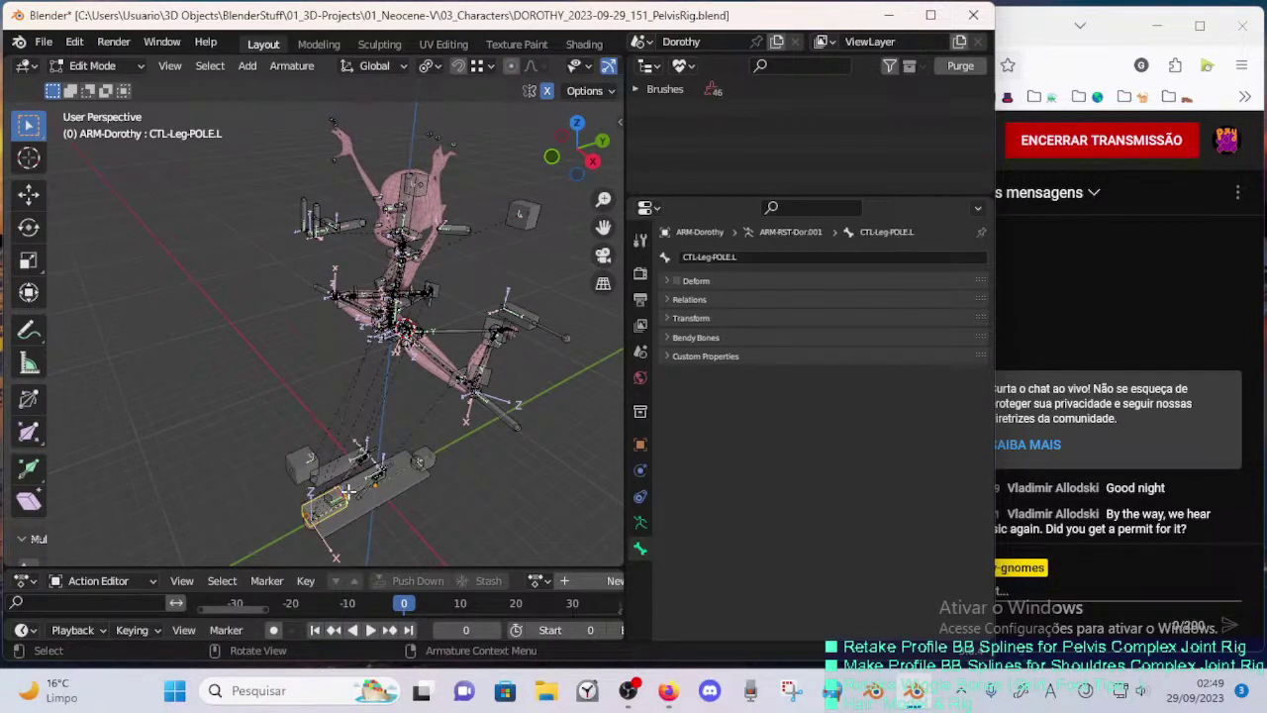
- Assign both leg pole controls to the bone group GRP_CTL-Control1 in Pose Mode, and save the file
{"action": "middle_click_drag", "start_coordinate": [391, 506], "coordinate": [279, 454]}
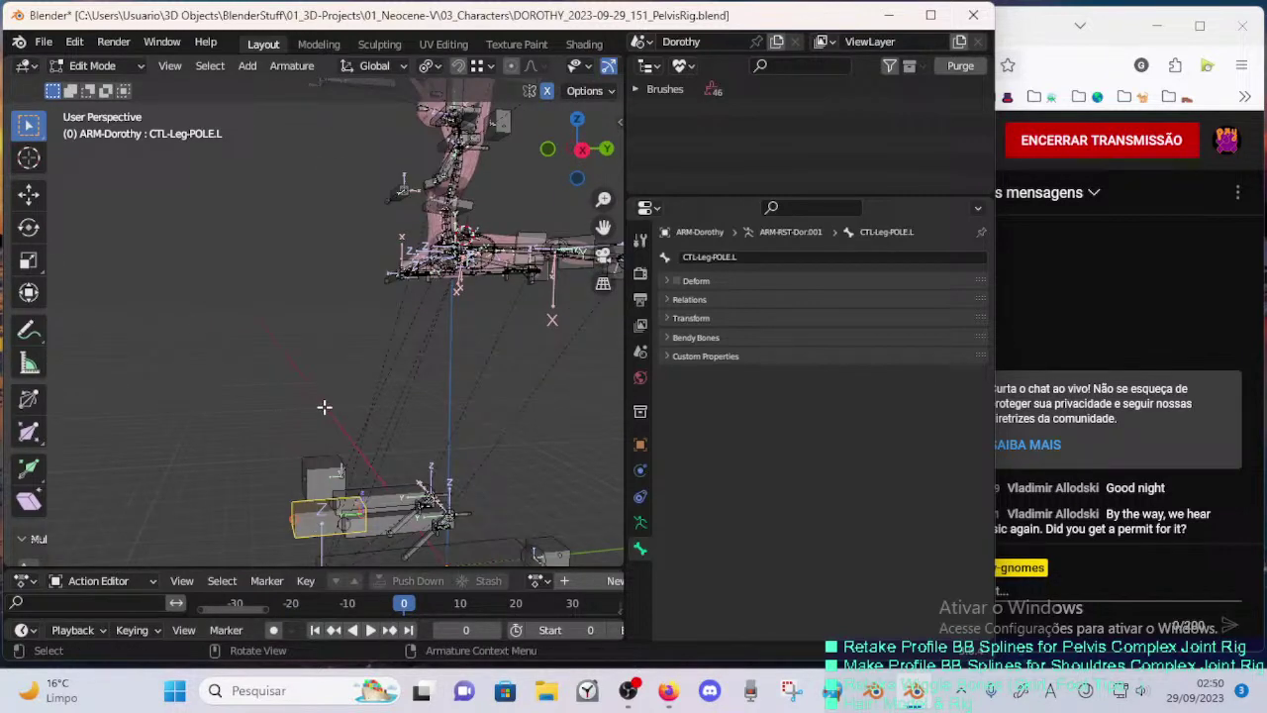
{"action": "key", "text": "ctrl+Tab"}
{"action": "middle_click_drag", "start_coordinate": [318, 294], "coordinate": [271, 197]}
{"action": "left_click", "coordinate": [271, 197], "text": "shift"}
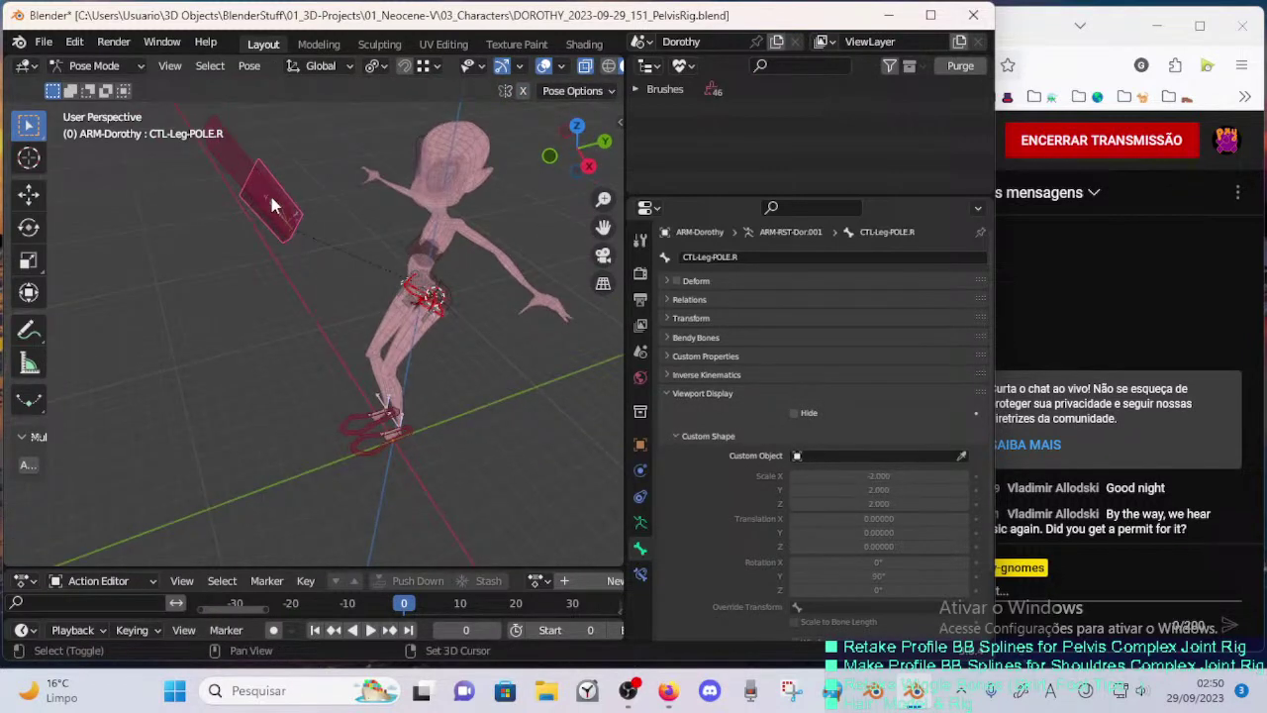
{"action": "left_click", "coordinate": [640, 574]}
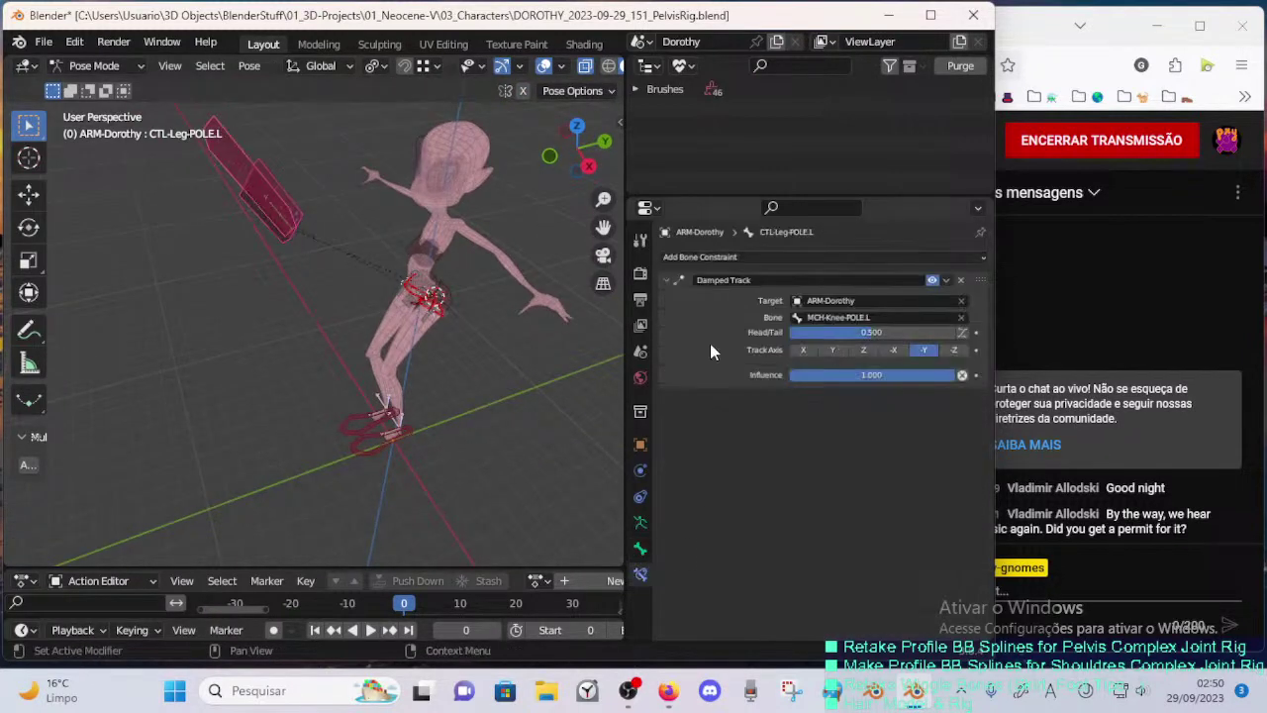
{"action": "left_click", "coordinate": [647, 518]}
{"action": "left_click", "coordinate": [797, 453]}
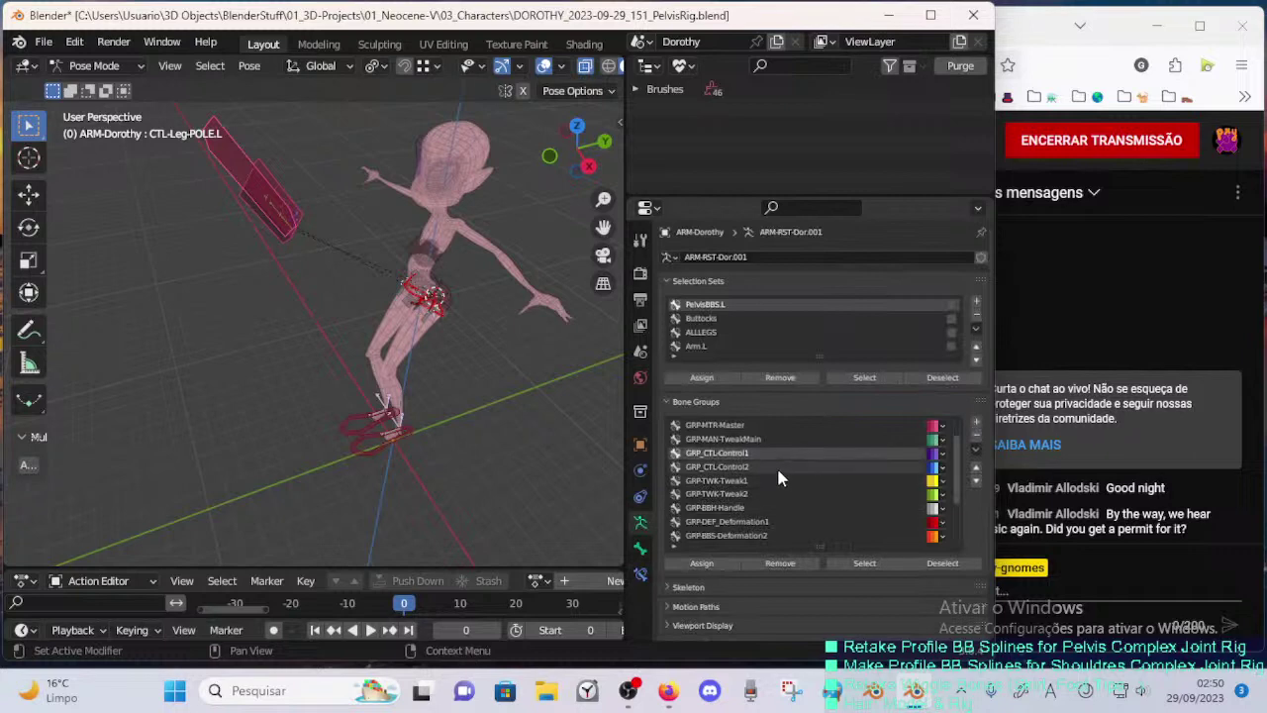
{"action": "left_click", "coordinate": [724, 566]}
{"action": "middle_click_drag", "start_coordinate": [472, 419], "coordinate": [311, 300]}
{"action": "left_click", "coordinate": [318, 186]}
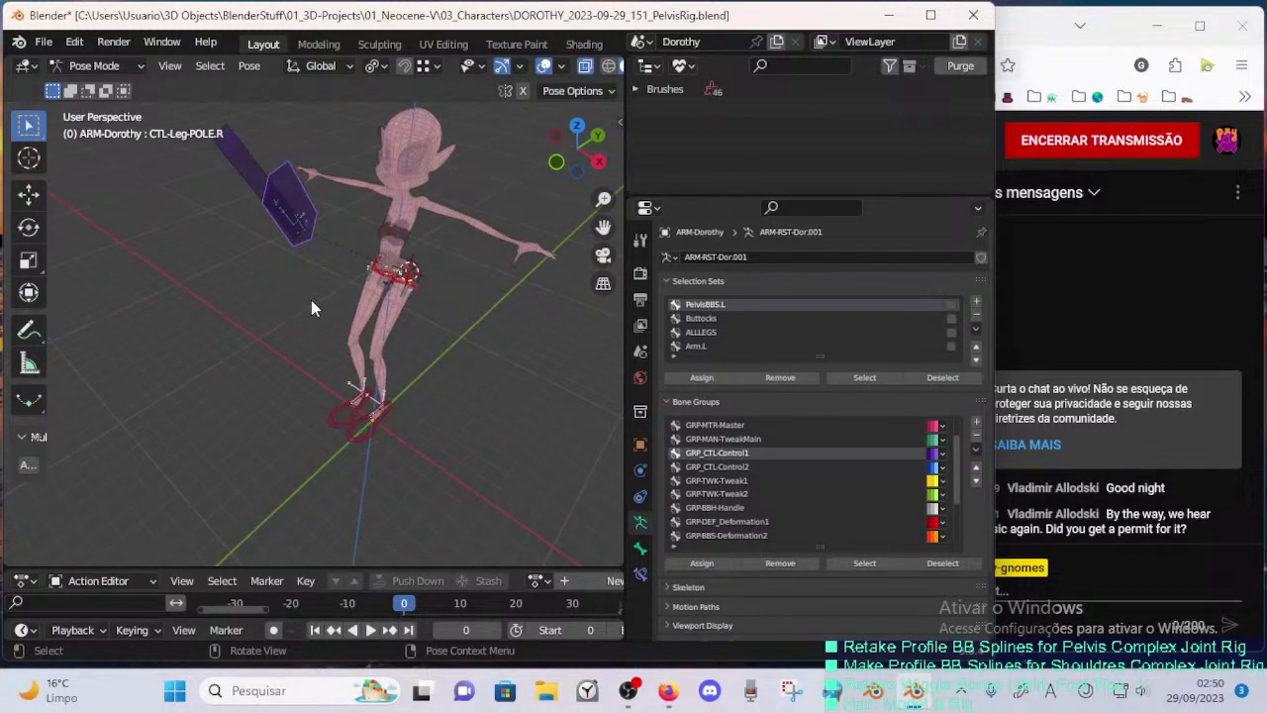
{"action": "key", "text": "ctrl+s"}
- Match the rest shape of CTL-Leg-POLE.R to CTL-Leg-POLE.L in Edit Mode using the X-axis mirror
{"action": "key", "text": "Tab"}
{"action": "middle_click_drag", "start_coordinate": [349, 451], "coordinate": [253, 450]}
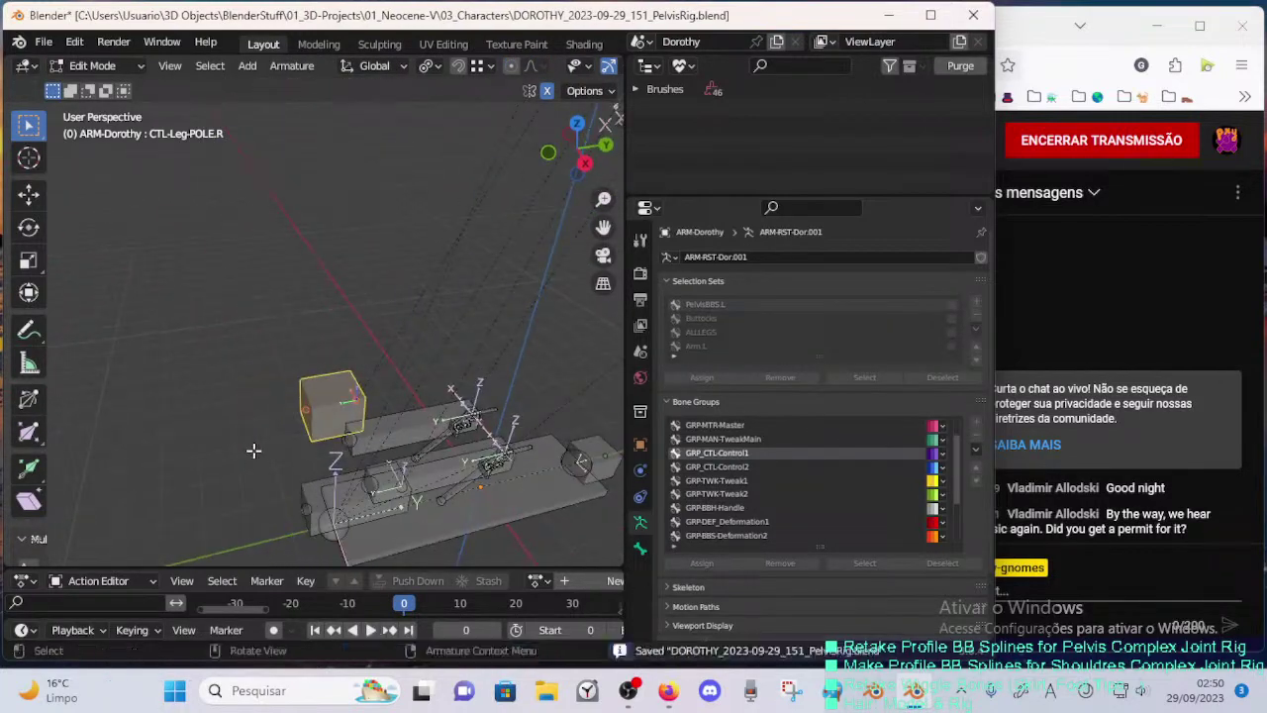
{"action": "left_click", "coordinate": [321, 483]}
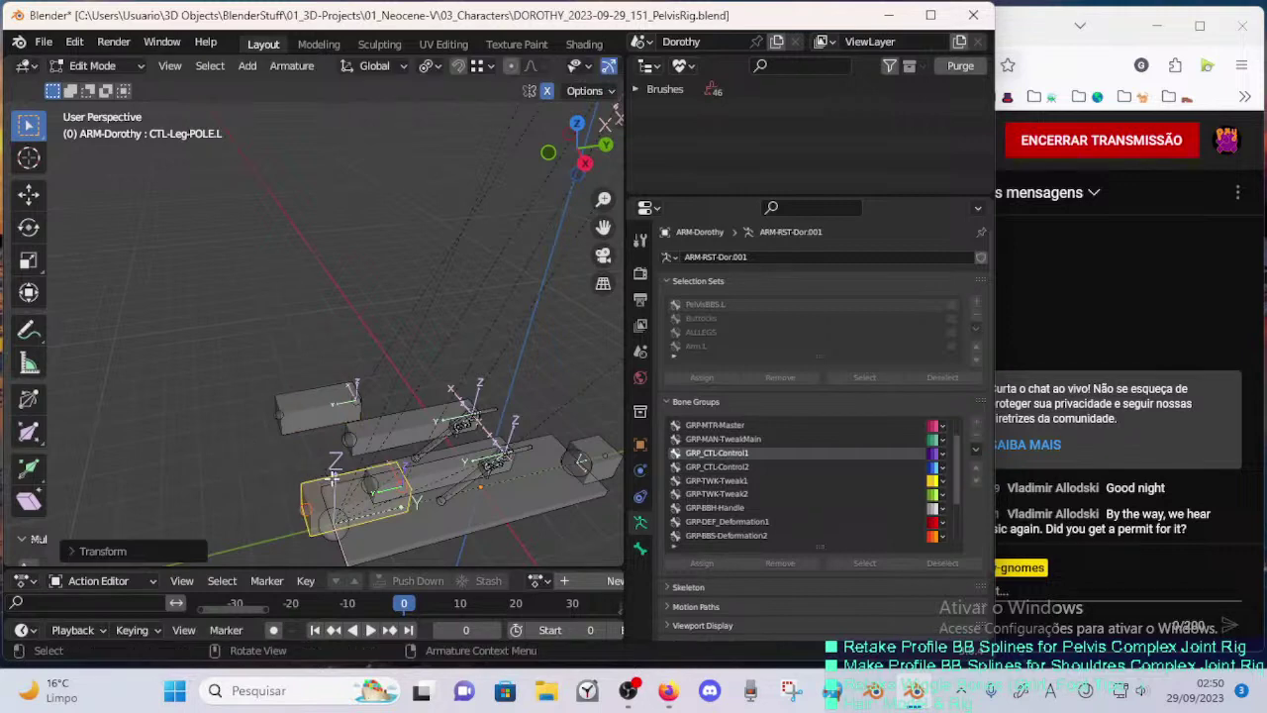
- Snap the 3D cursor to the head of CTL-Leg-POLE.L and add a new bone there in Edit Mode
{"action": "middle_click_drag", "start_coordinate": [324, 482], "coordinate": [432, 442]}
{"action": "key", "text": "g"}
{"action": "left_click", "coordinate": [364, 480]}
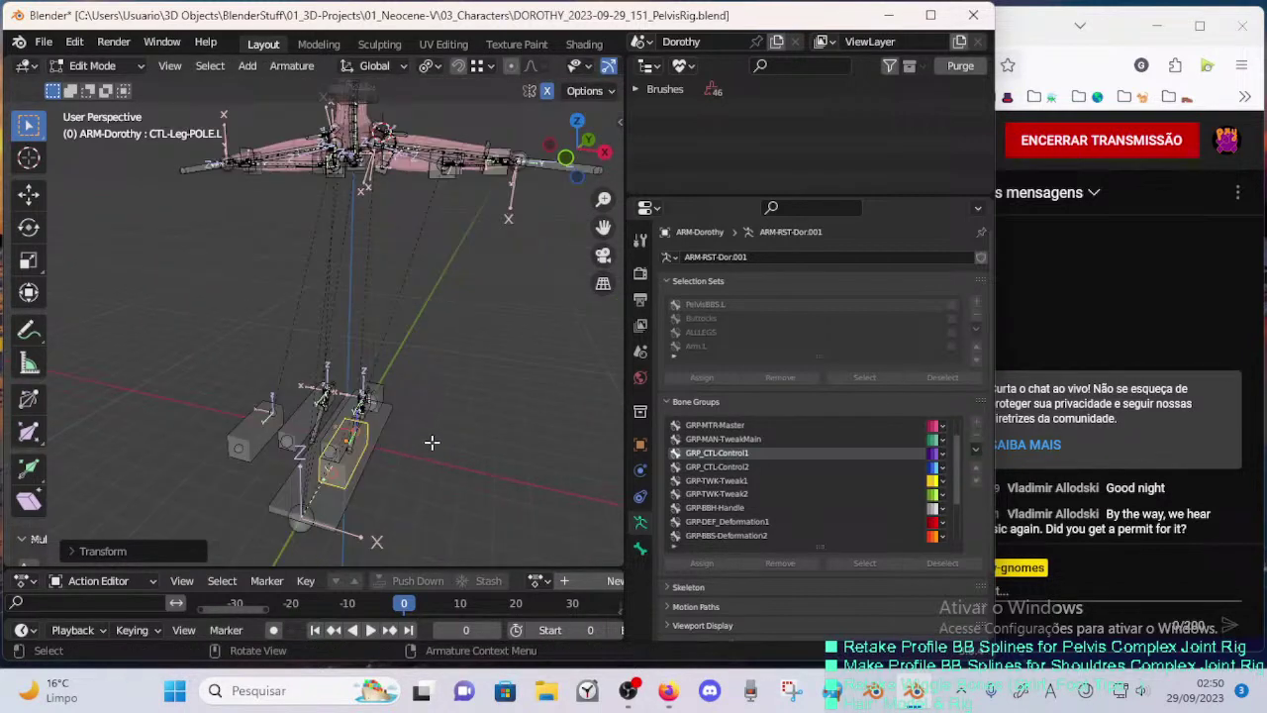
{"action": "key", "text": "shift+s"}
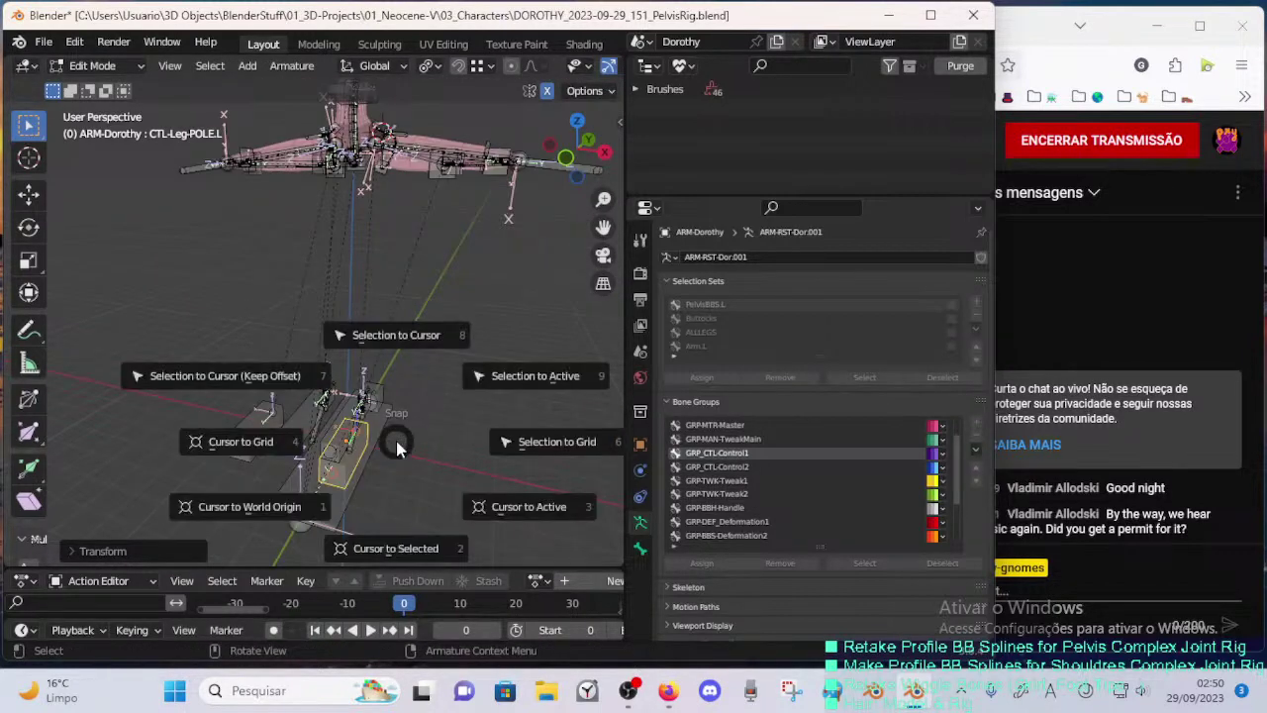
{"action": "key", "text": "Escape"}
{"action": "left_click", "coordinate": [369, 430]}
{"action": "middle_click_drag", "start_coordinate": [369, 431], "coordinate": [246, 418]}
{"action": "left_click", "coordinate": [346, 431]}
{"action": "key", "text": "shift+a"}
{"action": "left_click", "coordinate": [319, 347]}
- Align the new bone to CTL-Leg-POLE.L as the active bone
{"action": "scroll", "coordinate": [323, 360], "scroll_direction": "up", "scroll_amount": 2}
{"action": "left_click", "coordinate": [321, 373]}
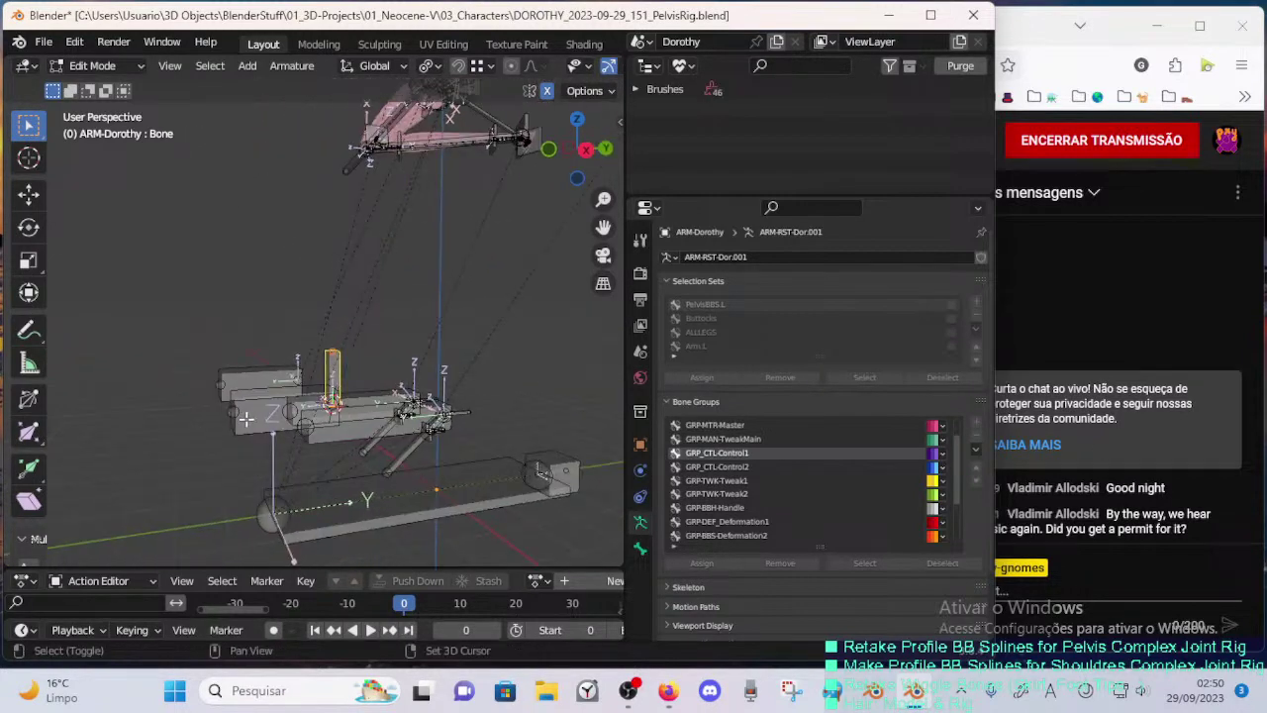
{"action": "left_click", "coordinate": [287, 414], "text": "shift"}
{"action": "key", "text": "ctrl+alt+a"}
- Select the new bone overlapping the leg pole controls and rename it as POL-Knee.L
{"action": "middle_click_drag", "start_coordinate": [324, 405], "coordinate": [291, 423]}
{"action": "left_click", "coordinate": [307, 410], "text": "alt"}
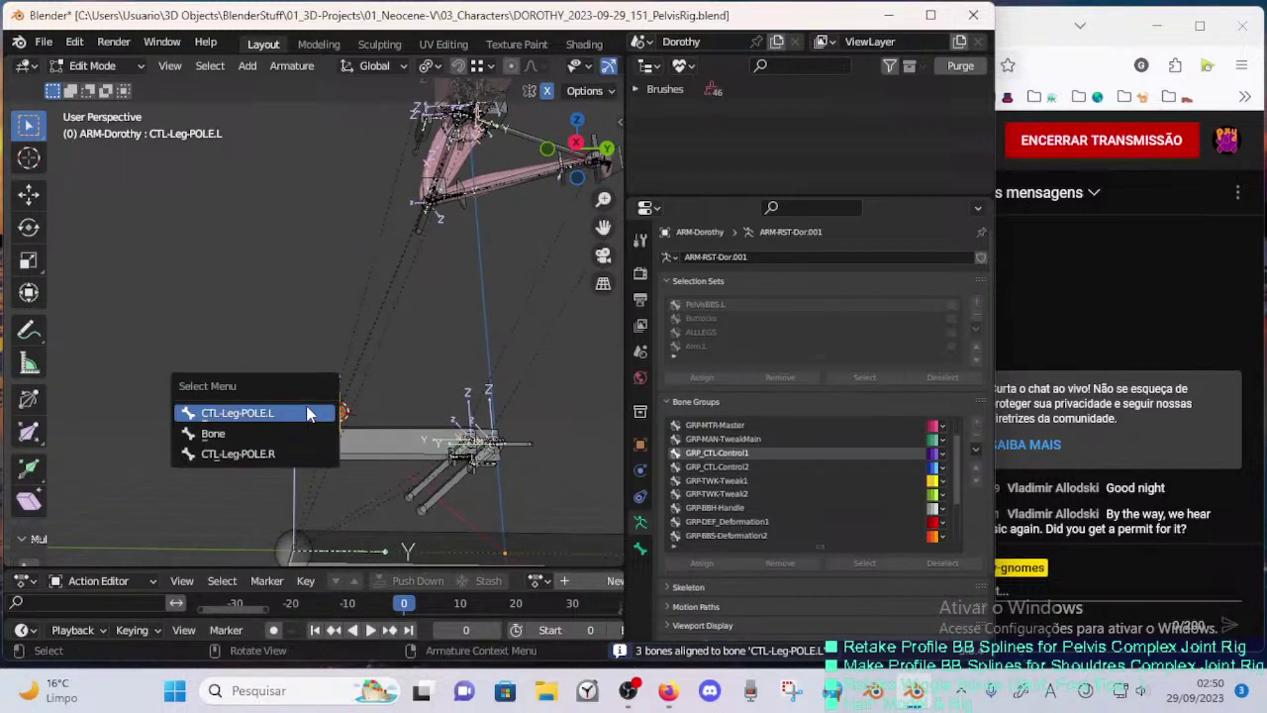
{"action": "left_click", "coordinate": [304, 414]}
{"action": "middle_click_drag", "start_coordinate": [304, 414], "coordinate": [297, 404]}
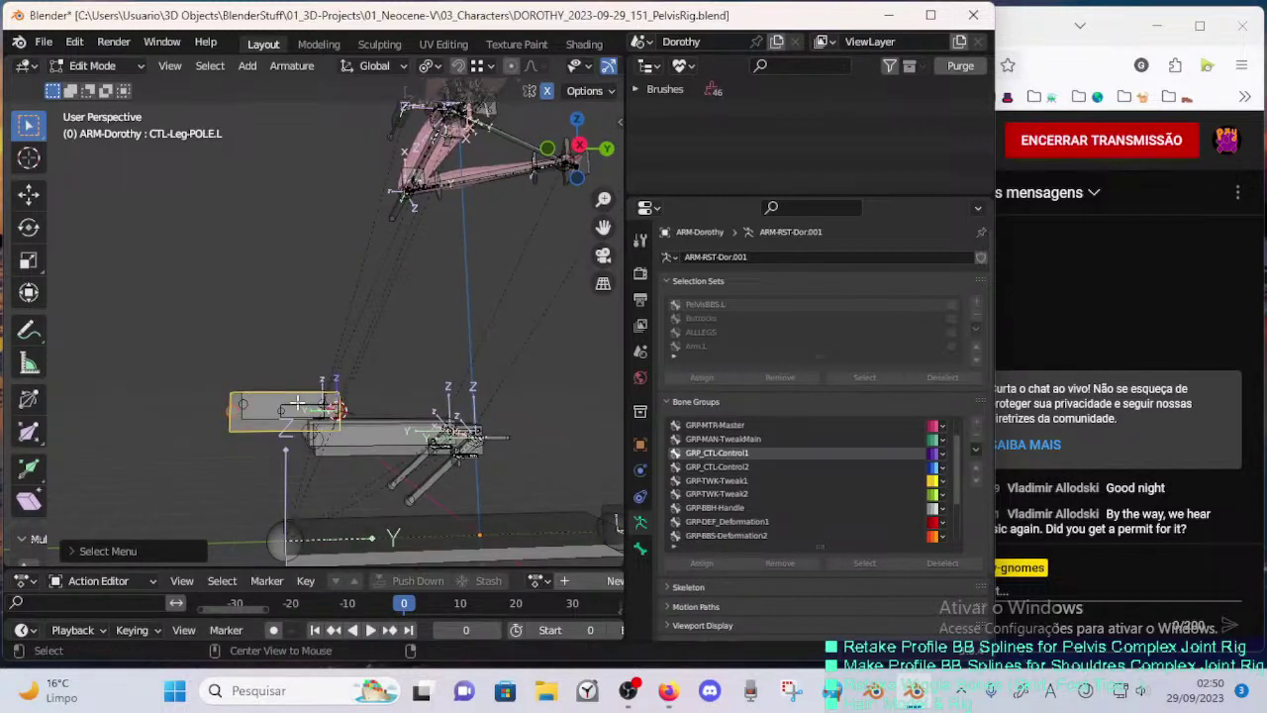
{"action": "left_click", "coordinate": [297, 402], "text": "alt"}
{"action": "left_click", "coordinate": [305, 444]}
{"action": "left_click", "coordinate": [299, 408], "text": "alt"}
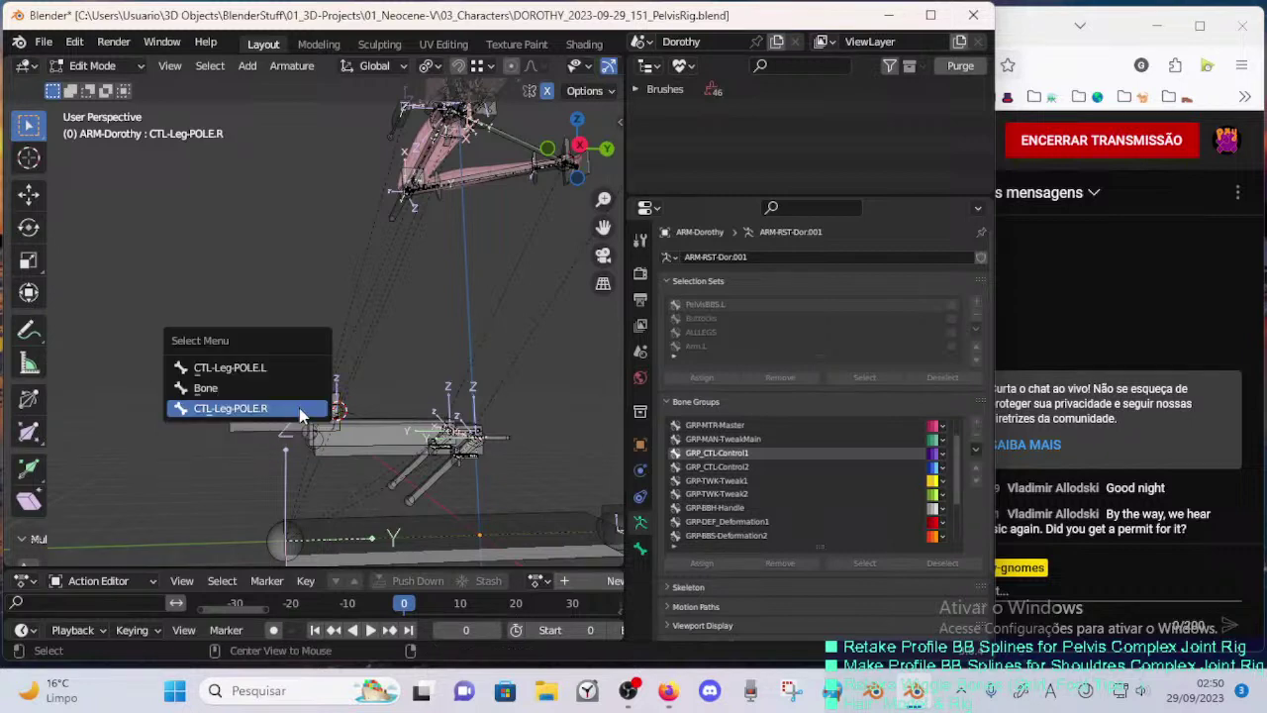
{"action": "left_click", "coordinate": [279, 388]}
{"action": "middle_click_drag", "start_coordinate": [279, 388], "coordinate": [386, 406]}
{"action": "key", "text": "F2"}
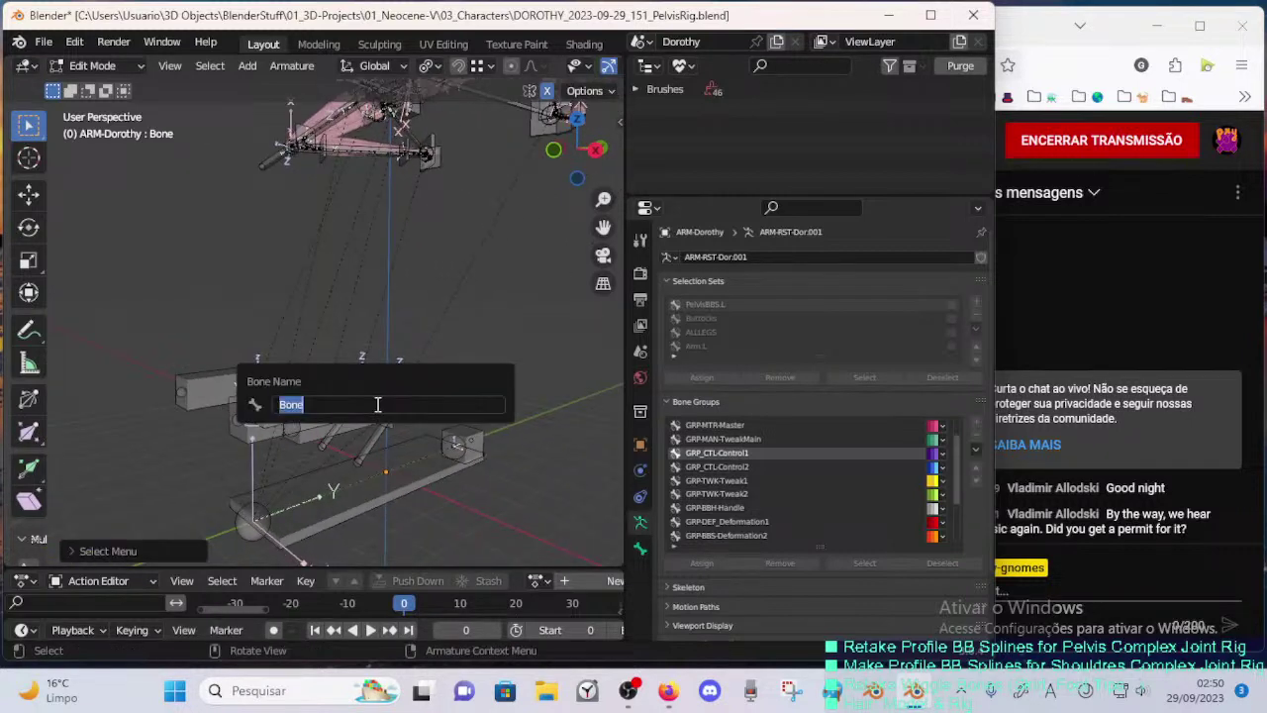
{"action": "type", "text": "CTL-P"}
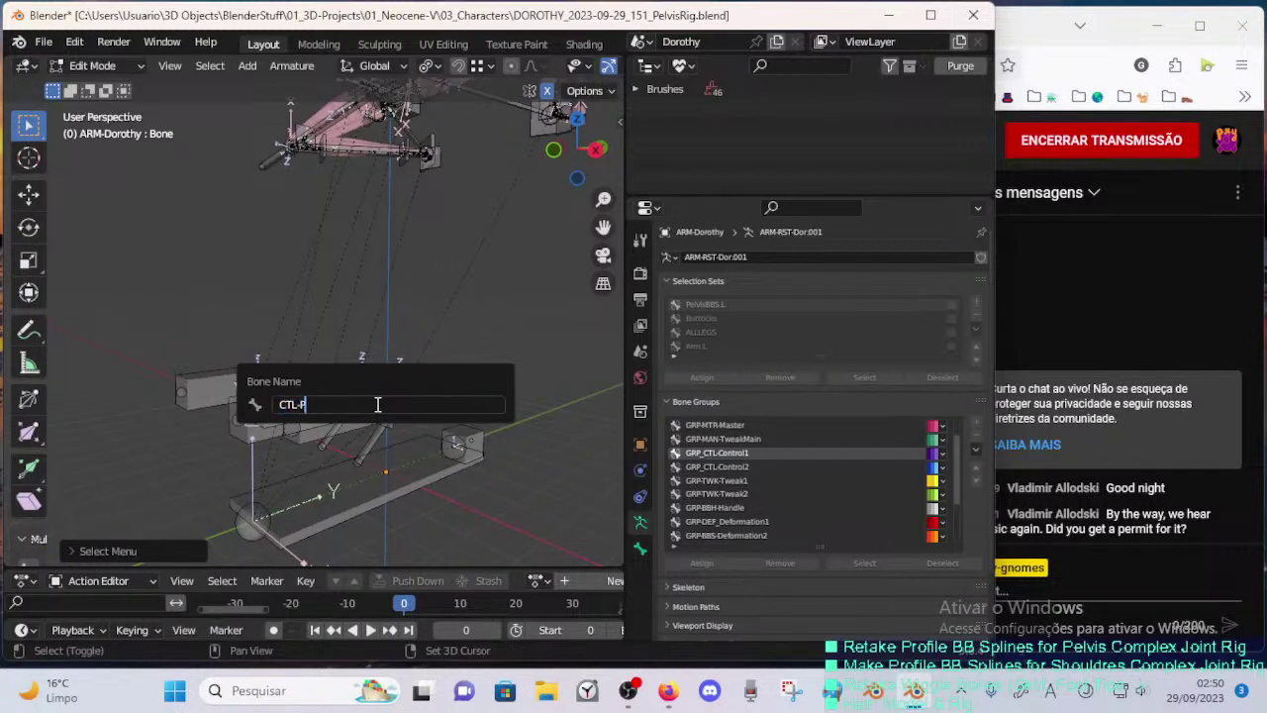
{"action": "key", "text": "BackSpace"}
{"action": "type", "text": "POLE"}
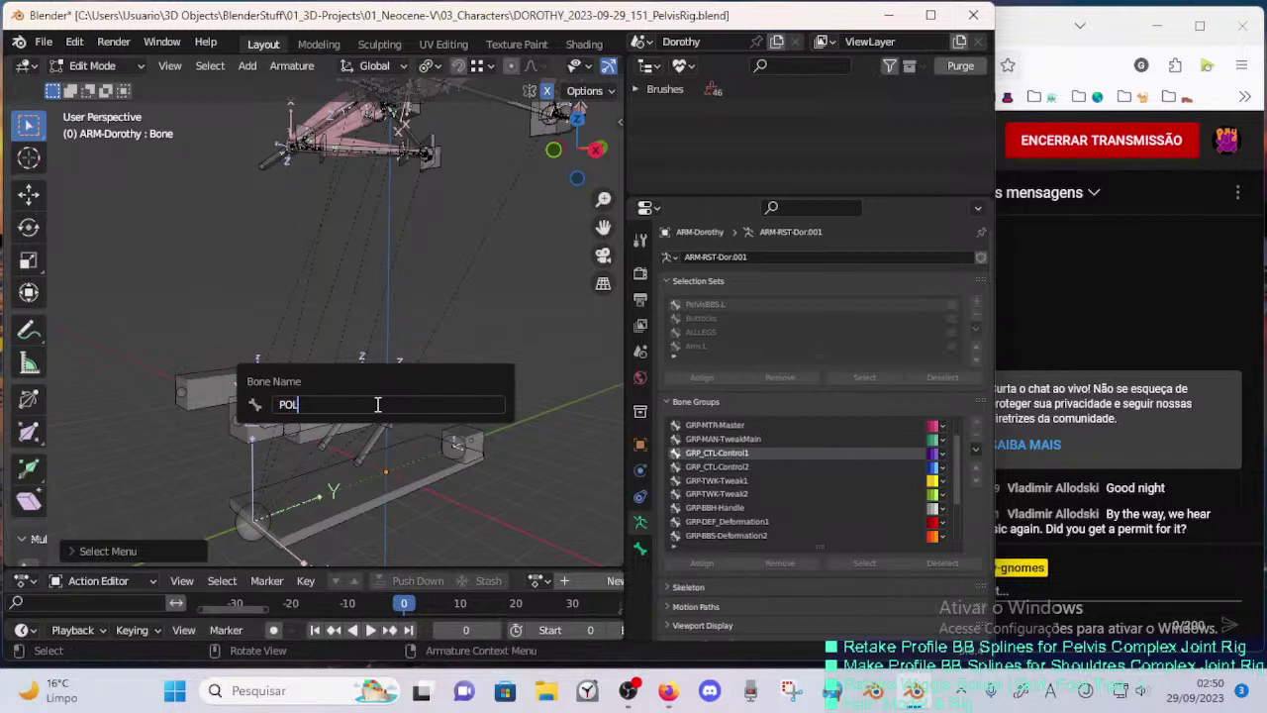
{"action": "key", "text": "BackSpace"}
{"action": "key", "text": "BackSpace"}
{"action": "type", "text": "-Knee.L"}
{"action": "key", "text": "Return"}
- Symmetrize POL-Knee.L to create its counterpart on the character's other leg
{"action": "middle_click_drag", "start_coordinate": [361, 382], "coordinate": [247, 427]}
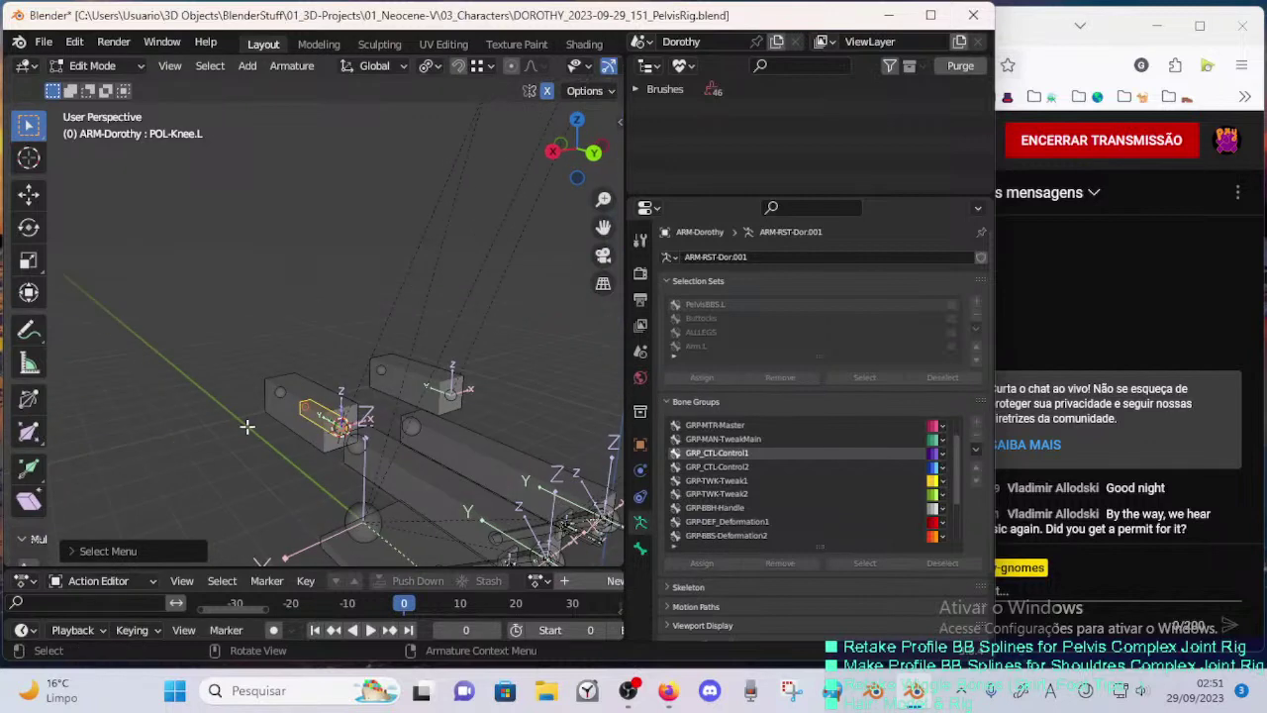
{"action": "right_click", "coordinate": [309, 412]}
{"action": "left_click", "coordinate": [314, 415]}
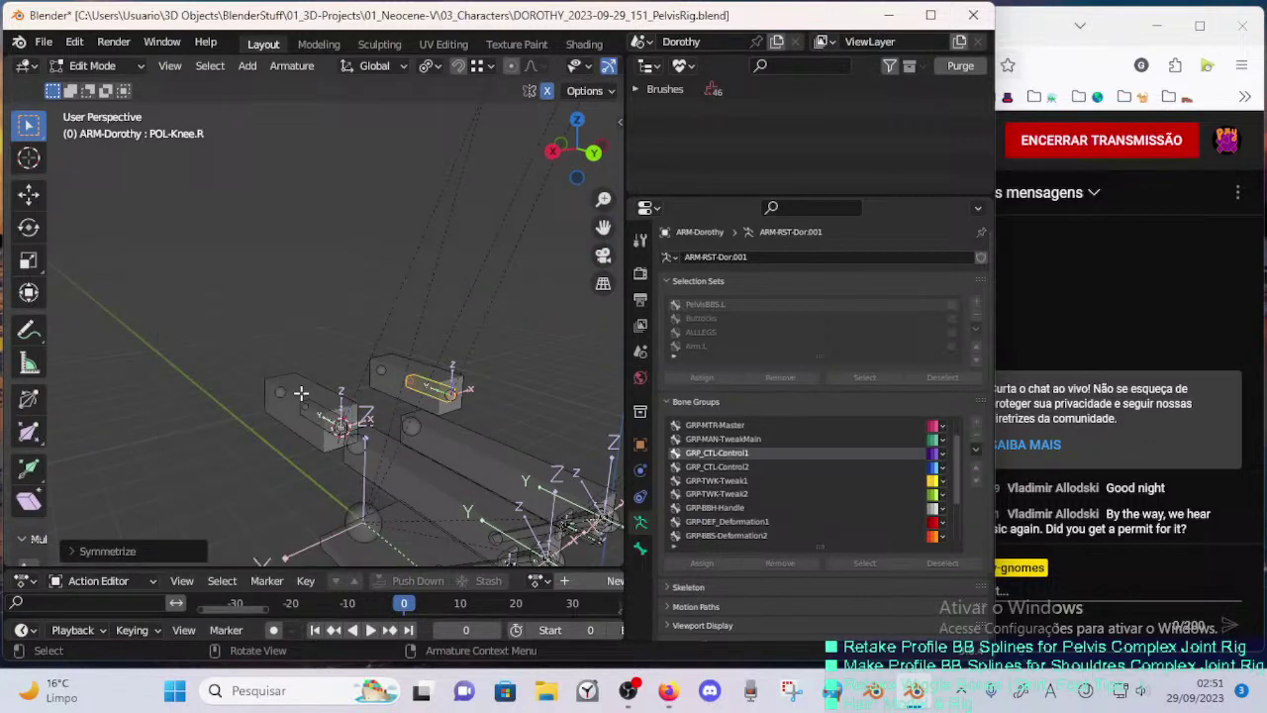
- Give POL-Knee.L the same parent as CTL-Leg-POLE.L, MCH-Knee-POLE.L, and symmetrize it again
{"action": "mouse_move", "coordinate": [314, 422]}
{"action": "middle_mouse_down"}
{"action": "mouse_move", "coordinate": [243, 410]}
{"action": "mouse_move", "coordinate": [293, 409]}
{"action": "middle_mouse_up"}
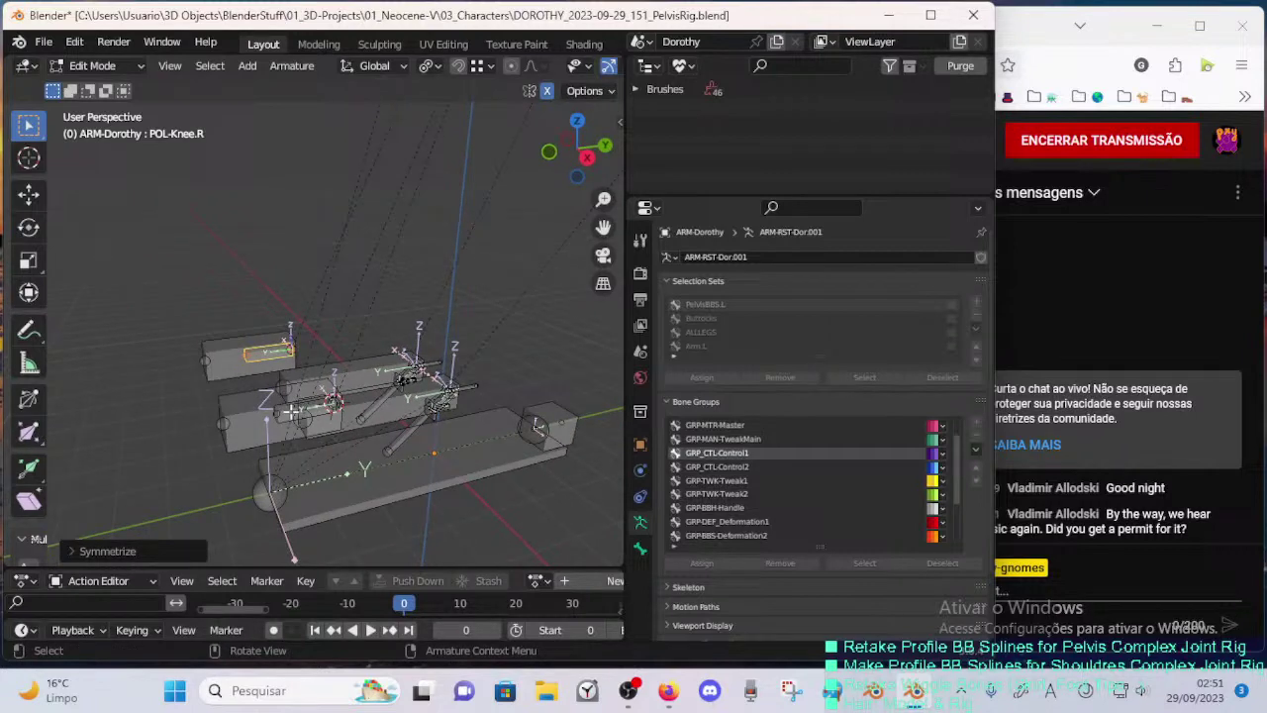
{"action": "left_click", "coordinate": [293, 410]}
{"action": "left_click", "coordinate": [294, 410]}
{"action": "left_click", "coordinate": [294, 410]}
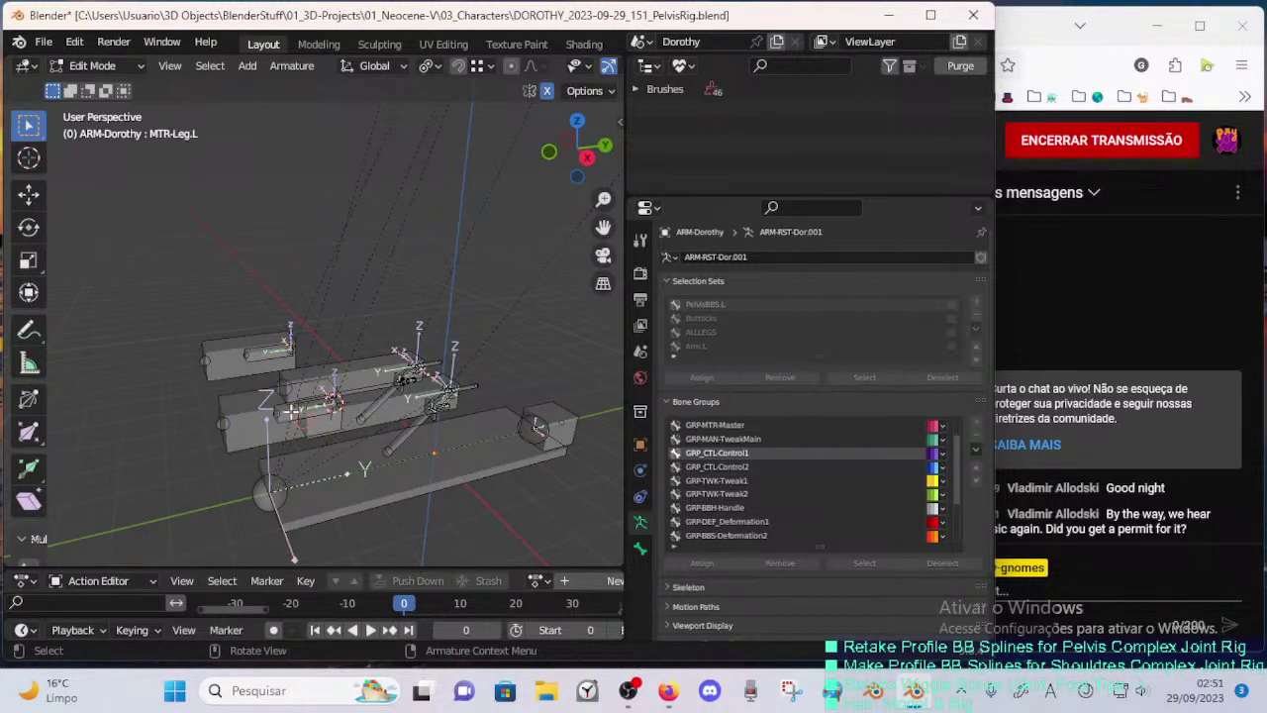
{"action": "left_click", "coordinate": [269, 406]}
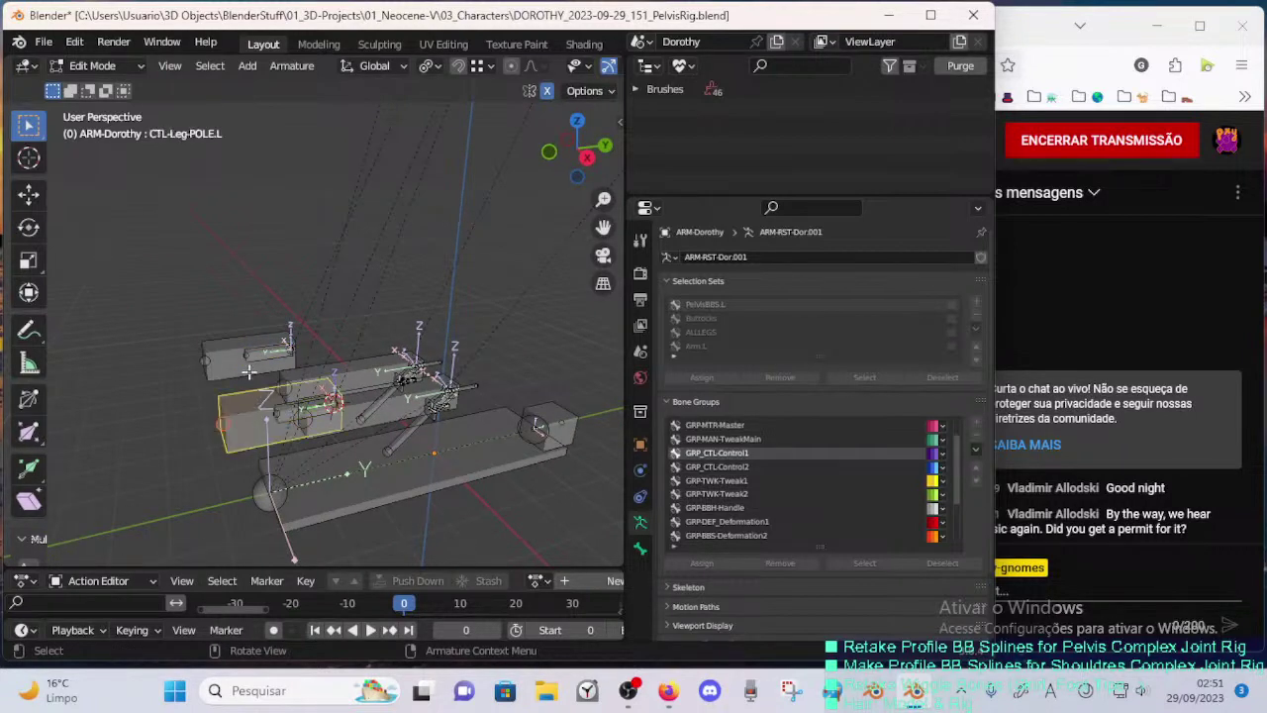
{"action": "left_click", "coordinate": [287, 409]}
{"action": "left_click", "coordinate": [288, 409]}
{"action": "left_click", "coordinate": [283, 411]}
{"action": "left_click", "coordinate": [278, 413]}
{"action": "left_click", "coordinate": [275, 416]}
{"action": "left_click", "coordinate": [274, 416]}
{"action": "left_click", "coordinate": [640, 548]}
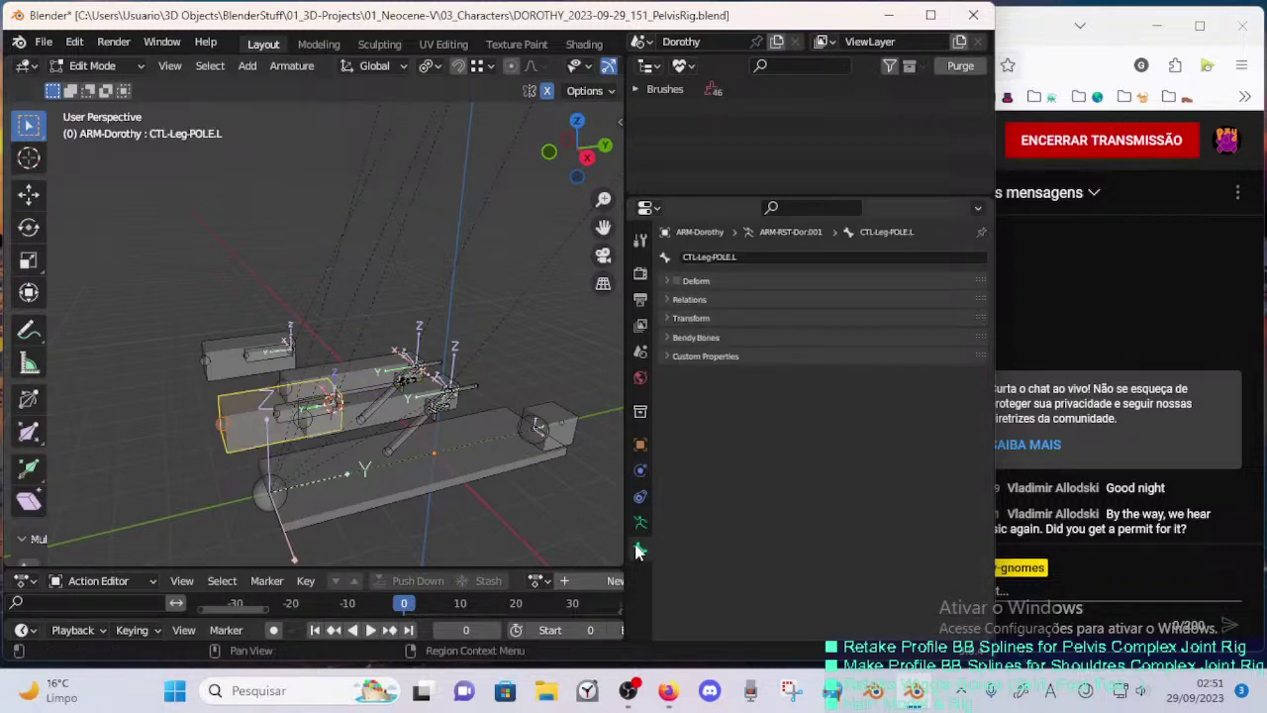
{"action": "left_click", "coordinate": [680, 300]}
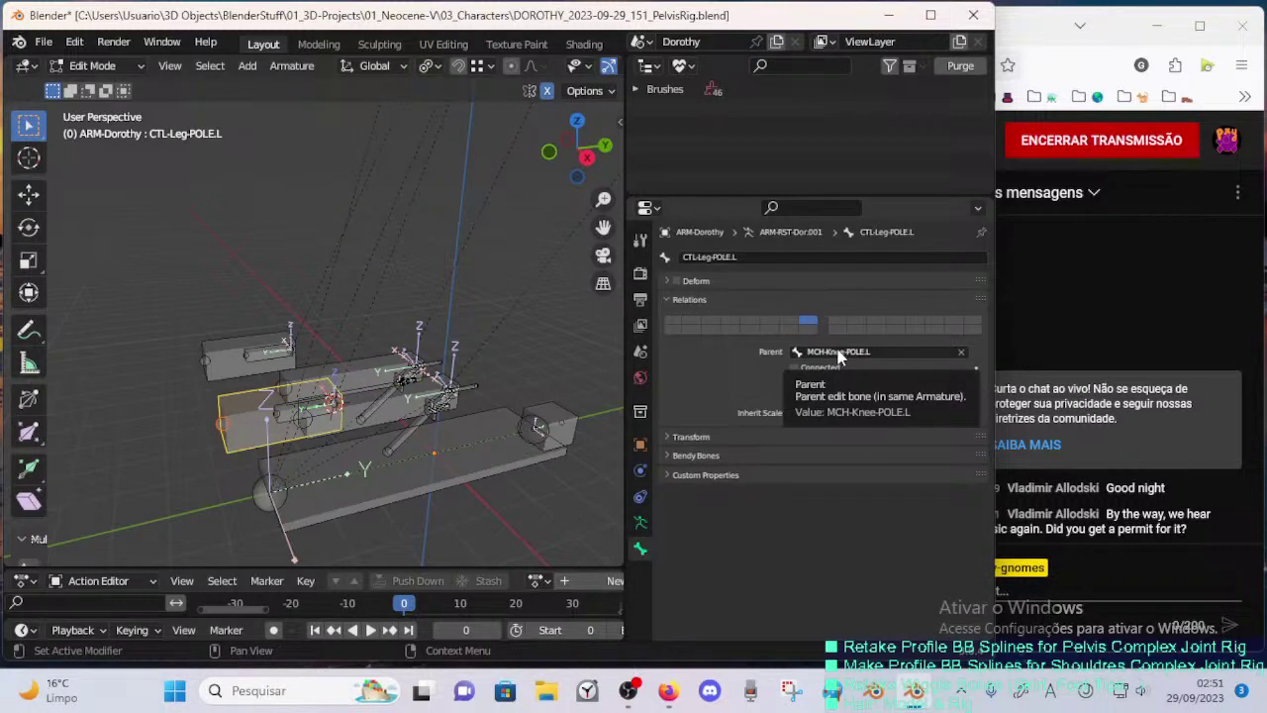
{"action": "left_click", "coordinate": [291, 417]}
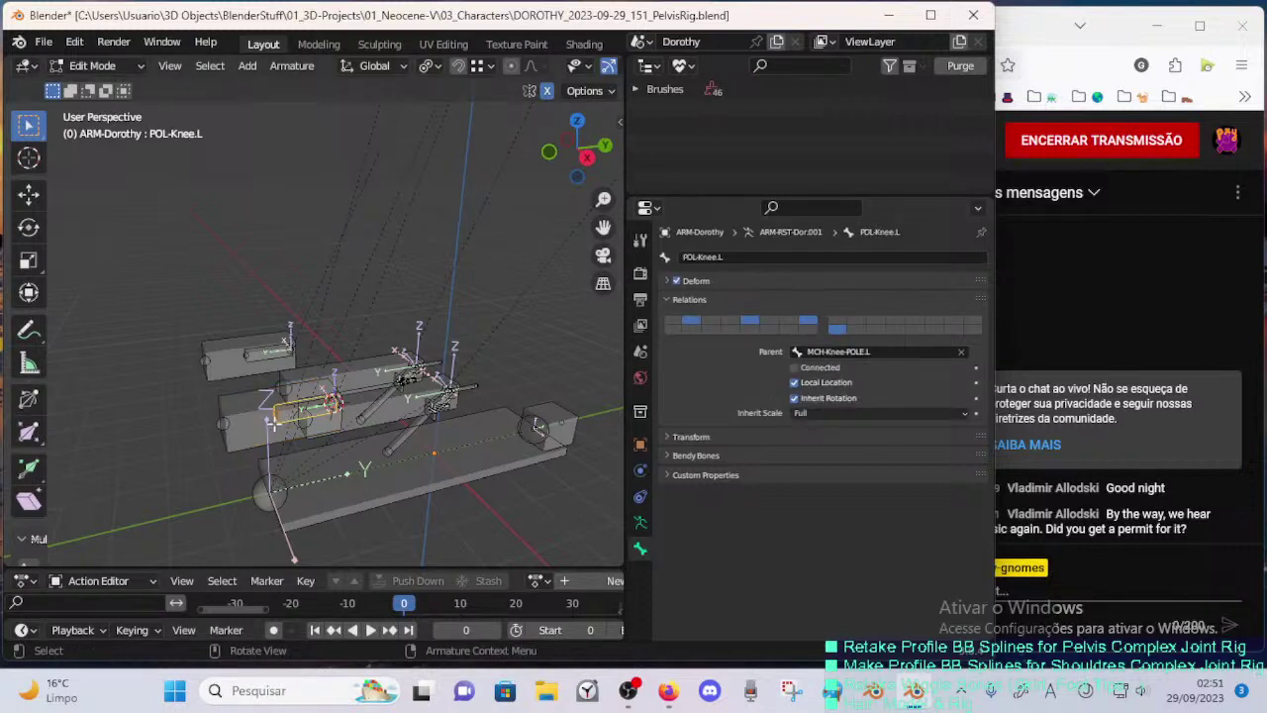
{"action": "right_click", "coordinate": [291, 412]}
{"action": "left_click", "coordinate": [287, 415]}
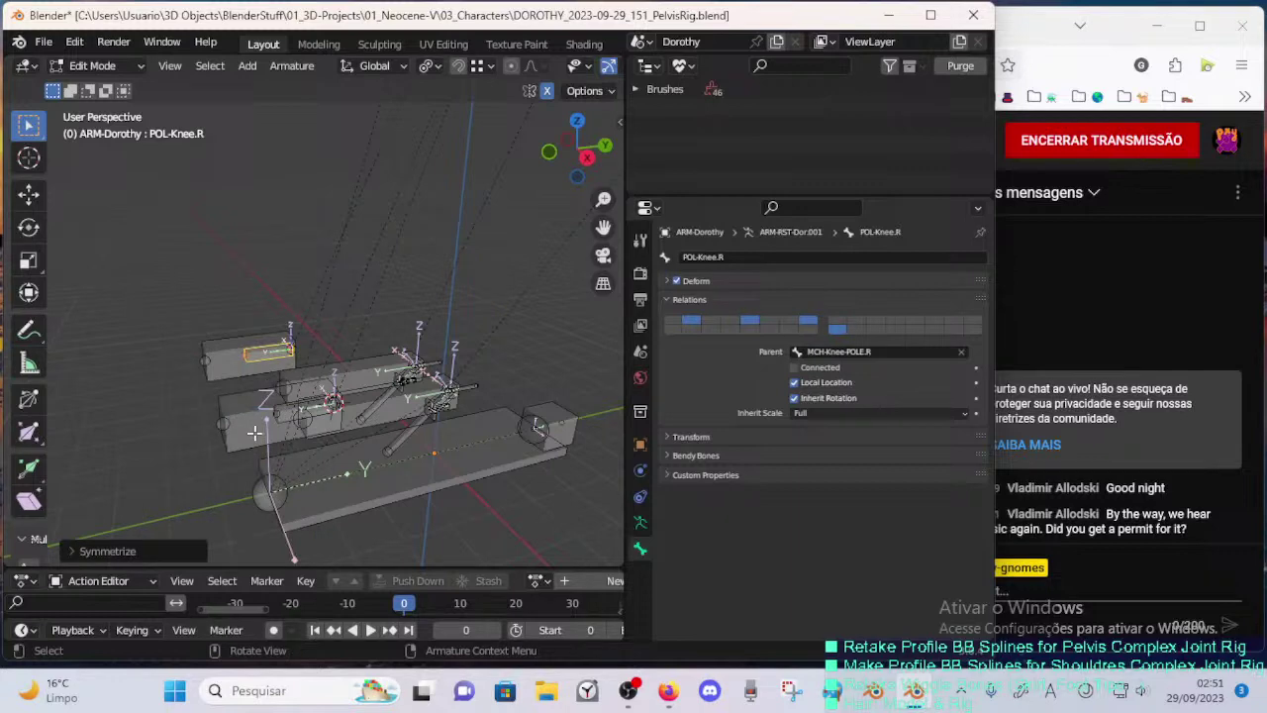
- Delete CTL-Leg-POLE.L together with its mirrored bone, and return to Pose Mode
{"action": "left_click", "coordinate": [255, 421]}
{"action": "scroll", "coordinate": [247, 391], "scroll_direction": "down", "scroll_amount": 4}
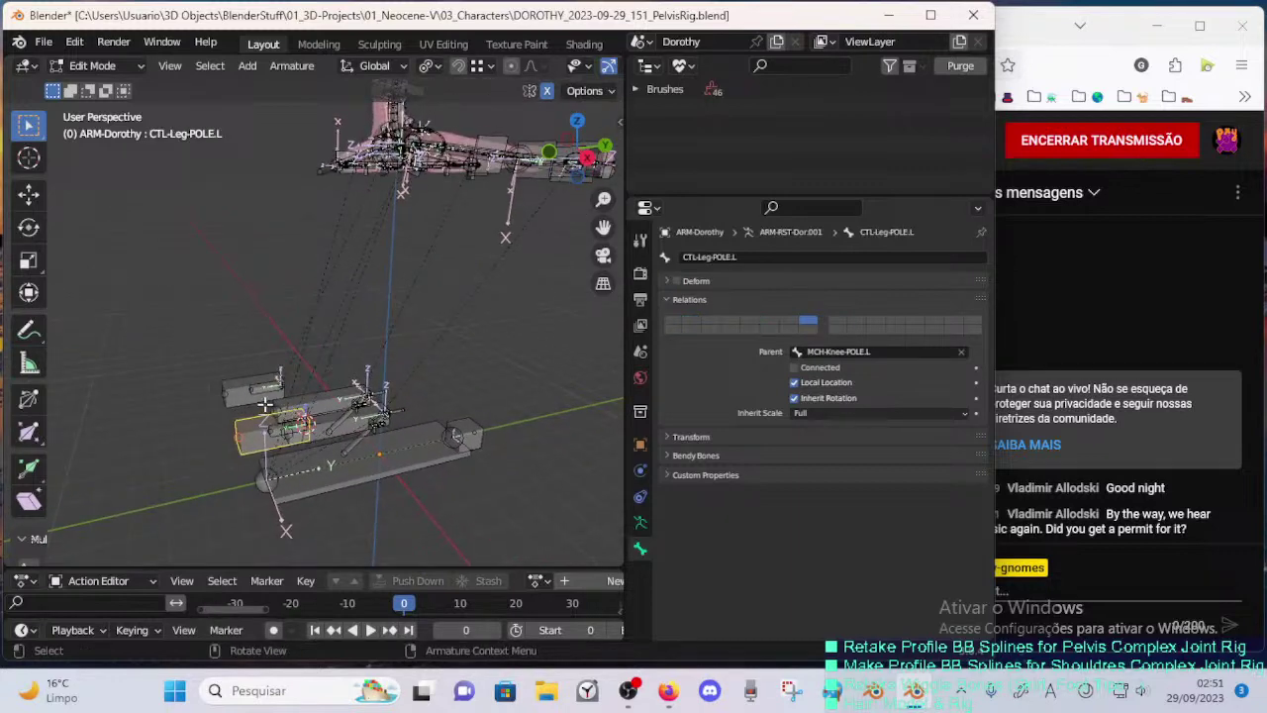
{"action": "key", "text": "x"}
{"action": "left_click", "coordinate": [265, 410]}
{"action": "key", "text": "Tab"}
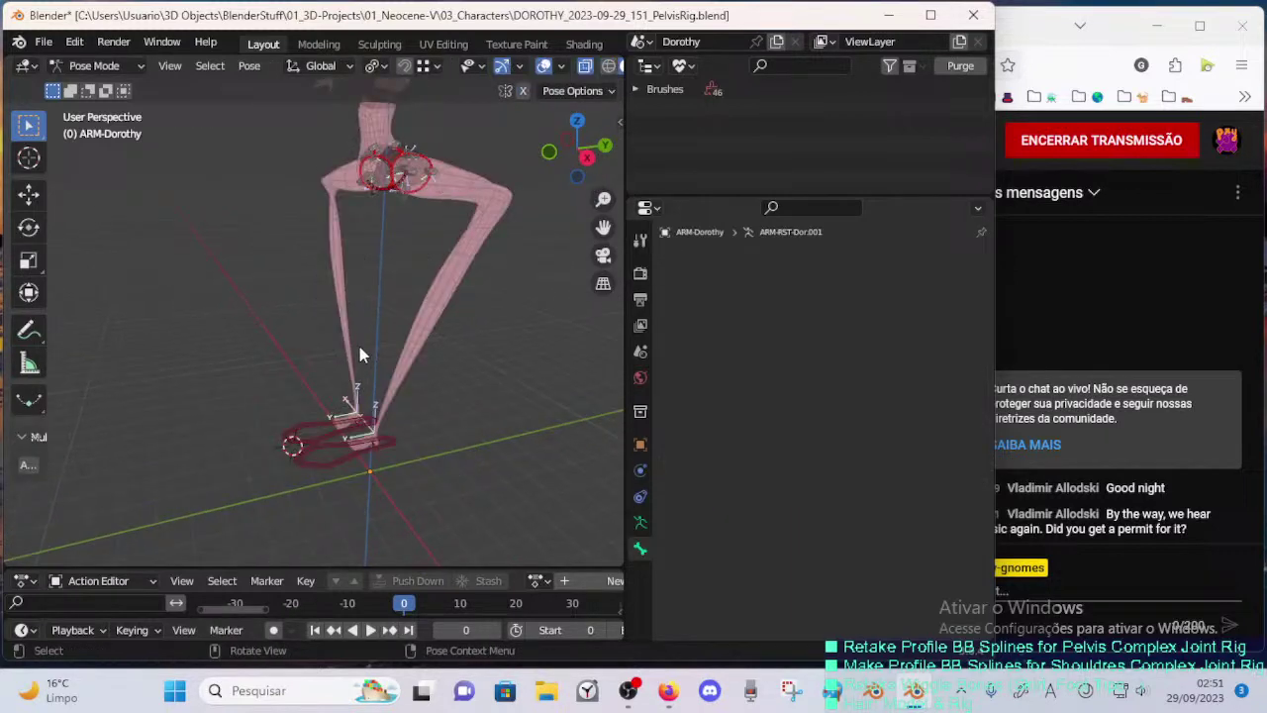
- Select MCH-Shin.L and set POL-Knee.L as the pole target bone of its IK constraint, checking the knee's bend
{"action": "middle_click_drag", "start_coordinate": [359, 348], "coordinate": [373, 373]}
{"action": "middle_click_drag", "start_coordinate": [384, 311], "coordinate": [371, 425], "text": "shift"}
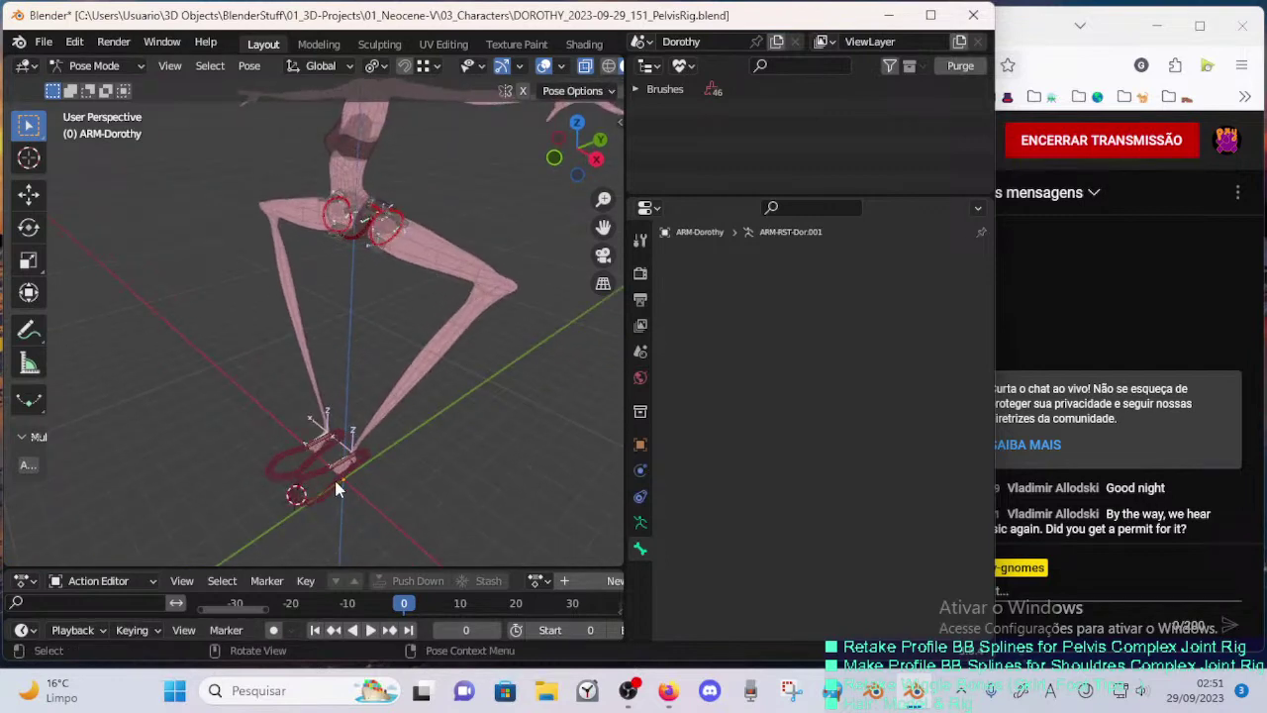
{"action": "key", "text": "Tab"}
{"action": "middle_click_drag", "start_coordinate": [467, 273], "coordinate": [517, 293]}
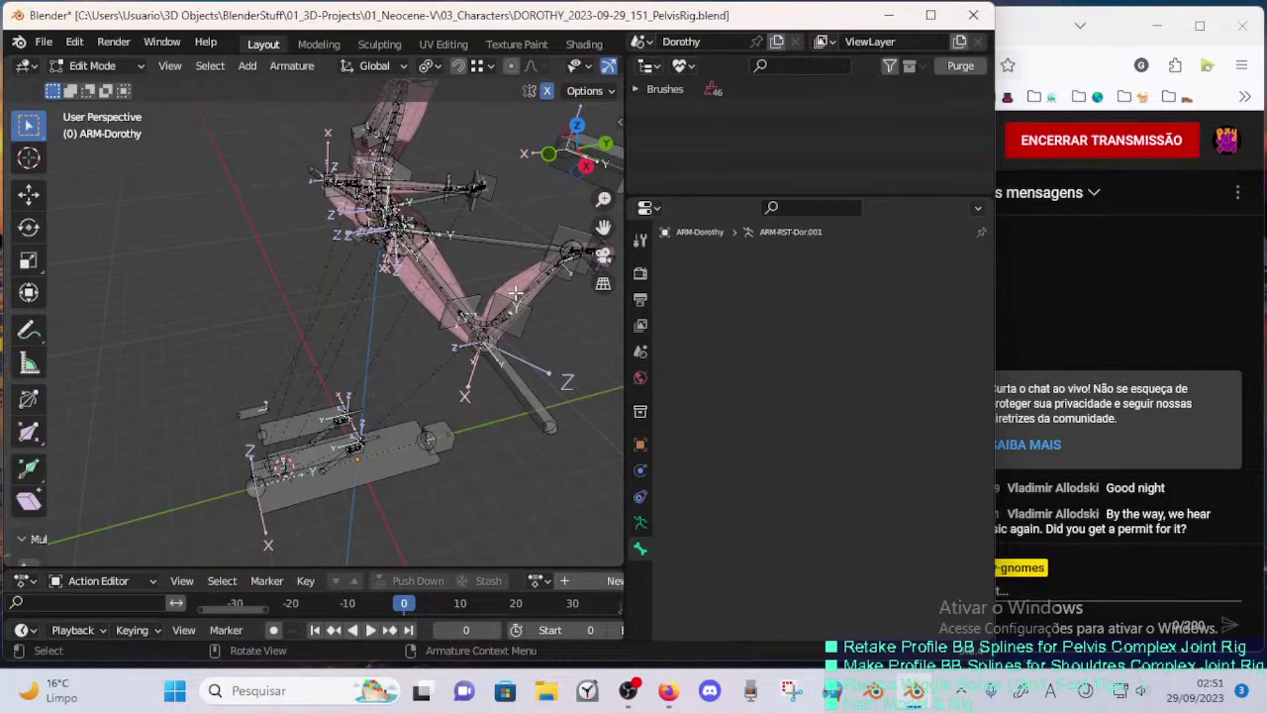
{"action": "left_click", "coordinate": [542, 295]}
{"action": "key", "text": "ctrl+Tab"}
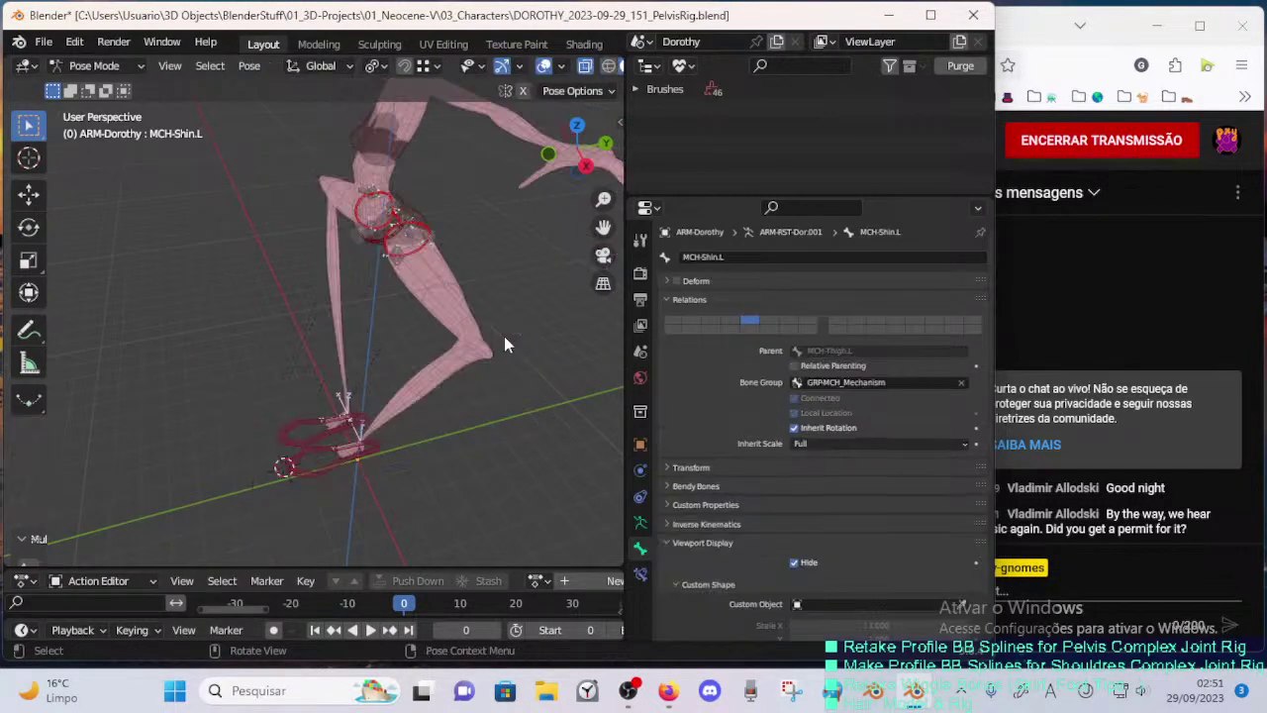
{"action": "left_click", "coordinate": [639, 572]}
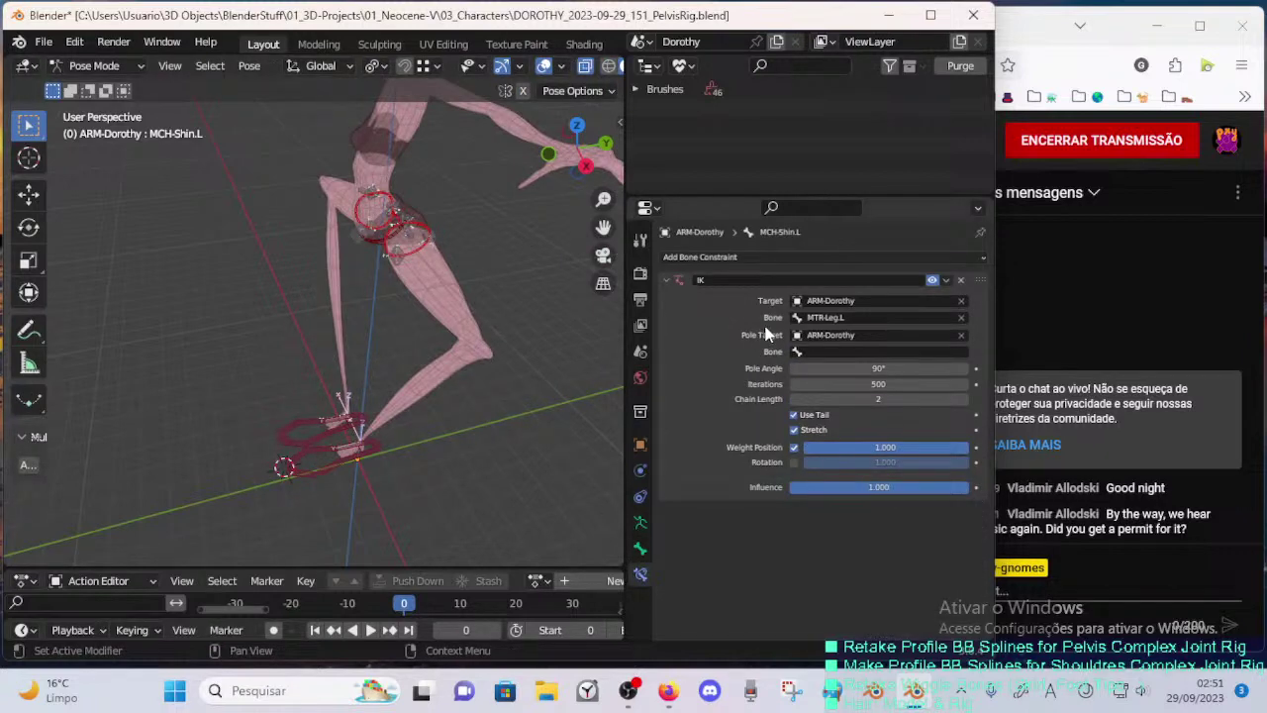
{"action": "left_click", "coordinate": [825, 352]}
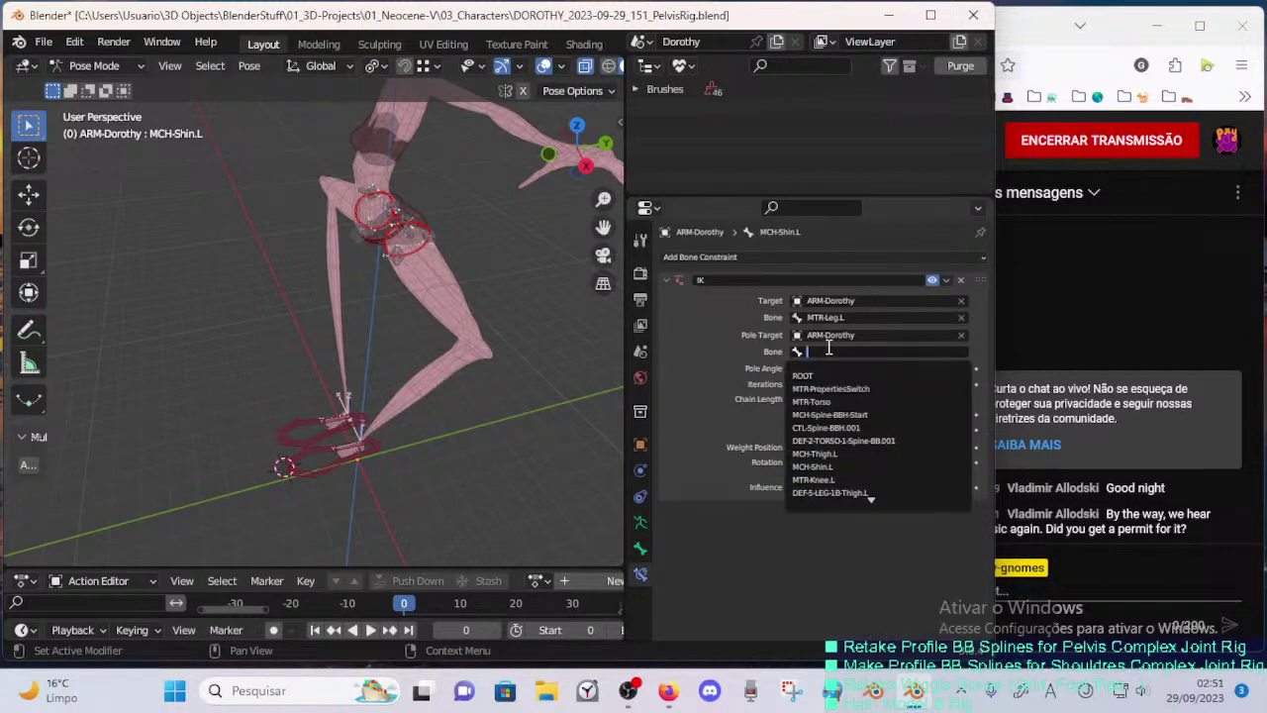
{"action": "type", "text": "POL"}
{"action": "key", "text": "Down"}
{"action": "key", "text": "Return"}
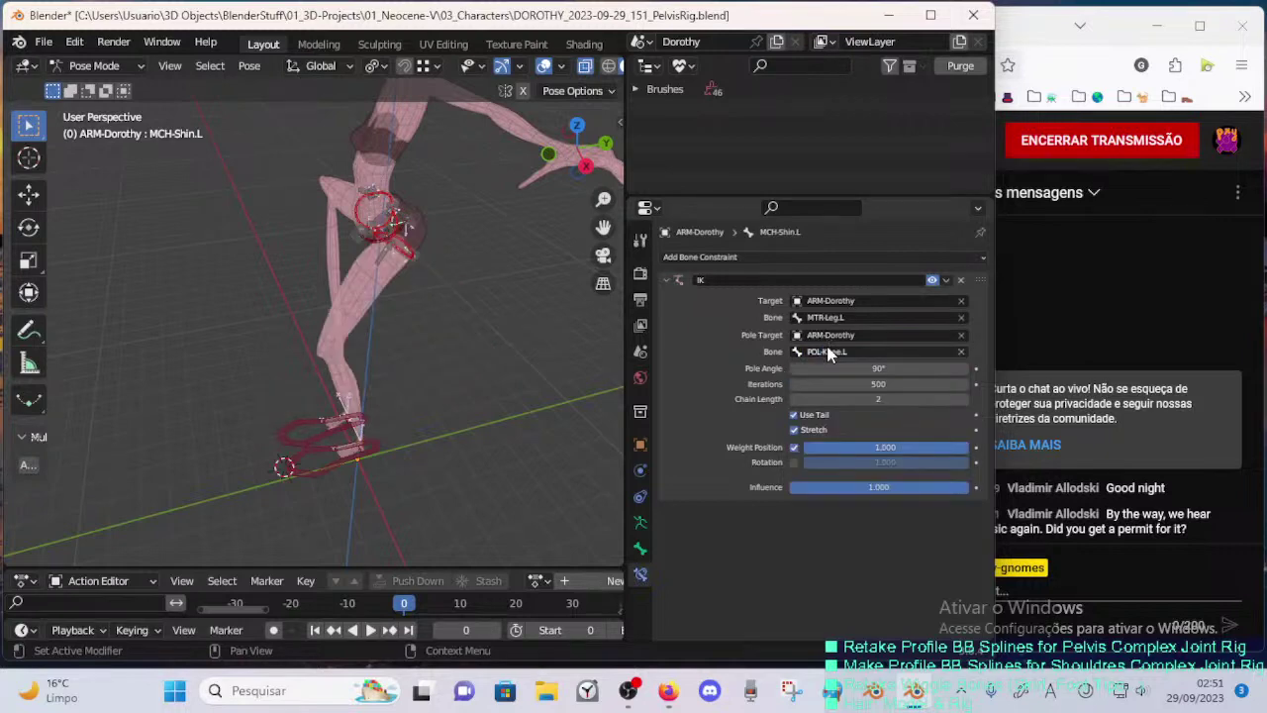
{"action": "middle_click_drag", "start_coordinate": [582, 386], "coordinate": [453, 338]}
{"action": "mouse_move", "coordinate": [594, 441]}
{"action": "middle_mouse_down"}
{"action": "mouse_move", "coordinate": [425, 435]}
{"action": "mouse_move", "coordinate": [586, 445]}
{"action": "middle_mouse_up"}
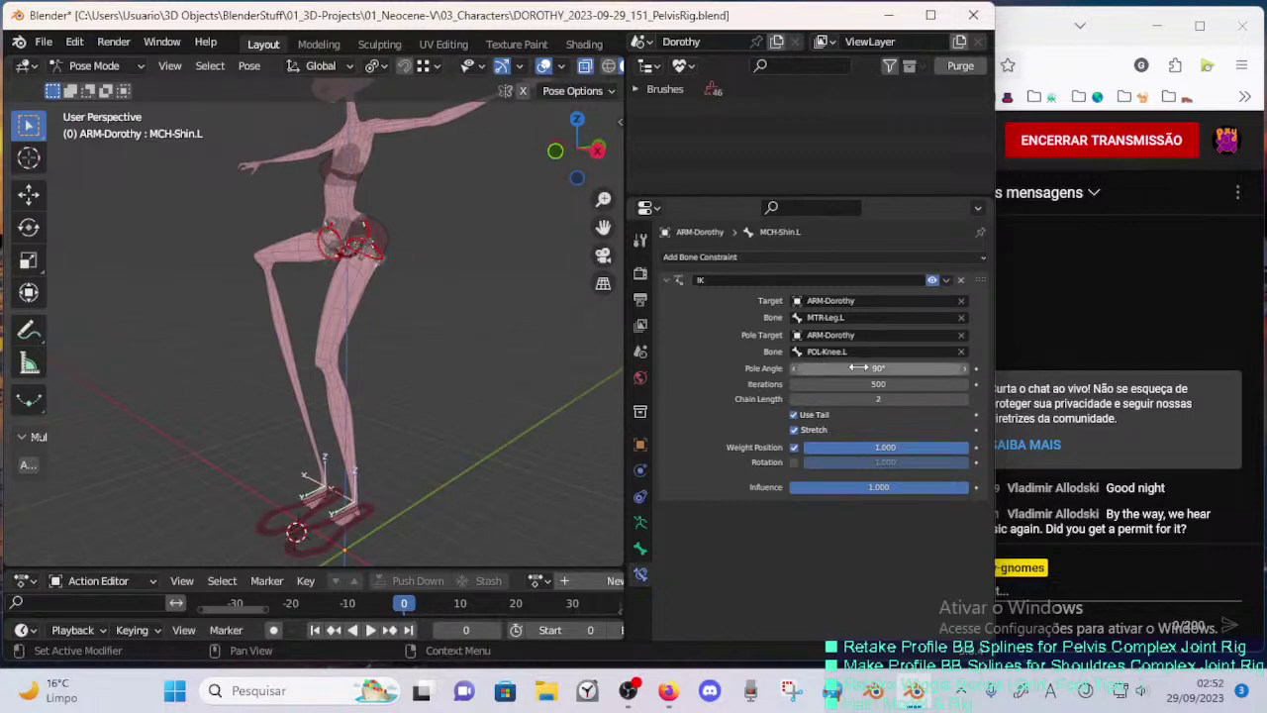
- Box-select the left leg bones in Edit Mode, symmetrize them to the right leg, and return to Pose Mode
{"action": "middle_click_drag", "start_coordinate": [277, 359], "coordinate": [426, 376]}
{"action": "key", "text": "Tab"}
{"action": "key", "text": "b"}
{"action": "left_click_drag", "start_coordinate": [370, 386], "coordinate": [511, 289]}
{"action": "right_click", "coordinate": [417, 313]}
{"action": "left_click", "coordinate": [417, 313]}
{"action": "key", "text": "Tab"}
{"action": "middle_click_drag", "start_coordinate": [417, 313], "coordinate": [259, 297]}
- Assign POL-Knee.L and POL-Knee.R to the bone group GRP_CTL-Control1
{"action": "left_click", "coordinate": [238, 235]}
{"action": "middle_click_drag", "start_coordinate": [238, 235], "coordinate": [272, 285]}
{"action": "left_click", "coordinate": [276, 286]}
{"action": "left_click", "coordinate": [277, 286], "text": "shift"}
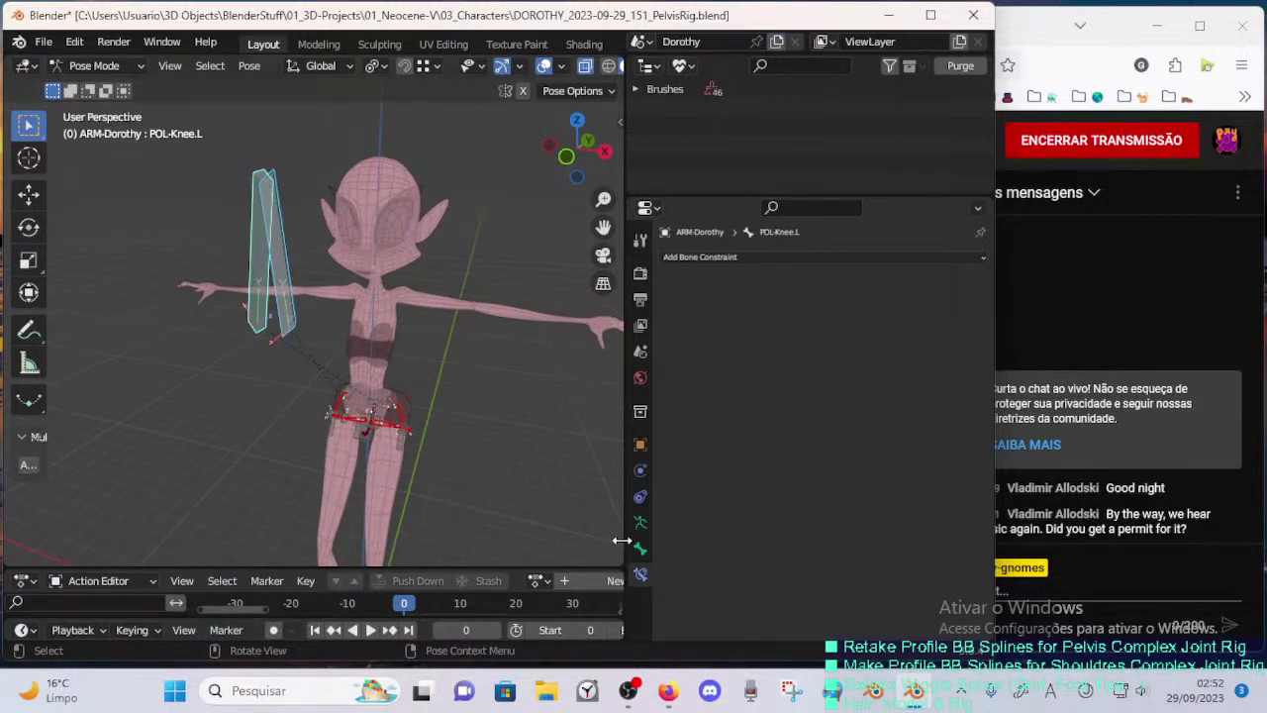
{"action": "left_click", "coordinate": [640, 522]}
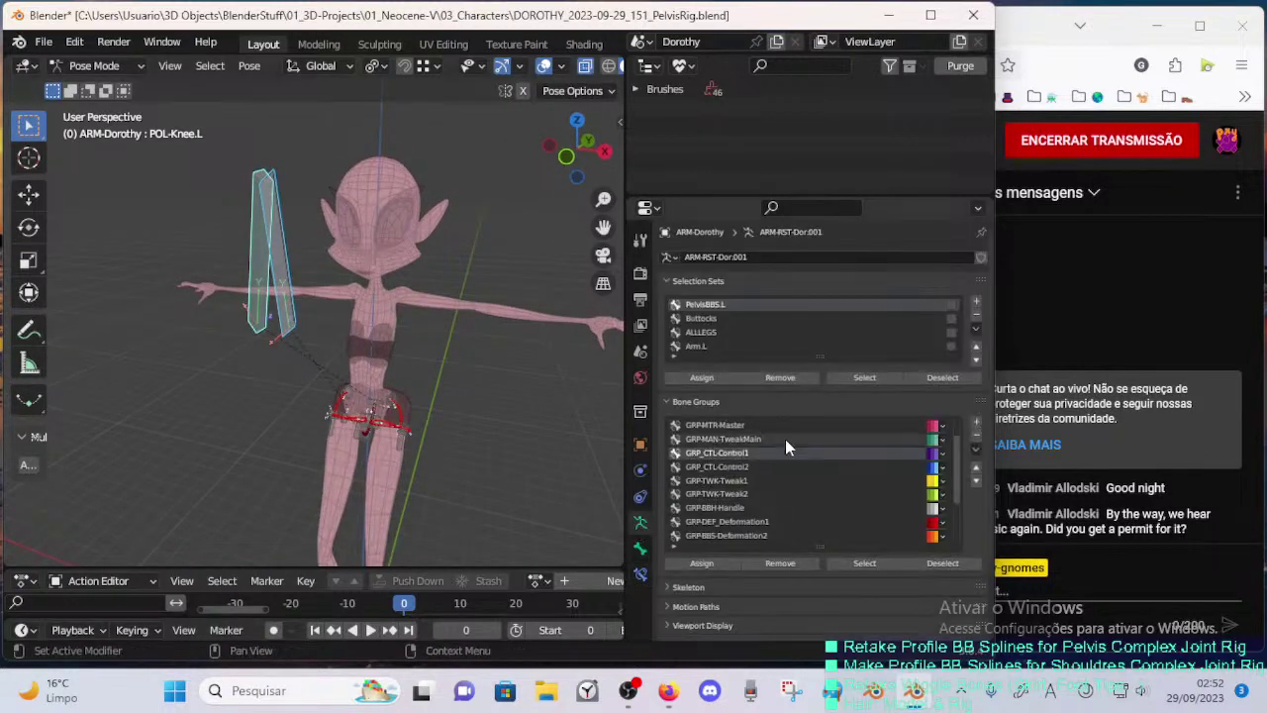
{"action": "left_click", "coordinate": [724, 558]}
- Thicken the display size of POL-Knee.R in Pose Mode, and scale the bone in Edit Mode
{"action": "scroll", "coordinate": [381, 407], "scroll_direction": "down", "scroll_amount": 2}
{"action": "middle_click_drag", "start_coordinate": [381, 407], "coordinate": [353, 358]}
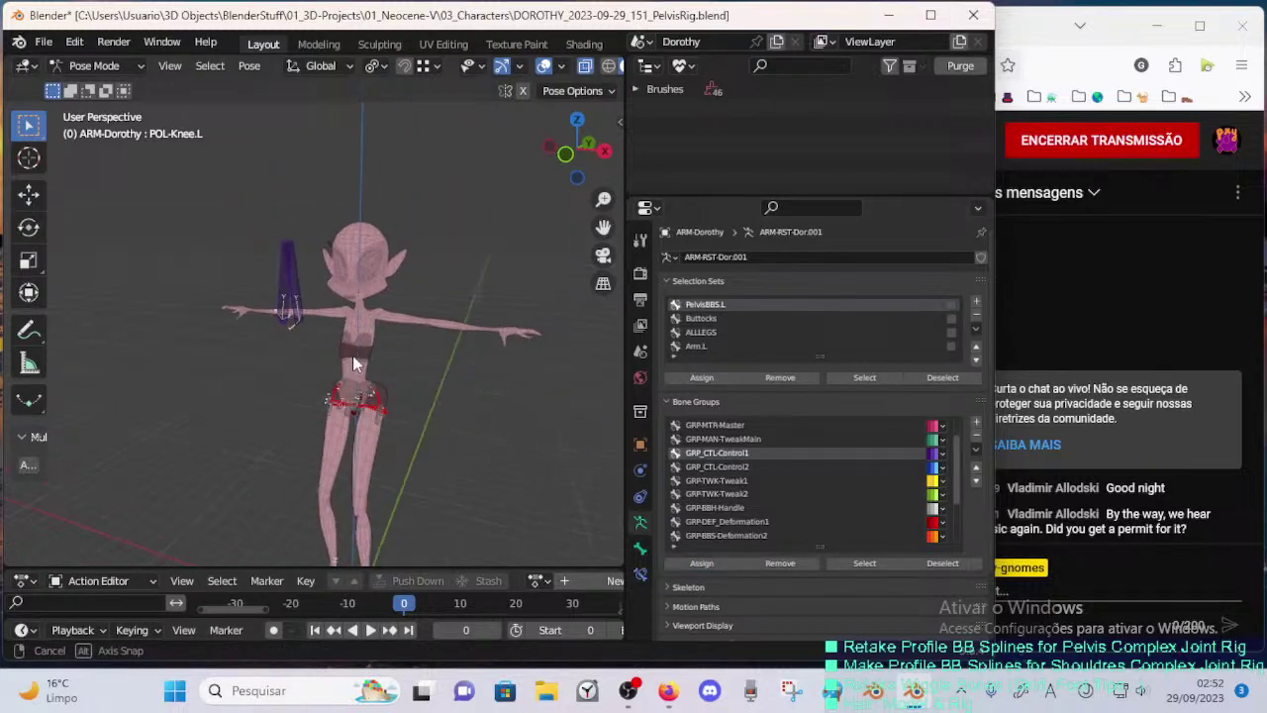
{"action": "left_click", "coordinate": [300, 293]}
{"action": "middle_click_drag", "start_coordinate": [300, 293], "coordinate": [367, 315]}
{"action": "key", "text": "ctrl+alt+s"}
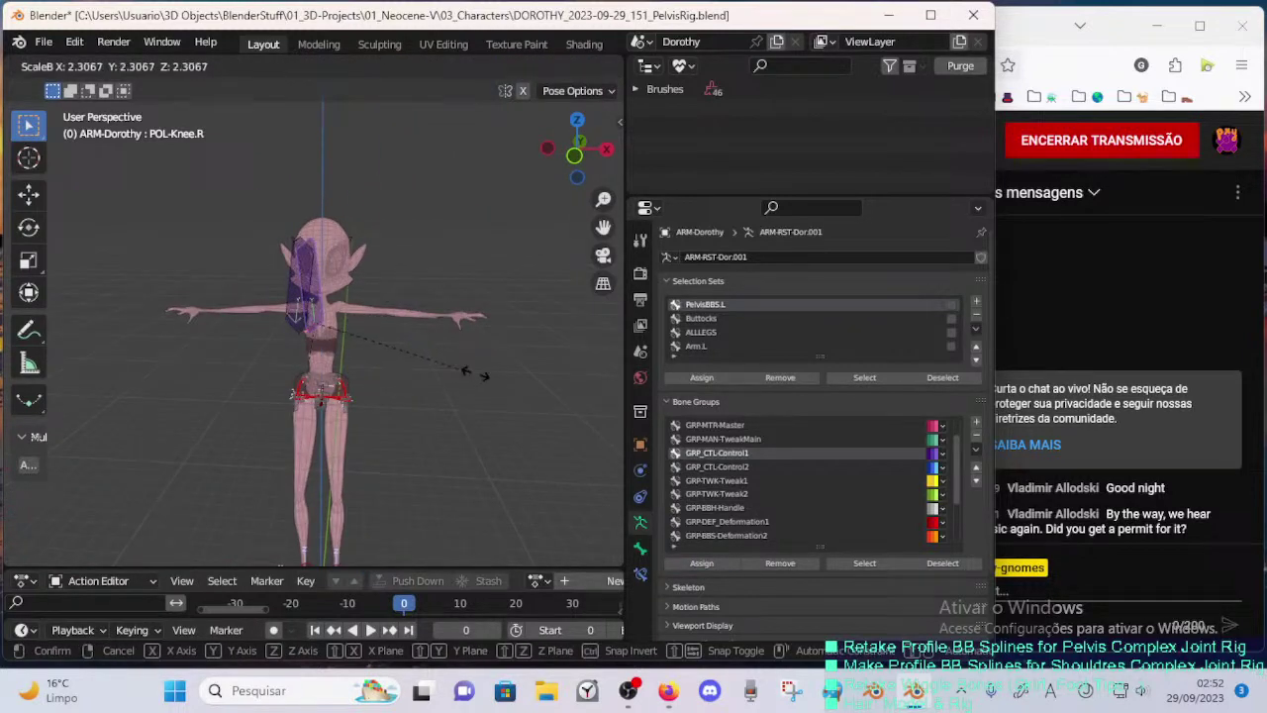
{"action": "left_click", "coordinate": [320, 227]}
{"action": "key", "text": "Tab"}
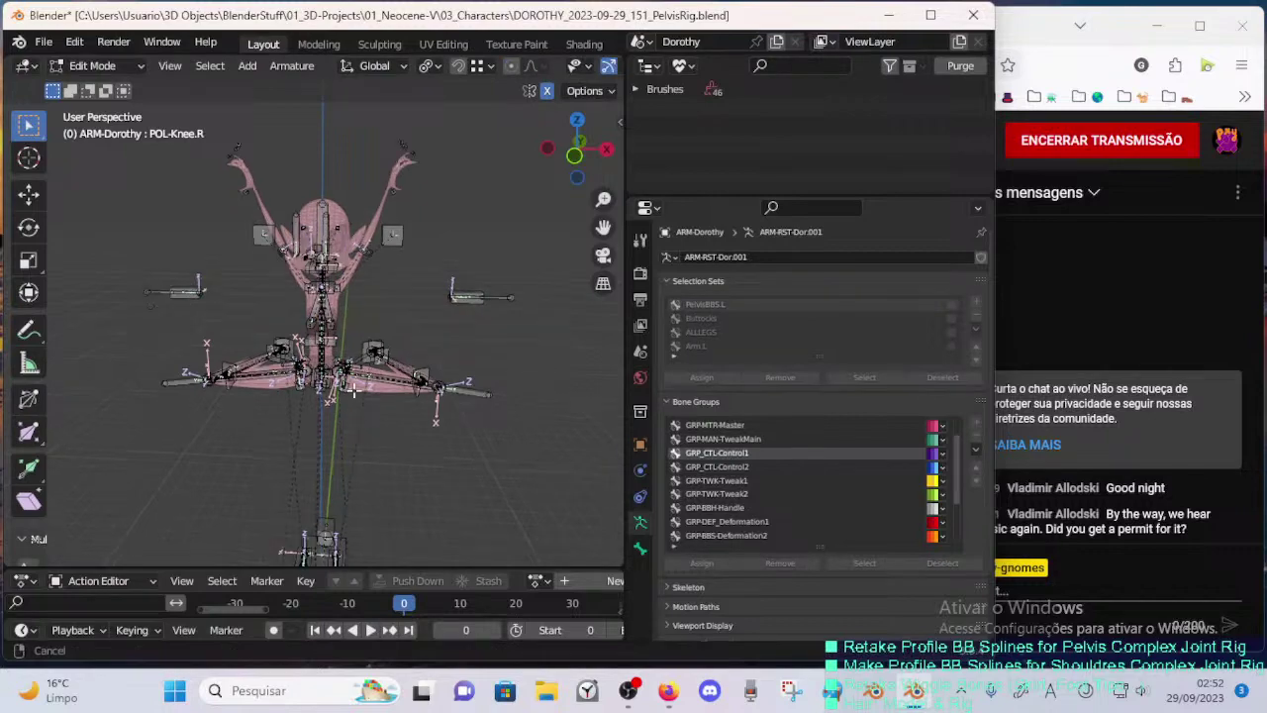
{"action": "middle_click_drag", "start_coordinate": [327, 238], "coordinate": [442, 437]}
{"action": "key", "text": "s"}
{"action": "left_click", "coordinate": [352, 439]}
- Move POL-Knee.L inward along global X with the X-axis mirror, and check the legs in Pose Mode
{"action": "left_click", "coordinate": [410, 456]}
{"action": "key", "text": "g"}
{"action": "key", "text": "x"}
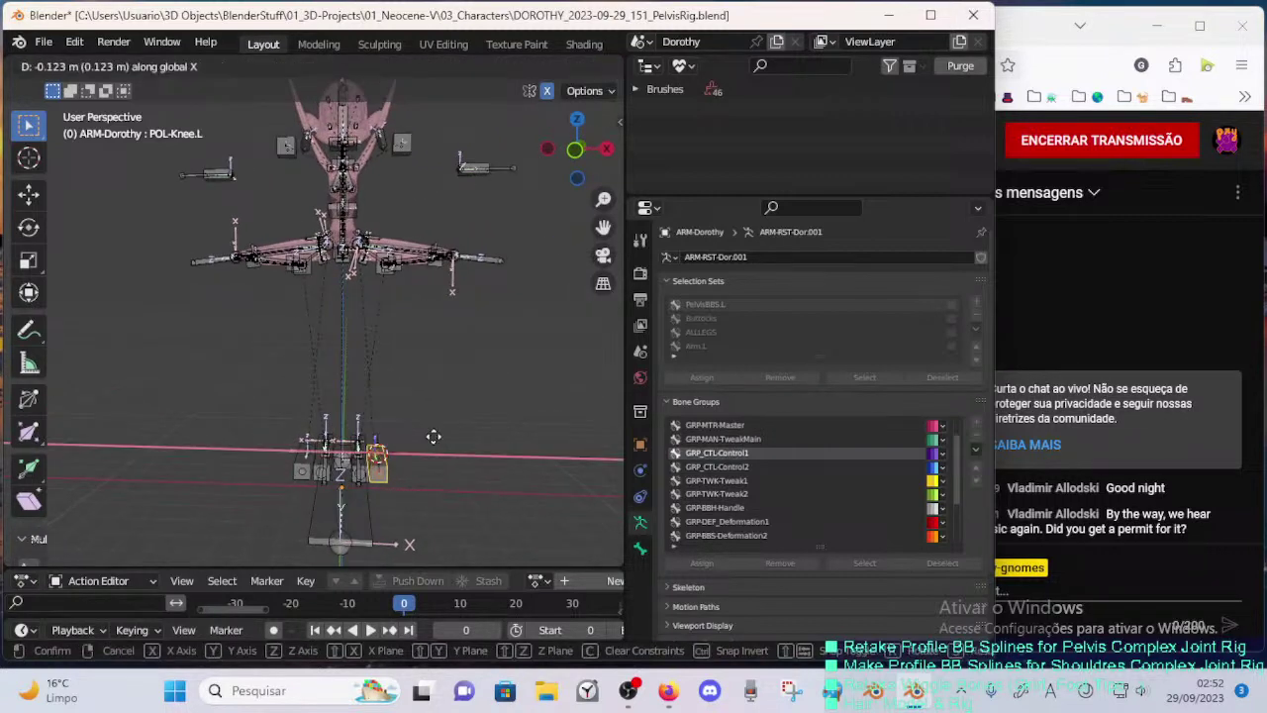
{"action": "left_click", "coordinate": [424, 440]}
{"action": "key", "text": "ctrl+Tab"}
{"action": "middle_click_drag", "start_coordinate": [422, 445], "coordinate": [383, 330]}
{"action": "key", "text": "Tab"}
{"action": "key", "text": "ctrl+Tab"}
{"action": "left_click", "coordinate": [639, 574]}
{"action": "key", "text": "Tab"}
{"action": "key", "text": "Tab"}
{"action": "key", "text": "Tab"}
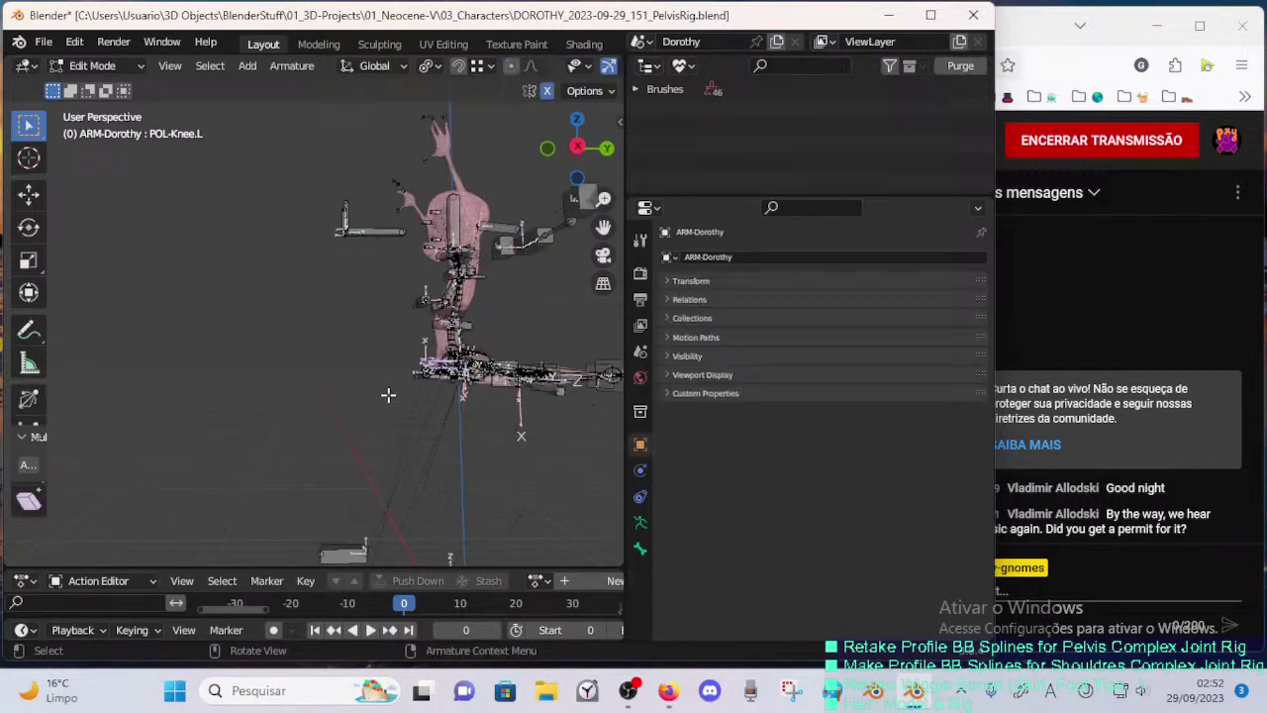
- Select MTR-Knee.L together with POL-Knee.L in Edit Mode and switch to Pose Mode
{"action": "middle_click_drag", "start_coordinate": [387, 390], "coordinate": [330, 446]}
{"action": "left_click", "coordinate": [238, 456]}
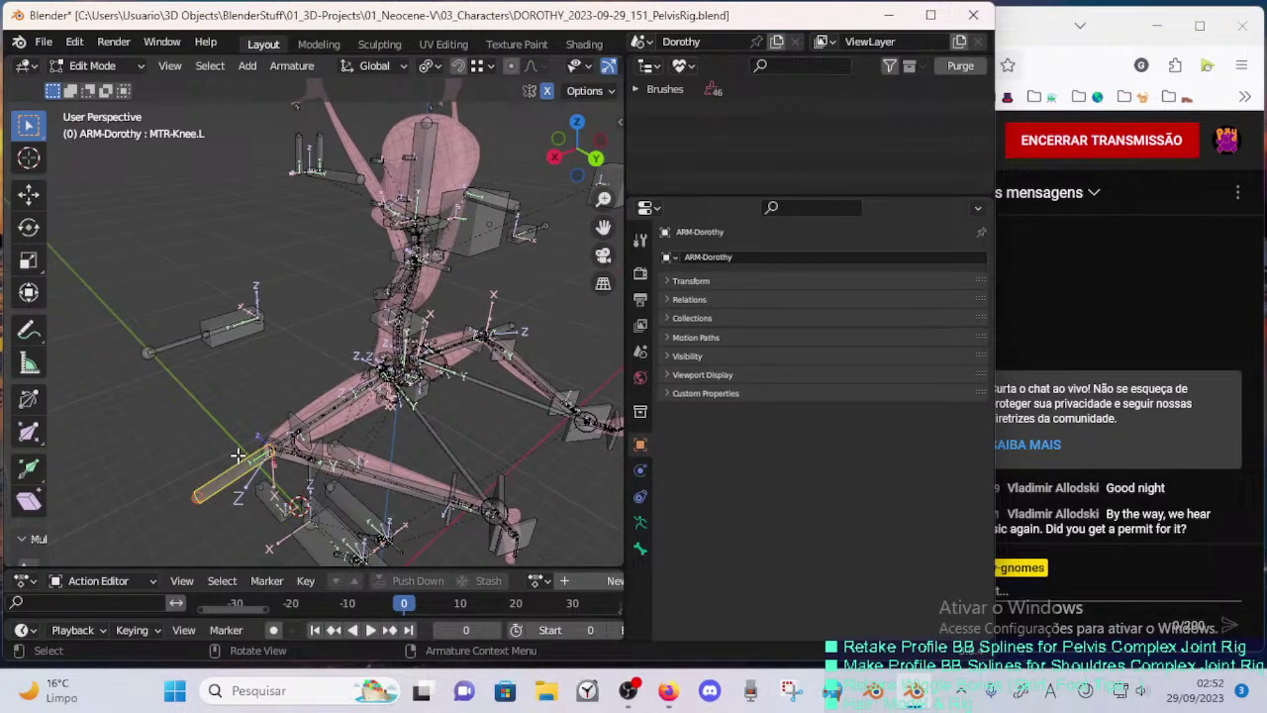
{"action": "middle_click_drag", "start_coordinate": [240, 459], "coordinate": [247, 417]}
{"action": "middle_click_drag", "start_coordinate": [219, 374], "coordinate": [222, 429]}
{"action": "left_click", "coordinate": [271, 484], "text": "shift"}
{"action": "middle_click_drag", "start_coordinate": [271, 482], "coordinate": [359, 430]}
{"action": "key", "text": "ctrl+Tab"}
{"action": "left_click", "coordinate": [360, 536]}
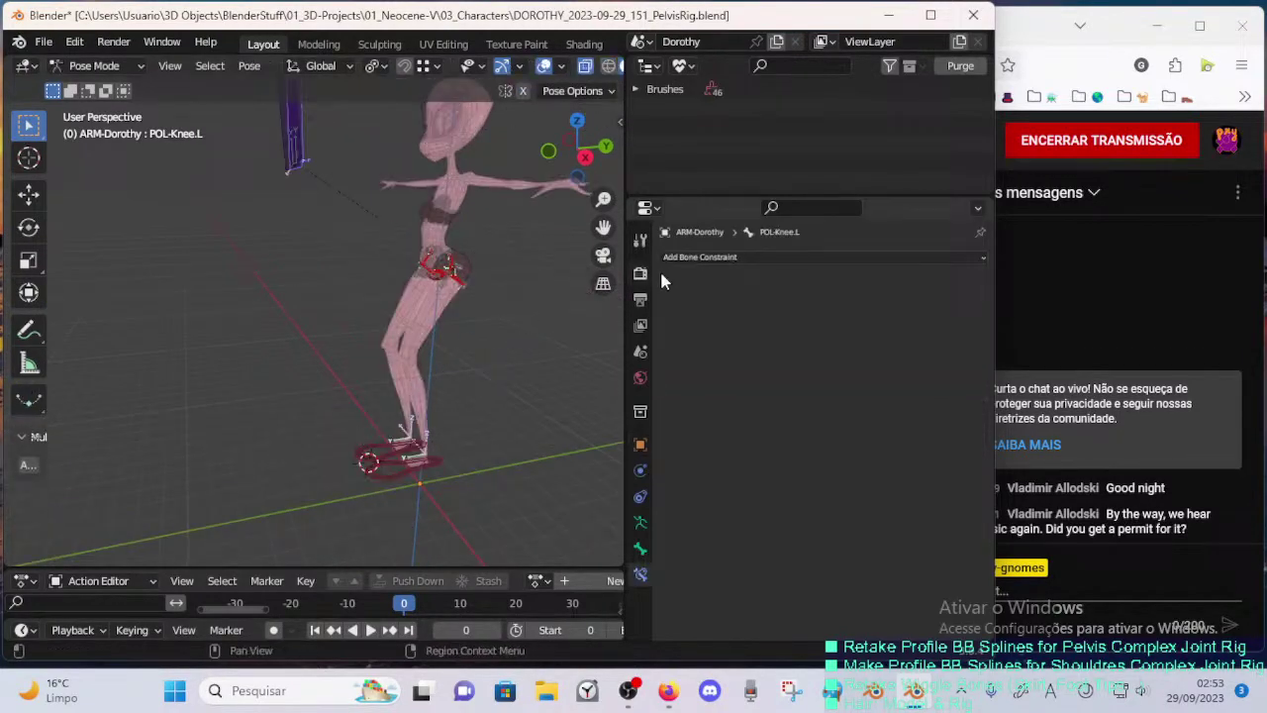
- Try to add a Damped Track constraint to POL-Knee.L and sample its target from the viewport
{"action": "key", "text": "ctrl+shift+c"}
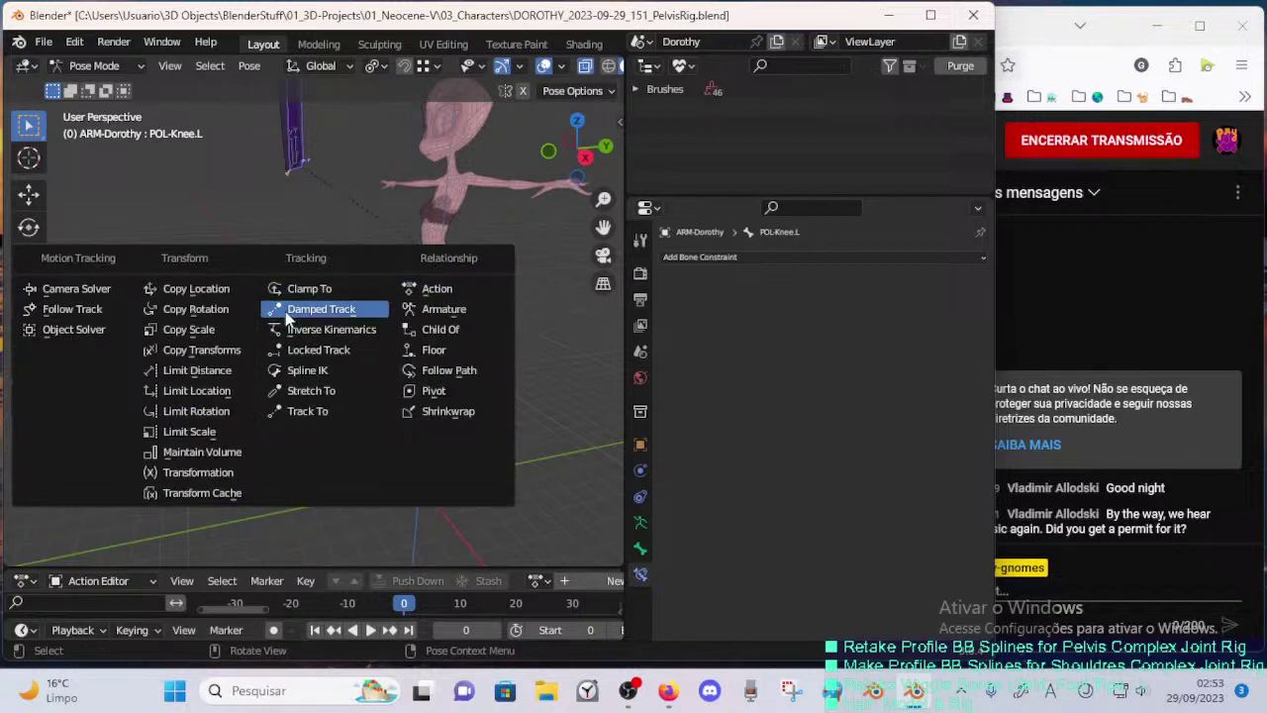
{"action": "left_click", "coordinate": [286, 315]}
{"action": "middle_click_drag", "start_coordinate": [451, 226], "coordinate": [460, 253]}
{"action": "middle_click_drag", "start_coordinate": [460, 253], "coordinate": [460, 374], "text": "shift"}
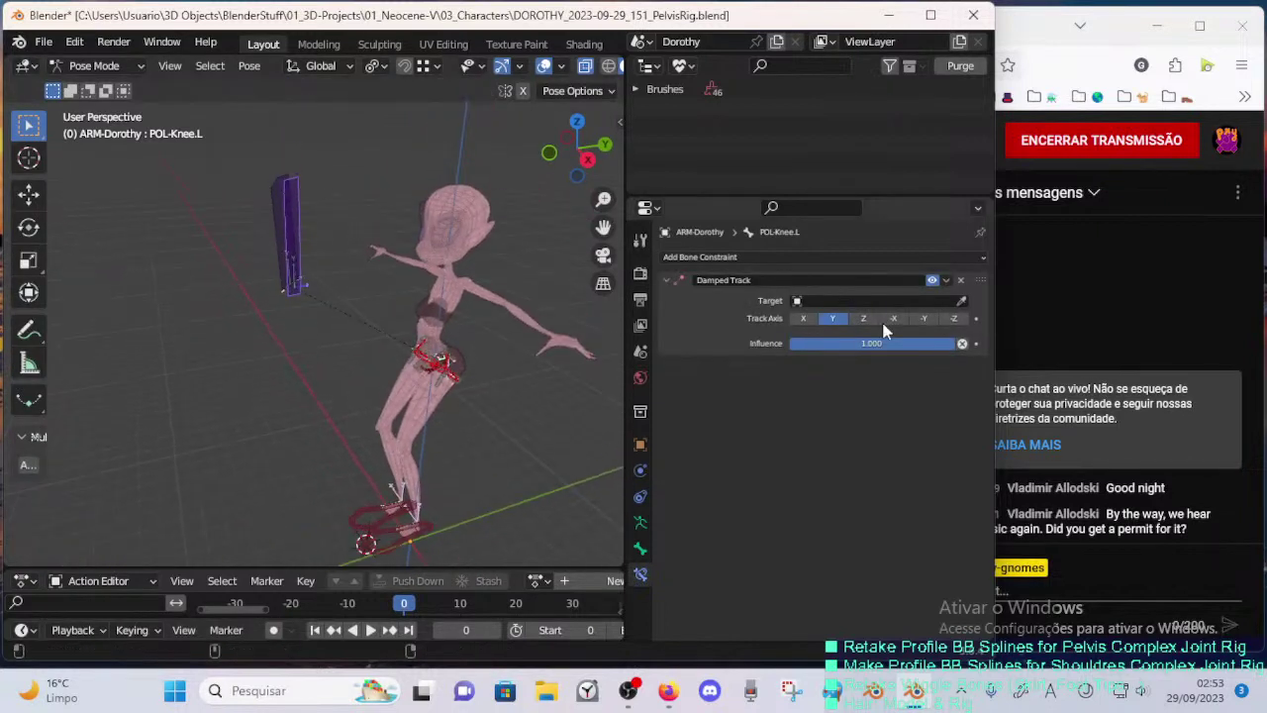
{"action": "left_click", "coordinate": [961, 301]}
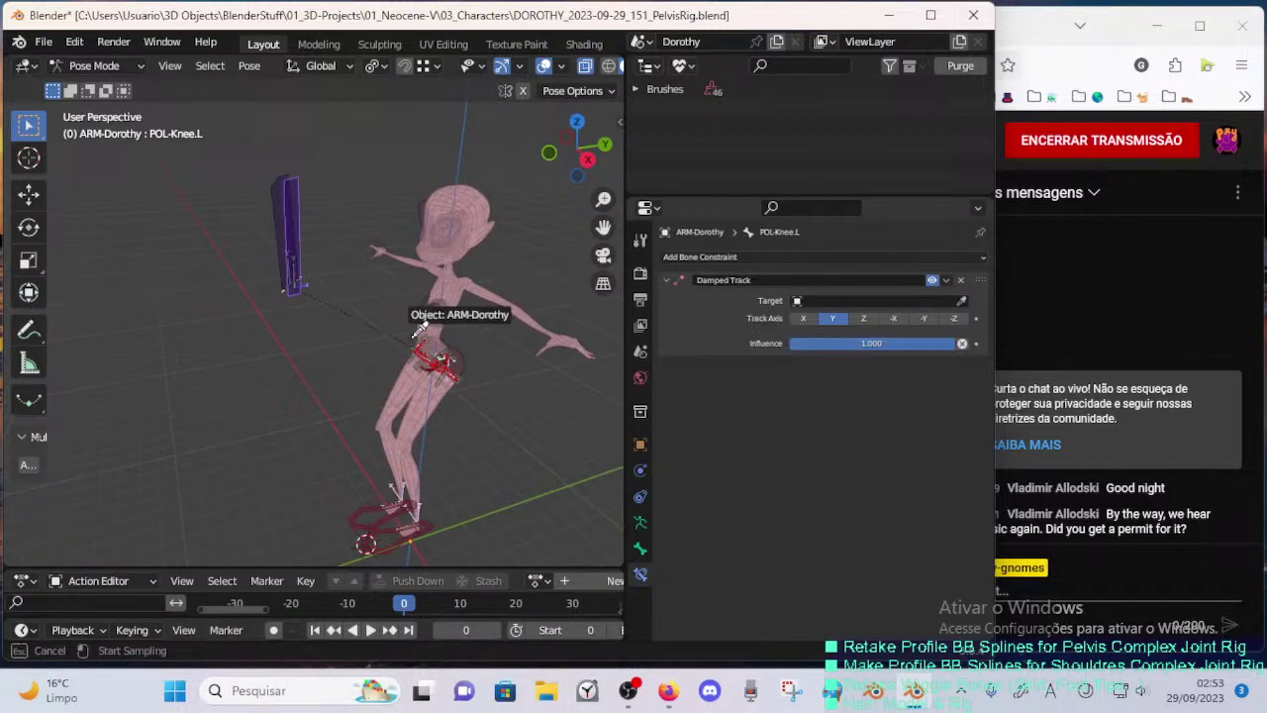
{"action": "left_click", "coordinate": [383, 391]}
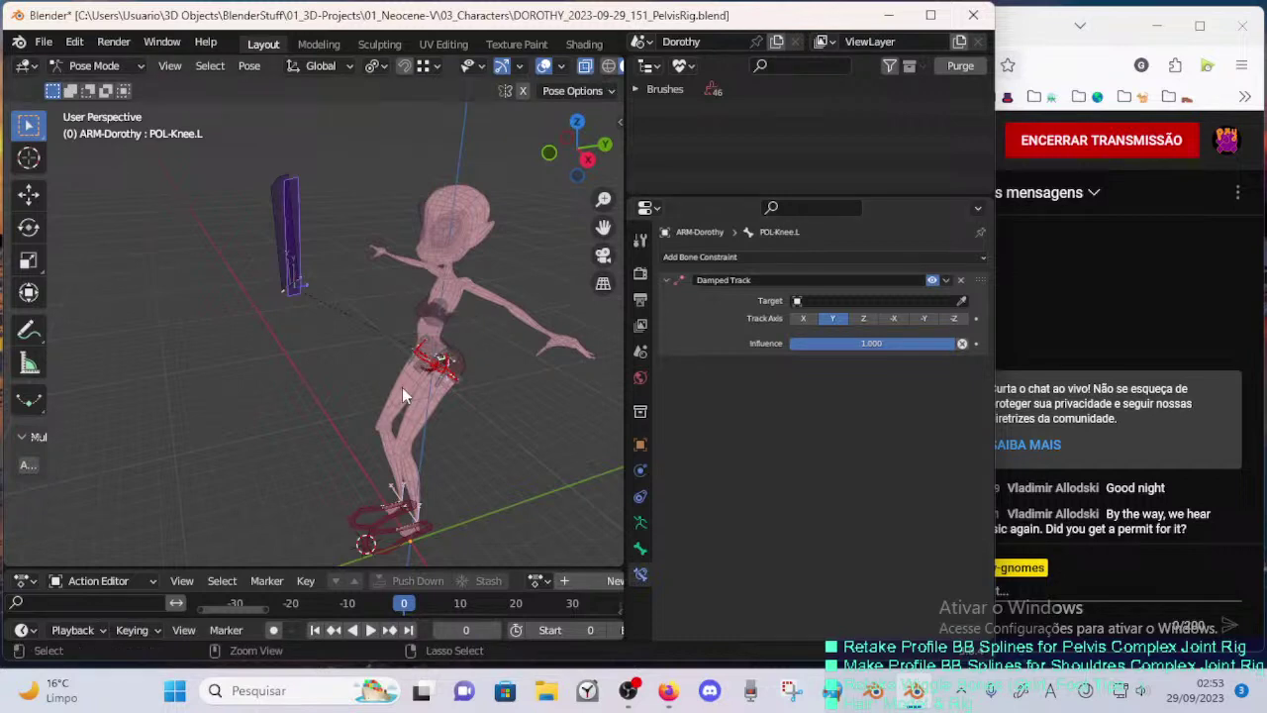
- Reveal the hidden bones in Pose Mode, remove the targetless Damped Track constraint from POL-Knee.L, and clear the selection
{"action": "key", "text": "ctrl+Tab"}
{"action": "key", "text": "ctrl+Tab"}
{"action": "key", "text": "Tab"}
{"action": "middle_click_drag", "start_coordinate": [344, 453], "coordinate": [297, 390]}
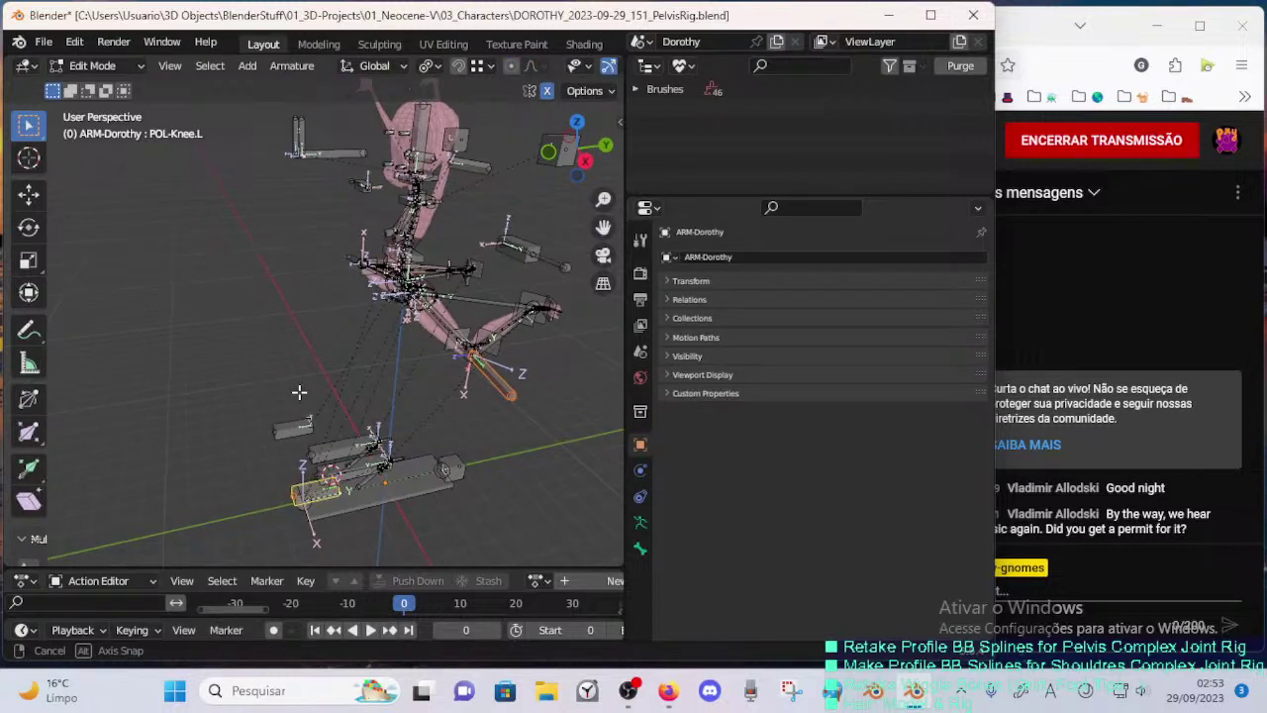
{"action": "left_click", "coordinate": [492, 381]}
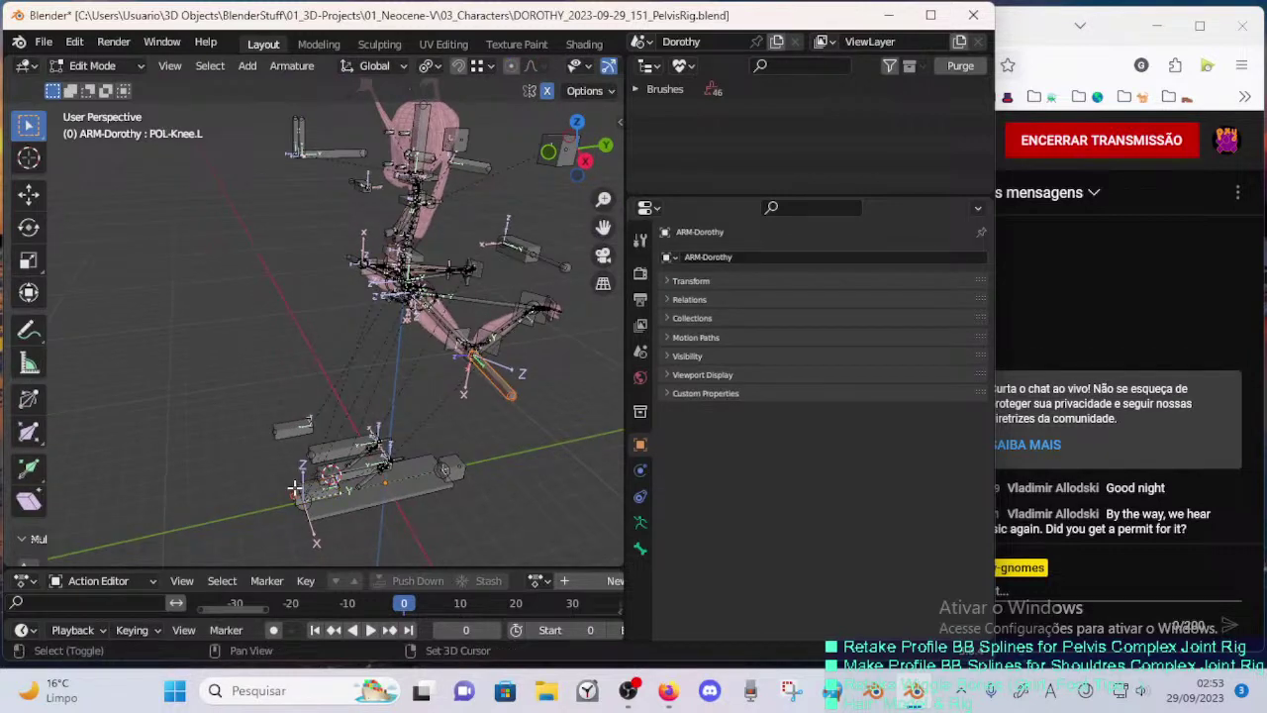
{"action": "key", "text": "ctrl+Tab"}
{"action": "left_click", "coordinate": [300, 410]}
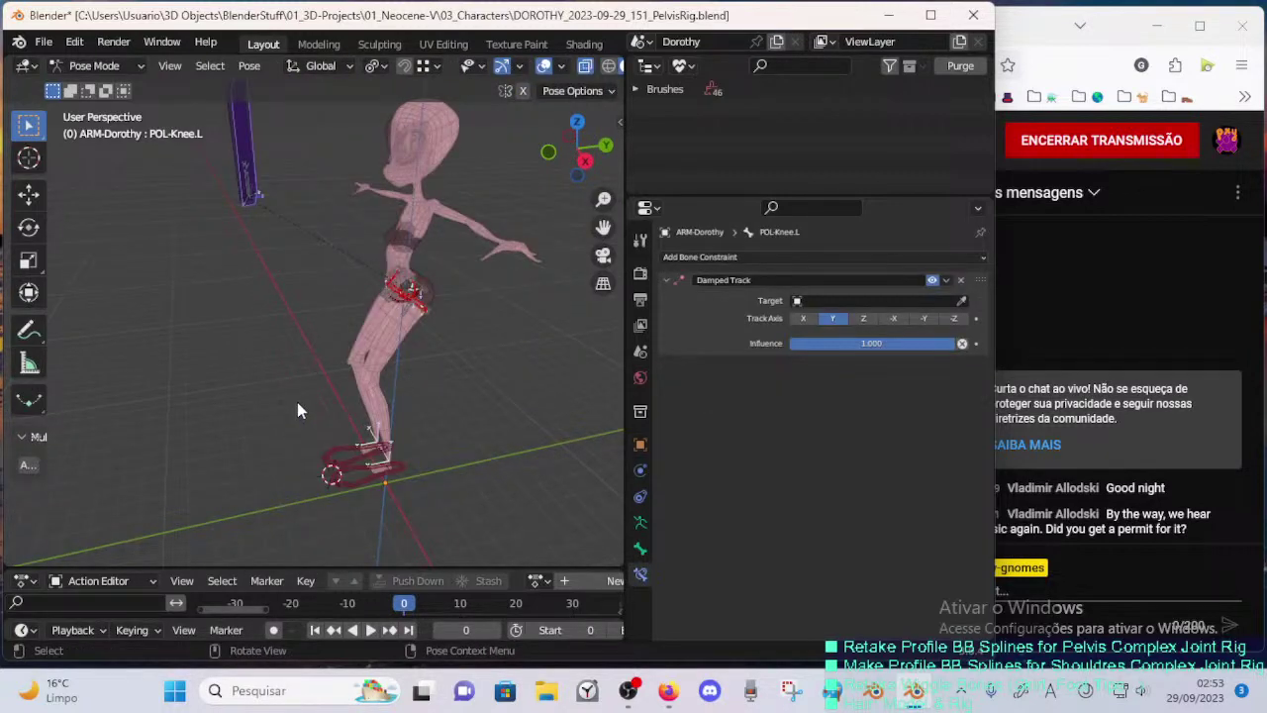
{"action": "key", "text": "alt+h"}
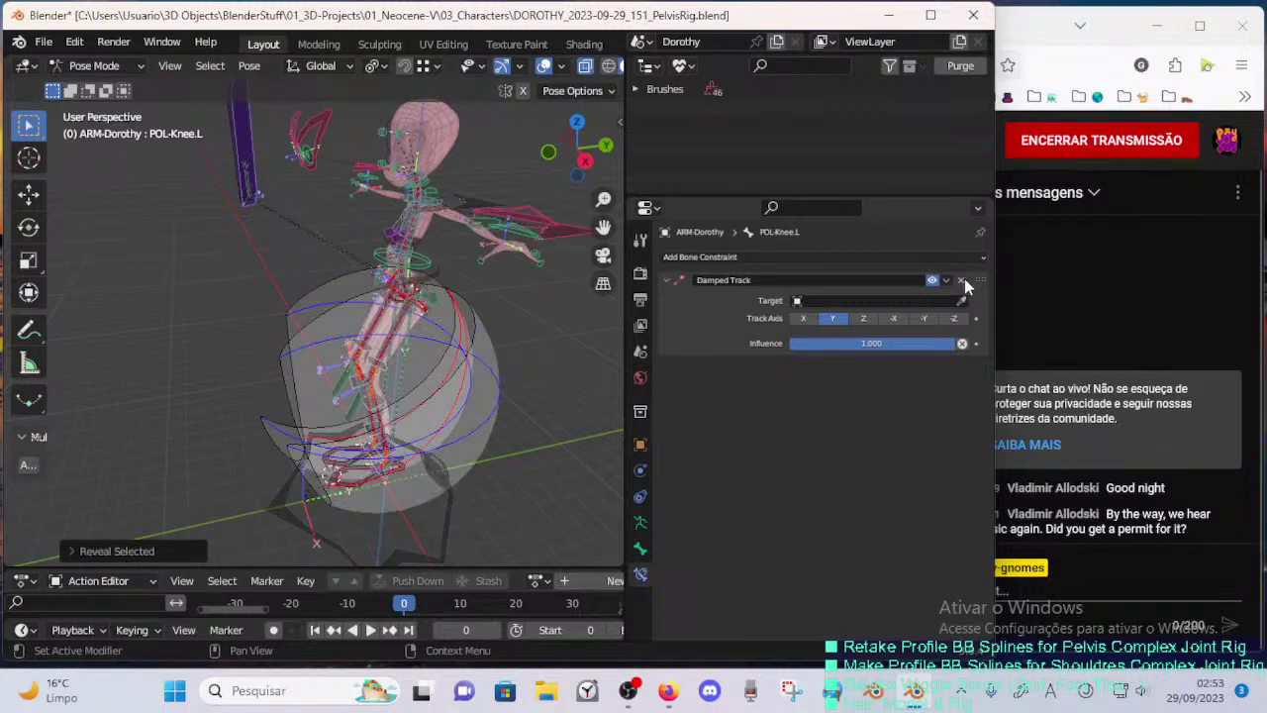
{"action": "left_click", "coordinate": [963, 279]}
{"action": "key", "text": "alt+a"}
- Add a Damped Track constraint to POL-Knee.L that targets the bone MTR-Knee.L, with -Y as the track axis
{"action": "middle_click_drag", "start_coordinate": [410, 420], "coordinate": [399, 421]}
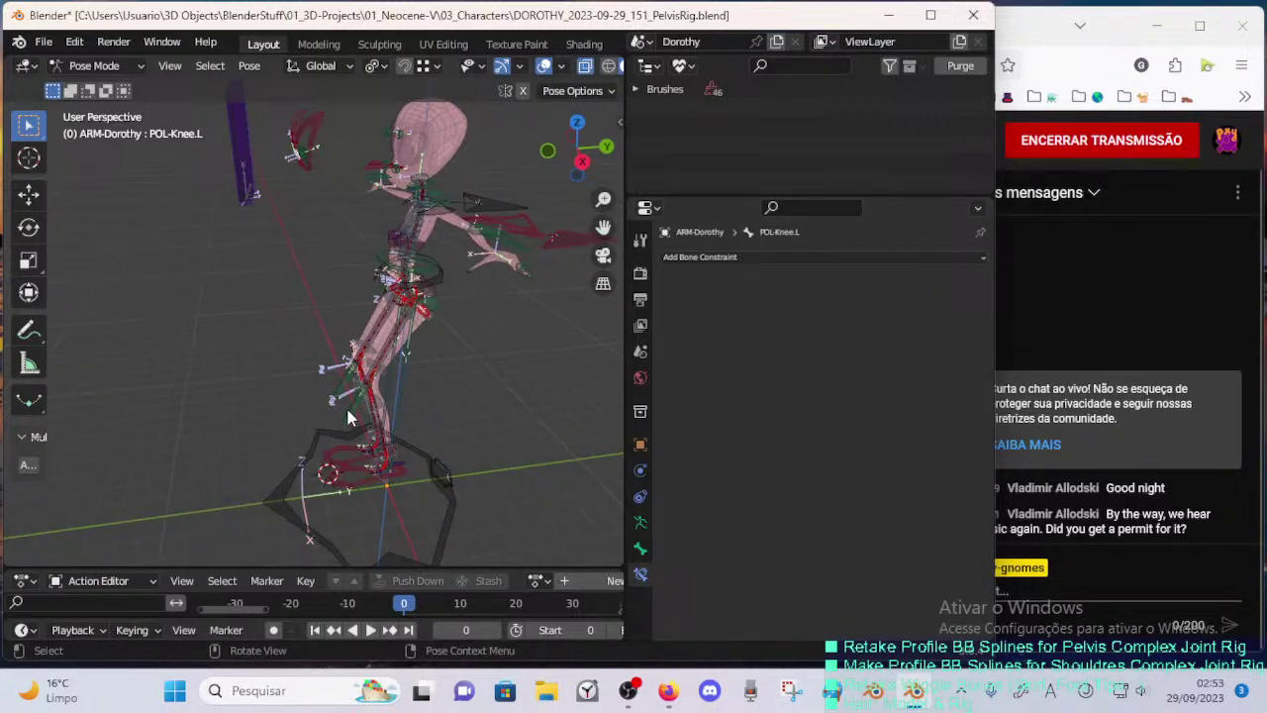
{"action": "left_click", "coordinate": [347, 409]}
{"action": "left_click", "coordinate": [236, 194], "text": "shift"}
{"action": "middle_click_drag", "start_coordinate": [238, 191], "coordinate": [365, 349], "text": "shift"}
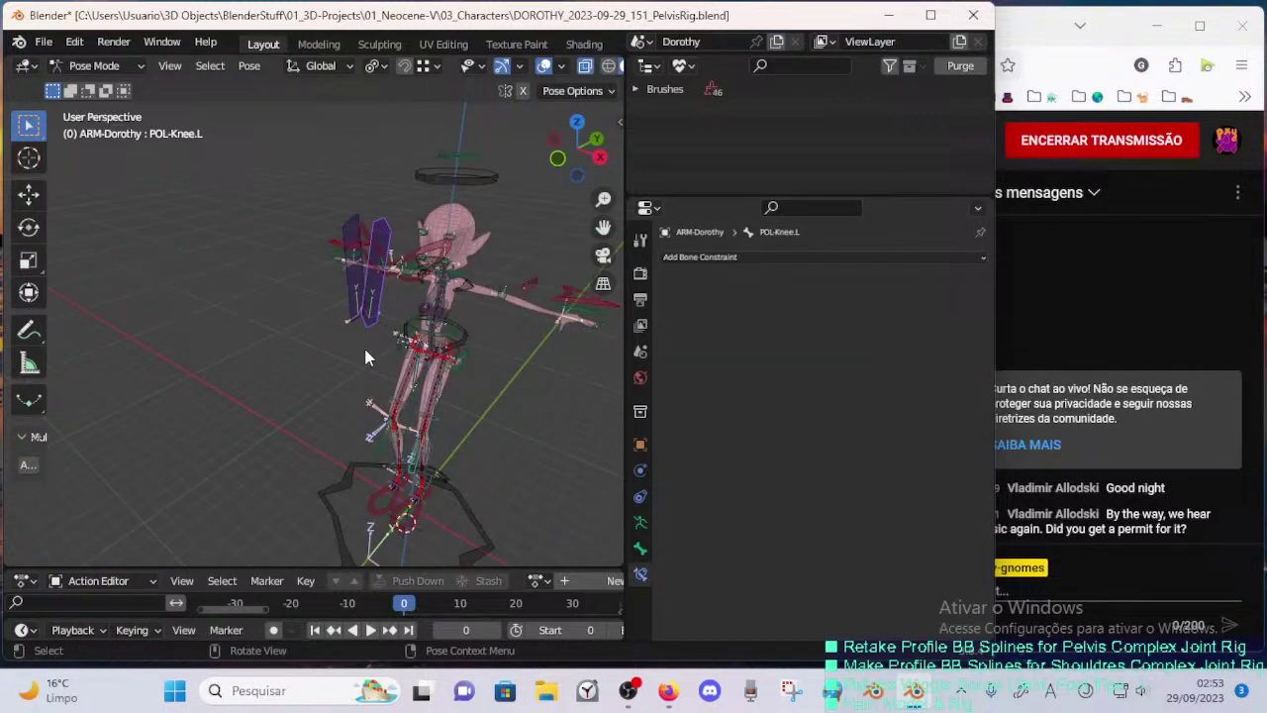
{"action": "key", "text": "shift+ctrl+c"}
{"action": "left_click", "coordinate": [367, 350]}
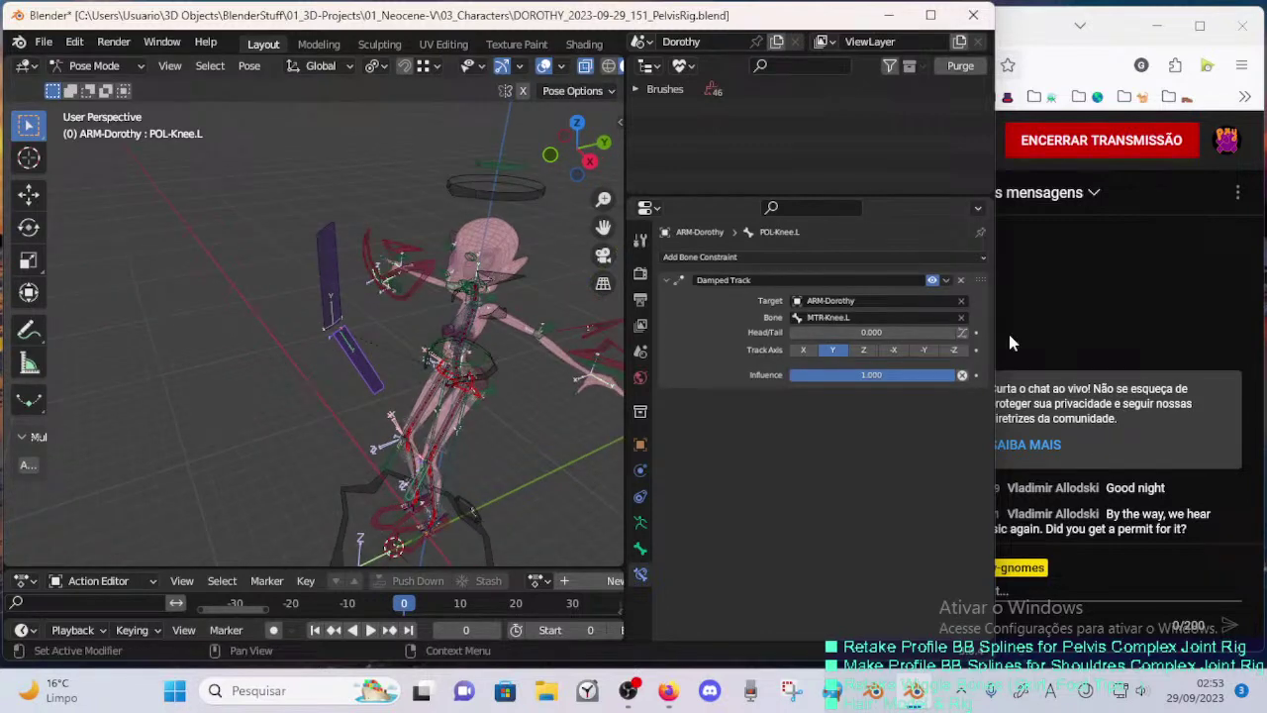
{"action": "left_click", "coordinate": [925, 351]}
{"action": "middle_click_drag", "start_coordinate": [416, 362], "coordinate": [389, 305]}
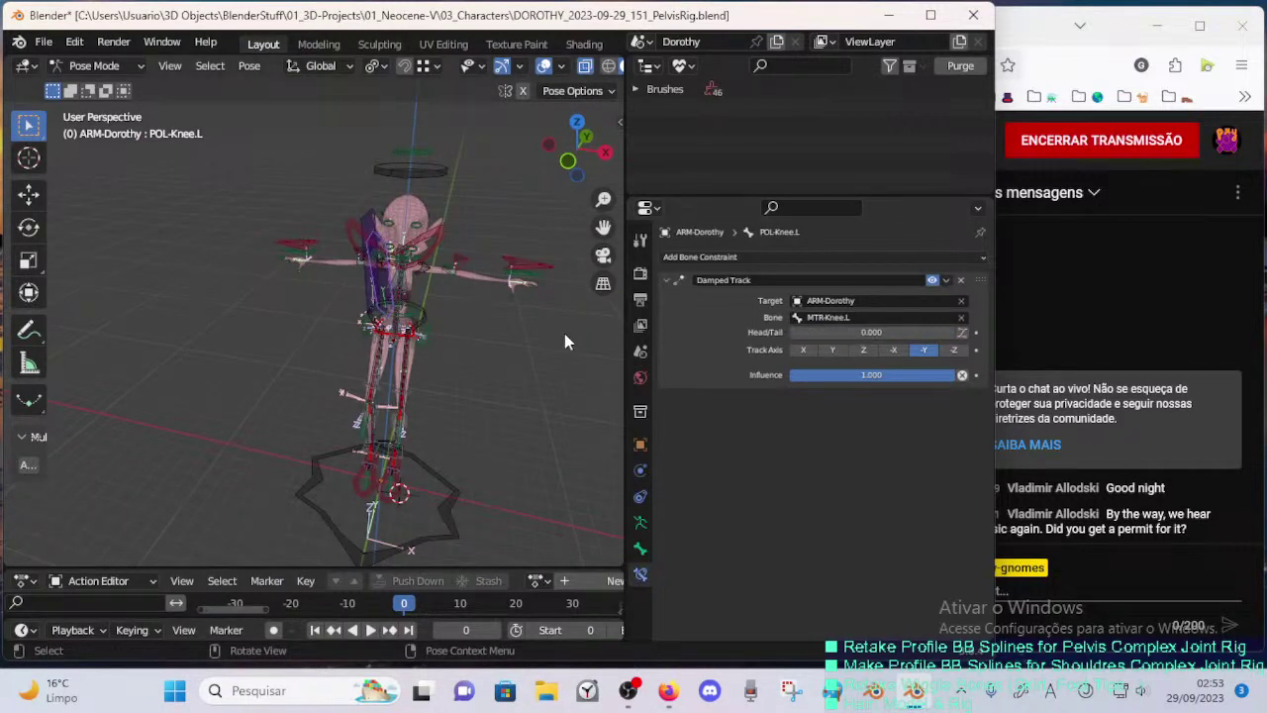
- Move and rotate MTR-Leg.L to raise the left leg and test the knee pole's tracking
{"action": "middle_click_drag", "start_coordinate": [564, 342], "coordinate": [307, 386]}
{"action": "key", "text": "g"}
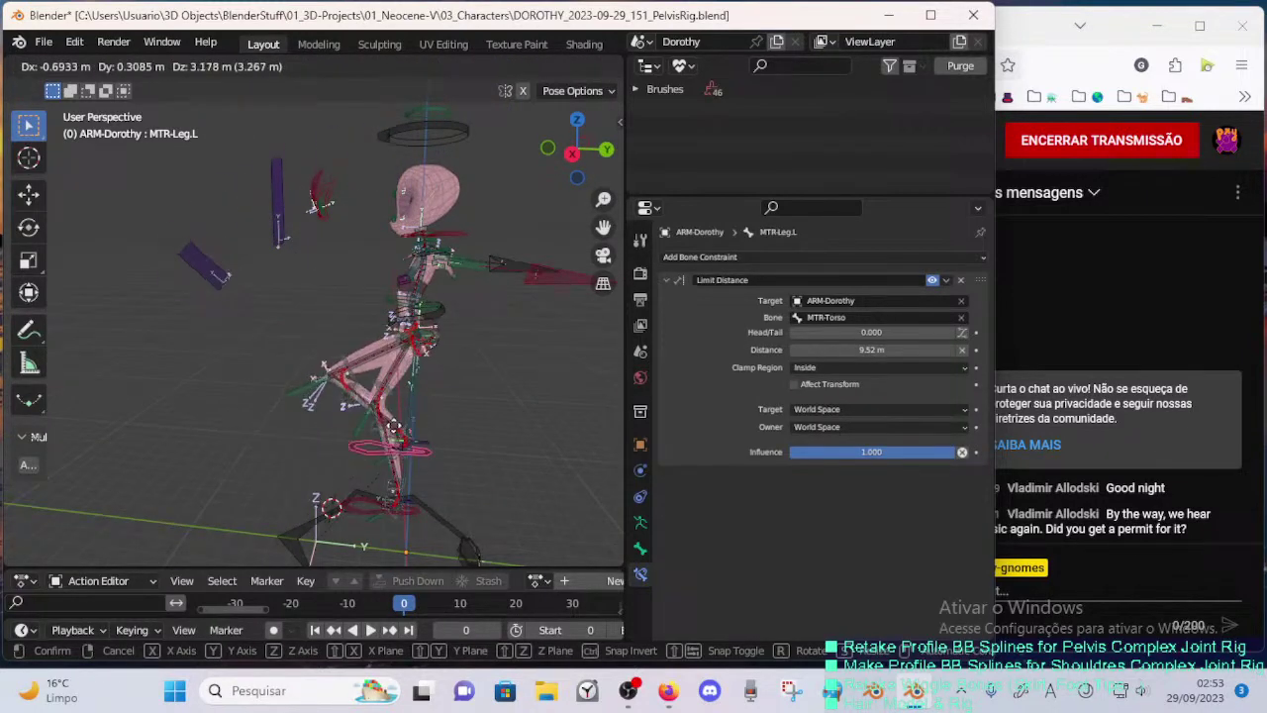
{"action": "left_click", "coordinate": [367, 438]}
{"action": "key", "text": "r"}
{"action": "left_click", "coordinate": [347, 450]}
- Examine the bone properties and viewport display settings of POL-Knee.L and POL-Knee.R
{"action": "left_click", "coordinate": [250, 231]}
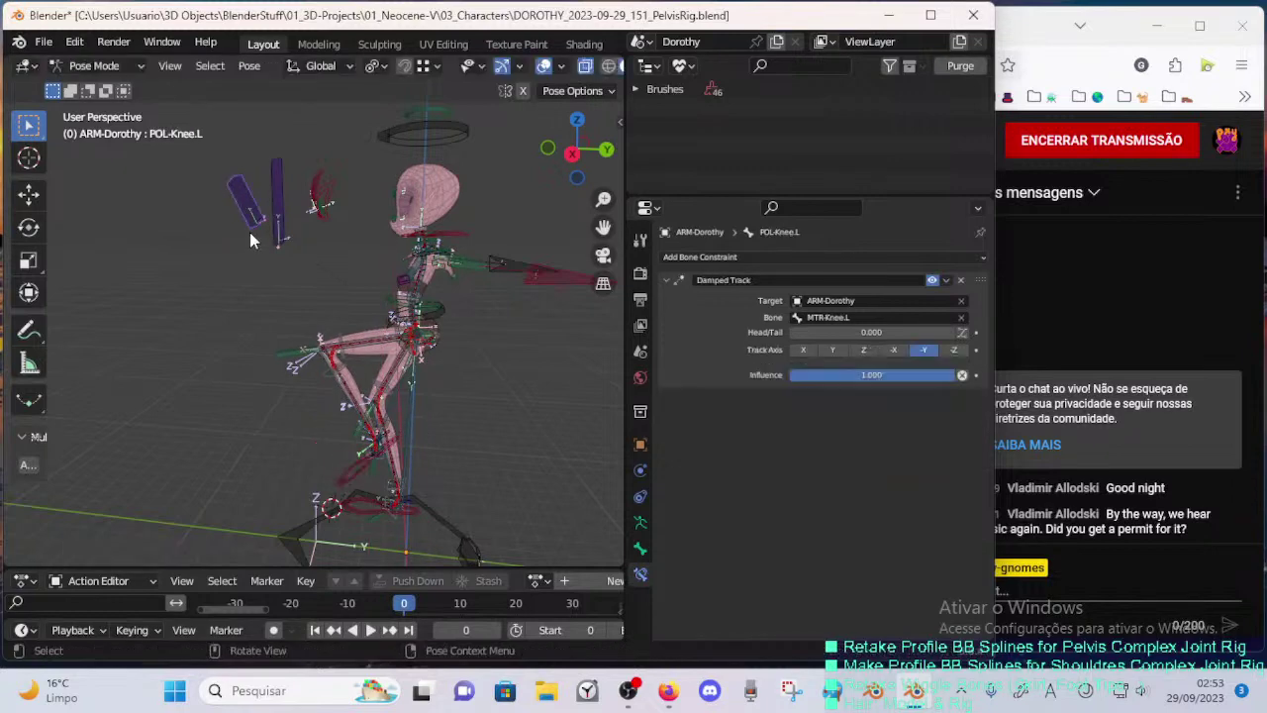
{"action": "left_click", "coordinate": [640, 550]}
{"action": "scroll", "coordinate": [725, 490], "scroll_direction": "down", "scroll_amount": 5}
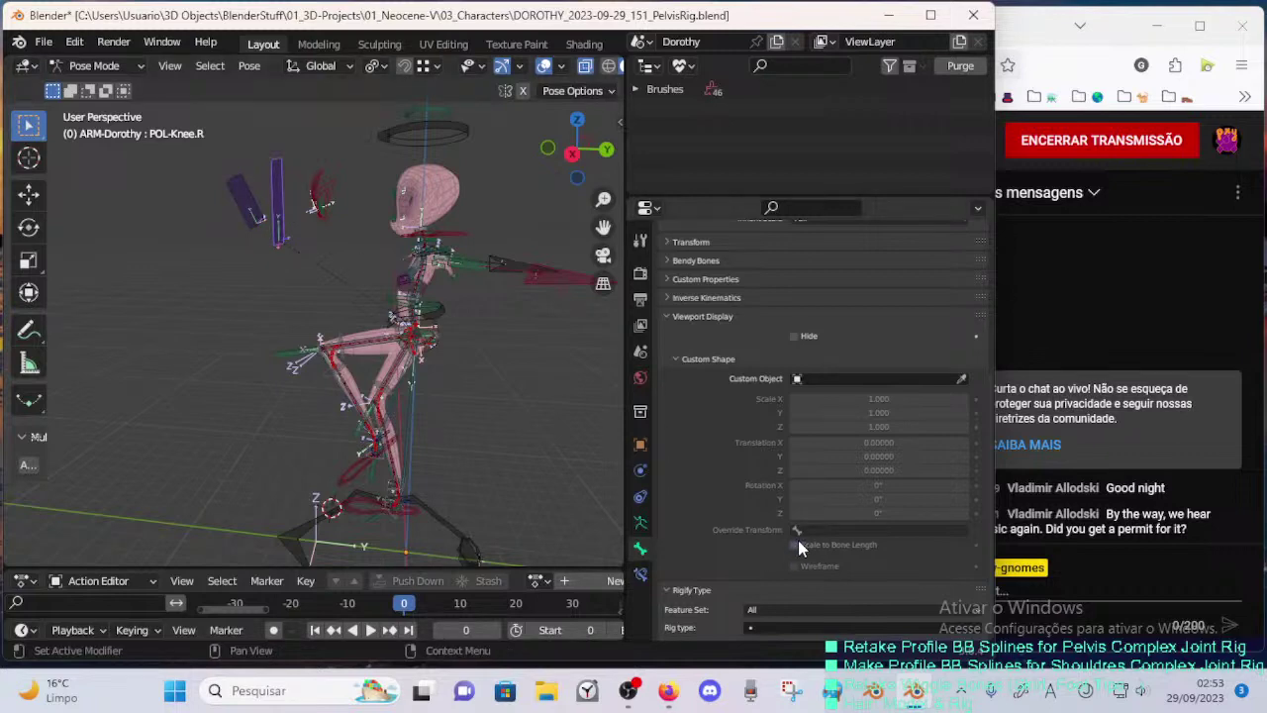
{"action": "middle_click_drag", "start_coordinate": [232, 208], "coordinate": [370, 376]}
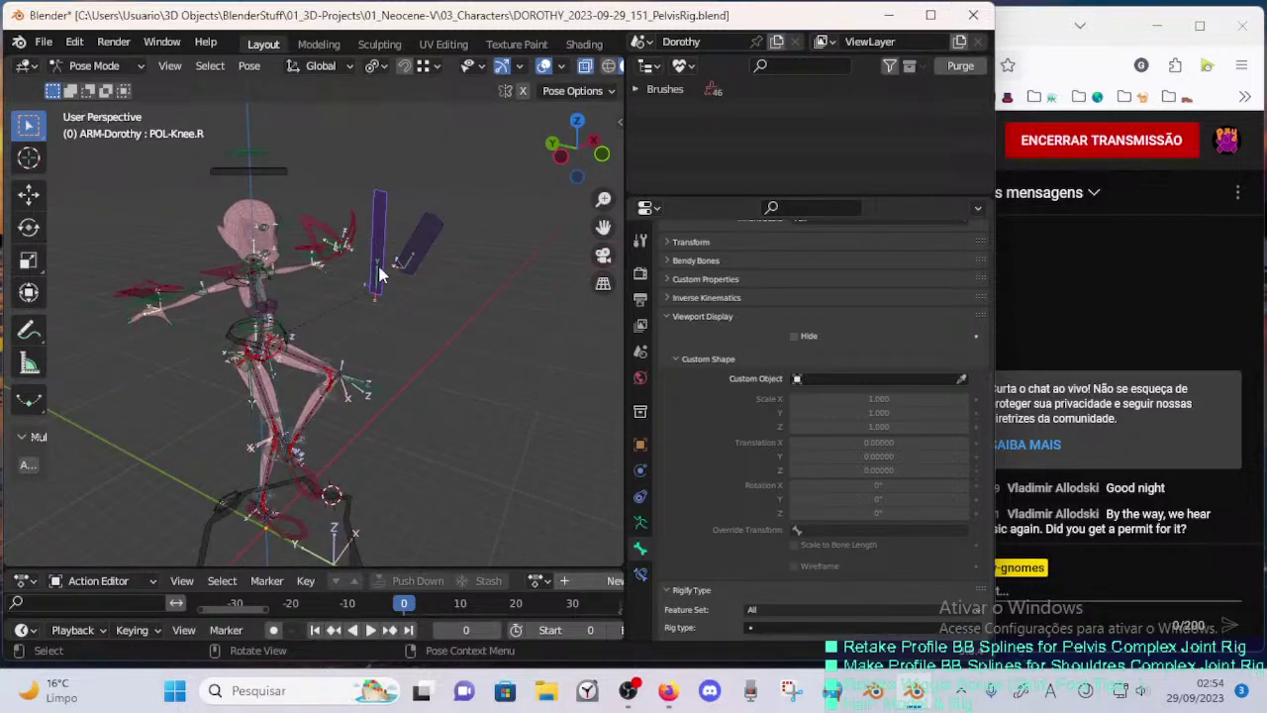
{"action": "middle_click_drag", "start_coordinate": [430, 324], "coordinate": [371, 441]}
- Compare the bone constraints of MCH-Knee-POLE.L, POL-Knee.L and POL-Knee.R with the left leg raised
{"action": "left_click", "coordinate": [390, 432]}
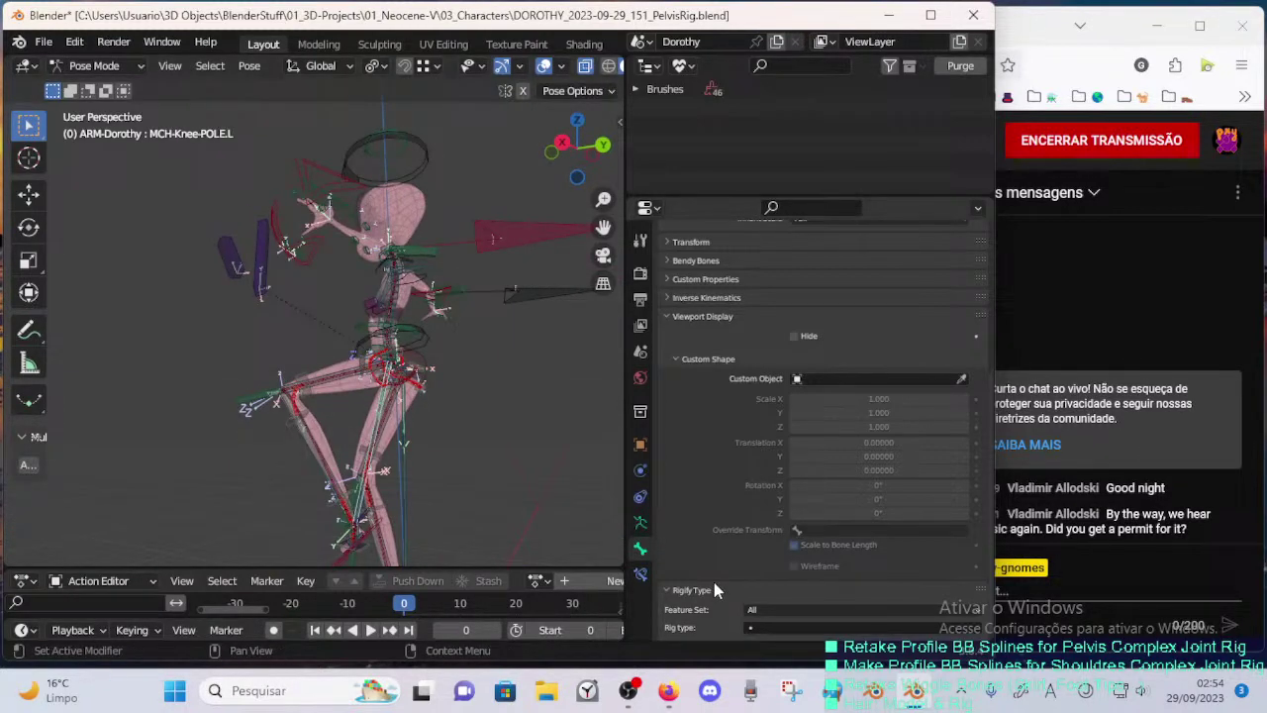
{"action": "left_click", "coordinate": [640, 575]}
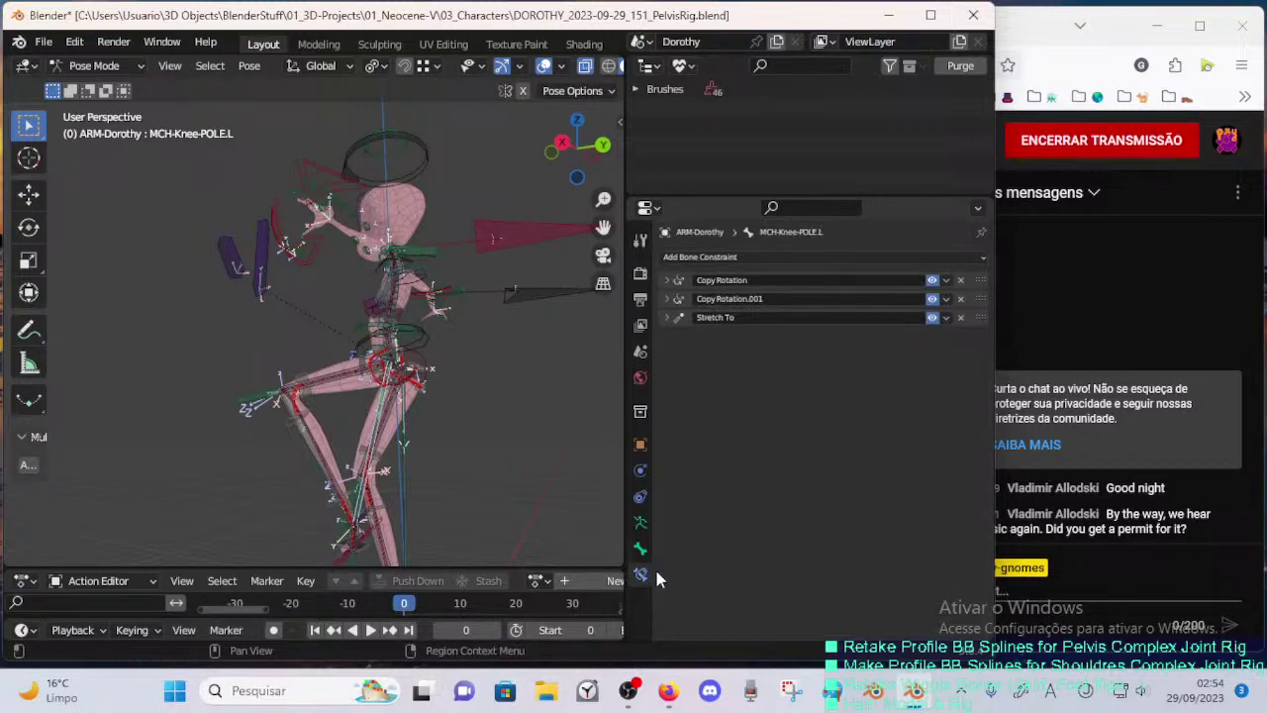
{"action": "middle_click_drag", "start_coordinate": [515, 475], "coordinate": [292, 308]}
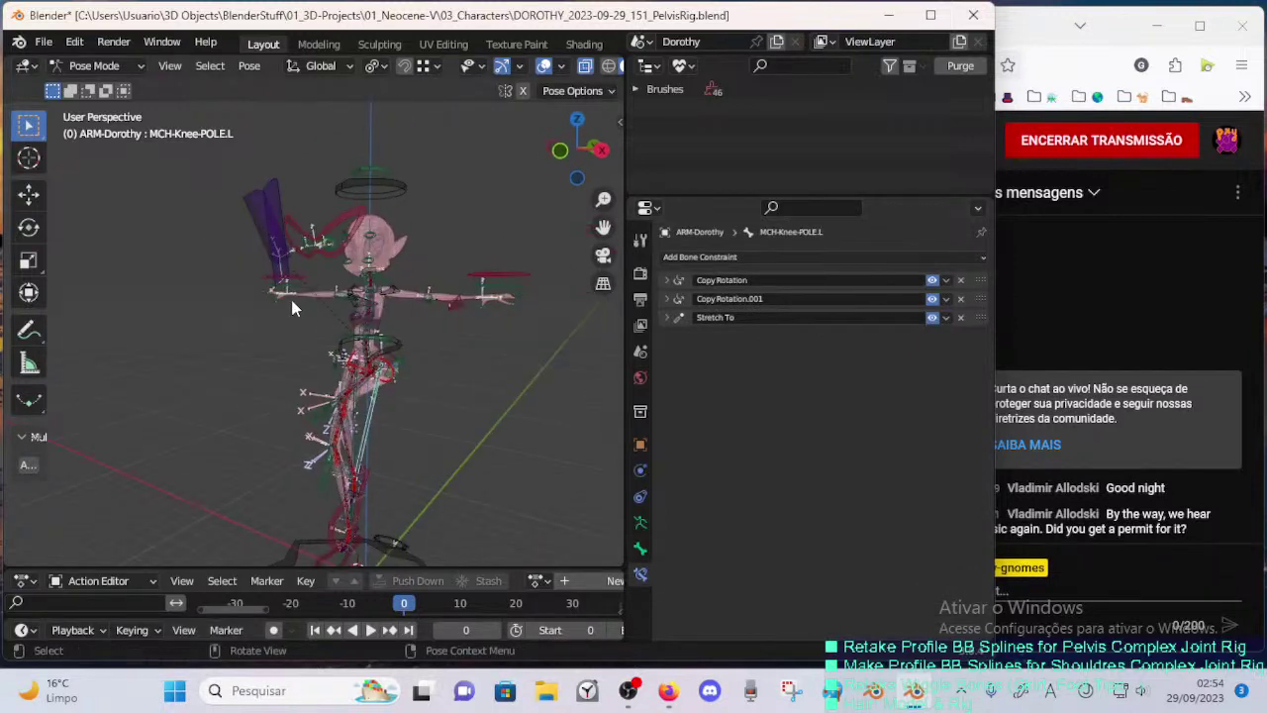
{"action": "left_click", "coordinate": [256, 236]}
{"action": "middle_click_drag", "start_coordinate": [255, 235], "coordinate": [246, 335]}
{"action": "left_click", "coordinate": [264, 225]}
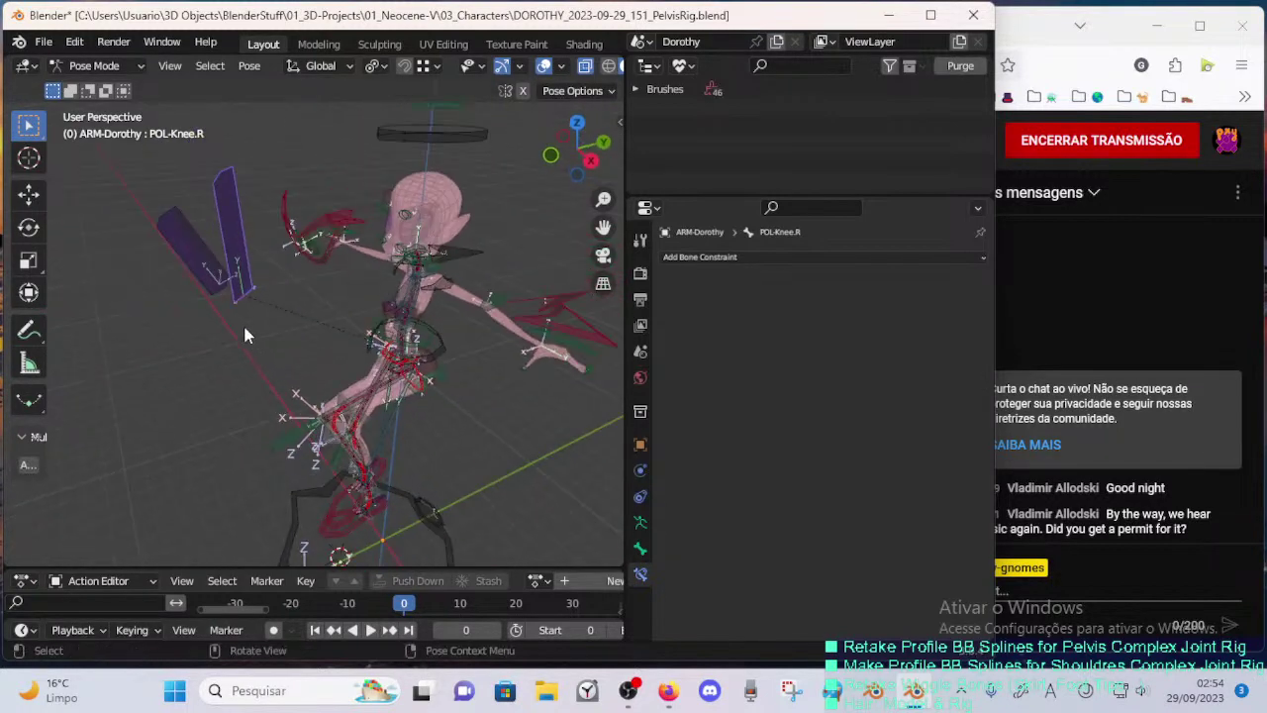
{"action": "left_click", "coordinate": [206, 265]}
{"action": "middle_click_drag", "start_coordinate": [386, 449], "coordinate": [397, 422]}
{"action": "left_click", "coordinate": [397, 423]}
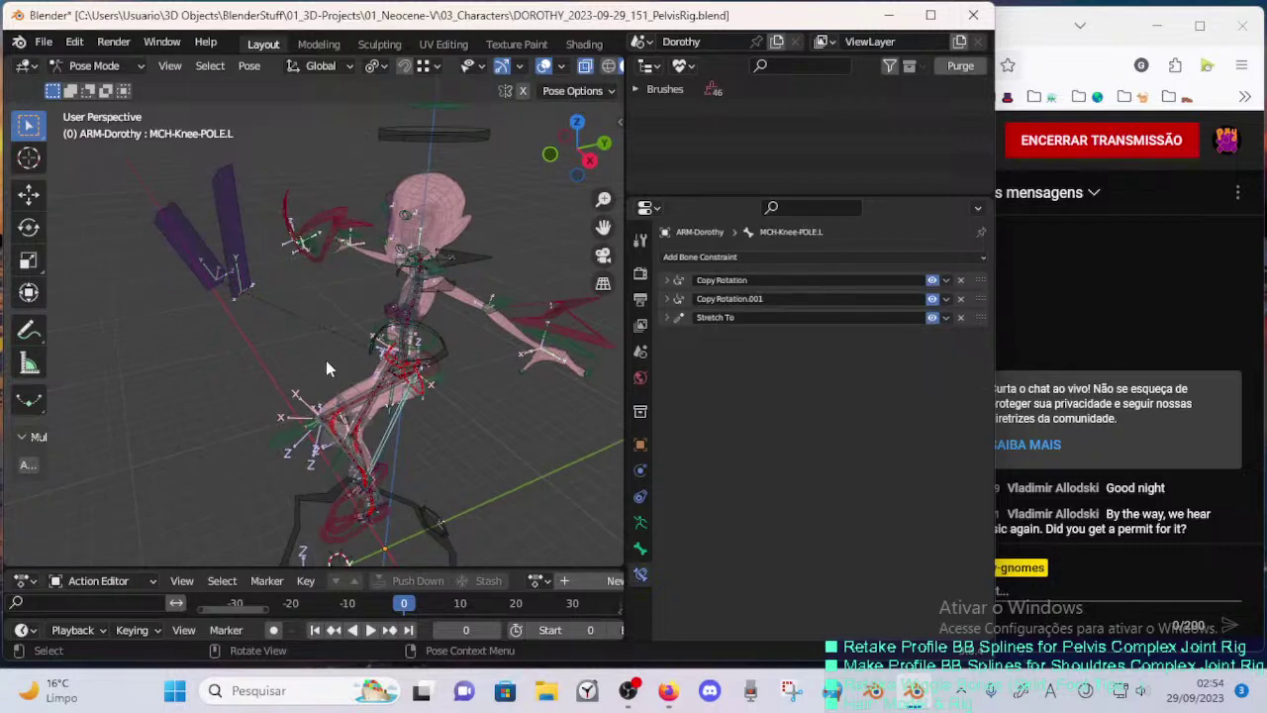
{"action": "left_click", "coordinate": [186, 241]}
{"action": "left_click", "coordinate": [239, 219]}
{"action": "left_click", "coordinate": [203, 233]}
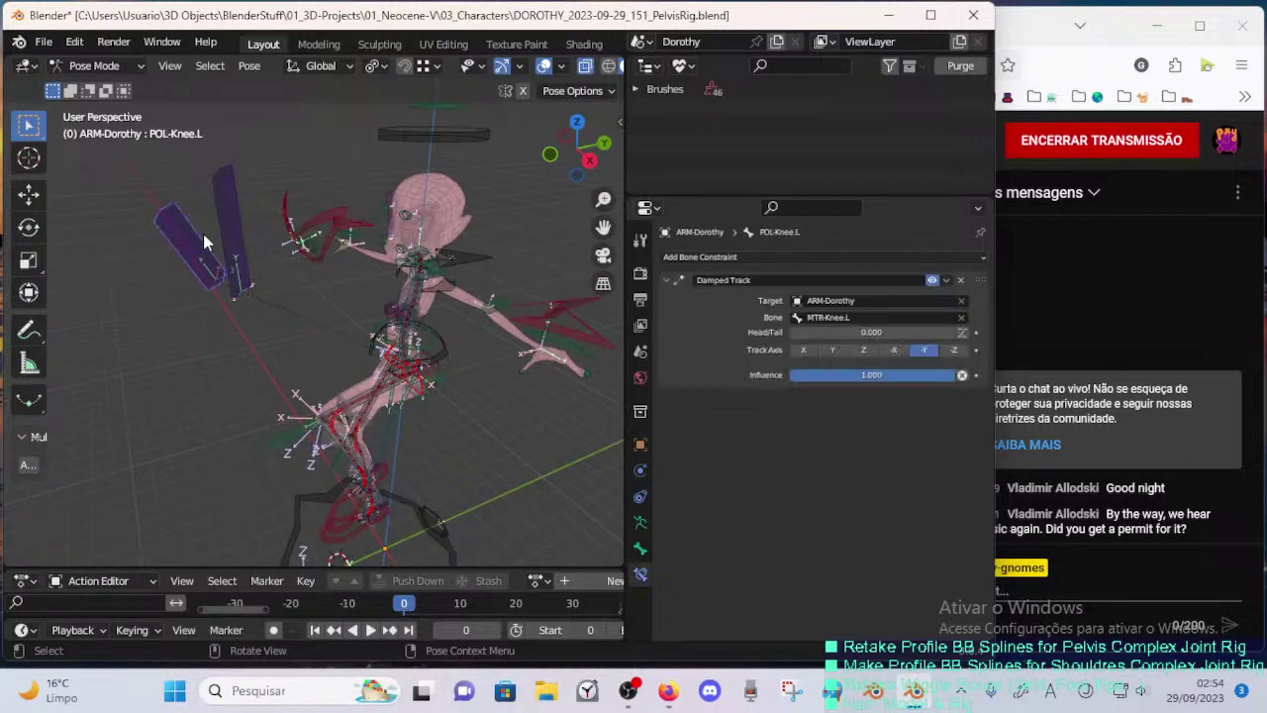
{"action": "left_click", "coordinate": [239, 231]}
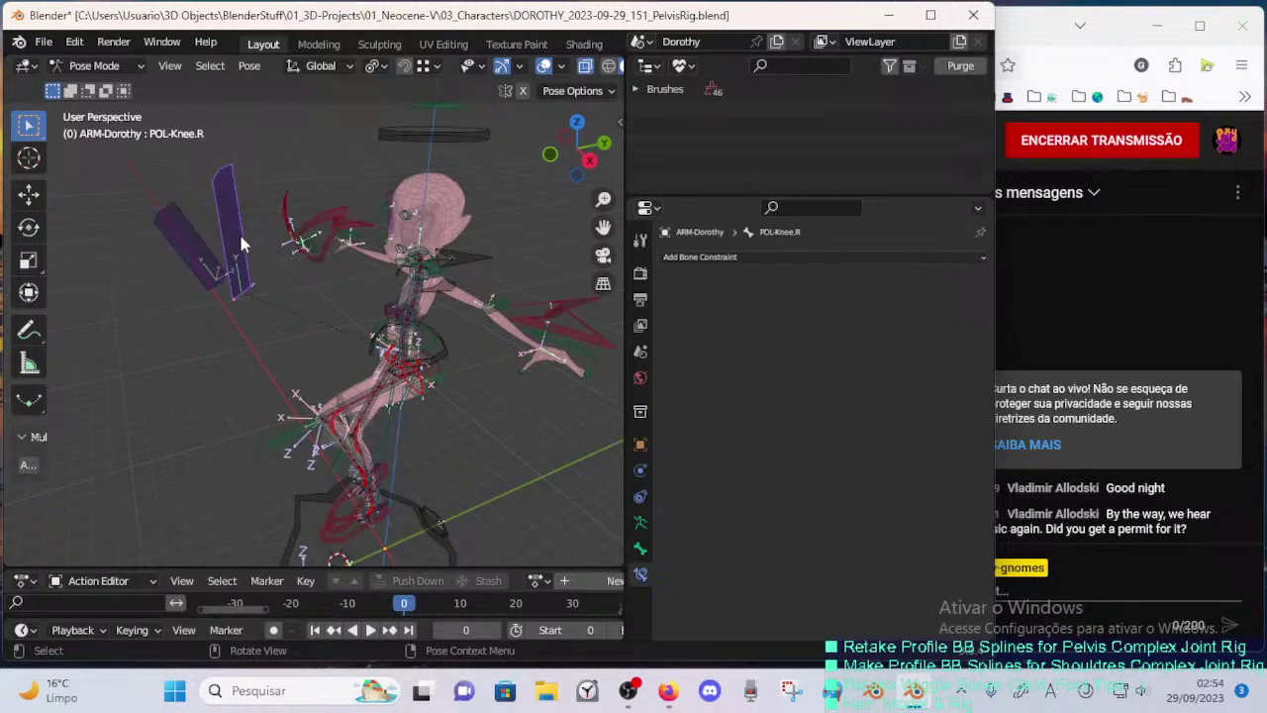
{"action": "left_click", "coordinate": [209, 243]}
- Symmetrize POL-Knee.L to the right side in Edit Mode, and check the right pole bone in Pose Mode
{"action": "key", "text": "Tab"}
{"action": "middle_click_drag", "start_coordinate": [308, 499], "coordinate": [369, 497]}
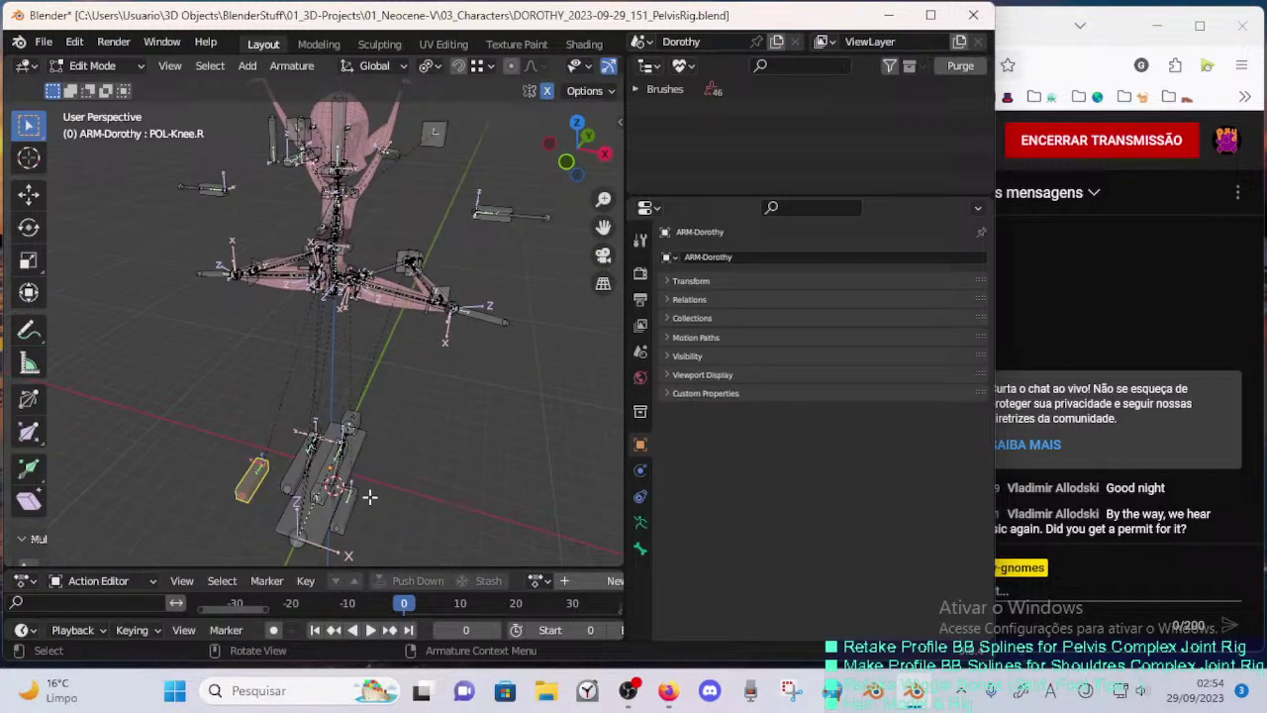
{"action": "right_click", "coordinate": [351, 514]}
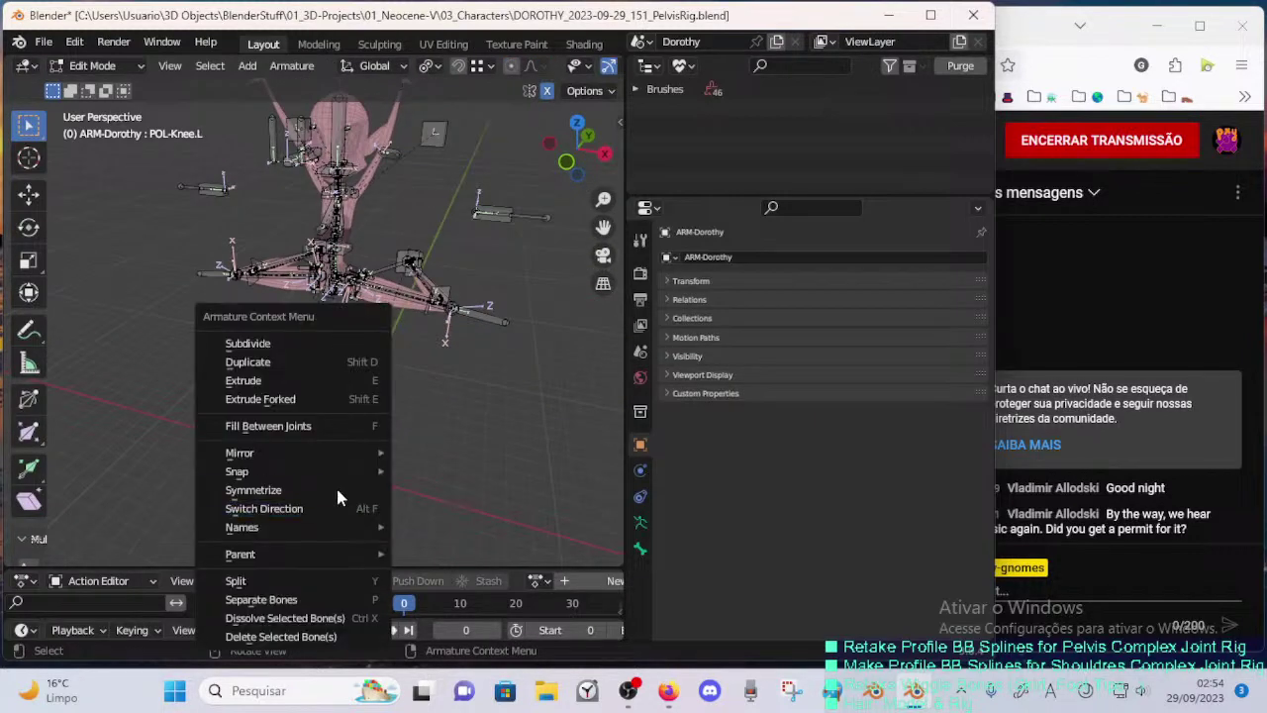
{"action": "left_click", "coordinate": [336, 489]}
{"action": "key", "text": "Tab"}
{"action": "middle_click_drag", "start_coordinate": [336, 489], "coordinate": [282, 392]}
{"action": "left_click", "coordinate": [226, 285]}
{"action": "middle_click_drag", "start_coordinate": [226, 285], "coordinate": [266, 348]}
- Try to move POL-Knee.L away from its rest position in Edit Mode
{"action": "key", "text": "Tab"}
{"action": "middle_click_drag", "start_coordinate": [381, 451], "coordinate": [349, 492]}
{"action": "key", "text": "g"}
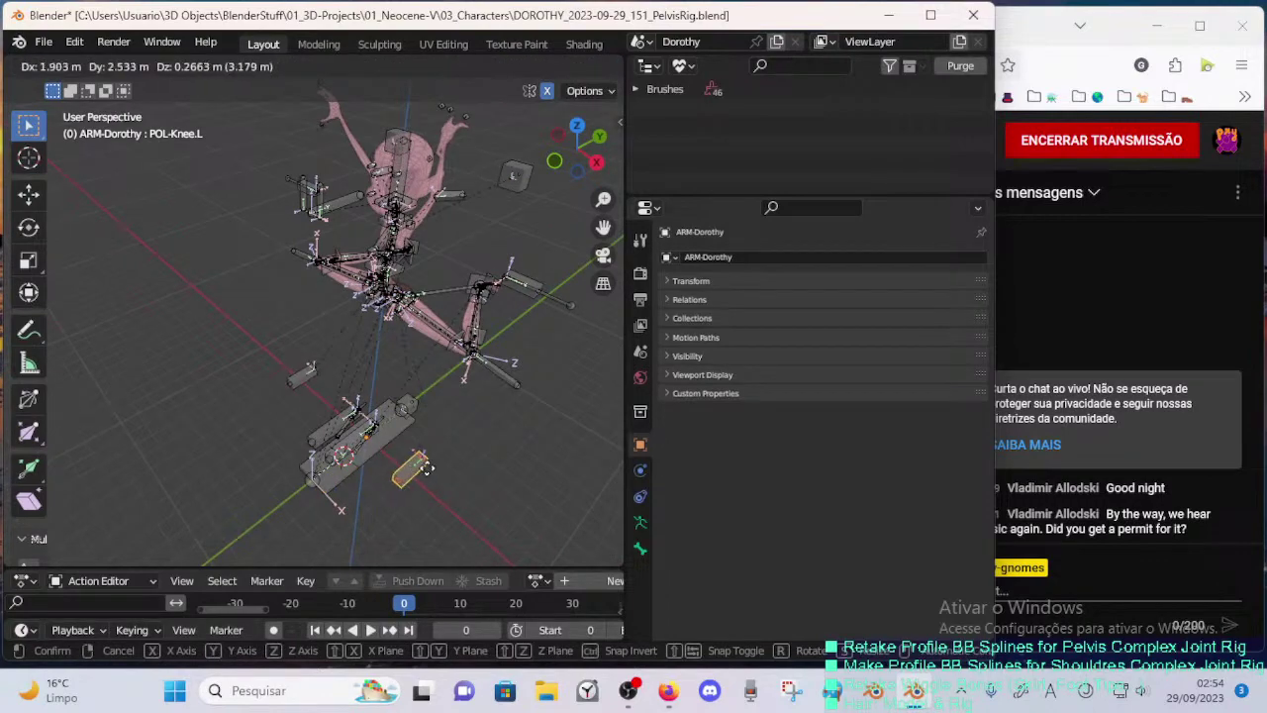
{"action": "left_click", "coordinate": [426, 468]}
{"action": "scroll", "coordinate": [426, 468], "scroll_direction": "up", "scroll_amount": 3}
{"action": "middle_click_drag", "start_coordinate": [424, 467], "coordinate": [356, 247]}
{"action": "key", "text": "g"}
{"action": "left_click", "coordinate": [409, 442]}
- Try to parent POL-Knee.L to MCH-Knee-POLE.L
{"action": "left_click", "coordinate": [357, 242]}
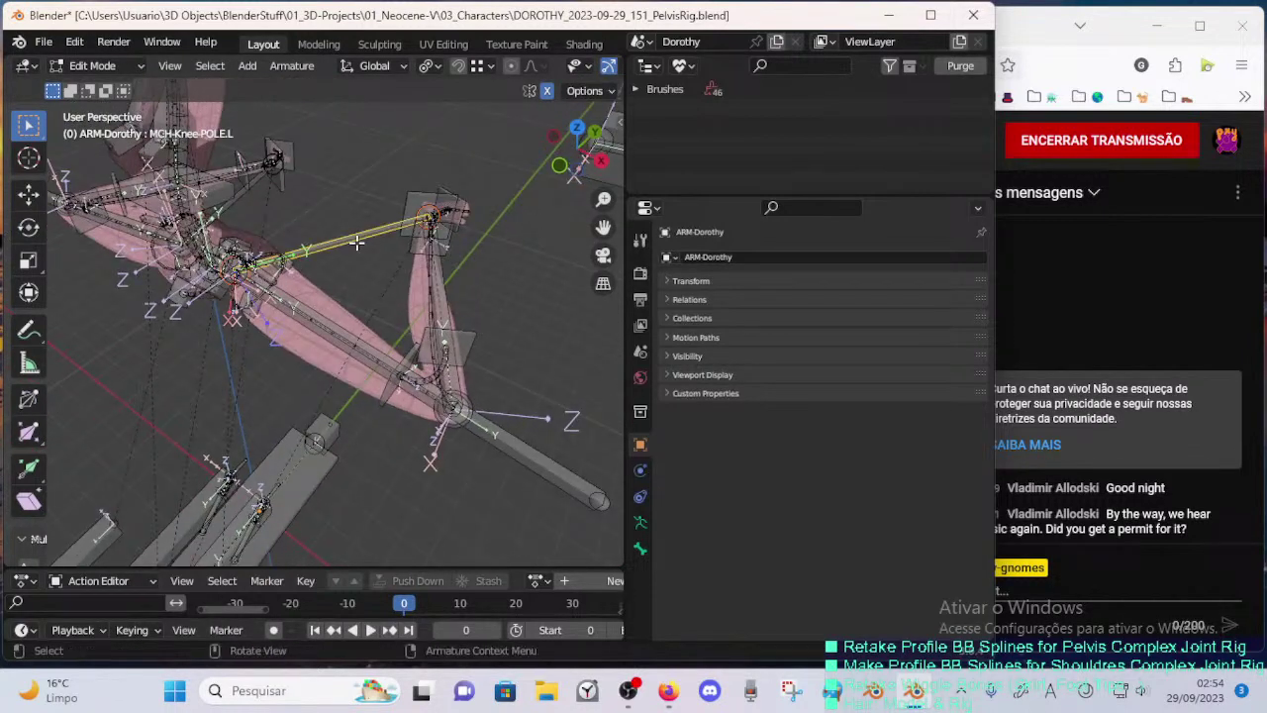
{"action": "key", "text": "ctrl+p"}
{"action": "left_click", "coordinate": [358, 243]}
- Test the parent relationship with cancelled trial moves of POL-Knee.L and MCH-Knee-POLE.L
{"action": "middle_click_drag", "start_coordinate": [311, 376], "coordinate": [319, 492]}
{"action": "key", "text": "alt+a"}
{"action": "left_click", "coordinate": [264, 507]}
{"action": "key", "text": "g"}
{"action": "right_click", "coordinate": [430, 413]}
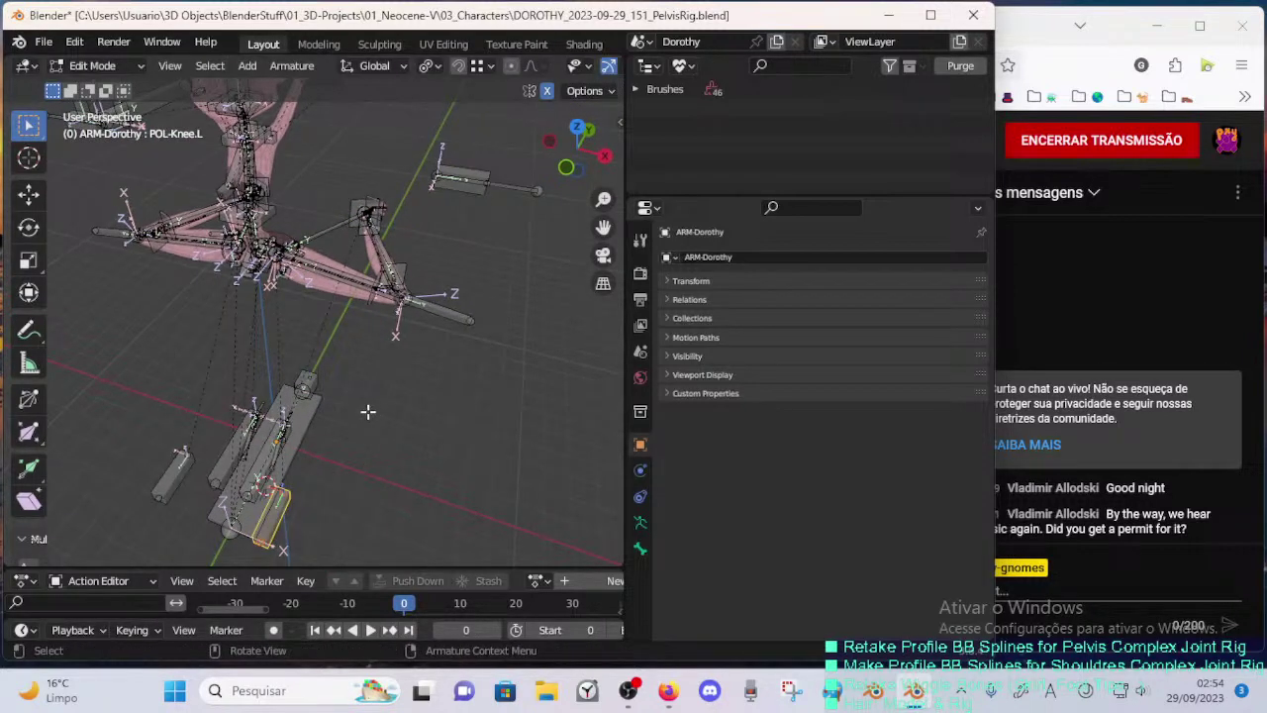
{"action": "middle_click_drag", "start_coordinate": [367, 413], "coordinate": [348, 366]}
{"action": "left_click", "coordinate": [333, 215]}
{"action": "key", "text": "g"}
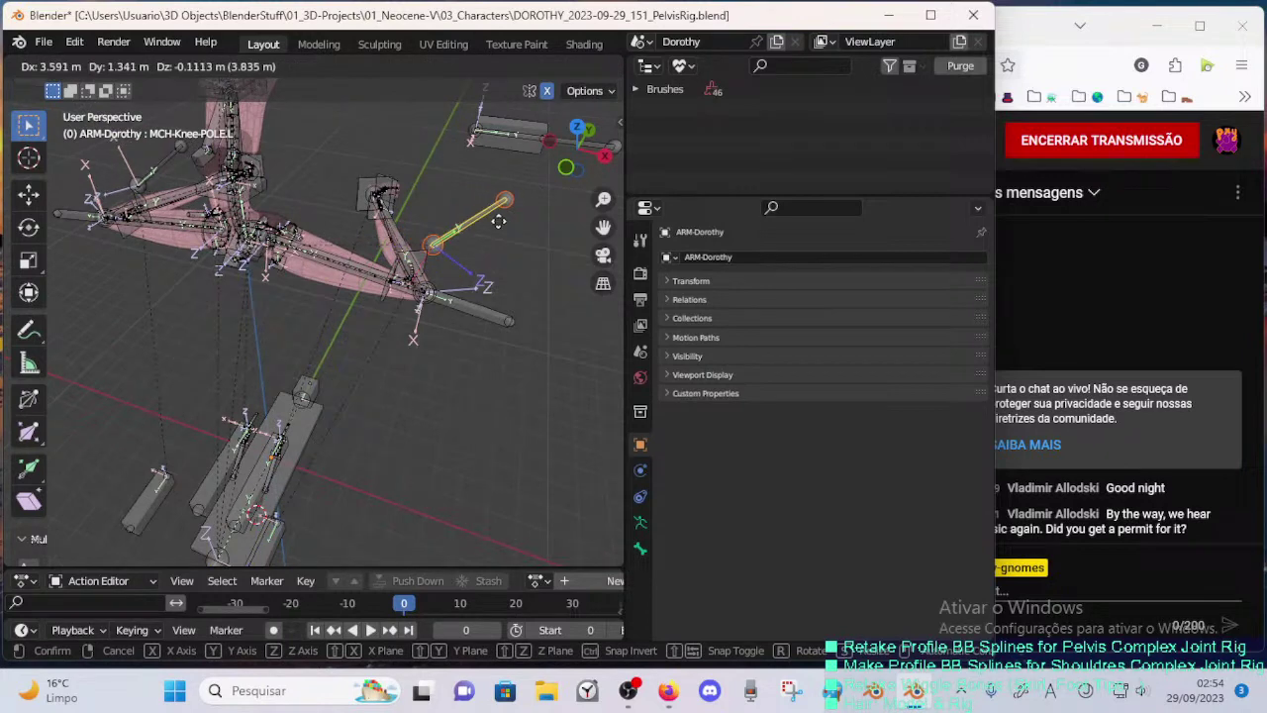
{"action": "right_click", "coordinate": [485, 238]}
- Trial-move POL-Knee.L without keeping the change, and parent it to MCH-Knee-POLE.L in Edit Mode
{"action": "middle_click_drag", "start_coordinate": [312, 530], "coordinate": [329, 512]}
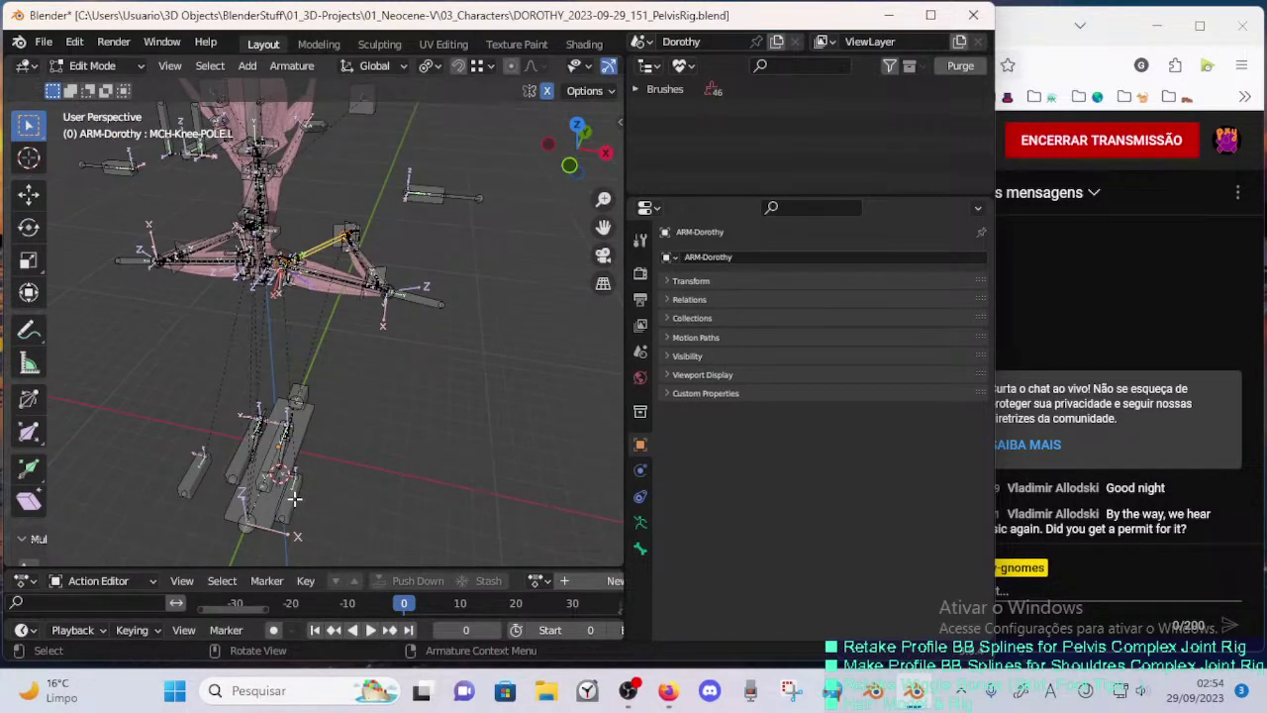
{"action": "left_click_drag", "start_coordinate": [294, 498], "coordinate": [412, 470]}
{"action": "right_click", "coordinate": [411, 470]}
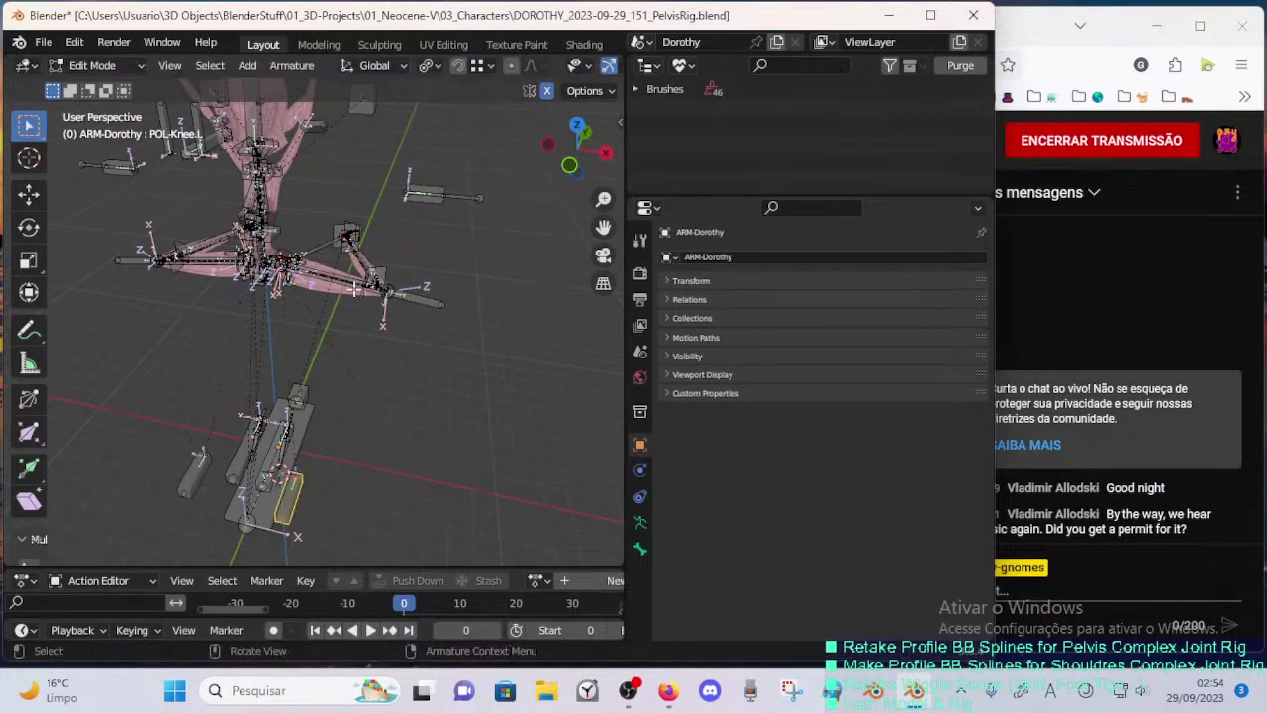
{"action": "left_click", "coordinate": [325, 247]}
{"action": "key", "text": "ctrl+p"}
{"action": "left_click", "coordinate": [324, 247]}
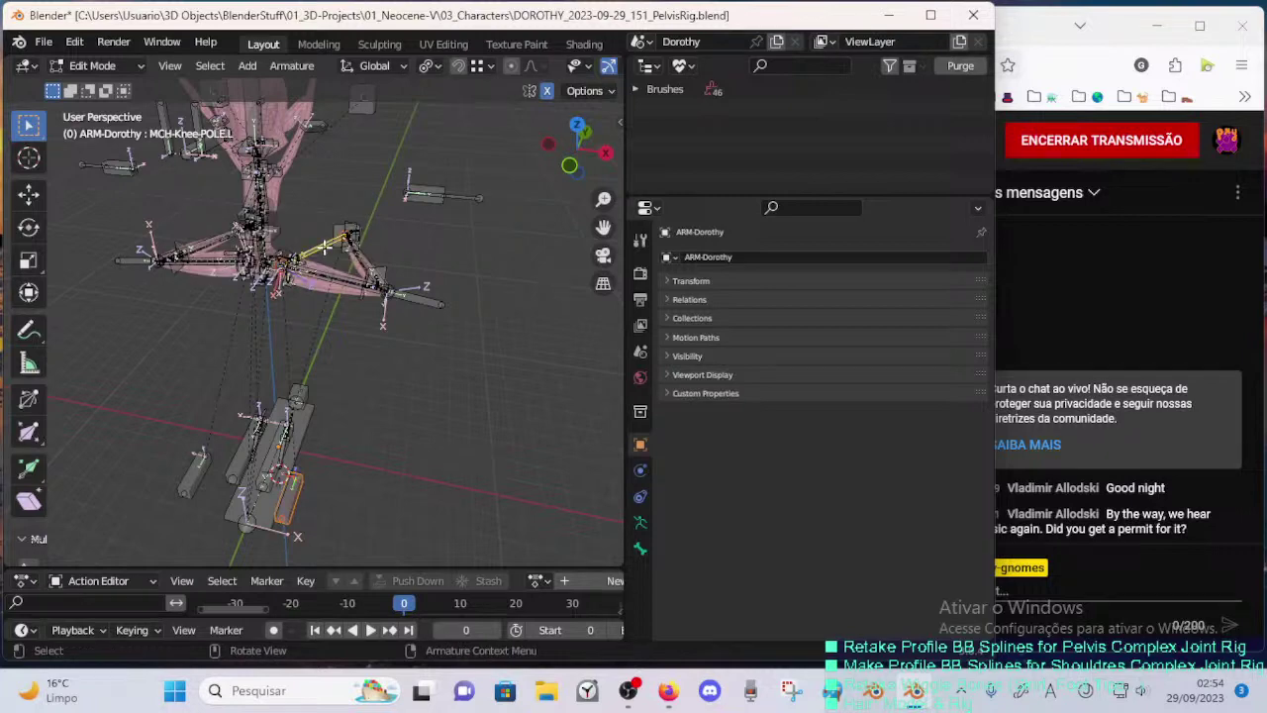
- Clear the parent of the selected left knee pole bones and check POL-Knee.L in Pose Mode
{"action": "key", "text": "alt+p"}
{"action": "left_click", "coordinate": [342, 363]}
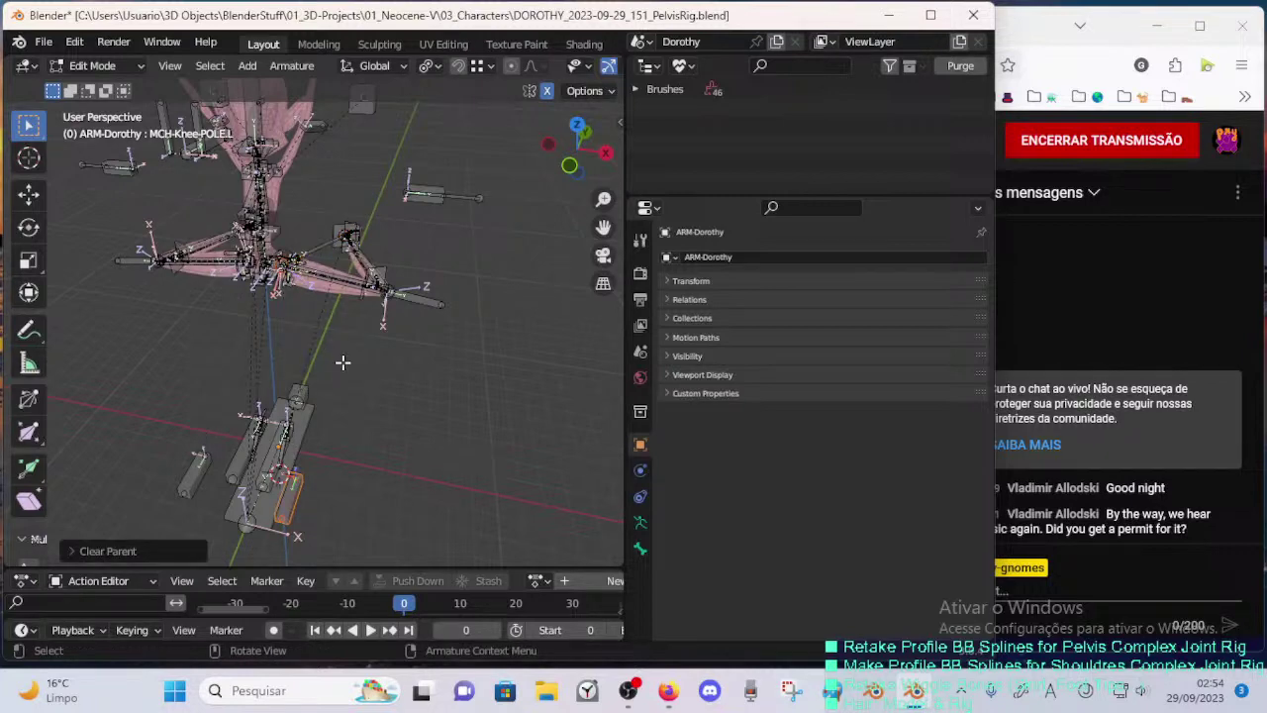
{"action": "key", "text": "ctrl+Tab"}
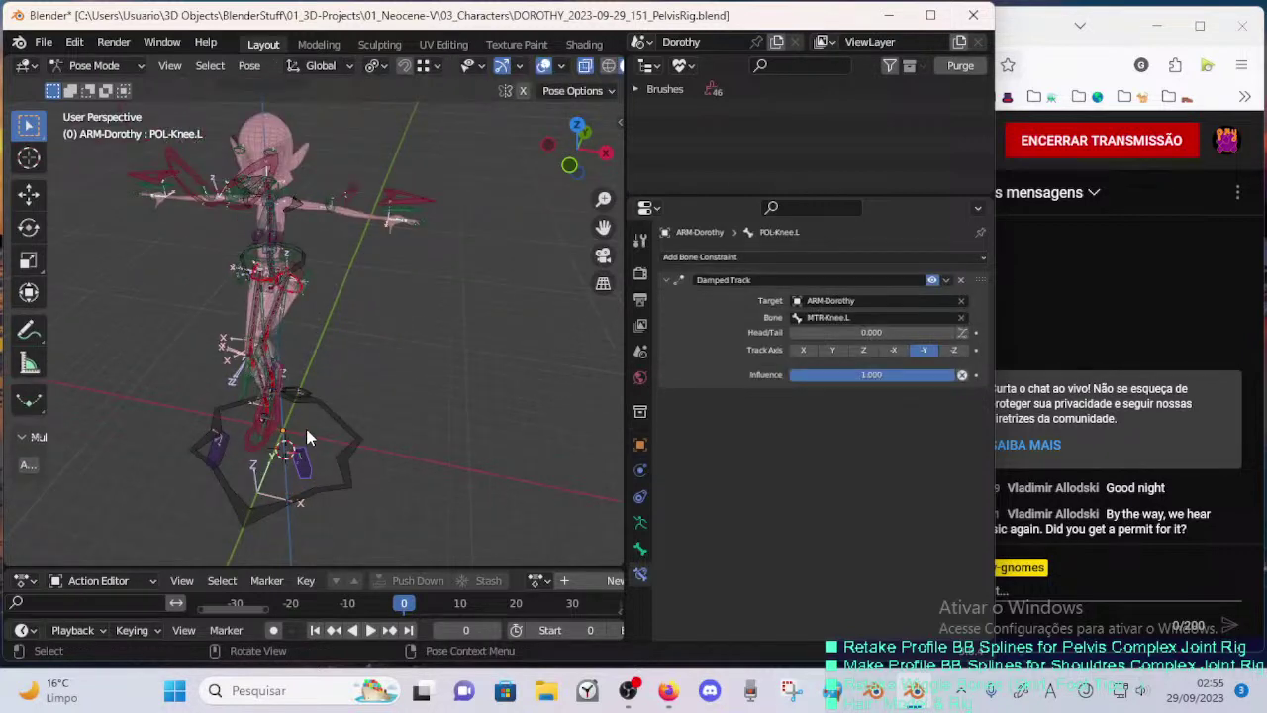
{"action": "middle_click_drag", "start_coordinate": [306, 428], "coordinate": [313, 490]}
{"action": "key", "text": "Tab"}
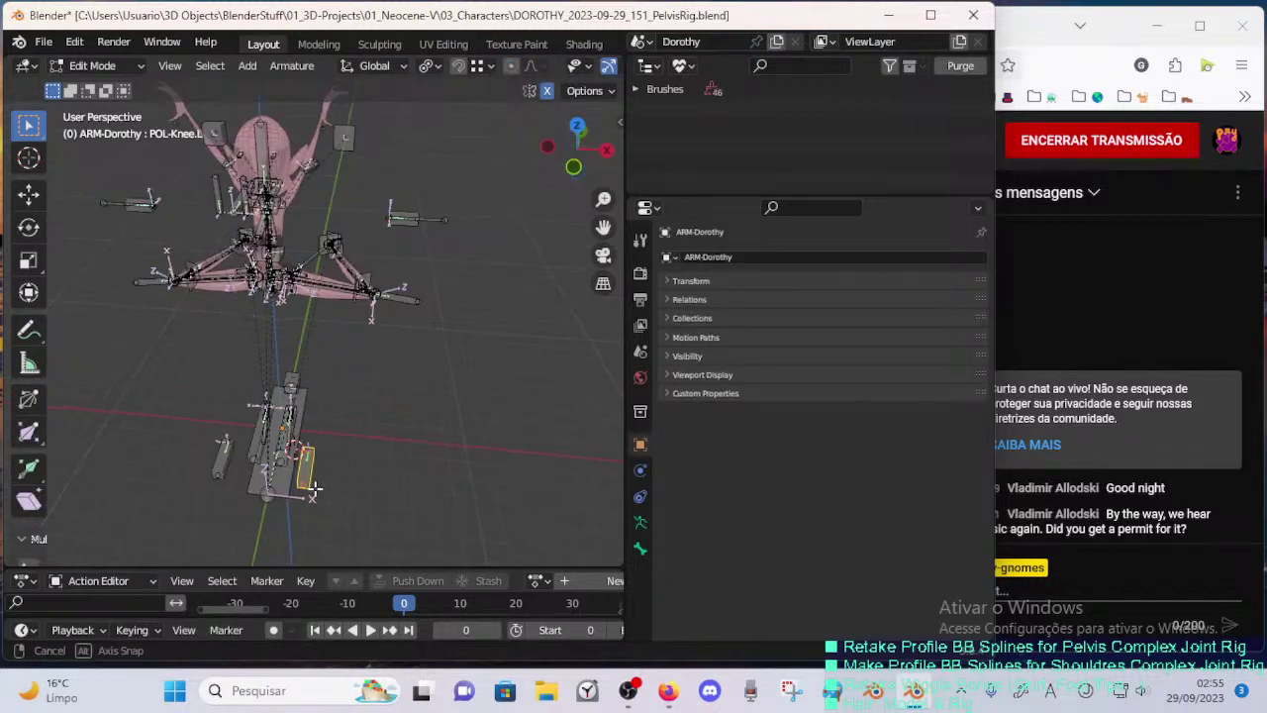
- Parent POL-Knee.L to MCH-Knee-POLE.L in Edit Mode using Keep Offset
{"action": "scroll", "coordinate": [311, 465], "scroll_direction": "up", "scroll_amount": 1}
{"action": "left_click", "coordinate": [309, 245], "text": "shift"}
{"action": "key", "text": "ctrl+p"}
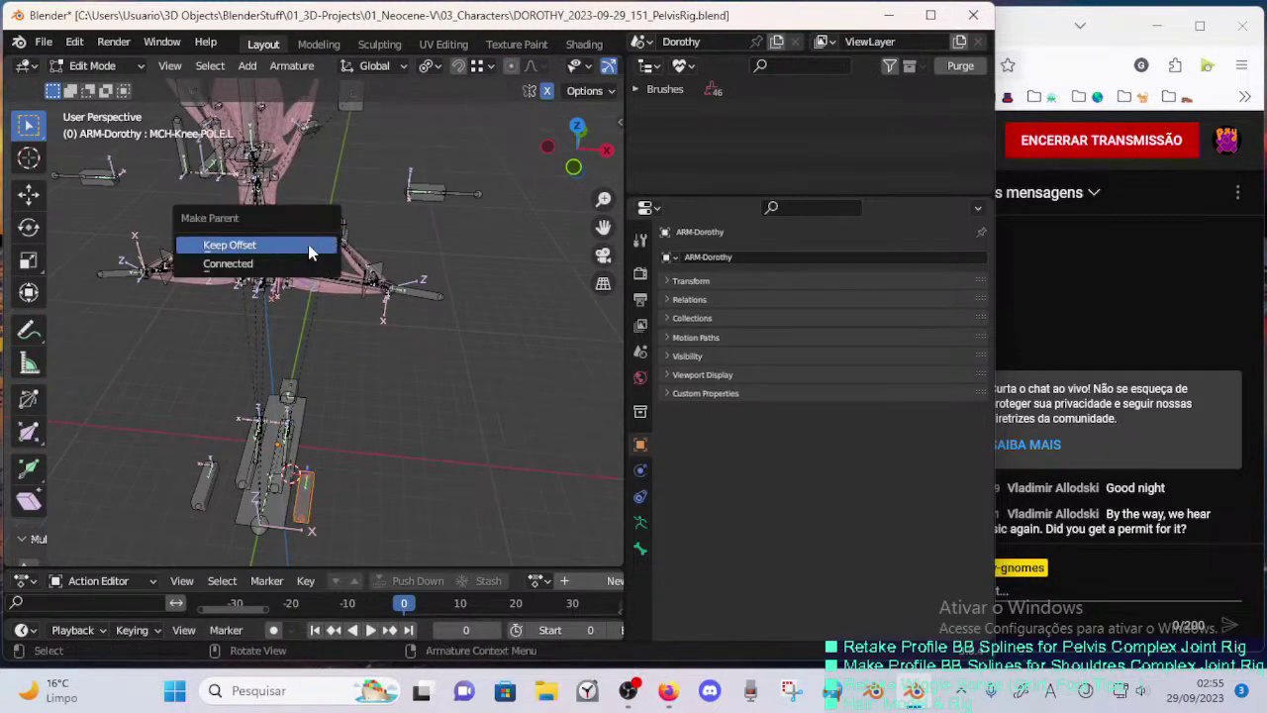
{"action": "left_click", "coordinate": [309, 247]}
- Set the armature's relation line position to Head
{"action": "middle_click_drag", "start_coordinate": [337, 315], "coordinate": [356, 260]}
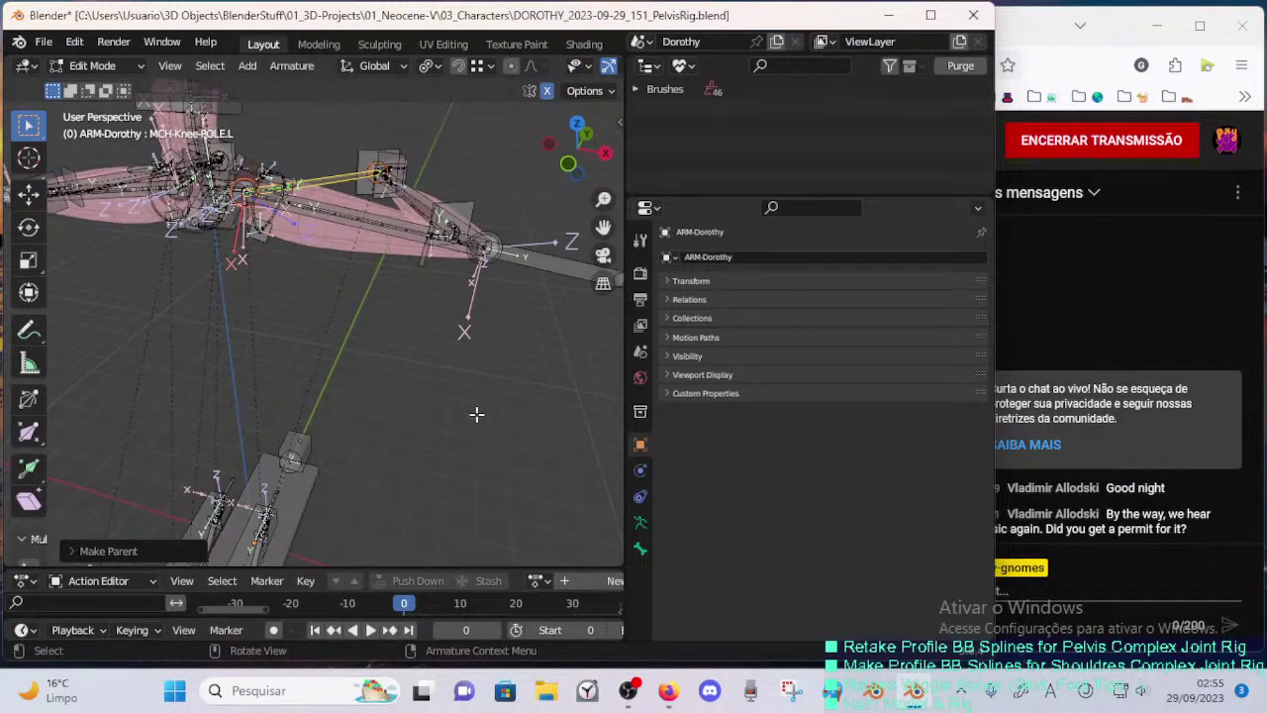
{"action": "key", "text": "ctrl+shift+2"}
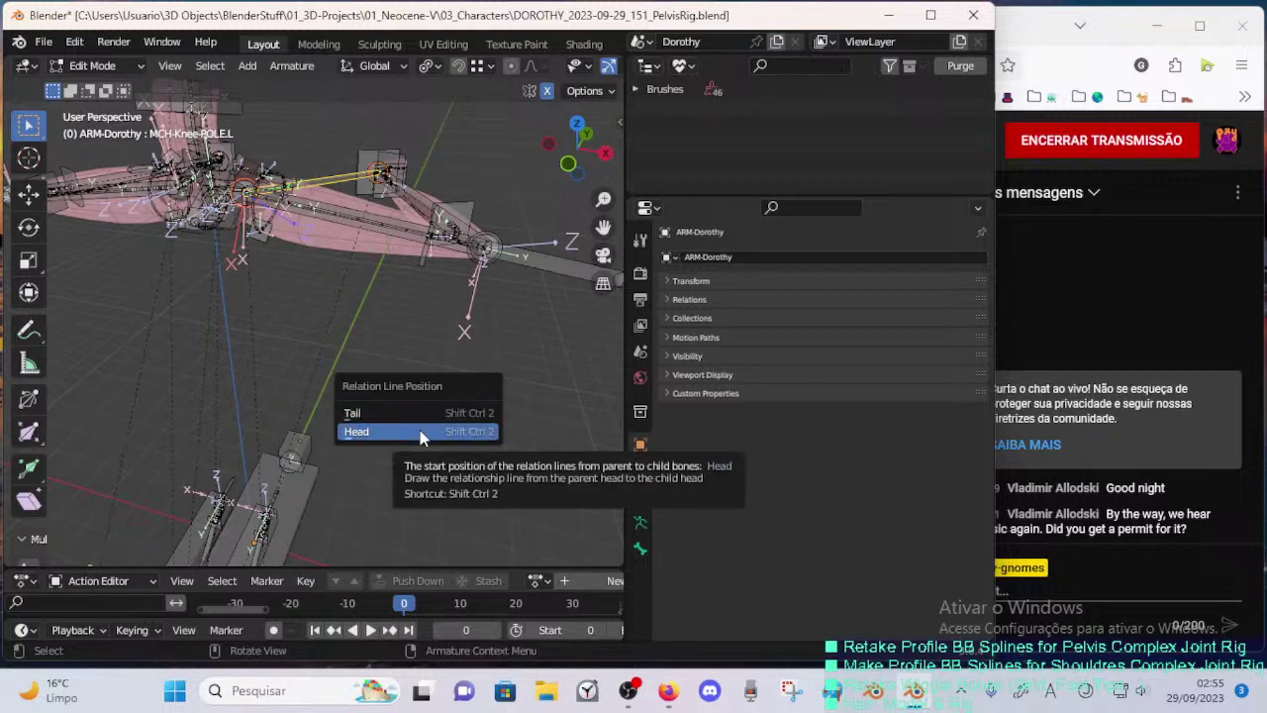
{"action": "left_click", "coordinate": [420, 429]}
{"action": "middle_click_drag", "start_coordinate": [409, 431], "coordinate": [371, 409]}
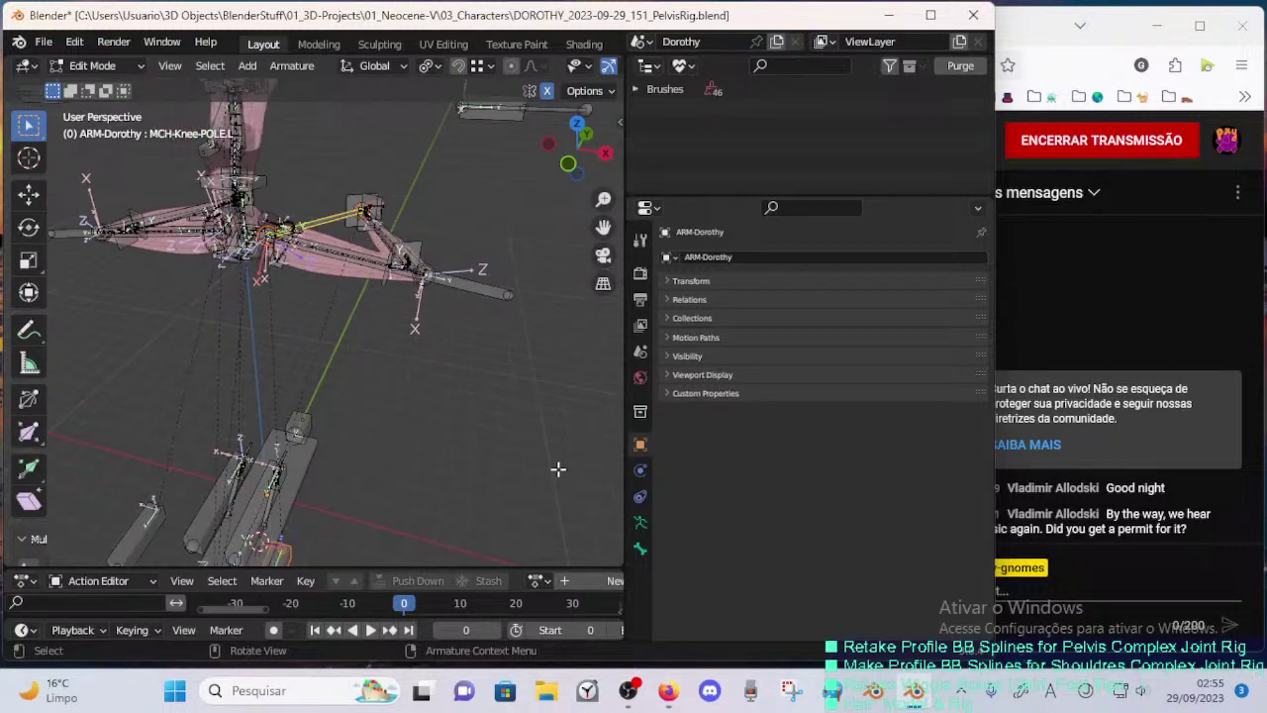
- Open the armature's data properties and save the file
{"action": "left_click", "coordinate": [643, 531]}
{"action": "scroll", "coordinate": [715, 523], "scroll_direction": "down", "scroll_amount": 2}
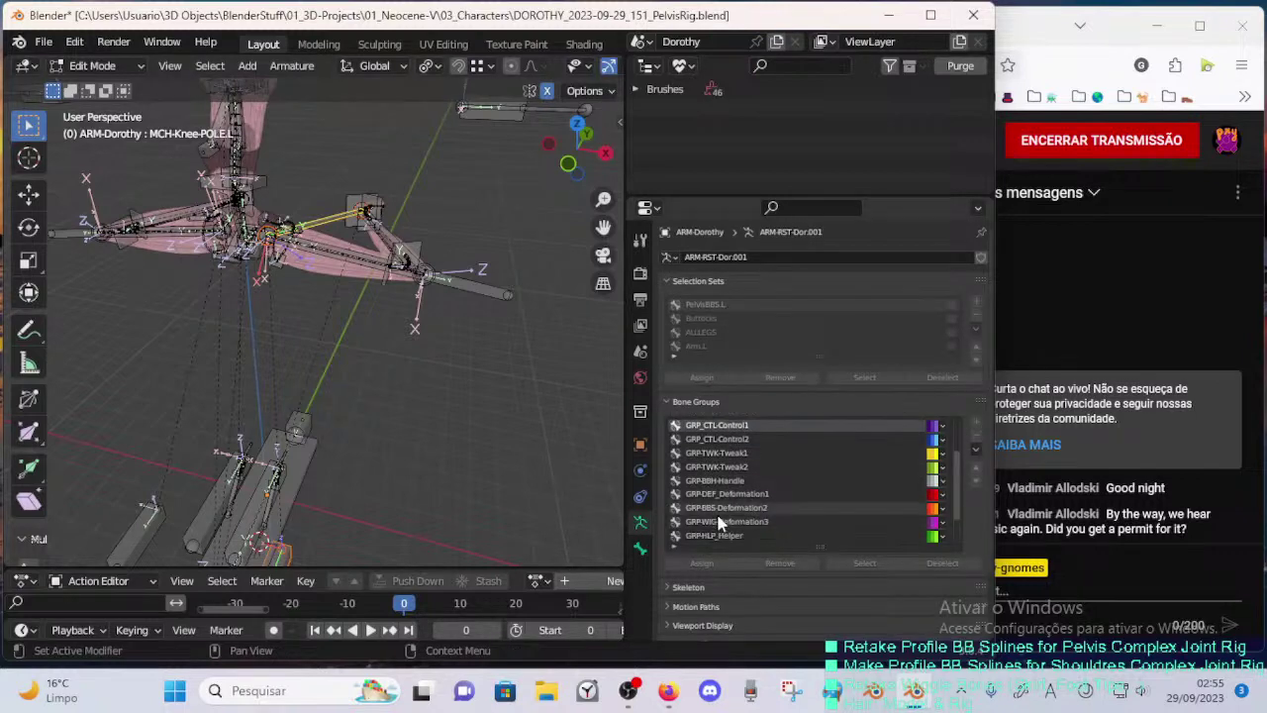
{"action": "scroll", "coordinate": [732, 510], "scroll_direction": "down", "scroll_amount": 3}
{"action": "scroll", "coordinate": [739, 497], "scroll_direction": "up", "scroll_amount": 3}
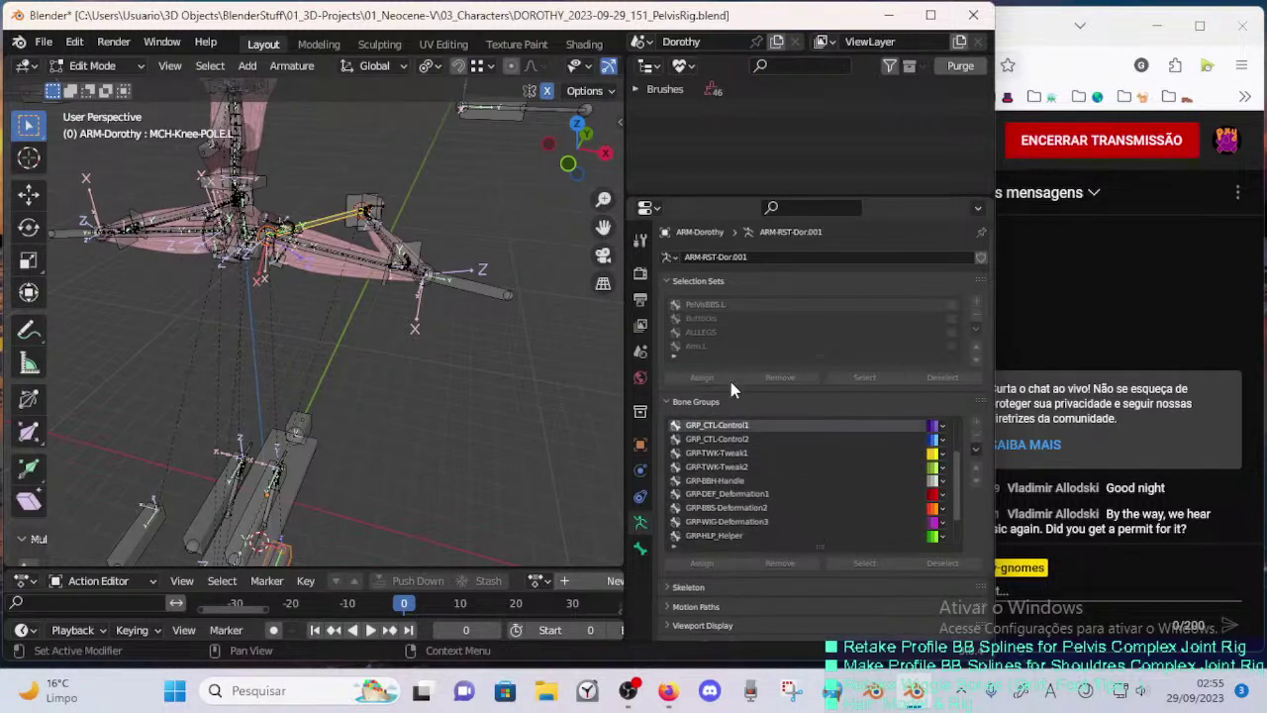
{"action": "key", "text": "ctrl+s"}
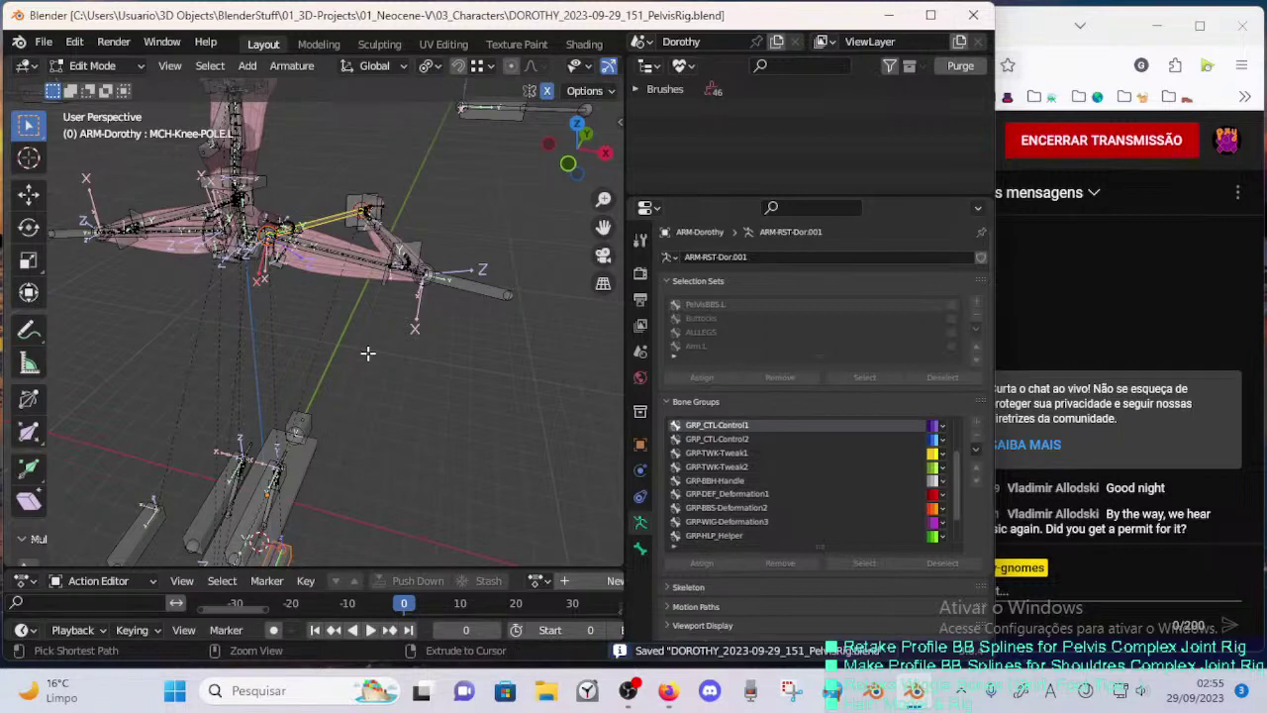
- Remove the shortcut from the relation line position setting in the armature's Viewport Display and save the file
{"action": "left_click", "coordinate": [679, 286]}
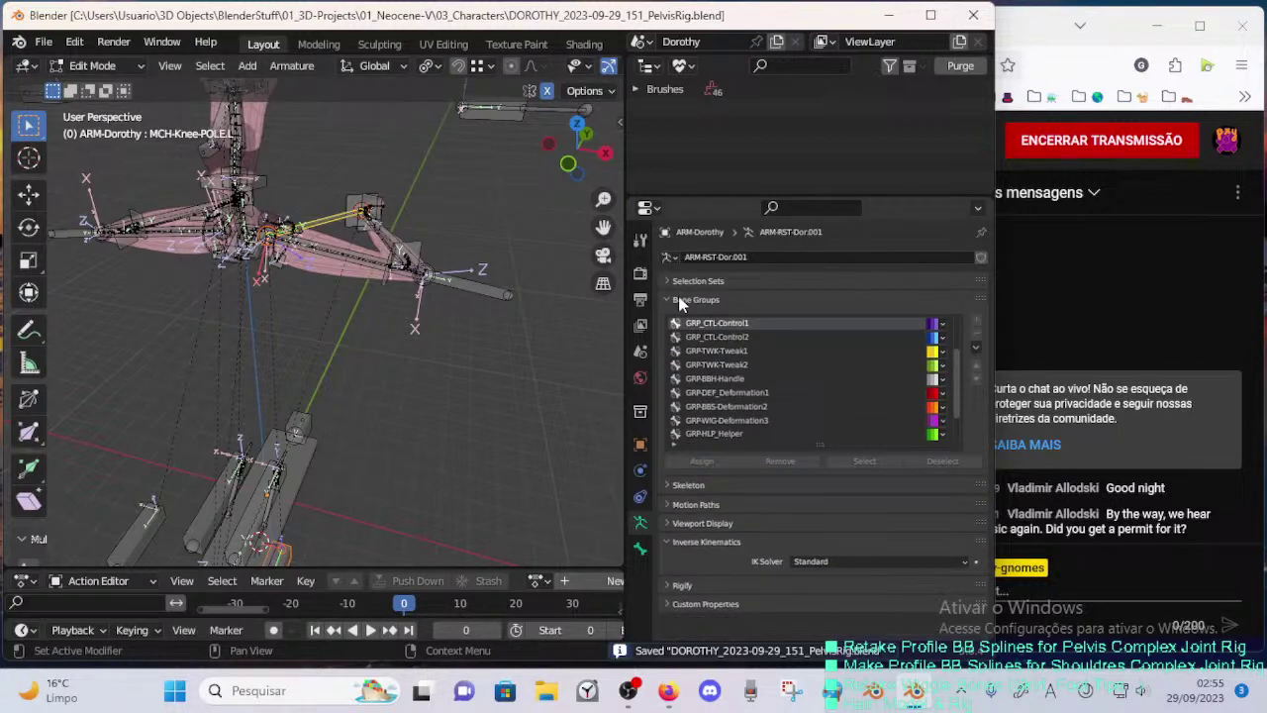
{"action": "left_click", "coordinate": [679, 300]}
{"action": "left_click", "coordinate": [671, 376]}
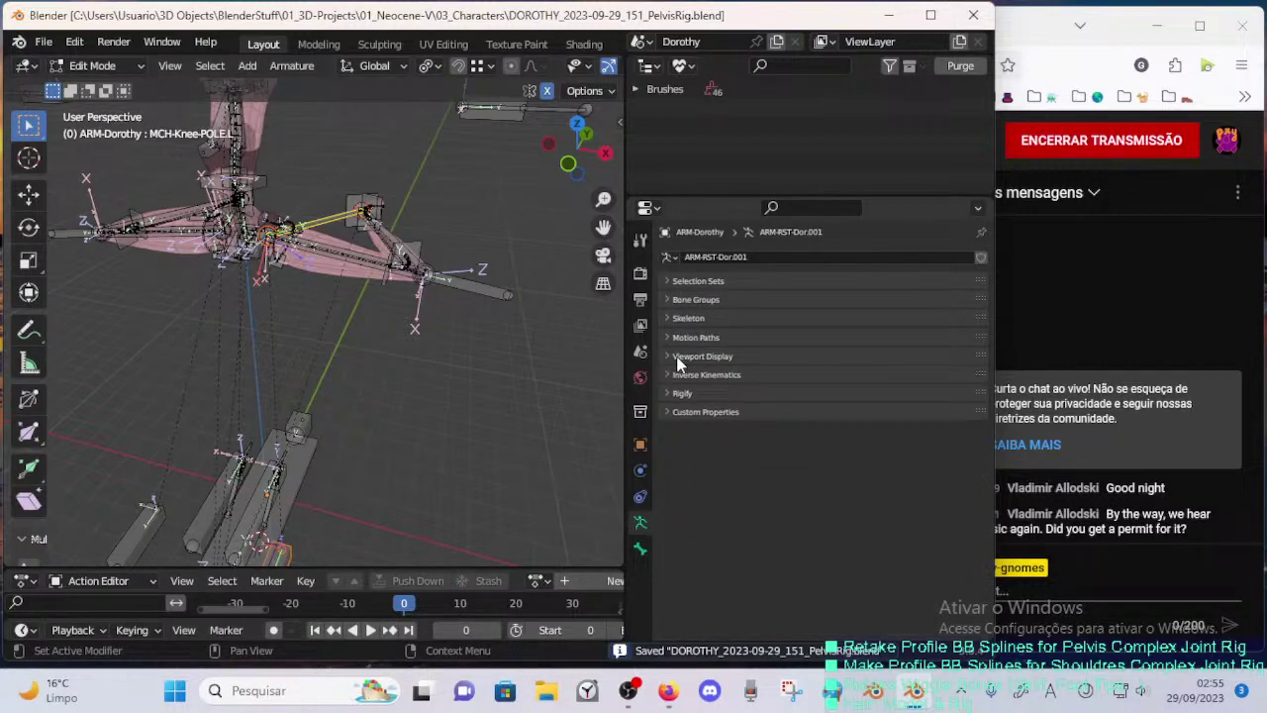
{"action": "left_click", "coordinate": [683, 357]}
{"action": "right_click", "coordinate": [873, 472]}
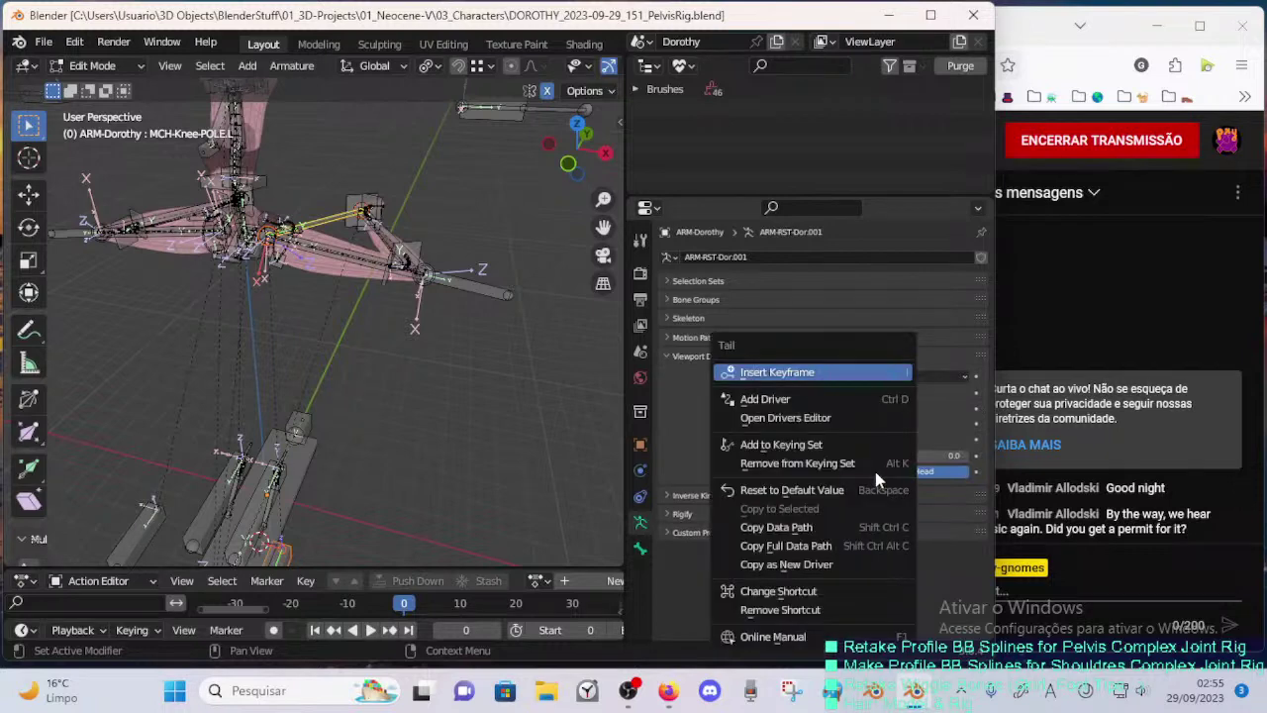
{"action": "left_click", "coordinate": [785, 610]}
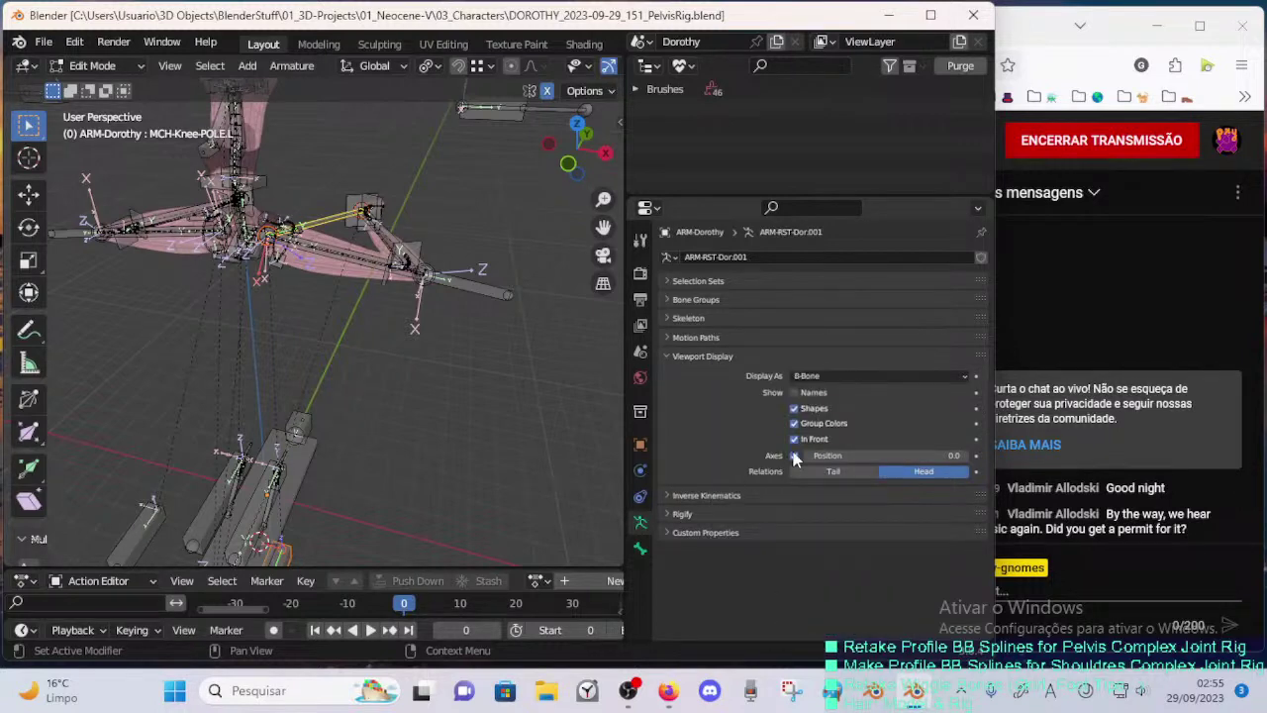
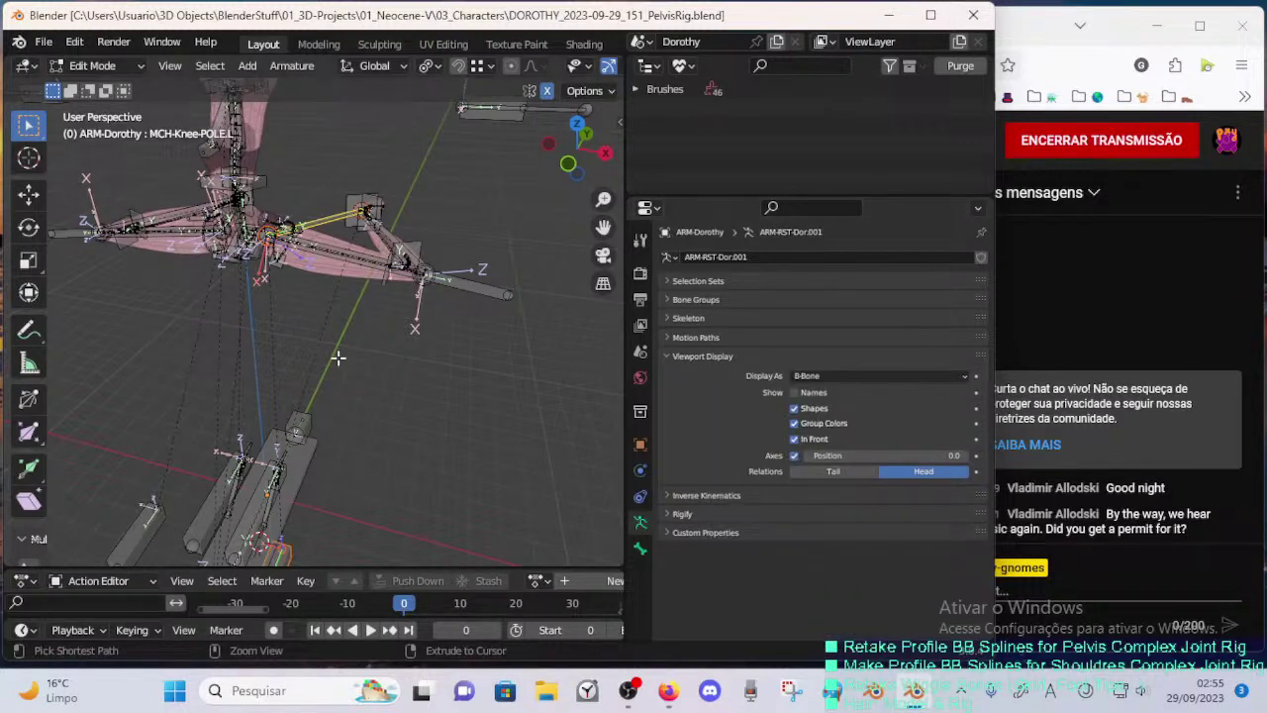
{"action": "key", "text": "ctrl+s"}
- Reveal the armature's hidden bones and finish in Pose Mode
{"action": "key", "text": "ctrl+Tab"}
{"action": "middle_click_drag", "start_coordinate": [338, 356], "coordinate": [259, 427]}
{"action": "key", "text": "alt+h"}
{"action": "key", "text": "Tab"}
{"action": "key", "text": "ctrl+Tab"}
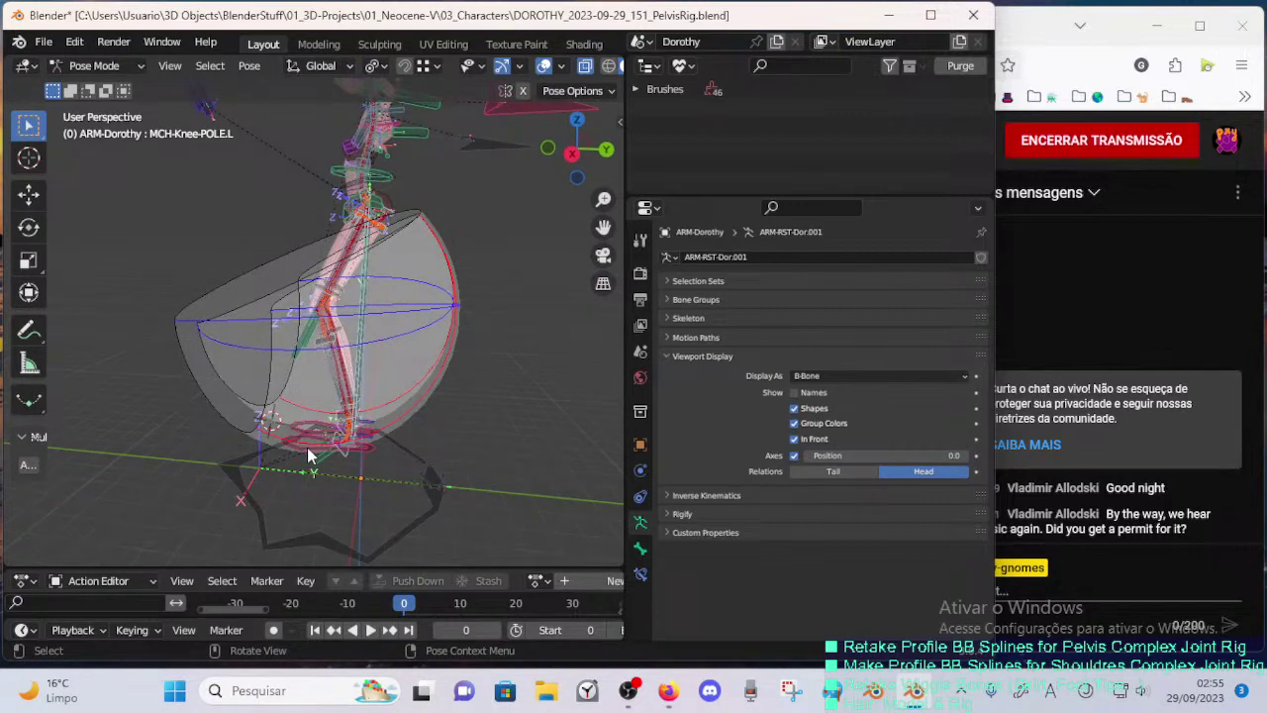
- Test the left knee tracking by moving MTR-Leg.L freely in several directions
{"action": "left_click", "coordinate": [305, 449]}
{"action": "key", "text": "g"}
{"action": "left_click", "coordinate": [242, 363]}
{"action": "middle_click_drag", "start_coordinate": [241, 362], "coordinate": [396, 389]}
{"action": "key", "text": "g"}
{"action": "left_click", "coordinate": [351, 376]}
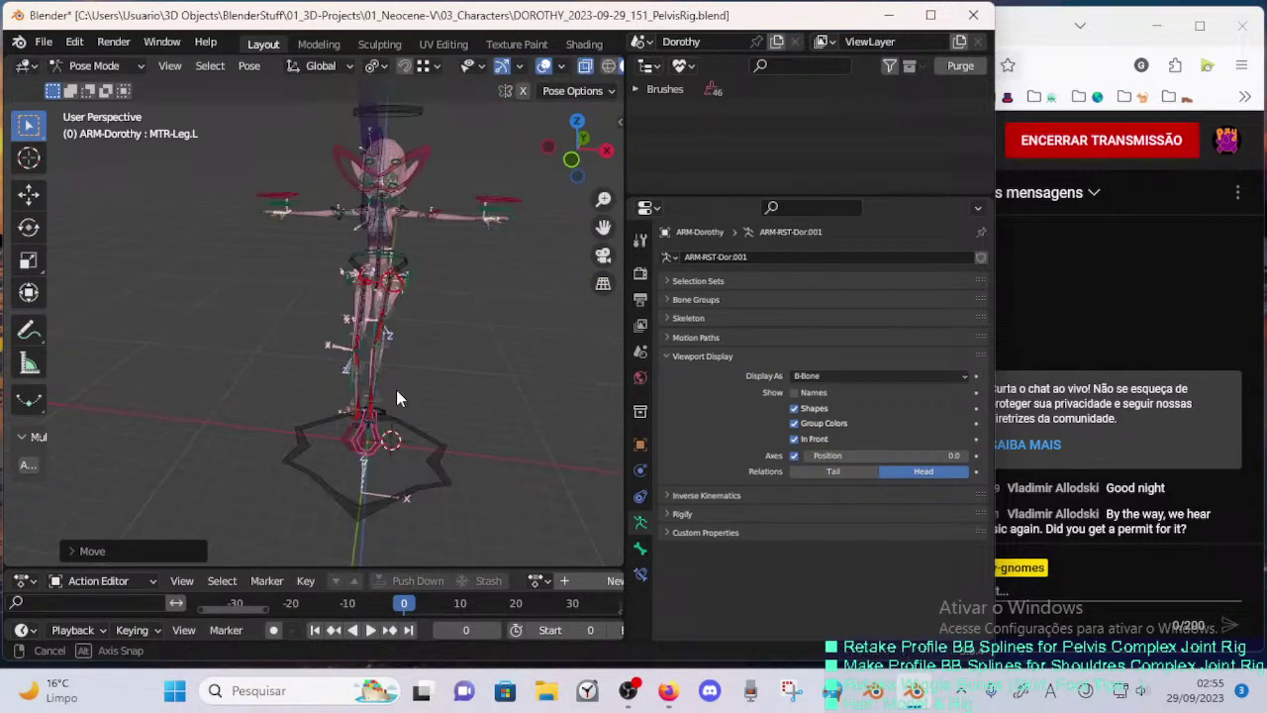
{"action": "key", "text": "g"}
{"action": "left_click", "coordinate": [456, 341]}
{"action": "middle_click_drag", "start_coordinate": [456, 342], "coordinate": [404, 378]}
{"action": "key", "text": "g"}
{"action": "left_click", "coordinate": [351, 246]}
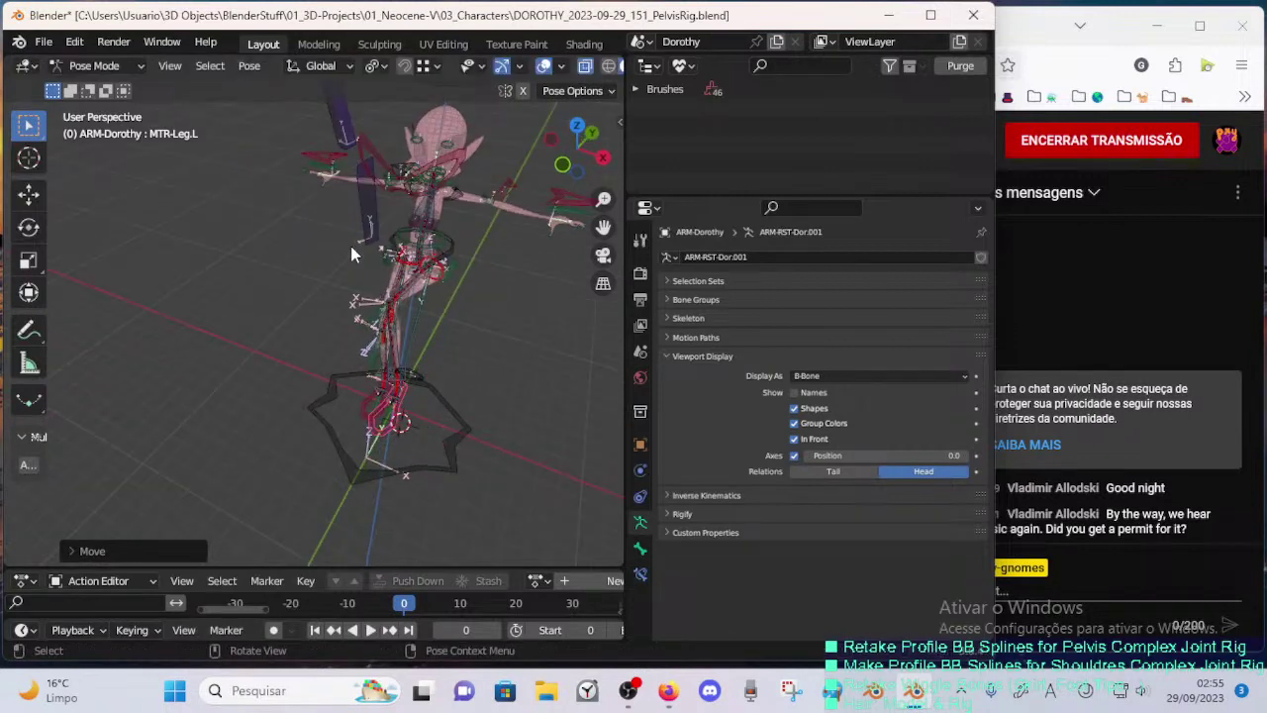
- Test the right knee tracking by moving MTR-Leg.R freely in two trial moves
{"action": "left_click", "coordinate": [351, 245]}
{"action": "left_click", "coordinate": [363, 240]}
{"action": "middle_click_drag", "start_coordinate": [309, 348], "coordinate": [335, 359]}
{"action": "left_click", "coordinate": [354, 416]}
{"action": "key", "text": "g"}
{"action": "left_click", "coordinate": [390, 370]}
{"action": "key", "text": "g"}
{"action": "left_click", "coordinate": [434, 411]}
{"action": "middle_click_drag", "start_coordinate": [434, 411], "coordinate": [322, 343]}
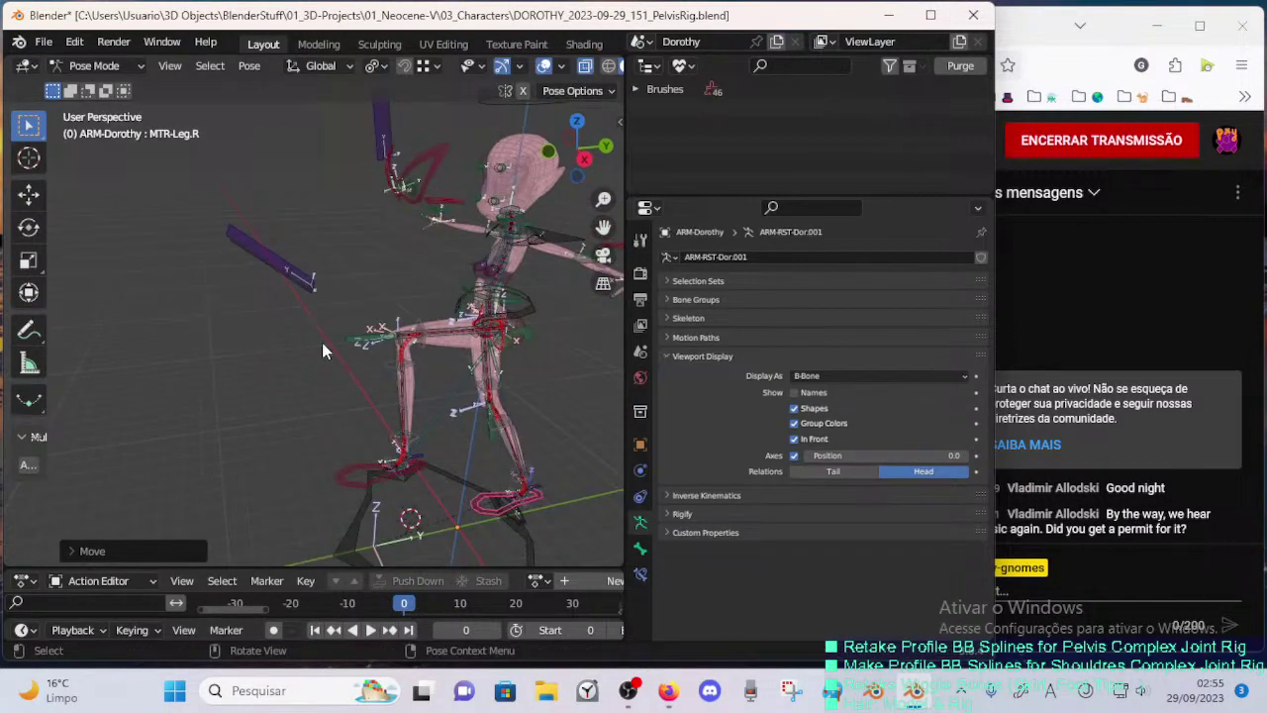
- Enlarge the B-Bone display size of POL-Knee.R
{"action": "left_click", "coordinate": [322, 350]}
{"action": "key", "text": "ctrl+alt+s"}
{"action": "left_click", "coordinate": [316, 284]}
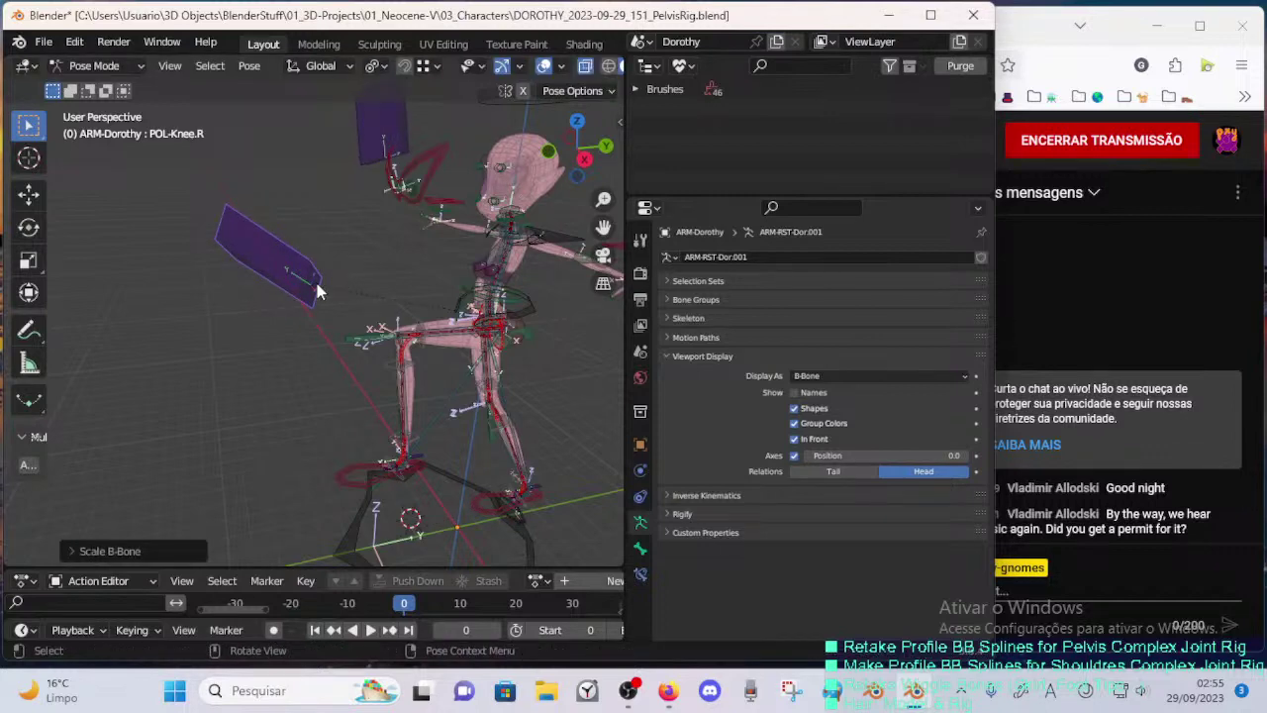
{"action": "middle_click_drag", "start_coordinate": [317, 284], "coordinate": [343, 328]}
{"action": "key", "text": "ctrl+alt+s"}
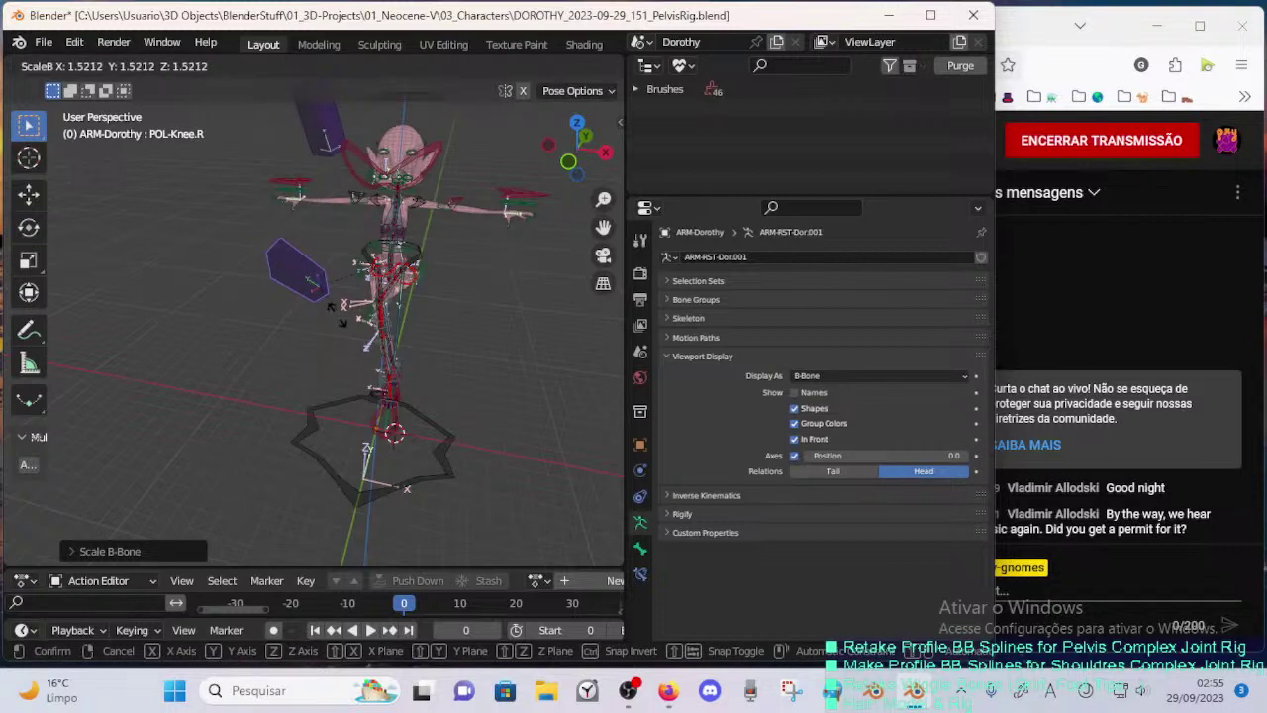
{"action": "left_click", "coordinate": [324, 297]}
- Clear the location of all visible pose bones
{"action": "middle_click_drag", "start_coordinate": [313, 384], "coordinate": [394, 285]}
{"action": "key", "text": "a"}
{"action": "key", "text": "alt+g"}
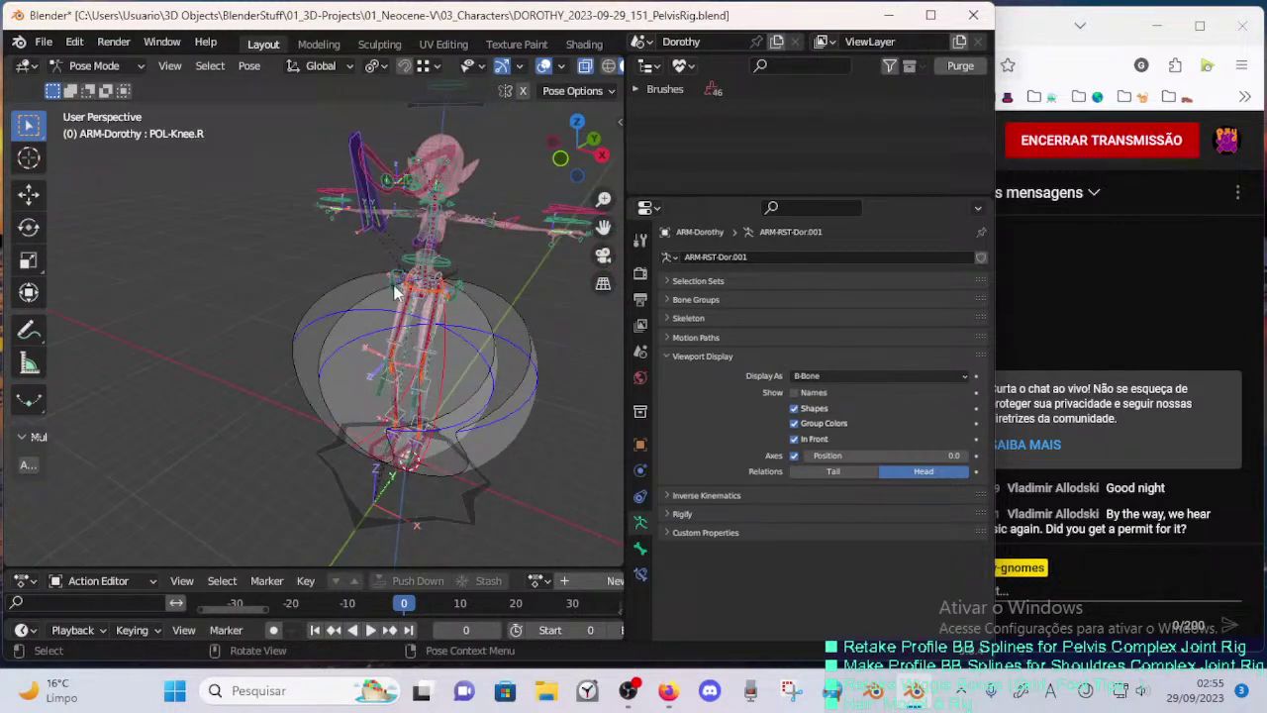
- Select the POL-Knee bones in turn and examine the Damped Track constraint of POL-Knee.R
{"action": "left_click", "coordinate": [377, 217]}
{"action": "middle_click_drag", "start_coordinate": [377, 220], "coordinate": [304, 281]}
{"action": "left_click", "coordinate": [363, 224]}
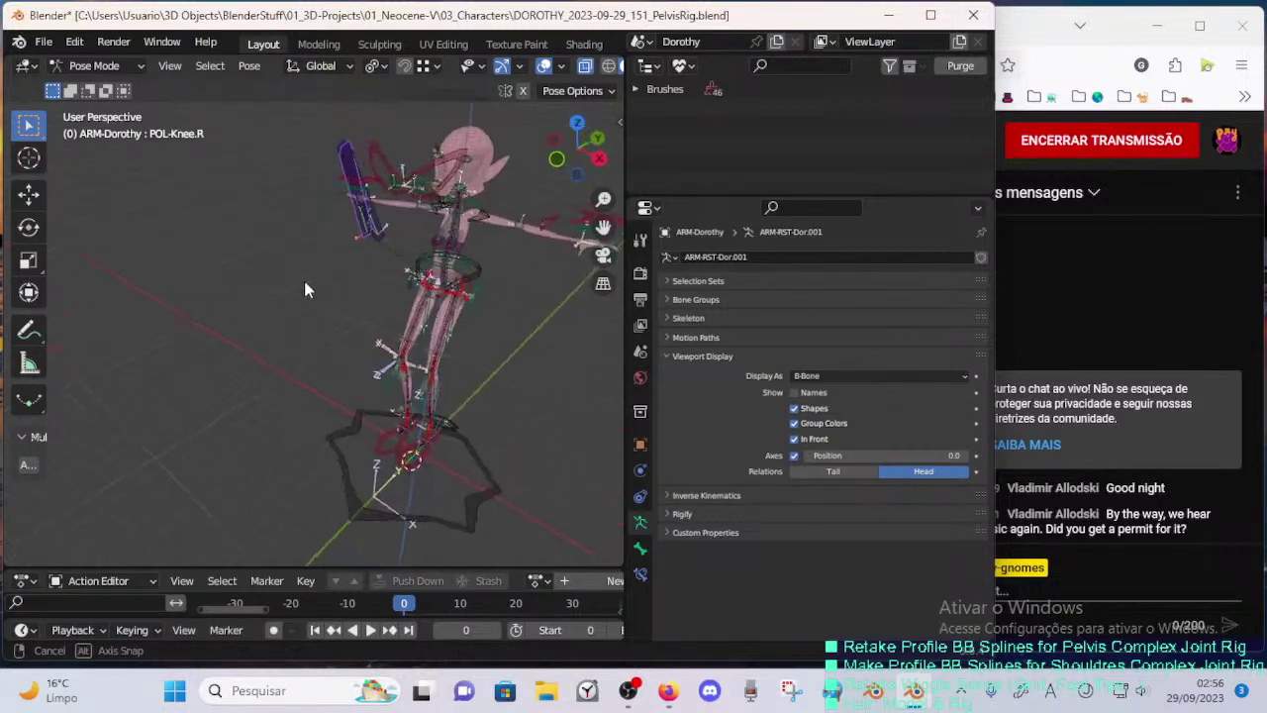
{"action": "left_click", "coordinate": [343, 230]}
{"action": "left_click", "coordinate": [348, 227]}
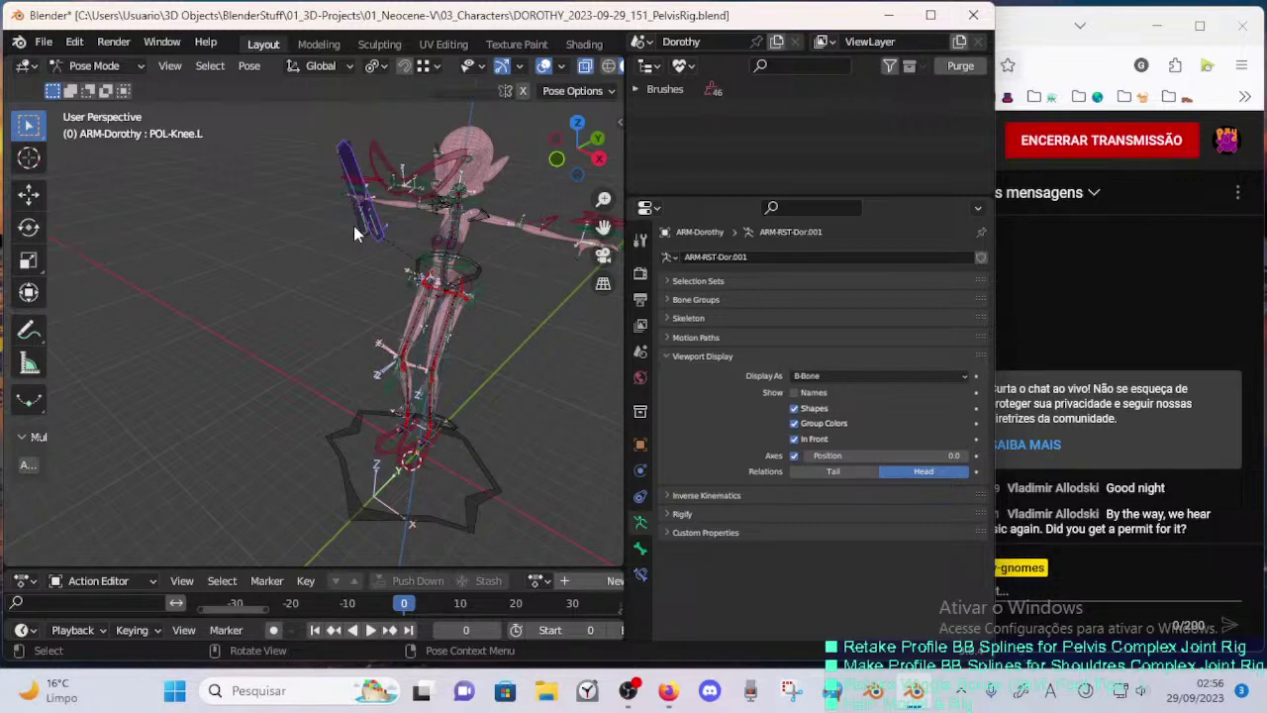
{"action": "left_click", "coordinate": [353, 226]}
{"action": "left_click", "coordinate": [640, 576]}
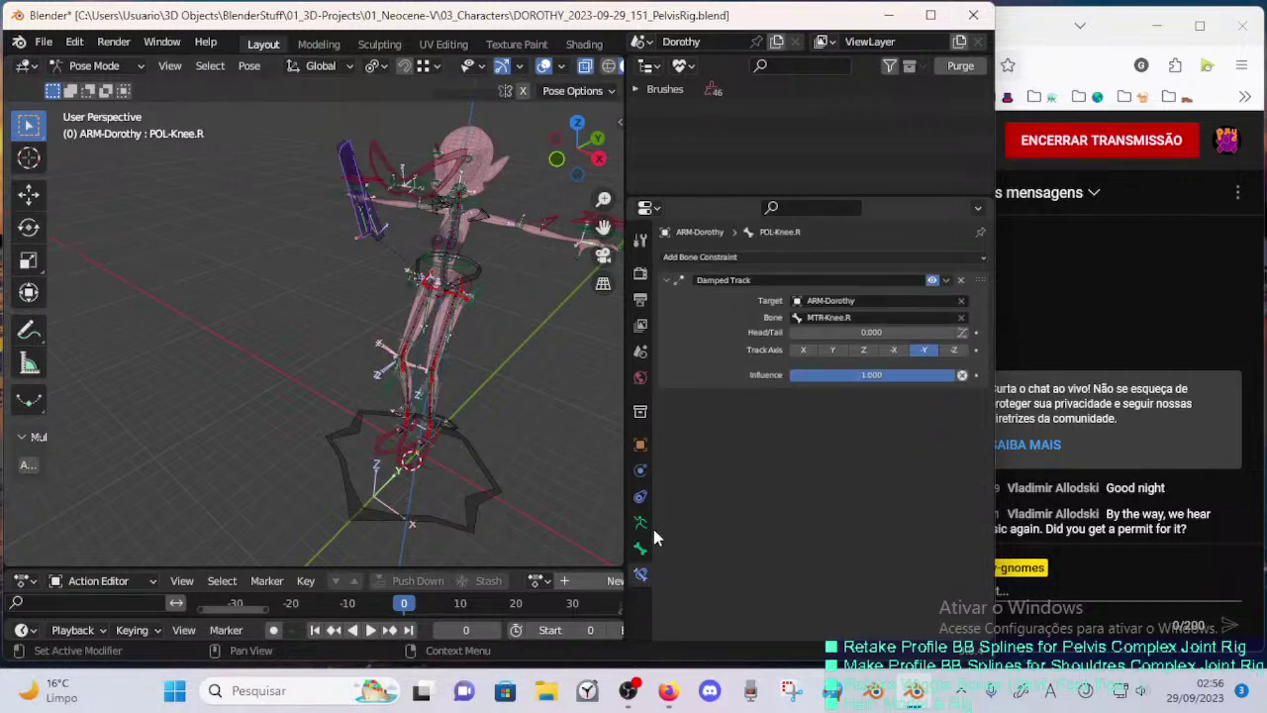
{"action": "left_click", "coordinate": [640, 522]}
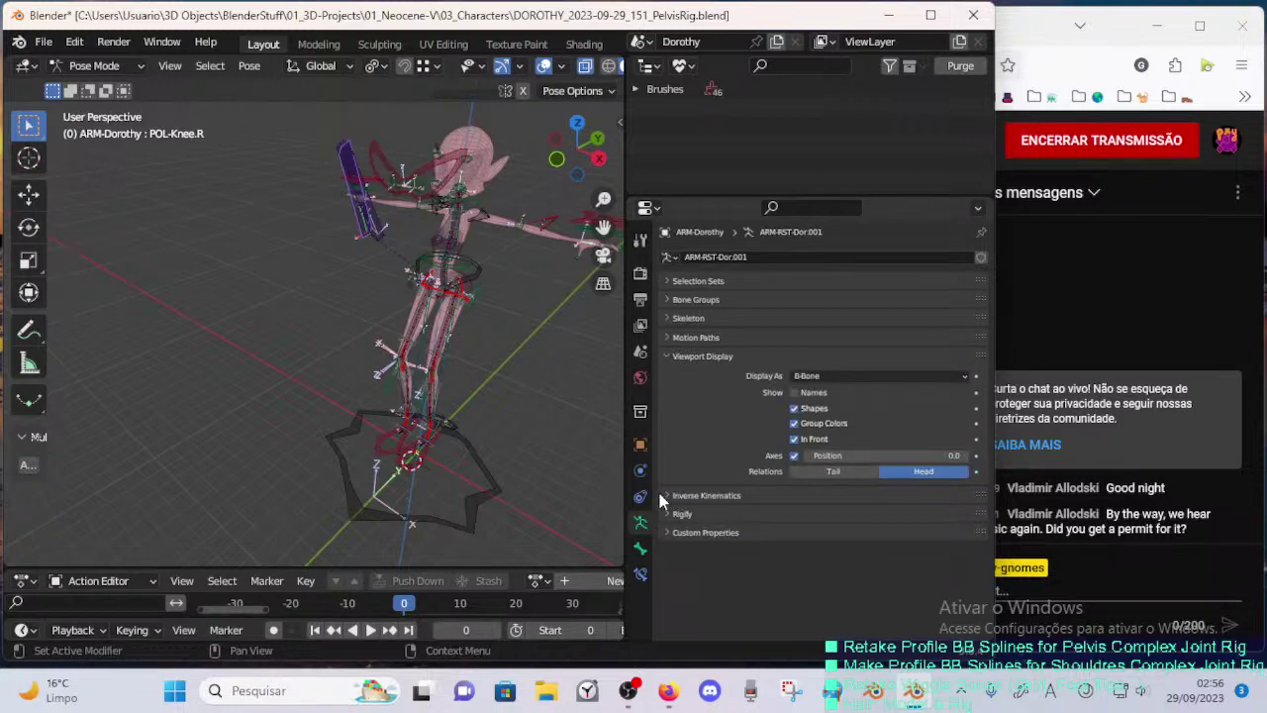
{"action": "left_click", "coordinate": [640, 575]}
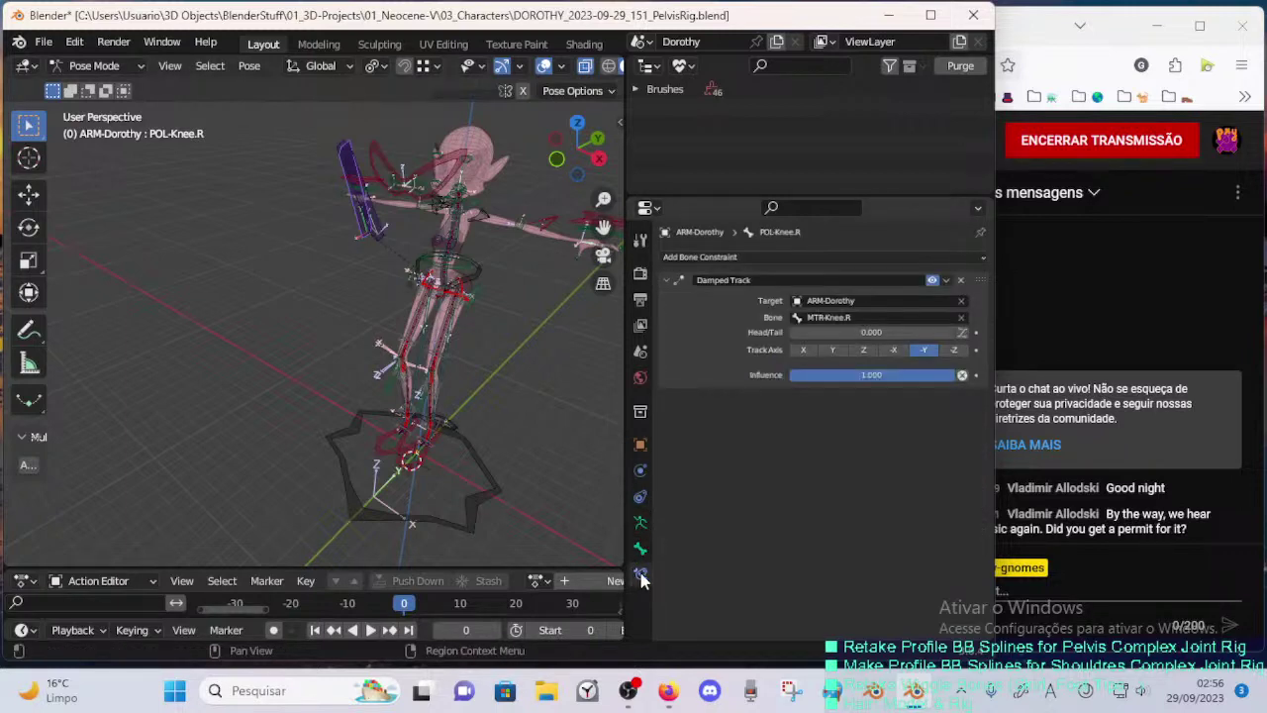
- Assign POL-Knee.R to the bone group GRP-TWK-Tweak2
{"action": "left_click", "coordinate": [639, 522]}
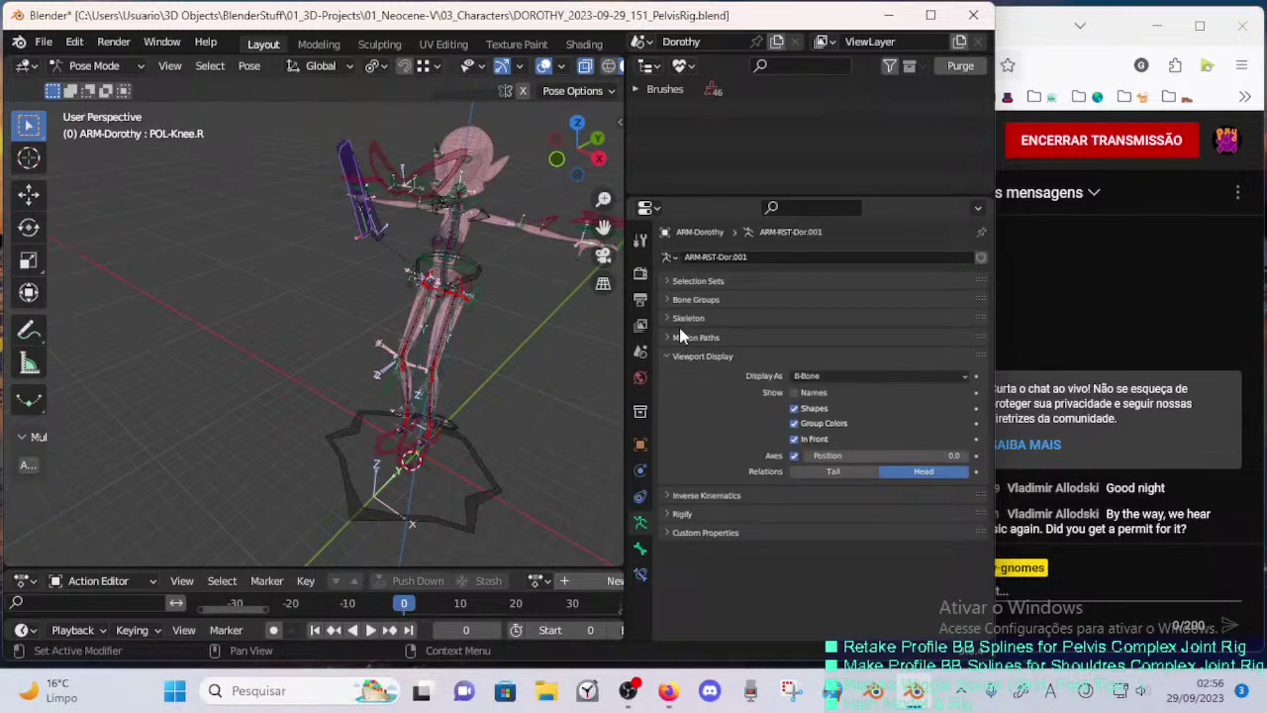
{"action": "left_click", "coordinate": [696, 299]}
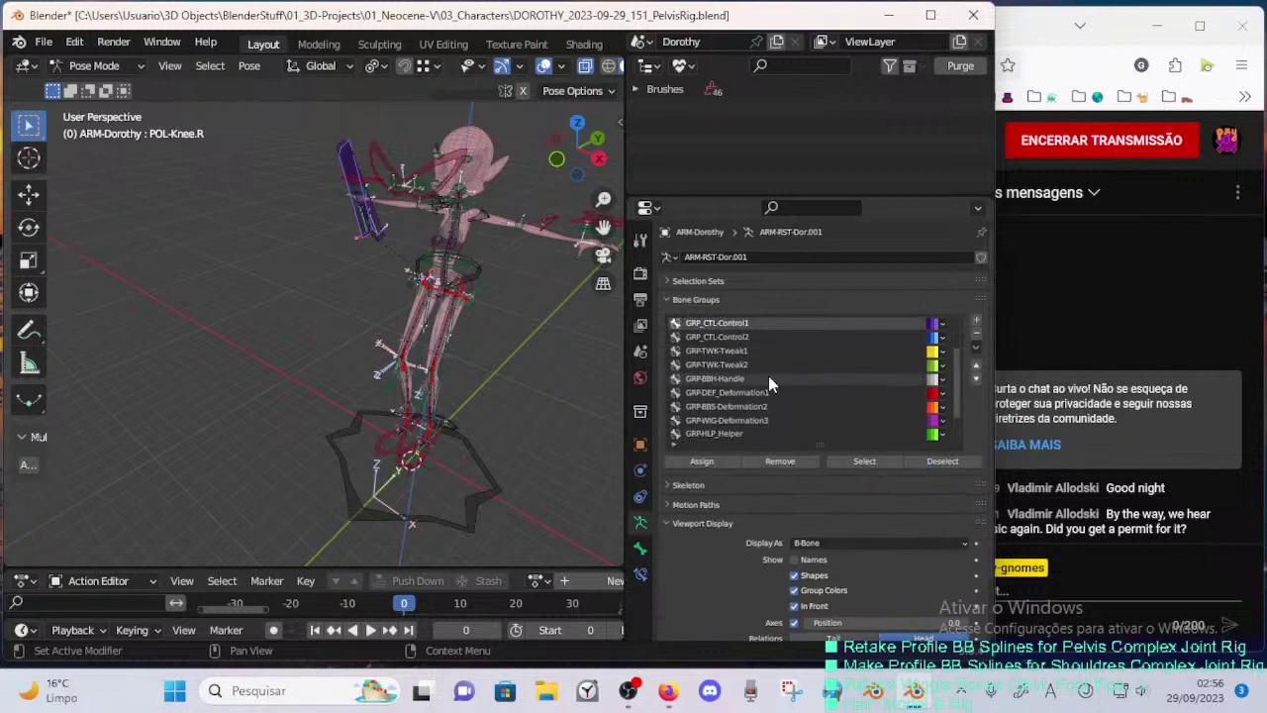
{"action": "left_click", "coordinate": [817, 366]}
{"action": "left_click", "coordinate": [701, 462]}
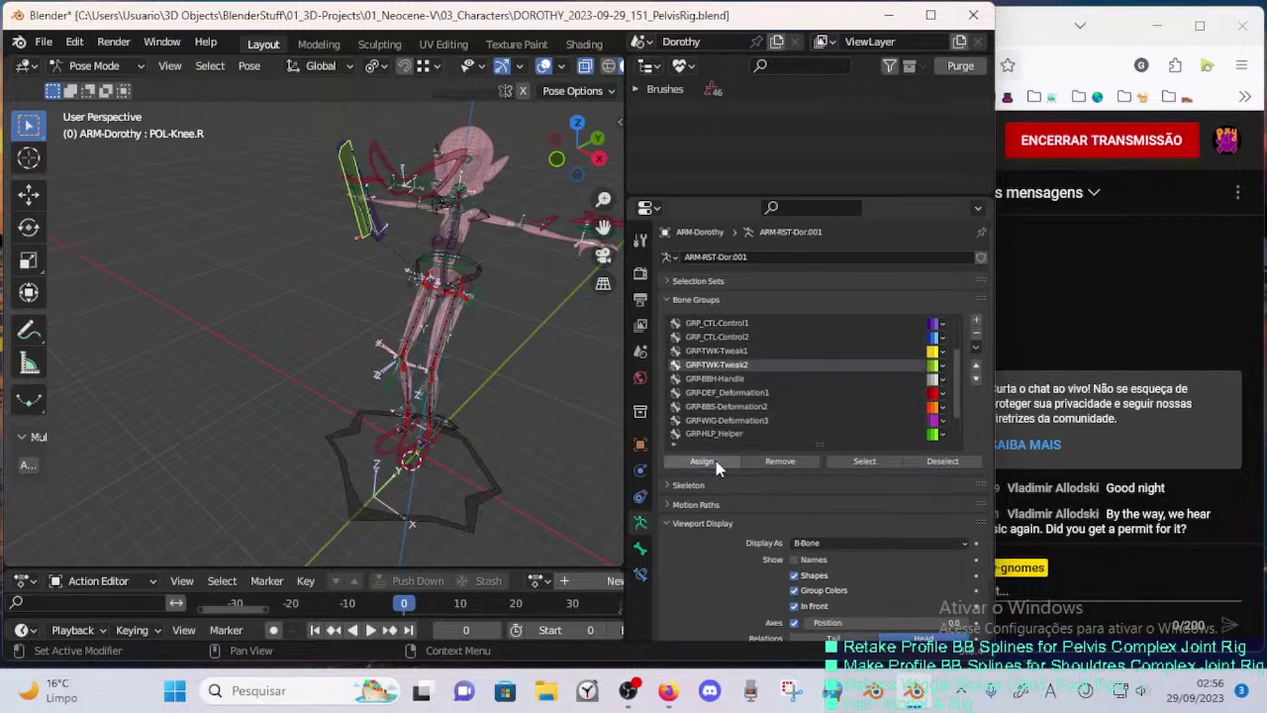
- Move MTR-Leg.R freely to test how POL-Knee.R follows the right leg
{"action": "middle_click_drag", "start_coordinate": [356, 317], "coordinate": [291, 314]}
{"action": "left_click", "coordinate": [380, 438]}
{"action": "key", "text": "g"}
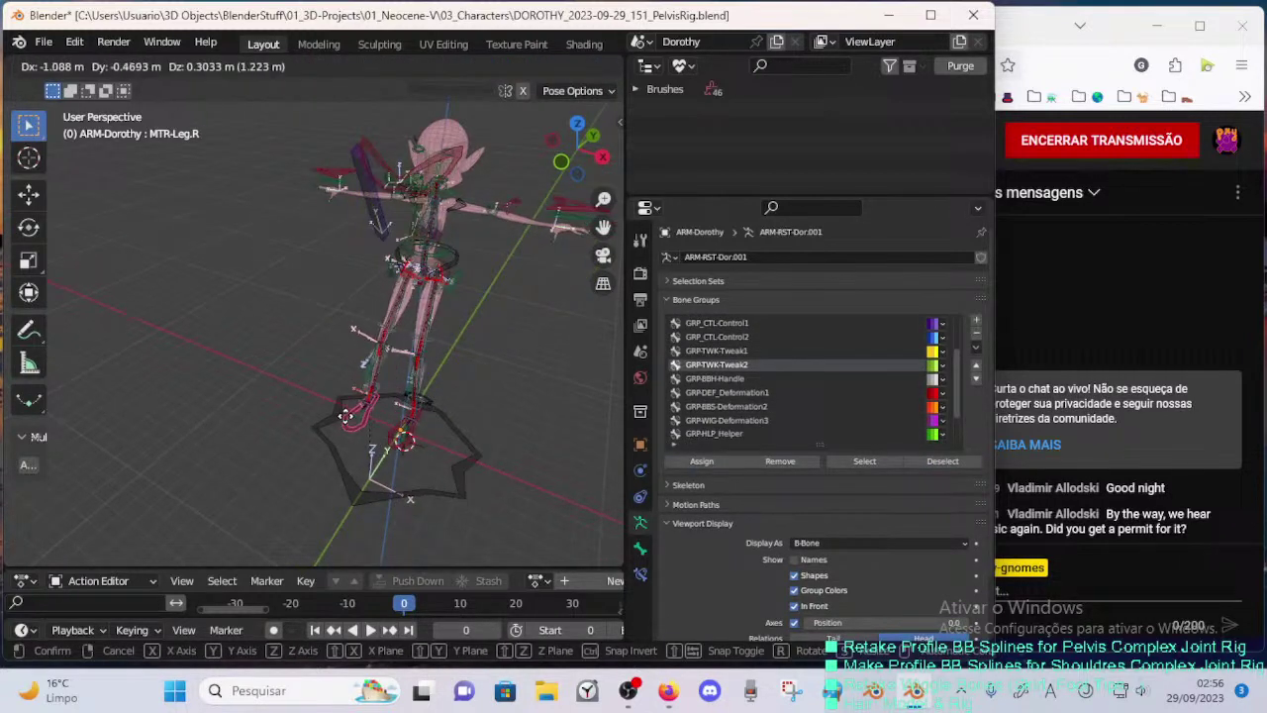
{"action": "left_click", "coordinate": [393, 430]}
- Move MTR-Leg.L freely to test how POL-Knee.L follows the left leg
{"action": "left_click", "coordinate": [394, 440]}
{"action": "key", "text": "g"}
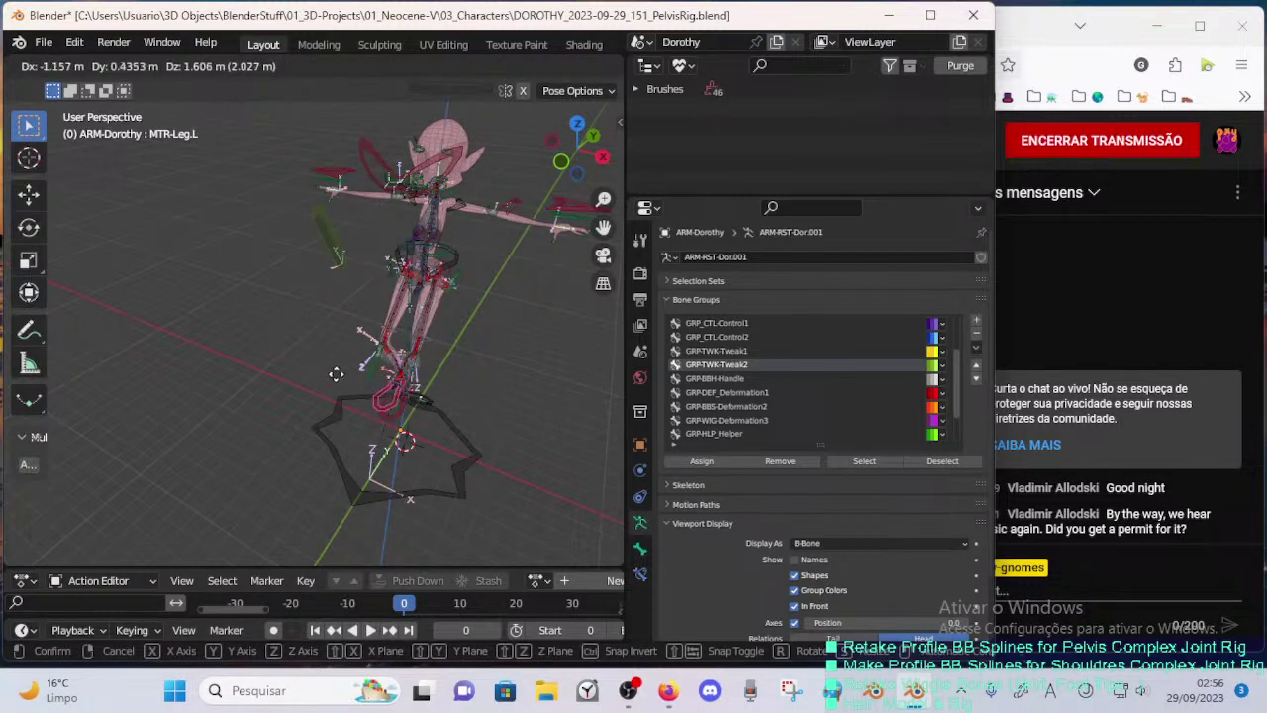
{"action": "left_click", "coordinate": [367, 385]}
{"action": "middle_click_drag", "start_coordinate": [368, 385], "coordinate": [377, 429]}
{"action": "key", "text": "g"}
{"action": "left_click", "coordinate": [396, 407]}
- Reposition the selected foot control in several free moves to test the knee pole from the side
{"action": "left_click", "coordinate": [376, 421]}
{"action": "middle_click_drag", "start_coordinate": [515, 406], "coordinate": [289, 402]}
{"action": "key", "text": "g"}
{"action": "left_click", "coordinate": [503, 432]}
{"action": "key", "text": "g"}
{"action": "left_click", "coordinate": [430, 428]}
{"action": "key", "text": "g"}
{"action": "left_click", "coordinate": [310, 277]}
- Move POL-Knee.R freely to test its influence on the right knee
{"action": "left_click", "coordinate": [309, 220]}
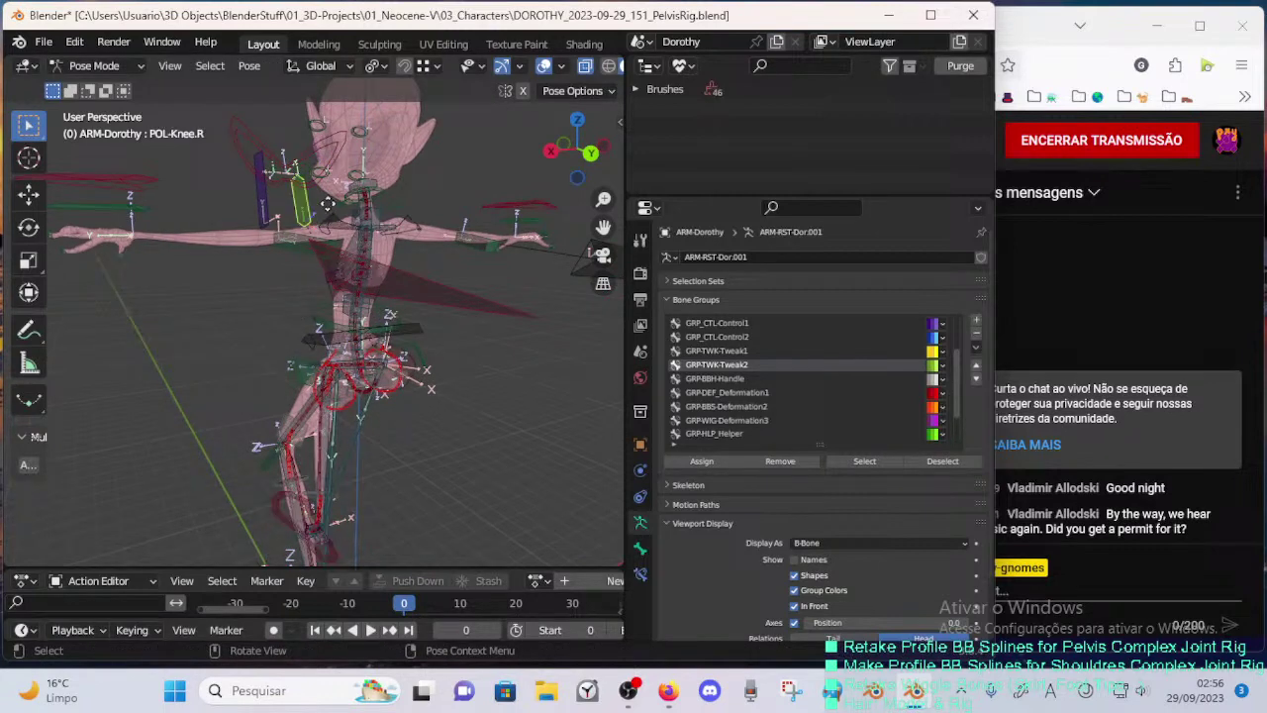
{"action": "key", "text": "g"}
{"action": "left_click", "coordinate": [396, 235]}
- Raise MTR-Leg.R to bend the right knee, and shift it along the X axis
{"action": "scroll", "coordinate": [396, 258], "scroll_direction": "down", "scroll_amount": 4}
{"action": "middle_click_drag", "start_coordinate": [388, 302], "coordinate": [269, 354]}
{"action": "left_click", "coordinate": [331, 380]}
{"action": "key", "text": "g"}
{"action": "left_click", "coordinate": [282, 302]}
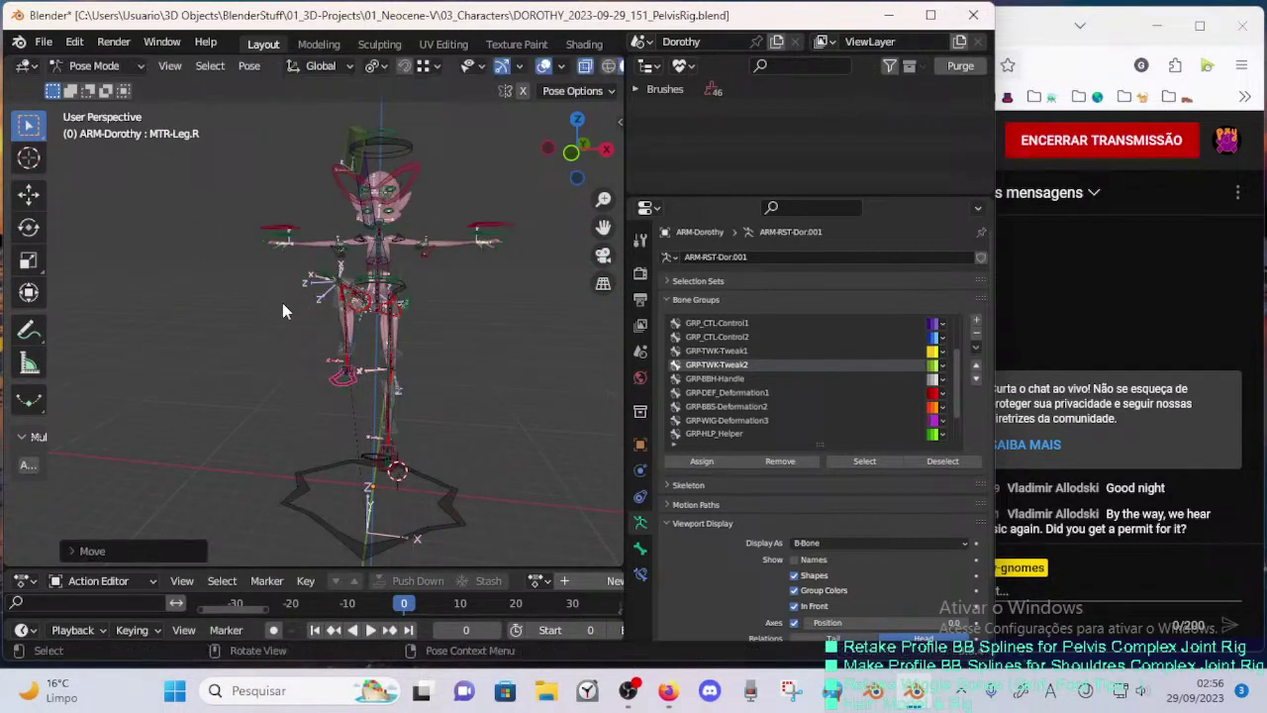
{"action": "middle_click_drag", "start_coordinate": [283, 310], "coordinate": [301, 342]}
{"action": "key", "text": "g"}
{"action": "key", "text": "x"}
{"action": "left_click", "coordinate": [331, 397]}
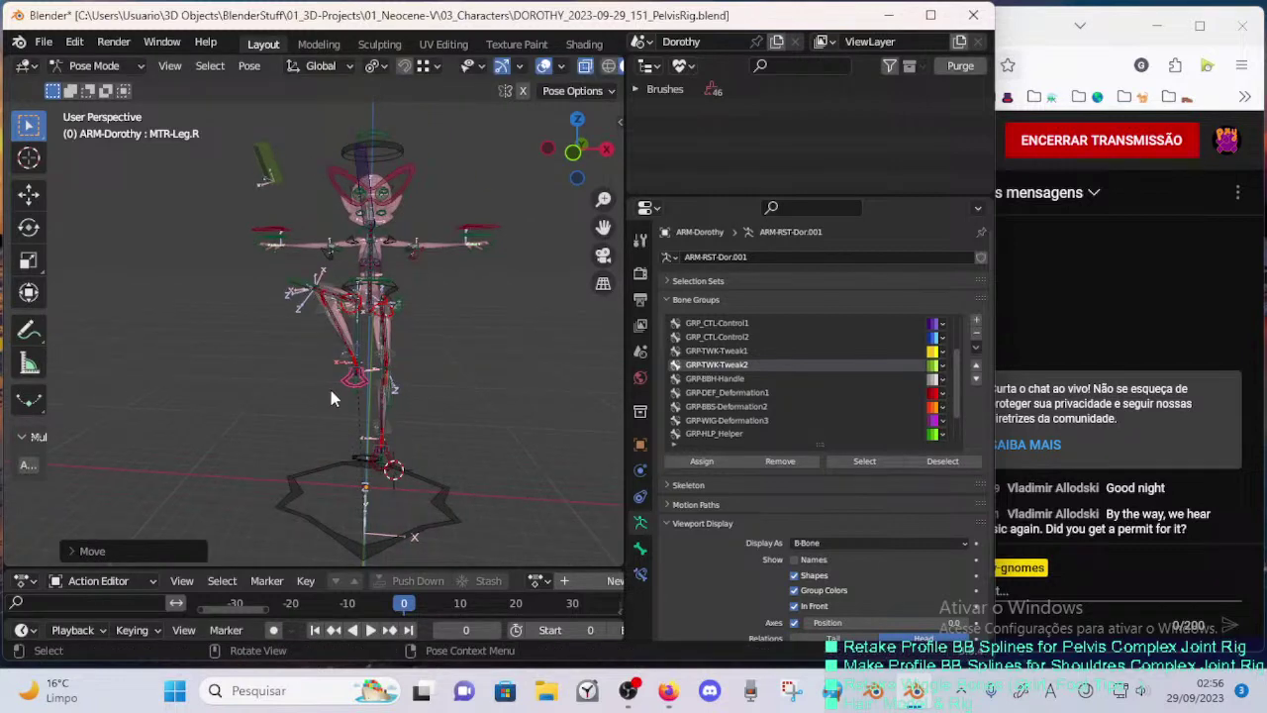
- Move MTR-Leg.R down freely to test how the right knee unbends
{"action": "key", "text": "g"}
{"action": "left_click", "coordinate": [351, 421]}
{"action": "middle_click_drag", "start_coordinate": [351, 422], "coordinate": [301, 396]}
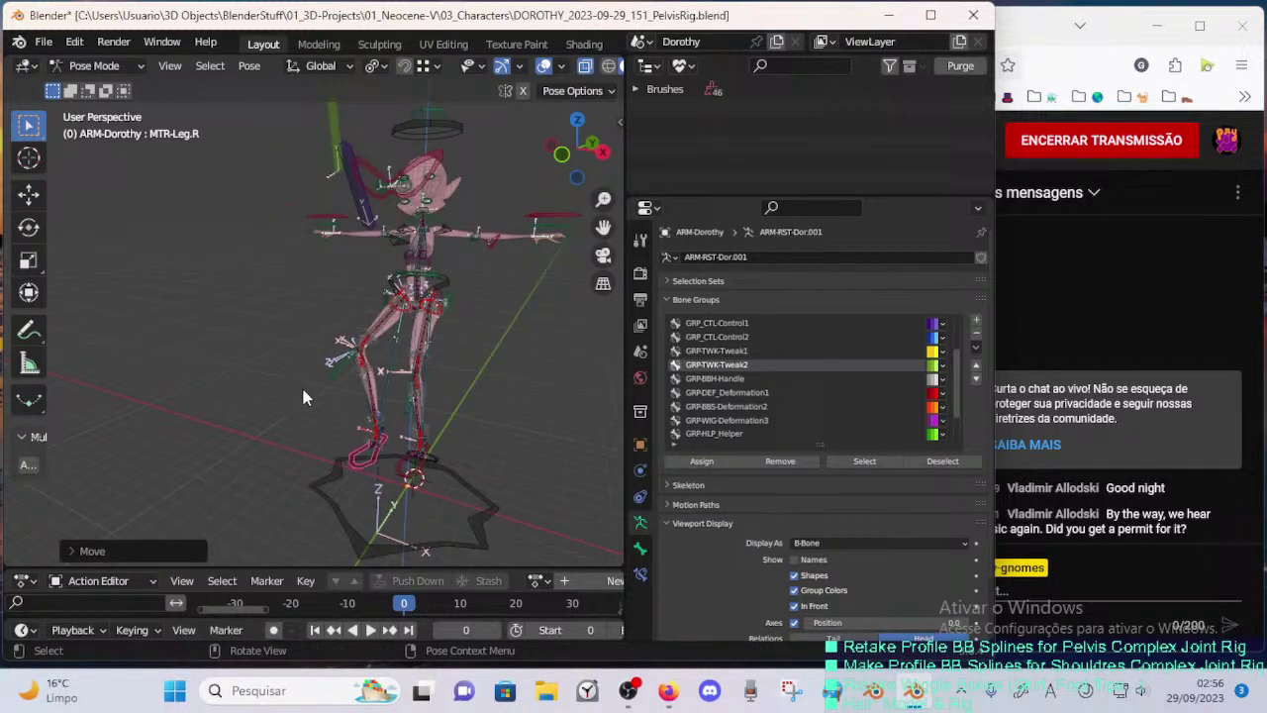
- Clear the location of all pose bones and save the file
{"action": "key", "text": "alt+a"}
{"action": "key", "text": "a"}
{"action": "key", "text": "alt+g"}
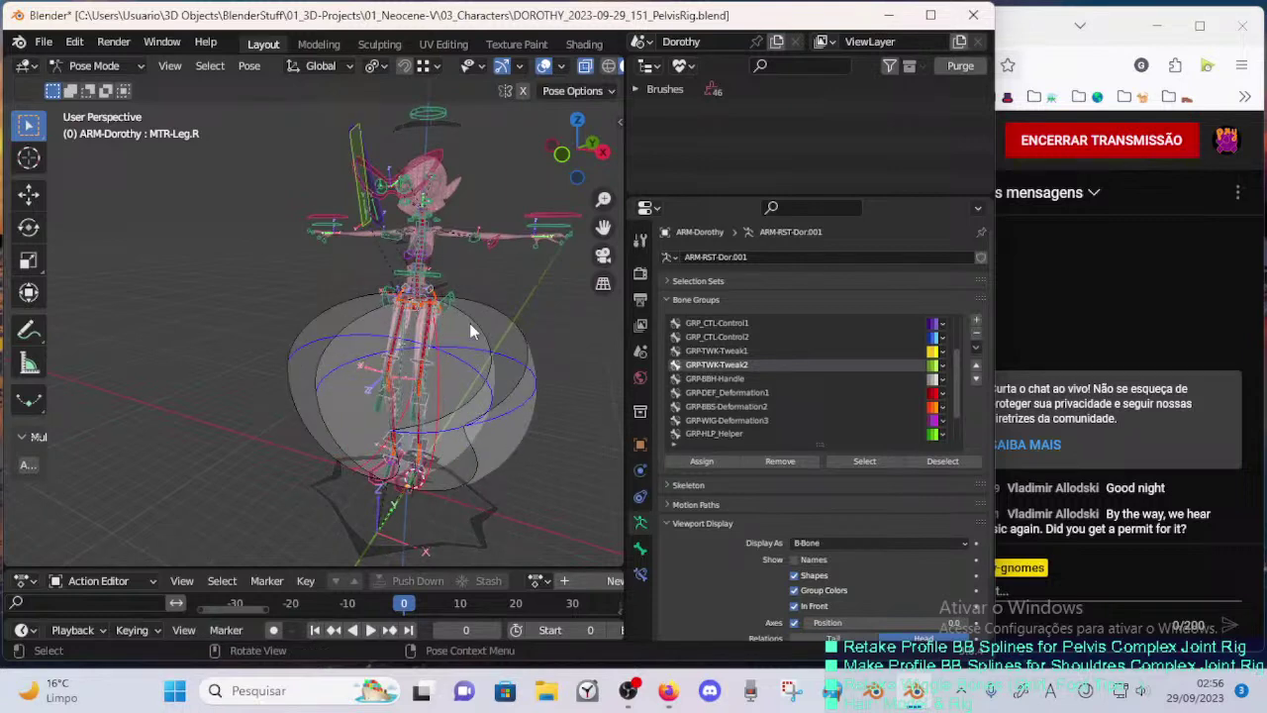
{"action": "middle_click_drag", "start_coordinate": [469, 323], "coordinate": [312, 442]}
{"action": "key", "text": "ctrl+s"}
- Move MTR-Leg.L outward to the side of the body
{"action": "middle_click_drag", "start_coordinate": [312, 485], "coordinate": [398, 497]}
{"action": "left_click", "coordinate": [332, 484]}
{"action": "left_click_drag", "start_coordinate": [333, 482], "coordinate": [431, 452]}
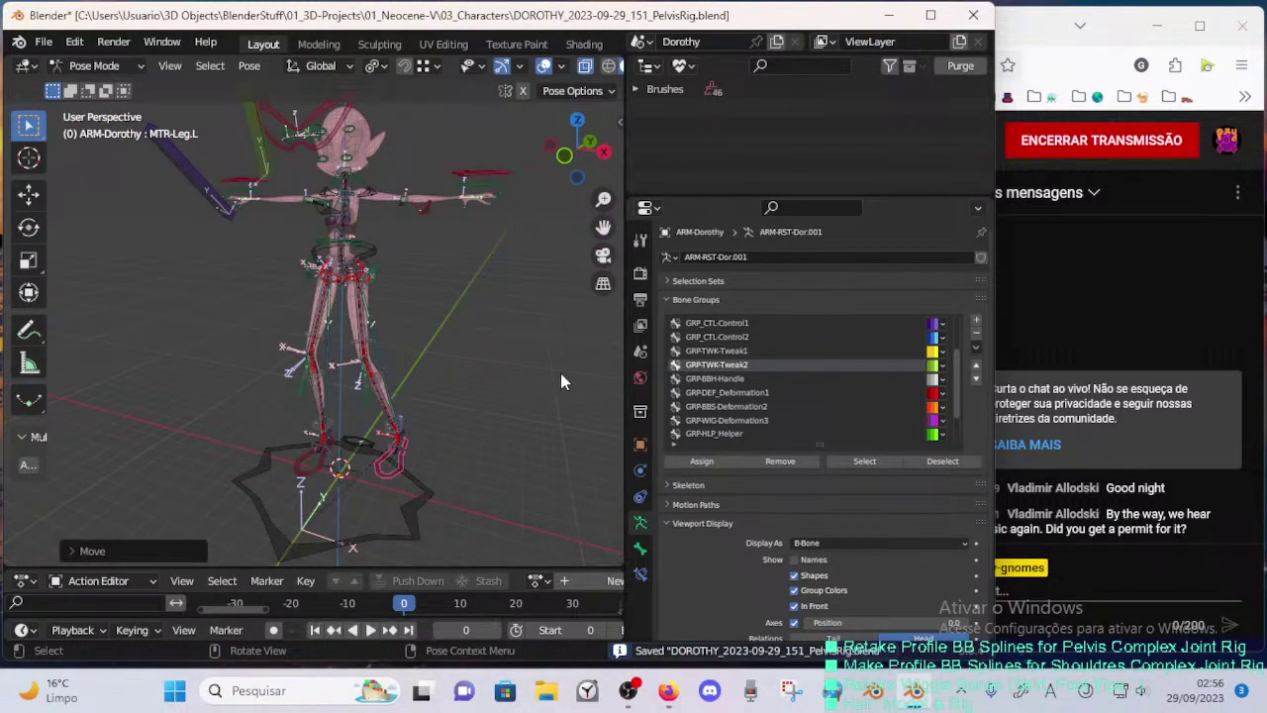
- Add the PelvisBBS.L selection set to the selection and hide all unselected bones
{"action": "left_click", "coordinate": [671, 300]}
{"action": "left_click", "coordinate": [674, 282]}
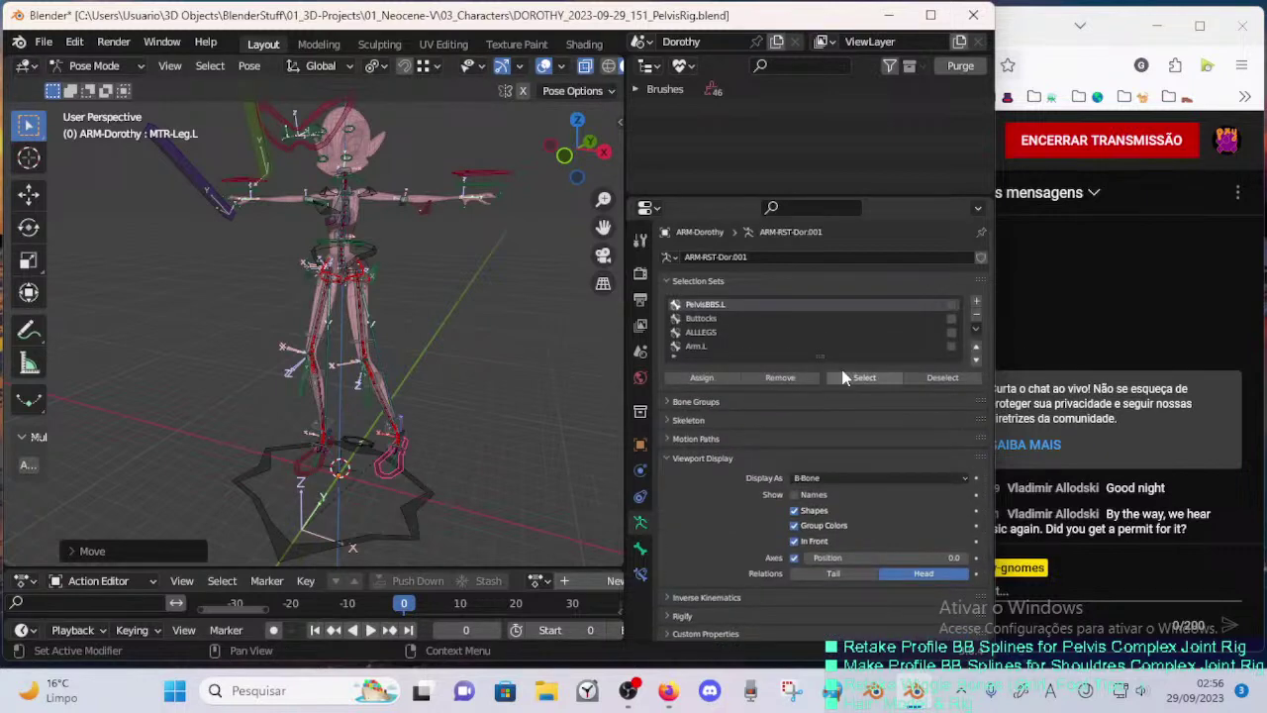
{"action": "left_click", "coordinate": [881, 379]}
{"action": "key", "text": "shift+h"}
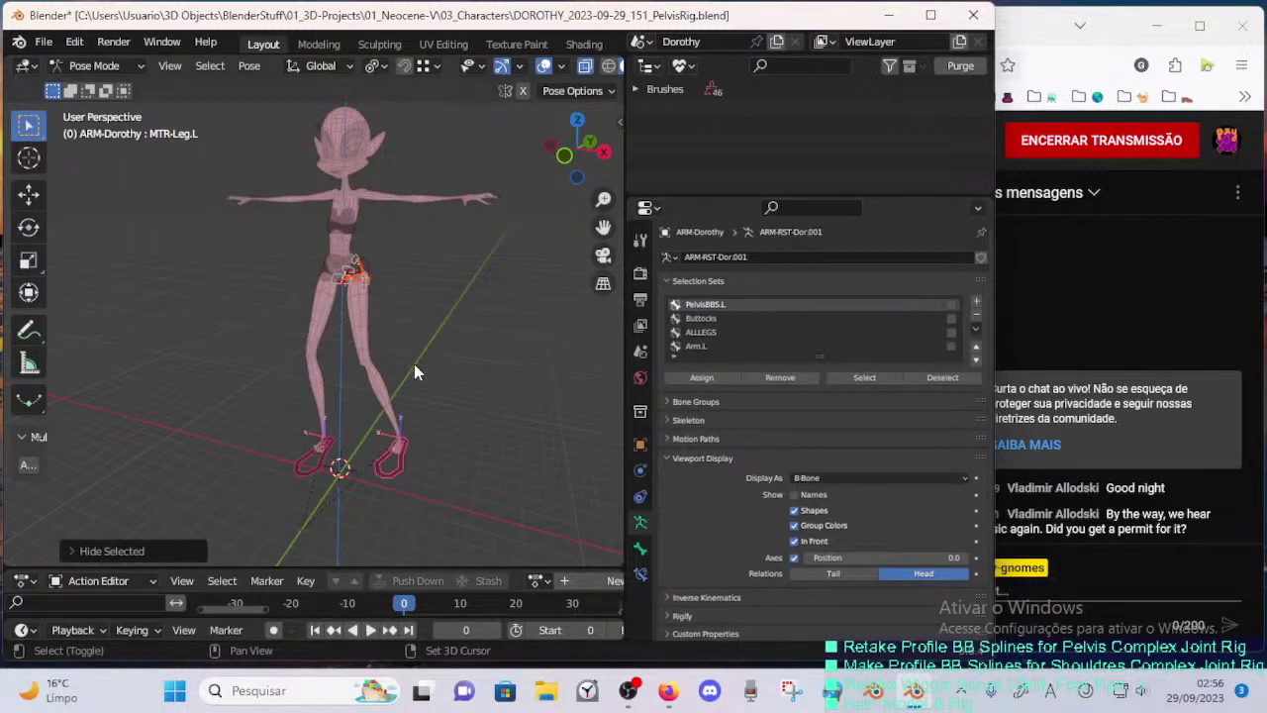
- Raise MTR-Leg.L to bend the left knee, save the file, shift the foot backward, and toggle Edit Mode on and off
{"action": "key", "text": "g"}
{"action": "left_click", "coordinate": [360, 359]}
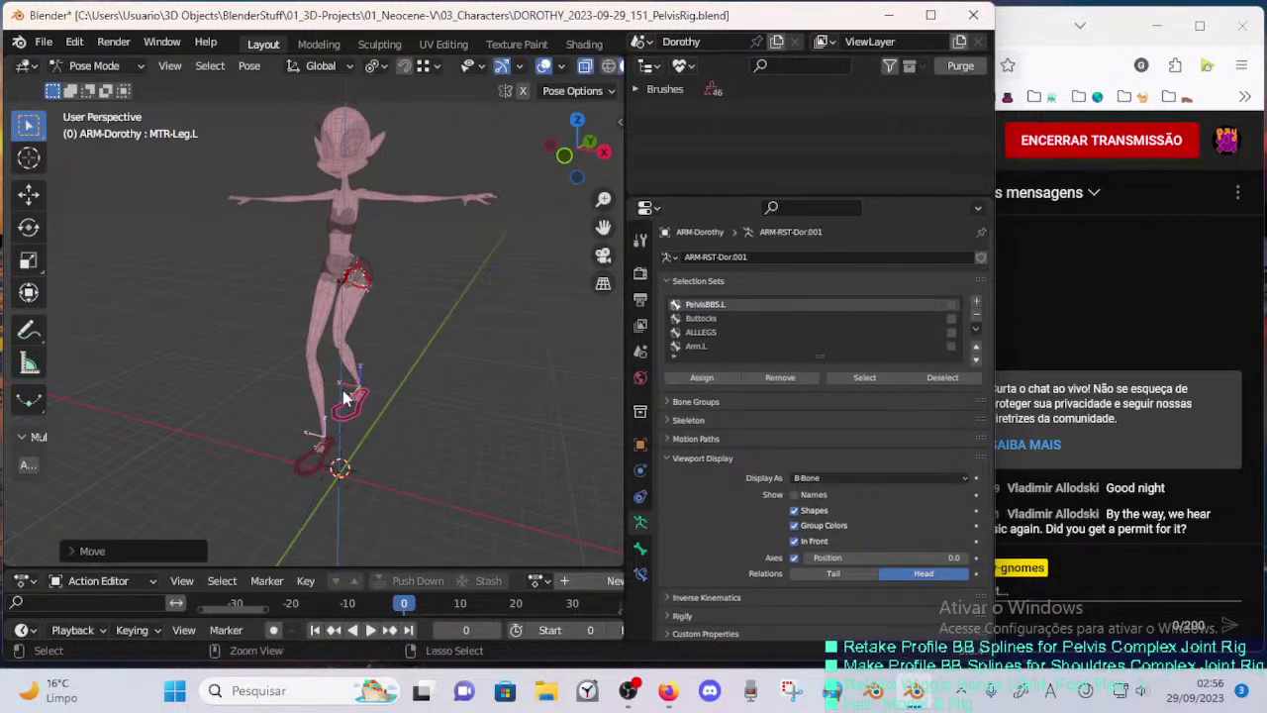
{"action": "key", "text": "ctrl+s"}
{"action": "middle_click_drag", "start_coordinate": [351, 396], "coordinate": [359, 446]}
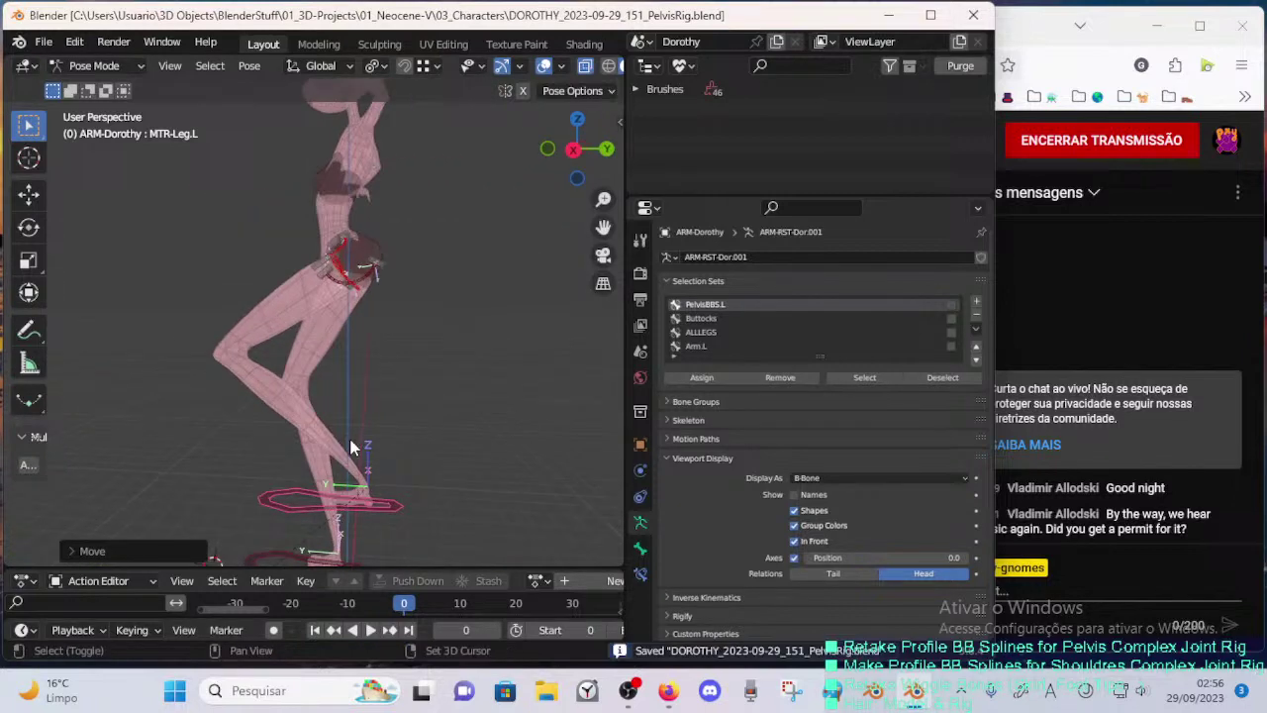
{"action": "key", "text": "g"}
{"action": "left_click", "coordinate": [432, 460]}
{"action": "key", "text": "Tab"}
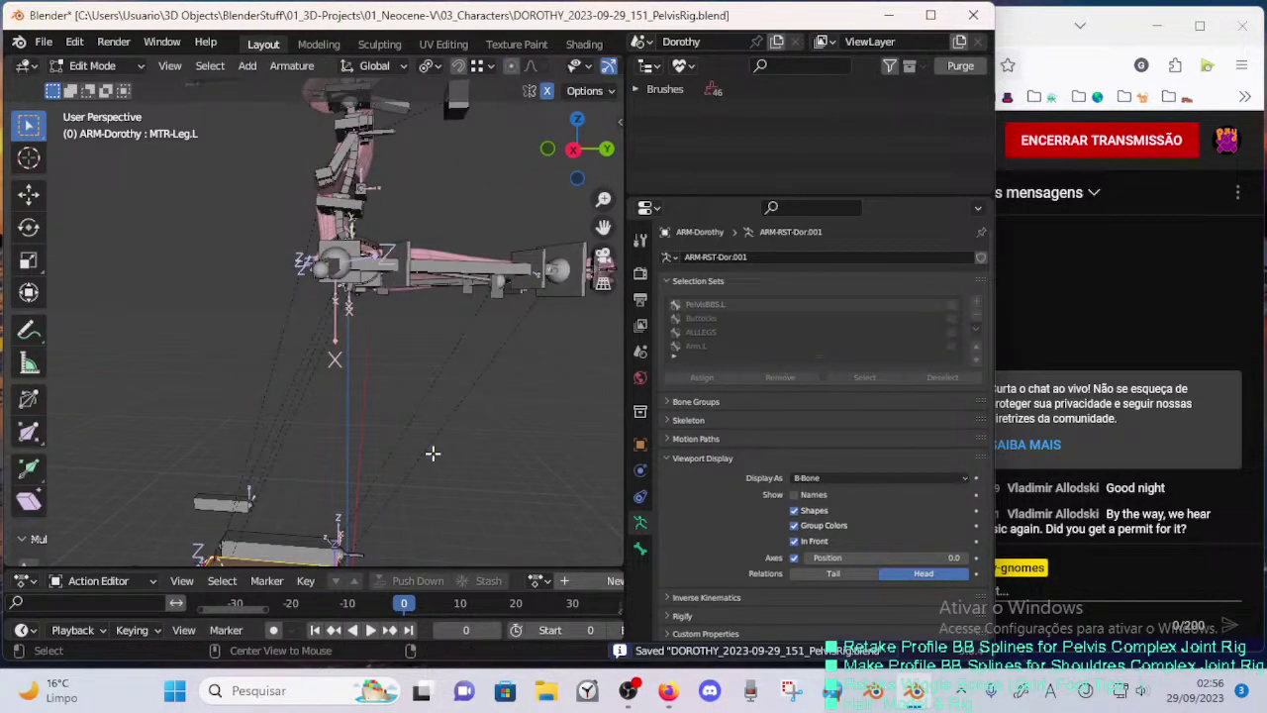
{"action": "key", "text": "Tab"}
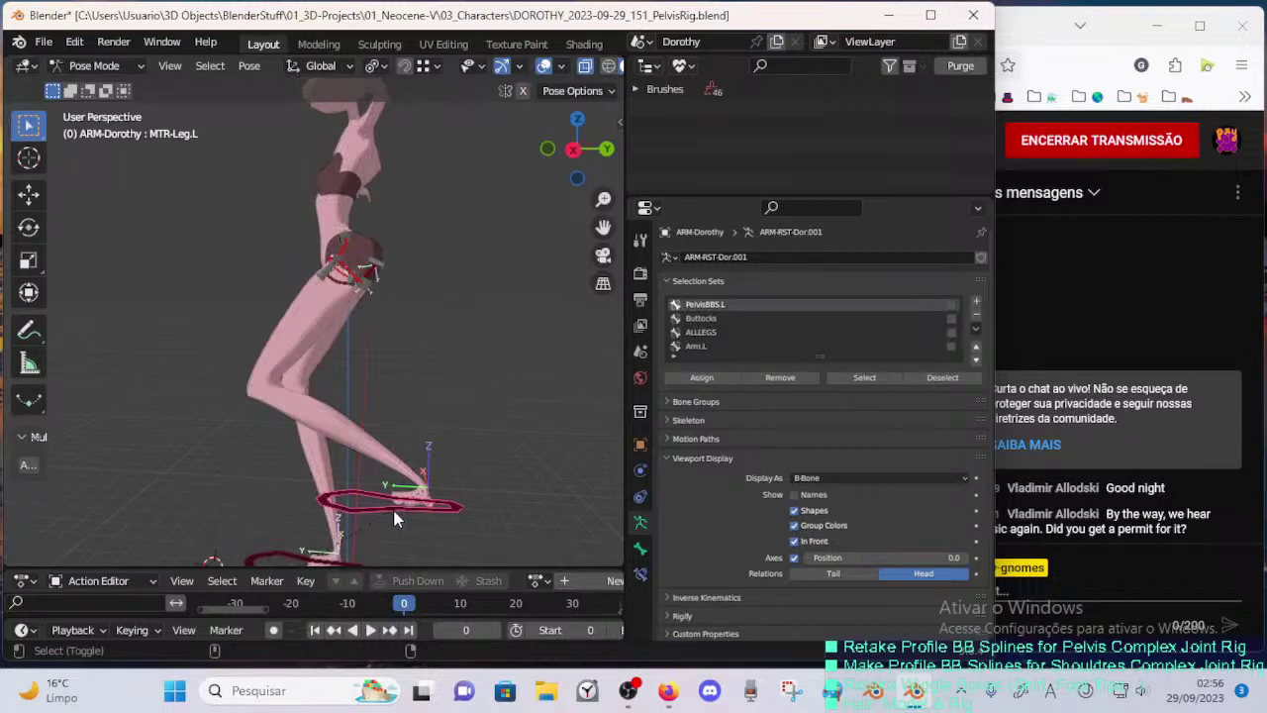
- Rotate MTR-Leg.L about the X axis to point the foot, and lift it up behind the body
{"action": "key", "text": "r"}
{"action": "key", "text": "x"}
{"action": "left_click", "coordinate": [472, 494]}
{"action": "key", "text": "r"}
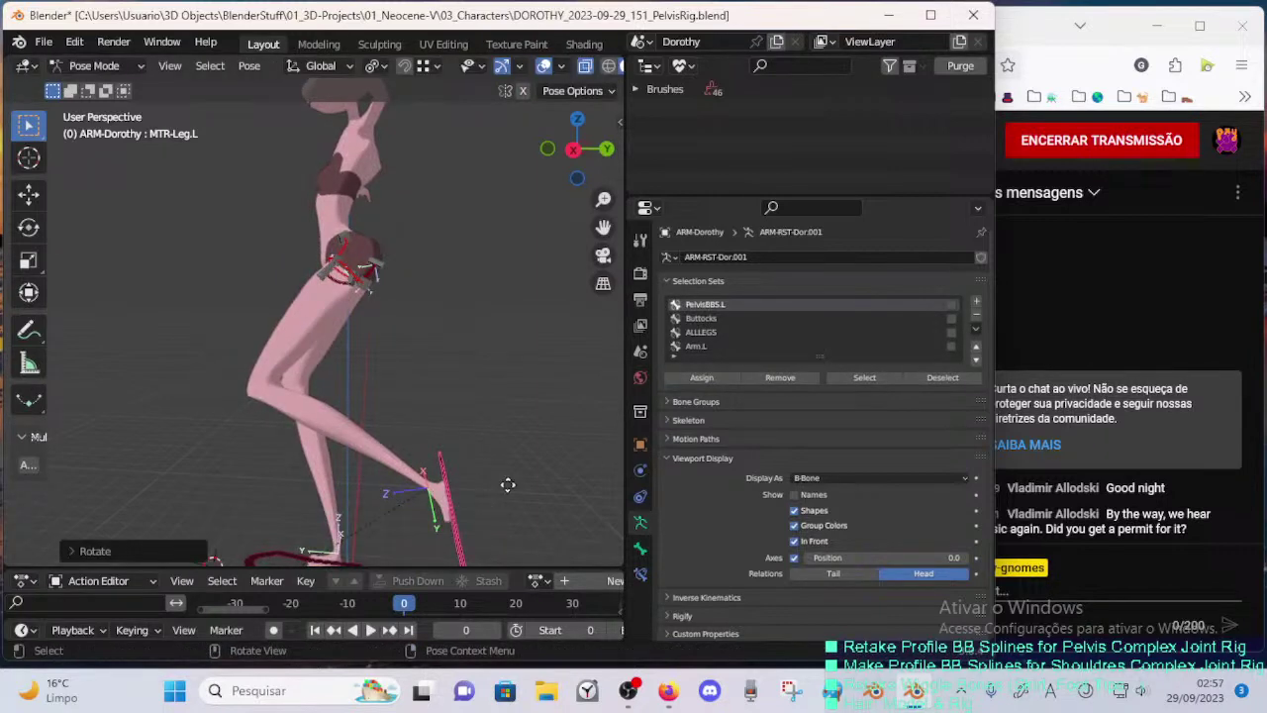
{"action": "key", "text": "g"}
{"action": "left_click", "coordinate": [569, 326]}
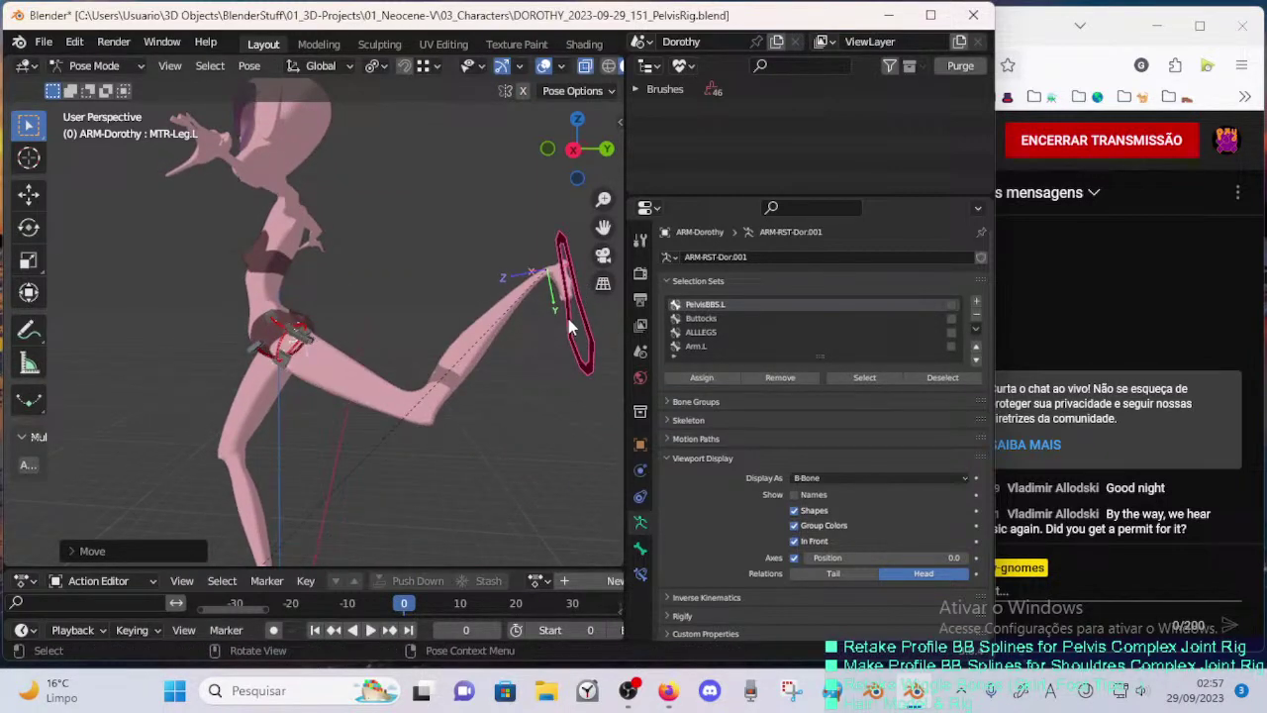
- Reposition MTR-Leg.L behind the body in several free moves to test the left hip and knee deformation
{"action": "middle_click_drag", "start_coordinate": [569, 327], "coordinate": [618, 311]}
{"action": "key", "text": "g"}
{"action": "left_click", "coordinate": [545, 295]}
{"action": "middle_click_drag", "start_coordinate": [540, 299], "coordinate": [570, 349]}
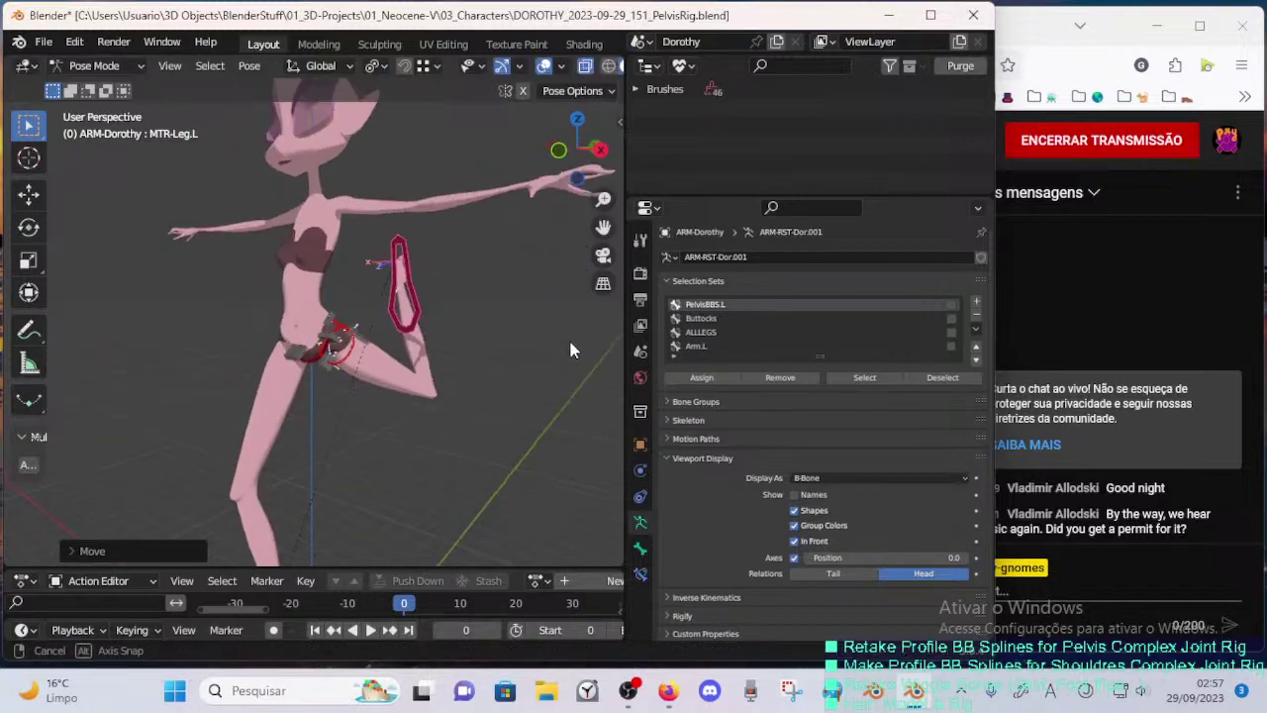
{"action": "key", "text": "g"}
{"action": "left_click", "coordinate": [522, 293]}
{"action": "left_click", "coordinate": [550, 268]}
{"action": "middle_click_drag", "start_coordinate": [540, 272], "coordinate": [445, 305]}
{"action": "middle_click_drag", "start_coordinate": [532, 312], "coordinate": [499, 293]}
- Rotate MTR-Leg.L to tilt the raised foot further, and adjust its position behind the body
{"action": "key", "text": "r"}
{"action": "left_click", "coordinate": [543, 248]}
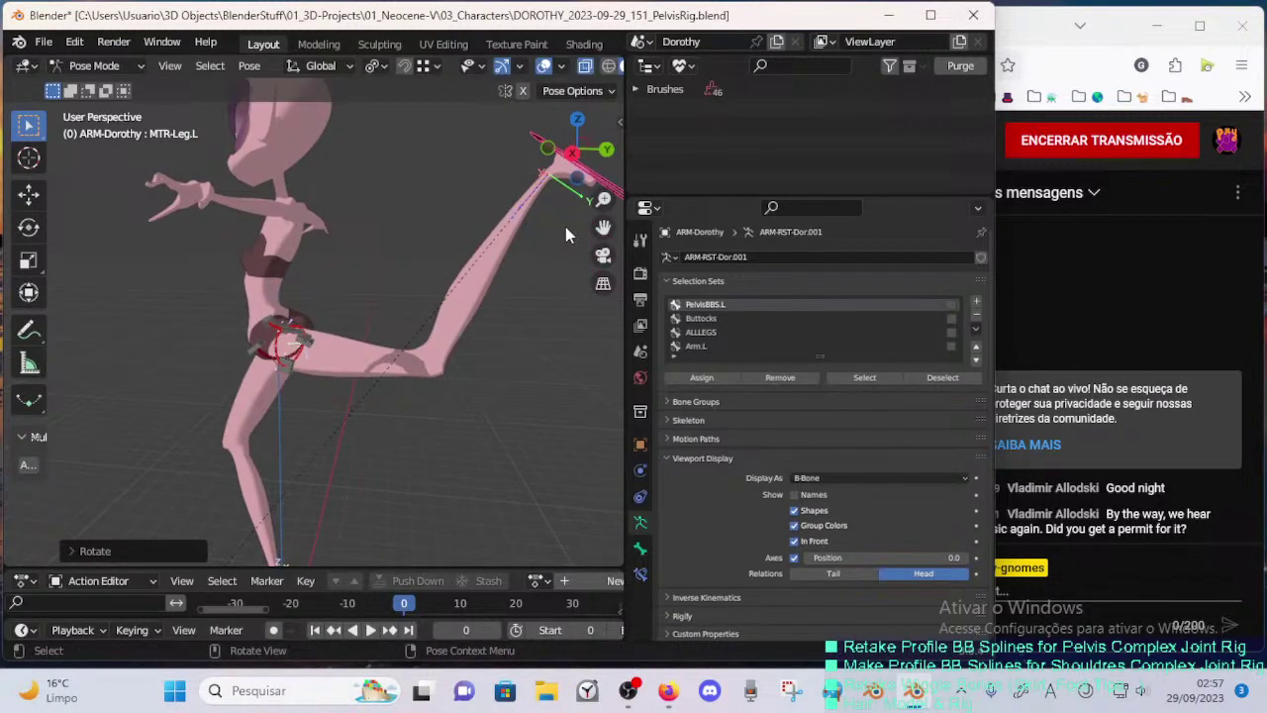
{"action": "key", "text": "g"}
{"action": "left_click", "coordinate": [479, 202]}
{"action": "scroll", "coordinate": [415, 267], "scroll_direction": "up", "scroll_amount": 3}
{"action": "middle_click_drag", "start_coordinate": [381, 305], "coordinate": [441, 196]}
{"action": "key", "text": "g"}
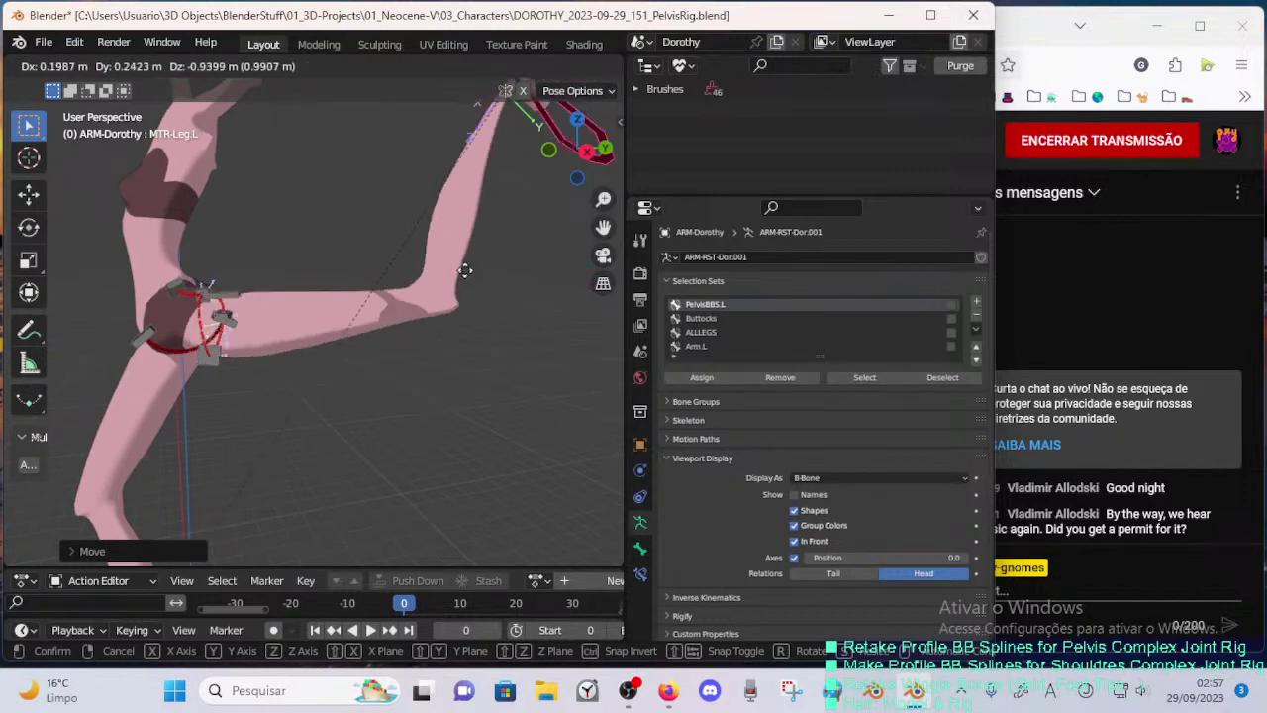
{"action": "left_click", "coordinate": [458, 270]}
- Move and rotate HDL-5A-Pelvis.L.004 to adjust the back of the left hip
{"action": "scroll", "coordinate": [232, 283], "scroll_direction": "up", "scroll_amount": 3}
{"action": "middle_click_drag", "start_coordinate": [237, 287], "coordinate": [265, 346]}
{"action": "left_click", "coordinate": [216, 354]}
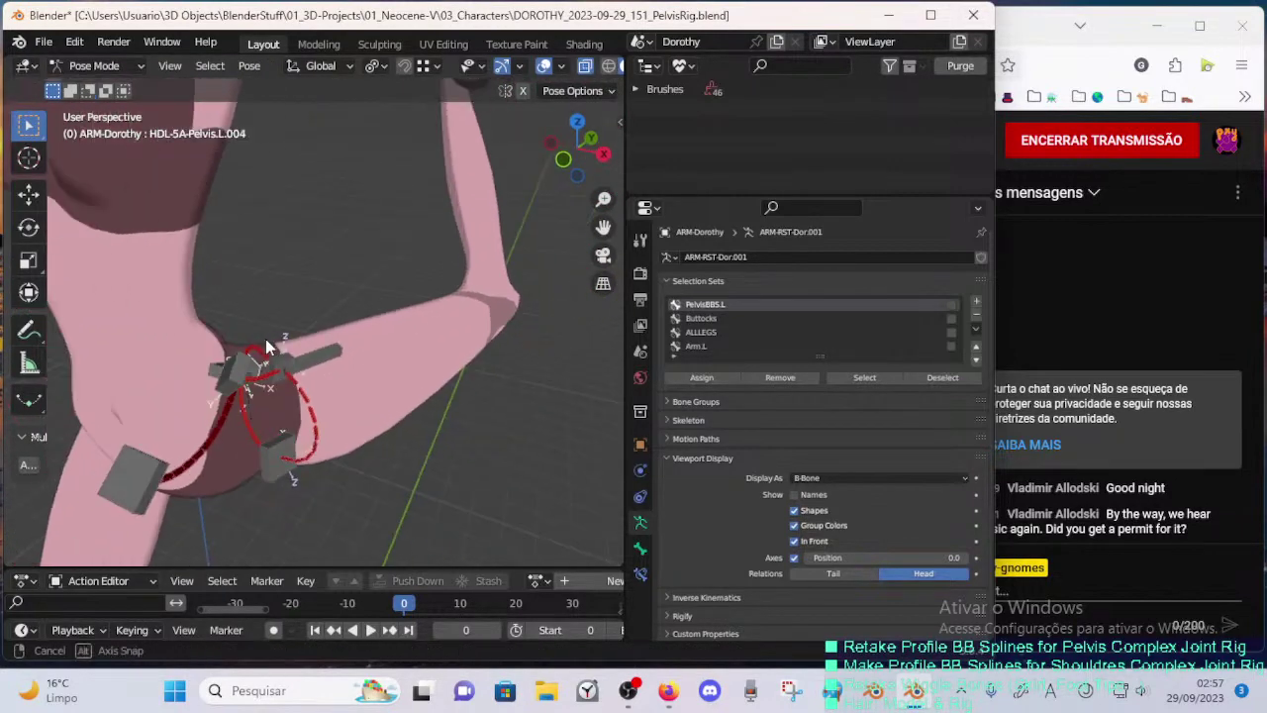
{"action": "left_click", "coordinate": [292, 280]}
{"action": "middle_click_drag", "start_coordinate": [295, 279], "coordinate": [436, 339]}
{"action": "key", "text": "g"}
{"action": "left_click", "coordinate": [357, 354]}
{"action": "key", "text": "g"}
{"action": "left_click", "coordinate": [406, 363]}
{"action": "key", "text": "r"}
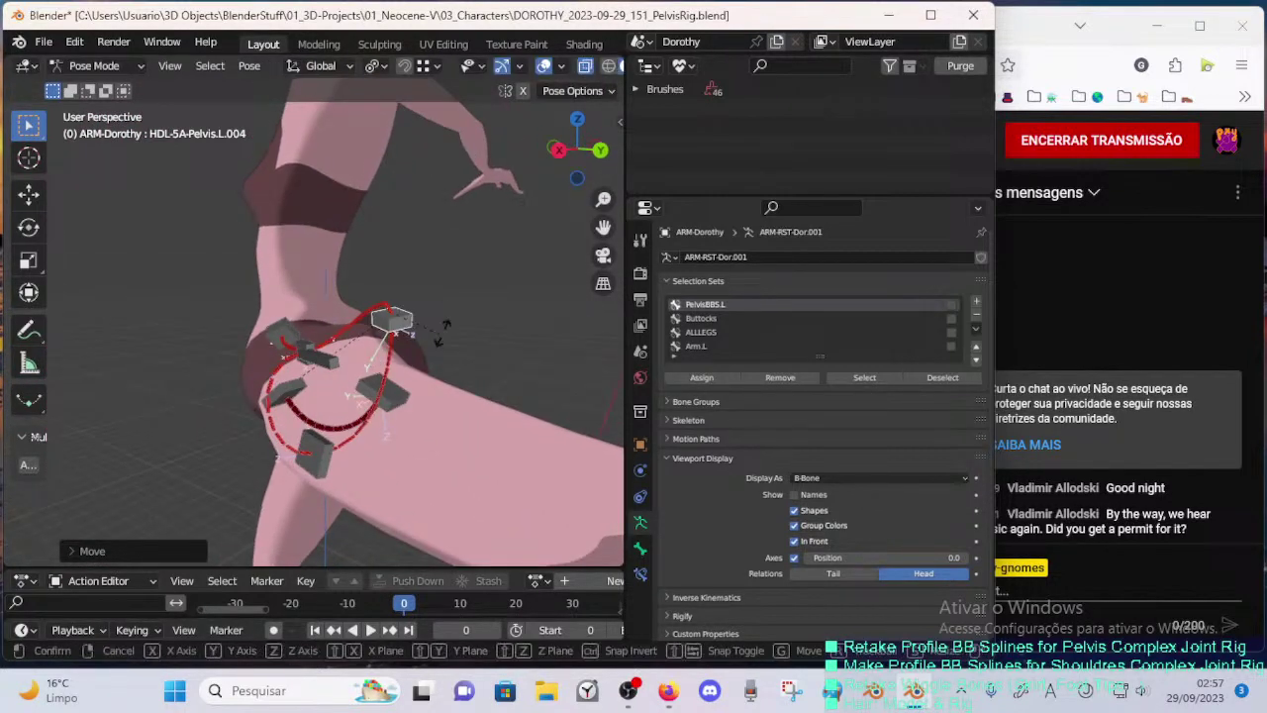
{"action": "left_click", "coordinate": [432, 290]}
- Reposition HDL-5A-Pelvis.L.002 above the left thigh with free moves
{"action": "key", "text": "g"}
{"action": "middle_click_drag", "start_coordinate": [336, 341], "coordinate": [431, 335]}
{"action": "left_click", "coordinate": [447, 357]}
{"action": "key", "text": "g"}
{"action": "left_click", "coordinate": [446, 334]}
{"action": "key", "text": "g"}
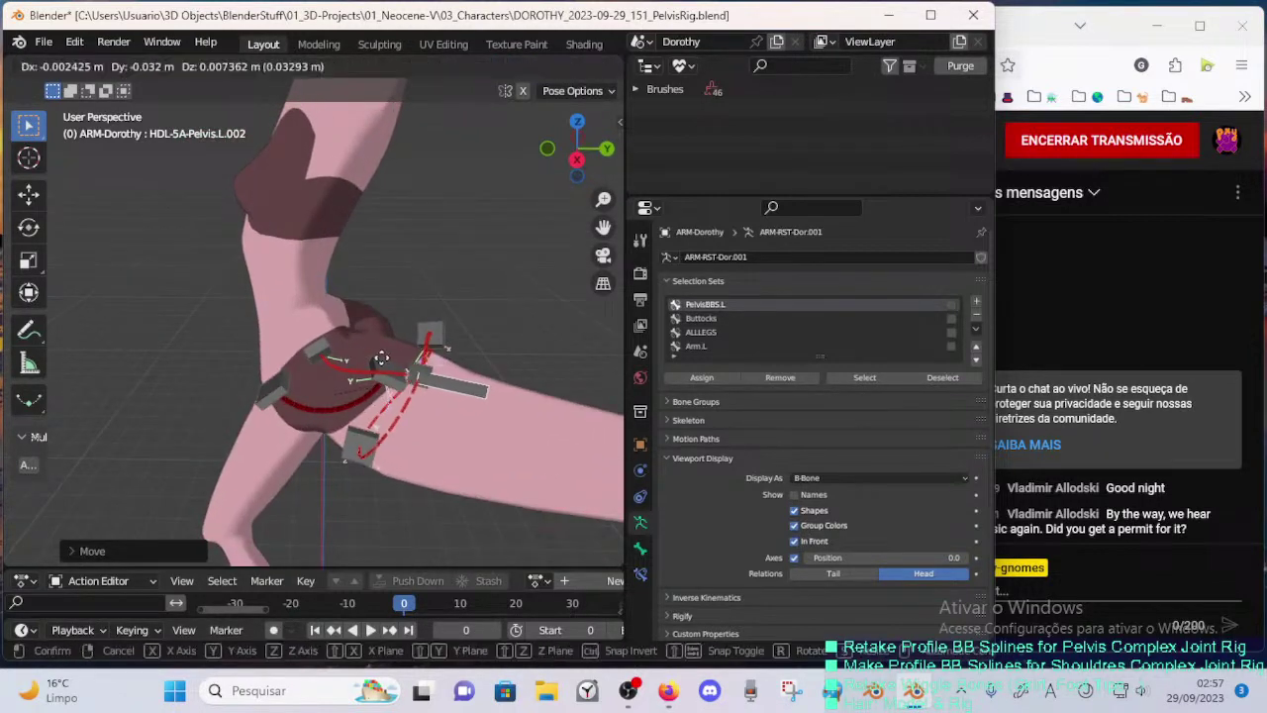
{"action": "left_click", "coordinate": [314, 353]}
{"action": "left_click", "coordinate": [314, 353]}
- Move left pelvis handles, including HDL-5A-Pelvis.L.003, to reshape the spline around the top of the hip
{"action": "middle_click_drag", "start_coordinate": [317, 352], "coordinate": [376, 410]}
{"action": "key", "text": "g"}
{"action": "left_click", "coordinate": [417, 320]}
{"action": "key", "text": "g"}
{"action": "scroll", "coordinate": [367, 393], "scroll_direction": "up", "scroll_amount": 2}
{"action": "left_click", "coordinate": [422, 376]}
{"action": "left_click", "coordinate": [332, 404]}
{"action": "key", "text": "g"}
{"action": "left_click", "coordinate": [377, 402]}
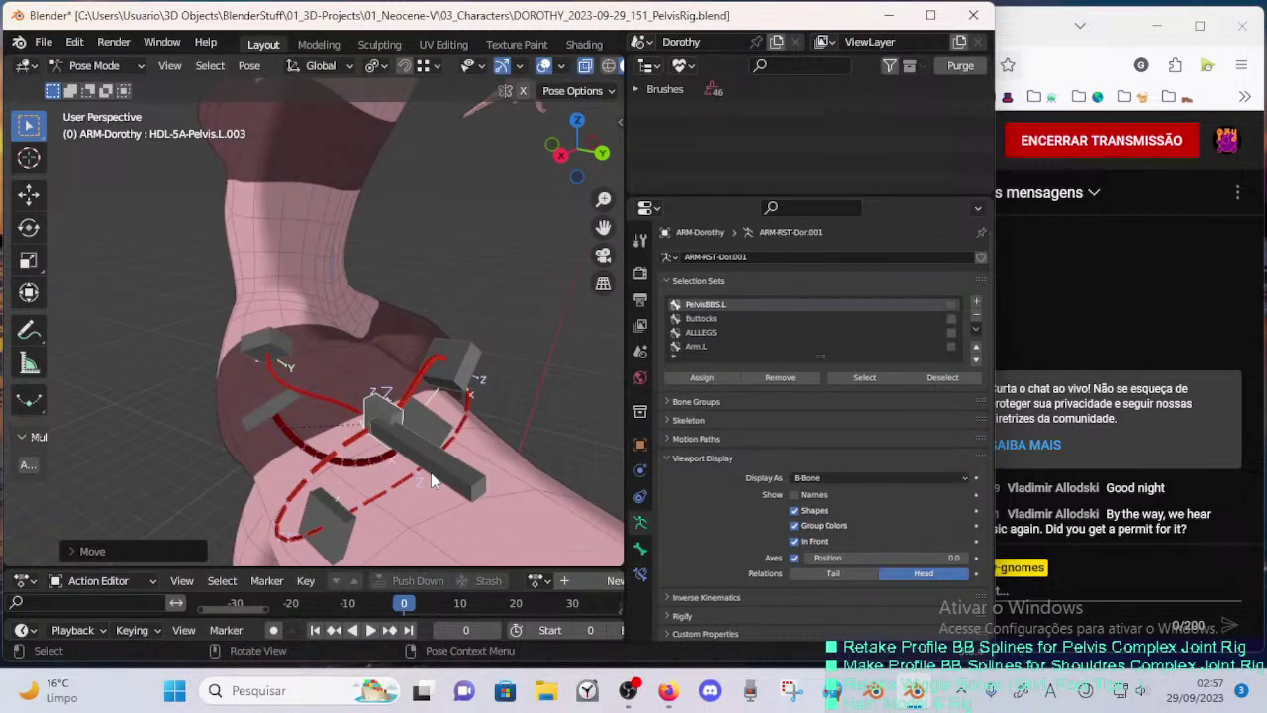
- Fine-tune HDL-5A-Pelvis.L.004 behind the left hip with alternating free moves and rotations
{"action": "left_click", "coordinate": [433, 476]}
{"action": "key", "text": "g"}
{"action": "left_click", "coordinate": [424, 460]}
{"action": "middle_click_drag", "start_coordinate": [425, 461], "coordinate": [307, 420]}
{"action": "key", "text": "r"}
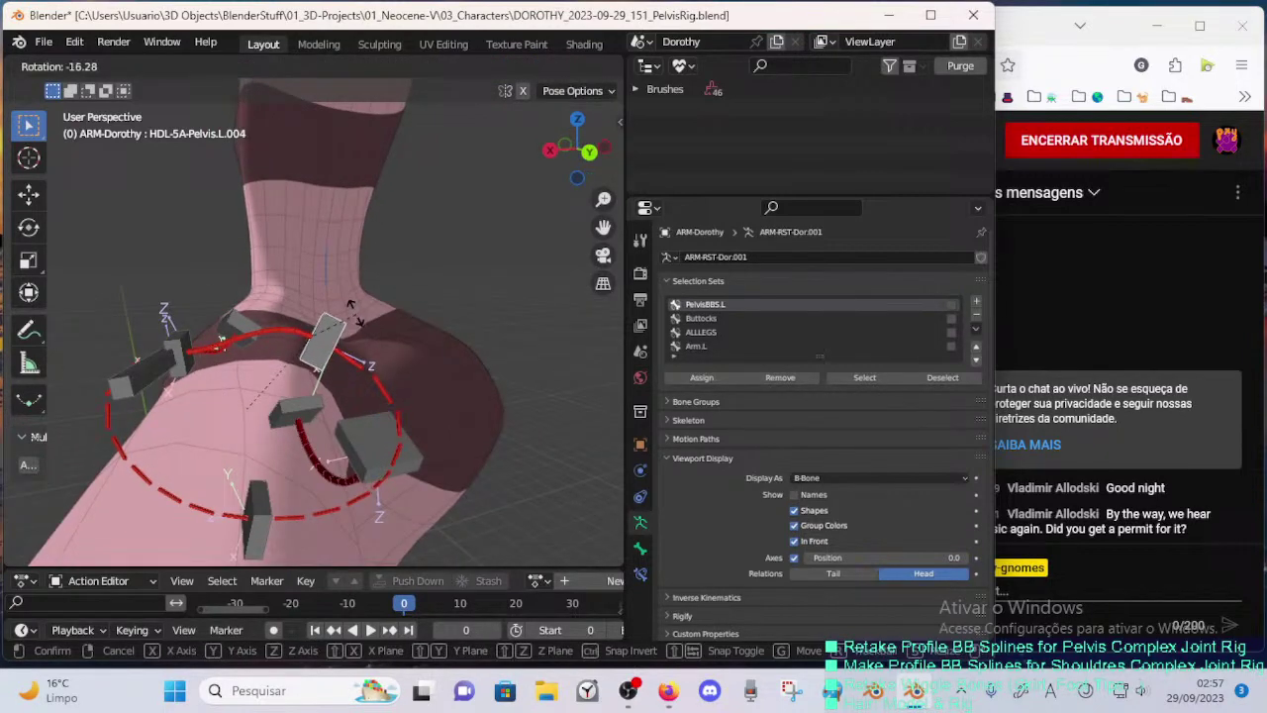
{"action": "left_click", "coordinate": [362, 333]}
{"action": "key", "text": "g"}
{"action": "left_click", "coordinate": [354, 328]}
{"action": "key", "text": "r"}
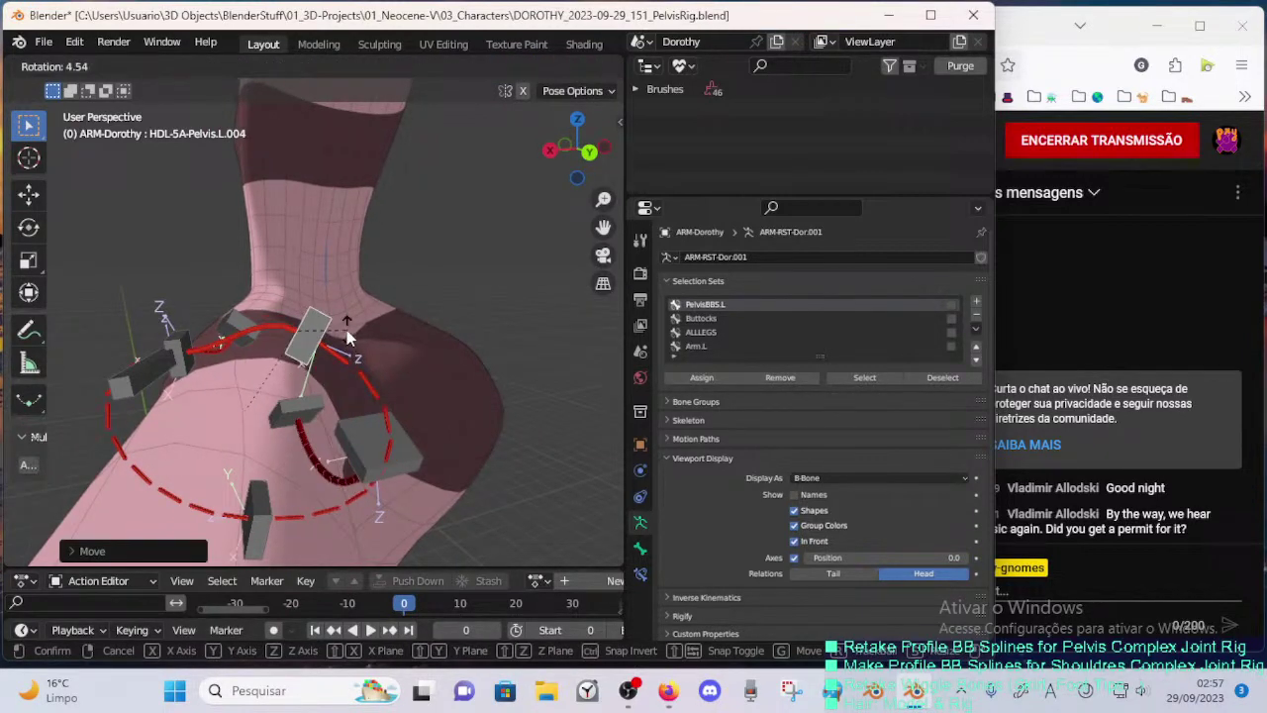
{"action": "left_click", "coordinate": [344, 315]}
{"action": "key", "text": "r"}
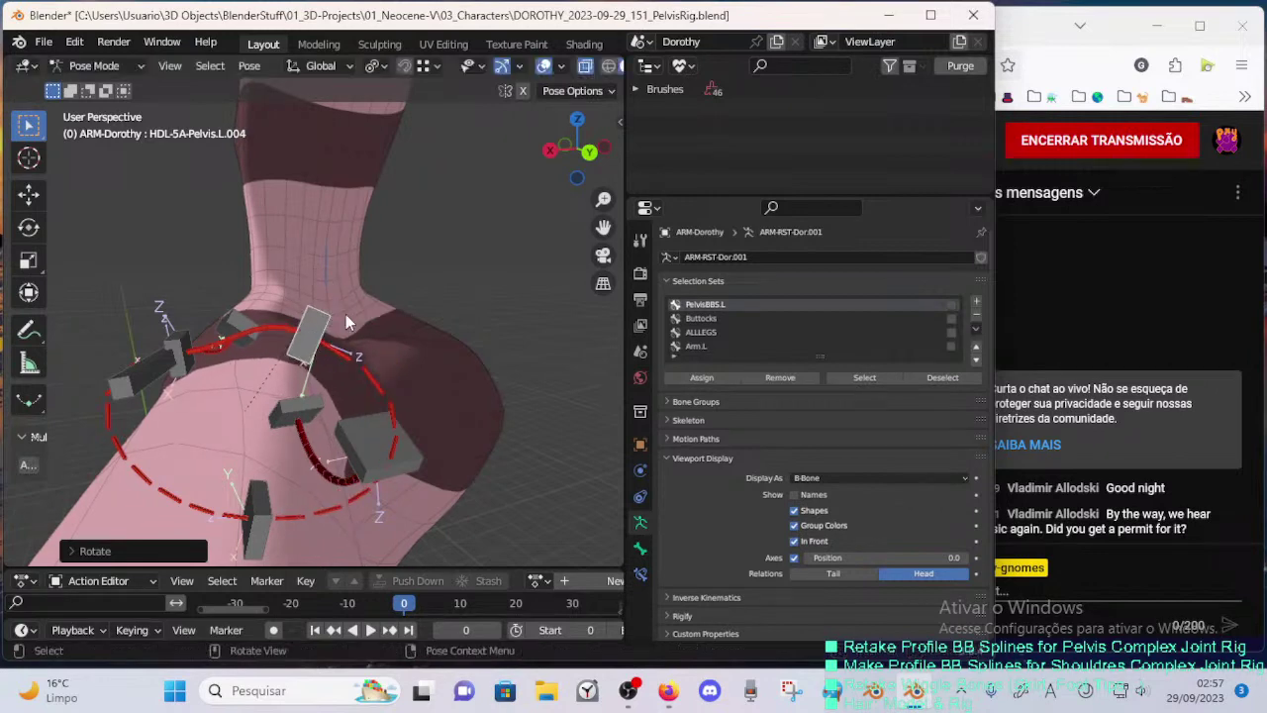
{"action": "left_click", "coordinate": [345, 314]}
{"action": "key", "text": "g"}
{"action": "left_click", "coordinate": [336, 335]}
{"action": "key", "text": "r"}
{"action": "left_click", "coordinate": [349, 312]}
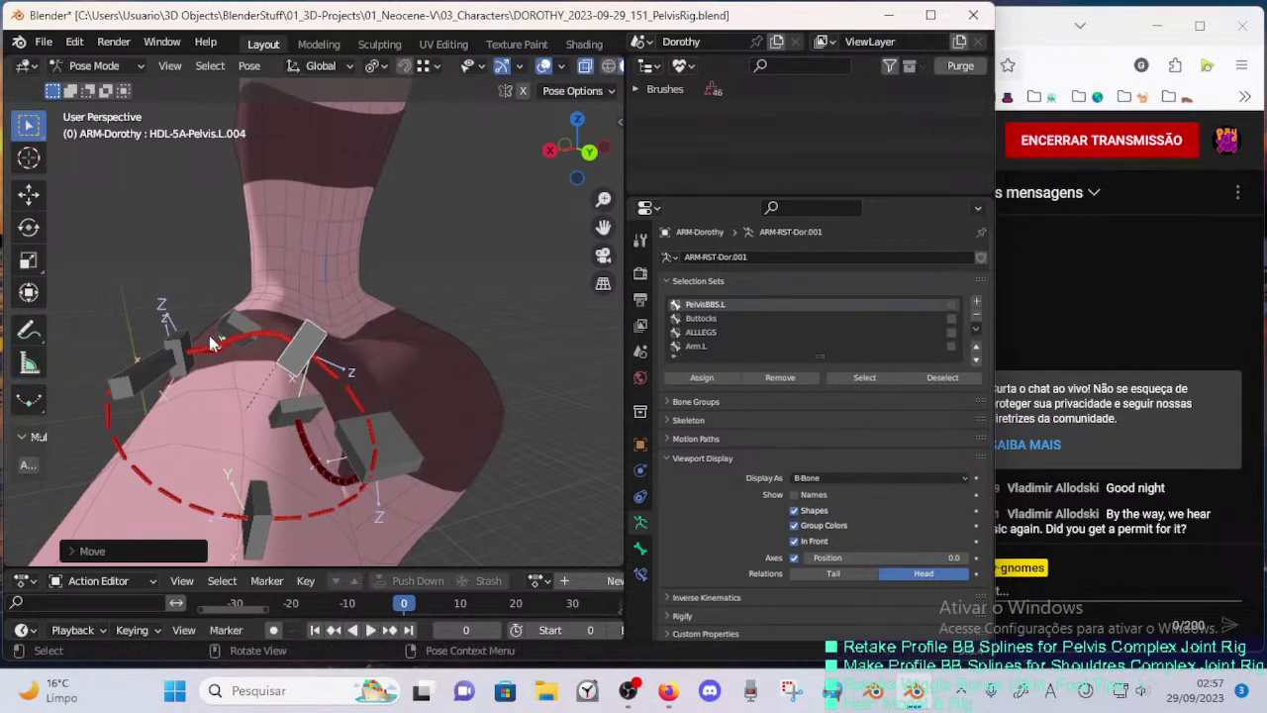
- Rotate and move HDL-5A-Pelvis.L.003 to fit the outer side of the left hip
{"action": "left_click", "coordinate": [263, 288]}
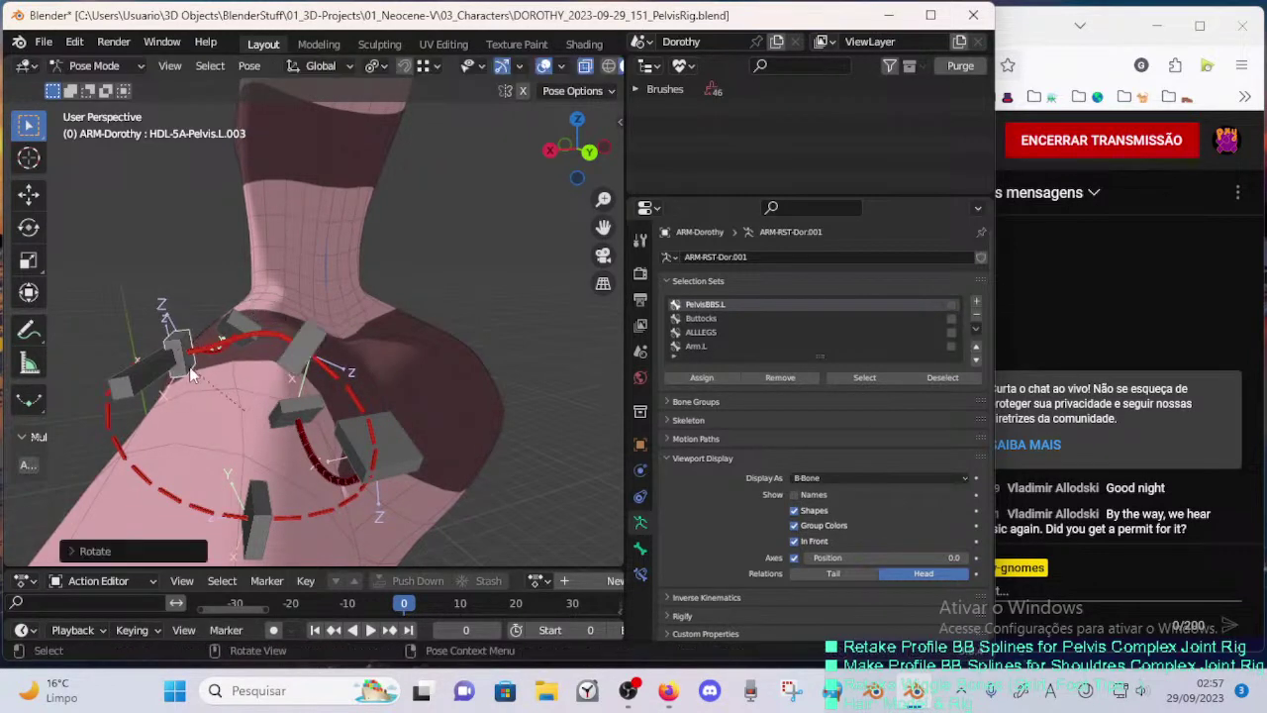
{"action": "key", "text": "r"}
{"action": "left_click", "coordinate": [281, 367]}
{"action": "key", "text": "g"}
{"action": "left_click", "coordinate": [277, 350]}
{"action": "middle_click_drag", "start_coordinate": [277, 350], "coordinate": [249, 357]}
{"action": "key", "text": "g"}
{"action": "left_click", "coordinate": [321, 344]}
- Move and rotate HDL-5A-Pelvis.L.004 over the left buttock, refining it from behind
{"action": "left_click", "coordinate": [274, 363]}
{"action": "key", "text": "g"}
{"action": "left_click", "coordinate": [293, 372]}
{"action": "key", "text": "r"}
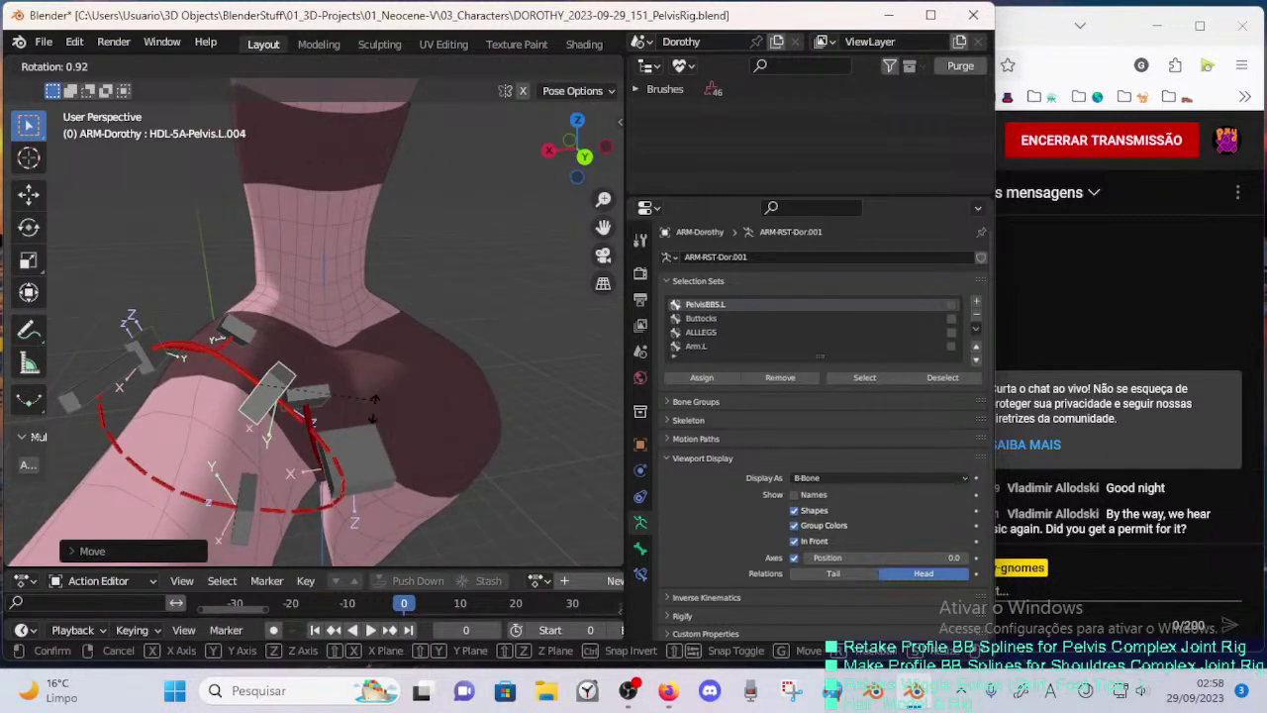
{"action": "left_click", "coordinate": [238, 537]}
{"action": "middle_click_drag", "start_coordinate": [239, 537], "coordinate": [219, 448]}
{"action": "key", "text": "g"}
{"action": "left_click", "coordinate": [198, 464]}
{"action": "key", "text": "g"}
{"action": "key", "text": "g"}
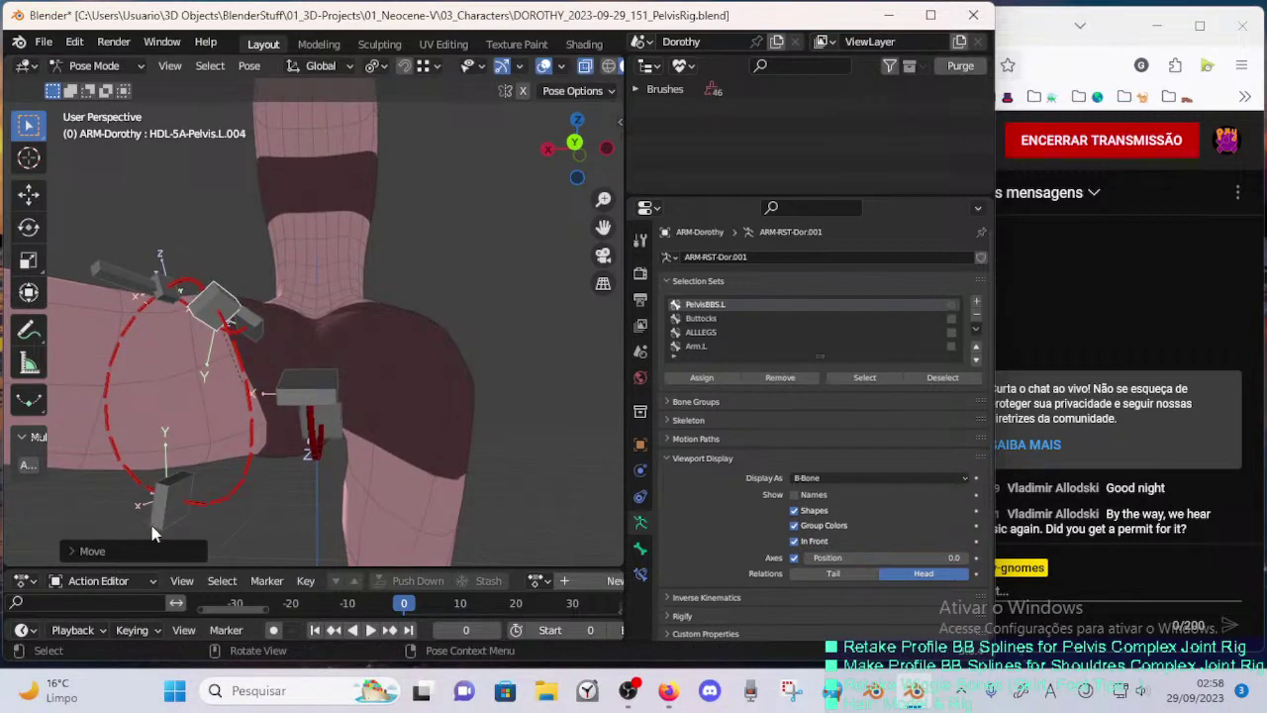
- Move the handle under the left thigh, and check the rest pose in Edit Mode before returning to Pose Mode
{"action": "left_click", "coordinate": [158, 503]}
{"action": "middle_click_drag", "start_coordinate": [176, 507], "coordinate": [449, 398]}
{"action": "key", "text": "g"}
{"action": "left_click", "coordinate": [398, 441]}
{"action": "key", "text": "Tab"}
{"action": "scroll", "coordinate": [365, 360], "scroll_direction": "down", "scroll_amount": 3}
{"action": "middle_click_drag", "start_coordinate": [368, 362], "coordinate": [537, 379]}
{"action": "middle_click_drag", "start_coordinate": [522, 423], "coordinate": [368, 337]}
{"action": "key", "text": "Tab"}
- Raise HDL-5A-Pelvis.L.003 and HDL-5A-Pelvis.L.002 above the left hip, adjusting the latter from behind as well
{"action": "left_click", "coordinate": [376, 328]}
{"action": "key", "text": "g"}
{"action": "left_click", "coordinate": [385, 299]}
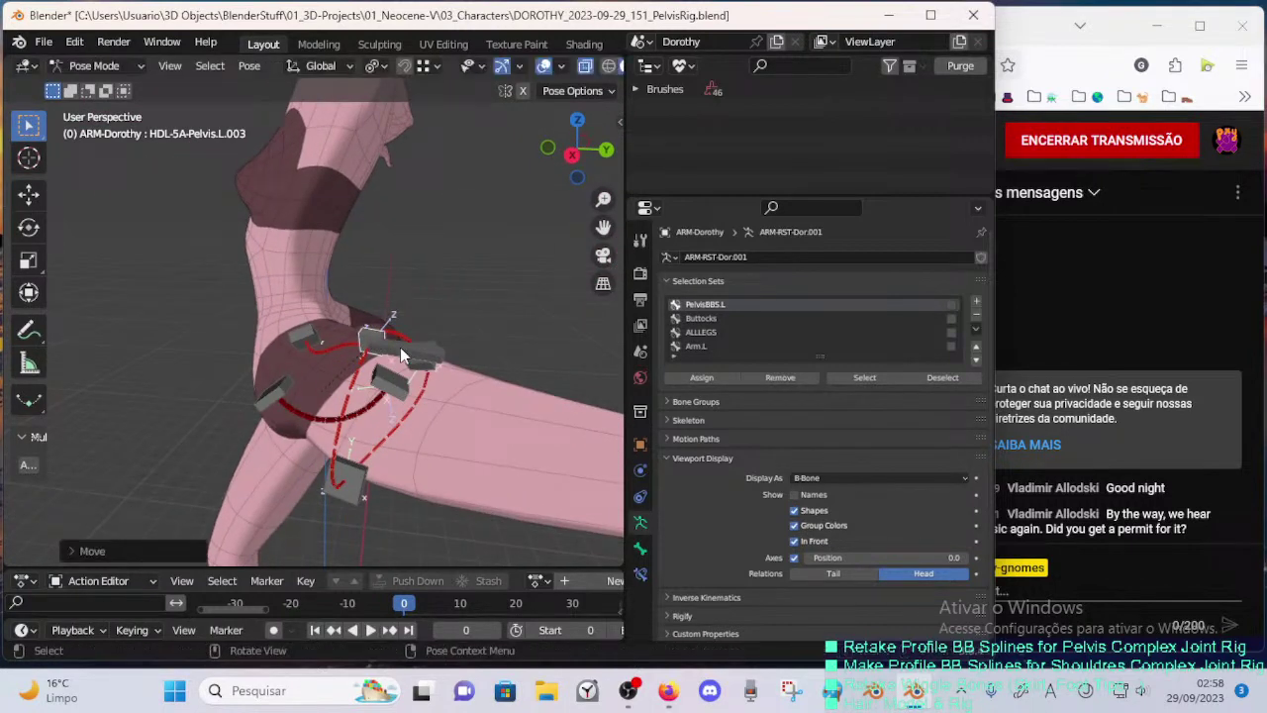
{"action": "left_click", "coordinate": [403, 351]}
{"action": "key", "text": "g"}
{"action": "left_click", "coordinate": [408, 333]}
{"action": "middle_click_drag", "start_coordinate": [410, 337], "coordinate": [268, 362]}
{"action": "key", "text": "g"}
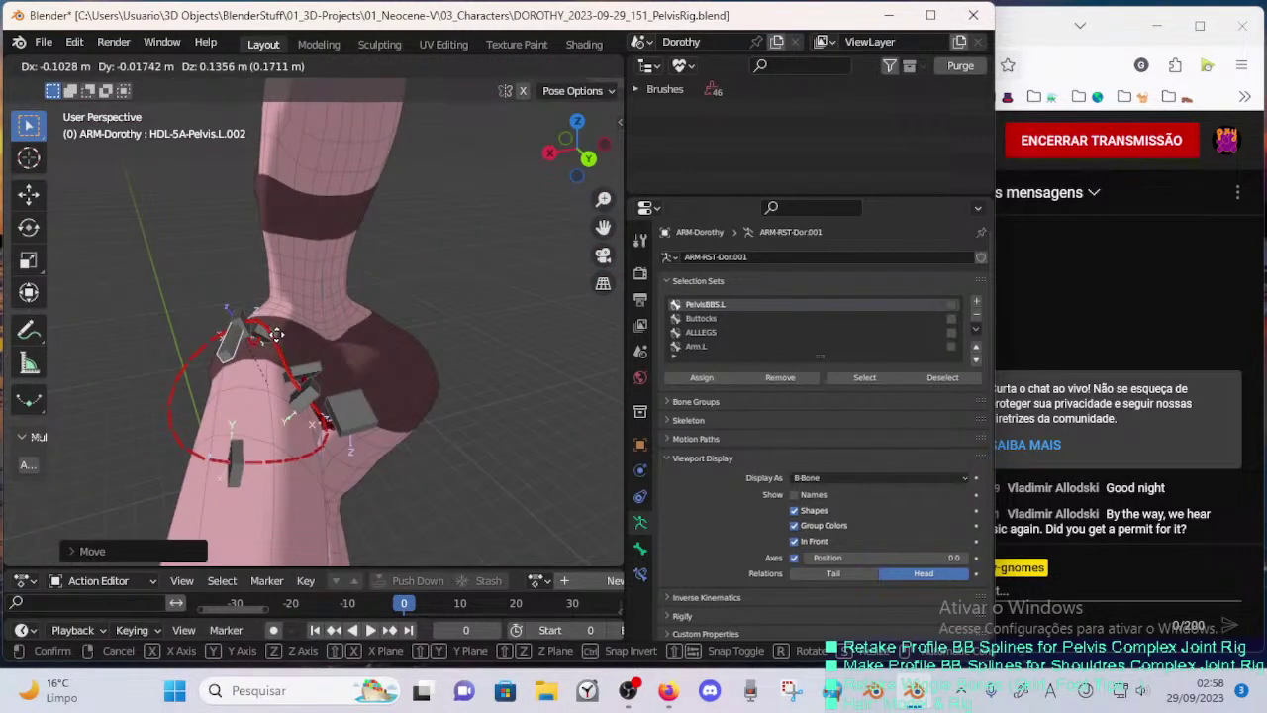
{"action": "left_click", "coordinate": [263, 380]}
{"action": "scroll", "coordinate": [237, 398], "scroll_direction": "down", "scroll_amount": 2}
{"action": "middle_click_drag", "start_coordinate": [227, 401], "coordinate": [420, 358]}
- Clear the rotation and location of all visible pose bones
{"action": "key", "text": "a"}
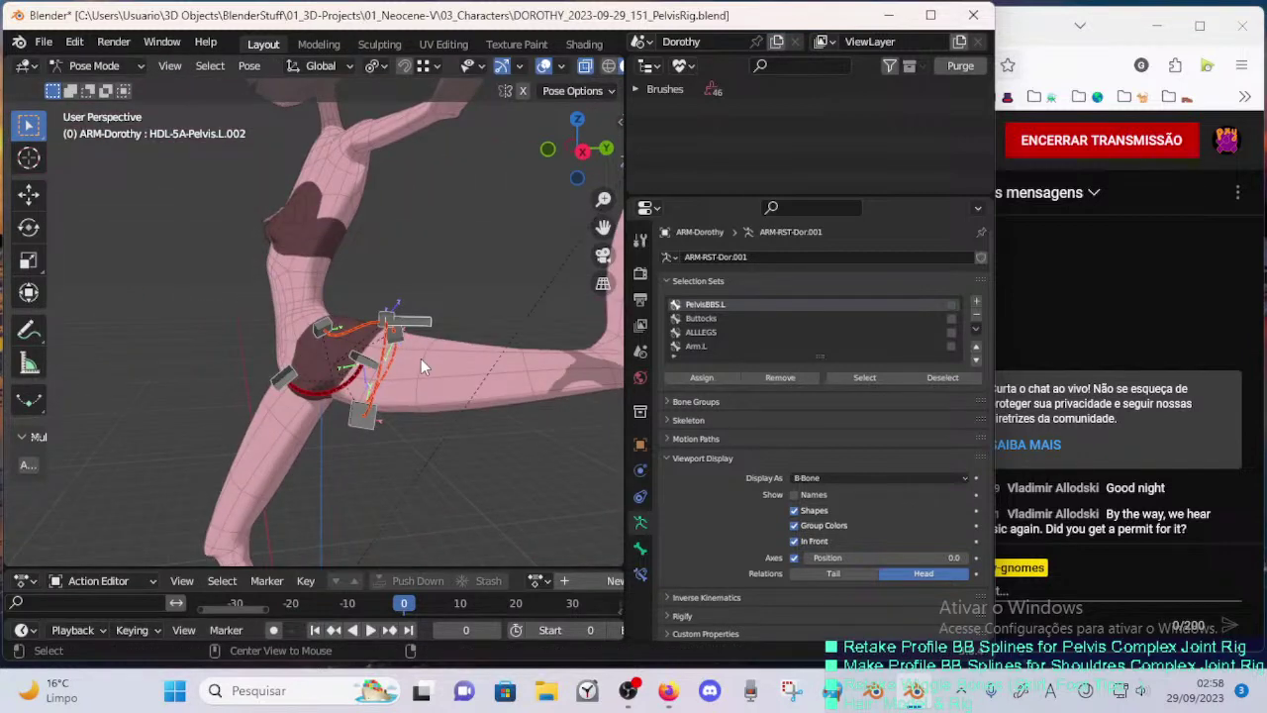
{"action": "key", "text": "alt+r"}
{"action": "key", "text": "alt+g"}
- Raise MTR-Leg.L out to the side above hip height, and rotate the foot about the global Y axis
{"action": "scroll", "coordinate": [422, 384], "scroll_direction": "down", "scroll_amount": 4}
{"action": "middle_click_drag", "start_coordinate": [354, 458], "coordinate": [489, 461]}
{"action": "middle_click_drag", "start_coordinate": [386, 485], "coordinate": [309, 515], "text": "shift"}
{"action": "key", "text": "g"}
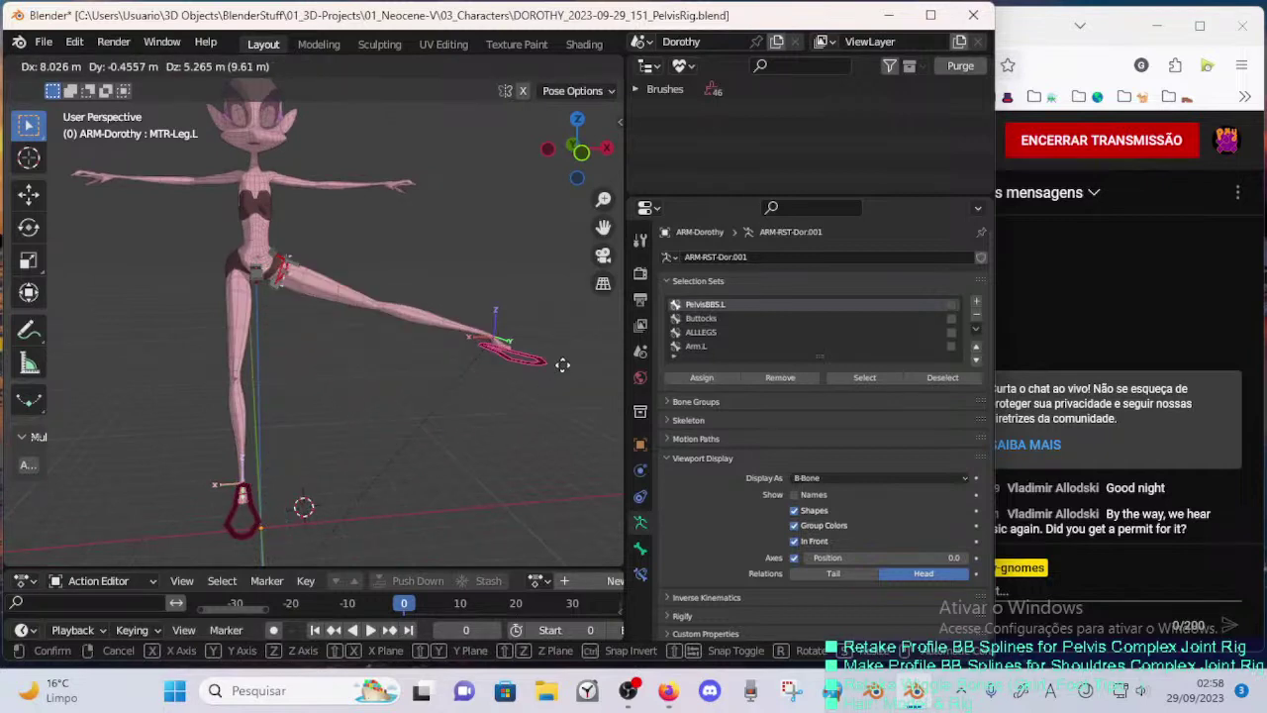
{"action": "left_click", "coordinate": [586, 280]}
{"action": "key", "text": "r"}
{"action": "key", "text": "x"}
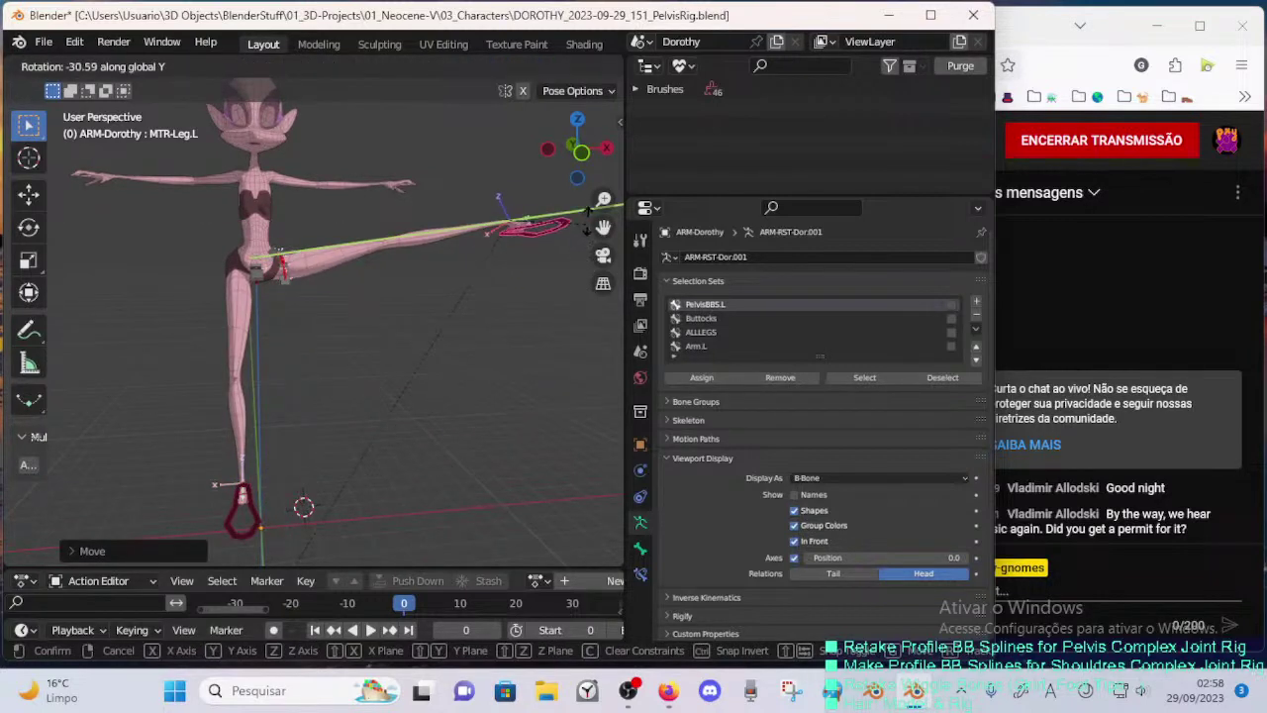
{"action": "left_click", "coordinate": [387, 238]}
- Move HDL-5A-Pelvis.L.002 up above the raised left thigh
{"action": "scroll", "coordinate": [388, 393], "scroll_direction": "up", "scroll_amount": 5}
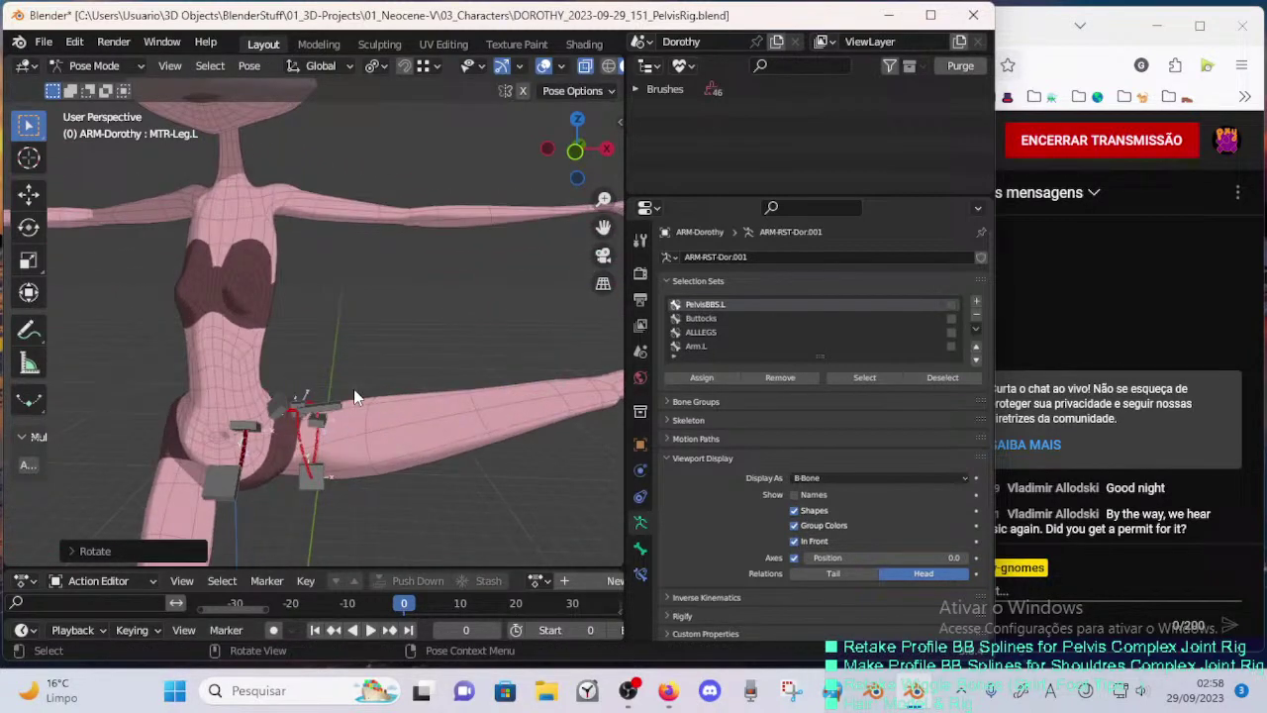
{"action": "key", "text": "g"}
{"action": "left_click", "coordinate": [438, 394]}
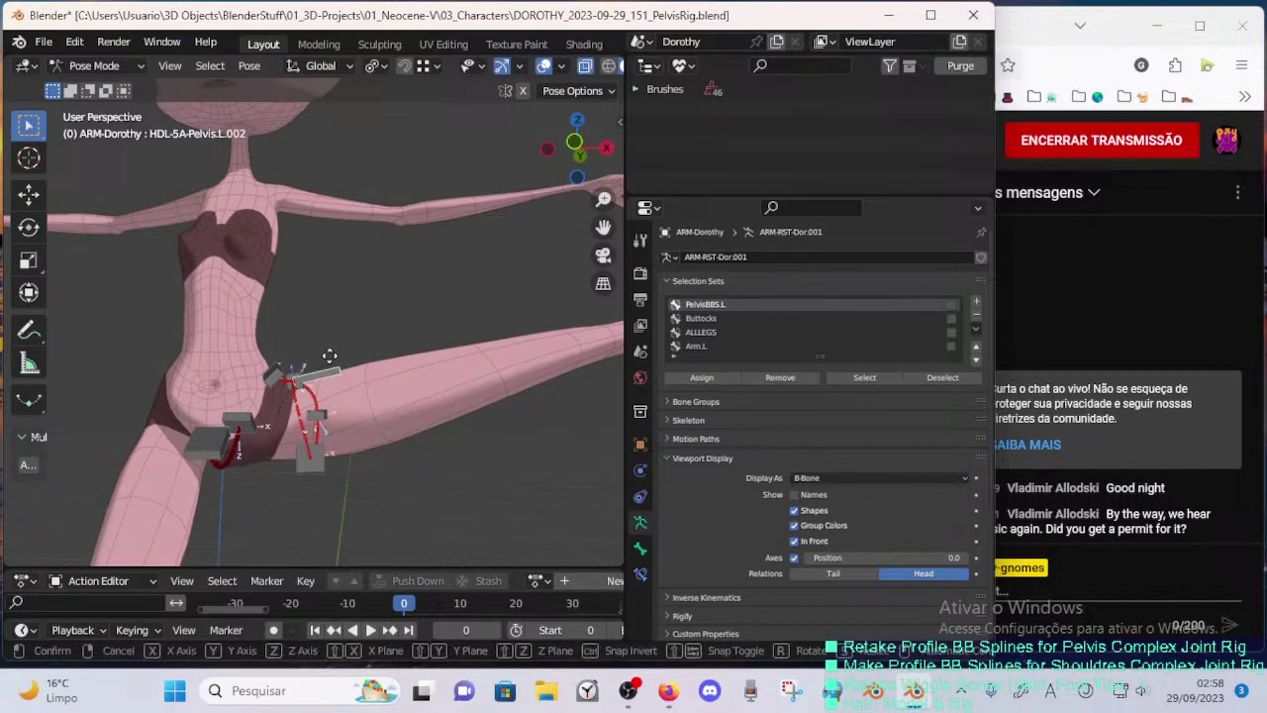
{"action": "left_click", "coordinate": [337, 354]}
- Move HDL-5A-Pelvis.L.001 up toward the waist, and raise the long handle above the left thigh further
{"action": "left_click", "coordinate": [276, 371]}
{"action": "key", "text": "g"}
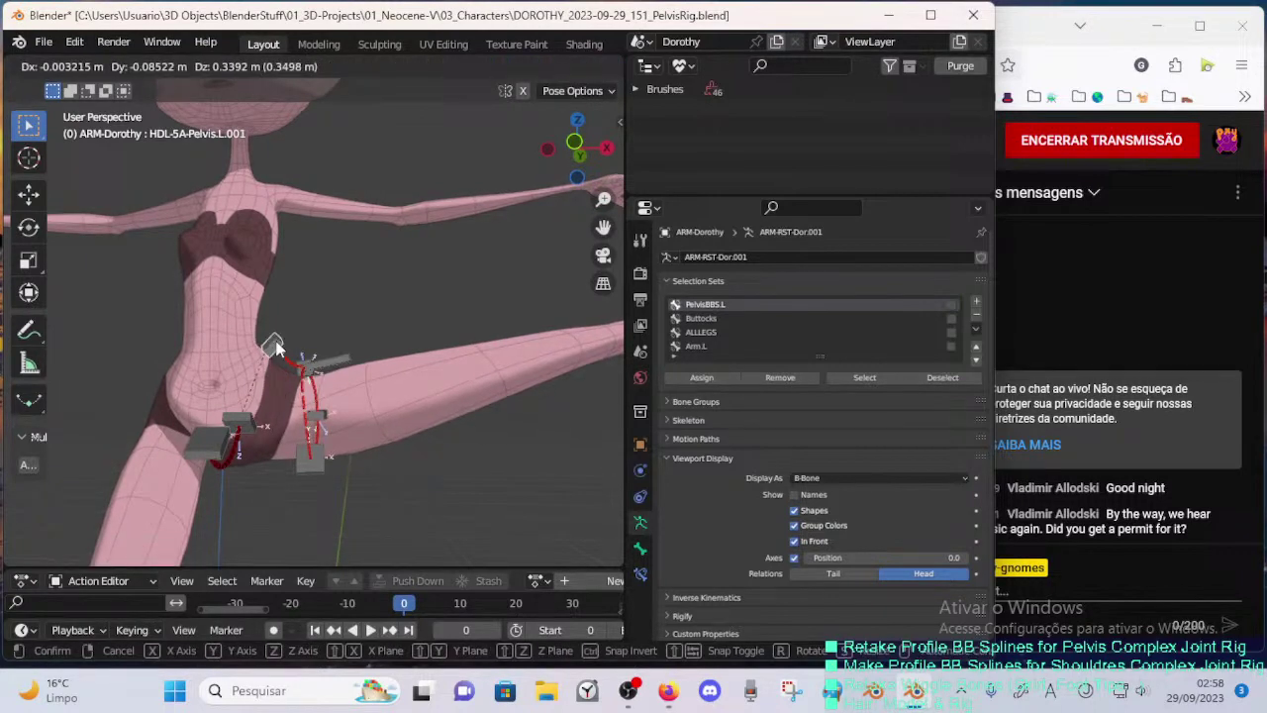
{"action": "left_click", "coordinate": [277, 346]}
{"action": "left_click", "coordinate": [353, 350]}
{"action": "key", "text": "g"}
{"action": "left_click", "coordinate": [360, 335]}
- Move HDL-5A-Pelvis.L.005 up and outward onto the underside of the raised left thigh
{"action": "left_click", "coordinate": [313, 463]}
{"action": "key", "text": "g"}
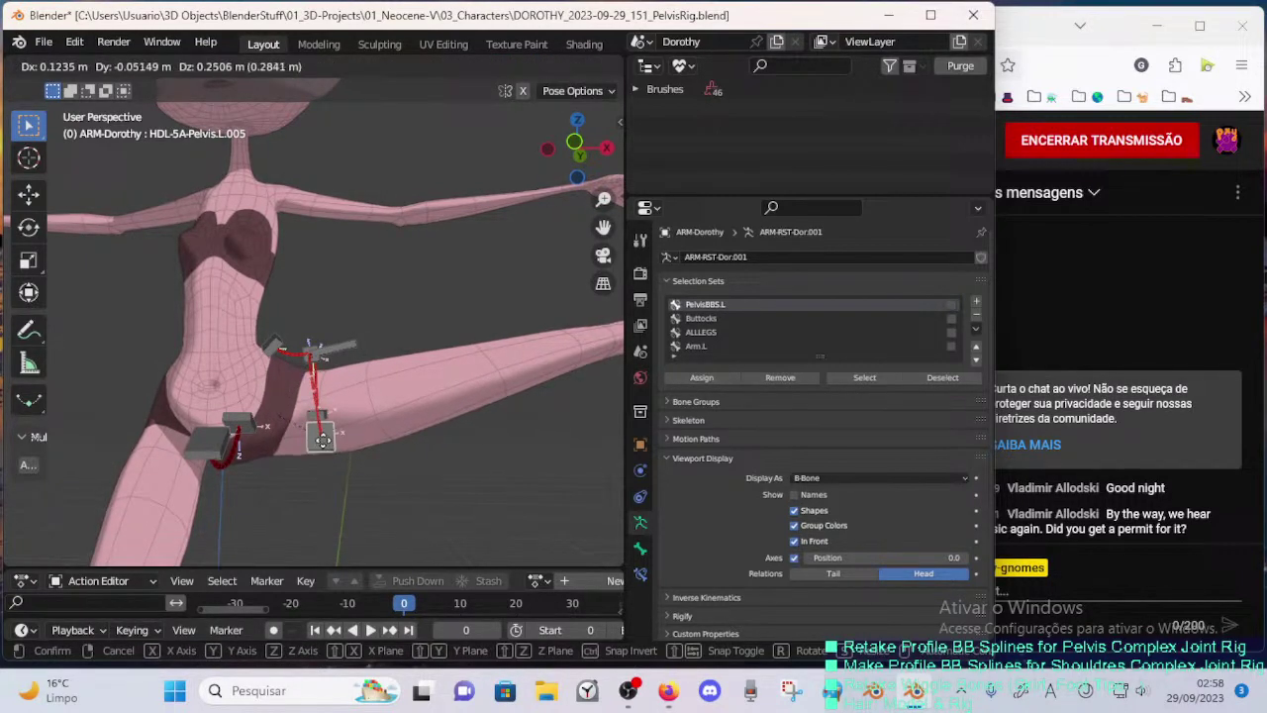
{"action": "left_click", "coordinate": [334, 411]}
- Reposition HDL-2C-Crotch.002 at the front of the groin and rotate it toward the standing right thigh
{"action": "left_click", "coordinate": [203, 441]}
{"action": "key", "text": "g"}
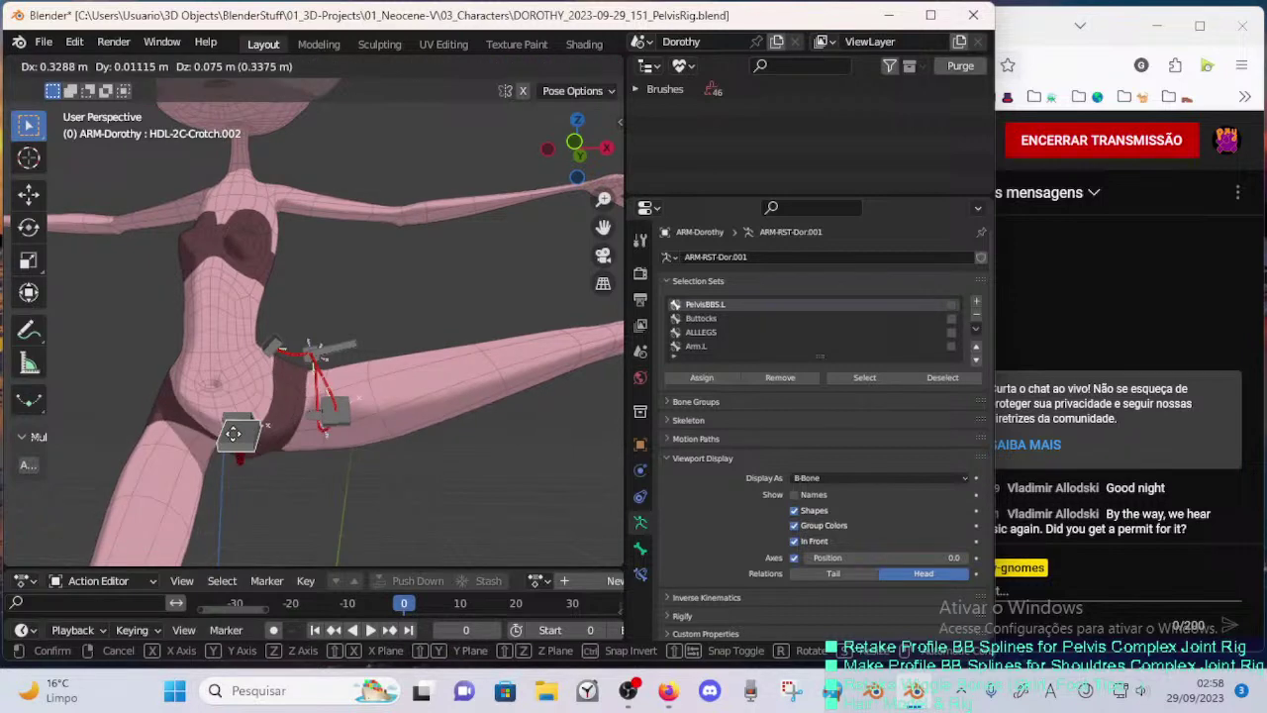
{"action": "left_click", "coordinate": [210, 436]}
{"action": "key", "text": "g"}
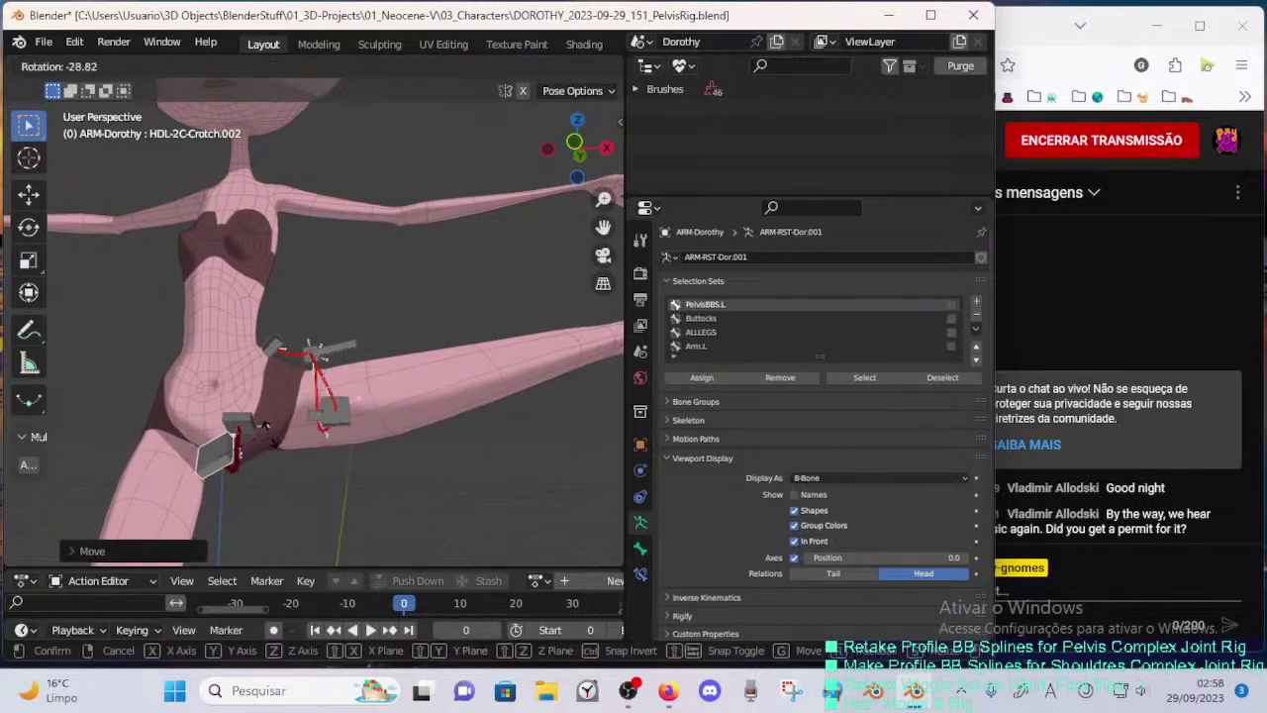
{"action": "left_click", "coordinate": [267, 436]}
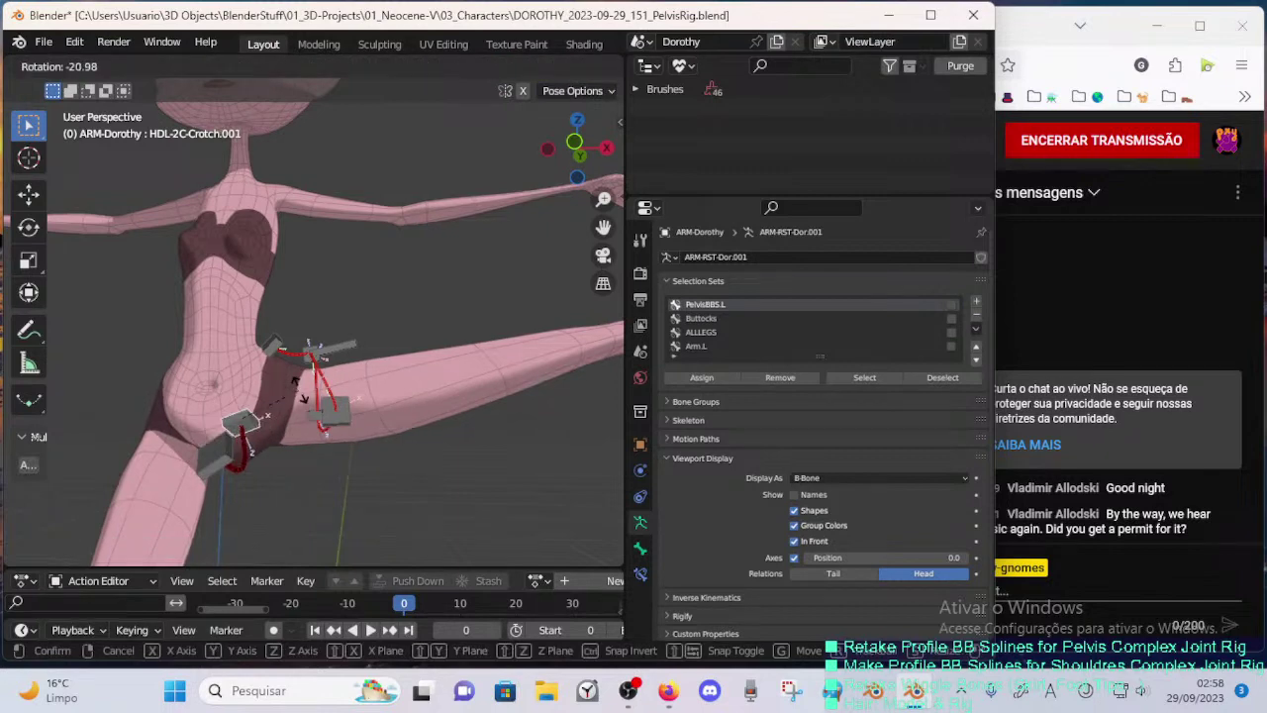
- Rotate HDL-2C-Crotch.001 and shift it toward the left thigh, and readjust the position of HDL-2C-Crotch.002
{"action": "left_click", "coordinate": [308, 379]}
{"action": "key", "text": "g"}
{"action": "left_click", "coordinate": [318, 372]}
{"action": "left_click", "coordinate": [223, 448]}
{"action": "key", "text": "g"}
{"action": "left_click", "coordinate": [307, 438]}
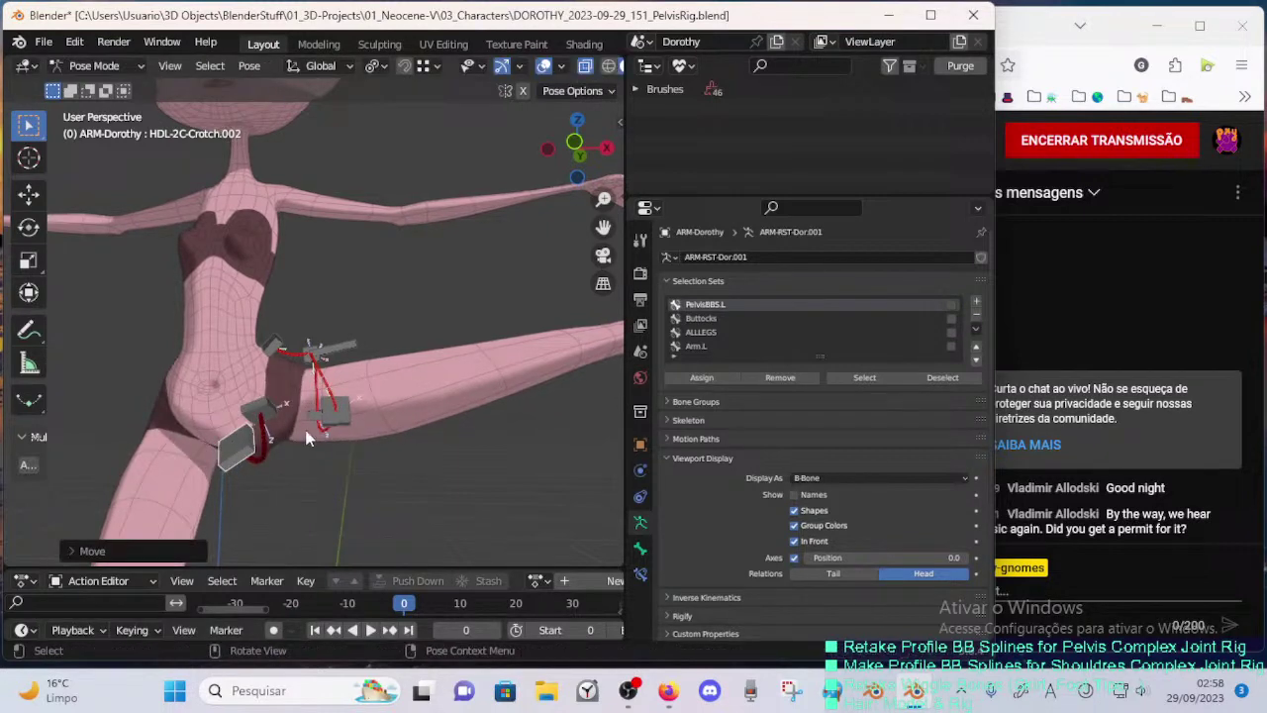
{"action": "key", "text": "g"}
- Move HDL-5A-Pelvis.L.005 further out along the thigh, and lower HDL-5A-Pelvis.L.004 toward the thigh's underside
{"action": "left_click", "coordinate": [345, 412]}
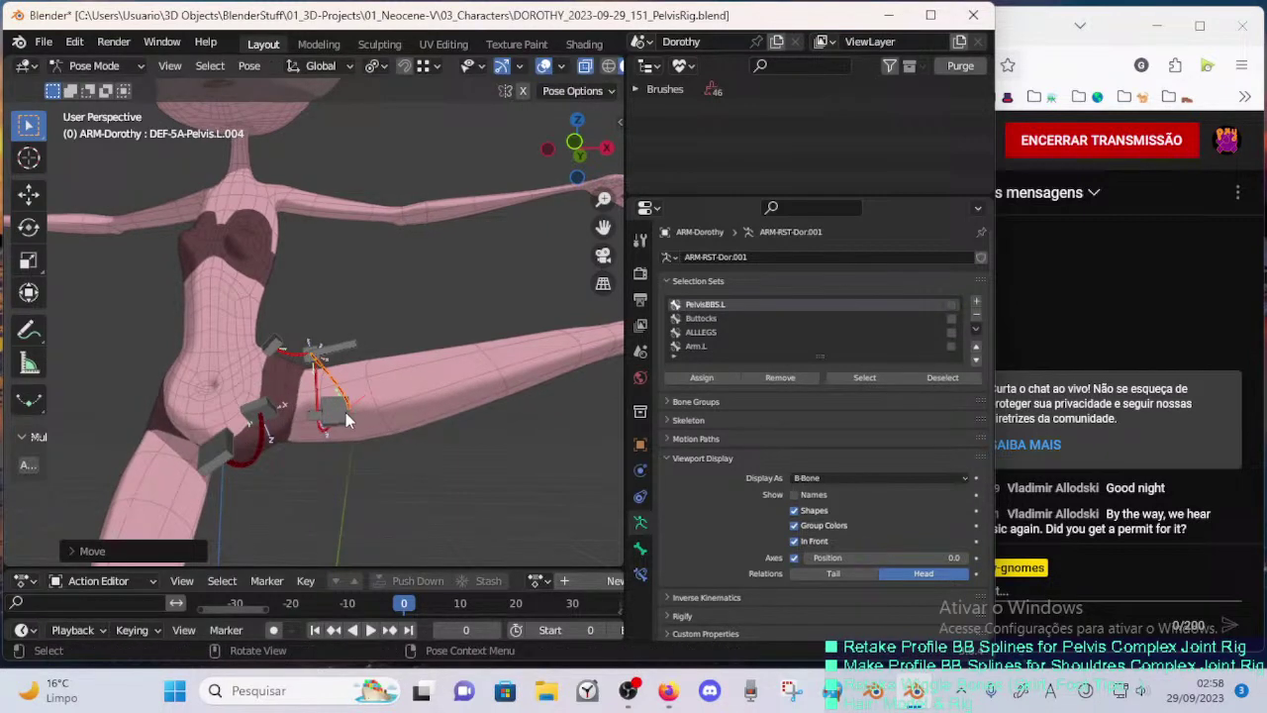
{"action": "left_click", "coordinate": [346, 422]}
{"action": "key", "text": "g"}
{"action": "left_click", "coordinate": [354, 427]}
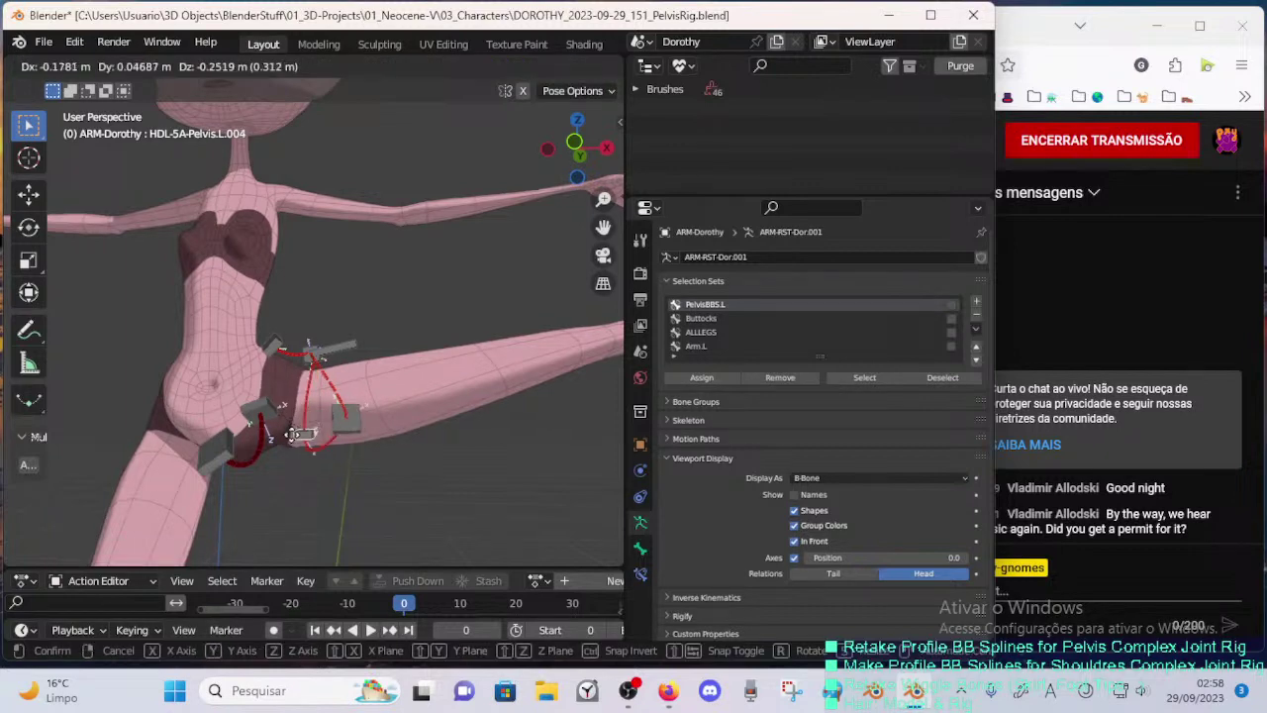
{"action": "left_click", "coordinate": [295, 435]}
- Nudge HDL-2C-Crotch.002 toward the right thigh, and rotate and reposition HDL-5A-Pelvis.L.005 beneath the left thigh
{"action": "middle_click_drag", "start_coordinate": [295, 435], "coordinate": [346, 477]}
{"action": "left_click", "coordinate": [256, 448]}
{"action": "key", "text": "g"}
{"action": "left_click", "coordinate": [241, 454]}
{"action": "key", "text": "r"}
{"action": "left_click", "coordinate": [320, 482]}
{"action": "key", "text": "g"}
{"action": "left_click", "coordinate": [330, 486]}
- Adjust the position of HDL-5A-Pelvis.L.004 against the inner side of the raised left thigh
{"action": "left_click", "coordinate": [323, 433]}
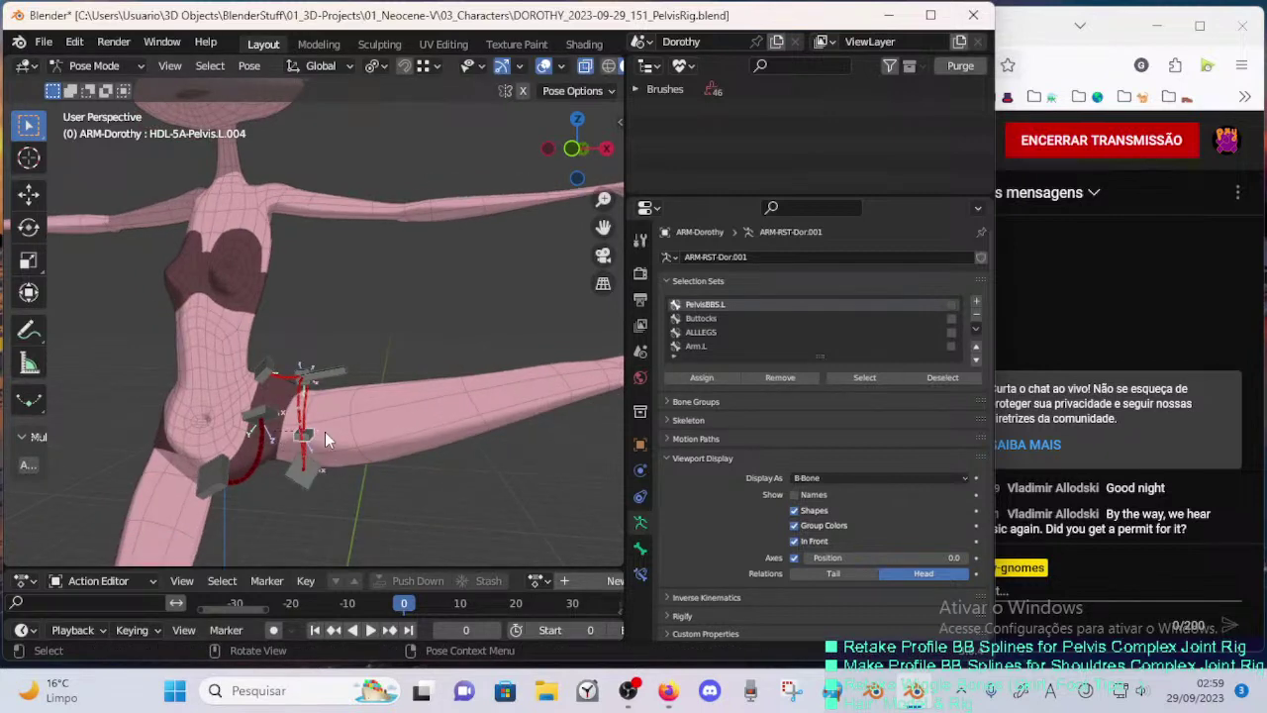
{"action": "middle_click_drag", "start_coordinate": [325, 431], "coordinate": [281, 423]}
{"action": "key", "text": "g"}
{"action": "left_click", "coordinate": [298, 424]}
- Move HDL-5A-Pelvis.L.003 slightly outward at the top of the raised left thigh
{"action": "middle_click_drag", "start_coordinate": [271, 379], "coordinate": [313, 403]}
{"action": "scroll", "coordinate": [346, 404], "scroll_direction": "up", "scroll_amount": 3}
{"action": "left_click", "coordinate": [307, 407]}
{"action": "key", "text": "g"}
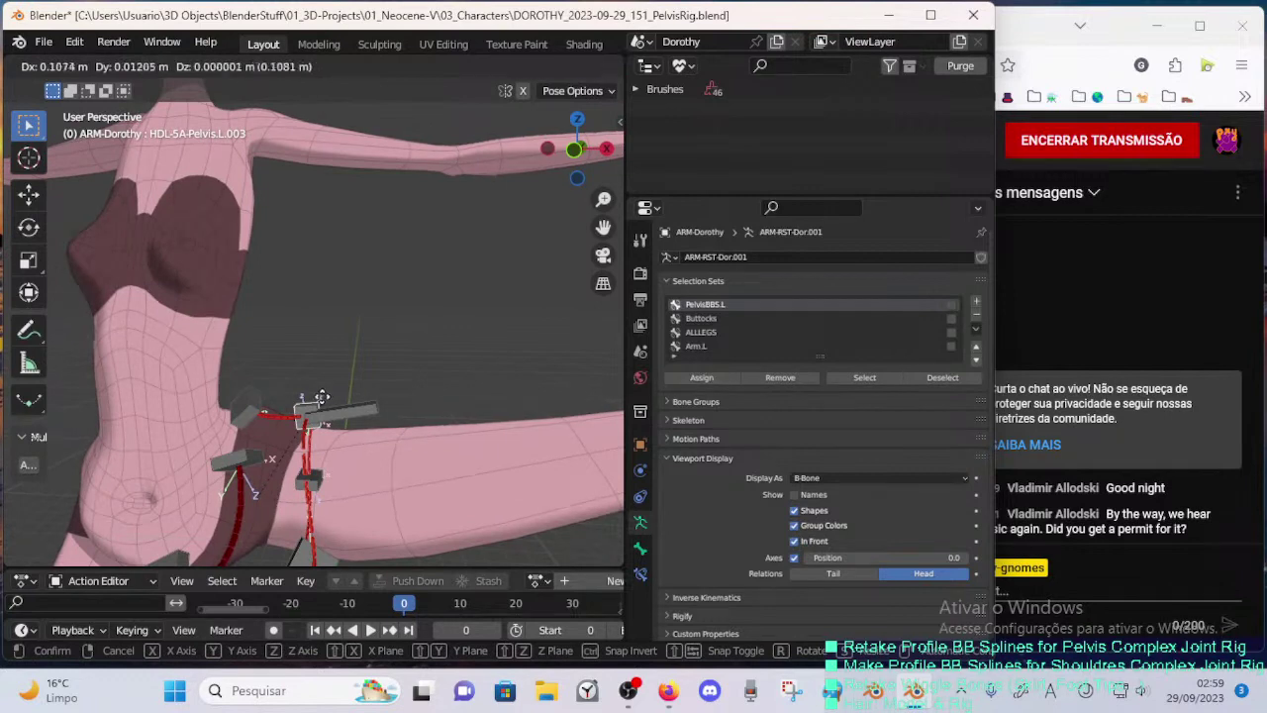
{"action": "left_click", "coordinate": [321, 397]}
- Fine-tune the position of the long handle HDL-5A-Pelvis.L.002 above the raised left thigh
{"action": "left_click", "coordinate": [350, 412]}
{"action": "key", "text": "g"}
{"action": "left_click", "coordinate": [365, 416]}
{"action": "key", "text": "g"}
{"action": "left_click", "coordinate": [344, 411]}
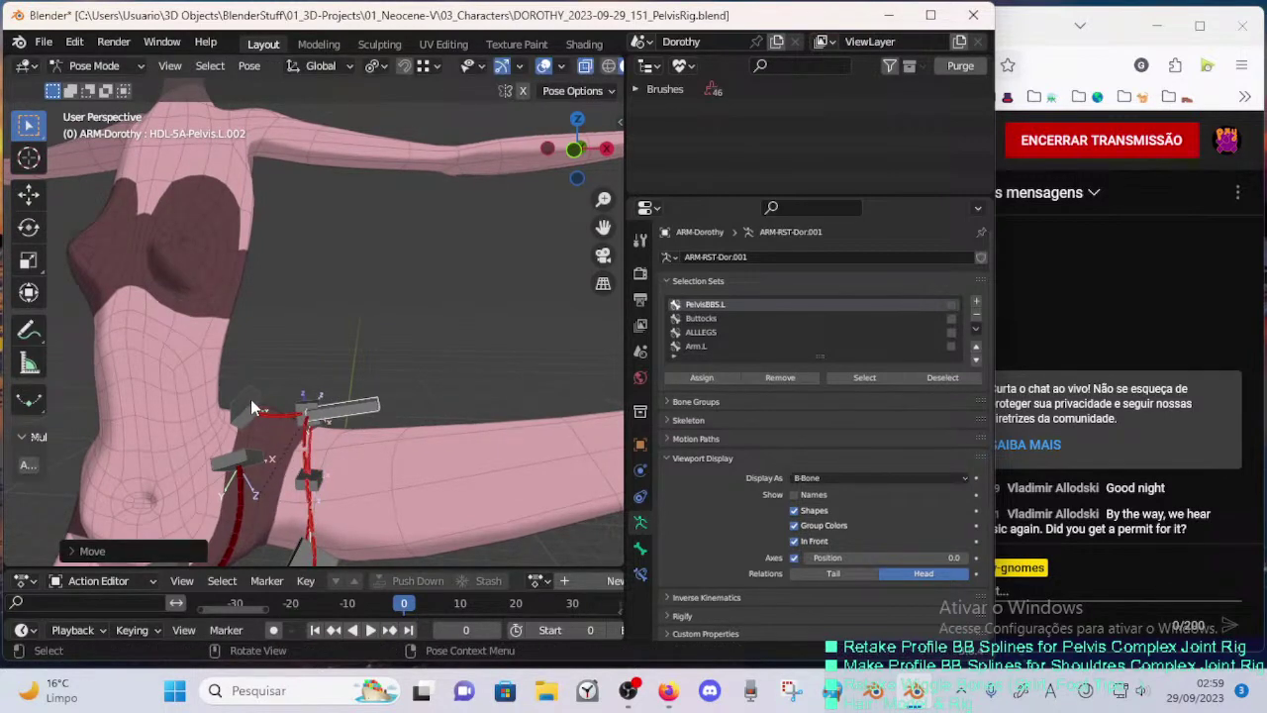
- Adjust HDL-5A-Pelvis.L.001 at the left side of the waist, checking its placement from two angles
{"action": "left_click", "coordinate": [251, 402]}
{"action": "key", "text": "g"}
{"action": "left_click", "coordinate": [239, 413]}
{"action": "middle_click_drag", "start_coordinate": [238, 414], "coordinate": [252, 373]}
{"action": "key", "text": "g"}
{"action": "left_click", "coordinate": [266, 363]}
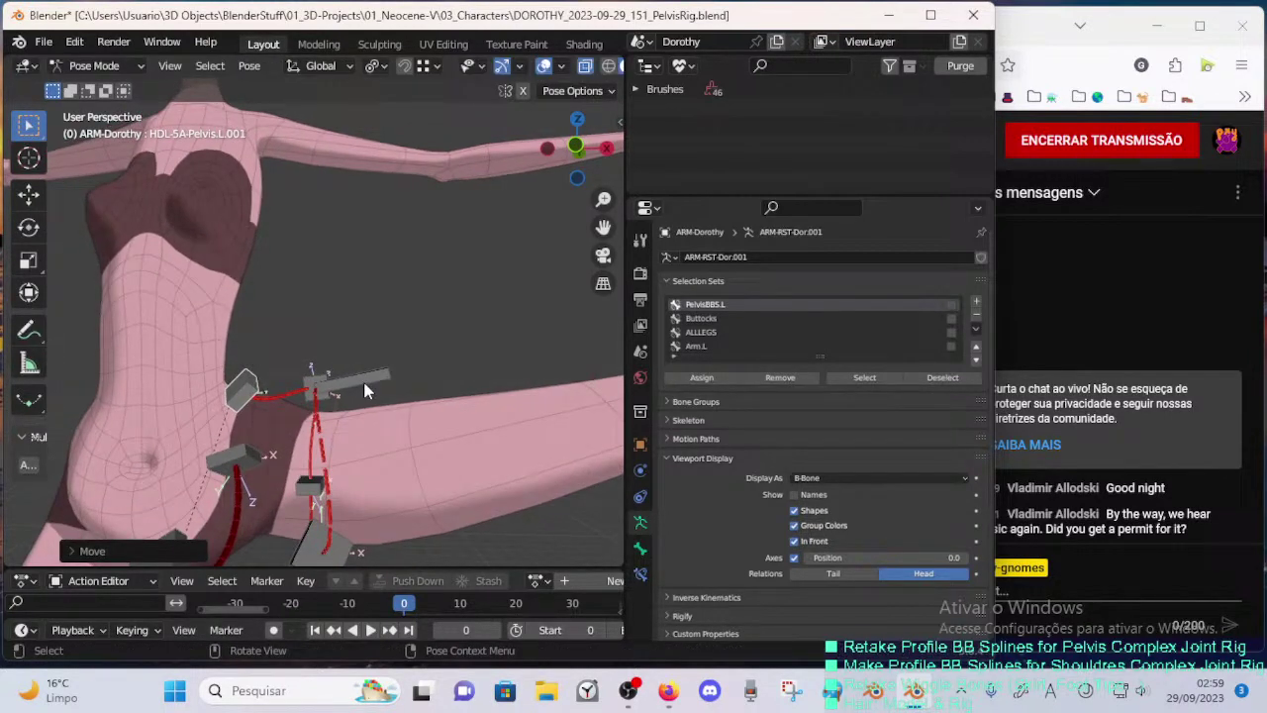
- Readjust HDL-5A-Pelvis.L.002 above the left thigh to smooth the crease at the hip
{"action": "left_click", "coordinate": [365, 382]}
{"action": "key", "text": "g"}
{"action": "left_click", "coordinate": [360, 399]}
{"action": "scroll", "coordinate": [352, 416], "scroll_direction": "down", "scroll_amount": 4}
{"action": "key", "text": "g"}
{"action": "left_click", "coordinate": [347, 424]}
- Move HDL-5A-Pelvis.L.005 down below the raised left thigh
{"action": "left_click", "coordinate": [328, 438]}
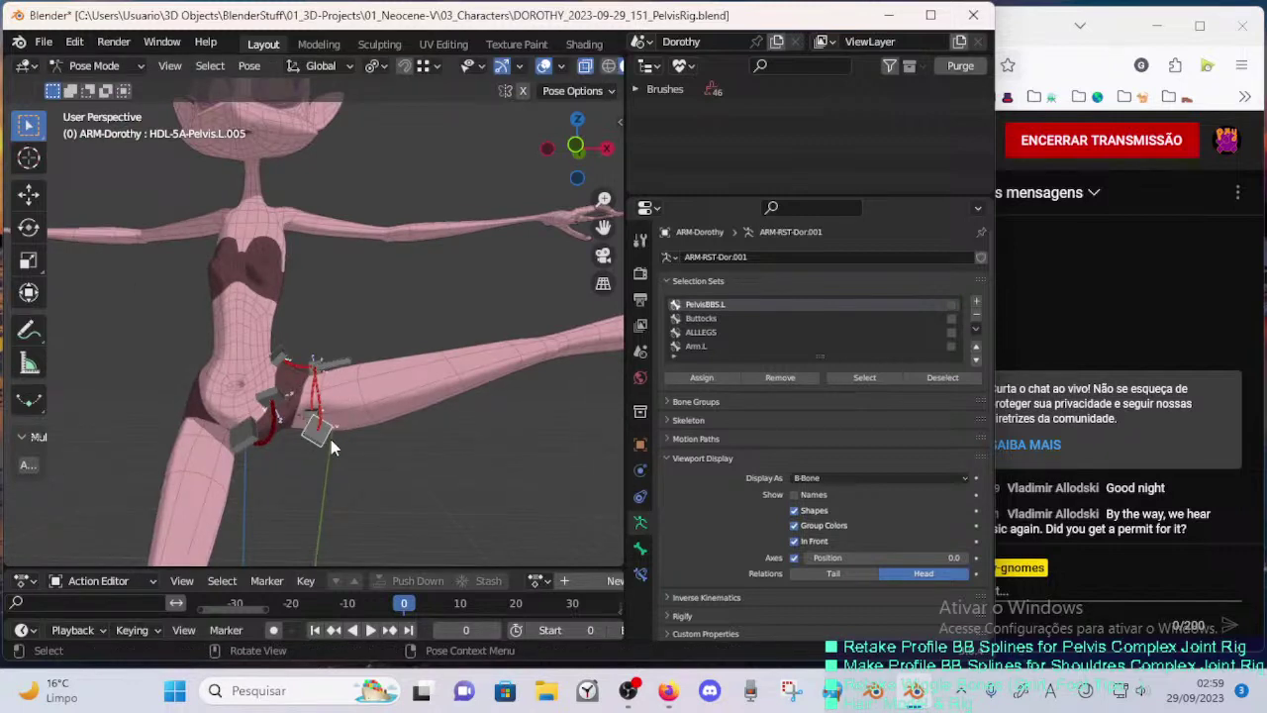
{"action": "left_click_drag", "start_coordinate": [332, 447], "coordinate": [333, 453]}
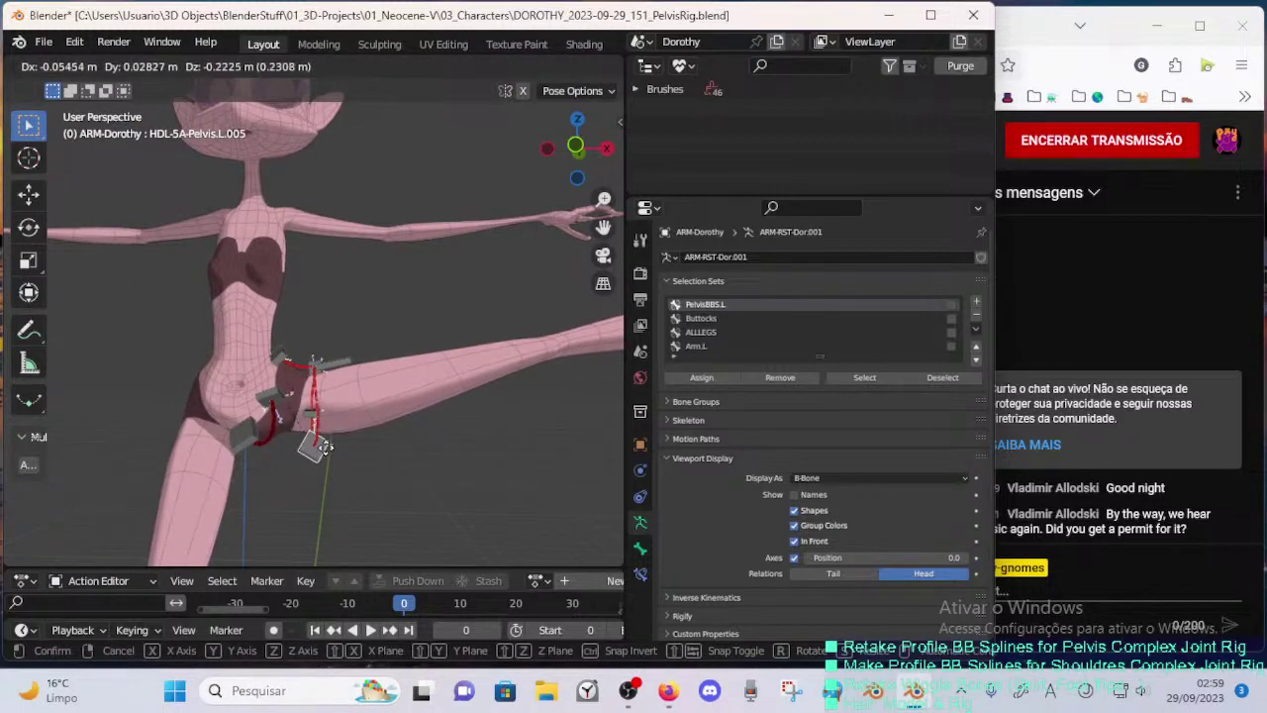
{"action": "left_click_drag", "start_coordinate": [325, 447], "coordinate": [317, 483]}
- Examine from several angles how the hip, groin and raised left thigh deform around the pelvis spline
{"action": "mouse_move", "coordinate": [317, 482]}
{"action": "middle_mouse_down"}
{"action": "mouse_move", "coordinate": [273, 492]}
{"action": "mouse_move", "coordinate": [352, 479]}
{"action": "mouse_move", "coordinate": [304, 492]}
{"action": "mouse_move", "coordinate": [347, 483]}
{"action": "mouse_move", "coordinate": [327, 479]}
{"action": "mouse_move", "coordinate": [329, 491]}
{"action": "middle_mouse_up"}
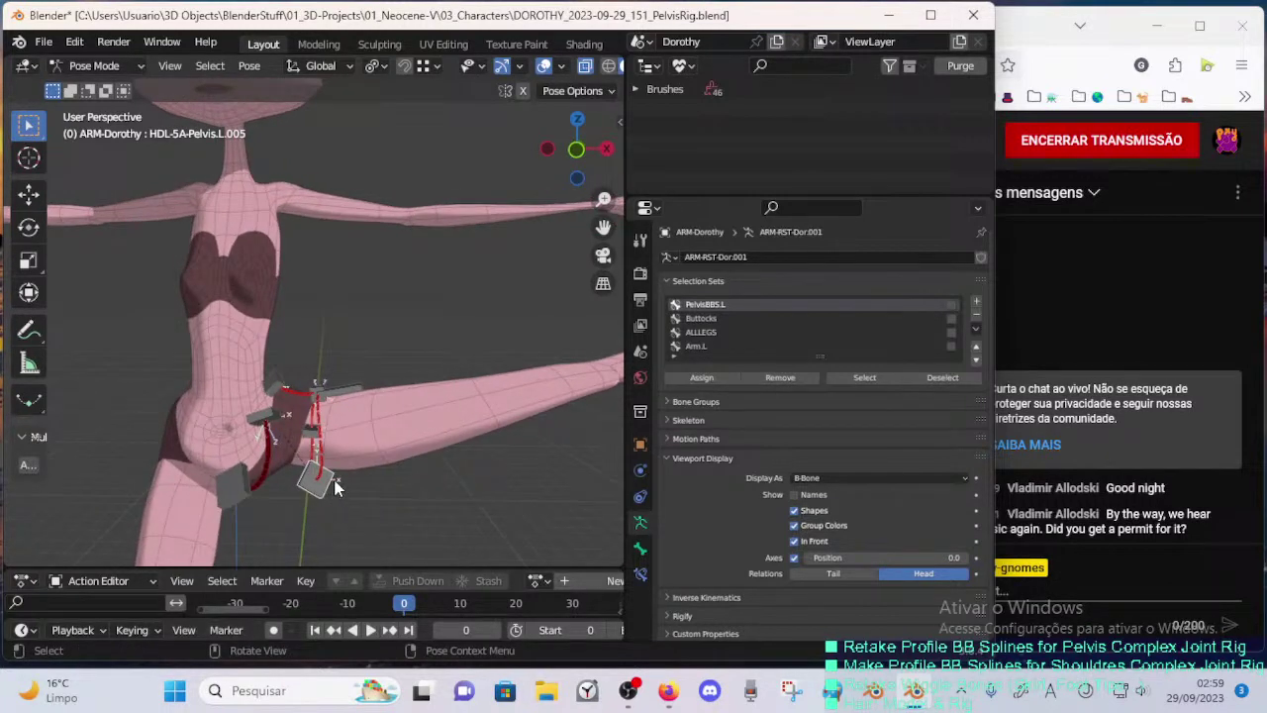
{"action": "middle_click_drag", "start_coordinate": [334, 487], "coordinate": [329, 487]}
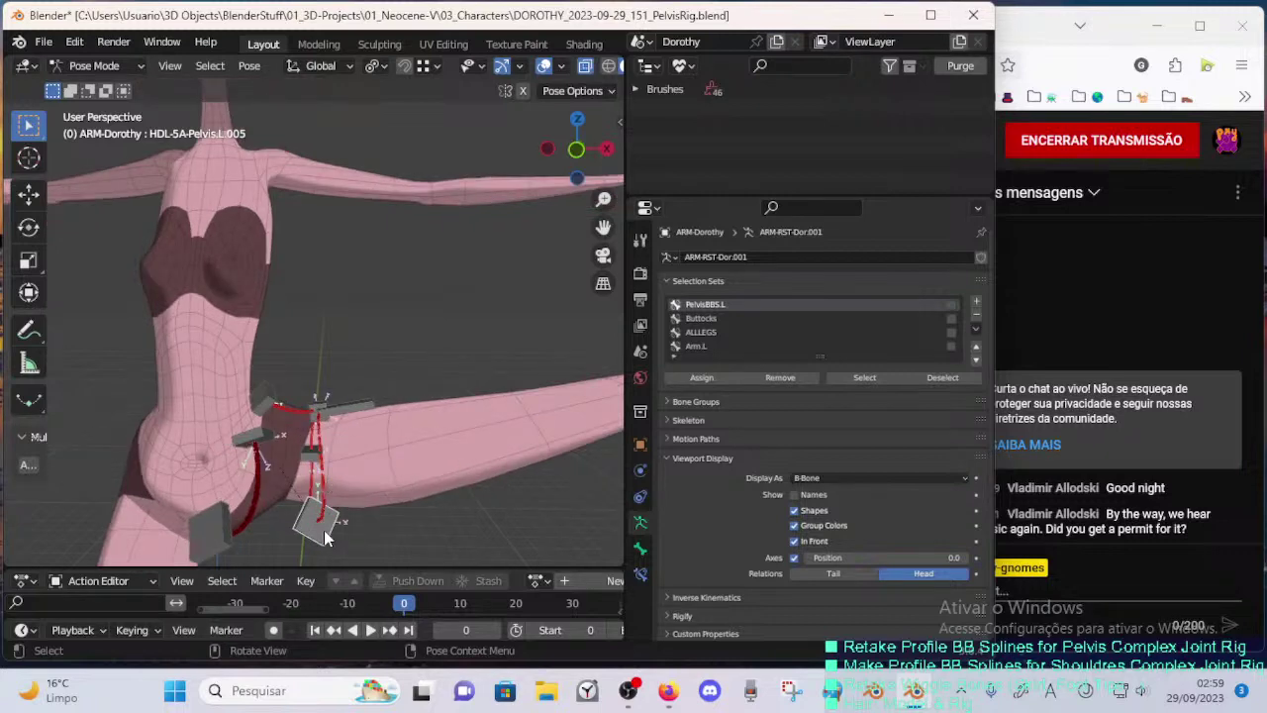
{"action": "middle_click_drag", "start_coordinate": [327, 535], "coordinate": [283, 491]}
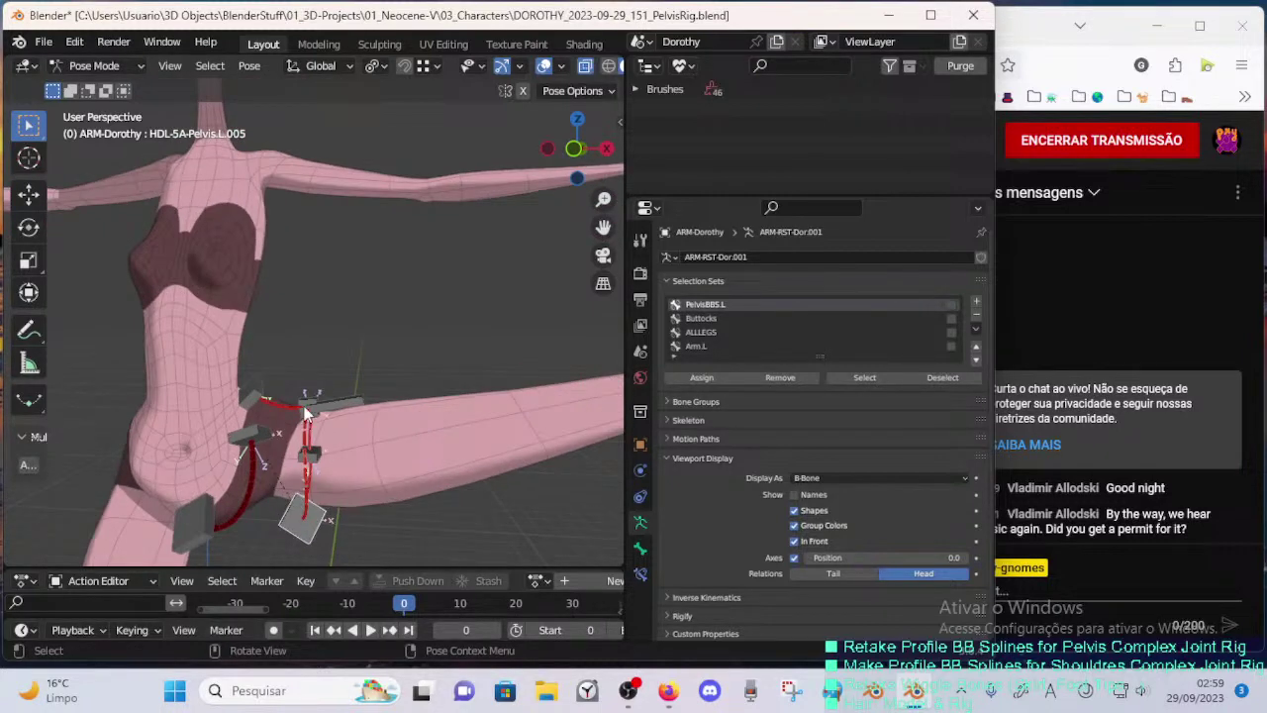
{"action": "middle_click_drag", "start_coordinate": [313, 471], "coordinate": [328, 389]}
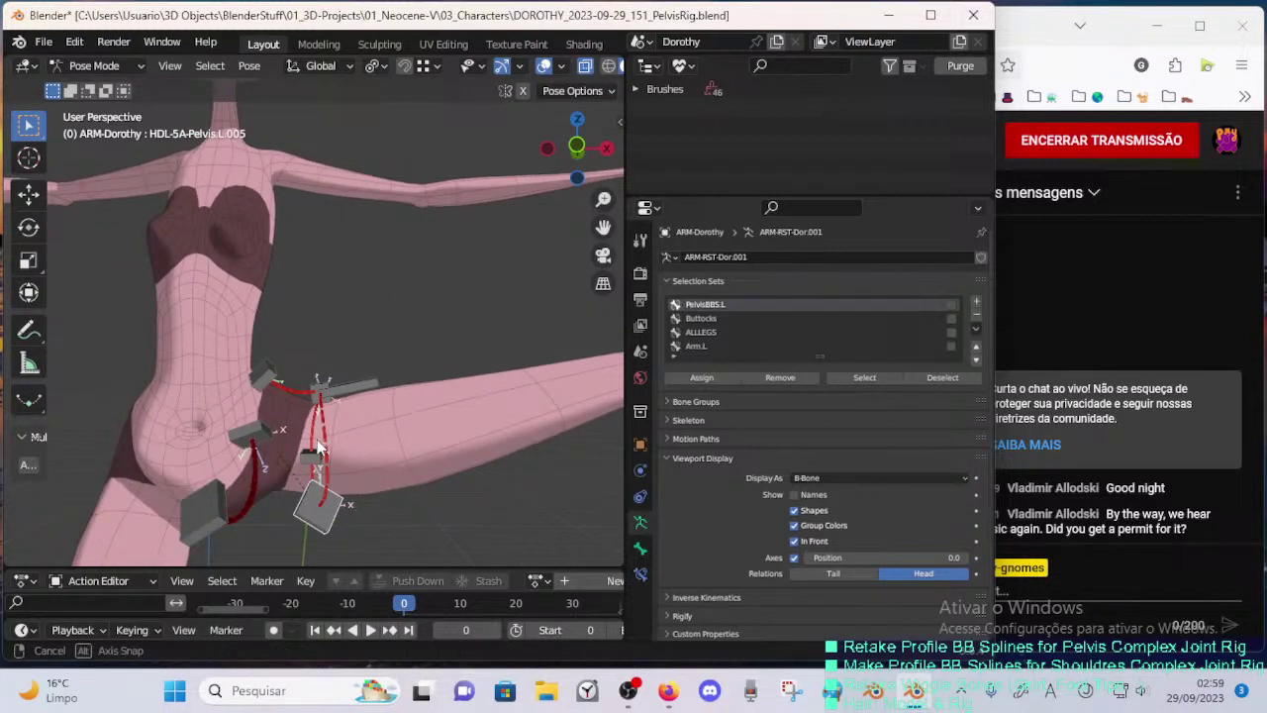
{"action": "mouse_move", "coordinate": [318, 448]}
{"action": "middle_mouse_down"}
{"action": "mouse_move", "coordinate": [294, 475]}
{"action": "mouse_move", "coordinate": [344, 466]}
{"action": "mouse_move", "coordinate": [281, 470]}
{"action": "mouse_move", "coordinate": [304, 473]}
{"action": "mouse_move", "coordinate": [336, 441]}
{"action": "mouse_move", "coordinate": [328, 454]}
{"action": "middle_mouse_up"}
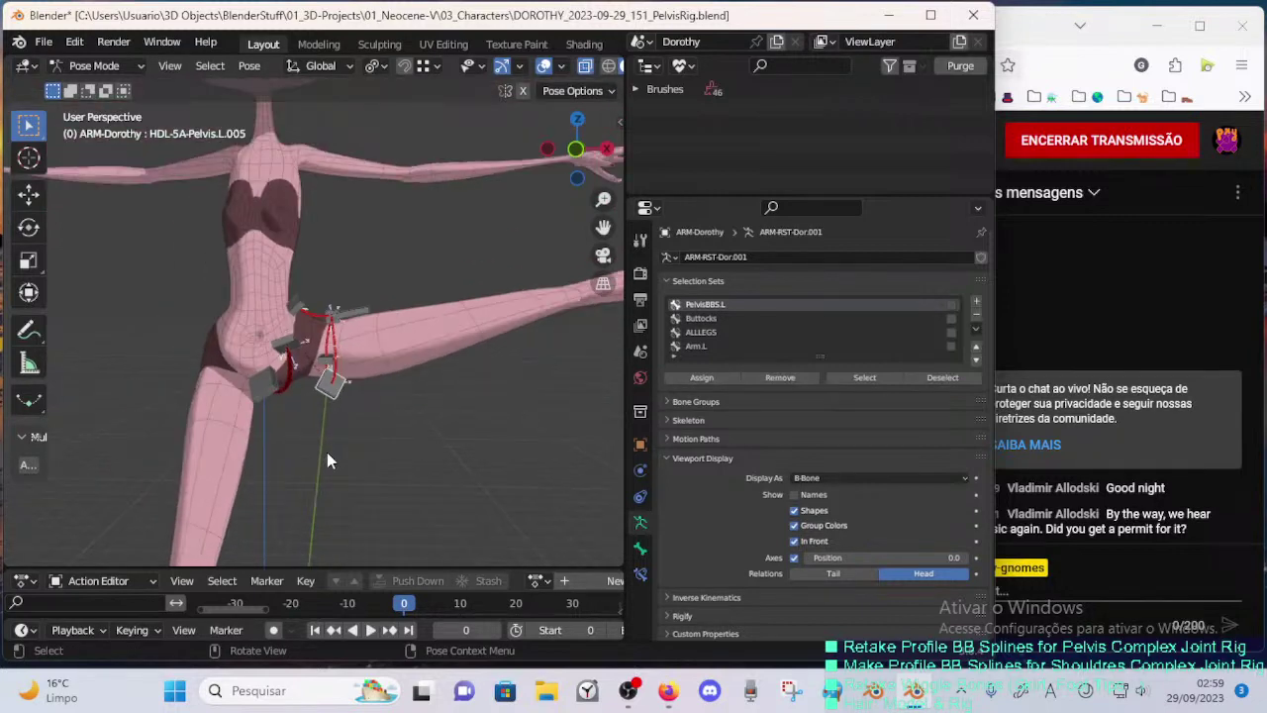
{"action": "scroll", "coordinate": [327, 452], "scroll_direction": "up", "scroll_amount": 4}
{"action": "scroll", "coordinate": [324, 436], "scroll_direction": "down", "scroll_amount": 2}
- Clear the rotation and location of all visible pose bones
{"action": "key", "text": "a"}
{"action": "key", "text": "alt+r"}
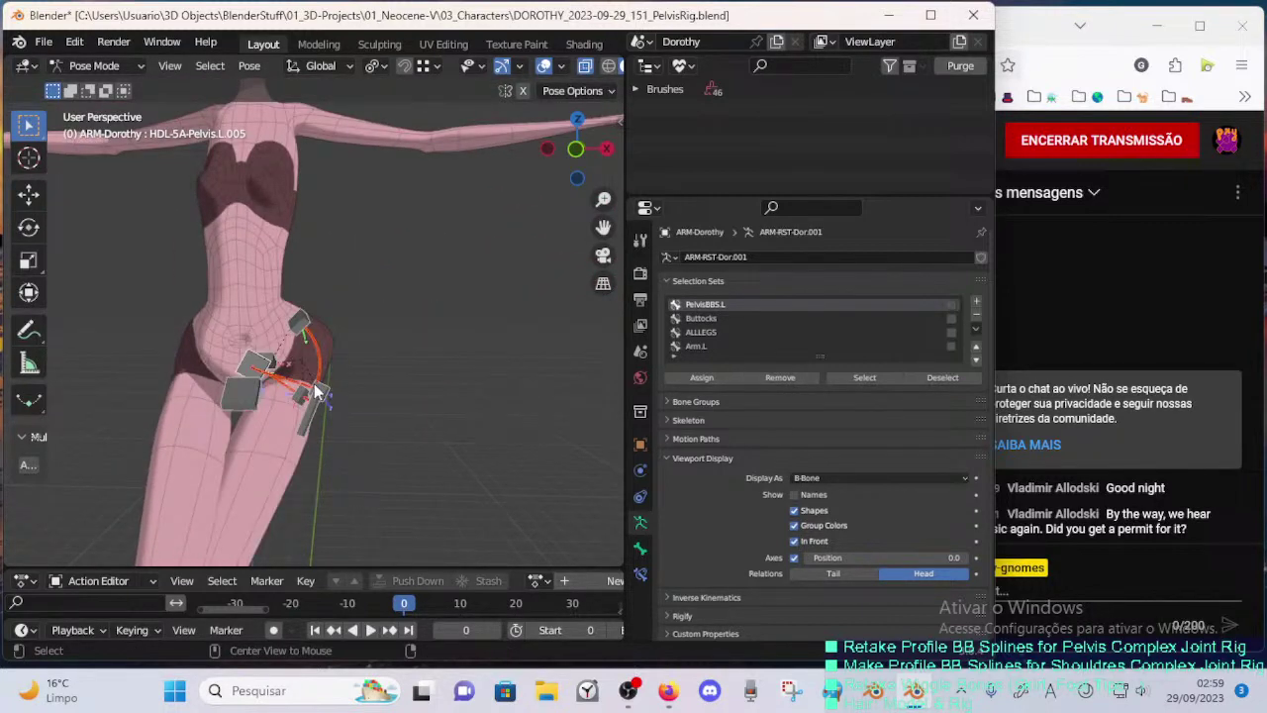
{"action": "key", "text": "alt+g"}
{"action": "scroll", "coordinate": [316, 401], "scroll_direction": "down", "scroll_amount": 5}
- Raise MTR-Leg.L across the body past the standing right leg, with the left knee bent
{"action": "middle_click_drag", "start_coordinate": [318, 432], "coordinate": [438, 358]}
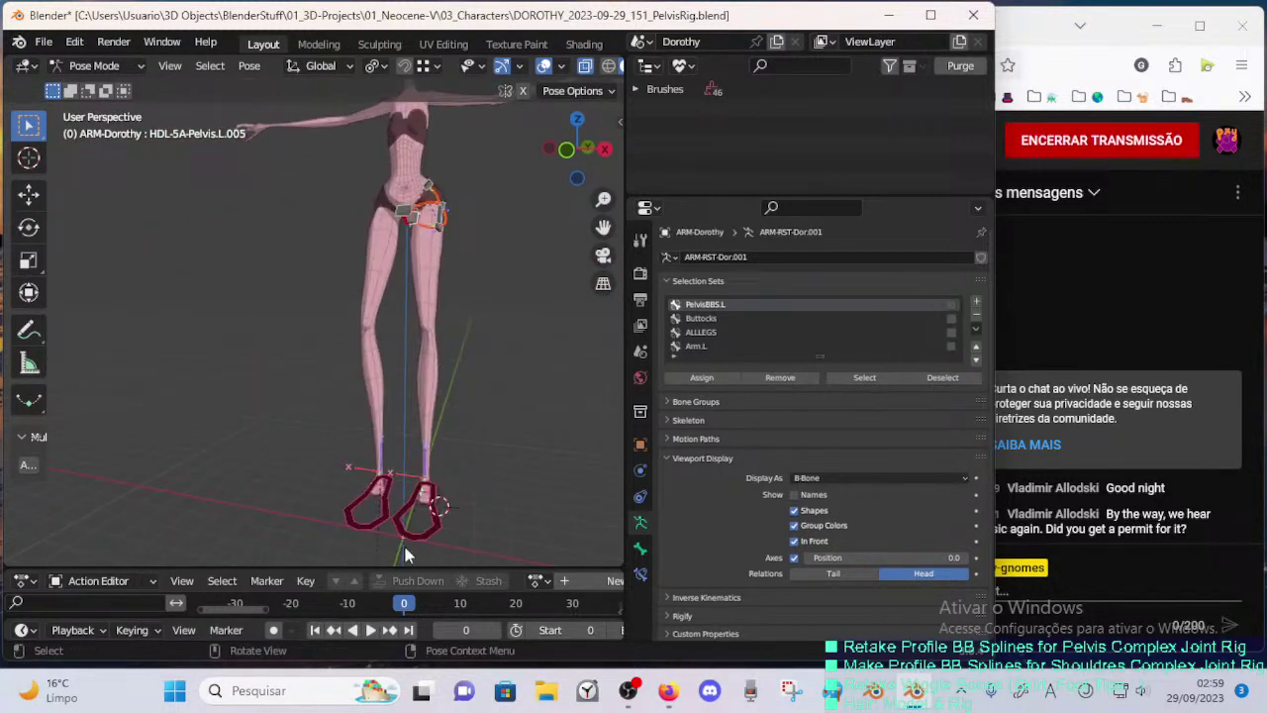
{"action": "key", "text": "g"}
{"action": "left_click", "coordinate": [181, 386]}
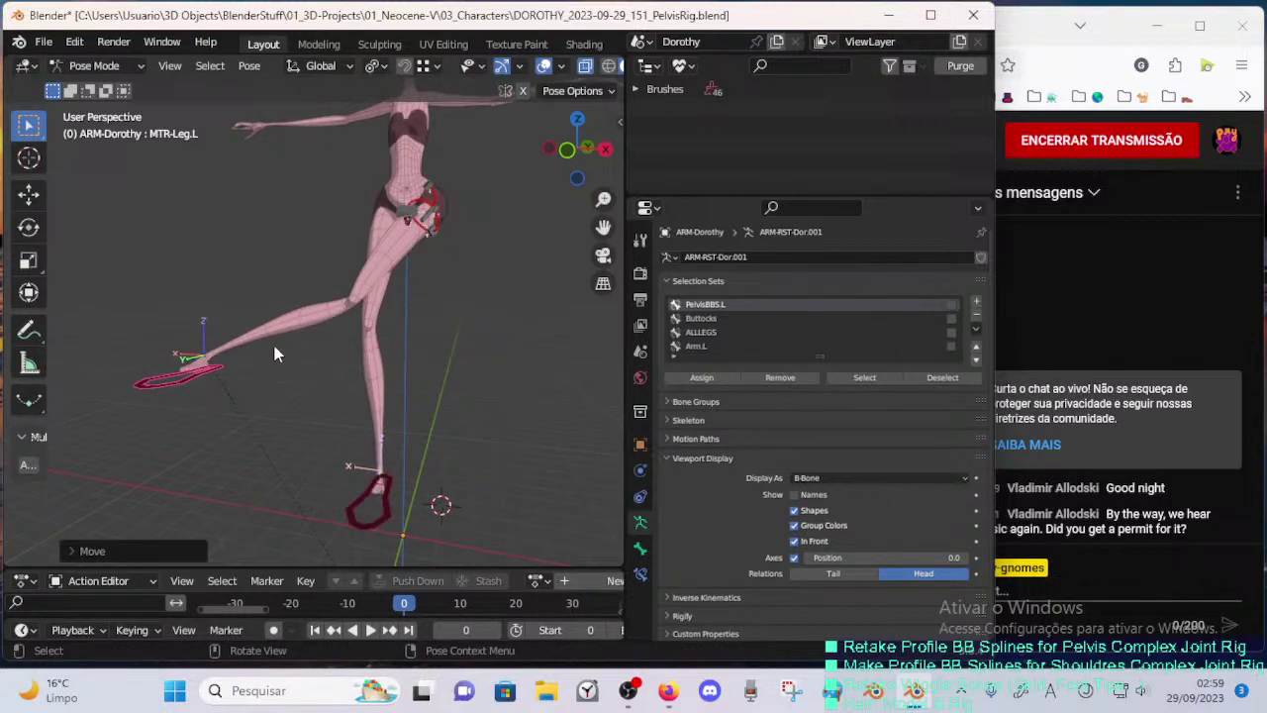
- Move HDL-5A-Pelvis.L.005 inward and down in the groin, beside the large front crotch handle
{"action": "middle_click_drag", "start_coordinate": [362, 295], "coordinate": [322, 430], "text": "shift"}
{"action": "scroll", "coordinate": [321, 437], "scroll_direction": "up", "scroll_amount": 6}
{"action": "middle_click_drag", "start_coordinate": [427, 442], "coordinate": [287, 370], "text": "shift"}
{"action": "middle_click_drag", "start_coordinate": [287, 371], "coordinate": [336, 396]}
{"action": "key", "text": "g"}
{"action": "left_click", "coordinate": [357, 403]}
{"action": "scroll", "coordinate": [357, 396], "scroll_direction": "up", "scroll_amount": 4}
{"action": "key", "text": "g"}
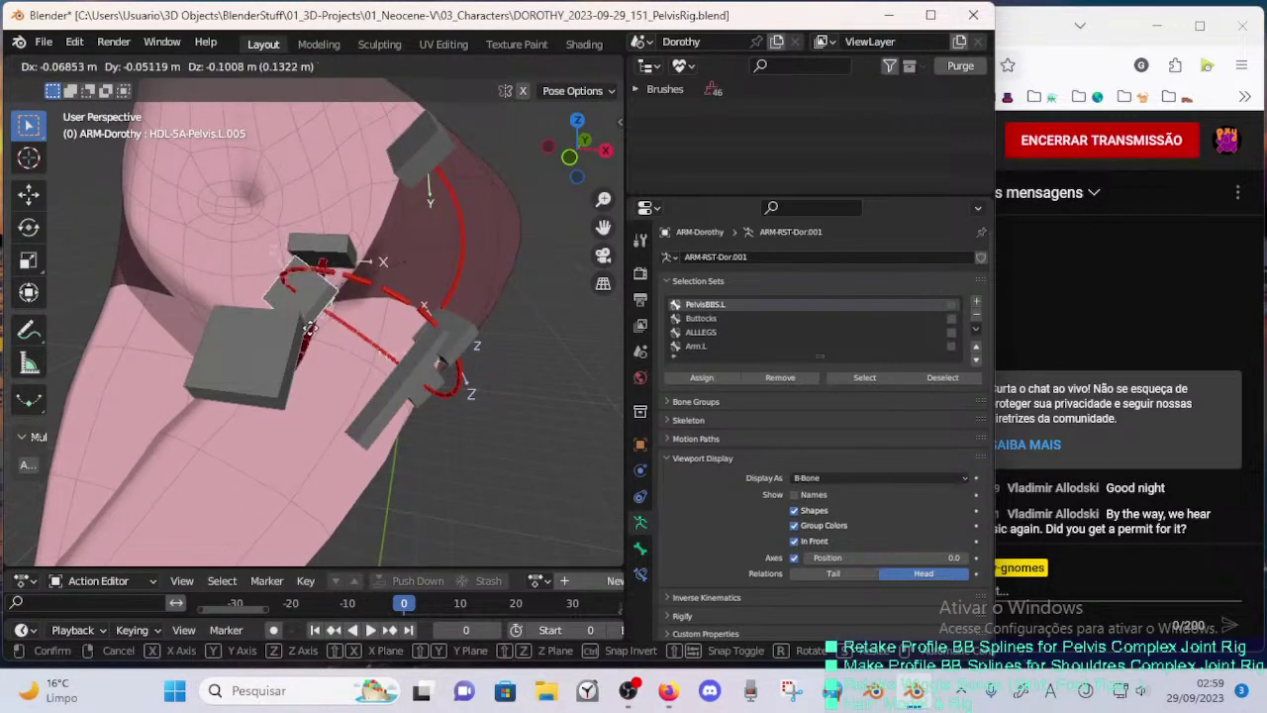
{"action": "left_click", "coordinate": [304, 356]}
- Move HDL-5A-Pelvis.L.003 outward from the left hip, and rotate and reposition the long handle HDL-5A-Pelvis.L.002
{"action": "left_click", "coordinate": [471, 349]}
{"action": "key", "text": "g"}
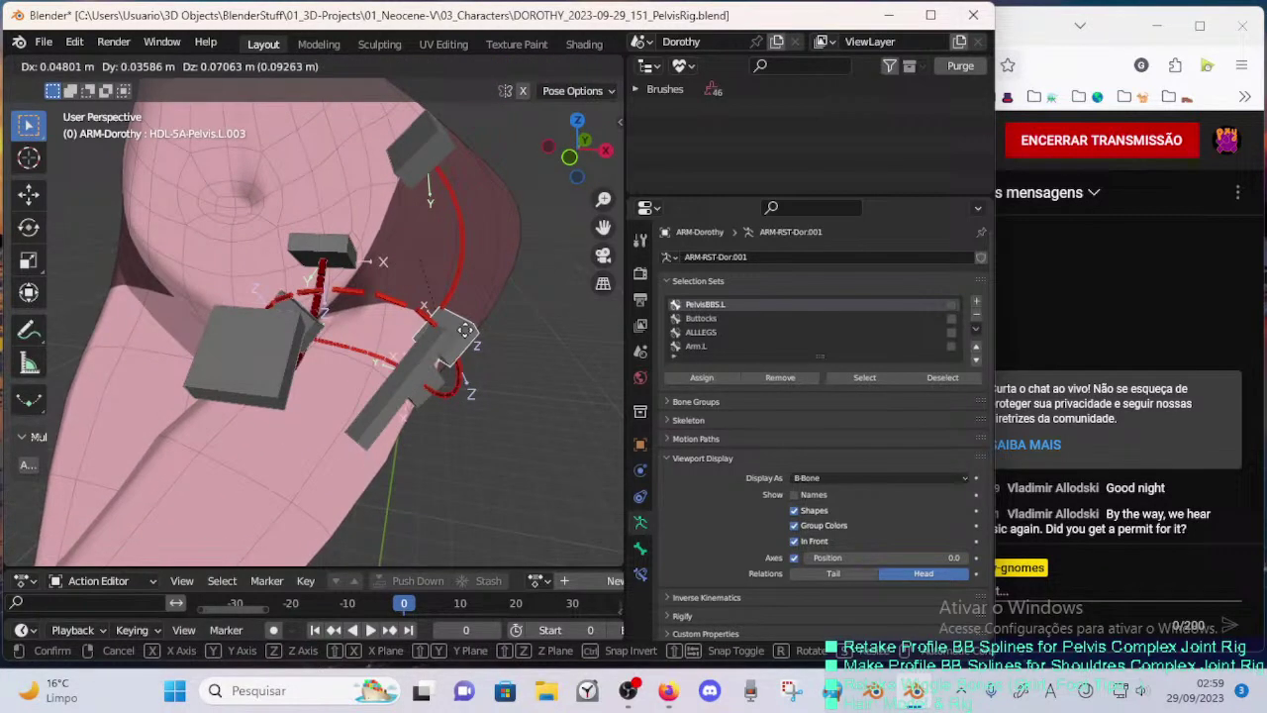
{"action": "left_click", "coordinate": [460, 437]}
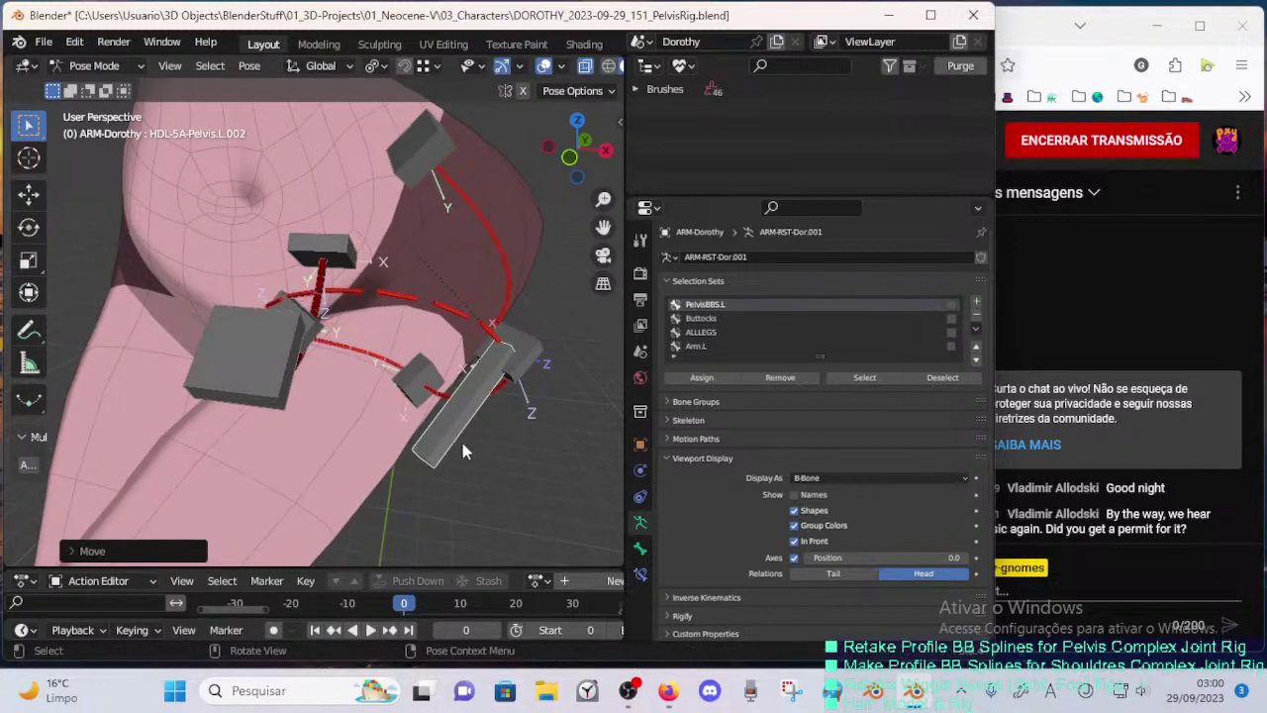
{"action": "key", "text": "r"}
{"action": "left_click", "coordinate": [539, 420]}
{"action": "key", "text": "g"}
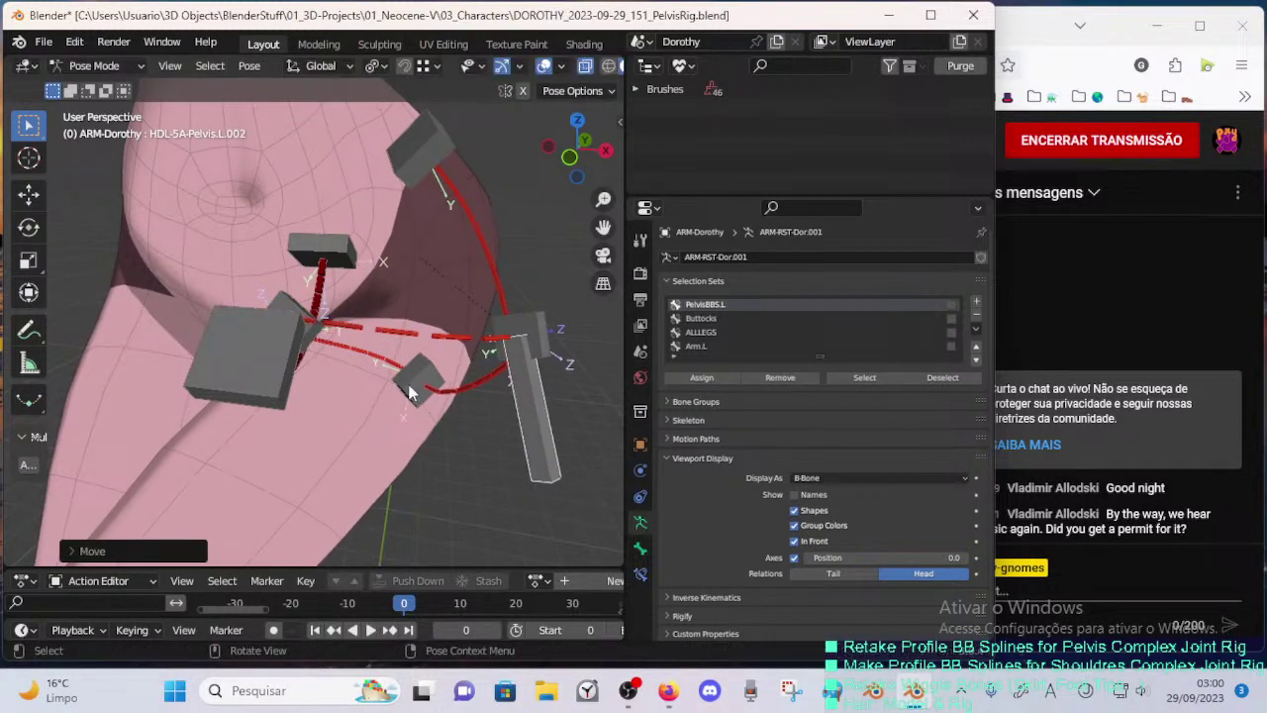
- Move the small HDL-5A-Pelvis.L.004 handle down along the crossed left thigh
{"action": "left_click", "coordinate": [408, 386]}
{"action": "key", "text": "g"}
{"action": "left_click", "coordinate": [382, 415]}
- Reposition HDL-2C-Crotch.001 behind the groin and rotate it about the global X axis
{"action": "middle_click_drag", "start_coordinate": [379, 415], "coordinate": [423, 305]}
{"action": "key", "text": "g"}
{"action": "left_click", "coordinate": [338, 317]}
{"action": "key", "text": "g"}
{"action": "left_click", "coordinate": [335, 311]}
{"action": "key", "text": "r"}
{"action": "key", "text": "x"}
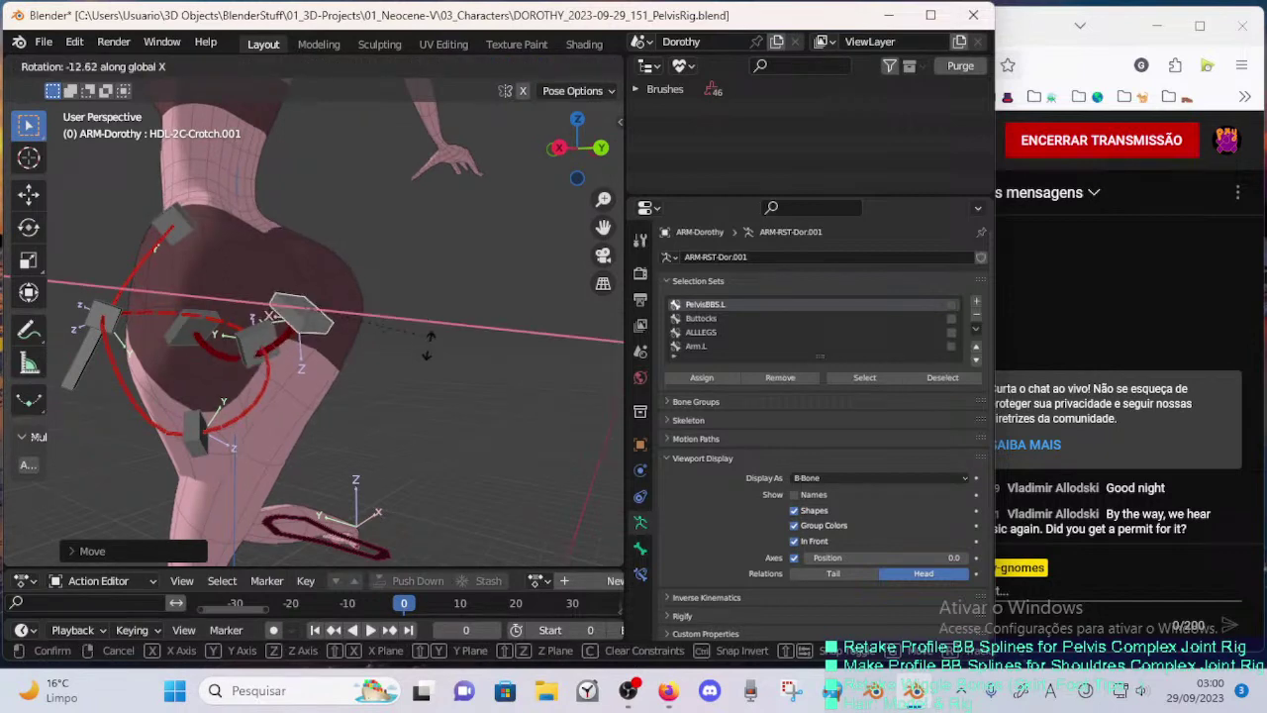
{"action": "left_click", "coordinate": [411, 388]}
{"action": "key", "text": "g"}
{"action": "left_click", "coordinate": [413, 432]}
- Refine HDL-2C-Crotch.001 under the buttocks with another global X rotation and further moves
{"action": "middle_click_drag", "start_coordinate": [337, 380], "coordinate": [261, 373]}
{"action": "scroll", "coordinate": [307, 408], "scroll_direction": "up", "scroll_amount": 2}
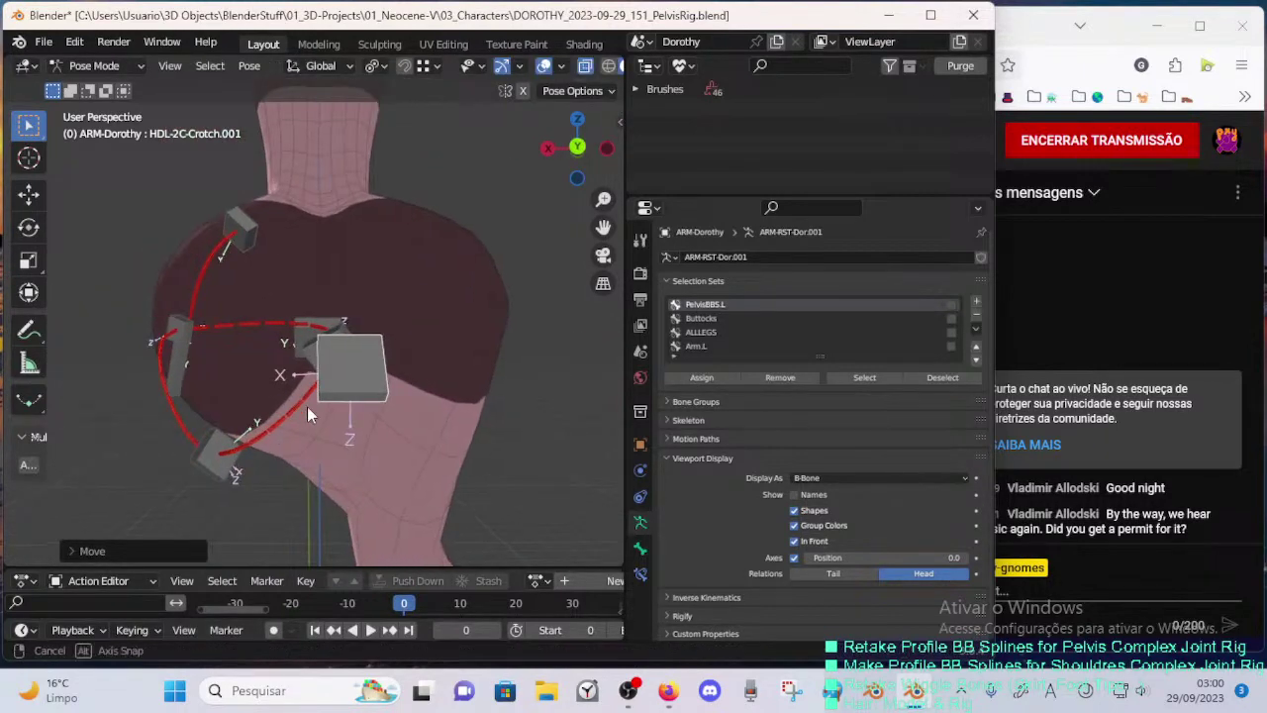
{"action": "middle_click_drag", "start_coordinate": [308, 410], "coordinate": [220, 420]}
{"action": "key", "text": "g"}
{"action": "left_click", "coordinate": [396, 390]}
{"action": "key", "text": "r"}
{"action": "key", "text": "x"}
{"action": "left_click", "coordinate": [348, 393]}
{"action": "key", "text": "g"}
{"action": "left_click", "coordinate": [332, 415]}
- Move HDL-5A-Pelvis.L.005 down to the lower edge of the left buttock, beside HDL-2C-Crotch.001
{"action": "left_click", "coordinate": [282, 359]}
{"action": "key", "text": "g"}
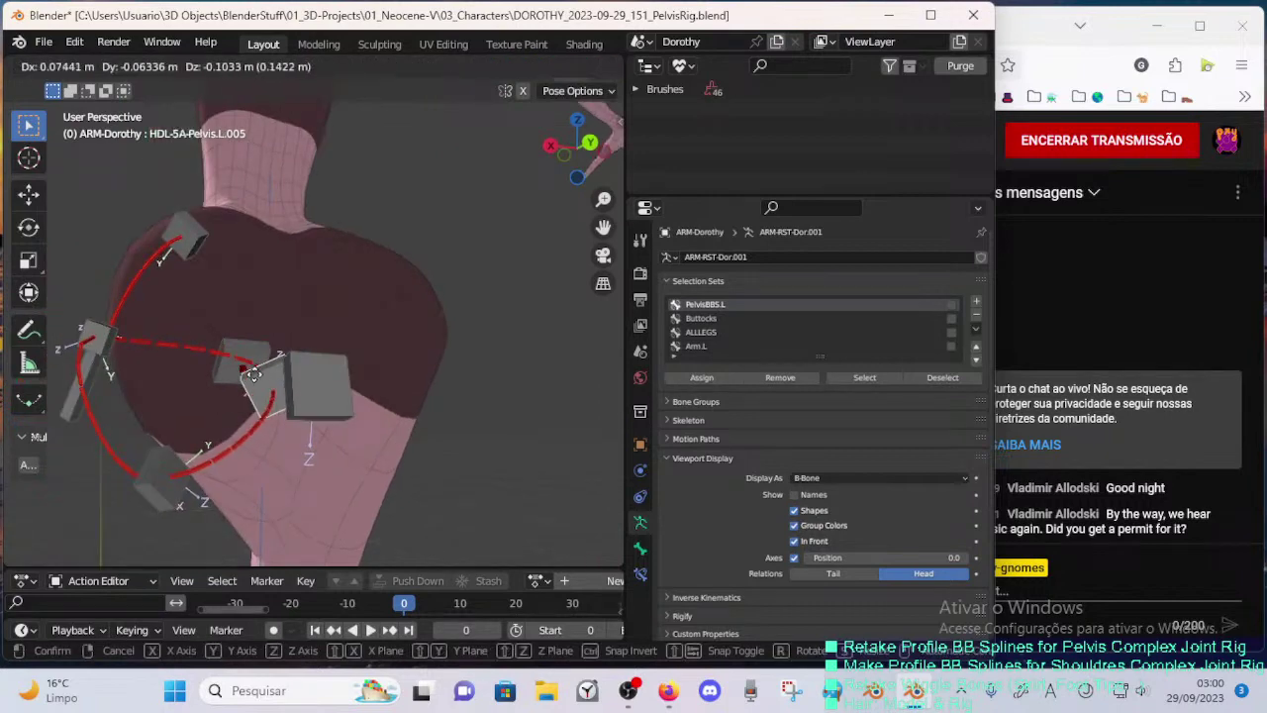
{"action": "left_click", "coordinate": [245, 410]}
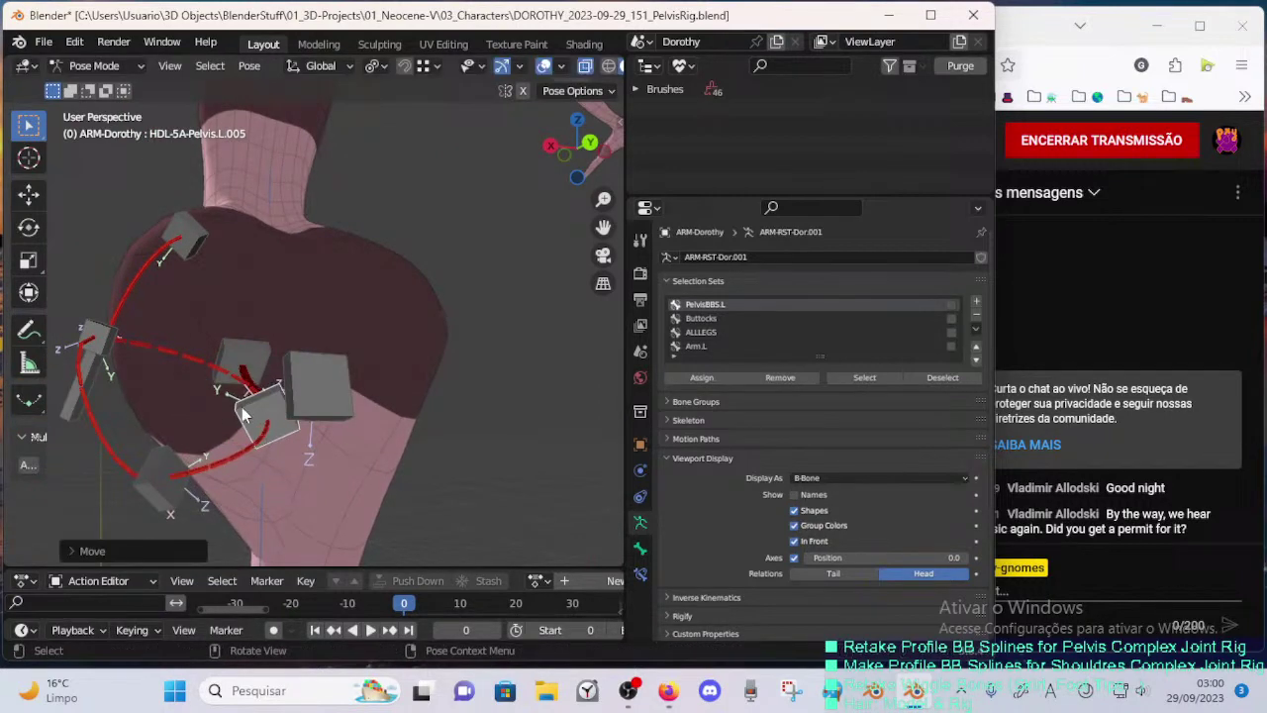
{"action": "middle_click_drag", "start_coordinate": [244, 411], "coordinate": [216, 390]}
{"action": "key", "text": "g"}
{"action": "left_click", "coordinate": [267, 421]}
{"action": "key", "text": "g"}
{"action": "left_click", "coordinate": [300, 451]}
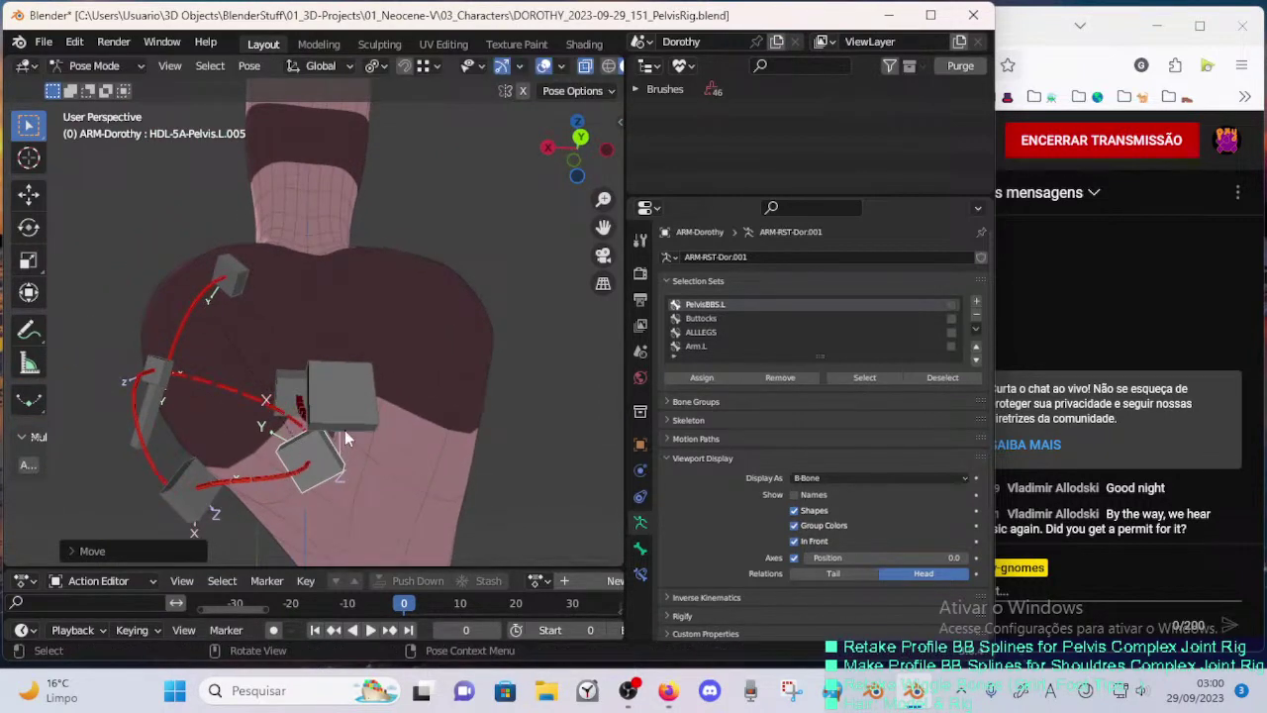
- Try rotating and repositioning HDL-5A-Pelvis.L.005 under the left buttock, and undo the last change
{"action": "key", "text": "r"}
{"action": "left_click", "coordinate": [302, 300]}
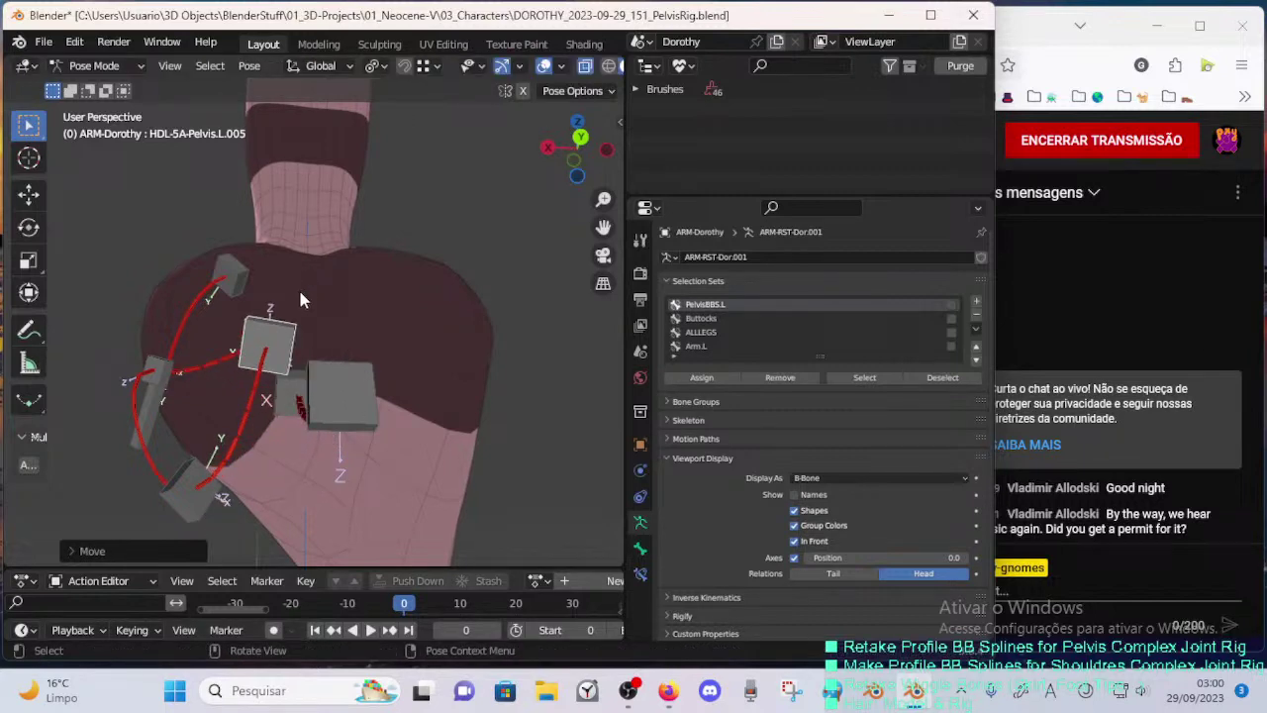
{"action": "key", "text": "g"}
{"action": "left_click", "coordinate": [331, 448]}
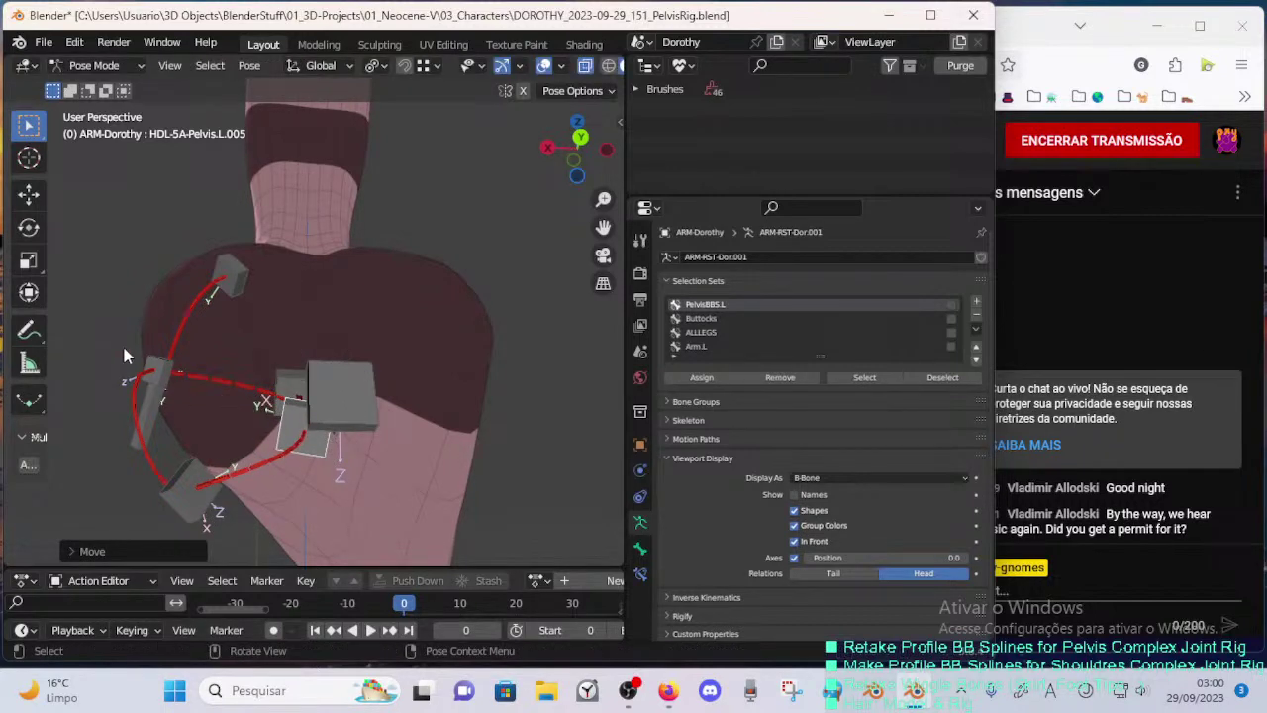
{"action": "key", "text": "ctrl+z"}
- Adjust the position of HDL-5A-Pelvis.L.004 at the outer lower edge of the left buttock
{"action": "middle_click_drag", "start_coordinate": [125, 354], "coordinate": [133, 409]}
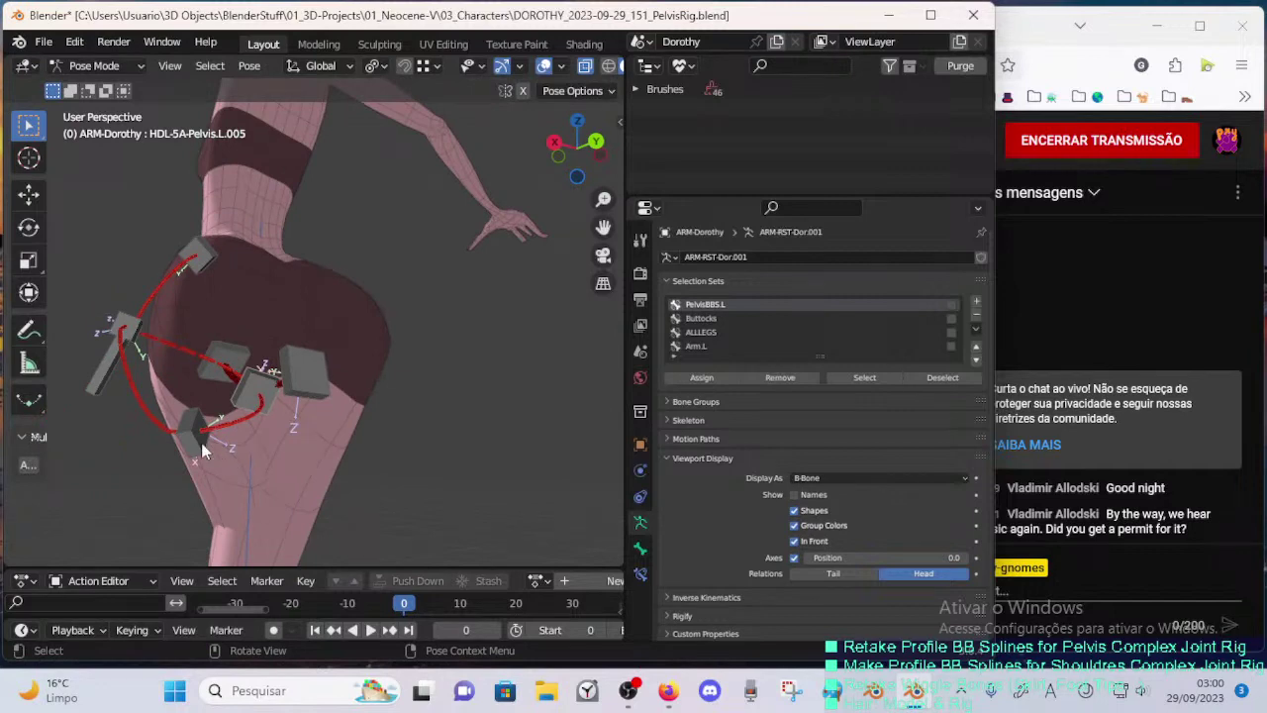
{"action": "left_click", "coordinate": [202, 448]}
{"action": "middle_click_drag", "start_coordinate": [202, 447], "coordinate": [161, 409]}
{"action": "key", "text": "g"}
{"action": "left_click", "coordinate": [157, 390]}
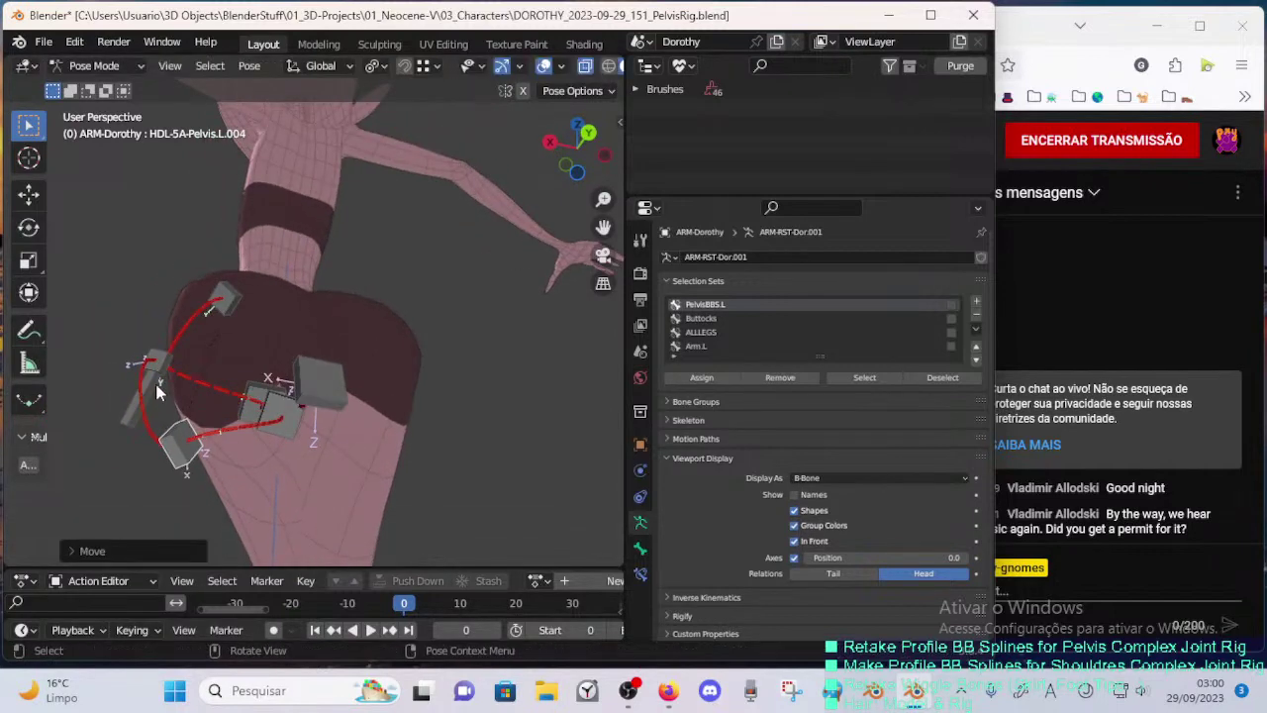
- Move HDL-5A-Pelvis.L.001 at the left side of the waist to reshape the hip's upper contour
{"action": "left_click", "coordinate": [230, 292]}
{"action": "middle_click_drag", "start_coordinate": [236, 294], "coordinate": [277, 313]}
{"action": "key", "text": "g"}
{"action": "left_click", "coordinate": [311, 301]}
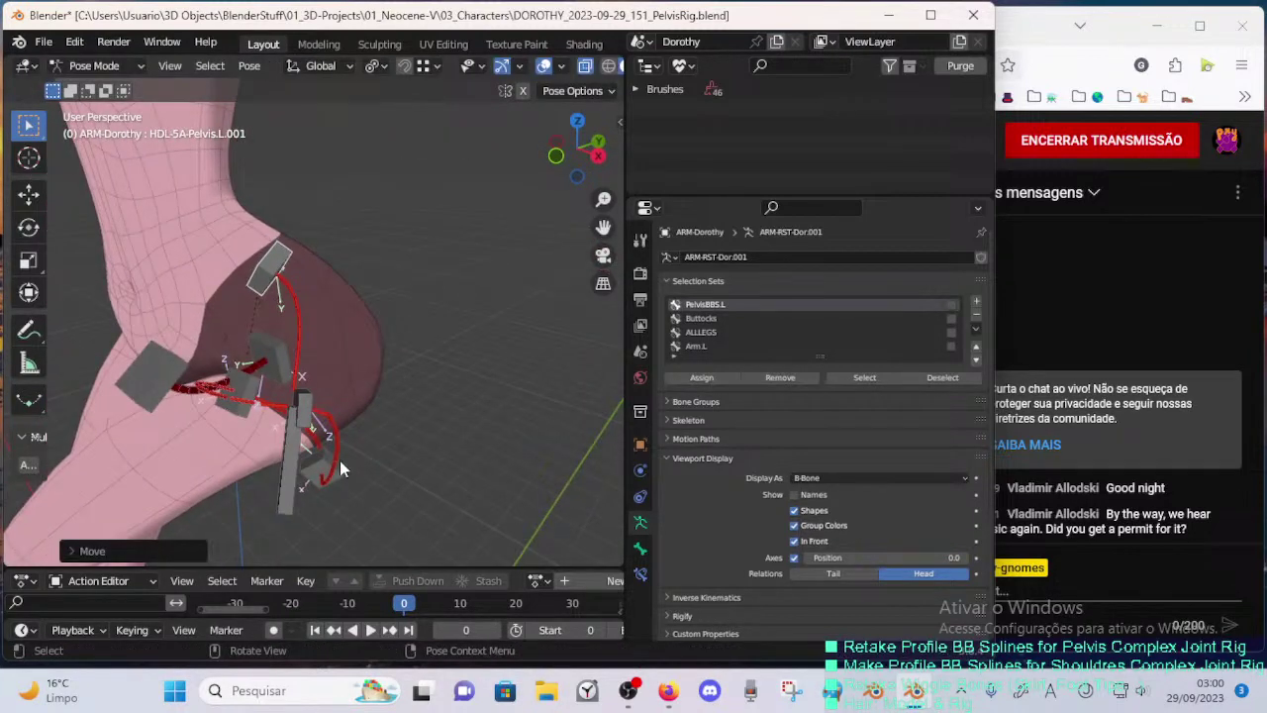
- Move HDL-5A-Pelvis.L.004 at the outer lower edge of the left buttock and rotate it freely with Trackball
{"action": "left_click", "coordinate": [338, 464]}
{"action": "middle_click_drag", "start_coordinate": [340, 465], "coordinate": [398, 474]}
{"action": "left_click", "coordinate": [364, 477]}
{"action": "key", "text": "g"}
{"action": "left_click", "coordinate": [388, 466]}
{"action": "key", "text": "r"}
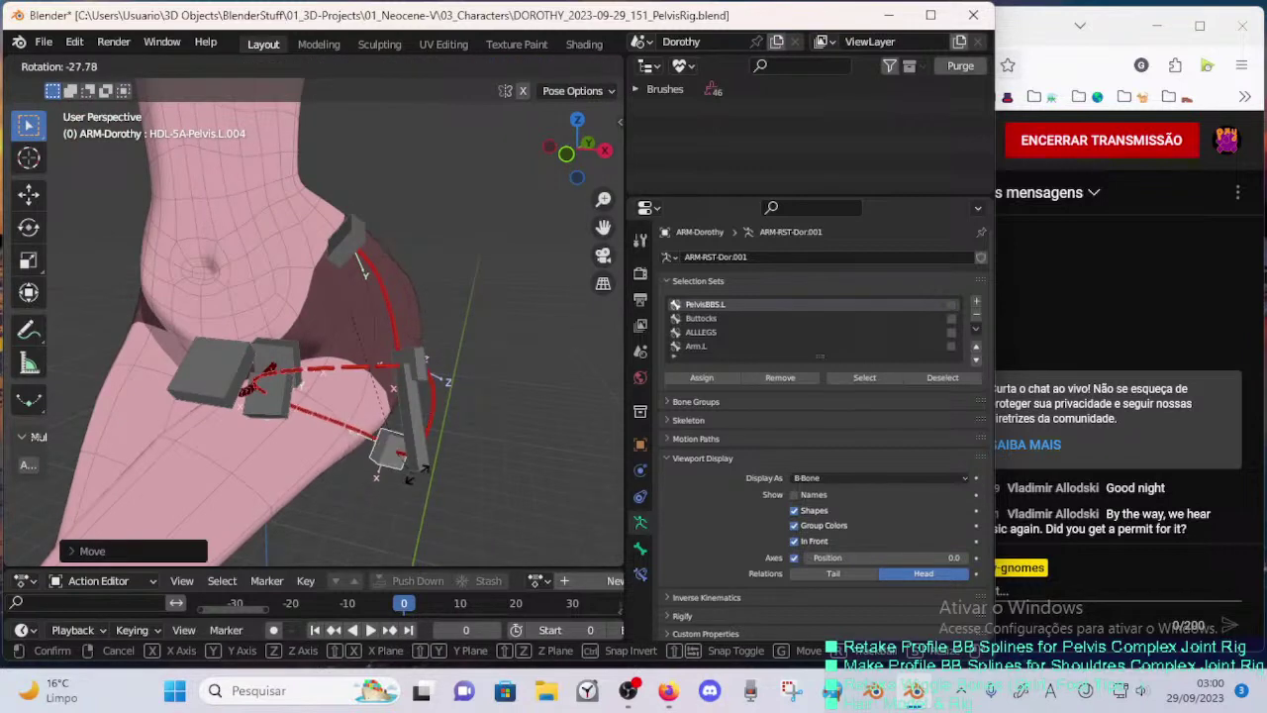
{"action": "key", "text": "r"}
{"action": "left_click", "coordinate": [411, 483]}
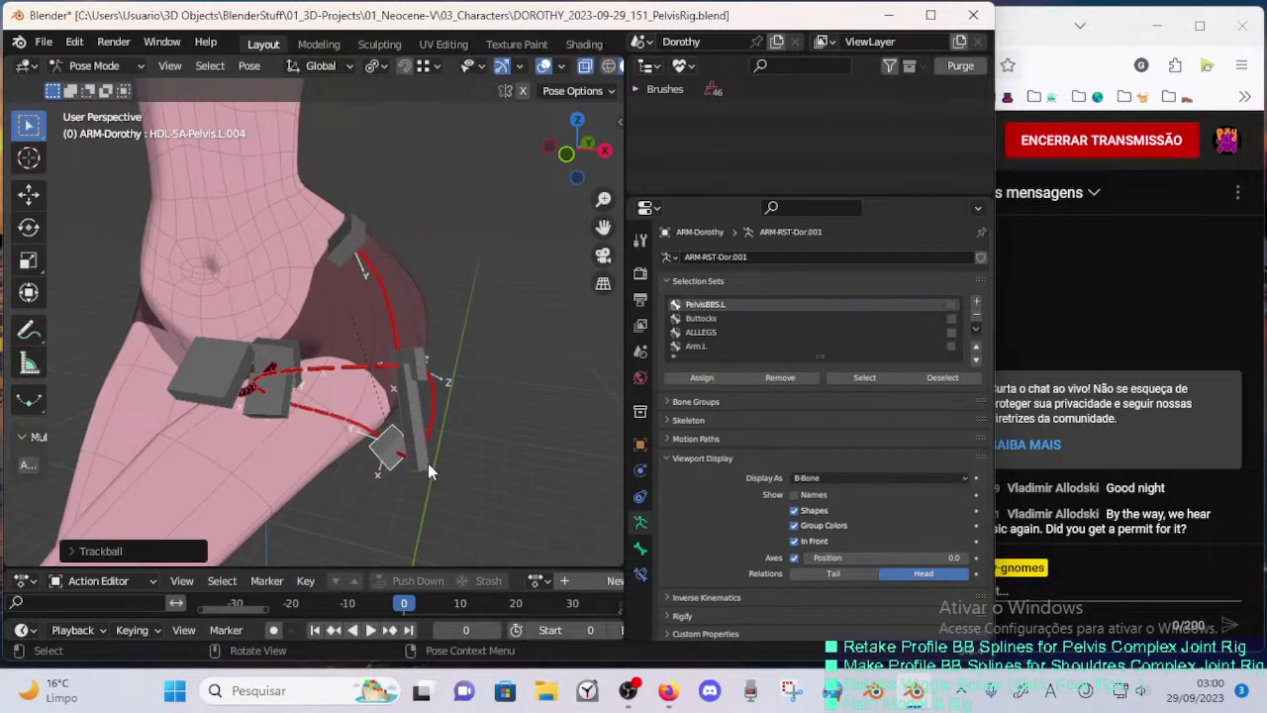
- Adjust the positions of HDL-5A-Pelvis.L.002 and HDL-5A-Pelvis.L.003 along the outer side of the left hip
{"action": "left_click", "coordinate": [426, 465]}
{"action": "key", "text": "g"}
{"action": "left_click", "coordinate": [446, 447]}
{"action": "left_click", "coordinate": [419, 349]}
{"action": "key", "text": "g"}
{"action": "left_click", "coordinate": [402, 328]}
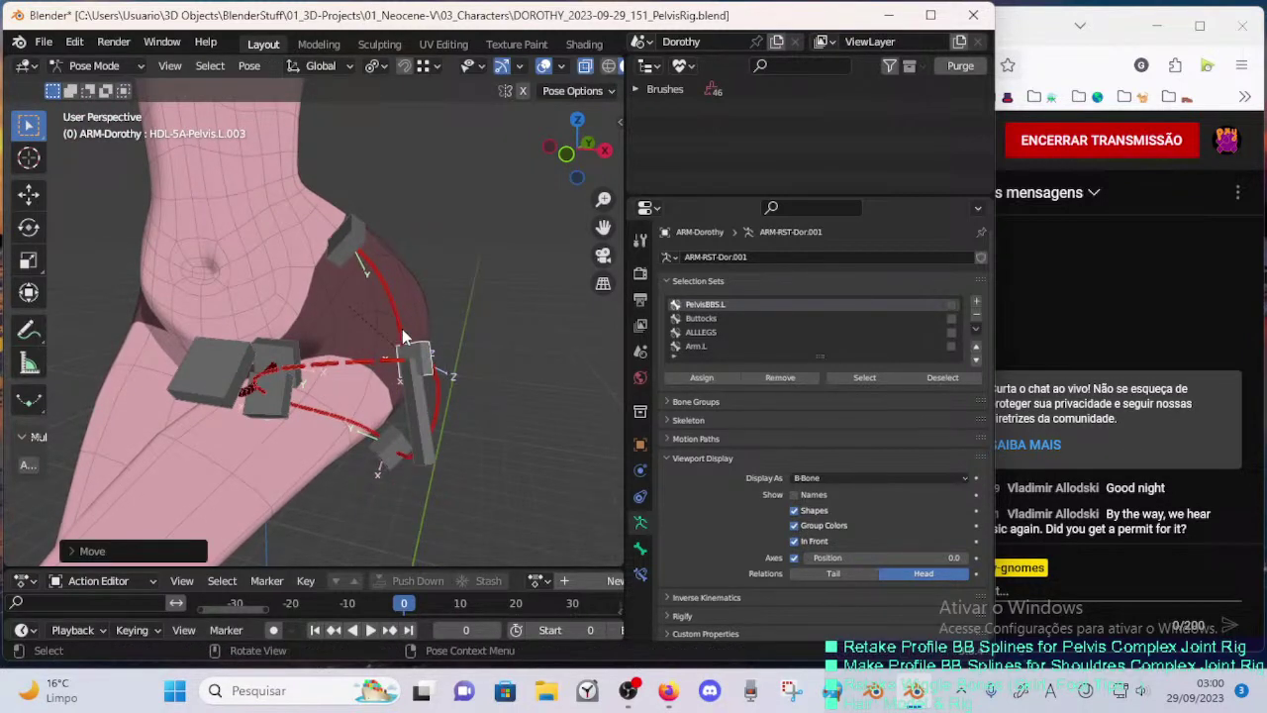
- Rotate HDL-5A-Pelvis.L.002 so it slants outward from the left hip, and move it up toward the waist
{"action": "left_click", "coordinate": [423, 445]}
{"action": "key", "text": "g"}
{"action": "left_click", "coordinate": [485, 458]}
{"action": "key", "text": "r"}
{"action": "left_click", "coordinate": [503, 392]}
{"action": "key", "text": "g"}
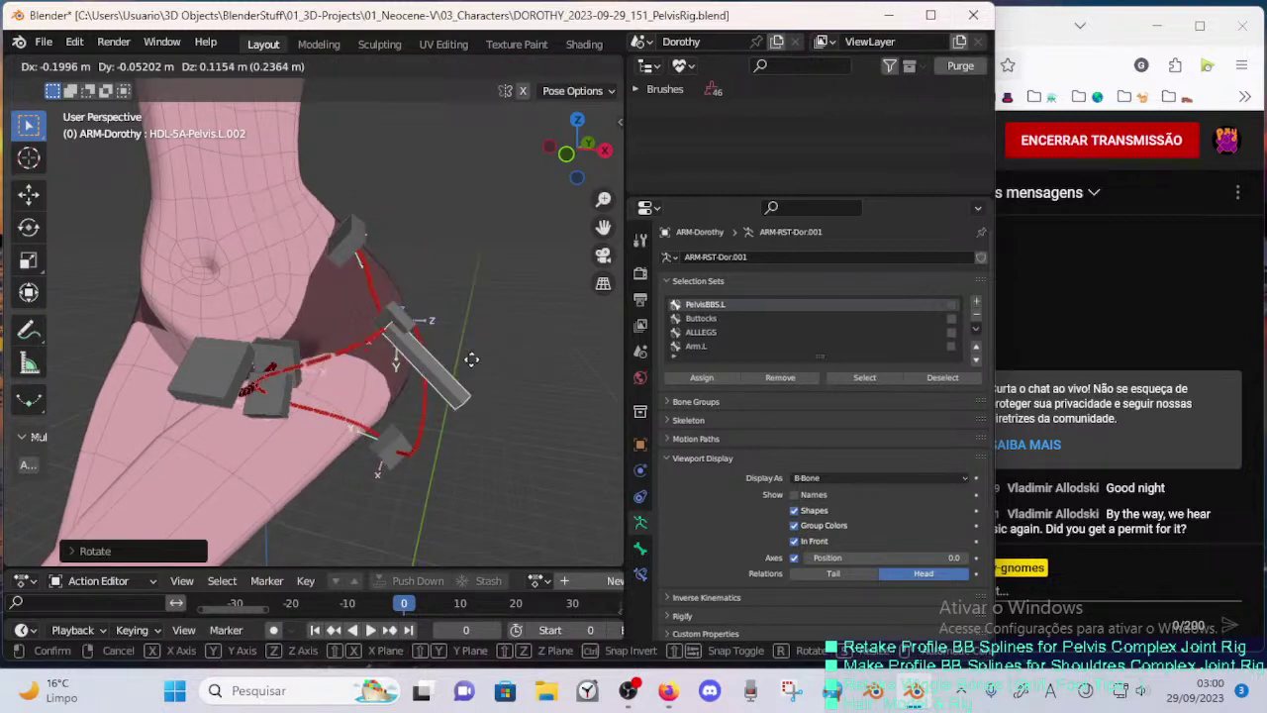
{"action": "left_click", "coordinate": [462, 354]}
{"action": "middle_click_drag", "start_coordinate": [447, 374], "coordinate": [484, 375]}
{"action": "key", "text": "g"}
{"action": "left_click", "coordinate": [487, 385]}
- Test different positions of HDL-5A-Pelvis.L.005 across the upper left thigh, leaving it on the inner side near the crotch handles
{"action": "middle_click_drag", "start_coordinate": [302, 390], "coordinate": [353, 351]}
{"action": "left_click", "coordinate": [290, 387]}
{"action": "left_click", "coordinate": [299, 399]}
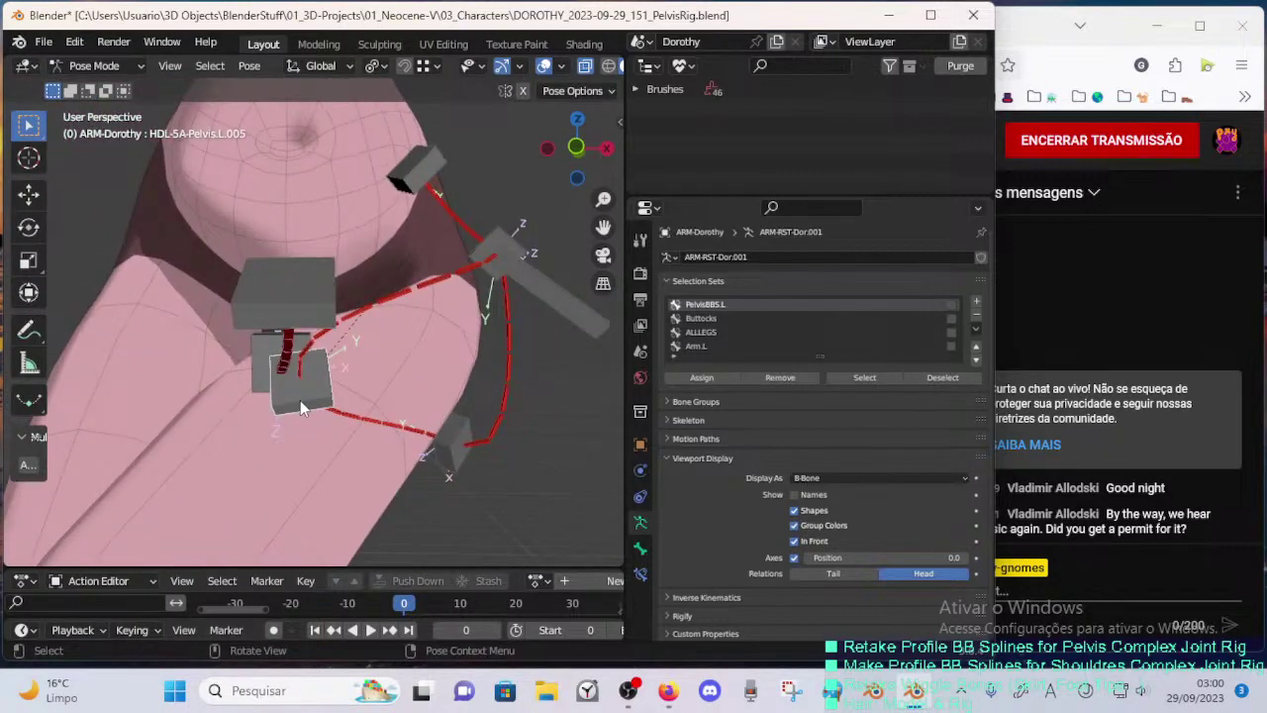
{"action": "key", "text": "g"}
{"action": "middle_click_drag", "start_coordinate": [300, 400], "coordinate": [375, 394]}
{"action": "left_click", "coordinate": [373, 345]}
{"action": "key", "text": "g"}
{"action": "left_click", "coordinate": [227, 390]}
{"action": "key", "text": "g"}
{"action": "left_click", "coordinate": [359, 406]}
{"action": "key", "text": "g"}
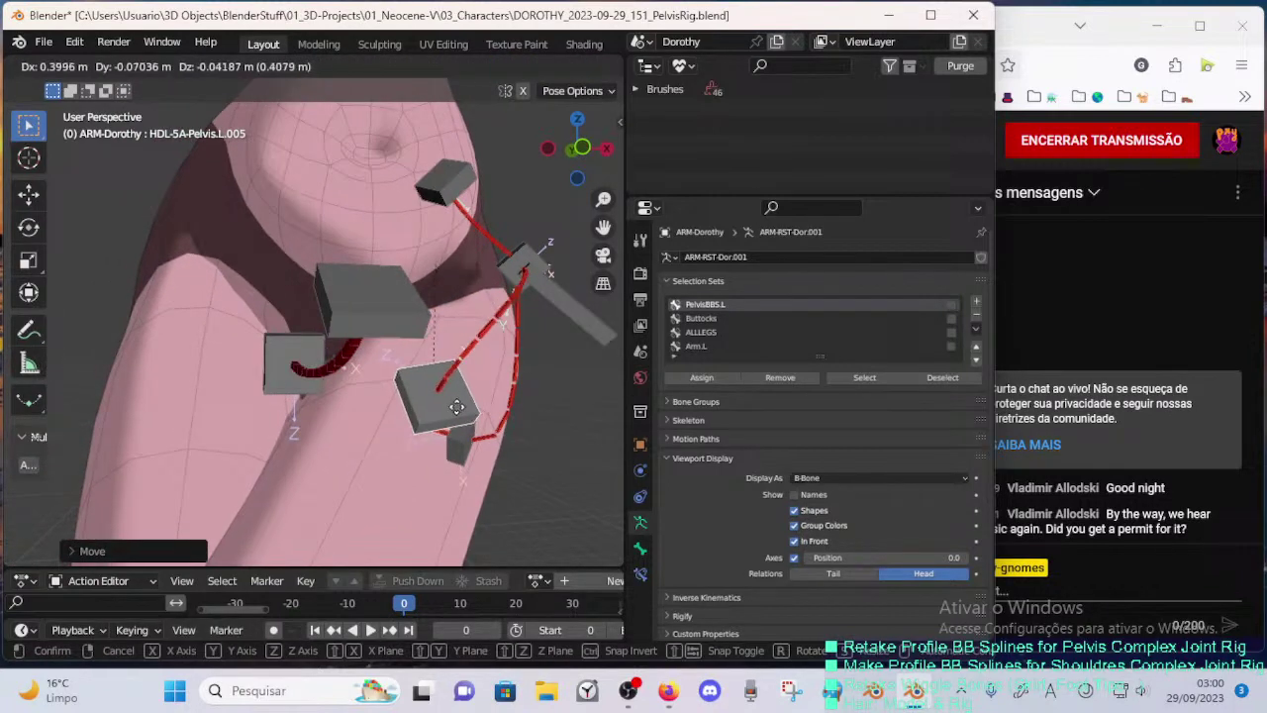
{"action": "left_click", "coordinate": [347, 406]}
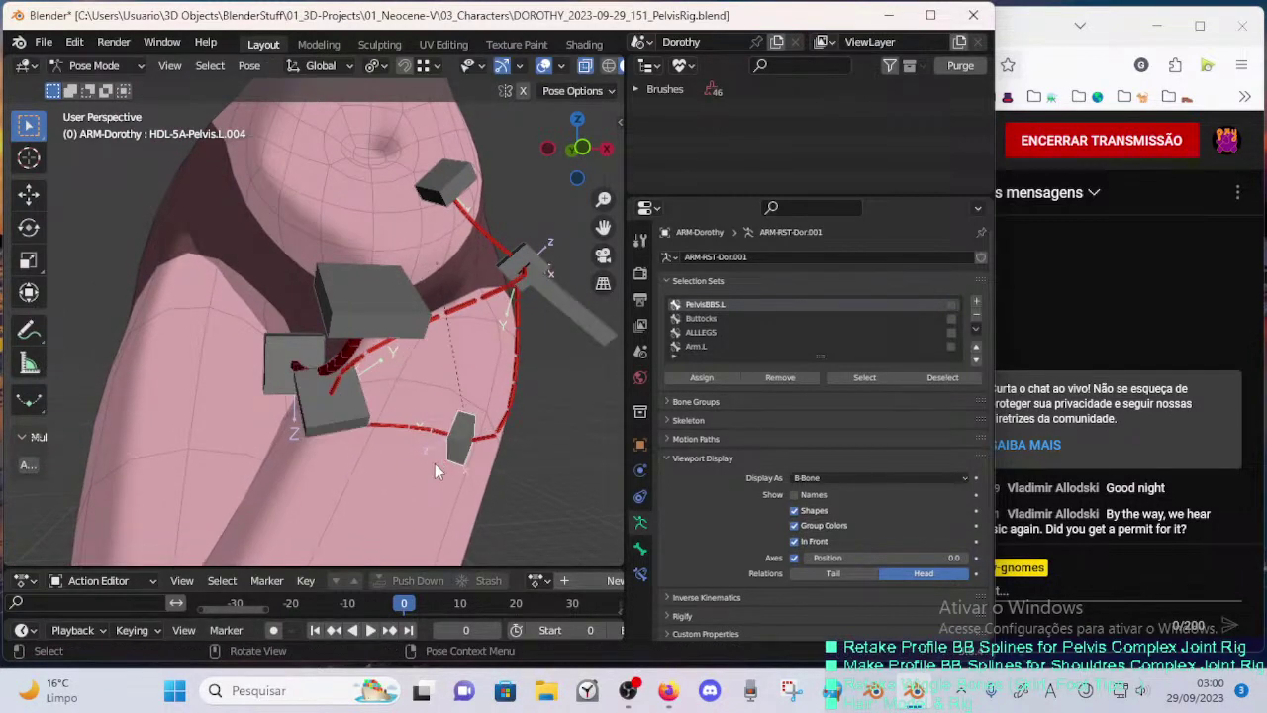
- Rotate HDL-5A-Pelvis.L.005 on the inner upper left thigh and refine its position below the crotch handles
{"action": "left_click", "coordinate": [376, 416]}
{"action": "key", "text": "r"}
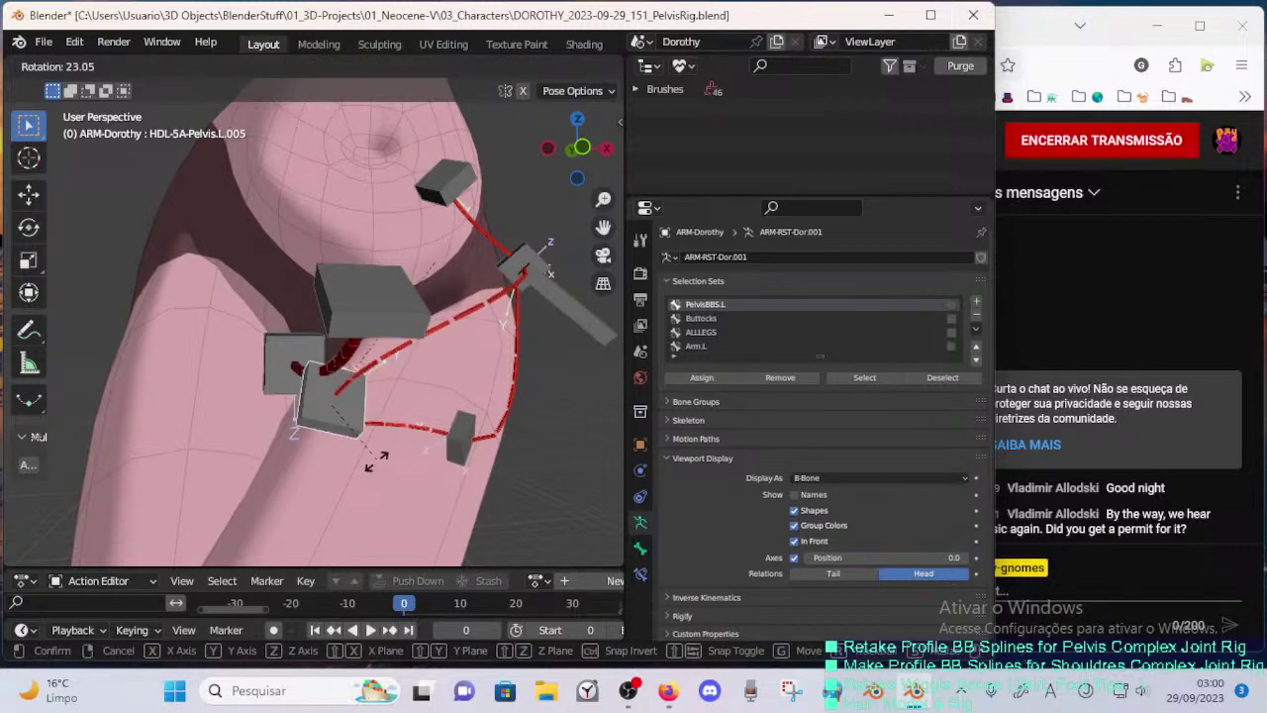
{"action": "left_click", "coordinate": [374, 455]}
{"action": "middle_click_drag", "start_coordinate": [368, 401], "coordinate": [358, 441]}
{"action": "key", "text": "g"}
{"action": "left_click", "coordinate": [375, 485]}
{"action": "middle_click_drag", "start_coordinate": [374, 485], "coordinate": [336, 356]}
{"action": "key", "text": "g"}
{"action": "left_click", "coordinate": [423, 461]}
{"action": "left_click", "coordinate": [419, 477]}
{"action": "key", "text": "g"}
{"action": "left_click", "coordinate": [439, 514]}
- Move and rotate HDL-2C-Crotch.002 at the front of the crotch, and scale it down to about 0.57
{"action": "left_click", "coordinate": [425, 341]}
{"action": "key", "text": "g"}
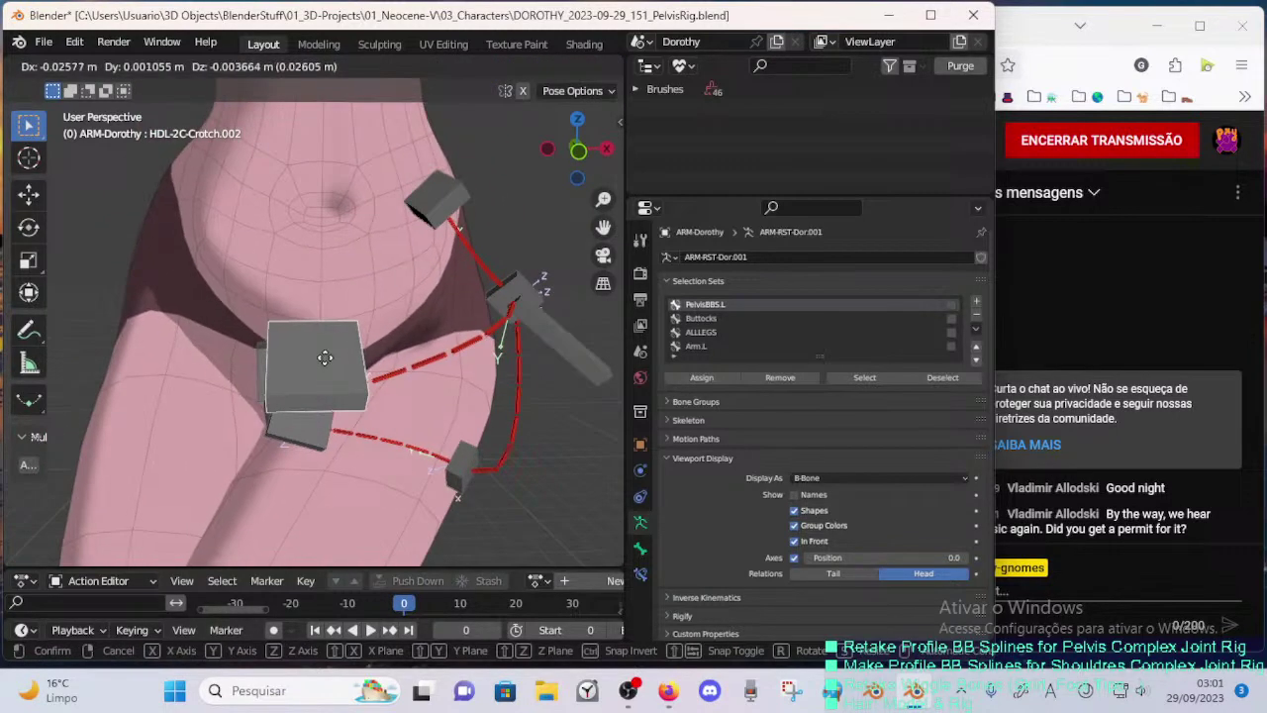
{"action": "key", "text": "r"}
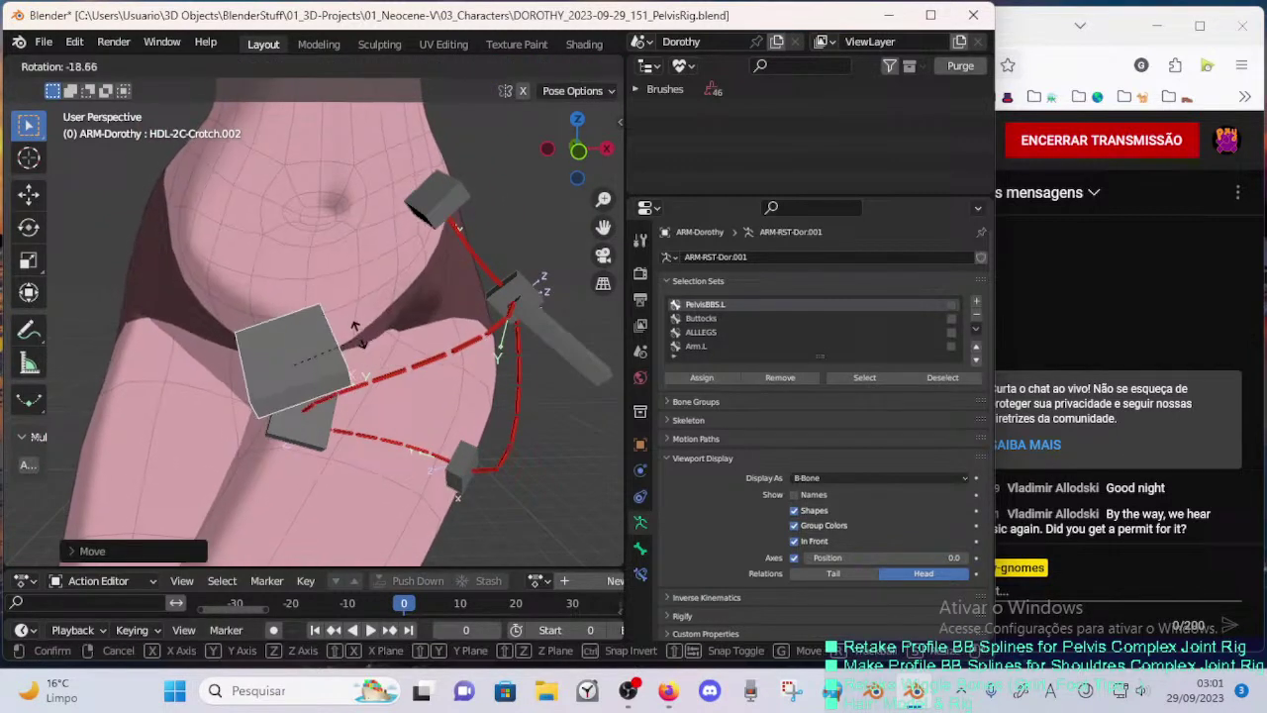
{"action": "left_click", "coordinate": [381, 399]}
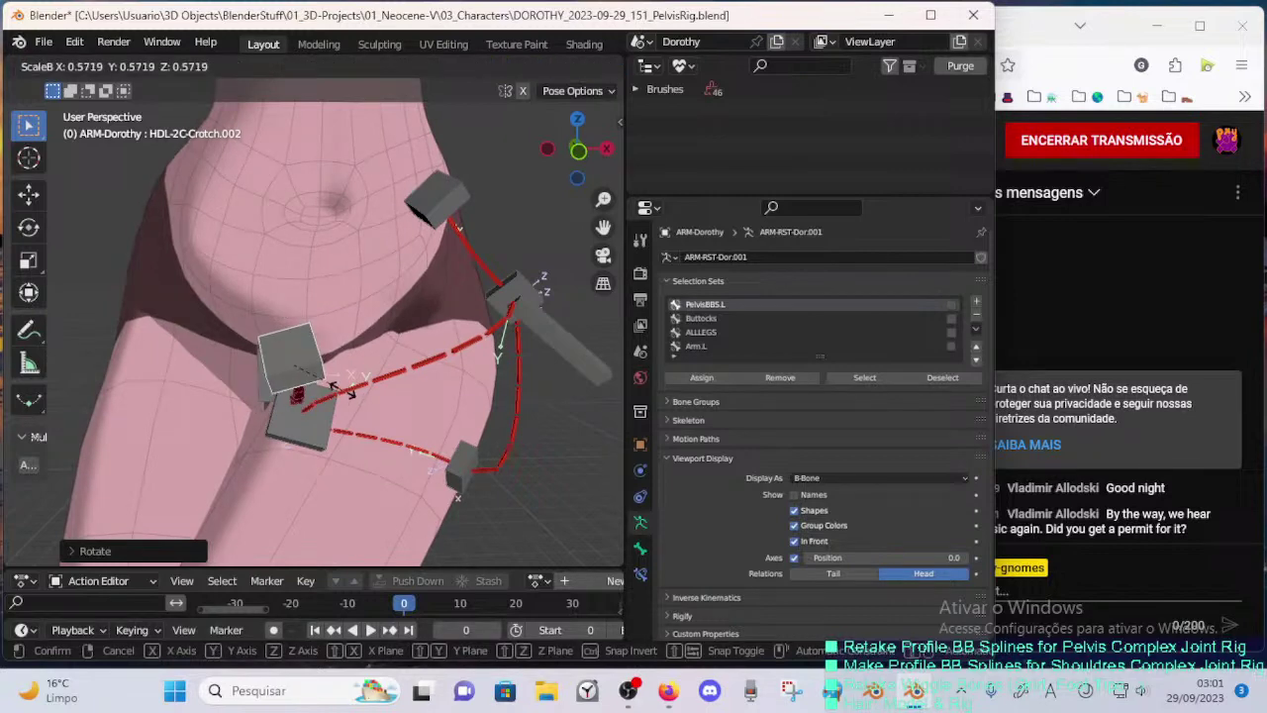
{"action": "left_click", "coordinate": [344, 387]}
{"action": "key", "text": "g"}
{"action": "left_click", "coordinate": [296, 382]}
- Move HDL-5A-Pelvis.L.005 to the inner upper left thigh just below HDL-2C-Crotch.002
{"action": "middle_click_drag", "start_coordinate": [295, 381], "coordinate": [365, 378]}
{"action": "left_click", "coordinate": [363, 424]}
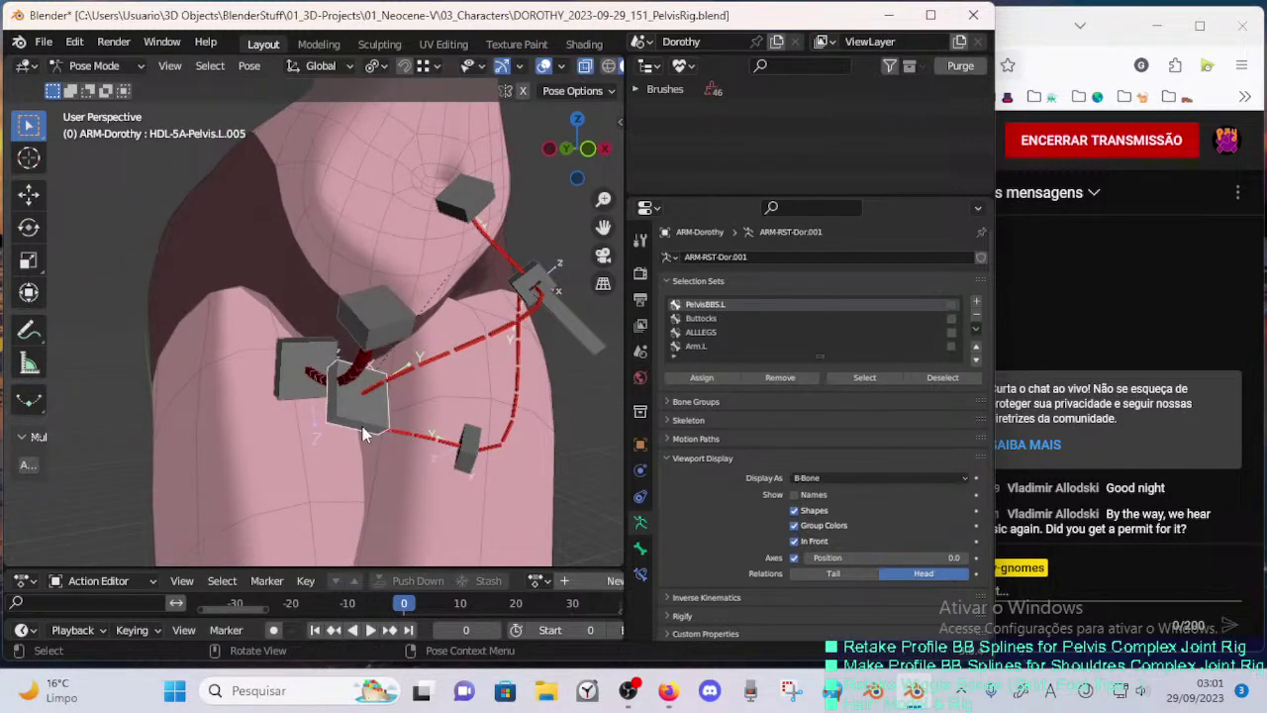
{"action": "middle_click_drag", "start_coordinate": [362, 433], "coordinate": [334, 429]}
{"action": "key", "text": "g"}
{"action": "left_click", "coordinate": [420, 375]}
{"action": "middle_click_drag", "start_coordinate": [422, 373], "coordinate": [431, 182]}
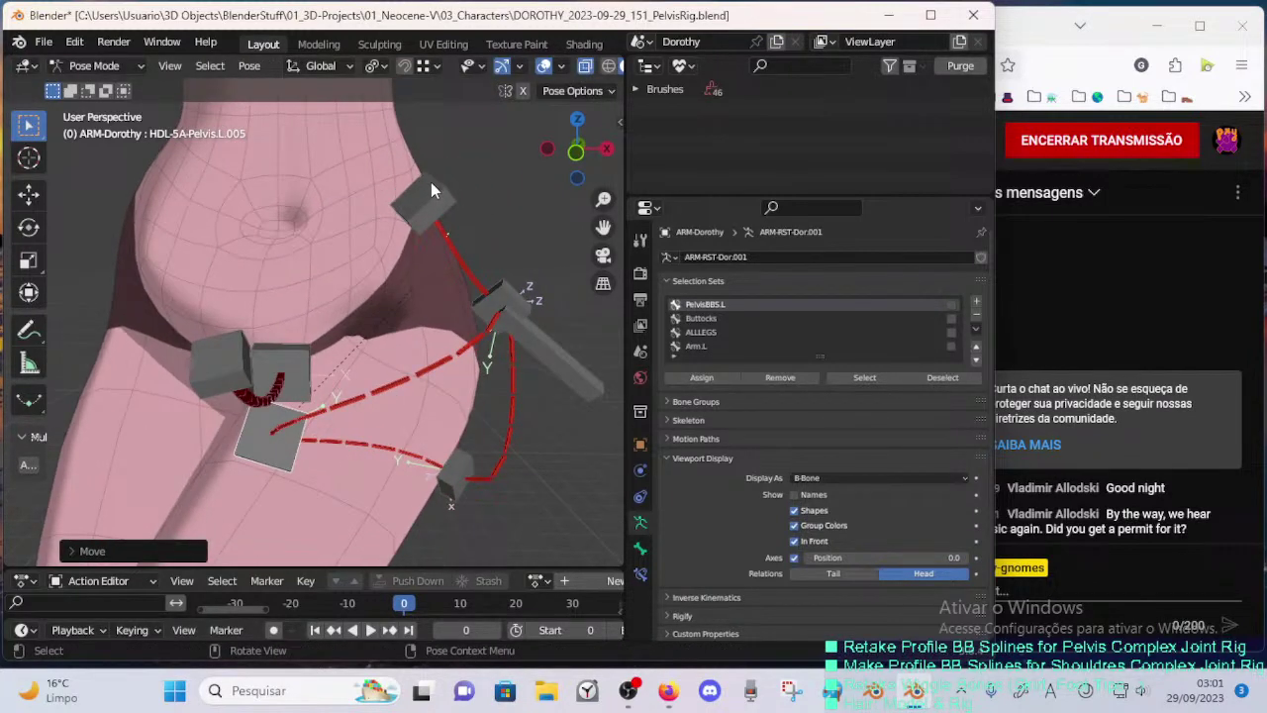
- Move the upper hip handle HDL-5A-Pelvis.L.001 down toward the left hip
{"action": "left_click", "coordinate": [431, 182]}
{"action": "key", "text": "g"}
{"action": "left_click", "coordinate": [384, 249]}
- Reposition the crotch handles, finishing with a shift of HDL-2C-Crotch.002 by about 0.05 m
{"action": "left_click", "coordinate": [312, 368]}
{"action": "middle_click_drag", "start_coordinate": [312, 368], "coordinate": [188, 384]}
{"action": "key", "text": "g"}
{"action": "left_click", "coordinate": [239, 366]}
{"action": "key", "text": "g"}
{"action": "left_click", "coordinate": [331, 379]}
{"action": "middle_click_drag", "start_coordinate": [265, 394], "coordinate": [316, 379]}
{"action": "key", "text": "g"}
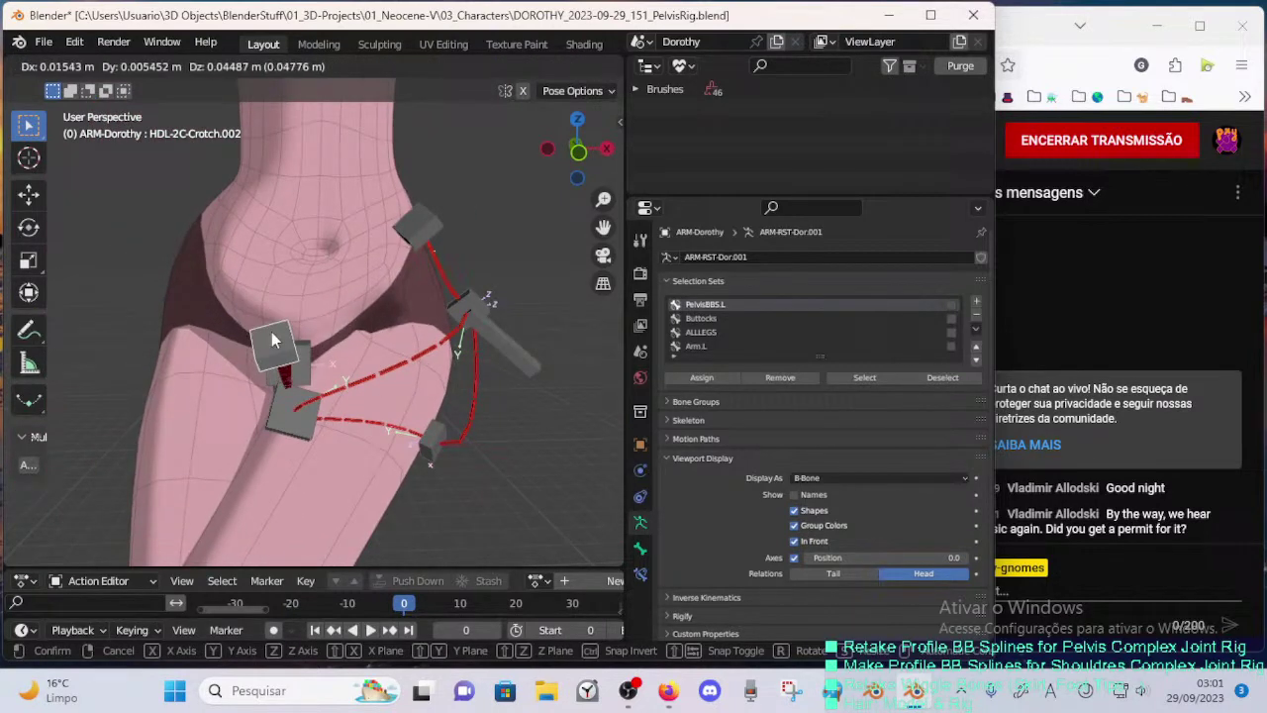
{"action": "left_click", "coordinate": [275, 340]}
- Move the inner-thigh handle HDL-5A-Pelvis.L.005 outward over the left thigh
{"action": "left_click", "coordinate": [284, 429]}
{"action": "key", "text": "g"}
{"action": "left_click", "coordinate": [347, 416]}
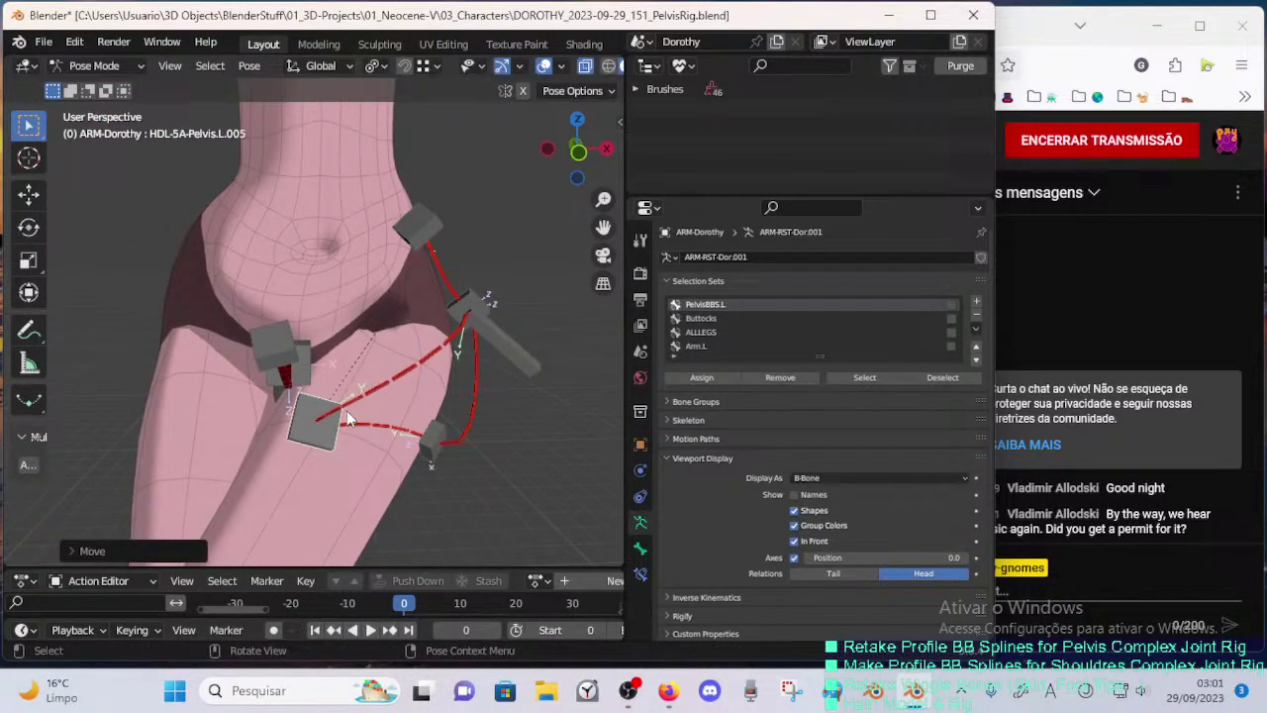
- Rotate the hip-joint handle HDL-5A-Pelvis.L.003 and move the long handle HDL-5A-Pelvis.L.002 downward
{"action": "left_click", "coordinate": [485, 303]}
{"action": "key", "text": "r"}
{"action": "left_click", "coordinate": [492, 303]}
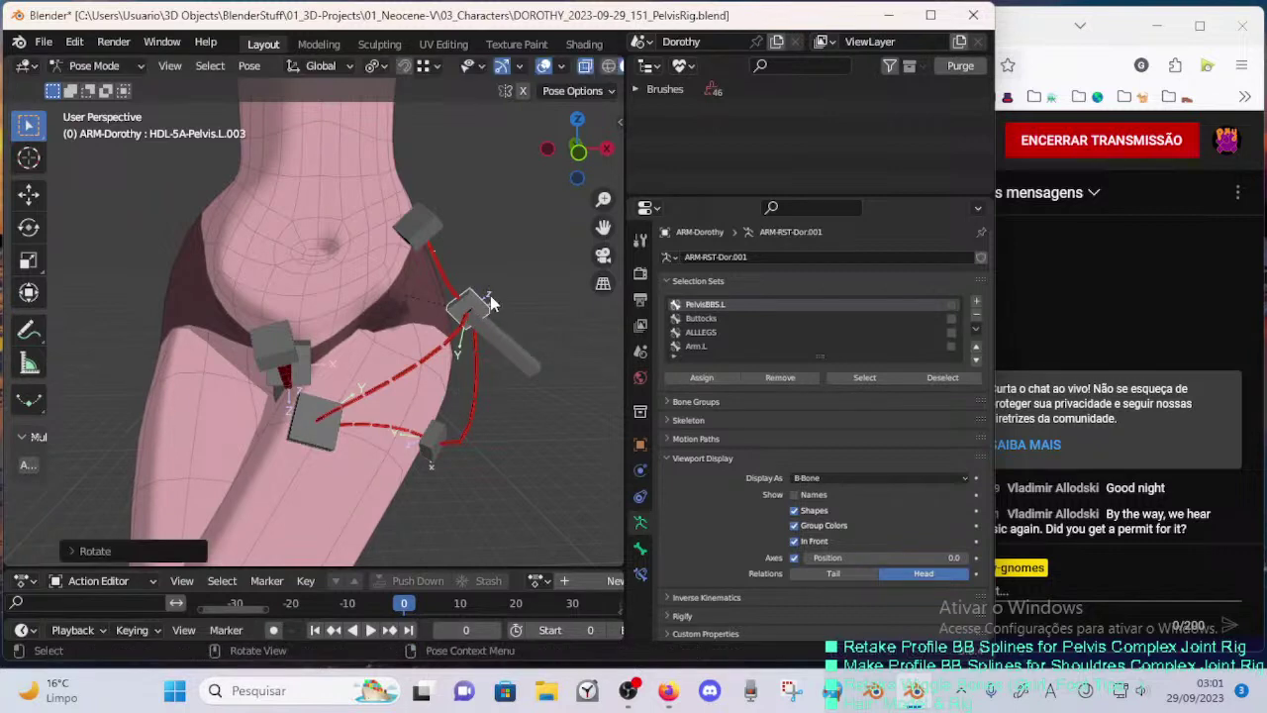
{"action": "key", "text": "r"}
{"action": "left_click", "coordinate": [526, 361]}
{"action": "key", "text": "g"}
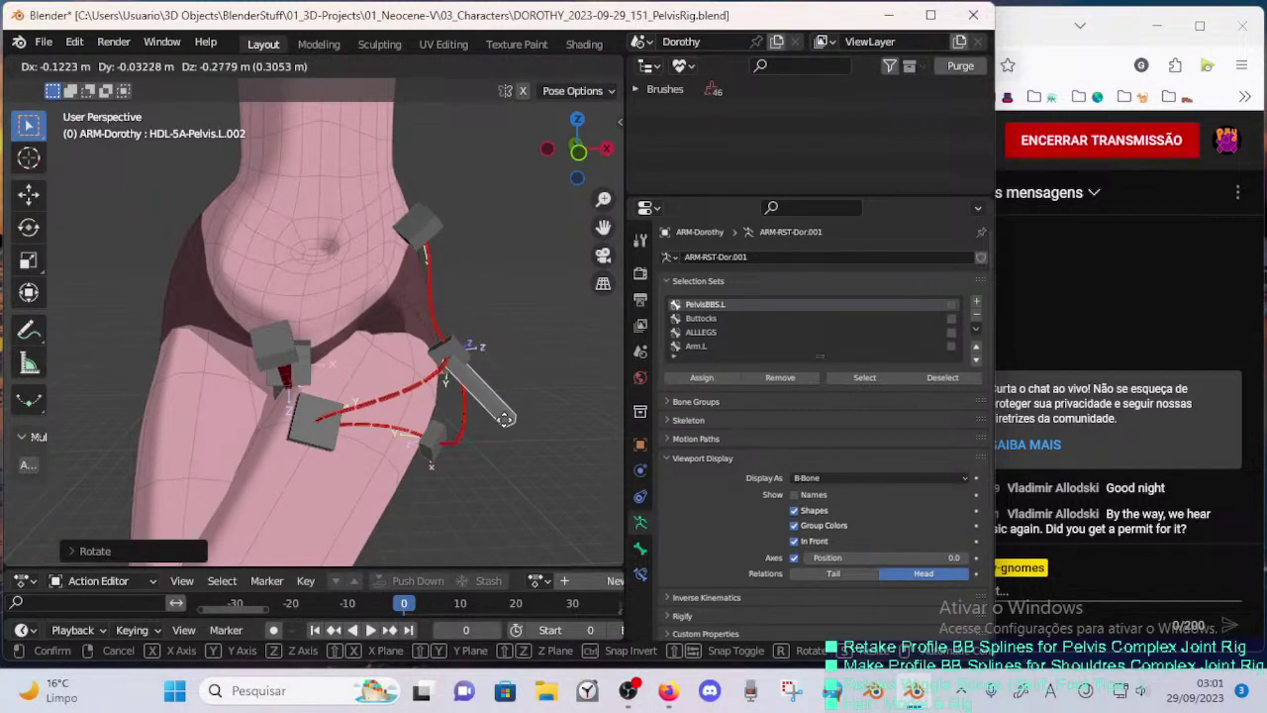
{"action": "left_click", "coordinate": [519, 401]}
- Lower the upper hip handle HDL-5A-Pelvis.L.001 and shift the rear thigh handle HDL-5A-Pelvis.L.004 outward
{"action": "left_click", "coordinate": [415, 213]}
{"action": "key", "text": "g"}
{"action": "left_click", "coordinate": [423, 253]}
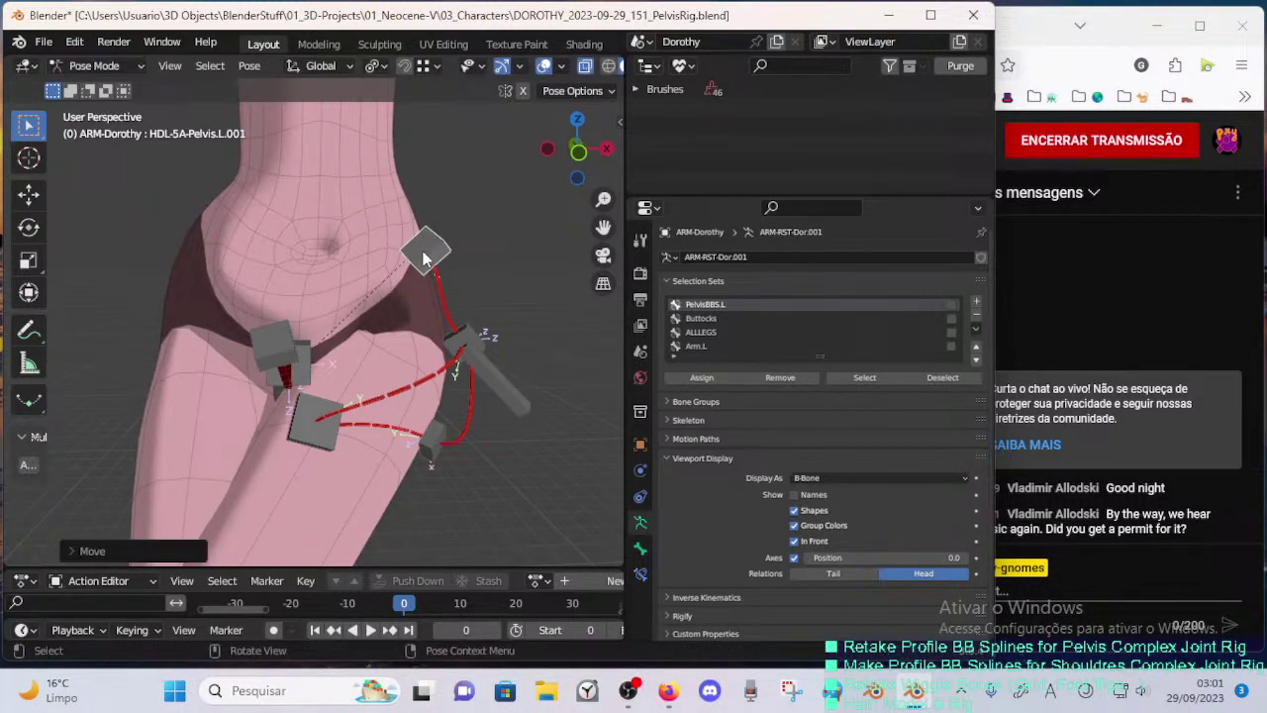
{"action": "left_click", "coordinate": [425, 457]}
{"action": "key", "text": "g"}
{"action": "left_click", "coordinate": [399, 463]}
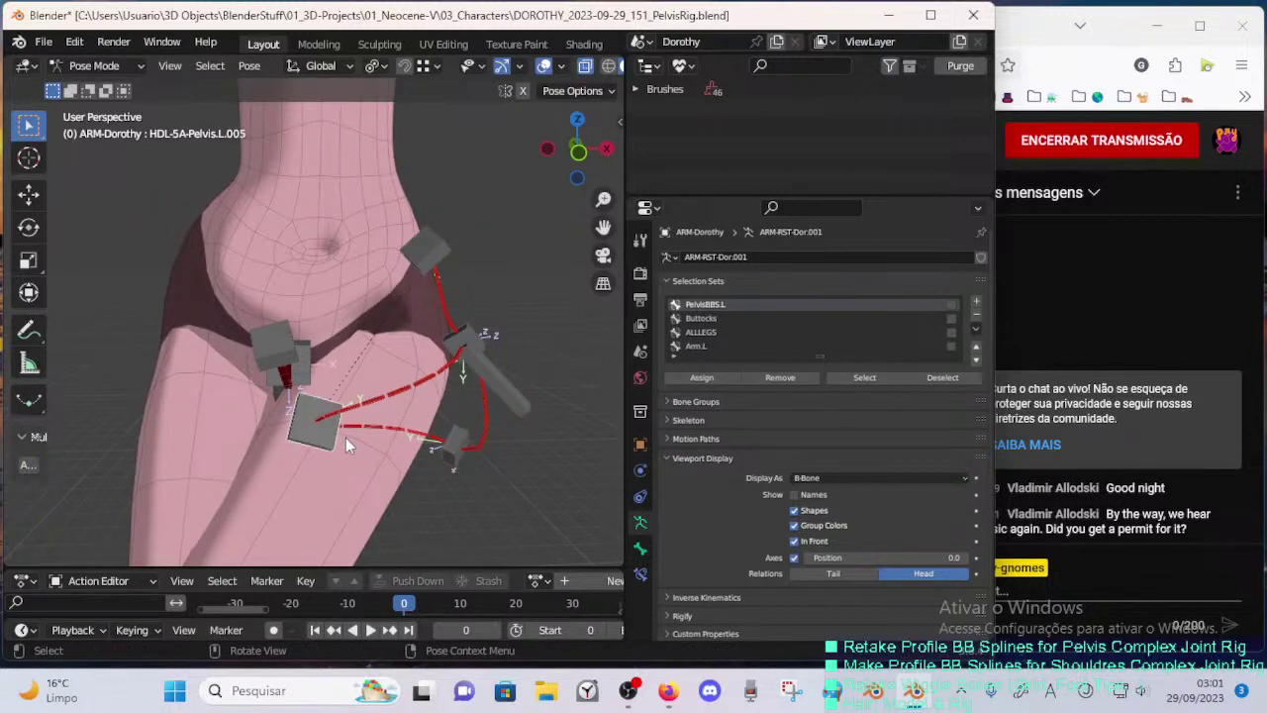
- Rotate the inner-thigh handle HDL-5A-Pelvis.L.005 about global X and move it slightly up and outward
{"action": "key", "text": "r"}
{"action": "left_click", "coordinate": [394, 420]}
{"action": "key", "text": "r"}
{"action": "key", "text": "x"}
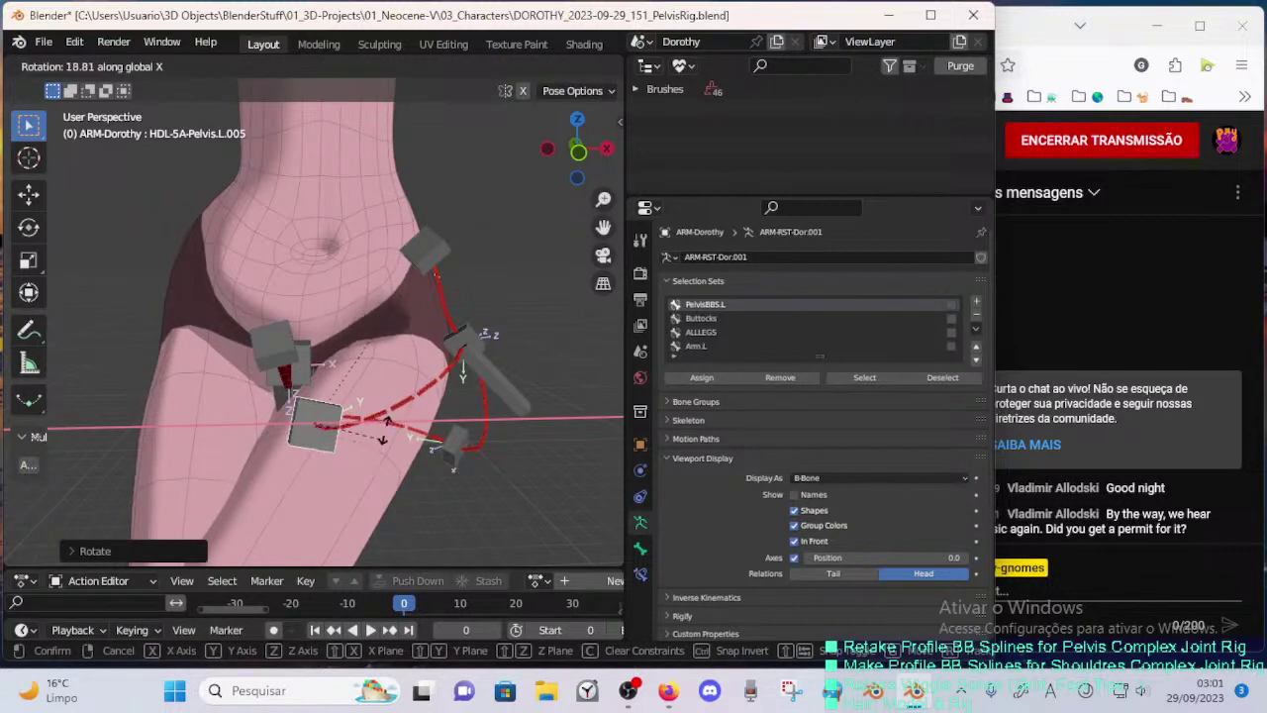
{"action": "left_click", "coordinate": [363, 435]}
{"action": "key", "text": "g"}
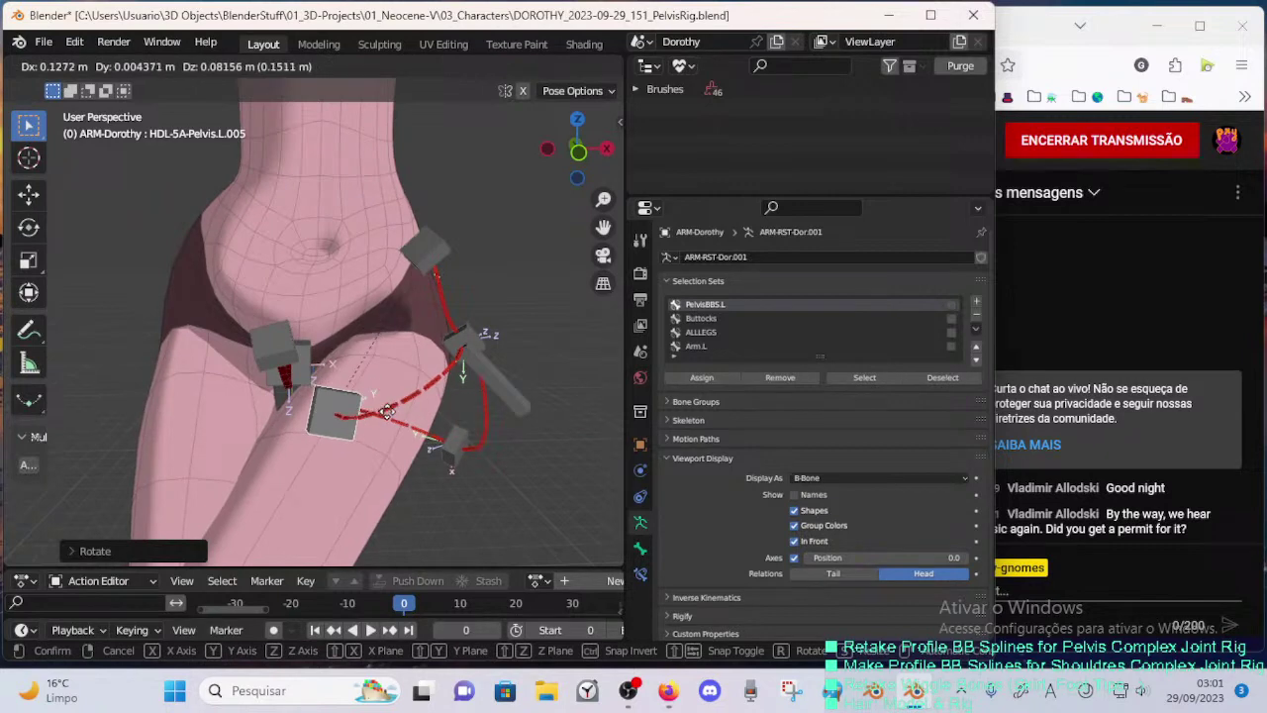
{"action": "left_click", "coordinate": [376, 415]}
{"action": "middle_click_drag", "start_coordinate": [369, 420], "coordinate": [297, 328]}
- Shift the rear crotch handle forward and rotate the upper hip handle HDL-5A-Pelvis.L.001
{"action": "left_click", "coordinate": [284, 337]}
{"action": "key", "text": "g"}
{"action": "left_click", "coordinate": [258, 339]}
{"action": "left_click", "coordinate": [342, 264]}
{"action": "key", "text": "r"}
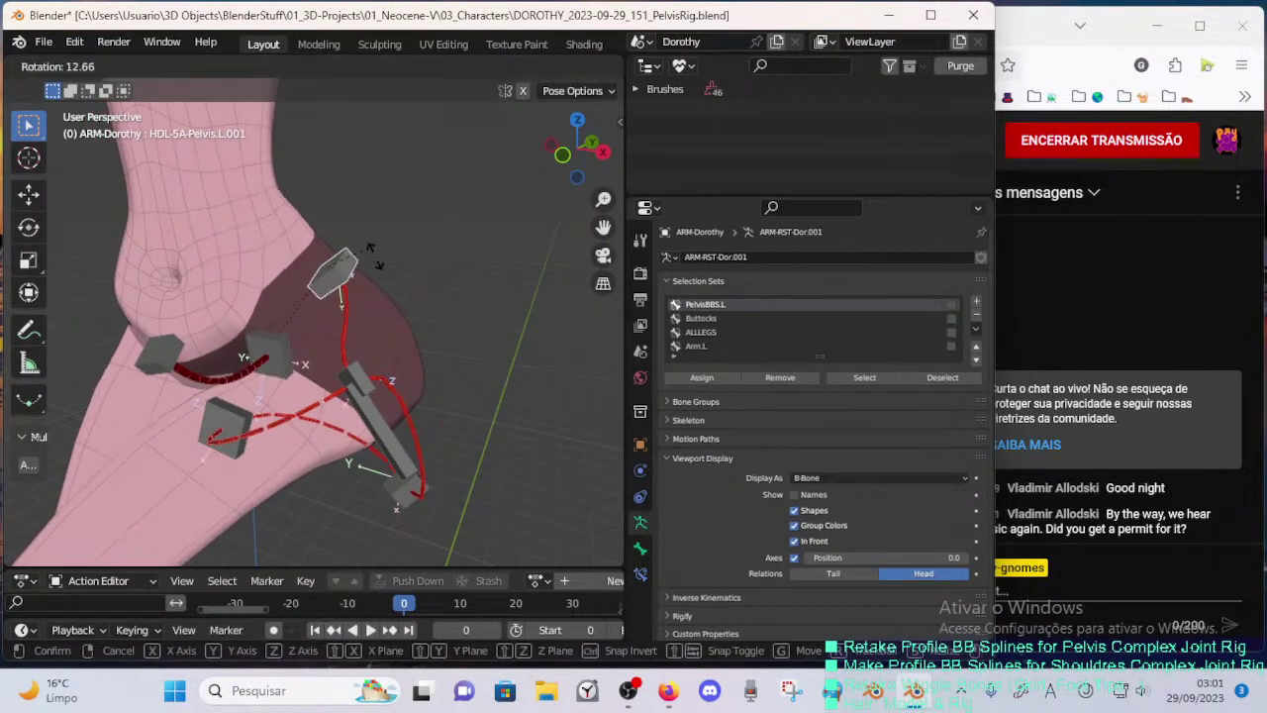
{"action": "left_click", "coordinate": [375, 285]}
- Nudge the hip-joint handle HDL-5A-Pelvis.L.003 into place on the side of the hip
{"action": "left_click", "coordinate": [358, 374]}
{"action": "key", "text": "g"}
{"action": "left_click", "coordinate": [343, 368]}
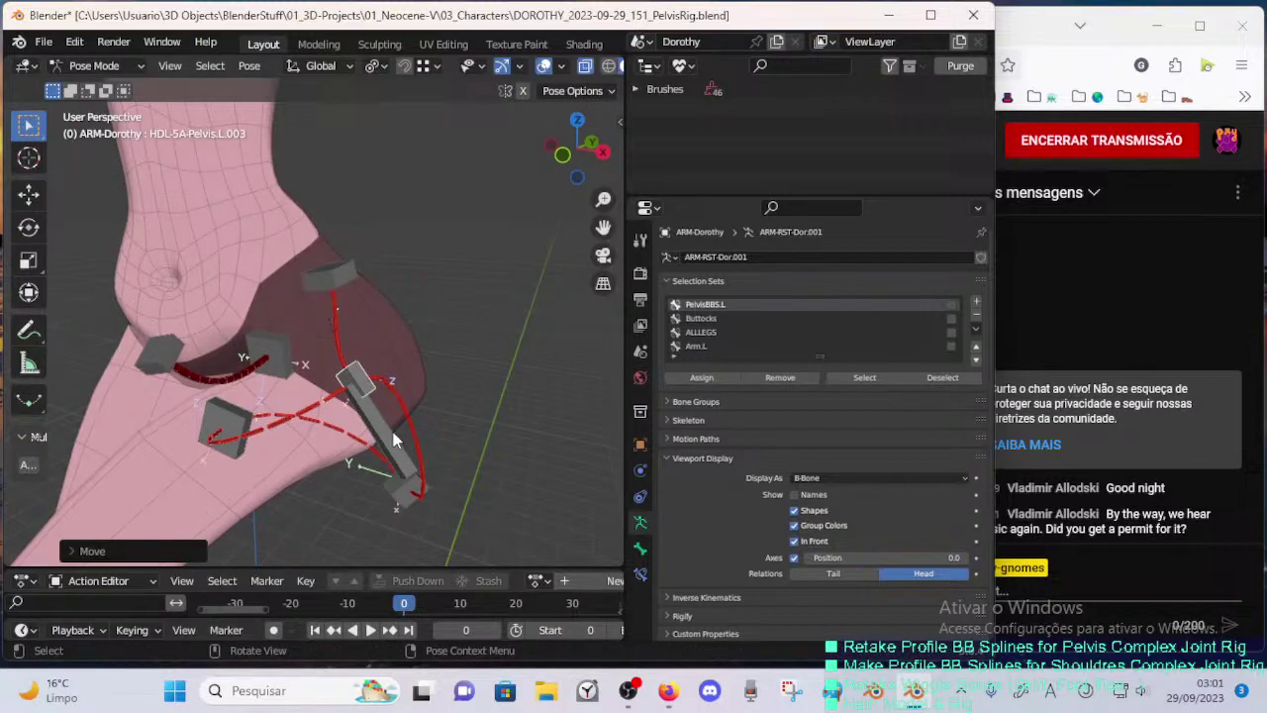
- Rotate the long handle HDL-5A-Pelvis.L.002, including a free trackball rotation, and move it down and inward toward the hip
{"action": "left_click", "coordinate": [394, 435]}
{"action": "key", "text": "r"}
{"action": "left_click", "coordinate": [386, 450]}
{"action": "middle_click_drag", "start_coordinate": [380, 454], "coordinate": [421, 434]}
{"action": "key", "text": "r"}
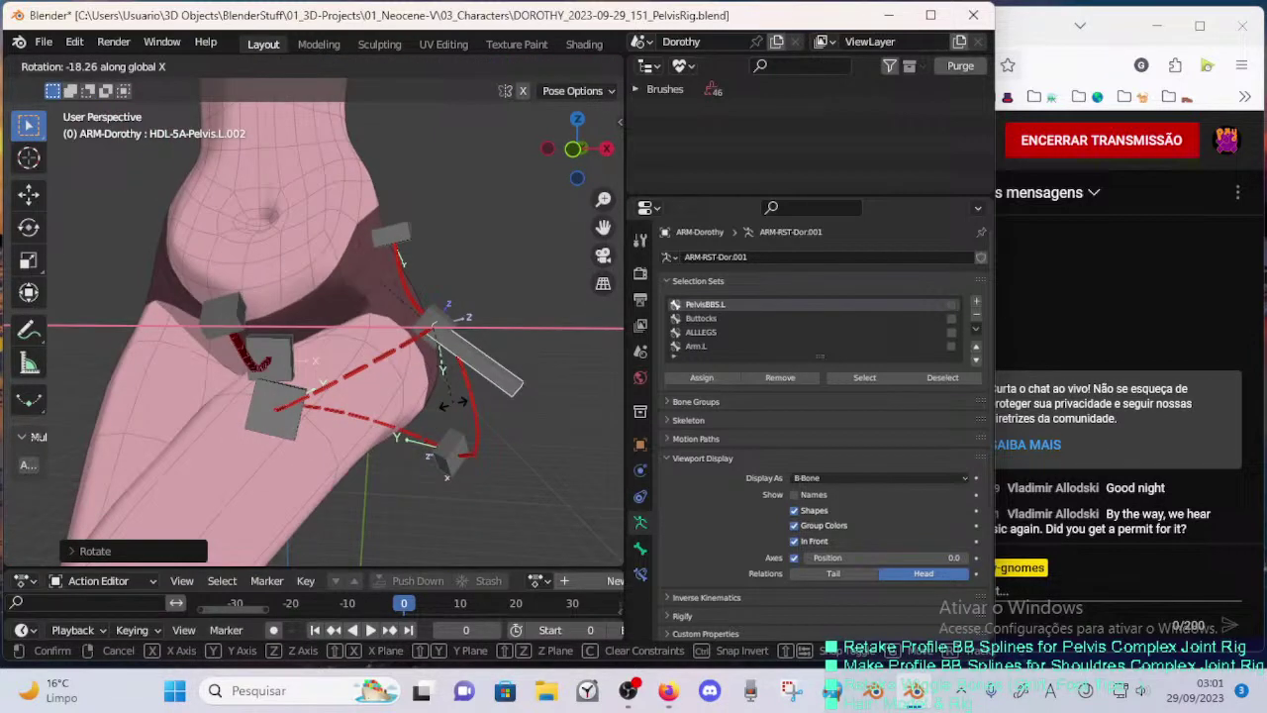
{"action": "left_click", "coordinate": [456, 388]}
{"action": "key", "text": "r"}
{"action": "key", "text": "r"}
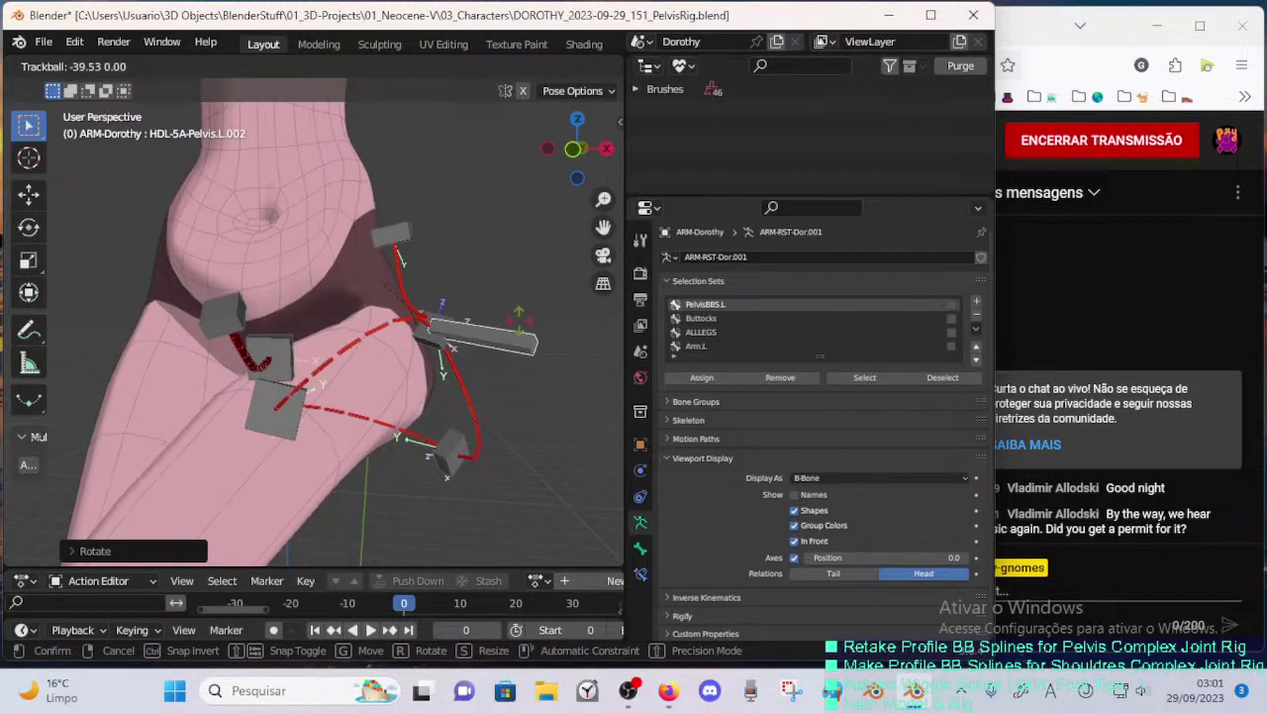
{"action": "left_click", "coordinate": [496, 311]}
{"action": "key", "text": "g"}
{"action": "left_click", "coordinate": [449, 309]}
- Adjust the rotation and position of the inner-thigh handle HDL-5A-Pelvis.L.005 on the raised left thigh
{"action": "left_click", "coordinate": [277, 436]}
{"action": "middle_click_drag", "start_coordinate": [280, 436], "coordinate": [315, 443]}
{"action": "key", "text": "g"}
{"action": "left_click", "coordinate": [386, 432]}
{"action": "key", "text": "r"}
{"action": "left_click", "coordinate": [410, 463]}
{"action": "key", "text": "g"}
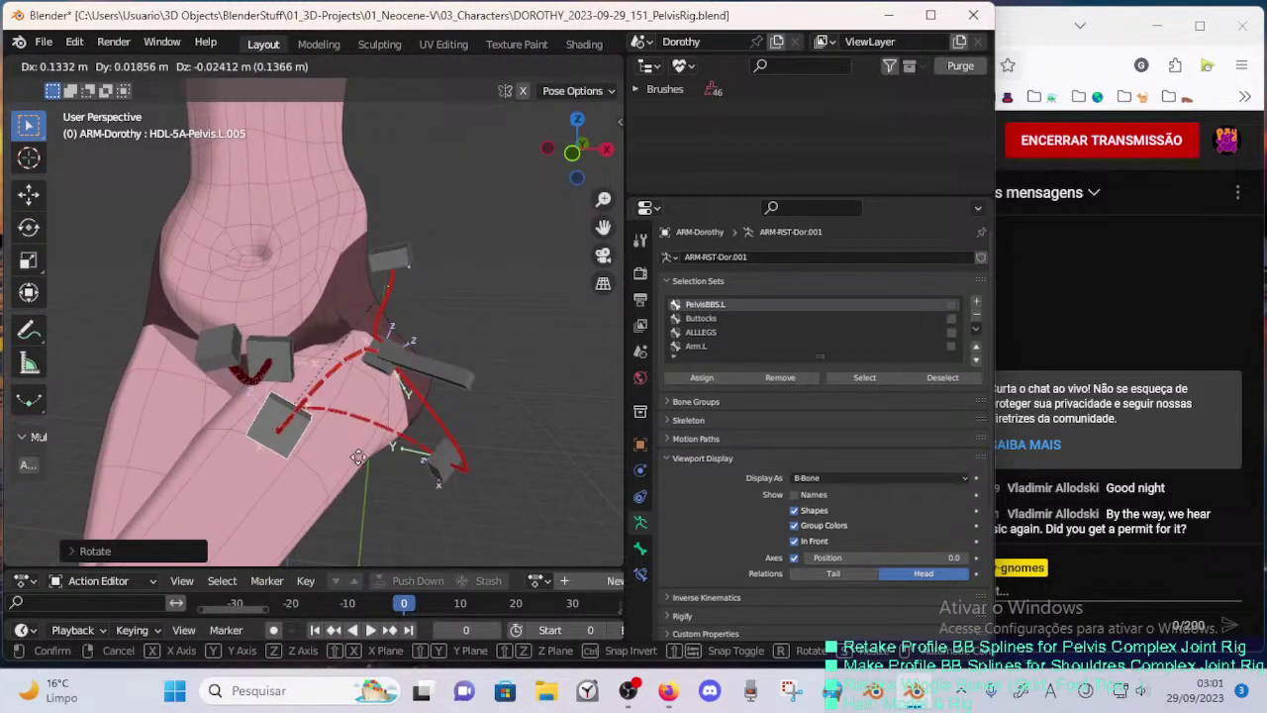
{"action": "left_click", "coordinate": [327, 444]}
{"action": "key", "text": "g"}
{"action": "left_click", "coordinate": [313, 437]}
- Move the rear thigh handle HDL-5A-Pelvis.L.004 up and inward by about 0.34 m
{"action": "left_click", "coordinate": [440, 469]}
{"action": "key", "text": "g"}
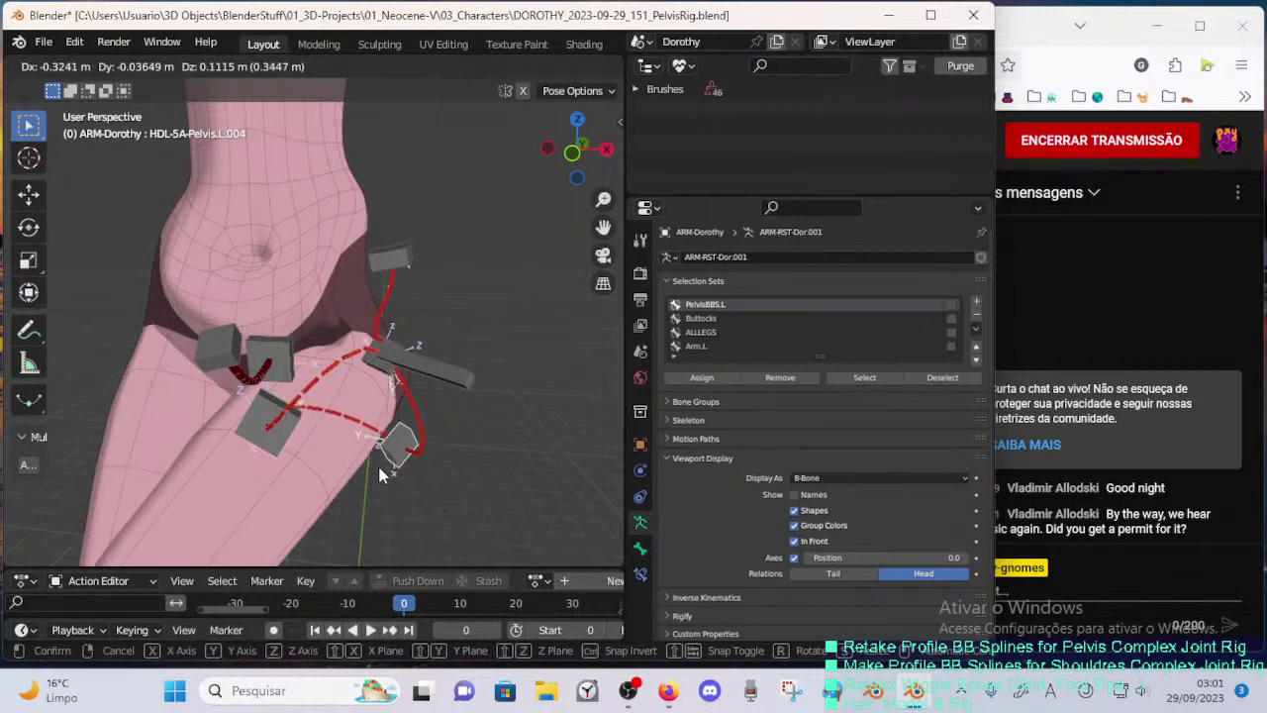
{"action": "left_click", "coordinate": [382, 472]}
- Adjust the front crotch handle HDL-2C-Crotch.002 and return the left leg and pelvis handles to their rest pose
{"action": "middle_click_drag", "start_coordinate": [382, 472], "coordinate": [390, 432]}
{"action": "middle_click_drag", "start_coordinate": [386, 380], "coordinate": [328, 362]}
{"action": "key", "text": "g"}
{"action": "left_click", "coordinate": [381, 371]}
{"action": "left_click", "coordinate": [345, 358]}
{"action": "key", "text": "g"}
{"action": "left_click", "coordinate": [347, 352]}
{"action": "key", "text": "g"}
{"action": "left_click", "coordinate": [352, 336]}
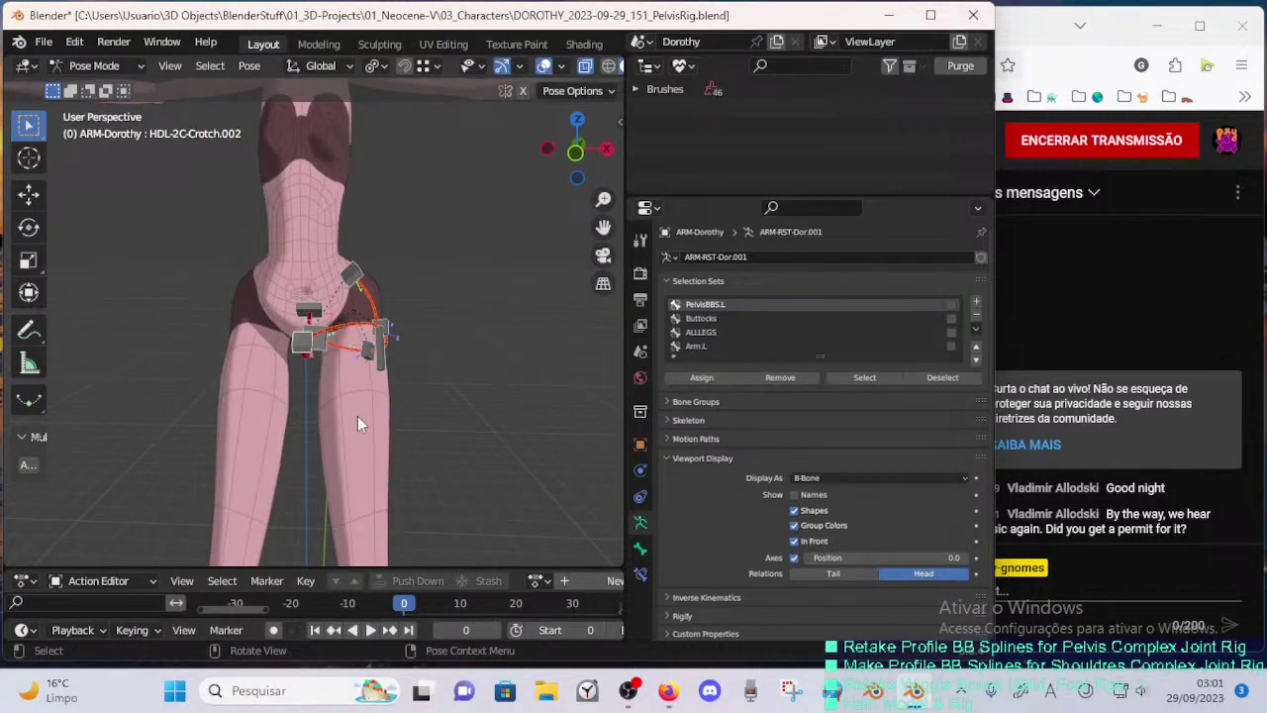
- Move the left leg control MTR-Leg.L up and out to the side to test the leg pose
{"action": "middle_click_drag", "start_coordinate": [357, 416], "coordinate": [360, 321], "text": "shift"}
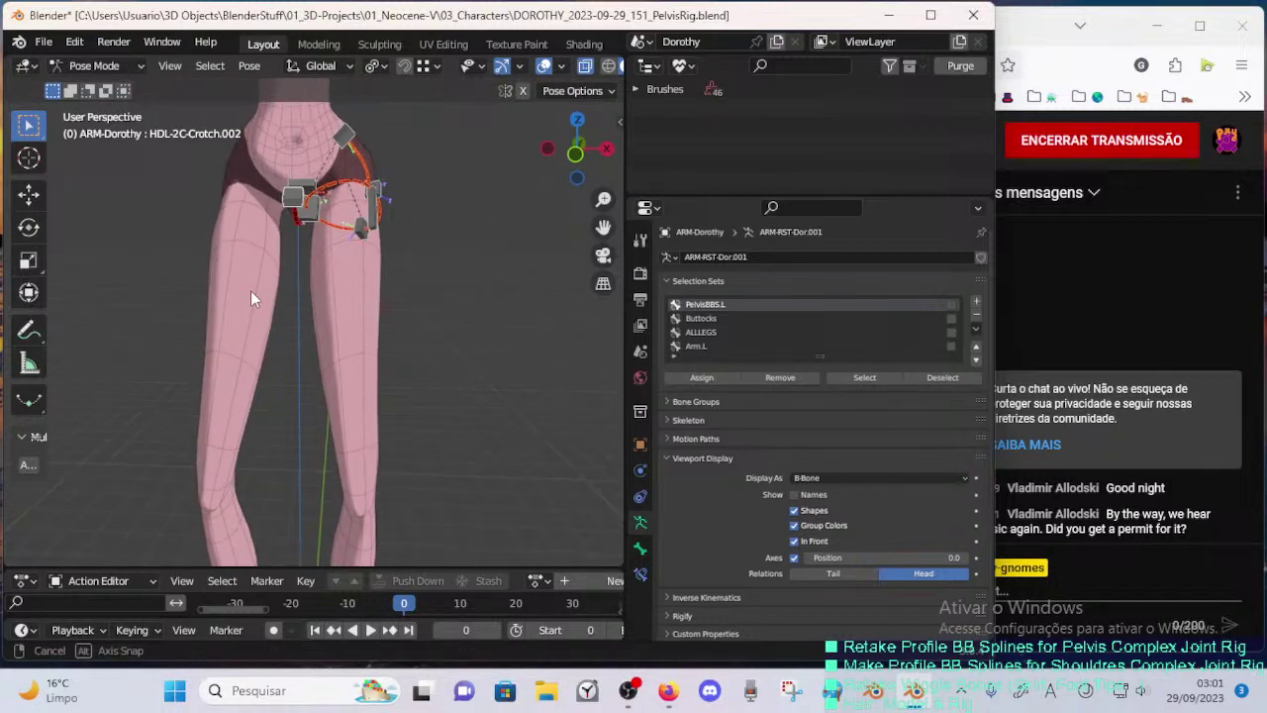
{"action": "scroll", "coordinate": [250, 290], "scroll_direction": "down", "scroll_amount": 6}
{"action": "key", "text": "g"}
{"action": "left_click", "coordinate": [510, 461]}
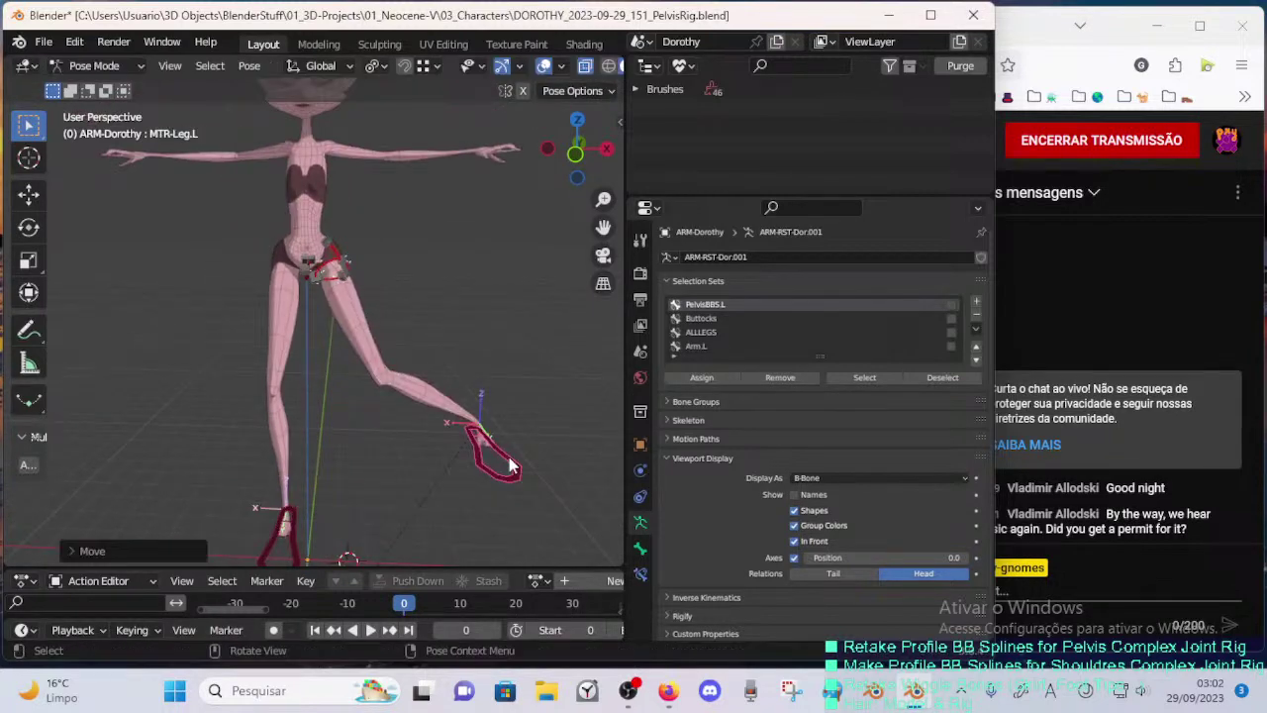
- Clear the location of all bones in Pose Mode
{"action": "key", "text": "Tab"}
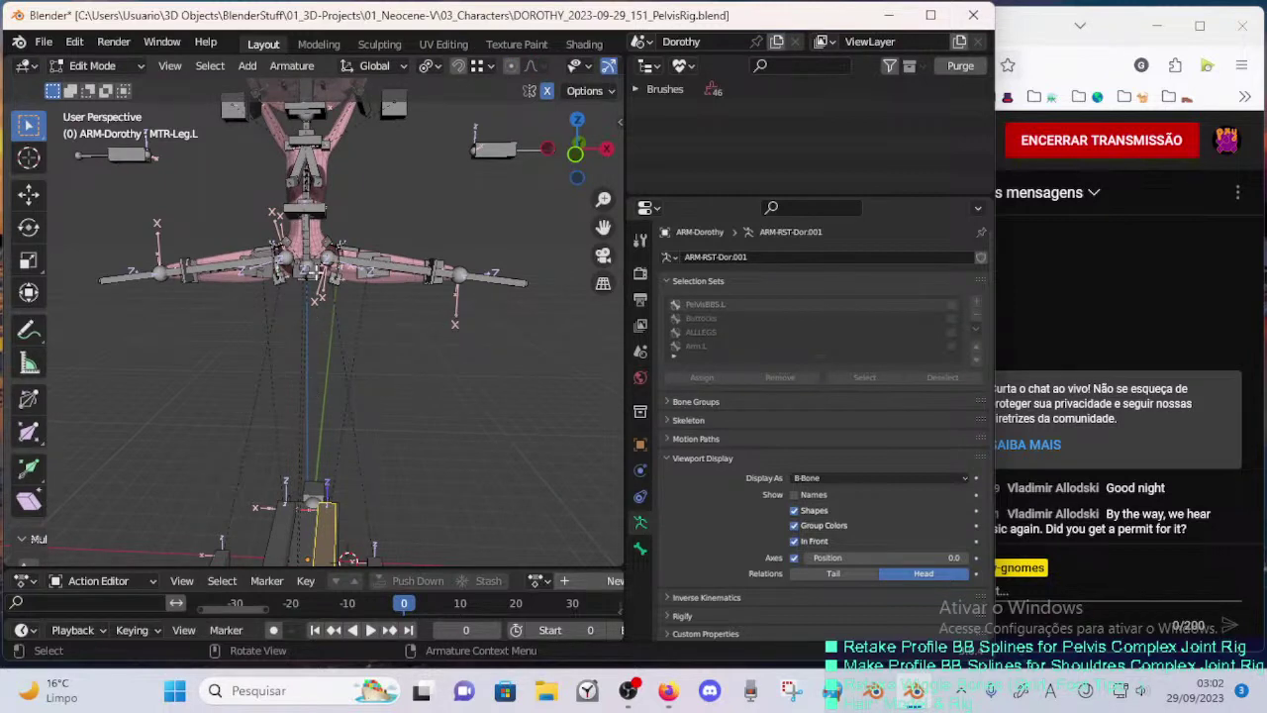
{"action": "key", "text": "Tab"}
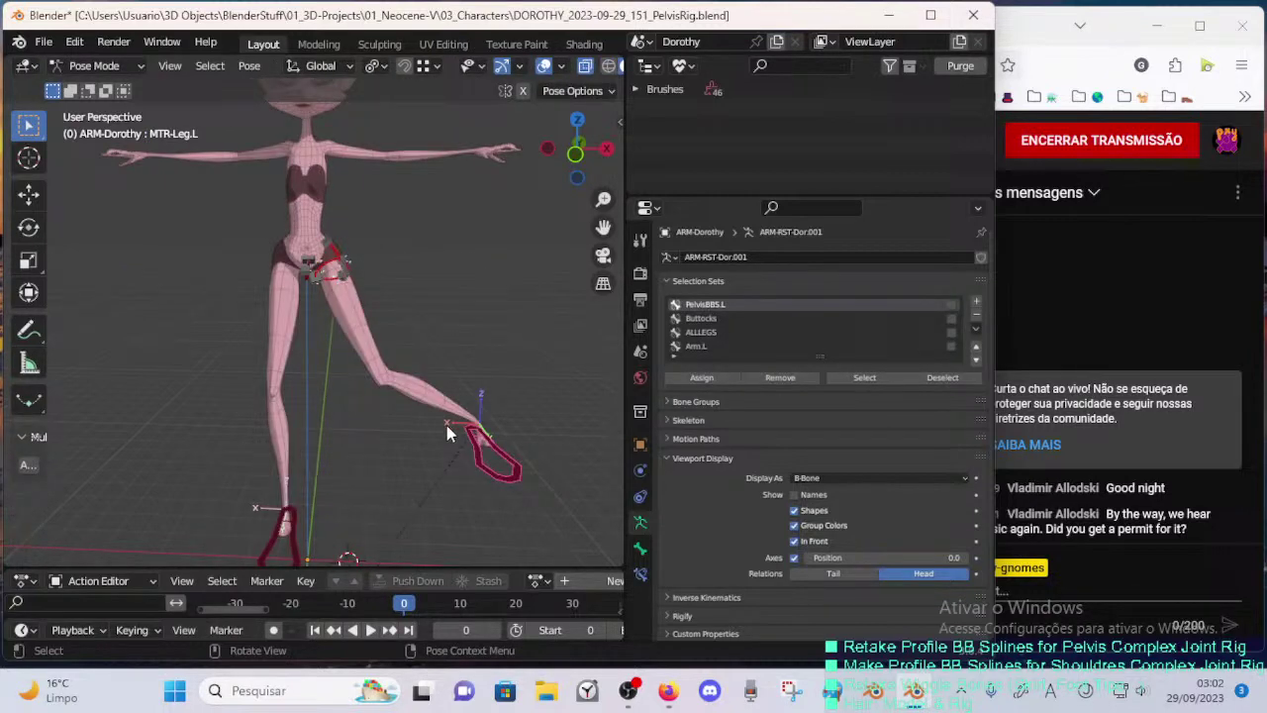
{"action": "key", "text": "a"}
{"action": "key", "text": "alt+g"}
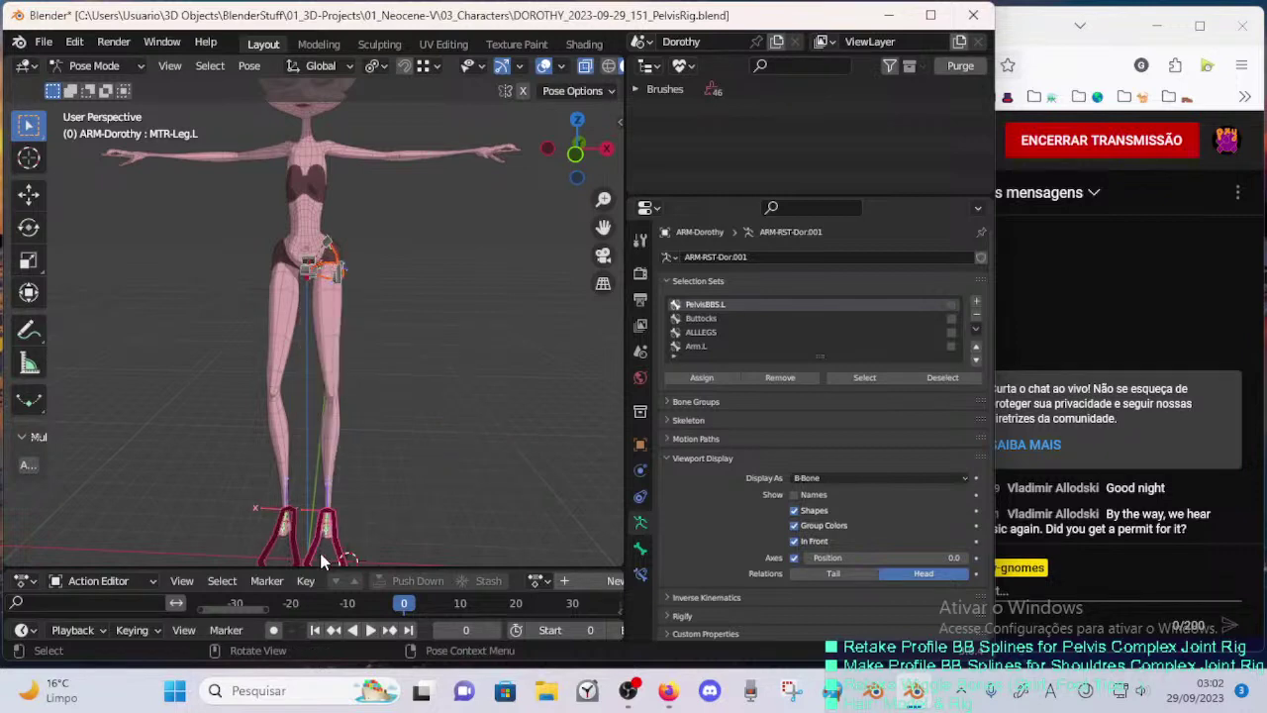
- Rotate the long hip handle HDL-5A-Pelvis.L.002 outward and lower it along the left hip
{"action": "scroll", "coordinate": [341, 483], "scroll_direction": "up", "scroll_amount": 6}
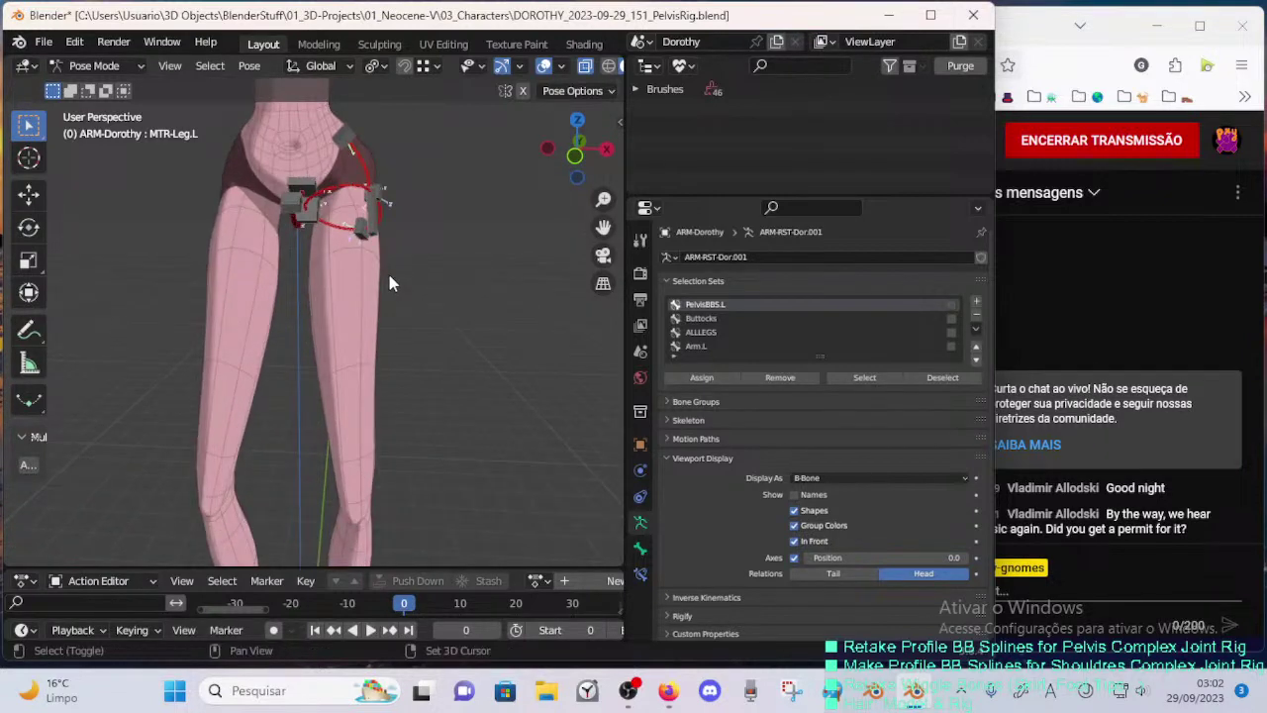
{"action": "middle_click_drag", "start_coordinate": [413, 490], "coordinate": [445, 232]}
{"action": "scroll", "coordinate": [445, 246], "scroll_direction": "up", "scroll_amount": 2}
{"action": "left_click", "coordinate": [393, 220]}
{"action": "key", "text": "r"}
{"action": "left_click", "coordinate": [475, 263]}
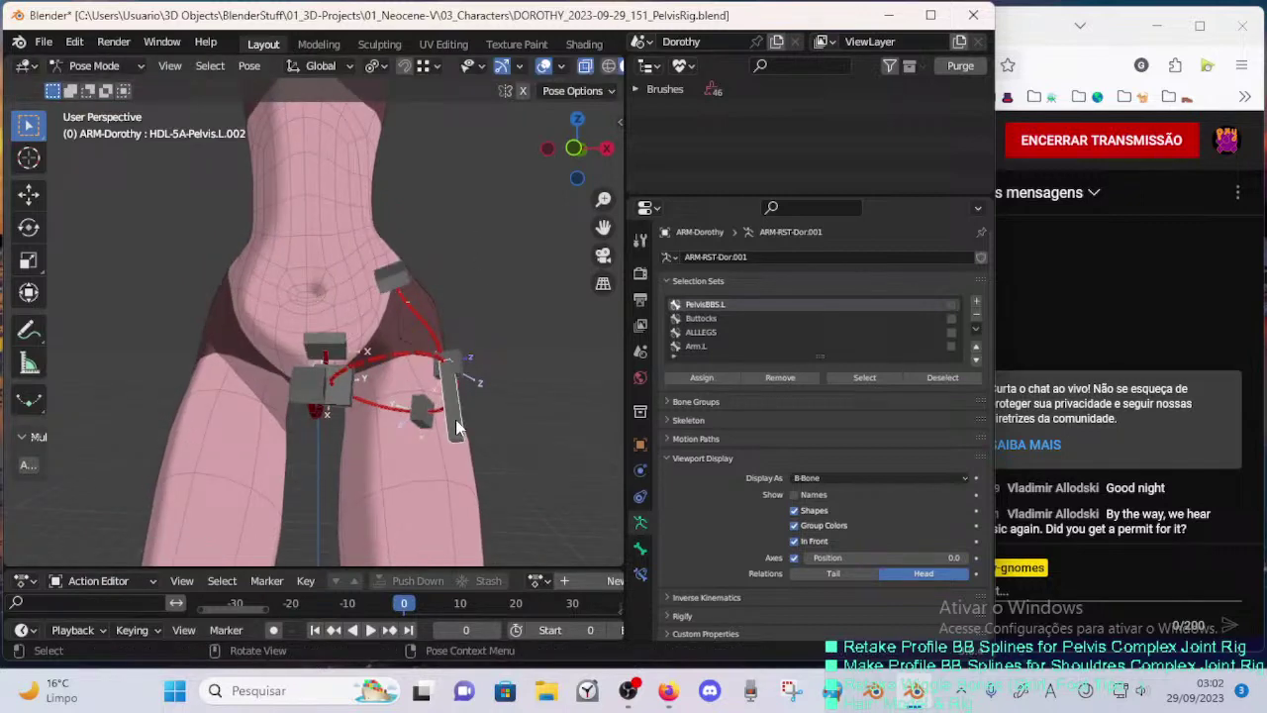
{"action": "key", "text": "r"}
{"action": "left_click", "coordinate": [379, 405]}
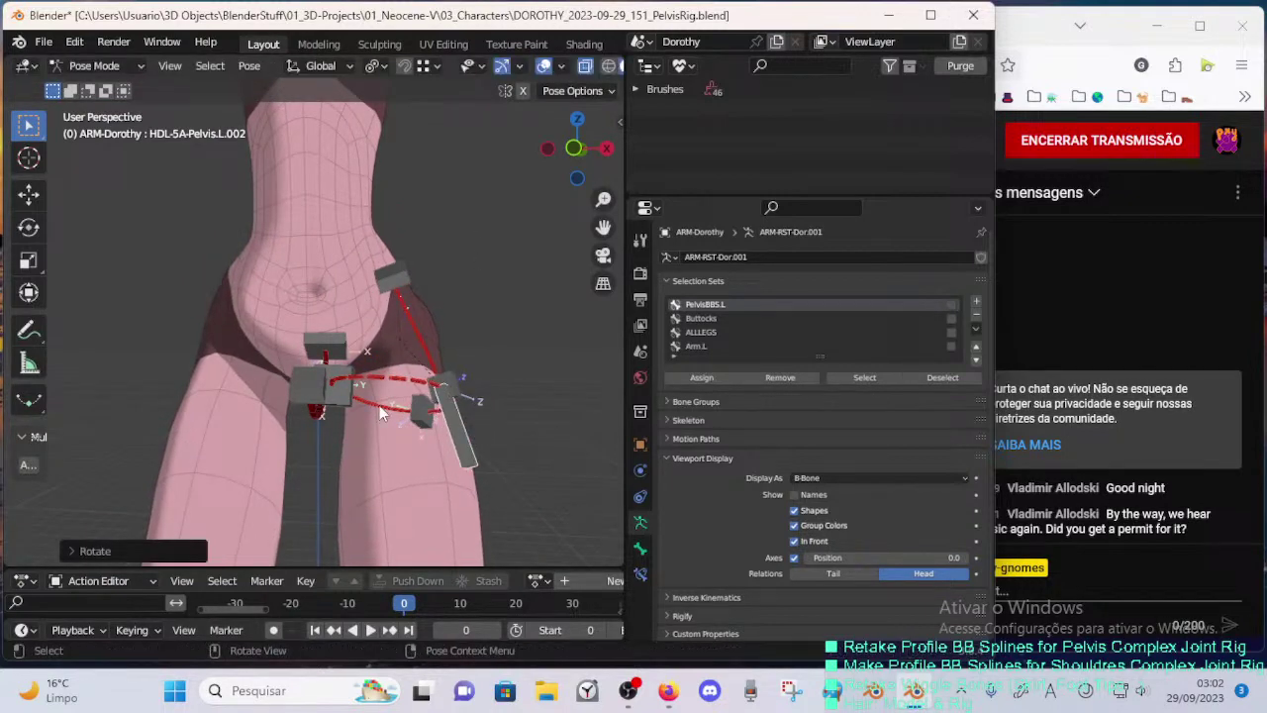
- Move the inner-thigh handle HDL-5A-Pelvis.L.005 down to the top of the left inner thigh
{"action": "left_click", "coordinate": [349, 409]}
{"action": "key", "text": "g"}
{"action": "left_click", "coordinate": [304, 450]}
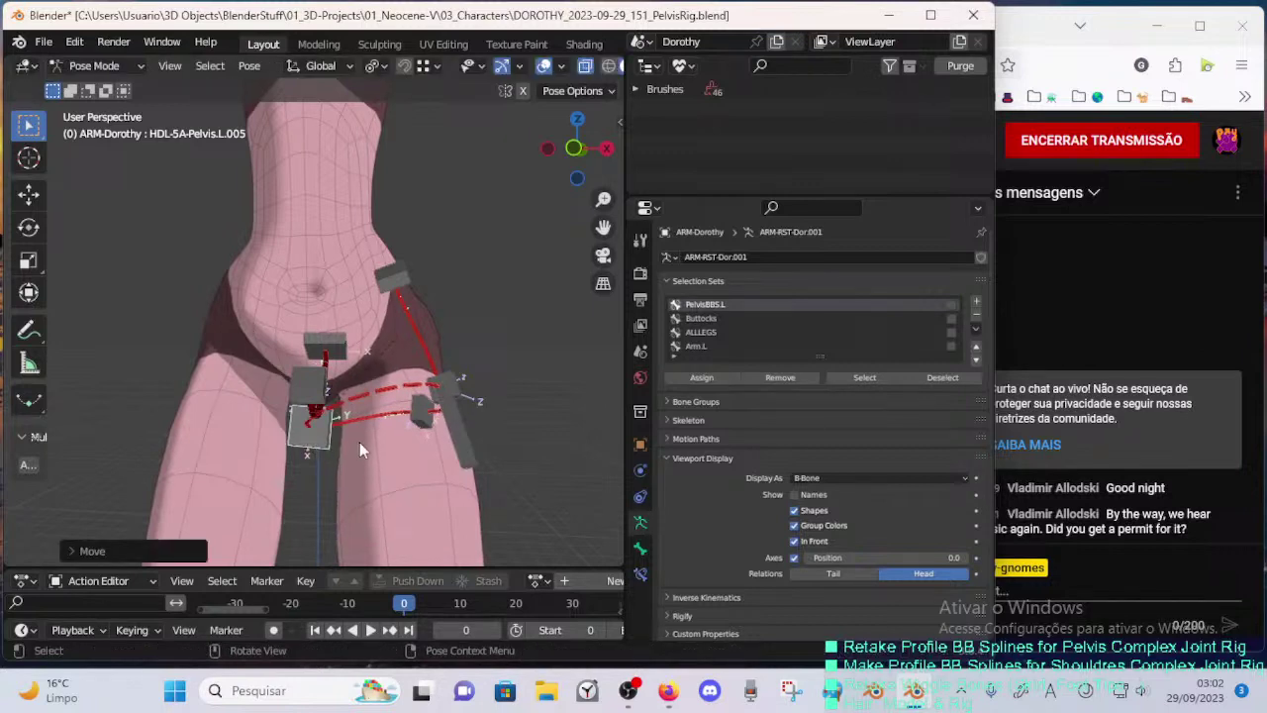
{"action": "key", "text": "g"}
{"action": "left_click", "coordinate": [348, 446]}
- Lower the front crotch handle HDL-2C-Crotch.002 slightly
{"action": "left_click", "coordinate": [308, 387]}
{"action": "key", "text": "g"}
{"action": "left_click", "coordinate": [307, 405]}
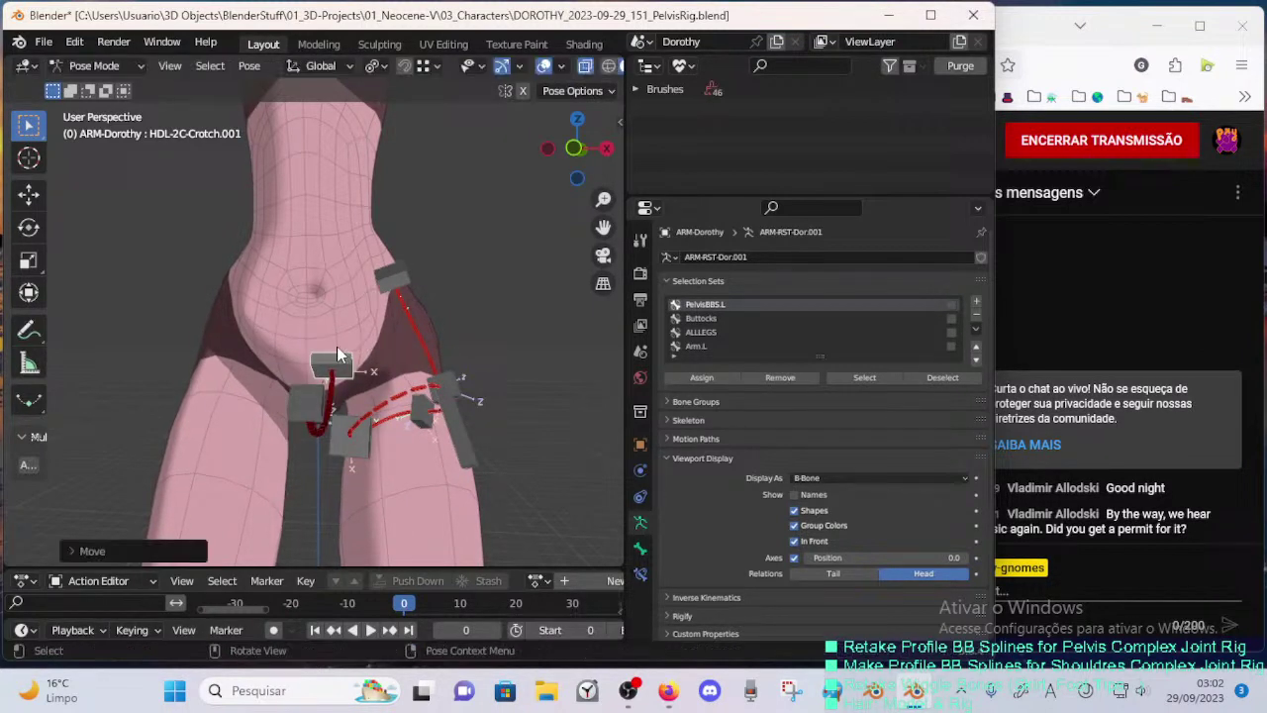
- Rotate and reposition the rear crotch handle HDL-2C-Crotch.001 behind the pelvis
{"action": "middle_click_drag", "start_coordinate": [336, 353], "coordinate": [208, 347]}
{"action": "key", "text": "g"}
{"action": "key", "text": "r"}
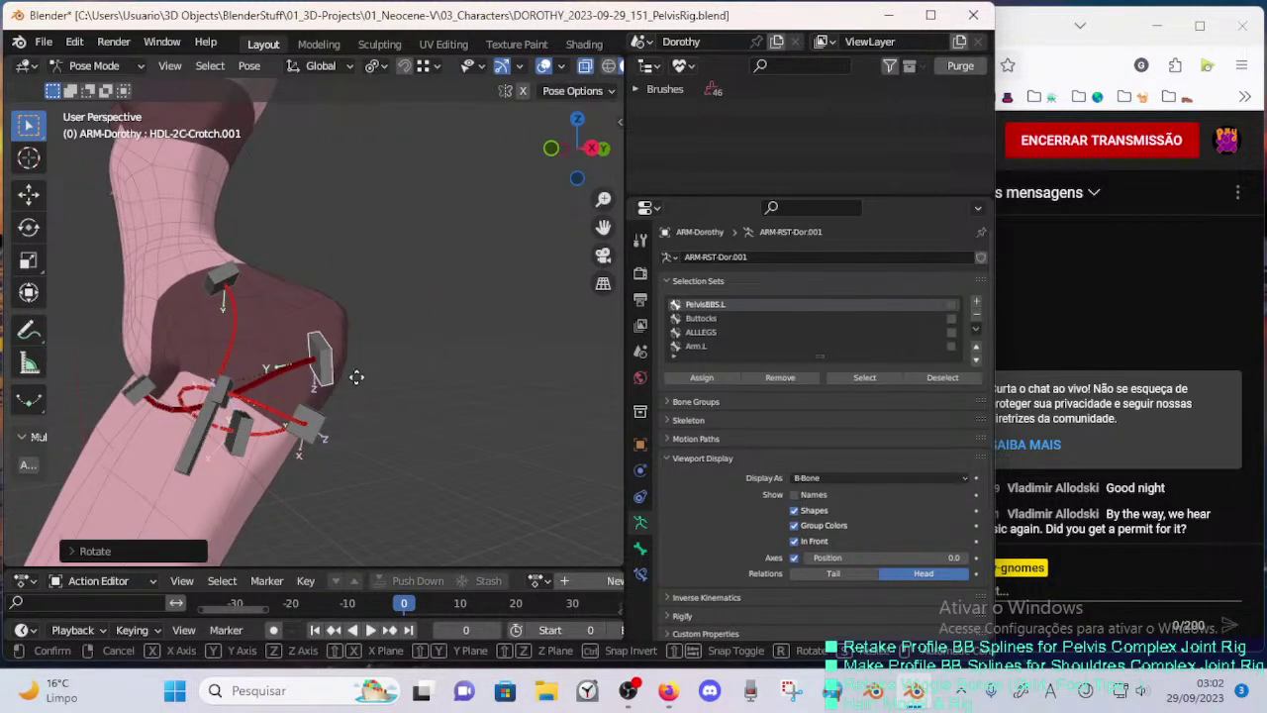
{"action": "left_click", "coordinate": [299, 429]}
{"action": "key", "text": "r"}
{"action": "left_click", "coordinate": [301, 433]}
{"action": "middle_click_drag", "start_coordinate": [292, 431], "coordinate": [355, 425]}
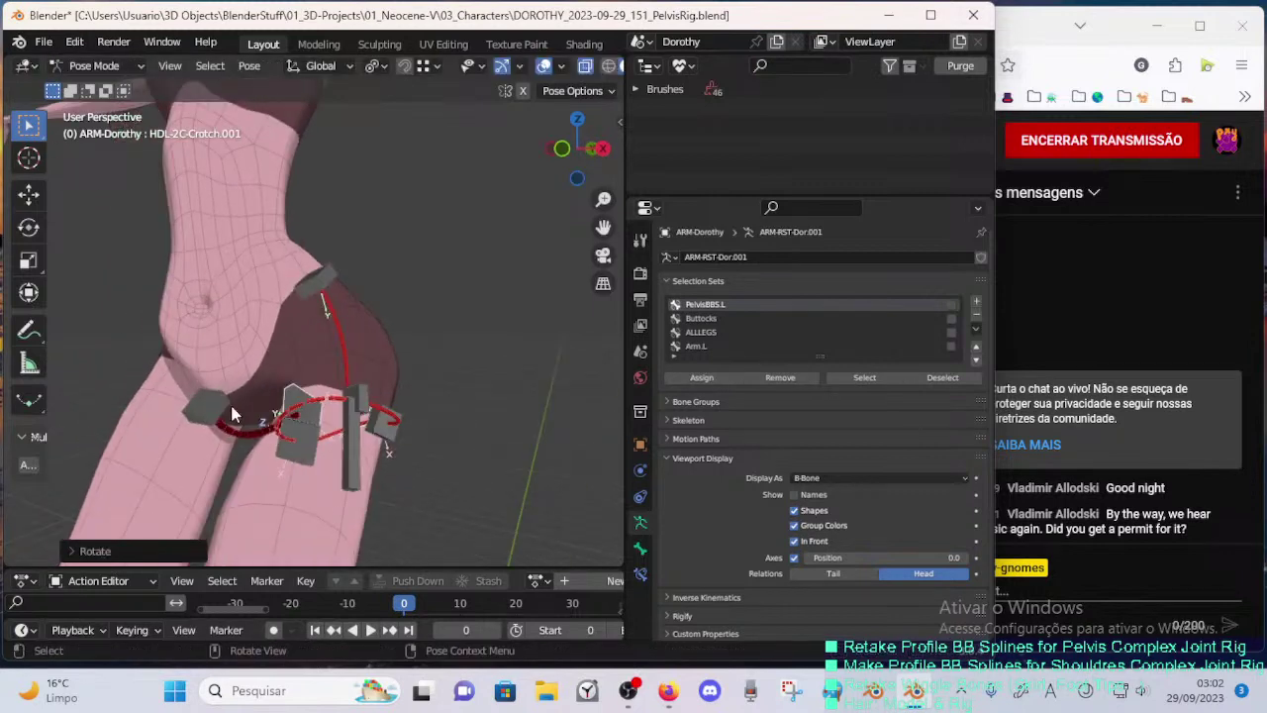
- Reposition the inner-thigh handle HDL-5A-Pelvis.L.005 and lower the rear crotch handle HDL-2C-Crotch.001
{"action": "middle_click_drag", "start_coordinate": [201, 424], "coordinate": [292, 435]}
{"action": "left_click", "coordinate": [288, 439]}
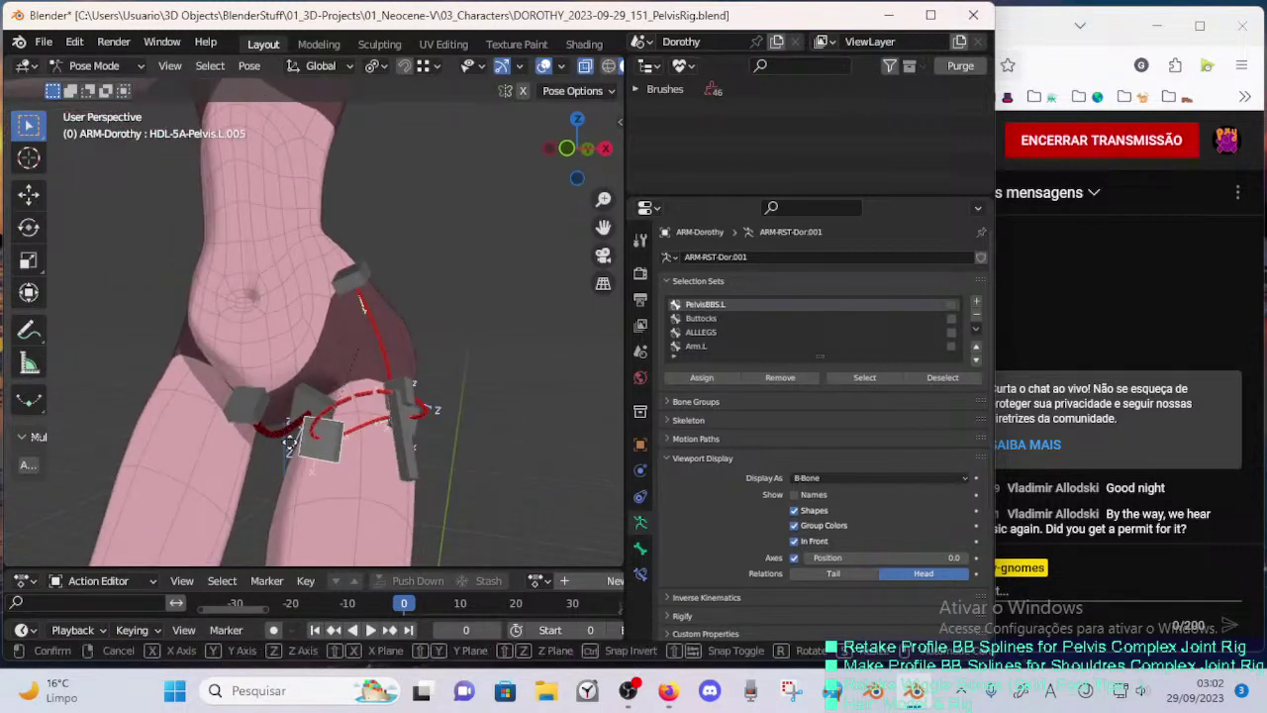
{"action": "key", "text": "g"}
{"action": "left_click", "coordinate": [310, 406]}
{"action": "middle_click_drag", "start_coordinate": [312, 392], "coordinate": [346, 393]}
{"action": "key", "text": "g"}
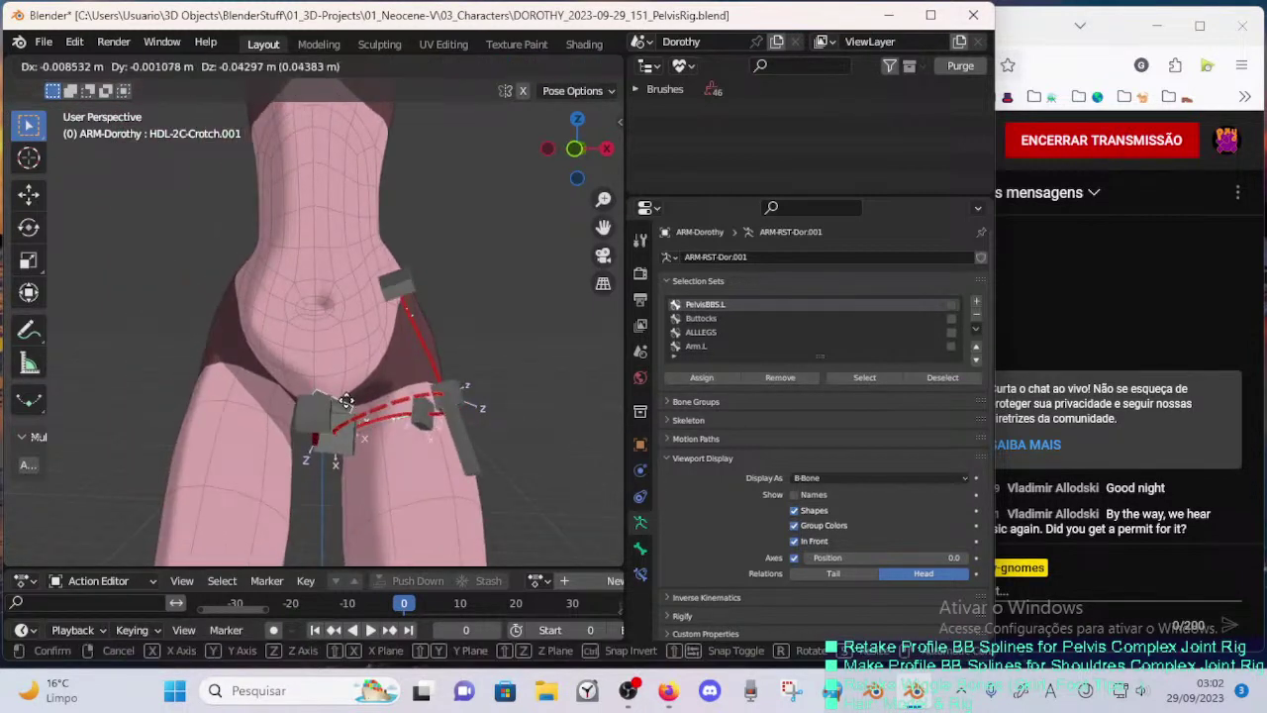
{"action": "left_click", "coordinate": [355, 414]}
- Move the long hip handle HDL-5A-Pelvis.L.002 up and outward
{"action": "left_click", "coordinate": [451, 462]}
{"action": "key", "text": "g"}
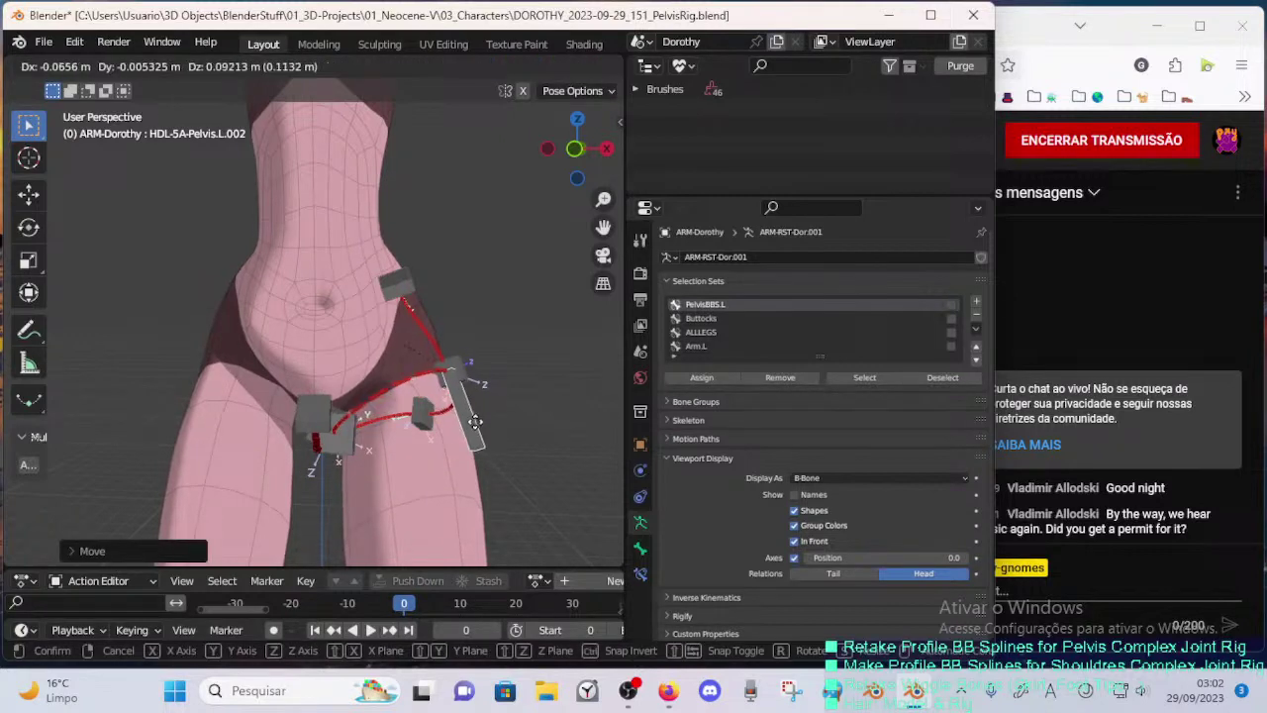
{"action": "left_click", "coordinate": [488, 440]}
- Rotate the upper hip handle HDL-5A-Pelvis.L.001 to follow the waist and move it lower
{"action": "left_click", "coordinate": [397, 284]}
{"action": "key", "text": "r"}
{"action": "left_click", "coordinate": [431, 263]}
{"action": "key", "text": "g"}
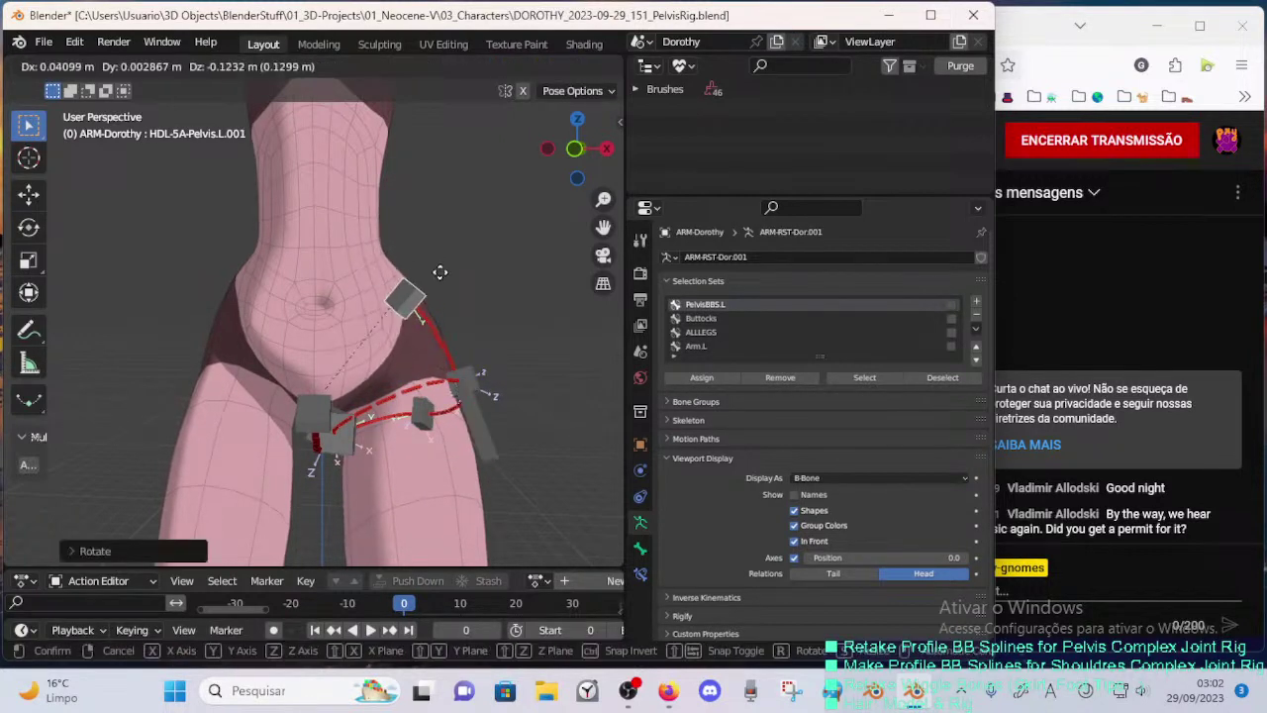
{"action": "left_click", "coordinate": [443, 272]}
- Move the long hip handle HDL-5A-Pelvis.L.002 inward against the left thigh
{"action": "left_click", "coordinate": [478, 420]}
{"action": "key", "text": "g"}
{"action": "left_click", "coordinate": [453, 384]}
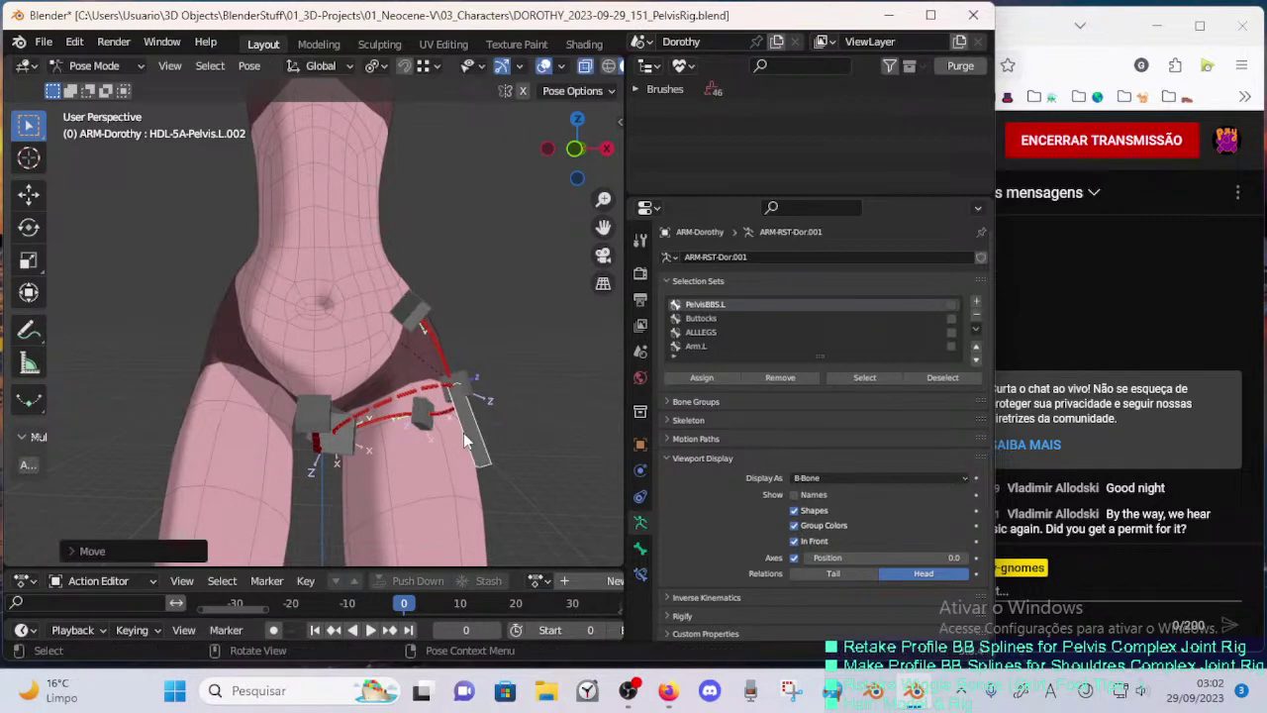
{"action": "left_click", "coordinate": [467, 428]}
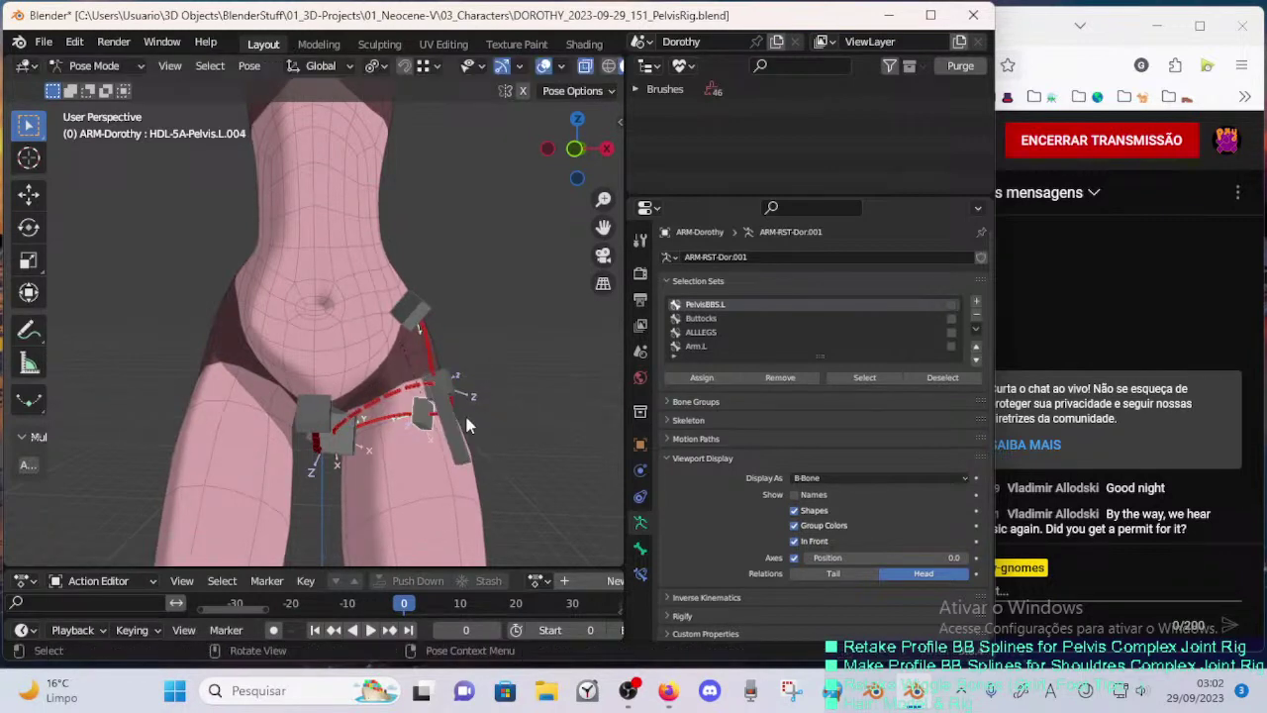
- Reposition the rear thigh handle HDL-5A-Pelvis.L.004 beneath the left buttock
{"action": "middle_click_drag", "start_coordinate": [467, 428], "coordinate": [51, 406]}
{"action": "key", "text": "g"}
{"action": "left_click", "coordinate": [280, 432]}
{"action": "middle_click_drag", "start_coordinate": [280, 433], "coordinate": [312, 431]}
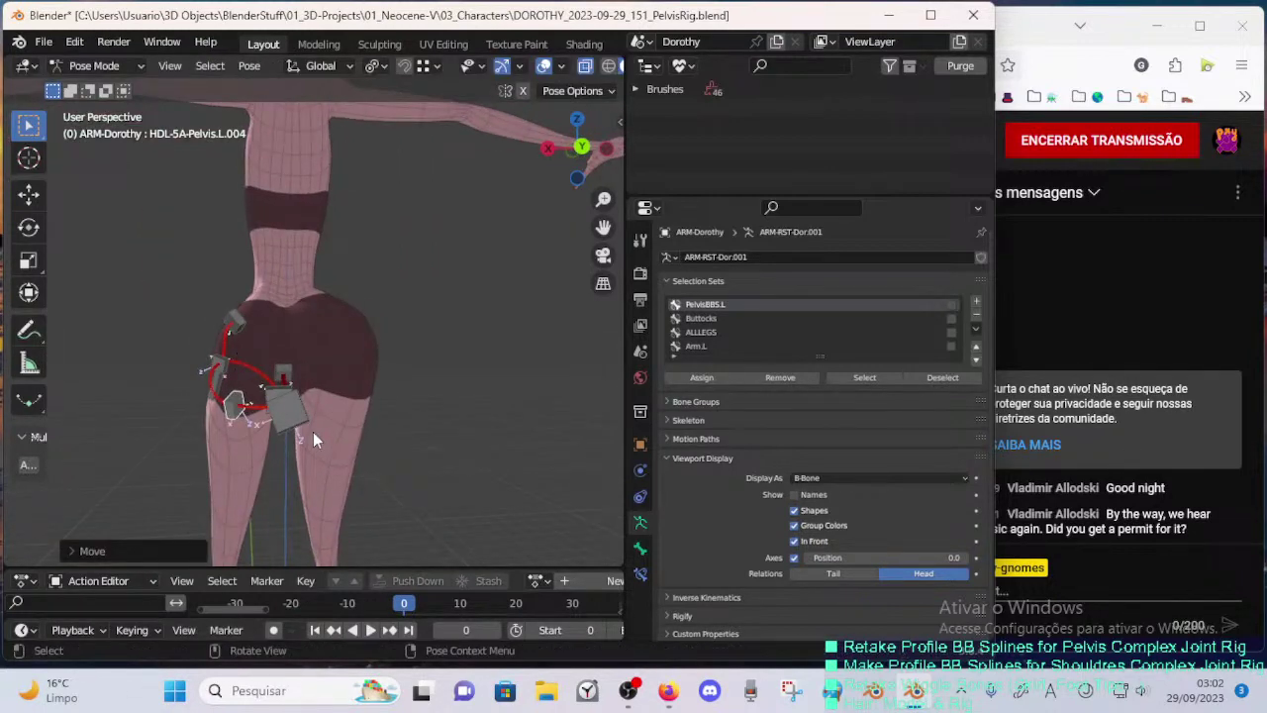
- Shift the rear crotch handle slightly toward the character's left buttock
{"action": "left_click", "coordinate": [289, 420]}
{"action": "key", "text": "g"}
{"action": "left_click", "coordinate": [279, 423]}
- Shift the outer hip handle HDL-5A-Pelvis.L.003 outward and slightly up on the left hip
{"action": "left_click", "coordinate": [218, 370]}
{"action": "key", "text": "g"}
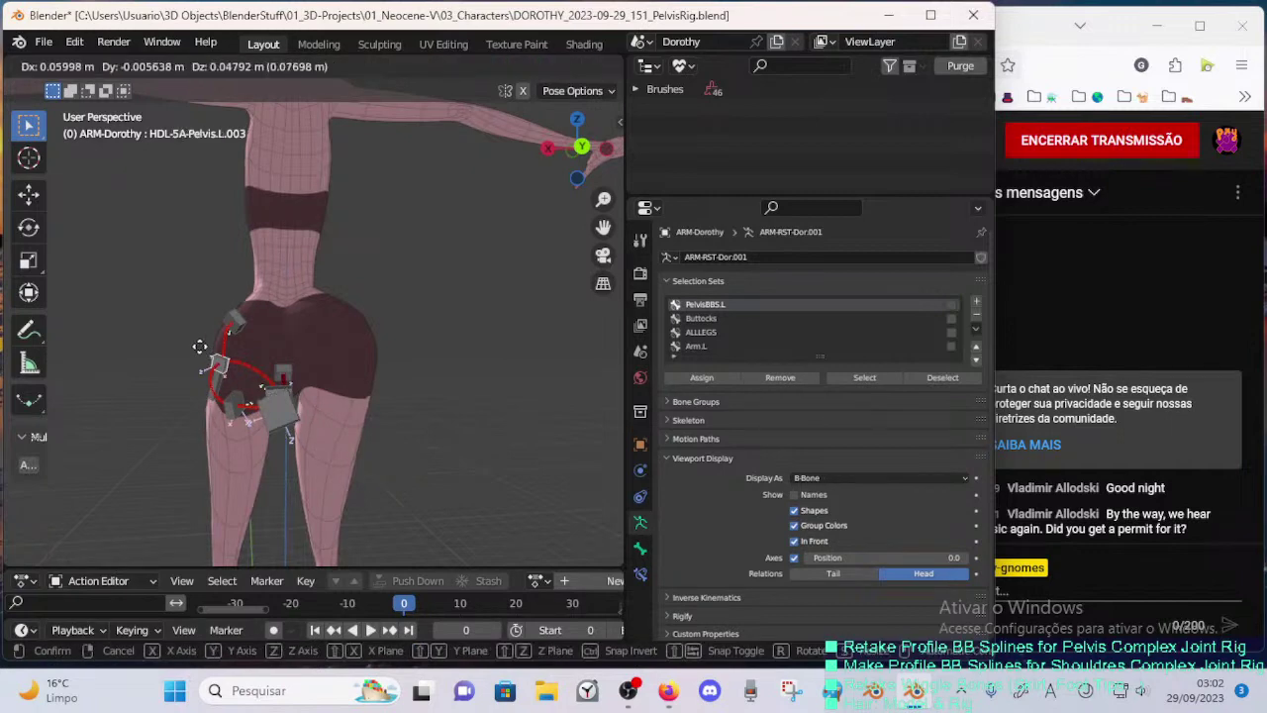
{"action": "left_click", "coordinate": [200, 348]}
{"action": "key", "text": "g"}
{"action": "left_click", "coordinate": [209, 380]}
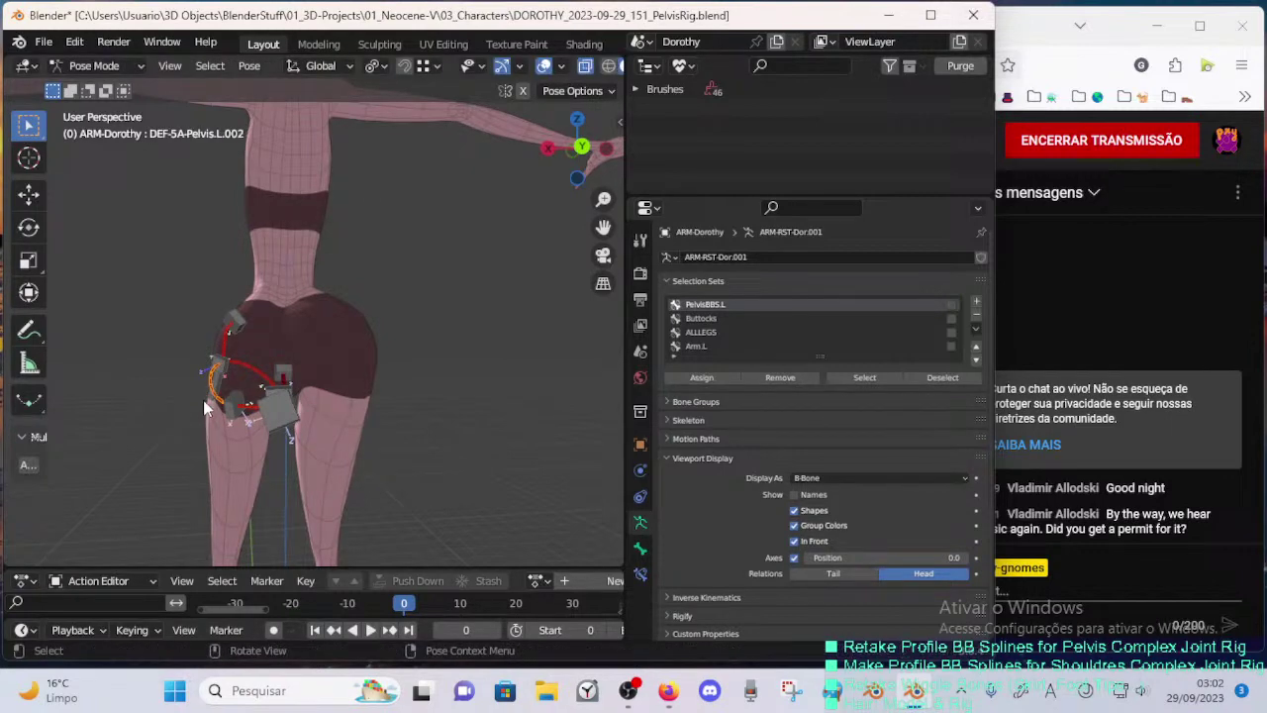
- Move the long hip handle HDL-5A-Pelvis.L.002 slightly outward and up along the left hip
{"action": "left_click", "coordinate": [205, 407]}
{"action": "key", "text": "g"}
{"action": "left_click", "coordinate": [196, 394]}
{"action": "key", "text": "g"}
{"action": "left_click", "coordinate": [223, 436]}
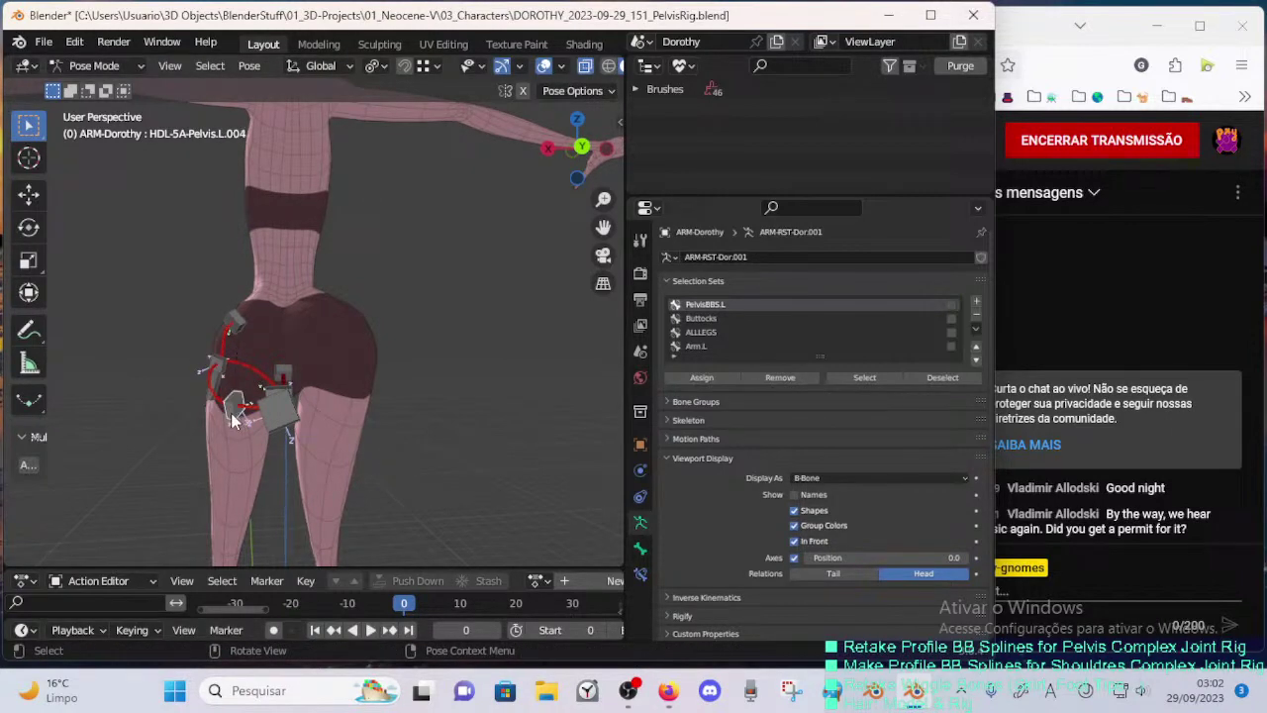
- Rotate and reposition the rear thigh handle HDL-5A-Pelvis.L.004 beneath the left buttock
{"action": "key", "text": "g"}
{"action": "left_click", "coordinate": [243, 412]}
{"action": "key", "text": "r"}
{"action": "left_click", "coordinate": [272, 417]}
{"action": "key", "text": "g"}
{"action": "left_click", "coordinate": [268, 396]}
{"action": "middle_click_drag", "start_coordinate": [267, 395], "coordinate": [418, 355]}
{"action": "key", "text": "Tab"}
{"action": "key", "text": "Tab"}
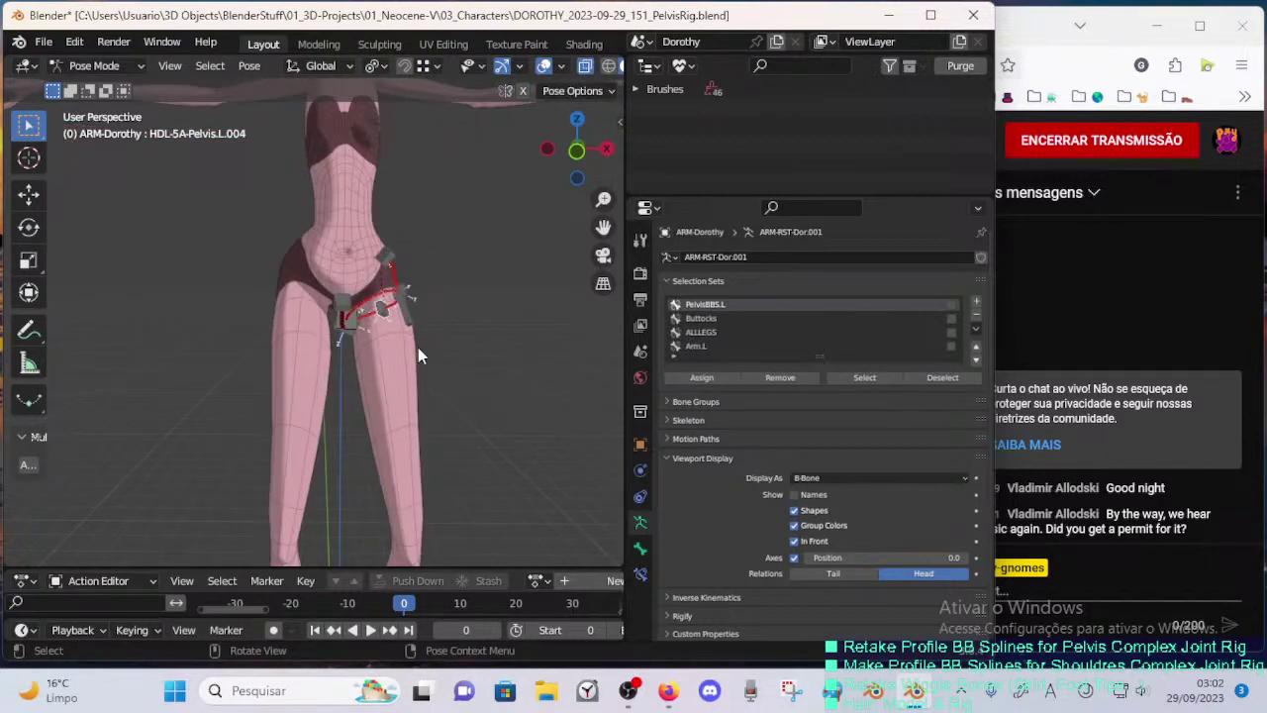
- Raise the inner thigh handle HDL-5A-Pelvis.L.005 toward the crotch and nudge HDL-5A-Pelvis.L.004 beside it
{"action": "middle_click_drag", "start_coordinate": [450, 290], "coordinate": [370, 348]}
{"action": "scroll", "coordinate": [295, 384], "scroll_direction": "down", "scroll_amount": 4}
{"action": "scroll", "coordinate": [357, 386], "scroll_direction": "up", "scroll_amount": 8}
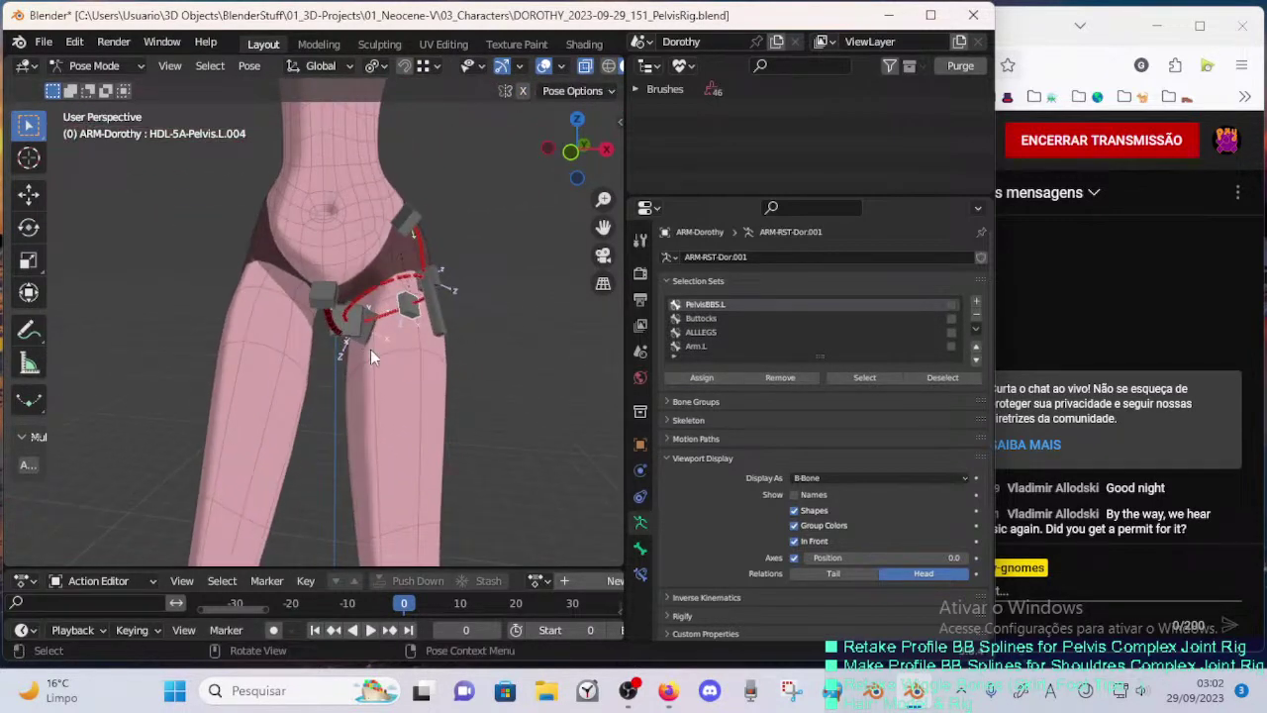
{"action": "scroll", "coordinate": [372, 346], "scroll_direction": "up", "scroll_amount": 3}
{"action": "left_click", "coordinate": [384, 337]}
{"action": "key", "text": "g"}
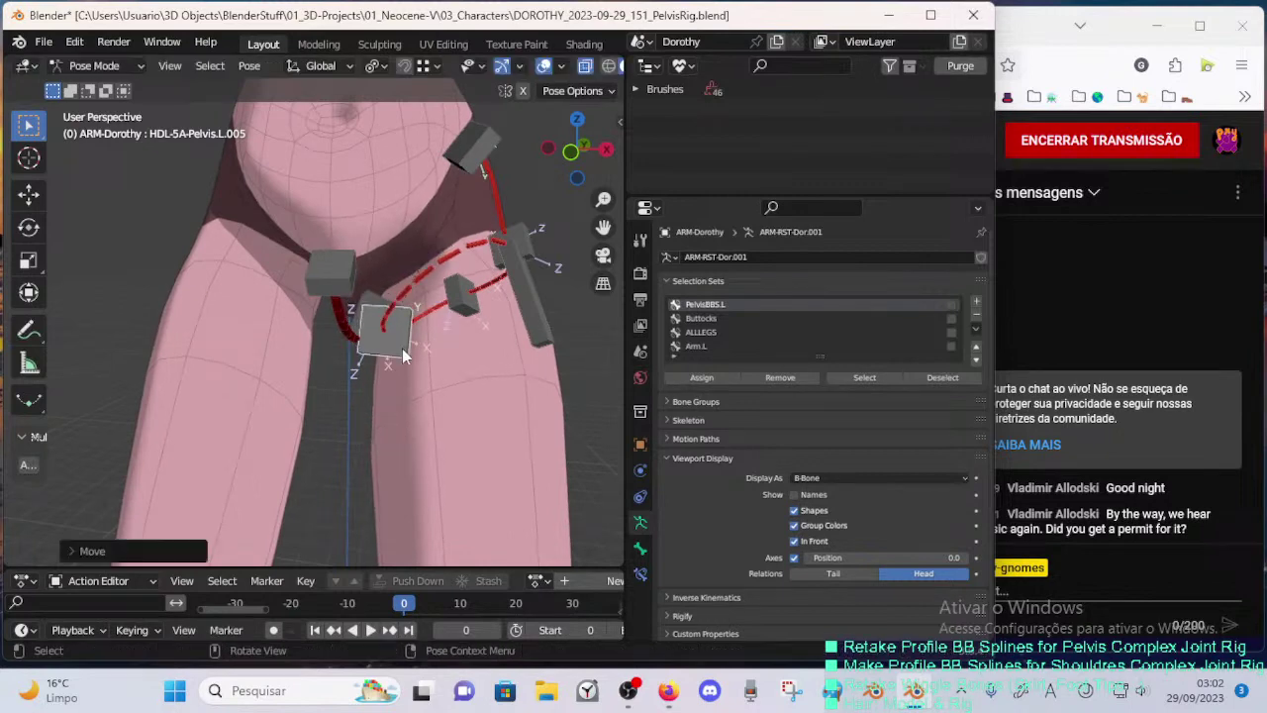
{"action": "left_click", "coordinate": [444, 308]}
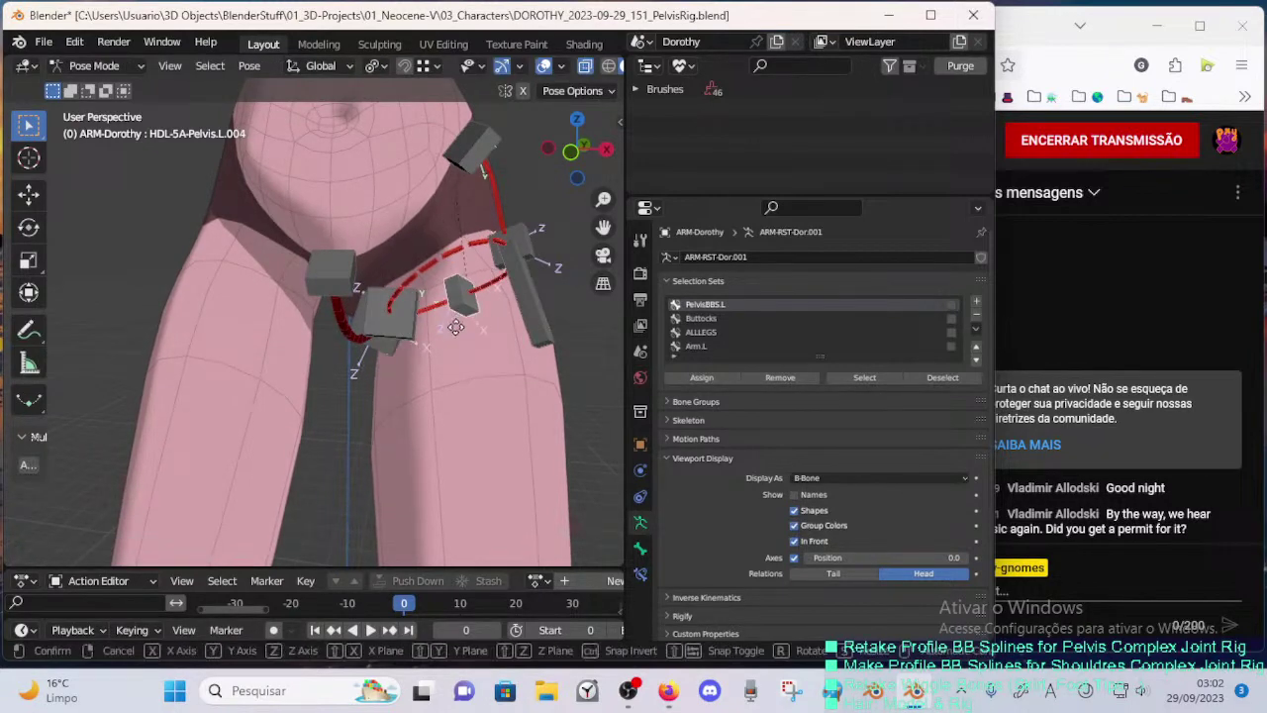
{"action": "left_click", "coordinate": [448, 309]}
{"action": "key", "text": "g"}
{"action": "left_click", "coordinate": [451, 315]}
- Readjust the inner thigh handle HDL-5A-Pelvis.L.005 at the upper front of the left thigh
{"action": "left_click", "coordinate": [402, 332]}
{"action": "key", "text": "g"}
{"action": "left_click", "coordinate": [398, 347]}
{"action": "middle_click_drag", "start_coordinate": [398, 346], "coordinate": [484, 359]}
{"action": "key", "text": "g"}
{"action": "left_click", "coordinate": [407, 365]}
{"action": "key", "text": "g"}
{"action": "left_click", "coordinate": [456, 367]}
- Move the long hip handle HDL-5A-Pelvis.L.002 down and outward along the left thigh
{"action": "key", "text": "g"}
{"action": "left_click", "coordinate": [511, 355]}
{"action": "key", "text": "g"}
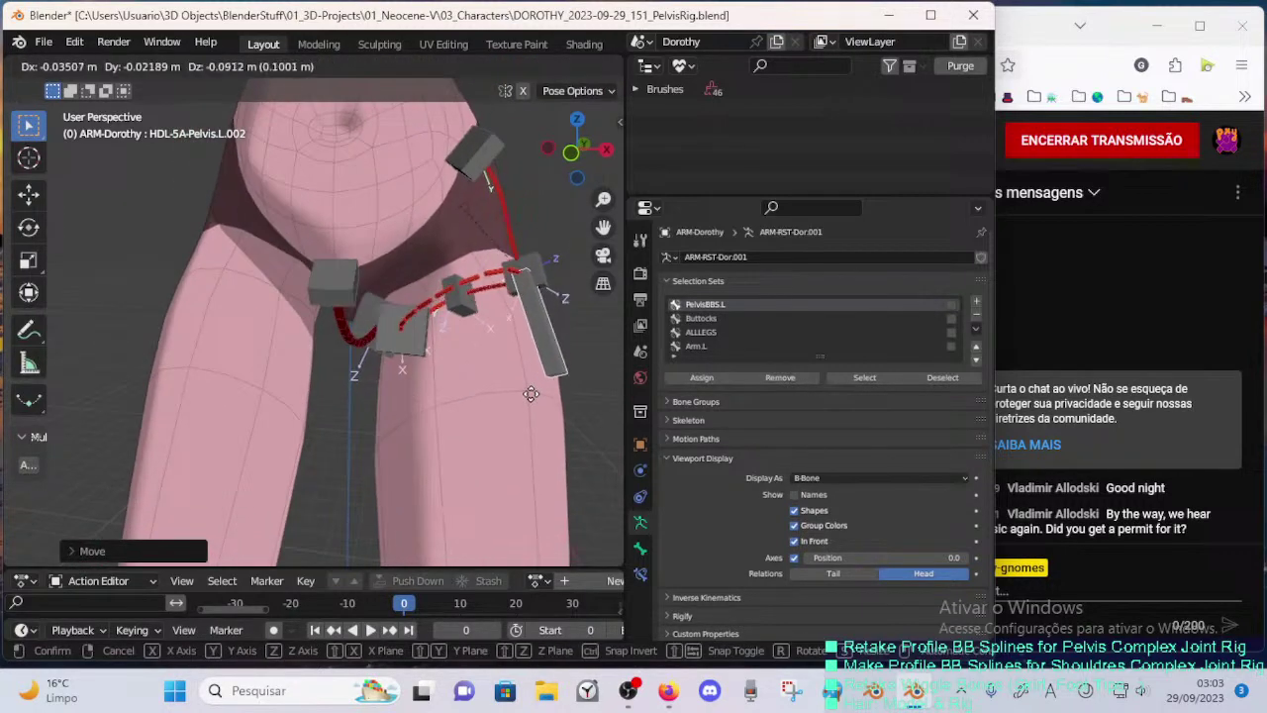
{"action": "left_click", "coordinate": [451, 334]}
- Lower the handle HDL-5A-Pelvis.L.005 along the inner left thigh
{"action": "left_click", "coordinate": [397, 358]}
{"action": "key", "text": "g"}
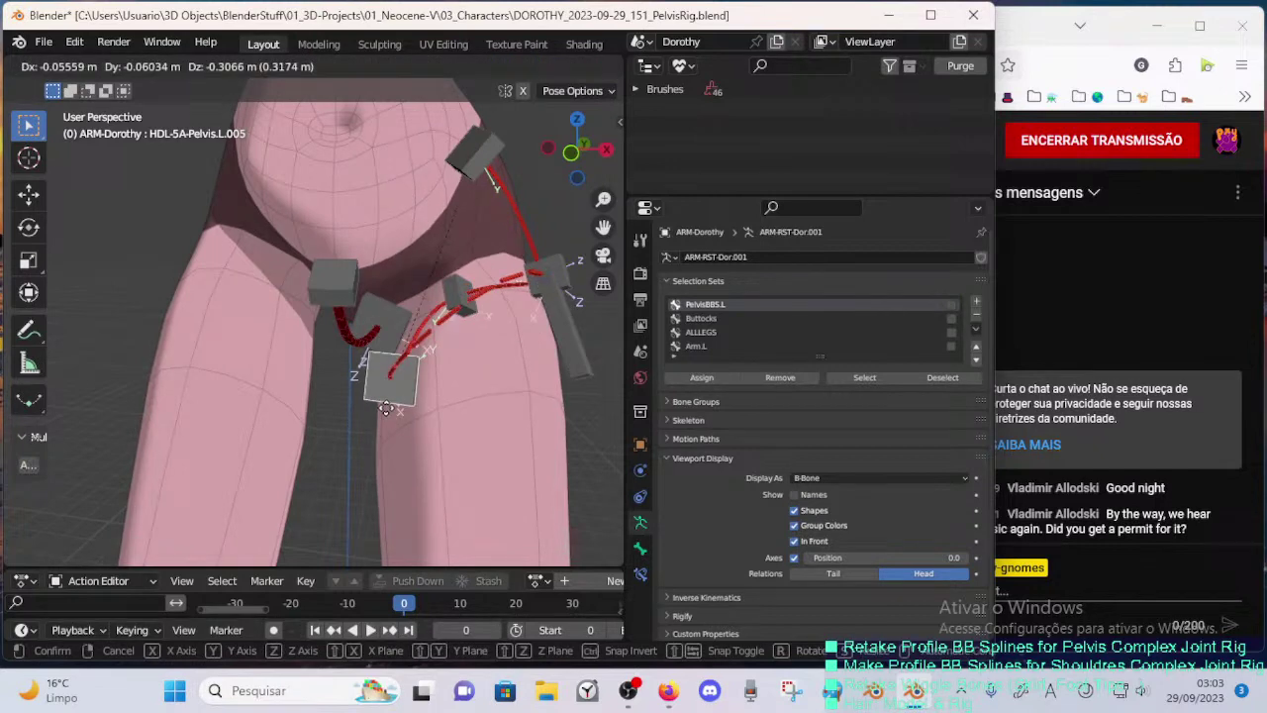
{"action": "left_click", "coordinate": [398, 368]}
{"action": "mouse_move", "coordinate": [398, 368]}
{"action": "middle_mouse_down"}
{"action": "mouse_move", "coordinate": [423, 403]}
{"action": "mouse_move", "coordinate": [392, 381]}
{"action": "middle_mouse_up"}
{"action": "key", "text": "g"}
{"action": "left_click", "coordinate": [451, 400]}
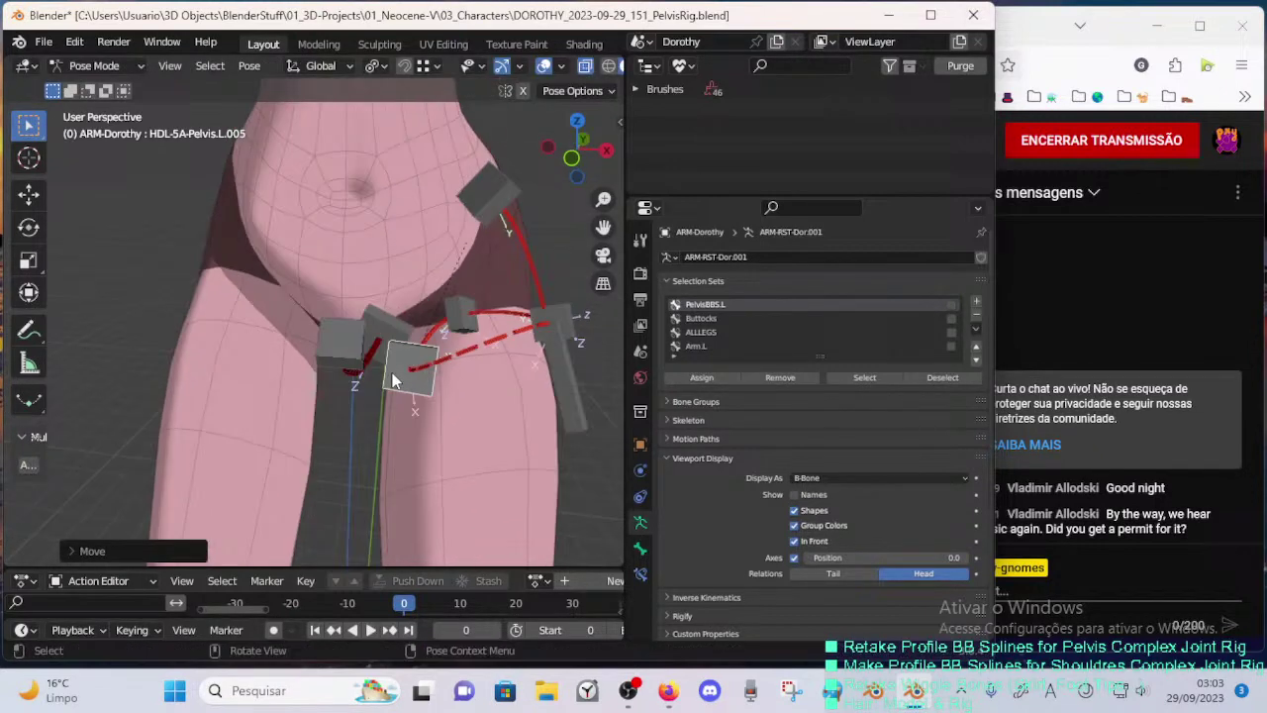
- Shift the front crotch handle HDL-2C-Crotch.002 slightly toward the left thigh
{"action": "left_click", "coordinate": [337, 354]}
{"action": "key", "text": "g"}
{"action": "left_click", "coordinate": [387, 319]}
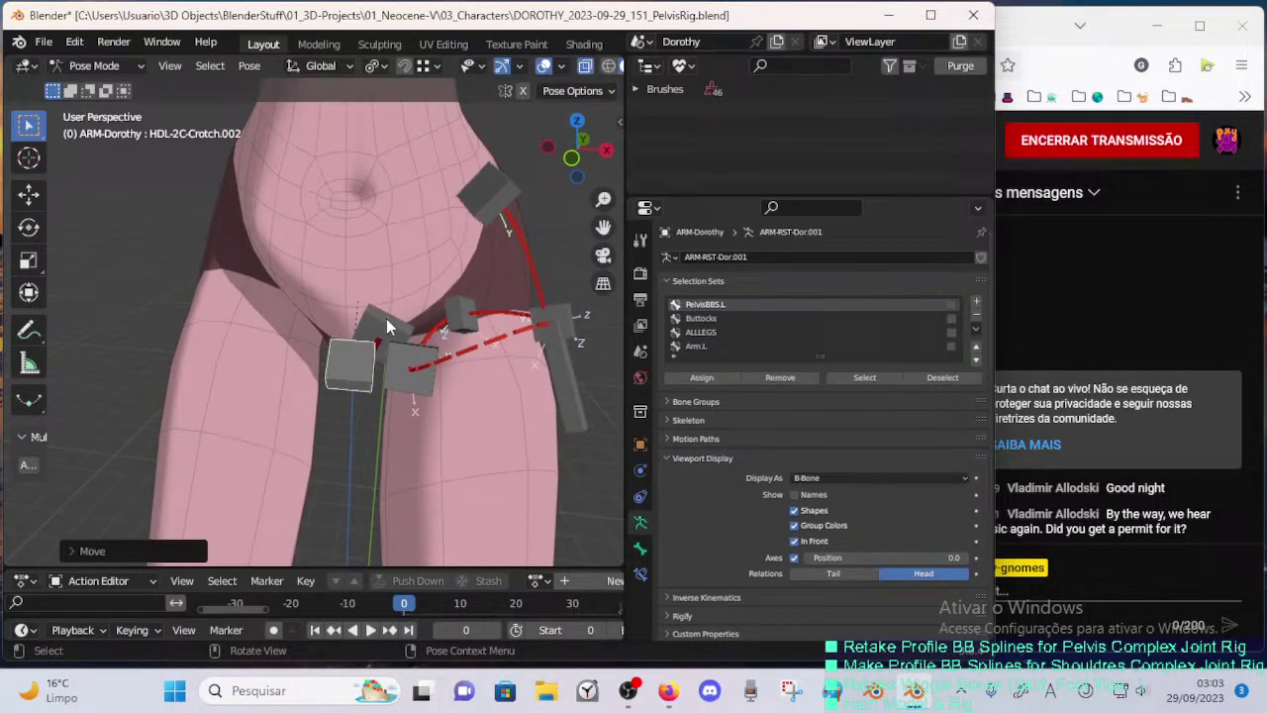
- Clear the pose location of all the pelvis and crotch handles
{"action": "key", "text": "alt+g"}
{"action": "scroll", "coordinate": [404, 337], "scroll_direction": "down", "scroll_amount": 3}
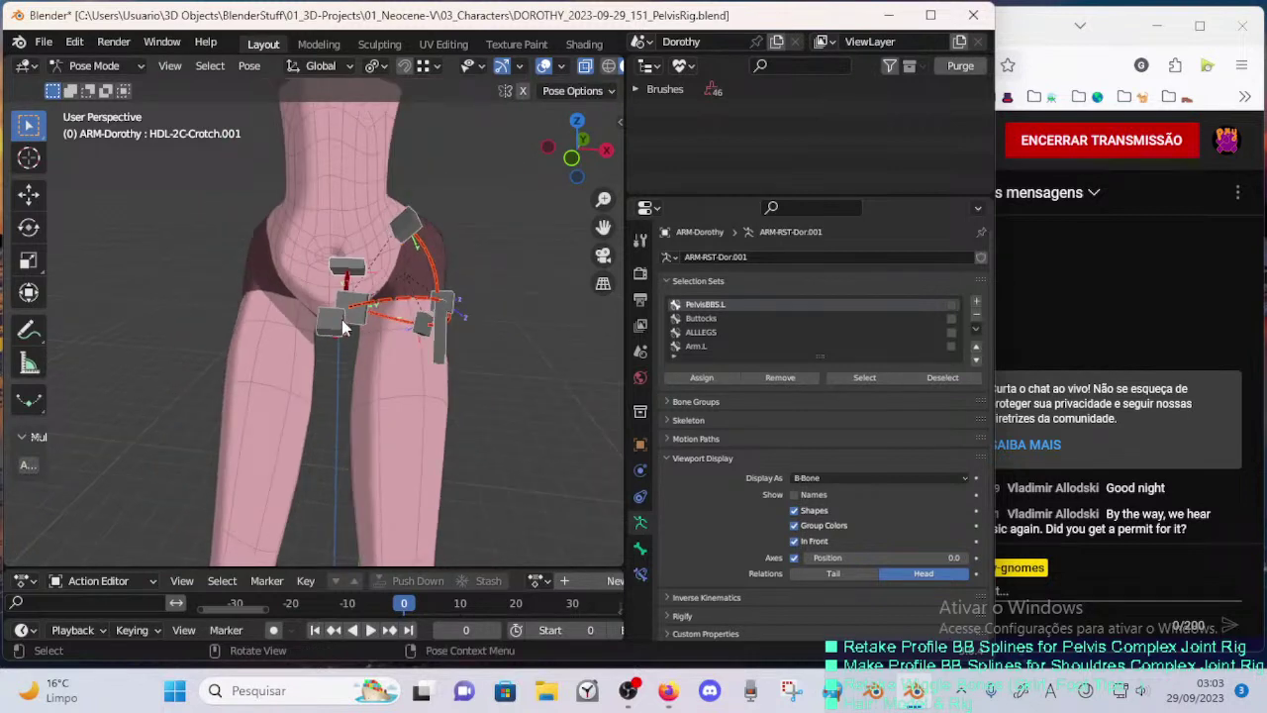
- Move the handle HDL-5A-Pelvis.L.005 down onto the upper inner left thigh
{"action": "key", "text": "g"}
{"action": "left_click", "coordinate": [420, 330]}
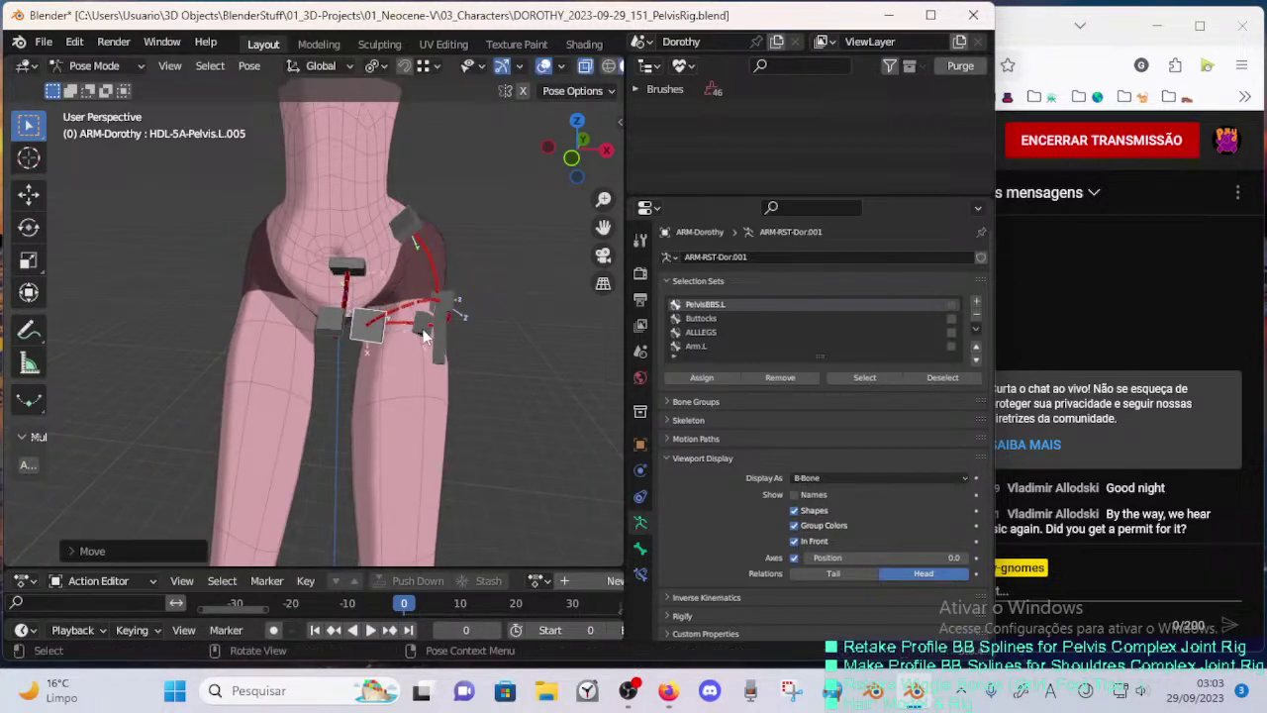
{"action": "key", "text": "r"}
{"action": "left_click", "coordinate": [452, 295]}
- Move the hip handles HDL-5A-Pelvis.L.003 and HDL-5A-Pelvis.L.002 up and outward at the left hip
{"action": "left_click", "coordinate": [450, 296]}
{"action": "key", "text": "g"}
{"action": "left_click", "coordinate": [467, 273]}
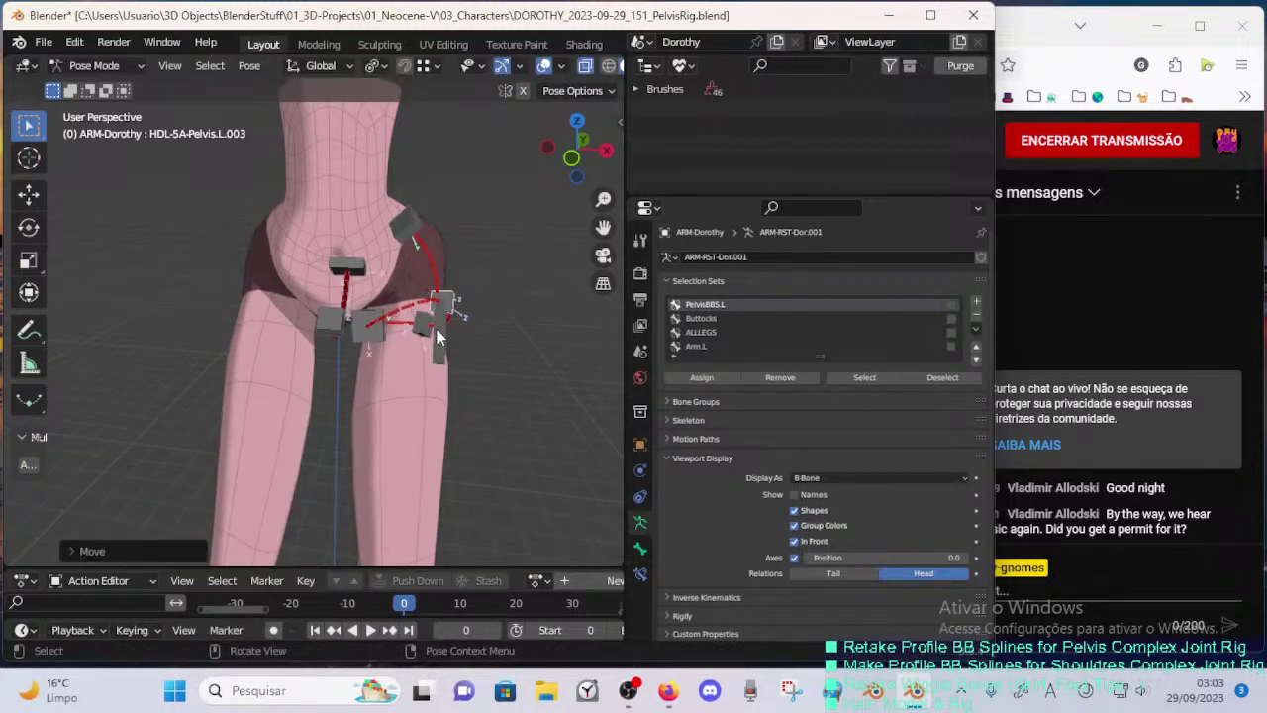
{"action": "left_click", "coordinate": [438, 329]}
{"action": "key", "text": "g"}
{"action": "left_click", "coordinate": [470, 316]}
{"action": "key", "text": "g"}
{"action": "left_click", "coordinate": [455, 311]}
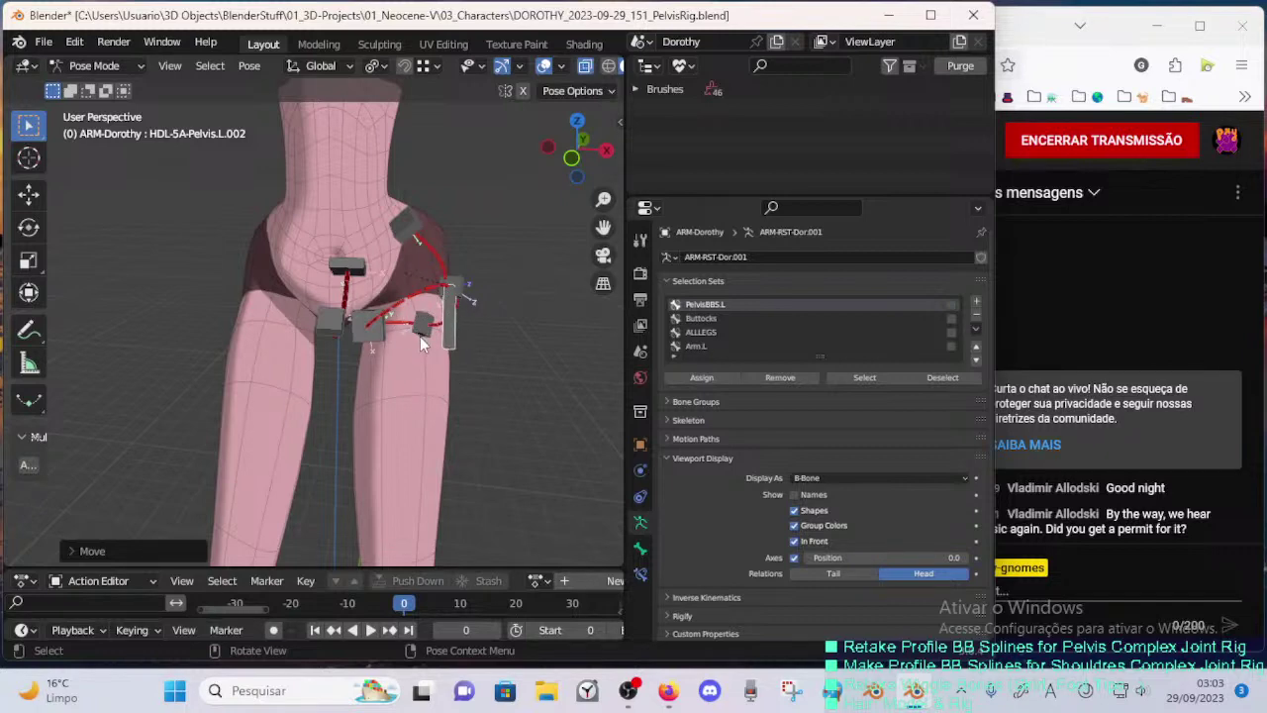
- Raise the left foot control MTR-Leg.L and bring it forward to bend the leg
{"action": "scroll", "coordinate": [447, 386], "scroll_direction": "down", "scroll_amount": 5}
{"action": "scroll", "coordinate": [383, 341], "scroll_direction": "up", "scroll_amount": 5}
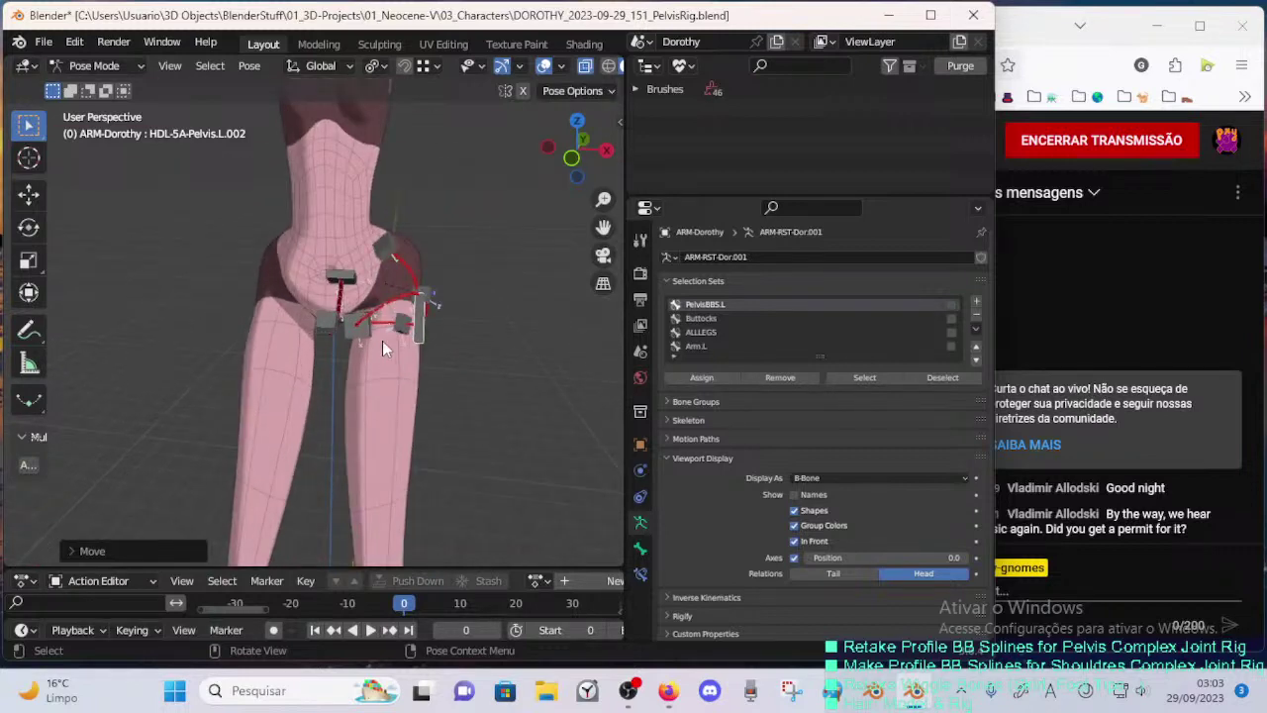
{"action": "scroll", "coordinate": [406, 396], "scroll_direction": "down", "scroll_amount": 5}
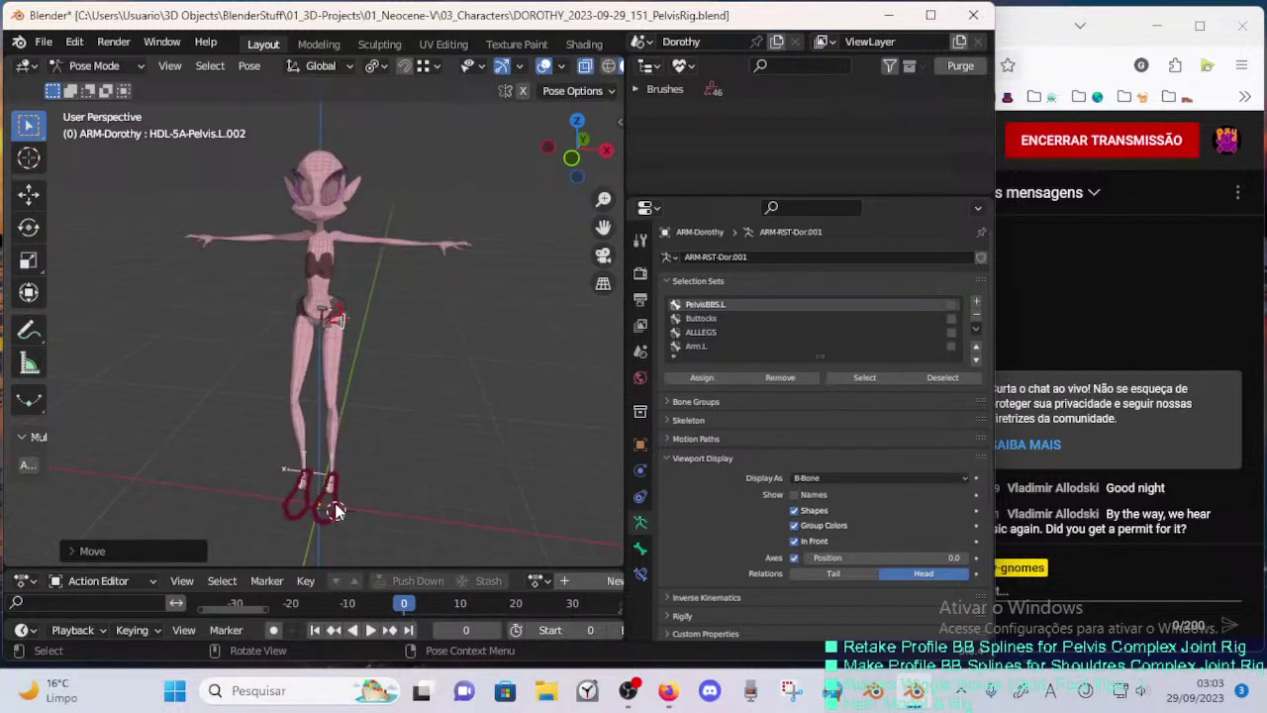
{"action": "left_click", "coordinate": [330, 512]}
{"action": "middle_click_drag", "start_coordinate": [330, 514], "coordinate": [269, 482]}
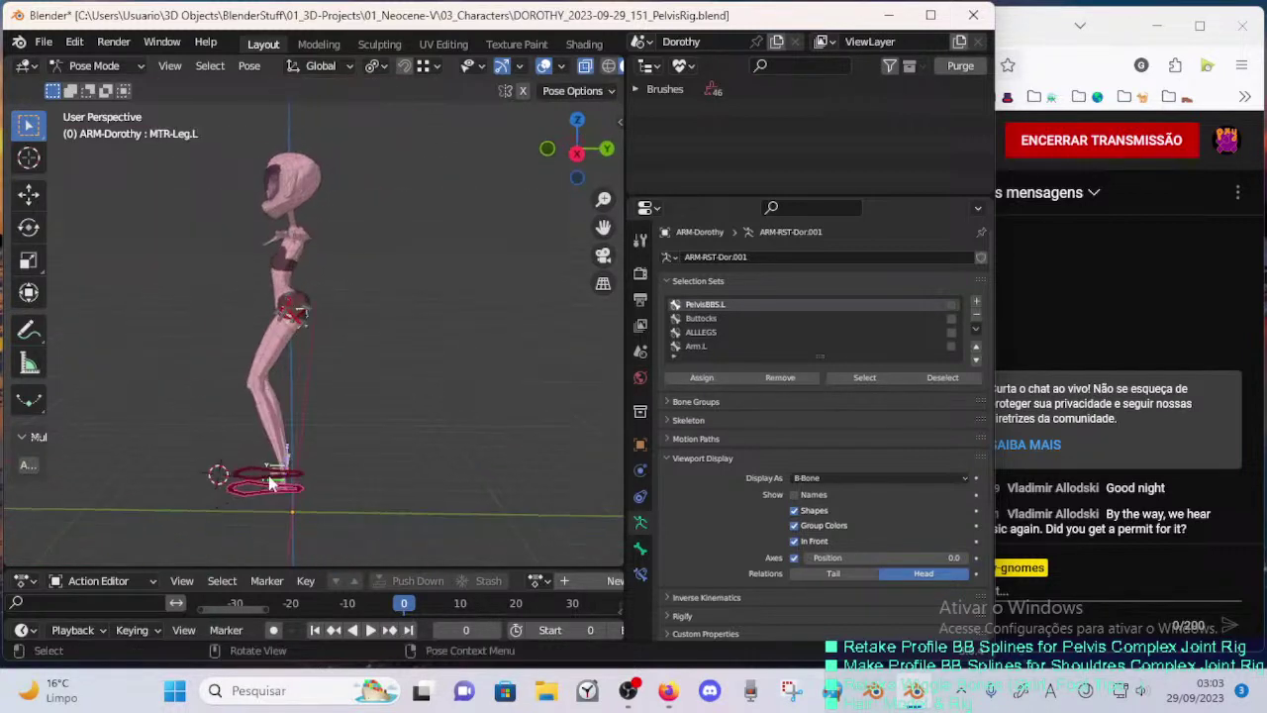
{"action": "left_click", "coordinate": [177, 359]}
{"action": "middle_click_drag", "start_coordinate": [289, 417], "coordinate": [328, 429]}
{"action": "key", "text": "g"}
{"action": "left_click", "coordinate": [369, 440]}
- Rotate the left foot control MTR-Leg.L around the global Z axis and reposition the raised leg
{"action": "key", "text": "r"}
{"action": "key", "text": "z"}
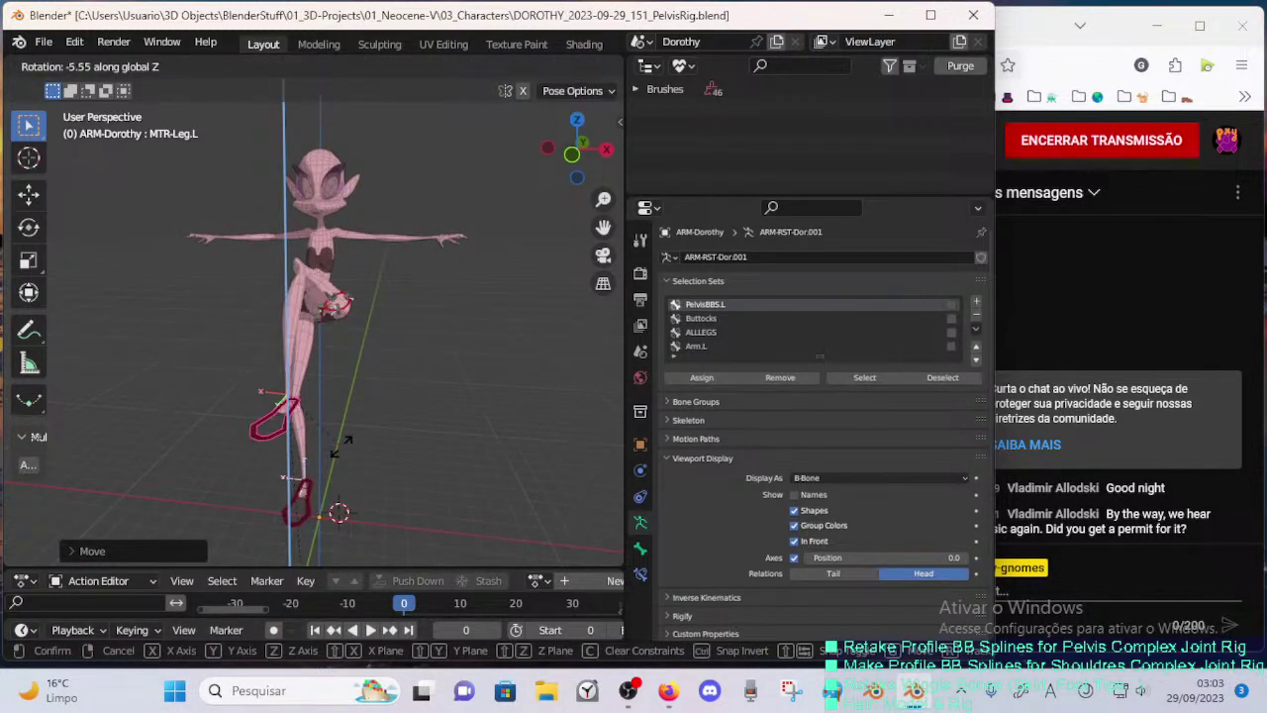
{"action": "left_click", "coordinate": [342, 443]}
{"action": "key", "text": "g"}
{"action": "left_click", "coordinate": [342, 358]}
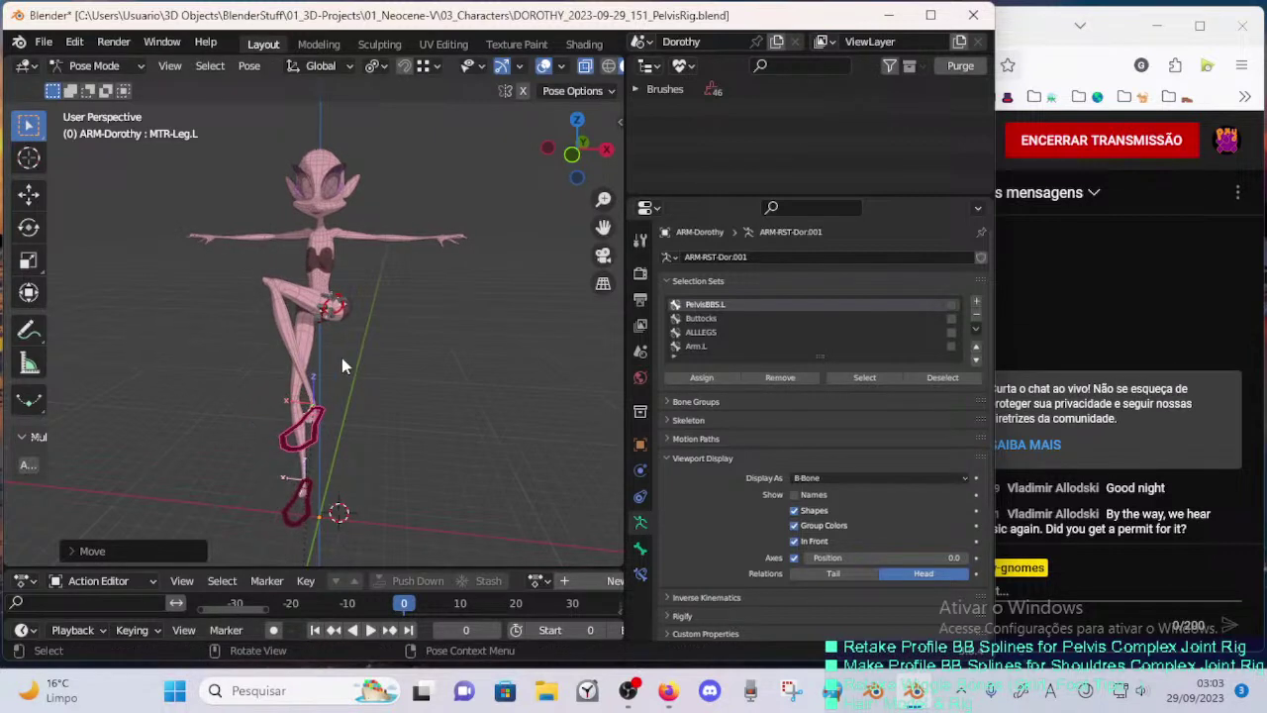
{"action": "middle_click_drag", "start_coordinate": [342, 357], "coordinate": [364, 382]}
{"action": "key", "text": "g"}
{"action": "left_click", "coordinate": [410, 386]}
- Reveal all hidden bones and move the left knee pole POL-Knee.L sideways
{"action": "key", "text": "alt+h"}
{"action": "left_click", "coordinate": [269, 166]}
{"action": "key", "text": "g"}
{"action": "left_click", "coordinate": [315, 165]}
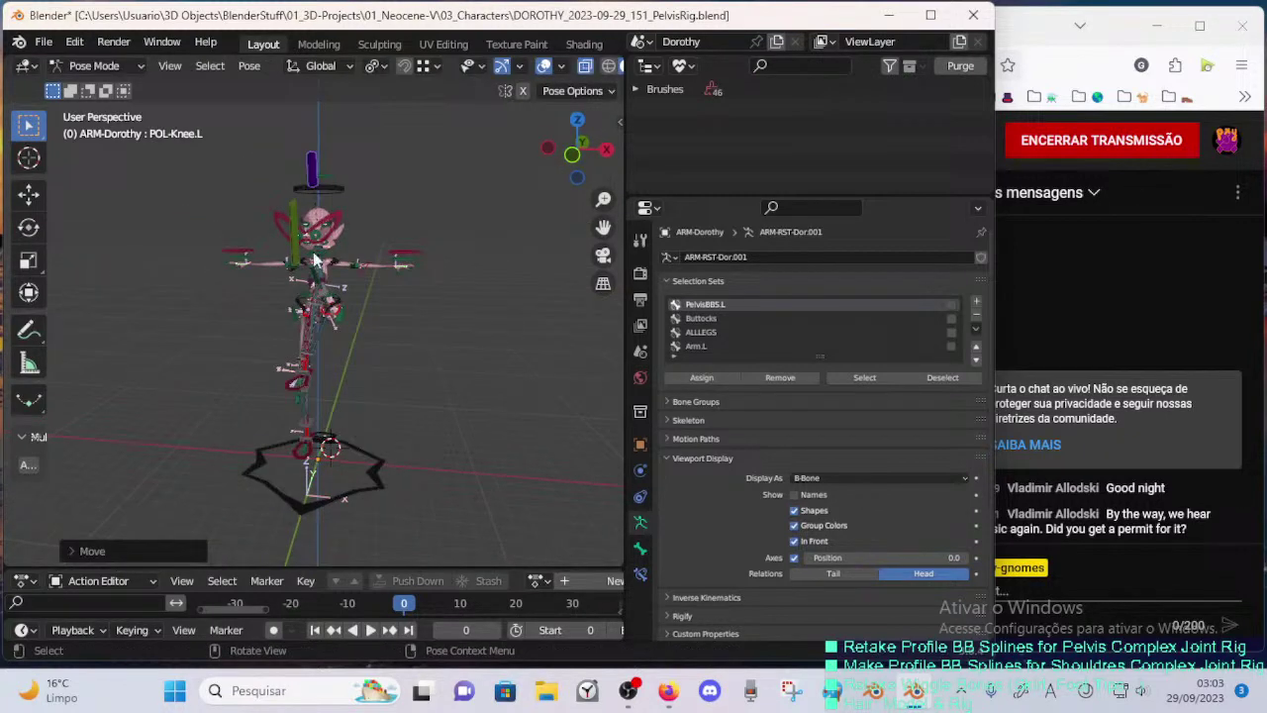
- Isolate the bones of the PelvisBBS.L selection set and the left foot control by hiding the others
{"action": "scroll", "coordinate": [374, 334], "scroll_direction": "up", "scroll_amount": 2}
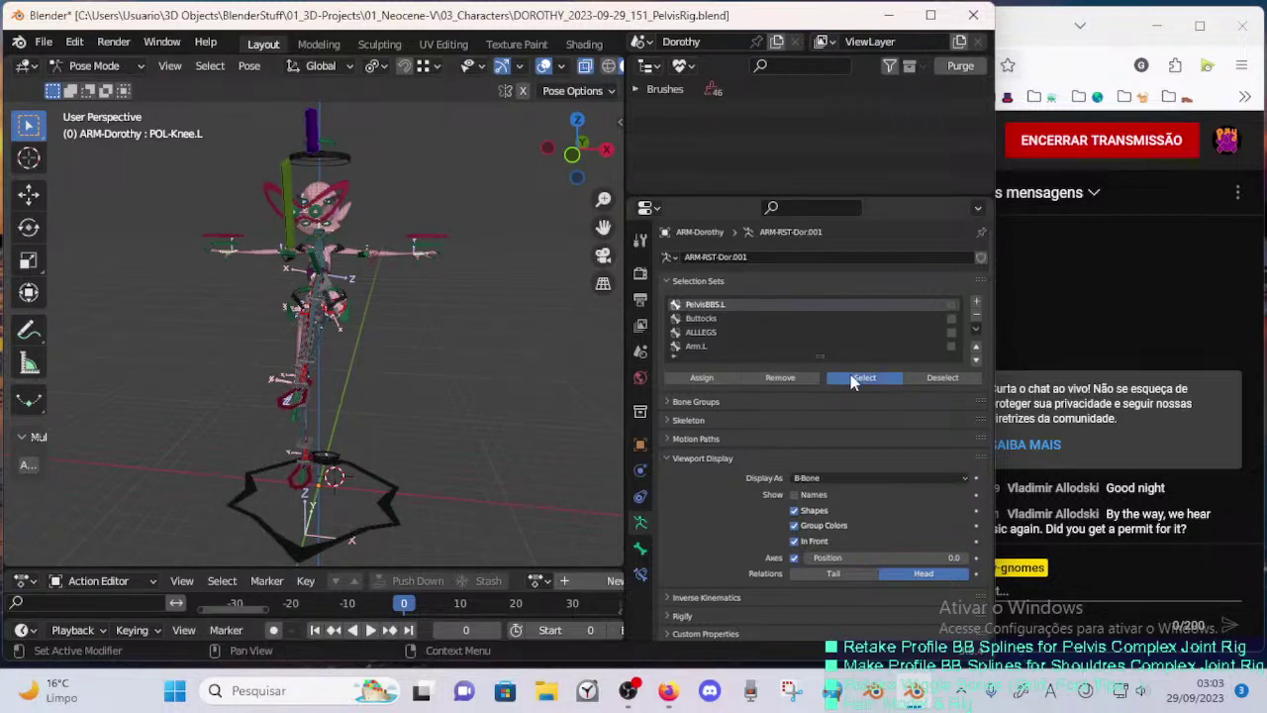
{"action": "key", "text": "shift+h"}
{"action": "middle_click_drag", "start_coordinate": [478, 321], "coordinate": [242, 342]}
{"action": "scroll", "coordinate": [238, 341], "scroll_direction": "up", "scroll_amount": 5}
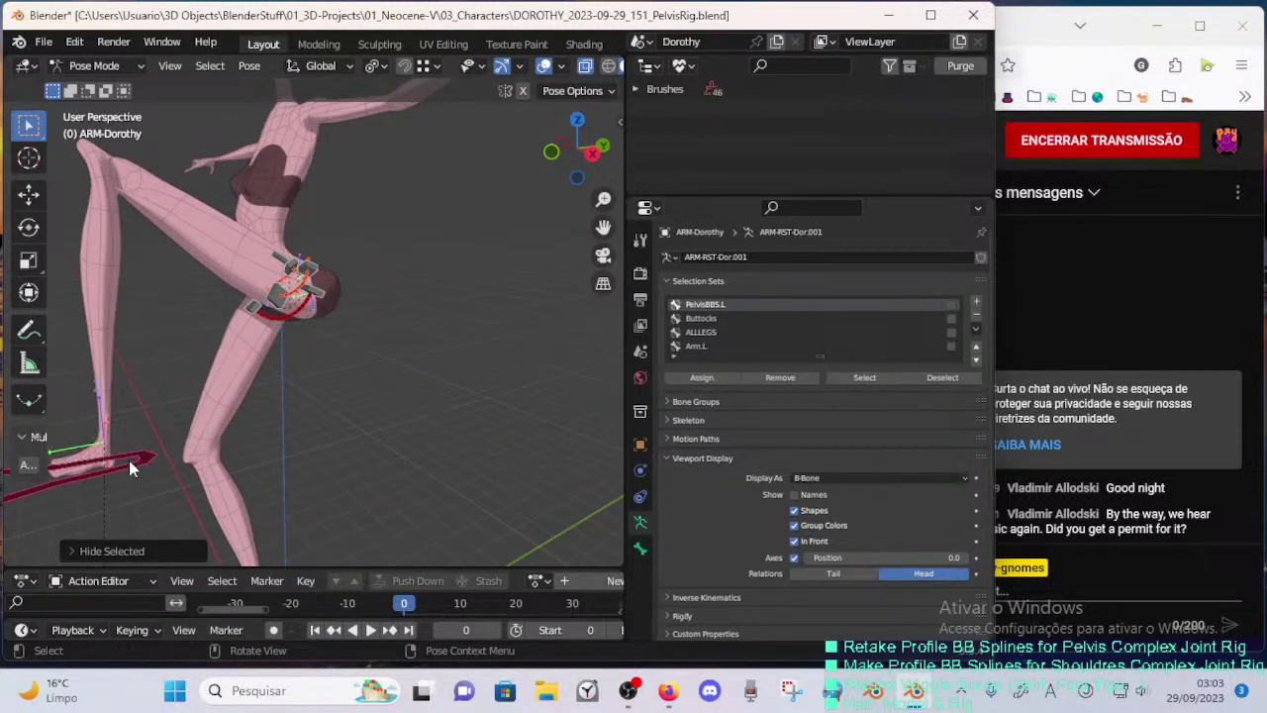
- Rotate the left foot control MTR-Leg.L and move it lower to adjust the raised leg
{"action": "key", "text": "r"}
{"action": "left_click", "coordinate": [194, 439]}
{"action": "key", "text": "g"}
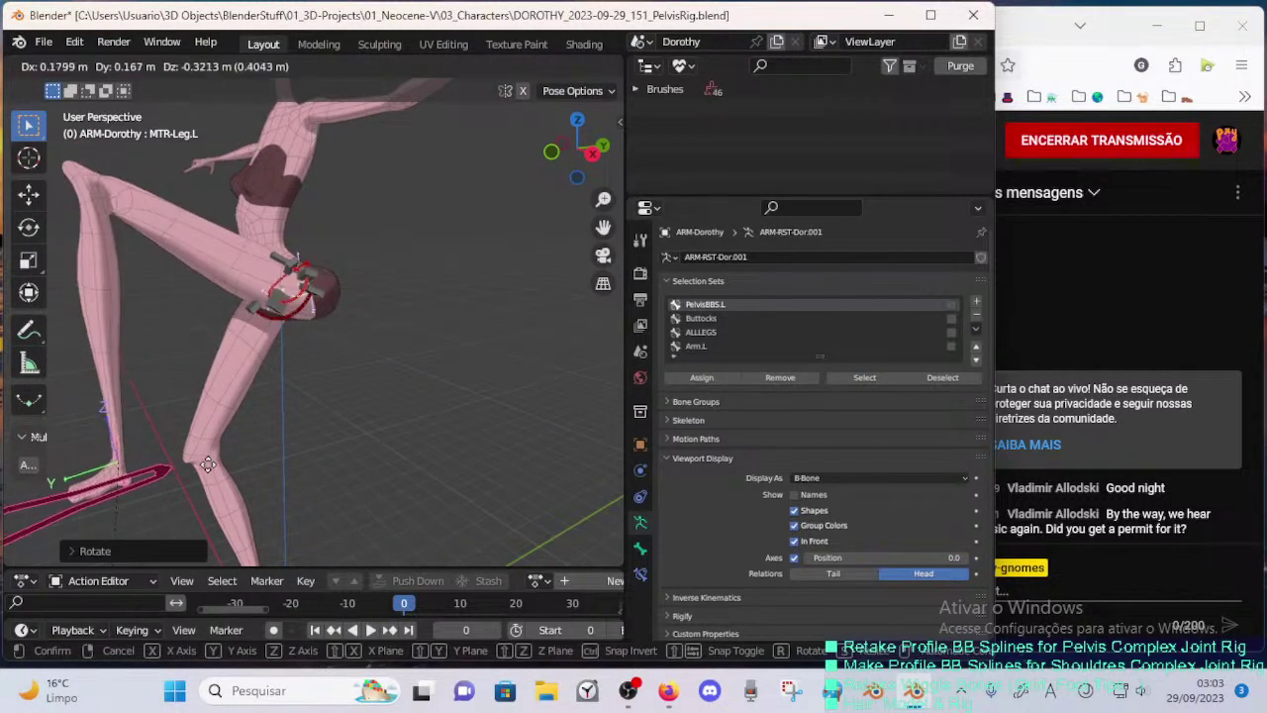
{"action": "left_click", "coordinate": [210, 460]}
- Move the front crotch handle HDL-2C-Crotch.002 against the front of the crotch, beside the raised left thigh
{"action": "middle_click_drag", "start_coordinate": [220, 459], "coordinate": [332, 377]}
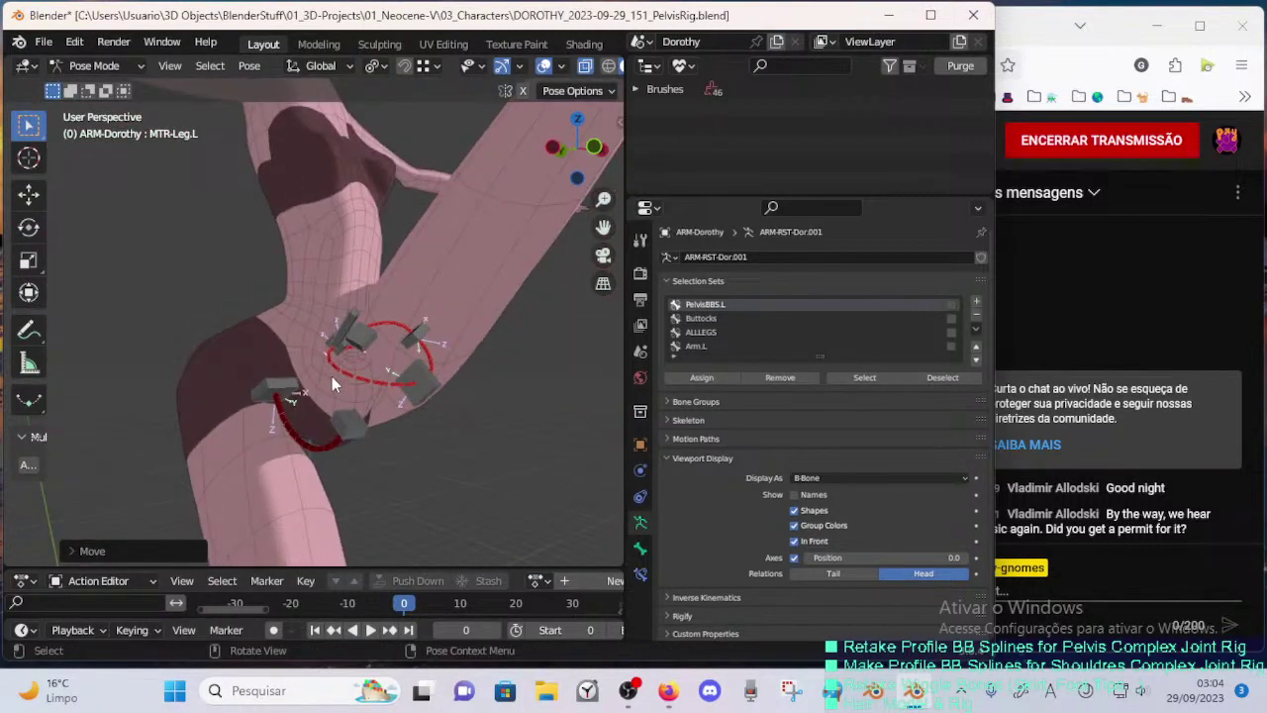
{"action": "key", "text": "g"}
{"action": "left_click", "coordinate": [431, 443]}
{"action": "middle_click_drag", "start_coordinate": [432, 442], "coordinate": [408, 475]}
{"action": "key", "text": "g"}
{"action": "left_click", "coordinate": [398, 454]}
{"action": "key", "text": "g"}
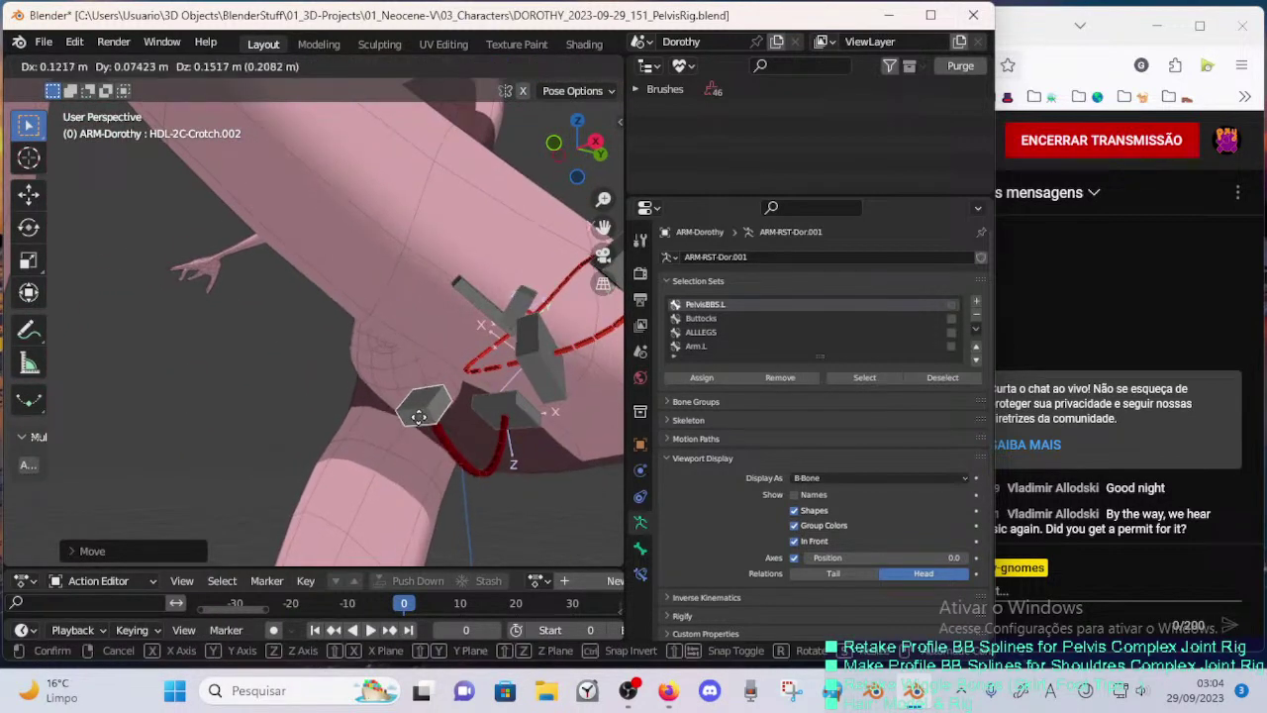
{"action": "left_click", "coordinate": [418, 433]}
{"action": "middle_click_drag", "start_coordinate": [419, 432], "coordinate": [347, 455]}
{"action": "scroll", "coordinate": [350, 453], "scroll_direction": "down", "scroll_amount": 3}
{"action": "middle_click_drag", "start_coordinate": [409, 404], "coordinate": [412, 422]}
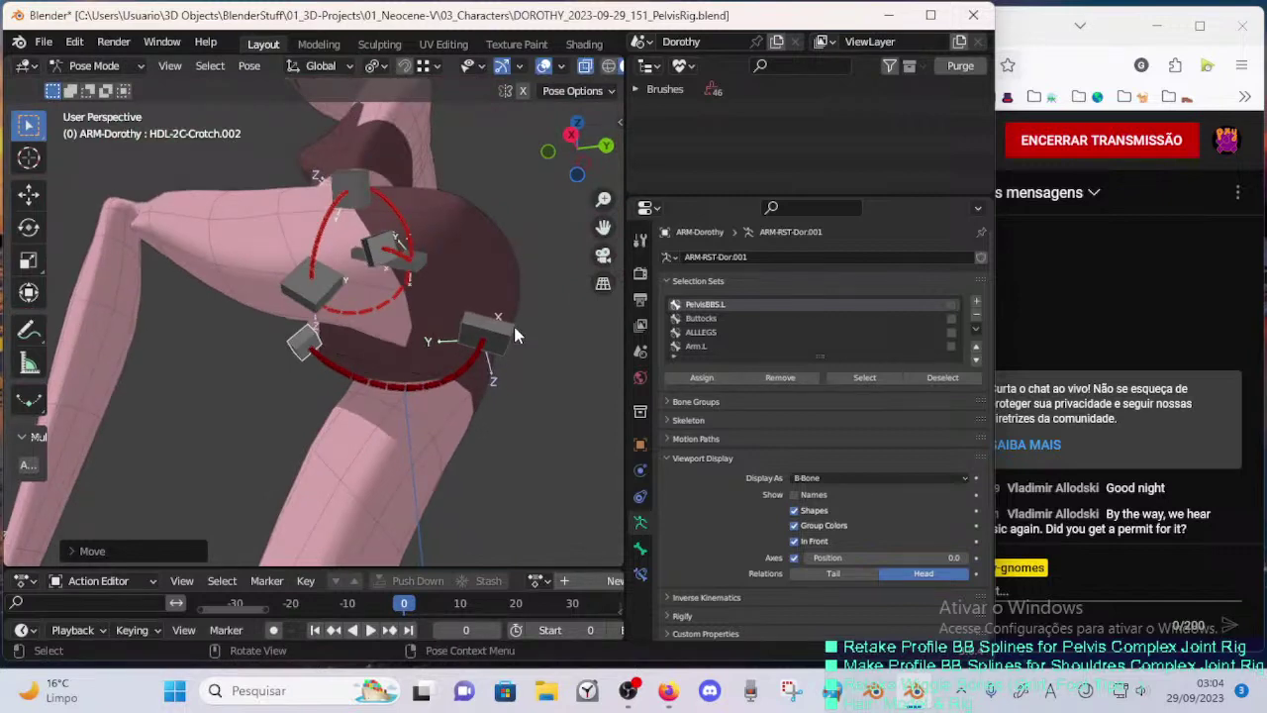
- Rotate the rear crotch handle HDL-2C-Crotch.001 around X and move it down beneath the buttocks
{"action": "left_click", "coordinate": [509, 327]}
{"action": "key", "text": "r"}
{"action": "key", "text": "x"}
{"action": "left_click", "coordinate": [475, 364]}
{"action": "middle_click_drag", "start_coordinate": [475, 364], "coordinate": [455, 414]}
{"action": "key", "text": "g"}
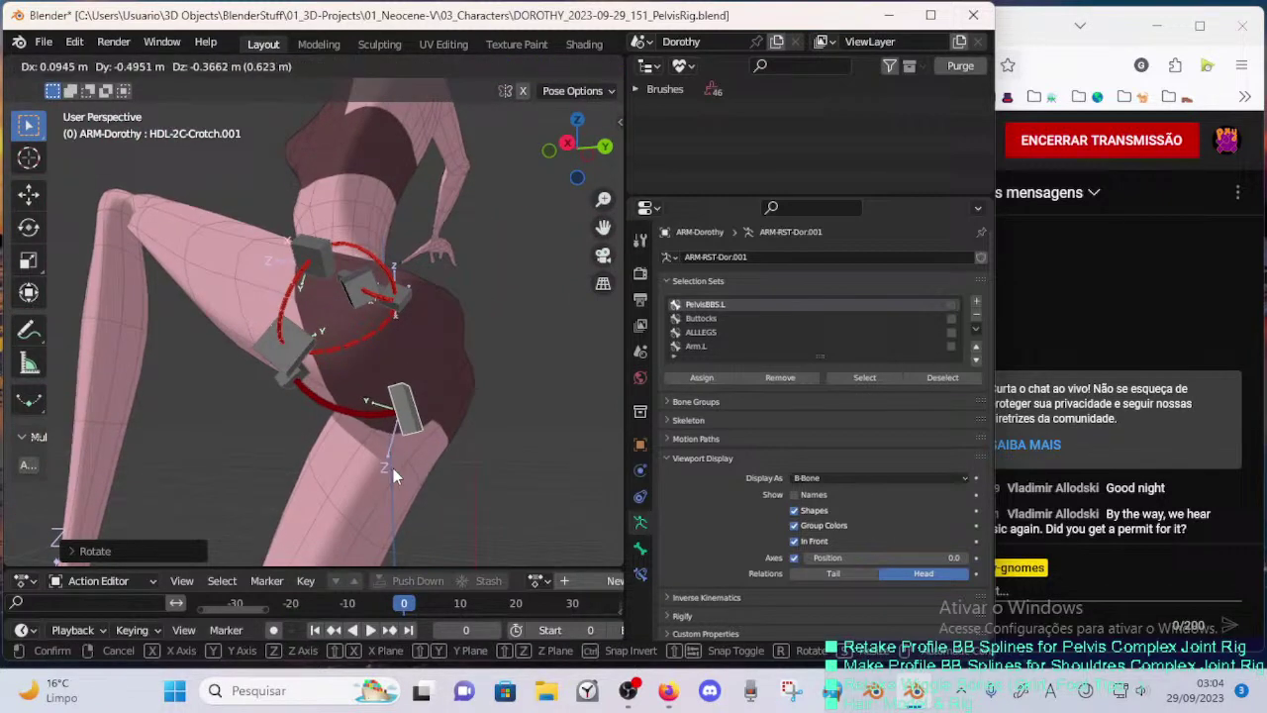
{"action": "left_click", "coordinate": [393, 470]}
- Refine the position and rotation of the rear crotch handle beneath the left buttock
{"action": "middle_click_drag", "start_coordinate": [393, 469], "coordinate": [335, 376]}
{"action": "key", "text": "g"}
{"action": "left_click", "coordinate": [430, 489]}
{"action": "key", "text": "r"}
{"action": "left_click", "coordinate": [435, 446]}
{"action": "key", "text": "g"}
{"action": "left_click", "coordinate": [413, 390]}
- Move the handle HDL-5A-Pelvis.L.005 down and forward to the underside of the raised left thigh
{"action": "left_click", "coordinate": [336, 384]}
{"action": "key", "text": "g"}
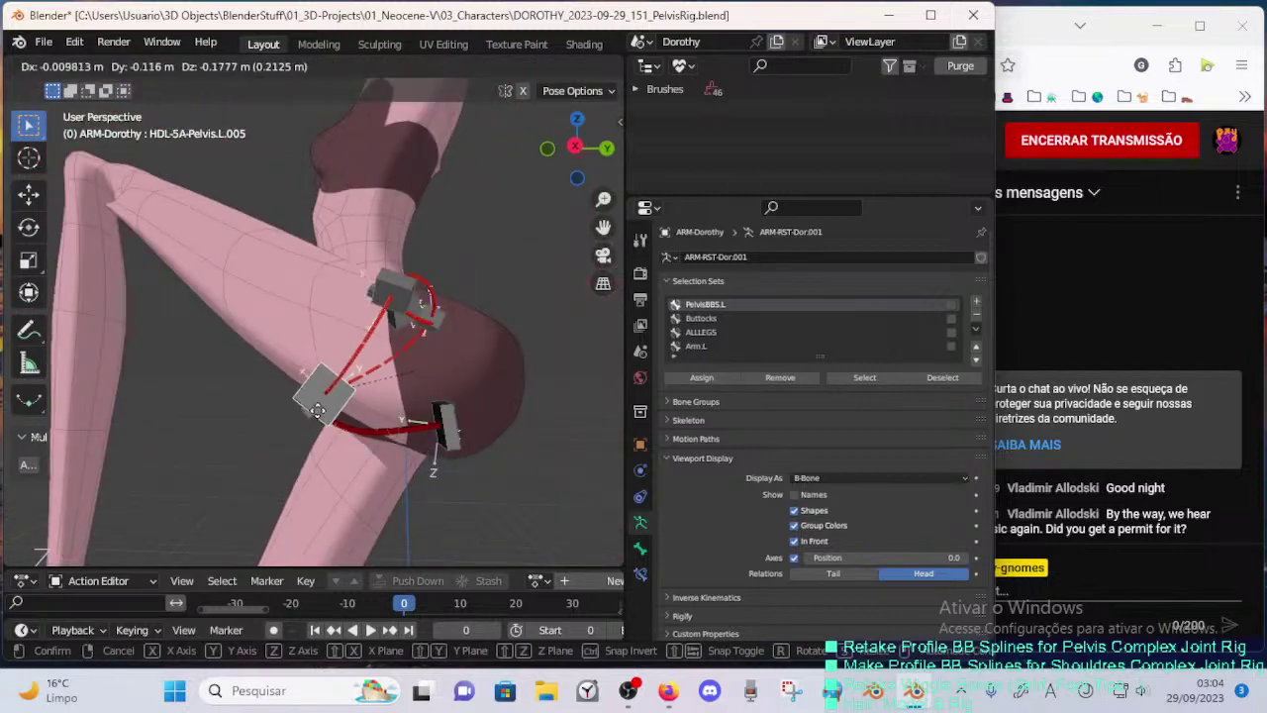
{"action": "left_click", "coordinate": [331, 416]}
{"action": "key", "text": "g"}
{"action": "left_click", "coordinate": [281, 413]}
- Move the thigh handle HDL-5A-Pelvis.L.004 forward along the raised left thigh
{"action": "middle_click_drag", "start_coordinate": [282, 414], "coordinate": [386, 384]}
{"action": "key", "text": "g"}
{"action": "left_click", "coordinate": [287, 365]}
- Shift the hip handle HDL-5A-Pelvis.L.003 slightly backward at the crease between the left thigh and waist
{"action": "left_click", "coordinate": [391, 383]}
{"action": "key", "text": "g"}
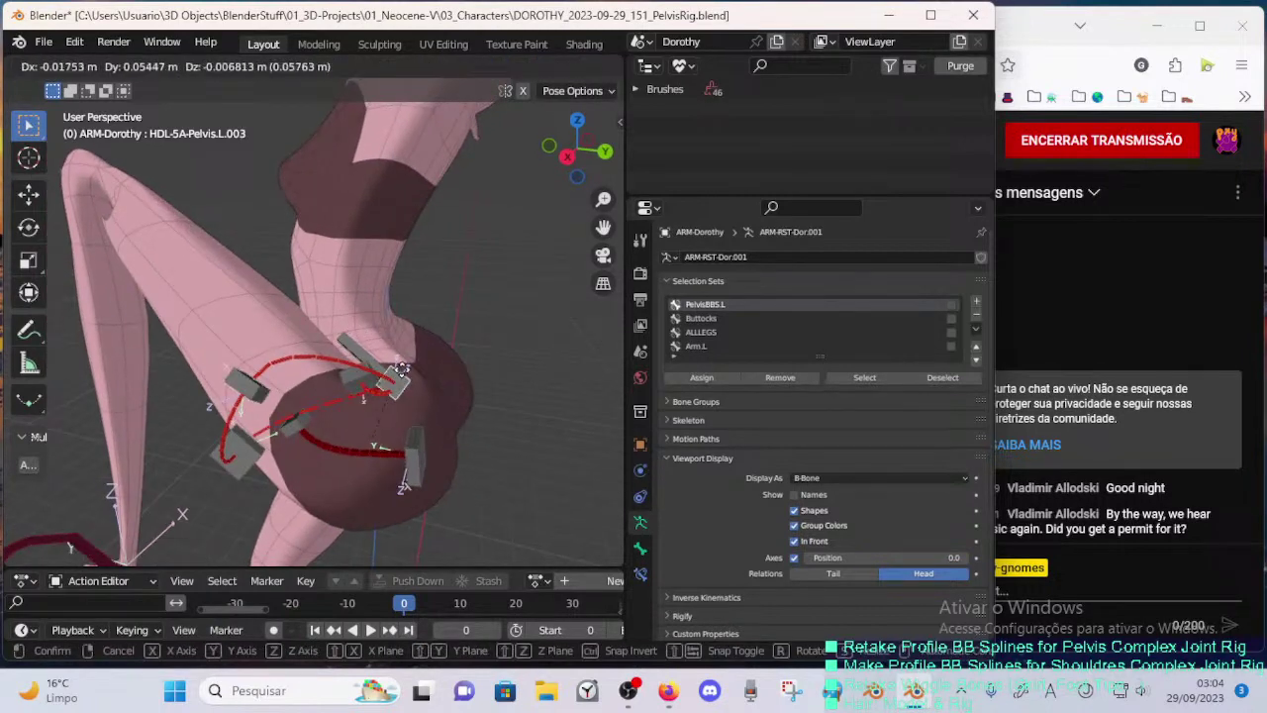
{"action": "left_click", "coordinate": [368, 349]}
{"action": "key", "text": "g"}
{"action": "left_click", "coordinate": [330, 309]}
- Try moving the long hip handle HDL-5A-Pelvis.L.002 up and forward over the thigh crease, and undo the move
{"action": "middle_click_drag", "start_coordinate": [341, 351], "coordinate": [402, 400]}
{"action": "left_click", "coordinate": [394, 384]}
{"action": "key", "text": "g"}
{"action": "left_click", "coordinate": [336, 376]}
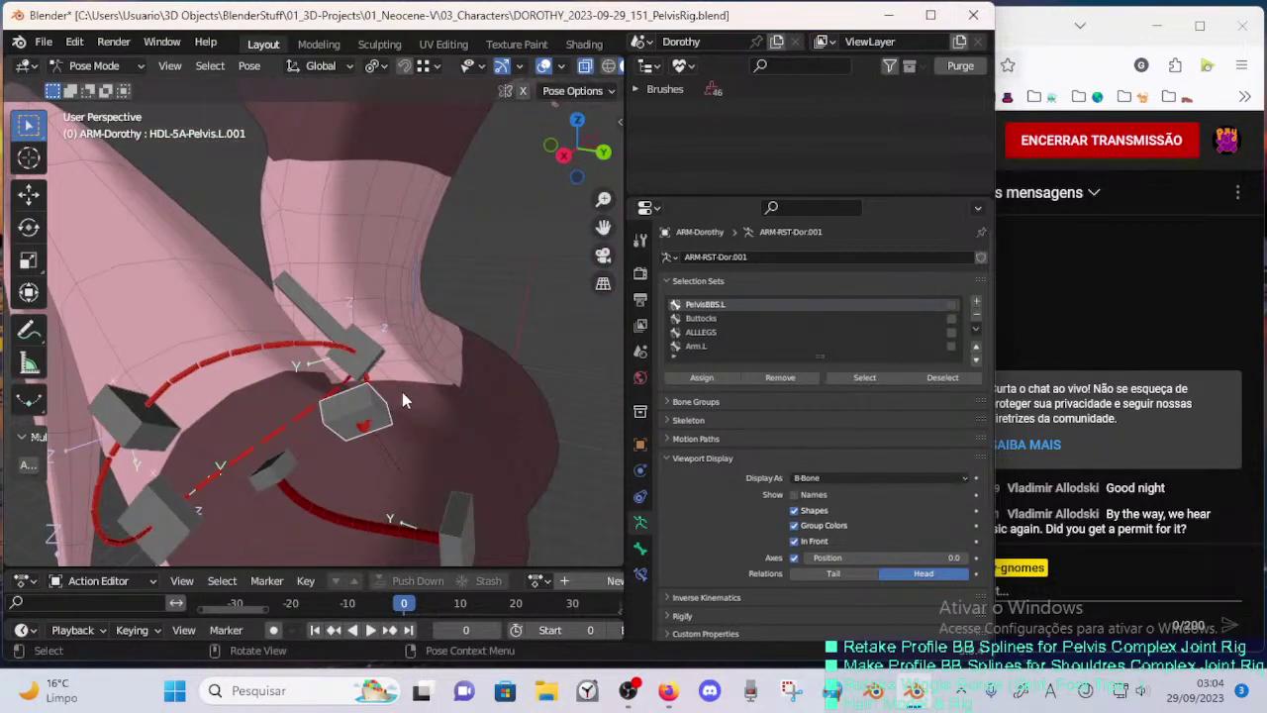
{"action": "key", "text": "ctrl+z"}
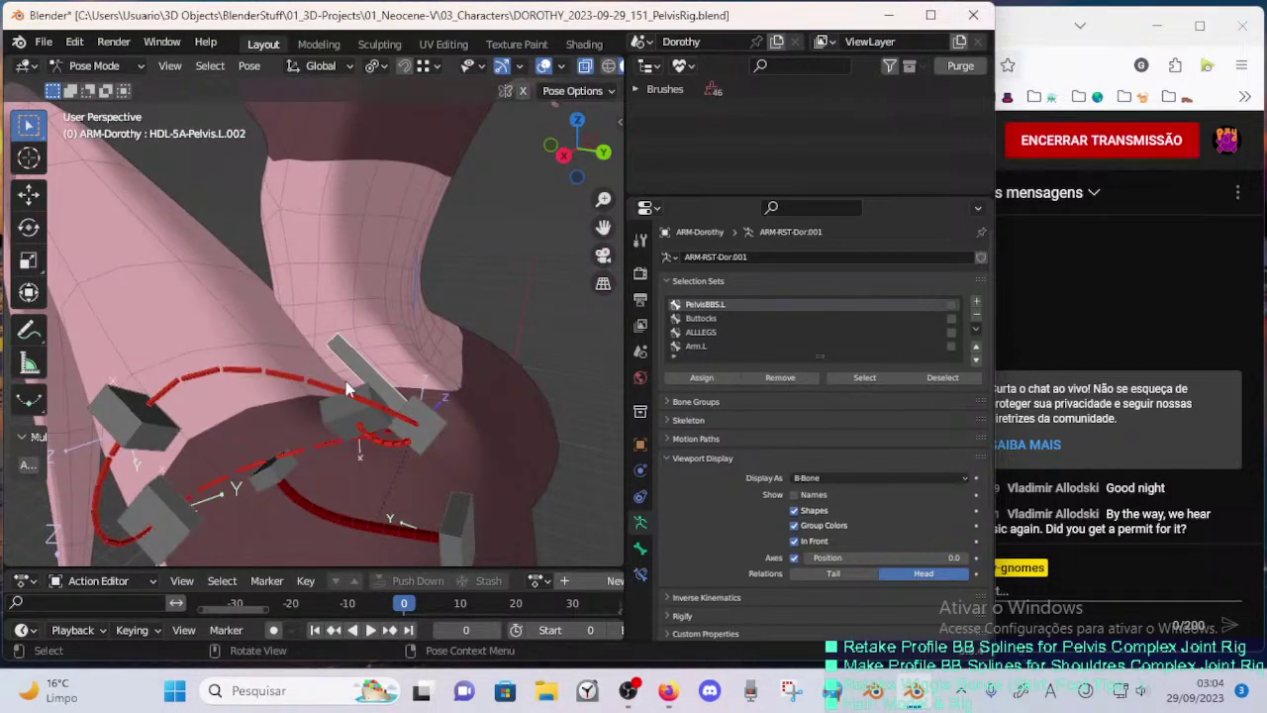
- Raise the upper hip handle HDL-5A-Pelvis.L.001 above the thigh crease to the base of the waist
{"action": "left_click", "coordinate": [367, 384]}
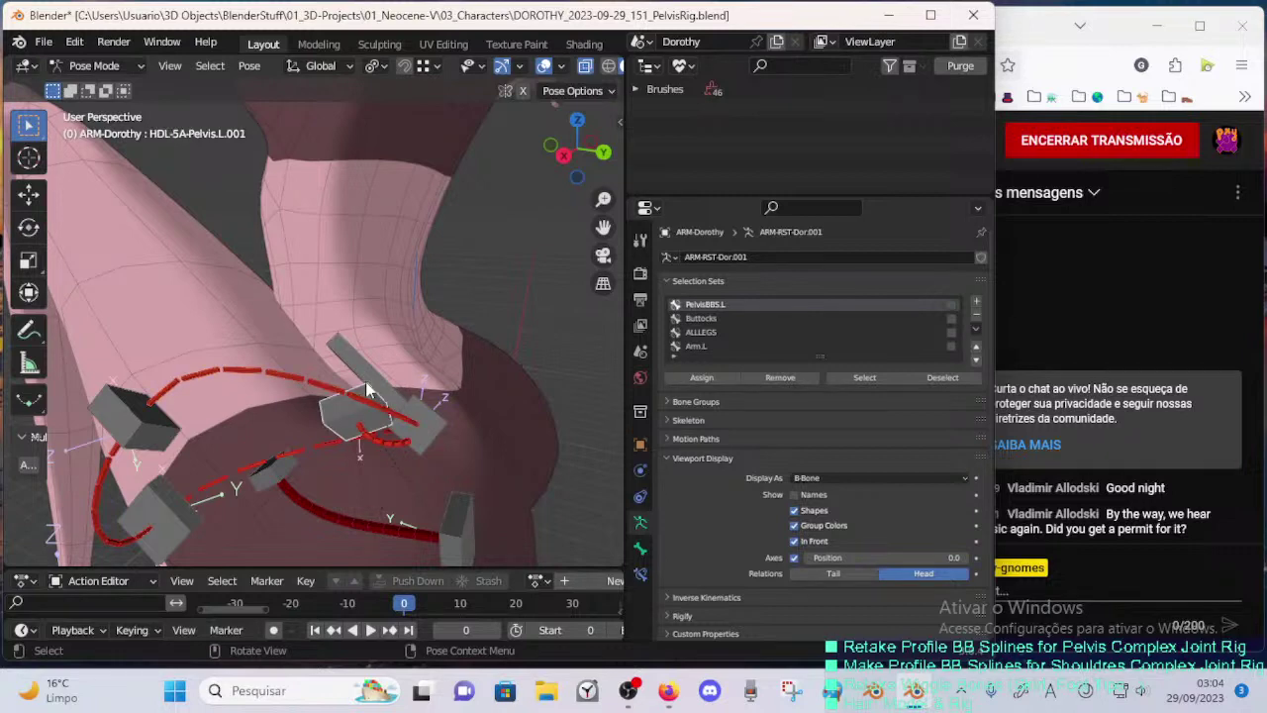
{"action": "key", "text": "g"}
{"action": "left_click", "coordinate": [393, 291]}
{"action": "key", "text": "g"}
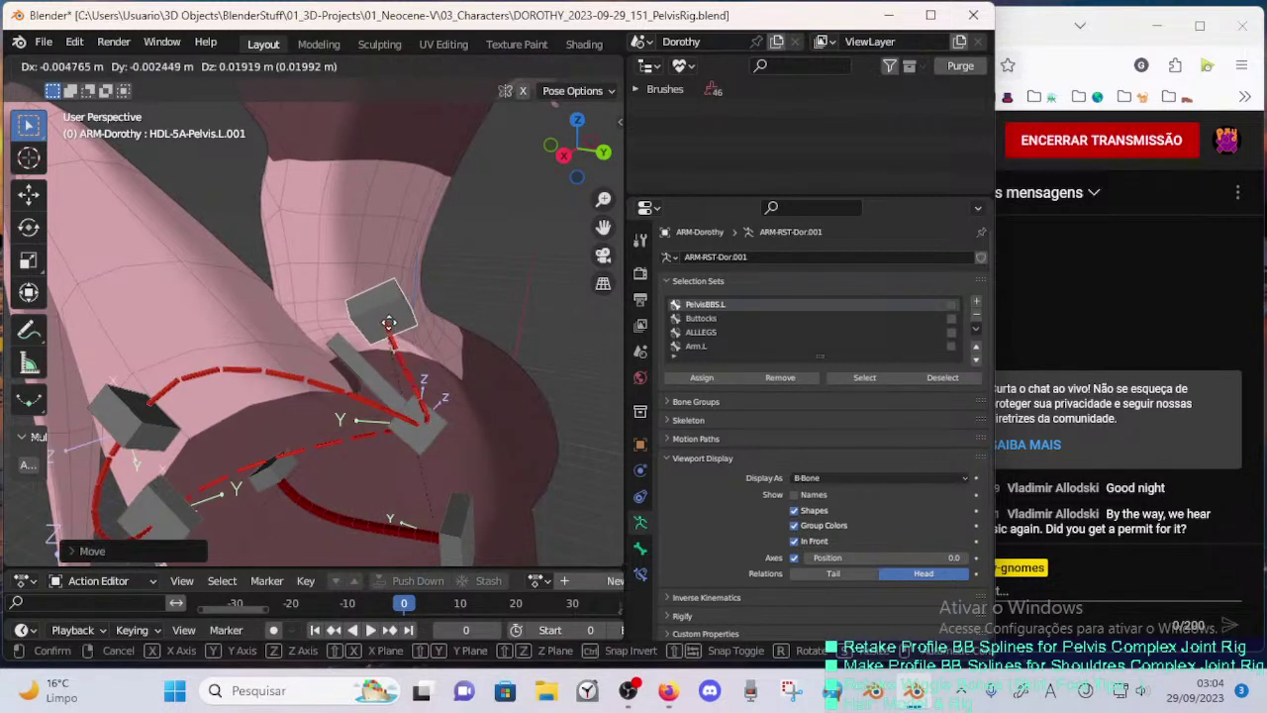
{"action": "left_click", "coordinate": [380, 322]}
- Reposition the long hip handle HDL-5A-Pelvis.L.002 along the top of the raised left thigh at the hip crease
{"action": "left_click", "coordinate": [355, 362]}
{"action": "key", "text": "g"}
{"action": "left_click", "coordinate": [232, 324]}
{"action": "middle_click_drag", "start_coordinate": [232, 327], "coordinate": [396, 277]}
{"action": "key", "text": "g"}
{"action": "left_click", "coordinate": [356, 329]}
{"action": "key", "text": "g"}
{"action": "left_click", "coordinate": [460, 227]}
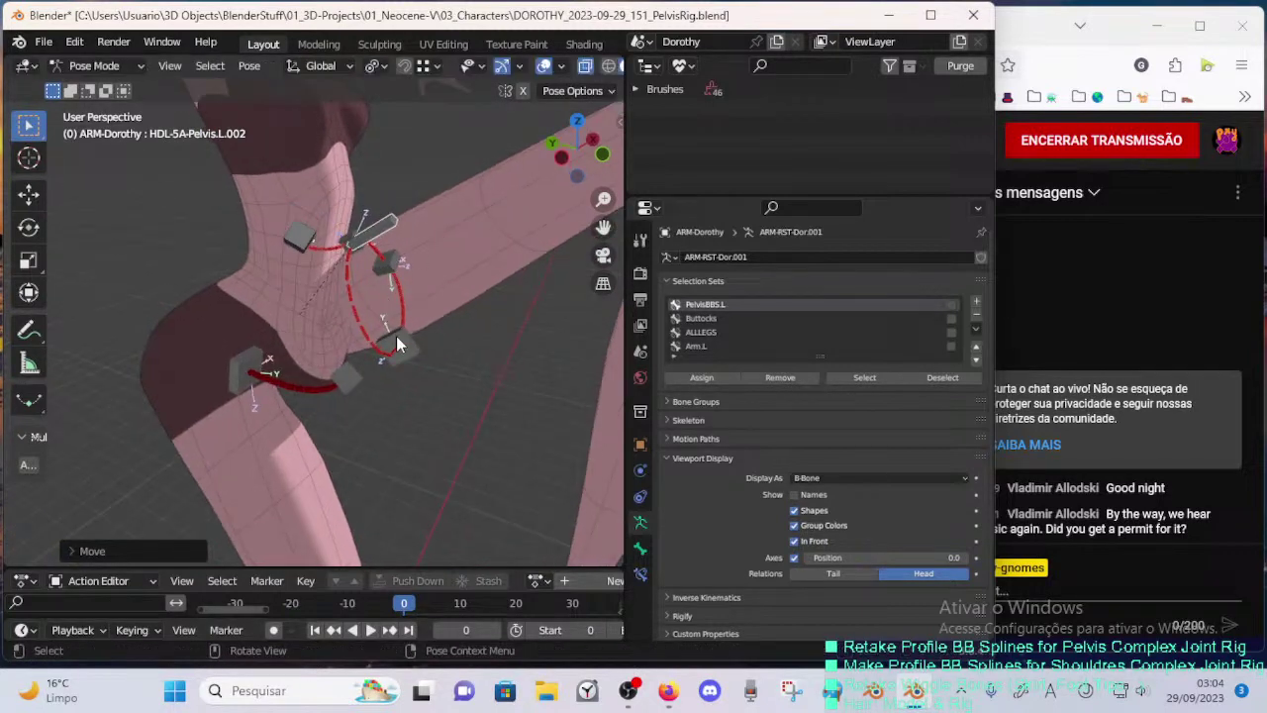
- Try moving the lower hip handle outward under the raised thigh and the long handle HDL-5A-Pelvis.L.002 forward along it
{"action": "left_click", "coordinate": [396, 344]}
{"action": "key", "text": "g"}
{"action": "middle_click_drag", "start_coordinate": [415, 319], "coordinate": [409, 268]}
{"action": "left_click", "coordinate": [485, 207]}
{"action": "left_click", "coordinate": [409, 267]}
{"action": "key", "text": "g"}
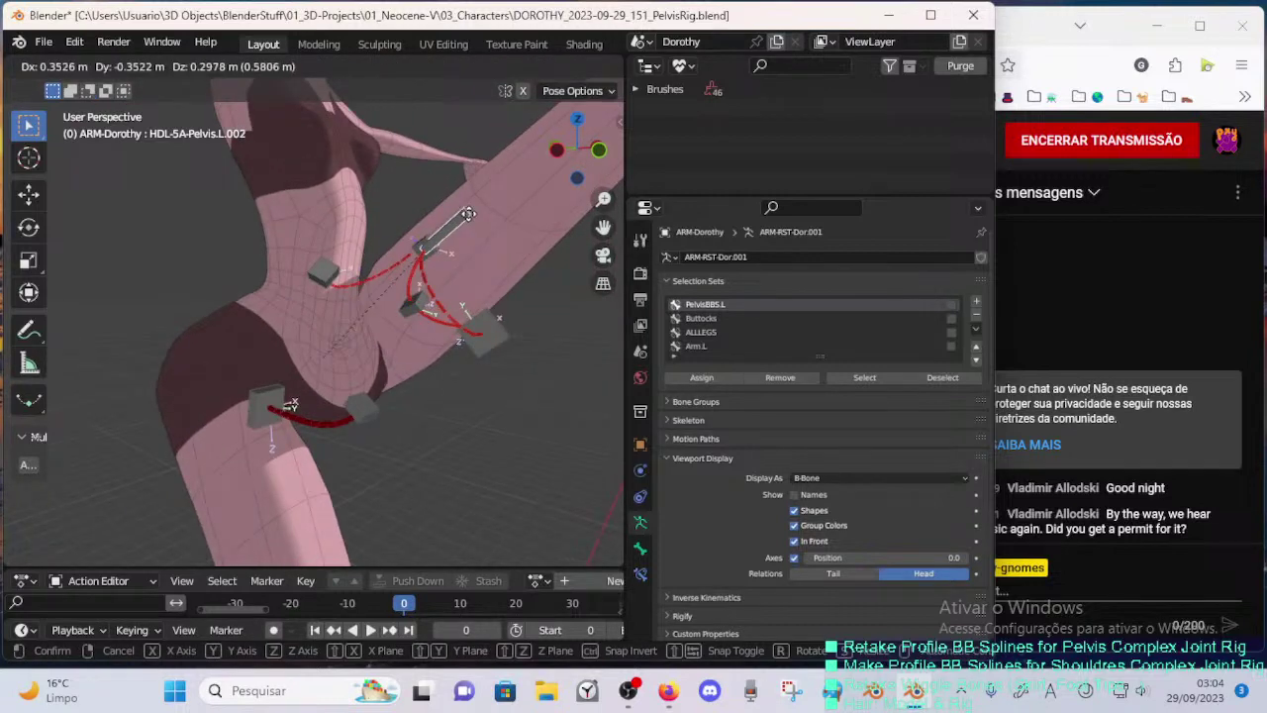
{"action": "left_click", "coordinate": [468, 214]}
{"action": "middle_click_drag", "start_coordinate": [469, 213], "coordinate": [258, 321]}
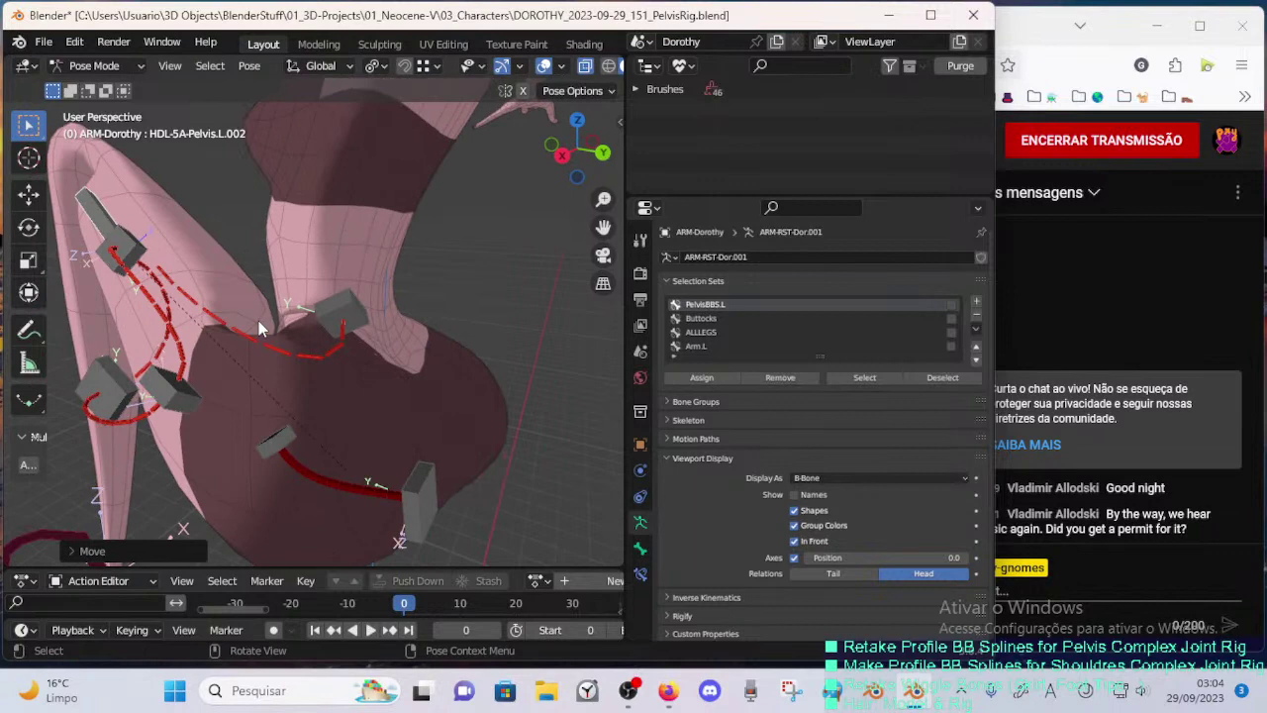
- Try moving and rotating the upper hip handle HDL-5A-Pelvis.L.001 at the back of the waist
{"action": "key", "text": "g"}
{"action": "left_click", "coordinate": [361, 322]}
{"action": "key", "text": "r"}
{"action": "left_click", "coordinate": [361, 359]}
{"action": "middle_click_drag", "start_coordinate": [361, 358], "coordinate": [392, 380]}
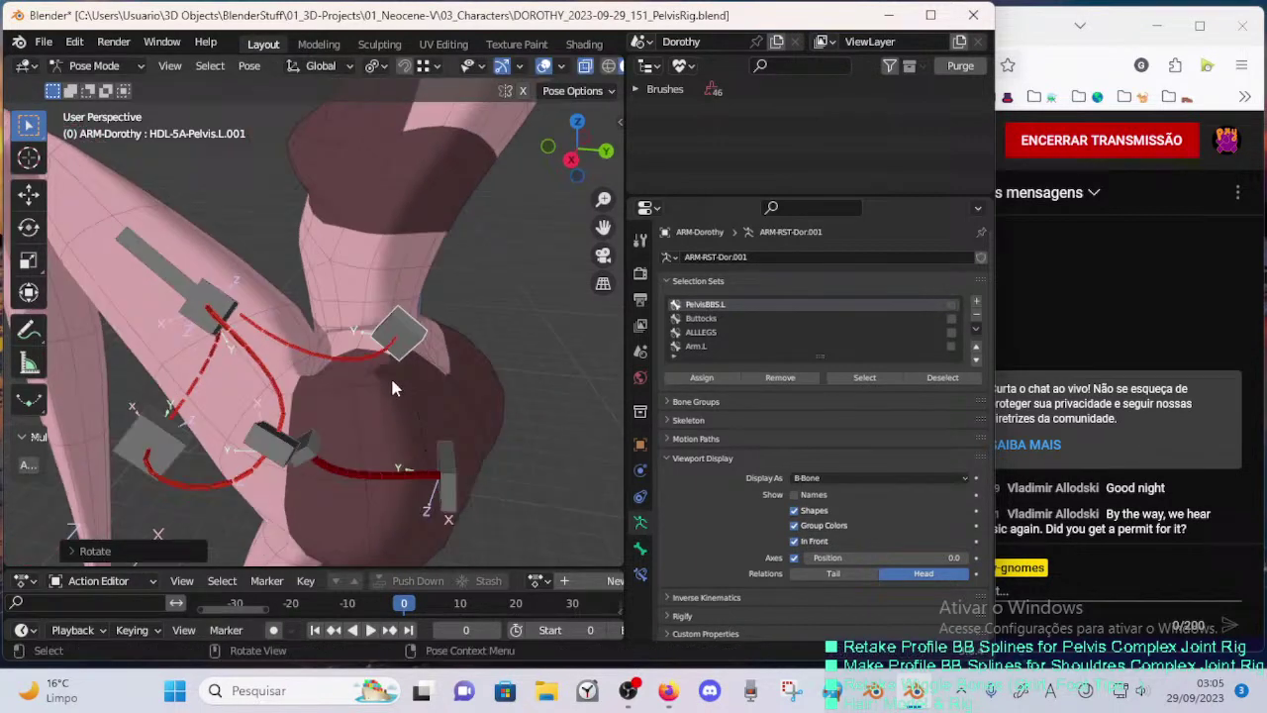
- Try lowering the hip handle HDL-5A-Pelvis.L.001 onto the top of the left buttock and rotating it to follow the hip
{"action": "key", "text": "g"}
{"action": "left_click", "coordinate": [418, 368]}
{"action": "key", "text": "g"}
{"action": "left_click", "coordinate": [332, 452]}
{"action": "middle_click_drag", "start_coordinate": [333, 451], "coordinate": [375, 406]}
{"action": "key", "text": "r"}
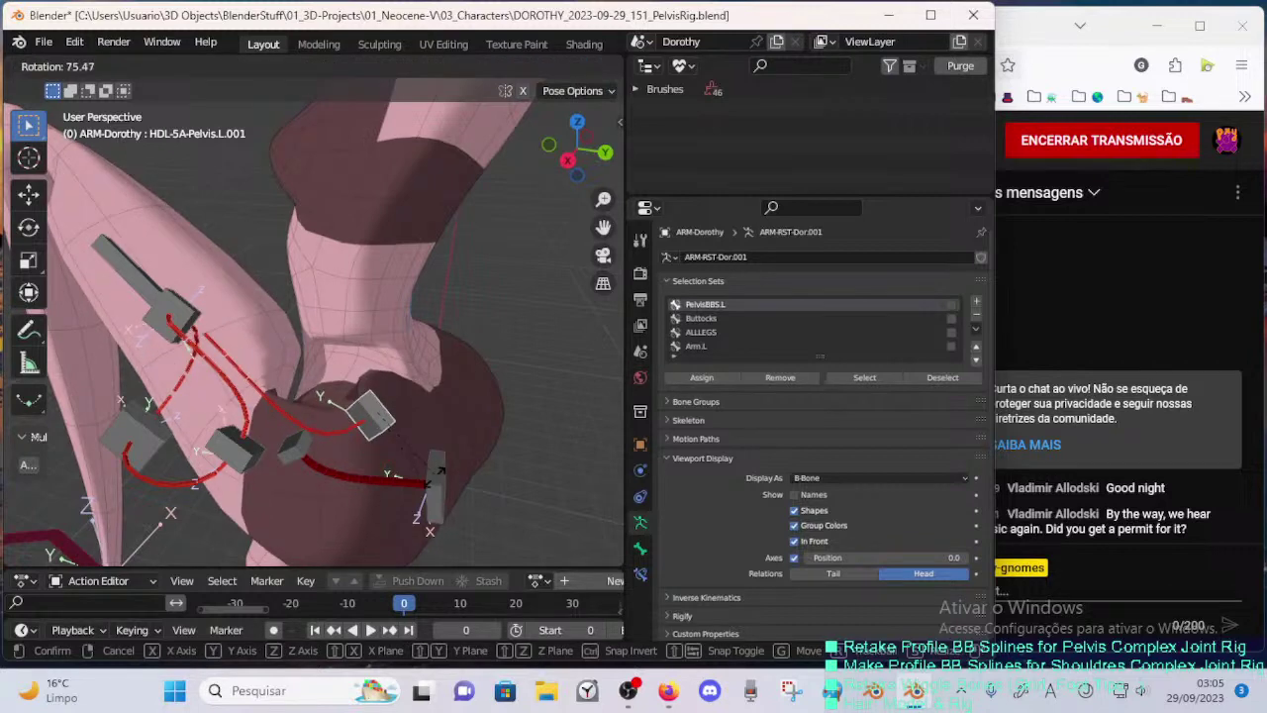
{"action": "key", "text": "g"}
{"action": "left_click", "coordinate": [465, 432]}
- Try shifting the crotch handle HDL-2C-Crotch.002 and bringing the inner hip handle HDL-5A-Pelvis.L.004 closer to the left buttock
{"action": "left_click", "coordinate": [296, 449]}
{"action": "key", "text": "g"}
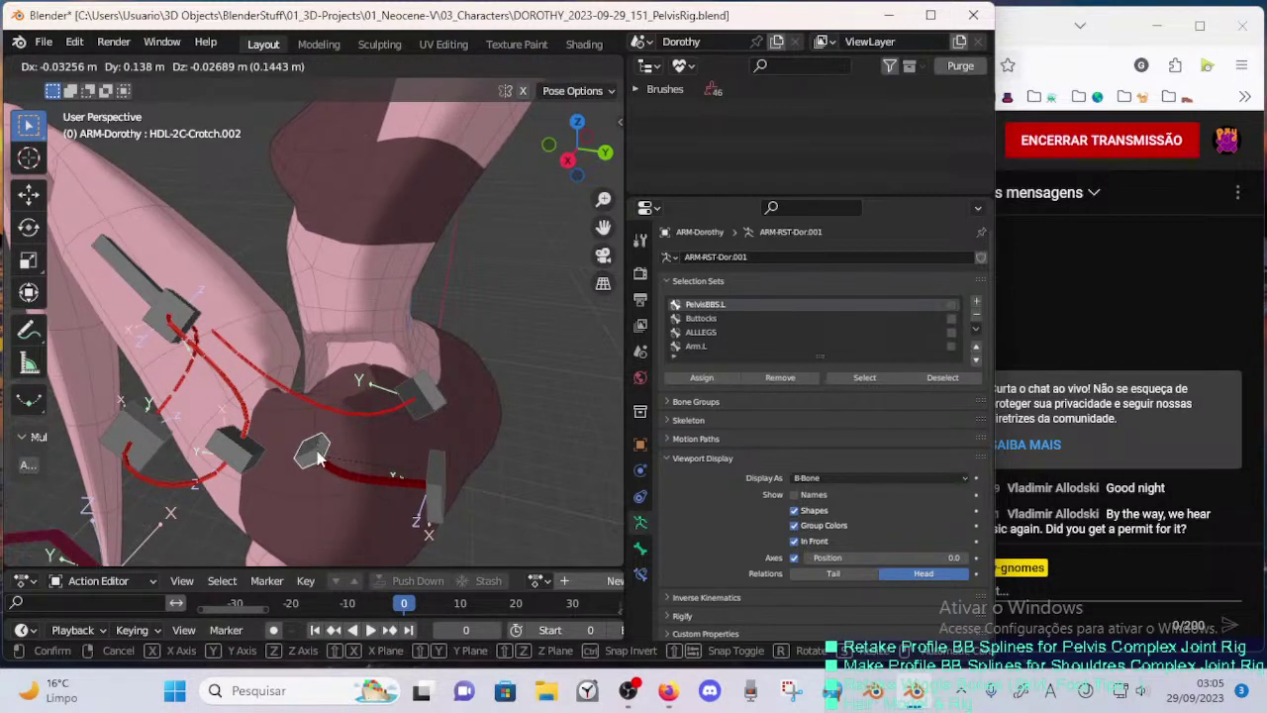
{"action": "left_click", "coordinate": [302, 470]}
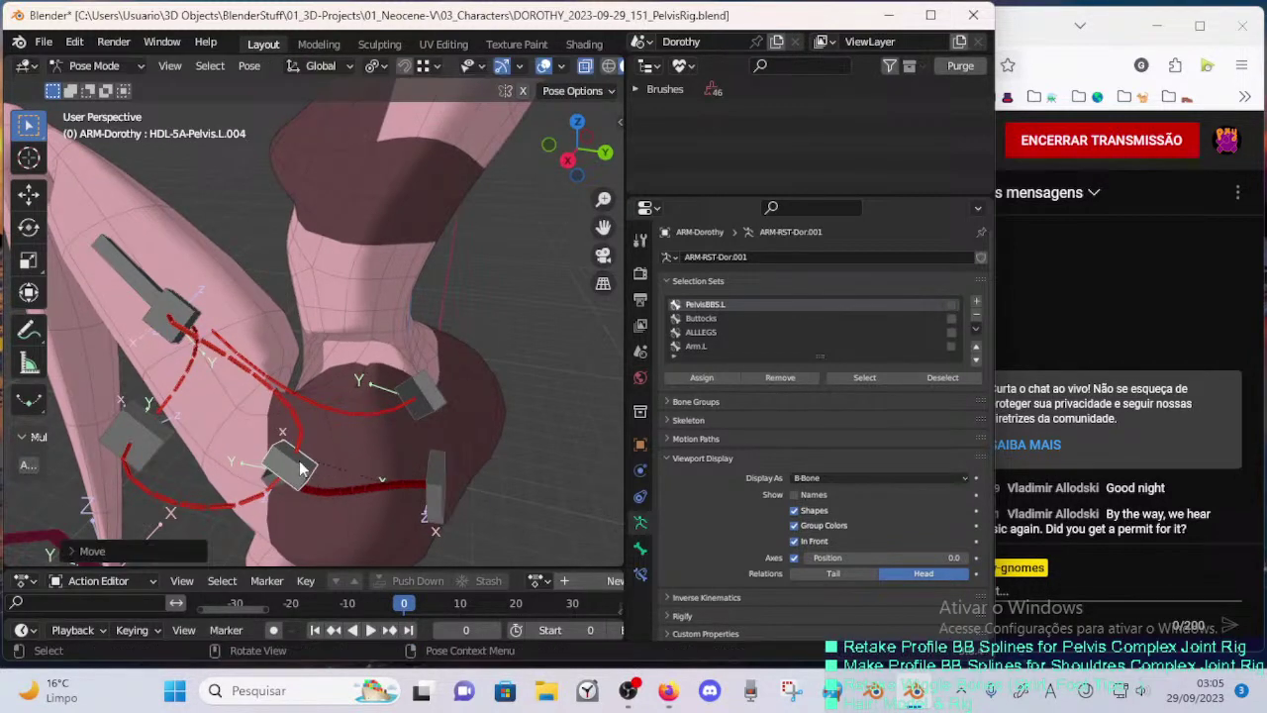
- Try moving the long hip handle HDL-5A-Pelvis.L.002 back toward the hip crease and rotating it along the raised thigh
{"action": "left_click", "coordinate": [185, 319]}
{"action": "key", "text": "g"}
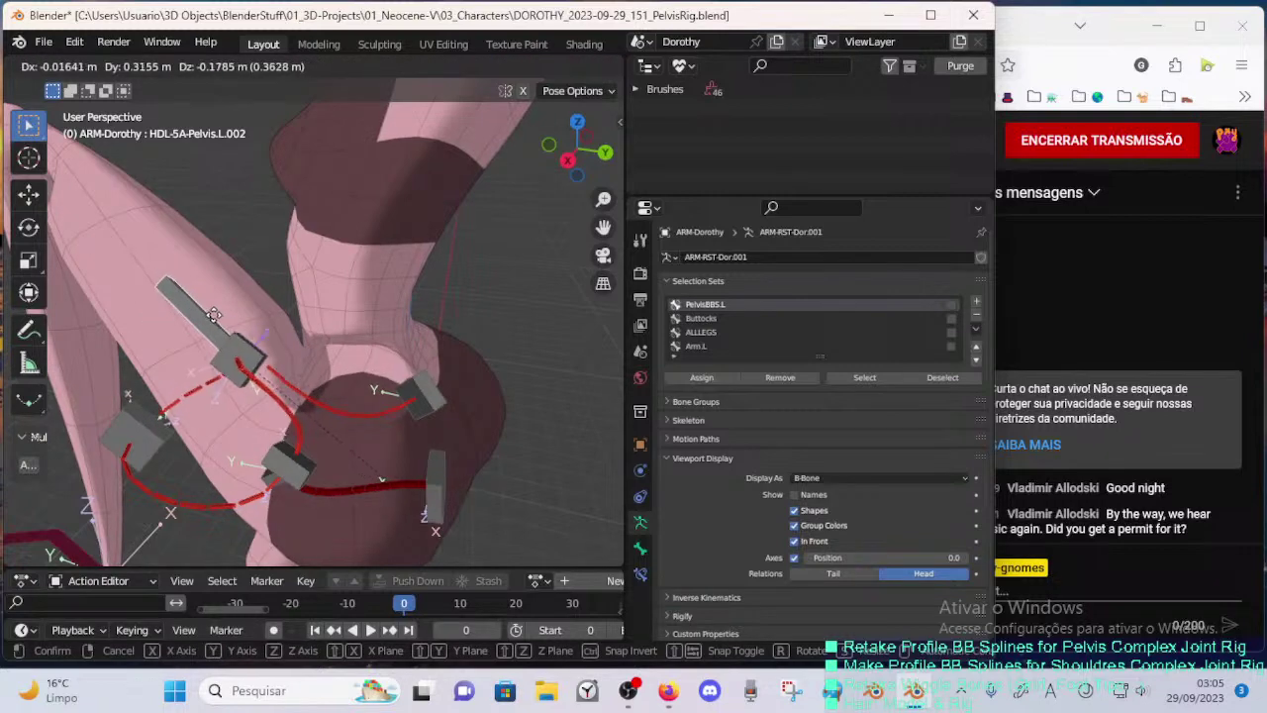
{"action": "left_click", "coordinate": [248, 346]}
{"action": "middle_click_drag", "start_coordinate": [249, 347], "coordinate": [261, 346]}
{"action": "key", "text": "r"}
{"action": "left_click", "coordinate": [300, 281]}
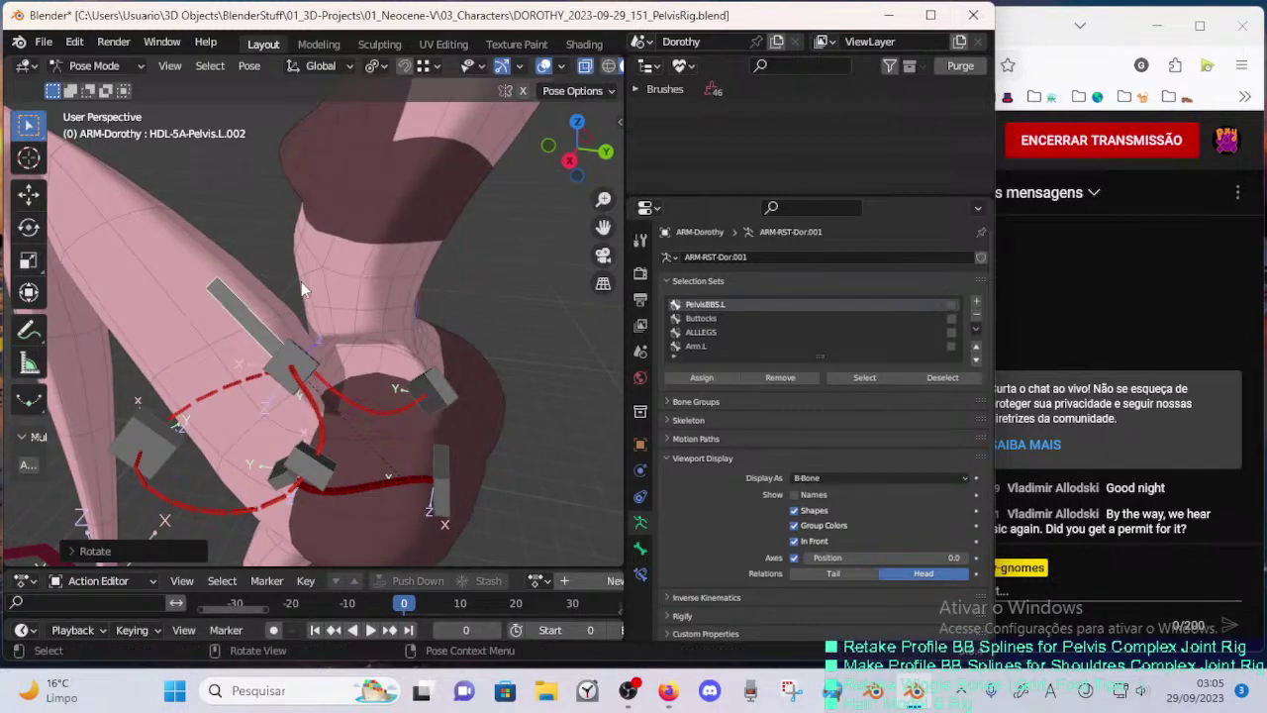
- Clear the pose transforms of all visible bones to return the character to its rest pose
{"action": "key", "text": "a"}
{"action": "key", "text": "alt+r"}
{"action": "scroll", "coordinate": [315, 366], "scroll_direction": "down", "scroll_amount": 6}
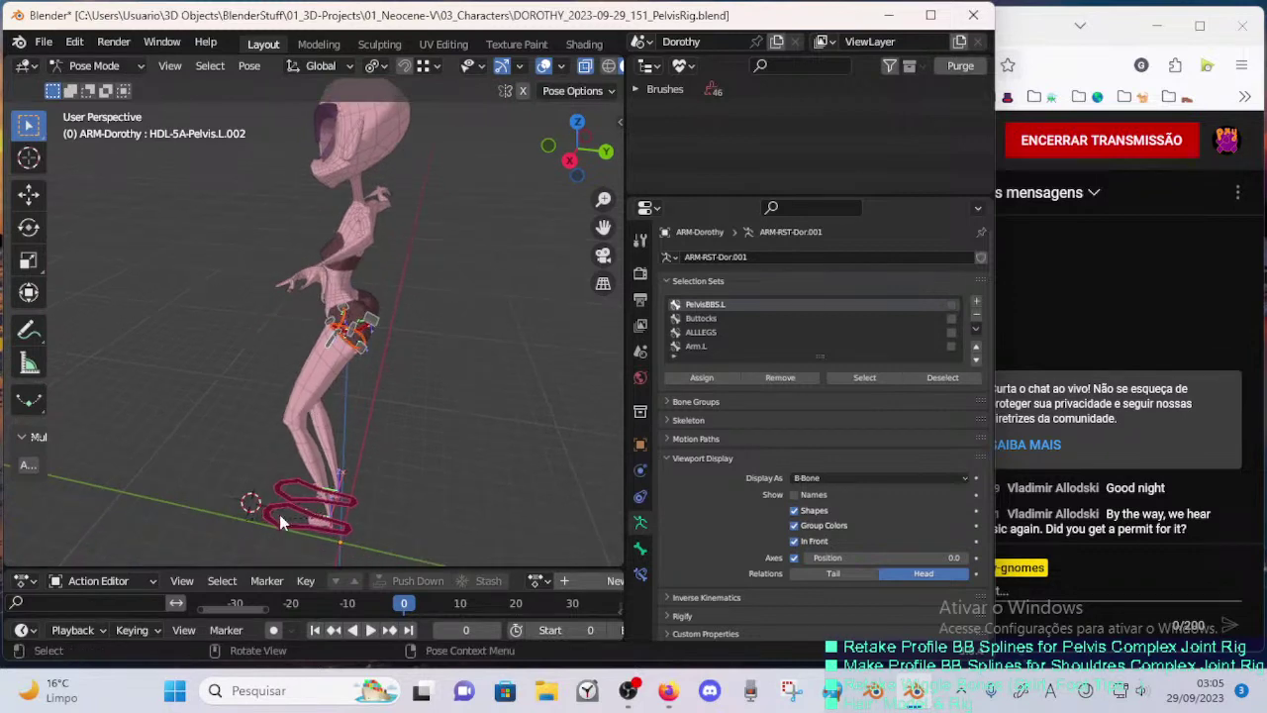
- Move the left leg control MTR-Leg.L up and forward so that the left thigh is lifted
{"action": "left_click", "coordinate": [267, 510]}
{"action": "key", "text": "g"}
{"action": "left_click", "coordinate": [217, 402]}
{"action": "middle_click_drag", "start_coordinate": [217, 402], "coordinate": [370, 398]}
{"action": "key", "text": "g"}
{"action": "left_click", "coordinate": [400, 401]}
- Rotate the left leg control MTR-Leg.L around the global X axis and refine the position of the raised leg
{"action": "key", "text": "r"}
{"action": "key", "text": "x"}
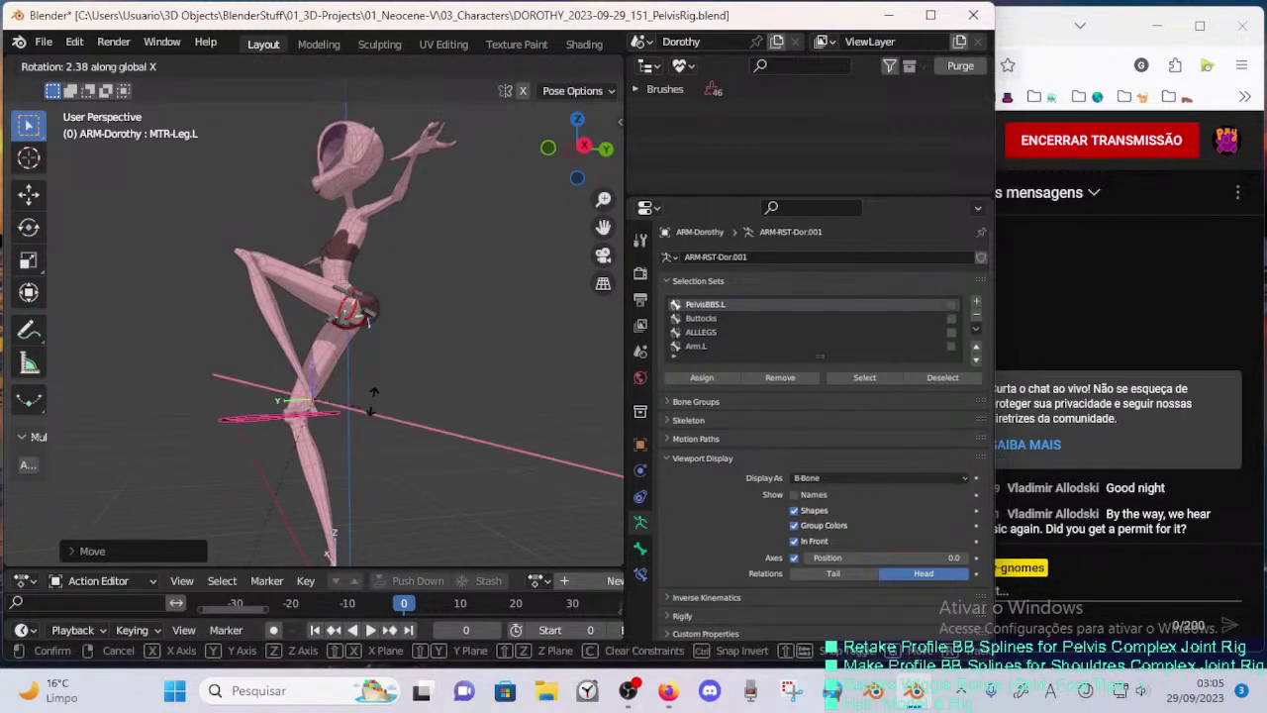
{"action": "left_click", "coordinate": [372, 353]}
{"action": "key", "text": "g"}
{"action": "left_click", "coordinate": [342, 354]}
{"action": "scroll", "coordinate": [324, 379], "scroll_direction": "up", "scroll_amount": 4}
{"action": "middle_click_drag", "start_coordinate": [342, 355], "coordinate": [517, 290]}
{"action": "key", "text": "g"}
{"action": "left_click", "coordinate": [374, 400]}
{"action": "middle_click_drag", "start_coordinate": [374, 400], "coordinate": [338, 409]}
{"action": "scroll", "coordinate": [337, 381], "scroll_direction": "up", "scroll_amount": 4}
- Move the lower hip handle HDL-5A-Pelvis.L.005 down below the underside of the raised left thigh
{"action": "left_click", "coordinate": [354, 294]}
{"action": "middle_click_drag", "start_coordinate": [355, 294], "coordinate": [352, 314]}
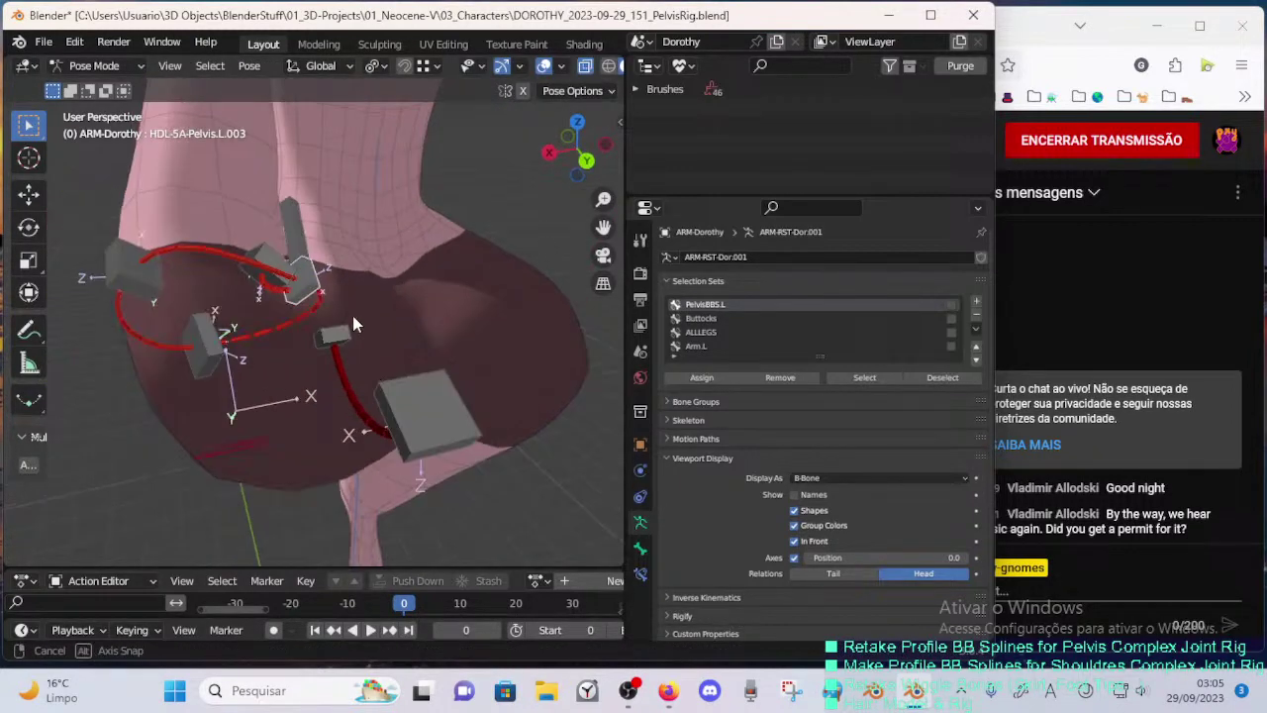
{"action": "left_click", "coordinate": [334, 257]}
{"action": "middle_click_drag", "start_coordinate": [334, 257], "coordinate": [337, 373]}
{"action": "scroll", "coordinate": [365, 306], "scroll_direction": "up", "scroll_amount": 3}
{"action": "left_click", "coordinate": [336, 373]}
{"action": "key", "text": "g"}
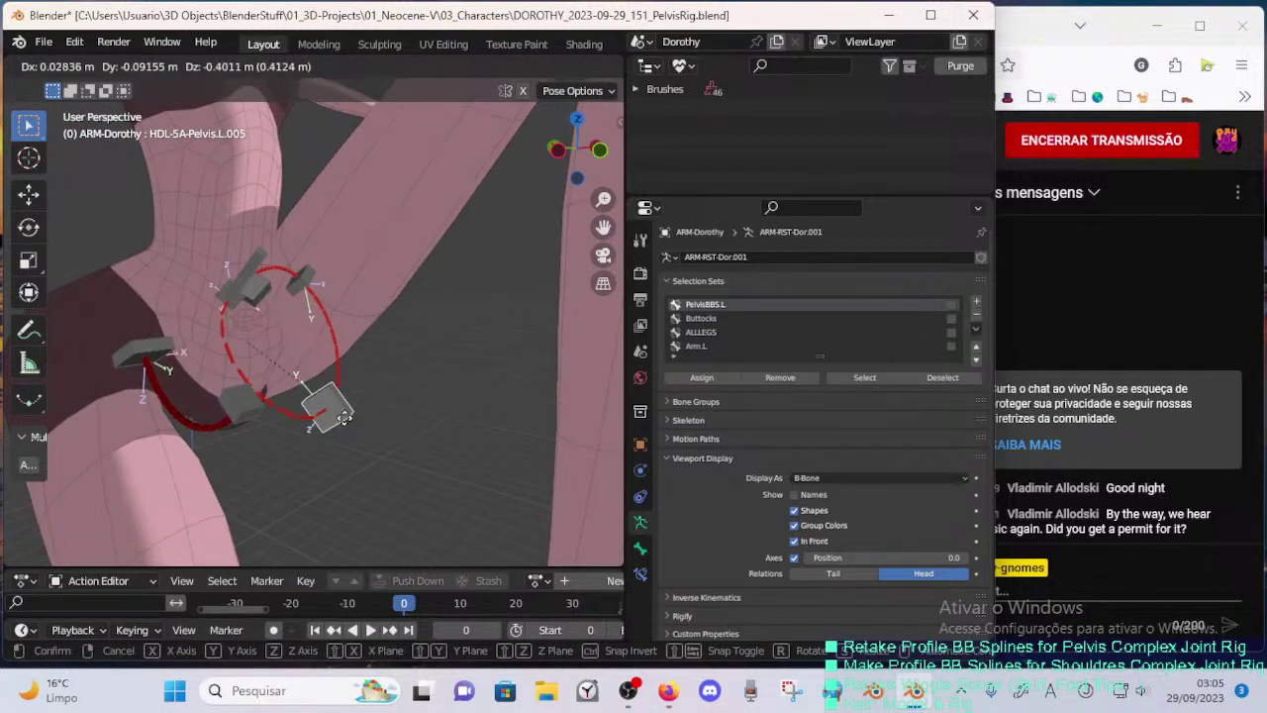
{"action": "left_click", "coordinate": [345, 485]}
{"action": "middle_click_drag", "start_coordinate": [311, 476], "coordinate": [279, 416]}
- Adjust the handle under the crotch and lower the handle HDL-2C-Crotch.001 at the rear end of the crotch spline
{"action": "left_click", "coordinate": [278, 402]}
{"action": "key", "text": "g"}
{"action": "left_click", "coordinate": [283, 427]}
{"action": "key", "text": "g"}
{"action": "left_click", "coordinate": [242, 329]}
{"action": "key", "text": "g"}
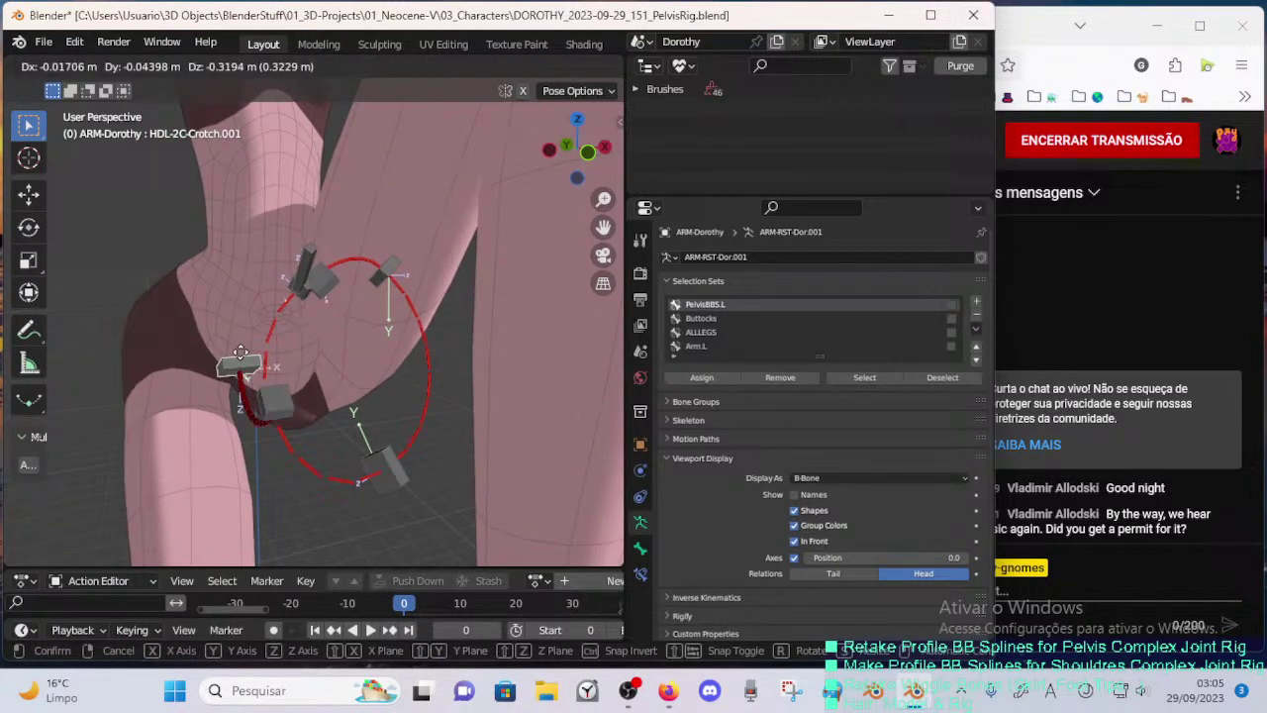
{"action": "left_click", "coordinate": [365, 461]}
- Raise the lower hip handle HDL-5A-Pelvis.L.005 closer to the underside of the left thigh
{"action": "left_click", "coordinate": [390, 479]}
{"action": "key", "text": "g"}
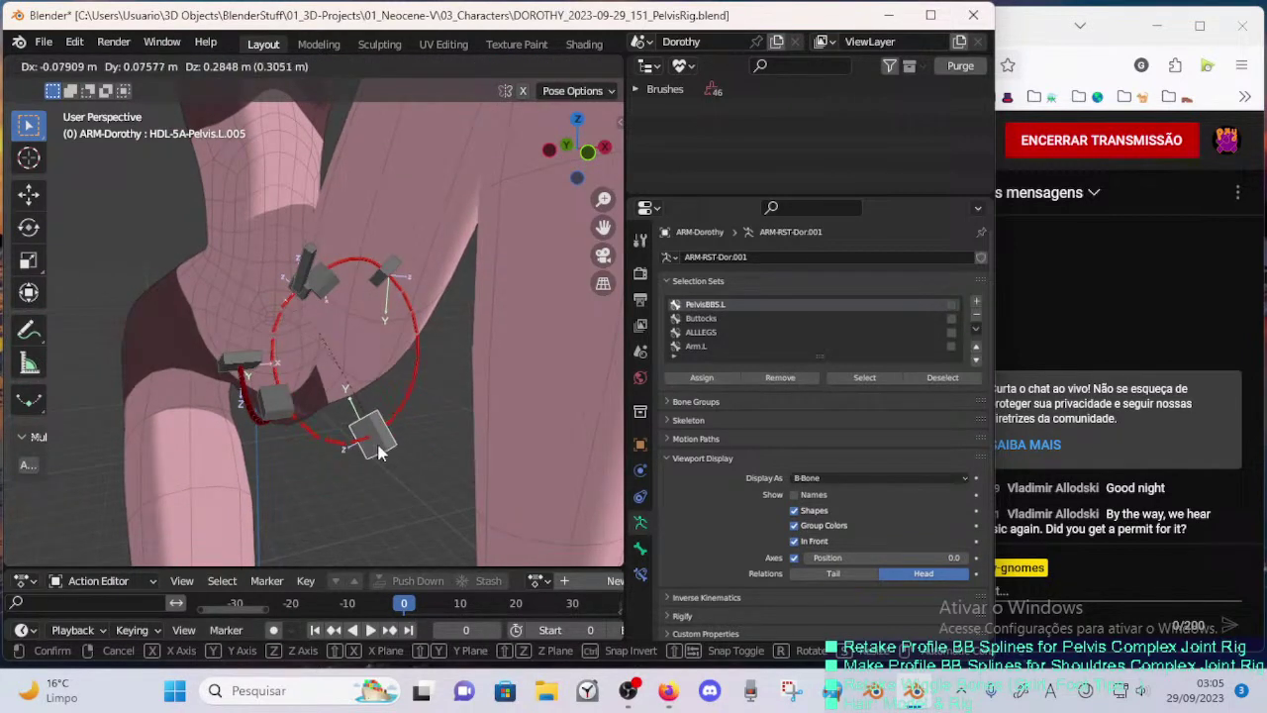
{"action": "left_click", "coordinate": [379, 450]}
{"action": "middle_click_drag", "start_coordinate": [380, 450], "coordinate": [119, 321]}
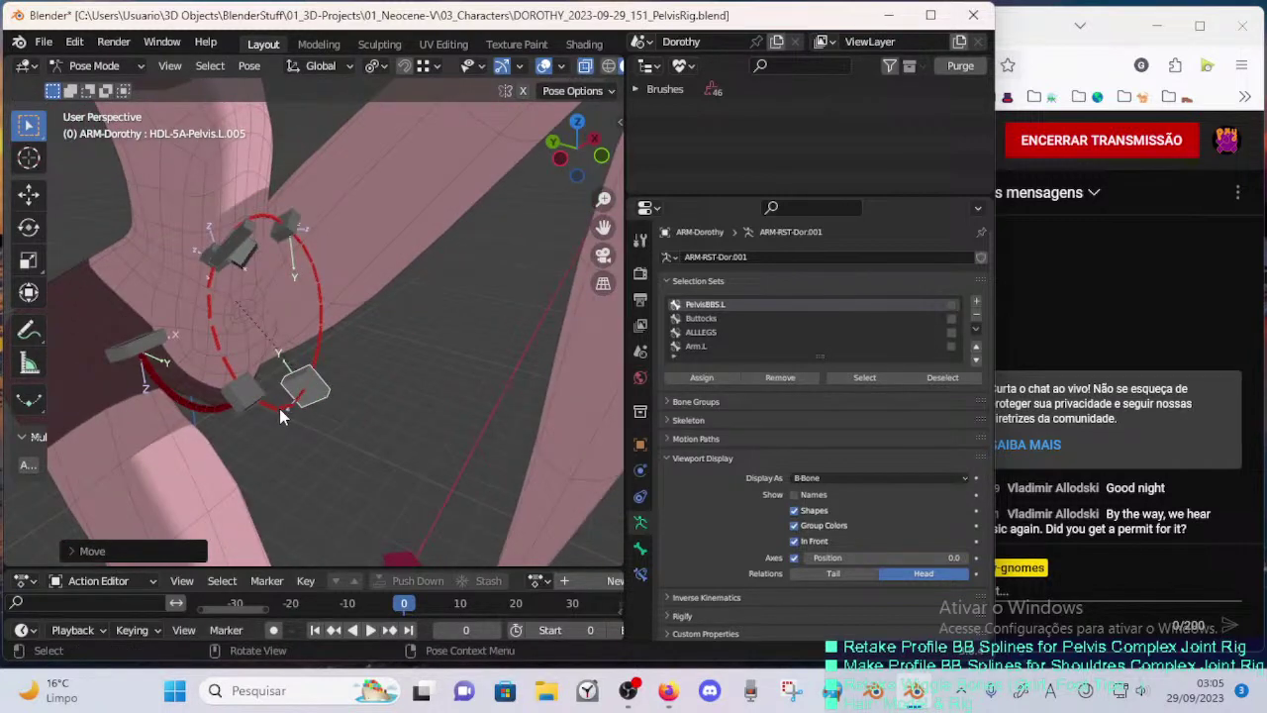
{"action": "middle_click_drag", "start_coordinate": [280, 413], "coordinate": [202, 313]}
- Shift the lower hip handle HDL-5A-Pelvis.L.005 inward beneath the crotch, next to the root of the raised thigh
{"action": "left_click", "coordinate": [113, 299]}
{"action": "middle_click_drag", "start_coordinate": [113, 299], "coordinate": [442, 407]}
{"action": "key", "text": "g"}
{"action": "left_click", "coordinate": [152, 283]}
{"action": "left_click_drag", "start_coordinate": [441, 408], "coordinate": [371, 443]}
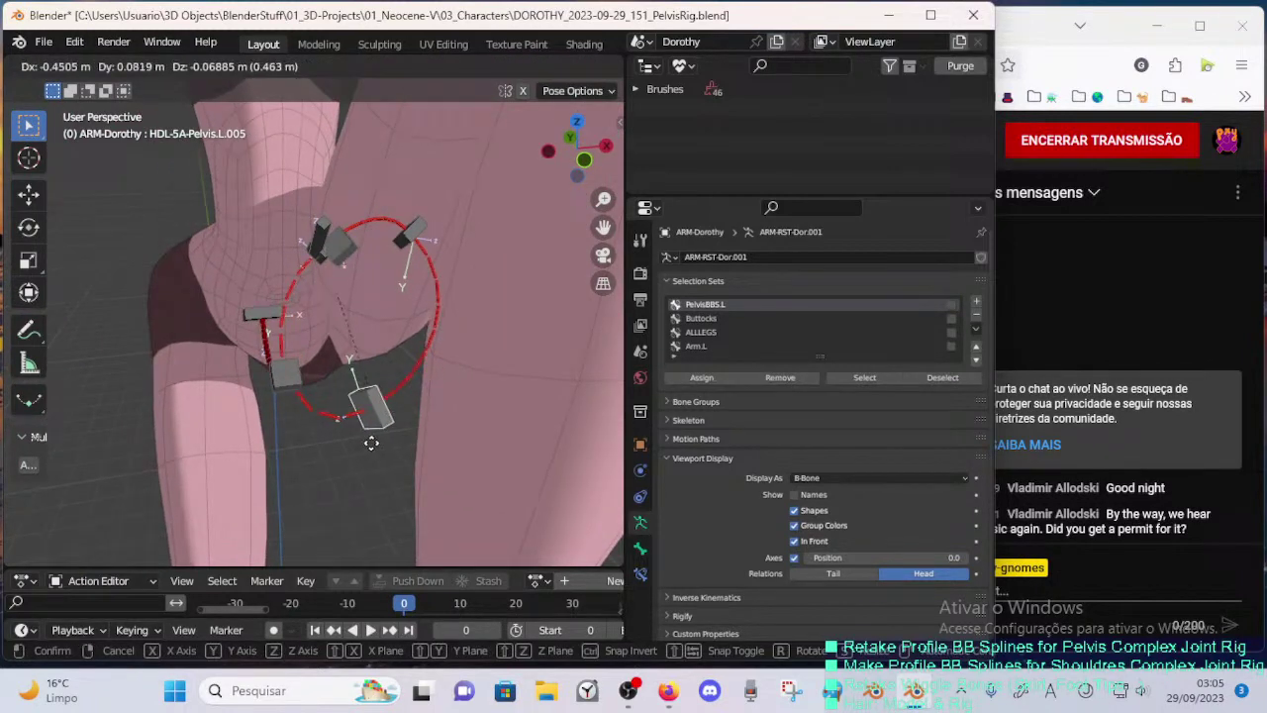
{"action": "left_click", "coordinate": [387, 446]}
- Move the long hip handle HDL-5A-Pelvis.L.002 up and forward along the top of the raised left thigh
{"action": "left_click", "coordinate": [344, 255]}
{"action": "middle_click_drag", "start_coordinate": [343, 255], "coordinate": [320, 185]}
{"action": "left_click", "coordinate": [284, 235]}
{"action": "left_click", "coordinate": [252, 231]}
{"action": "key", "text": "g"}
{"action": "left_click", "coordinate": [411, 122]}
{"action": "middle_click_drag", "start_coordinate": [414, 130], "coordinate": [247, 269]}
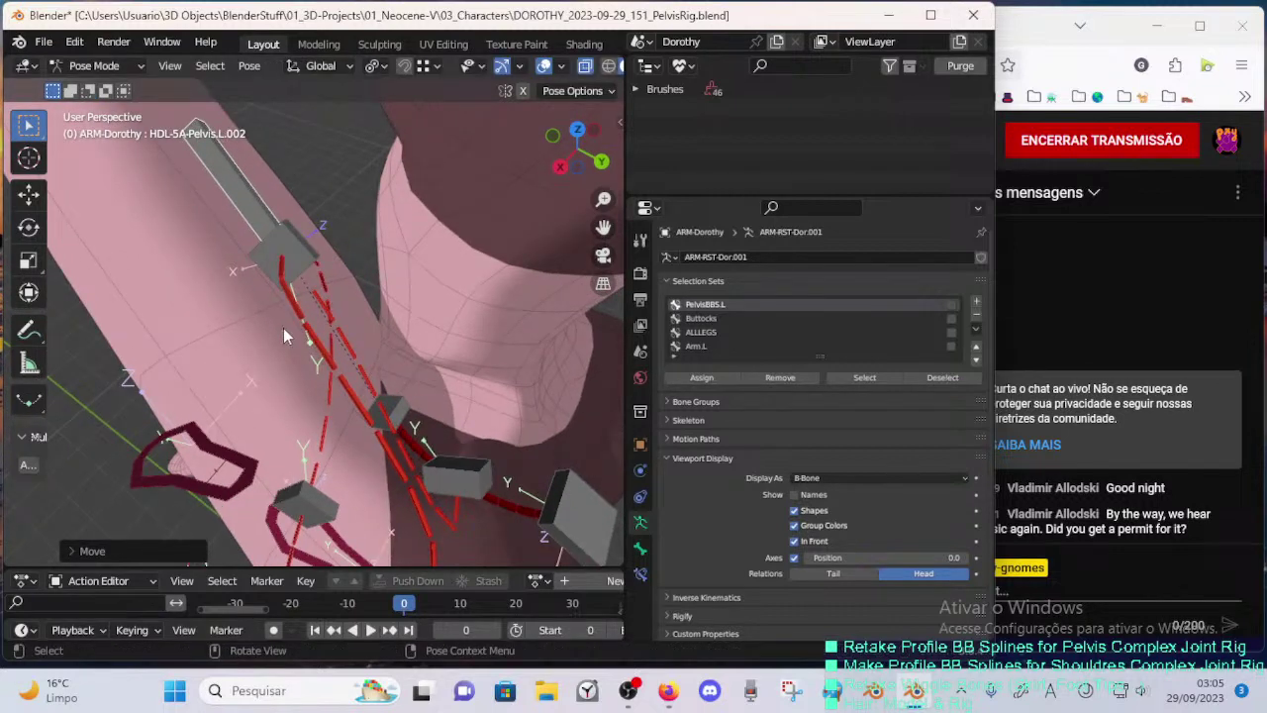
{"action": "key", "text": "g"}
{"action": "left_click", "coordinate": [325, 315]}
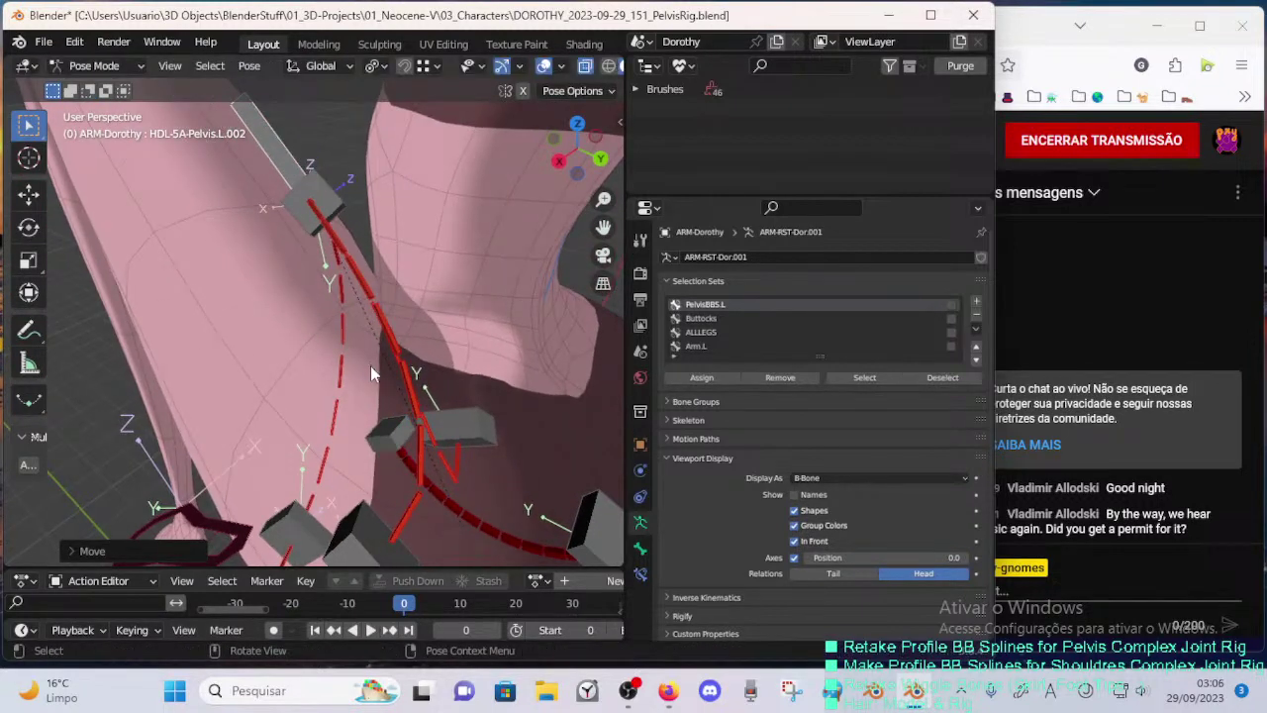
- Raise the upper hip handle HDL-5A-Pelvis.L.001 to the side of the waist above the thigh crease
{"action": "scroll", "coordinate": [384, 367], "scroll_direction": "down", "scroll_amount": 2}
{"action": "left_click", "coordinate": [404, 370]}
{"action": "key", "text": "g"}
{"action": "left_click", "coordinate": [423, 263]}
{"action": "middle_click_drag", "start_coordinate": [421, 265], "coordinate": [396, 292]}
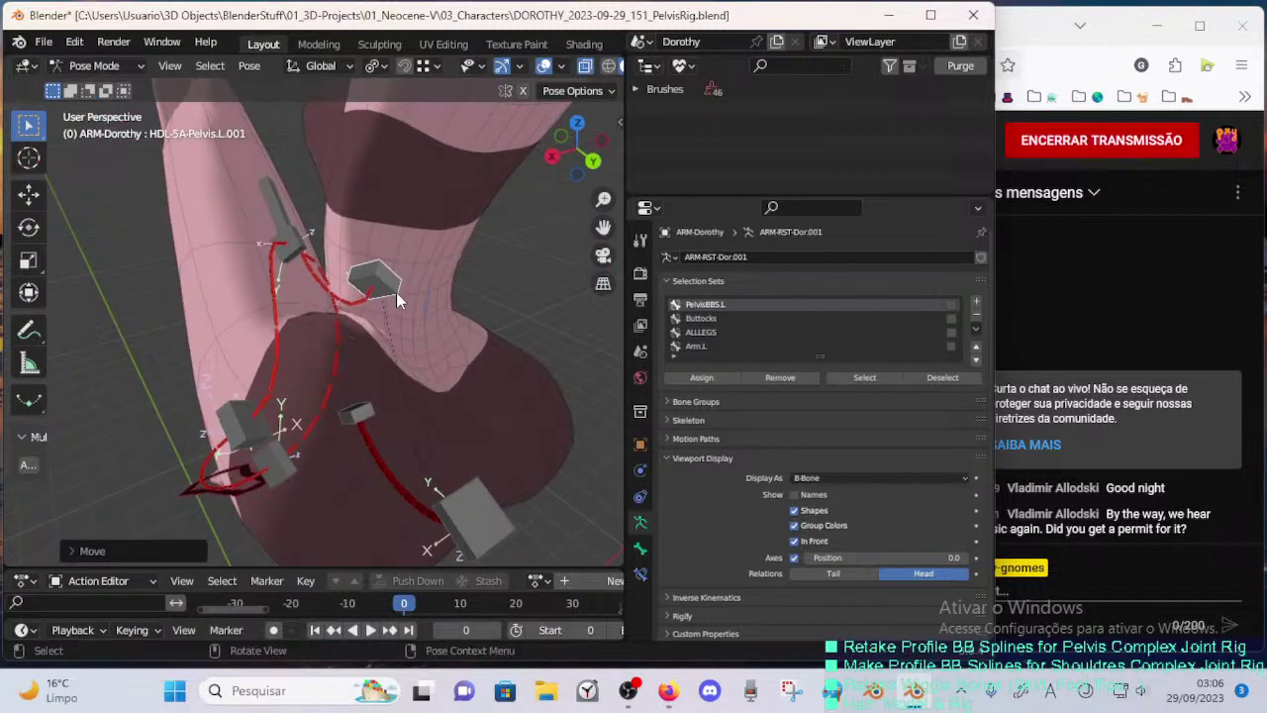
- Bring the hip handle HDL-5A-Pelvis.L.001 down toward the thigh crease and rotate it freely to align with the fold
{"action": "key", "text": "r"}
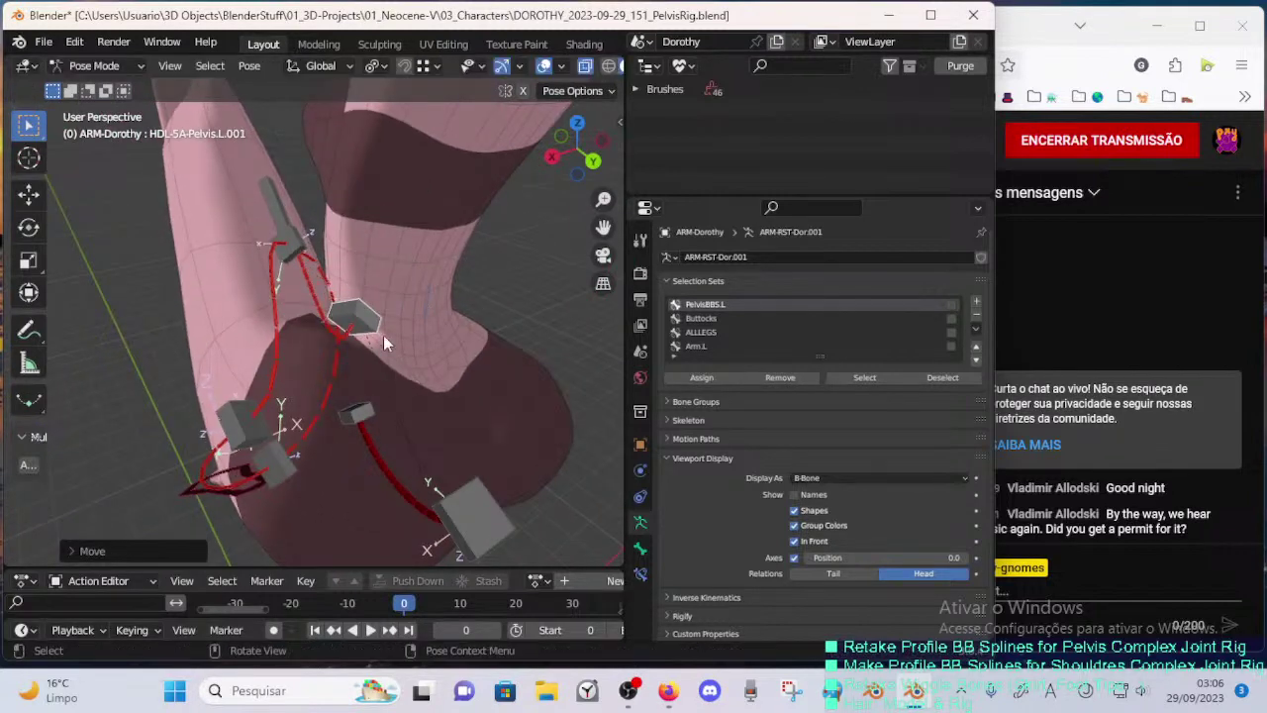
{"action": "key", "text": "r"}
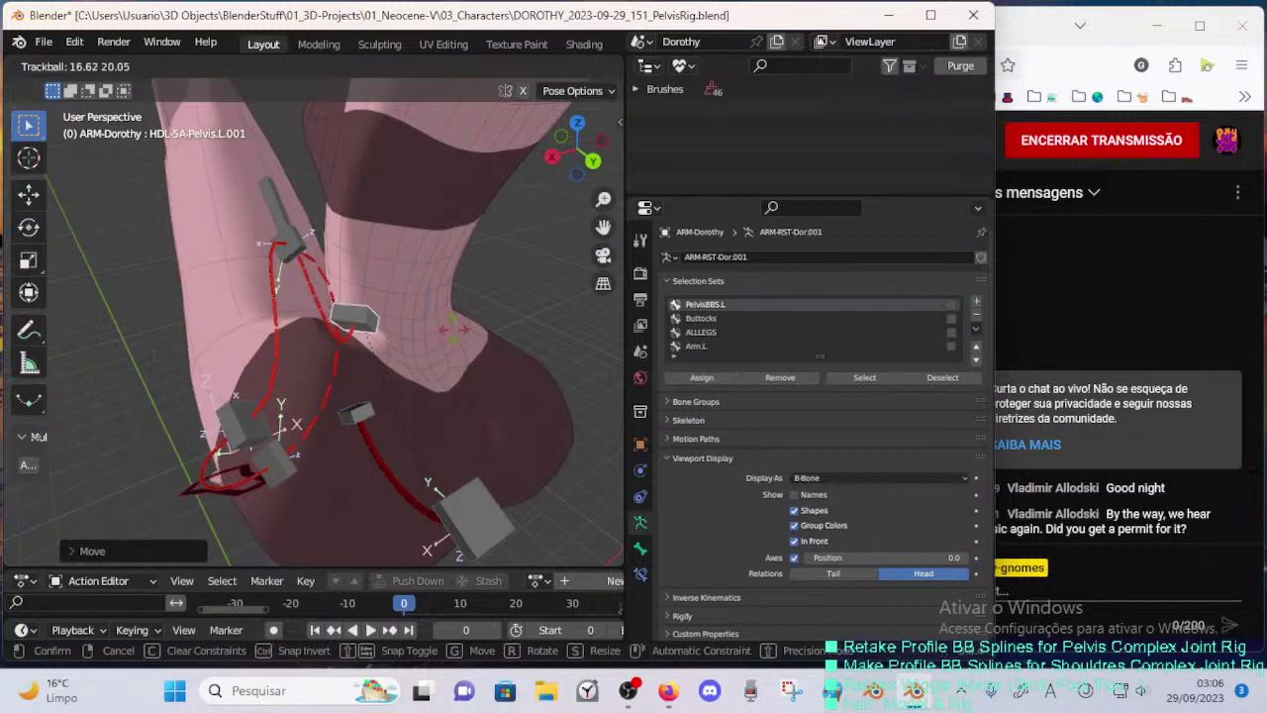
{"action": "left_click", "coordinate": [385, 388]}
{"action": "key", "text": "g"}
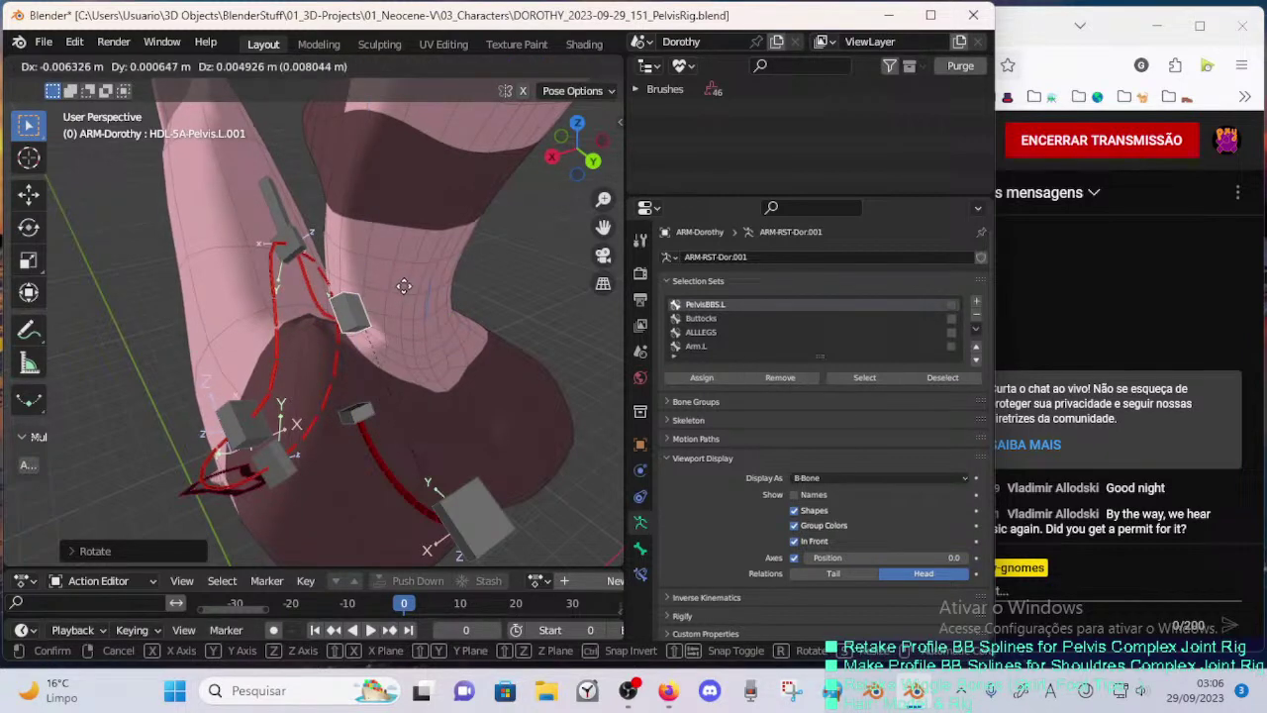
{"action": "left_click", "coordinate": [400, 307]}
{"action": "key", "text": "r"}
{"action": "left_click", "coordinate": [439, 353]}
- Shift the hip handle HDL-5A-Pelvis.L.001 around the fold between waist and thigh and turn it to redirect the spline
{"action": "middle_click_drag", "start_coordinate": [414, 366], "coordinate": [422, 398]}
{"action": "key", "text": "g"}
{"action": "key", "text": "g"}
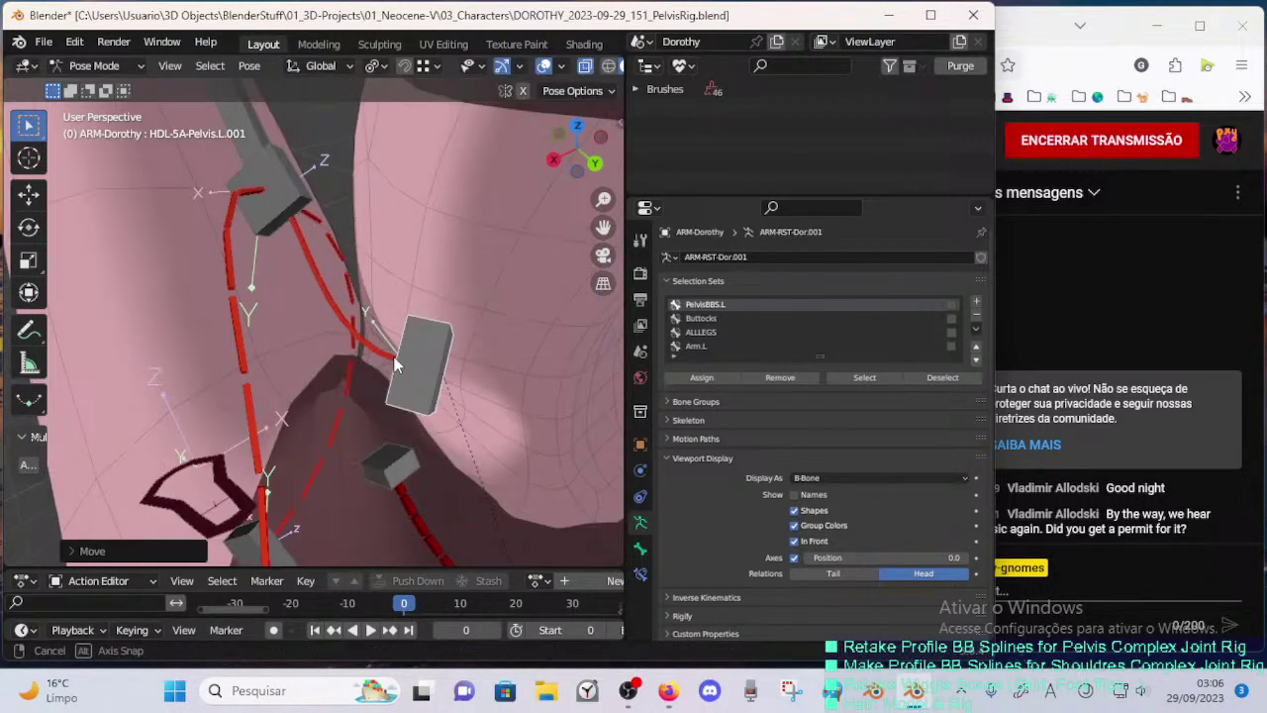
{"action": "left_click", "coordinate": [384, 369]}
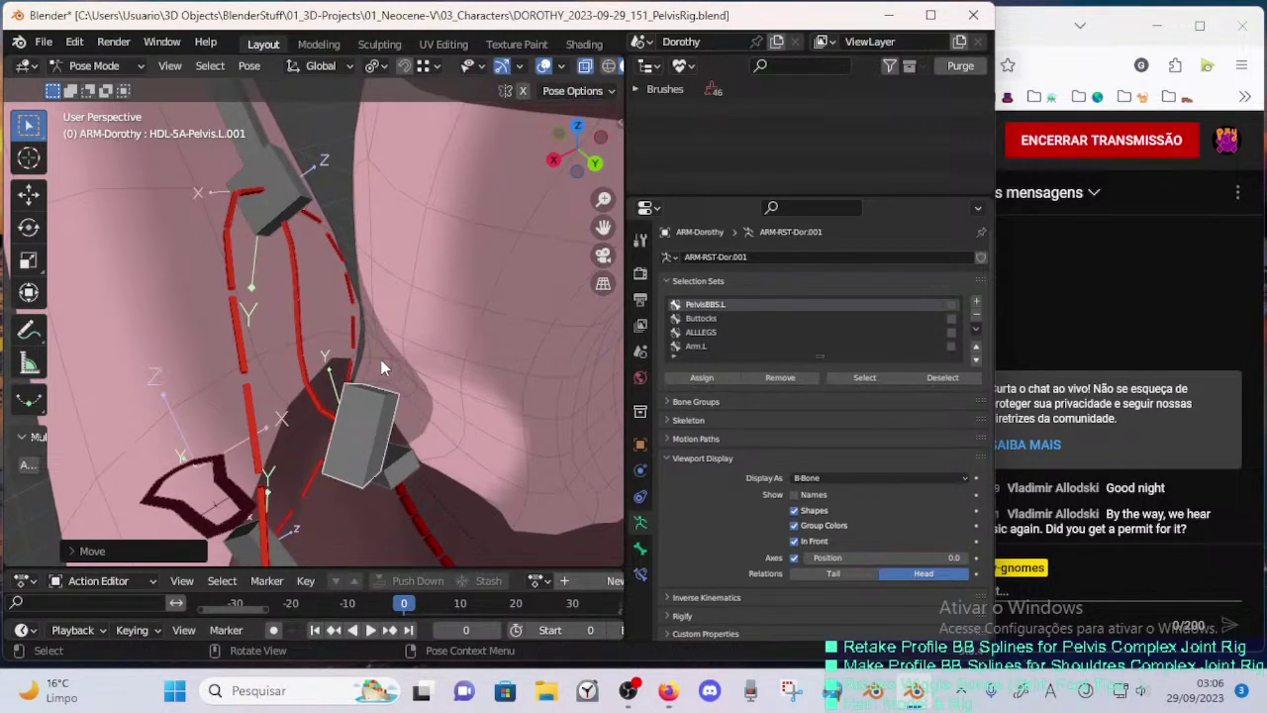
{"action": "middle_click_drag", "start_coordinate": [270, 369], "coordinate": [250, 308]}
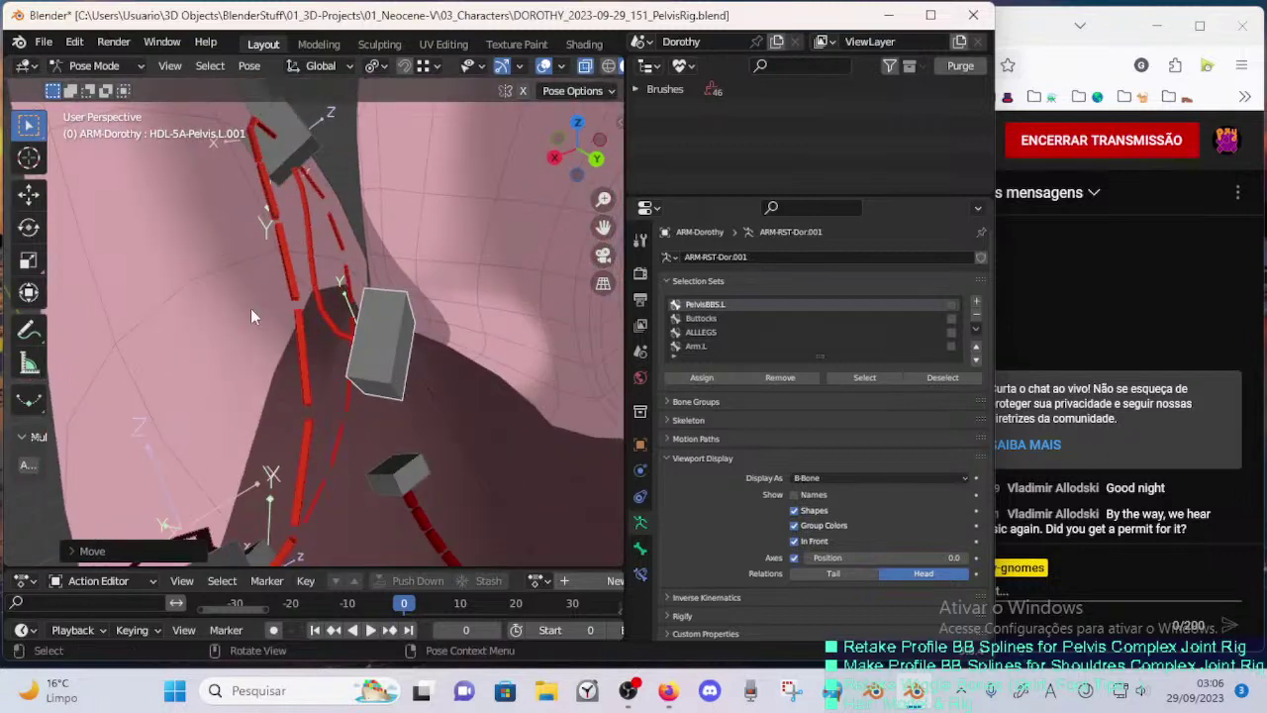
{"action": "key", "text": "g"}
{"action": "key", "text": "r"}
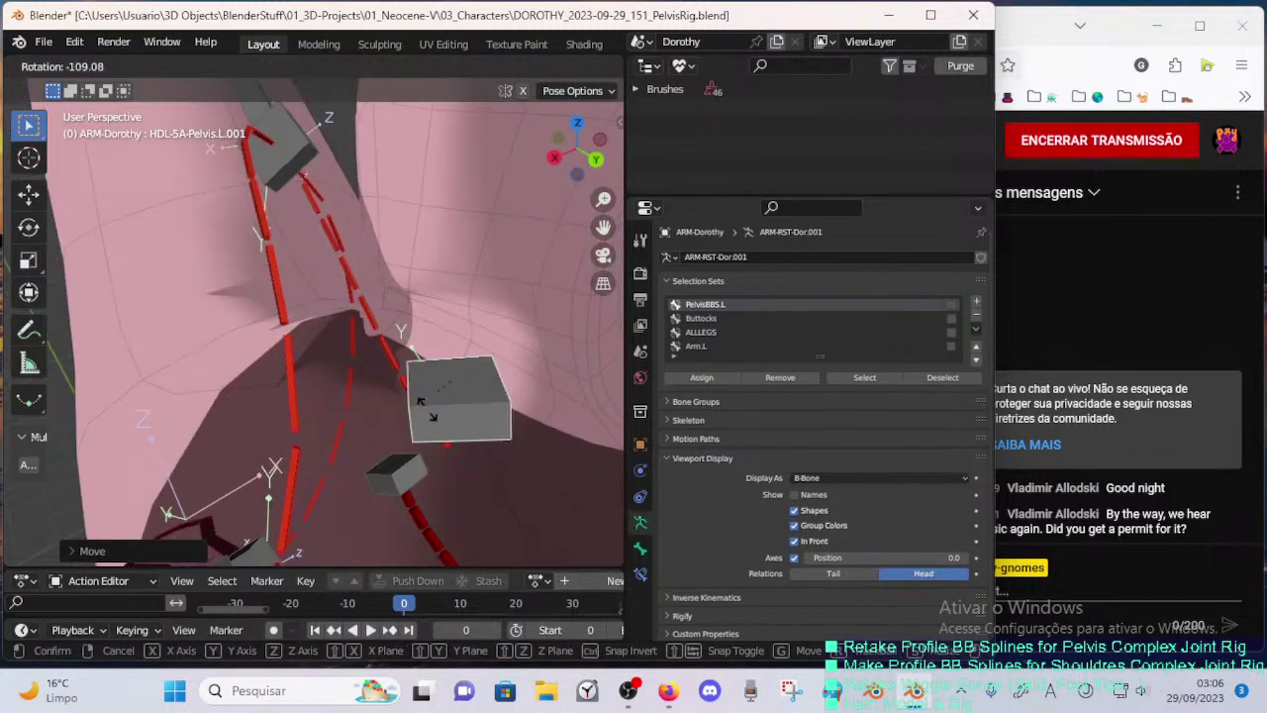
{"action": "left_click", "coordinate": [462, 334]}
{"action": "middle_click_drag", "start_coordinate": [459, 334], "coordinate": [439, 361]}
- Lower the hip handle HDL-5A-Pelvis.L.001 just below the thigh crease on the side of the pelvis and adjust its rotation
{"action": "key", "text": "g"}
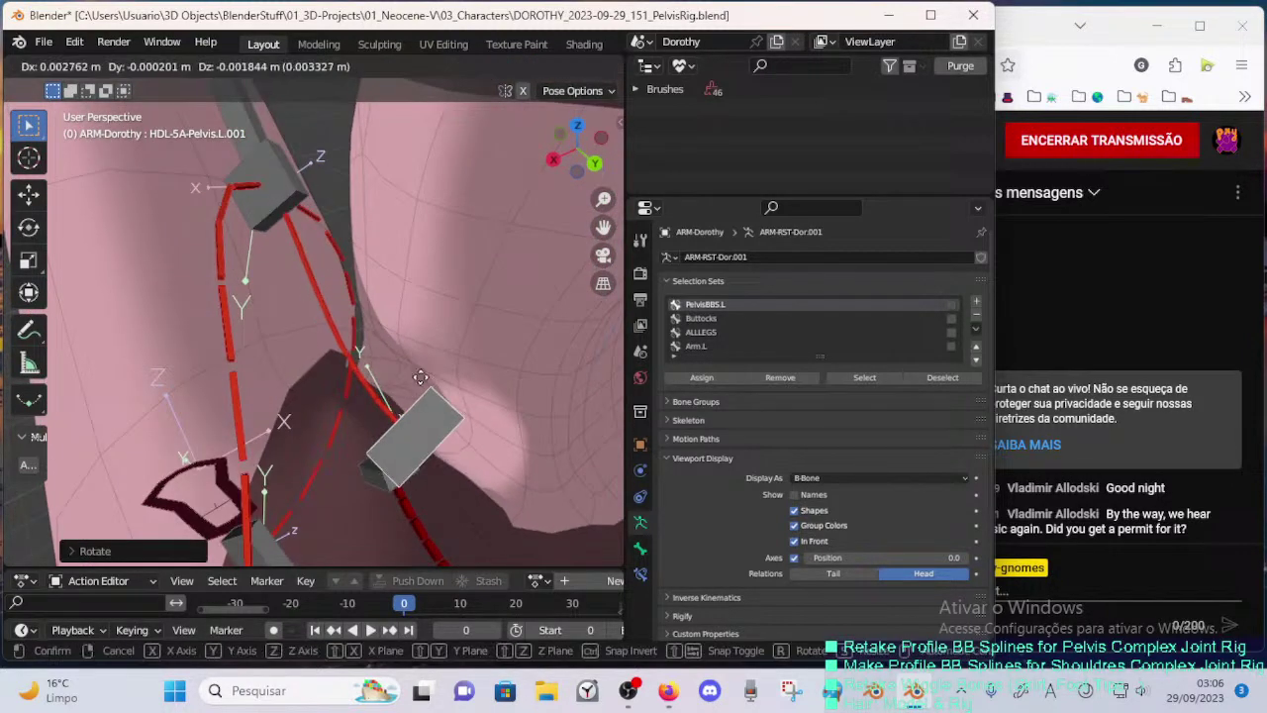
{"action": "left_click", "coordinate": [386, 411]}
{"action": "key", "text": "r"}
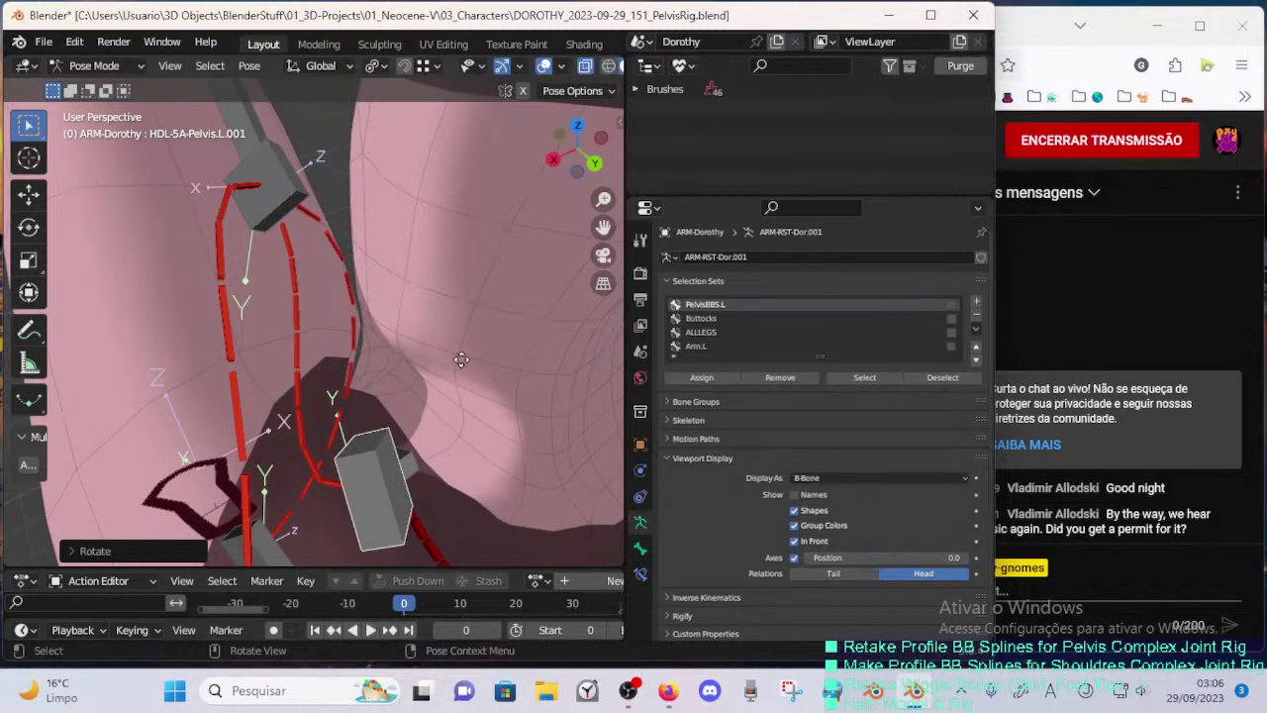
{"action": "left_click", "coordinate": [458, 327]}
{"action": "key", "text": "r"}
{"action": "left_click", "coordinate": [461, 336]}
{"action": "key", "text": "g"}
{"action": "left_click", "coordinate": [392, 382]}
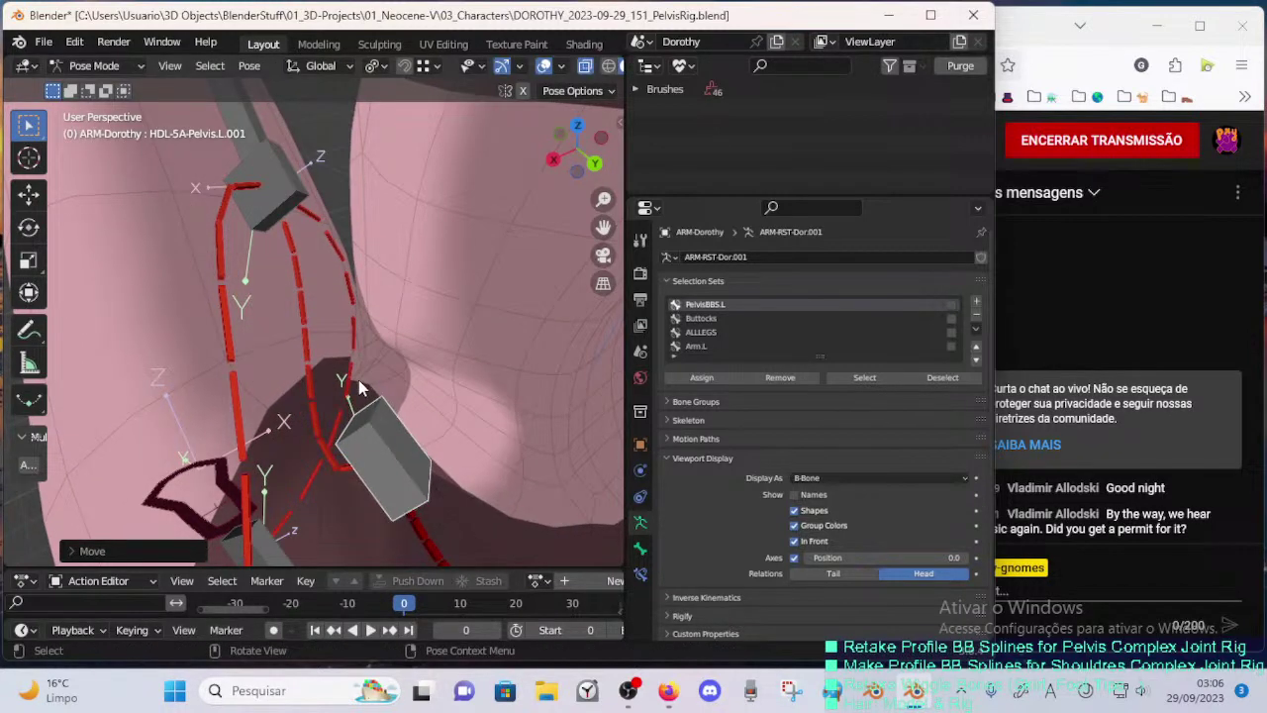
- Move the long hip handle HDL-5A-Pelvis.L.002 down toward the thigh crease and rotate it to follow the raised thigh
{"action": "left_click", "coordinate": [285, 190]}
{"action": "key", "text": "r"}
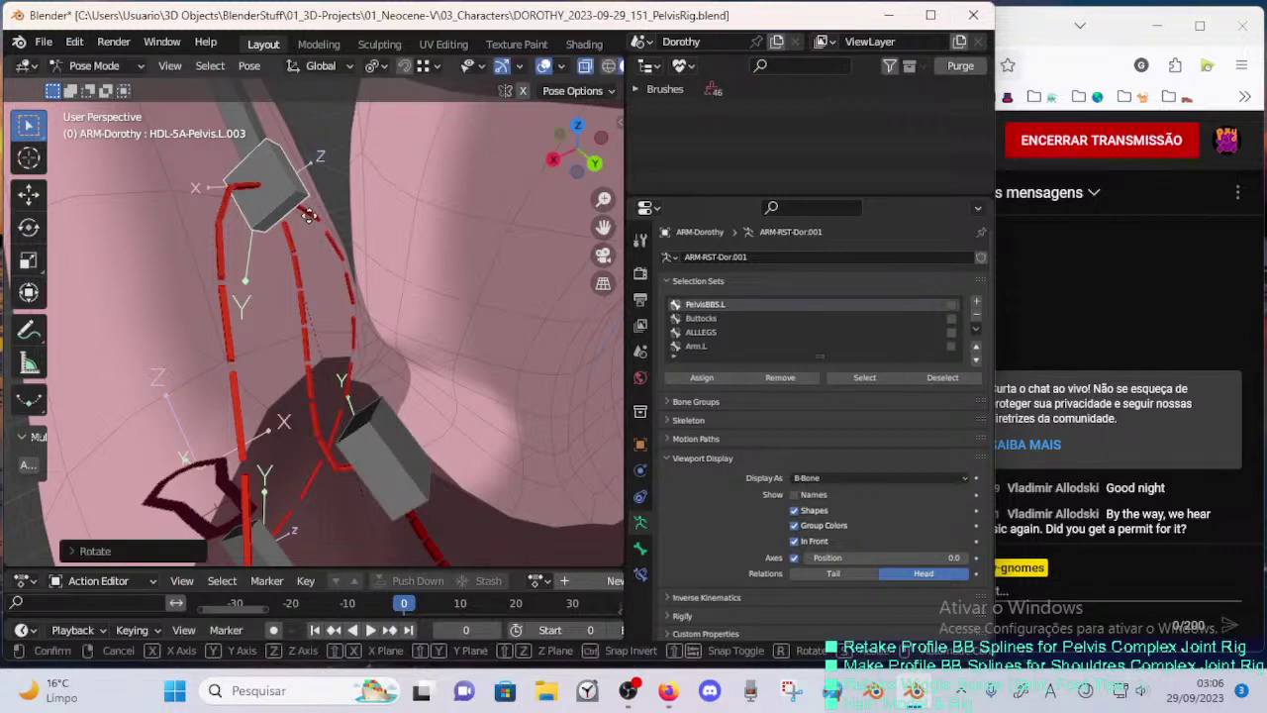
{"action": "left_click", "coordinate": [235, 139]}
{"action": "key", "text": "g"}
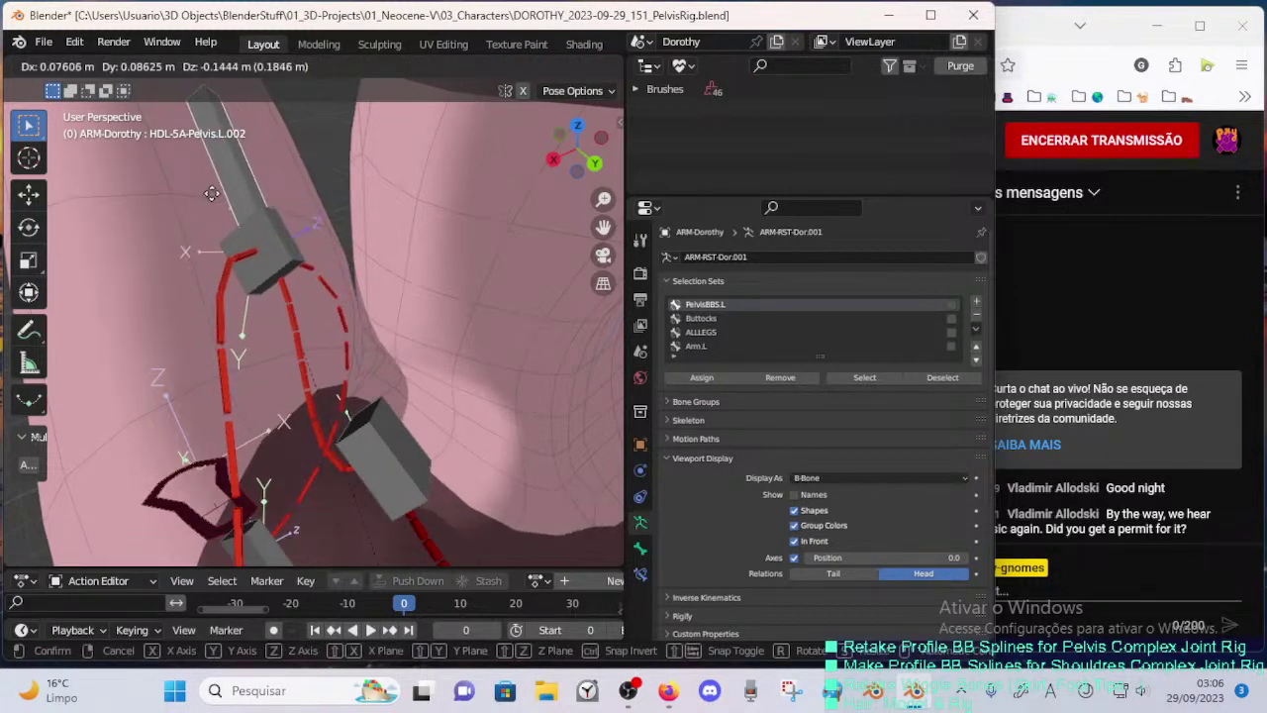
{"action": "left_click", "coordinate": [220, 192]}
{"action": "key", "text": "r"}
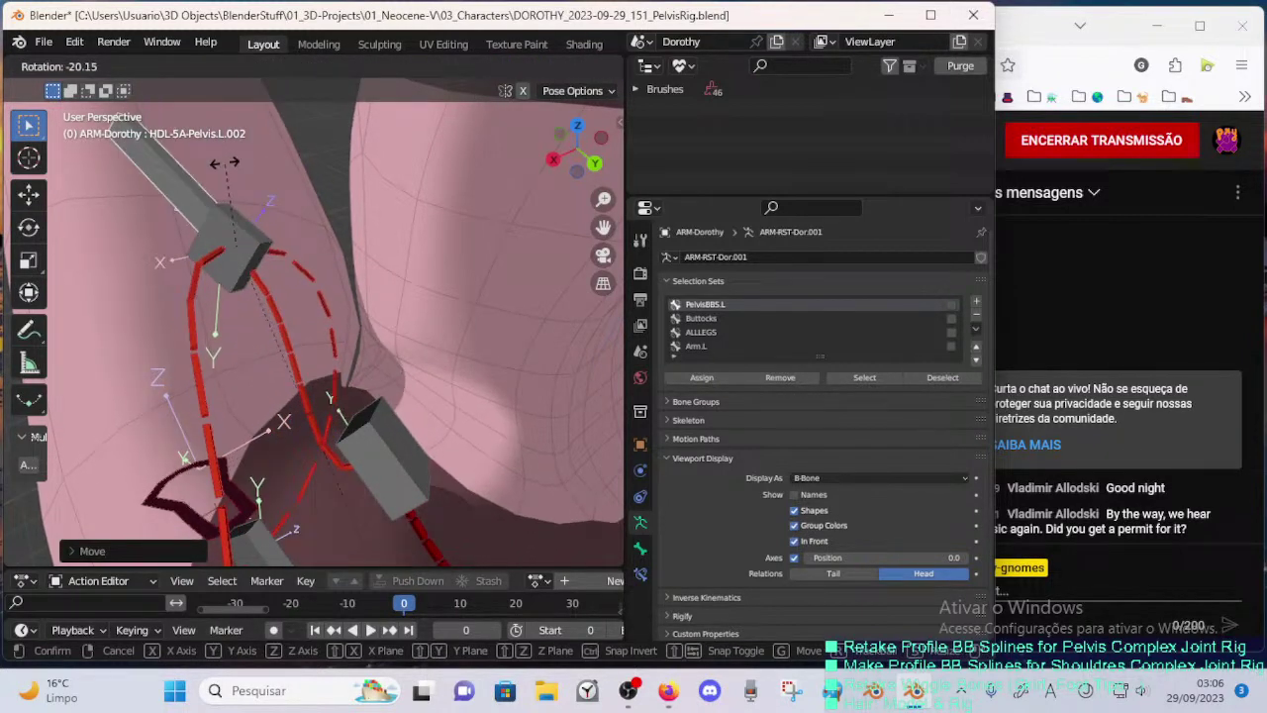
{"action": "left_click", "coordinate": [277, 182]}
- Fine-tune the position of the long hip handle HDL-5A-Pelvis.L.002 at the front of the hip crease
{"action": "middle_click_drag", "start_coordinate": [277, 183], "coordinate": [254, 278]}
{"action": "key", "text": "g"}
{"action": "key", "text": "g"}
{"action": "left_click", "coordinate": [272, 257]}
{"action": "left_click", "coordinate": [318, 348]}
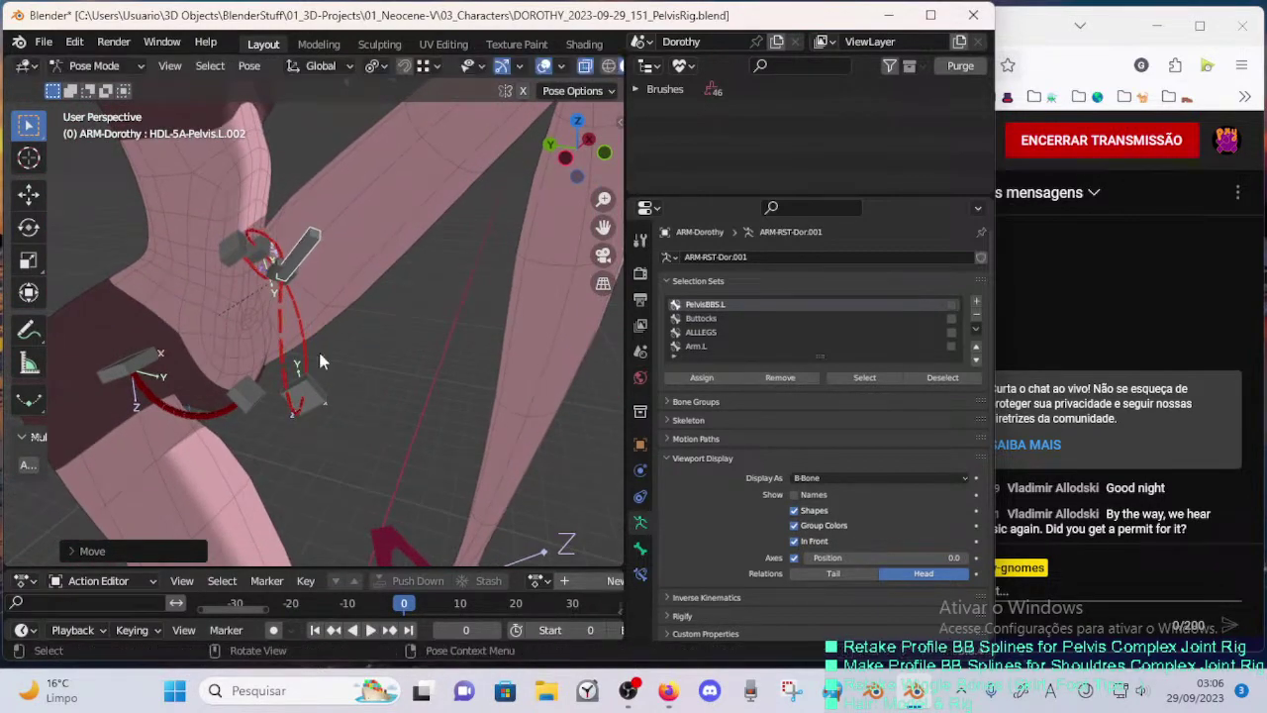
- Pull the lower hip handle HDL-5A-Pelvis.L.005 forward and outward beneath the raised left thigh
{"action": "middle_click_drag", "start_coordinate": [317, 348], "coordinate": [359, 401]}
{"action": "left_click", "coordinate": [336, 391]}
{"action": "key", "text": "g"}
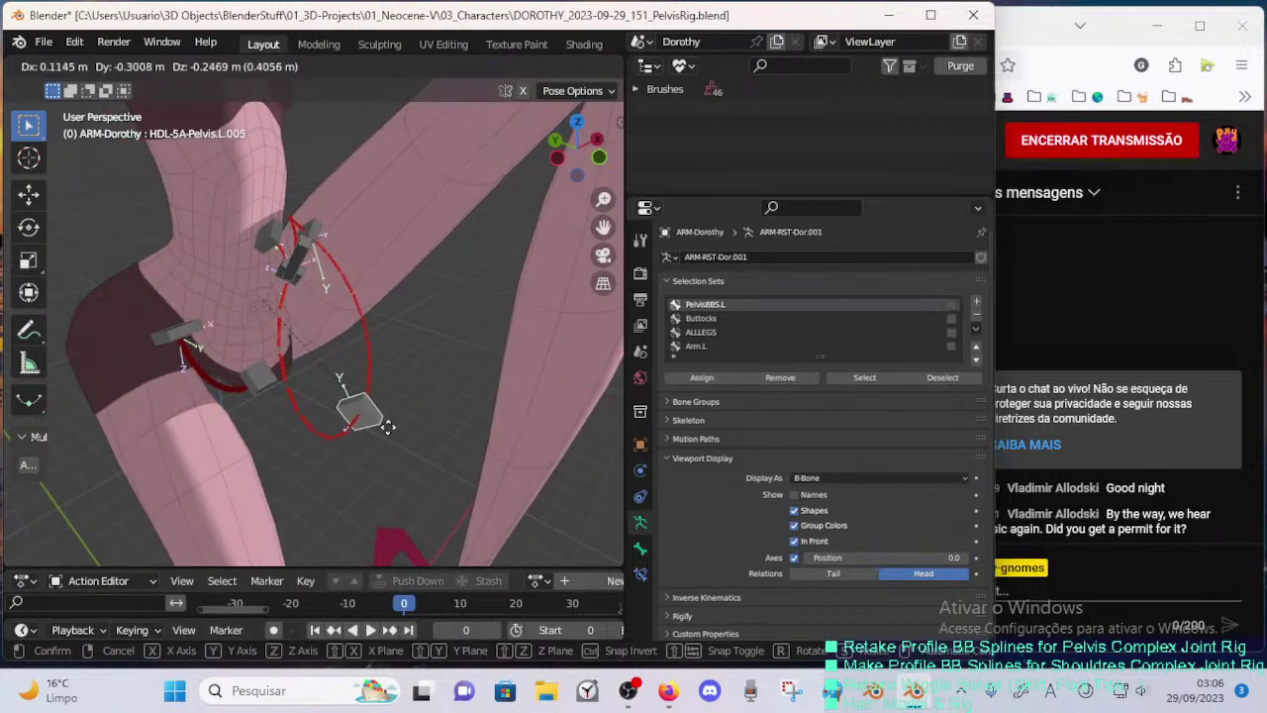
{"action": "left_click", "coordinate": [442, 462]}
{"action": "middle_click_drag", "start_coordinate": [442, 463], "coordinate": [408, 438]}
{"action": "key", "text": "g"}
{"action": "left_click", "coordinate": [428, 358]}
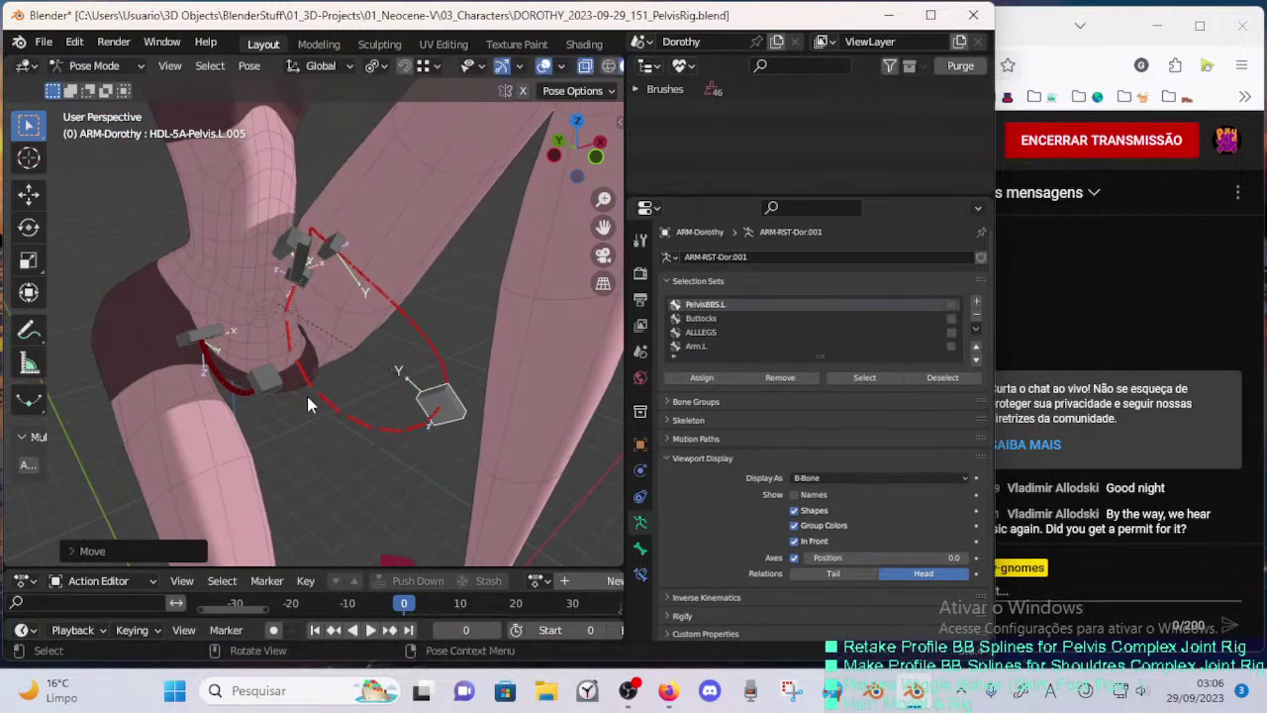
- Move the crotch handle HDL-2C-Crotch.002 back and inward beneath the crotch
{"action": "left_click", "coordinate": [295, 396]}
{"action": "key", "text": "g"}
{"action": "left_click", "coordinate": [245, 382]}
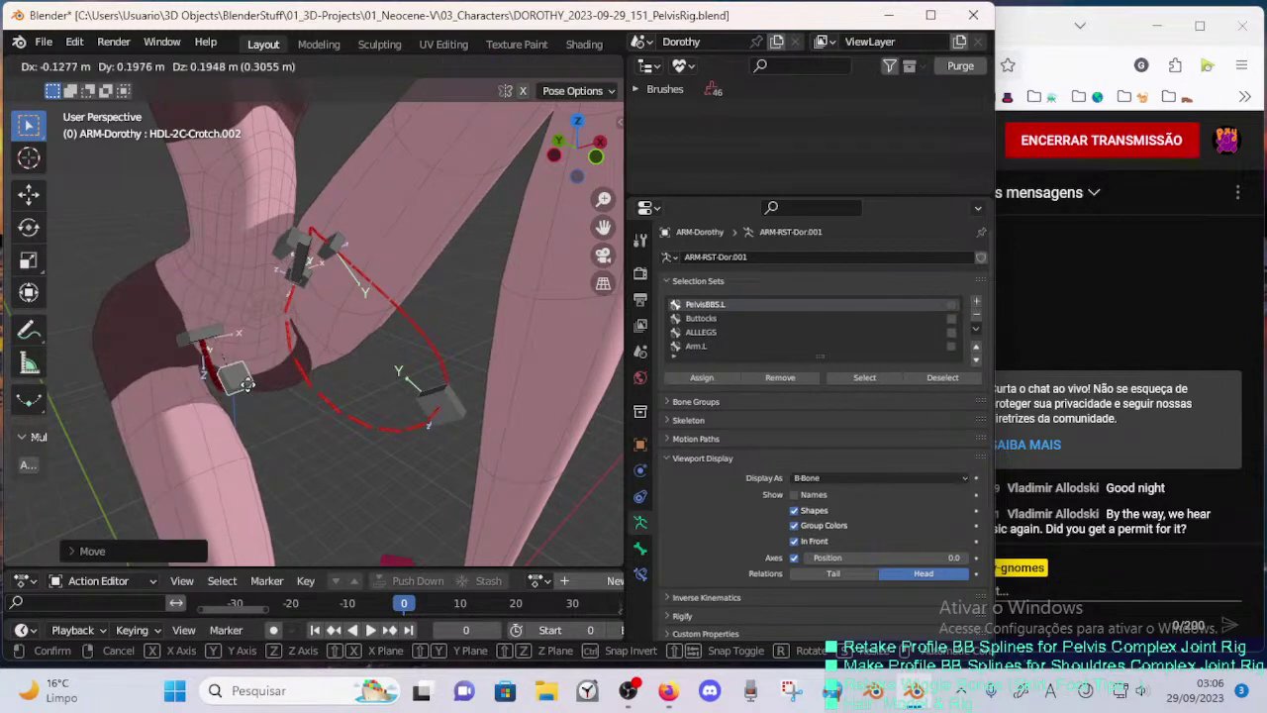
{"action": "middle_click_drag", "start_coordinate": [239, 383], "coordinate": [309, 376]}
{"action": "key", "text": "g"}
{"action": "left_click", "coordinate": [304, 426]}
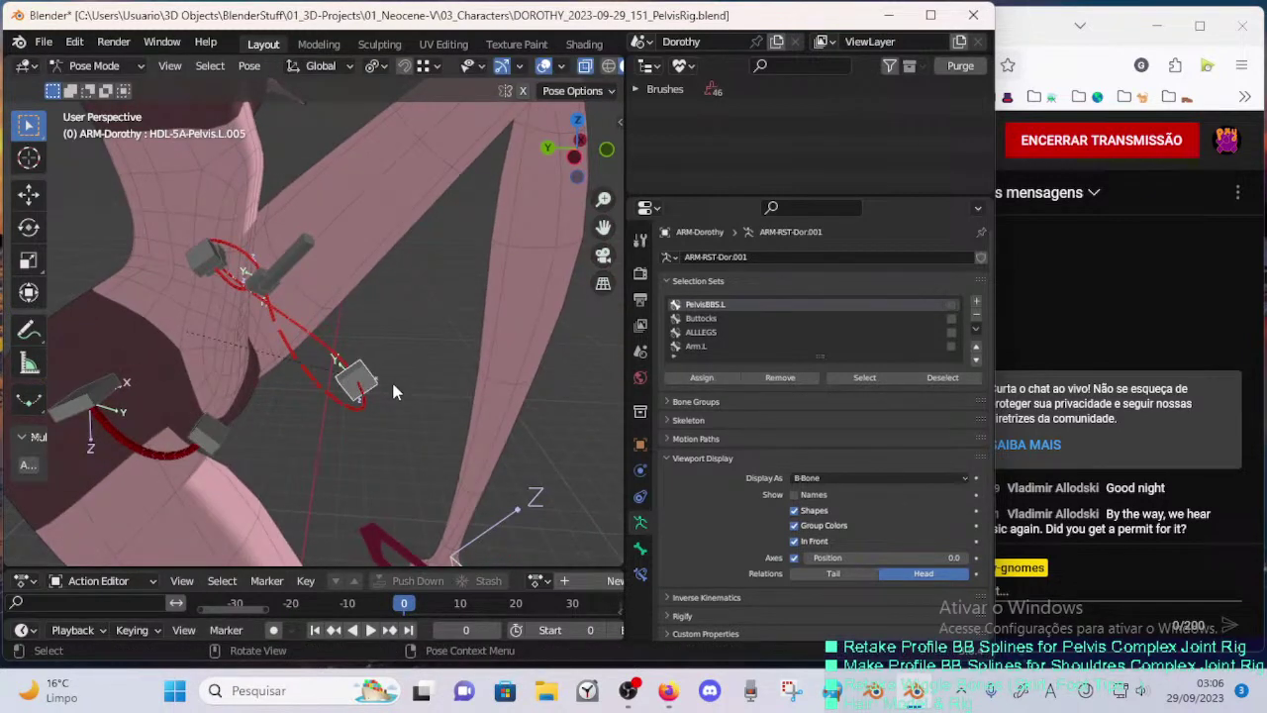
- Swing the lower hip handle HDL-5A-Pelvis.L.005 inward and down beneath the raised left thigh
{"action": "key", "text": "g"}
{"action": "middle_click_drag", "start_coordinate": [336, 399], "coordinate": [326, 373]}
{"action": "left_click", "coordinate": [277, 413]}
{"action": "key", "text": "g"}
{"action": "left_click", "coordinate": [288, 384]}
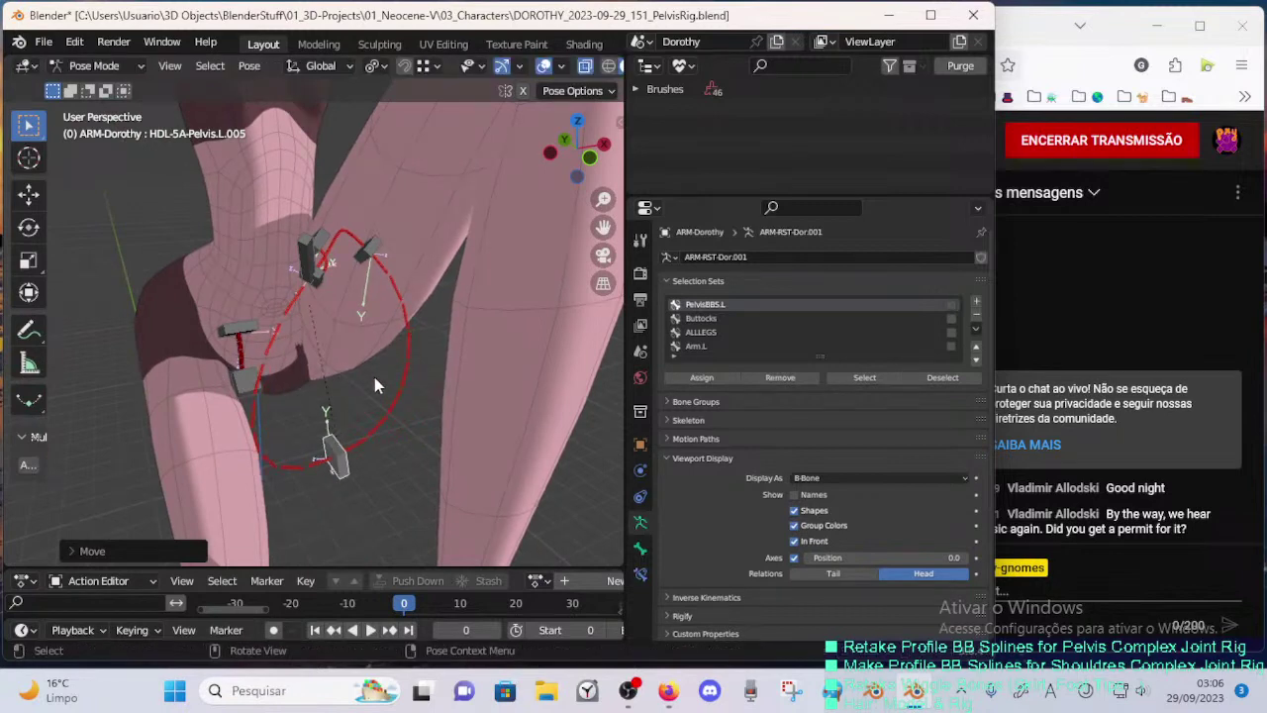
{"action": "left_click", "coordinate": [382, 414]}
{"action": "key", "text": "g"}
{"action": "left_click", "coordinate": [398, 387]}
- Pull the lower hip handle HDL-5A-Pelvis.L.005 farther down, well clear of the thigh's underside
{"action": "middle_click_drag", "start_coordinate": [390, 386], "coordinate": [436, 378]}
{"action": "key", "text": "g"}
{"action": "left_click", "coordinate": [410, 398]}
{"action": "key", "text": "g"}
{"action": "left_click", "coordinate": [424, 430]}
{"action": "key", "text": "g"}
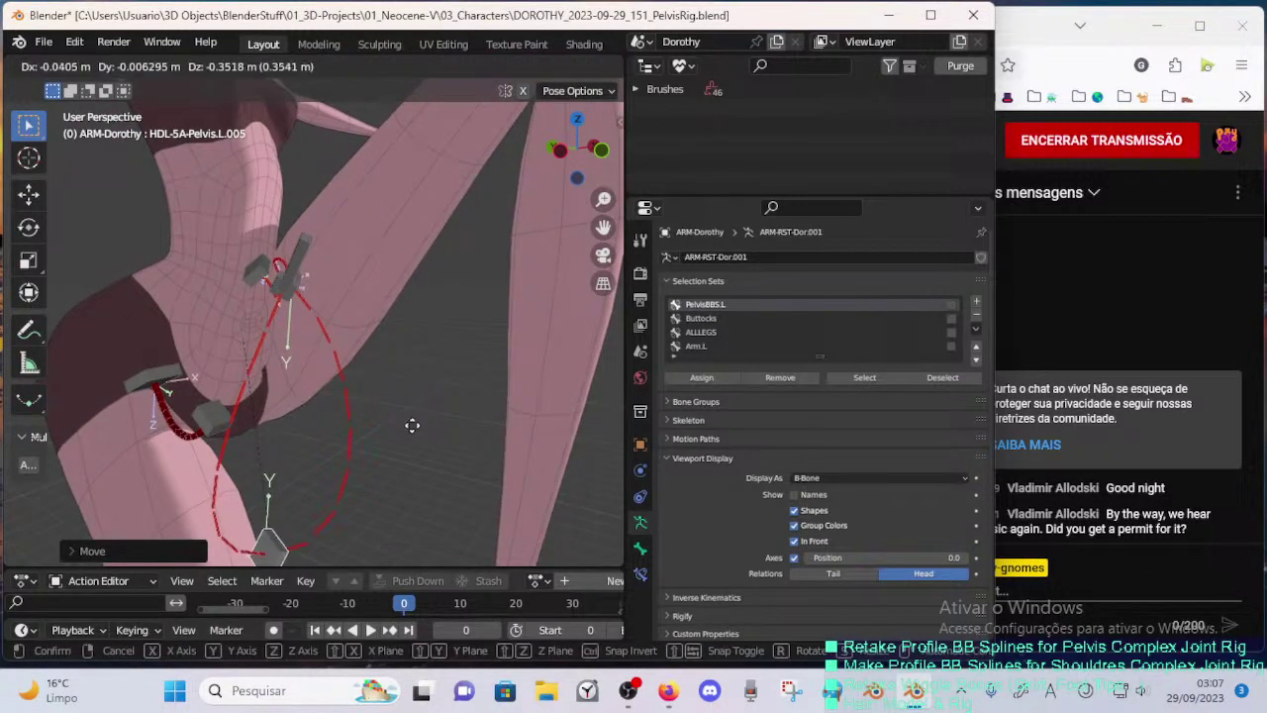
{"action": "left_click", "coordinate": [410, 425]}
- Move the long hip handle HDL-5A-Pelvis.L.002 forward along the raised thigh and rotate it to follow the leg
{"action": "left_click", "coordinate": [286, 245]}
{"action": "key", "text": "g"}
{"action": "left_click", "coordinate": [346, 228]}
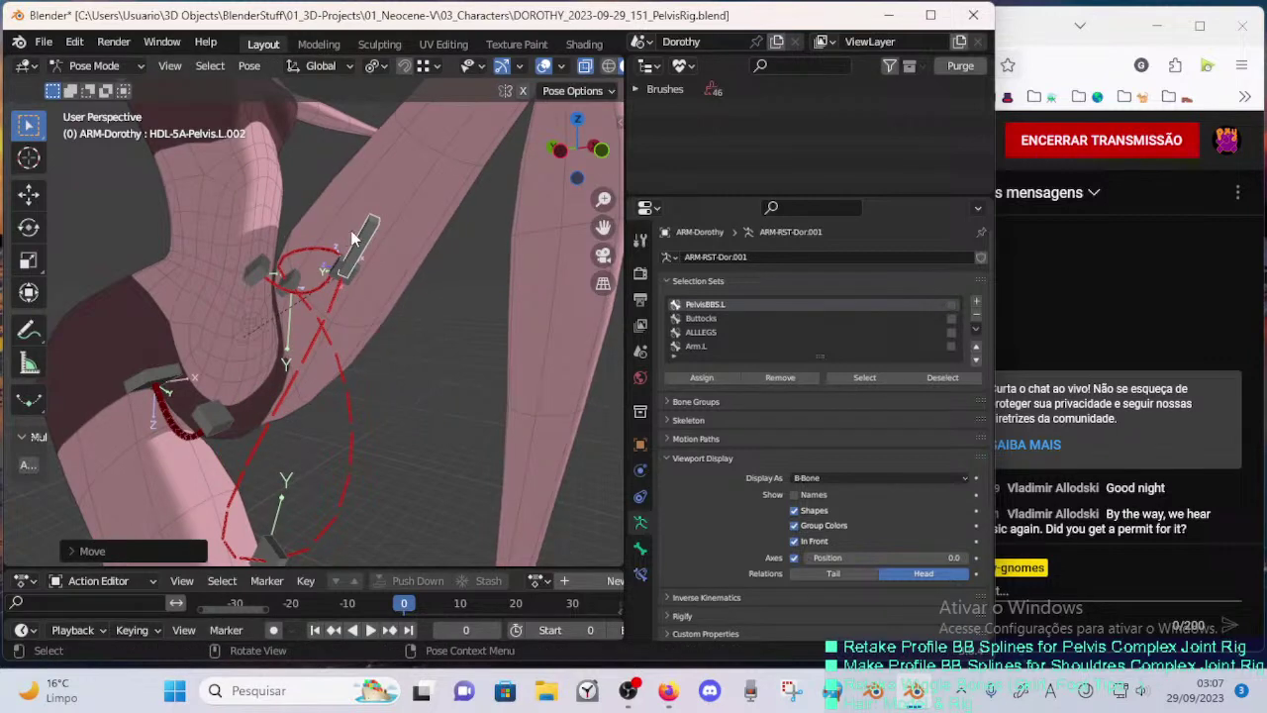
{"action": "key", "text": "g"}
{"action": "left_click", "coordinate": [393, 220]}
{"action": "key", "text": "r"}
{"action": "left_click", "coordinate": [441, 230]}
{"action": "key", "text": "g"}
{"action": "left_click", "coordinate": [452, 198]}
{"action": "middle_click_drag", "start_coordinate": [454, 198], "coordinate": [333, 254]}
{"action": "key", "text": "g"}
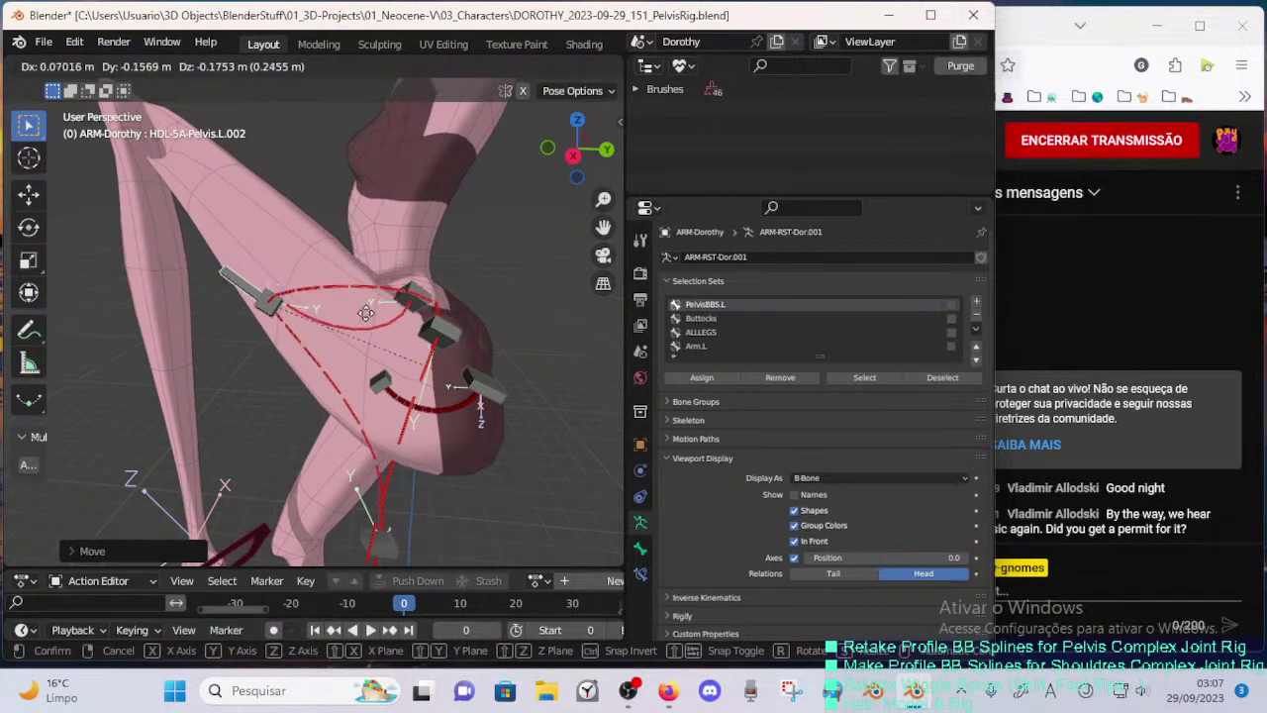
{"action": "left_click", "coordinate": [361, 317]}
- Move the hip handle HDL-5A-Pelvis.L.001 forward from the thigh crease and rotate it to follow the spline
{"action": "left_click", "coordinate": [417, 306]}
{"action": "key", "text": "g"}
{"action": "left_click", "coordinate": [382, 313]}
{"action": "middle_click_drag", "start_coordinate": [382, 313], "coordinate": [375, 371]}
{"action": "key", "text": "r"}
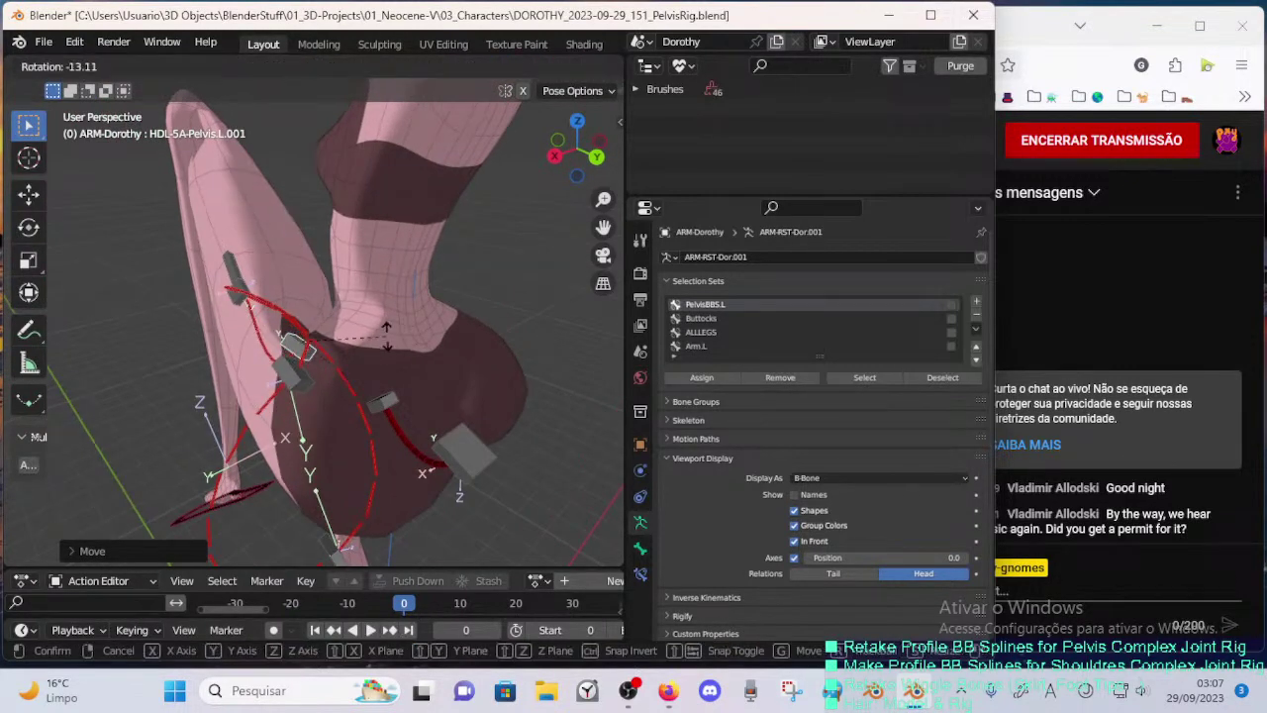
{"action": "left_click", "coordinate": [367, 334]}
{"action": "key", "text": "r"}
{"action": "left_click", "coordinate": [366, 325]}
{"action": "middle_click_drag", "start_coordinate": [366, 324], "coordinate": [387, 364]}
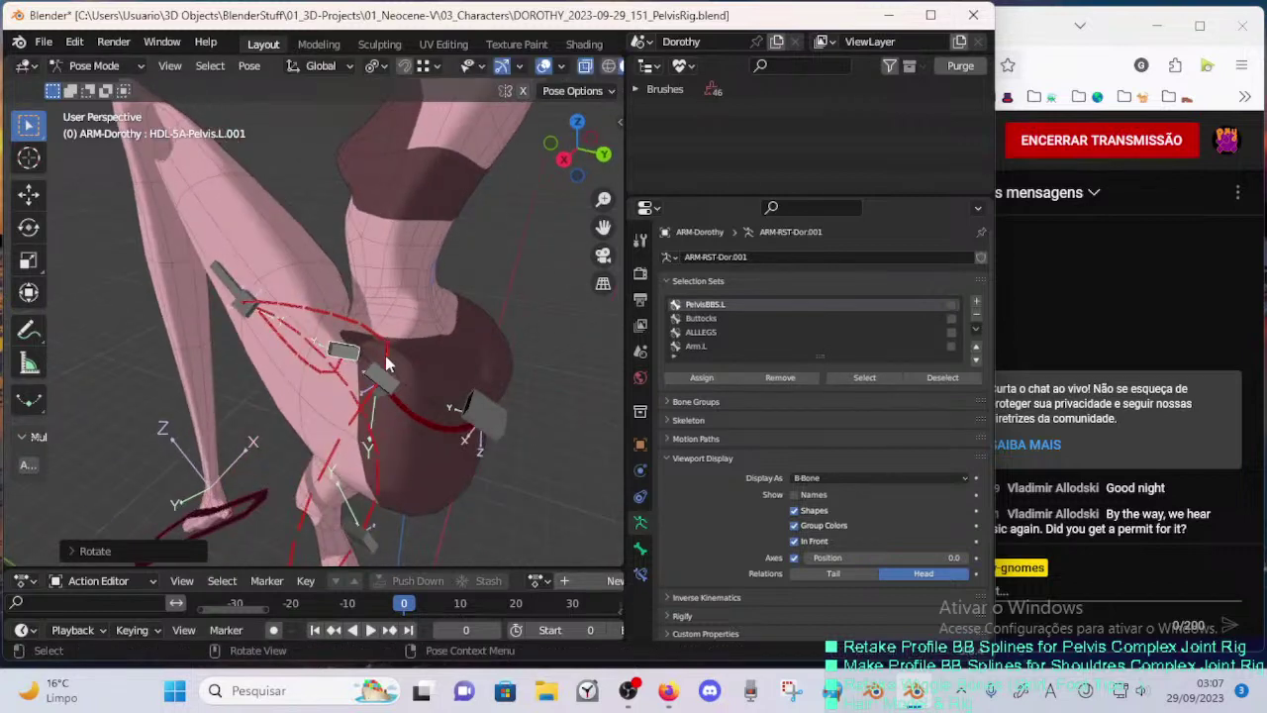
- Rotate the outer hip handle HDL-5A-Pelvis.L.004 and raise the handle HDL-5A-Pelvis.L.001 toward the waist
{"action": "left_click", "coordinate": [401, 370]}
{"action": "key", "text": "r"}
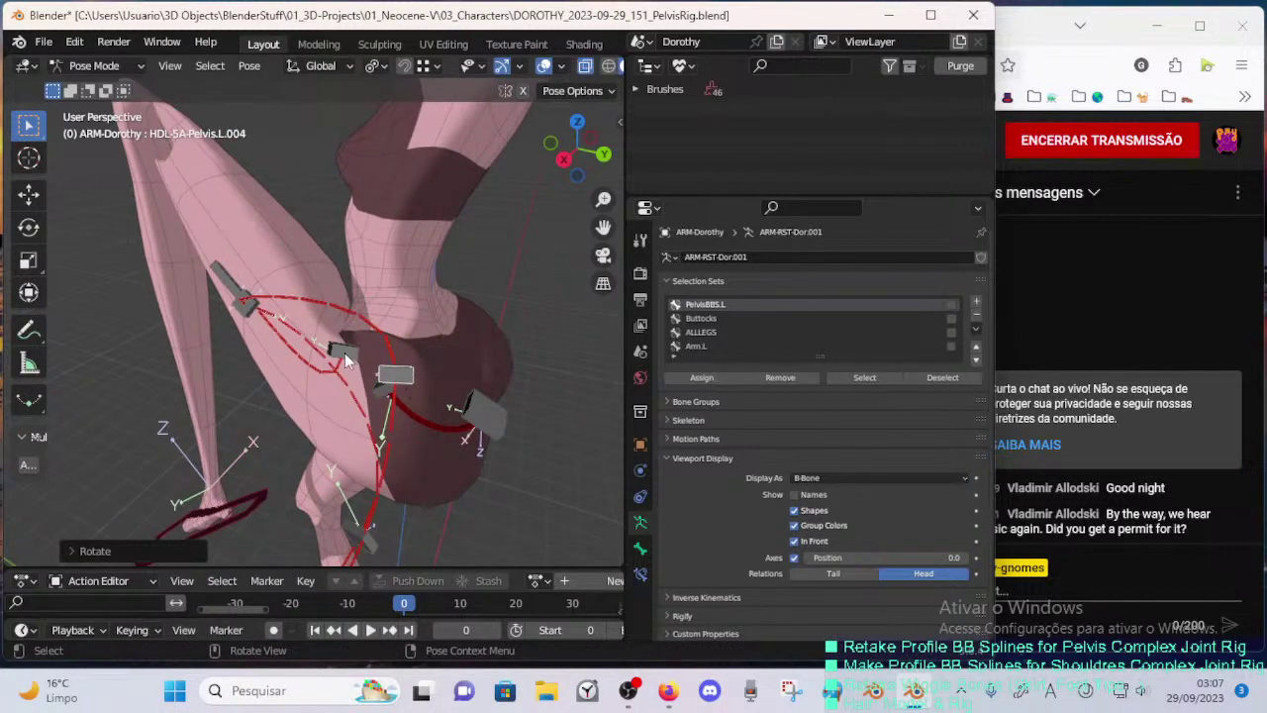
{"action": "left_click", "coordinate": [410, 356]}
{"action": "key", "text": "g"}
{"action": "left_click", "coordinate": [412, 344]}
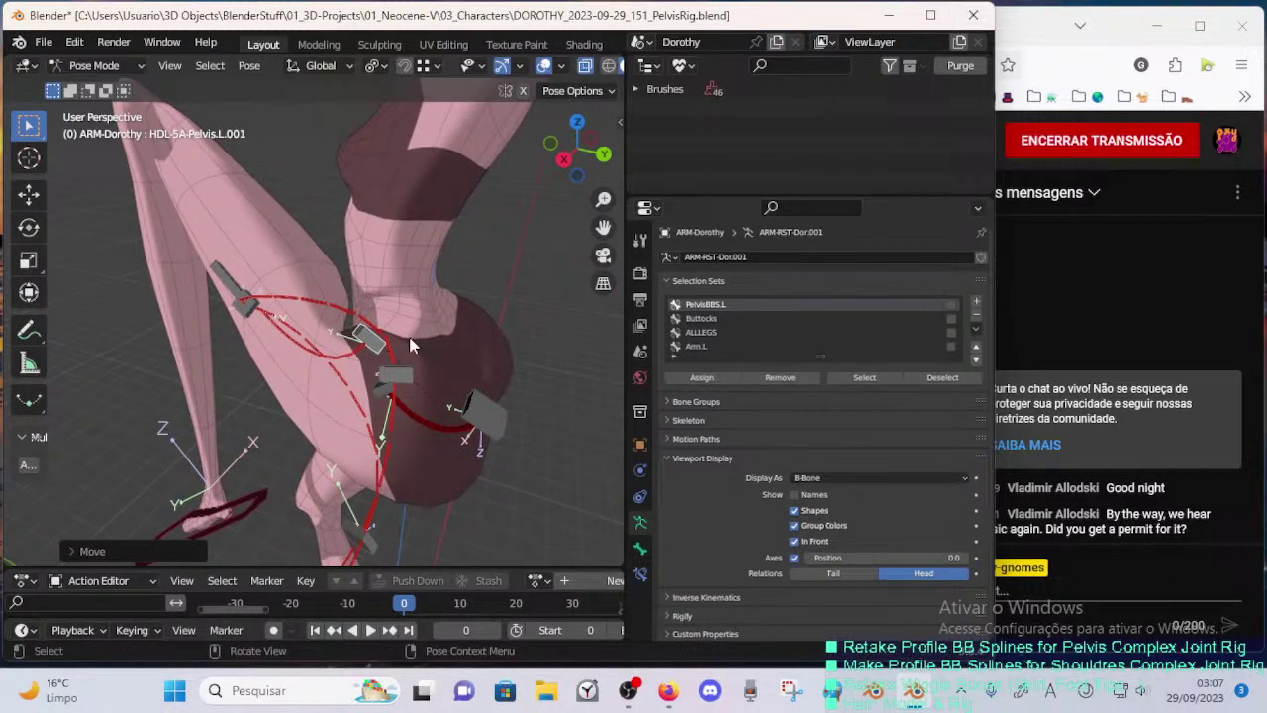
- Bring the long hip handle HDL-5A-Pelvis.L.002 back from the thigh to the hip crease
{"action": "left_click", "coordinate": [246, 286]}
{"action": "key", "text": "g"}
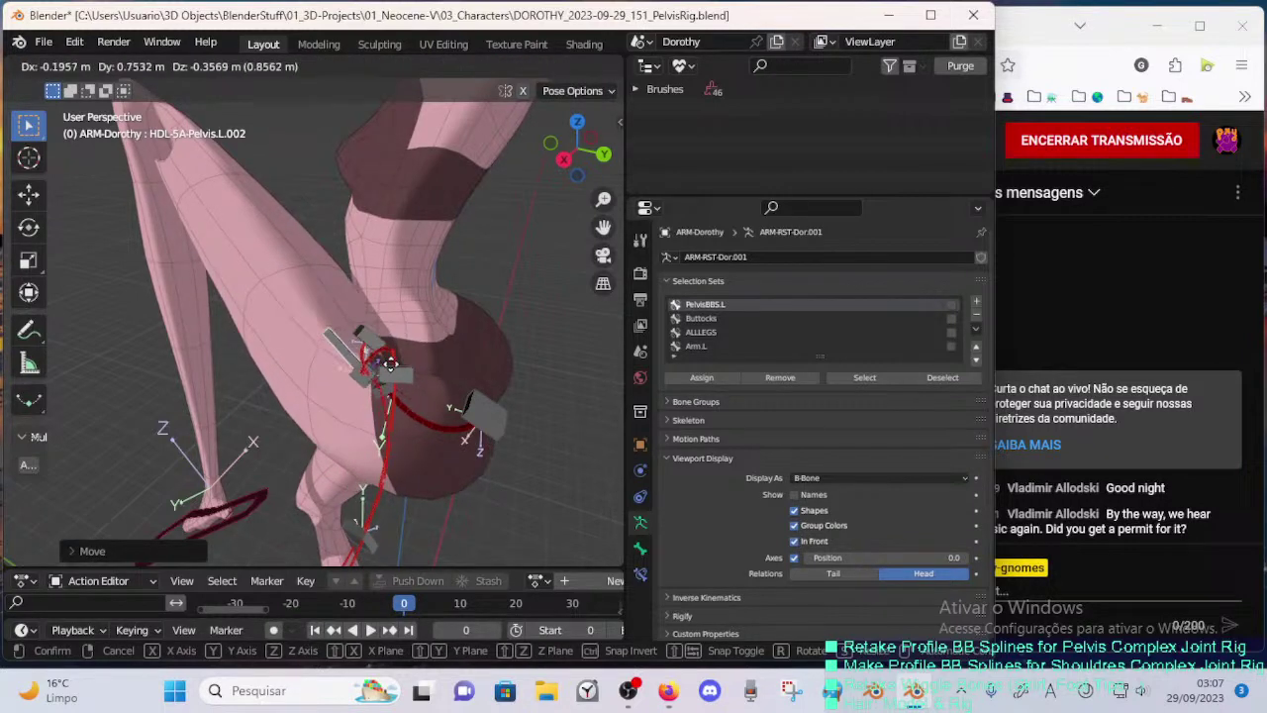
{"action": "left_click", "coordinate": [390, 364]}
{"action": "middle_click_drag", "start_coordinate": [390, 363], "coordinate": [216, 374]}
- Lower the outer hip handle HDL-5A-Pelvis.L.004 inward onto the side of the left buttock
{"action": "left_click", "coordinate": [219, 332]}
{"action": "key", "text": "g"}
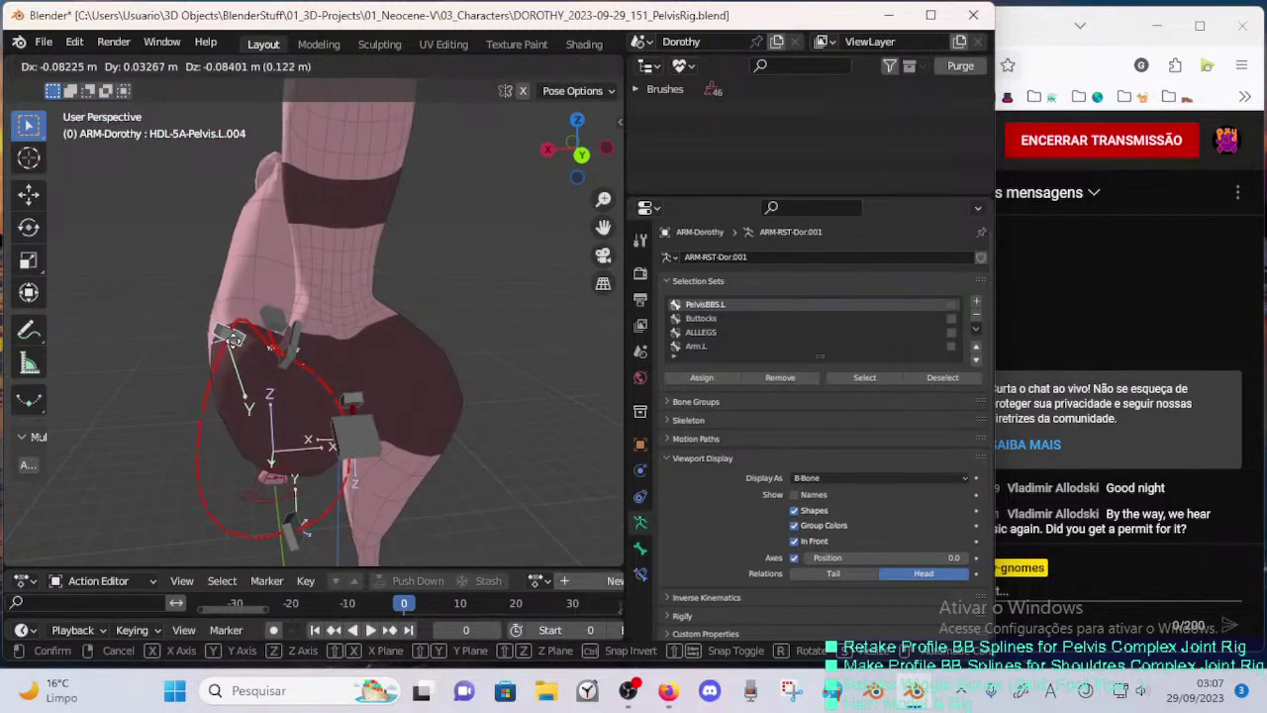
{"action": "left_click", "coordinate": [241, 361]}
{"action": "key", "text": "g"}
{"action": "left_click", "coordinate": [242, 365]}
- Raise the lower hip handle HDL-5A-Pelvis.L.005 up against the underside of the left thigh
{"action": "left_click", "coordinate": [288, 532]}
{"action": "key", "text": "g"}
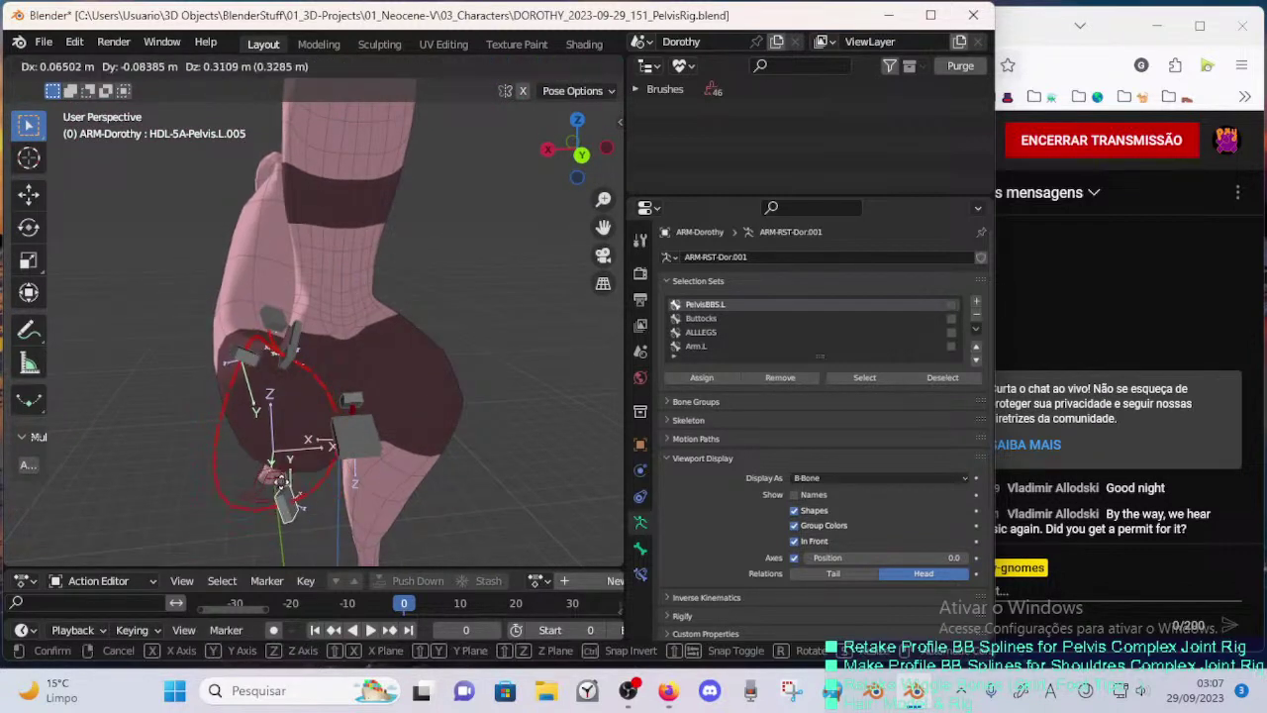
{"action": "left_click", "coordinate": [284, 459]}
{"action": "middle_click_drag", "start_coordinate": [285, 455], "coordinate": [415, 430]}
{"action": "key", "text": "g"}
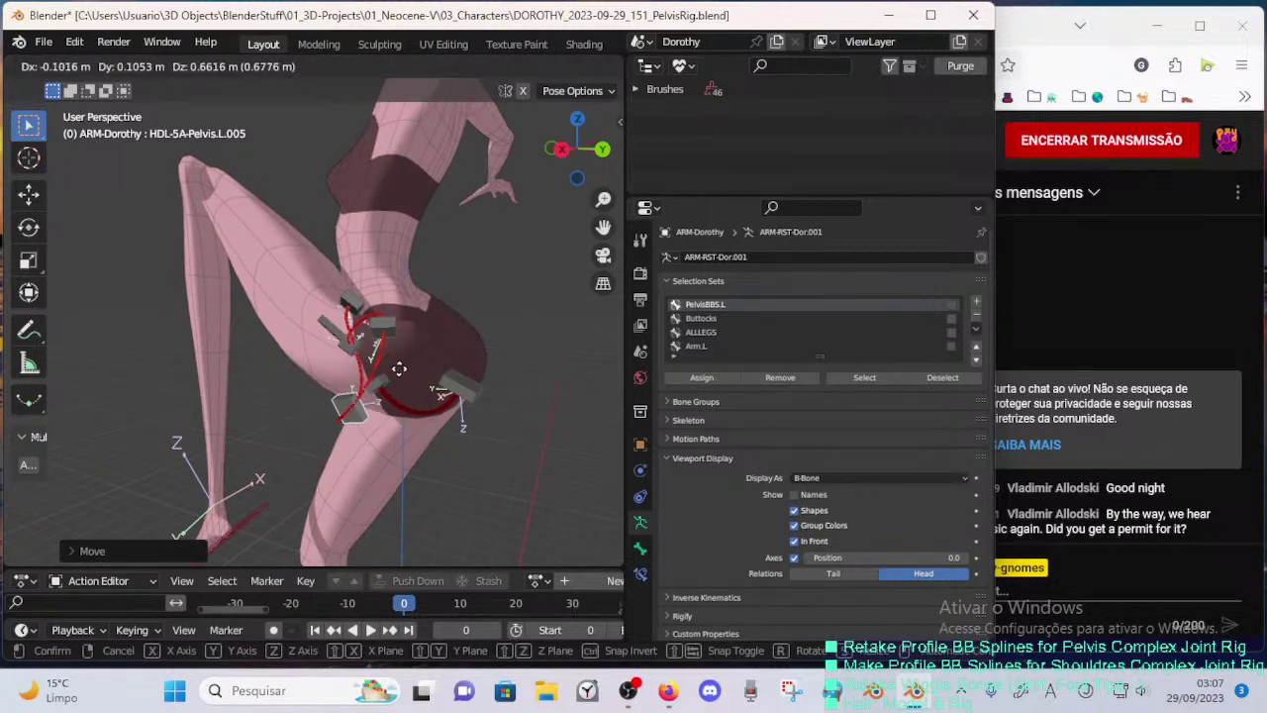
{"action": "left_click", "coordinate": [376, 365]}
- Reposition the upper hip handles around the hip joint, setting HDL-5A-Pelvis.L.004 on the outer side of the left hip
{"action": "left_click", "coordinate": [338, 324]}
{"action": "key", "text": "g"}
{"action": "left_click", "coordinate": [294, 281]}
{"action": "middle_click_drag", "start_coordinate": [294, 281], "coordinate": [460, 378]}
{"action": "key", "text": "g"}
{"action": "left_click", "coordinate": [359, 344]}
{"action": "scroll", "coordinate": [354, 365], "scroll_direction": "up", "scroll_amount": 1}
{"action": "key", "text": "g"}
{"action": "left_click", "coordinate": [335, 349]}
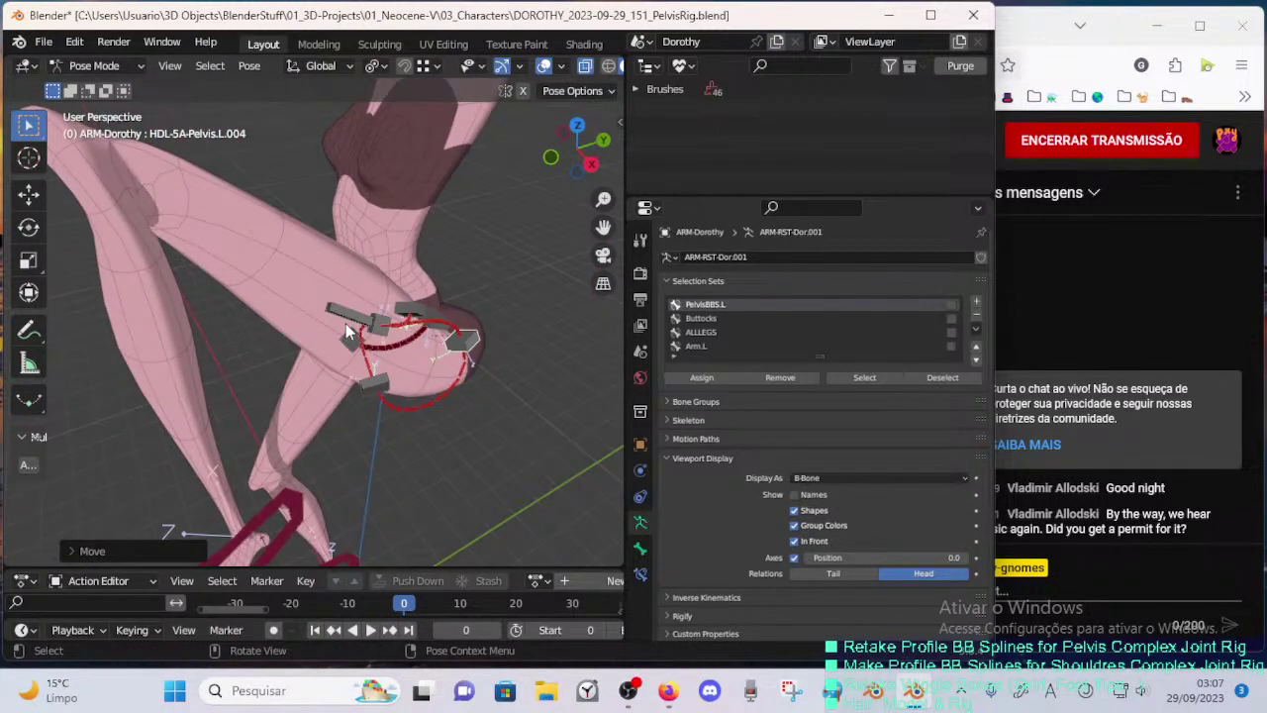
- Move the long hip handle HDL-5A-Pelvis.L.002 back into the crease below the waist and rotate it slightly
{"action": "left_click_drag", "start_coordinate": [346, 323], "coordinate": [333, 297]}
{"action": "left_click", "coordinate": [331, 296]}
{"action": "middle_click_drag", "start_coordinate": [316, 297], "coordinate": [303, 294]}
{"action": "key", "text": "g"}
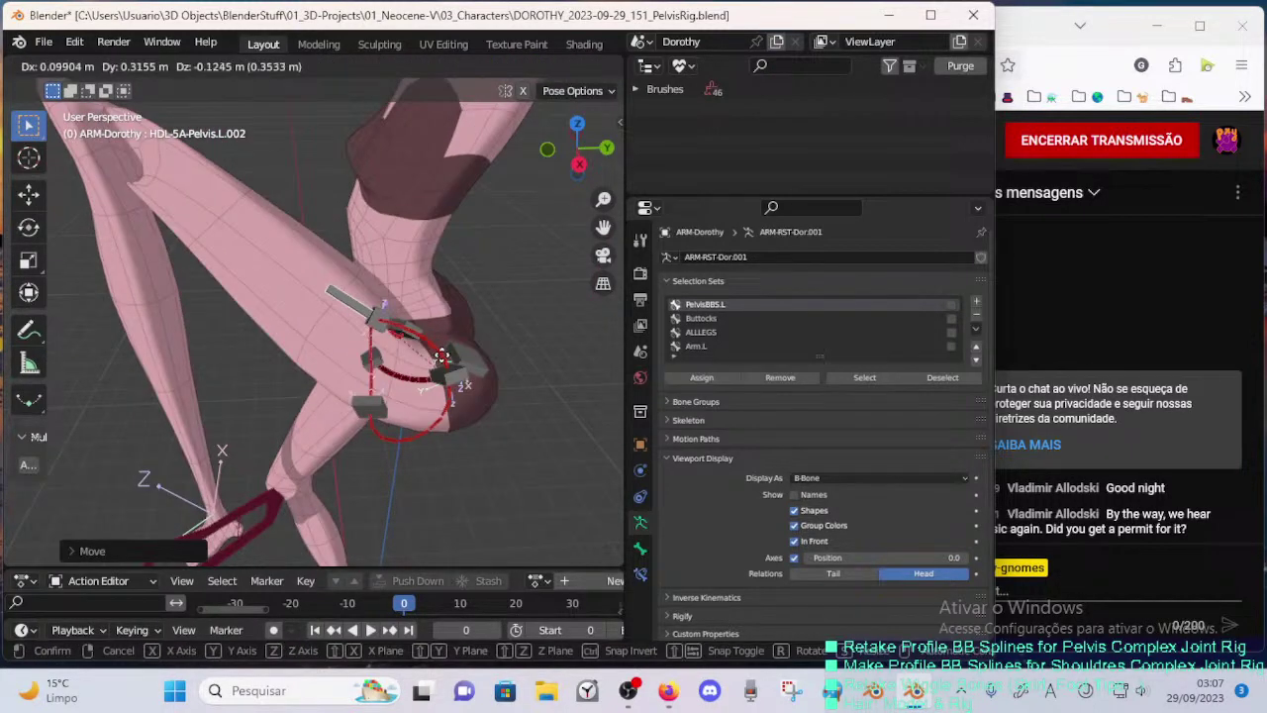
{"action": "left_click", "coordinate": [353, 316]}
{"action": "middle_click_drag", "start_coordinate": [457, 362], "coordinate": [465, 335]}
{"action": "key", "text": "g"}
{"action": "left_click", "coordinate": [373, 351]}
{"action": "key", "text": "g"}
{"action": "left_click", "coordinate": [492, 326]}
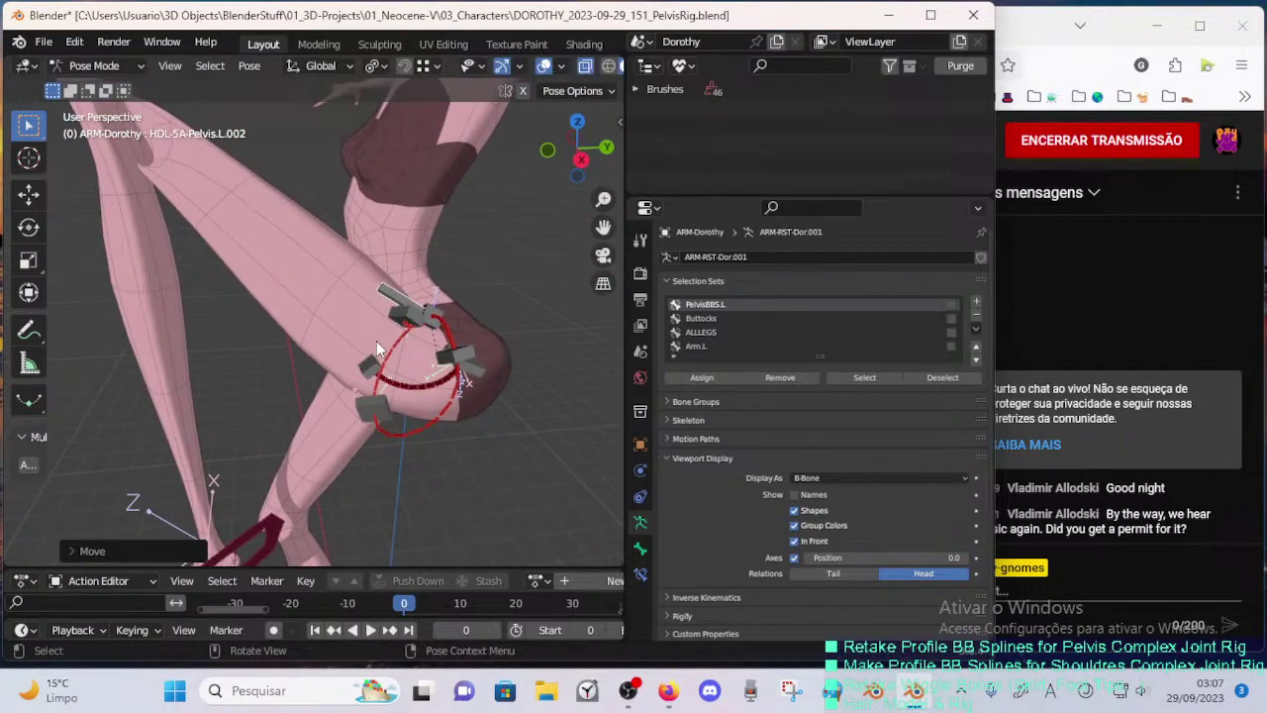
{"action": "key", "text": "r"}
{"action": "left_click", "coordinate": [394, 297]}
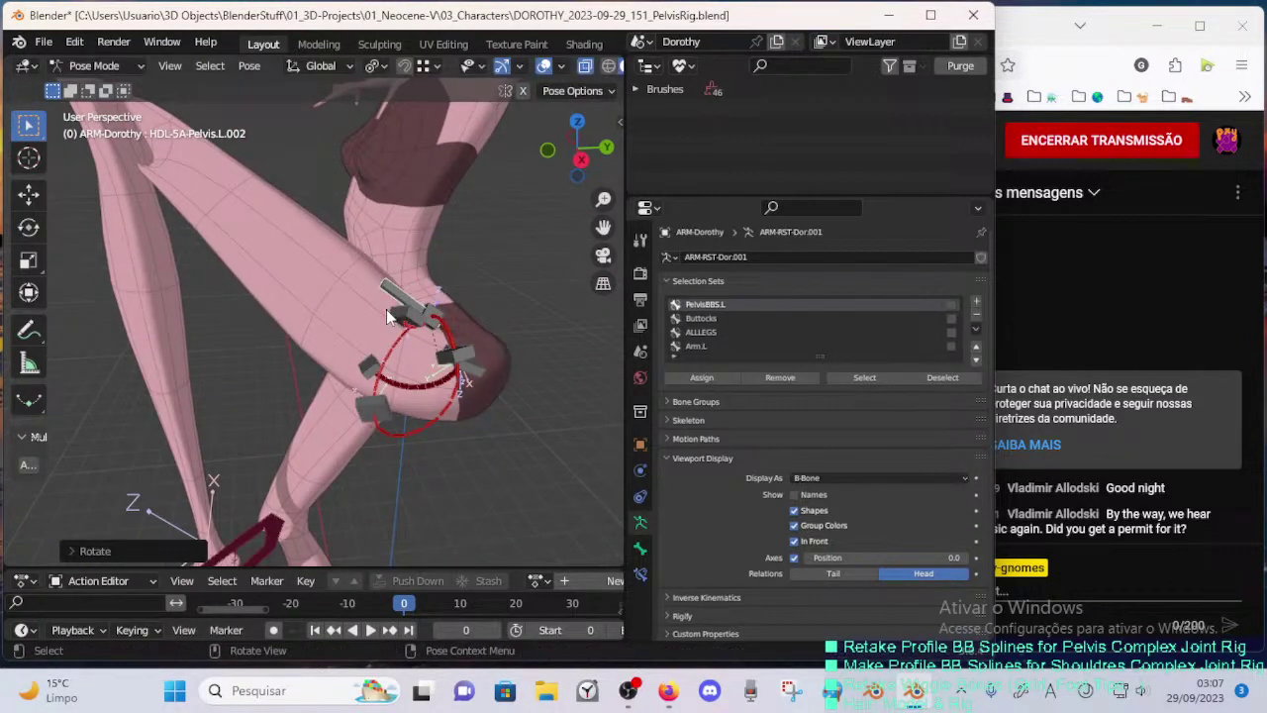
- Lower the handle HDL-5A-Pelvis.L.005 slightly below the base of the raised thigh
{"action": "middle_click_drag", "start_coordinate": [394, 297], "coordinate": [337, 402]}
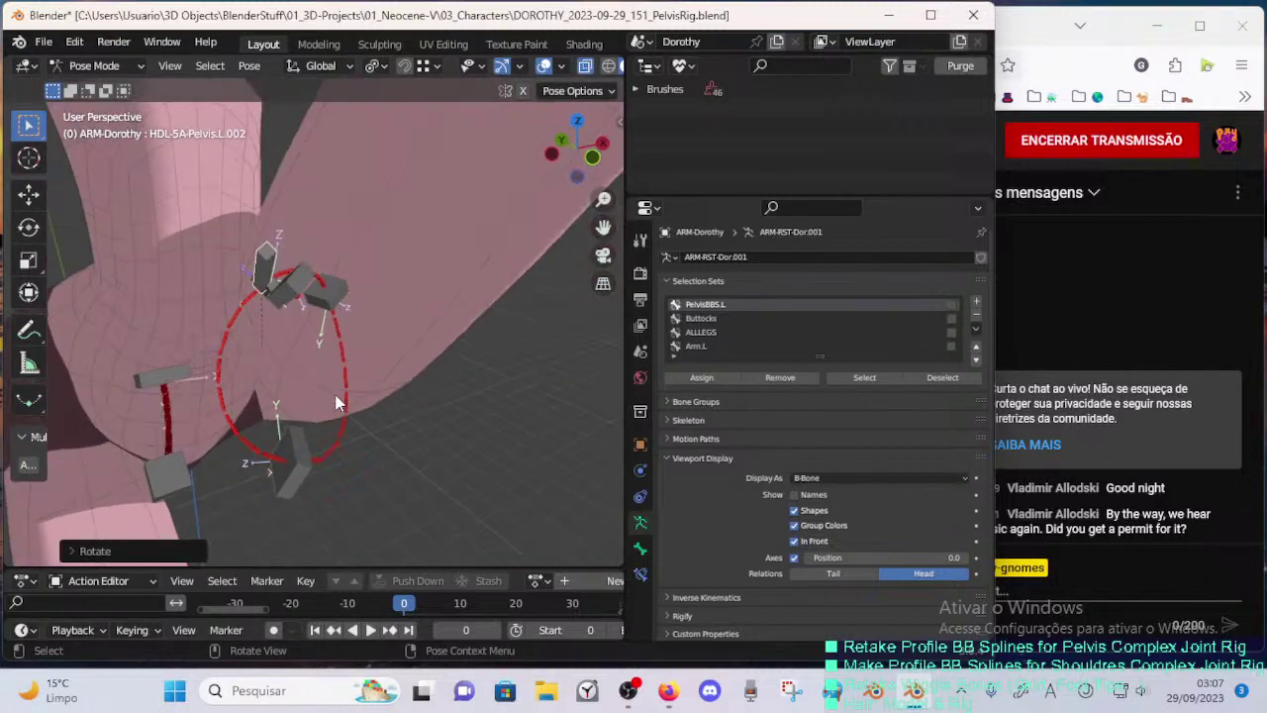
{"action": "left_click", "coordinate": [289, 463]}
{"action": "key", "text": "g"}
{"action": "left_click", "coordinate": [282, 495]}
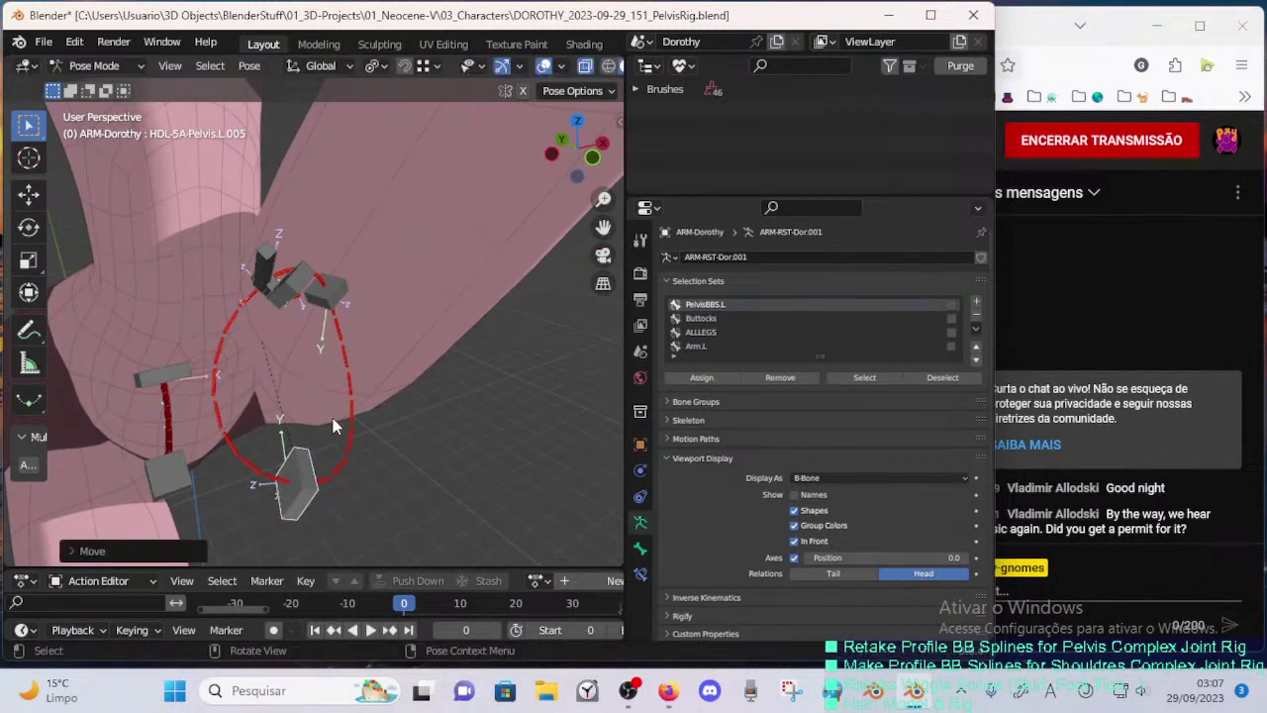
- Raise the outer hip handle HDL-5A-Pelvis.L.004 to round out the top of the spline loop
{"action": "middle_click_drag", "start_coordinate": [282, 495], "coordinate": [292, 295]}
{"action": "left_click", "coordinate": [292, 295]}
{"action": "key", "text": "g"}
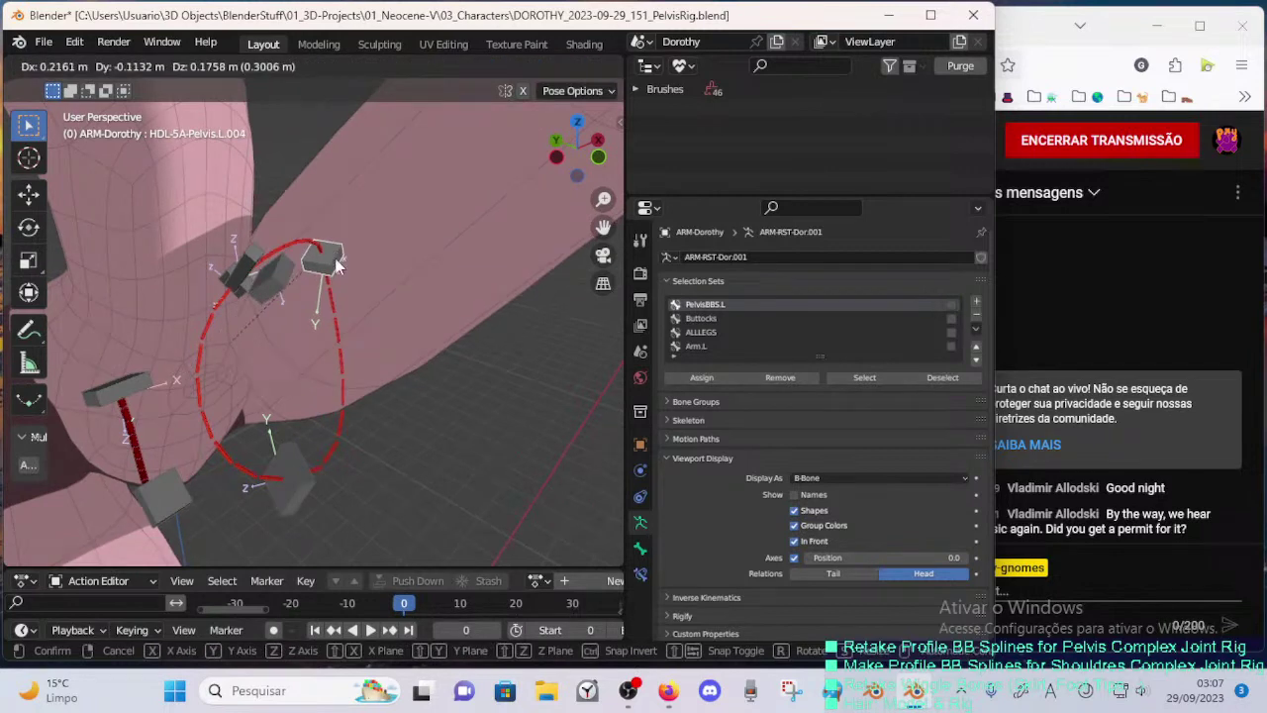
{"action": "left_click", "coordinate": [332, 280]}
- Stretch the bottom of the hip spline loop by repeatedly moving the handle HDL-5A-Pelvis.L.005 downward
{"action": "left_click", "coordinate": [295, 479]}
{"action": "key", "text": "g"}
{"action": "left_click", "coordinate": [291, 486]}
{"action": "key", "text": "g"}
{"action": "middle_click_drag", "start_coordinate": [291, 486], "coordinate": [359, 460]}
{"action": "left_click", "coordinate": [259, 480]}
{"action": "key", "text": "g"}
{"action": "left_click", "coordinate": [266, 475]}
{"action": "key", "text": "g"}
{"action": "left_click", "coordinate": [324, 467]}
- Pull the outer hip handle HDL-5A-Pelvis.L.004 outward and up, away from the hip crease
{"action": "middle_click_drag", "start_coordinate": [294, 298], "coordinate": [322, 287]}
{"action": "left_click", "coordinate": [335, 276]}
{"action": "key", "text": "g"}
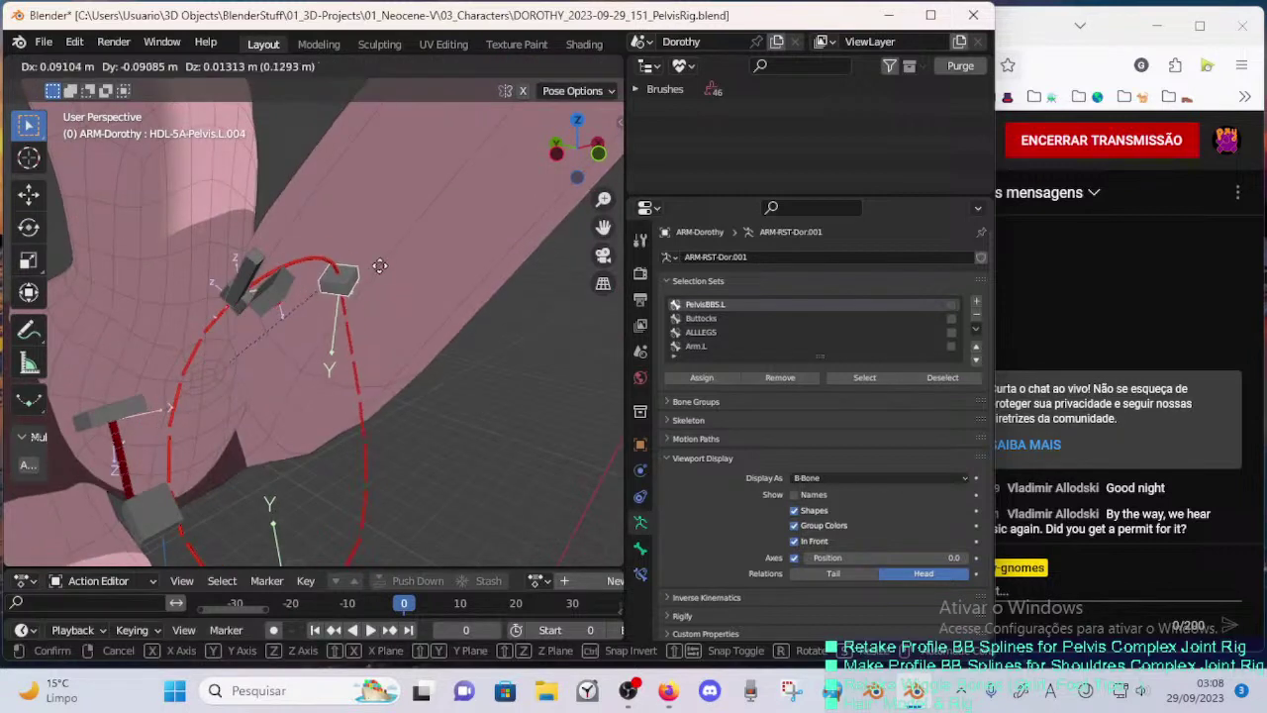
{"action": "left_click", "coordinate": [392, 254]}
- Shift the front hip handles HDL-5A-Pelvis.L.002 and HDL-5A-Pelvis.L.001 up and outward along the hip crease
{"action": "left_click", "coordinate": [256, 270]}
{"action": "key", "text": "g"}
{"action": "left_click", "coordinate": [279, 232]}
{"action": "left_click", "coordinate": [274, 302]}
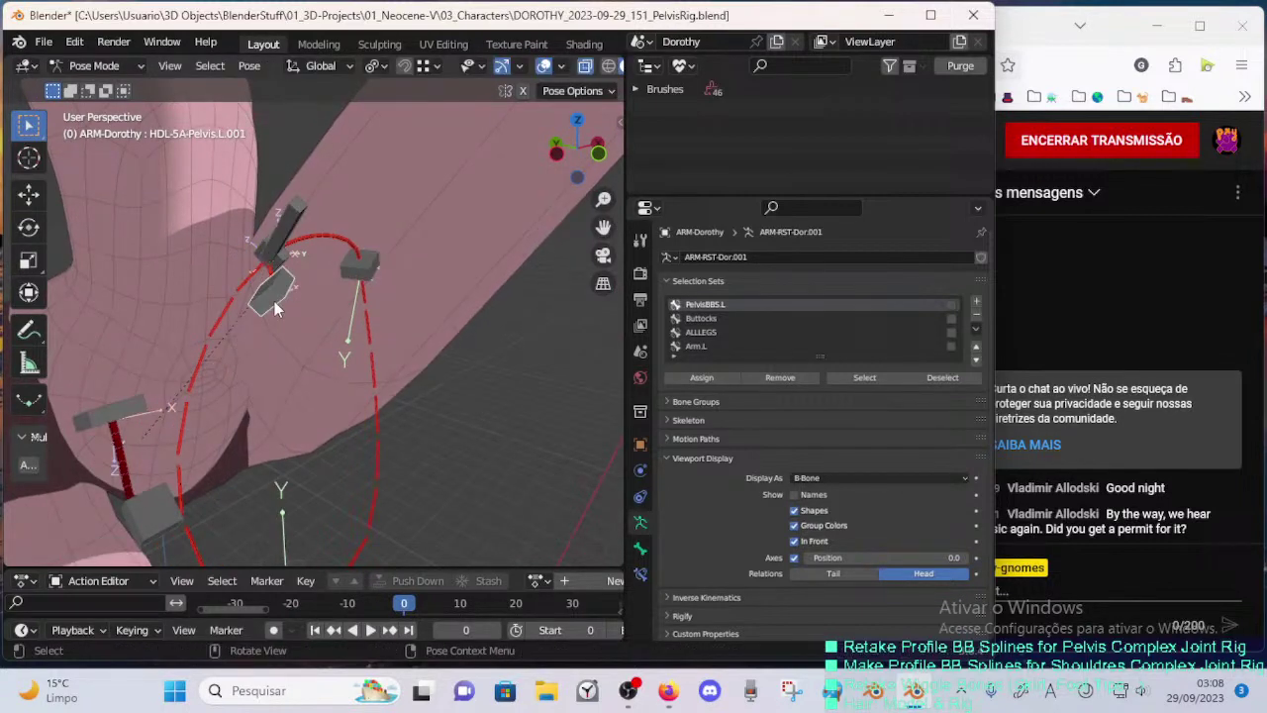
{"action": "key", "text": "g"}
{"action": "left_click", "coordinate": [305, 263]}
{"action": "middle_click_drag", "start_coordinate": [305, 264], "coordinate": [348, 285]}
- Bring the outer hip handle HDL-5A-Pelvis.L.004 down and inward onto the left hip, checking it from behind and in front
{"action": "middle_click_drag", "start_coordinate": [424, 386], "coordinate": [201, 341]}
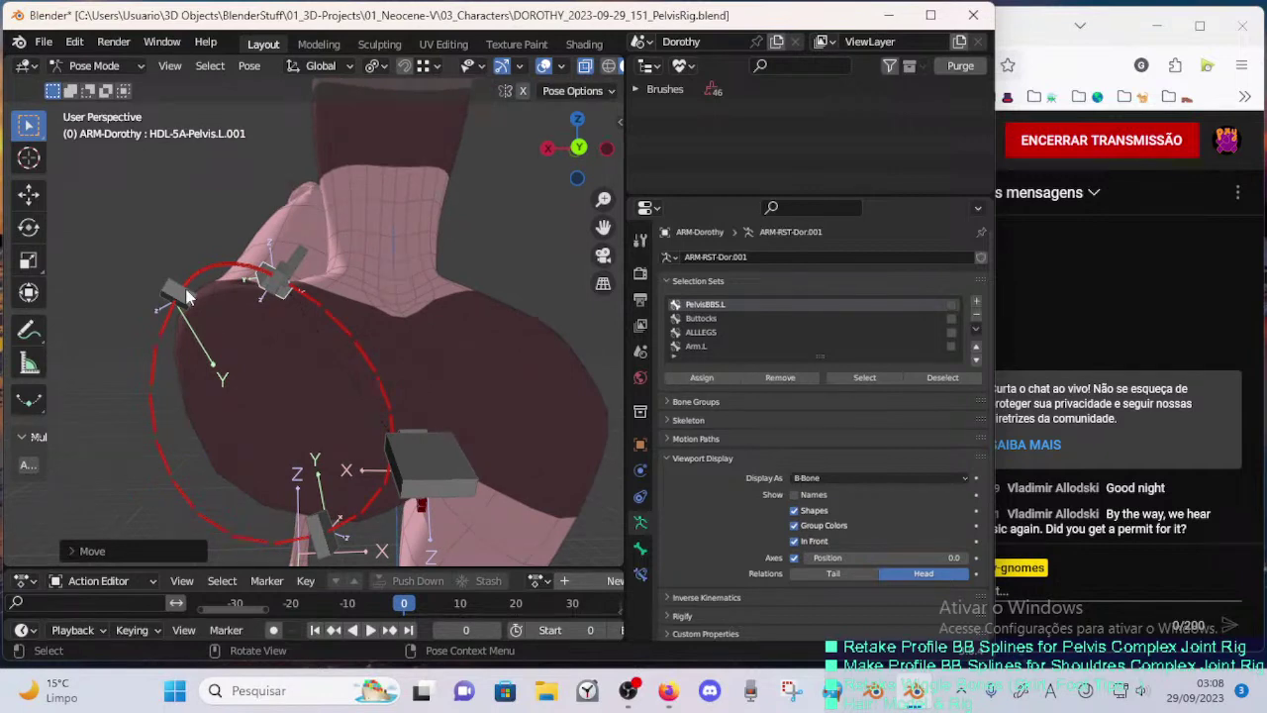
{"action": "left_click_drag", "start_coordinate": [188, 297], "coordinate": [247, 332]}
{"action": "middle_click_drag", "start_coordinate": [246, 332], "coordinate": [251, 353]}
{"action": "left_click_drag", "start_coordinate": [251, 354], "coordinate": [277, 367]}
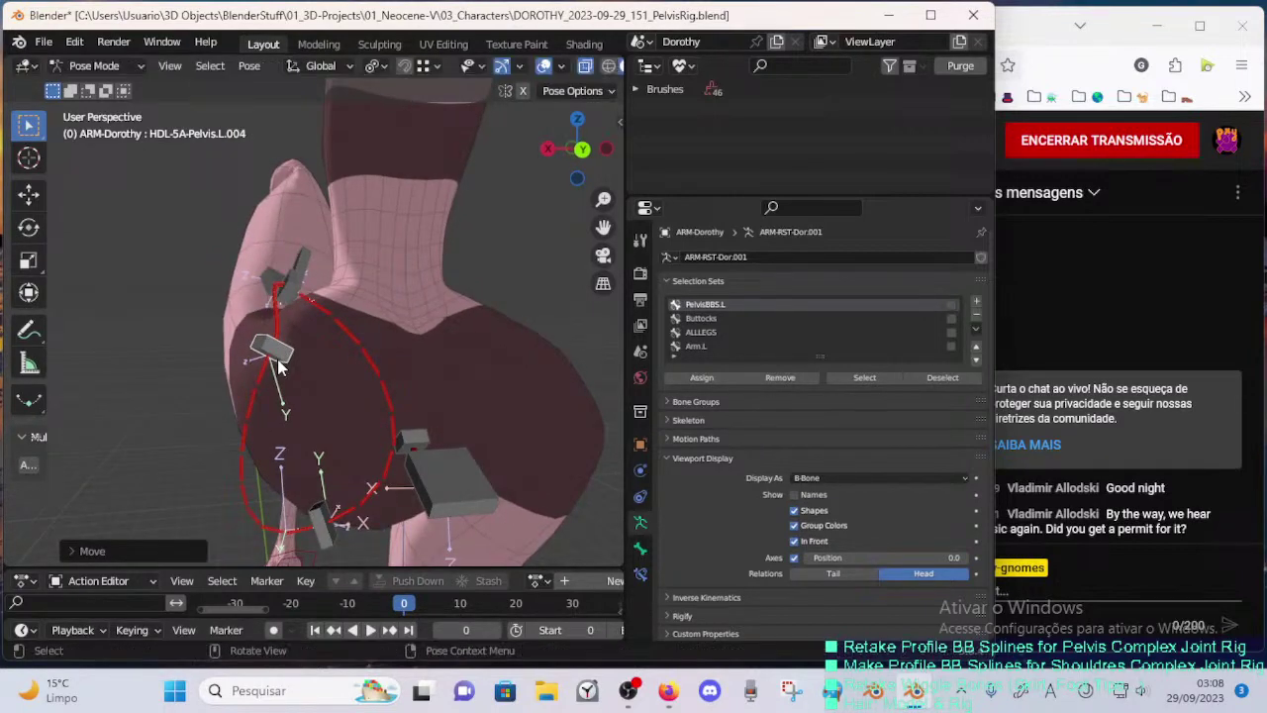
{"action": "middle_click_drag", "start_coordinate": [278, 367], "coordinate": [340, 311]}
{"action": "scroll", "coordinate": [304, 296], "scroll_direction": "down", "scroll_amount": 3}
{"action": "scroll", "coordinate": [320, 306], "scroll_direction": "up", "scroll_amount": 2}
{"action": "key", "text": "g"}
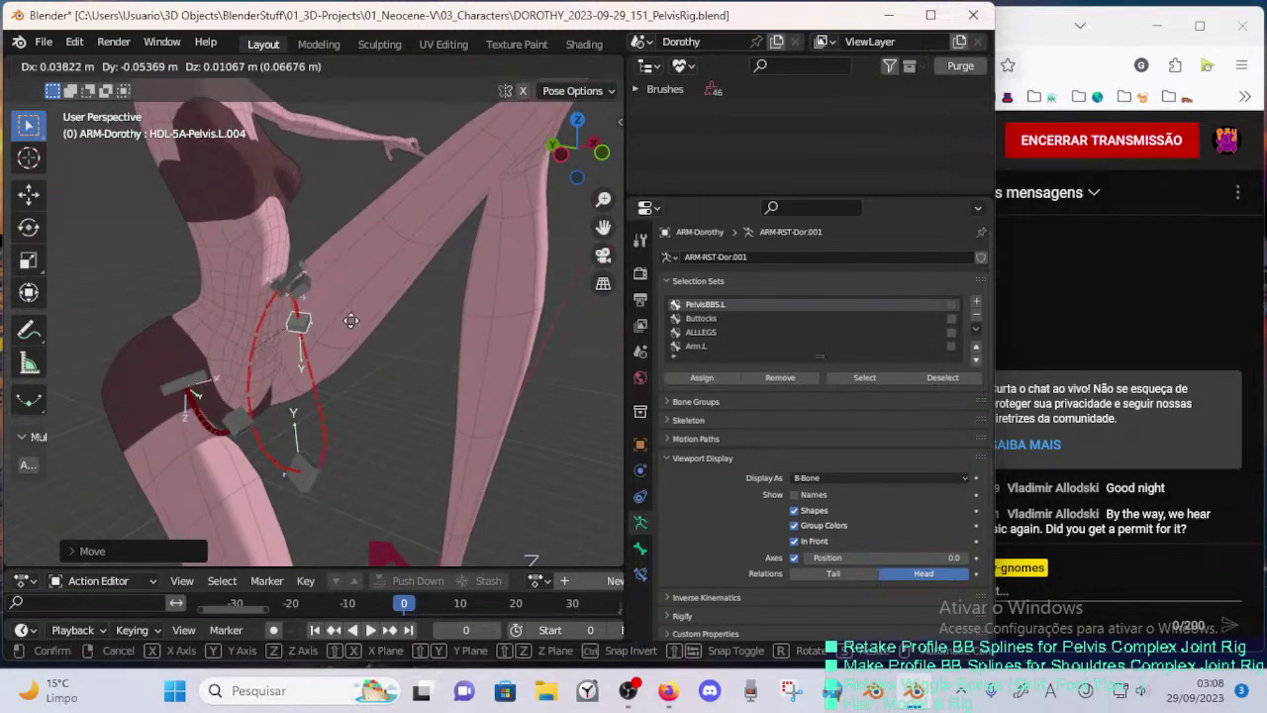
{"action": "left_click", "coordinate": [349, 322]}
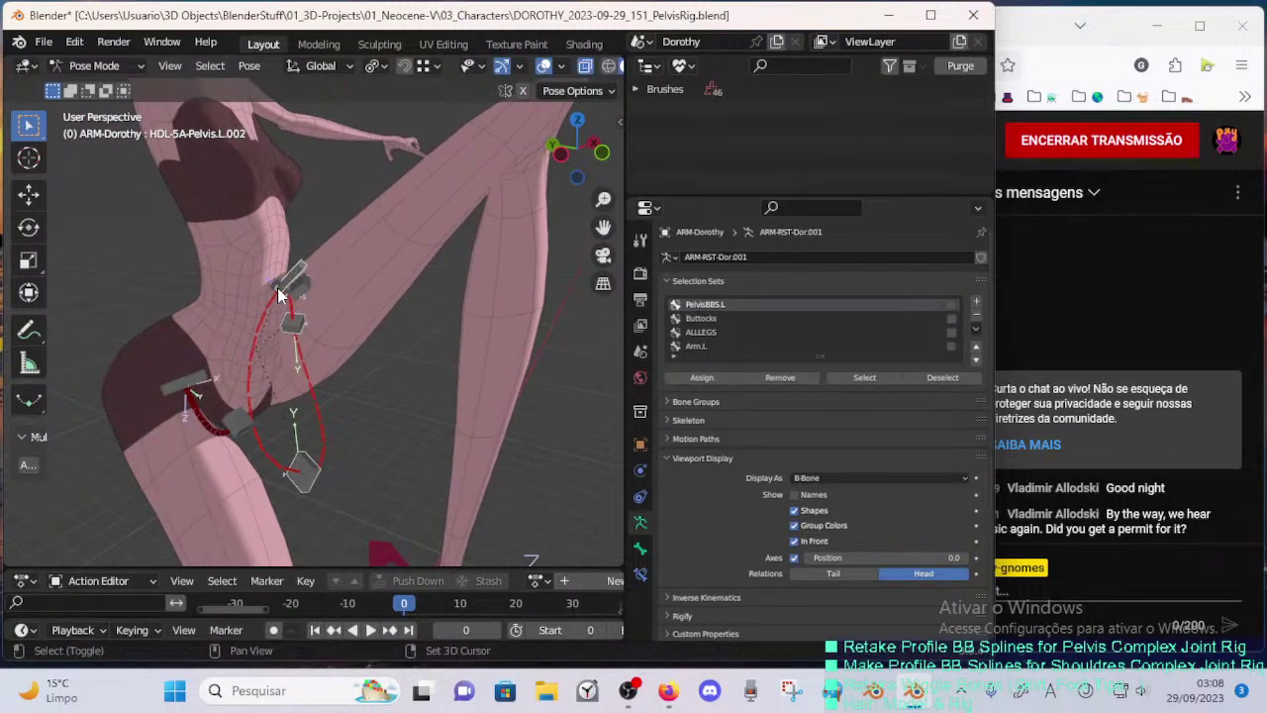
- Shift the left pelvis handles together outward from the hip, adding HDL-2C-Crotch.002 and the neighbouring crotch handle to the moved selection
{"action": "key", "text": "g"}
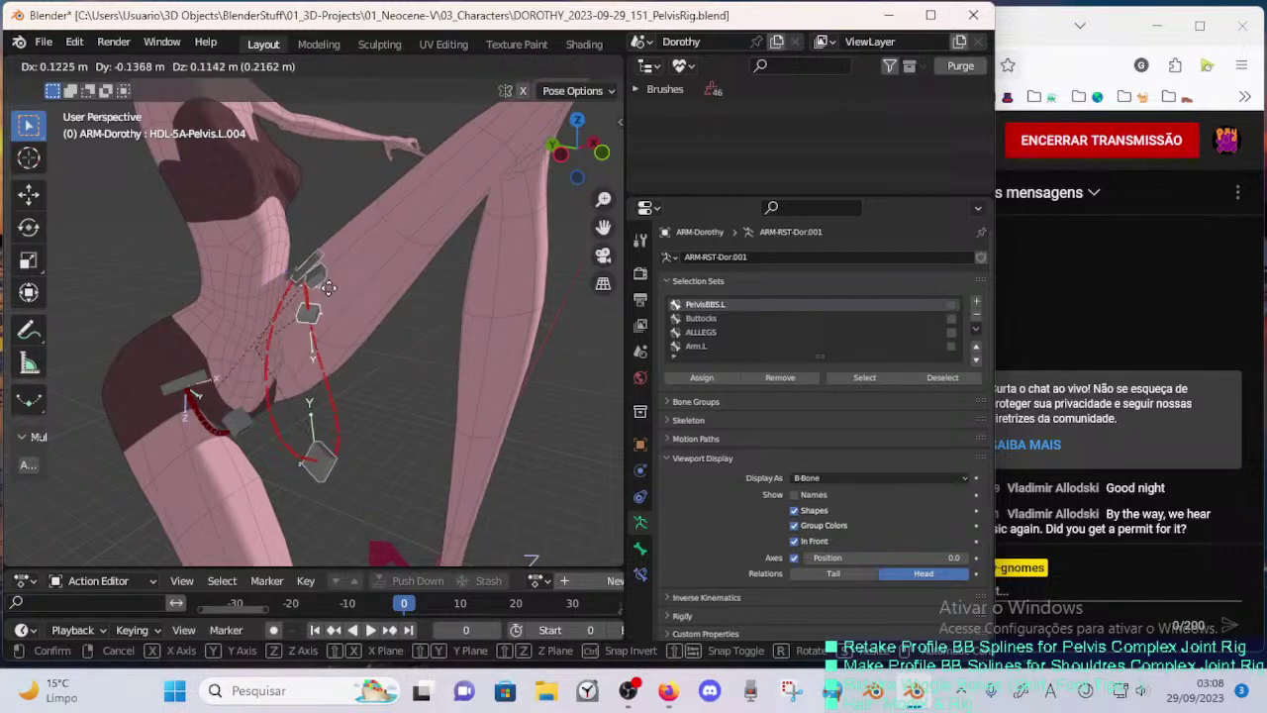
{"action": "left_click", "coordinate": [348, 302]}
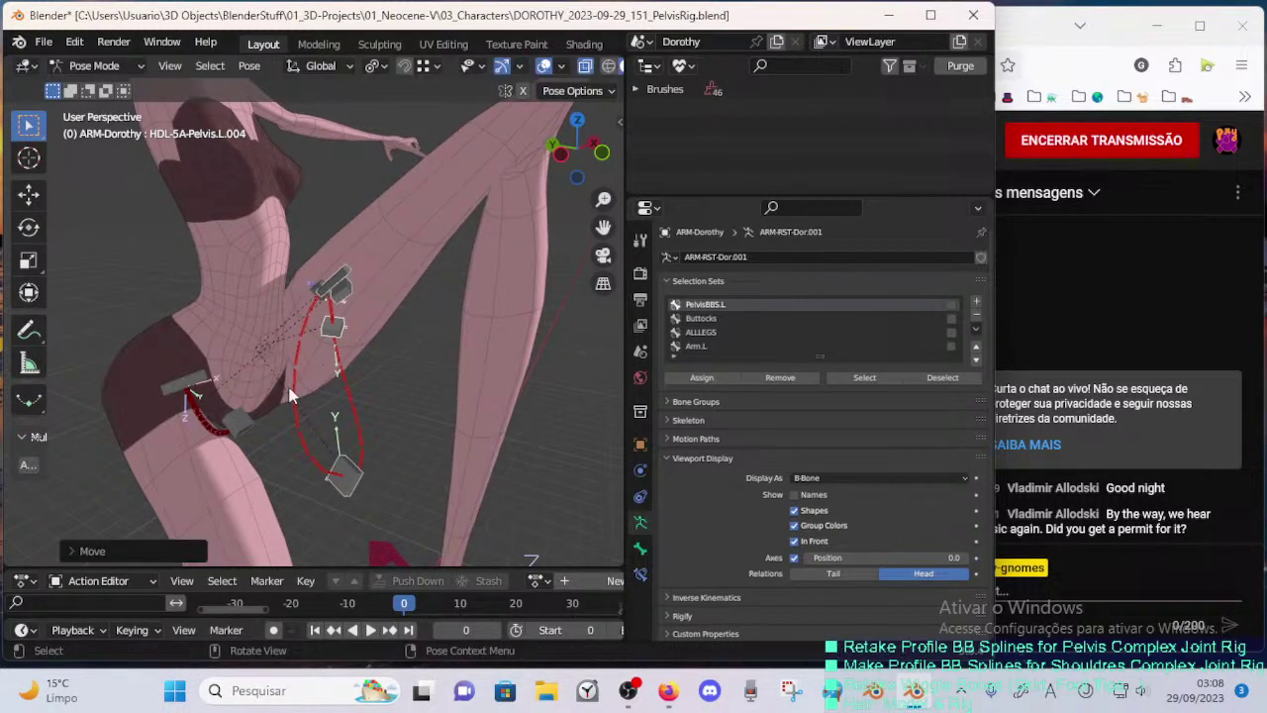
{"action": "left_click", "coordinate": [241, 424]}
{"action": "key", "text": "g"}
{"action": "left_click", "coordinate": [265, 420]}
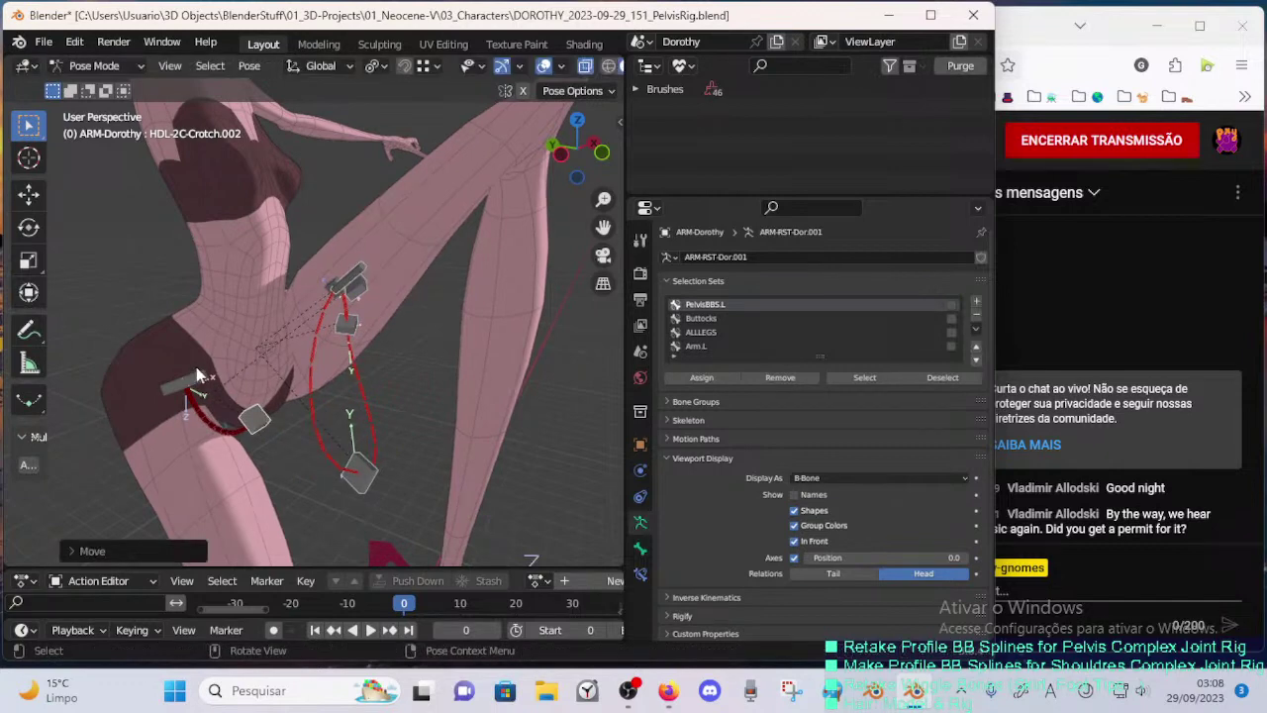
{"action": "left_click", "coordinate": [197, 373]}
{"action": "key", "text": "g"}
{"action": "left_click", "coordinate": [215, 367]}
{"action": "middle_click_drag", "start_coordinate": [217, 366], "coordinate": [388, 363]}
- Switch to Object Mode and alternate the selection between the 00_Body mesh and the ARM-Dorothy armature, ending on the armature
{"action": "key", "text": "ctrl+Tab"}
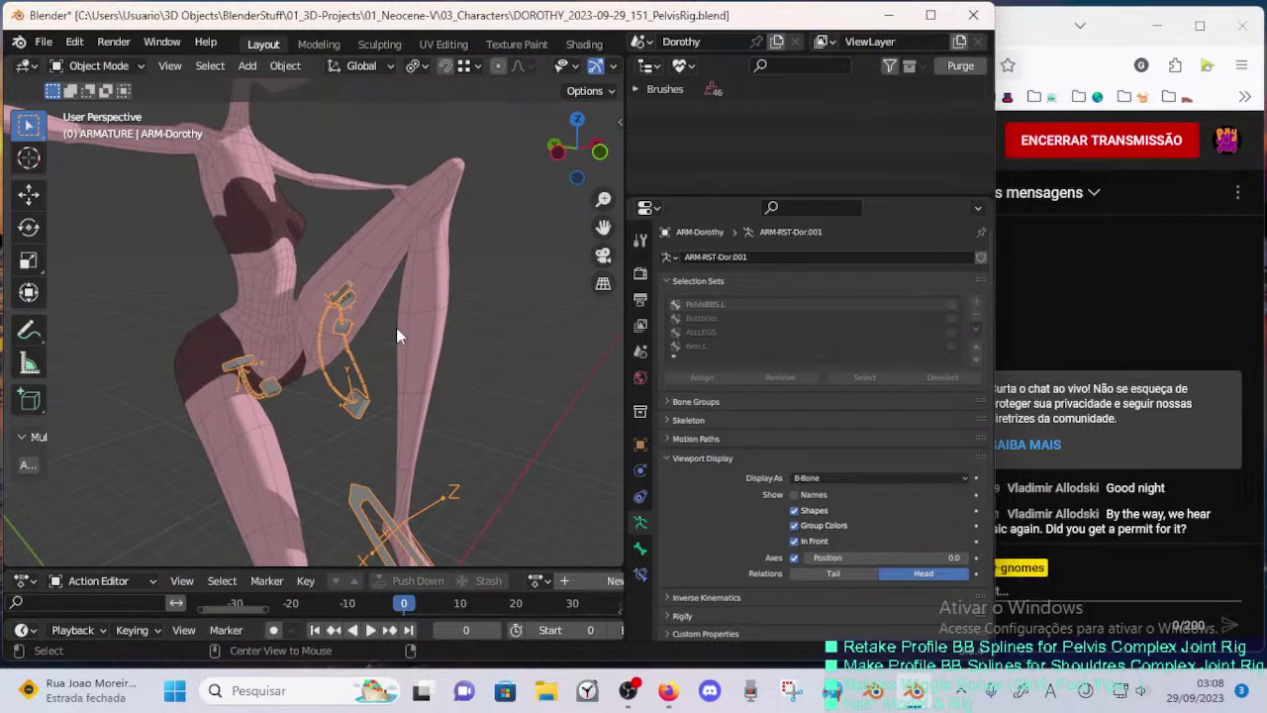
{"action": "left_click", "coordinate": [443, 316]}
{"action": "left_click", "coordinate": [337, 315]}
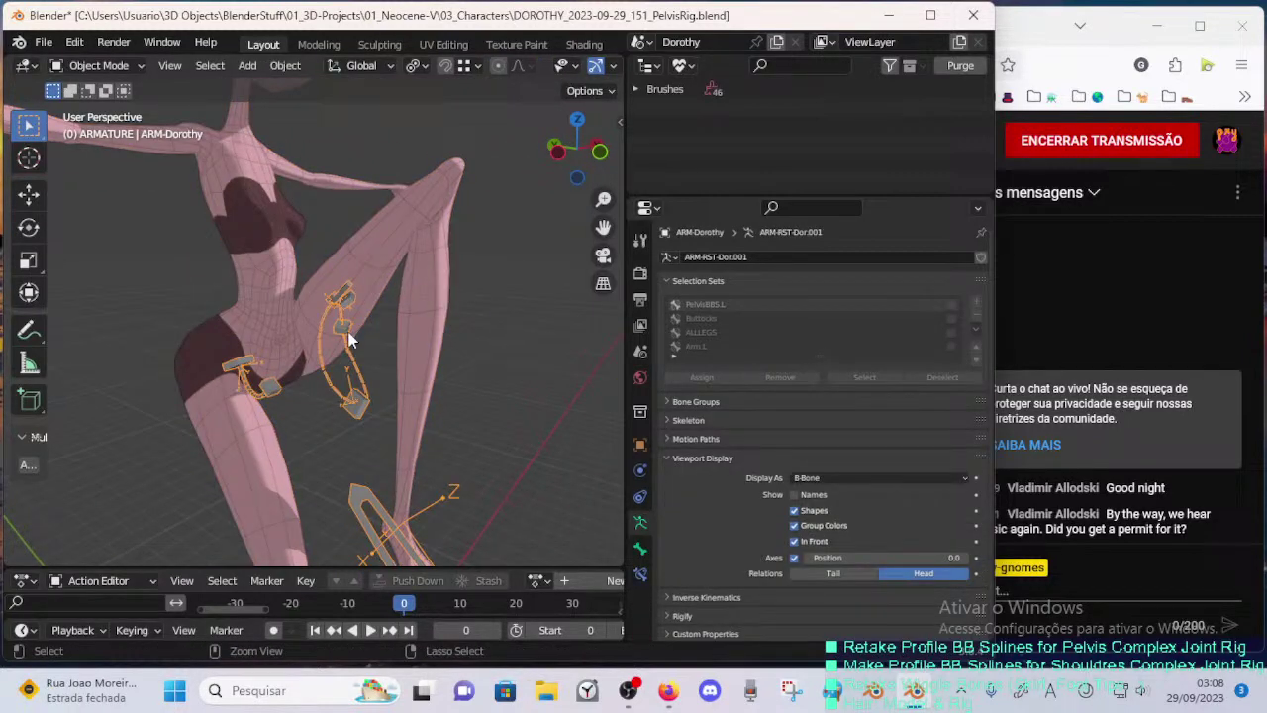
{"action": "key", "text": "ctrl+Tab"}
{"action": "key", "text": "ctrl+Tab"}
{"action": "left_click", "coordinate": [378, 259]}
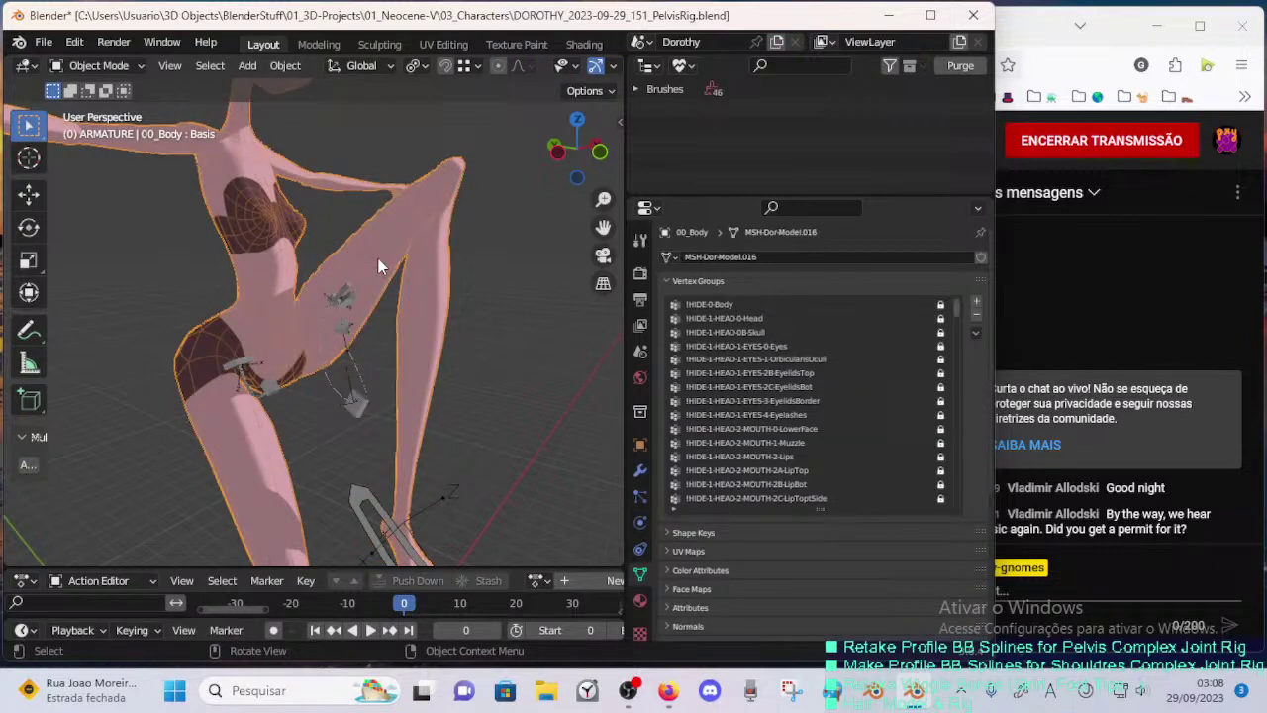
{"action": "left_click", "coordinate": [347, 341]}
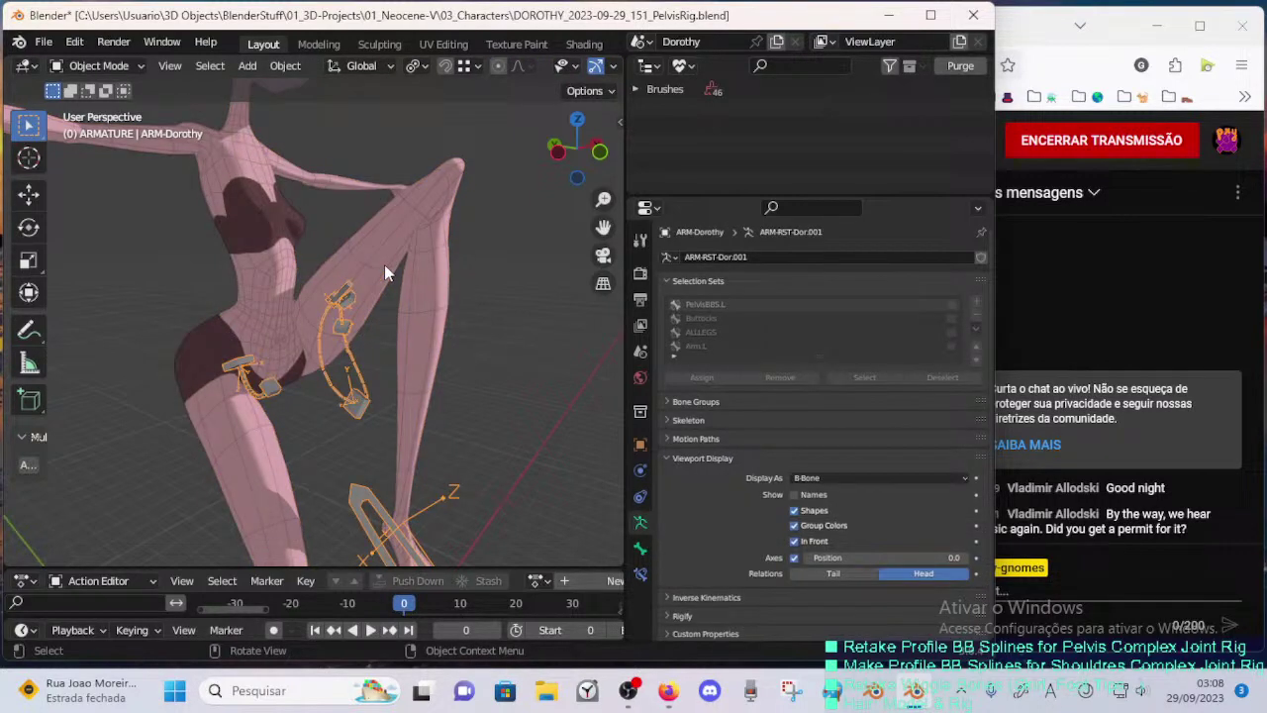
{"action": "left_click", "coordinate": [384, 264]}
{"action": "left_click", "coordinate": [346, 313]}
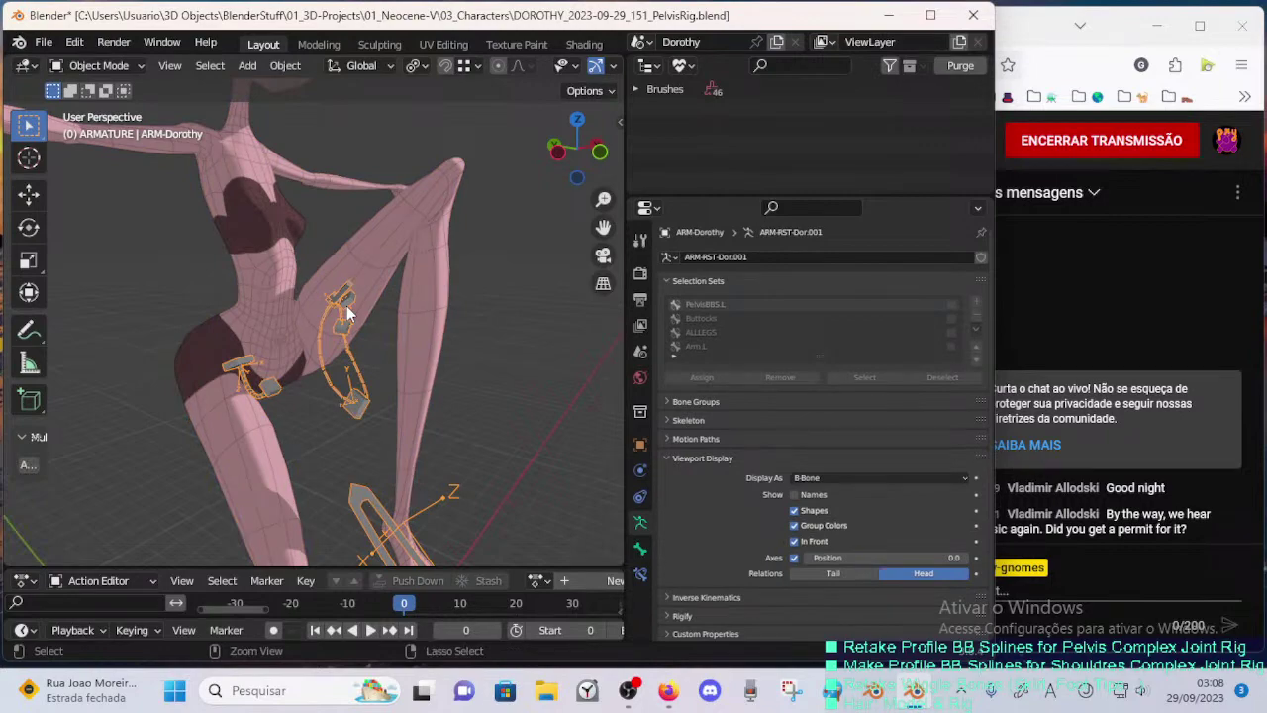
- Select the left thigh bone DEF-5-LEG-1B-Thigh.L in Edit Mode with X-ray display, finishing in Object Mode
{"action": "key", "text": "ctrl+Tab"}
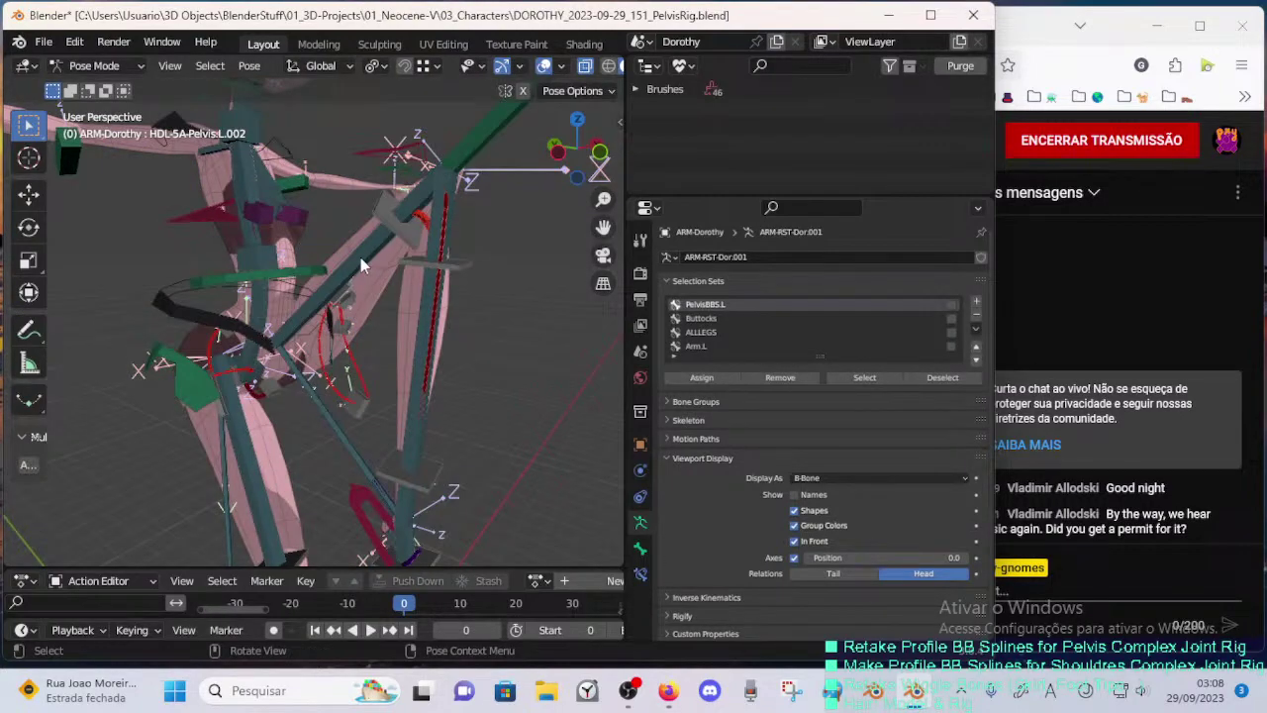
{"action": "key", "text": "alt+z"}
{"action": "key", "text": "Tab"}
{"action": "key", "text": "alt+z"}
{"action": "middle_click_drag", "start_coordinate": [355, 345], "coordinate": [403, 268]}
{"action": "left_click", "coordinate": [418, 255]}
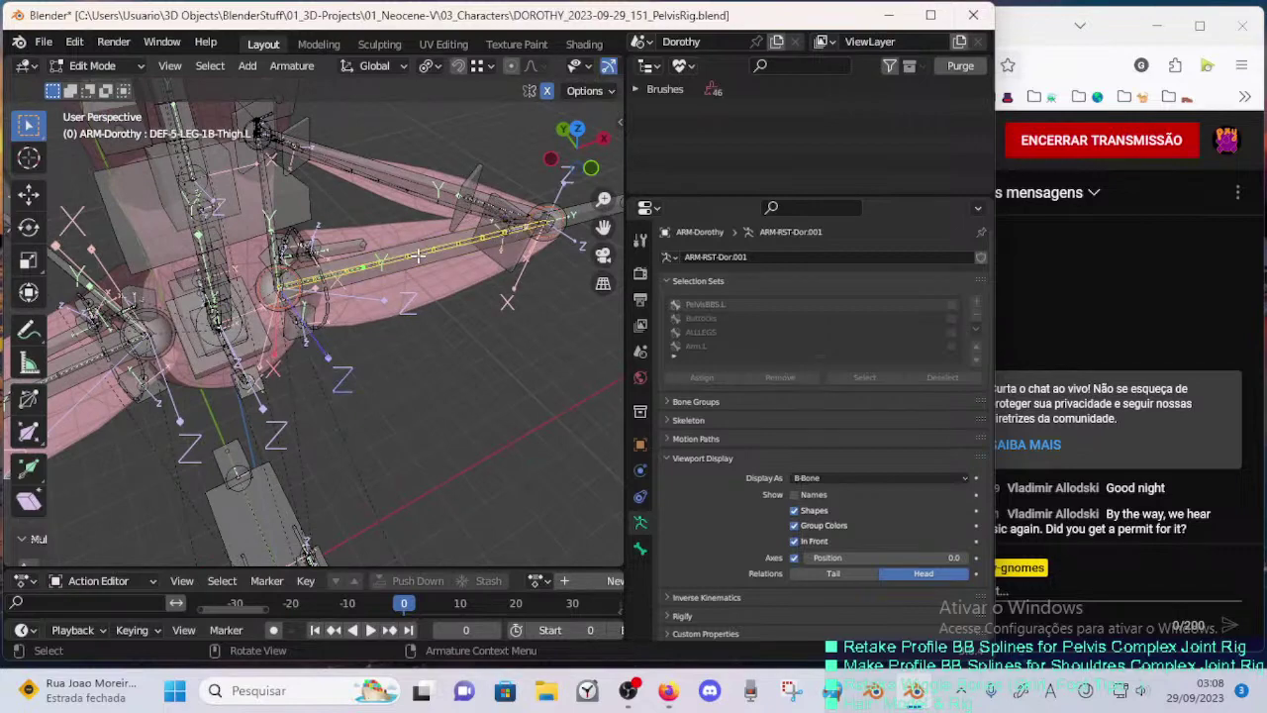
{"action": "key", "text": "ctrl+Tab"}
{"action": "key", "text": "Escape"}
{"action": "key", "text": "ctrl+Tab"}
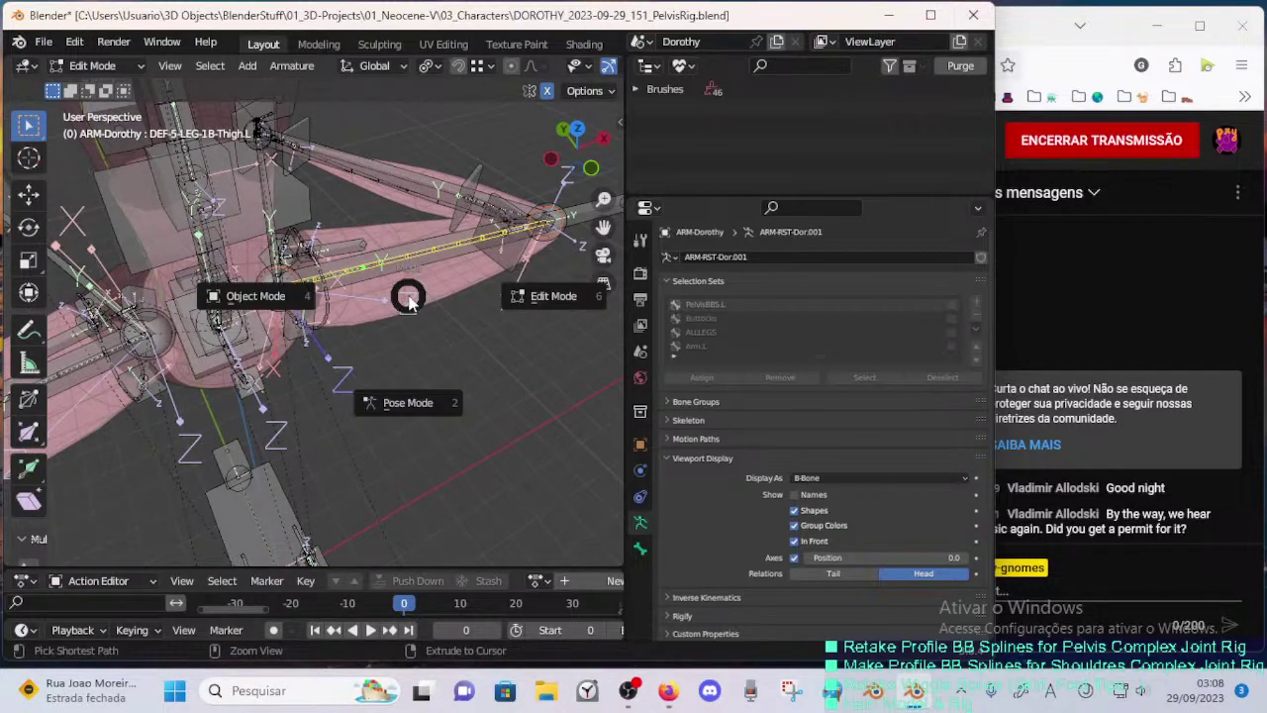
{"action": "left_click", "coordinate": [297, 294]}
- Select the armature together with the 00_Body mesh as the active object and enter Weight Paint mode
{"action": "middle_click_drag", "start_coordinate": [407, 278], "coordinate": [271, 236]}
{"action": "left_click", "coordinate": [270, 236]}
{"action": "left_click", "coordinate": [248, 247]}
{"action": "left_click", "coordinate": [255, 246]}
{"action": "left_click", "coordinate": [236, 281], "text": "shift"}
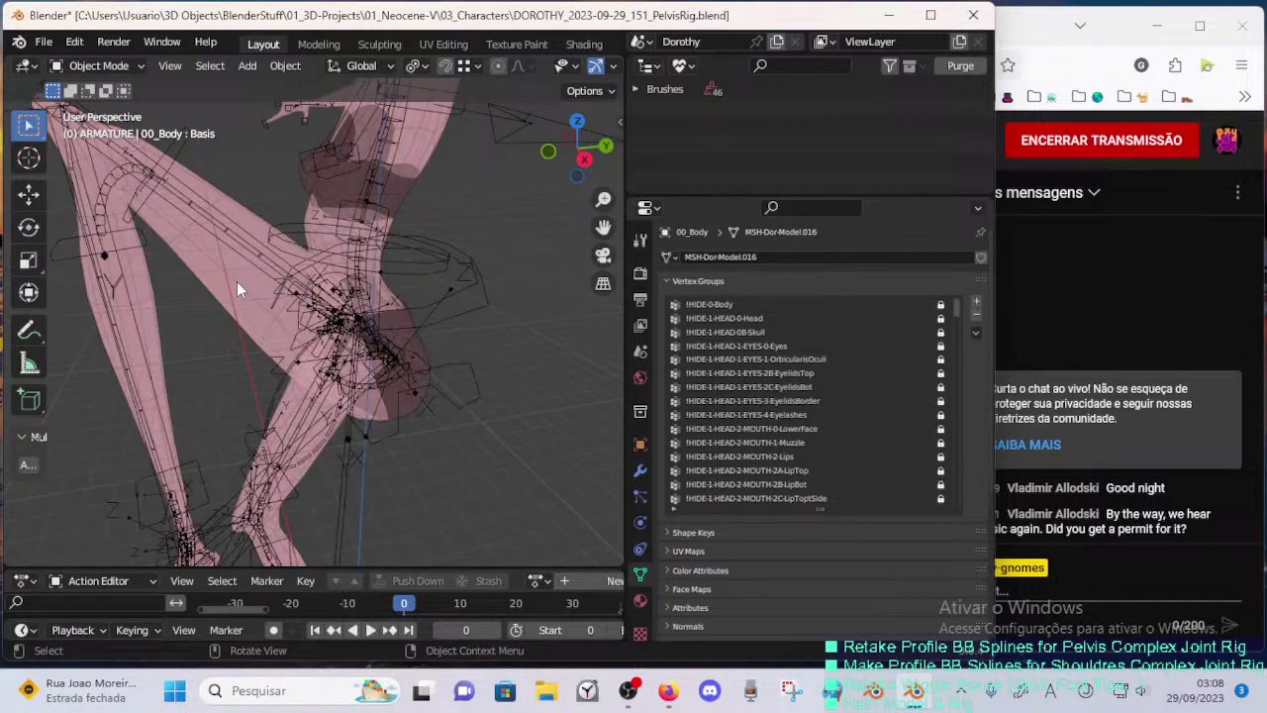
{"action": "left_click", "coordinate": [233, 282]}
{"action": "left_click", "coordinate": [226, 294], "text": "shift"}
{"action": "key", "text": "ctrl+Tab"}
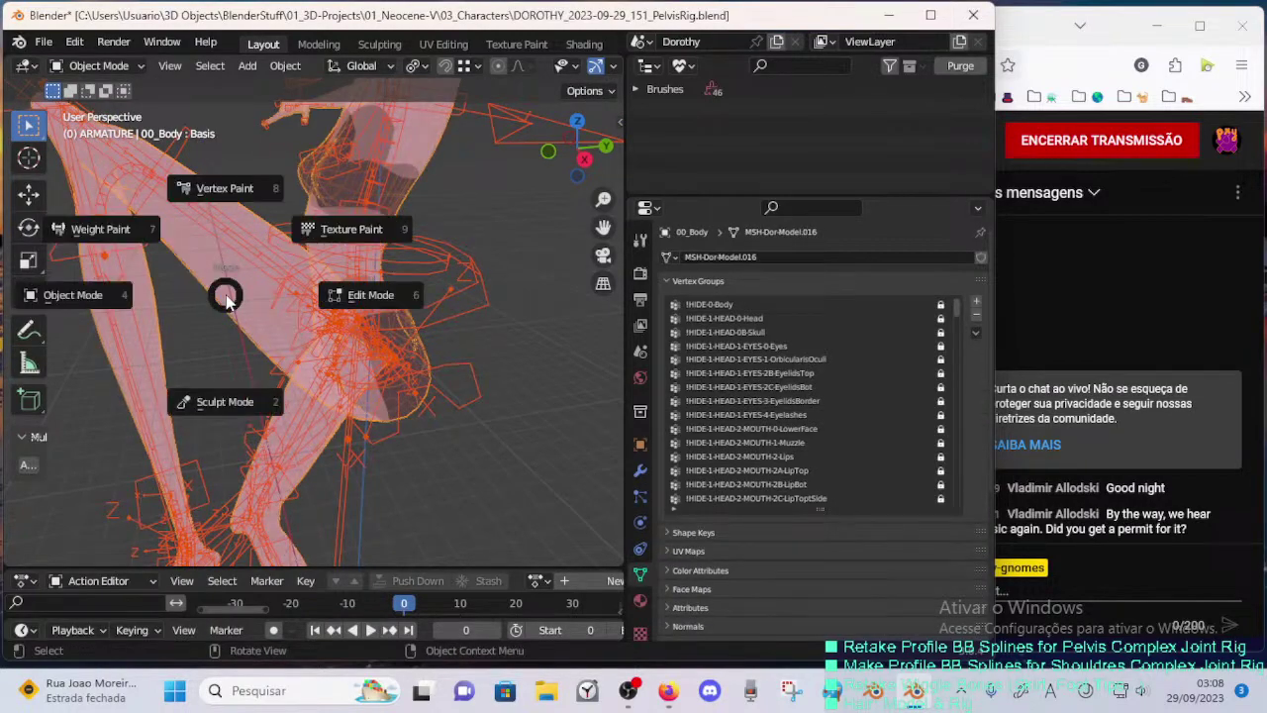
{"action": "left_click", "coordinate": [102, 227]}
- Pick DEF-5-LEG-1B-Thigh.L as the bone for weight painting and hide all other bones
{"action": "middle_click_drag", "start_coordinate": [391, 243], "coordinate": [298, 357]}
{"action": "left_click", "coordinate": [393, 224], "text": "ctrl"}
{"action": "key", "text": "h"}
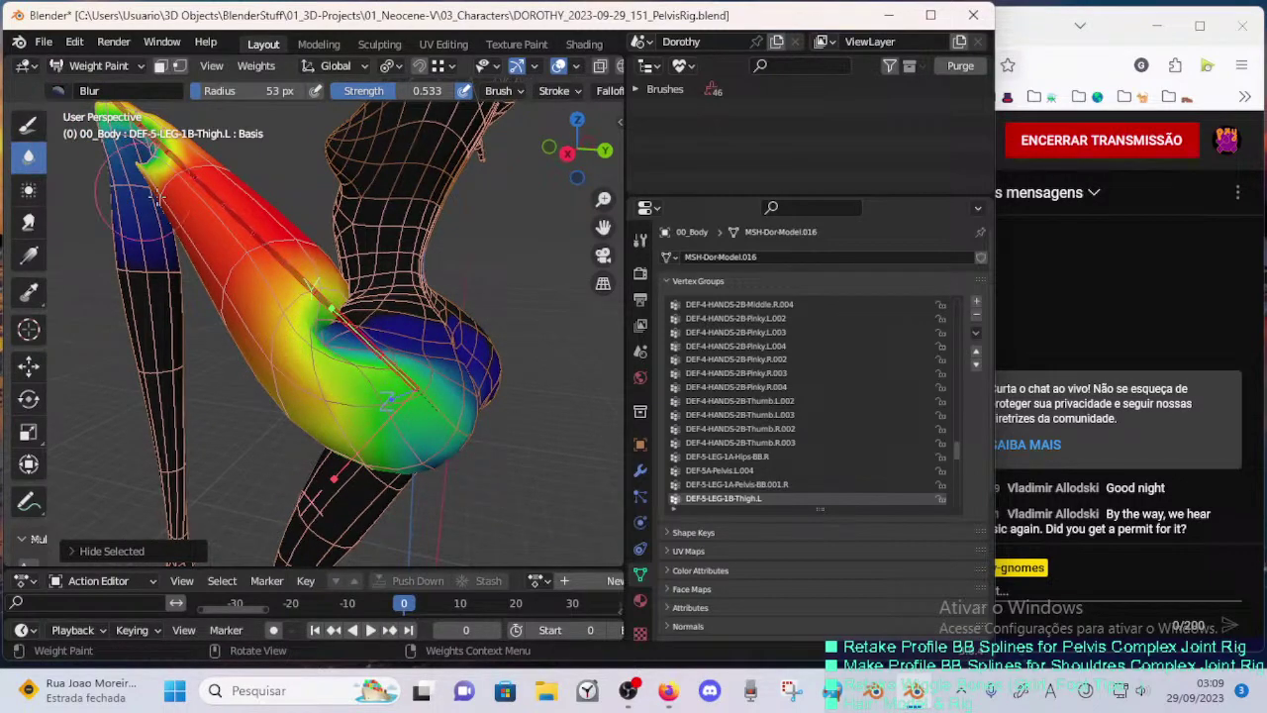
- Enlarge the Blur brush radius to 80 px and check the left thigh weights around the hip
{"action": "mouse_move", "coordinate": [344, 338]}
{"action": "middle_mouse_down"}
{"action": "mouse_move", "coordinate": [376, 370]}
{"action": "mouse_move", "coordinate": [358, 377]}
{"action": "mouse_move", "coordinate": [366, 366]}
{"action": "middle_mouse_up"}
{"action": "key", "text": "f"}
{"action": "left_click", "coordinate": [382, 379]}
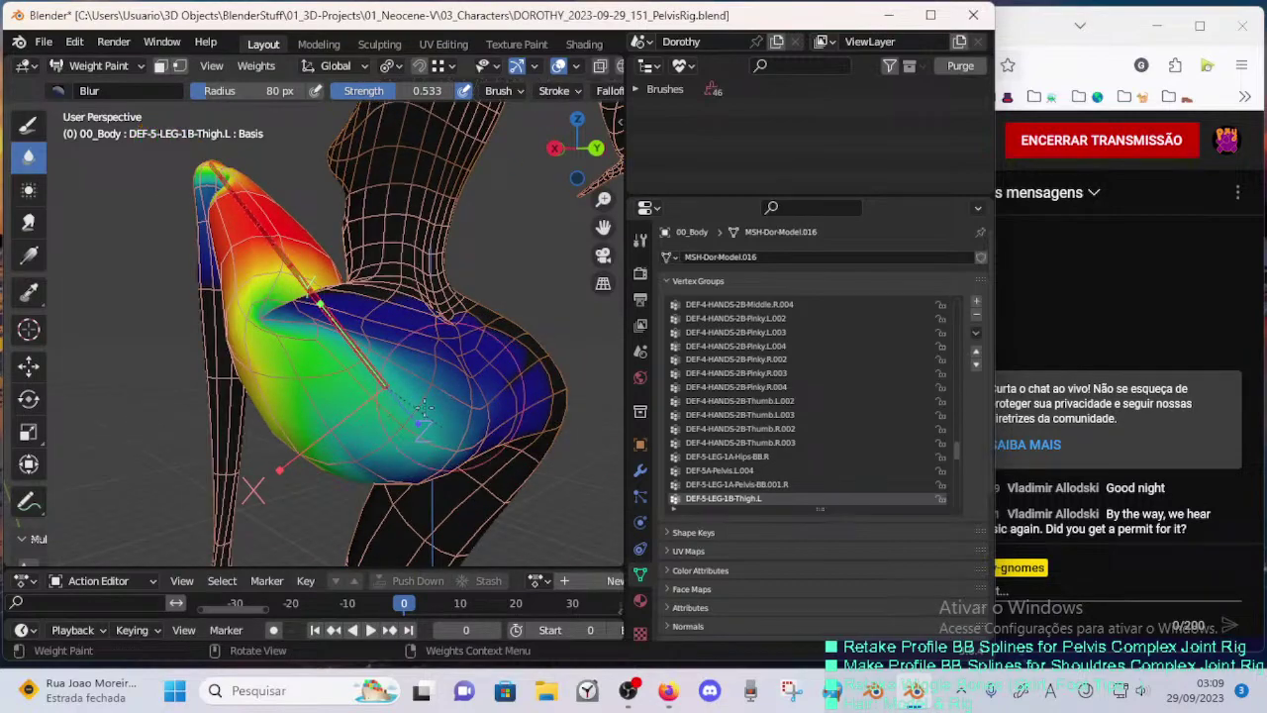
{"action": "mouse_move", "coordinate": [424, 406]}
{"action": "middle_mouse_down"}
{"action": "mouse_move", "coordinate": [144, 323]}
{"action": "mouse_move", "coordinate": [352, 322]}
{"action": "middle_mouse_up"}
{"action": "middle_click_drag", "start_coordinate": [394, 384], "coordinate": [326, 381]}
- Reveal the hidden mesh parts, invert the face mask to the hip region and turn face masking off
{"action": "key", "text": "alt+h"}
{"action": "key", "text": "ctrl+i"}
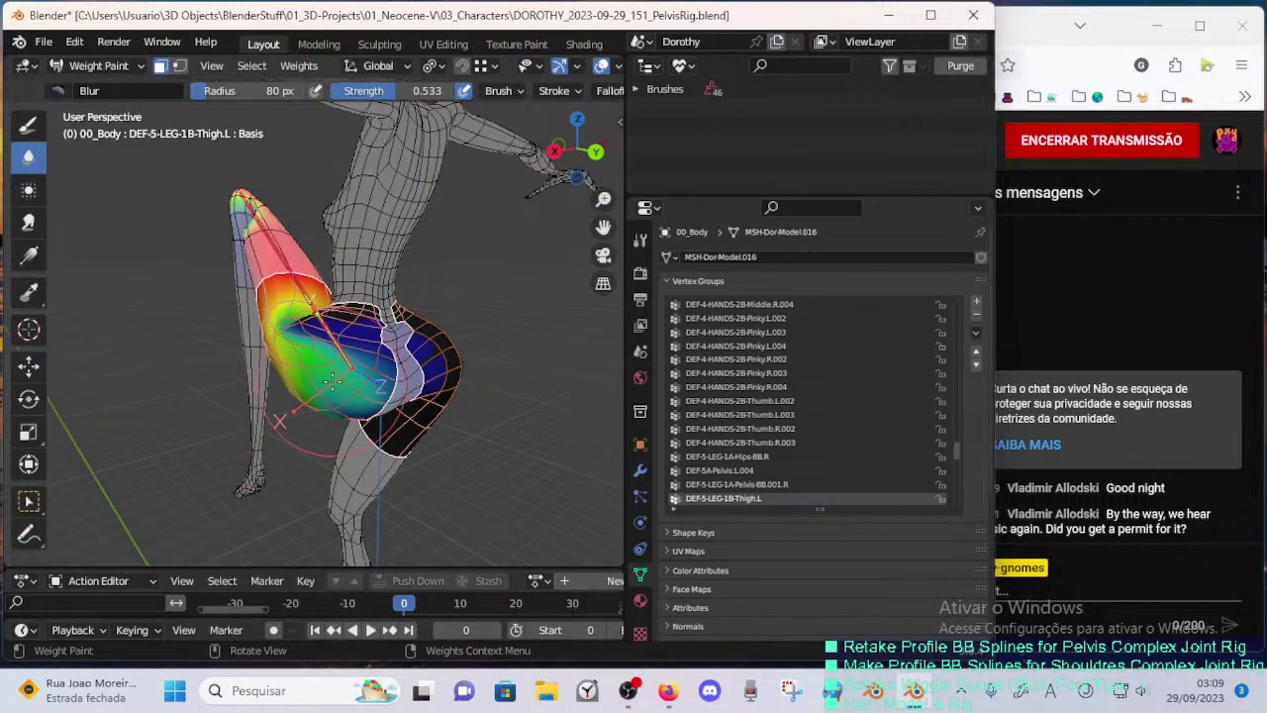
{"action": "key", "text": "m"}
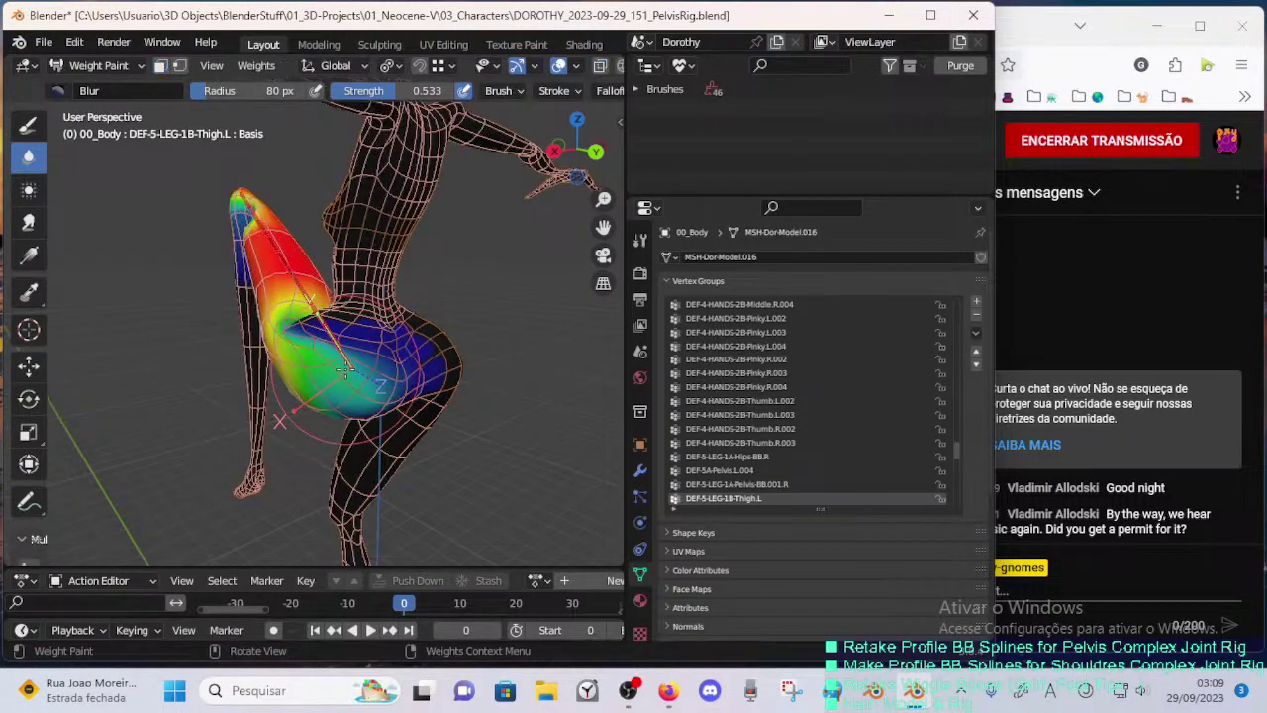
- Leave weight painting, select only the ARM-Dorothy armature and put it in Pose Mode
{"action": "key", "text": "ctrl+Tab"}
{"action": "left_click", "coordinate": [227, 368]}
{"action": "left_click", "coordinate": [341, 355]}
{"action": "left_click", "coordinate": [341, 348]}
{"action": "left_click", "coordinate": [339, 351]}
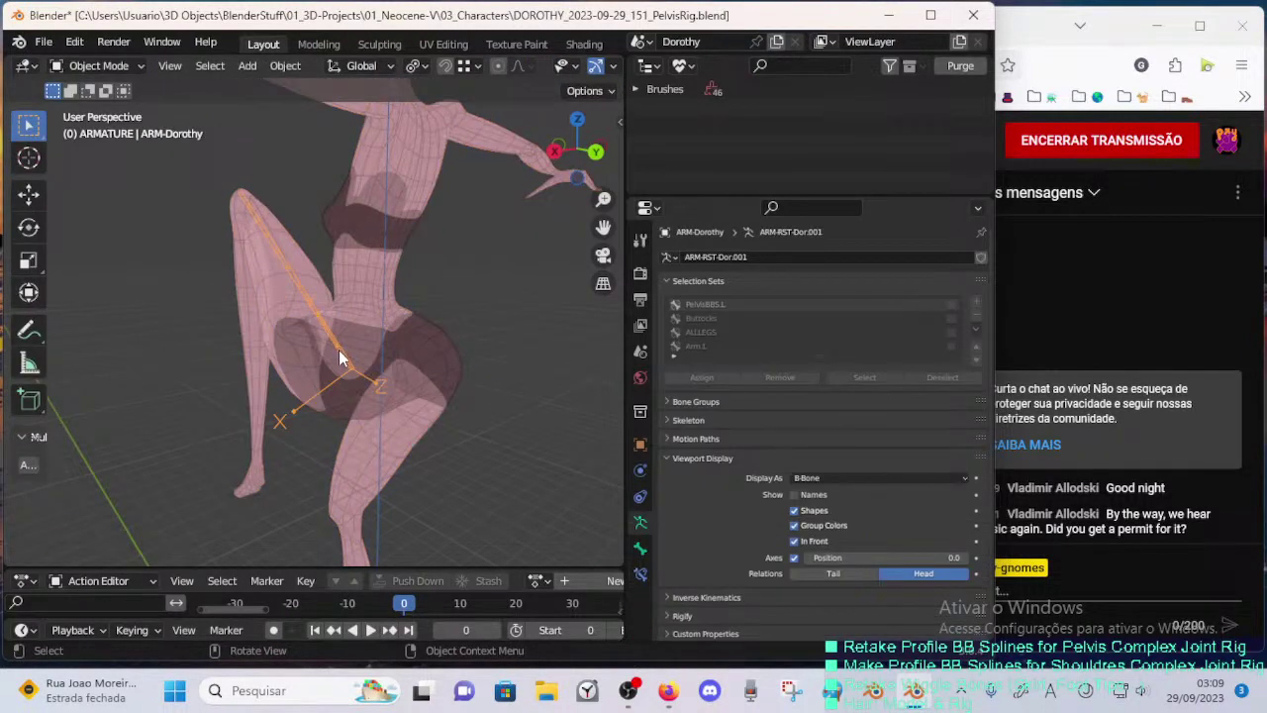
{"action": "key", "text": "ctrl+Tab"}
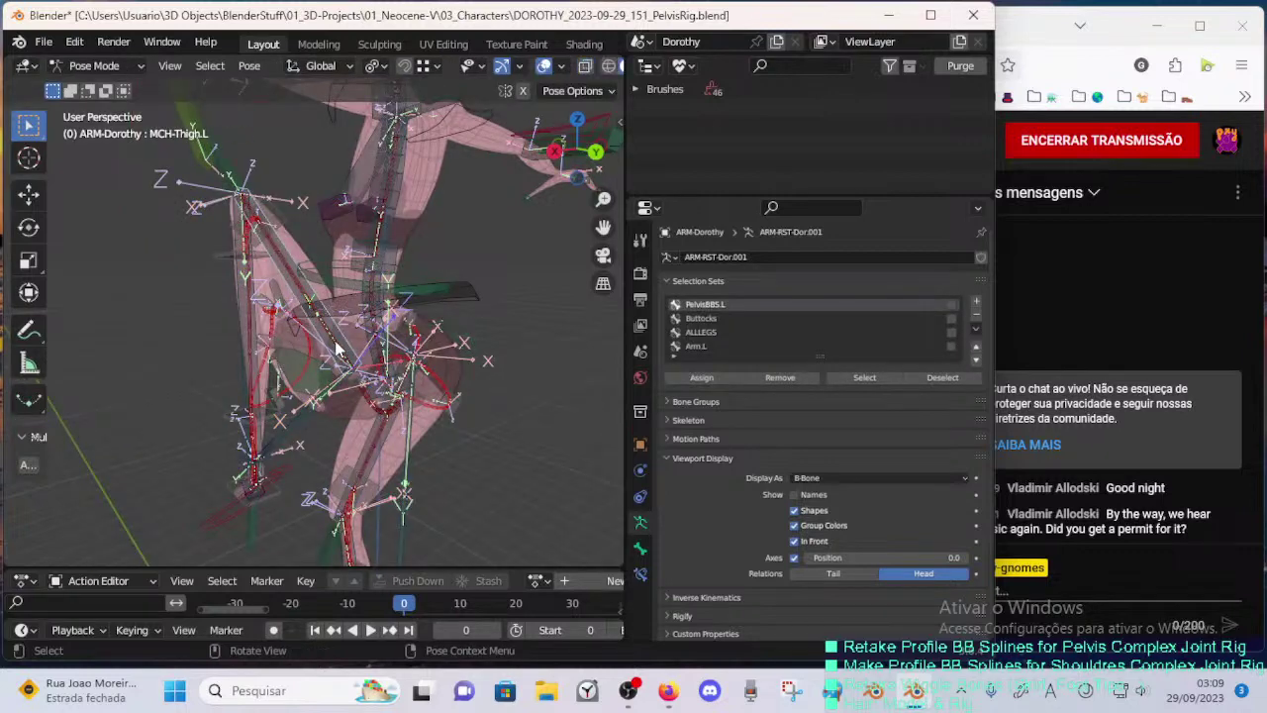
{"action": "middle_click_drag", "start_coordinate": [377, 414], "coordinate": [387, 450]}
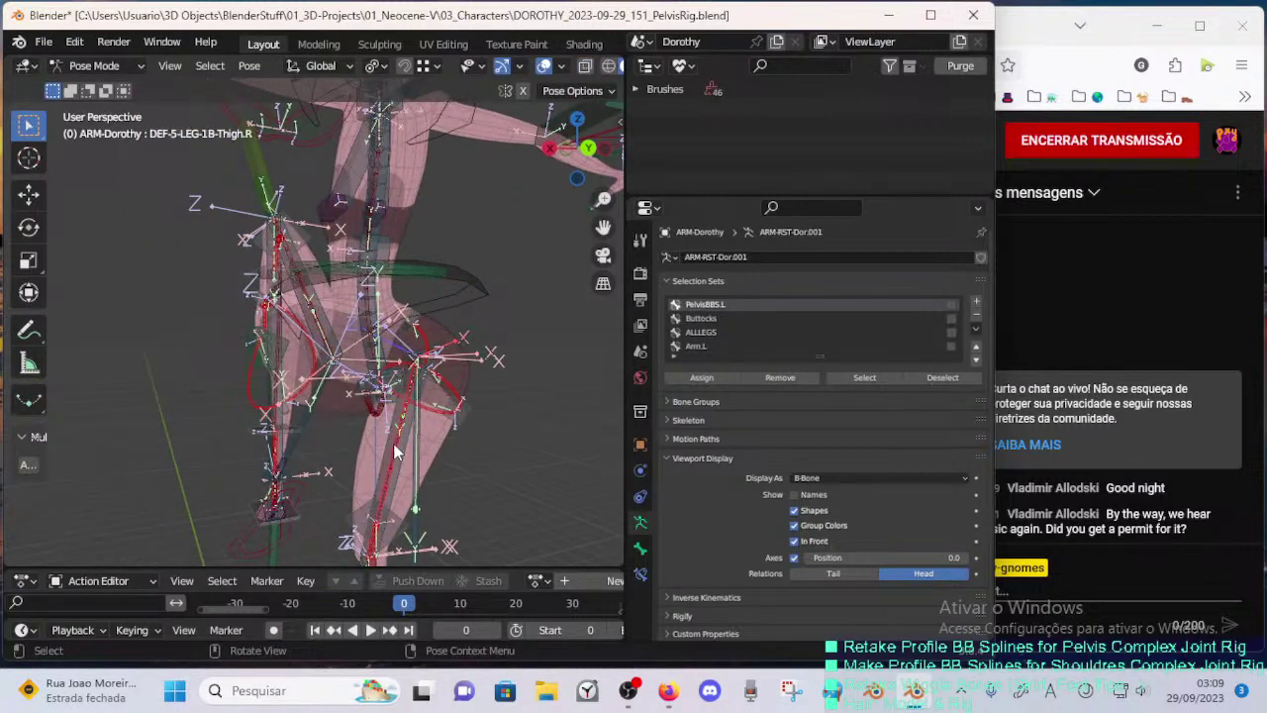
{"action": "key", "text": "ctrl+Tab"}
{"action": "key", "text": "a"}
{"action": "key", "text": "h"}
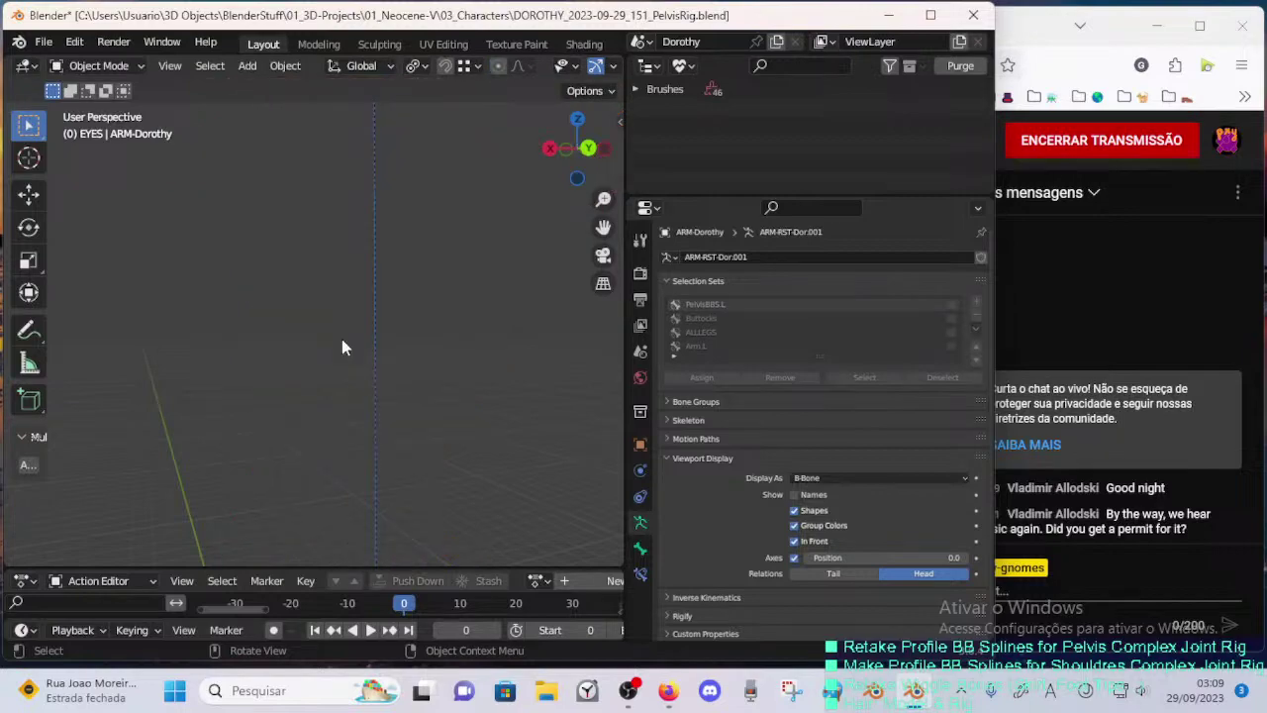
{"action": "key", "text": "alt+h"}
{"action": "key", "text": "ctrl+Tab"}
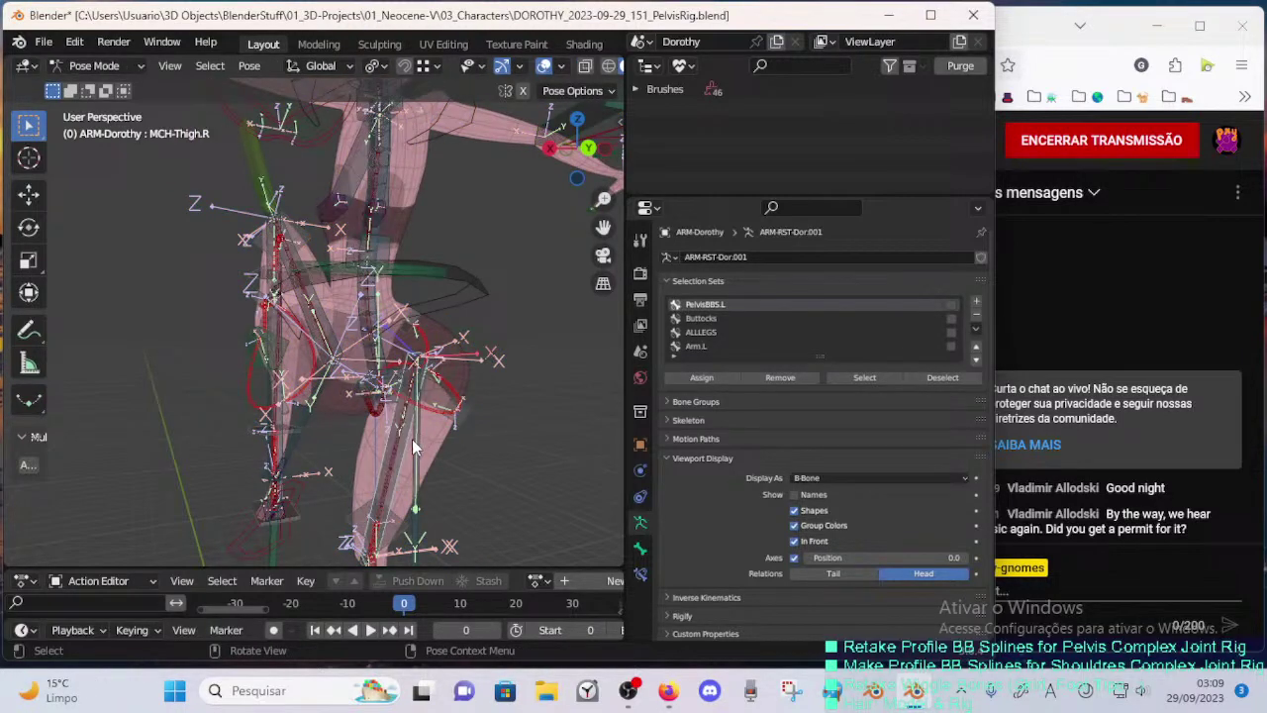
- Add the 00_Body mesh to the selected armature, enter Weight Paint mode and pick the bone DEF-5-LEG-1B-Thigh.R
{"action": "key", "text": "ctrl+Tab"}
{"action": "left_click", "coordinate": [433, 432]}
{"action": "key", "text": "ctrl+z"}
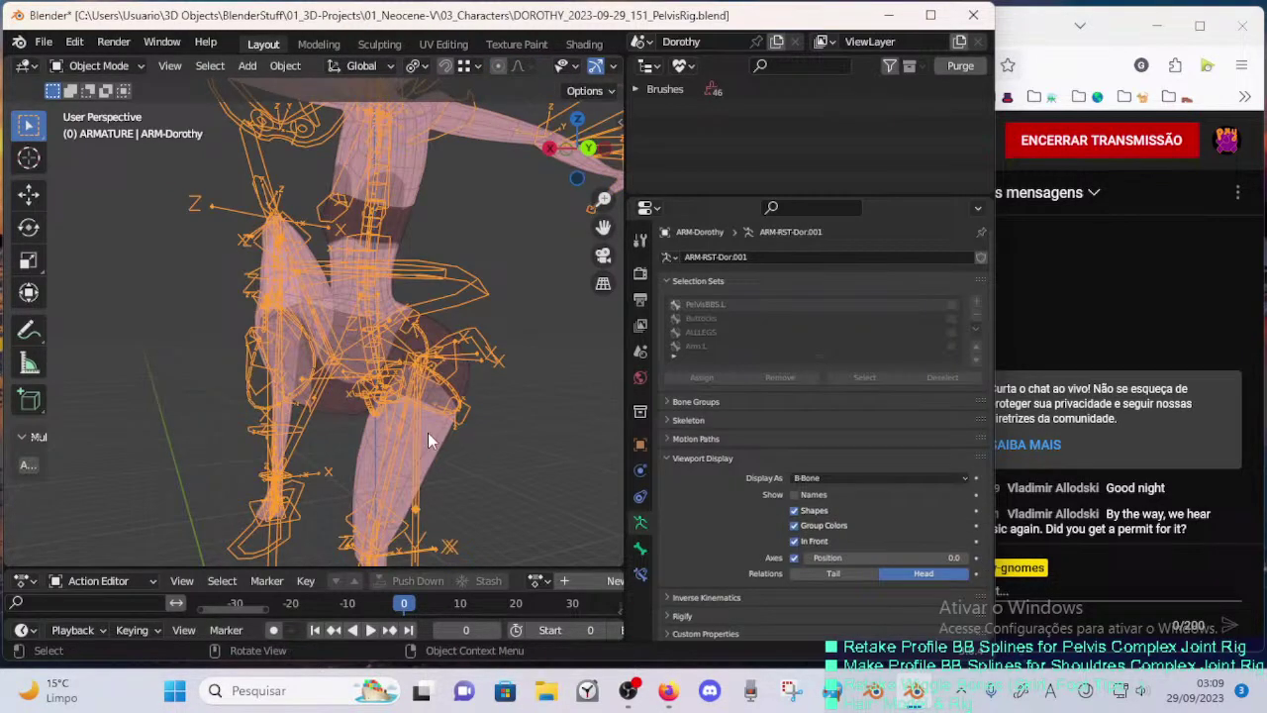
{"action": "left_click", "coordinate": [439, 433], "text": "shift"}
{"action": "key", "text": "ctrl+Tab"}
{"action": "left_click", "coordinate": [374, 399]}
{"action": "middle_click_drag", "start_coordinate": [393, 433], "coordinate": [397, 445]}
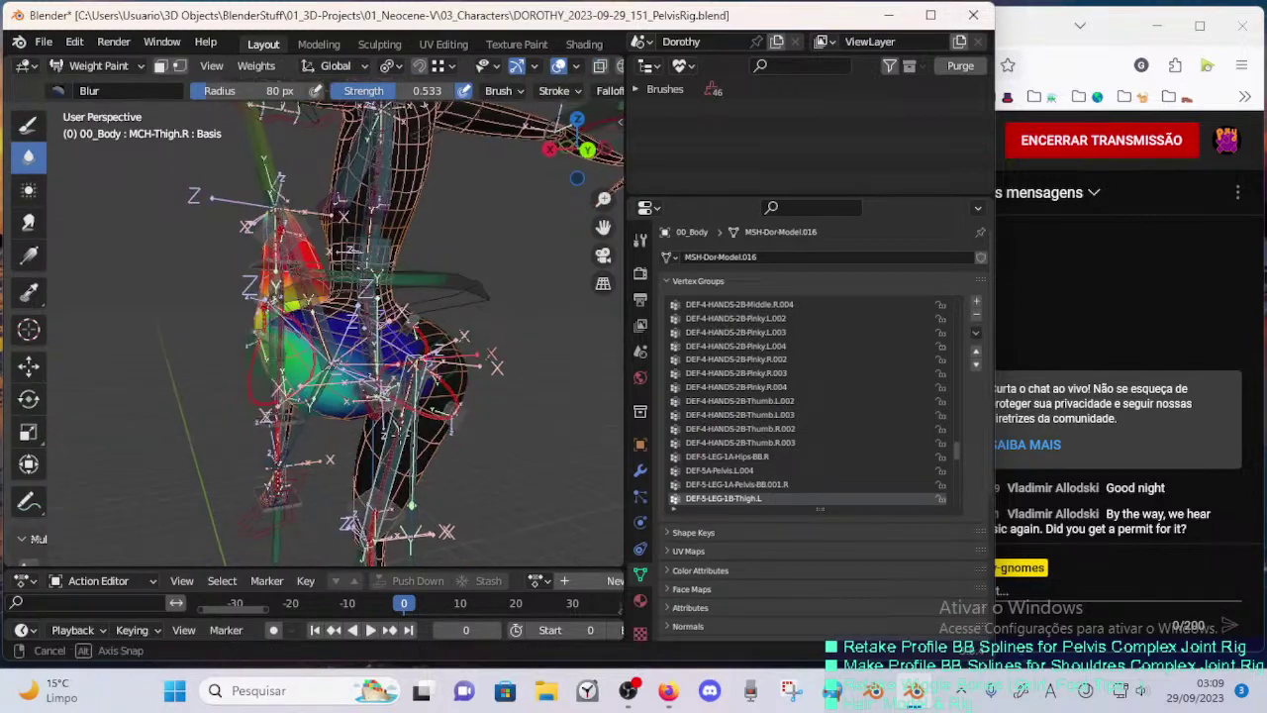
{"action": "left_click", "coordinate": [396, 447], "text": "ctrl"}
{"action": "mouse_move", "coordinate": [382, 358]}
{"action": "middle_mouse_down"}
{"action": "mouse_move", "coordinate": [299, 354]}
{"action": "mouse_move", "coordinate": [362, 351]}
{"action": "middle_mouse_up"}
- Activate the Draw weight tool with weight 1.000 and choose its Subtract brush
{"action": "left_click", "coordinate": [30, 125]}
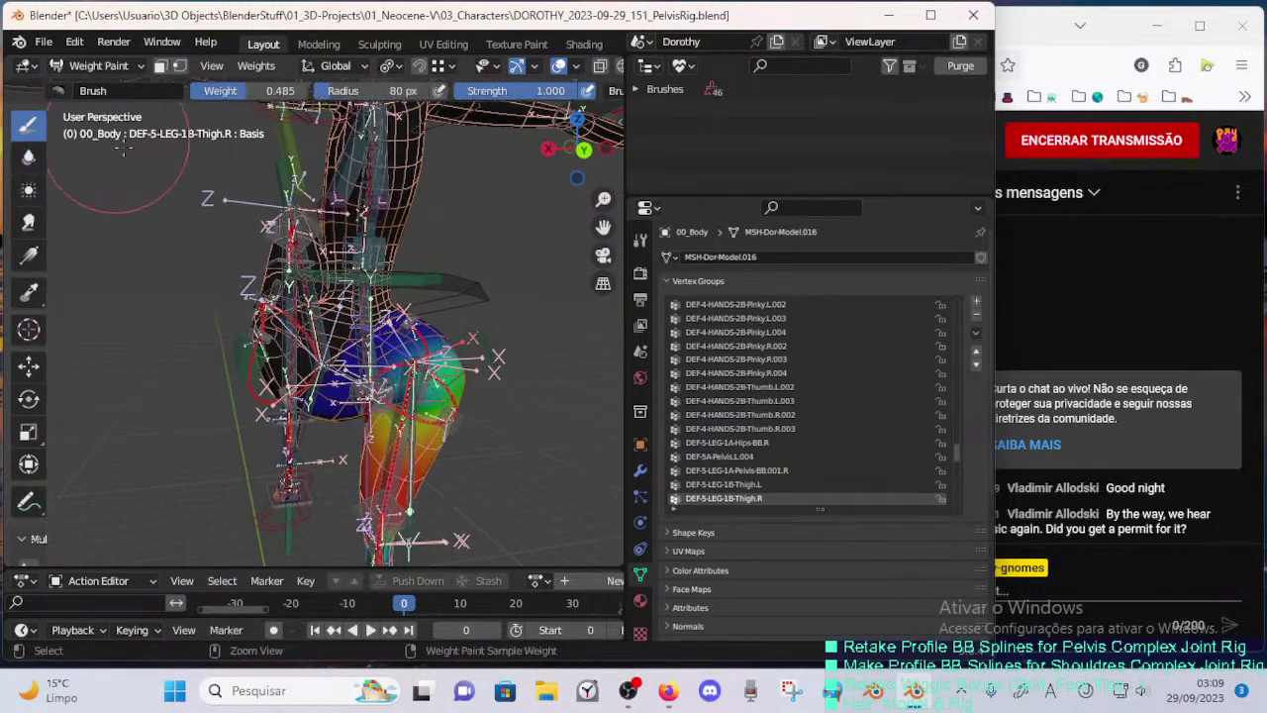
{"action": "left_click", "coordinate": [67, 89]}
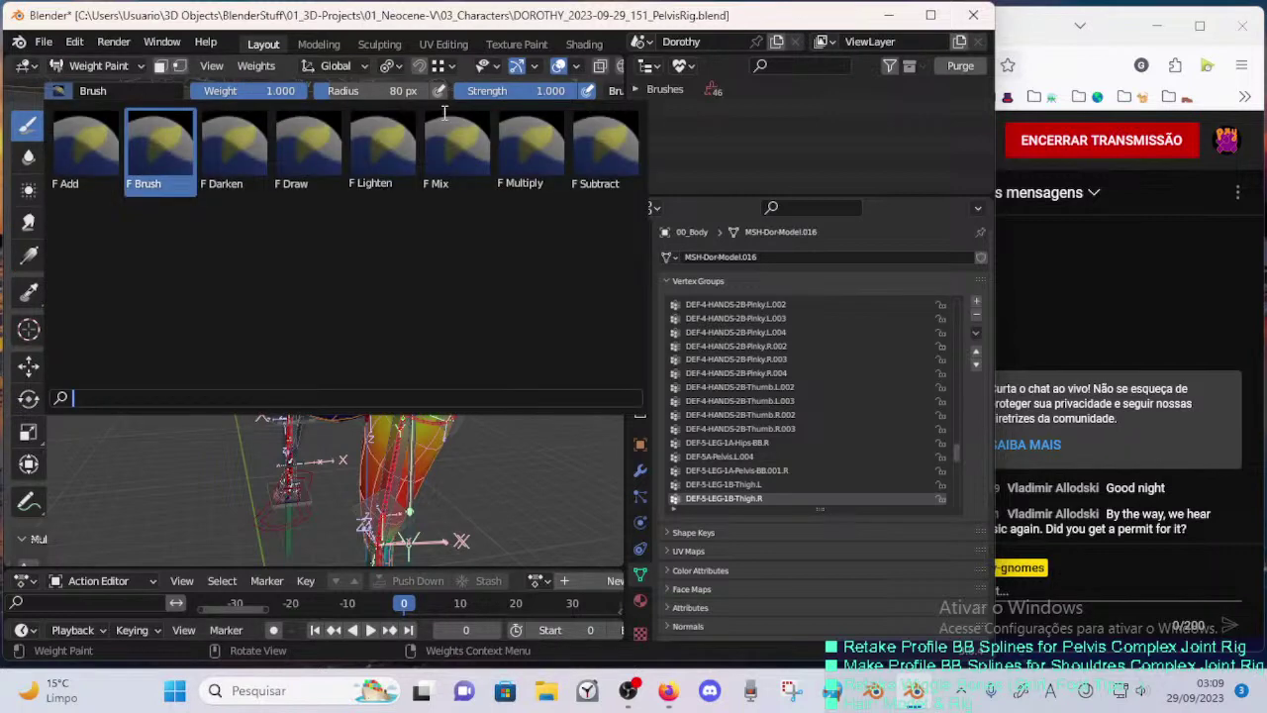
{"action": "left_click", "coordinate": [532, 143]}
{"action": "left_click", "coordinate": [65, 89]}
{"action": "left_click", "coordinate": [602, 144]}
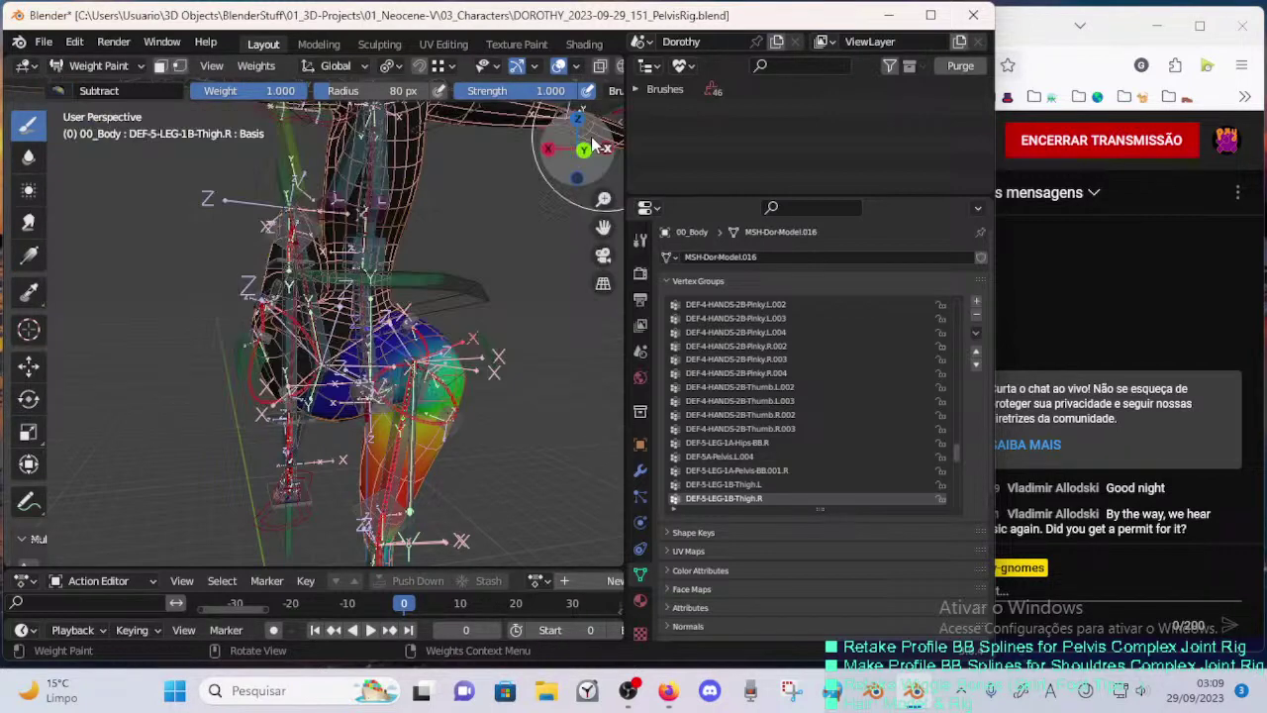
- Subtract the DEF-5-LEG-1B-Thigh.R weights from the left side of the pelvis
{"action": "middle_click_drag", "start_coordinate": [602, 143], "coordinate": [565, 153]}
{"action": "middle_click_drag", "start_coordinate": [327, 297], "coordinate": [445, 312]}
{"action": "mouse_move", "coordinate": [298, 338]}
{"action": "middle_mouse_down"}
{"action": "mouse_move", "coordinate": [306, 300]}
{"action": "mouse_move", "coordinate": [402, 346]}
{"action": "mouse_move", "coordinate": [263, 354]}
{"action": "middle_mouse_up"}
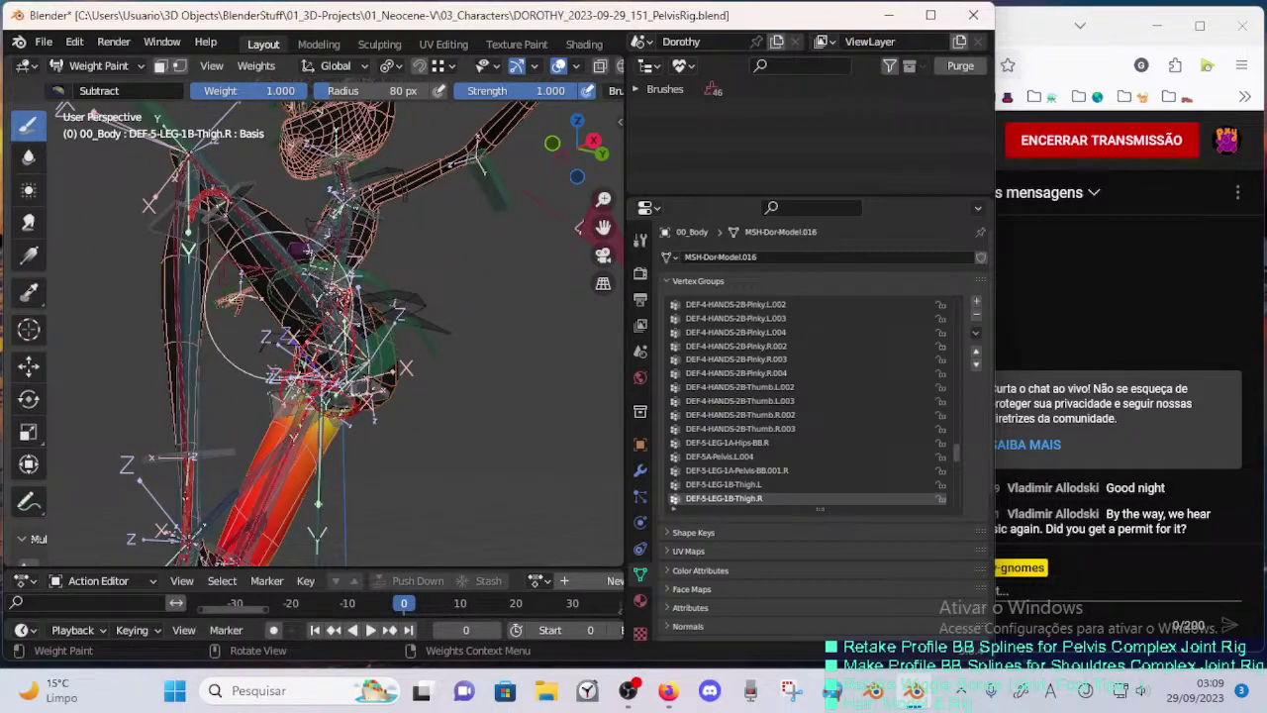
{"action": "mouse_move", "coordinate": [269, 304]}
{"action": "middle_mouse_down"}
{"action": "mouse_move", "coordinate": [328, 256]}
{"action": "mouse_move", "coordinate": [311, 325]}
{"action": "middle_mouse_up"}
- Return to Object Mode and select the ARM-Dorothy armature
{"action": "key", "text": "ctrl+Tab"}
{"action": "left_click", "coordinate": [164, 327]}
{"action": "left_click", "coordinate": [344, 295]}
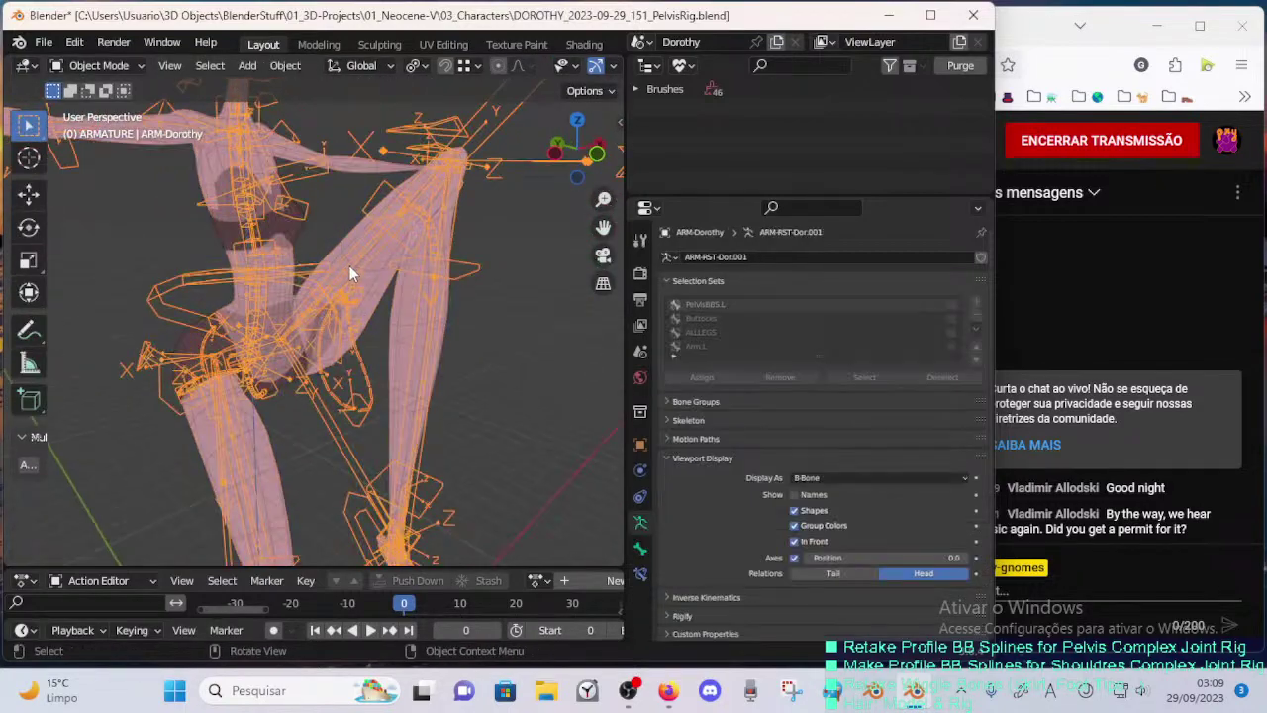
{"action": "left_click", "coordinate": [353, 263]}
{"action": "left_click", "coordinate": [353, 263]}
{"action": "key", "text": "Tab"}
{"action": "key", "text": "Tab"}
- Enter Pose Mode on the armature and isolate DEF-5-LEG-1B-Thigh.L by hiding every other bone
{"action": "left_click", "coordinate": [354, 261]}
{"action": "left_click", "coordinate": [357, 255]}
{"action": "left_click", "coordinate": [375, 290], "text": "shift"}
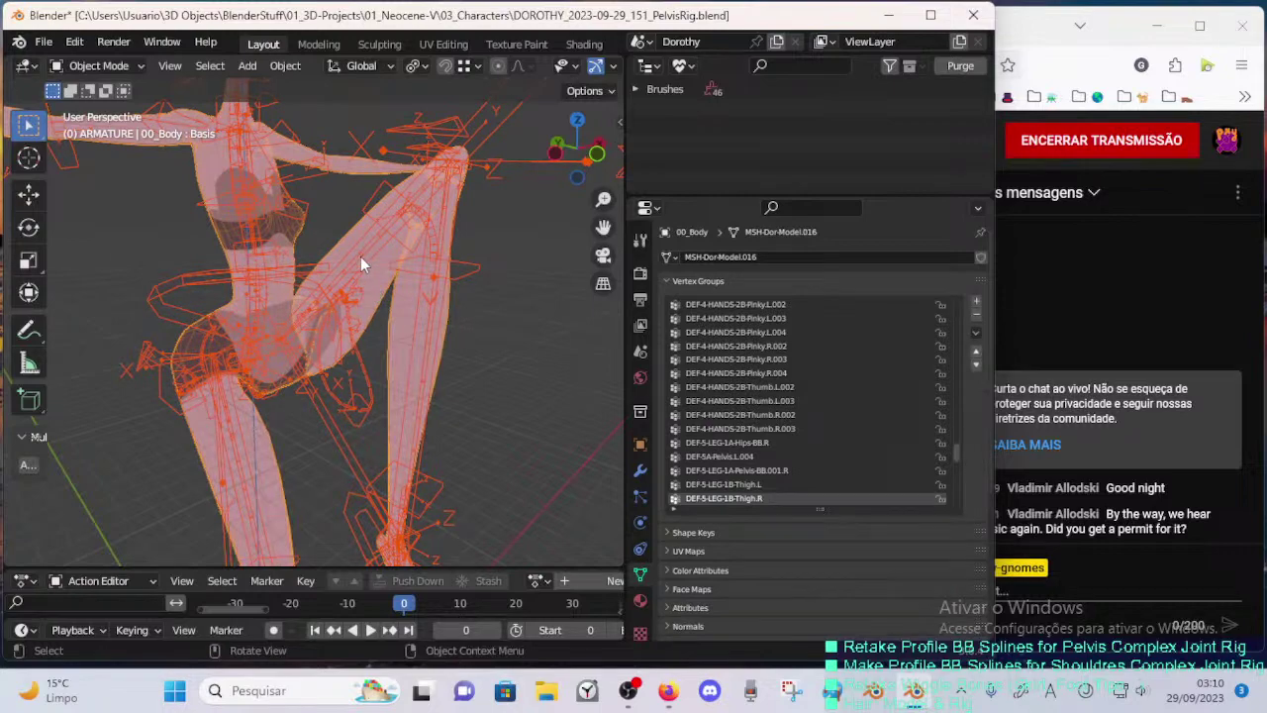
{"action": "left_click", "coordinate": [360, 256]}
{"action": "key", "text": "ctrl+Tab"}
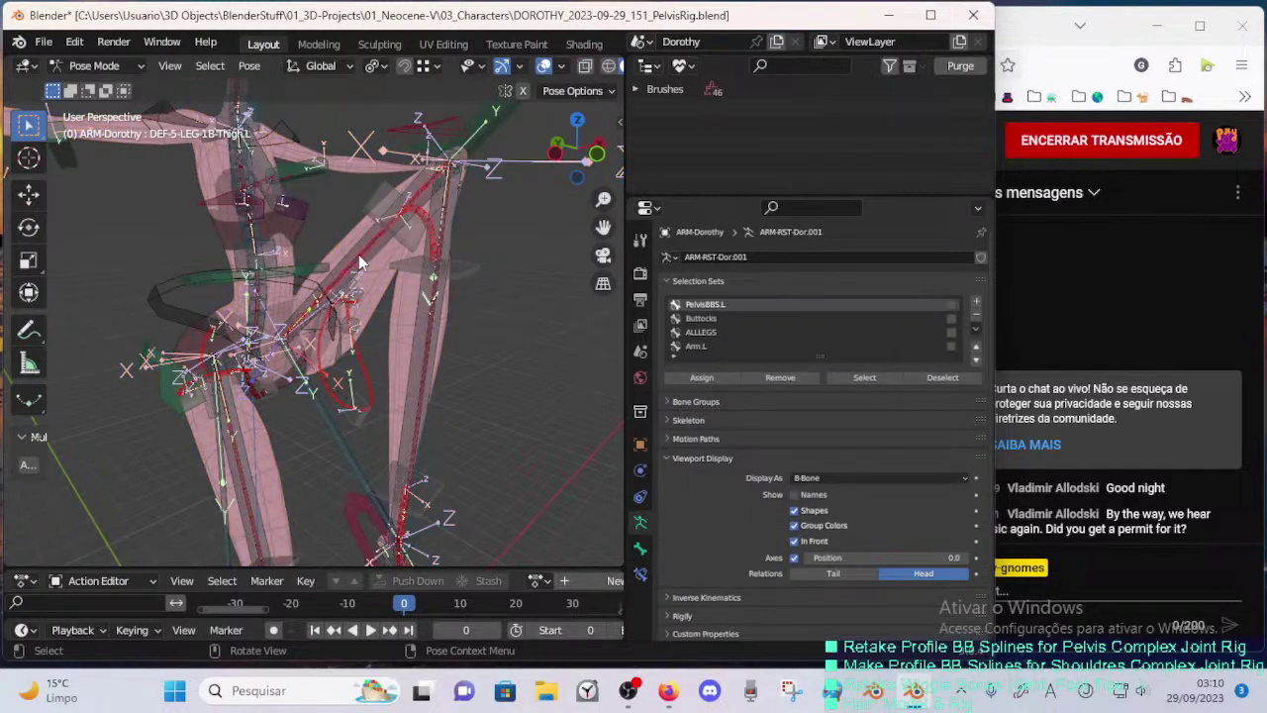
{"action": "key", "text": "shift+h"}
- Go back to Object Mode, select the armature plus the active 00_Body mesh, and resume Weight Paint mode
{"action": "key", "text": "ctrl+Tab"}
{"action": "left_click", "coordinate": [363, 283]}
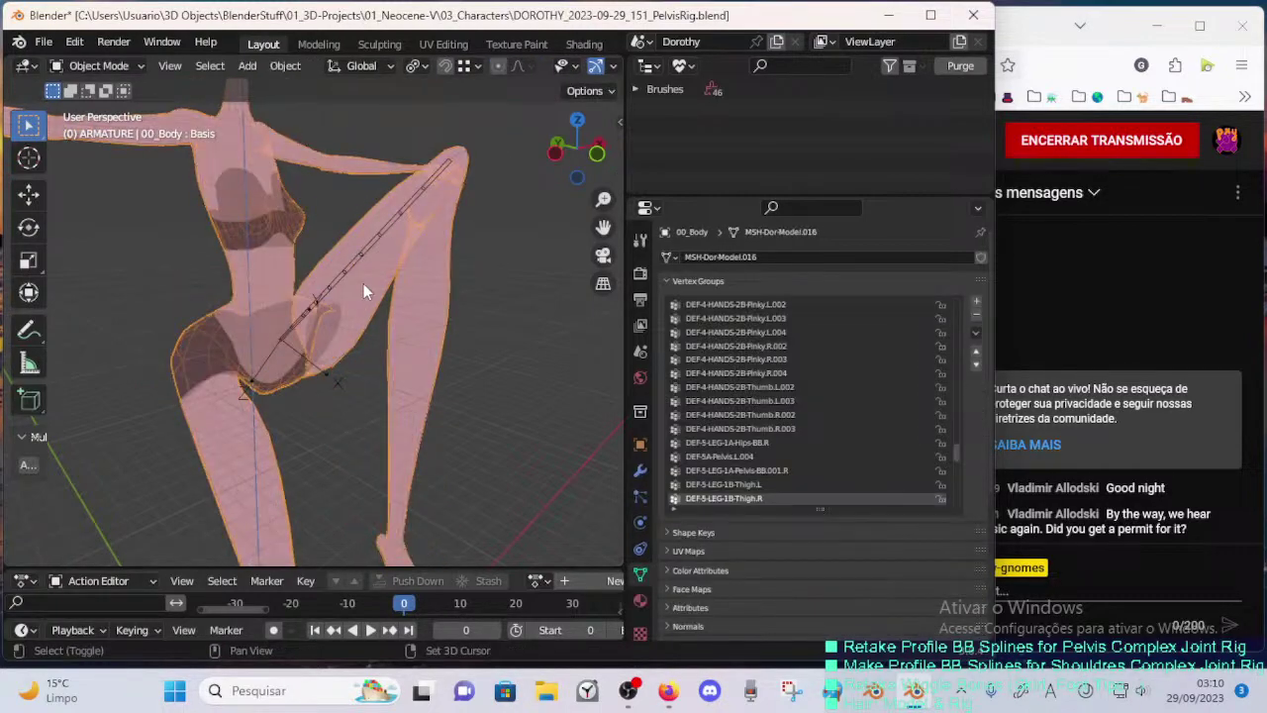
{"action": "left_click", "coordinate": [363, 283]}
{"action": "left_click", "coordinate": [367, 282], "text": "shift"}
{"action": "key", "text": "ctrl+Tab"}
{"action": "key", "text": "w"}
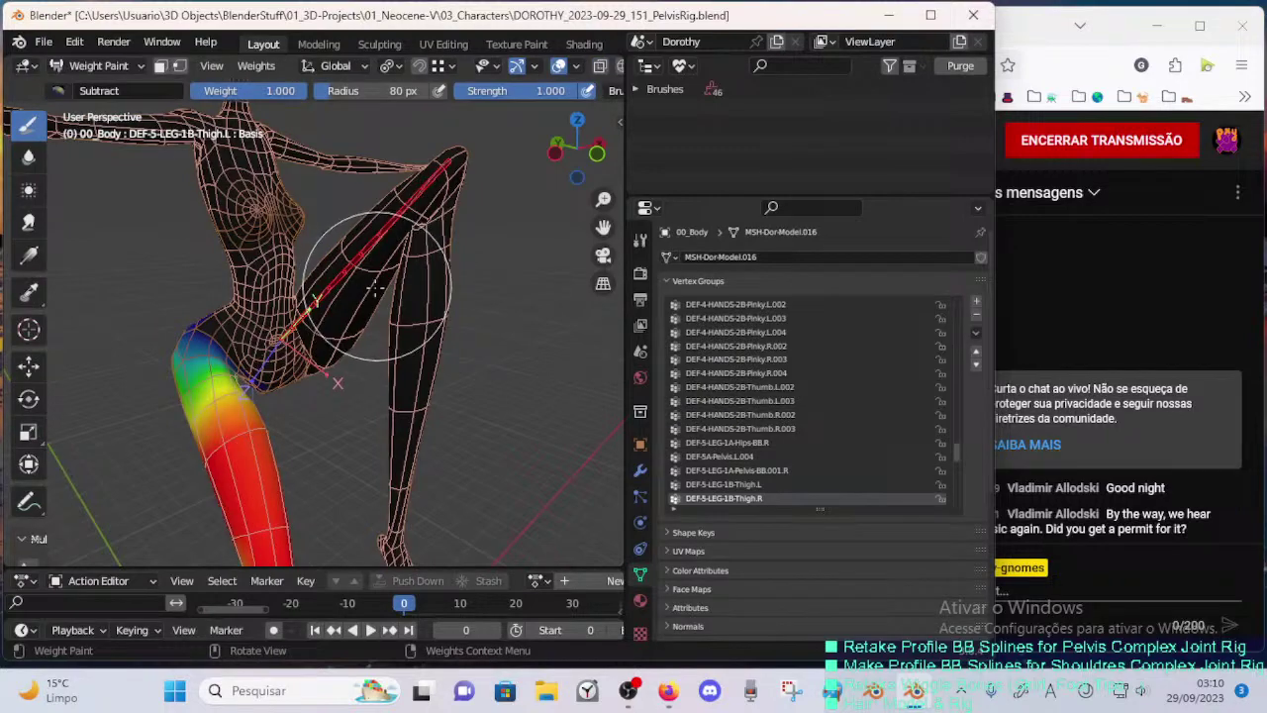
- Make DEF-5-LEG-1B-Thigh.L the active weight group, turn on face masking for the hip region and save the file
{"action": "mouse_move", "coordinate": [374, 287]}
{"action": "middle_mouse_down"}
{"action": "mouse_move", "coordinate": [360, 302]}
{"action": "mouse_move", "coordinate": [282, 297]}
{"action": "mouse_move", "coordinate": [313, 283]}
{"action": "middle_mouse_up"}
{"action": "key", "text": "m"}
{"action": "key", "text": "m"}
{"action": "left_click", "coordinate": [348, 271], "text": "ctrl"}
{"action": "key", "text": "m"}
{"action": "key", "text": "ctrl+s"}
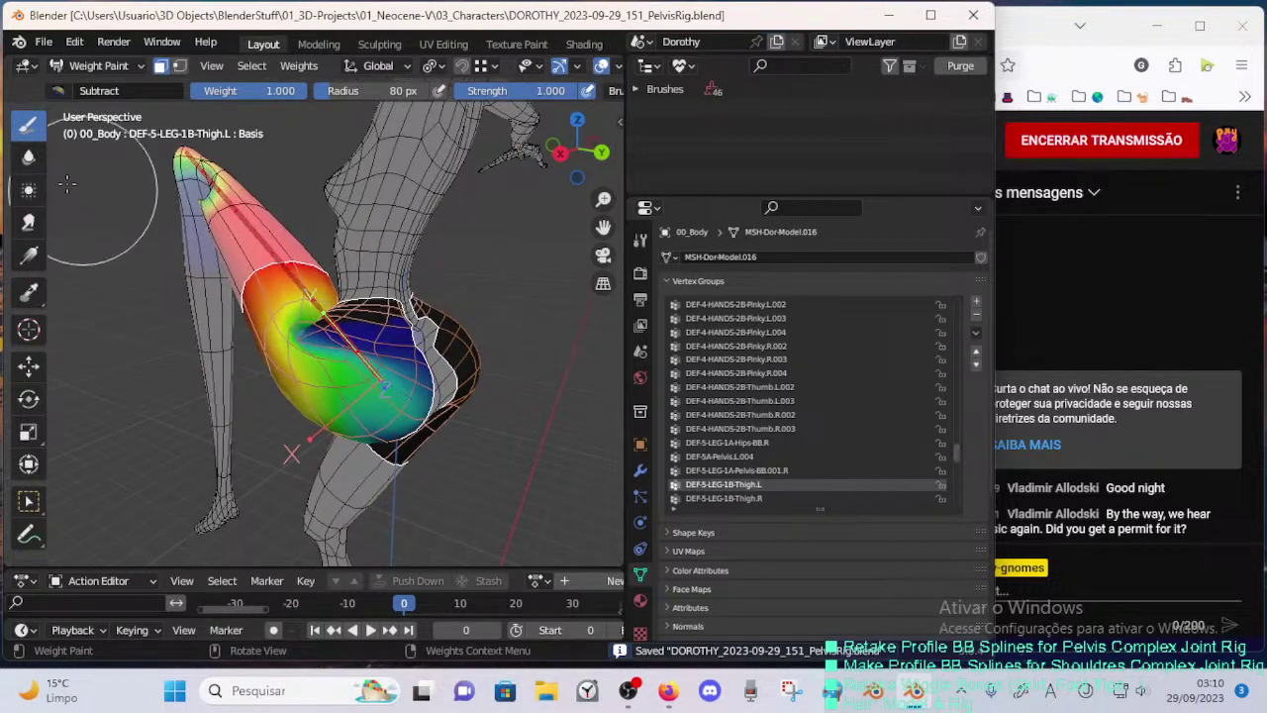
- Activate the Blur weight tool and raise its strength to 1.000
{"action": "left_click", "coordinate": [27, 156]}
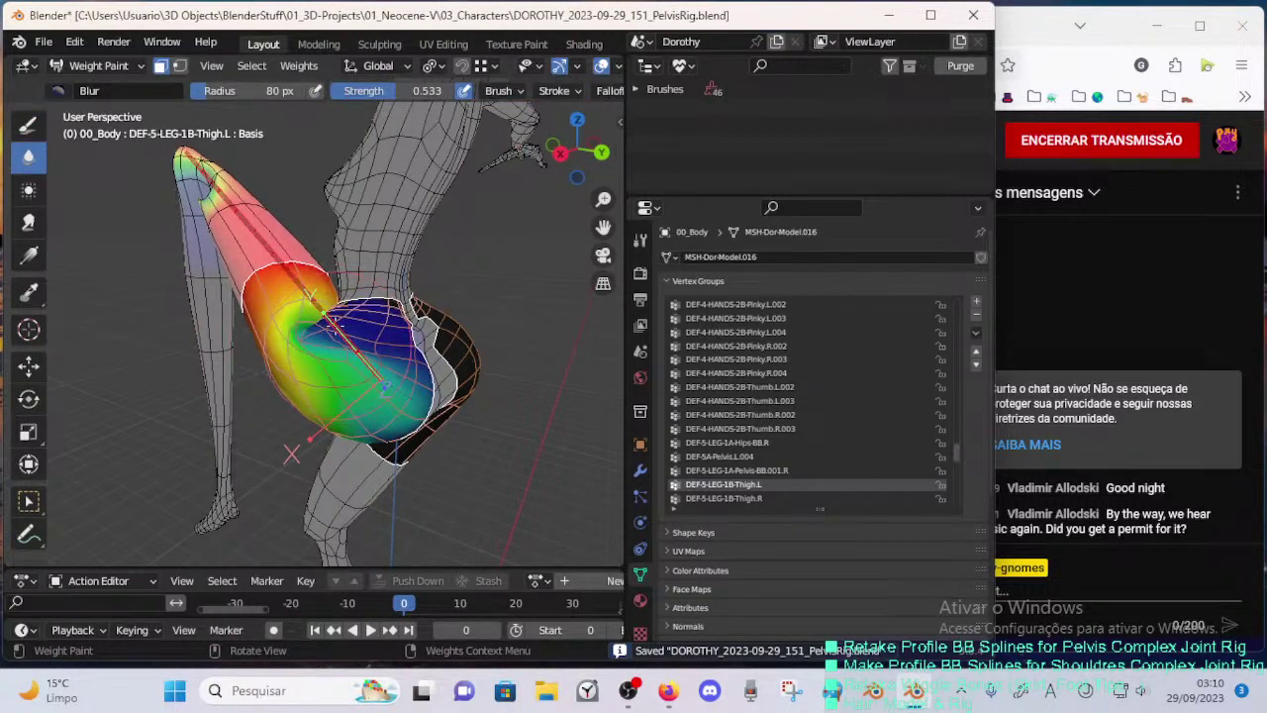
{"action": "middle_click_drag", "start_coordinate": [385, 387], "coordinate": [347, 395]}
{"action": "mouse_move", "coordinate": [337, 385]}
{"action": "middle_mouse_down"}
{"action": "mouse_move", "coordinate": [367, 338]}
{"action": "mouse_move", "coordinate": [349, 402]}
{"action": "middle_mouse_up"}
{"action": "key", "text": "ctrl+f"}
{"action": "right_click", "coordinate": [423, 305]}
{"action": "key", "text": "shift+f"}
{"action": "left_click", "coordinate": [479, 293]}
- Blur the left thigh weights around the masked hip, crotch and underside of the raised leg
{"action": "middle_click_drag", "start_coordinate": [327, 358], "coordinate": [388, 343]}
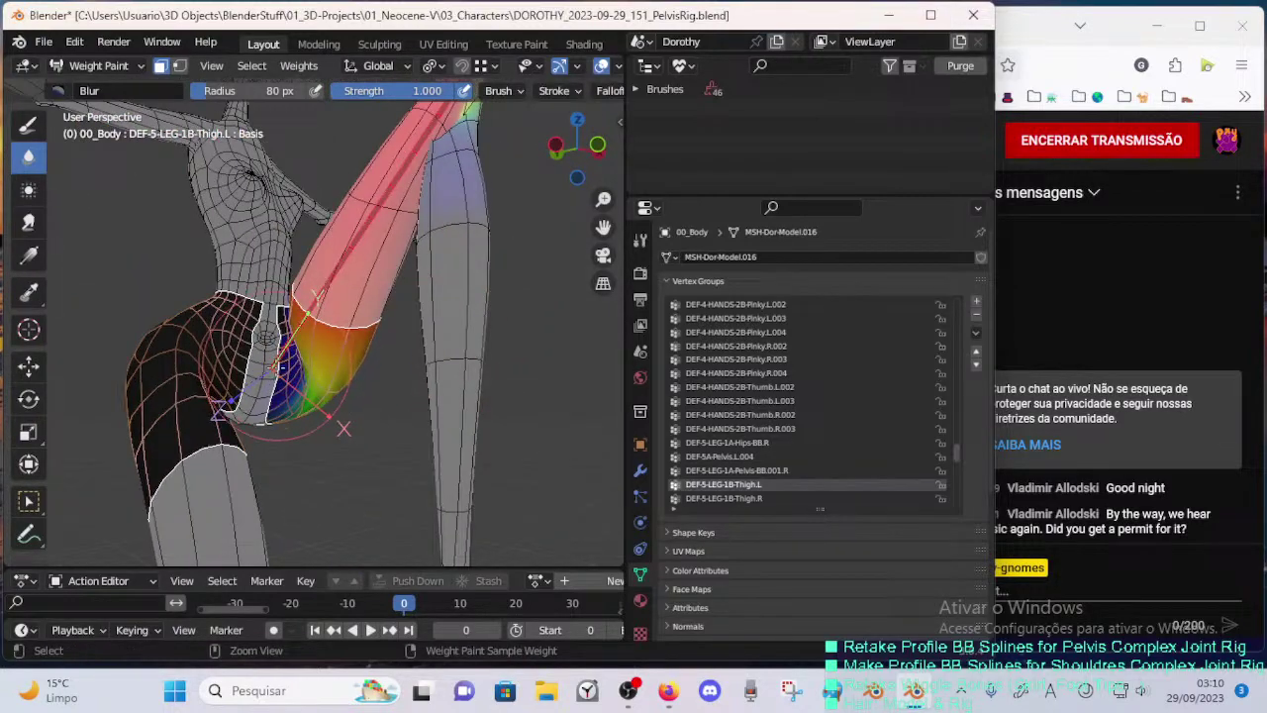
{"action": "middle_click_drag", "start_coordinate": [309, 404], "coordinate": [313, 384]}
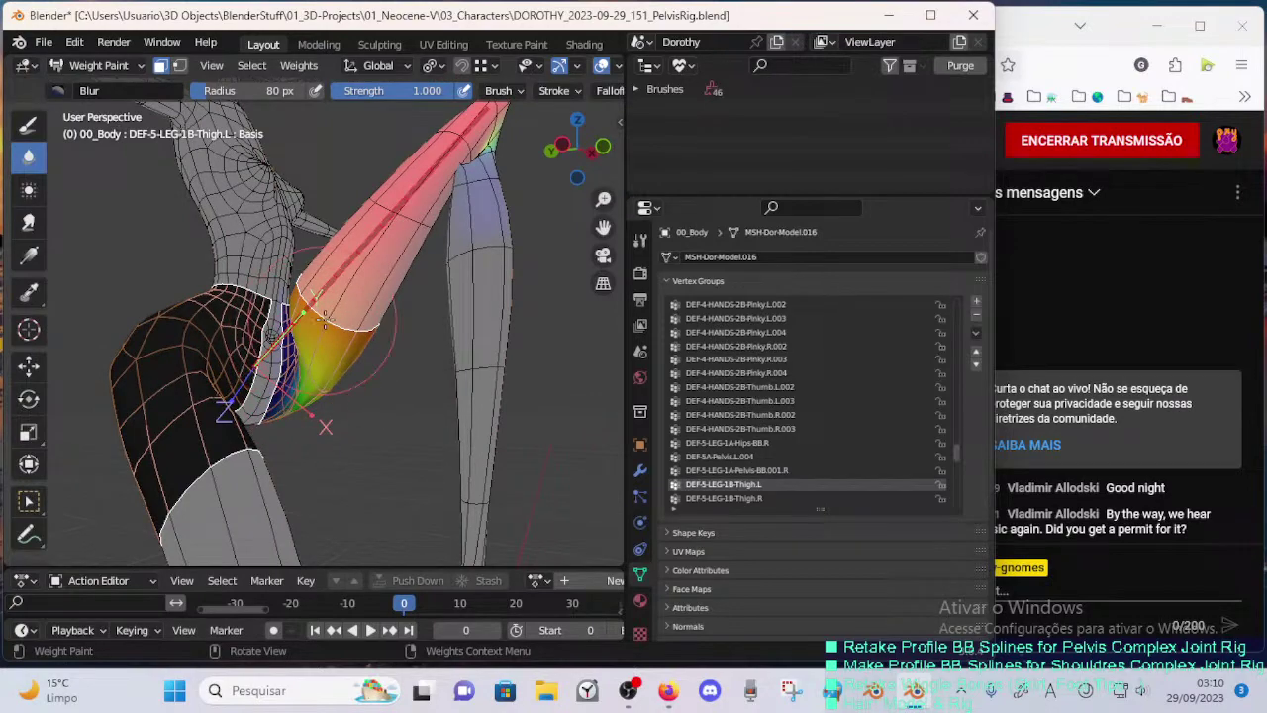
{"action": "middle_click_drag", "start_coordinate": [322, 316], "coordinate": [300, 407]}
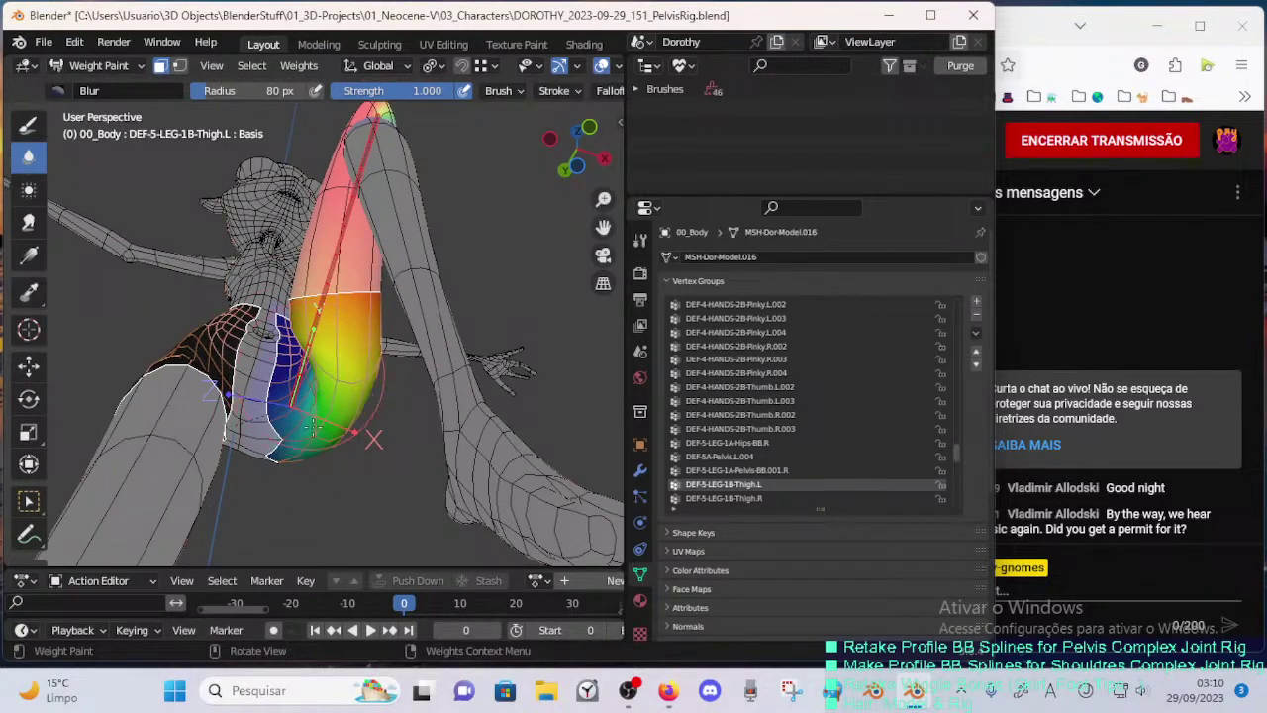
- Smear the left thigh weights around the masked hip and buttock, enlarging the brush radius to 121 px
{"action": "left_click", "coordinate": [28, 222]}
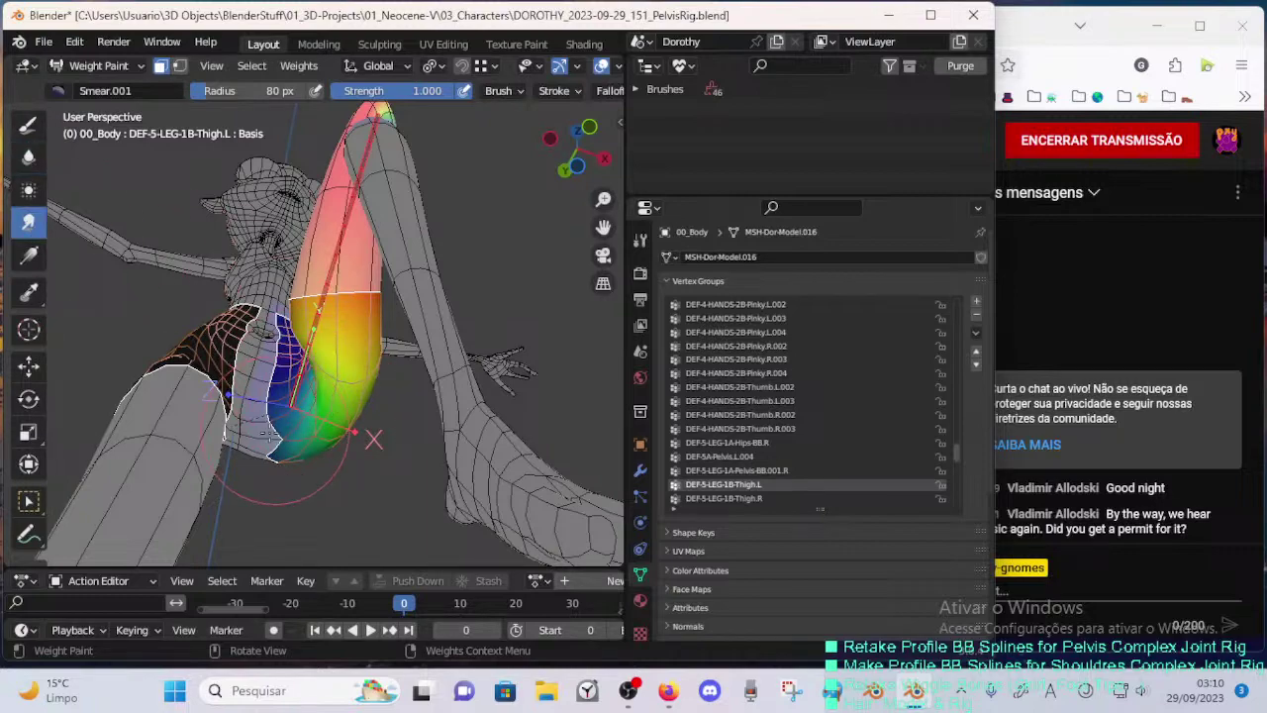
{"action": "mouse_move", "coordinate": [302, 411]}
{"action": "middle_mouse_down"}
{"action": "mouse_move", "coordinate": [335, 349]}
{"action": "mouse_move", "coordinate": [321, 335]}
{"action": "mouse_move", "coordinate": [327, 357]}
{"action": "mouse_move", "coordinate": [386, 330]}
{"action": "mouse_move", "coordinate": [377, 356]}
{"action": "mouse_move", "coordinate": [364, 349]}
{"action": "middle_mouse_up"}
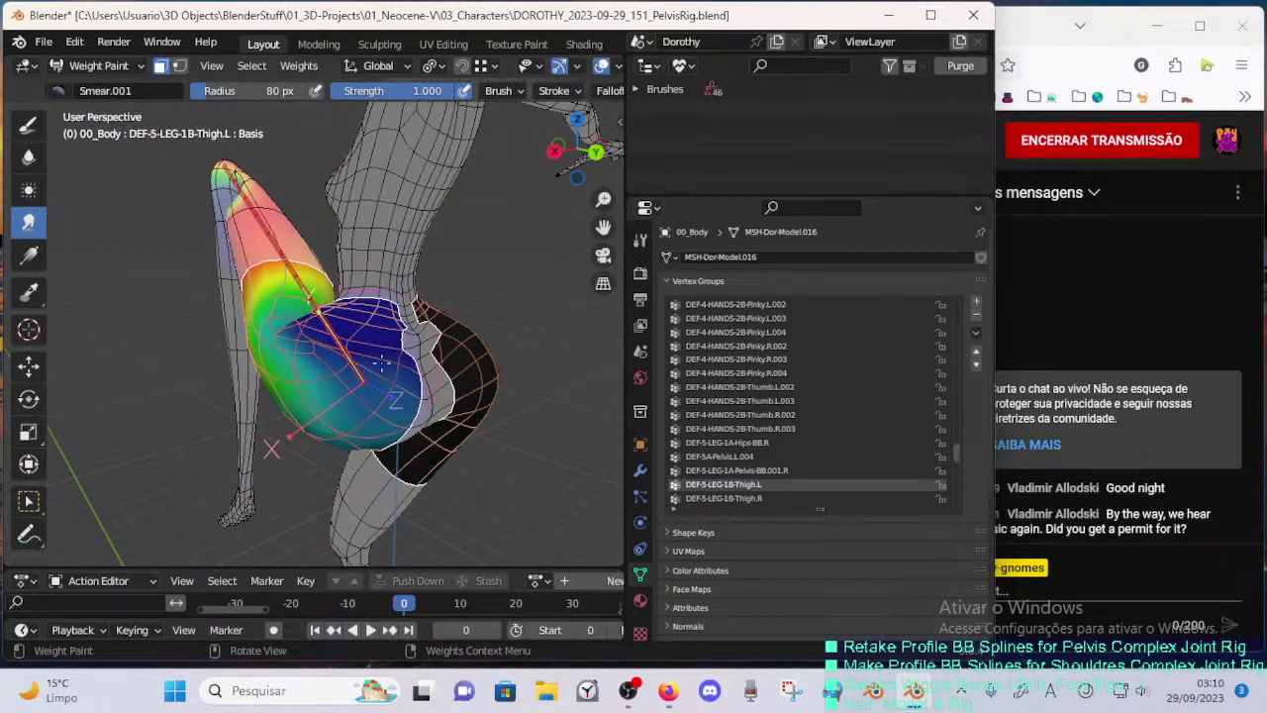
{"action": "middle_click_drag", "start_coordinate": [352, 417], "coordinate": [407, 313]}
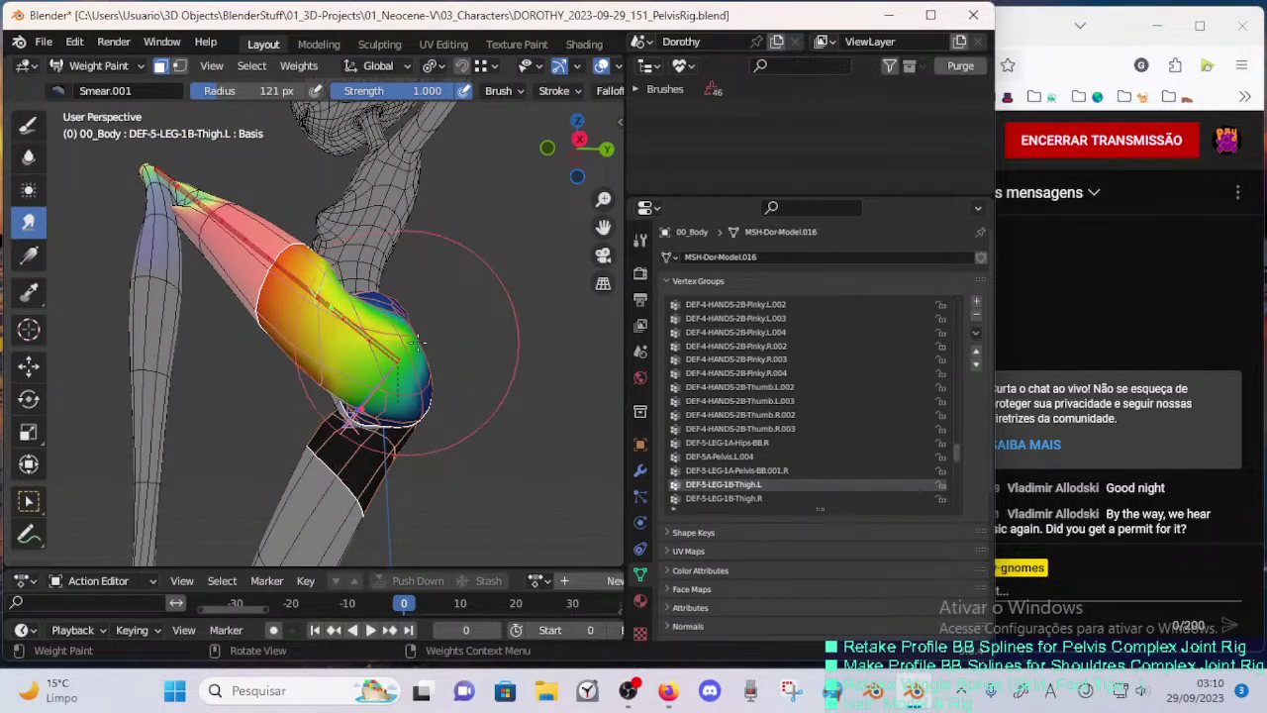
{"action": "middle_click_drag", "start_coordinate": [427, 373], "coordinate": [357, 410]}
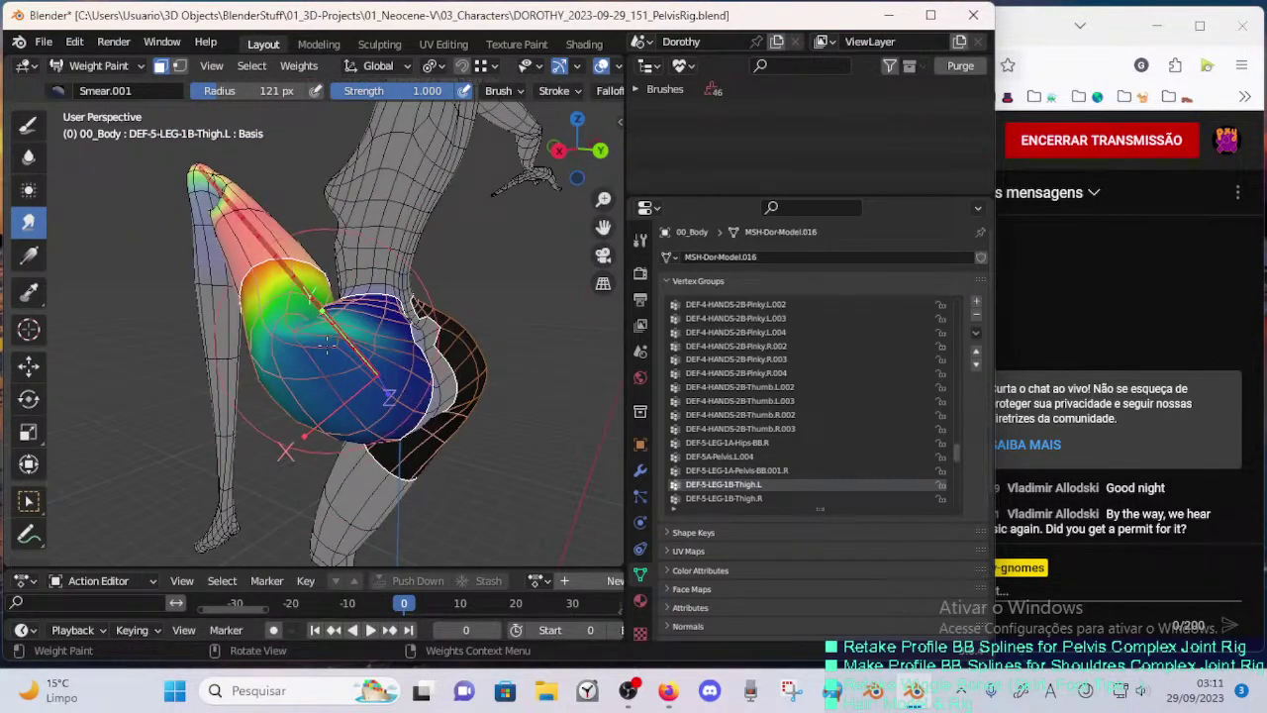
{"action": "middle_click_drag", "start_coordinate": [318, 331], "coordinate": [348, 451]}
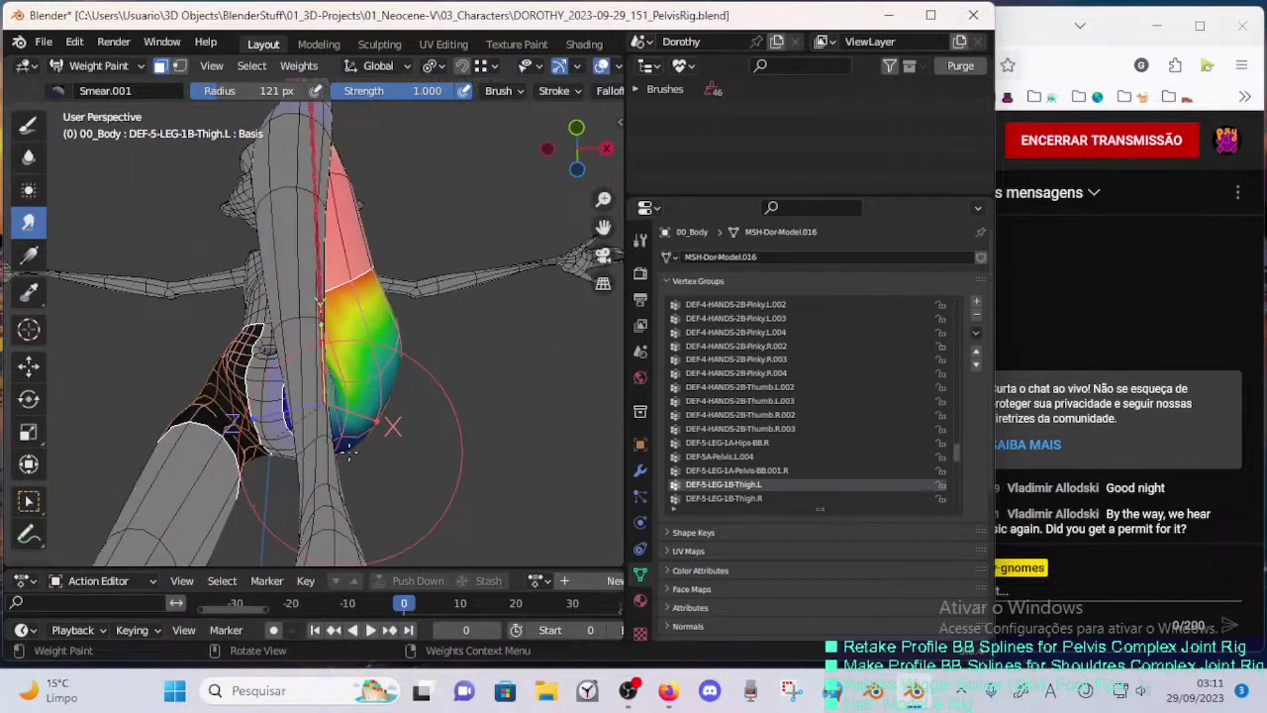
- Blur the thigh weights at the left hip crease with a 92 px brush radius
{"action": "mouse_move", "coordinate": [339, 352]}
{"action": "middle_mouse_down"}
{"action": "mouse_move", "coordinate": [367, 397]}
{"action": "mouse_move", "coordinate": [183, 391]}
{"action": "mouse_move", "coordinate": [346, 332]}
{"action": "mouse_move", "coordinate": [360, 350]}
{"action": "mouse_move", "coordinate": [329, 339]}
{"action": "middle_mouse_up"}
{"action": "left_click", "coordinate": [28, 156]}
{"action": "key", "text": "f"}
{"action": "left_click", "coordinate": [307, 341]}
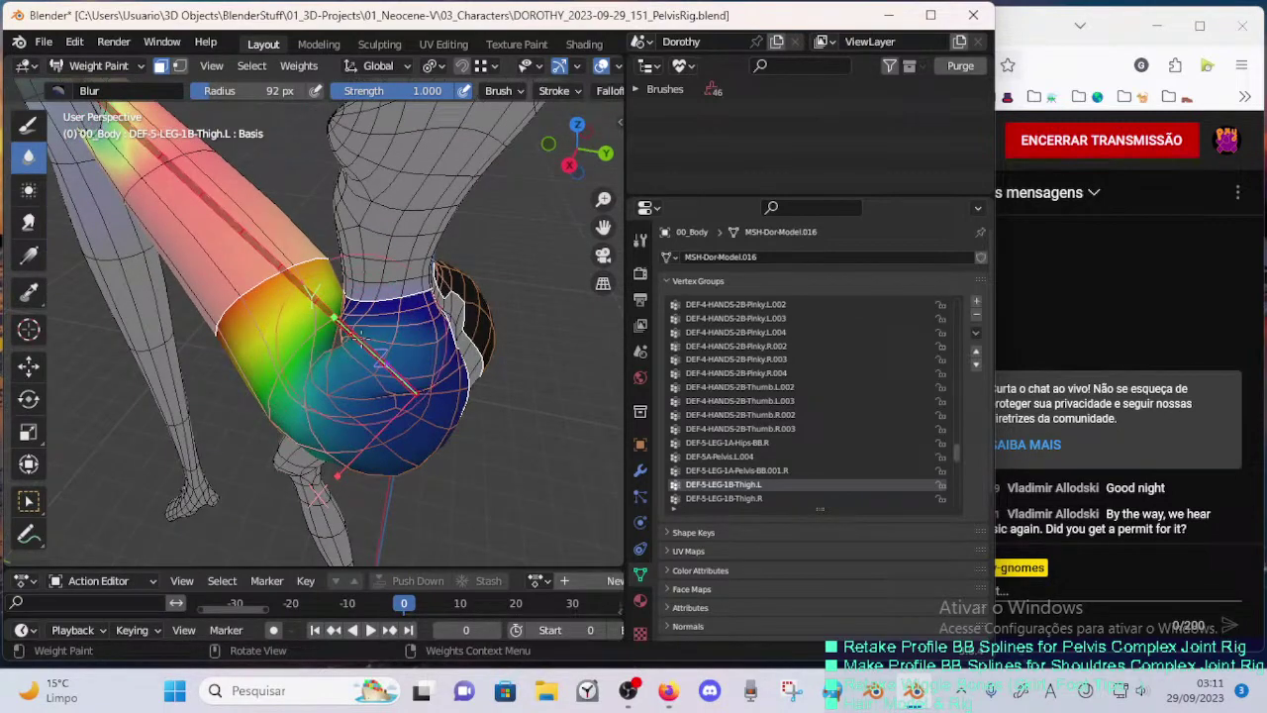
{"action": "middle_click_drag", "start_coordinate": [367, 384], "coordinate": [265, 304]}
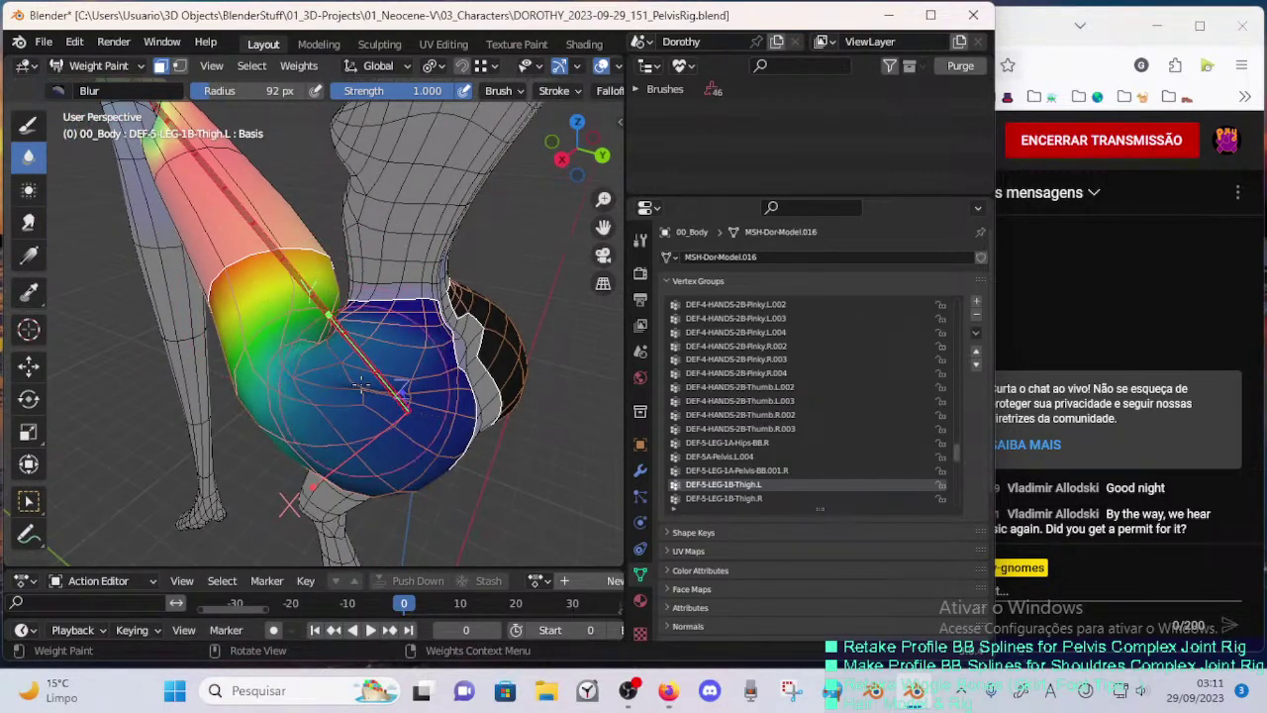
{"action": "left_click", "coordinate": [29, 126]}
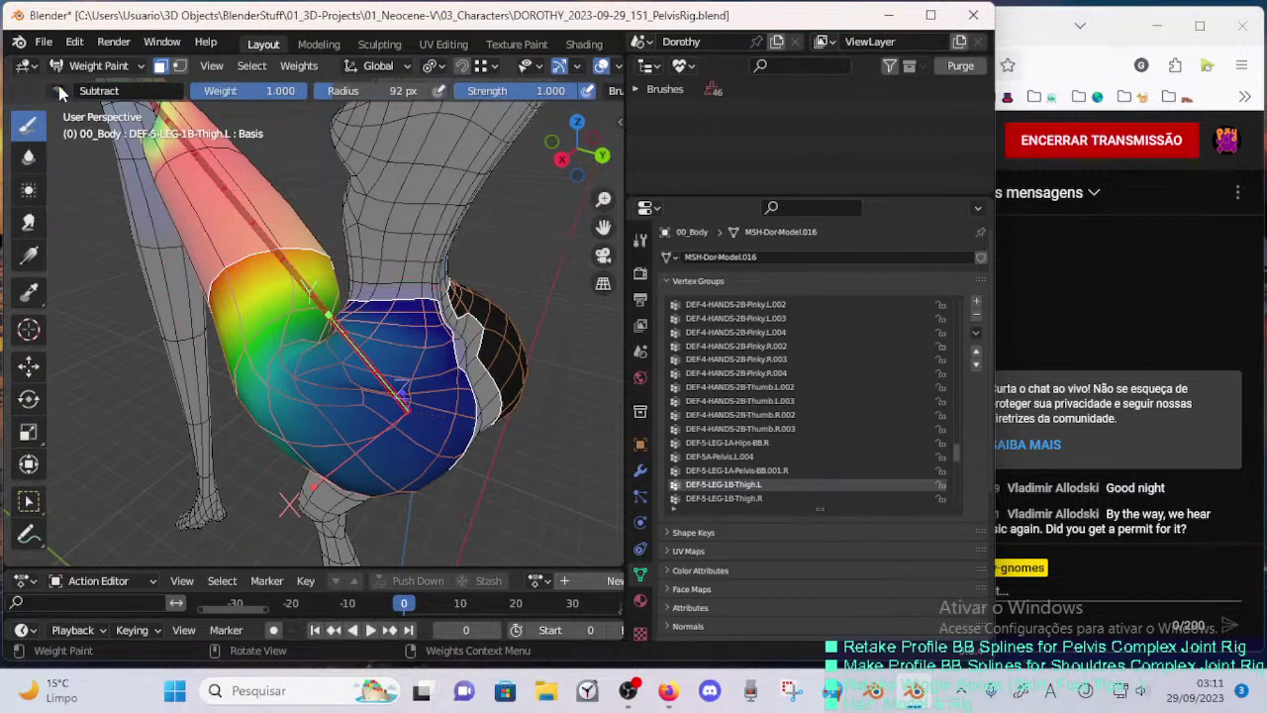
{"action": "left_click", "coordinate": [29, 157]}
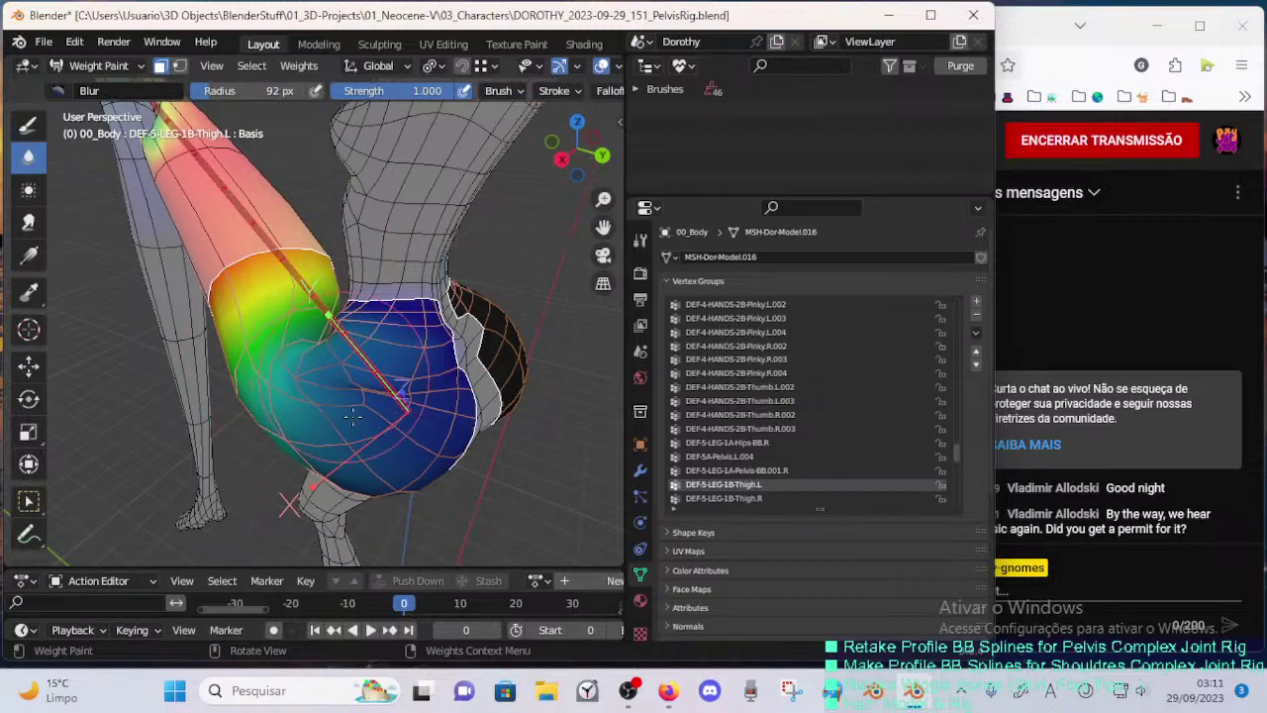
- Smooth the thigh weights along the inner thigh, crotch and outer hip of the raised left leg
{"action": "mouse_move", "coordinate": [354, 417]}
{"action": "middle_mouse_down"}
{"action": "mouse_move", "coordinate": [396, 388]}
{"action": "mouse_move", "coordinate": [375, 361]}
{"action": "mouse_move", "coordinate": [382, 406]}
{"action": "mouse_move", "coordinate": [386, 393]}
{"action": "mouse_move", "coordinate": [407, 431]}
{"action": "middle_mouse_up"}
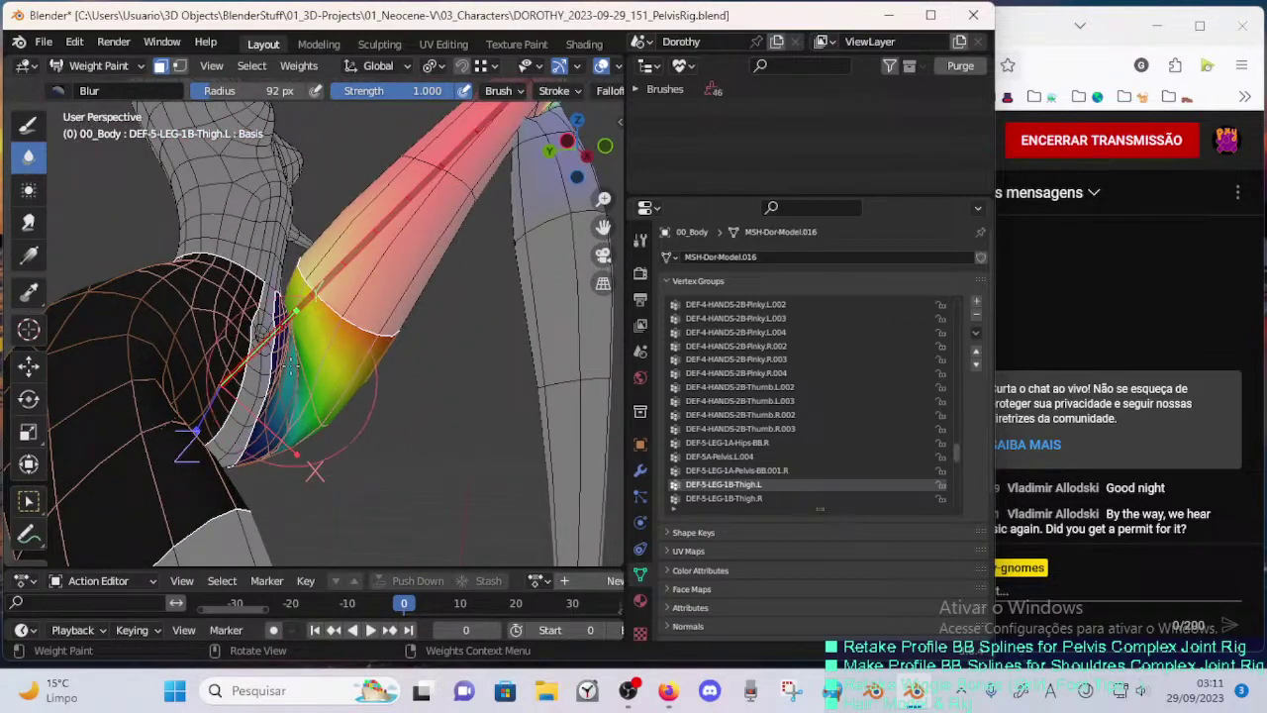
{"action": "middle_click_drag", "start_coordinate": [292, 364], "coordinate": [312, 437]}
{"action": "mouse_move", "coordinate": [302, 353]}
{"action": "middle_mouse_down"}
{"action": "mouse_move", "coordinate": [325, 341]}
{"action": "mouse_move", "coordinate": [230, 365]}
{"action": "mouse_move", "coordinate": [332, 279]}
{"action": "middle_mouse_up"}
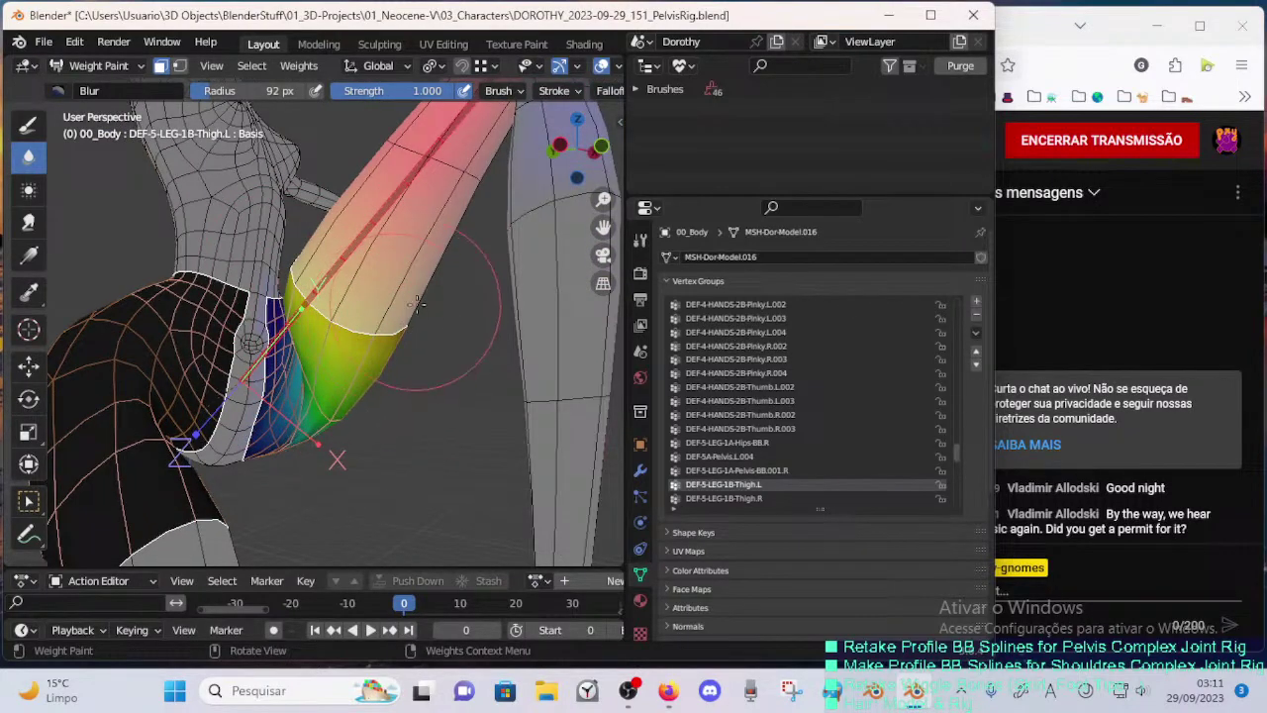
{"action": "middle_click_drag", "start_coordinate": [418, 303], "coordinate": [484, 243]}
{"action": "middle_click_drag", "start_coordinate": [369, 366], "coordinate": [329, 295]}
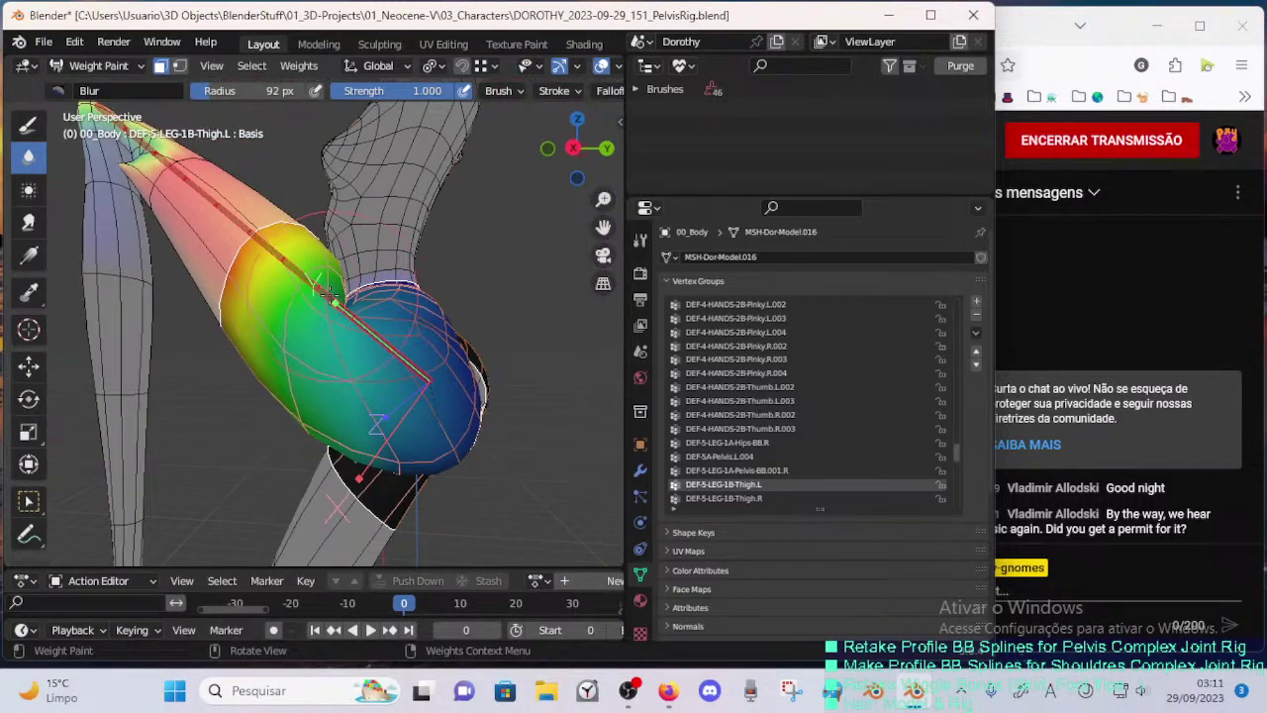
{"action": "middle_click_drag", "start_coordinate": [297, 228], "coordinate": [238, 344]}
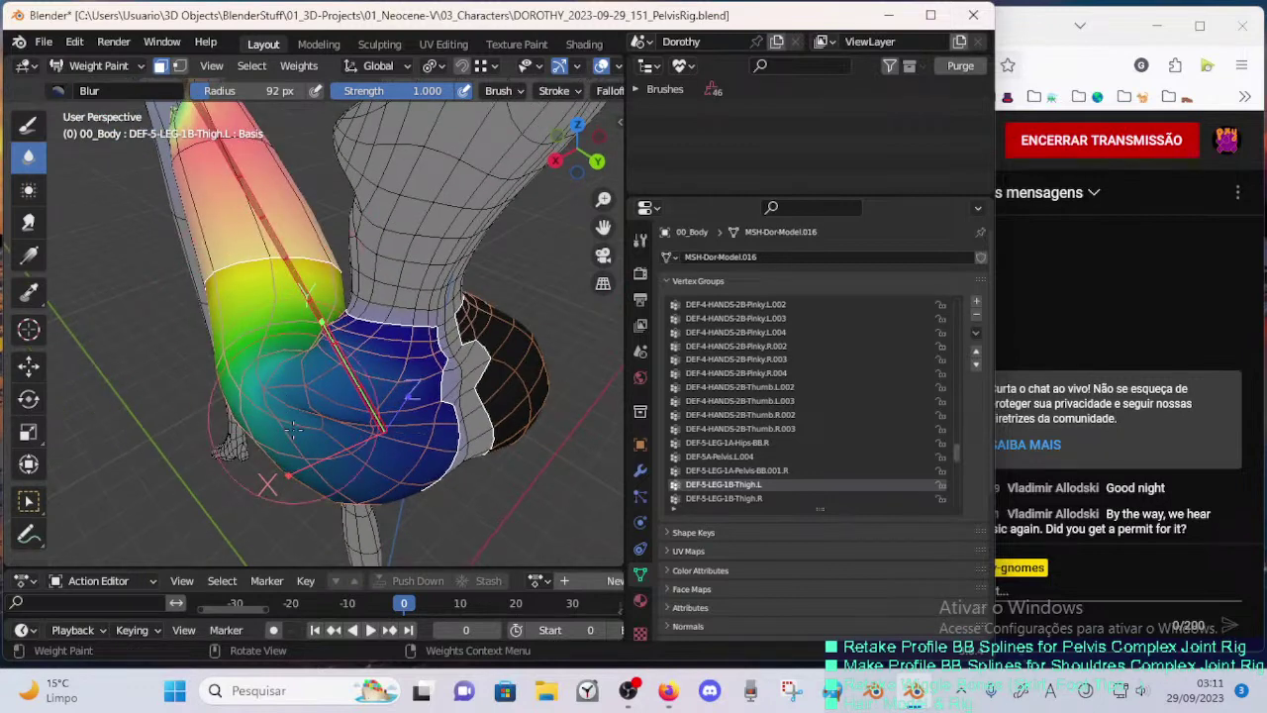
{"action": "middle_click_drag", "start_coordinate": [293, 429], "coordinate": [369, 351]}
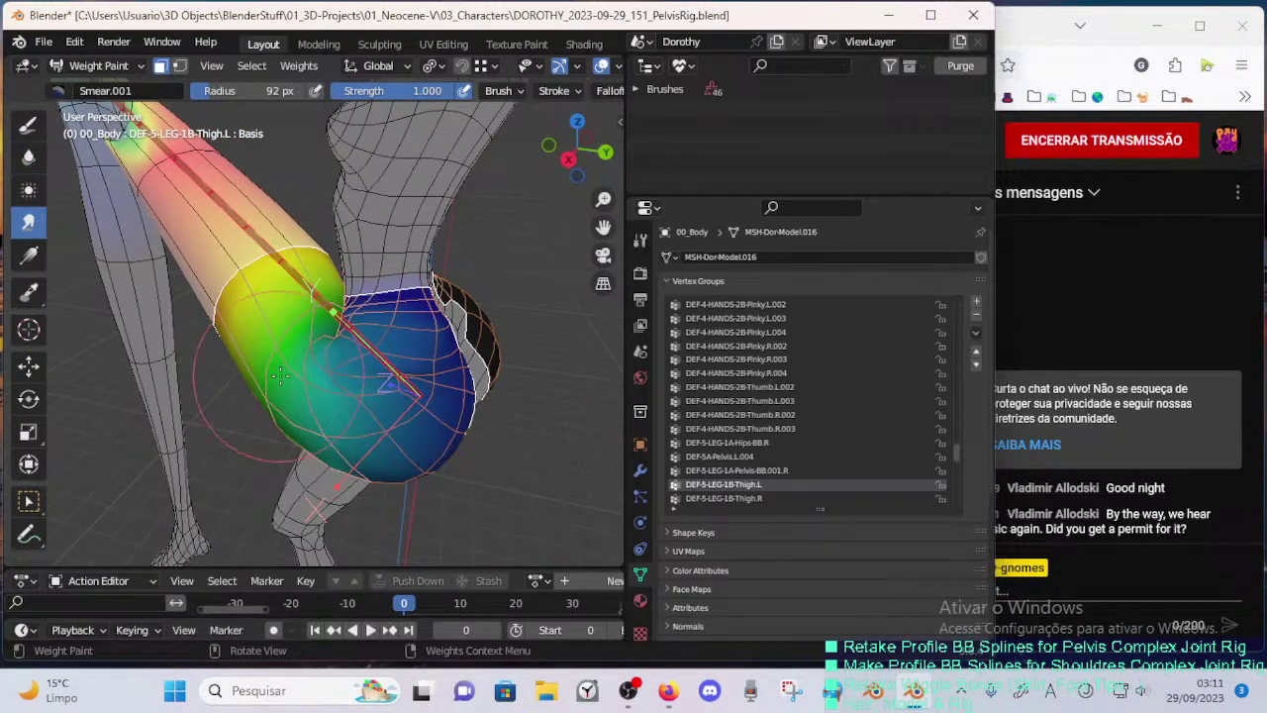
- Activate the Draw weight tool with the Mix brush and set its weight to 0.836
{"action": "left_click", "coordinate": [28, 124]}
{"action": "key", "text": "ctrl+f"}
{"action": "left_click", "coordinate": [257, 248]}
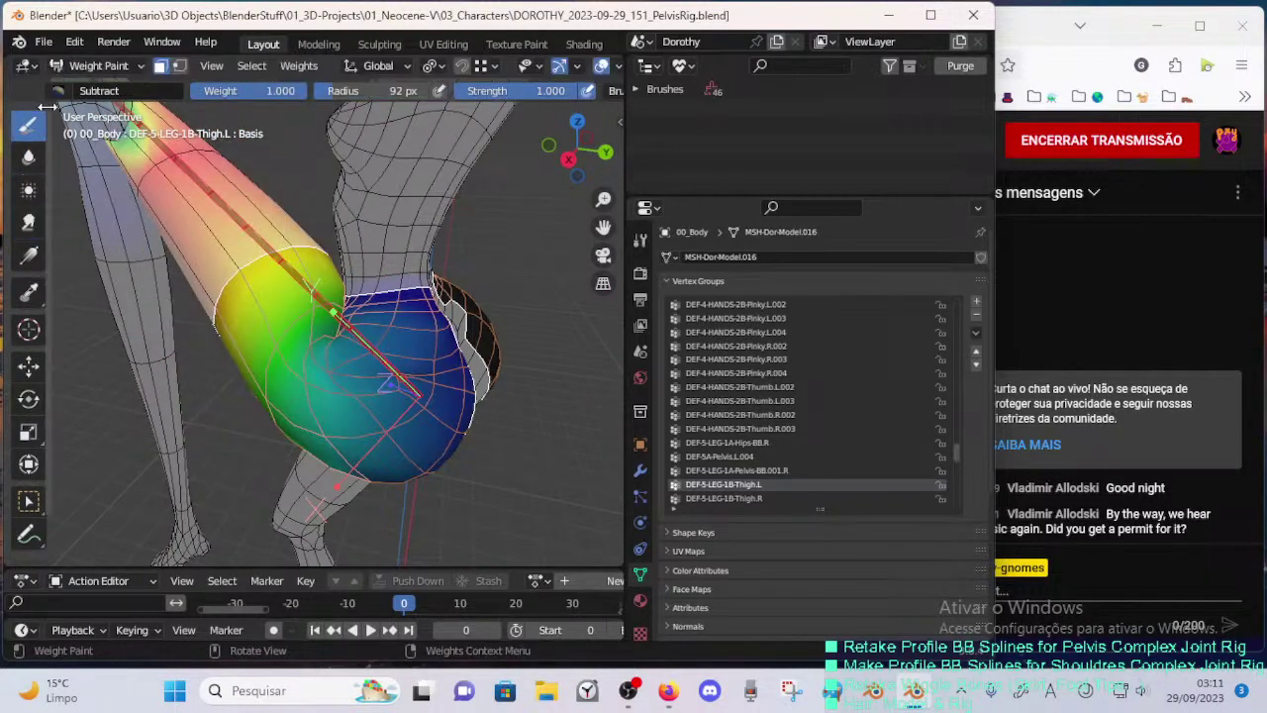
{"action": "left_click", "coordinate": [59, 90]}
{"action": "left_click", "coordinate": [435, 149]}
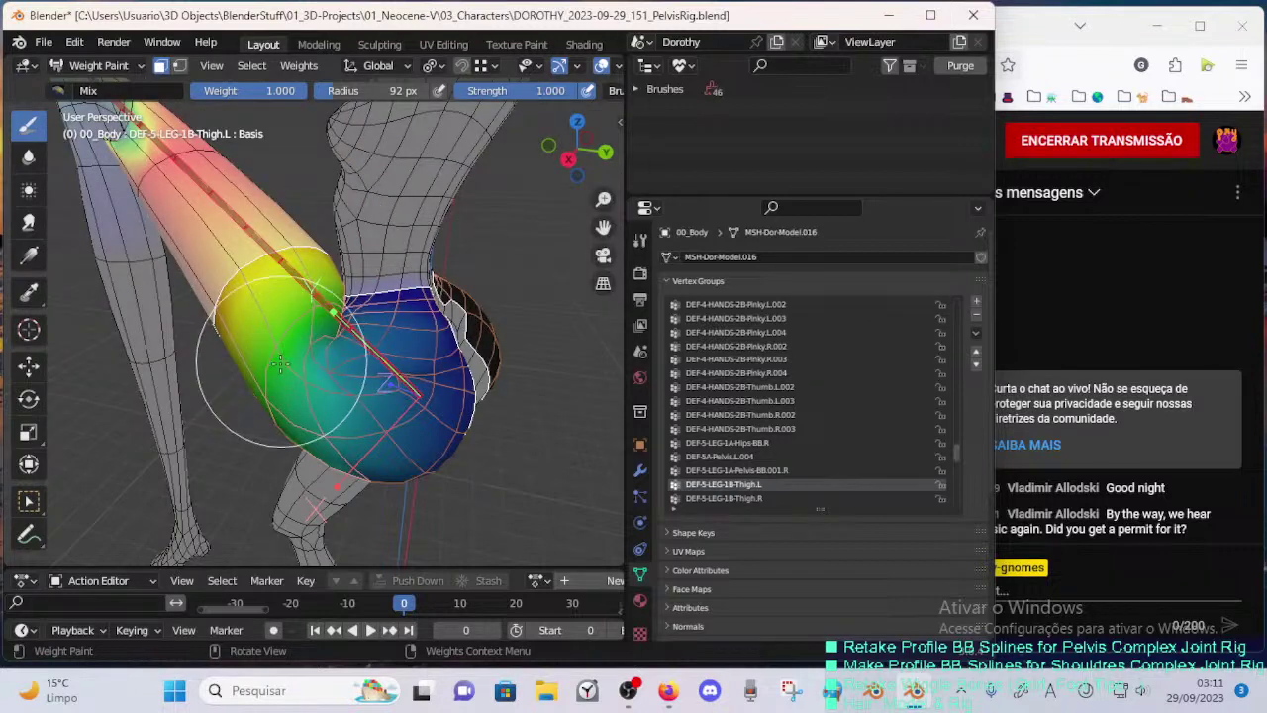
{"action": "key", "text": "ctrl+f"}
{"action": "left_click", "coordinate": [302, 358]}
- Paint the thigh weight over the masked left upper thigh and its underside, and reduce the brush radius to 56 px
{"action": "left_click_drag", "start_coordinate": [305, 356], "coordinate": [315, 338]}
{"action": "middle_click_drag", "start_coordinate": [314, 338], "coordinate": [339, 344]}
{"action": "mouse_move", "coordinate": [338, 345]}
{"action": "left_mouse_down"}
{"action": "mouse_move", "coordinate": [310, 403]}
{"action": "mouse_move", "coordinate": [303, 349]}
{"action": "mouse_move", "coordinate": [308, 404]}
{"action": "left_mouse_up"}
{"action": "middle_click_drag", "start_coordinate": [310, 332], "coordinate": [315, 304]}
{"action": "mouse_move", "coordinate": [307, 346]}
{"action": "left_mouse_down"}
{"action": "mouse_move", "coordinate": [318, 425]}
{"action": "mouse_move", "coordinate": [277, 293]}
{"action": "left_mouse_up"}
{"action": "middle_click_drag", "start_coordinate": [277, 297], "coordinate": [277, 372]}
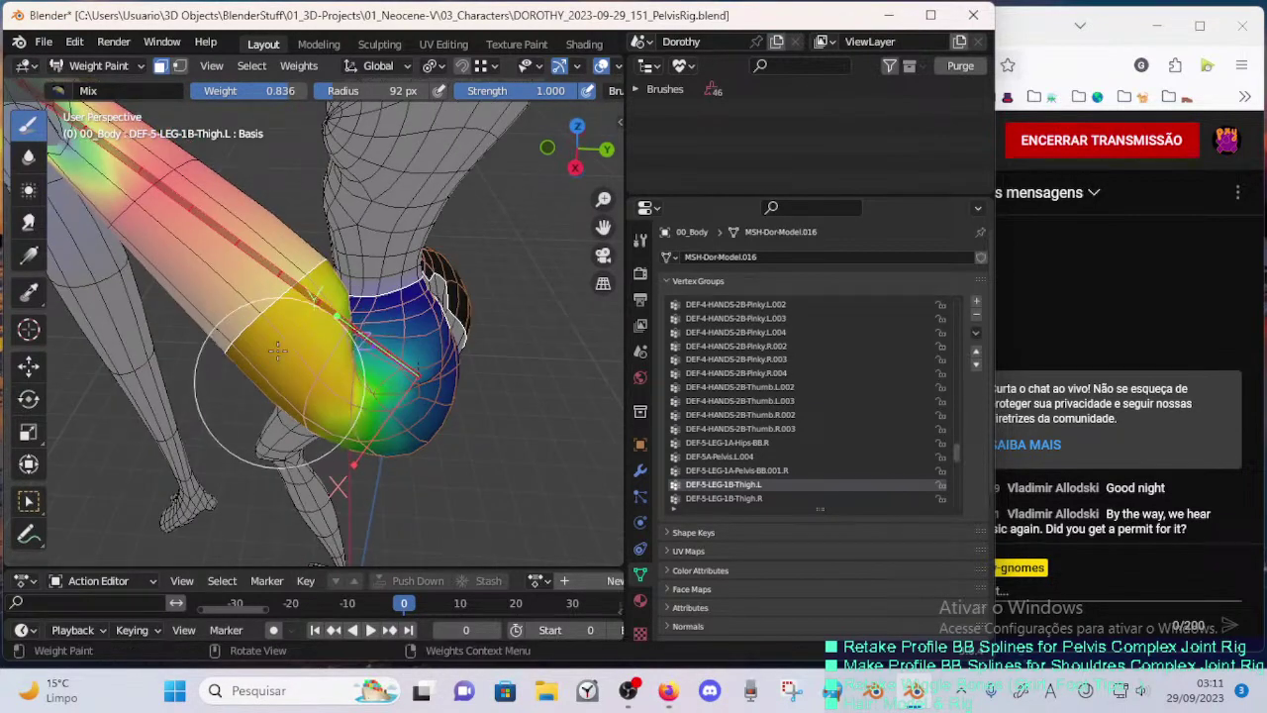
{"action": "mouse_move", "coordinate": [277, 372]}
{"action": "left_mouse_down"}
{"action": "mouse_move", "coordinate": [303, 342]}
{"action": "mouse_move", "coordinate": [319, 377]}
{"action": "left_mouse_up"}
{"action": "key", "text": "f"}
{"action": "left_click", "coordinate": [274, 348]}
- Return to Object Mode, select the Dorothy armature, enter Pose Mode and reveal all hidden bones
{"action": "mouse_move", "coordinate": [318, 374]}
{"action": "middle_mouse_down"}
{"action": "mouse_move", "coordinate": [323, 394]}
{"action": "mouse_move", "coordinate": [351, 321]}
{"action": "mouse_move", "coordinate": [328, 415]}
{"action": "middle_mouse_up"}
{"action": "key", "text": "ctrl+Tab"}
{"action": "key", "text": "o"}
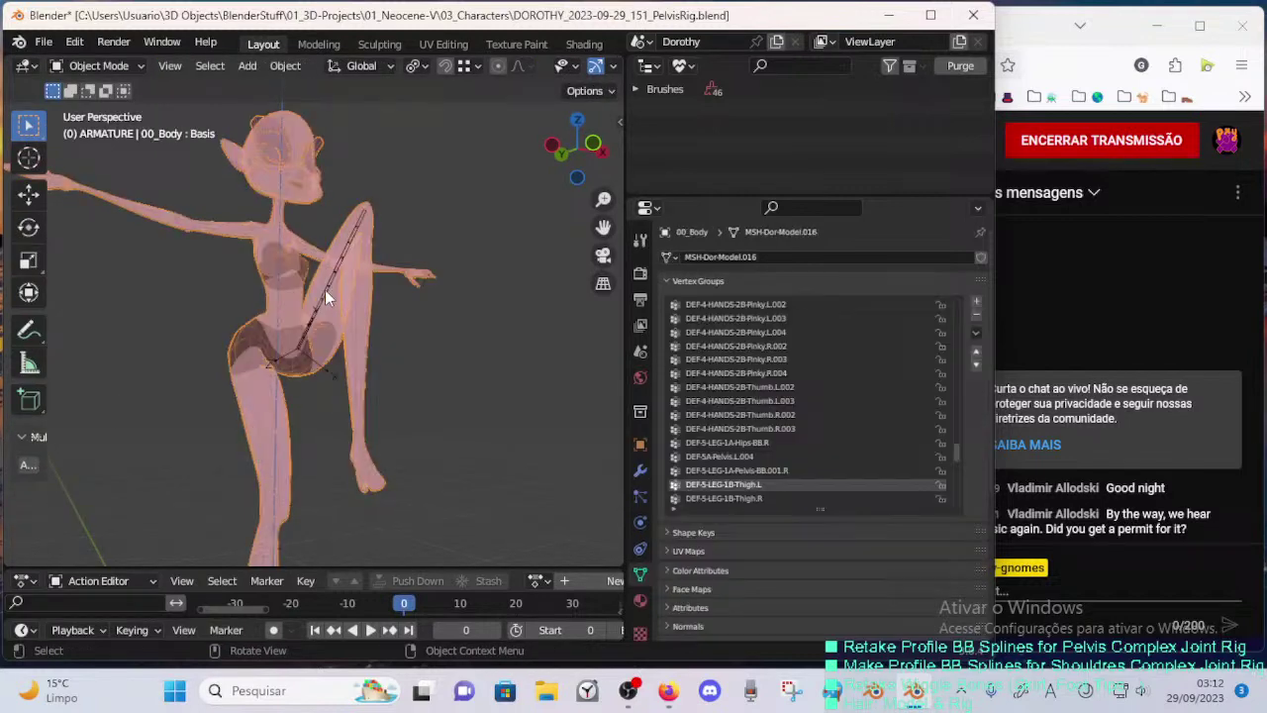
{"action": "left_click", "coordinate": [324, 300]}
{"action": "key", "text": "ctrl+Tab"}
{"action": "key", "text": "alt+h"}
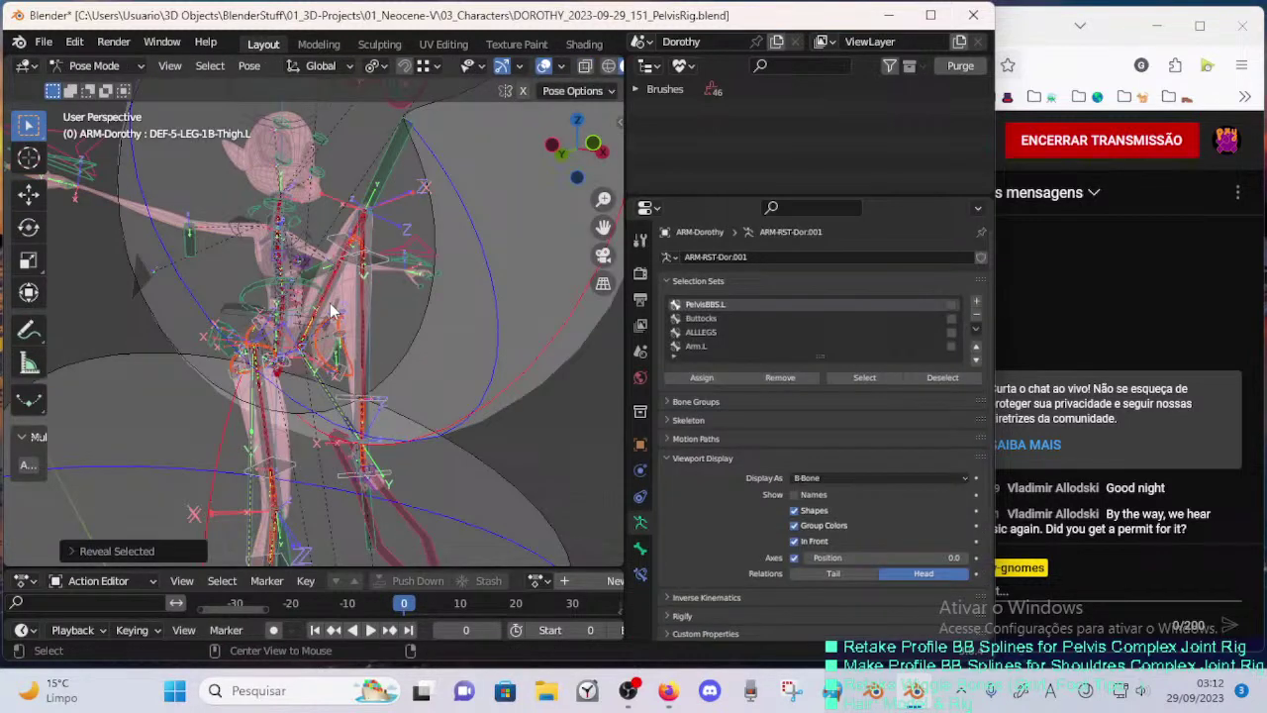
- Isolate the PelvisBBS.L selection set bones together with the MTR-Leg.L control by hiding all other bones
{"action": "key", "text": "alt+a"}
{"action": "left_click", "coordinate": [865, 377]}
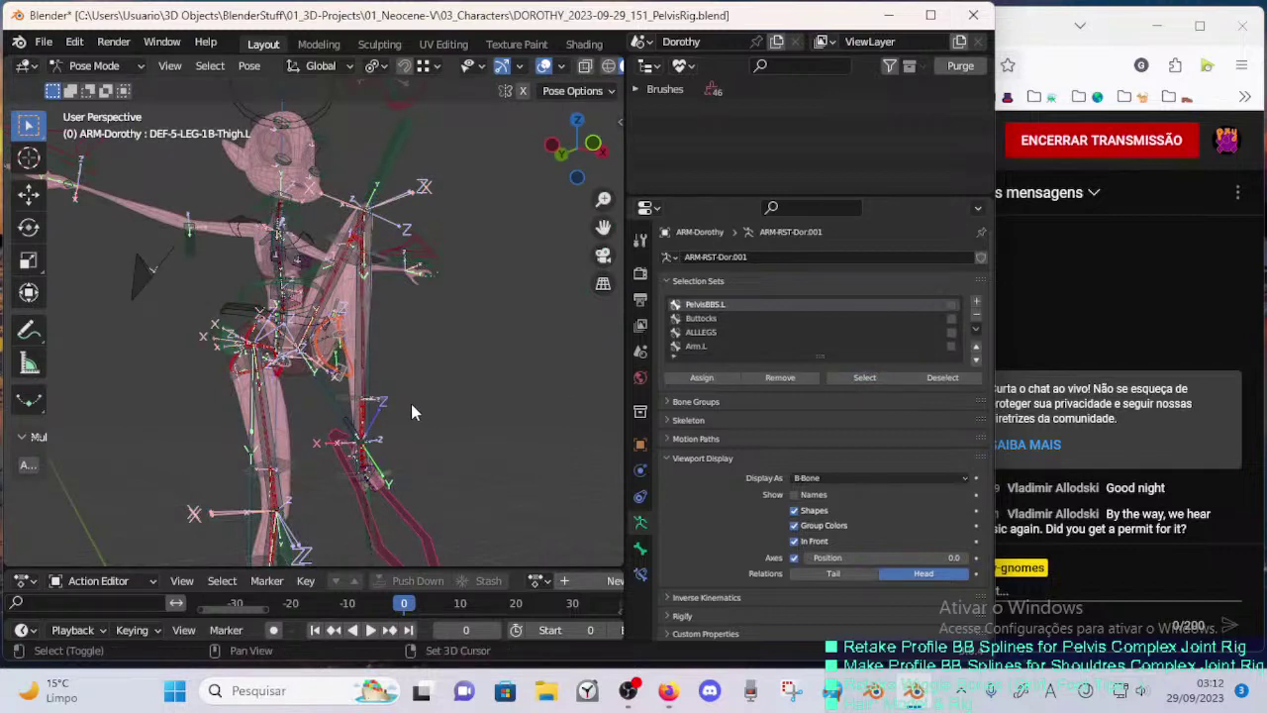
{"action": "key", "text": "shift+h"}
{"action": "middle_click_drag", "start_coordinate": [414, 404], "coordinate": [416, 448]}
{"action": "key", "text": "alt+a"}
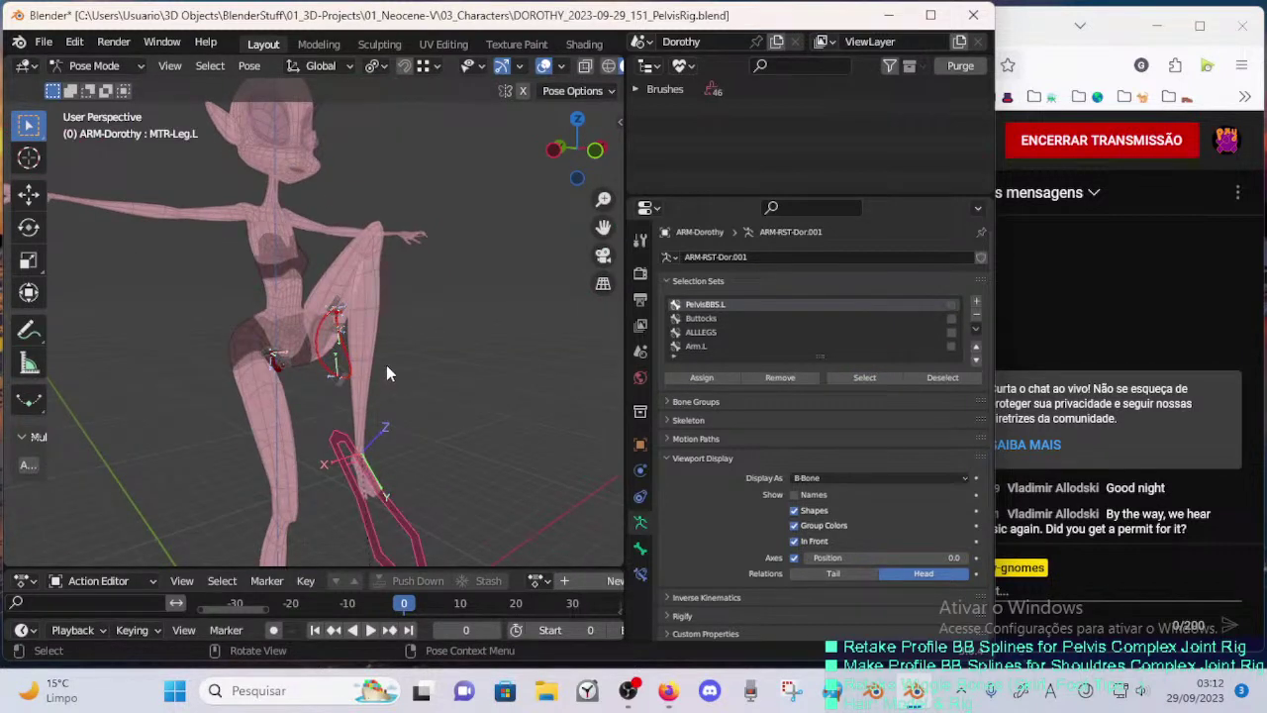
{"action": "middle_click_drag", "start_coordinate": [386, 364], "coordinate": [419, 272], "text": "shift"}
- Move the MTR-Leg.L control to test the hip deformation and bring the left leg back to its standing pose
{"action": "key", "text": "g"}
{"action": "left_click", "coordinate": [433, 434]}
{"action": "middle_click_drag", "start_coordinate": [439, 326], "coordinate": [412, 502]}
{"action": "key", "text": "ctrl+z"}
{"action": "key", "text": "ctrl+z"}
- Reveal all bones and hide everything except DEF-5-LEG-1B-Thigh.L and MTR-Leg.L
{"action": "key", "text": "alt+h"}
{"action": "key", "text": "alt+a"}
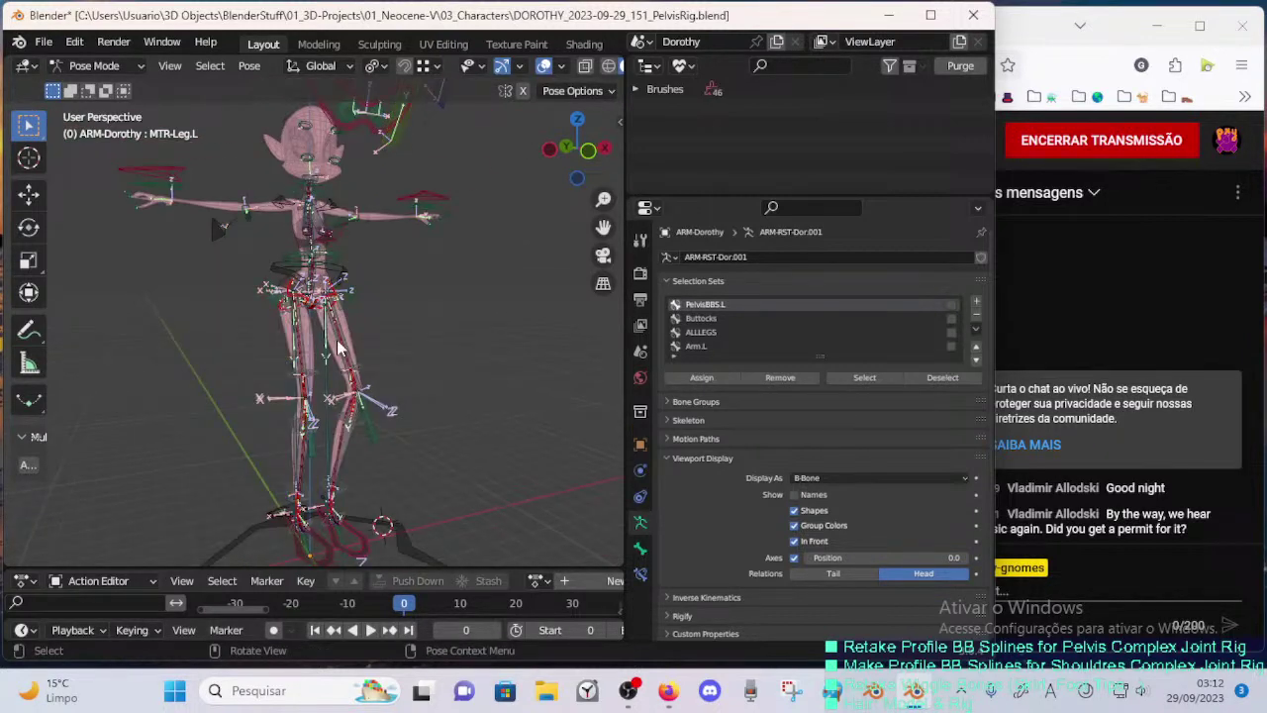
{"action": "left_click", "coordinate": [344, 351]}
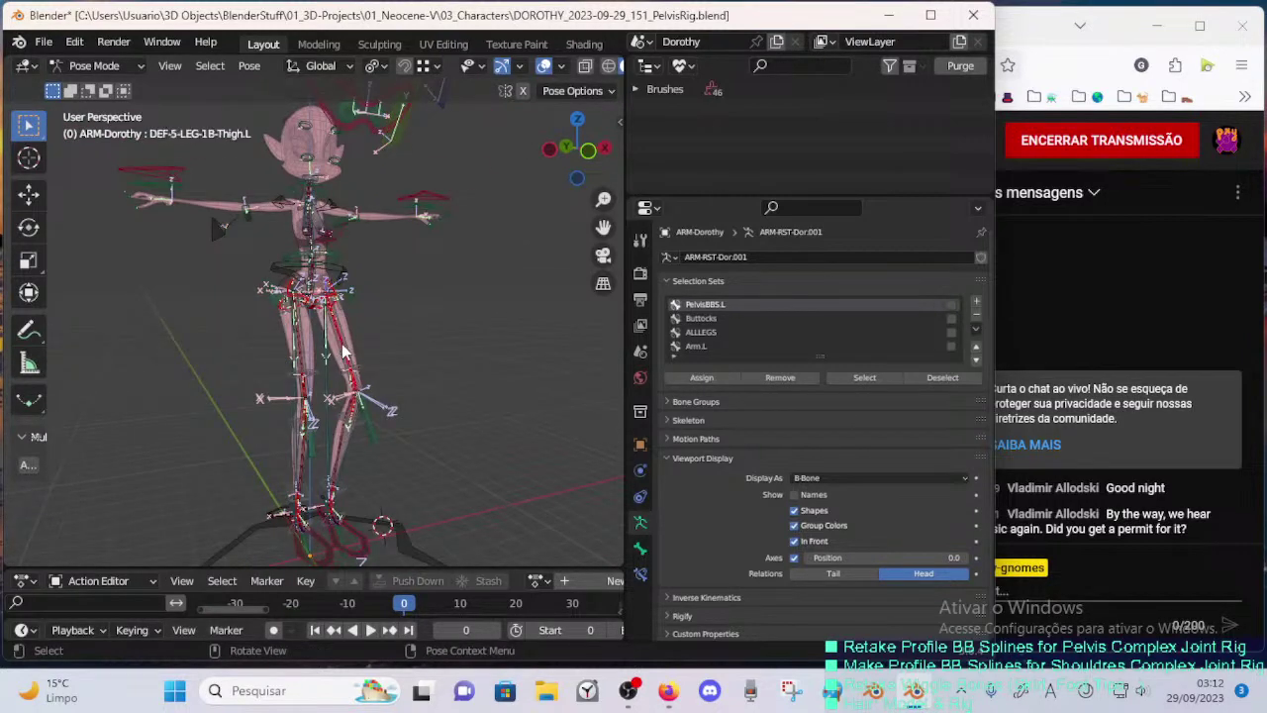
{"action": "left_click", "coordinate": [357, 530], "text": "shift"}
{"action": "key", "text": "shift+h"}
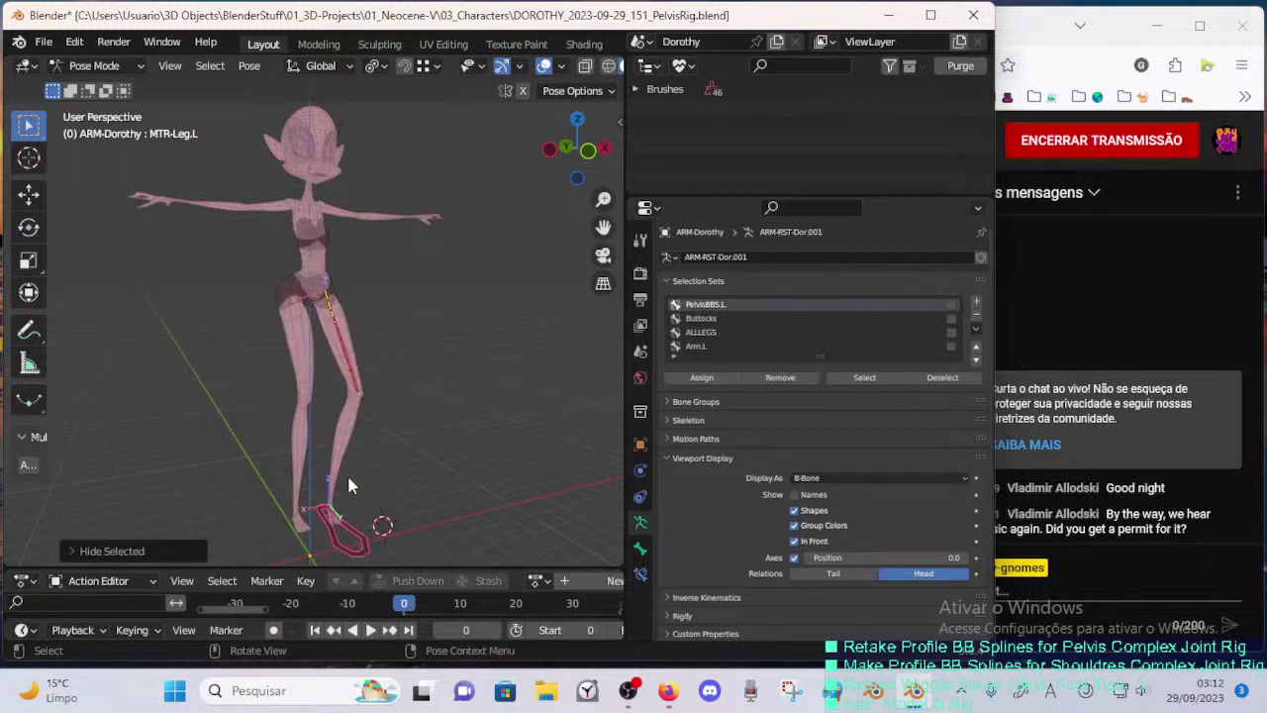
- Go back to Object Mode, select the armature plus the 00_Body mesh, save the file and enter Weight Paint mode
{"action": "key", "text": "ctrl+Tab"}
{"action": "left_click", "coordinate": [349, 445]}
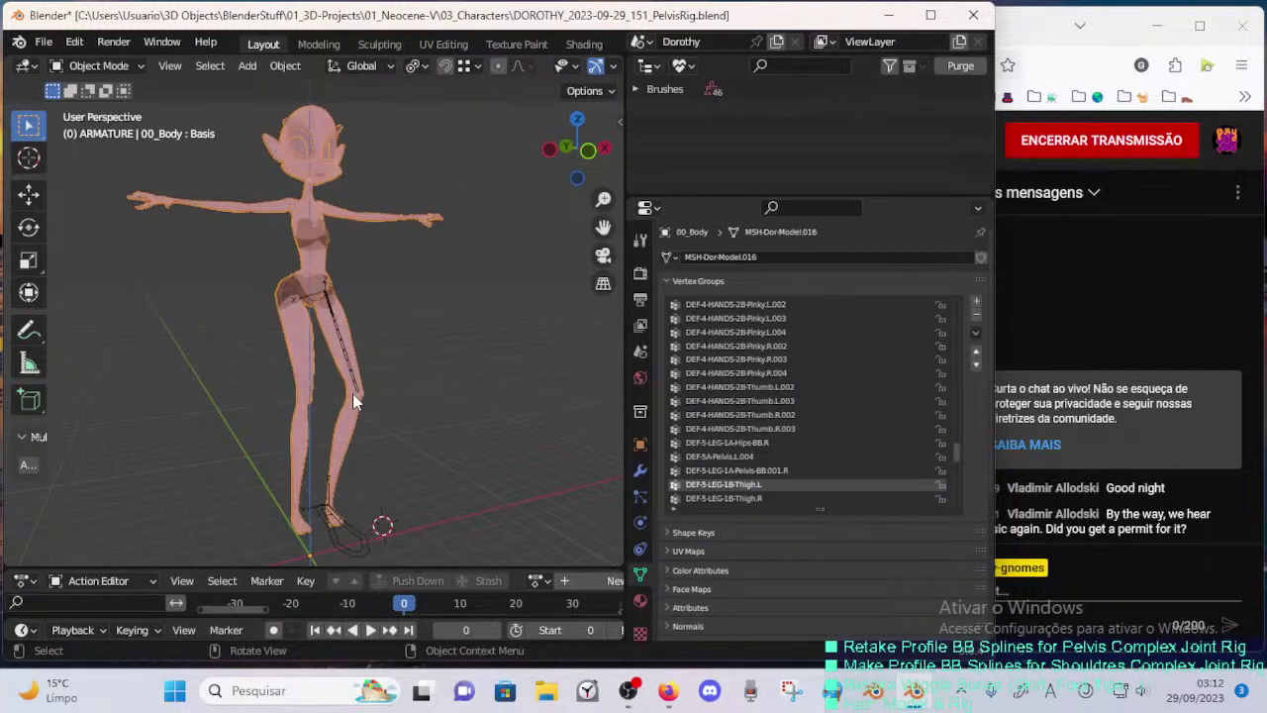
{"action": "left_click", "coordinate": [341, 498]}
{"action": "left_click", "coordinate": [351, 424], "text": "shift"}
{"action": "key", "text": "ctrl+Tab"}
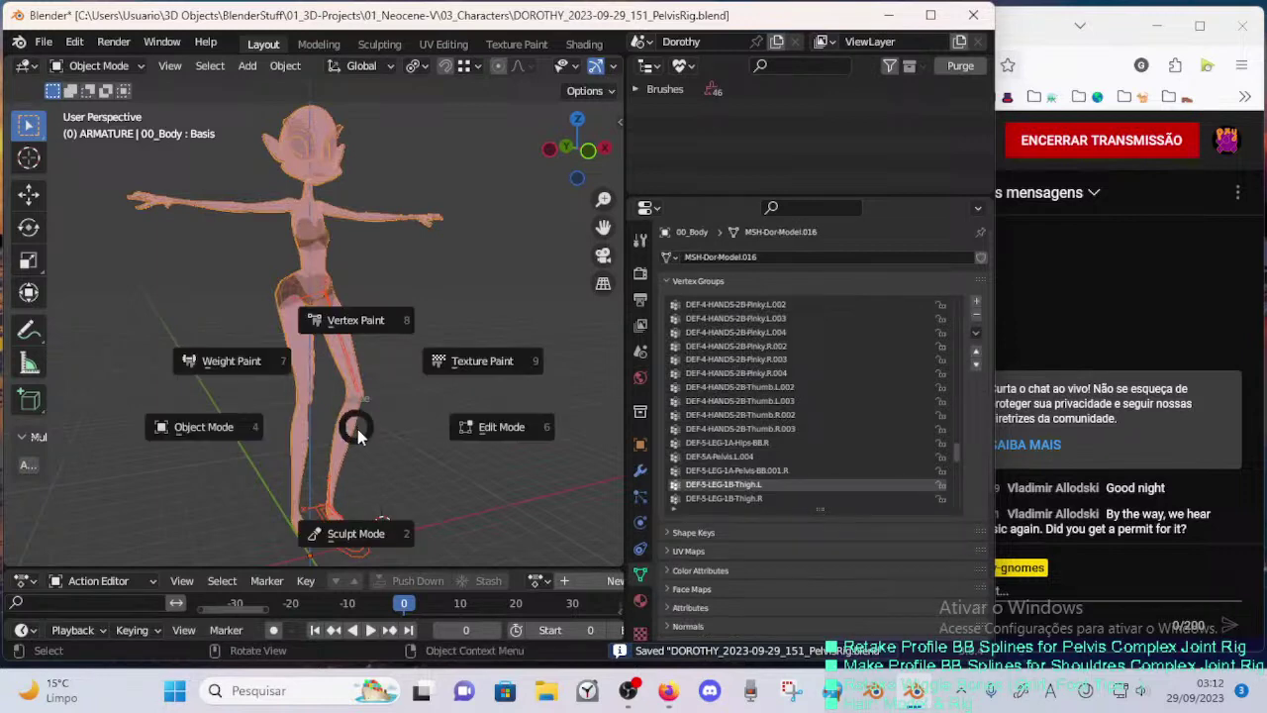
{"action": "left_click", "coordinate": [312, 381]}
- Make DEF-5-LEG-1B-Thigh.L the active weight group and turn on face masking for the hip region
{"action": "key", "text": "m"}
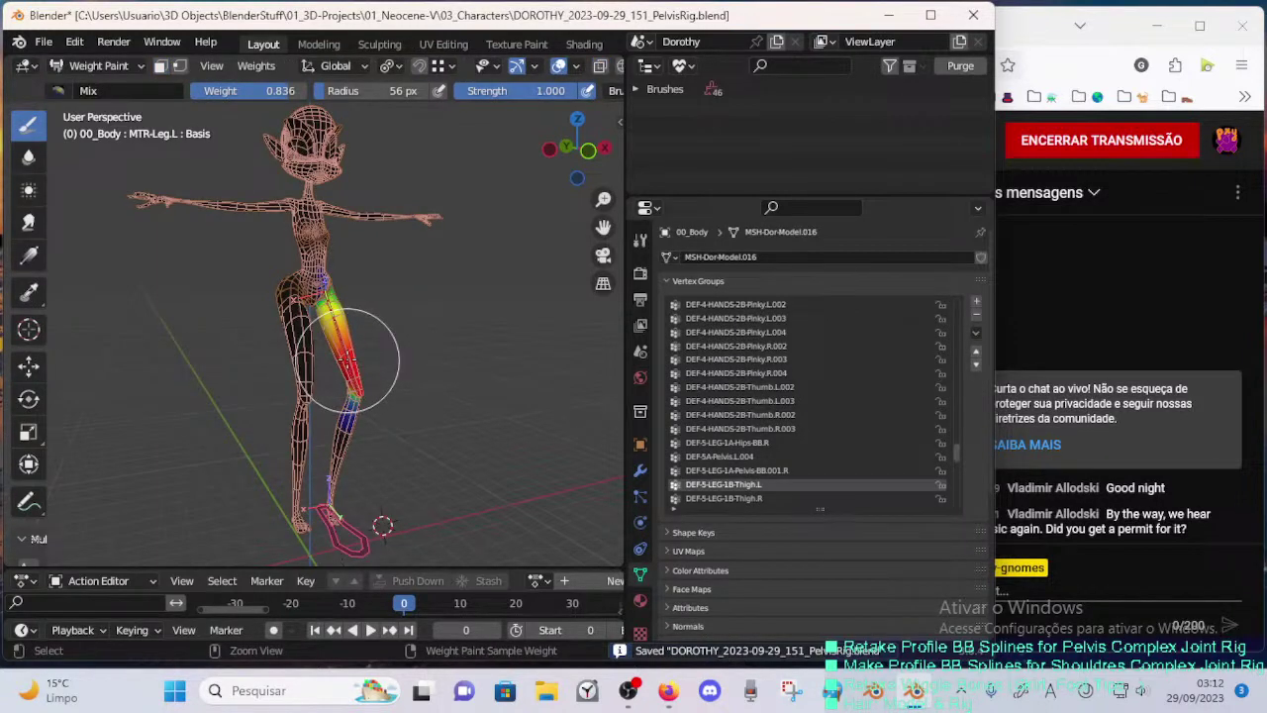
{"action": "left_click", "coordinate": [349, 362], "text": "ctrl"}
{"action": "middle_click_drag", "start_coordinate": [396, 362], "coordinate": [400, 281], "text": "ctrl"}
{"action": "key", "text": "m"}
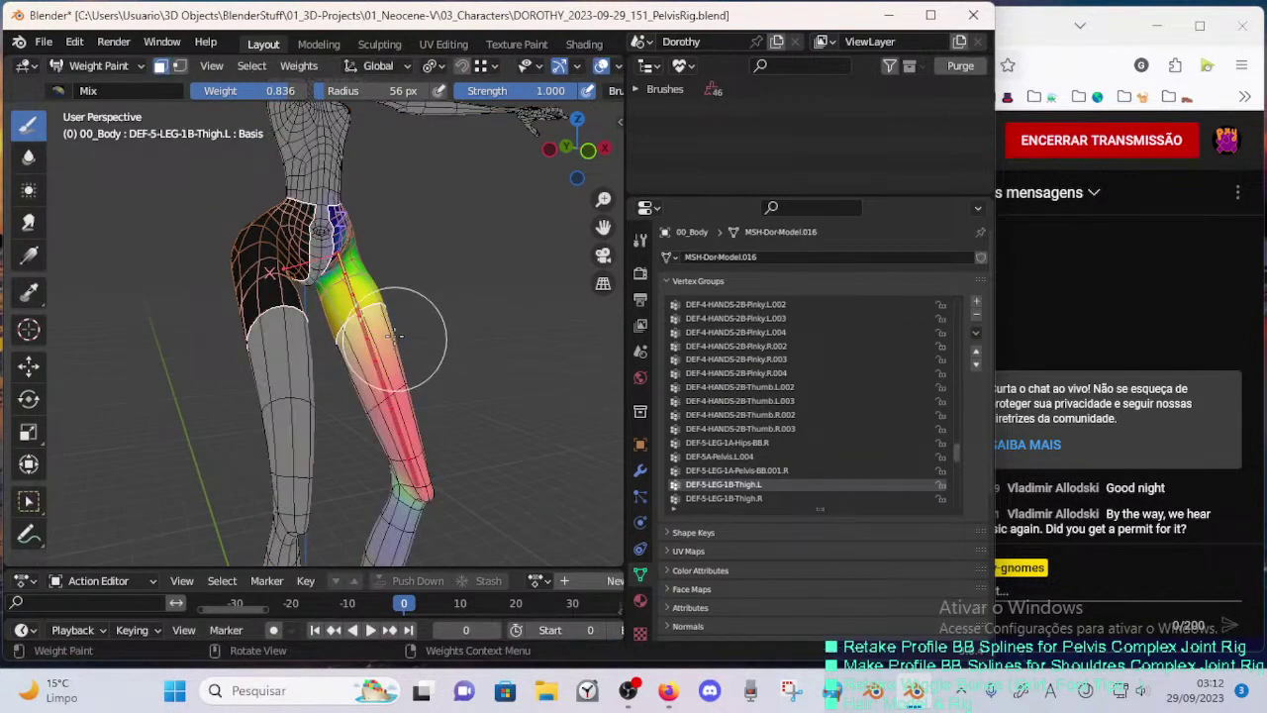
{"action": "mouse_move", "coordinate": [396, 329]}
{"action": "middle_mouse_down", "text": "ctrl"}
{"action": "mouse_move", "coordinate": [404, 269]}
{"action": "mouse_move", "coordinate": [292, 269]}
{"action": "middle_mouse_up", "text": "ctrl"}
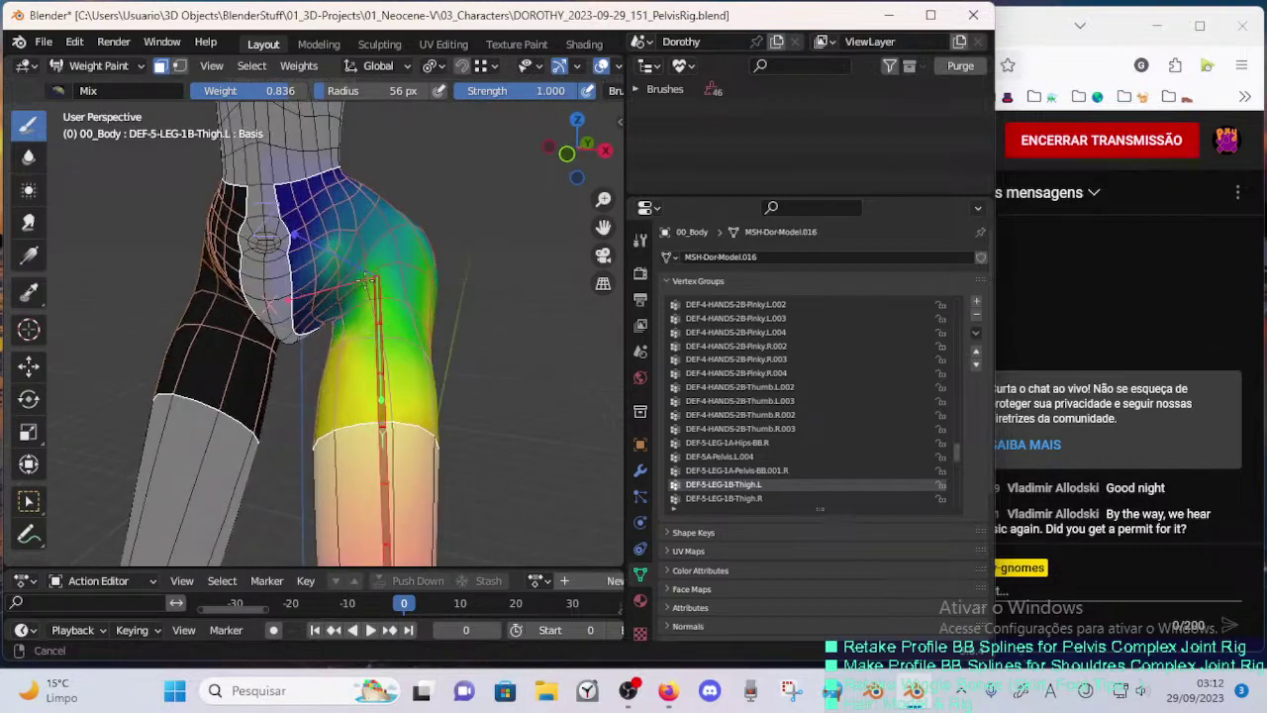
- Activate the Draw weight tool with the Subtract brush and set its radius to 88 px
{"action": "left_click", "coordinate": [29, 158]}
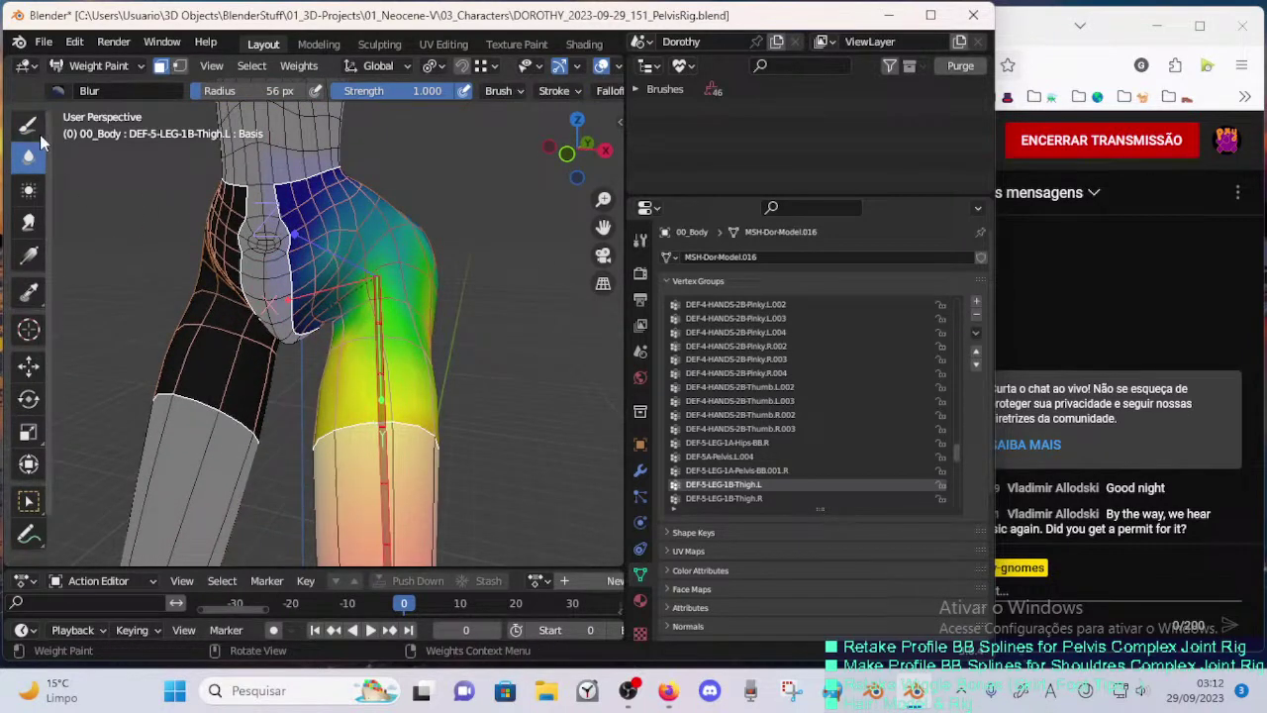
{"action": "left_click", "coordinate": [29, 222]}
{"action": "left_click", "coordinate": [29, 124]}
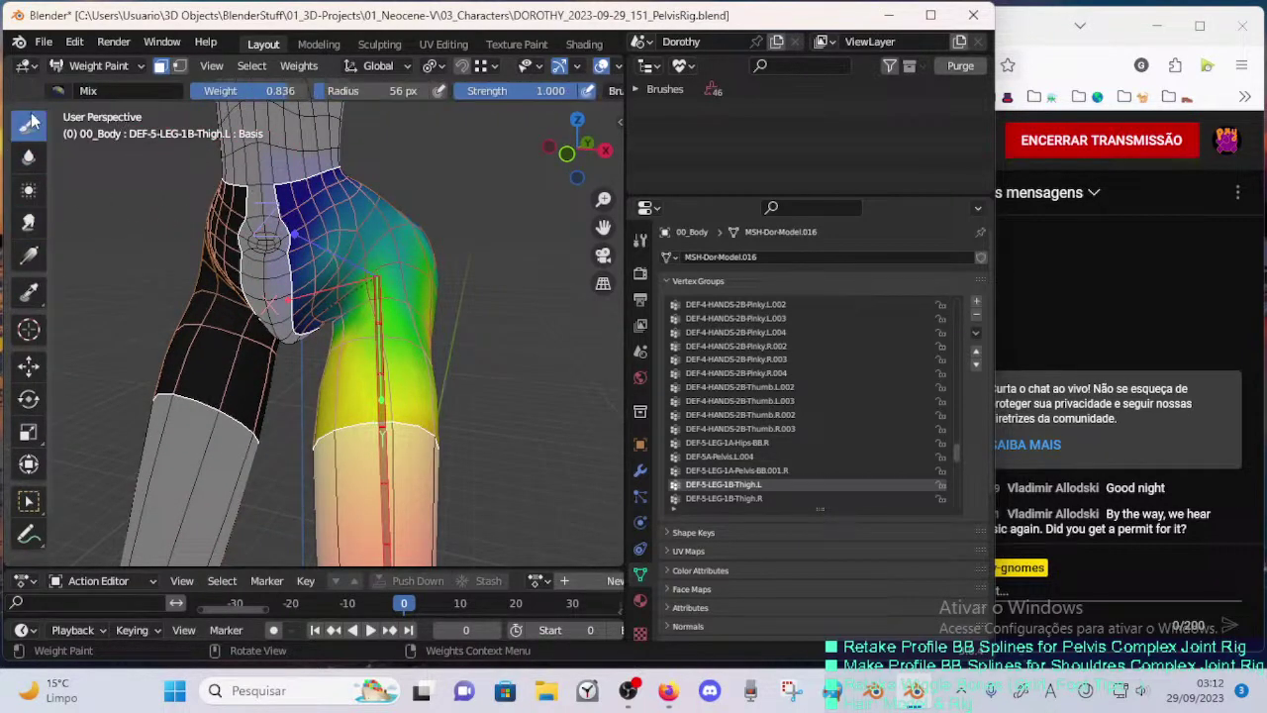
{"action": "left_click", "coordinate": [94, 90]}
{"action": "left_click", "coordinate": [603, 143]}
{"action": "key", "text": "f"}
{"action": "left_click", "coordinate": [295, 177]}
- Subtract thigh weight from the left side of the pelvis, from the front waist around to the inner buttock
{"action": "mouse_move", "coordinate": [297, 176]}
{"action": "left_mouse_down"}
{"action": "mouse_move", "coordinate": [314, 178]}
{"action": "mouse_move", "coordinate": [295, 230]}
{"action": "mouse_move", "coordinate": [347, 183]}
{"action": "left_mouse_up"}
{"action": "middle_click_drag", "start_coordinate": [342, 184], "coordinate": [274, 222]}
{"action": "left_click_drag", "start_coordinate": [274, 222], "coordinate": [384, 188]}
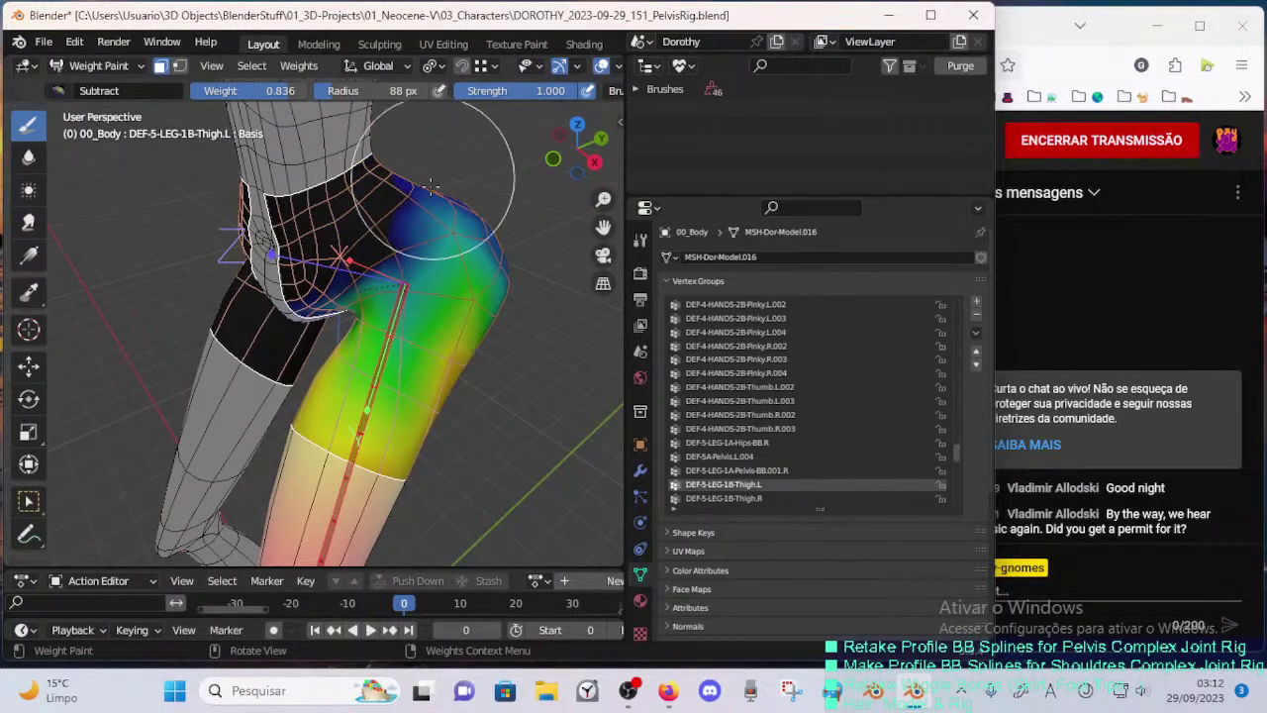
{"action": "middle_click_drag", "start_coordinate": [515, 133], "coordinate": [420, 317]}
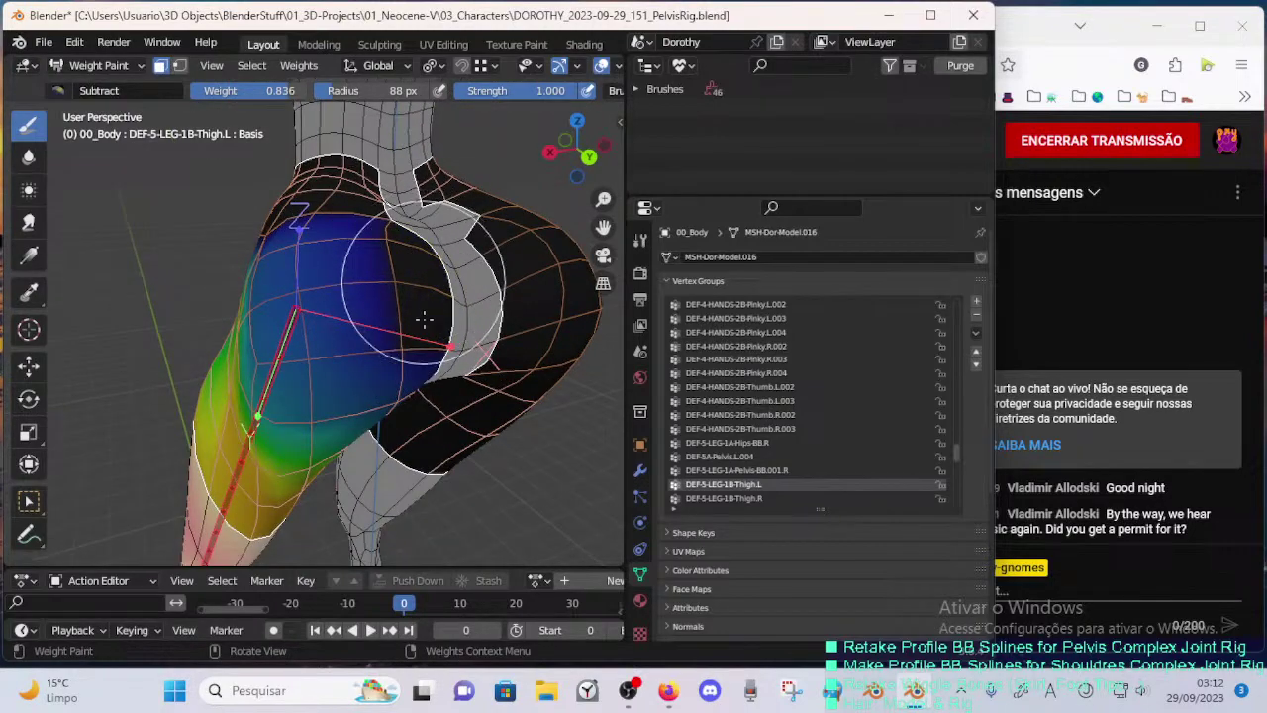
{"action": "middle_click_drag", "start_coordinate": [362, 252], "coordinate": [460, 250]}
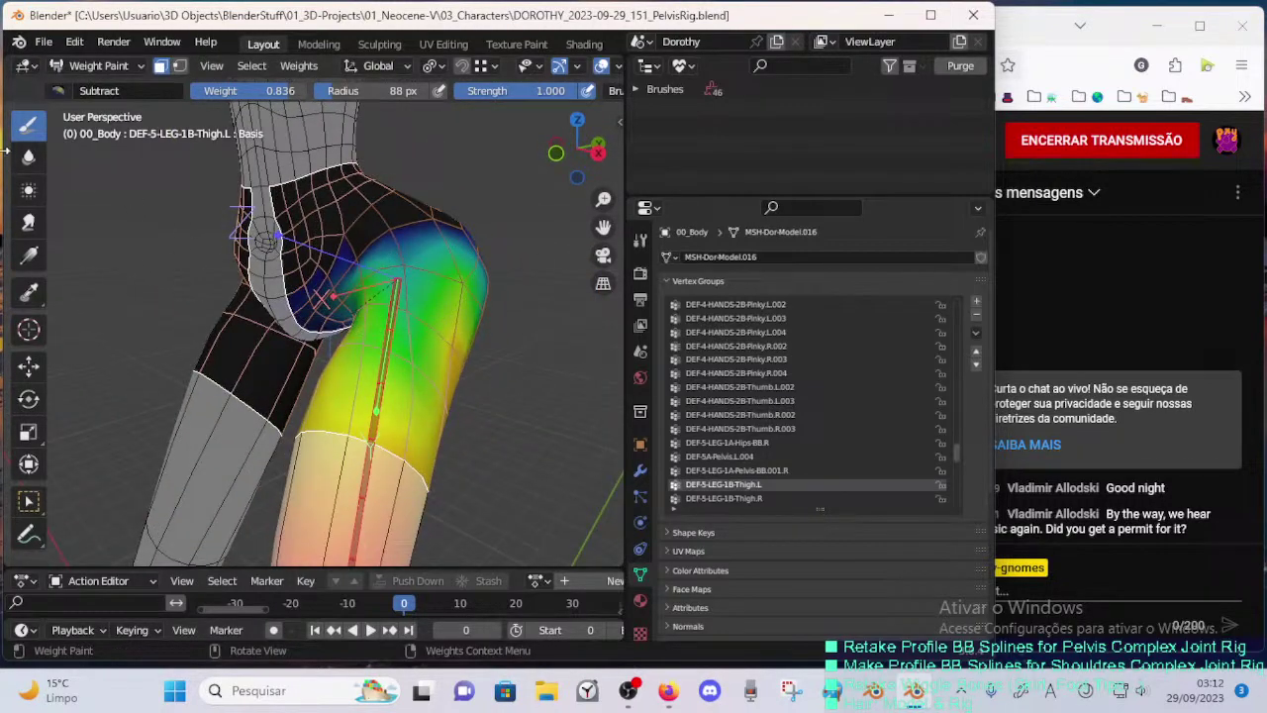
- Activate the Blur weight tool and set its radius to 47 px for the crotch area
{"action": "left_click", "coordinate": [28, 159]}
{"action": "mouse_move", "coordinate": [262, 246]}
{"action": "middle_mouse_down"}
{"action": "mouse_move", "coordinate": [334, 238]}
{"action": "mouse_move", "coordinate": [329, 211]}
{"action": "middle_mouse_up"}
{"action": "key", "text": "f"}
{"action": "left_click", "coordinate": [287, 351]}
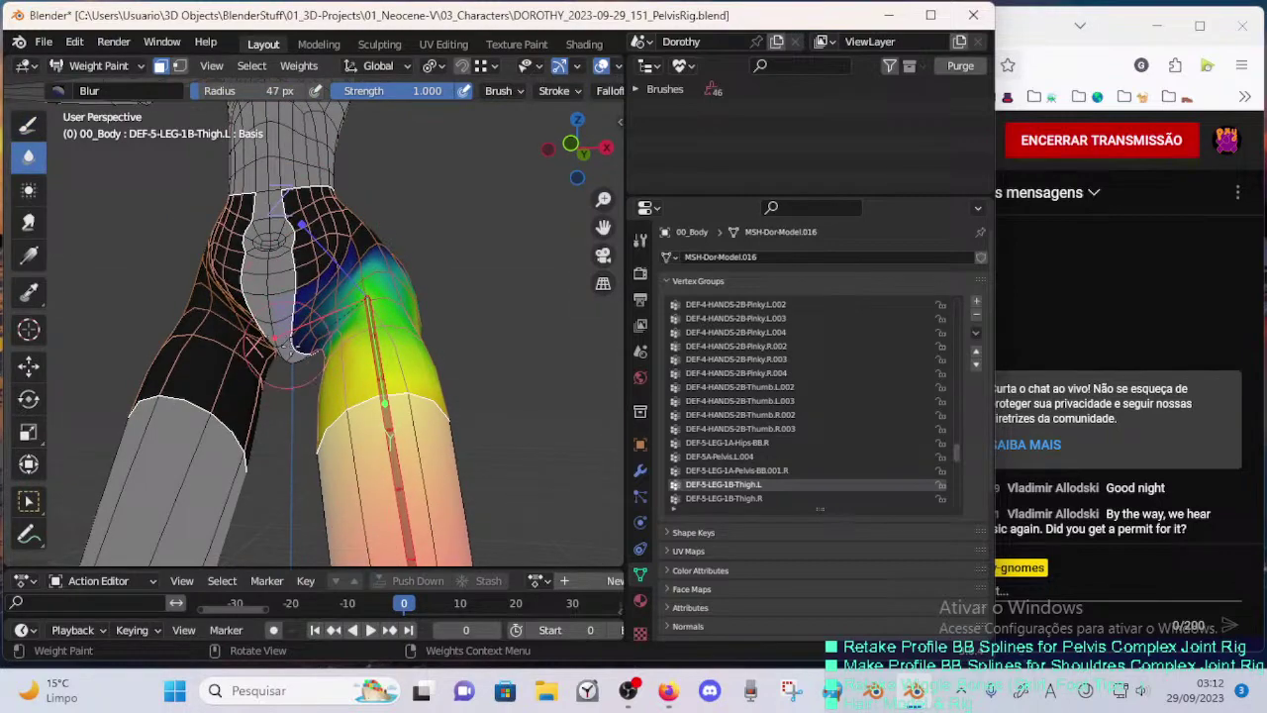
- Blur the left thigh weights around the crotch, buttock and outer hip to smooth the transition into the pelvis
{"action": "middle_click_drag", "start_coordinate": [319, 344], "coordinate": [325, 350]}
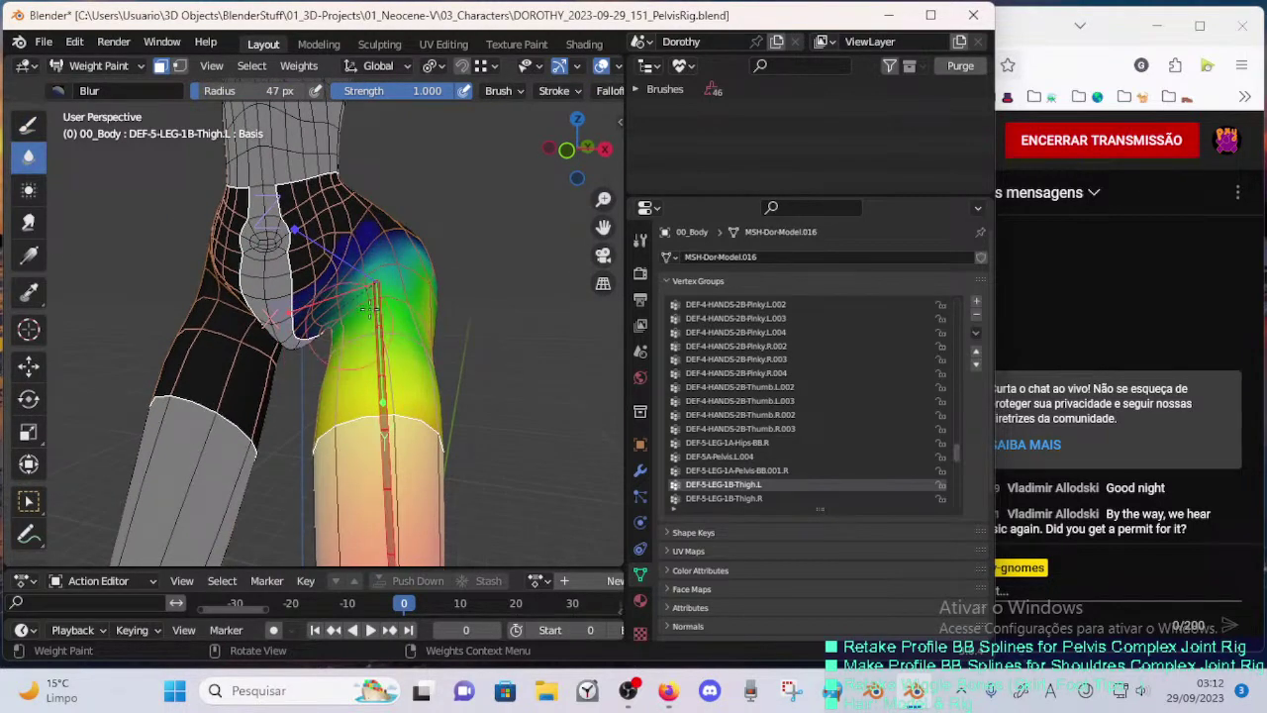
{"action": "middle_click_drag", "start_coordinate": [403, 284], "coordinate": [366, 294]}
{"action": "middle_click_drag", "start_coordinate": [476, 257], "coordinate": [322, 312]}
{"action": "middle_click_drag", "start_coordinate": [292, 360], "coordinate": [252, 333]}
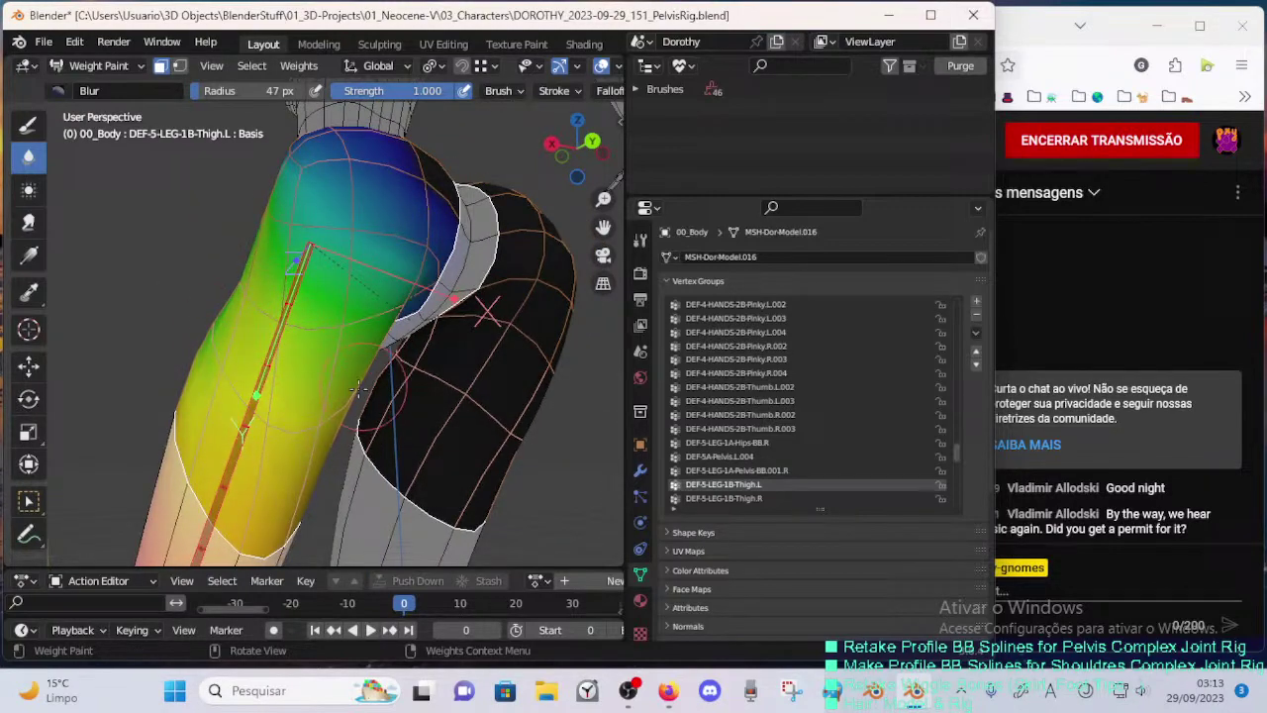
{"action": "middle_click_drag", "start_coordinate": [382, 406], "coordinate": [386, 317]}
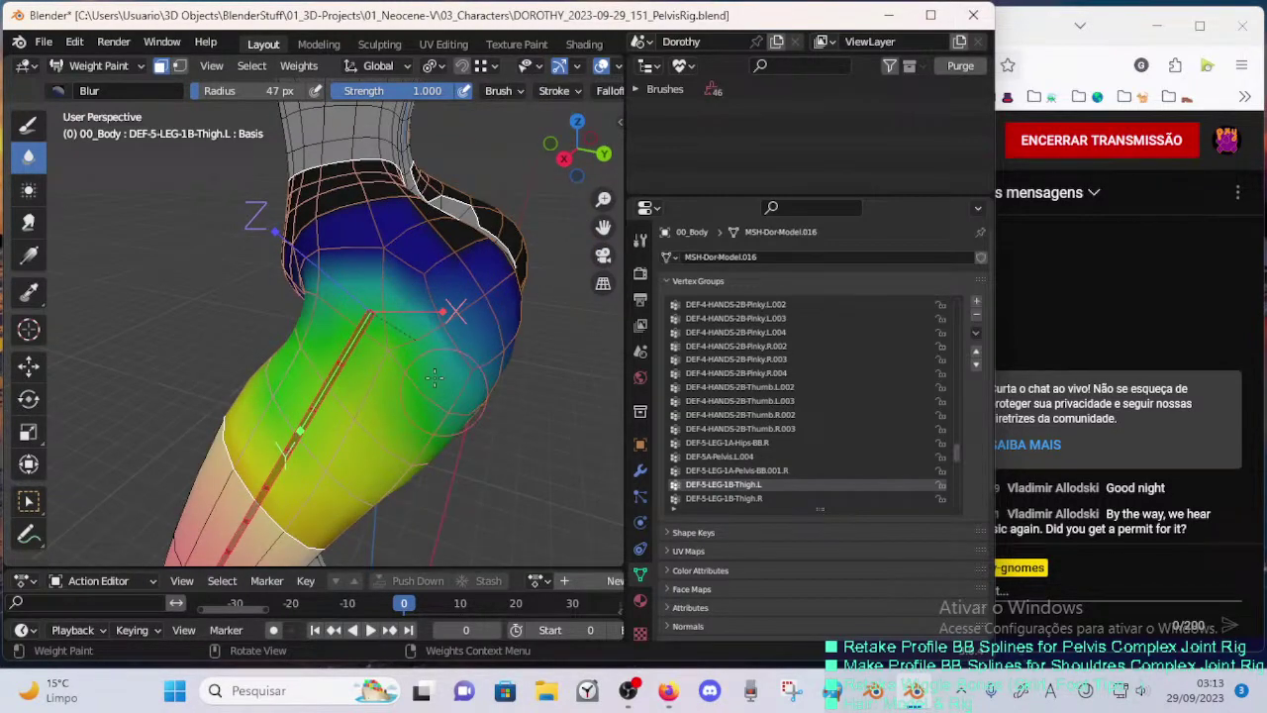
{"action": "middle_click_drag", "start_coordinate": [434, 378], "coordinate": [295, 272]}
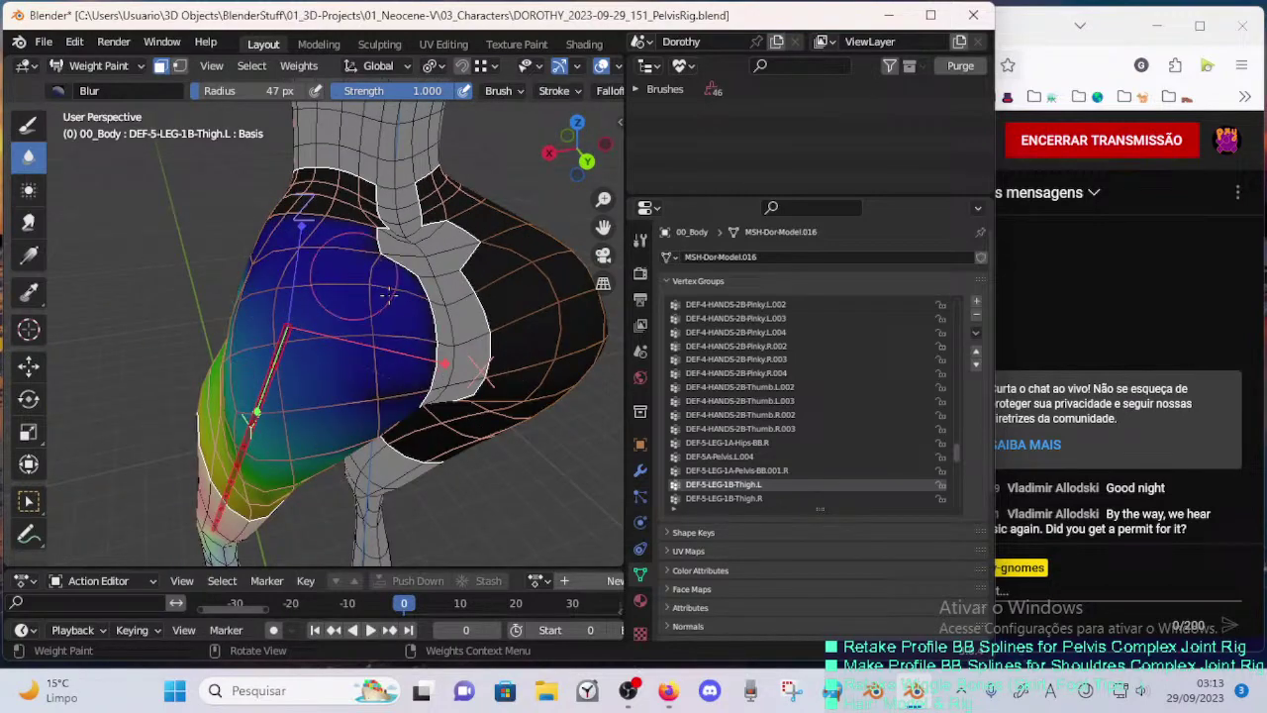
{"action": "middle_click_drag", "start_coordinate": [380, 293], "coordinate": [331, 316]}
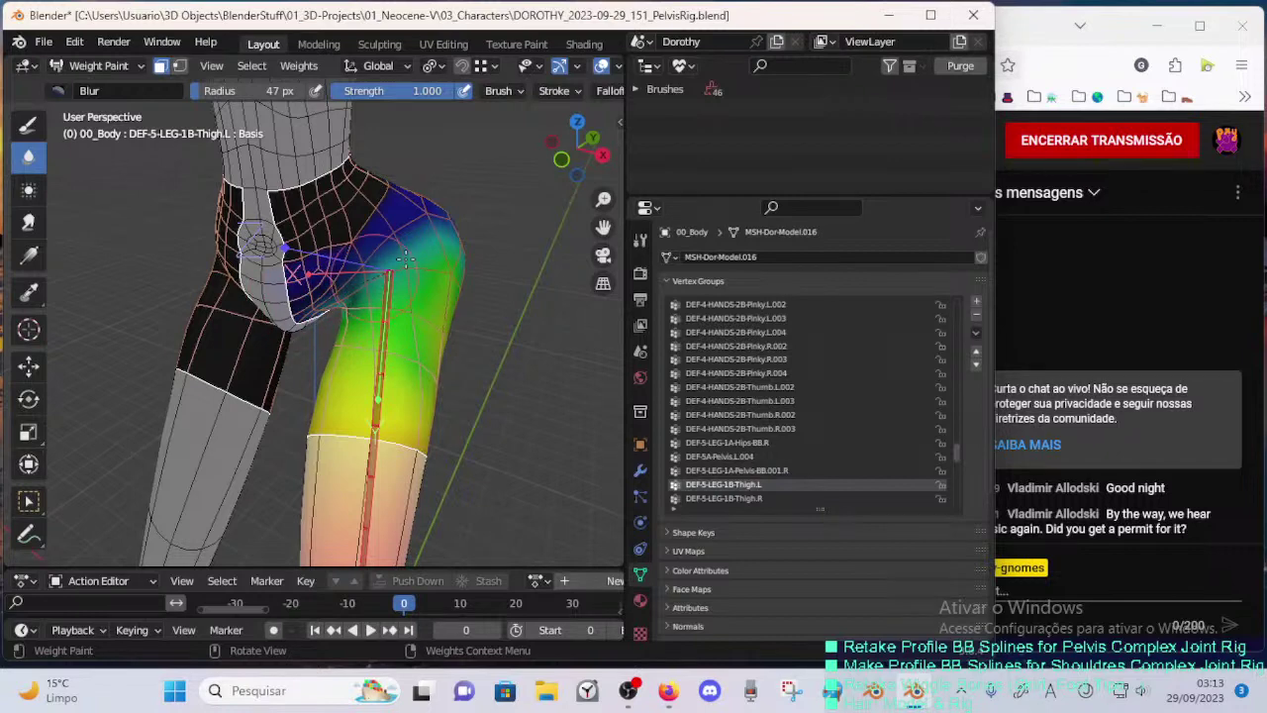
{"action": "mouse_move", "coordinate": [434, 228]}
{"action": "left_mouse_down"}
{"action": "mouse_move", "coordinate": [371, 276]}
{"action": "mouse_move", "coordinate": [389, 267]}
{"action": "left_mouse_up"}
- Paint full thigh weight along the lower edge of the unmasked left thigh with the Draw tool's Mix brush at weight 1.000
{"action": "mouse_move", "coordinate": [456, 240]}
{"action": "middle_mouse_down"}
{"action": "mouse_move", "coordinate": [315, 321]}
{"action": "mouse_move", "coordinate": [287, 295]}
{"action": "mouse_move", "coordinate": [426, 315]}
{"action": "mouse_move", "coordinate": [518, 356]}
{"action": "middle_mouse_up"}
{"action": "left_click", "coordinate": [29, 126]}
{"action": "left_click", "coordinate": [58, 90]}
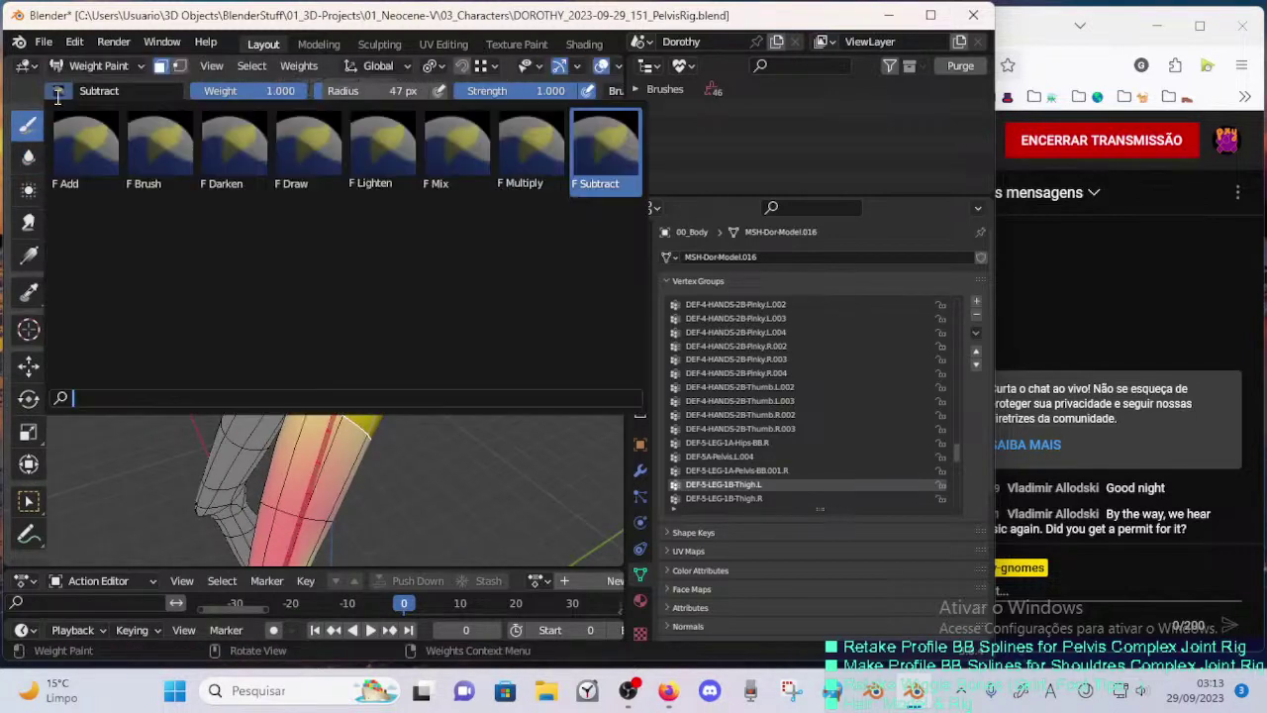
{"action": "left_click", "coordinate": [455, 150]}
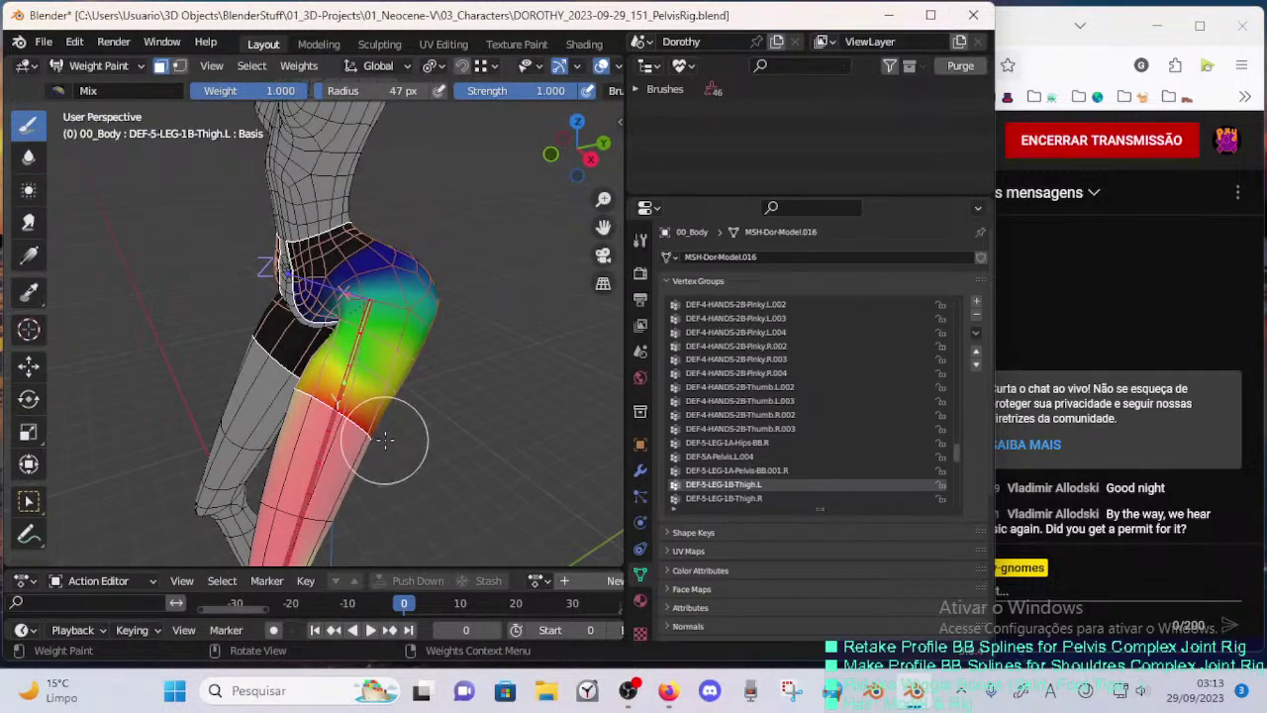
{"action": "middle_click_drag", "start_coordinate": [385, 440], "coordinate": [290, 376]}
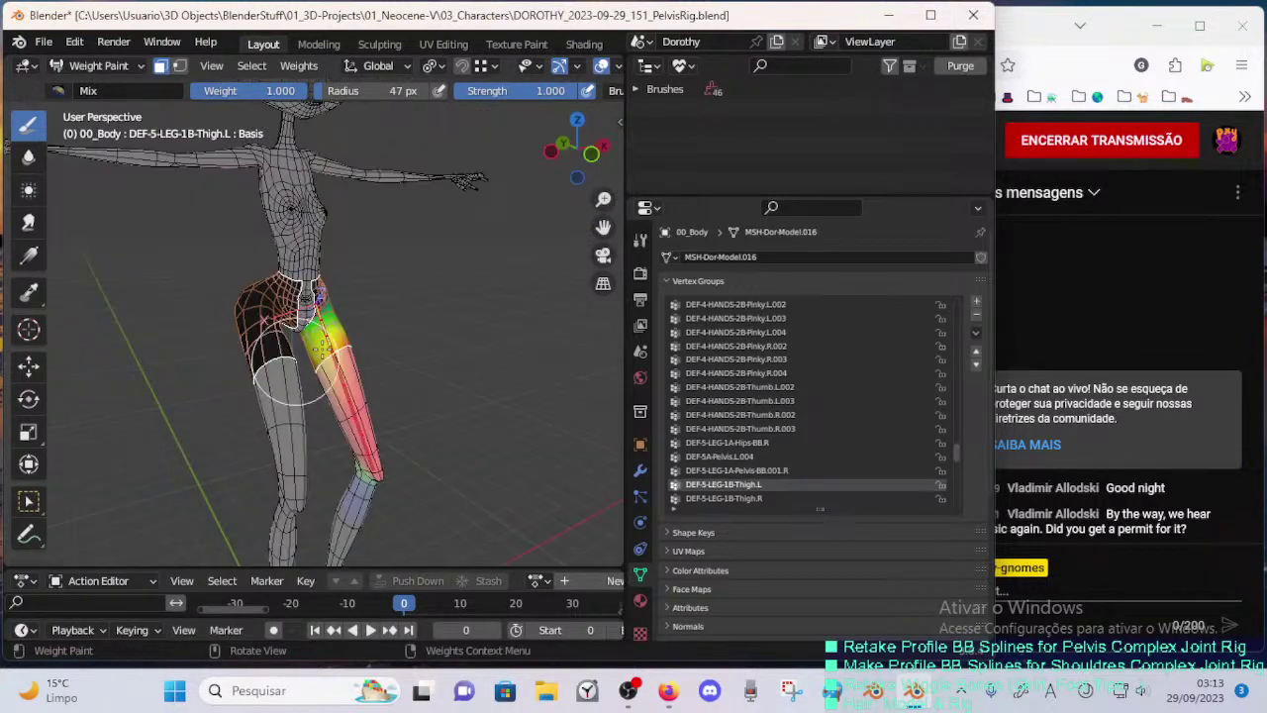
{"action": "scroll", "coordinate": [395, 297], "scroll_direction": "up", "scroll_amount": 5}
- Set the Mix brush weight to 0.915 and paint a band around the left upper thigh, reducing the radius to 24 px for the inner side
{"action": "middle_click_drag", "start_coordinate": [418, 248], "coordinate": [381, 313]}
{"action": "scroll", "coordinate": [381, 287], "scroll_direction": "up", "scroll_amount": 2}
{"action": "key", "text": "ctrl+f"}
{"action": "left_click", "coordinate": [374, 315]}
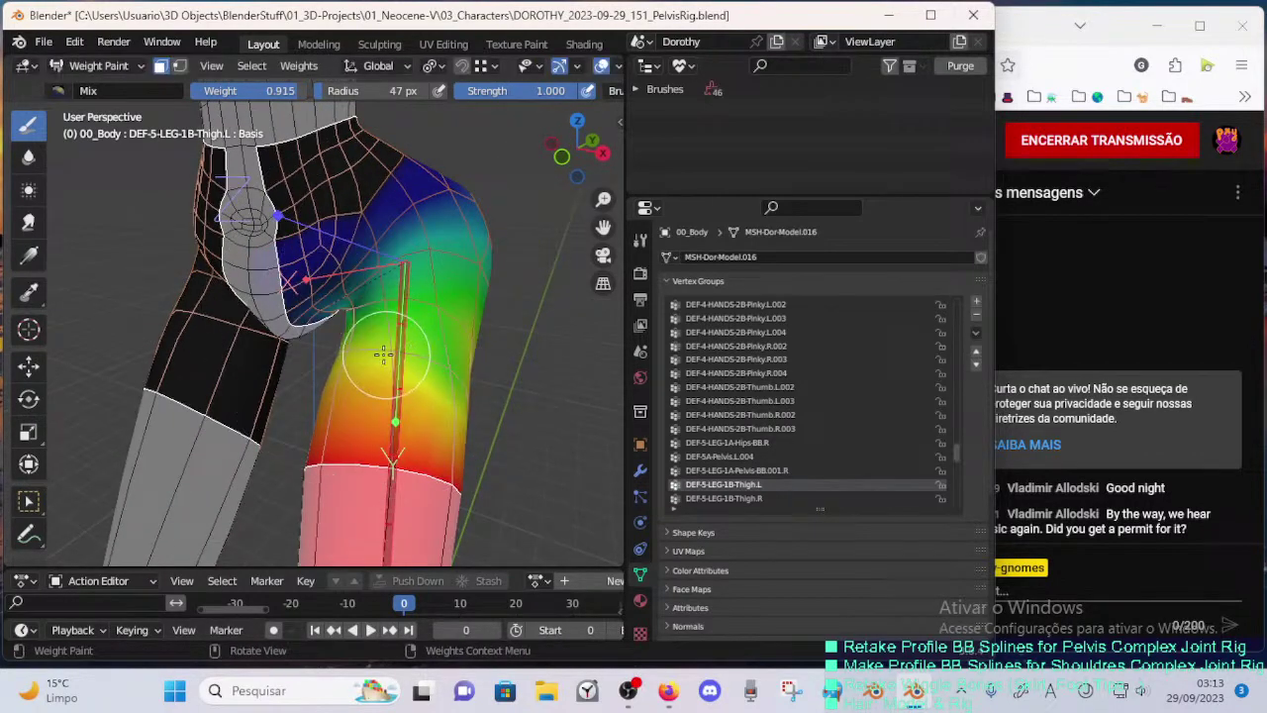
{"action": "mouse_move", "coordinate": [477, 358]}
{"action": "middle_mouse_down"}
{"action": "mouse_move", "coordinate": [416, 337]}
{"action": "mouse_move", "coordinate": [238, 386]}
{"action": "middle_mouse_up"}
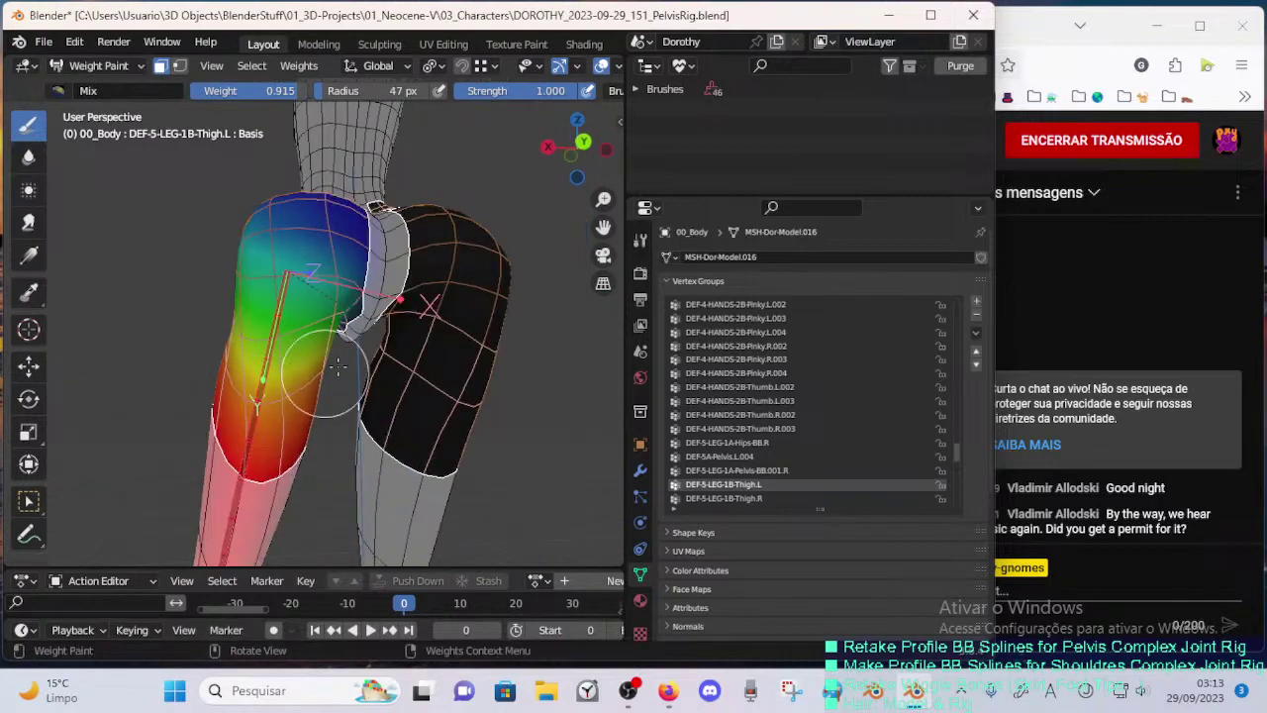
{"action": "middle_click_drag", "start_coordinate": [338, 368], "coordinate": [263, 366]}
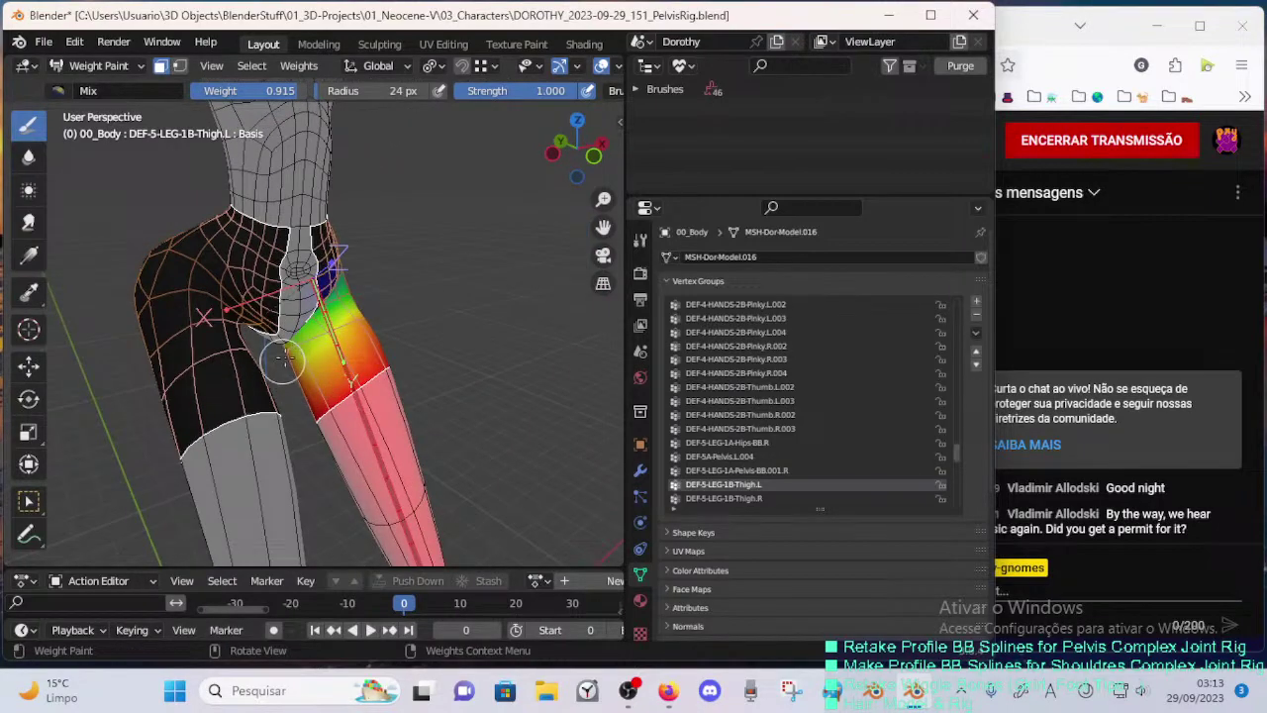
{"action": "middle_click_drag", "start_coordinate": [352, 326], "coordinate": [399, 277]}
{"action": "scroll", "coordinate": [399, 277], "scroll_direction": "up", "scroll_amount": 2}
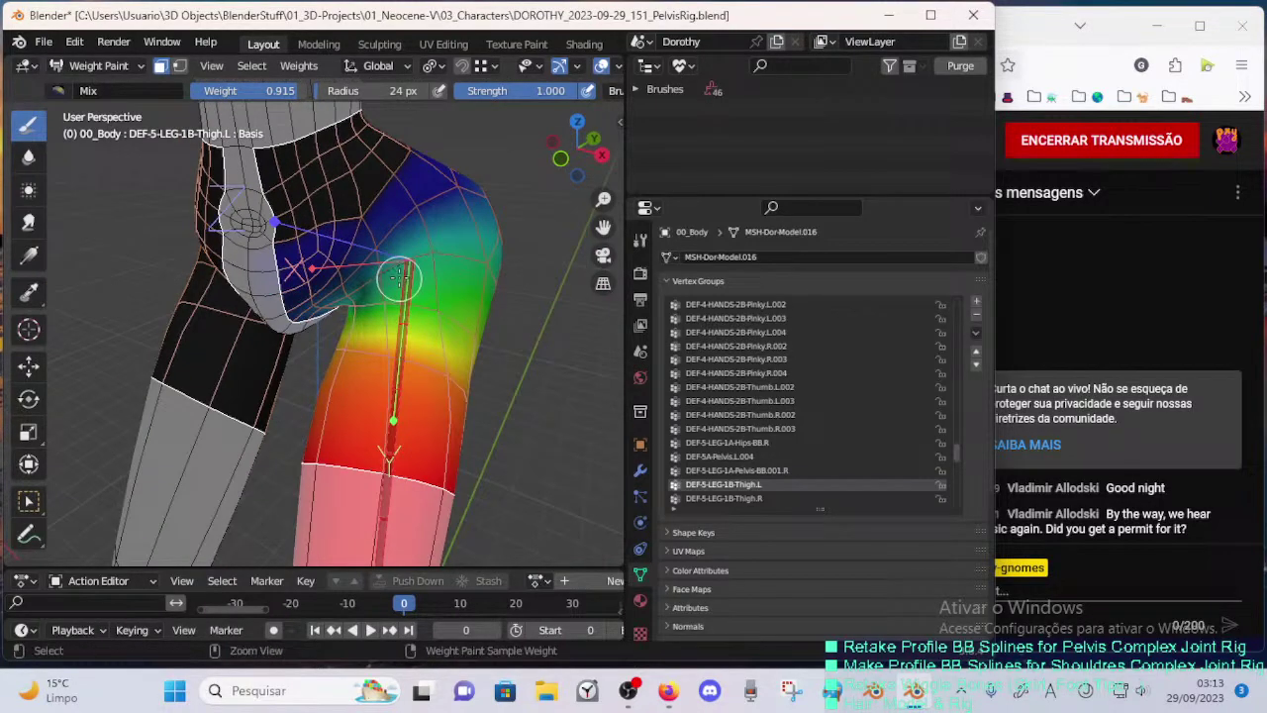
- Set the Mix brush weight to 0.764 and paint the left thigh just below the hip joint, from the front around to the back
{"action": "key", "text": "ctrl+f"}
{"action": "left_click", "coordinate": [367, 281]}
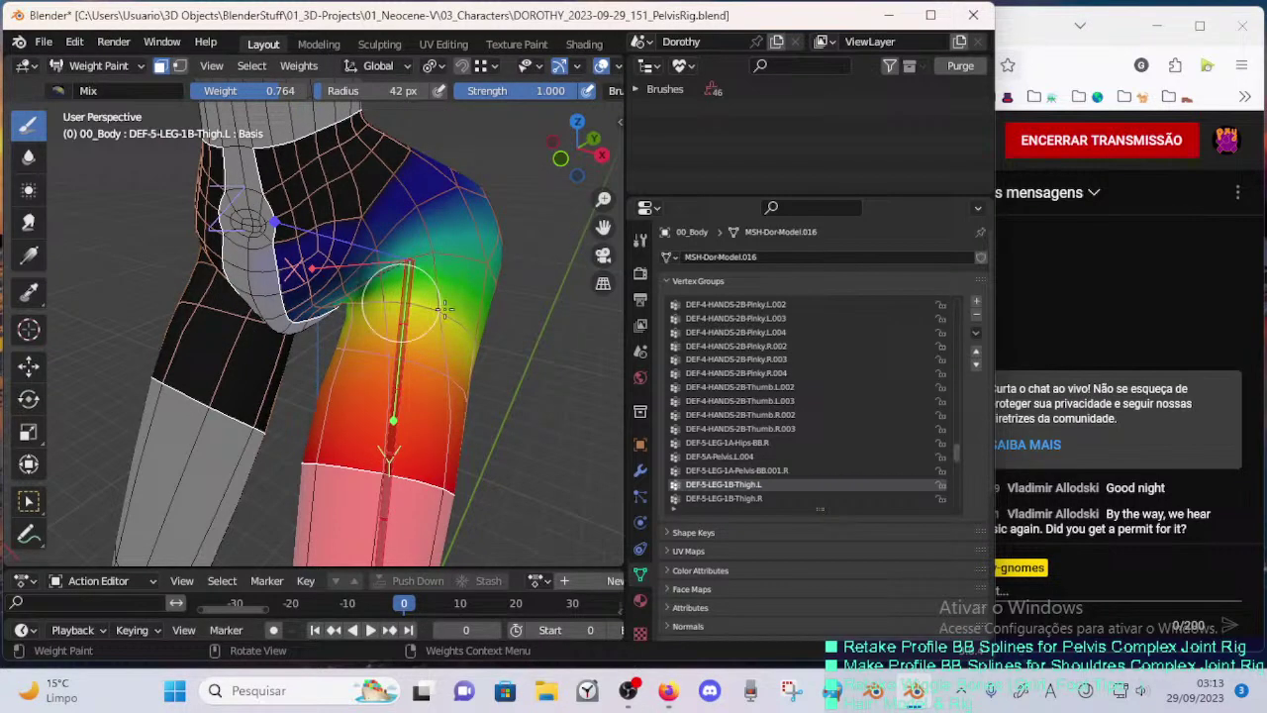
{"action": "mouse_move", "coordinate": [502, 322]}
{"action": "middle_mouse_down"}
{"action": "mouse_move", "coordinate": [429, 358]}
{"action": "mouse_move", "coordinate": [436, 346]}
{"action": "mouse_move", "coordinate": [315, 382]}
{"action": "mouse_move", "coordinate": [232, 361]}
{"action": "middle_mouse_up"}
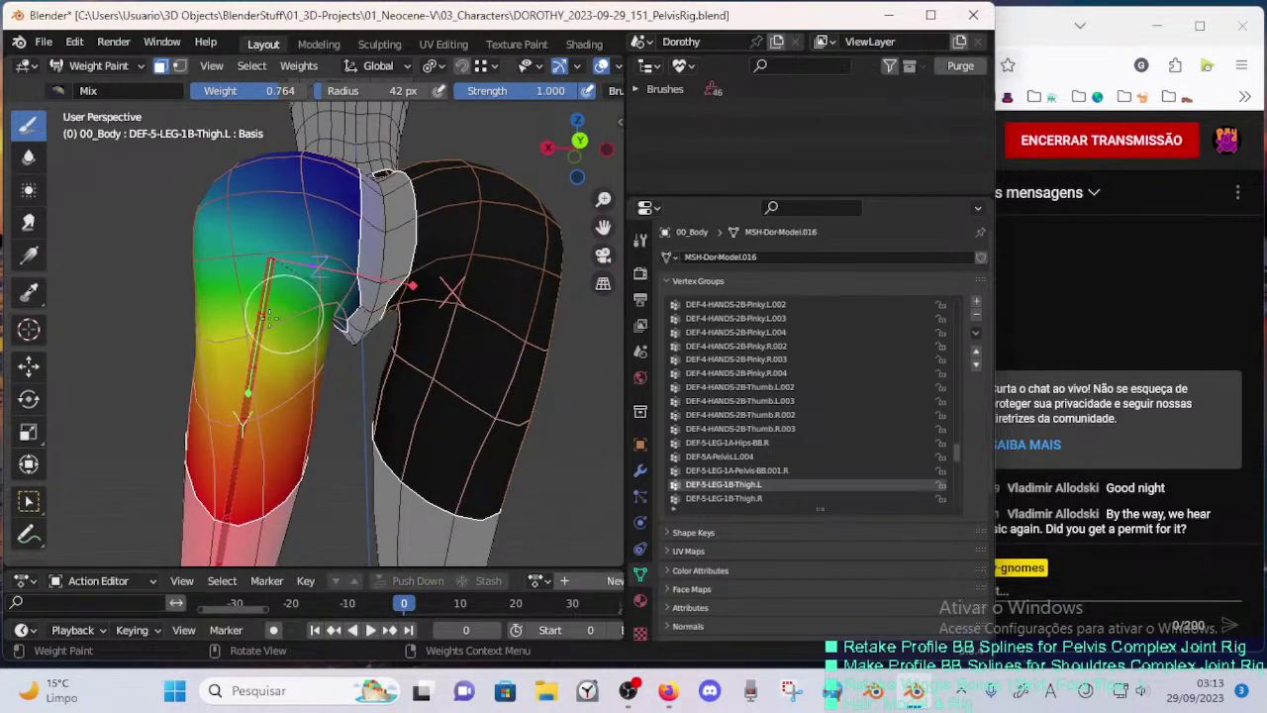
{"action": "middle_click_drag", "start_coordinate": [297, 311], "coordinate": [335, 305]}
{"action": "middle_click_drag", "start_coordinate": [335, 305], "coordinate": [341, 255], "text": "ctrl"}
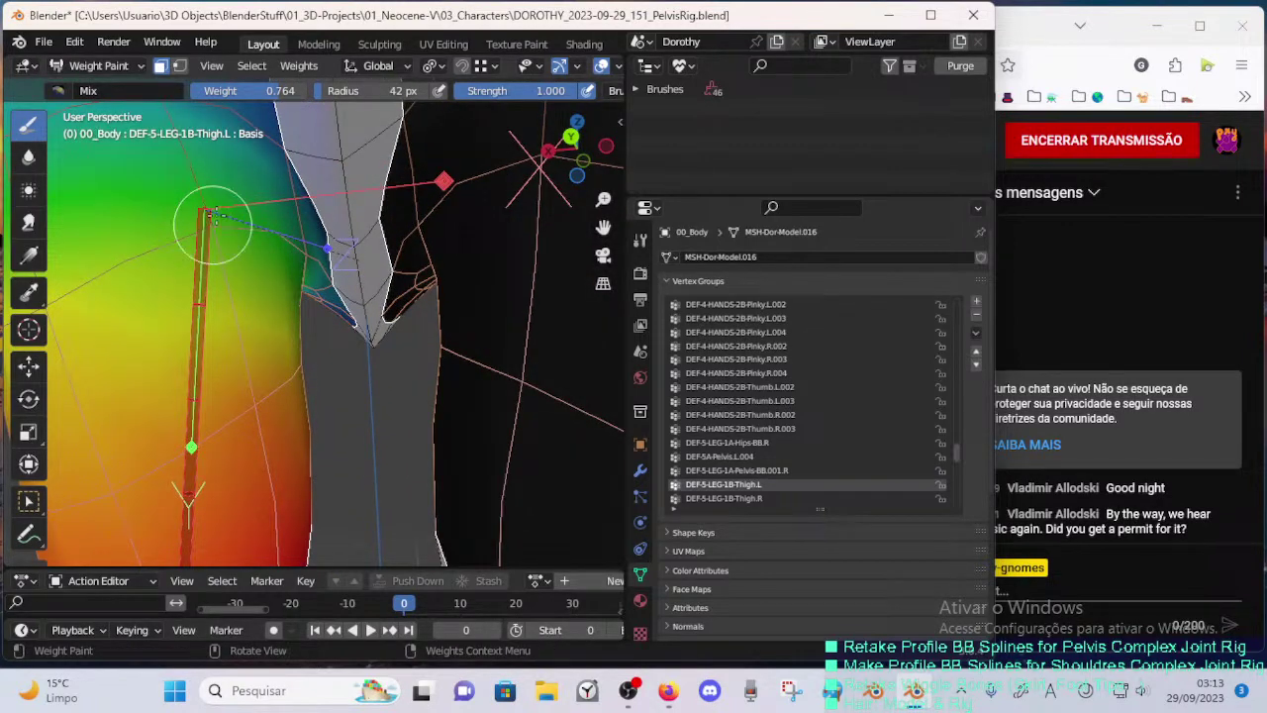
{"action": "mouse_move", "coordinate": [112, 286]}
{"action": "middle_mouse_down", "text": "ctrl"}
{"action": "mouse_move", "coordinate": [182, 325]}
{"action": "mouse_move", "coordinate": [463, 345]}
{"action": "mouse_move", "coordinate": [438, 326]}
{"action": "middle_mouse_up", "text": "ctrl"}
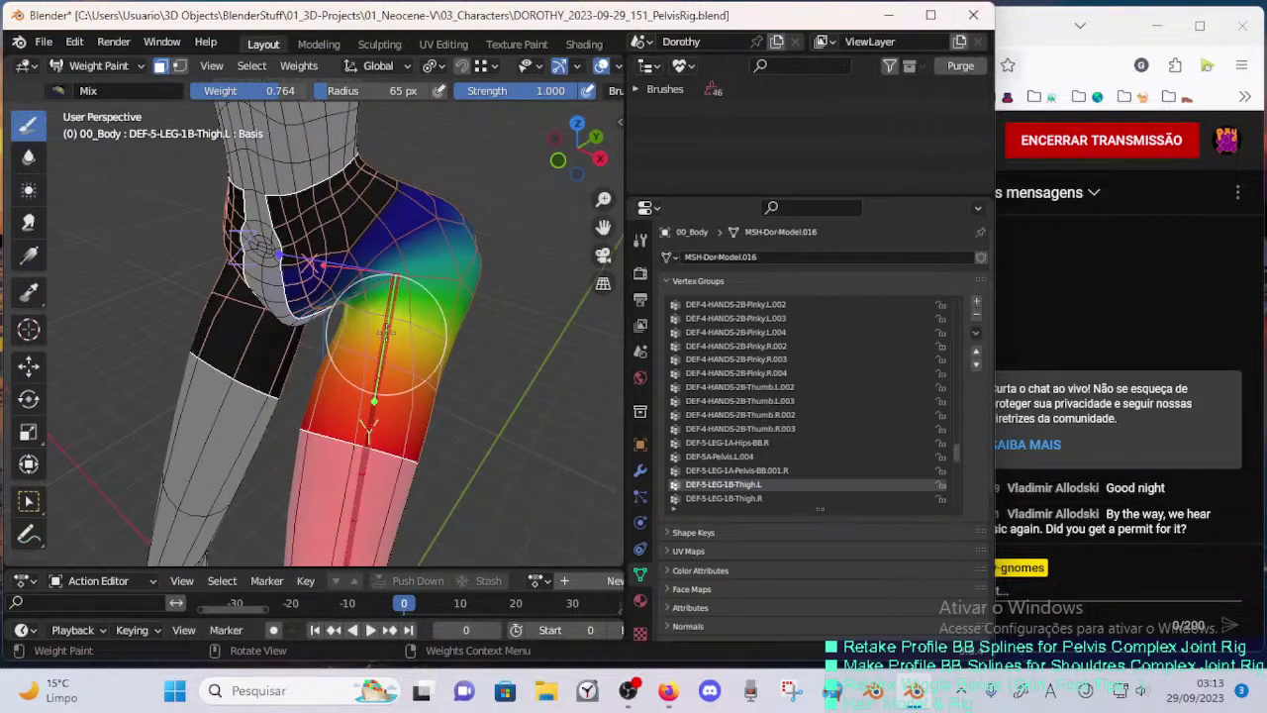
- Set the Mix brush radius to 31 px and paint the inner left thigh beside the crotch
{"action": "key", "text": "f"}
{"action": "left_click", "coordinate": [354, 333]}
{"action": "middle_click_drag", "start_coordinate": [353, 334], "coordinate": [414, 328]}
{"action": "mouse_move", "coordinate": [413, 329]}
{"action": "middle_mouse_down", "text": "ctrl"}
{"action": "mouse_move", "coordinate": [422, 279]}
{"action": "mouse_move", "coordinate": [341, 325]}
{"action": "mouse_move", "coordinate": [352, 281]}
{"action": "middle_mouse_up", "text": "ctrl"}
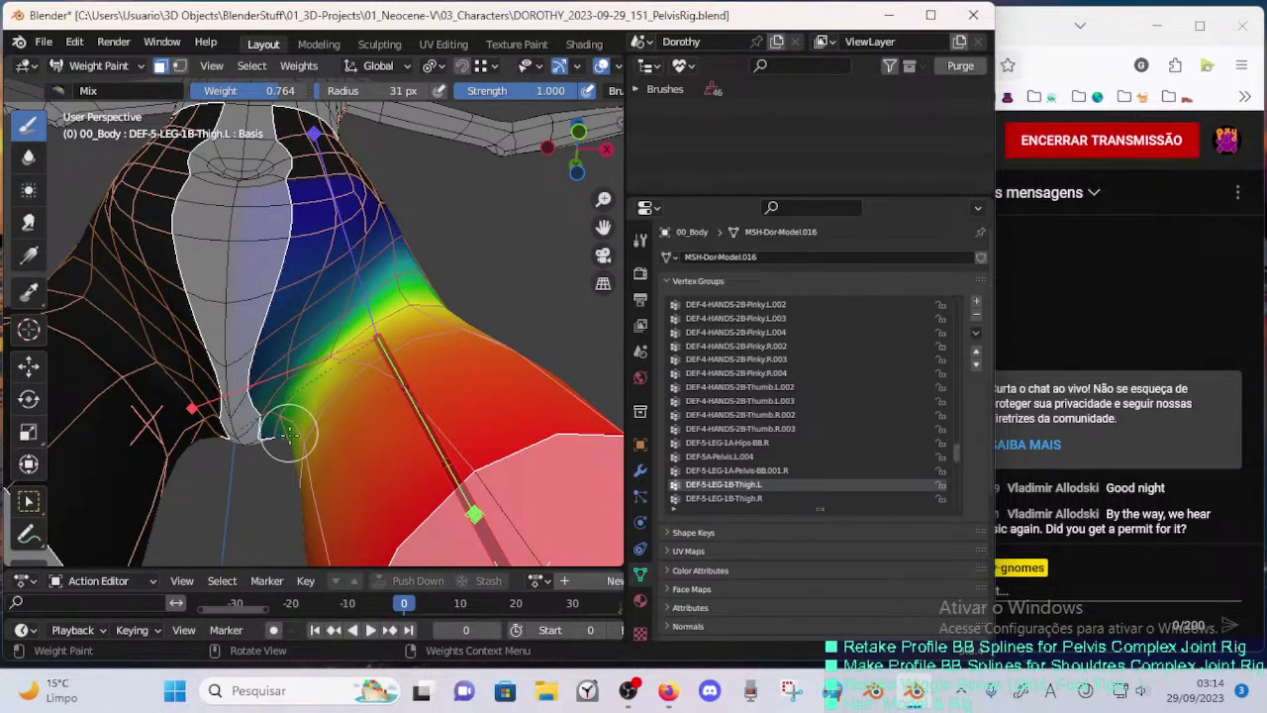
{"action": "middle_click_drag", "start_coordinate": [303, 396], "coordinate": [322, 469]}
{"action": "mouse_move", "coordinate": [415, 329]}
{"action": "middle_mouse_down"}
{"action": "mouse_move", "coordinate": [325, 336]}
{"action": "mouse_move", "coordinate": [351, 332]}
{"action": "mouse_move", "coordinate": [321, 404]}
{"action": "mouse_move", "coordinate": [334, 427]}
{"action": "mouse_move", "coordinate": [347, 367]}
{"action": "middle_mouse_up"}
- Leave weight painting on 00_Body and put the ARM-Dorothy armature in Pose Mode
{"action": "key", "text": "ctrl+Tab"}
{"action": "left_click", "coordinate": [178, 387]}
{"action": "left_click", "coordinate": [295, 546]}
{"action": "key", "text": "ctrl+Tab"}
{"action": "left_click", "coordinate": [289, 545]}
{"action": "key", "text": "Tab"}
{"action": "key", "text": "Tab"}
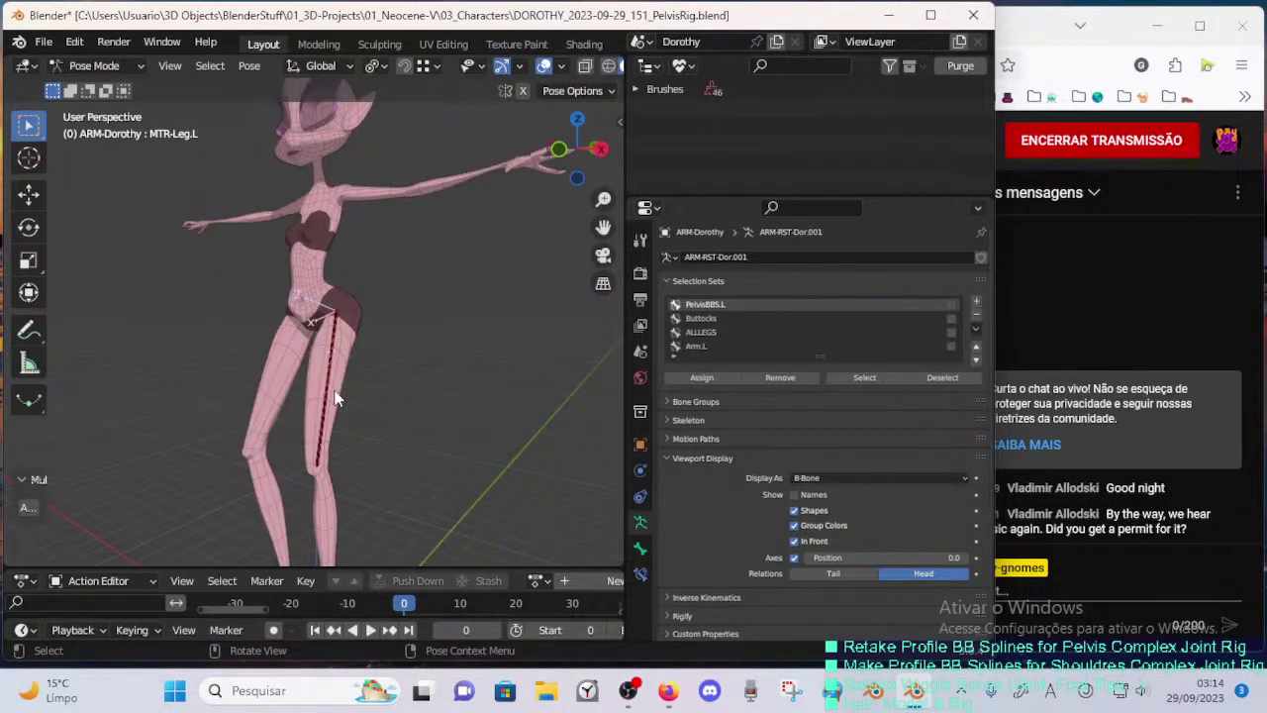
- Move the selected left leg controls to raise the left leg forward from its standing pose
{"action": "scroll", "coordinate": [334, 398], "scroll_direction": "down", "scroll_amount": 4}
{"action": "middle_click_drag", "start_coordinate": [280, 510], "coordinate": [312, 429]}
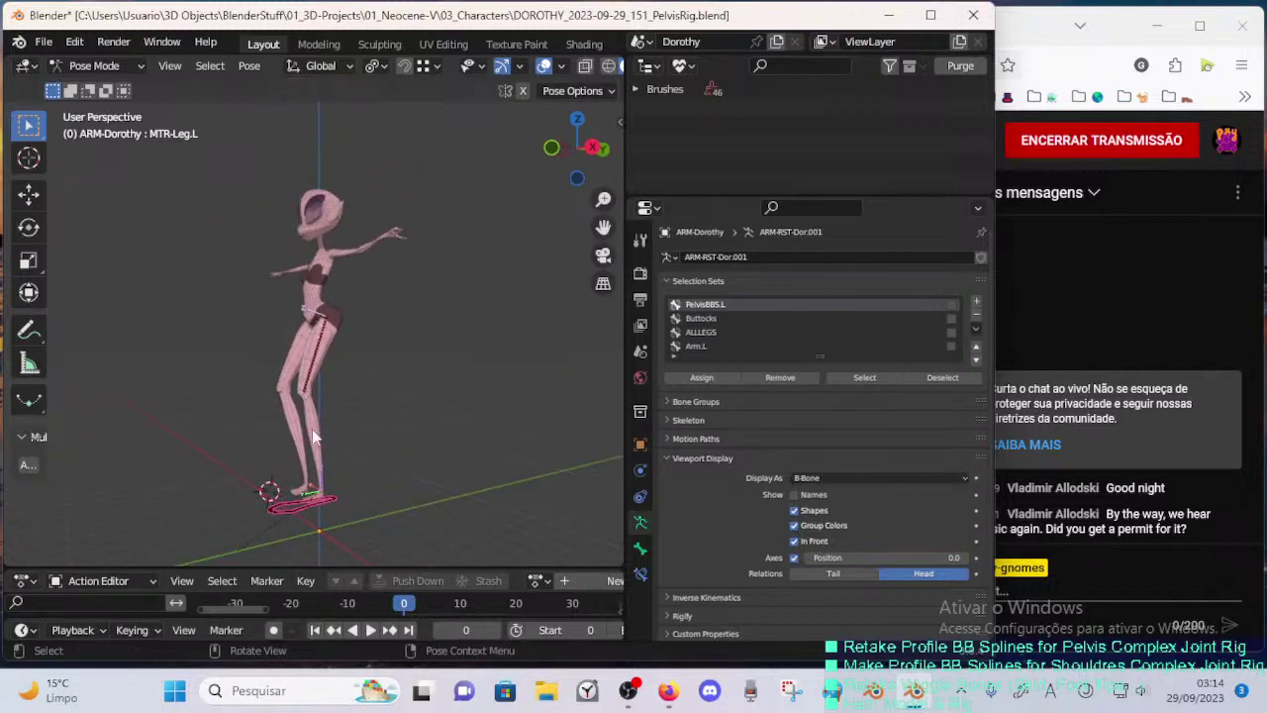
{"action": "key", "text": "g"}
{"action": "left_click", "coordinate": [282, 363]}
{"action": "middle_click_drag", "start_coordinate": [283, 363], "coordinate": [374, 366]}
{"action": "key", "text": "g"}
{"action": "left_click", "coordinate": [381, 342]}
- Shift the raised left leg up and down to examine the front hip crease and buttock deformation up close
{"action": "scroll", "coordinate": [376, 347], "scroll_direction": "up", "scroll_amount": 7}
{"action": "middle_click_drag", "start_coordinate": [387, 299], "coordinate": [352, 272]}
{"action": "scroll", "coordinate": [212, 342], "scroll_direction": "up", "scroll_amount": 3}
{"action": "scroll", "coordinate": [246, 266], "scroll_direction": "up", "scroll_amount": 3}
{"action": "key", "text": "g"}
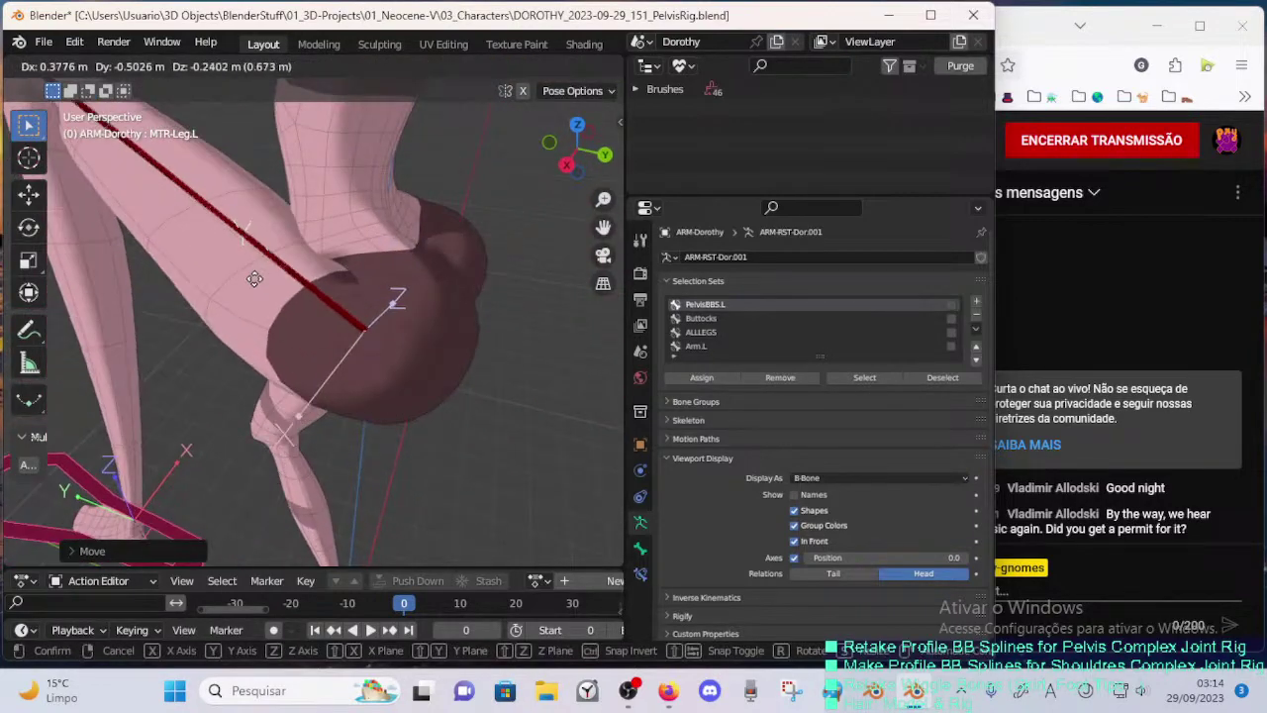
{"action": "left_click", "coordinate": [258, 272]}
{"action": "middle_click_drag", "start_coordinate": [259, 271], "coordinate": [335, 237]}
{"action": "key", "text": "g"}
{"action": "left_click", "coordinate": [287, 346]}
- Move the left leg controls again to test the crotch and side hip deformation with the thigh near horizontal
{"action": "middle_click_drag", "start_coordinate": [297, 342], "coordinate": [357, 327]}
{"action": "key", "text": "g"}
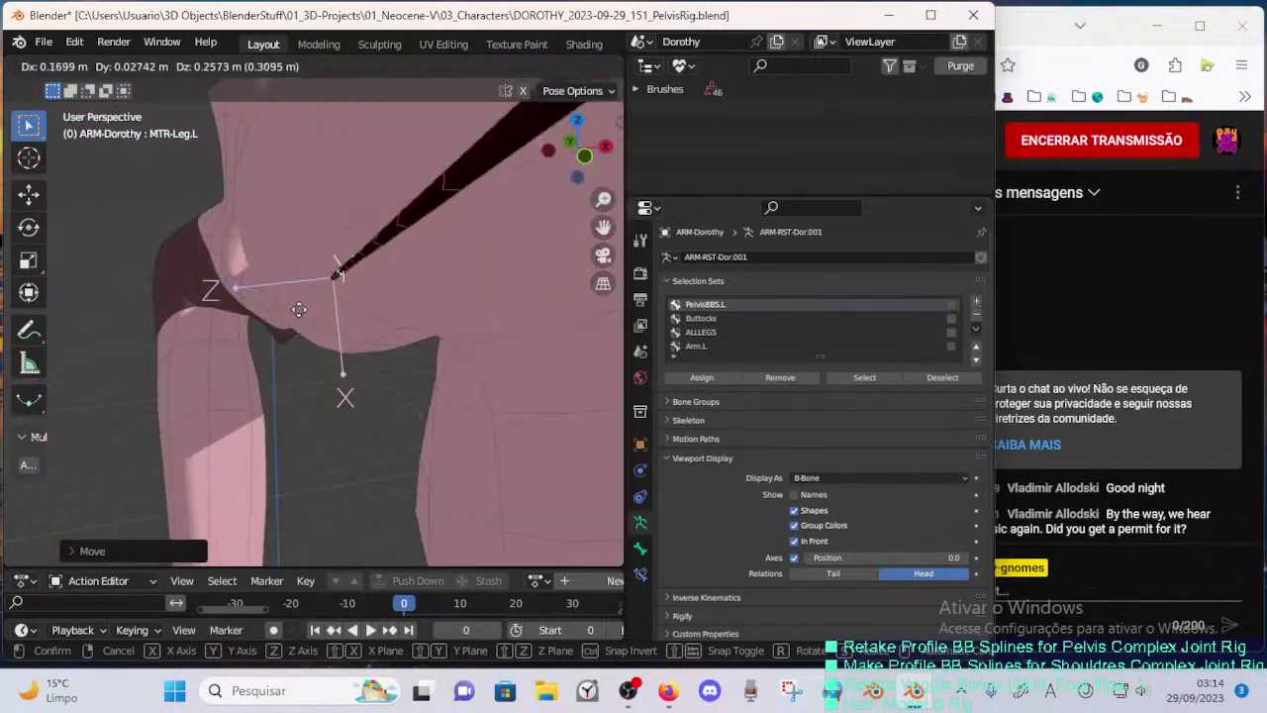
{"action": "left_click", "coordinate": [277, 311]}
{"action": "middle_click_drag", "start_coordinate": [277, 311], "coordinate": [153, 262]}
{"action": "key", "text": "g"}
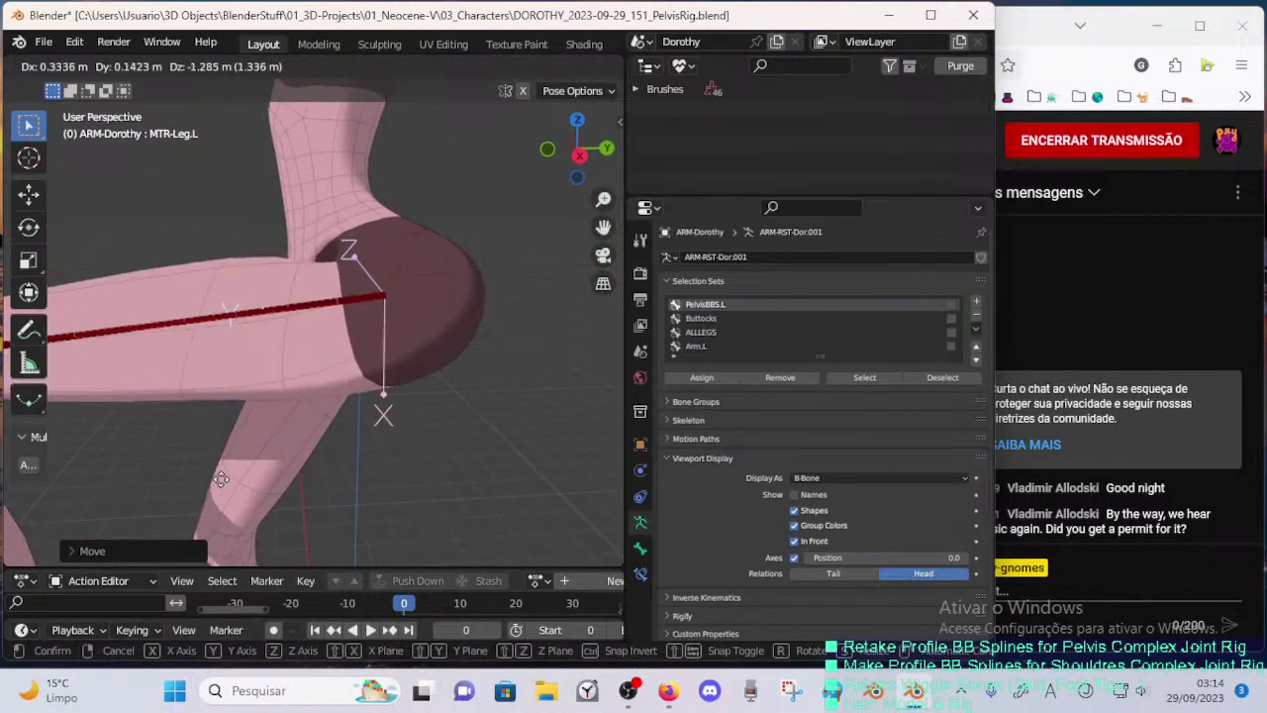
{"action": "left_click", "coordinate": [194, 303]}
{"action": "middle_click_drag", "start_coordinate": [210, 302], "coordinate": [170, 303]}
{"action": "scroll", "coordinate": [216, 348], "scroll_direction": "down", "scroll_amount": 6}
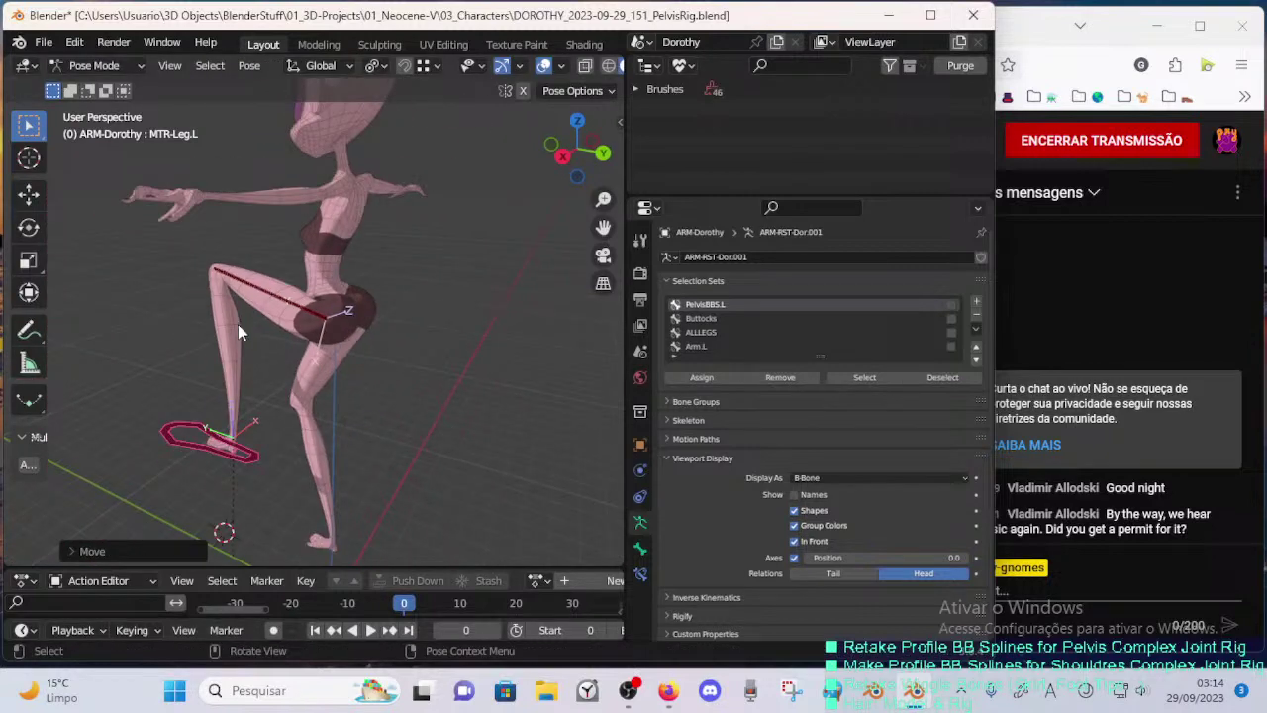
- Swing the left leg through several raised positions to compare the whole hip silhouette from the side and front
{"action": "key", "text": "g"}
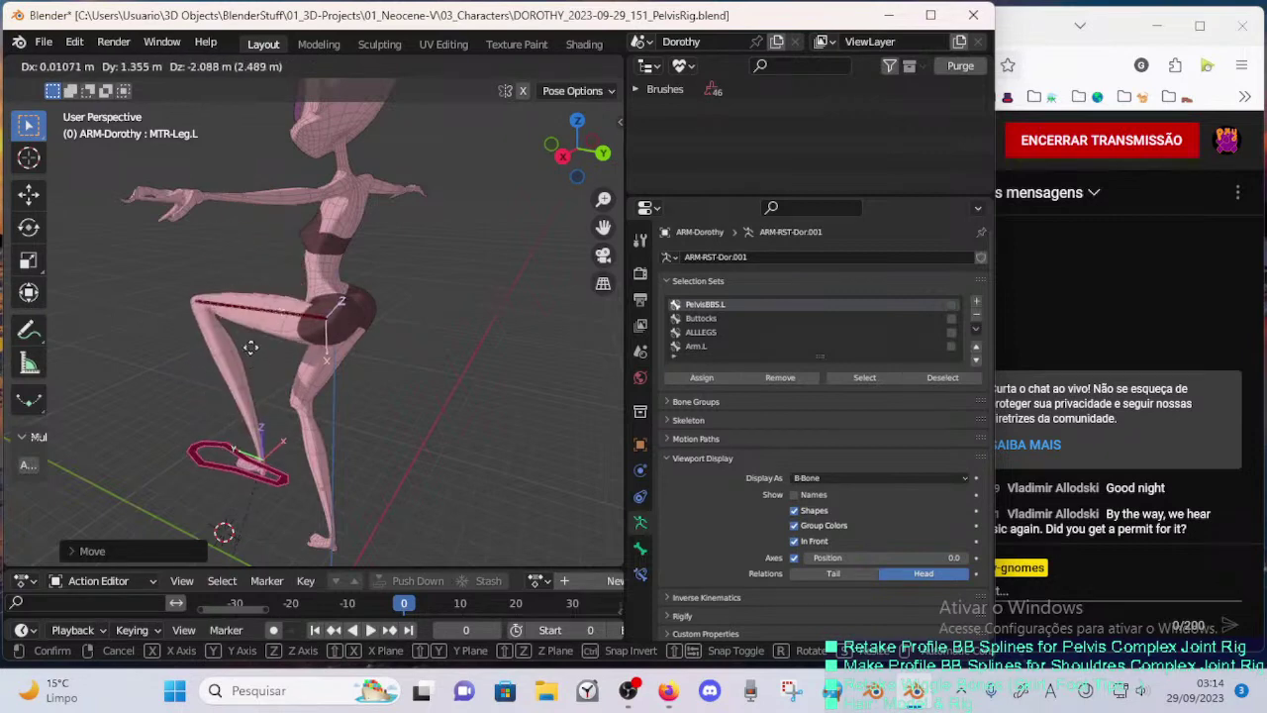
{"action": "left_click", "coordinate": [229, 283]}
{"action": "middle_click_drag", "start_coordinate": [231, 287], "coordinate": [267, 307]}
{"action": "key", "text": "g"}
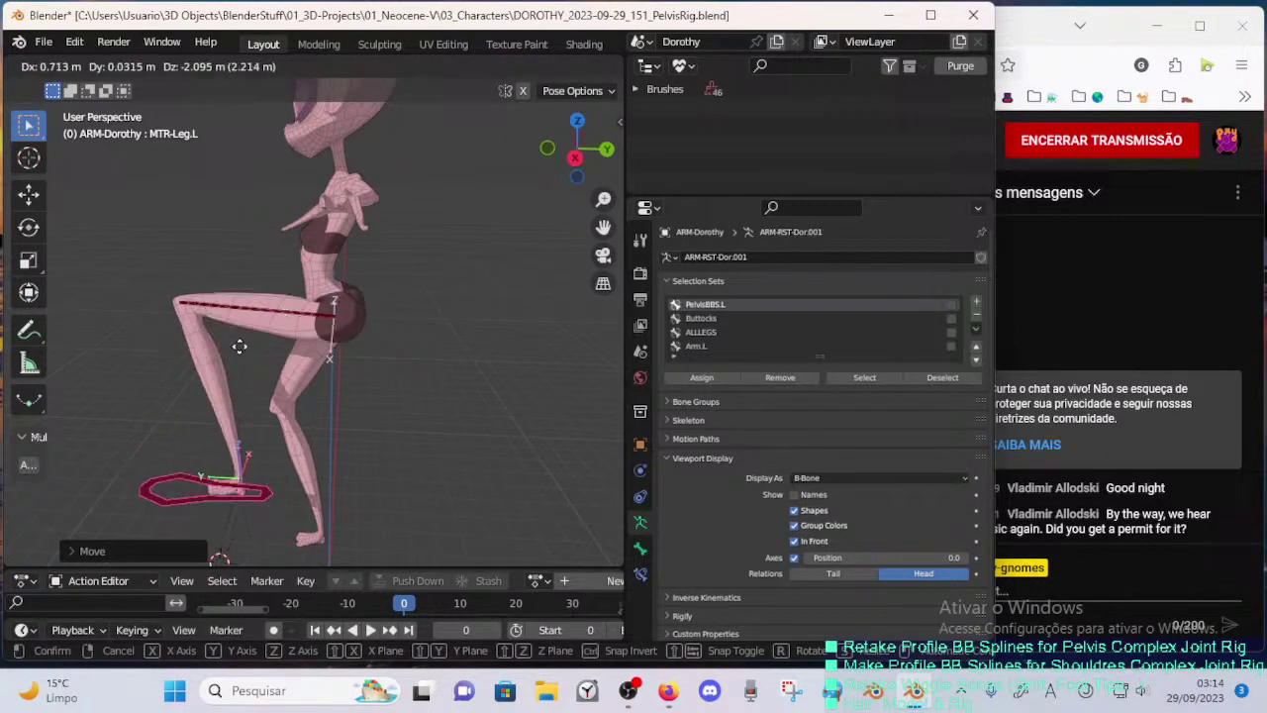
{"action": "left_click", "coordinate": [261, 351]}
{"action": "middle_click_drag", "start_coordinate": [262, 350], "coordinate": [359, 340]}
{"action": "key", "text": "g"}
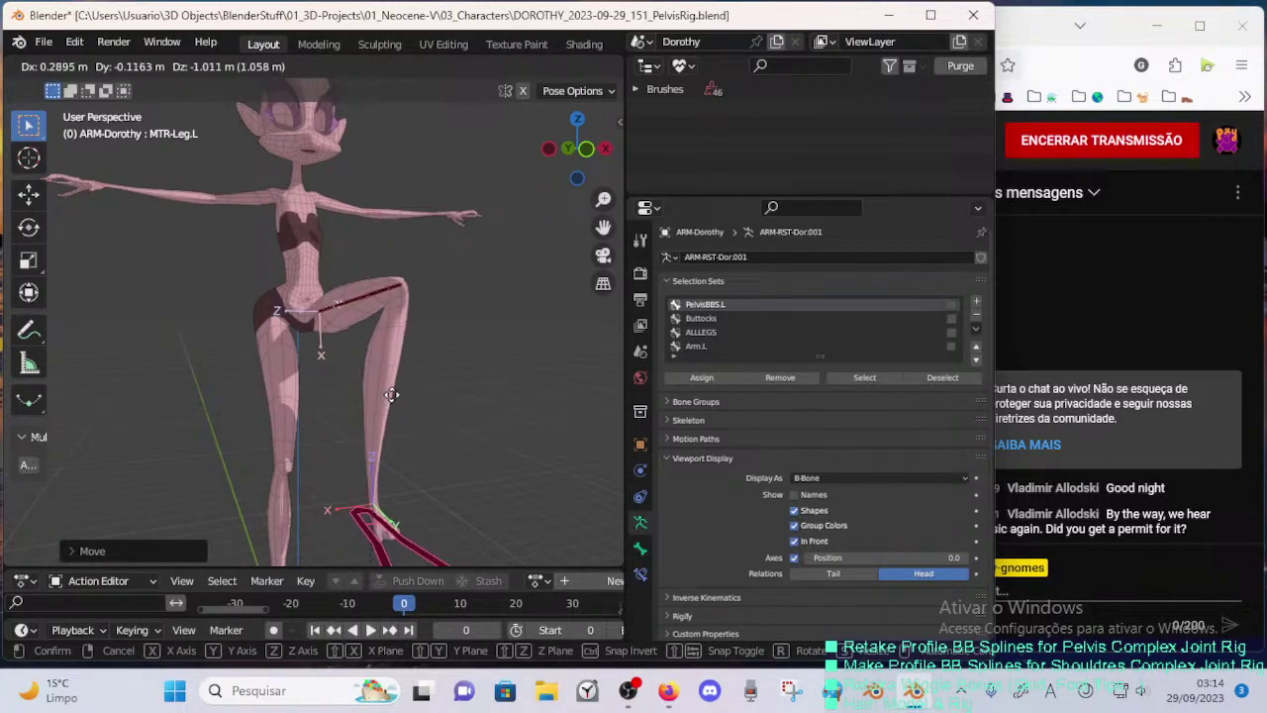
{"action": "left_click", "coordinate": [393, 341]}
- Pose the left leg with its thigh raised slightly above horizontal so the front hip crease is exposed
{"action": "middle_click_drag", "start_coordinate": [394, 341], "coordinate": [175, 299]}
{"action": "scroll", "coordinate": [162, 348], "scroll_direction": "up", "scroll_amount": 4}
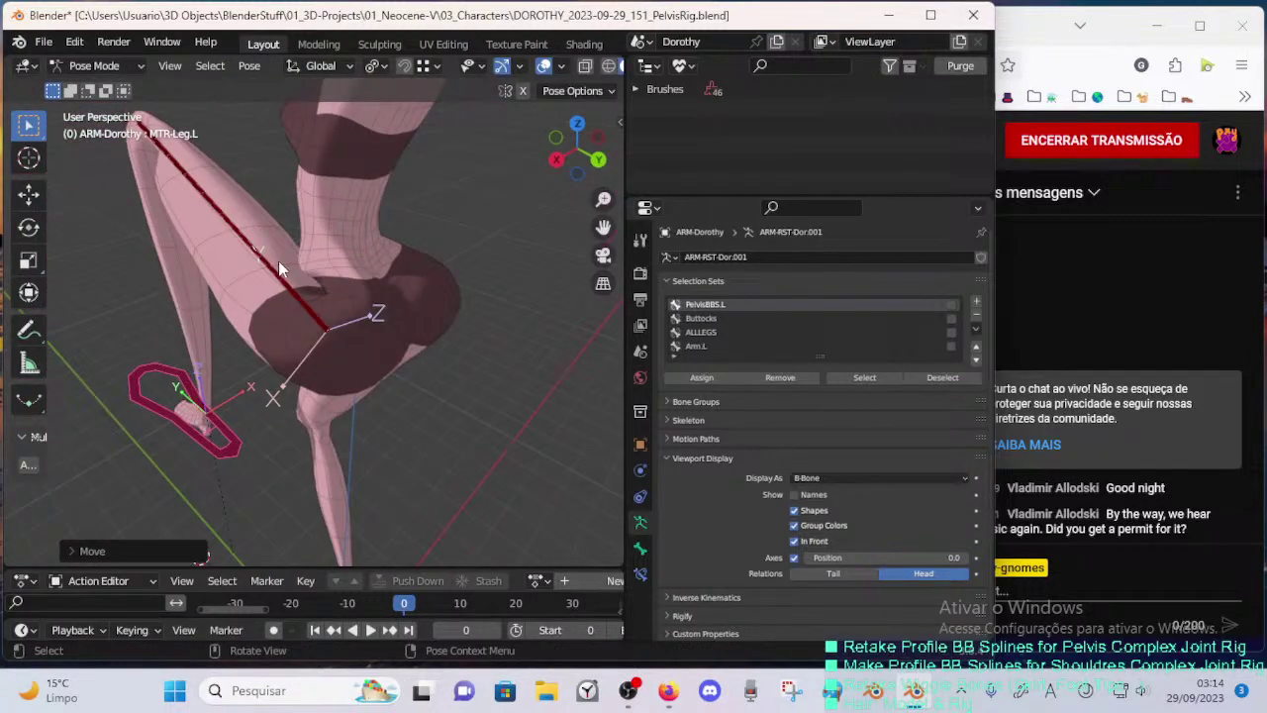
{"action": "key", "text": "g"}
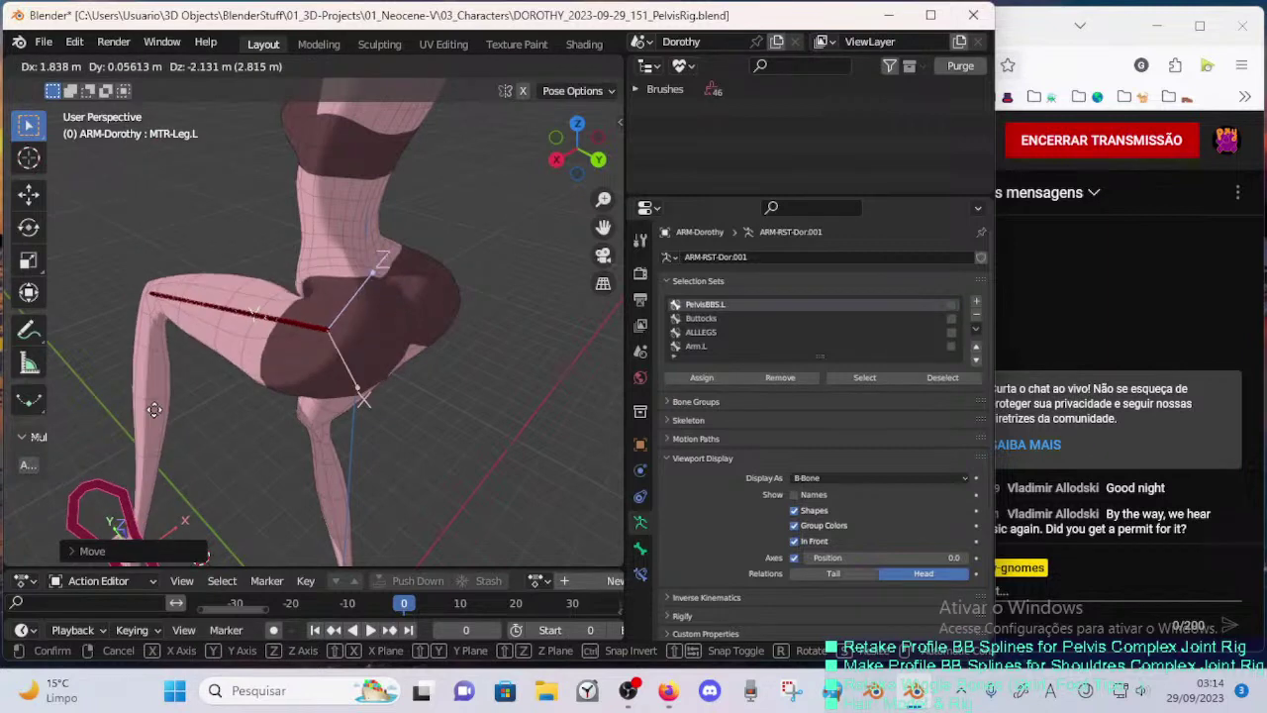
{"action": "left_click", "coordinate": [154, 409]}
{"action": "middle_click_drag", "start_coordinate": [248, 337], "coordinate": [277, 286]}
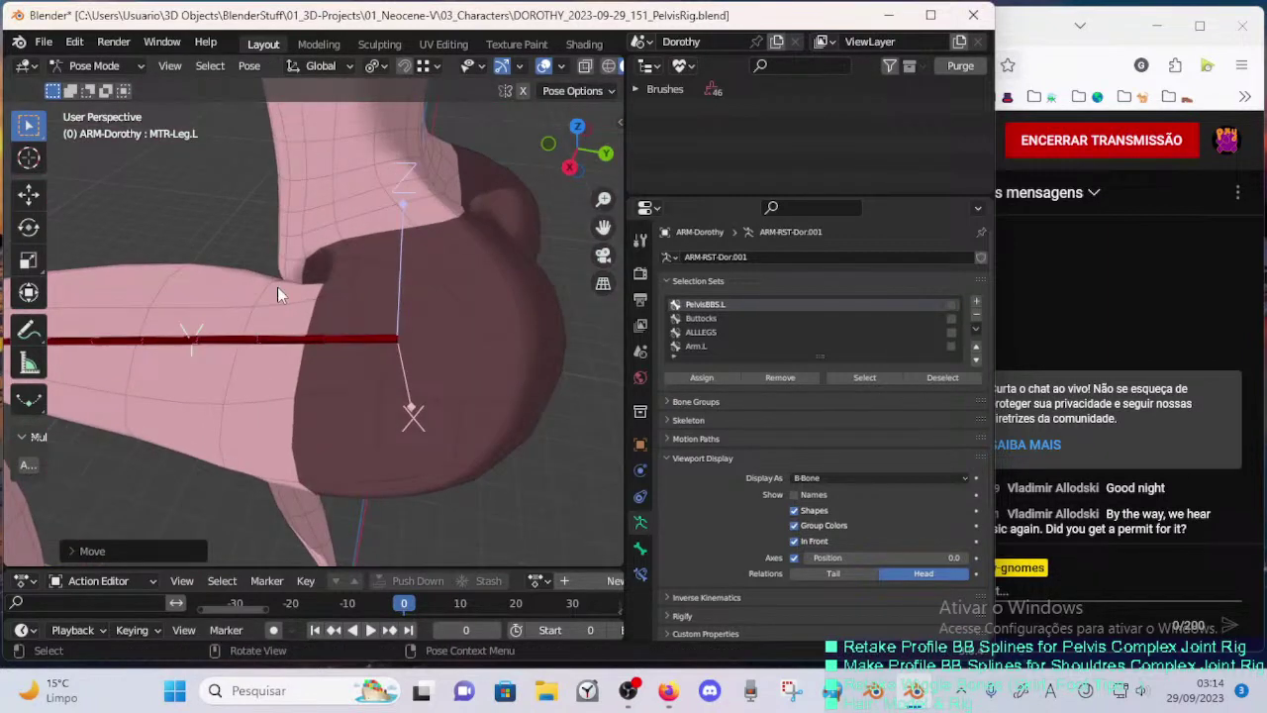
{"action": "key", "text": "g"}
{"action": "left_click", "coordinate": [198, 272]}
- Leave Pose Mode and return 00_Body to Weight Paint mode with the left leg still raised
{"action": "key", "text": "ctrl+Tab"}
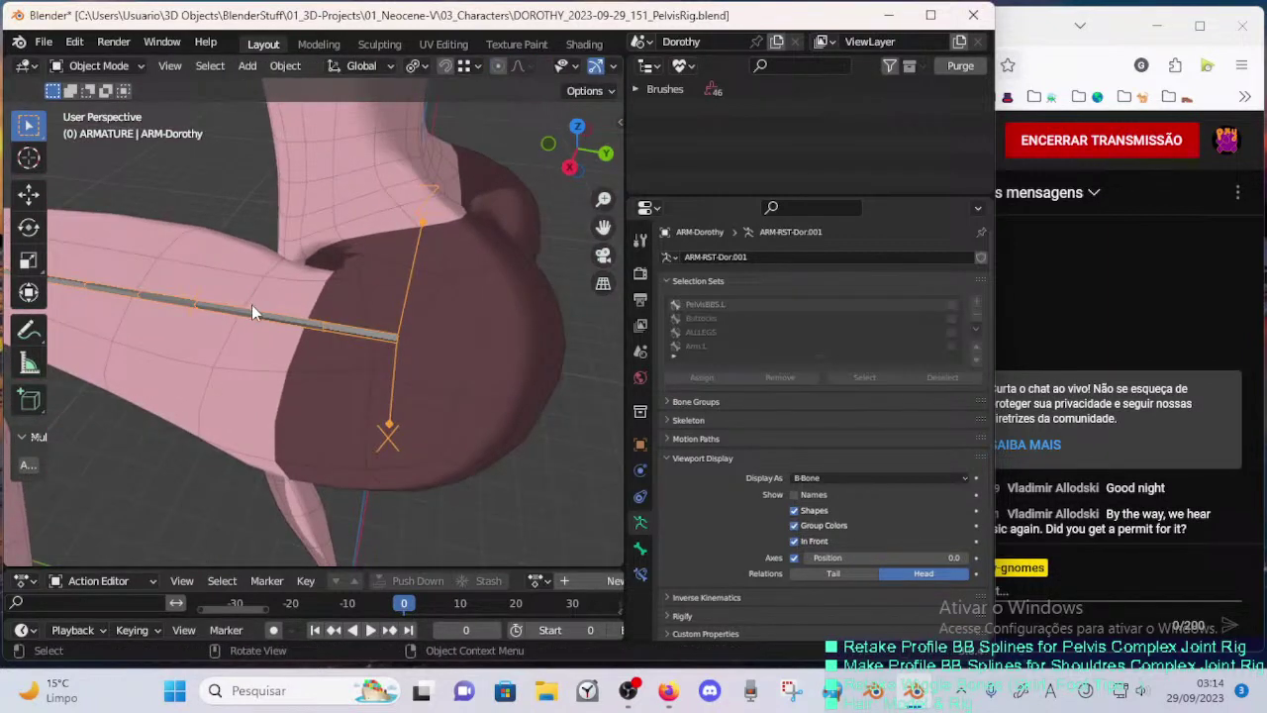
{"action": "left_click", "coordinate": [248, 347]}
{"action": "key", "text": "ctrl+Tab"}
{"action": "left_click", "coordinate": [122, 274]}
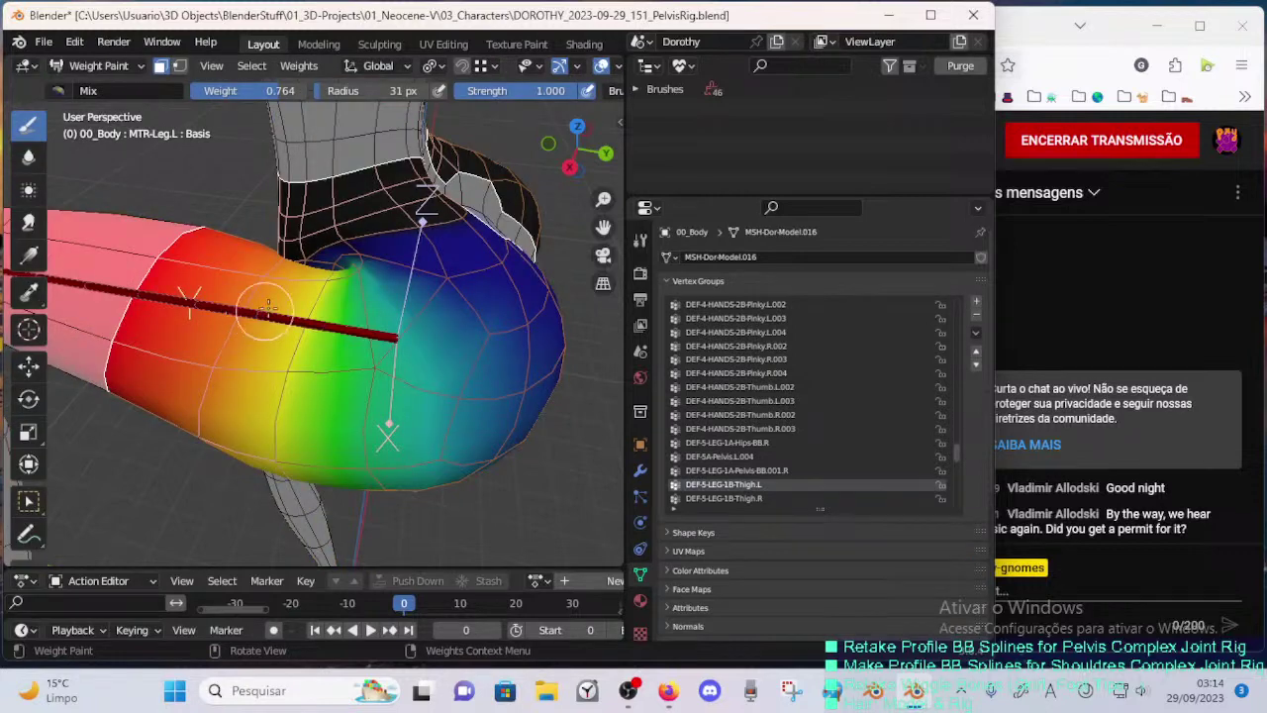
- Activate the Draw weight tool with the Subtract brush at a 69 px radius for the raised leg's front hip crease
{"action": "middle_click_drag", "start_coordinate": [337, 292], "coordinate": [247, 317]}
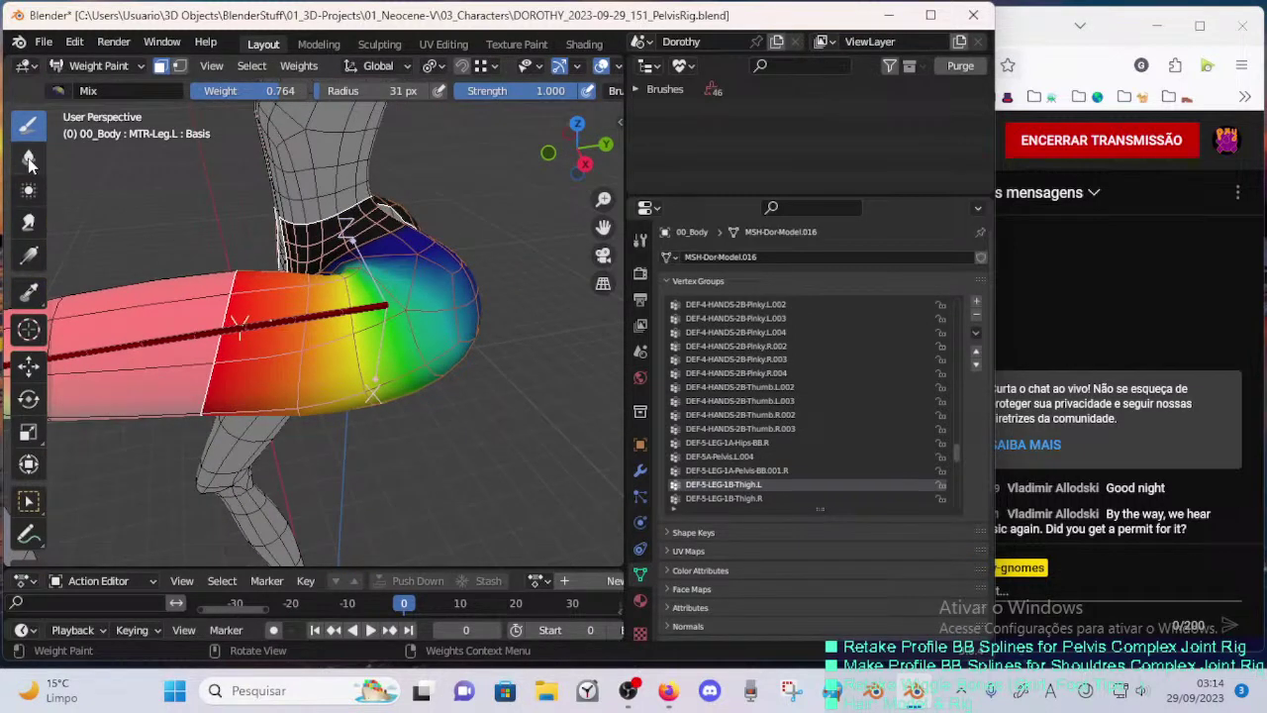
{"action": "left_click", "coordinate": [27, 221]}
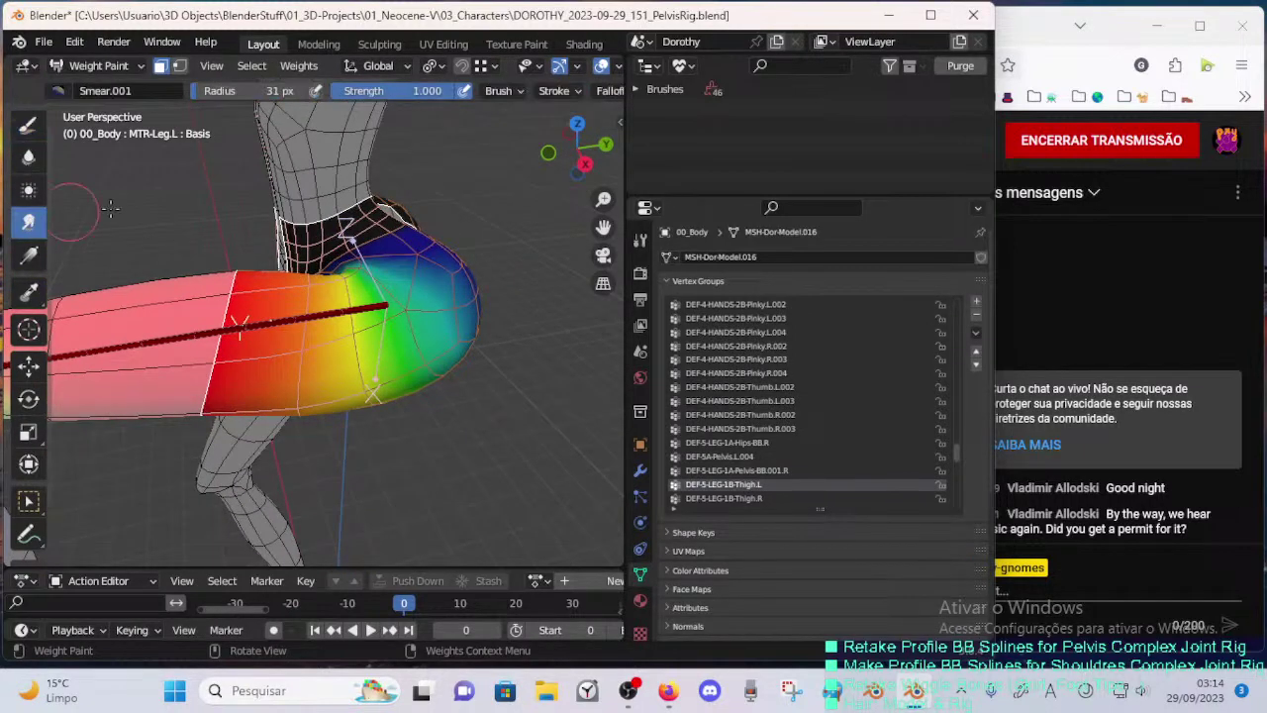
{"action": "left_click", "coordinate": [57, 90]}
{"action": "left_click", "coordinate": [28, 124]}
{"action": "left_click", "coordinate": [59, 90]}
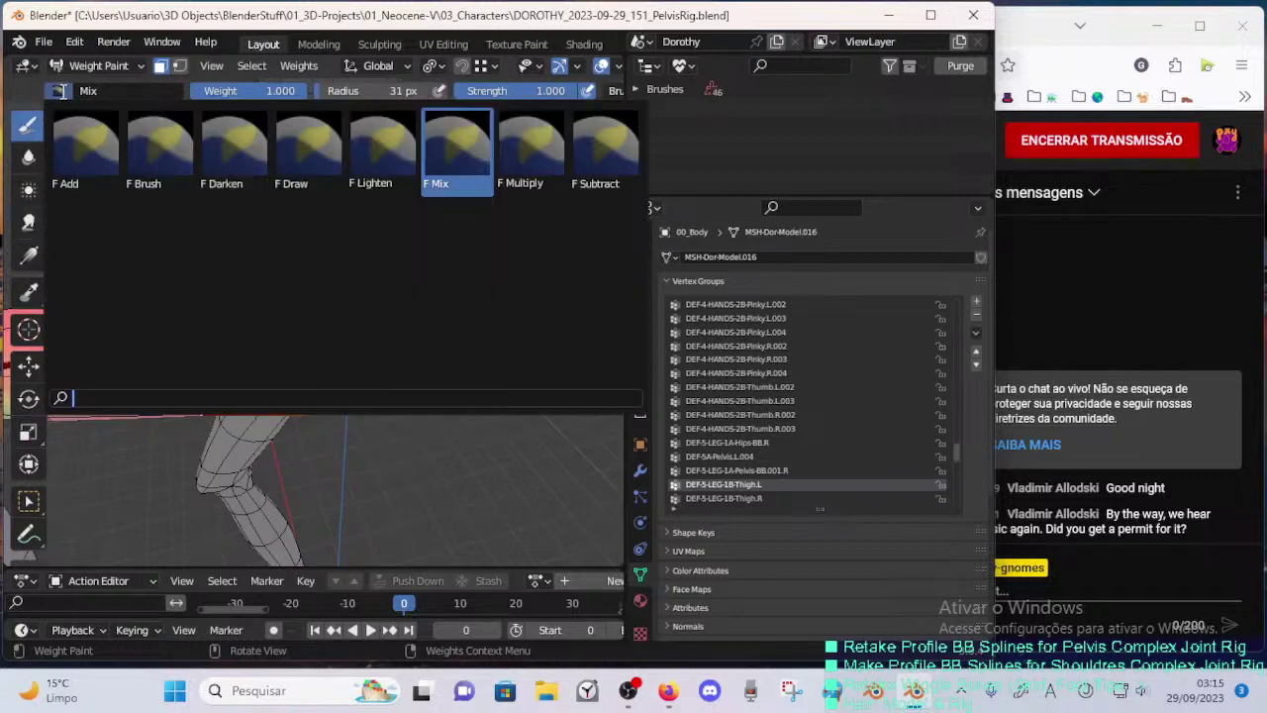
{"action": "left_click", "coordinate": [598, 139]}
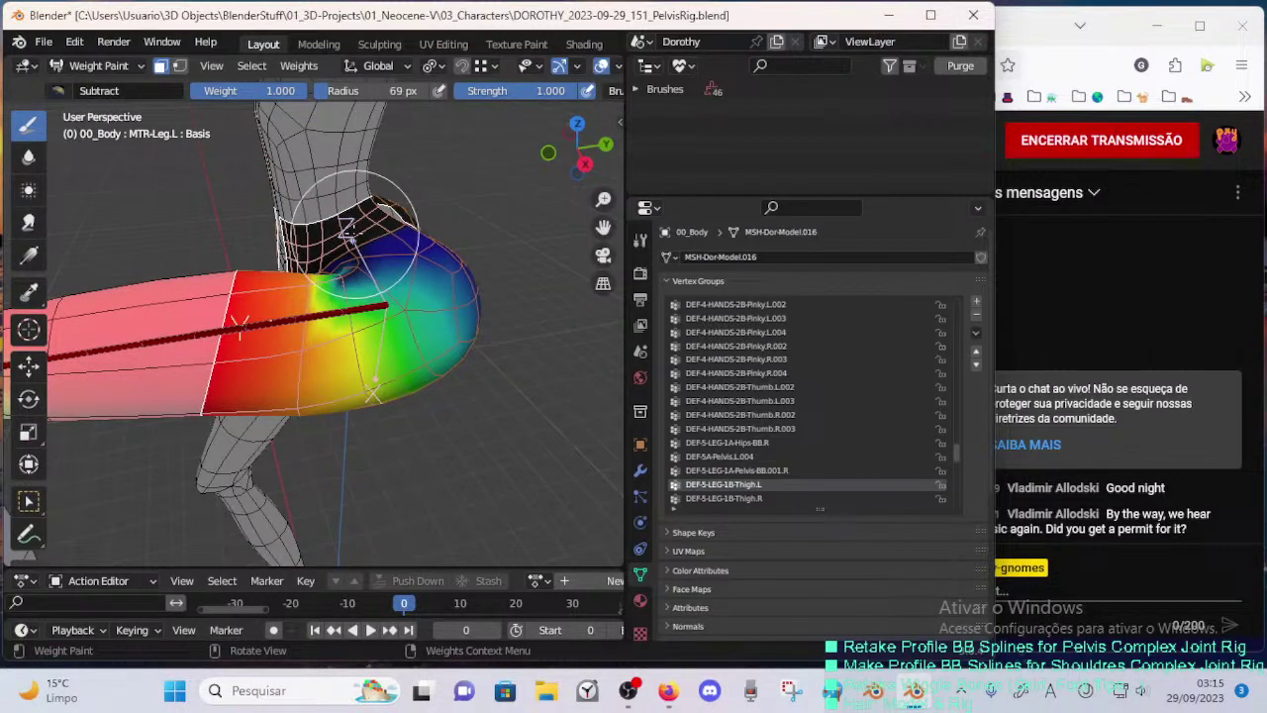
- Activate the Blur weight tool with a 44 px radius for the raised left leg's hip crease
{"action": "middle_click_drag", "start_coordinate": [344, 230], "coordinate": [374, 287]}
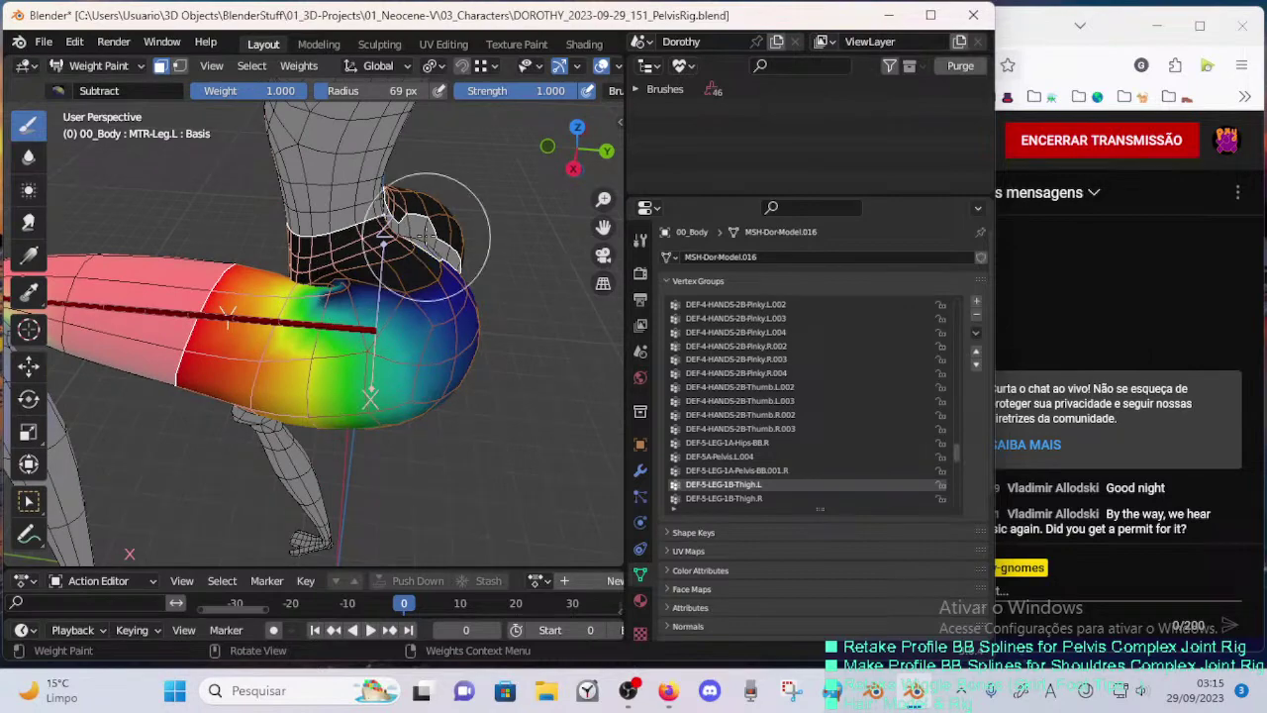
{"action": "mouse_move", "coordinate": [425, 235]}
{"action": "middle_mouse_down"}
{"action": "mouse_move", "coordinate": [345, 310]}
{"action": "mouse_move", "coordinate": [339, 259]}
{"action": "mouse_move", "coordinate": [407, 197]}
{"action": "middle_mouse_up"}
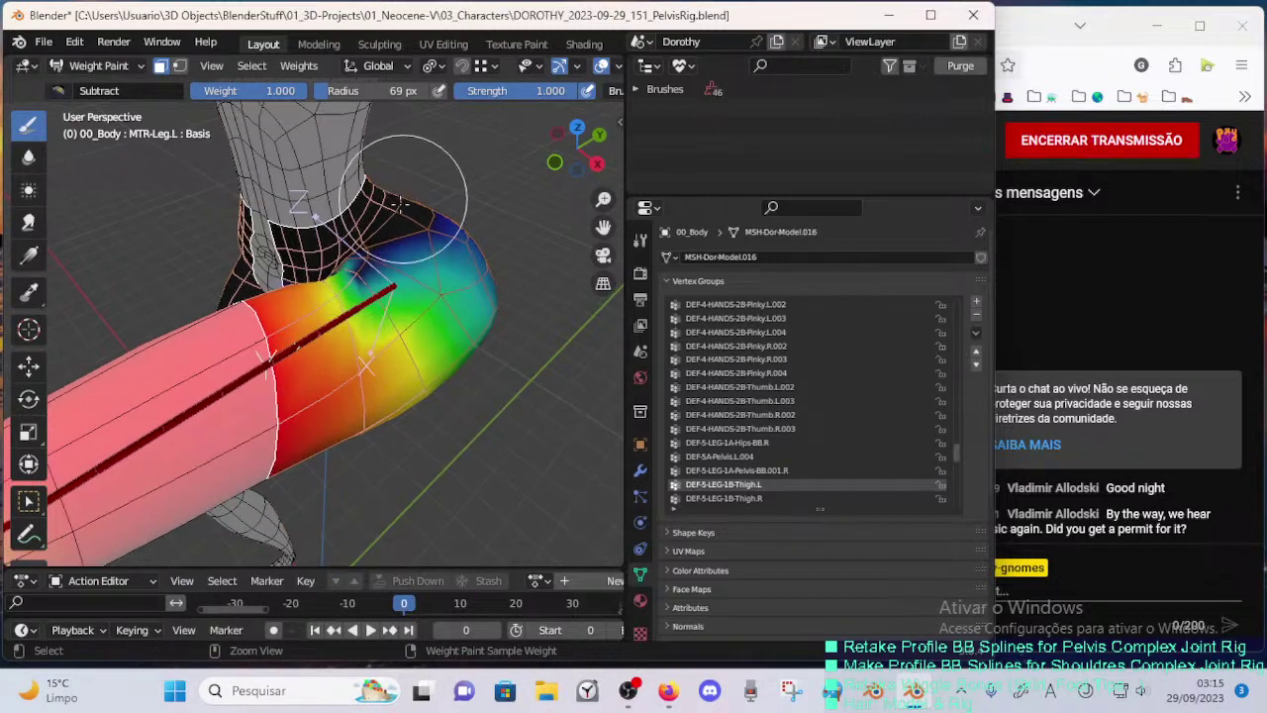
{"action": "key", "text": "f"}
{"action": "left_click", "coordinate": [424, 236]}
{"action": "left_click", "coordinate": [28, 157]}
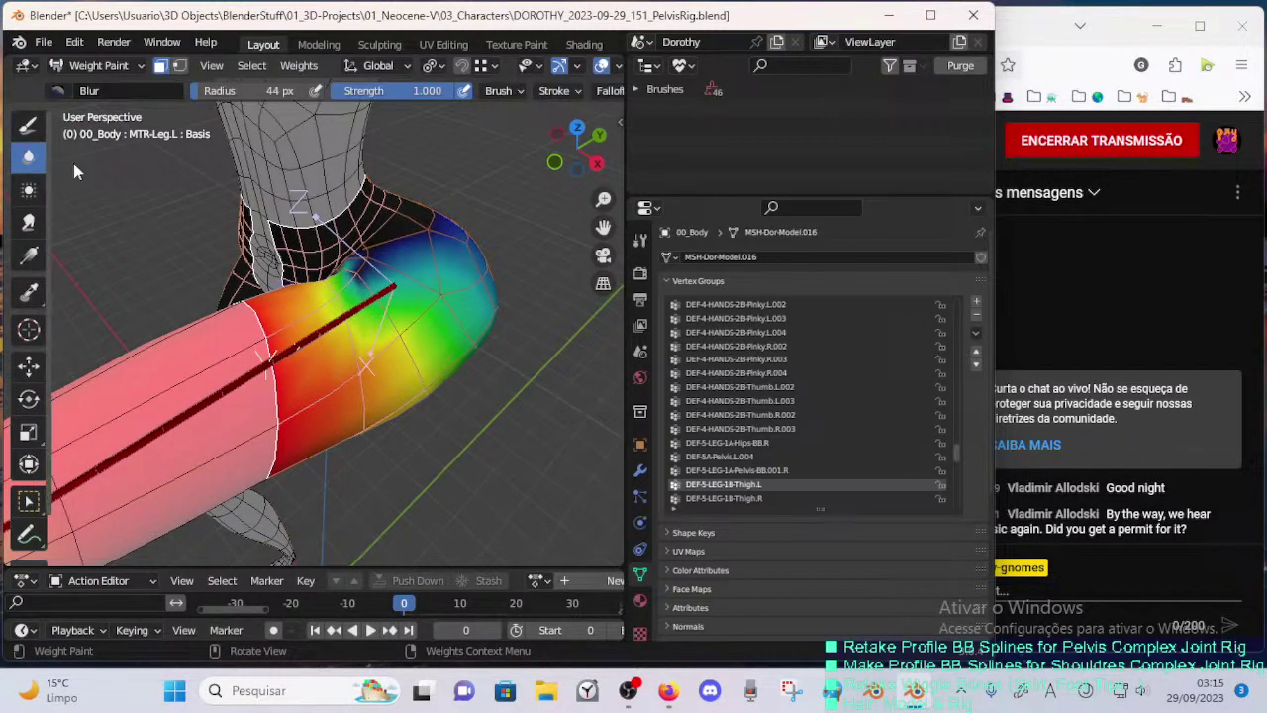
{"action": "middle_click_drag", "start_coordinate": [366, 285], "coordinate": [420, 256]}
- Return ARM-Dorothy to Pose Mode and move MTR-Leg.L inward beside the right foot
{"action": "middle_click_drag", "start_coordinate": [396, 262], "coordinate": [337, 437], "text": "ctrl"}
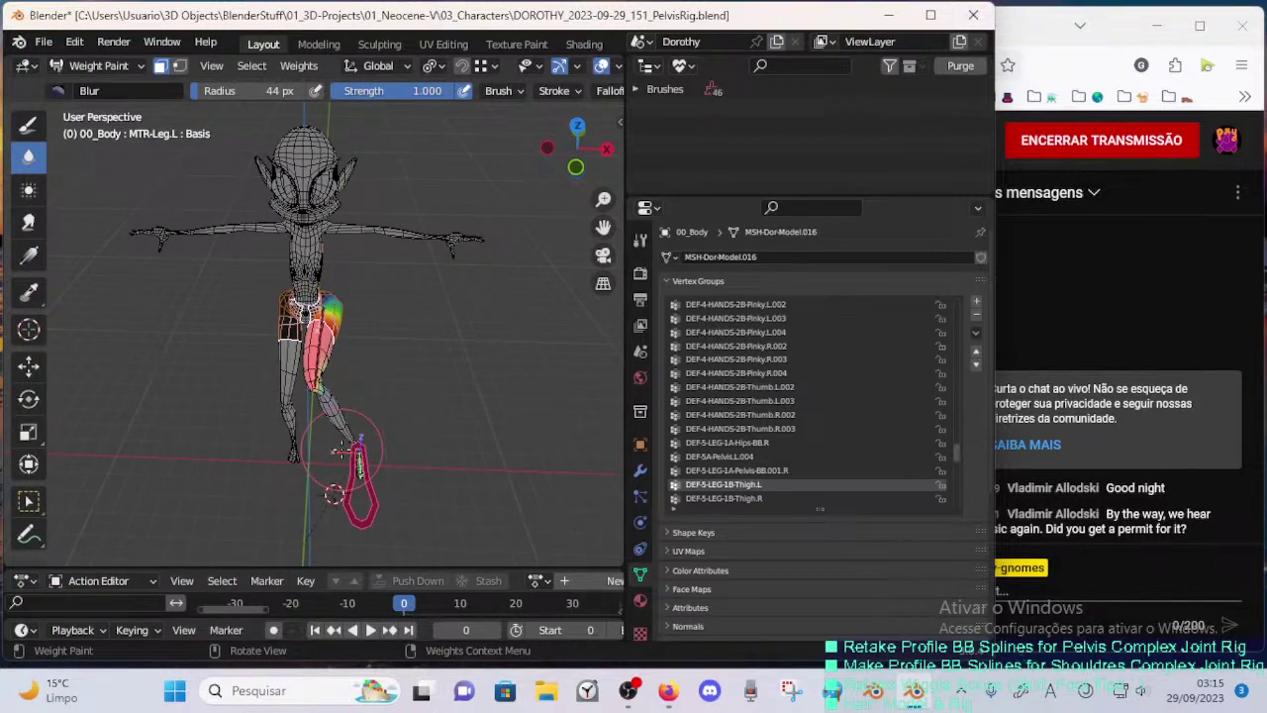
{"action": "key", "text": "m"}
{"action": "key", "text": "ctrl+Tab"}
{"action": "left_click", "coordinate": [348, 483]}
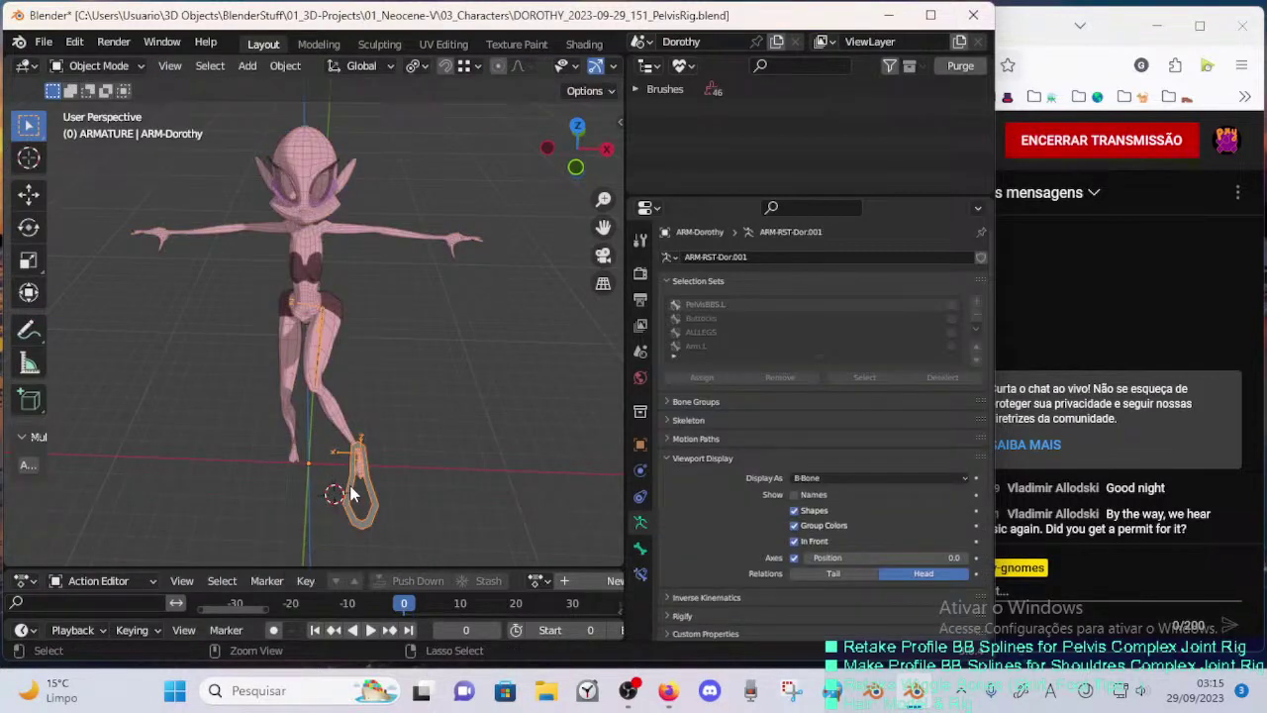
{"action": "key", "text": "ctrl+Tab"}
{"action": "key", "text": "g"}
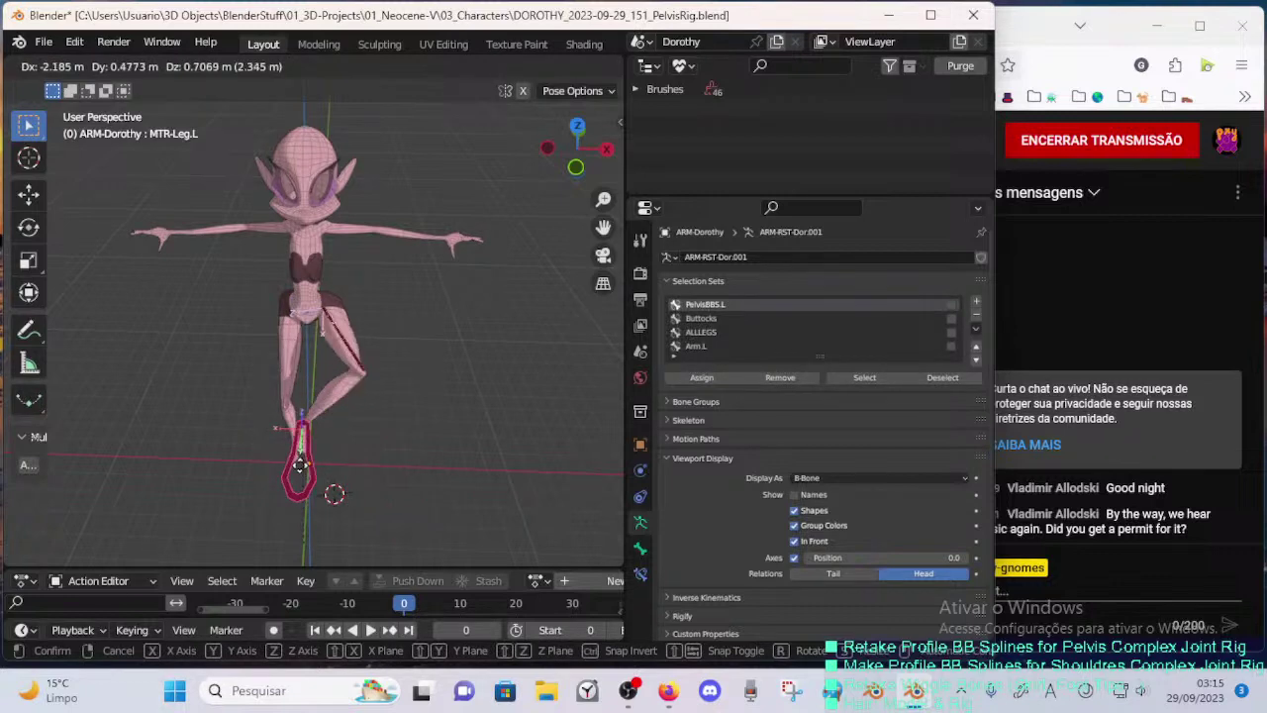
{"action": "left_click", "coordinate": [302, 455]}
- Reveal all hidden rig bones and move the right knee pole POL-Knee.R
{"action": "scroll", "coordinate": [330, 374], "scroll_direction": "down", "scroll_amount": 2}
{"action": "key", "text": "alt+h"}
{"action": "middle_click_drag", "start_coordinate": [350, 382], "coordinate": [334, 266]}
{"action": "left_click", "coordinate": [357, 299]}
{"action": "key", "text": "g"}
{"action": "left_click", "coordinate": [255, 285]}
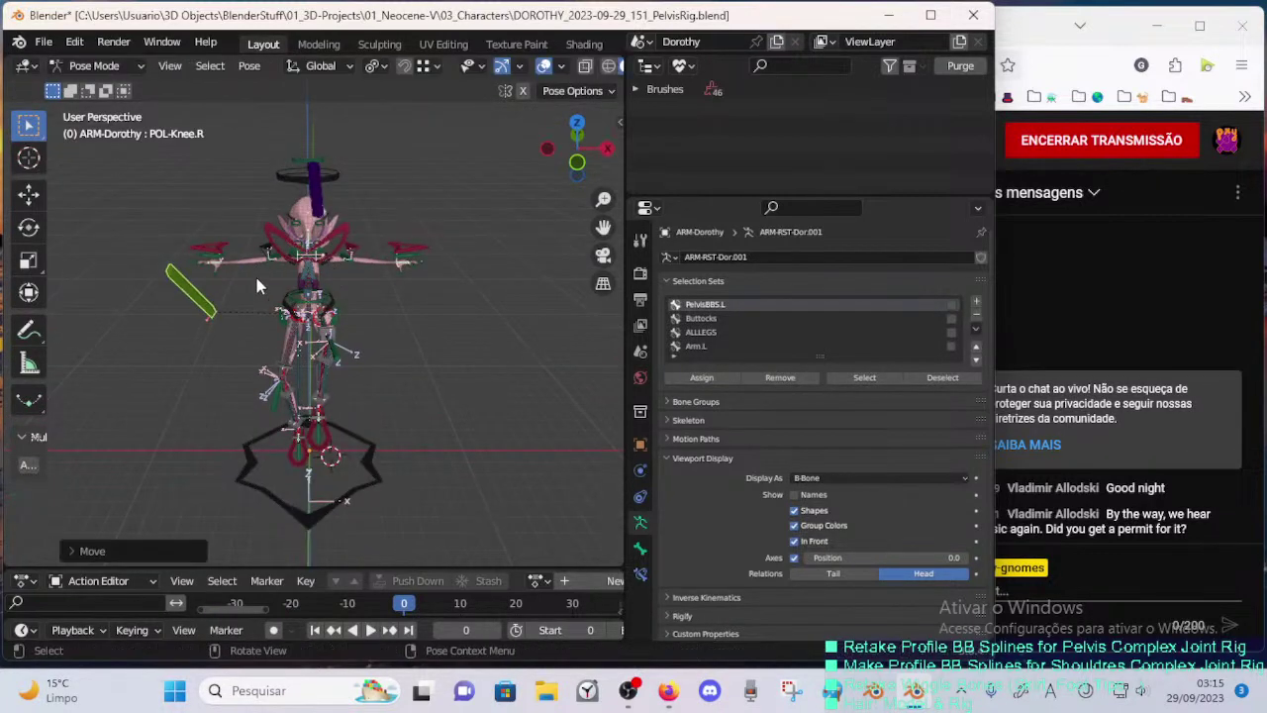
- Select every rig bone and clear its location to return Dorothy's legs to the rest pose
{"action": "left_click", "coordinate": [297, 511]}
{"action": "key", "text": "alt+a"}
{"action": "key", "text": "a"}
{"action": "key", "text": "alt+g"}
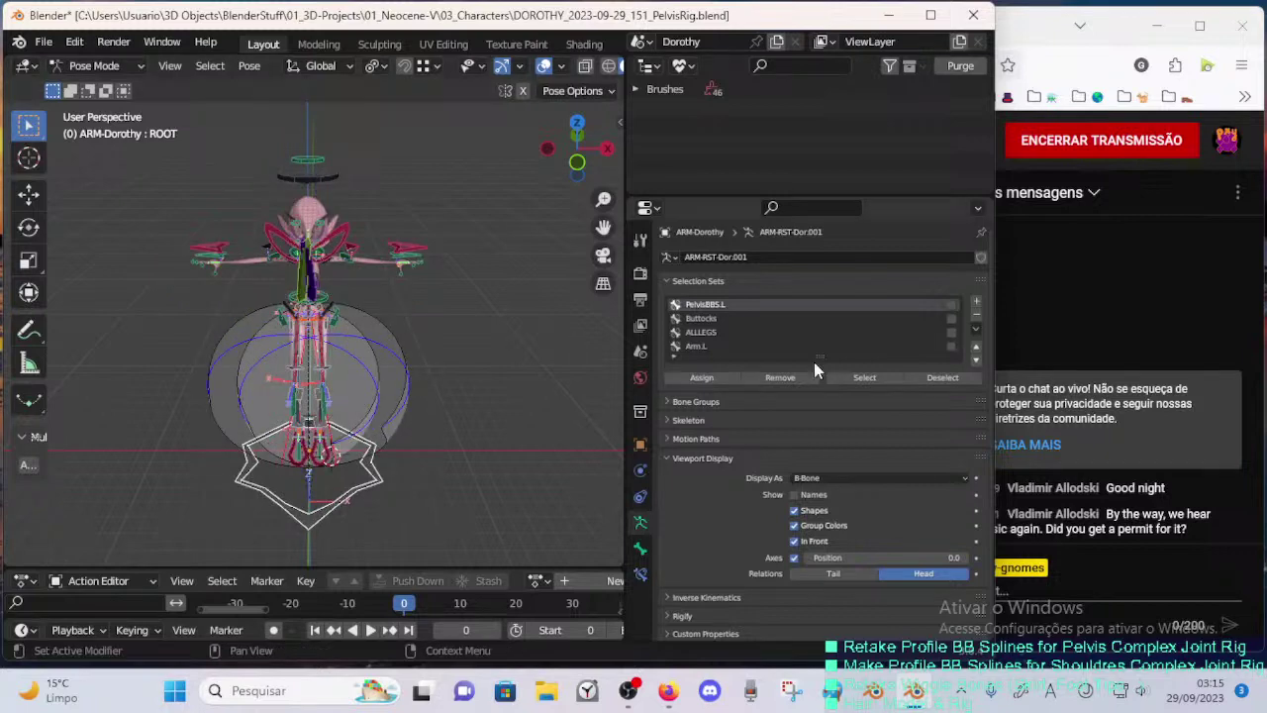
{"action": "key", "text": "ctrl+z"}
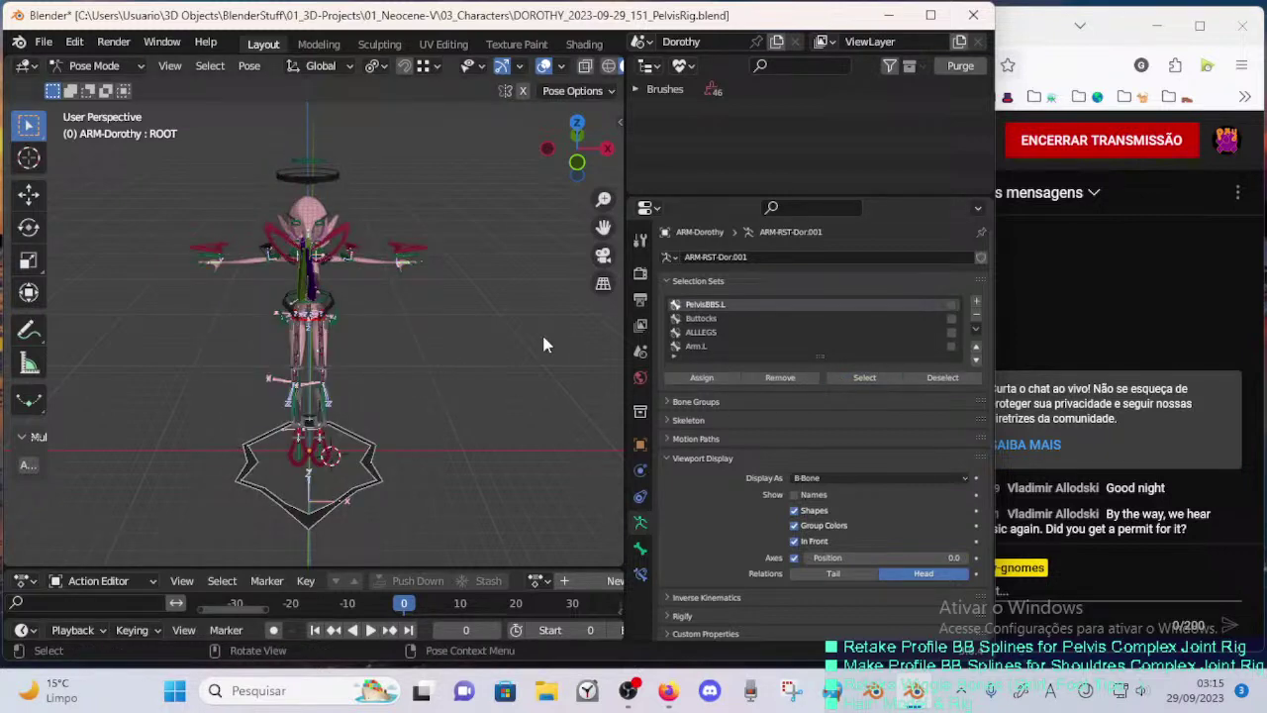
- Try to isolate the leg controls, left knee pole and pelvis bones by hiding the other bones
{"action": "key", "text": "h"}
{"action": "middle_click_drag", "start_coordinate": [391, 358], "coordinate": [373, 305]}
{"action": "key", "text": "alt+h"}
{"action": "key", "text": "ctrl+z"}
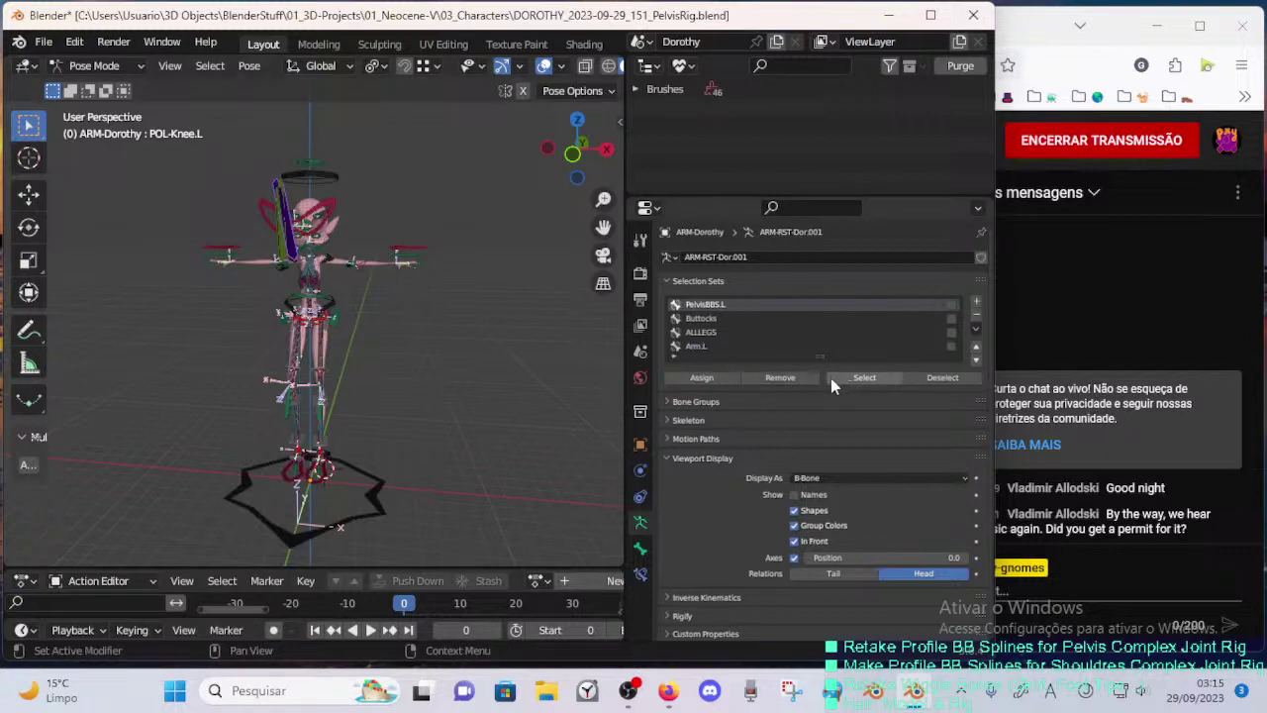
{"action": "key", "text": "shift+h"}
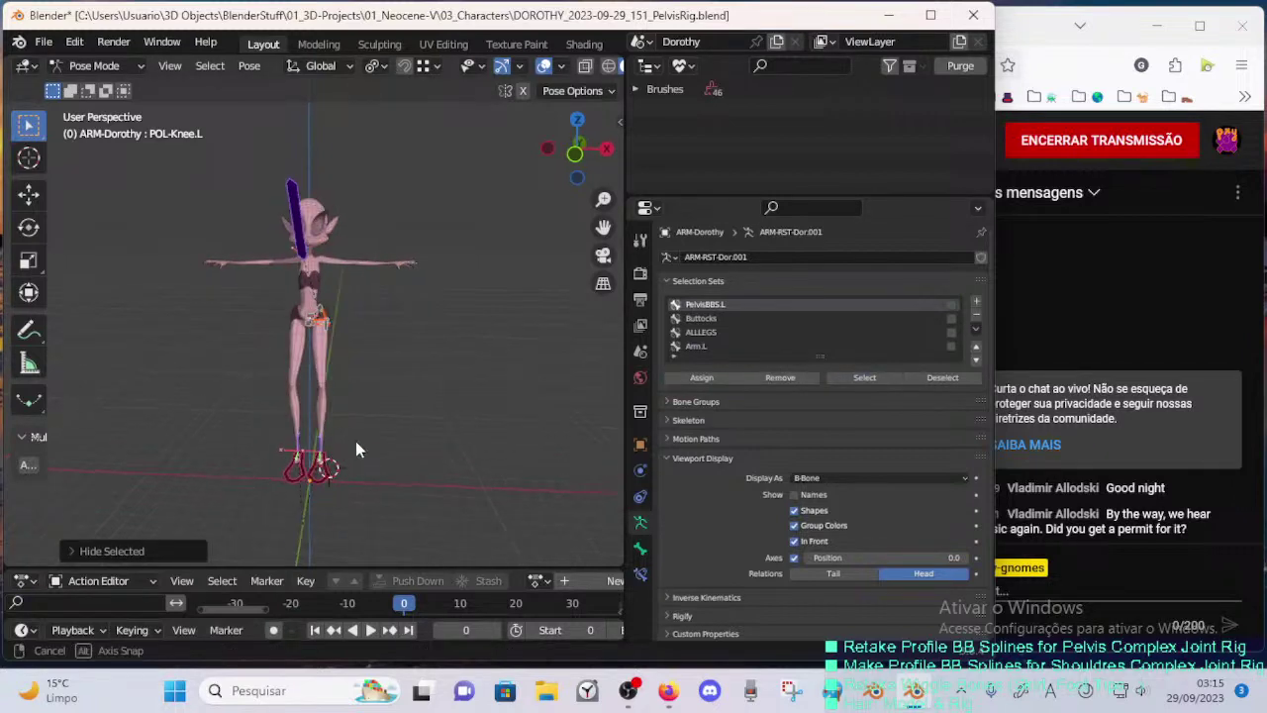
{"action": "key", "text": "ctrl+z"}
- Examine the left leg's knee pole mechanism and thigh deform bone up close
{"action": "middle_click_drag", "start_coordinate": [357, 445], "coordinate": [416, 266]}
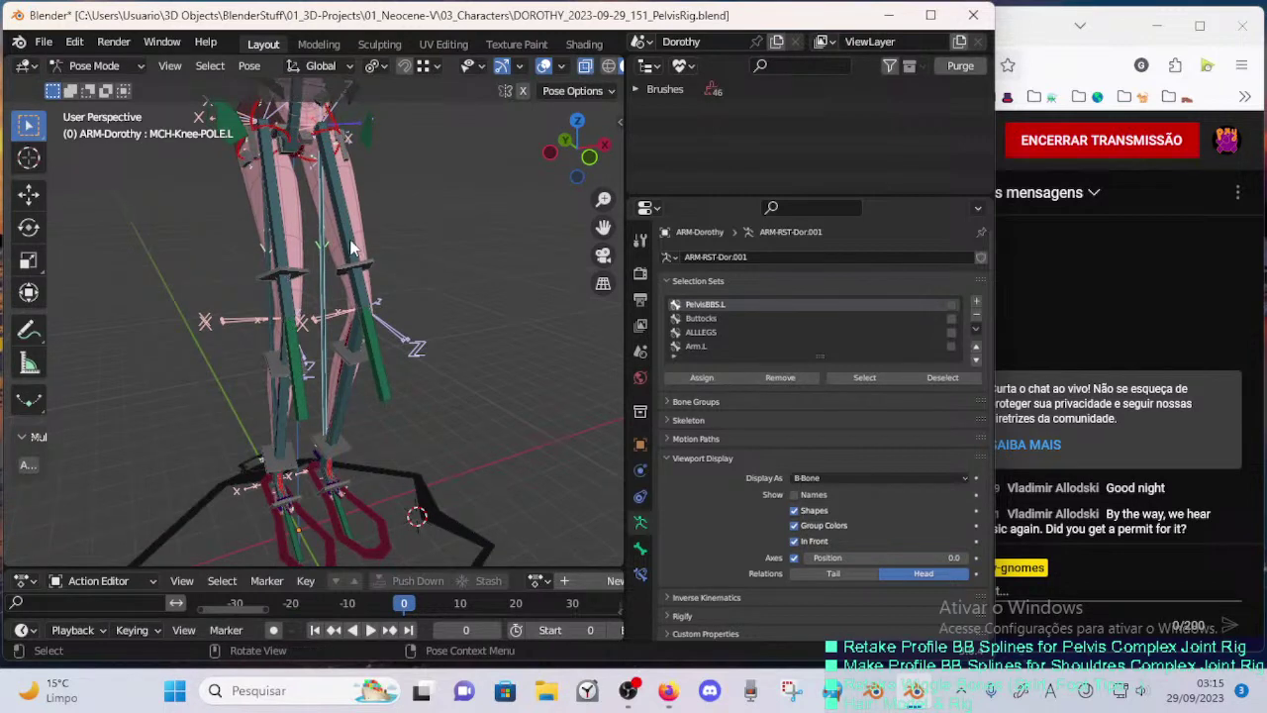
{"action": "key", "text": "Tab"}
{"action": "key", "text": "Tab"}
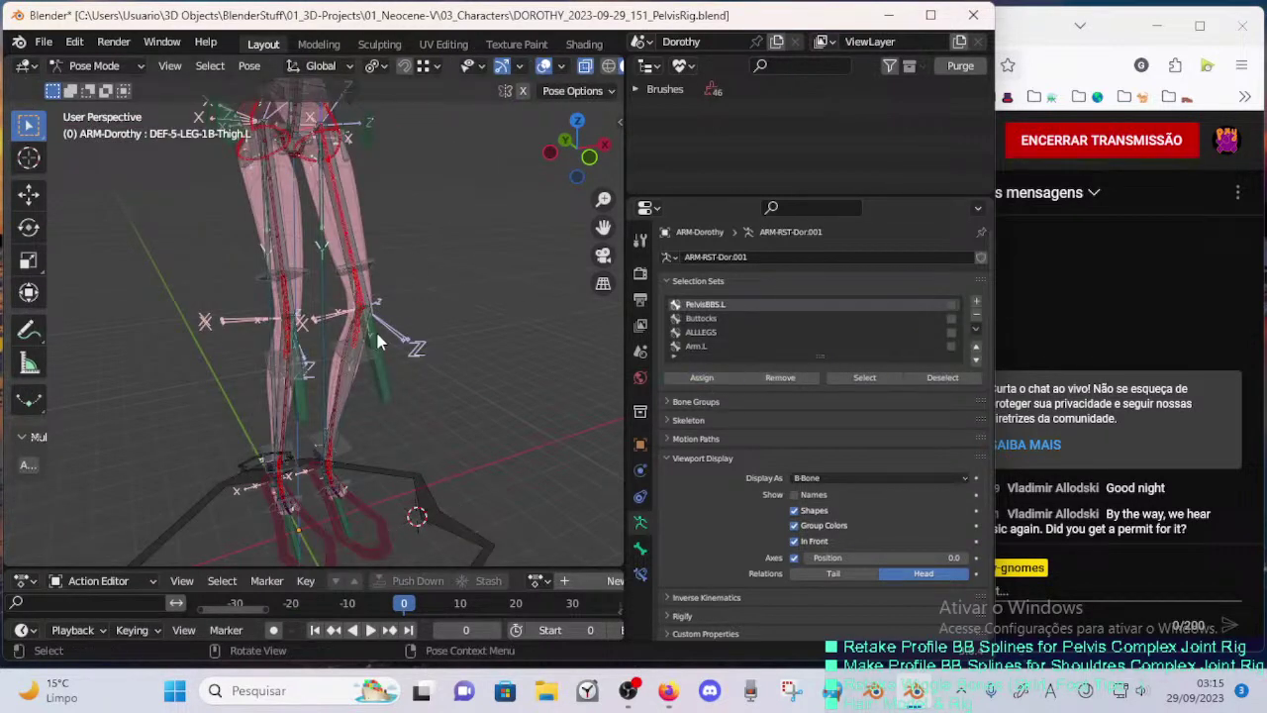
{"action": "middle_click_drag", "start_coordinate": [381, 311], "coordinate": [362, 357], "text": "ctrl"}
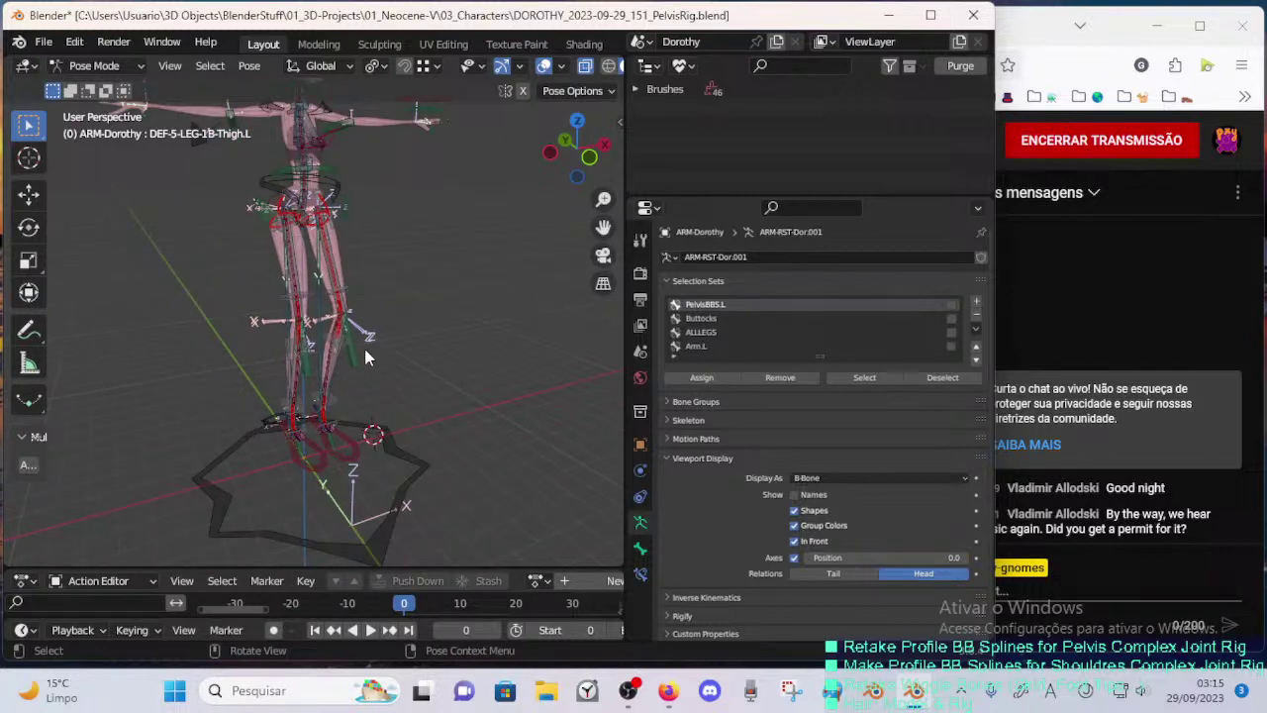
{"action": "key", "text": "Tab"}
{"action": "key", "text": "Tab"}
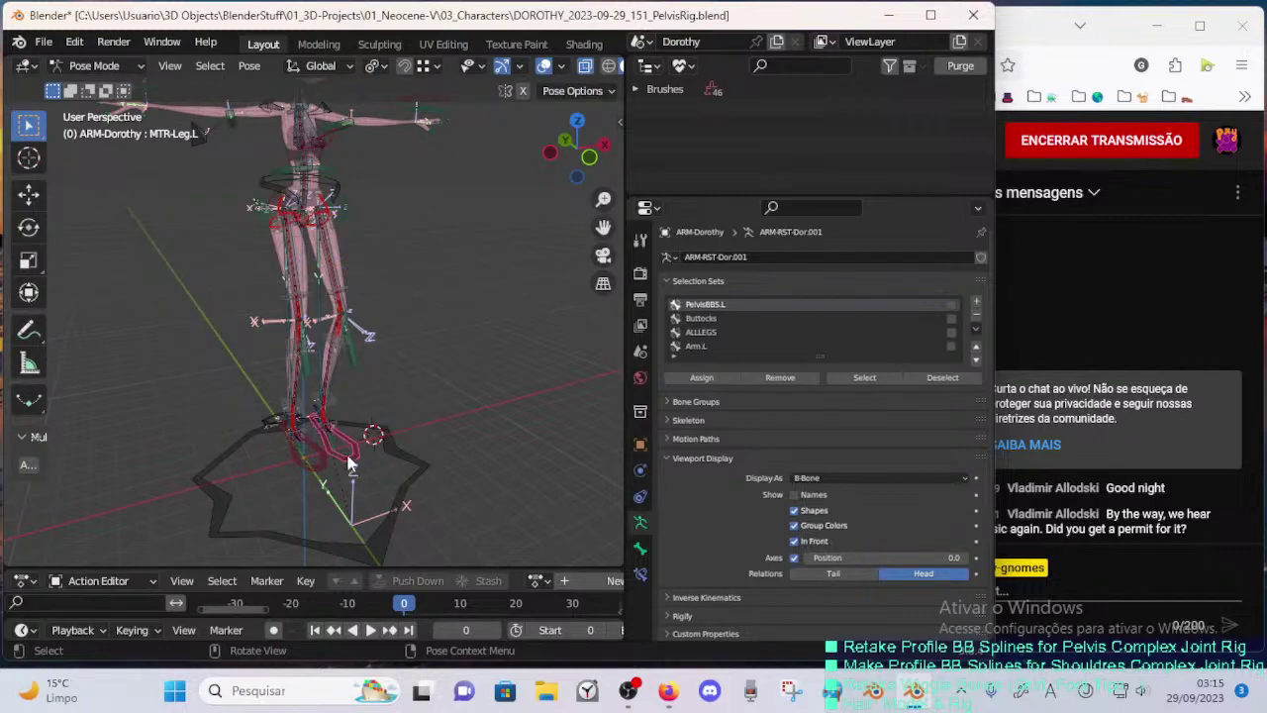
- Move MTR-Leg.L through several positions and raise the left leg with a bent knee and near-horizontal thigh
{"action": "key", "text": "g"}
{"action": "left_click", "coordinate": [373, 362]}
{"action": "middle_click_drag", "start_coordinate": [373, 362], "coordinate": [357, 322]}
{"action": "key", "text": "g"}
{"action": "left_click", "coordinate": [297, 371]}
{"action": "middle_click_drag", "start_coordinate": [302, 369], "coordinate": [327, 396], "text": "shift"}
{"action": "key", "text": "g"}
{"action": "left_click", "coordinate": [393, 407]}
{"action": "key", "text": "g"}
{"action": "left_click", "coordinate": [297, 356]}
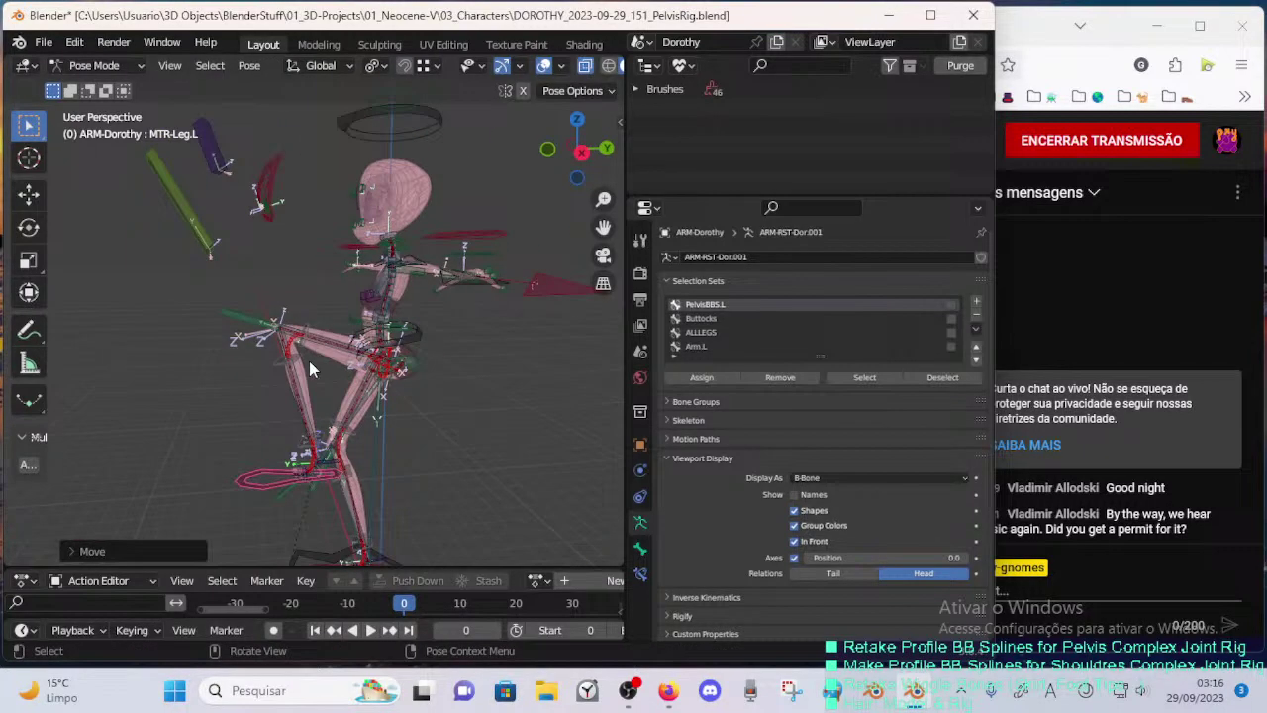
- Examine ARM-Dorothy's bone layer list to see which rig layers are shown
{"action": "key", "text": "n"}
{"action": "left_click", "coordinate": [463, 112]}
{"action": "left_click", "coordinate": [463, 157]}
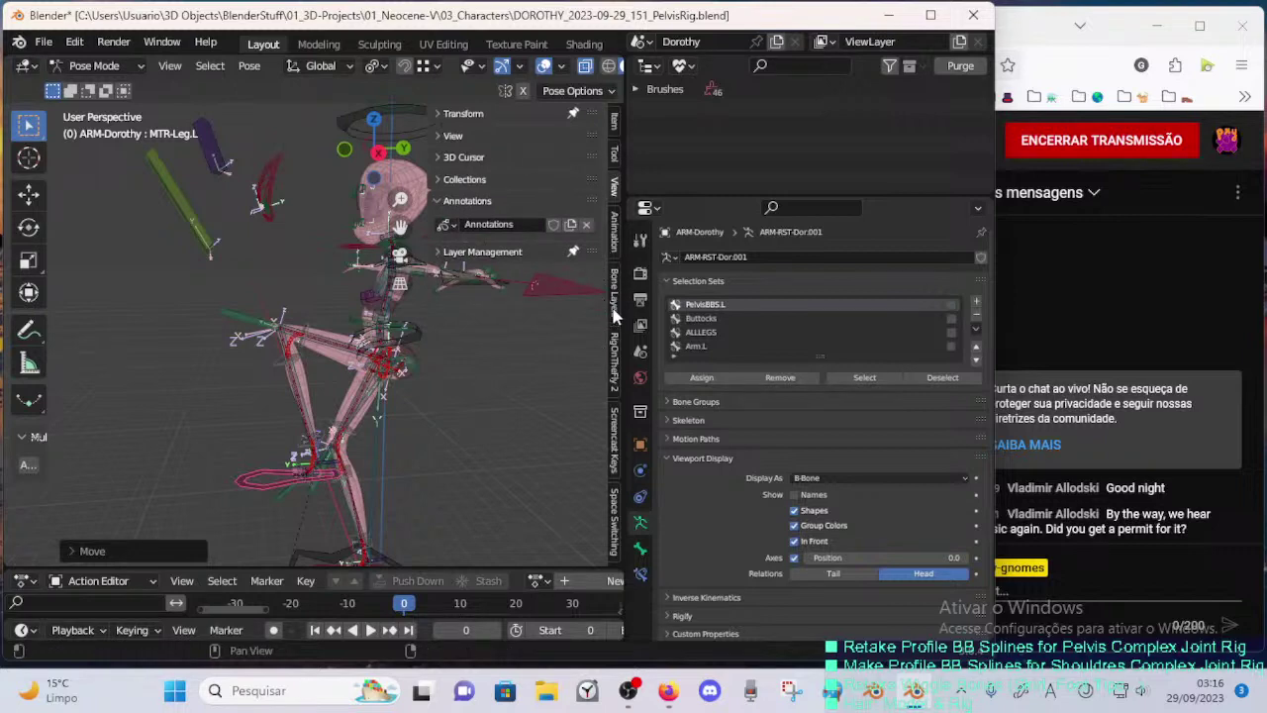
{"action": "left_click", "coordinate": [613, 309]}
{"action": "left_click", "coordinate": [466, 180]}
{"action": "left_click", "coordinate": [467, 136]}
{"action": "middle_click_drag", "start_coordinate": [520, 315], "coordinate": [520, 314]}
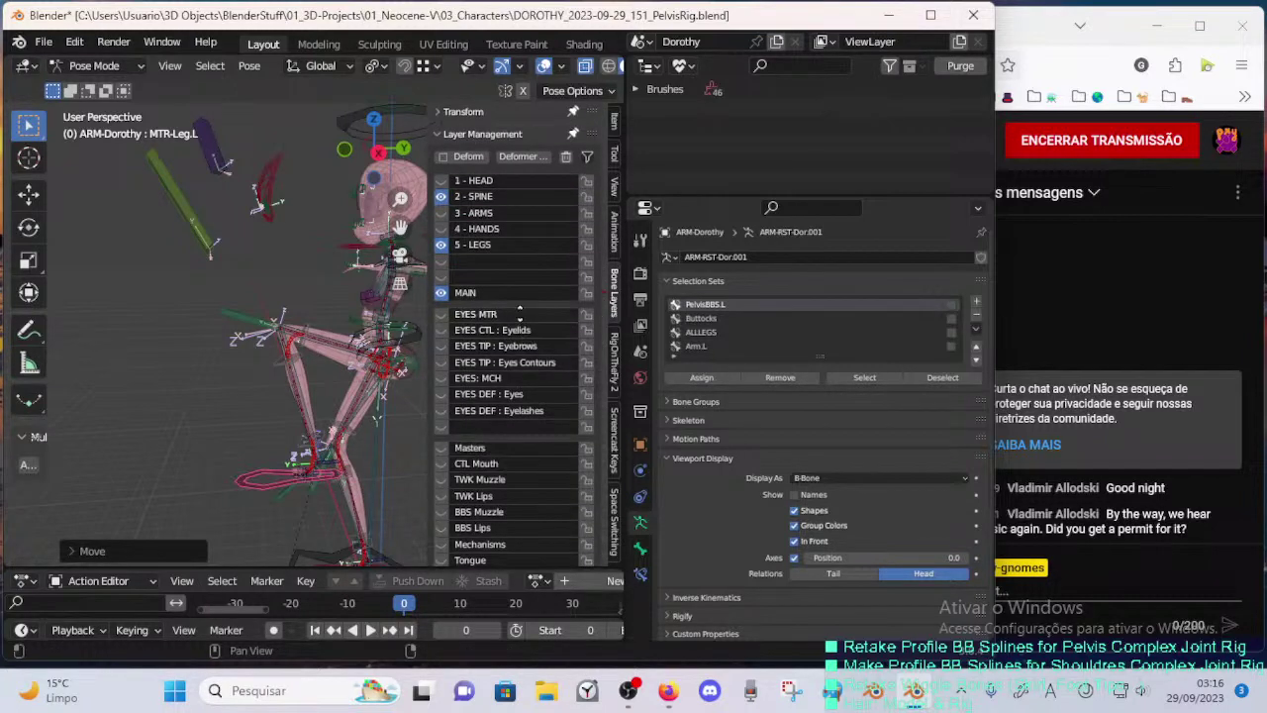
{"action": "scroll", "coordinate": [520, 310], "scroll_direction": "down", "scroll_amount": 3}
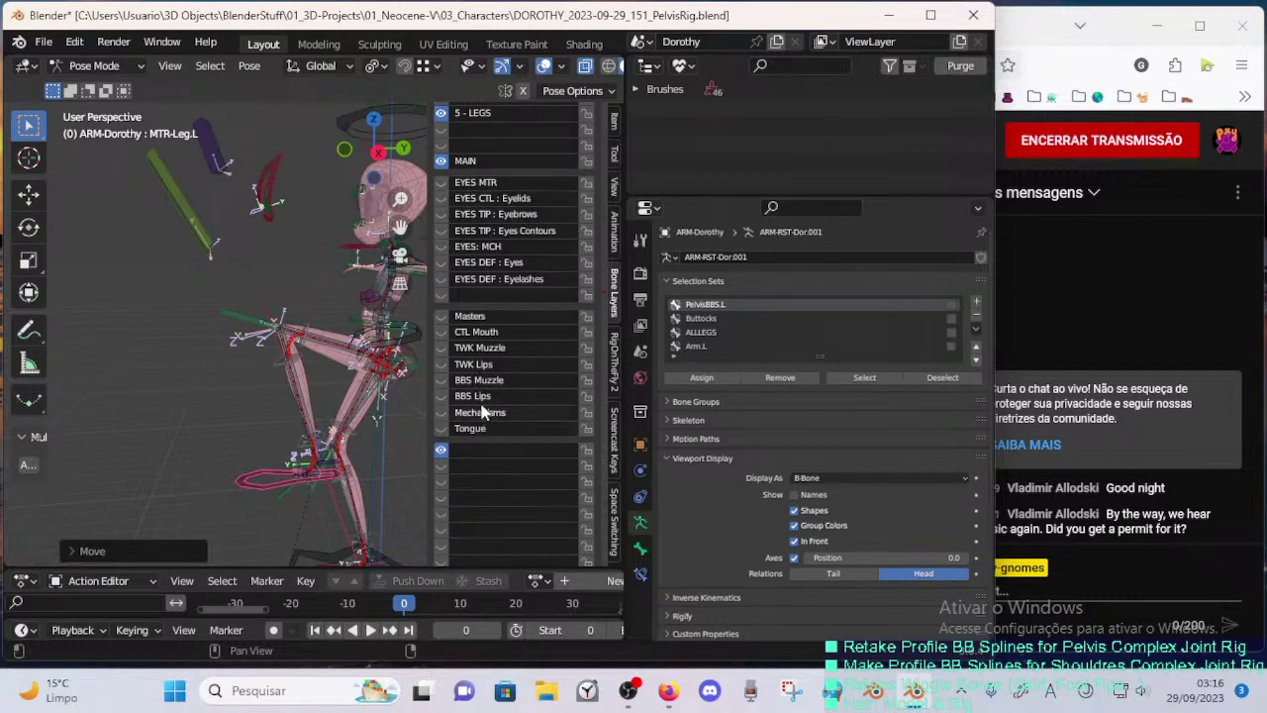
{"action": "scroll", "coordinate": [482, 412], "scroll_direction": "down", "scroll_amount": 2}
{"action": "scroll", "coordinate": [482, 335], "scroll_direction": "up", "scroll_amount": 4}
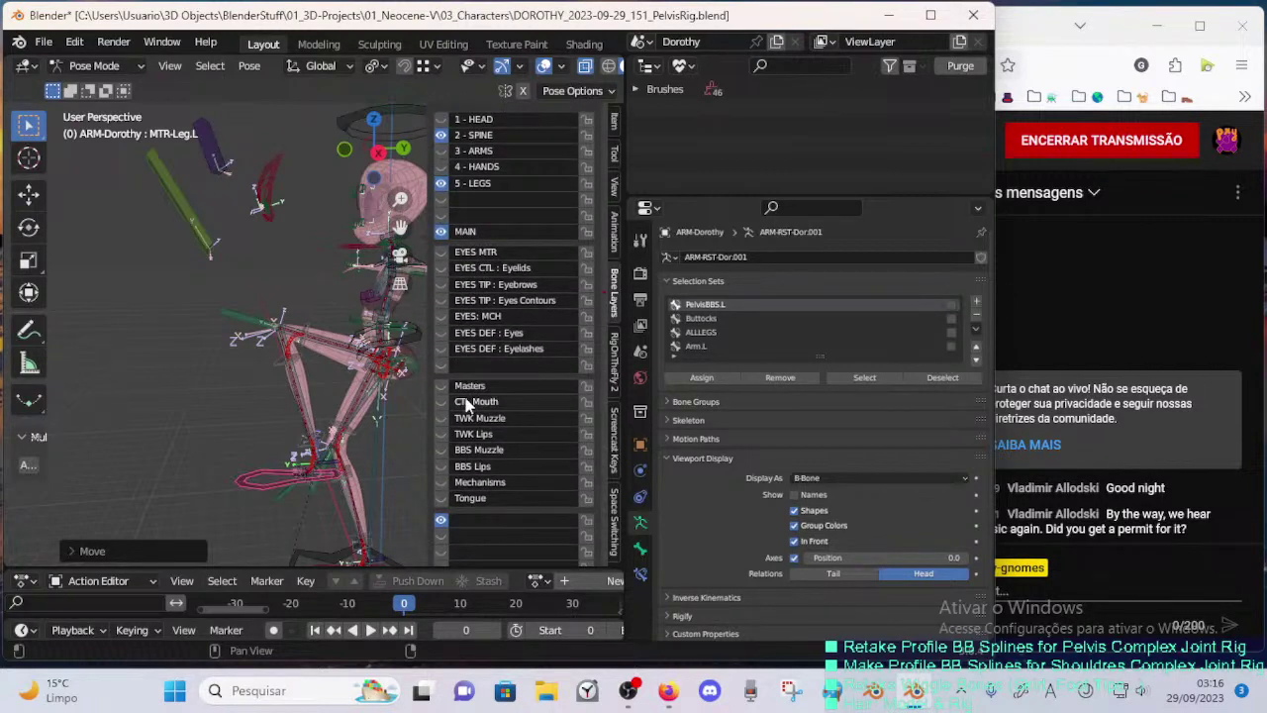
{"action": "scroll", "coordinate": [466, 404], "scroll_direction": "down", "scroll_amount": 3}
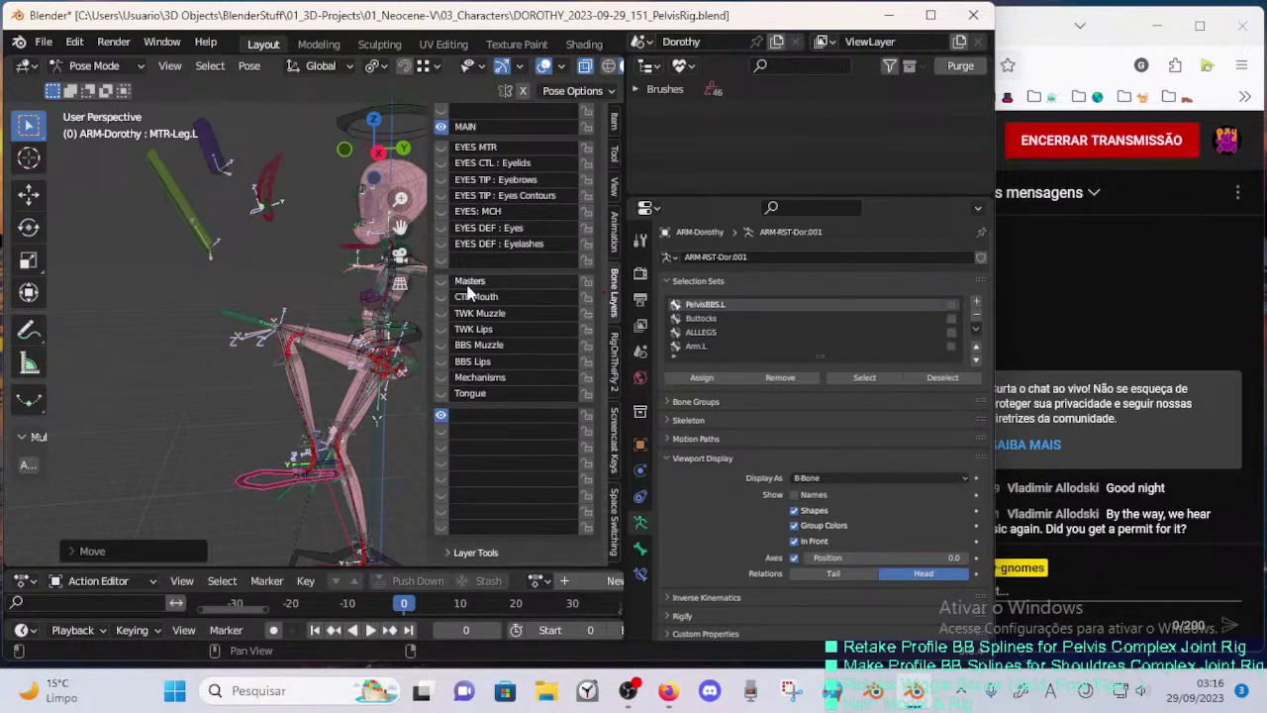
{"action": "scroll", "coordinate": [475, 287], "scroll_direction": "up", "scroll_amount": 5}
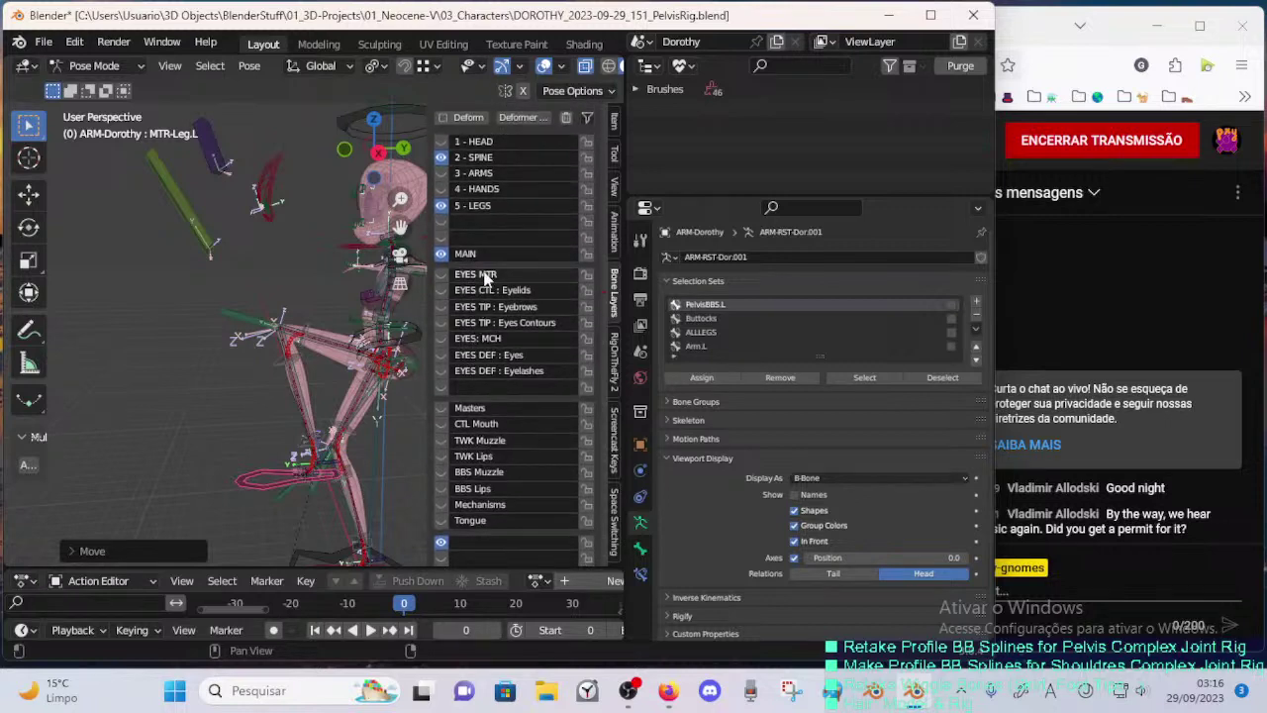
{"action": "scroll", "coordinate": [479, 238], "scroll_direction": "up", "scroll_amount": 2}
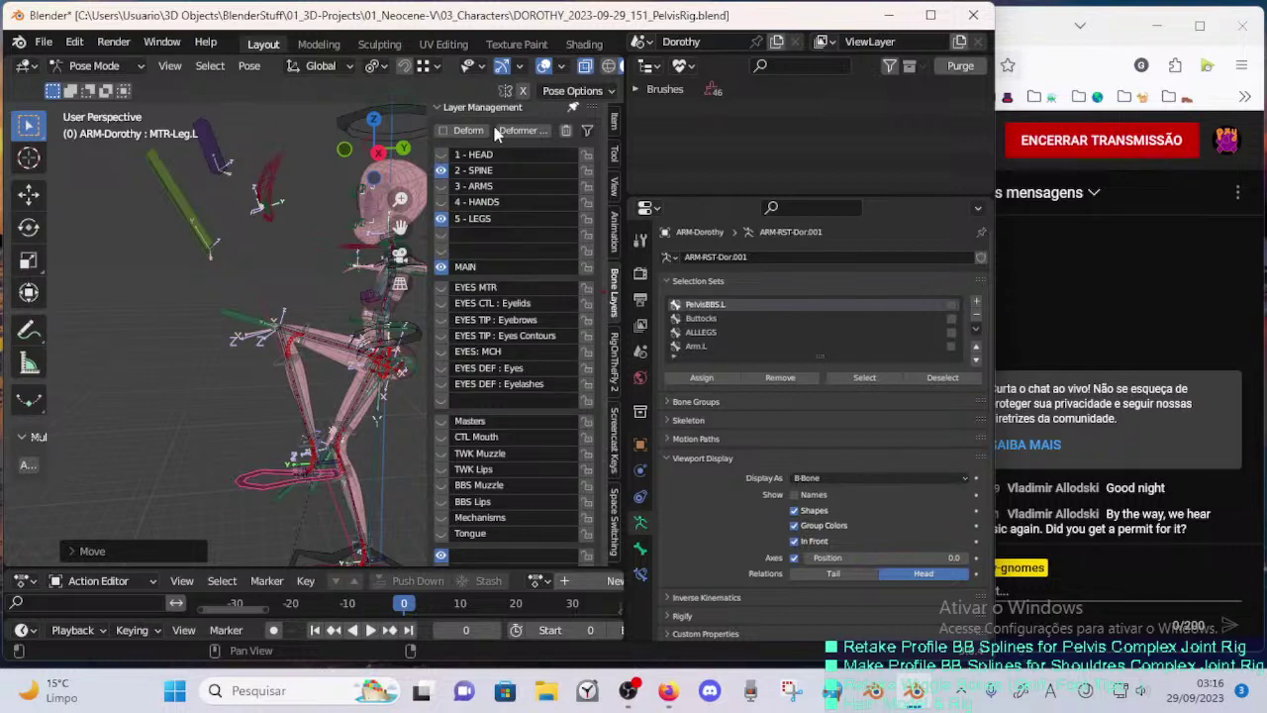
{"action": "left_click", "coordinate": [441, 109]}
- Return the left leg to rest and isolate the PelvisBBS.L bones and leg controls by hiding the other bones
{"action": "middle_click_drag", "start_coordinate": [374, 267], "coordinate": [337, 492]}
{"action": "key", "text": "ctrl+s"}
{"action": "key", "text": "n"}
{"action": "key", "text": "ctrl+z"}
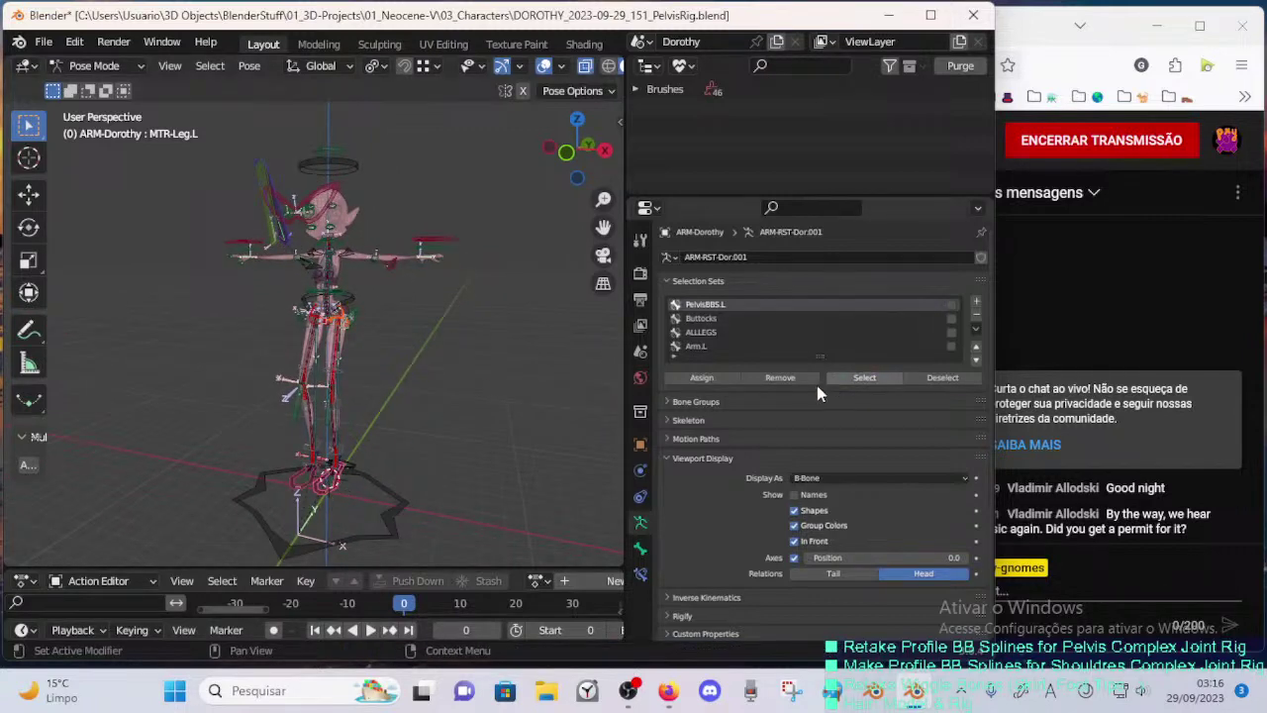
{"action": "key", "text": "h"}
{"action": "middle_click_drag", "start_coordinate": [424, 424], "coordinate": [356, 408]}
{"action": "middle_click_drag", "start_coordinate": [333, 478], "coordinate": [347, 359]}
- Raise the left leg forward with MTR-Leg.L until the thigh is above horizontal
{"action": "key", "text": "g"}
{"action": "left_click", "coordinate": [302, 296]}
{"action": "middle_click_drag", "start_coordinate": [302, 296], "coordinate": [494, 301]}
{"action": "key", "text": "g"}
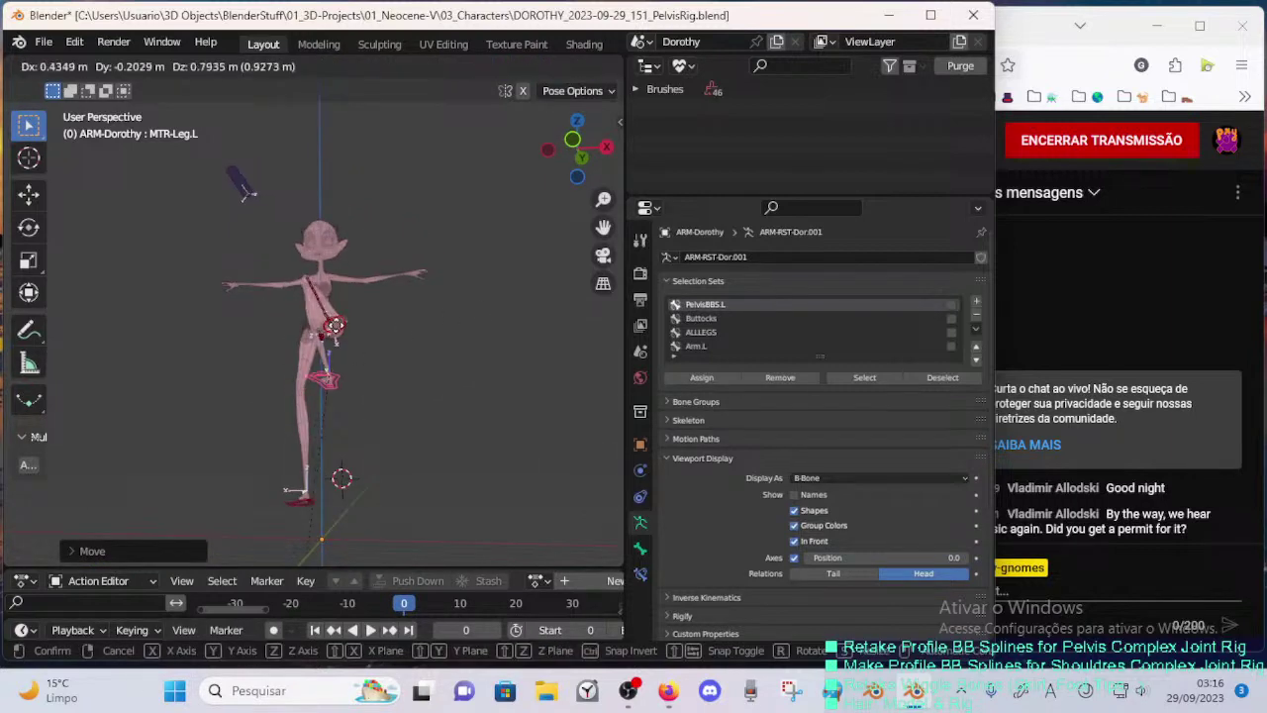
{"action": "left_click", "coordinate": [322, 329]}
{"action": "middle_click_drag", "start_coordinate": [322, 329], "coordinate": [431, 280]}
{"action": "key", "text": "g"}
{"action": "left_click", "coordinate": [406, 359]}
- Move the handle HDL-5A-Pelvis.L.002 forward onto the raised thigh and turn off X-ray display
{"action": "left_click", "coordinate": [430, 279]}
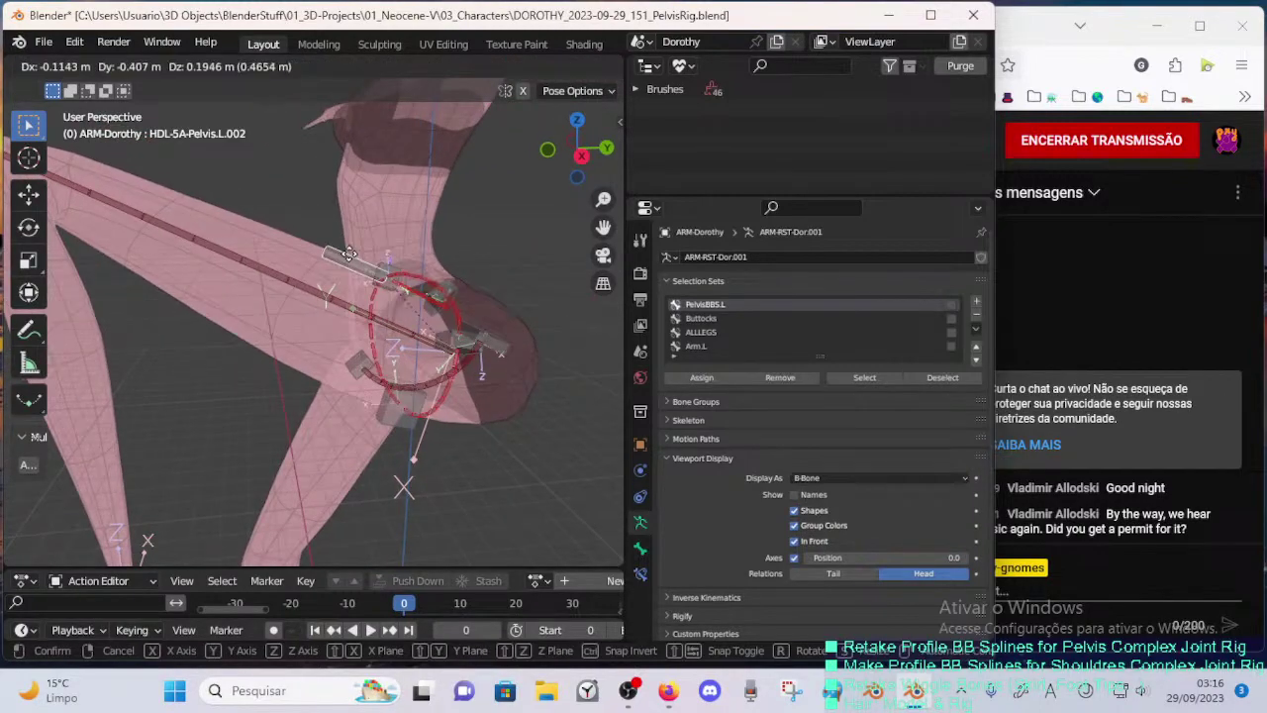
{"action": "middle_click_drag", "start_coordinate": [345, 249], "coordinate": [383, 269]}
{"action": "key", "text": "Tab"}
{"action": "key", "text": "alt+z"}
{"action": "key", "text": "Tab"}
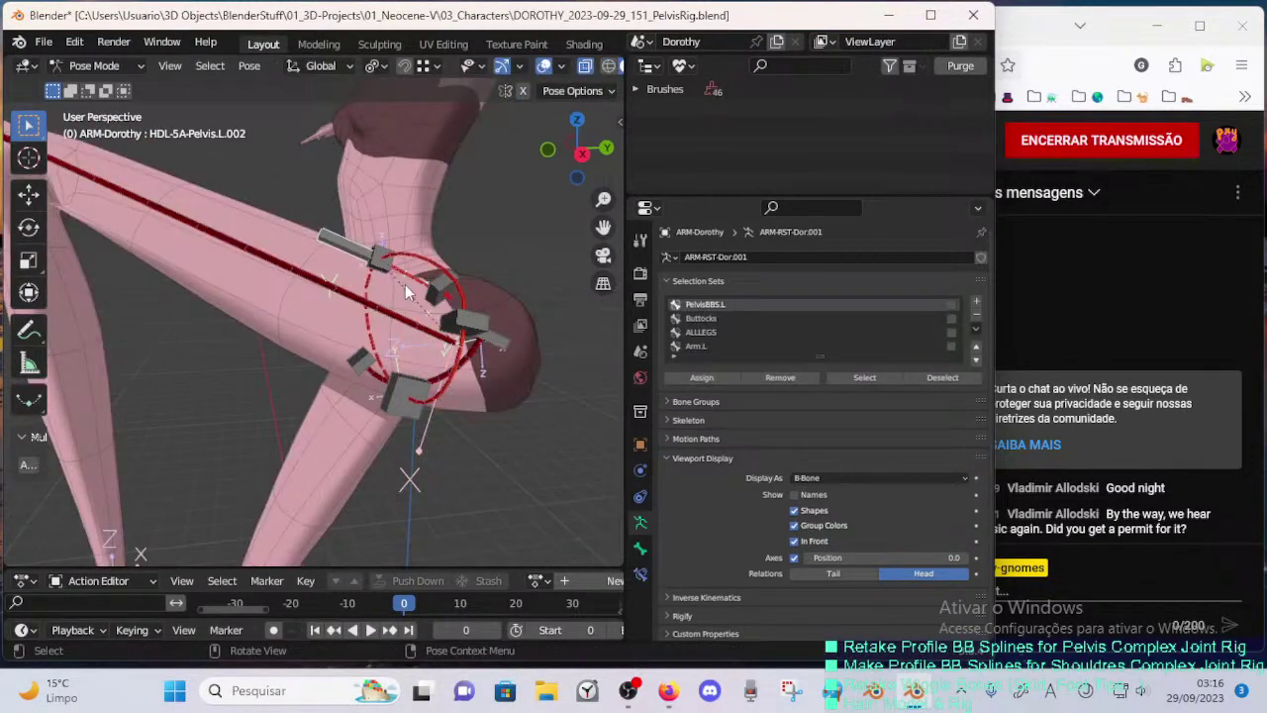
- Move and rotate HDL-5A-Pelvis.L.002 to reshape the front hip crease above the thigh
{"action": "key", "text": "g"}
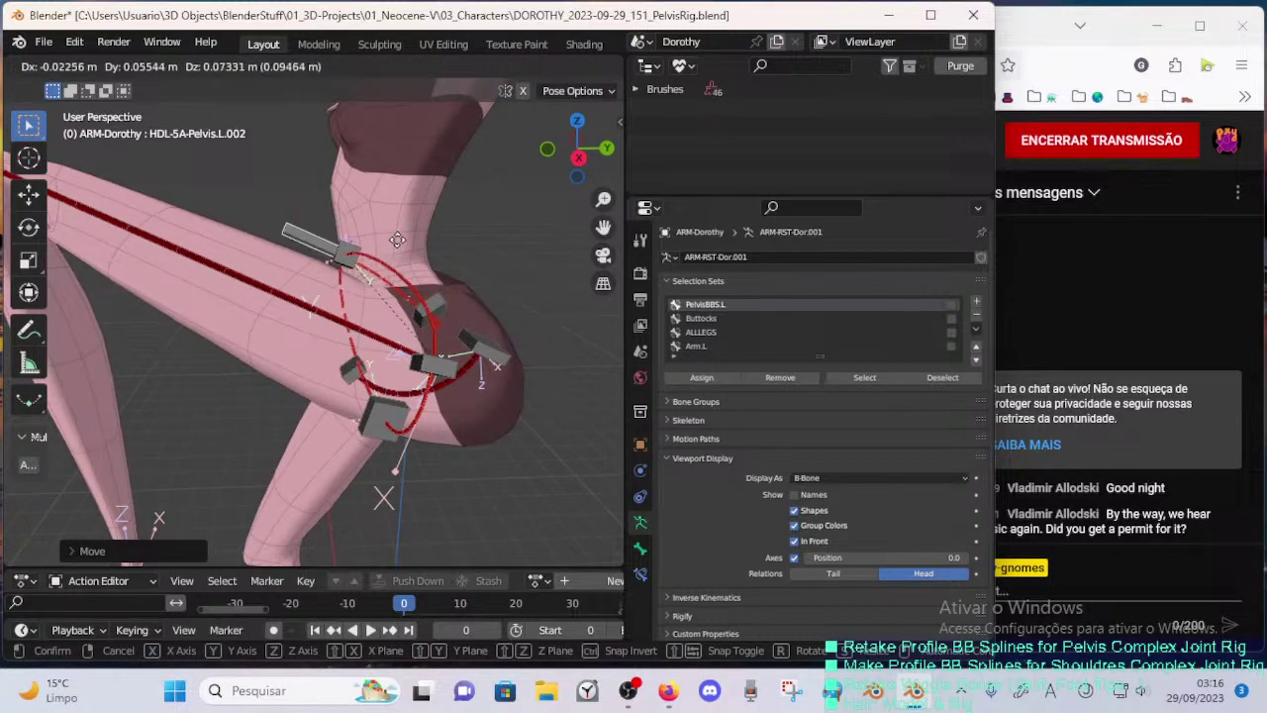
{"action": "left_click", "coordinate": [444, 249]}
{"action": "key", "text": "r"}
{"action": "left_click", "coordinate": [449, 278]}
{"action": "middle_click_drag", "start_coordinate": [449, 275], "coordinate": [467, 260]}
{"action": "key", "text": "g"}
{"action": "left_click", "coordinate": [459, 262]}
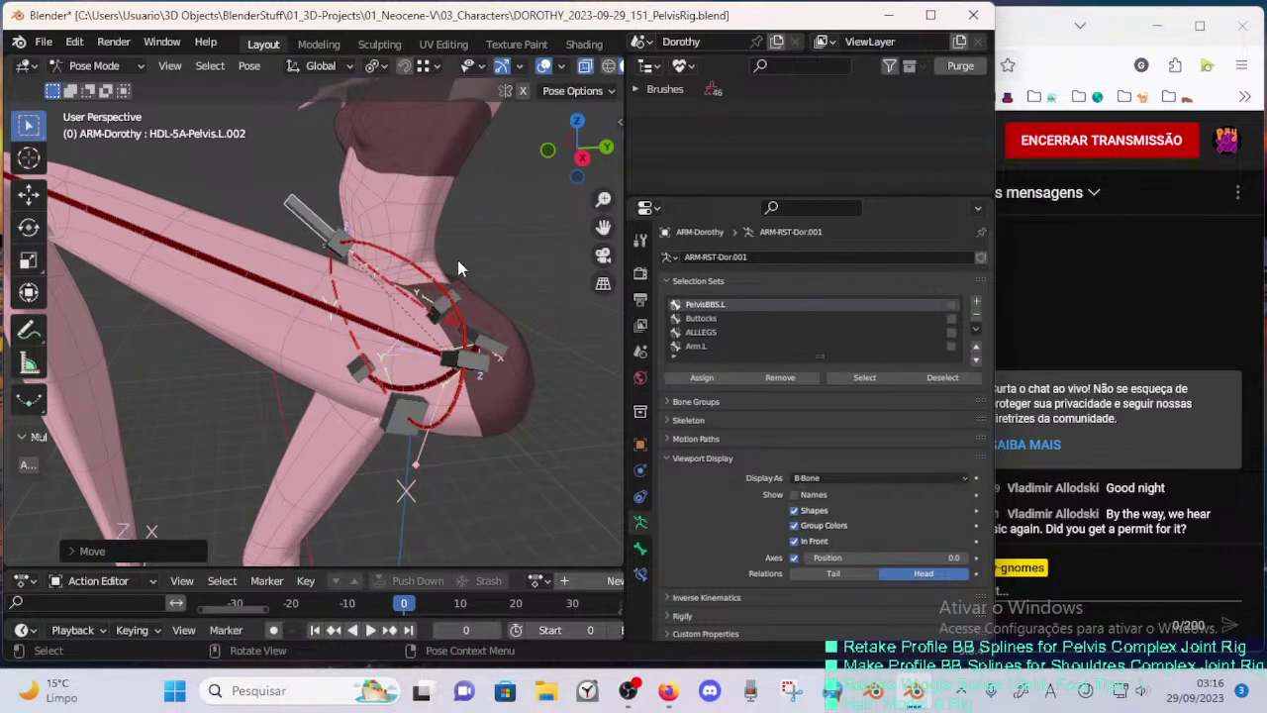
- Move the handles HDL-2C-Crotch.002 and HDL-5A-Pelvis.L.005 to reshape the crotch and the inner thigh's underside
{"action": "left_click", "coordinate": [350, 369]}
{"action": "middle_click_drag", "start_coordinate": [352, 369], "coordinate": [500, 327]}
{"action": "scroll", "coordinate": [490, 307], "scroll_direction": "up", "scroll_amount": 3}
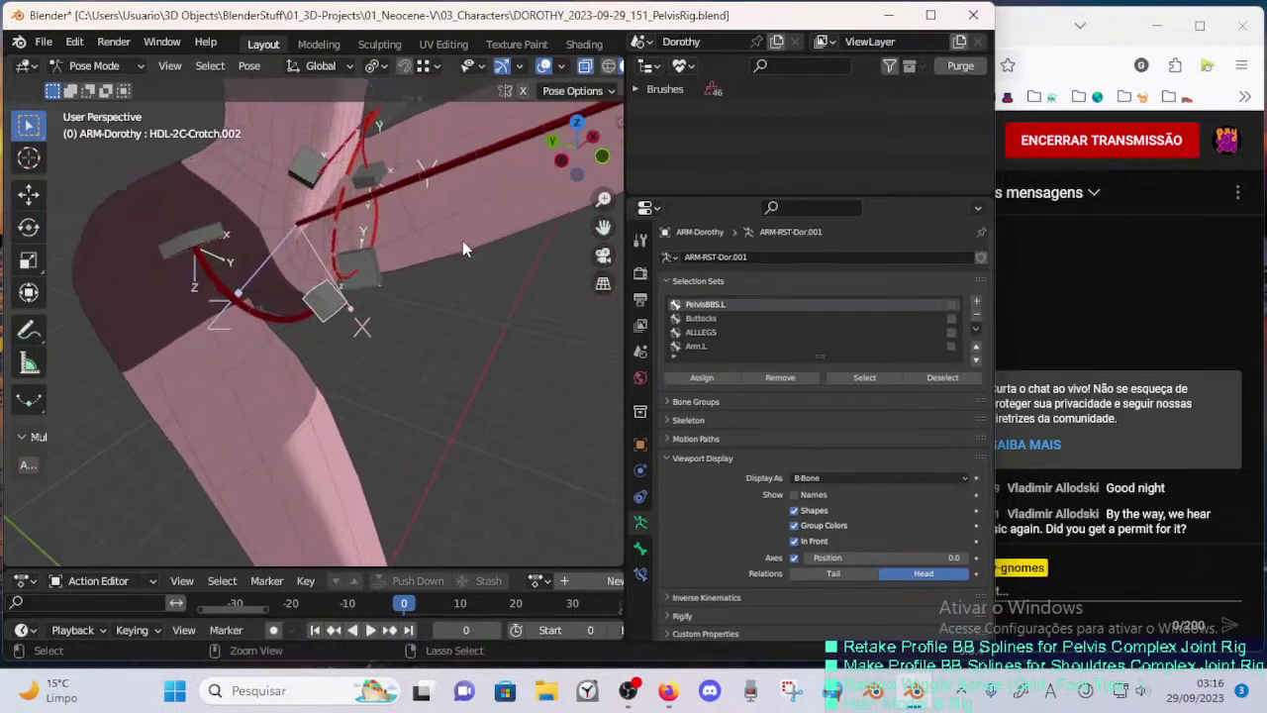
{"action": "key", "text": "g"}
{"action": "left_click", "coordinate": [402, 313]}
{"action": "left_click", "coordinate": [382, 277]}
{"action": "key", "text": "g"}
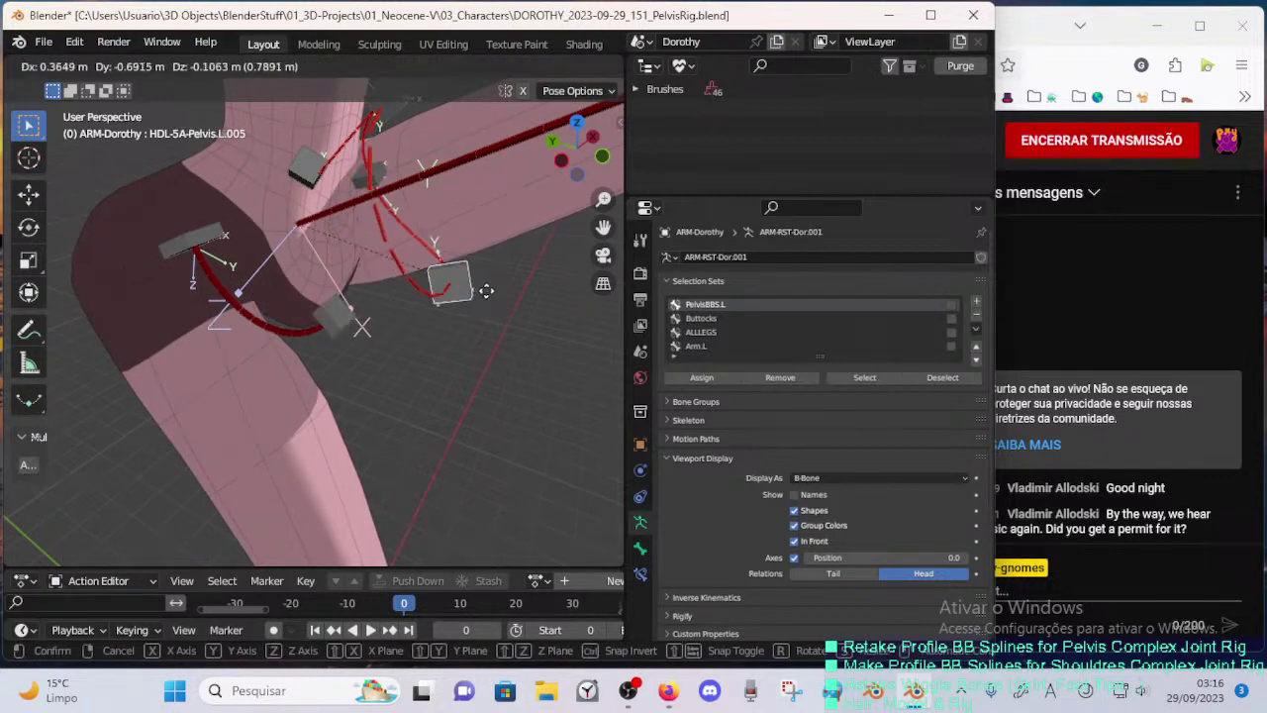
{"action": "left_click", "coordinate": [488, 291]}
- Move the inner pelvis handle outward along the thigh and shift HDL-5A-Pelvis.L.005 lower beneath it
{"action": "middle_click_drag", "start_coordinate": [498, 266], "coordinate": [399, 232]}
{"action": "left_click", "coordinate": [365, 194]}
{"action": "key", "text": "g"}
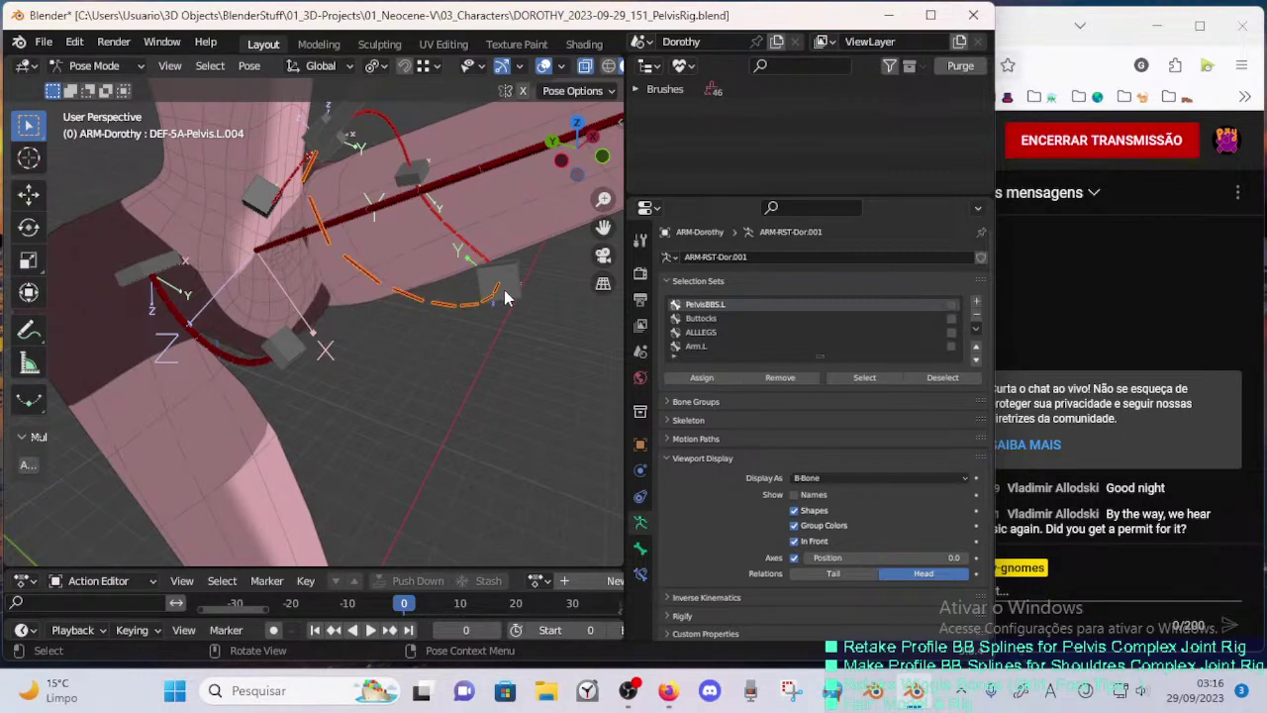
{"action": "left_click", "coordinate": [505, 290]}
{"action": "key", "text": "g"}
{"action": "left_click", "coordinate": [475, 342]}
- Move HDL-5A-Pelvis.L.002 farther forward along the top of the raised thigh
{"action": "left_click", "coordinate": [269, 200]}
{"action": "mouse_move", "coordinate": [309, 202]}
{"action": "middle_mouse_down"}
{"action": "mouse_move", "coordinate": [387, 219]}
{"action": "mouse_move", "coordinate": [333, 194]}
{"action": "middle_mouse_up"}
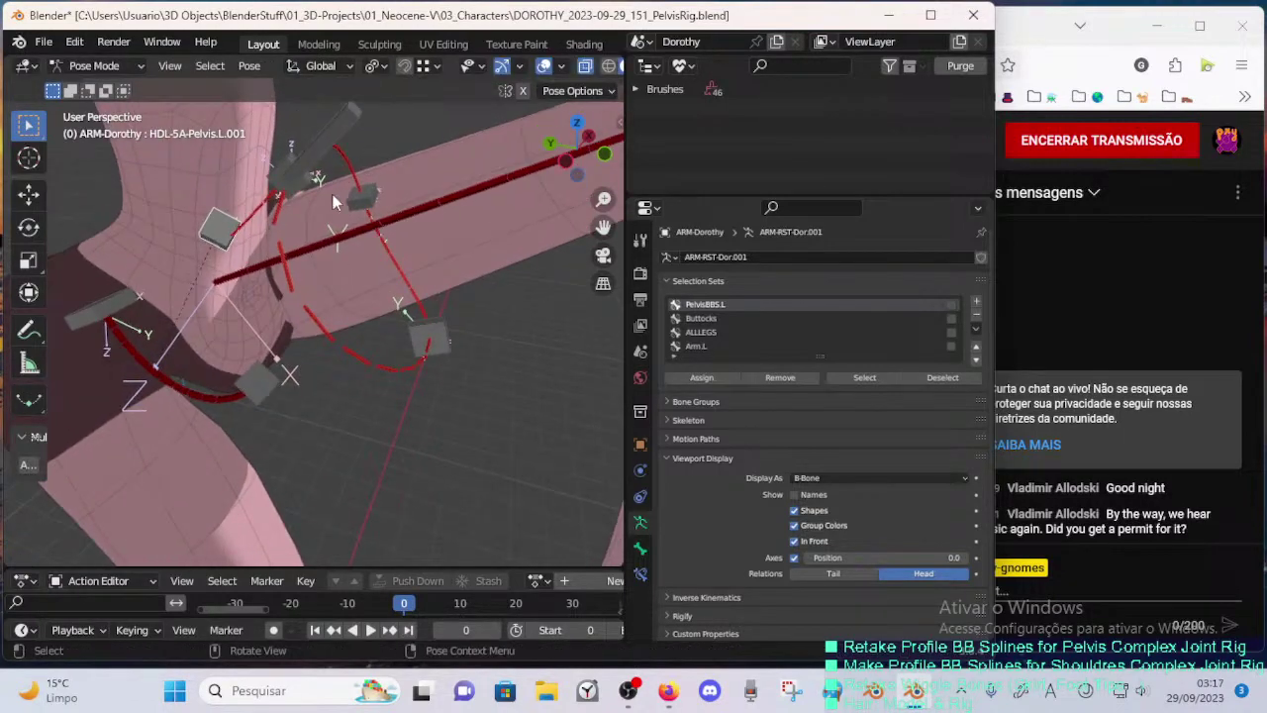
{"action": "left_click", "coordinate": [330, 144]}
{"action": "key", "text": "g"}
{"action": "left_click", "coordinate": [442, 129]}
{"action": "middle_click_drag", "start_coordinate": [442, 131], "coordinate": [323, 263]}
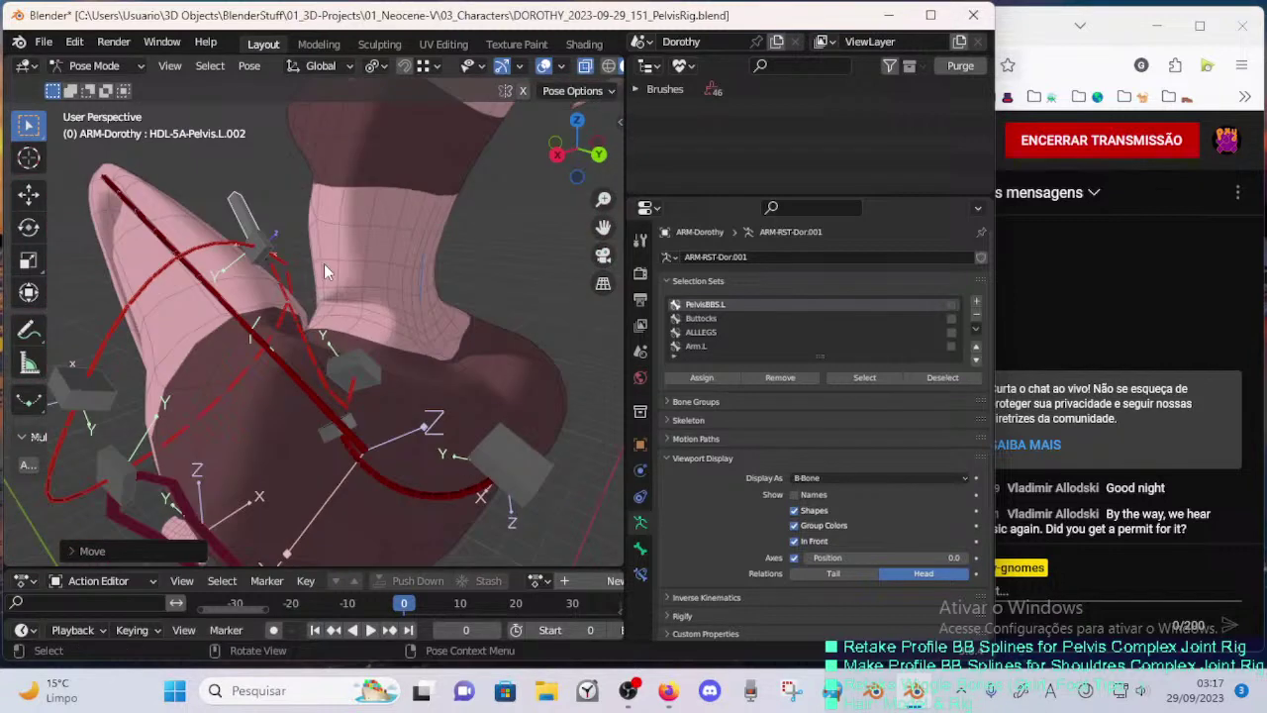
- Lower HDL-5A-Pelvis.L.002 toward the thigh and move HDL-5A-Pelvis.L.001 up toward the waist crease
{"action": "key", "text": "g"}
{"action": "left_click", "coordinate": [346, 357]}
{"action": "key", "text": "g"}
{"action": "left_click", "coordinate": [345, 338]}
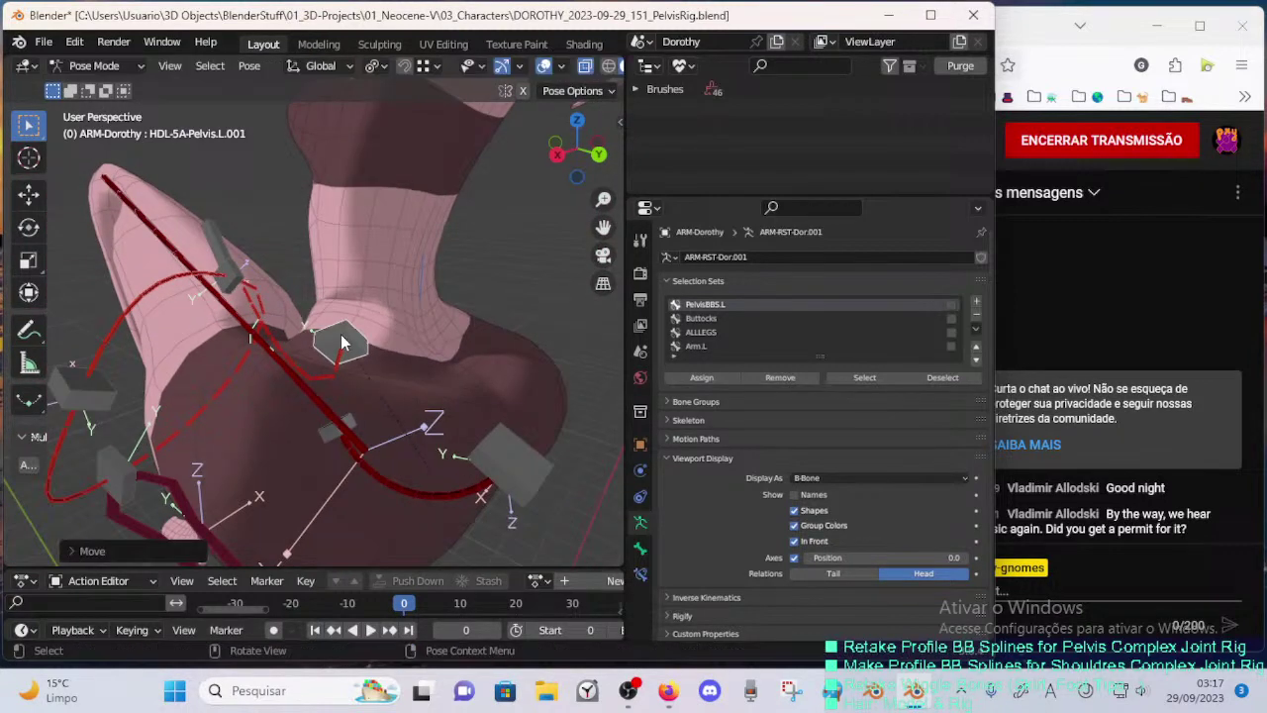
- Reposition HDL-5A-Pelvis.L.001 at the waist crease and rotate it slightly to follow the hip
{"action": "key", "text": "g"}
{"action": "left_click", "coordinate": [346, 289]}
{"action": "middle_click_drag", "start_coordinate": [346, 289], "coordinate": [463, 265]}
{"action": "key", "text": "g"}
{"action": "left_click", "coordinate": [436, 284]}
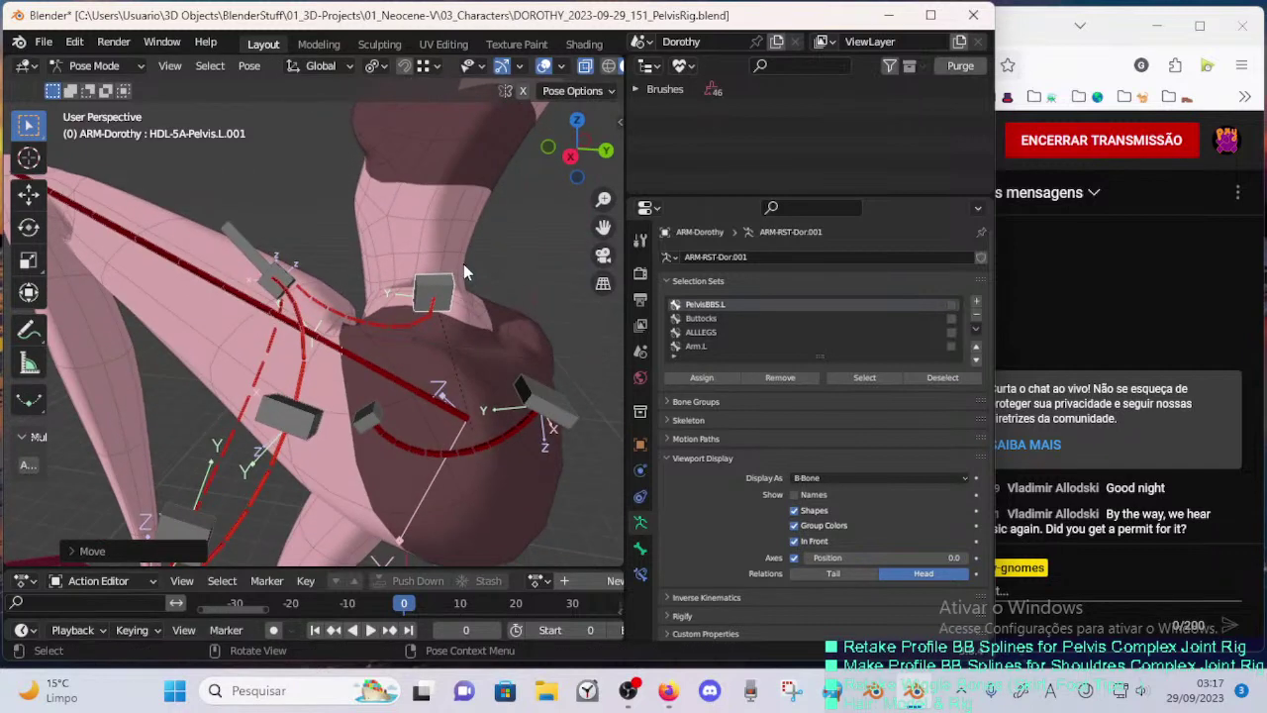
{"action": "left_click", "coordinate": [428, 319]}
{"action": "middle_click_drag", "start_coordinate": [427, 320], "coordinate": [390, 314]}
{"action": "key", "text": "g"}
{"action": "left_click", "coordinate": [398, 308]}
{"action": "key", "text": "r"}
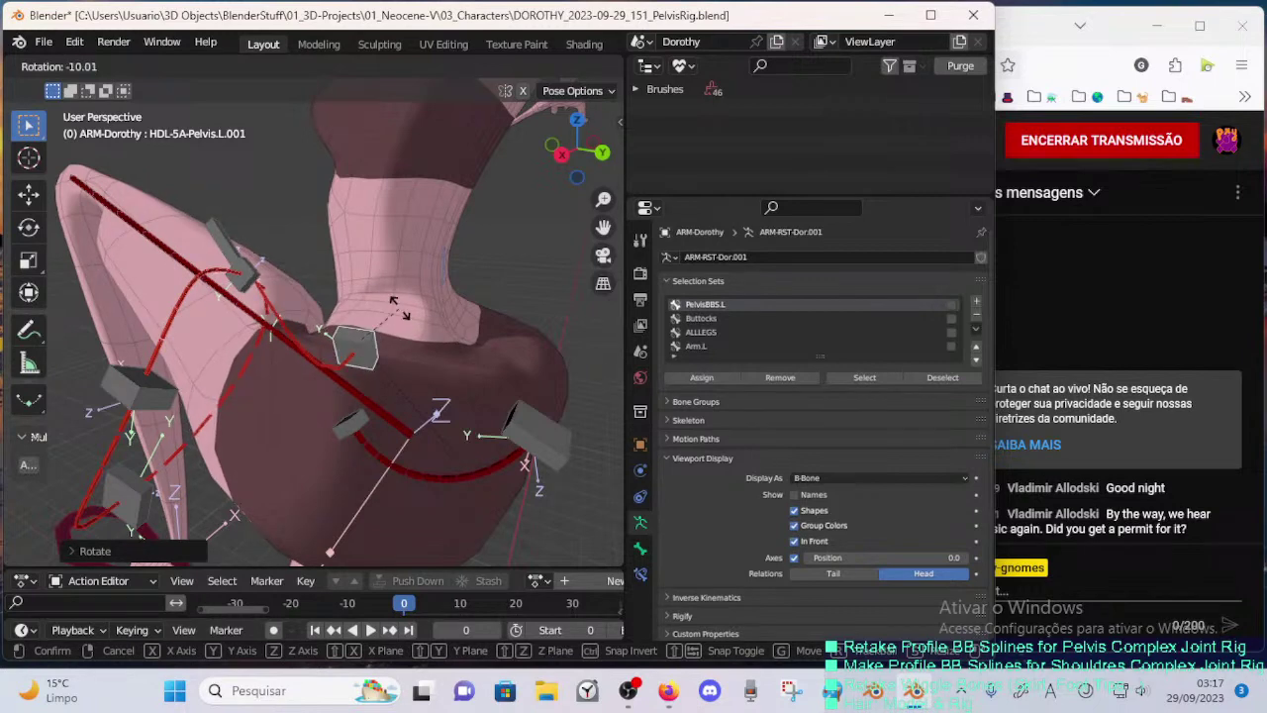
{"action": "middle_click_drag", "start_coordinate": [302, 334], "coordinate": [321, 349]}
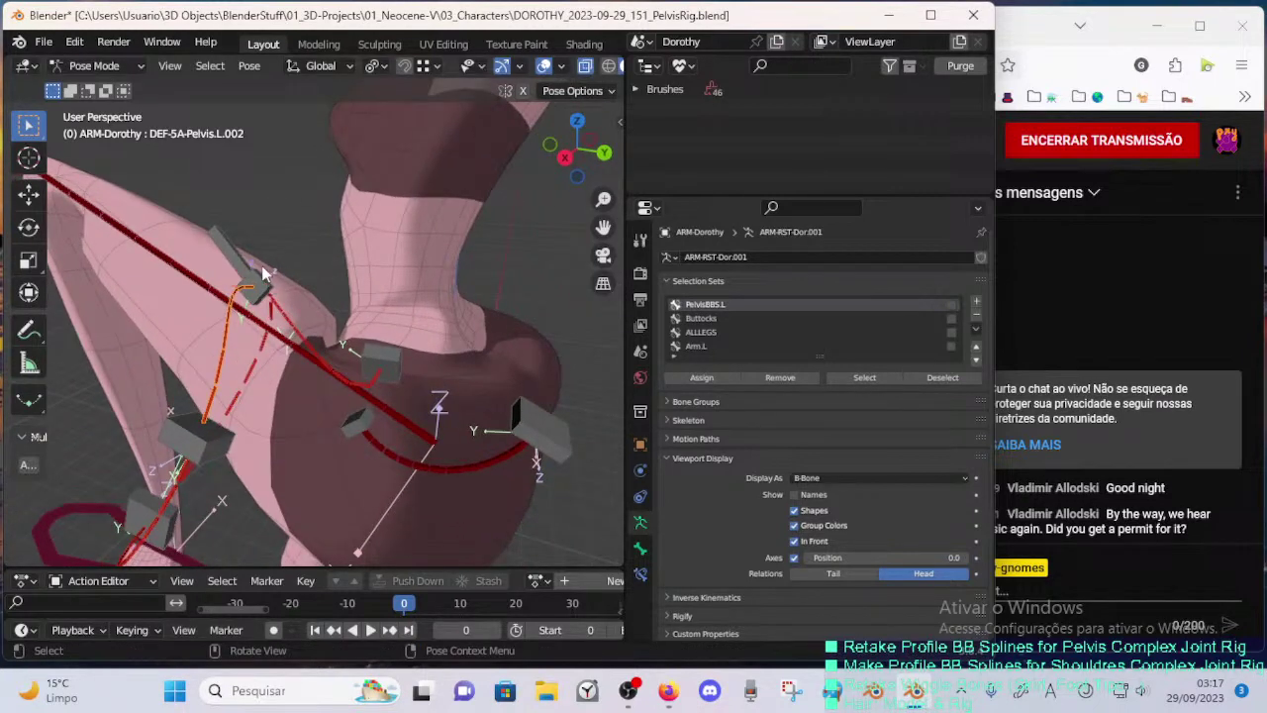
- Move HDL-5A-Pelvis.L.002 back along the top of the raised thigh toward the waist and rotate it
{"action": "left_click", "coordinate": [240, 254]}
{"action": "key", "text": "g"}
{"action": "left_click", "coordinate": [248, 281]}
{"action": "key", "text": "g"}
{"action": "left_click", "coordinate": [280, 253]}
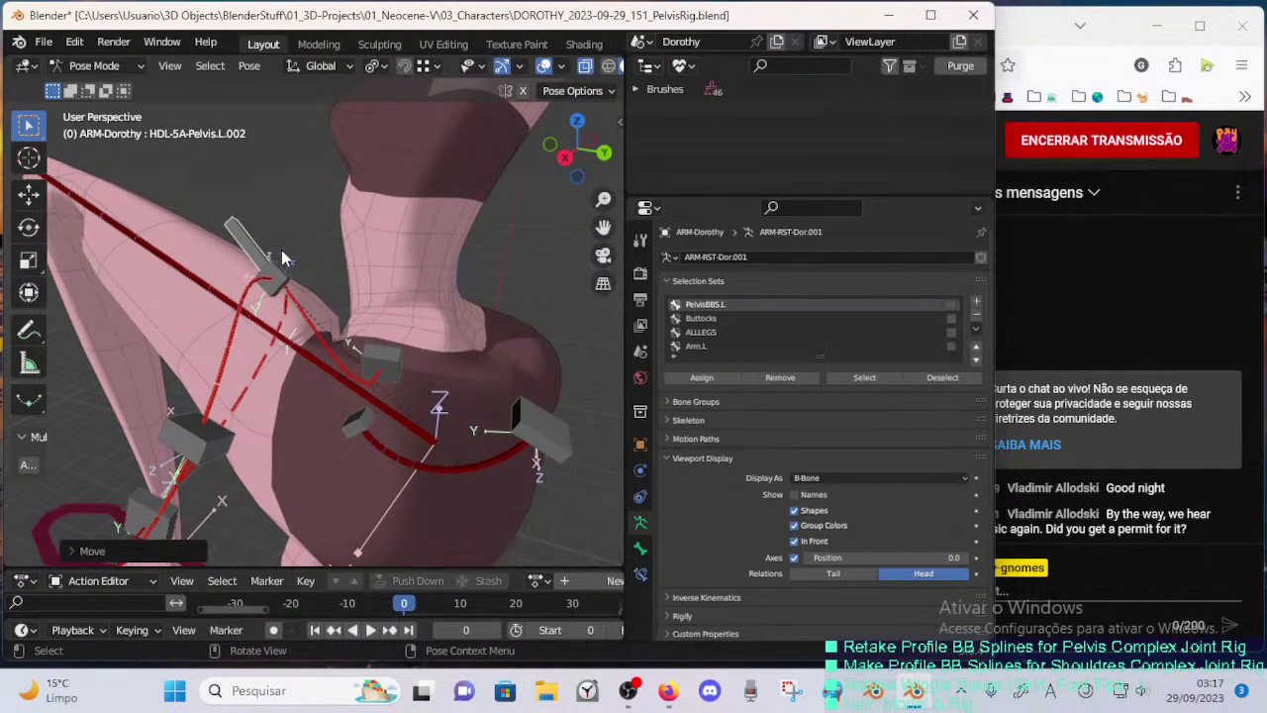
{"action": "key", "text": "r"}
{"action": "middle_click_drag", "start_coordinate": [277, 284], "coordinate": [485, 213]}
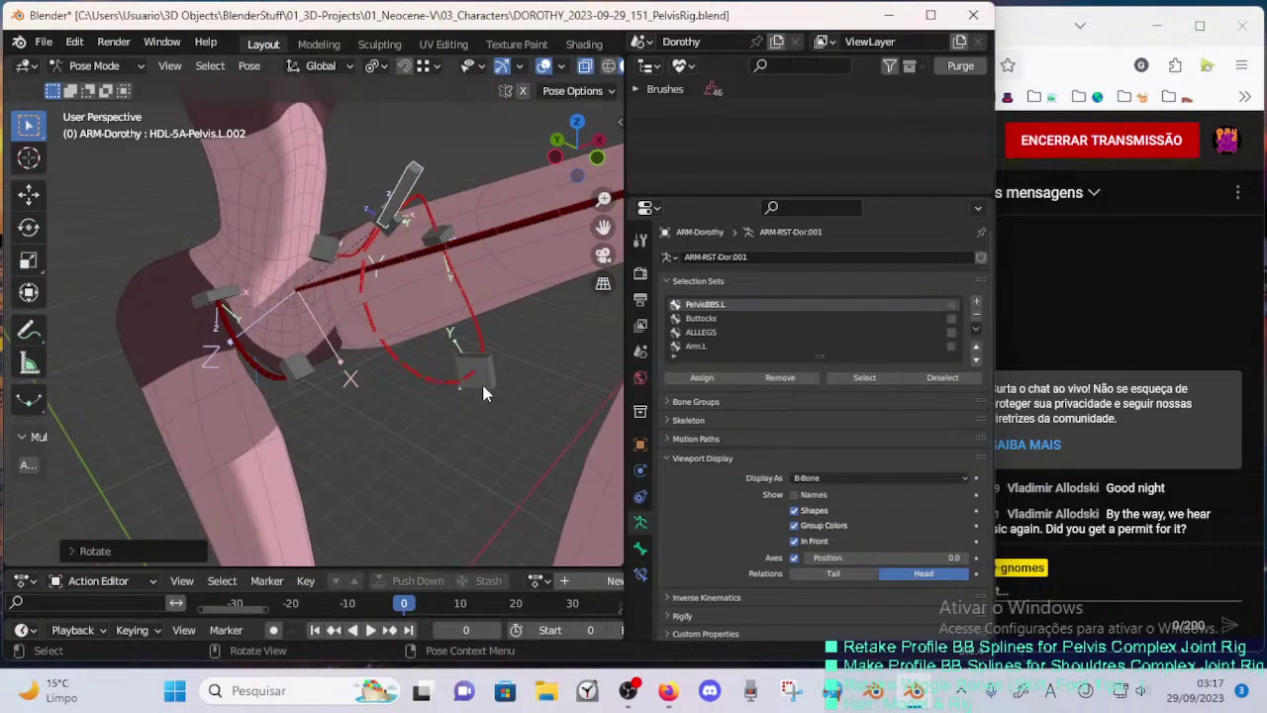
- Move HDL-5A-Pelvis.L.005 beneath the raised thigh to reshape its underside
{"action": "left_click", "coordinate": [392, 378]}
{"action": "middle_click_drag", "start_coordinate": [392, 378], "coordinate": [455, 380]}
{"action": "key", "text": "g"}
{"action": "left_click", "coordinate": [470, 410]}
{"action": "key", "text": "g"}
{"action": "key", "text": "g"}
{"action": "left_click", "coordinate": [313, 347]}
{"action": "key", "text": "g"}
{"action": "left_click", "coordinate": [405, 259]}
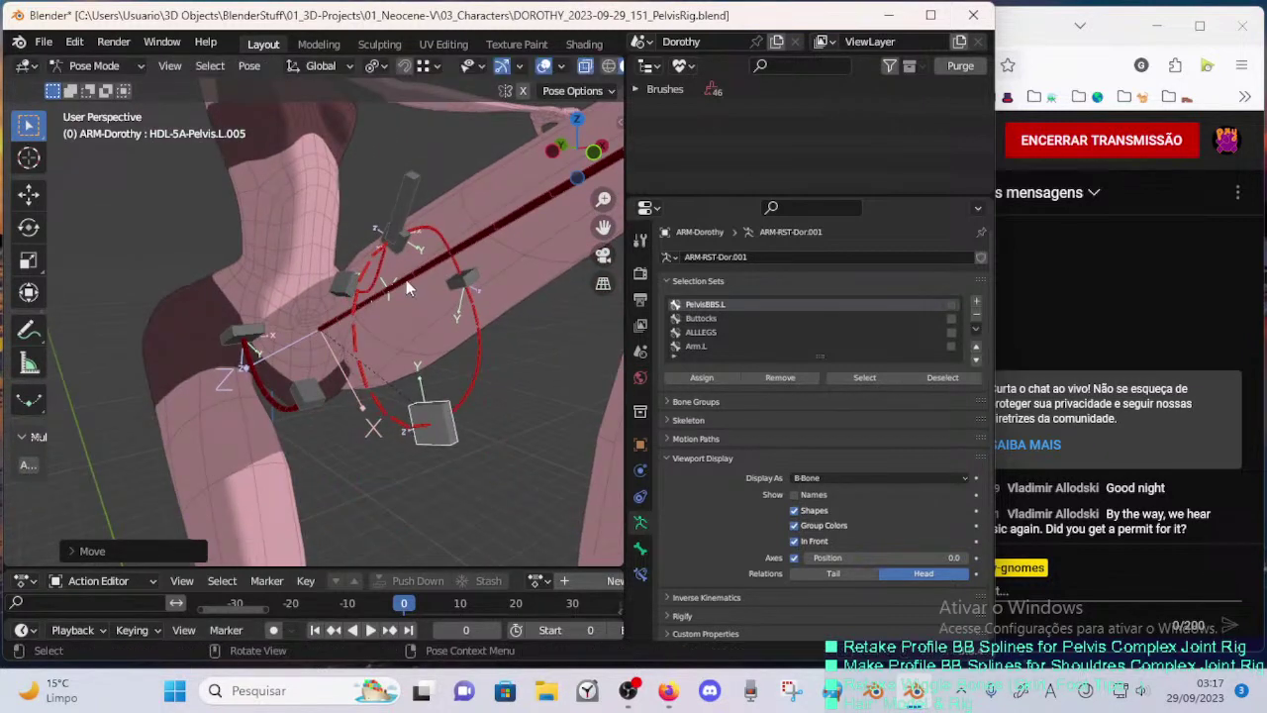
{"action": "key", "text": "g"}
{"action": "left_click", "coordinate": [378, 306]}
- Reposition HDL-5A-Pelvis.L.004 along the outer underside of the raised thigh
{"action": "left_click", "coordinate": [475, 266]}
{"action": "left_click", "coordinate": [479, 270]}
{"action": "middle_click_drag", "start_coordinate": [479, 270], "coordinate": [393, 327]}
{"action": "key", "text": "g"}
{"action": "left_click", "coordinate": [349, 330]}
{"action": "middle_click_drag", "start_coordinate": [526, 365], "coordinate": [336, 391]}
{"action": "key", "text": "g"}
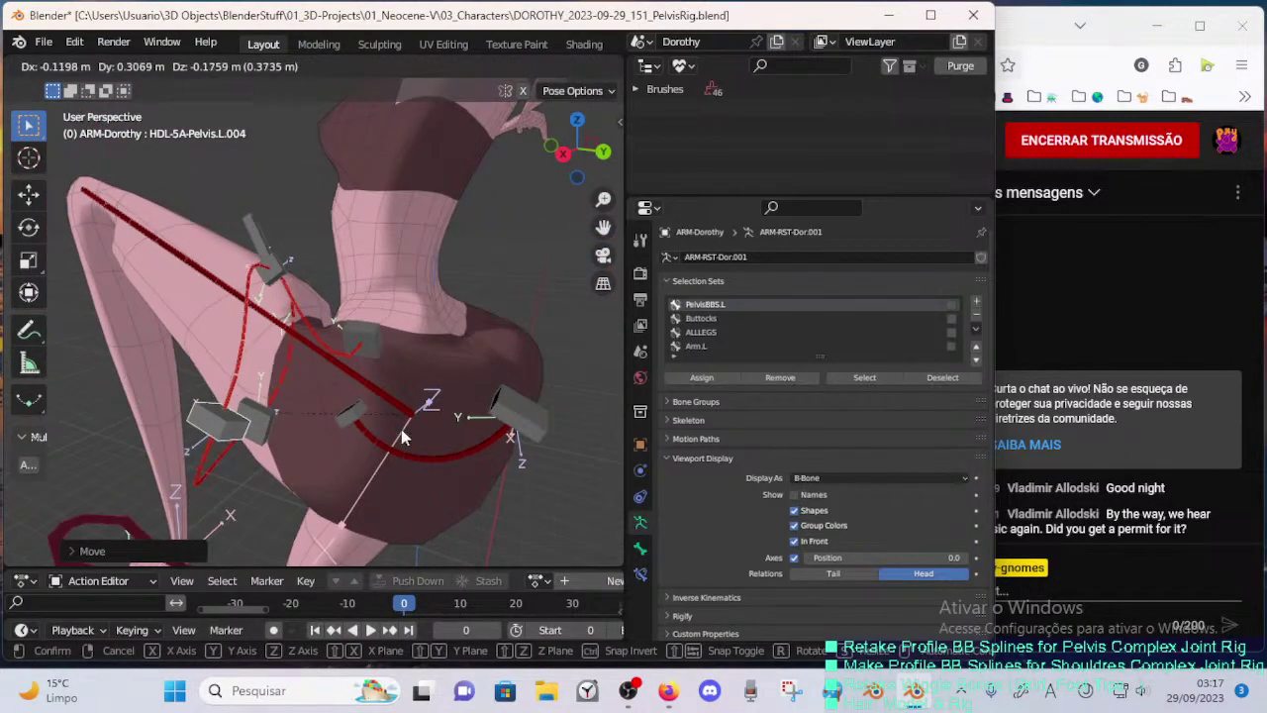
{"action": "left_click", "coordinate": [403, 431]}
{"action": "middle_click_drag", "start_coordinate": [403, 432], "coordinate": [370, 486]}
{"action": "key", "text": "g"}
{"action": "left_click", "coordinate": [332, 384]}
- Move and tilt HDL-5A-Pelvis.L.002 over the top of the thigh, and raise HDL-5A-Pelvis.L.001 toward the waist
{"action": "middle_click_drag", "start_coordinate": [271, 279], "coordinate": [309, 297]}
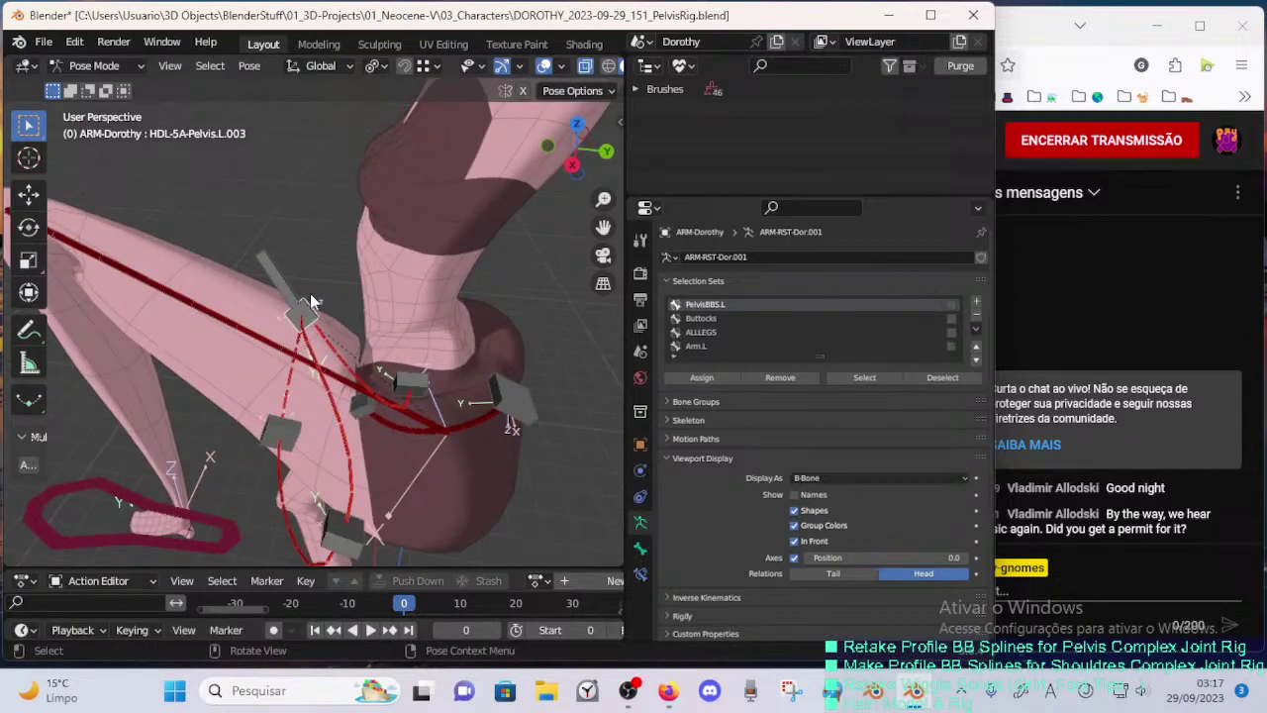
{"action": "left_click", "coordinate": [274, 270]}
{"action": "key", "text": "g"}
{"action": "left_click", "coordinate": [230, 282]}
{"action": "key", "text": "g"}
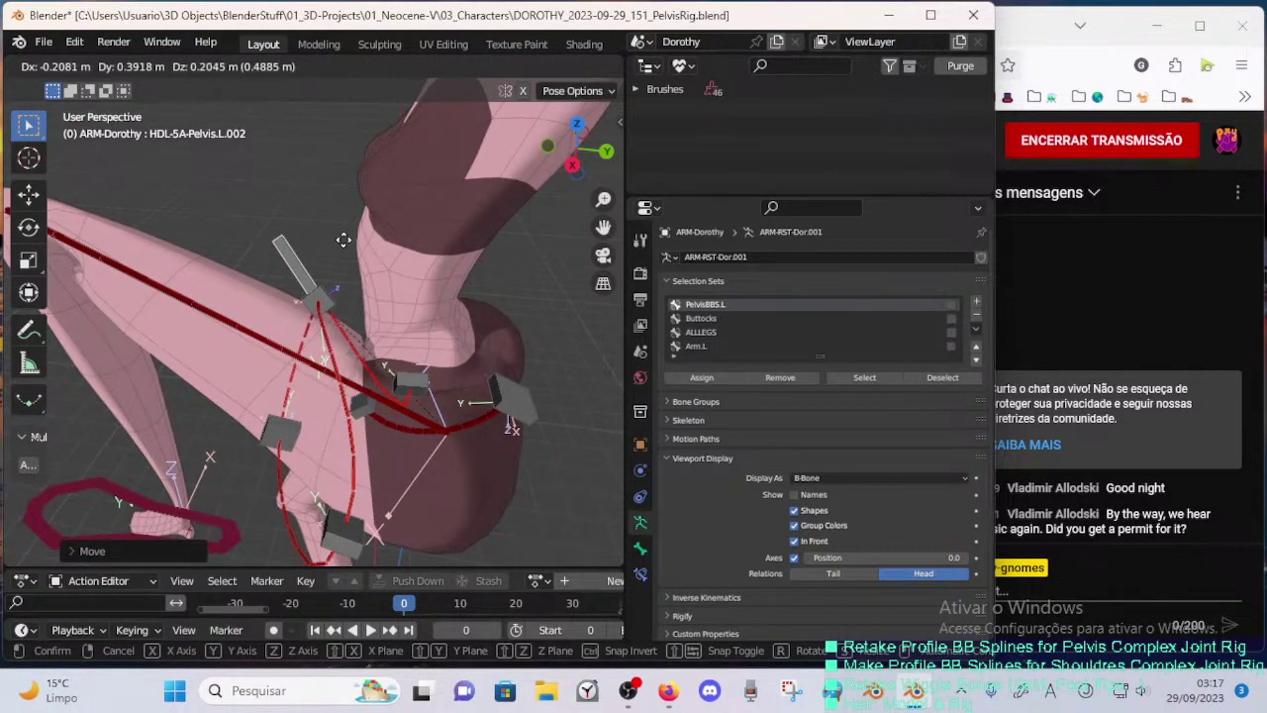
{"action": "left_click", "coordinate": [351, 245]}
{"action": "key", "text": "r"}
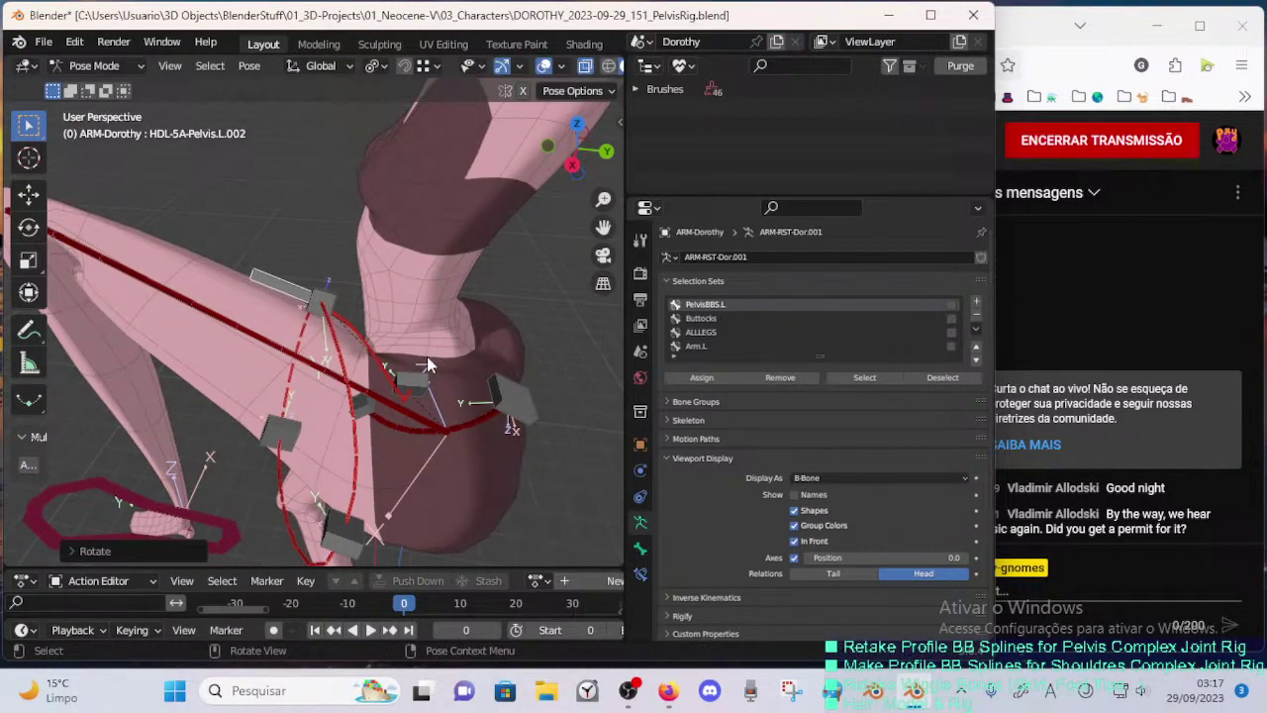
{"action": "key", "text": "g"}
{"action": "left_click", "coordinate": [404, 295]}
{"action": "middle_click_drag", "start_coordinate": [404, 295], "coordinate": [248, 410]}
- Move HDL-5A-Pelvis.L.004 inward from the outer thigh, closer to the hip joint
{"action": "left_click", "coordinate": [542, 392]}
{"action": "key", "text": "g"}
{"action": "left_click", "coordinate": [476, 400]}
{"action": "key", "text": "g"}
{"action": "left_click", "coordinate": [356, 397]}
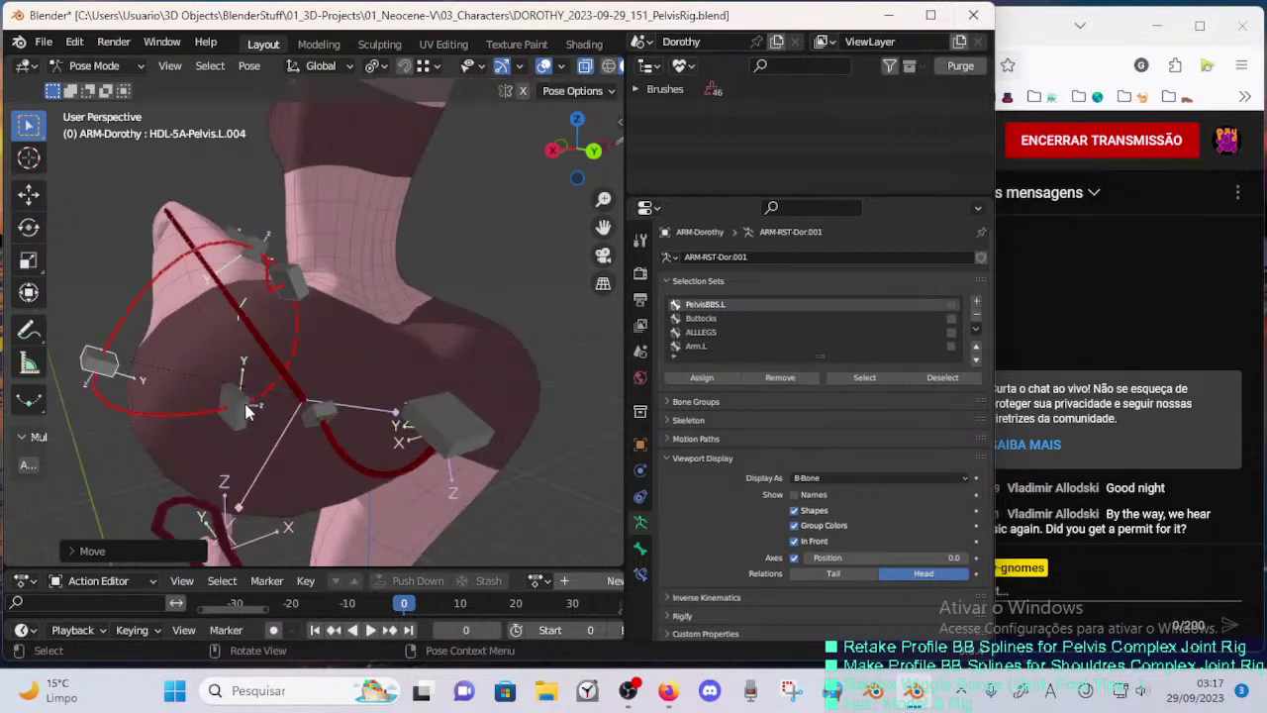
{"action": "key", "text": "g"}
{"action": "left_click", "coordinate": [327, 400]}
{"action": "middle_click_drag", "start_coordinate": [327, 400], "coordinate": [228, 366]}
{"action": "key", "text": "g"}
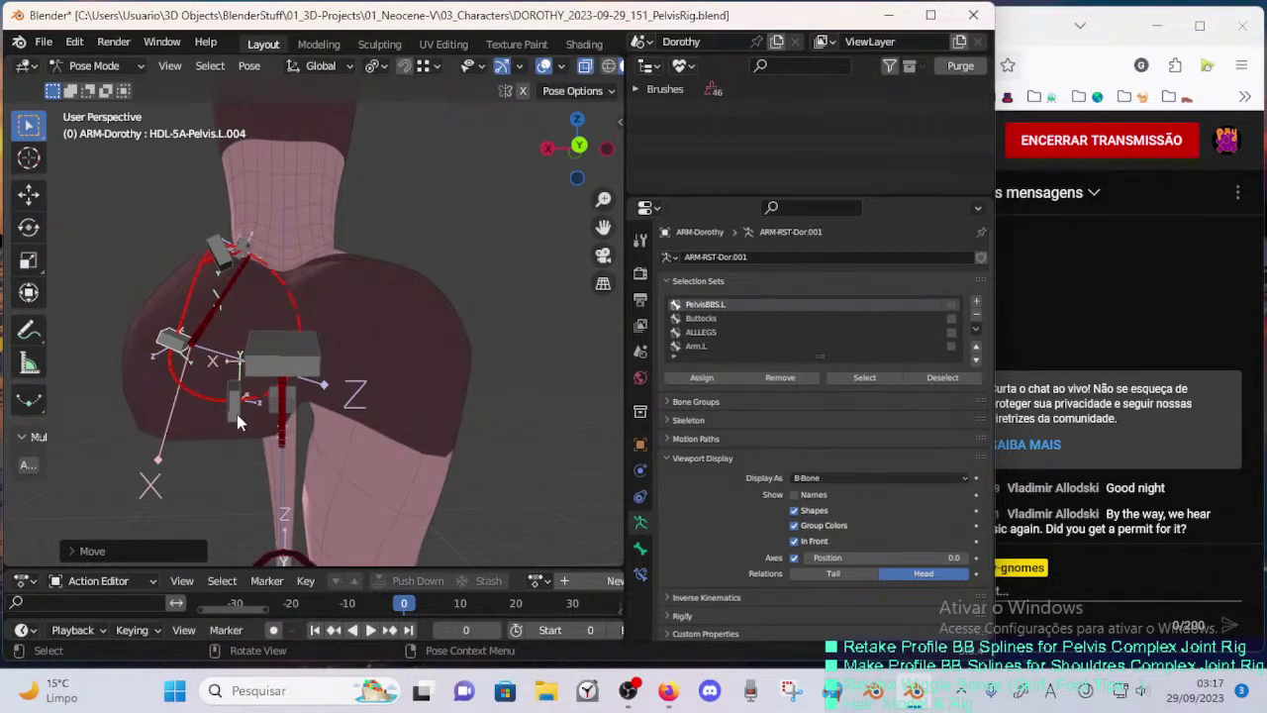
- Reposition HDL-5A-Pelvis.L.005, HDL-2C-Crotch.001 and HDL-5A-Pelvis.L.004 to reshape the left buttock from behind
{"action": "left_click", "coordinate": [237, 411]}
{"action": "key", "text": "g"}
{"action": "left_click", "coordinate": [283, 372]}
{"action": "key", "text": "g"}
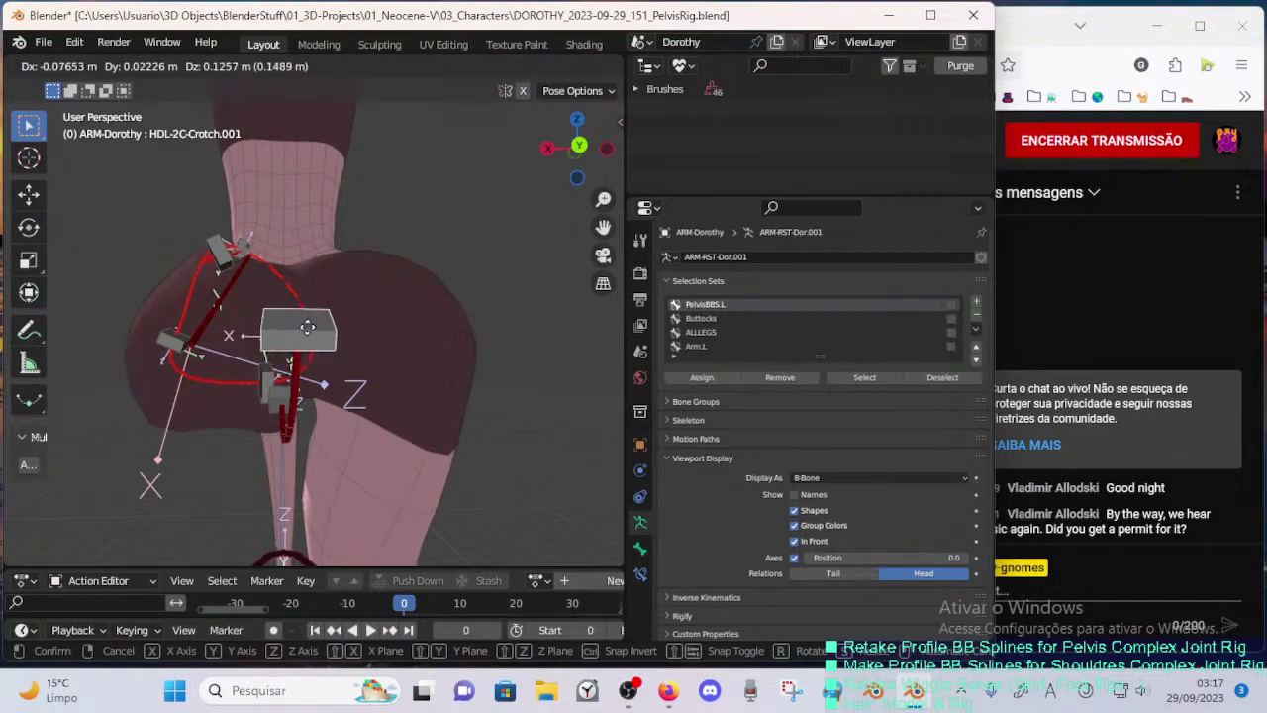
{"action": "left_click", "coordinate": [255, 279]}
{"action": "key", "text": "g"}
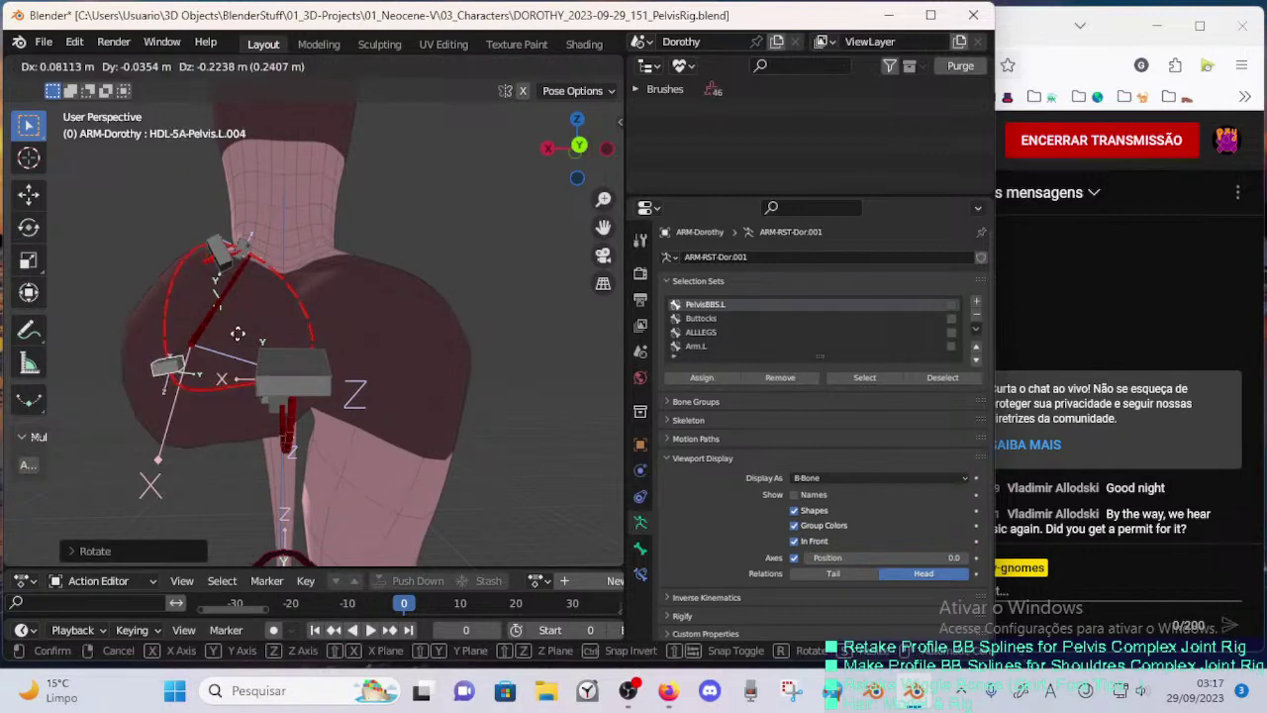
{"action": "left_click", "coordinate": [258, 312]}
- Raise HDL-5A-Pelvis.L.005 and the neighbouring lower crotch handle beneath the left buttock
{"action": "middle_click_drag", "start_coordinate": [258, 317], "coordinate": [287, 373]}
{"action": "left_click", "coordinate": [257, 398]}
{"action": "key", "text": "g"}
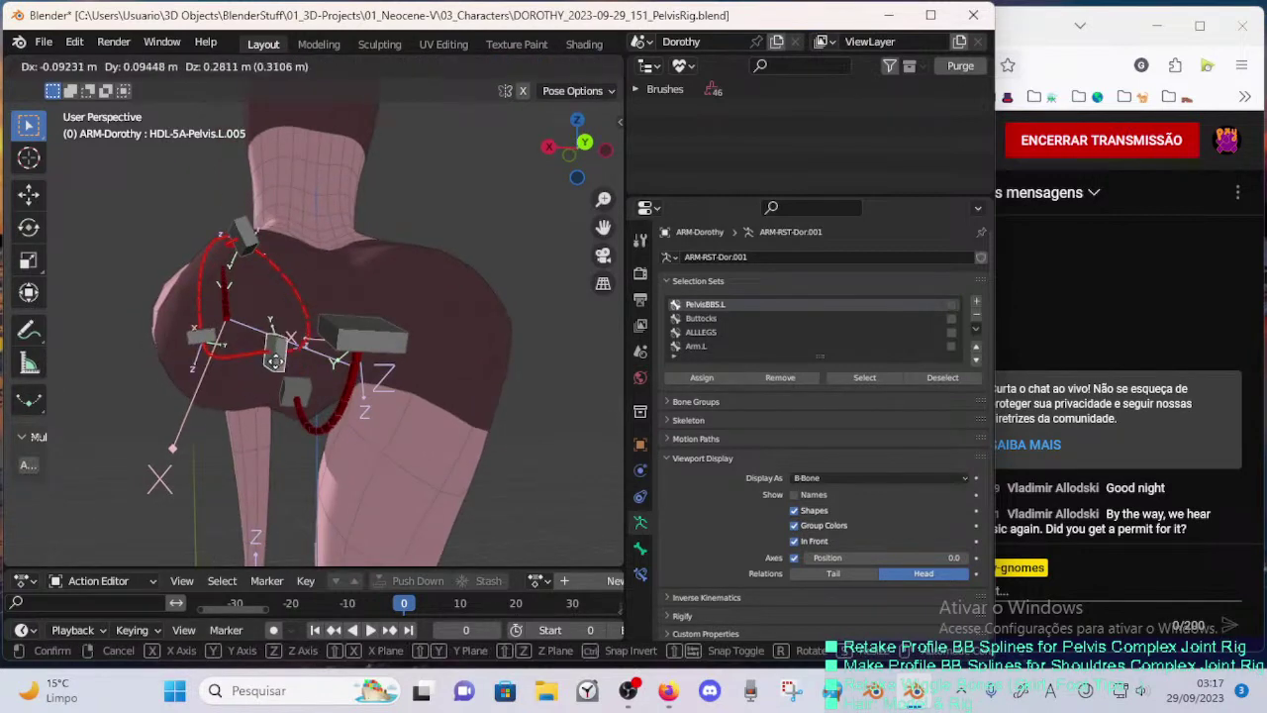
{"action": "left_click", "coordinate": [264, 370]}
{"action": "left_click", "coordinate": [295, 394]}
{"action": "key", "text": "g"}
{"action": "left_click", "coordinate": [305, 376]}
{"action": "left_click", "coordinate": [268, 365]}
{"action": "key", "text": "g"}
{"action": "left_click", "coordinate": [294, 372]}
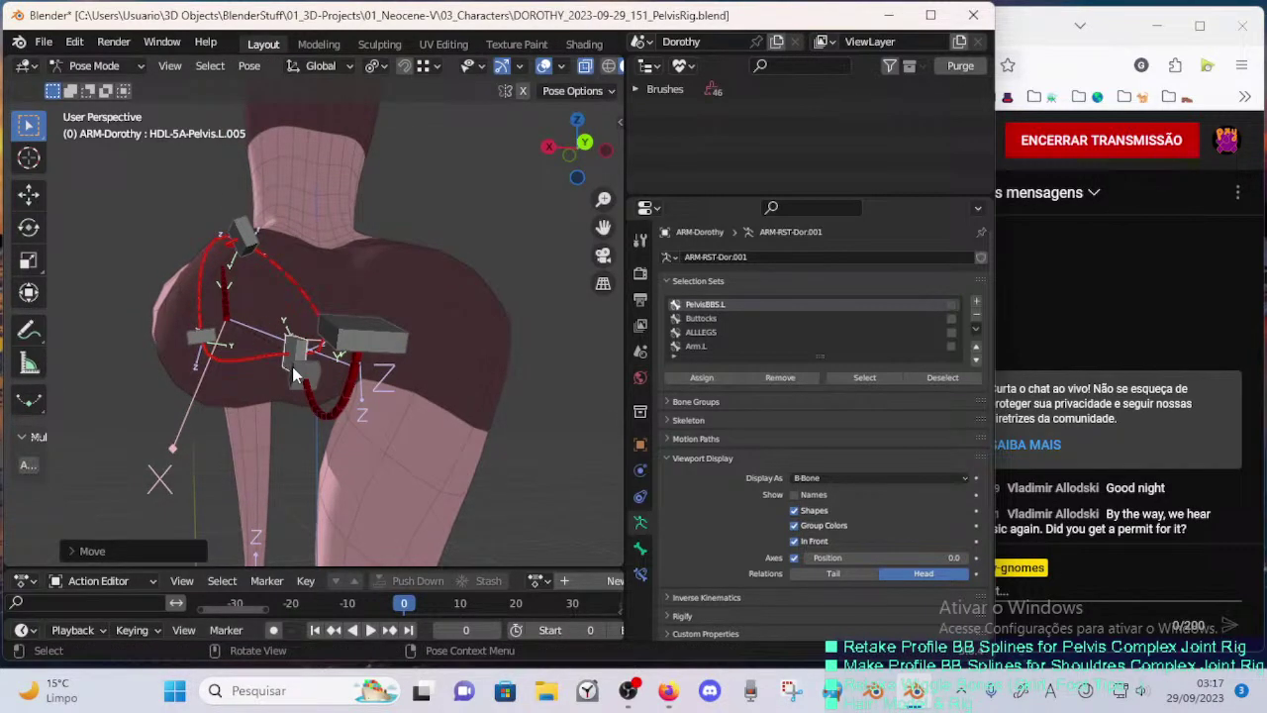
{"action": "key", "text": "g"}
{"action": "left_click", "coordinate": [286, 376]}
- Move HDL-5A-Pelvis.L.004 slightly inward and upward toward the hip joint
{"action": "left_click", "coordinate": [204, 339]}
{"action": "key", "text": "g"}
{"action": "left_click", "coordinate": [237, 323]}
{"action": "middle_click_drag", "start_coordinate": [236, 323], "coordinate": [314, 255]}
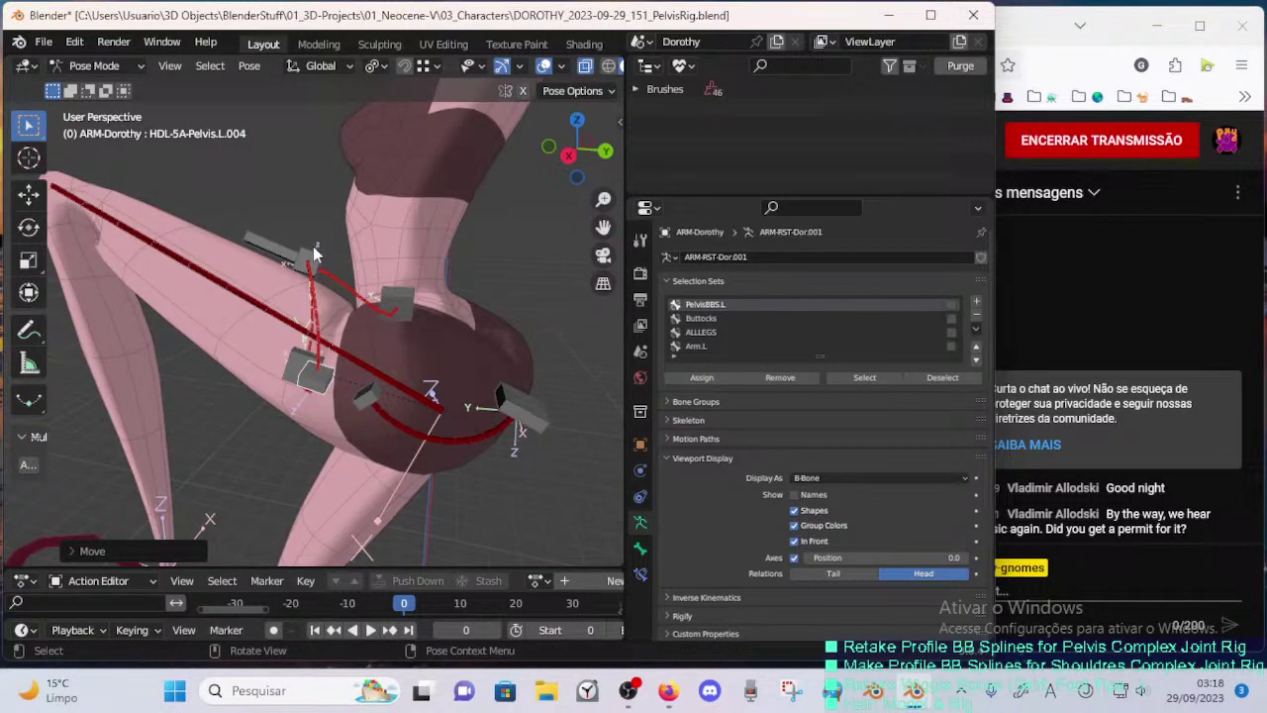
- Rotate HDL-5A-Pelvis.L.002 and lift it slightly above the raised thigh
{"action": "left_click", "coordinate": [296, 218]}
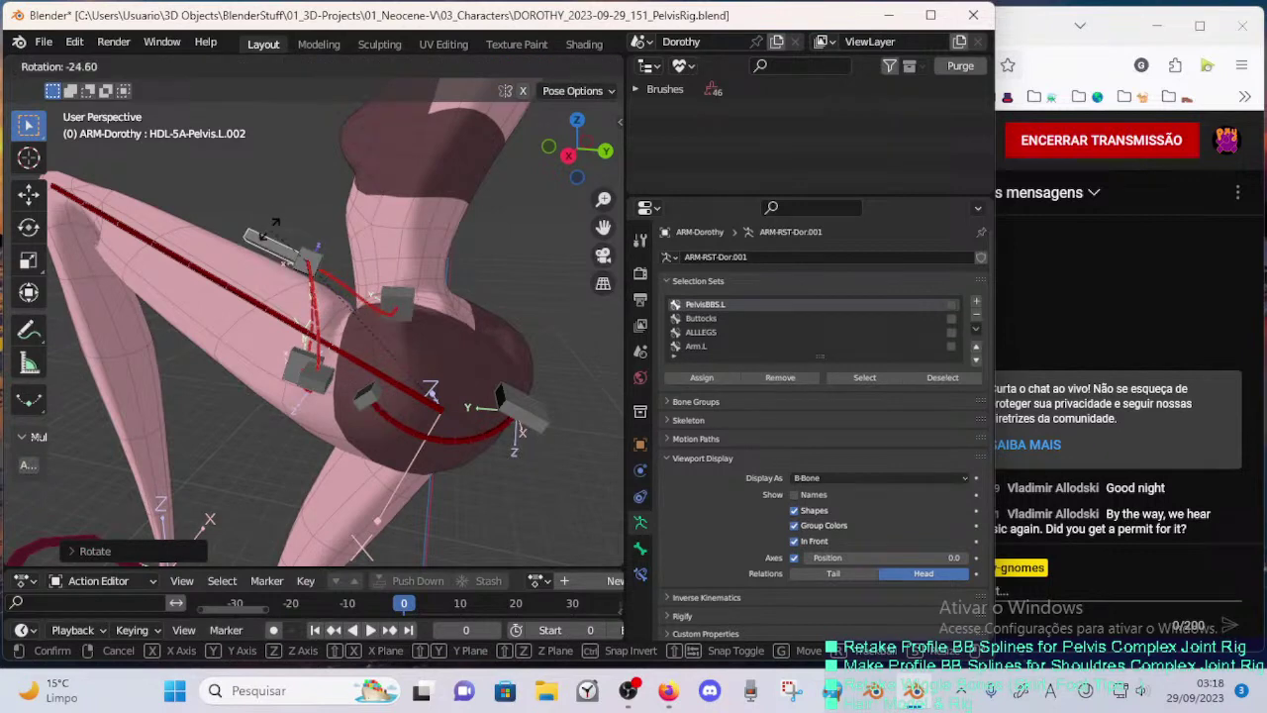
{"action": "left_click", "coordinate": [269, 229]}
{"action": "key", "text": "g"}
{"action": "left_click", "coordinate": [297, 234]}
{"action": "key", "text": "r"}
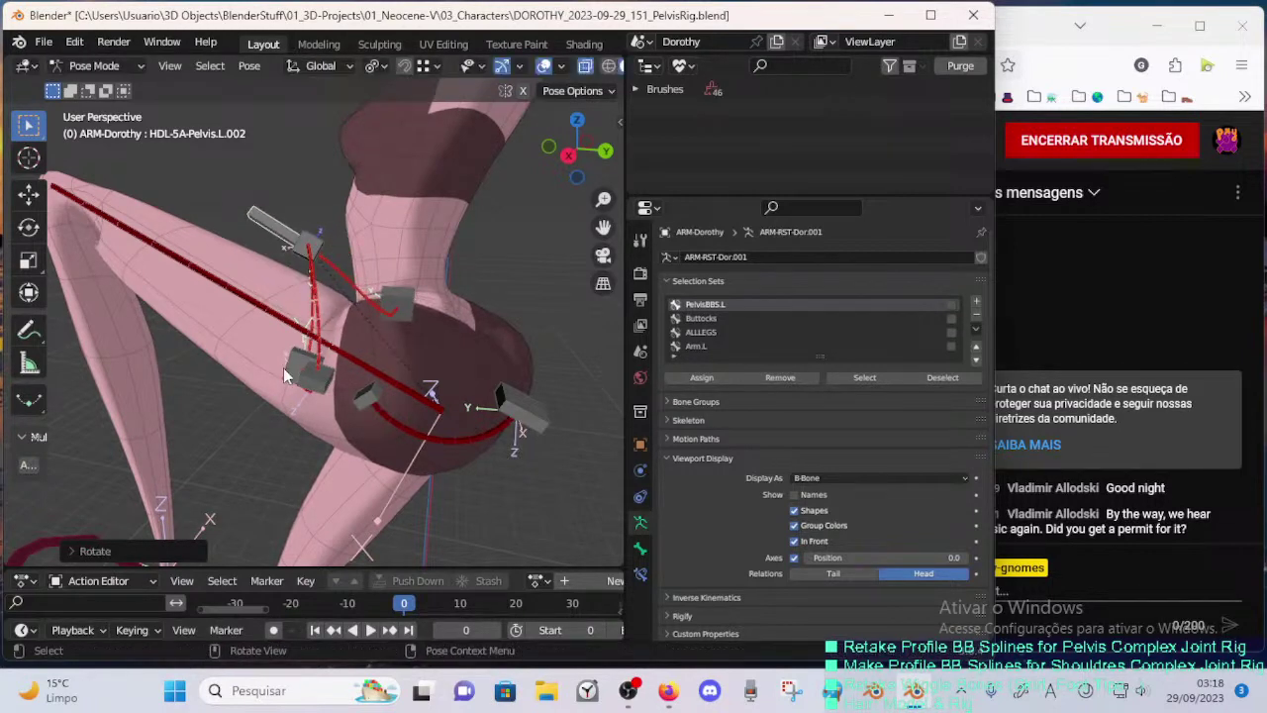
- Shift HDL-5A-Pelvis.L.004 on the side of the raised thigh to adjust the outer hip contour
{"action": "middle_click_drag", "start_coordinate": [262, 354], "coordinate": [300, 355]}
{"action": "left_click", "coordinate": [345, 372]}
{"action": "key", "text": "g"}
{"action": "left_click", "coordinate": [346, 367]}
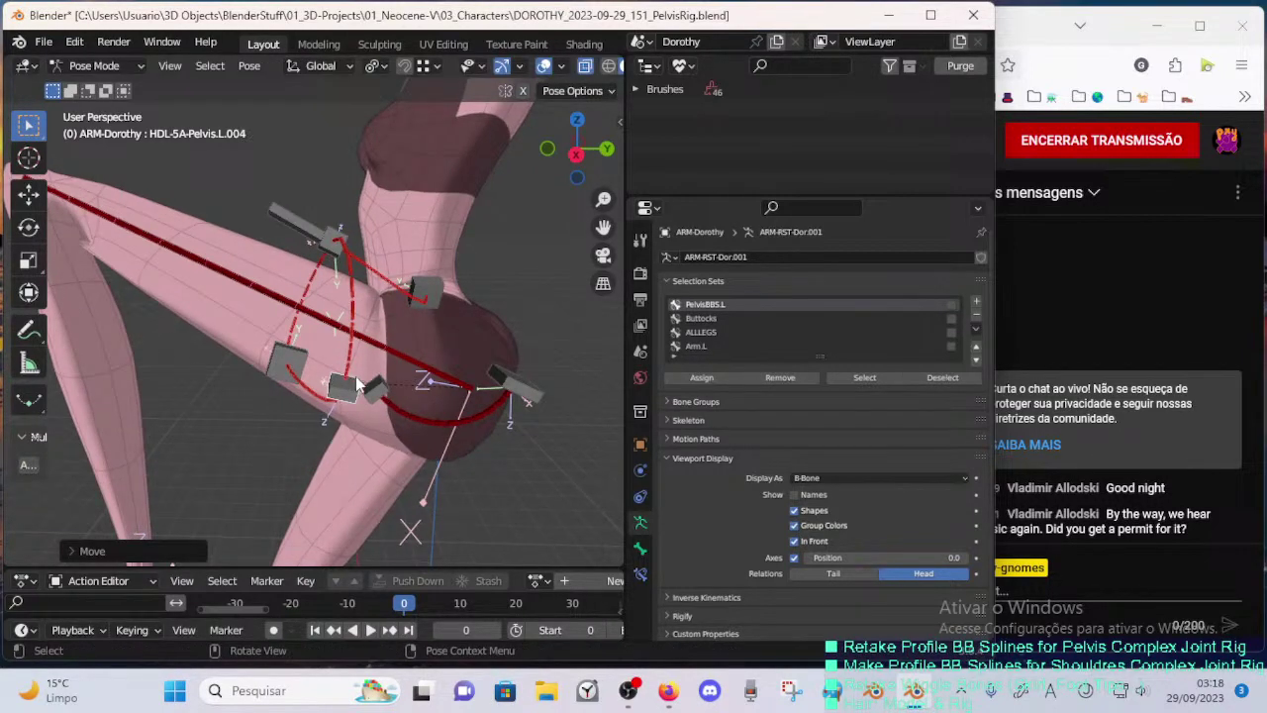
{"action": "key", "text": "g"}
{"action": "left_click", "coordinate": [372, 360]}
{"action": "middle_click_drag", "start_coordinate": [305, 347], "coordinate": [413, 324]}
- Fine-tune the positions of the two pelvis handles beneath the raised thigh, lowering them slightly
{"action": "key", "text": "g"}
{"action": "left_click", "coordinate": [268, 370]}
{"action": "key", "text": "g"}
{"action": "left_click", "coordinate": [262, 369]}
{"action": "left_click", "coordinate": [285, 359]}
{"action": "key", "text": "g"}
{"action": "left_click", "coordinate": [279, 388]}
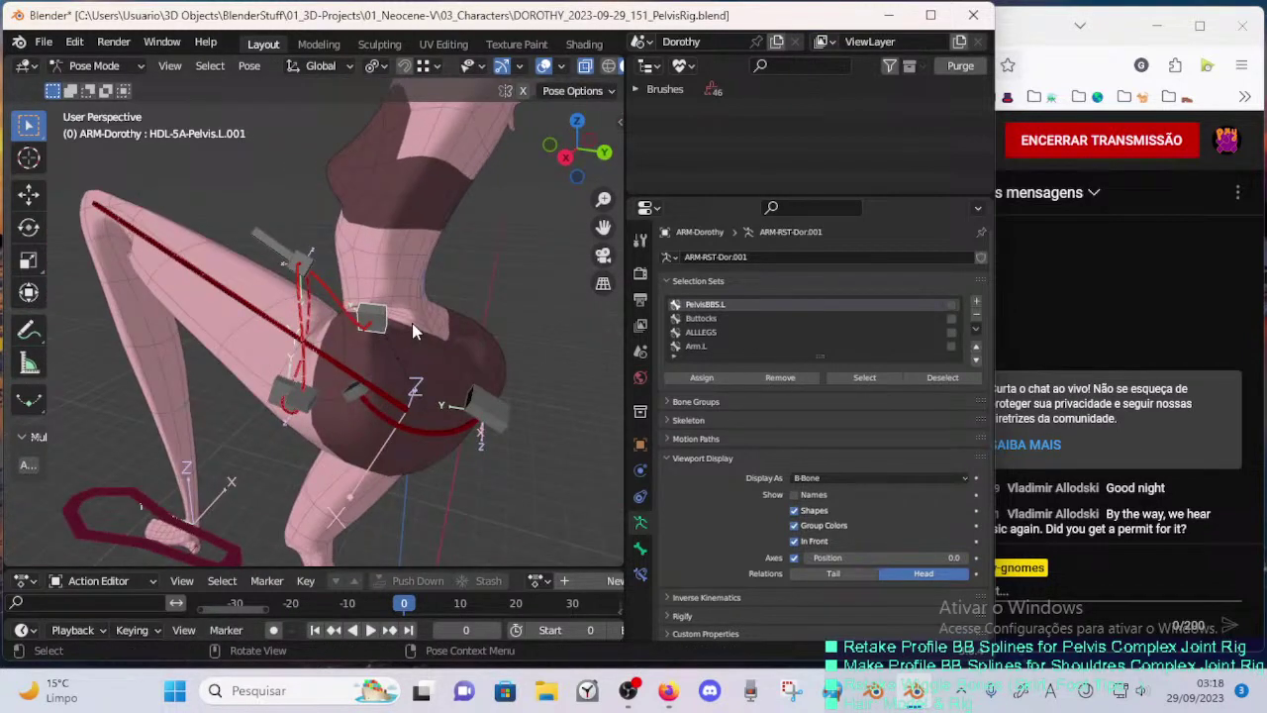
- Move HDL-5A-Pelvis.L.001 back and down over the hip, rotate it, and inspect the hip from several angles
{"action": "key", "text": "g"}
{"action": "left_click", "coordinate": [444, 316]}
{"action": "key", "text": "r"}
{"action": "left_click", "coordinate": [456, 299]}
{"action": "key", "text": "r"}
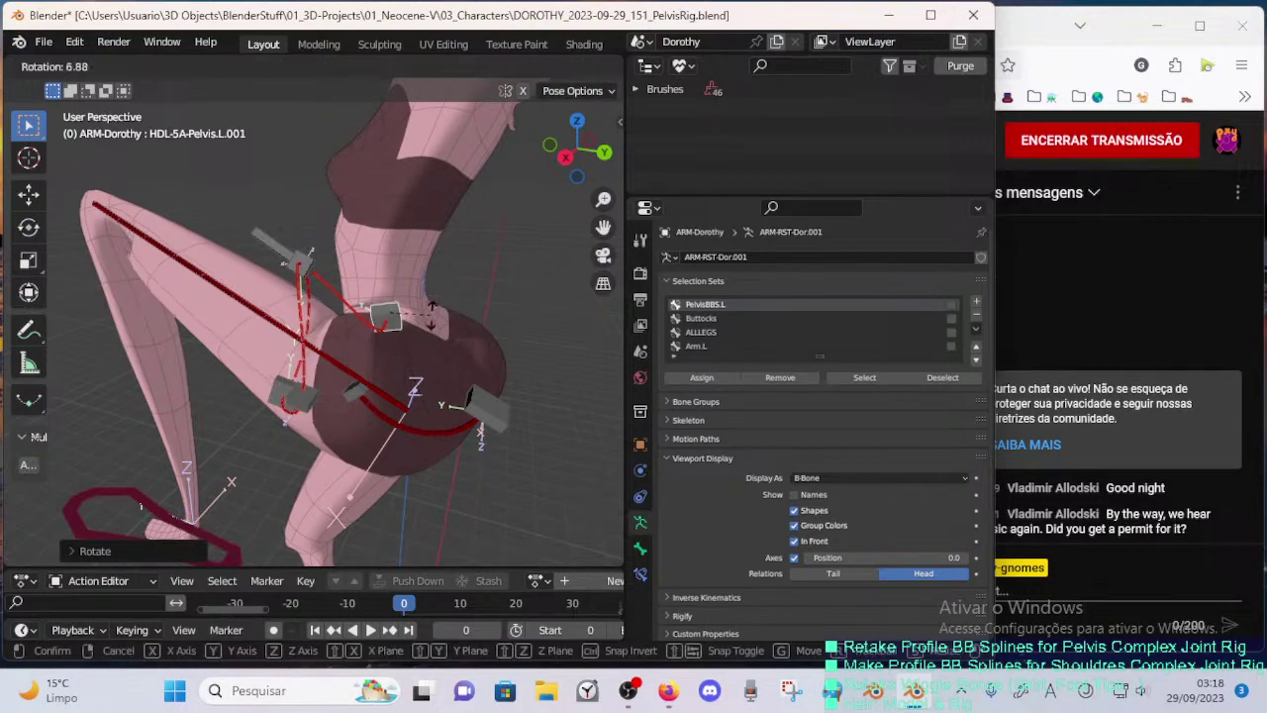
{"action": "left_click", "coordinate": [435, 342]}
{"action": "middle_click_drag", "start_coordinate": [435, 341], "coordinate": [349, 303]}
{"action": "middle_click_drag", "start_coordinate": [425, 307], "coordinate": [317, 312]}
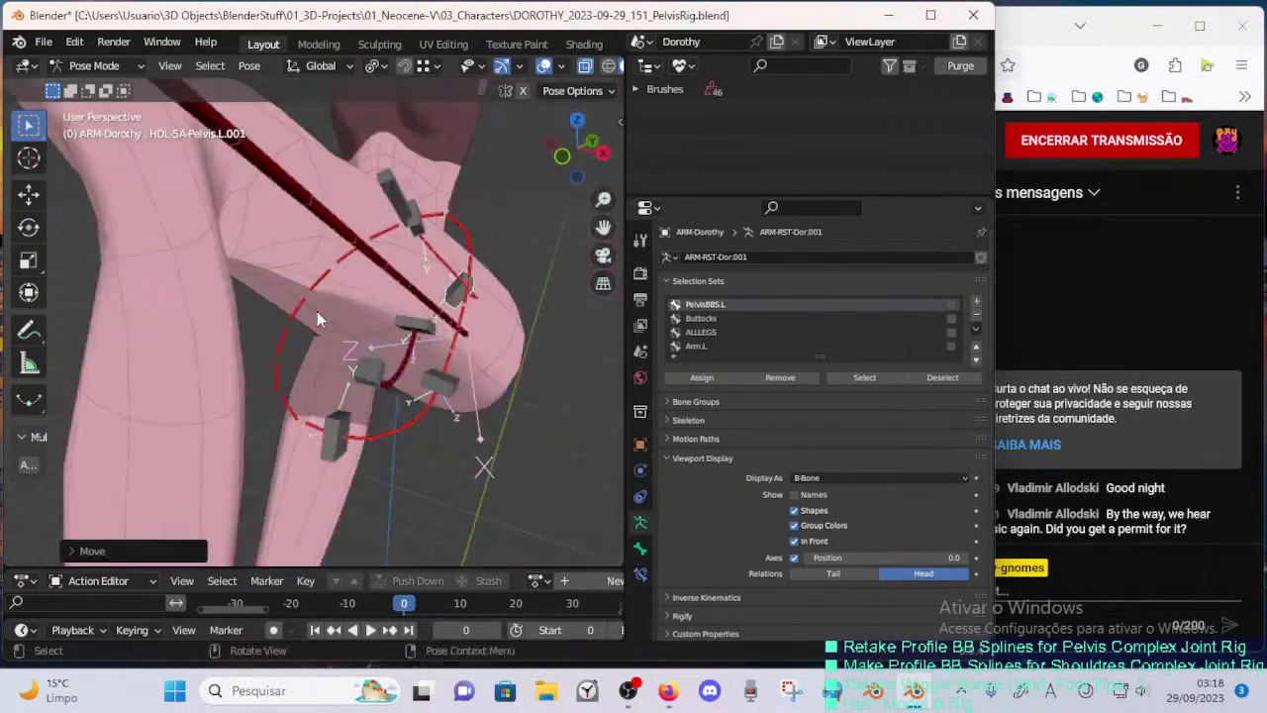
{"action": "middle_click_drag", "start_coordinate": [495, 314], "coordinate": [364, 400]}
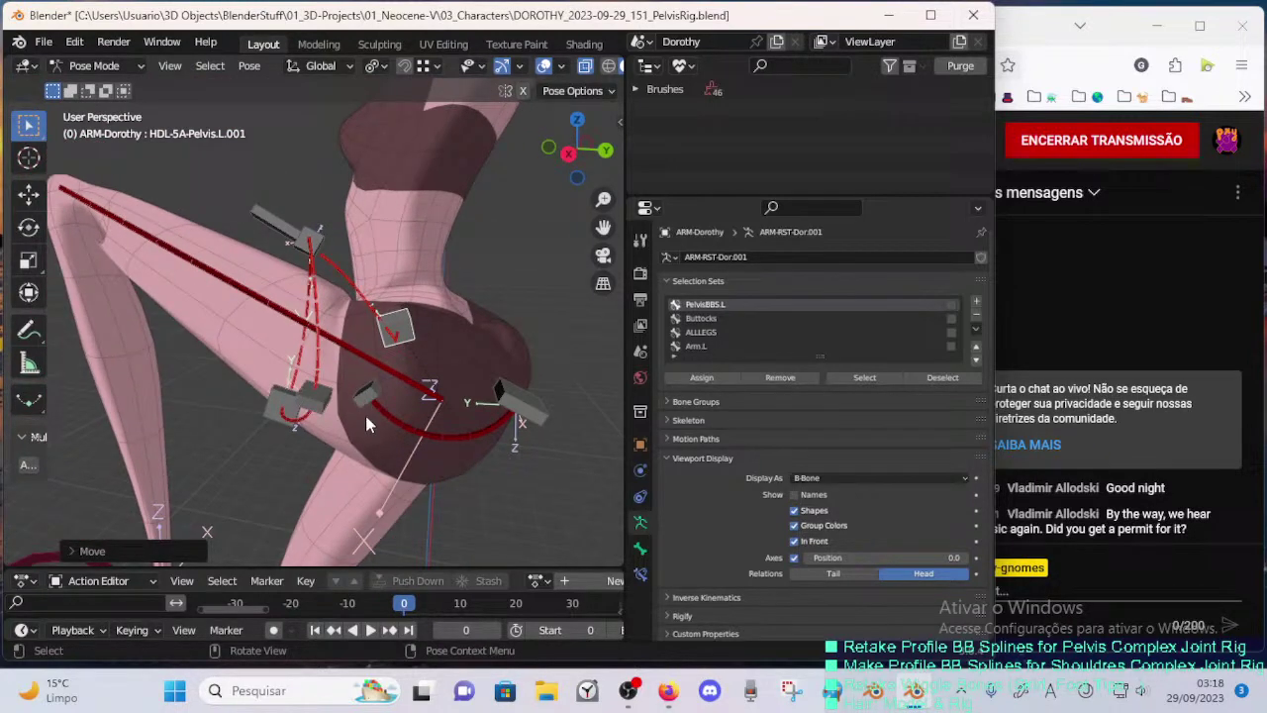
- Select 00_Body in Object Mode, enable CorrectiveSmooth: Buttocks in the viewport and expand its settings
{"action": "key", "text": "ctrl+Tab"}
{"action": "left_click", "coordinate": [480, 384]}
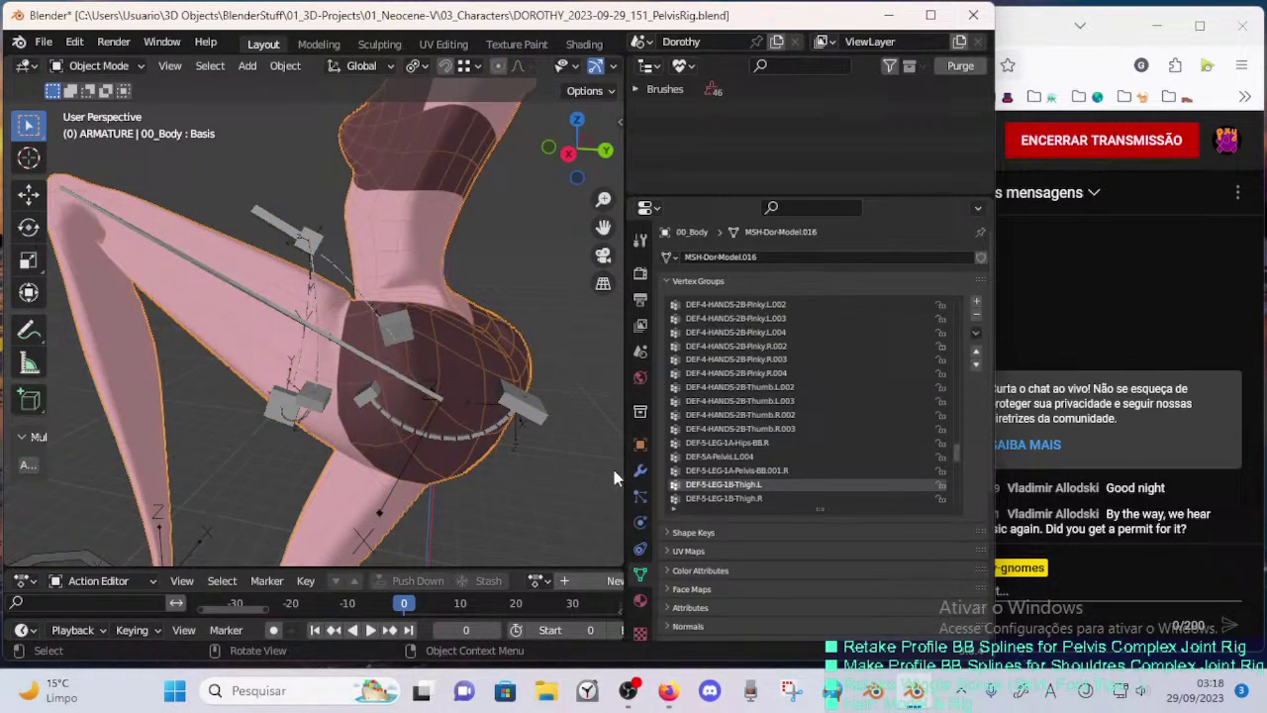
{"action": "left_click", "coordinate": [640, 472]}
{"action": "left_click", "coordinate": [676, 376]}
{"action": "scroll", "coordinate": [738, 364], "scroll_direction": "down", "scroll_amount": 3}
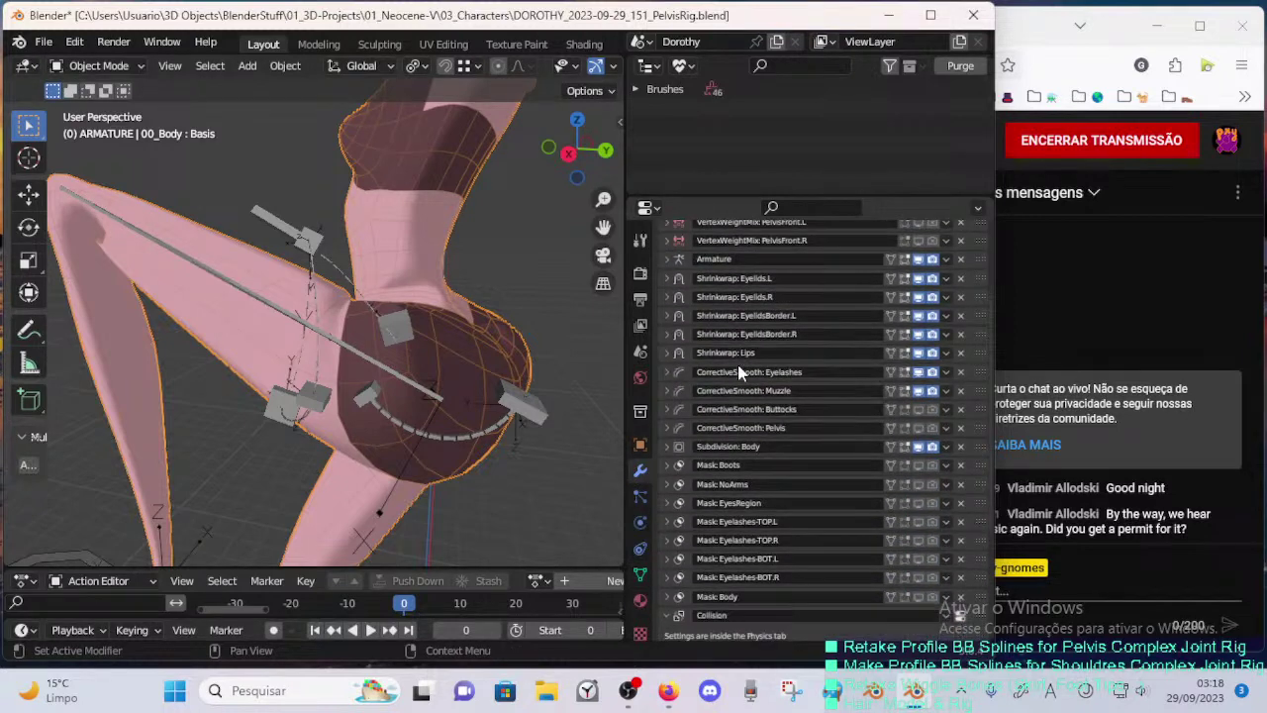
{"action": "scroll", "coordinate": [868, 372], "scroll_direction": "down", "scroll_amount": 1}
{"action": "left_click", "coordinate": [919, 394]}
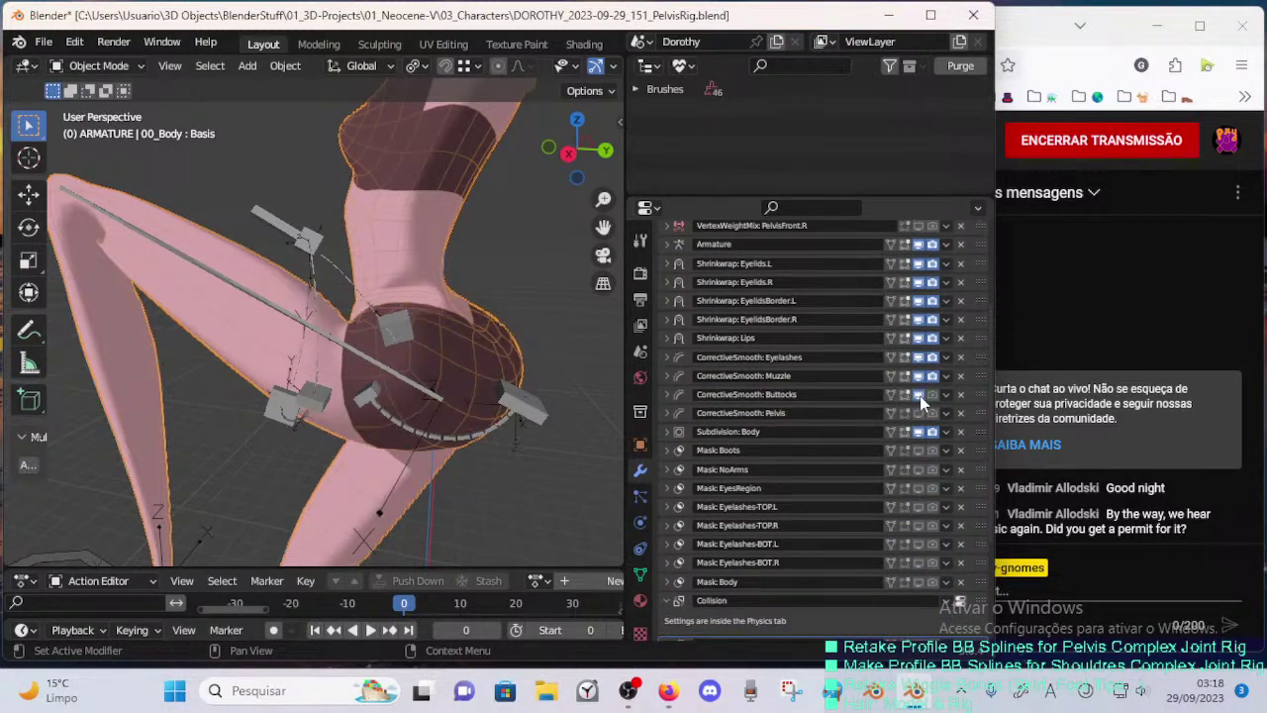
{"action": "left_click", "coordinate": [918, 394]}
{"action": "left_click", "coordinate": [919, 394]}
{"action": "left_click", "coordinate": [667, 394]}
- Return ARM-Dorothy to Pose Mode, then raise and rotate HDL-5A-Pelvis.L.002 above the thigh crease
{"action": "middle_click_drag", "start_coordinate": [399, 376], "coordinate": [363, 371]}
{"action": "left_click", "coordinate": [348, 285]}
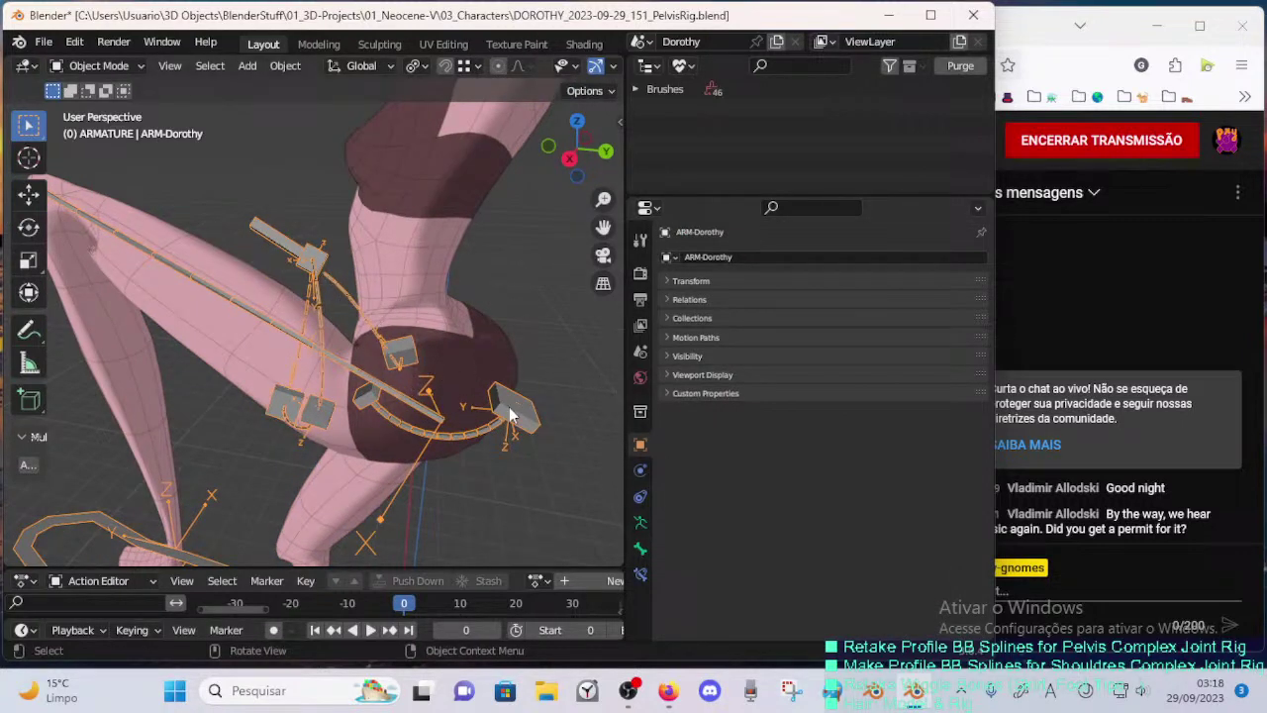
{"action": "key", "text": "ctrl+Tab"}
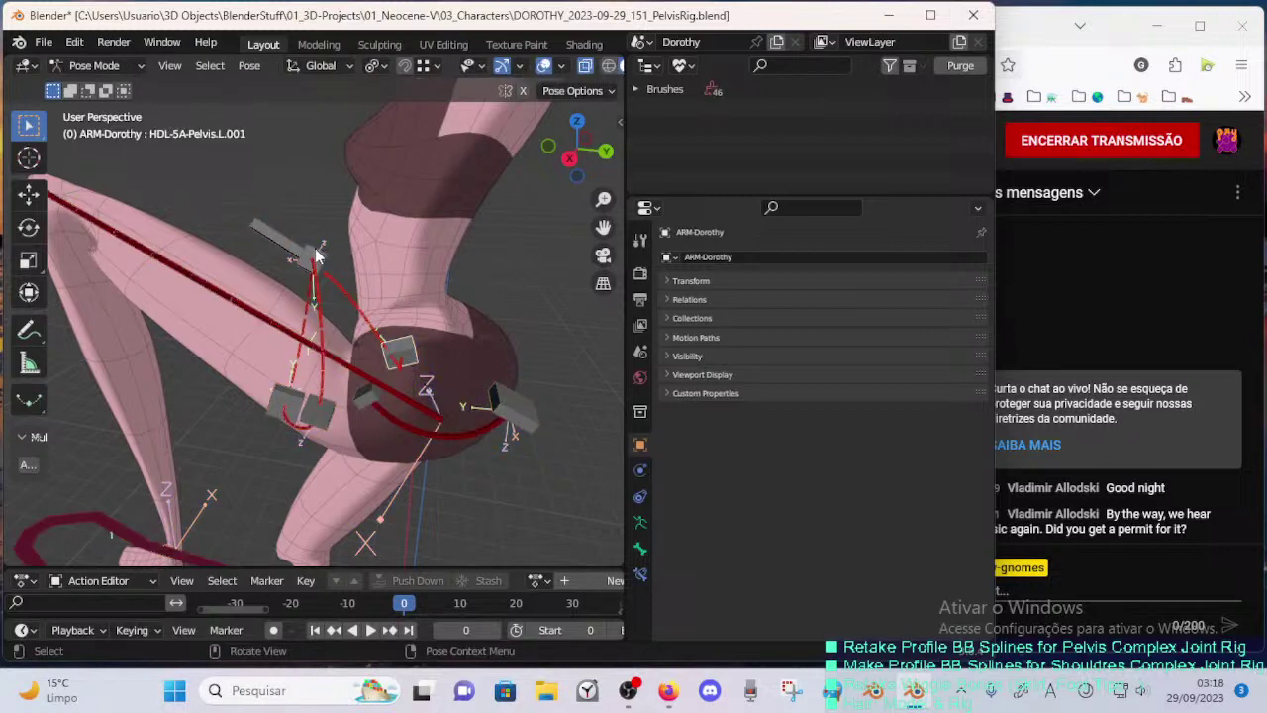
{"action": "key", "text": "g"}
{"action": "left_click", "coordinate": [323, 205]}
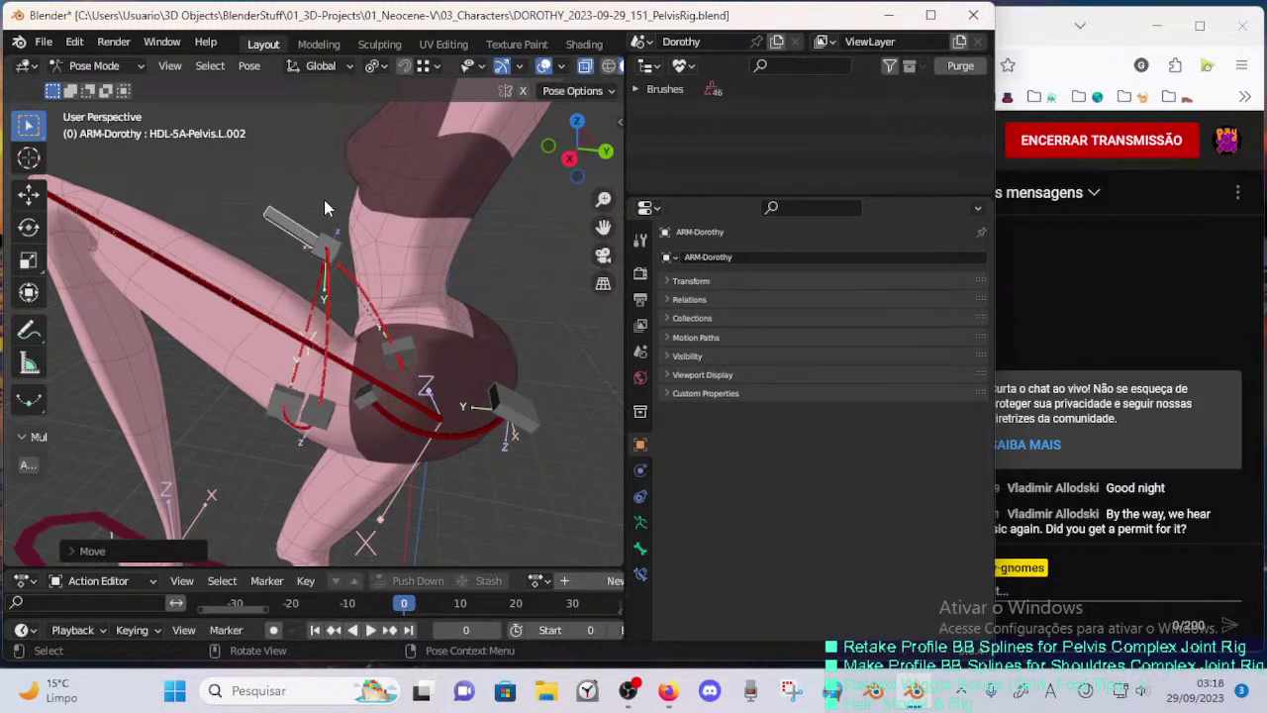
{"action": "key", "text": "r"}
{"action": "left_click", "coordinate": [387, 241]}
{"action": "key", "text": "g"}
{"action": "left_click", "coordinate": [384, 201]}
{"action": "middle_click_drag", "start_coordinate": [384, 203], "coordinate": [484, 346]}
- Reposition HDL-5A-Pelvis.L.005 beneath the inner thigh, bringing it closer to the crotch
{"action": "left_click", "coordinate": [330, 323]}
{"action": "key", "text": "g"}
{"action": "left_click", "coordinate": [327, 277]}
{"action": "left_click", "coordinate": [339, 391]}
{"action": "key", "text": "g"}
{"action": "left_click", "coordinate": [344, 346]}
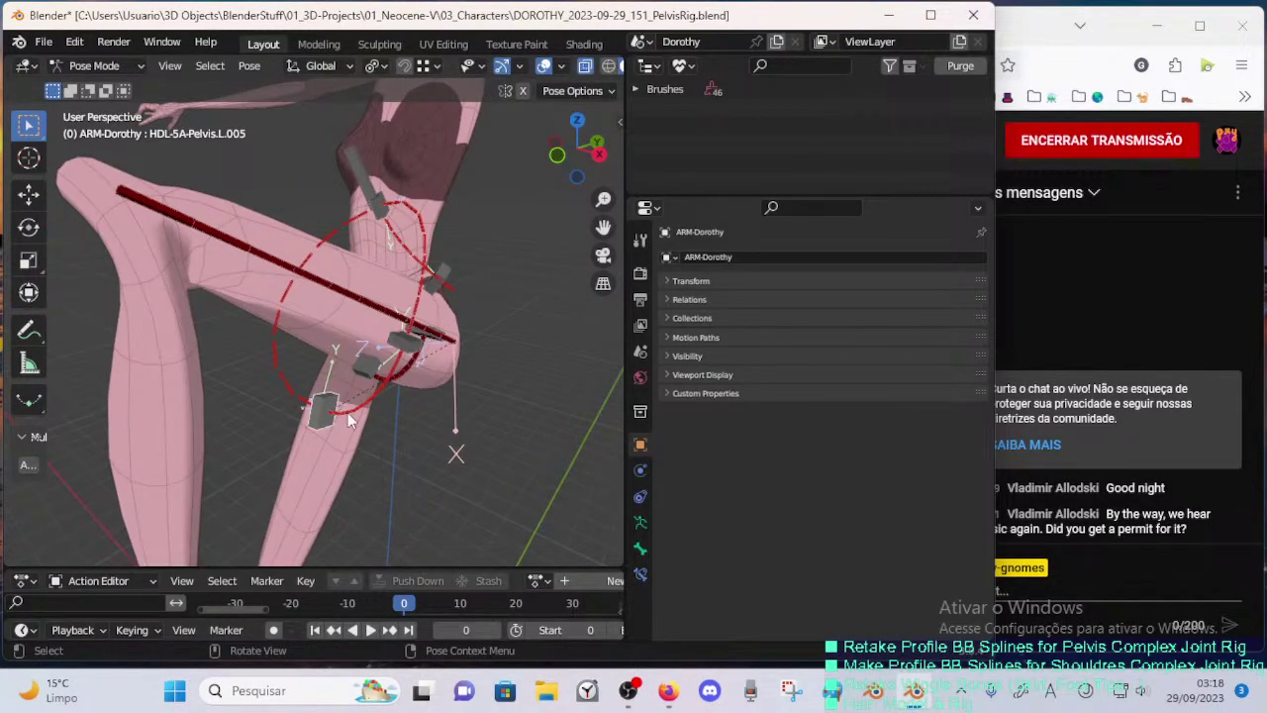
{"action": "middle_click_drag", "start_coordinate": [347, 412], "coordinate": [411, 355]}
{"action": "key", "text": "g"}
{"action": "left_click", "coordinate": [394, 380]}
{"action": "key", "text": "g"}
{"action": "left_click", "coordinate": [374, 328]}
- Move HDL-5A-Pelvis.L.004 outward along the thigh and lower HDL-5A-Pelvis.L.005 well beneath it
{"action": "left_click", "coordinate": [366, 305]}
{"action": "middle_click_drag", "start_coordinate": [368, 305], "coordinate": [390, 285]}
{"action": "key", "text": "g"}
{"action": "left_click", "coordinate": [465, 310]}
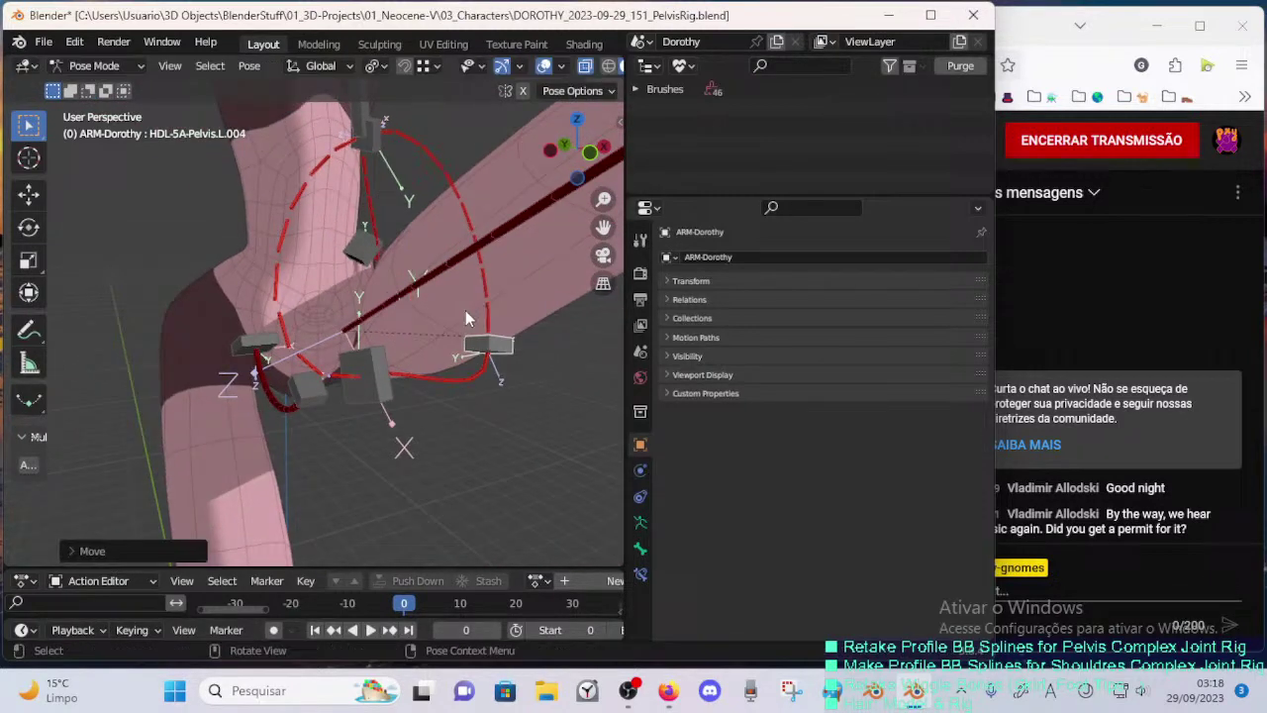
{"action": "left_click", "coordinate": [484, 341]}
{"action": "left_click", "coordinate": [373, 381]}
{"action": "key", "text": "g"}
{"action": "left_click", "coordinate": [376, 444]}
{"action": "key", "text": "g"}
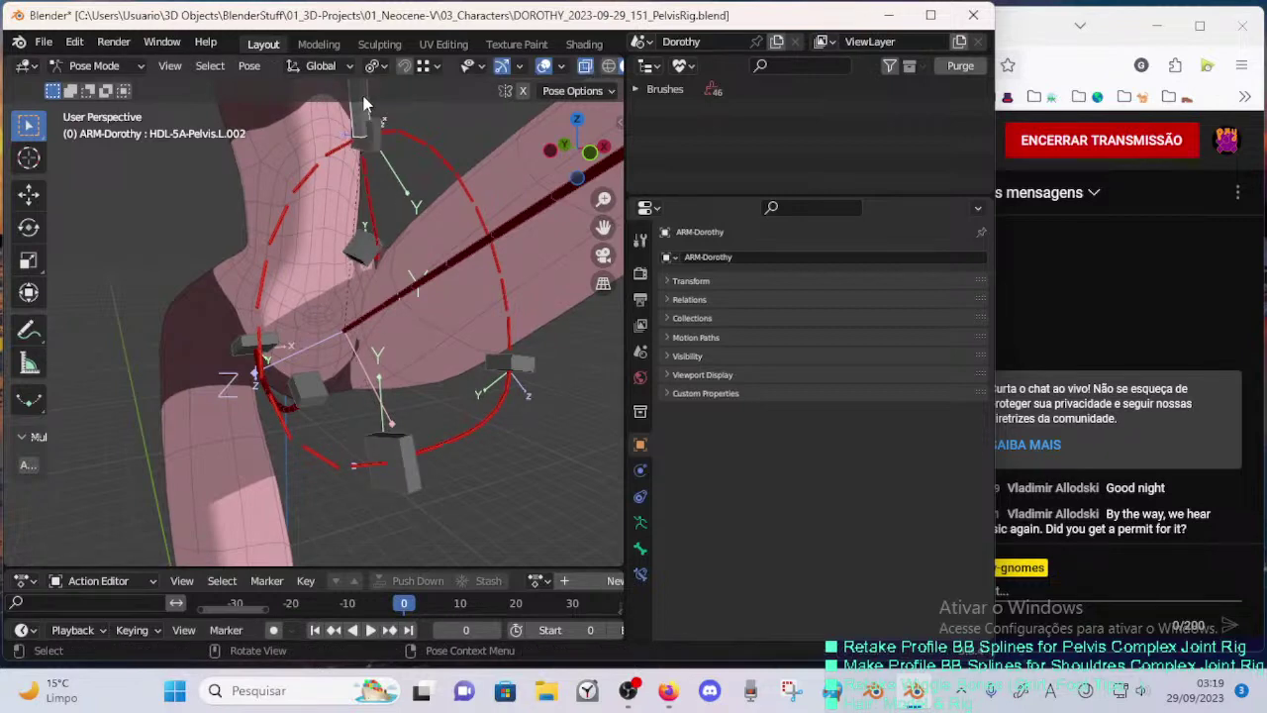
- Move HDL-5A-Pelvis.L.002 forward above the raised thigh and rotate it to lean over the front of the leg
{"action": "key", "text": "g"}
{"action": "left_click", "coordinate": [411, 196]}
{"action": "key", "text": "g"}
{"action": "middle_click_drag", "start_coordinate": [413, 201], "coordinate": [332, 233]}
{"action": "left_click", "coordinate": [444, 243]}
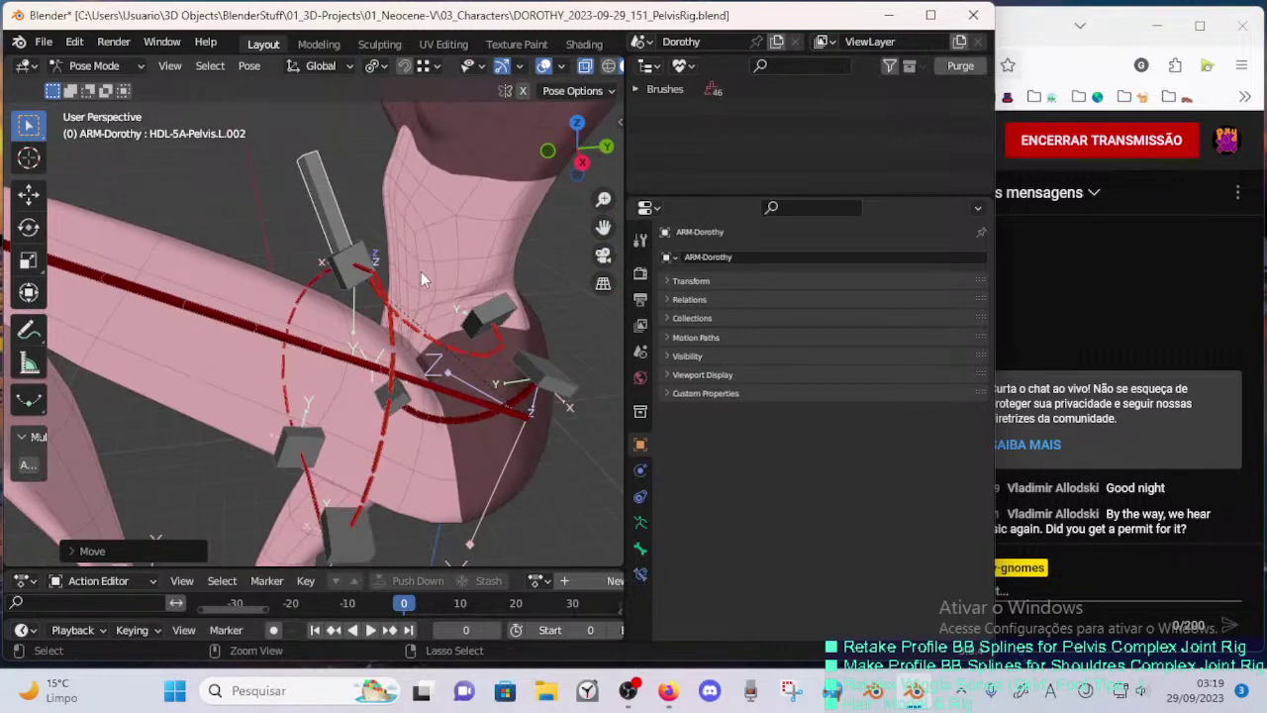
{"action": "middle_click_drag", "start_coordinate": [421, 273], "coordinate": [342, 217]}
{"action": "key", "text": "g"}
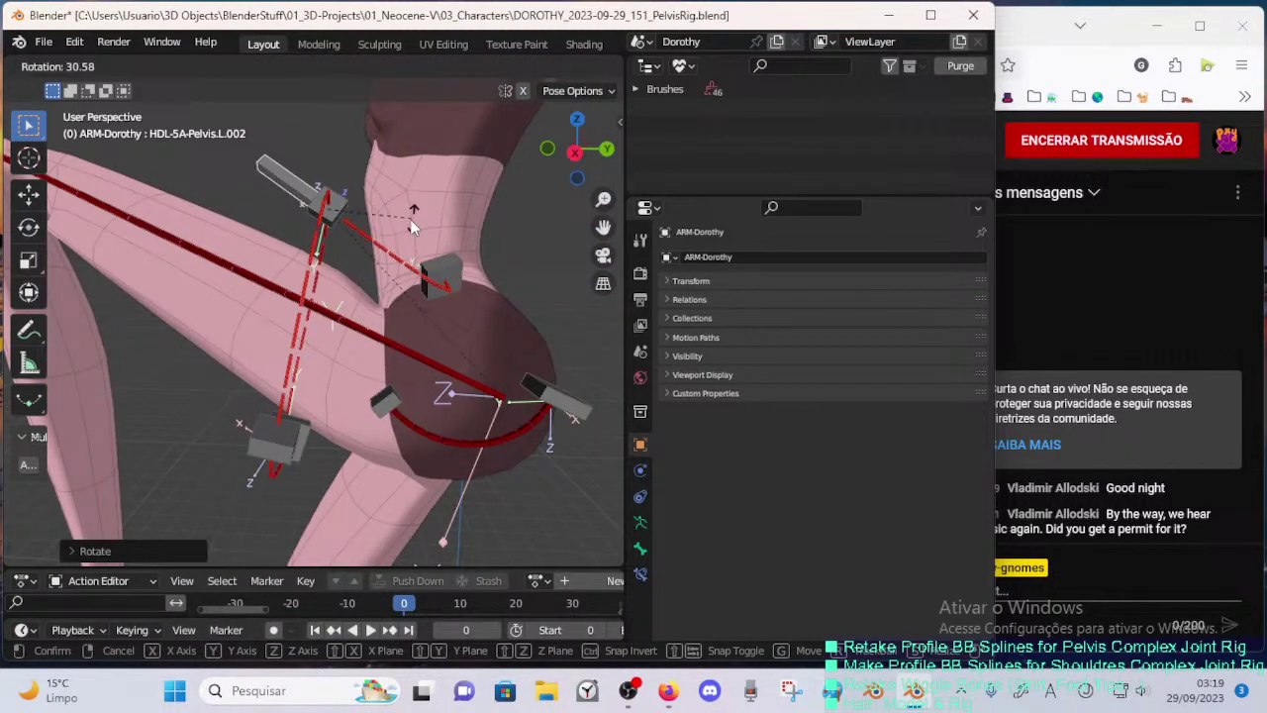
{"action": "left_click", "coordinate": [413, 222]}
- Rotate HDL-5A-Pelvis.L.001 and lower it from the waist onto the outer side of the hip
{"action": "left_click", "coordinate": [454, 278]}
{"action": "key", "text": "r"}
{"action": "left_click", "coordinate": [475, 290]}
{"action": "key", "text": "g"}
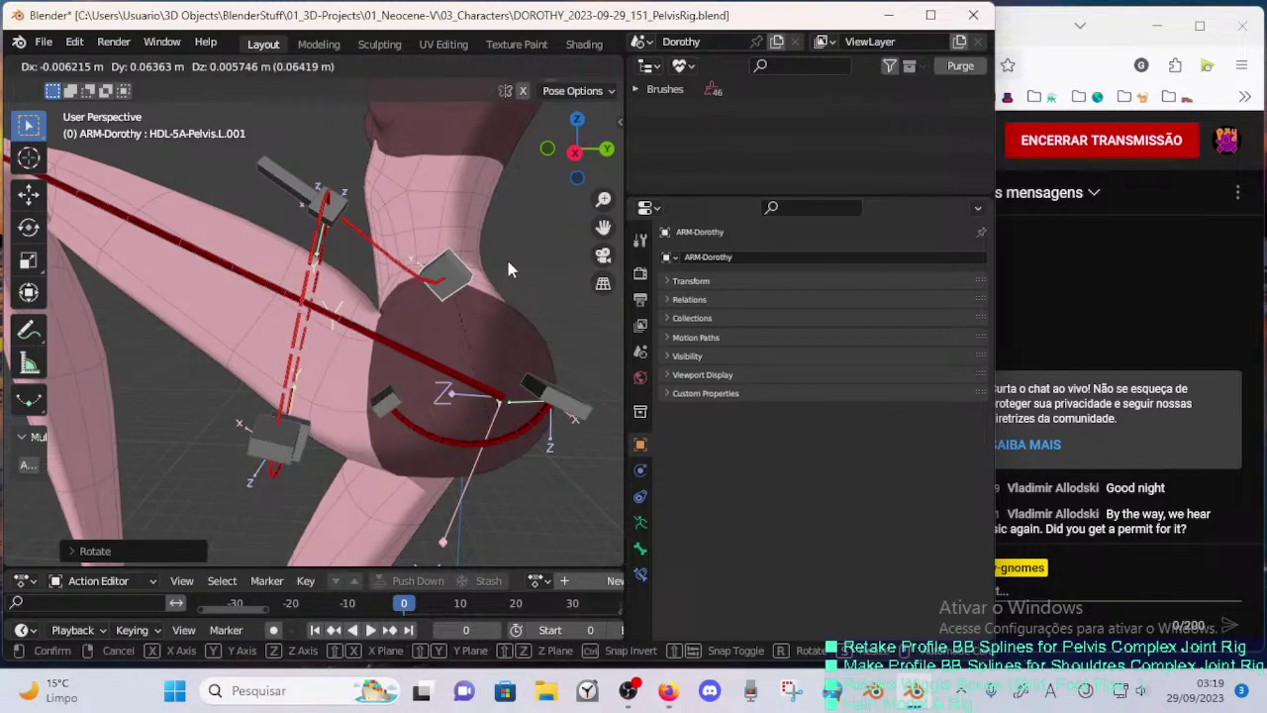
{"action": "left_click", "coordinate": [508, 267]}
{"action": "middle_click_drag", "start_coordinate": [501, 267], "coordinate": [461, 277]}
{"action": "key", "text": "g"}
{"action": "left_click", "coordinate": [492, 285]}
{"action": "key", "text": "r"}
{"action": "left_click", "coordinate": [469, 311]}
{"action": "key", "text": "g"}
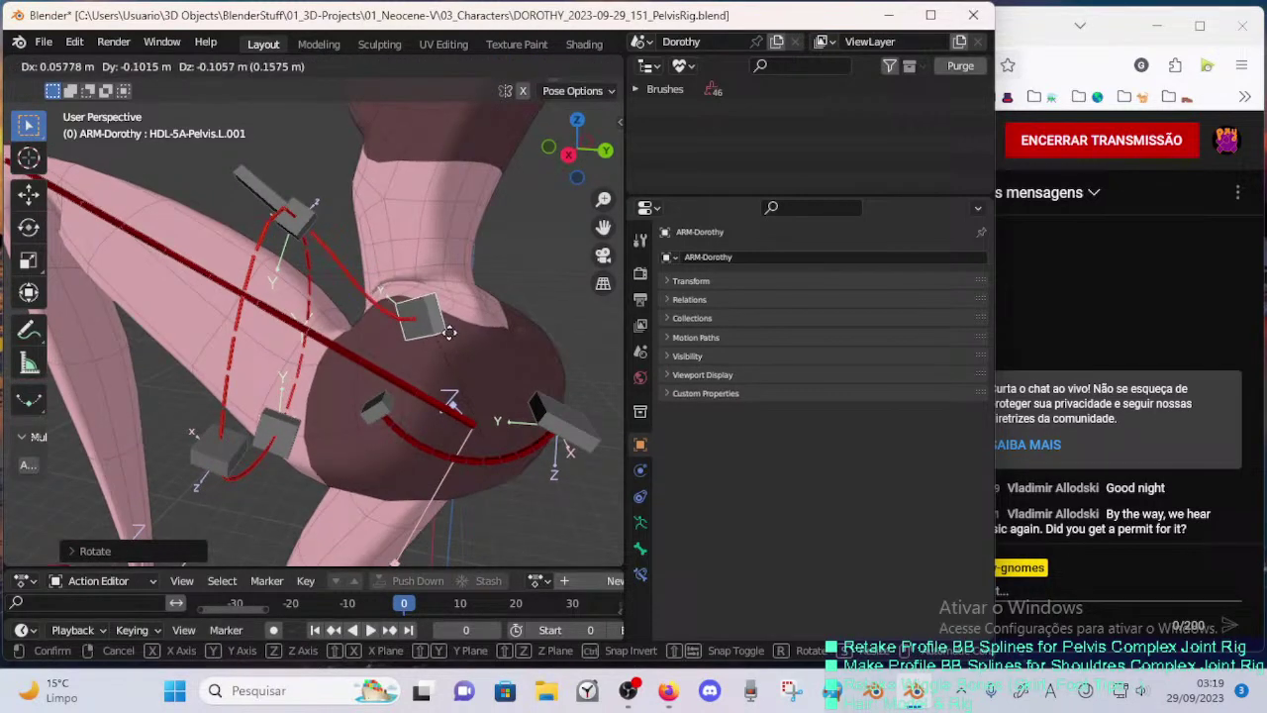
{"action": "left_click", "coordinate": [412, 337]}
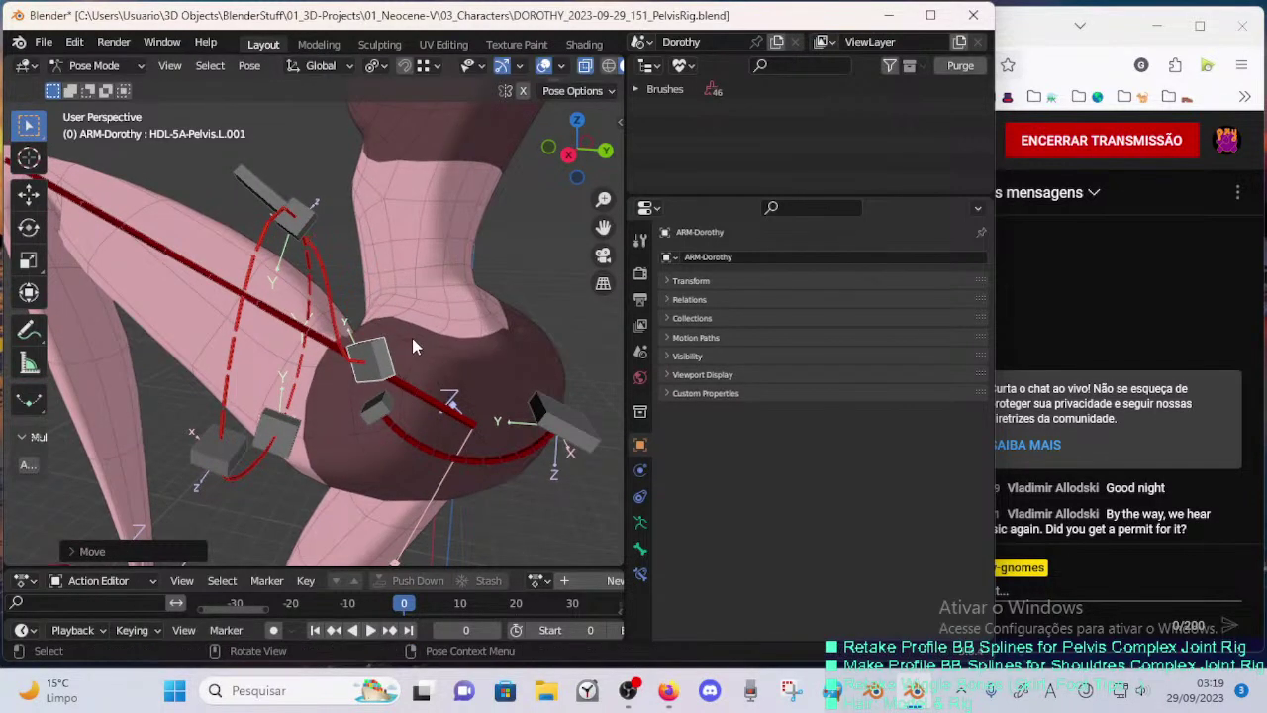
- Raise HDL-5A-Pelvis.L.004 along the outer underside of the raised thigh
{"action": "left_click", "coordinate": [287, 433]}
{"action": "left_click", "coordinate": [210, 450]}
{"action": "key", "text": "g"}
{"action": "left_click", "coordinate": [213, 405]}
{"action": "middle_click_drag", "start_coordinate": [268, 391], "coordinate": [254, 361]}
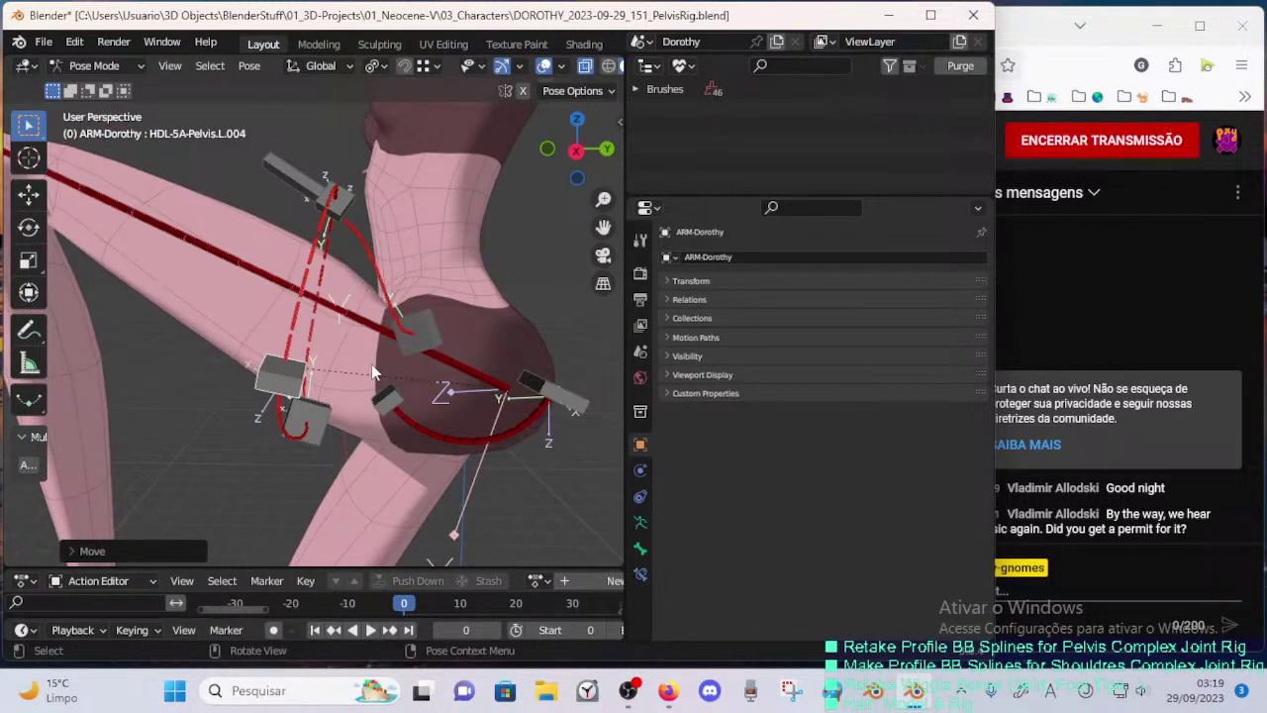
- Select DEF-5A-Pelvis.L.004 and examine the hip and thigh deformation from several sides
{"action": "middle_click_drag", "start_coordinate": [373, 368], "coordinate": [317, 289]}
{"action": "middle_click_drag", "start_coordinate": [330, 331], "coordinate": [180, 381]}
{"action": "middle_click_drag", "start_coordinate": [171, 338], "coordinate": [428, 338]}
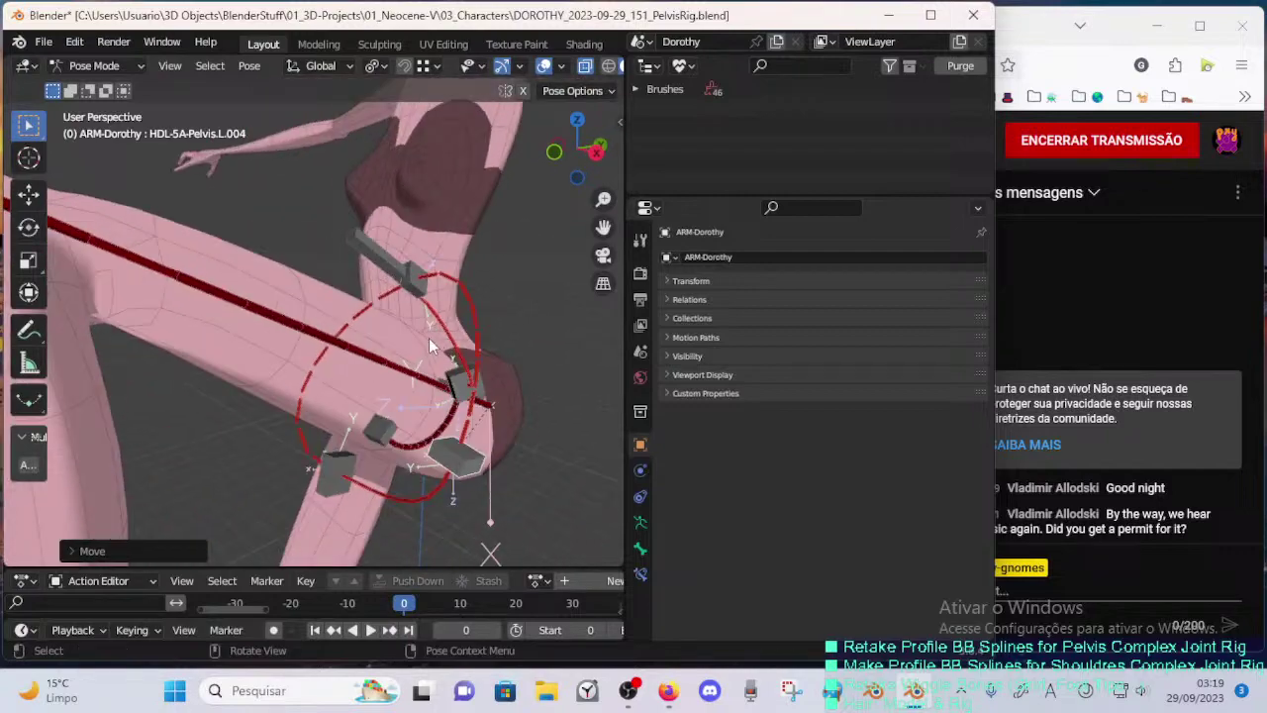
{"action": "middle_click_drag", "start_coordinate": [498, 400], "coordinate": [384, 414]}
{"action": "left_click", "coordinate": [308, 353]}
{"action": "middle_click_drag", "start_coordinate": [310, 356], "coordinate": [351, 338]}
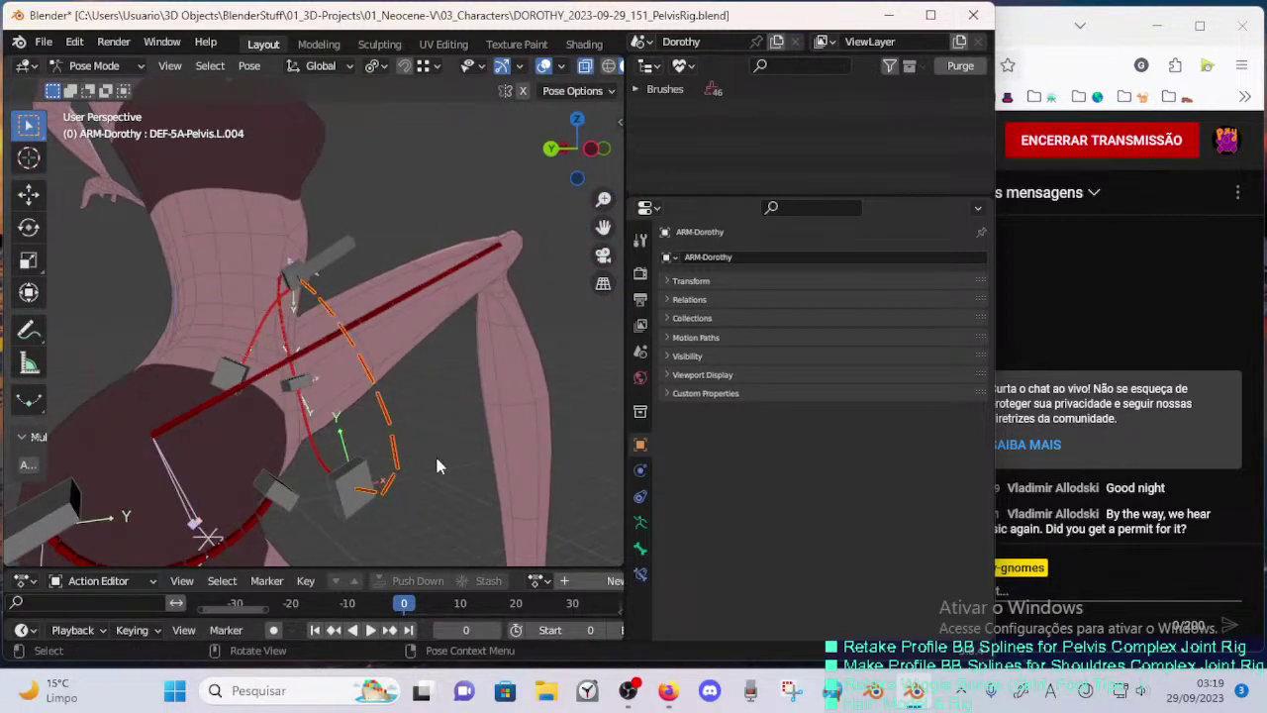
{"action": "middle_click_drag", "start_coordinate": [439, 466], "coordinate": [290, 401]}
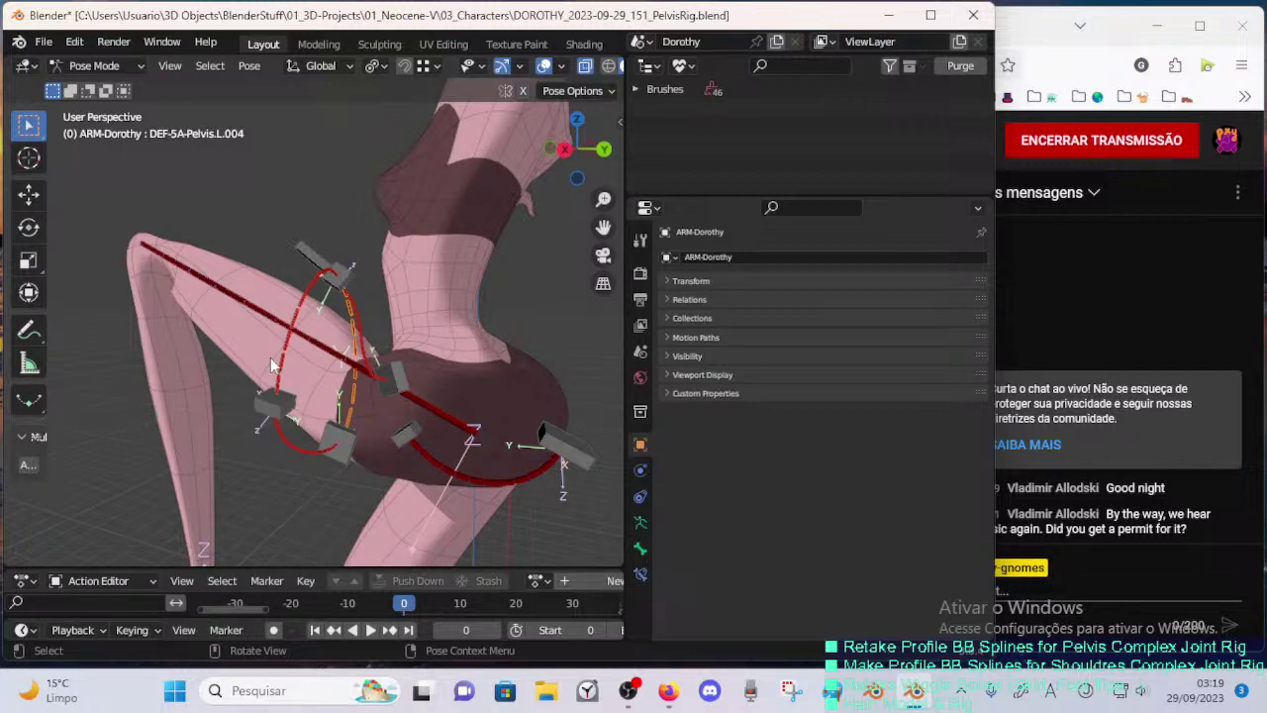
- Examine the whole character's raised leg pose, including the pelvis and bone loop around the thigh up close
{"action": "middle_click_drag", "start_coordinate": [263, 357], "coordinate": [296, 180]}
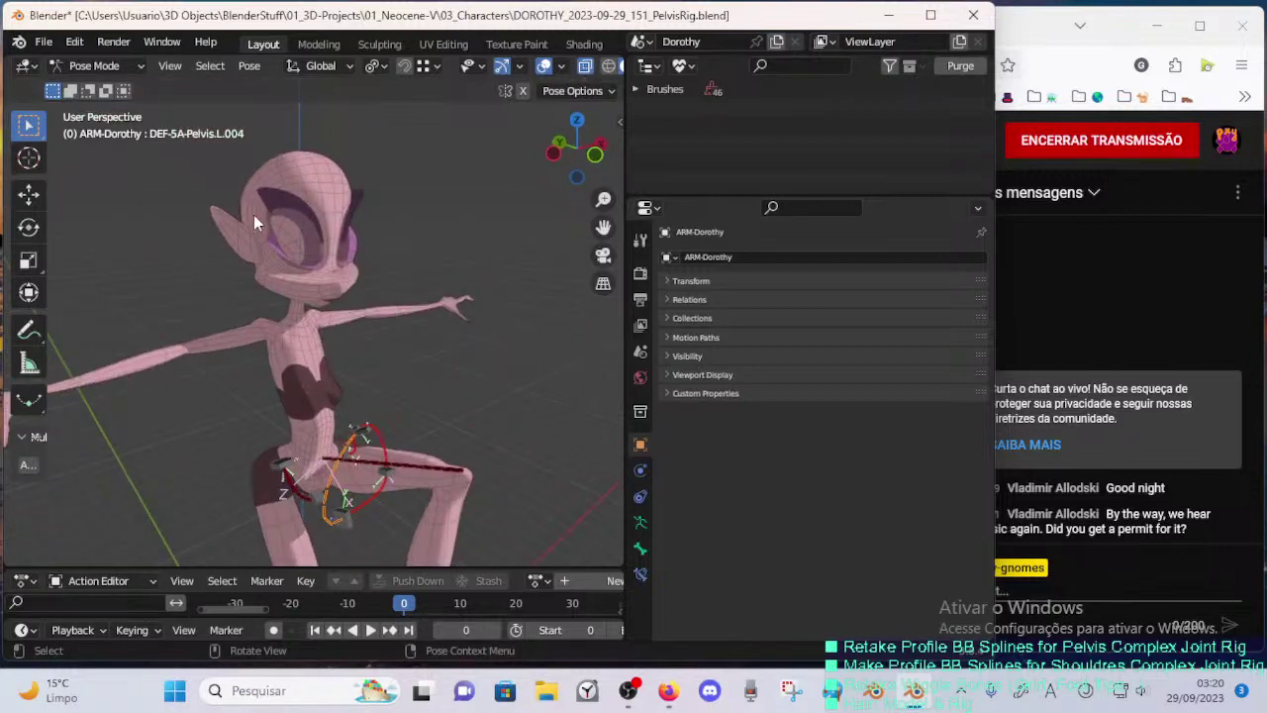
{"action": "middle_click_drag", "start_coordinate": [323, 263], "coordinate": [328, 346], "text": "shift"}
{"action": "scroll", "coordinate": [347, 336], "scroll_direction": "up", "scroll_amount": 3}
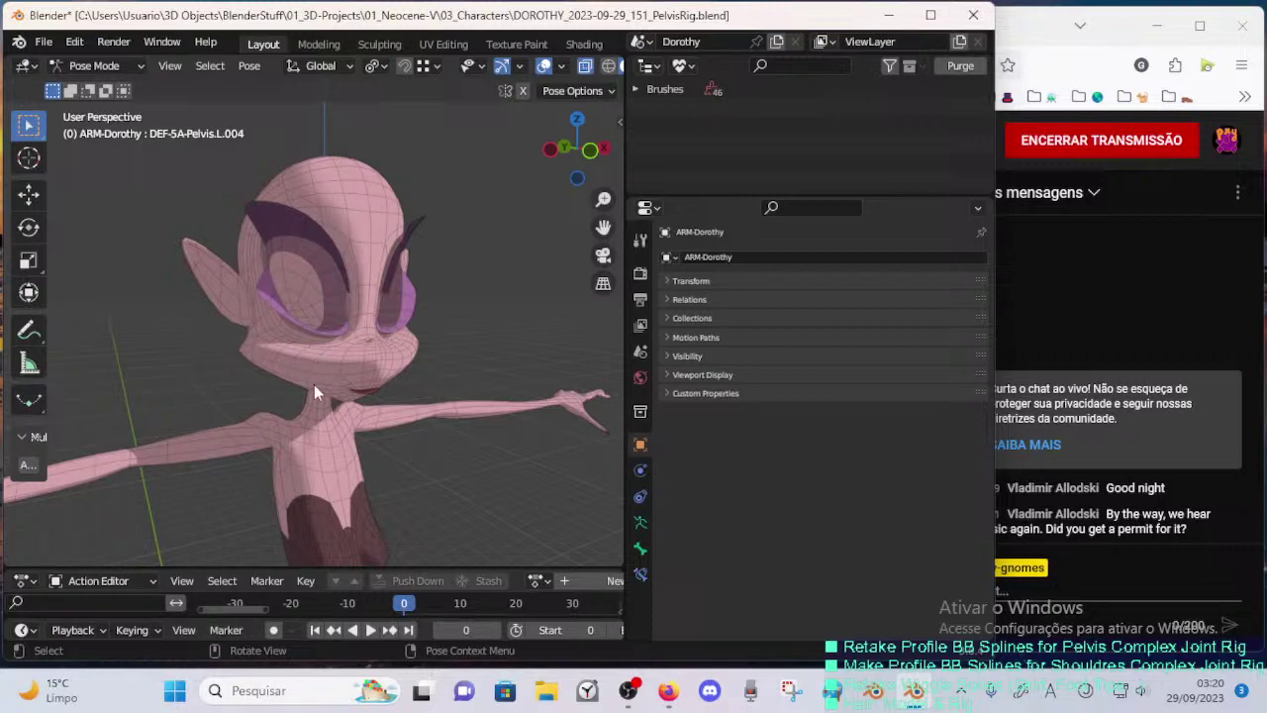
{"action": "scroll", "coordinate": [374, 353], "scroll_direction": "down", "scroll_amount": 1}
{"action": "middle_click_drag", "start_coordinate": [354, 408], "coordinate": [331, 335], "text": "shift"}
{"action": "scroll", "coordinate": [329, 333], "scroll_direction": "down", "scroll_amount": 1}
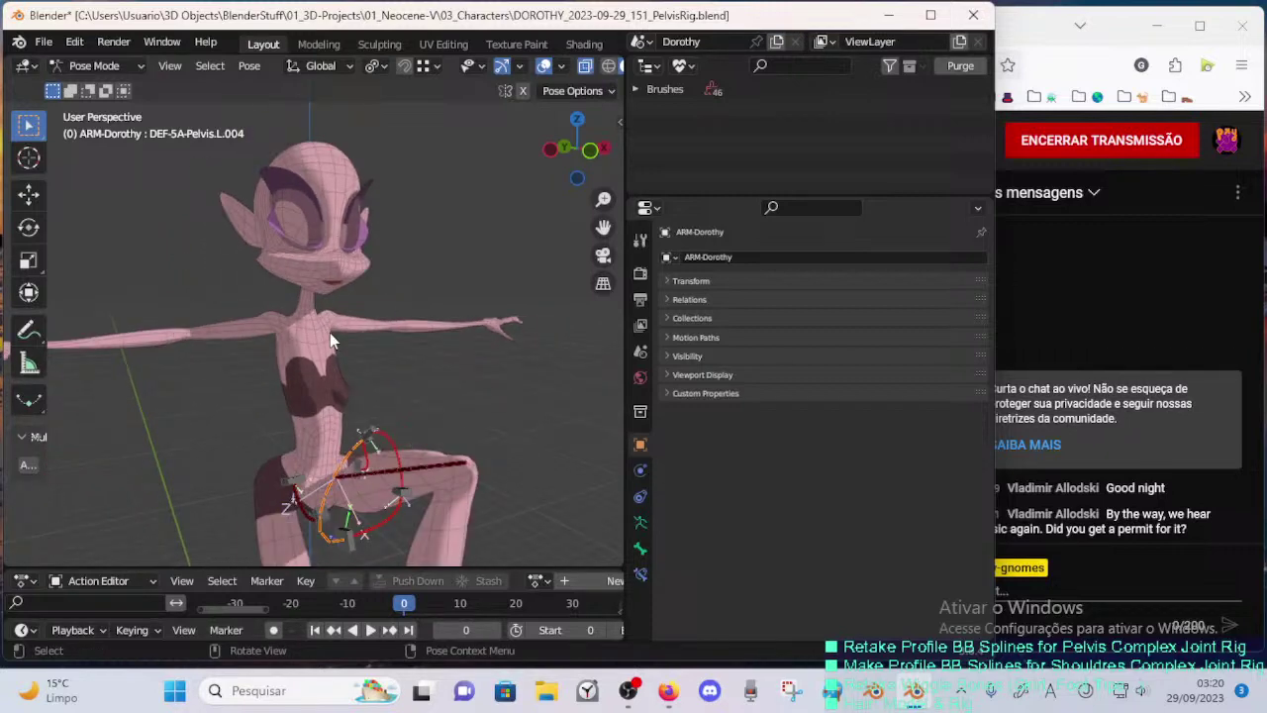
{"action": "middle_click_drag", "start_coordinate": [313, 383], "coordinate": [488, 353]}
{"action": "middle_click_drag", "start_coordinate": [334, 364], "coordinate": [111, 332]}
{"action": "middle_click_drag", "start_coordinate": [247, 334], "coordinate": [386, 353]}
{"action": "scroll", "coordinate": [409, 361], "scroll_direction": "up", "scroll_amount": 5}
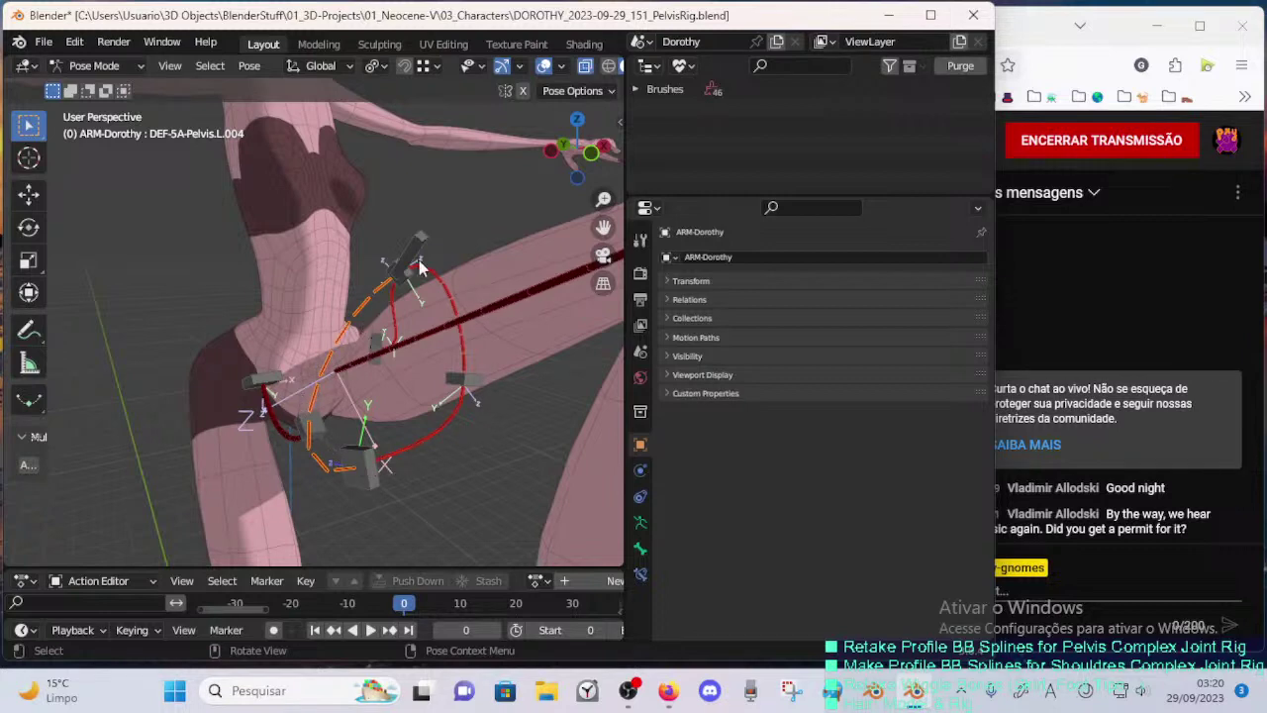
{"action": "middle_click_drag", "start_coordinate": [410, 418], "coordinate": [326, 383]}
{"action": "mouse_move", "coordinate": [371, 334]}
{"action": "middle_mouse_down"}
{"action": "mouse_move", "coordinate": [488, 307]}
{"action": "mouse_move", "coordinate": [403, 316]}
{"action": "mouse_move", "coordinate": [428, 322]}
{"action": "mouse_move", "coordinate": [396, 302]}
{"action": "mouse_move", "coordinate": [353, 334]}
{"action": "mouse_move", "coordinate": [174, 342]}
{"action": "mouse_move", "coordinate": [382, 353]}
{"action": "mouse_move", "coordinate": [287, 329]}
{"action": "mouse_move", "coordinate": [215, 335]}
{"action": "mouse_move", "coordinate": [376, 321]}
{"action": "mouse_move", "coordinate": [197, 328]}
{"action": "mouse_move", "coordinate": [386, 315]}
{"action": "mouse_move", "coordinate": [365, 313]}
{"action": "mouse_move", "coordinate": [356, 349]}
{"action": "middle_mouse_up"}
{"action": "scroll", "coordinate": [274, 344], "scroll_direction": "down", "scroll_amount": 2}
{"action": "scroll", "coordinate": [382, 352], "scroll_direction": "up", "scroll_amount": 3}
{"action": "scroll", "coordinate": [215, 335], "scroll_direction": "up", "scroll_amount": 3}
{"action": "scroll", "coordinate": [377, 320], "scroll_direction": "down", "scroll_amount": 4}
{"action": "scroll", "coordinate": [197, 328], "scroll_direction": "up", "scroll_amount": 2}
- Identify the pelvis handles, the deform bones around the thigh and DEF-2C-Crotch.001 by selecting them in turn
{"action": "left_click", "coordinate": [356, 346]}
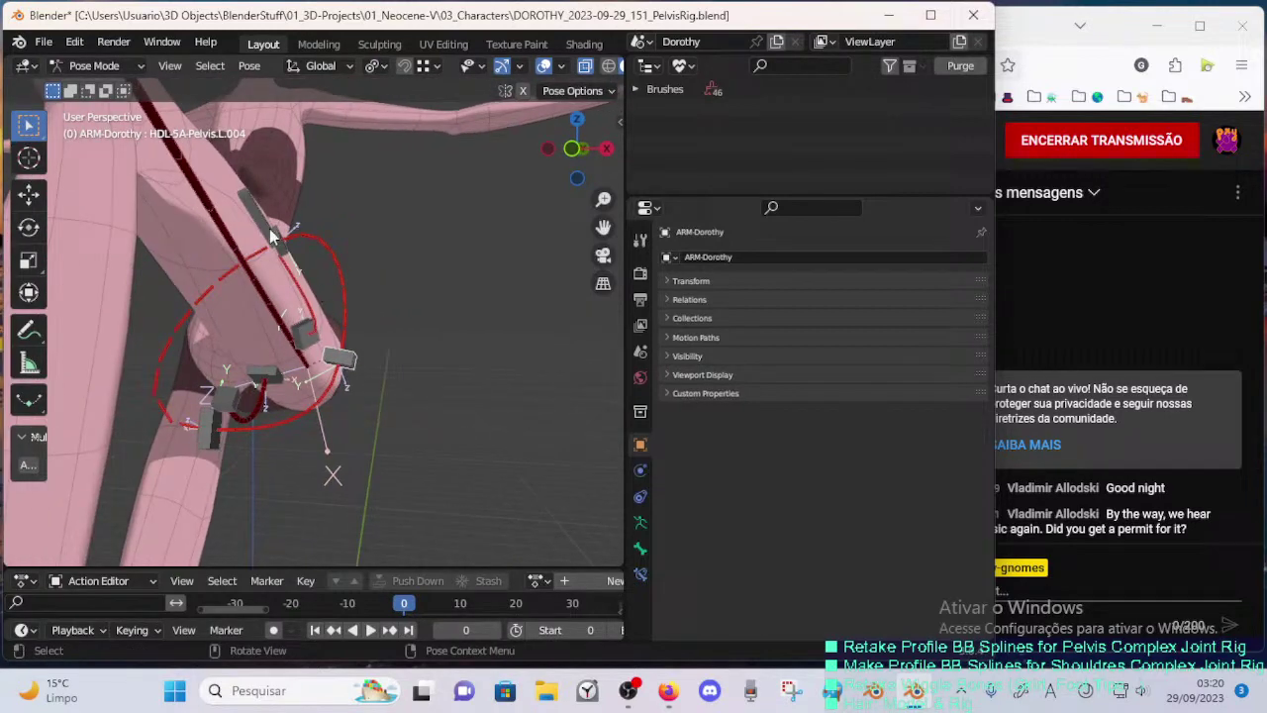
{"action": "left_click", "coordinate": [277, 244]}
{"action": "left_click", "coordinate": [344, 327]}
{"action": "left_click", "coordinate": [164, 340]}
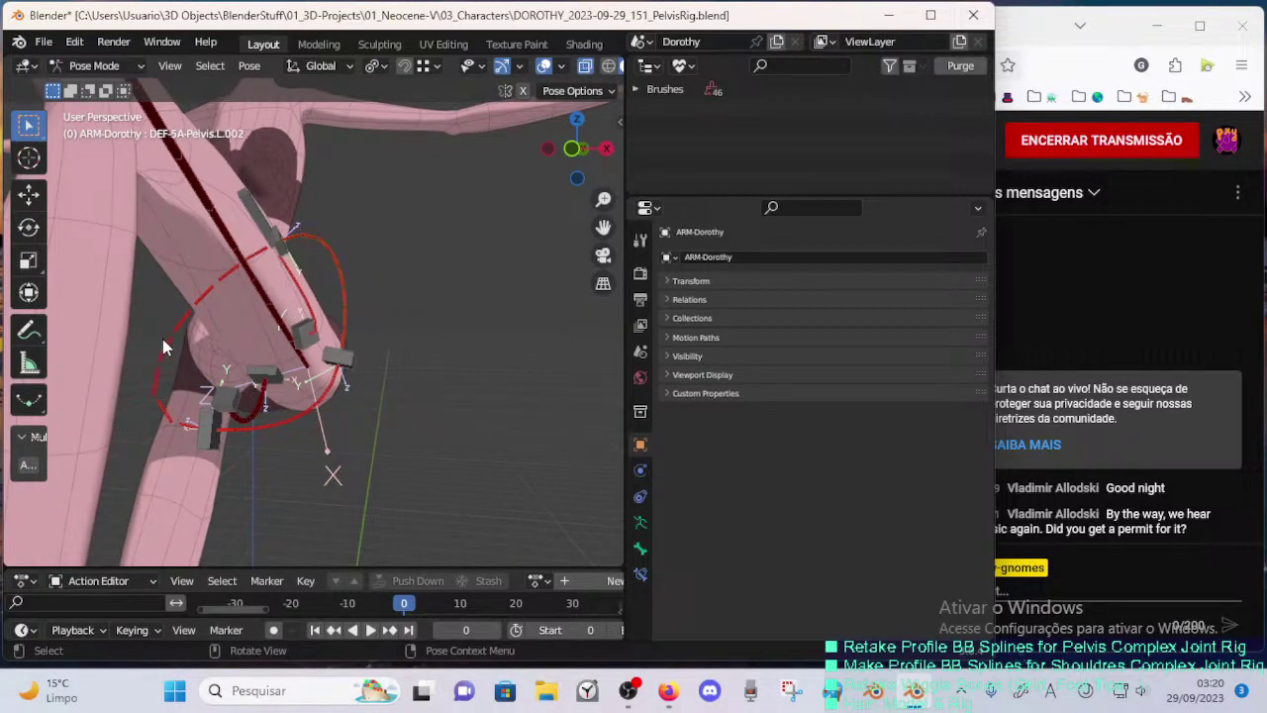
{"action": "left_click", "coordinate": [291, 436]}
{"action": "middle_click_drag", "start_coordinate": [178, 354], "coordinate": [300, 426]}
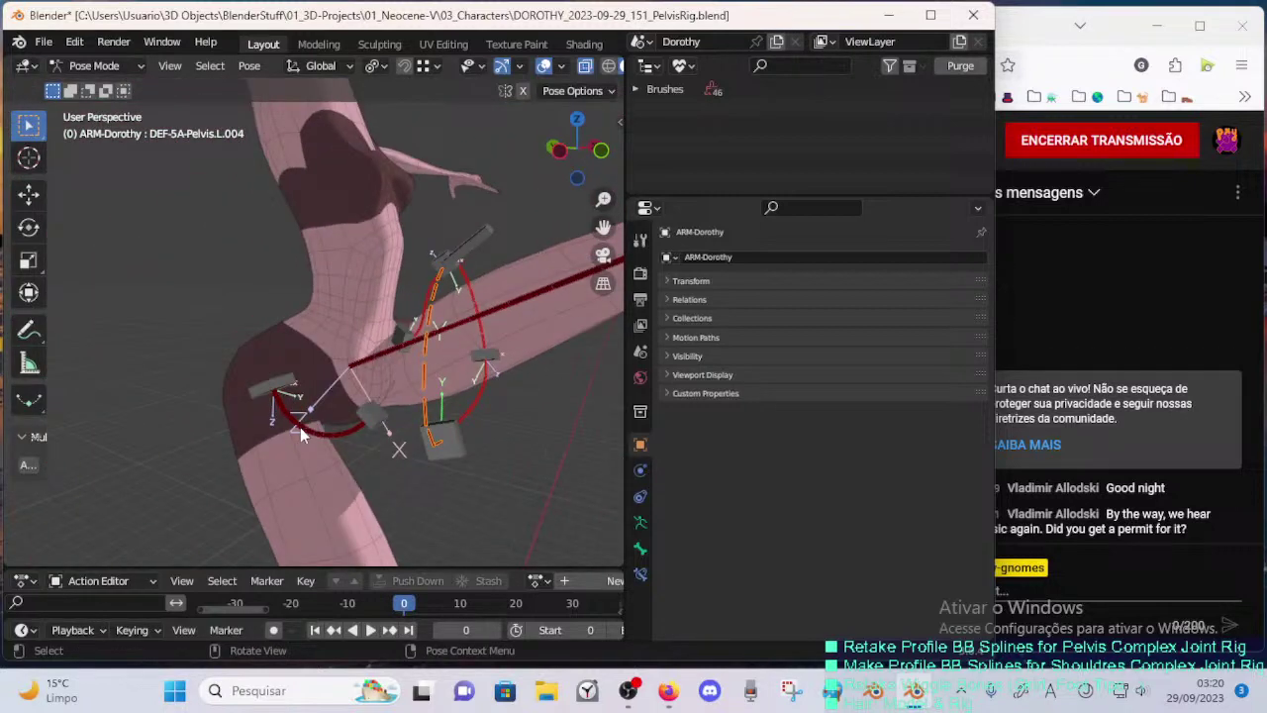
{"action": "left_click", "coordinate": [385, 419]}
{"action": "left_click", "coordinate": [383, 419]}
{"action": "left_click", "coordinate": [273, 381]}
{"action": "left_click", "coordinate": [307, 423]}
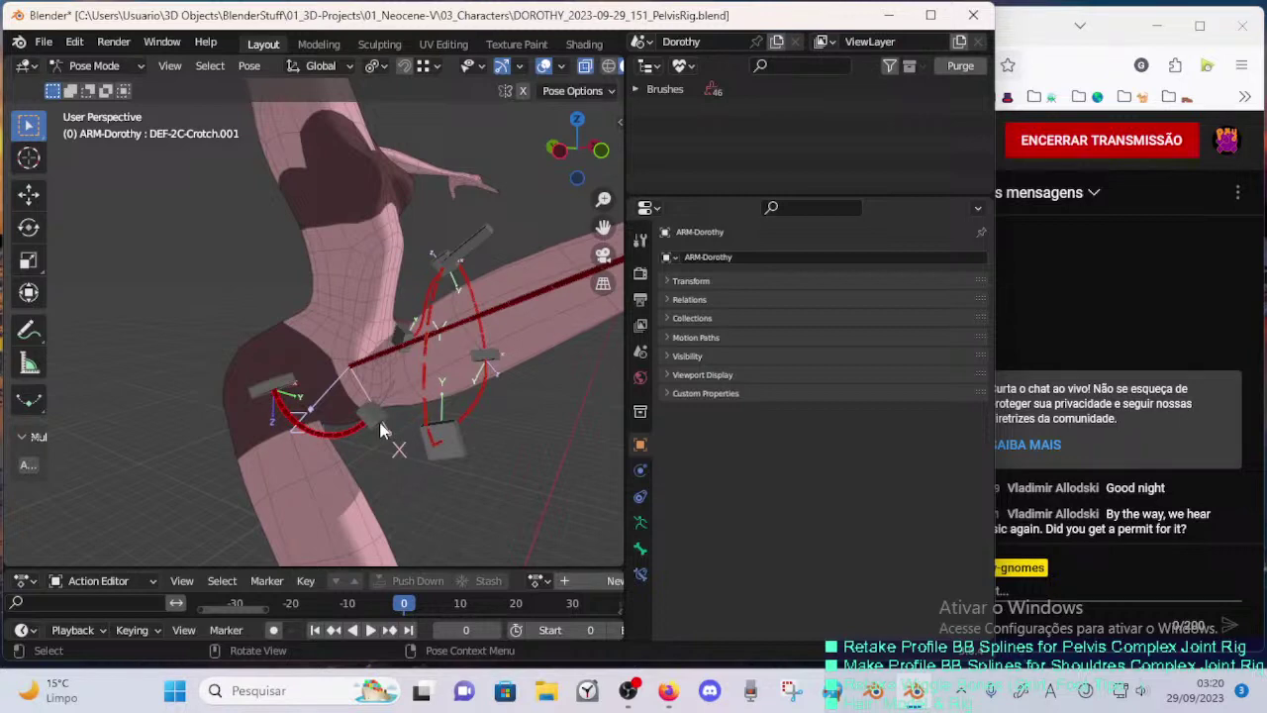
{"action": "left_click", "coordinate": [378, 416]}
{"action": "left_click", "coordinate": [434, 378]}
{"action": "left_click", "coordinate": [461, 287]}
{"action": "left_click", "coordinate": [462, 288]}
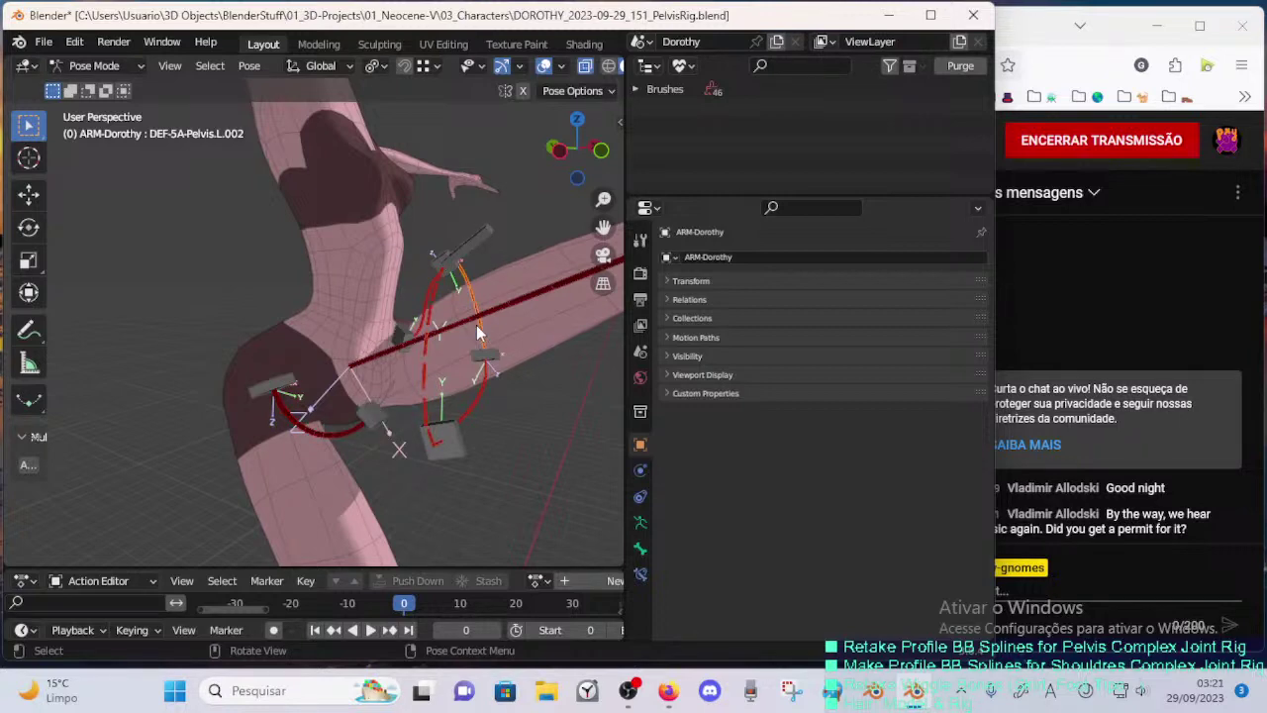
- Compare the outer thigh bone DEF-5A-Pelvis.L.002 with the inner thigh bone DEF-5A-Pelvis.L.004 by selecting them alternately
{"action": "left_click", "coordinate": [469, 402]}
{"action": "left_click", "coordinate": [424, 377]}
{"action": "left_click", "coordinate": [471, 329]}
{"action": "key", "text": "ctrl+z"}
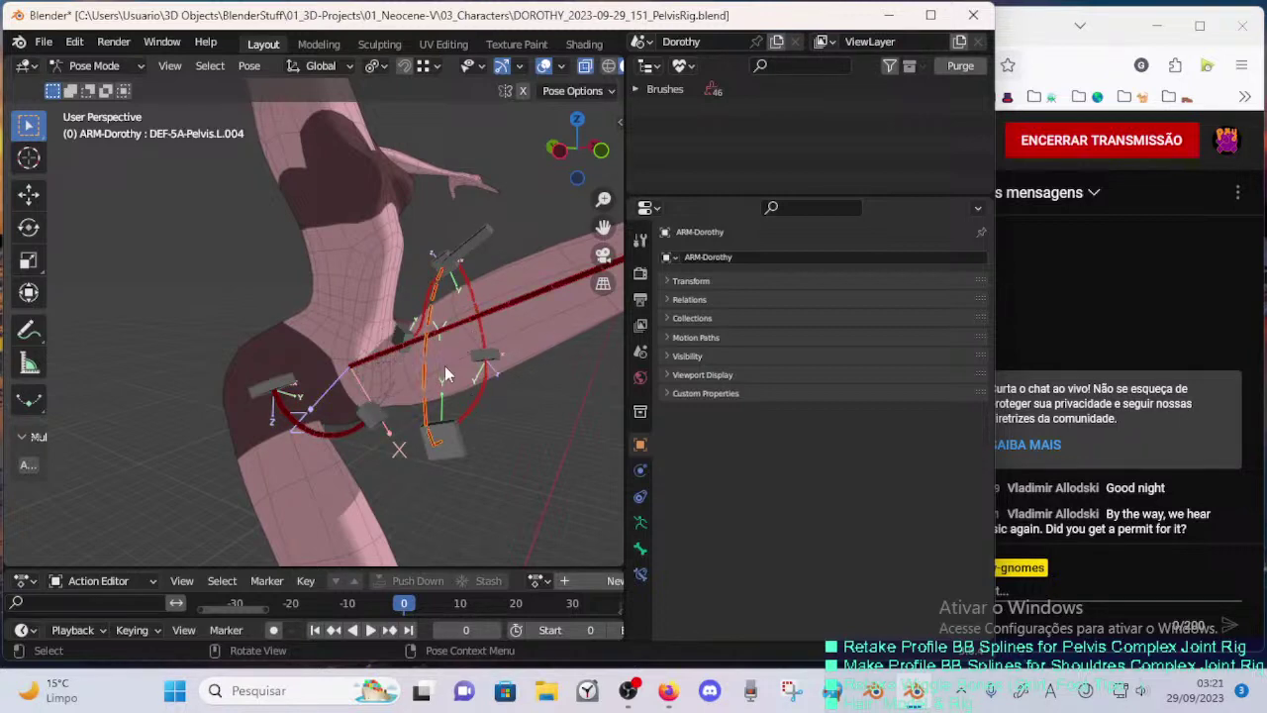
{"action": "key", "text": "ctrl+z"}
{"action": "key", "text": "ctrl+z"}
{"action": "left_click", "coordinate": [482, 350]}
{"action": "left_click", "coordinate": [433, 401]}
{"action": "left_click", "coordinate": [484, 349]}
{"action": "left_click", "coordinate": [490, 332]}
{"action": "left_click", "coordinate": [415, 376]}
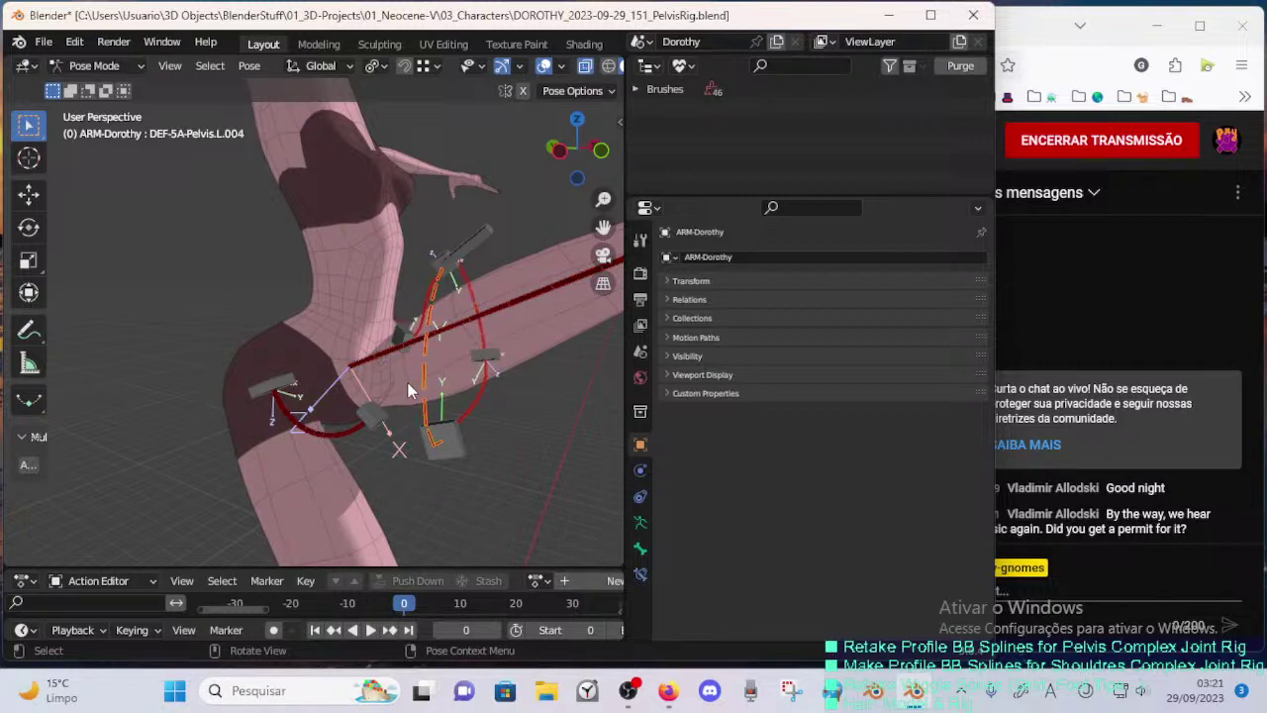
{"action": "left_click", "coordinate": [476, 333]}
{"action": "left_click", "coordinate": [487, 347]}
{"action": "left_click", "coordinate": [493, 330]}
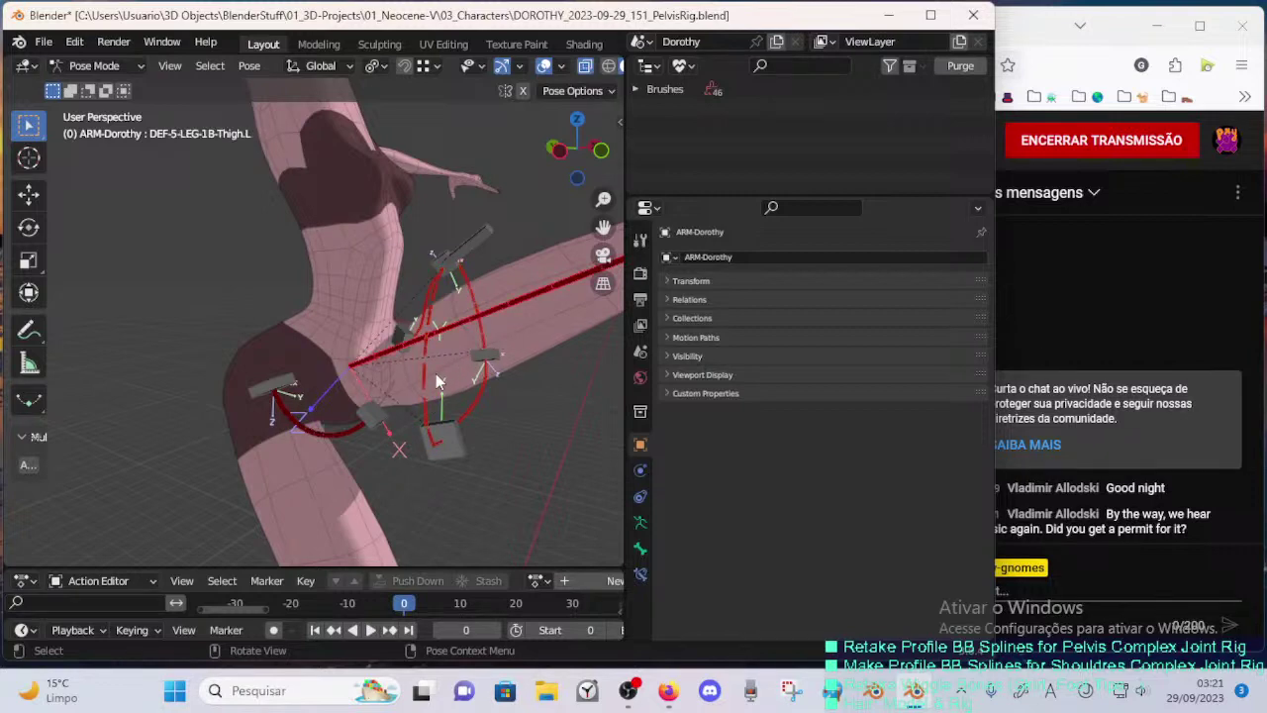
{"action": "left_click", "coordinate": [435, 373]}
{"action": "left_click", "coordinate": [475, 339]}
{"action": "left_click", "coordinate": [474, 339]}
{"action": "left_click", "coordinate": [423, 366]}
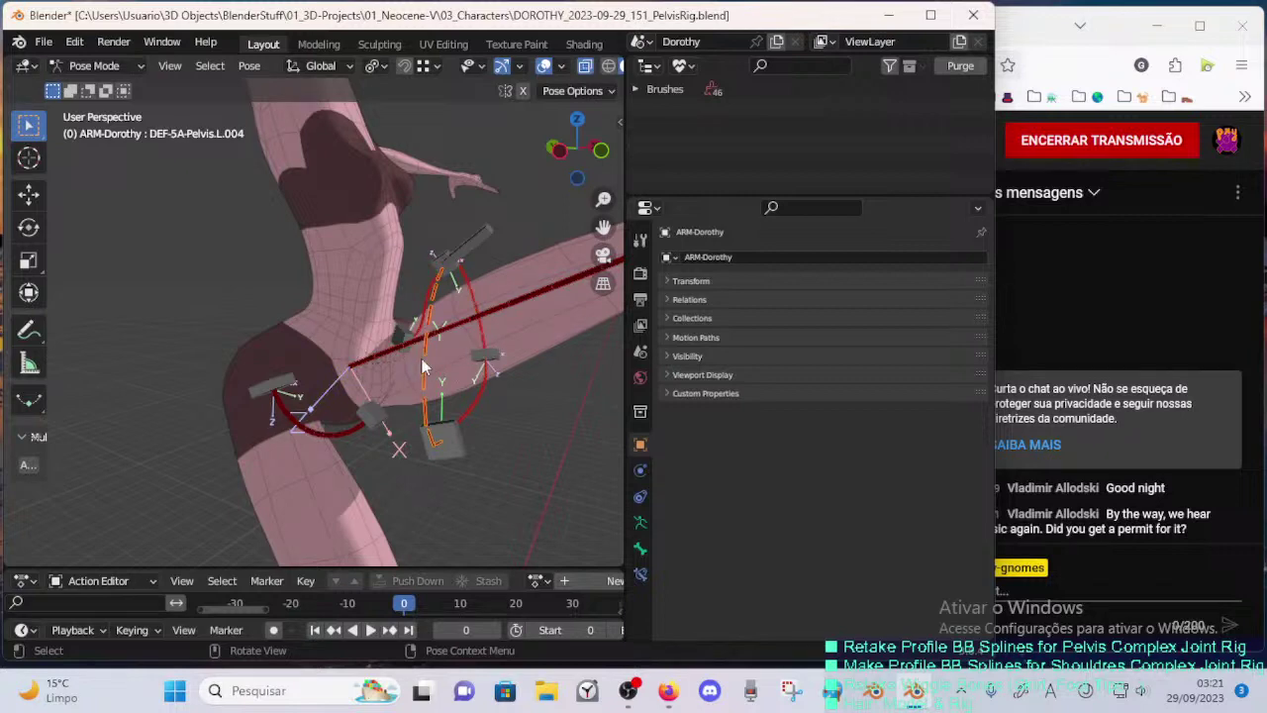
{"action": "left_click", "coordinate": [482, 337]}
- Inspect the buttock and hip crease from the side, back and above, and select HDL-5A-Pelvis.L.004
{"action": "middle_click_drag", "start_coordinate": [426, 354], "coordinate": [254, 362]}
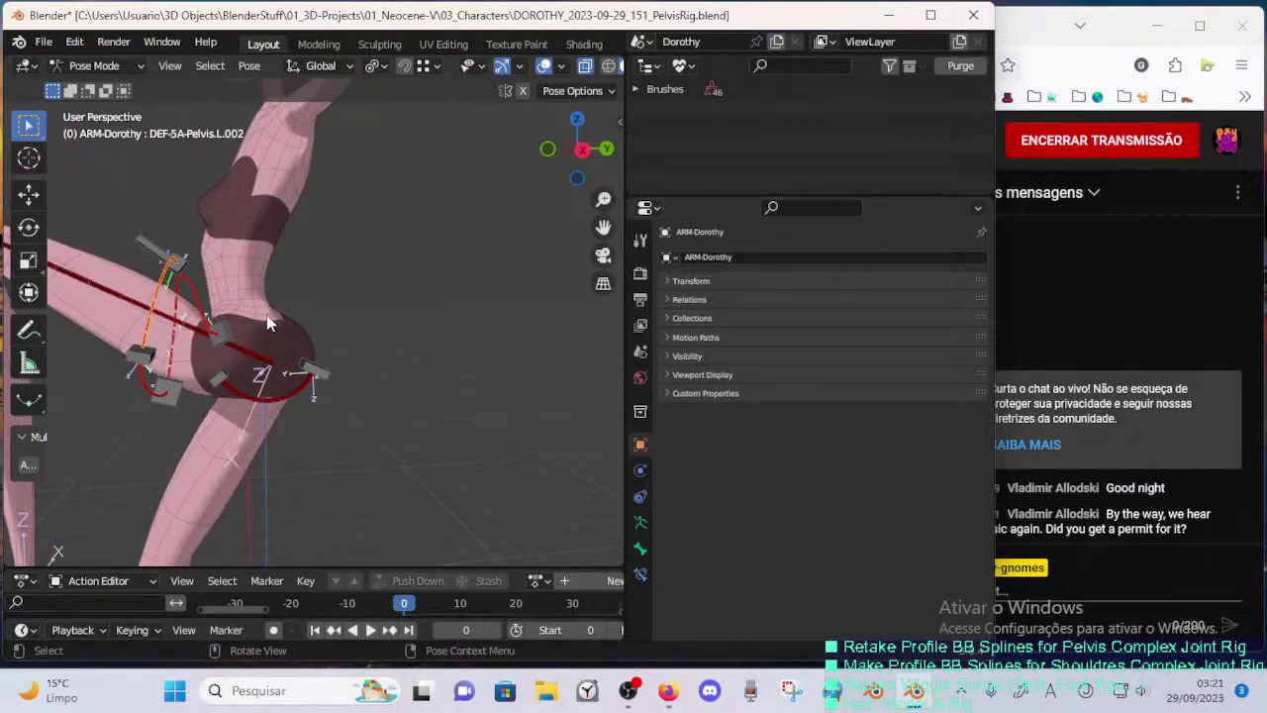
{"action": "middle_click_drag", "start_coordinate": [267, 317], "coordinate": [247, 348]}
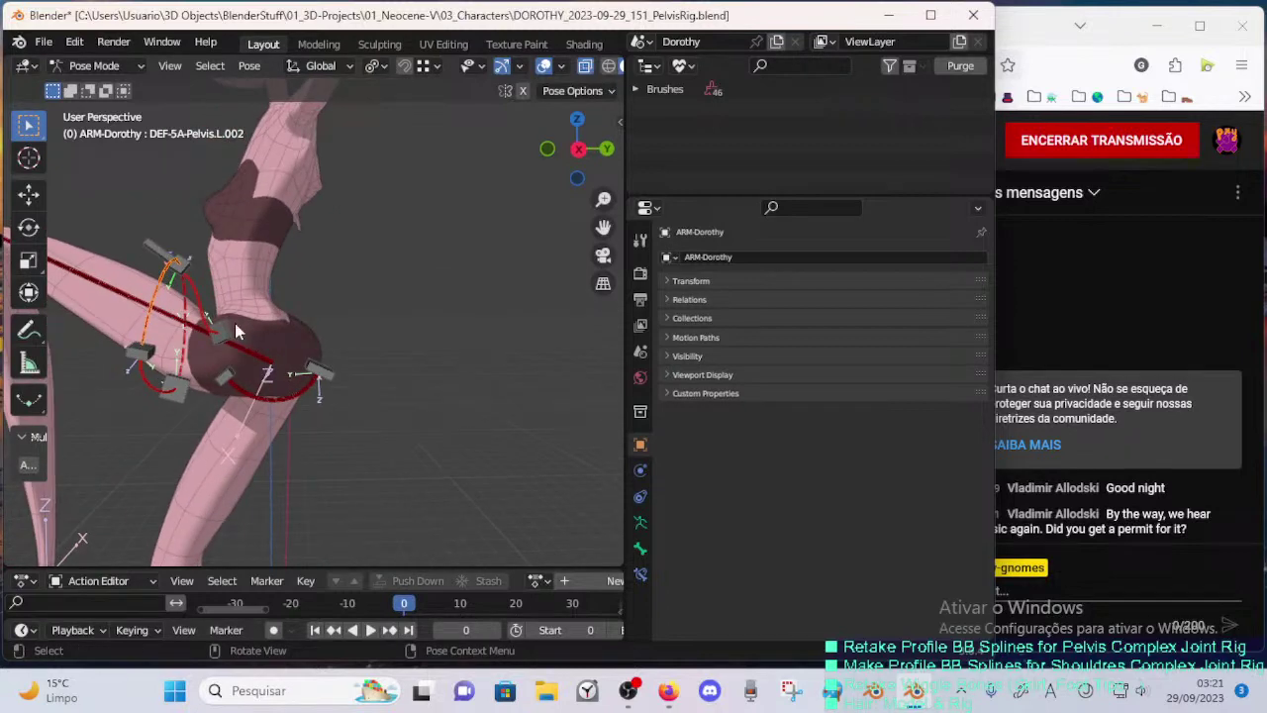
{"action": "middle_click_drag", "start_coordinate": [324, 430], "coordinate": [262, 389]}
{"action": "scroll", "coordinate": [192, 364], "scroll_direction": "up", "scroll_amount": 3}
{"action": "mouse_move", "coordinate": [261, 325]}
{"action": "middle_mouse_down"}
{"action": "mouse_move", "coordinate": [167, 317]}
{"action": "mouse_move", "coordinate": [274, 356]}
{"action": "mouse_move", "coordinate": [376, 358]}
{"action": "mouse_move", "coordinate": [250, 332]}
{"action": "middle_mouse_up"}
{"action": "scroll", "coordinate": [167, 317], "scroll_direction": "down", "scroll_amount": 2}
{"action": "scroll", "coordinate": [325, 360], "scroll_direction": "up", "scroll_amount": 4}
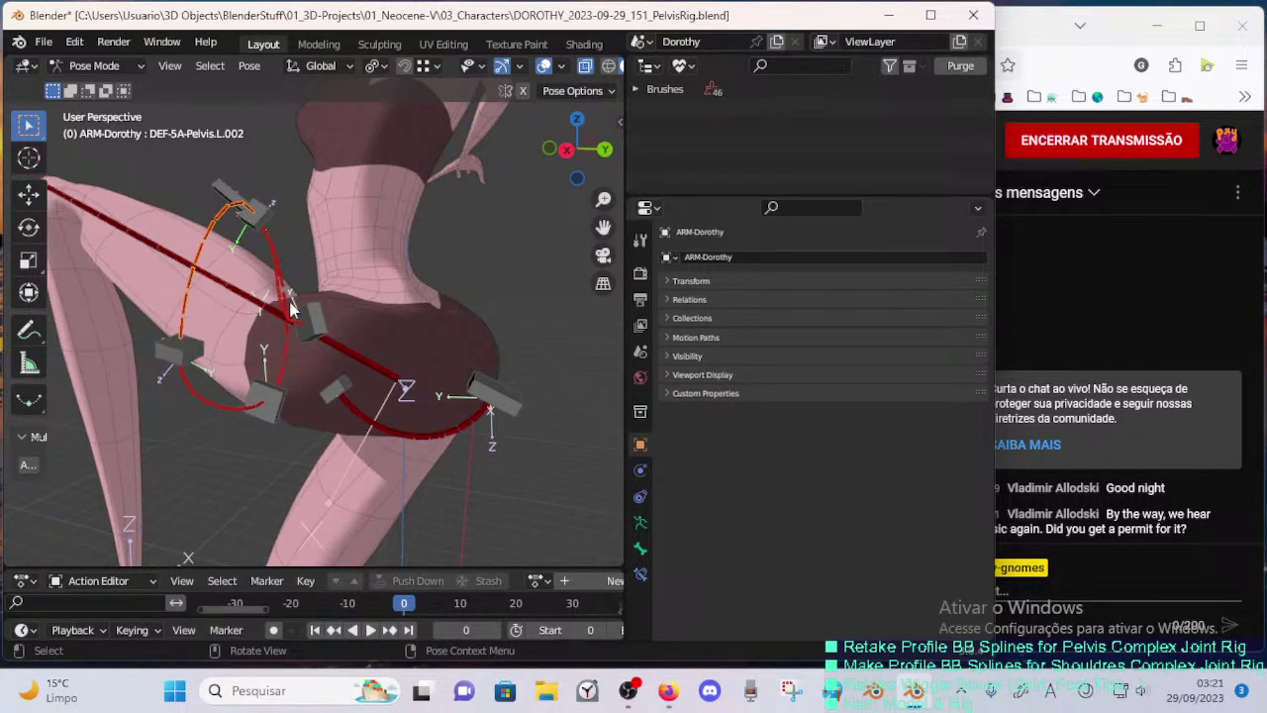
{"action": "middle_click_drag", "start_coordinate": [294, 310], "coordinate": [190, 276]}
{"action": "middle_click_drag", "start_coordinate": [255, 313], "coordinate": [265, 327]}
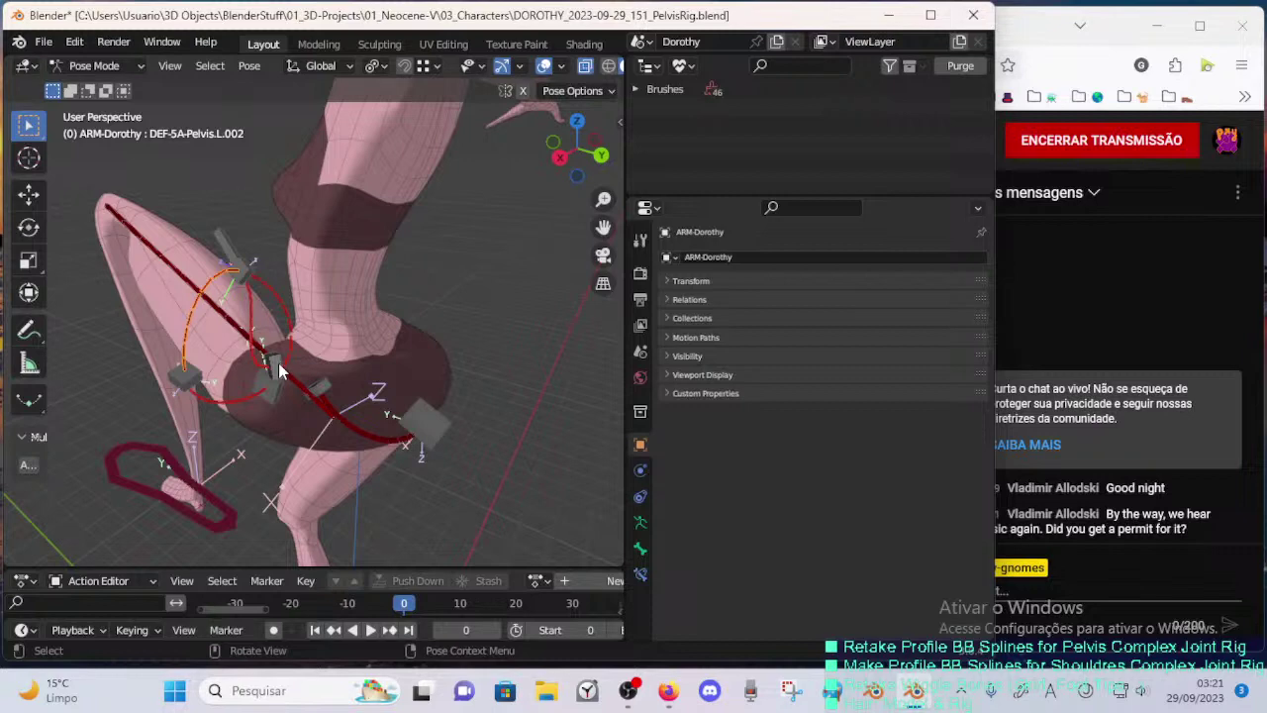
{"action": "left_click", "coordinate": [238, 283]}
{"action": "left_click", "coordinate": [188, 386]}
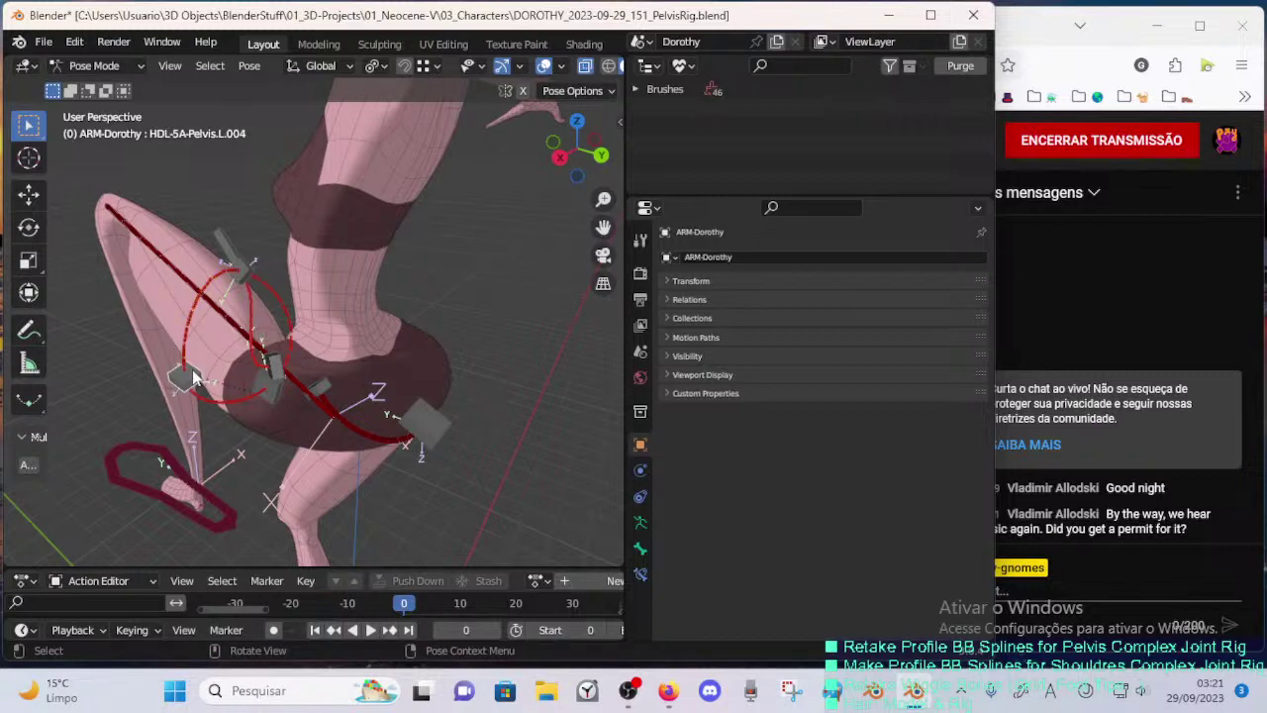
{"action": "middle_click_drag", "start_coordinate": [193, 376], "coordinate": [427, 390]}
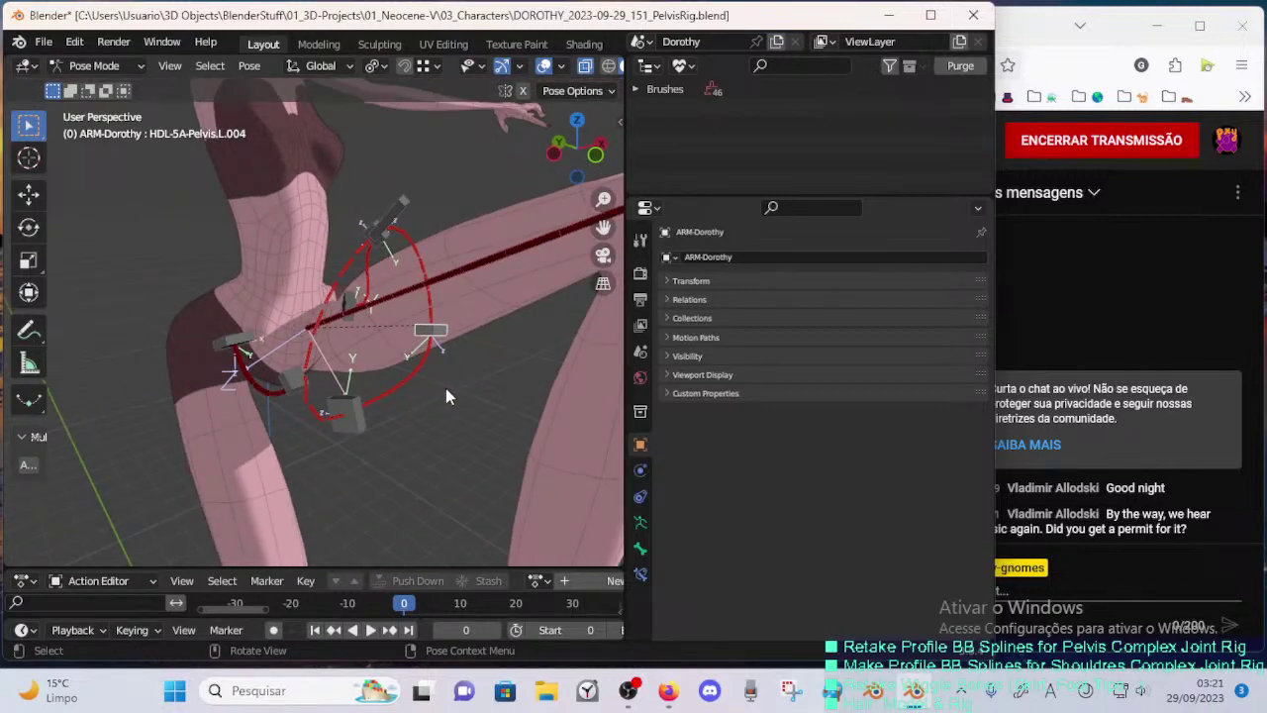
- Rotate HDL-5A-Pelvis.L.005 and raise it closer to the underside of the inner thigh
{"action": "middle_click_drag", "start_coordinate": [333, 368], "coordinate": [374, 464]}
{"action": "left_click", "coordinate": [372, 461]}
{"action": "key", "text": "r"}
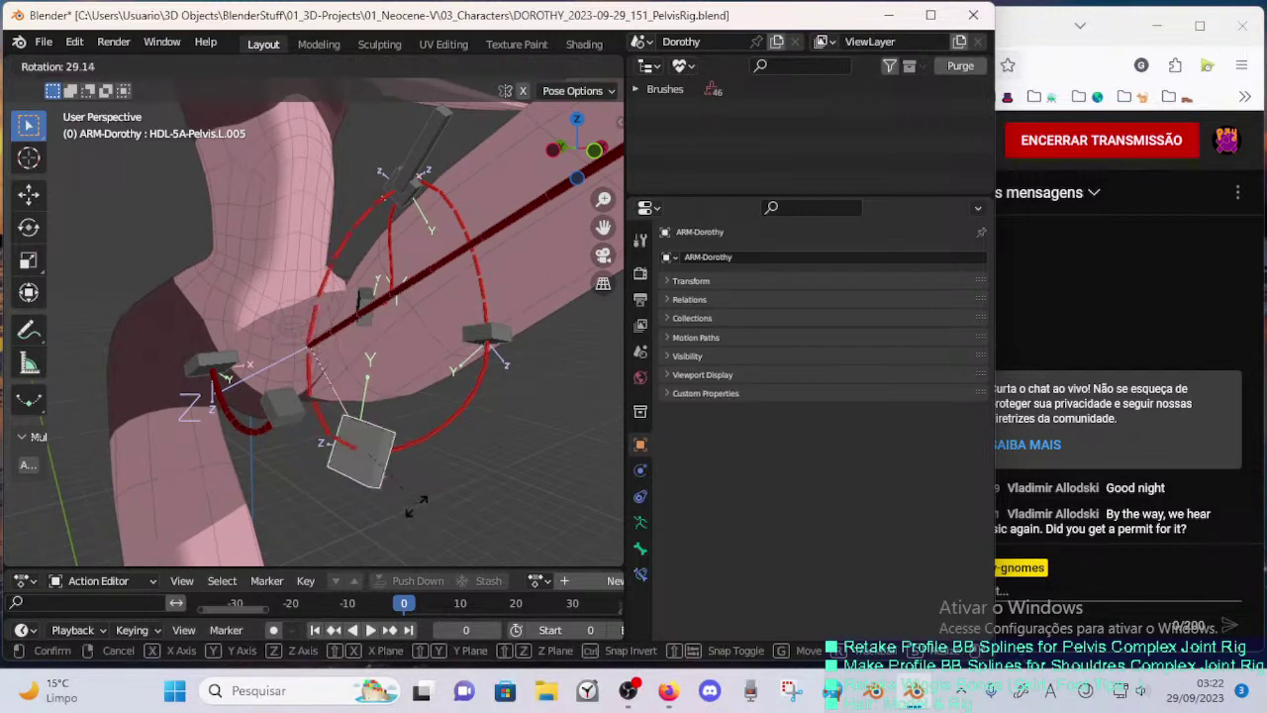
{"action": "left_click", "coordinate": [388, 474]}
{"action": "key", "text": "g"}
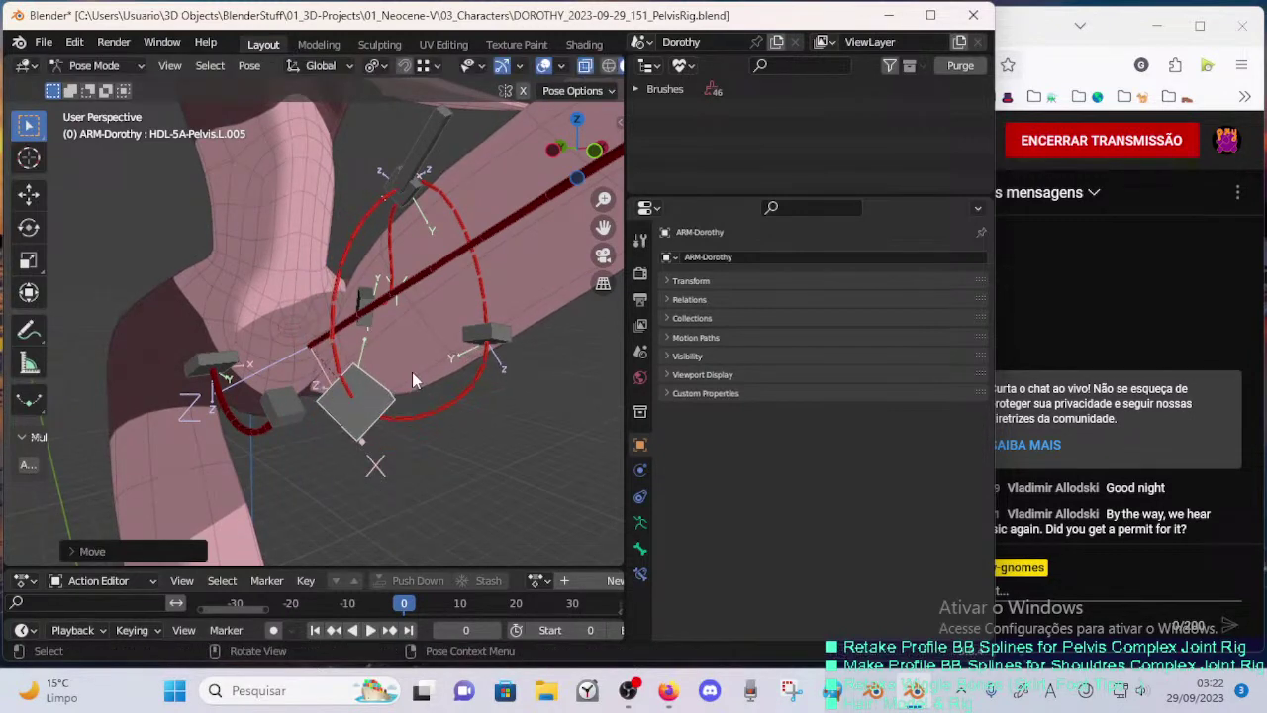
{"action": "left_click", "coordinate": [412, 374]}
- Move HDL-5A-Pelvis.L.001 up and back to the waistline at the upper edge of the hip
{"action": "middle_click_drag", "start_coordinate": [411, 374], "coordinate": [279, 377]}
{"action": "left_click", "coordinate": [317, 343]}
{"action": "key", "text": "g"}
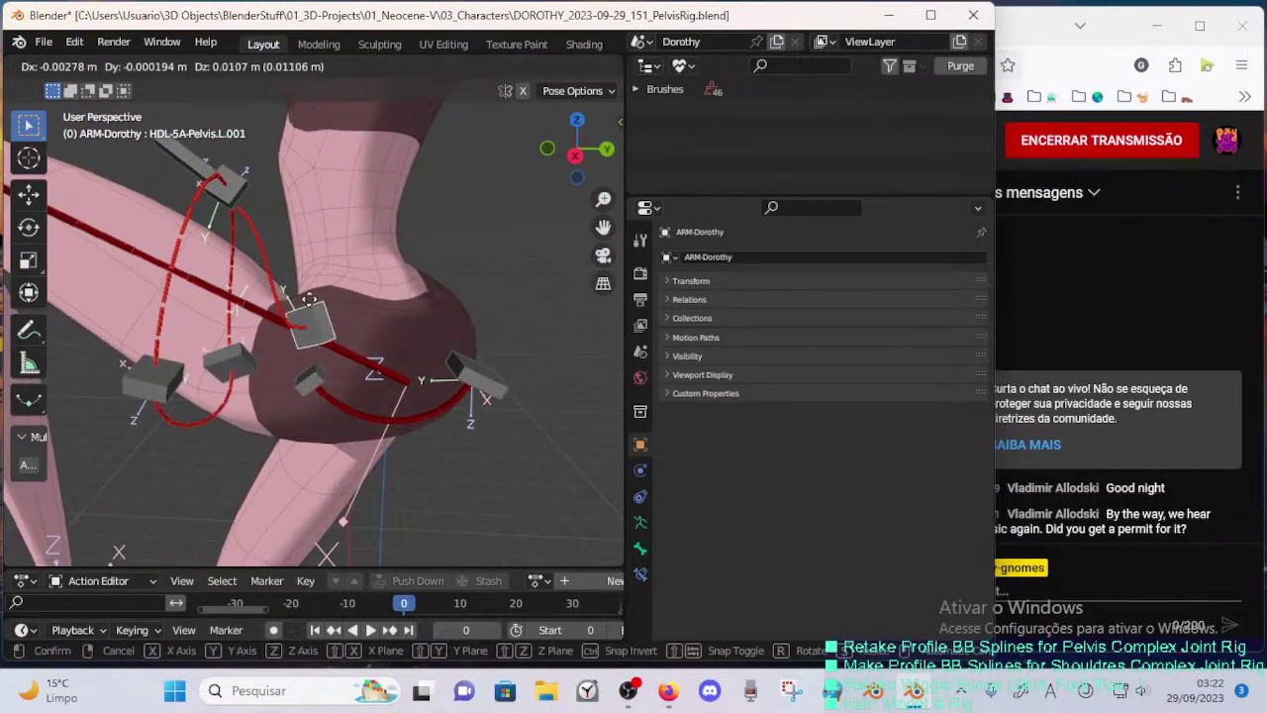
{"action": "left_click", "coordinate": [309, 296]}
{"action": "middle_click_drag", "start_coordinate": [309, 296], "coordinate": [327, 297]}
{"action": "key", "text": "g"}
{"action": "left_click", "coordinate": [359, 296]}
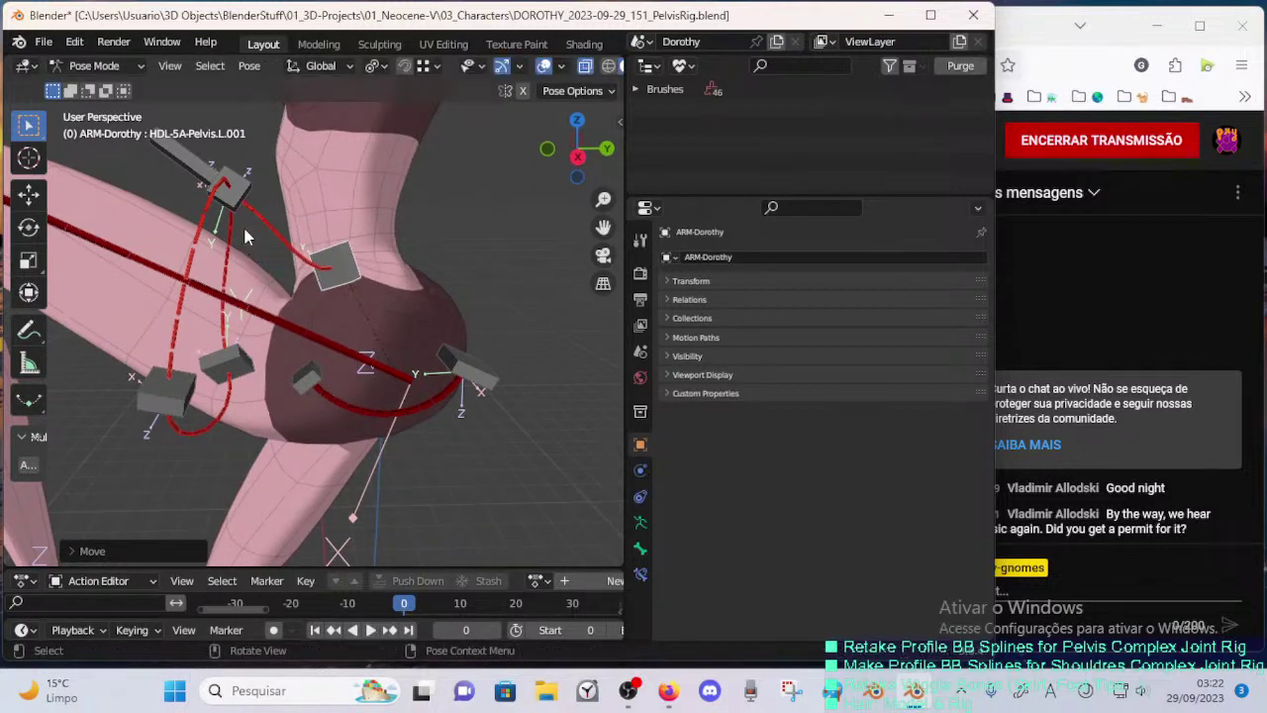
- Raise HDL-5A-Pelvis.L.002 slightly above the front of the thigh
{"action": "left_click", "coordinate": [244, 208]}
{"action": "key", "text": "g"}
{"action": "left_click", "coordinate": [265, 251]}
{"action": "left_click", "coordinate": [204, 171]}
{"action": "key", "text": "g"}
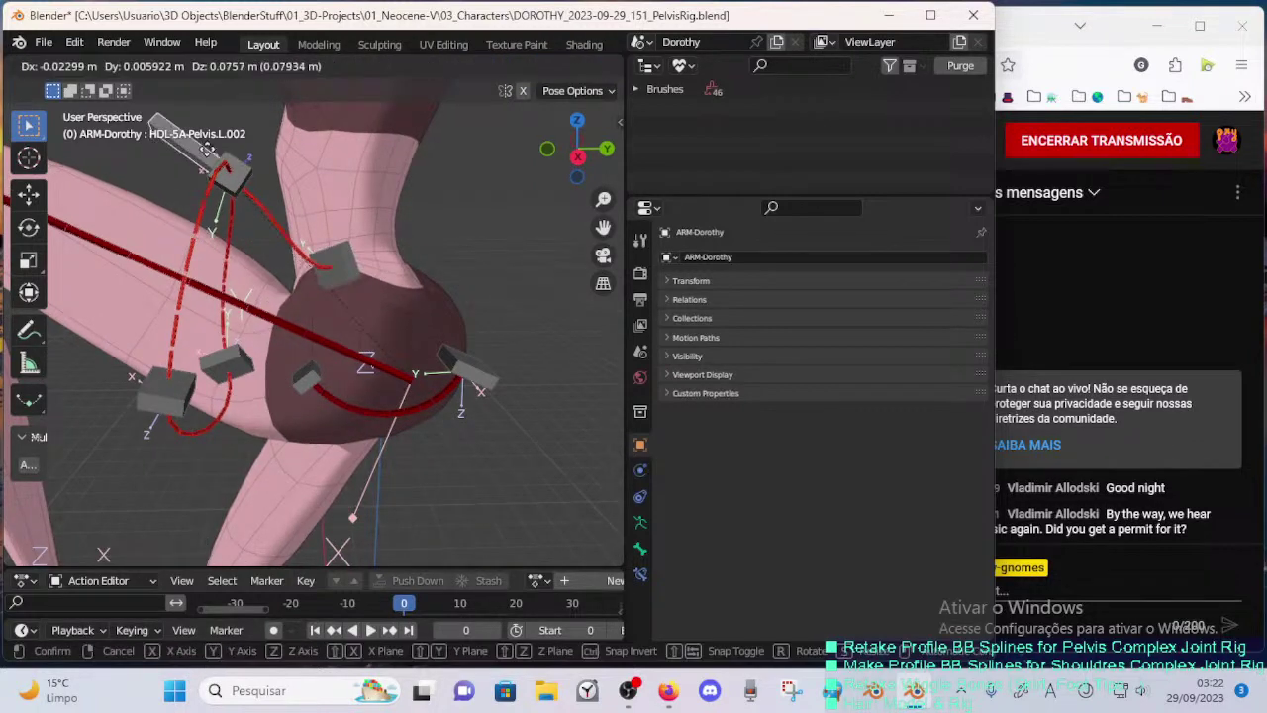
{"action": "left_click", "coordinate": [212, 170]}
- Lower HDL-5A-Pelvis.L.005 and shift it back toward the fold between thigh and buttock, checking the hip's shape
{"action": "left_click", "coordinate": [246, 364]}
{"action": "key", "text": "g"}
{"action": "left_click", "coordinate": [282, 421]}
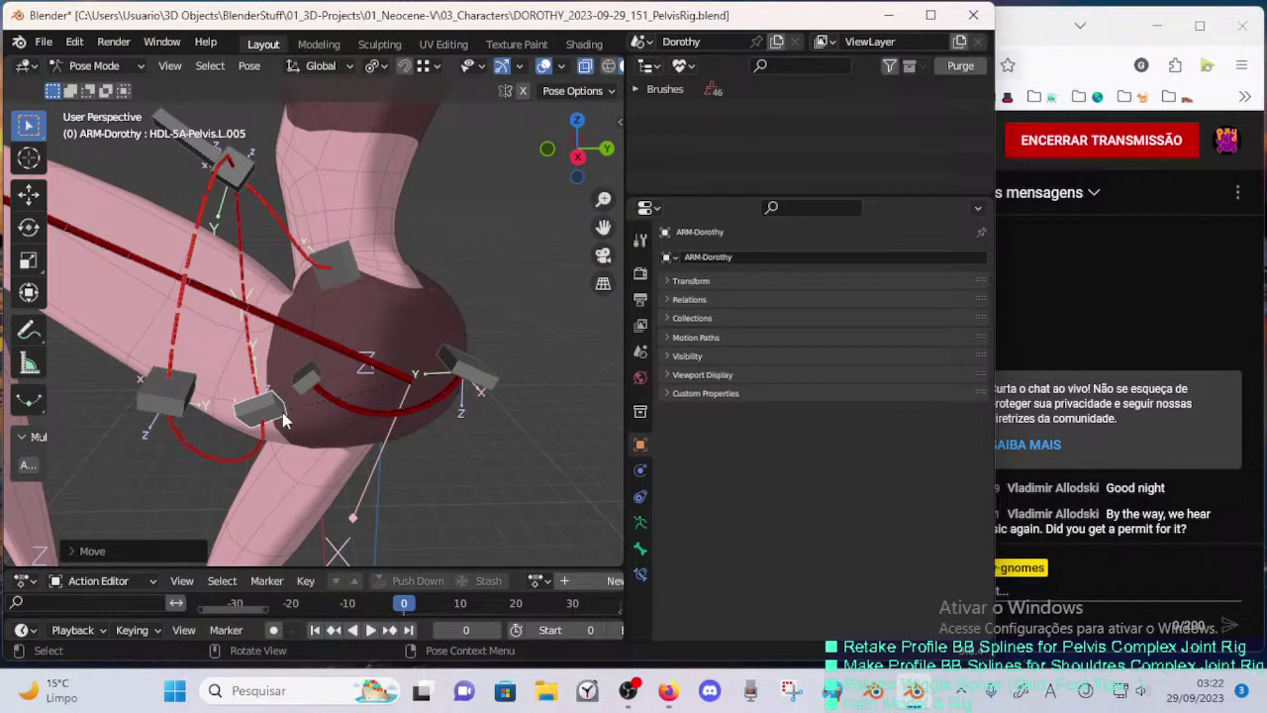
{"action": "middle_click_drag", "start_coordinate": [329, 391], "coordinate": [429, 313]}
{"action": "middle_click_drag", "start_coordinate": [337, 414], "coordinate": [261, 381]}
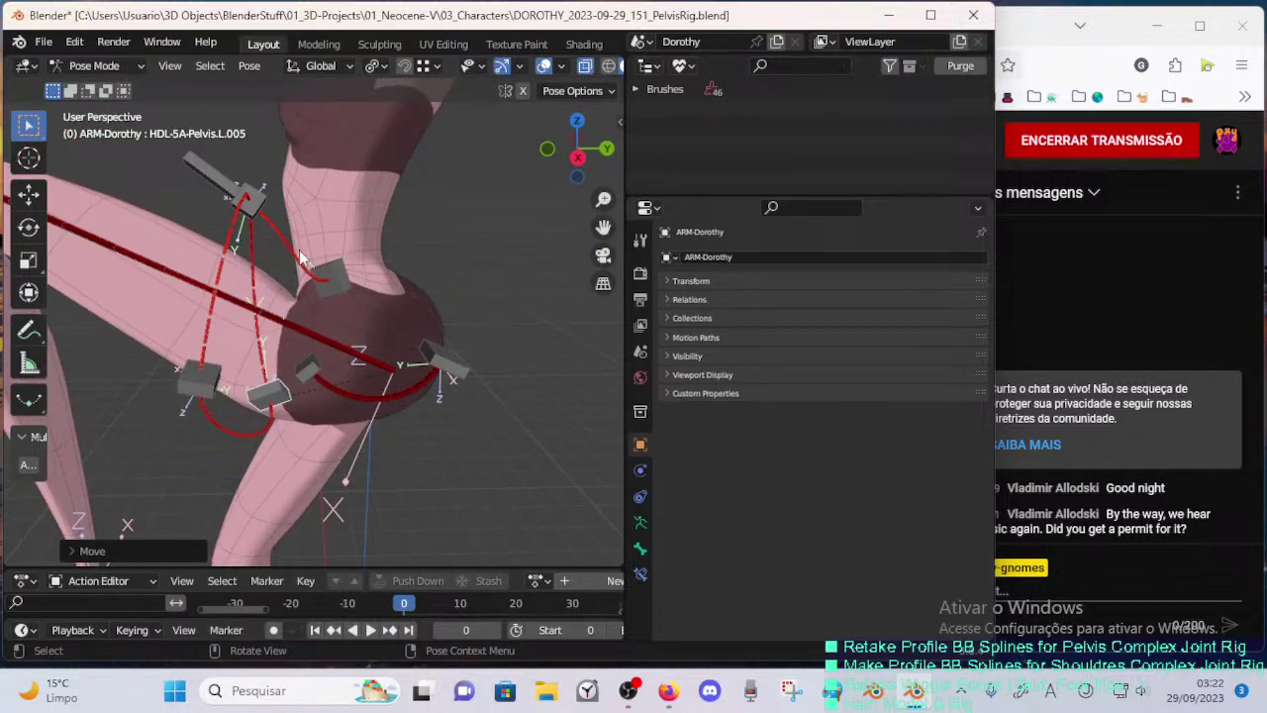
- Rotate HDL-5A-Pelvis.L.001 at the waistline to adjust the curve of the bendy bone DEF-5A-Pelvis.L.001
{"action": "left_click", "coordinate": [299, 251]}
{"action": "middle_click_drag", "start_coordinate": [291, 268], "coordinate": [265, 260]}
{"action": "left_click", "coordinate": [297, 318]}
{"action": "left_click", "coordinate": [261, 293]}
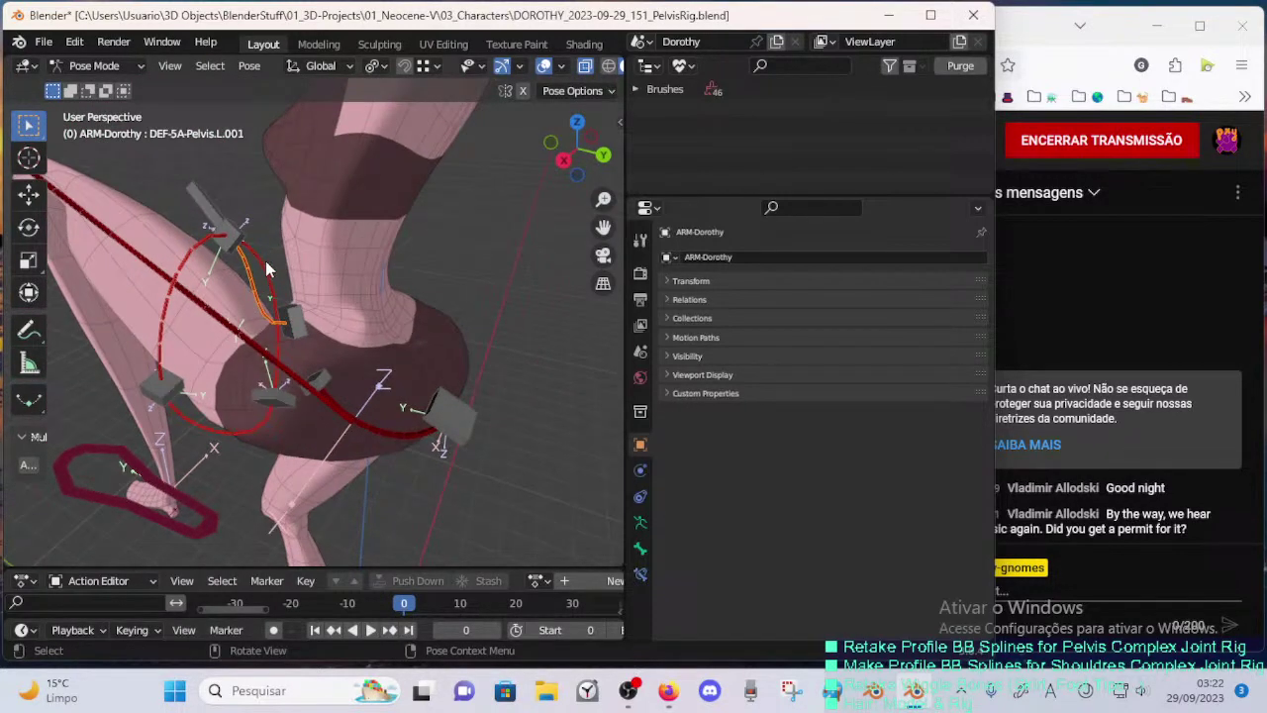
{"action": "left_click", "coordinate": [290, 324]}
{"action": "key", "text": "r"}
{"action": "left_click", "coordinate": [292, 356]}
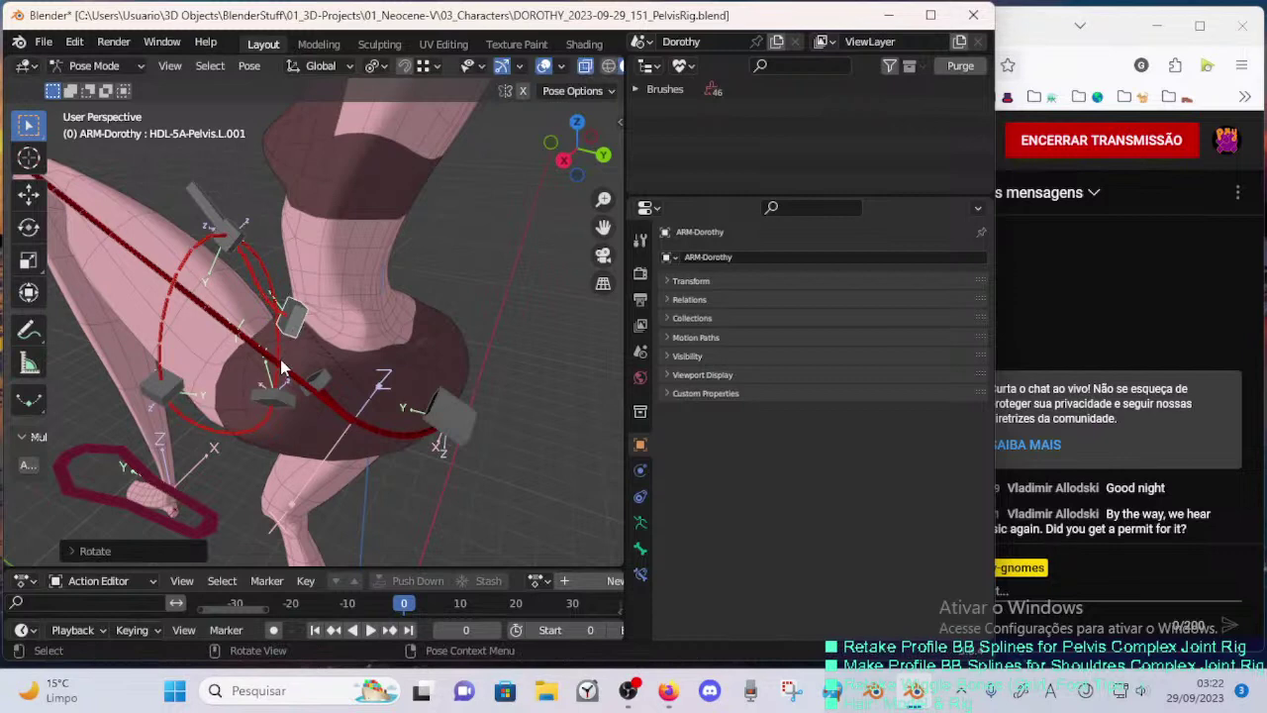
- Rotate HDL-5A-Pelvis.L.001 by about -26.4° from a near-side view of the hip
{"action": "left_click", "coordinate": [275, 307]}
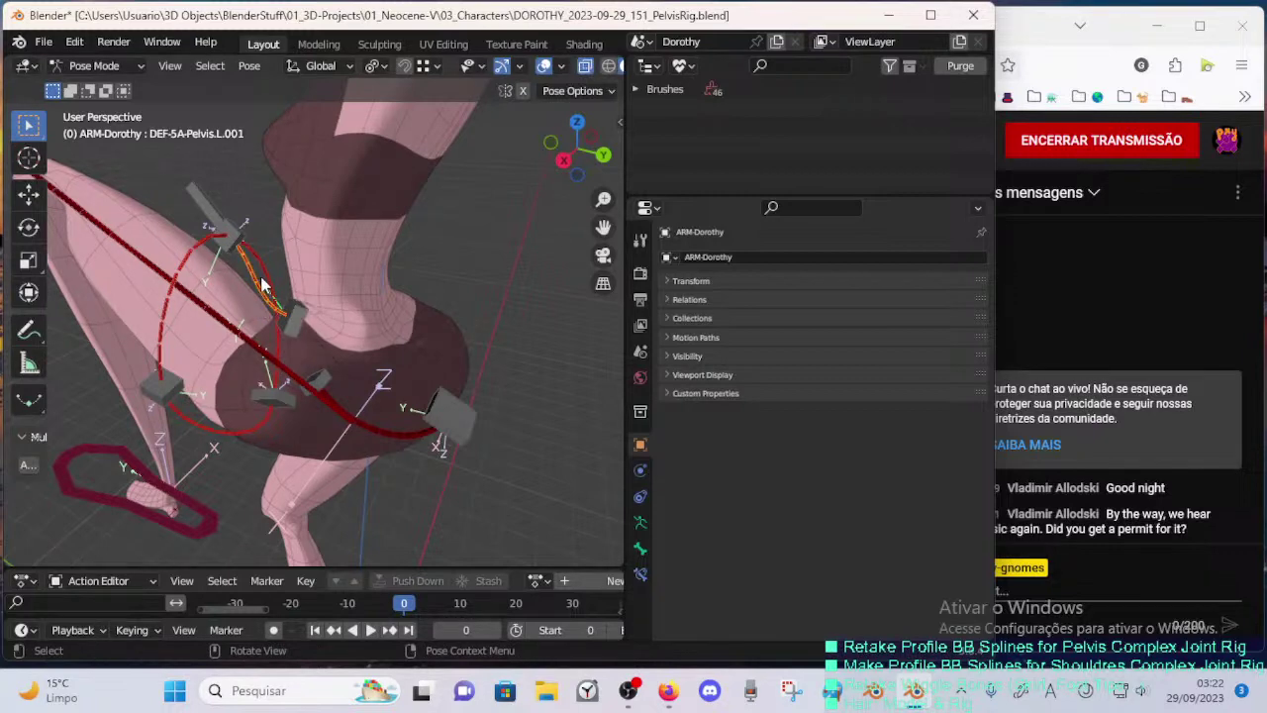
{"action": "middle_click_drag", "start_coordinate": [262, 284], "coordinate": [262, 306]}
{"action": "left_click", "coordinate": [319, 322]}
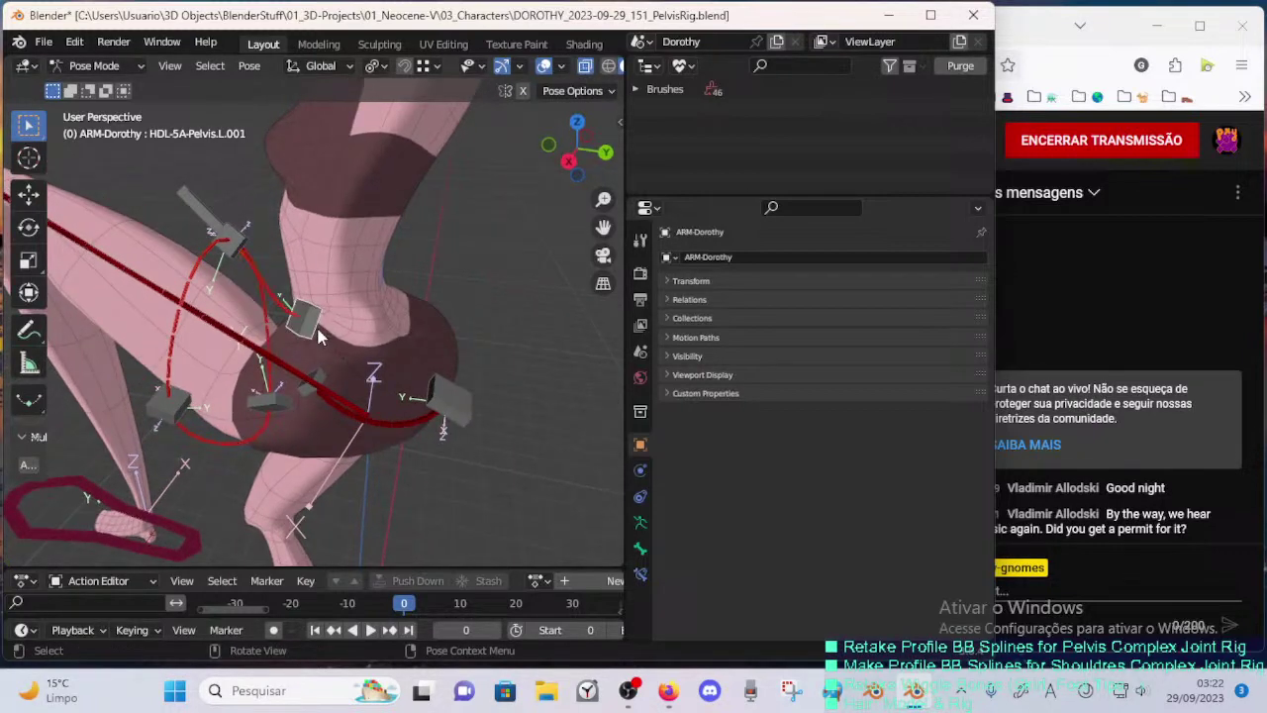
{"action": "key", "text": "r"}
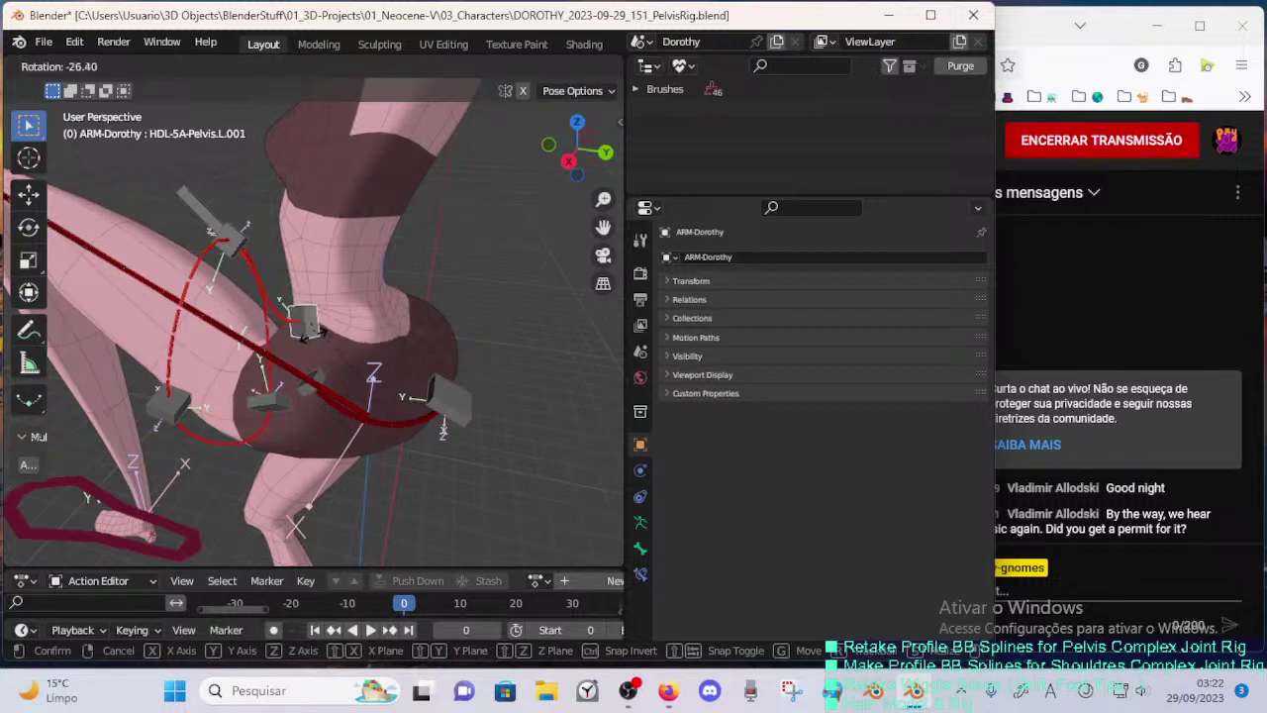
{"action": "left_click", "coordinate": [319, 332]}
- Inspect the hip and the pelvis bendy-bone handles from behind and from the side, checking the YouTube Studio livestream page in between
{"action": "middle_click_drag", "start_coordinate": [318, 332], "coordinate": [685, 382]}
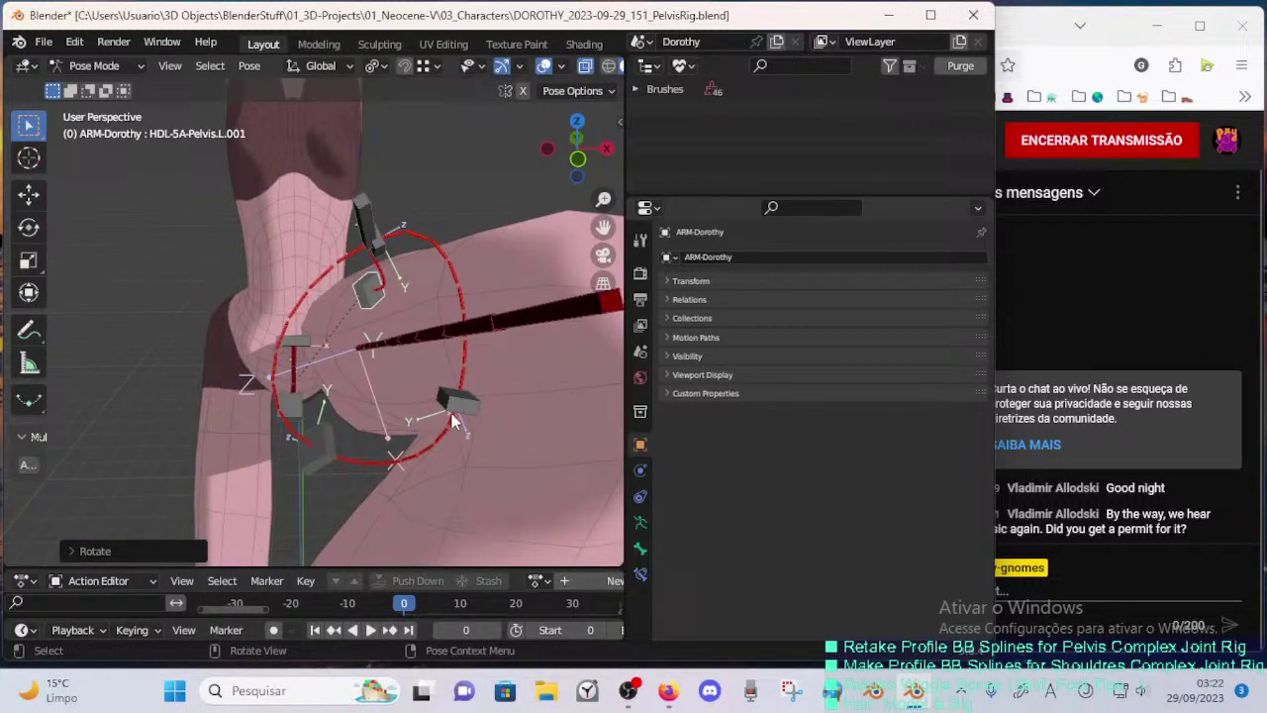
{"action": "scroll", "coordinate": [412, 402], "scroll_direction": "up", "scroll_amount": 4}
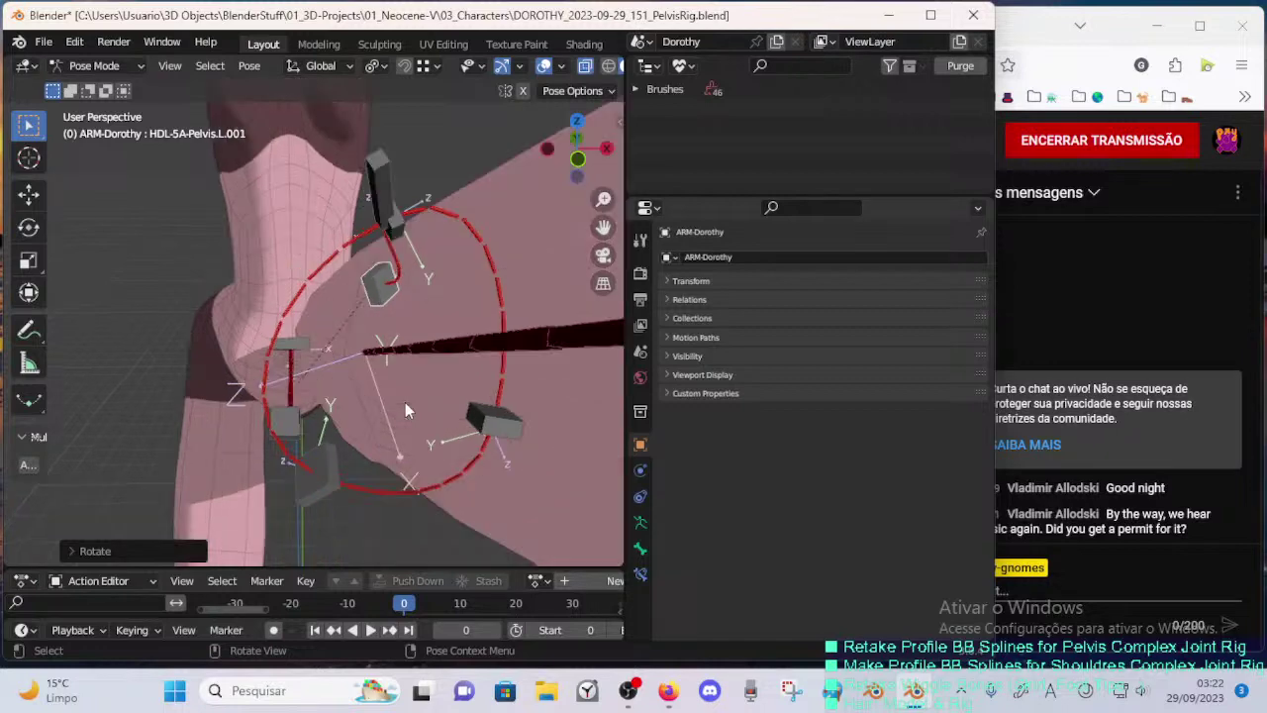
{"action": "left_click", "coordinate": [669, 703]}
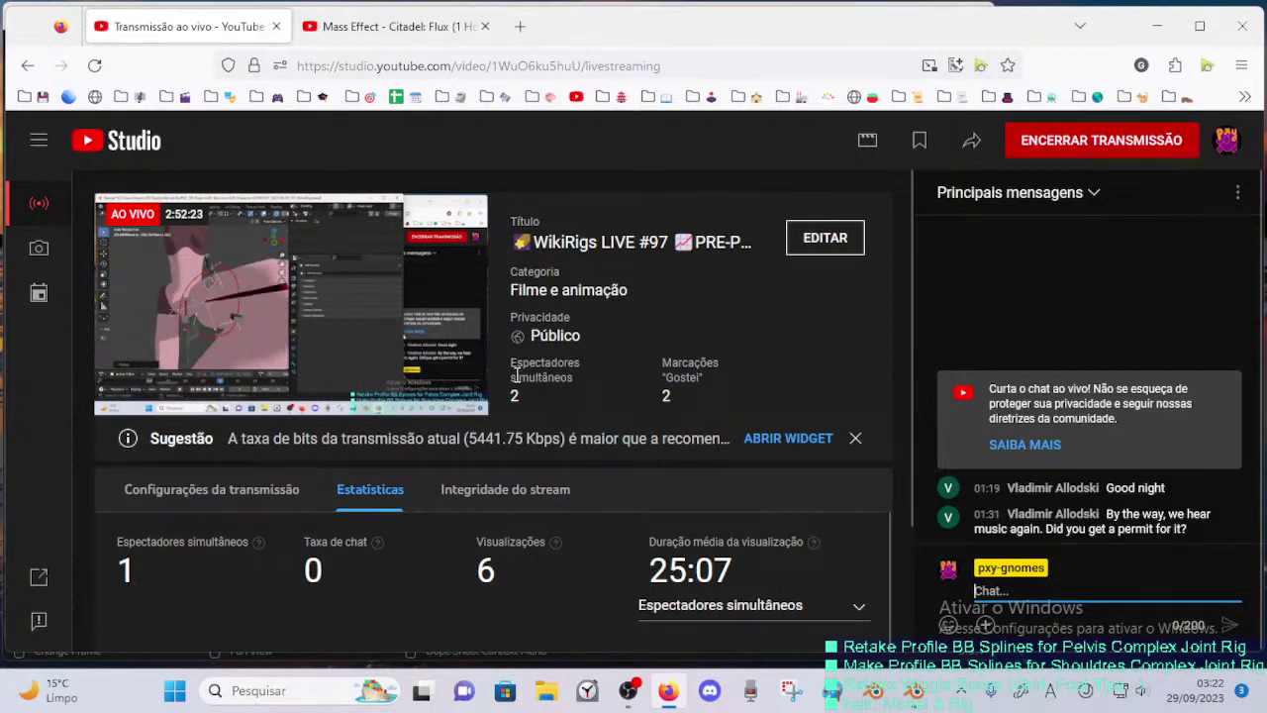
{"action": "left_click", "coordinate": [915, 690]}
{"action": "middle_click_drag", "start_coordinate": [349, 304], "coordinate": [210, 315]}
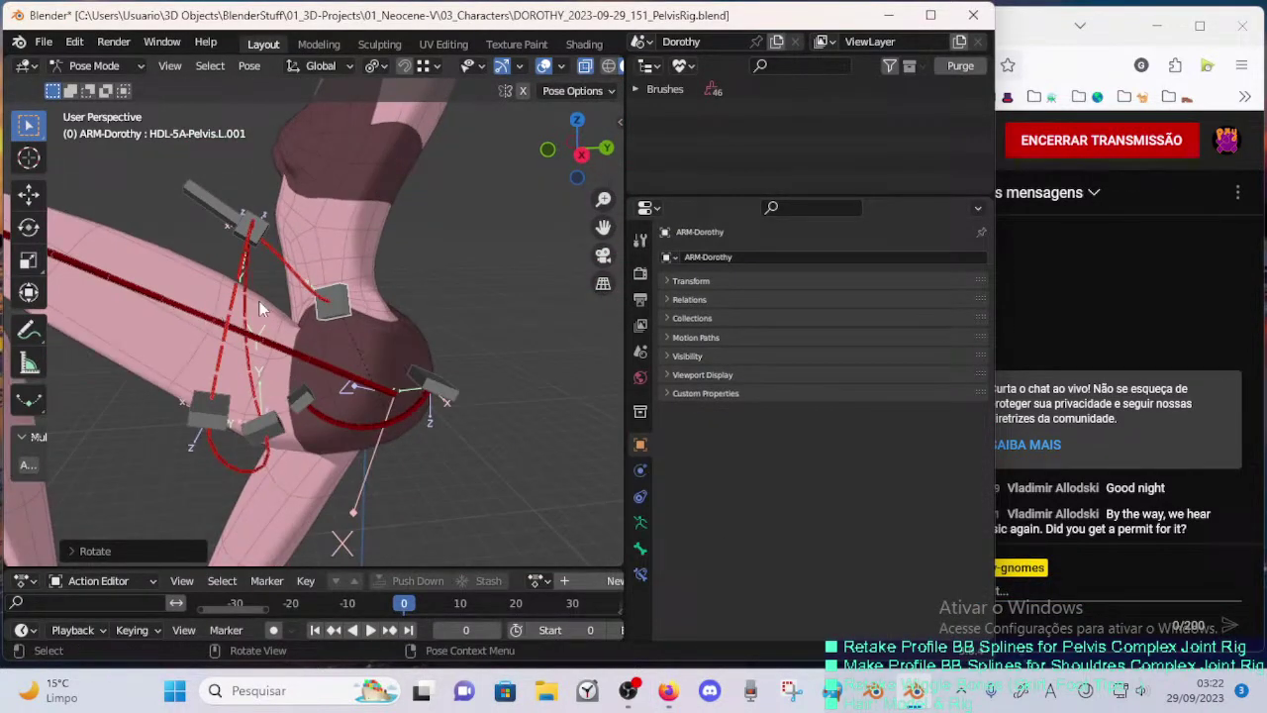
{"action": "middle_click_drag", "start_coordinate": [310, 296], "coordinate": [292, 304]}
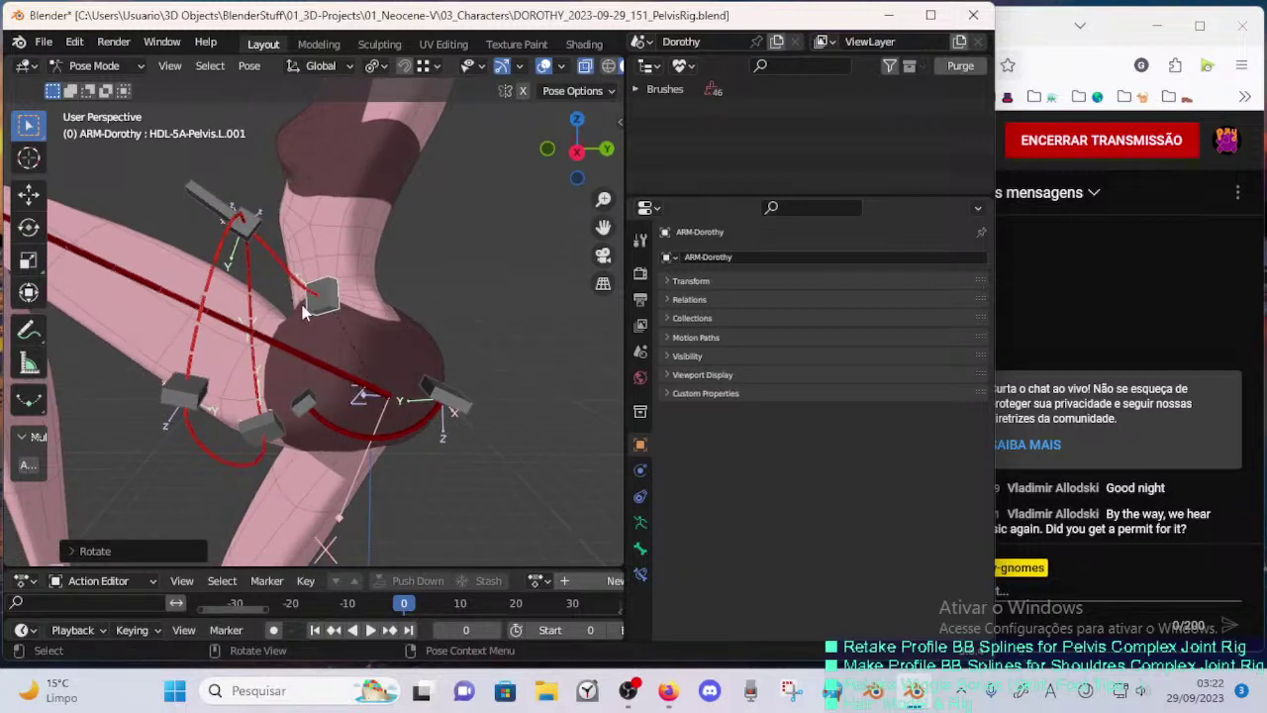
{"action": "scroll", "coordinate": [304, 313], "scroll_direction": "up", "scroll_amount": 2}
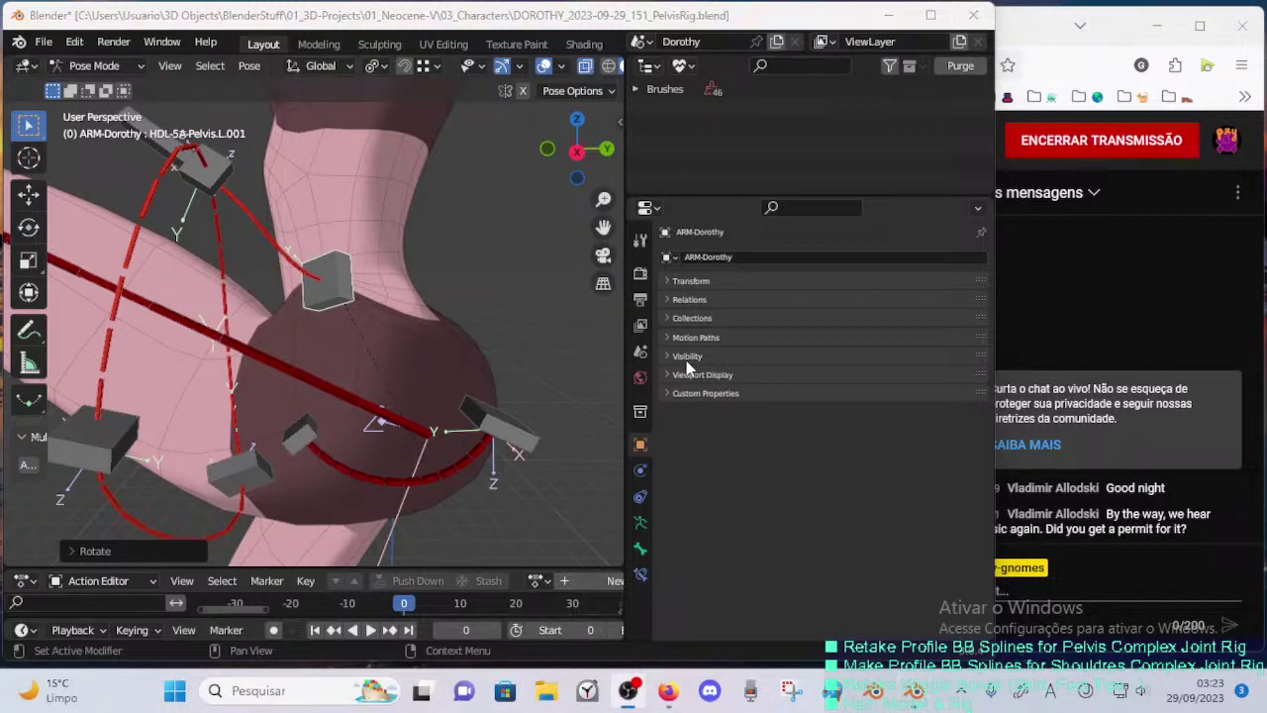
- Switch to the YouTube Studio livestream page in the browser and end the live broadcast
{"action": "left_click", "coordinate": [668, 690]}
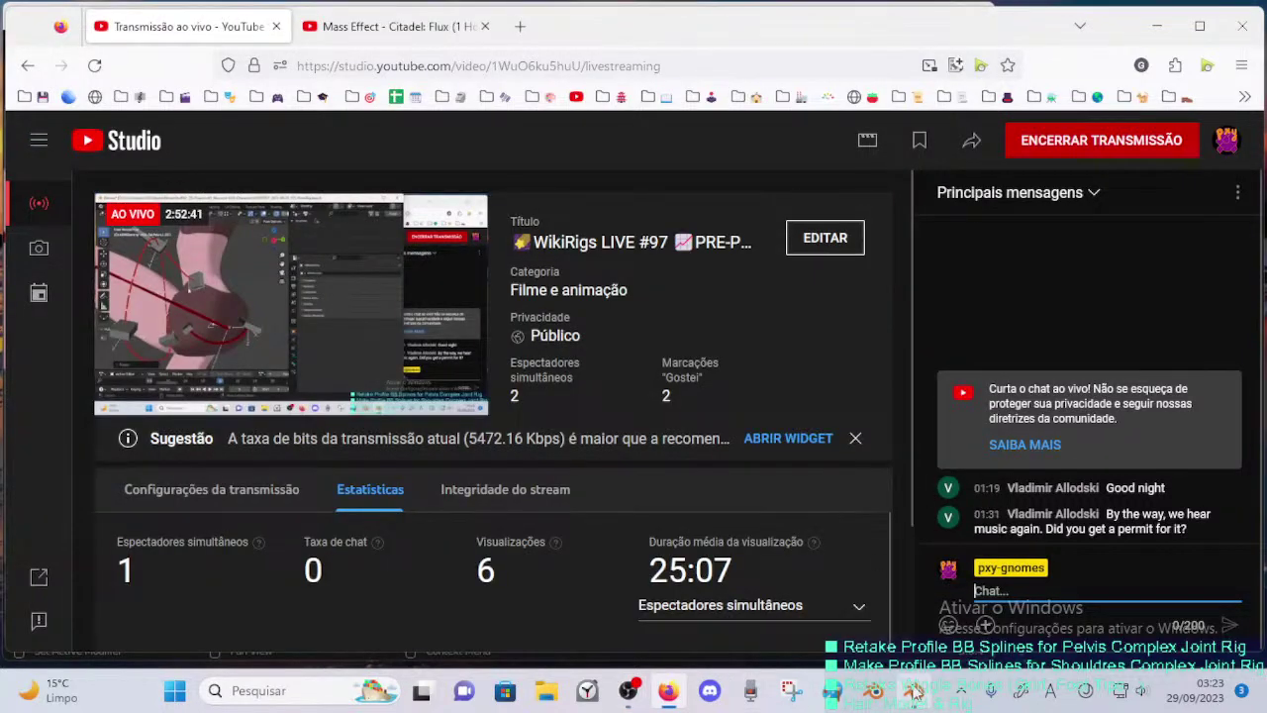
{"action": "left_click", "coordinate": [627, 690]}
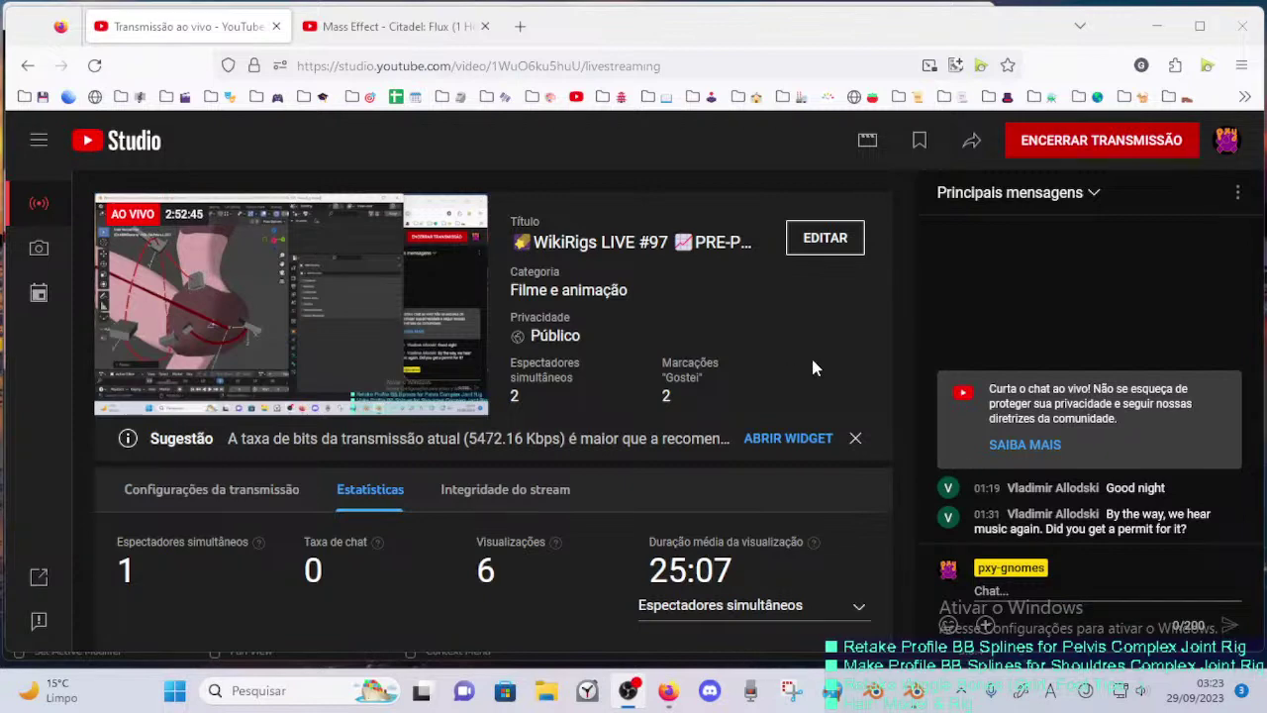
{"action": "left_click", "coordinate": [669, 689]}
{"action": "left_click", "coordinate": [1089, 139]}
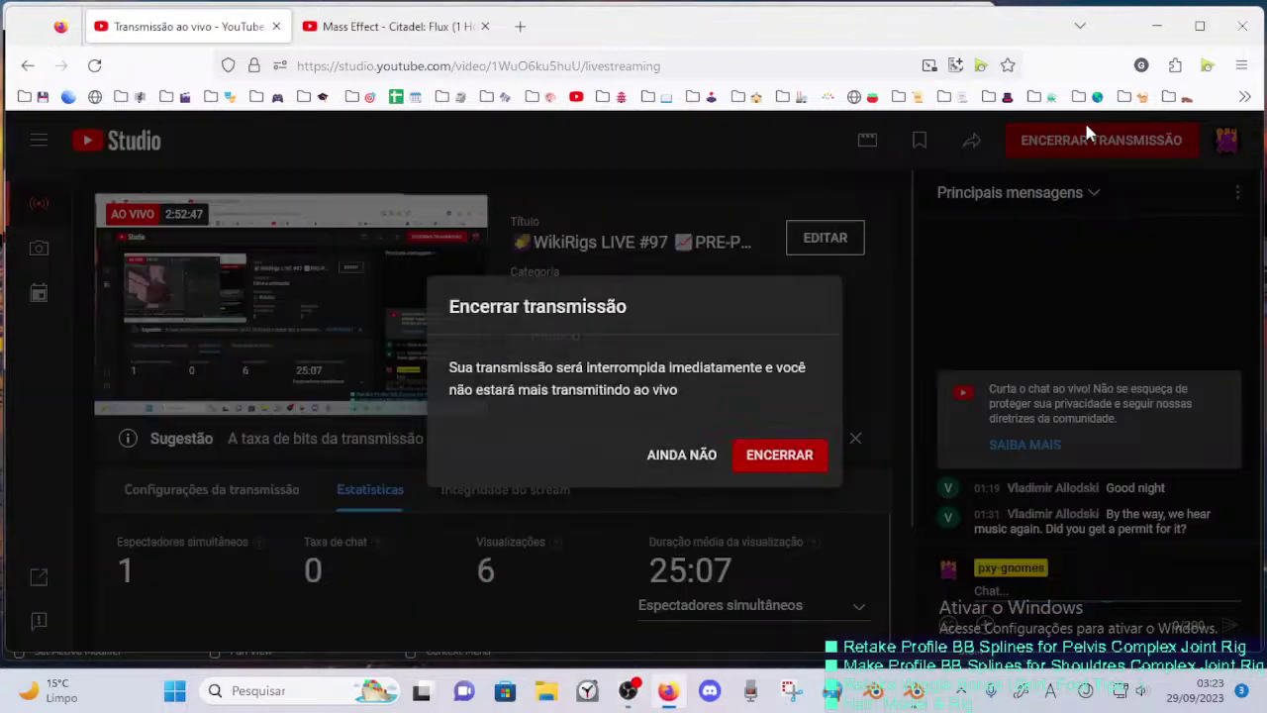
{"action": "left_click", "coordinate": [775, 461]}
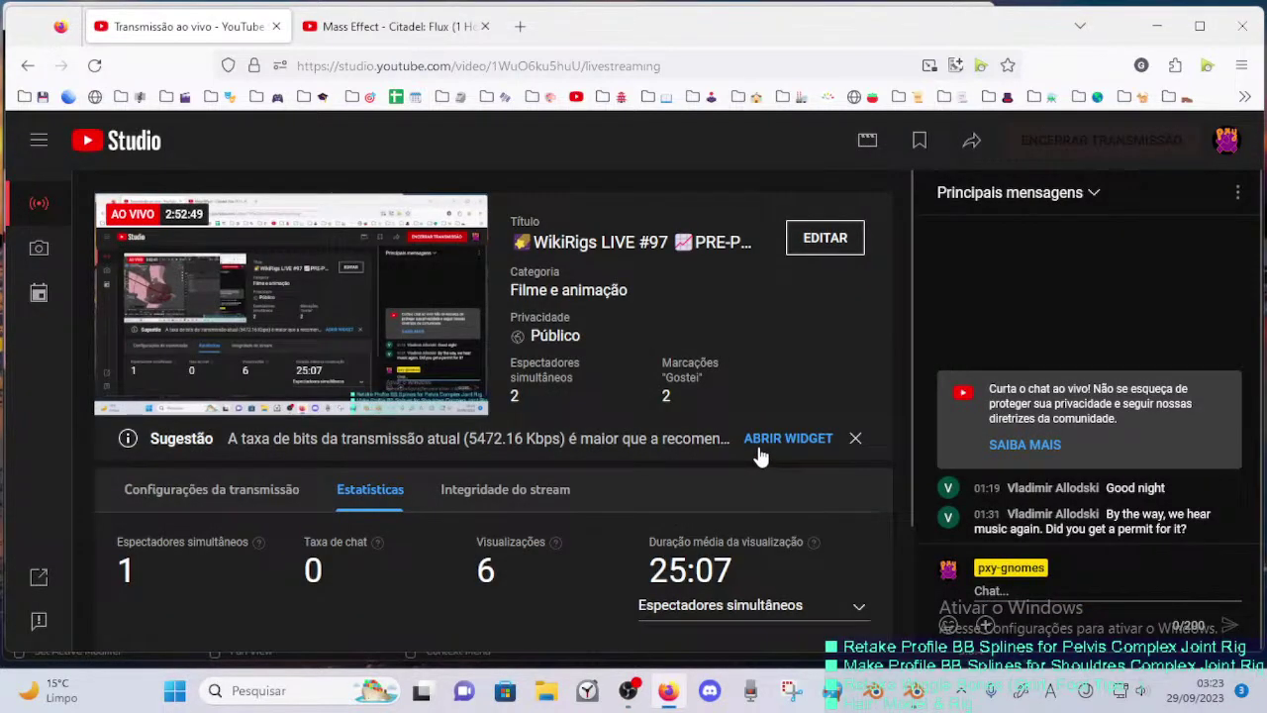